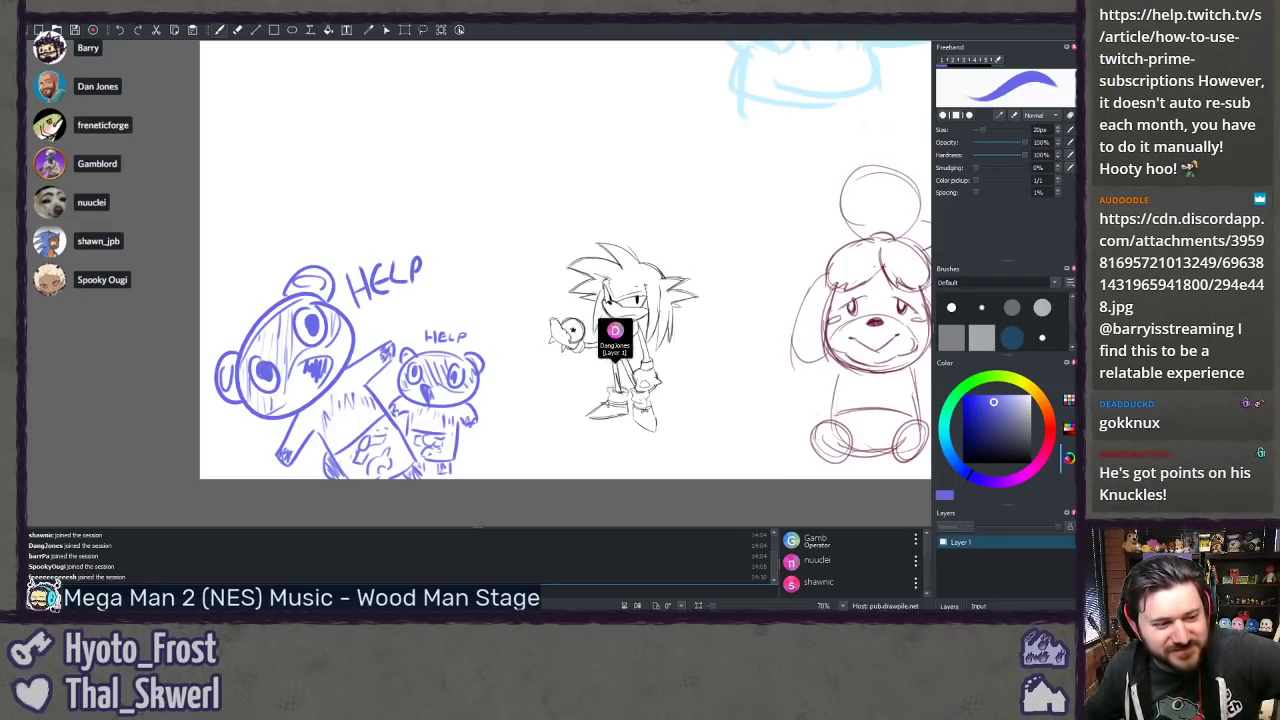
Step: View the linked "Opening OBS for the first time be like:" meme in the browser and return to the Drawpile canvas
{"action": "left_click_drag", "start_coordinate": [27, 200], "coordinate": [304, 119]}
{"action": "double_click", "coordinate": [298, 115]}
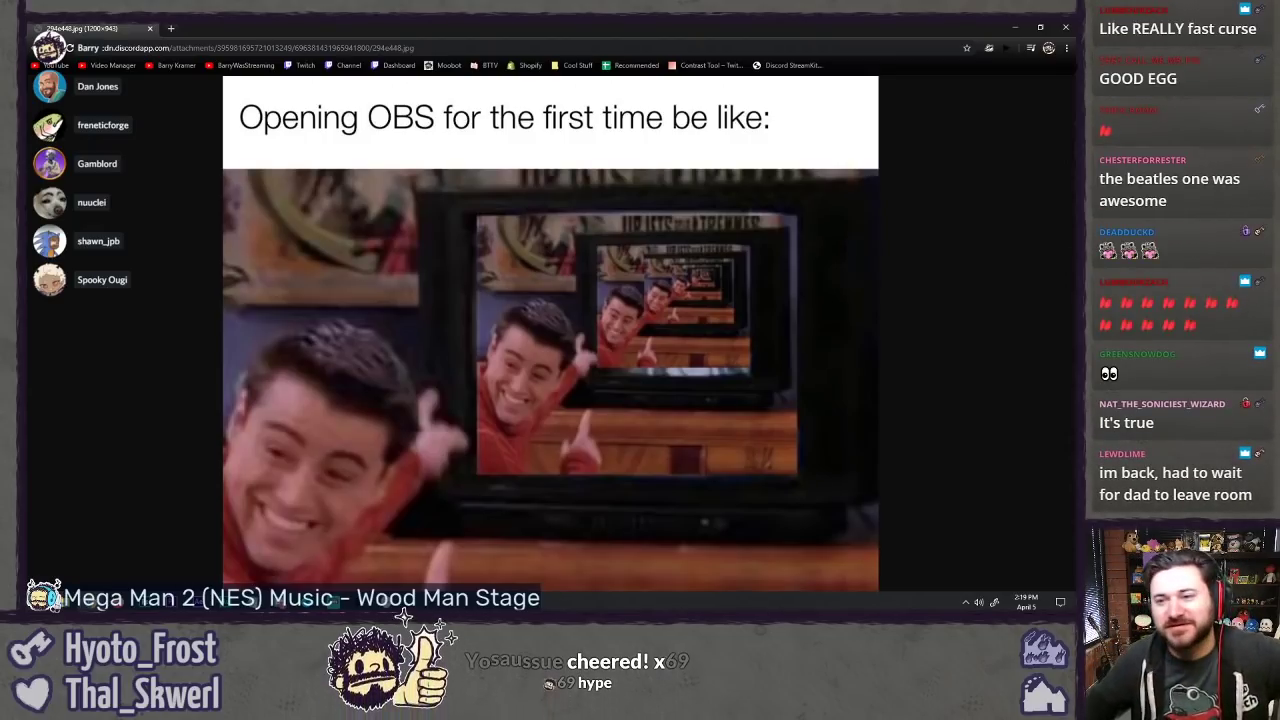
{"action": "key", "text": "alt+Tab"}
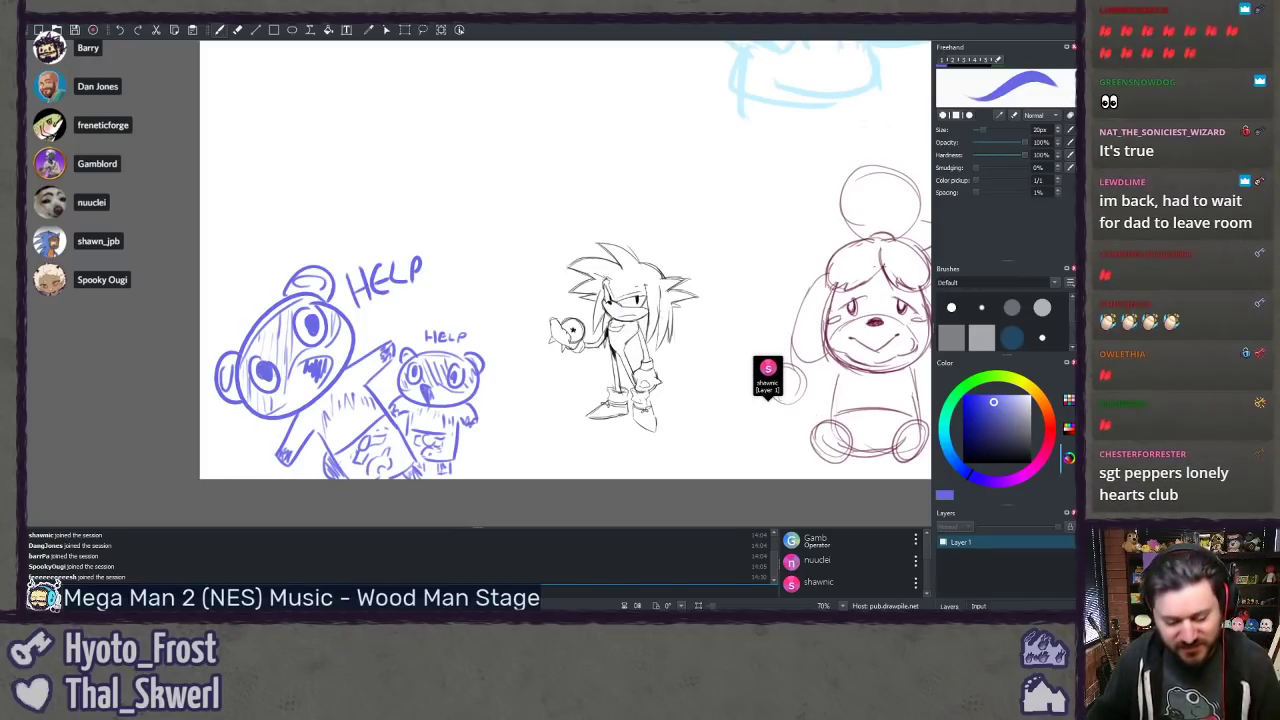
Step: Look over the sketches across the shared canvas, from the blue axe-carrying boy and yellow mouse to the purple HELP characters
{"action": "mouse_move", "coordinate": [341, 24]}
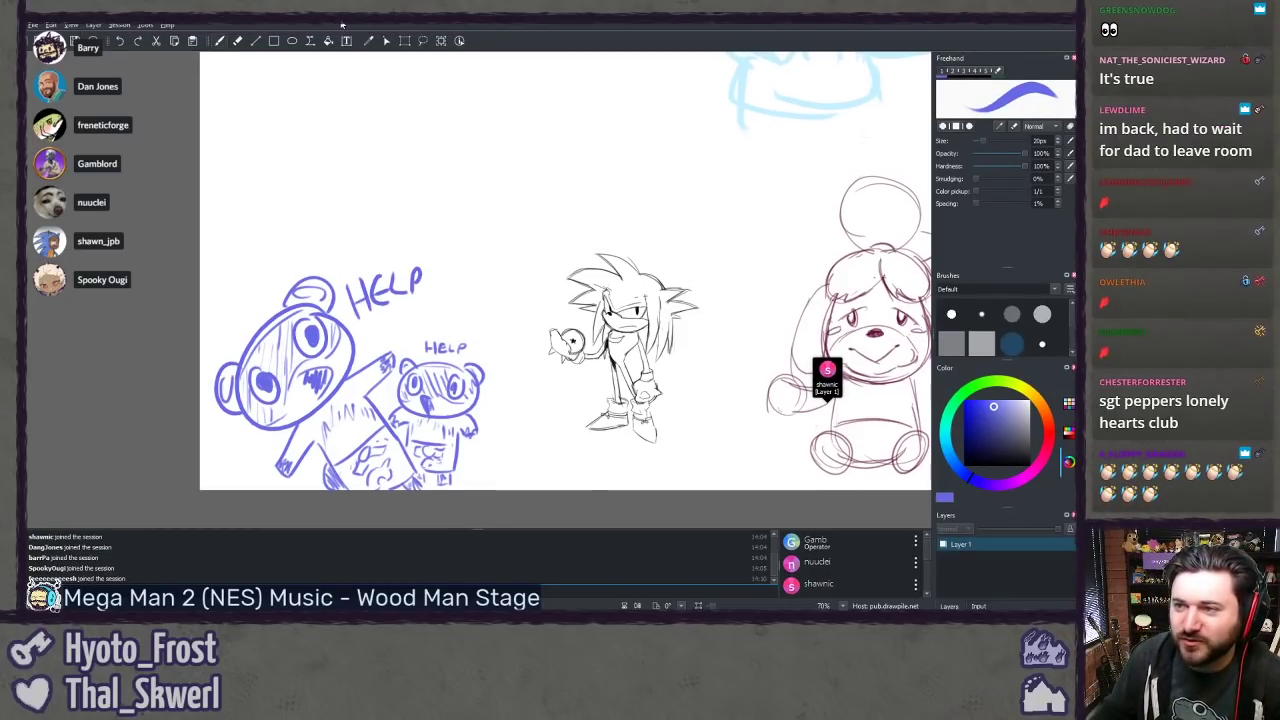
{"action": "mouse_move", "coordinate": [522, 218]}
{"action": "left_mouse_down"}
{"action": "mouse_move", "coordinate": [337, 294]}
{"action": "mouse_move", "coordinate": [229, 383]}
{"action": "left_mouse_up"}
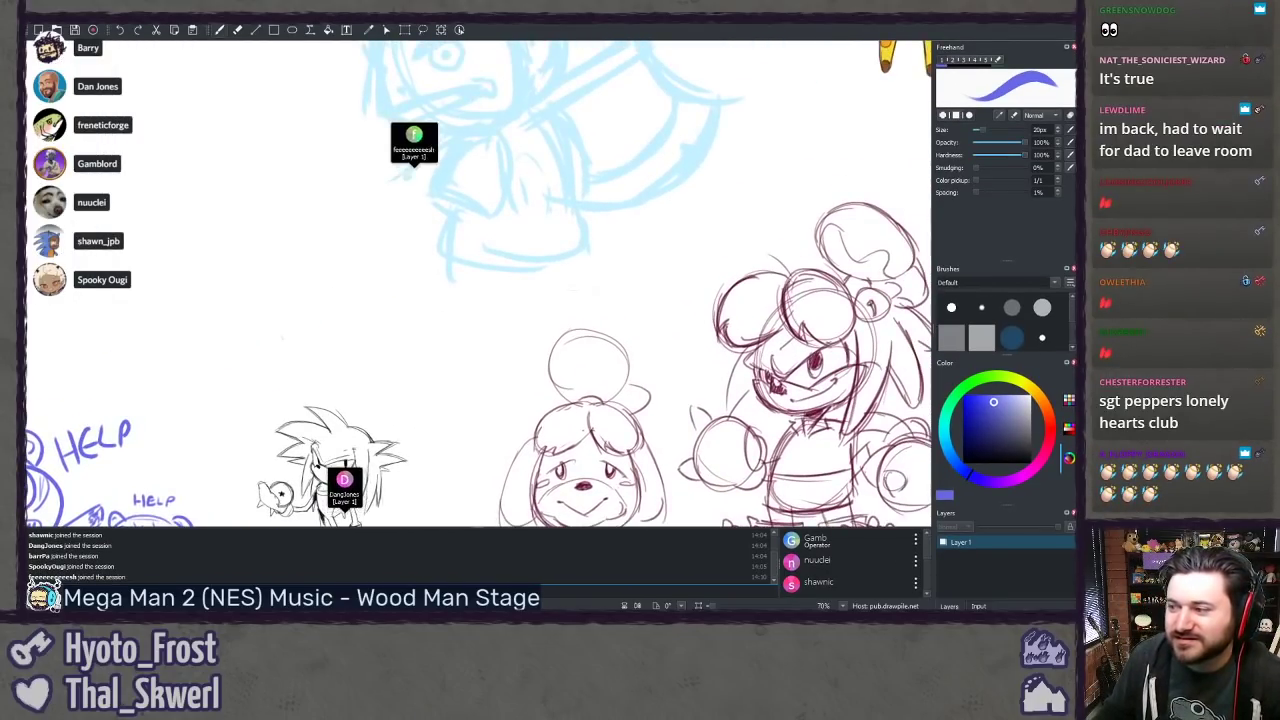
{"action": "mouse_move", "coordinate": [499, 355]}
{"action": "left_mouse_down"}
{"action": "mouse_move", "coordinate": [249, 231]}
{"action": "mouse_move", "coordinate": [274, 376]}
{"action": "left_mouse_up"}
{"action": "left_click_drag", "start_coordinate": [372, 185], "coordinate": [357, 372]}
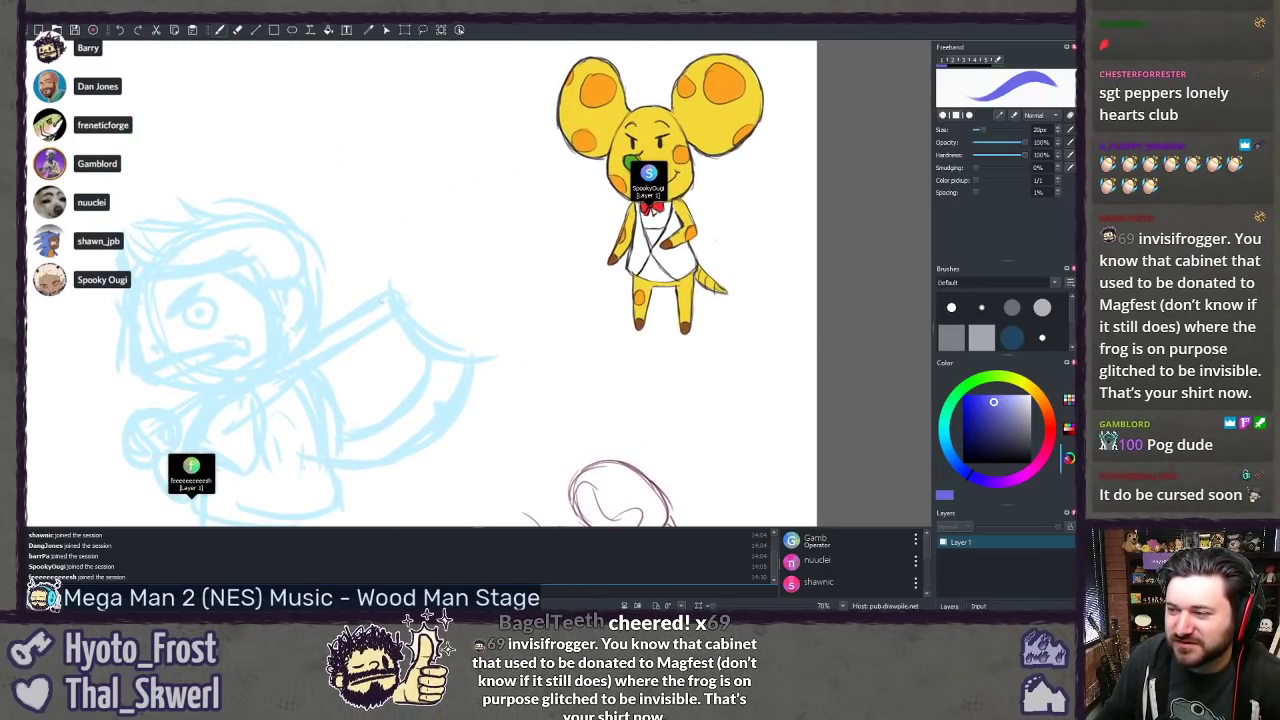
{"action": "left_click_drag", "start_coordinate": [395, 279], "coordinate": [403, 285]}
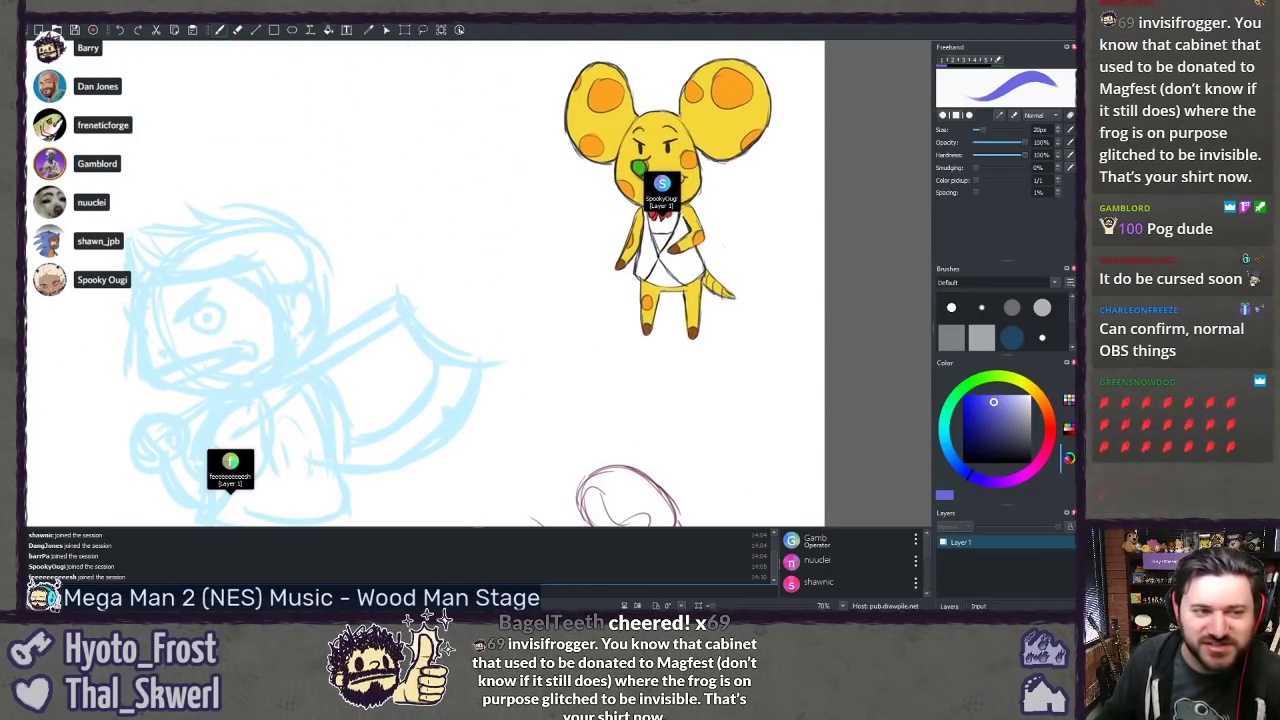
{"action": "left_click_drag", "start_coordinate": [453, 319], "coordinate": [590, 219]}
{"action": "scroll", "coordinate": [608, 249], "scroll_direction": "down", "scroll_amount": 5}
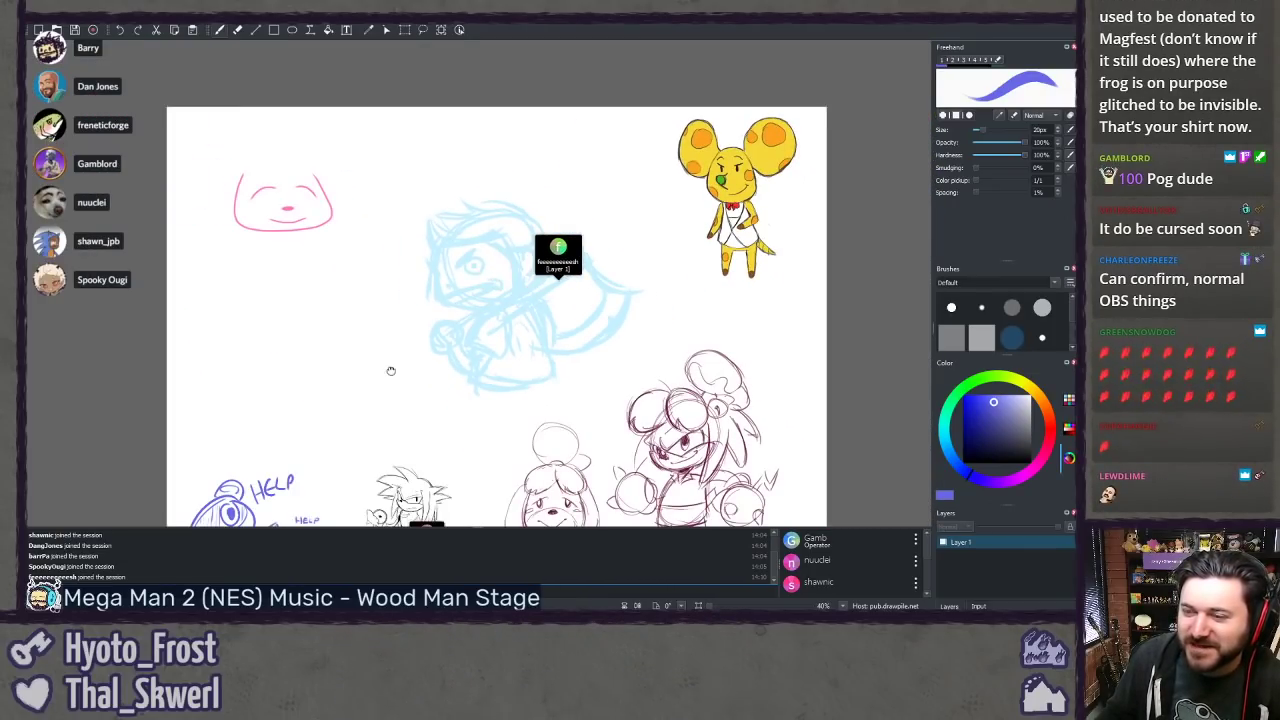
{"action": "mouse_move", "coordinate": [391, 371]}
{"action": "left_mouse_down"}
{"action": "mouse_move", "coordinate": [394, 209]}
{"action": "mouse_move", "coordinate": [440, 145]}
{"action": "left_mouse_up"}
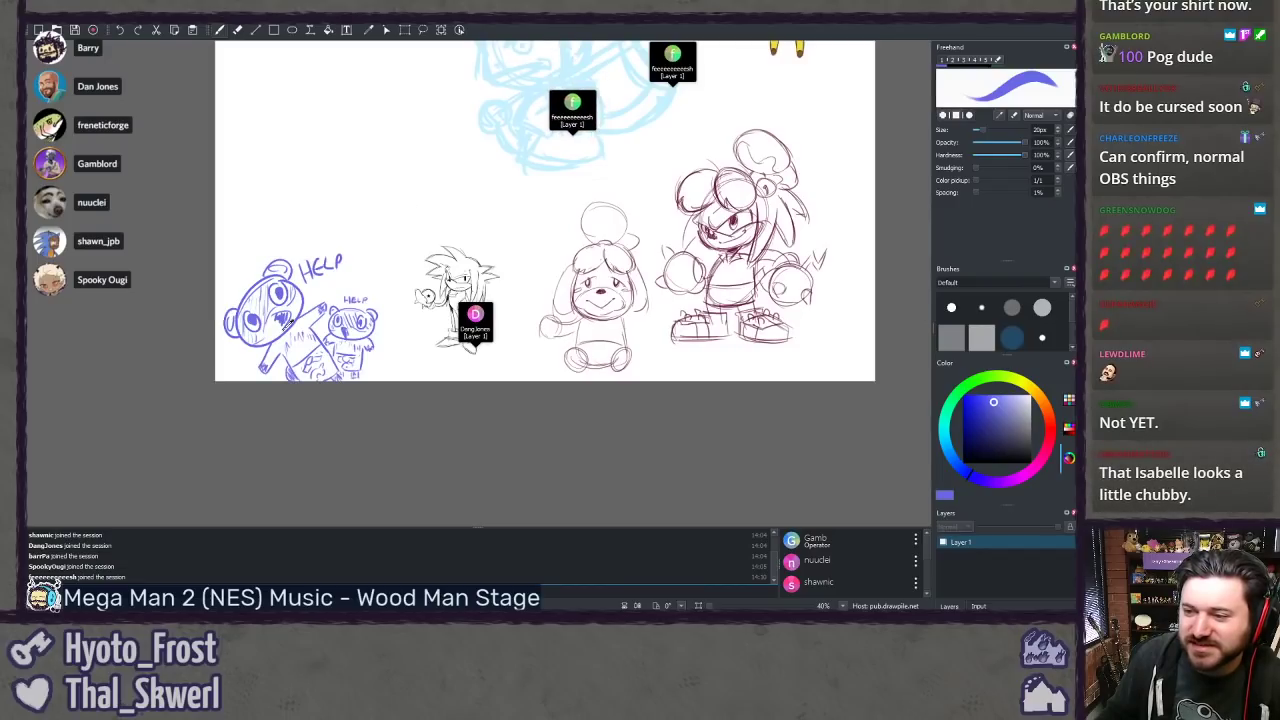
{"action": "scroll", "coordinate": [548, 288], "scroll_direction": "up", "scroll_amount": 4}
{"action": "scroll", "coordinate": [548, 288], "scroll_direction": "up", "scroll_amount": 2}
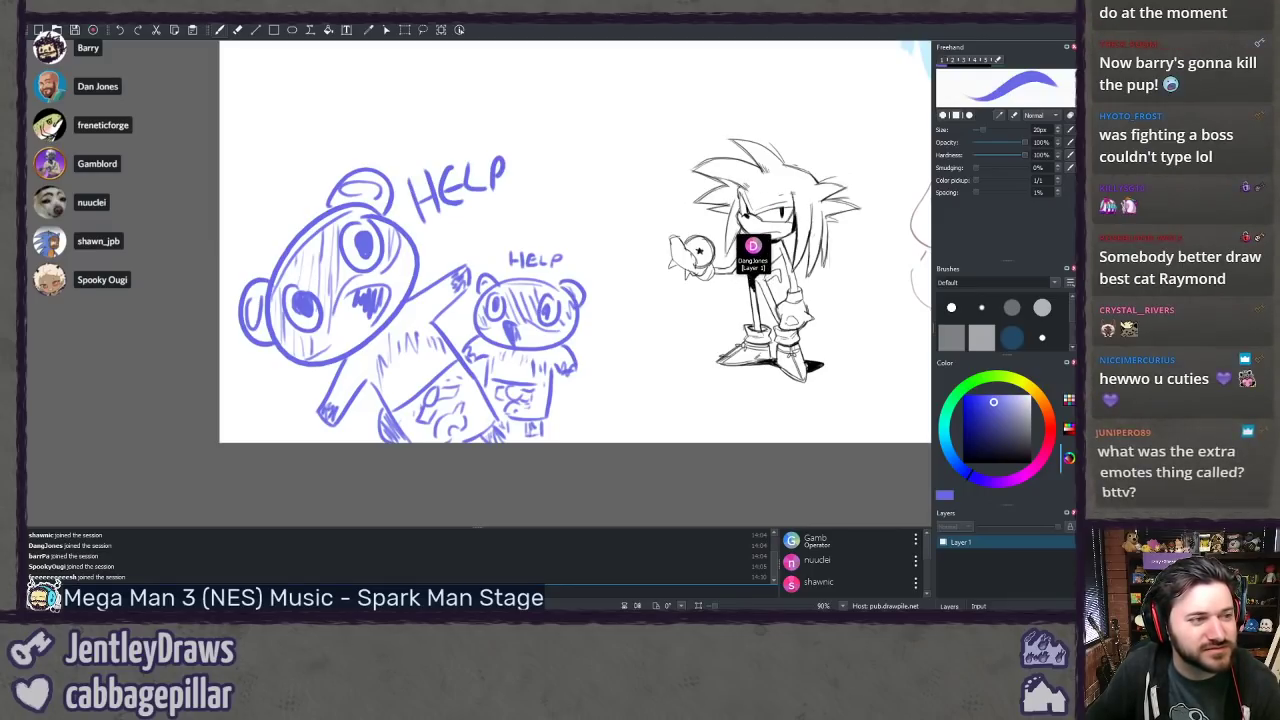
Step: Bring up Twitch's Hype Train Guide in the browser, examine the enlarged emote table by level, and return to Drawpile
{"action": "left_click_drag", "start_coordinate": [28, 80], "coordinate": [460, 24]}
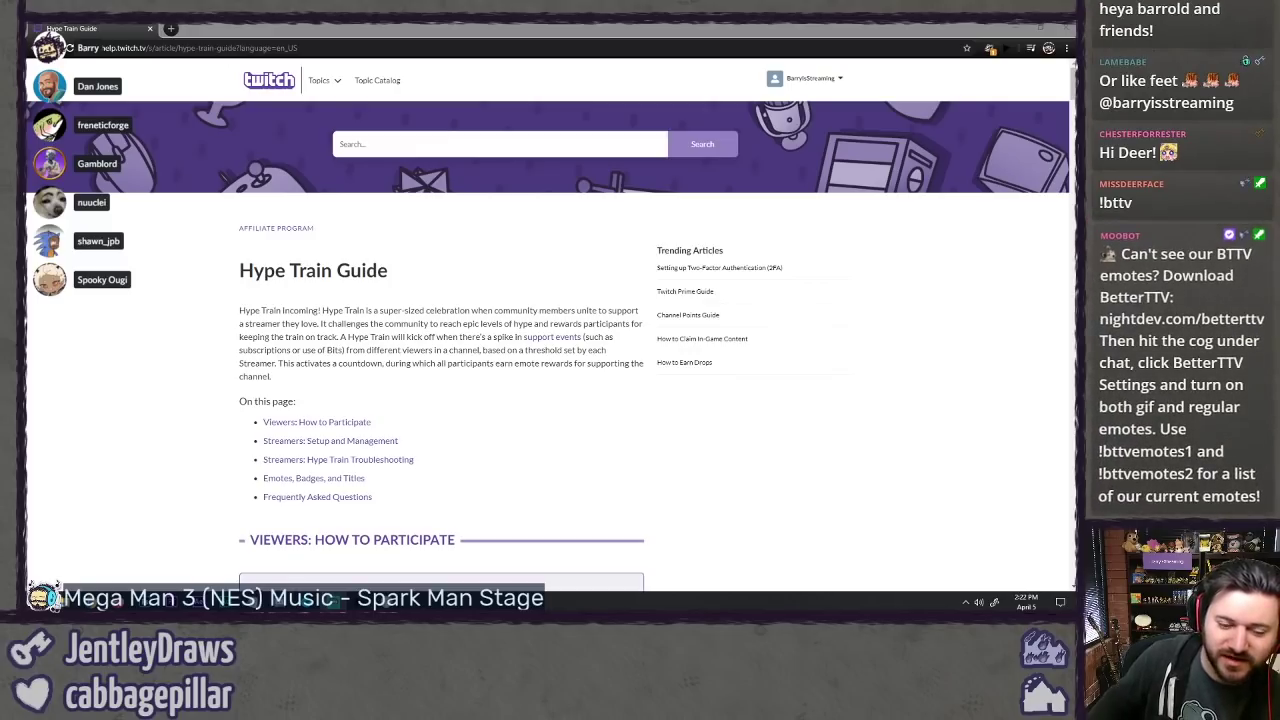
{"action": "scroll", "coordinate": [155, 303], "scroll_direction": "down", "scroll_amount": 5}
{"action": "scroll", "coordinate": [155, 303], "scroll_direction": "down", "scroll_amount": 15}
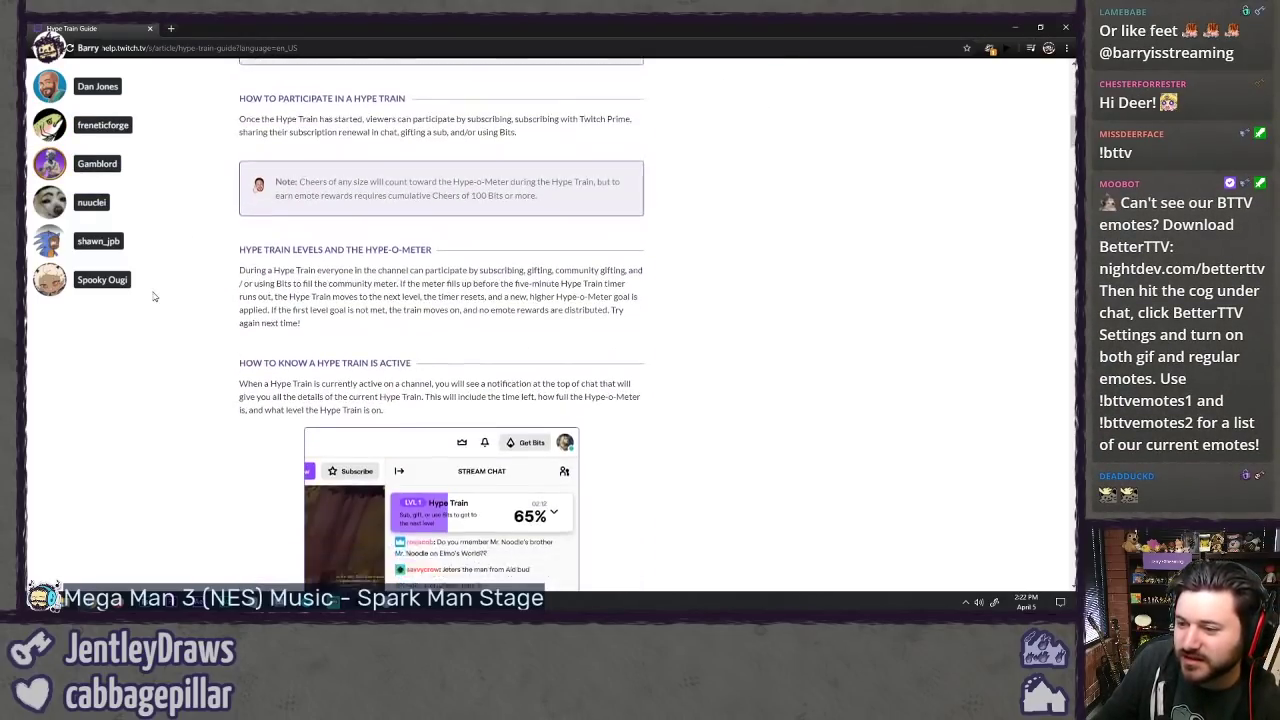
{"action": "scroll", "coordinate": [155, 297], "scroll_direction": "down", "scroll_amount": 15}
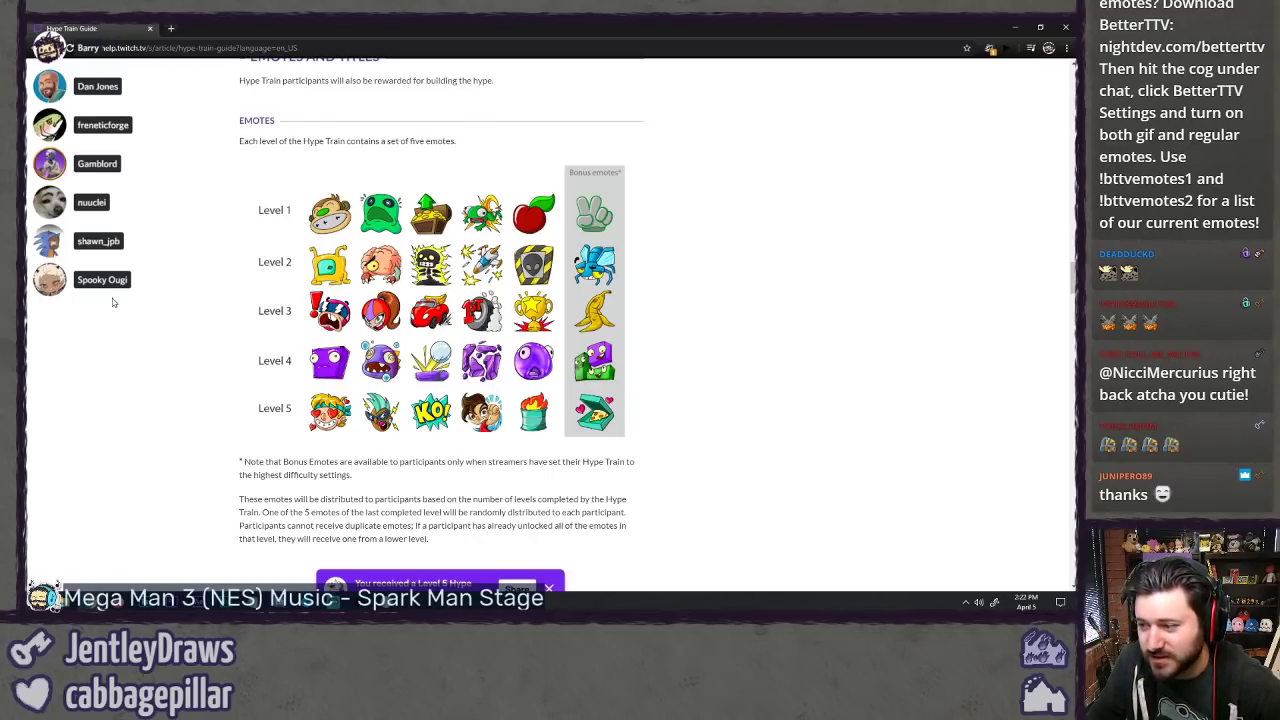
{"action": "key", "text": "ctrl+plus"}
{"action": "key", "text": "ctrl+plus"}
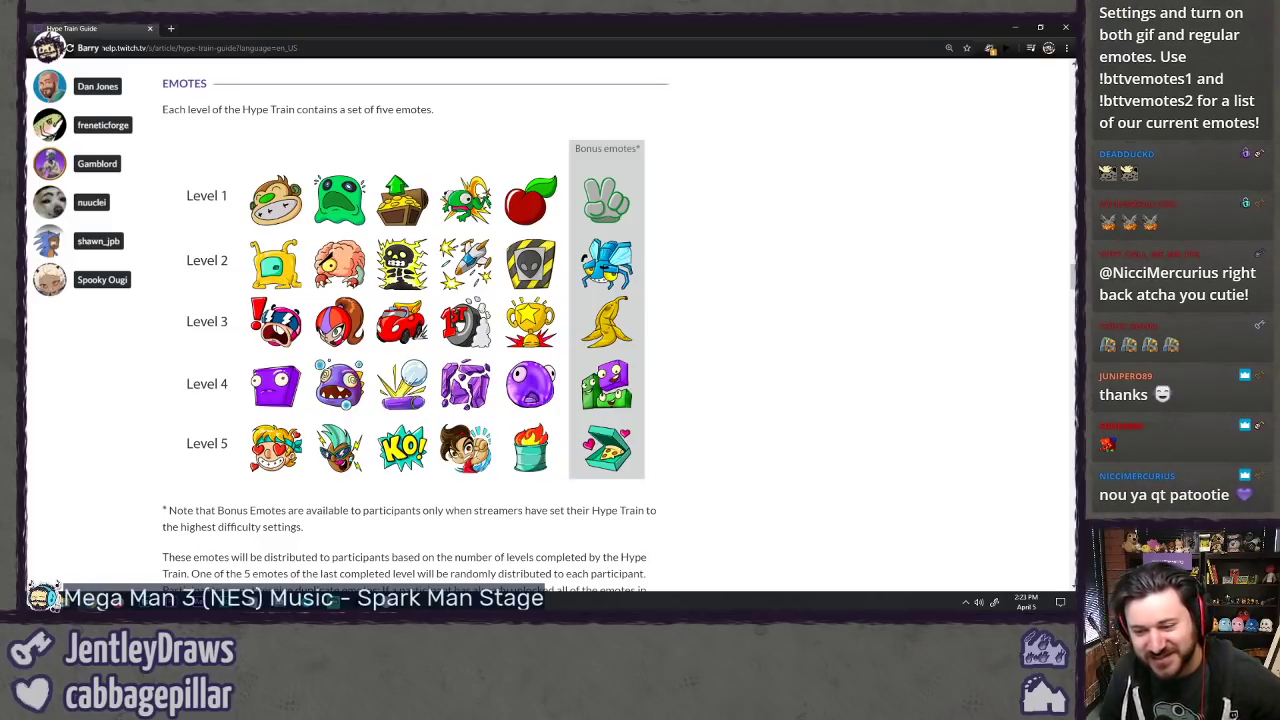
{"action": "key", "text": "ctrl+minus"}
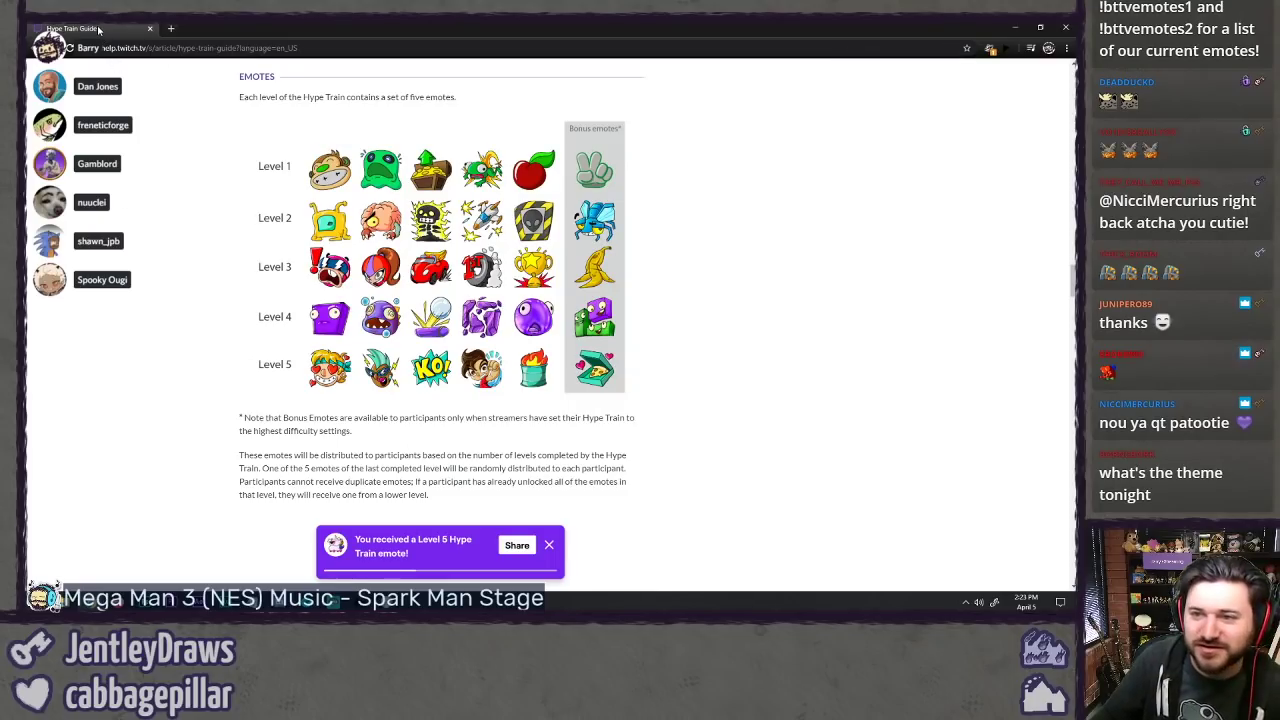
{"action": "key", "text": "alt+Tab"}
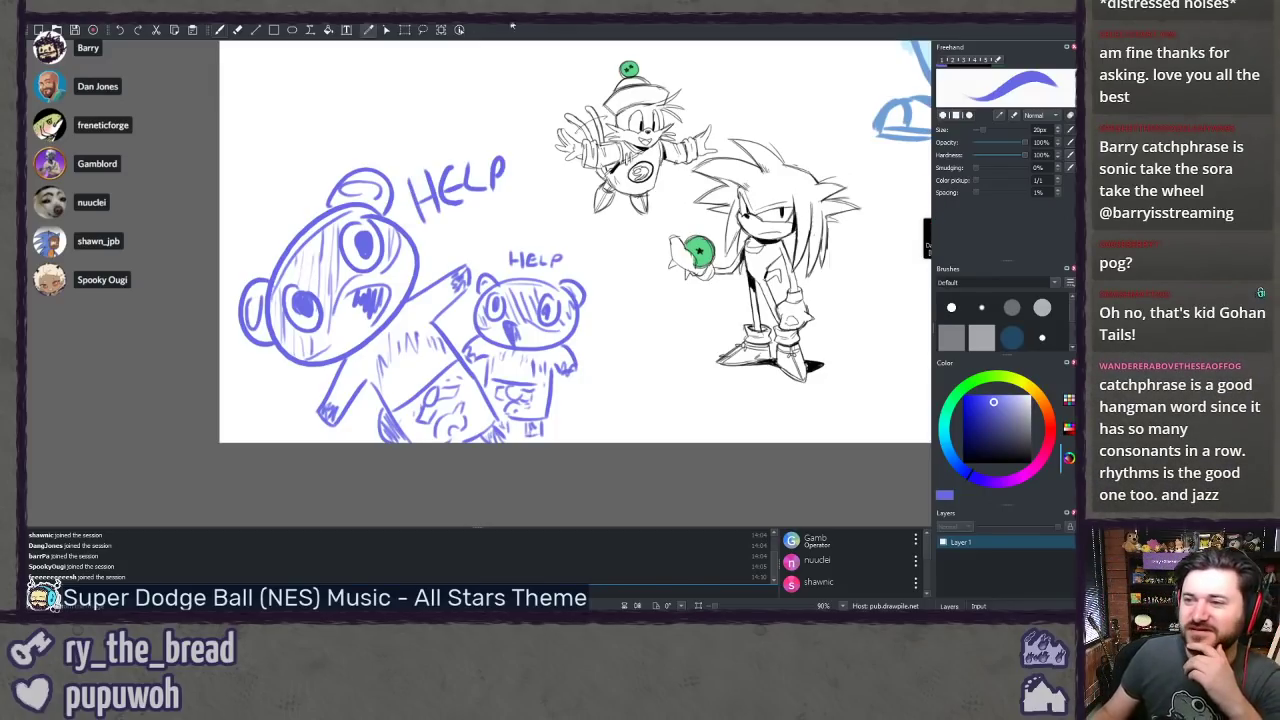
Step: Examine the black line sketch of the fox with the pom-pom hat up close
{"action": "mouse_move", "coordinate": [651, 17]}
{"action": "left_mouse_down"}
{"action": "mouse_move", "coordinate": [648, 30]}
{"action": "mouse_move", "coordinate": [648, 18]}
{"action": "left_mouse_up"}
{"action": "scroll", "coordinate": [752, 116], "scroll_direction": "up", "scroll_amount": 5}
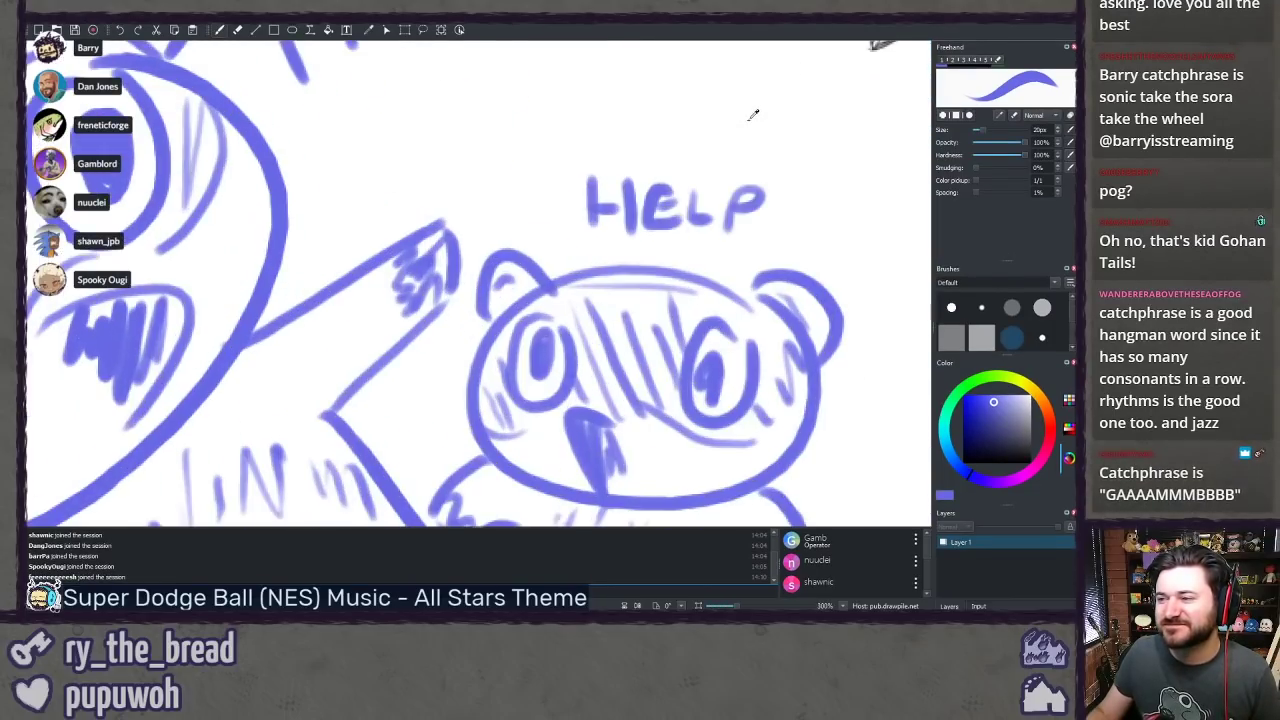
{"action": "mouse_move", "coordinate": [738, 128]}
{"action": "left_mouse_down"}
{"action": "mouse_move", "coordinate": [468, 323]}
{"action": "mouse_move", "coordinate": [258, 500]}
{"action": "left_mouse_up"}
{"action": "left_click_drag", "start_coordinate": [310, 274], "coordinate": [226, 343]}
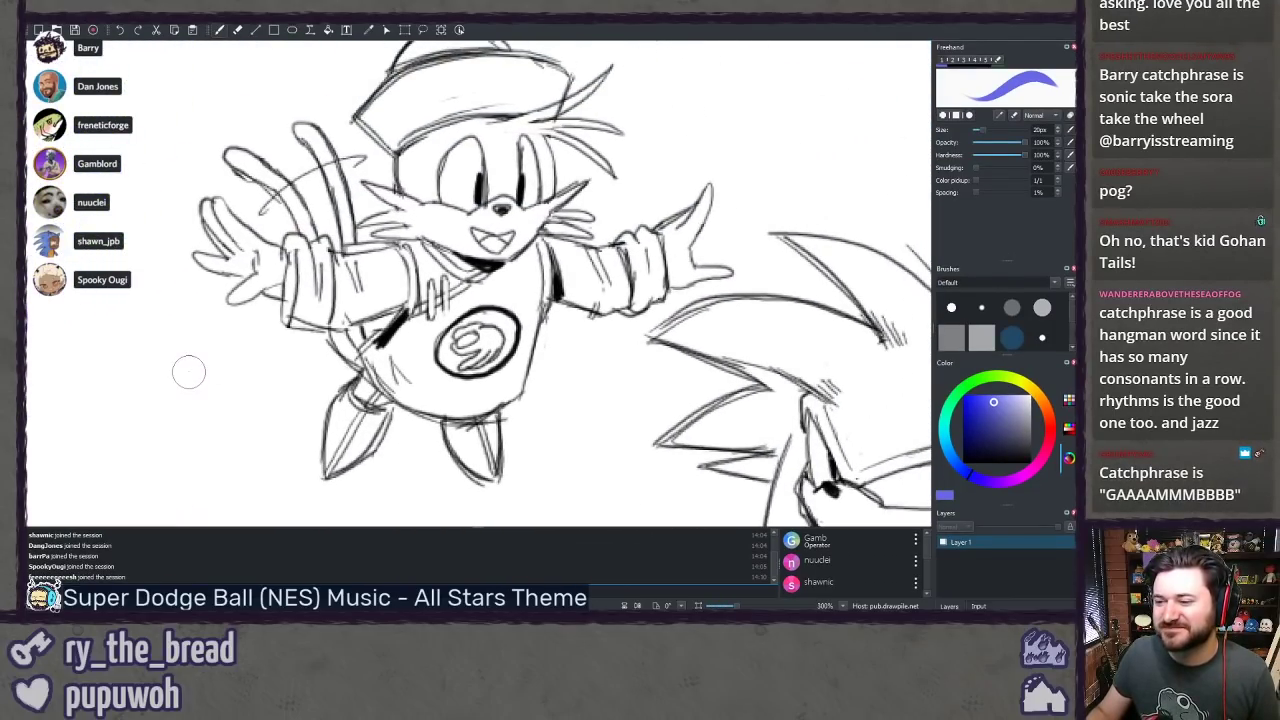
{"action": "scroll", "coordinate": [197, 408], "scroll_direction": "up", "scroll_amount": 1}
{"action": "left_click_drag", "start_coordinate": [195, 410], "coordinate": [205, 413]}
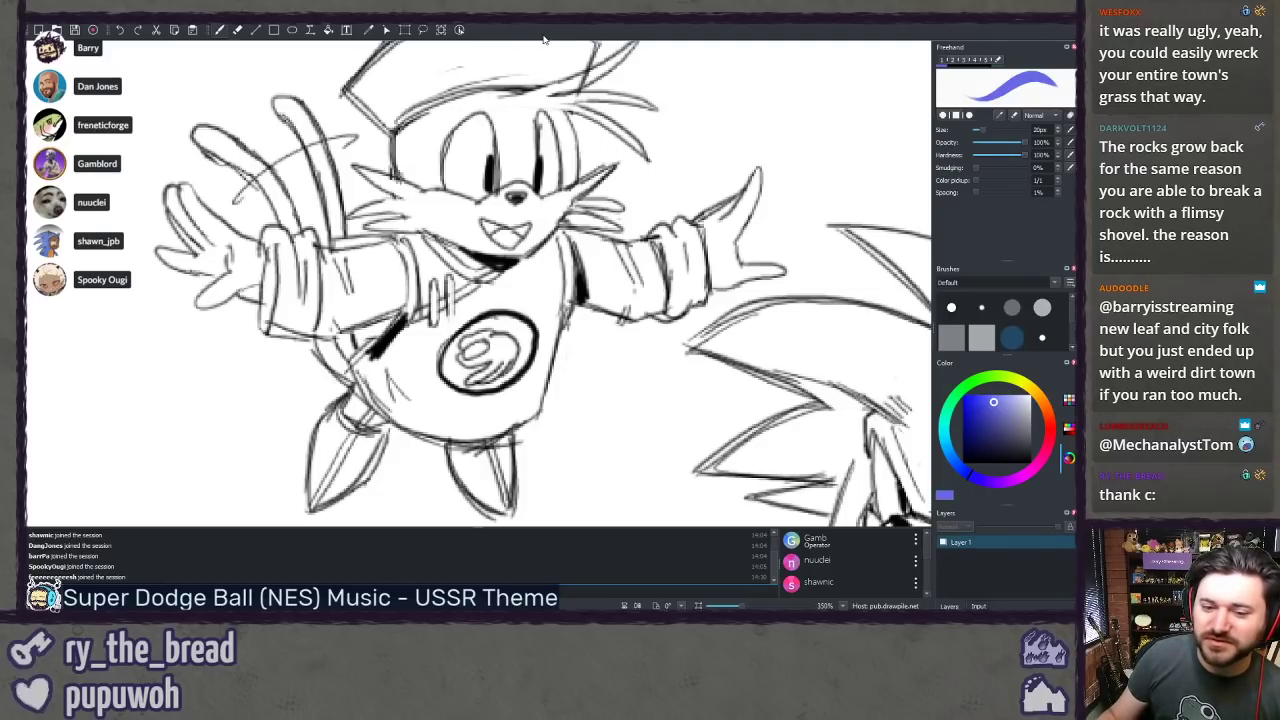
Step: Examine the light-blue head sketch with the large hair bun up close, and survey the whole shared canvas
{"action": "scroll", "coordinate": [478, 281], "scroll_direction": "down", "scroll_amount": 10}
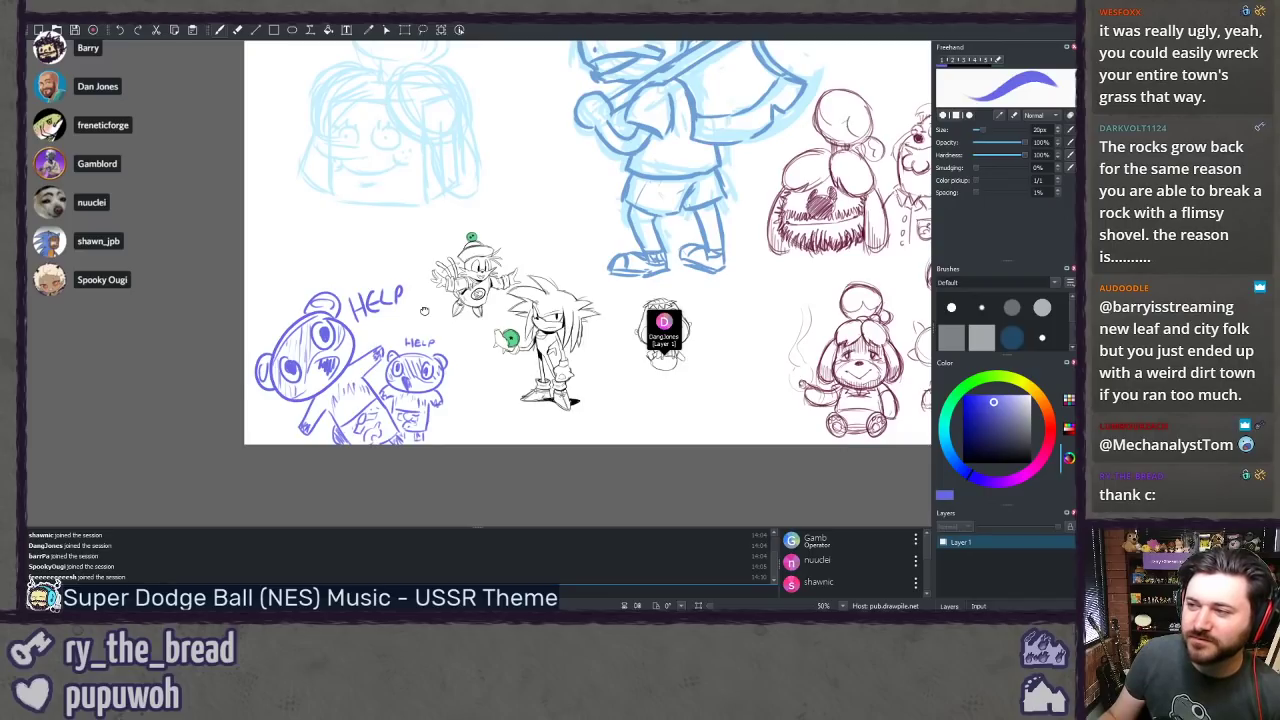
{"action": "left_click_drag", "start_coordinate": [424, 311], "coordinate": [363, 422]}
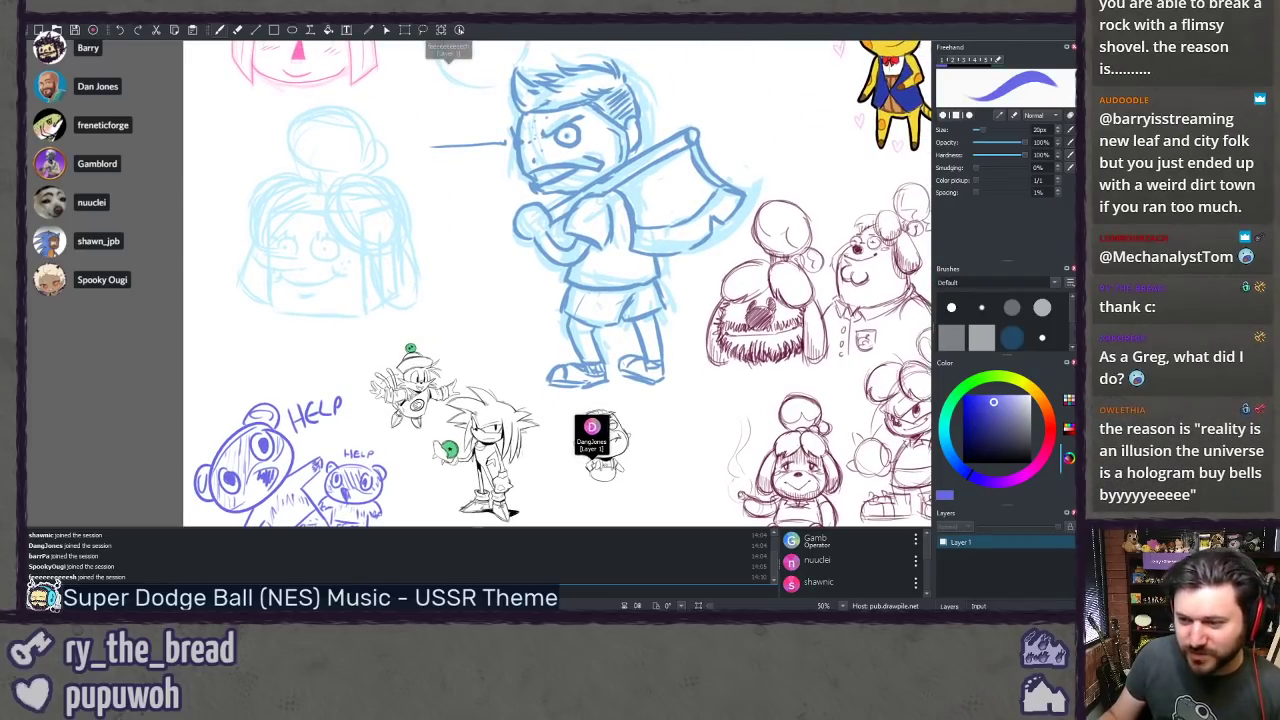
{"action": "scroll", "coordinate": [158, 171], "scroll_direction": "up", "scroll_amount": 4}
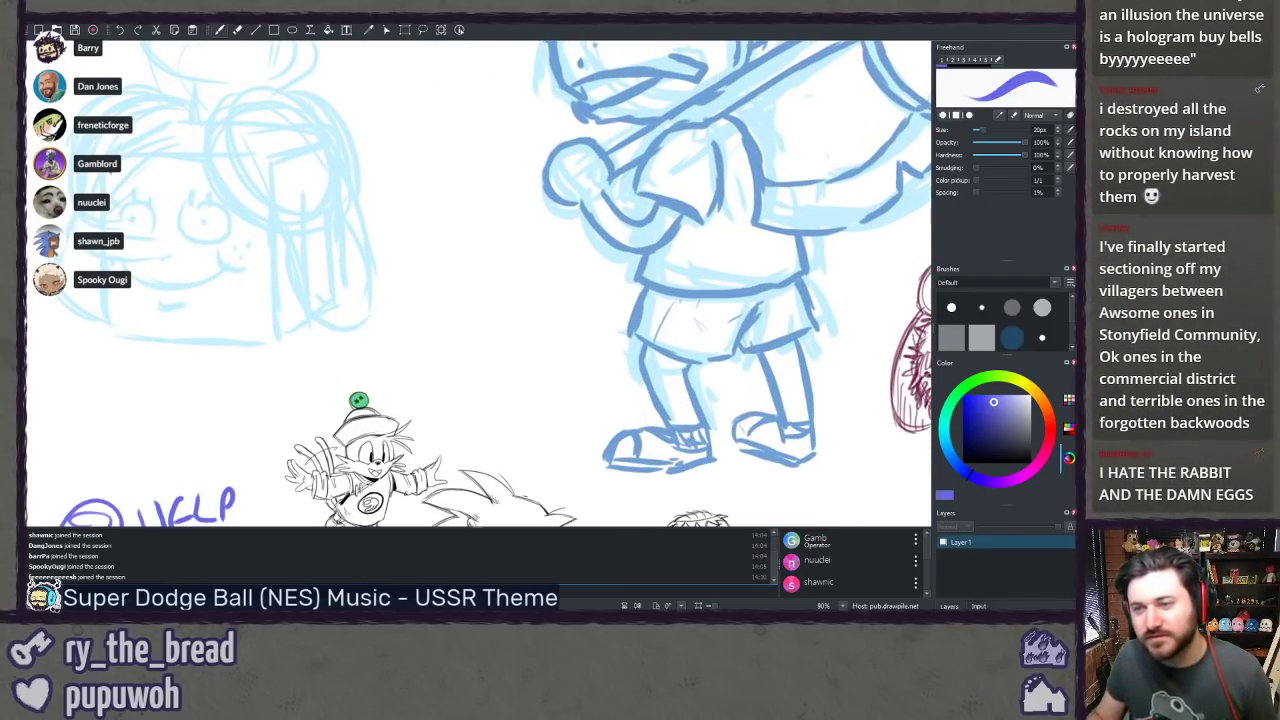
{"action": "mouse_move", "coordinate": [104, 173]}
{"action": "left_mouse_down"}
{"action": "mouse_move", "coordinate": [243, 303]}
{"action": "mouse_move", "coordinate": [336, 298]}
{"action": "left_mouse_up"}
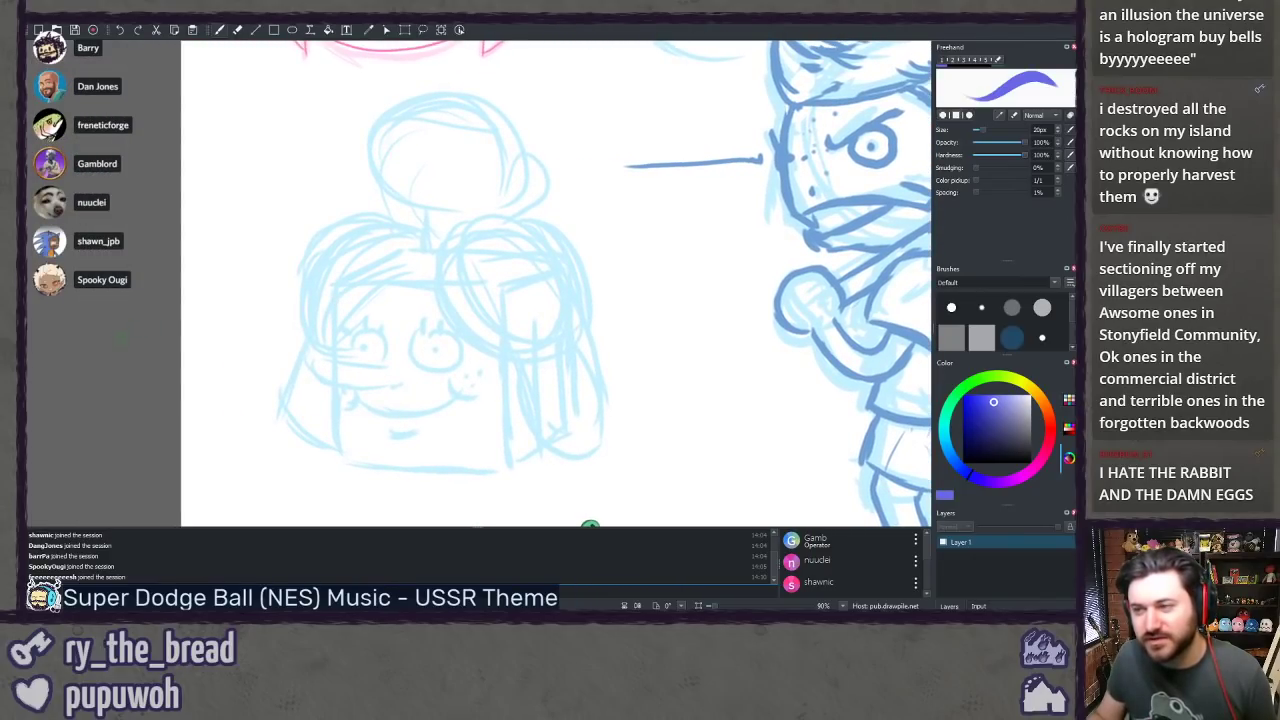
{"action": "scroll", "coordinate": [136, 464], "scroll_direction": "up", "scroll_amount": 1}
{"action": "left_click_drag", "start_coordinate": [131, 454], "coordinate": [130, 435]}
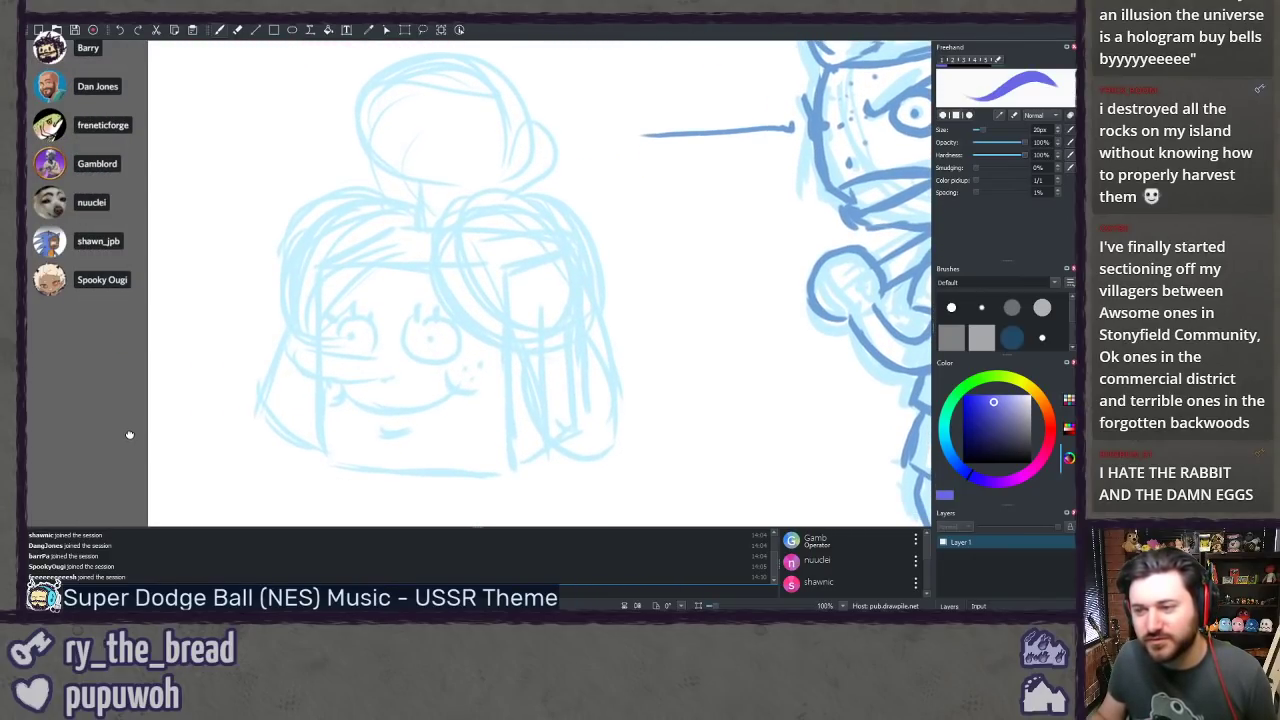
{"action": "scroll", "coordinate": [152, 416], "scroll_direction": "down", "scroll_amount": 6}
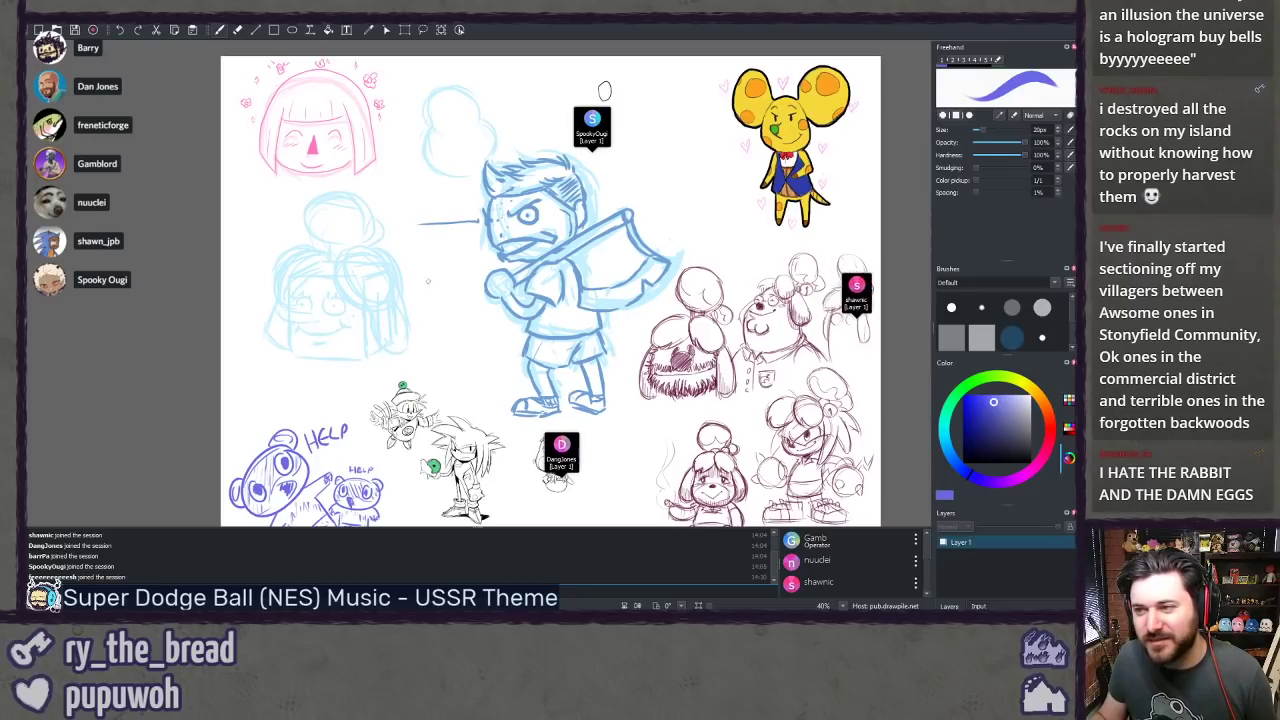
{"action": "left_click_drag", "start_coordinate": [422, 285], "coordinate": [381, 302]}
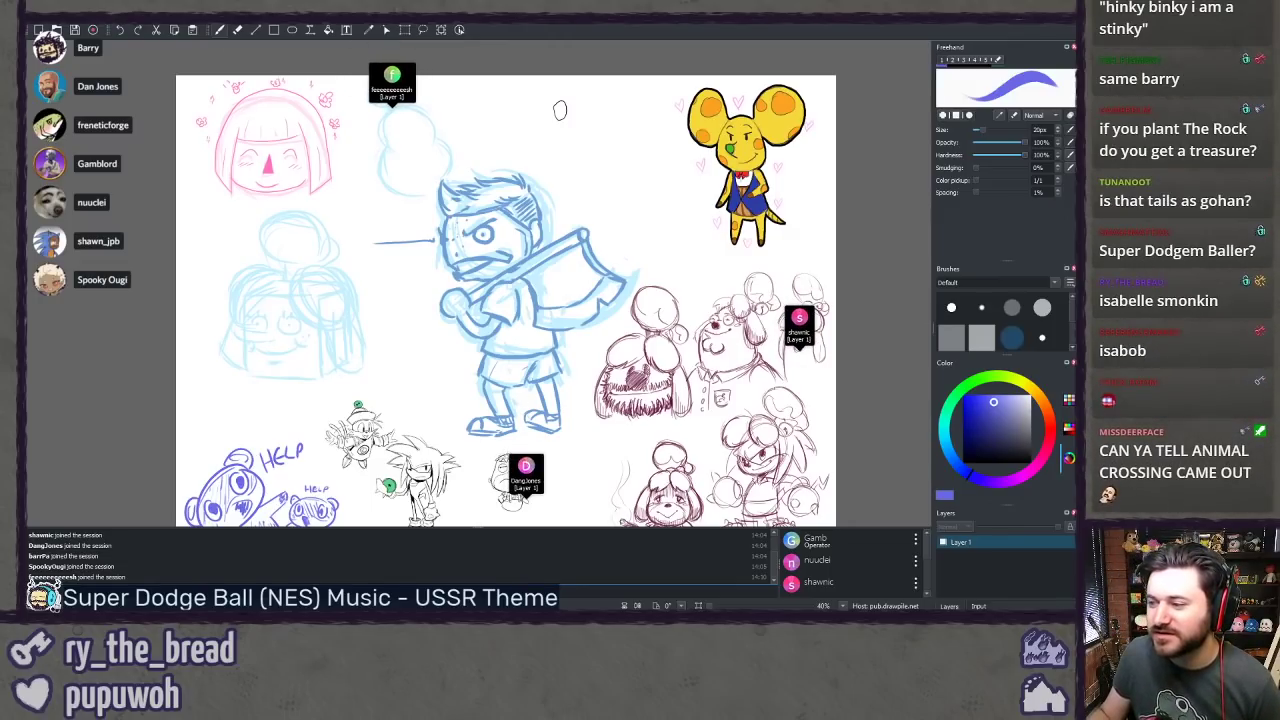
Step: Examine the group of maroon Isabelle-style character sketches, comparing them with the black line drawings beside them
{"action": "left_click_drag", "start_coordinate": [915, 376], "coordinate": [814, 272]}
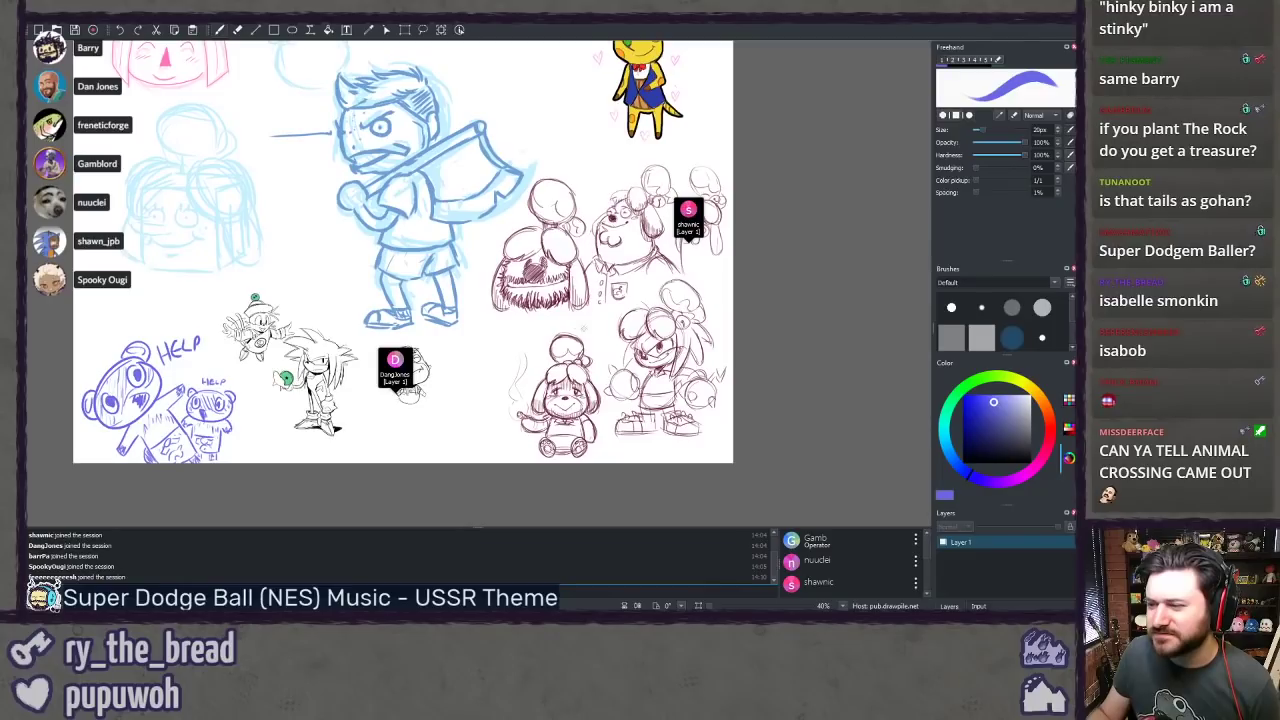
{"action": "scroll", "coordinate": [813, 275], "scroll_direction": "up", "scroll_amount": 2}
{"action": "scroll", "coordinate": [815, 272], "scroll_direction": "up", "scroll_amount": 2}
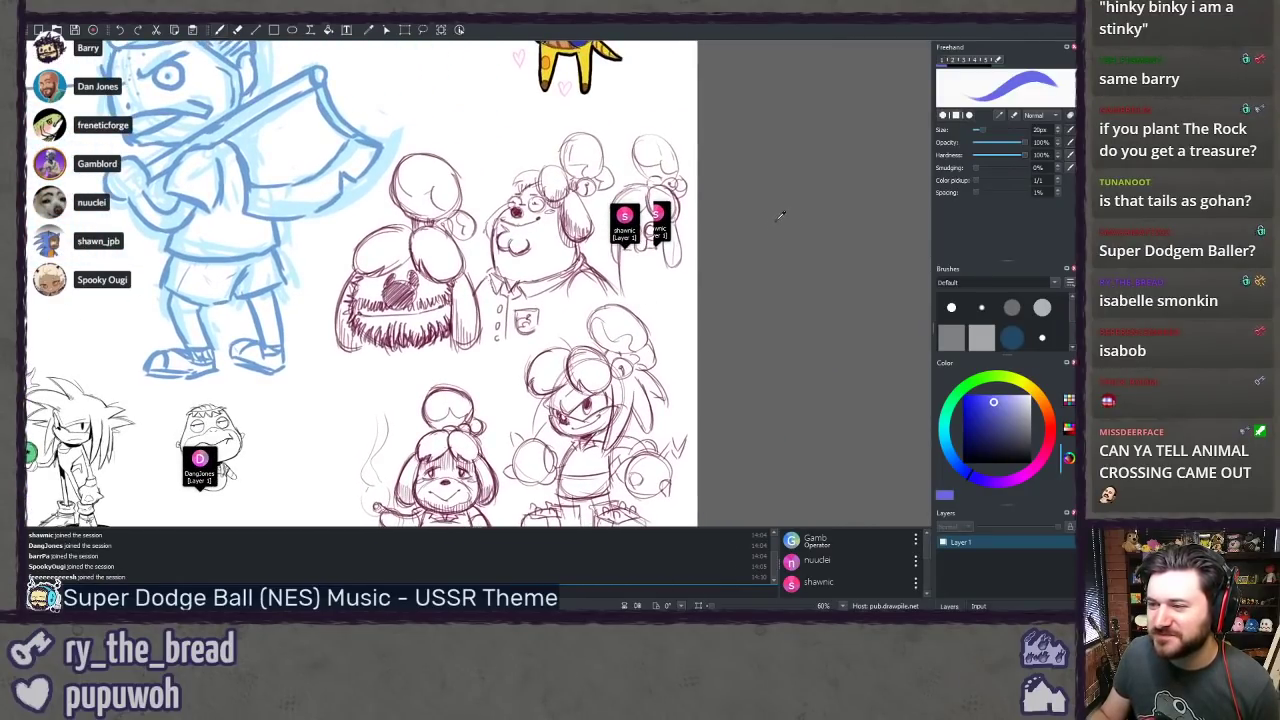
{"action": "left_click_drag", "start_coordinate": [774, 226], "coordinate": [734, 234]}
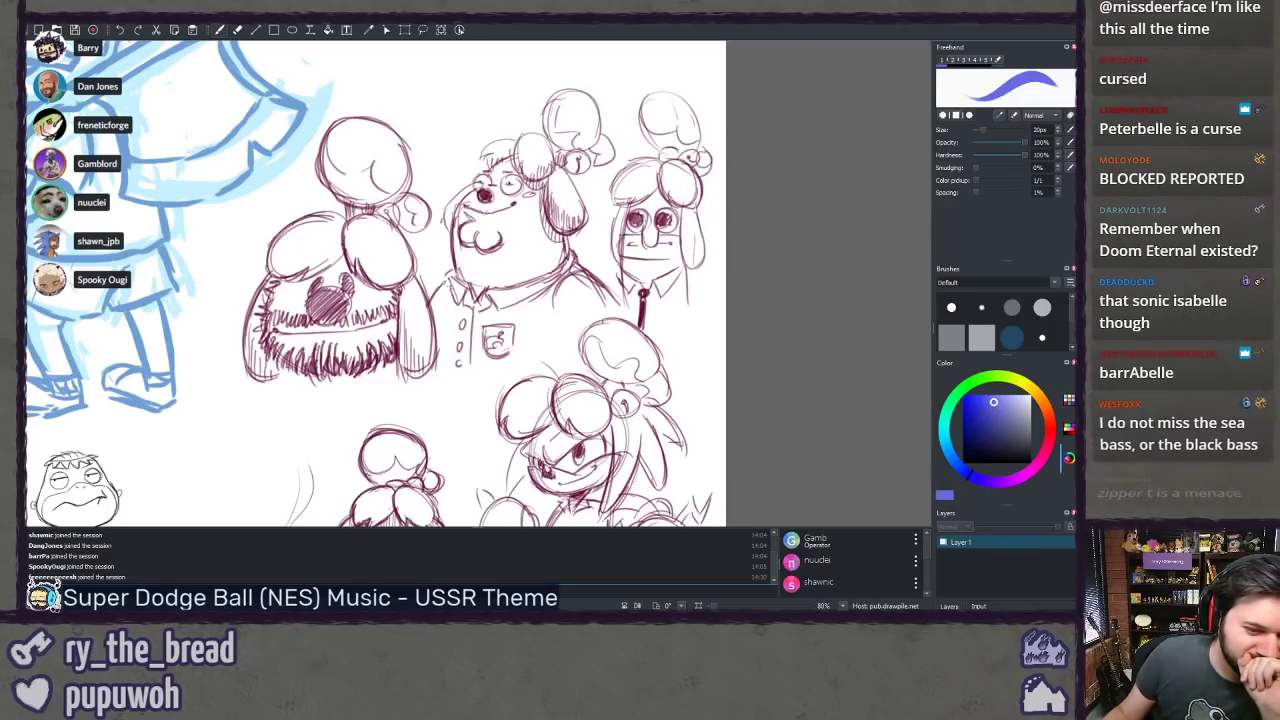
{"action": "left_click_drag", "start_coordinate": [321, 303], "coordinate": [676, 294]}
{"action": "scroll", "coordinate": [675, 292], "scroll_direction": "left", "scroll_amount": 2}
{"action": "scroll", "coordinate": [600, 293], "scroll_direction": "down", "scroll_amount": 3}
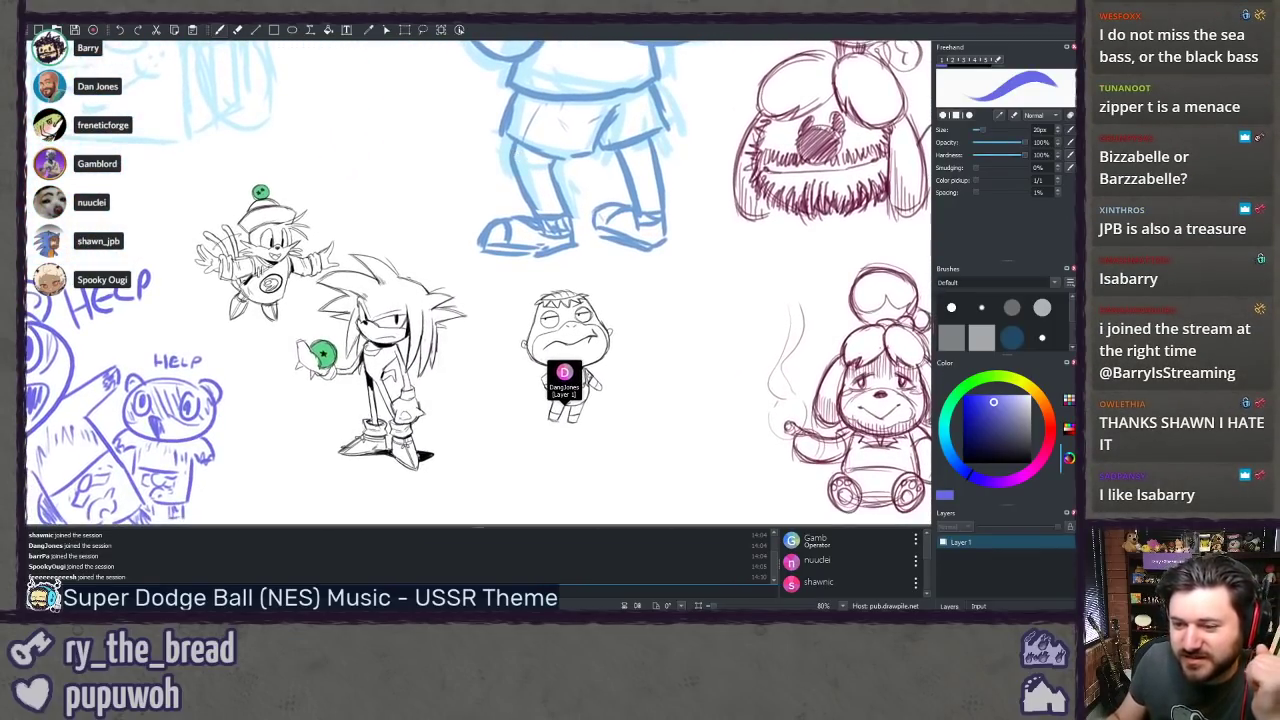
{"action": "scroll", "coordinate": [501, 294], "scroll_direction": "right", "scroll_amount": 8}
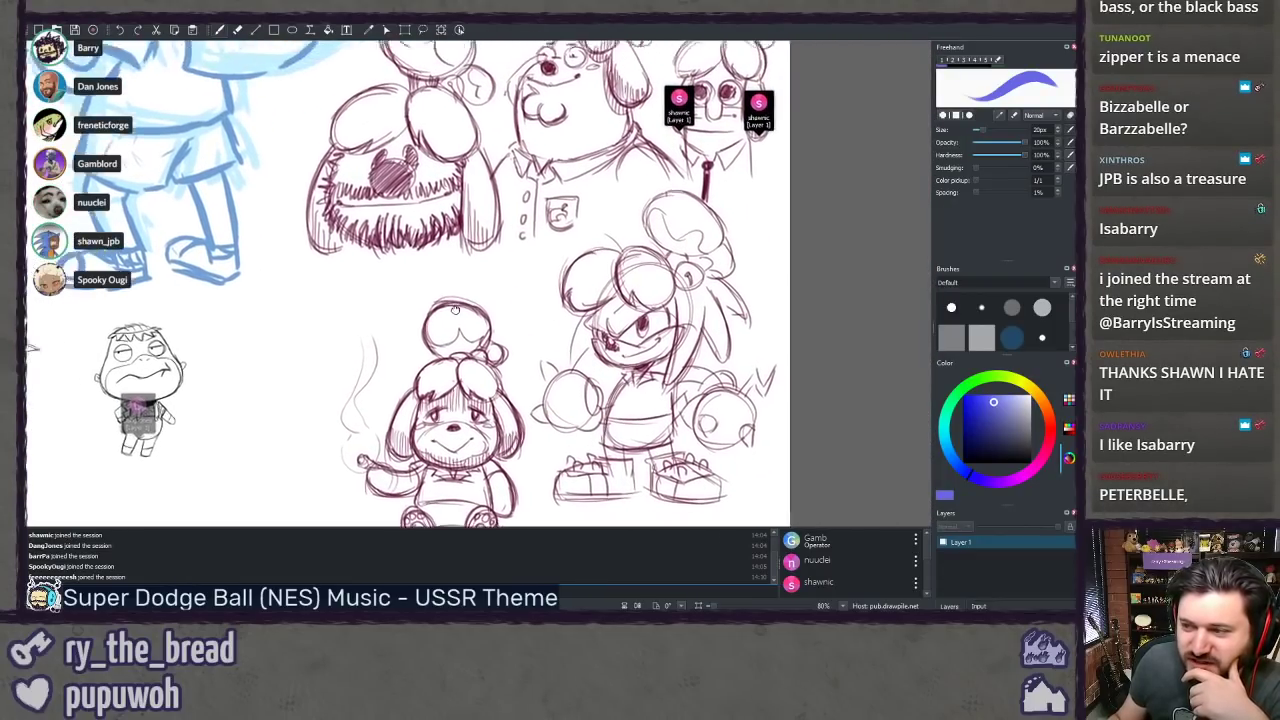
{"action": "scroll", "coordinate": [346, 373], "scroll_direction": "up", "scroll_amount": 1}
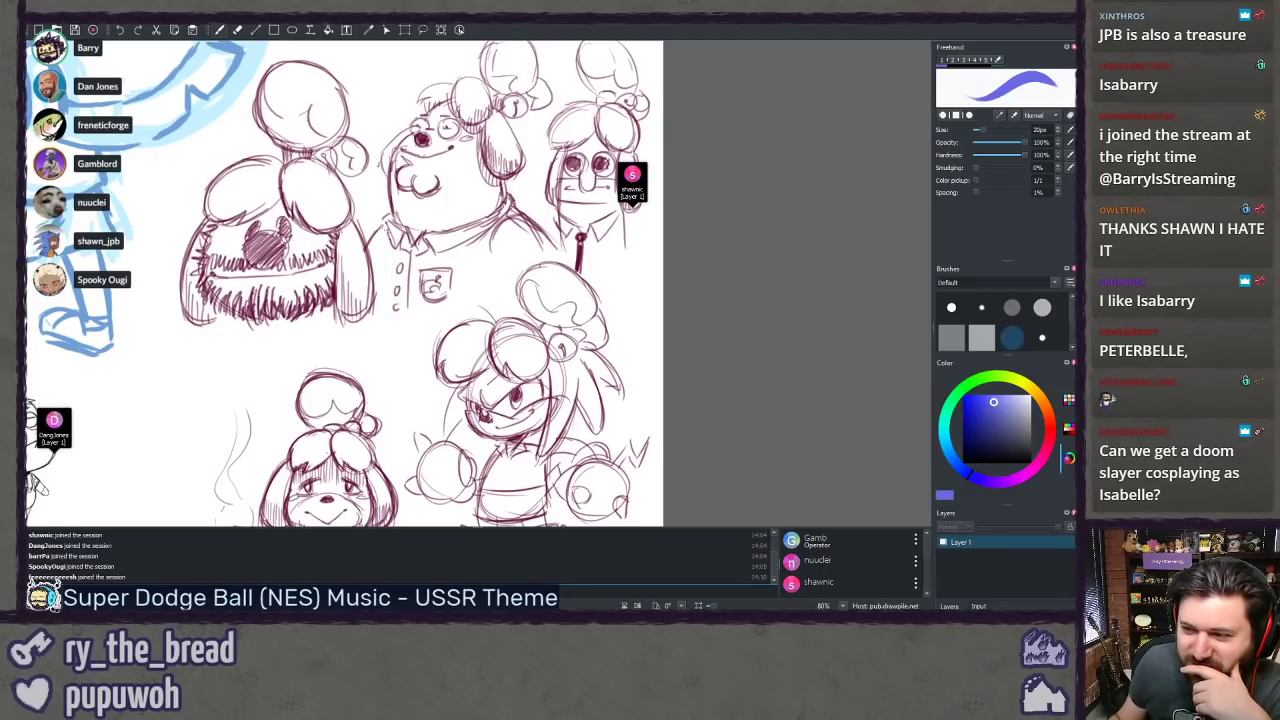
{"action": "left_click_drag", "start_coordinate": [347, 373], "coordinate": [344, 486]}
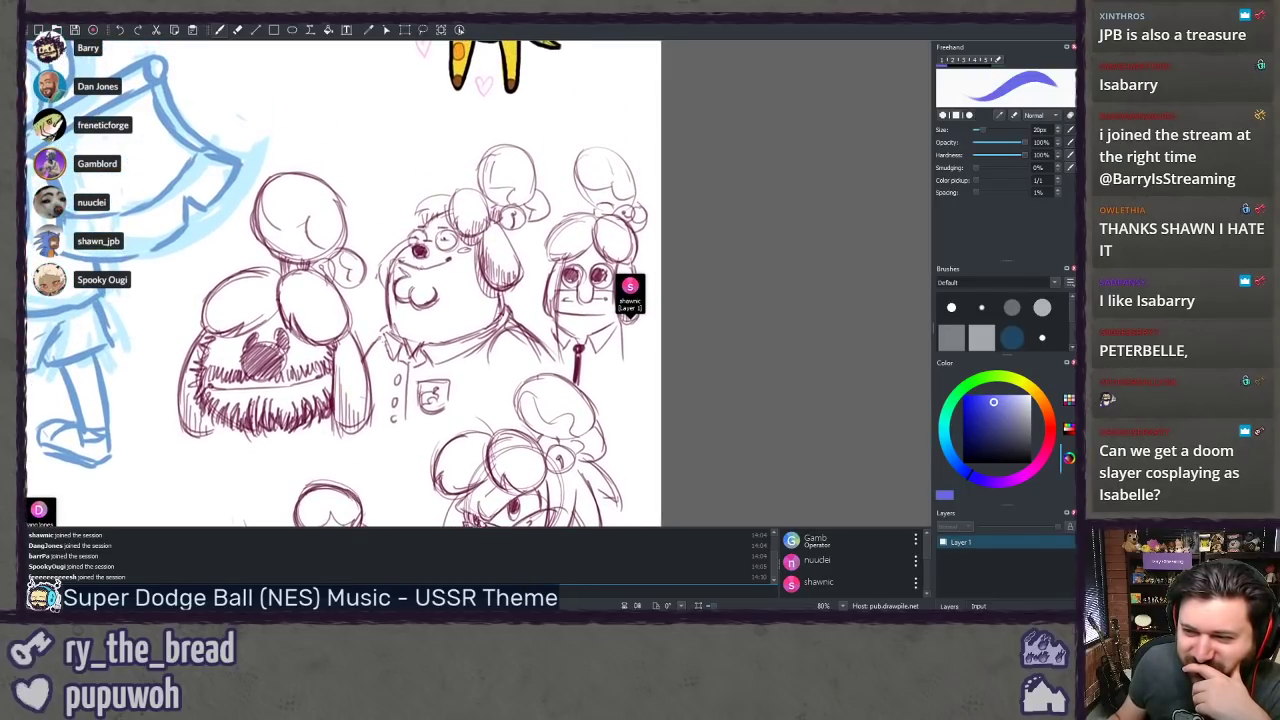
{"action": "left_click_drag", "start_coordinate": [362, 305], "coordinate": [358, 242]}
{"action": "left_click_drag", "start_coordinate": [192, 446], "coordinate": [203, 440]}
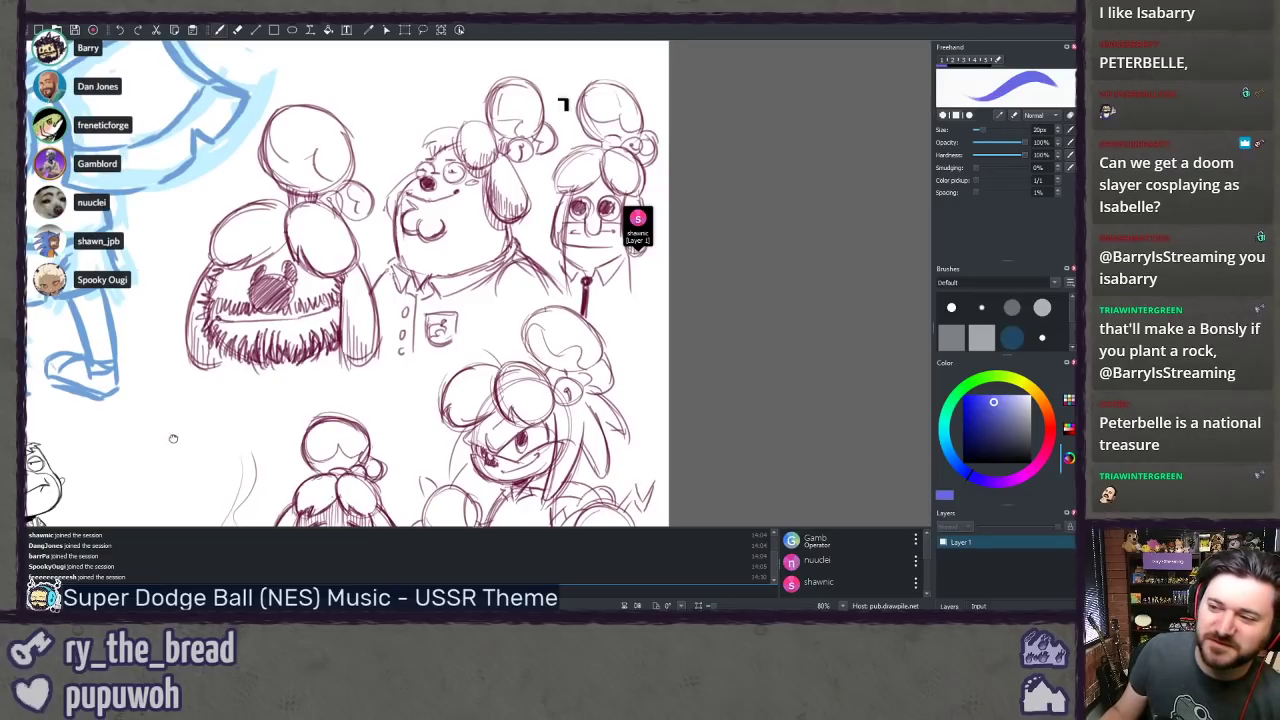
Step: Examine the blue axe-carrying boy and the sketches along the canvas's upper edge
{"action": "mouse_move", "coordinate": [173, 438]}
{"action": "left_mouse_down"}
{"action": "mouse_move", "coordinate": [409, 403]}
{"action": "mouse_move", "coordinate": [566, 266]}
{"action": "mouse_move", "coordinate": [566, 380]}
{"action": "left_mouse_up"}
{"action": "left_click_drag", "start_coordinate": [284, 194], "coordinate": [491, 417]}
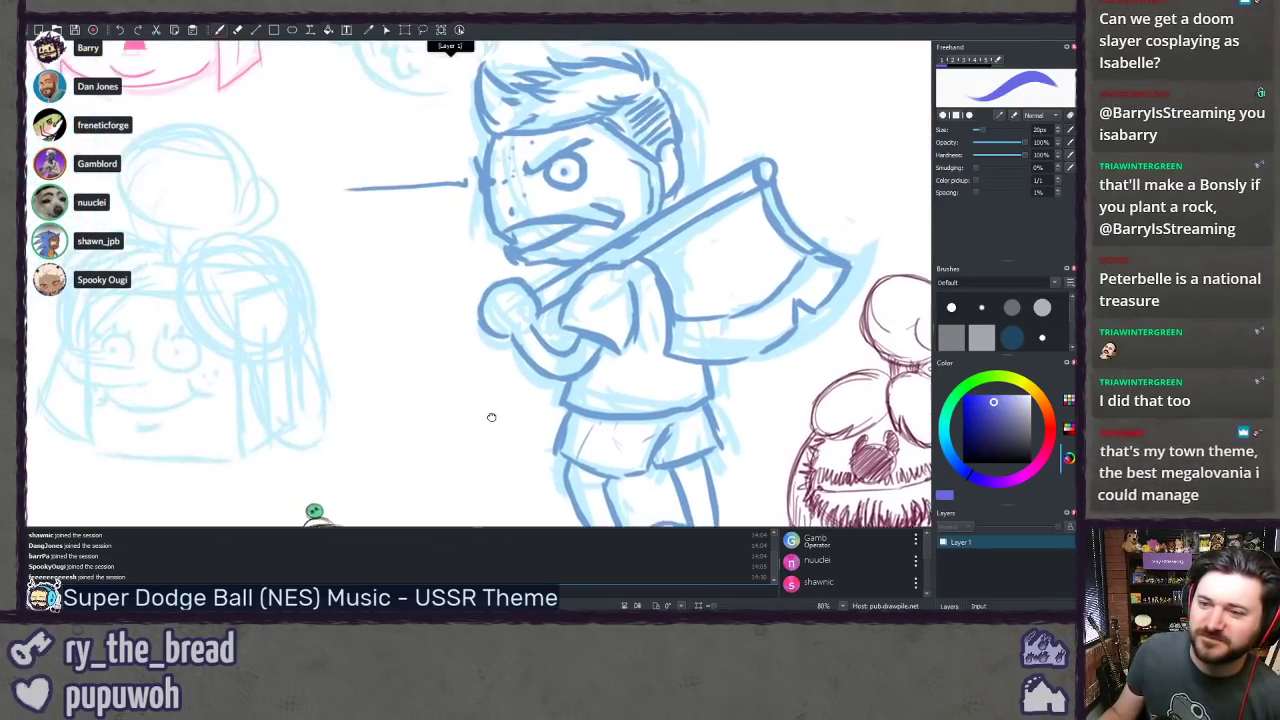
{"action": "scroll", "coordinate": [394, 323], "scroll_direction": "down", "scroll_amount": 3}
{"action": "left_click_drag", "start_coordinate": [420, 229], "coordinate": [386, 383]}
{"action": "scroll", "coordinate": [334, 351], "scroll_direction": "up", "scroll_amount": 1}
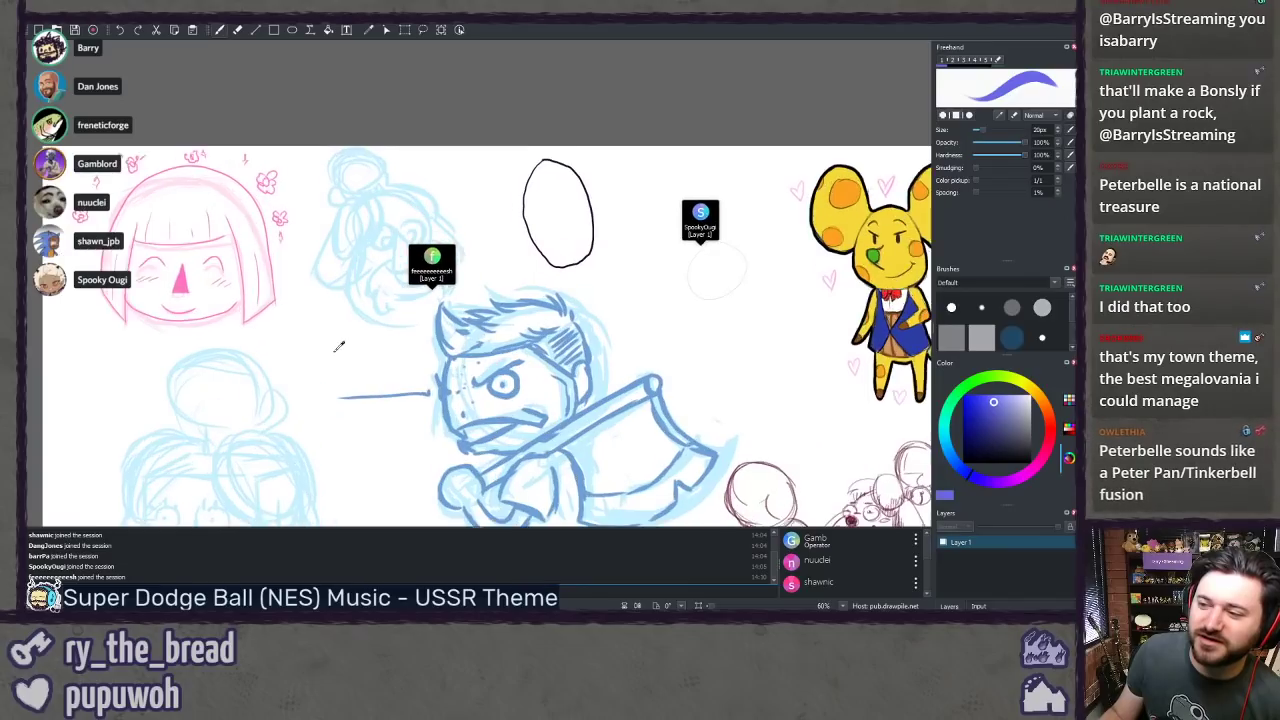
Step: Examine the light-blue bun-haired head and black oval above the axe-carrying boy, comparing them with the sketches lower on the canvas
{"action": "scroll", "coordinate": [339, 346], "scroll_direction": "up", "scroll_amount": 3}
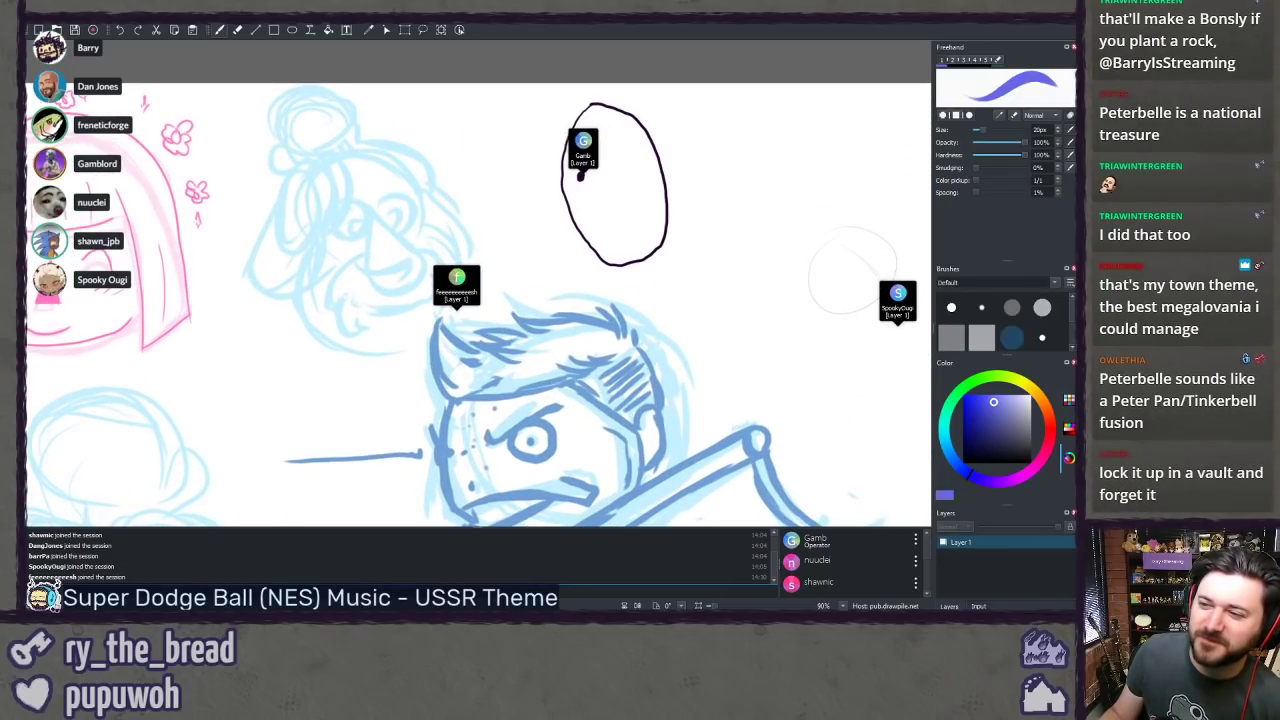
{"action": "left_click_drag", "start_coordinate": [212, 343], "coordinate": [223, 345]}
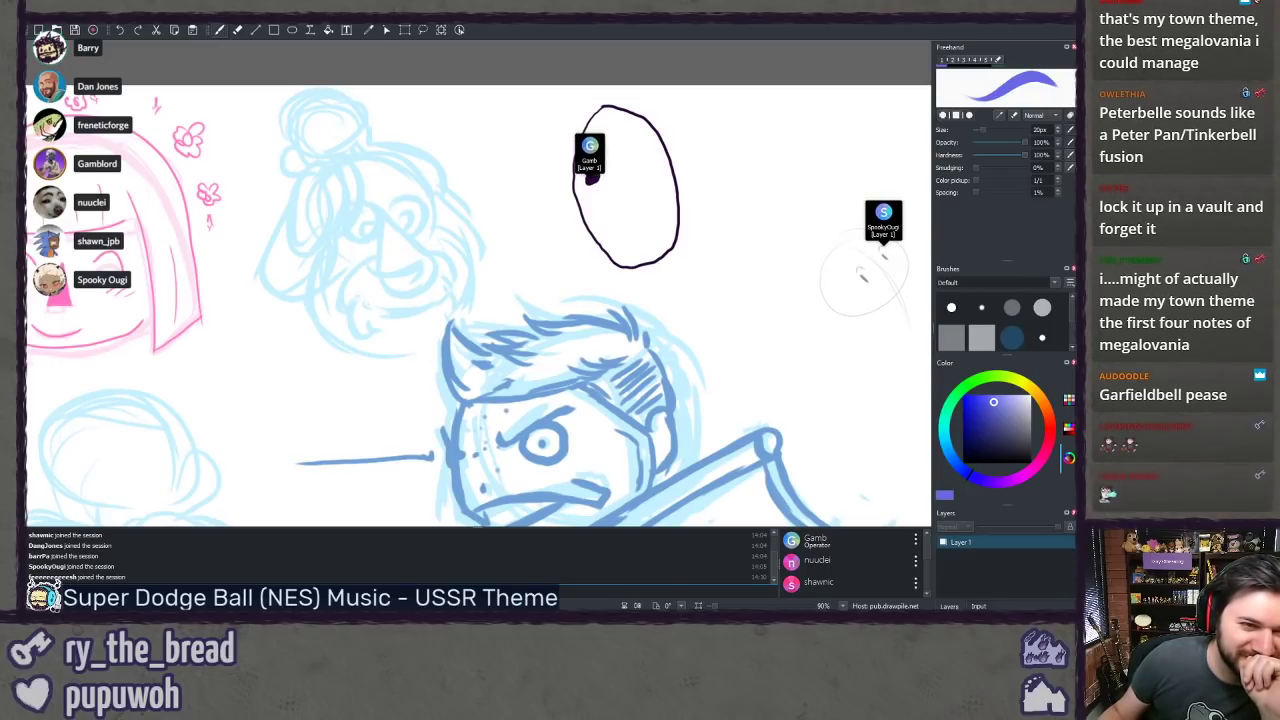
{"action": "left_click_drag", "start_coordinate": [516, 16], "coordinate": [516, 27]}
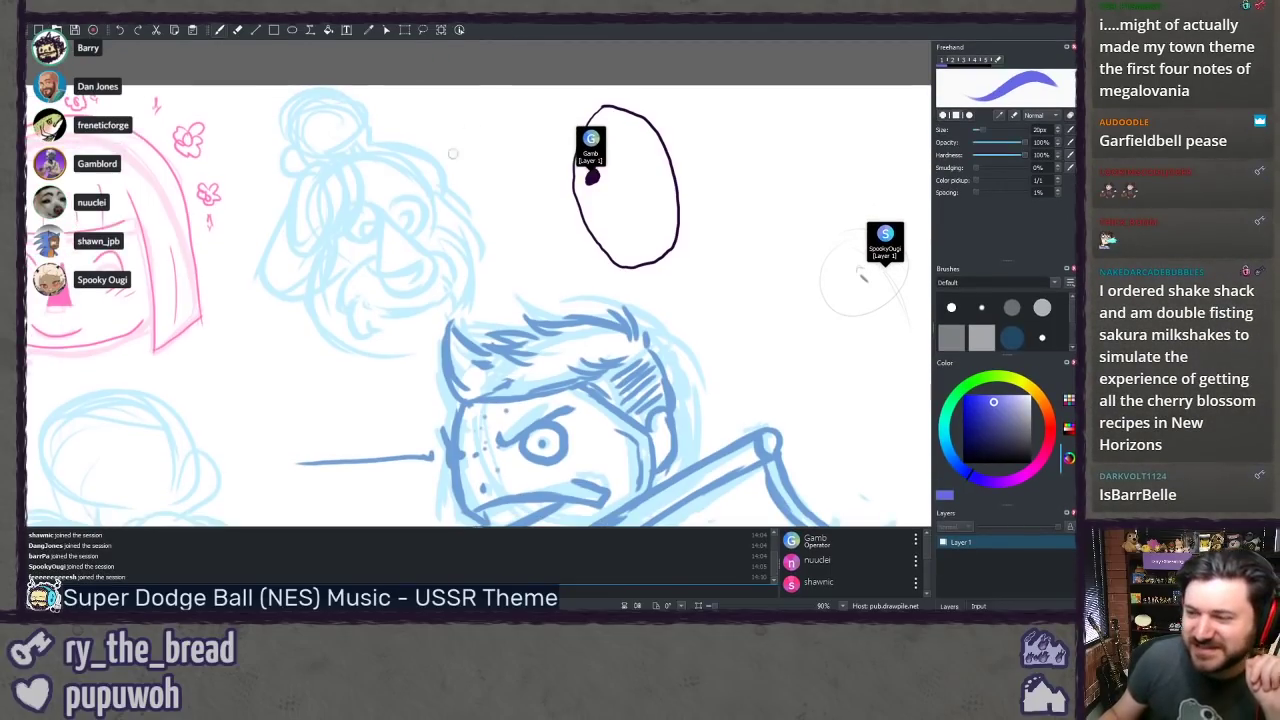
{"action": "scroll", "coordinate": [325, 404], "scroll_direction": "down", "scroll_amount": 5}
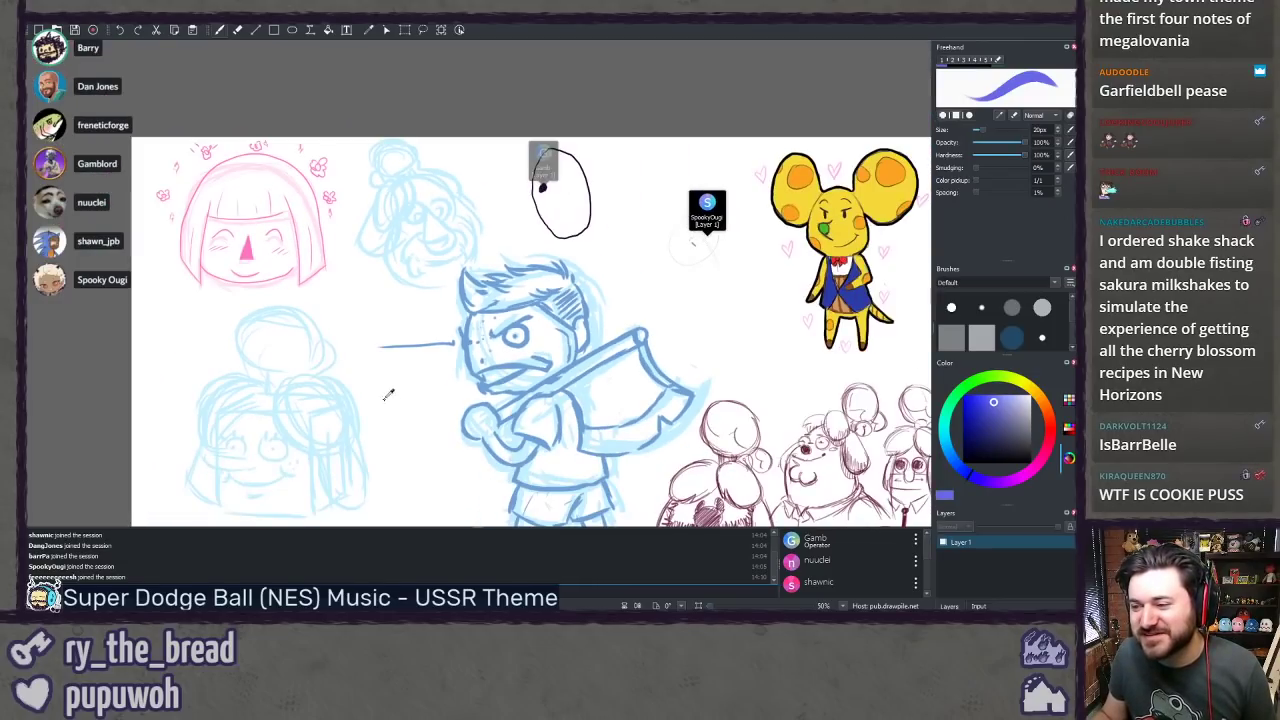
{"action": "left_click_drag", "start_coordinate": [201, 340], "coordinate": [237, 267]}
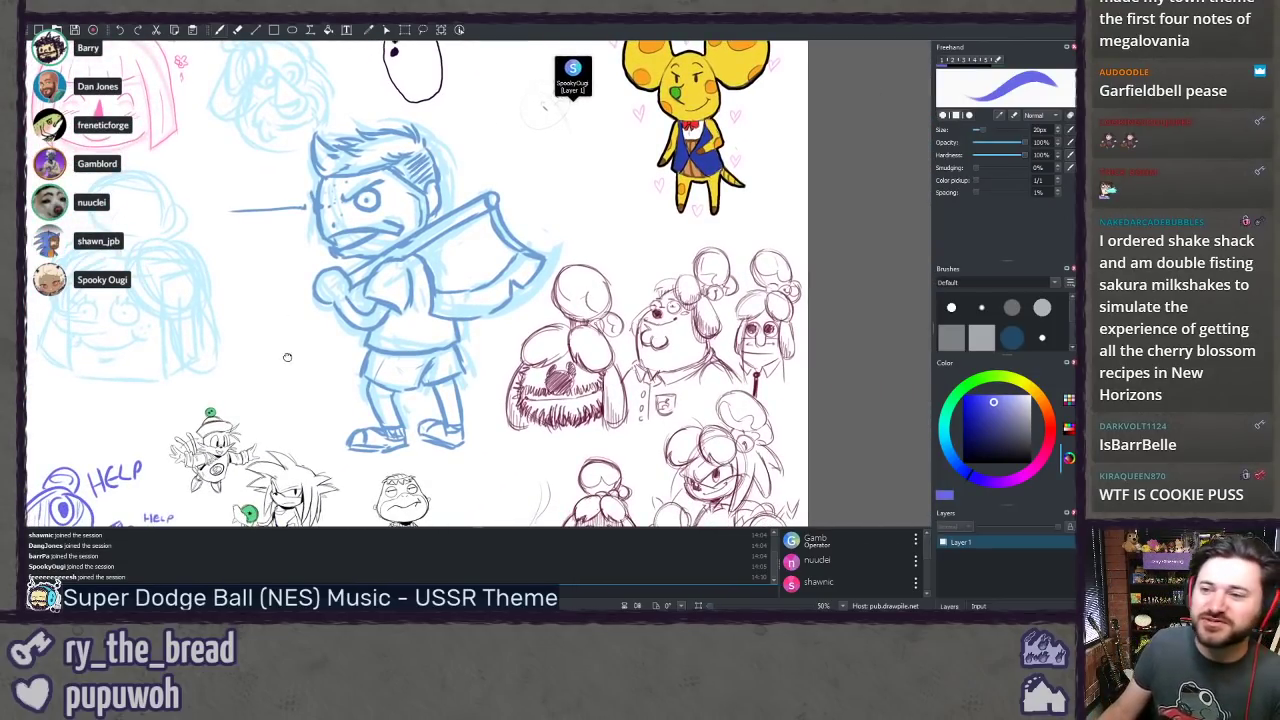
{"action": "left_click_drag", "start_coordinate": [288, 357], "coordinate": [324, 251]}
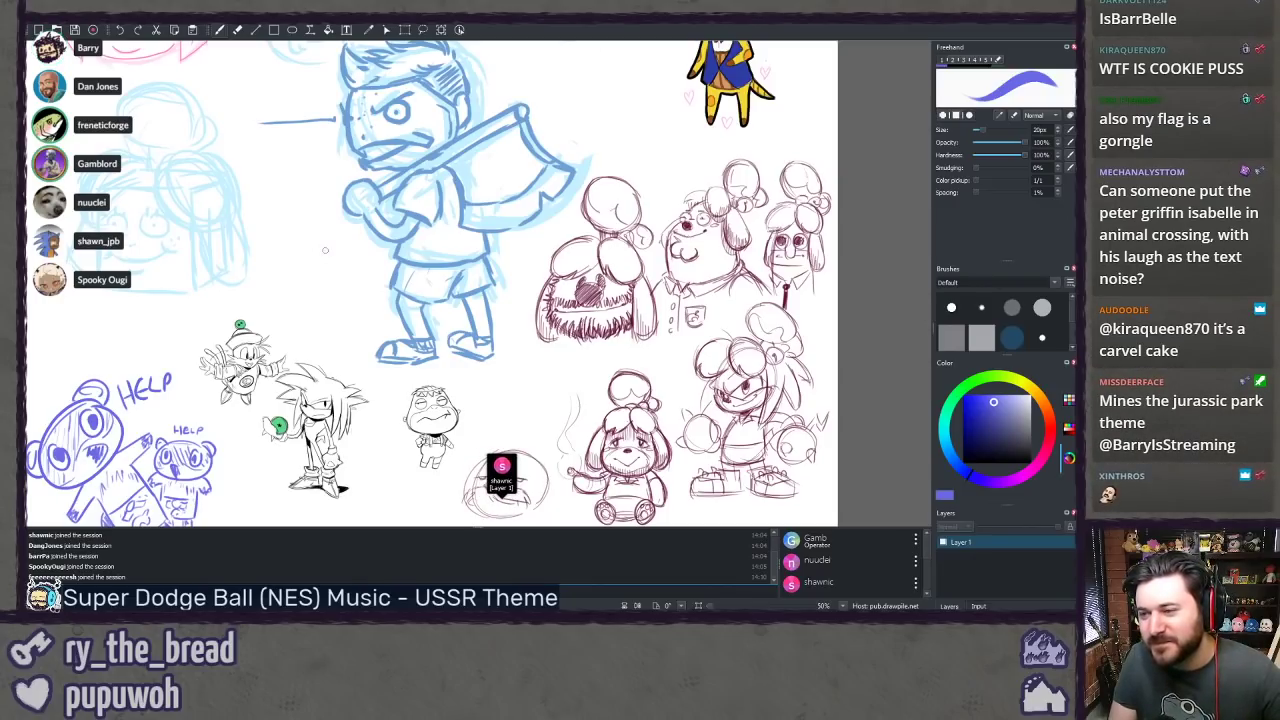
{"action": "left_click_drag", "start_coordinate": [298, 204], "coordinate": [329, 303]}
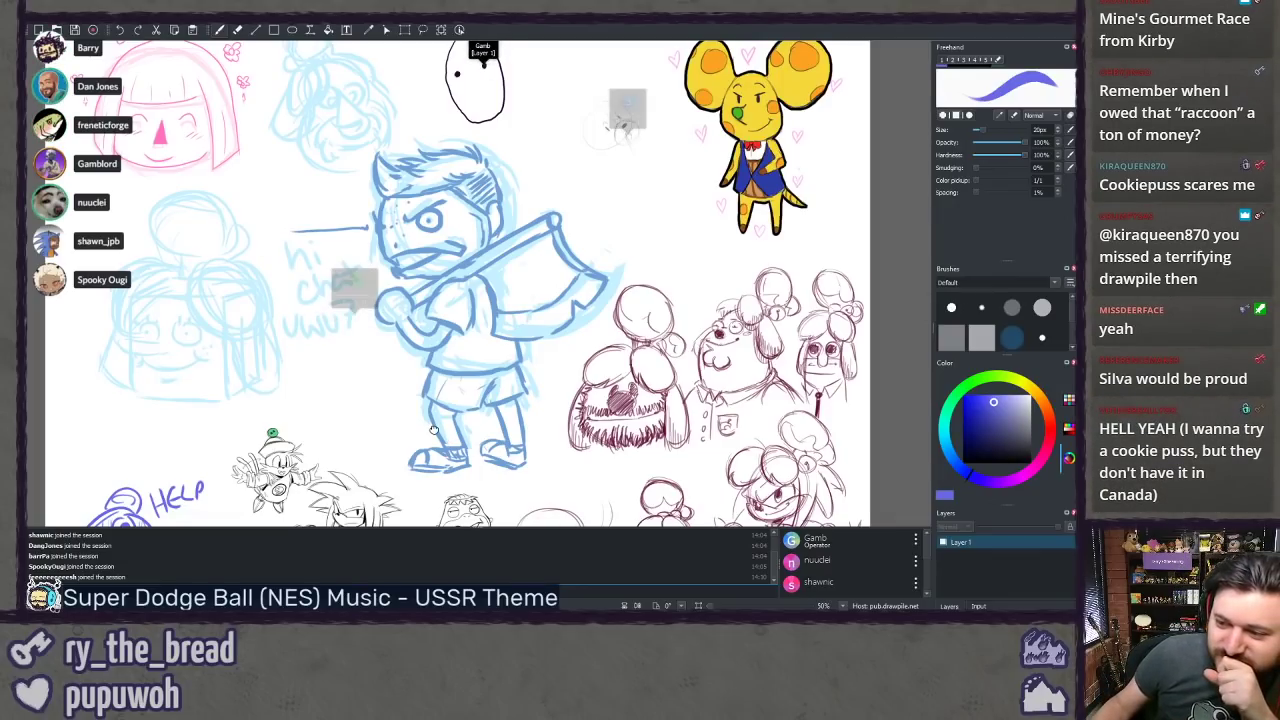
Step: Survey the shared canvas from the black line drawings and maroon Isabelle sketches up to the yellow mouse character
{"action": "left_click_drag", "start_coordinate": [434, 431], "coordinate": [384, 347]}
{"action": "scroll", "coordinate": [428, 403], "scroll_direction": "down", "scroll_amount": 5}
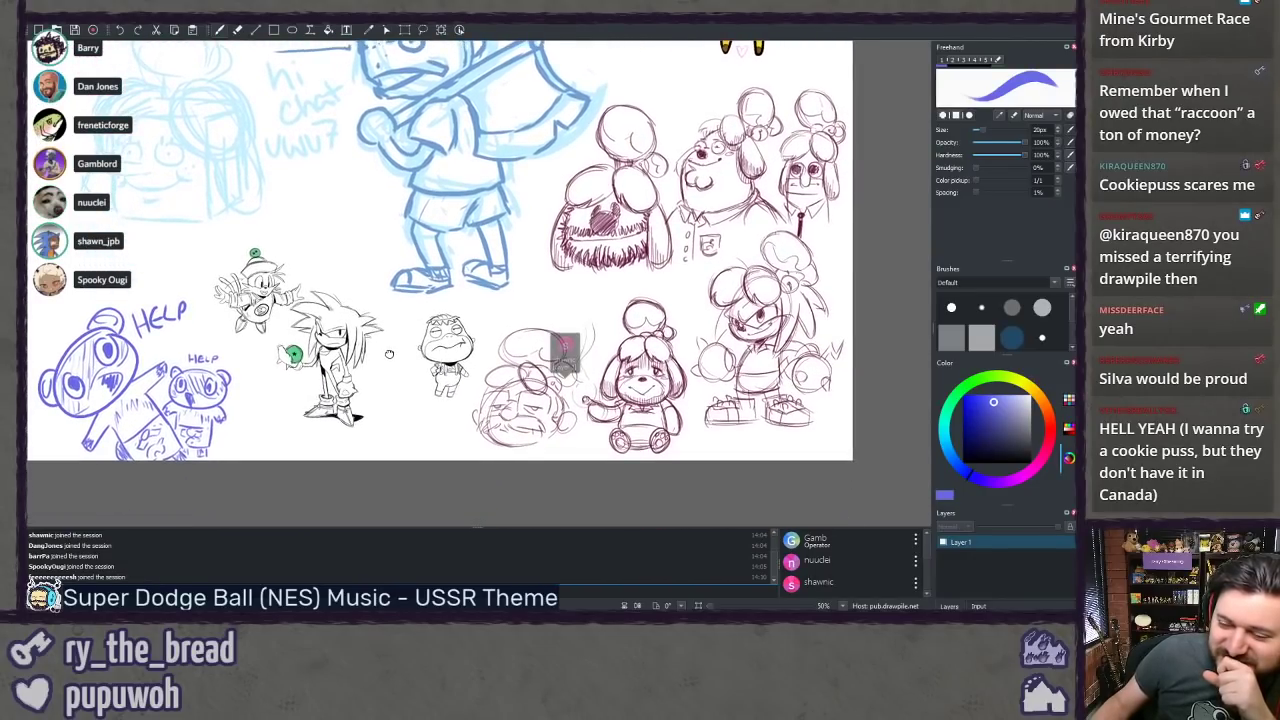
{"action": "left_click_drag", "start_coordinate": [364, 213], "coordinate": [323, 325]}
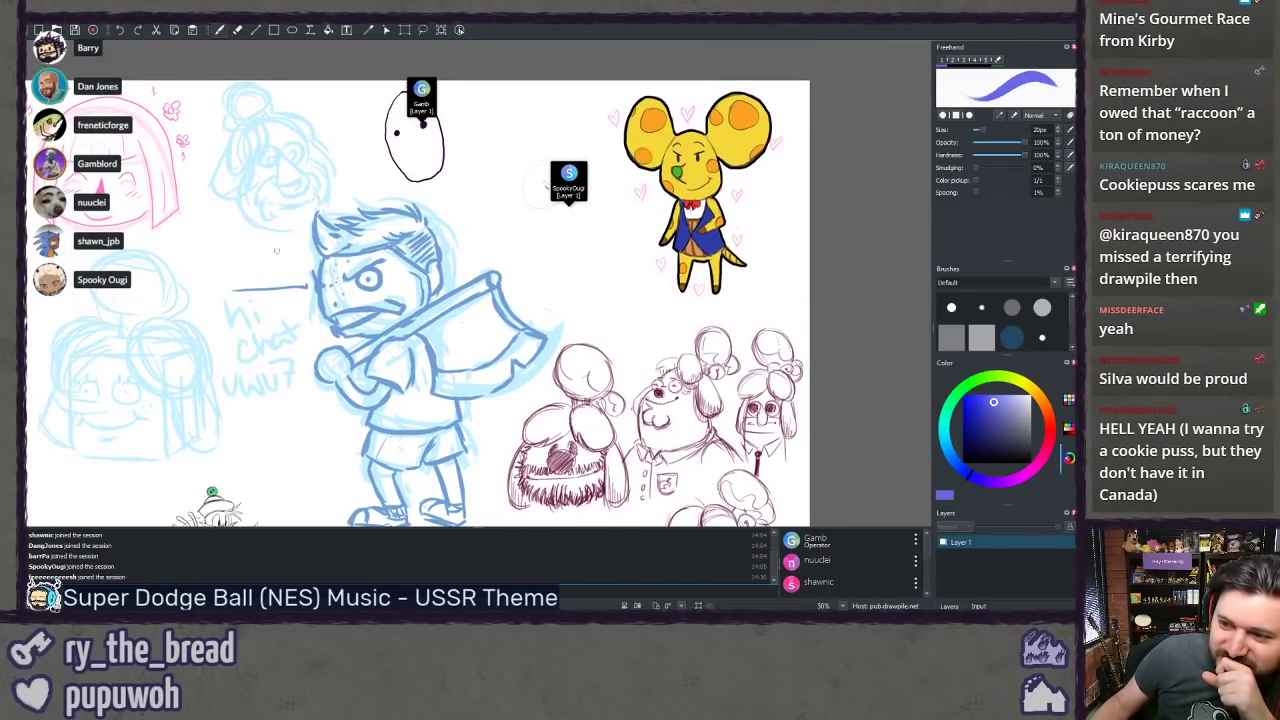
{"action": "left_click_drag", "start_coordinate": [277, 251], "coordinate": [283, 262]}
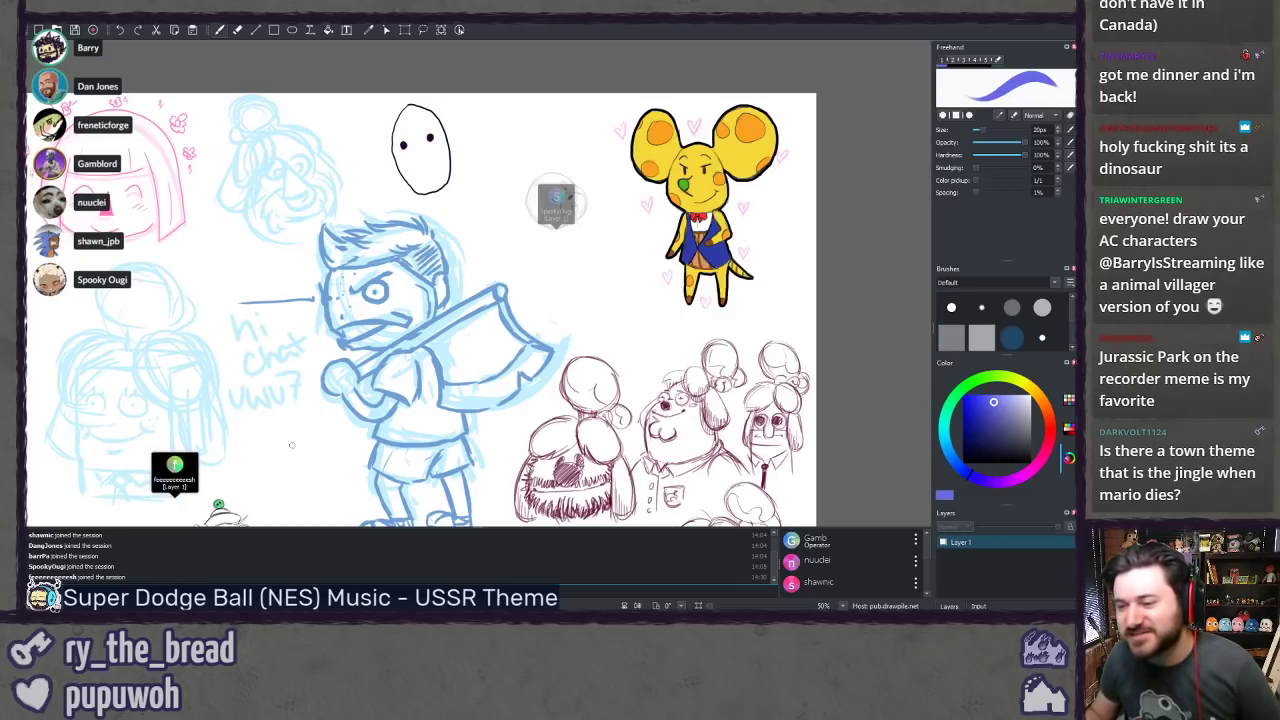
{"action": "mouse_move", "coordinate": [292, 445]}
{"action": "left_mouse_down"}
{"action": "mouse_move", "coordinate": [314, 411]}
{"action": "mouse_move", "coordinate": [366, 380]}
{"action": "mouse_move", "coordinate": [343, 340]}
{"action": "mouse_move", "coordinate": [362, 337]}
{"action": "mouse_move", "coordinate": [325, 381]}
{"action": "mouse_move", "coordinate": [398, 340]}
{"action": "mouse_move", "coordinate": [409, 287]}
{"action": "left_mouse_up"}
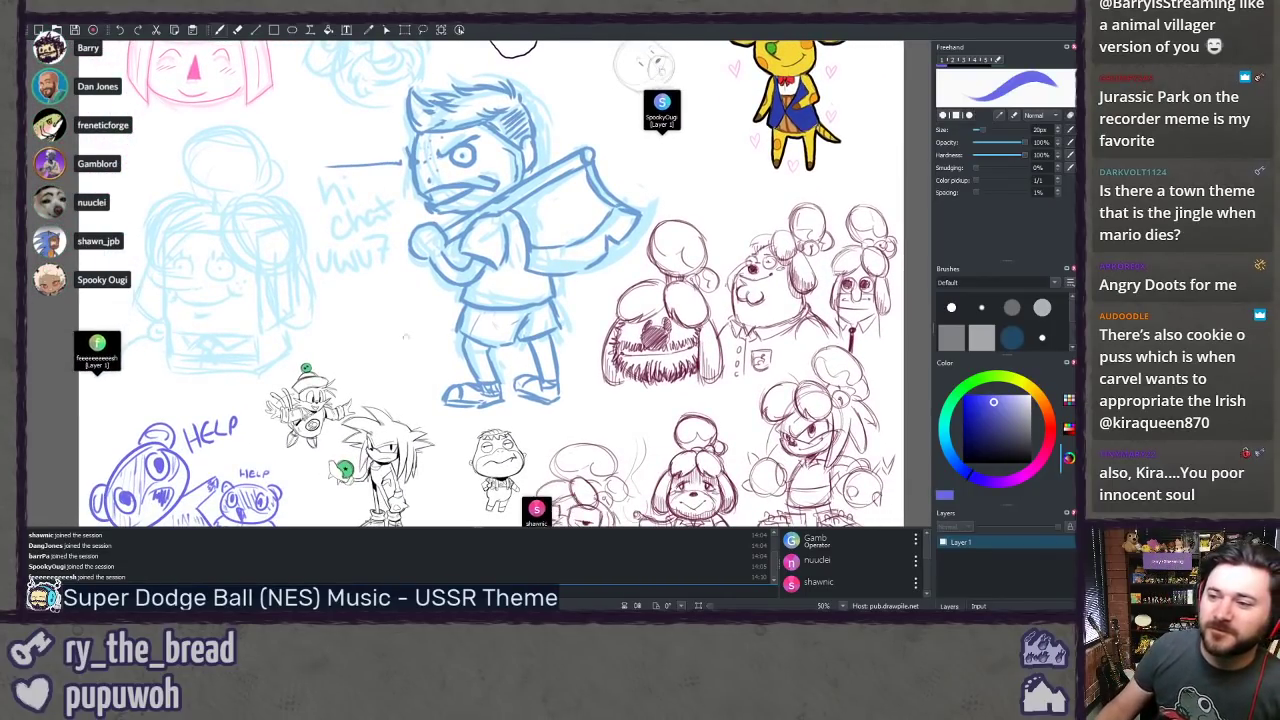
{"action": "mouse_move", "coordinate": [405, 337]}
{"action": "left_mouse_down"}
{"action": "mouse_move", "coordinate": [394, 194]}
{"action": "mouse_move", "coordinate": [403, 291]}
{"action": "left_mouse_up"}
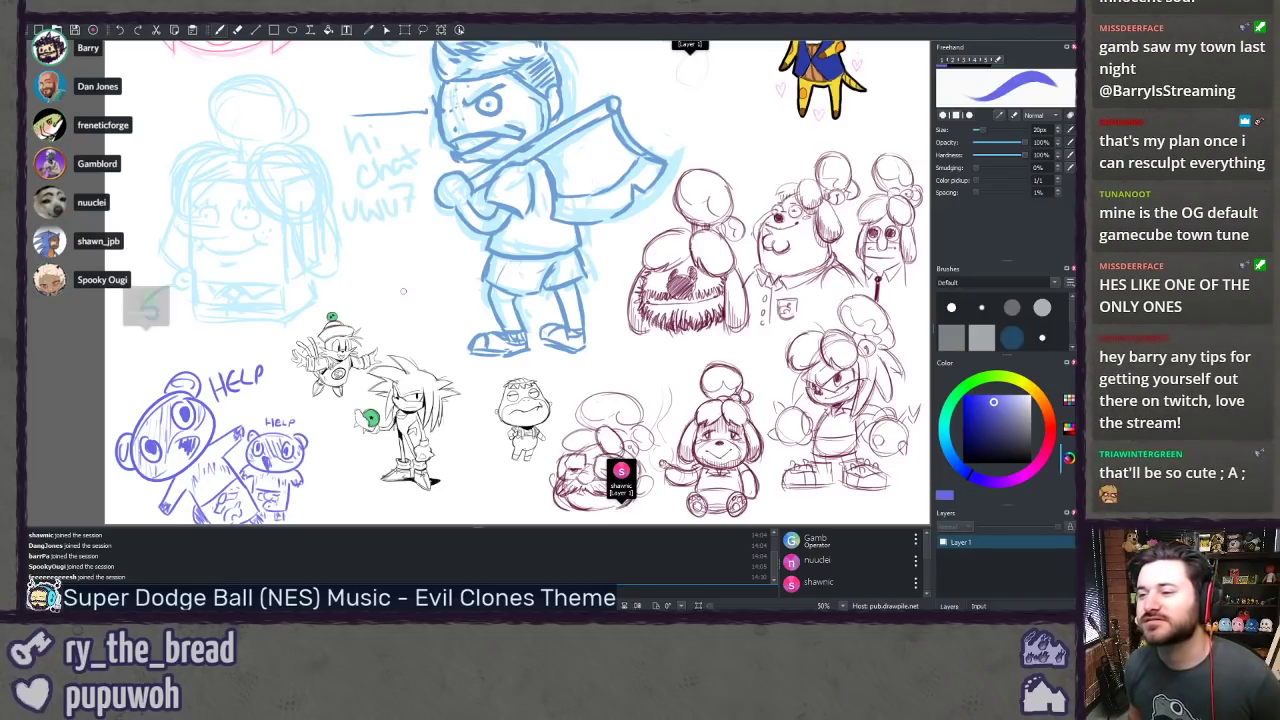
{"action": "mouse_move", "coordinate": [403, 291]}
{"action": "left_mouse_down"}
{"action": "mouse_move", "coordinate": [369, 234]}
{"action": "mouse_move", "coordinate": [376, 369]}
{"action": "left_mouse_up"}
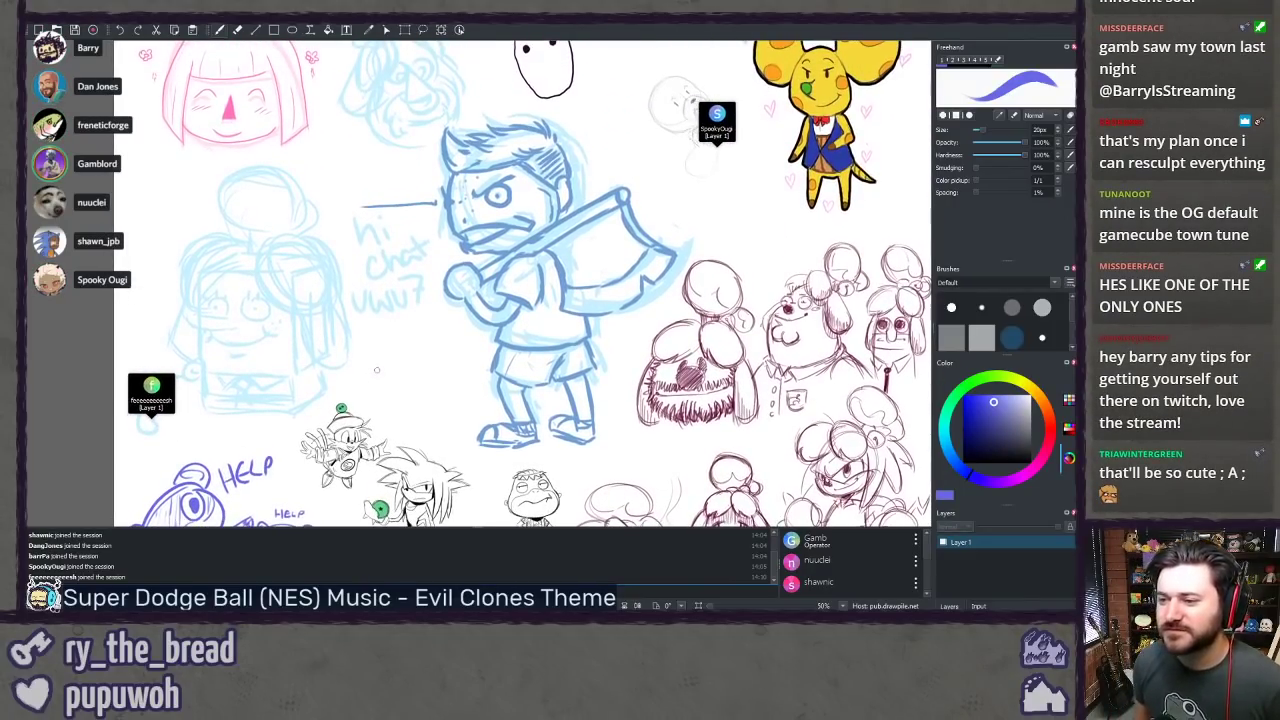
Step: Draw two outward-curving purple trunk lines in the blank area between the pom-pom-hat fox and the axe-carrying boy's legs
{"action": "scroll", "coordinate": [391, 428], "scroll_direction": "up", "scroll_amount": 2}
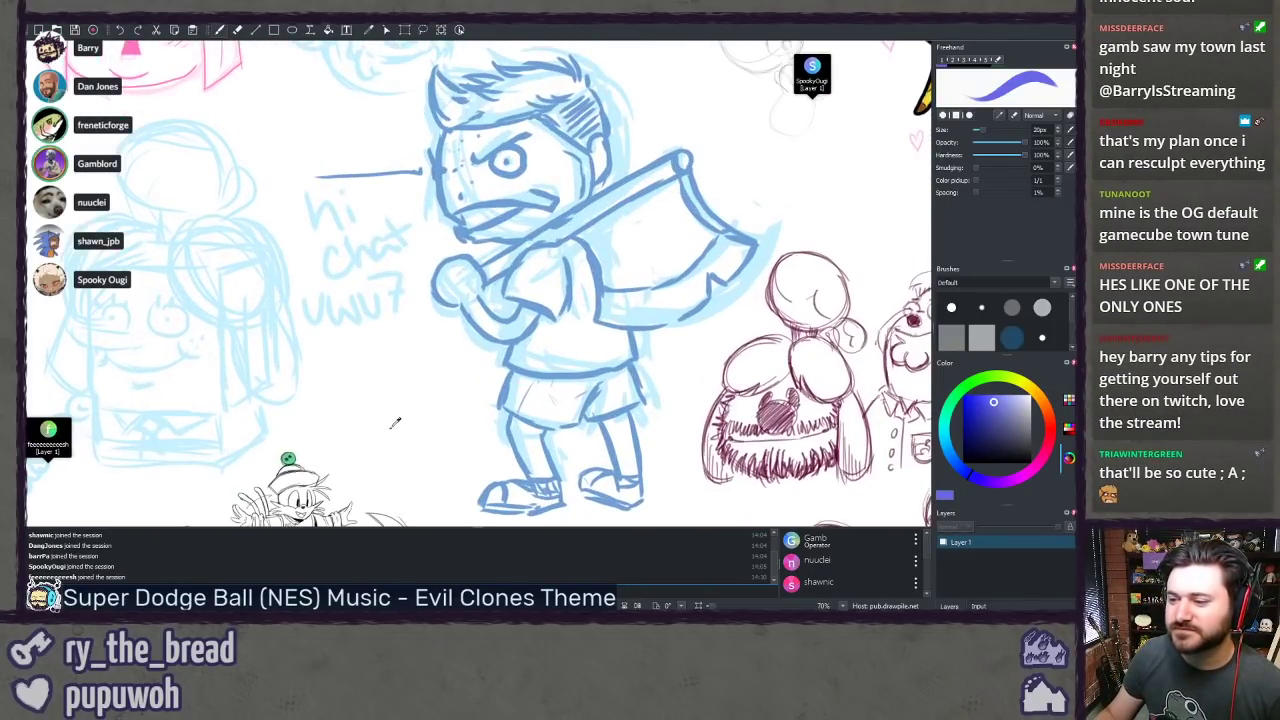
{"action": "scroll", "coordinate": [391, 428], "scroll_direction": "up", "scroll_amount": 8}
{"action": "left_click_drag", "start_coordinate": [354, 451], "coordinate": [532, 168]}
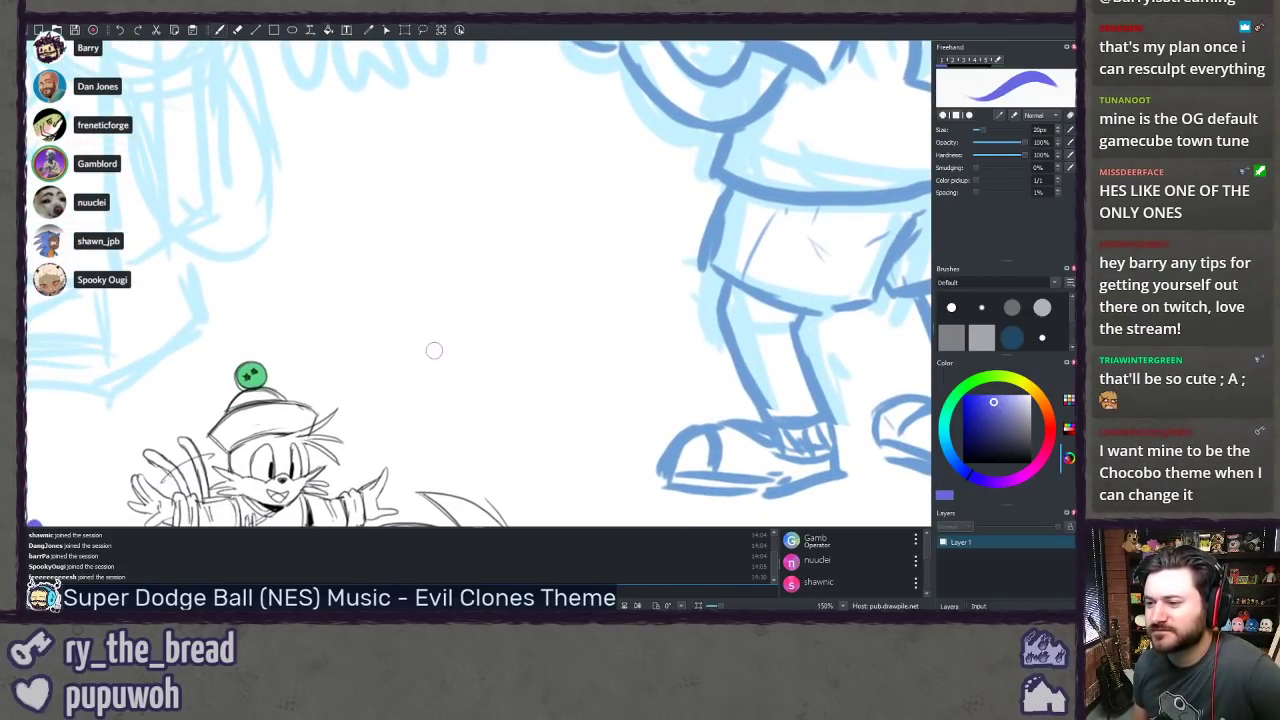
{"action": "left_click_drag", "start_coordinate": [421, 397], "coordinate": [454, 310]}
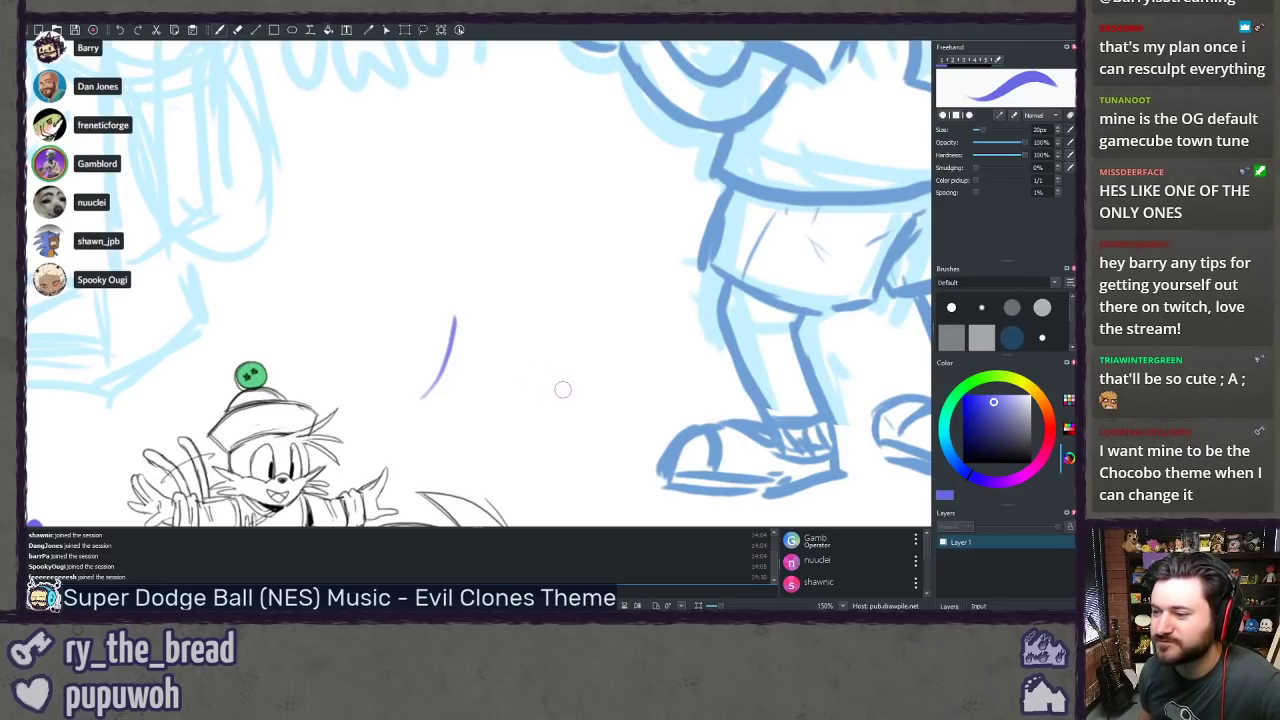
{"action": "mouse_move", "coordinate": [551, 389]}
{"action": "left_mouse_down"}
{"action": "mouse_move", "coordinate": [514, 337]}
{"action": "mouse_move", "coordinate": [502, 275]}
{"action": "left_mouse_up"}
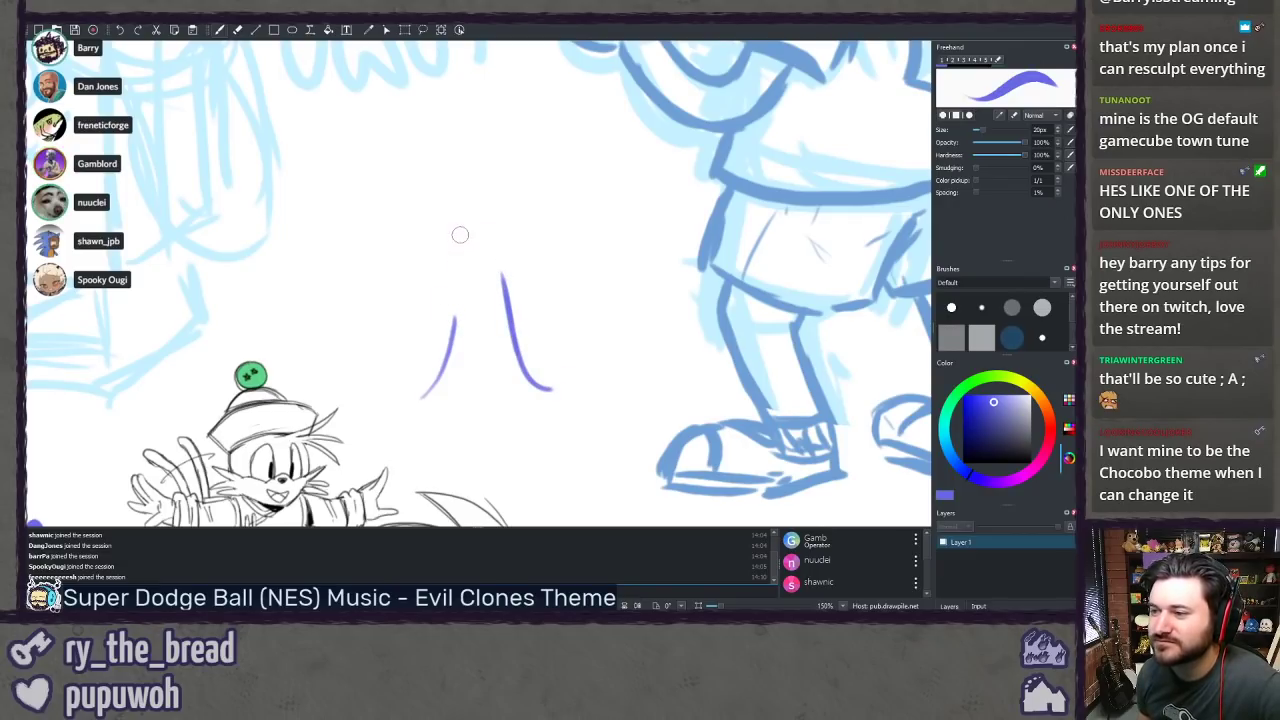
{"action": "mouse_move", "coordinate": [447, 180]}
{"action": "left_mouse_down"}
{"action": "mouse_move", "coordinate": [432, 190]}
{"action": "mouse_move", "coordinate": [427, 241]}
{"action": "left_mouse_up"}
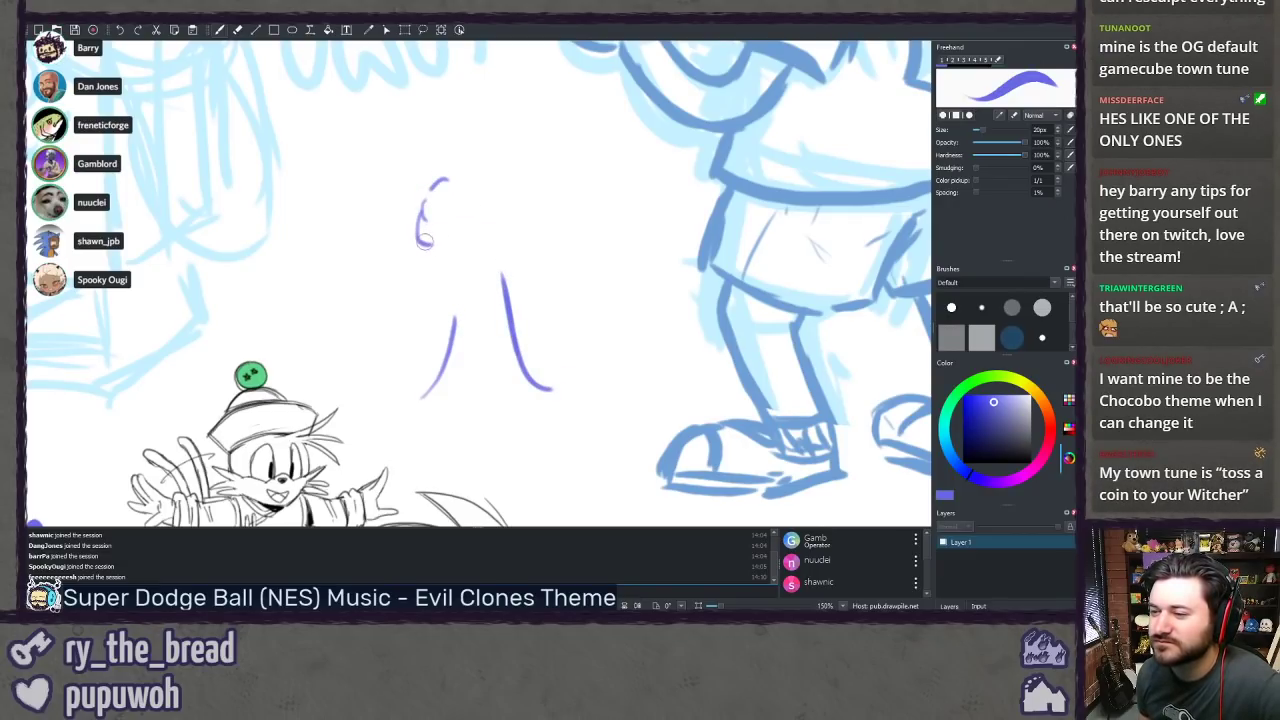
{"action": "key", "text": "ctrl+z"}
{"action": "key", "text": "ctrl+z"}
{"action": "key", "text": "ctrl+z"}
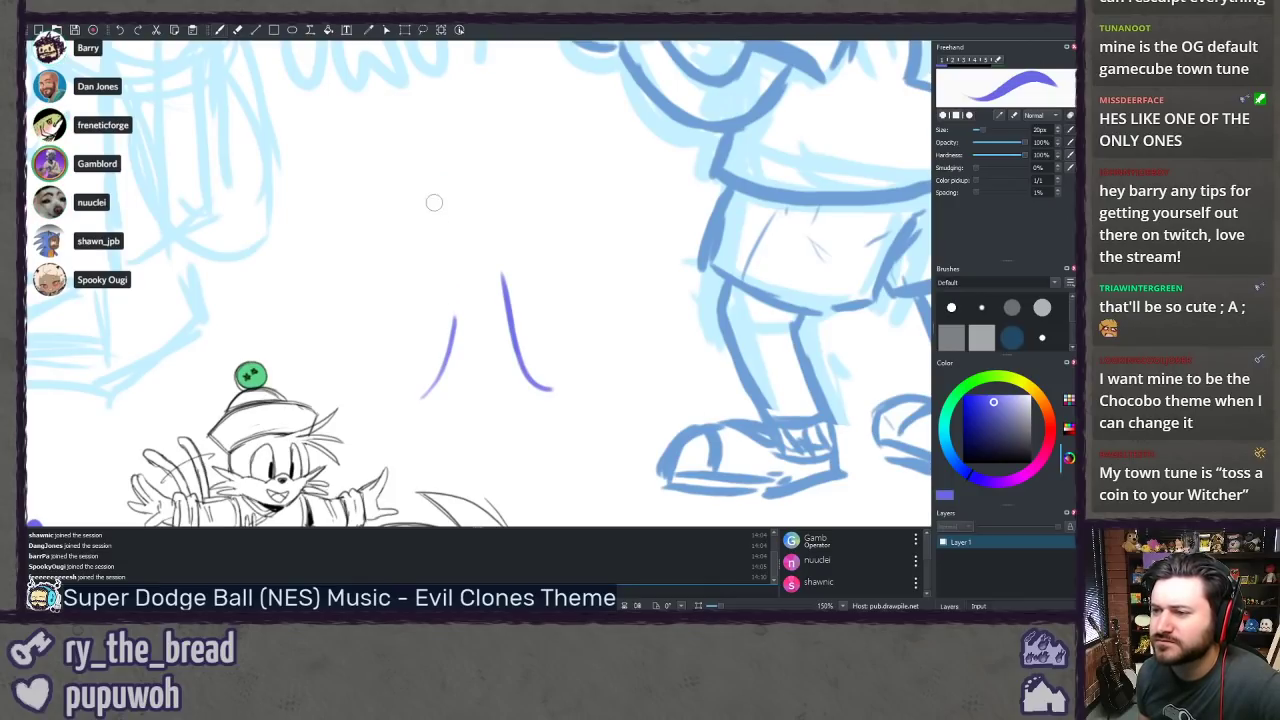
Step: Draw a scalloped foliage cluster above the trunk lines and a second one tucked behind its lower right
{"action": "mouse_move", "coordinate": [454, 137]}
{"action": "left_mouse_down"}
{"action": "mouse_move", "coordinate": [420, 201]}
{"action": "mouse_move", "coordinate": [444, 215]}
{"action": "mouse_move", "coordinate": [480, 210]}
{"action": "mouse_move", "coordinate": [467, 222]}
{"action": "mouse_move", "coordinate": [502, 214]}
{"action": "mouse_move", "coordinate": [529, 185]}
{"action": "mouse_move", "coordinate": [529, 143]}
{"action": "mouse_move", "coordinate": [448, 142]}
{"action": "left_mouse_up"}
{"action": "left_click_drag", "start_coordinate": [538, 166], "coordinate": [558, 211]}
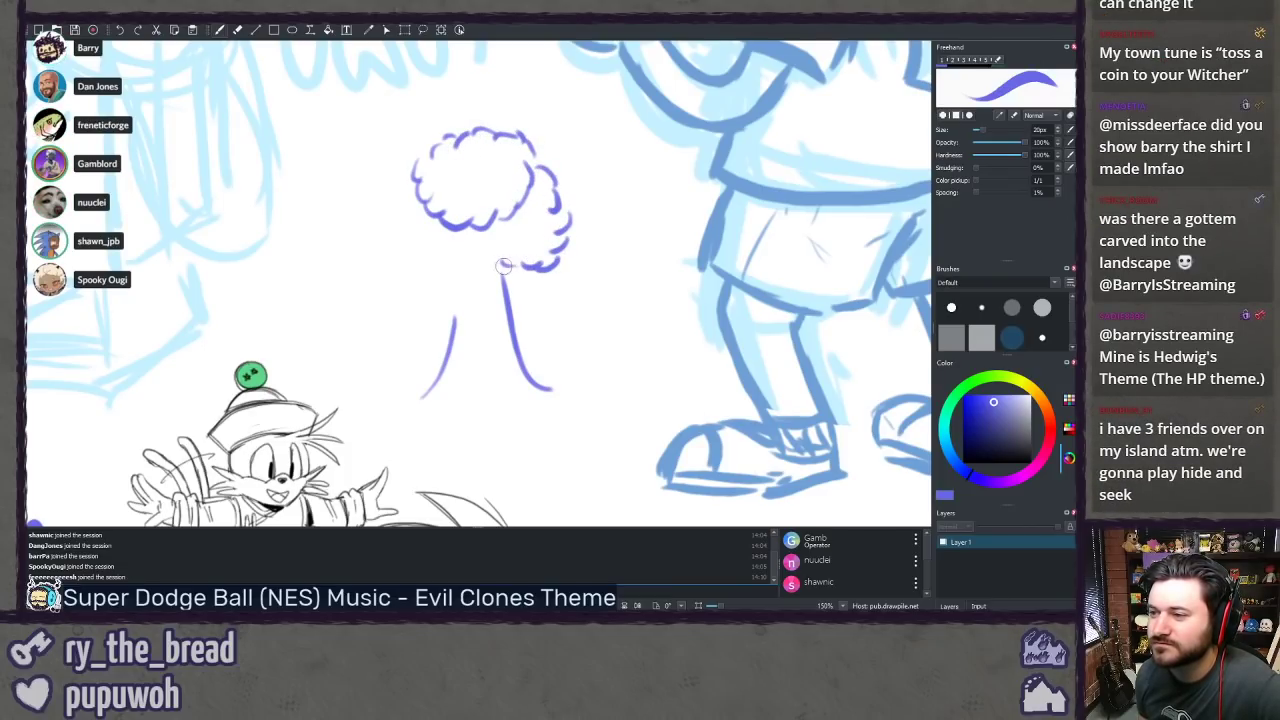
{"action": "mouse_move", "coordinate": [525, 254]}
{"action": "left_mouse_down"}
{"action": "mouse_move", "coordinate": [472, 262]}
{"action": "mouse_move", "coordinate": [479, 228]}
{"action": "left_mouse_up"}
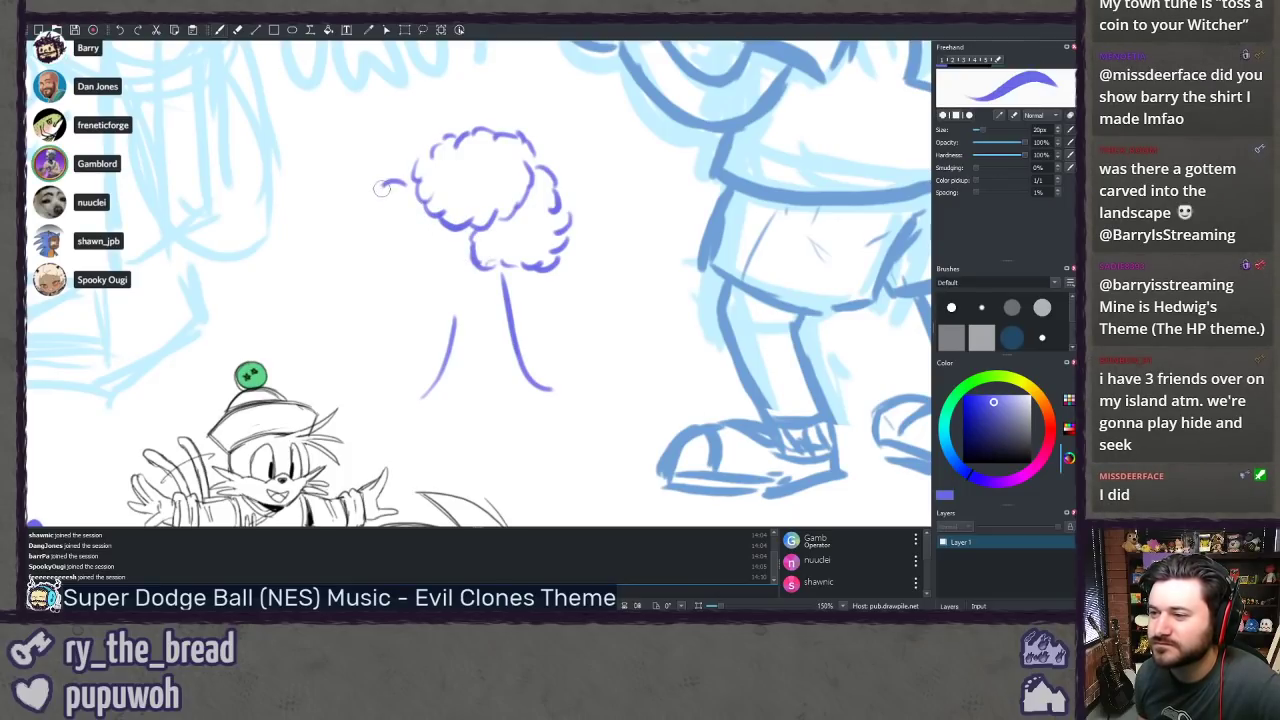
{"action": "mouse_move", "coordinate": [361, 222]}
{"action": "left_mouse_down"}
{"action": "mouse_move", "coordinate": [372, 252]}
{"action": "mouse_move", "coordinate": [412, 272]}
{"action": "mouse_move", "coordinate": [440, 274]}
{"action": "mouse_move", "coordinate": [459, 253]}
{"action": "left_mouse_up"}
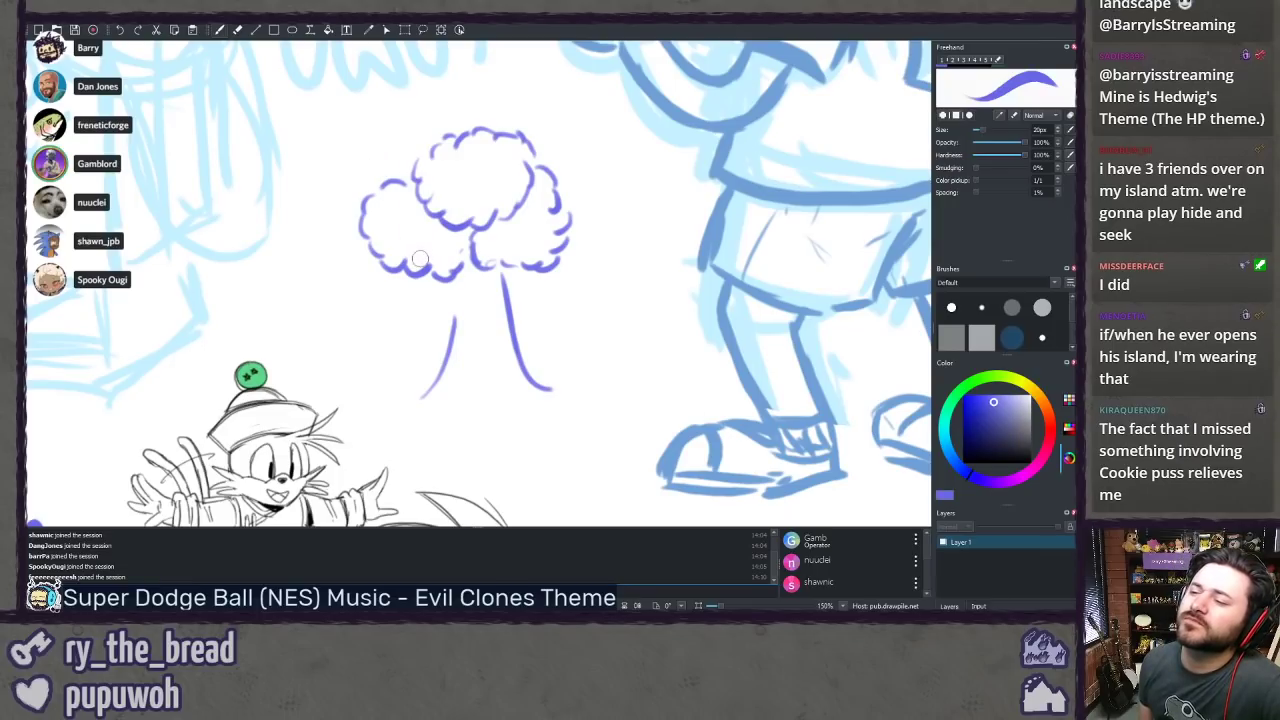
{"action": "key", "text": "ctrl+z"}
{"action": "key", "text": "ctrl+z"}
{"action": "key", "text": "ctrl+z"}
{"action": "key", "text": "ctrl+z"}
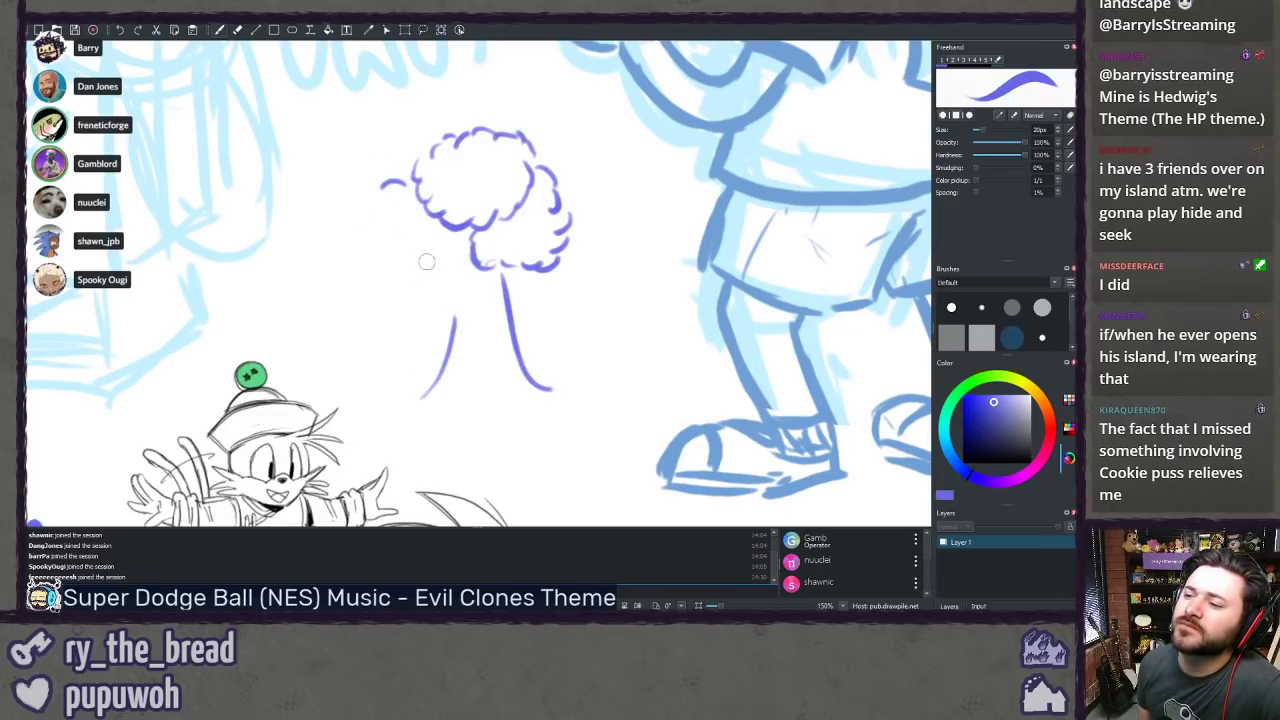
Step: Draw the tree's lower-left foliage cluster with scalloped strokes and extend the left trunk line up to it
{"action": "mouse_move", "coordinate": [410, 182]}
{"action": "left_mouse_down"}
{"action": "mouse_move", "coordinate": [378, 219]}
{"action": "mouse_move", "coordinate": [382, 252]}
{"action": "left_mouse_up"}
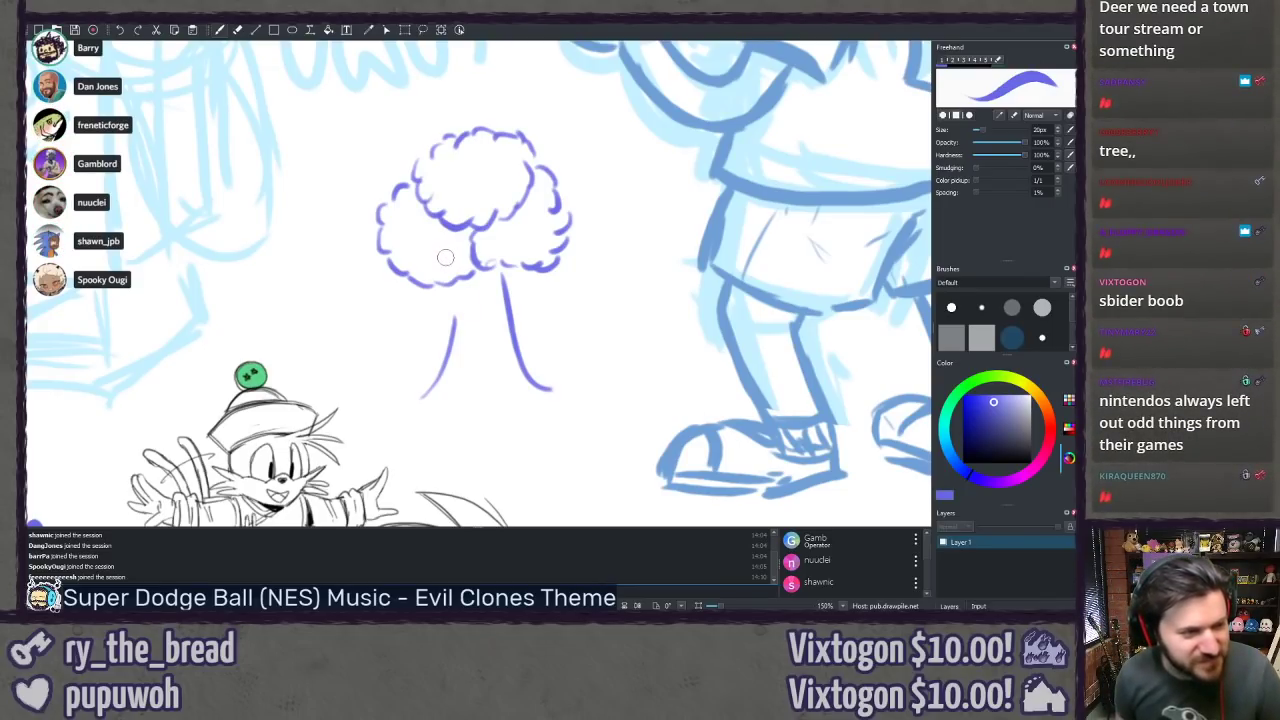
{"action": "left_click_drag", "start_coordinate": [459, 271], "coordinate": [447, 342]}
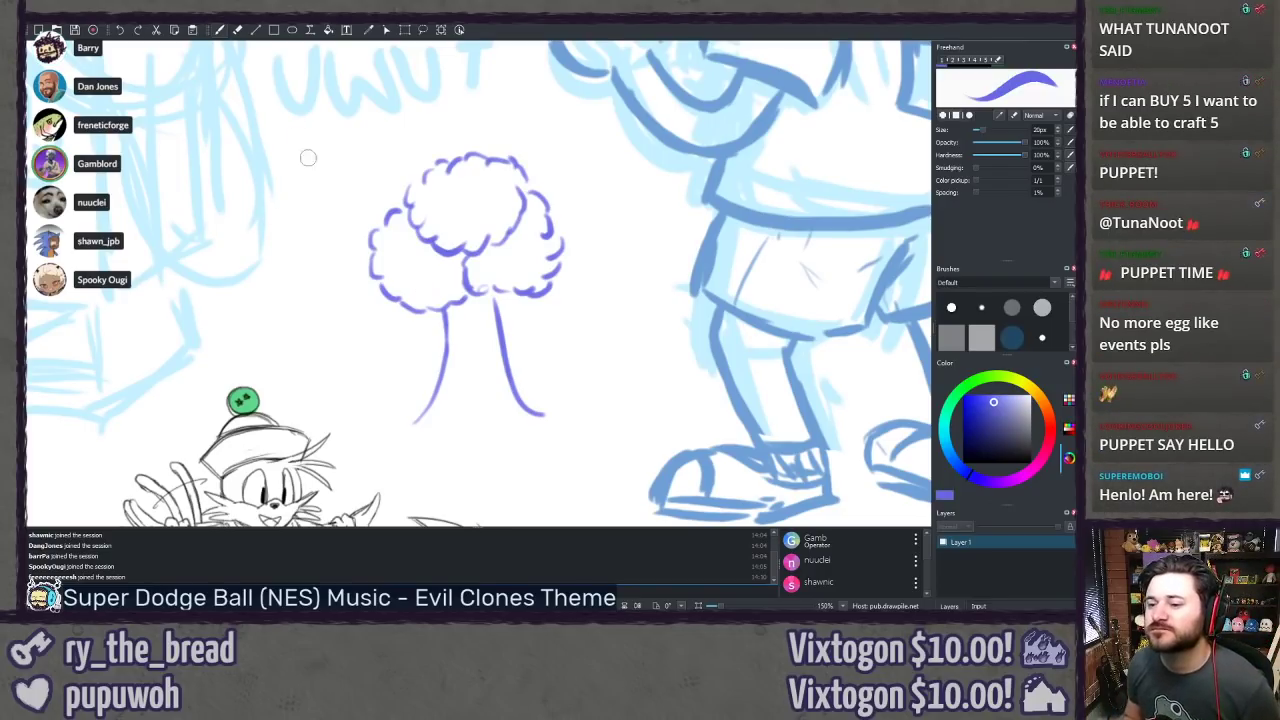
Step: Draw a rounded cap on the treetop and a leafy, heart-shaped fruit in each of the three foliage clusters
{"action": "mouse_move", "coordinate": [444, 182]}
{"action": "left_mouse_down"}
{"action": "mouse_move", "coordinate": [417, 205]}
{"action": "mouse_move", "coordinate": [381, 217]}
{"action": "mouse_move", "coordinate": [432, 213]}
{"action": "mouse_move", "coordinate": [425, 183]}
{"action": "mouse_move", "coordinate": [378, 228]}
{"action": "left_mouse_up"}
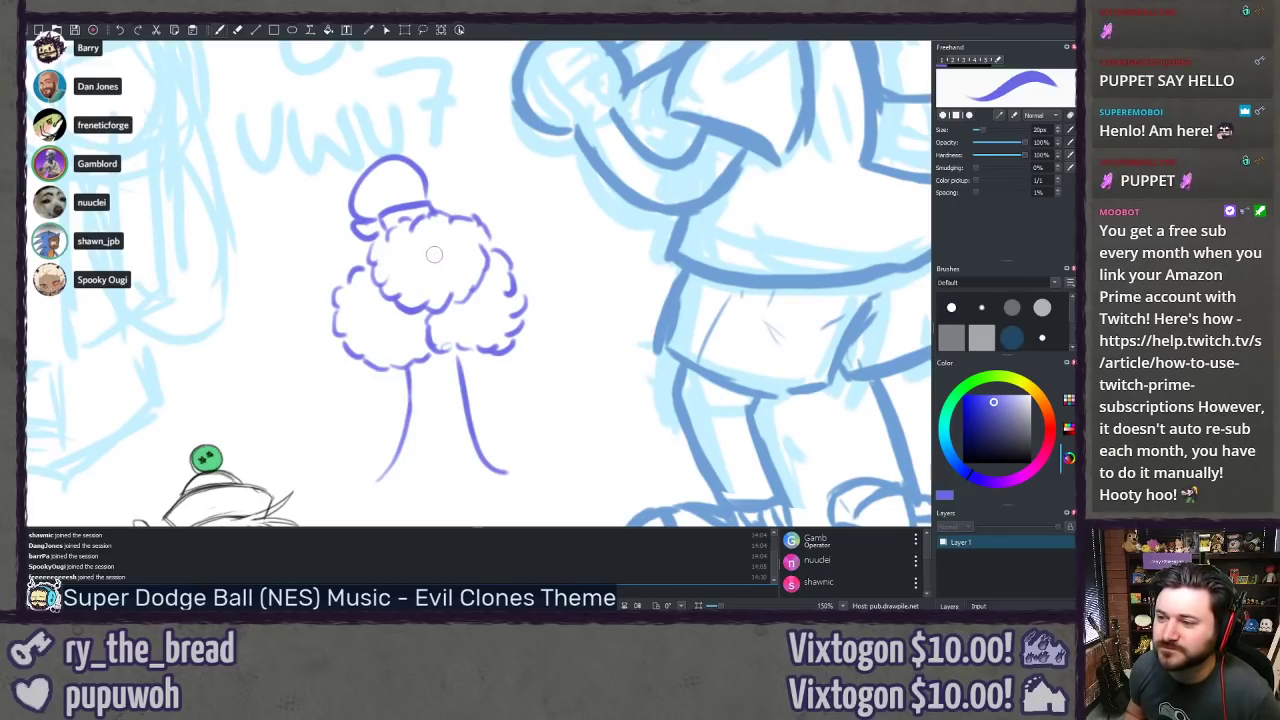
{"action": "left_click_drag", "start_coordinate": [429, 240], "coordinate": [438, 269]}
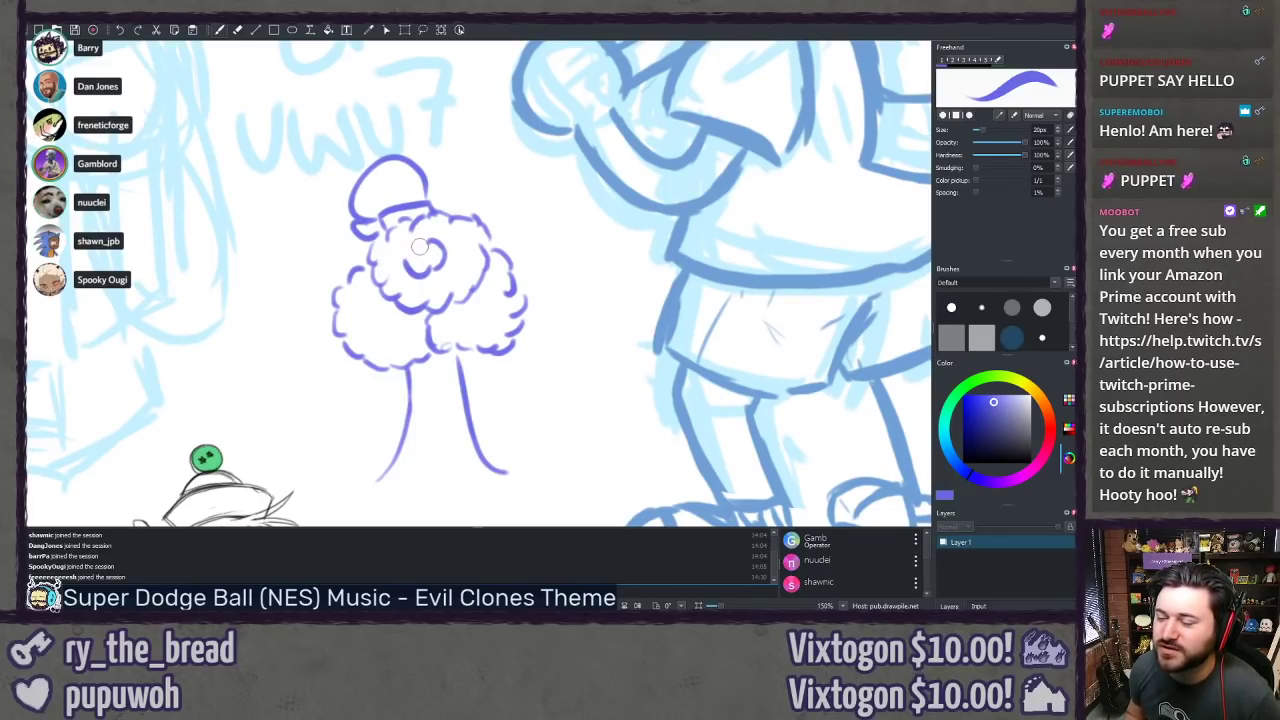
{"action": "key", "text": "ctrl+z"}
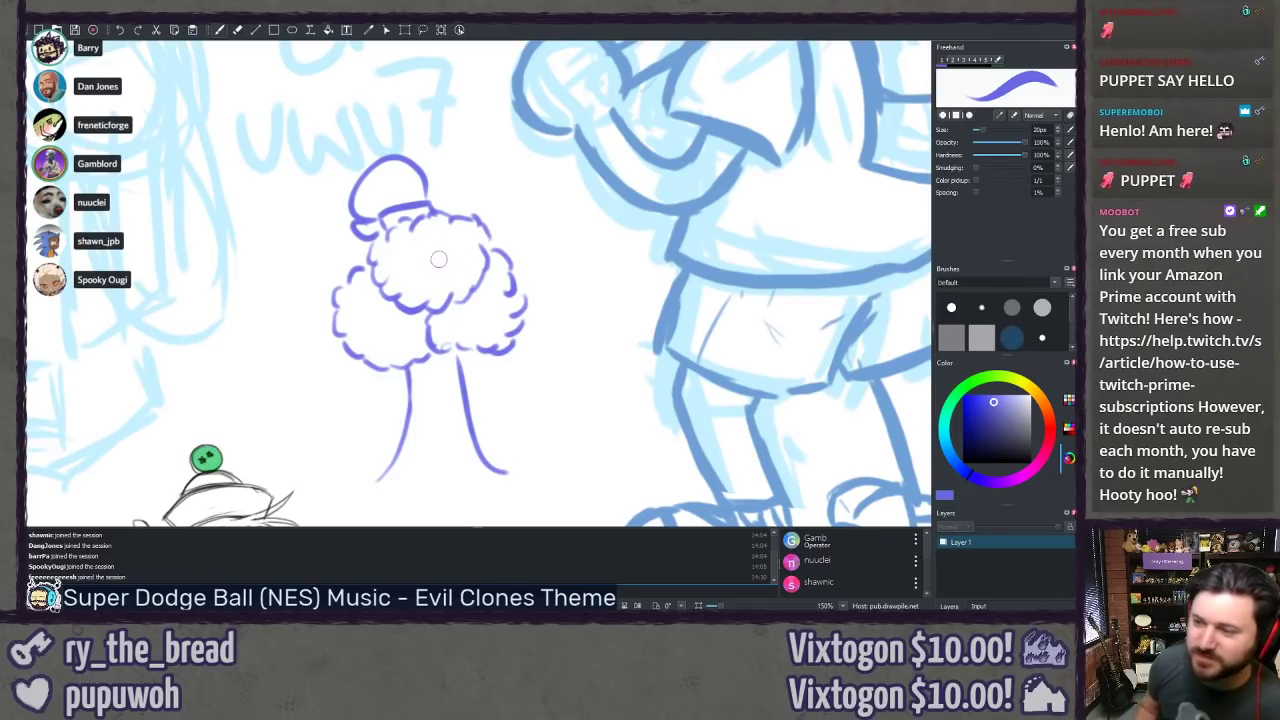
{"action": "mouse_move", "coordinate": [422, 240]}
{"action": "left_mouse_down"}
{"action": "mouse_move", "coordinate": [428, 263]}
{"action": "mouse_move", "coordinate": [444, 234]}
{"action": "left_mouse_up"}
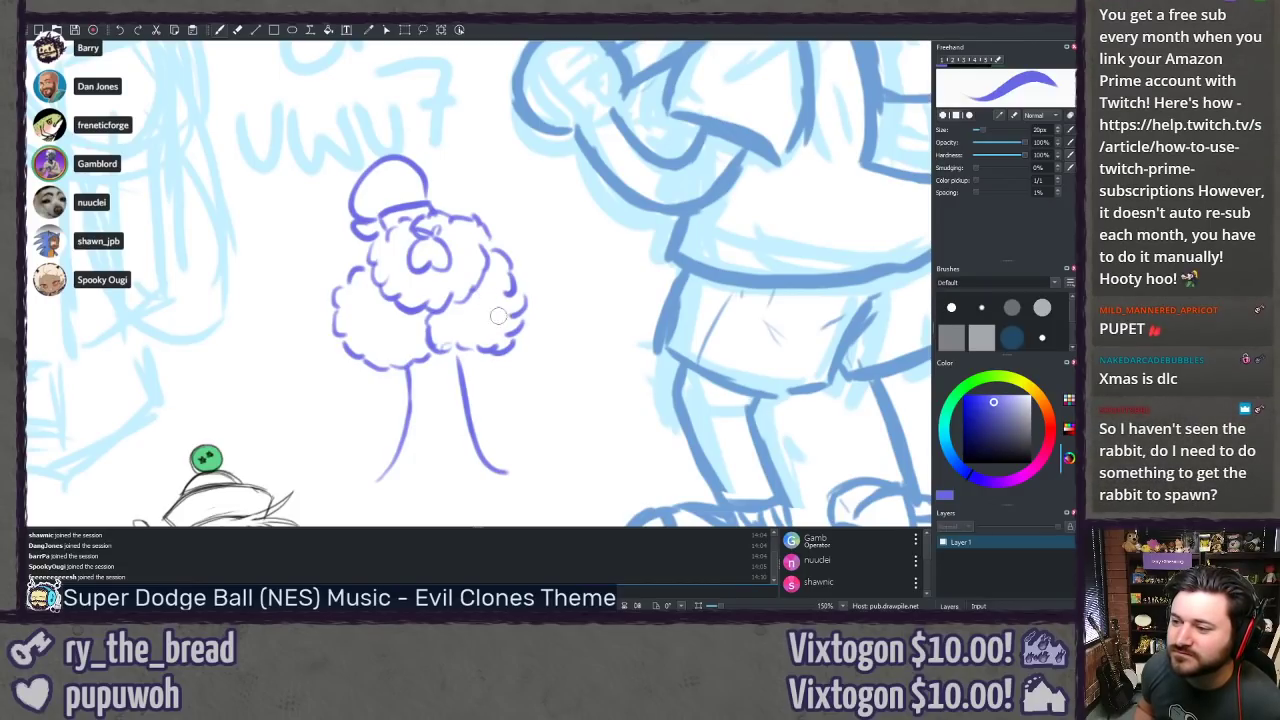
{"action": "mouse_move", "coordinate": [483, 298]}
{"action": "left_mouse_down"}
{"action": "mouse_move", "coordinate": [472, 326]}
{"action": "mouse_move", "coordinate": [477, 302]}
{"action": "left_mouse_up"}
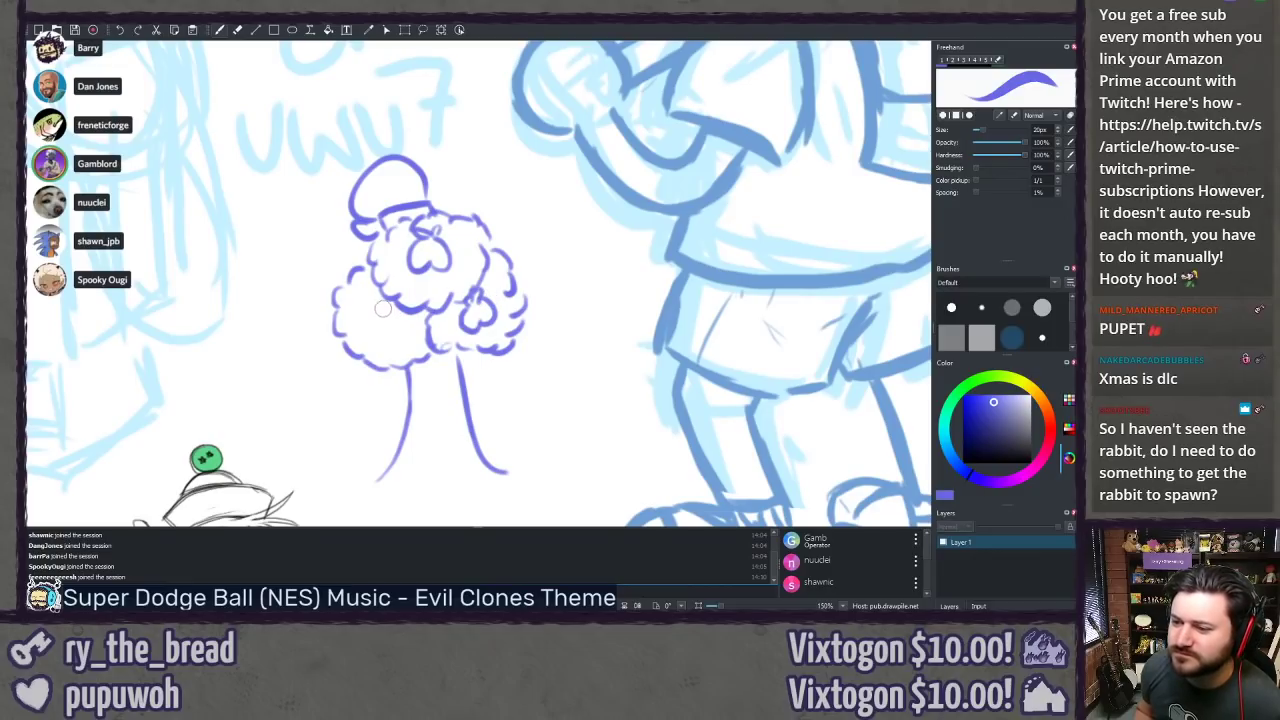
{"action": "left_click_drag", "start_coordinate": [383, 309], "coordinate": [381, 334]}
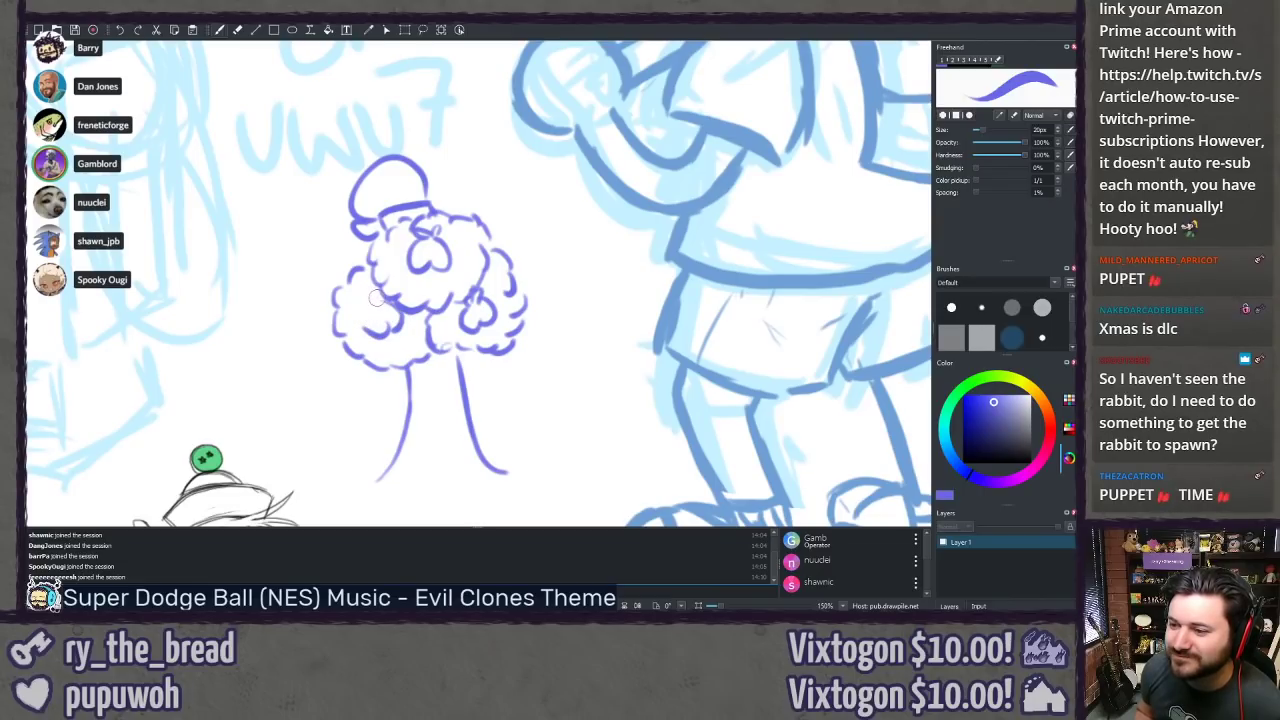
{"action": "mouse_move", "coordinate": [372, 304]}
{"action": "left_mouse_down"}
{"action": "mouse_move", "coordinate": [360, 295]}
{"action": "mouse_move", "coordinate": [362, 316]}
{"action": "mouse_move", "coordinate": [376, 308]}
{"action": "left_mouse_up"}
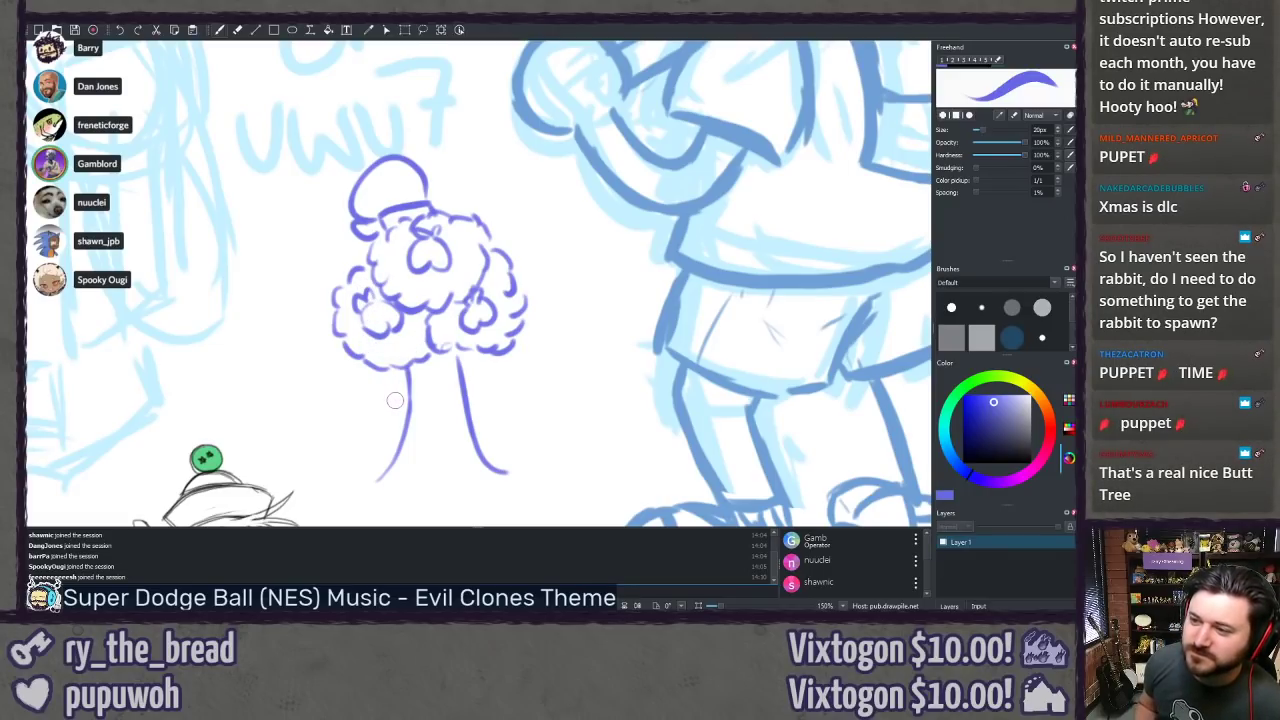
{"action": "left_click_drag", "start_coordinate": [399, 398], "coordinate": [389, 336]}
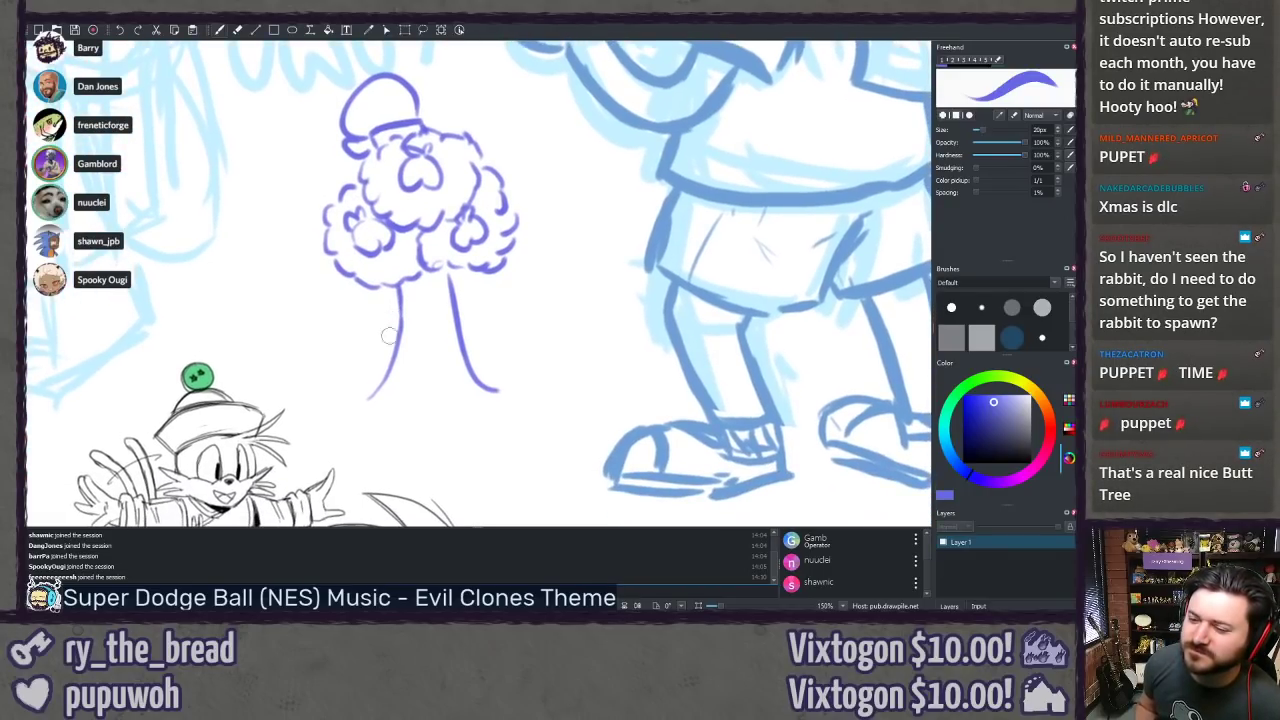
{"action": "scroll", "coordinate": [350, 351], "scroll_direction": "up", "scroll_amount": 2}
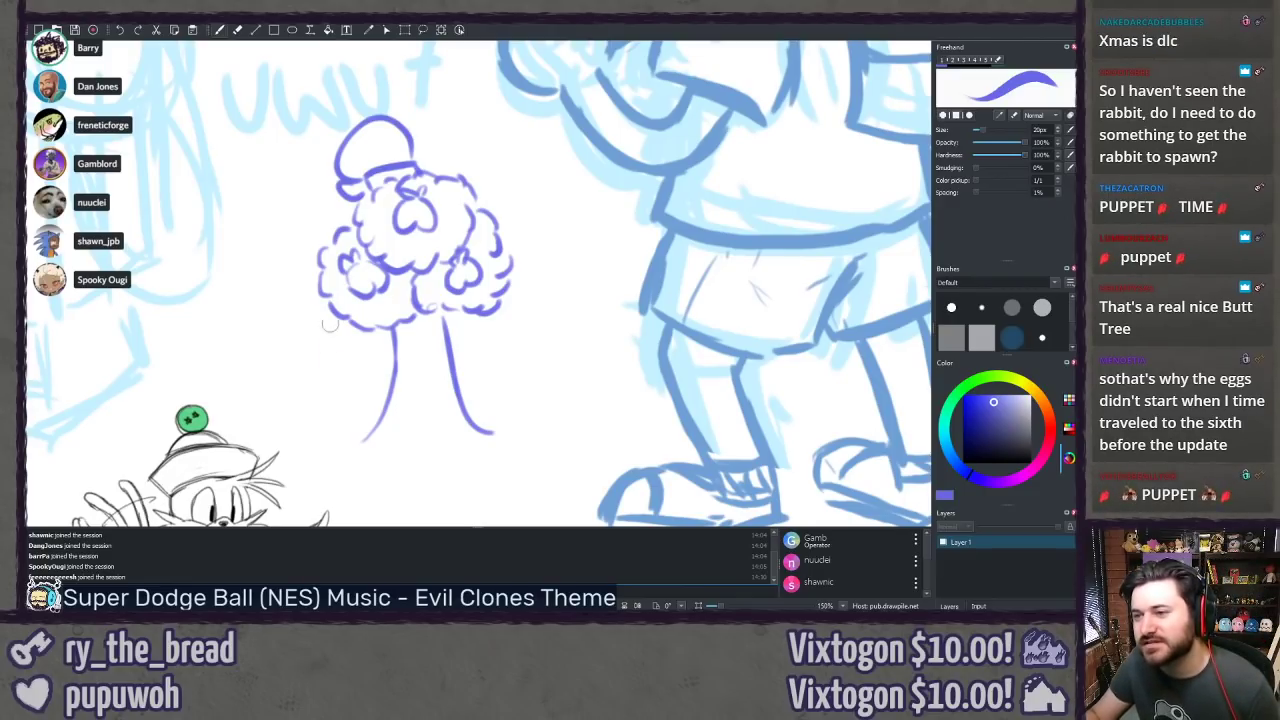
{"action": "scroll", "coordinate": [338, 312], "scroll_direction": "down", "scroll_amount": 2}
{"action": "scroll", "coordinate": [350, 318], "scroll_direction": "up", "scroll_amount": 2}
{"action": "scroll", "coordinate": [177, 323], "scroll_direction": "up", "scroll_amount": 2}
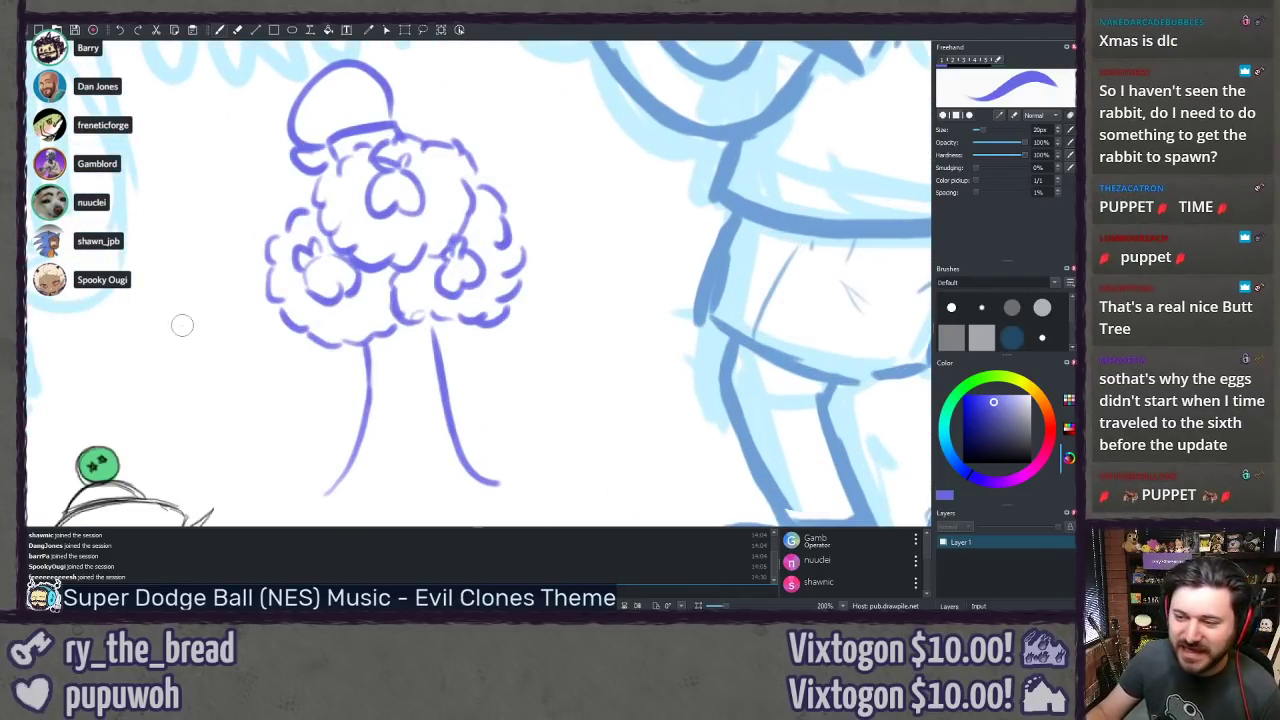
Step: Draw a ground line beneath the tree and add short vertical bark marks inside the trunk
{"action": "scroll", "coordinate": [223, 326], "scroll_direction": "down", "scroll_amount": 2}
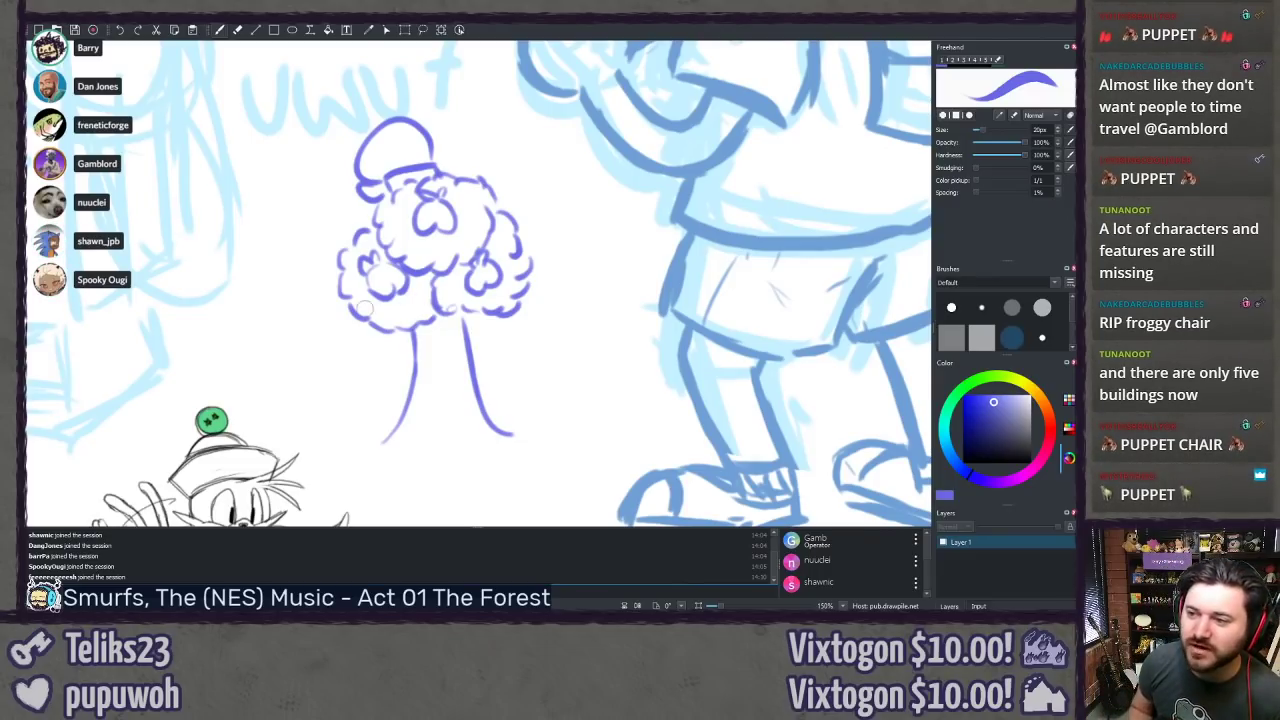
{"action": "mouse_move", "coordinate": [363, 420]}
{"action": "left_mouse_down"}
{"action": "mouse_move", "coordinate": [284, 353]}
{"action": "mouse_move", "coordinate": [296, 366]}
{"action": "mouse_move", "coordinate": [467, 356]}
{"action": "left_mouse_up"}
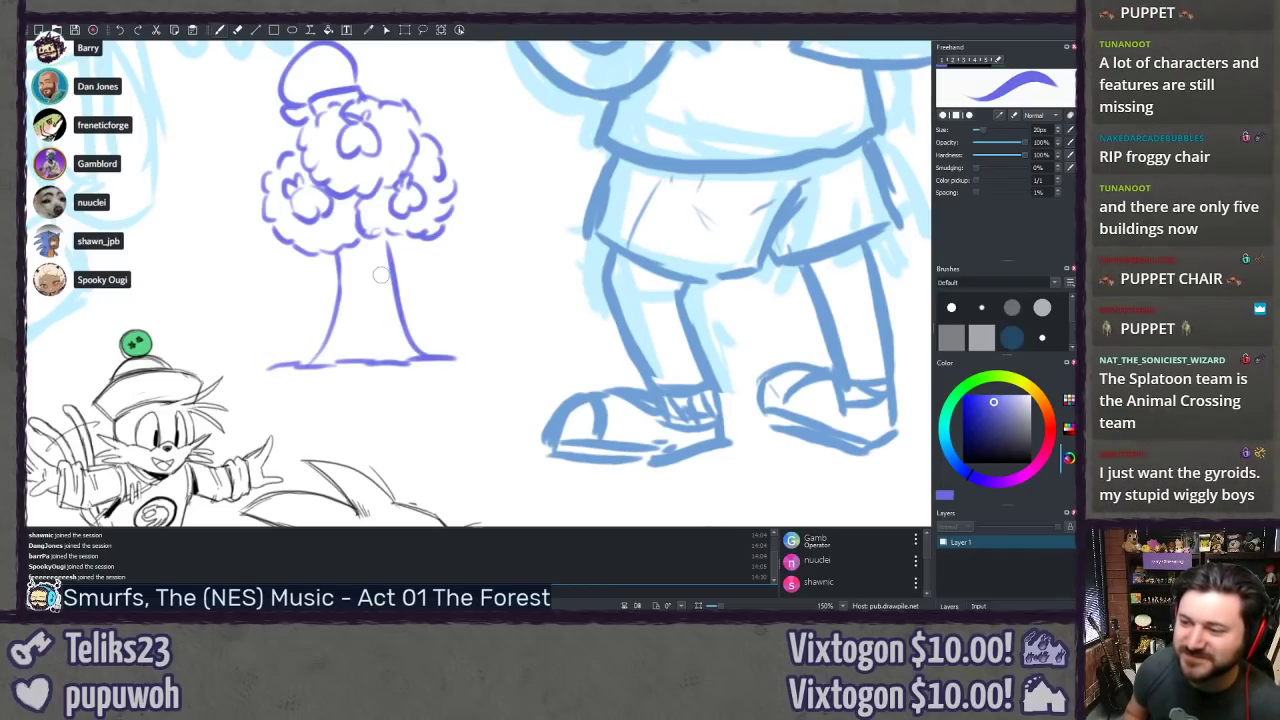
{"action": "left_click_drag", "start_coordinate": [374, 258], "coordinate": [378, 308]}
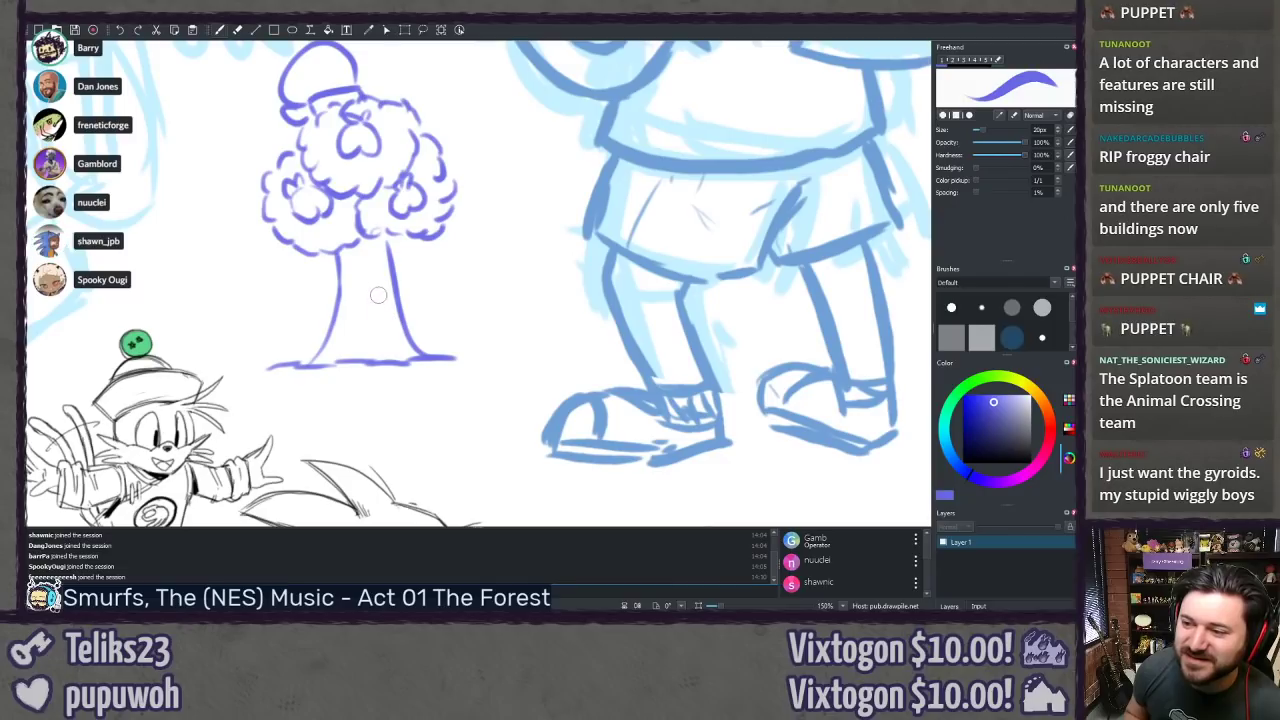
{"action": "key", "text": "ctrl+z"}
{"action": "left_click_drag", "start_coordinate": [373, 250], "coordinate": [378, 287]}
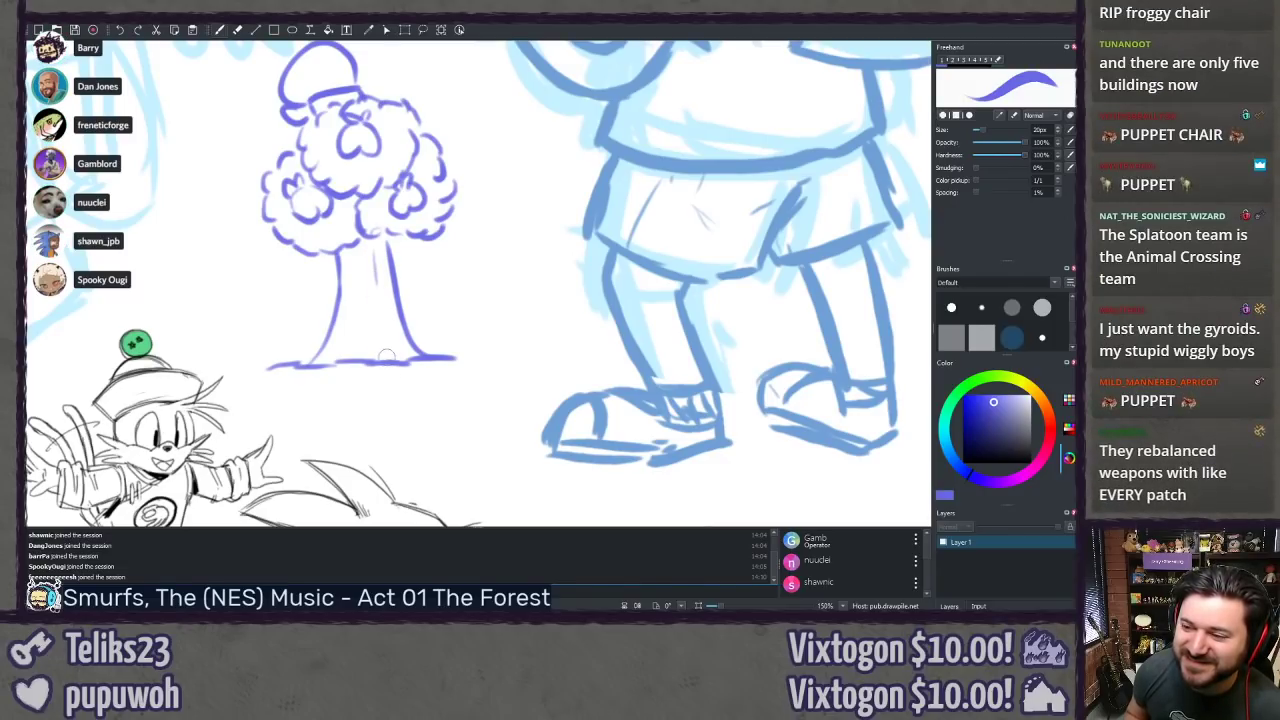
{"action": "left_click_drag", "start_coordinate": [345, 334], "coordinate": [360, 298]}
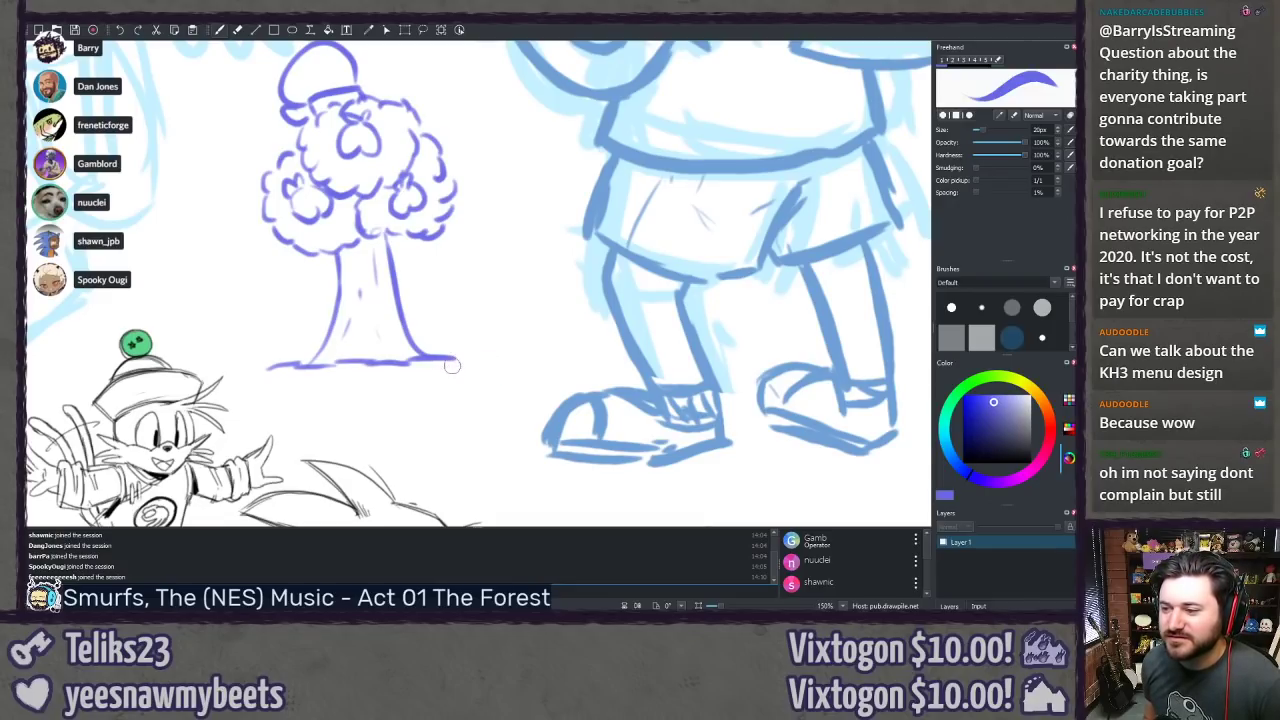
Step: Outline a rounded rock at the ground line's right end, with a flat base and a small stone at its lower left
{"action": "left_click_drag", "start_coordinate": [452, 366], "coordinate": [470, 343]}
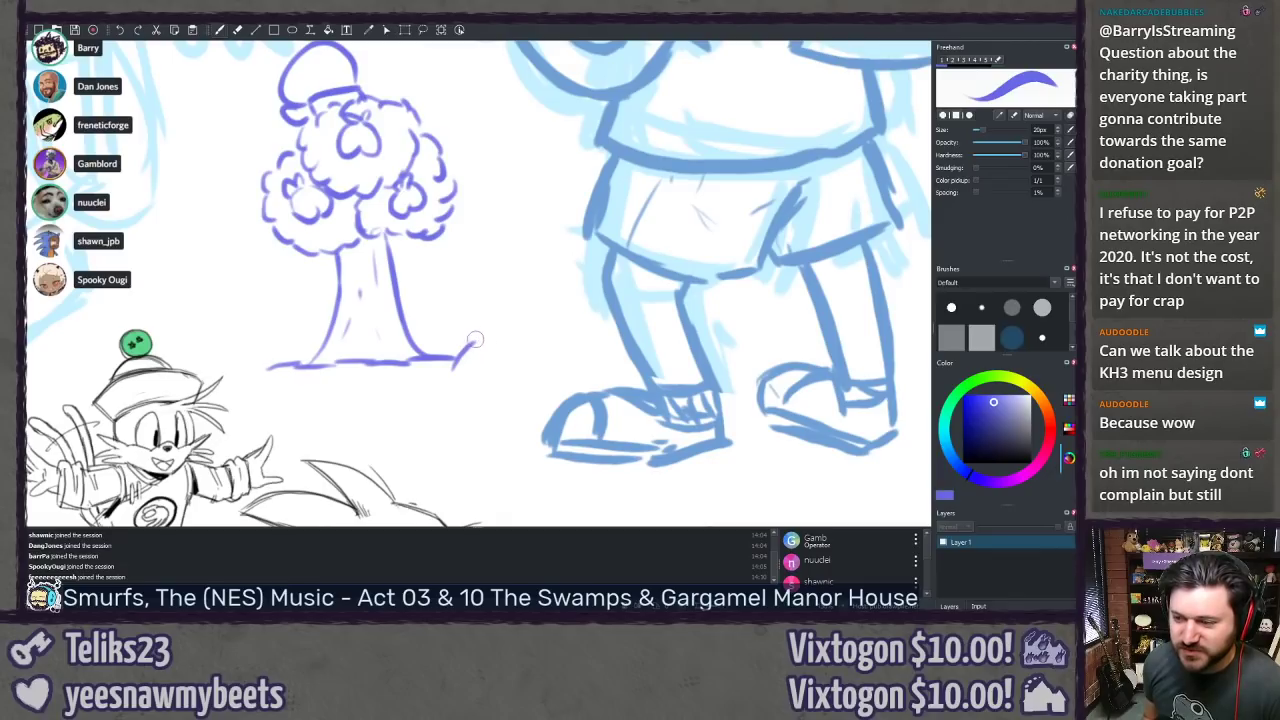
{"action": "left_click_drag", "start_coordinate": [474, 340], "coordinate": [492, 337]}
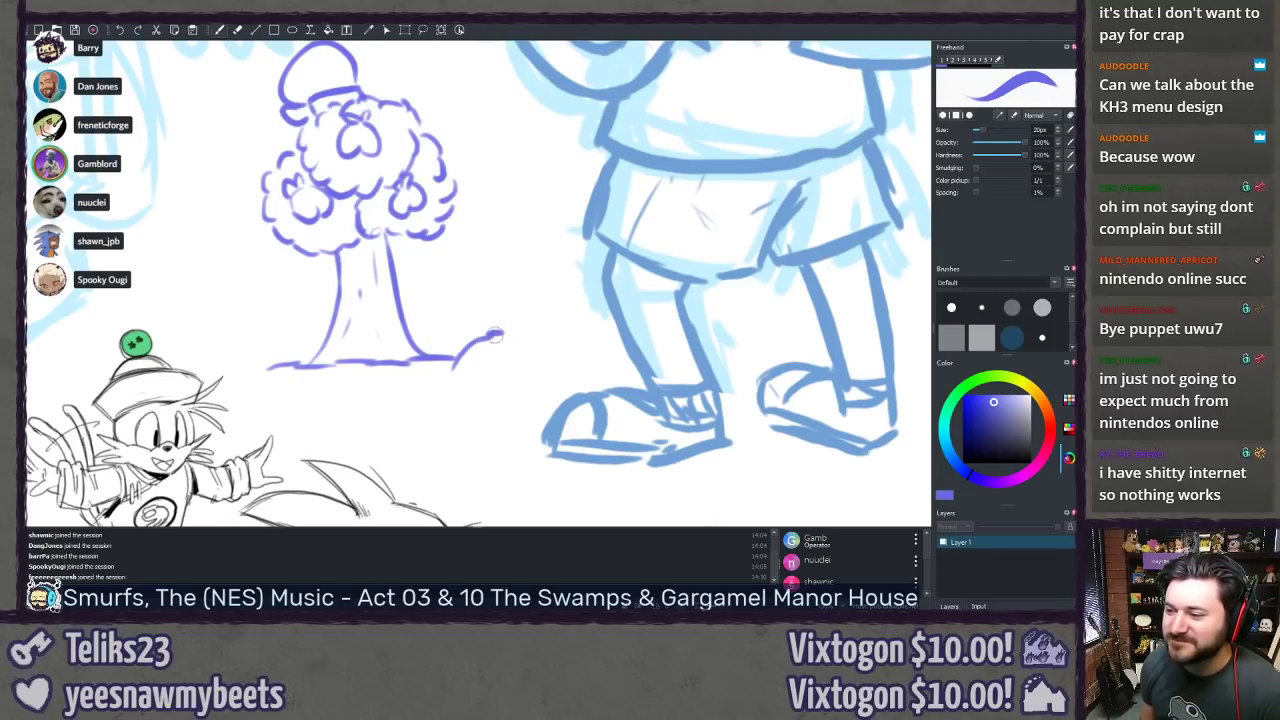
{"action": "left_click_drag", "start_coordinate": [513, 340], "coordinate": [536, 344]}
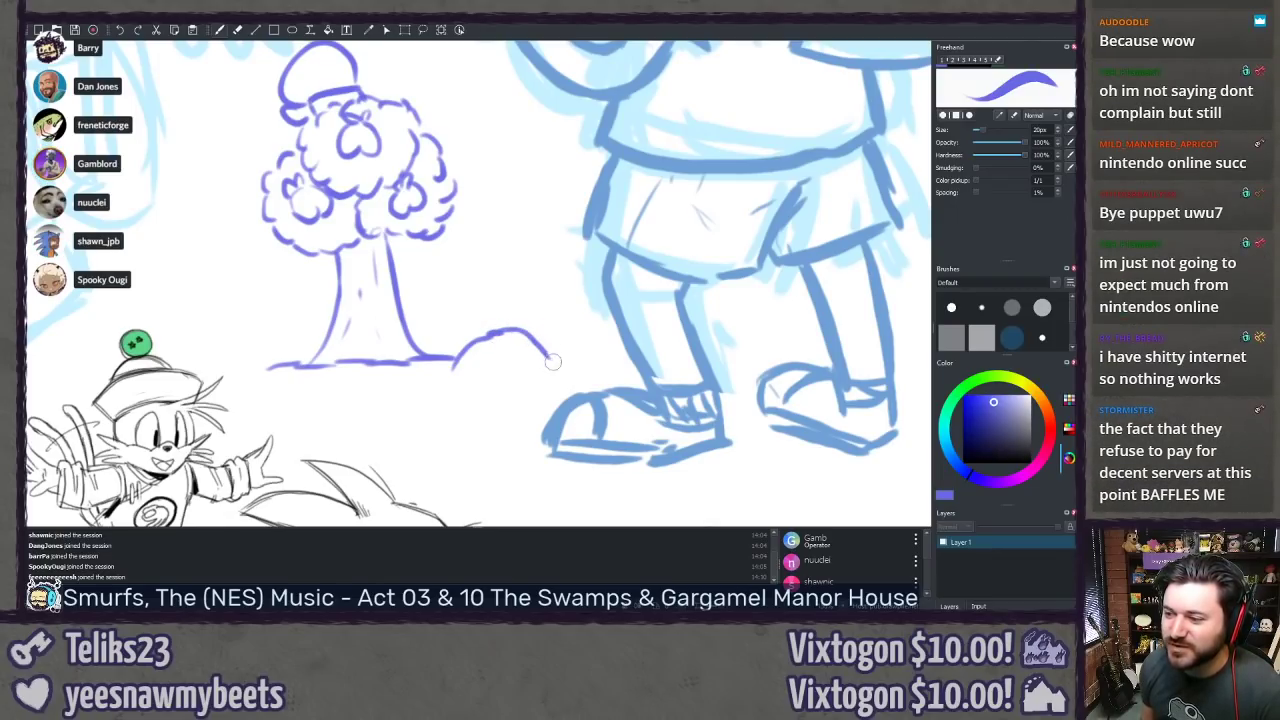
{"action": "left_click_drag", "start_coordinate": [549, 356], "coordinate": [566, 381]}
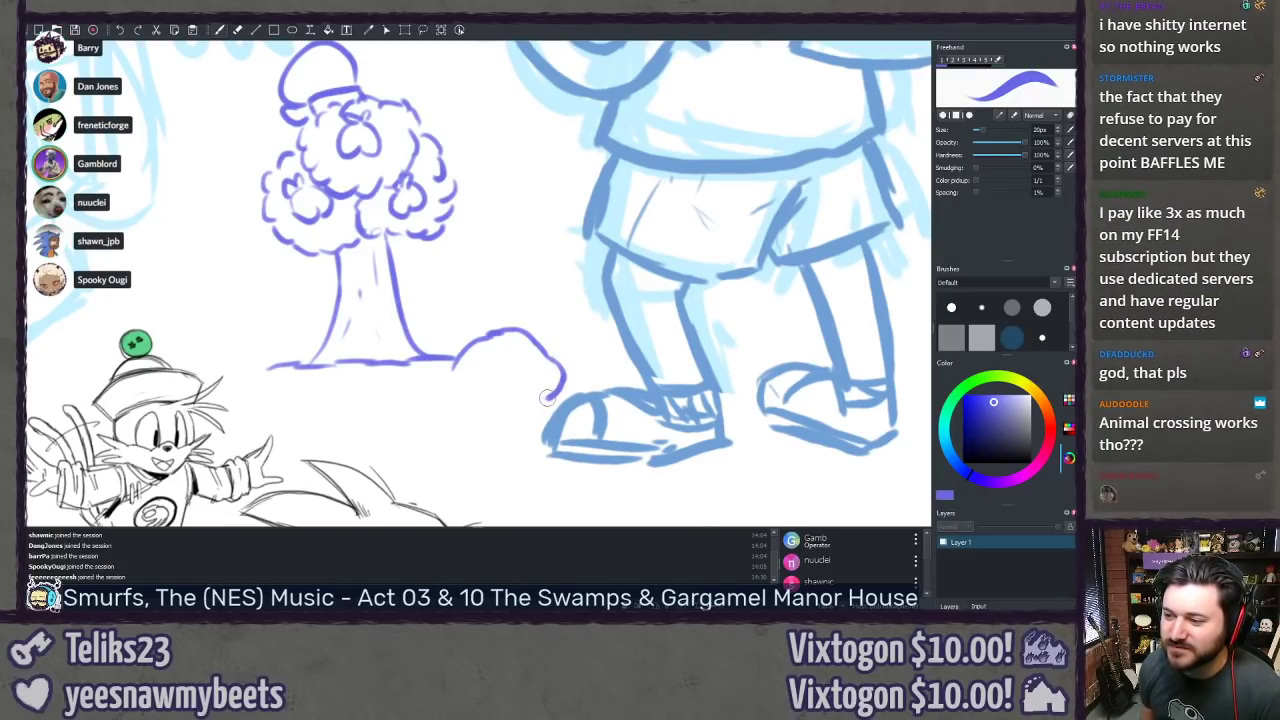
{"action": "mouse_move", "coordinate": [563, 384]}
{"action": "left_mouse_down"}
{"action": "mouse_move", "coordinate": [437, 408]}
{"action": "mouse_move", "coordinate": [553, 395]}
{"action": "left_mouse_up"}
{"action": "key", "text": "ctrl+z"}
{"action": "key", "text": "ctrl+z"}
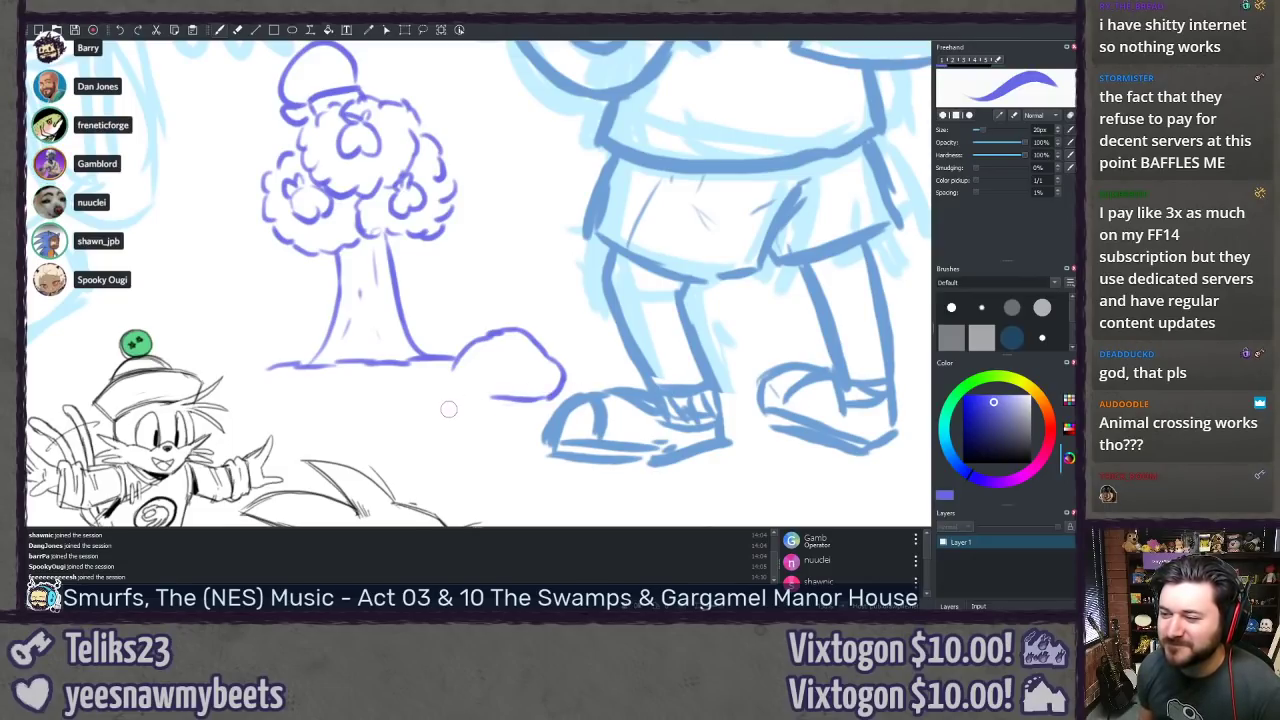
{"action": "left_click_drag", "start_coordinate": [448, 409], "coordinate": [560, 390]}
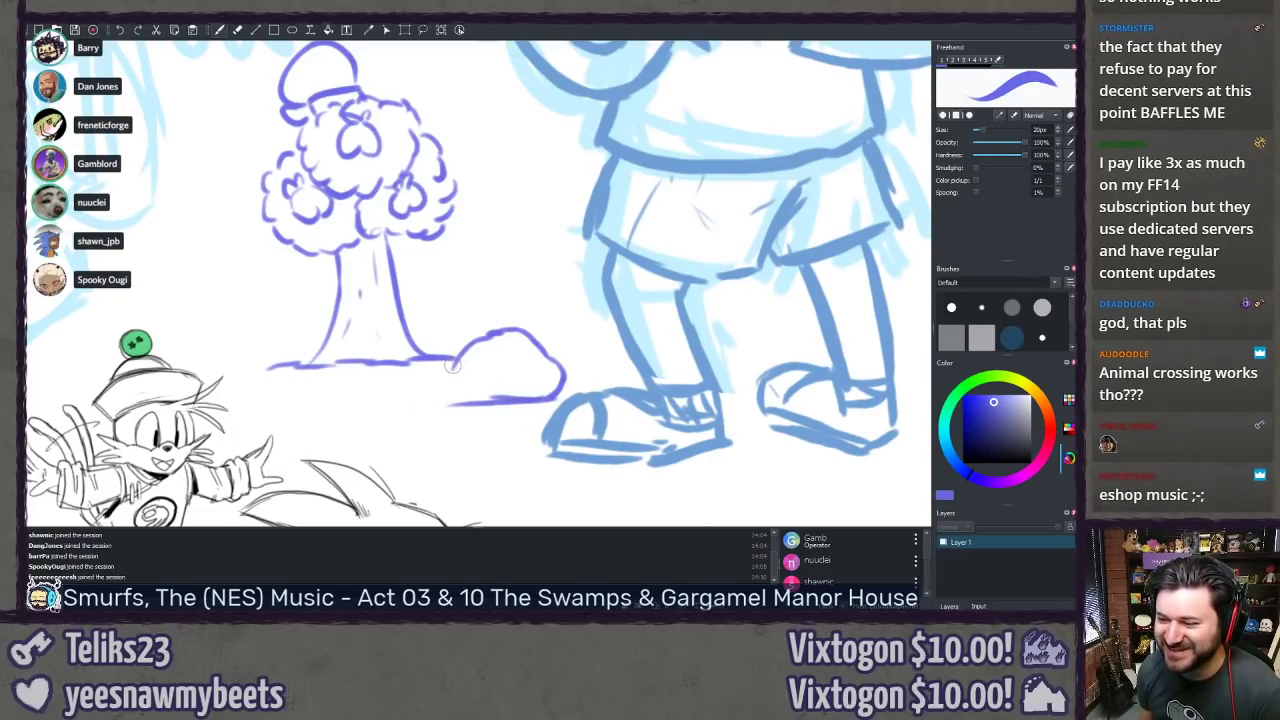
{"action": "left_click_drag", "start_coordinate": [454, 364], "coordinate": [463, 393]}
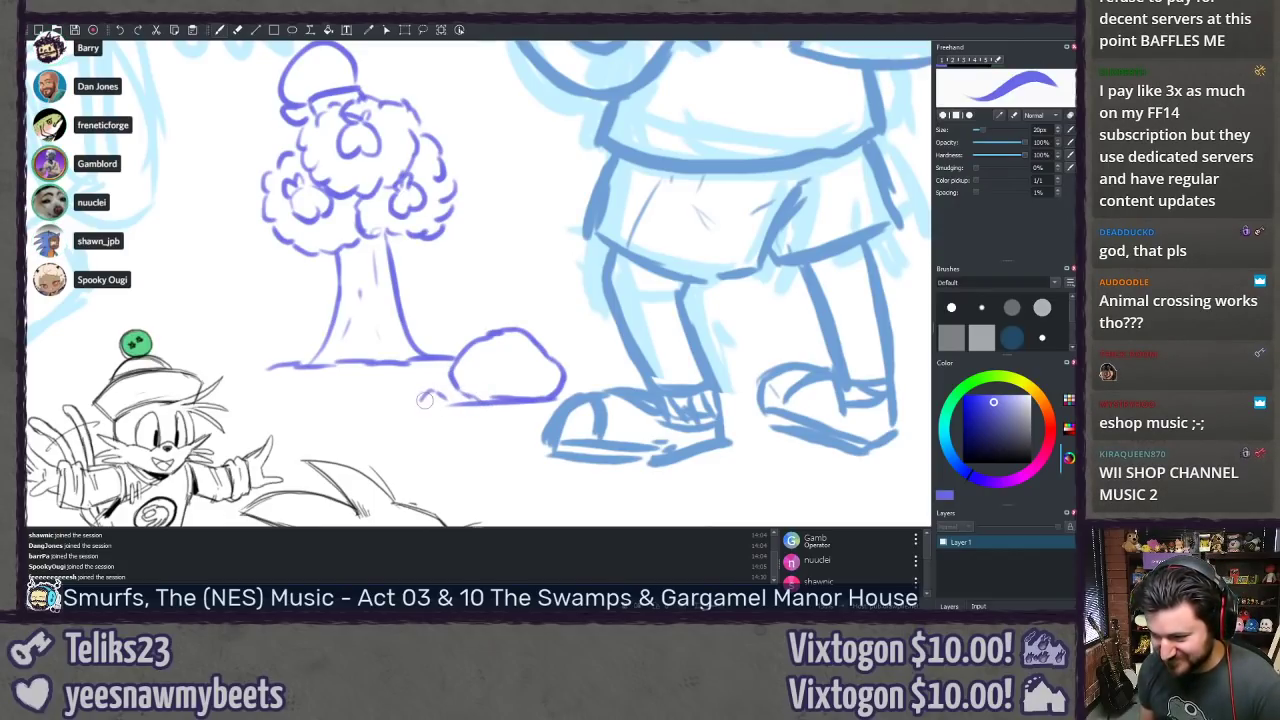
{"action": "left_click_drag", "start_coordinate": [421, 403], "coordinate": [458, 398]}
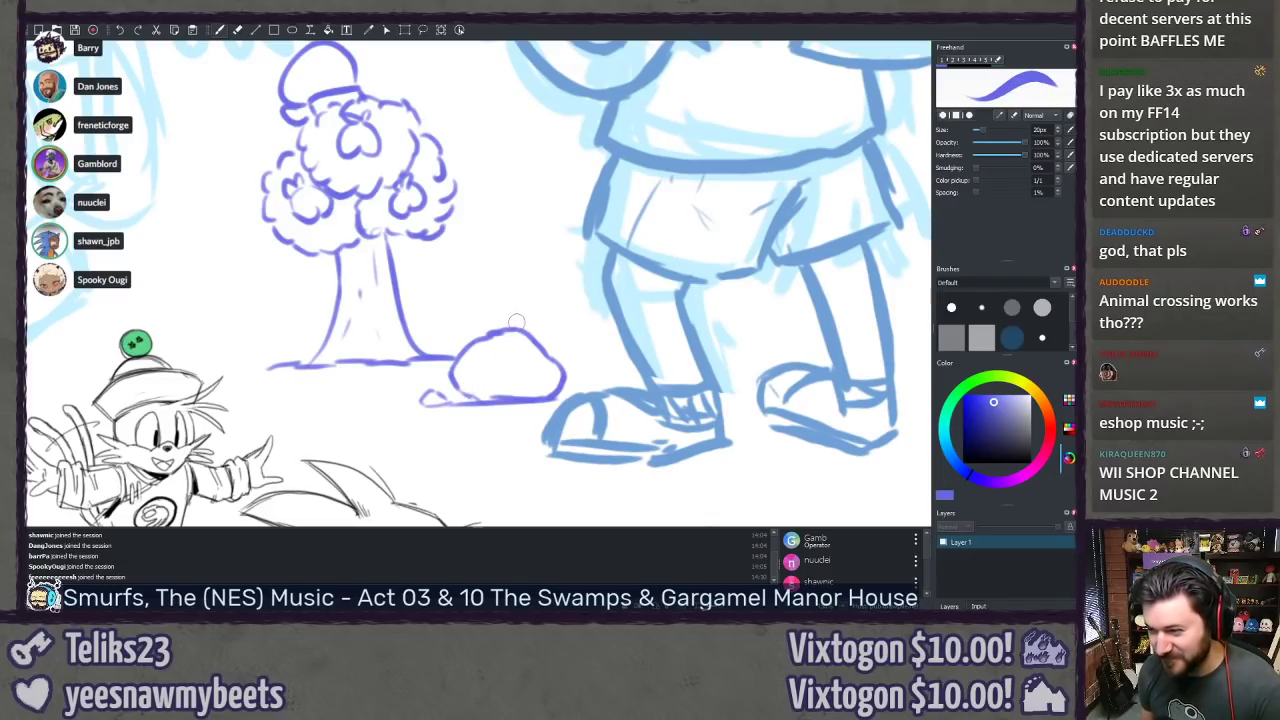
Step: Draw a small brimmed cap on the rock's upper right and hatch the front of both the rock's and treetop's caps
{"action": "mouse_move", "coordinate": [506, 322]}
{"action": "left_mouse_down"}
{"action": "mouse_move", "coordinate": [543, 340]}
{"action": "mouse_move", "coordinate": [527, 310]}
{"action": "mouse_move", "coordinate": [524, 322]}
{"action": "mouse_move", "coordinate": [558, 312]}
{"action": "mouse_move", "coordinate": [551, 332]}
{"action": "mouse_move", "coordinate": [571, 344]}
{"action": "mouse_move", "coordinate": [555, 344]}
{"action": "mouse_move", "coordinate": [562, 328]}
{"action": "mouse_move", "coordinate": [528, 300]}
{"action": "mouse_move", "coordinate": [559, 311]}
{"action": "mouse_move", "coordinate": [531, 319]}
{"action": "left_mouse_up"}
{"action": "key", "text": "ctrl+z"}
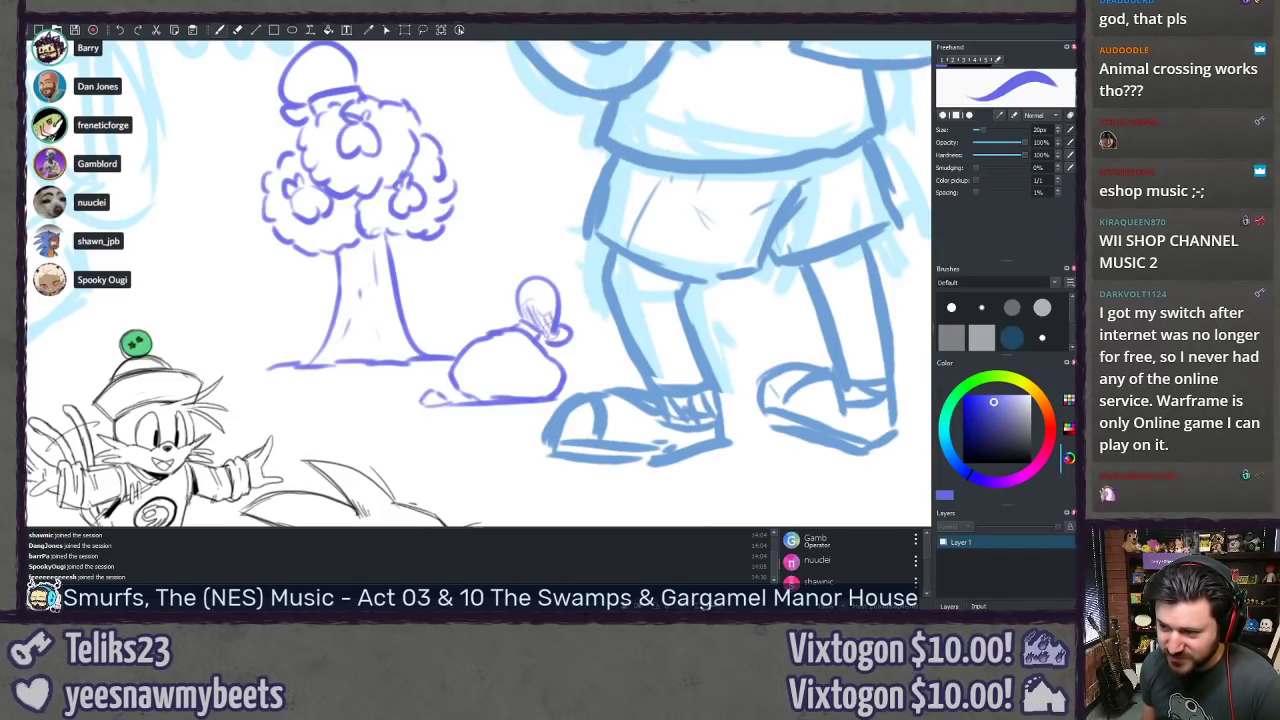
{"action": "mouse_move", "coordinate": [301, 134]}
{"action": "left_mouse_down"}
{"action": "mouse_move", "coordinate": [321, 231]}
{"action": "mouse_move", "coordinate": [346, 182]}
{"action": "left_mouse_up"}
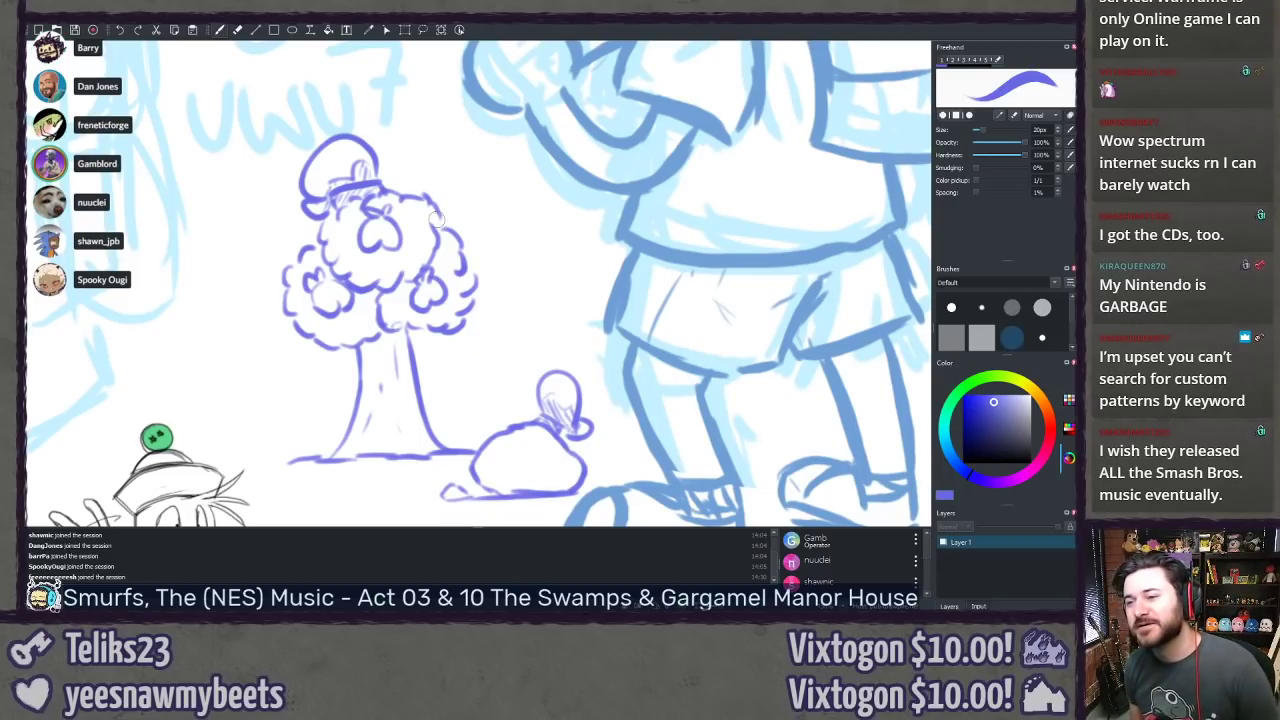
Step: Draw the upper-left and top points of a star just below the left end of the ground line
{"action": "left_click_drag", "start_coordinate": [392, 442], "coordinate": [371, 375]}
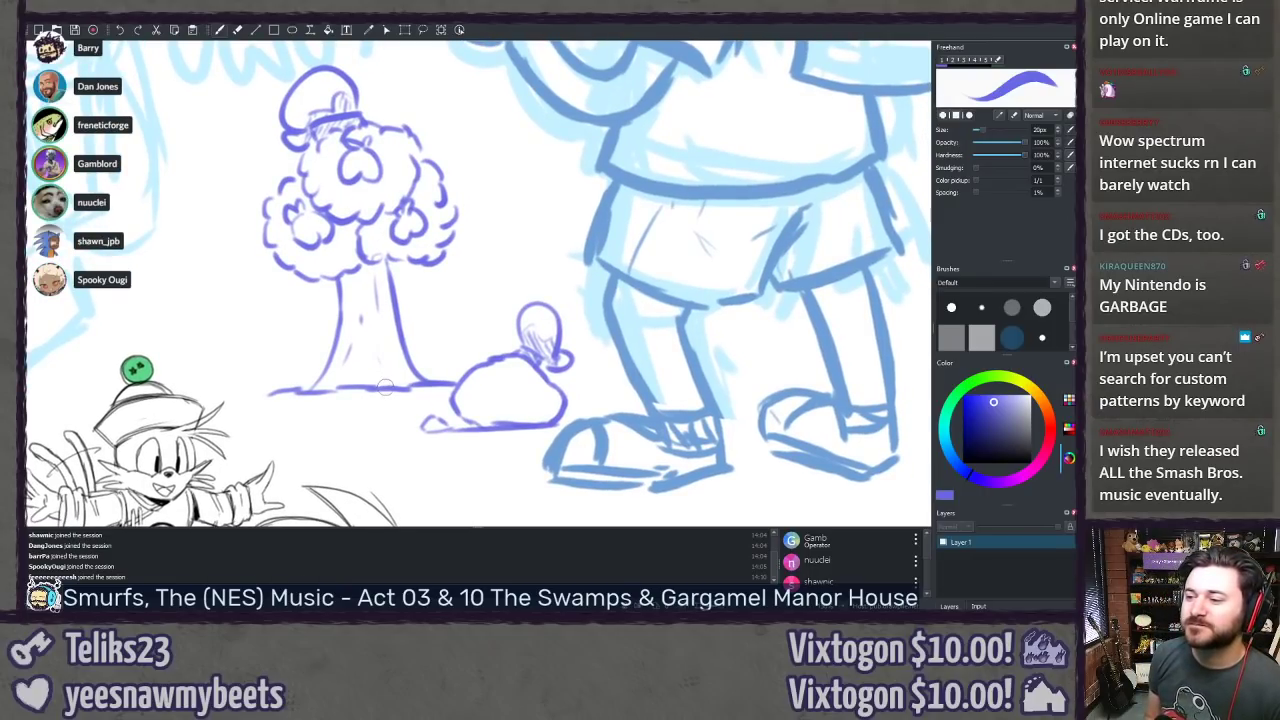
{"action": "mouse_move", "coordinate": [315, 385]}
{"action": "left_mouse_down"}
{"action": "mouse_move", "coordinate": [379, 356]}
{"action": "mouse_move", "coordinate": [364, 395]}
{"action": "left_mouse_up"}
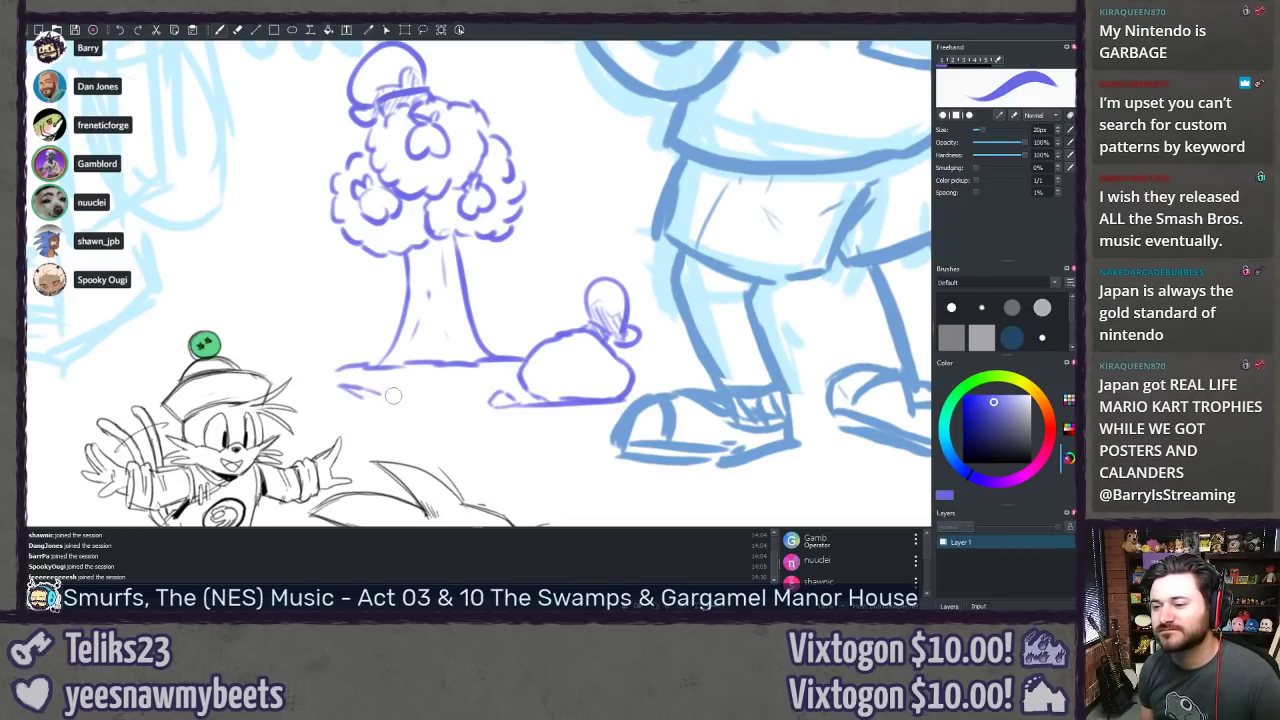
{"action": "key", "text": "ctrl+z"}
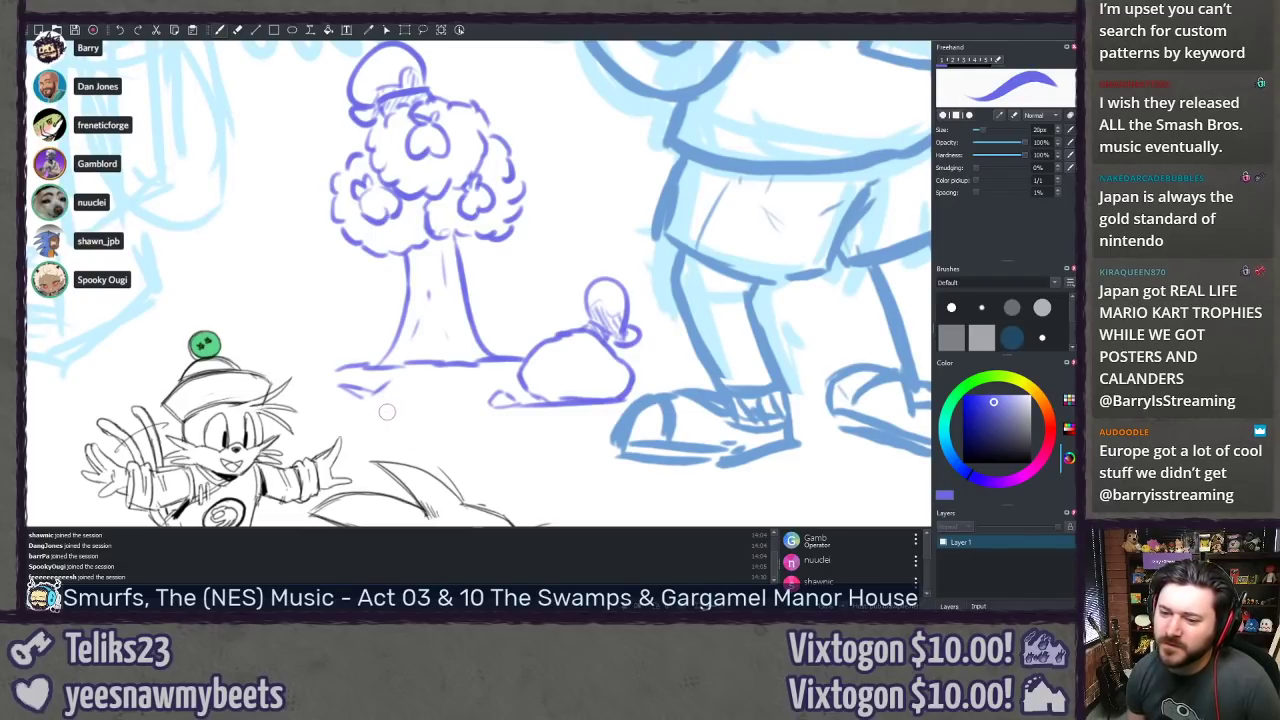
{"action": "left_click_drag", "start_coordinate": [357, 374], "coordinate": [350, 350]}
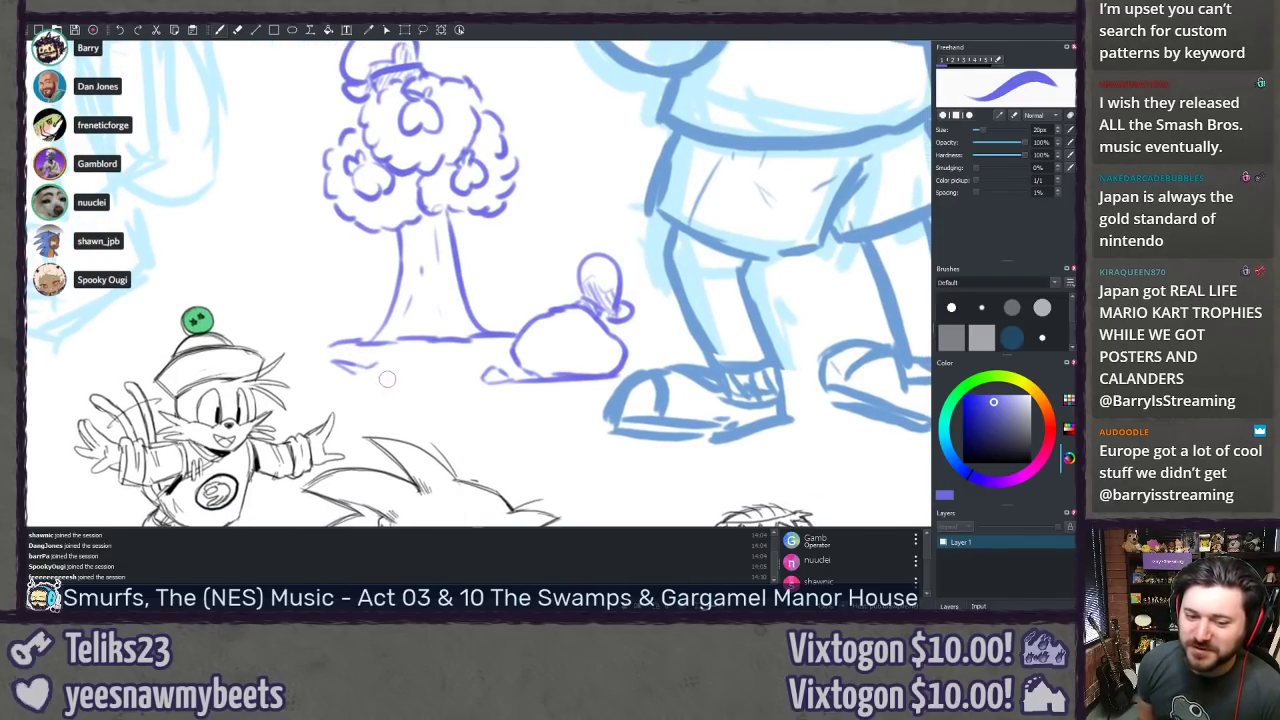
{"action": "scroll", "coordinate": [380, 361], "scroll_direction": "down", "scroll_amount": 1}
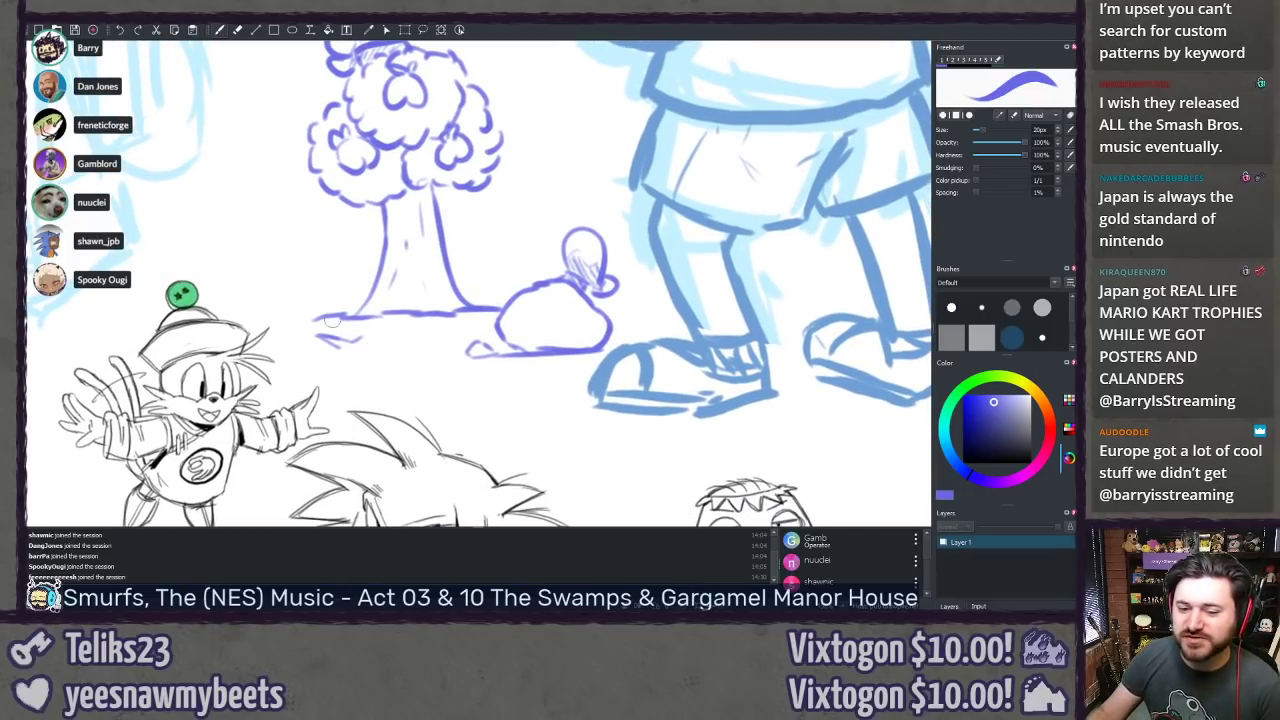
{"action": "scroll", "coordinate": [332, 319], "scroll_direction": "up", "scroll_amount": 2}
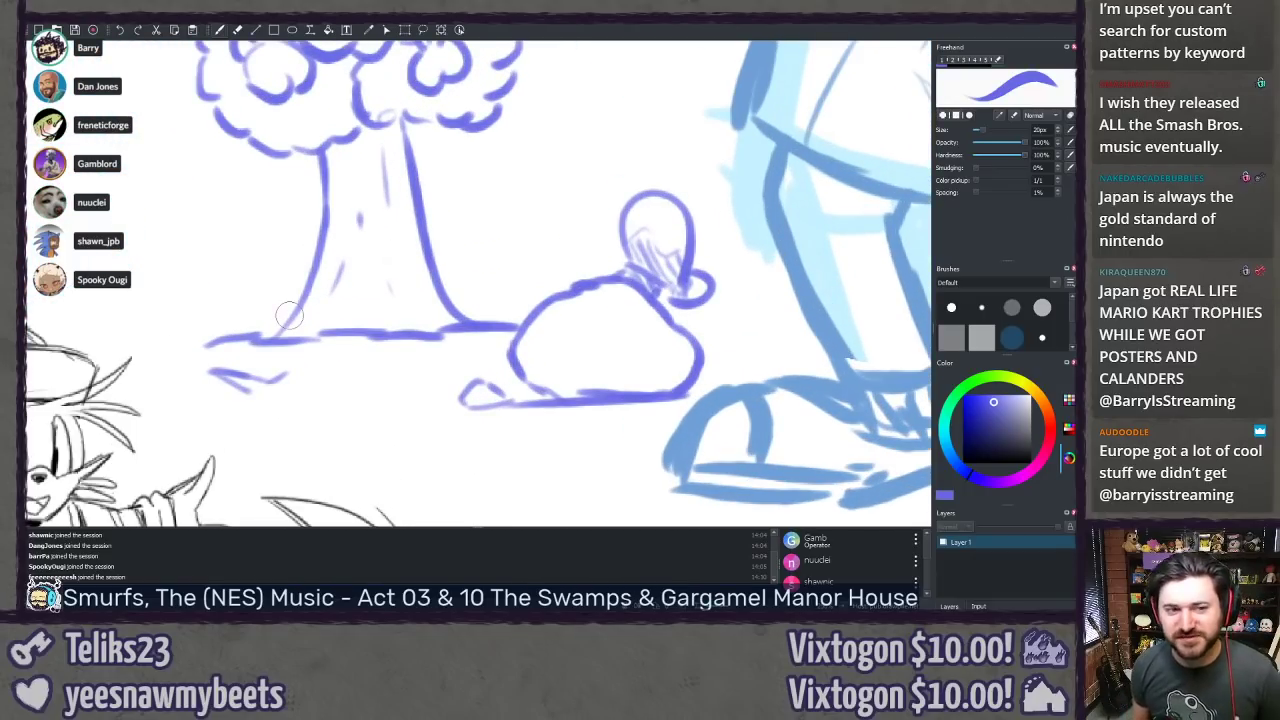
{"action": "left_click_drag", "start_coordinate": [291, 410], "coordinate": [318, 406]}
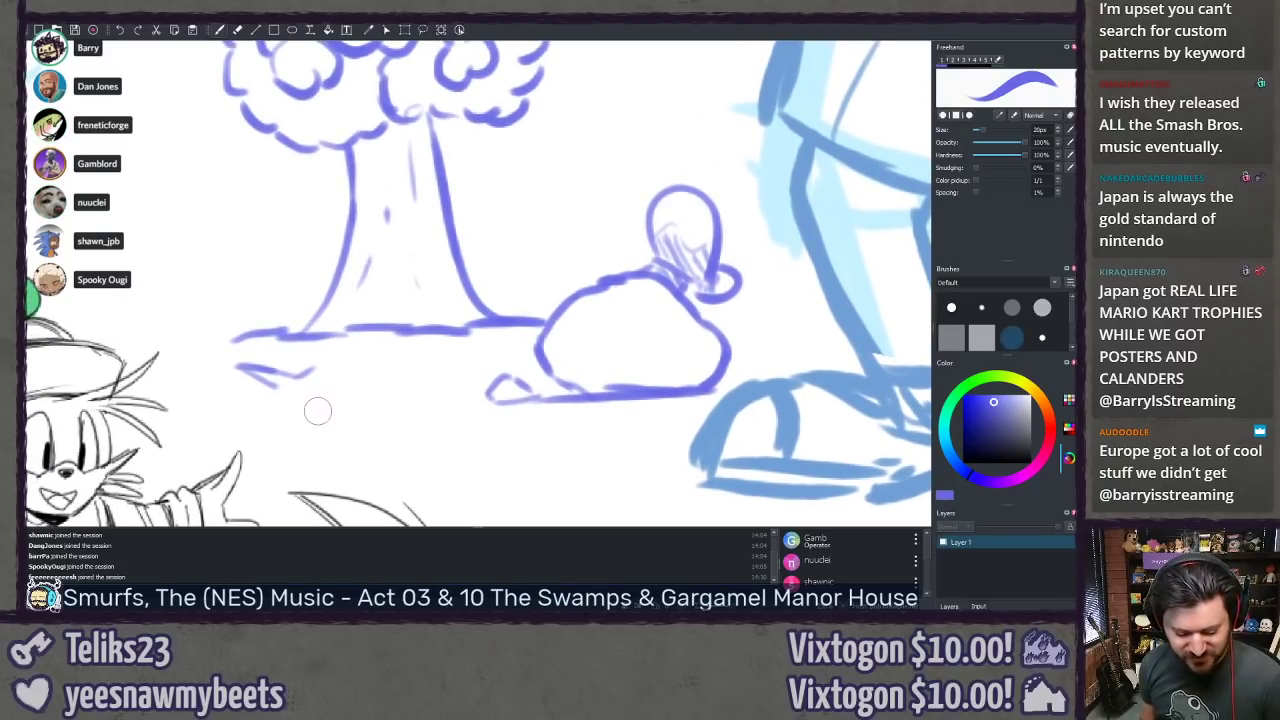
{"action": "key", "text": "e"}
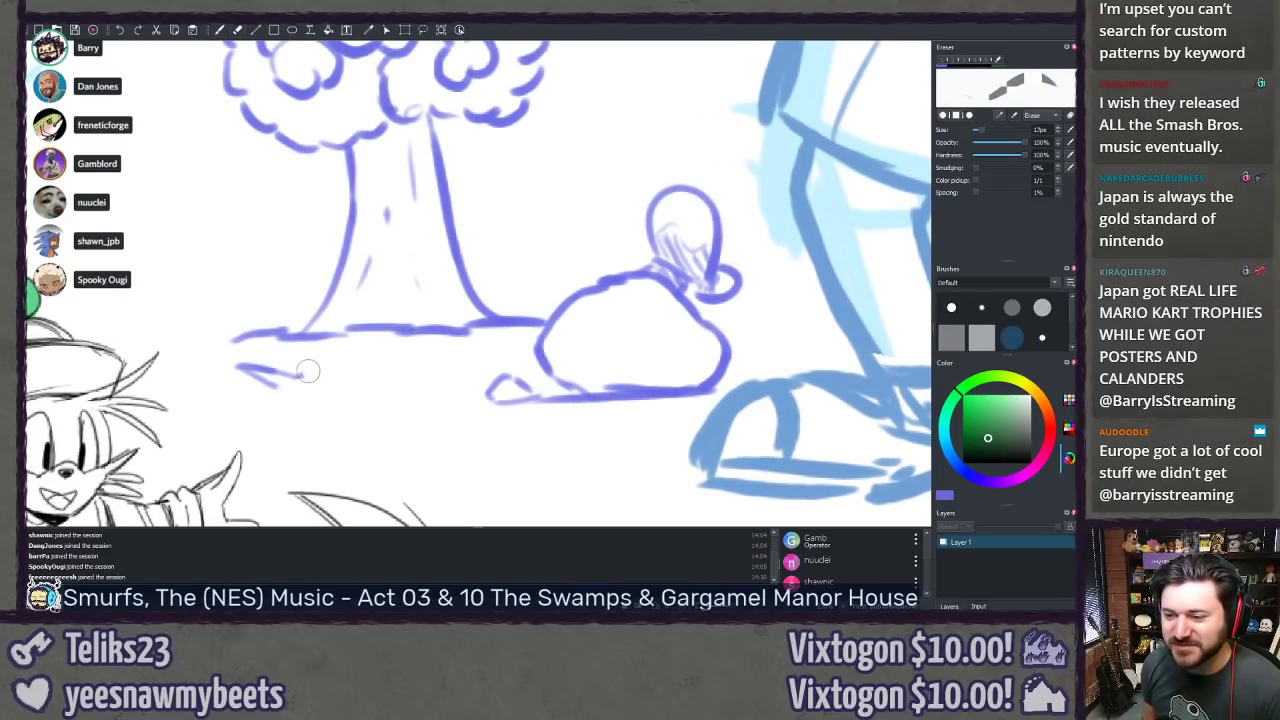
{"action": "key", "text": "e"}
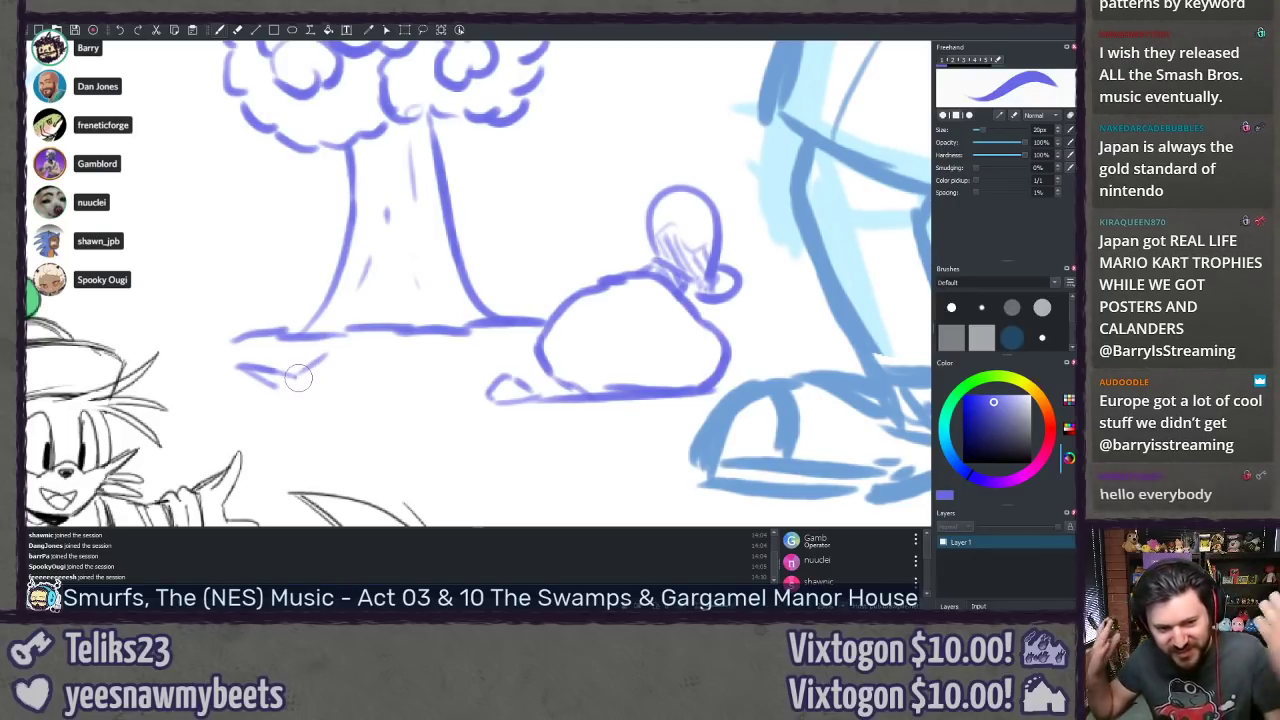
{"action": "key", "text": "ctrl+z"}
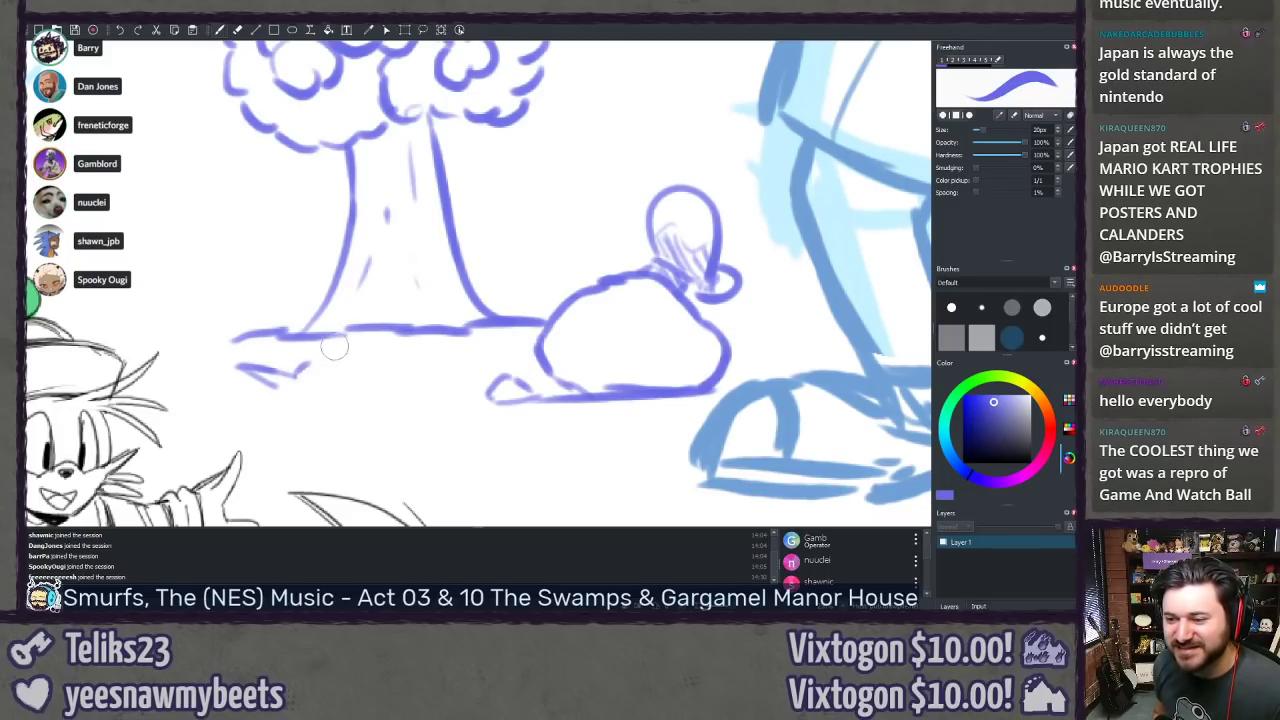
{"action": "left_click_drag", "start_coordinate": [290, 385], "coordinate": [320, 366]}
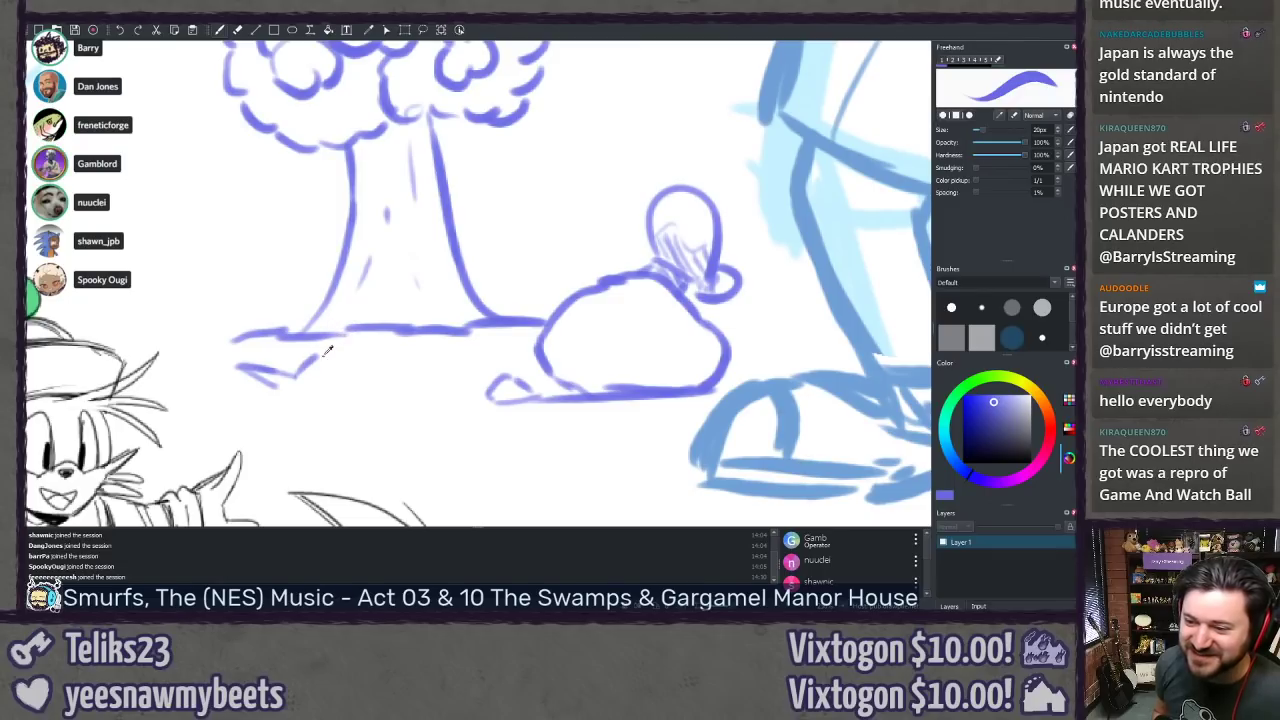
{"action": "key", "text": "ctrl+z"}
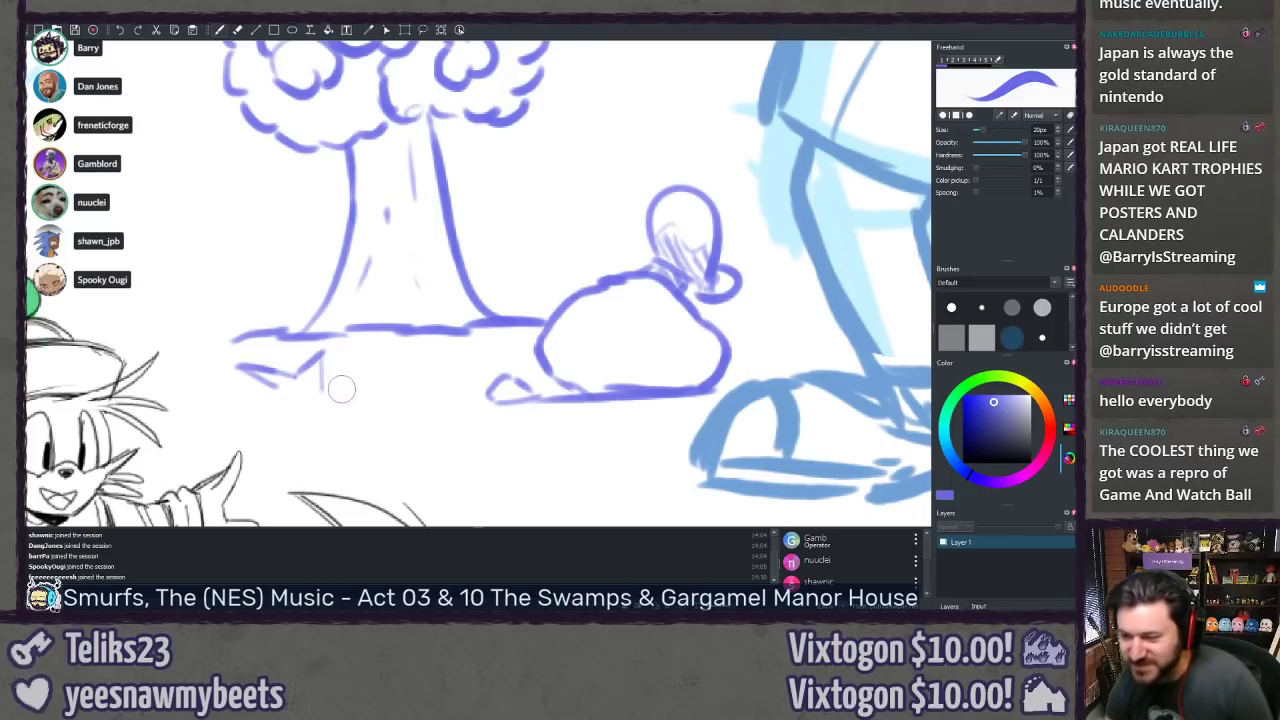
Step: Complete the star's outline with its right, bottom and lower-left points
{"action": "mouse_move", "coordinate": [331, 393]}
{"action": "left_mouse_down"}
{"action": "mouse_move", "coordinate": [395, 402]}
{"action": "mouse_move", "coordinate": [270, 408]}
{"action": "mouse_move", "coordinate": [317, 408]}
{"action": "mouse_move", "coordinate": [277, 396]}
{"action": "mouse_move", "coordinate": [374, 398]}
{"action": "left_mouse_up"}
{"action": "key", "text": "ctrl+z"}
{"action": "key", "text": "ctrl+z"}
{"action": "key", "text": "ctrl+z"}
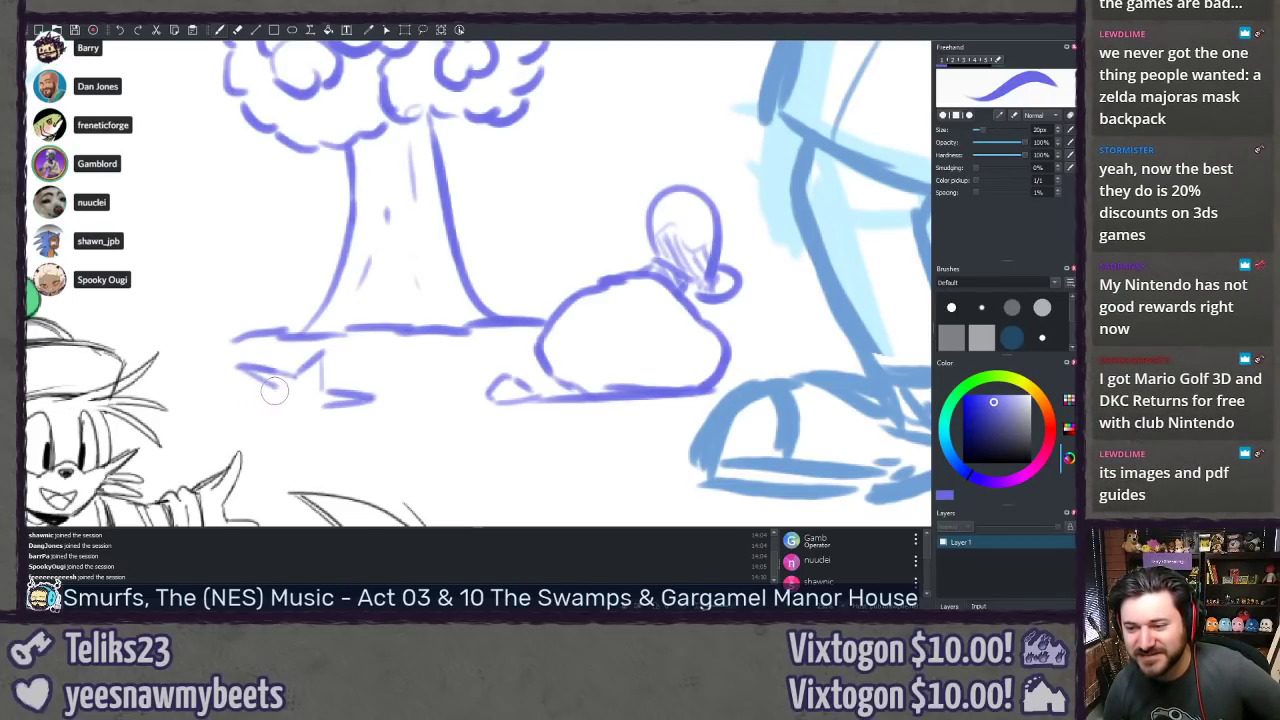
{"action": "mouse_move", "coordinate": [238, 408]}
{"action": "left_mouse_down"}
{"action": "mouse_move", "coordinate": [300, 398]}
{"action": "mouse_move", "coordinate": [312, 430]}
{"action": "mouse_move", "coordinate": [322, 405]}
{"action": "left_mouse_up"}
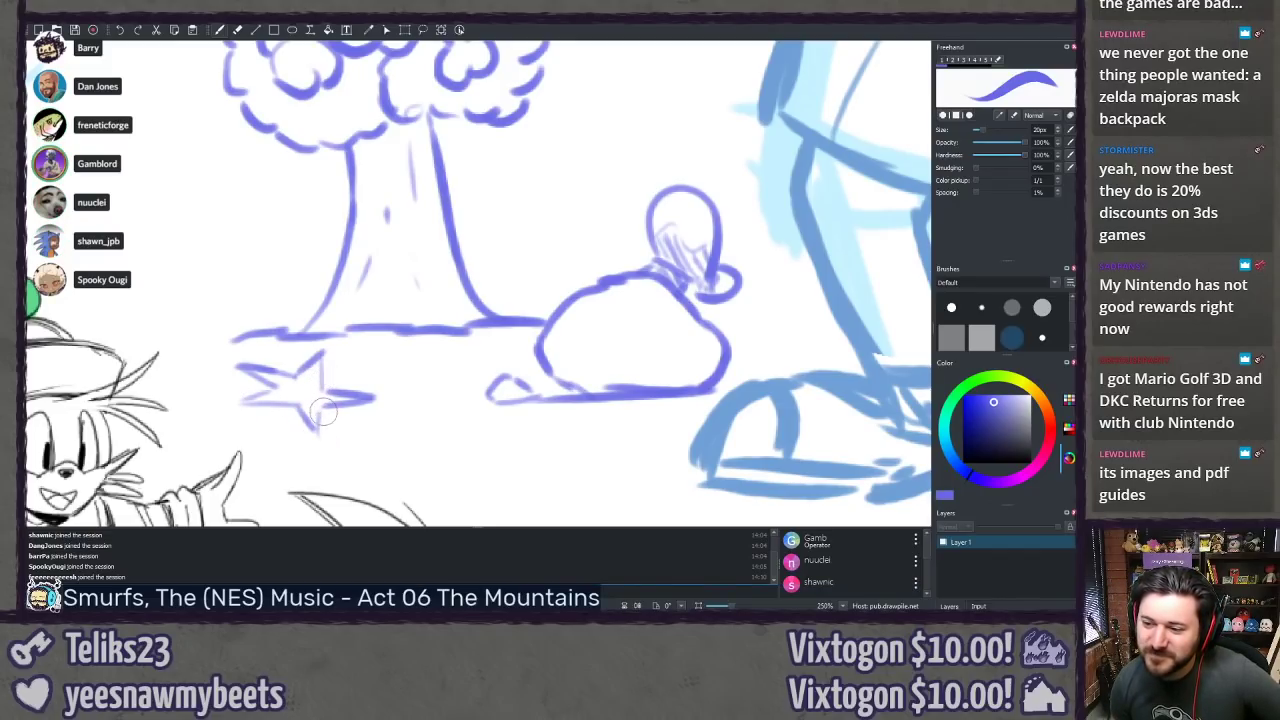
Step: Shade the star with diagonal hatching and draw a small brimmed cap with a hatched front against its right side
{"action": "left_click_drag", "start_coordinate": [252, 376], "coordinate": [306, 383]}
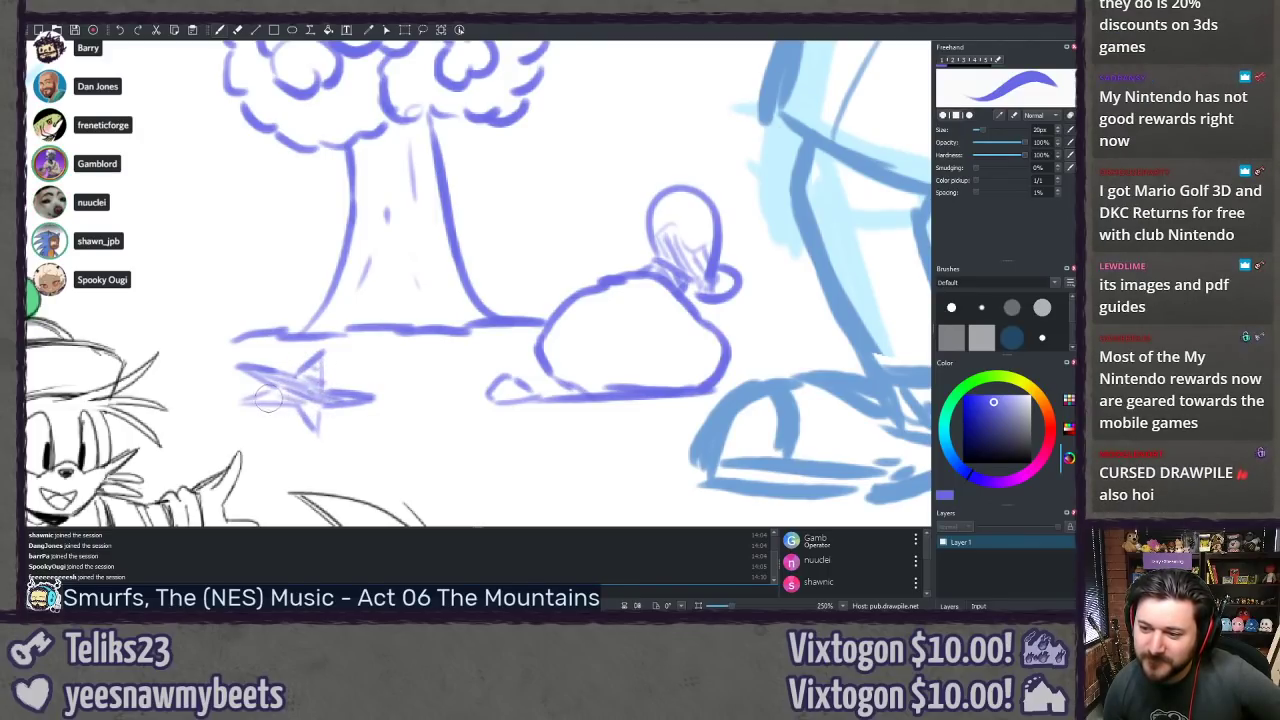
{"action": "left_click_drag", "start_coordinate": [261, 399], "coordinate": [308, 401]}
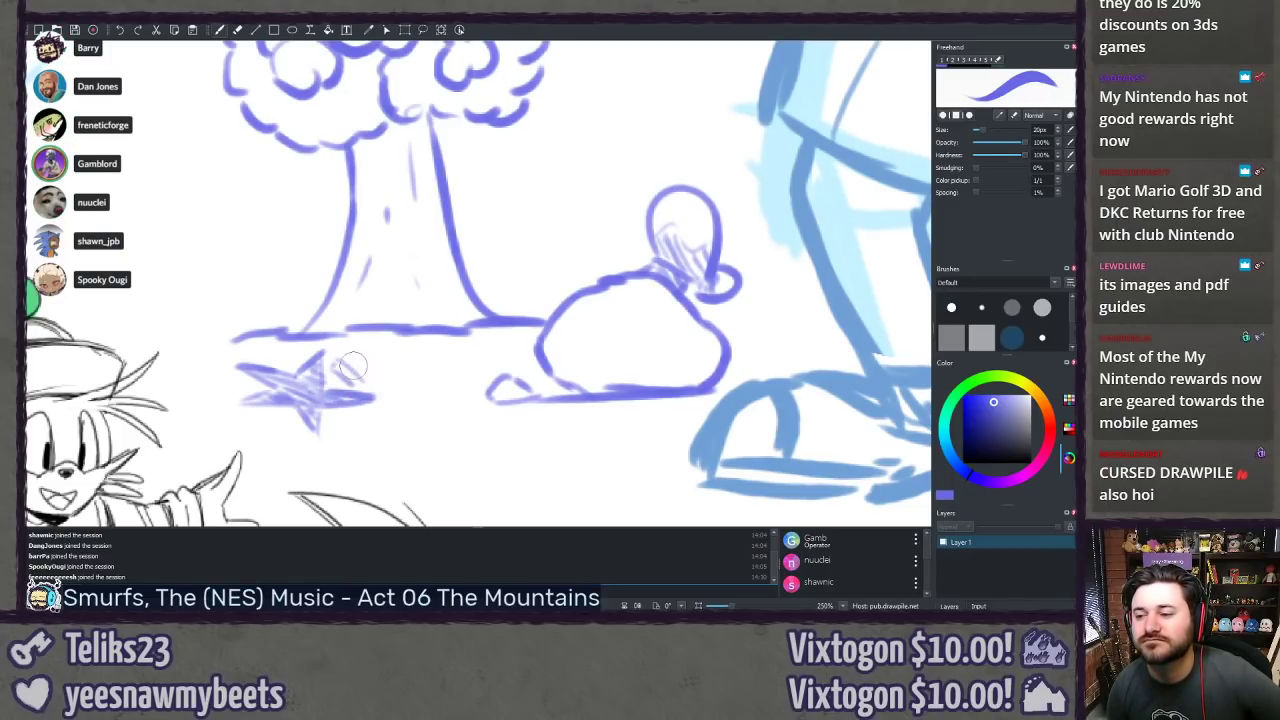
{"action": "mouse_move", "coordinate": [345, 352]}
{"action": "left_mouse_down"}
{"action": "mouse_move", "coordinate": [357, 379]}
{"action": "mouse_move", "coordinate": [396, 399]}
{"action": "left_mouse_up"}
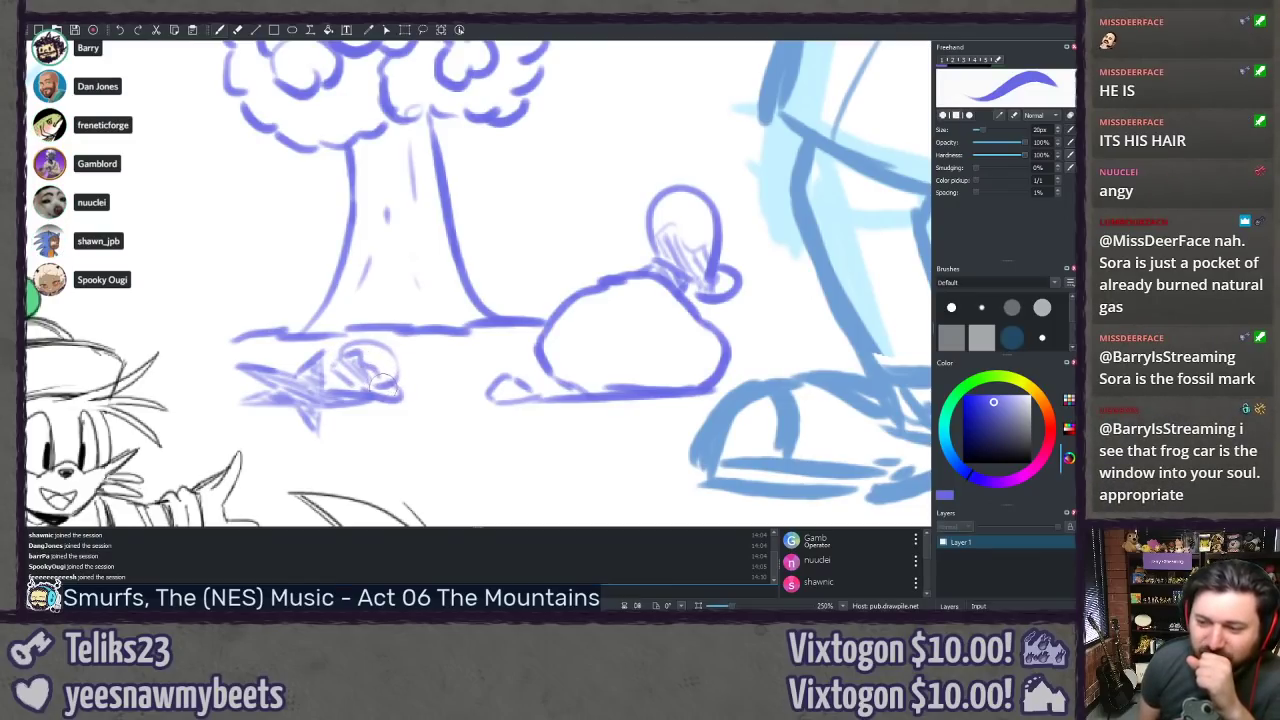
{"action": "left_click_drag", "start_coordinate": [369, 383], "coordinate": [377, 389]}
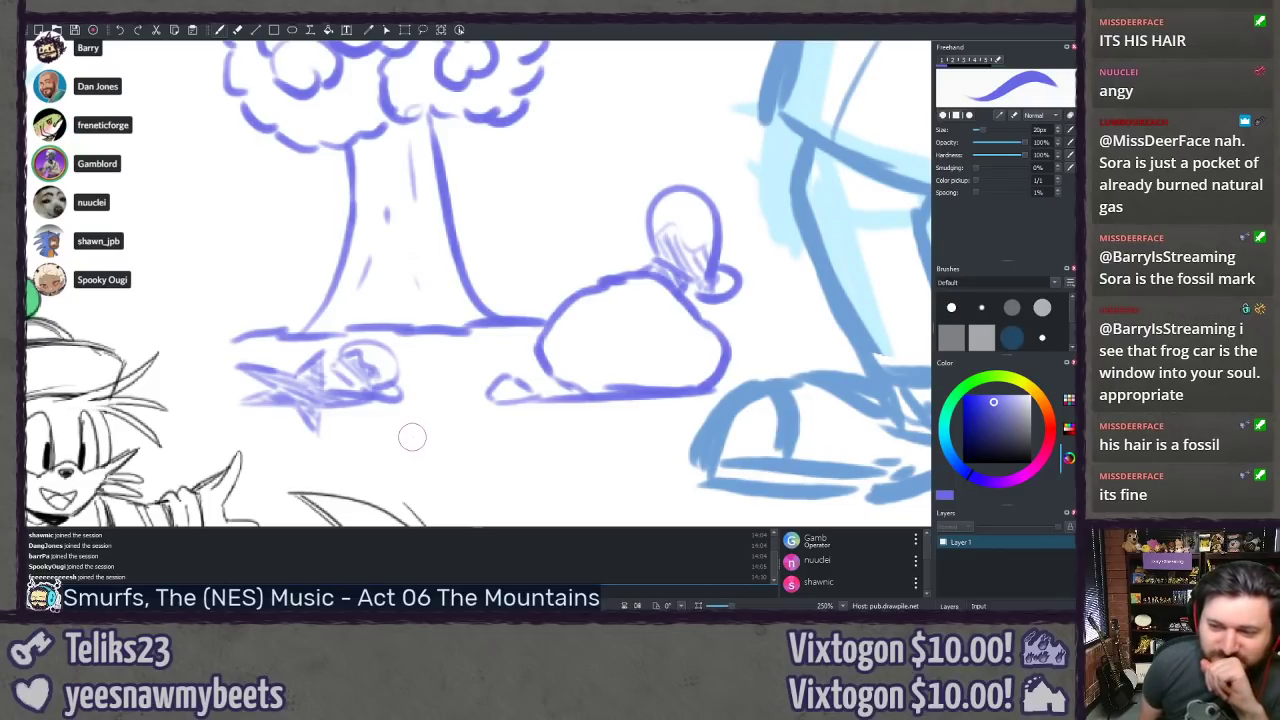
Step: Draw a round smiling face with dot eyes under the star-shaped hair and a small hand with a jagged object beside it
{"action": "mouse_move", "coordinate": [258, 422]}
{"action": "left_mouse_down"}
{"action": "mouse_move", "coordinate": [302, 407]}
{"action": "mouse_move", "coordinate": [292, 421]}
{"action": "mouse_move", "coordinate": [276, 414]}
{"action": "mouse_move", "coordinate": [293, 422]}
{"action": "mouse_move", "coordinate": [276, 435]}
{"action": "mouse_move", "coordinate": [322, 457]}
{"action": "mouse_move", "coordinate": [240, 446]}
{"action": "left_mouse_up"}
{"action": "left_click", "coordinate": [271, 416]}
{"action": "left_click", "coordinate": [296, 423]}
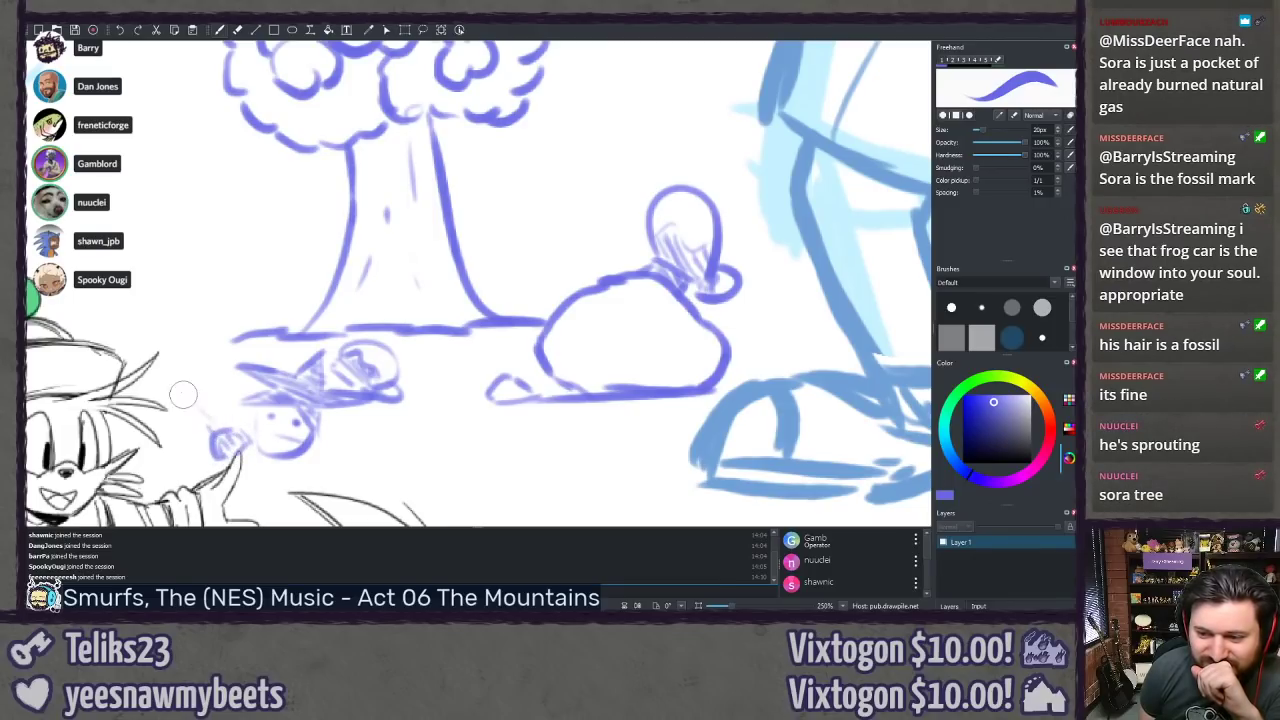
{"action": "mouse_move", "coordinate": [198, 408]}
{"action": "left_mouse_down"}
{"action": "mouse_move", "coordinate": [219, 436]}
{"action": "mouse_move", "coordinate": [188, 402]}
{"action": "mouse_move", "coordinate": [214, 425]}
{"action": "left_mouse_up"}
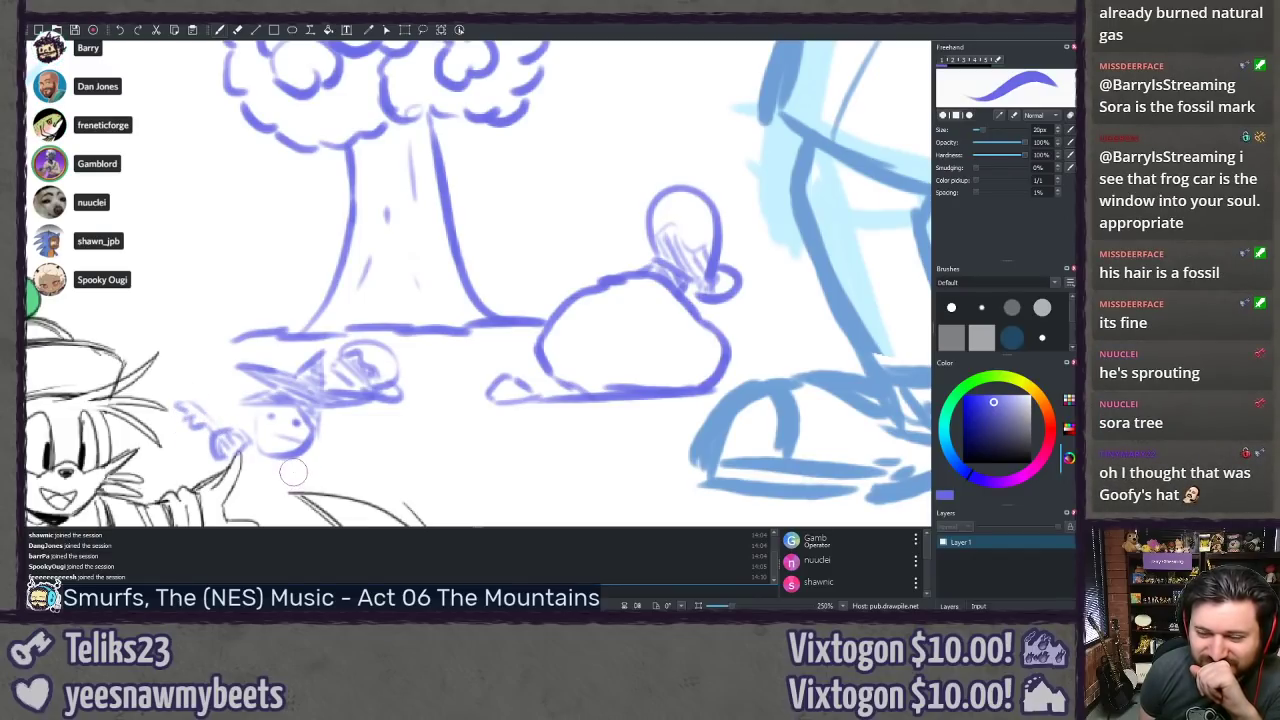
Step: Undo the last strokes of the jagged object, then erase the small hand and the smiling face below the star
{"action": "key", "text": "ctrl+z"}
{"action": "key", "text": "ctrl+z"}
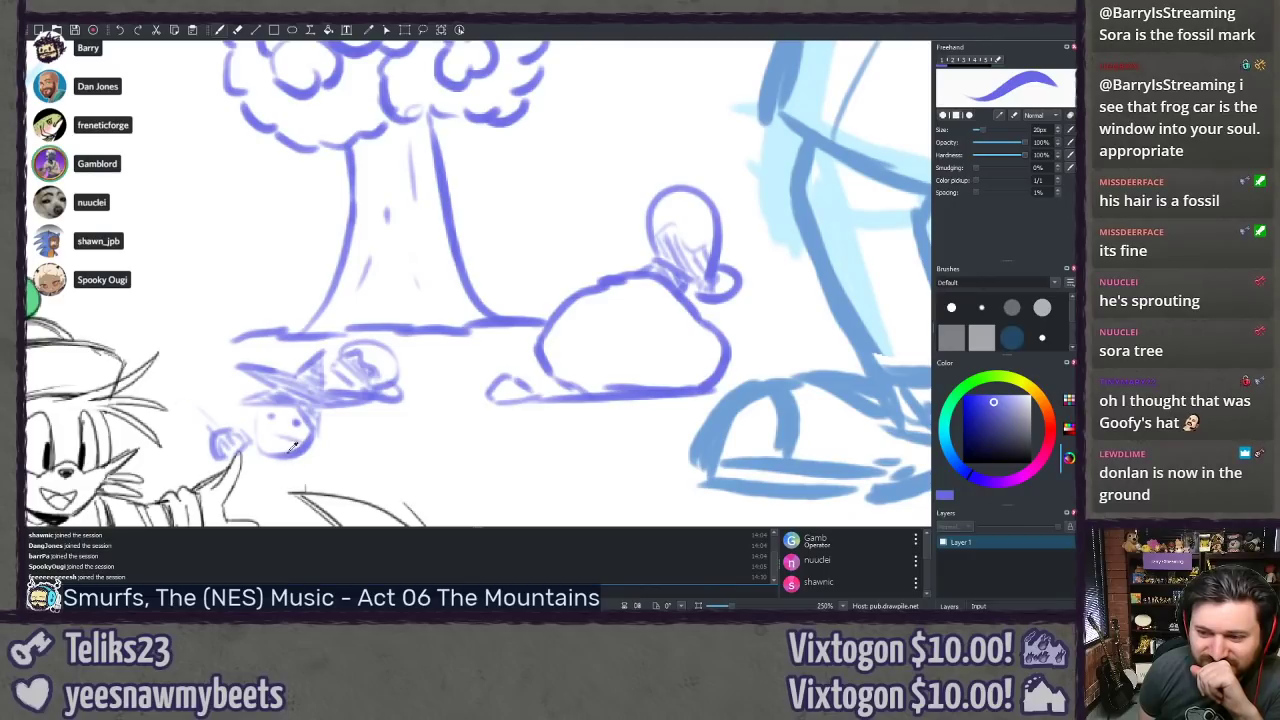
{"action": "key", "text": "e"}
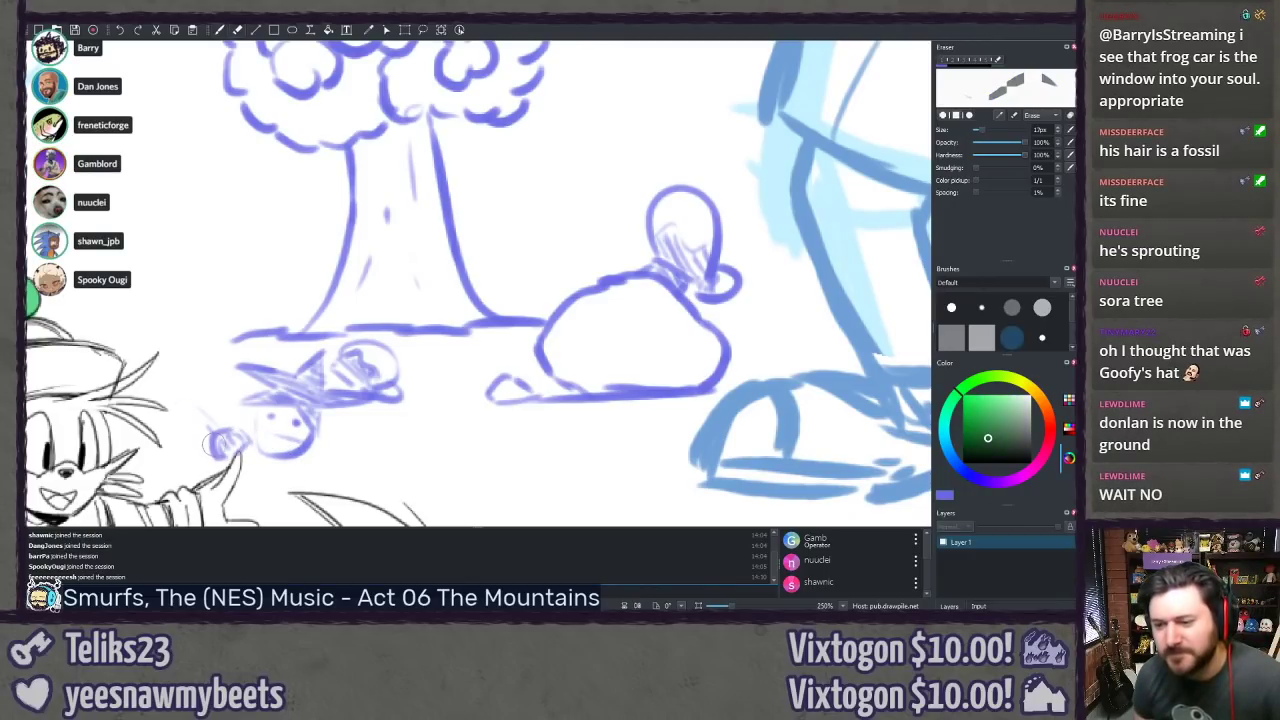
{"action": "mouse_move", "coordinate": [210, 455]}
{"action": "left_mouse_down"}
{"action": "mouse_move", "coordinate": [224, 452]}
{"action": "mouse_move", "coordinate": [211, 446]}
{"action": "left_mouse_up"}
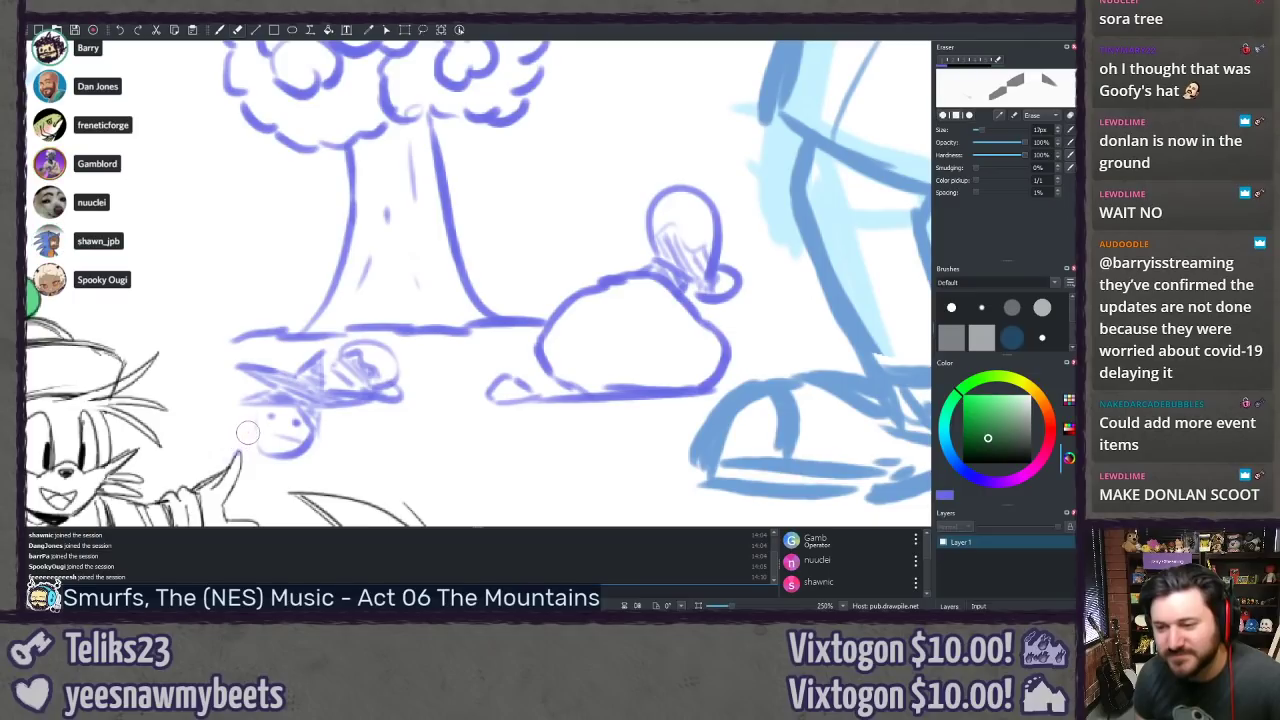
{"action": "left_click_drag", "start_coordinate": [248, 432], "coordinate": [292, 408]}
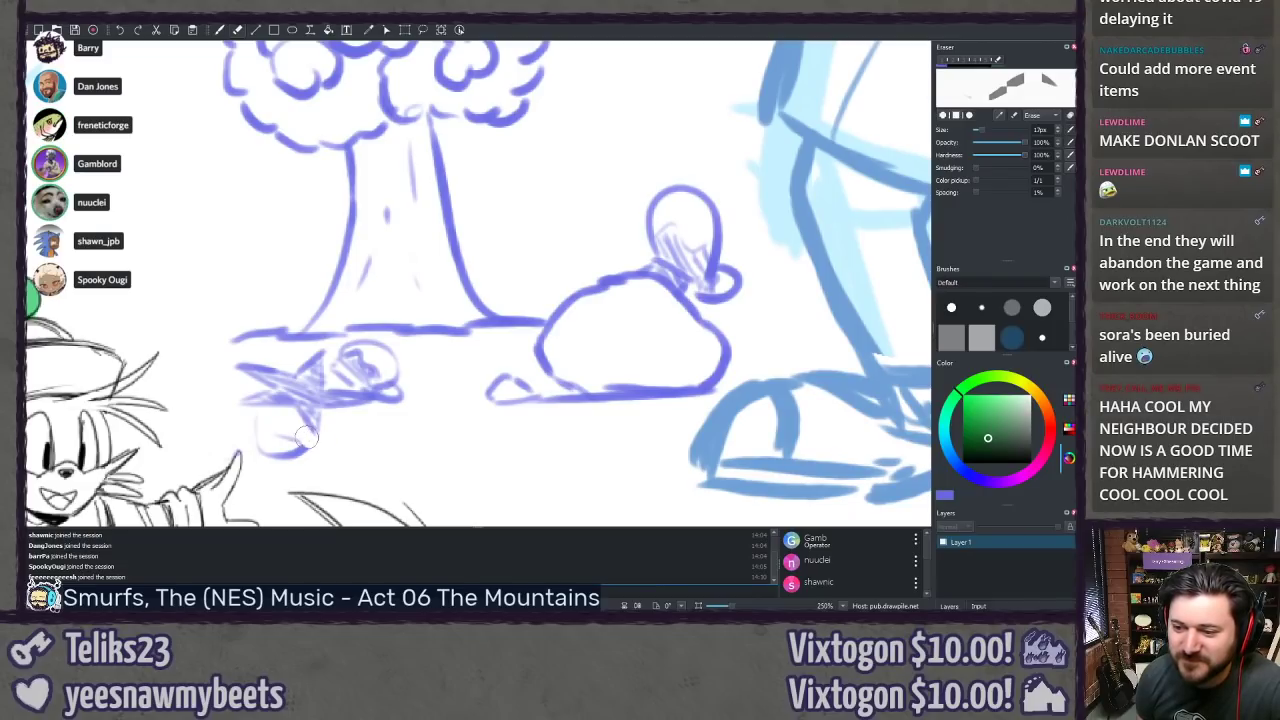
{"action": "mouse_move", "coordinate": [306, 437]}
{"action": "left_mouse_down"}
{"action": "mouse_move", "coordinate": [306, 452]}
{"action": "mouse_move", "coordinate": [281, 440]}
{"action": "mouse_move", "coordinate": [283, 460]}
{"action": "mouse_move", "coordinate": [292, 453]}
{"action": "left_mouse_up"}
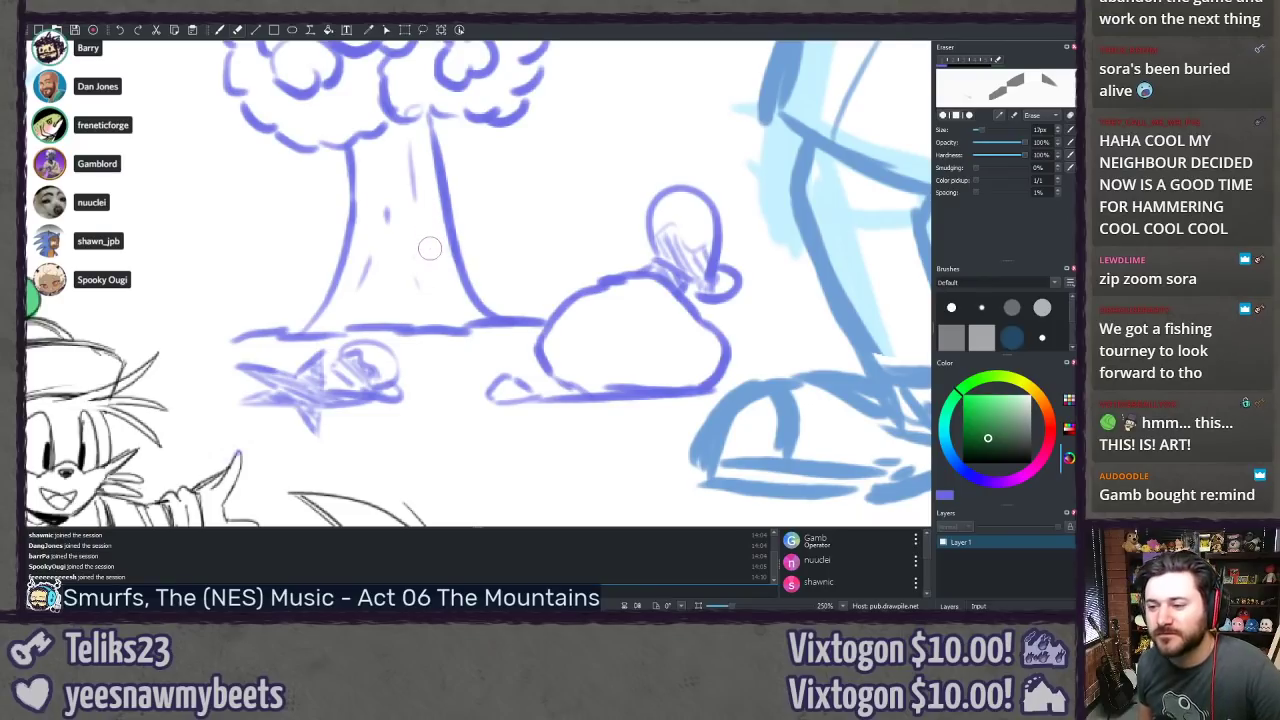
Step: Add a short bark mark on the right side of the tree trunk and darken the star's outline with extra strokes
{"action": "key", "text": "b"}
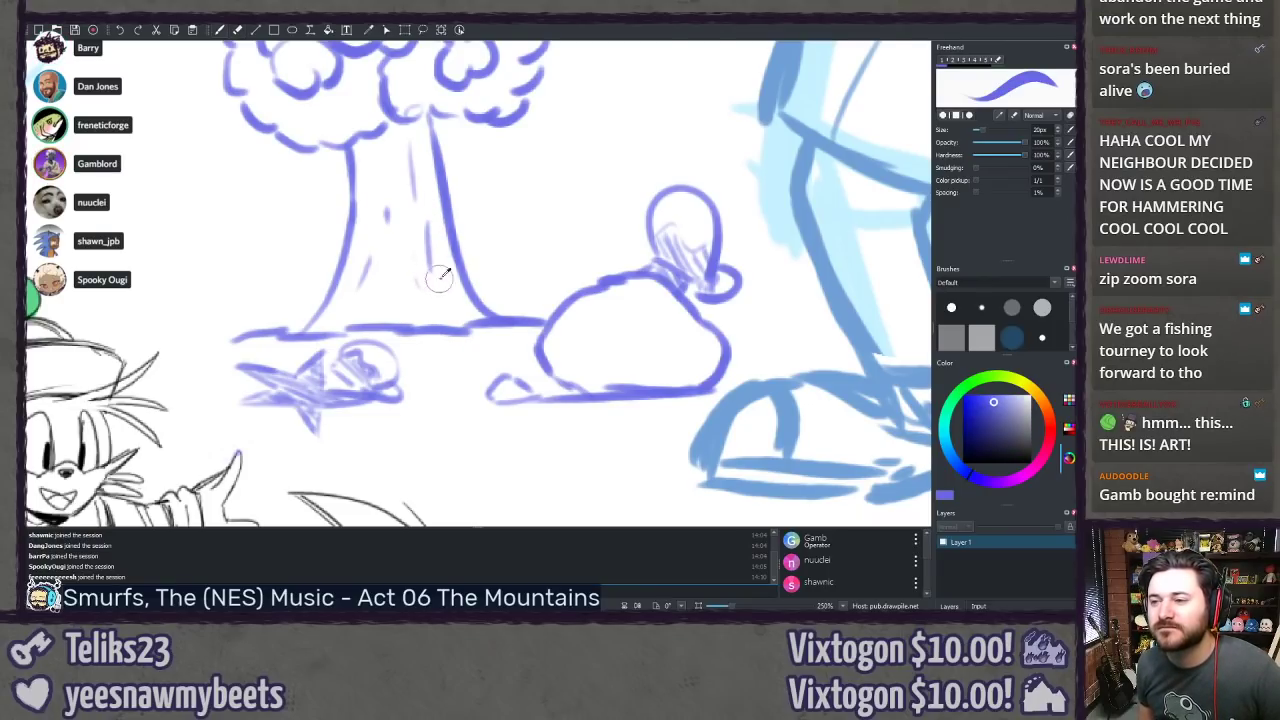
{"action": "left_click_drag", "start_coordinate": [428, 237], "coordinate": [424, 245]}
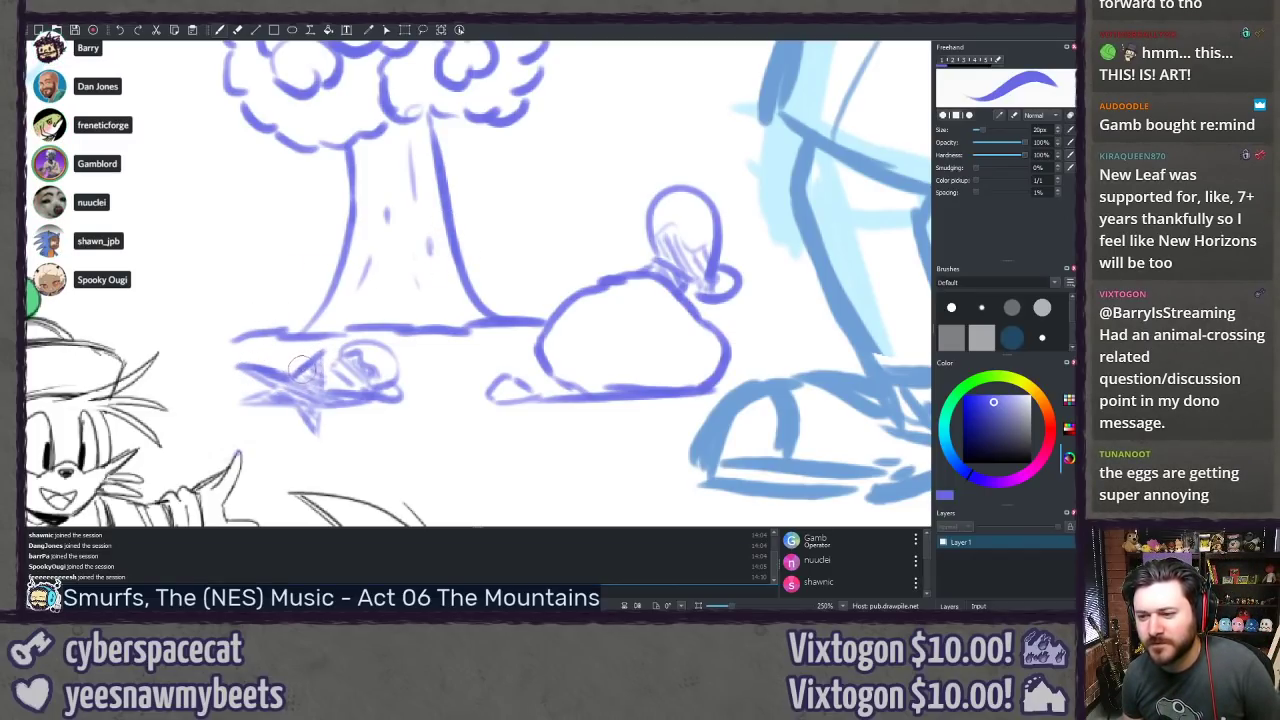
{"action": "mouse_move", "coordinate": [299, 374]}
{"action": "left_mouse_down"}
{"action": "mouse_move", "coordinate": [321, 354]}
{"action": "mouse_move", "coordinate": [322, 390]}
{"action": "left_mouse_up"}
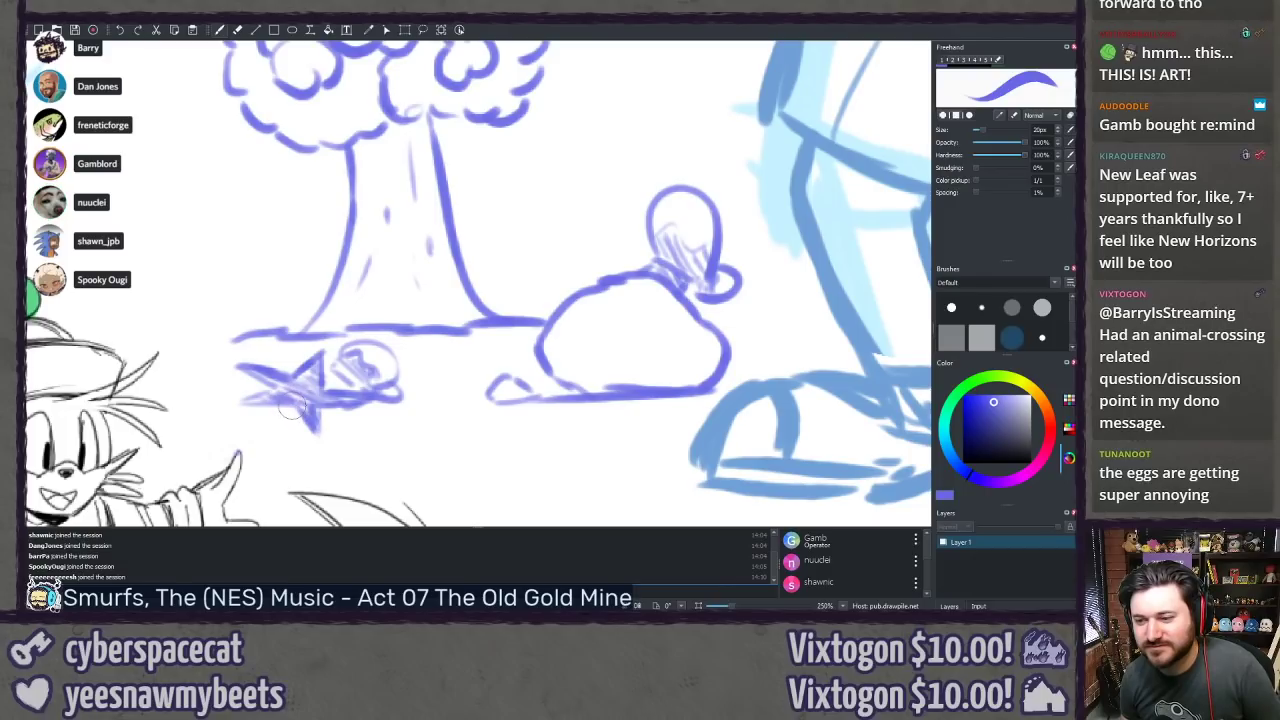
{"action": "left_click_drag", "start_coordinate": [284, 402], "coordinate": [243, 403]}
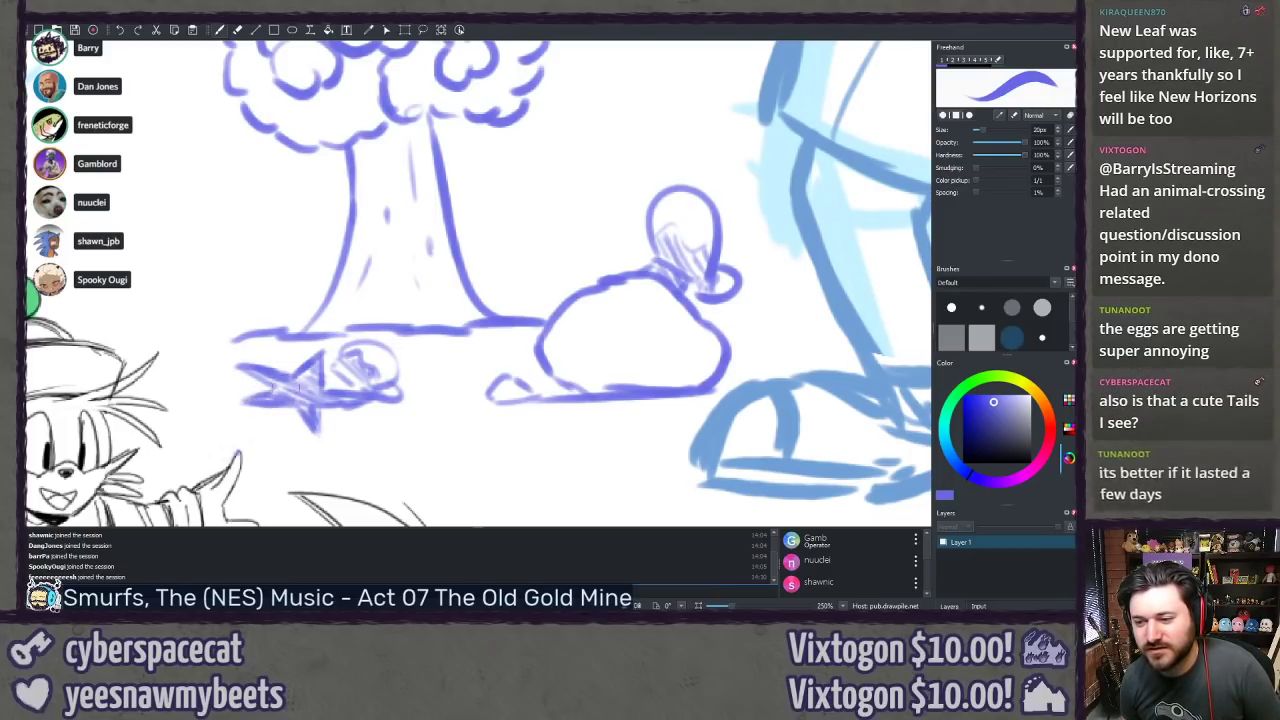
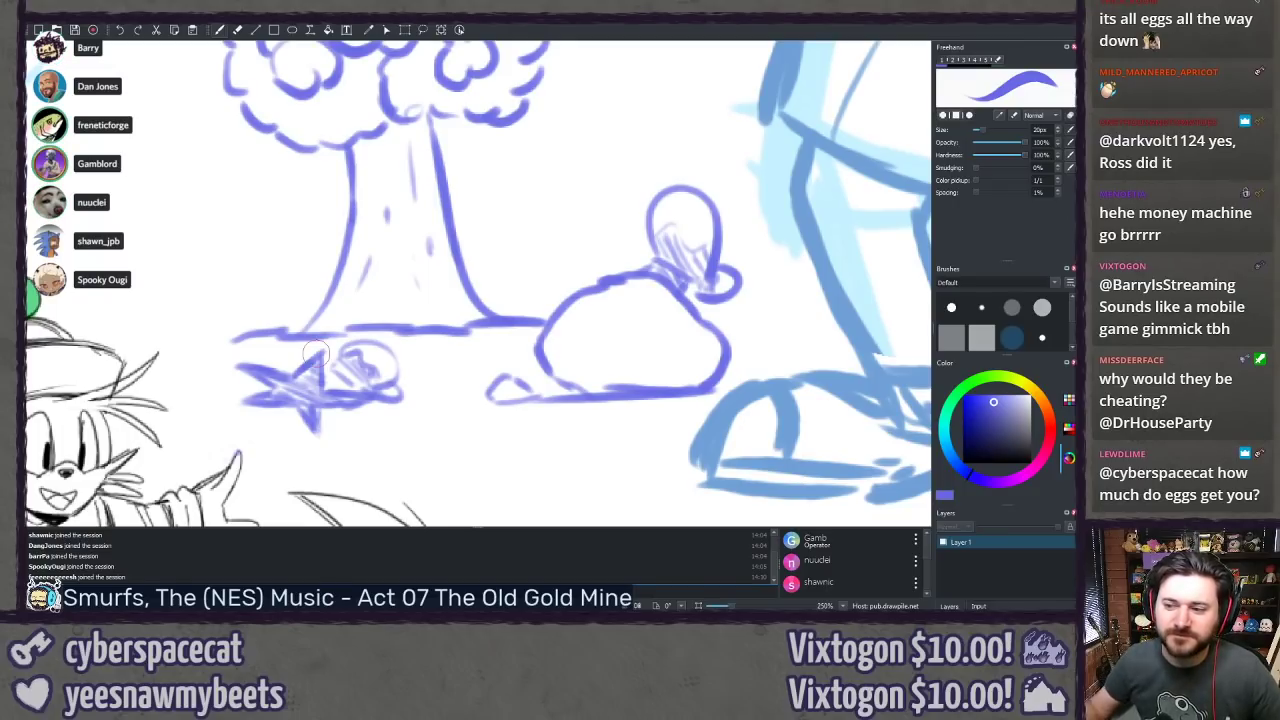
Step: Look over the other artists' drawings across the shared canvas, including the blue axe-carrying boy, the yellow mouse and the maroon dog sketches
{"action": "scroll", "coordinate": [313, 352], "scroll_direction": "down", "scroll_amount": 5}
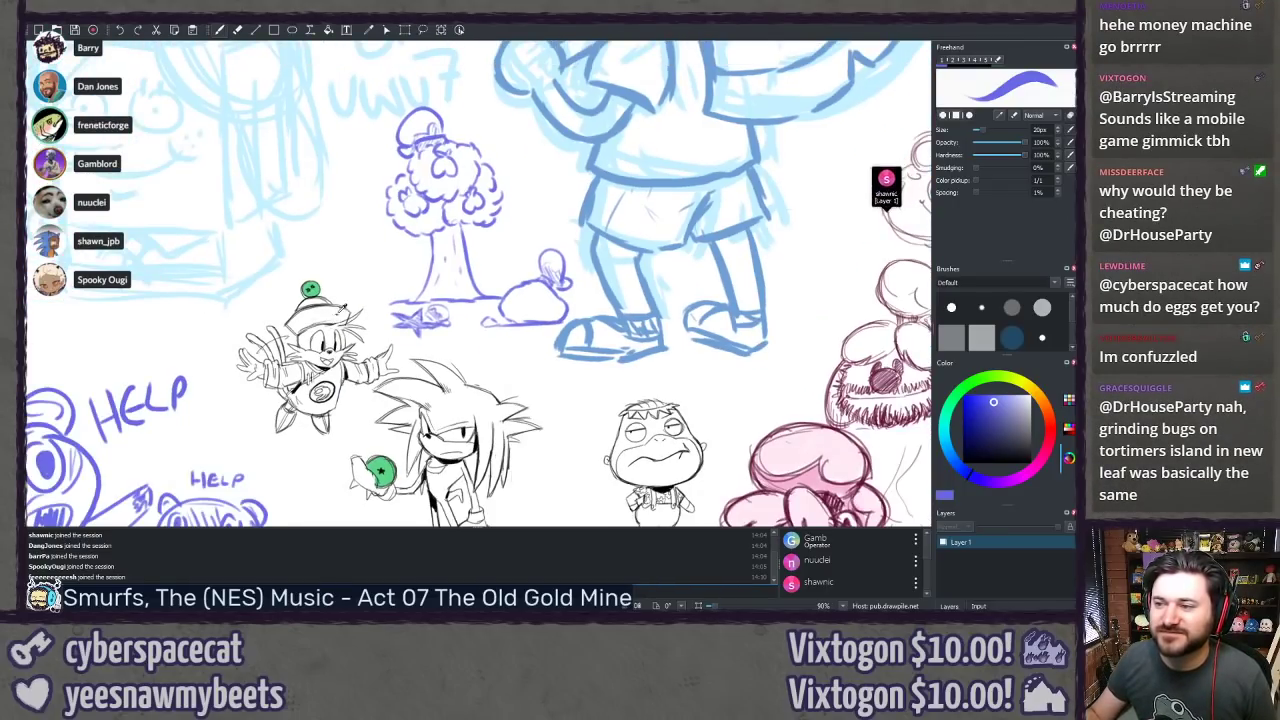
{"action": "scroll", "coordinate": [360, 287], "scroll_direction": "down", "scroll_amount": 1}
{"action": "scroll", "coordinate": [384, 261], "scroll_direction": "down", "scroll_amount": 2}
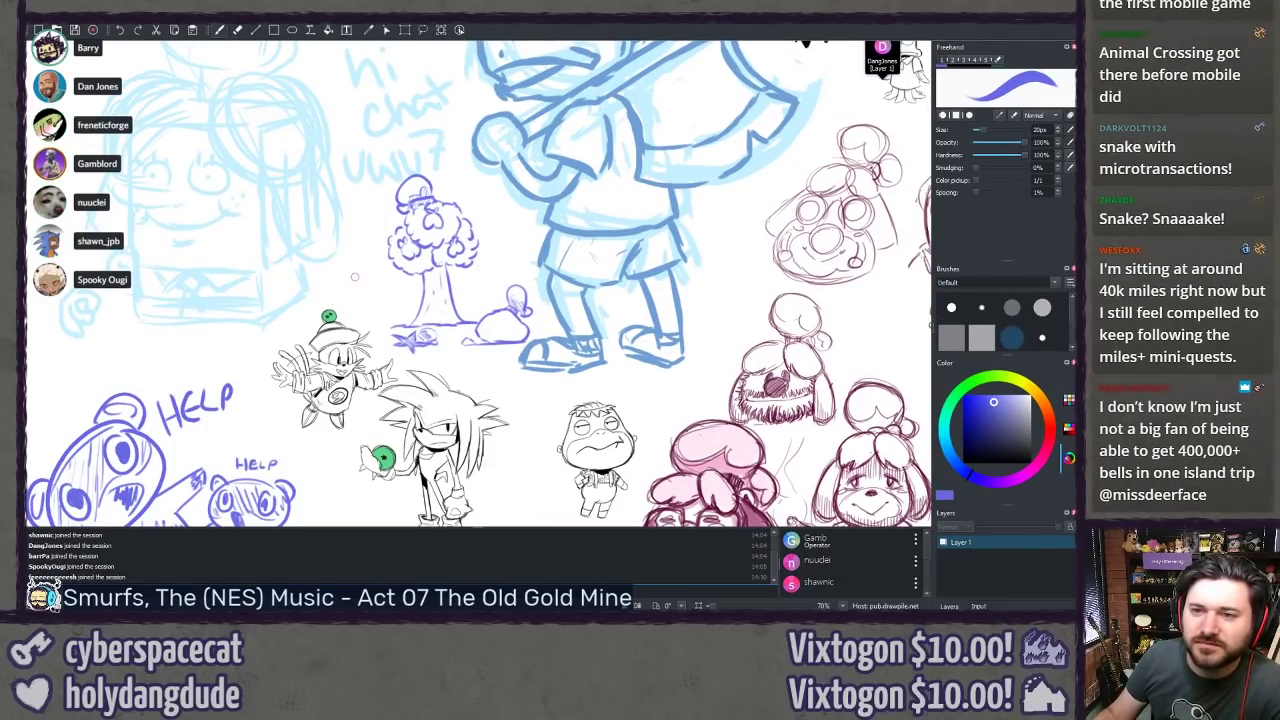
{"action": "left_click_drag", "start_coordinate": [352, 276], "coordinate": [366, 359]}
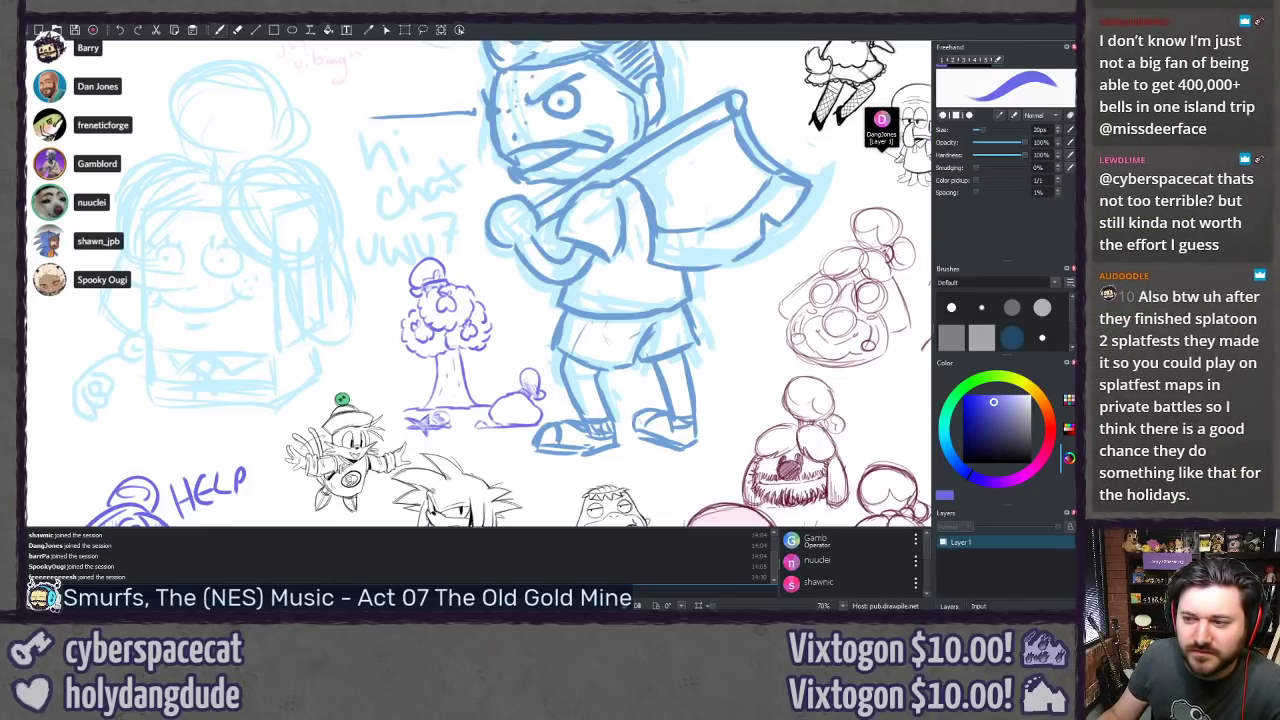
{"action": "left_click_drag", "start_coordinate": [371, 344], "coordinate": [367, 388]}
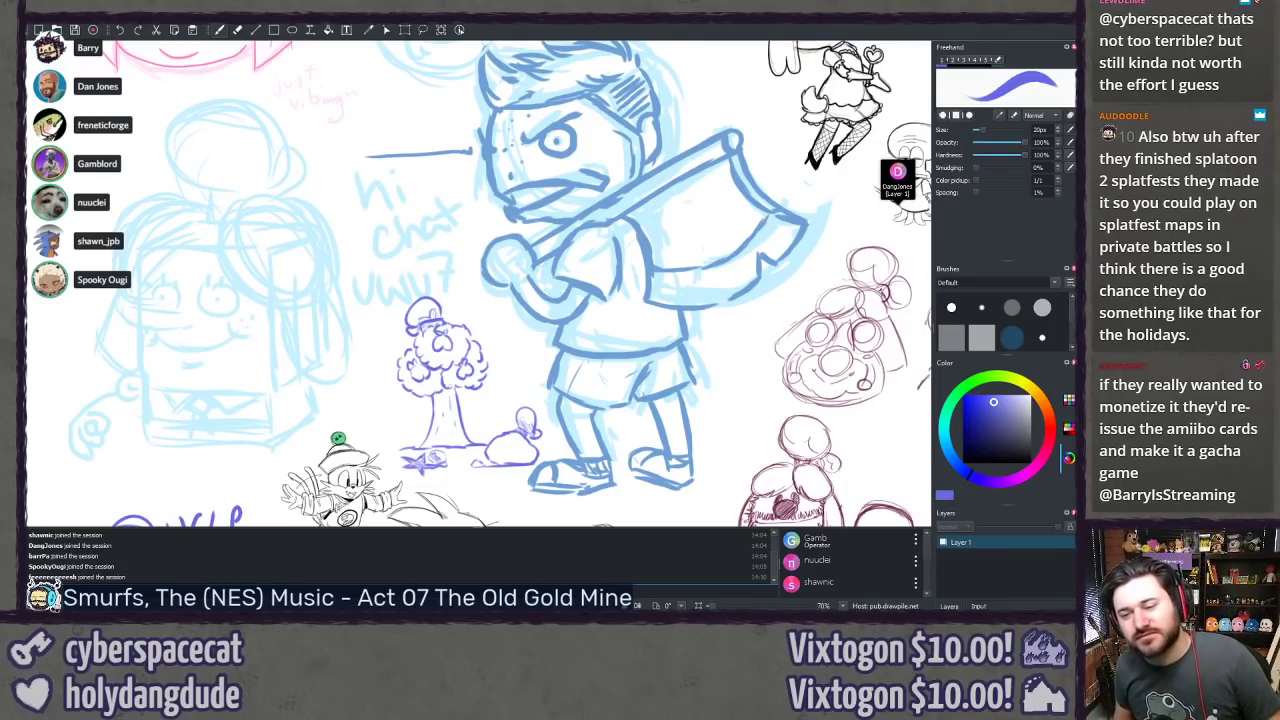
{"action": "mouse_move", "coordinate": [417, 321]}
{"action": "left_mouse_down"}
{"action": "mouse_move", "coordinate": [360, 268]}
{"action": "mouse_move", "coordinate": [267, 263]}
{"action": "left_mouse_up"}
{"action": "left_click_drag", "start_coordinate": [615, 247], "coordinate": [374, 423]}
{"action": "left_click_drag", "start_coordinate": [416, 320], "coordinate": [379, 427]}
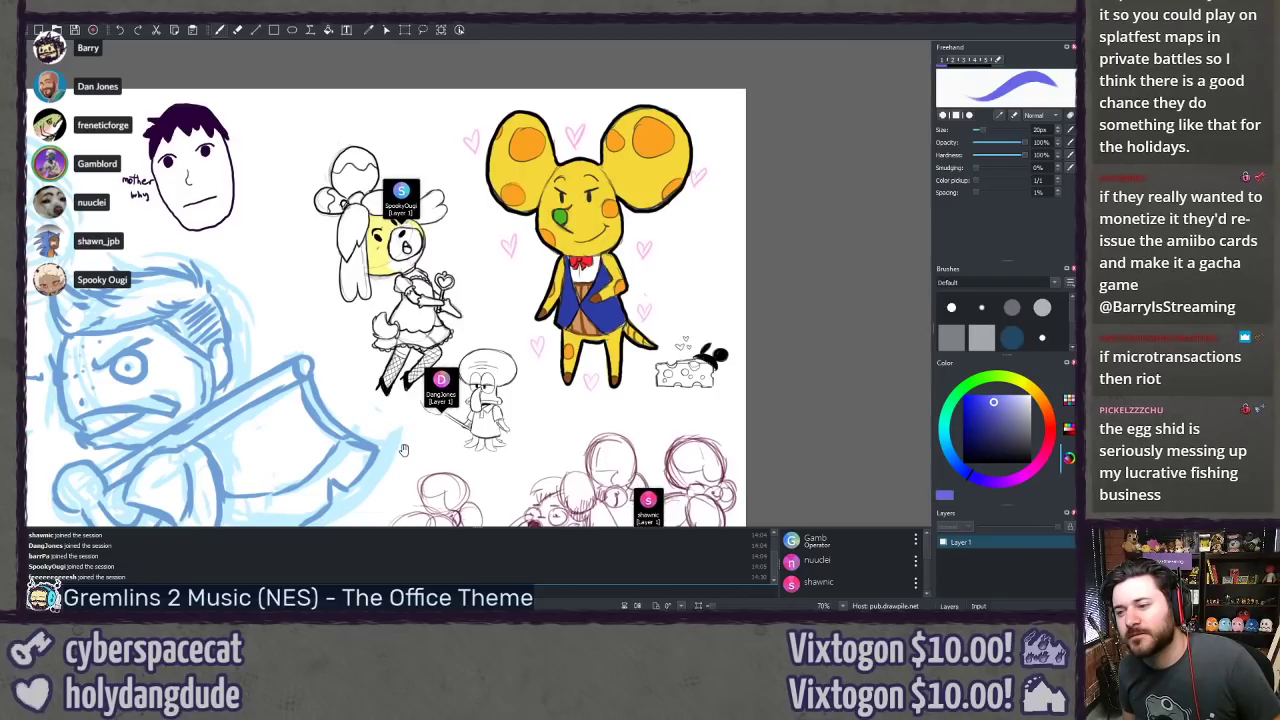
{"action": "mouse_move", "coordinate": [379, 428]}
{"action": "left_mouse_down"}
{"action": "mouse_move", "coordinate": [527, 300]}
{"action": "mouse_move", "coordinate": [533, 160]}
{"action": "left_mouse_up"}
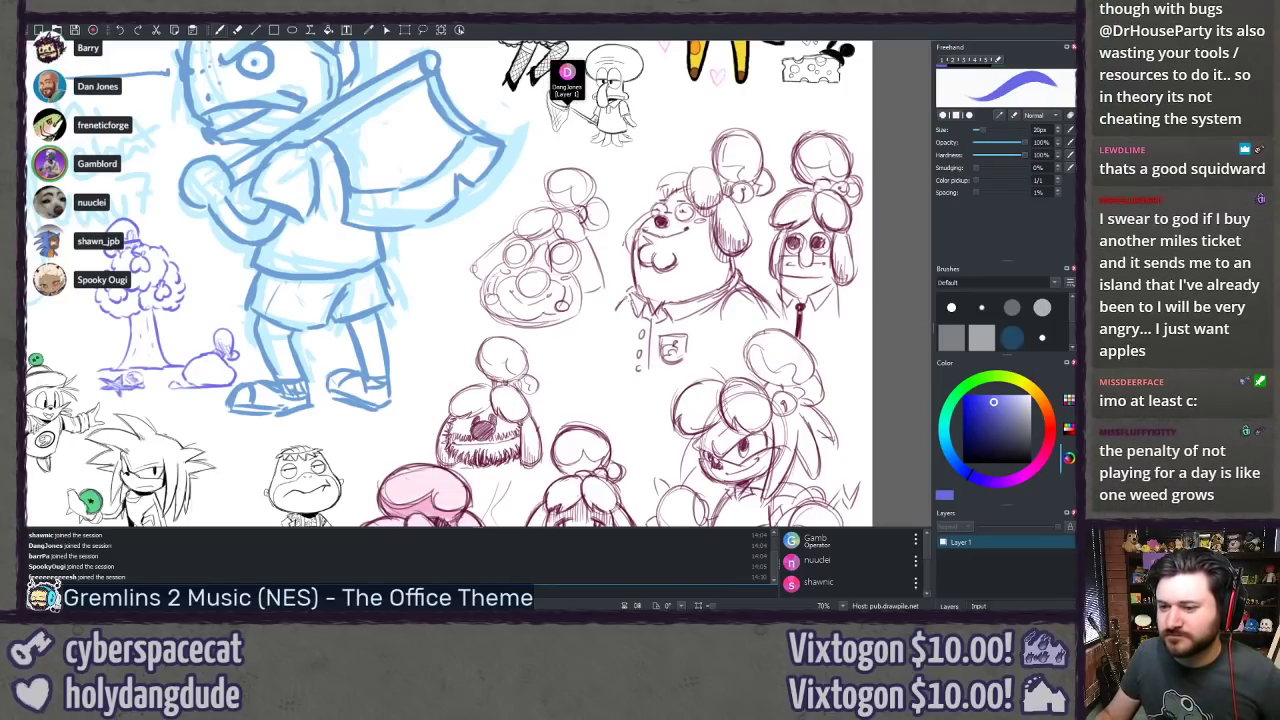
{"action": "scroll", "coordinate": [543, 287], "scroll_direction": "down", "scroll_amount": 4}
{"action": "scroll", "coordinate": [543, 287], "scroll_direction": "up", "scroll_amount": 1}
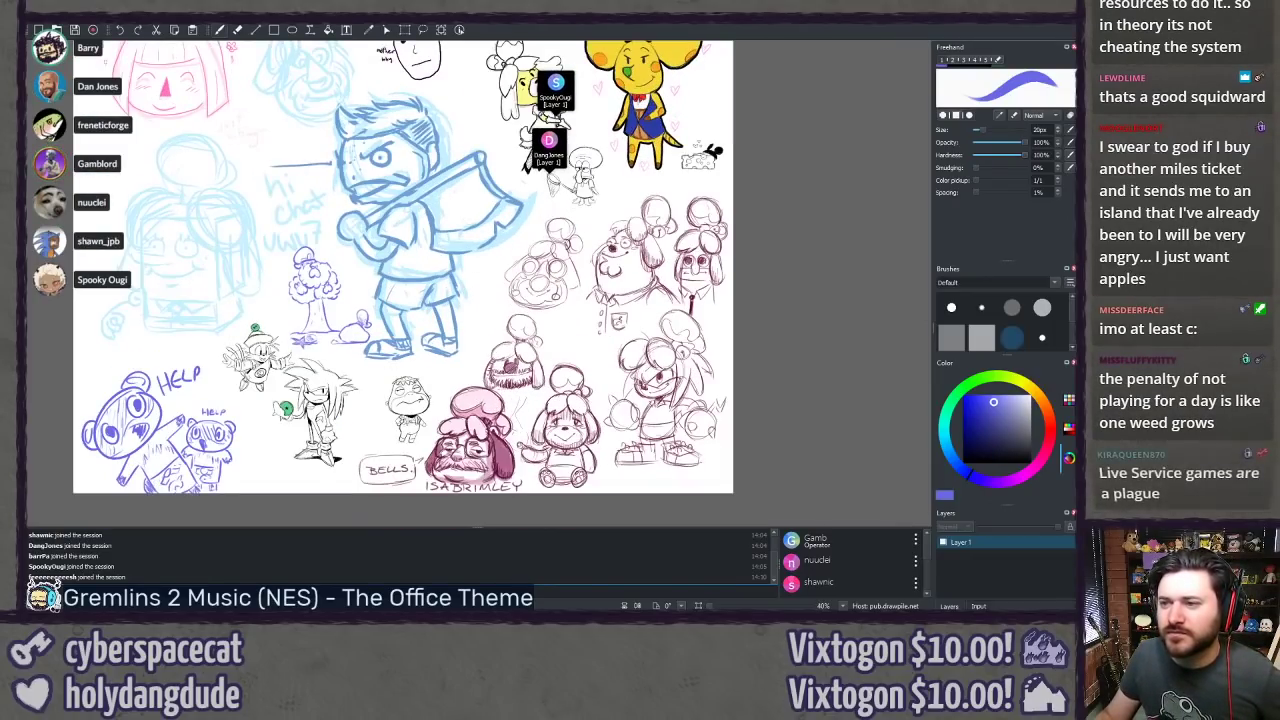
{"action": "left_click_drag", "start_coordinate": [390, 263], "coordinate": [426, 290]}
{"action": "scroll", "coordinate": [425, 289], "scroll_direction": "up", "scroll_amount": 2}
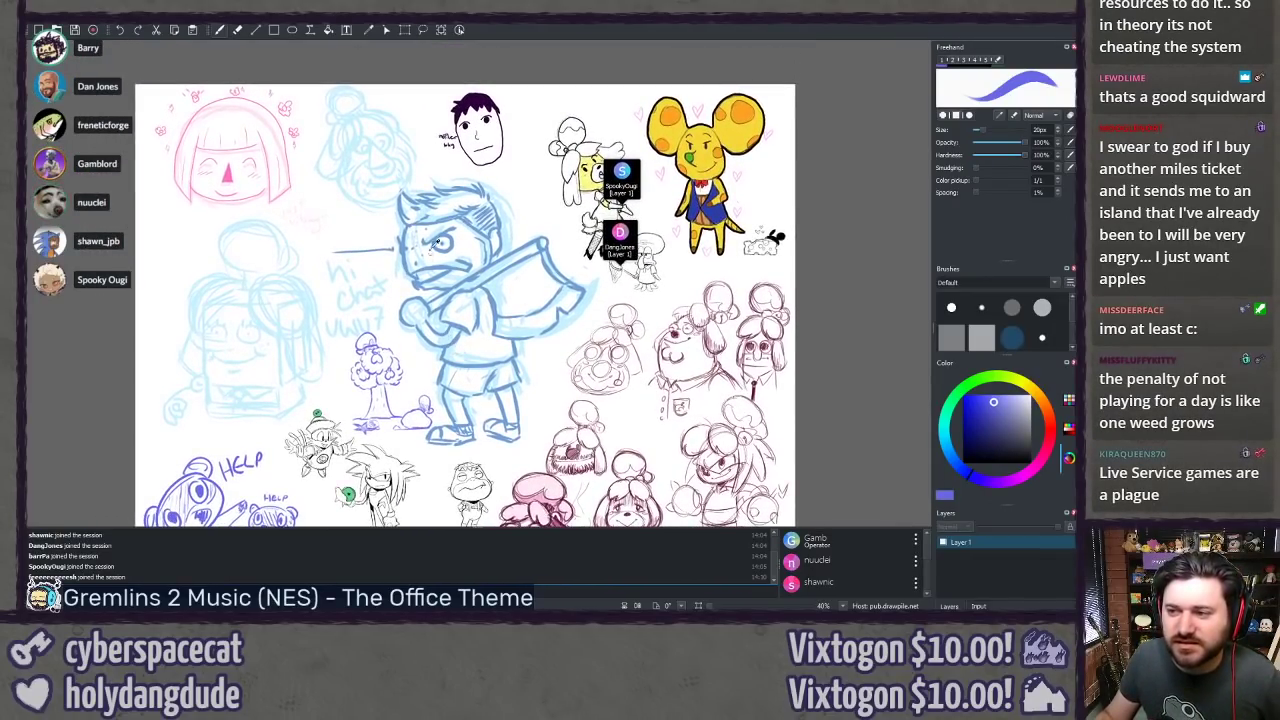
{"action": "left_click_drag", "start_coordinate": [435, 233], "coordinate": [437, 269]}
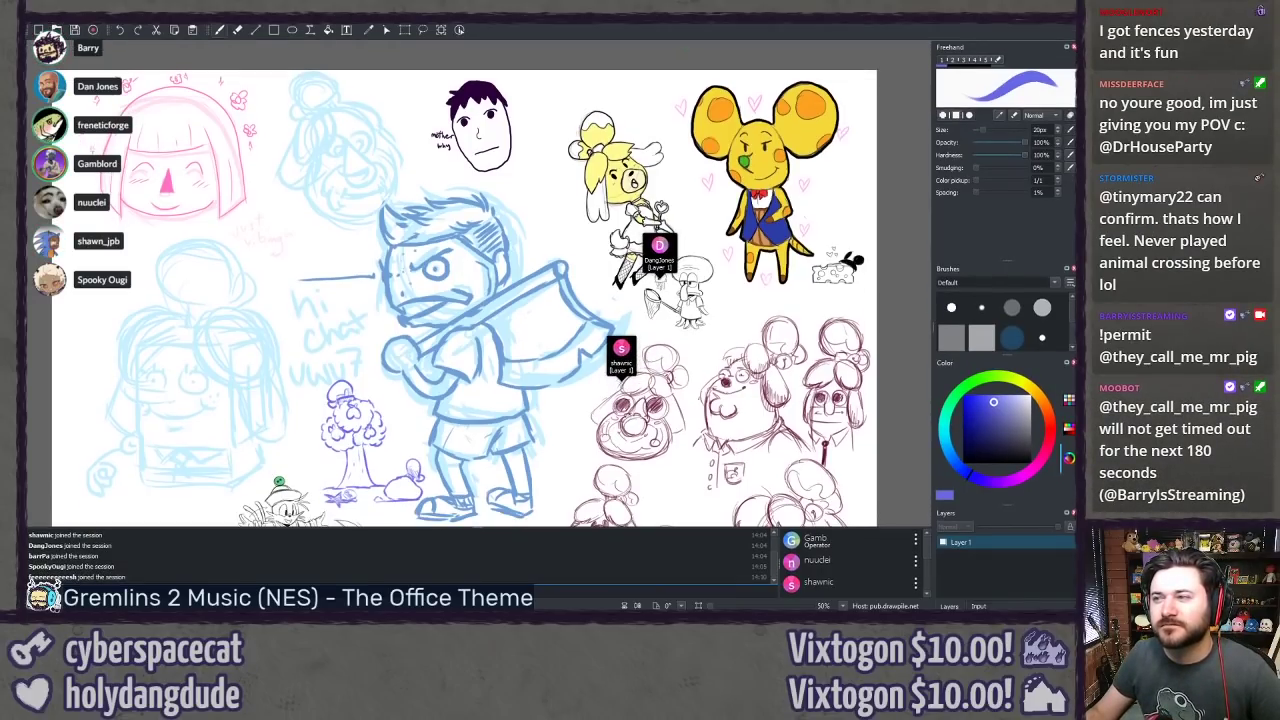
{"action": "scroll", "coordinate": [555, 172], "scroll_direction": "down", "scroll_amount": 3}
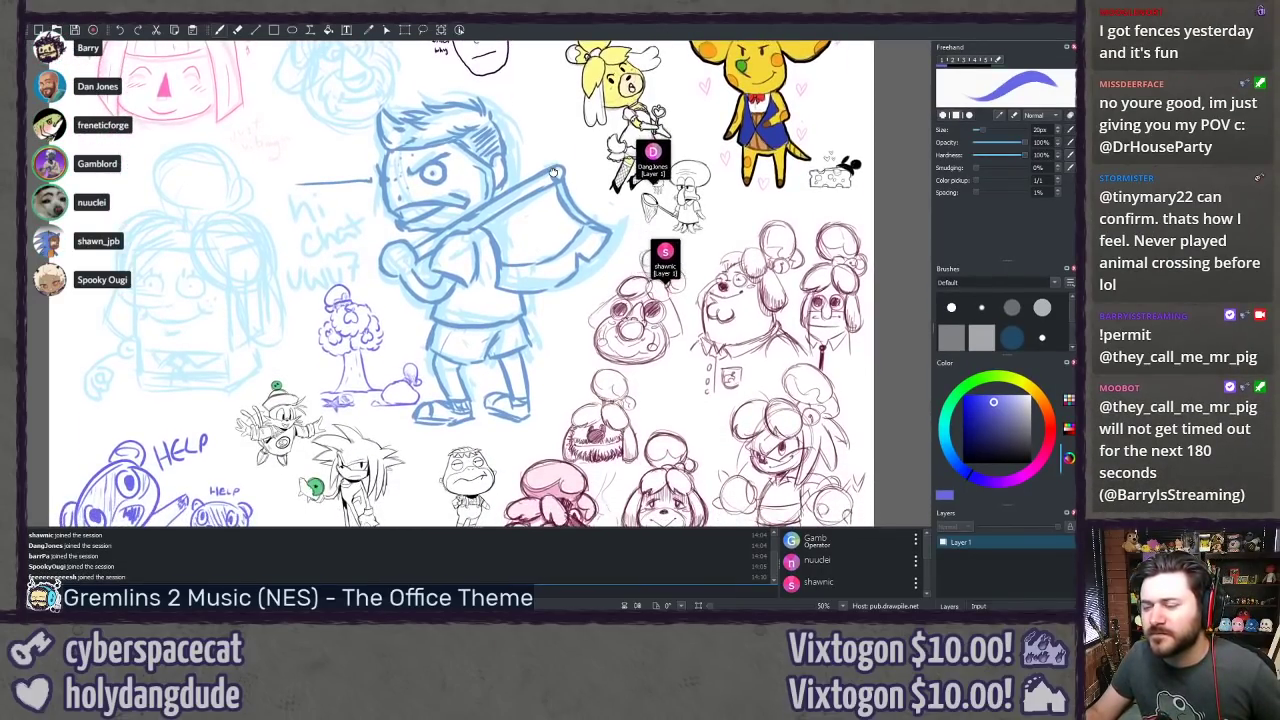
{"action": "mouse_move", "coordinate": [554, 172]}
{"action": "left_mouse_down"}
{"action": "mouse_move", "coordinate": [528, 151]}
{"action": "mouse_move", "coordinate": [580, 258]}
{"action": "left_mouse_up"}
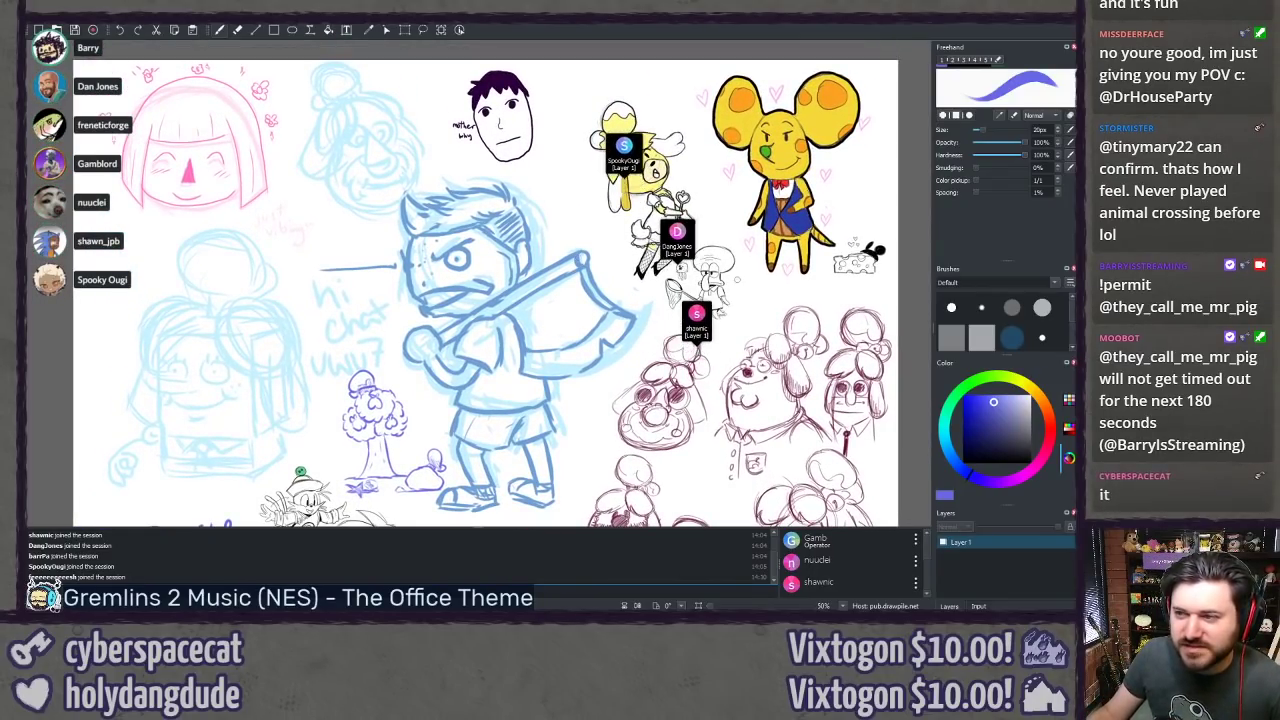
{"action": "left_click_drag", "start_coordinate": [664, 320], "coordinate": [636, 267]}
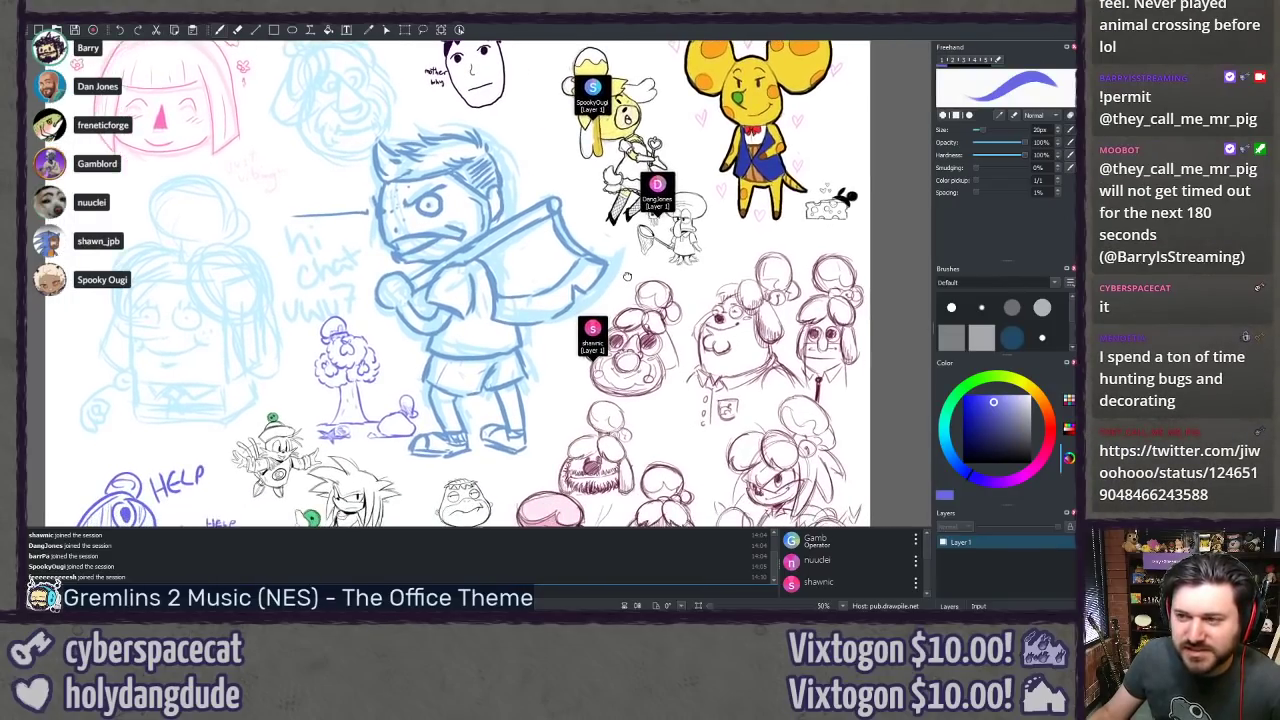
{"action": "scroll", "coordinate": [636, 267], "scroll_direction": "up", "scroll_amount": 2}
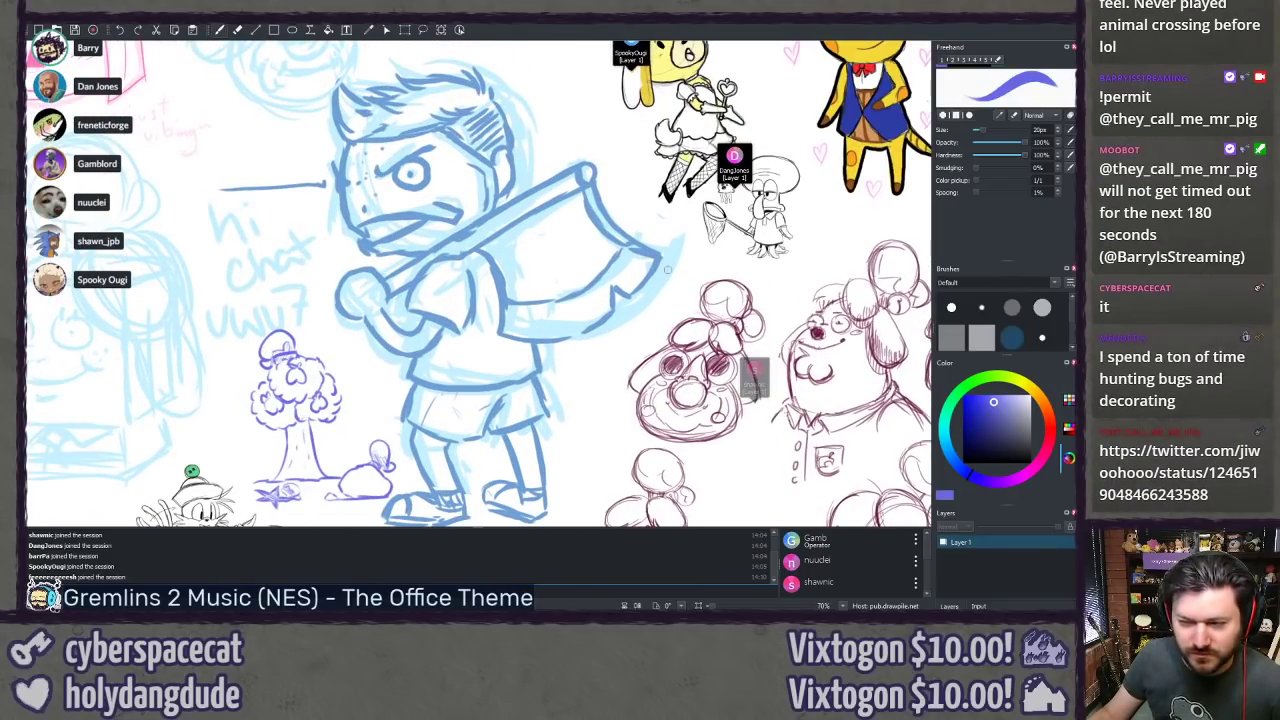
{"action": "mouse_move", "coordinate": [695, 263]}
{"action": "left_mouse_down"}
{"action": "mouse_move", "coordinate": [554, 432]}
{"action": "mouse_move", "coordinate": [541, 426]}
{"action": "mouse_move", "coordinate": [578, 426]}
{"action": "mouse_move", "coordinate": [588, 392]}
{"action": "mouse_move", "coordinate": [601, 409]}
{"action": "left_mouse_up"}
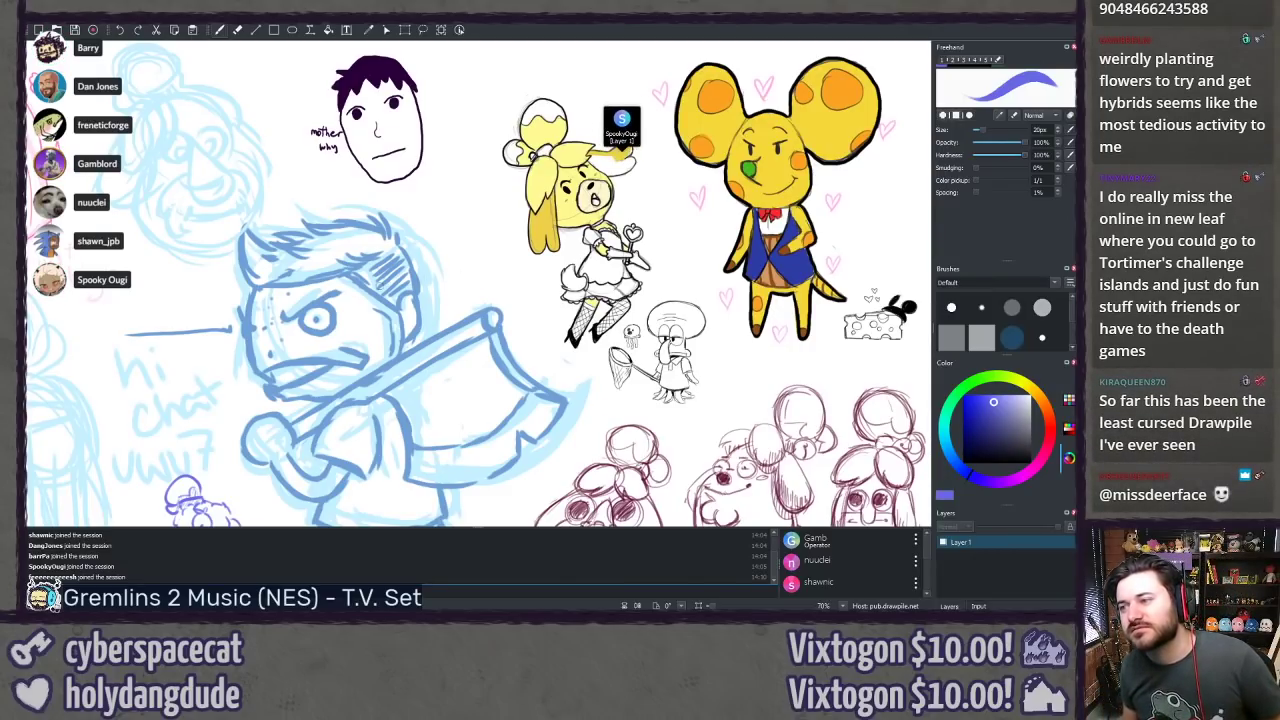
Step: Examine the light-blue square-faced character sketch near the canvas's left edge and the drawings around it
{"action": "left_click_drag", "start_coordinate": [281, 370], "coordinate": [478, 236]}
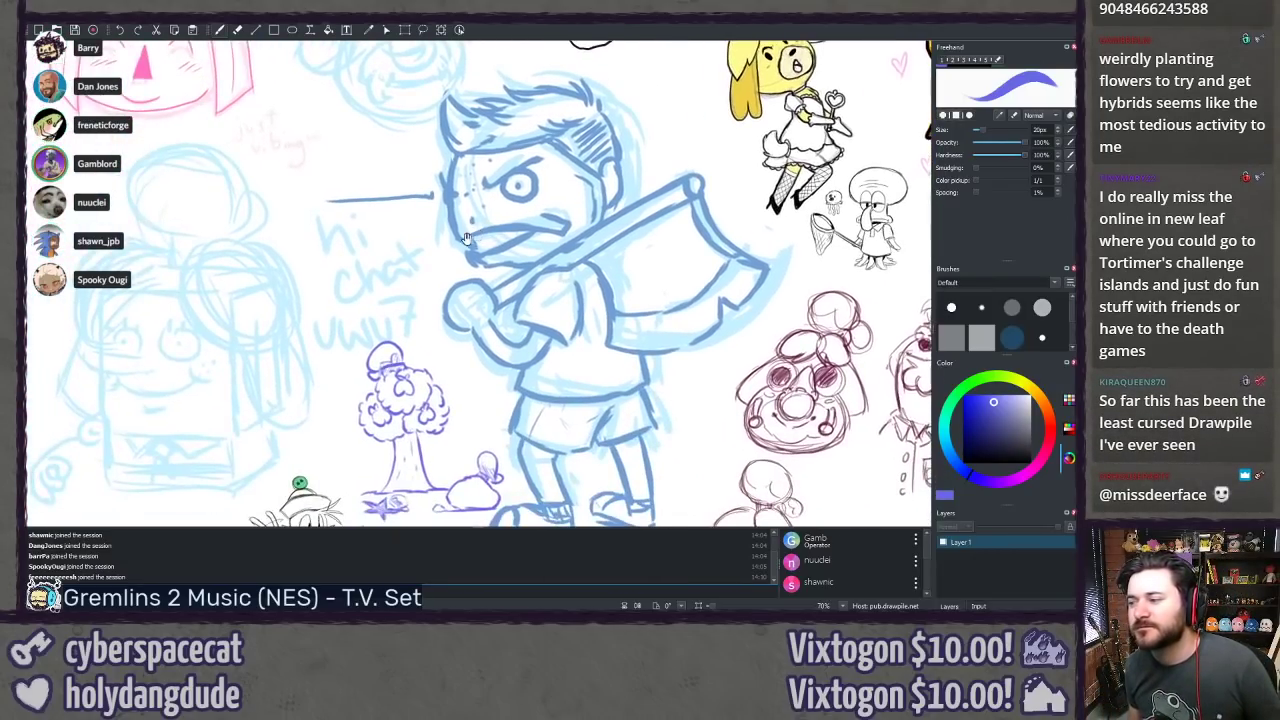
{"action": "mouse_move", "coordinate": [340, 324]}
{"action": "left_mouse_down"}
{"action": "mouse_move", "coordinate": [497, 273]}
{"action": "mouse_move", "coordinate": [536, 236]}
{"action": "left_mouse_up"}
{"action": "scroll", "coordinate": [283, 370], "scroll_direction": "left", "scroll_amount": 3}
{"action": "scroll", "coordinate": [283, 370], "scroll_direction": "down", "scroll_amount": 2}
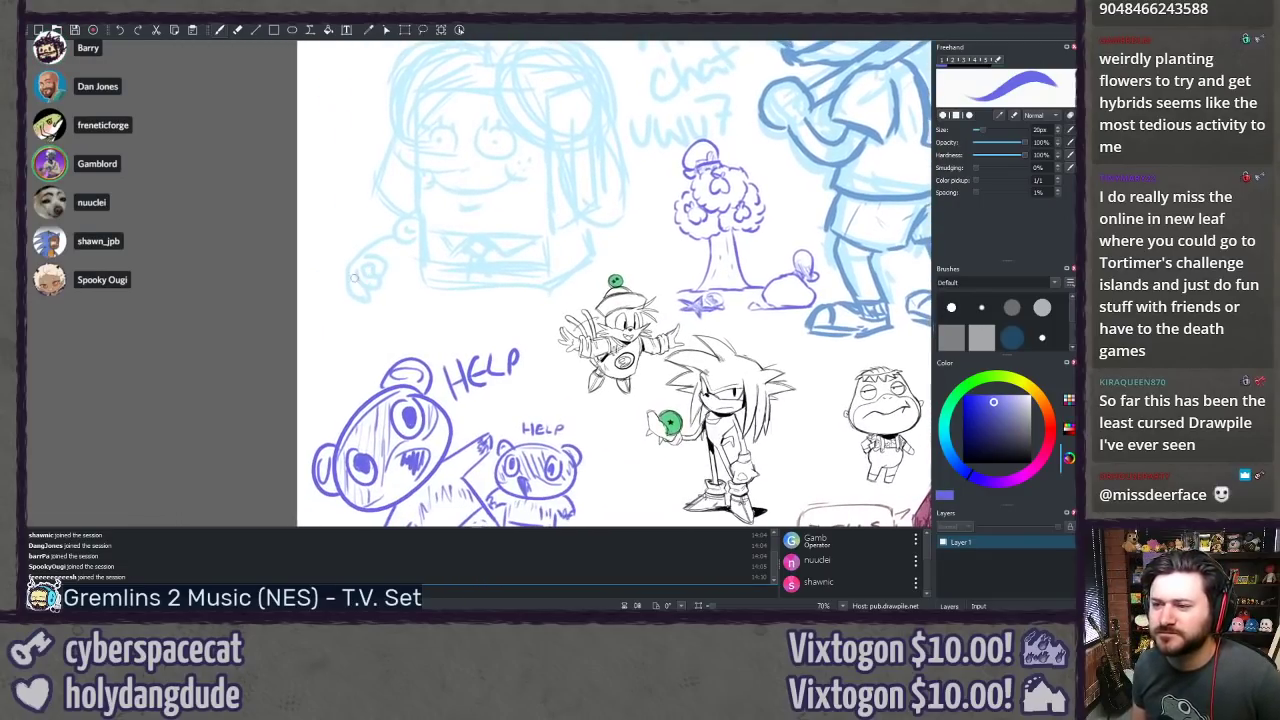
{"action": "scroll", "coordinate": [297, 265], "scroll_direction": "up", "scroll_amount": 2}
{"action": "scroll", "coordinate": [293, 270], "scroll_direction": "up", "scroll_amount": 4}
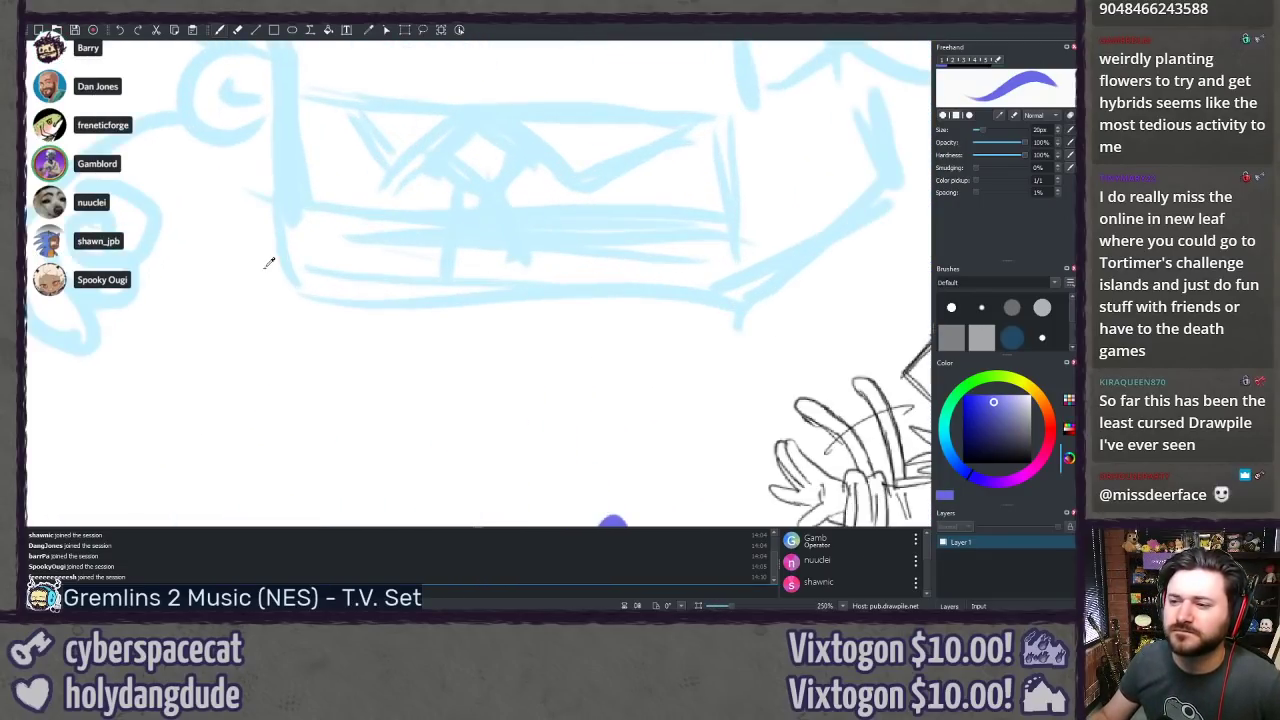
{"action": "left_click_drag", "start_coordinate": [239, 269], "coordinate": [463, 371]}
{"action": "scroll", "coordinate": [463, 371], "scroll_direction": "down", "scroll_amount": 3}
{"action": "scroll", "coordinate": [323, 223], "scroll_direction": "up", "scroll_amount": 4}
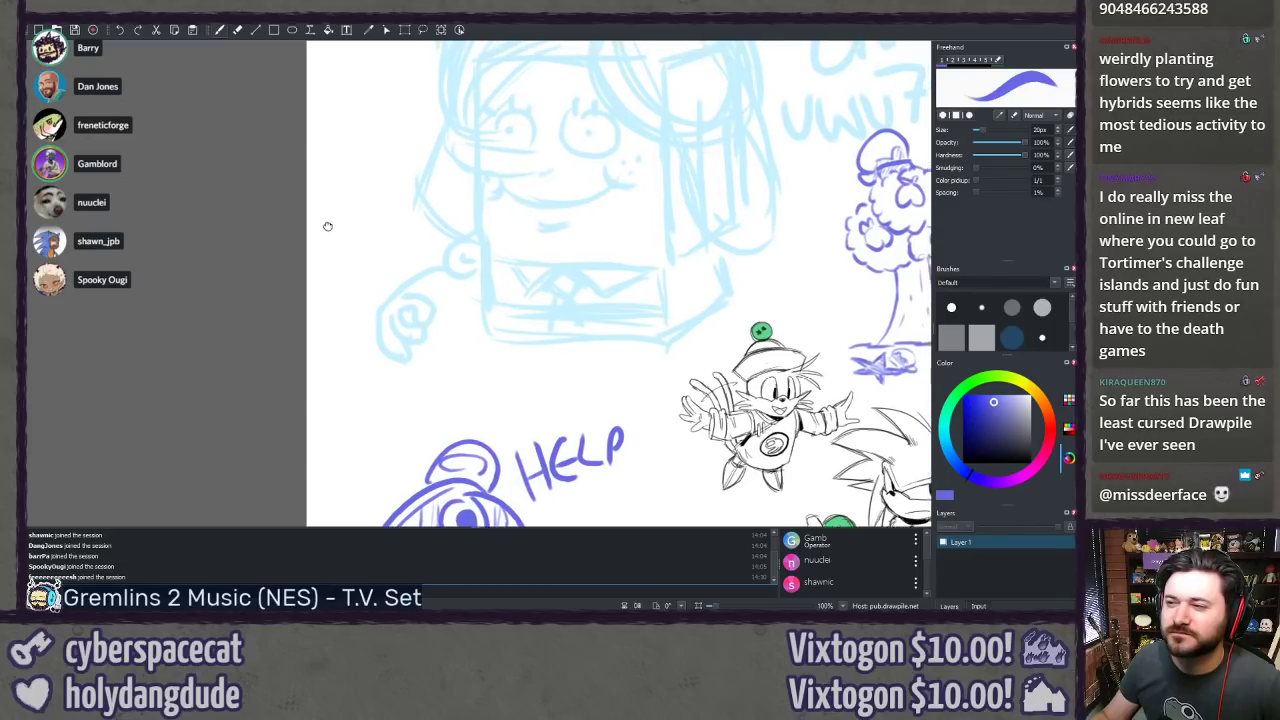
{"action": "scroll", "coordinate": [254, 326], "scroll_direction": "right", "scroll_amount": 2}
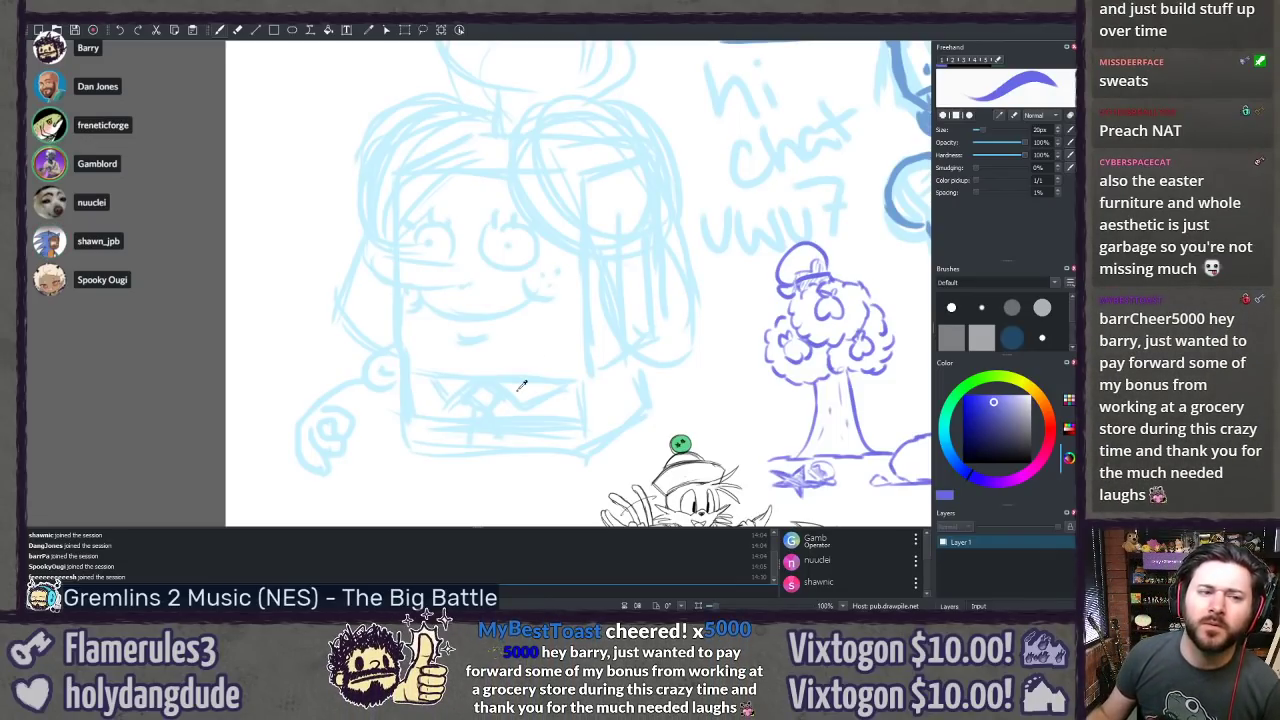
{"action": "scroll", "coordinate": [521, 385], "scroll_direction": "down", "scroll_amount": 6}
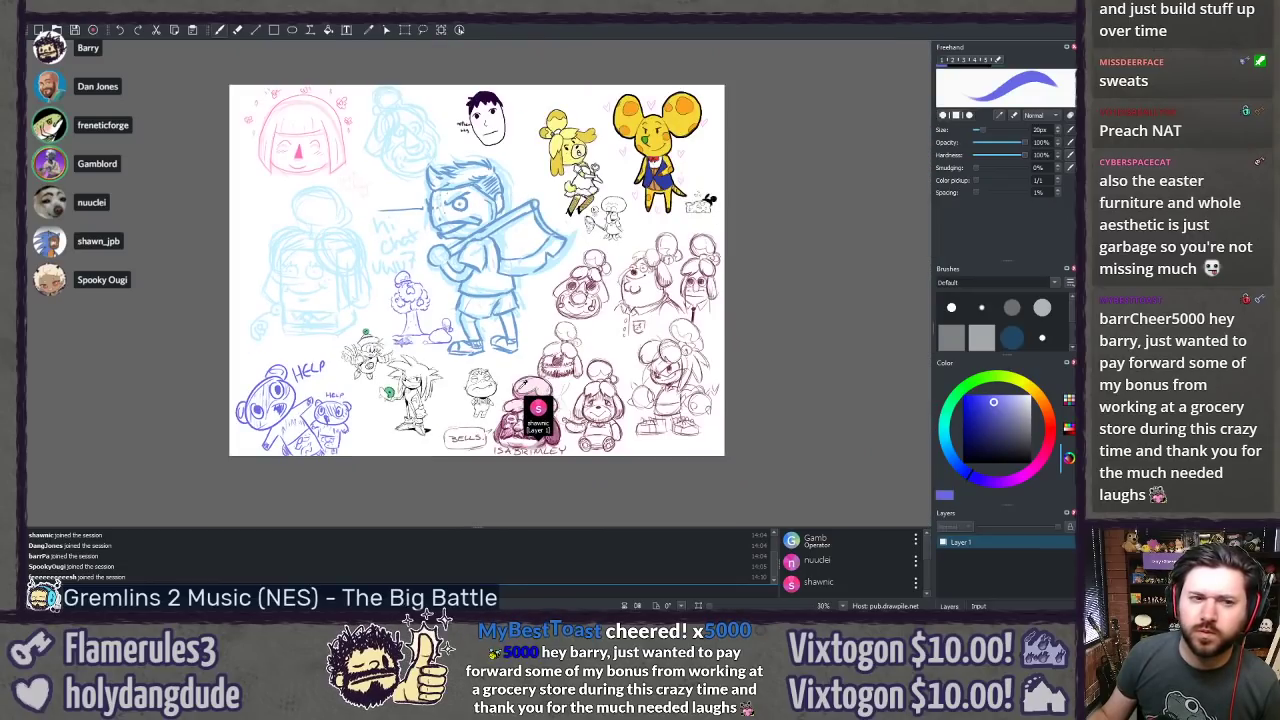
{"action": "scroll", "coordinate": [257, 279], "scroll_direction": "up", "scroll_amount": 1}
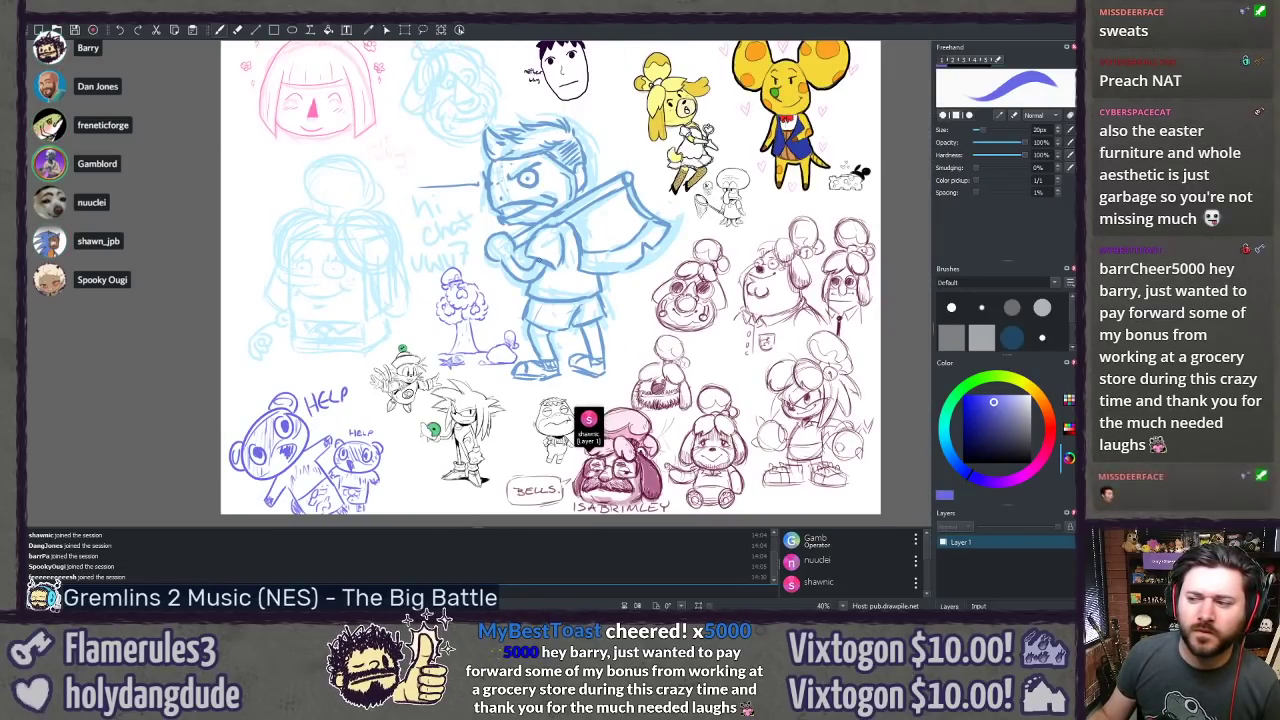
{"action": "left_click_drag", "start_coordinate": [539, 260], "coordinate": [437, 257]}
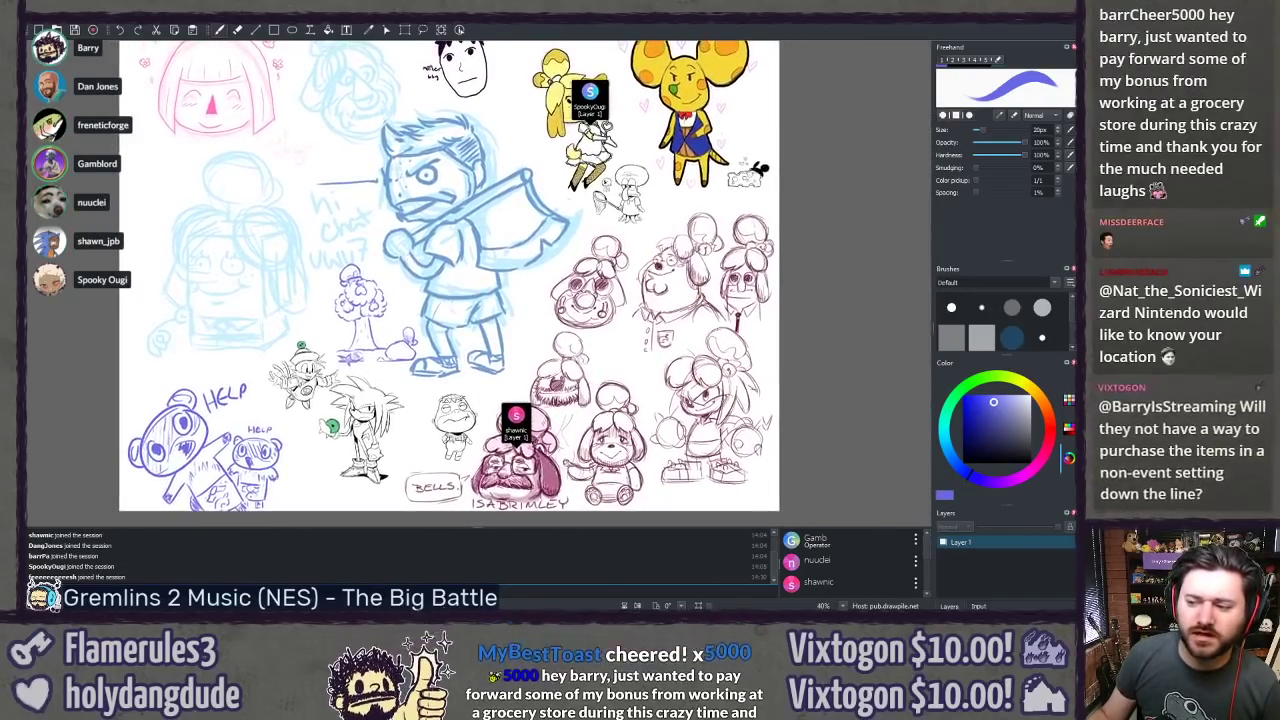
{"action": "scroll", "coordinate": [520, 440], "scroll_direction": "up", "scroll_amount": 3}
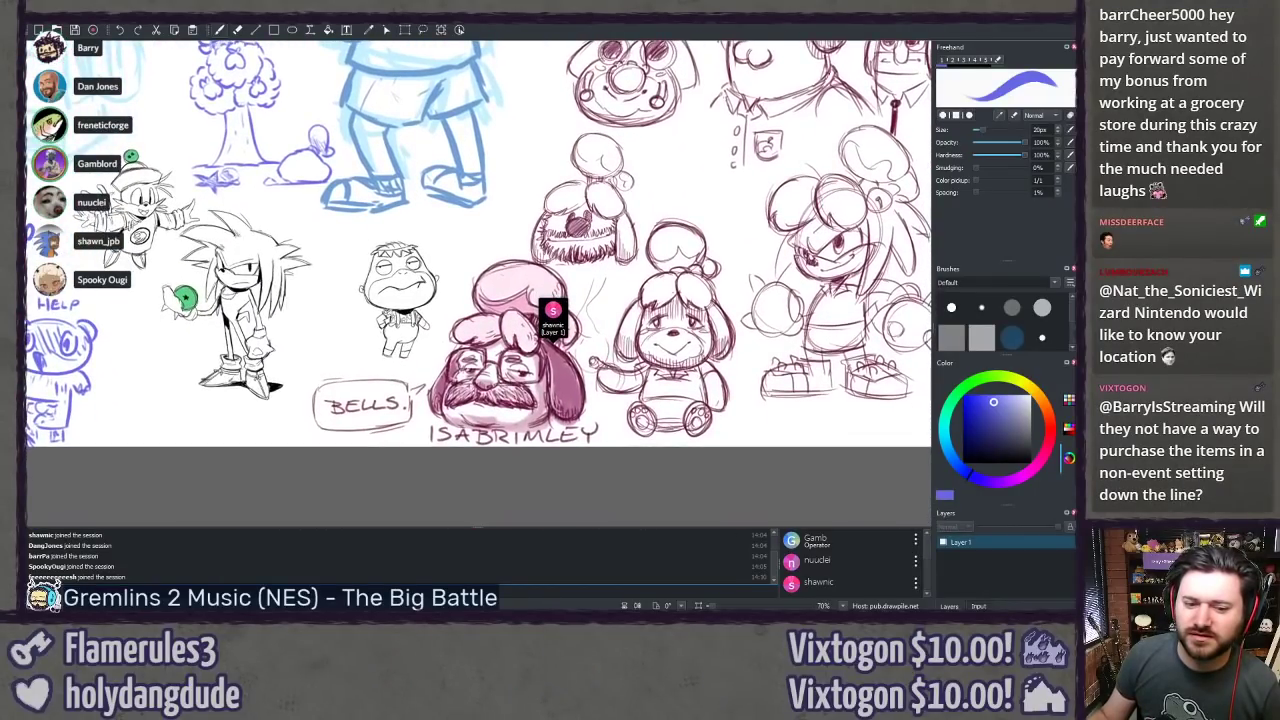
{"action": "scroll", "coordinate": [449, 282], "scroll_direction": "up", "scroll_amount": 2}
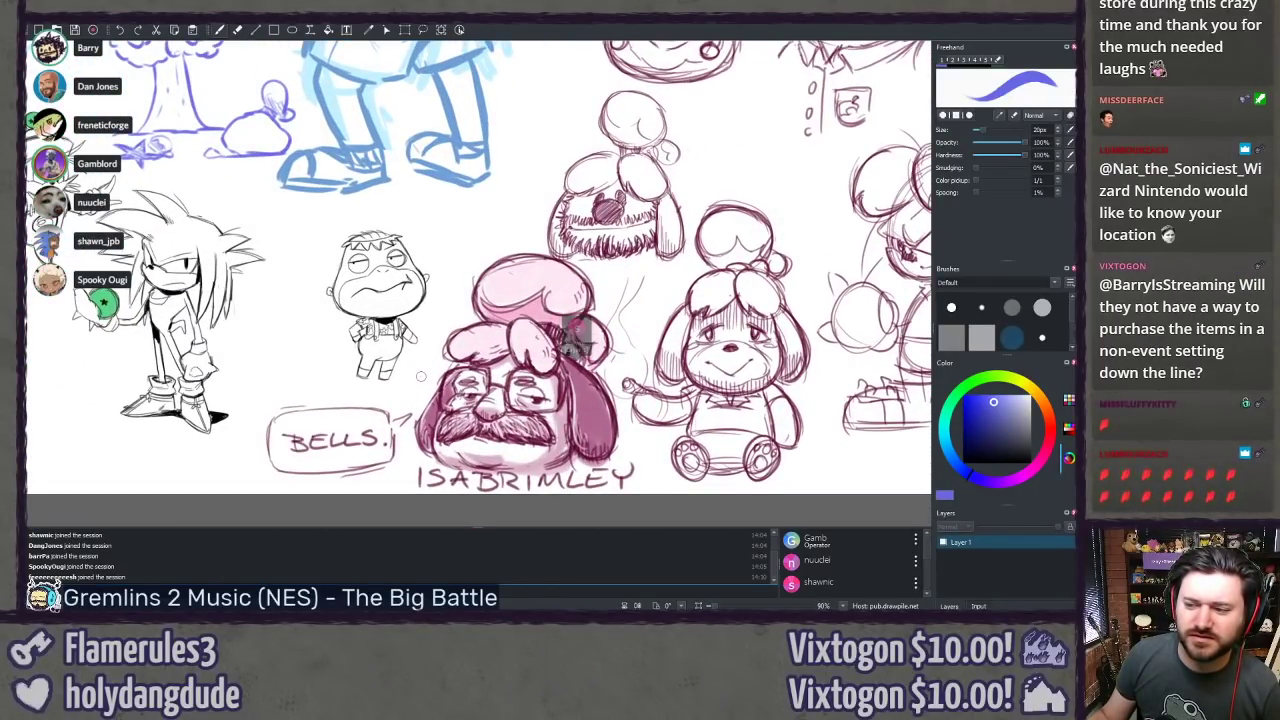
{"action": "scroll", "coordinate": [421, 376], "scroll_direction": "down", "scroll_amount": 1}
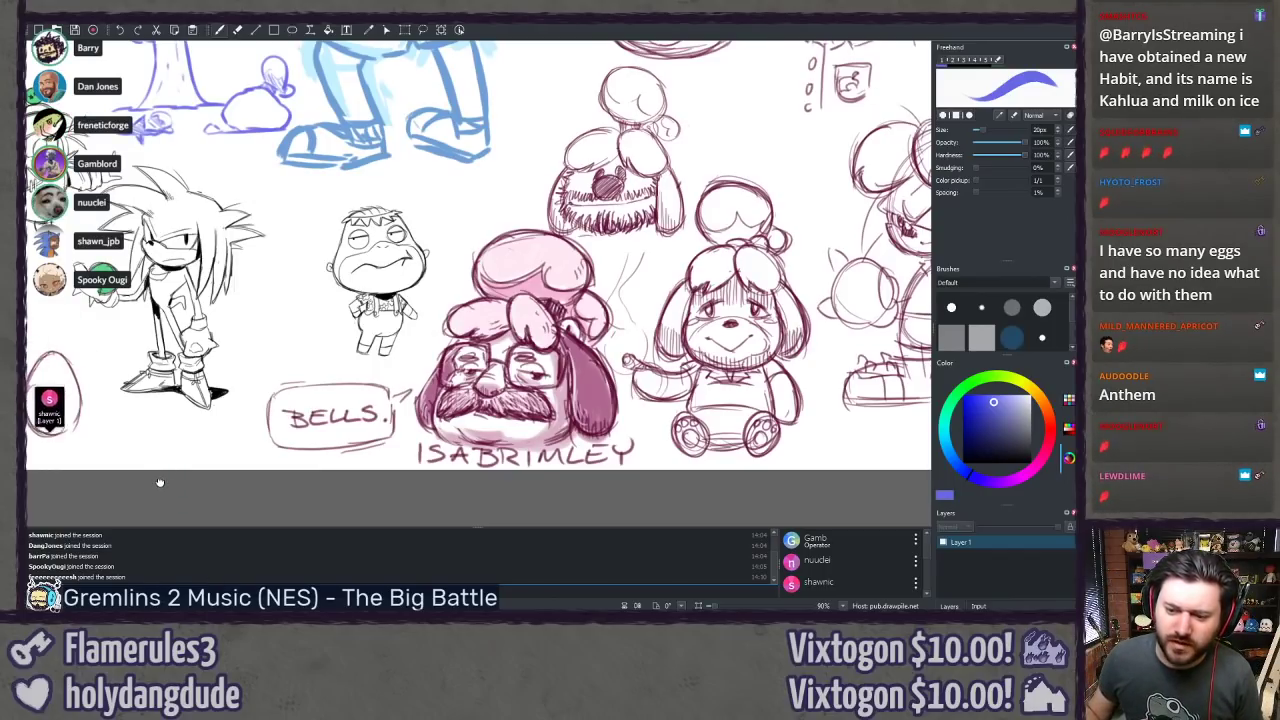
Step: Look over the black-line and maroon character sketches along the canvas's bottom edge and the drawings around the purple tree
{"action": "left_click_drag", "start_coordinate": [159, 482], "coordinate": [548, 493]}
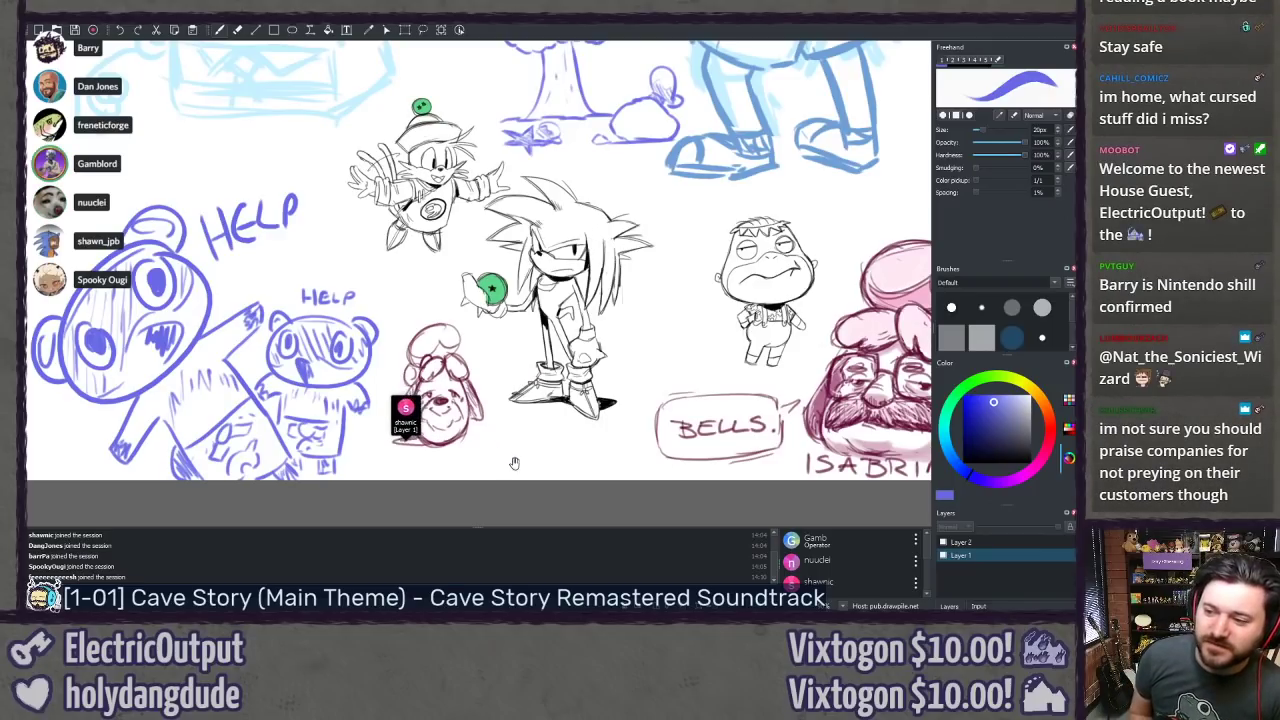
{"action": "mouse_move", "coordinate": [517, 464]}
{"action": "left_mouse_down"}
{"action": "mouse_move", "coordinate": [529, 371]}
{"action": "mouse_move", "coordinate": [537, 411]}
{"action": "mouse_move", "coordinate": [482, 482]}
{"action": "left_mouse_up"}
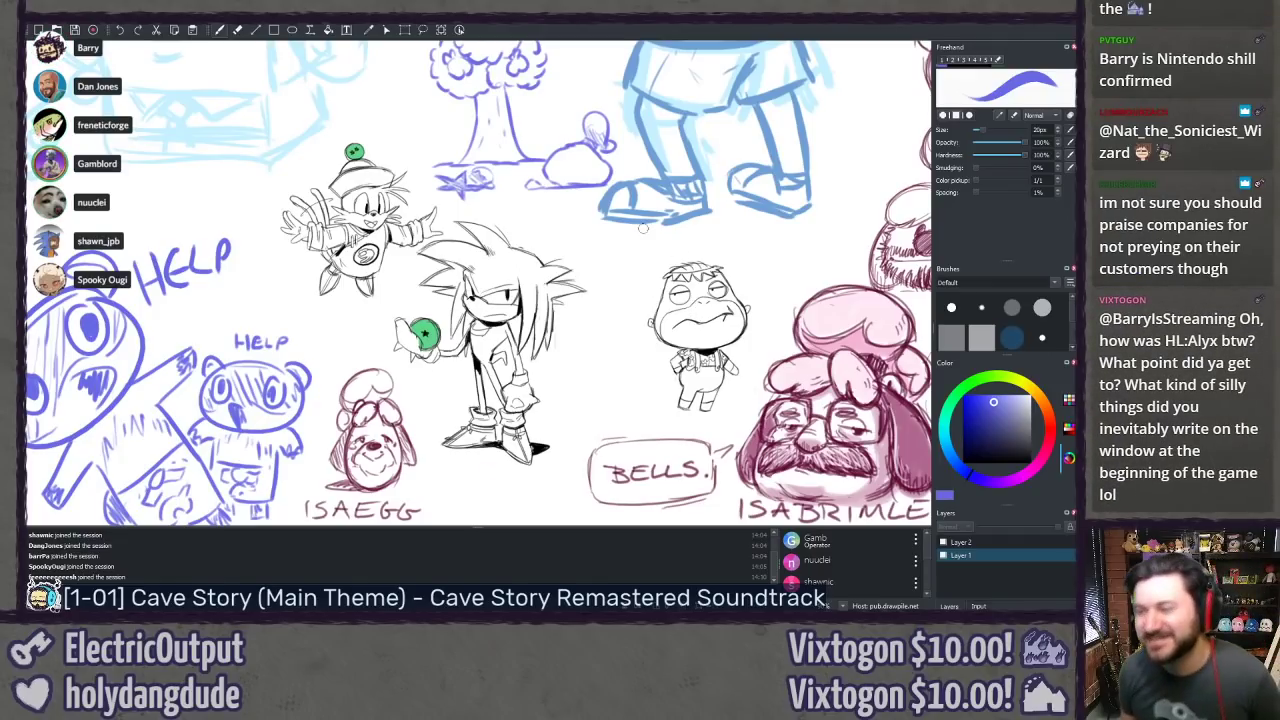
{"action": "left_click_drag", "start_coordinate": [578, 236], "coordinate": [544, 468]}
{"action": "mouse_move", "coordinate": [549, 257]}
{"action": "left_mouse_down"}
{"action": "mouse_move", "coordinate": [557, 466]}
{"action": "mouse_move", "coordinate": [523, 171]}
{"action": "left_mouse_up"}
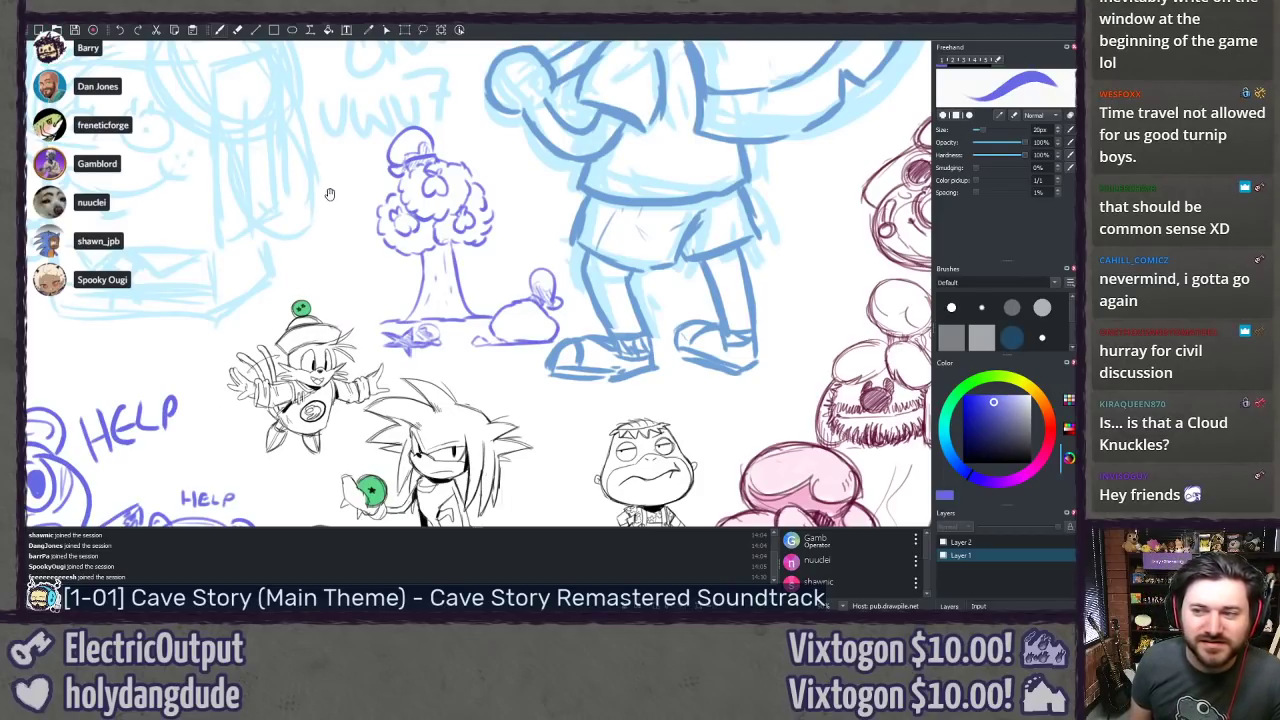
{"action": "mouse_move", "coordinate": [339, 177]}
{"action": "left_mouse_down"}
{"action": "mouse_move", "coordinate": [334, 351]}
{"action": "mouse_move", "coordinate": [386, 366]}
{"action": "mouse_move", "coordinate": [474, 360]}
{"action": "mouse_move", "coordinate": [488, 345]}
{"action": "mouse_move", "coordinate": [493, 366]}
{"action": "left_mouse_up"}
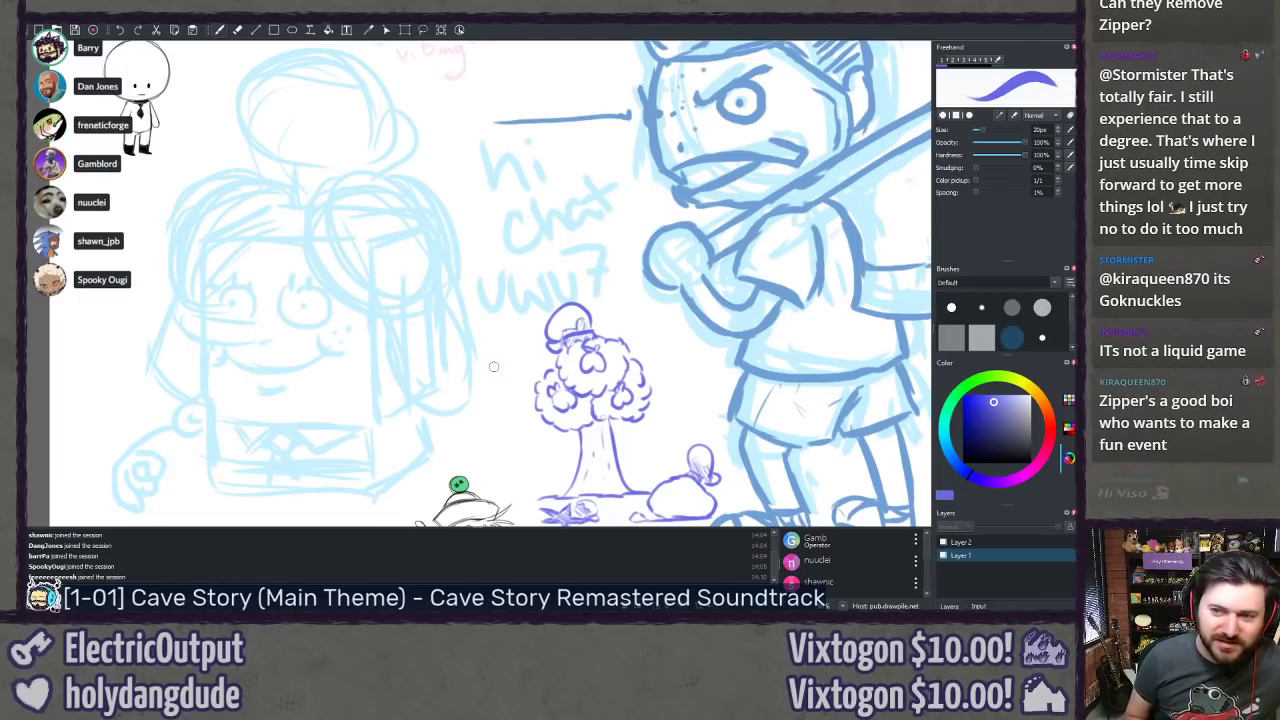
Step: Examine the small round-headed figure with a top hat and axe near the canvas's left edge
{"action": "left_click_drag", "start_coordinate": [204, 202], "coordinate": [289, 368]}
{"action": "left_click_drag", "start_coordinate": [254, 323], "coordinate": [283, 362]}
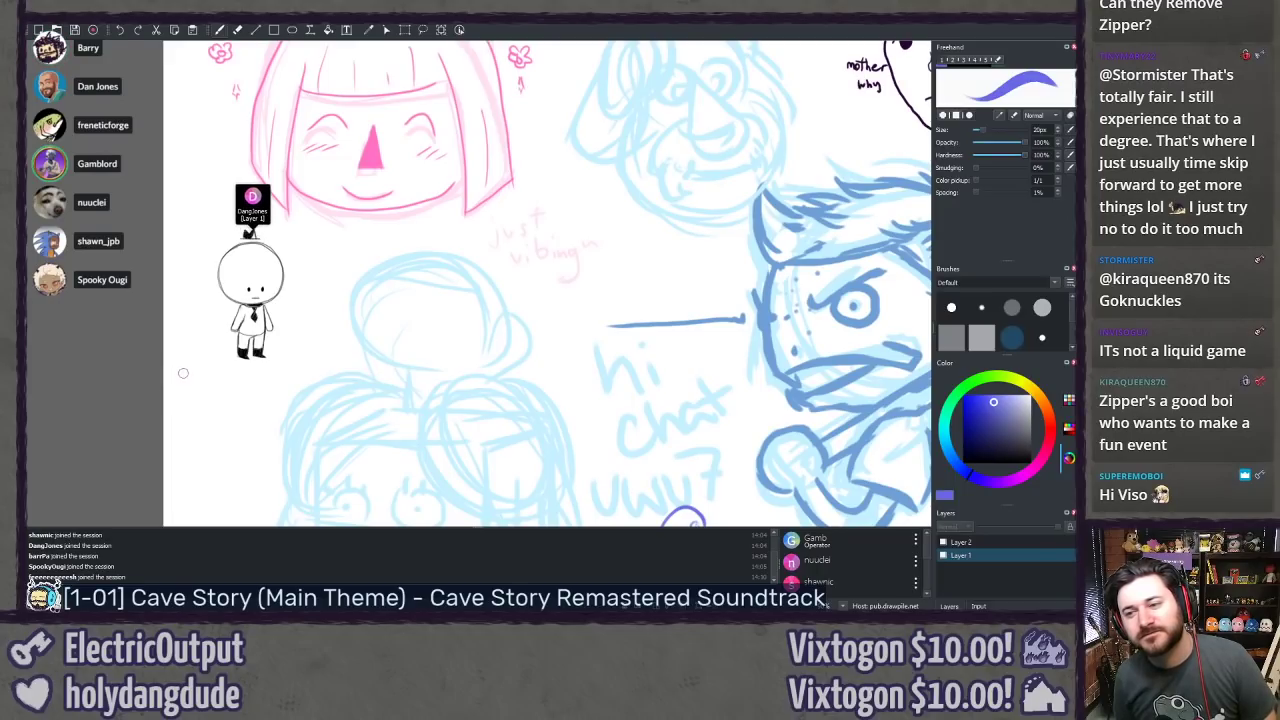
{"action": "left_click_drag", "start_coordinate": [194, 371], "coordinate": [200, 386]}
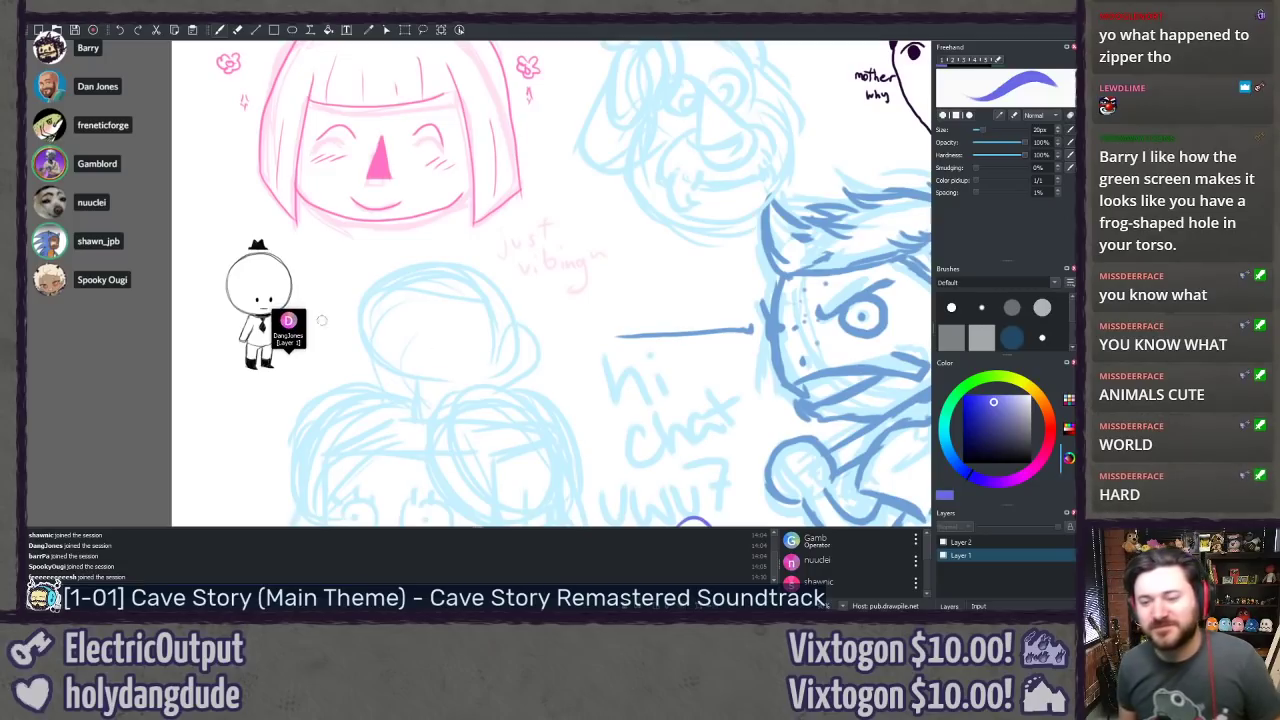
{"action": "scroll", "coordinate": [136, 406], "scroll_direction": "up", "scroll_amount": 3}
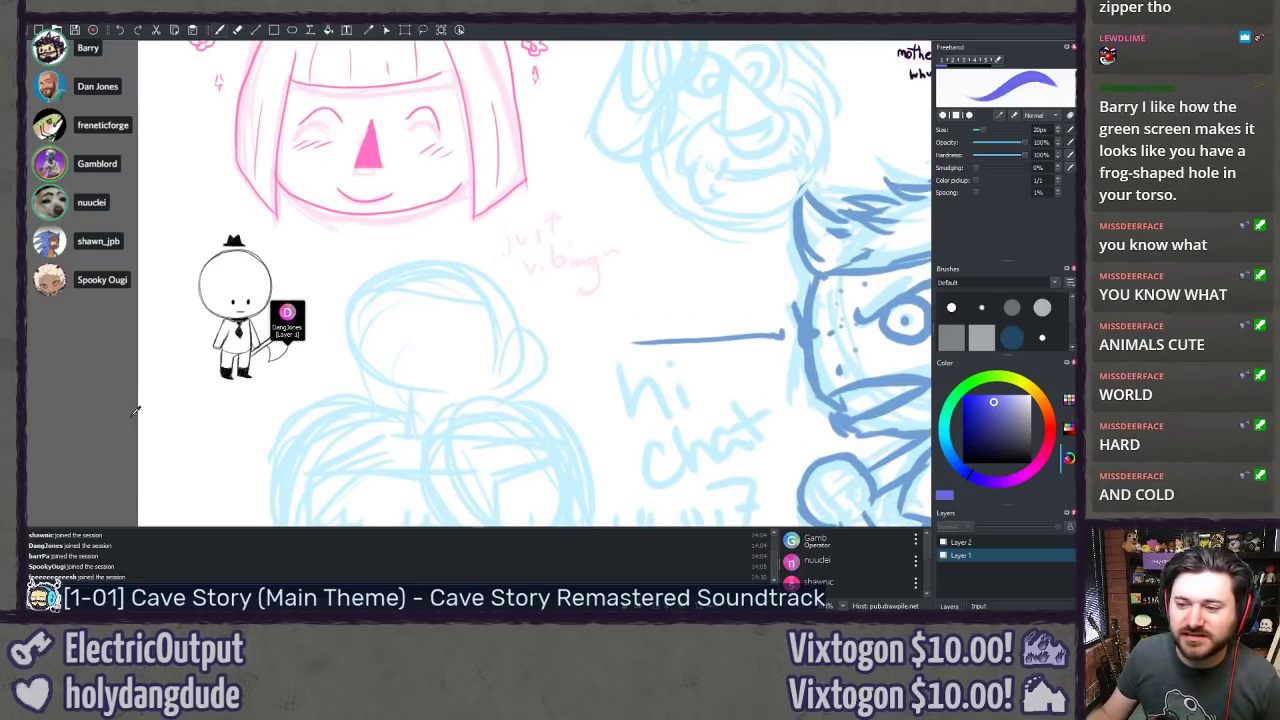
{"action": "left_click_drag", "start_coordinate": [72, 429], "coordinate": [295, 377]}
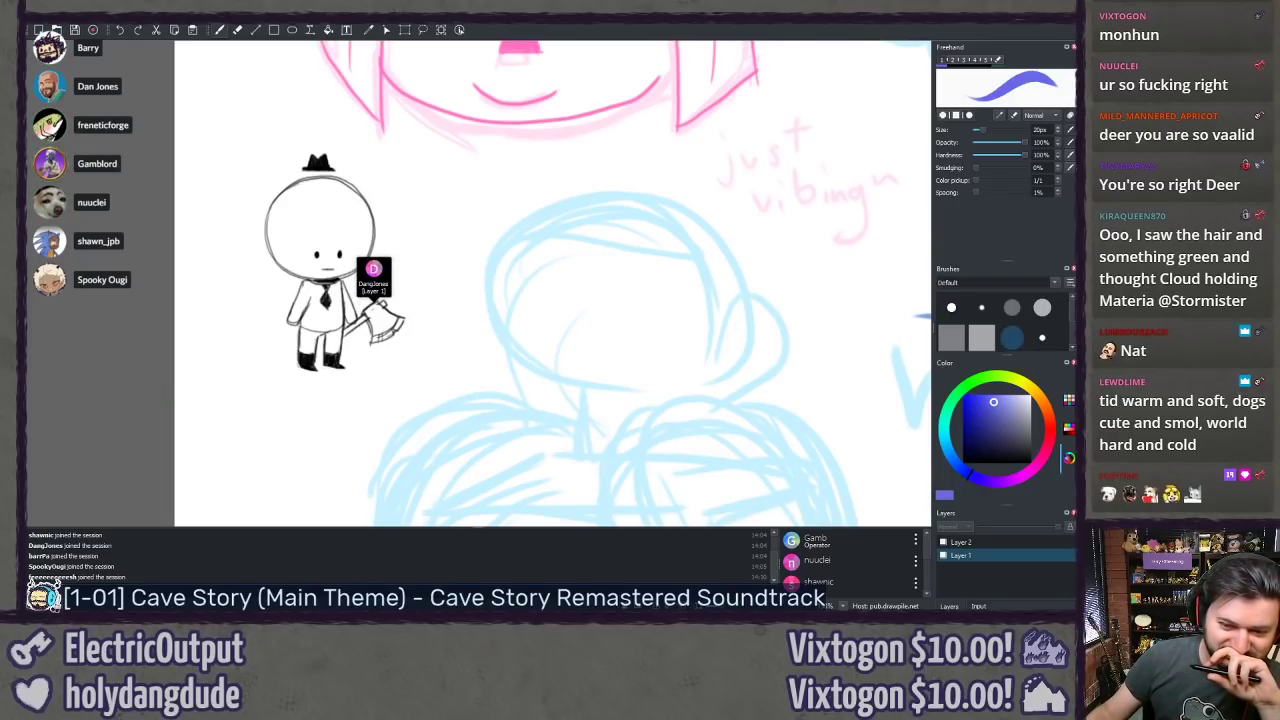
{"action": "left_click_drag", "start_coordinate": [553, 18], "coordinate": [553, 29]}
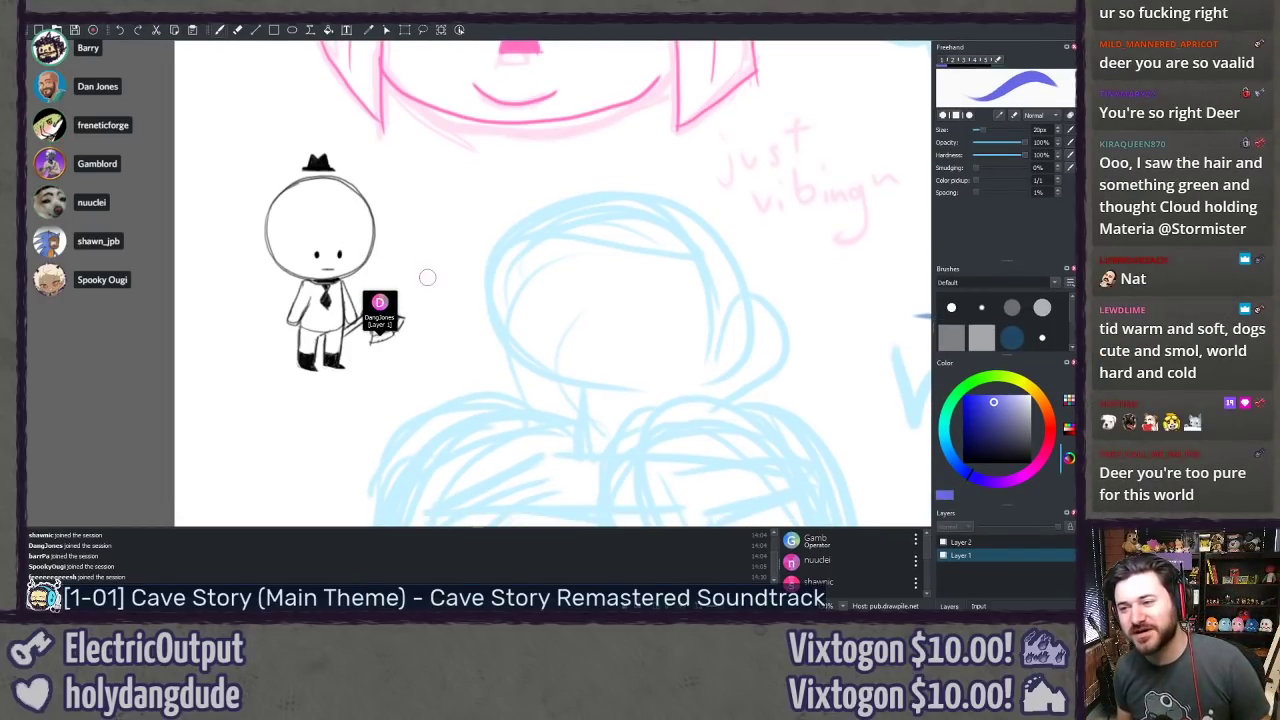
{"action": "mouse_move", "coordinate": [449, 211]}
{"action": "left_mouse_down"}
{"action": "mouse_move", "coordinate": [423, 189]}
{"action": "mouse_move", "coordinate": [459, 135]}
{"action": "mouse_move", "coordinate": [457, 209]}
{"action": "mouse_move", "coordinate": [417, 343]}
{"action": "mouse_move", "coordinate": [329, 331]}
{"action": "mouse_move", "coordinate": [326, 243]}
{"action": "mouse_move", "coordinate": [334, 274]}
{"action": "mouse_move", "coordinate": [412, 199]}
{"action": "mouse_move", "coordinate": [394, 249]}
{"action": "left_mouse_up"}
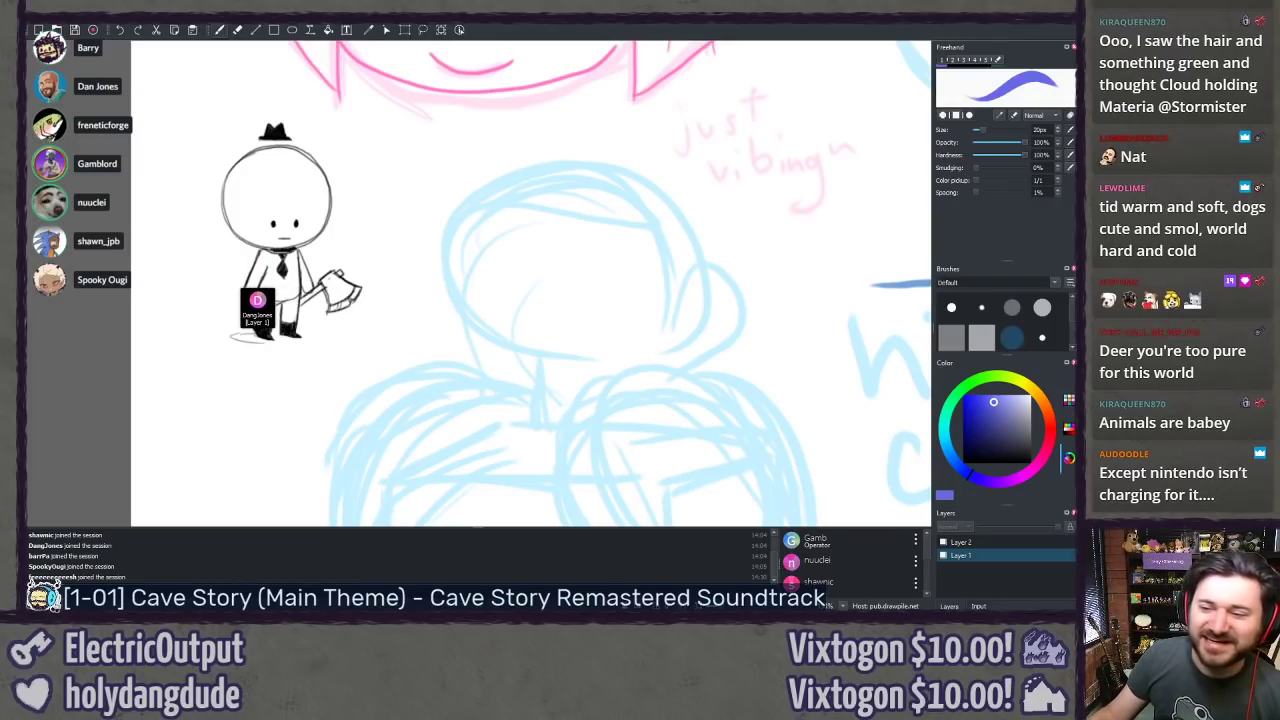
{"action": "left_click_drag", "start_coordinate": [508, 237], "coordinate": [470, 215]}
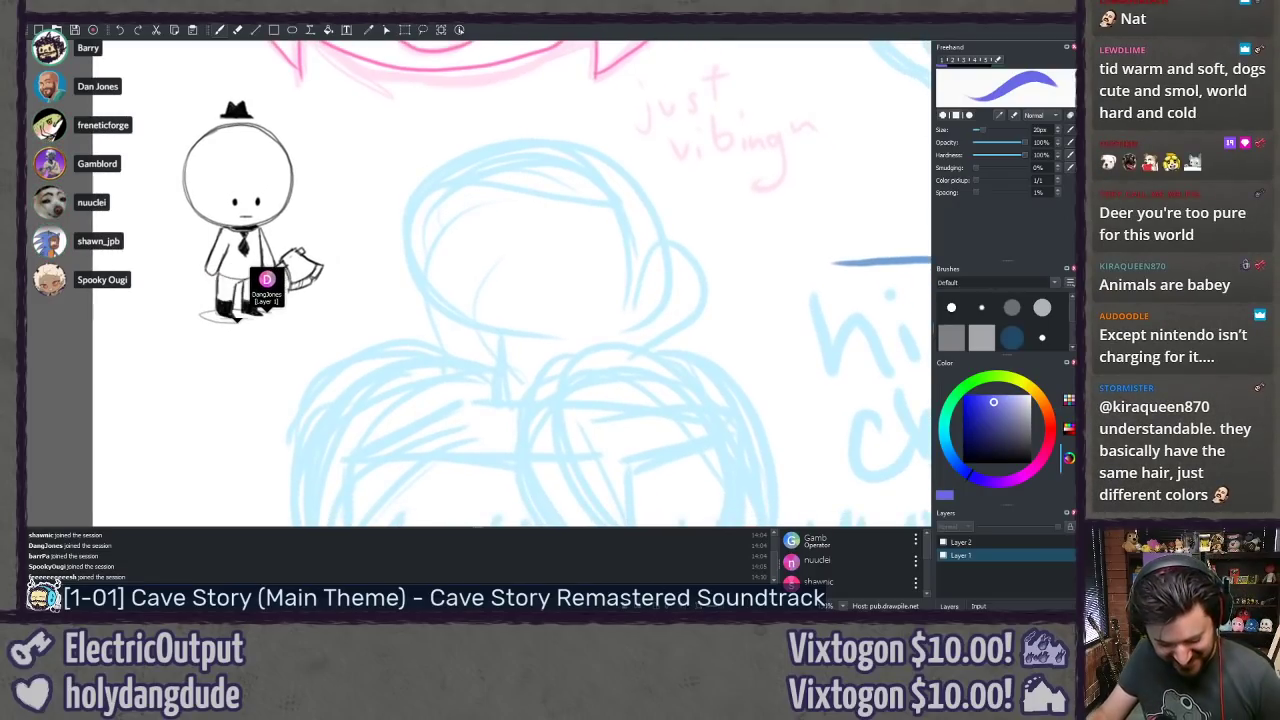
Step: View the whole canvas and inspect the Squidward sketch with the net, the yellow dog and the yellow mouse drawings
{"action": "scroll", "coordinate": [475, 240], "scroll_direction": "down", "scroll_amount": 6}
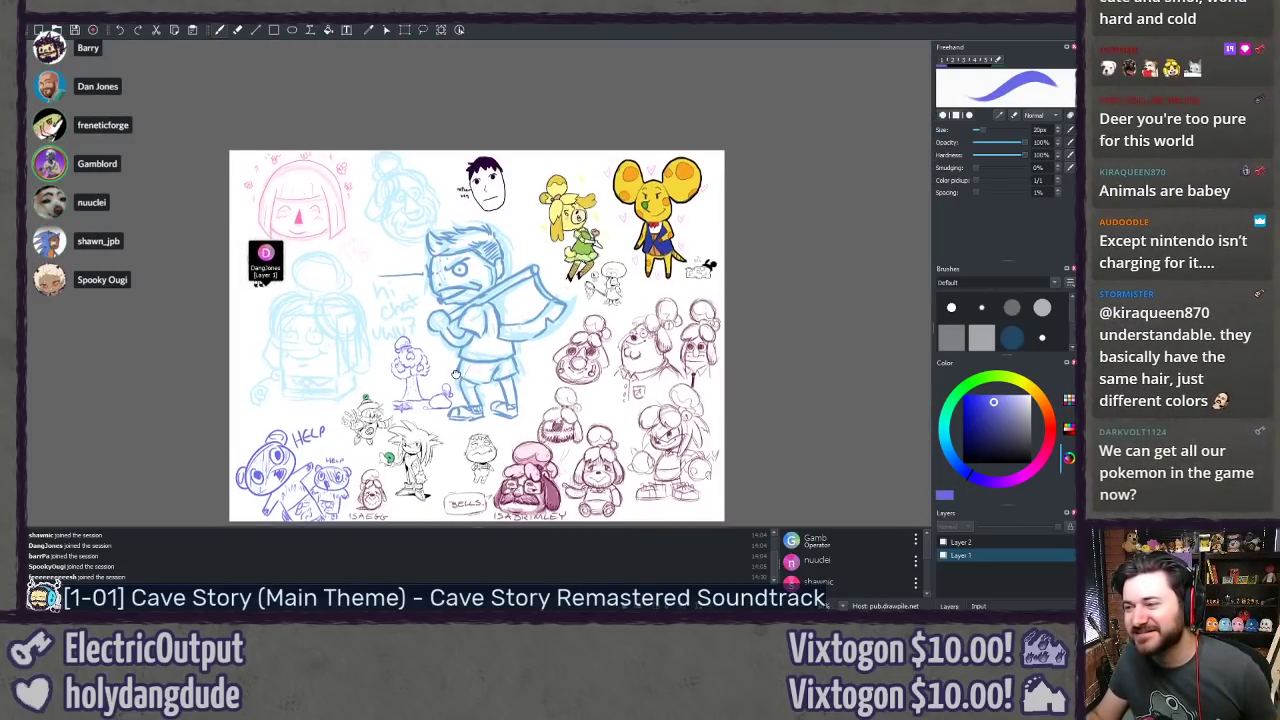
{"action": "left_click_drag", "start_coordinate": [441, 332], "coordinate": [441, 324]}
{"action": "scroll", "coordinate": [729, 201], "scroll_direction": "up", "scroll_amount": 5}
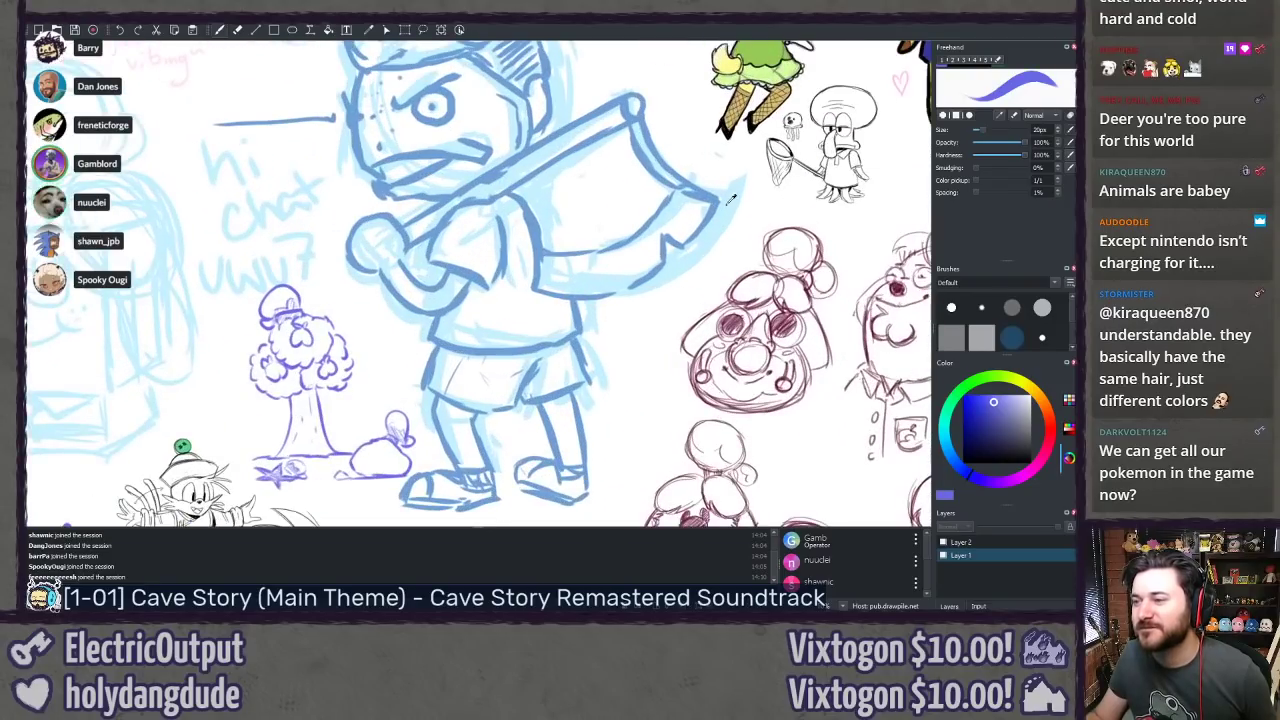
{"action": "left_click_drag", "start_coordinate": [729, 201], "coordinate": [297, 321]}
{"action": "scroll", "coordinate": [438, 268], "scroll_direction": "up", "scroll_amount": 5}
{"action": "left_click_drag", "start_coordinate": [438, 268], "coordinate": [590, 349]}
{"action": "scroll", "coordinate": [611, 360], "scroll_direction": "down", "scroll_amount": 1}
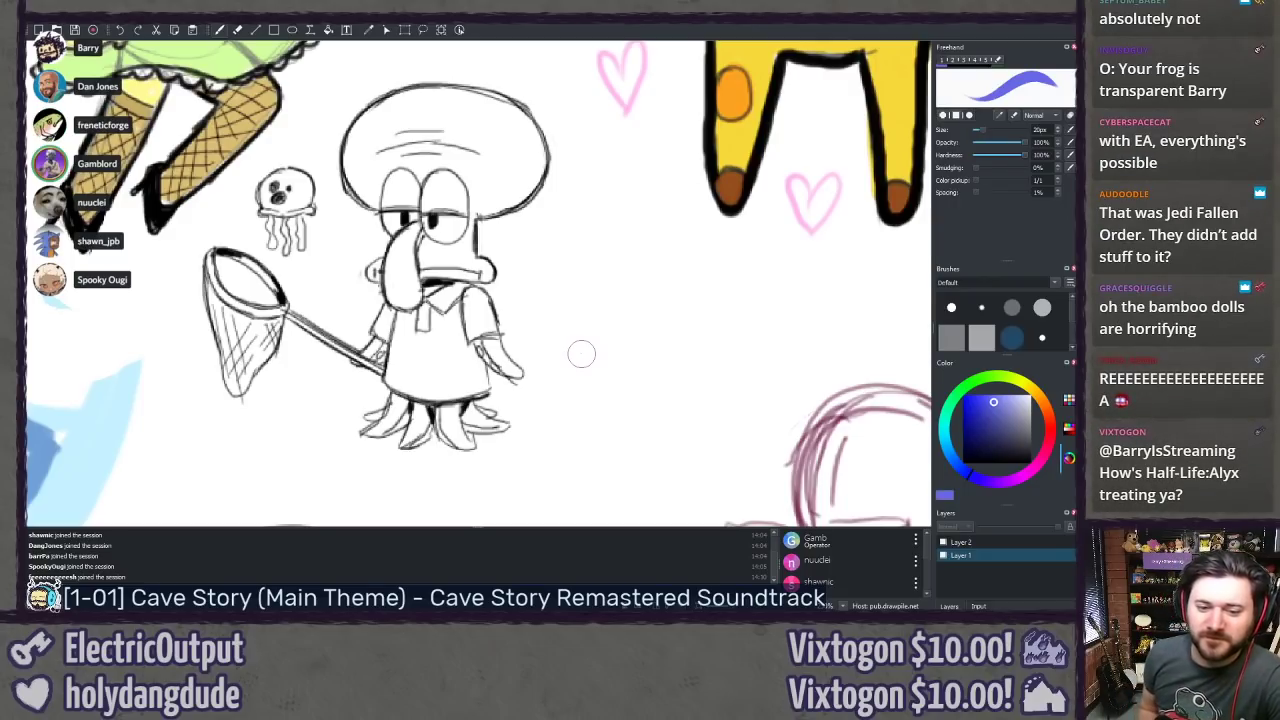
{"action": "scroll", "coordinate": [533, 368], "scroll_direction": "down", "scroll_amount": 5}
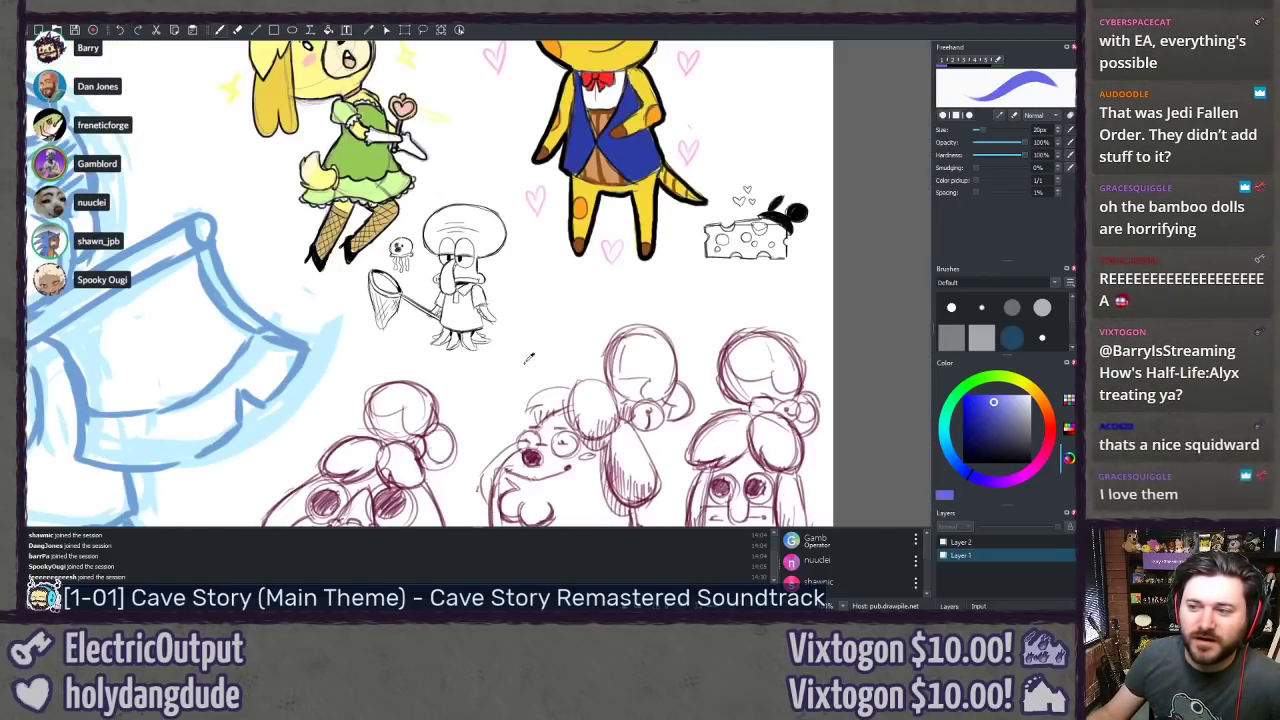
{"action": "left_click_drag", "start_coordinate": [394, 357], "coordinate": [418, 515]}
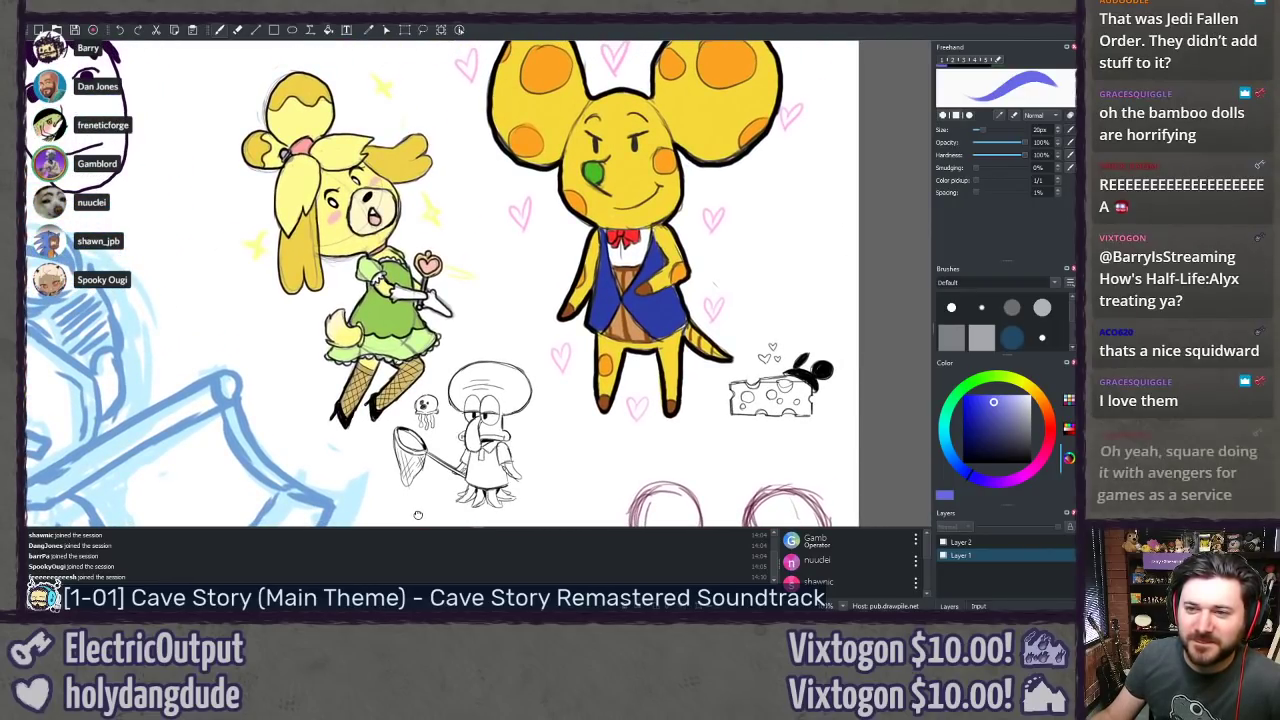
Step: Hide Layer 1 and make Layer 2 the active drawing layer
{"action": "left_click_drag", "start_coordinate": [370, 439], "coordinate": [362, 169]}
{"action": "left_click", "coordinate": [943, 556]}
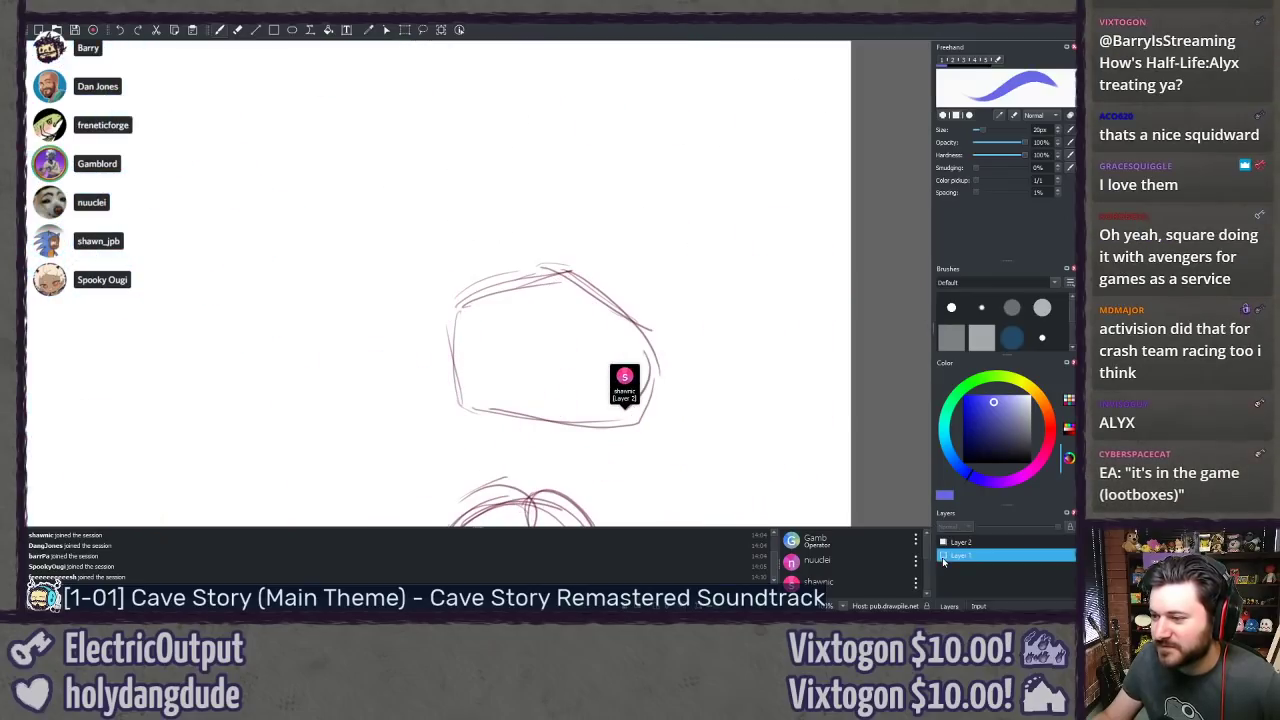
{"action": "left_click", "coordinate": [986, 543]}
Step: Examine the maroon frowning dog and chainsaw sketch on Layer 2 and the empty canvas area around it
{"action": "scroll", "coordinate": [517, 383], "scroll_direction": "down", "scroll_amount": 3}
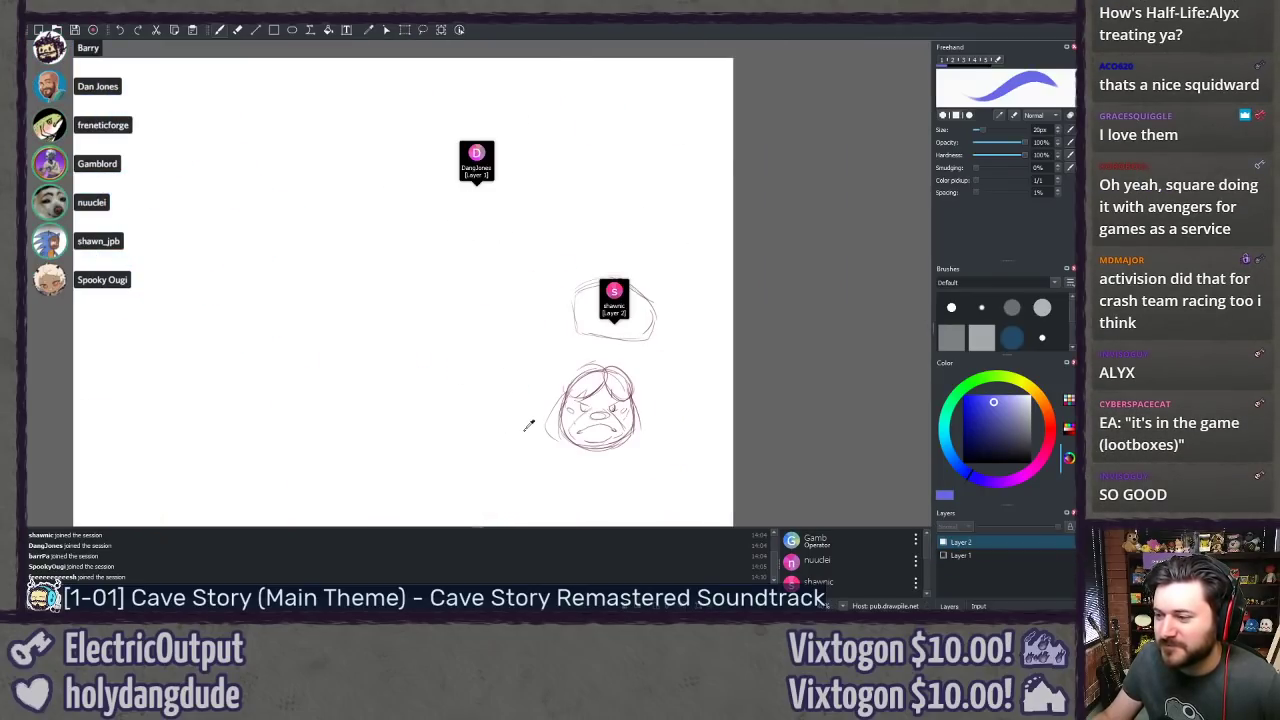
{"action": "scroll", "coordinate": [529, 425], "scroll_direction": "up", "scroll_amount": 4}
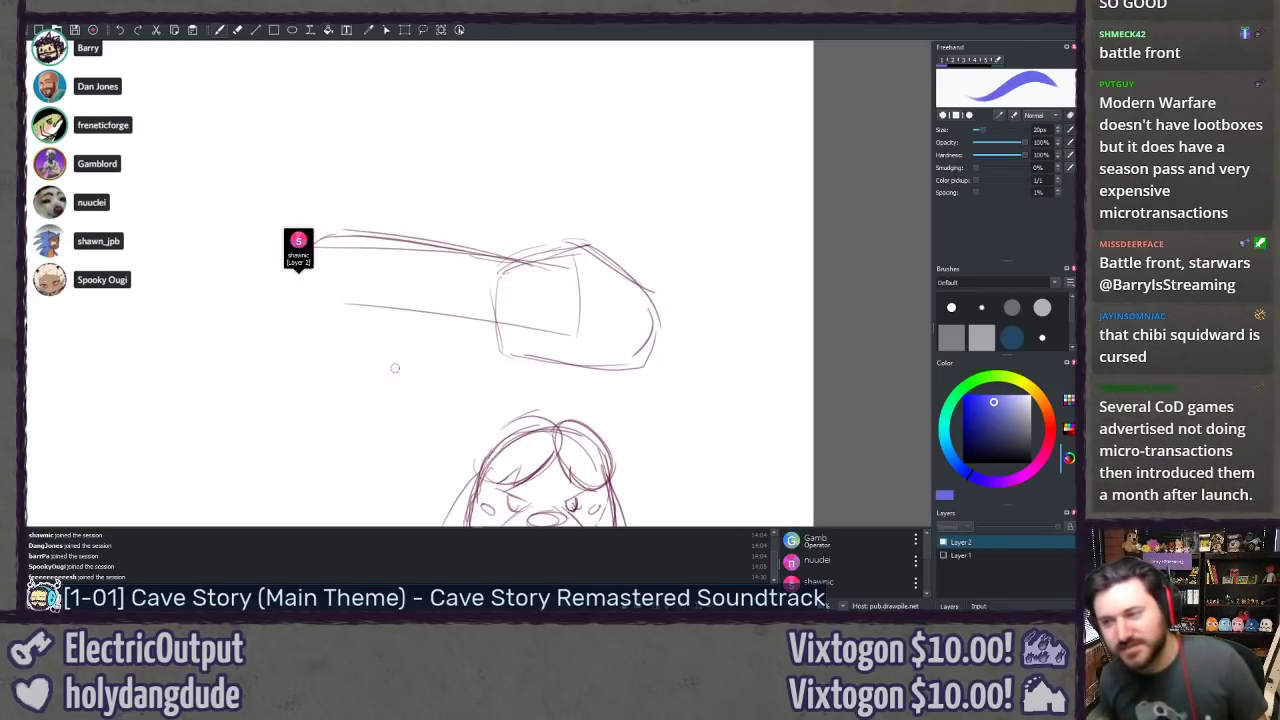
{"action": "left_click_drag", "start_coordinate": [351, 371], "coordinate": [469, 245]}
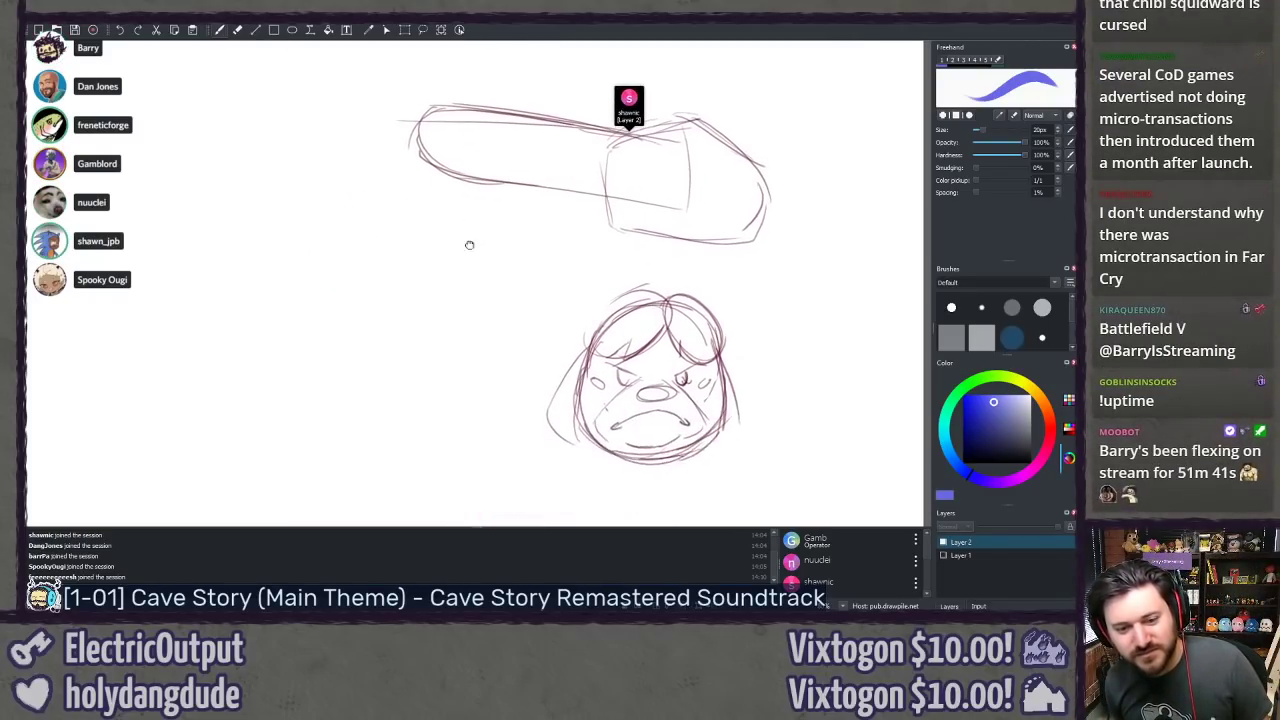
{"action": "scroll", "coordinate": [460, 260], "scroll_direction": "down", "scroll_amount": 5}
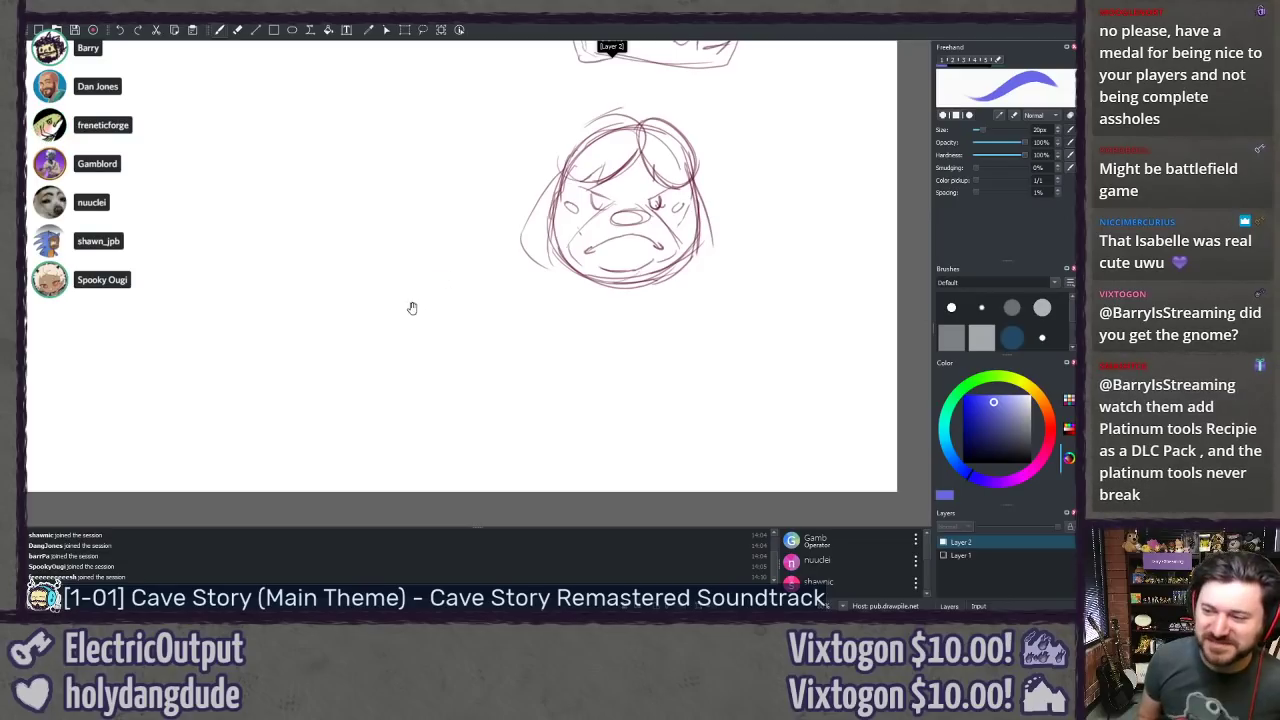
{"action": "left_click_drag", "start_coordinate": [420, 306], "coordinate": [455, 241]}
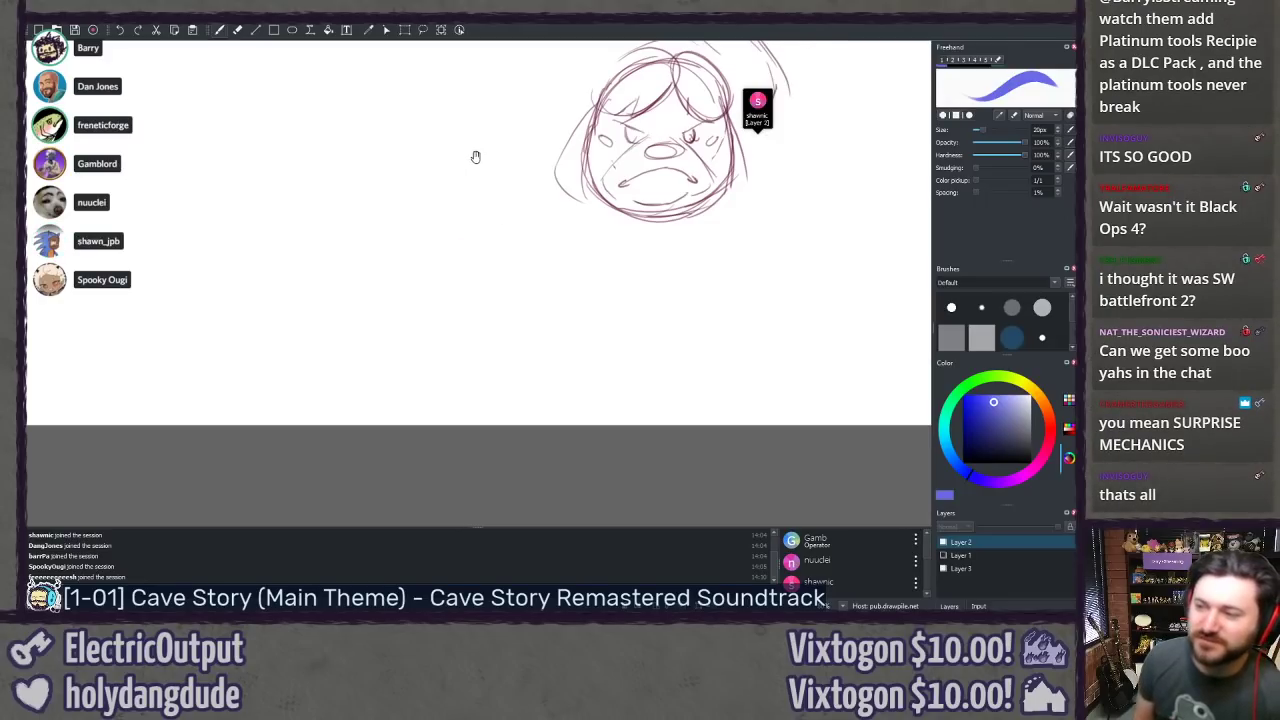
{"action": "mouse_move", "coordinate": [486, 136]}
{"action": "left_mouse_down"}
{"action": "mouse_move", "coordinate": [374, 303]}
{"action": "mouse_move", "coordinate": [369, 446]}
{"action": "left_mouse_up"}
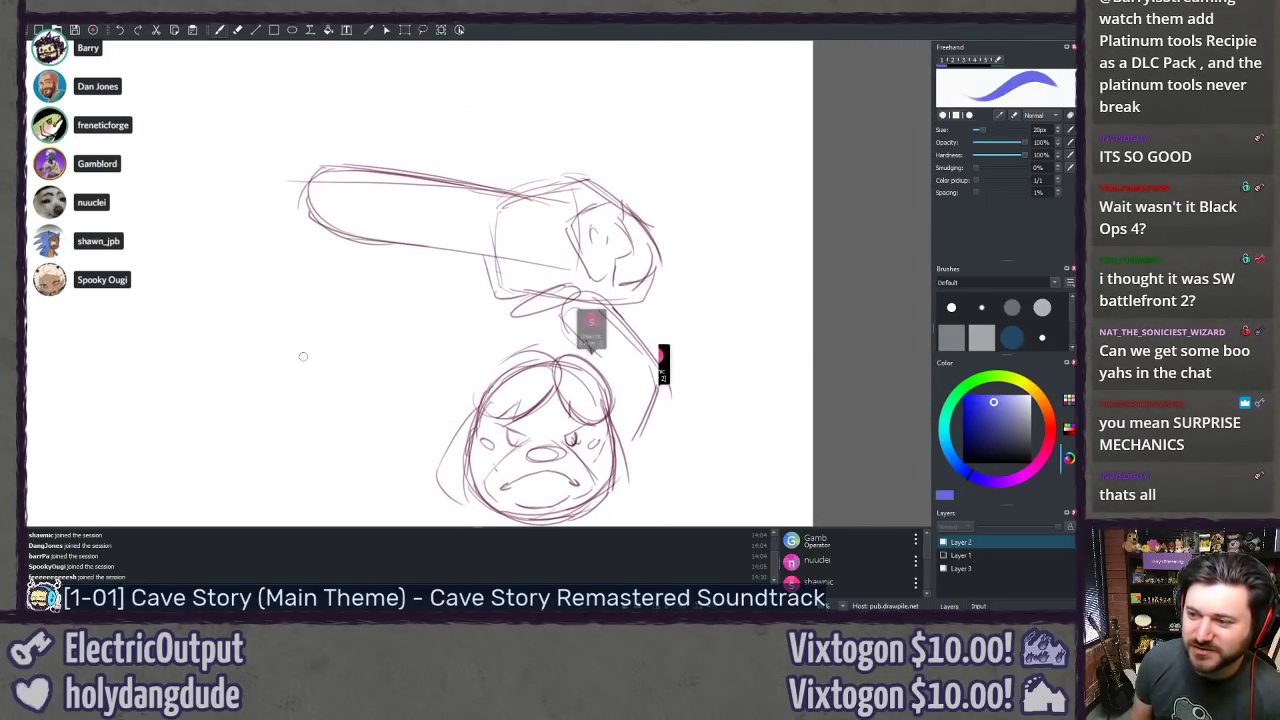
{"action": "mouse_move", "coordinate": [300, 352]}
{"action": "left_mouse_down"}
{"action": "mouse_move", "coordinate": [523, 285]}
{"action": "mouse_move", "coordinate": [394, 163]}
{"action": "mouse_move", "coordinate": [374, 280]}
{"action": "mouse_move", "coordinate": [437, 334]}
{"action": "mouse_move", "coordinate": [407, 360]}
{"action": "left_mouse_up"}
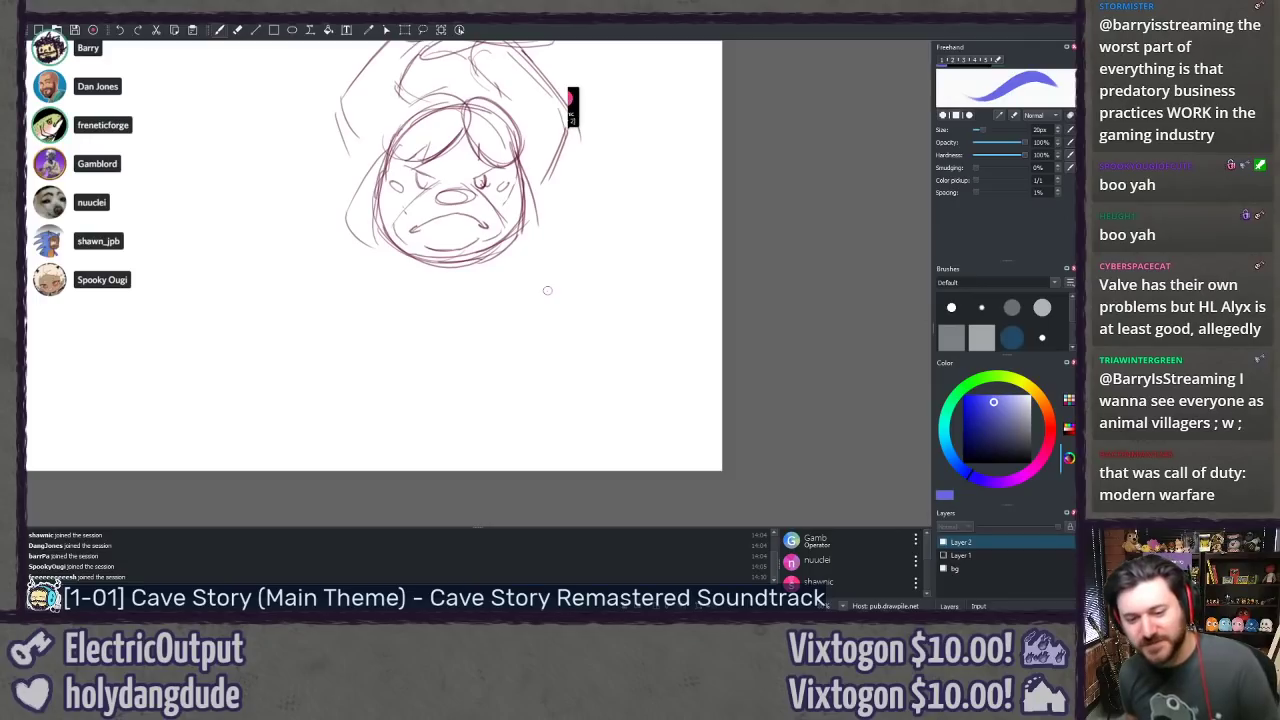
{"action": "left_click_drag", "start_coordinate": [576, 285], "coordinate": [570, 283]}
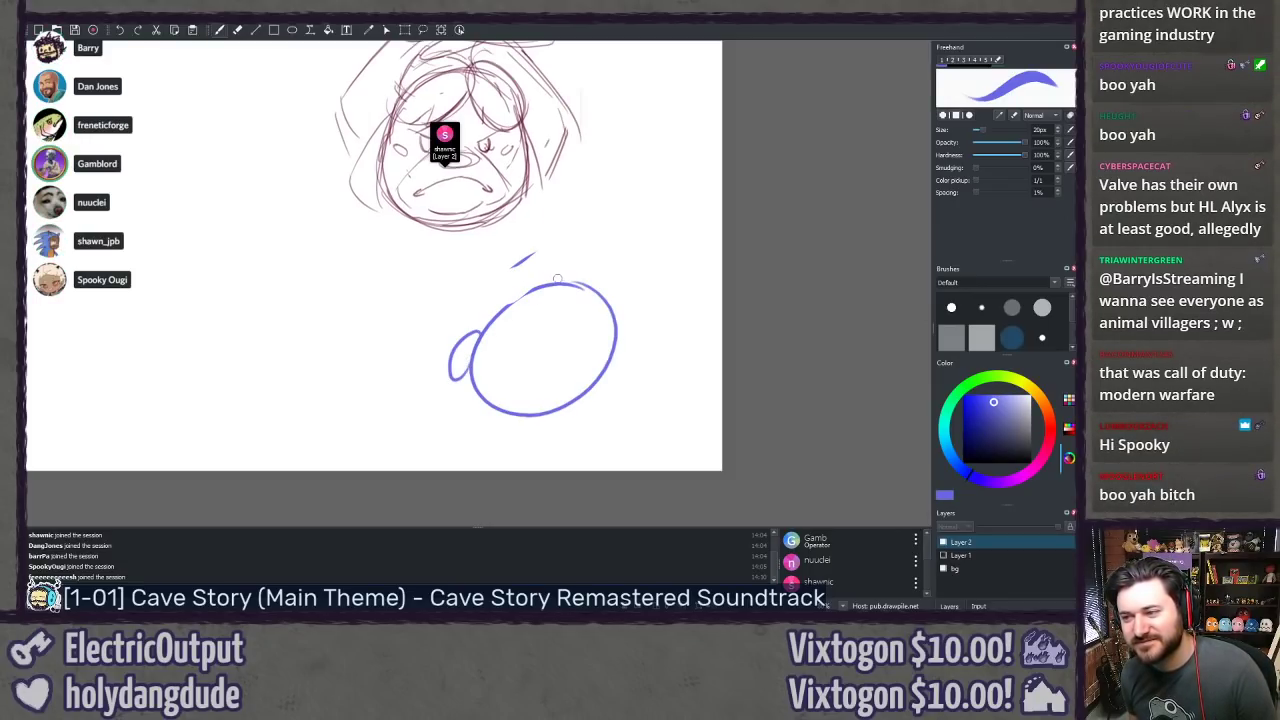
{"action": "key", "text": "ctrl+z"}
{"action": "key", "text": "ctrl+z"}
{"action": "key", "text": "ctrl+z"}
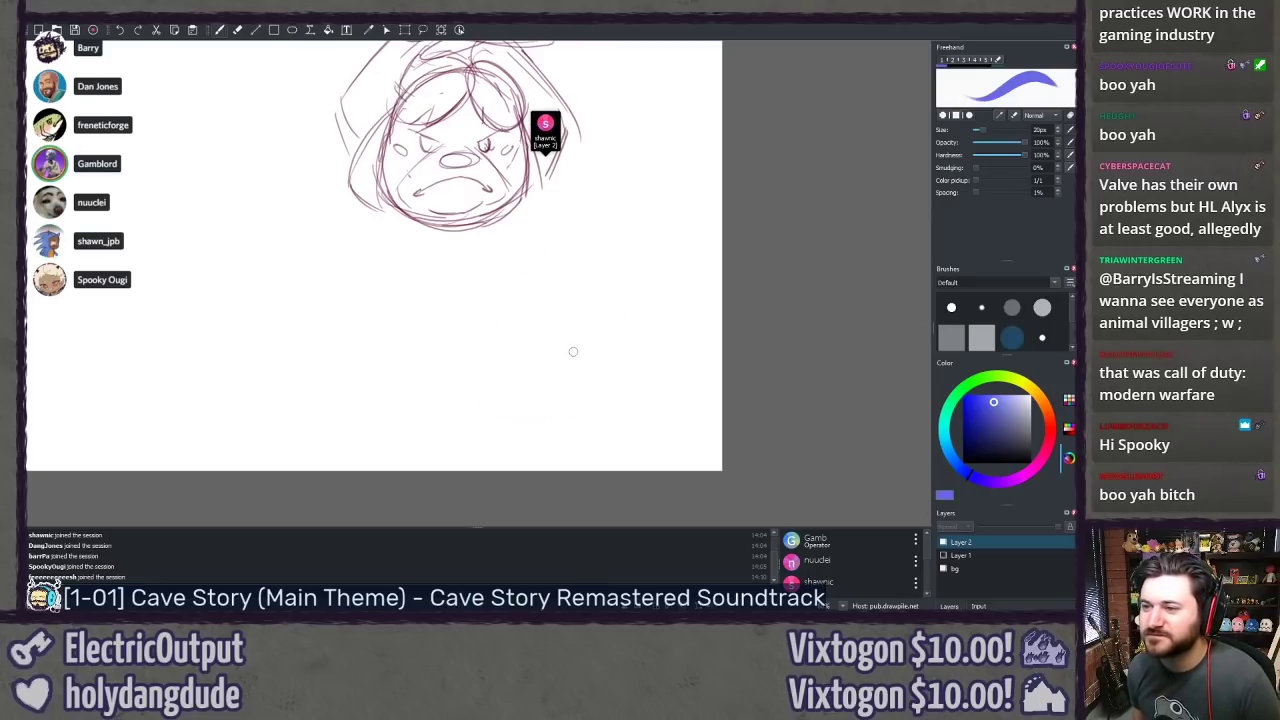
Step: View the whole Layer 2 canvas with the maroon chainsaw-wielding dog sketch
{"action": "mouse_move", "coordinate": [591, 297]}
{"action": "left_mouse_down"}
{"action": "mouse_move", "coordinate": [554, 403]}
{"action": "mouse_move", "coordinate": [670, 365]}
{"action": "left_mouse_up"}
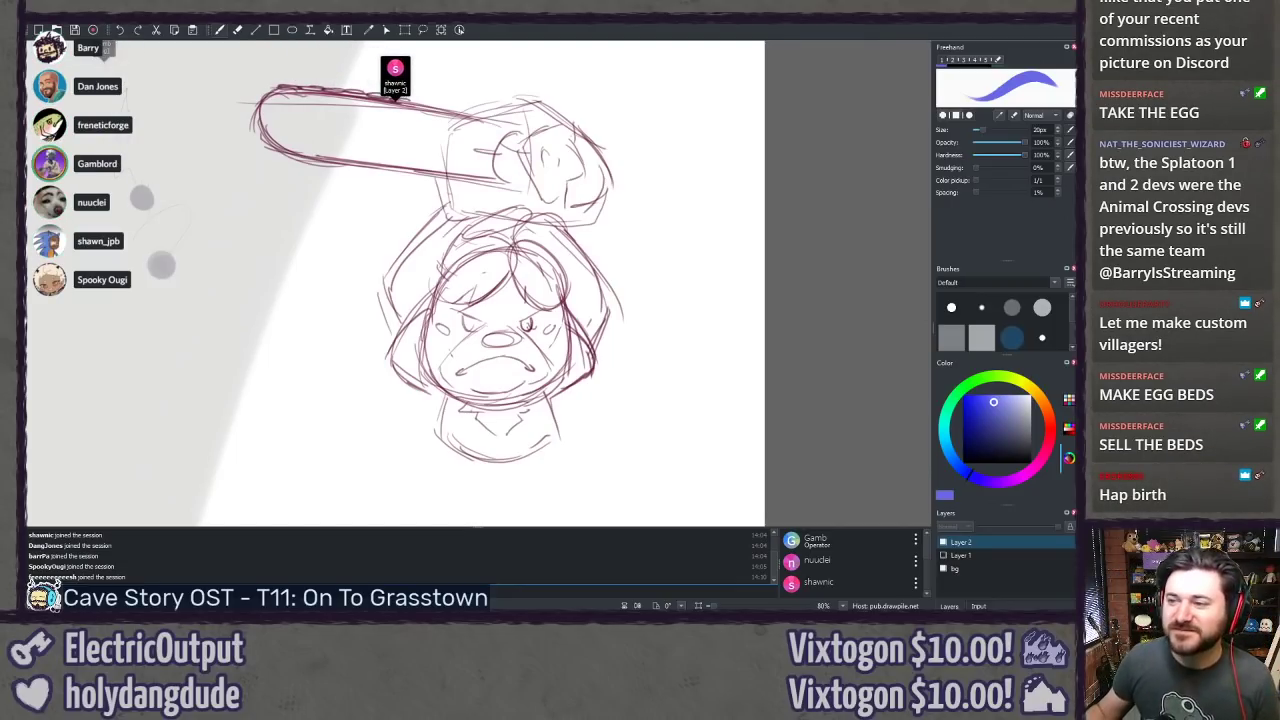
{"action": "scroll", "coordinate": [444, 300], "scroll_direction": "down", "scroll_amount": 5}
{"action": "left_click_drag", "start_coordinate": [440, 305], "coordinate": [389, 351]}
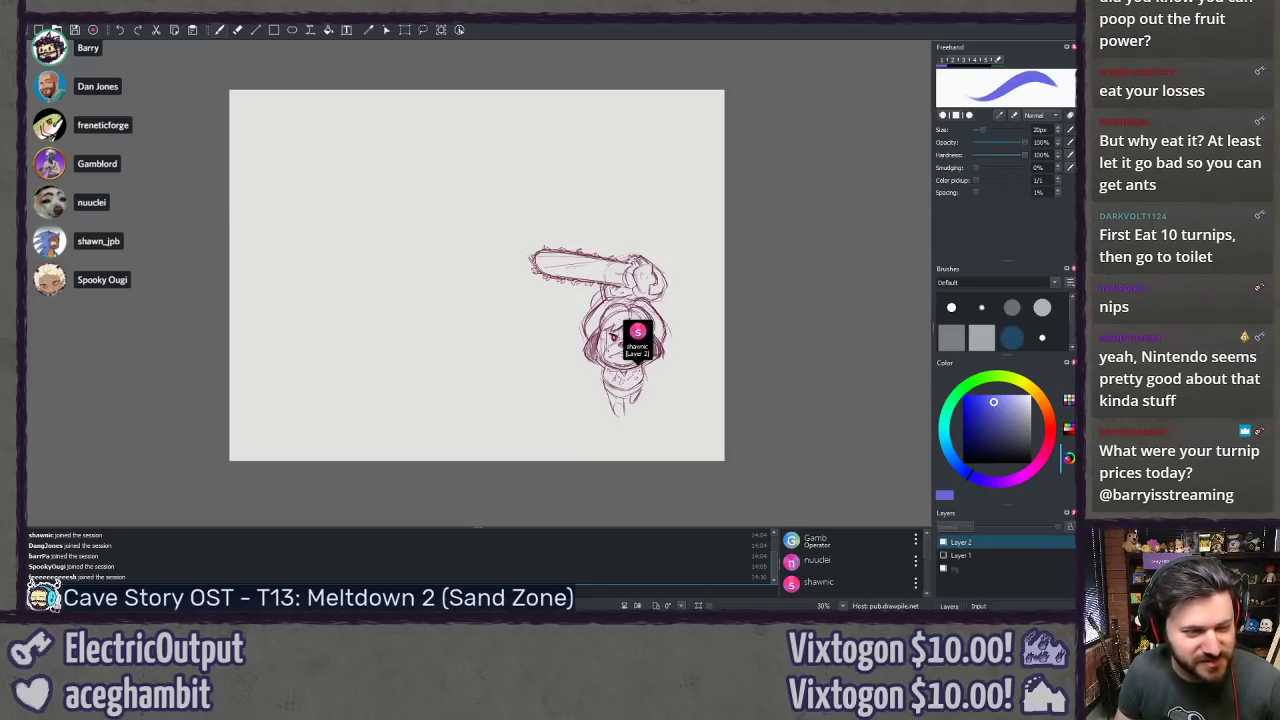
Step: Switch to the web browser, enlarge the latest.png image and select its web address
{"action": "key", "text": "alt+Tab"}
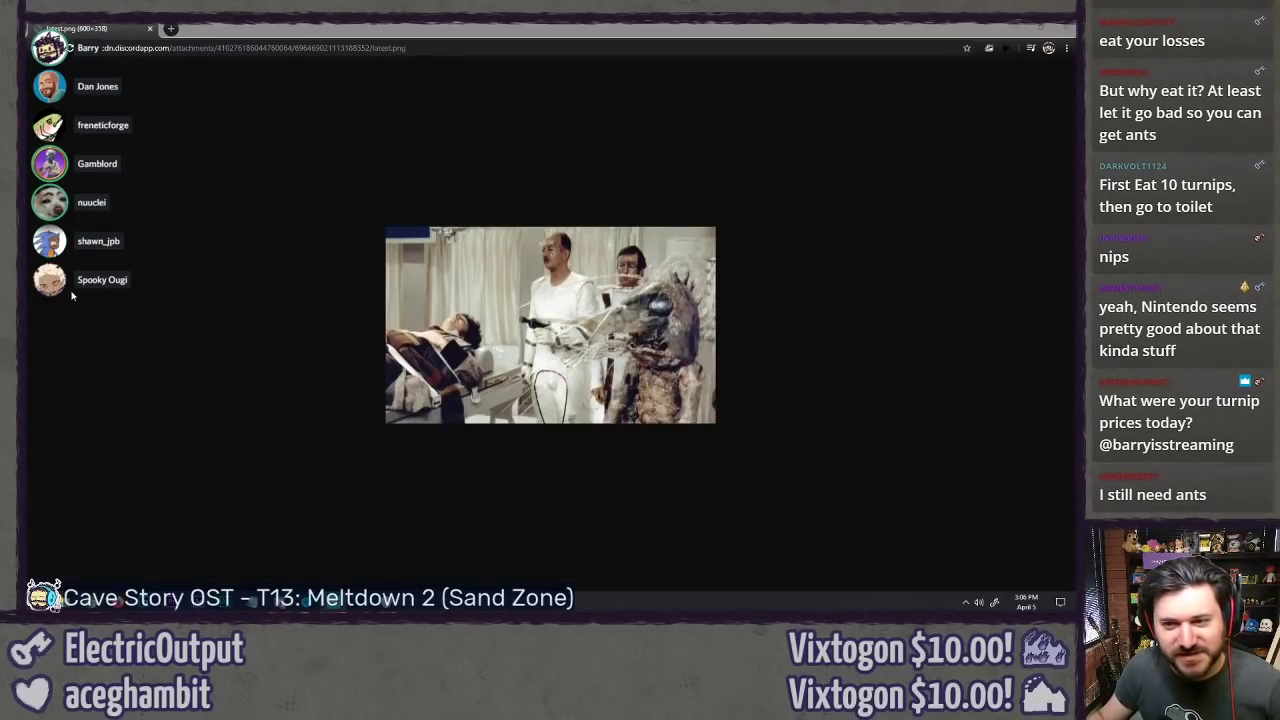
{"action": "left_click", "coordinate": [71, 295]}
{"action": "scroll", "coordinate": [71, 294], "scroll_direction": "up", "scroll_amount": 4}
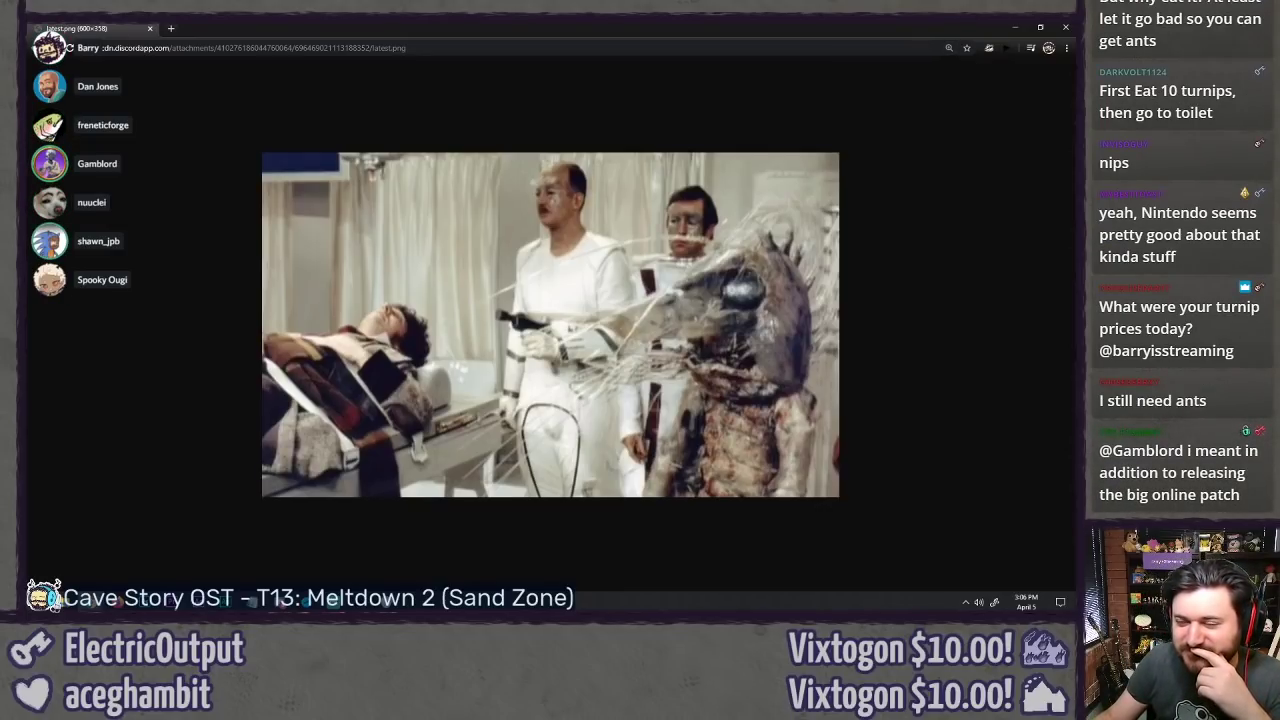
{"action": "left_click", "coordinate": [165, 49]}
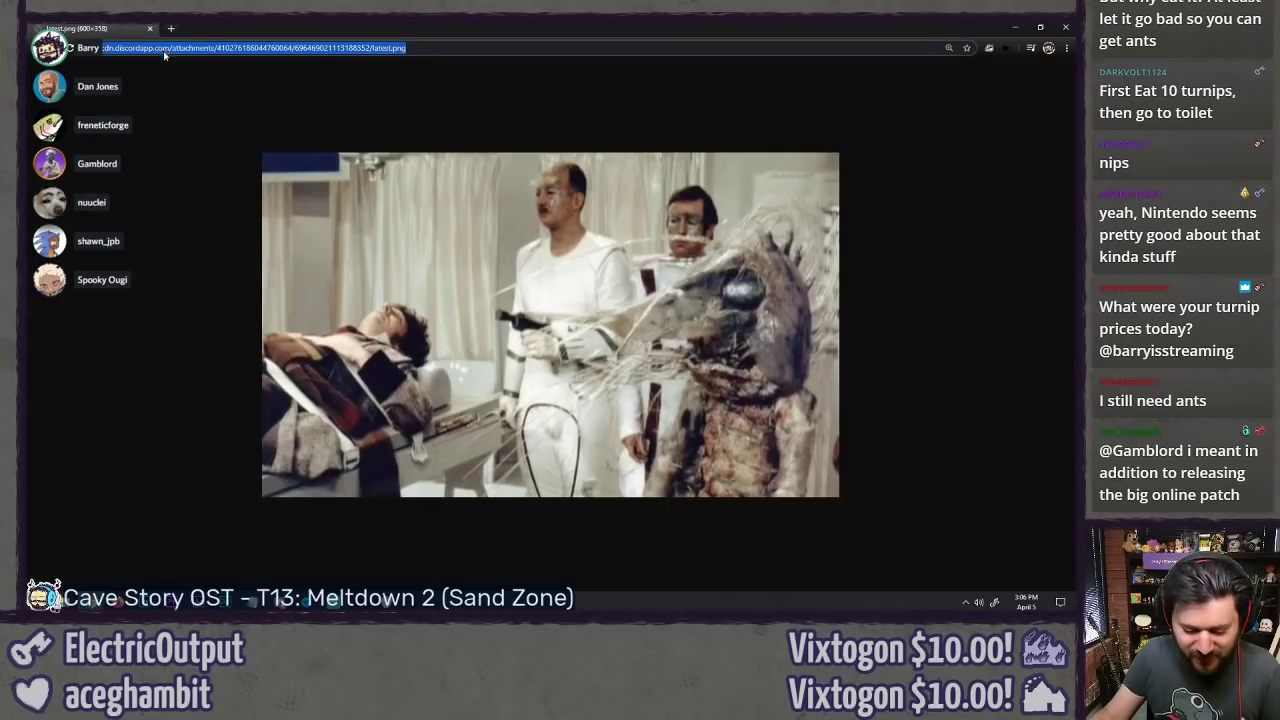
{"action": "left_click", "coordinate": [160, 242]}
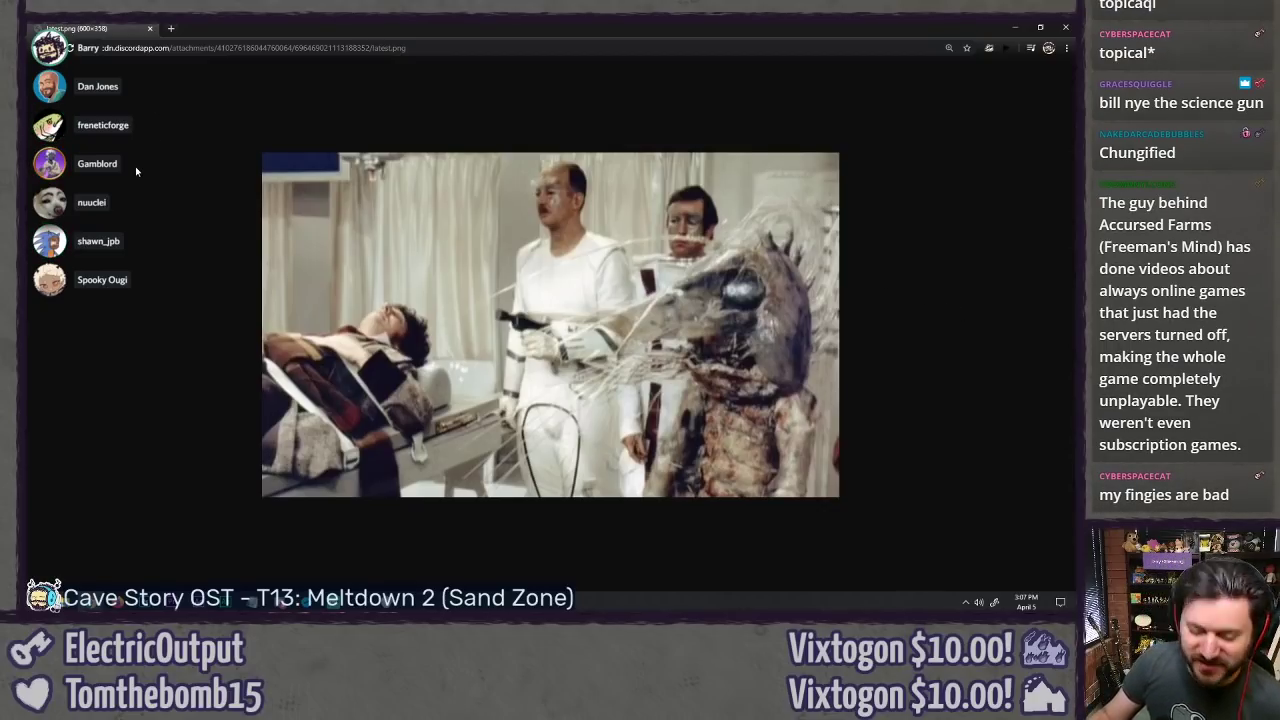
Step: Reset the latest.png page to 100% zoom and close it, returning to the shared Drawpile canvas
{"action": "key", "text": "ctrl+minus"}
{"action": "key", "text": "ctrl+minus"}
{"action": "key", "text": "ctrl+minus"}
{"action": "key", "text": "ctrl+minus"}
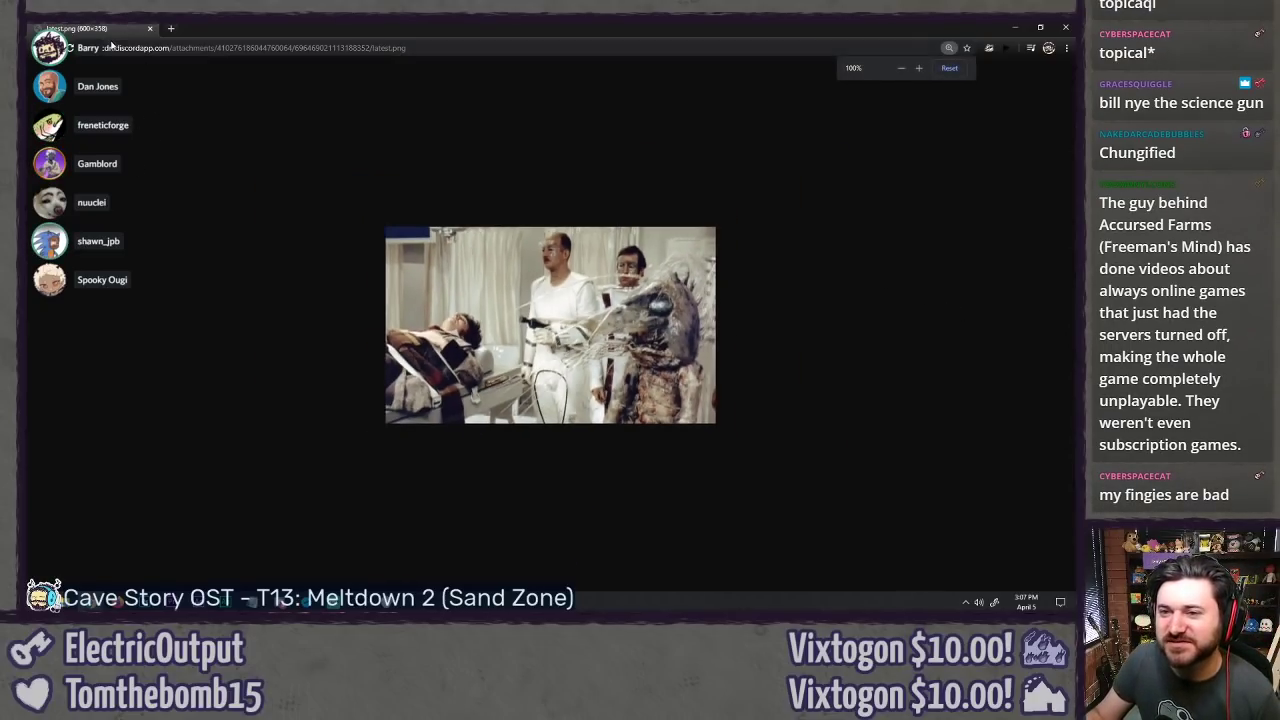
{"action": "middle_click", "coordinate": [106, 34]}
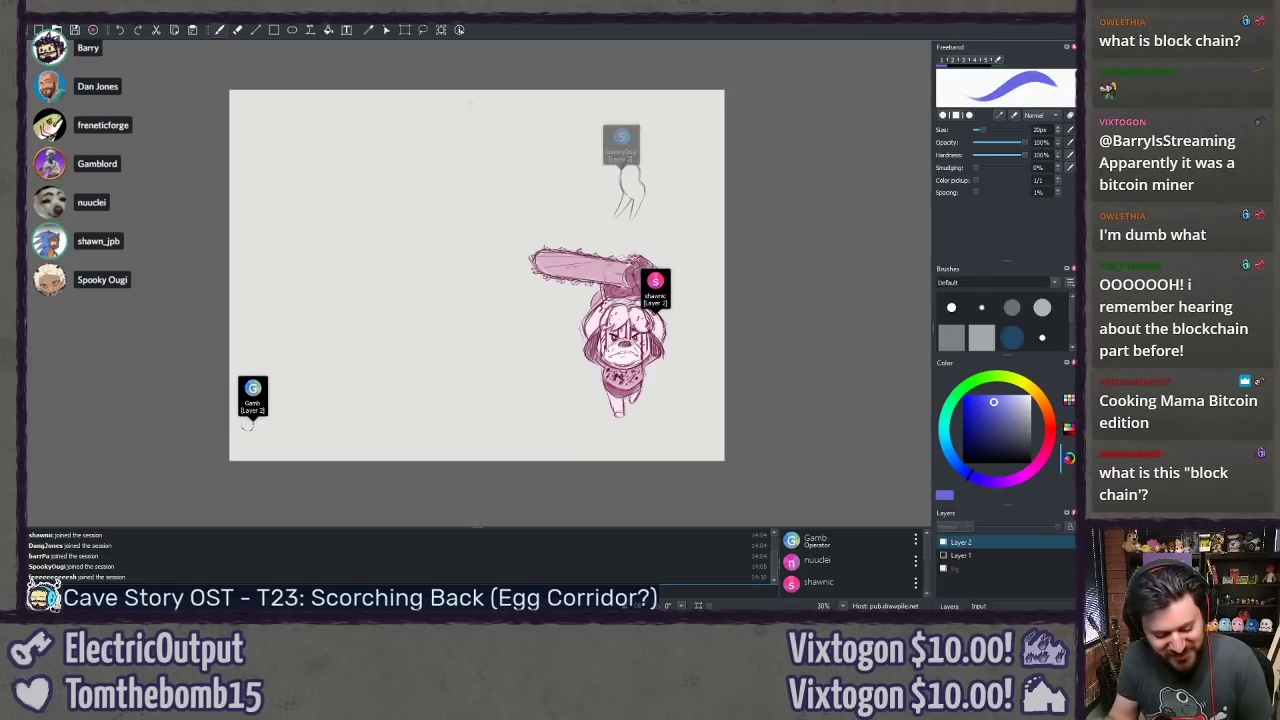
{"action": "scroll", "coordinate": [520, 189], "scroll_direction": "up", "scroll_amount": 1}
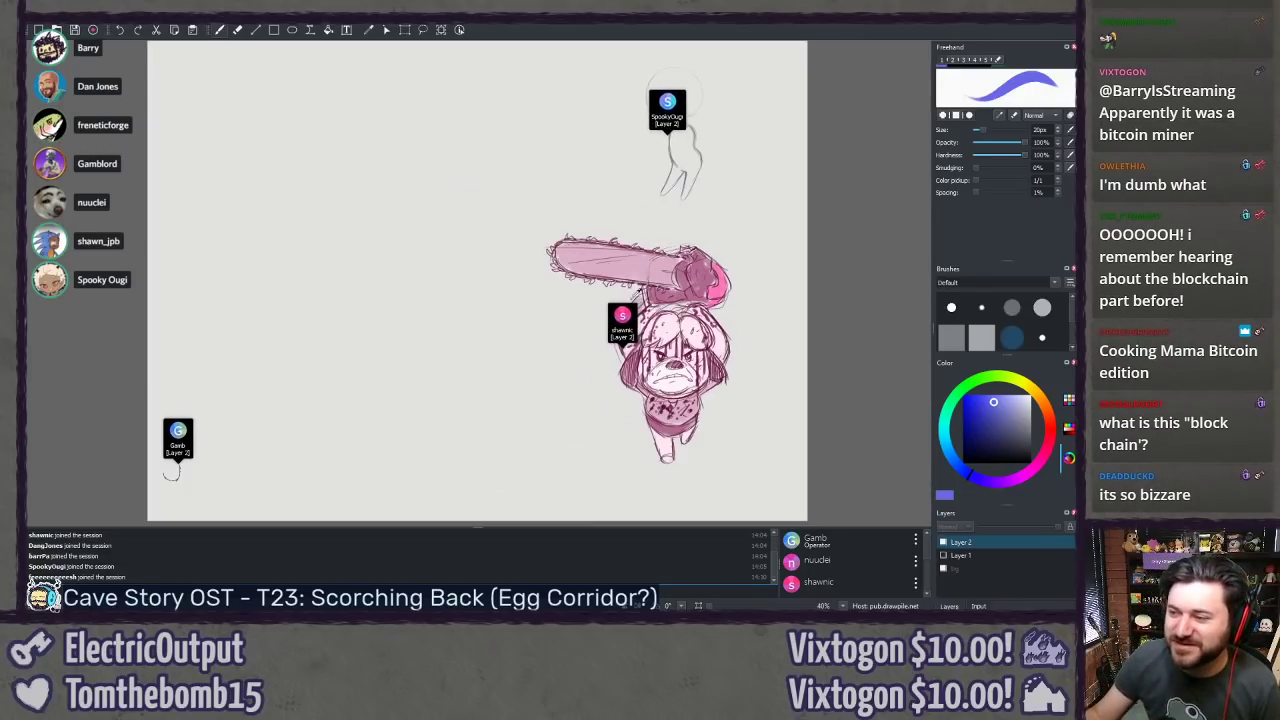
Step: Look over the sketches on Layer 2 and find empty canvas beside the small dark circle at the lower-left corner
{"action": "scroll", "coordinate": [566, 346], "scroll_direction": "up", "scroll_amount": 1}
{"action": "left_click_drag", "start_coordinate": [566, 346], "coordinate": [340, 461]}
{"action": "left_click_drag", "start_coordinate": [267, 234], "coordinate": [417, 298]}
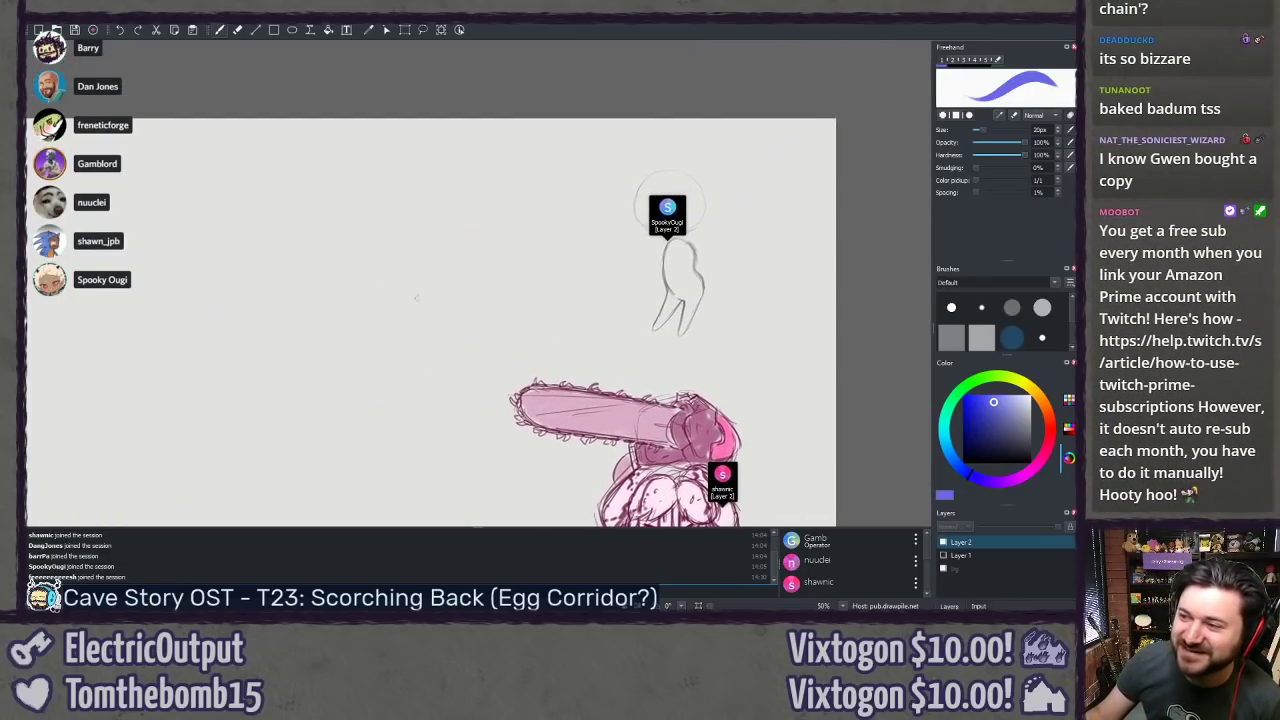
{"action": "left_click_drag", "start_coordinate": [256, 292], "coordinate": [434, 80]}
{"action": "left_click_drag", "start_coordinate": [387, 335], "coordinate": [359, 228]}
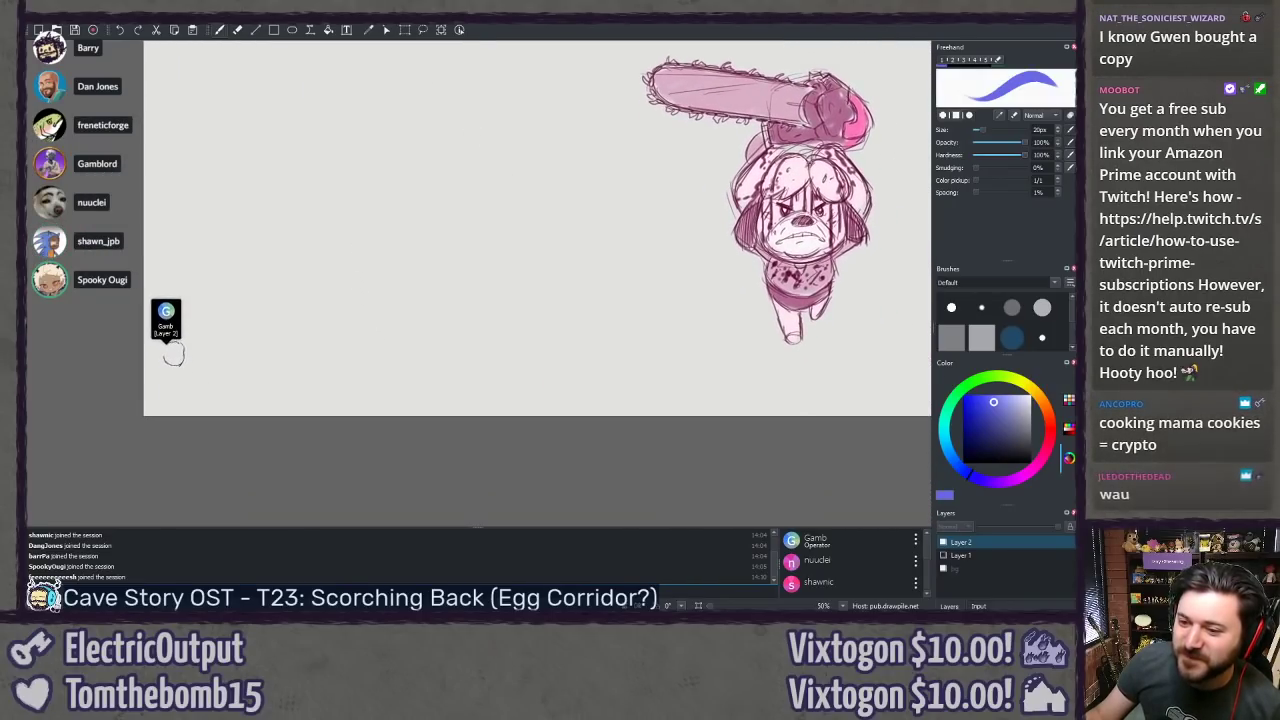
{"action": "scroll", "coordinate": [217, 363], "scroll_direction": "up", "scroll_amount": 3}
{"action": "left_click_drag", "start_coordinate": [228, 336], "coordinate": [427, 313]}
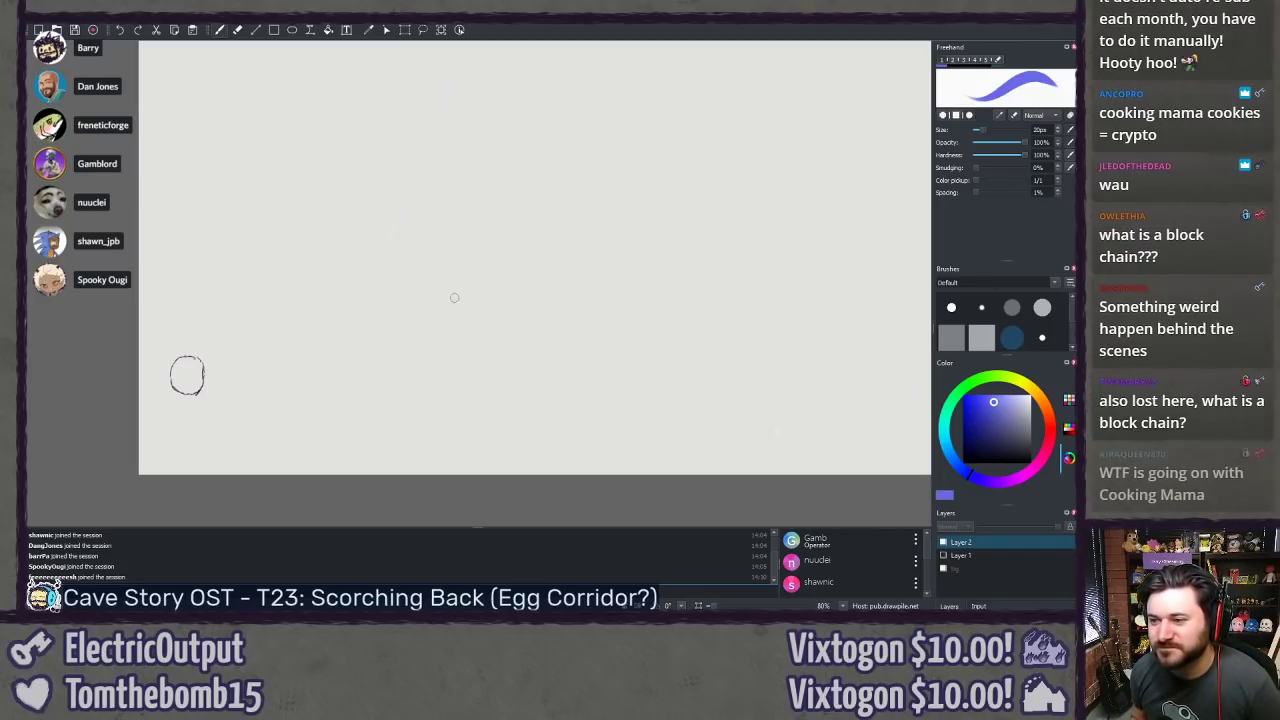
{"action": "left_click_drag", "start_coordinate": [480, 262], "coordinate": [523, 342]}
{"action": "key", "text": "ctrl+z"}
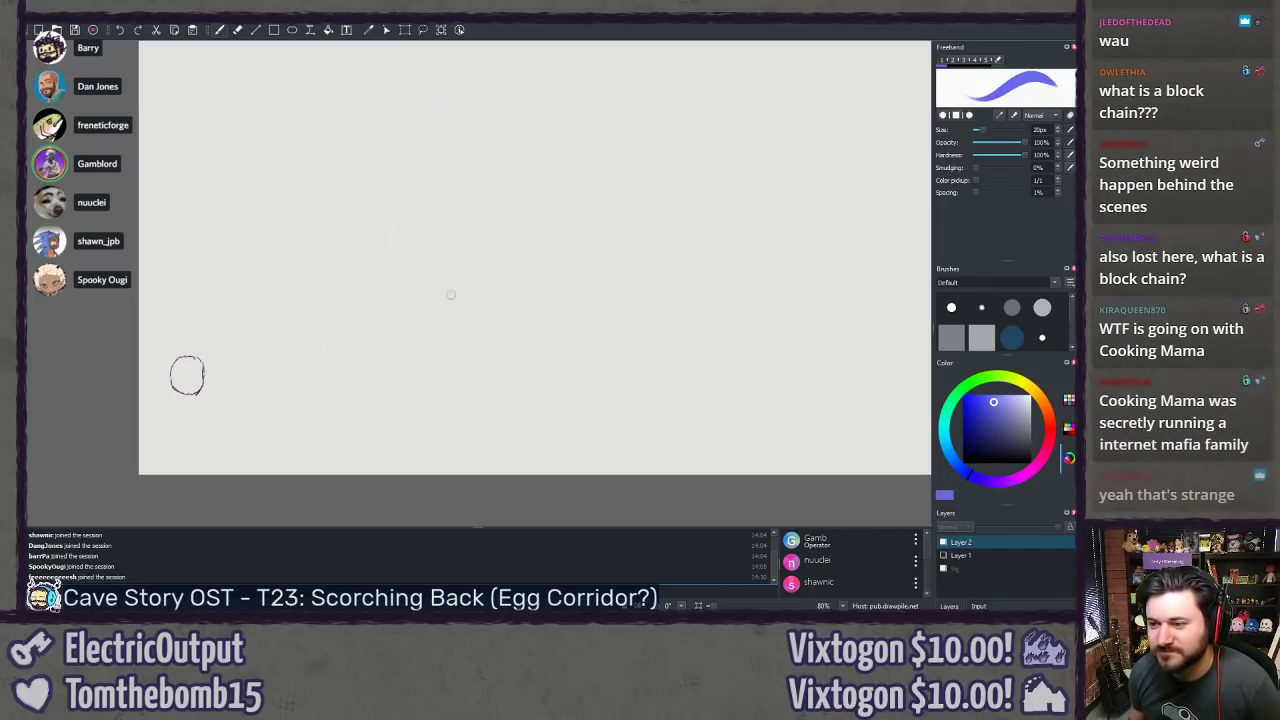
{"action": "mouse_move", "coordinate": [534, 259]}
{"action": "left_mouse_down"}
{"action": "mouse_move", "coordinate": [431, 411]}
{"action": "mouse_move", "coordinate": [511, 279]}
{"action": "mouse_move", "coordinate": [366, 270]}
{"action": "mouse_move", "coordinate": [500, 240]}
{"action": "left_mouse_up"}
{"action": "key", "text": "ctrl+z"}
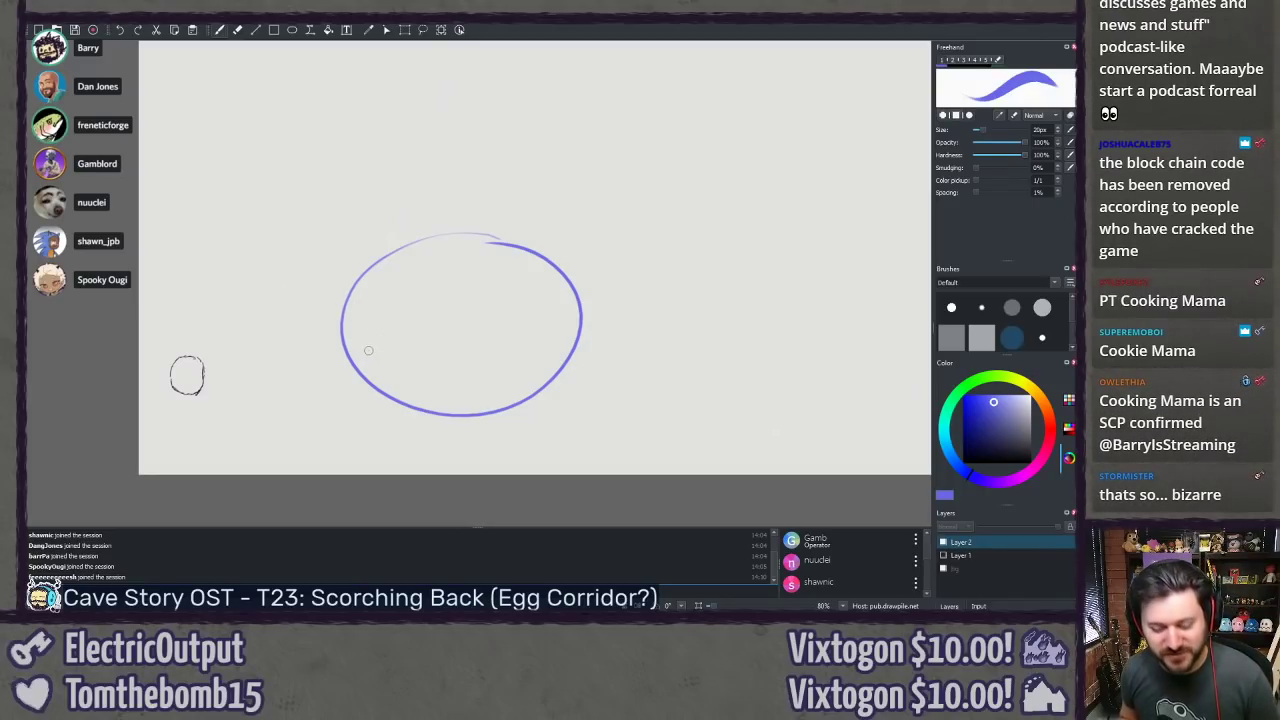
{"action": "key", "text": "e"}
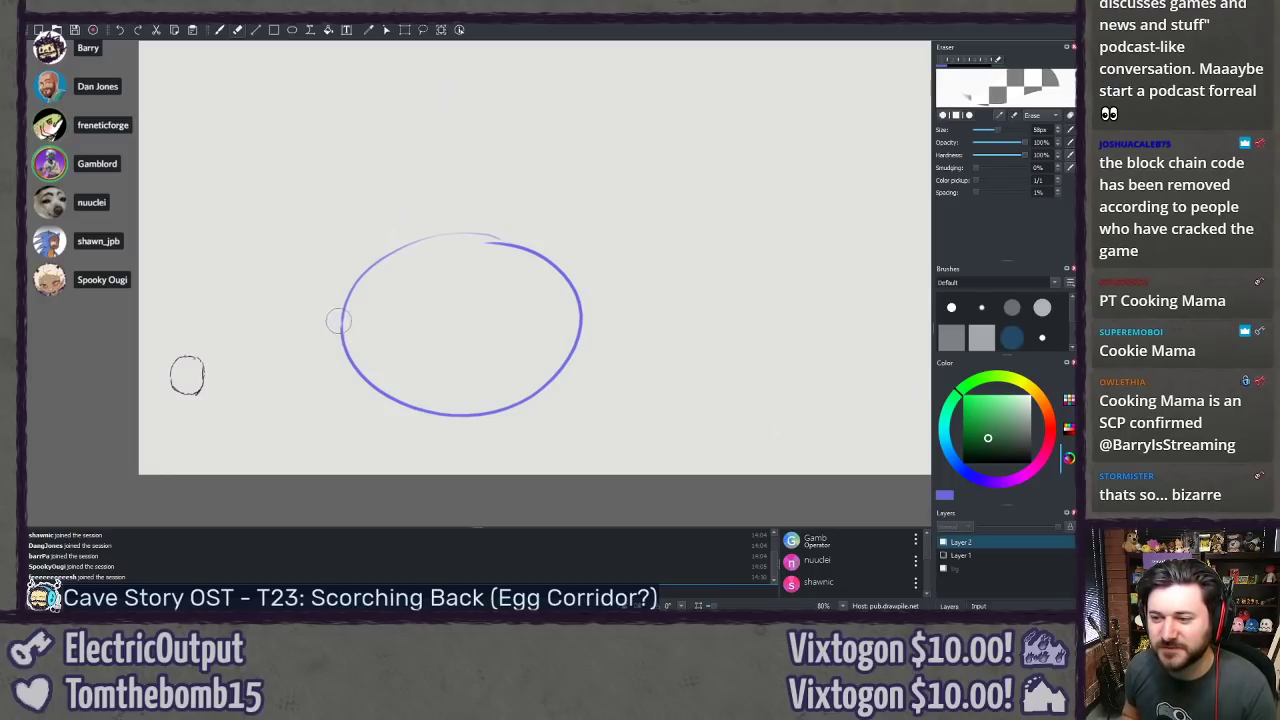
{"action": "mouse_move", "coordinate": [344, 320]}
{"action": "left_mouse_down"}
{"action": "mouse_move", "coordinate": [369, 380]}
{"action": "mouse_move", "coordinate": [451, 417]}
{"action": "mouse_move", "coordinate": [531, 403]}
{"action": "mouse_move", "coordinate": [588, 310]}
{"action": "mouse_move", "coordinate": [558, 264]}
{"action": "mouse_move", "coordinate": [454, 226]}
{"action": "mouse_move", "coordinate": [377, 257]}
{"action": "mouse_move", "coordinate": [340, 320]}
{"action": "mouse_move", "coordinate": [358, 331]}
{"action": "left_mouse_up"}
{"action": "key", "text": "b"}
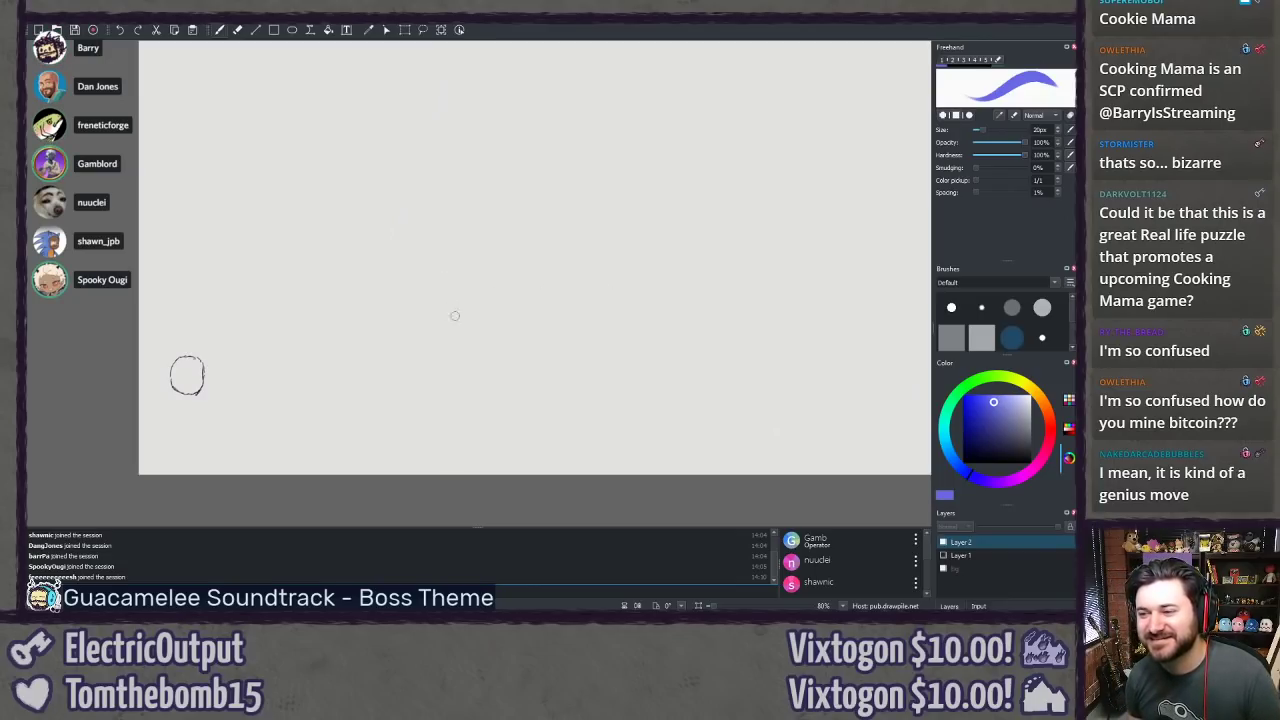
Step: Draw a round purple head outline with the 20 px brush on the empty canvas beside the small dark circle
{"action": "mouse_move", "coordinate": [483, 280]}
{"action": "left_mouse_down"}
{"action": "mouse_move", "coordinate": [514, 398]}
{"action": "mouse_move", "coordinate": [422, 293]}
{"action": "mouse_move", "coordinate": [534, 357]}
{"action": "mouse_move", "coordinate": [505, 426]}
{"action": "mouse_move", "coordinate": [459, 428]}
{"action": "mouse_move", "coordinate": [466, 411]}
{"action": "mouse_move", "coordinate": [418, 340]}
{"action": "left_mouse_up"}
{"action": "key", "text": "ctrl+z"}
{"action": "key", "text": "ctrl+z"}
{"action": "key", "text": "ctrl+z"}
{"action": "key", "text": "ctrl+z"}
{"action": "key", "text": "ctrl+z"}
Step: Draw a curved, pointed fringe lock on the left half of the forehead inside the head outline
{"action": "left_click_drag", "start_coordinate": [411, 292], "coordinate": [446, 287]}
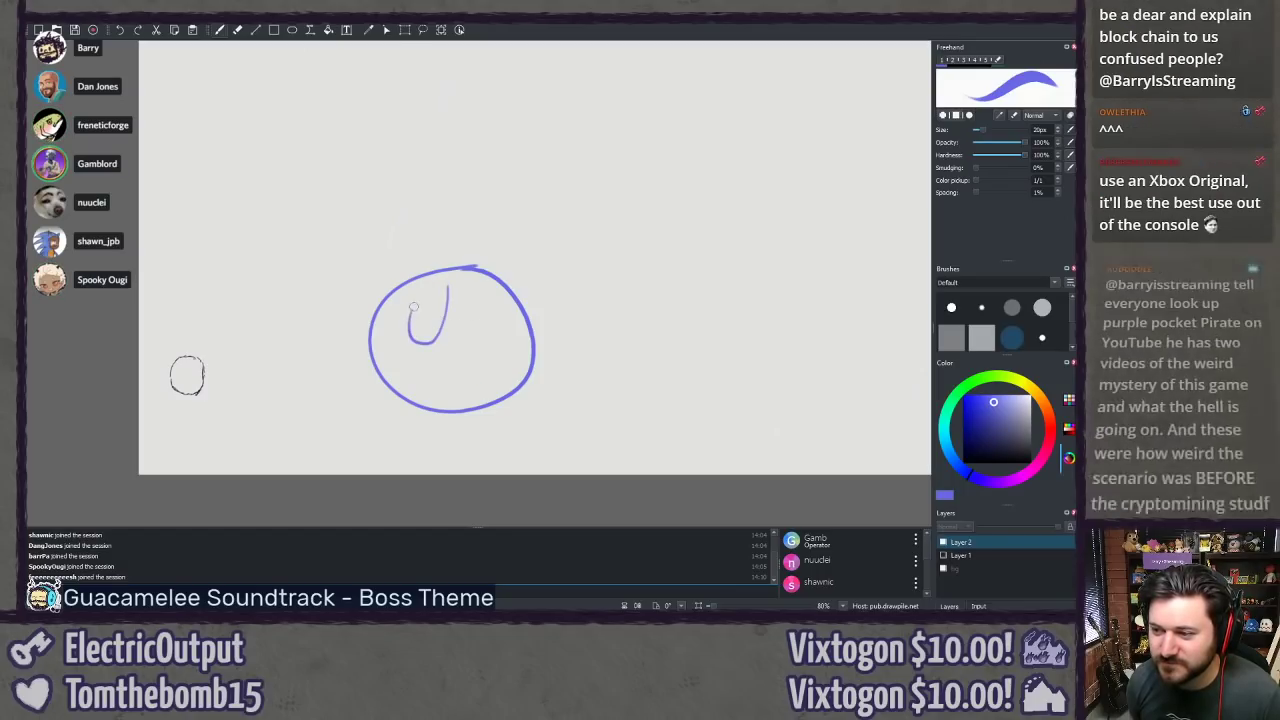
{"action": "key", "text": "ctrl+z"}
{"action": "mouse_move", "coordinate": [404, 340]}
{"action": "left_mouse_down"}
{"action": "mouse_move", "coordinate": [455, 292]}
{"action": "mouse_move", "coordinate": [430, 338]}
{"action": "left_mouse_up"}
{"action": "key", "text": "ctrl+z"}
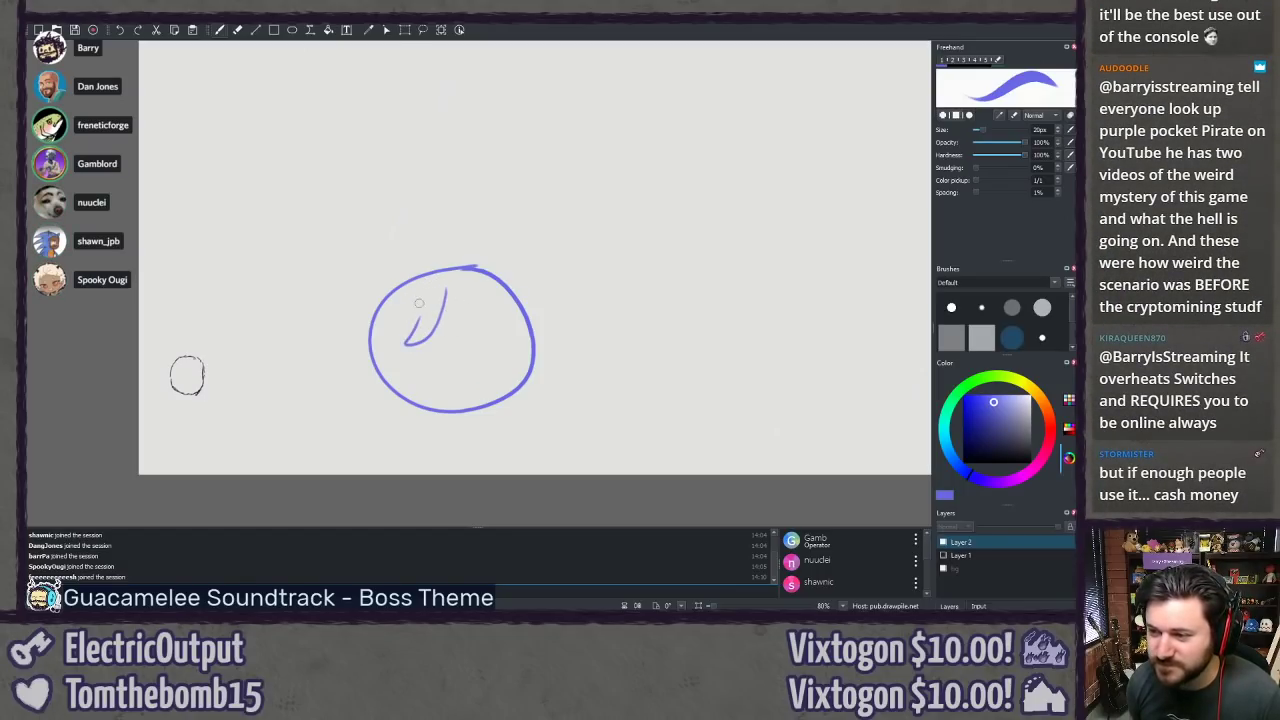
{"action": "left_click_drag", "start_coordinate": [416, 348], "coordinate": [388, 346]}
{"action": "key", "text": "ctrl+z"}
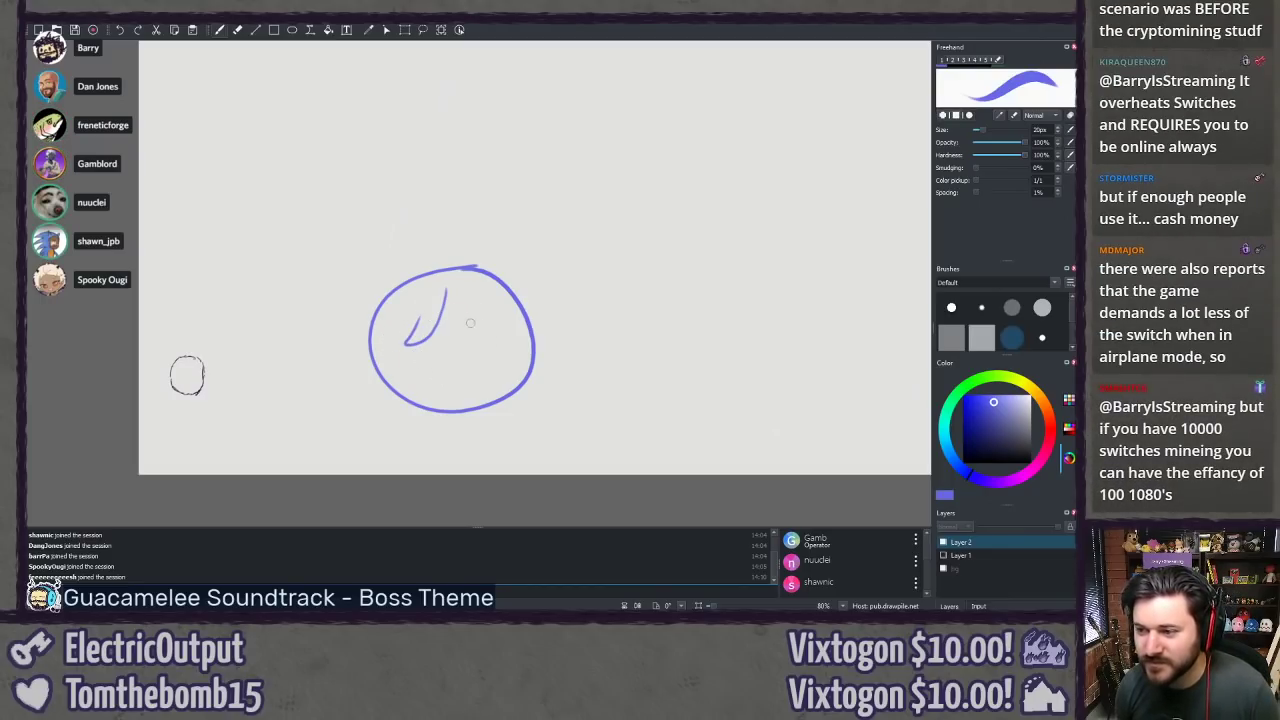
Step: Try to draw a longer fringe lock sweeping from the parting toward the right side of the head
{"action": "left_click_drag", "start_coordinate": [447, 293], "coordinate": [512, 358]}
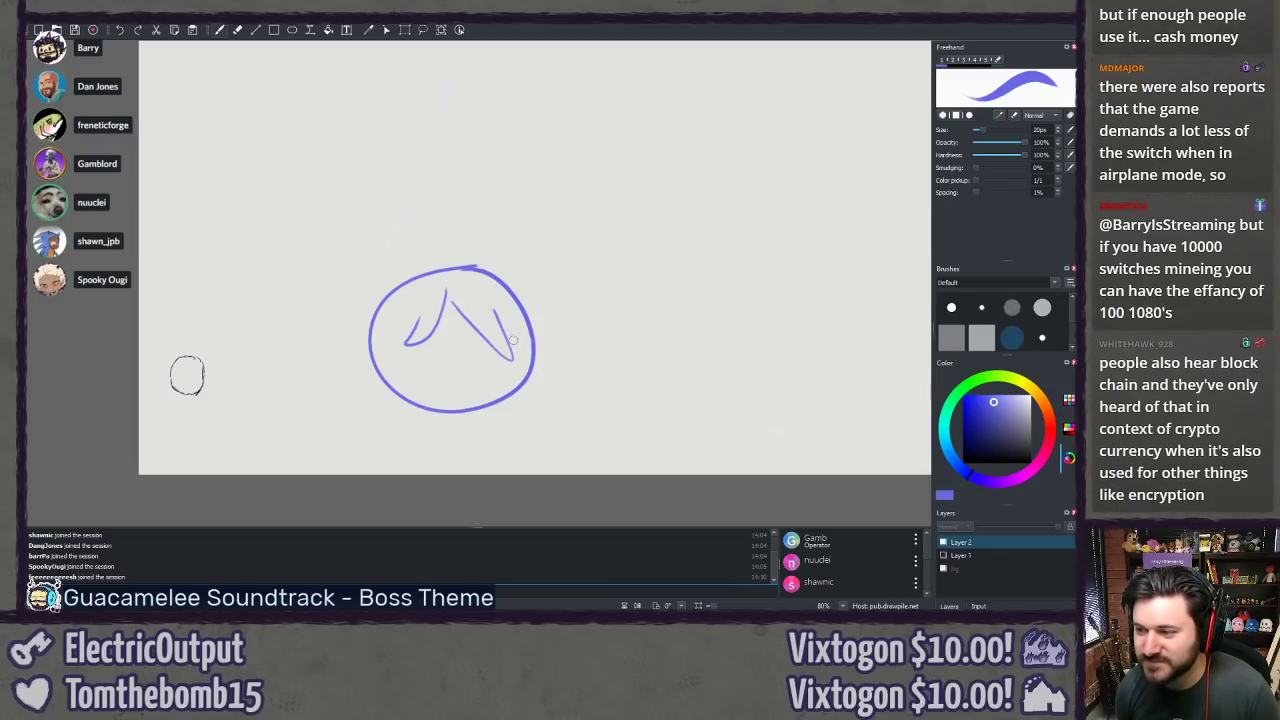
{"action": "key", "text": "ctrl+z"}
{"action": "mouse_move", "coordinate": [446, 298]}
{"action": "left_mouse_down"}
{"action": "mouse_move", "coordinate": [690, 334]}
{"action": "mouse_move", "coordinate": [731, 363]}
{"action": "left_mouse_up"}
Step: Examine the chainsaw-wielding dog sketch, then return to a close view of the purple head
{"action": "scroll", "coordinate": [554, 297], "scroll_direction": "down", "scroll_amount": 5}
{"action": "scroll", "coordinate": [590, 290], "scroll_direction": "up", "scroll_amount": 4}
{"action": "left_click_drag", "start_coordinate": [600, 354], "coordinate": [396, 217]}
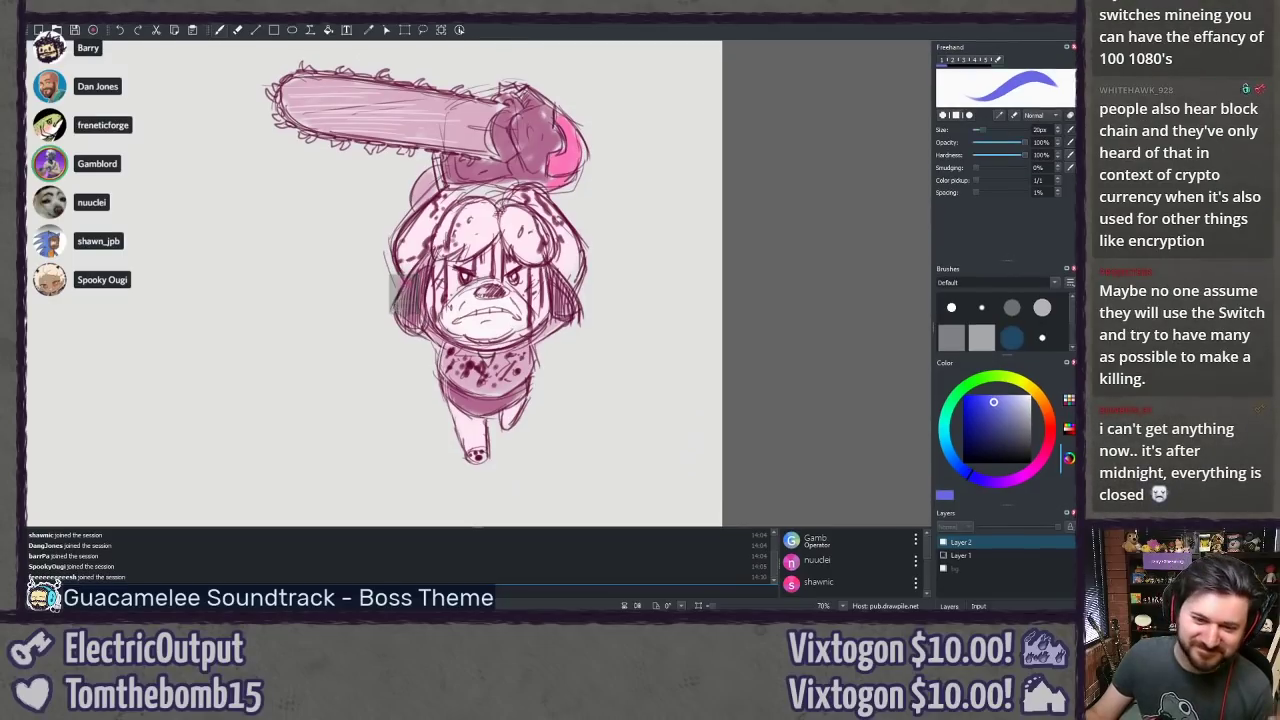
{"action": "mouse_move", "coordinate": [279, 342]}
{"action": "left_mouse_down"}
{"action": "mouse_move", "coordinate": [380, 286]}
{"action": "mouse_move", "coordinate": [400, 260]}
{"action": "mouse_move", "coordinate": [617, 200]}
{"action": "left_mouse_up"}
{"action": "left_click_drag", "start_coordinate": [314, 223], "coordinate": [486, 189]}
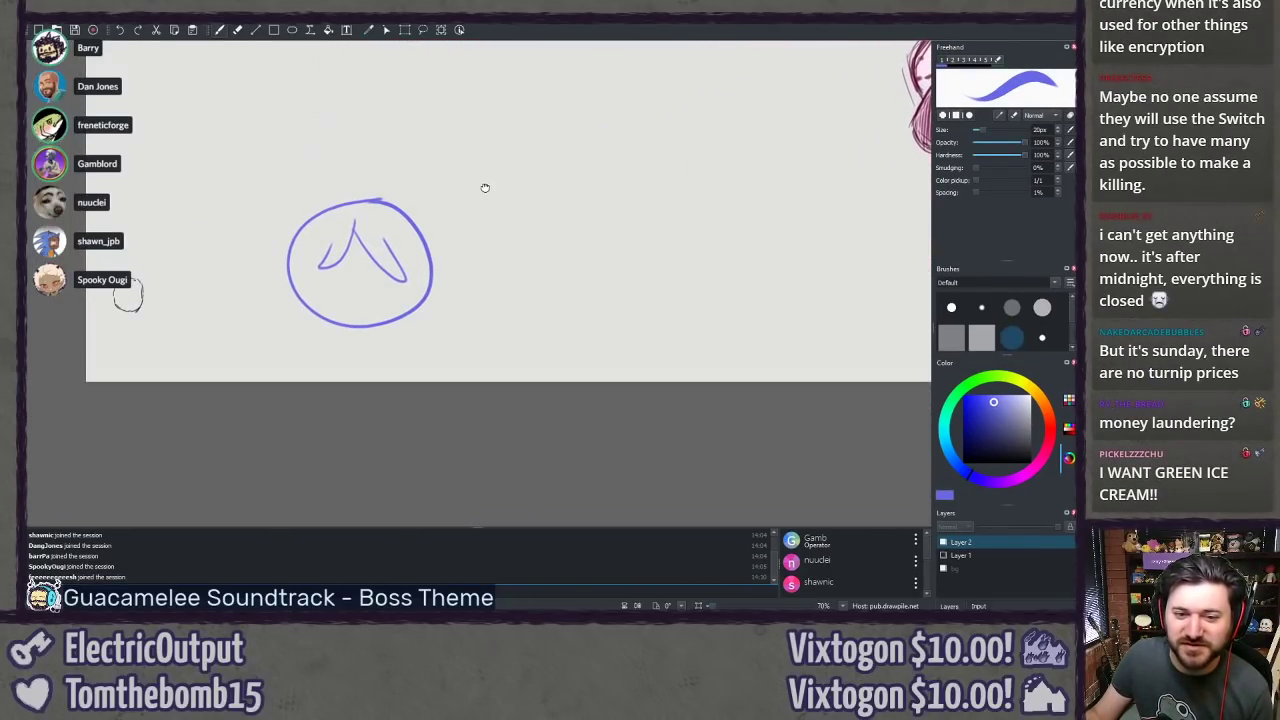
{"action": "left_click_drag", "start_coordinate": [463, 257], "coordinate": [514, 281]}
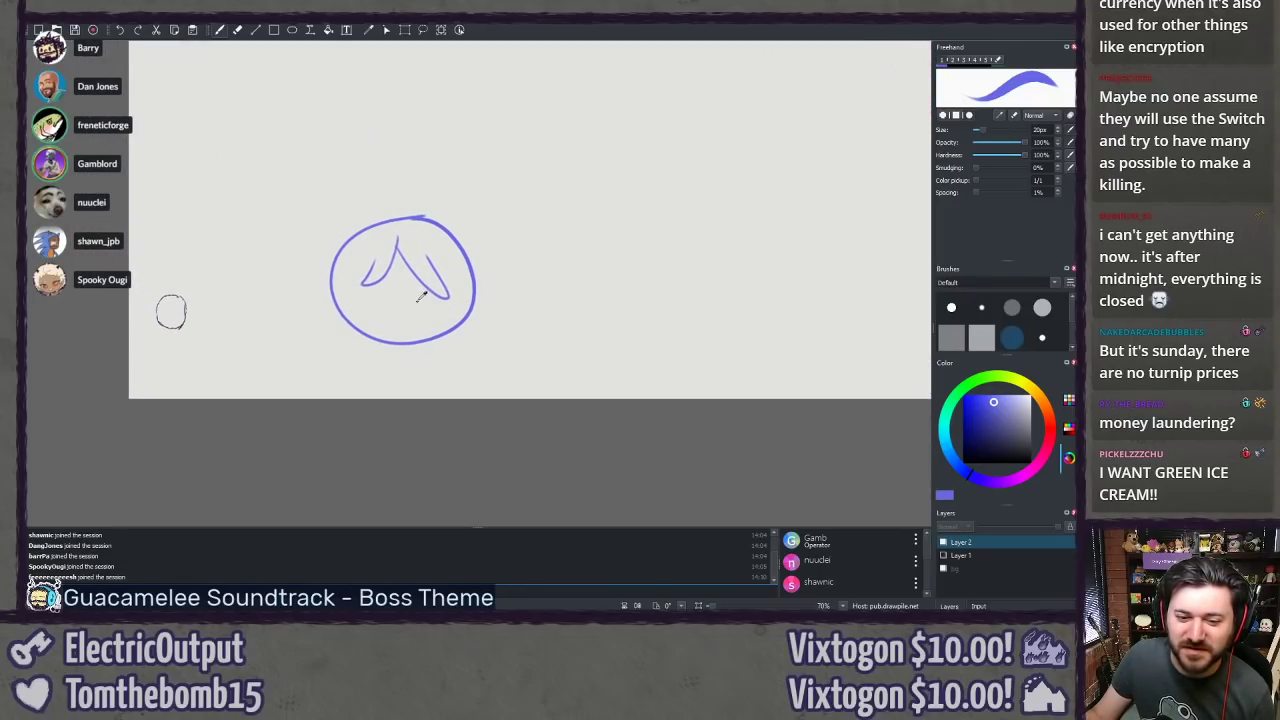
{"action": "scroll", "coordinate": [422, 296], "scroll_direction": "up", "scroll_amount": 4}
{"action": "scroll", "coordinate": [410, 282], "scroll_direction": "up", "scroll_amount": 1}
{"action": "scroll", "coordinate": [414, 280], "scroll_direction": "down", "scroll_amount": 1}
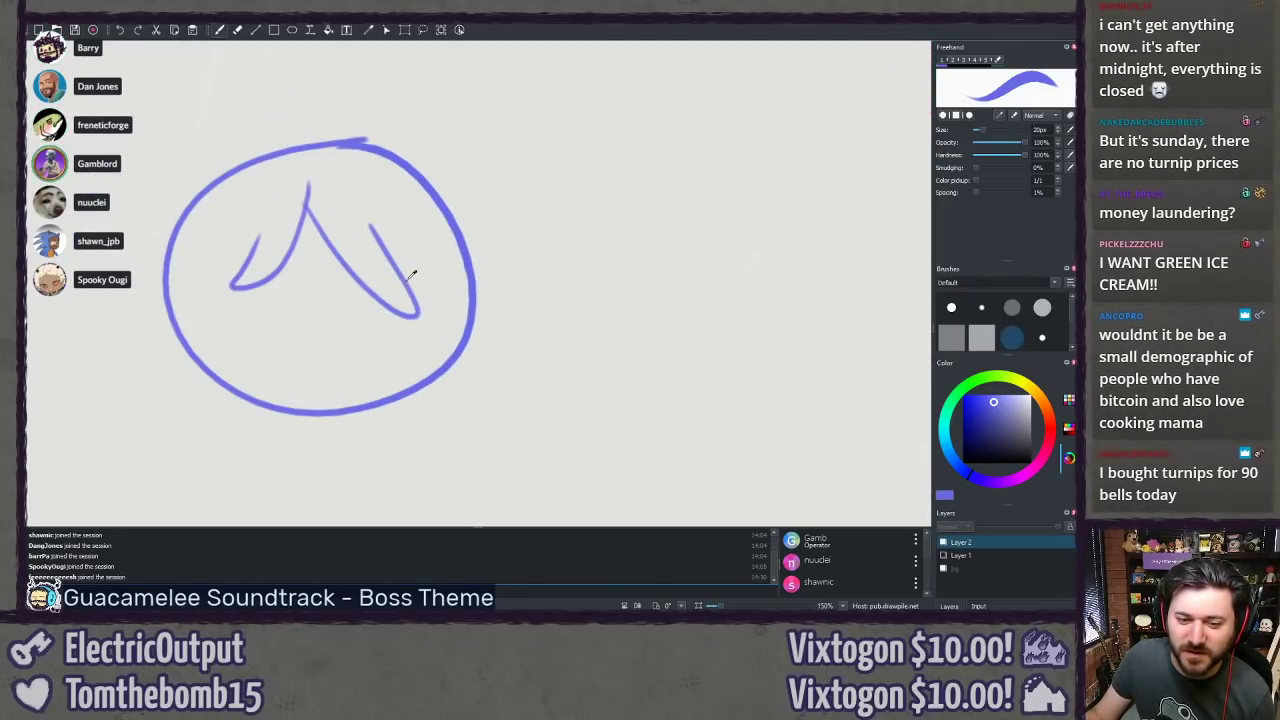
Step: Undo the right fringe lock and redraw it as a sharper point running down from the parting
{"action": "left_click_drag", "start_coordinate": [405, 280], "coordinate": [395, 290]}
{"action": "key", "text": "ctrl+z"}
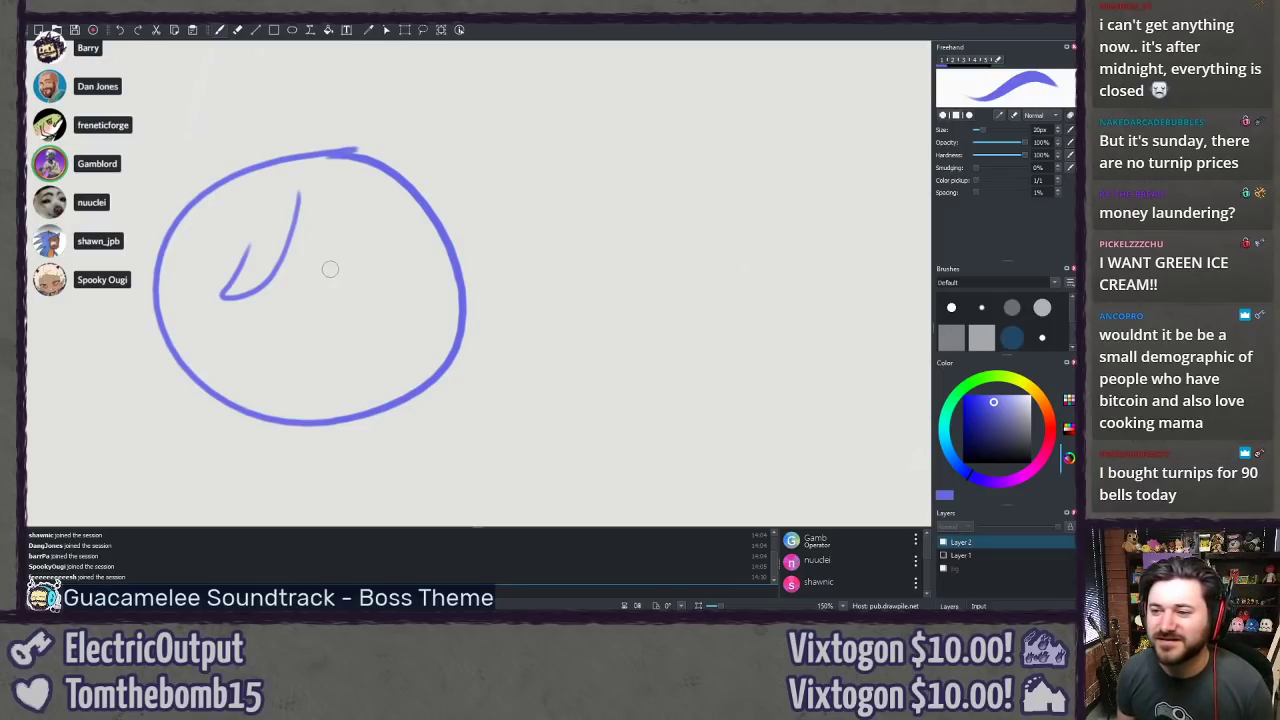
{"action": "left_click_drag", "start_coordinate": [298, 215], "coordinate": [368, 304]}
{"action": "key", "text": "ctrl+z"}
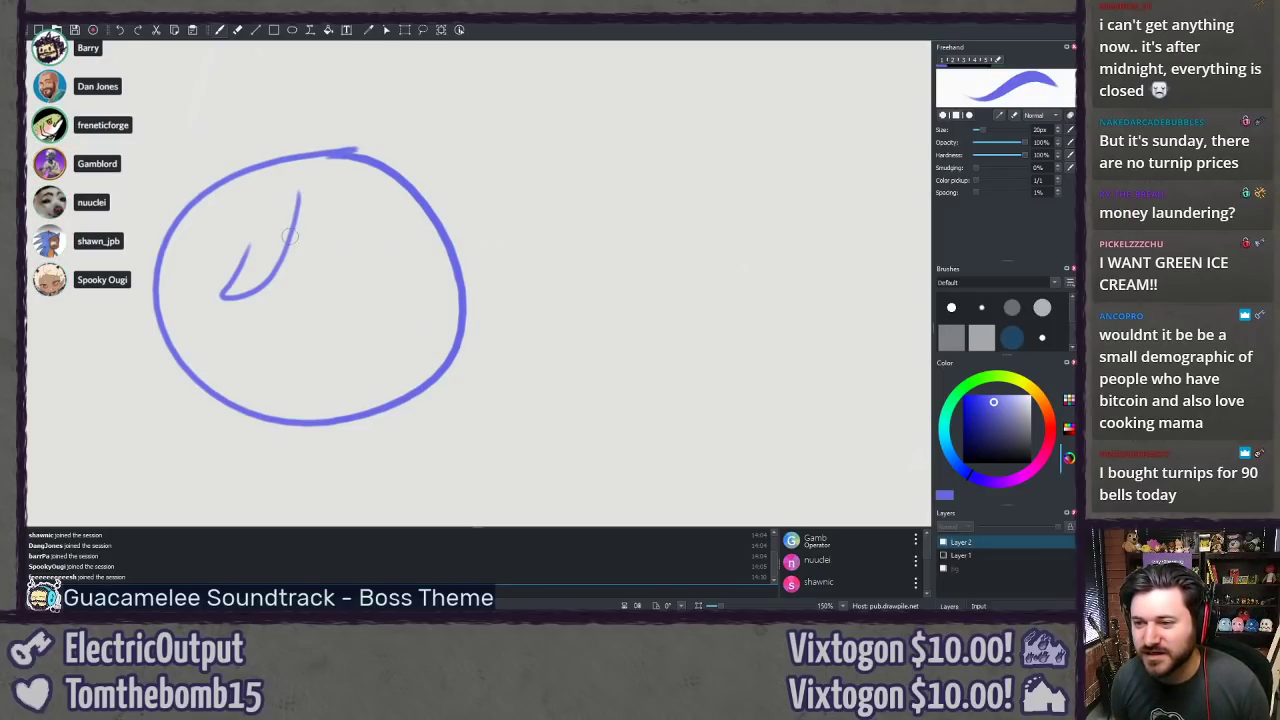
{"action": "mouse_move", "coordinate": [297, 228]}
{"action": "left_mouse_down"}
{"action": "mouse_move", "coordinate": [383, 325]}
{"action": "mouse_move", "coordinate": [362, 265]}
{"action": "left_mouse_up"}
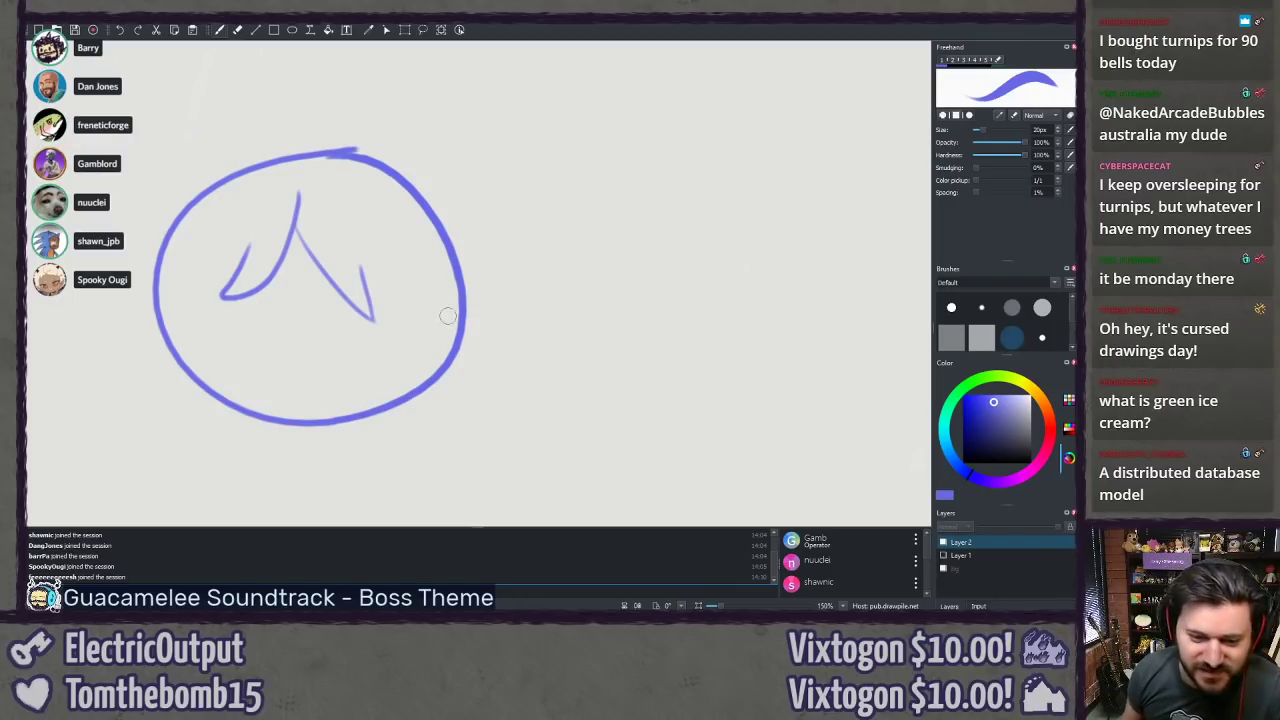
{"action": "mouse_move", "coordinate": [348, 300]}
{"action": "left_mouse_down"}
{"action": "mouse_move", "coordinate": [356, 319]}
{"action": "mouse_move", "coordinate": [350, 306]}
{"action": "left_mouse_up"}
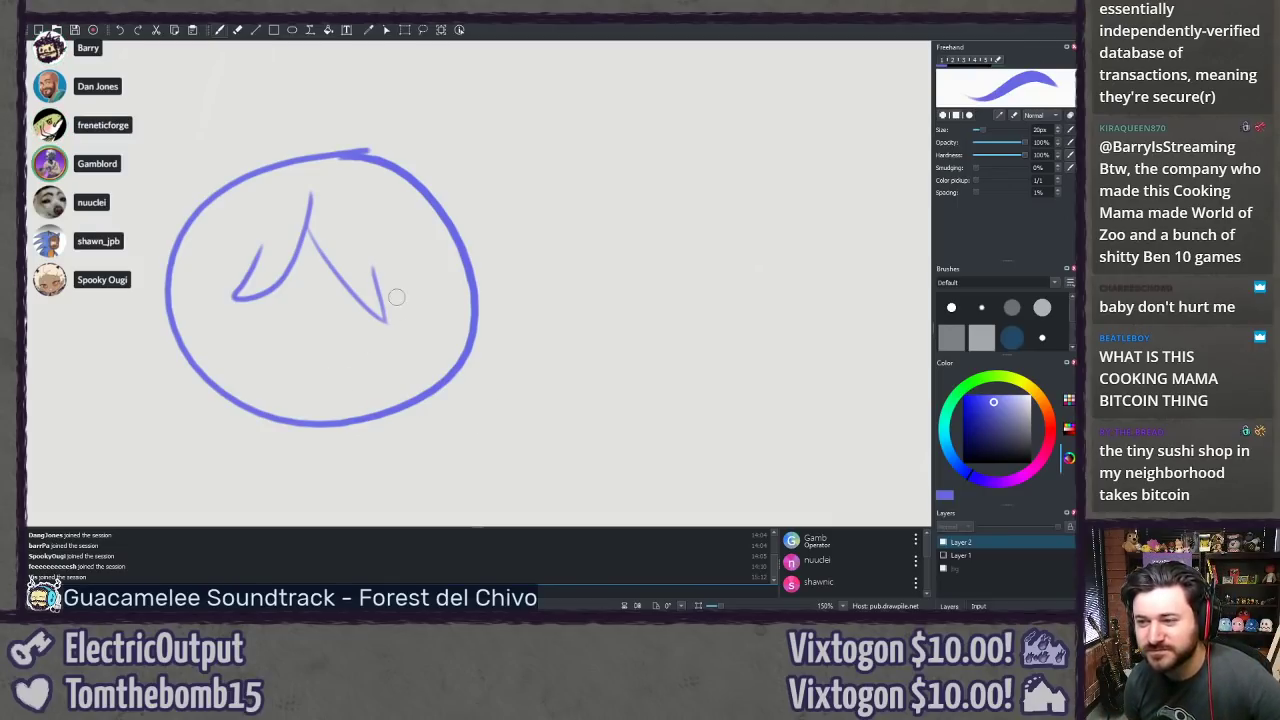
Step: Add one more jagged, pointed hair lock to the right of the fringe
{"action": "left_click_drag", "start_coordinate": [382, 287], "coordinate": [427, 342]}
{"action": "key", "text": "ctrl+z"}
{"action": "mouse_move", "coordinate": [381, 287]}
{"action": "left_mouse_down"}
{"action": "mouse_move", "coordinate": [423, 343]}
{"action": "mouse_move", "coordinate": [415, 260]}
{"action": "left_mouse_up"}
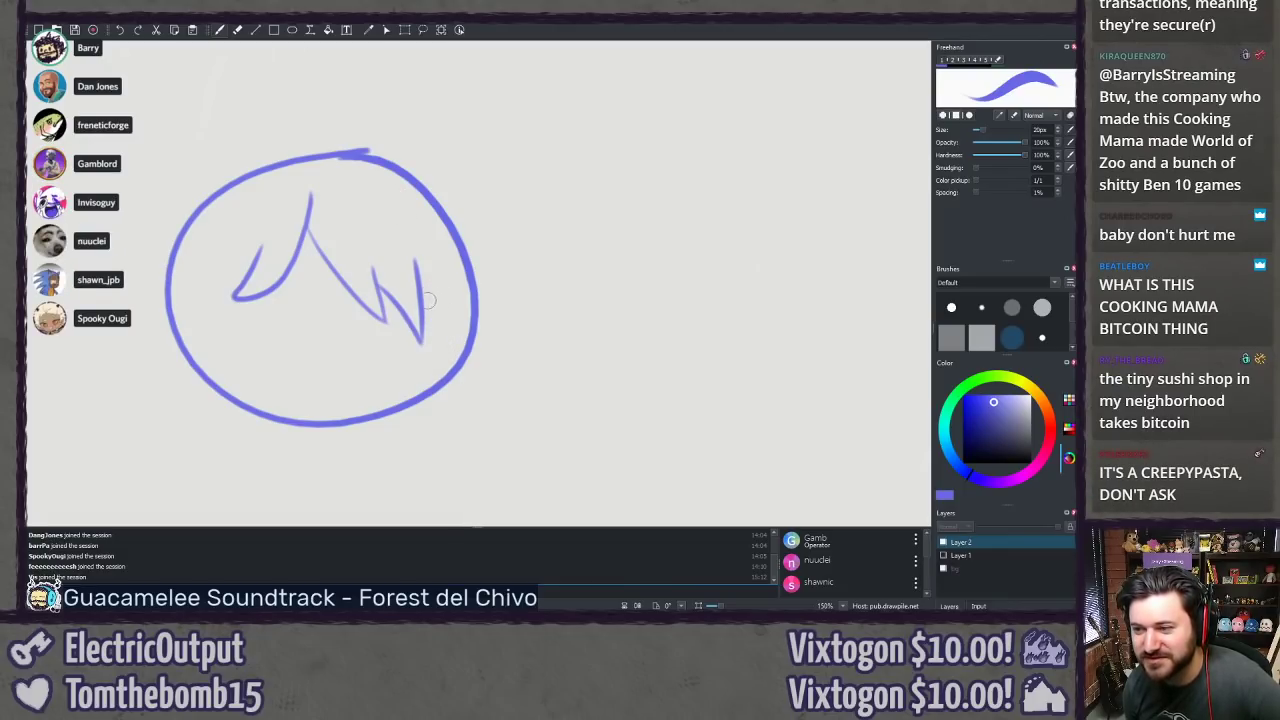
{"action": "mouse_move", "coordinate": [425, 285]}
{"action": "left_mouse_down"}
{"action": "mouse_move", "coordinate": [445, 348]}
{"action": "mouse_move", "coordinate": [456, 295]}
{"action": "left_mouse_up"}
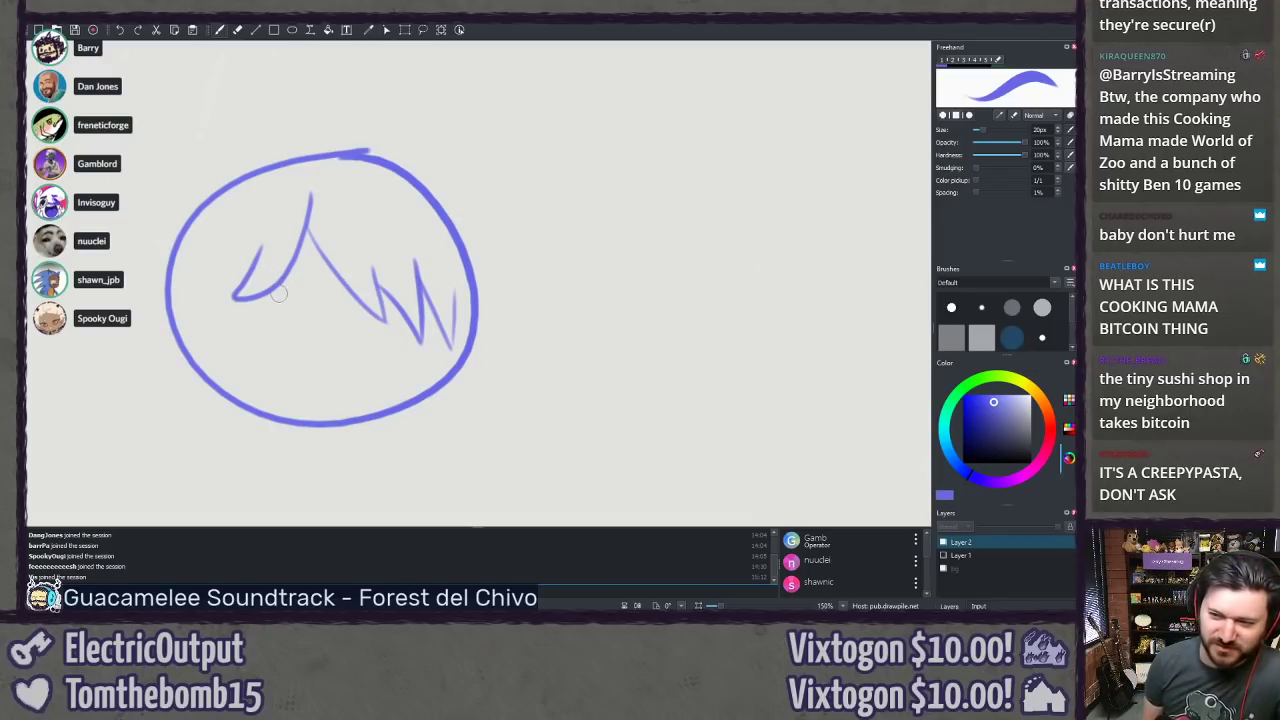
{"action": "key", "text": "ctrl+z"}
{"action": "key", "text": "ctrl+z"}
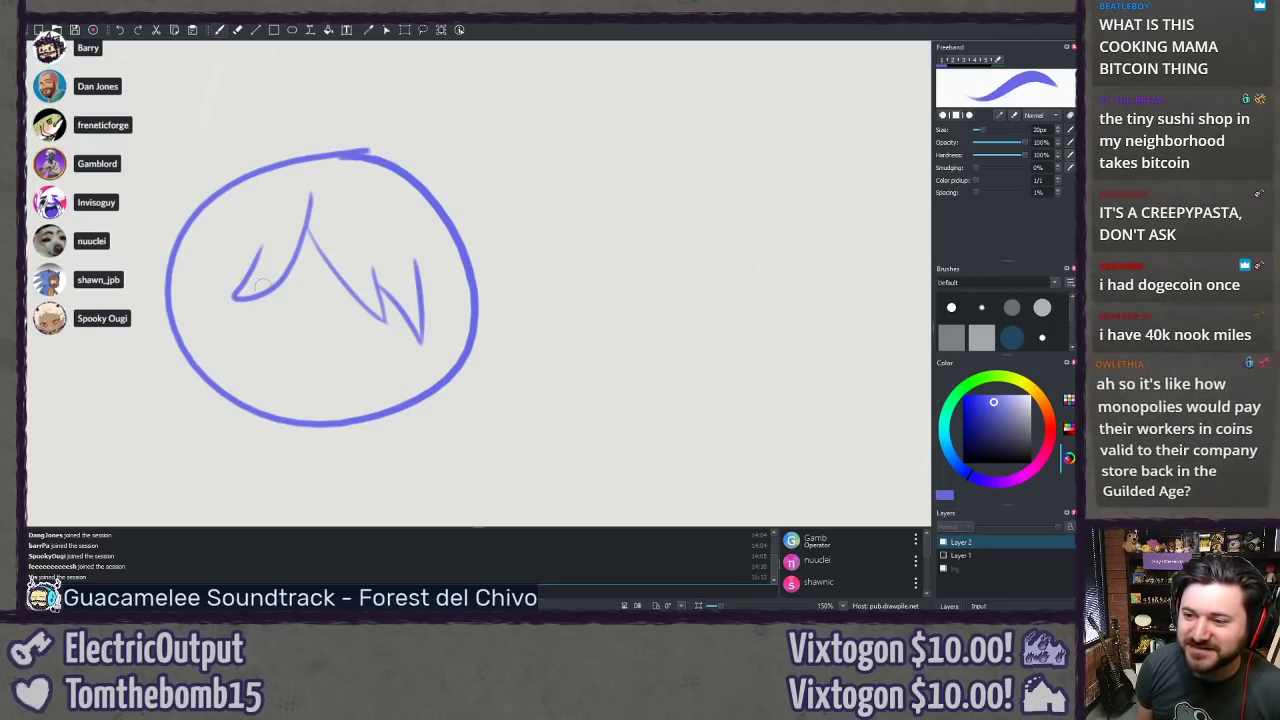
Step: Draw narrow, pointed hair locks between the left fringe lock and the left edge of the head
{"action": "mouse_move", "coordinate": [214, 340]}
{"action": "left_mouse_down"}
{"action": "mouse_move", "coordinate": [227, 252]}
{"action": "mouse_move", "coordinate": [200, 340]}
{"action": "mouse_move", "coordinate": [207, 250]}
{"action": "left_mouse_up"}
{"action": "key", "text": "ctrl+z"}
{"action": "key", "text": "ctrl+z"}
{"action": "key", "text": "ctrl+z"}
{"action": "key", "text": "ctrl+z"}
{"action": "left_click_drag", "start_coordinate": [202, 335], "coordinate": [220, 222]}
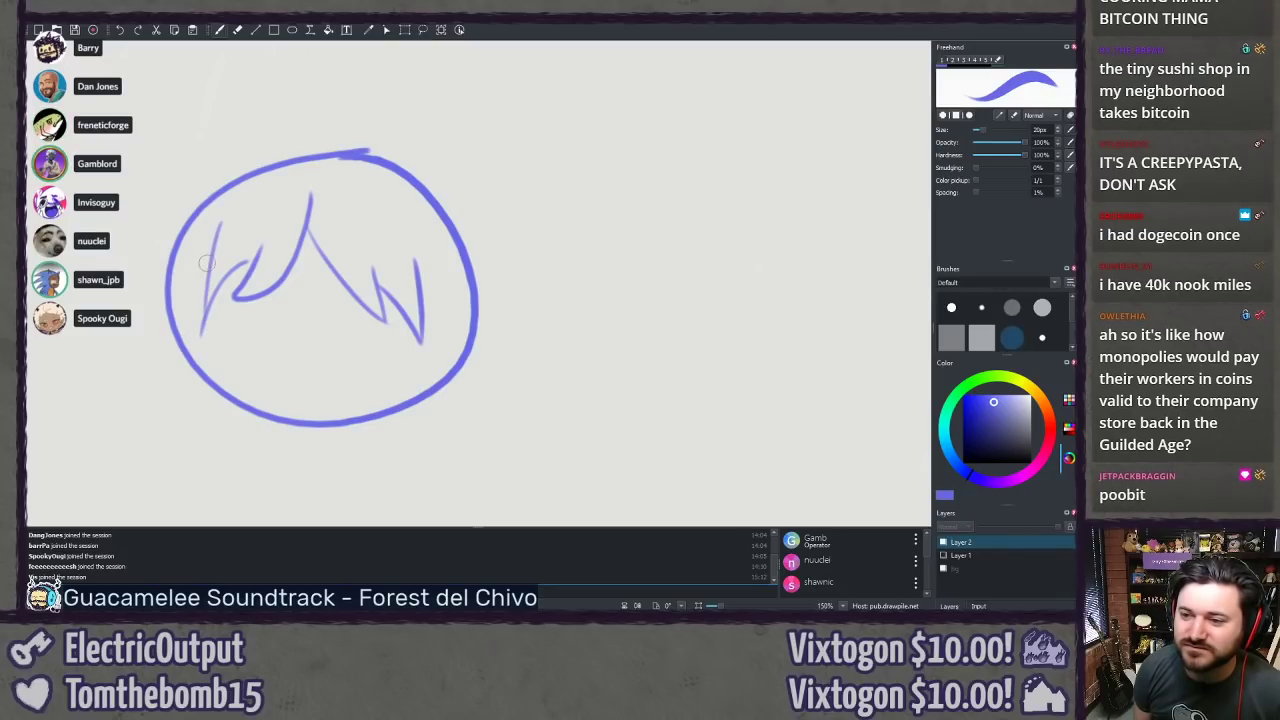
{"action": "left_click_drag", "start_coordinate": [182, 334], "coordinate": [206, 254]}
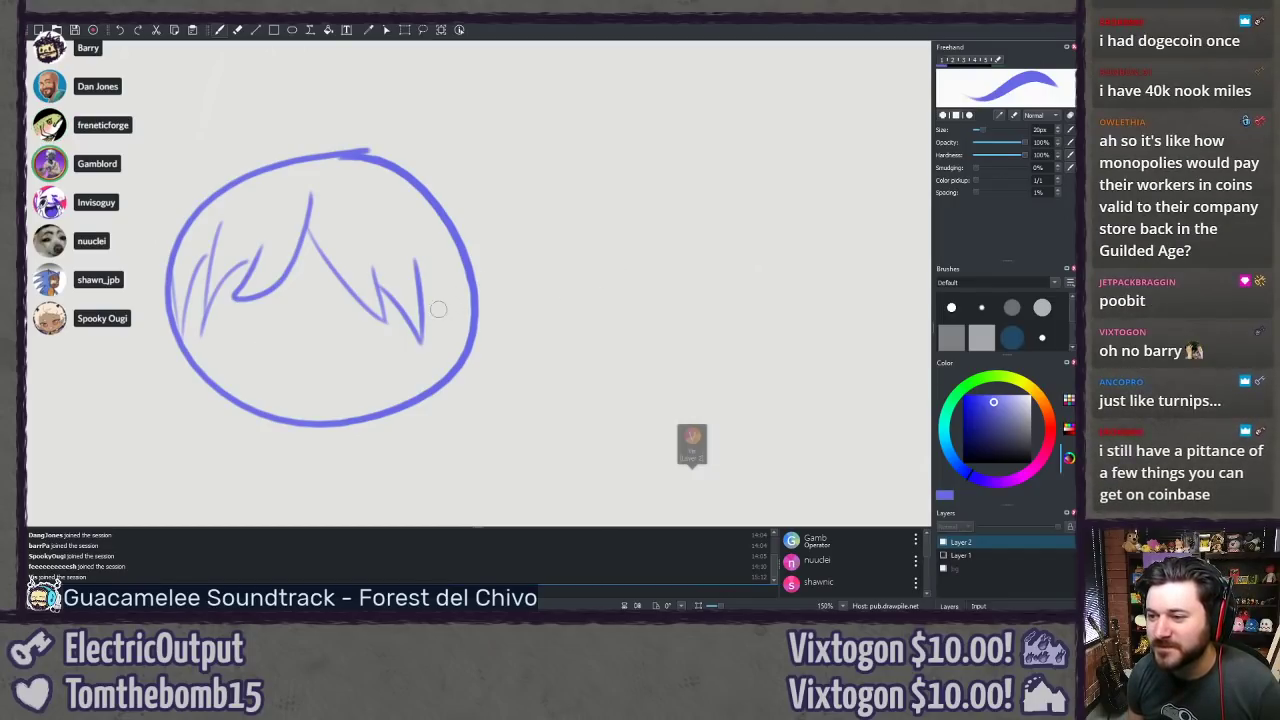
Step: Draw a last narrow hair lock between the right fringe and the right edge of the head
{"action": "left_click_drag", "start_coordinate": [430, 265], "coordinate": [447, 258]}
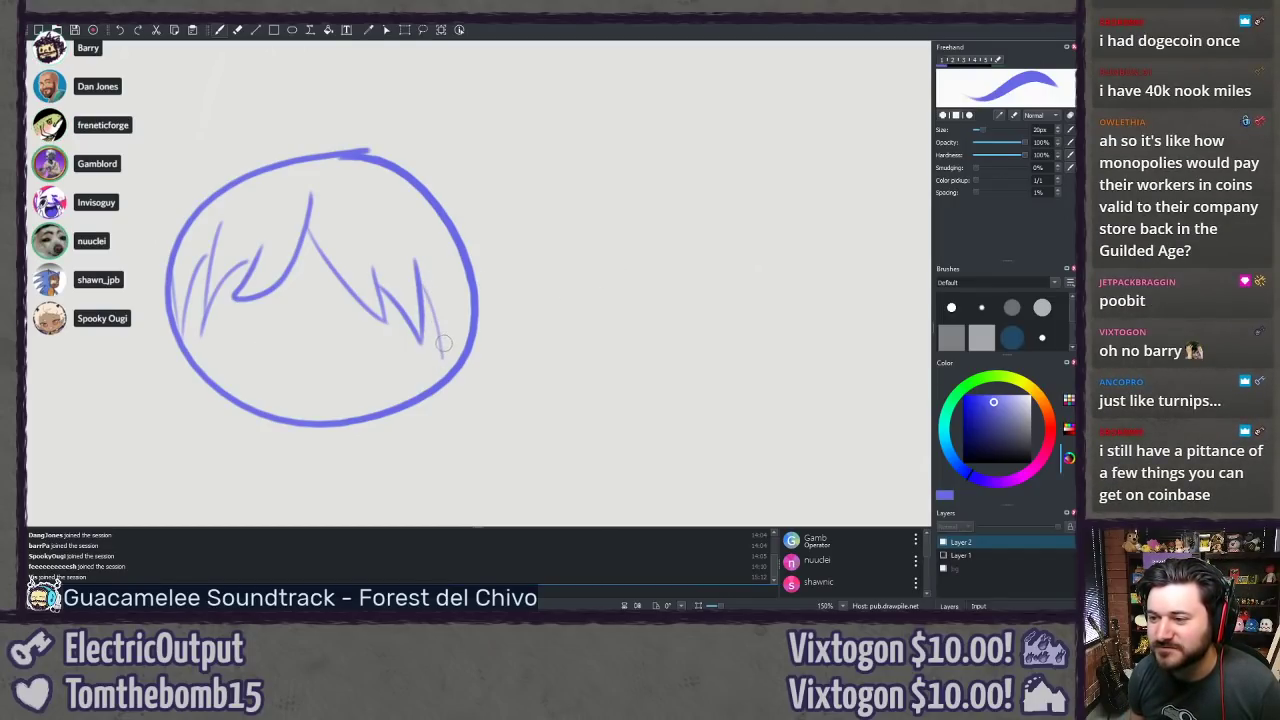
{"action": "key", "text": "ctrl+z"}
{"action": "left_click_drag", "start_coordinate": [443, 358], "coordinate": [457, 261]}
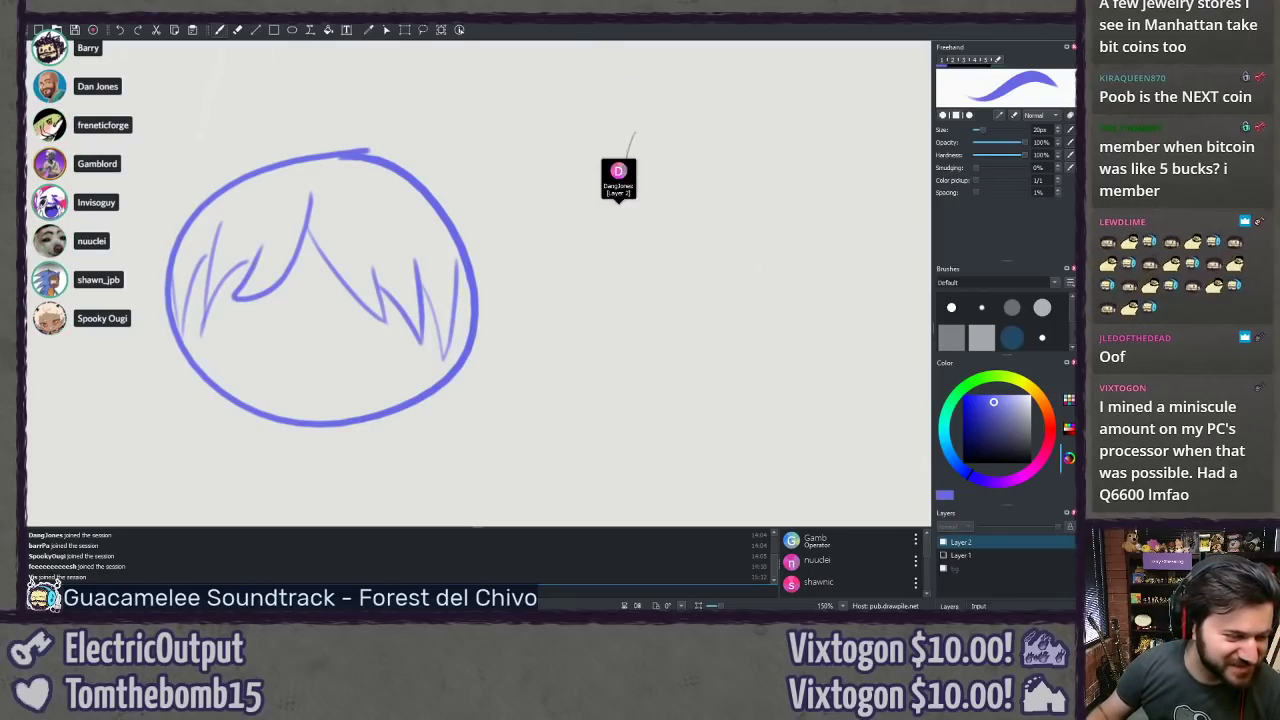
{"action": "left_click_drag", "start_coordinate": [548, 23], "coordinate": [548, 34]}
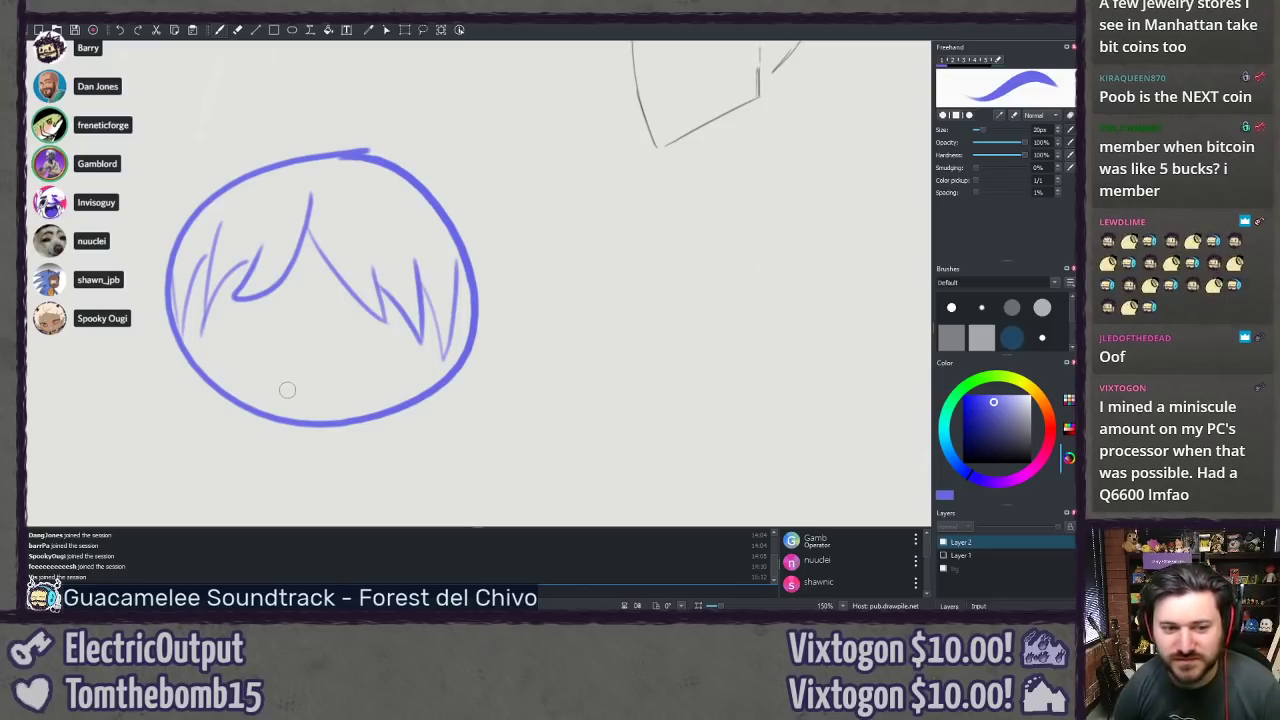
Step: Draw a flat frowning mouth with a short lip line below it, and two half-closed eyes with shaded pupils
{"action": "left_click_drag", "start_coordinate": [240, 382], "coordinate": [390, 386]}
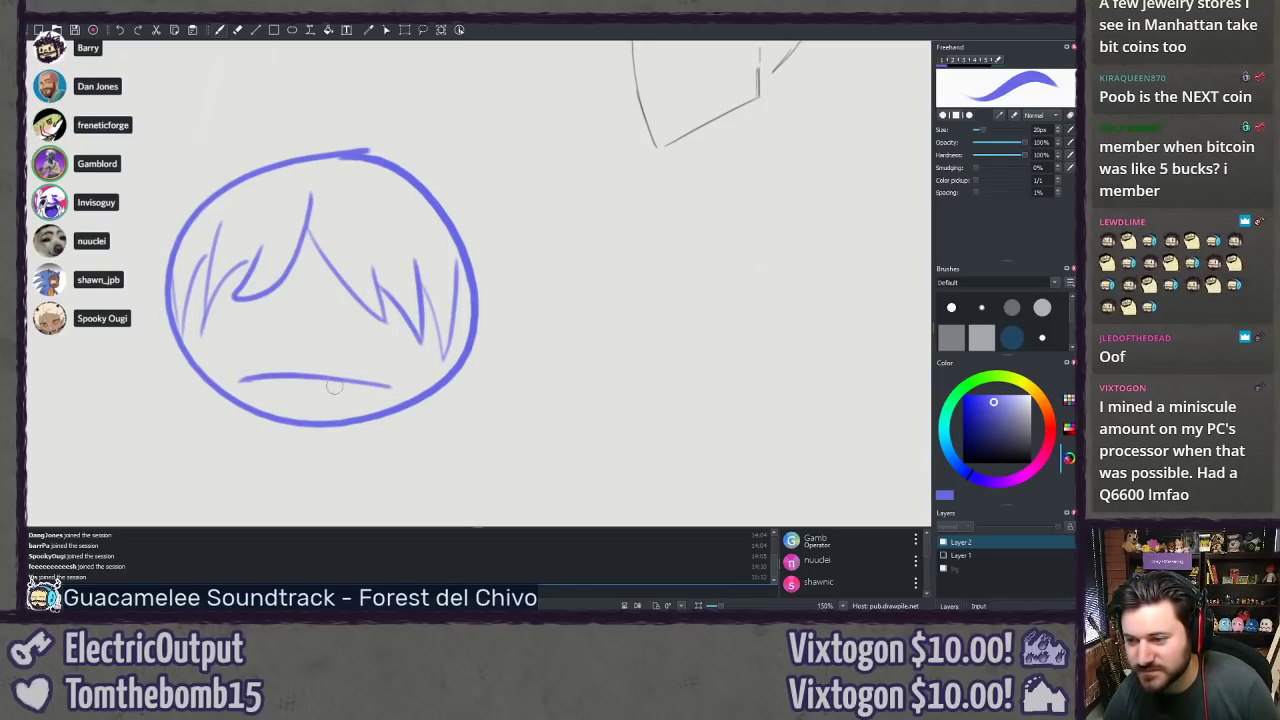
{"action": "left_click_drag", "start_coordinate": [292, 387], "coordinate": [365, 385]}
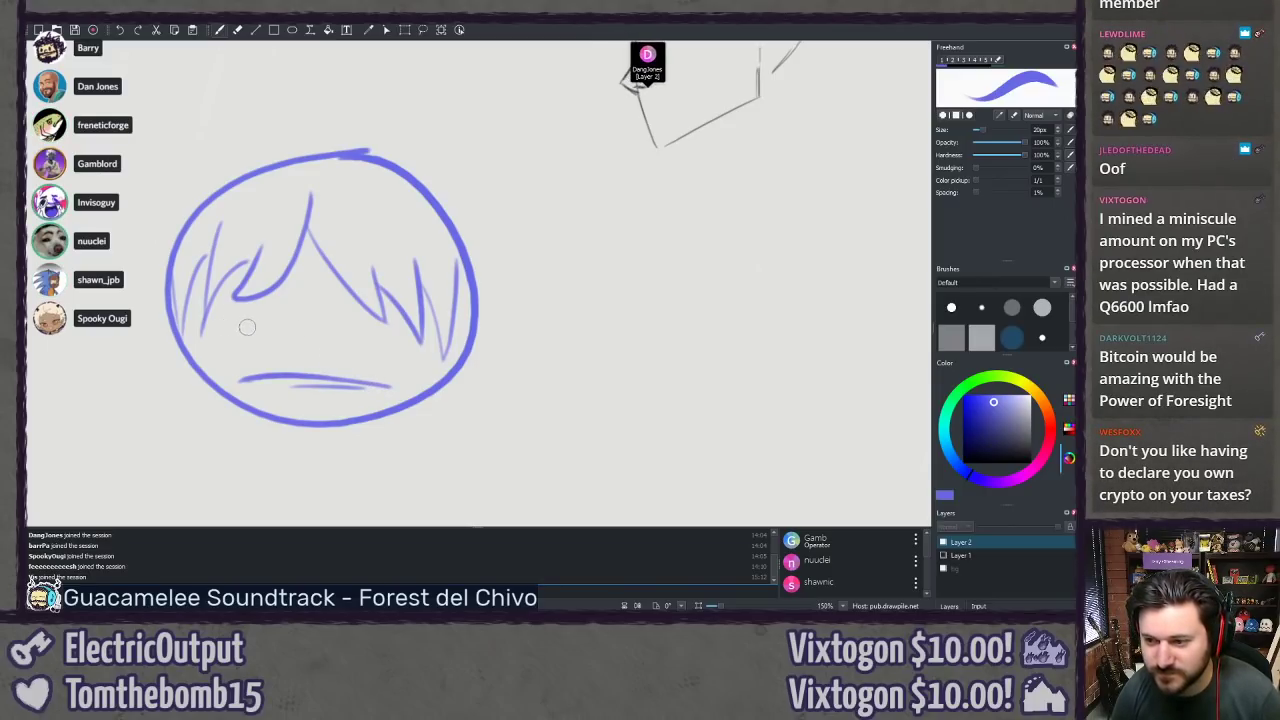
{"action": "mouse_move", "coordinate": [269, 332]}
{"action": "left_mouse_down"}
{"action": "mouse_move", "coordinate": [227, 338]}
{"action": "mouse_move", "coordinate": [402, 348]}
{"action": "left_mouse_up"}
{"action": "key", "text": "ctrl+z"}
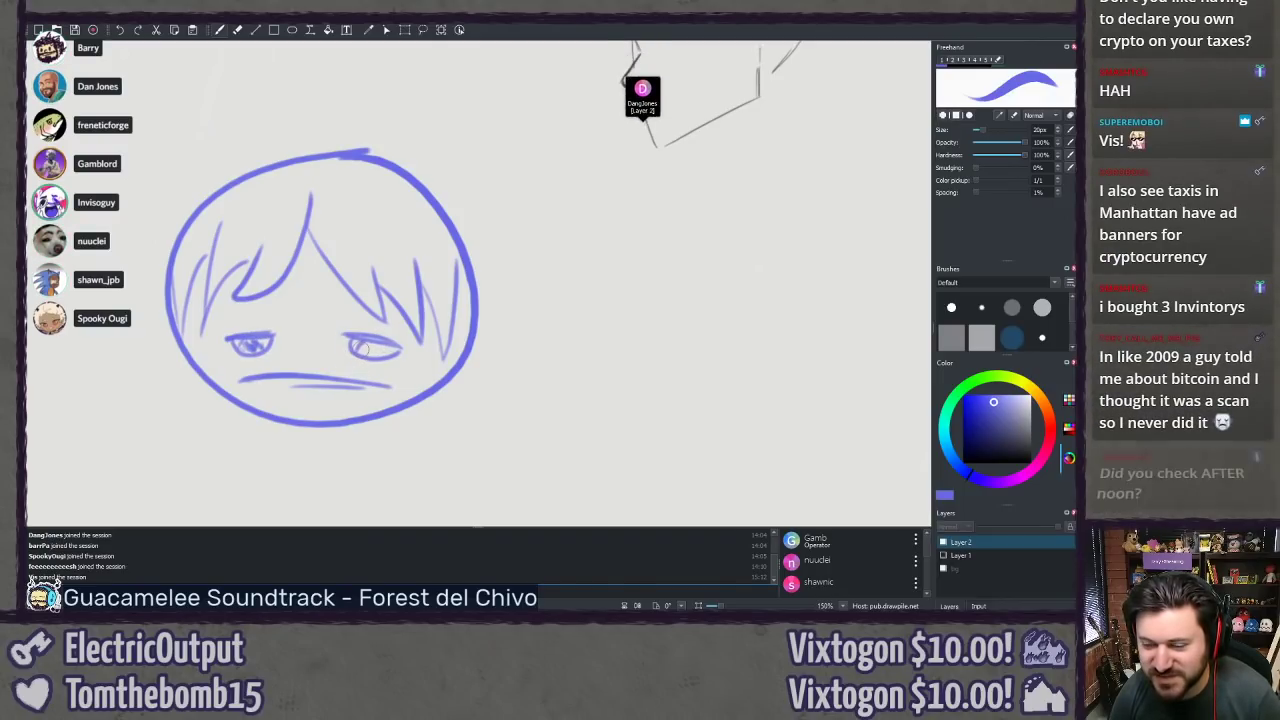
{"action": "left_click_drag", "start_coordinate": [370, 344], "coordinate": [362, 348]}
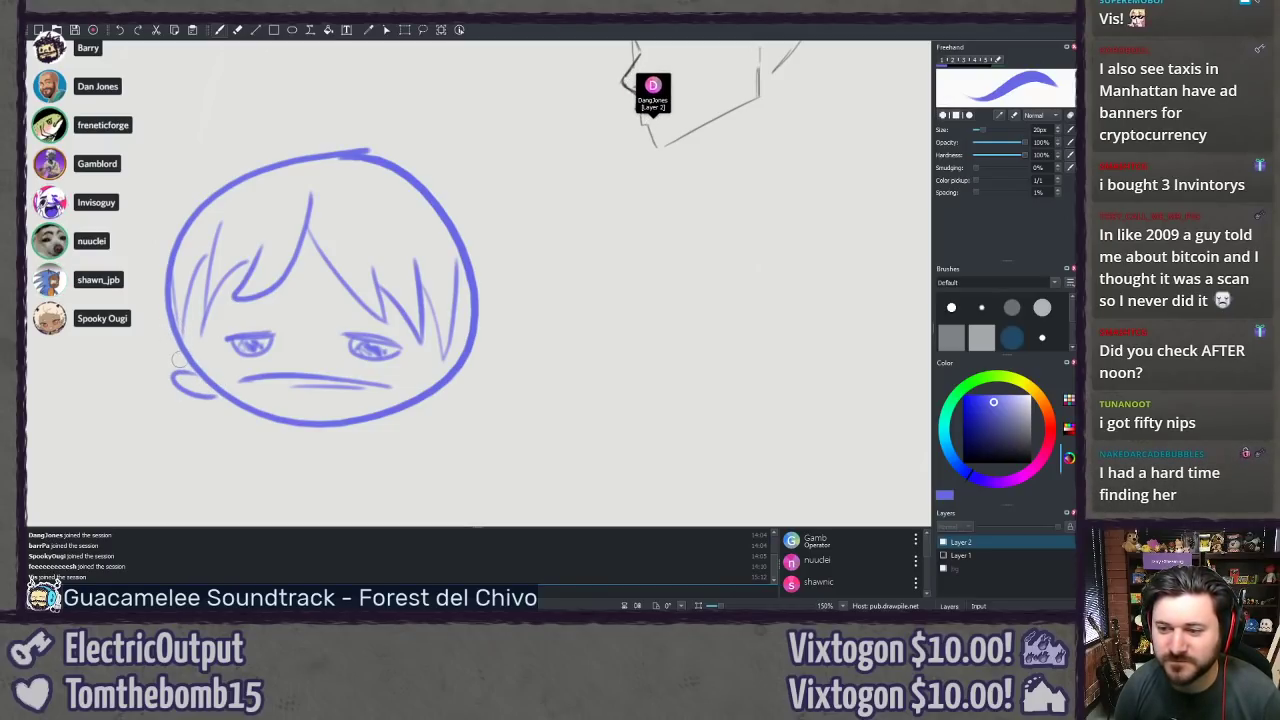
Step: Draw small looped ears on both sides of the head and a large rounded outline arching over it
{"action": "mouse_move", "coordinate": [190, 372]}
{"action": "left_mouse_down"}
{"action": "mouse_move", "coordinate": [145, 160]}
{"action": "mouse_move", "coordinate": [360, 80]}
{"action": "mouse_move", "coordinate": [504, 300]}
{"action": "mouse_move", "coordinate": [500, 358]}
{"action": "mouse_move", "coordinate": [466, 372]}
{"action": "left_mouse_up"}
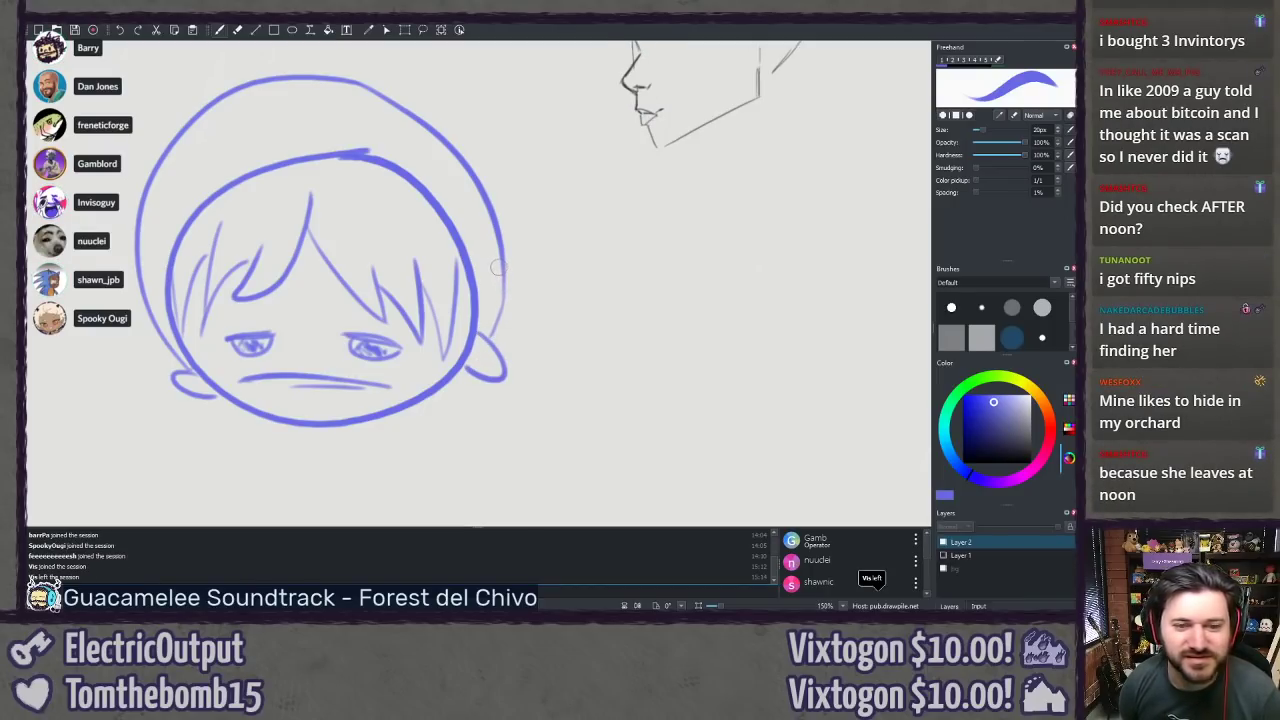
{"action": "left_click_drag", "start_coordinate": [470, 285], "coordinate": [478, 338]}
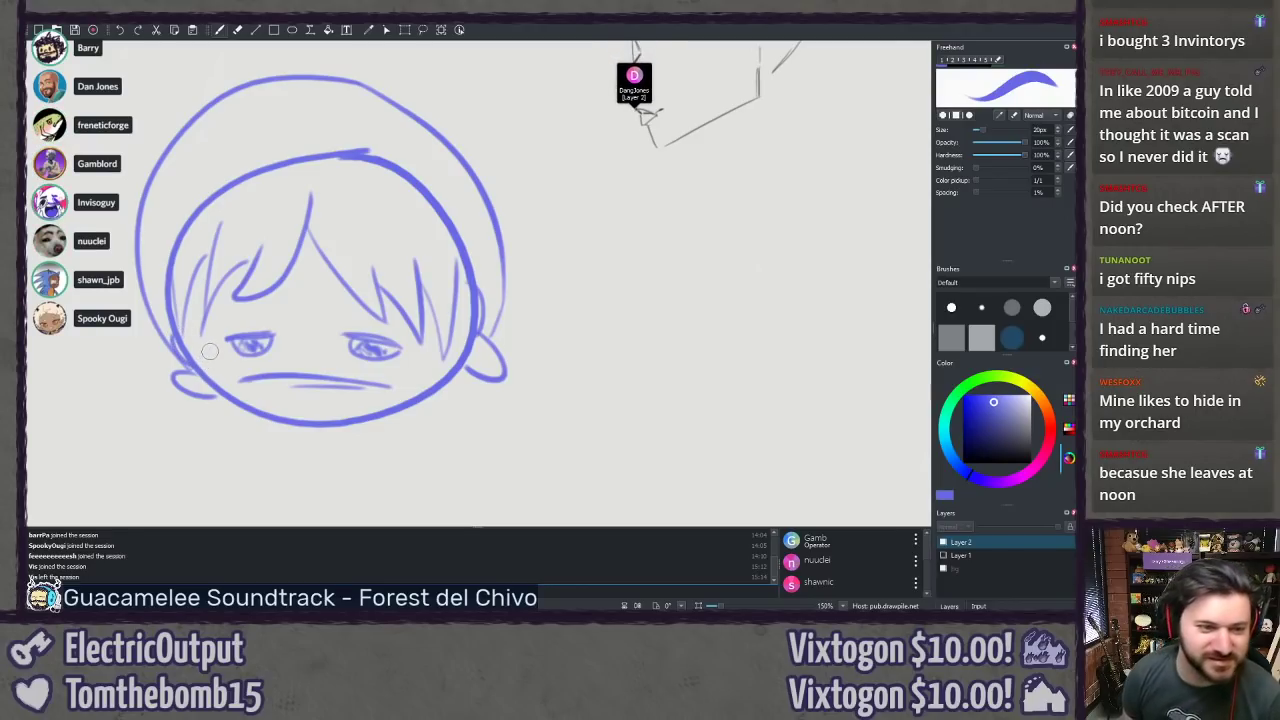
{"action": "left_click_drag", "start_coordinate": [275, 410], "coordinate": [341, 348]}
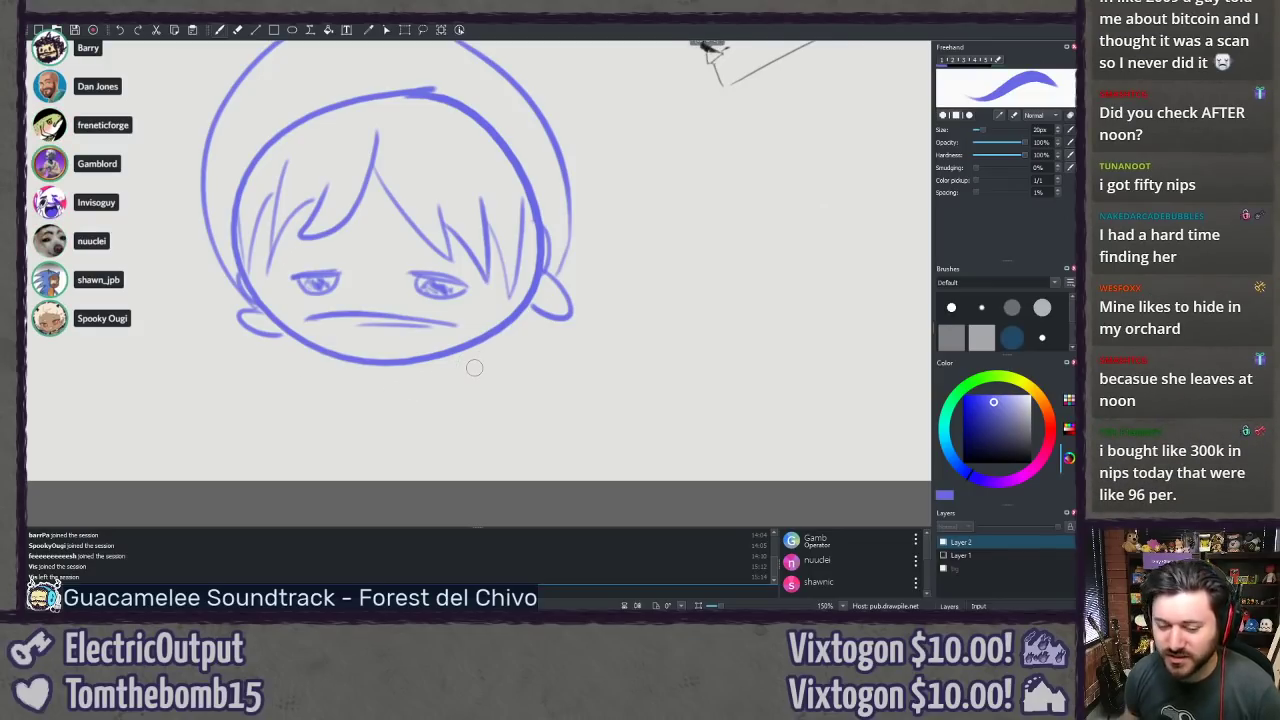
{"action": "scroll", "coordinate": [474, 368], "scroll_direction": "down", "scroll_amount": 3}
{"action": "mouse_move", "coordinate": [588, 254]}
{"action": "left_mouse_down"}
{"action": "mouse_move", "coordinate": [194, 320]}
{"action": "mouse_move", "coordinate": [198, 342]}
{"action": "left_mouse_up"}
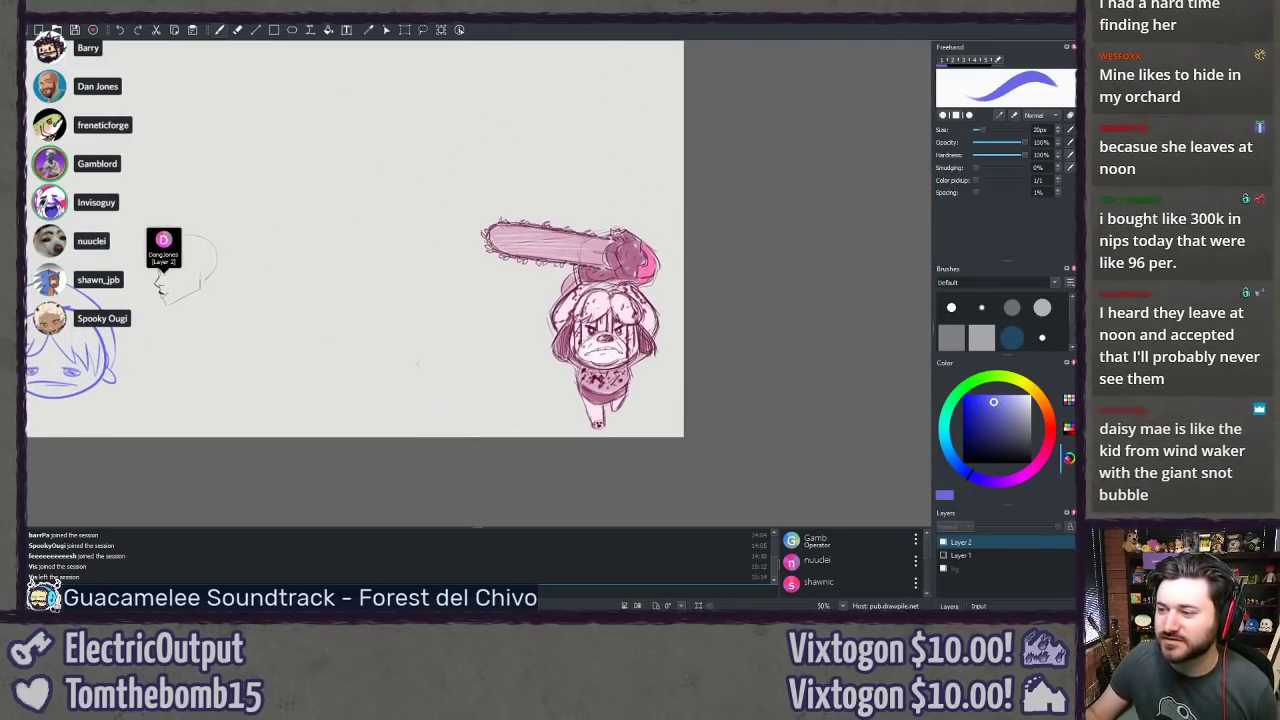
Step: Examine the pink chainsaw-wielding dog character up close, including its legs, and bring the purple head back into view
{"action": "scroll", "coordinate": [418, 365], "scroll_direction": "up", "scroll_amount": 4}
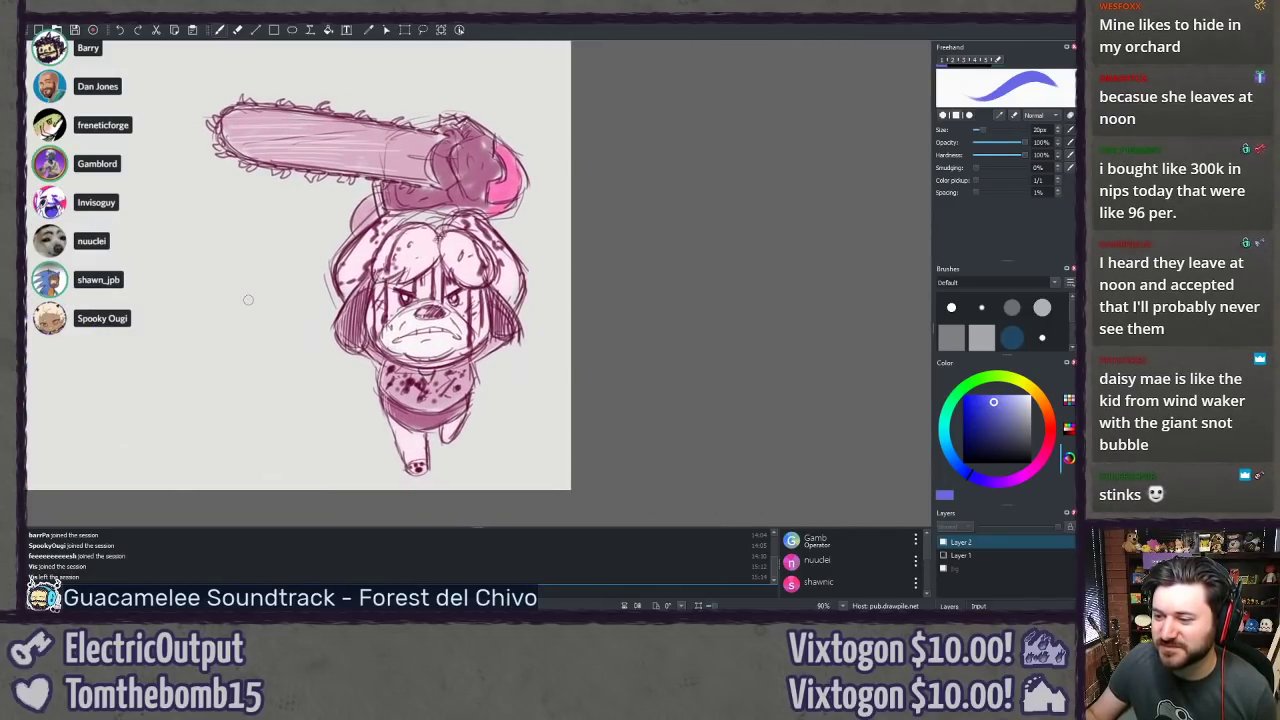
{"action": "scroll", "coordinate": [250, 292], "scroll_direction": "up", "scroll_amount": 6}
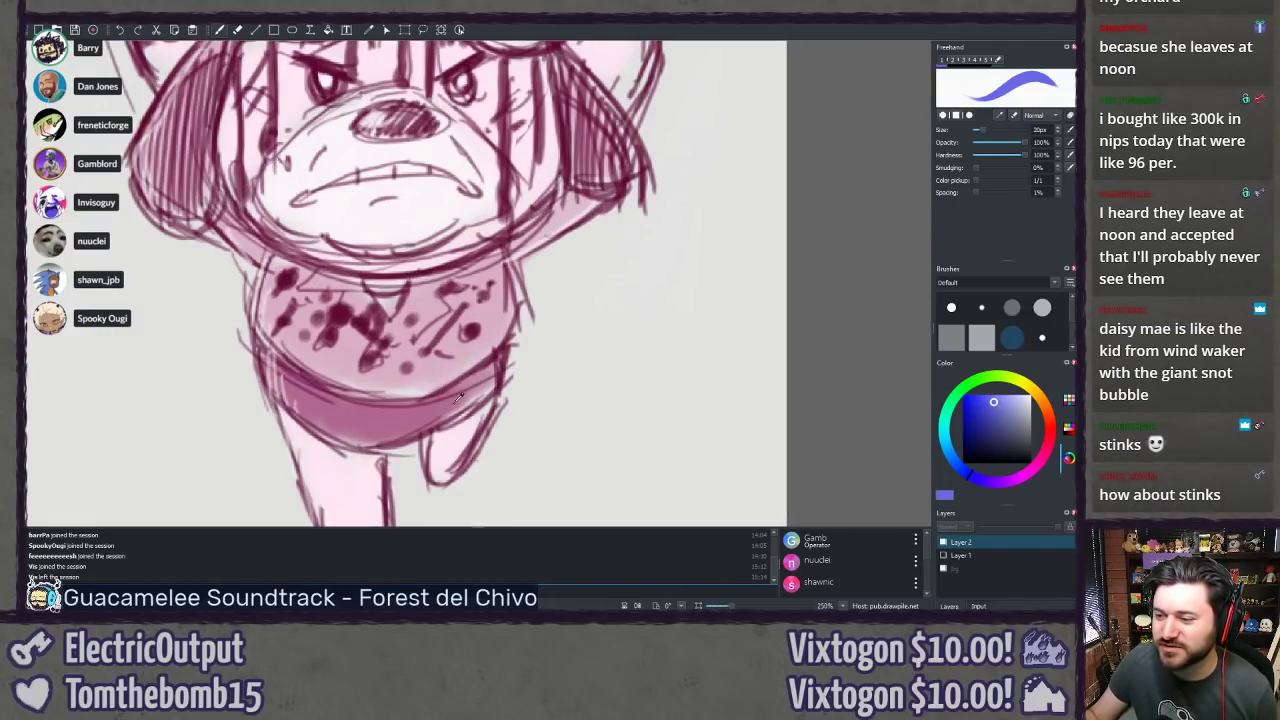
{"action": "left_click_drag", "start_coordinate": [459, 397], "coordinate": [528, 175]}
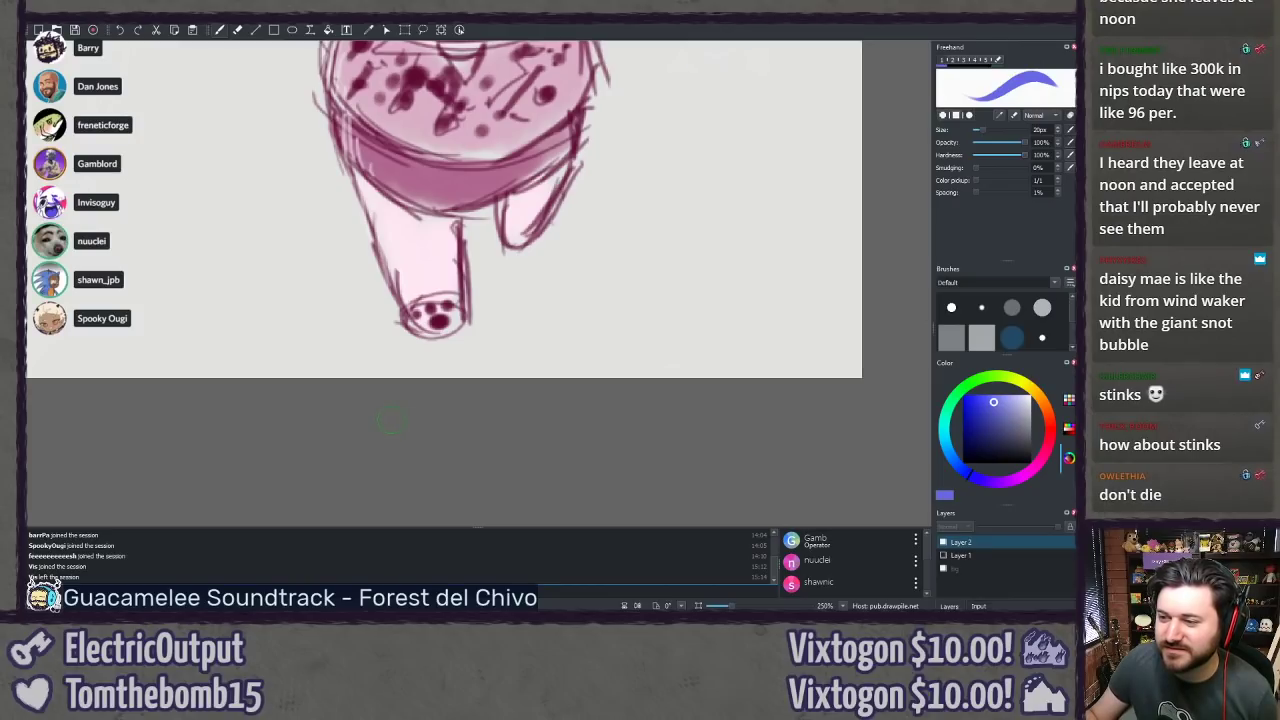
{"action": "scroll", "coordinate": [240, 360], "scroll_direction": "down", "scroll_amount": 6}
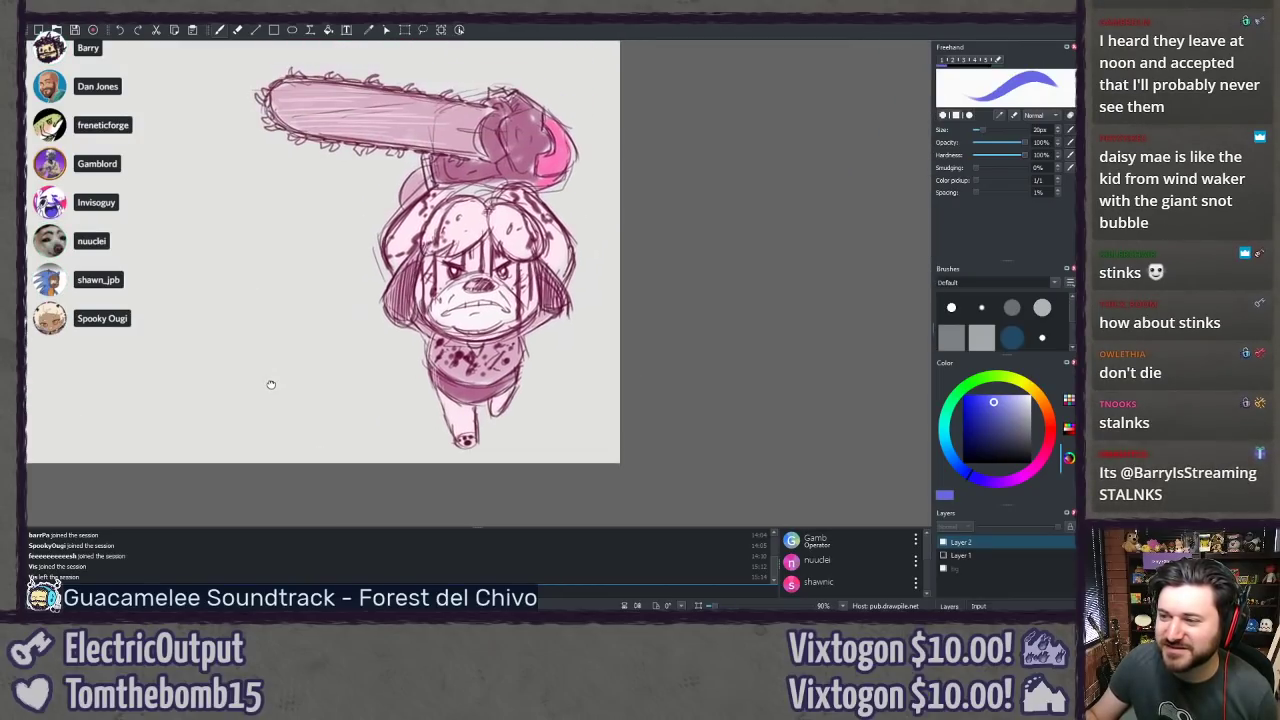
{"action": "left_click_drag", "start_coordinate": [169, 321], "coordinate": [175, 320]}
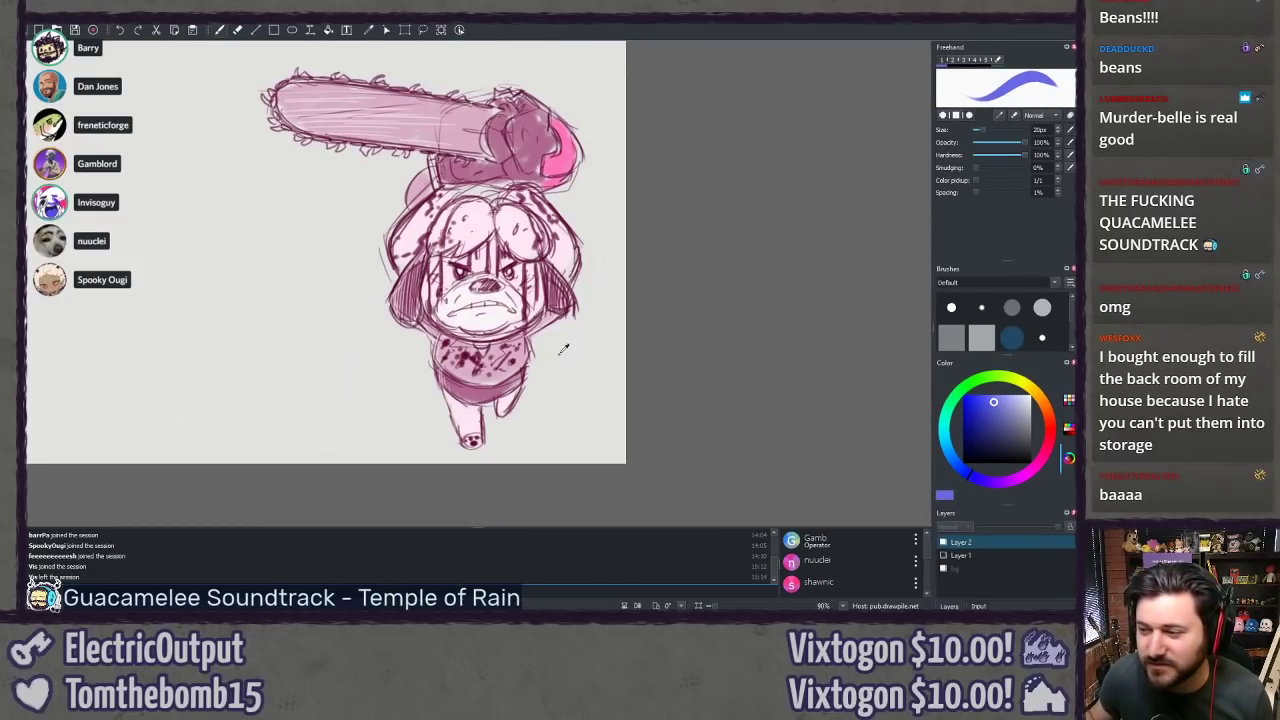
{"action": "scroll", "coordinate": [559, 354], "scroll_direction": "down", "scroll_amount": 4}
{"action": "mouse_move", "coordinate": [251, 268]}
{"action": "left_mouse_down"}
{"action": "mouse_move", "coordinate": [511, 331]}
{"action": "mouse_move", "coordinate": [597, 320]}
{"action": "left_mouse_up"}
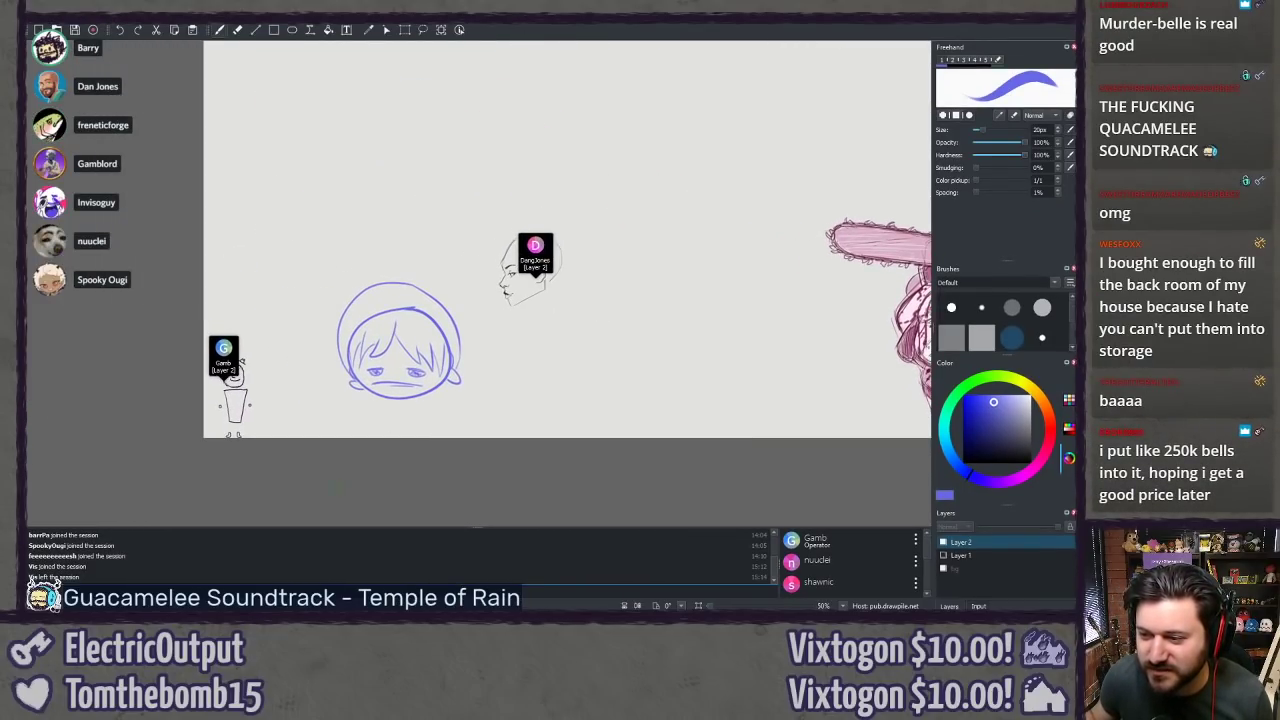
{"action": "scroll", "coordinate": [332, 470], "scroll_direction": "up", "scroll_amount": 3}
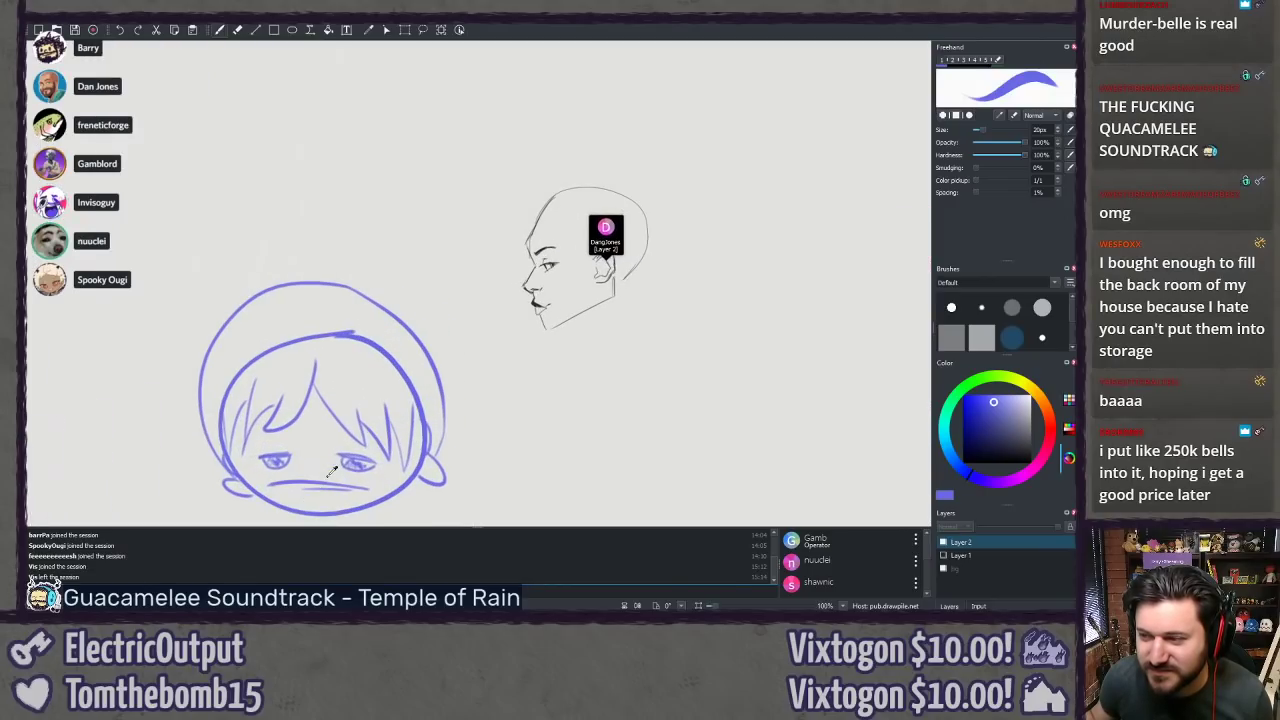
{"action": "left_click_drag", "start_coordinate": [328, 476], "coordinate": [464, 339]}
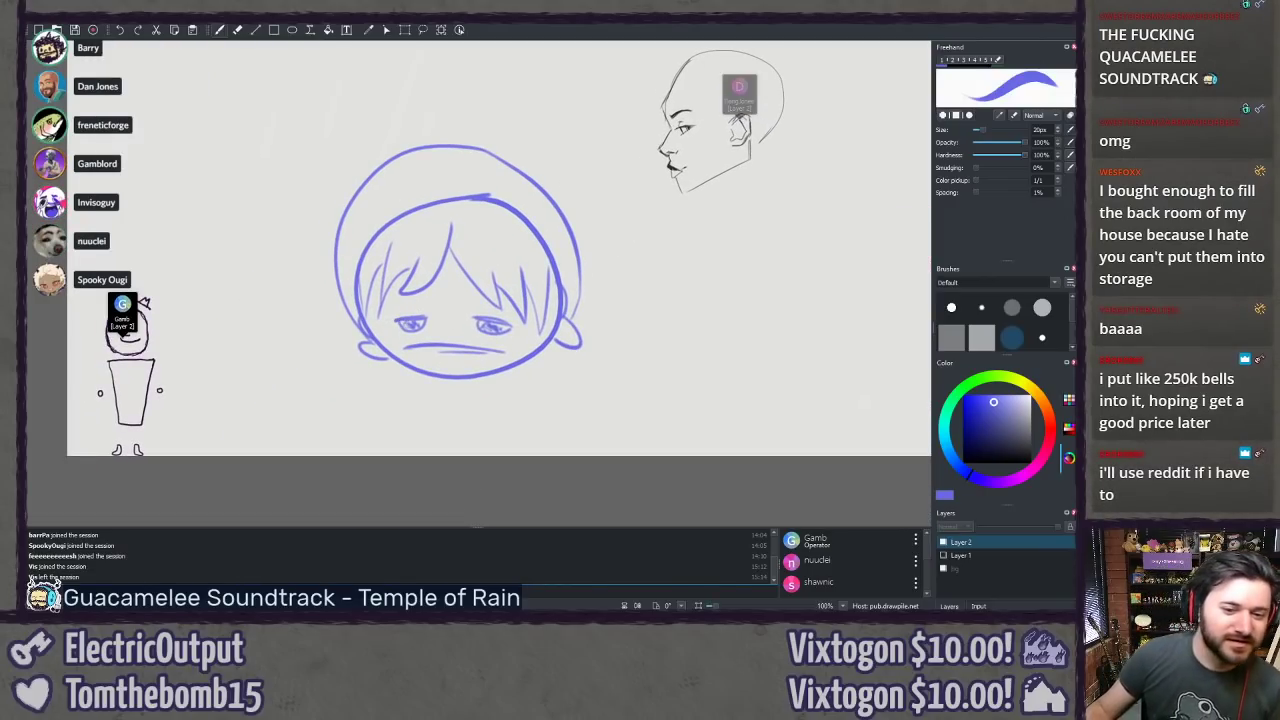
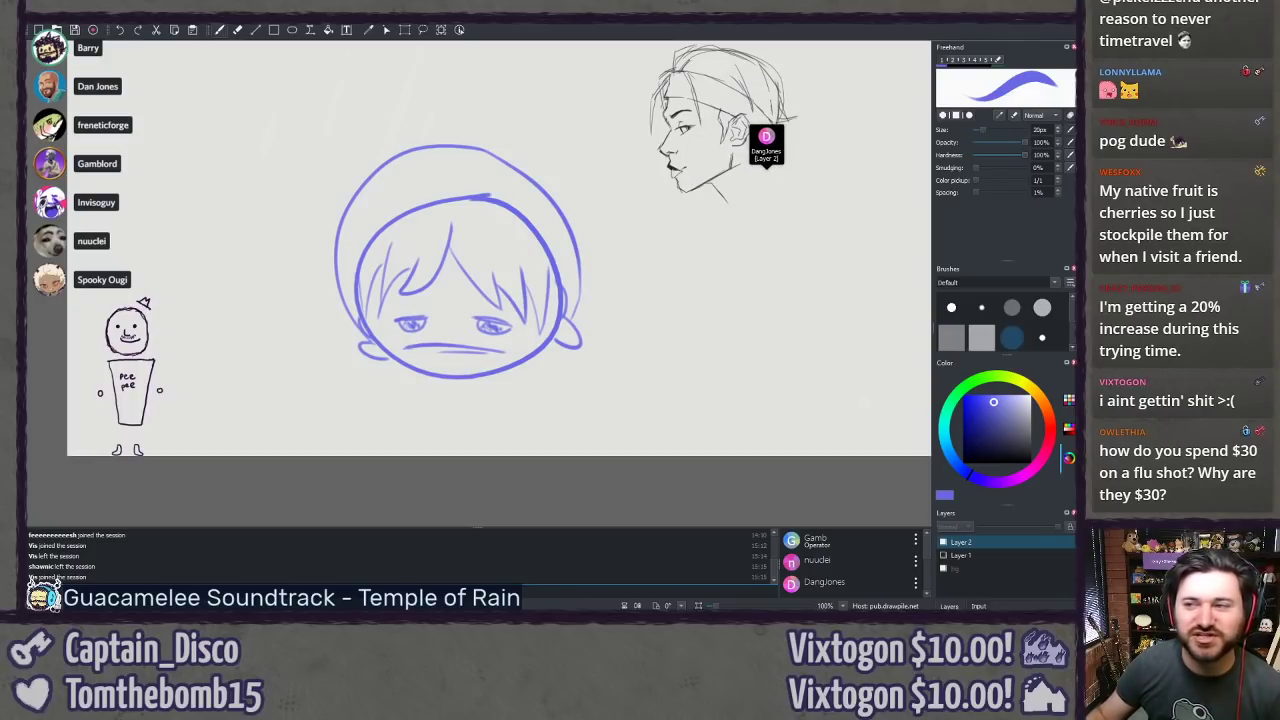
{"action": "key", "text": "F11"}
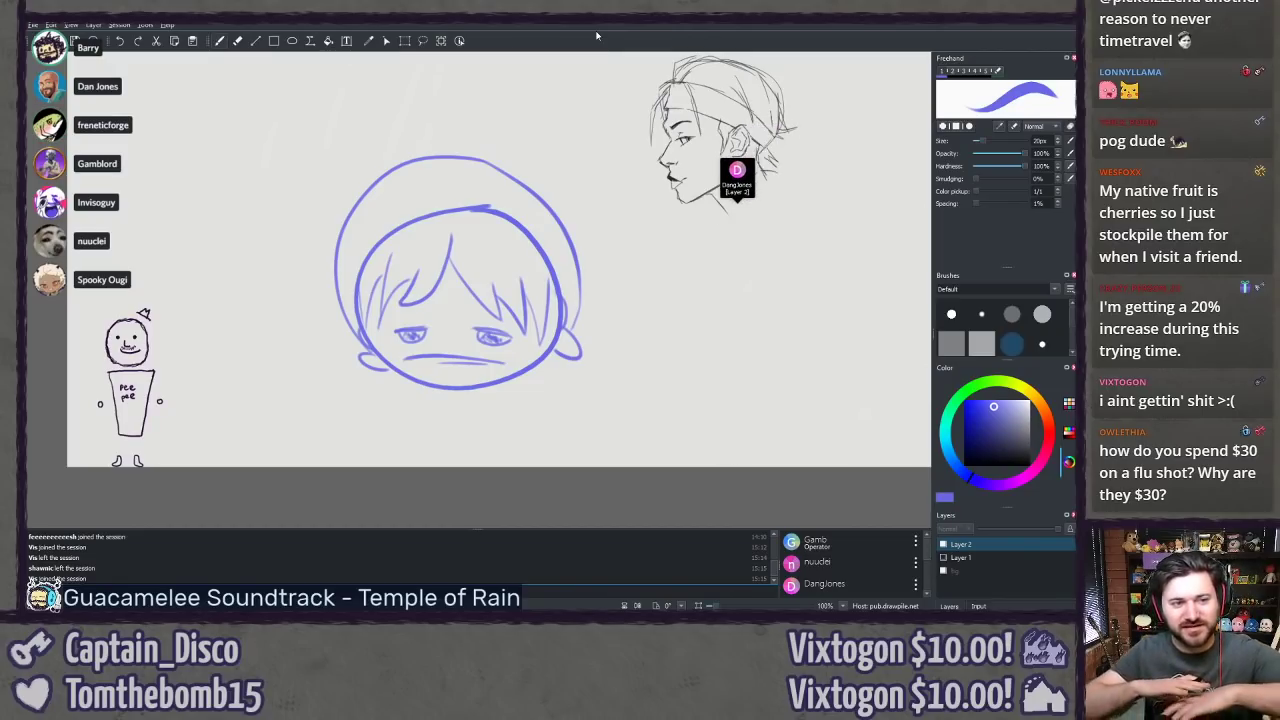
{"action": "key", "text": "F11"}
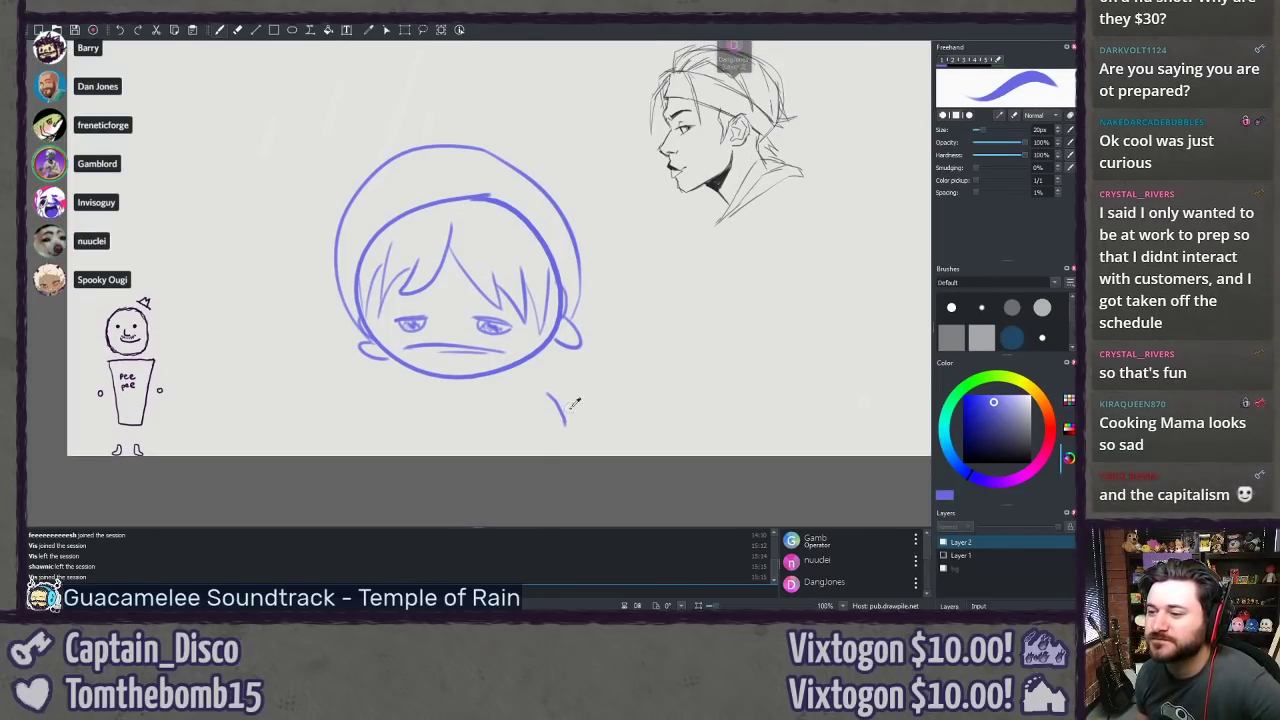
{"action": "key", "text": "ctrl+z"}
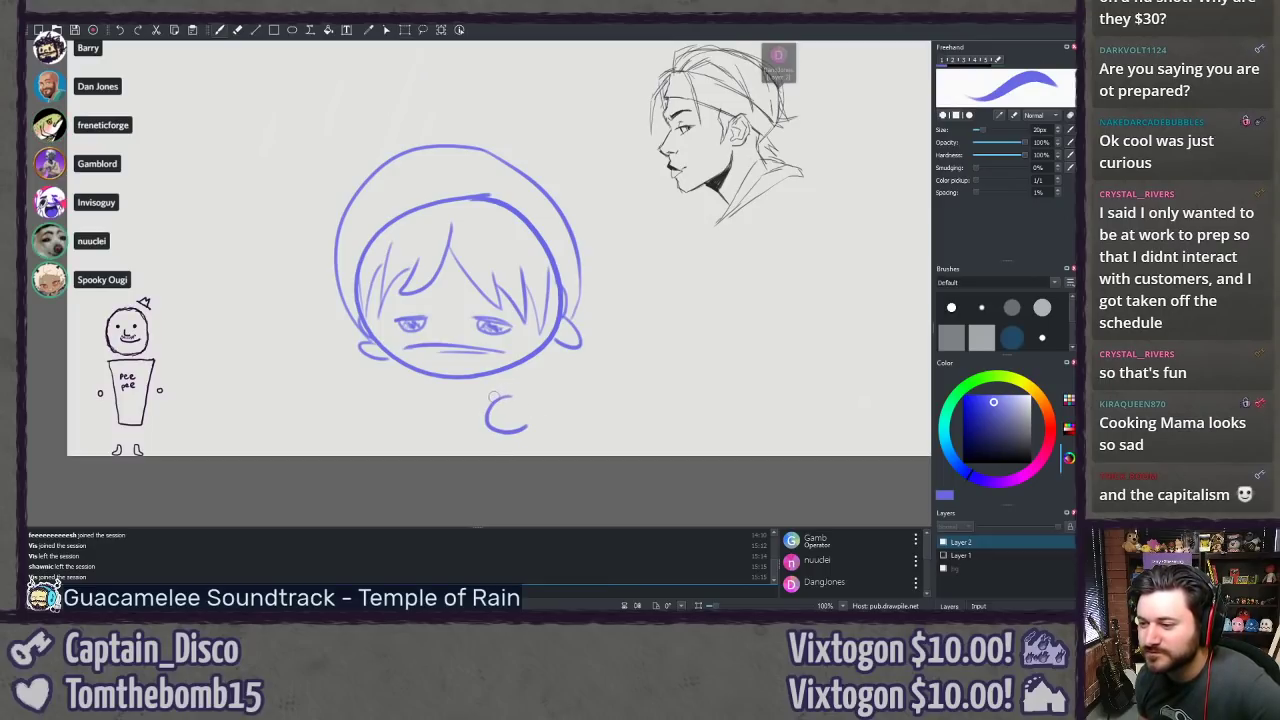
Step: Draw a round hand below the chin holding a flat rectangular device, with a small circle and shading lines on it
{"action": "mouse_move", "coordinate": [491, 390]}
{"action": "left_mouse_down"}
{"action": "mouse_move", "coordinate": [536, 391]}
{"action": "mouse_move", "coordinate": [538, 436]}
{"action": "mouse_move", "coordinate": [529, 391]}
{"action": "mouse_move", "coordinate": [430, 401]}
{"action": "left_mouse_up"}
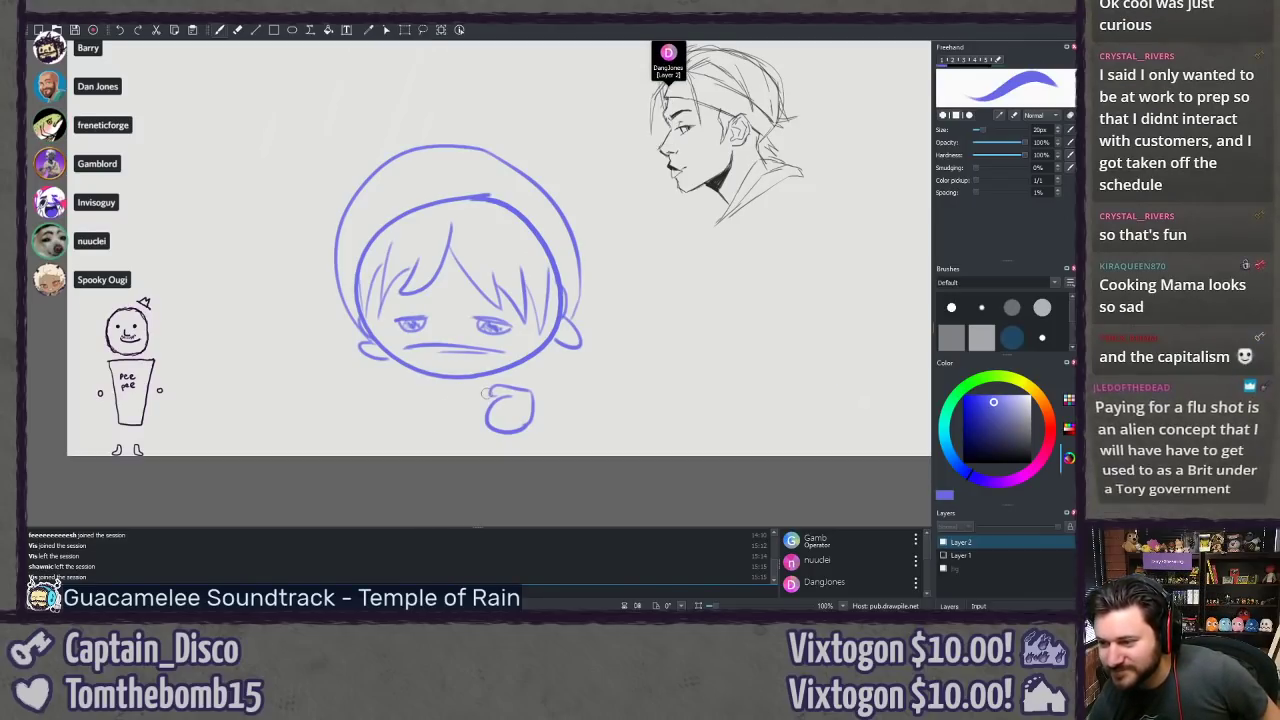
{"action": "key", "text": "ctrl+z"}
{"action": "mouse_move", "coordinate": [478, 394]}
{"action": "left_mouse_down"}
{"action": "mouse_move", "coordinate": [374, 404]}
{"action": "mouse_move", "coordinate": [414, 400]}
{"action": "mouse_move", "coordinate": [407, 427]}
{"action": "mouse_move", "coordinate": [506, 419]}
{"action": "mouse_move", "coordinate": [404, 424]}
{"action": "mouse_move", "coordinate": [485, 419]}
{"action": "left_mouse_up"}
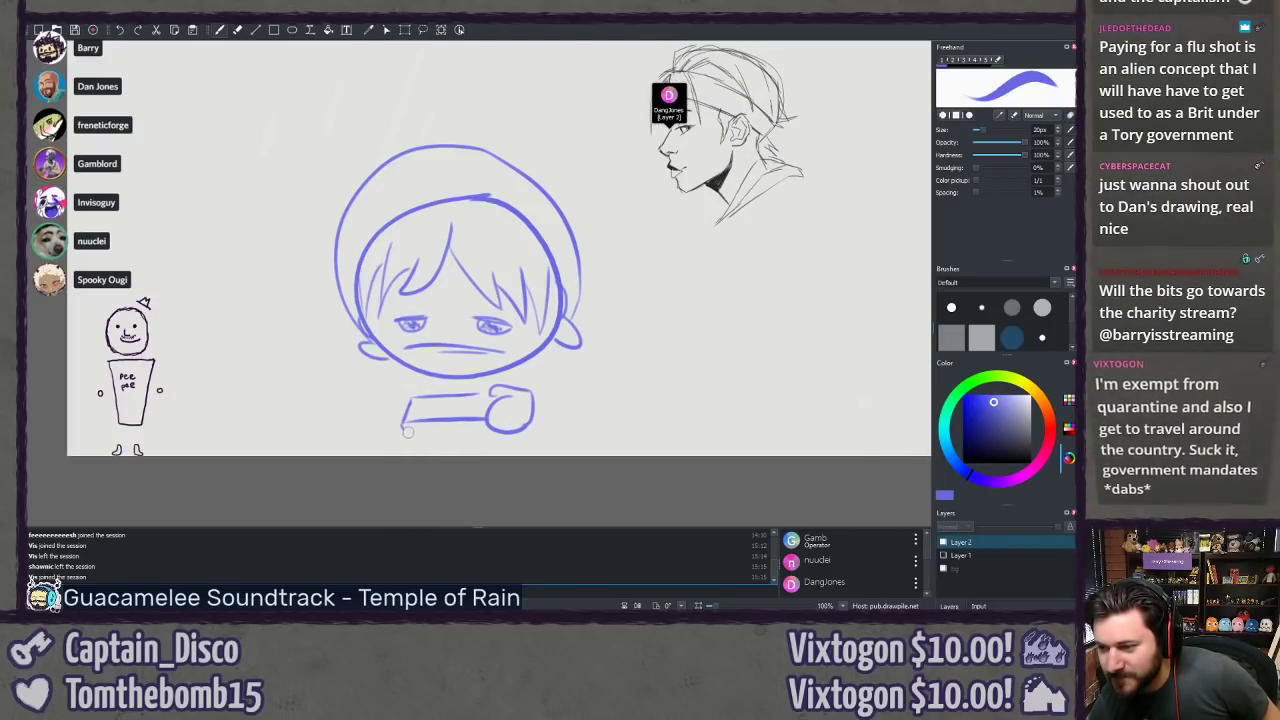
{"action": "left_click_drag", "start_coordinate": [400, 422], "coordinate": [401, 437]}
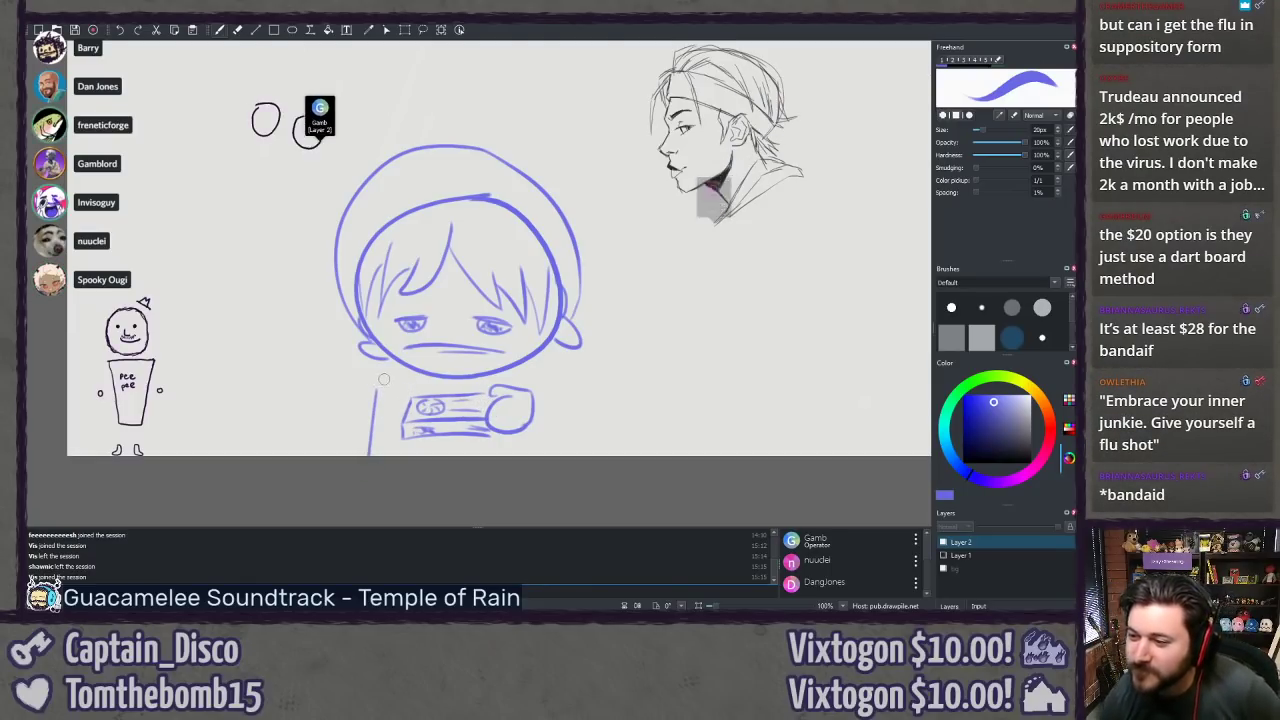
{"action": "left_click_drag", "start_coordinate": [384, 393], "coordinate": [462, 388]}
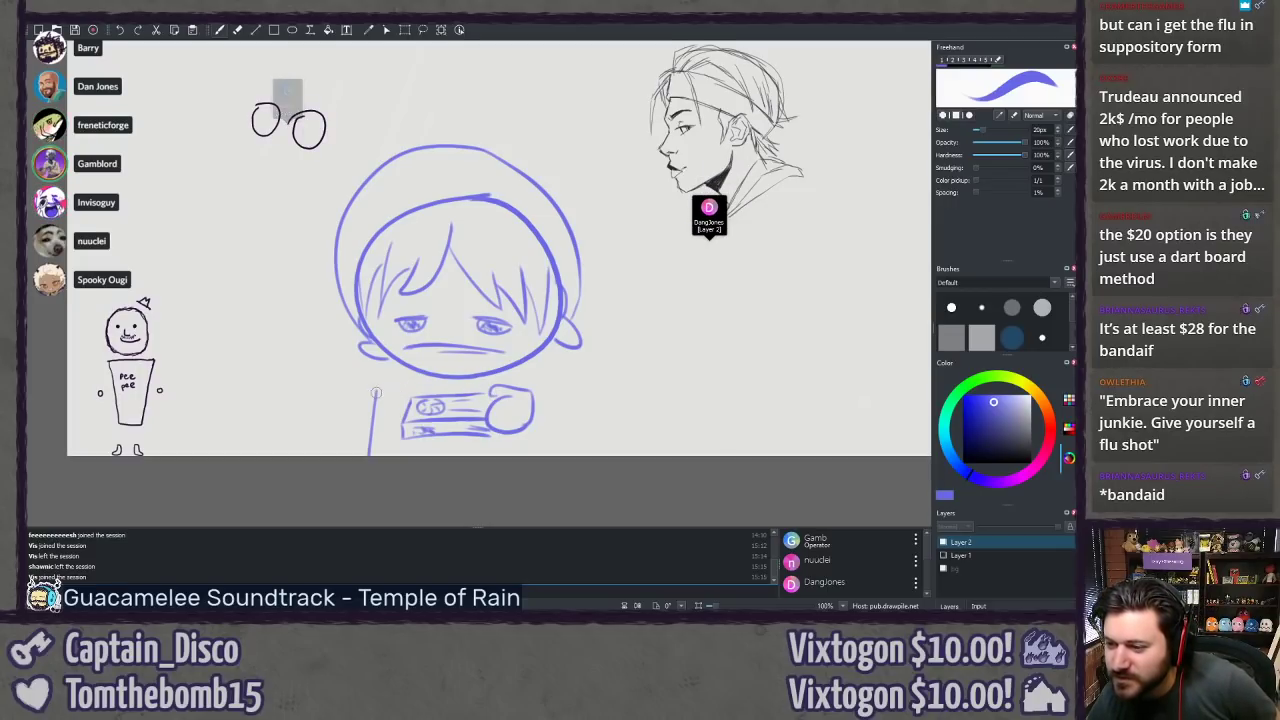
{"action": "left_click_drag", "start_coordinate": [375, 393], "coordinate": [476, 398]}
{"action": "left_click_drag", "start_coordinate": [374, 393], "coordinate": [508, 390]}
{"action": "key", "text": "ctrl+z"}
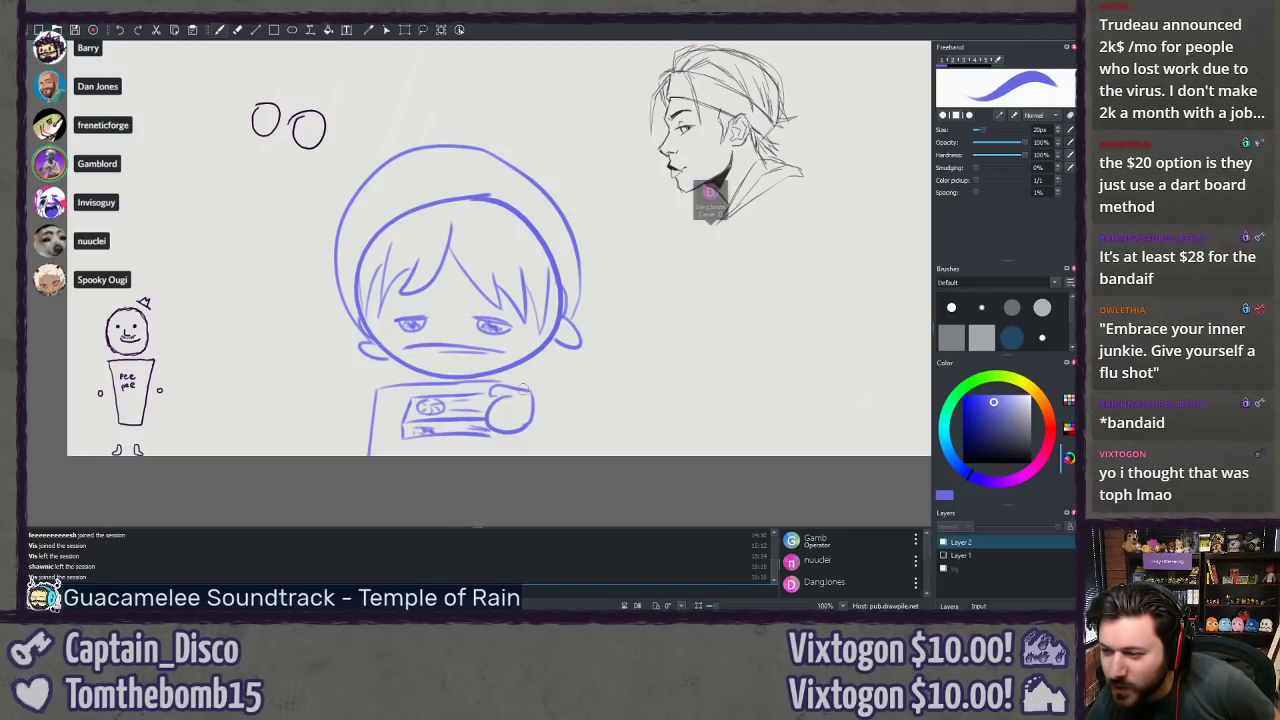
{"action": "key", "text": "ctrl+z"}
{"action": "key", "text": "ctrl+z"}
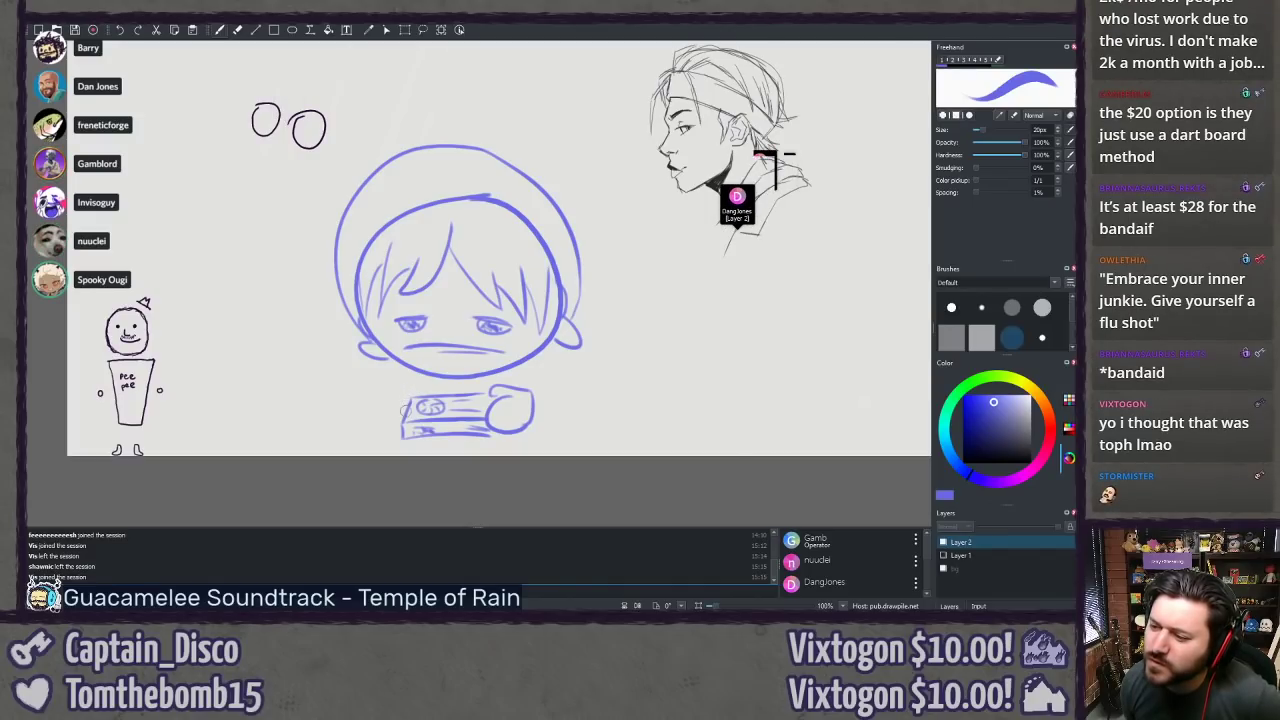
Step: Draw the second round hand, short neck lines, sleeves and torso sides around the device, and erase the outermost line beside the left hand
{"action": "left_click_drag", "start_coordinate": [394, 438], "coordinate": [396, 401]}
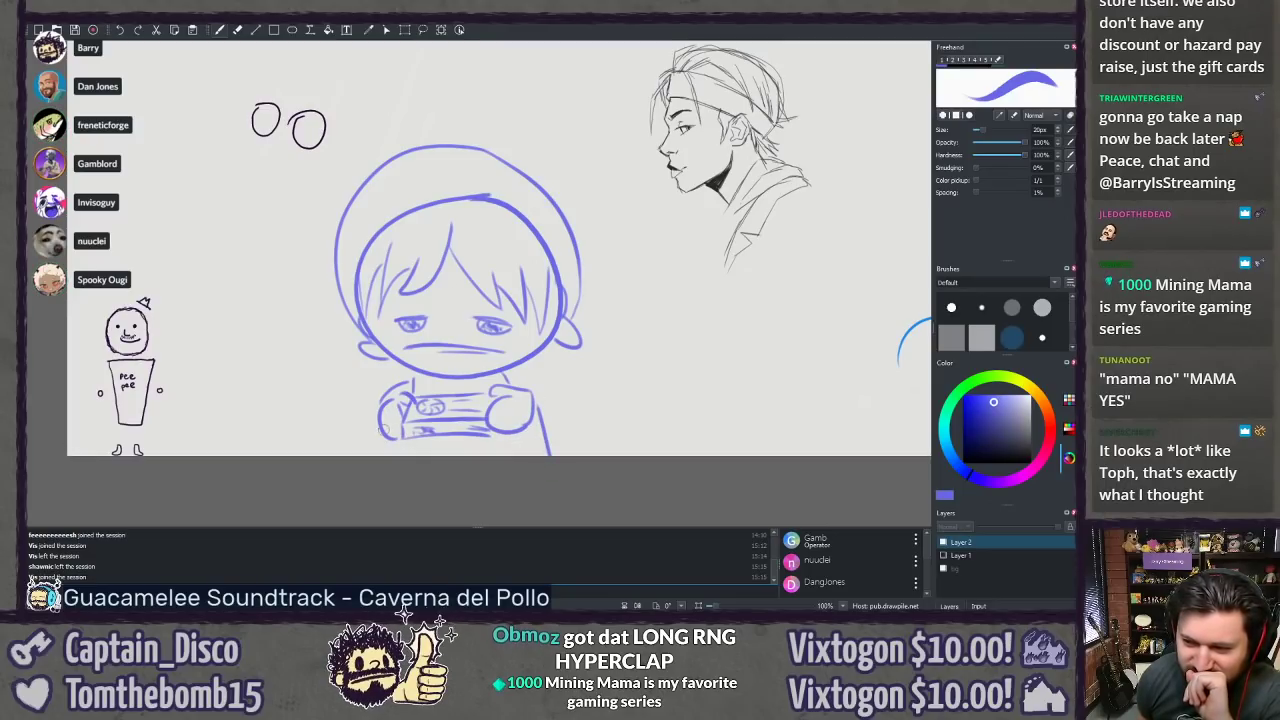
{"action": "left_click_drag", "start_coordinate": [383, 403], "coordinate": [370, 454]}
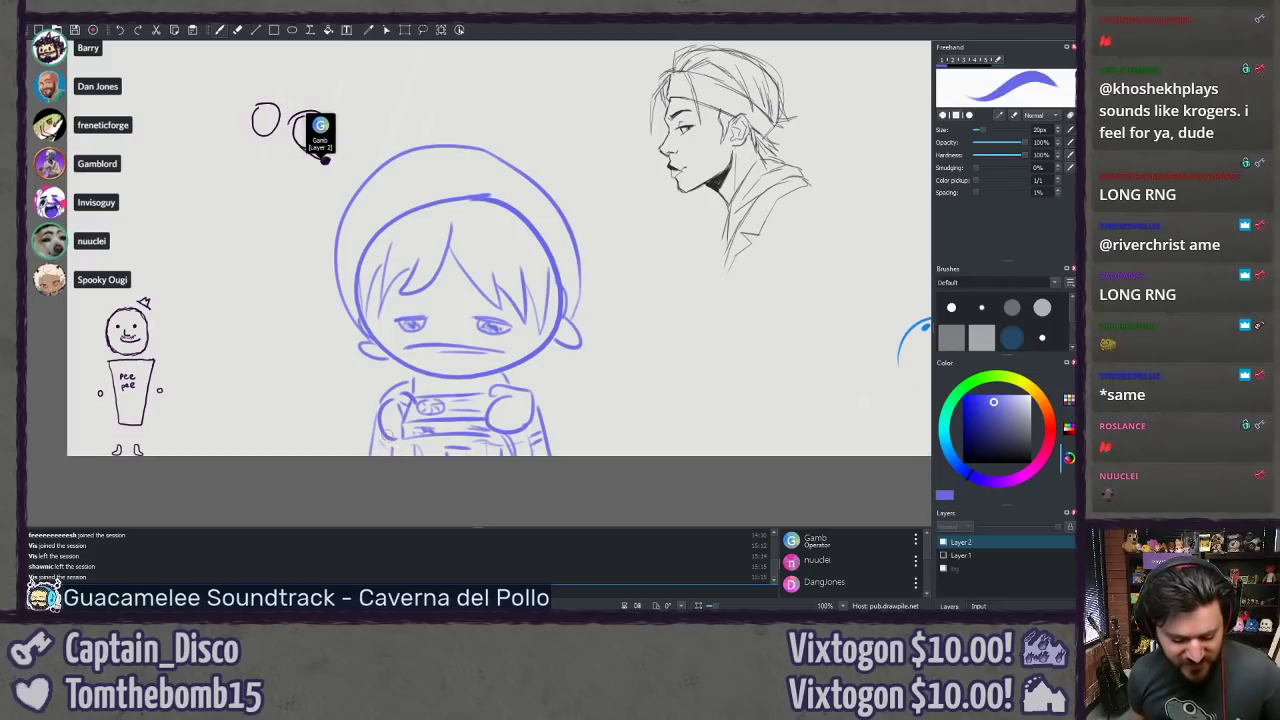
{"action": "key", "text": "e"}
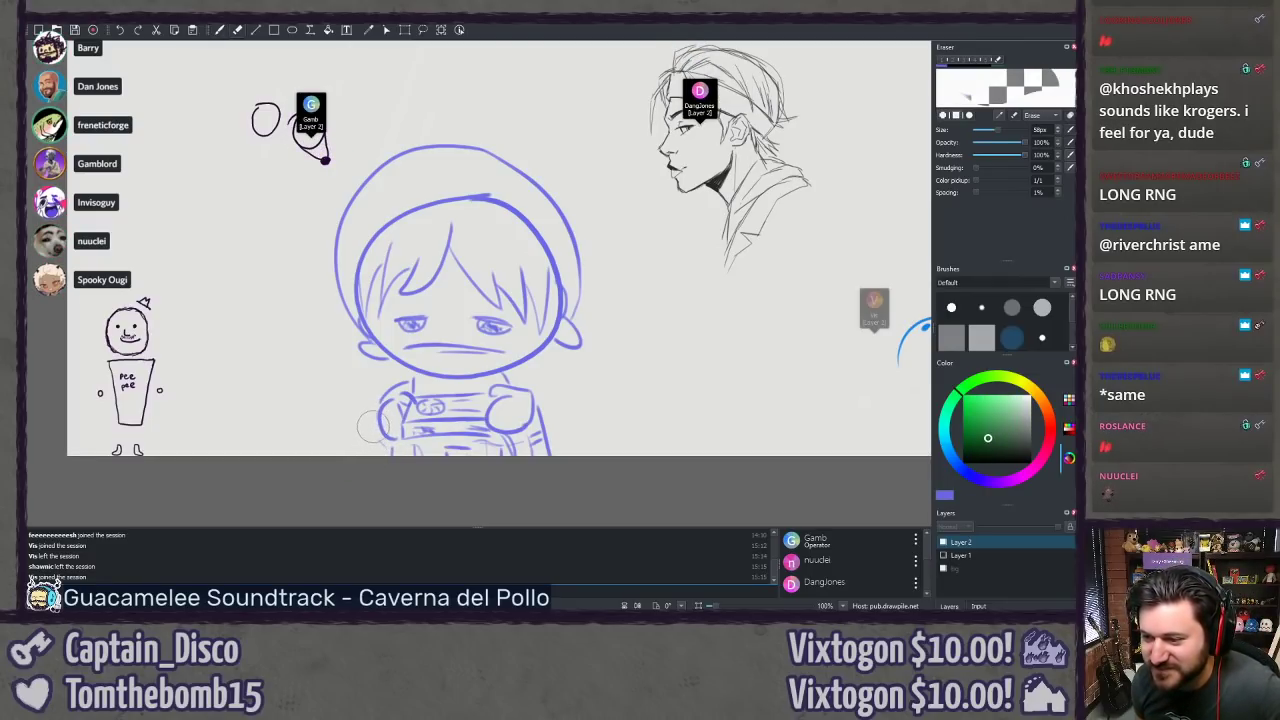
{"action": "key", "text": "b"}
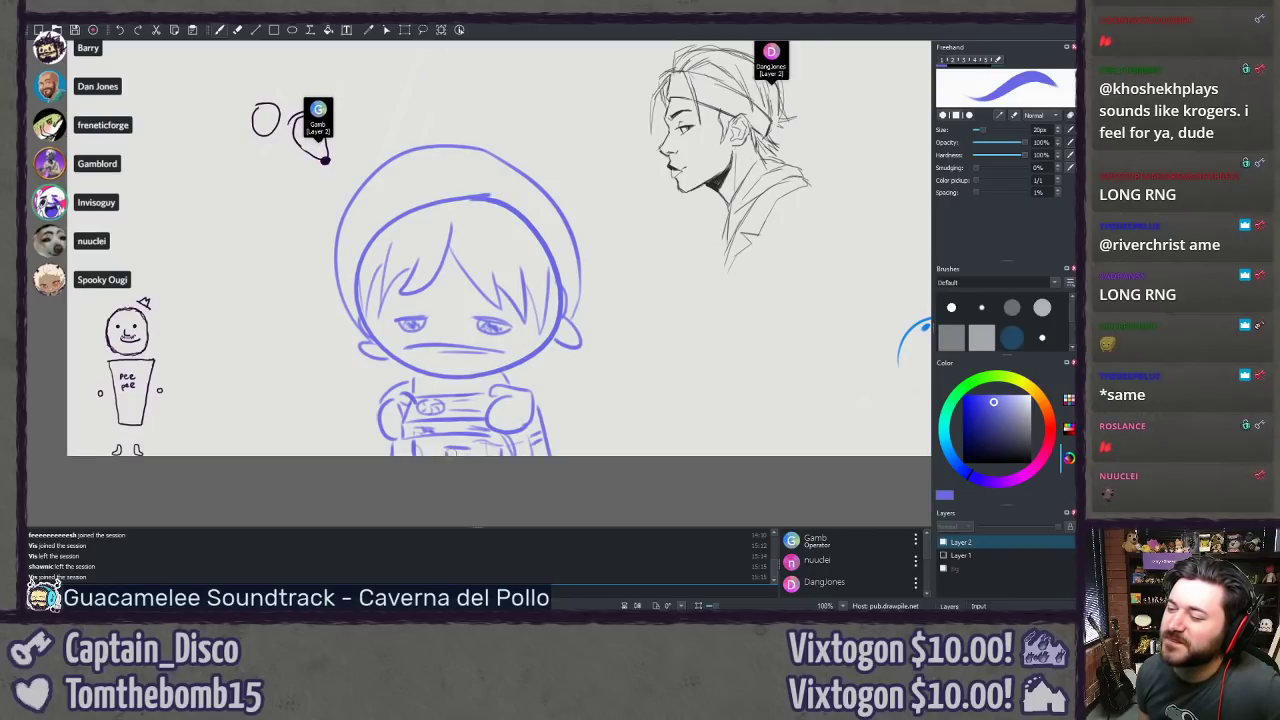
{"action": "left_click_drag", "start_coordinate": [548, 418], "coordinate": [596, 432]}
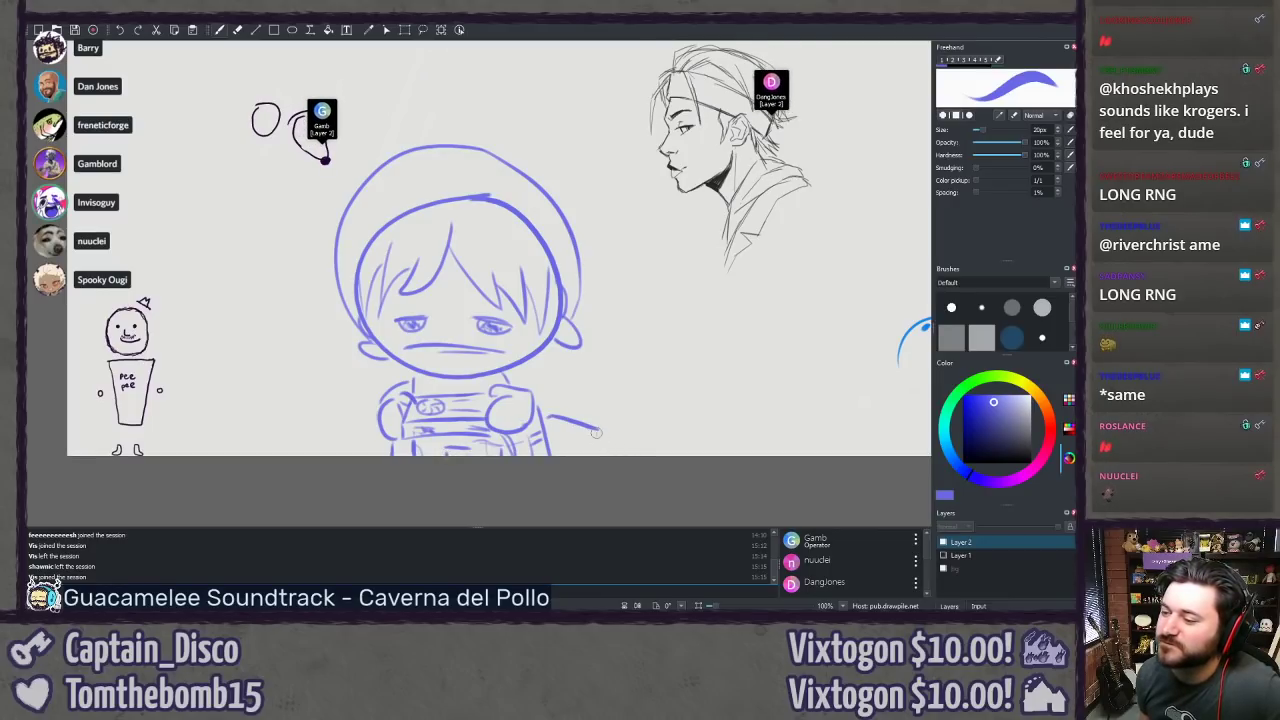
{"action": "mouse_move", "coordinate": [371, 416]}
{"action": "left_mouse_down"}
{"action": "mouse_move", "coordinate": [341, 415]}
{"action": "mouse_move", "coordinate": [342, 455]}
{"action": "left_mouse_up"}
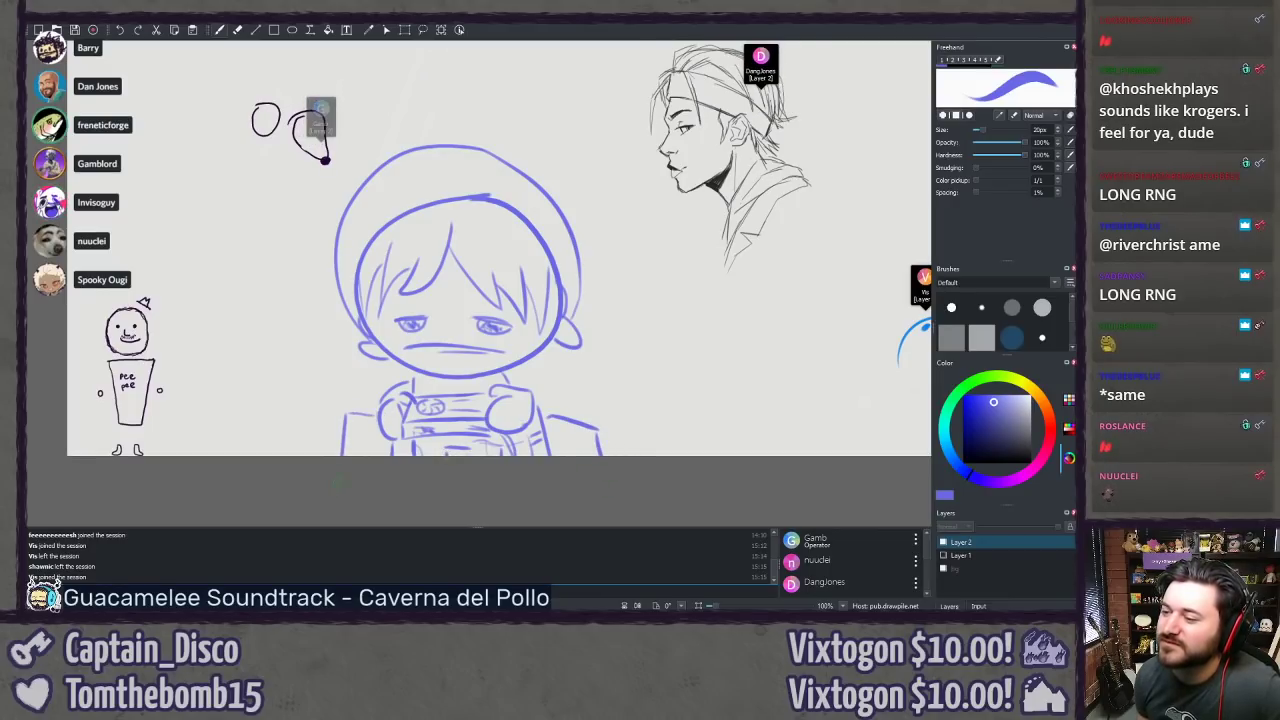
{"action": "key", "text": "ctrl+z"}
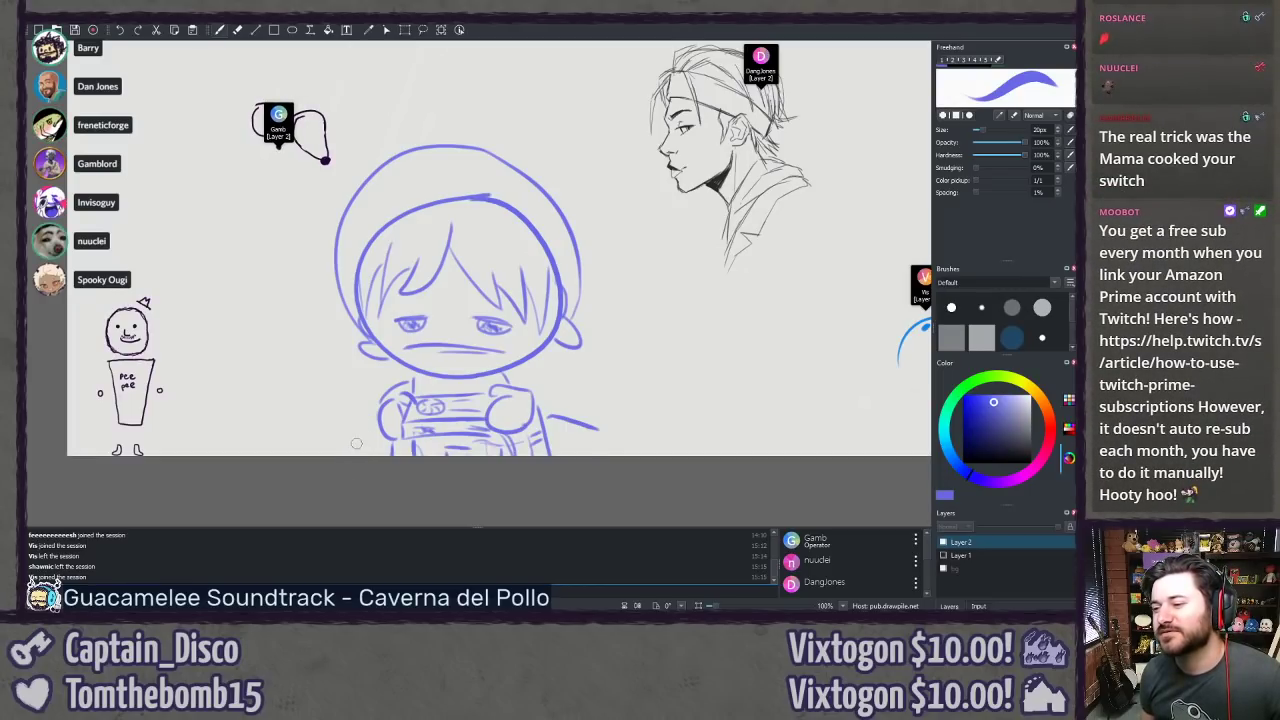
{"action": "key", "text": "ctrl+z"}
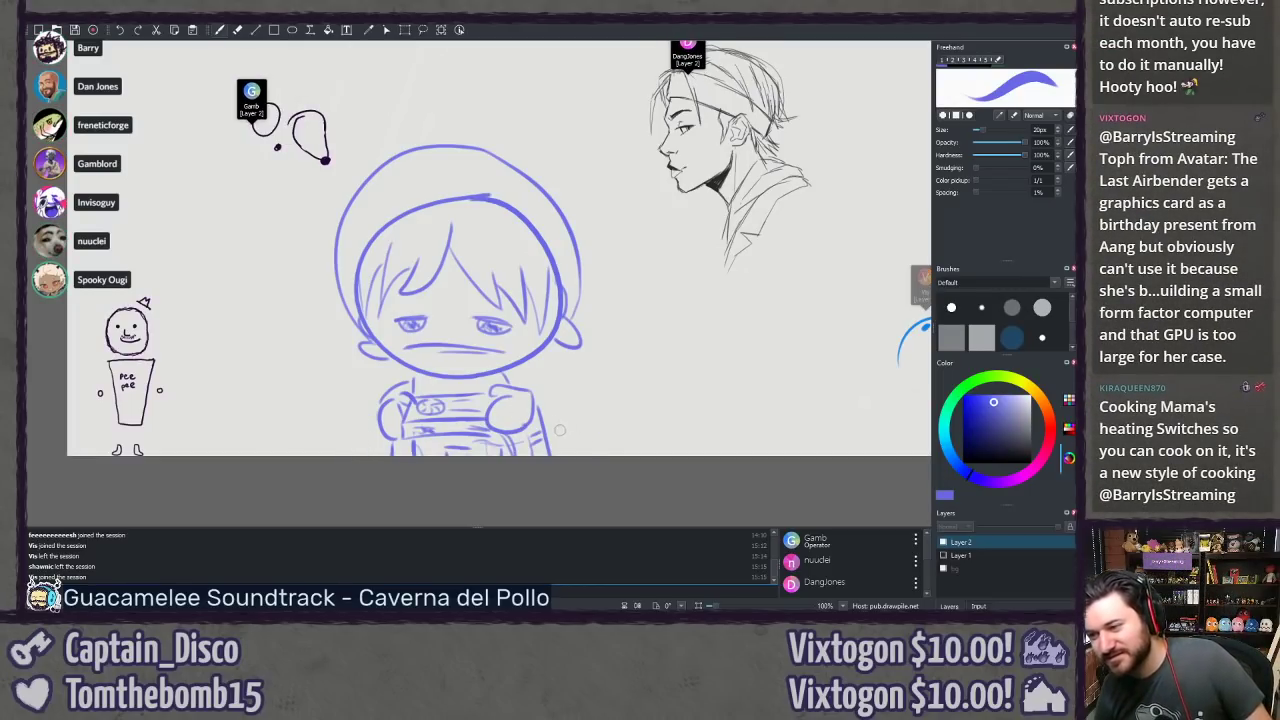
{"action": "left_click_drag", "start_coordinate": [548, 437], "coordinate": [600, 447]}
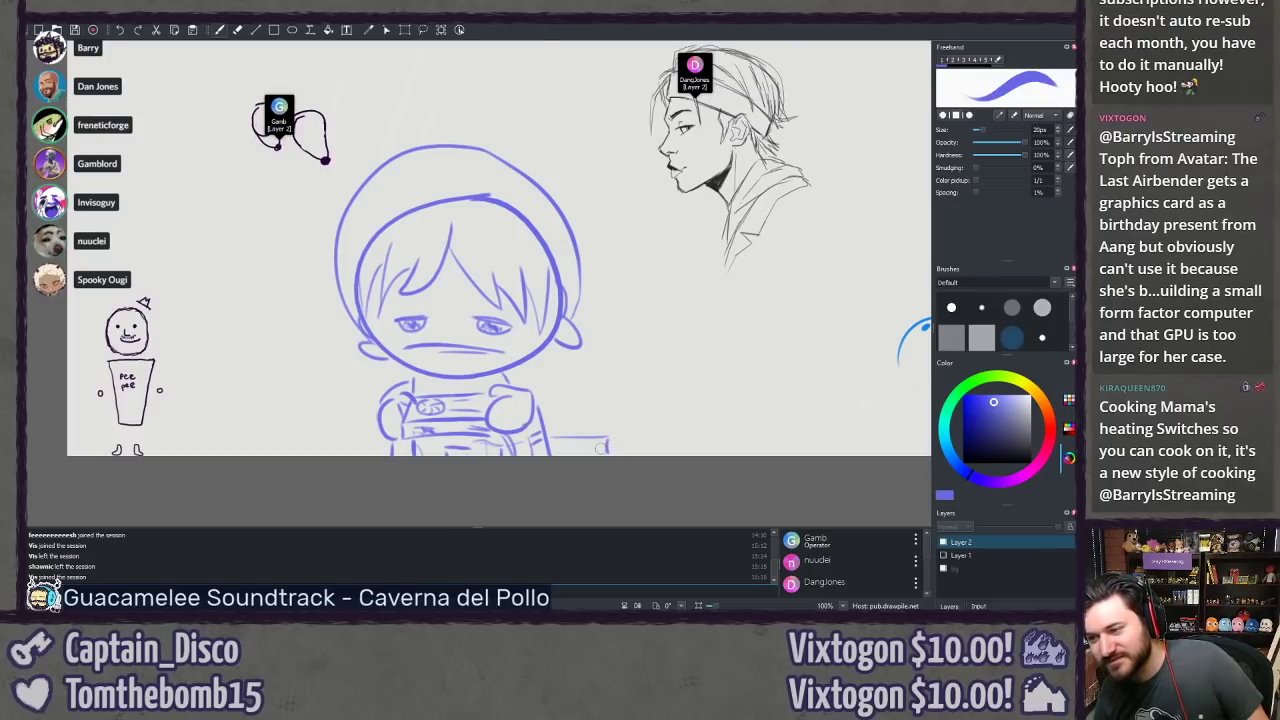
{"action": "key", "text": "ctrl+z"}
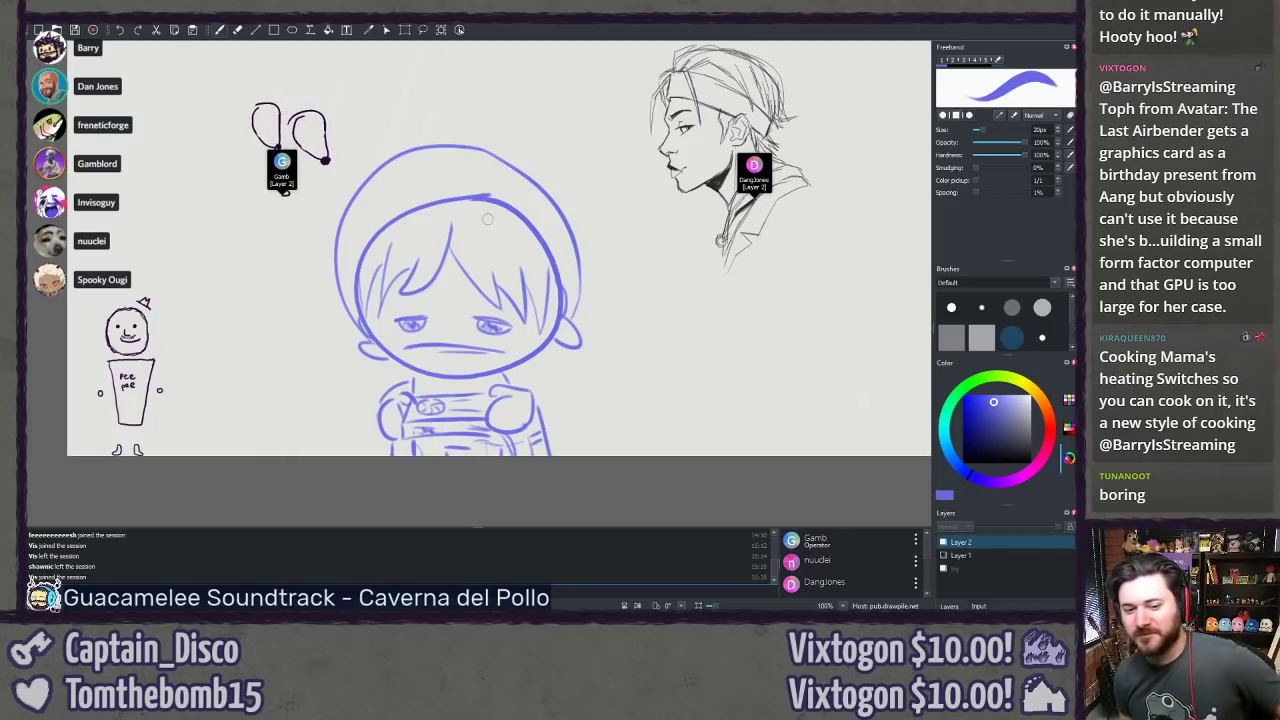
Step: Look over the other sketches on the canvas: the profile portrait, the net-carrying hedgehog and the pink Platinum NET advert
{"action": "left_click_drag", "start_coordinate": [258, 291], "coordinate": [267, 308]}
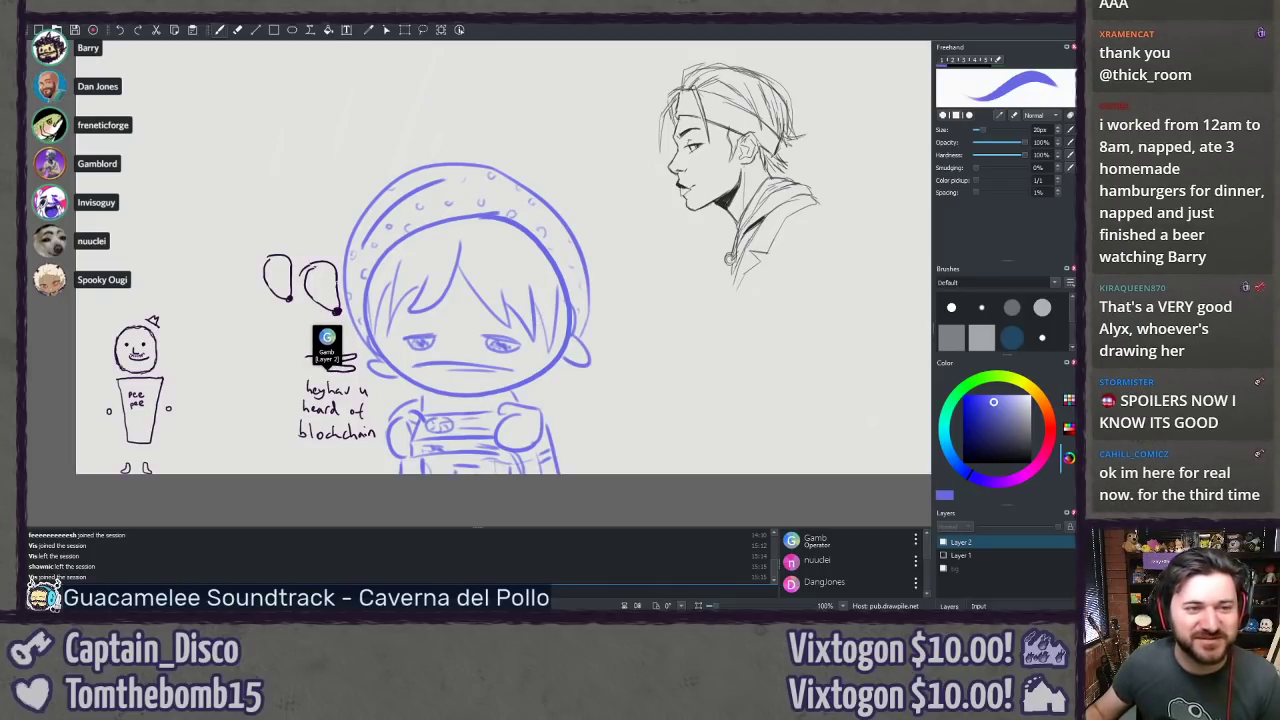
{"action": "left_click_drag", "start_coordinate": [555, 25], "coordinate": [562, 36]}
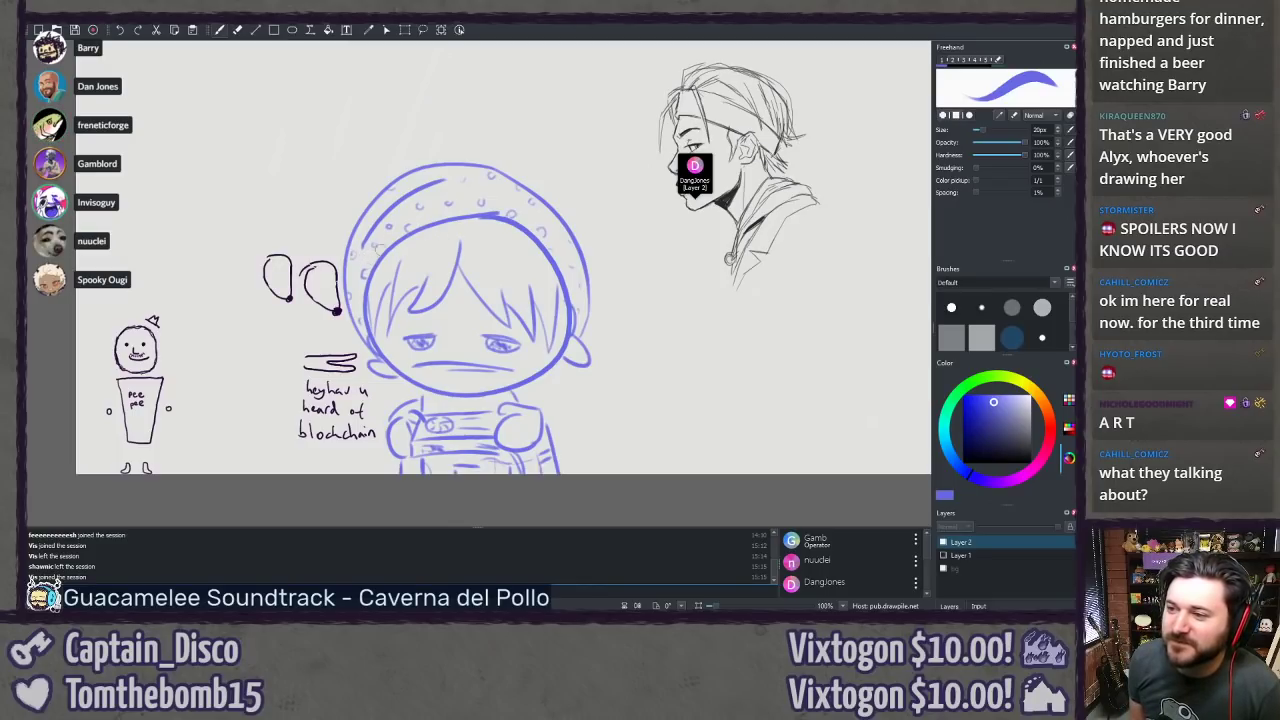
{"action": "mouse_move", "coordinate": [357, 364]}
{"action": "left_mouse_down"}
{"action": "mouse_move", "coordinate": [349, 343]}
{"action": "mouse_move", "coordinate": [368, 369]}
{"action": "left_mouse_up"}
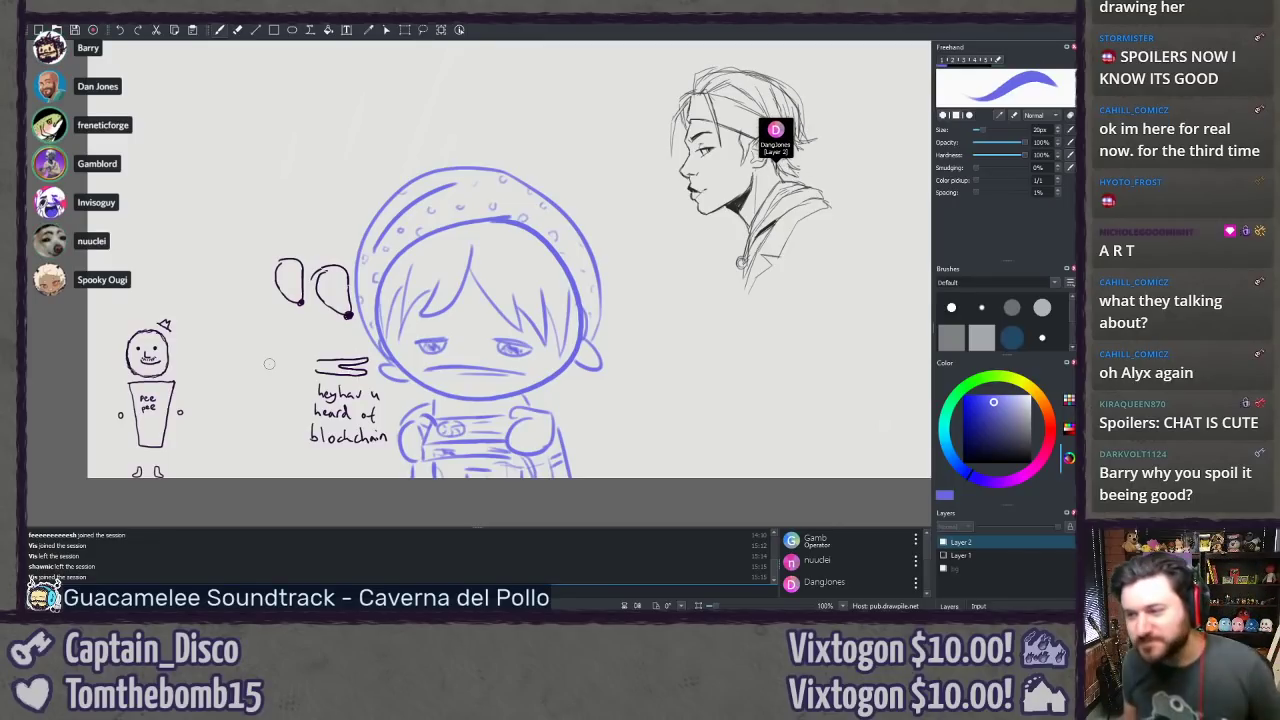
{"action": "mouse_move", "coordinate": [254, 315]}
{"action": "left_mouse_down"}
{"action": "mouse_move", "coordinate": [264, 323]}
{"action": "mouse_move", "coordinate": [257, 314]}
{"action": "left_mouse_up"}
{"action": "scroll", "coordinate": [257, 314], "scroll_direction": "down", "scroll_amount": 3}
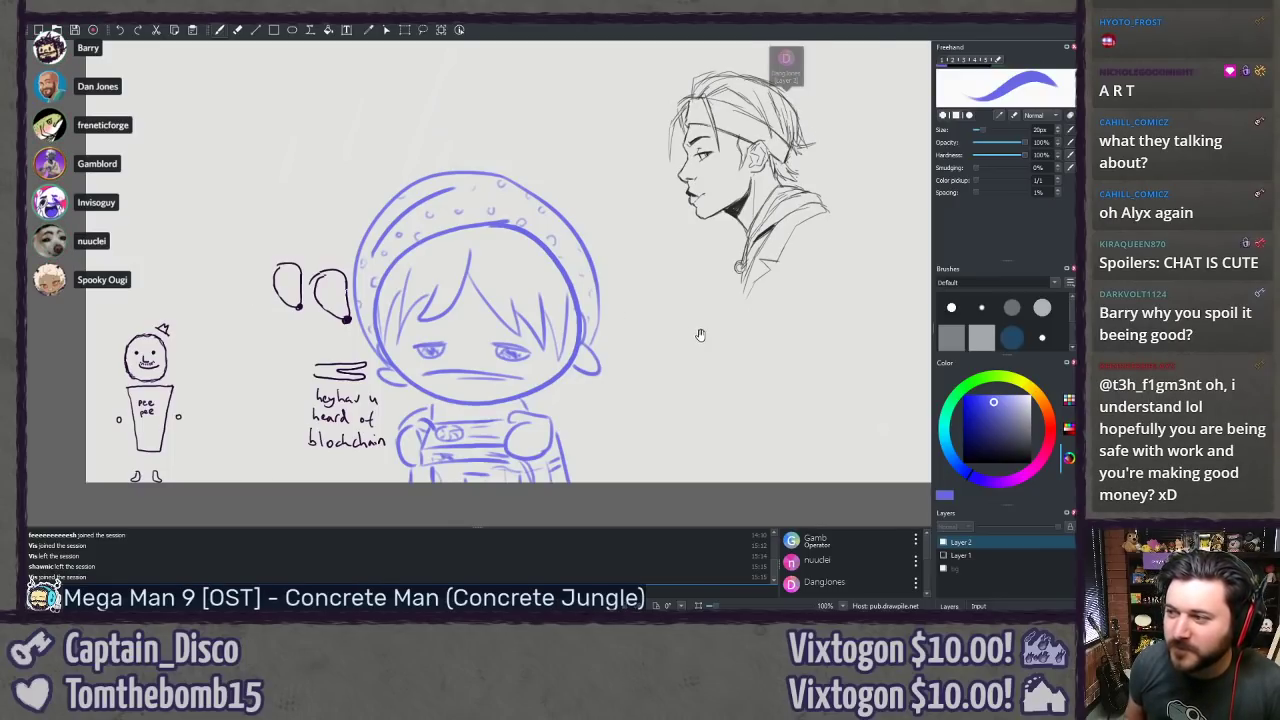
{"action": "mouse_move", "coordinate": [718, 339]}
{"action": "left_mouse_down"}
{"action": "mouse_move", "coordinate": [508, 394]}
{"action": "mouse_move", "coordinate": [471, 429]}
{"action": "mouse_move", "coordinate": [470, 418]}
{"action": "left_mouse_up"}
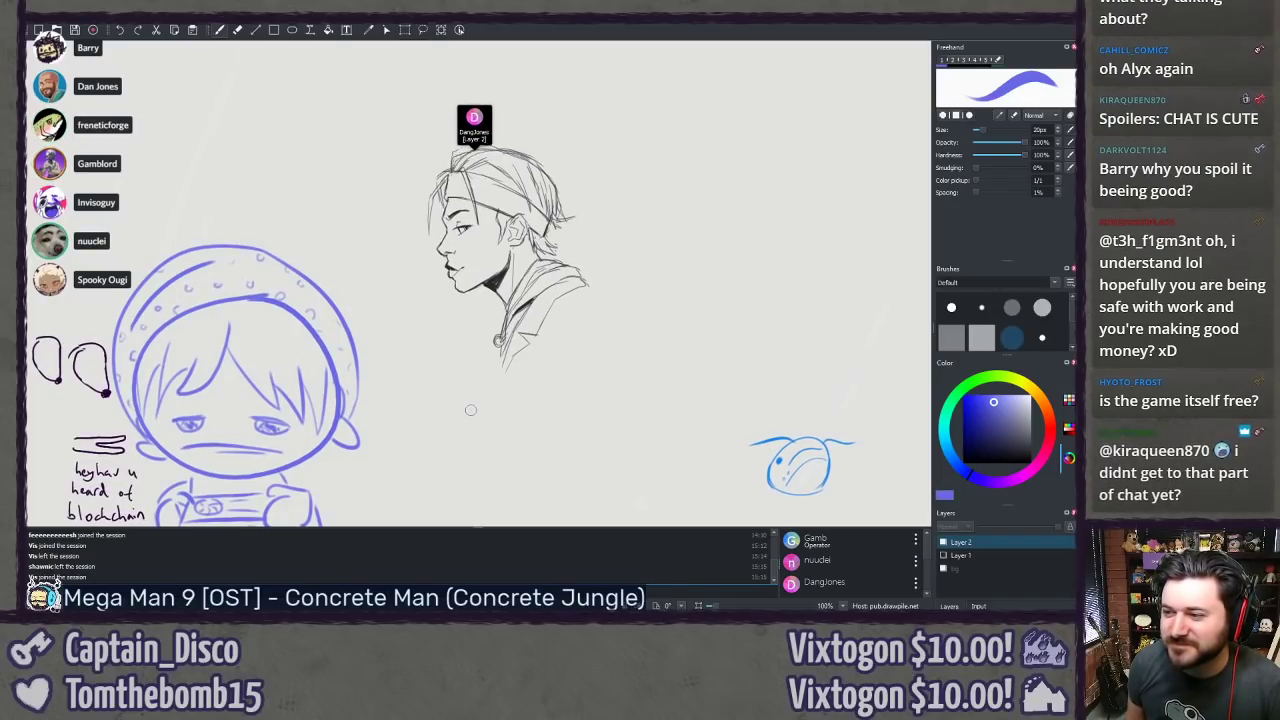
{"action": "mouse_move", "coordinate": [459, 402]}
{"action": "left_mouse_down"}
{"action": "mouse_move", "coordinate": [465, 385]}
{"action": "mouse_move", "coordinate": [220, 346]}
{"action": "mouse_move", "coordinate": [354, 434]}
{"action": "left_mouse_up"}
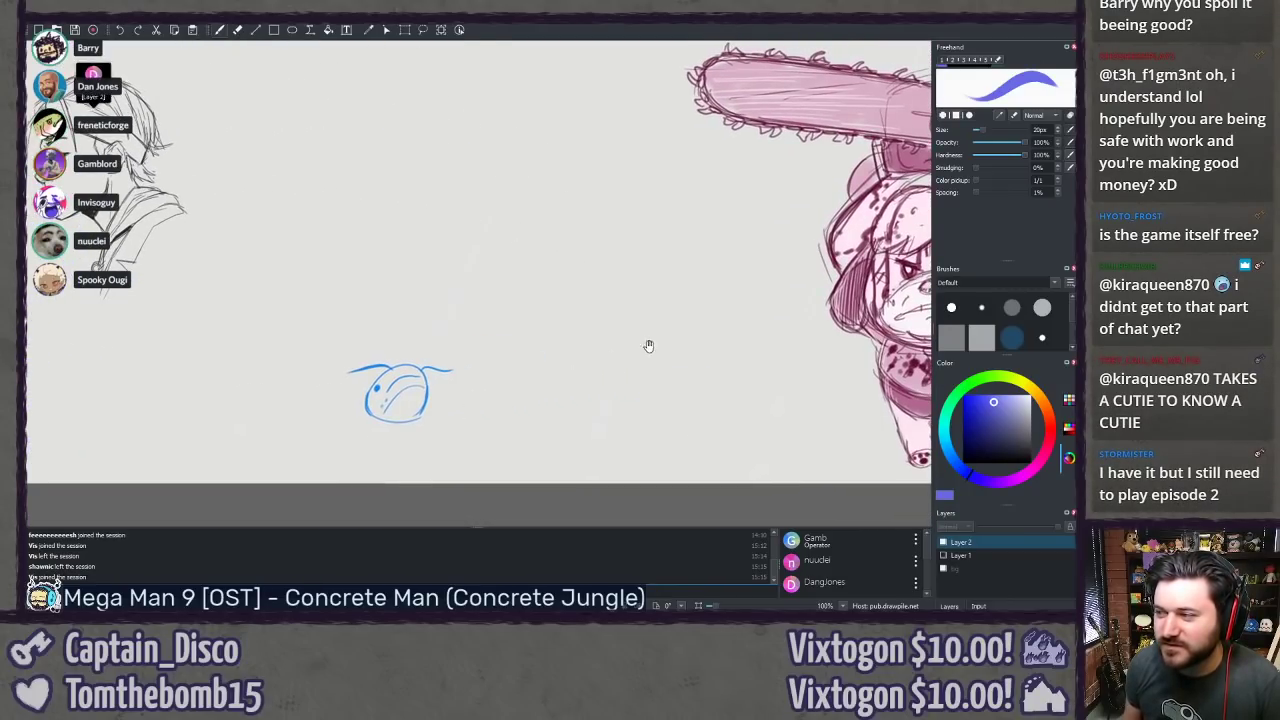
{"action": "mouse_move", "coordinate": [649, 346]}
{"action": "left_mouse_down"}
{"action": "mouse_move", "coordinate": [366, 316]}
{"action": "mouse_move", "coordinate": [420, 586]}
{"action": "left_mouse_up"}
{"action": "left_click_drag", "start_coordinate": [536, 170], "coordinate": [451, 460]}
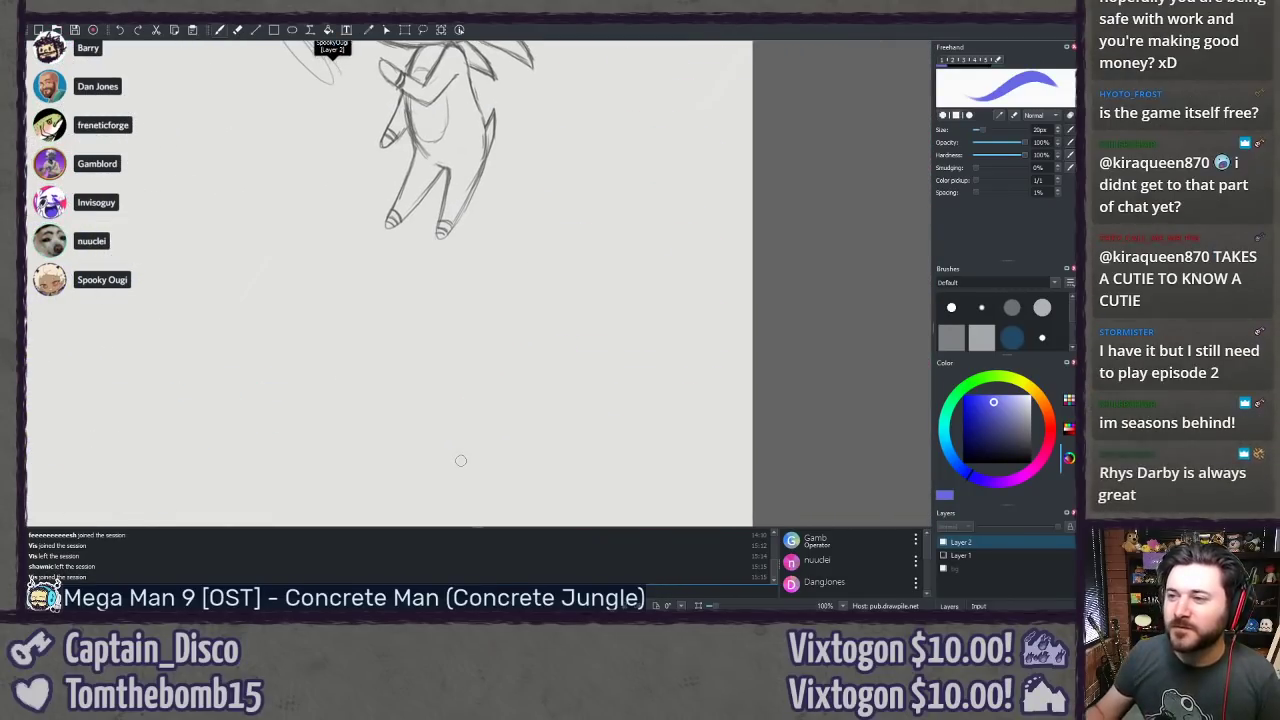
{"action": "scroll", "coordinate": [472, 390], "scroll_direction": "down", "scroll_amount": 3}
{"action": "left_click_drag", "start_coordinate": [414, 292], "coordinate": [432, 448]}
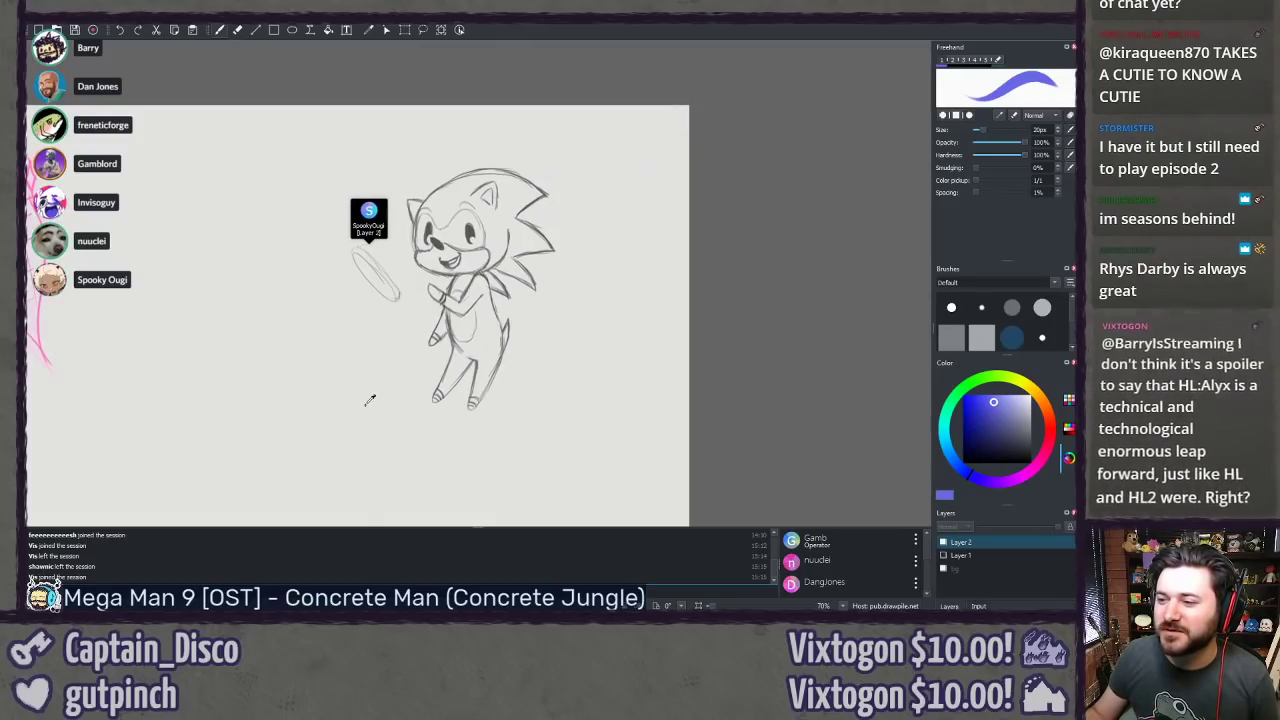
{"action": "scroll", "coordinate": [369, 400], "scroll_direction": "up", "scroll_amount": 3}
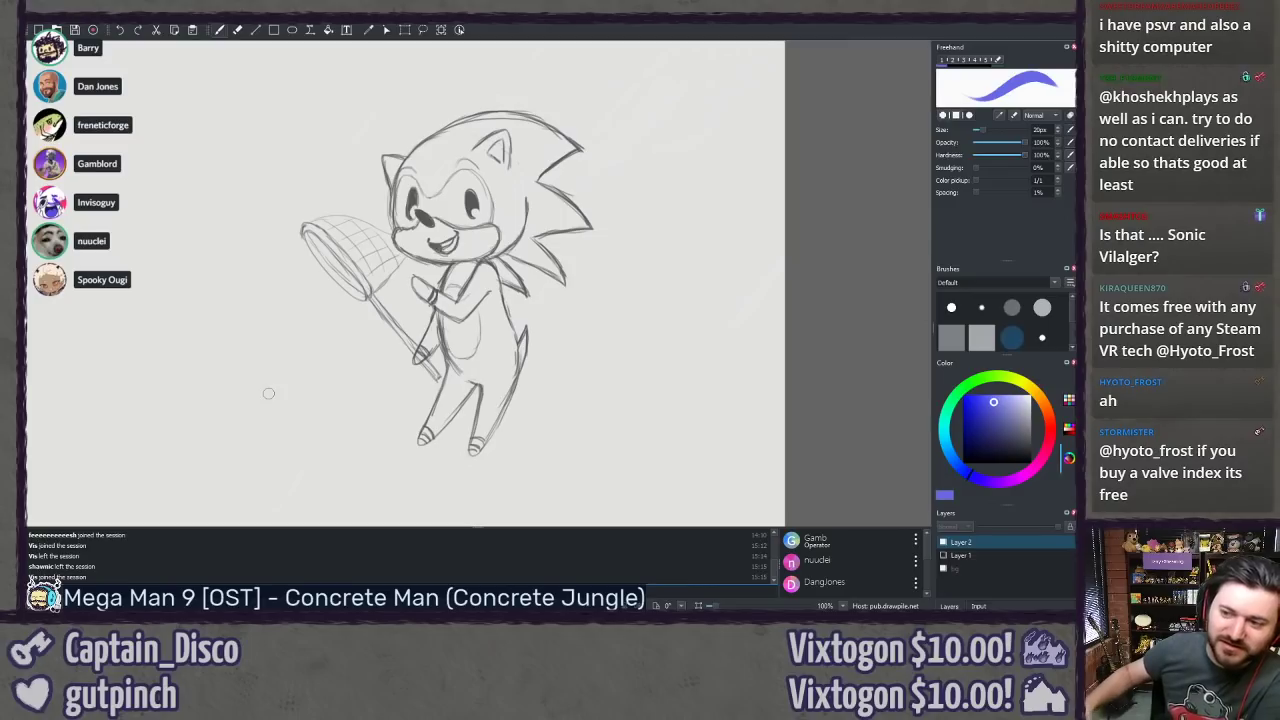
{"action": "left_click_drag", "start_coordinate": [226, 434], "coordinate": [570, 256]}
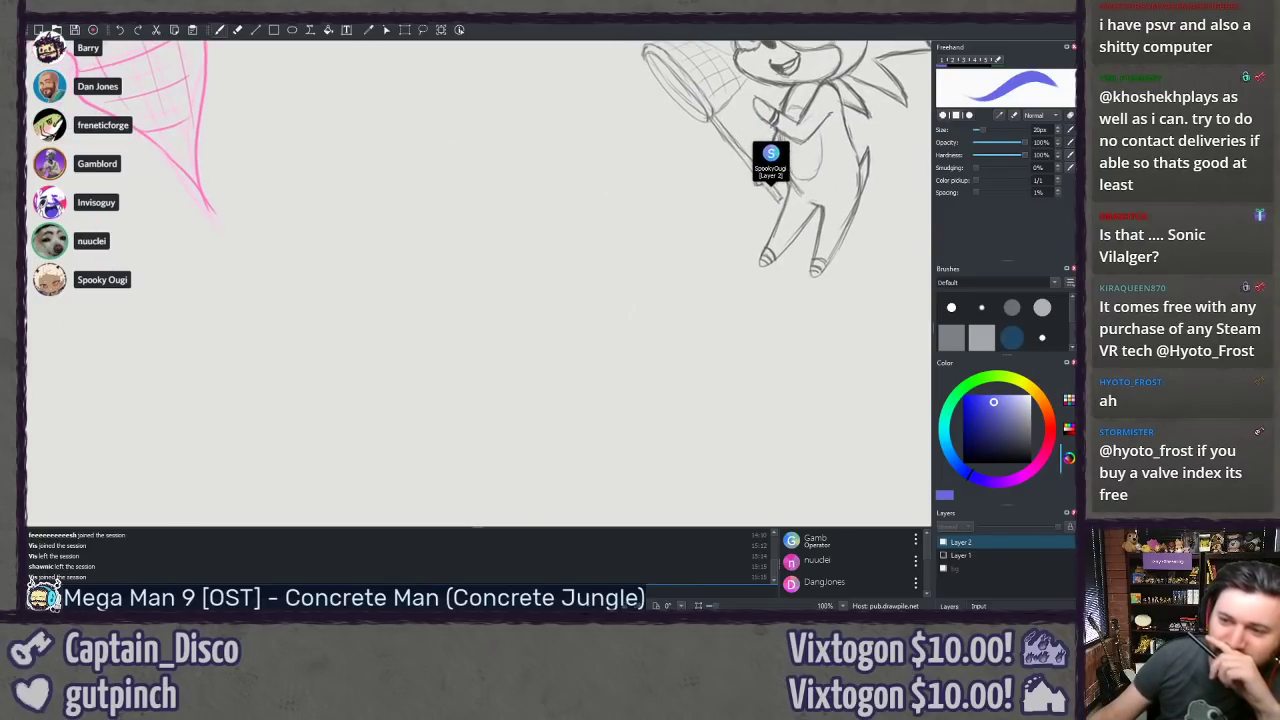
{"action": "left_click_drag", "start_coordinate": [301, 277], "coordinate": [491, 491]}
{"action": "left_click_drag", "start_coordinate": [277, 394], "coordinate": [530, 403]}
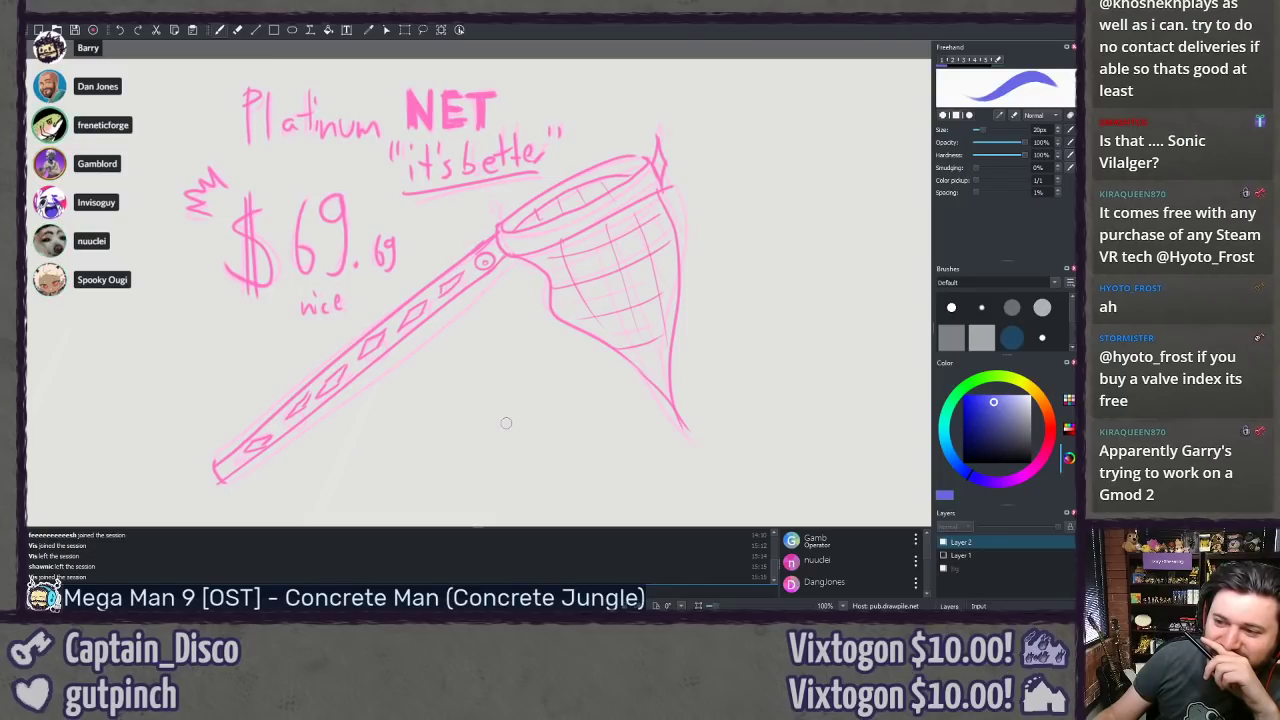
Step: Draw a purple round head outline in the empty space between the pink net and the hedgehog, undoing the rejected strokes
{"action": "left_click_drag", "start_coordinate": [628, 409], "coordinate": [274, 405]}
{"action": "left_click_drag", "start_coordinate": [702, 395], "coordinate": [352, 376]}
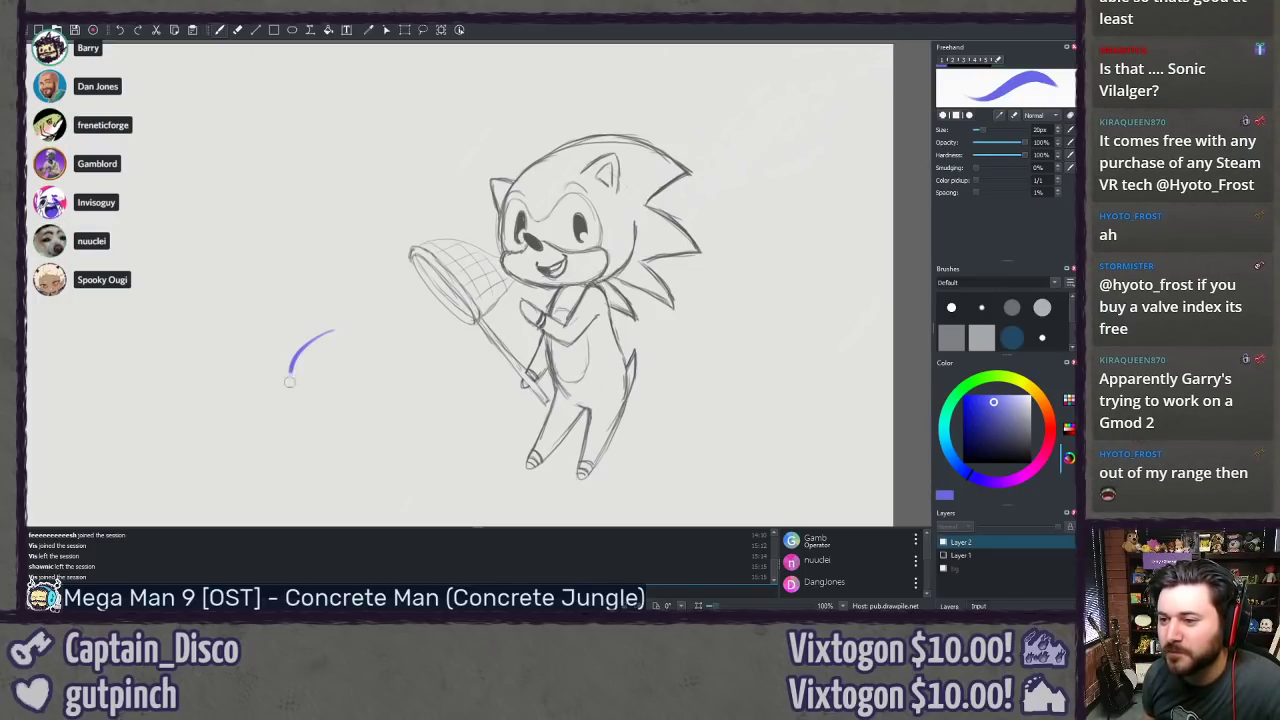
{"action": "key", "text": "ctrl+z"}
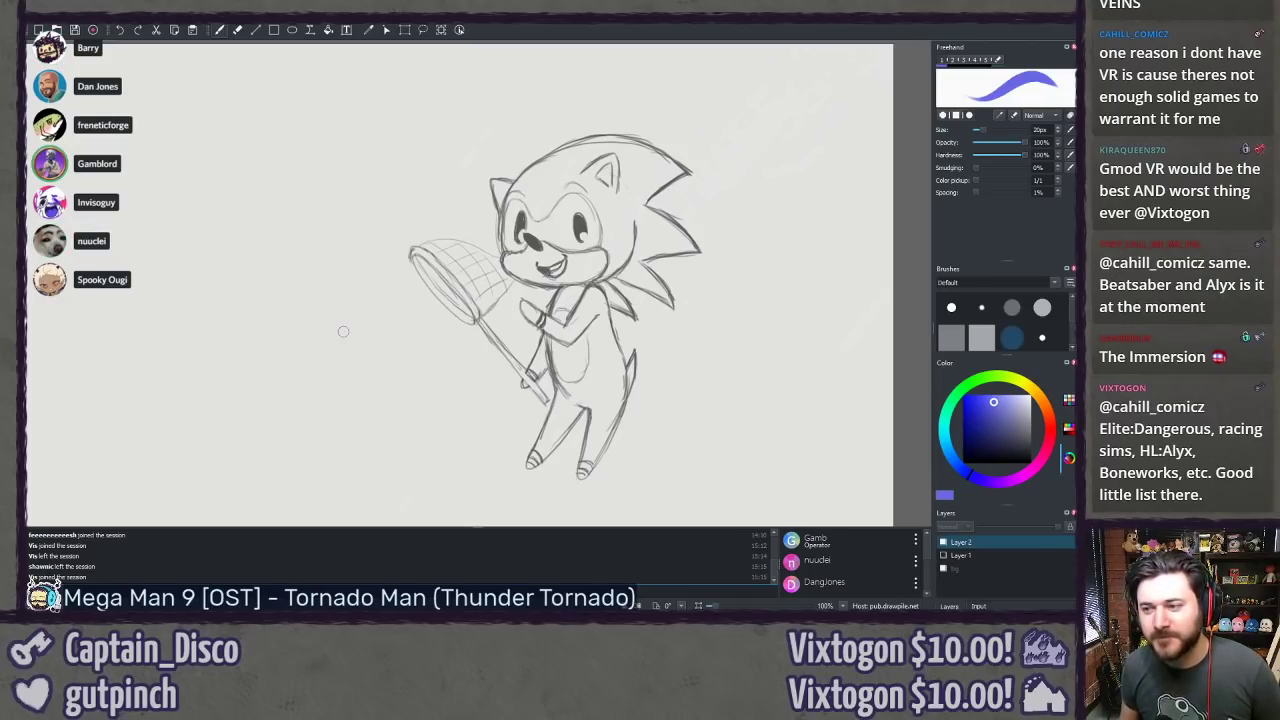
{"action": "mouse_move", "coordinate": [265, 332]}
{"action": "left_mouse_down"}
{"action": "mouse_move", "coordinate": [185, 385]}
{"action": "mouse_move", "coordinate": [245, 342]}
{"action": "mouse_move", "coordinate": [211, 315]}
{"action": "mouse_move", "coordinate": [240, 326]}
{"action": "mouse_move", "coordinate": [162, 322]}
{"action": "mouse_move", "coordinate": [200, 308]}
{"action": "left_mouse_up"}
{"action": "key", "text": "ctrl+z"}
{"action": "key", "text": "ctrl+z"}
{"action": "key", "text": "ctrl+z"}
{"action": "key", "text": "ctrl+z"}
{"action": "key", "text": "ctrl+z"}
{"action": "key", "text": "ctrl+z"}
{"action": "key", "text": "ctrl+z"}
{"action": "key", "text": "ctrl+z"}
{"action": "key", "text": "ctrl+z"}
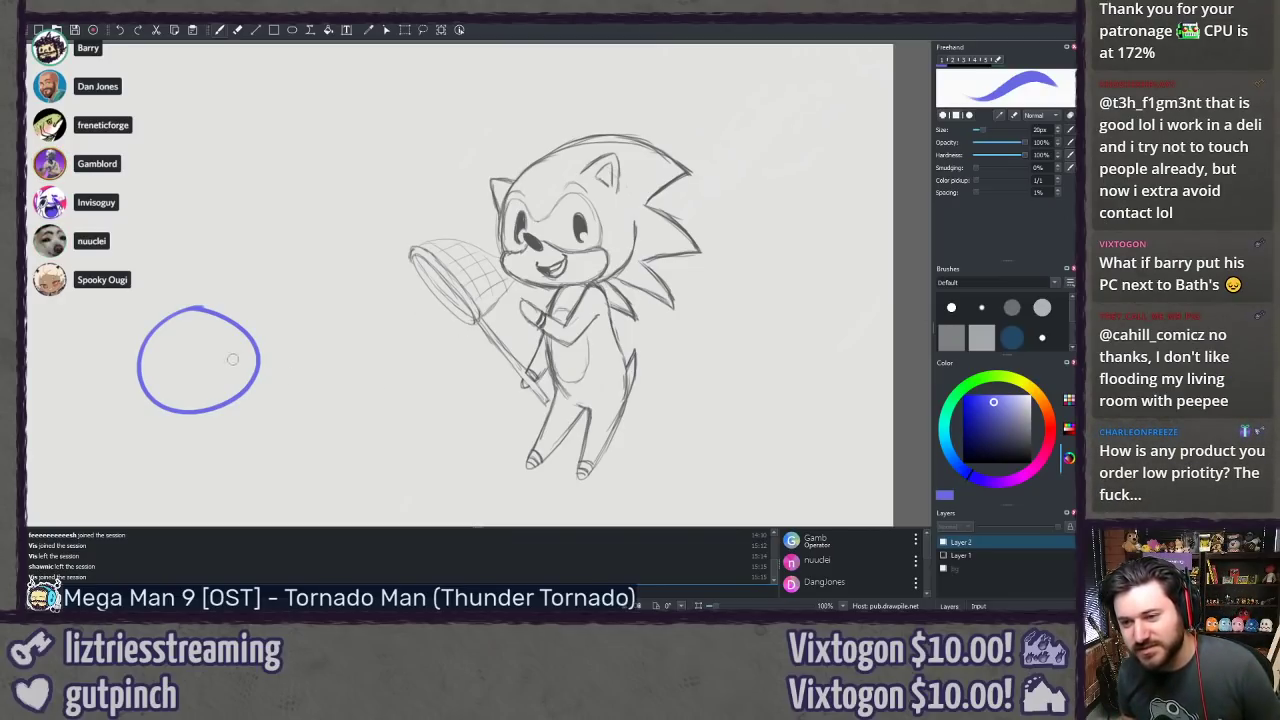
Step: Draw a wavy brow line across the upper inside of the round head, with its right hump rising over the outline
{"action": "left_click_drag", "start_coordinate": [228, 342], "coordinate": [417, 318]}
{"action": "mouse_move", "coordinate": [340, 323]}
{"action": "left_mouse_down"}
{"action": "mouse_move", "coordinate": [437, 320]}
{"action": "mouse_move", "coordinate": [472, 342]}
{"action": "left_mouse_up"}
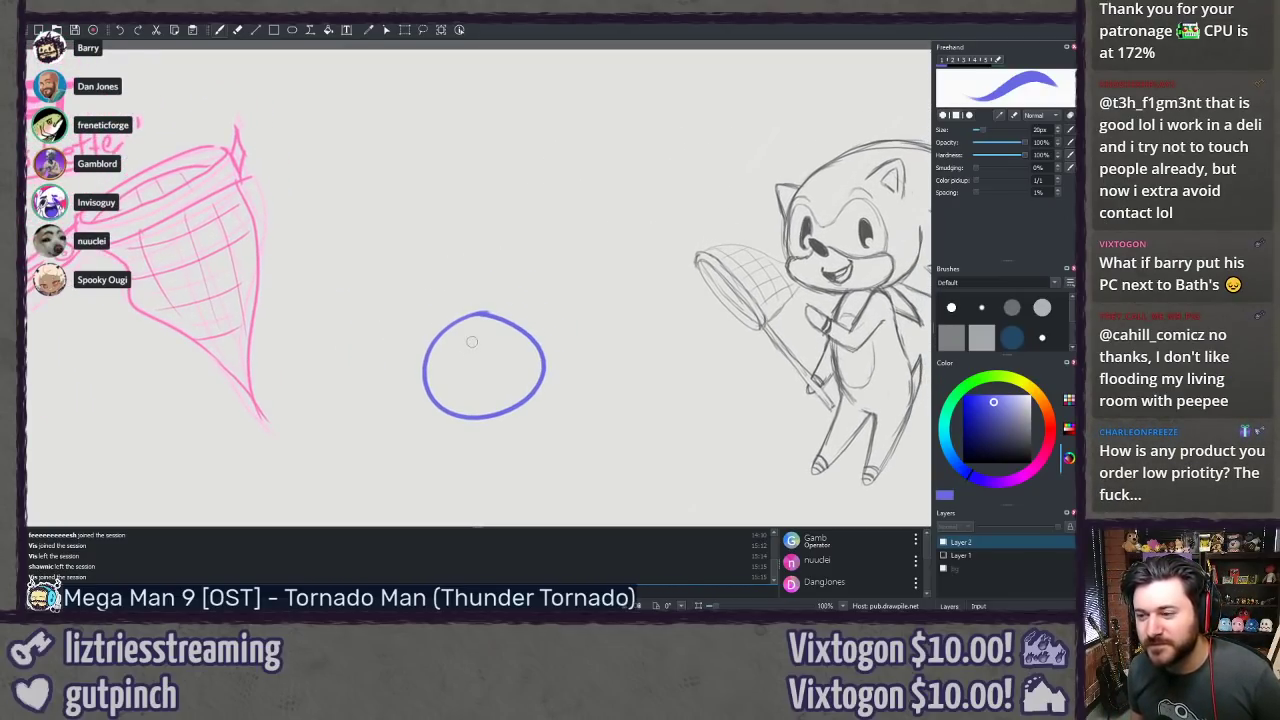
{"action": "scroll", "coordinate": [472, 341], "scroll_direction": "down", "scroll_amount": 2}
{"action": "scroll", "coordinate": [472, 341], "scroll_direction": "right", "scroll_amount": 2}
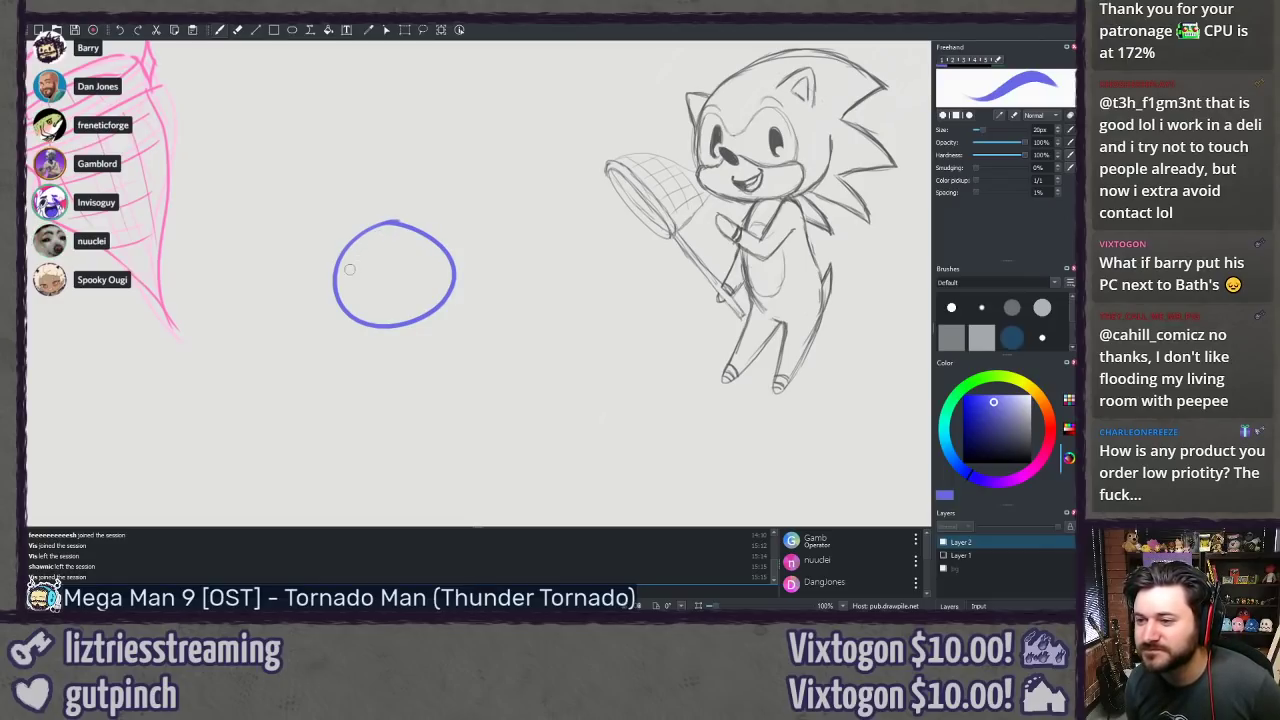
{"action": "mouse_move", "coordinate": [349, 269]}
{"action": "left_mouse_down"}
{"action": "mouse_move", "coordinate": [366, 241]}
{"action": "mouse_move", "coordinate": [438, 252]}
{"action": "left_mouse_up"}
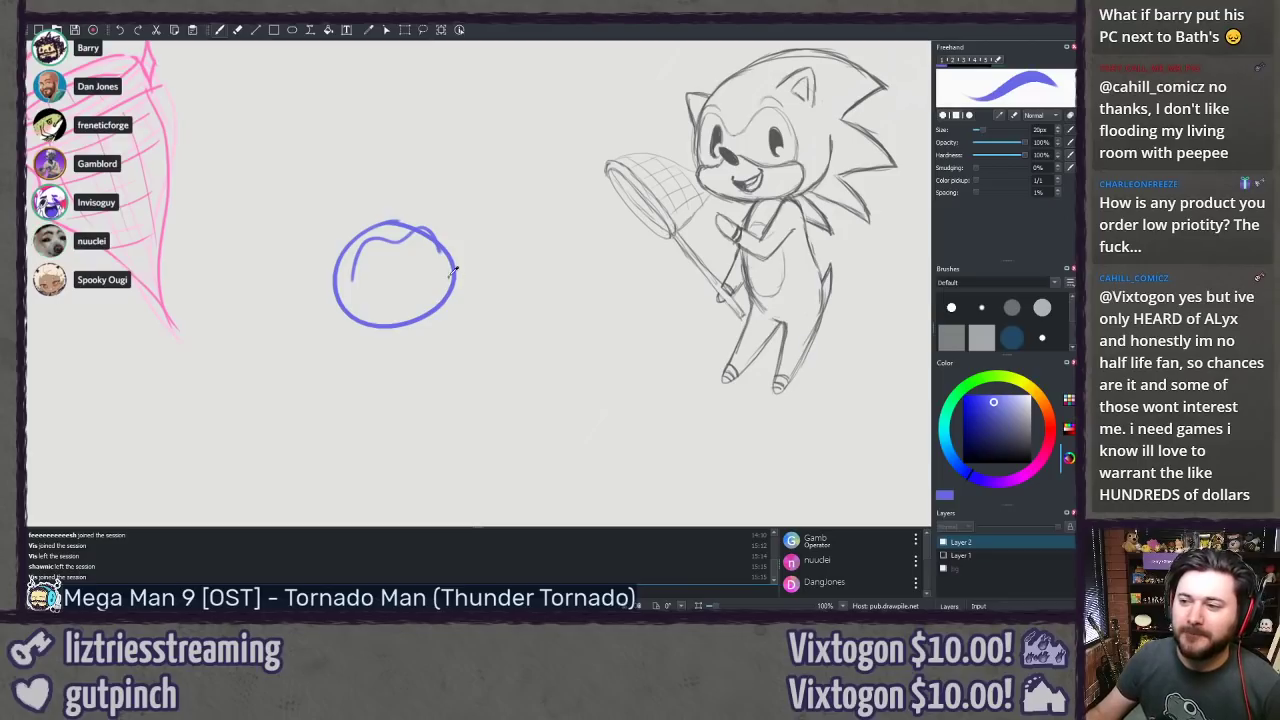
Step: Erase the part of the head outline that crosses beneath the brow line's right hump
{"action": "scroll", "coordinate": [452, 272], "scroll_direction": "up", "scroll_amount": 5}
{"action": "left_click_drag", "start_coordinate": [214, 200], "coordinate": [409, 262]}
{"action": "scroll", "coordinate": [409, 258], "scroll_direction": "down", "scroll_amount": 1}
{"action": "key", "text": "e"}
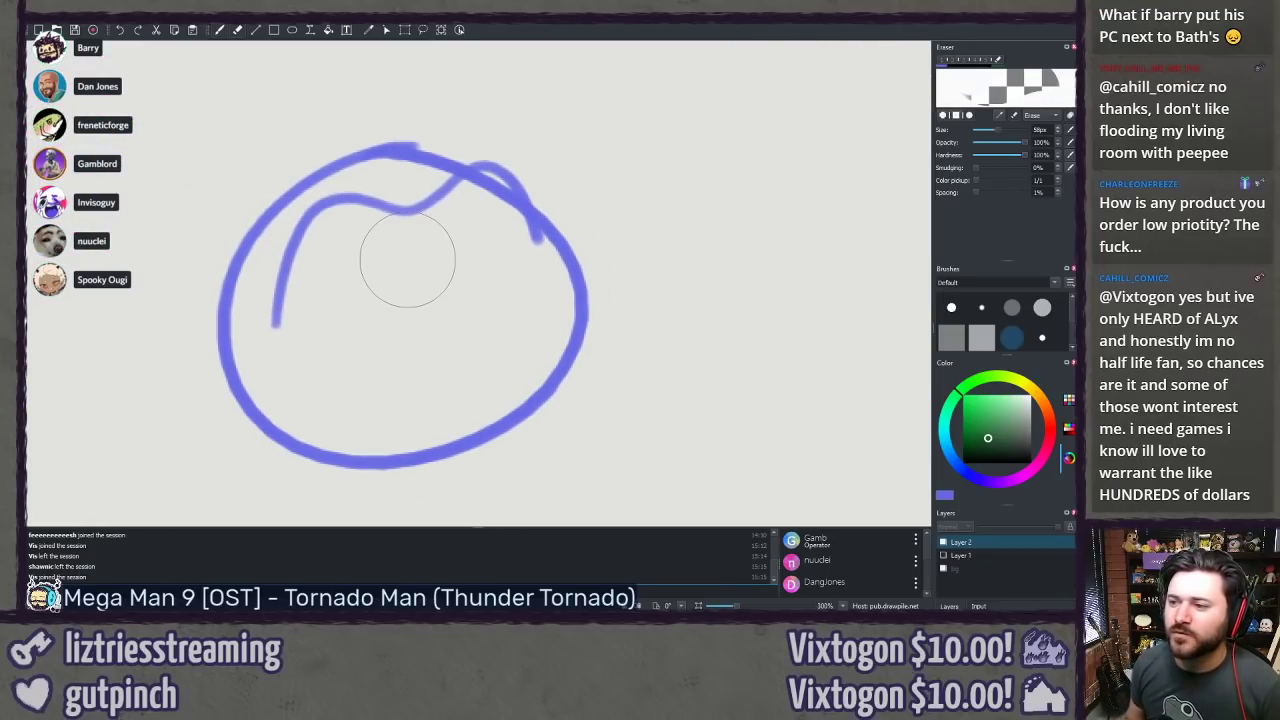
{"action": "left_click_drag", "start_coordinate": [478, 184], "coordinate": [497, 200]}
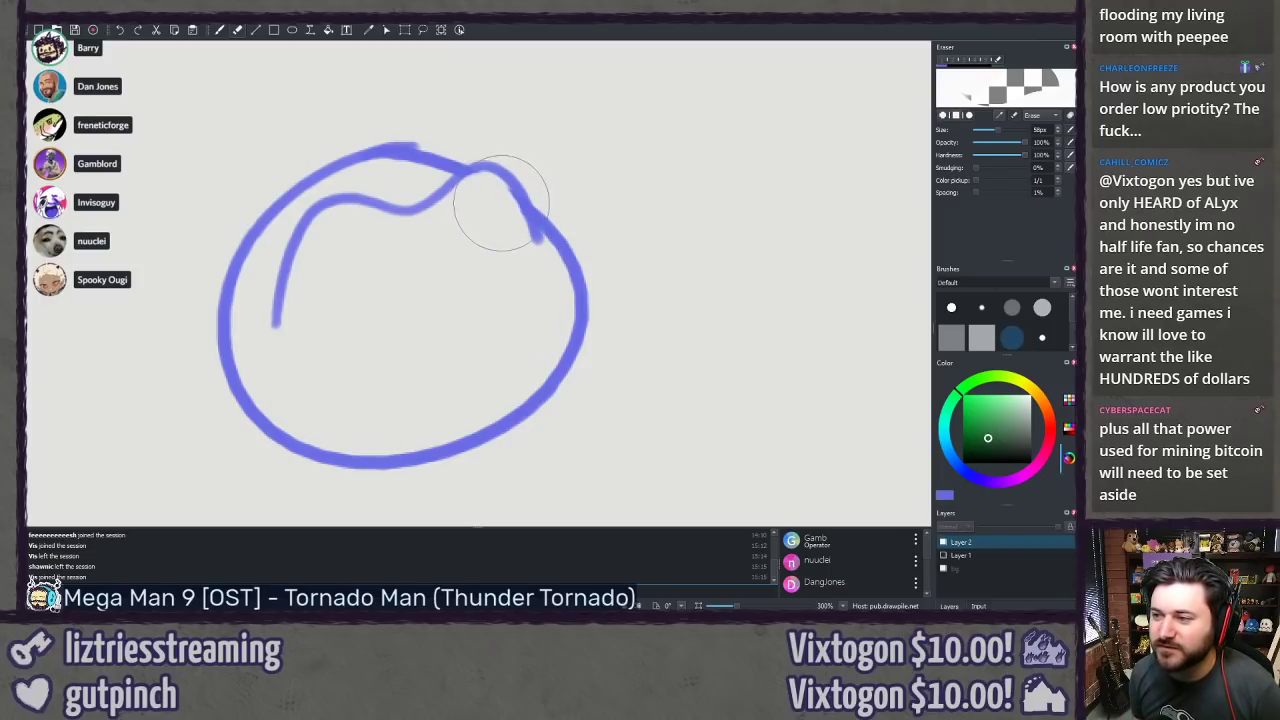
{"action": "key", "text": "ctrl+z"}
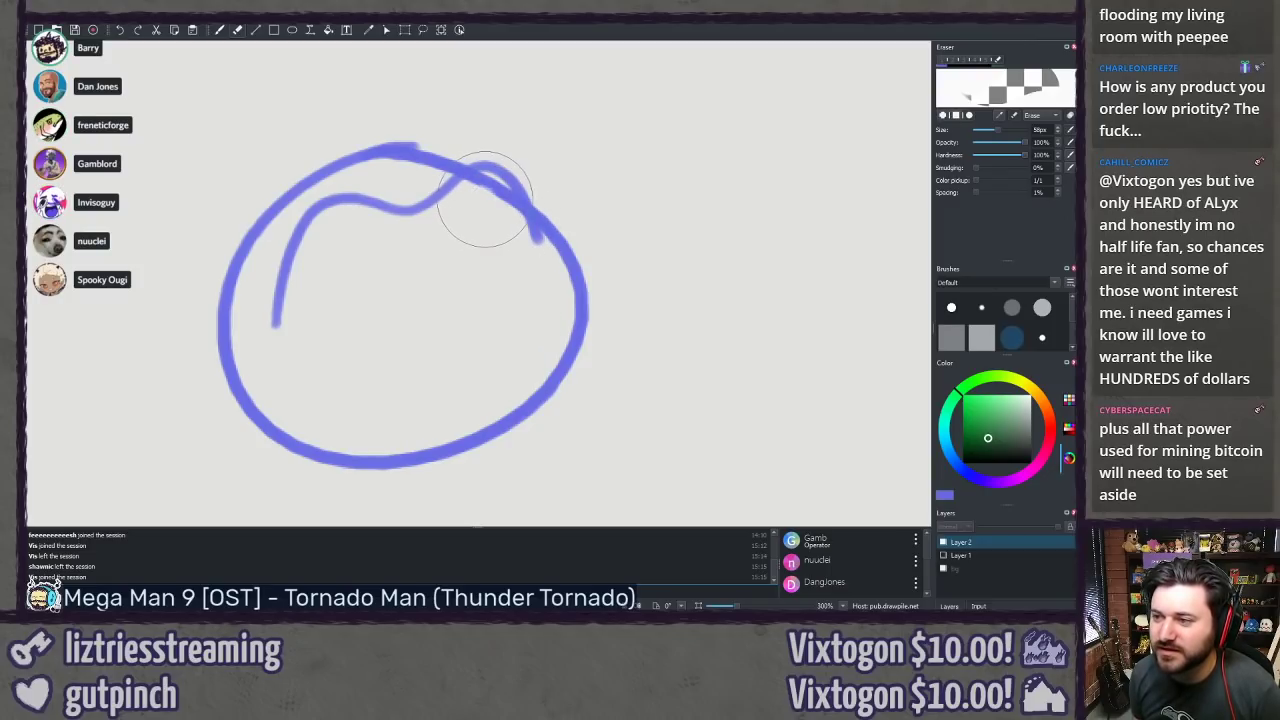
{"action": "mouse_move", "coordinate": [485, 199]}
{"action": "left_mouse_down"}
{"action": "mouse_move", "coordinate": [493, 185]}
{"action": "mouse_move", "coordinate": [477, 197]}
{"action": "mouse_move", "coordinate": [513, 216]}
{"action": "mouse_move", "coordinate": [494, 219]}
{"action": "mouse_move", "coordinate": [492, 191]}
{"action": "left_mouse_up"}
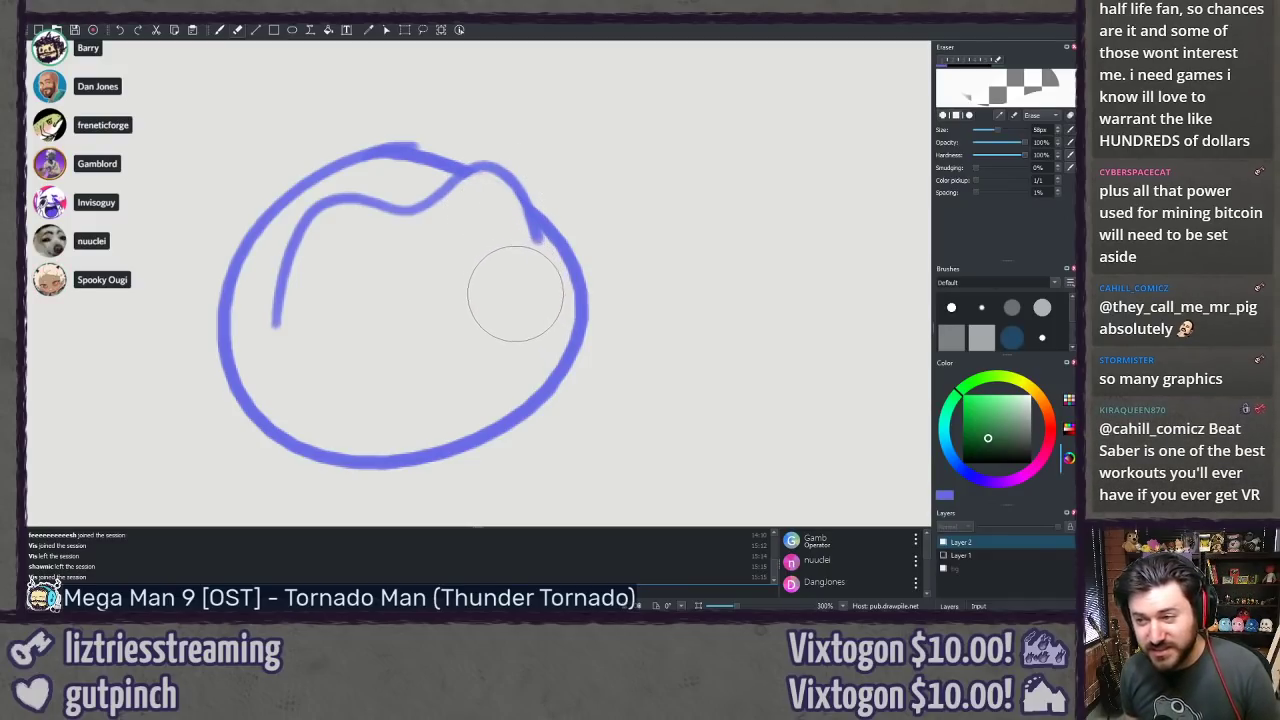
Step: Erase a gap in the head's right edge and draw two lines converging through it into a pointed snout with a round nose
{"action": "key", "text": "b"}
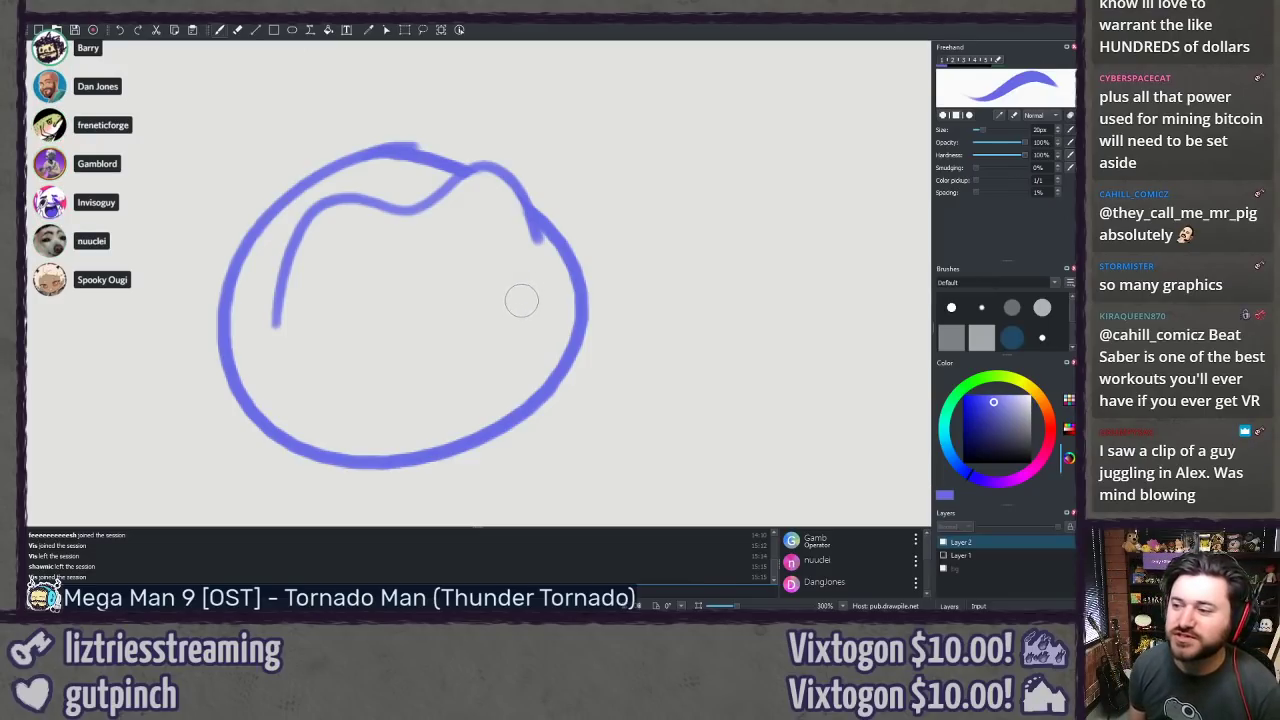
{"action": "key", "text": "e"}
{"action": "mouse_move", "coordinate": [562, 322]}
{"action": "left_mouse_down"}
{"action": "mouse_move", "coordinate": [580, 309]}
{"action": "mouse_move", "coordinate": [571, 320]}
{"action": "mouse_move", "coordinate": [551, 303]}
{"action": "left_mouse_up"}
{"action": "key", "text": "b"}
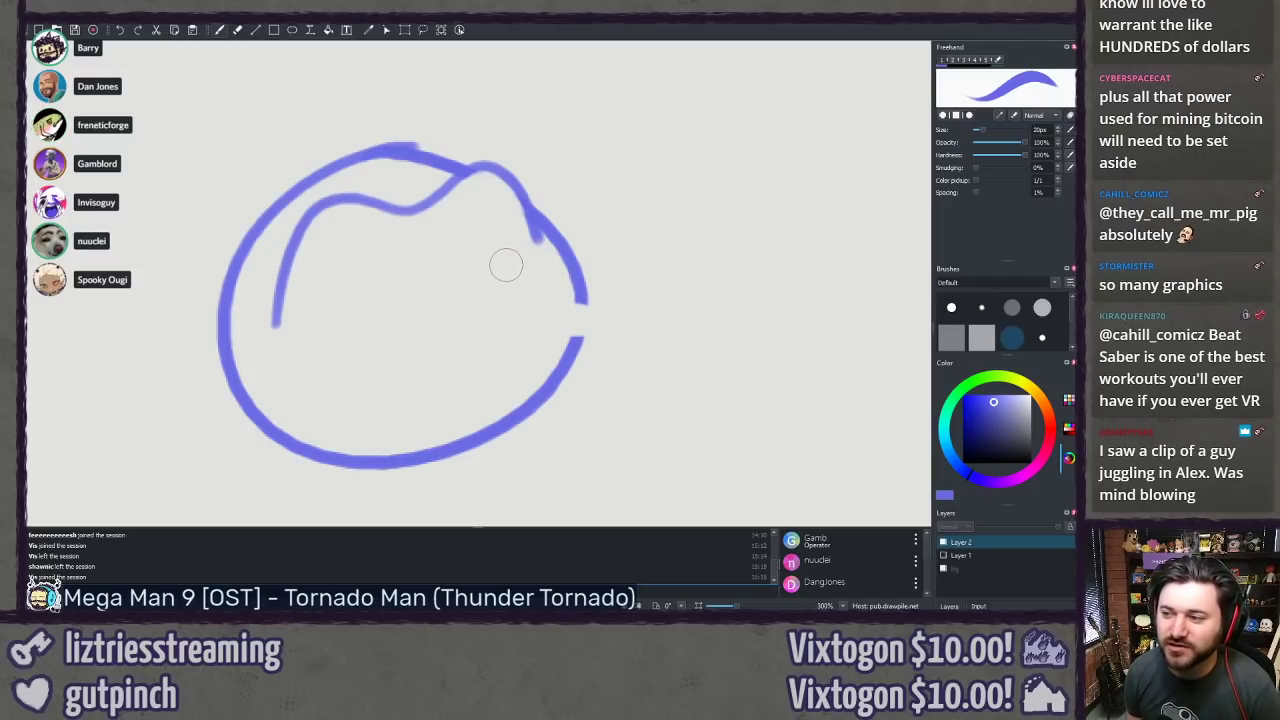
{"action": "left_click_drag", "start_coordinate": [506, 264], "coordinate": [610, 322]}
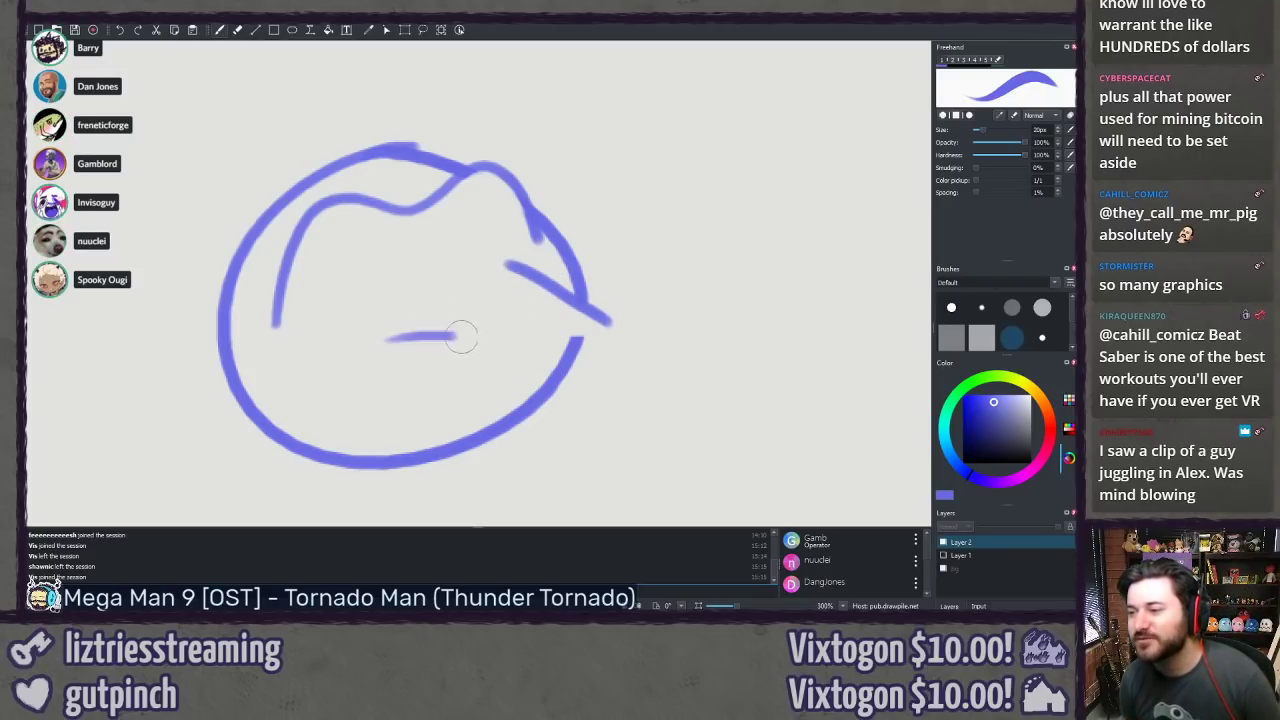
{"action": "mouse_move", "coordinate": [393, 336]}
{"action": "left_mouse_down"}
{"action": "mouse_move", "coordinate": [619, 332]}
{"action": "mouse_move", "coordinate": [612, 340]}
{"action": "left_mouse_up"}
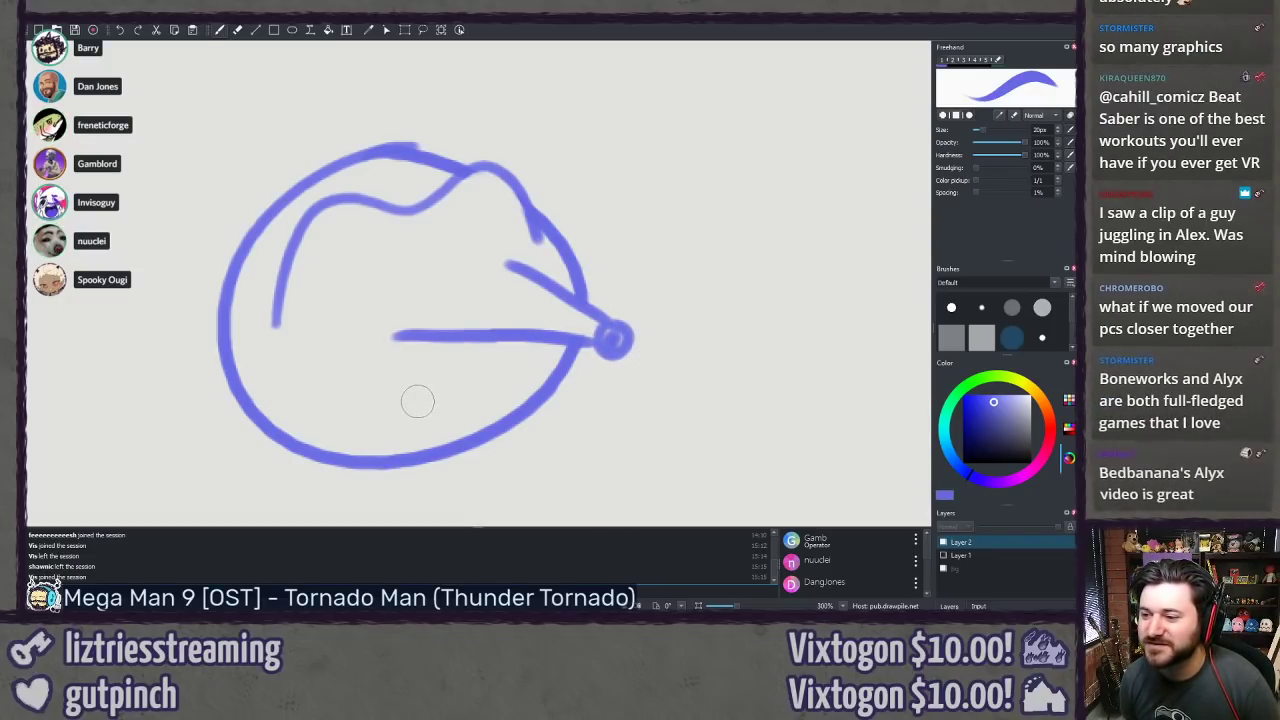
{"action": "left_click_drag", "start_coordinate": [326, 398], "coordinate": [428, 402]}
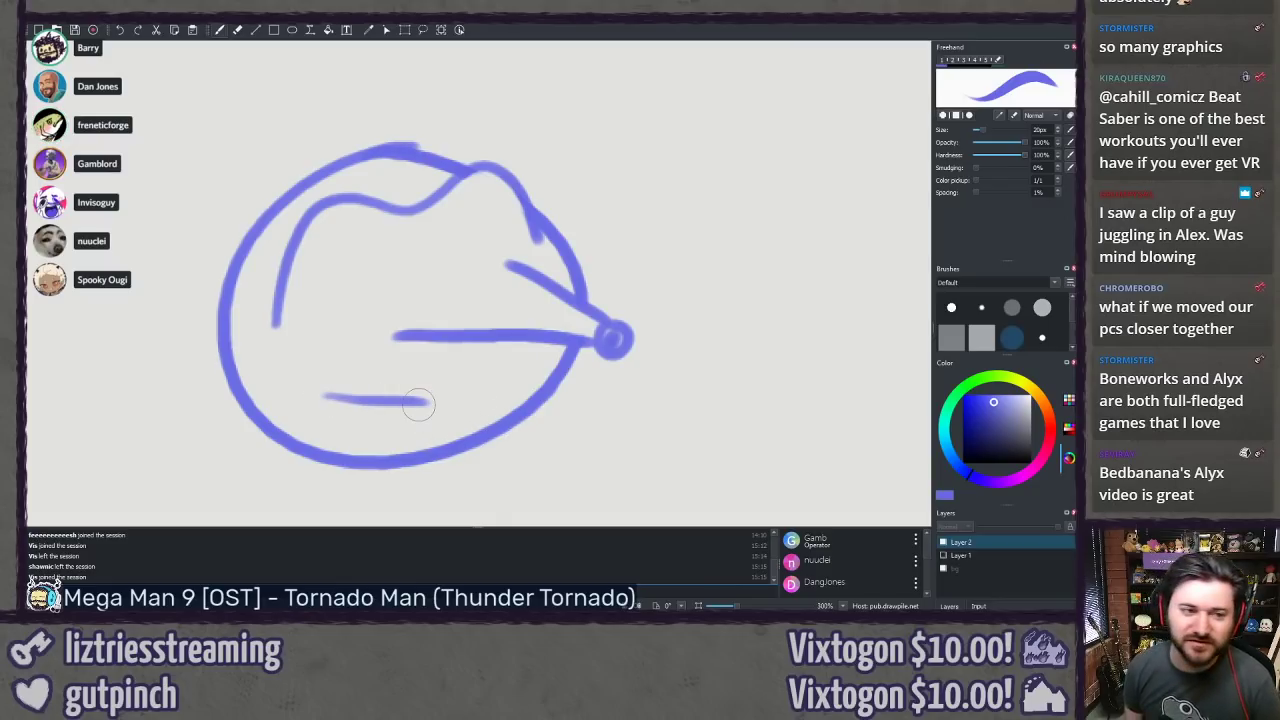
{"action": "key", "text": "ctrl+z"}
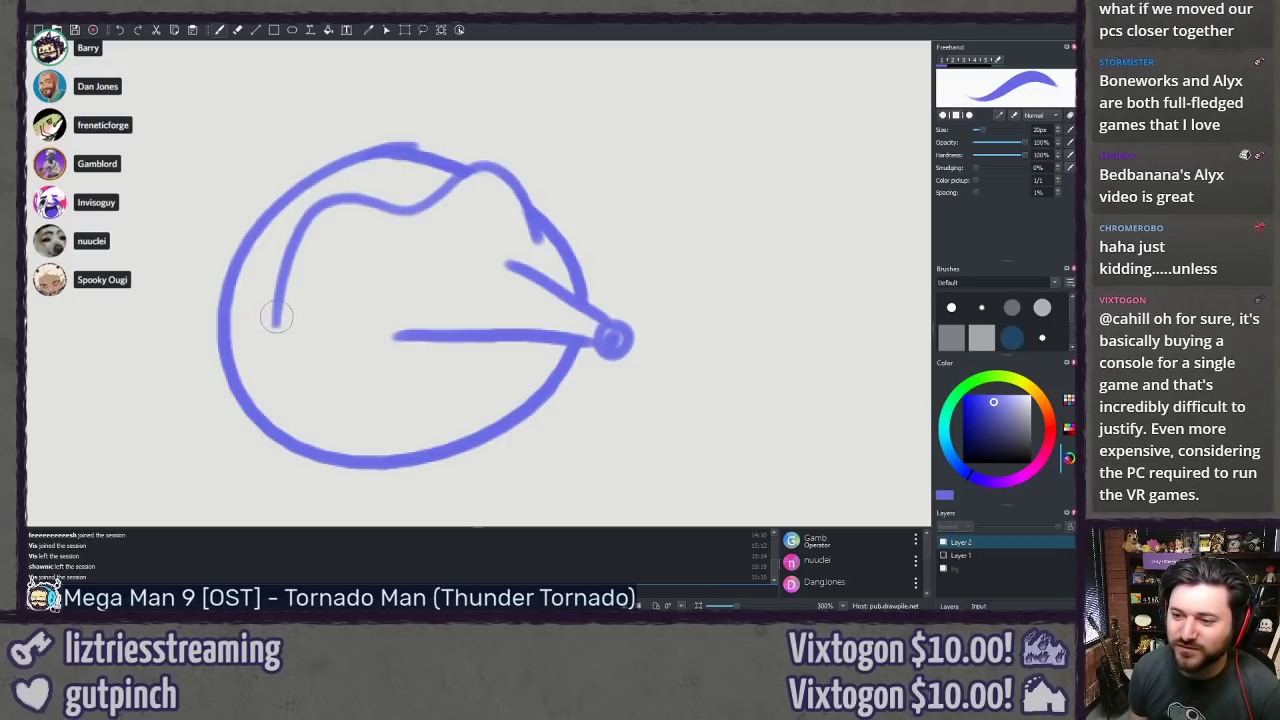
{"action": "mouse_move", "coordinate": [297, 334]}
{"action": "left_mouse_down"}
{"action": "mouse_move", "coordinate": [348, 331]}
{"action": "mouse_move", "coordinate": [358, 313]}
{"action": "left_mouse_up"}
{"action": "key", "text": "ctrl+z"}
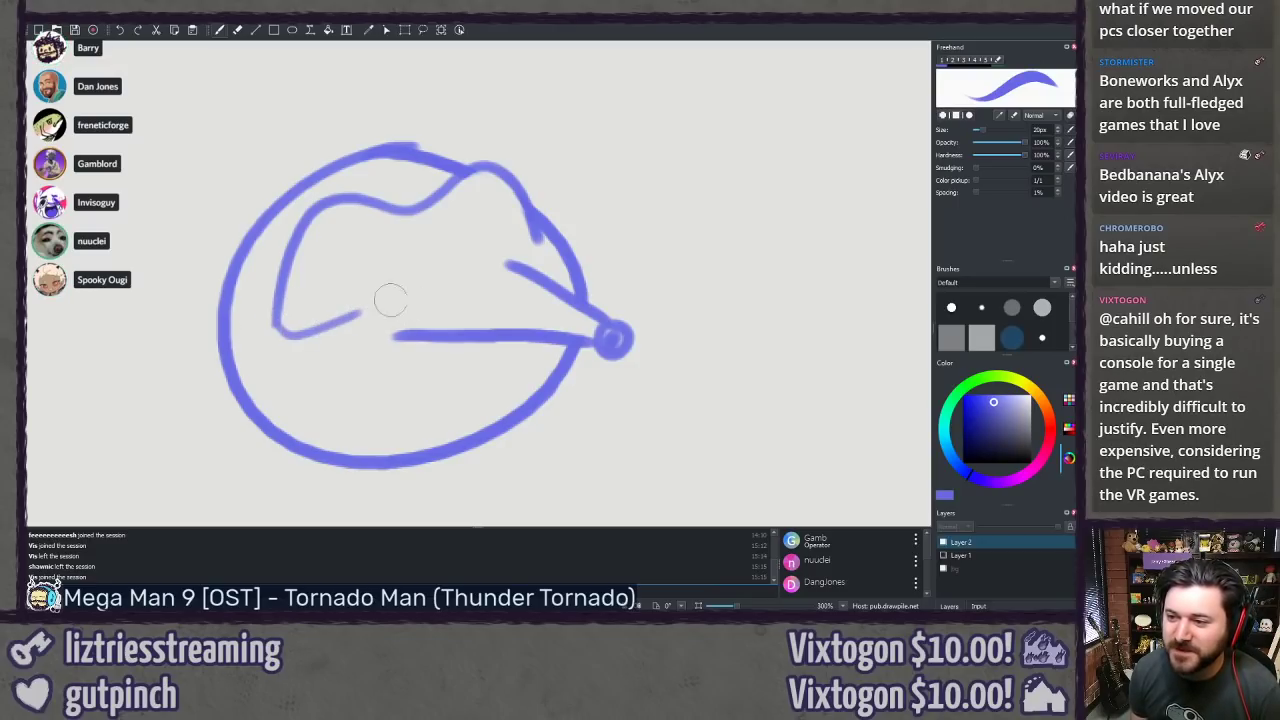
{"action": "key", "text": "ctrl+z"}
{"action": "left_click_drag", "start_coordinate": [277, 314], "coordinate": [394, 307]}
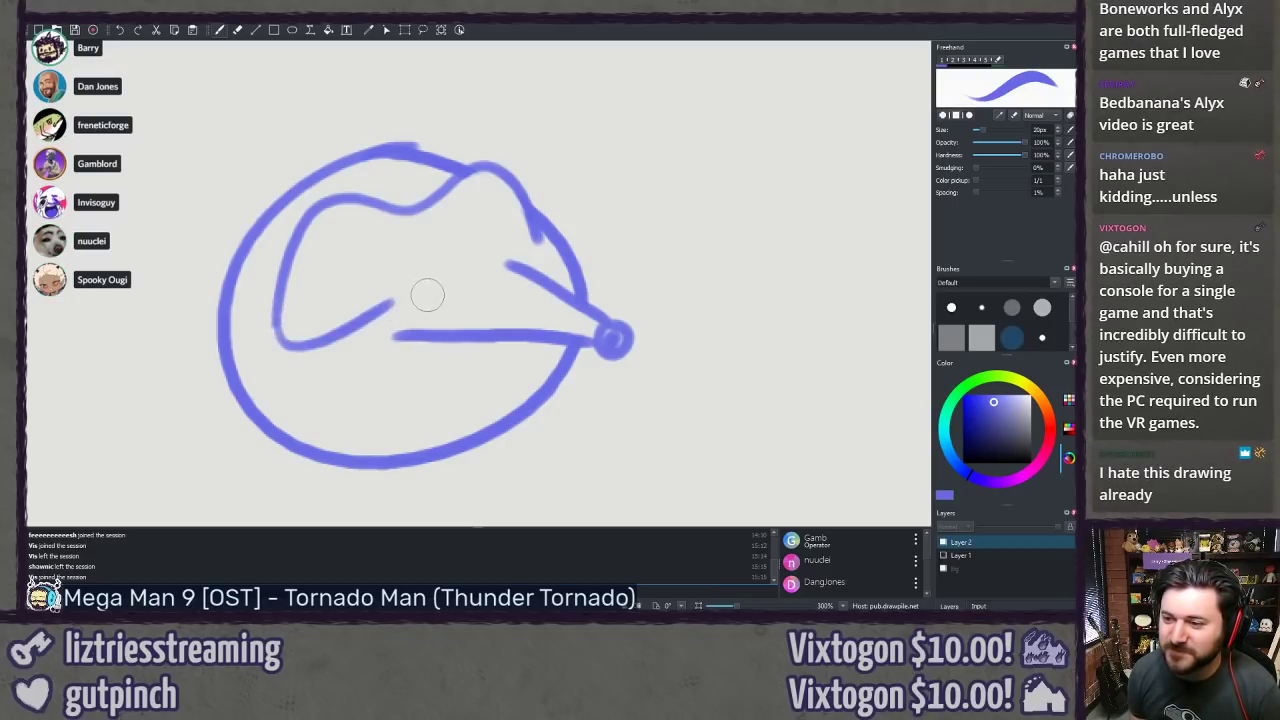
{"action": "key", "text": "ctrl+z"}
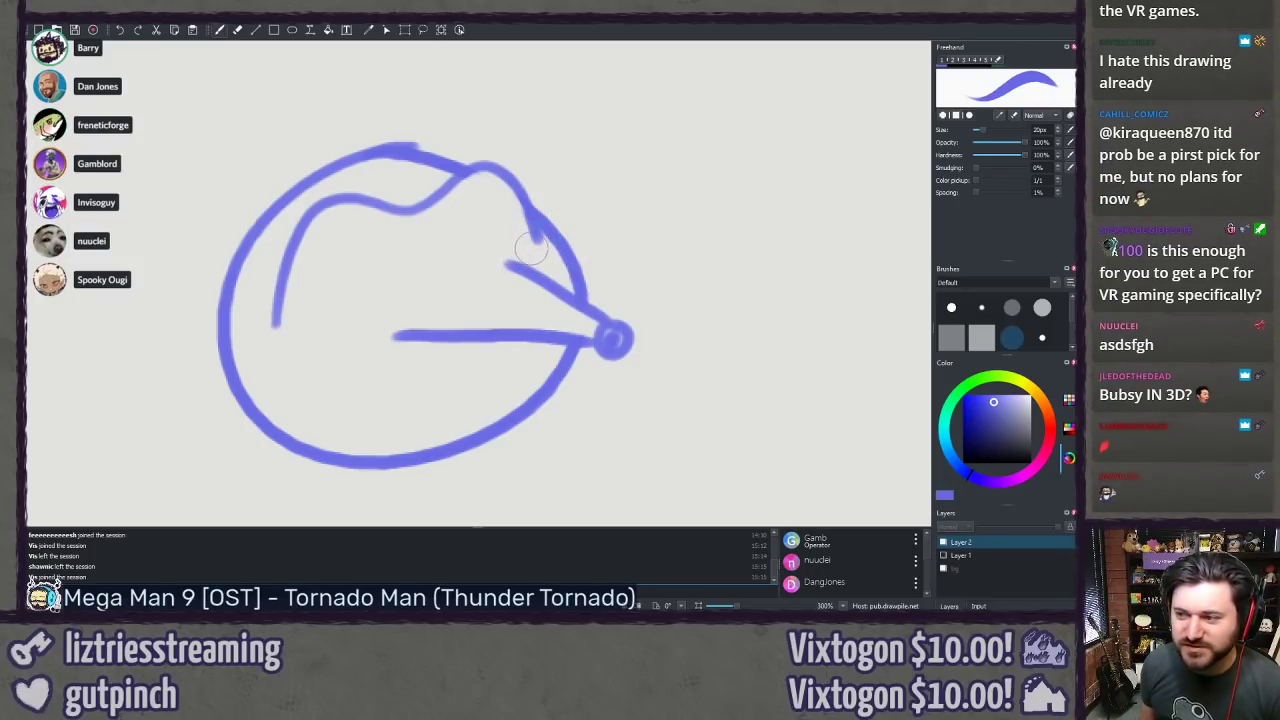
{"action": "left_click_drag", "start_coordinate": [278, 320], "coordinate": [350, 324]}
{"action": "key", "text": "ctrl+z"}
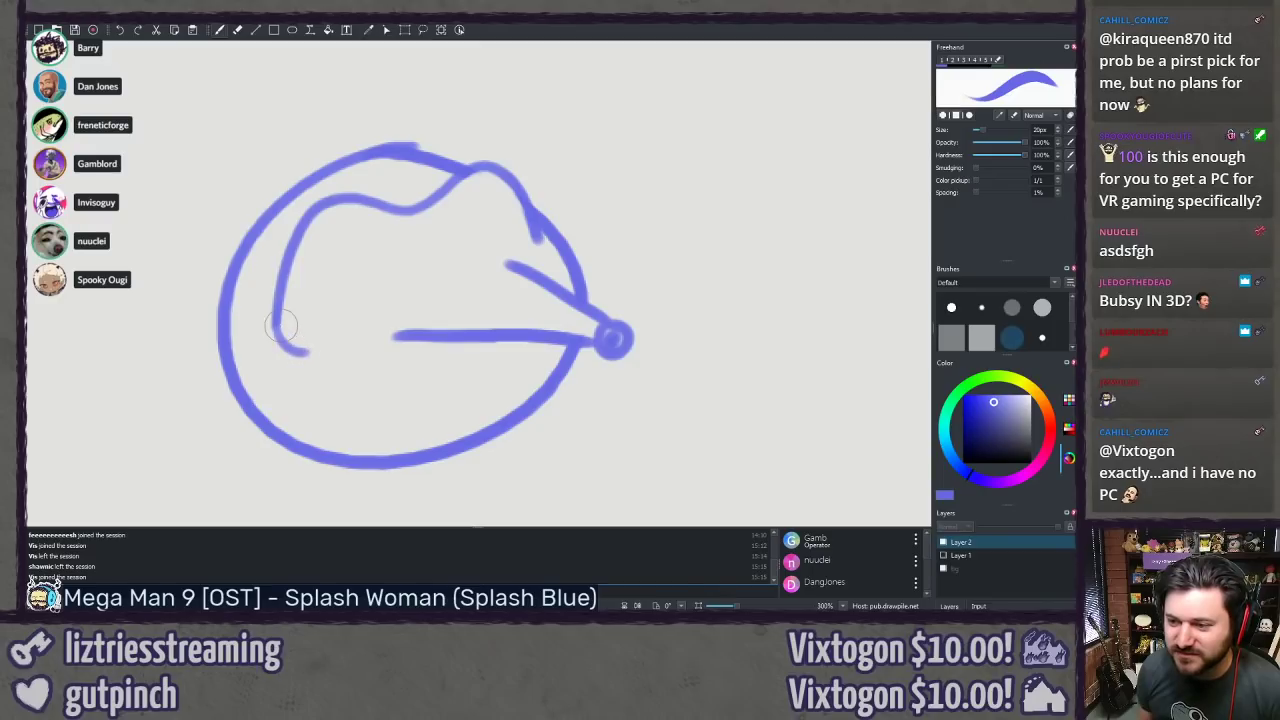
{"action": "left_click_drag", "start_coordinate": [281, 325], "coordinate": [357, 344]}
{"action": "key", "text": "ctrl+z"}
{"action": "key", "text": "ctrl+z"}
{"action": "left_click_drag", "start_coordinate": [279, 326], "coordinate": [306, 348]}
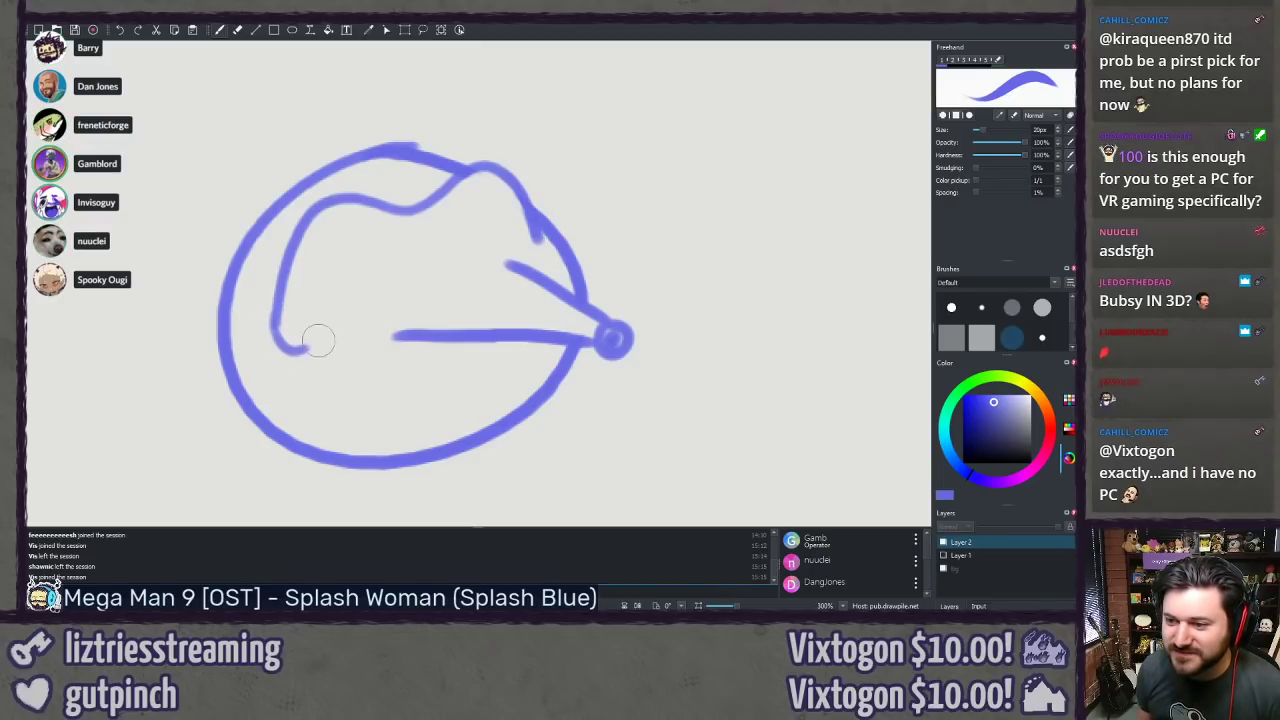
{"action": "key", "text": "ctrl+z"}
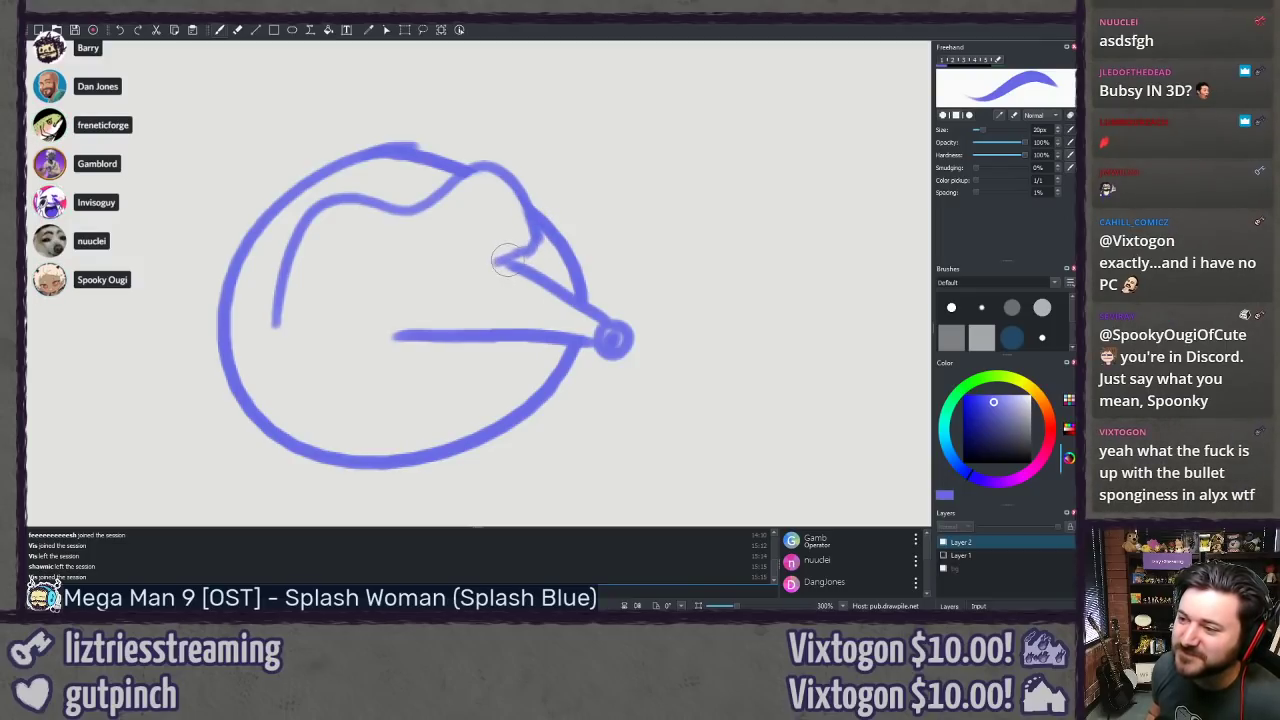
Step: Close the eye area with a curved lower edge running from the snout's upper line back to the brow's left end
{"action": "left_click_drag", "start_coordinate": [520, 252], "coordinate": [425, 280]}
{"action": "key", "text": "ctrl+z"}
{"action": "mouse_move", "coordinate": [502, 261]}
{"action": "left_mouse_down"}
{"action": "mouse_move", "coordinate": [407, 318]}
{"action": "mouse_move", "coordinate": [432, 298]}
{"action": "mouse_move", "coordinate": [333, 338]}
{"action": "mouse_move", "coordinate": [369, 320]}
{"action": "mouse_move", "coordinate": [272, 315]}
{"action": "left_mouse_up"}
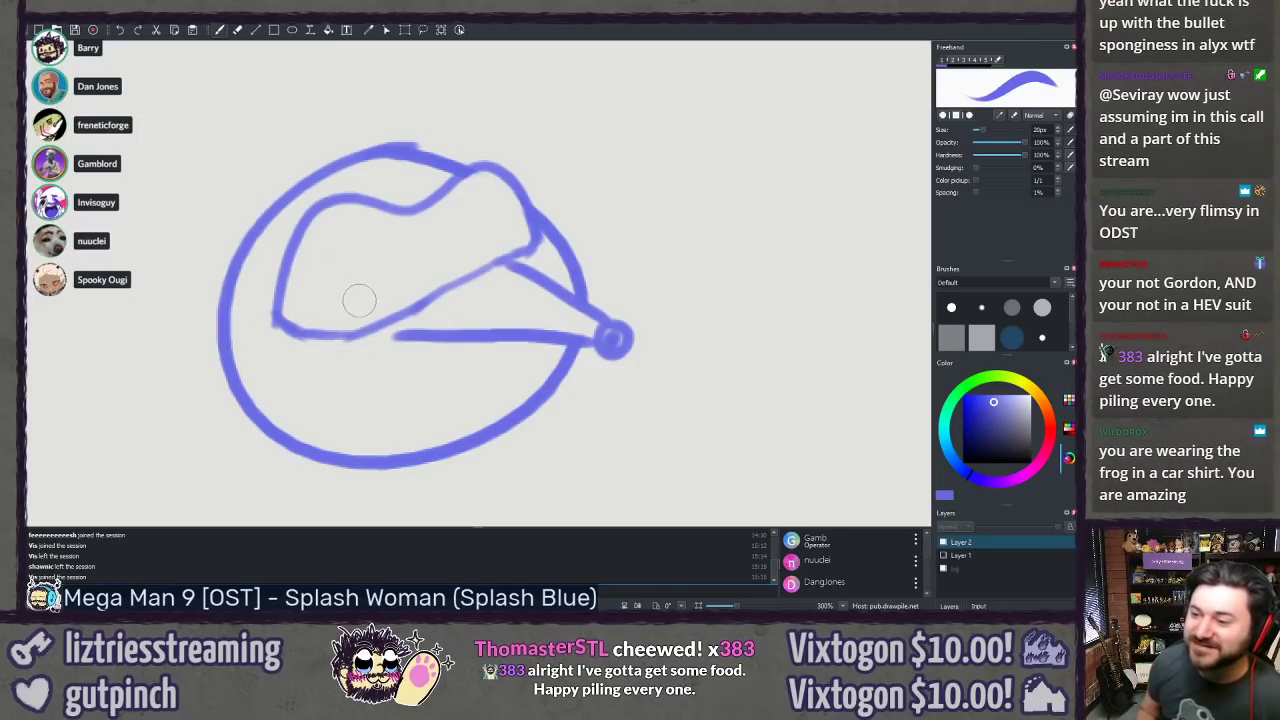
{"action": "mouse_move", "coordinate": [338, 326]}
{"action": "left_mouse_down"}
{"action": "mouse_move", "coordinate": [383, 244]}
{"action": "mouse_move", "coordinate": [418, 313]}
{"action": "left_mouse_up"}
{"action": "key", "text": "ctrl+z"}
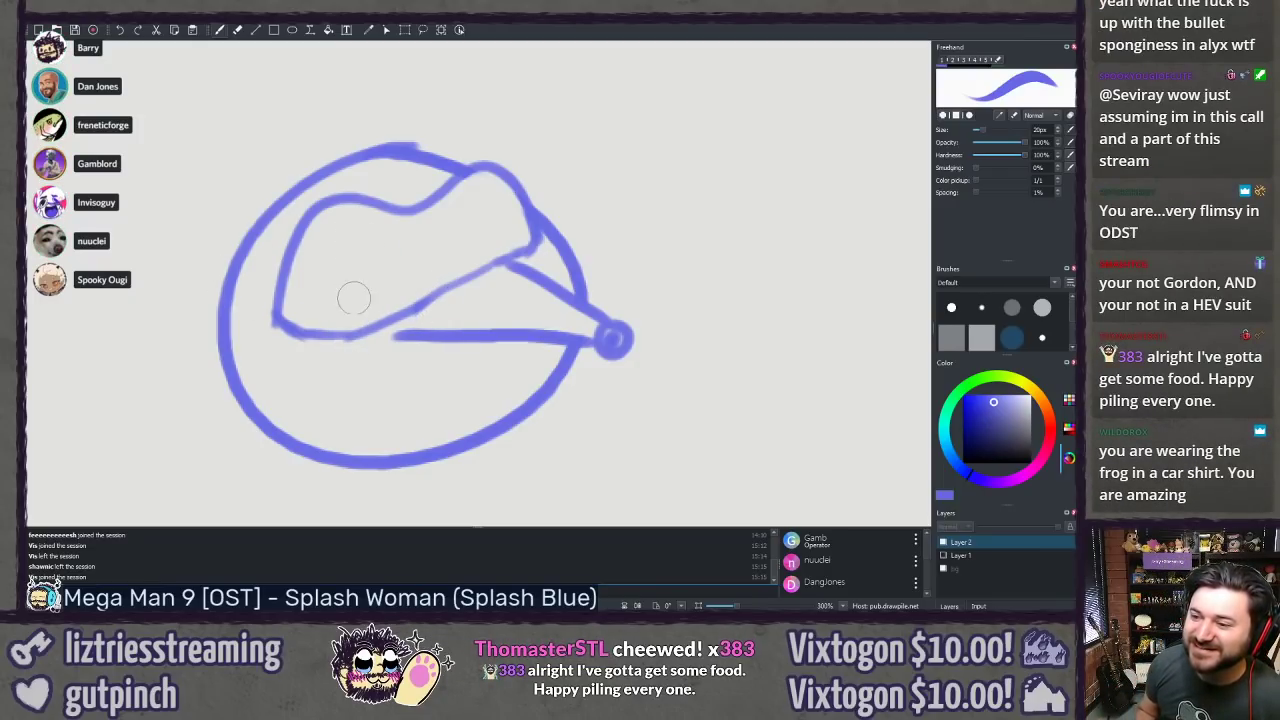
{"action": "left_click_drag", "start_coordinate": [329, 325], "coordinate": [415, 288]}
{"action": "key", "text": "ctrl+z"}
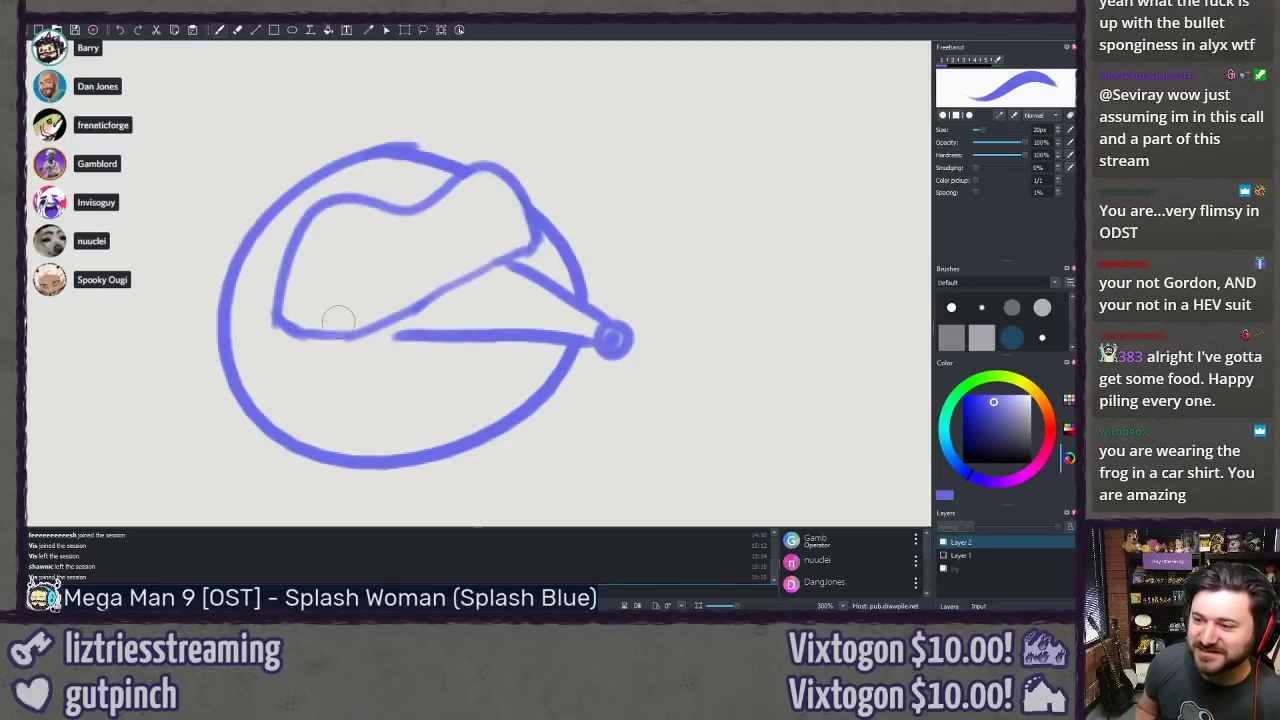
{"action": "mouse_move", "coordinate": [335, 322]}
{"action": "left_mouse_down"}
{"action": "mouse_move", "coordinate": [395, 258]}
{"action": "mouse_move", "coordinate": [445, 280]}
{"action": "left_mouse_up"}
{"action": "key", "text": "ctrl+z"}
{"action": "mouse_move", "coordinate": [355, 252]}
{"action": "left_mouse_down"}
{"action": "mouse_move", "coordinate": [330, 335]}
{"action": "mouse_move", "coordinate": [380, 280]}
{"action": "left_mouse_up"}
{"action": "key", "text": "ctrl+z"}
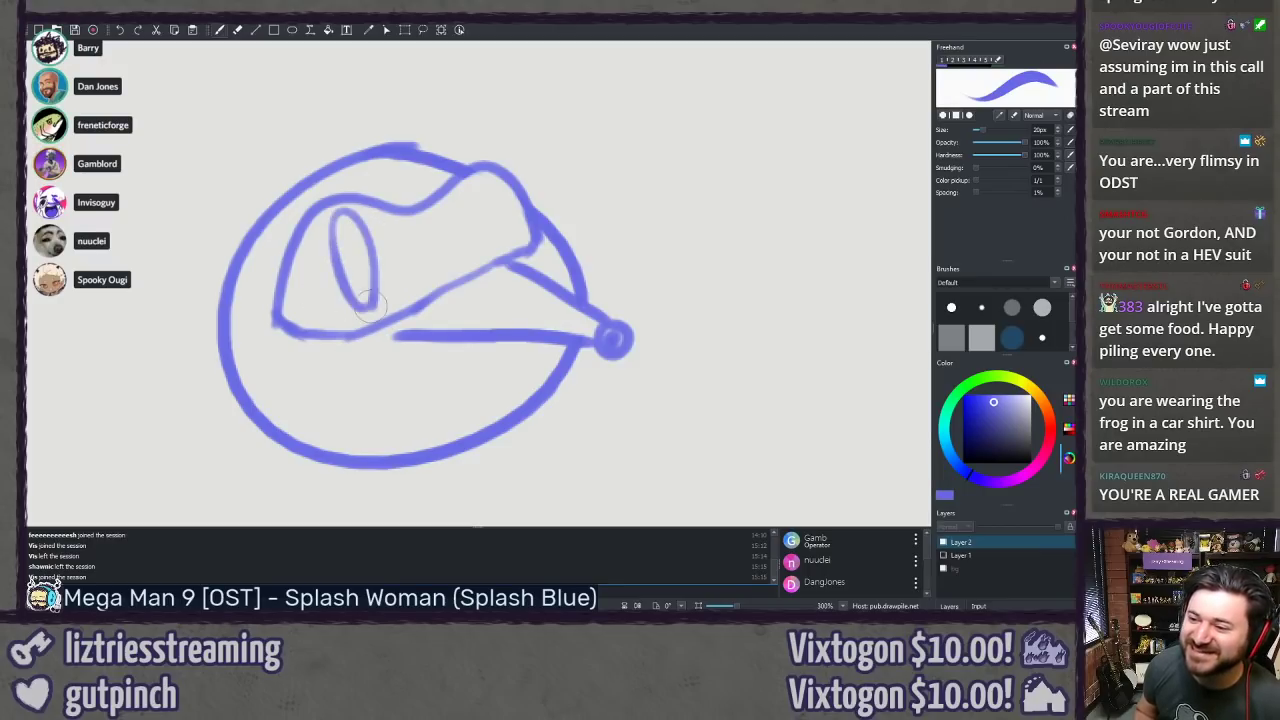
{"action": "key", "text": "ctrl+z"}
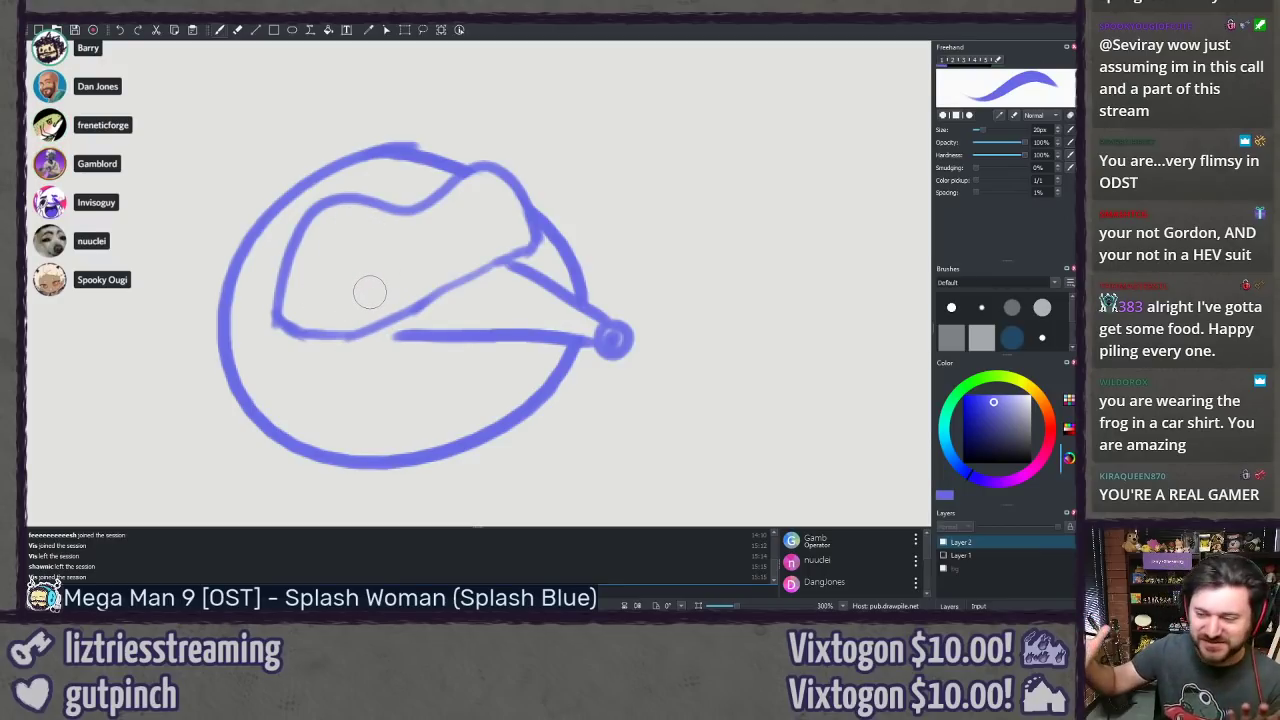
Step: Draw two upright oval eyes inside the mask shape, one near its left end and one under the right hump
{"action": "left_click_drag", "start_coordinate": [352, 242], "coordinate": [378, 262]}
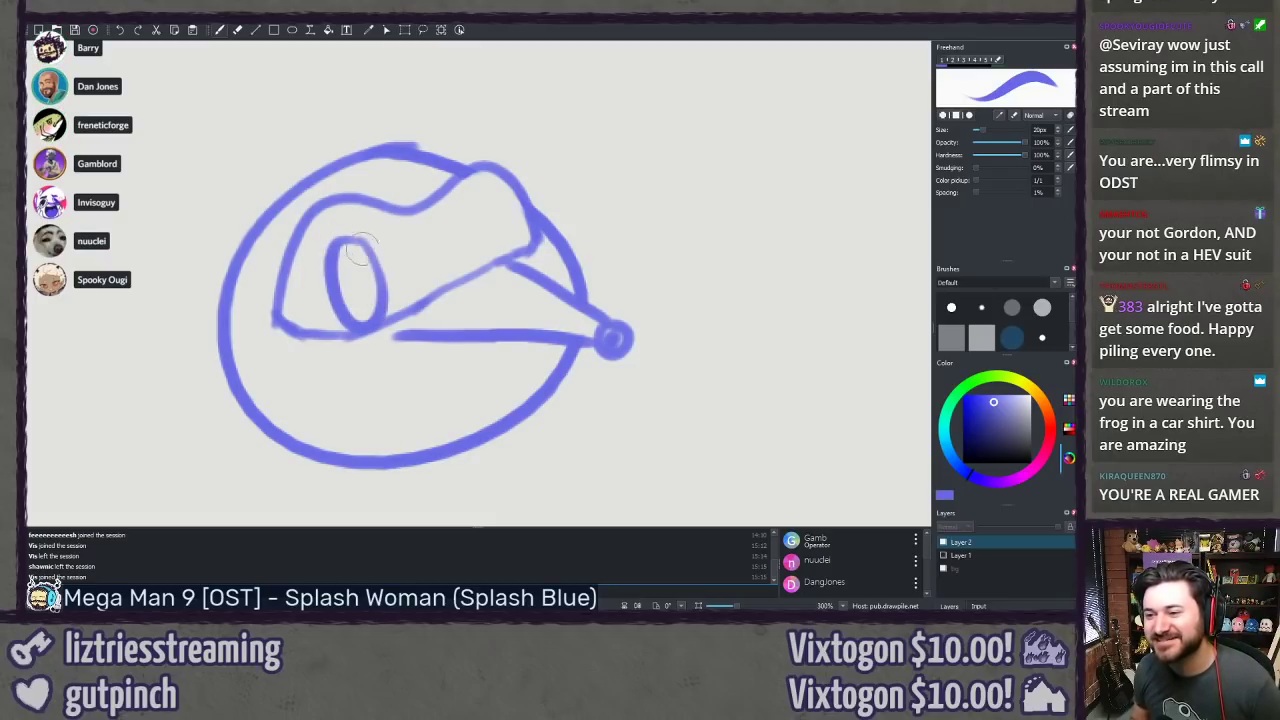
{"action": "mouse_move", "coordinate": [472, 200]}
{"action": "left_mouse_down"}
{"action": "mouse_move", "coordinate": [468, 234]}
{"action": "mouse_move", "coordinate": [479, 188]}
{"action": "mouse_move", "coordinate": [500, 230]}
{"action": "mouse_move", "coordinate": [462, 201]}
{"action": "mouse_move", "coordinate": [476, 188]}
{"action": "mouse_move", "coordinate": [494, 270]}
{"action": "mouse_move", "coordinate": [504, 253]}
{"action": "mouse_move", "coordinate": [470, 193]}
{"action": "mouse_move", "coordinate": [485, 240]}
{"action": "left_mouse_up"}
{"action": "key", "text": "ctrl+z"}
{"action": "key", "text": "ctrl+z"}
{"action": "key", "text": "ctrl+z"}
{"action": "key", "text": "ctrl+z"}
{"action": "key", "text": "ctrl+z"}
{"action": "key", "text": "ctrl+z"}
{"action": "key", "text": "ctrl+z"}
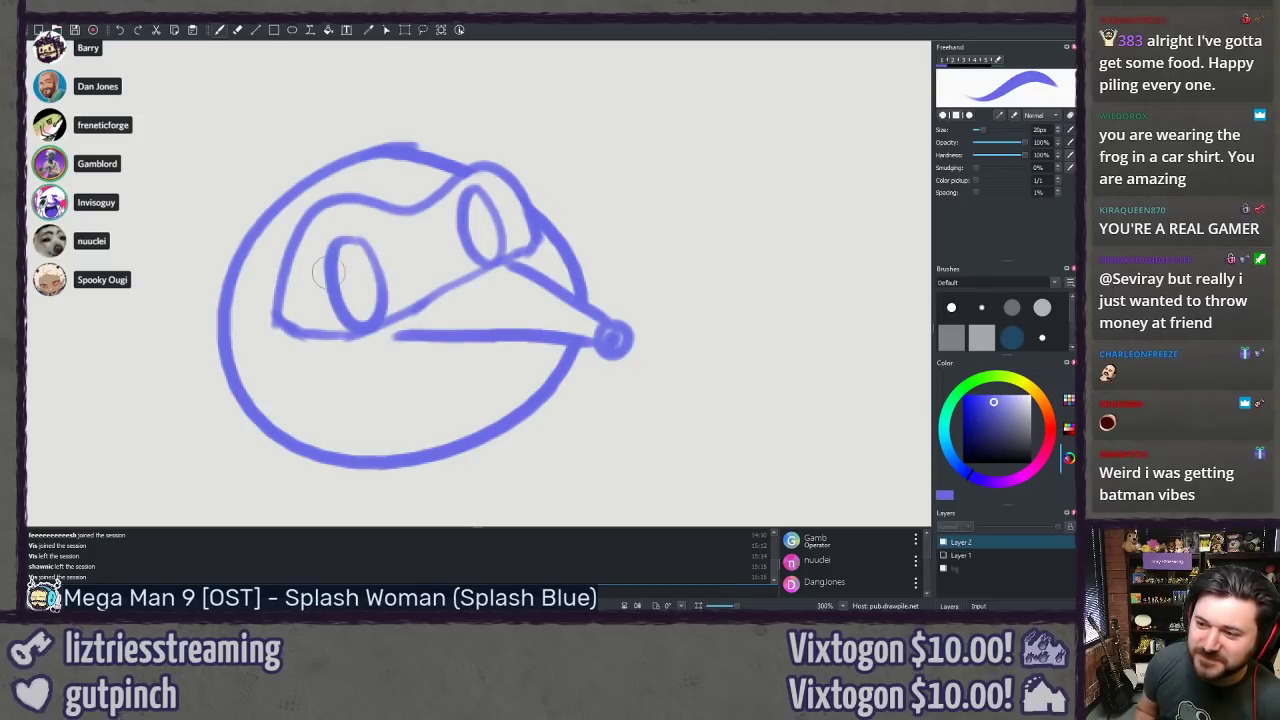
Step: Add a narrow oval pupil inside each of the two eyes
{"action": "left_click_drag", "start_coordinate": [362, 273], "coordinate": [364, 300]}
{"action": "mouse_move", "coordinate": [366, 280]}
{"action": "left_mouse_down"}
{"action": "mouse_move", "coordinate": [358, 270]}
{"action": "mouse_move", "coordinate": [361, 292]}
{"action": "mouse_move", "coordinate": [363, 276]}
{"action": "left_mouse_up"}
{"action": "key", "text": "ctrl+z"}
{"action": "key", "text": "ctrl+z"}
{"action": "key", "text": "ctrl+z"}
{"action": "left_click_drag", "start_coordinate": [486, 219], "coordinate": [495, 220]}
{"action": "key", "text": "ctrl+z"}
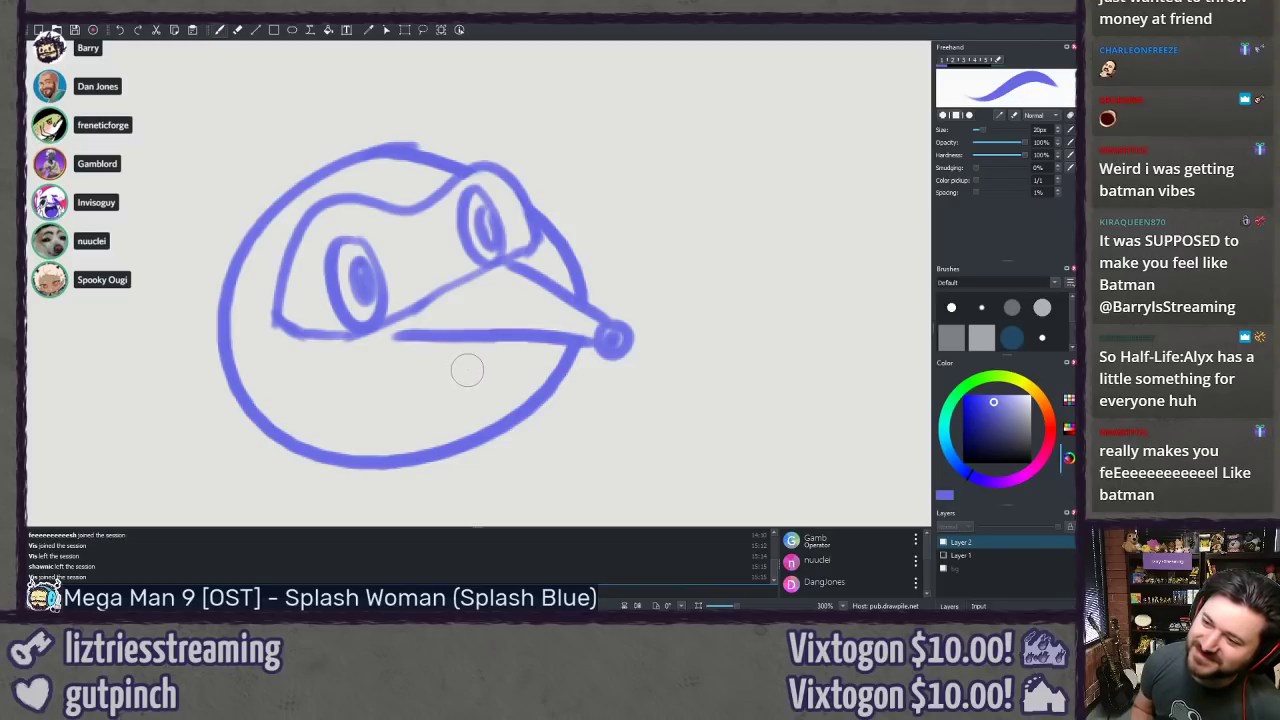
{"action": "left_click_drag", "start_coordinate": [267, 292], "coordinate": [212, 262]}
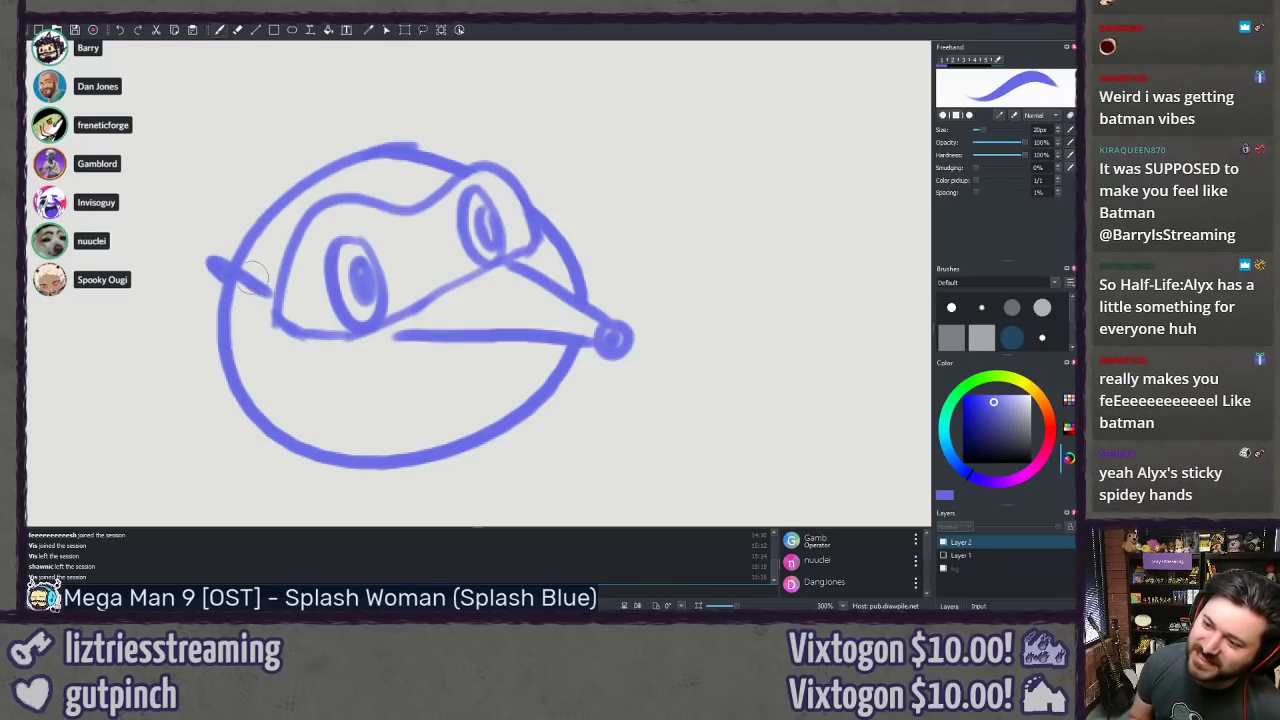
{"action": "left_click_drag", "start_coordinate": [264, 319], "coordinate": [258, 288]}
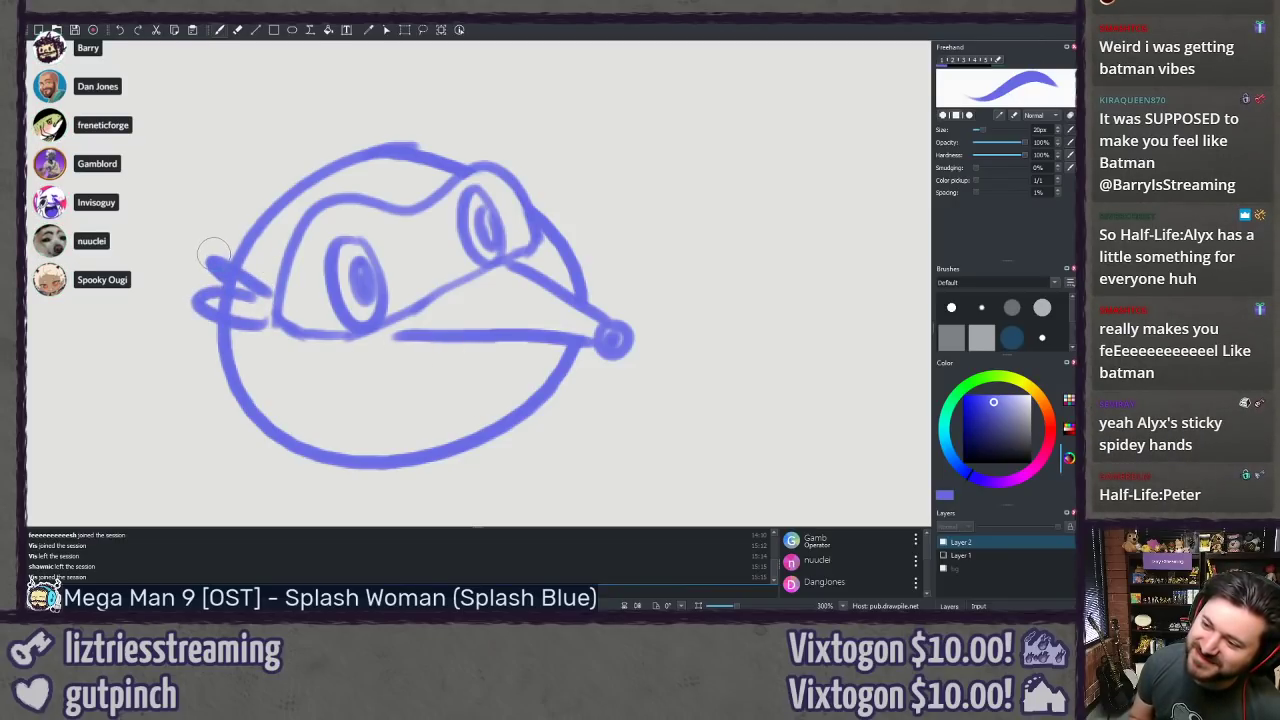
{"action": "key", "text": "ctrl+z"}
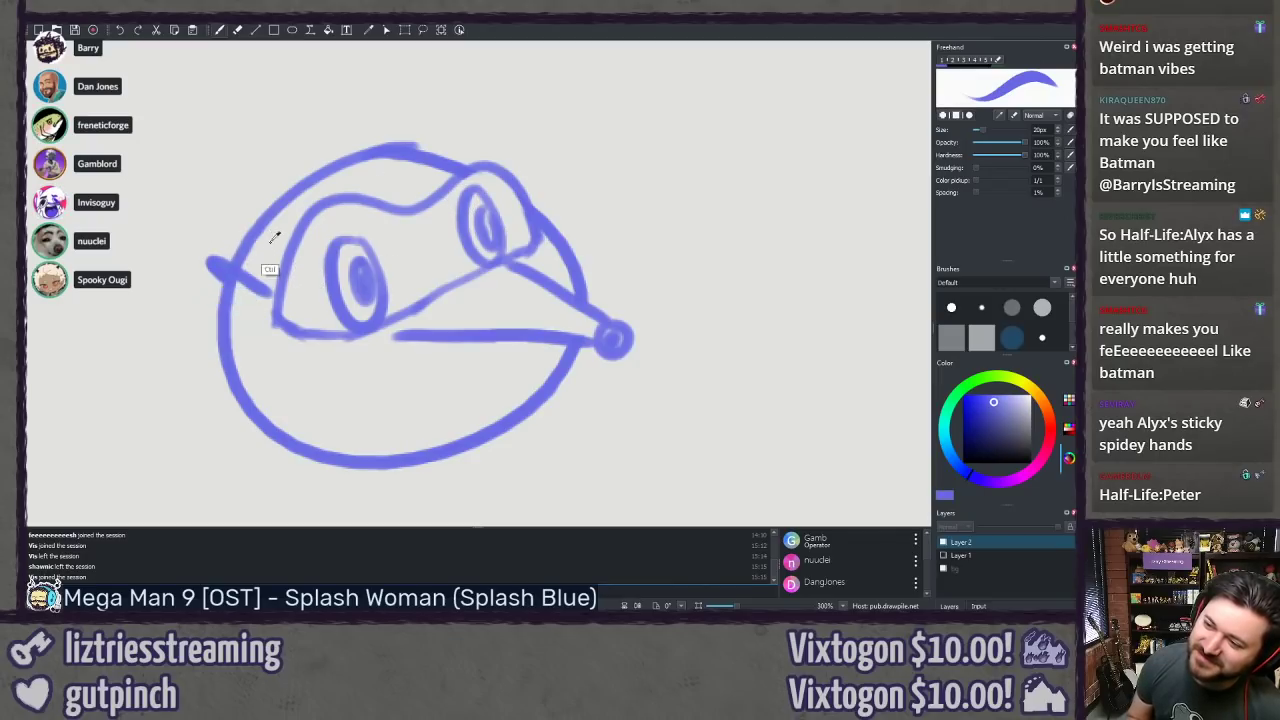
{"action": "key", "text": "ctrl+z"}
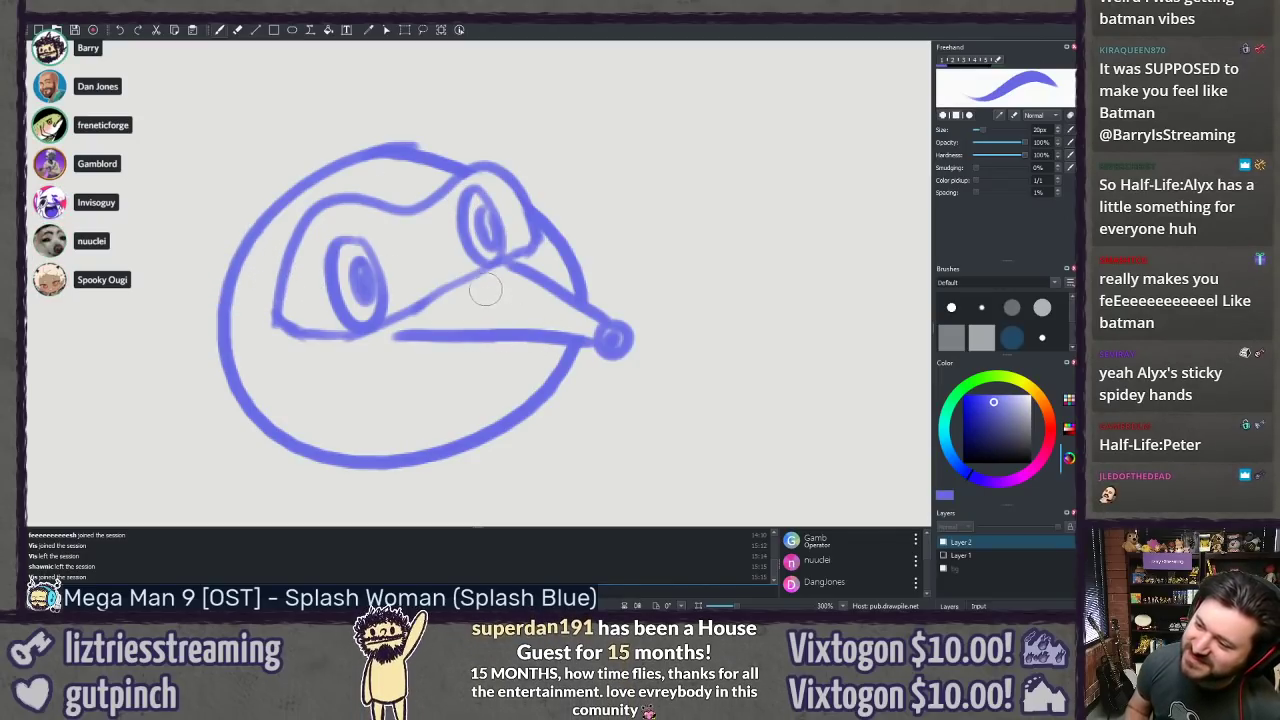
Step: Turn the snout into a pizza slice with an inner crust line, round toppings and drips along its lower edge and tip
{"action": "mouse_move", "coordinate": [420, 330]}
{"action": "left_mouse_down"}
{"action": "mouse_move", "coordinate": [503, 283]}
{"action": "mouse_move", "coordinate": [522, 258]}
{"action": "left_mouse_up"}
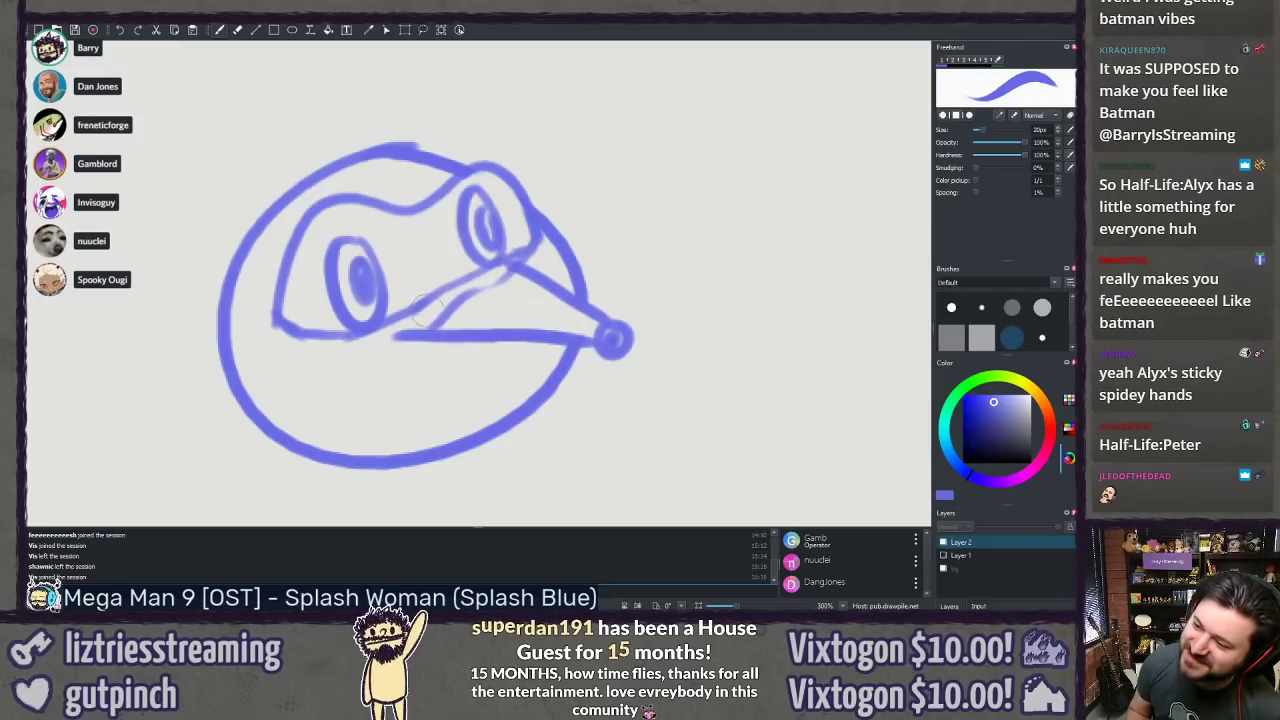
{"action": "mouse_move", "coordinate": [428, 322]}
{"action": "left_mouse_down"}
{"action": "mouse_move", "coordinate": [540, 289]}
{"action": "mouse_move", "coordinate": [529, 324]}
{"action": "mouse_move", "coordinate": [592, 330]}
{"action": "mouse_move", "coordinate": [612, 352]}
{"action": "left_mouse_up"}
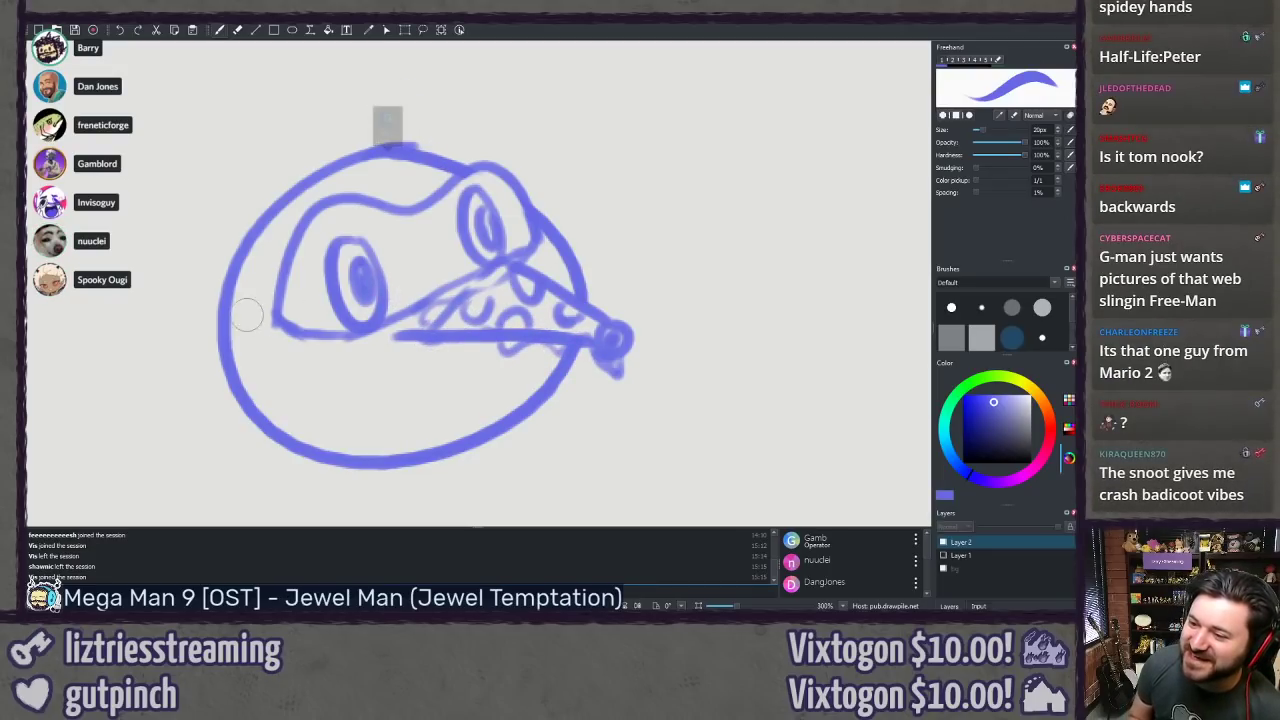
Step: Erase the mask's left side and the adjoining head outline, then extend the mask's upper and lower edges to the head's left edge
{"action": "key", "text": "e"}
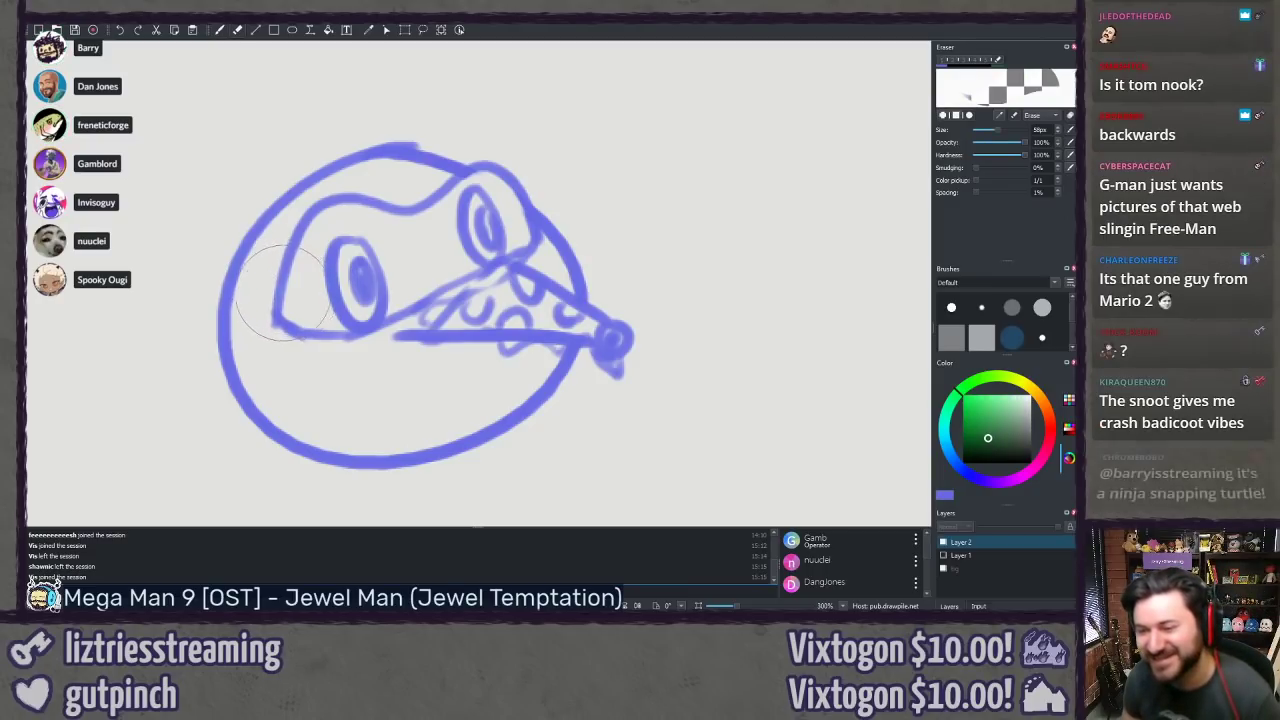
{"action": "mouse_move", "coordinate": [282, 292]}
{"action": "left_mouse_down"}
{"action": "mouse_move", "coordinate": [265, 300]}
{"action": "mouse_move", "coordinate": [275, 320]}
{"action": "mouse_move", "coordinate": [300, 290]}
{"action": "mouse_move", "coordinate": [247, 271]}
{"action": "mouse_move", "coordinate": [218, 283]}
{"action": "left_mouse_up"}
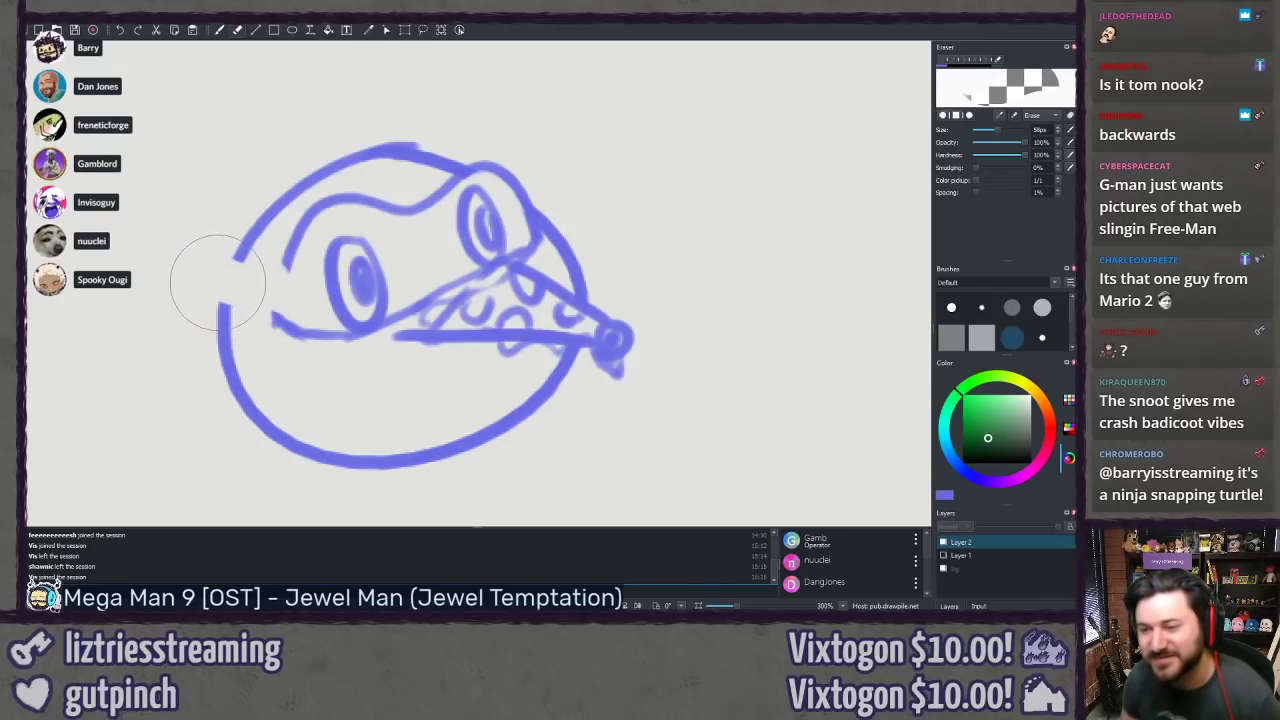
{"action": "key", "text": "b"}
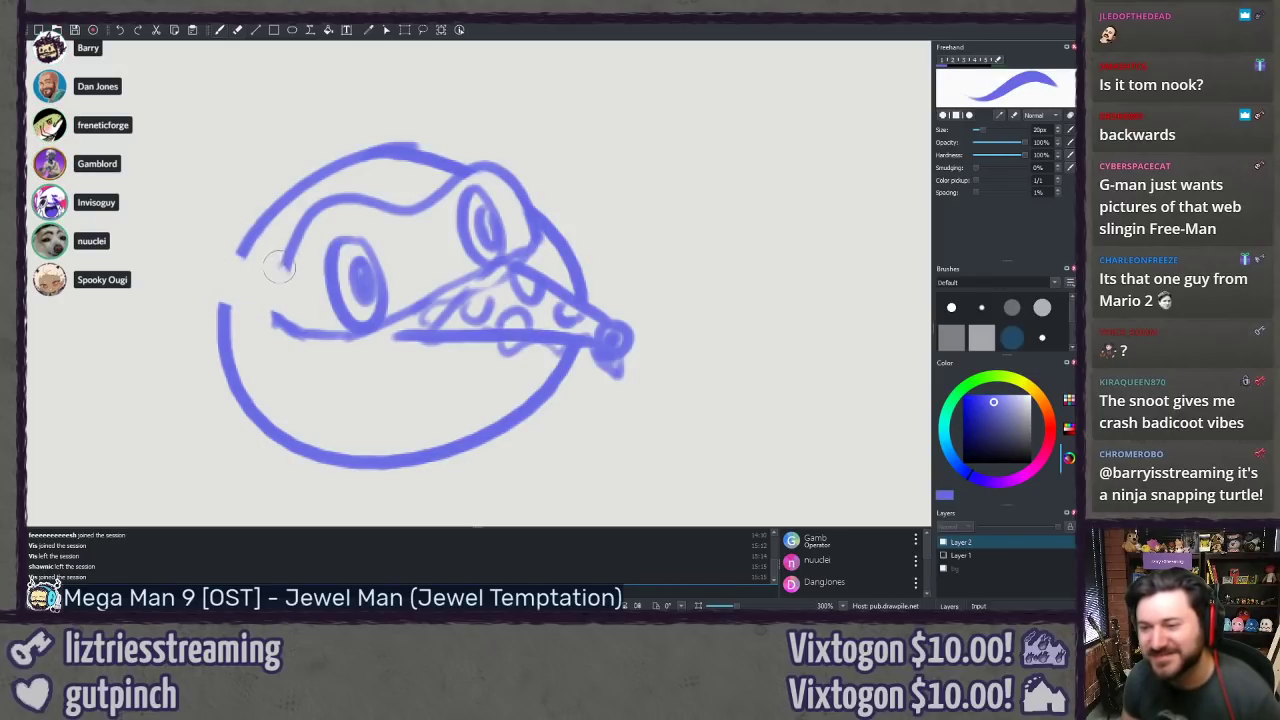
{"action": "left_click_drag", "start_coordinate": [278, 271], "coordinate": [244, 258]}
{"action": "left_click_drag", "start_coordinate": [285, 322], "coordinate": [225, 302]}
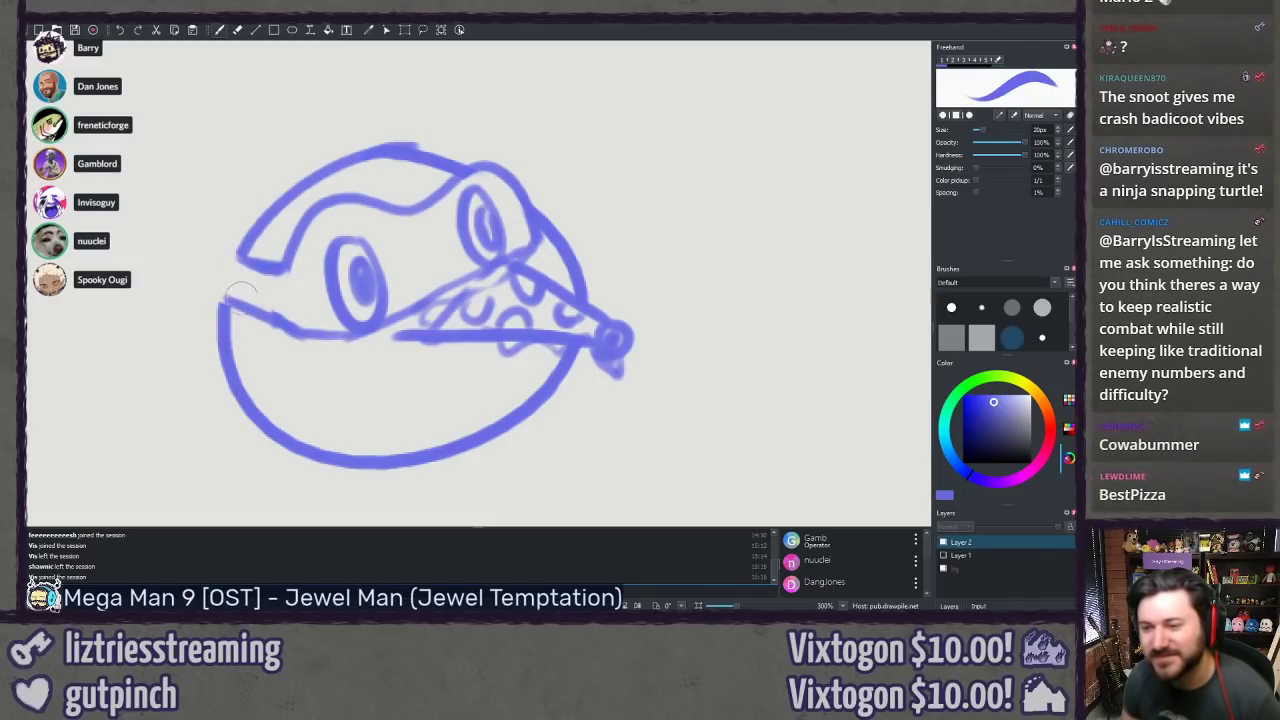
{"action": "left_click_drag", "start_coordinate": [296, 324], "coordinate": [250, 300]}
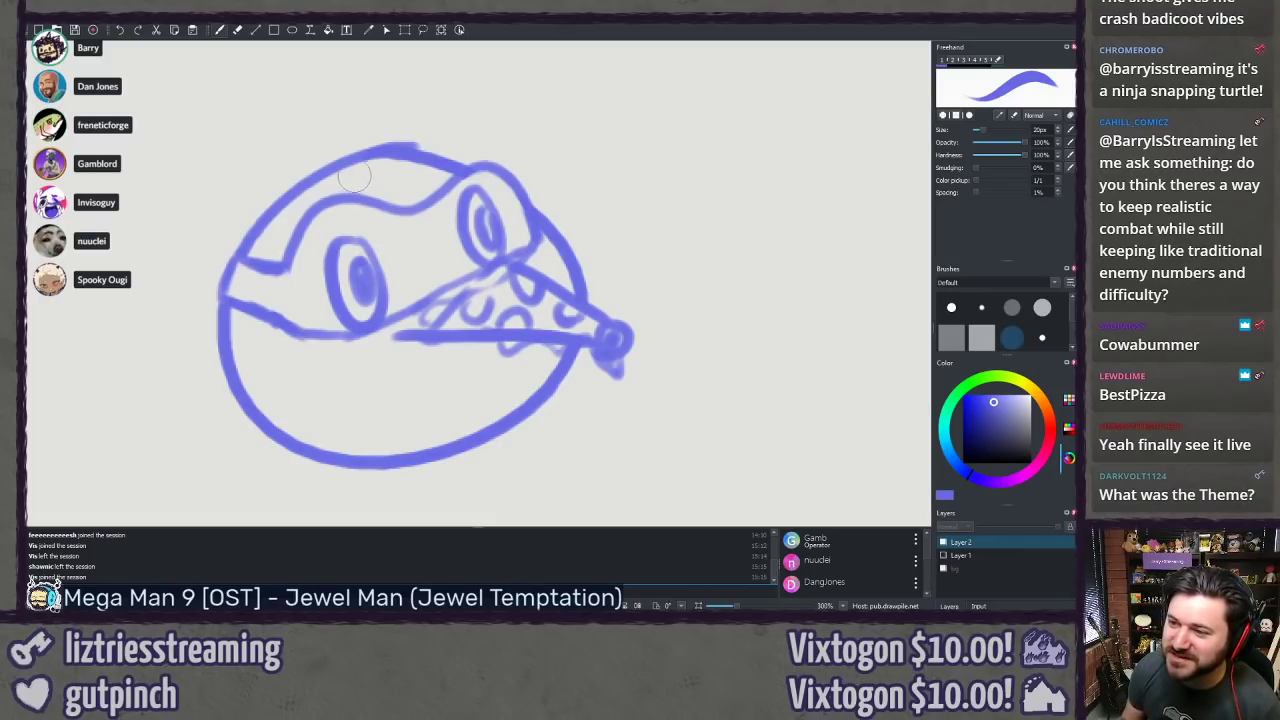
Step: Add small curved spots along the top of the head, between the outline and the mask
{"action": "mouse_move", "coordinate": [372, 170]}
{"action": "left_mouse_down"}
{"action": "mouse_move", "coordinate": [417, 169]}
{"action": "mouse_move", "coordinate": [440, 195]}
{"action": "left_mouse_up"}
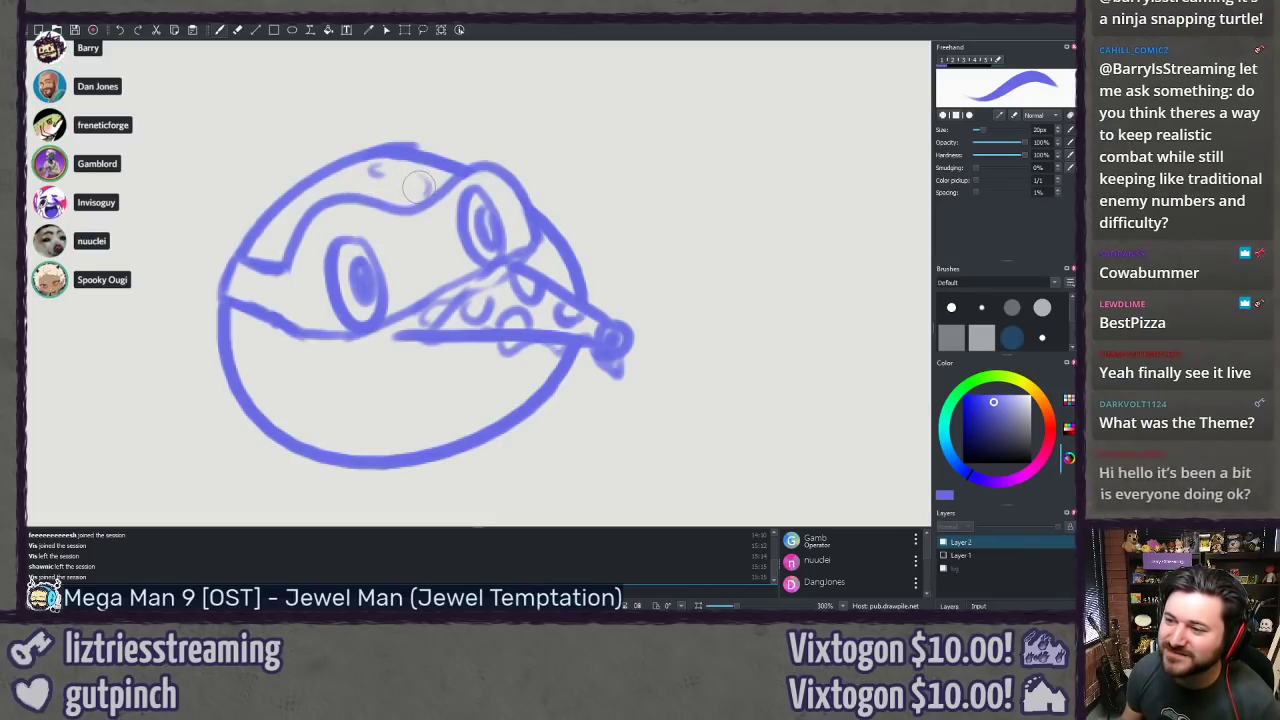
{"action": "left_click_drag", "start_coordinate": [281, 238], "coordinate": [275, 246]}
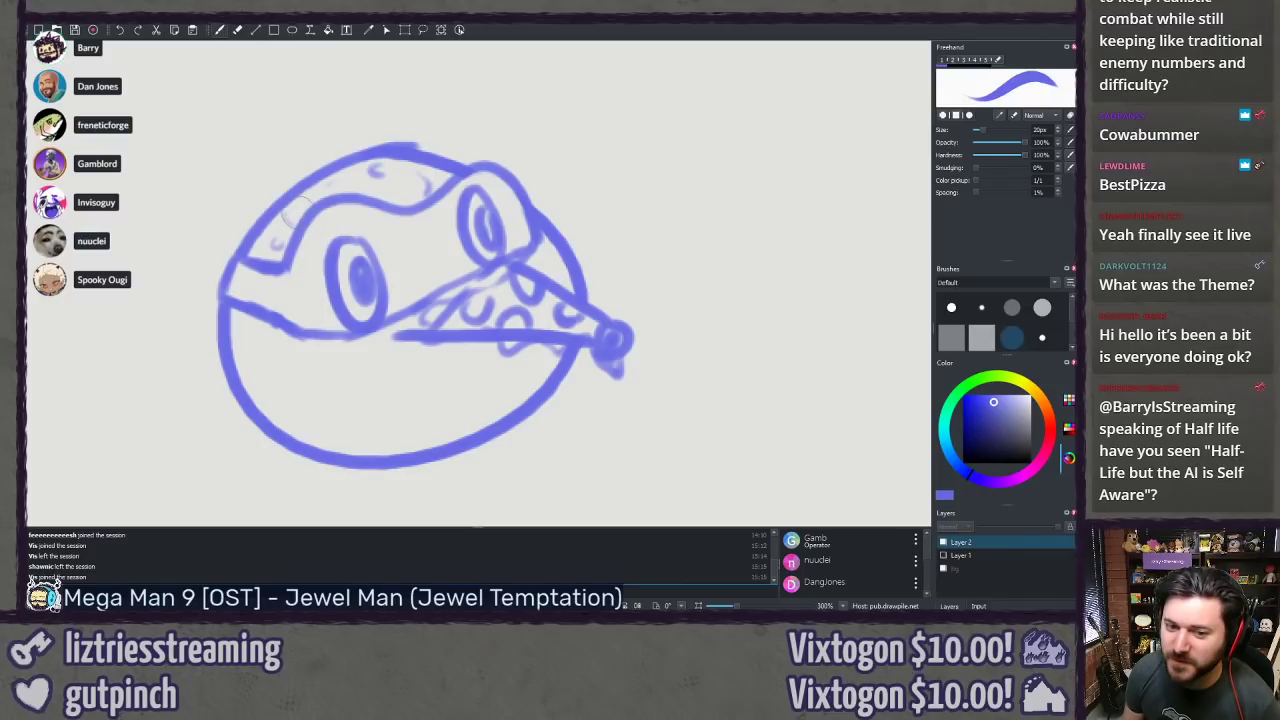
{"action": "mouse_move", "coordinate": [266, 169]}
{"action": "left_mouse_down"}
{"action": "mouse_move", "coordinate": [287, 148]}
{"action": "mouse_move", "coordinate": [292, 165]}
{"action": "left_mouse_up"}
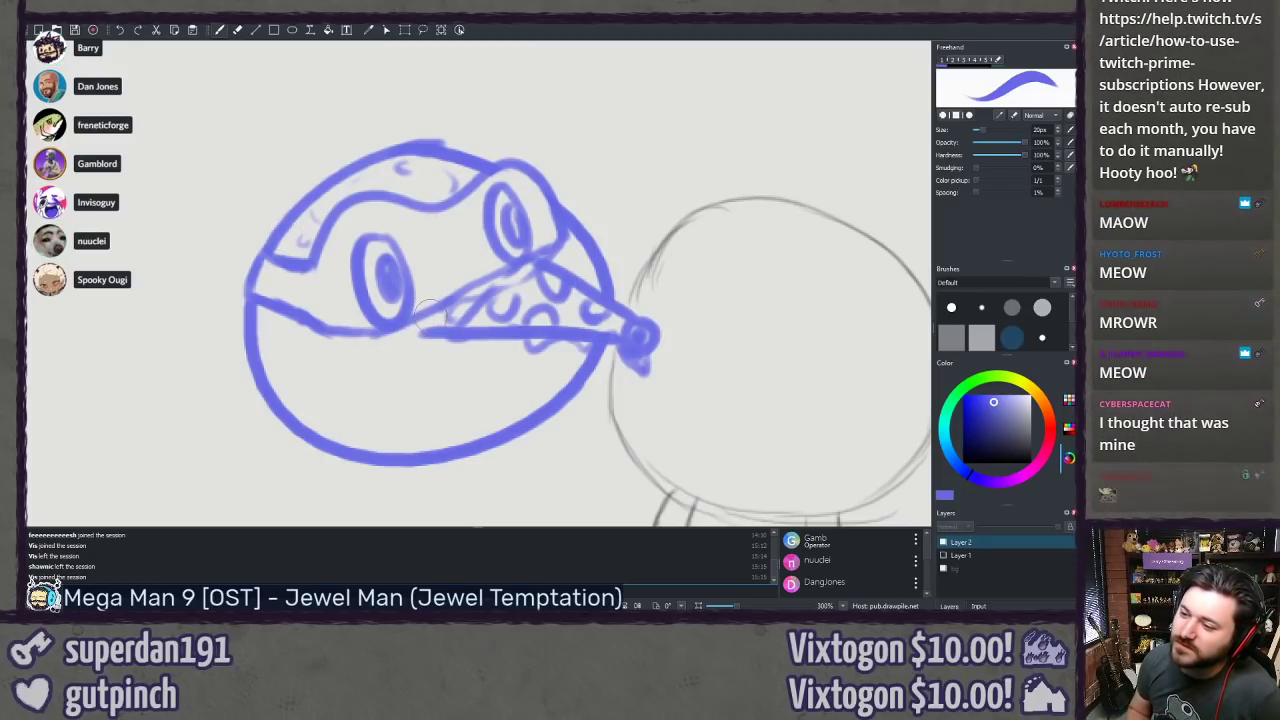
{"action": "mouse_move", "coordinate": [448, 320]}
{"action": "left_mouse_down"}
{"action": "mouse_move", "coordinate": [381, 352]}
{"action": "mouse_move", "coordinate": [503, 291]}
{"action": "mouse_move", "coordinate": [410, 341]}
{"action": "left_mouse_up"}
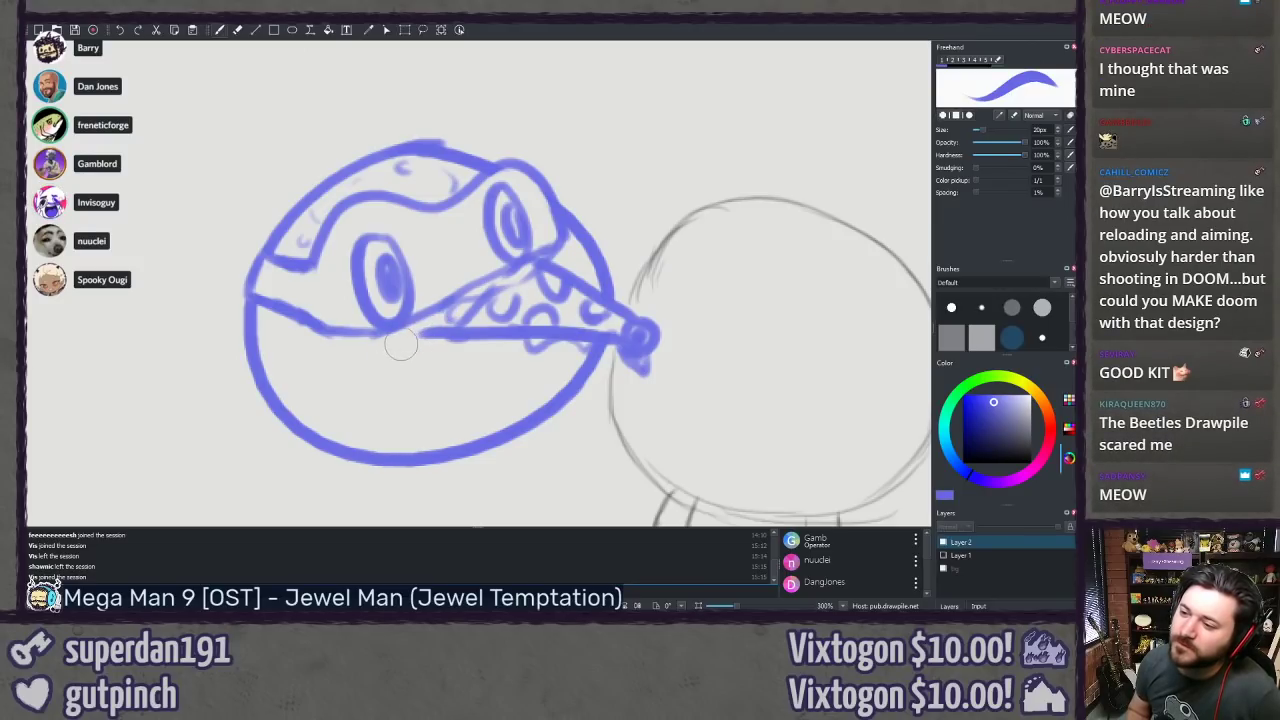
{"action": "key", "text": "ctrl+z"}
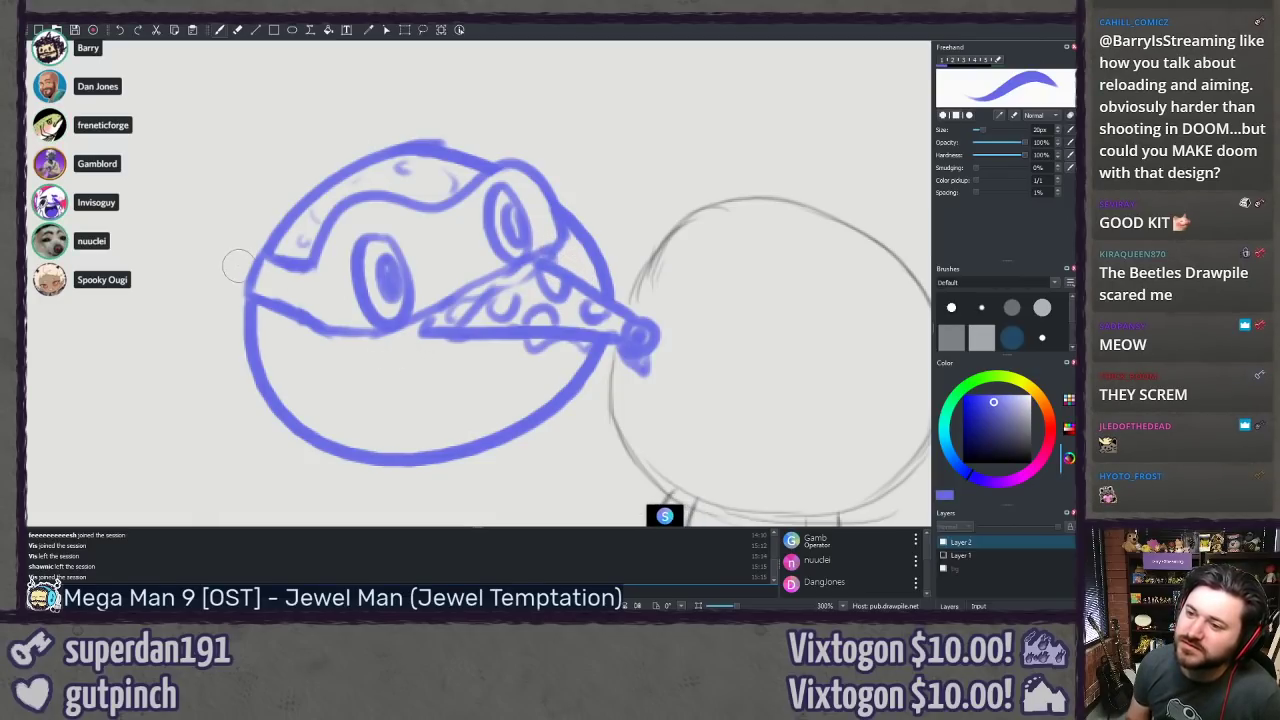
{"action": "key", "text": "ctrl+z"}
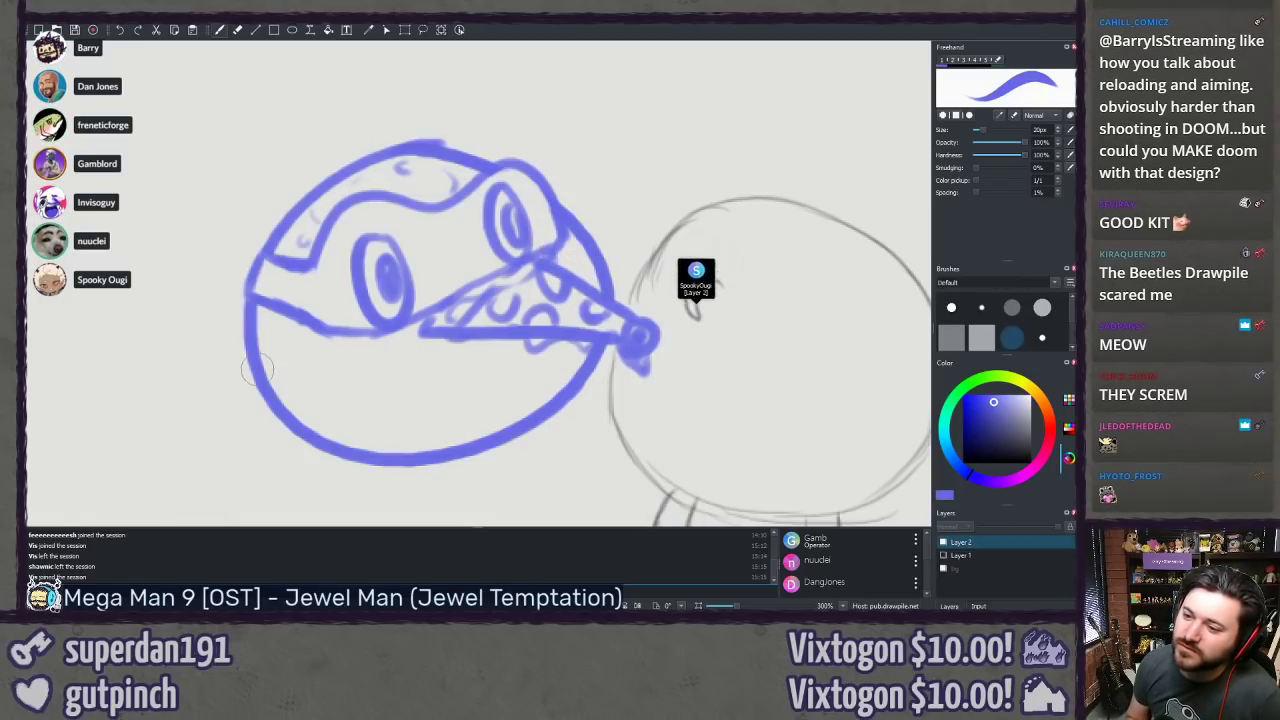
{"action": "left_click_drag", "start_coordinate": [252, 398], "coordinate": [236, 288]}
{"action": "key", "text": "ctrl+z"}
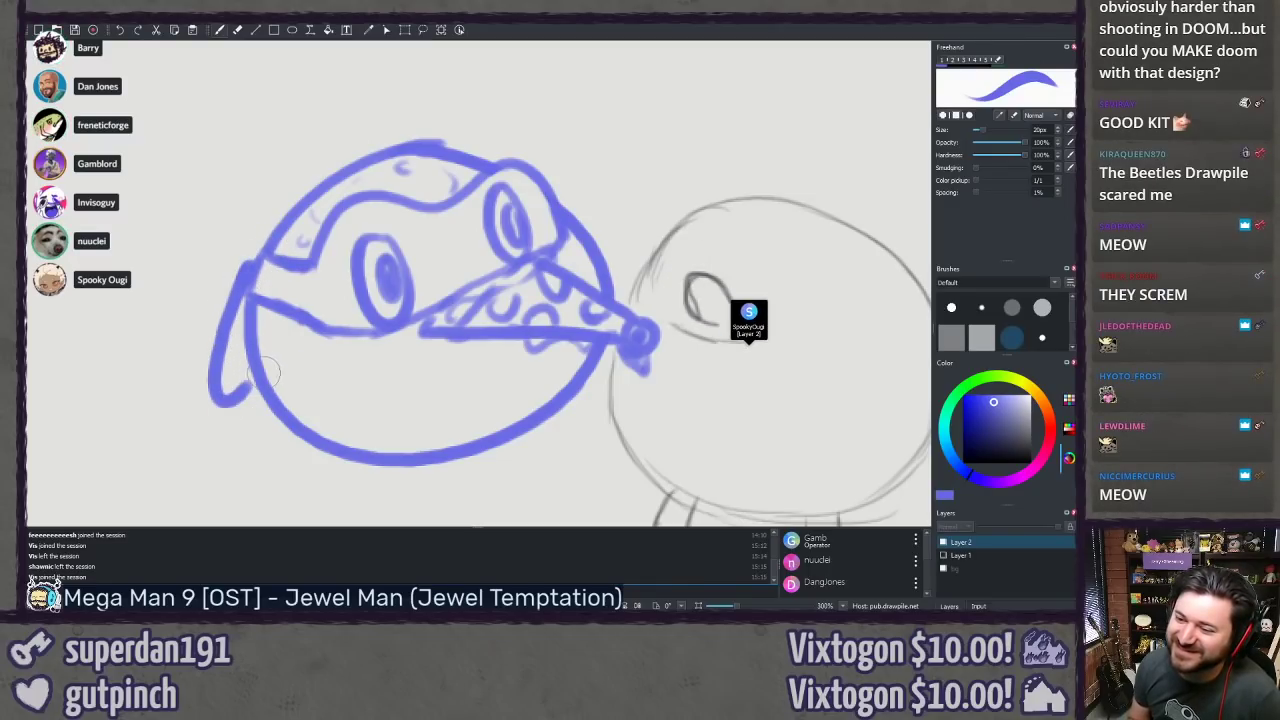
{"action": "key", "text": "ctrl+z"}
{"action": "left_click_drag", "start_coordinate": [250, 402], "coordinate": [242, 300]}
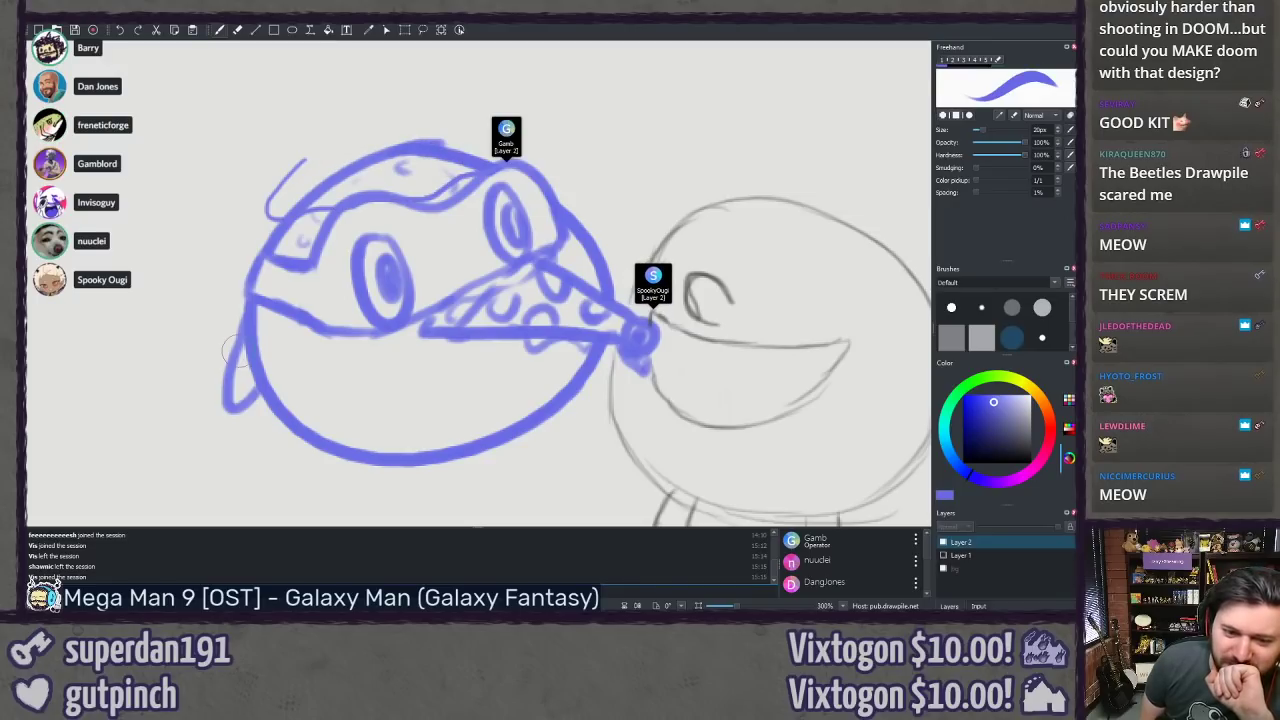
{"action": "key", "text": "ctrl+z"}
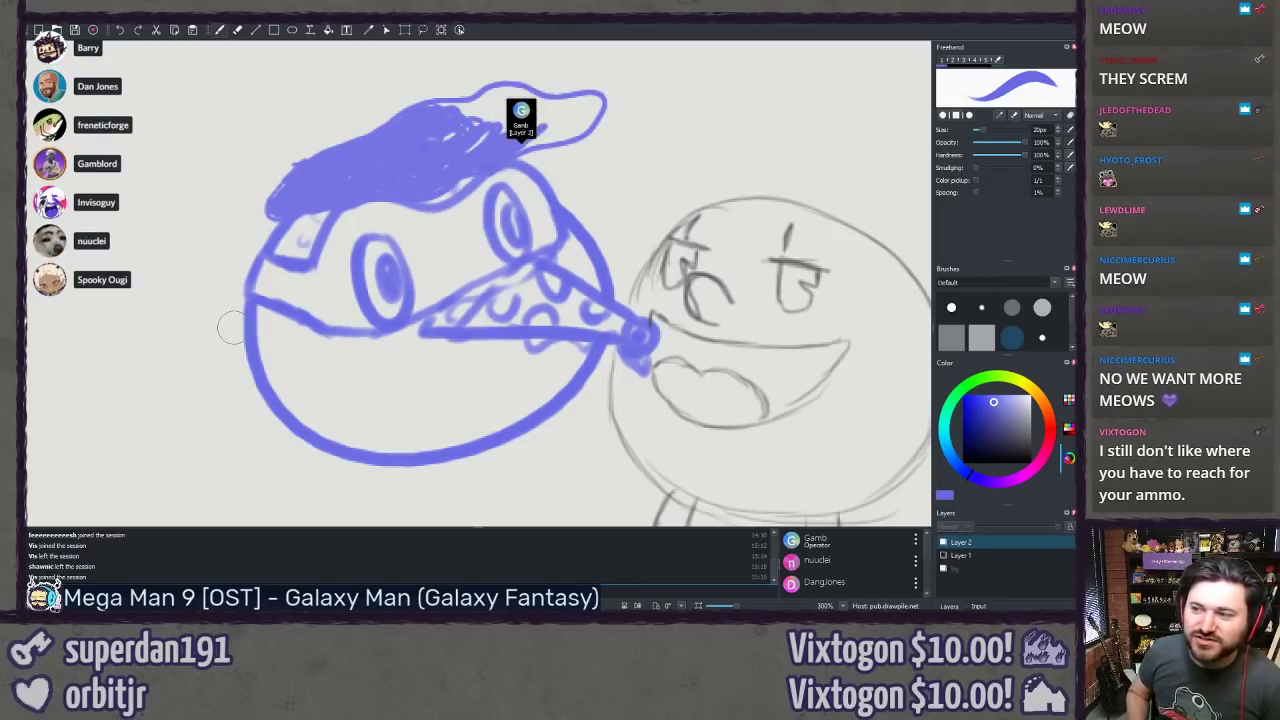
{"action": "mouse_move", "coordinate": [219, 274]}
{"action": "left_mouse_down"}
{"action": "mouse_move", "coordinate": [220, 286]}
{"action": "mouse_move", "coordinate": [211, 278]}
{"action": "left_mouse_up"}
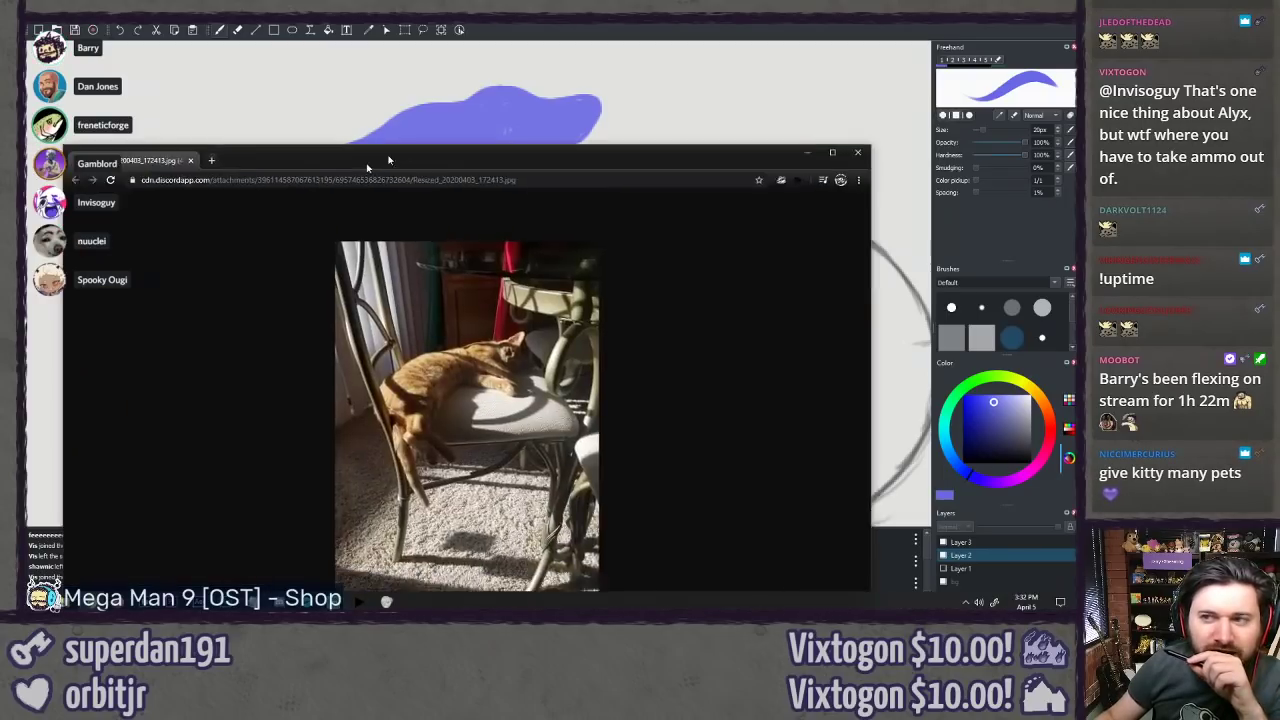
Step: Examine the shared photo of the cat on a chair at enlarged size in the browser and close its tab
{"action": "left_click_drag", "start_coordinate": [389, 160], "coordinate": [389, 22]}
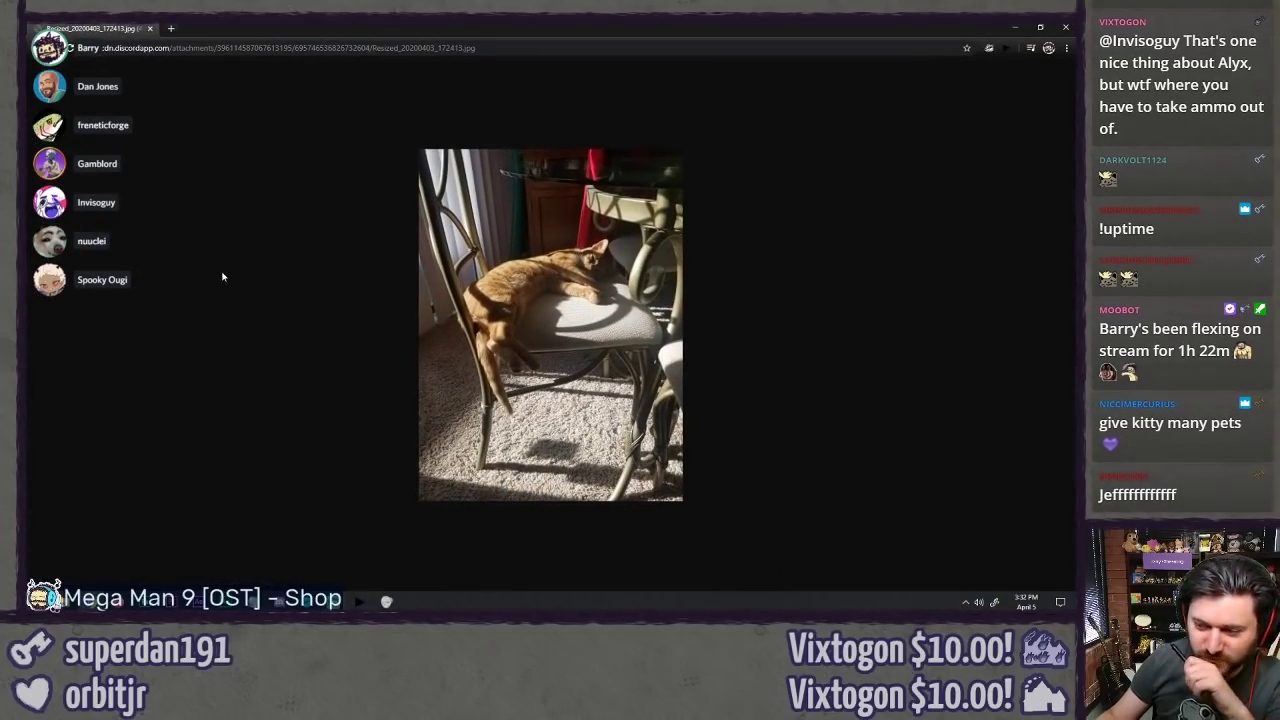
{"action": "scroll", "coordinate": [128, 297], "scroll_direction": "up", "scroll_amount": 2}
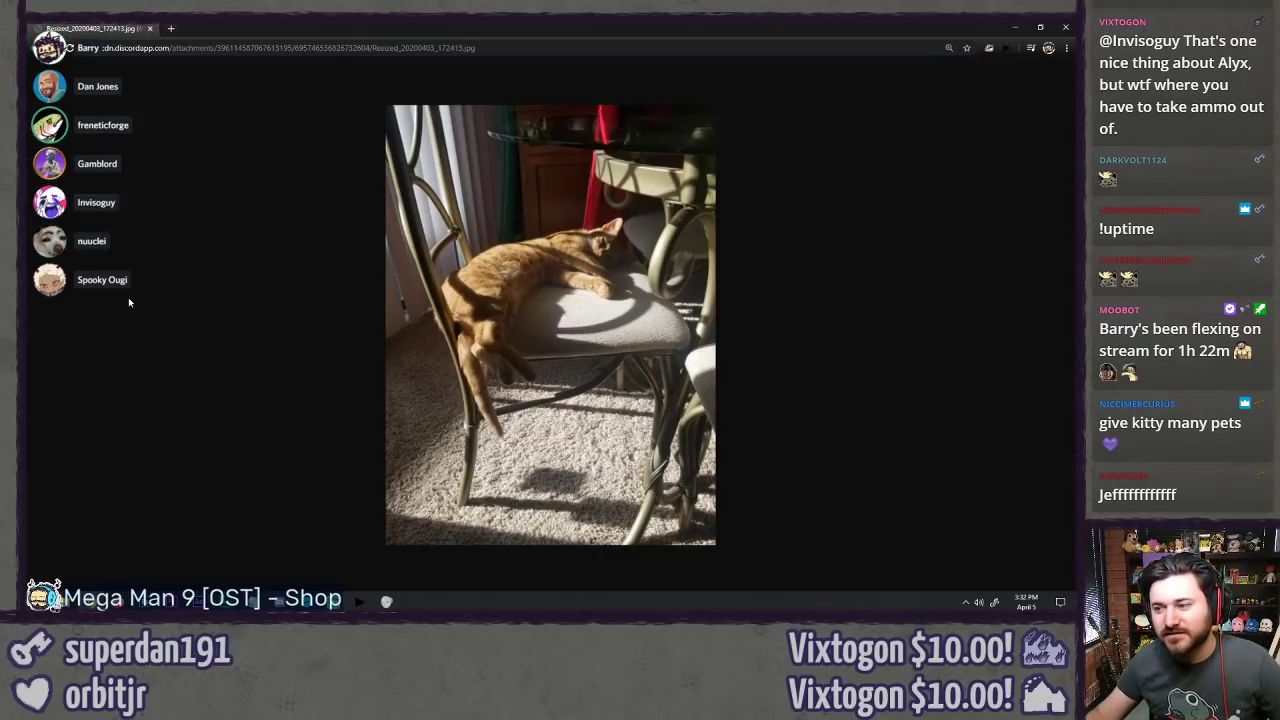
{"action": "key", "text": "ctrl+plus"}
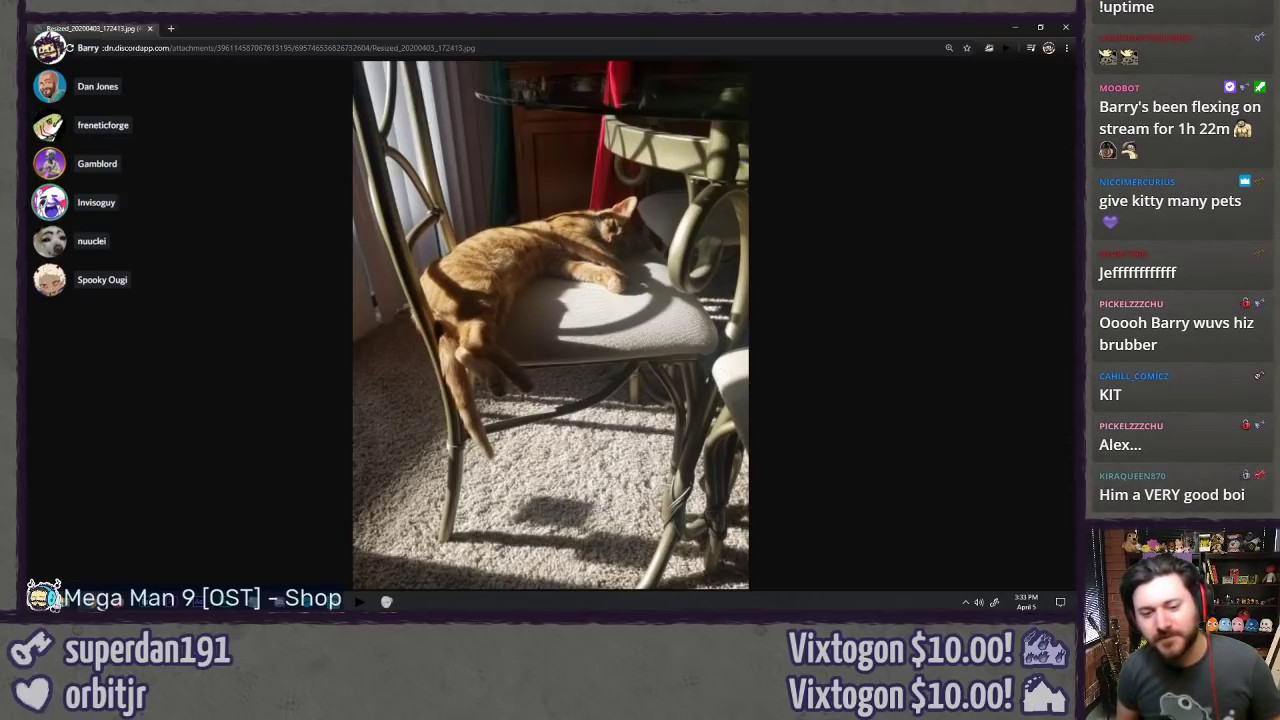
{"action": "key", "text": "ctrl+minus"}
{"action": "key", "text": "ctrl+minus"}
{"action": "key", "text": "ctrl+minus"}
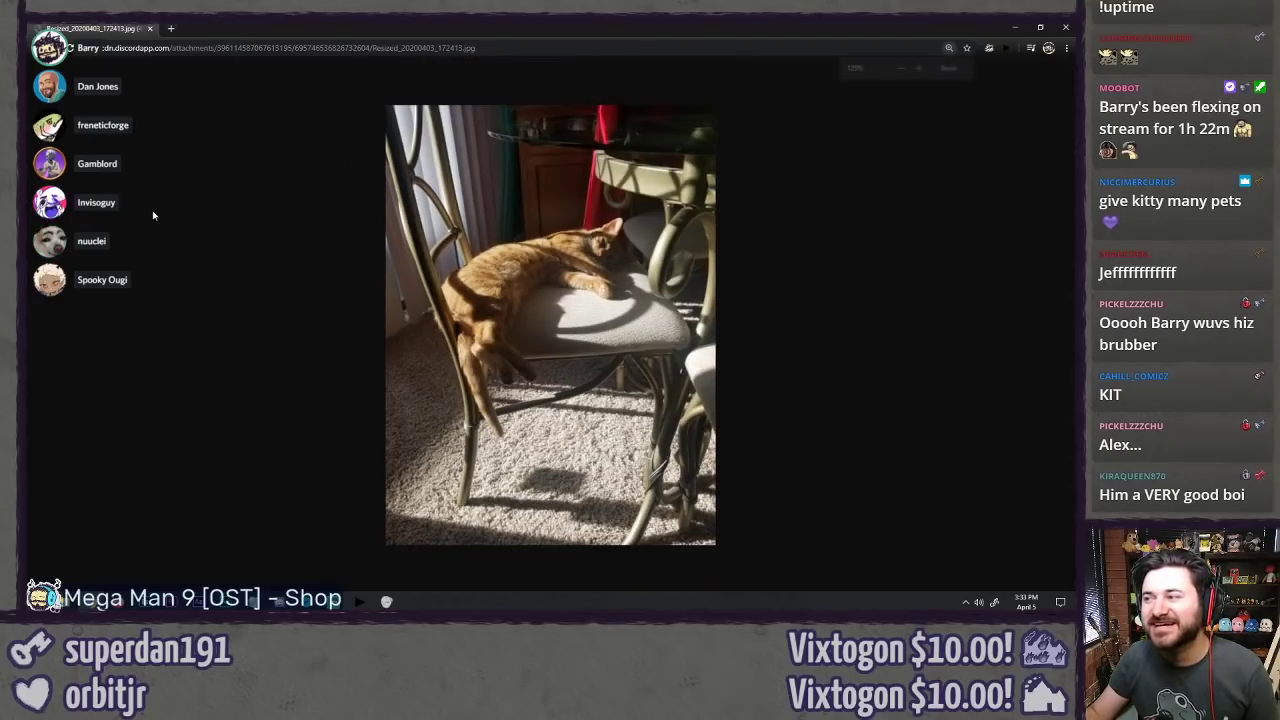
{"action": "middle_click", "coordinate": [96, 31]}
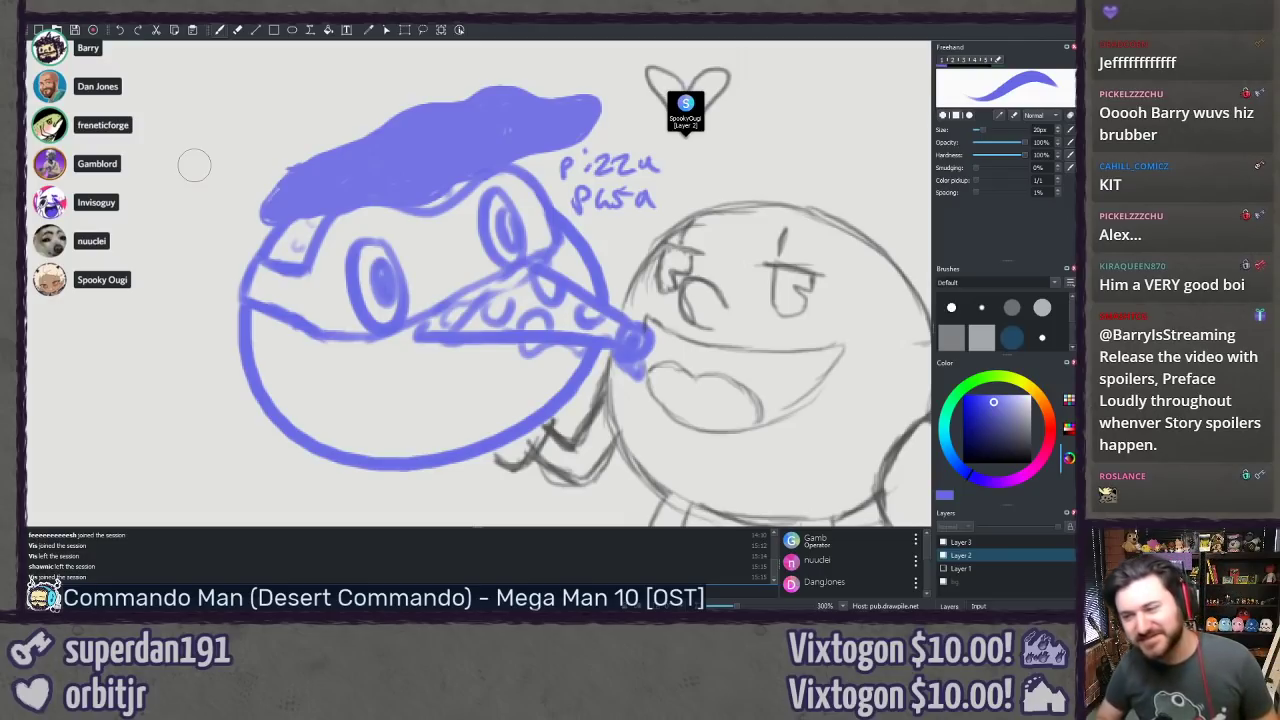
{"action": "scroll", "coordinate": [405, 338], "scroll_direction": "down", "scroll_amount": 4}
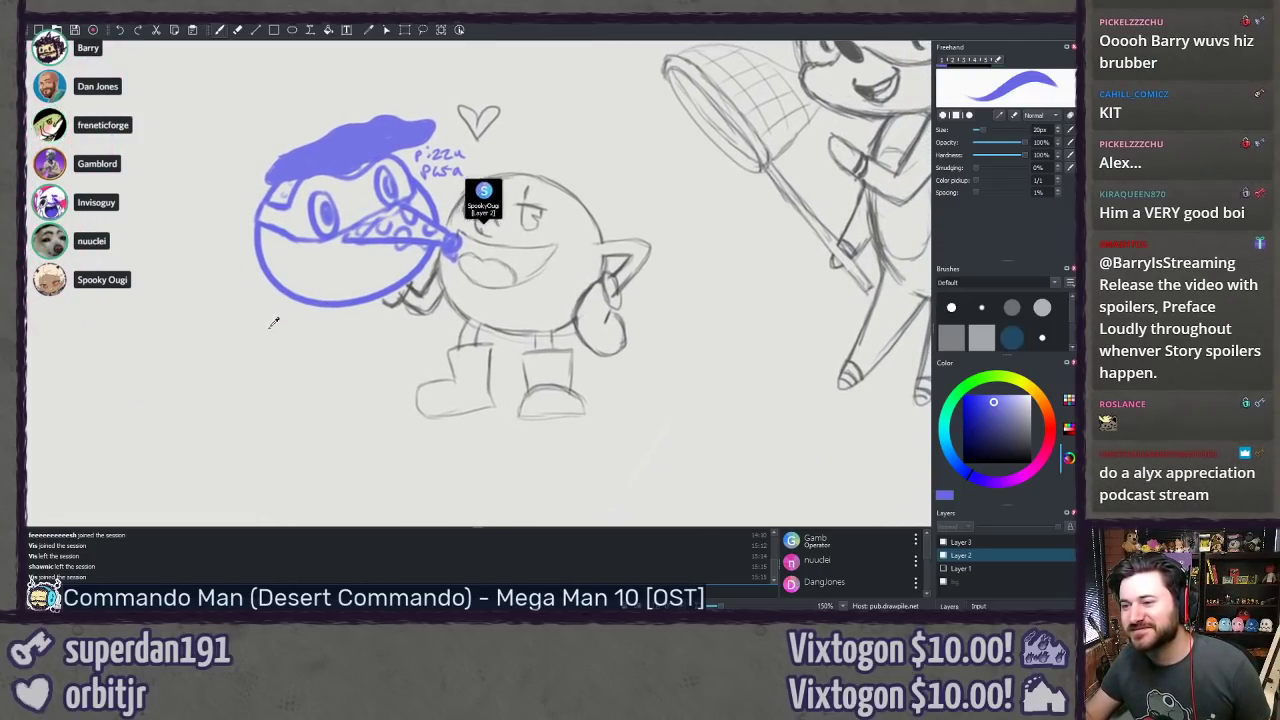
{"action": "scroll", "coordinate": [305, 326], "scroll_direction": "up", "scroll_amount": 4}
{"action": "left_click_drag", "start_coordinate": [379, 376], "coordinate": [387, 372]}
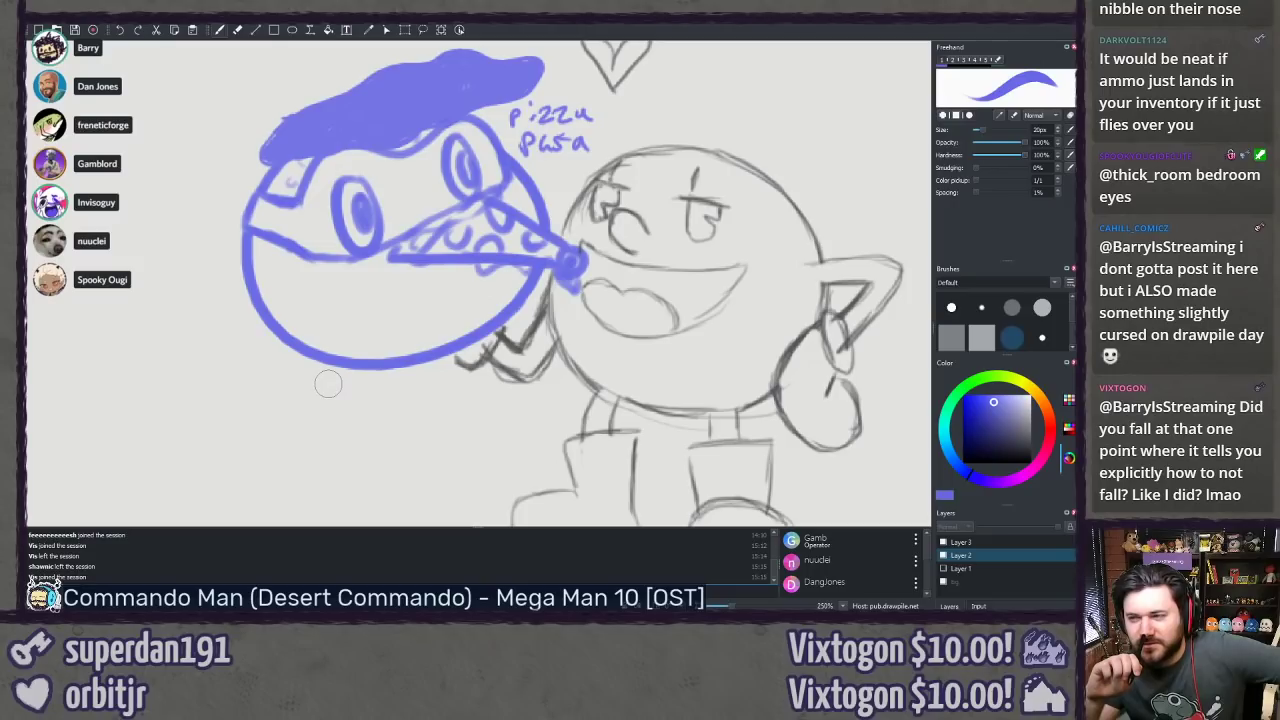
{"action": "mouse_move", "coordinate": [232, 227]}
{"action": "left_mouse_down"}
{"action": "mouse_move", "coordinate": [280, 291]}
{"action": "mouse_move", "coordinate": [194, 262]}
{"action": "mouse_move", "coordinate": [228, 262]}
{"action": "left_mouse_up"}
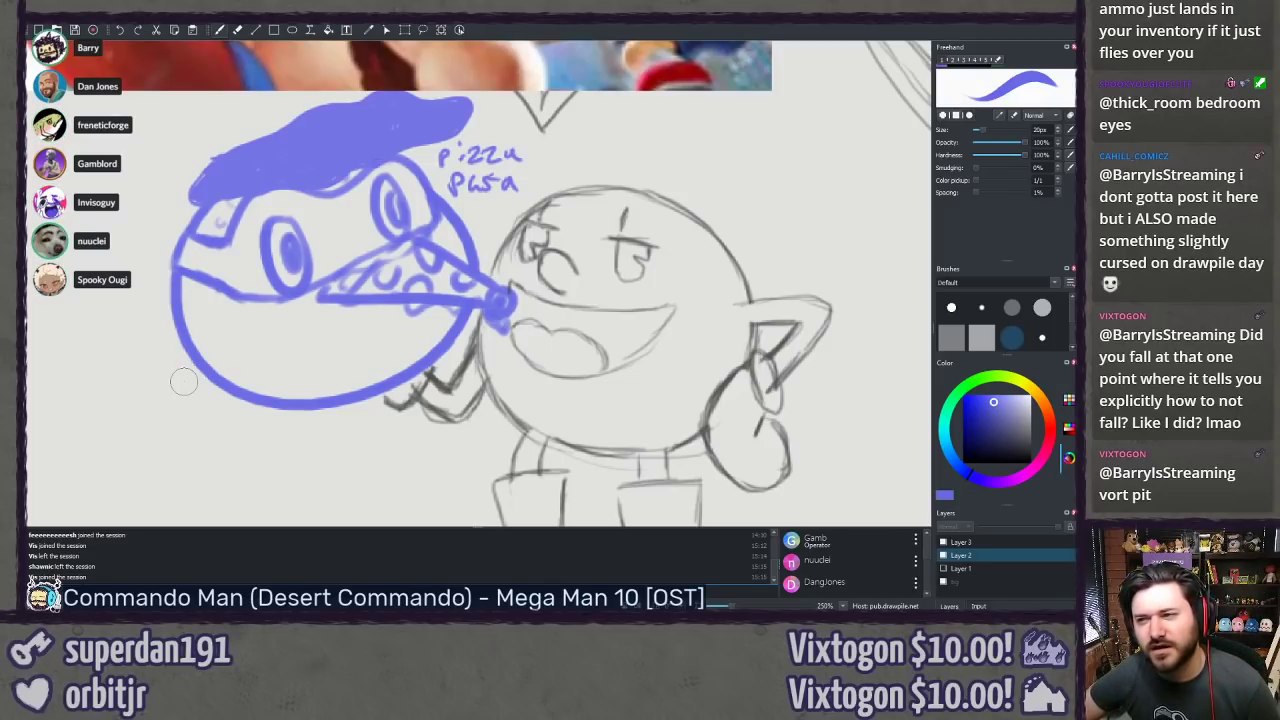
{"action": "scroll", "coordinate": [510, 325], "scroll_direction": "down", "scroll_amount": 3}
{"action": "scroll", "coordinate": [510, 325], "scroll_direction": "down", "scroll_amount": 5}
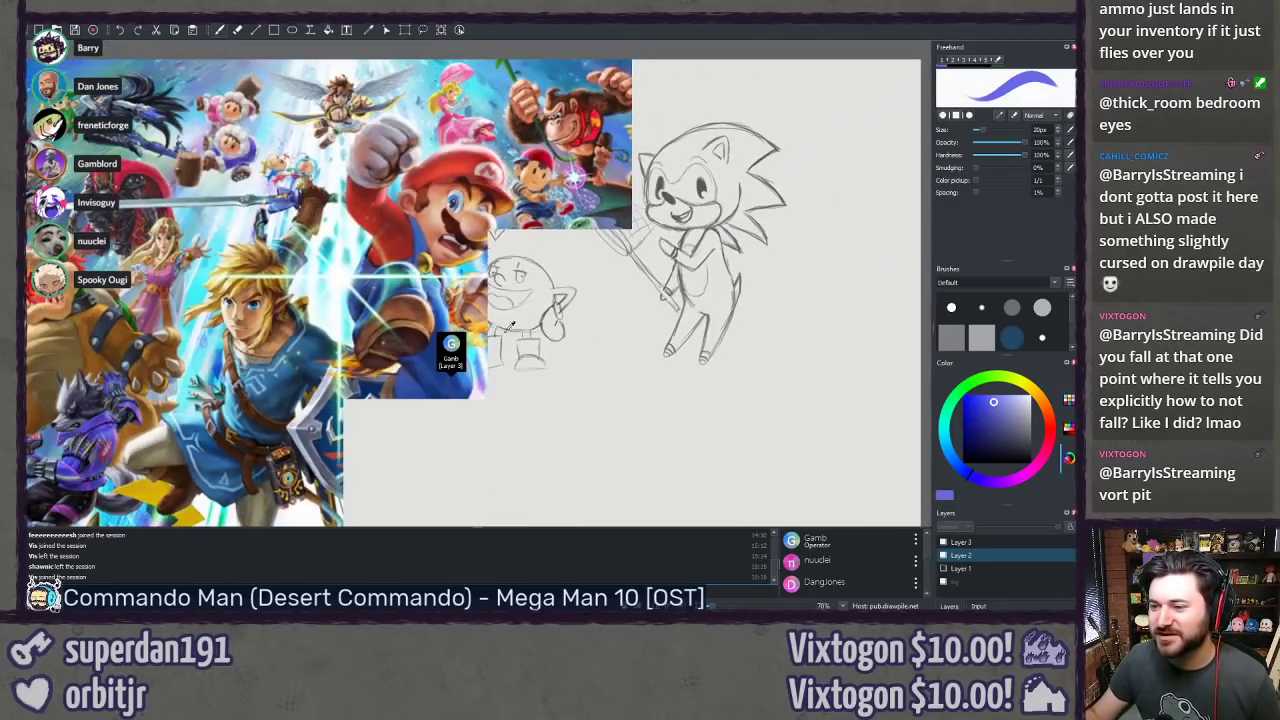
{"action": "left_click_drag", "start_coordinate": [510, 325], "coordinate": [557, 285]}
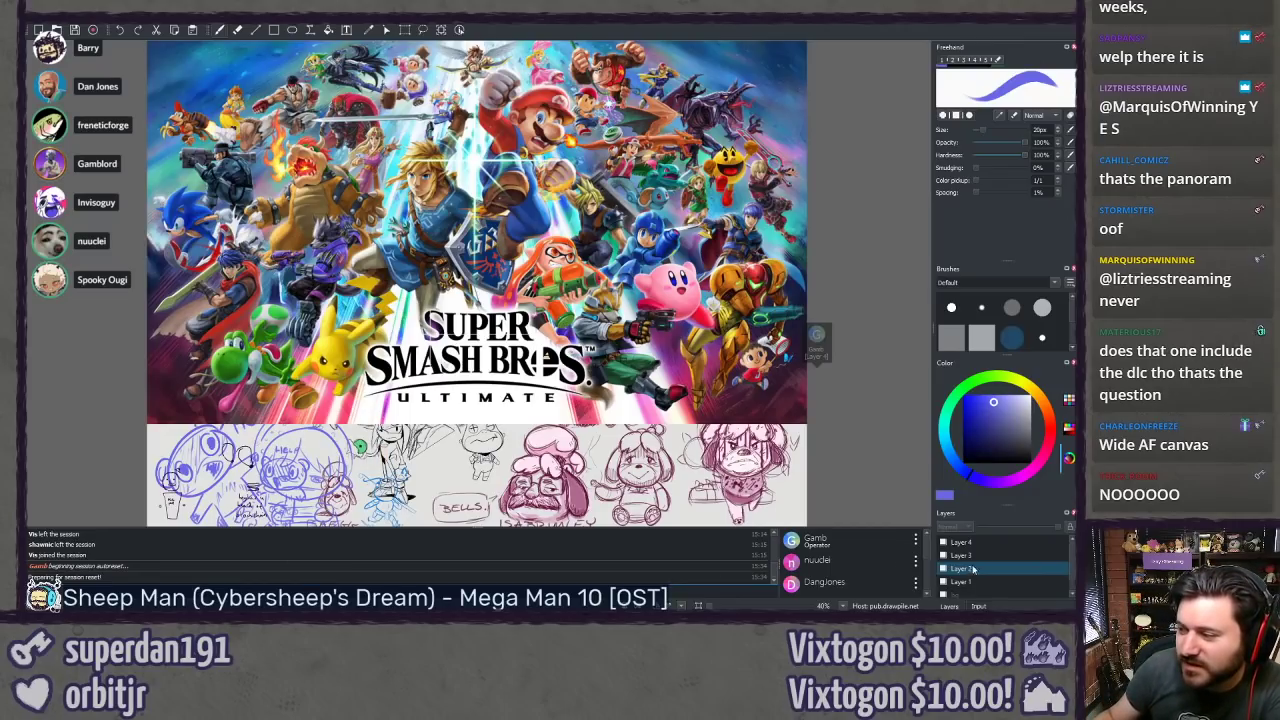
Step: Check Layer 3's contents by toggling its visibility, and make Layer 4 the active layer
{"action": "left_click", "coordinate": [979, 556]}
{"action": "left_click", "coordinate": [944, 556]}
{"action": "left_click", "coordinate": [944, 556]}
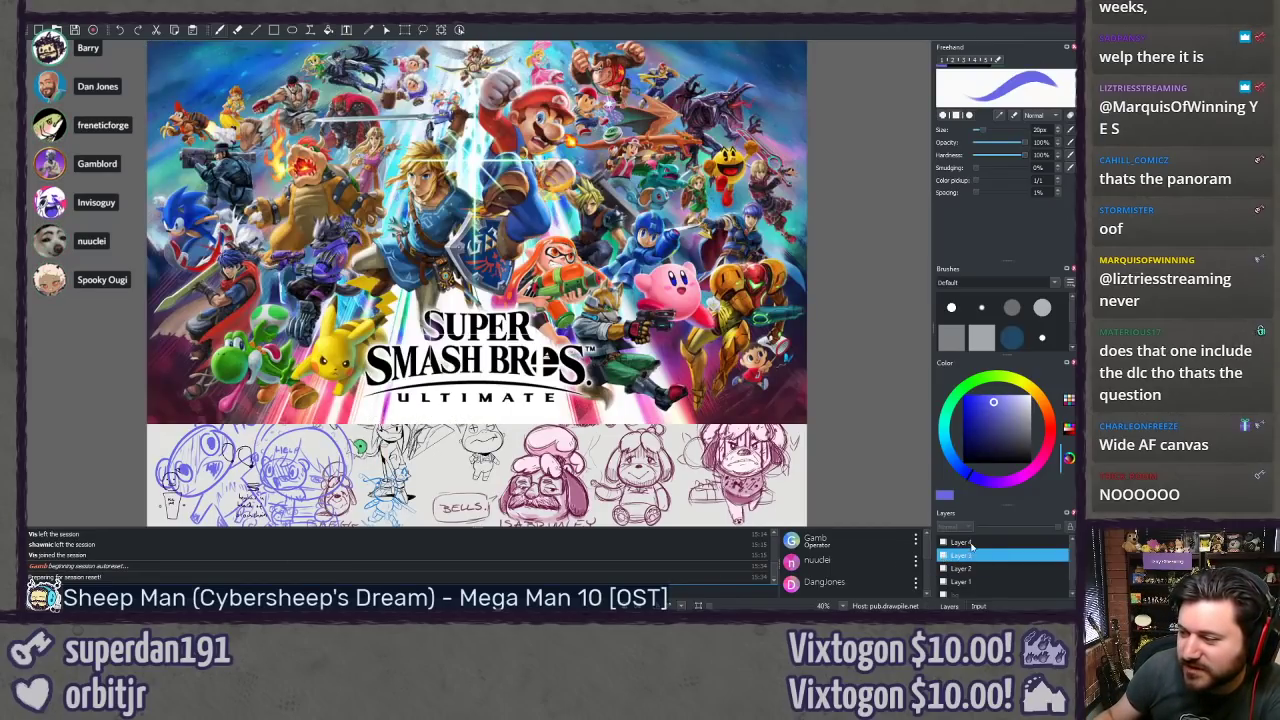
{"action": "left_click", "coordinate": [972, 543]}
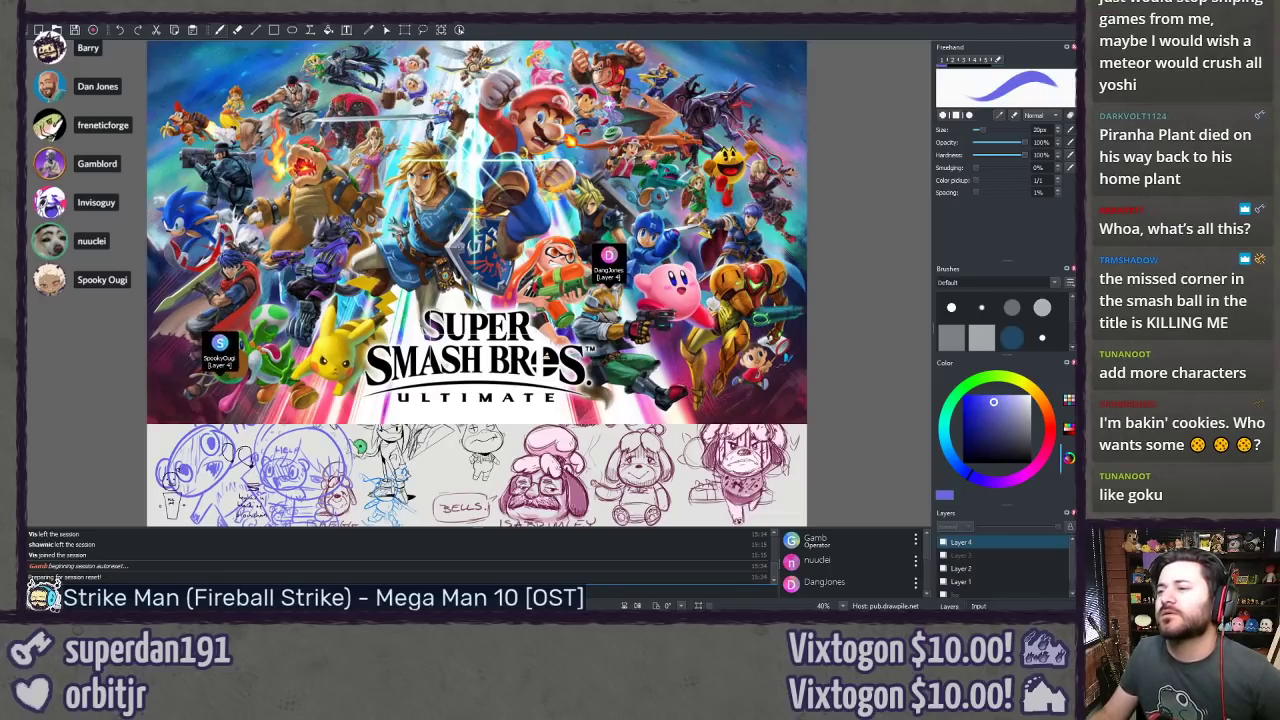
Step: Paint sampled background blues along the underside of Captain Falcon's raised arm in the Smash Bros. picture, redoing the first stroke
{"action": "scroll", "coordinate": [787, 114], "scroll_direction": "up", "scroll_amount": 3}
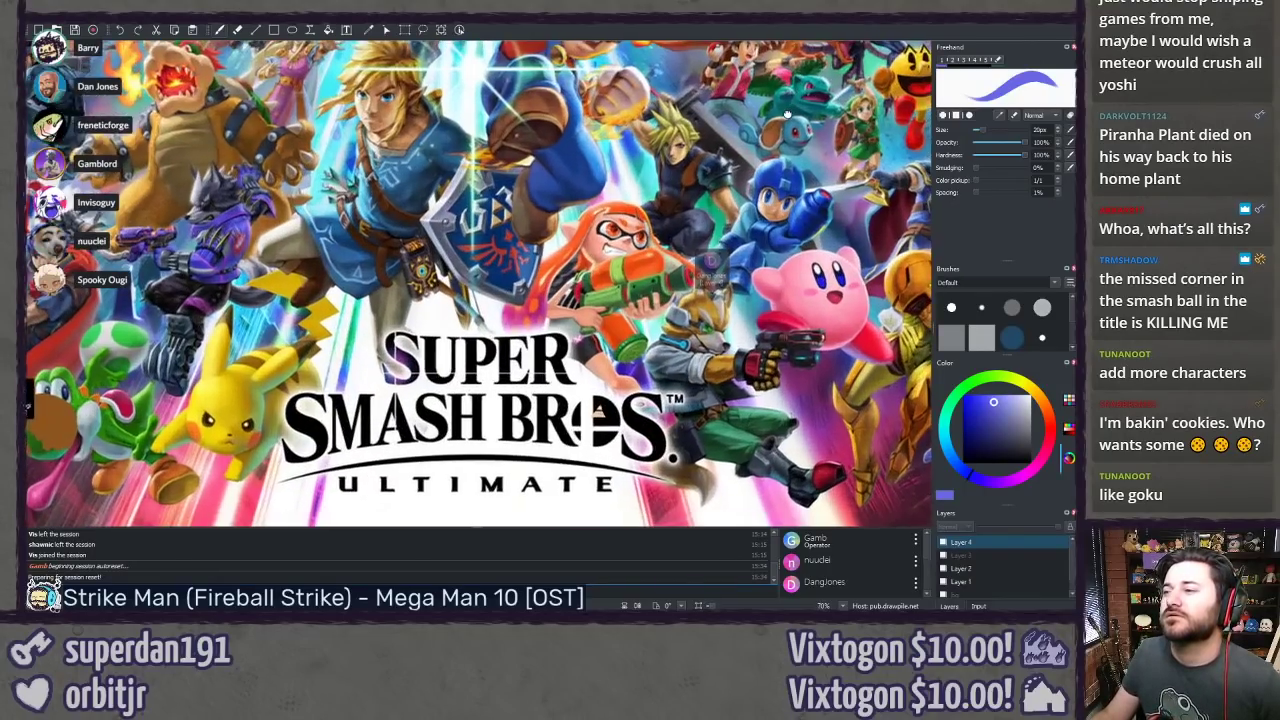
{"action": "left_click_drag", "start_coordinate": [787, 114], "coordinate": [410, 428]}
{"action": "scroll", "coordinate": [295, 243], "scroll_direction": "up", "scroll_amount": 6}
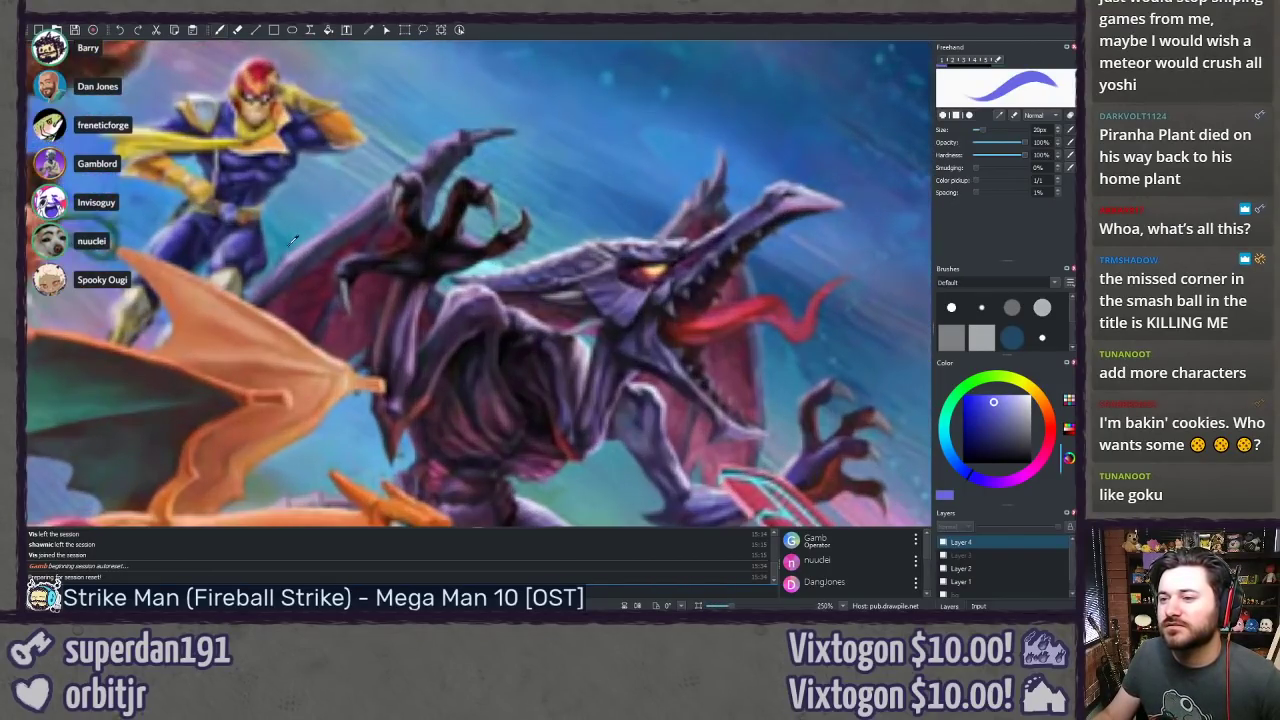
{"action": "left_click_drag", "start_coordinate": [293, 241], "coordinate": [560, 330]}
{"action": "scroll", "coordinate": [536, 298], "scroll_direction": "up", "scroll_amount": 1}
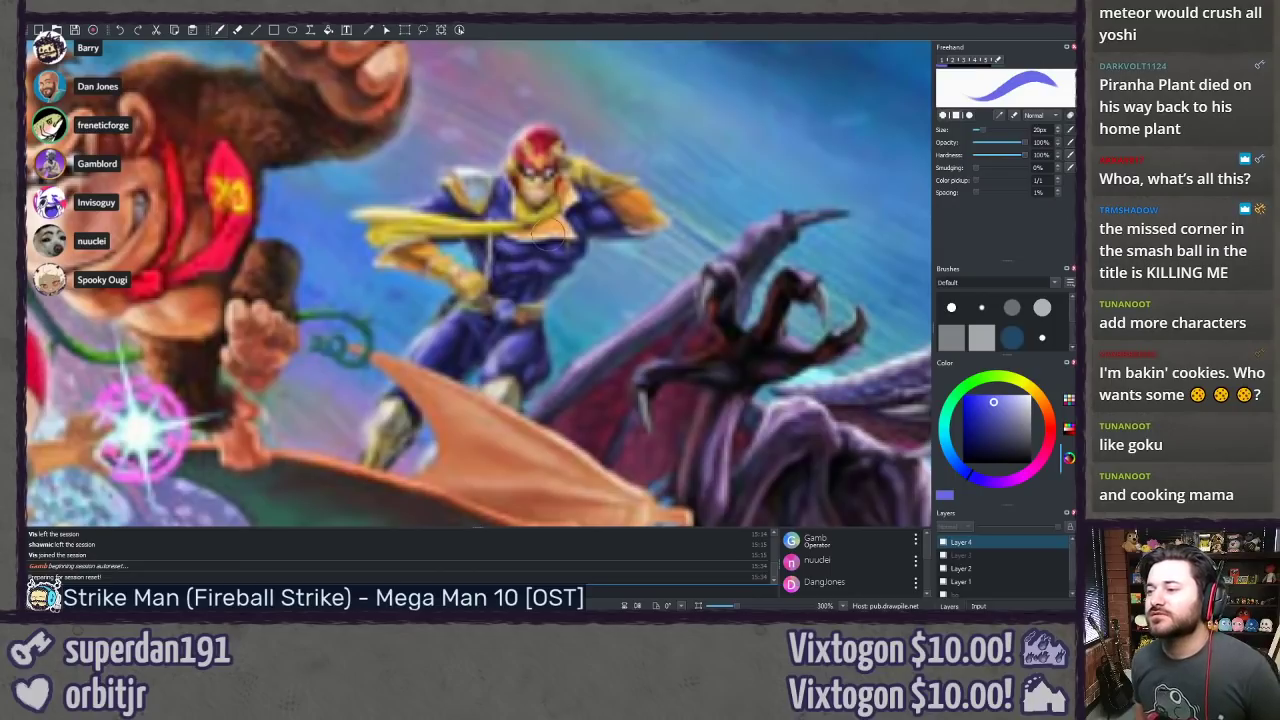
{"action": "left_click", "coordinate": [614, 251], "text": "ctrl"}
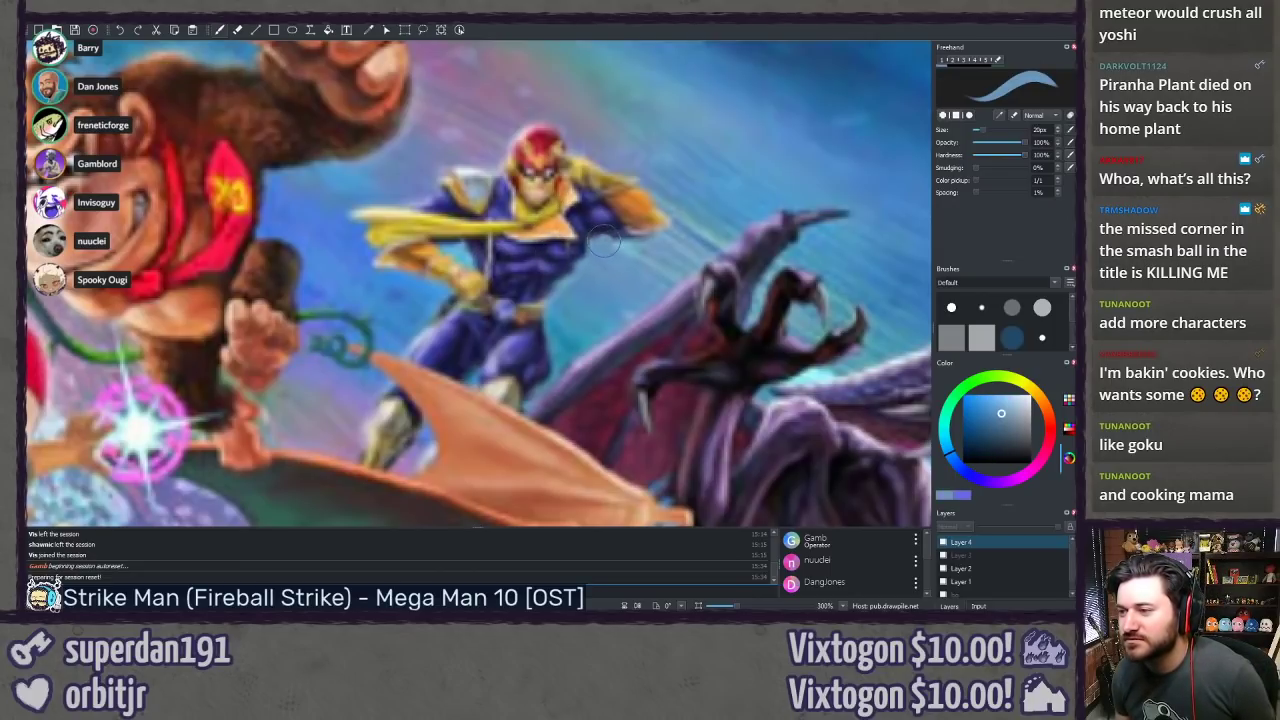
{"action": "left_click", "coordinate": [625, 249], "text": "ctrl"}
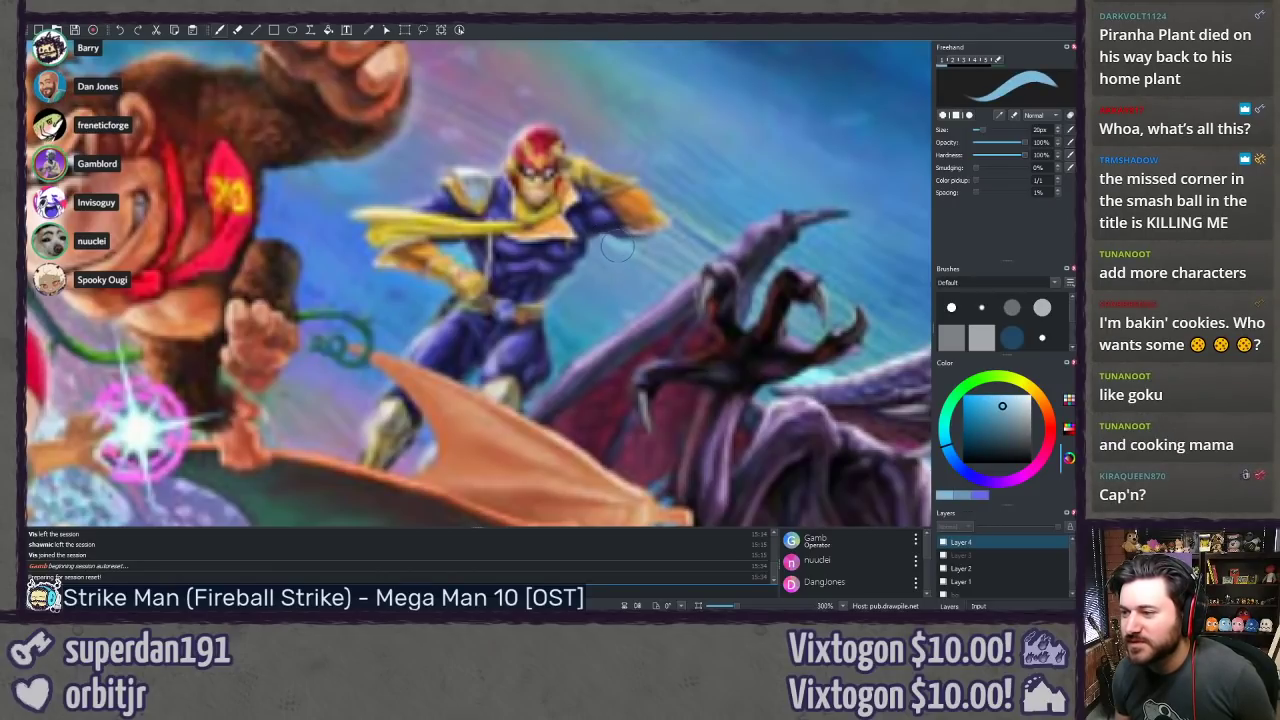
{"action": "left_click", "coordinate": [641, 247], "text": "ctrl"}
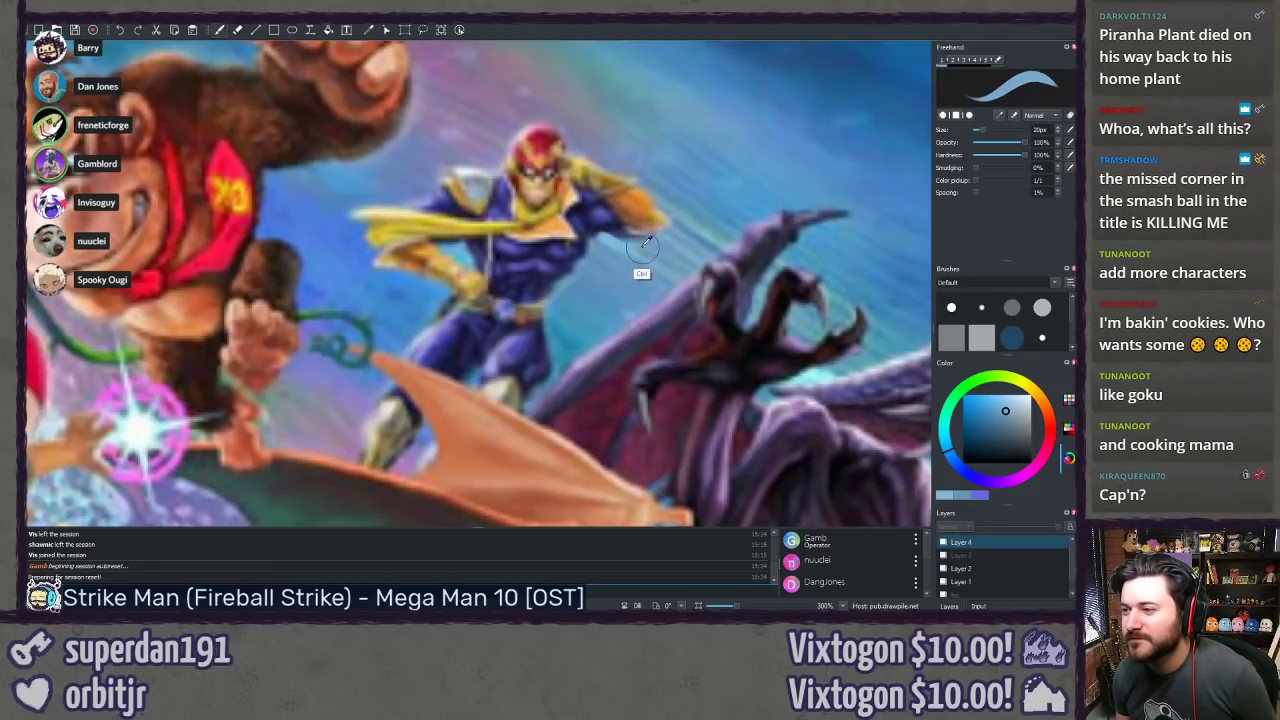
{"action": "left_click_drag", "start_coordinate": [641, 249], "coordinate": [620, 238]}
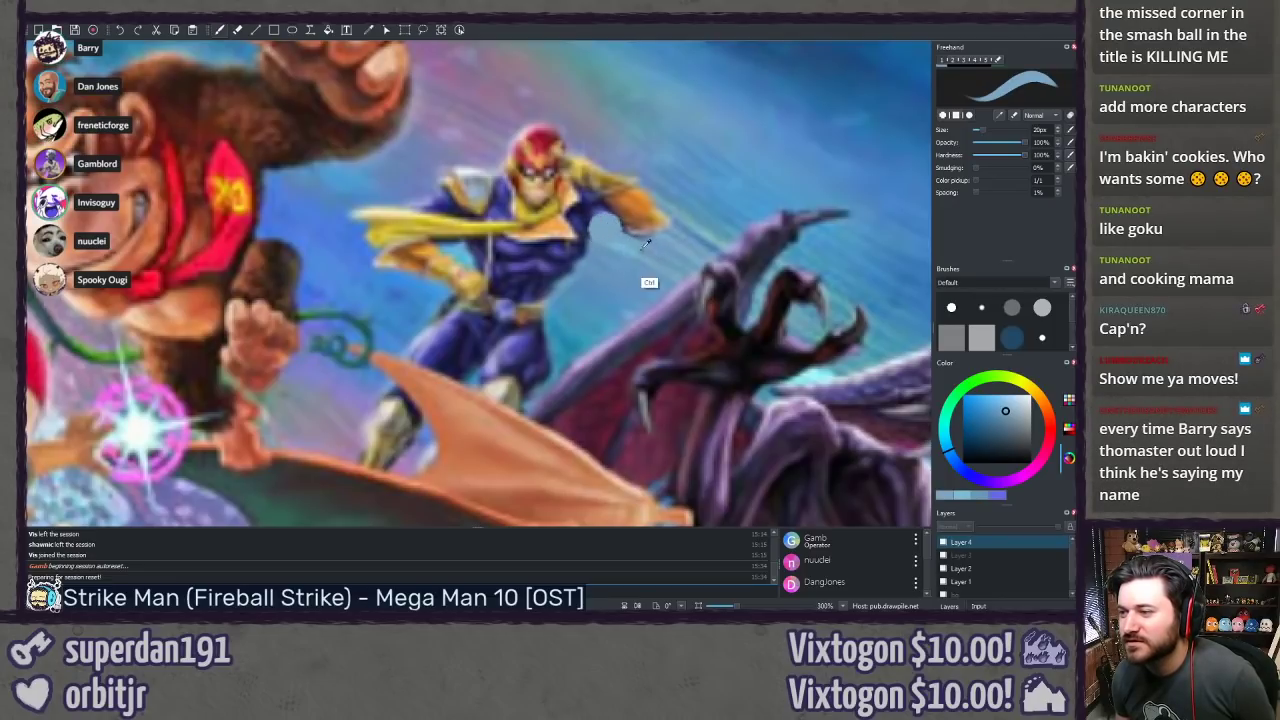
{"action": "key", "text": "ctrl+z"}
{"action": "left_click", "coordinate": [651, 242], "text": "ctrl"}
{"action": "left_click_drag", "start_coordinate": [649, 242], "coordinate": [638, 237]}
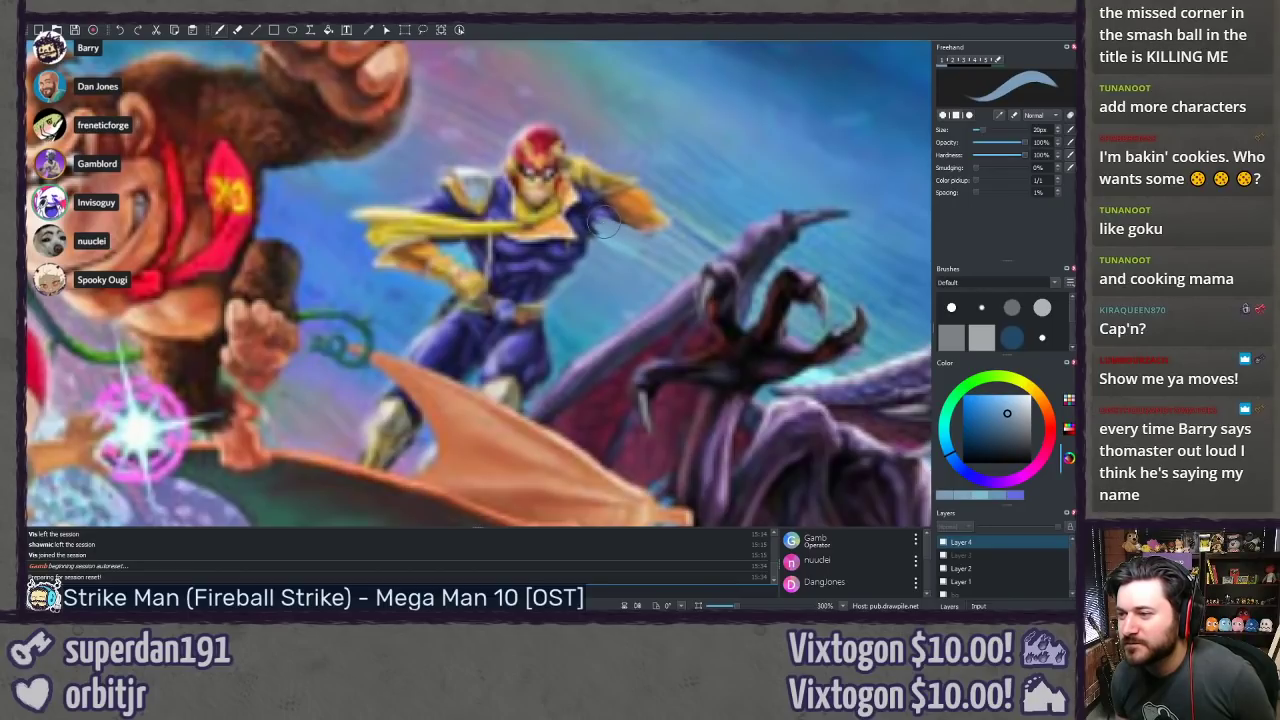
Step: Trim the outer edge of Captain Falcon's raised arm with sampled background blues, from the elbow up to beside the helmet
{"action": "left_click", "coordinate": [676, 207], "text": "ctrl"}
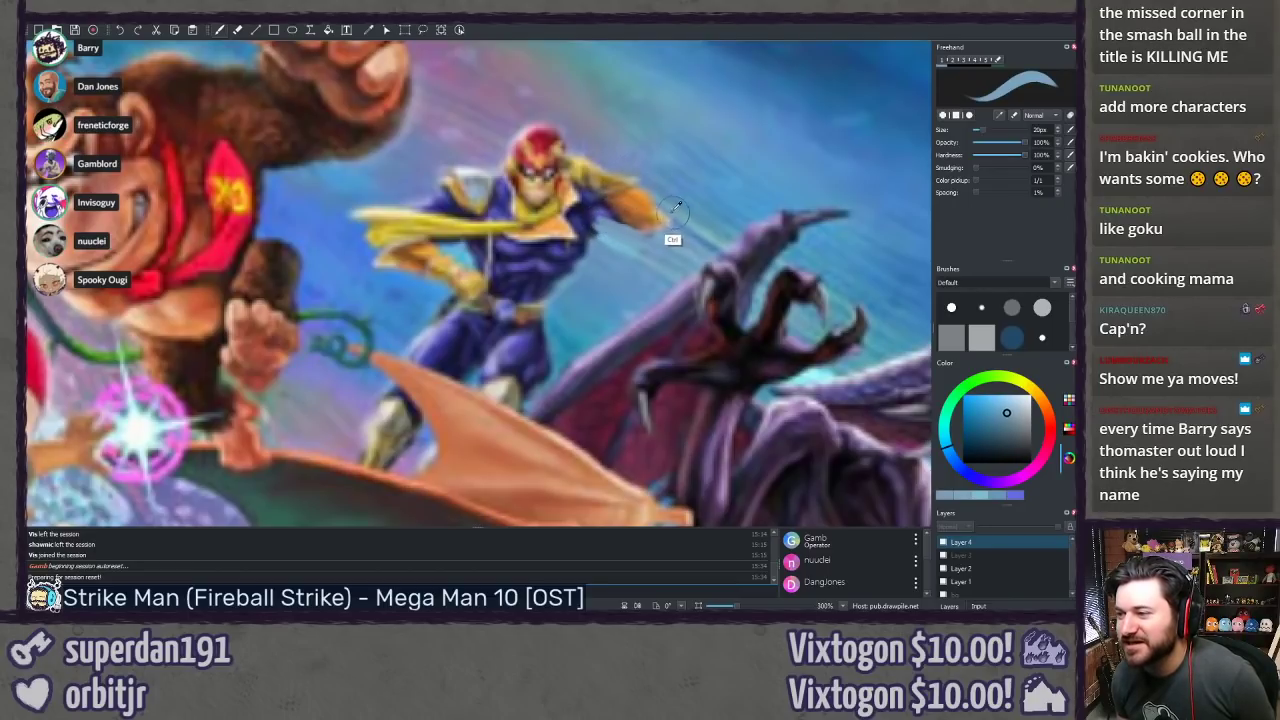
{"action": "left_click_drag", "start_coordinate": [647, 197], "coordinate": [659, 200]}
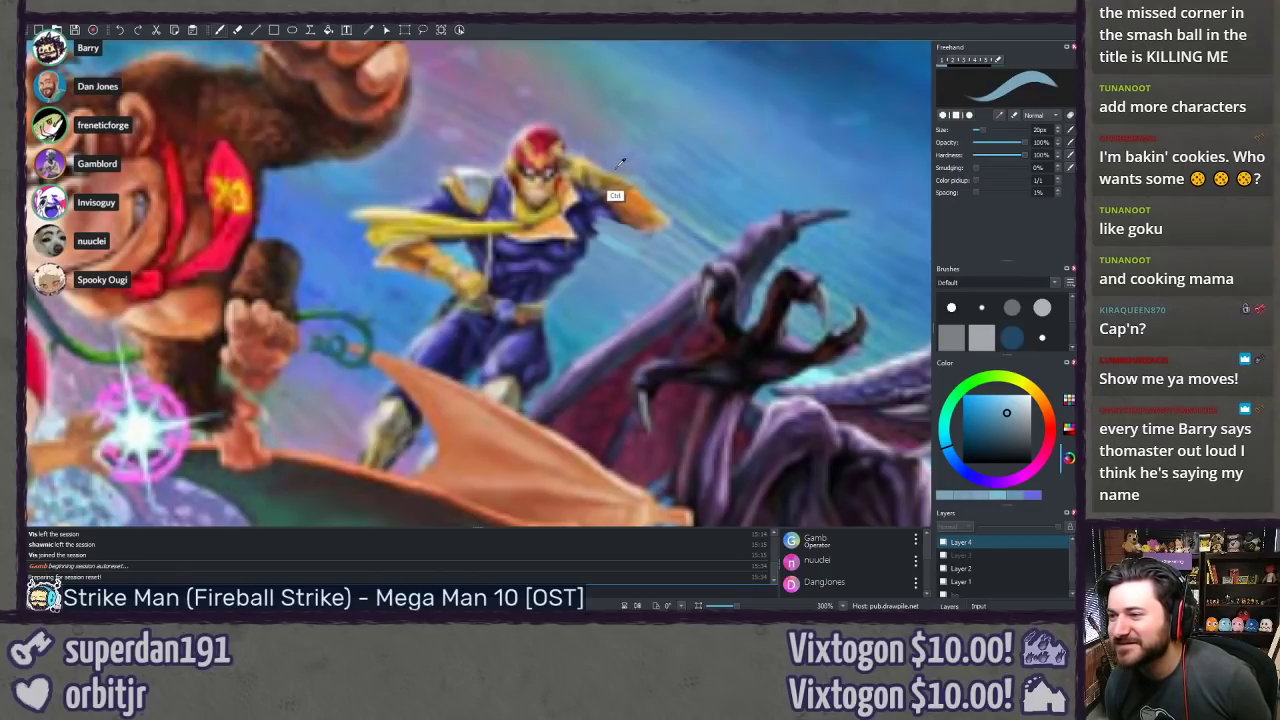
{"action": "left_click", "coordinate": [610, 184], "text": "ctrl"}
{"action": "left_click_drag", "start_coordinate": [612, 170], "coordinate": [586, 163]}
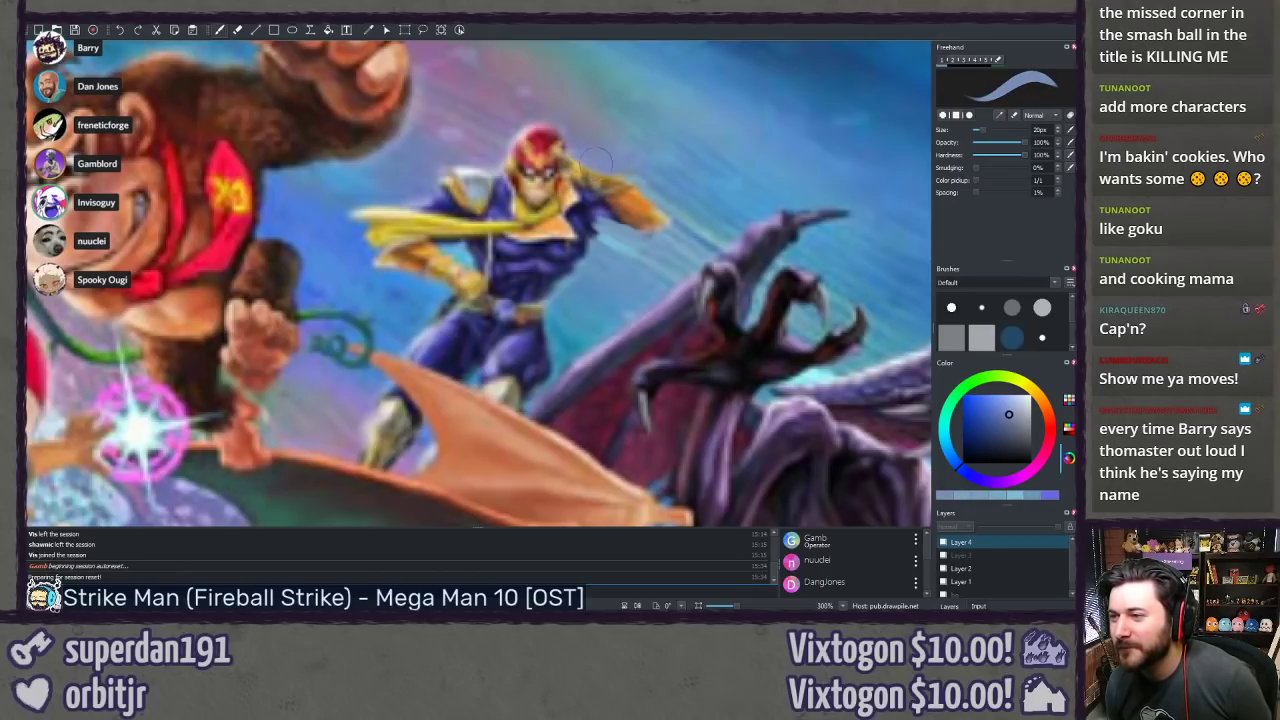
Step: Paint out the raised elbow and forearm from below, resampling nearby background blues to match the sky streaks
{"action": "left_click", "coordinate": [667, 242], "text": "ctrl"}
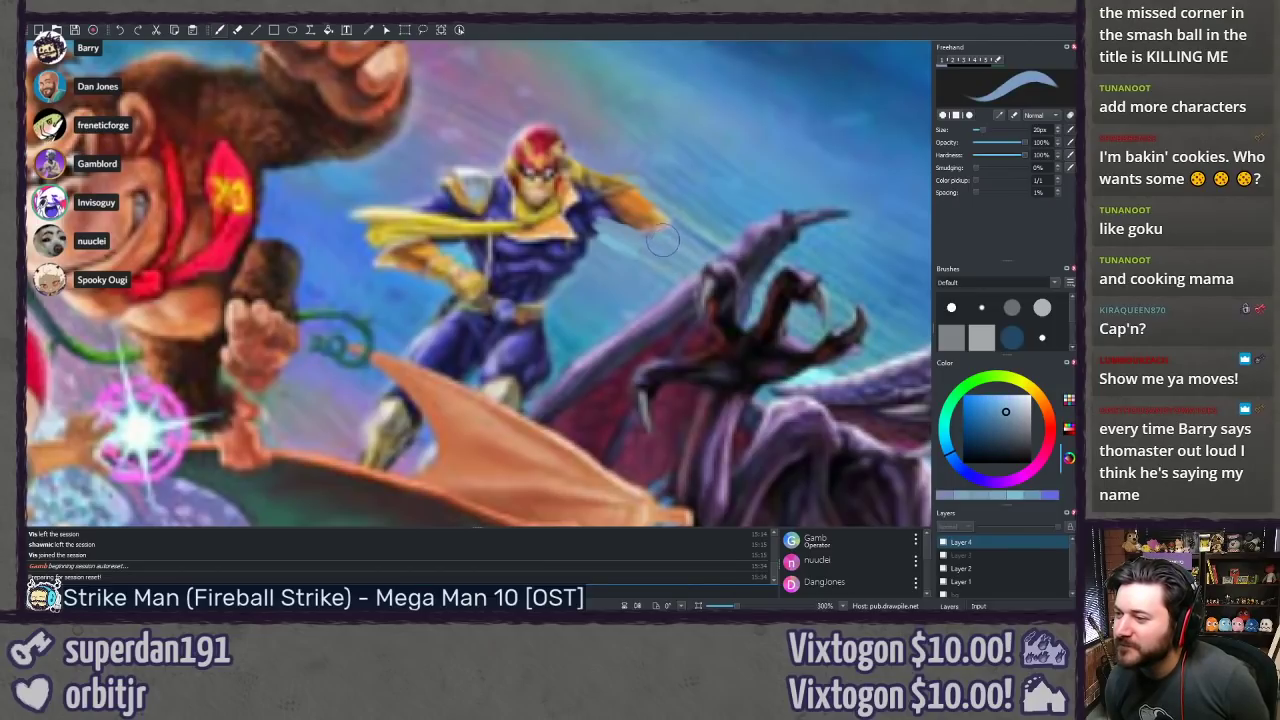
{"action": "left_click_drag", "start_coordinate": [664, 239], "coordinate": [629, 228]}
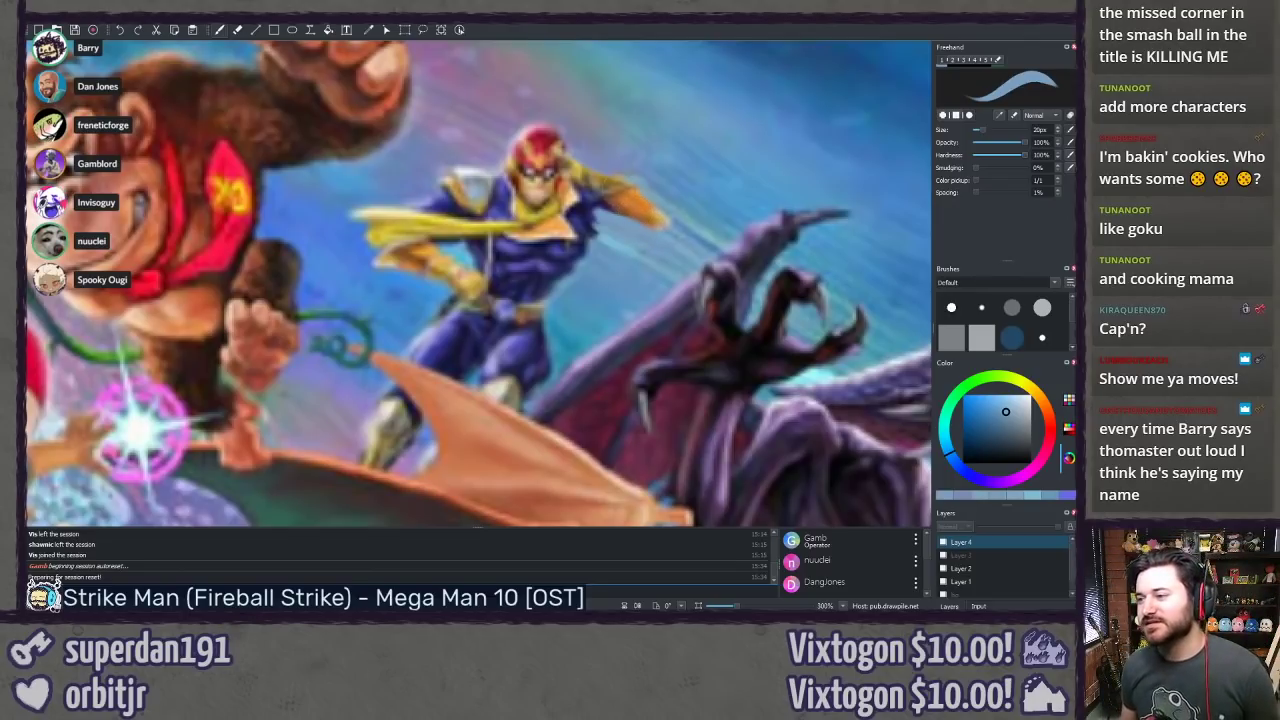
{"action": "left_click", "coordinate": [678, 233], "text": "ctrl"}
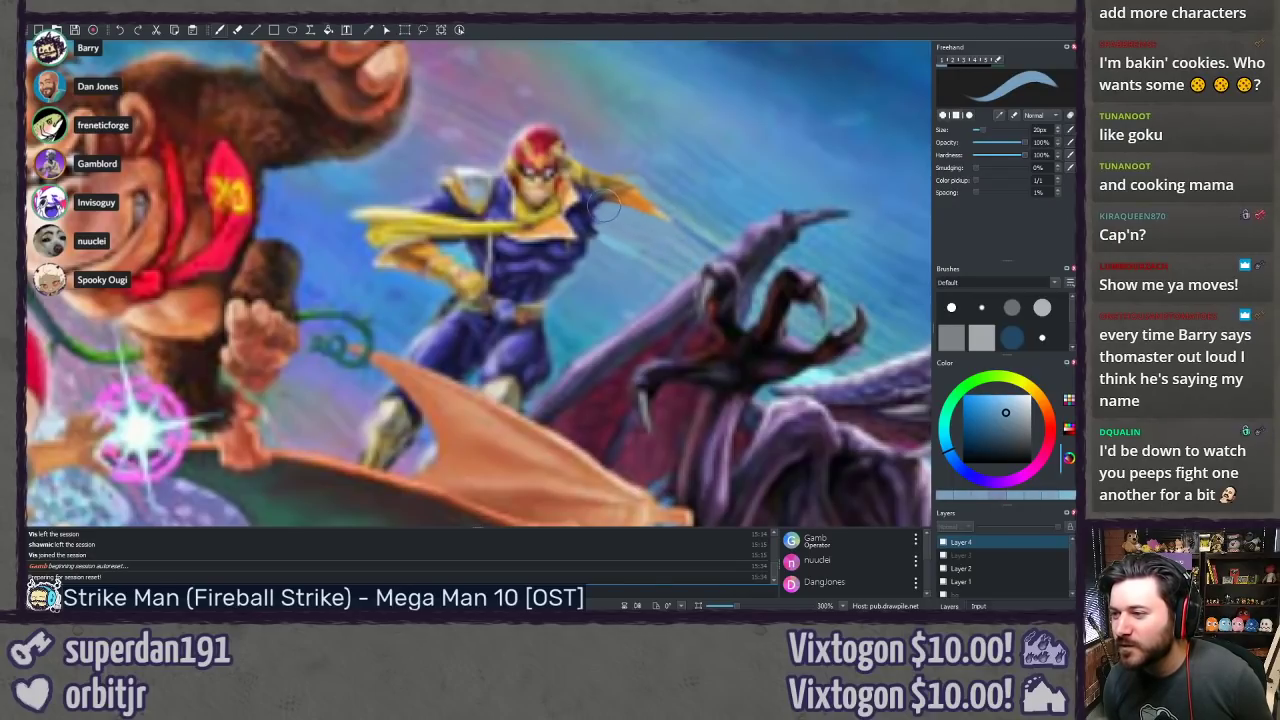
{"action": "left_click", "coordinate": [690, 223], "text": "ctrl"}
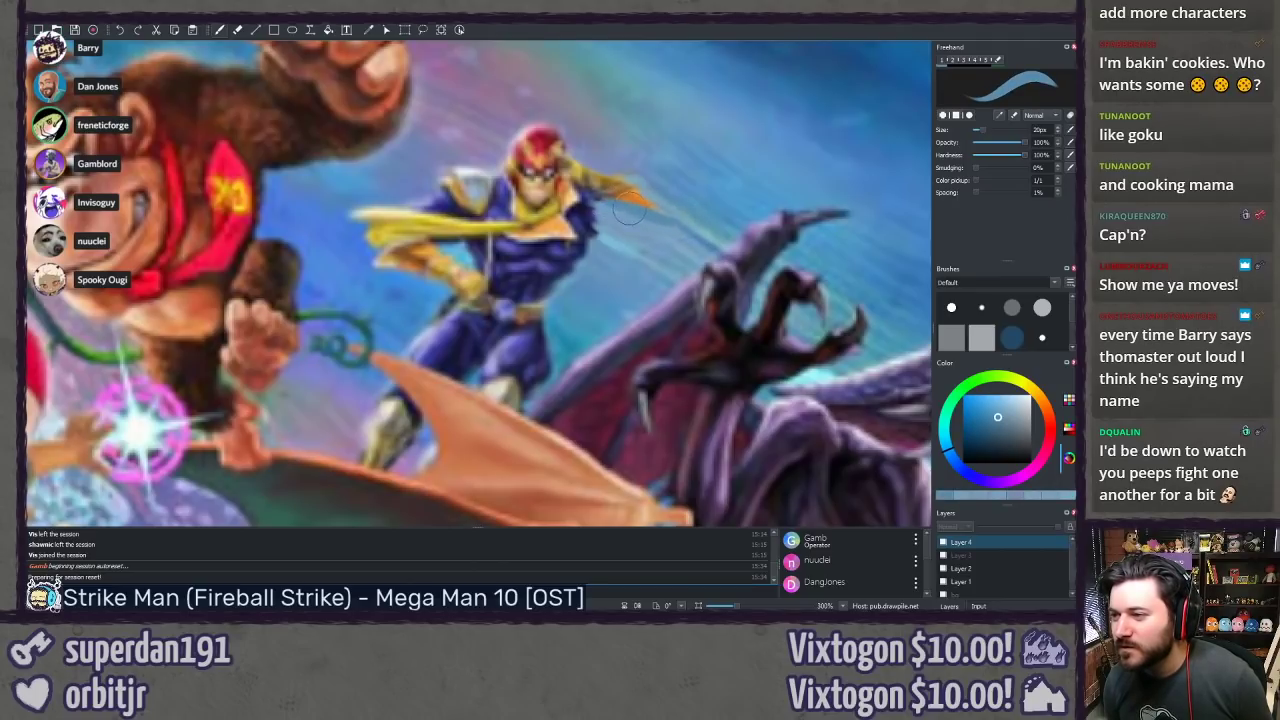
{"action": "left_click", "coordinate": [688, 246], "text": "ctrl"}
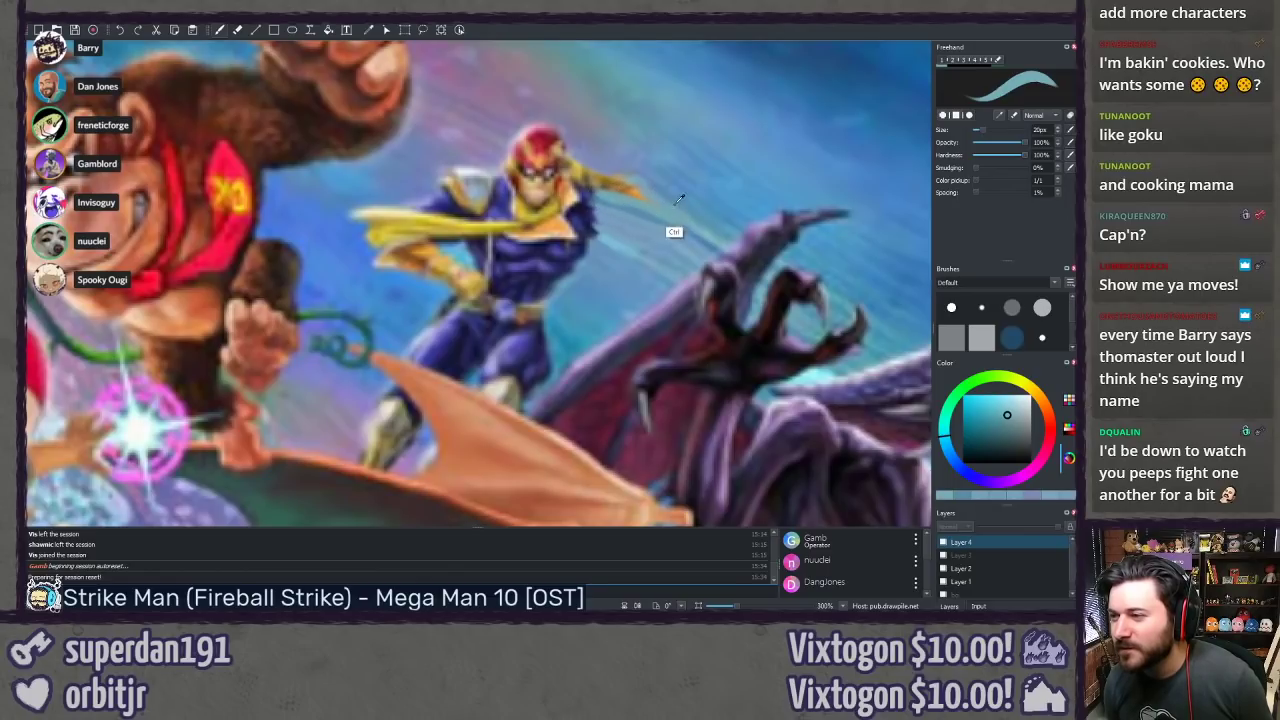
{"action": "left_click", "coordinate": [668, 218], "text": "ctrl"}
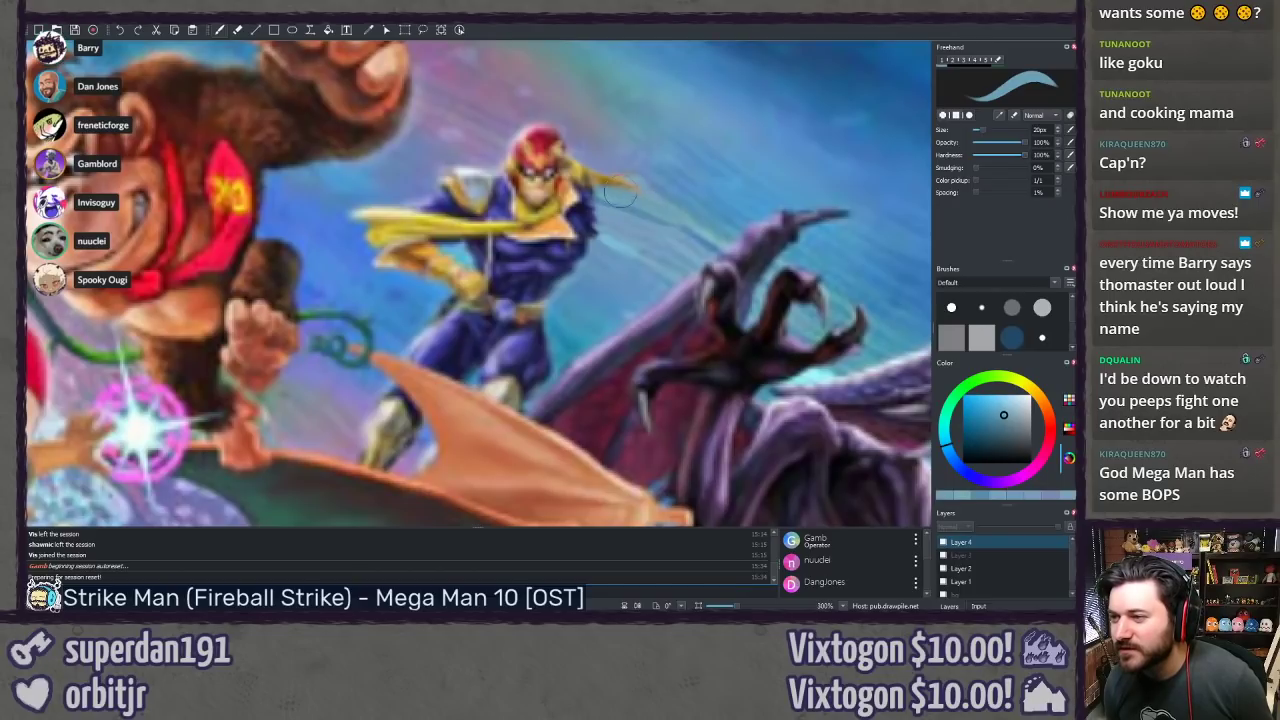
{"action": "left_click", "coordinate": [688, 200], "text": "ctrl"}
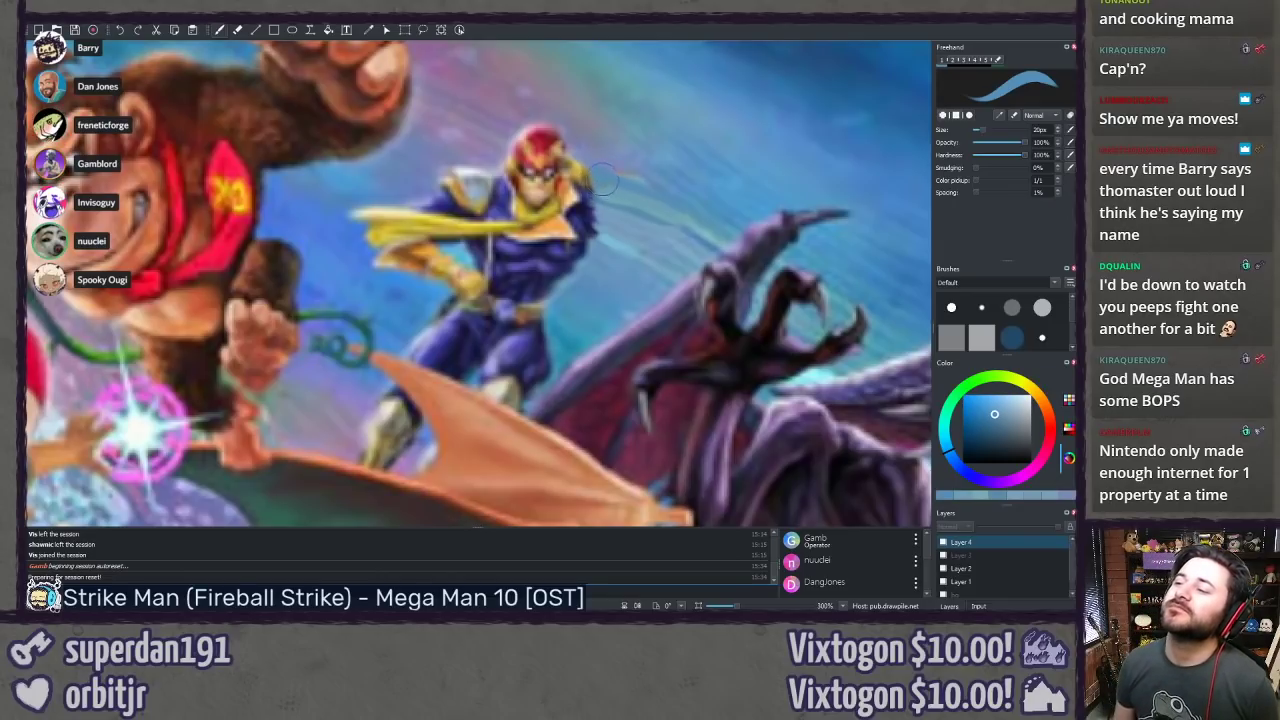
Step: Cover the remaining traces of the raised arm beside the helmet and shoulder with sampled background colours
{"action": "left_click", "coordinate": [589, 158], "text": "ctrl"}
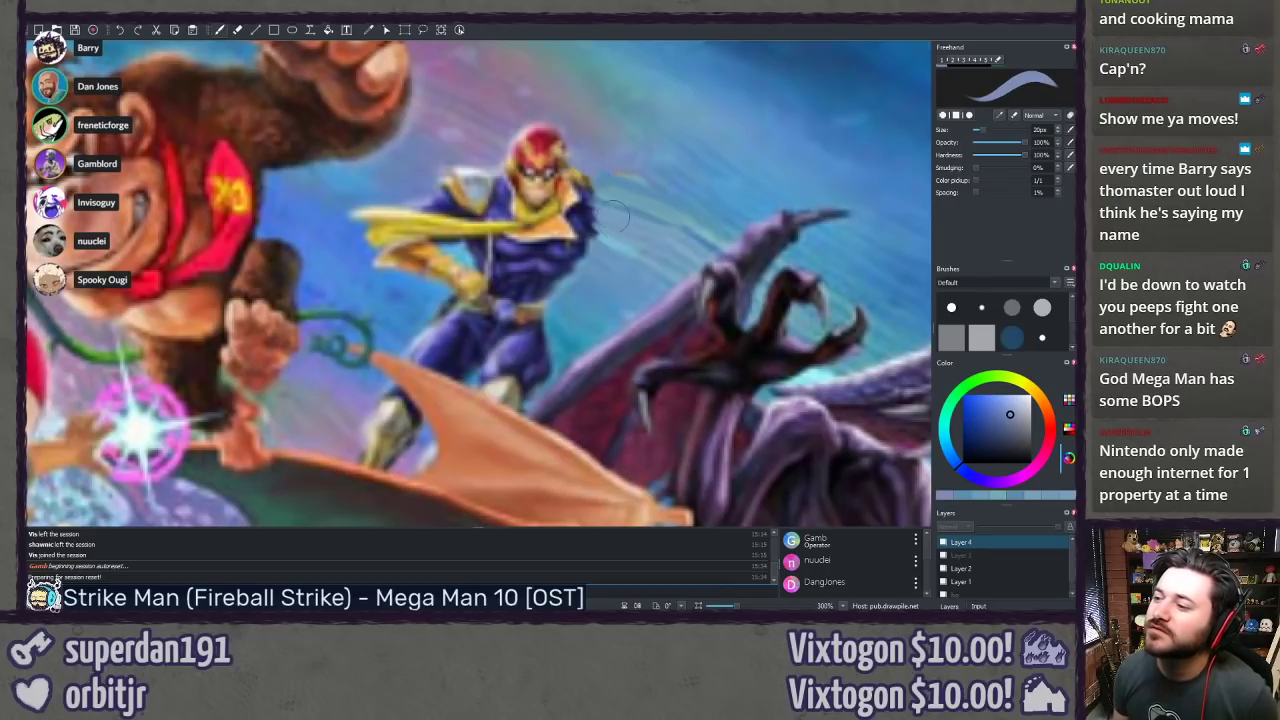
{"action": "left_click", "coordinate": [607, 264], "text": "ctrl"}
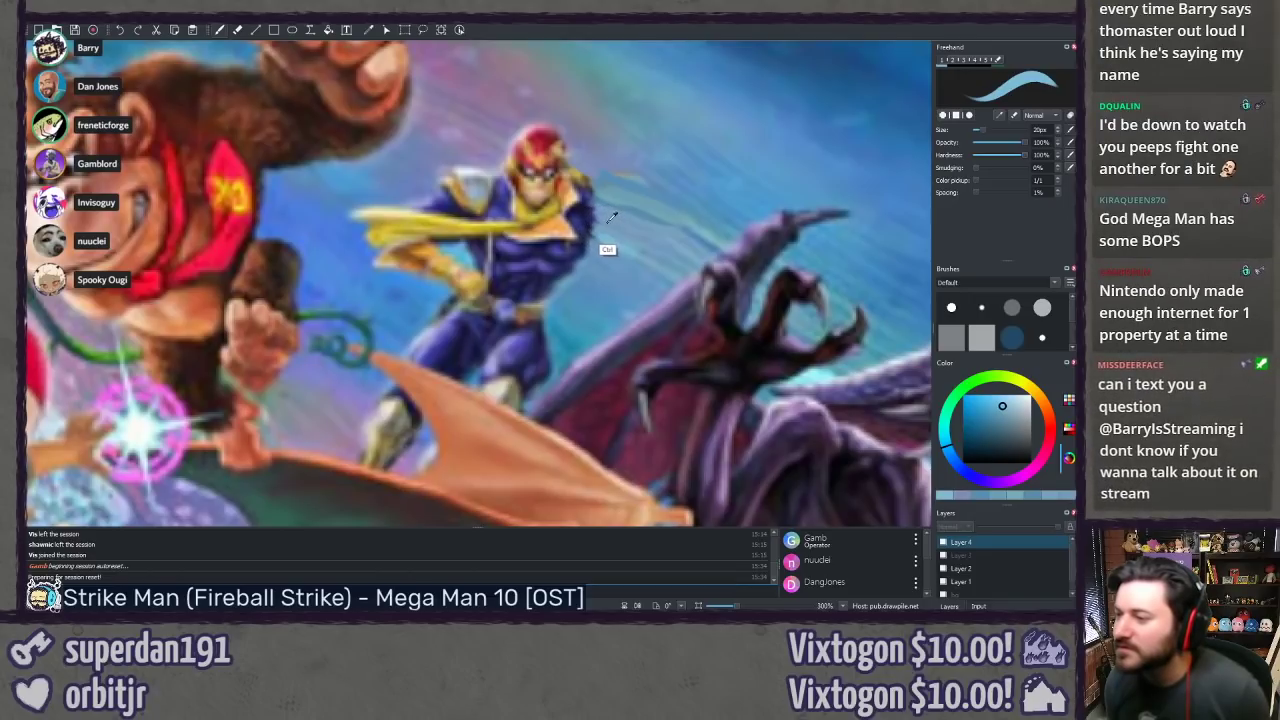
{"action": "left_click", "coordinate": [609, 212], "text": "ctrl"}
{"action": "mouse_move", "coordinate": [606, 212]}
{"action": "left_mouse_down"}
{"action": "mouse_move", "coordinate": [598, 220]}
{"action": "mouse_move", "coordinate": [630, 198]}
{"action": "left_mouse_up"}
{"action": "left_click", "coordinate": [625, 165], "text": "ctrl"}
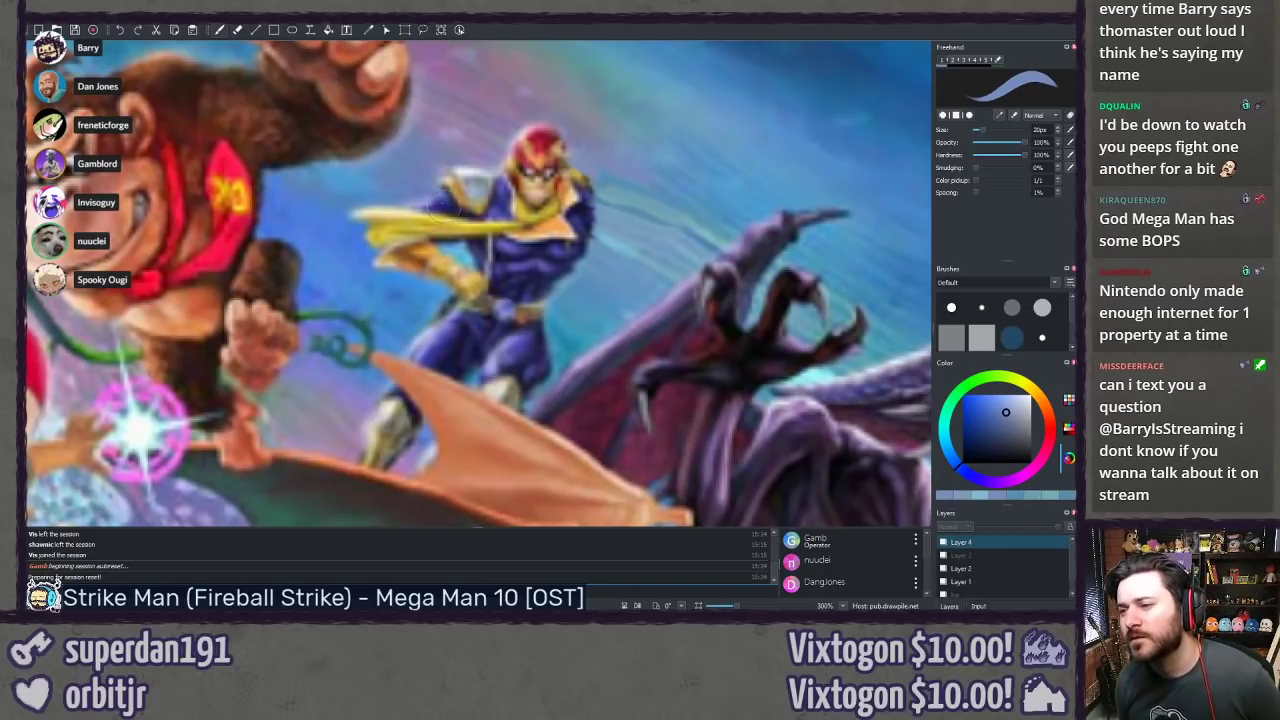
Step: Paint over the upper tail and pale tip of Captain Falcon's yellow scarf with sampled background blues
{"action": "left_click", "coordinate": [458, 262], "text": "ctrl"}
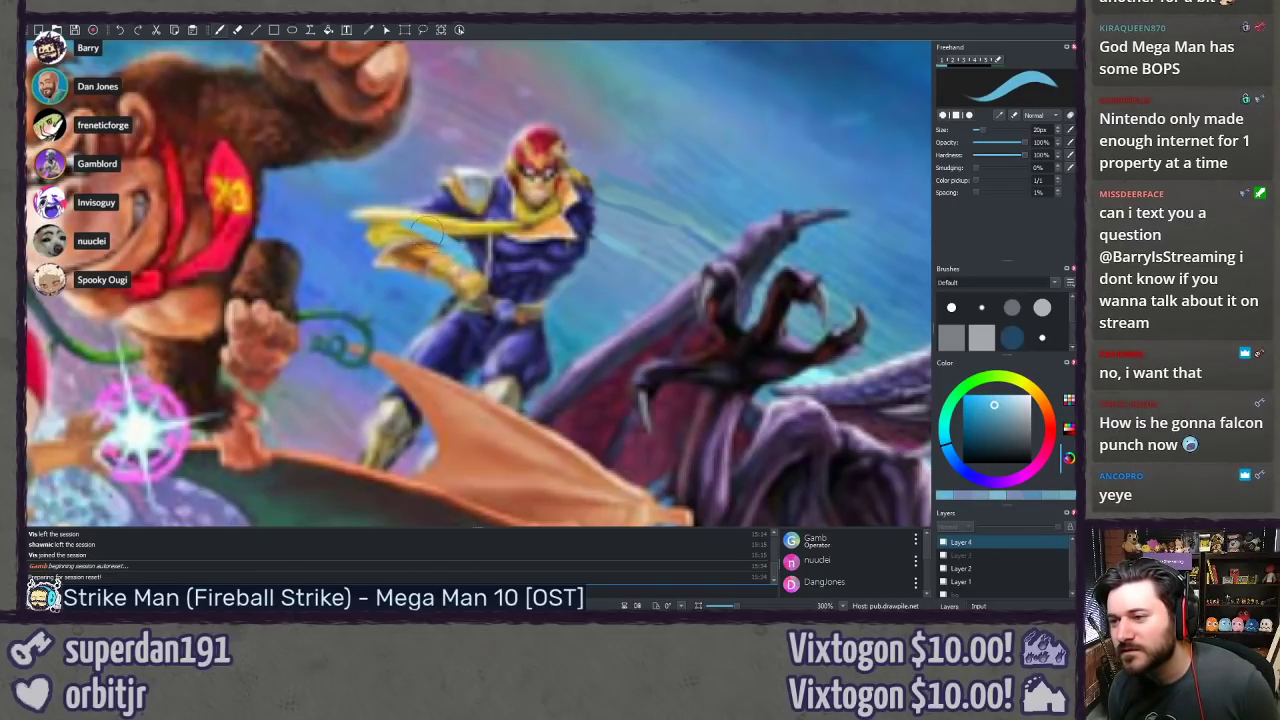
{"action": "left_click", "coordinate": [360, 190], "text": "ctrl"}
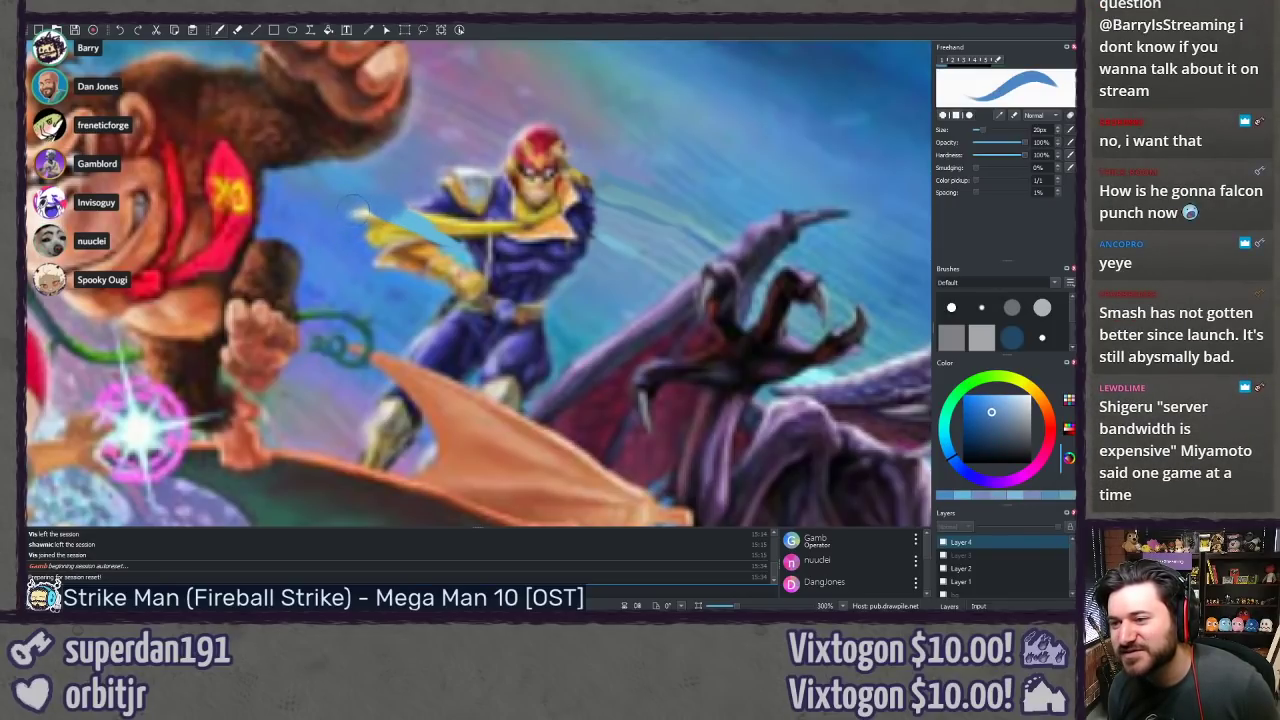
{"action": "left_click", "coordinate": [350, 200], "text": "ctrl"}
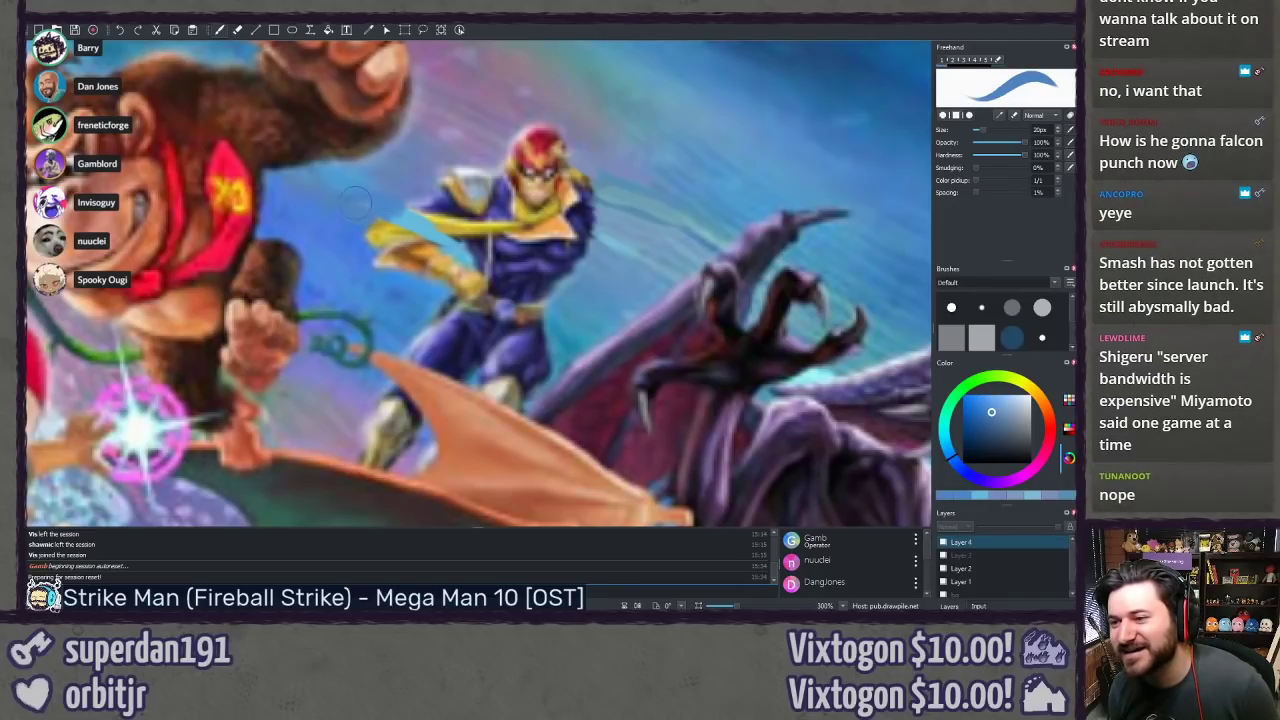
{"action": "left_click", "coordinate": [348, 218], "text": "ctrl"}
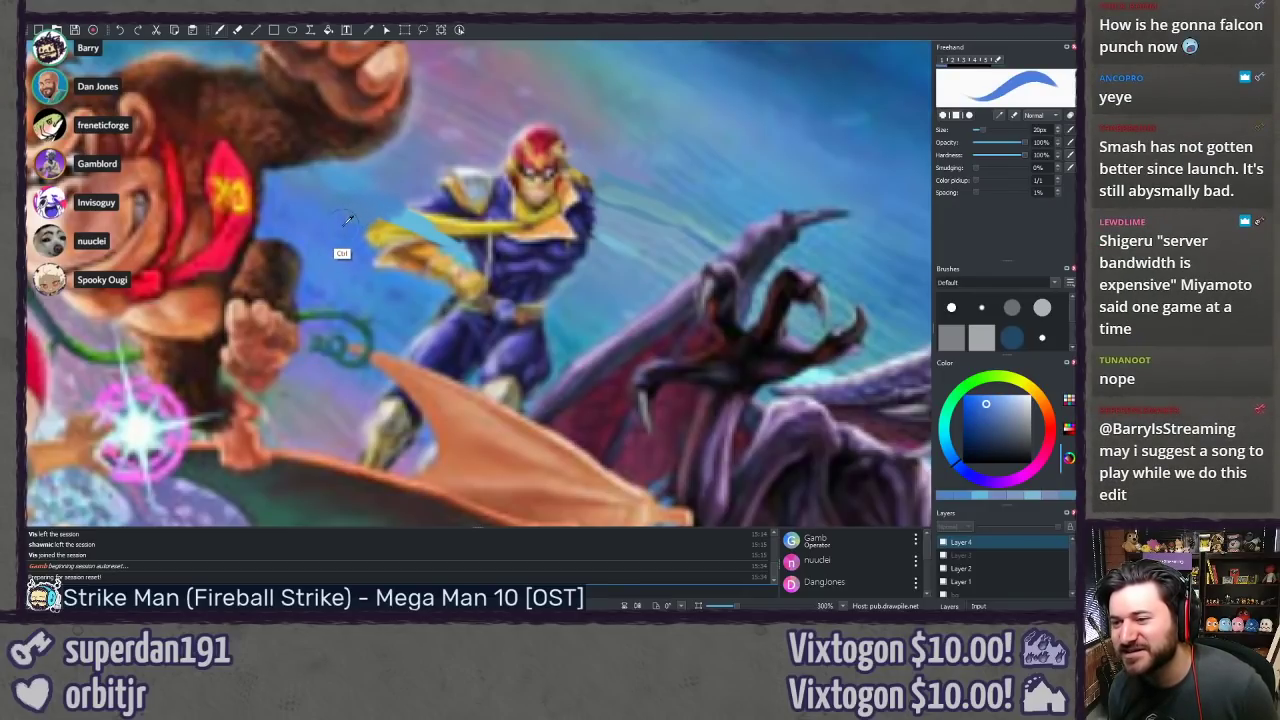
Step: Trim the tip of the yellow scarf and the outer part of Captain Falcon's lowered golden gauntlet with sampled background blues
{"action": "left_click_drag", "start_coordinate": [390, 239], "coordinate": [378, 238]}
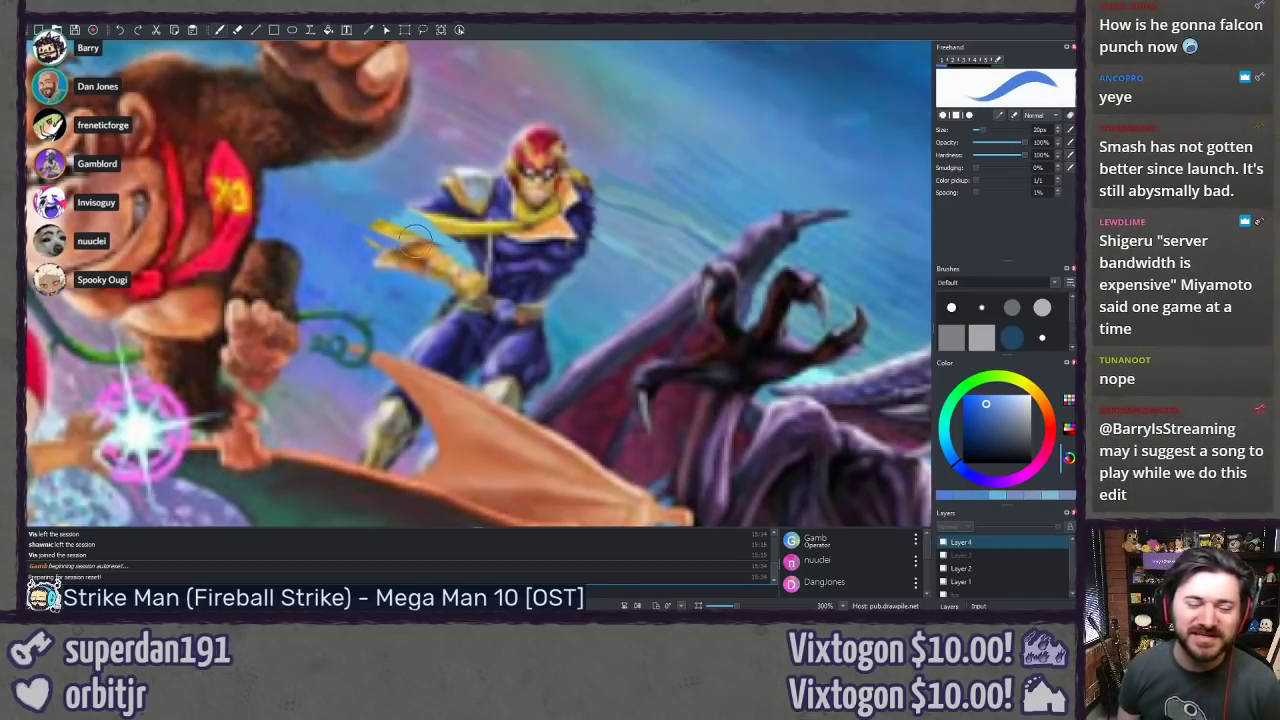
{"action": "left_click", "coordinate": [366, 238], "text": "ctrl"}
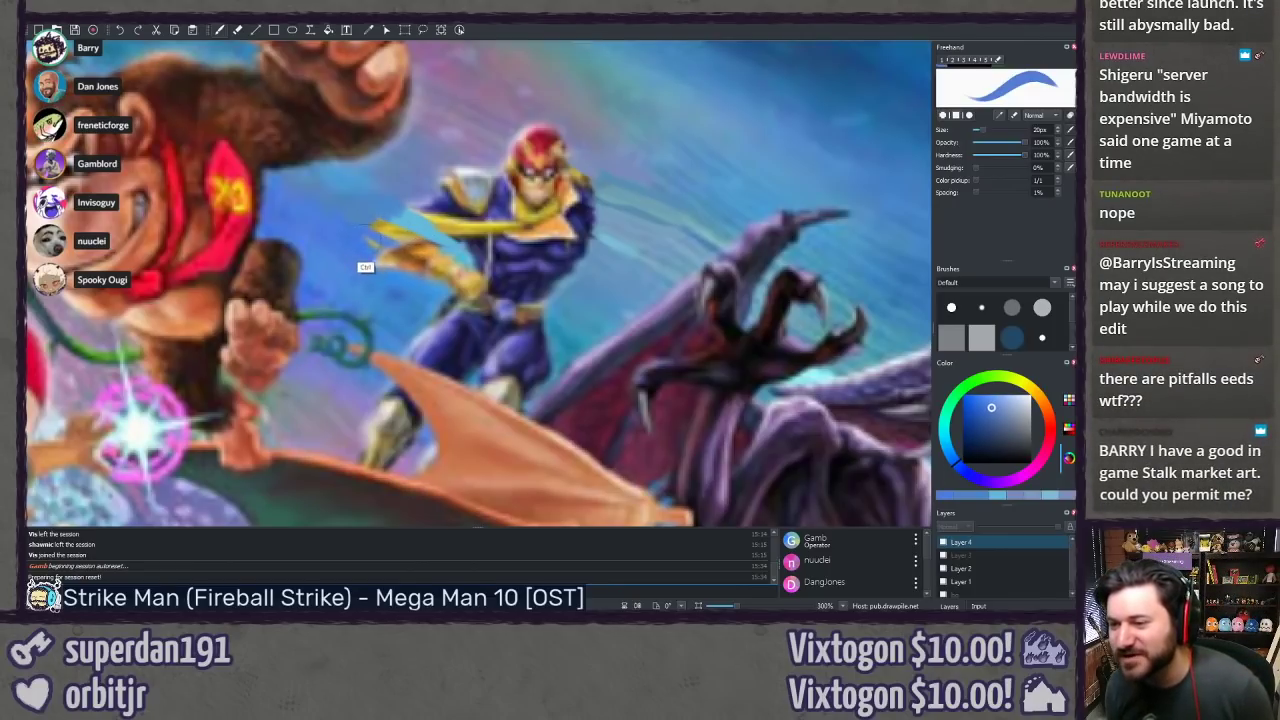
{"action": "left_click_drag", "start_coordinate": [368, 238], "coordinate": [388, 247]}
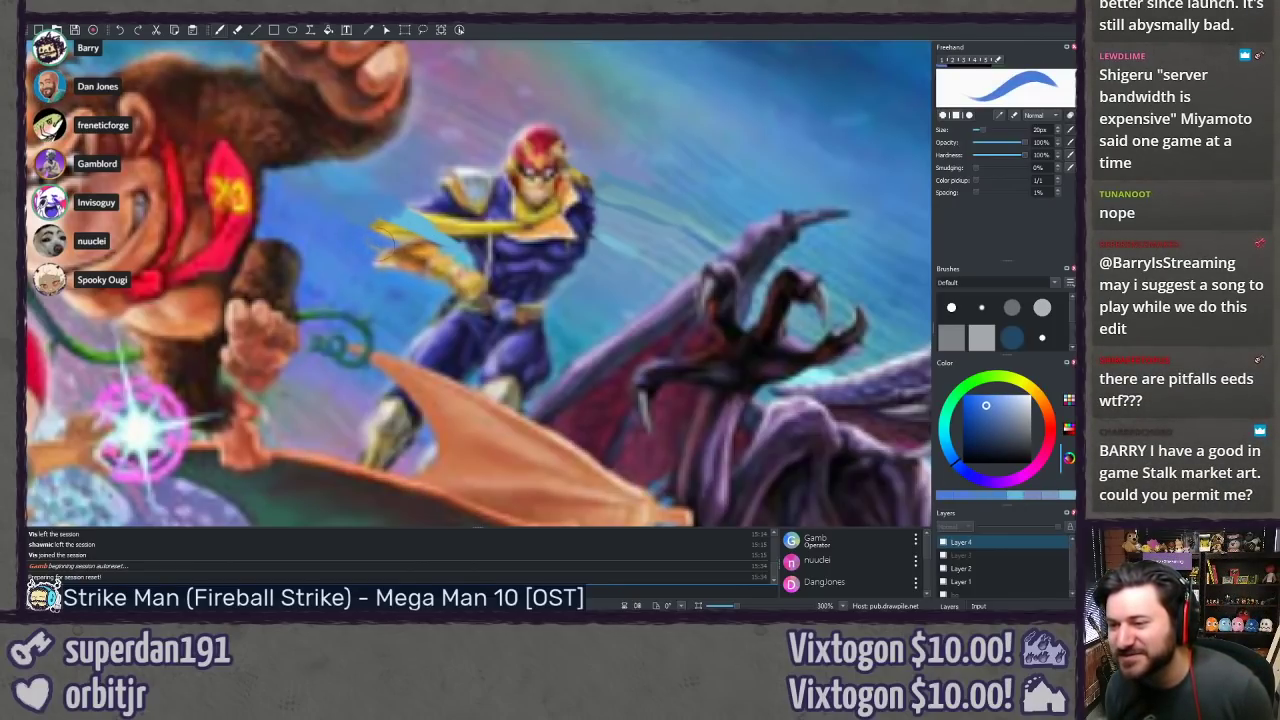
{"action": "left_click", "coordinate": [437, 315], "text": "ctrl"}
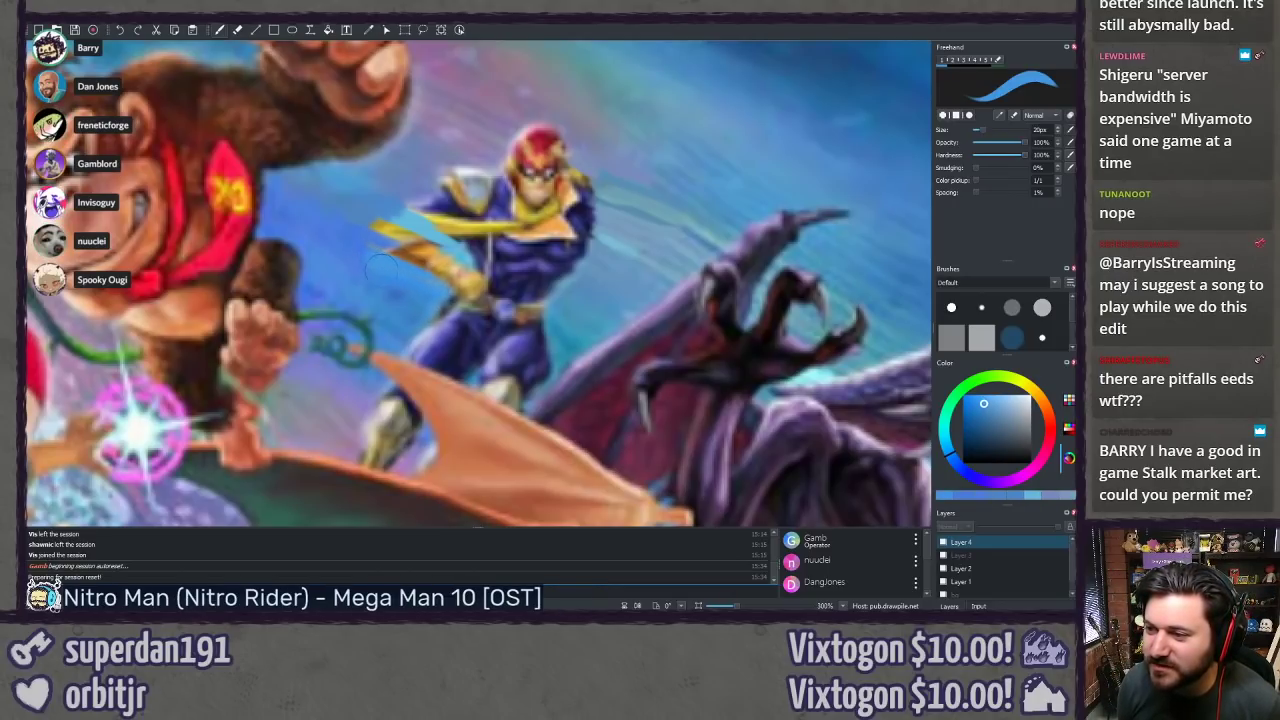
{"action": "left_click", "coordinate": [358, 234], "text": "ctrl"}
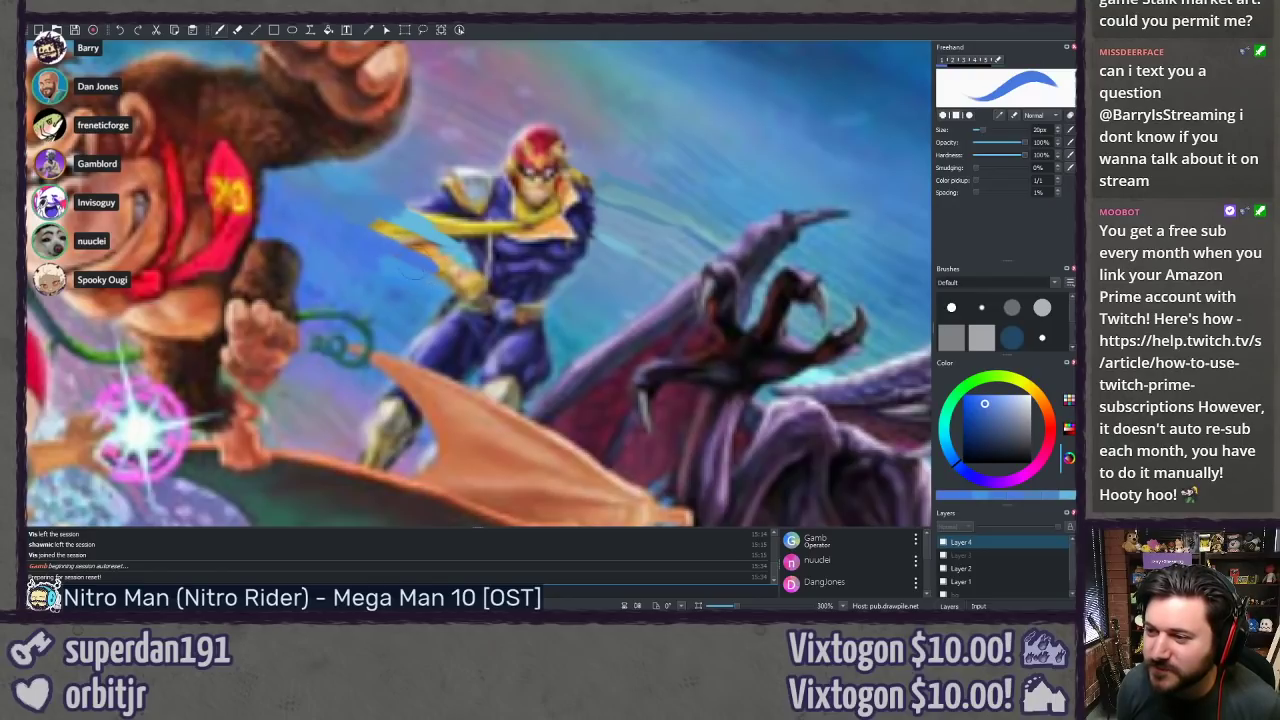
Step: Shorten the yellow scarf tail to near the shoulder and paint out the pointed gauntlet flare below it with resampled sky blues
{"action": "left_click", "coordinate": [360, 244], "text": "ctrl"}
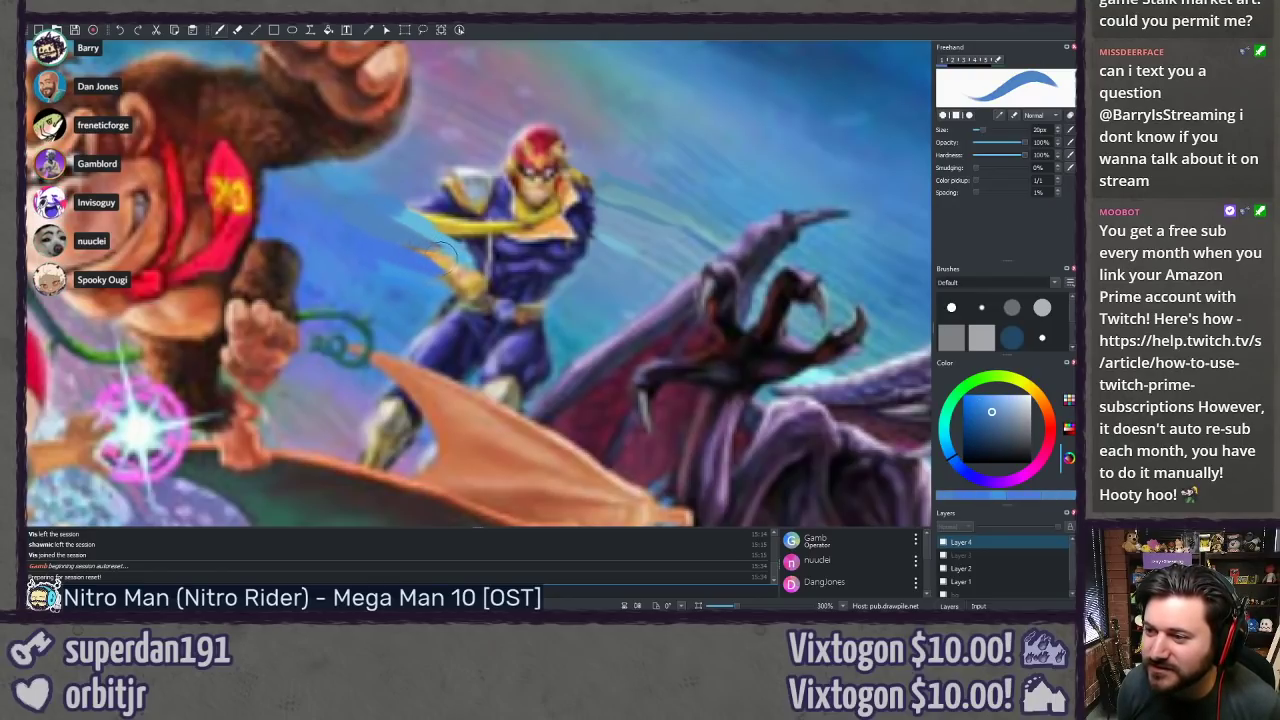
{"action": "left_click", "coordinate": [386, 236], "text": "ctrl"}
{"action": "left_click_drag", "start_coordinate": [390, 208], "coordinate": [425, 234]}
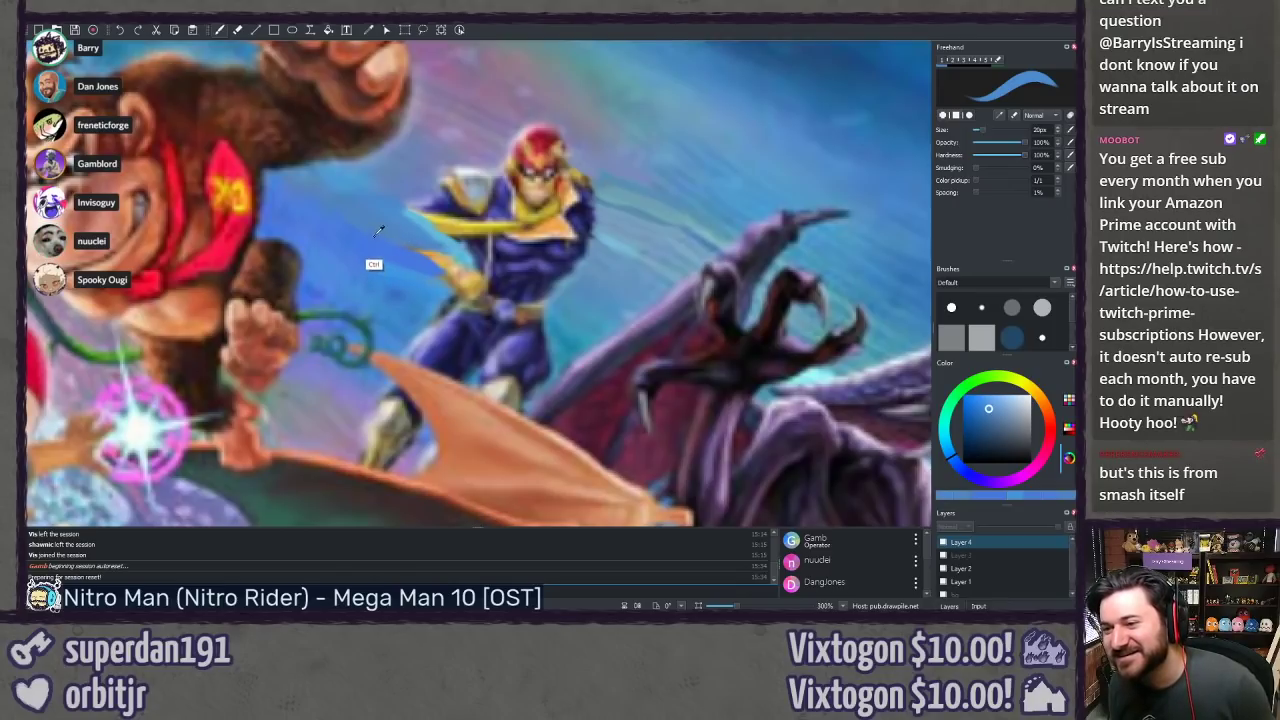
{"action": "left_click", "coordinate": [391, 230], "text": "ctrl"}
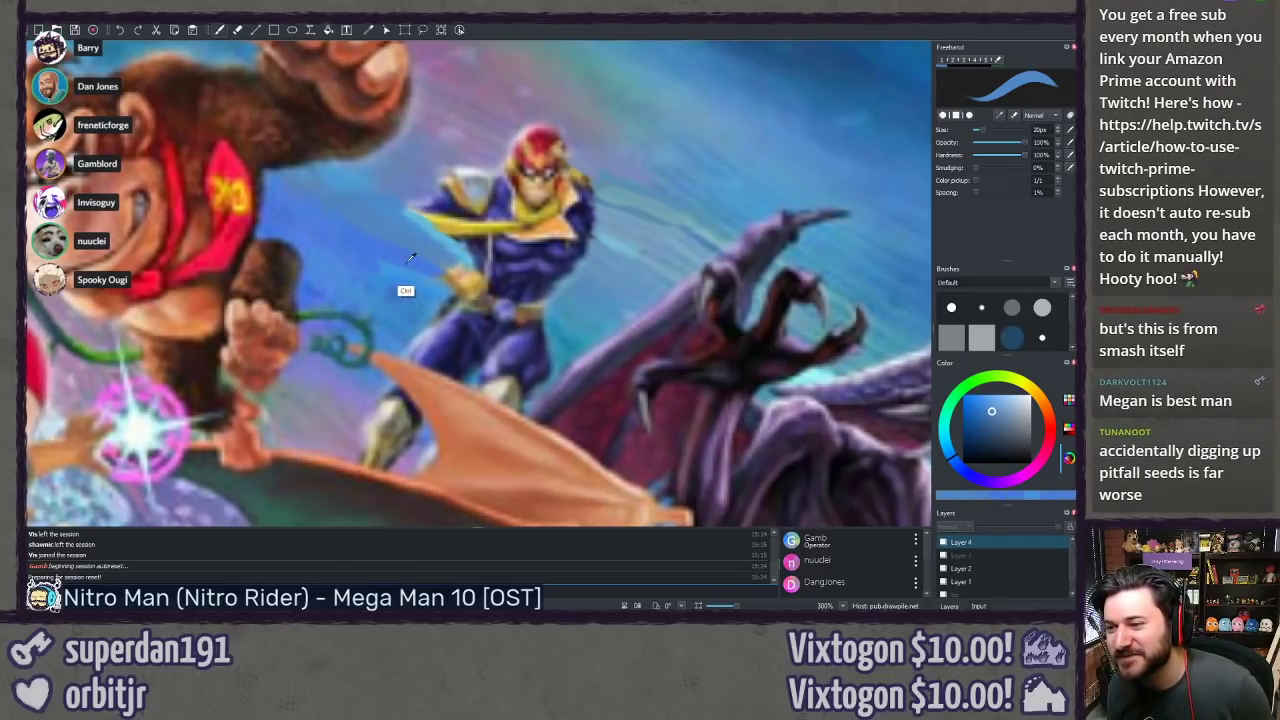
Step: Paint over the remaining golden gauntlet beside Captain Falcon's waist, resampling the surrounding light and dark background blues
{"action": "left_click", "coordinate": [412, 287], "text": "ctrl"}
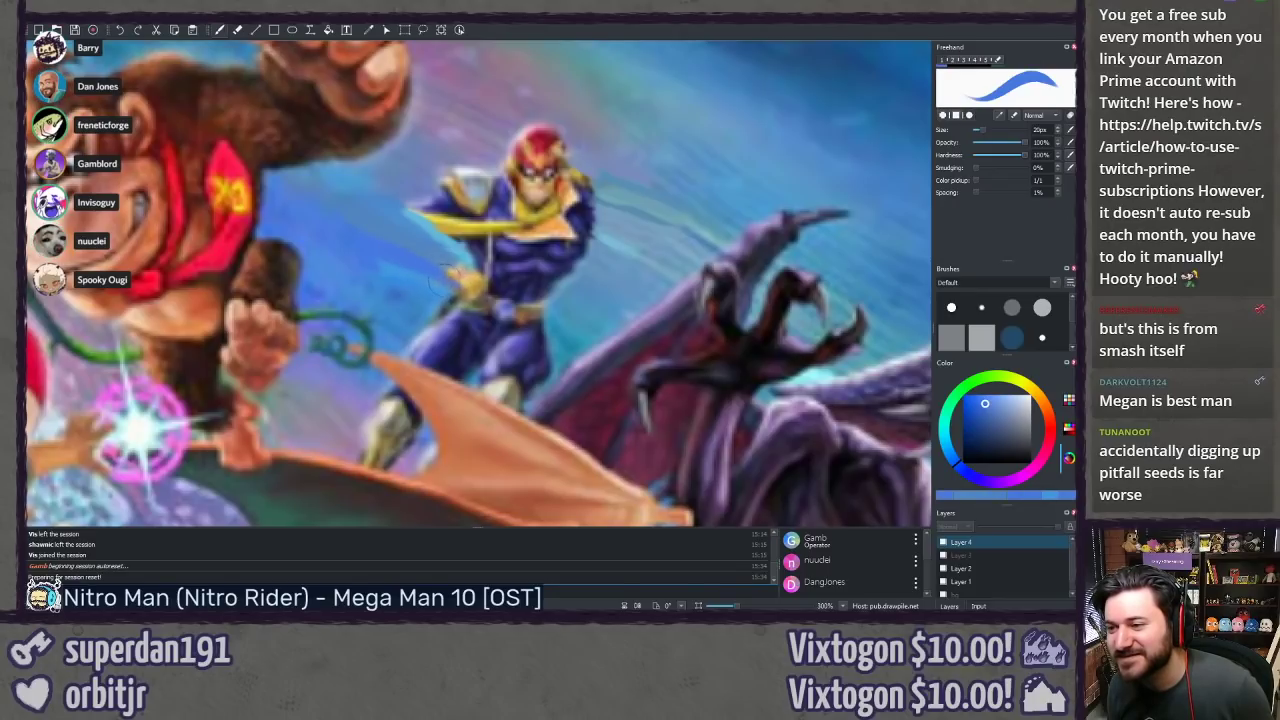
{"action": "left_click", "coordinate": [412, 306], "text": "ctrl"}
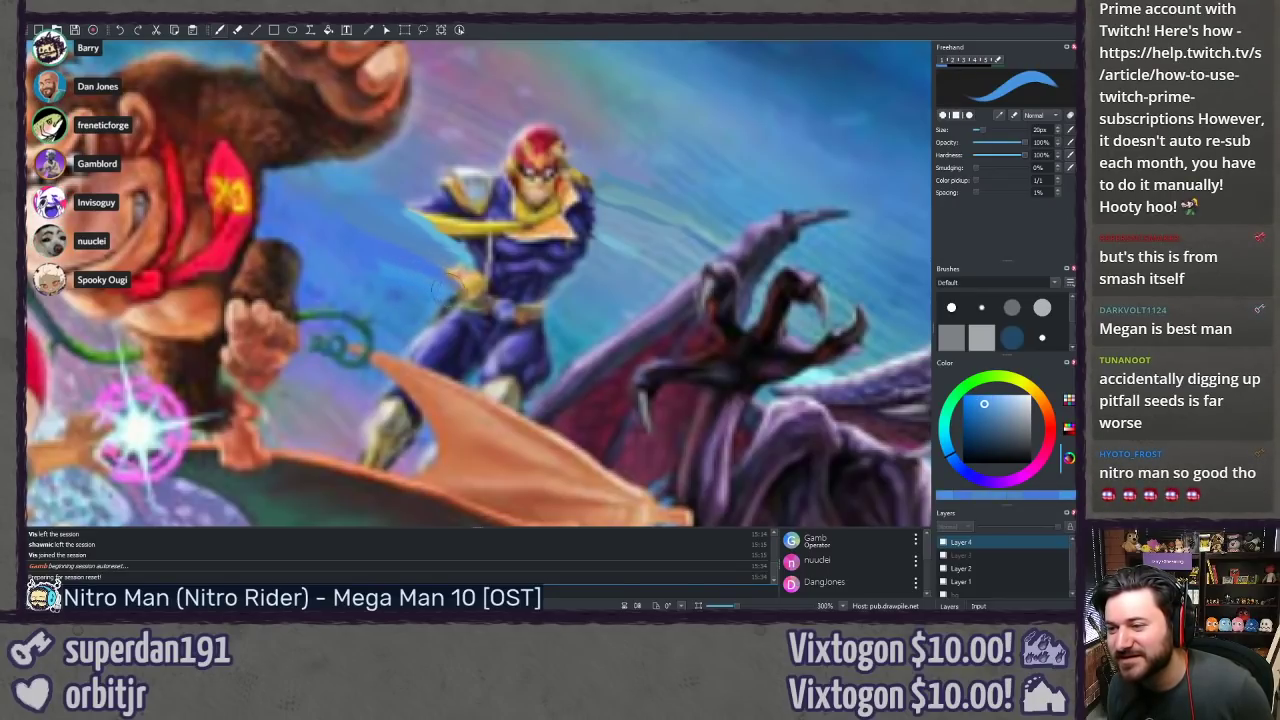
{"action": "left_click", "coordinate": [464, 260], "text": "ctrl"}
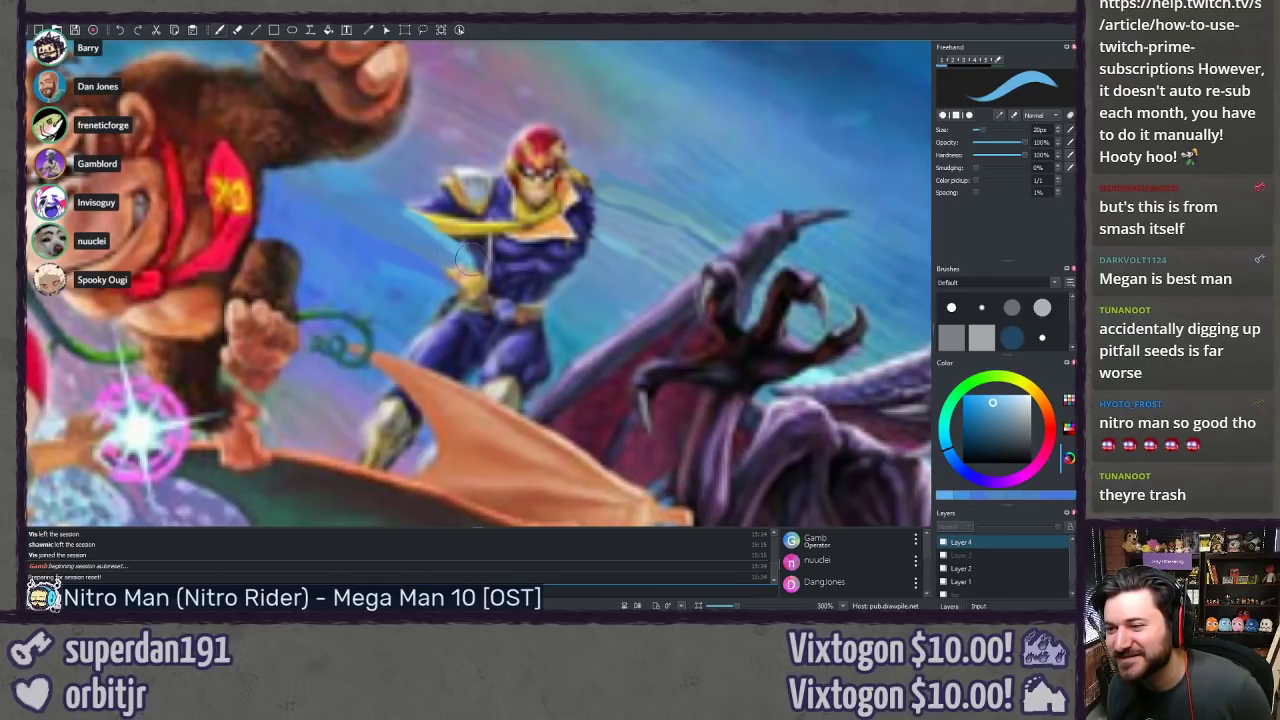
{"action": "left_click", "coordinate": [390, 268], "text": "ctrl"}
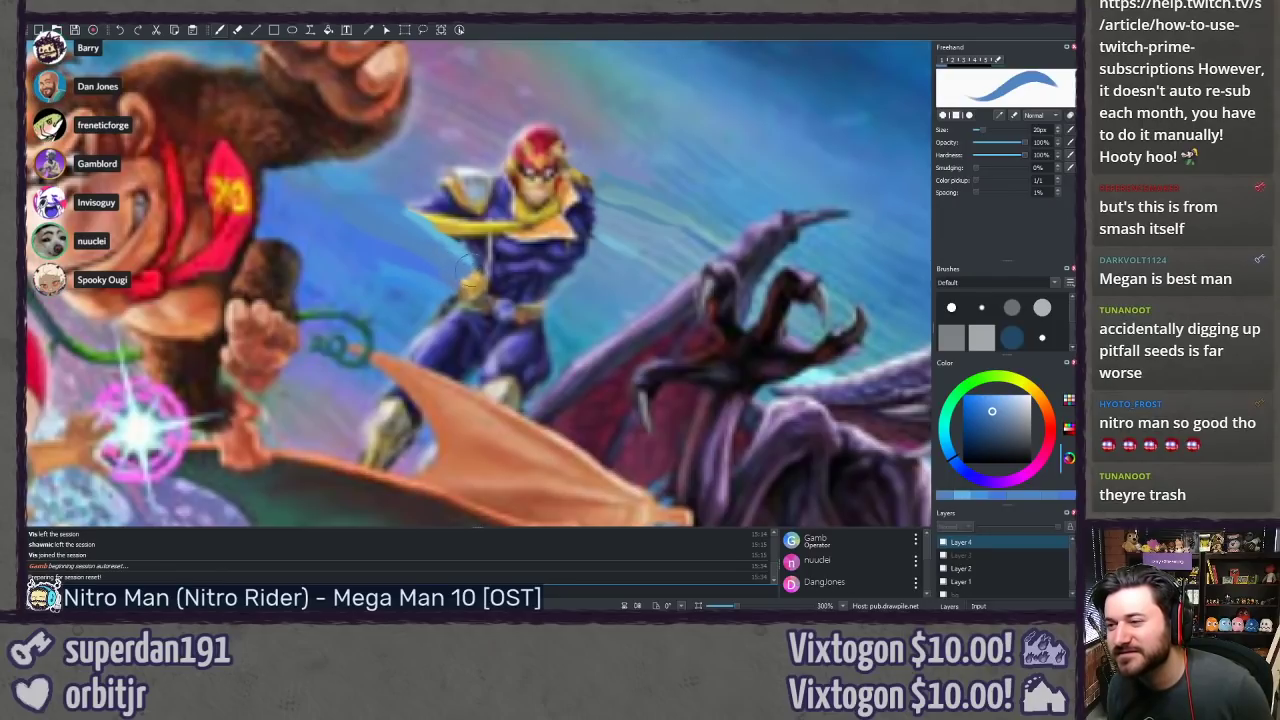
Step: Cover the last of the golden hand above the belt with sampled suit blues and clean up the torso's outer edge with background blue
{"action": "left_click", "coordinate": [478, 282], "text": "ctrl"}
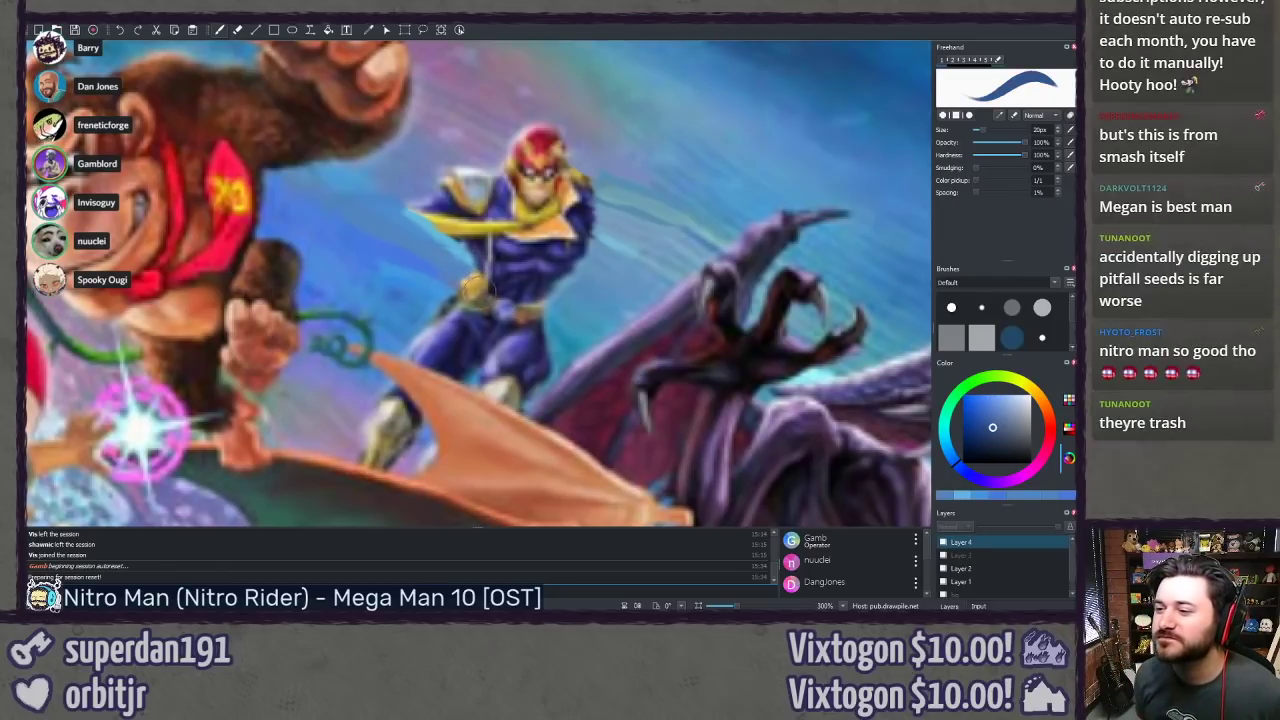
{"action": "left_click", "coordinate": [484, 292], "text": "ctrl"}
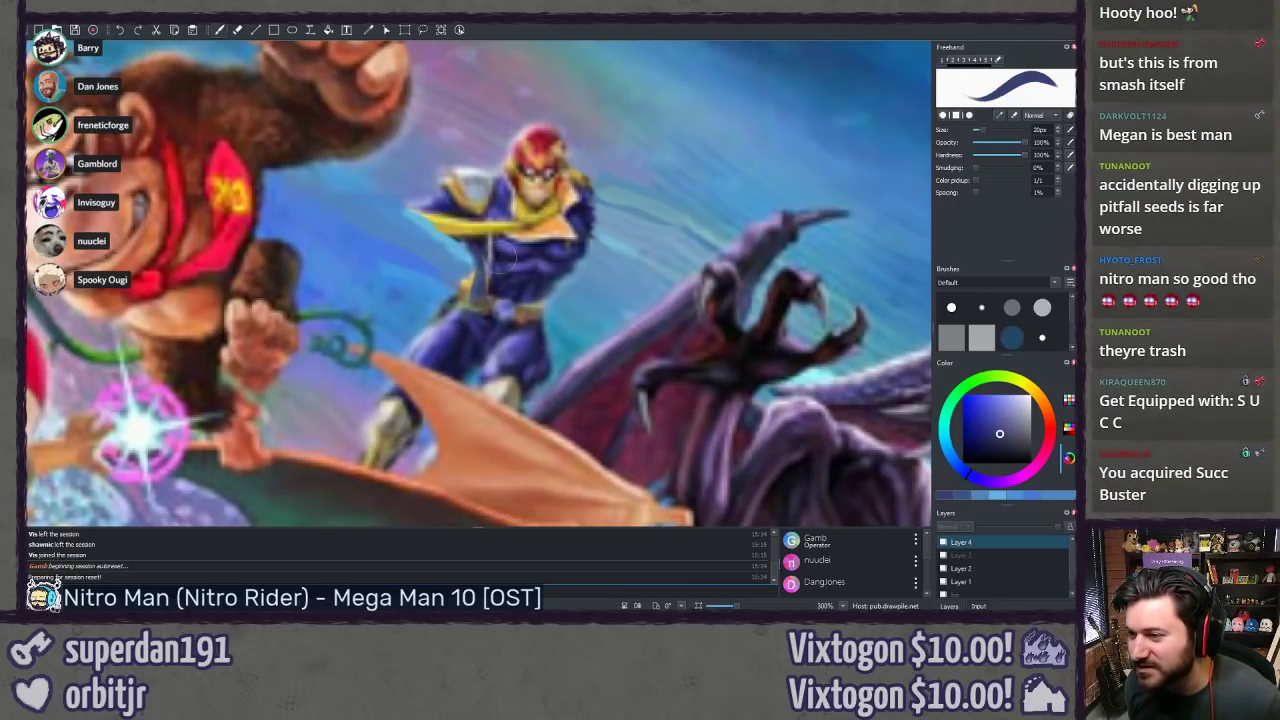
{"action": "left_click", "coordinate": [481, 240], "text": "ctrl"}
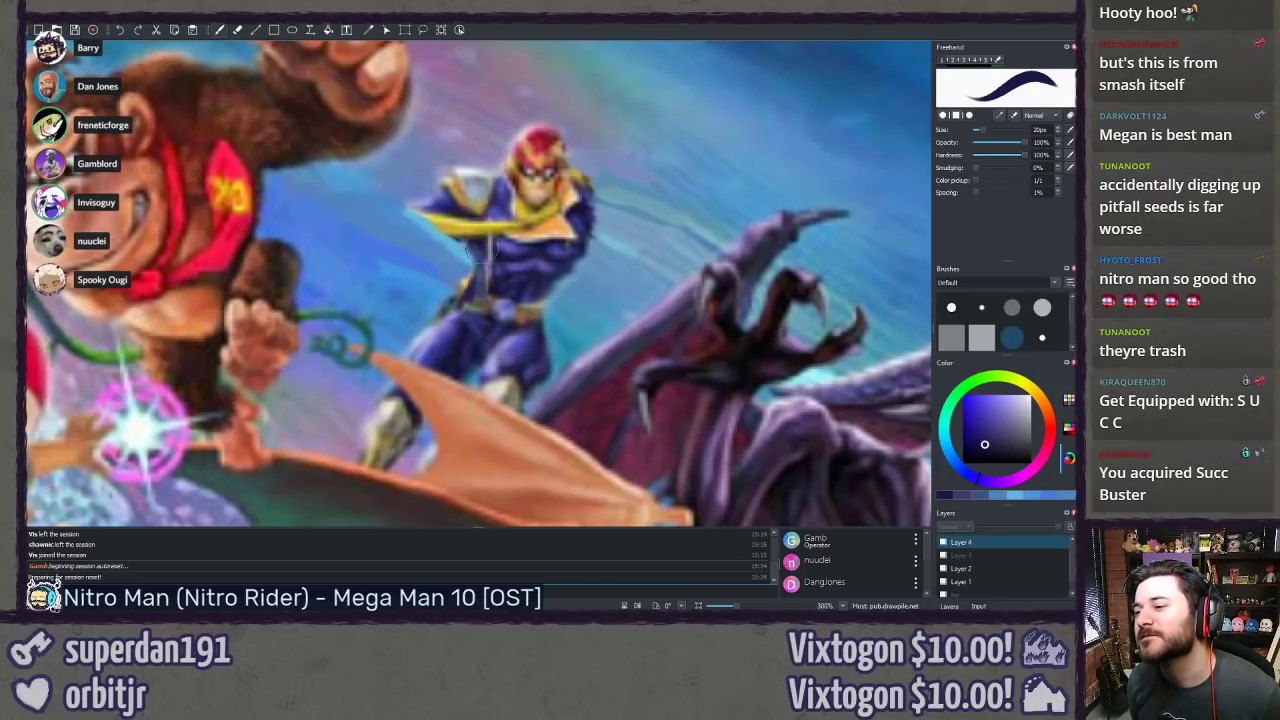
{"action": "left_click", "coordinate": [468, 255], "text": "ctrl"}
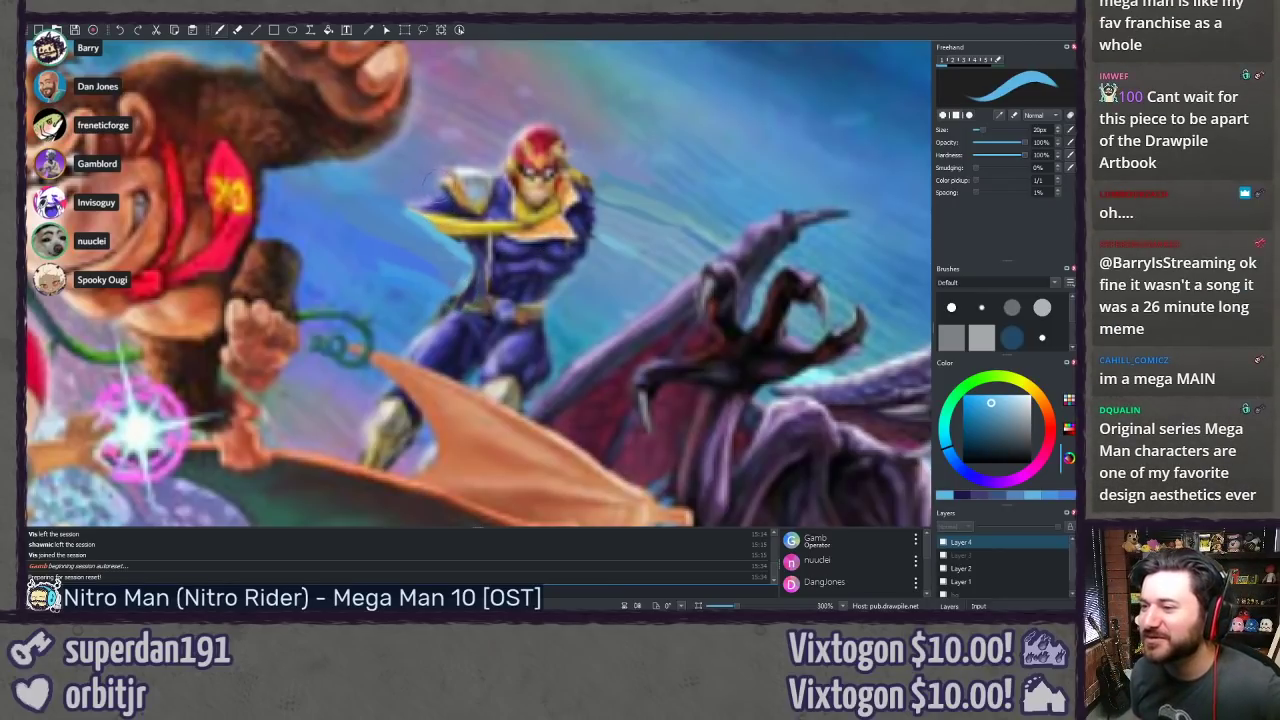
Step: Paint Captain Falcon's bent upper arm below the shoulder pad, using dark and lighter blues sampled from his suit for base and shading
{"action": "left_click", "coordinate": [440, 198], "text": "ctrl"}
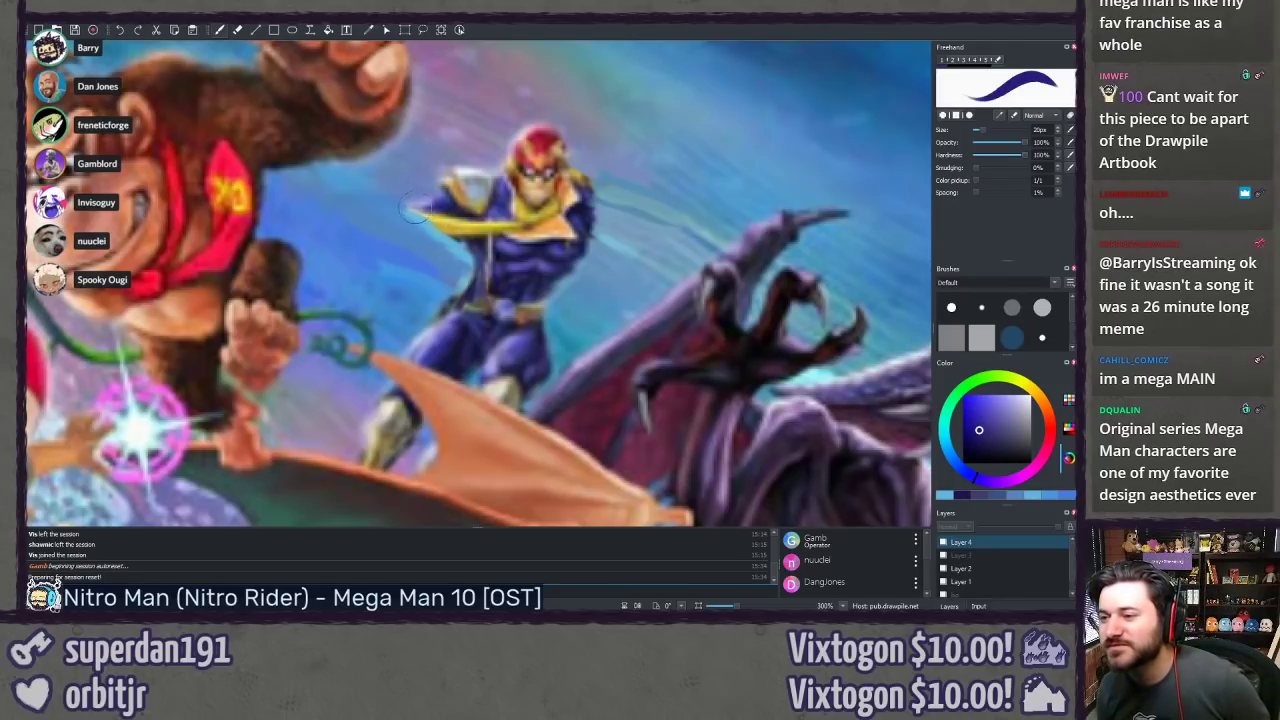
{"action": "mouse_move", "coordinate": [416, 208]}
{"action": "left_mouse_down"}
{"action": "mouse_move", "coordinate": [439, 228]}
{"action": "mouse_move", "coordinate": [410, 207]}
{"action": "left_mouse_up"}
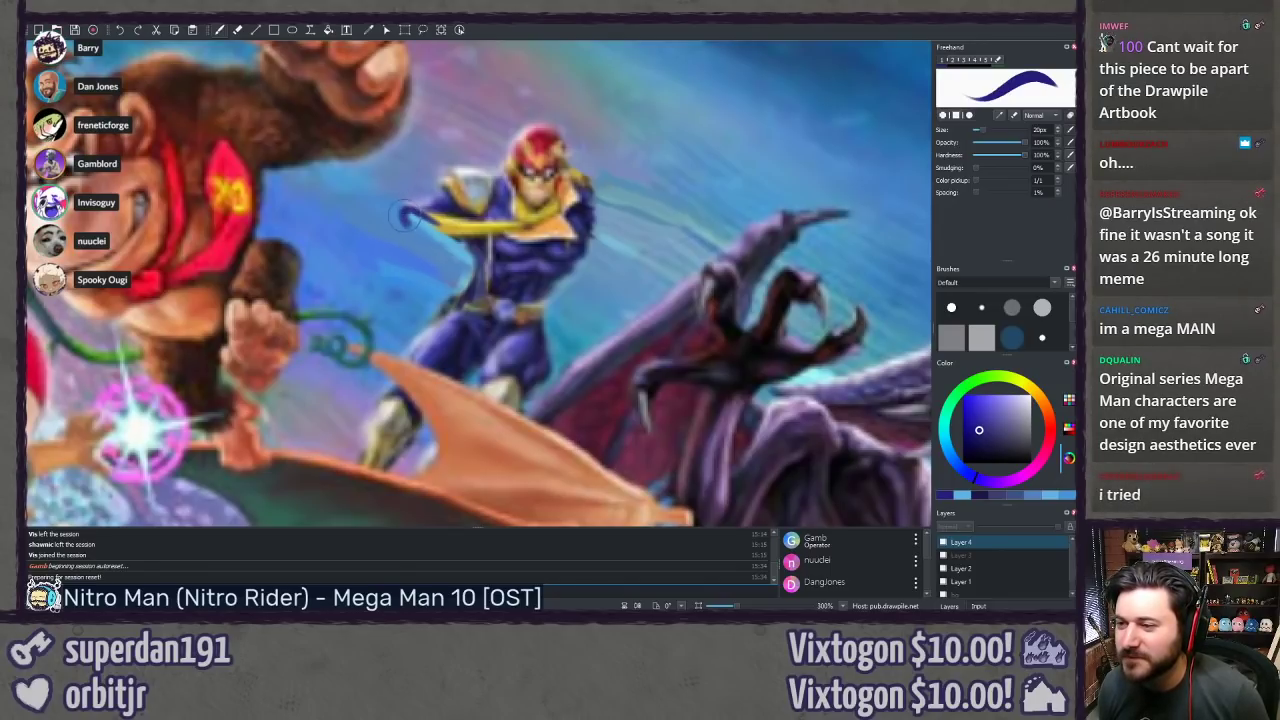
{"action": "left_click_drag", "start_coordinate": [412, 222], "coordinate": [446, 240]}
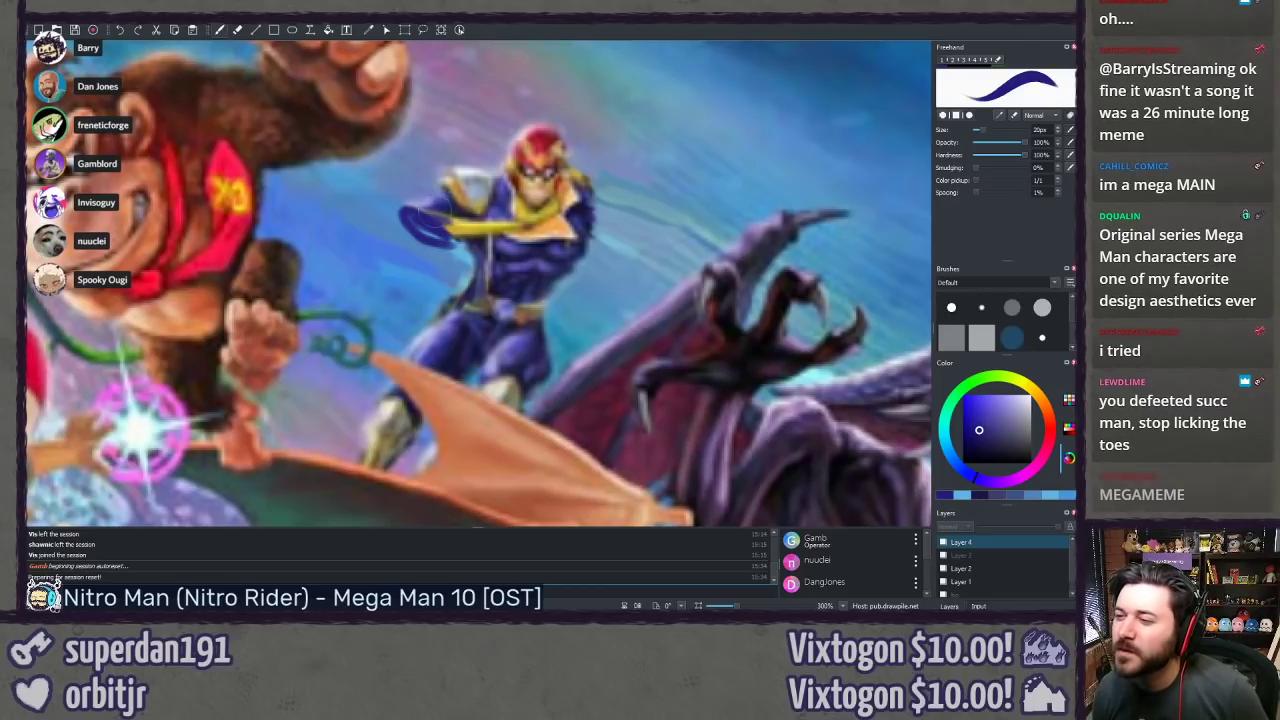
{"action": "left_click_drag", "start_coordinate": [413, 216], "coordinate": [446, 231]}
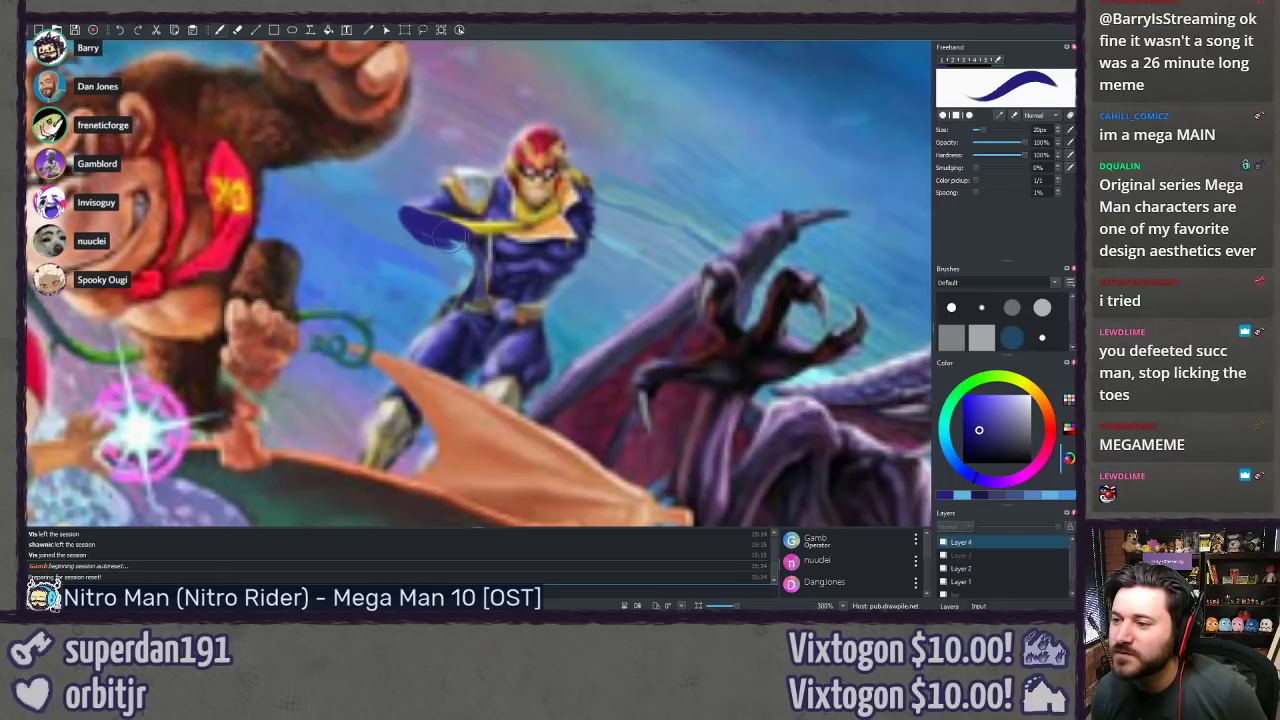
{"action": "left_click", "coordinate": [501, 275], "text": "ctrl"}
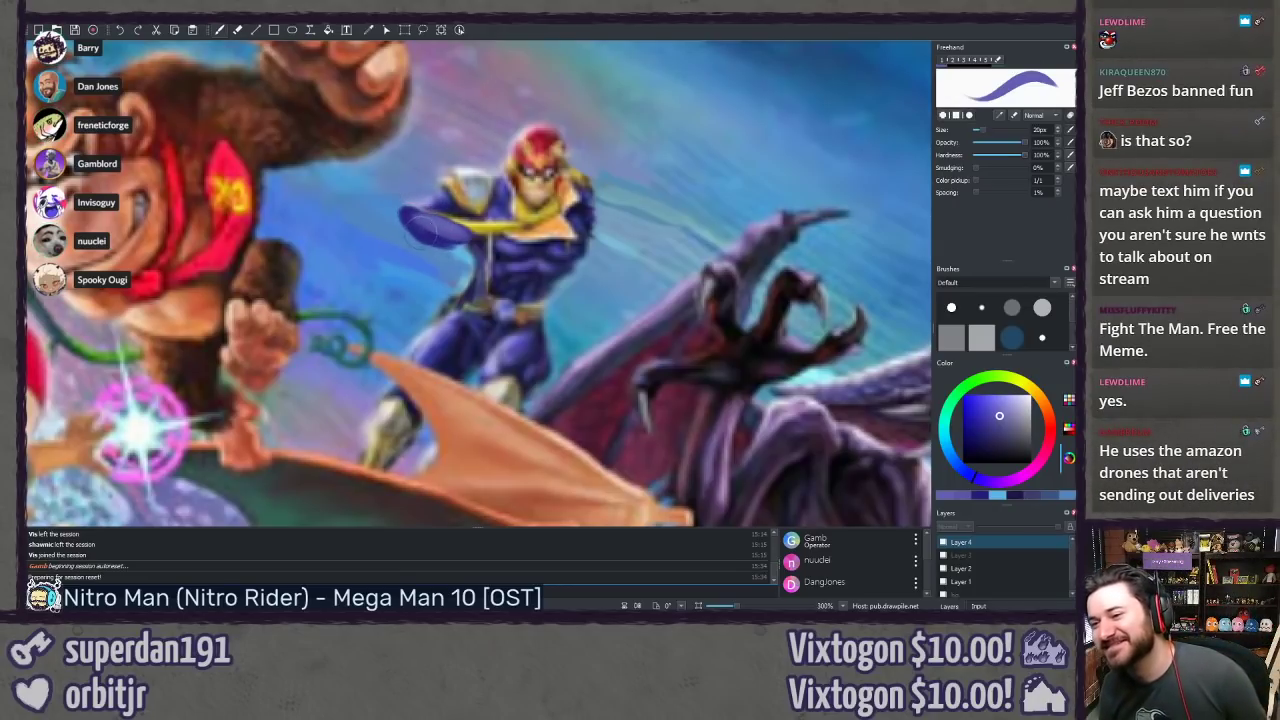
{"action": "left_click", "coordinate": [498, 274], "text": "ctrl"}
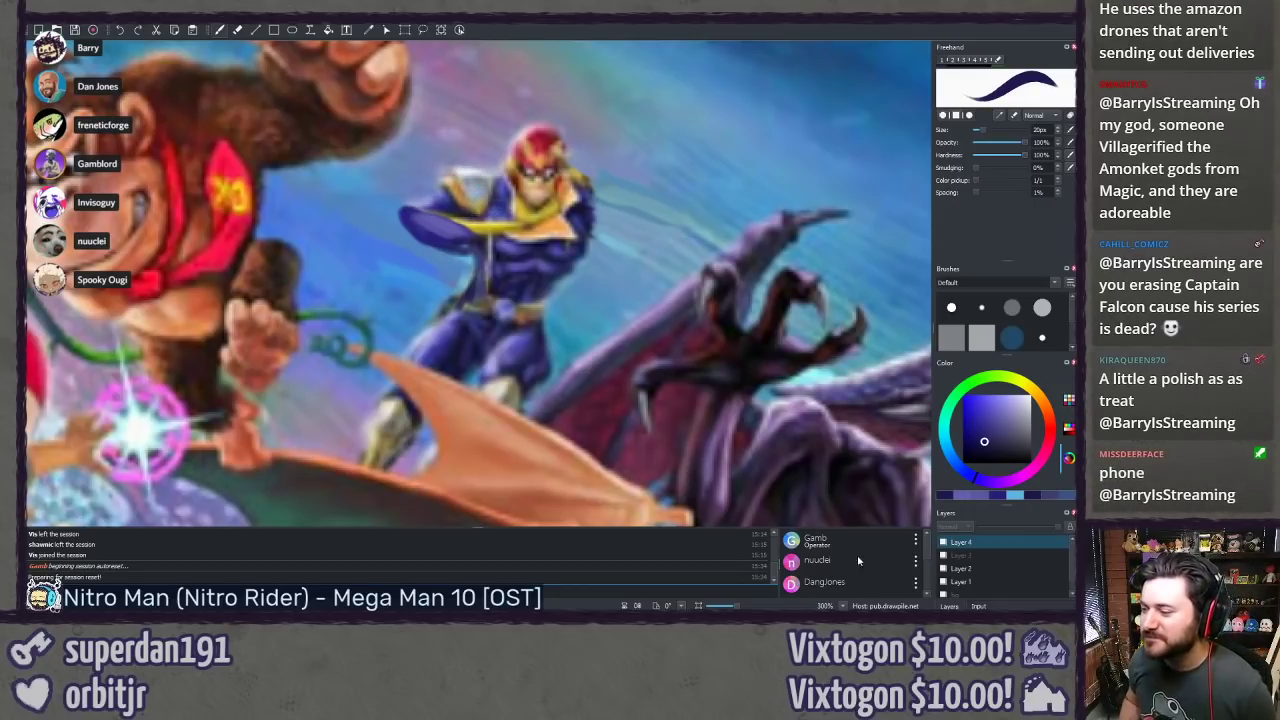
Step: Sample brown from the original glove with Layer 4 hidden, and paint the base of the folded forearm on Layer 4
{"action": "left_click", "coordinate": [943, 542]}
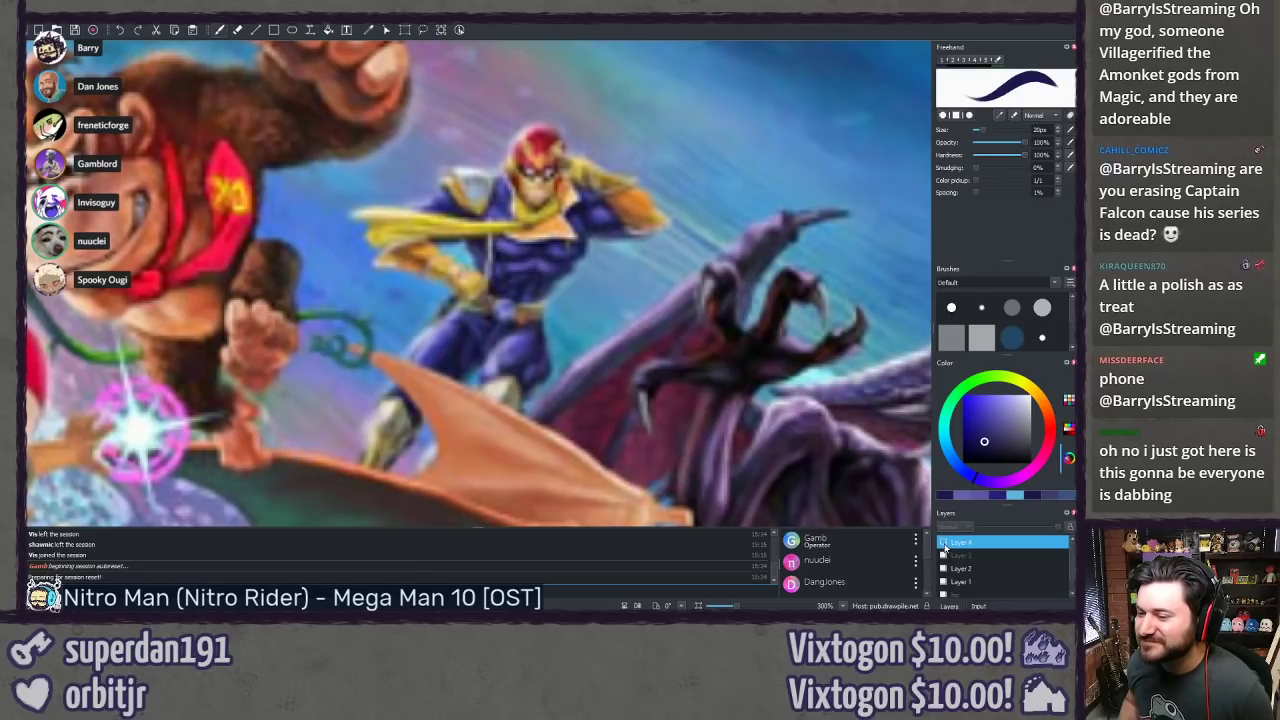
{"action": "left_click", "coordinate": [415, 250], "text": "ctrl"}
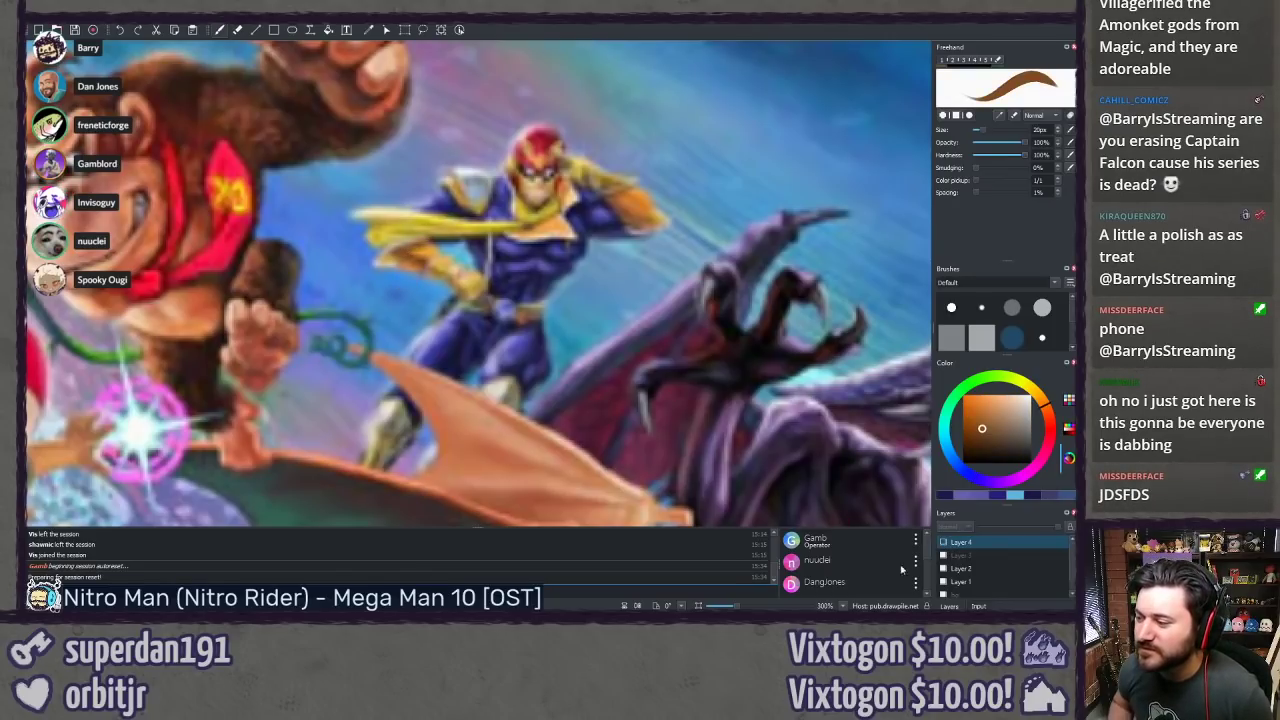
{"action": "left_click", "coordinate": [943, 542]}
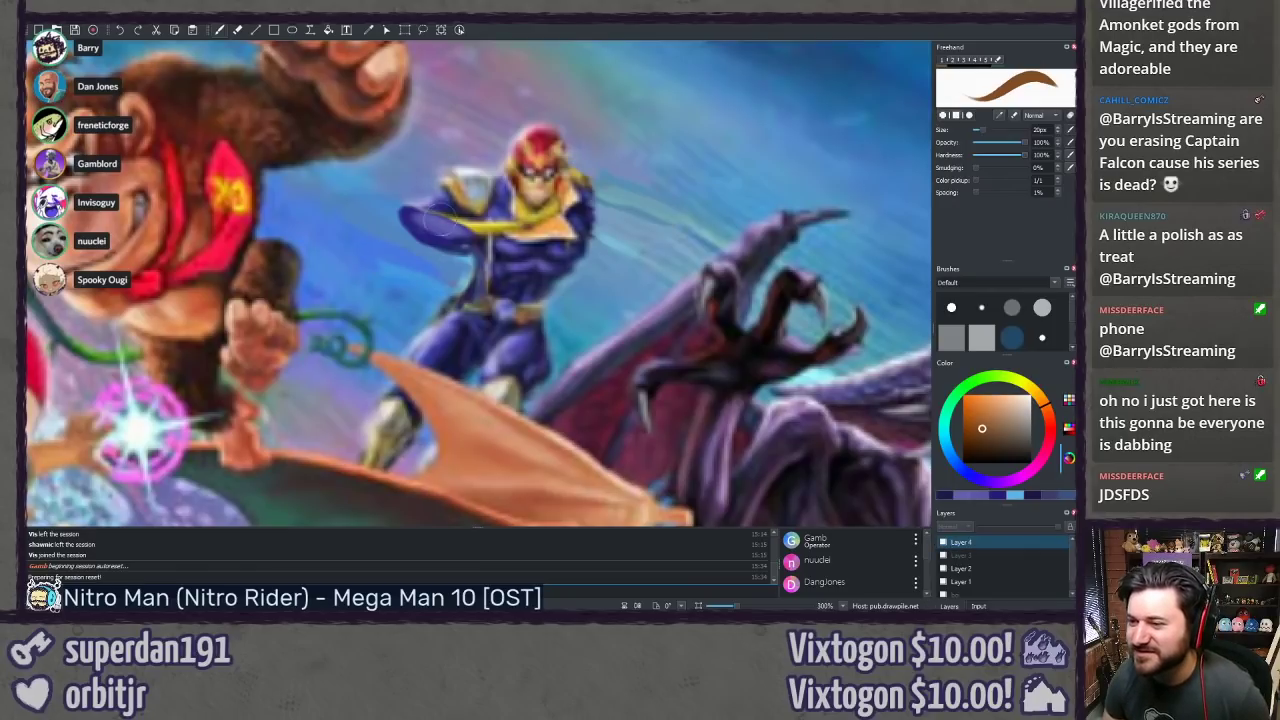
{"action": "left_click_drag", "start_coordinate": [430, 236], "coordinate": [445, 243]}
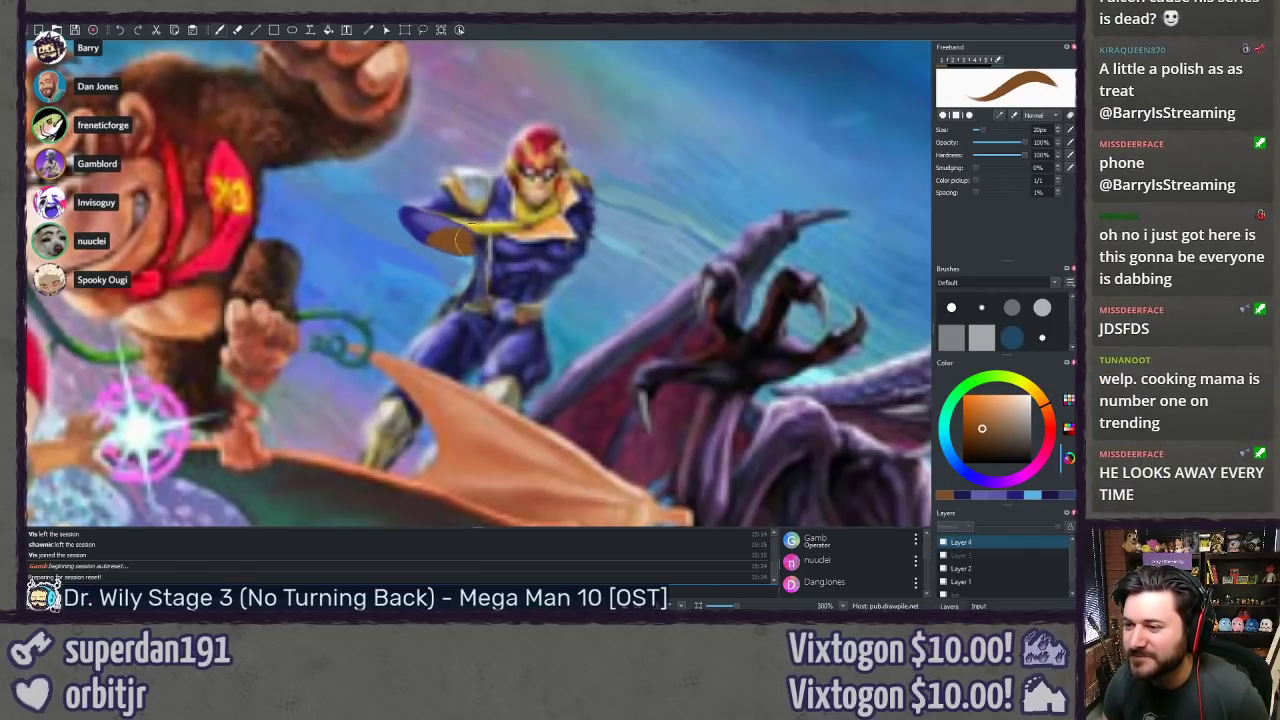
Step: Sample golden orange from the original glove beneath Layer 4 and paint it over the brown forearm base
{"action": "left_click", "coordinate": [943, 542]}
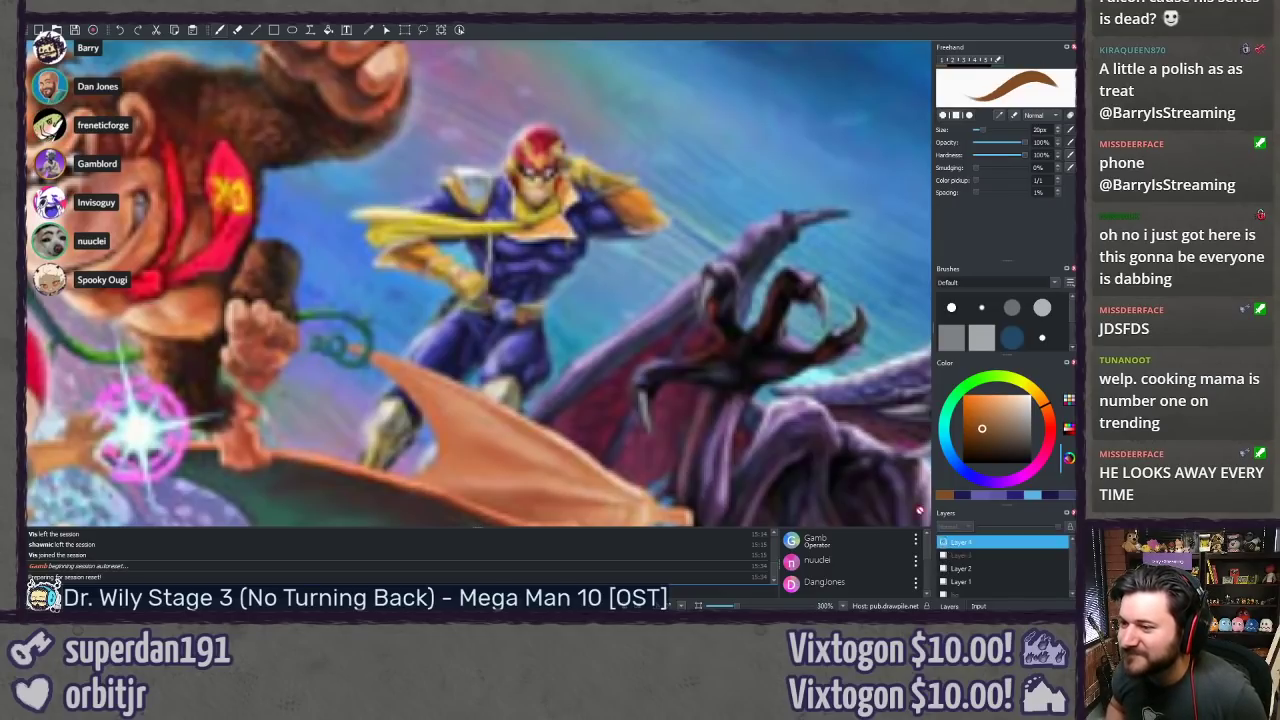
{"action": "left_click", "coordinate": [421, 279], "text": "ctrl"}
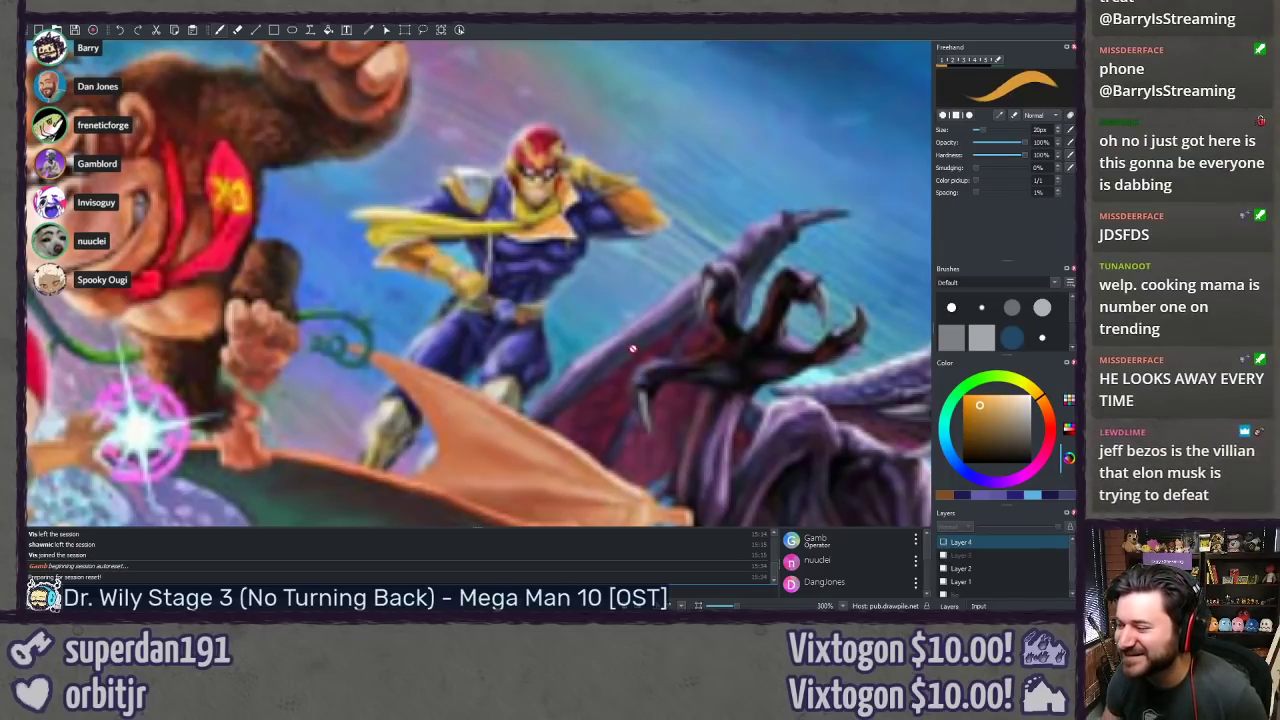
{"action": "left_click", "coordinate": [943, 542]}
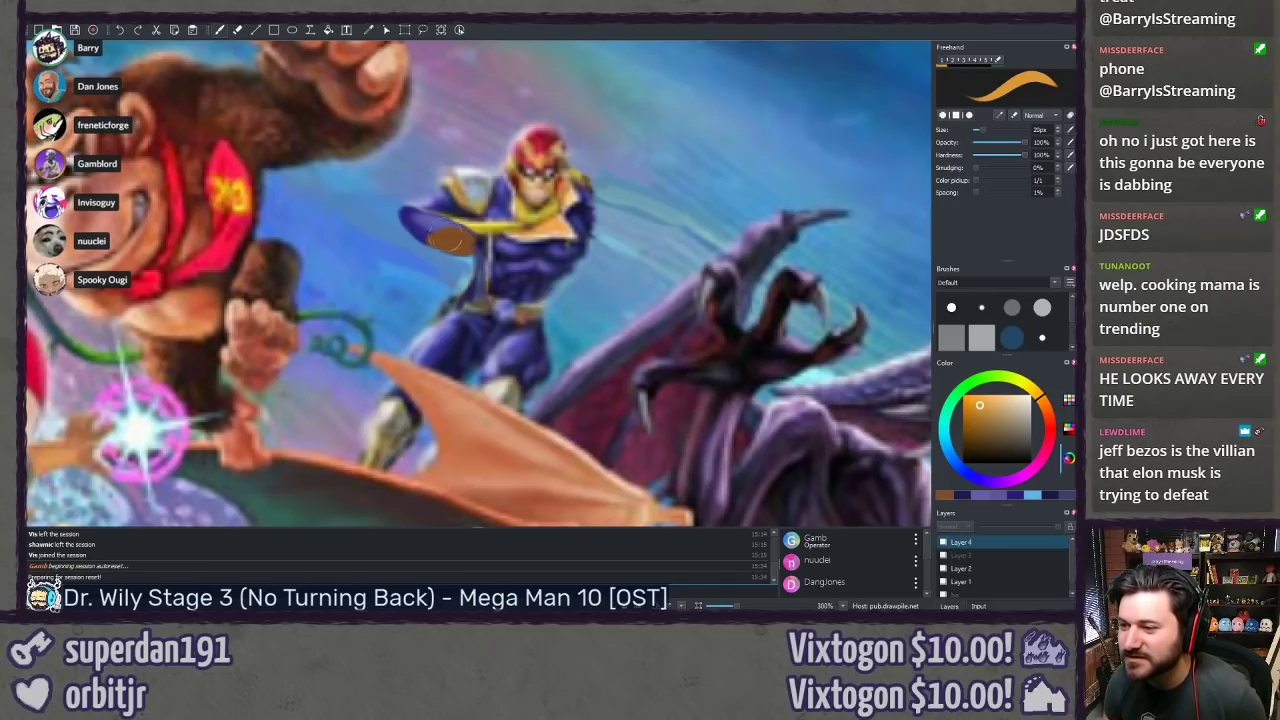
{"action": "left_click_drag", "start_coordinate": [447, 239], "coordinate": [454, 236]}
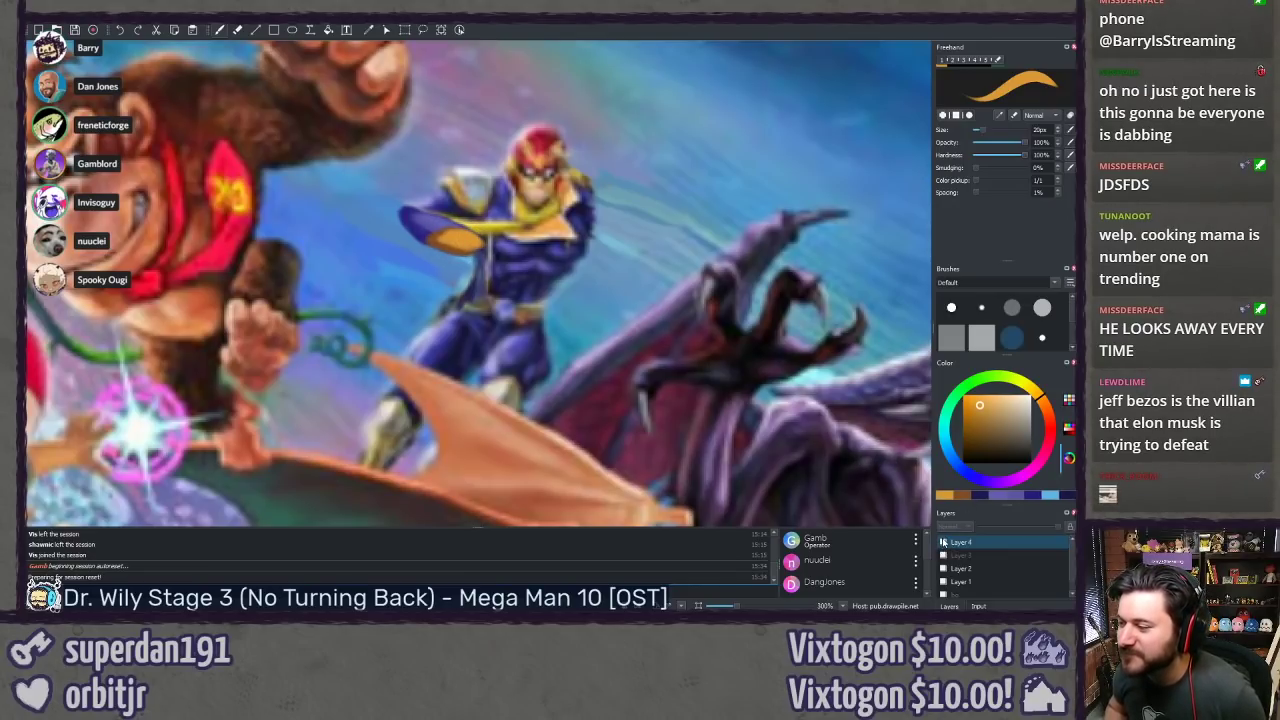
Step: Sample yellow from the original glove beneath Layer 4 and extend the folded forearm toward the chest
{"action": "left_click", "coordinate": [943, 542]}
{"action": "left_click", "coordinate": [437, 293], "text": "ctrl"}
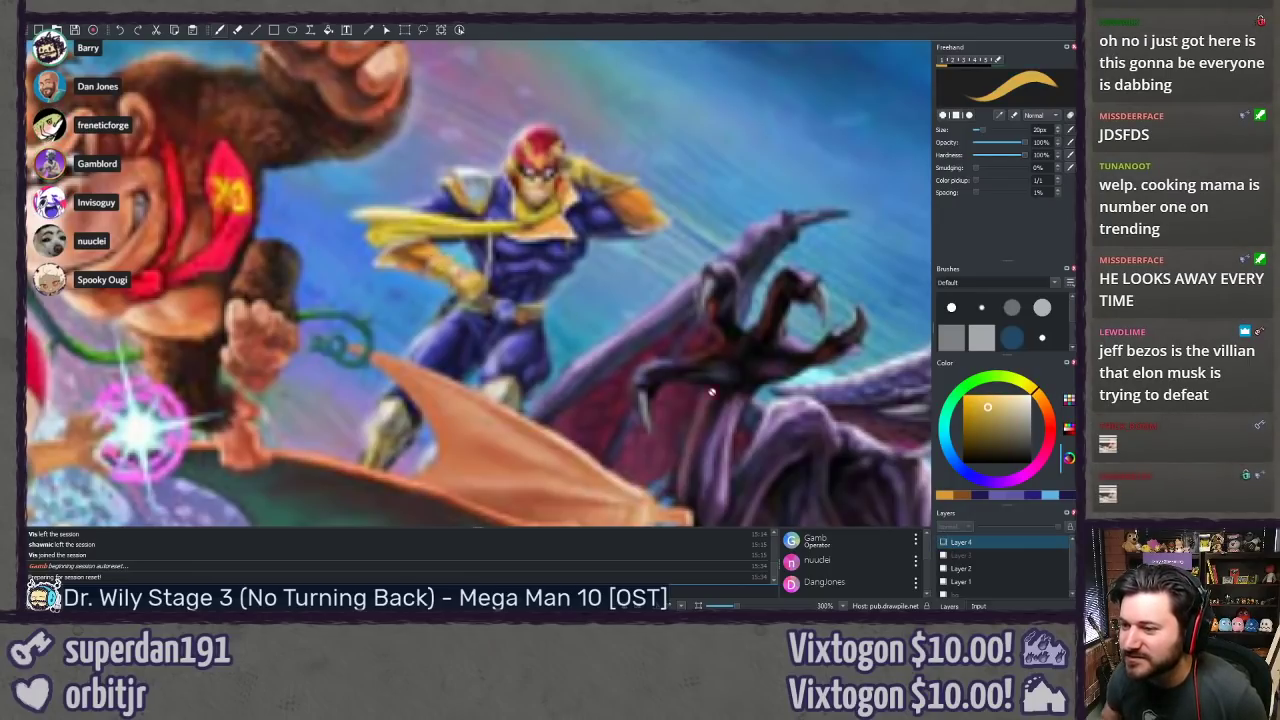
{"action": "left_click", "coordinate": [943, 542]}
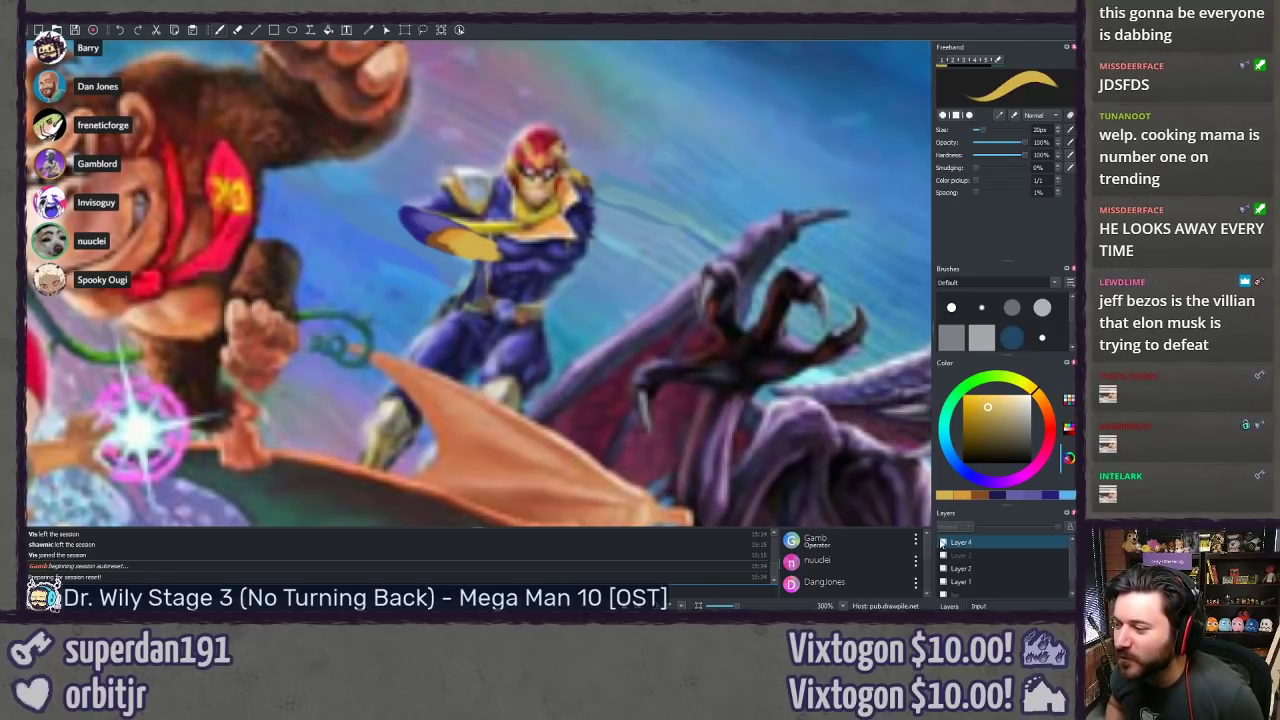
Step: Sample a lighter yellow from the original fist beneath Layer 4 and paint the hand at the end of the folded forearm
{"action": "left_click", "coordinate": [942, 542]}
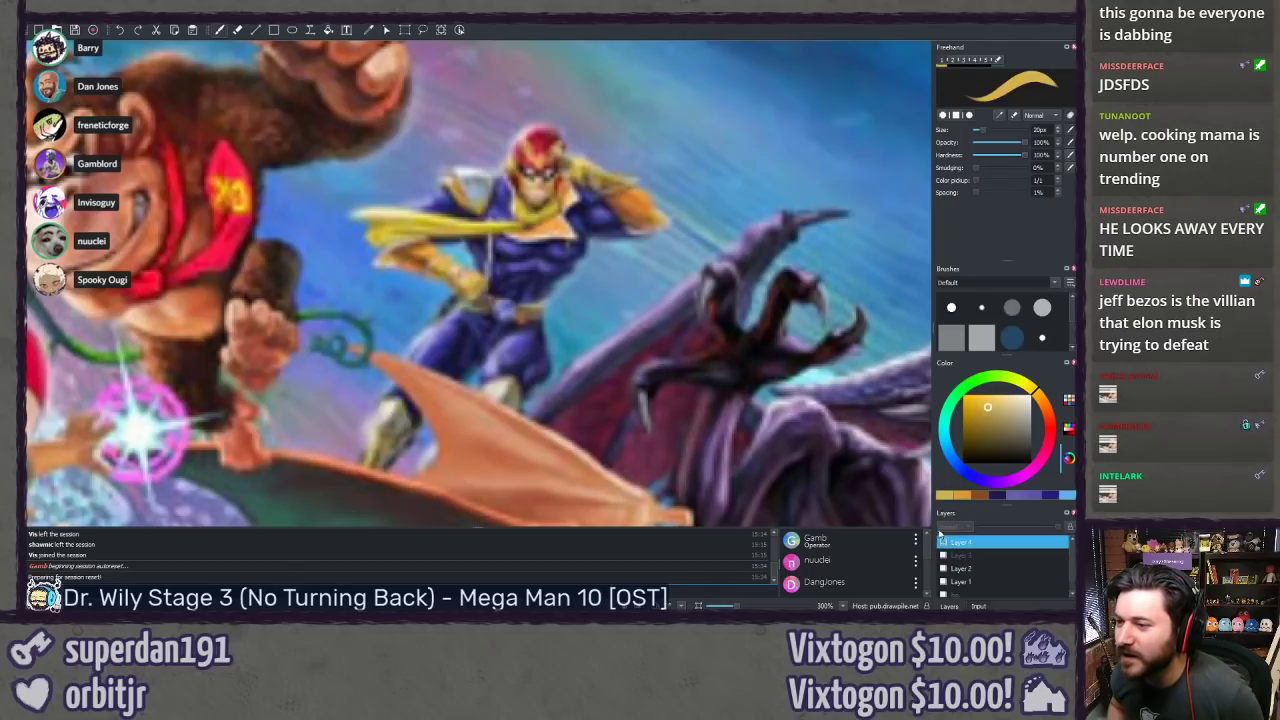
{"action": "left_click", "coordinate": [465, 282], "text": "ctrl"}
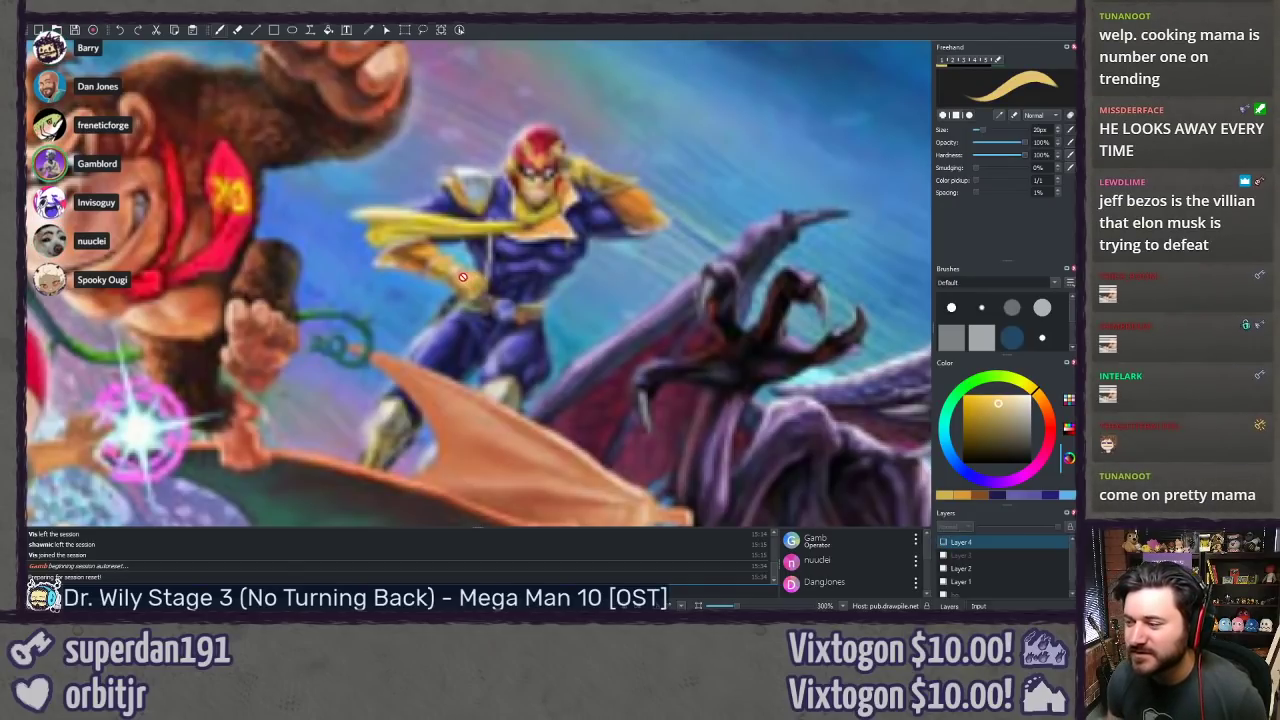
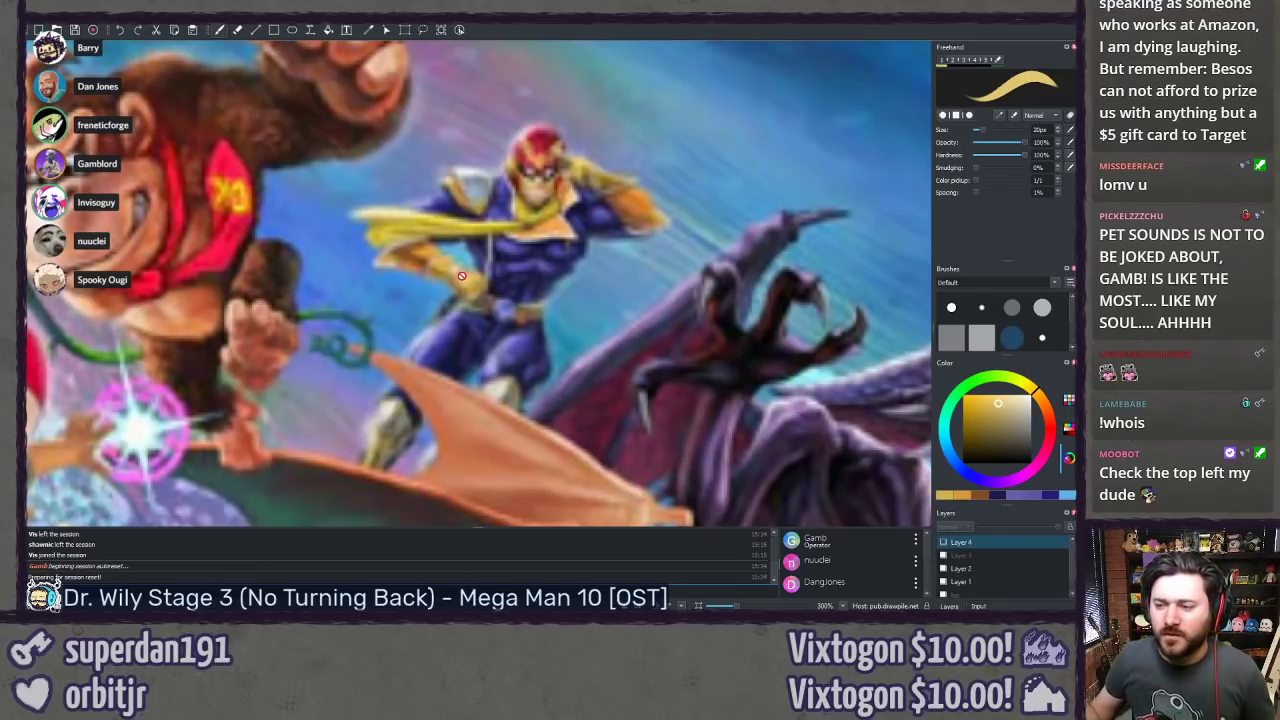
{"action": "left_click", "coordinate": [946, 549]}
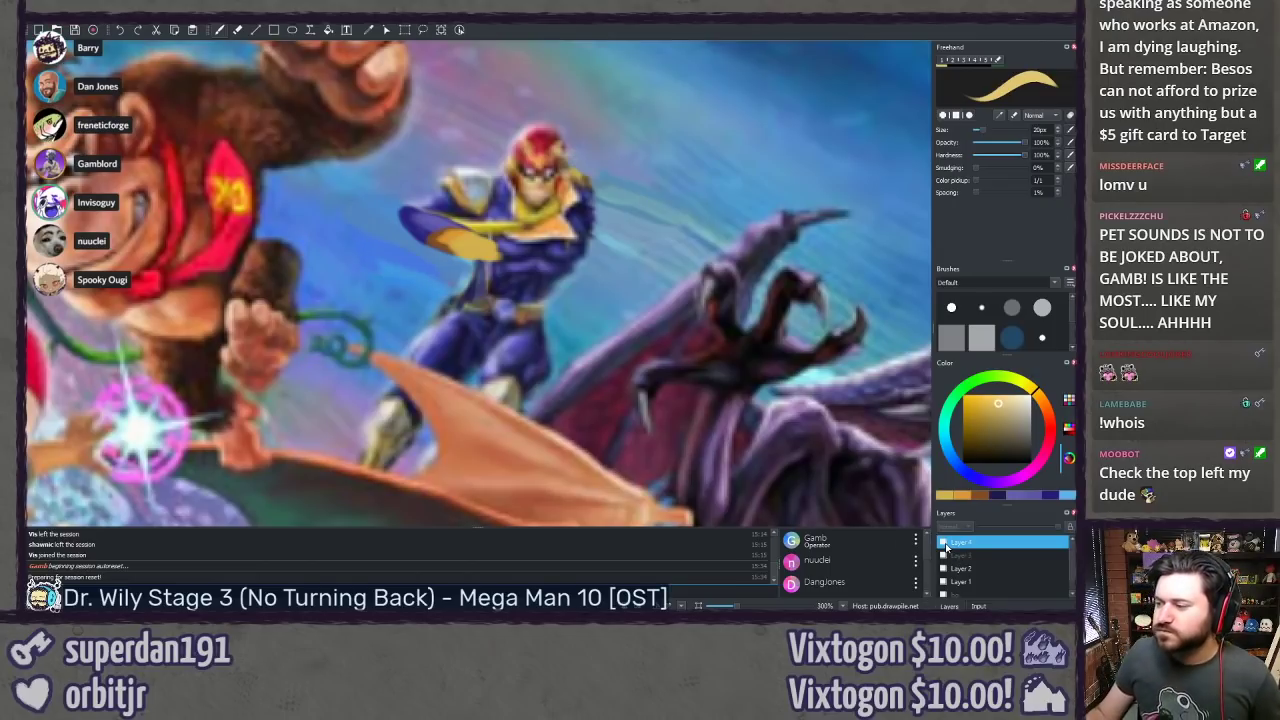
{"action": "left_click", "coordinate": [942, 545]}
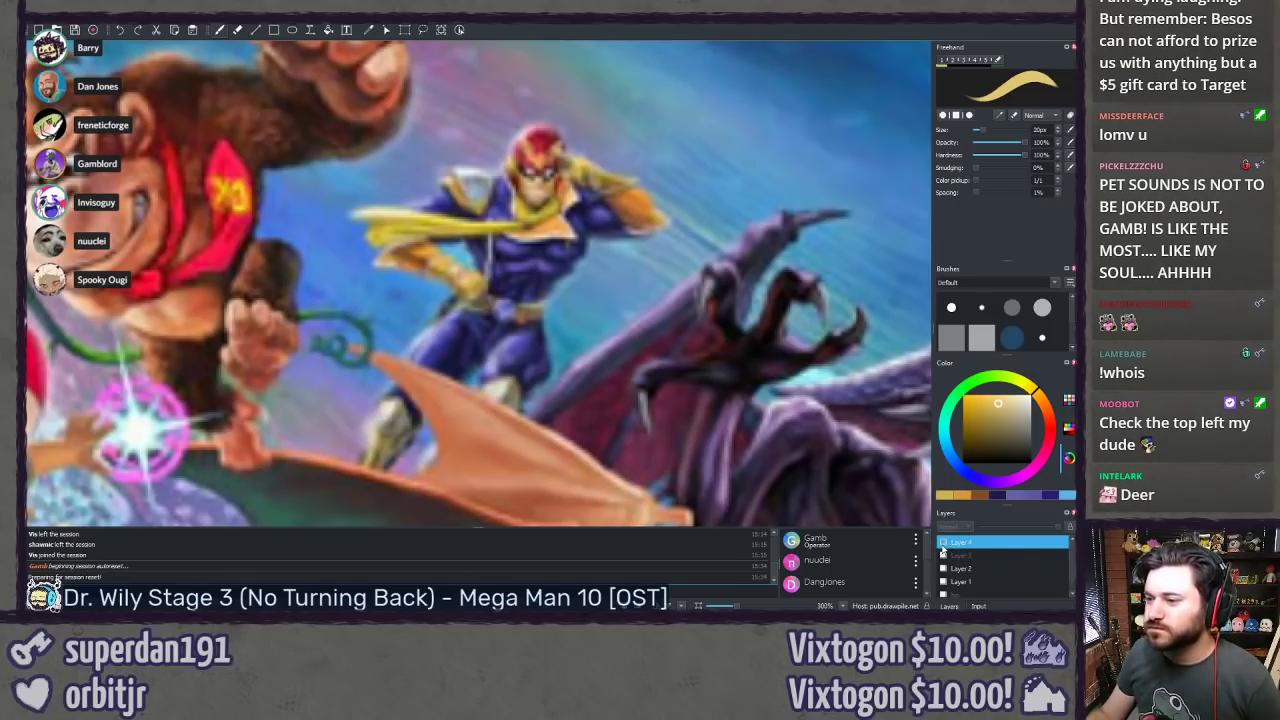
{"action": "left_click", "coordinate": [942, 545]}
{"action": "left_click", "coordinate": [942, 550]}
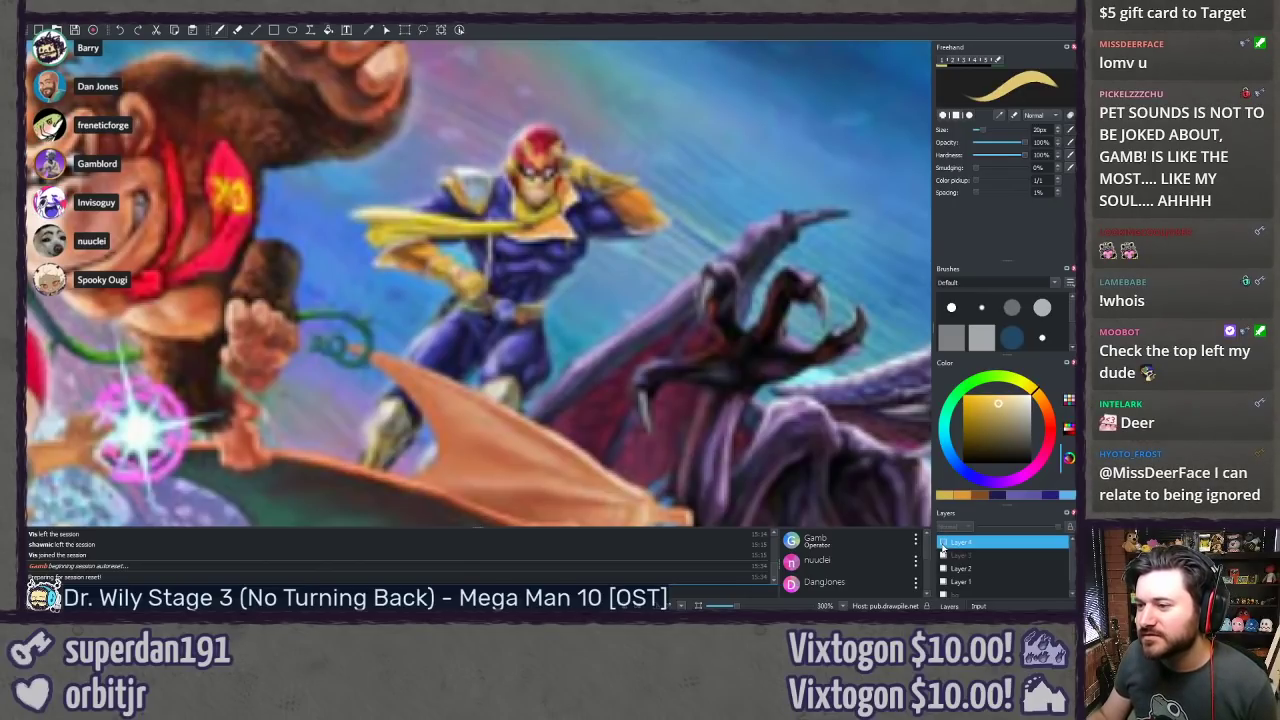
{"action": "left_click", "coordinate": [942, 550]}
{"action": "left_click", "coordinate": [942, 550]}
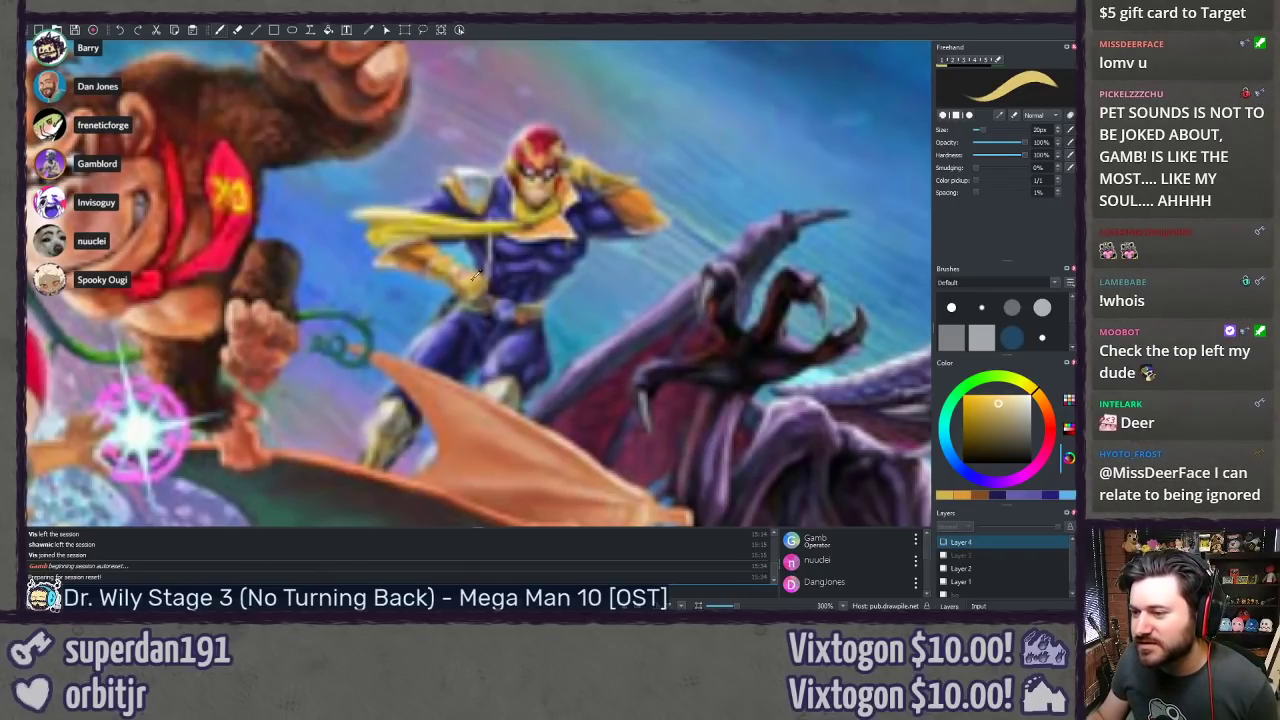
{"action": "left_click", "coordinate": [472, 280], "text": "ctrl"}
{"action": "left_click", "coordinate": [942, 550]}
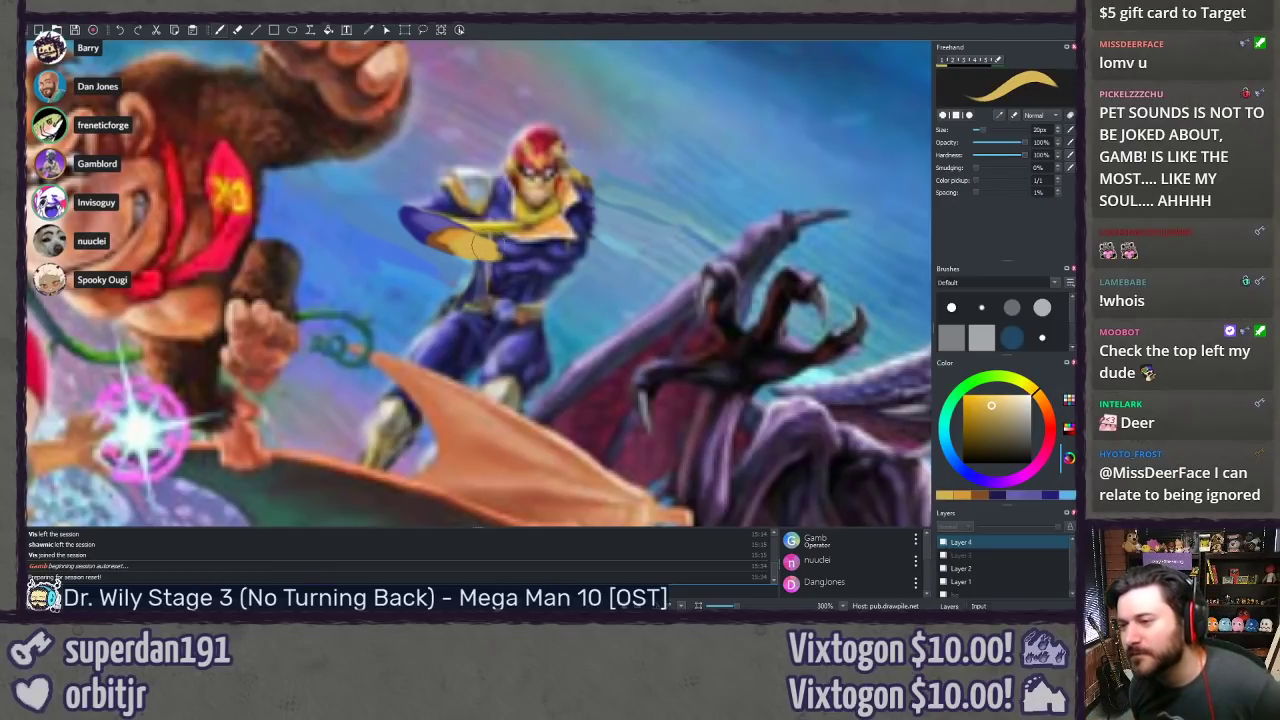
{"action": "left_click_drag", "start_coordinate": [491, 243], "coordinate": [495, 246]}
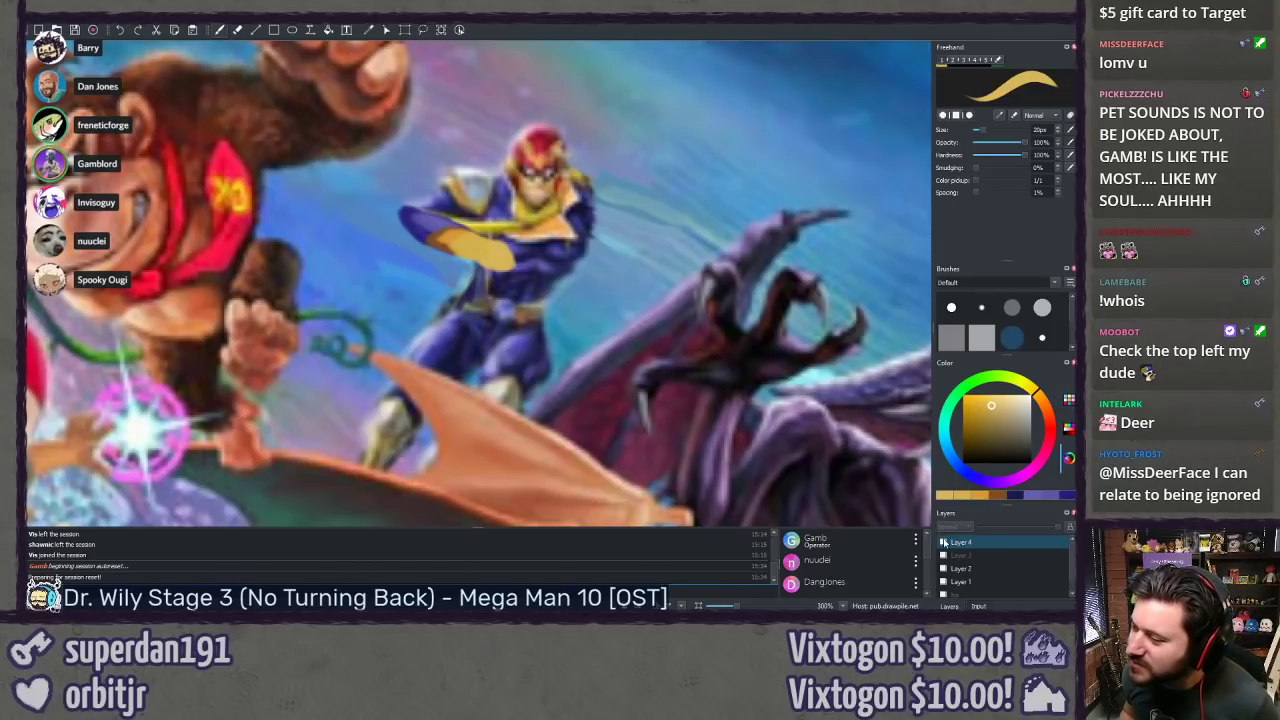
Step: Sample a tan shade from the original forearm beneath Layer 4 and shade the repainted glove's cuff with it
{"action": "left_click", "coordinate": [943, 541]}
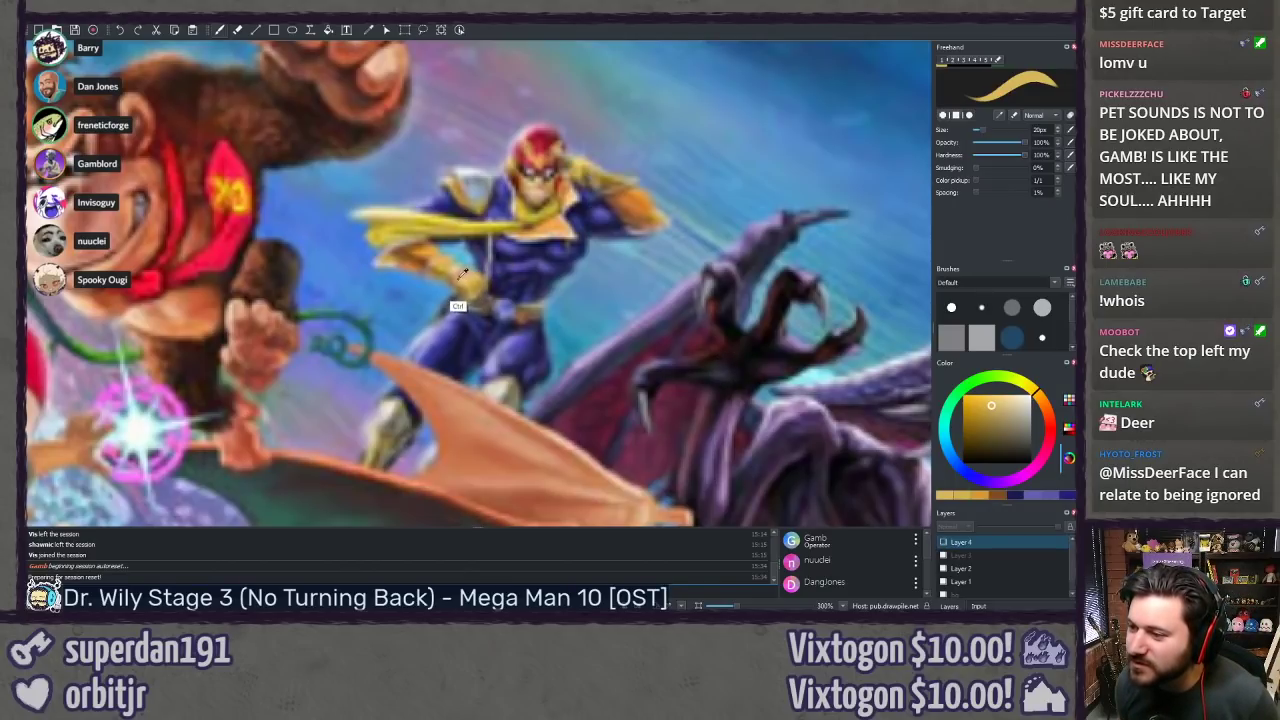
{"action": "left_click", "coordinate": [434, 257], "text": "ctrl"}
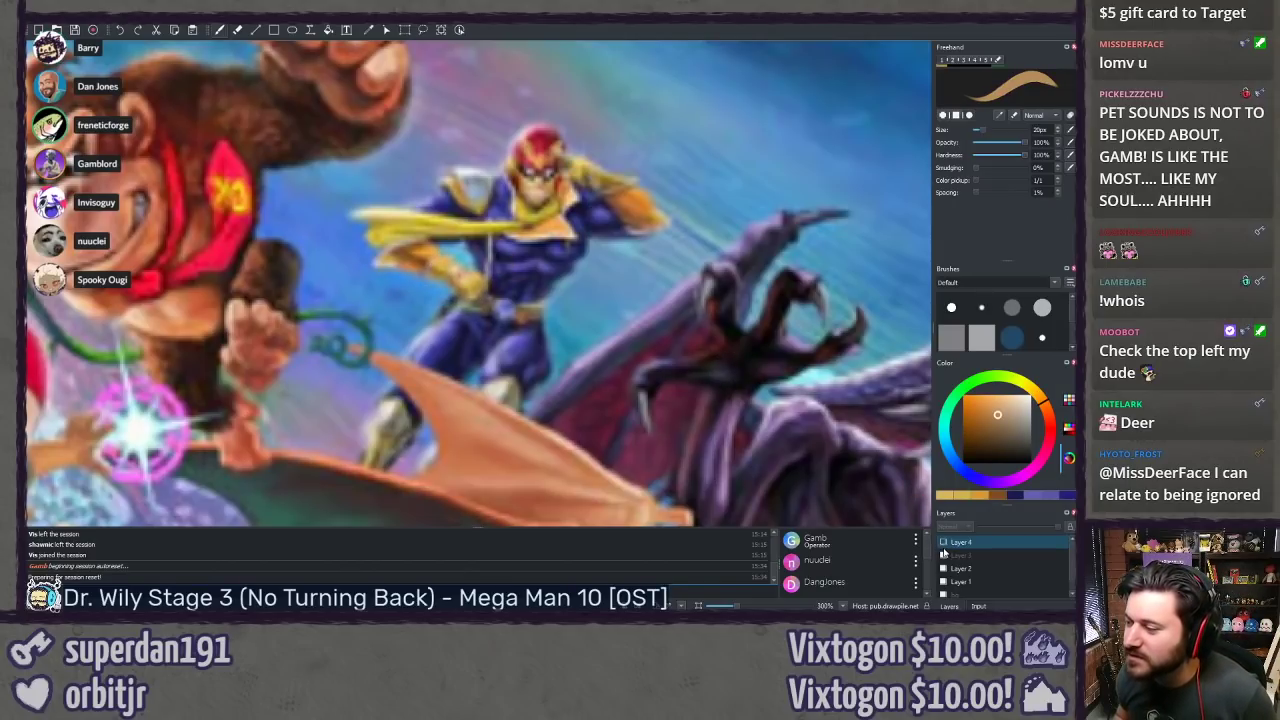
{"action": "left_click", "coordinate": [943, 543]}
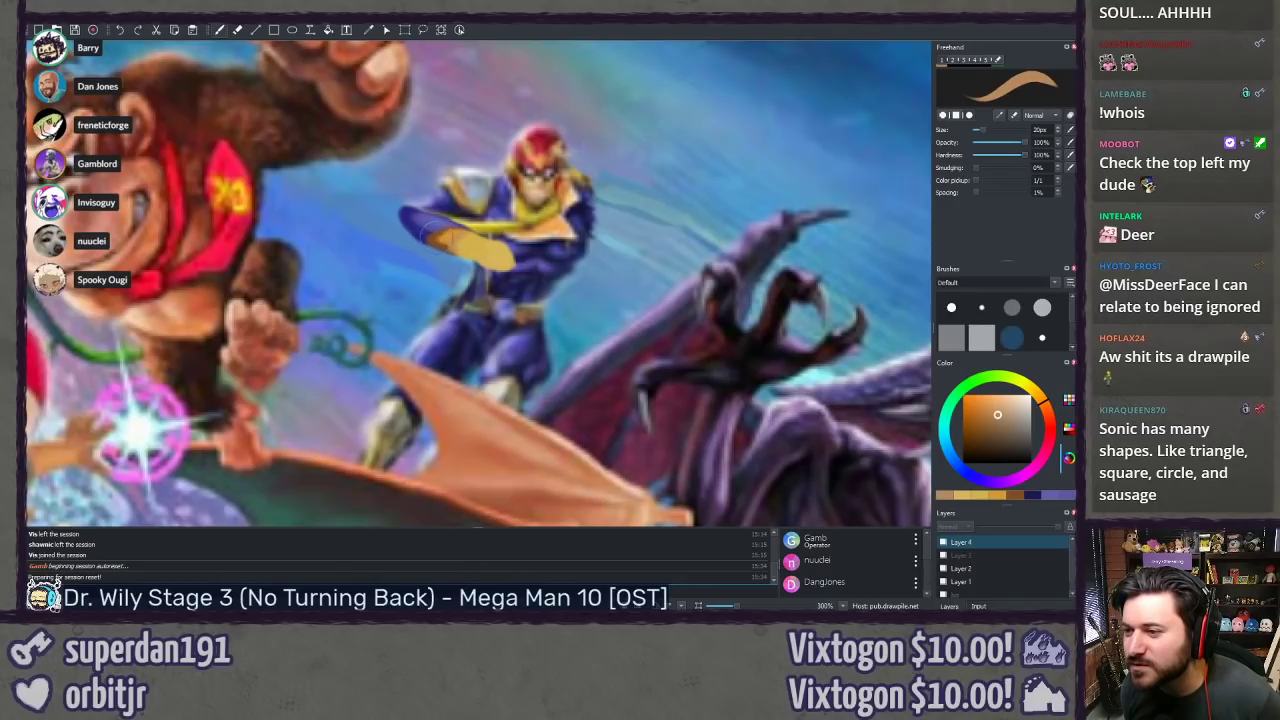
Step: Detail the repainted fist with darker gold sampled from the original glove and a brighter yellow for highlights
{"action": "left_click", "coordinate": [944, 542]}
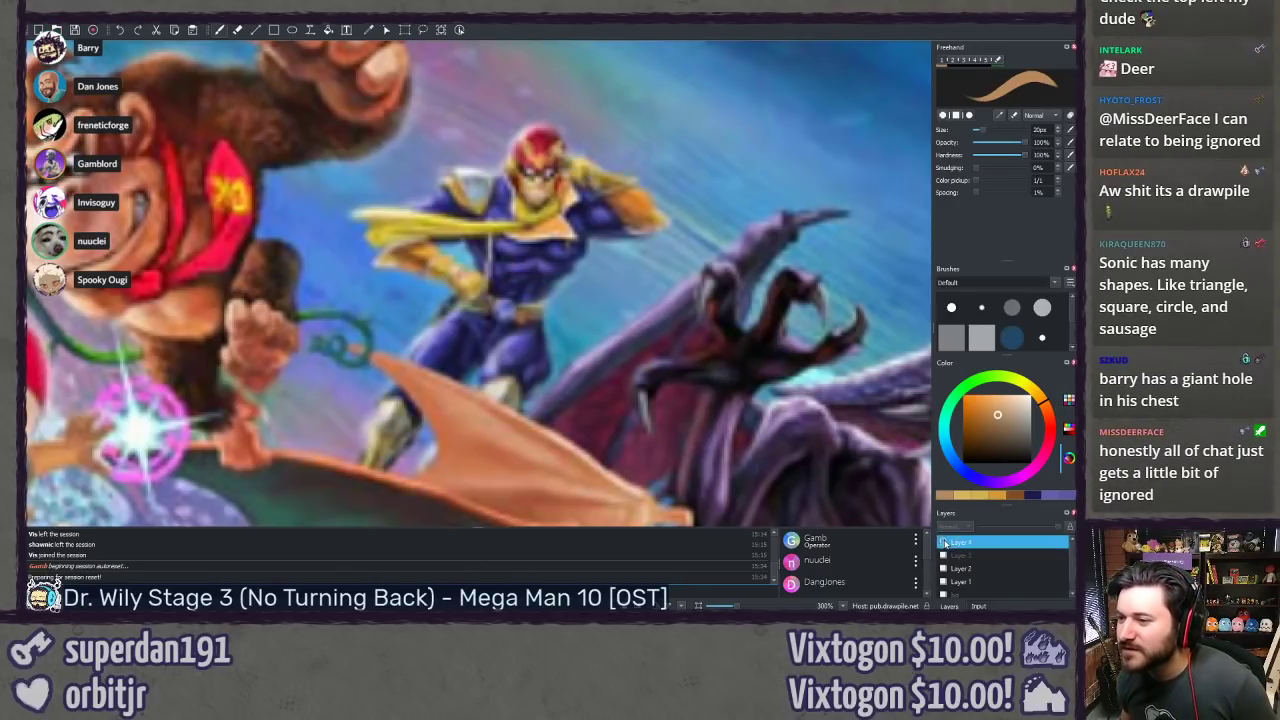
{"action": "left_click", "coordinate": [481, 288], "text": "ctrl"}
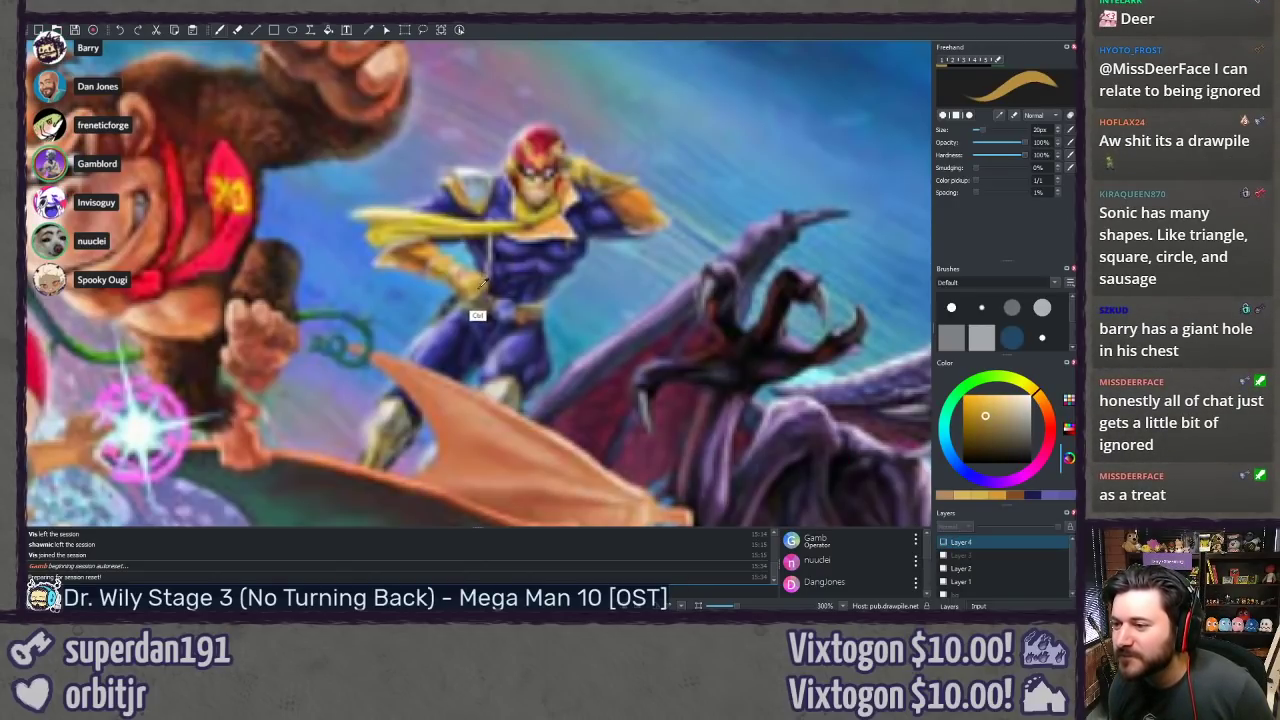
{"action": "left_click", "coordinate": [944, 542]}
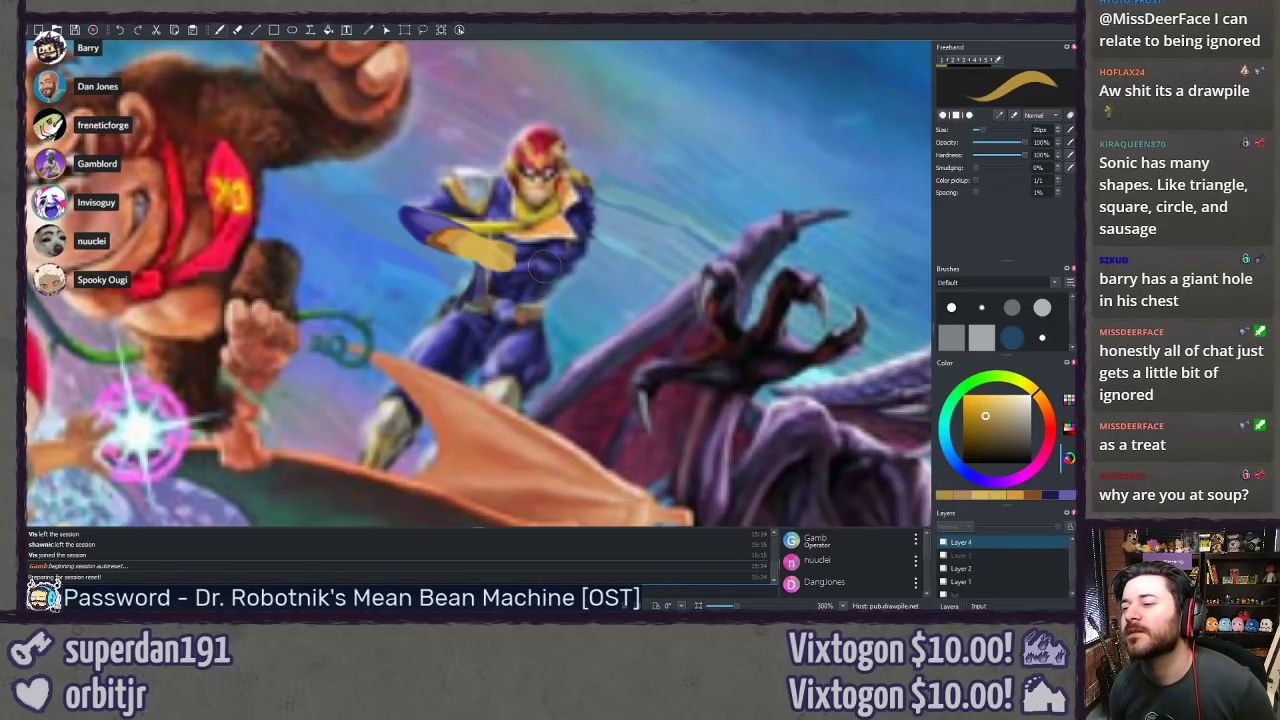
{"action": "left_click", "coordinate": [485, 251], "text": "ctrl"}
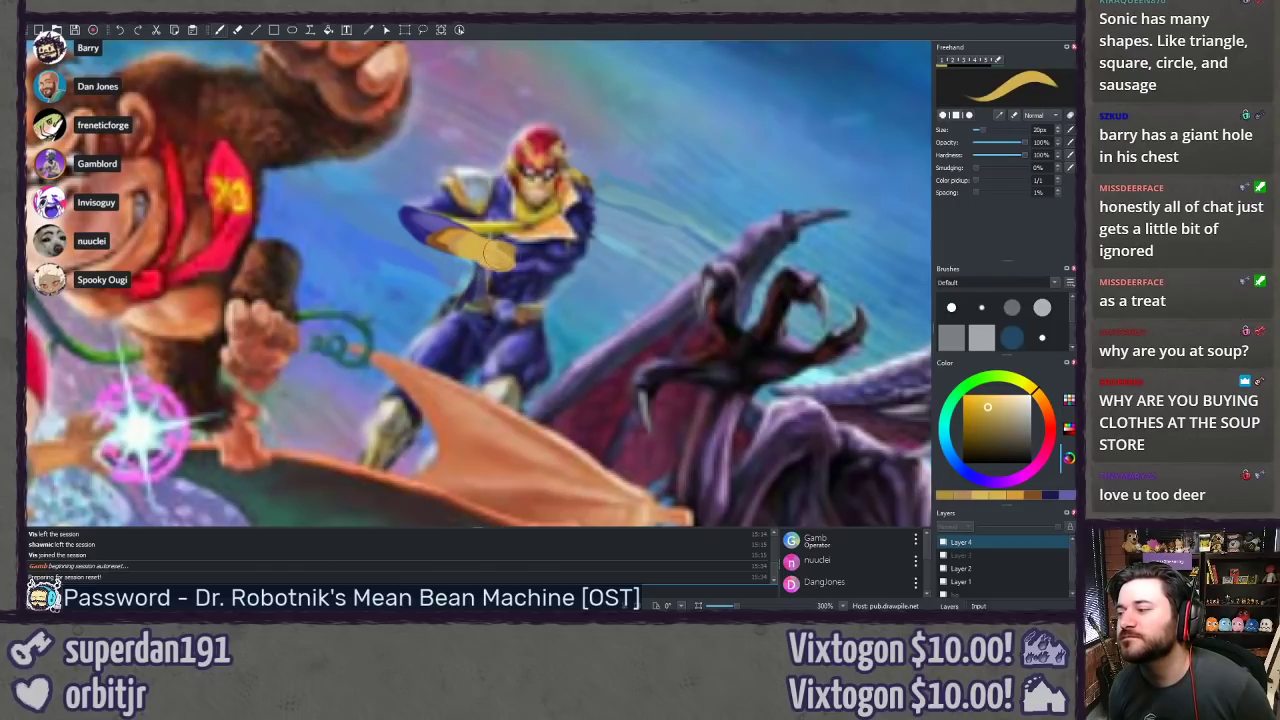
{"action": "left_click", "coordinate": [993, 400]}
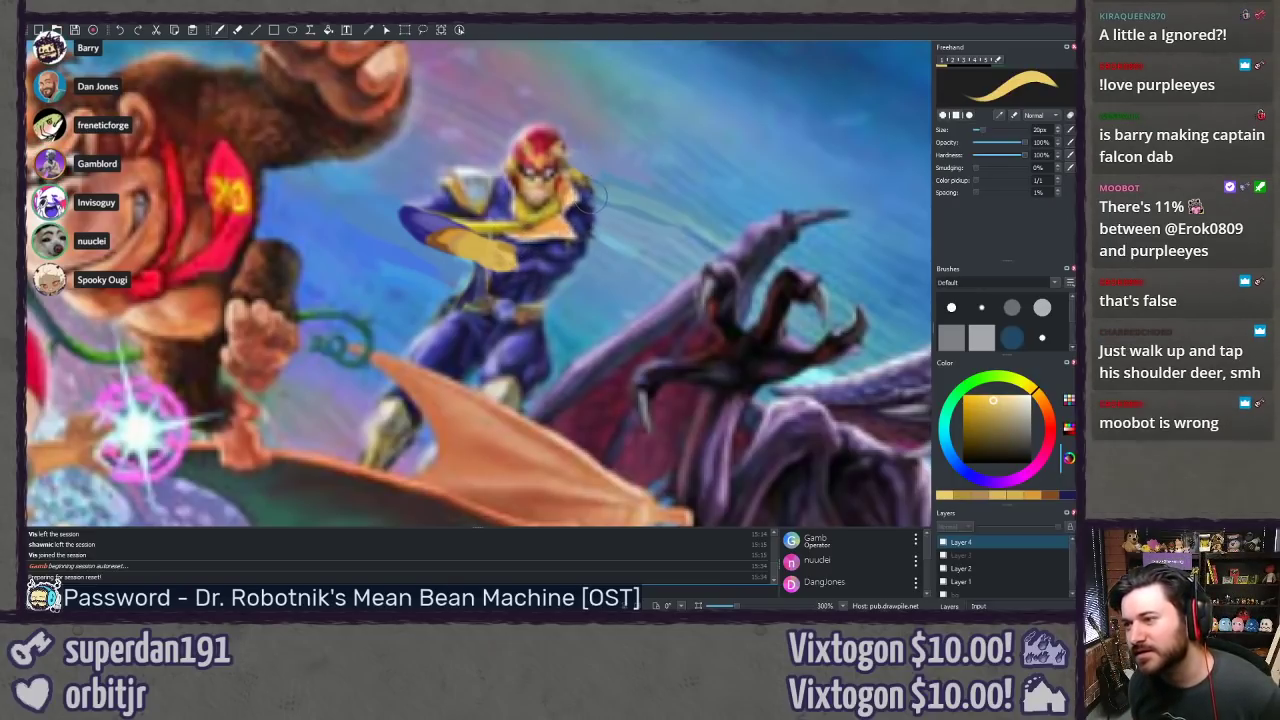
Step: Sample dark navy from the original sleeve beneath Layer 4 and paint a new upper arm extending outward from the shoulder beside the head
{"action": "left_click", "coordinate": [943, 542]}
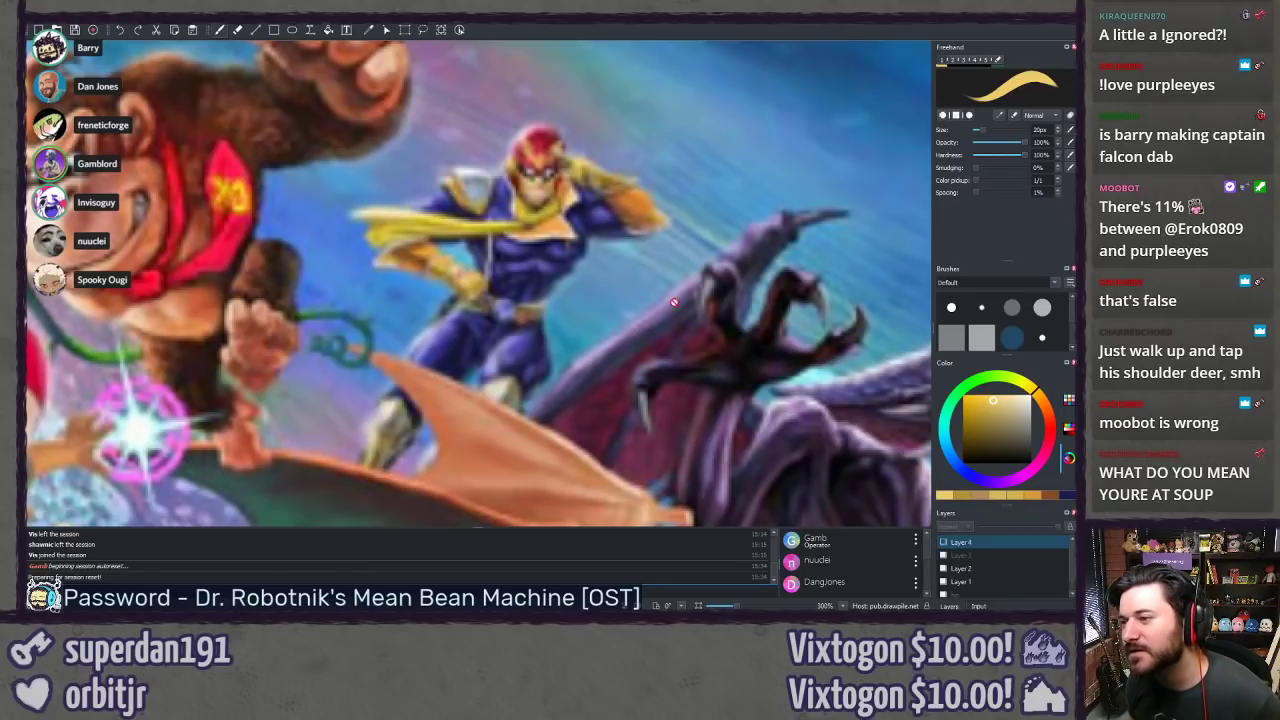
{"action": "left_click", "coordinate": [600, 249], "text": "ctrl"}
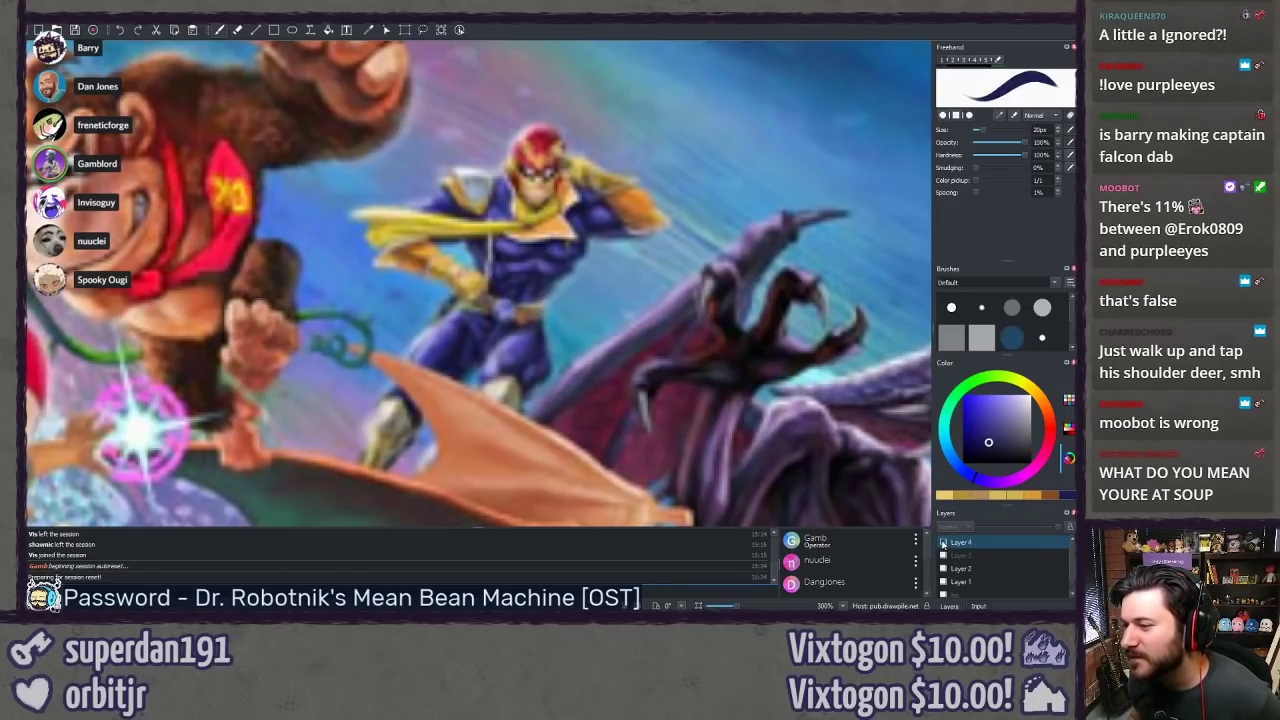
{"action": "key", "text": "ctrl+shift+z"}
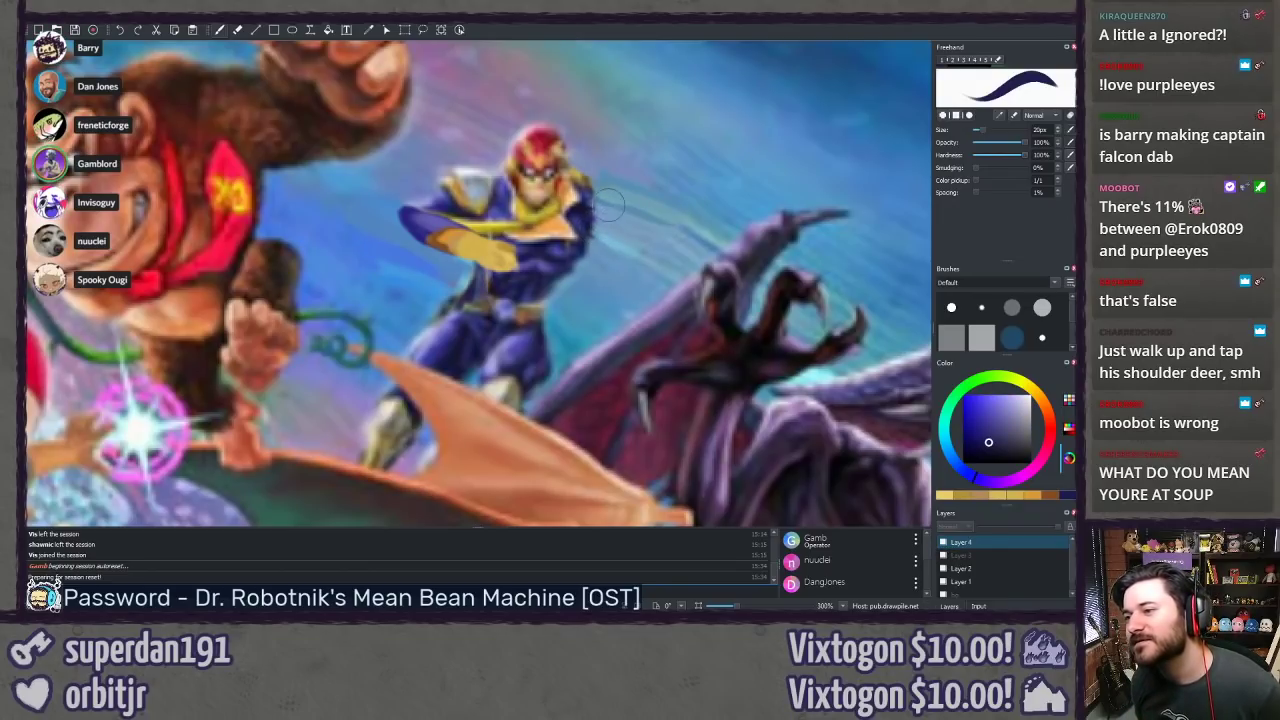
{"action": "left_click_drag", "start_coordinate": [600, 186], "coordinate": [624, 186]}
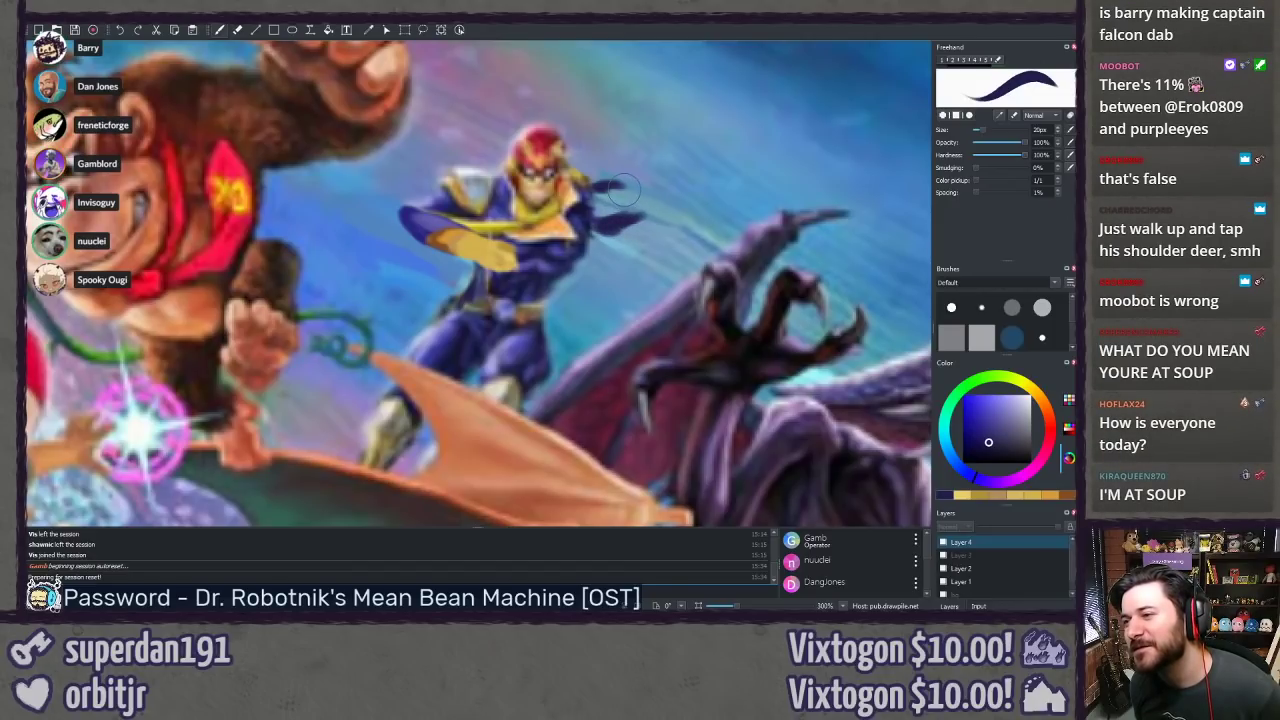
{"action": "mouse_move", "coordinate": [622, 188]}
{"action": "left_mouse_down"}
{"action": "mouse_move", "coordinate": [652, 198]}
{"action": "mouse_move", "coordinate": [606, 212]}
{"action": "mouse_move", "coordinate": [622, 196]}
{"action": "mouse_move", "coordinate": [632, 208]}
{"action": "left_mouse_up"}
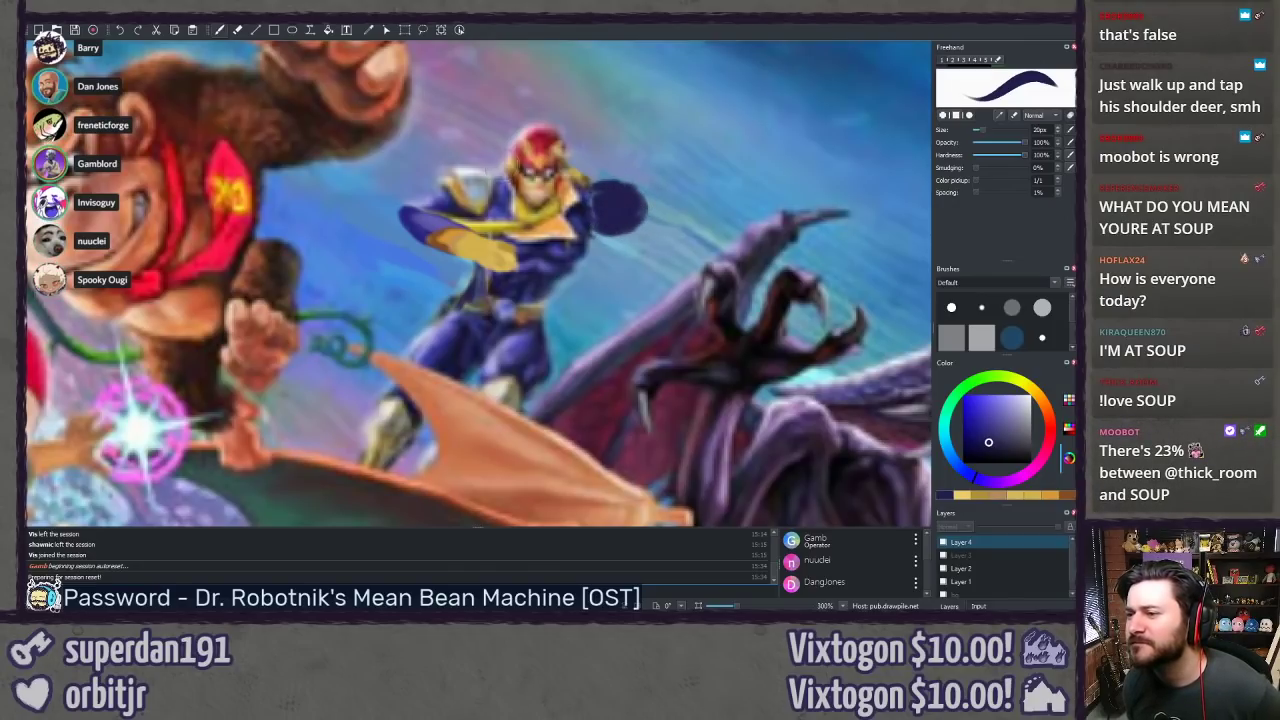
Step: Sample orange from the original raised elbow beneath Layer 4 and paint the outstretched arm's cuff beyond the navy upper arm
{"action": "key", "text": "x"}
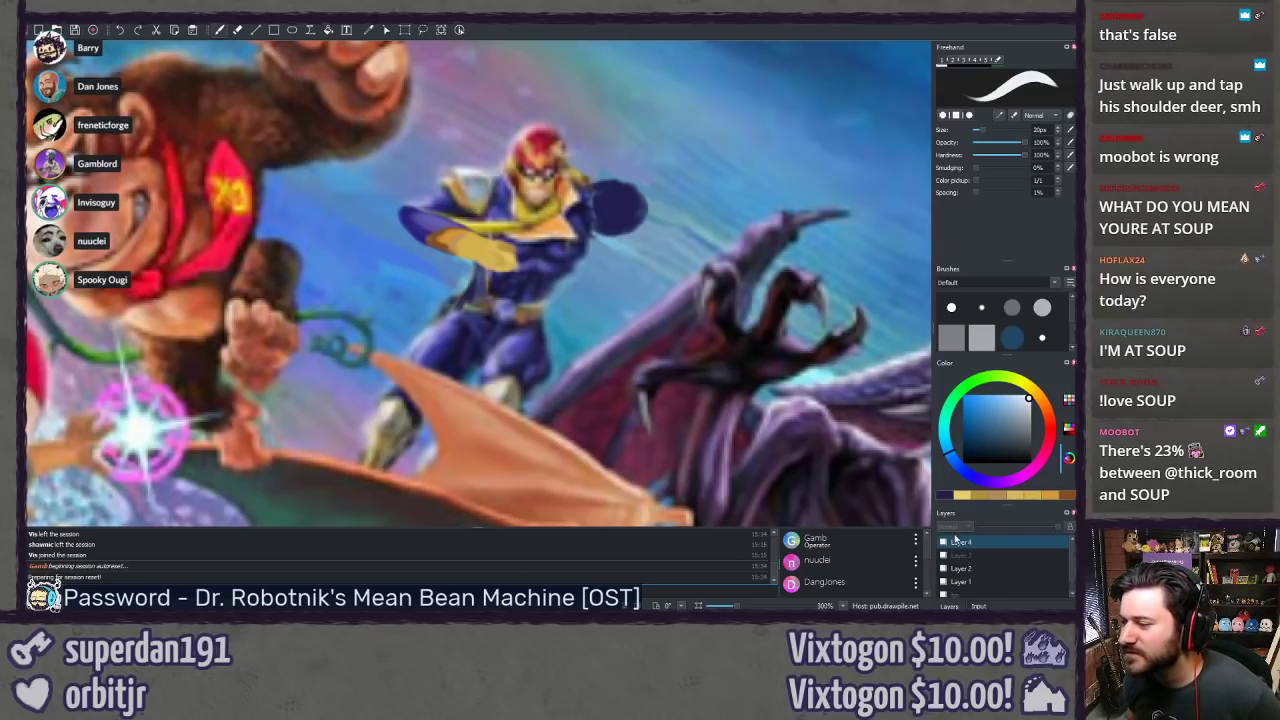
{"action": "left_click", "coordinate": [944, 542]}
{"action": "left_click", "coordinate": [944, 543]}
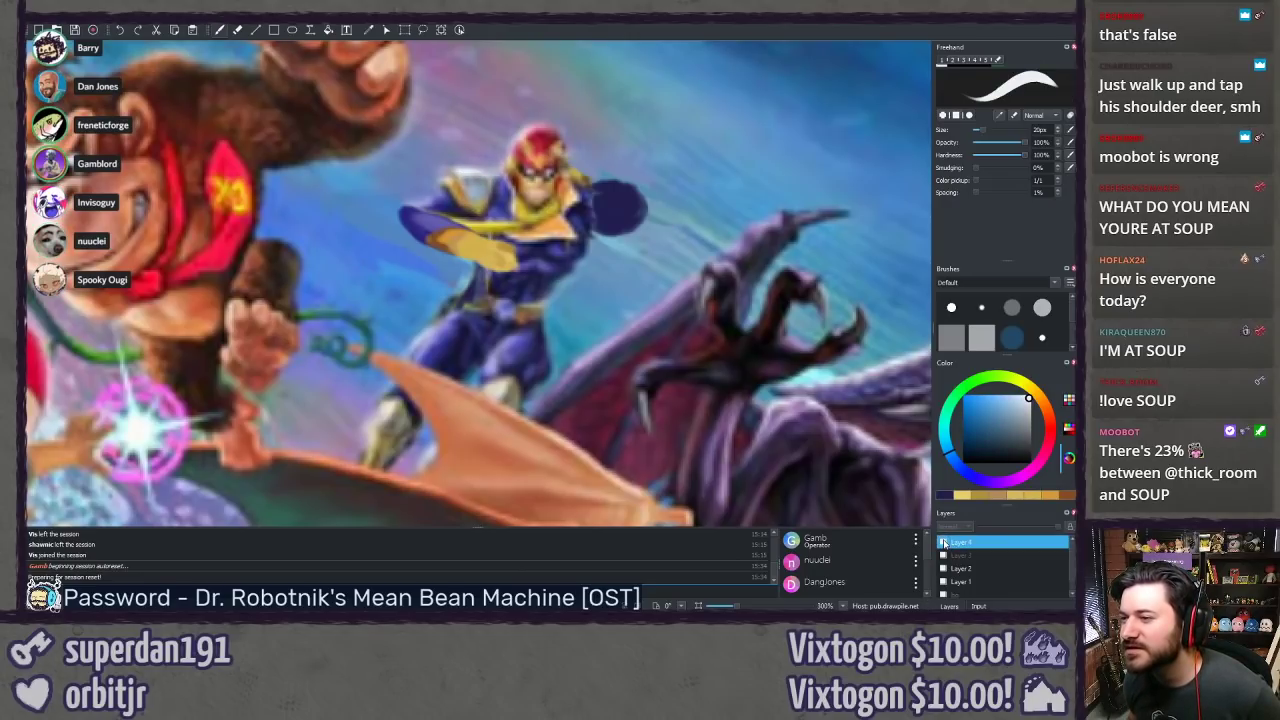
{"action": "left_click", "coordinate": [944, 543]}
{"action": "left_click", "coordinate": [944, 543]}
{"action": "left_click", "coordinate": [944, 543]}
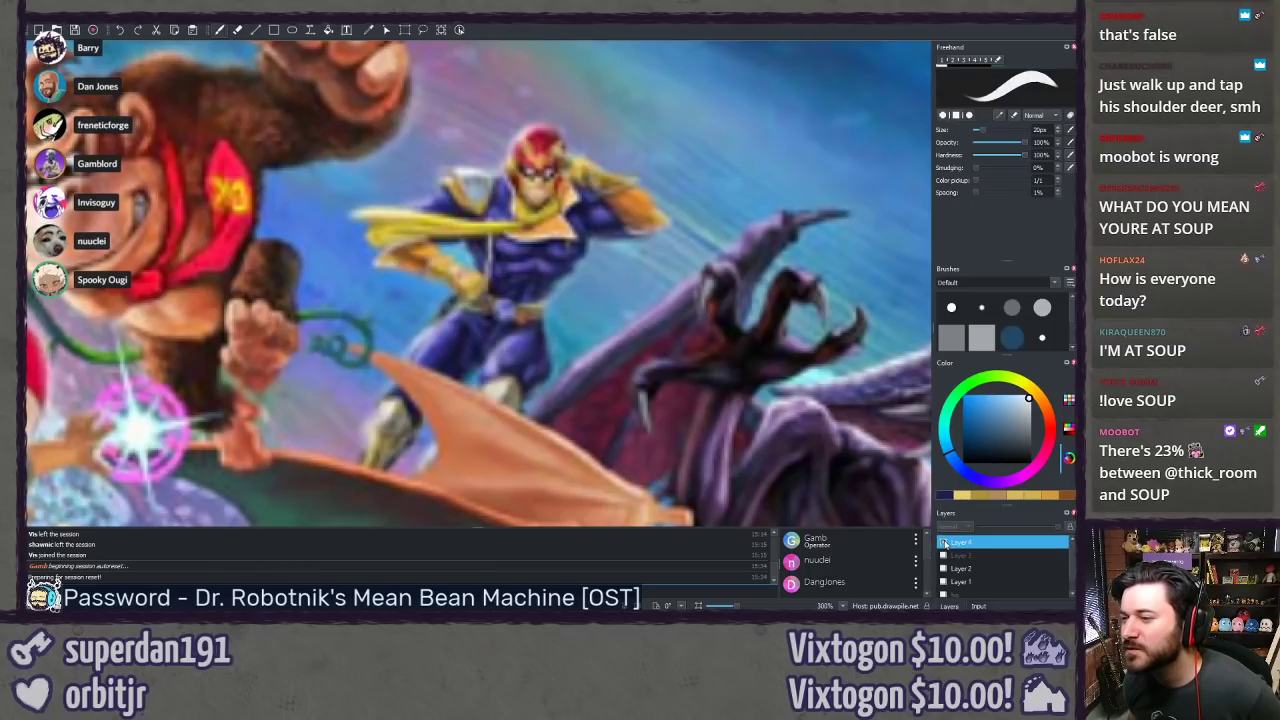
{"action": "left_click", "coordinate": [638, 236], "text": "ctrl"}
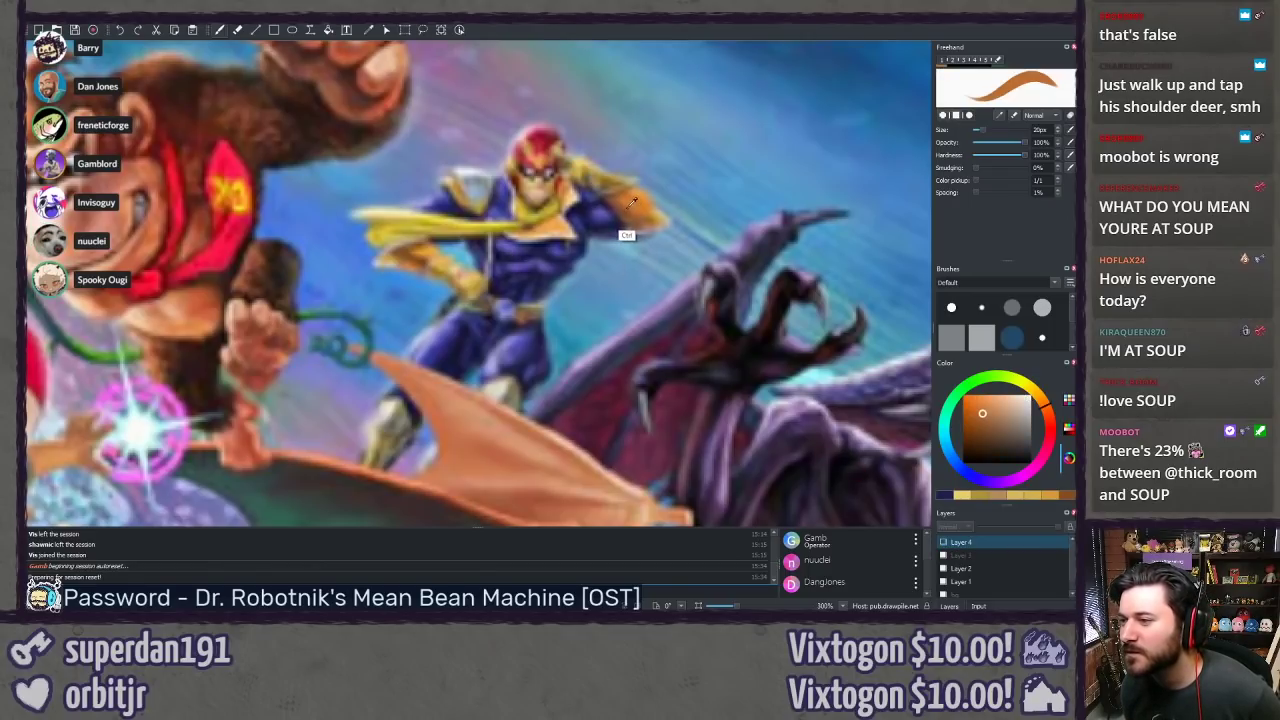
{"action": "left_click", "coordinate": [943, 542]}
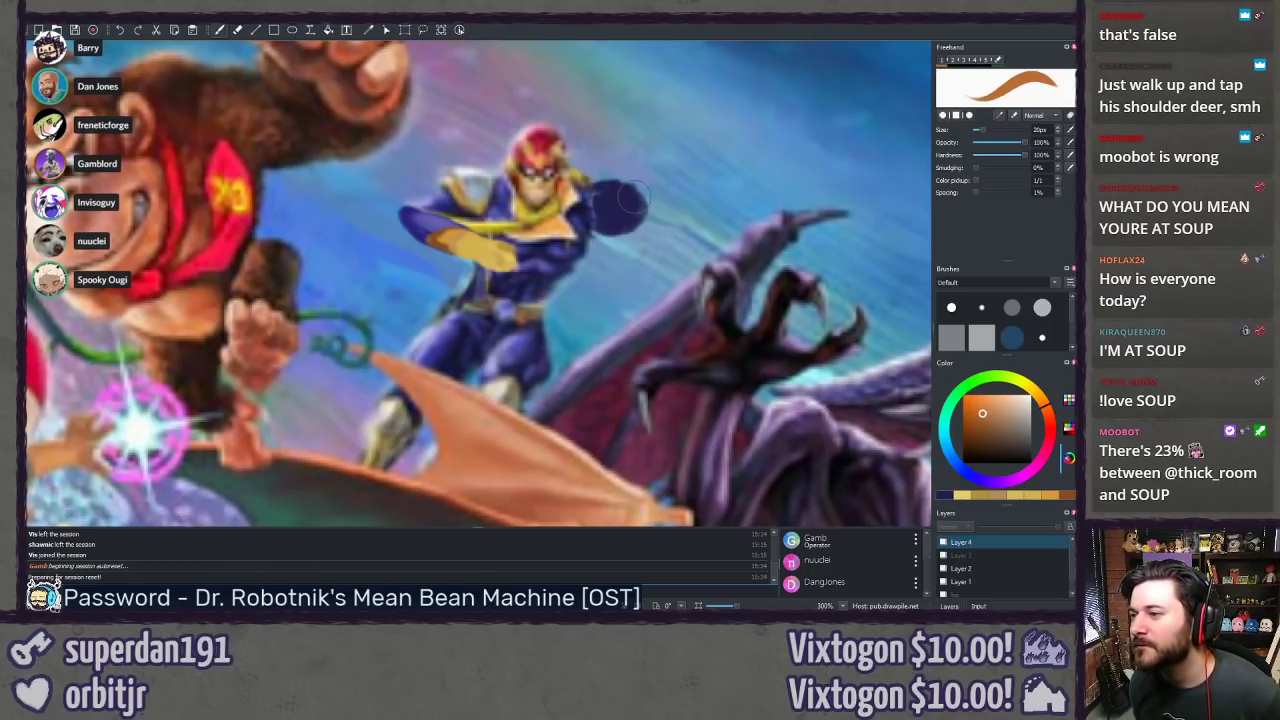
{"action": "mouse_move", "coordinate": [645, 218]}
{"action": "left_mouse_down"}
{"action": "mouse_move", "coordinate": [645, 180]}
{"action": "mouse_move", "coordinate": [723, 183]}
{"action": "mouse_move", "coordinate": [647, 220]}
{"action": "mouse_move", "coordinate": [696, 218]}
{"action": "mouse_move", "coordinate": [654, 222]}
{"action": "mouse_move", "coordinate": [694, 213]}
{"action": "mouse_move", "coordinate": [669, 218]}
{"action": "mouse_move", "coordinate": [682, 222]}
{"action": "mouse_move", "coordinate": [712, 183]}
{"action": "mouse_move", "coordinate": [657, 210]}
{"action": "mouse_move", "coordinate": [654, 195]}
{"action": "mouse_move", "coordinate": [688, 188]}
{"action": "left_mouse_up"}
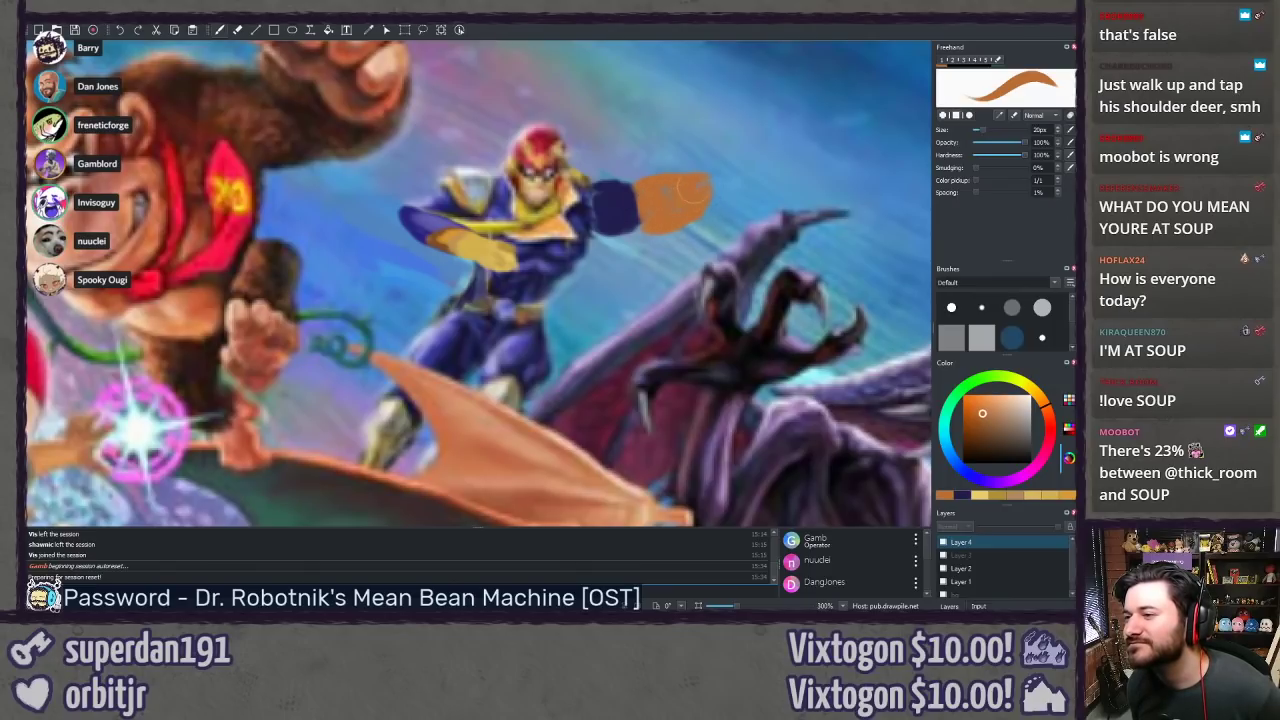
Step: Sample yellow from the folded glove, undo the overlong finger stroke, and fill in the outstretched arm's glove beyond the orange cuff
{"action": "left_click", "coordinate": [466, 246], "text": "ctrl"}
{"action": "mouse_move", "coordinate": [686, 188]}
{"action": "left_mouse_down"}
{"action": "mouse_move", "coordinate": [737, 177]}
{"action": "mouse_move", "coordinate": [700, 210]}
{"action": "mouse_move", "coordinate": [732, 200]}
{"action": "mouse_move", "coordinate": [697, 215]}
{"action": "mouse_move", "coordinate": [768, 177]}
{"action": "left_mouse_up"}
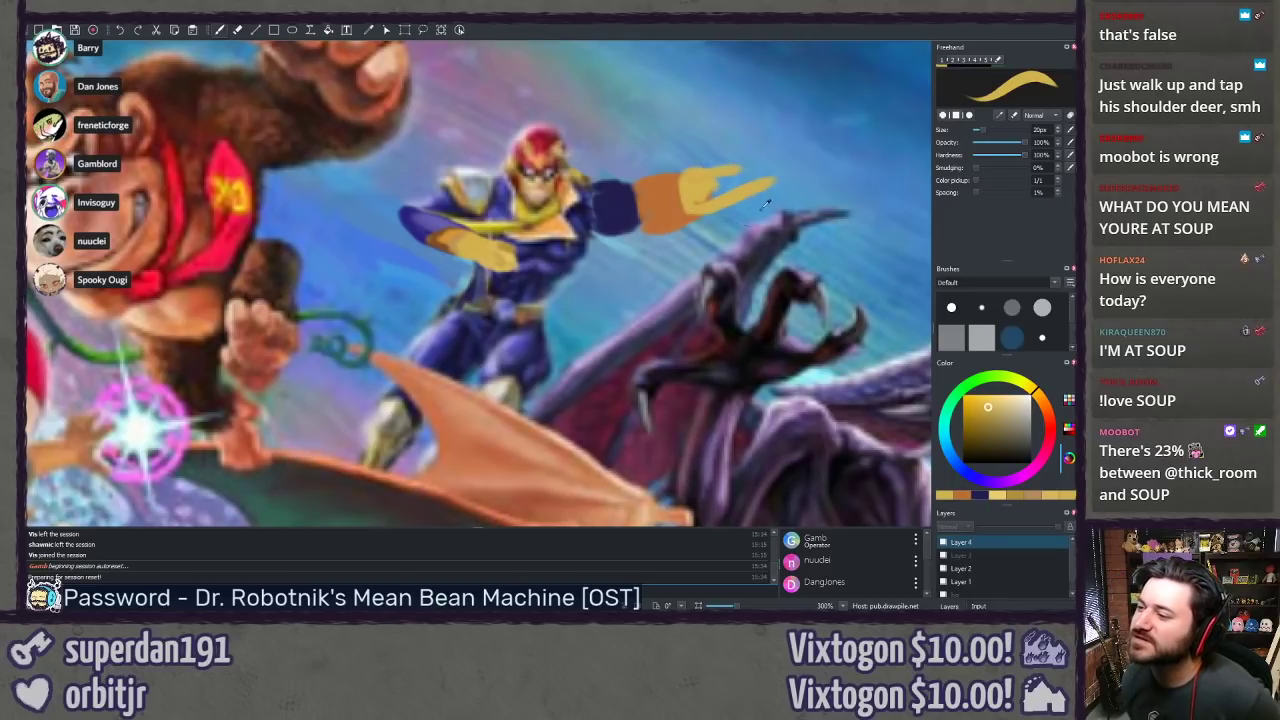
{"action": "key", "text": "ctrl+z"}
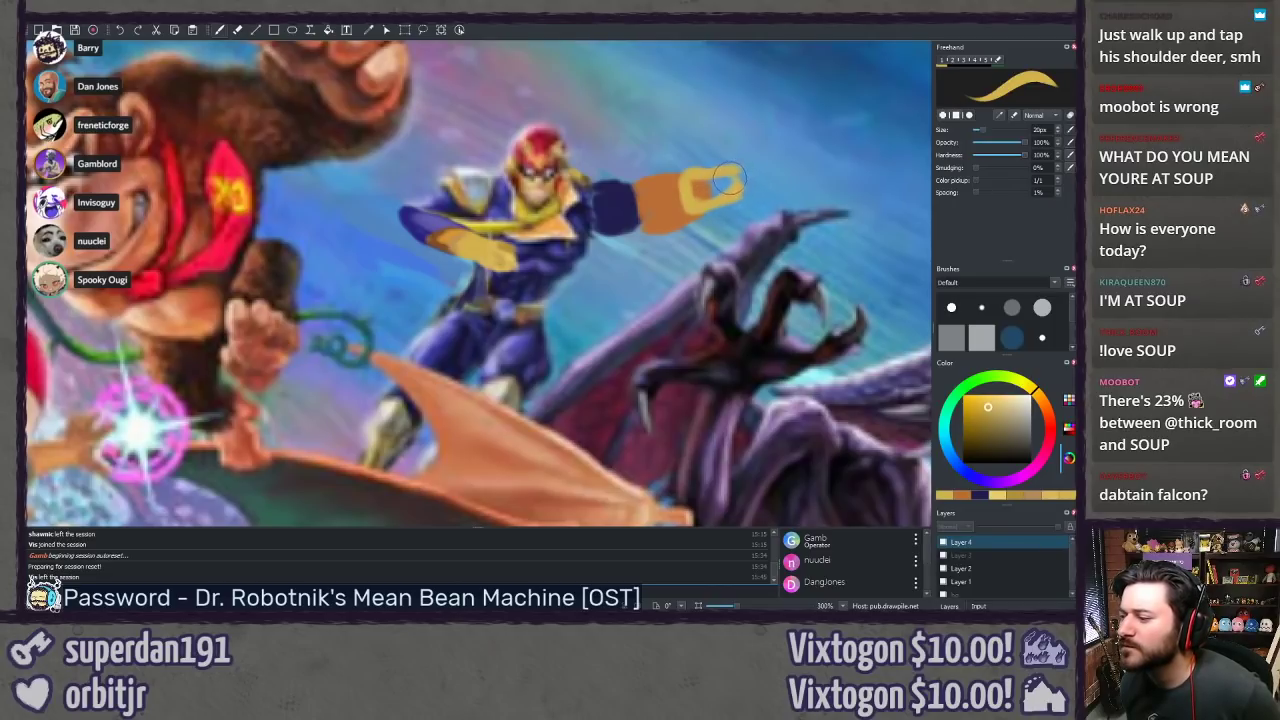
{"action": "left_click_drag", "start_coordinate": [697, 192], "coordinate": [727, 185]}
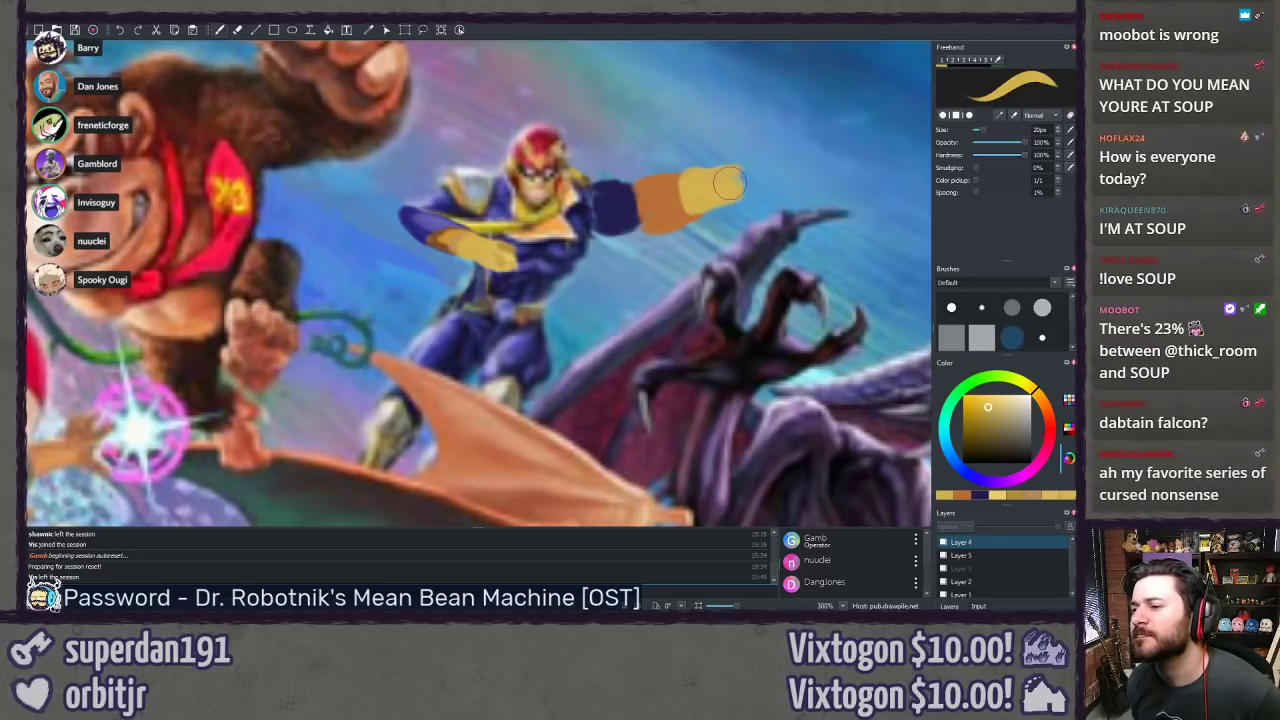
Step: Paint the outstretched open hand in lighter yellow sampled from the folded fist and pick up the fist's darker gold for shading
{"action": "left_click", "coordinate": [505, 270], "text": "ctrl"}
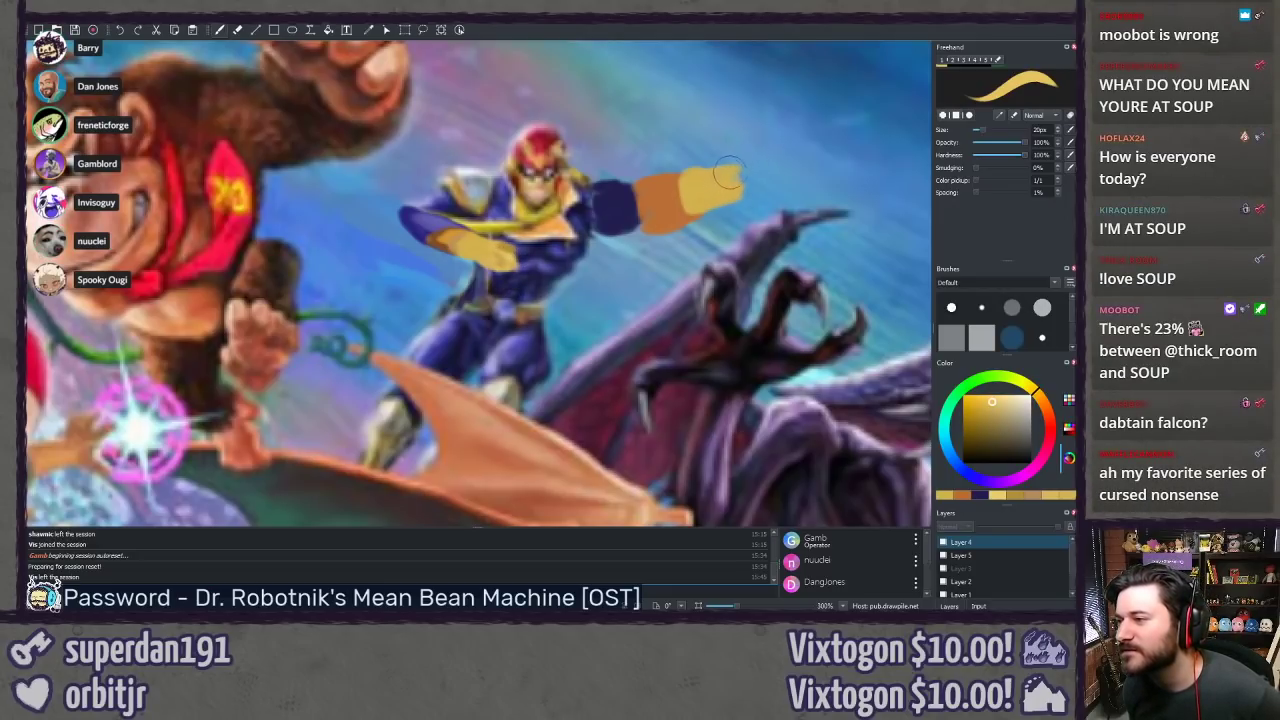
{"action": "mouse_move", "coordinate": [738, 172]}
{"action": "left_mouse_down"}
{"action": "mouse_move", "coordinate": [774, 170]}
{"action": "mouse_move", "coordinate": [751, 168]}
{"action": "mouse_move", "coordinate": [759, 183]}
{"action": "mouse_move", "coordinate": [733, 193]}
{"action": "mouse_move", "coordinate": [745, 197]}
{"action": "mouse_move", "coordinate": [768, 158]}
{"action": "mouse_move", "coordinate": [754, 195]}
{"action": "mouse_move", "coordinate": [782, 172]}
{"action": "mouse_move", "coordinate": [750, 176]}
{"action": "mouse_move", "coordinate": [759, 163]}
{"action": "mouse_move", "coordinate": [776, 185]}
{"action": "mouse_move", "coordinate": [749, 166]}
{"action": "left_mouse_up"}
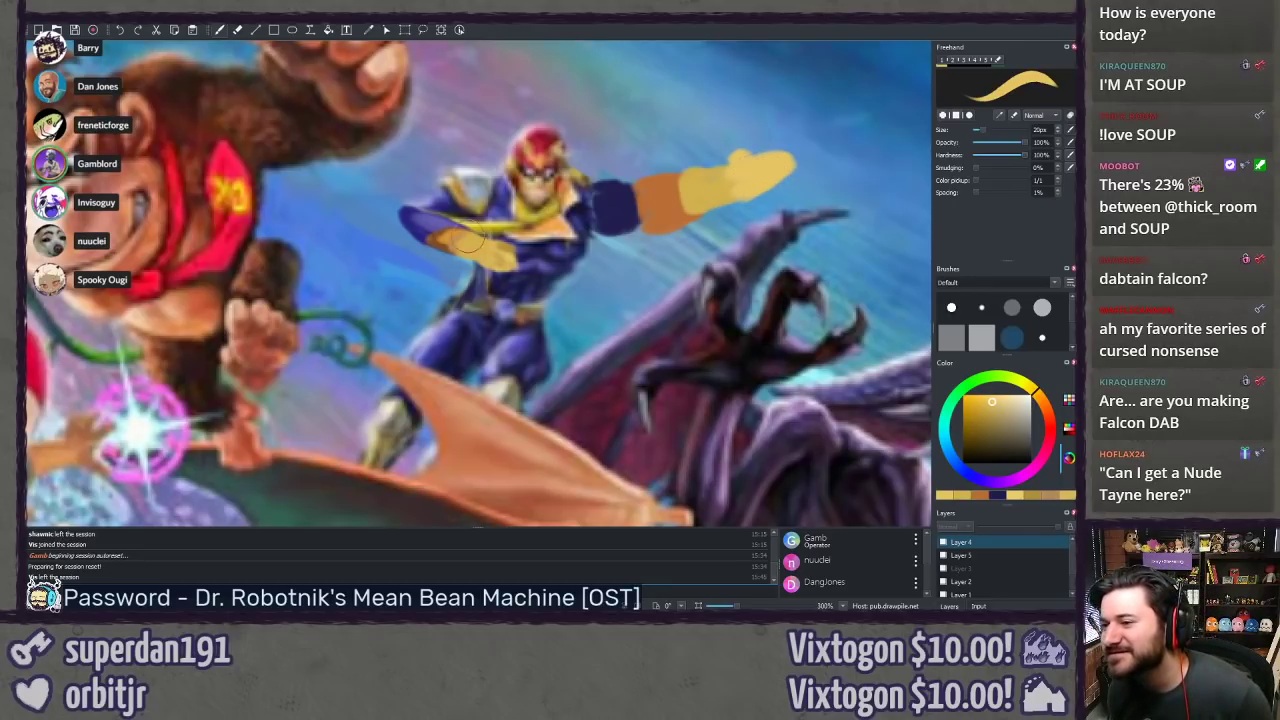
{"action": "left_click", "coordinate": [501, 274], "text": "ctrl"}
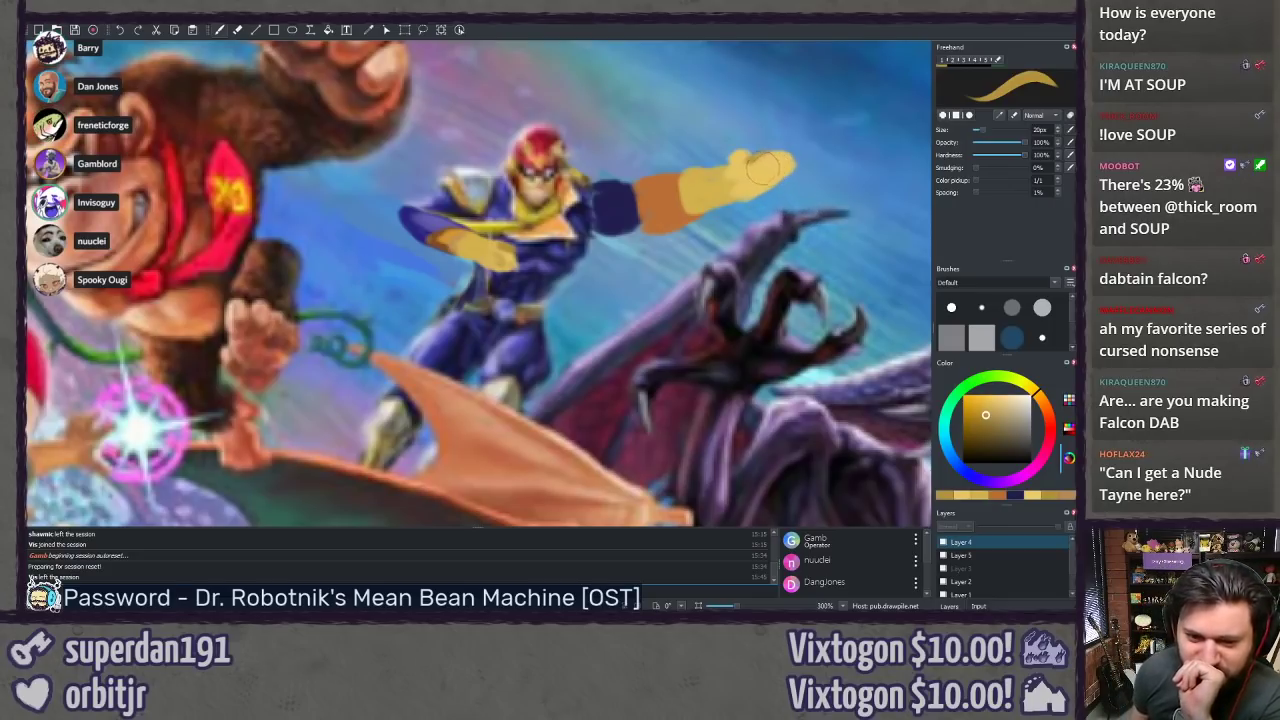
Step: Sample tan and brown from the folded forearm's cuff area and shade the outstretched orange cuff along its inner edge and underside
{"action": "mouse_move", "coordinate": [654, 212]}
{"action": "left_mouse_down"}
{"action": "mouse_move", "coordinate": [606, 230]}
{"action": "mouse_move", "coordinate": [585, 221]}
{"action": "left_mouse_up"}
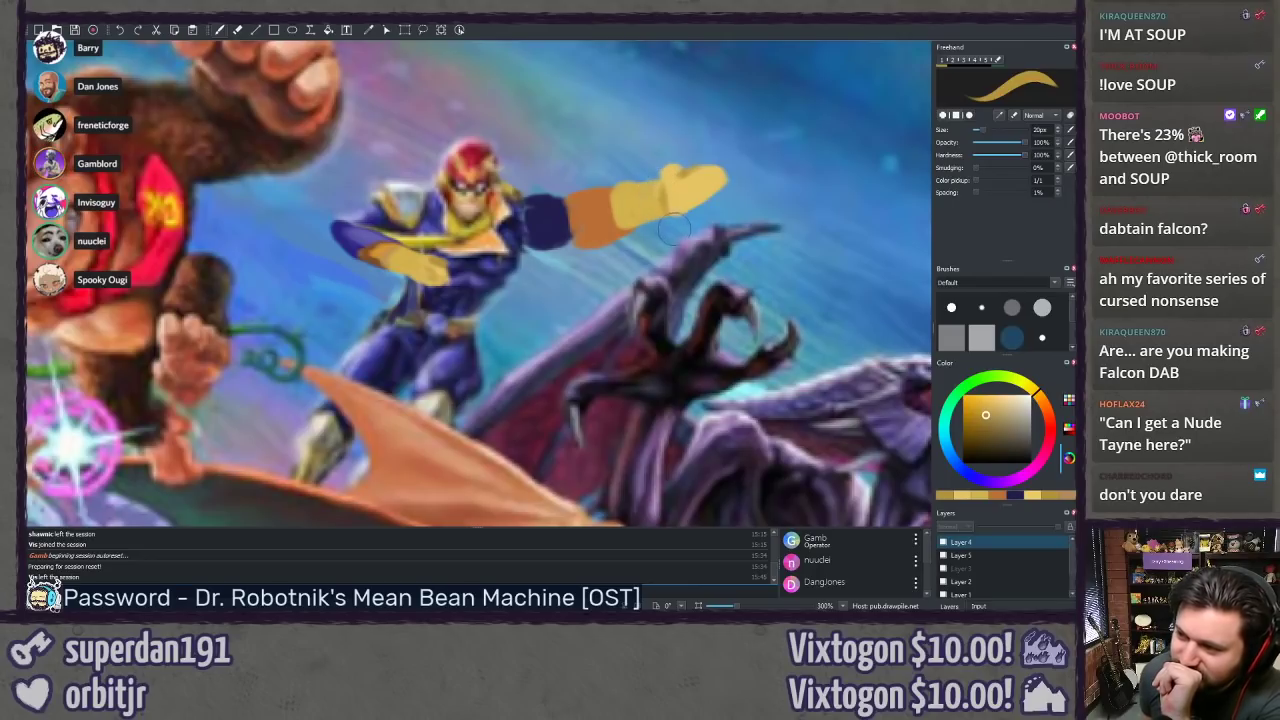
{"action": "left_click", "coordinate": [383, 252], "text": "ctrl"}
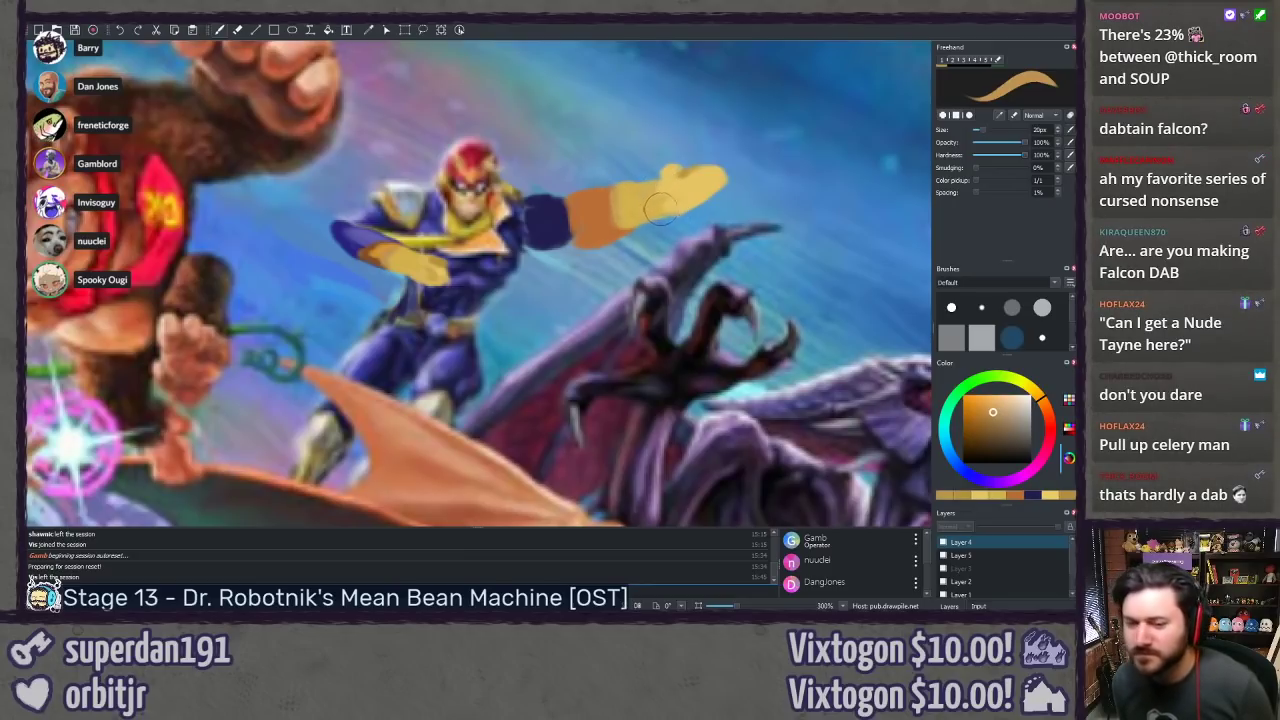
{"action": "left_click", "coordinate": [366, 285], "text": "ctrl"}
{"action": "left_click_drag", "start_coordinate": [569, 208], "coordinate": [575, 232]}
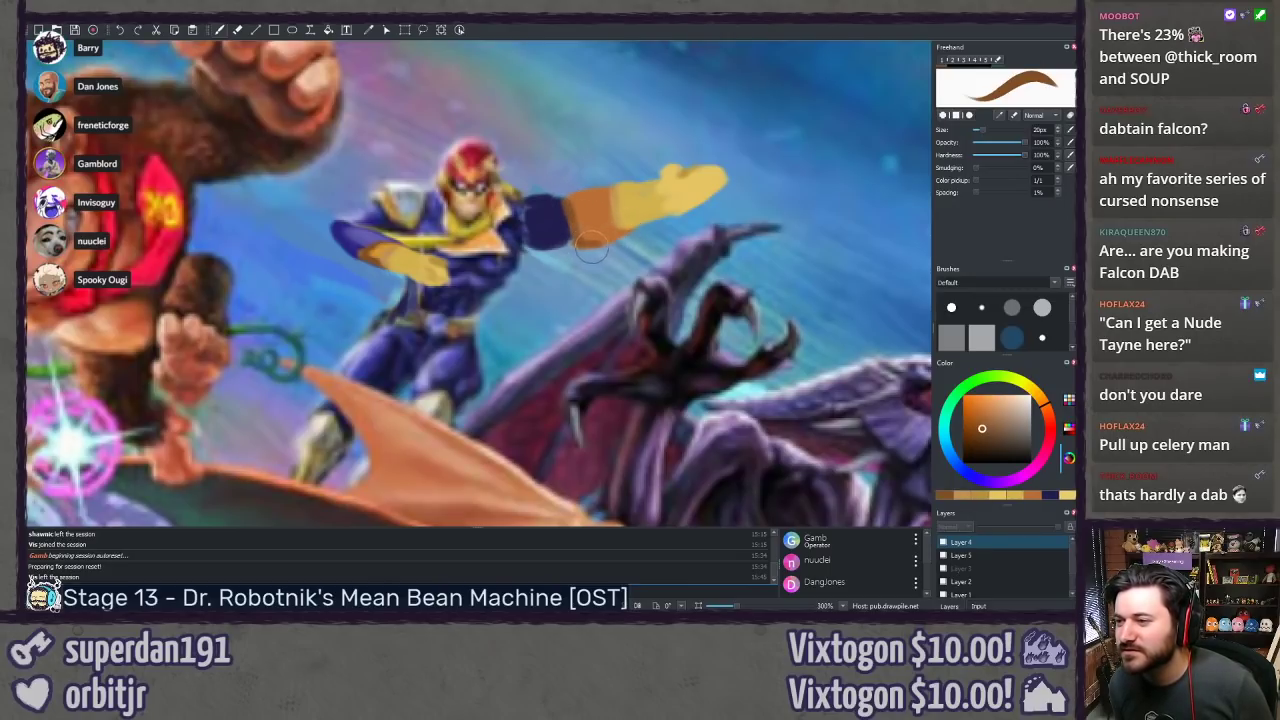
Step: Highlight the outstretched upper arm with purple-blue sampled from the folded sleeve and refine it with dark navy sampled from the torso
{"action": "left_click", "coordinate": [356, 258], "text": "ctrl"}
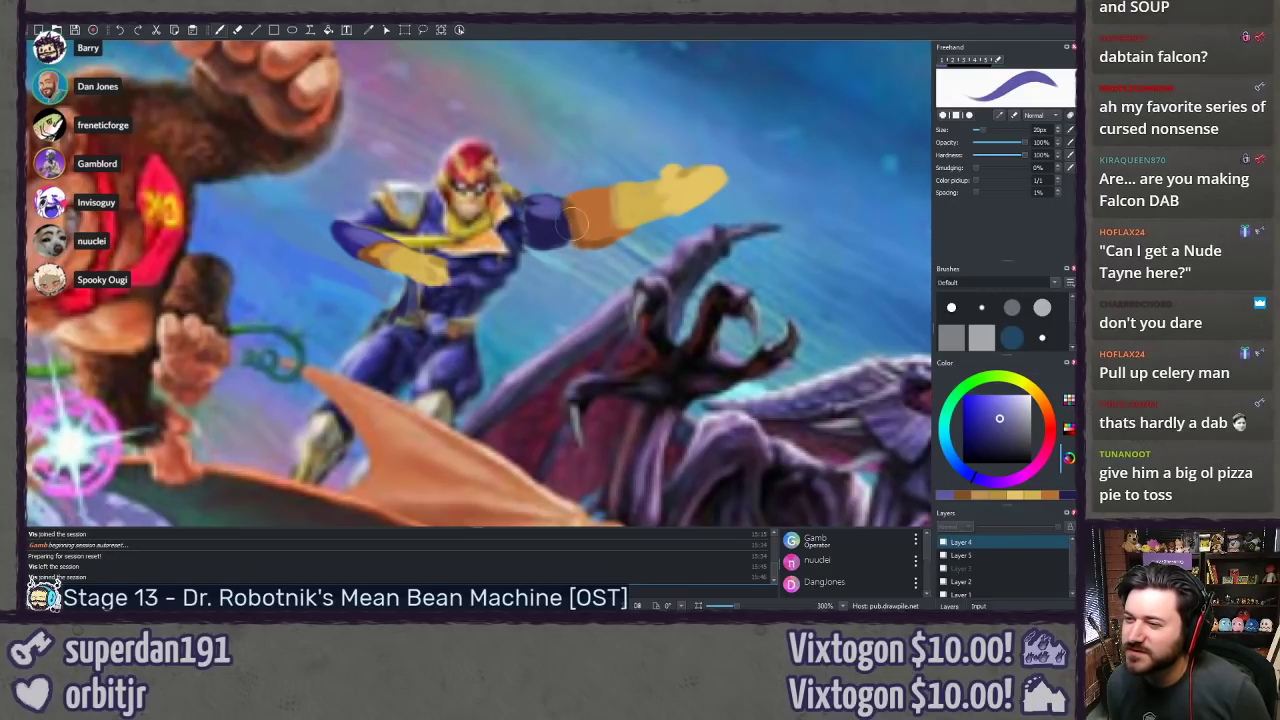
{"action": "left_click", "coordinate": [467, 296], "text": "ctrl"}
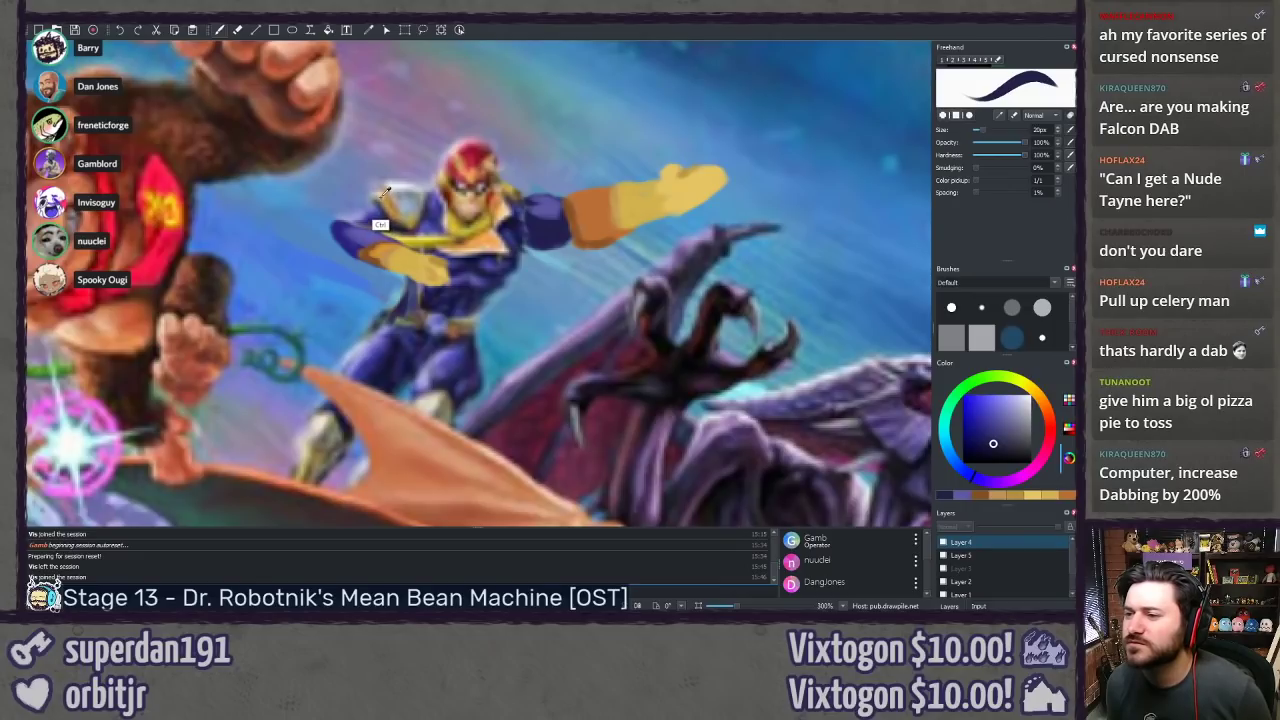
Step: Lighten the orange sampled from the outstretched cuff to a peach and paint a flat slab across the open palm
{"action": "left_click", "coordinate": [705, 178], "text": "ctrl"}
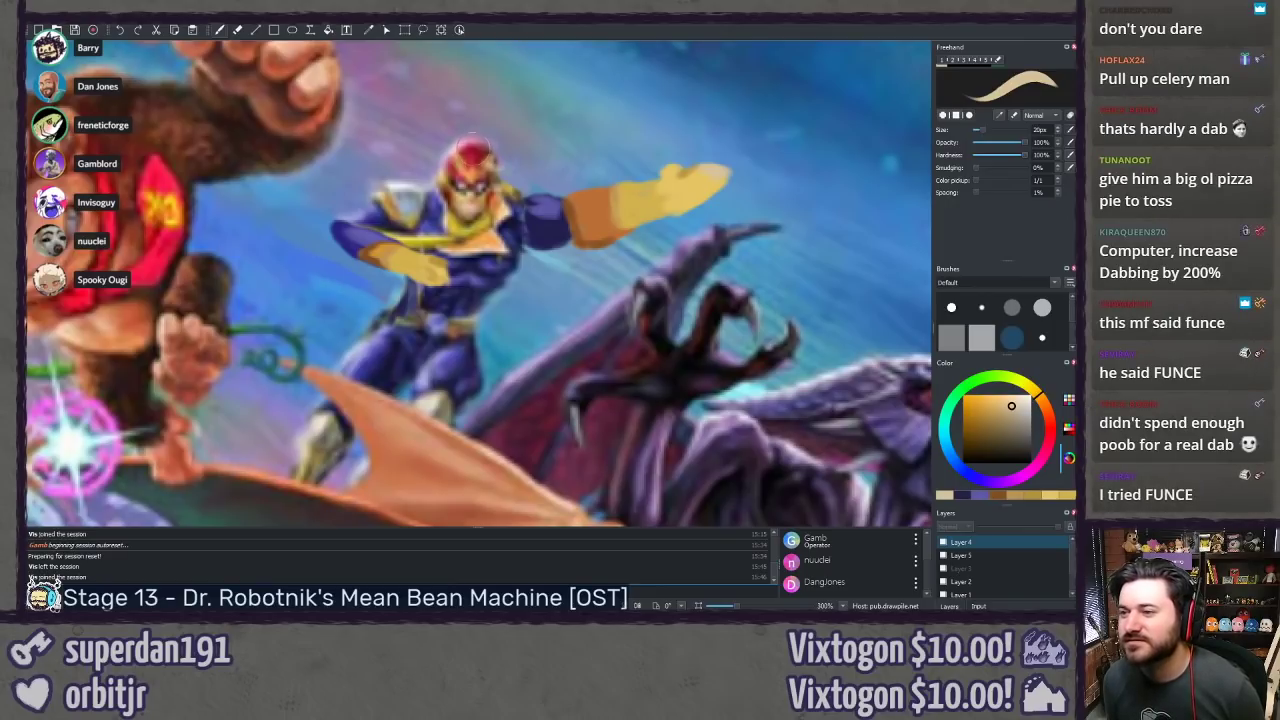
{"action": "left_click", "coordinate": [479, 146], "text": "ctrl"}
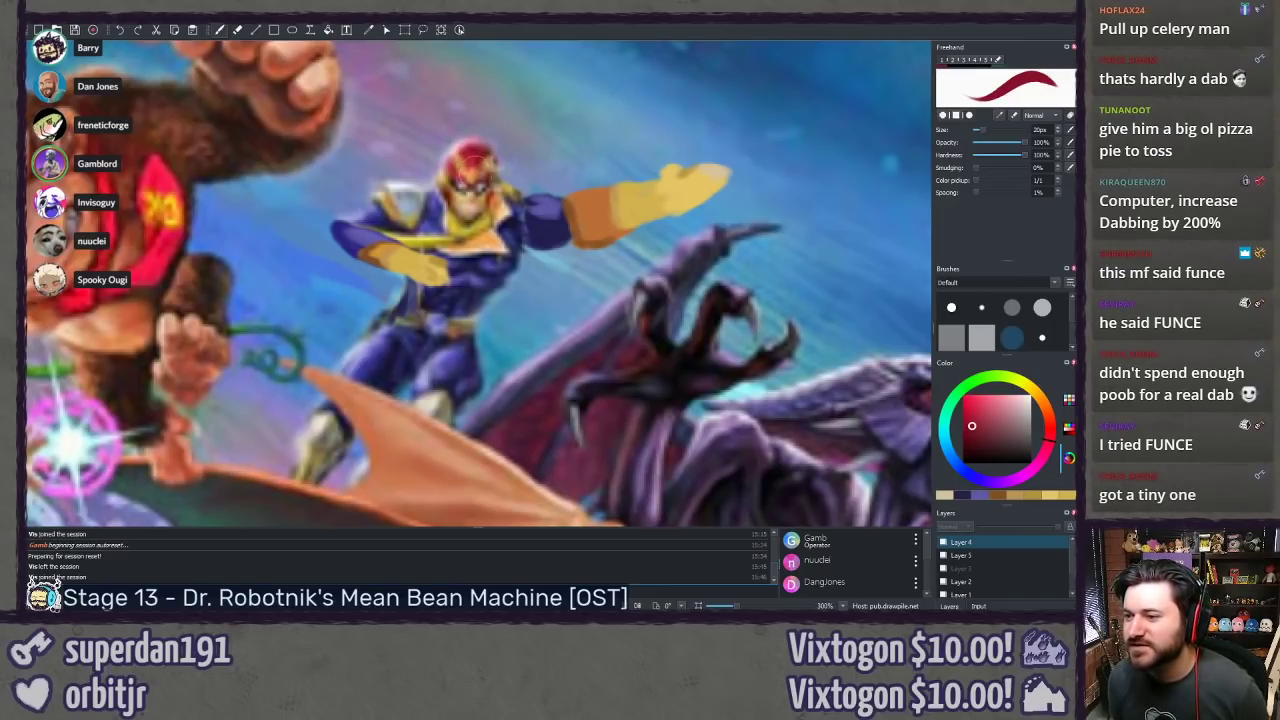
{"action": "left_click", "coordinate": [592, 234], "text": "ctrl"}
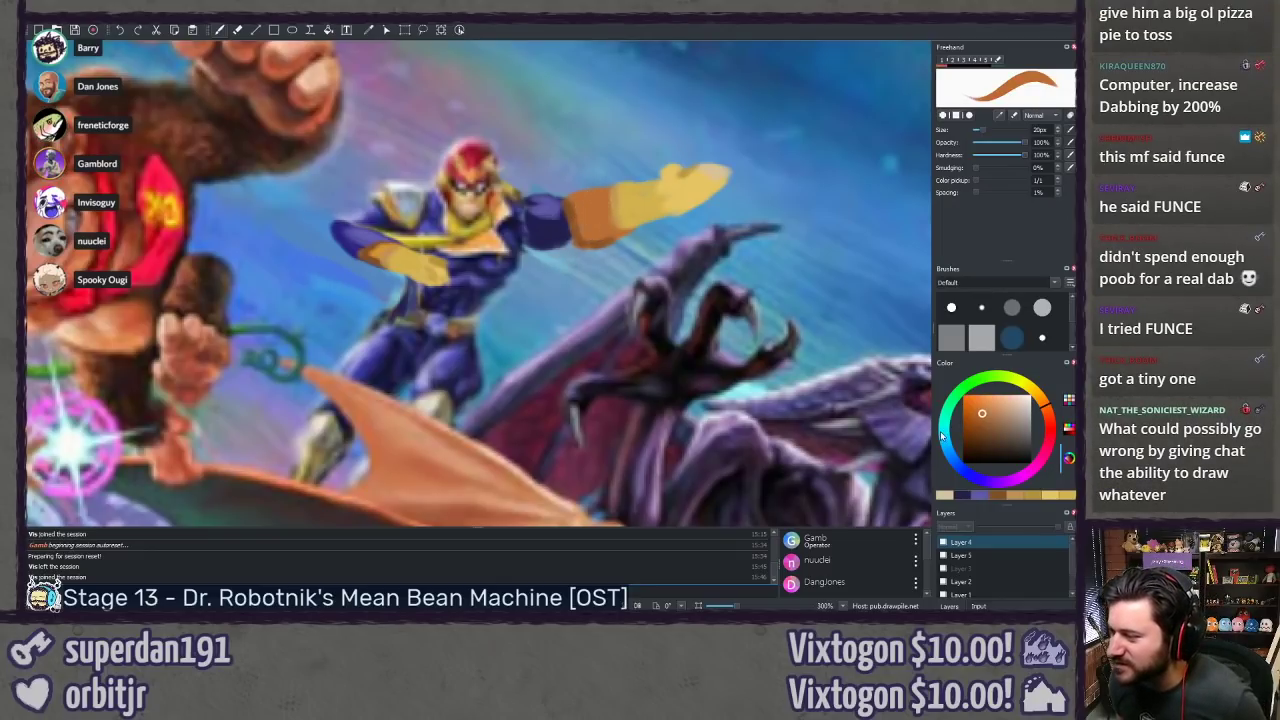
{"action": "left_click_drag", "start_coordinate": [987, 412], "coordinate": [1006, 403]}
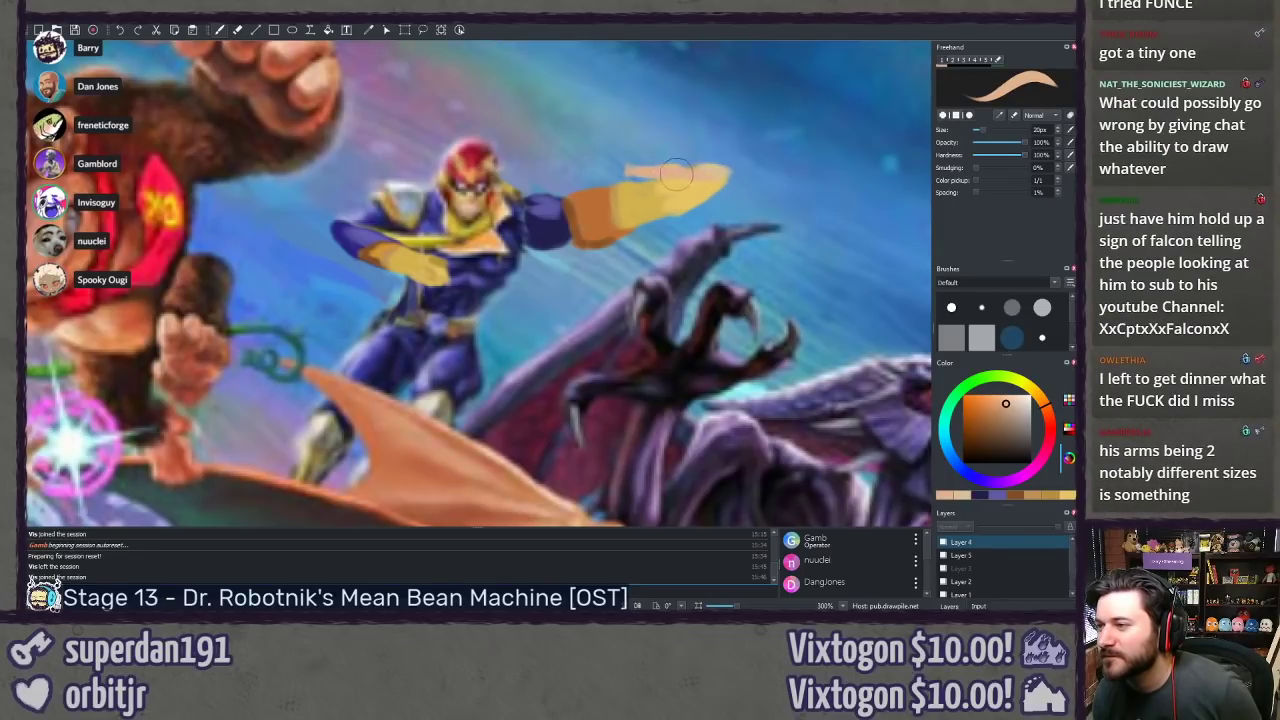
{"action": "left_click_drag", "start_coordinate": [697, 176], "coordinate": [753, 182]}
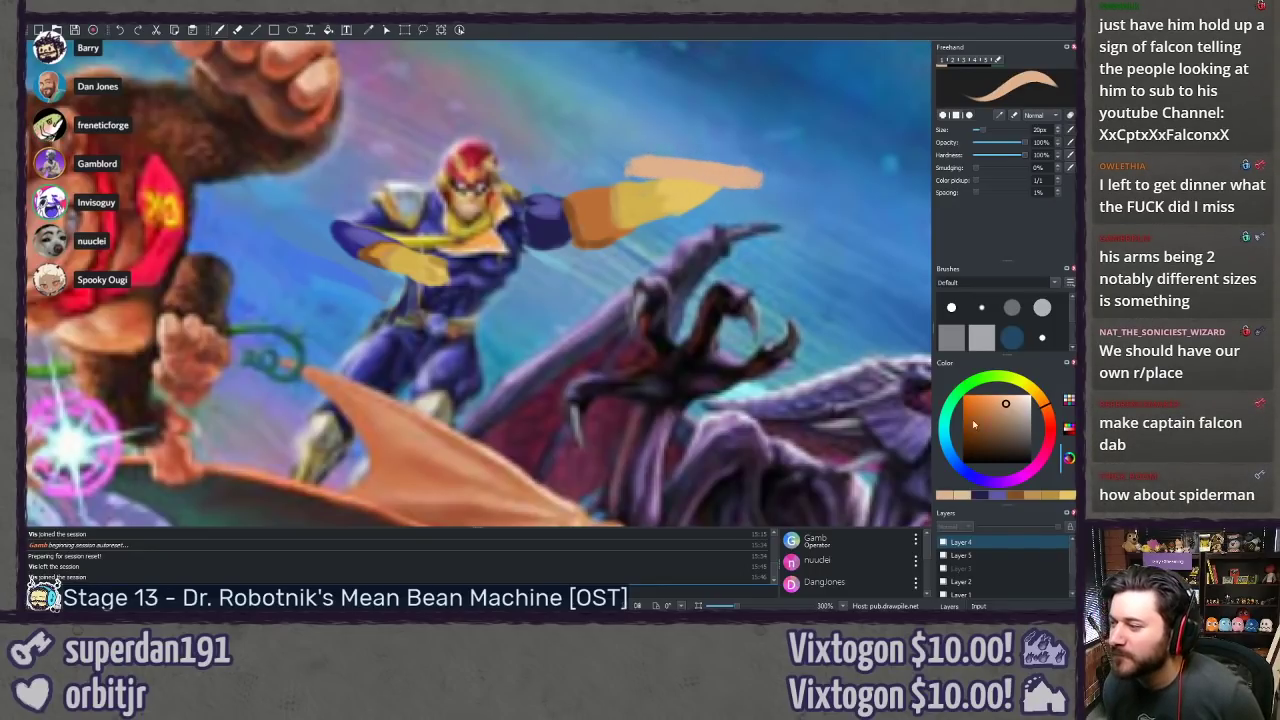
Step: Switch to a pale peach, undo the looped doodle in the sky, and brighten the surface of the slab on the palm
{"action": "left_click_drag", "start_coordinate": [1017, 409], "coordinate": [1020, 398]}
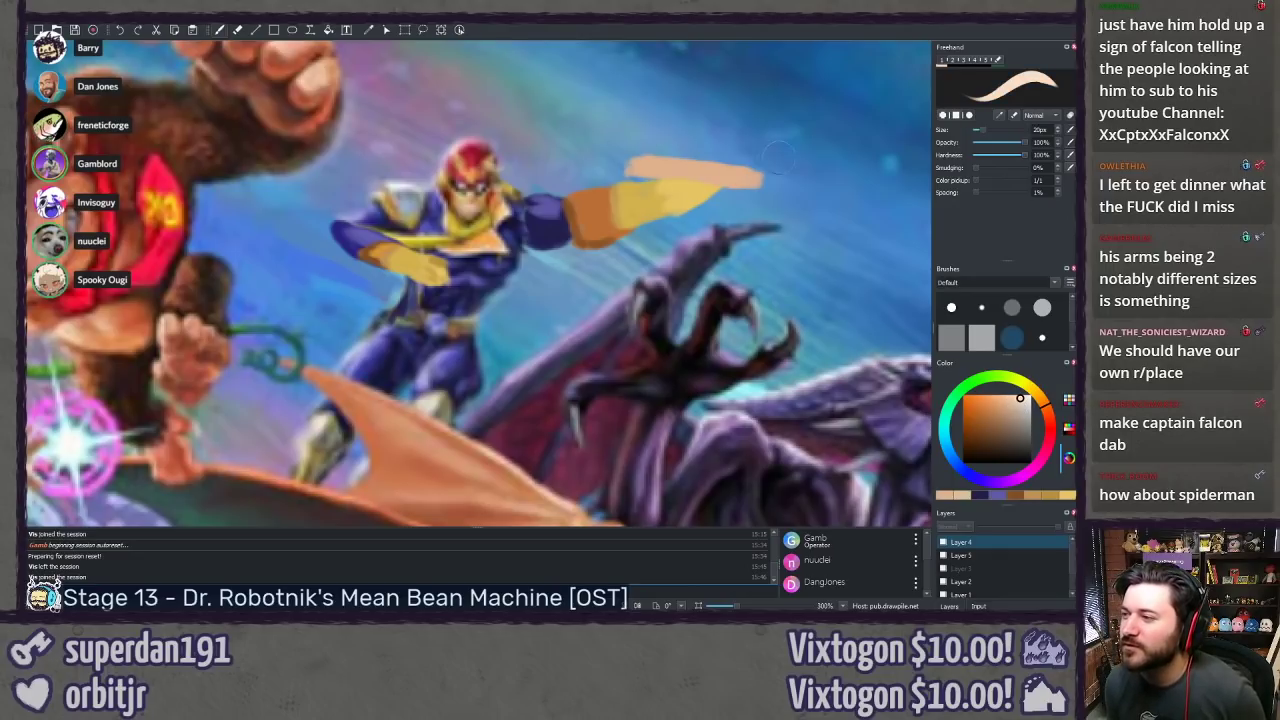
{"action": "mouse_move", "coordinate": [850, 112]}
{"action": "left_mouse_down"}
{"action": "mouse_move", "coordinate": [805, 158]}
{"action": "mouse_move", "coordinate": [808, 106]}
{"action": "mouse_move", "coordinate": [816, 164]}
{"action": "left_mouse_up"}
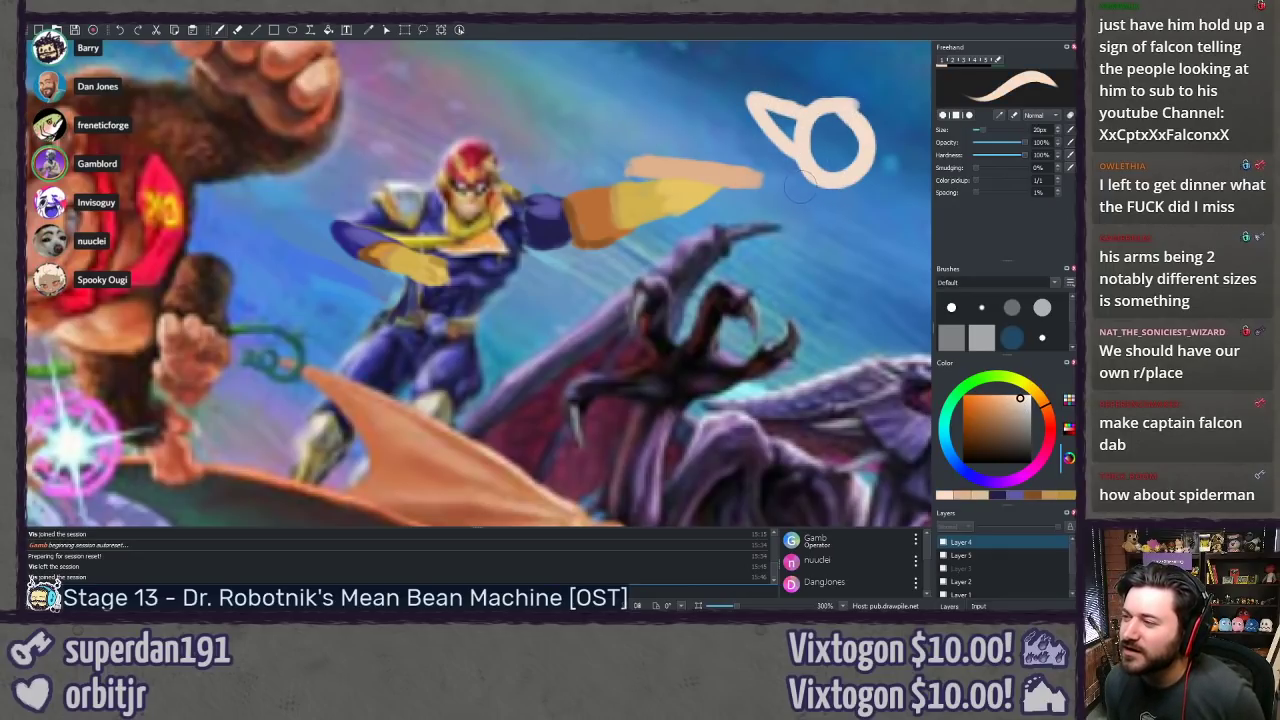
{"action": "key", "text": "ctrl+z"}
{"action": "key", "text": "ctrl+z"}
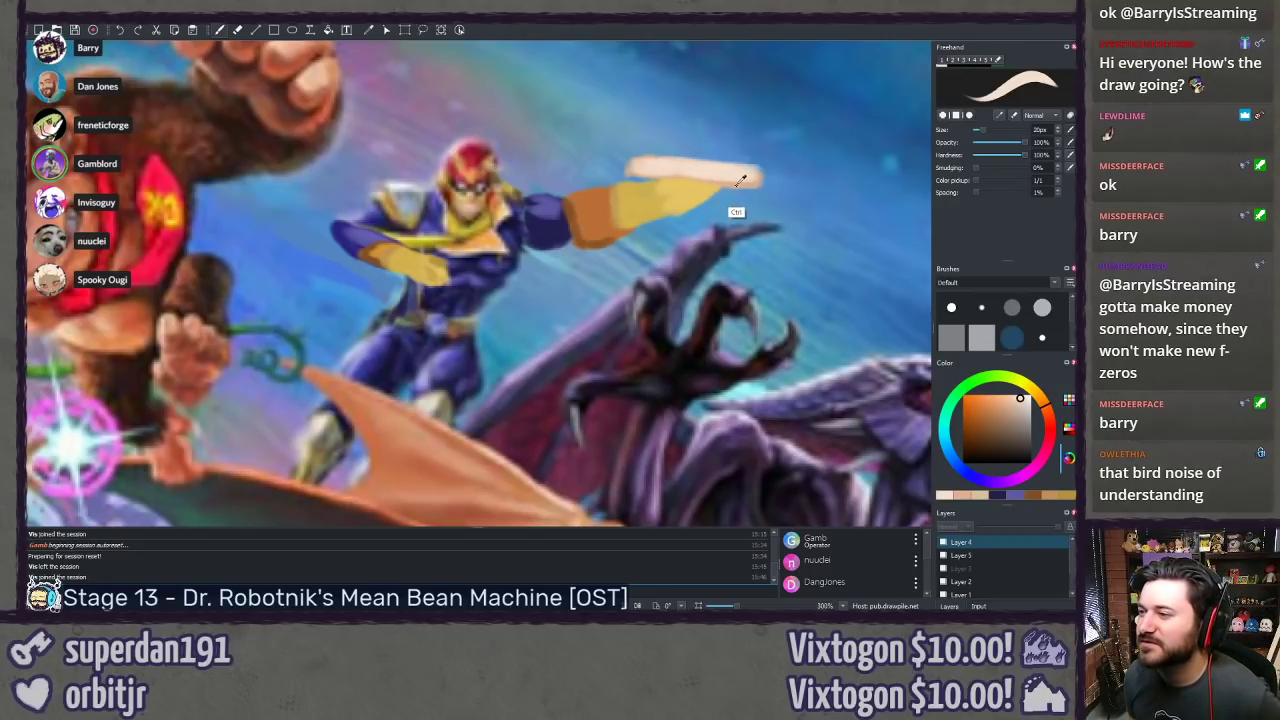
Step: Sample peach from the slab's edge and outline a slanted rectangular frame rising above it
{"action": "left_click", "coordinate": [738, 184], "text": "ctrl"}
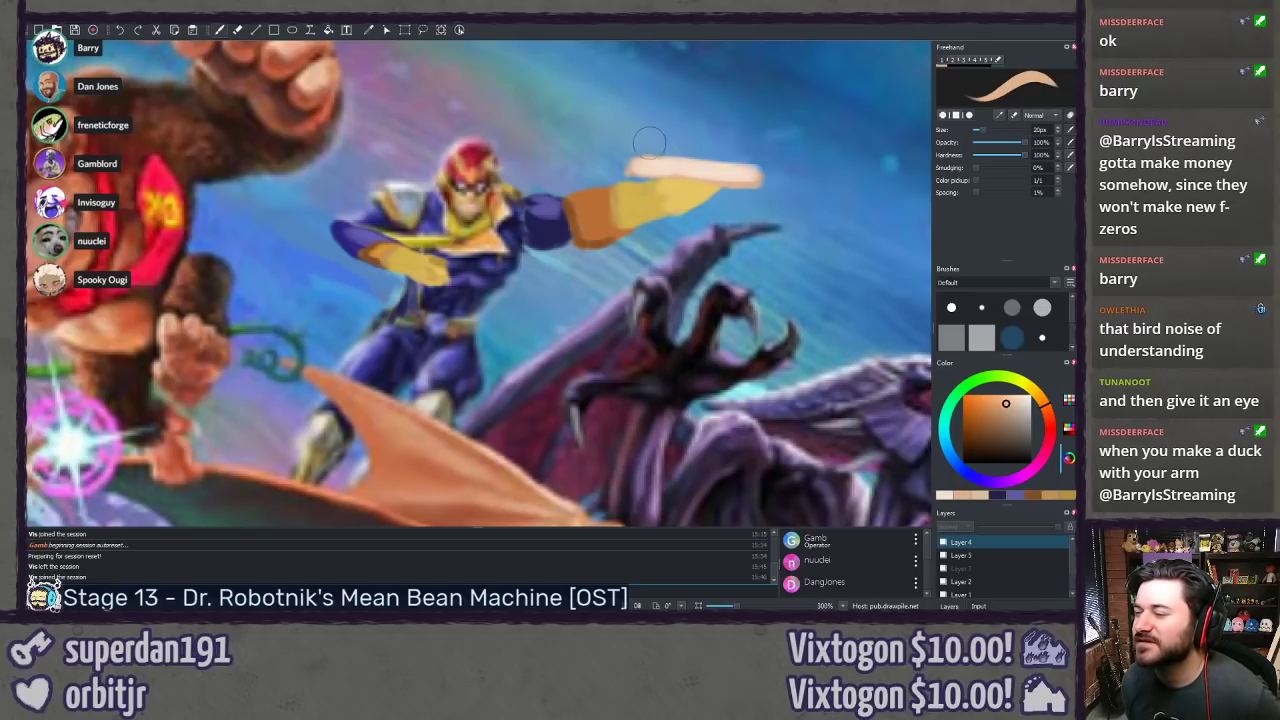
{"action": "mouse_move", "coordinate": [645, 151]}
{"action": "left_mouse_down"}
{"action": "mouse_move", "coordinate": [628, 95]}
{"action": "mouse_move", "coordinate": [754, 105]}
{"action": "mouse_move", "coordinate": [764, 168]}
{"action": "left_mouse_up"}
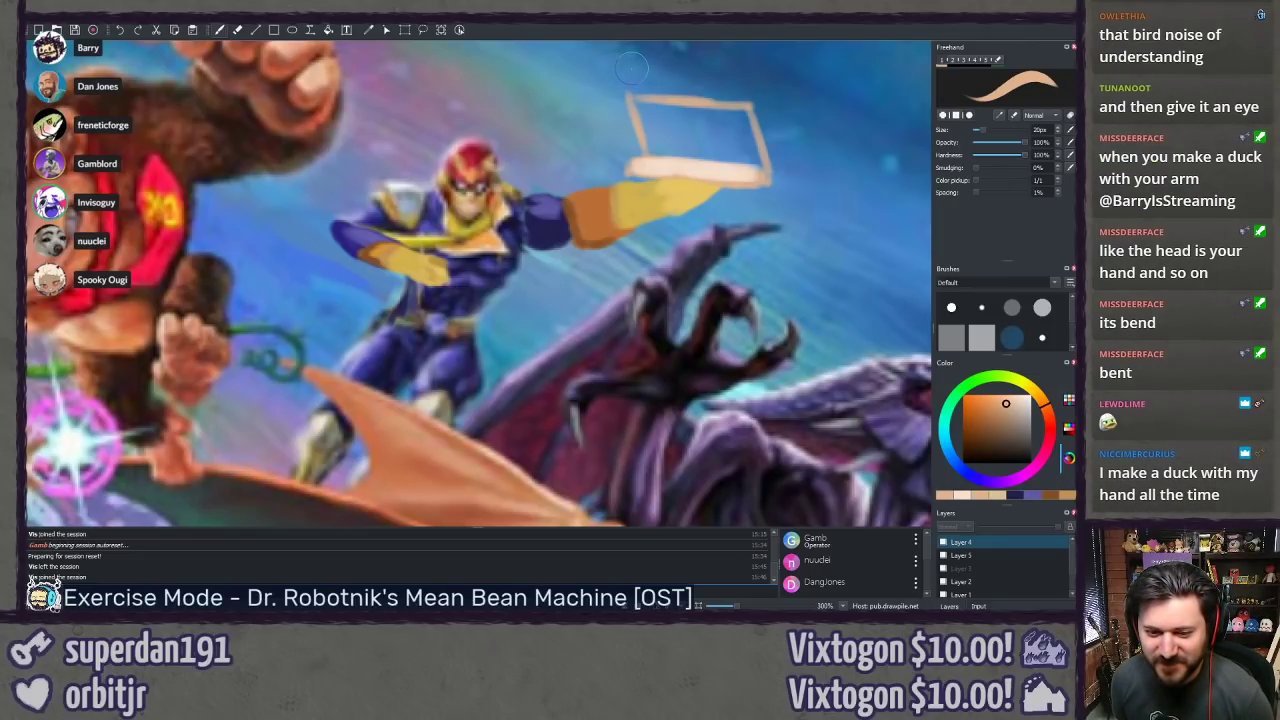
Step: Sketch a peach bird head with a wide-open beak and a dot eye in the sky beyond the rectangular frame
{"action": "left_click_drag", "start_coordinate": [665, 125], "coordinate": [472, 168]}
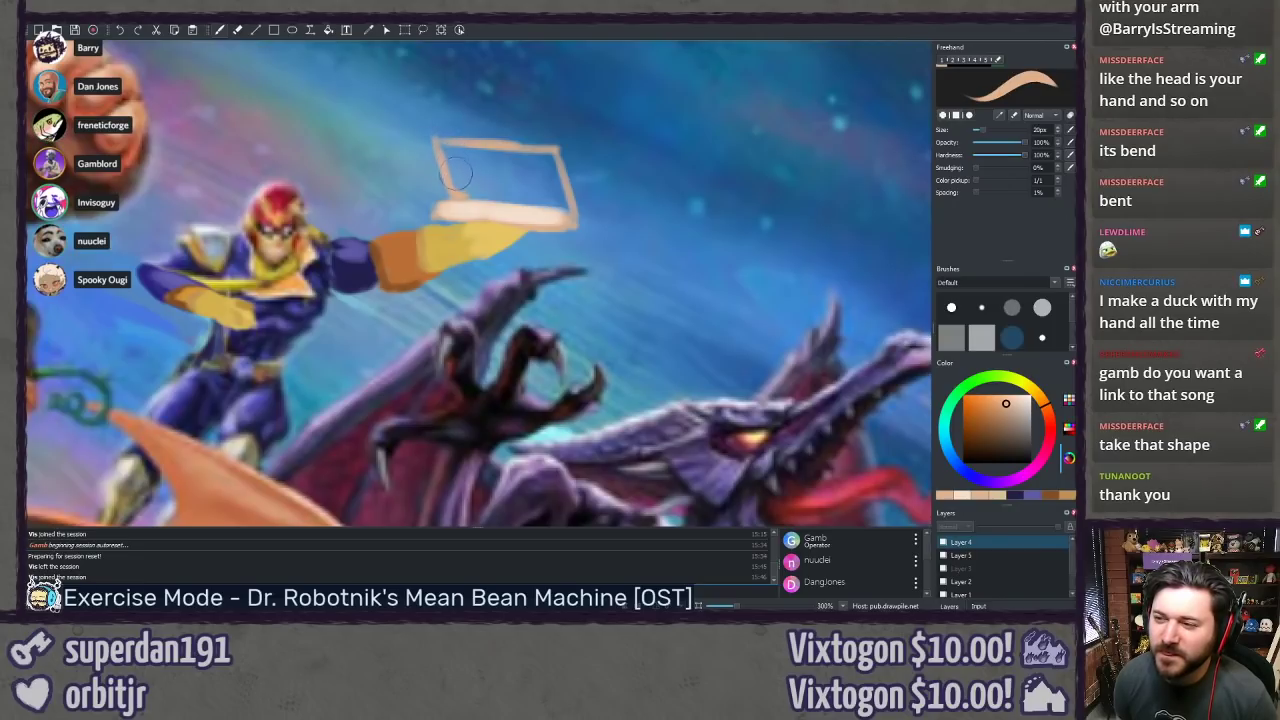
{"action": "left_click_drag", "start_coordinate": [754, 100], "coordinate": [700, 170]}
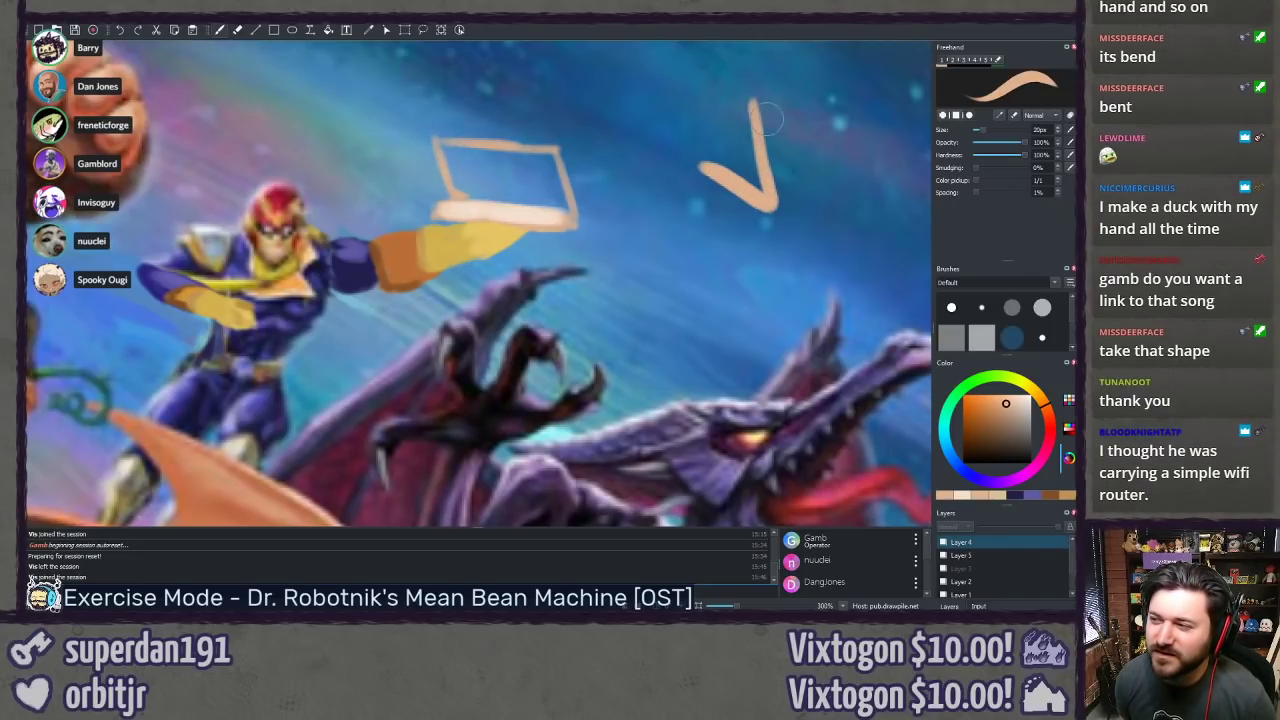
{"action": "left_click_drag", "start_coordinate": [760, 108], "coordinate": [815, 205]}
{"action": "left_click_drag", "start_coordinate": [703, 166], "coordinate": [777, 241]}
{"action": "mouse_move", "coordinate": [814, 200]}
{"action": "left_mouse_down"}
{"action": "mouse_move", "coordinate": [853, 235]}
{"action": "mouse_move", "coordinate": [786, 257]}
{"action": "mouse_move", "coordinate": [750, 236]}
{"action": "left_mouse_up"}
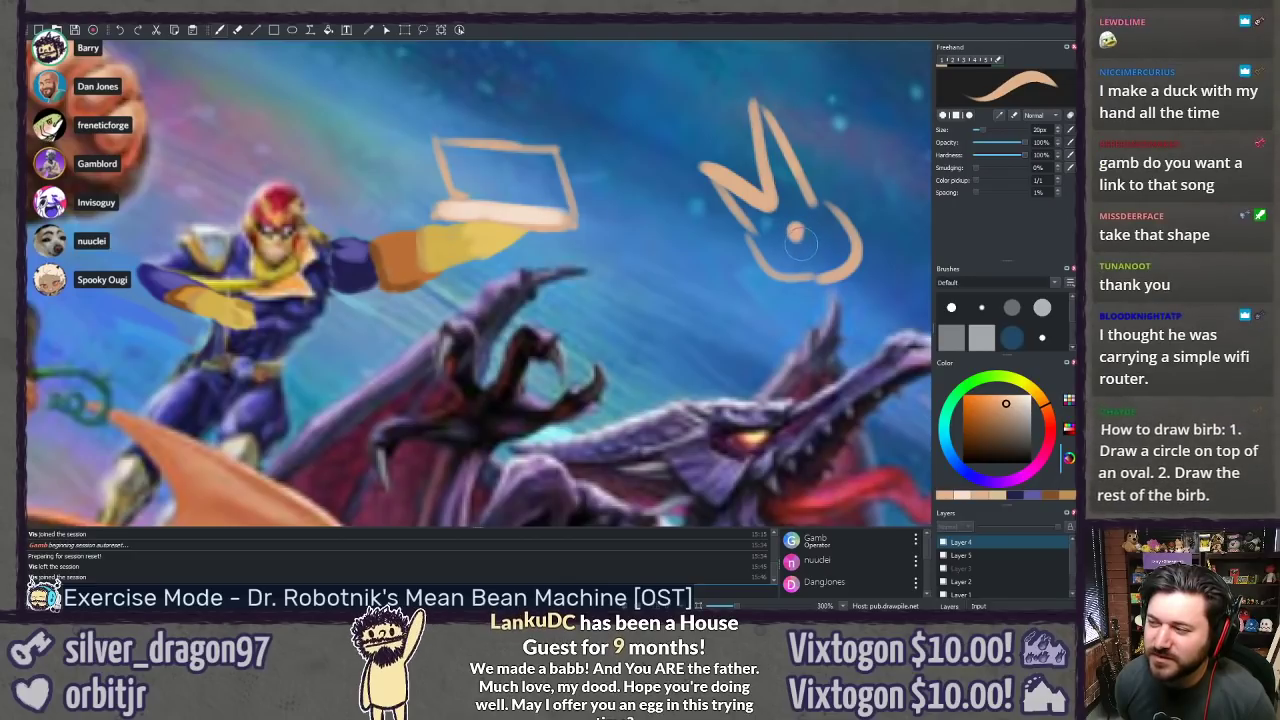
Step: Undo the extra mark beside the bird's eye and erase the whole bird head sketch from the sky
{"action": "left_click_drag", "start_coordinate": [812, 228], "coordinate": [792, 242]}
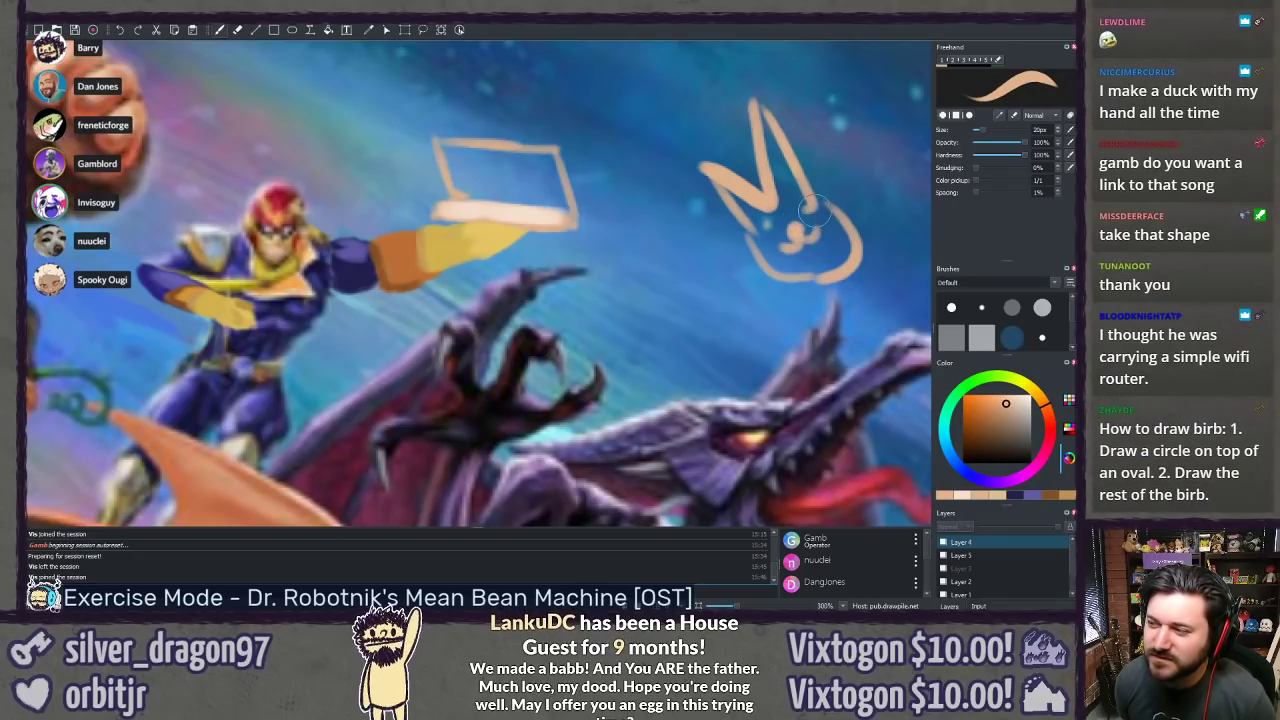
{"action": "key", "text": "ctrl+z"}
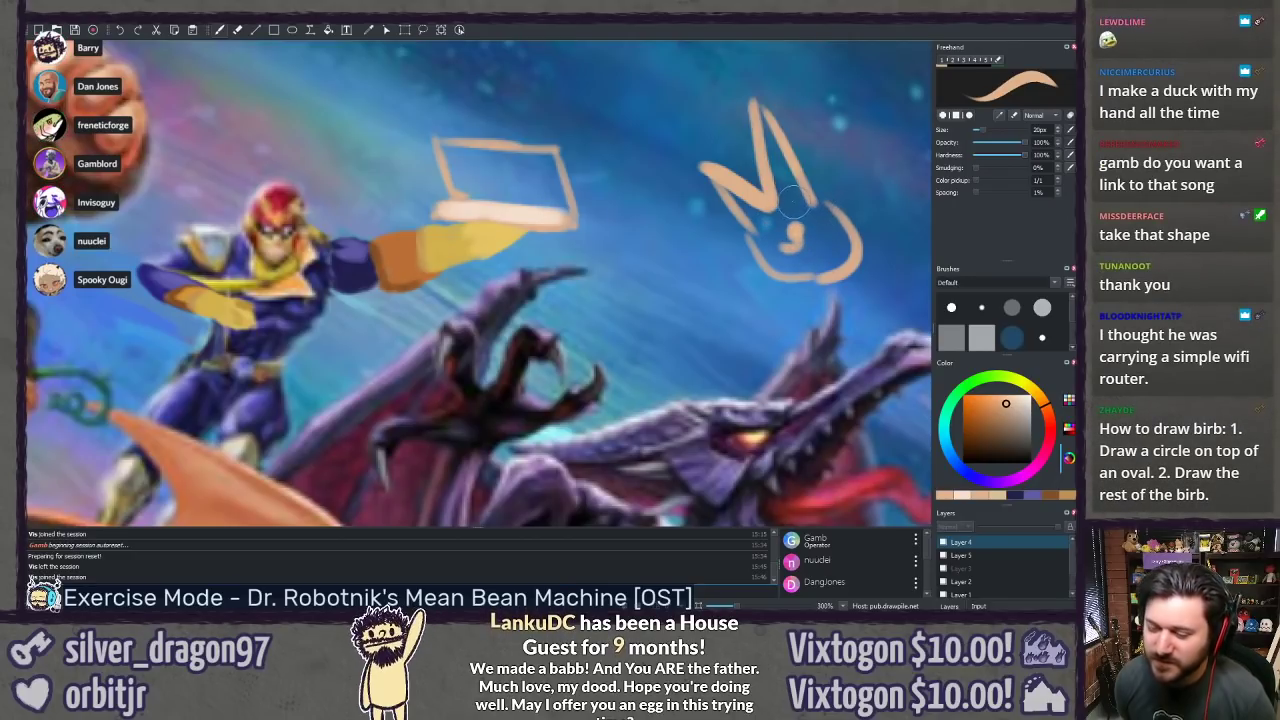
{"action": "key", "text": "e"}
{"action": "mouse_move", "coordinate": [766, 99]}
{"action": "left_mouse_down"}
{"action": "mouse_move", "coordinate": [762, 130]}
{"action": "mouse_move", "coordinate": [694, 151]}
{"action": "mouse_move", "coordinate": [816, 285]}
{"action": "mouse_move", "coordinate": [834, 277]}
{"action": "mouse_move", "coordinate": [843, 213]}
{"action": "left_mouse_up"}
{"action": "key", "text": "b"}
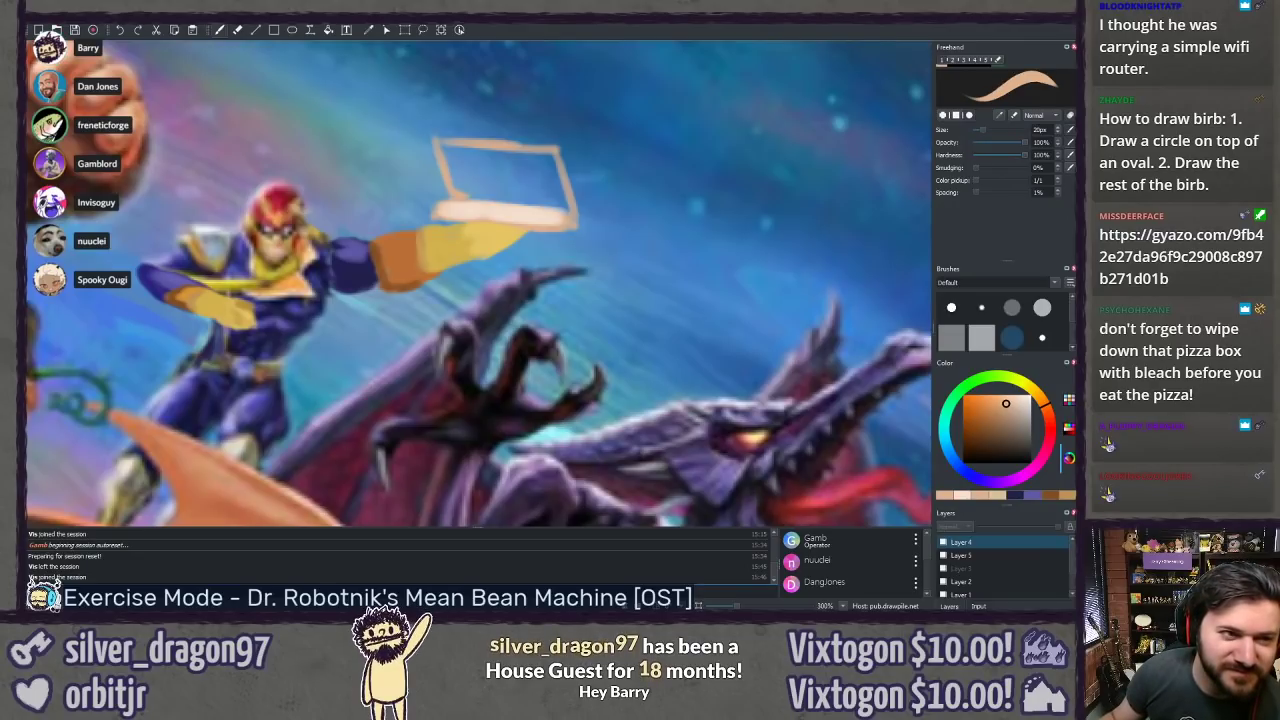
Step: Switch to the browser, view the shared Gyazo drawing maximized, and close its page
{"action": "mouse_move", "coordinate": [24, 100]}
{"action": "left_mouse_down"}
{"action": "mouse_move", "coordinate": [649, 37]}
{"action": "mouse_move", "coordinate": [649, 22]}
{"action": "left_mouse_up"}
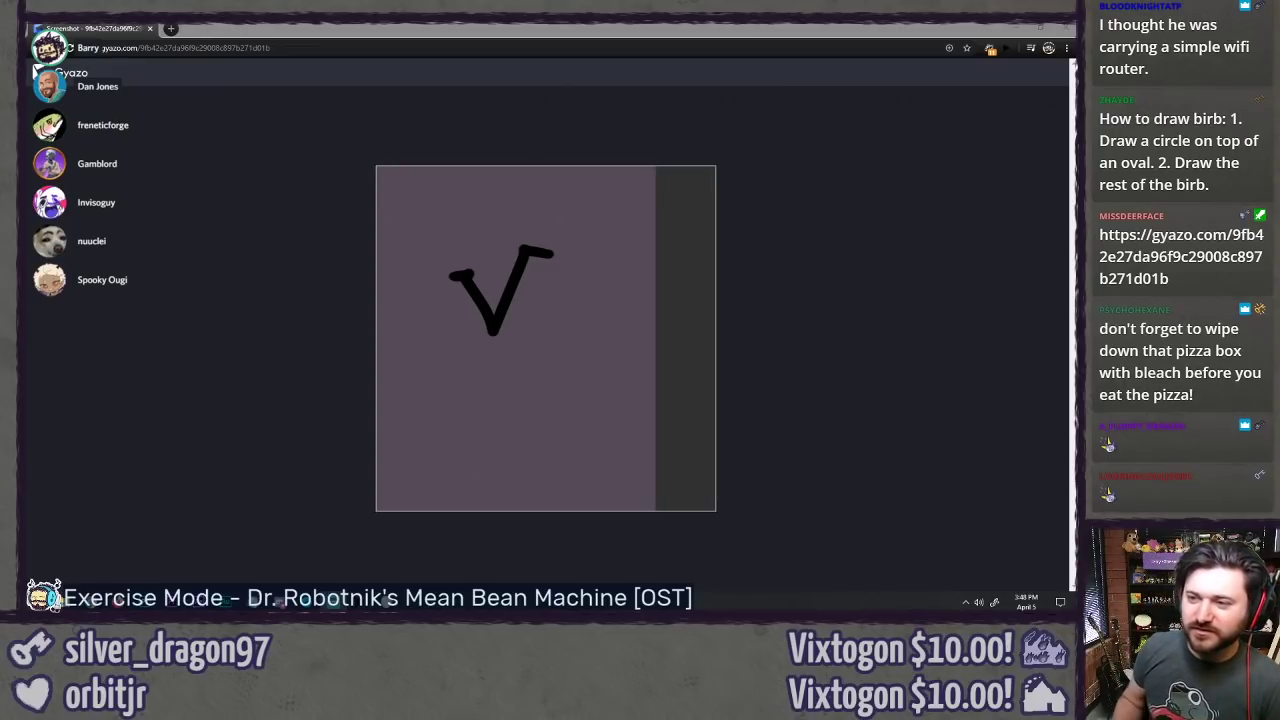
{"action": "left_click", "coordinate": [110, 30]}
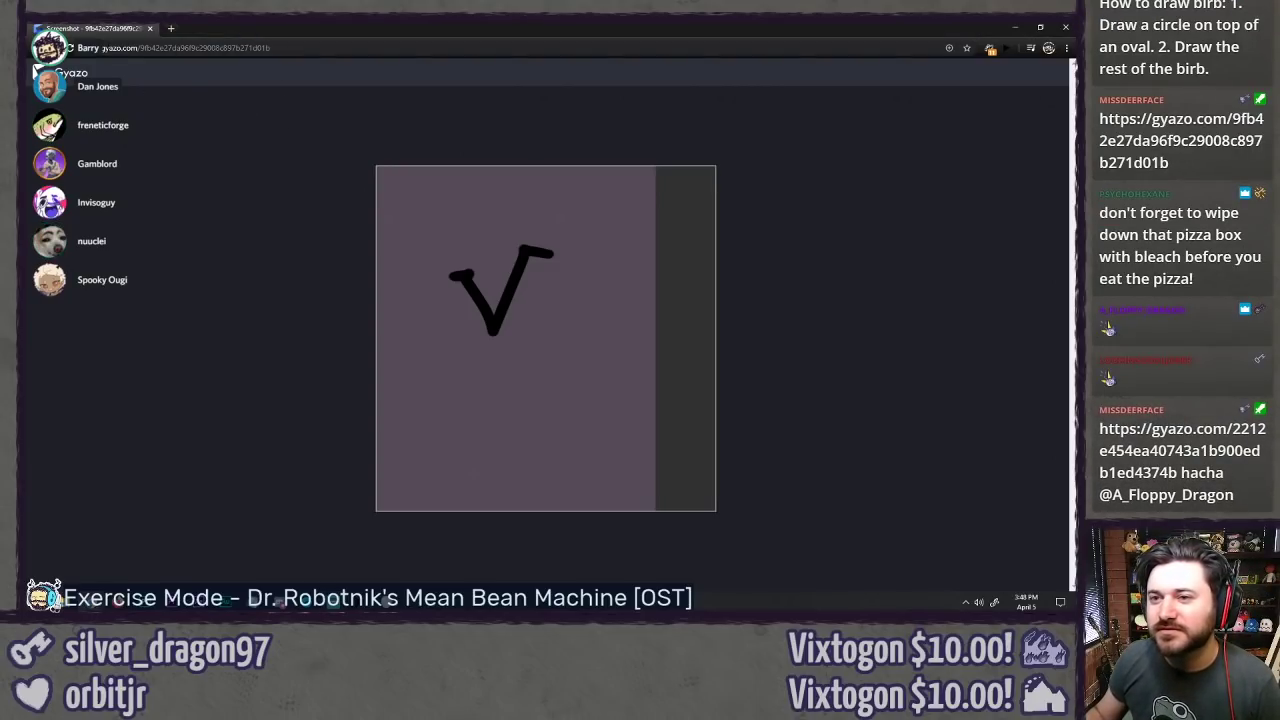
{"action": "middle_click", "coordinate": [105, 30]}
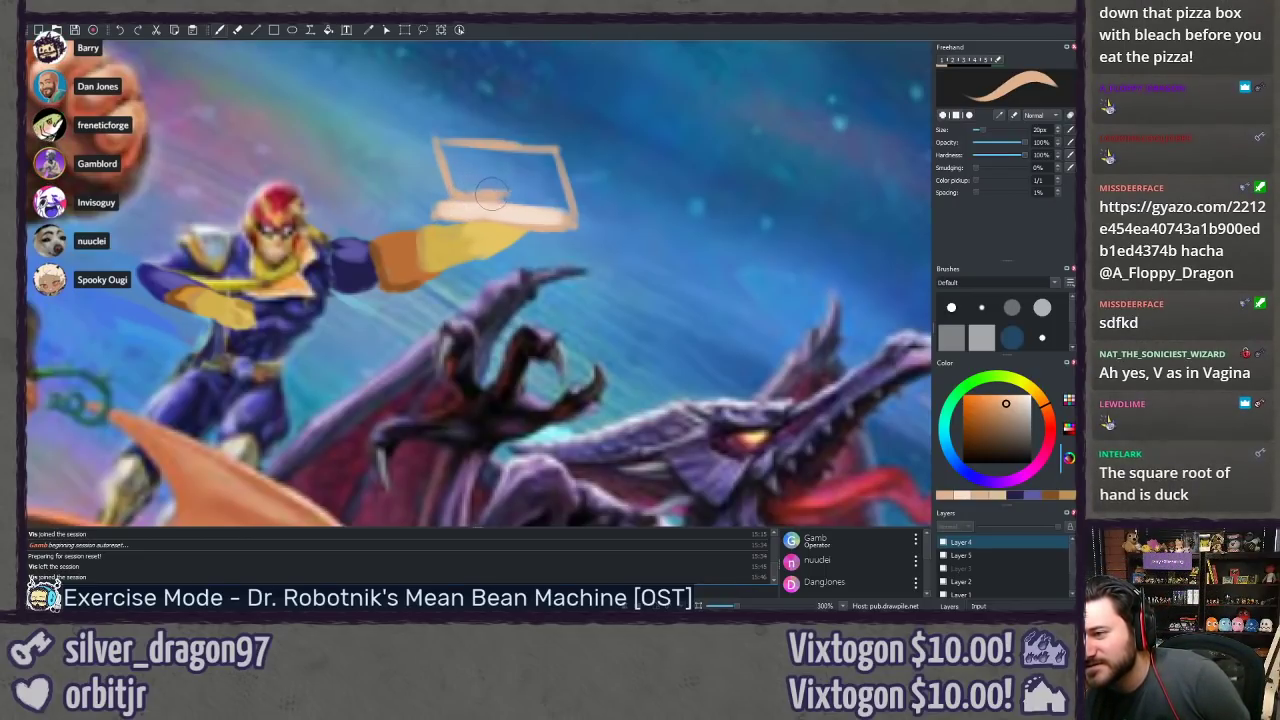
Step: Fill the slanted rectangular frame above the palm slab with solid peach as the box lid
{"action": "left_click_drag", "start_coordinate": [491, 194], "coordinate": [563, 210]}
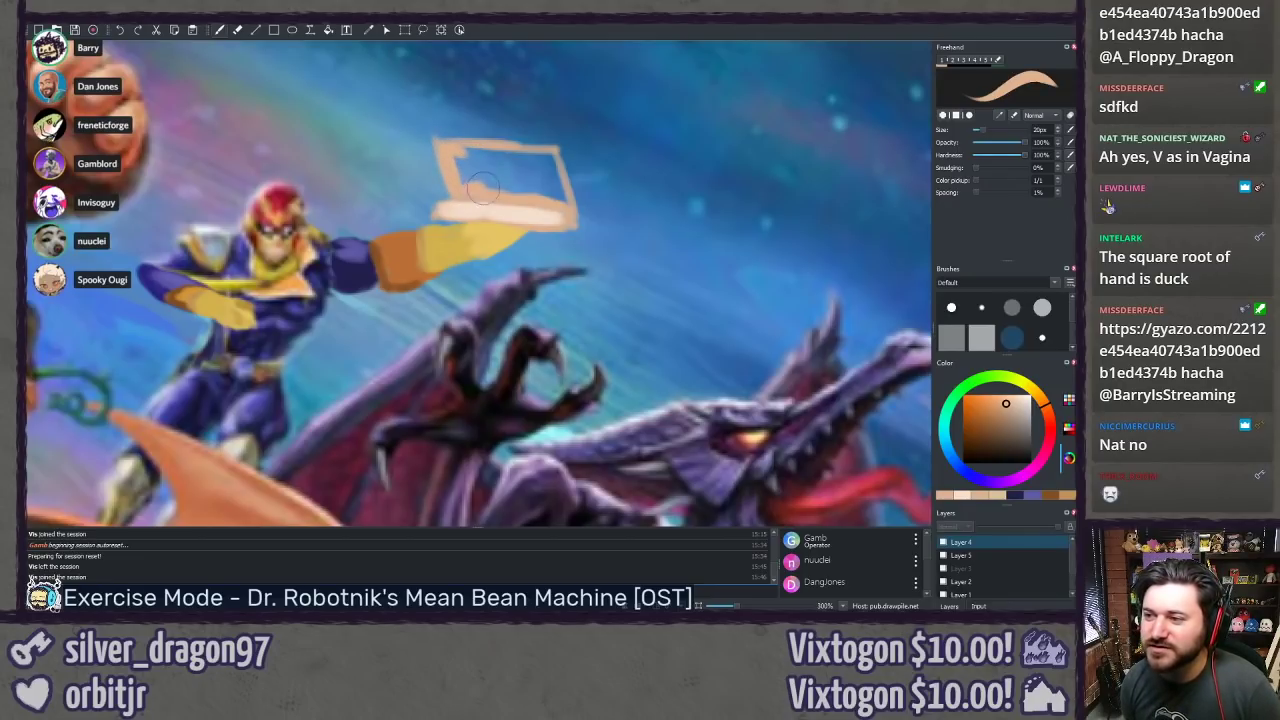
{"action": "mouse_move", "coordinate": [464, 197]}
{"action": "left_mouse_down"}
{"action": "mouse_move", "coordinate": [452, 155]}
{"action": "mouse_move", "coordinate": [501, 185]}
{"action": "mouse_move", "coordinate": [489, 185]}
{"action": "mouse_move", "coordinate": [528, 182]}
{"action": "mouse_move", "coordinate": [498, 186]}
{"action": "mouse_move", "coordinate": [557, 195]}
{"action": "left_mouse_up"}
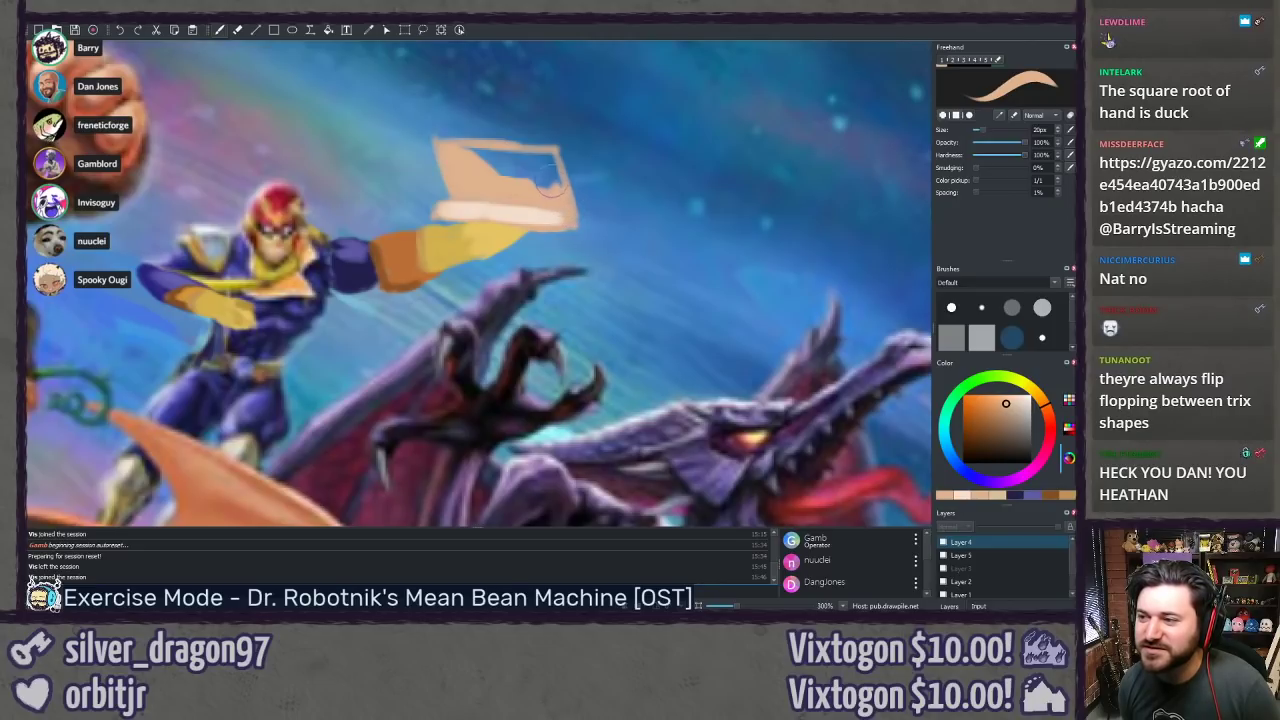
{"action": "mouse_move", "coordinate": [553, 148]}
{"action": "left_mouse_down"}
{"action": "mouse_move", "coordinate": [548, 185]}
{"action": "mouse_move", "coordinate": [514, 180]}
{"action": "mouse_move", "coordinate": [486, 155]}
{"action": "mouse_move", "coordinate": [545, 170]}
{"action": "left_mouse_up"}
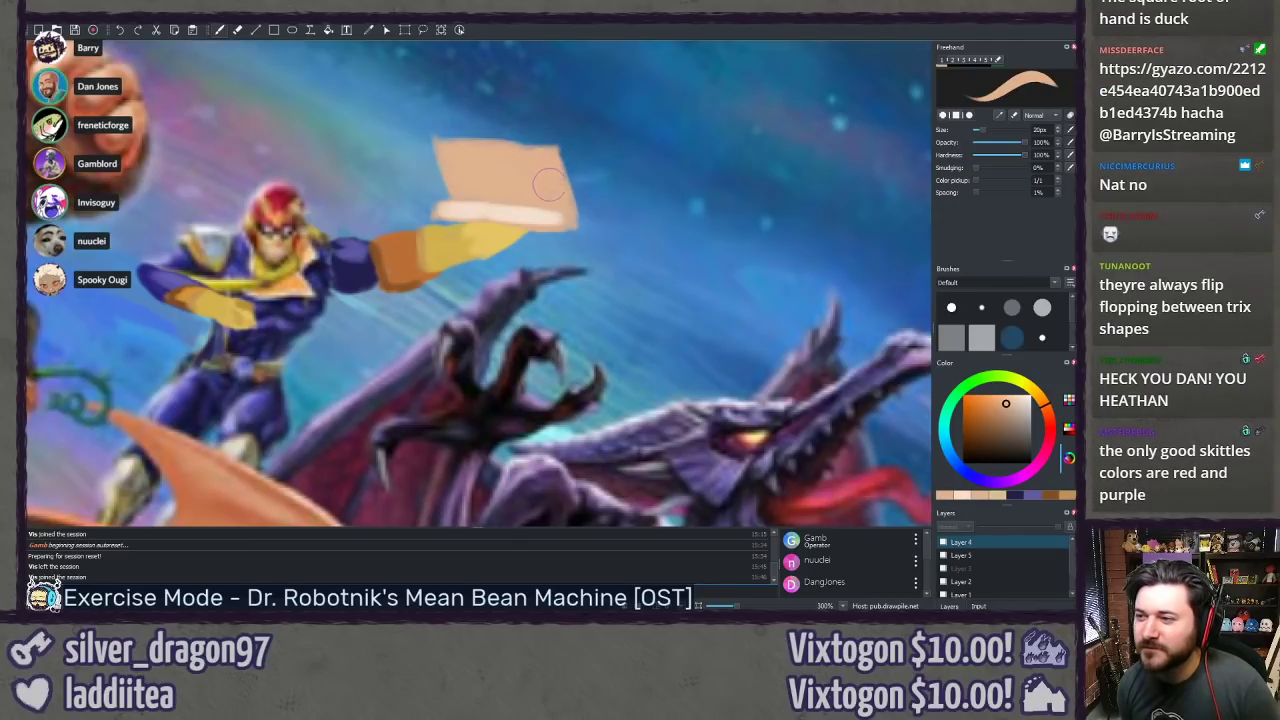
Step: Shade the lower part of the peach panel with darker tan along the slab, grading up through progressively lighter oranges
{"action": "left_click", "coordinate": [999, 419]}
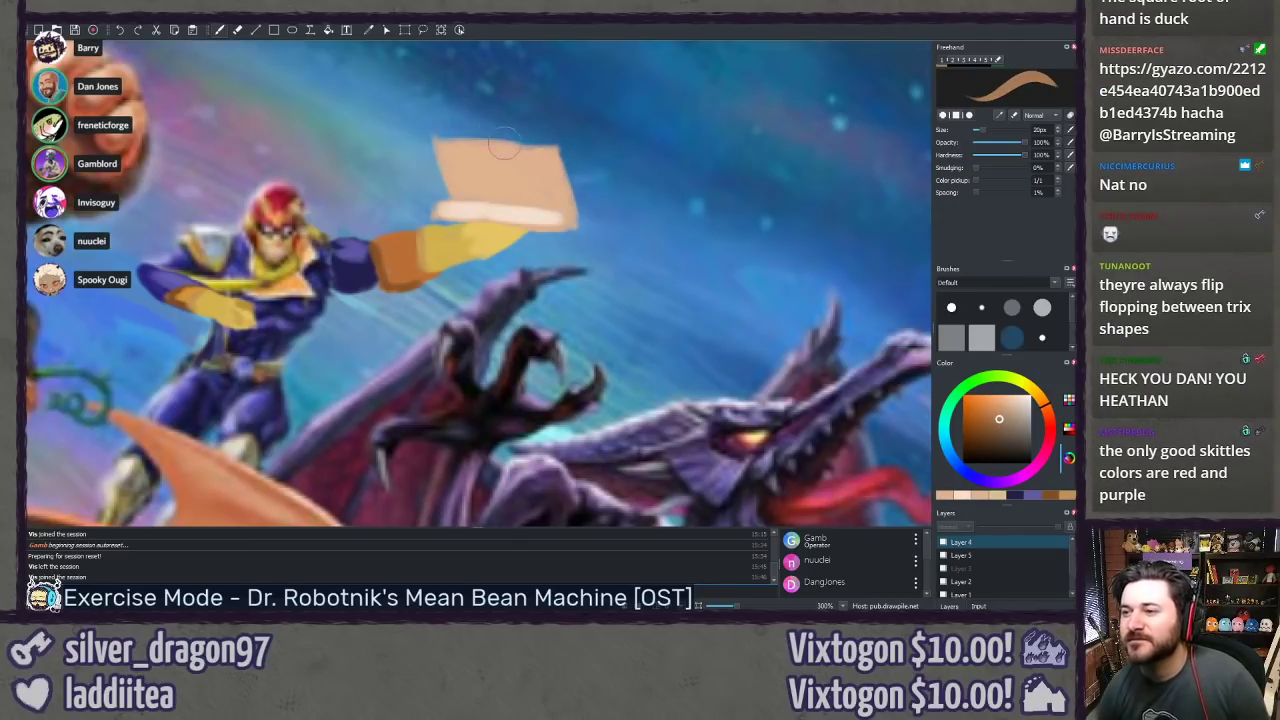
{"action": "left_click_drag", "start_coordinate": [459, 199], "coordinate": [560, 205]}
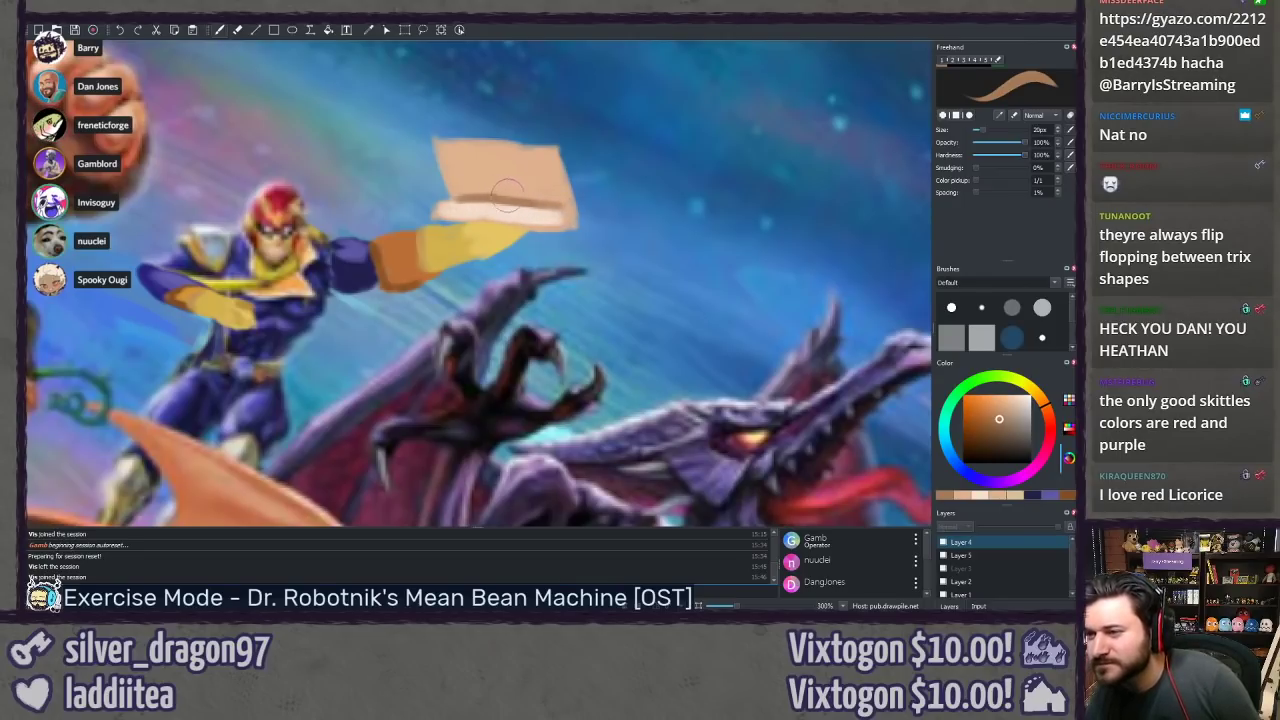
{"action": "left_click", "coordinate": [993, 413]}
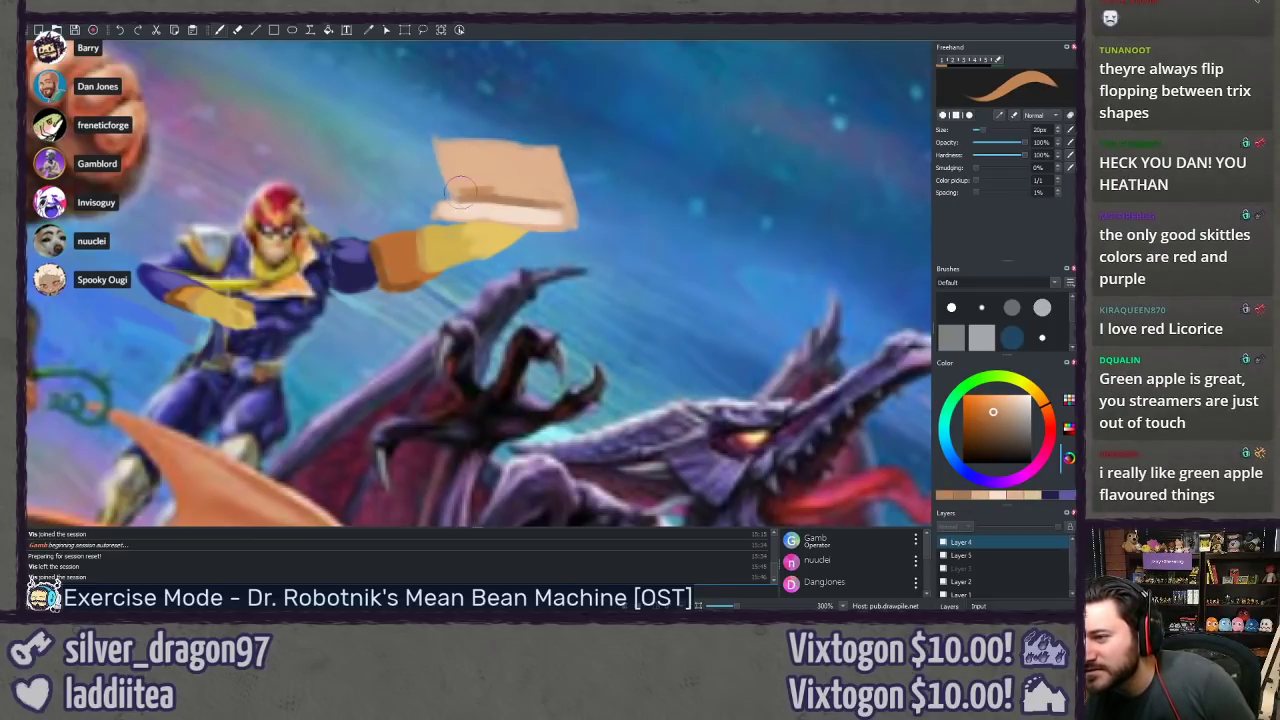
{"action": "left_click_drag", "start_coordinate": [495, 190], "coordinate": [558, 196]}
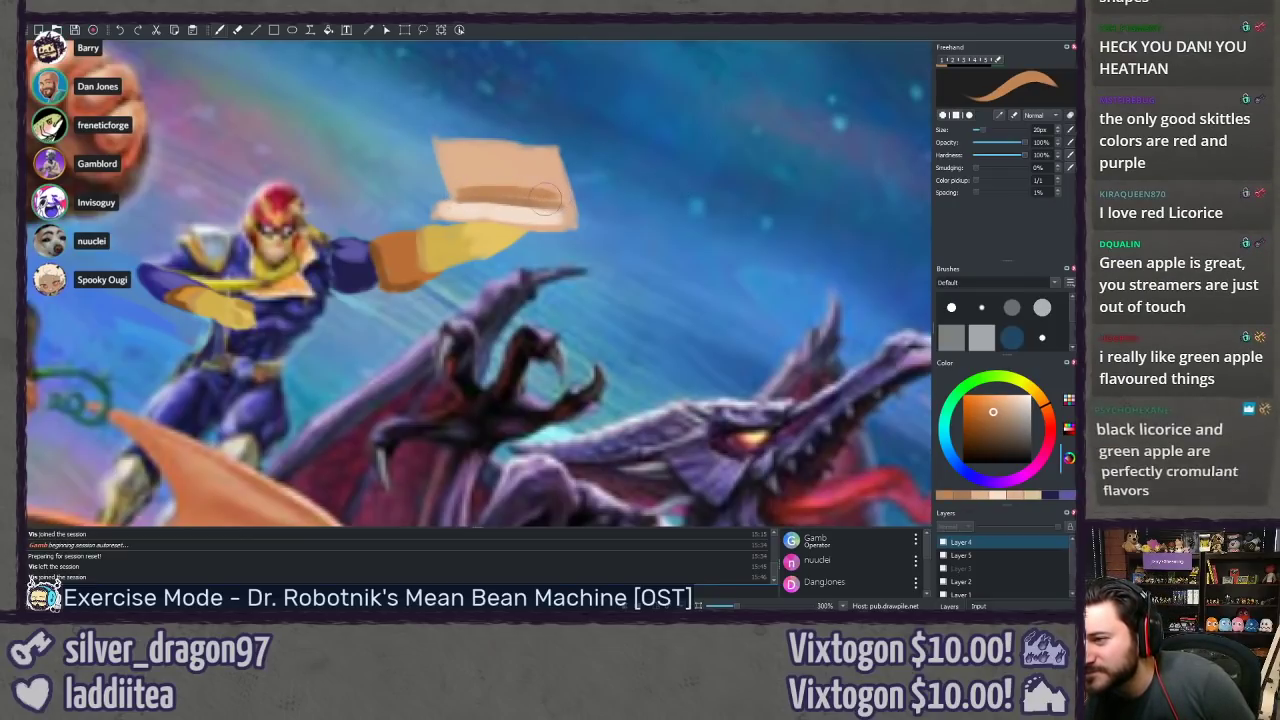
{"action": "left_click", "coordinate": [994, 404]}
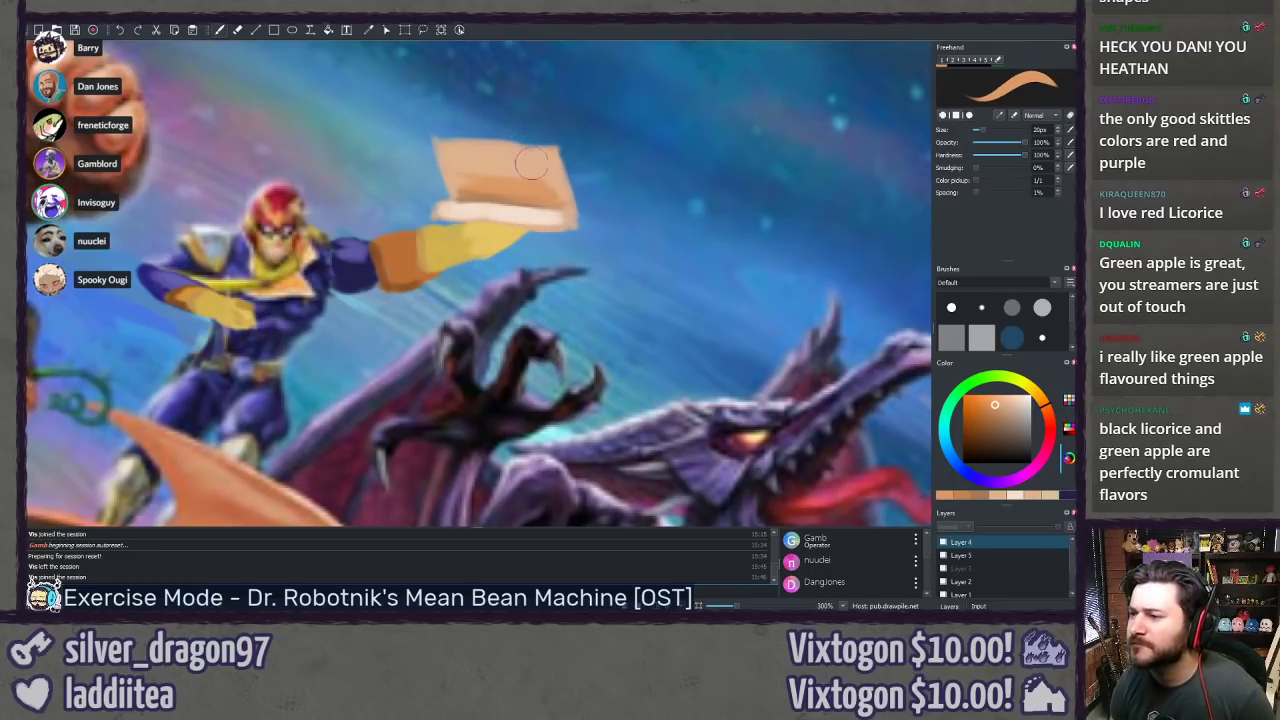
{"action": "left_click_drag", "start_coordinate": [997, 405], "coordinate": [999, 401]}
{"action": "left_click_drag", "start_coordinate": [495, 169], "coordinate": [534, 172]}
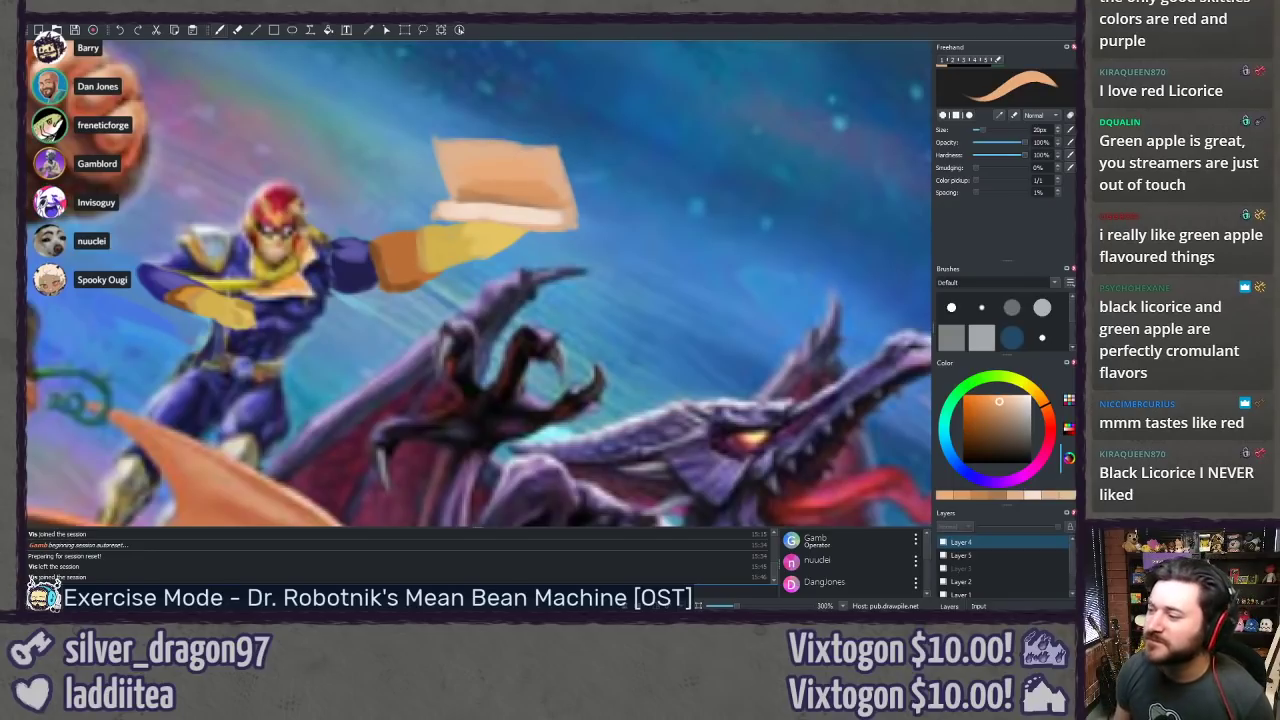
Step: Dab yellow cheese patches and red topping spots across the orange panel to make it a pizza
{"action": "left_click_drag", "start_coordinate": [1018, 385], "coordinate": [1030, 395]}
{"action": "left_click", "coordinate": [993, 401]}
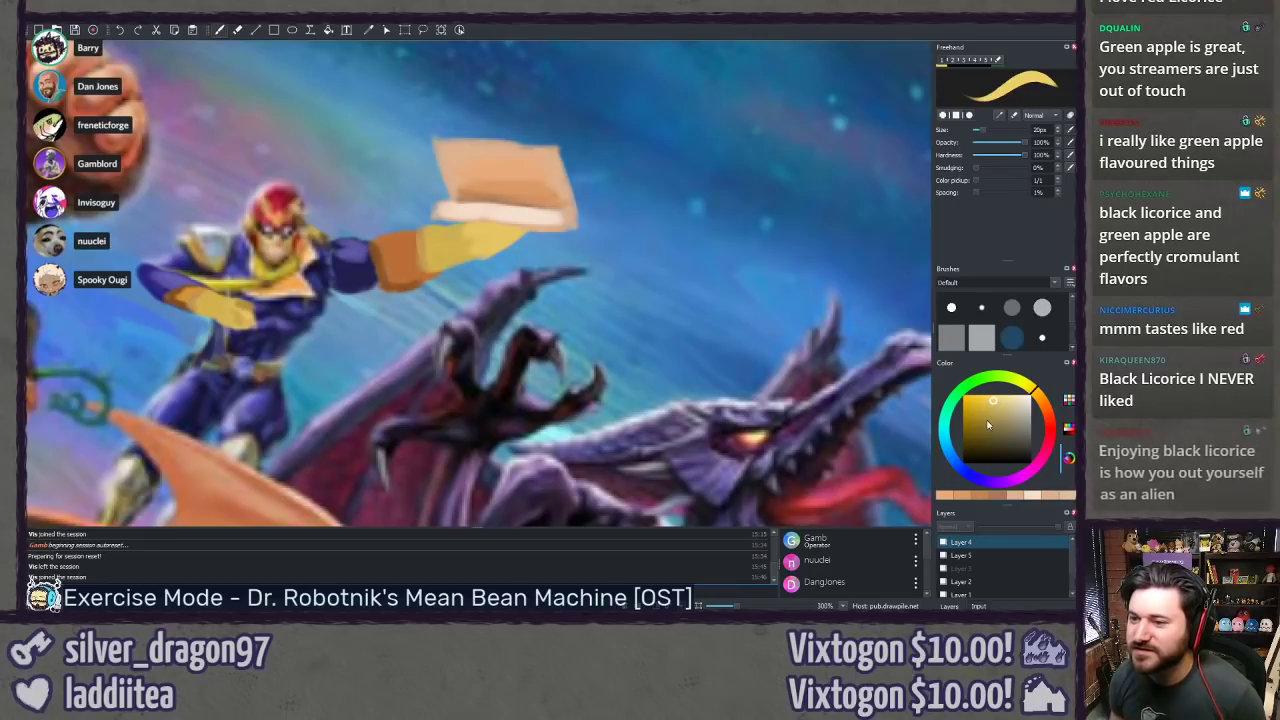
{"action": "left_click_drag", "start_coordinate": [486, 172], "coordinate": [468, 171]}
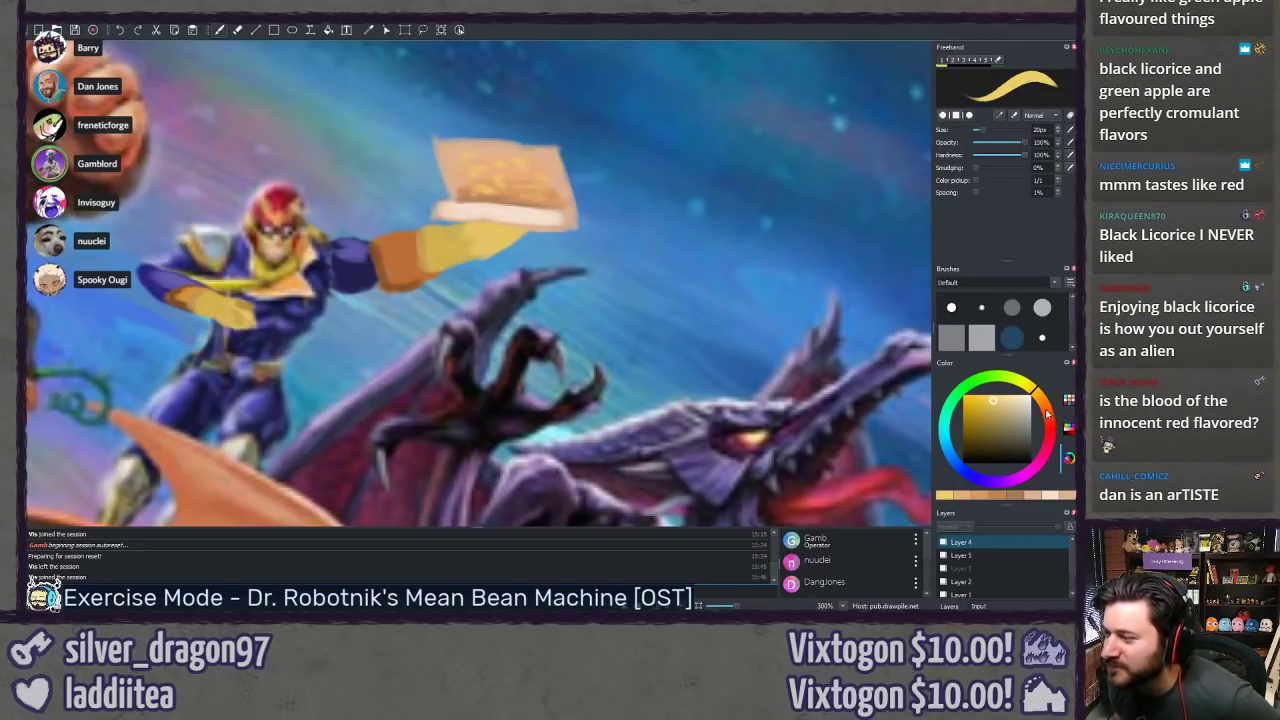
{"action": "left_click", "coordinate": [1047, 440]}
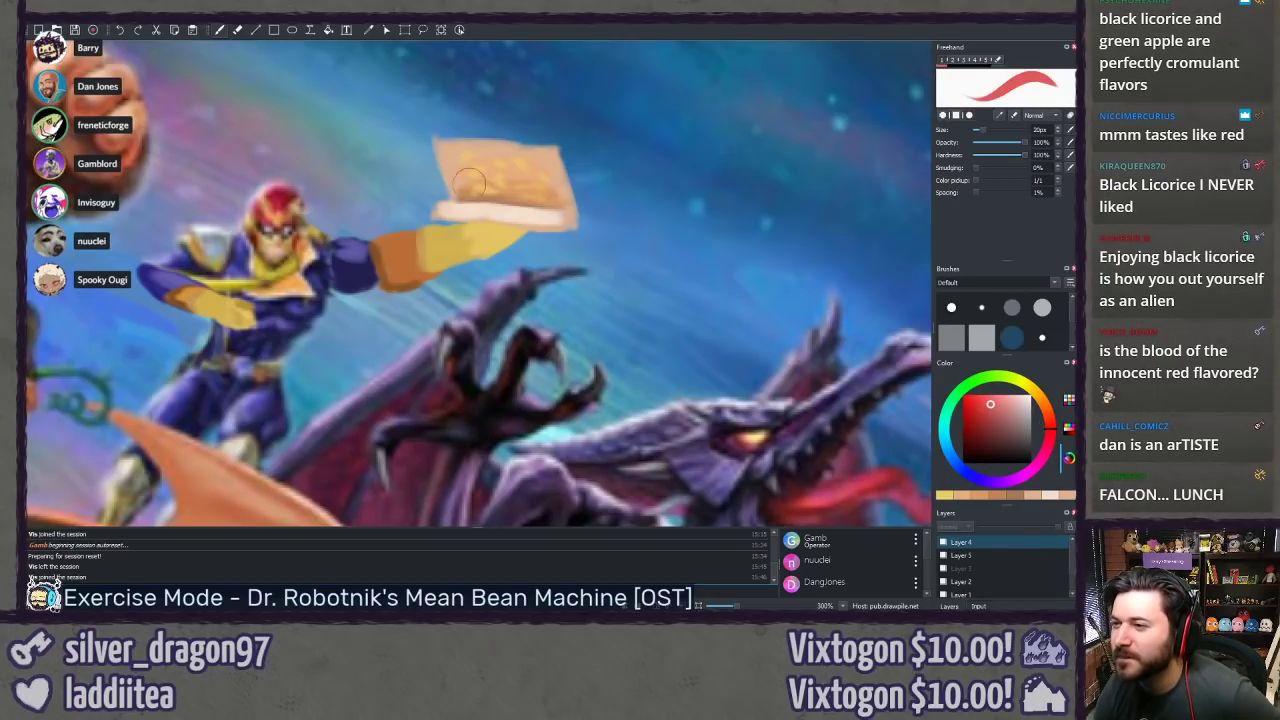
{"action": "left_click_drag", "start_coordinate": [470, 158], "coordinate": [482, 162]}
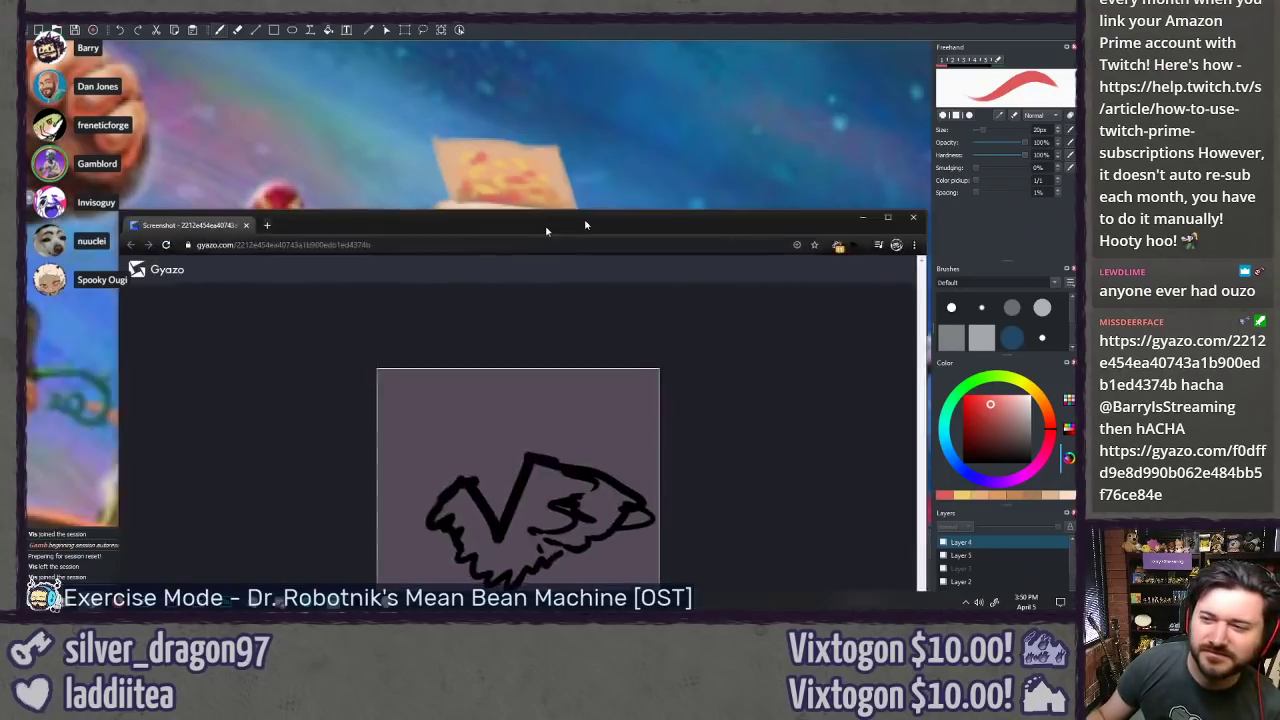
Step: View the two shared Gyazo bird drawings in maximized browser windows and return to the painting
{"action": "left_click_drag", "start_coordinate": [584, 220], "coordinate": [584, 22]}
{"action": "mouse_move", "coordinate": [0, 194]}
{"action": "left_mouse_down"}
{"action": "mouse_move", "coordinate": [511, 94]}
{"action": "mouse_move", "coordinate": [499, 94]}
{"action": "mouse_move", "coordinate": [470, 25]}
{"action": "left_mouse_up"}
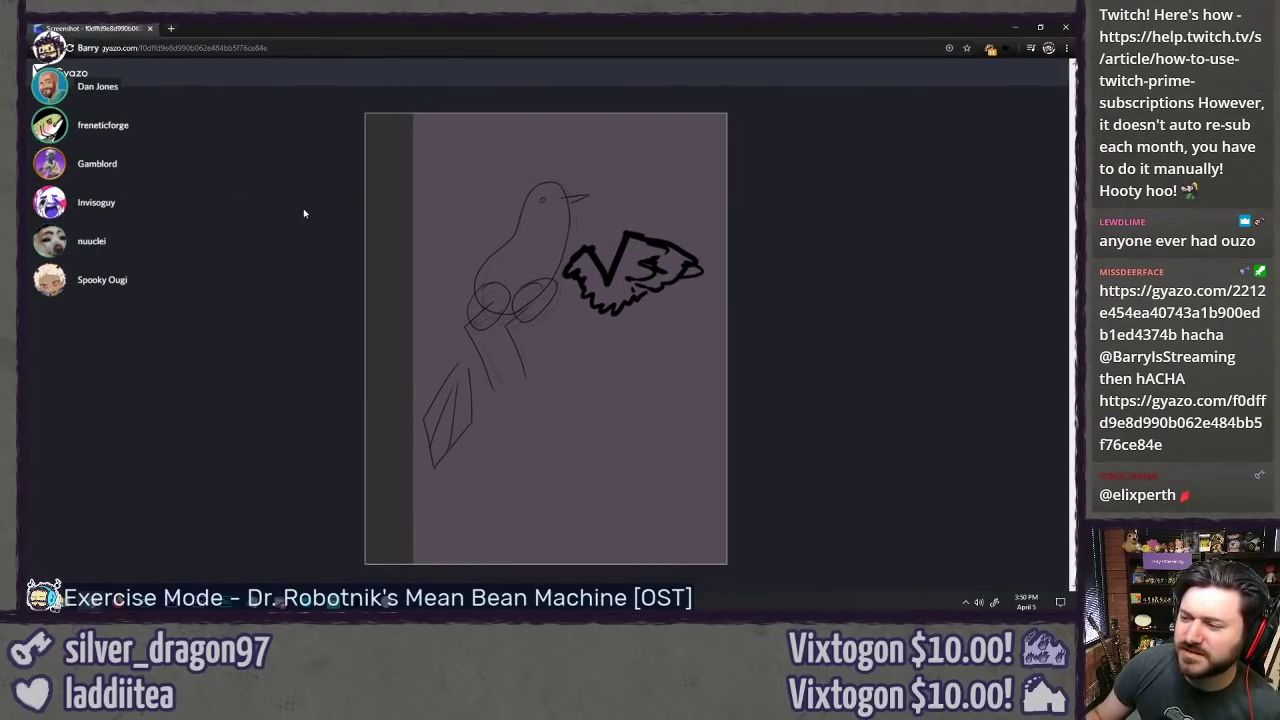
{"action": "double_click", "coordinate": [344, 37]}
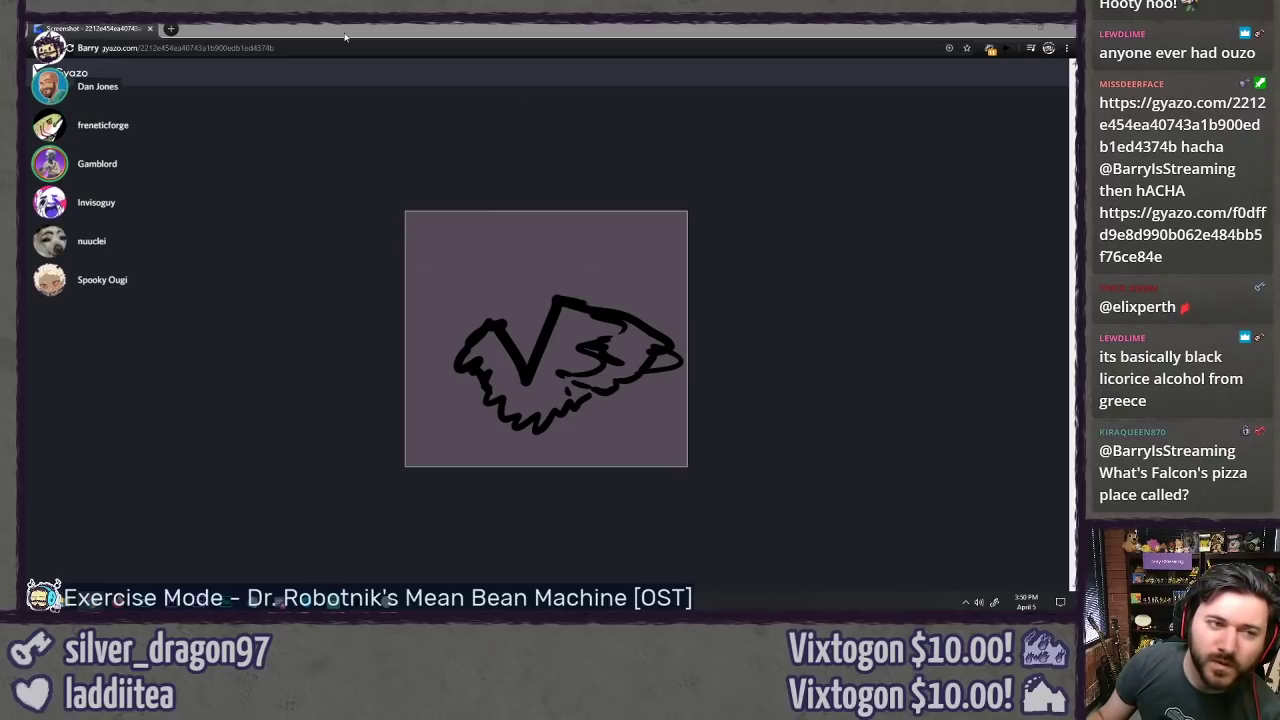
{"action": "key", "text": "alt+Tab"}
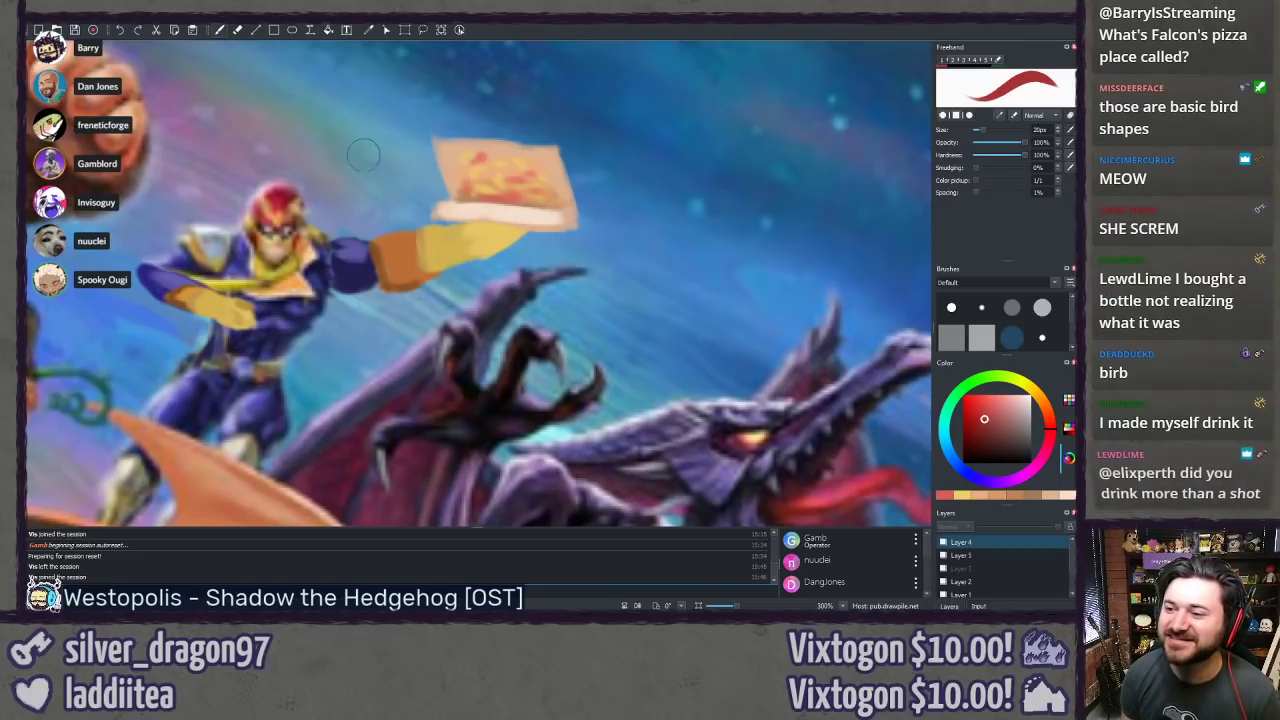
{"action": "left_click", "coordinate": [450, 248], "text": "ctrl"}
{"action": "left_click", "coordinate": [406, 242], "text": "ctrl"}
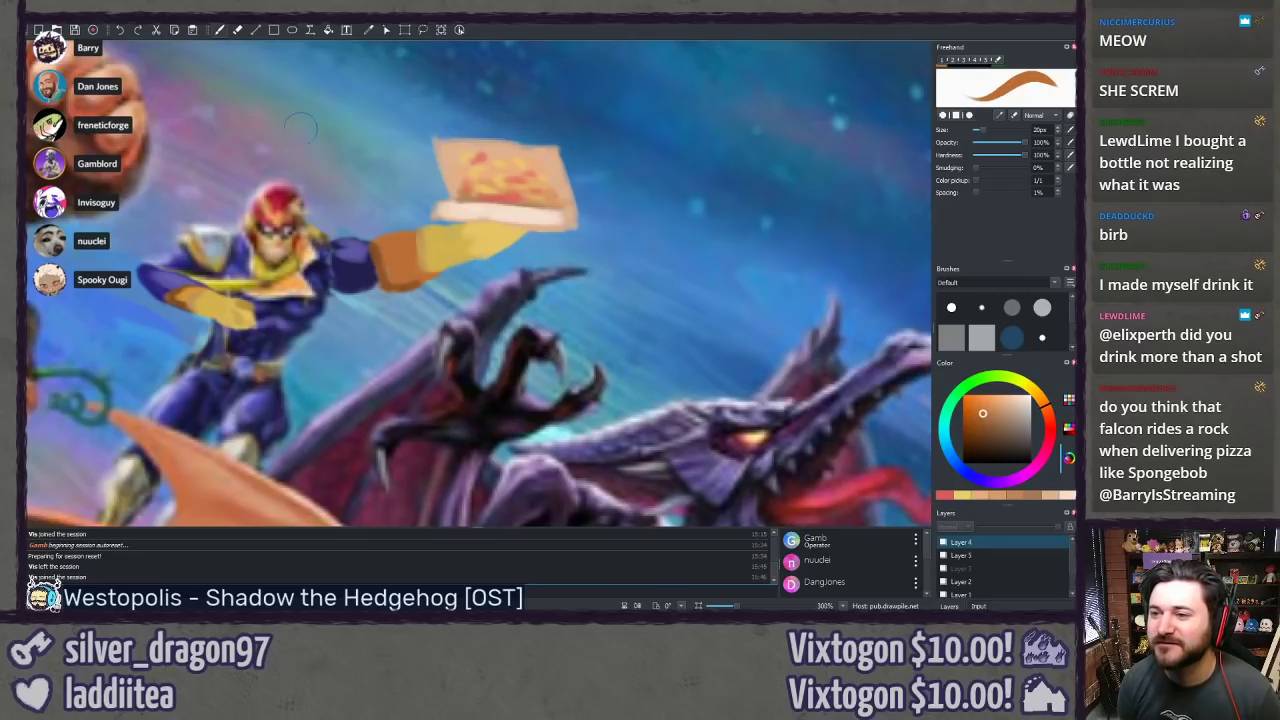
{"action": "left_click_drag", "start_coordinate": [262, 104], "coordinate": [255, 163]}
{"action": "key", "text": "ctrl+z"}
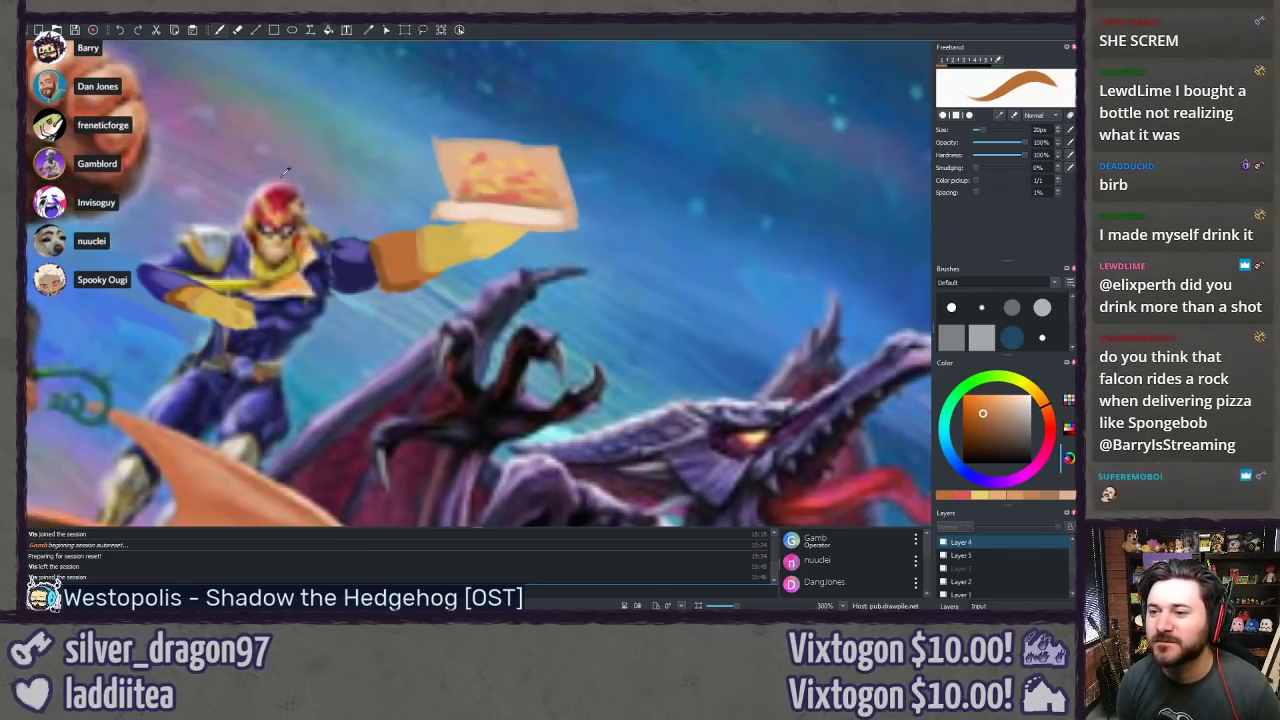
Step: Sample red from Captain Falcon's helmet and hand-letter "FALCON LUNCH!" in the sky above him, underlining "LUNCH"
{"action": "left_click", "coordinate": [274, 218], "text": "ctrl"}
{"action": "left_click_drag", "start_coordinate": [251, 162], "coordinate": [239, 134]}
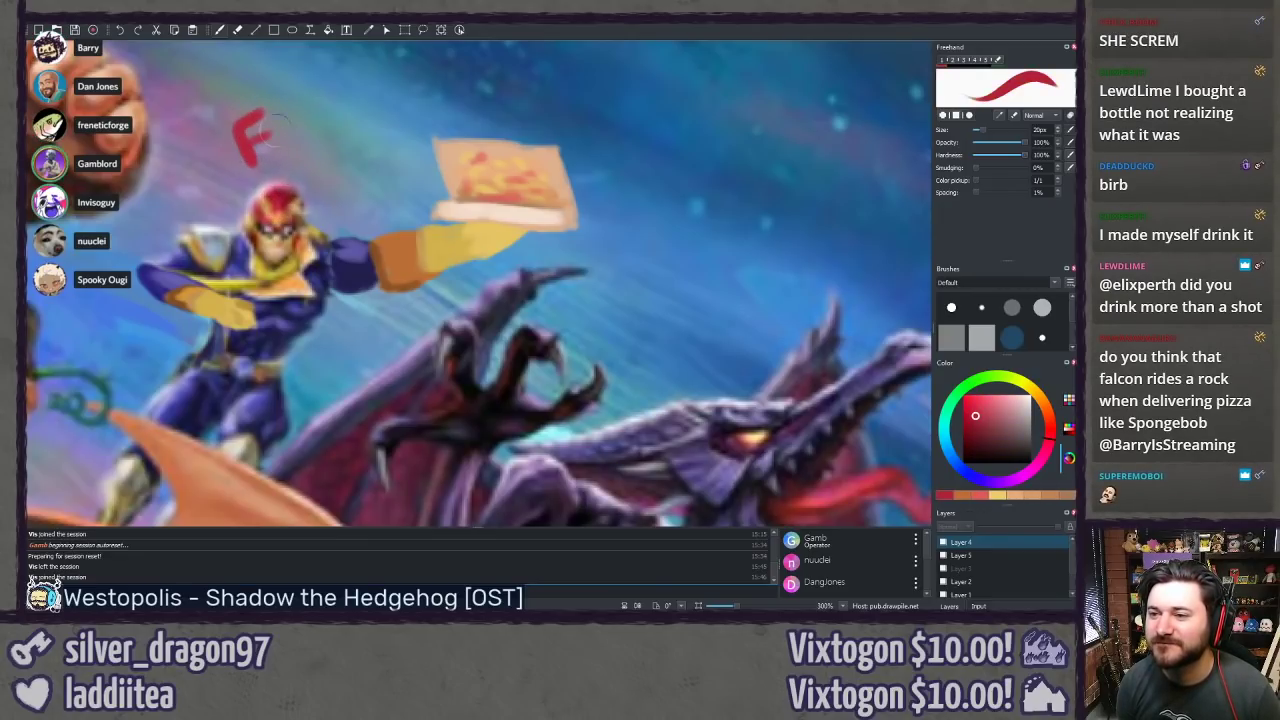
{"action": "mouse_move", "coordinate": [291, 101]}
{"action": "left_mouse_down"}
{"action": "mouse_move", "coordinate": [277, 150]}
{"action": "mouse_move", "coordinate": [318, 150]}
{"action": "left_mouse_up"}
{"action": "left_click_drag", "start_coordinate": [286, 136], "coordinate": [304, 132]}
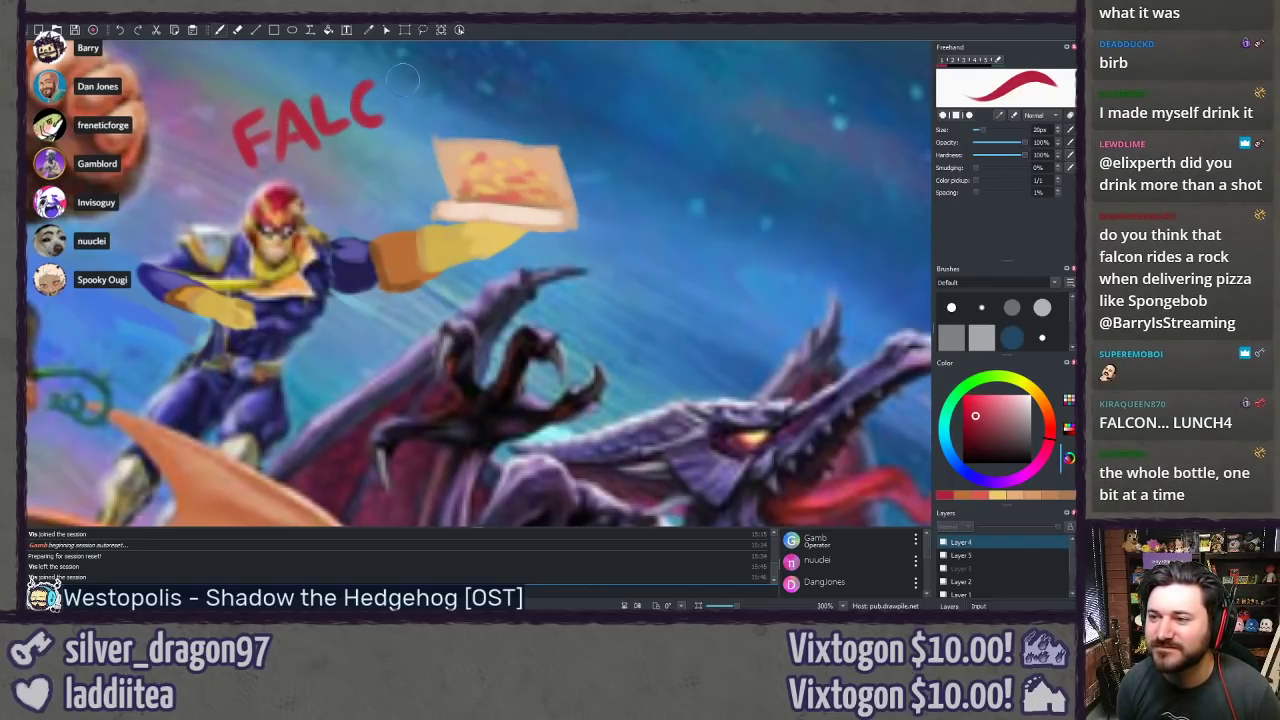
{"action": "mouse_move", "coordinate": [403, 78]}
{"action": "left_mouse_down"}
{"action": "mouse_move", "coordinate": [480, 92]}
{"action": "mouse_move", "coordinate": [481, 72]}
{"action": "mouse_move", "coordinate": [383, 137]}
{"action": "left_mouse_up"}
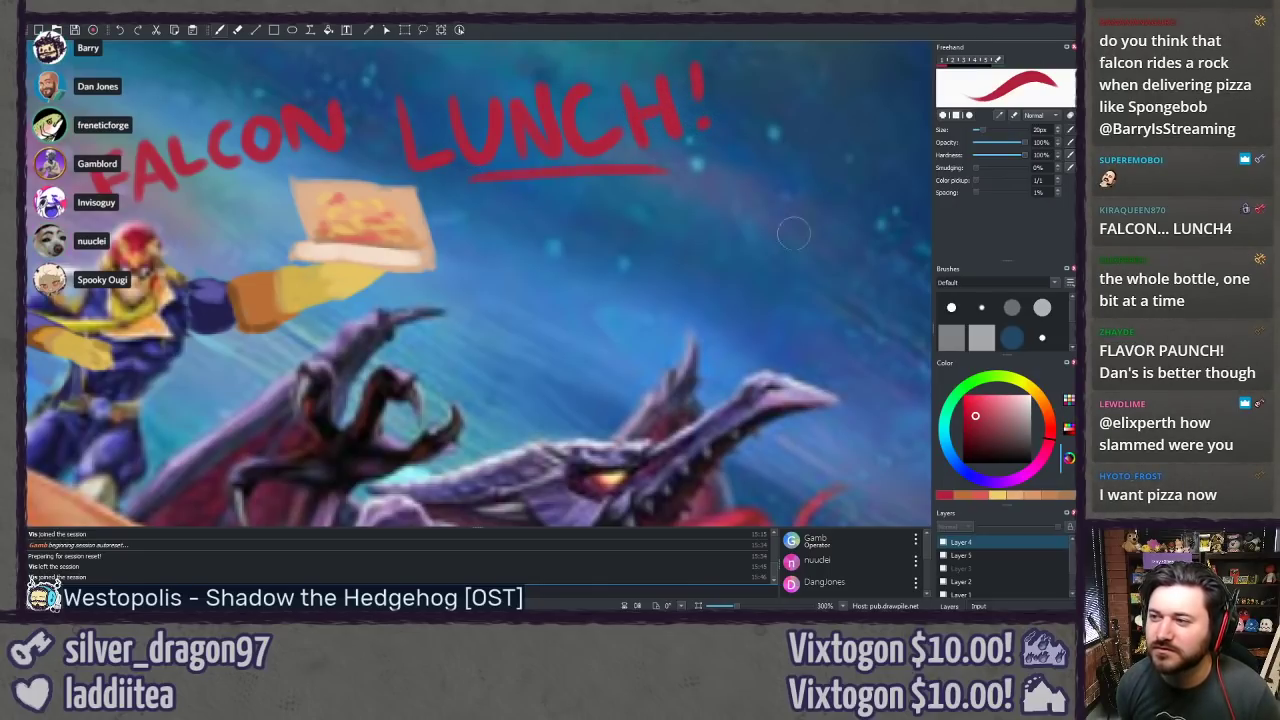
Step: Examine the edits across the whole Smash Bros. collage, including Fox's repainted face, the yellow Kirby and the brown dog beside Pikachu
{"action": "scroll", "coordinate": [505, 371], "scroll_direction": "down", "scroll_amount": 10}
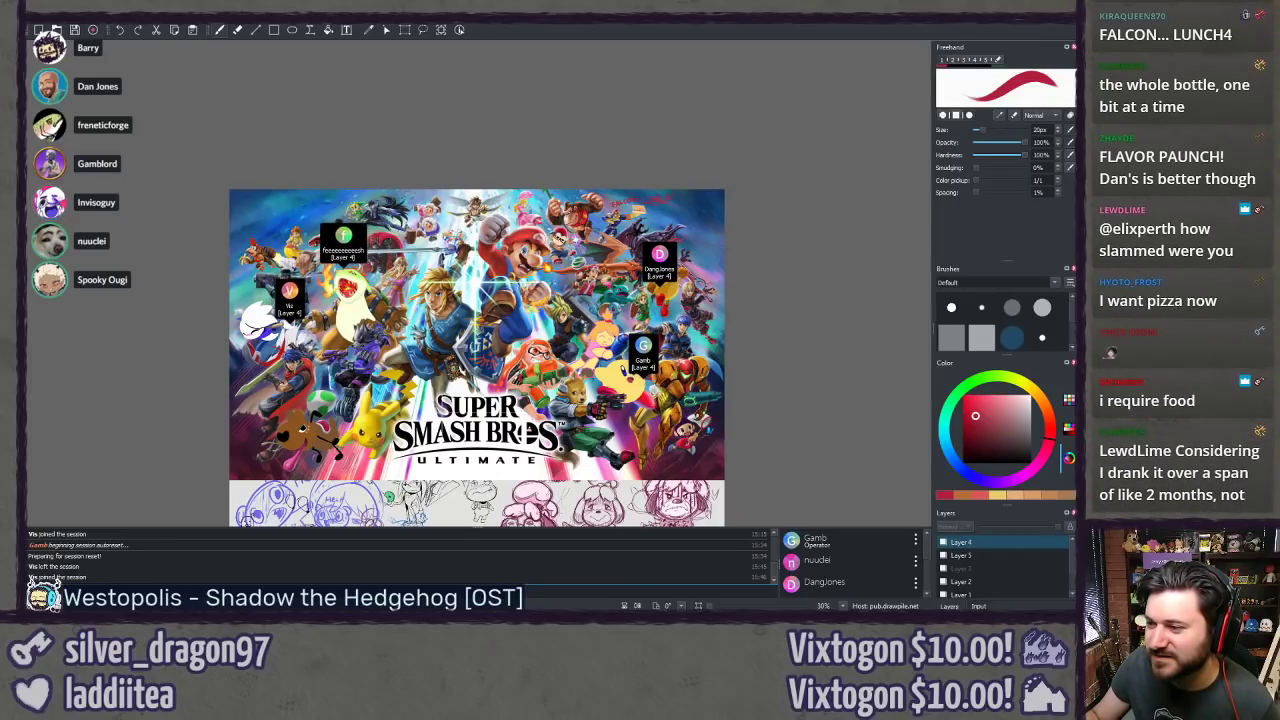
{"action": "scroll", "coordinate": [530, 327], "scroll_direction": "up", "scroll_amount": 5}
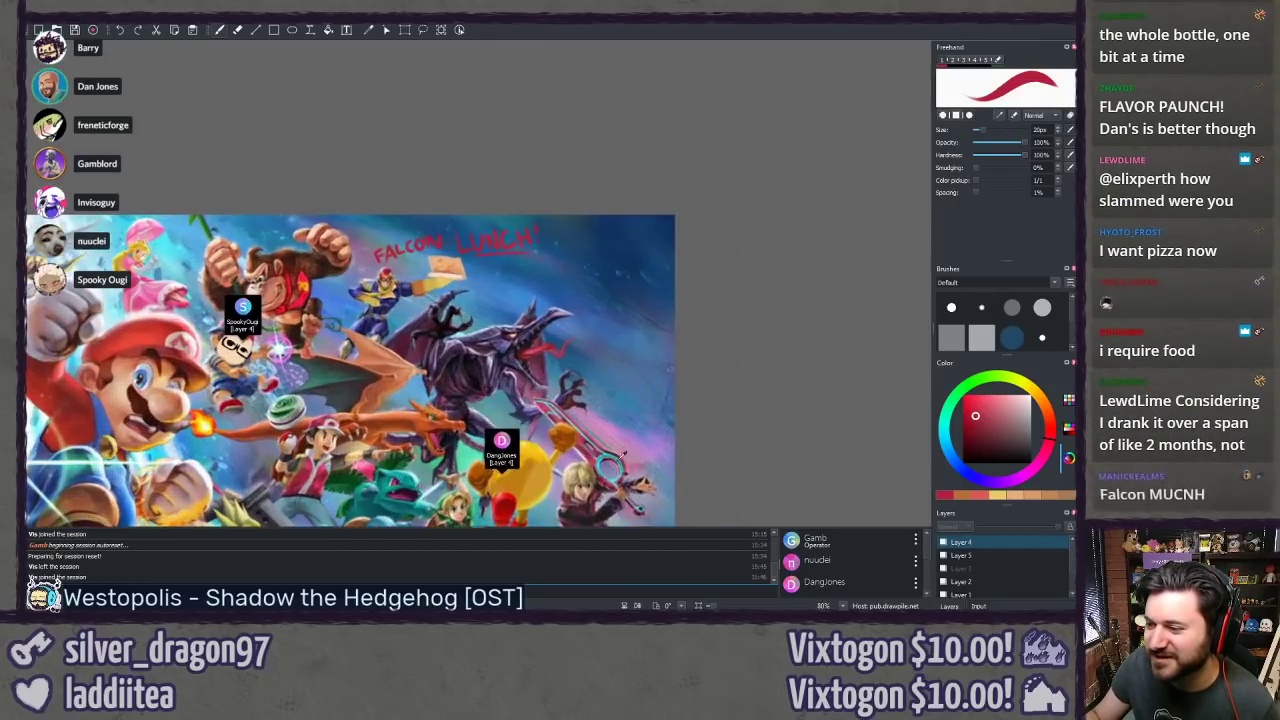
{"action": "left_click_drag", "start_coordinate": [531, 326], "coordinate": [625, 45]}
{"action": "left_click_drag", "start_coordinate": [540, 273], "coordinate": [600, 385]}
{"action": "scroll", "coordinate": [550, 193], "scroll_direction": "up", "scroll_amount": 5}
{"action": "scroll", "coordinate": [627, 282], "scroll_direction": "up", "scroll_amount": 2}
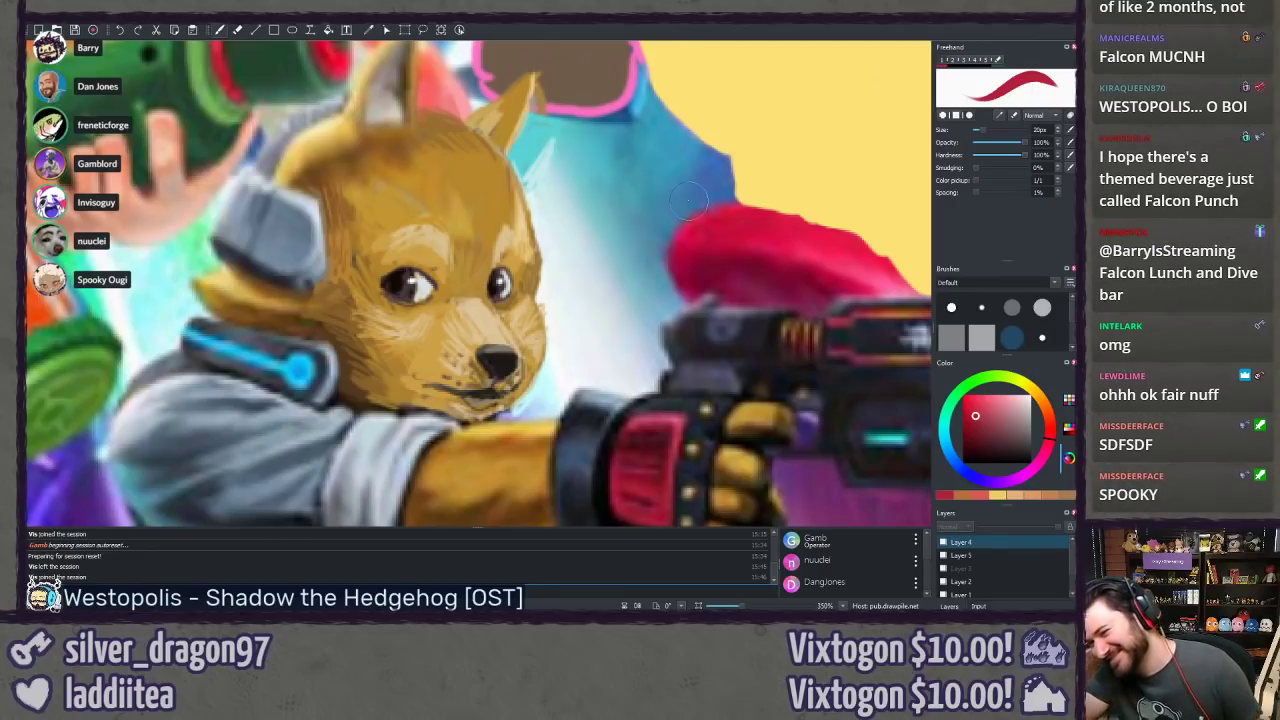
{"action": "scroll", "coordinate": [688, 201], "scroll_direction": "down", "scroll_amount": 3}
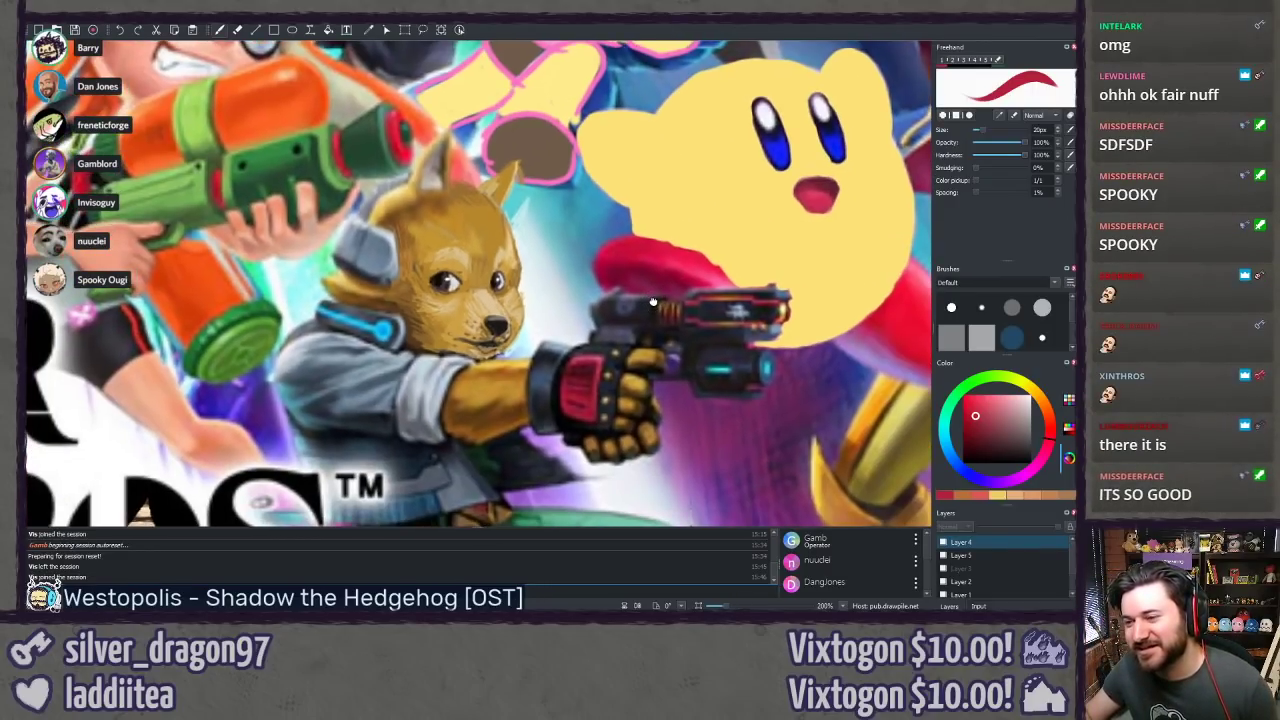
{"action": "left_click_drag", "start_coordinate": [653, 301], "coordinate": [657, 301]}
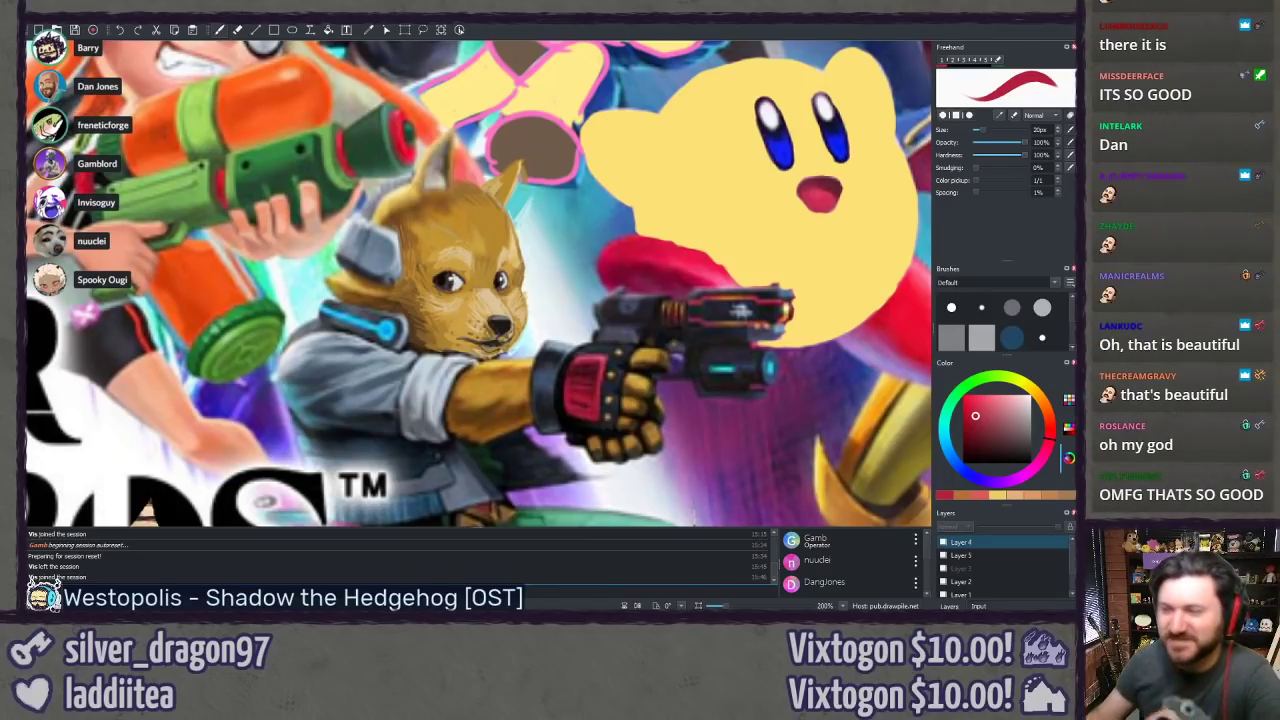
{"action": "scroll", "coordinate": [585, 299], "scroll_direction": "down", "scroll_amount": 3}
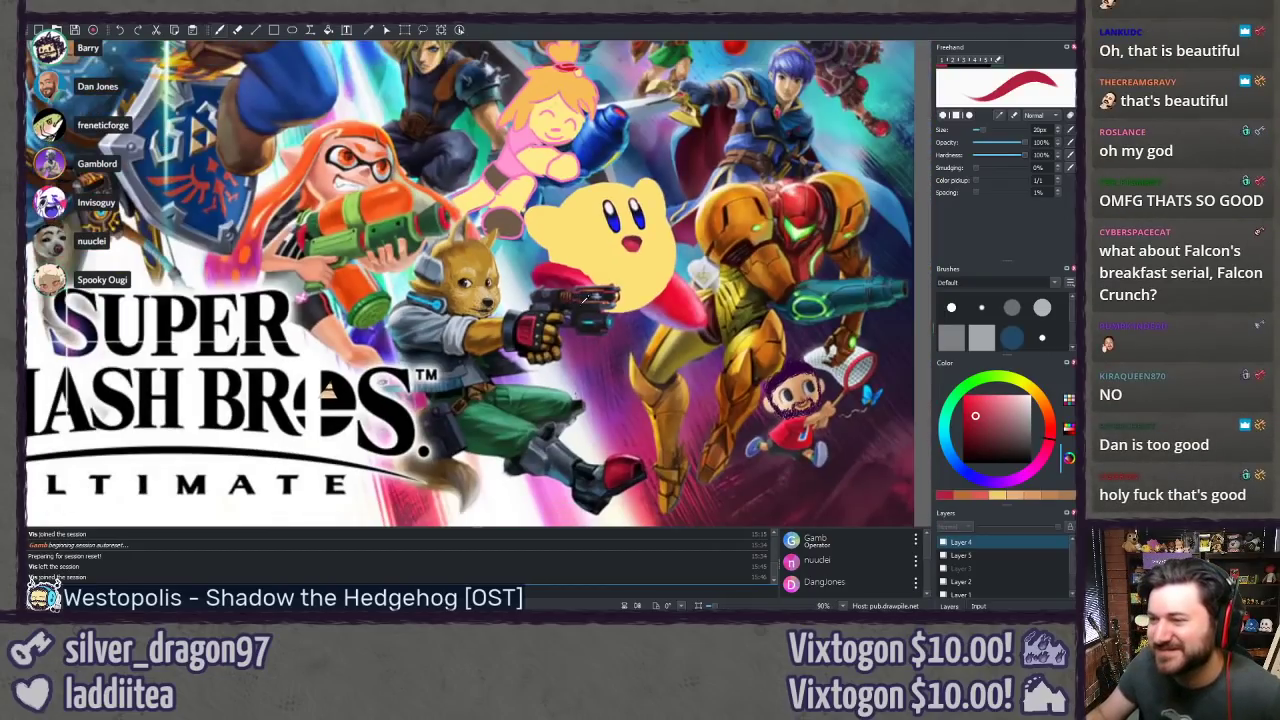
{"action": "left_click_drag", "start_coordinate": [382, 383], "coordinate": [654, 369]}
{"action": "mouse_move", "coordinate": [245, 315]}
{"action": "left_mouse_down"}
{"action": "mouse_move", "coordinate": [515, 280]}
{"action": "mouse_move", "coordinate": [696, 291]}
{"action": "mouse_move", "coordinate": [743, 245]}
{"action": "left_mouse_up"}
{"action": "scroll", "coordinate": [508, 380], "scroll_direction": "up", "scroll_amount": 5}
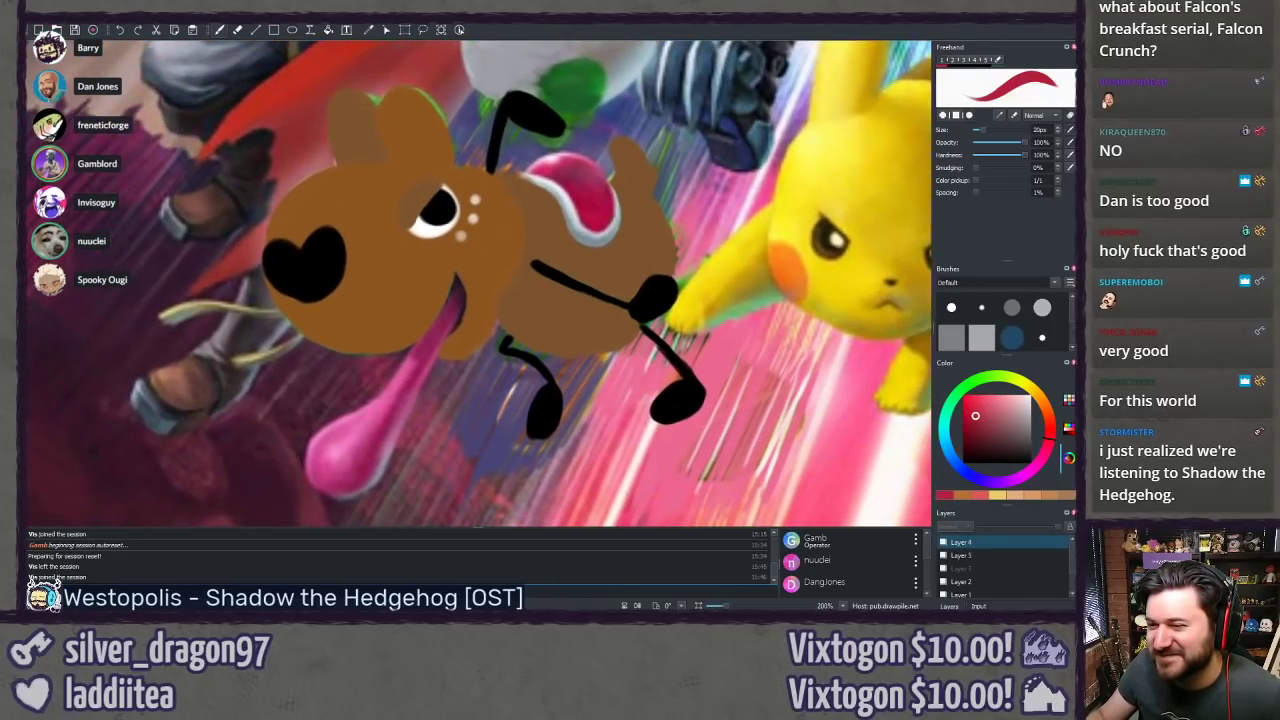
{"action": "scroll", "coordinate": [628, 248], "scroll_direction": "down", "scroll_amount": 2}
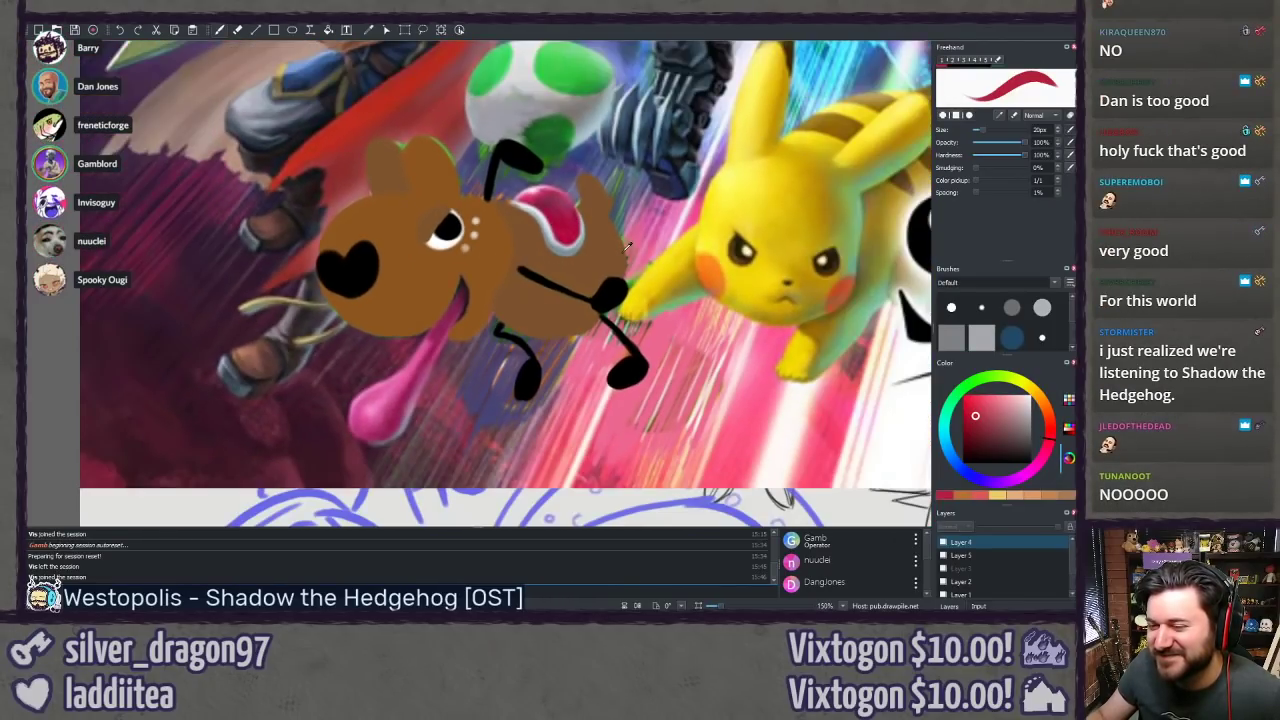
Step: Examine the collage edits from the brown dog beside Pikachu up to the repainted white-headed Sonic and the green-headed Bowser
{"action": "left_click_drag", "start_coordinate": [209, 288], "coordinate": [177, 290]}
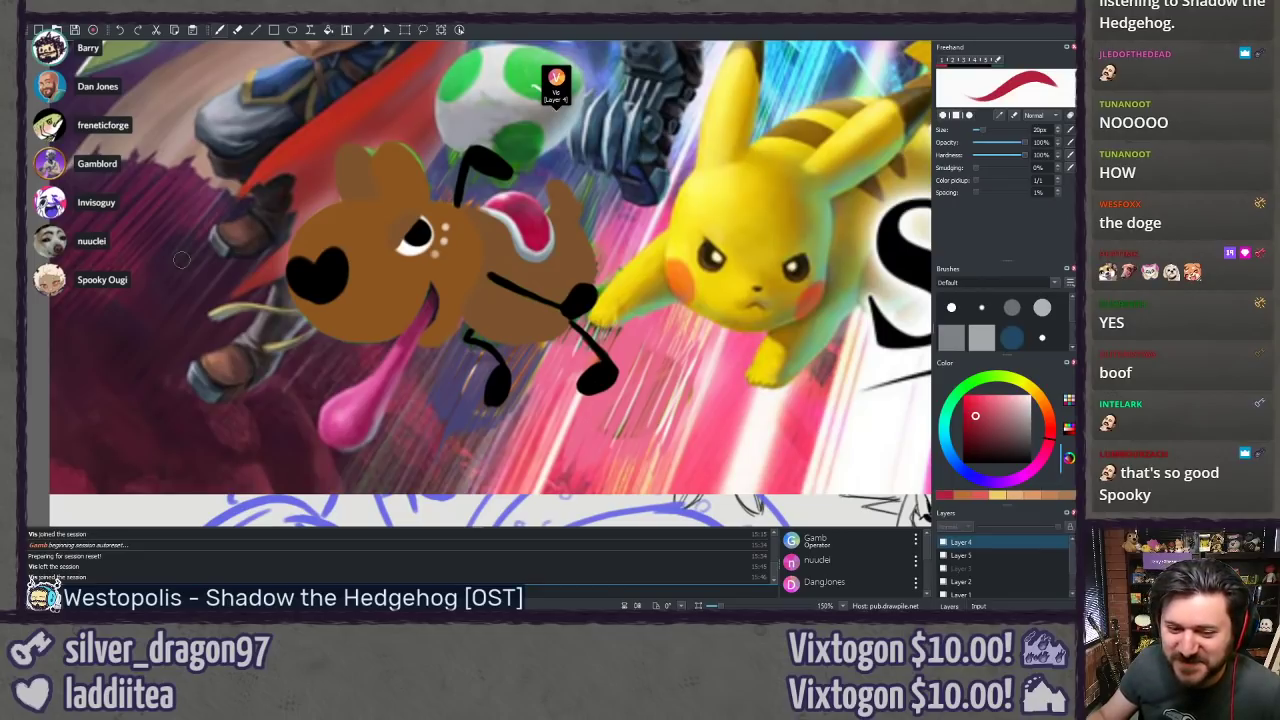
{"action": "scroll", "coordinate": [175, 260], "scroll_direction": "up", "scroll_amount": 5}
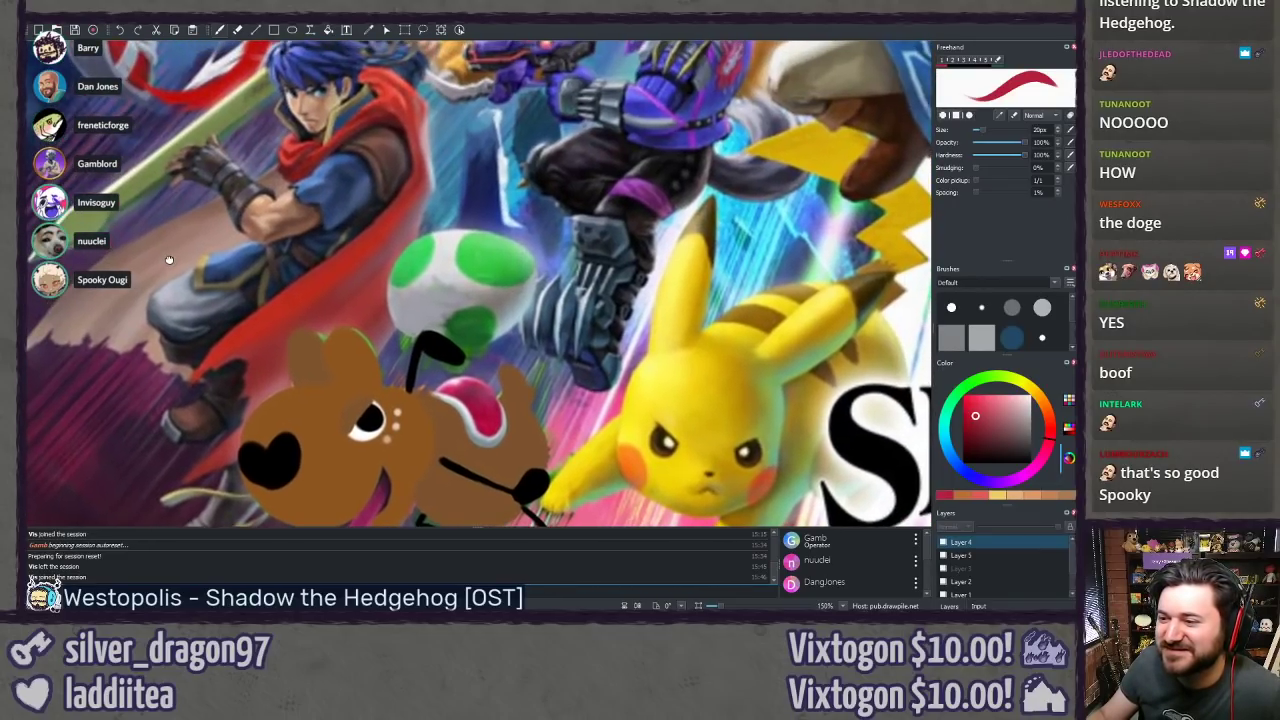
{"action": "left_click_drag", "start_coordinate": [169, 260], "coordinate": [174, 405]}
{"action": "left_click_drag", "start_coordinate": [224, 263], "coordinate": [244, 460]}
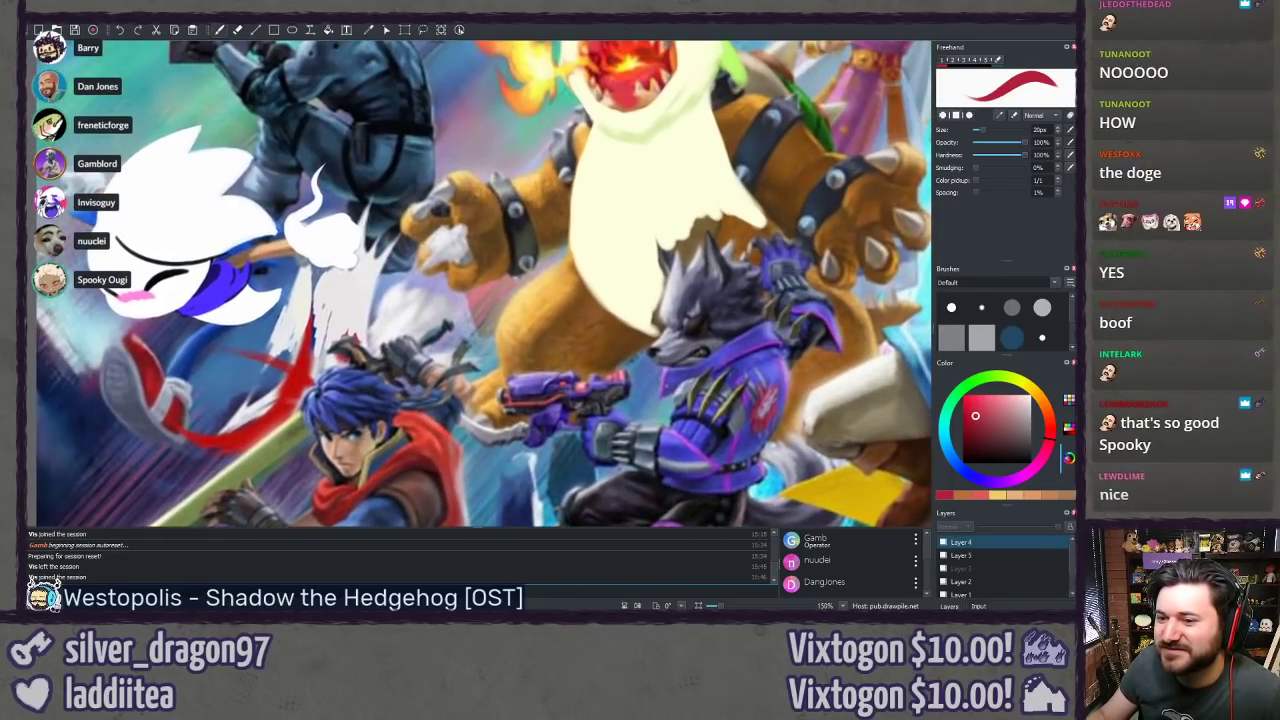
{"action": "left_click_drag", "start_coordinate": [190, 350], "coordinate": [214, 379]}
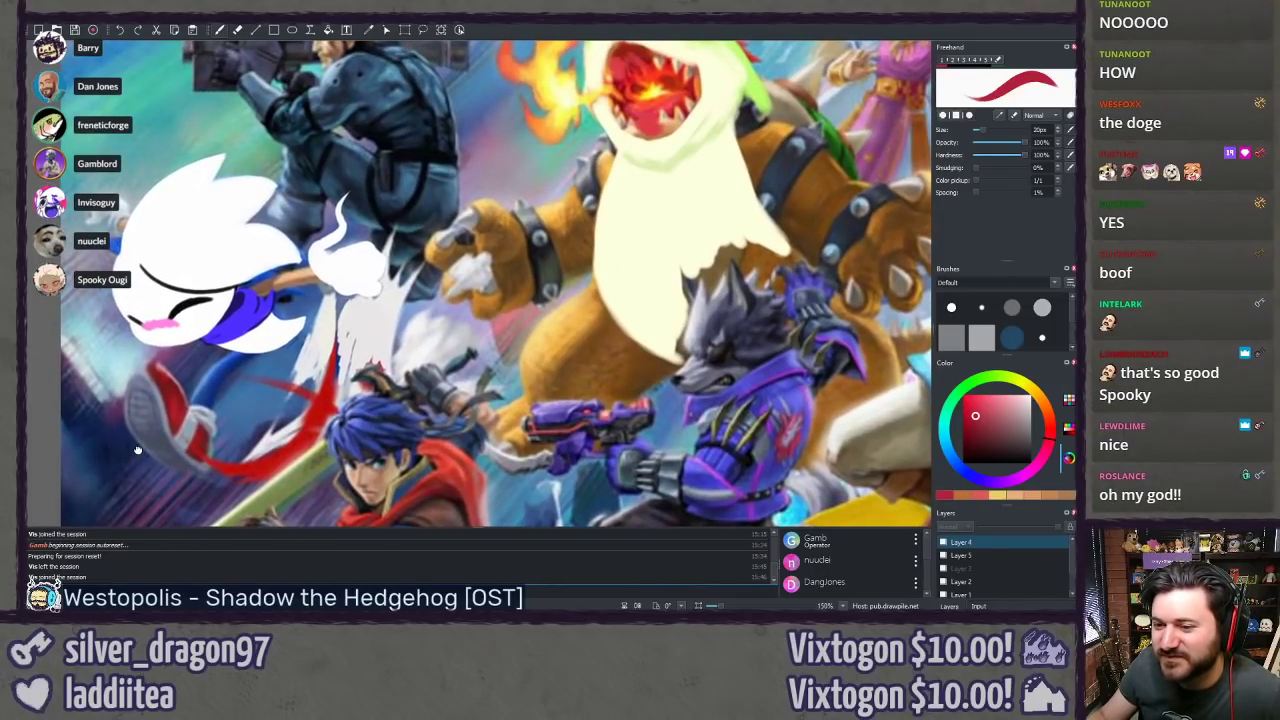
{"action": "scroll", "coordinate": [145, 445], "scroll_direction": "up", "scroll_amount": 2}
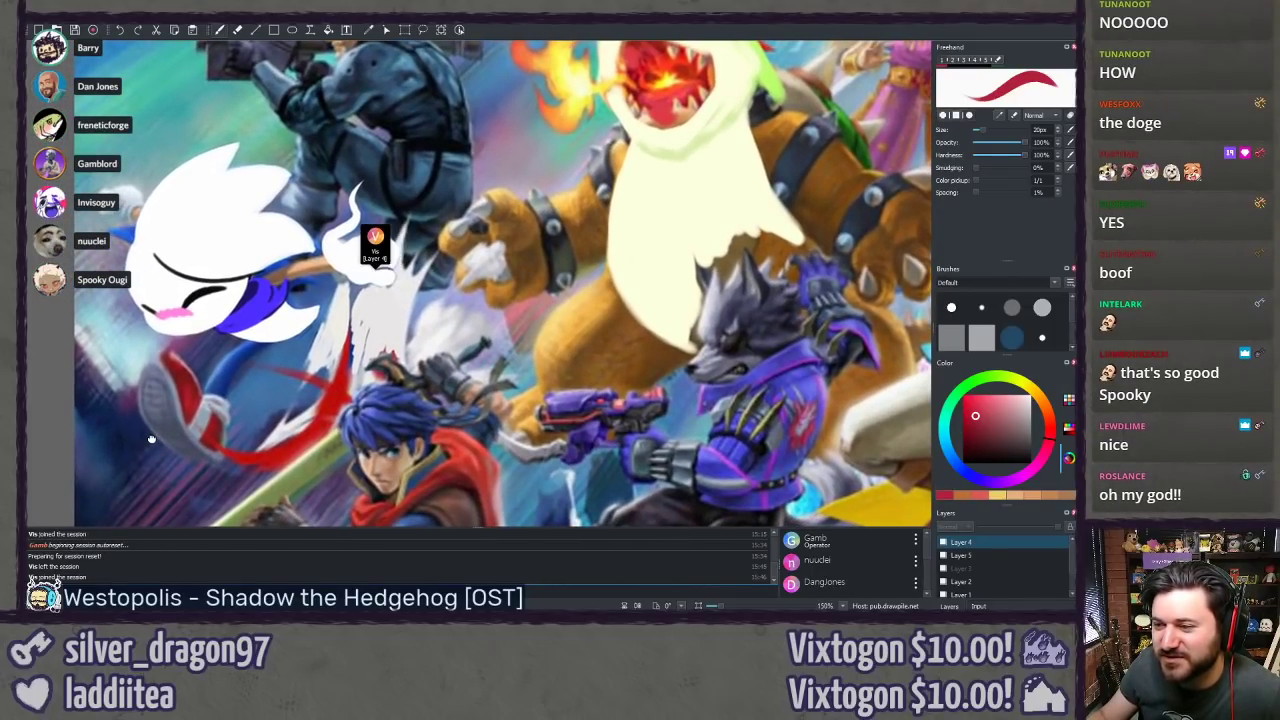
{"action": "left_click_drag", "start_coordinate": [124, 141], "coordinate": [119, 303]}
{"action": "left_click_drag", "start_coordinate": [425, 239], "coordinate": [268, 272]}
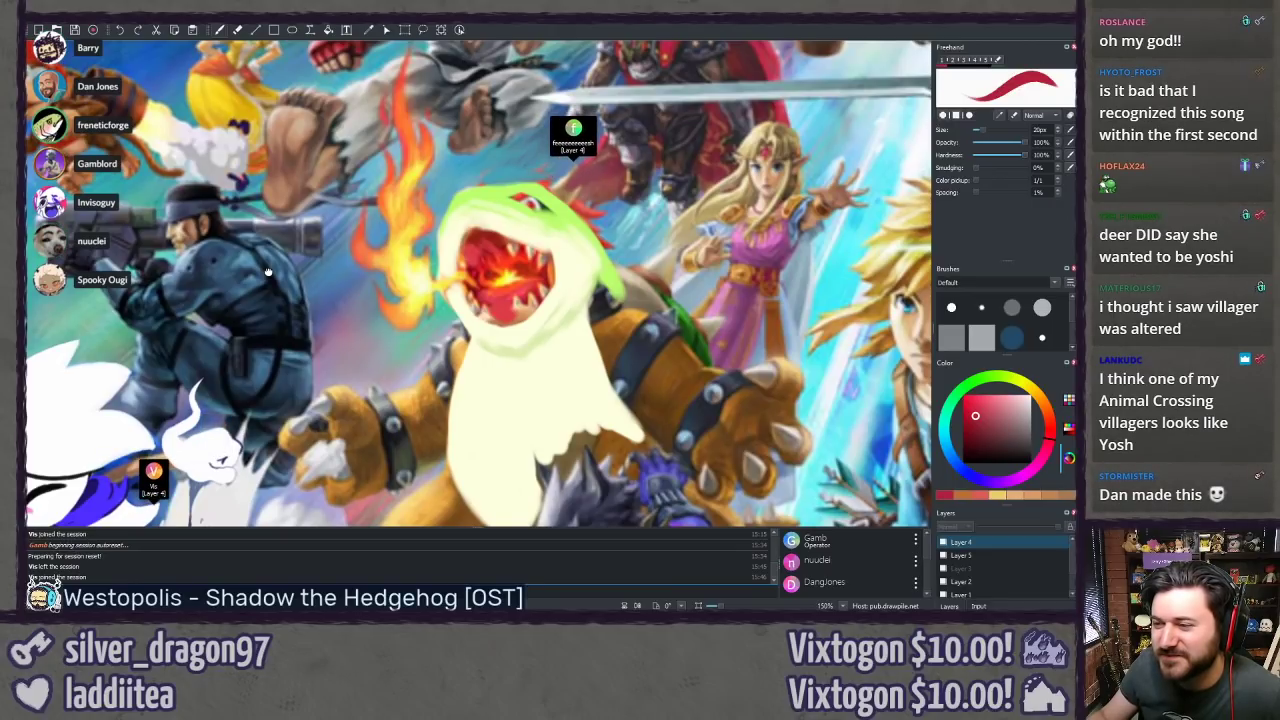
{"action": "mouse_move", "coordinate": [268, 272]}
{"action": "left_mouse_down"}
{"action": "mouse_move", "coordinate": [350, 392]}
{"action": "mouse_move", "coordinate": [188, 298]}
{"action": "mouse_move", "coordinate": [297, 397]}
{"action": "mouse_move", "coordinate": [122, 392]}
{"action": "mouse_move", "coordinate": [102, 369]}
{"action": "left_mouse_up"}
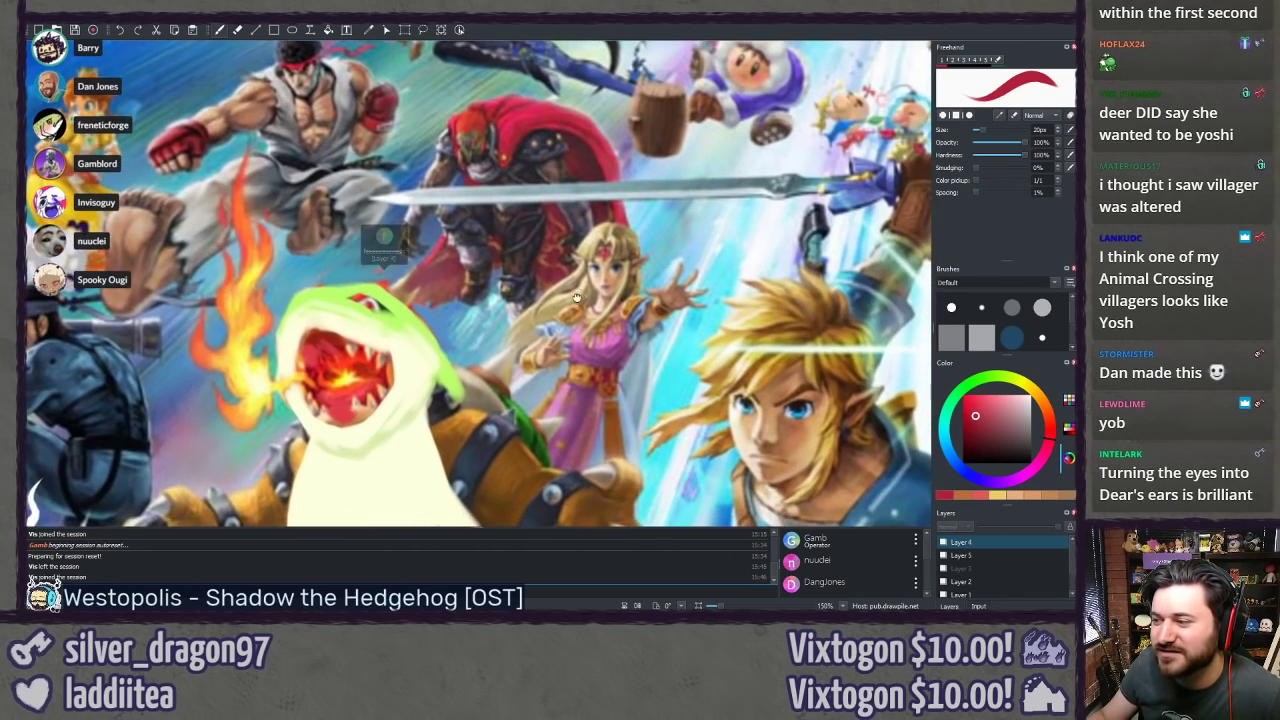
Step: Examine the edits on Ness, Captain Falcon, the faceless Pac-Man, the yellow Kirby and the bearded Villager
{"action": "left_click_drag", "start_coordinate": [547, 365], "coordinate": [257, 355]}
{"action": "left_click_drag", "start_coordinate": [640, 222], "coordinate": [118, 336]}
{"action": "scroll", "coordinate": [440, 320], "scroll_direction": "down", "scroll_amount": 2}
{"action": "scroll", "coordinate": [440, 320], "scroll_direction": "up", "scroll_amount": 2}
{"action": "left_click_drag", "start_coordinate": [554, 343], "coordinate": [324, 321]}
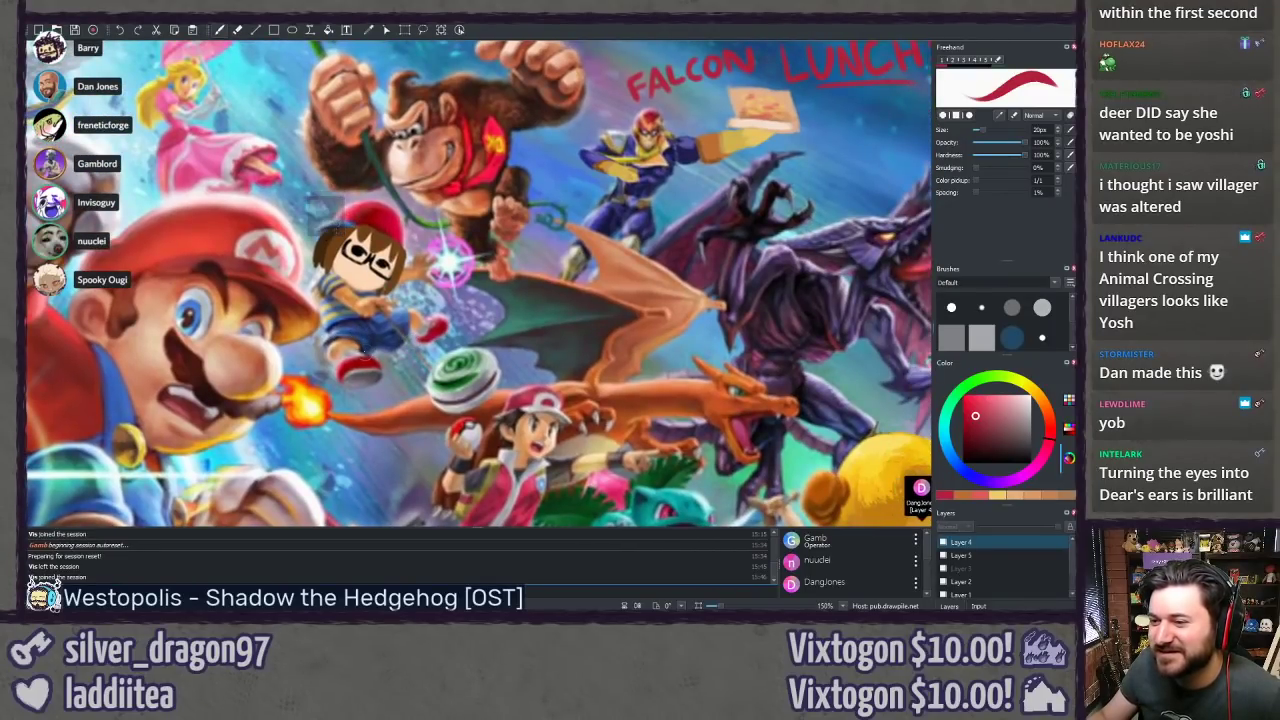
{"action": "left_click_drag", "start_coordinate": [405, 338], "coordinate": [383, 242]}
{"action": "left_click_drag", "start_coordinate": [625, 446], "coordinate": [384, 300]}
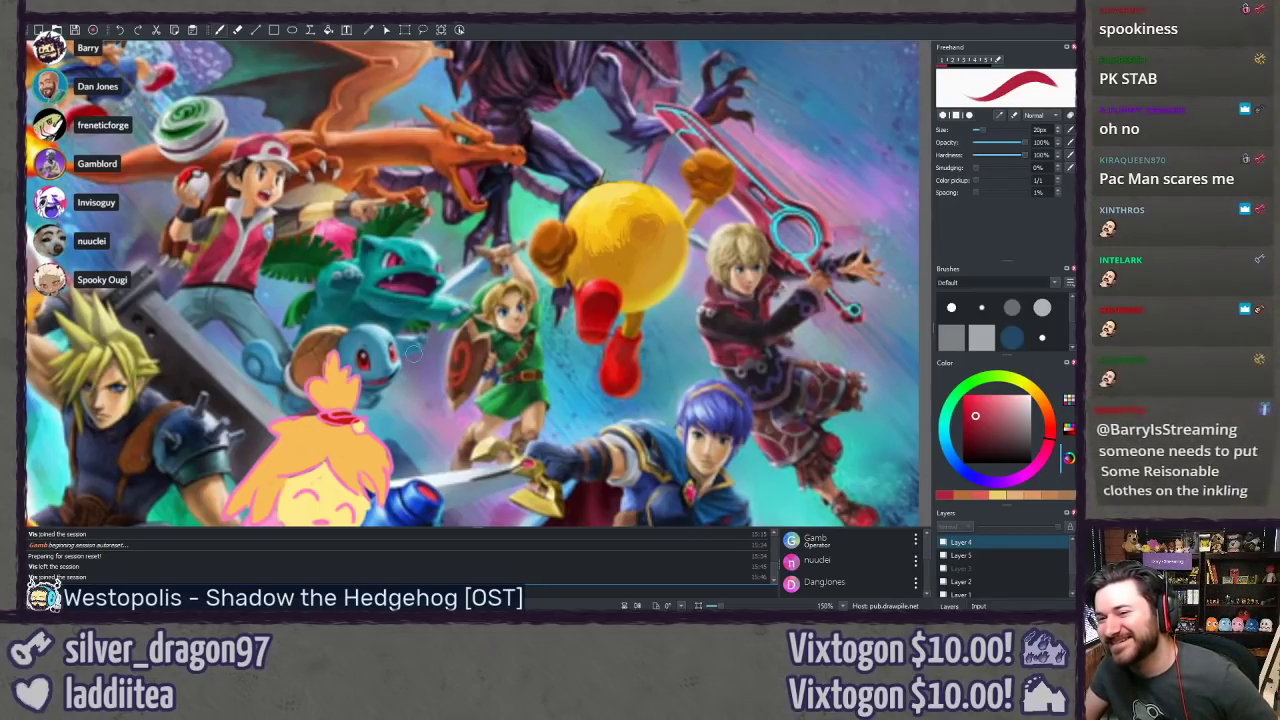
{"action": "left_click_drag", "start_coordinate": [413, 353], "coordinate": [387, 361]}
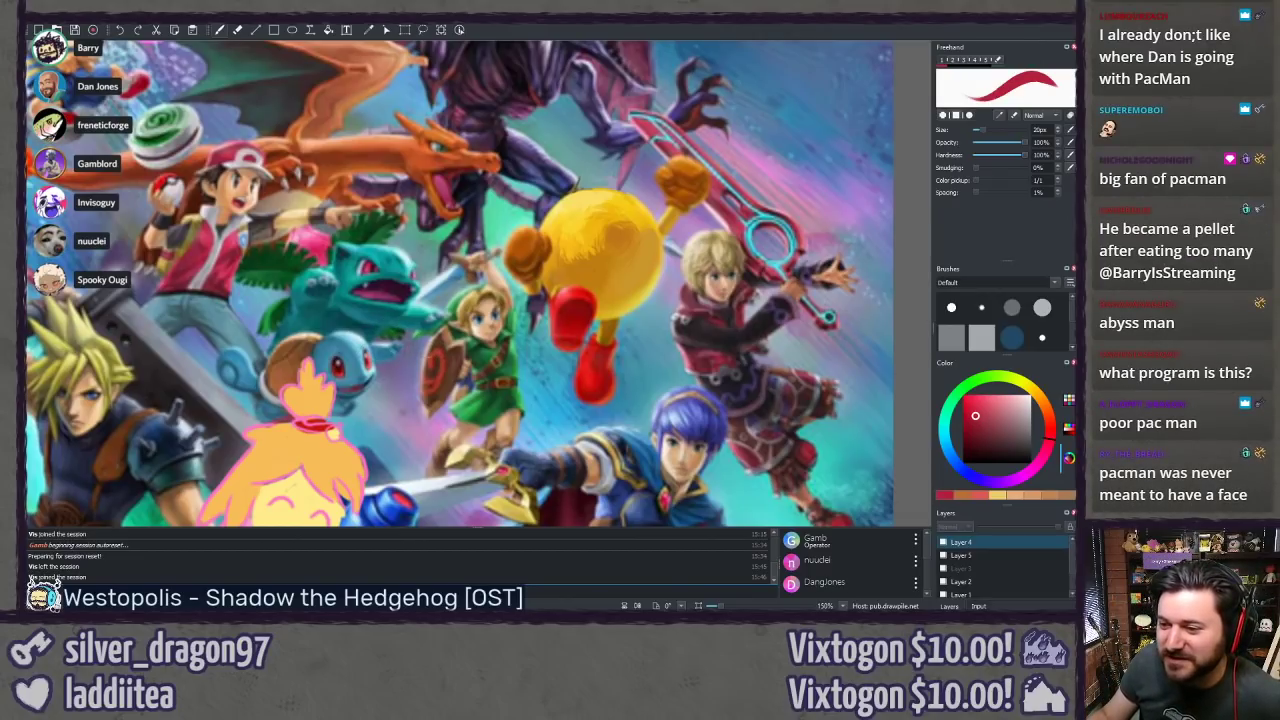
{"action": "scroll", "coordinate": [417, 352], "scroll_direction": "down", "scroll_amount": 3}
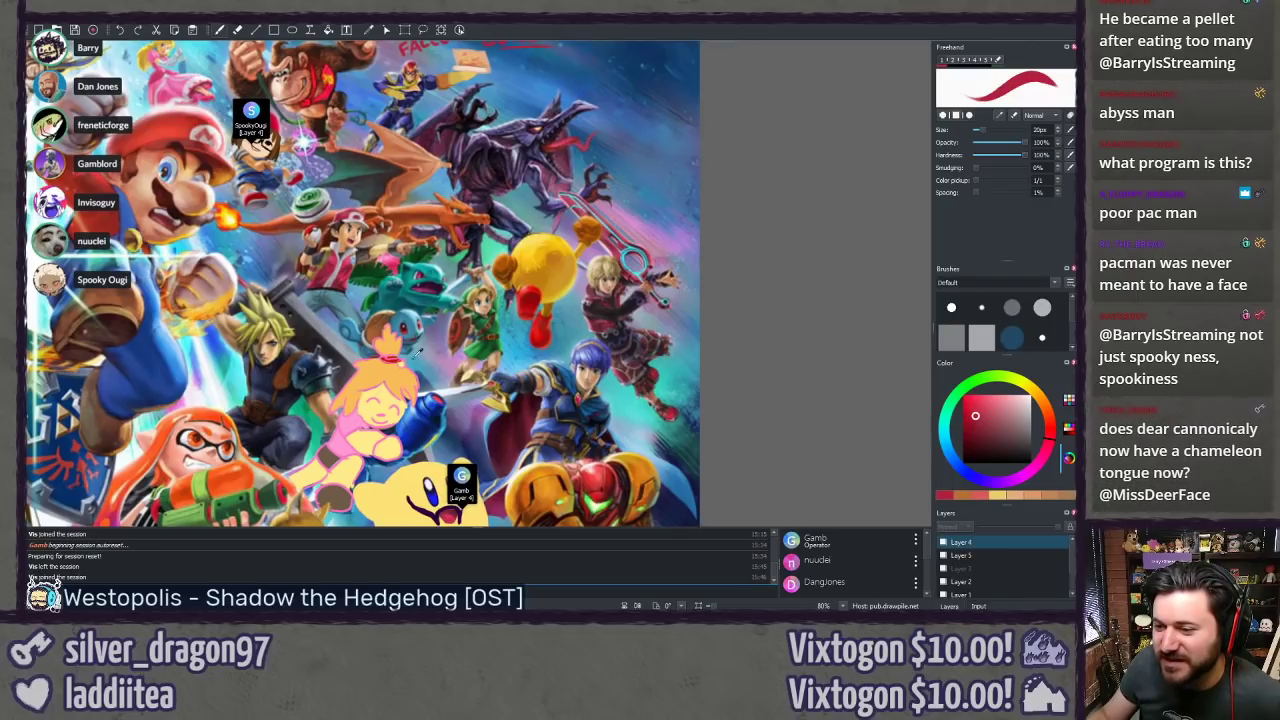
{"action": "left_click_drag", "start_coordinate": [424, 407], "coordinate": [432, 152]}
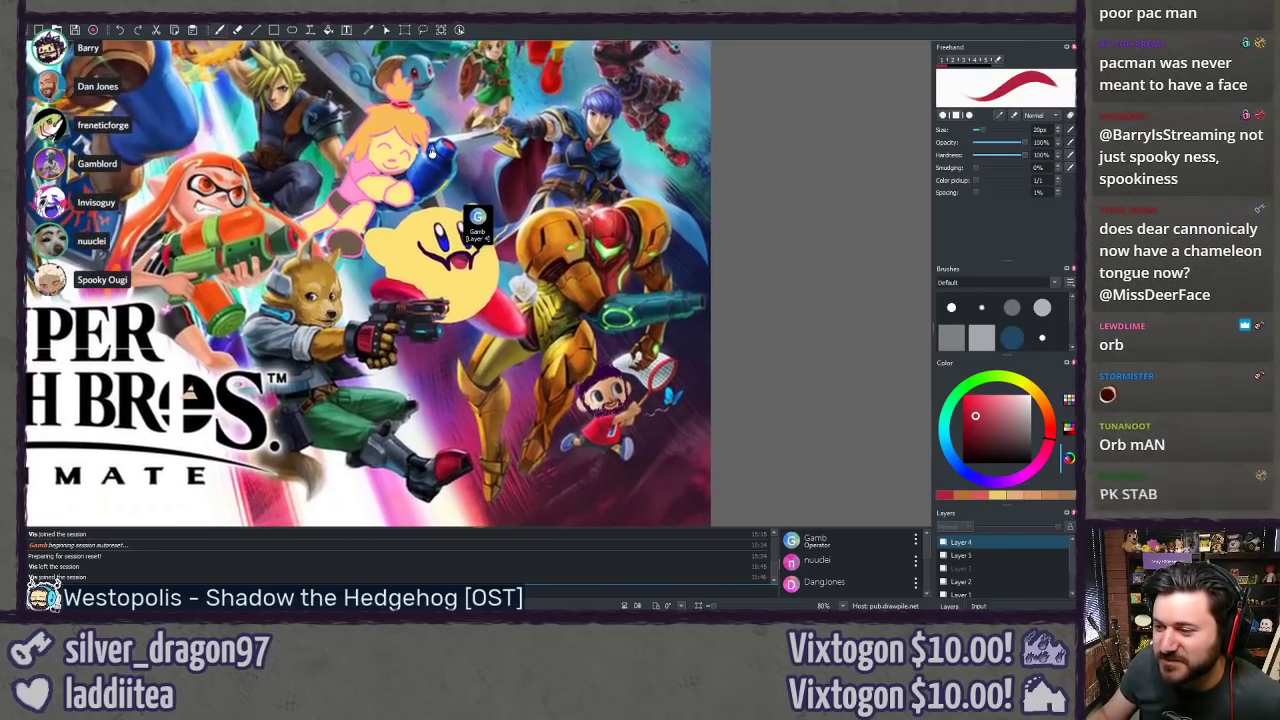
{"action": "left_click_drag", "start_coordinate": [639, 415], "coordinate": [539, 387]}
{"action": "scroll", "coordinate": [484, 285], "scroll_direction": "up", "scroll_amount": 3}
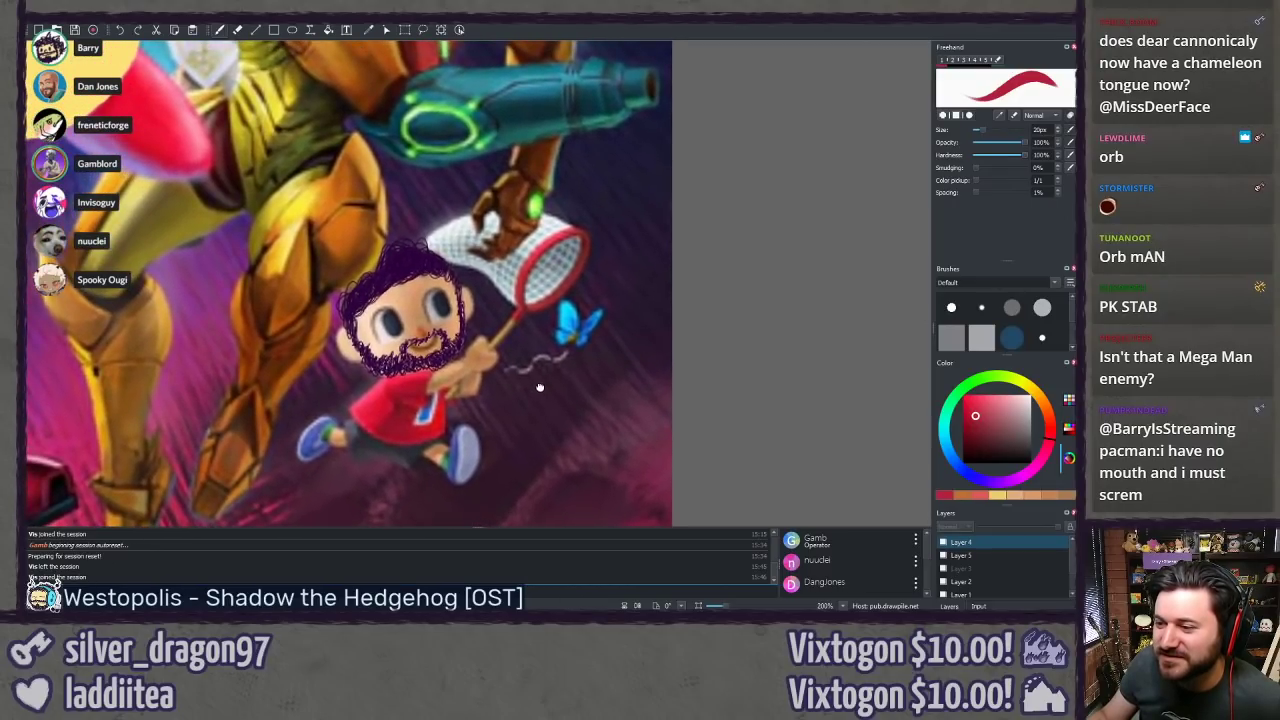
{"action": "scroll", "coordinate": [540, 386], "scroll_direction": "down", "scroll_amount": 3}
{"action": "left_click_drag", "start_coordinate": [372, 84], "coordinate": [777, 281]}
Step: Pick a muted blue-violet and paint it over the Inkling's orange hair and tentacles, leaving her face and ink gun uncovered
{"action": "scroll", "coordinate": [735, 309], "scroll_direction": "up", "scroll_amount": 2}
{"action": "left_click_drag", "start_coordinate": [515, 412], "coordinate": [481, 370]}
{"action": "scroll", "coordinate": [481, 370], "scroll_direction": "up", "scroll_amount": 1}
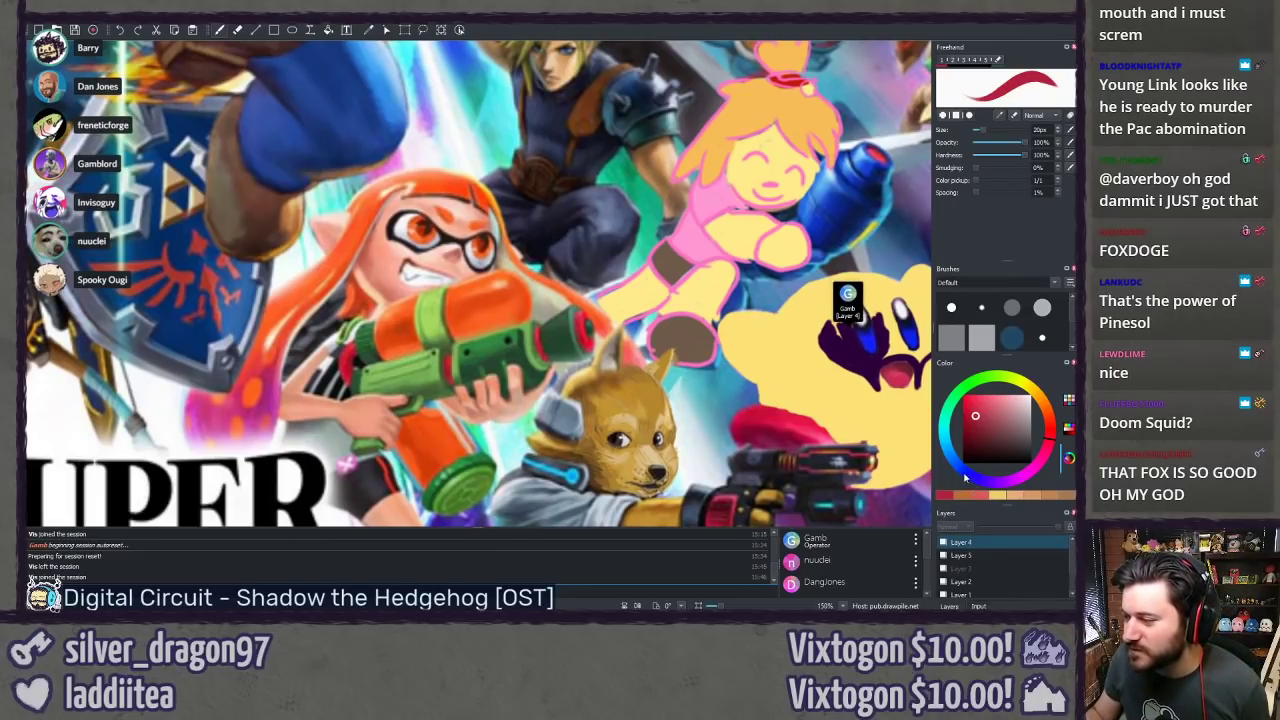
{"action": "left_click", "coordinate": [962, 474]}
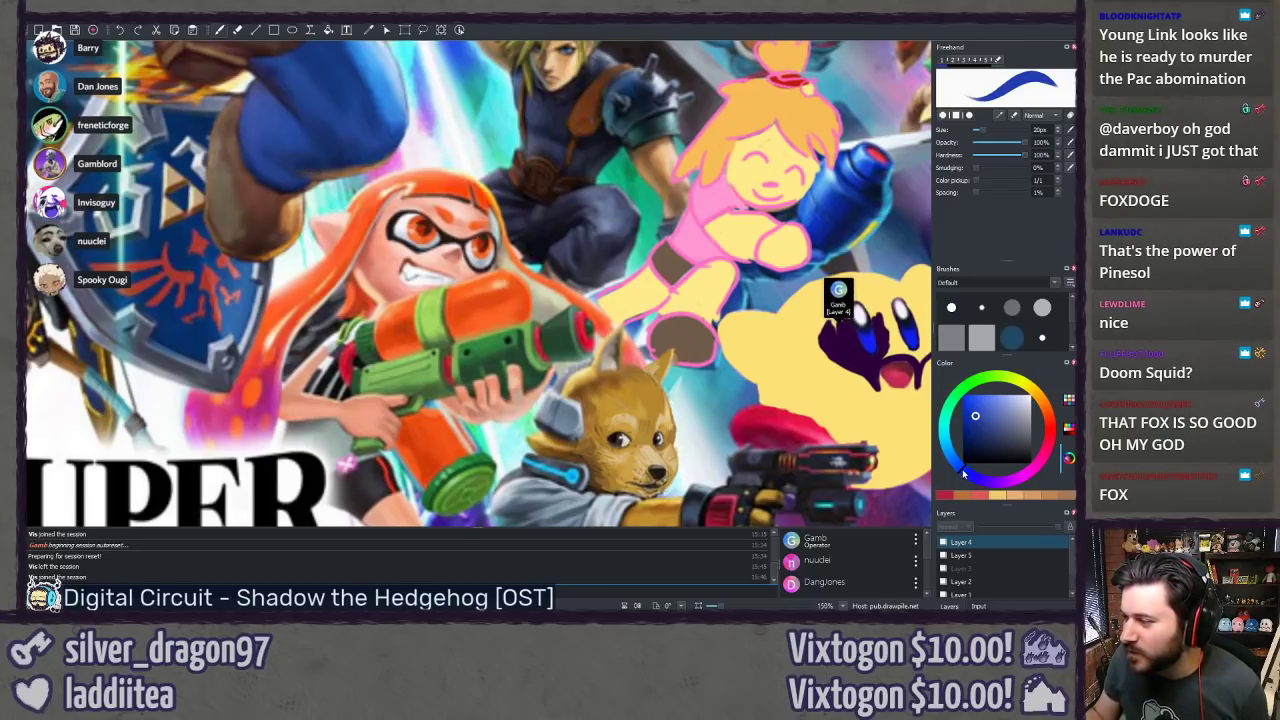
{"action": "left_click", "coordinate": [970, 477]}
{"action": "left_click_drag", "start_coordinate": [983, 410], "coordinate": [998, 413]}
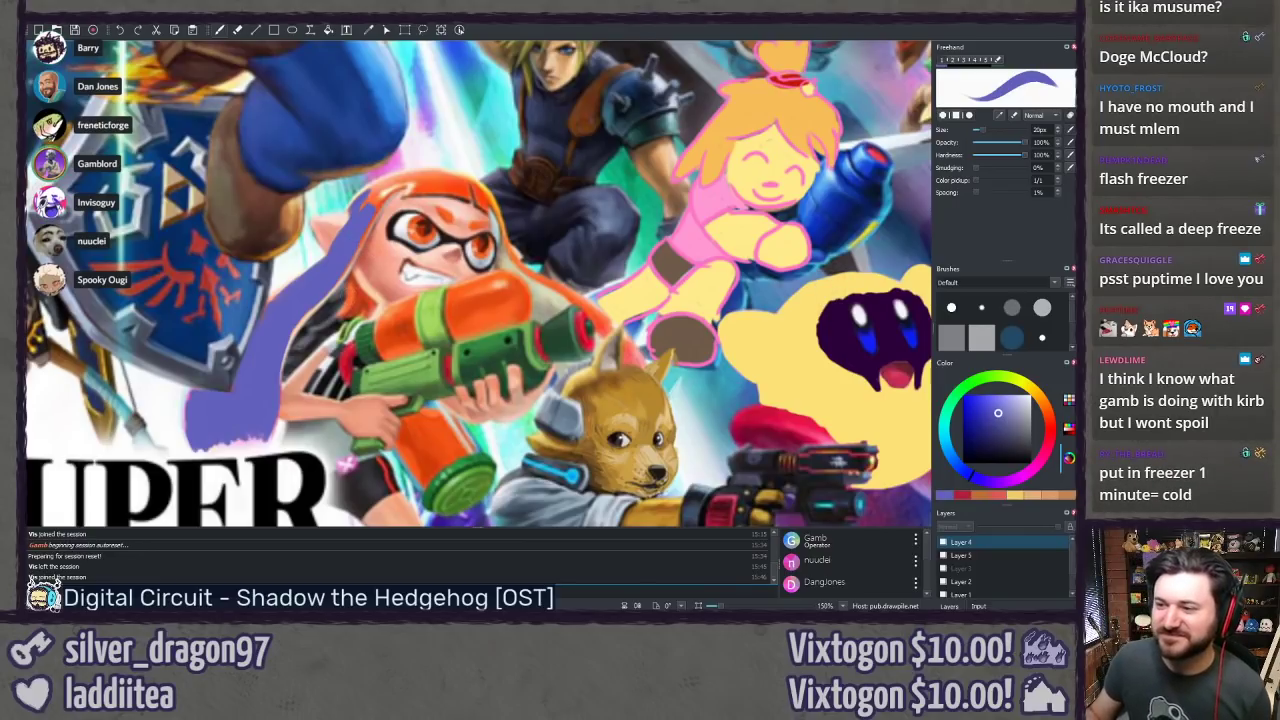
{"action": "left_click_drag", "start_coordinate": [450, 183], "coordinate": [404, 215]}
{"action": "scroll", "coordinate": [391, 177], "scroll_direction": "up", "scroll_amount": 2}
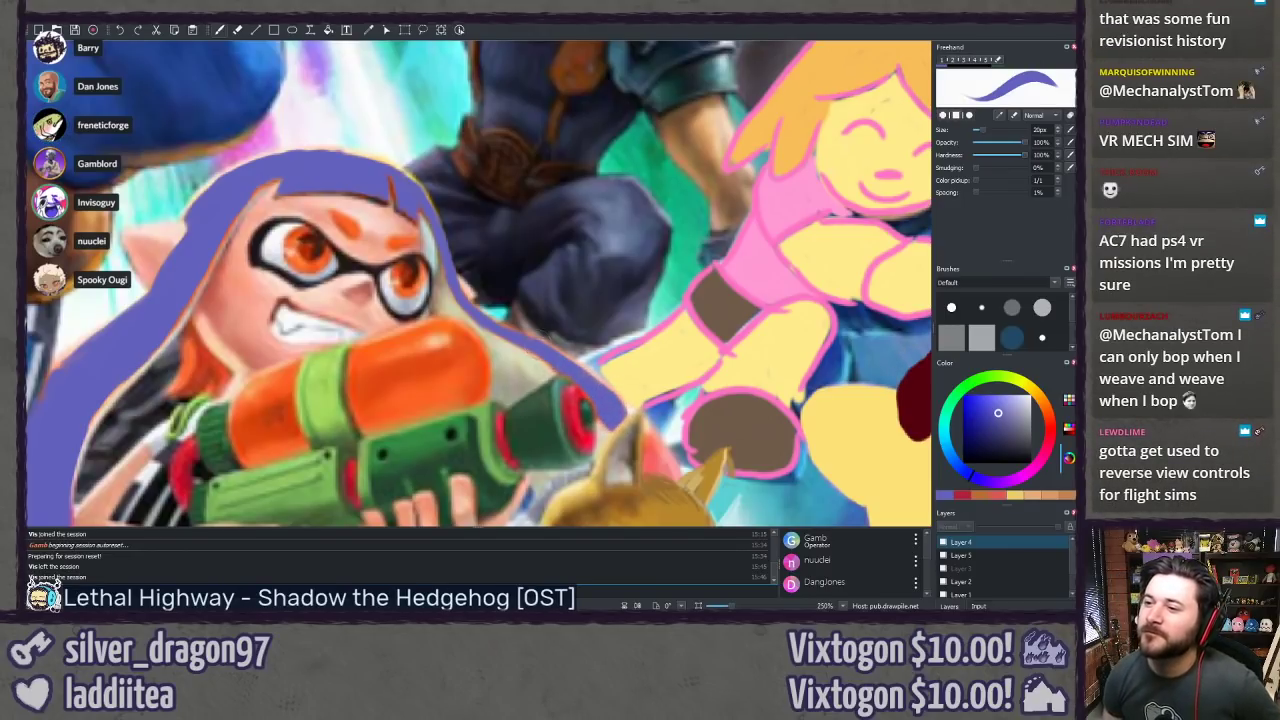
Step: Paint pale lavender highlights along the Inkling's left tentacle, toggling Layer 4 to match the shine in the original art
{"action": "left_click_drag", "start_coordinate": [322, 307], "coordinate": [393, 232]}
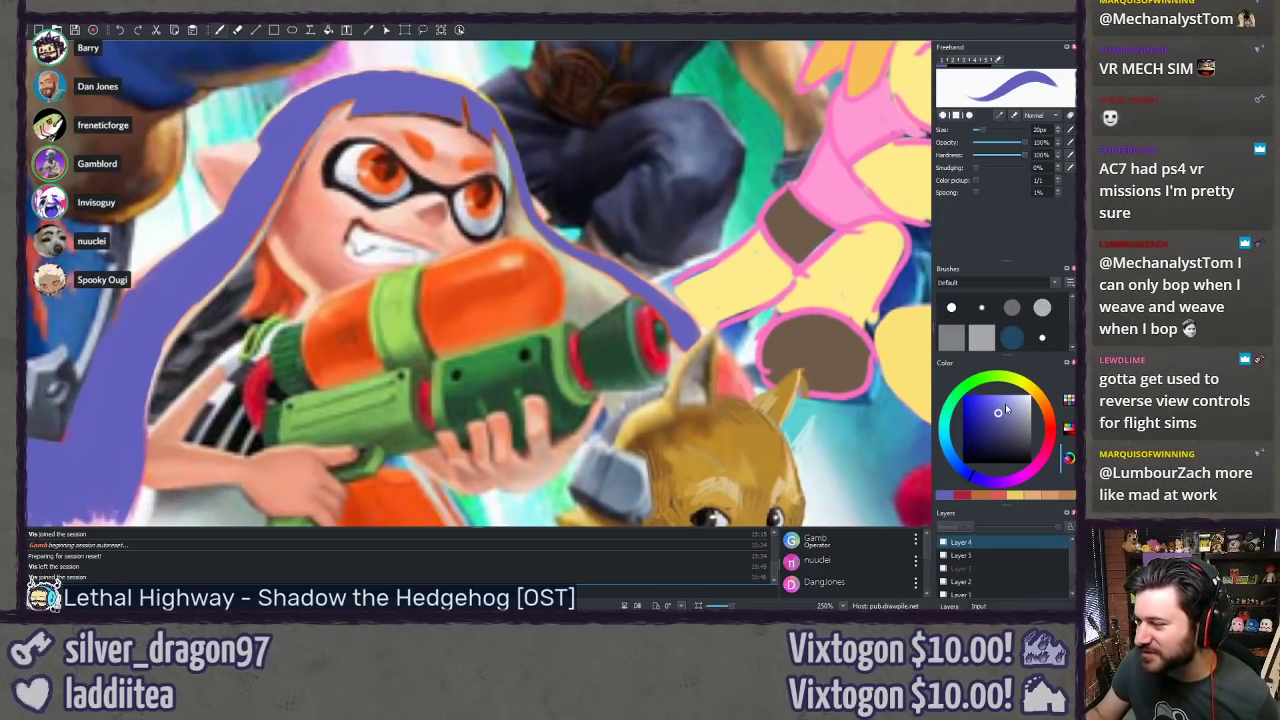
{"action": "left_click", "coordinate": [1014, 402]}
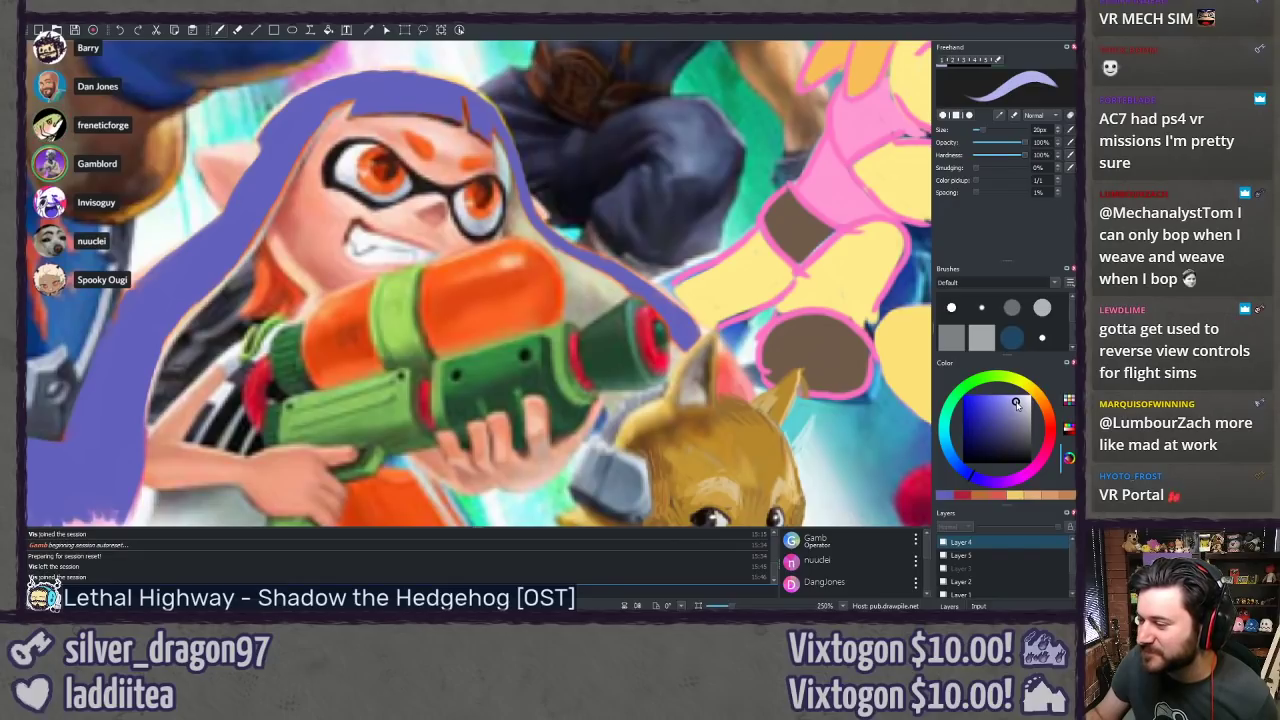
{"action": "left_click", "coordinate": [944, 543]}
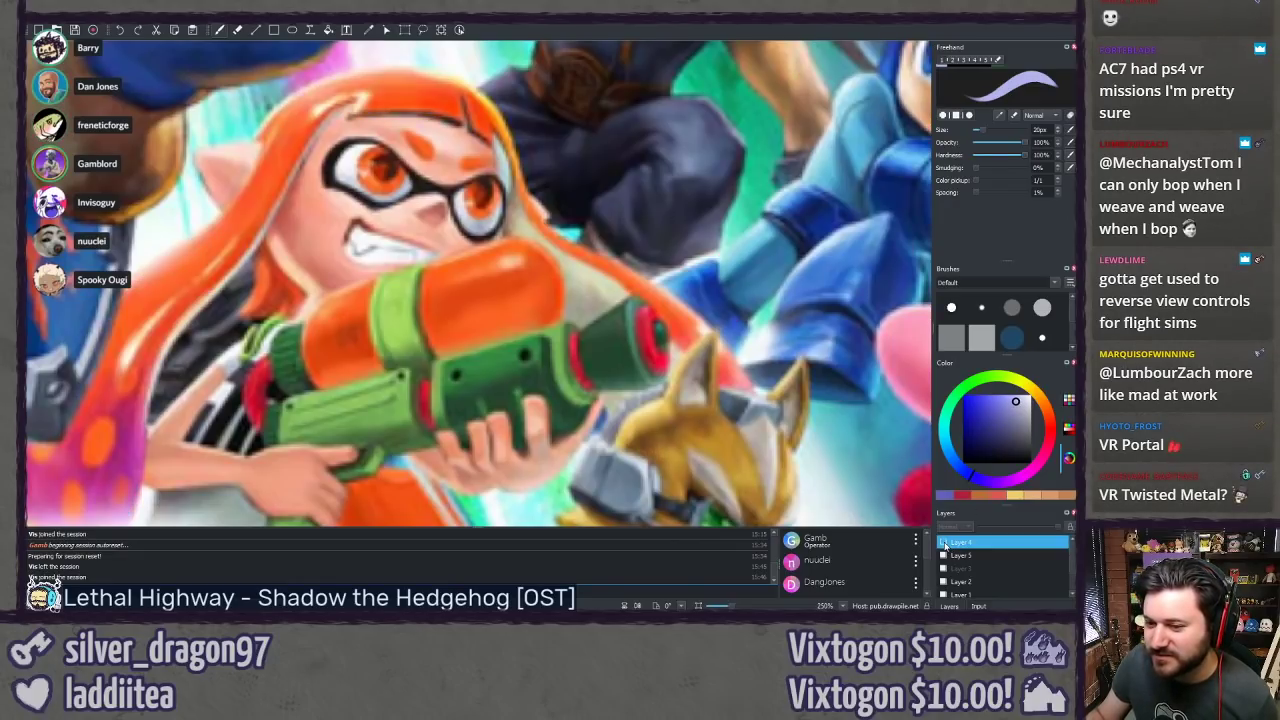
{"action": "left_click", "coordinate": [944, 543]}
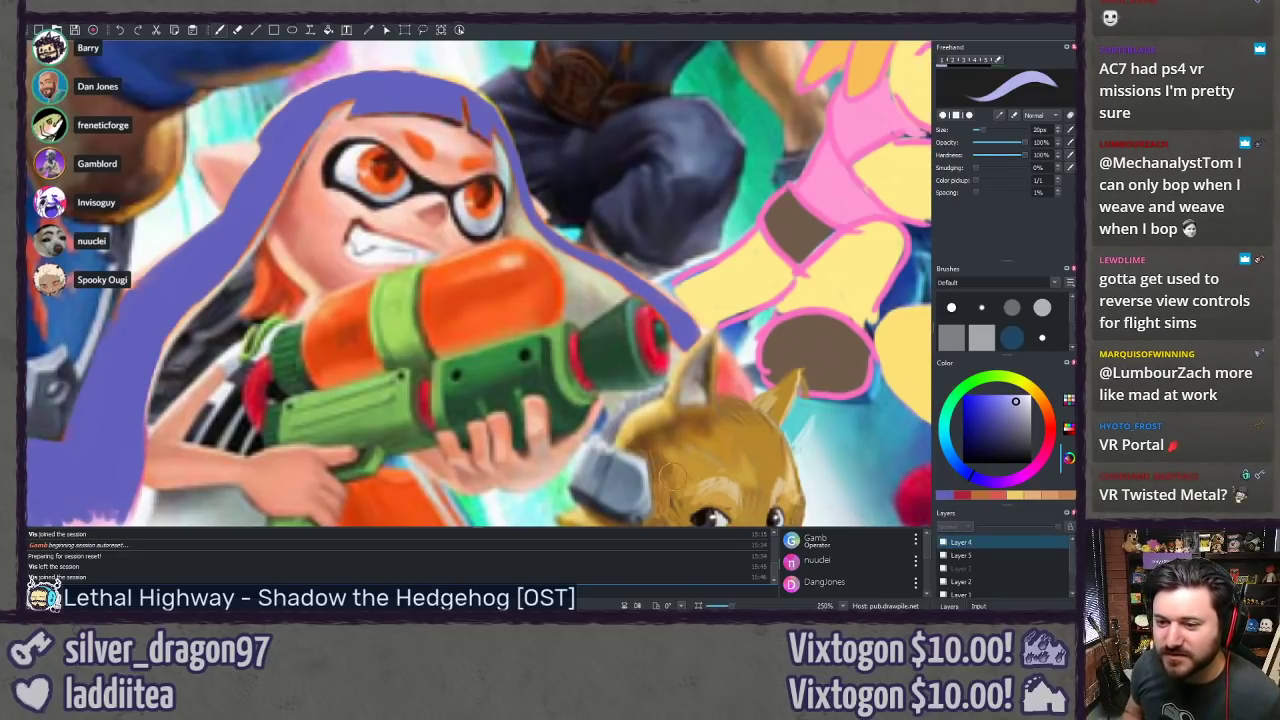
{"action": "left_click_drag", "start_coordinate": [123, 370], "coordinate": [174, 293]}
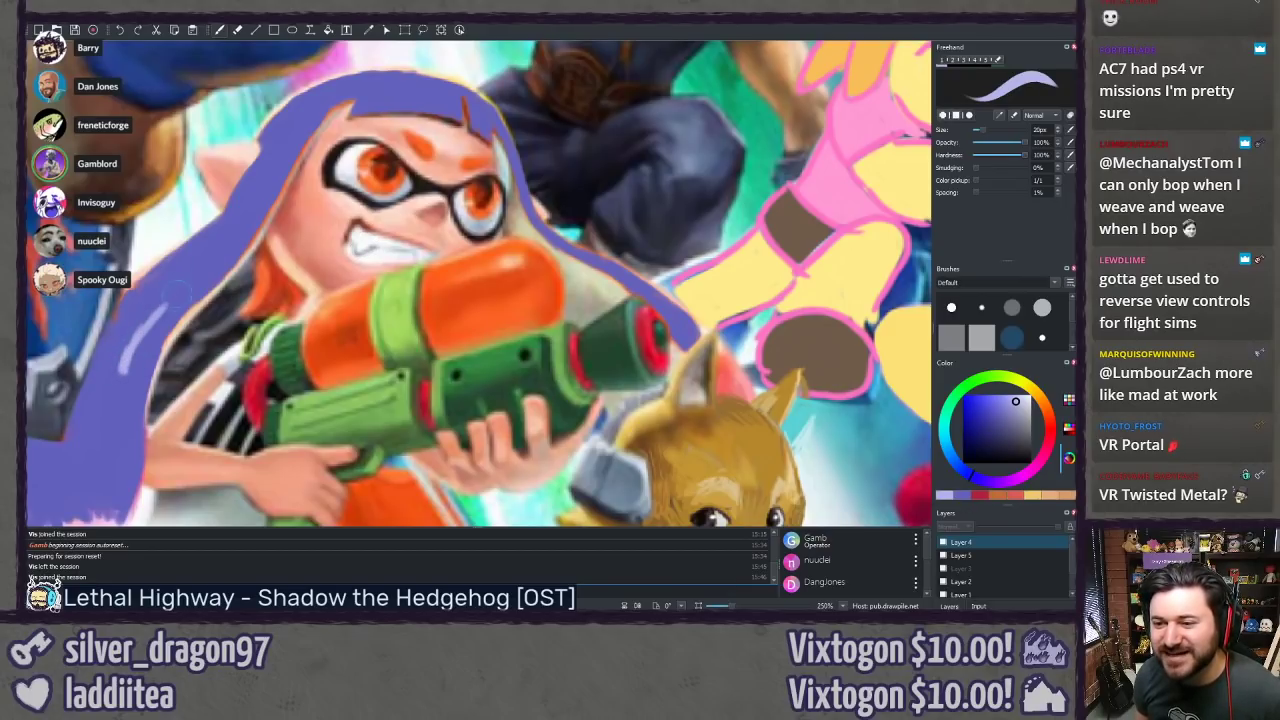
{"action": "left_click_drag", "start_coordinate": [128, 362], "coordinate": [170, 297]}
{"action": "key", "text": "ctrl+z"}
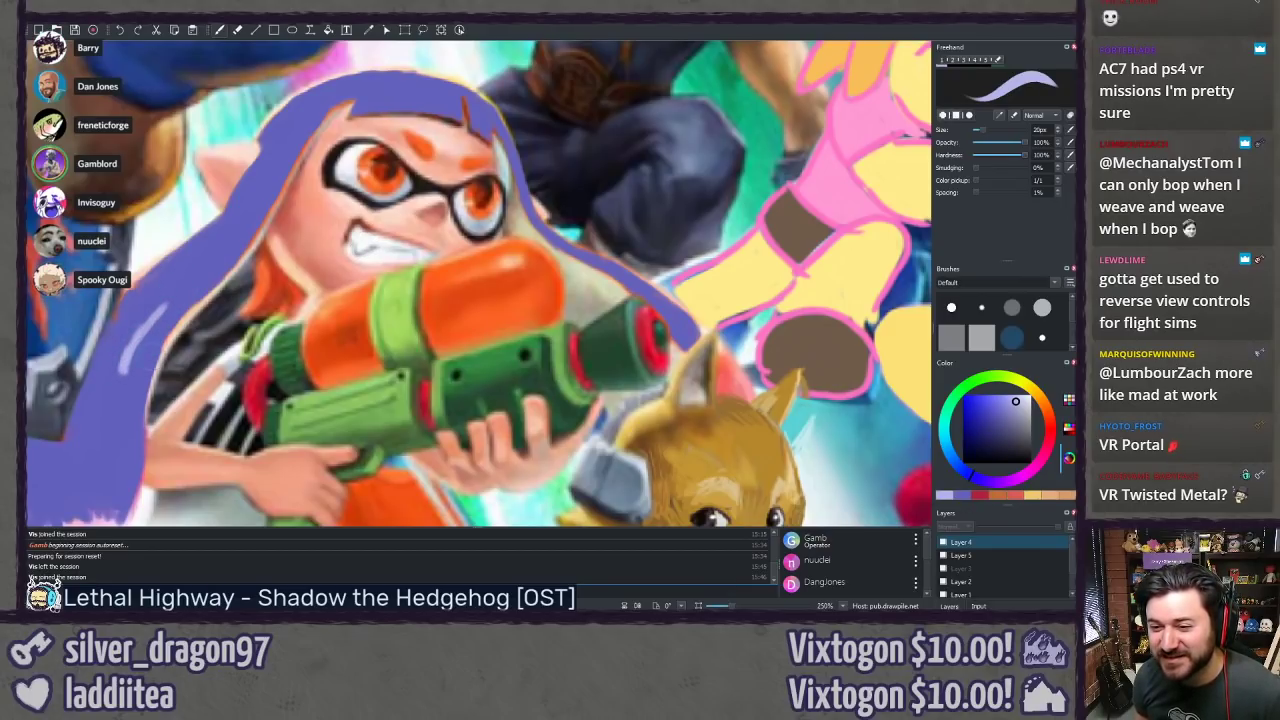
{"action": "key", "text": "ctrl+z"}
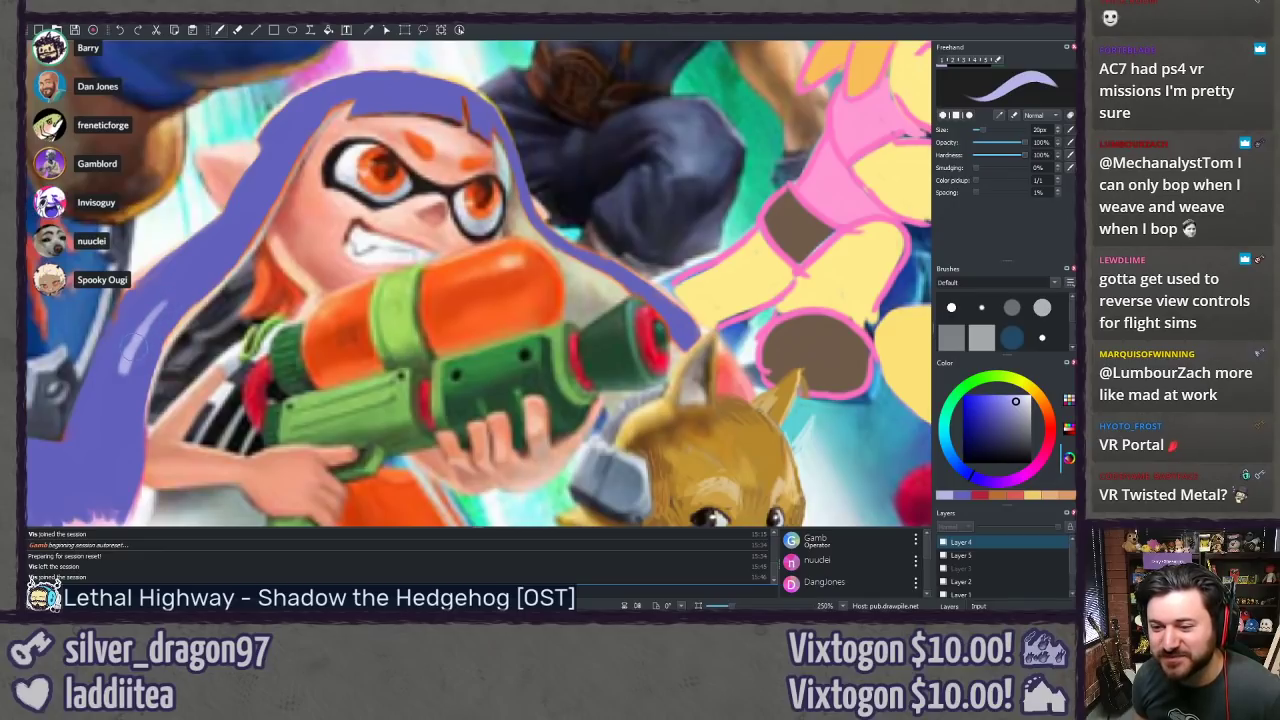
{"action": "left_click", "coordinate": [944, 541]}
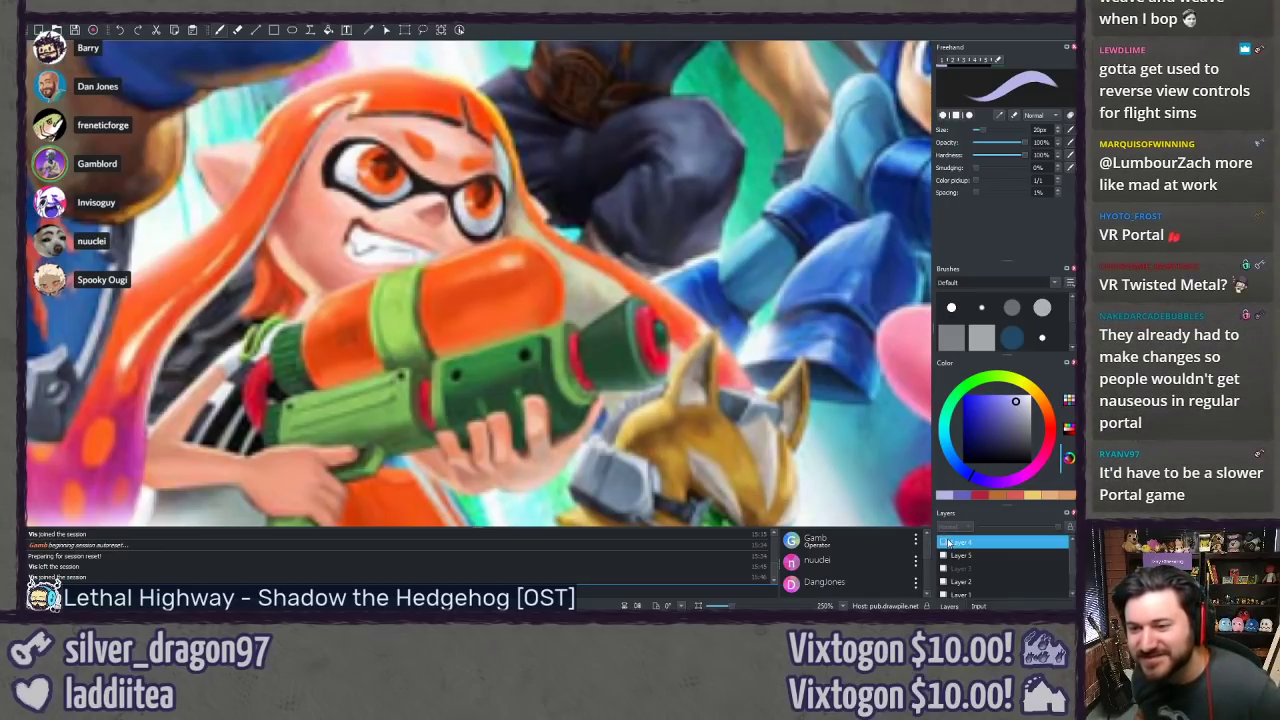
{"action": "left_click", "coordinate": [944, 541]}
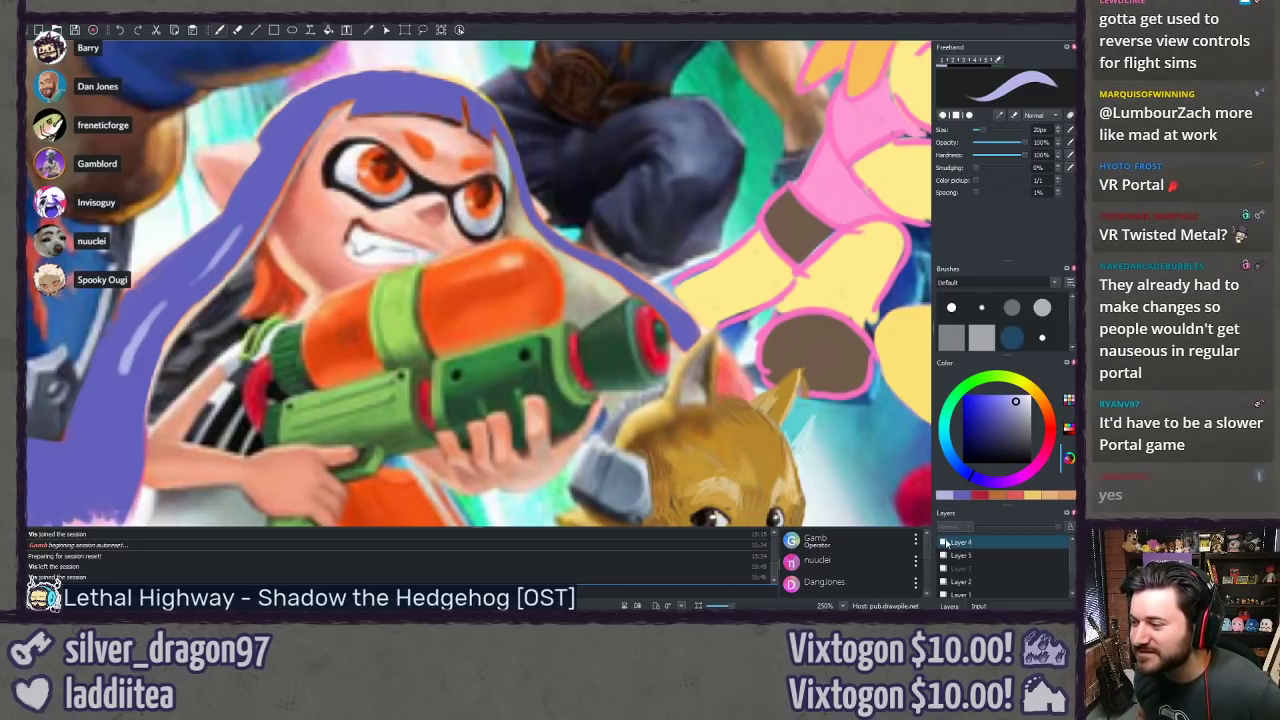
Step: Extend the lavender highlights across the crown of the Inkling's hair, comparing with the original art beneath Layer 4
{"action": "left_click", "coordinate": [943, 542]}
{"action": "left_click", "coordinate": [943, 542]}
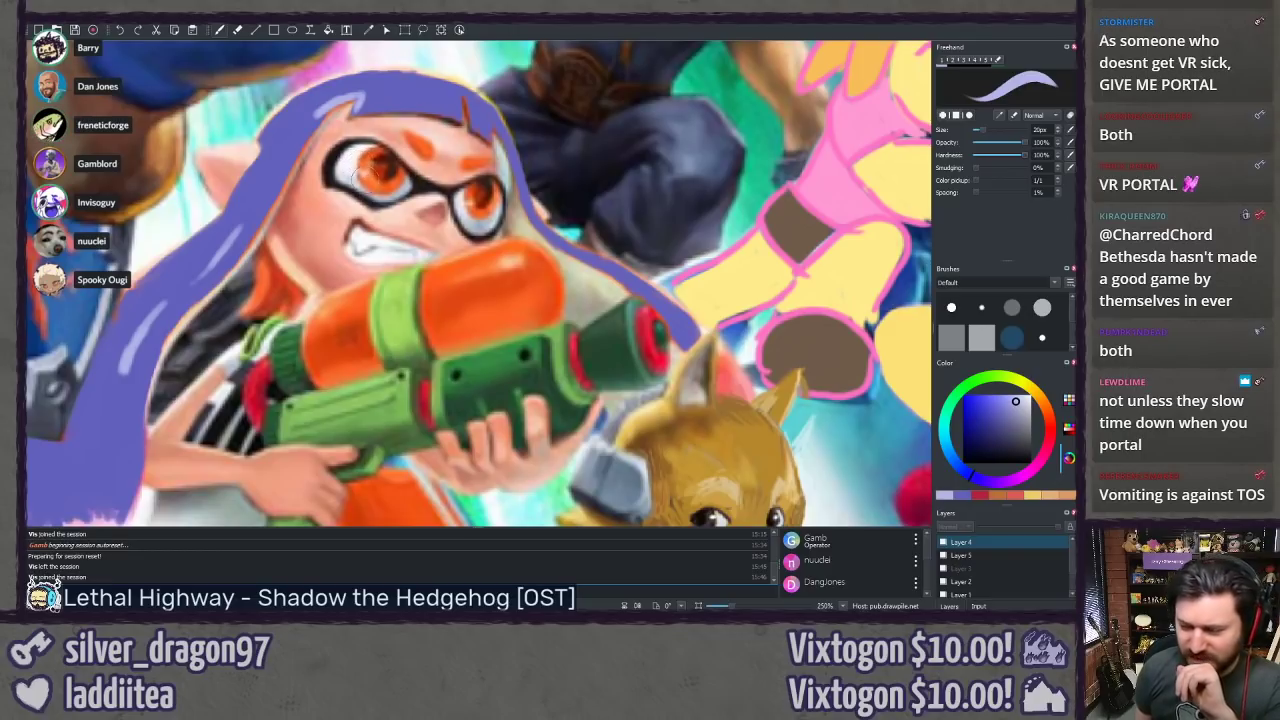
{"action": "left_click", "coordinate": [945, 542]}
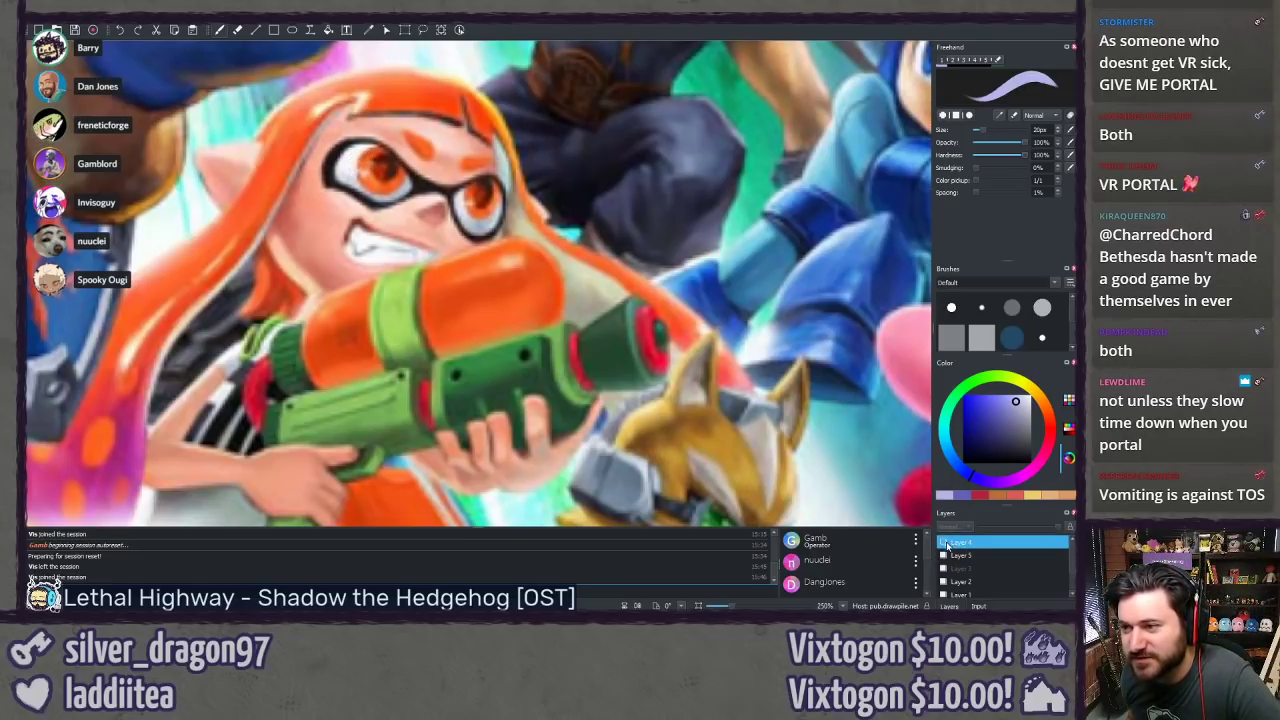
{"action": "left_click", "coordinate": [945, 542]}
{"action": "left_click", "coordinate": [945, 542]}
{"action": "left_click", "coordinate": [945, 543]}
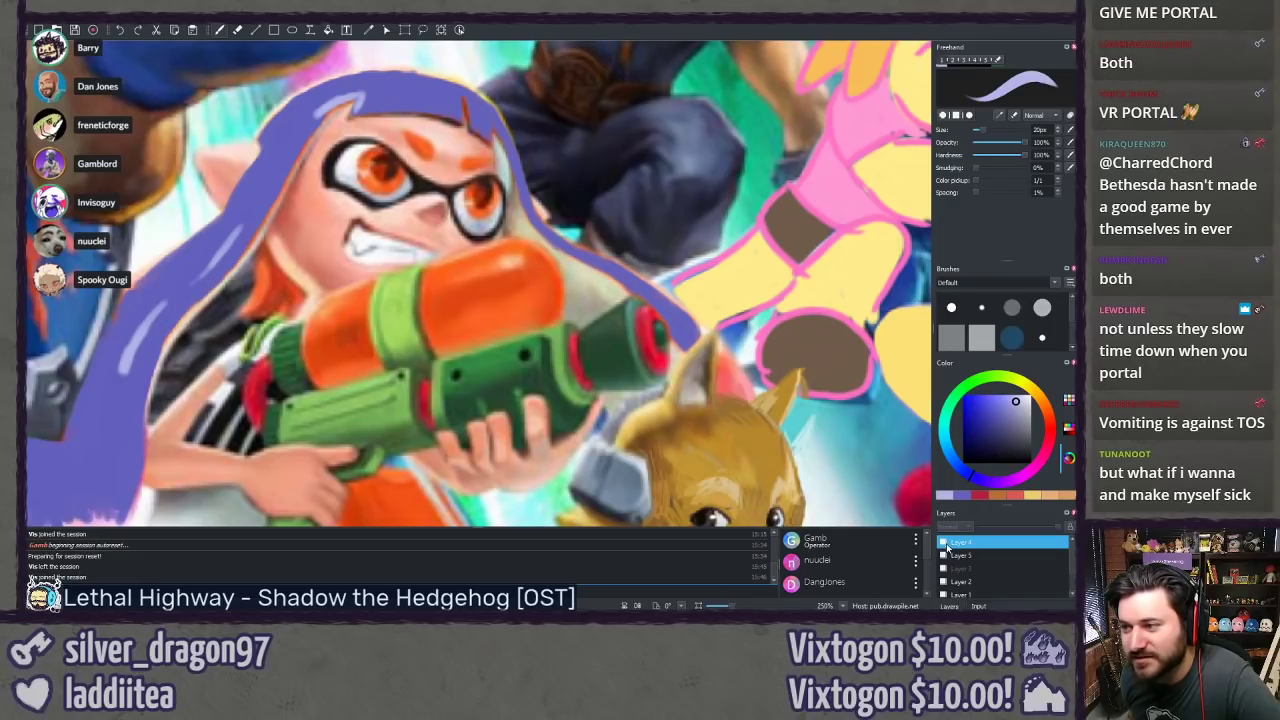
{"action": "left_click", "coordinate": [945, 543]}
{"action": "left_click", "coordinate": [945, 543]}
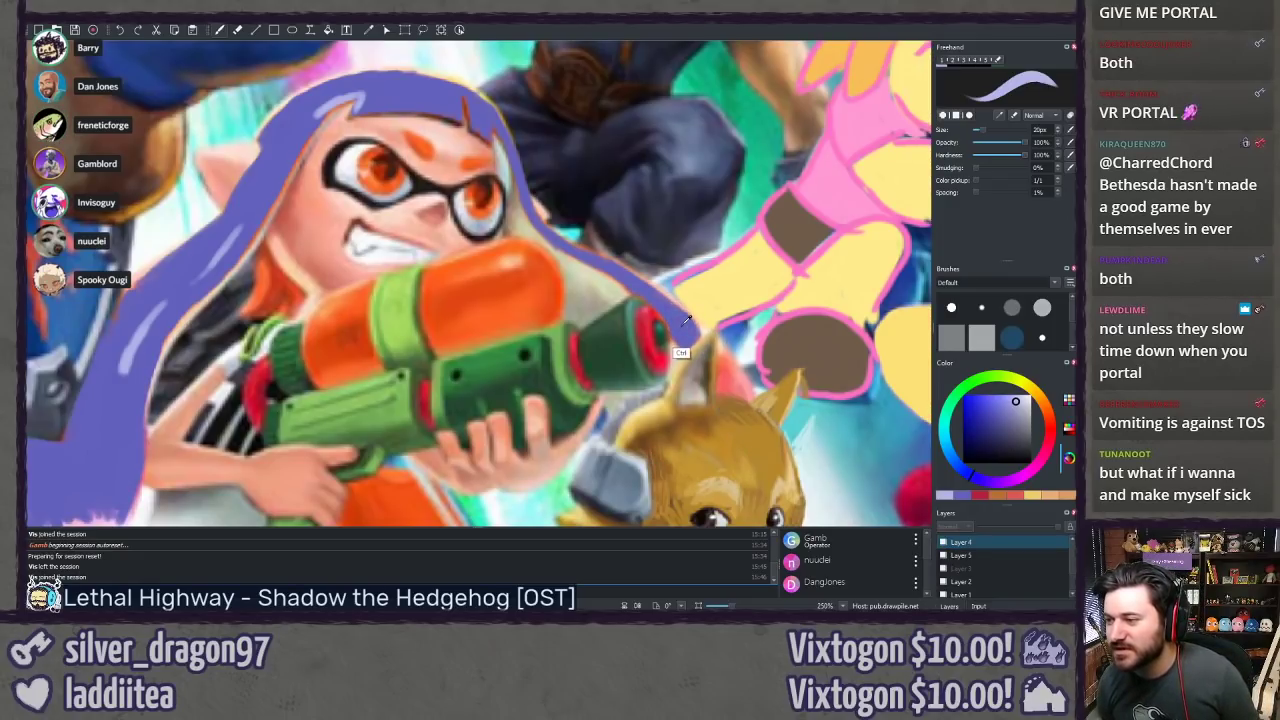
Step: Paint the right tentacle's tip behind the fox's ear in blue-violet and add lavender highlights, toggling Layer 4 to compare with the original
{"action": "left_click", "coordinate": [685, 320], "text": "ctrl"}
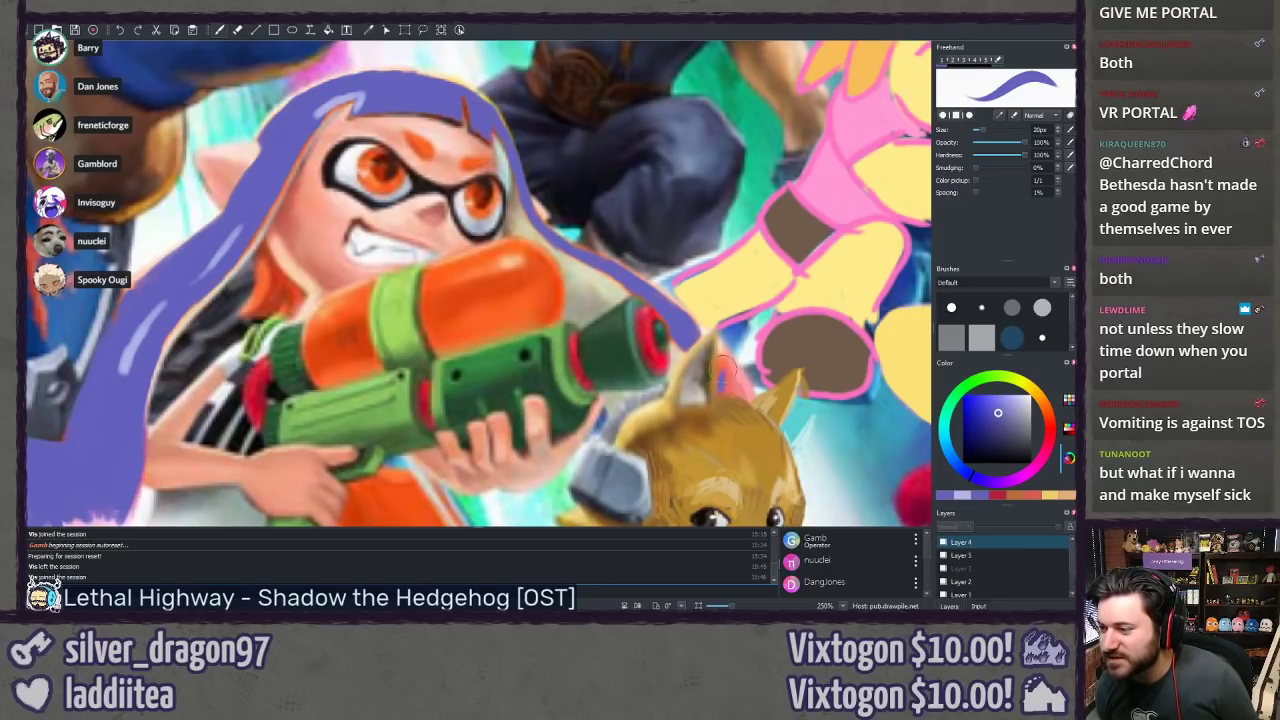
{"action": "mouse_move", "coordinate": [726, 350]}
{"action": "left_mouse_down"}
{"action": "mouse_move", "coordinate": [758, 401]}
{"action": "mouse_move", "coordinate": [732, 386]}
{"action": "left_mouse_up"}
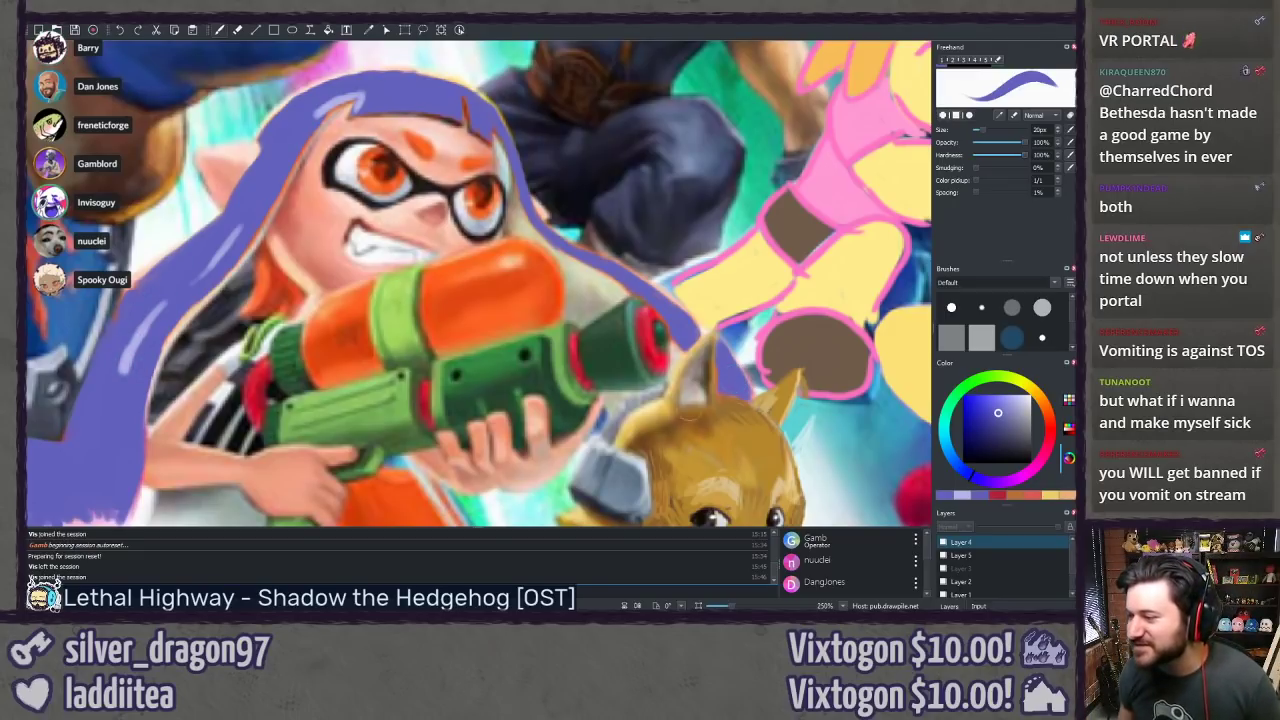
{"action": "left_click", "coordinate": [961, 495]}
{"action": "left_click", "coordinate": [942, 543]}
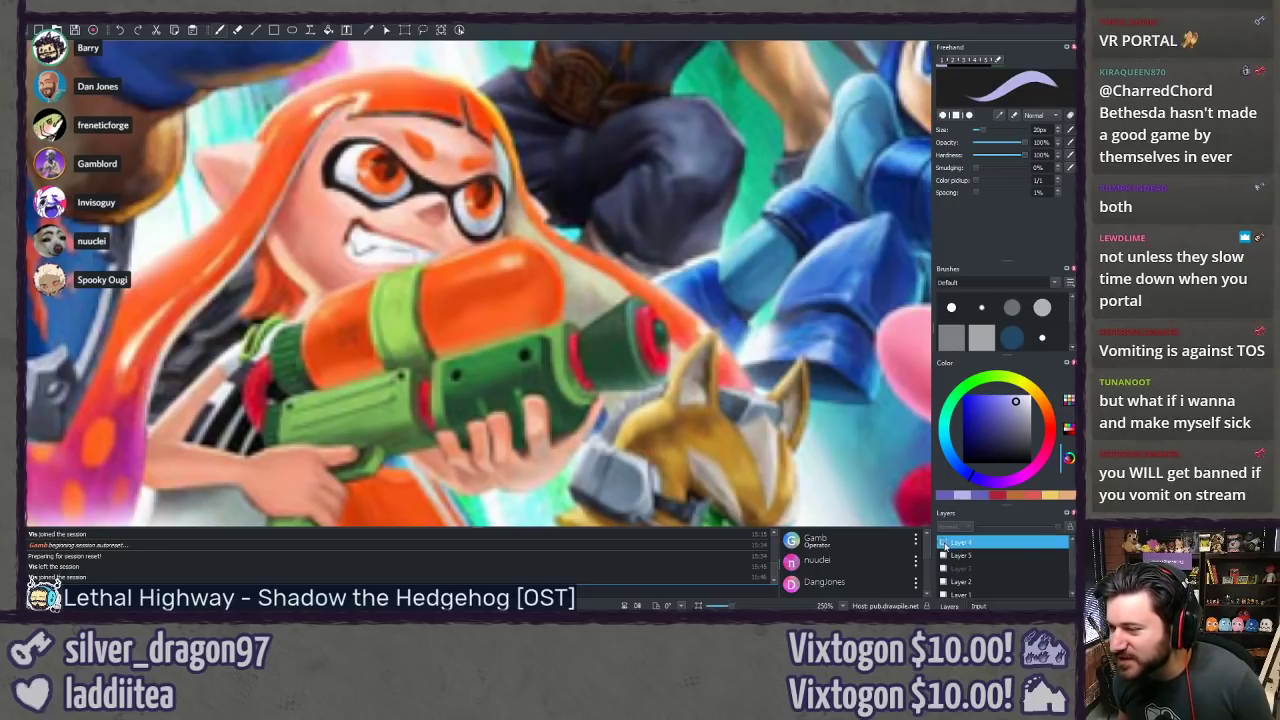
{"action": "left_click", "coordinate": [942, 543]}
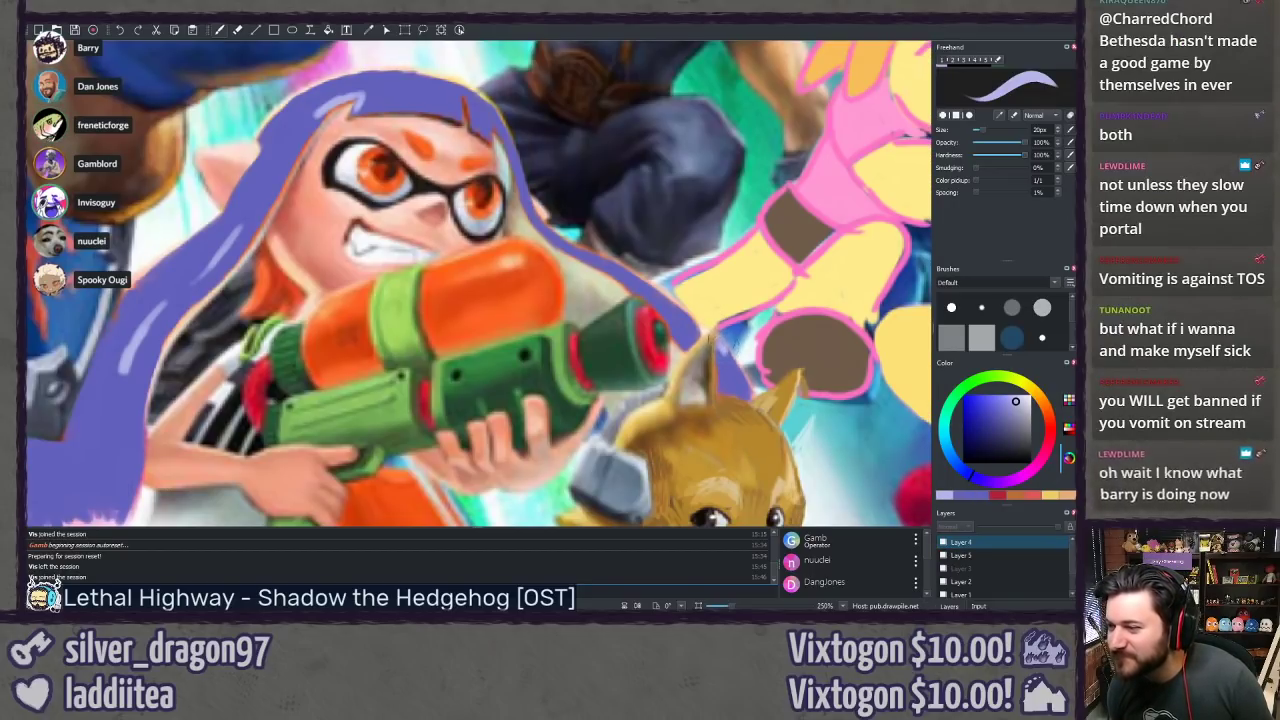
{"action": "left_click", "coordinate": [943, 542]}
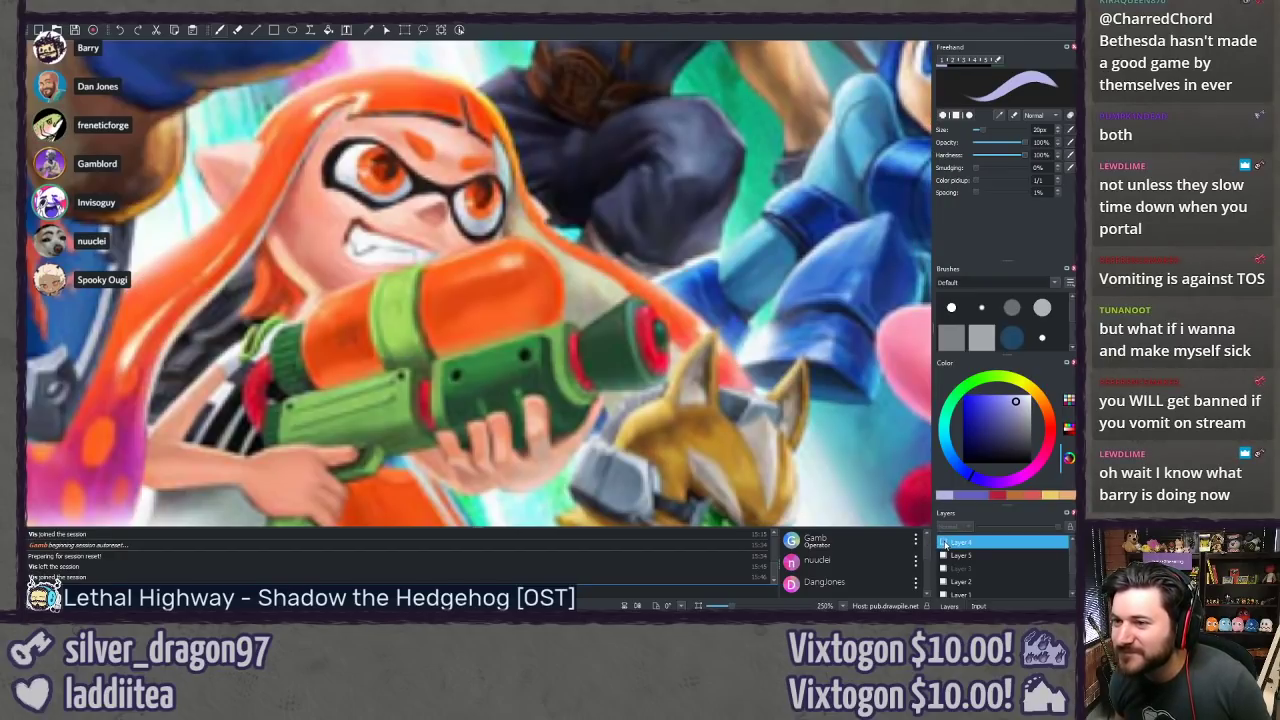
{"action": "left_click", "coordinate": [943, 542]}
{"action": "left_click", "coordinate": [943, 542]}
{"action": "left_click", "coordinate": [942, 542]}
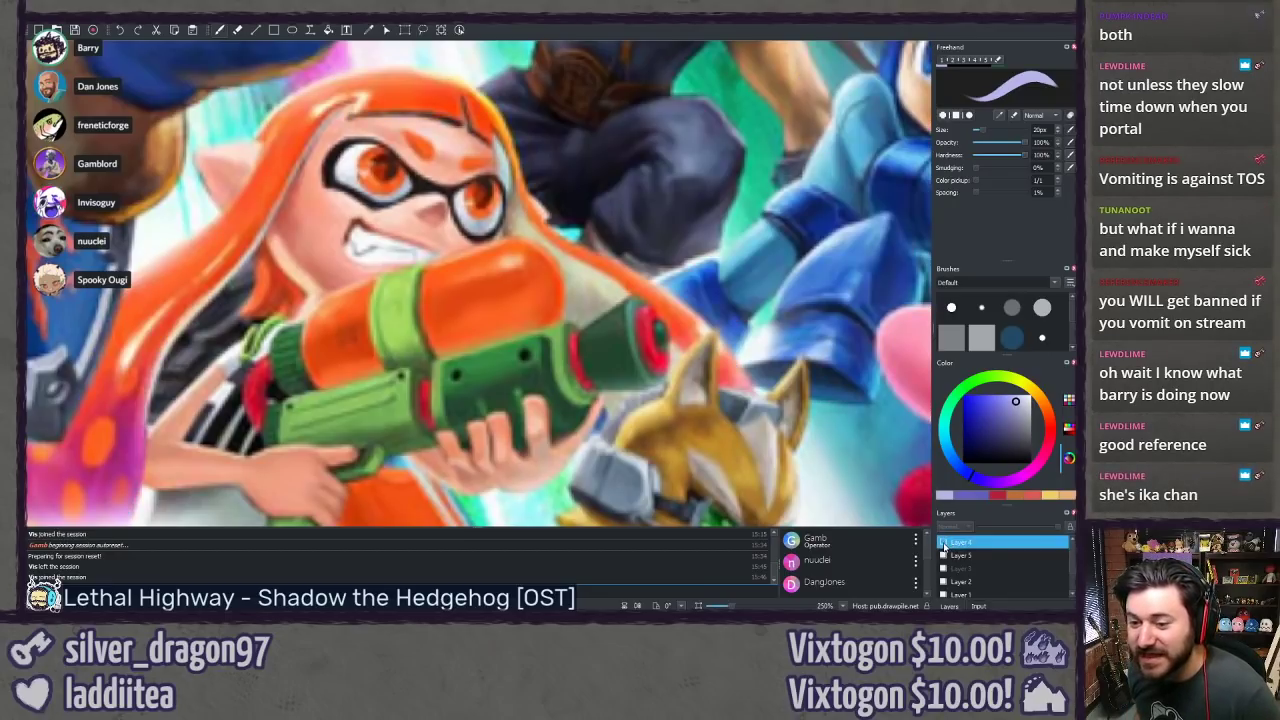
Step: Choose a darker shade of the hair's blue-violet and check the left tentacle's shading against the original art beneath Layer 4
{"action": "left_click_drag", "start_coordinate": [197, 371], "coordinate": [318, 203]}
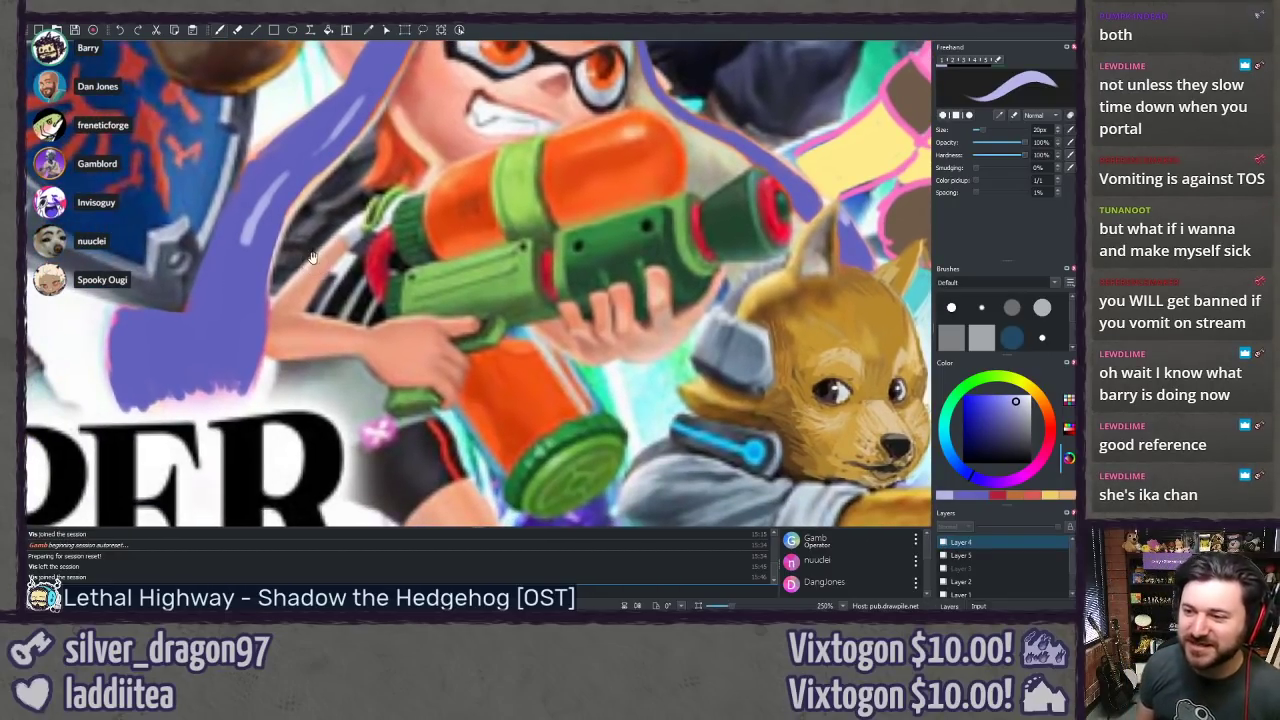
{"action": "left_click_drag", "start_coordinate": [312, 264], "coordinate": [262, 350]}
{"action": "left_click", "coordinate": [180, 358], "text": "ctrl"}
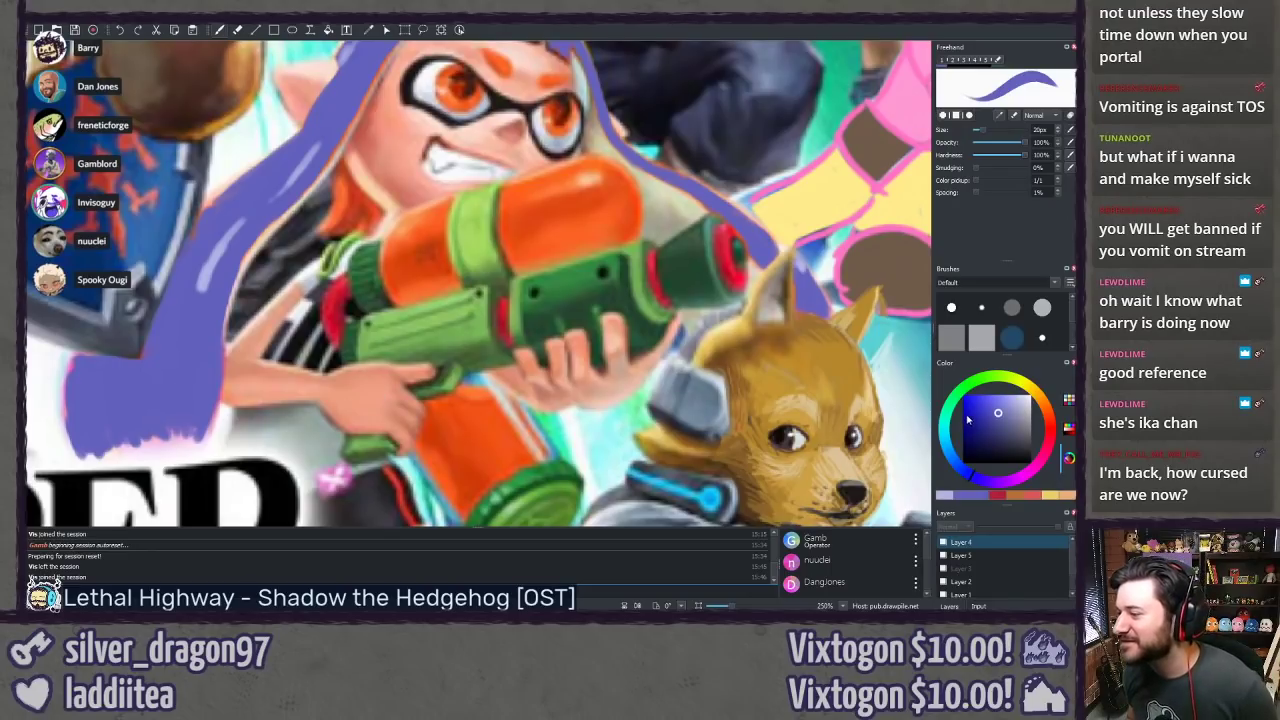
{"action": "left_click", "coordinate": [989, 423]}
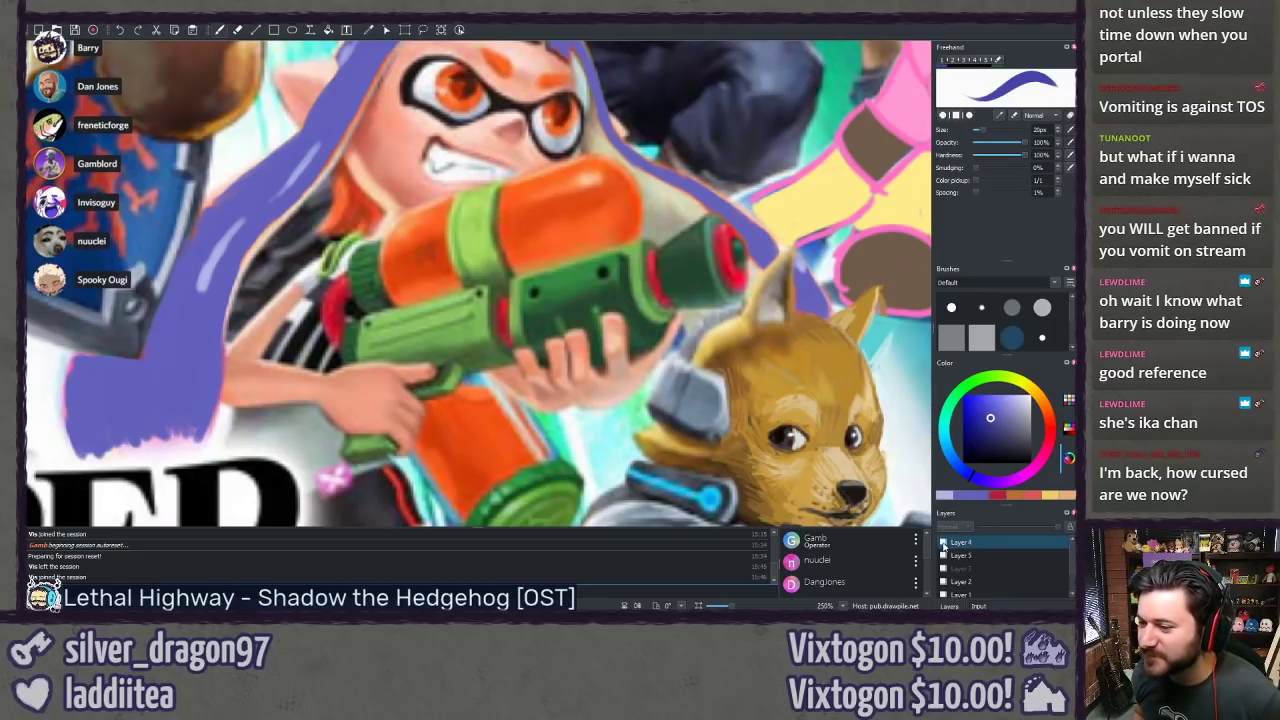
{"action": "left_click", "coordinate": [944, 542]}
{"action": "left_click", "coordinate": [944, 542]}
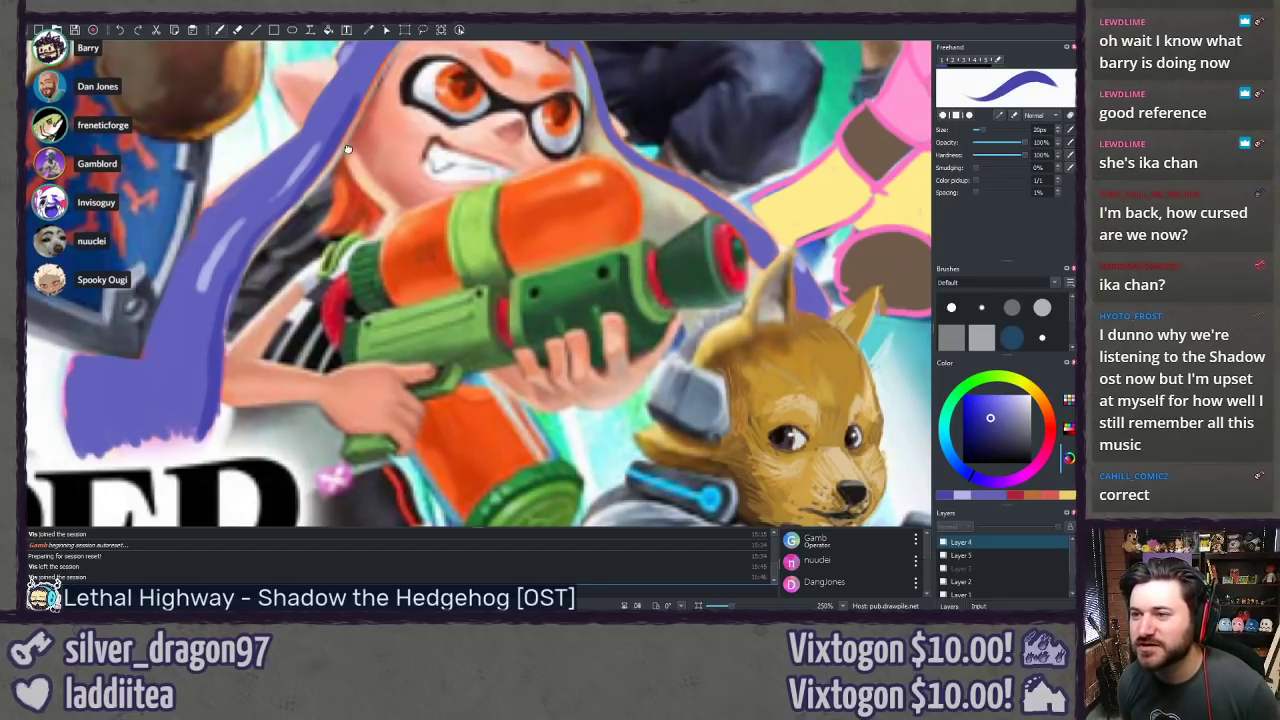
Step: Shade the Inkling's fringe and its parting lines in the darker blue-violet, toggling Layer 4 to match the original shadows
{"action": "left_click_drag", "start_coordinate": [362, 105], "coordinate": [254, 253]}
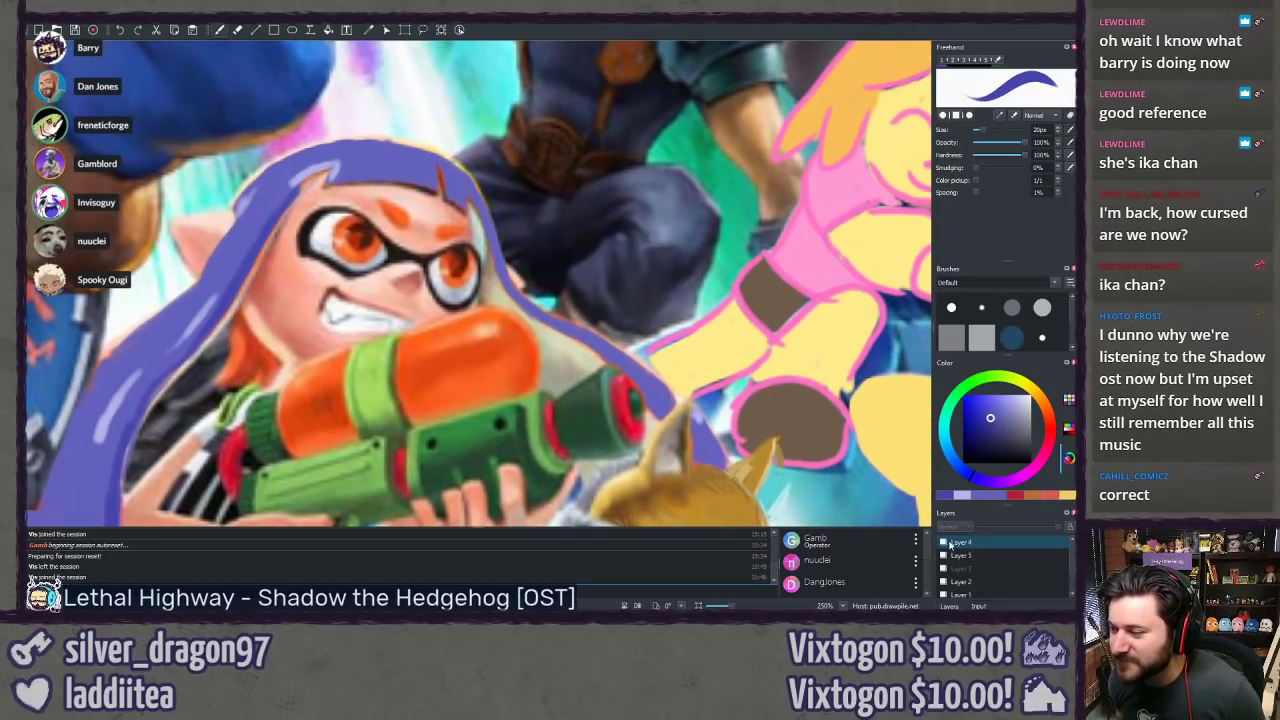
{"action": "left_click", "coordinate": [944, 541]}
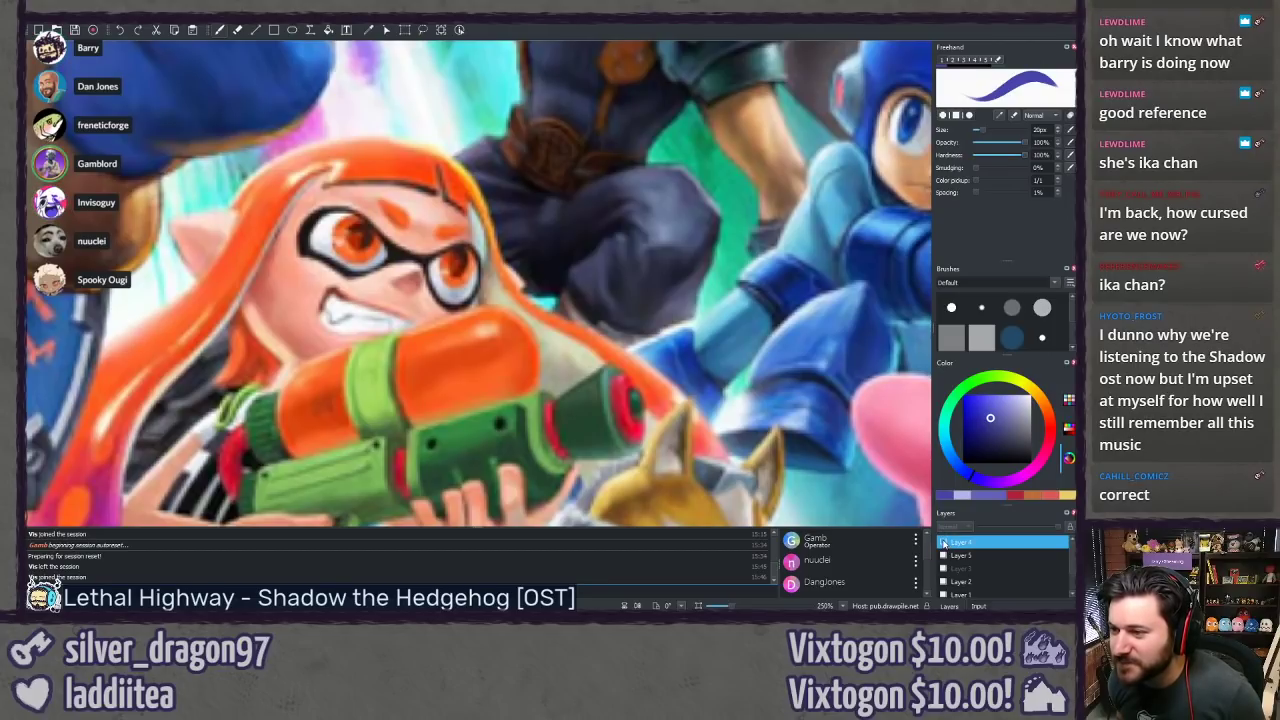
{"action": "left_click", "coordinate": [944, 541]}
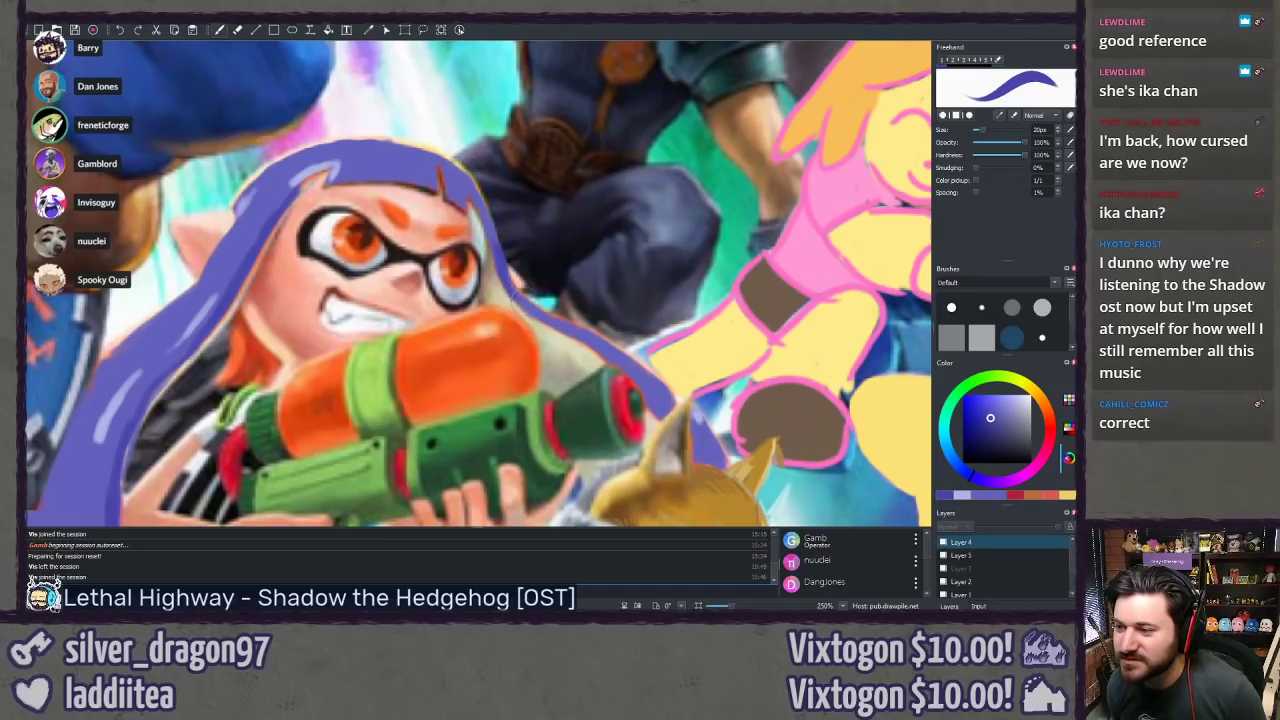
{"action": "left_click", "coordinate": [944, 542]}
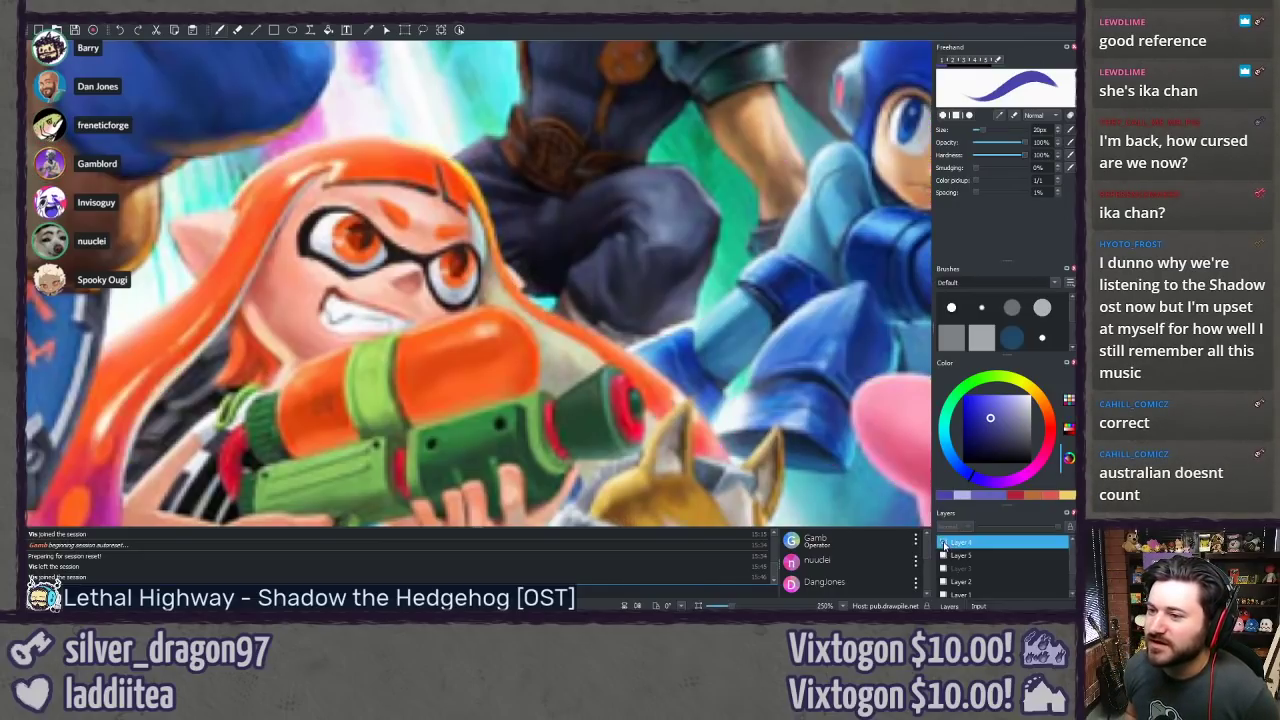
{"action": "left_click", "coordinate": [944, 542]}
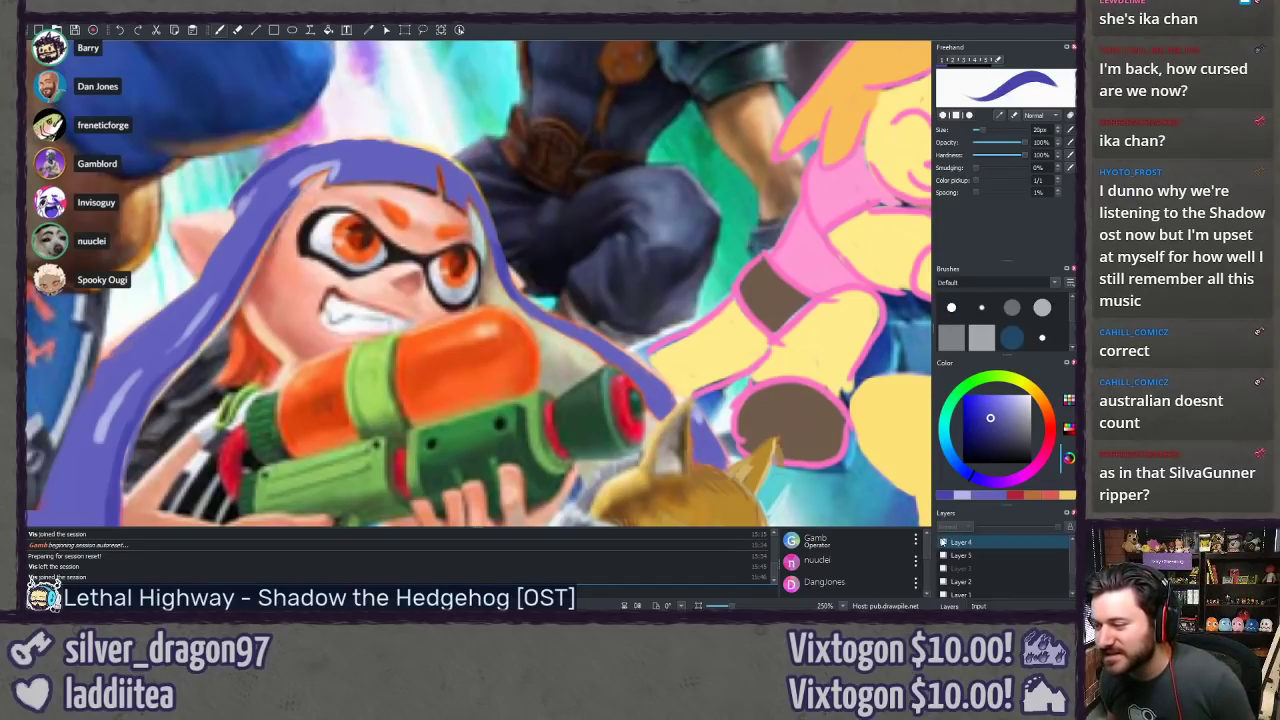
{"action": "left_click", "coordinate": [944, 542]}
{"action": "left_click", "coordinate": [944, 542]}
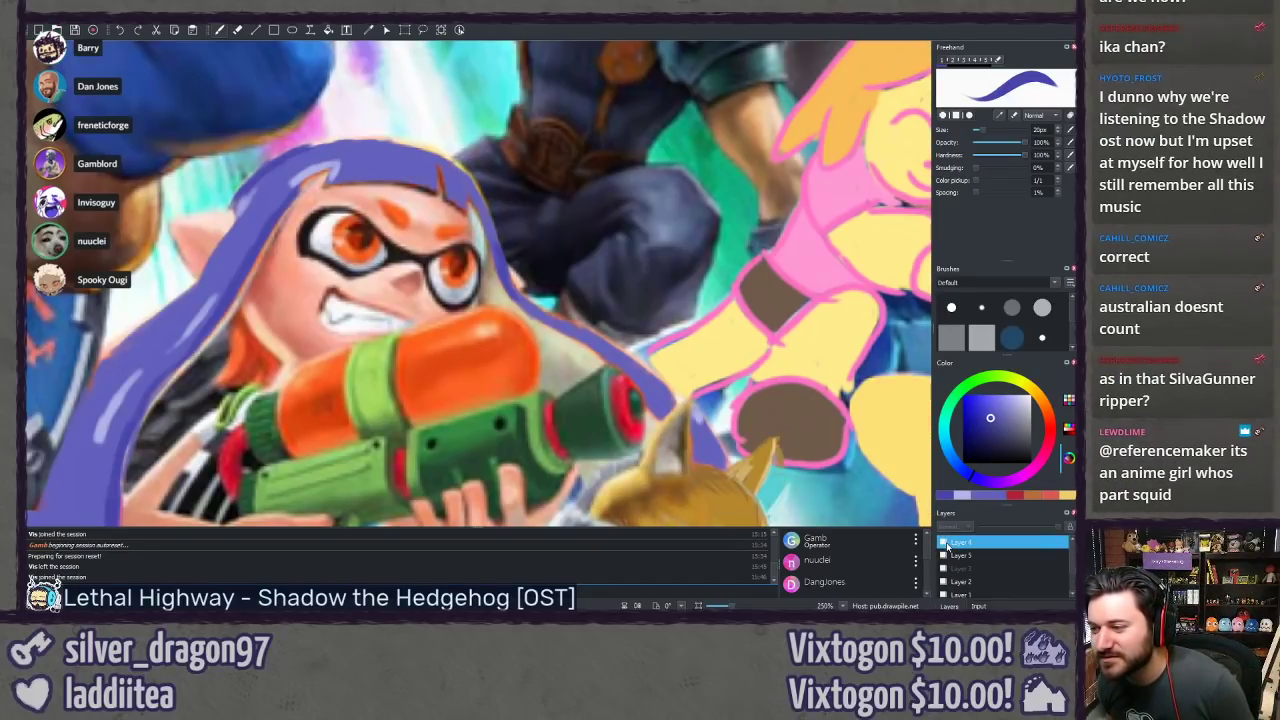
{"action": "left_click", "coordinate": [944, 542]}
{"action": "left_click", "coordinate": [944, 542]}
{"action": "left_click", "coordinate": [944, 542]}
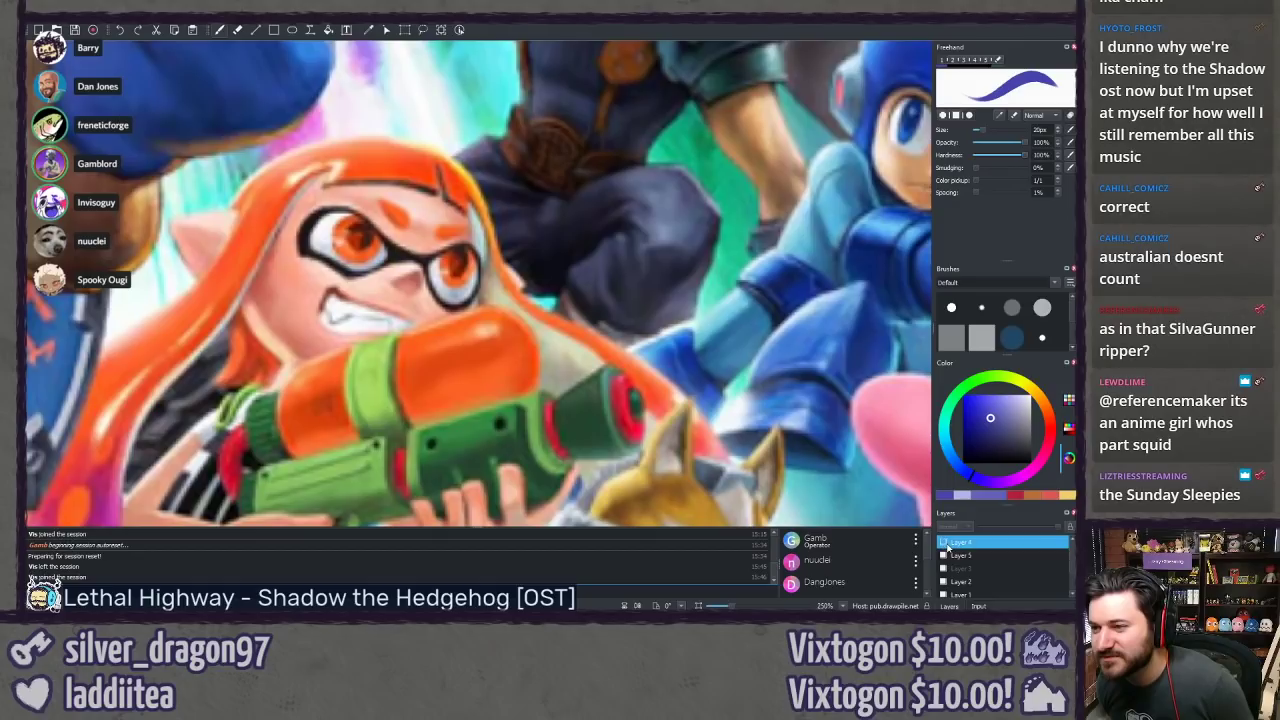
{"action": "left_click", "coordinate": [944, 542]}
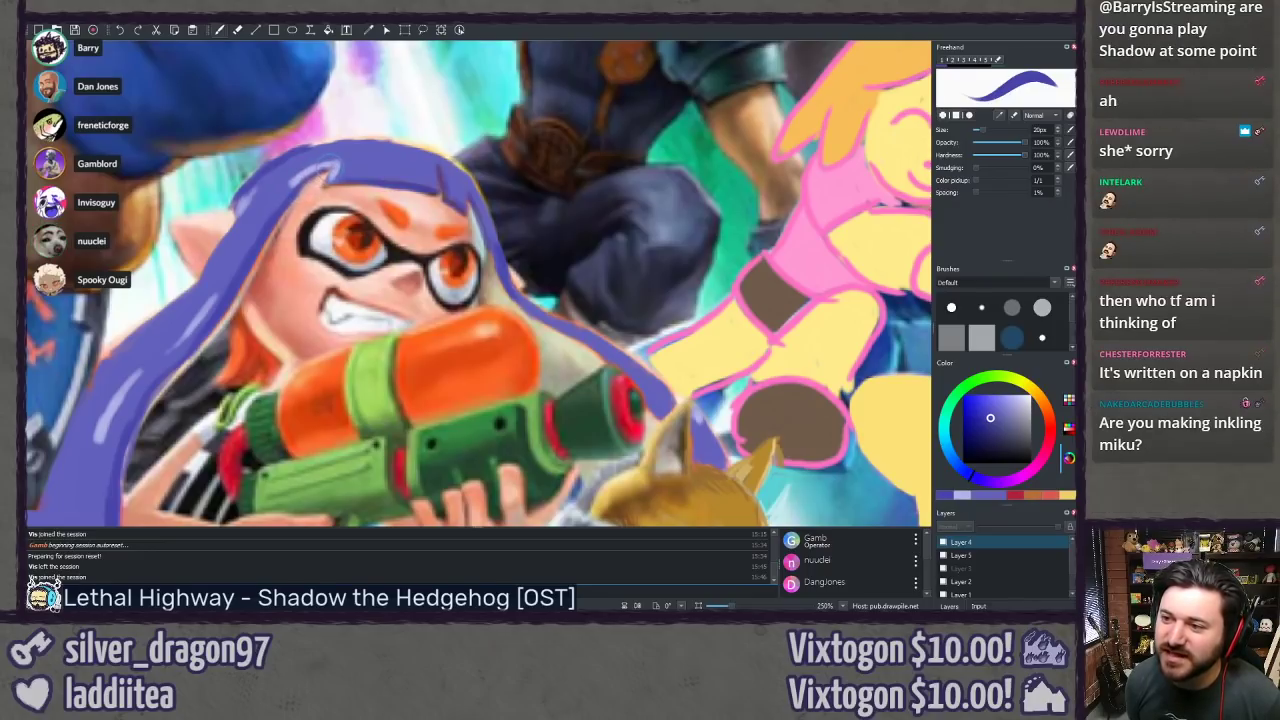
Step: Paint darker blue-violet shading along the inner edge of the left tentacle up to her face, comparing with the original beneath Layer 4
{"action": "left_click", "coordinate": [341, 176], "text": "ctrl"}
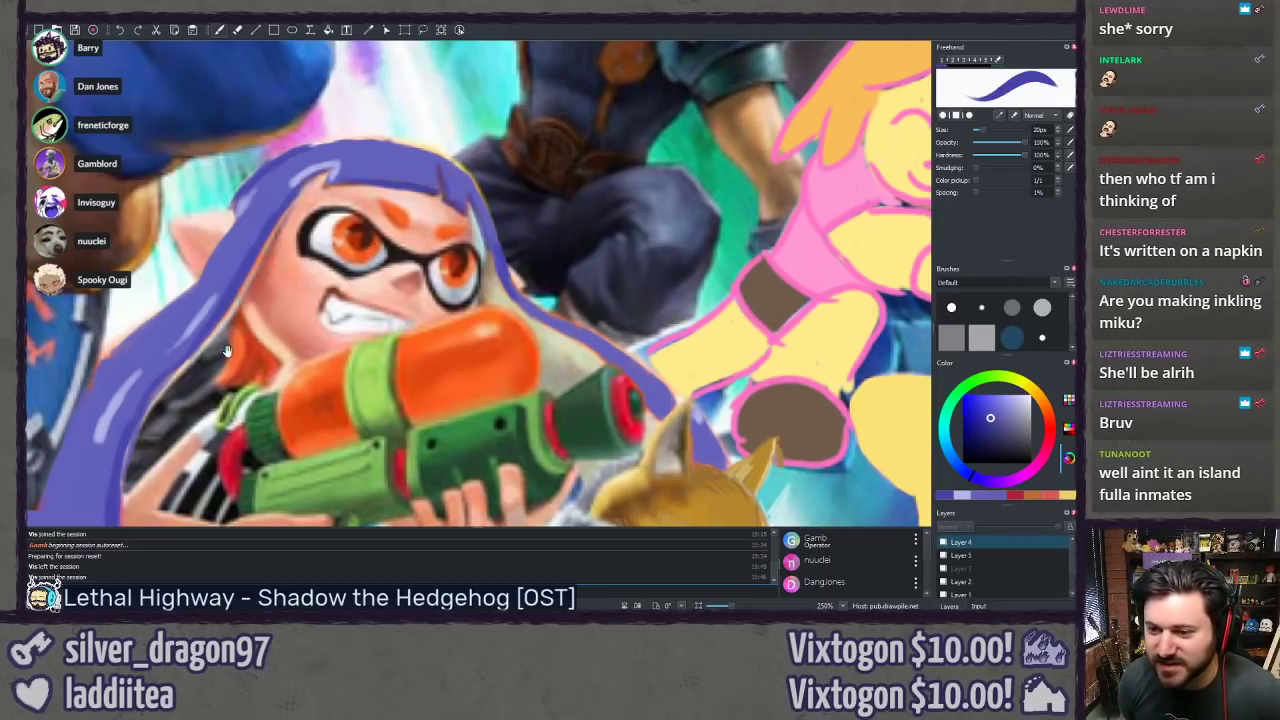
{"action": "mouse_move", "coordinate": [227, 351]}
{"action": "left_mouse_down"}
{"action": "mouse_move", "coordinate": [446, 215]}
{"action": "mouse_move", "coordinate": [454, 180]}
{"action": "left_mouse_up"}
{"action": "left_click_drag", "start_coordinate": [463, 309], "coordinate": [443, 289]}
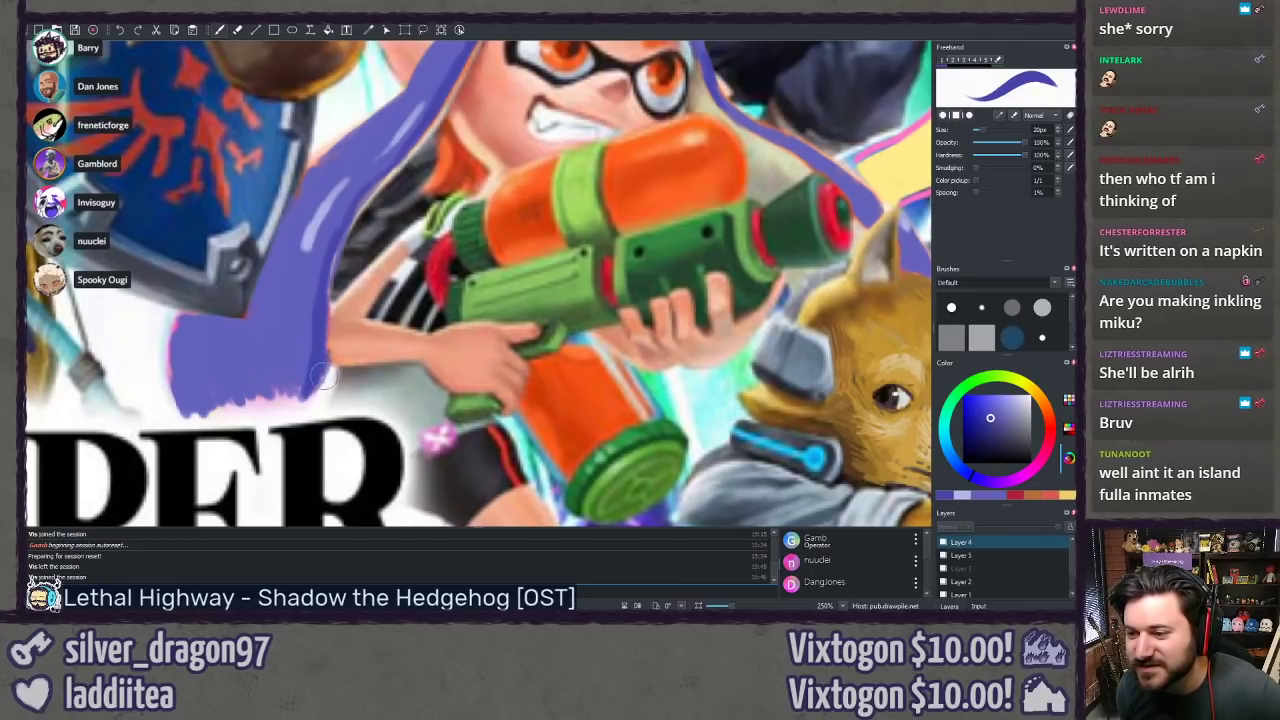
{"action": "left_click_drag", "start_coordinate": [323, 377], "coordinate": [340, 240]}
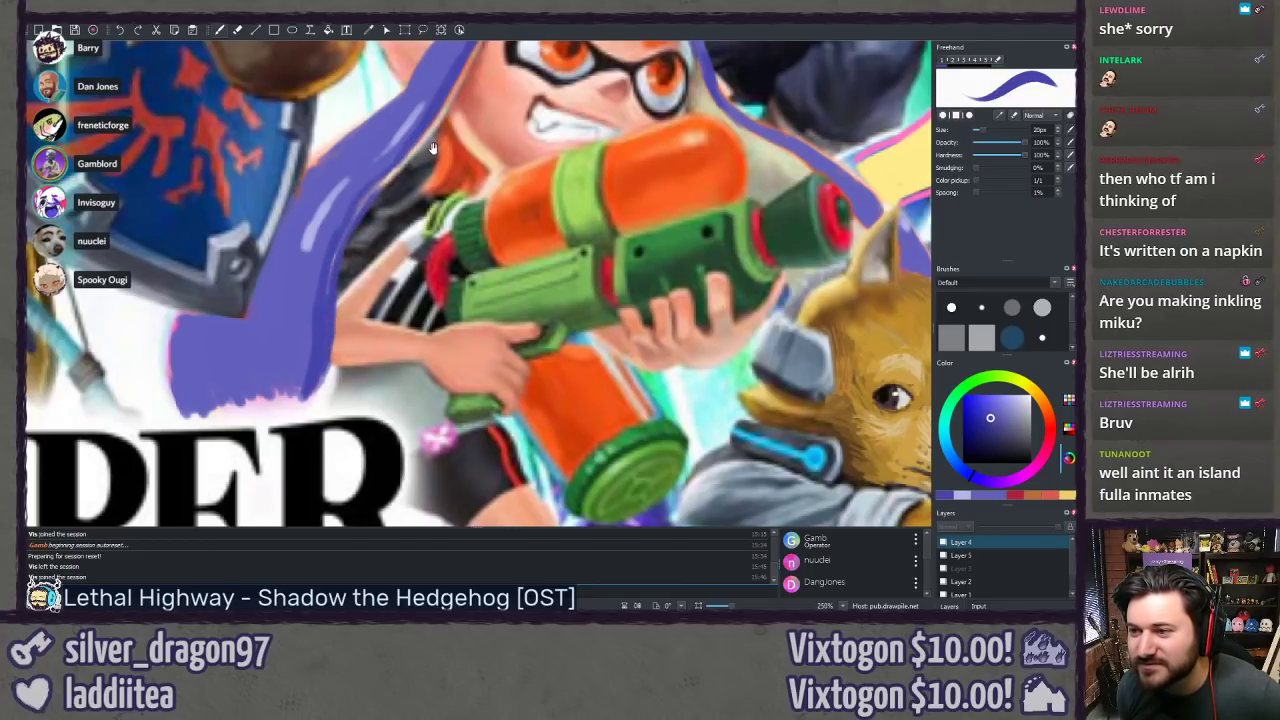
{"action": "left_click_drag", "start_coordinate": [432, 149], "coordinate": [336, 297]}
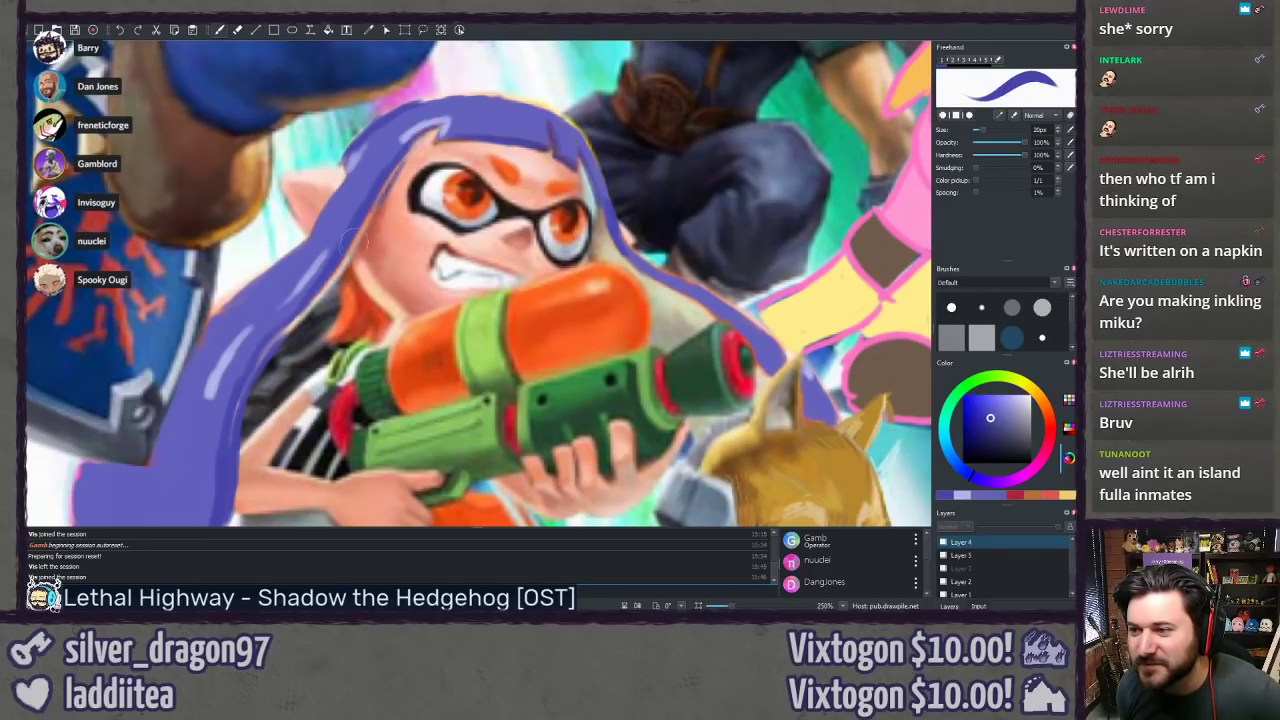
{"action": "left_click_drag", "start_coordinate": [354, 246], "coordinate": [383, 191]}
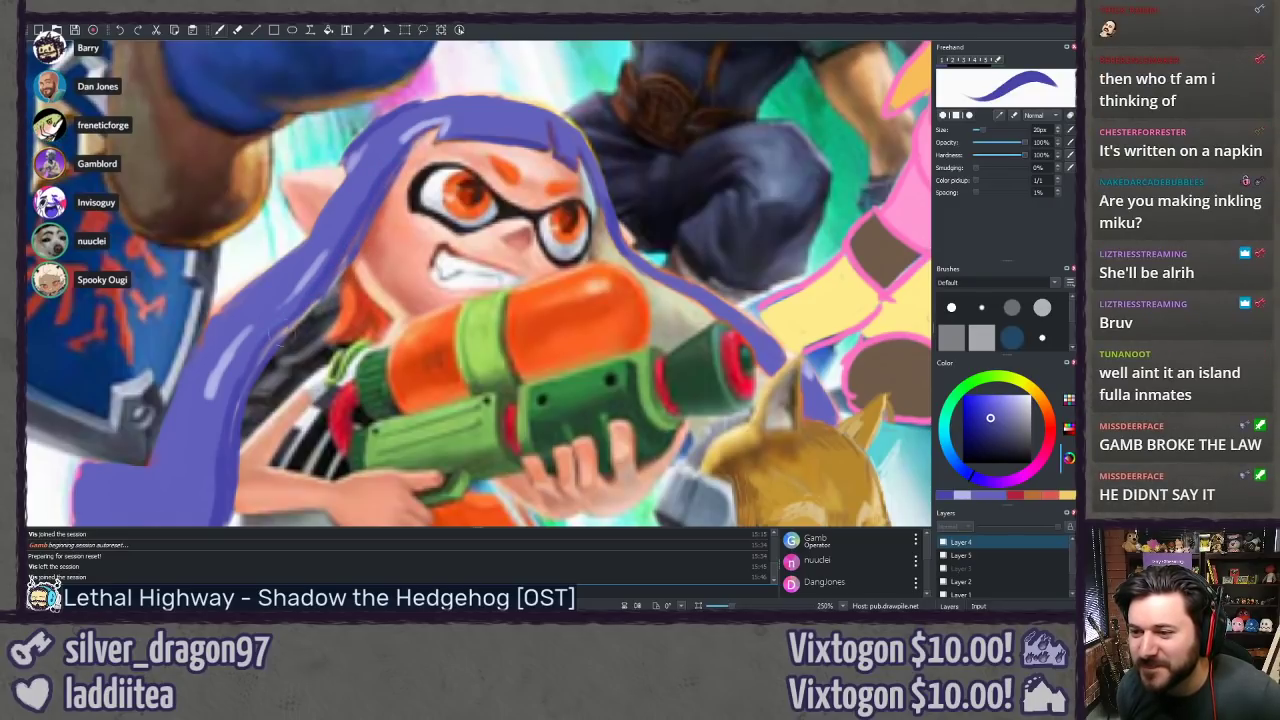
{"action": "left_click_drag", "start_coordinate": [276, 410], "coordinate": [385, 250]}
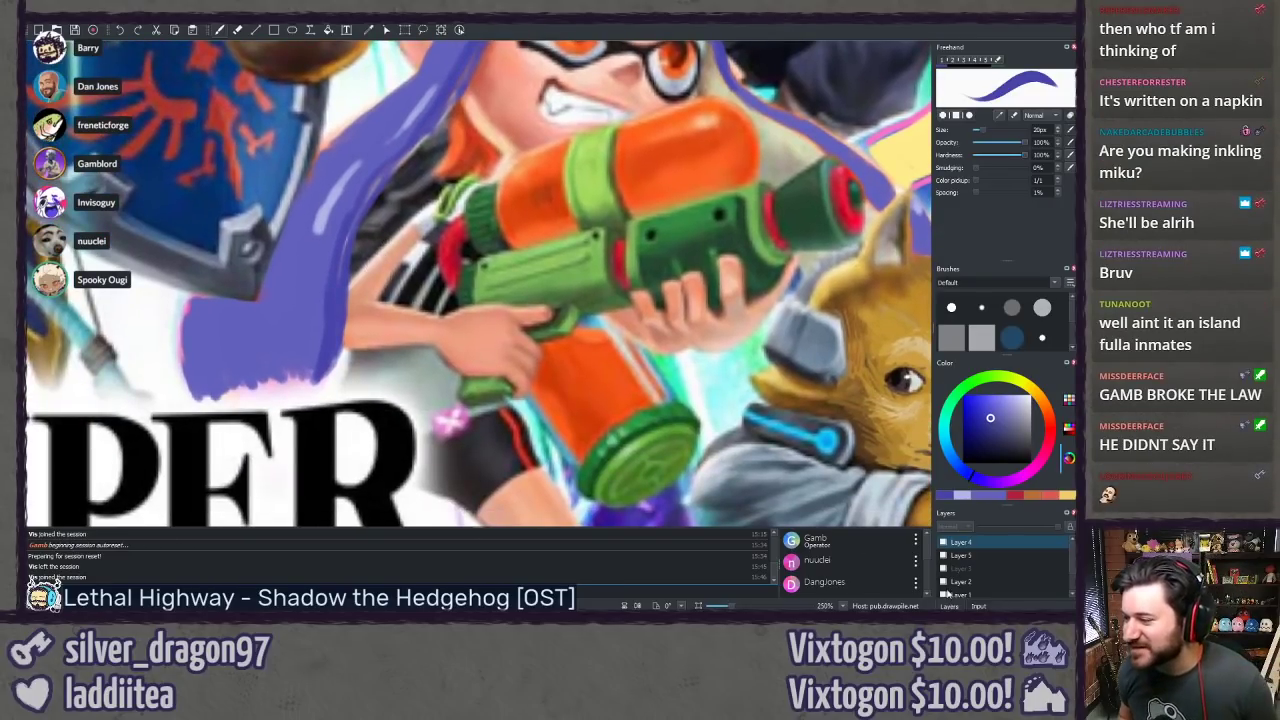
{"action": "left_click", "coordinate": [943, 543]}
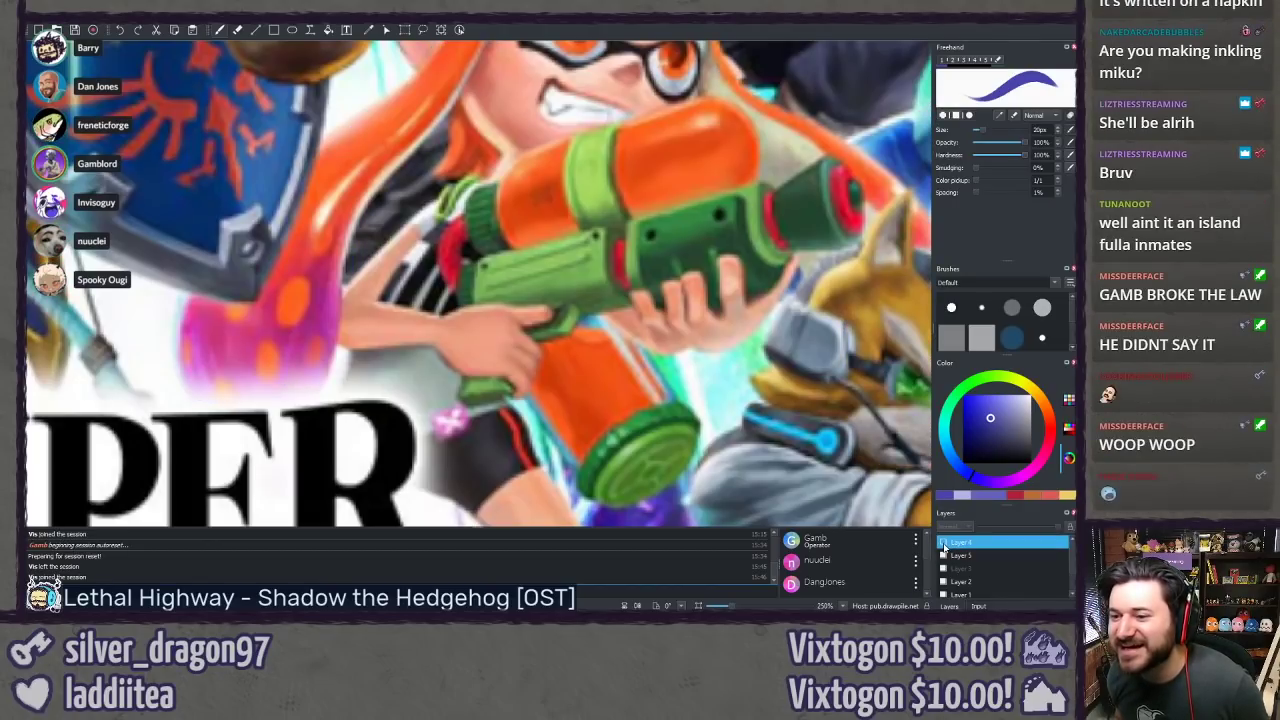
{"action": "left_click", "coordinate": [943, 543]}
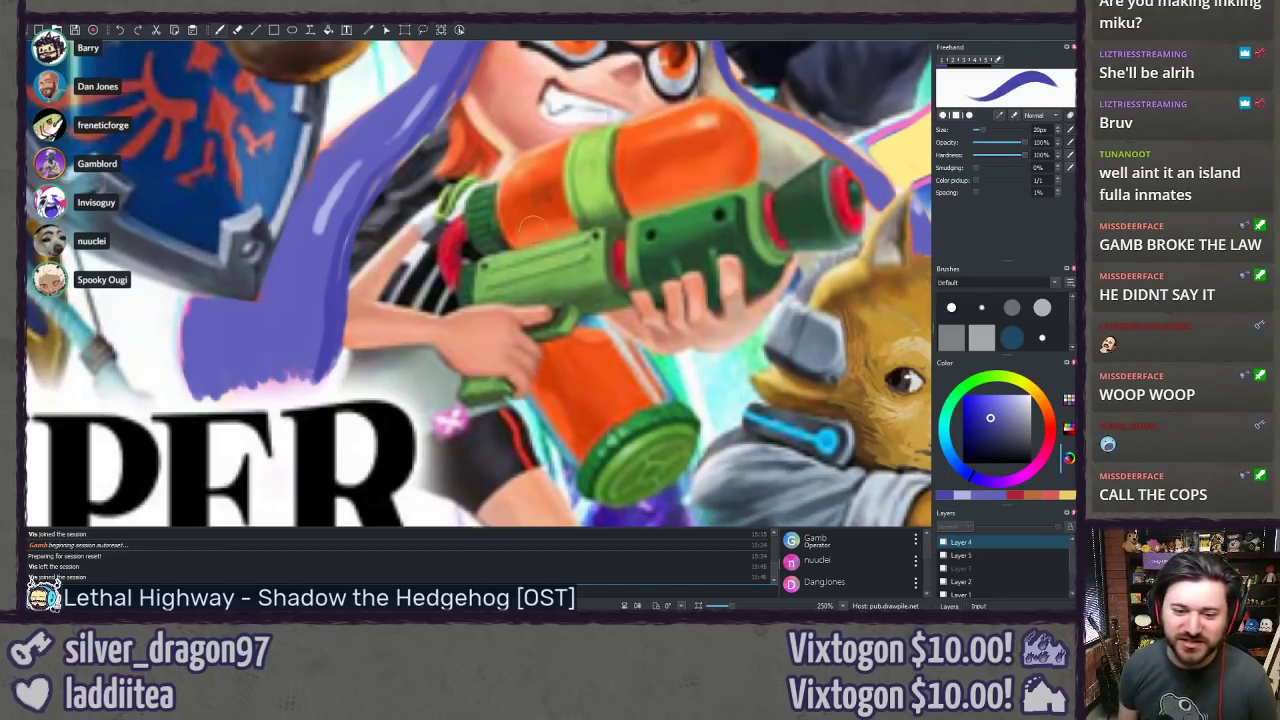
Step: Pick the base blue-violet and paint a strand rising from the crown of the Inkling's head along the edge of the blue overalls
{"action": "left_click_drag", "start_coordinate": [531, 154], "coordinate": [417, 342]}
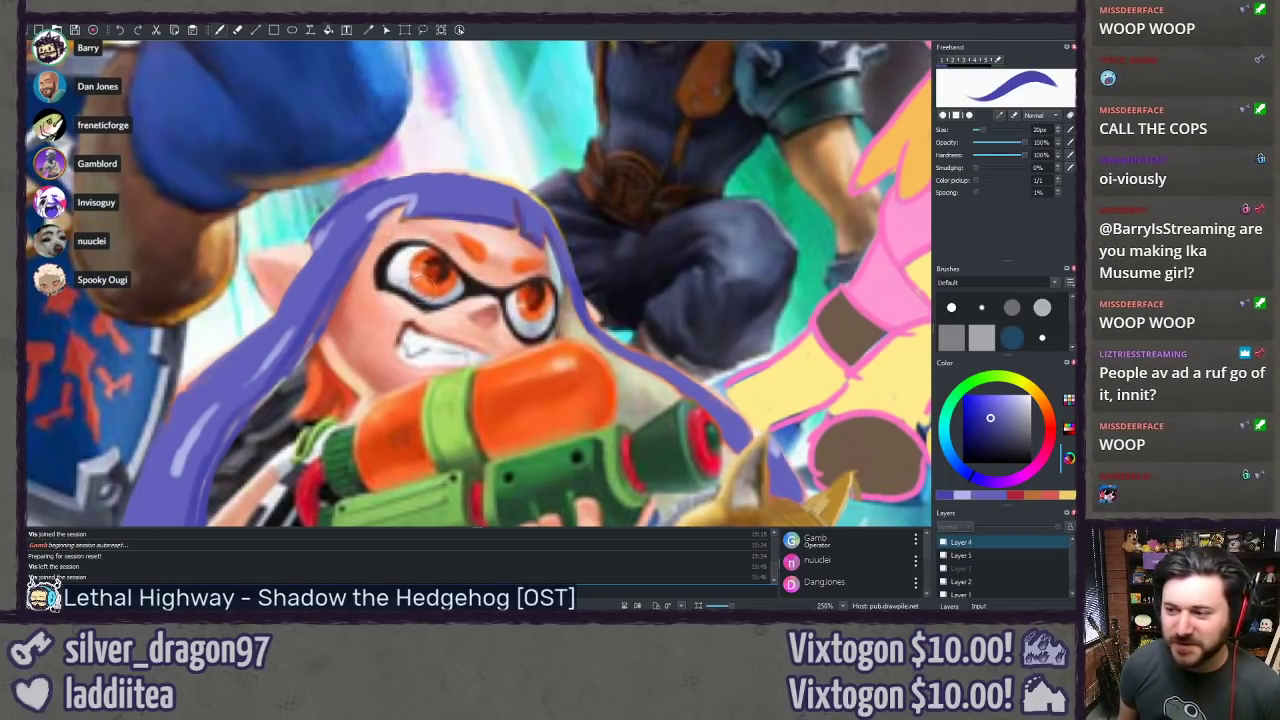
{"action": "left_click", "coordinate": [410, 336], "text": "ctrl"}
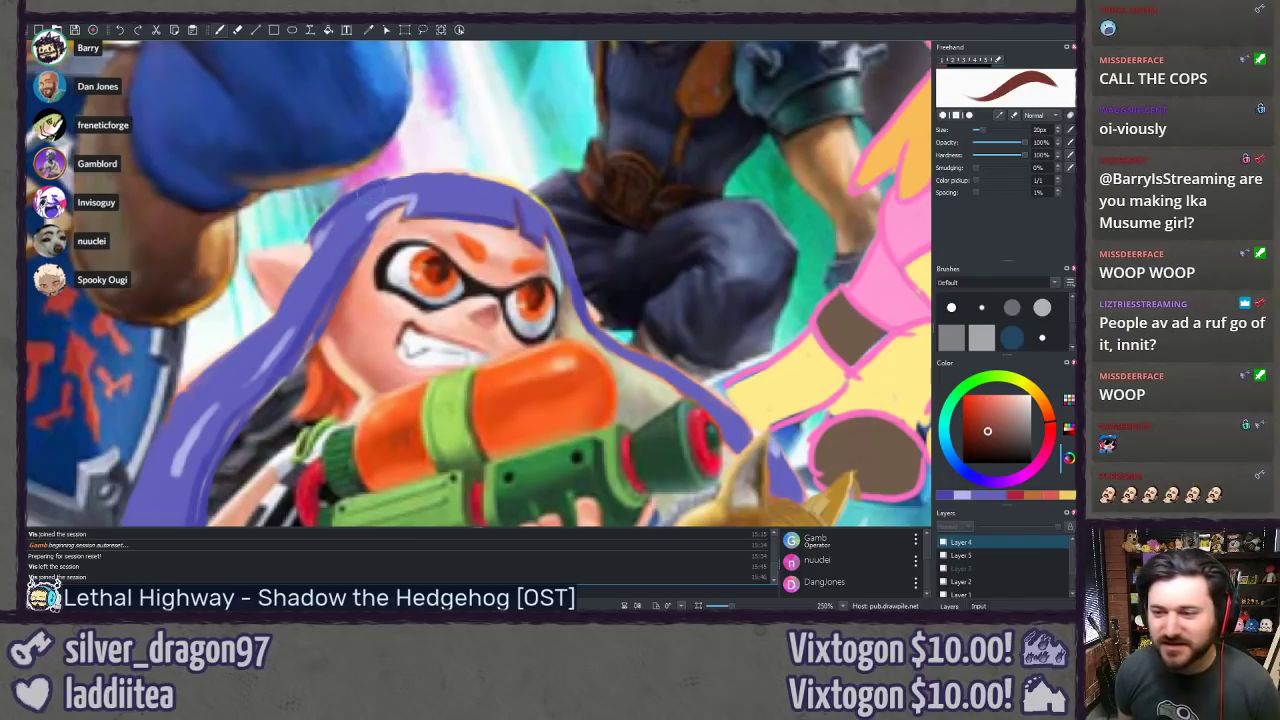
{"action": "left_click", "coordinate": [350, 218], "text": "ctrl"}
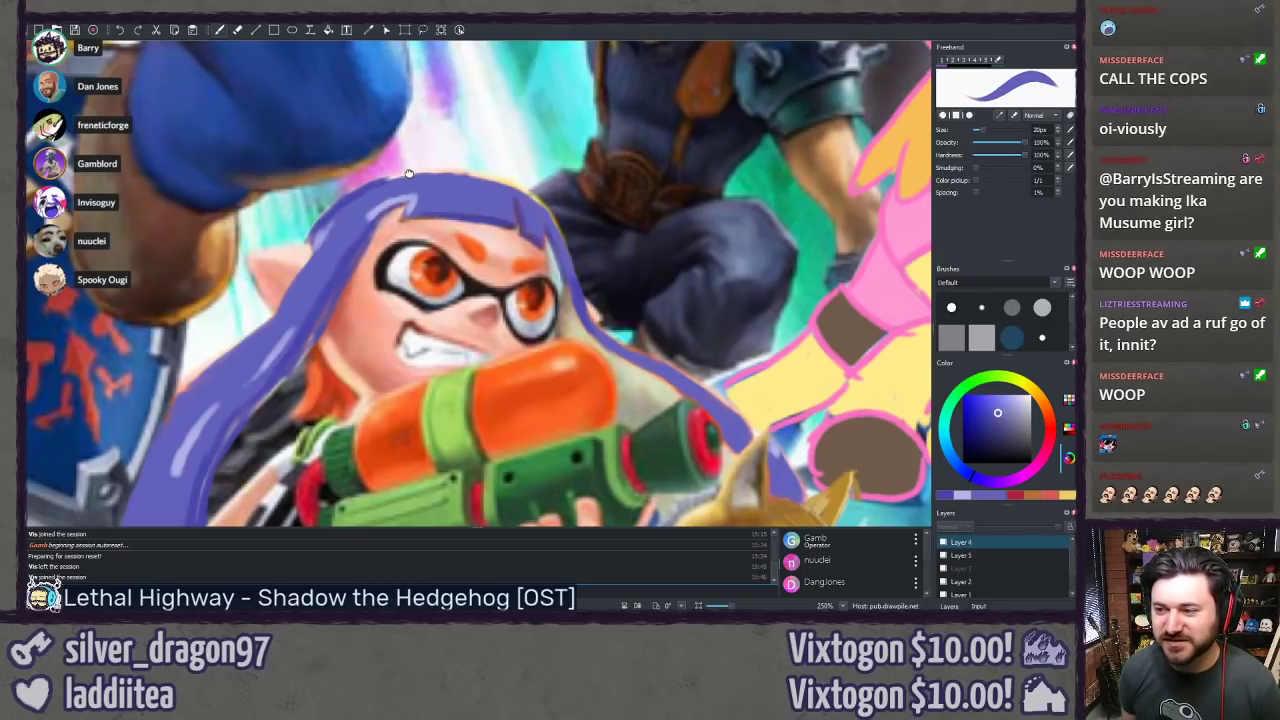
{"action": "left_click_drag", "start_coordinate": [409, 173], "coordinate": [387, 288]}
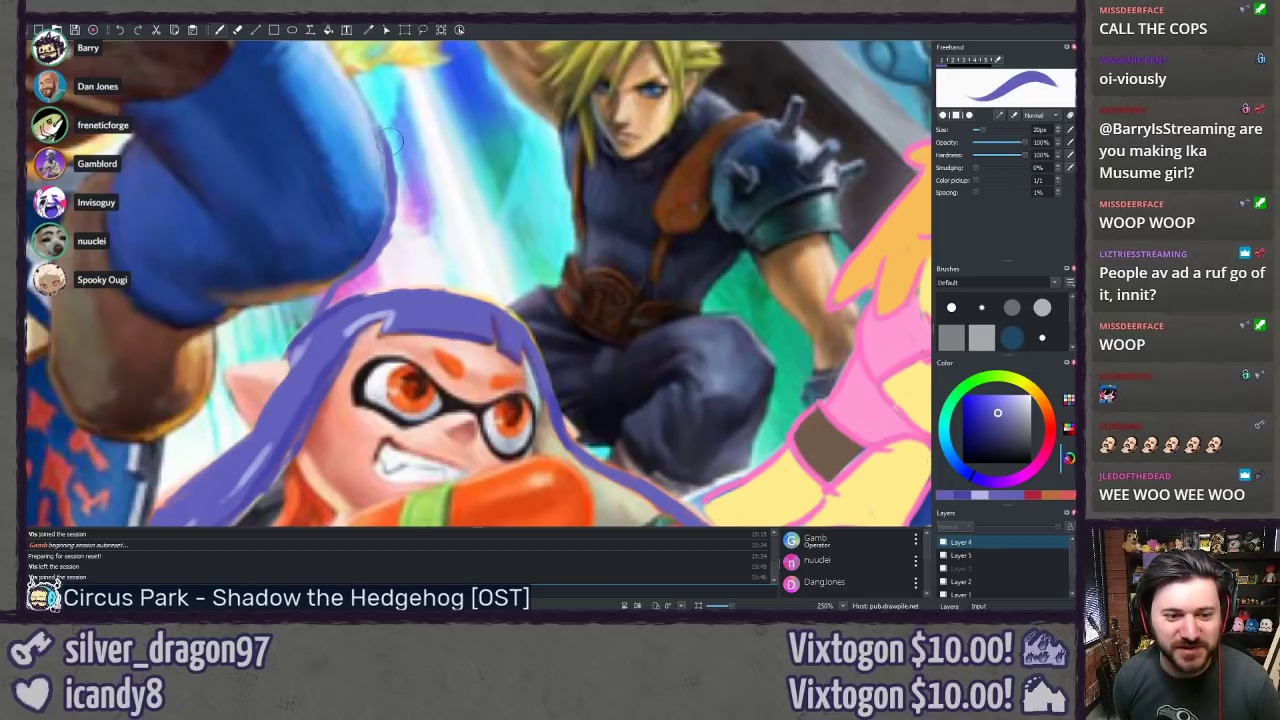
{"action": "left_click_drag", "start_coordinate": [386, 212], "coordinate": [374, 262]}
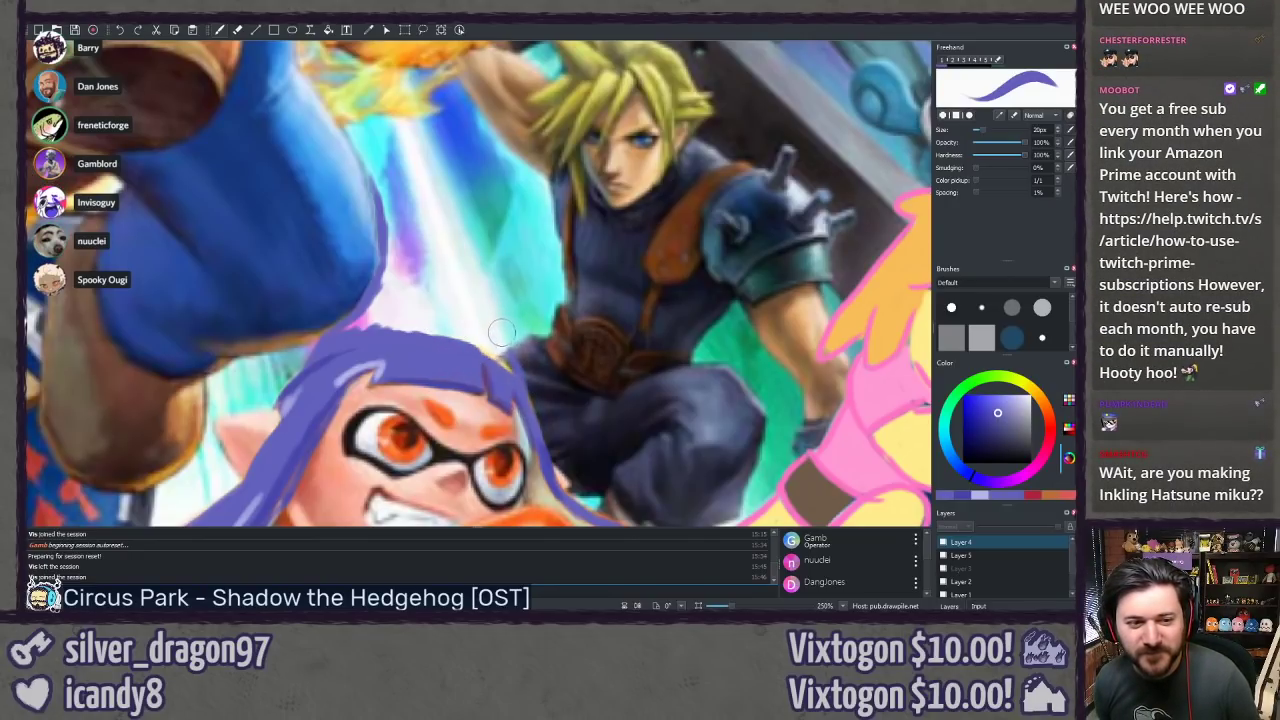
Step: Paint a second blue-violet strand from the right side of her head up past Cloud's arm, ending in a curl over his hair
{"action": "mouse_move", "coordinate": [516, 384]}
{"action": "left_mouse_down"}
{"action": "mouse_move", "coordinate": [516, 291]}
{"action": "mouse_move", "coordinate": [538, 237]}
{"action": "mouse_move", "coordinate": [534, 275]}
{"action": "mouse_move", "coordinate": [538, 208]}
{"action": "left_mouse_up"}
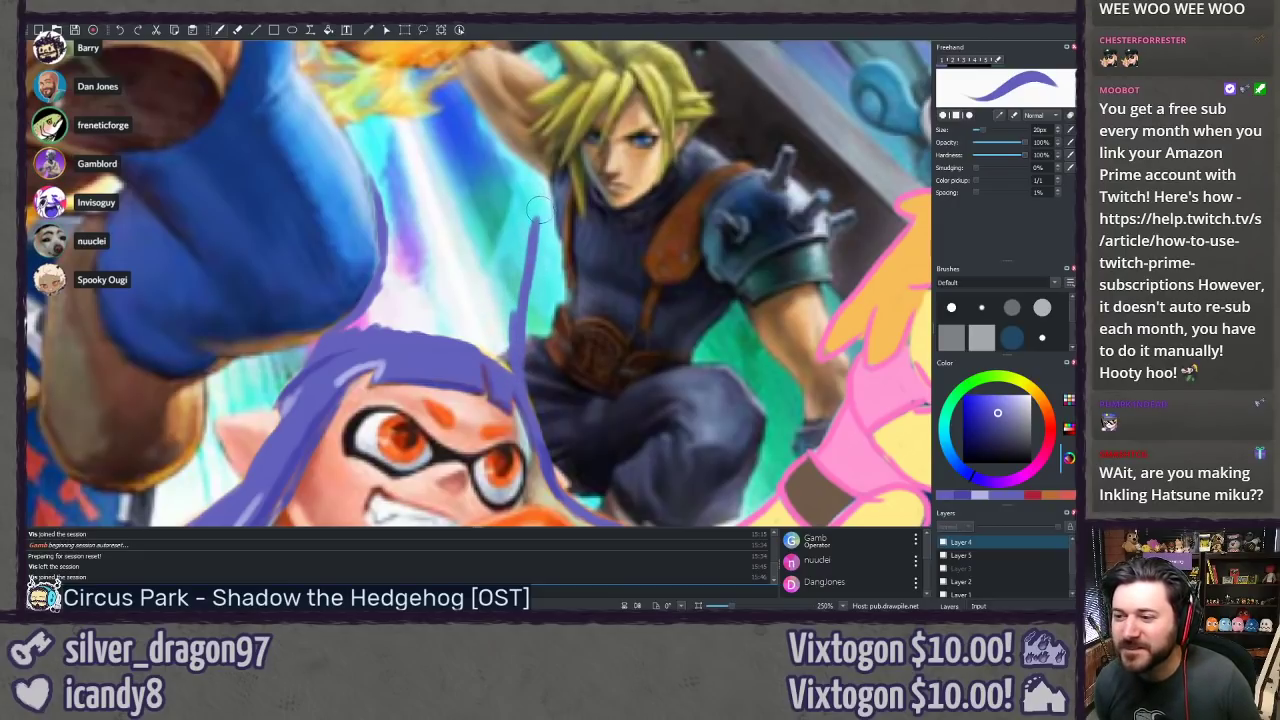
{"action": "left_click_drag", "start_coordinate": [531, 254], "coordinate": [560, 186]}
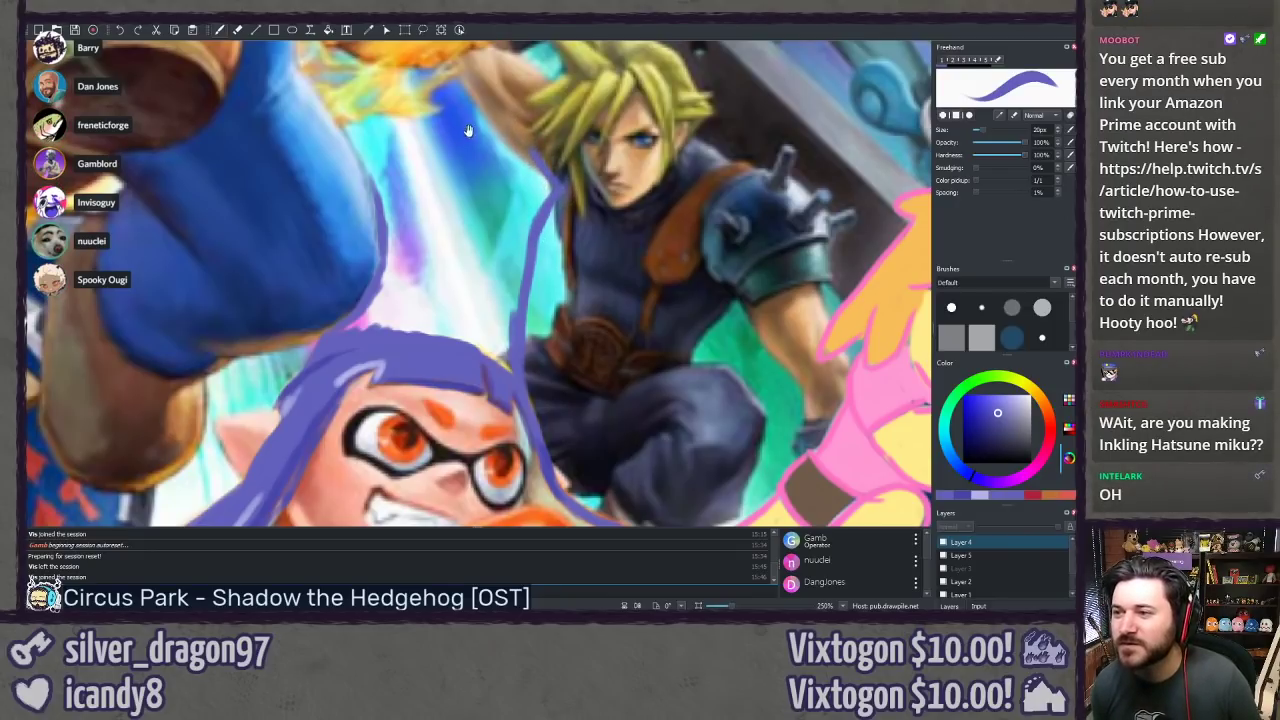
{"action": "left_click_drag", "start_coordinate": [467, 131], "coordinate": [447, 231]}
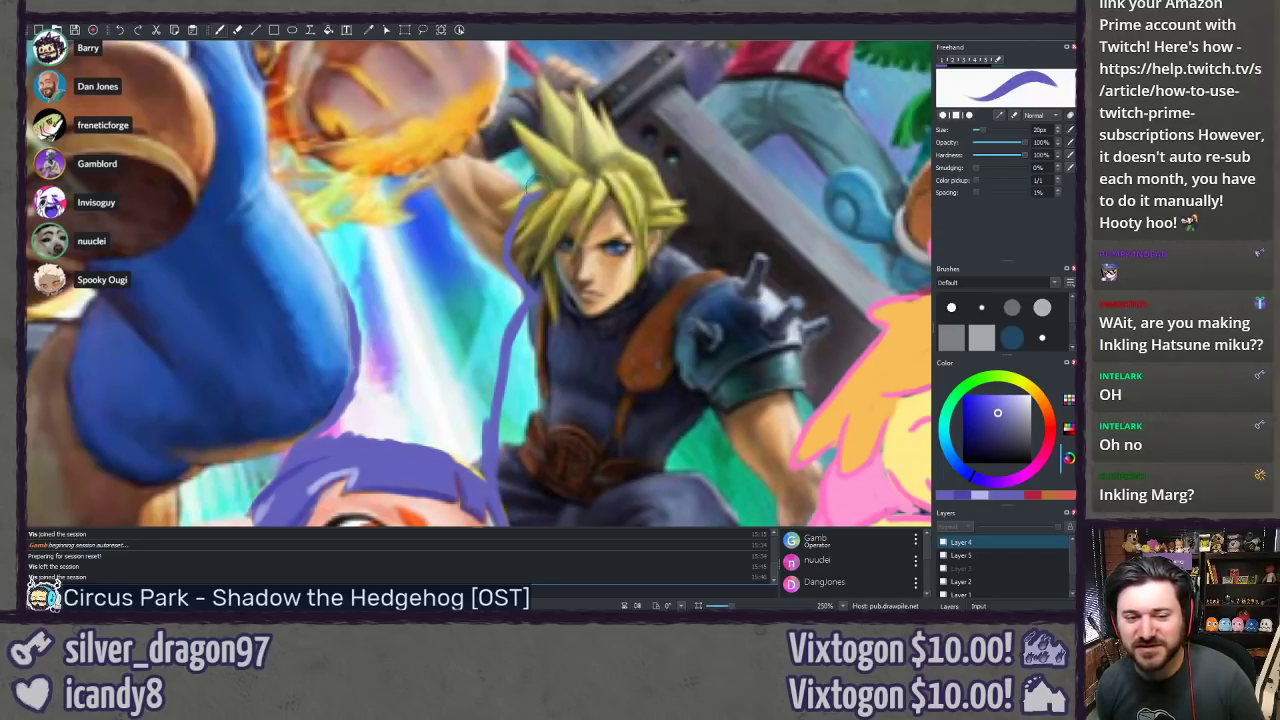
{"action": "left_click_drag", "start_coordinate": [538, 220], "coordinate": [542, 236]}
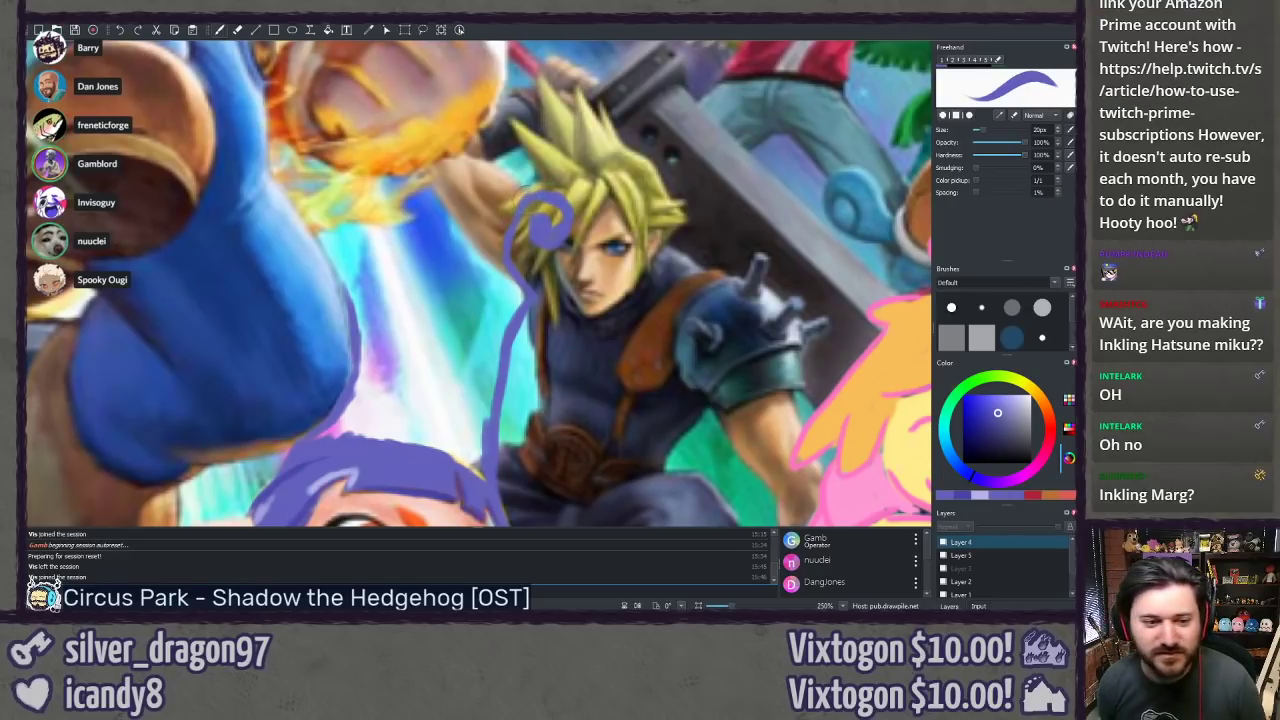
Step: Outline the top of the raised blue-violet hair with curls over Cloud's hair and below the flaming fist, and fill the curls above Cloud
{"action": "left_click_drag", "start_coordinate": [517, 166], "coordinate": [507, 234]}
{"action": "scroll", "coordinate": [507, 234], "scroll_direction": "up", "scroll_amount": 1}
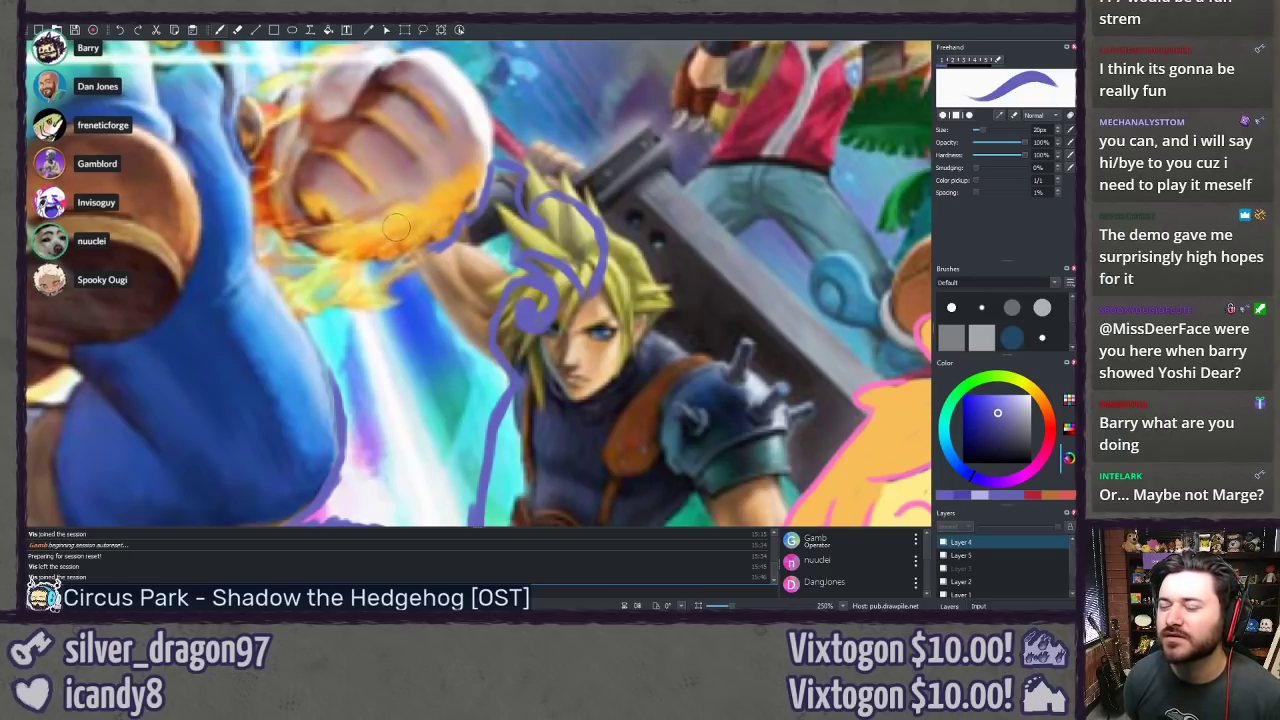
{"action": "left_click_drag", "start_coordinate": [408, 292], "coordinate": [468, 213]}
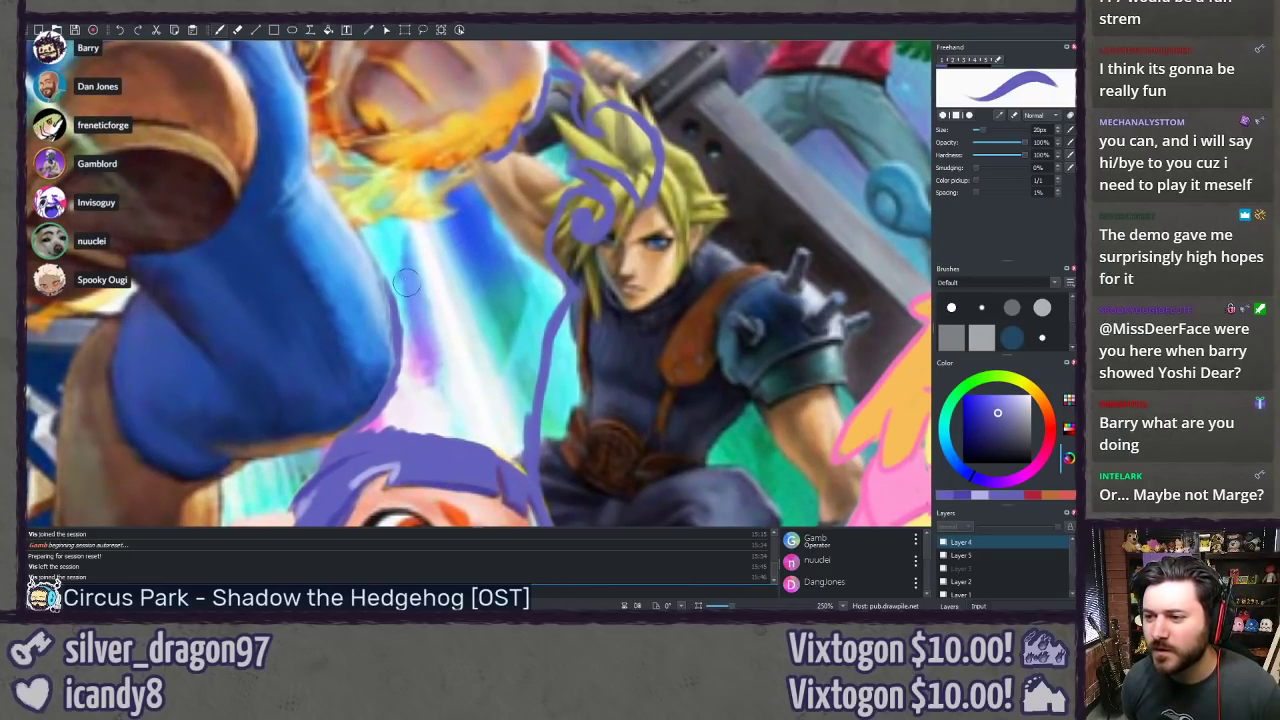
{"action": "left_click_drag", "start_coordinate": [362, 222], "coordinate": [346, 264]}
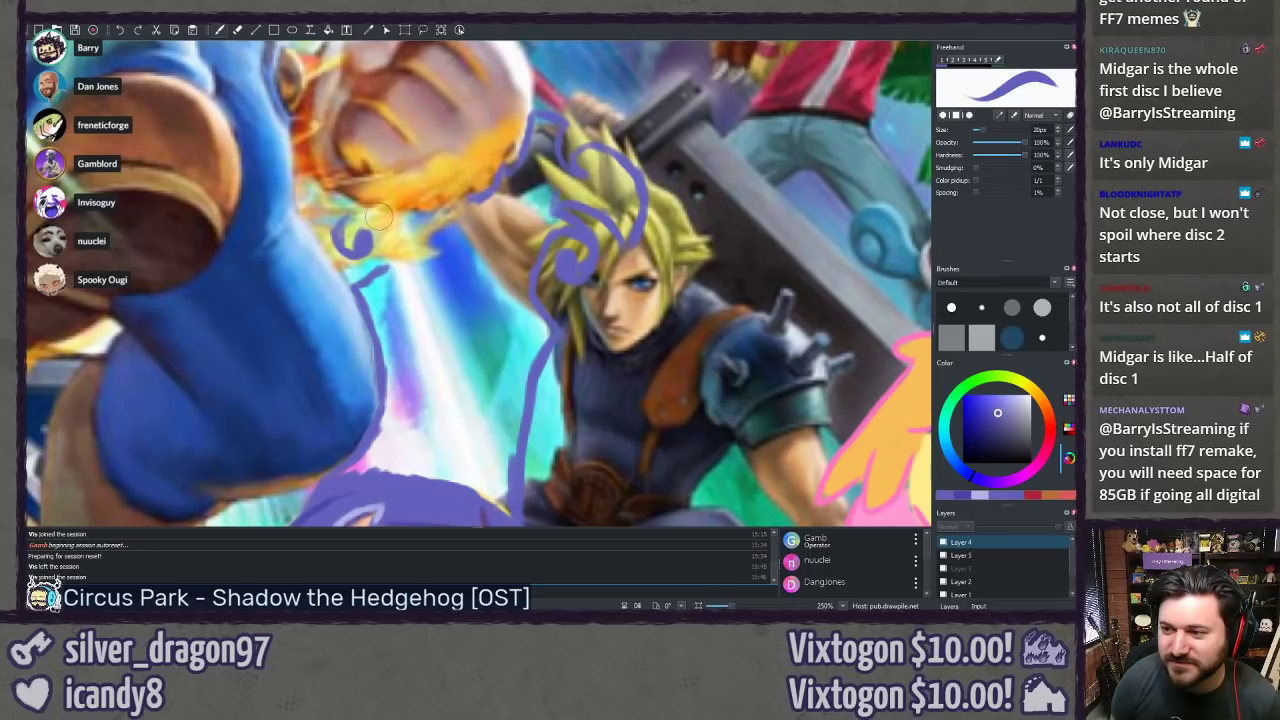
{"action": "mouse_move", "coordinate": [378, 214]}
{"action": "left_mouse_down"}
{"action": "mouse_move", "coordinate": [400, 228]}
{"action": "mouse_move", "coordinate": [392, 236]}
{"action": "left_mouse_up"}
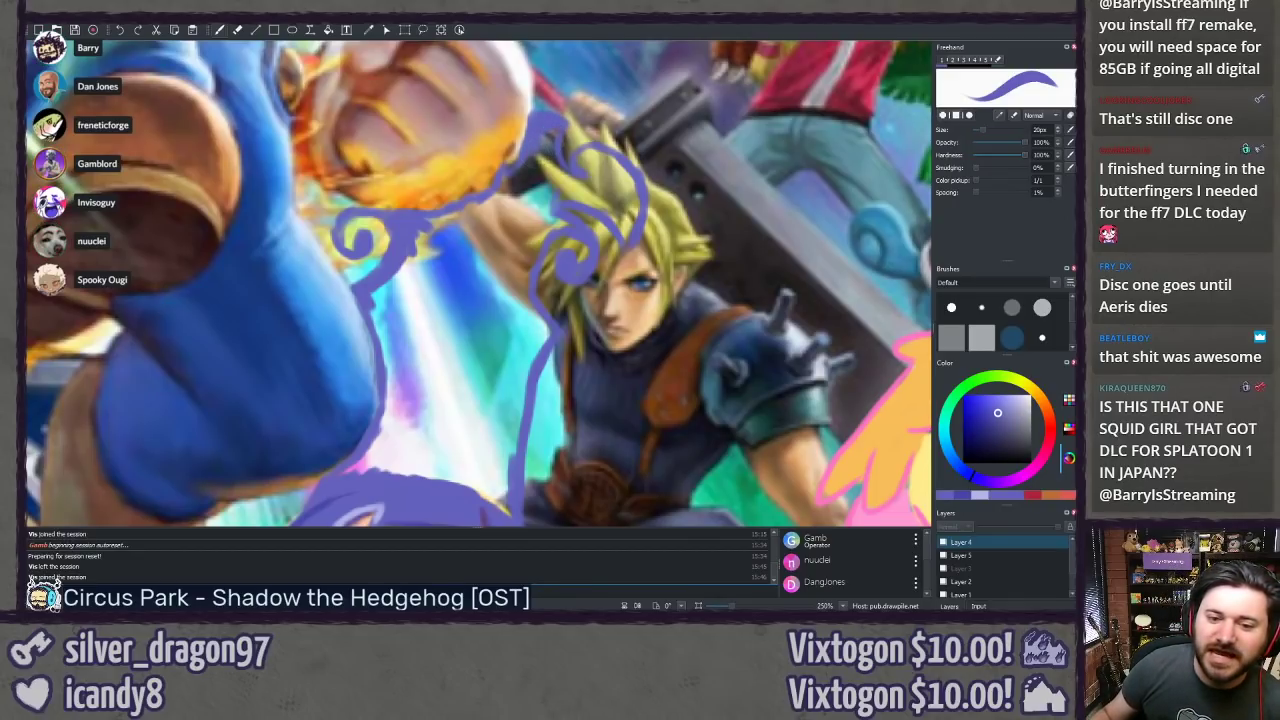
{"action": "mouse_move", "coordinate": [640, 24]}
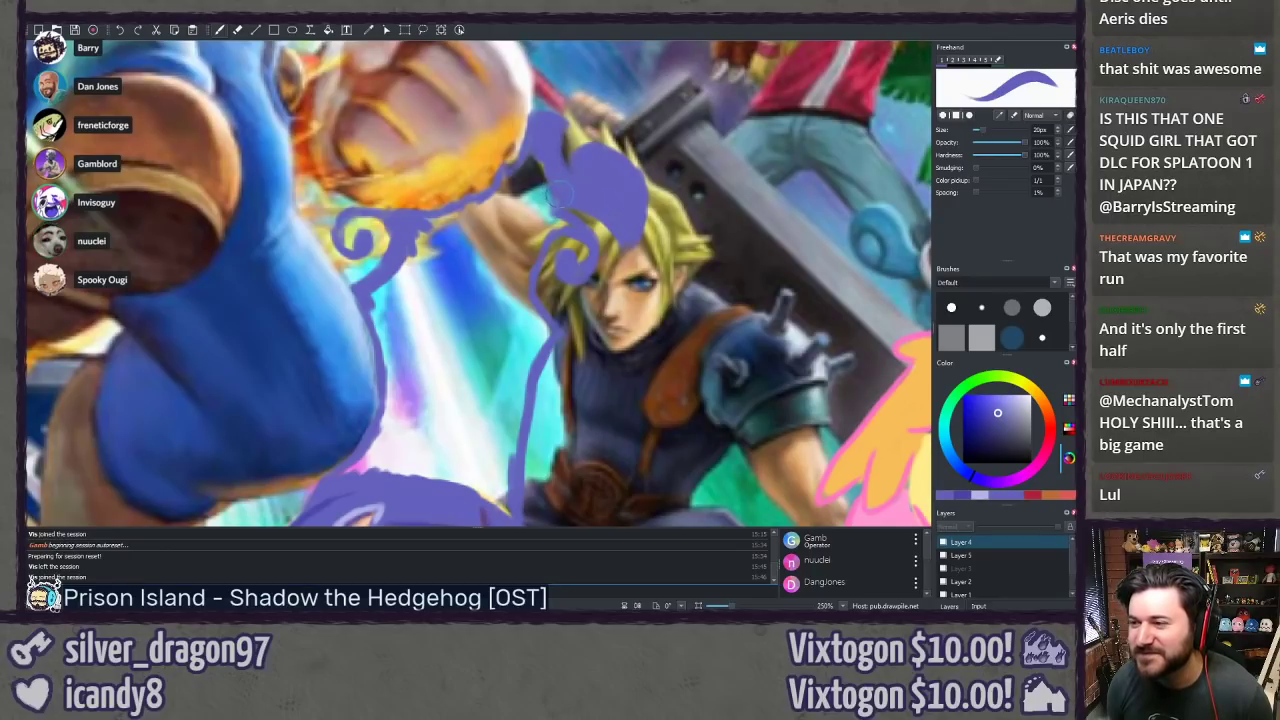
Step: Look over the rest of the collage, including the other characters and the drawings around the Smash Bros. logo
{"action": "scroll", "coordinate": [562, 222], "scroll_direction": "down", "scroll_amount": 4}
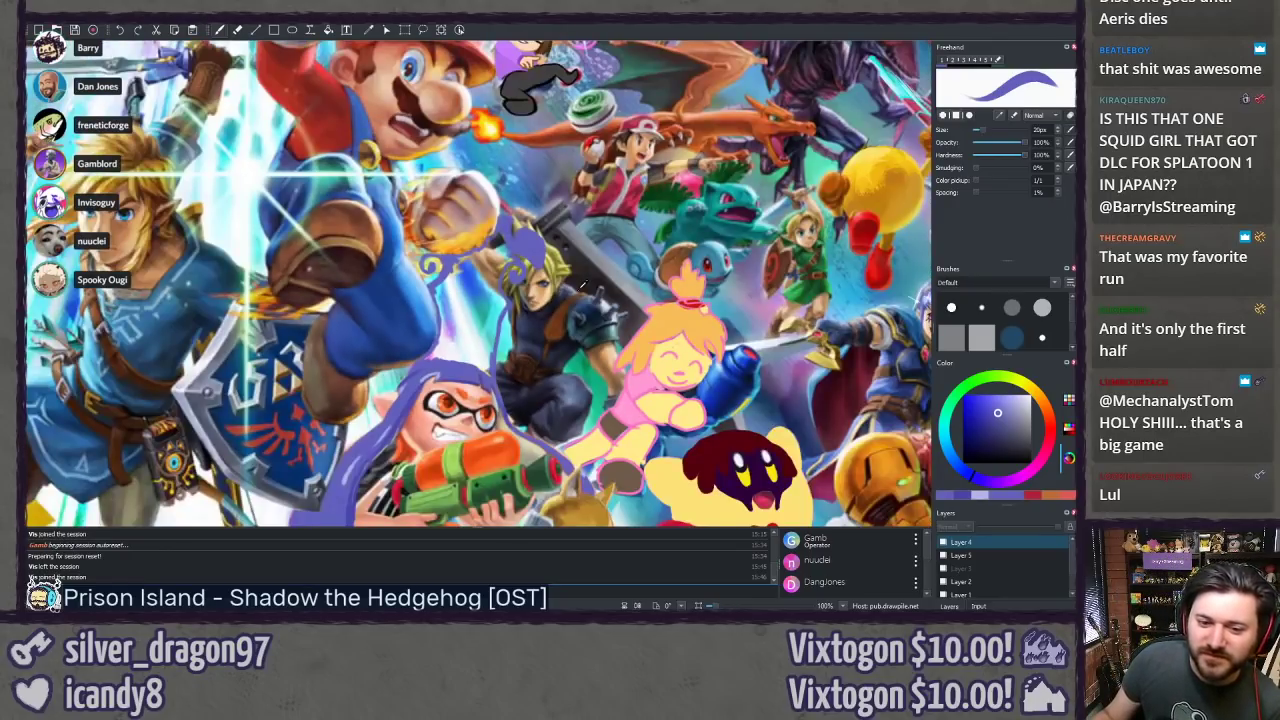
{"action": "scroll", "coordinate": [538, 316], "scroll_direction": "up", "scroll_amount": 1}
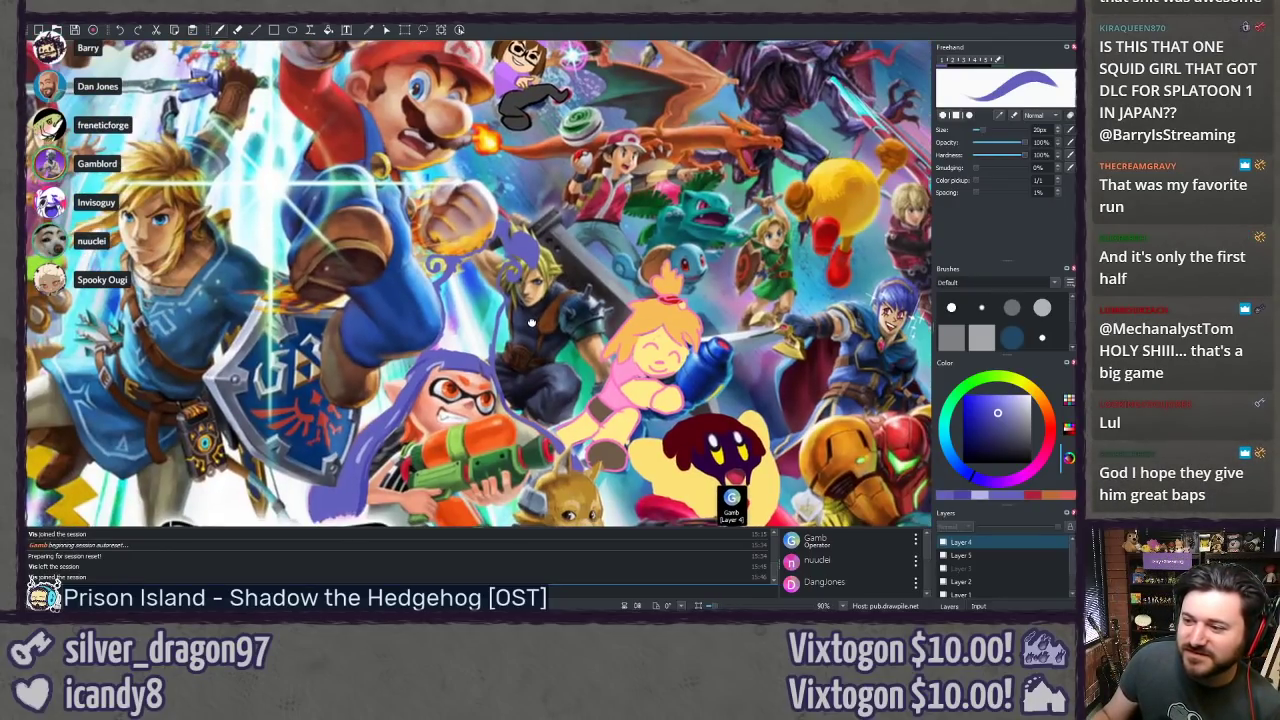
{"action": "left_click_drag", "start_coordinate": [538, 316], "coordinate": [380, 185]}
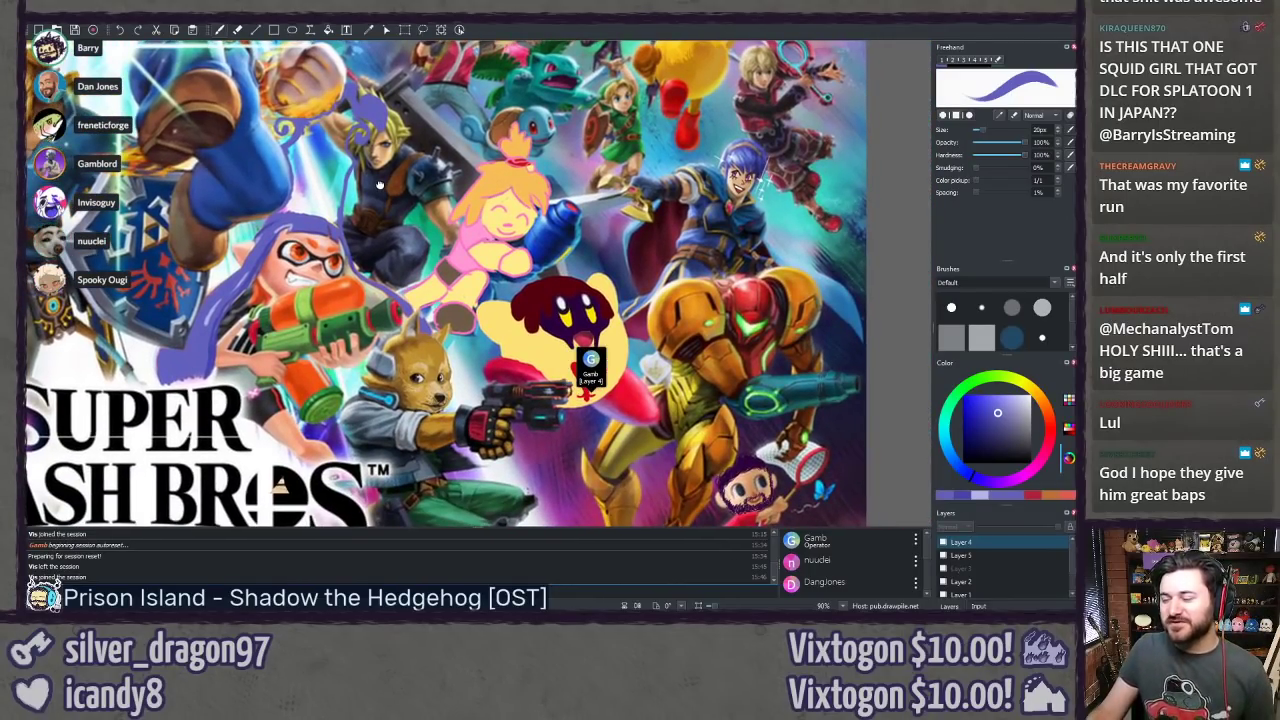
{"action": "left_click_drag", "start_coordinate": [380, 185], "coordinate": [677, 229]}
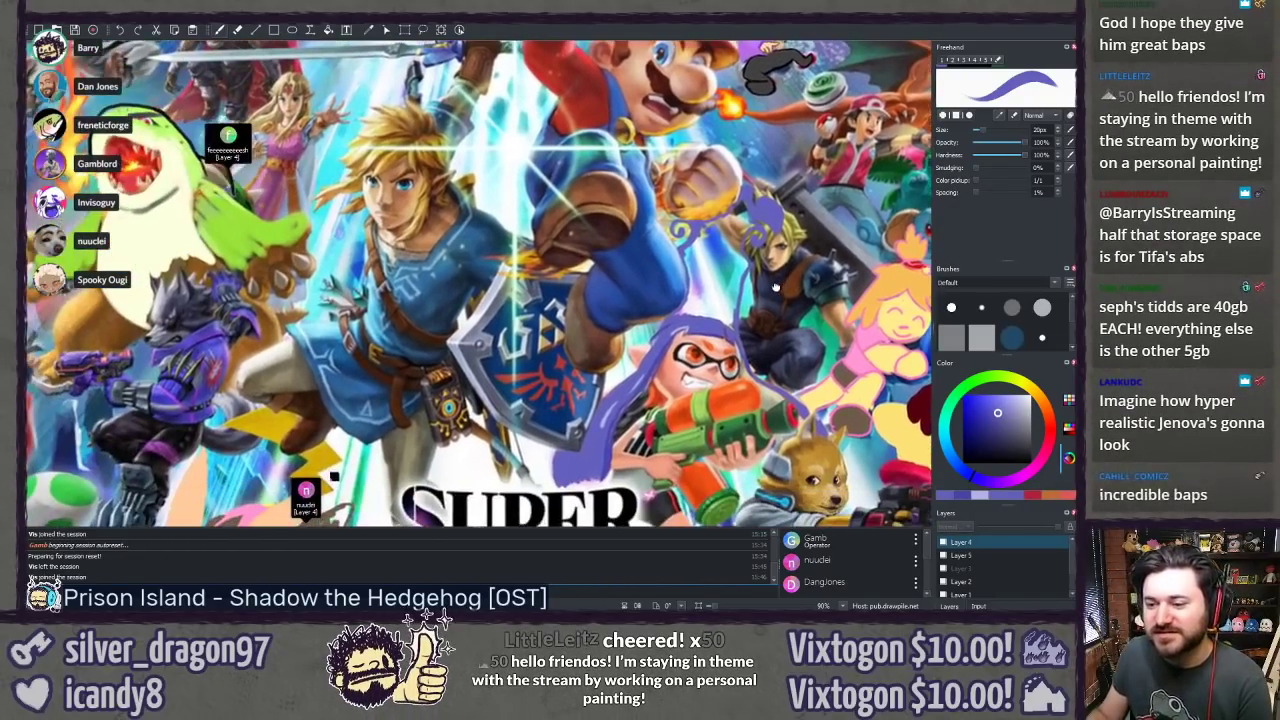
{"action": "left_click_drag", "start_coordinate": [466, 269], "coordinate": [616, 344]}
{"action": "scroll", "coordinate": [693, 291], "scroll_direction": "down", "scroll_amount": 5}
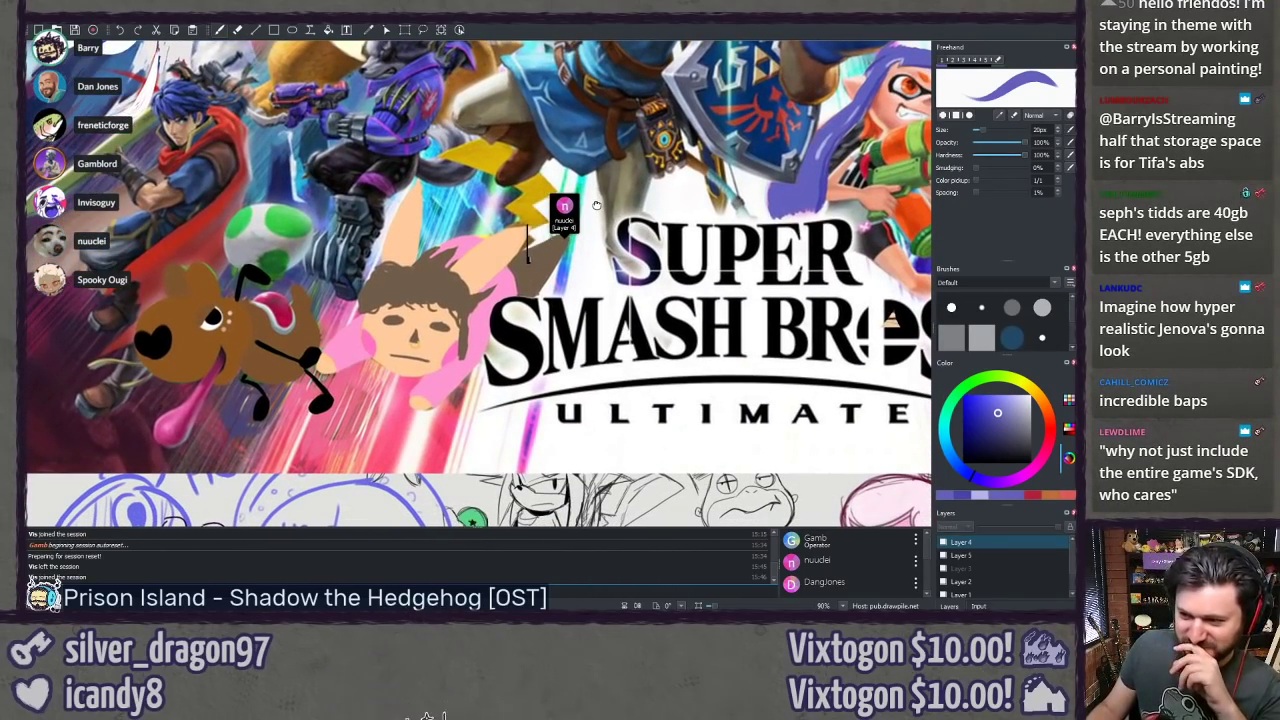
{"action": "left_click_drag", "start_coordinate": [863, 229], "coordinate": [411, 237]}
{"action": "scroll", "coordinate": [411, 236], "scroll_direction": "right", "scroll_amount": 4}
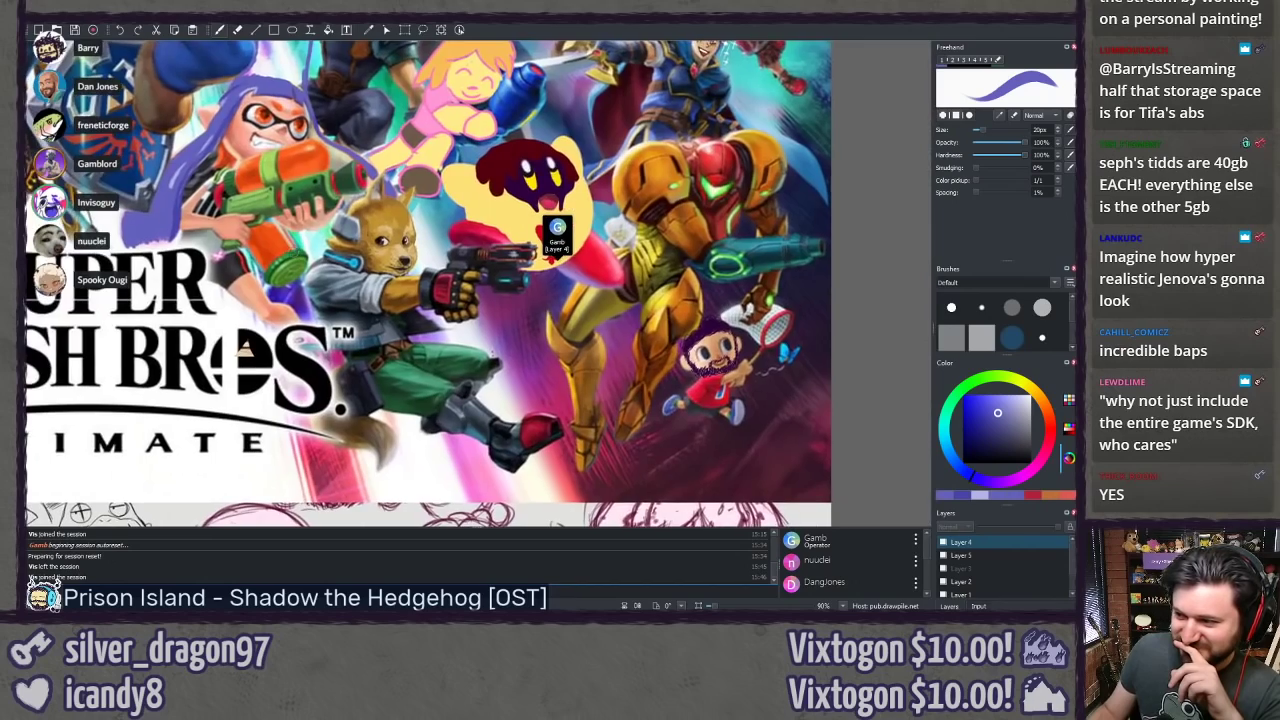
{"action": "scroll", "coordinate": [411, 236], "scroll_direction": "up", "scroll_amount": 4}
{"action": "scroll", "coordinate": [578, 307], "scroll_direction": "up", "scroll_amount": 6}
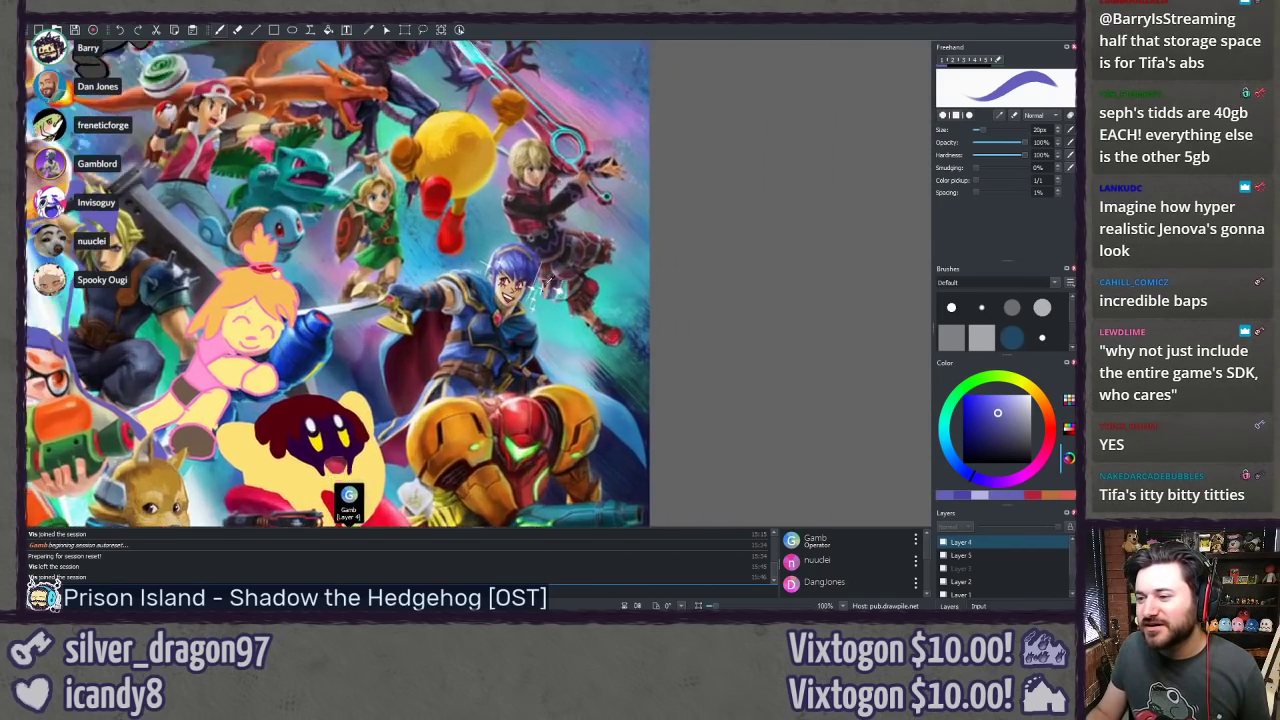
{"action": "scroll", "coordinate": [593, 335], "scroll_direction": "down", "scroll_amount": 6}
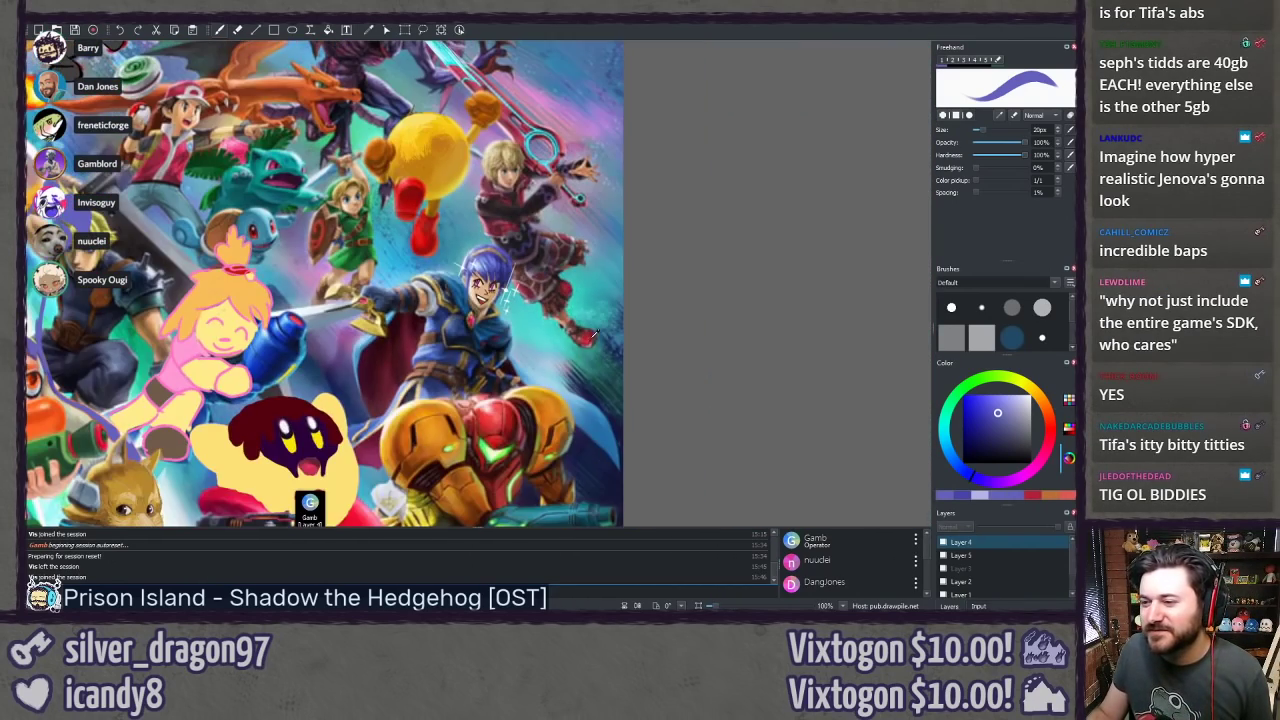
{"action": "scroll", "coordinate": [513, 371], "scroll_direction": "up", "scroll_amount": 2}
{"action": "scroll", "coordinate": [490, 340], "scroll_direction": "up", "scroll_amount": 4}
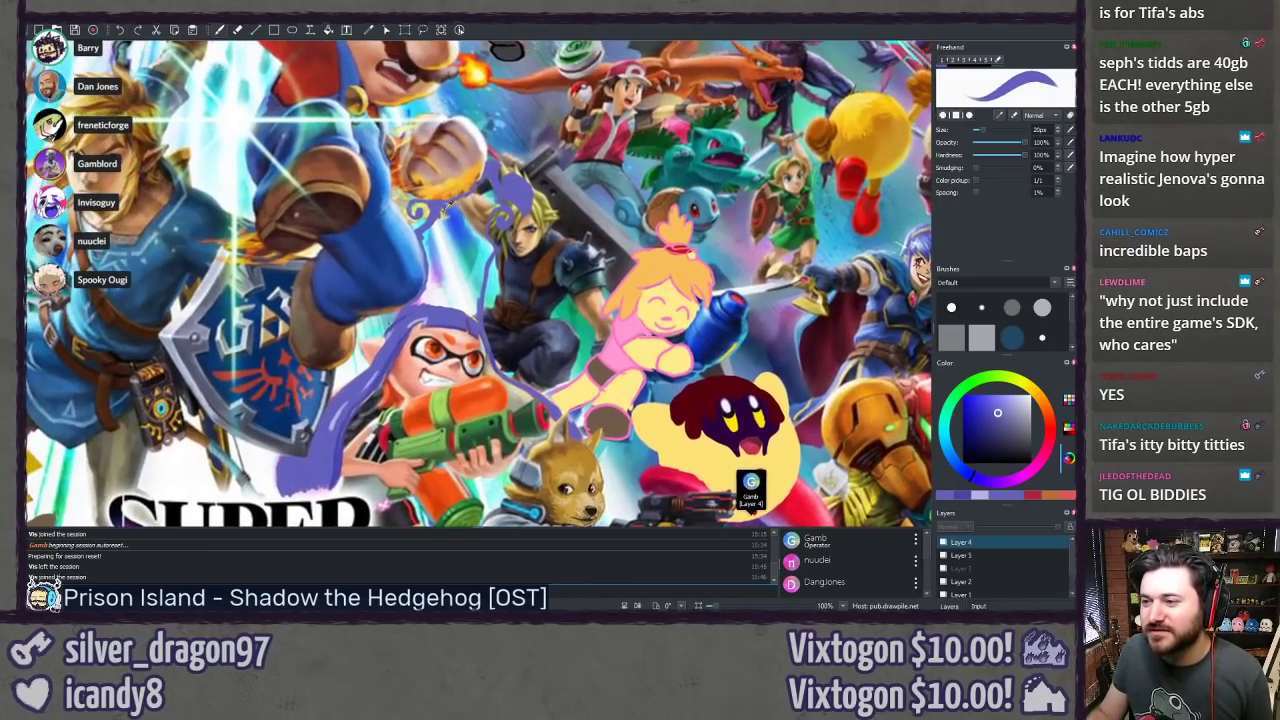
Step: Fill the raised hair with solid blue-violet from the curls down to the Inkling's head, between the blue overalls and Cloud
{"action": "scroll", "coordinate": [465, 315], "scroll_direction": "down", "scroll_amount": 1}
{"action": "scroll", "coordinate": [457, 305], "scroll_direction": "up", "scroll_amount": 1}
{"action": "scroll", "coordinate": [497, 270], "scroll_direction": "up", "scroll_amount": 1}
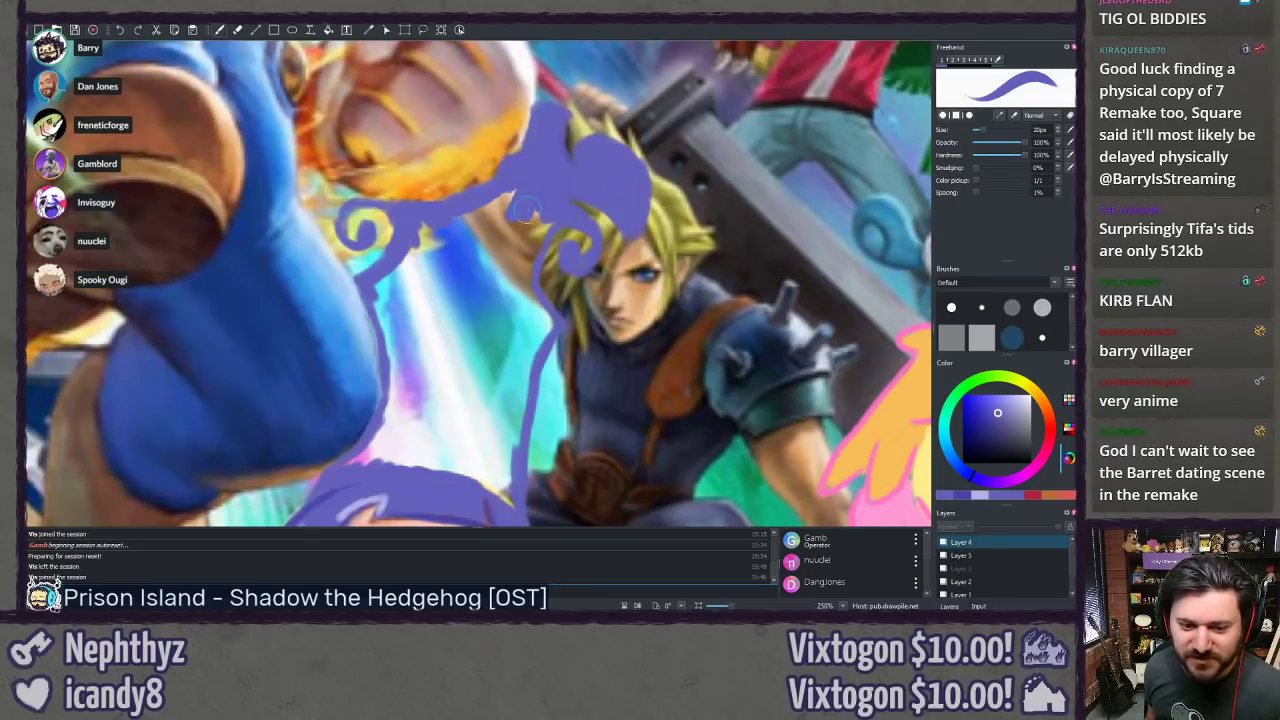
{"action": "mouse_move", "coordinate": [528, 176]}
{"action": "left_mouse_down"}
{"action": "mouse_move", "coordinate": [457, 255]}
{"action": "mouse_move", "coordinate": [429, 262]}
{"action": "mouse_move", "coordinate": [418, 227]}
{"action": "mouse_move", "coordinate": [404, 290]}
{"action": "mouse_move", "coordinate": [392, 279]}
{"action": "mouse_move", "coordinate": [378, 292]}
{"action": "mouse_move", "coordinate": [402, 372]}
{"action": "mouse_move", "coordinate": [396, 442]}
{"action": "mouse_move", "coordinate": [362, 463]}
{"action": "mouse_move", "coordinate": [393, 423]}
{"action": "mouse_move", "coordinate": [368, 462]}
{"action": "mouse_move", "coordinate": [397, 441]}
{"action": "mouse_move", "coordinate": [388, 371]}
{"action": "mouse_move", "coordinate": [412, 330]}
{"action": "mouse_move", "coordinate": [422, 385]}
{"action": "mouse_move", "coordinate": [490, 287]}
{"action": "mouse_move", "coordinate": [476, 283]}
{"action": "mouse_move", "coordinate": [471, 352]}
{"action": "mouse_move", "coordinate": [540, 229]}
{"action": "left_mouse_up"}
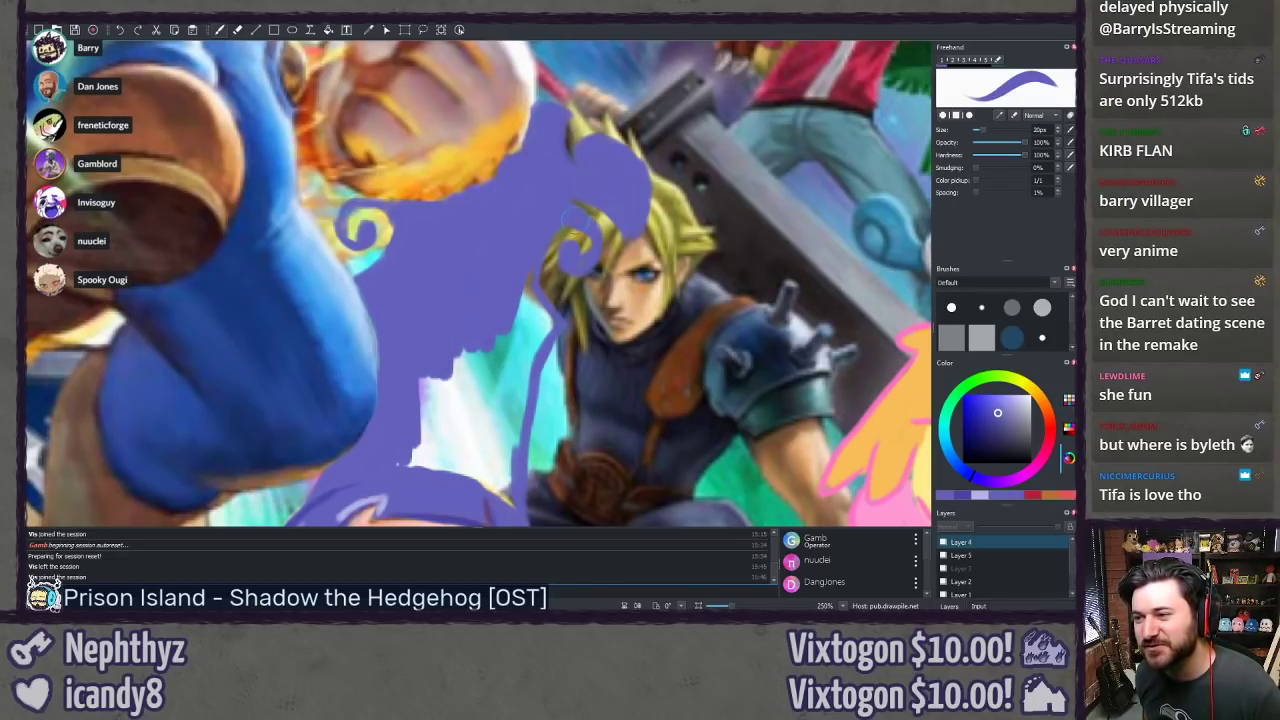
{"action": "left_click_drag", "start_coordinate": [585, 262], "coordinate": [578, 250]}
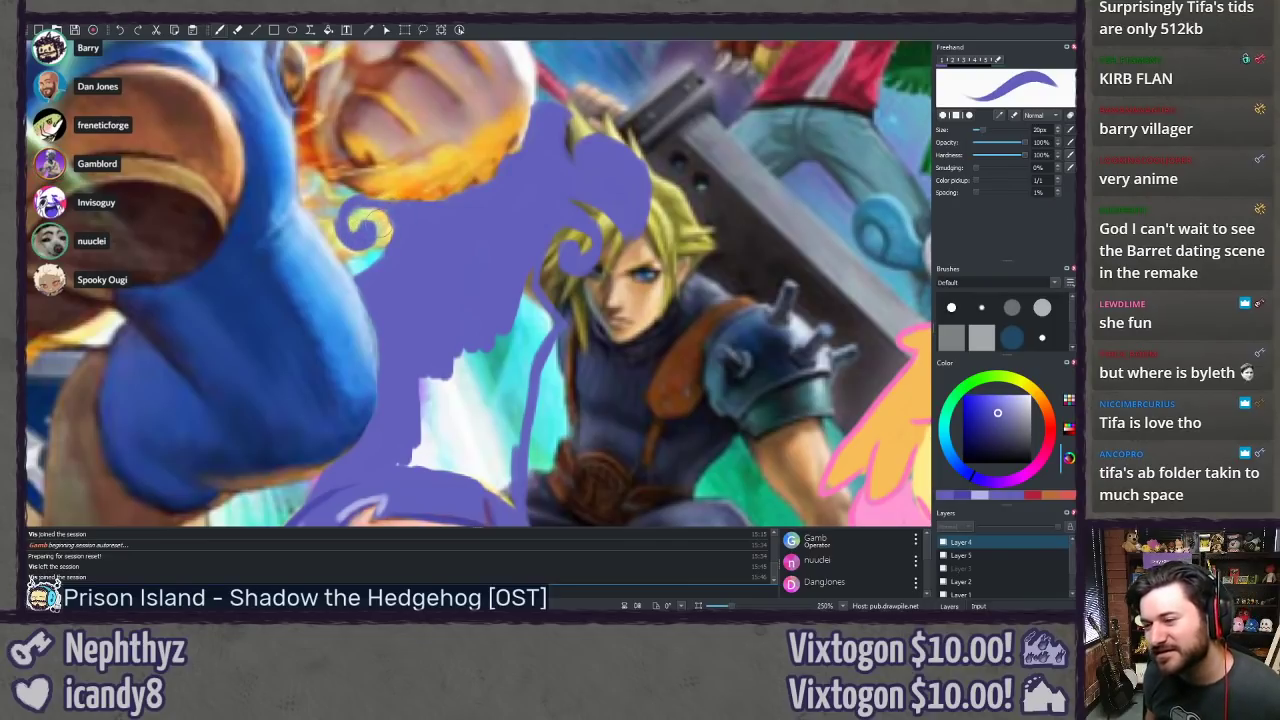
{"action": "mouse_move", "coordinate": [524, 362]}
{"action": "left_mouse_down"}
{"action": "mouse_move", "coordinate": [544, 302]}
{"action": "mouse_move", "coordinate": [540, 322]}
{"action": "left_mouse_up"}
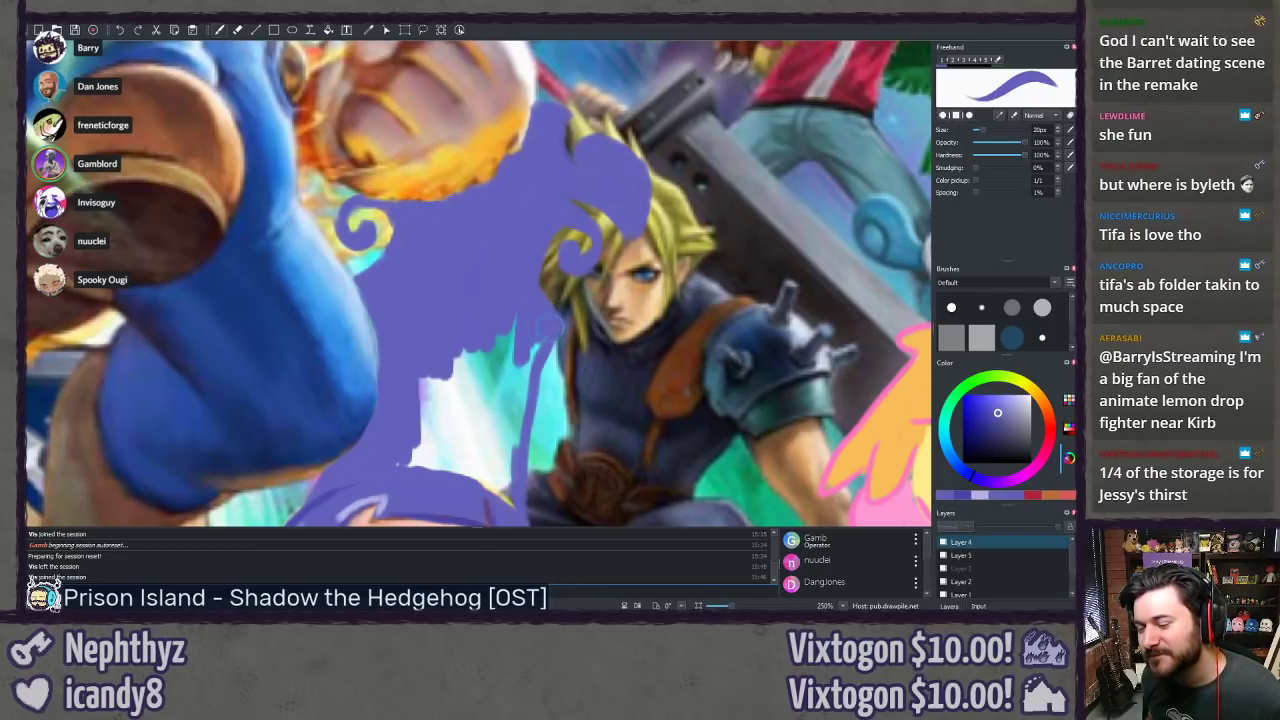
{"action": "mouse_move", "coordinate": [525, 345]}
{"action": "left_mouse_down"}
{"action": "mouse_move", "coordinate": [495, 400]}
{"action": "mouse_move", "coordinate": [475, 360]}
{"action": "mouse_move", "coordinate": [450, 460]}
{"action": "mouse_move", "coordinate": [425, 462]}
{"action": "mouse_move", "coordinate": [428, 390]}
{"action": "mouse_move", "coordinate": [408, 448]}
{"action": "mouse_move", "coordinate": [505, 495]}
{"action": "mouse_move", "coordinate": [475, 455]}
{"action": "mouse_move", "coordinate": [505, 455]}
{"action": "mouse_move", "coordinate": [524, 372]}
{"action": "left_mouse_up"}
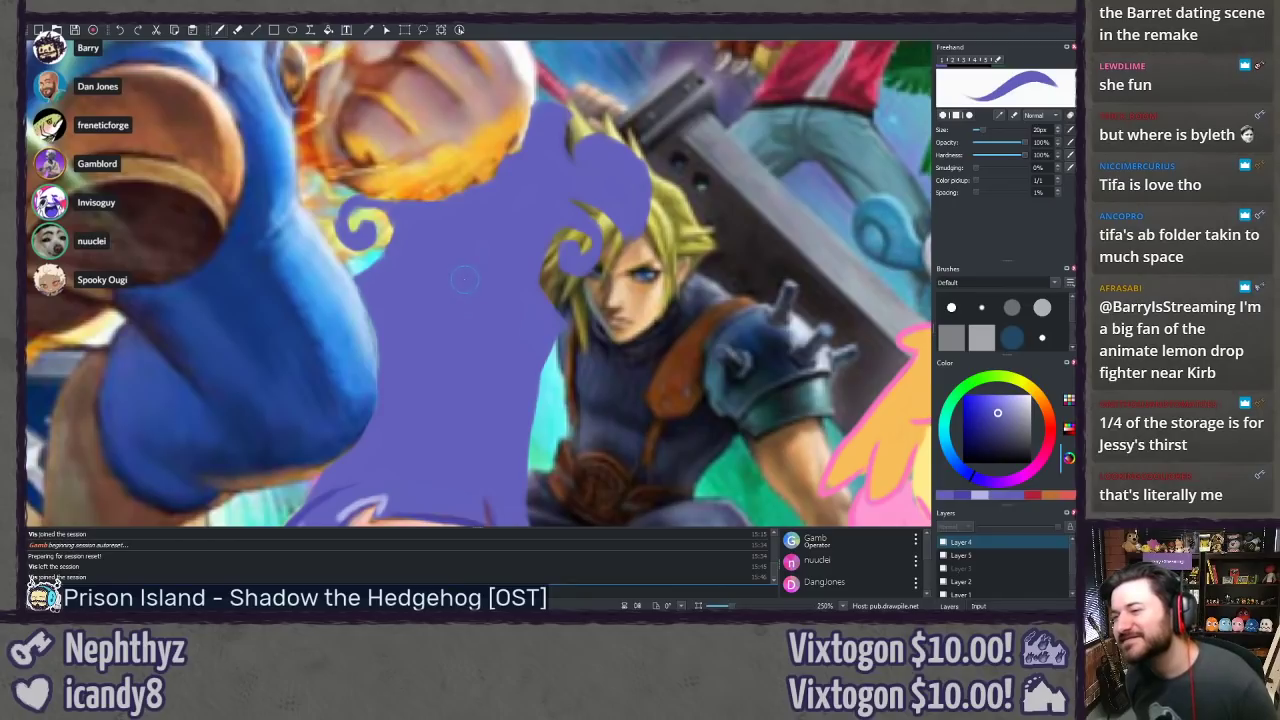
Step: Examine the filled hair and the painted characters beside Cloud, and view the linked Gyazo image in the browser
{"action": "left_click_drag", "start_coordinate": [454, 313], "coordinate": [493, 222]}
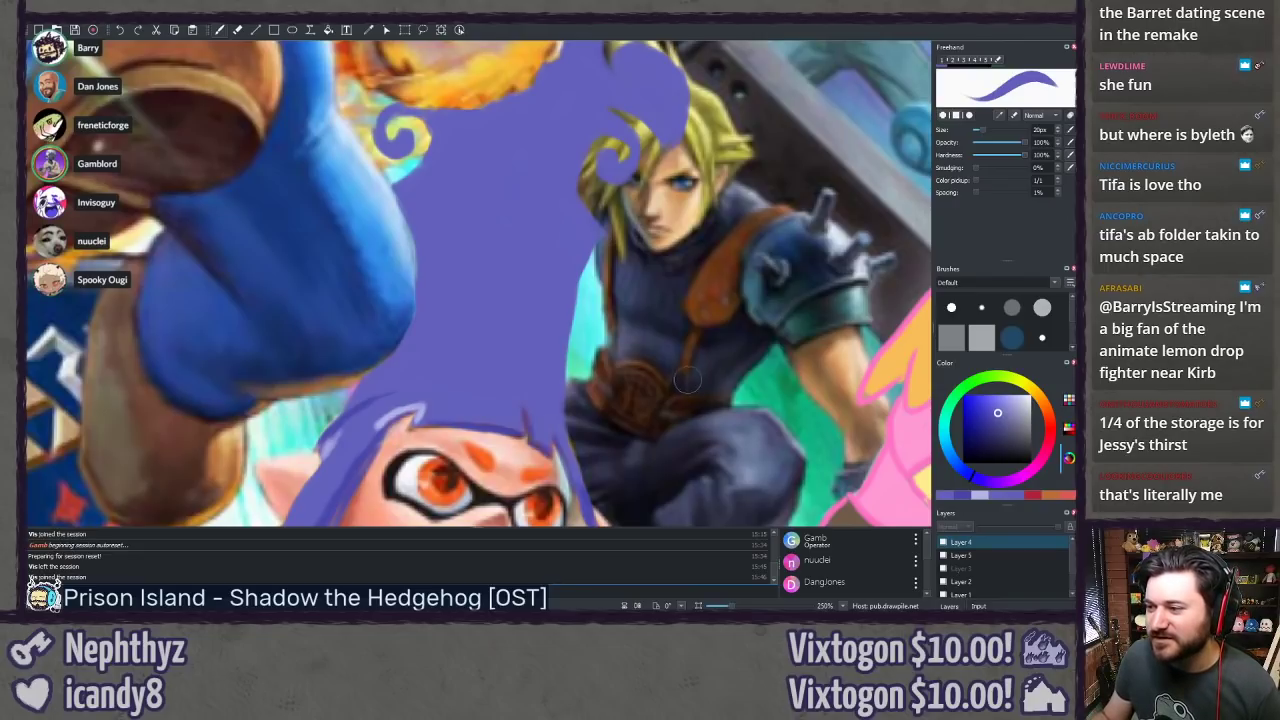
{"action": "left_click_drag", "start_coordinate": [688, 380], "coordinate": [116, 160]}
{"action": "scroll", "coordinate": [367, 213], "scroll_direction": "down", "scroll_amount": 4}
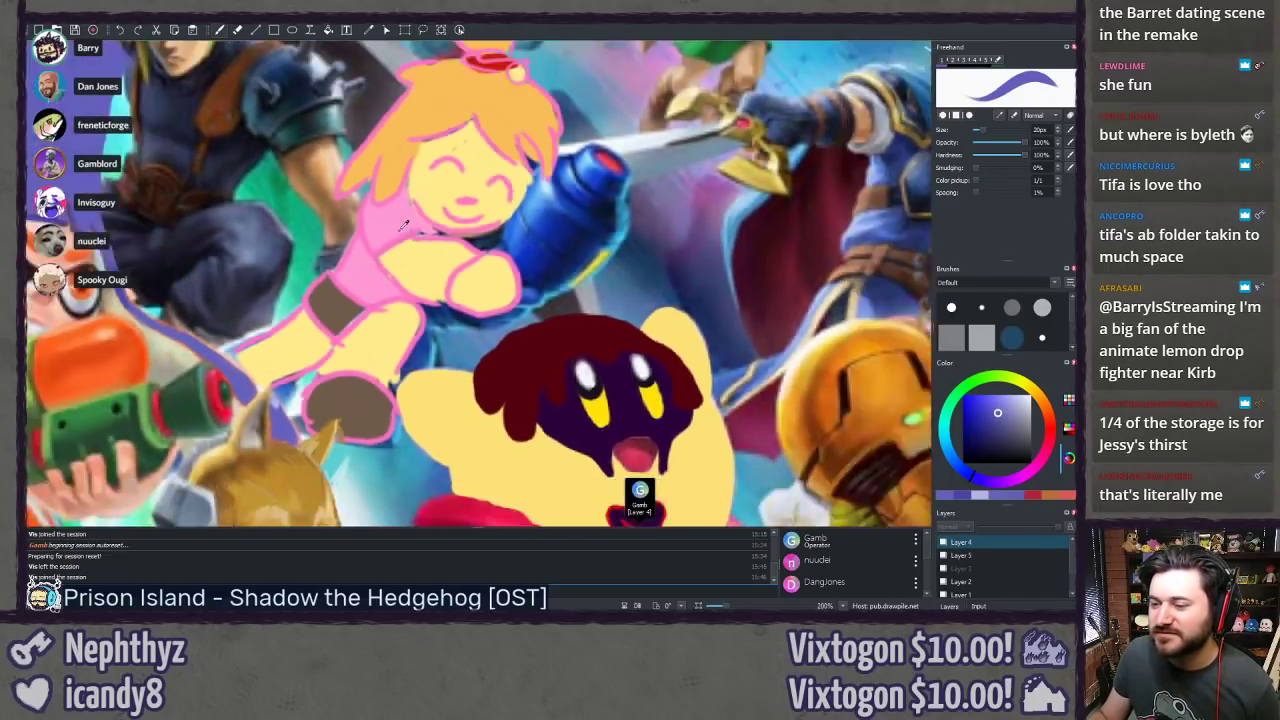
{"action": "left_click_drag", "start_coordinate": [426, 222], "coordinate": [406, 280]}
{"action": "scroll", "coordinate": [406, 280], "scroll_direction": "up", "scroll_amount": 1}
{"action": "scroll", "coordinate": [406, 280], "scroll_direction": "up", "scroll_amount": 1}
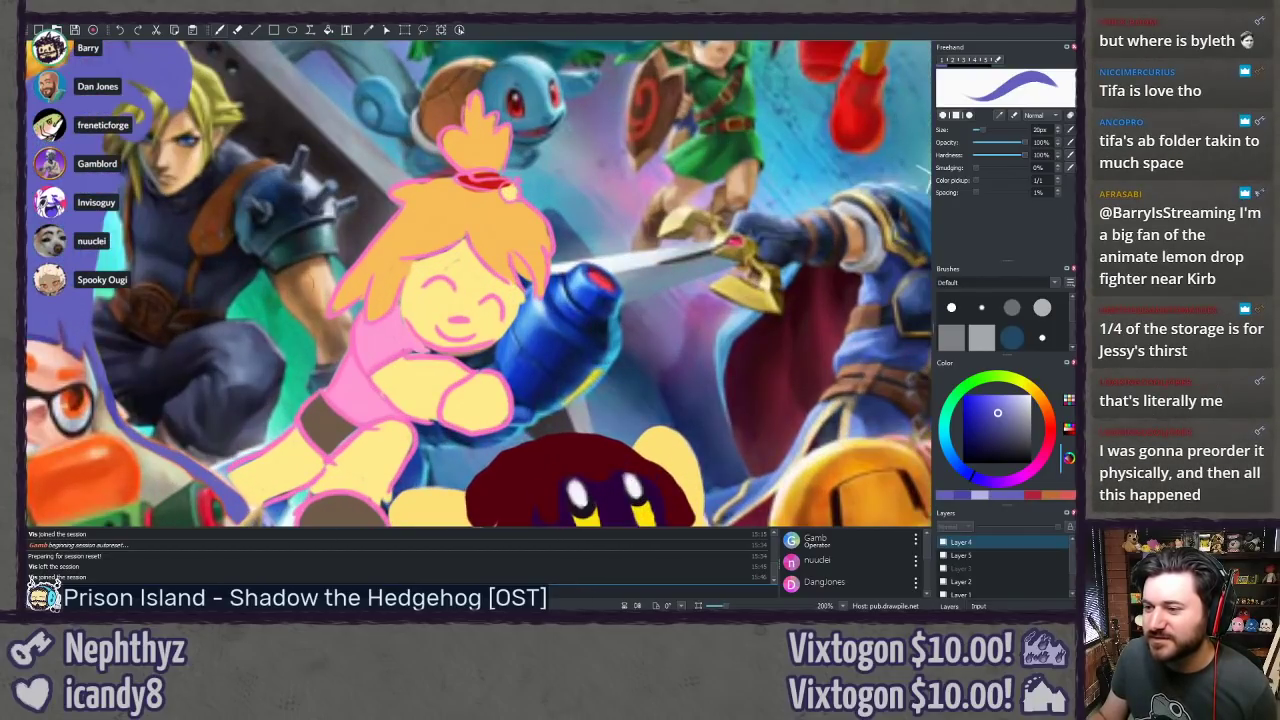
{"action": "left_click_drag", "start_coordinate": [295, 287], "coordinate": [729, 335]}
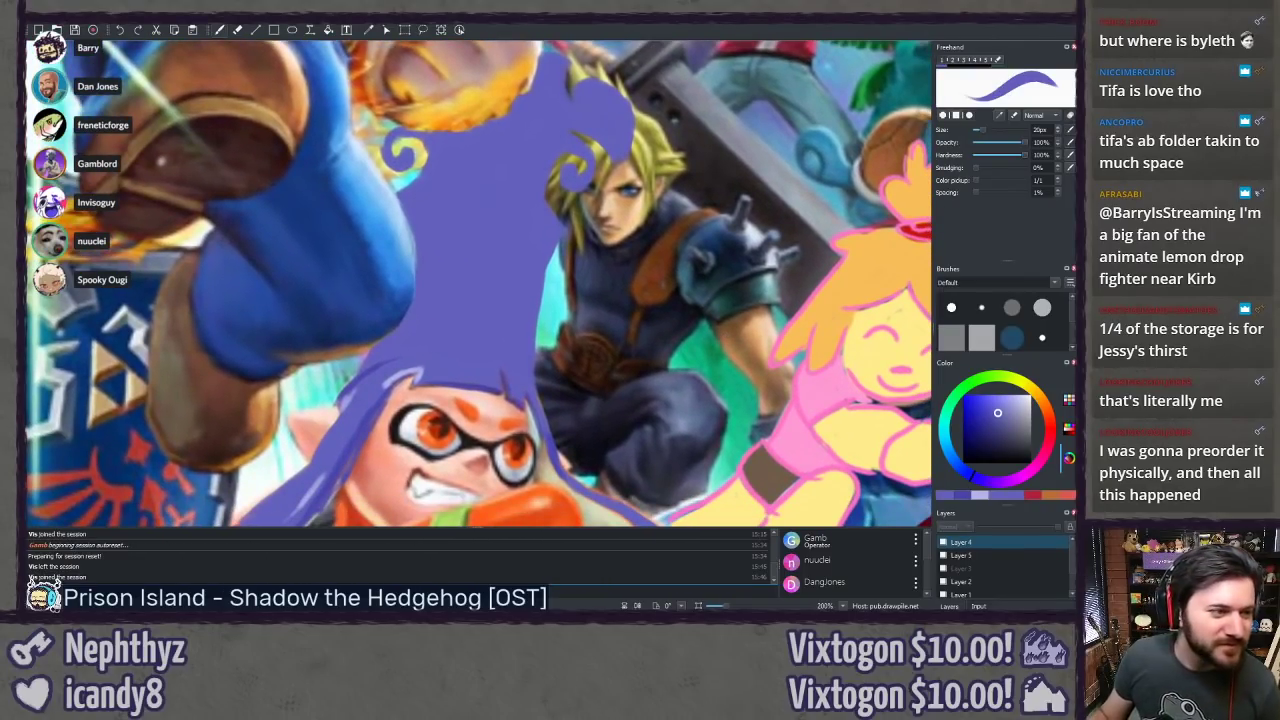
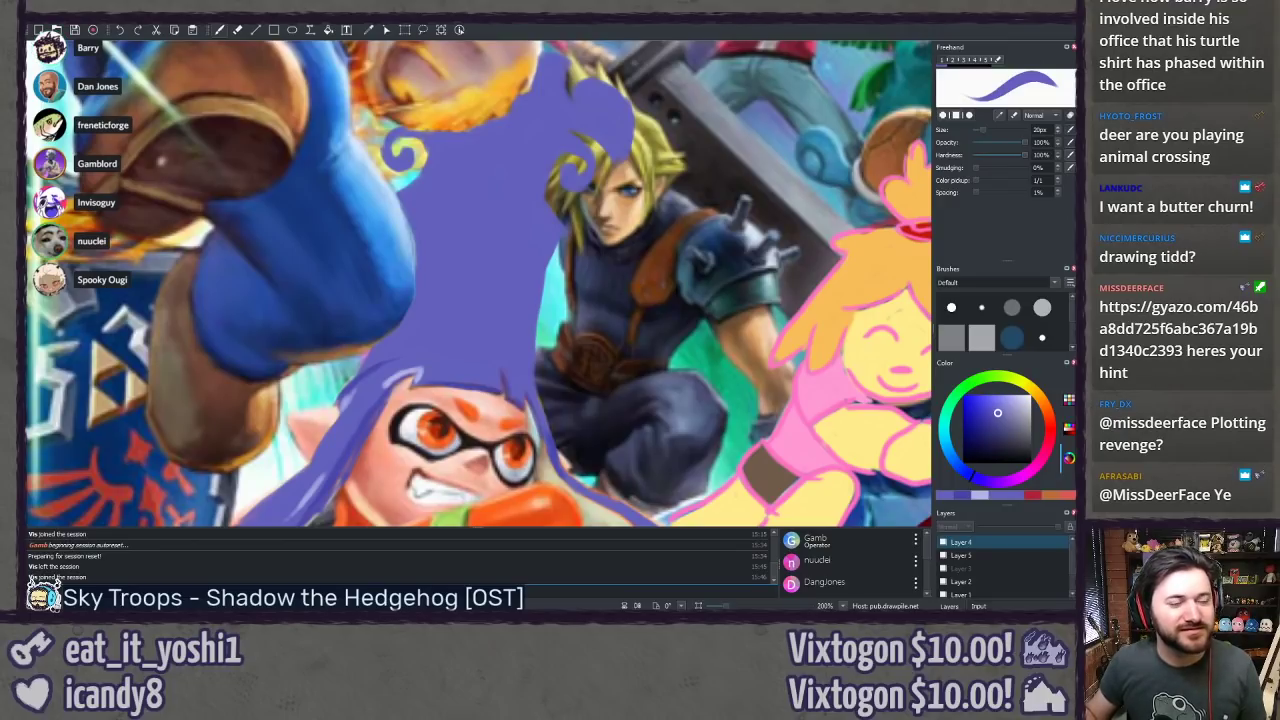
{"action": "key", "text": "alt+Tab"}
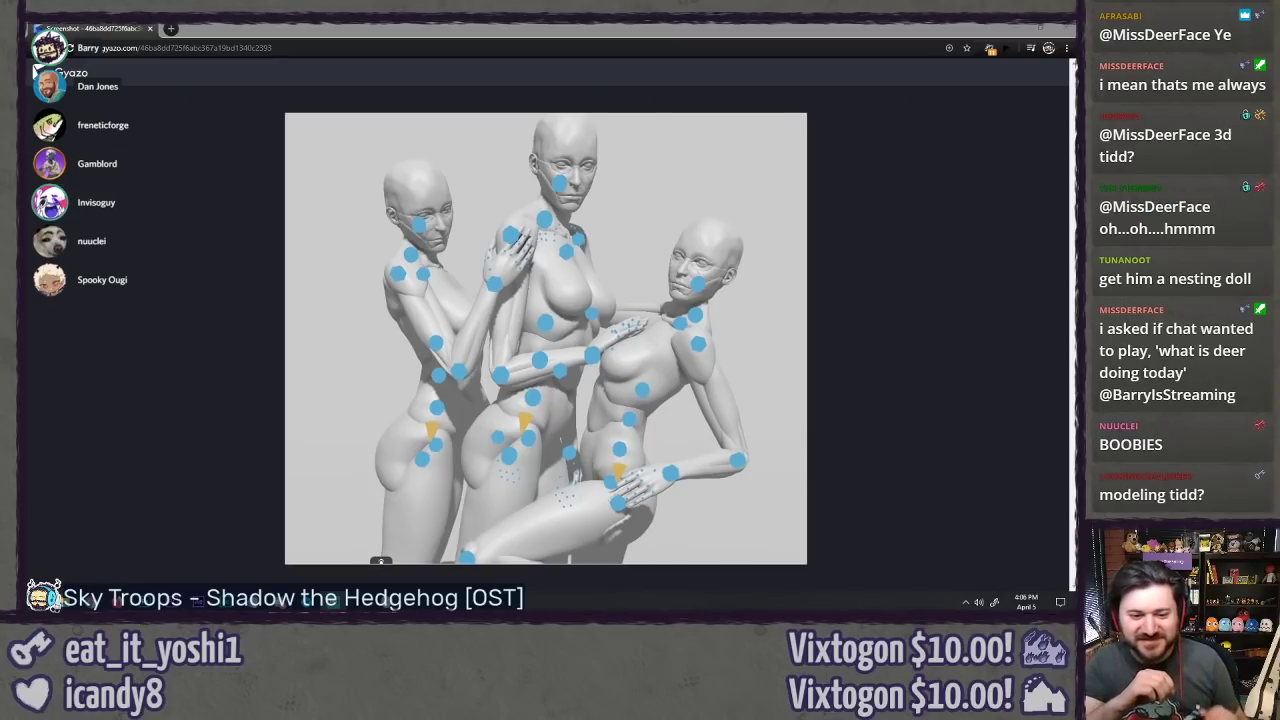
{"action": "key", "text": "alt+Tab"}
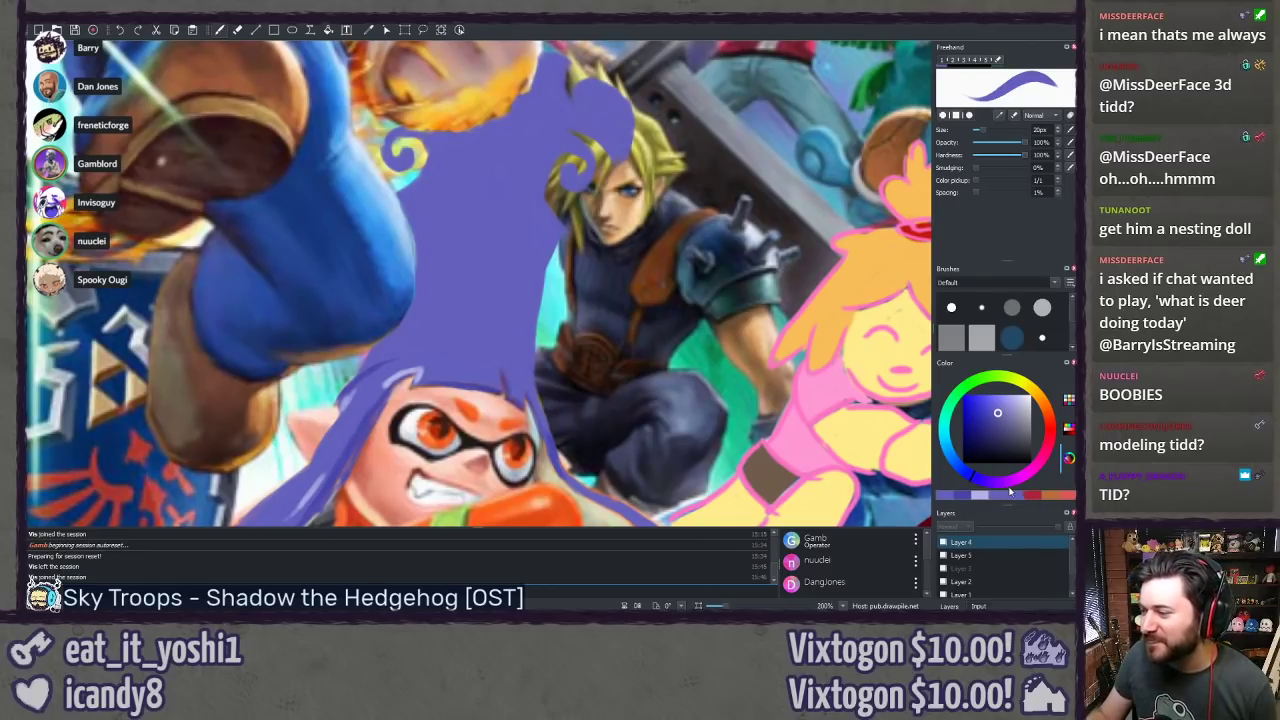
Step: Set the brush colour to a light peach-tan
{"action": "left_click", "coordinate": [1043, 404]}
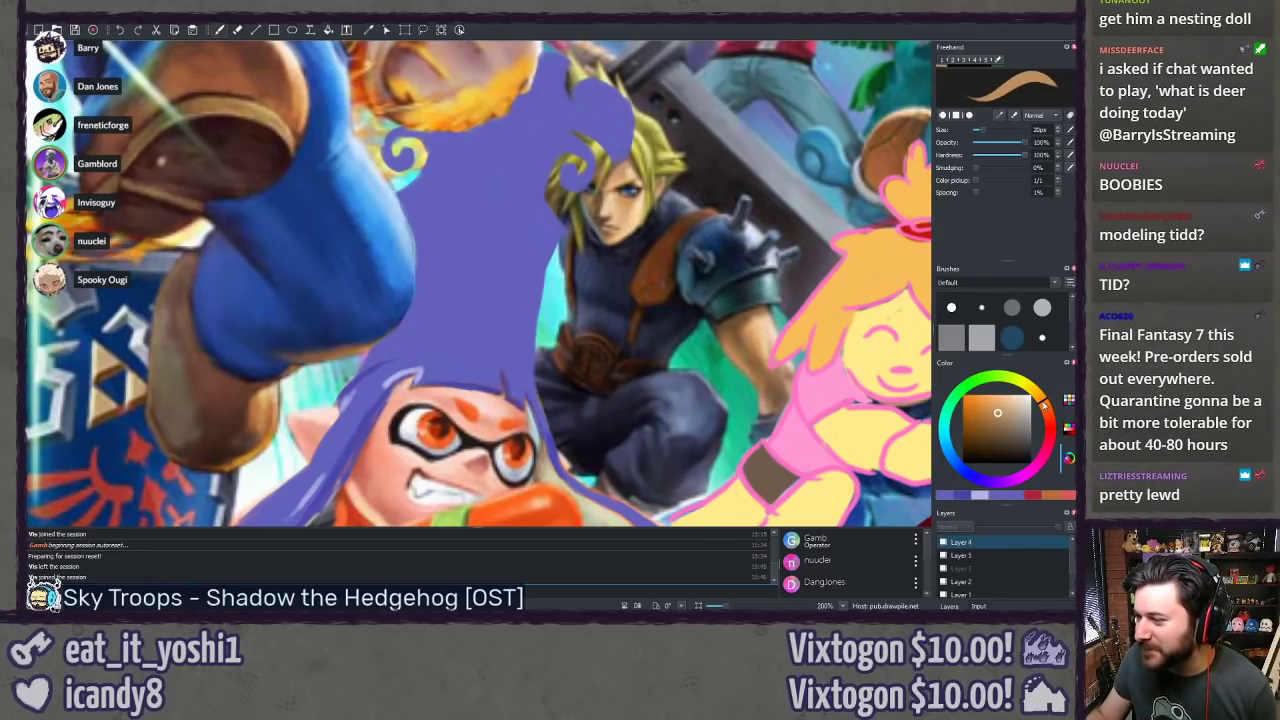
{"action": "left_click", "coordinate": [1007, 404]}
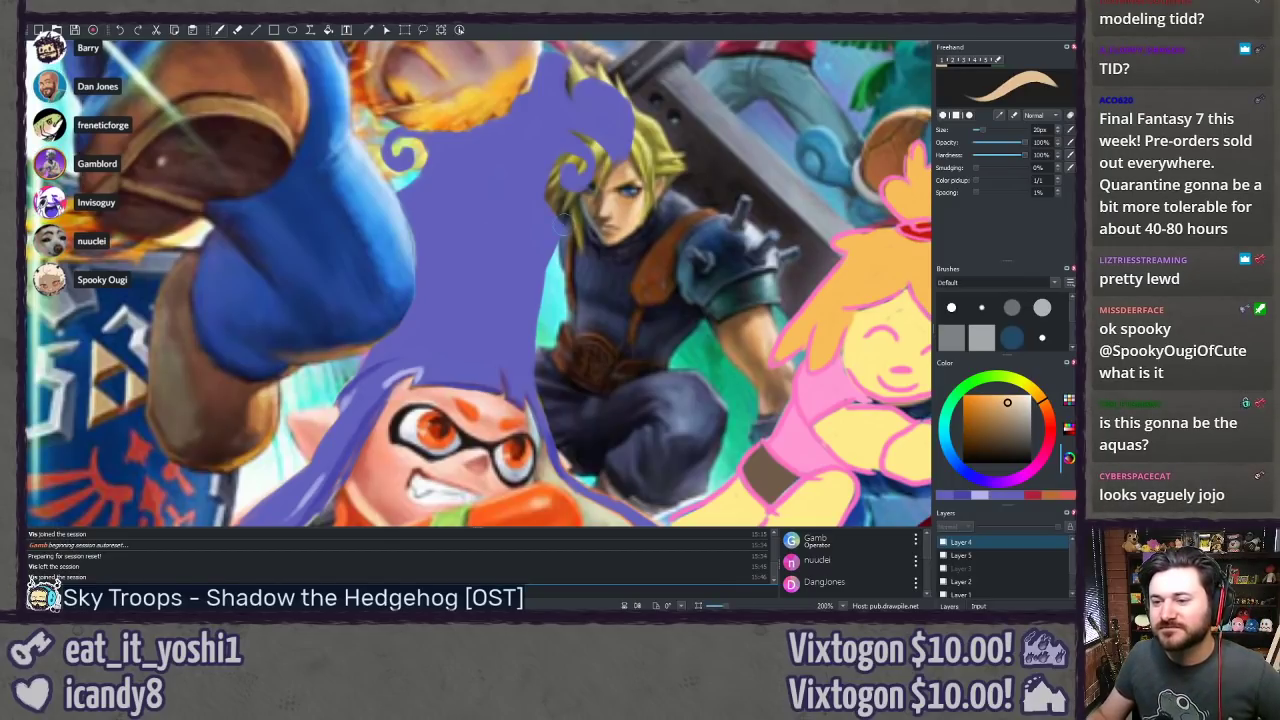
Step: Look over the whole collage and examine the Falcon Lunch drawing and the purple dragon pierced by the sword
{"action": "scroll", "coordinate": [546, 250], "scroll_direction": "down", "scroll_amount": 6}
{"action": "left_click_drag", "start_coordinate": [546, 250], "coordinate": [426, 372]}
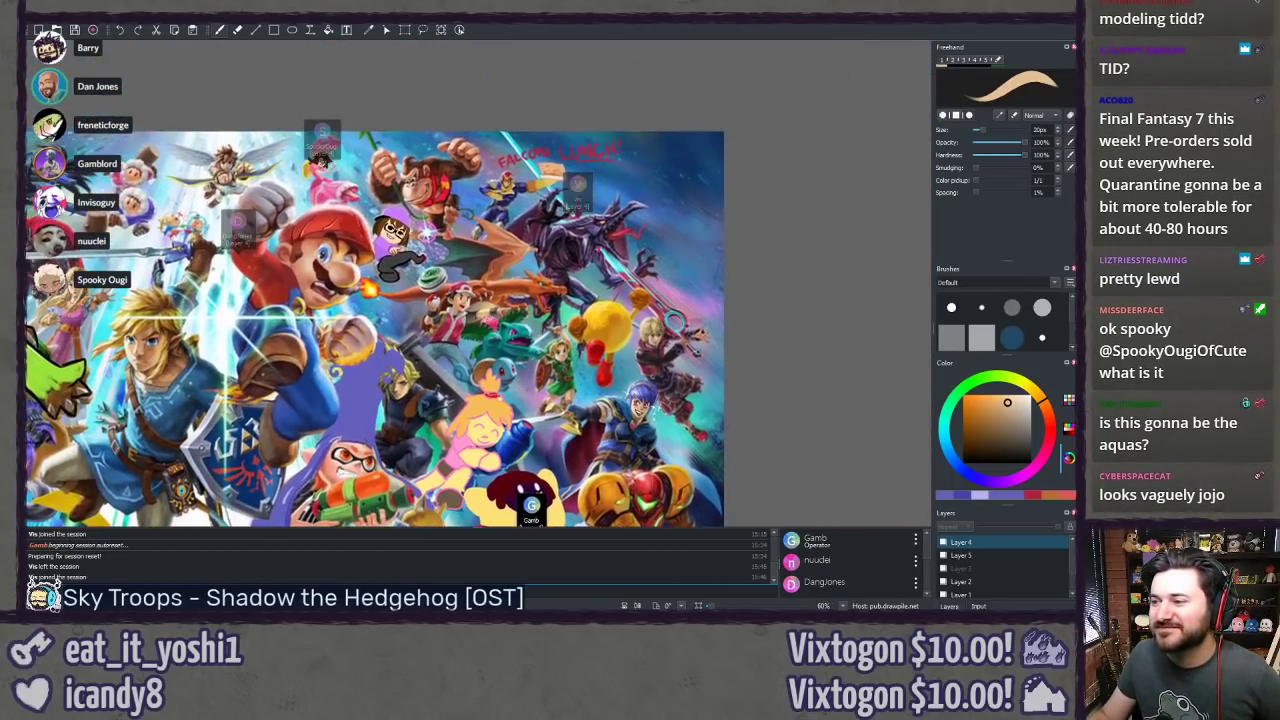
{"action": "scroll", "coordinate": [690, 305], "scroll_direction": "up", "scroll_amount": 5}
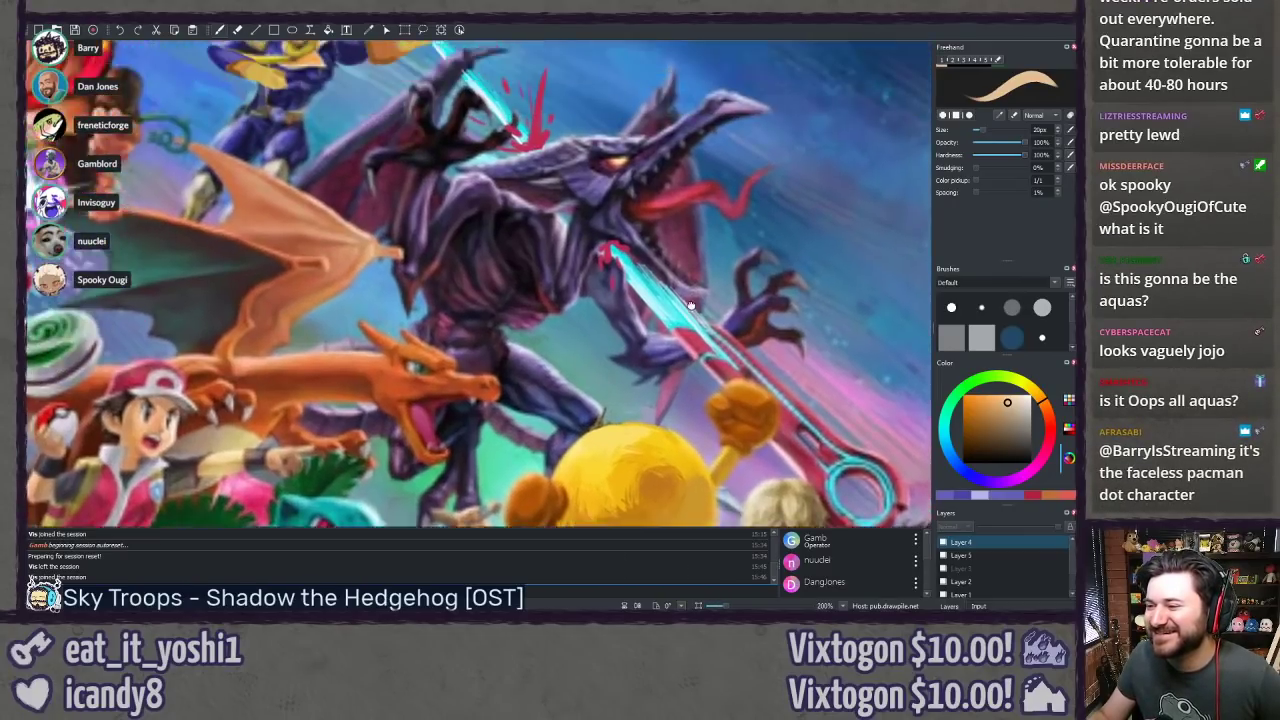
{"action": "left_click_drag", "start_coordinate": [690, 305], "coordinate": [760, 453]}
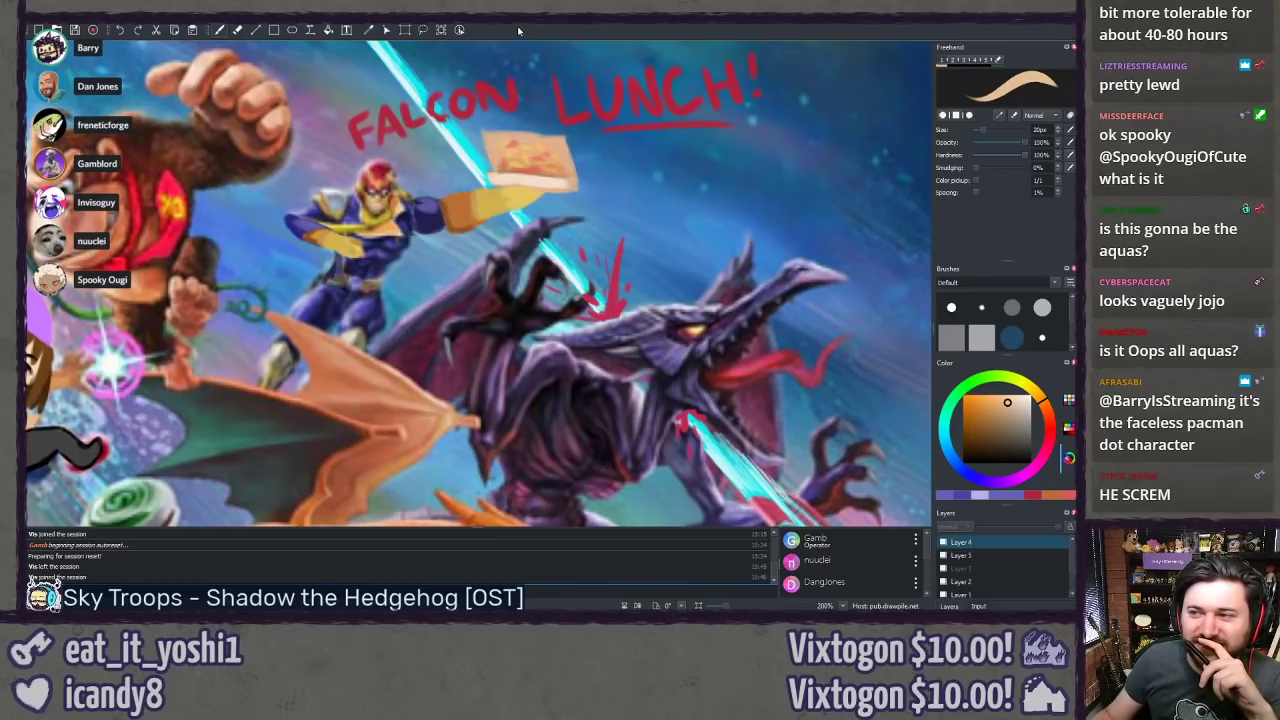
{"action": "left_click_drag", "start_coordinate": [608, 291], "coordinate": [539, 243]}
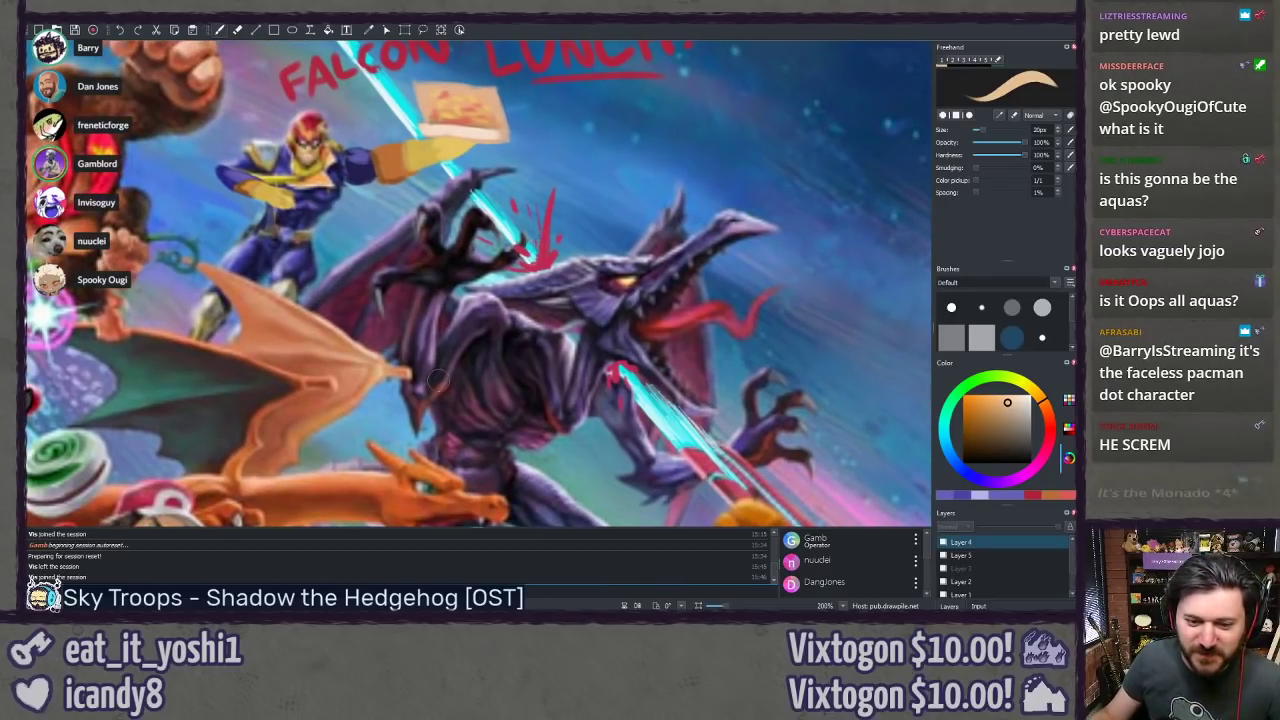
{"action": "scroll", "coordinate": [531, 335], "scroll_direction": "down", "scroll_amount": 5}
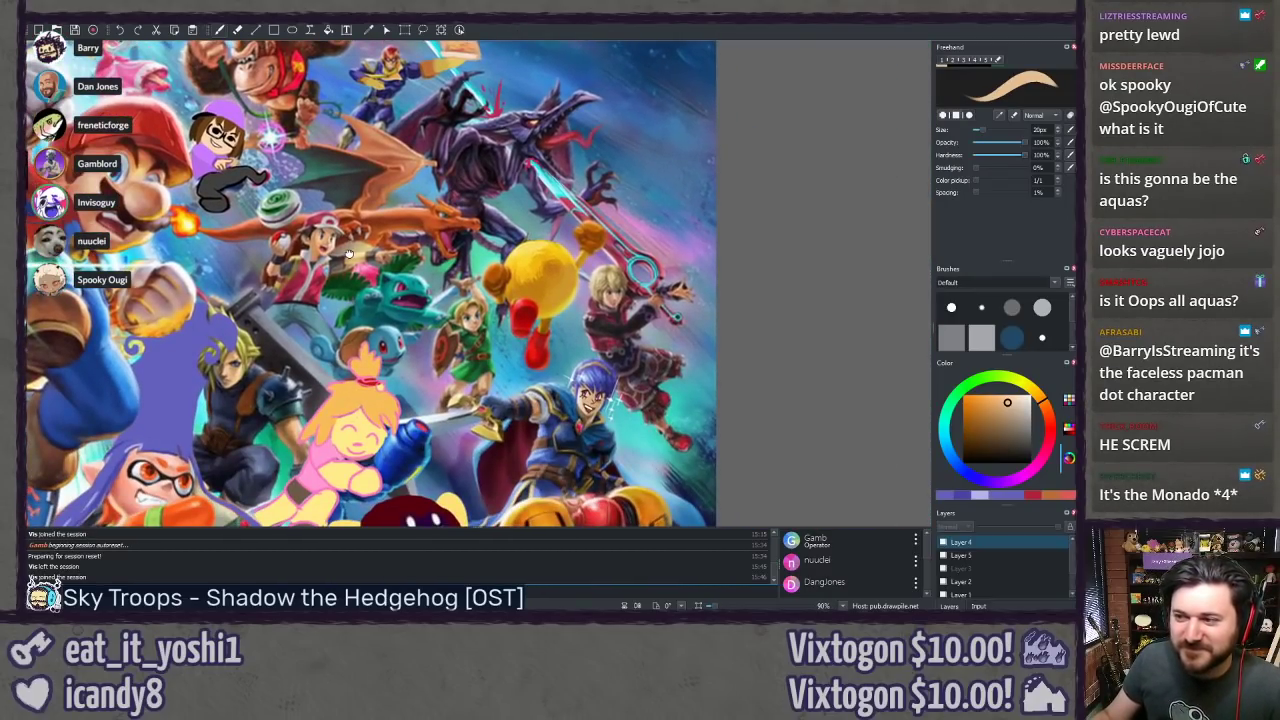
{"action": "left_click_drag", "start_coordinate": [349, 254], "coordinate": [564, 218]}
{"action": "scroll", "coordinate": [397, 340], "scroll_direction": "up", "scroll_amount": 6}
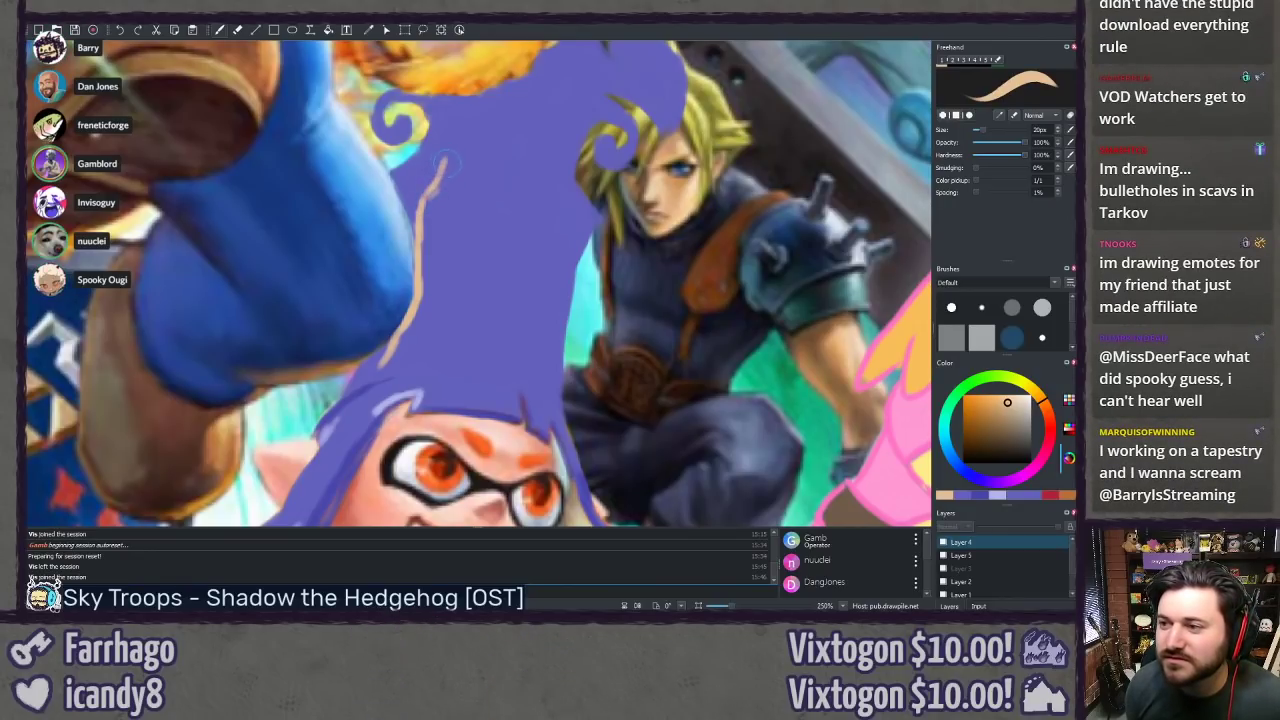
Step: Outline a peach panel inside the raised hair, beside the overalls, above the Inkling's head, up Cloud's side and into the curl by his face
{"action": "mouse_move", "coordinate": [432, 188]}
{"action": "left_mouse_down"}
{"action": "mouse_move", "coordinate": [456, 135]}
{"action": "mouse_move", "coordinate": [451, 148]}
{"action": "mouse_move", "coordinate": [432, 90]}
{"action": "mouse_move", "coordinate": [472, 99]}
{"action": "left_mouse_up"}
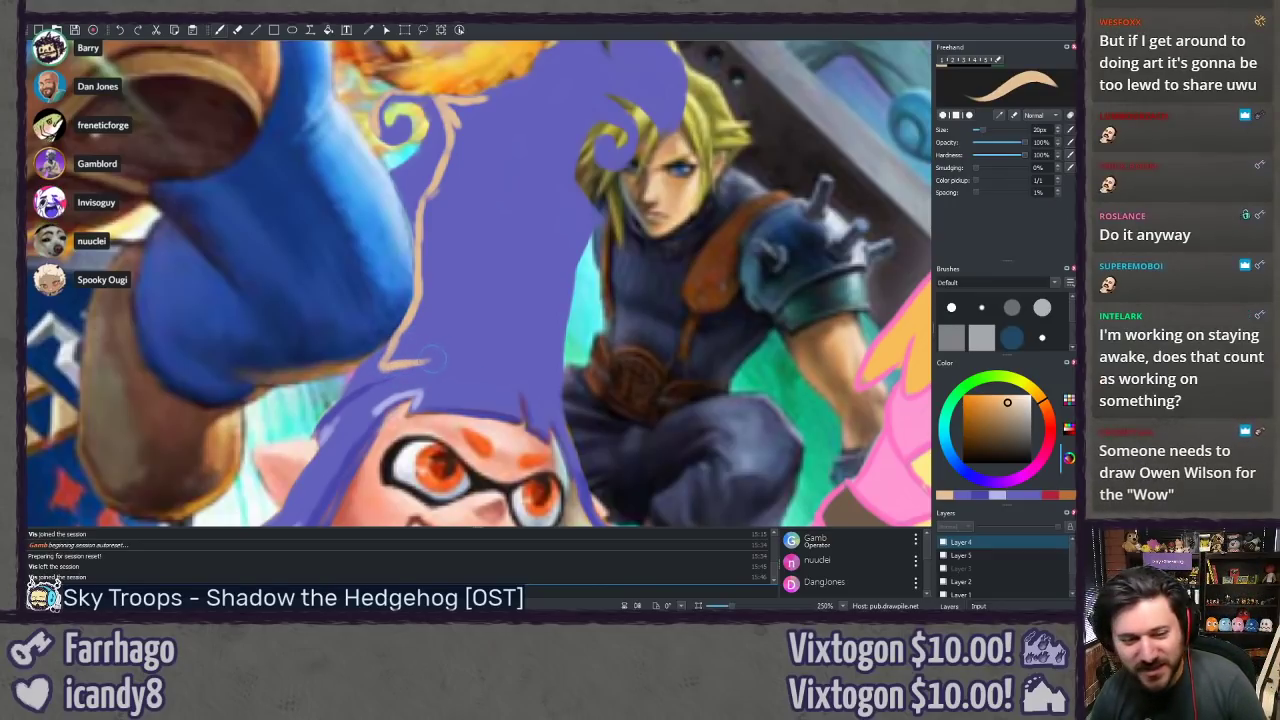
{"action": "left_click_drag", "start_coordinate": [428, 360], "coordinate": [474, 357]}
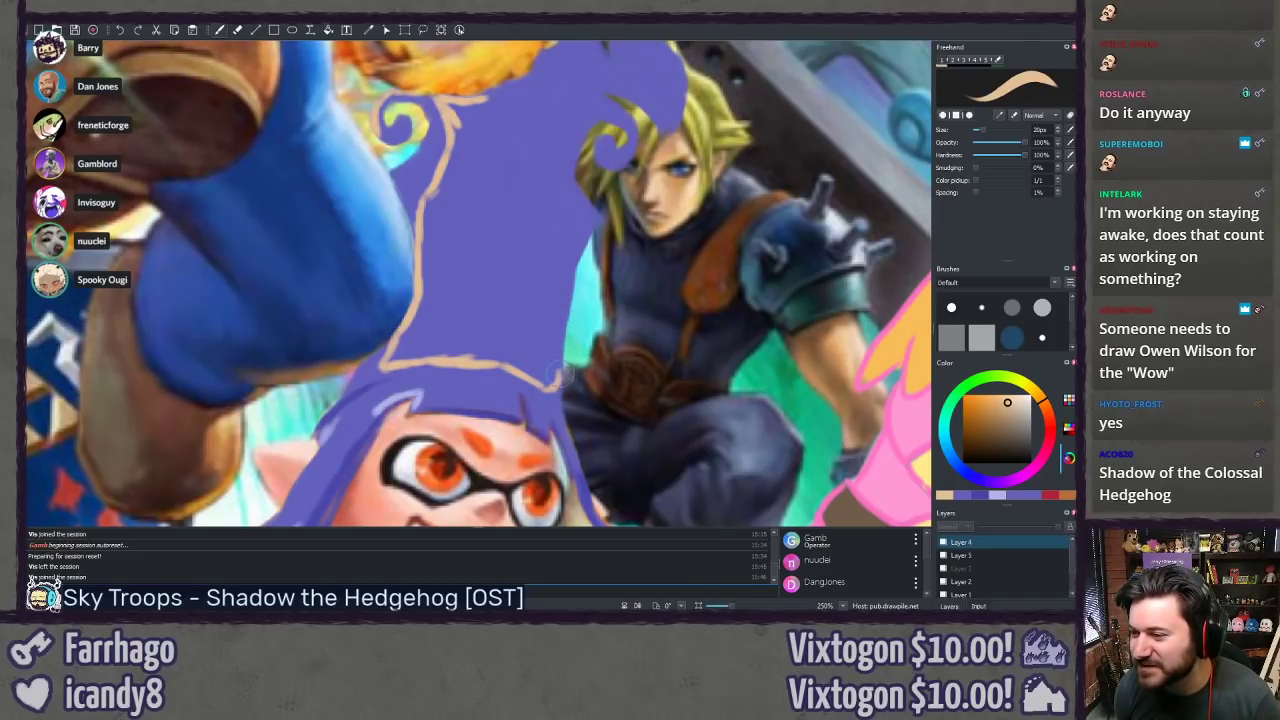
{"action": "left_click_drag", "start_coordinate": [558, 372], "coordinate": [573, 254]}
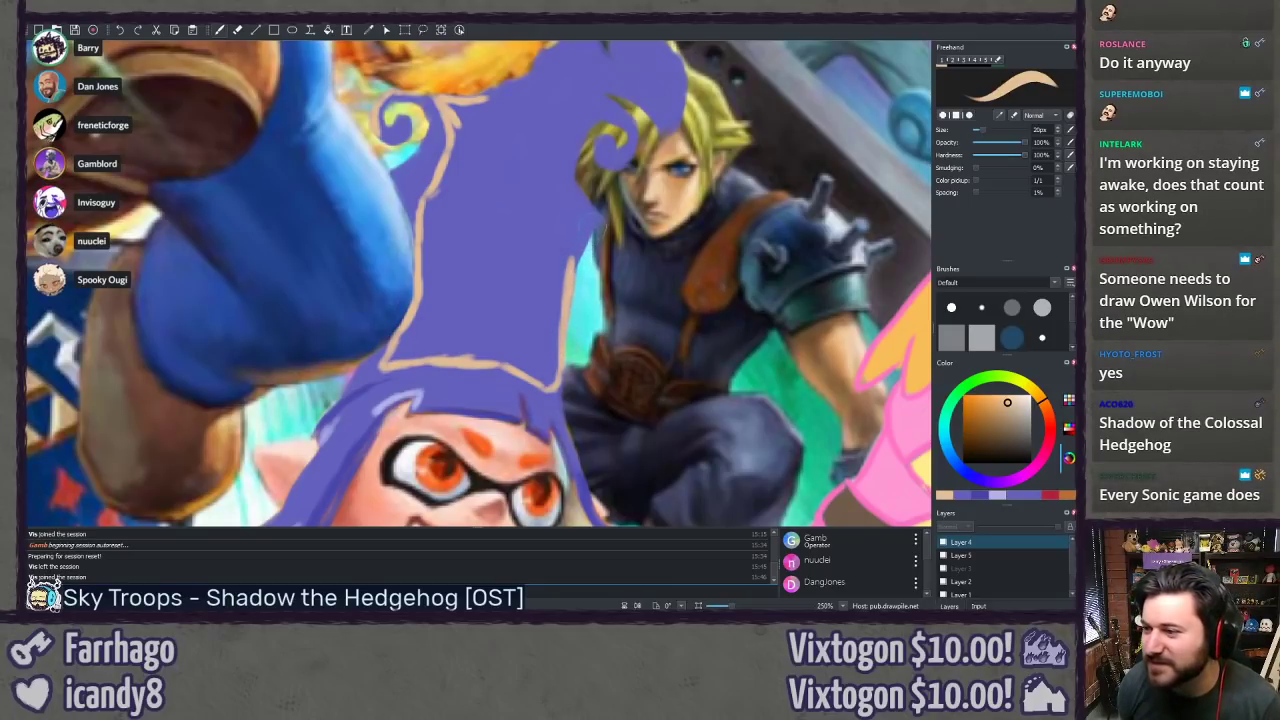
{"action": "left_click_drag", "start_coordinate": [573, 262], "coordinate": [578, 182]}
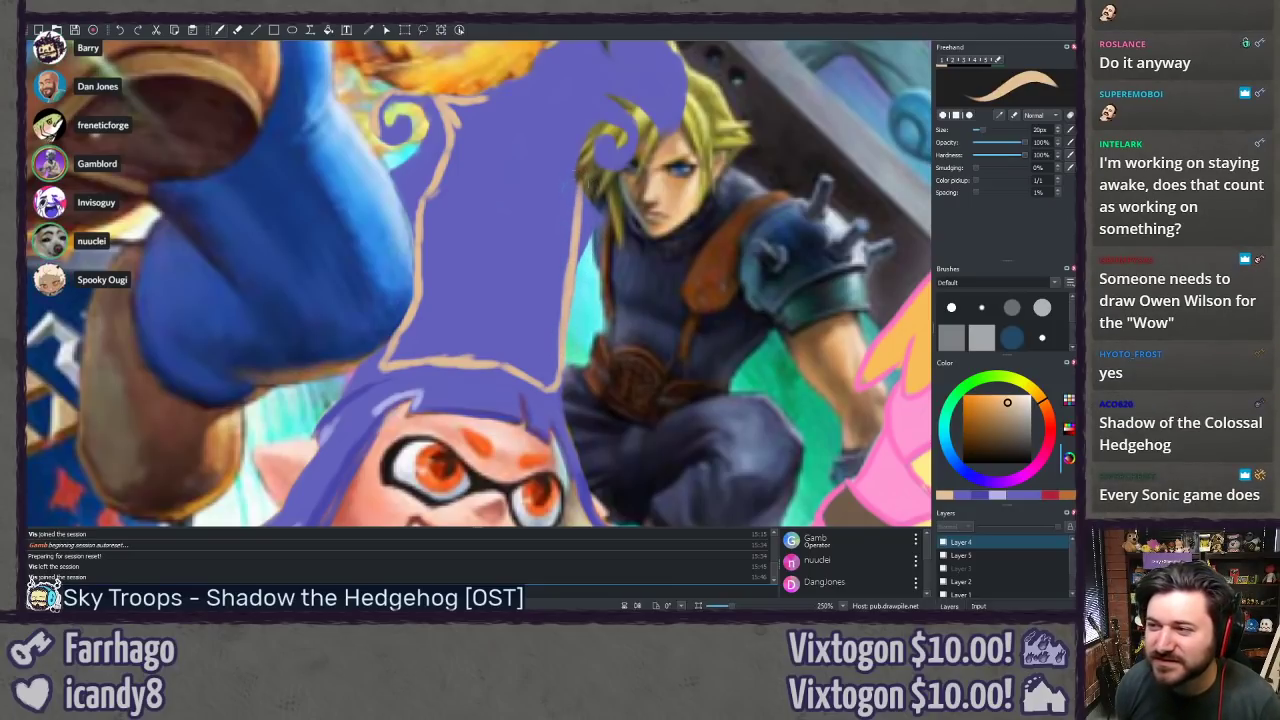
{"action": "key", "text": "ctrl+z"}
{"action": "key", "text": "ctrl+z"}
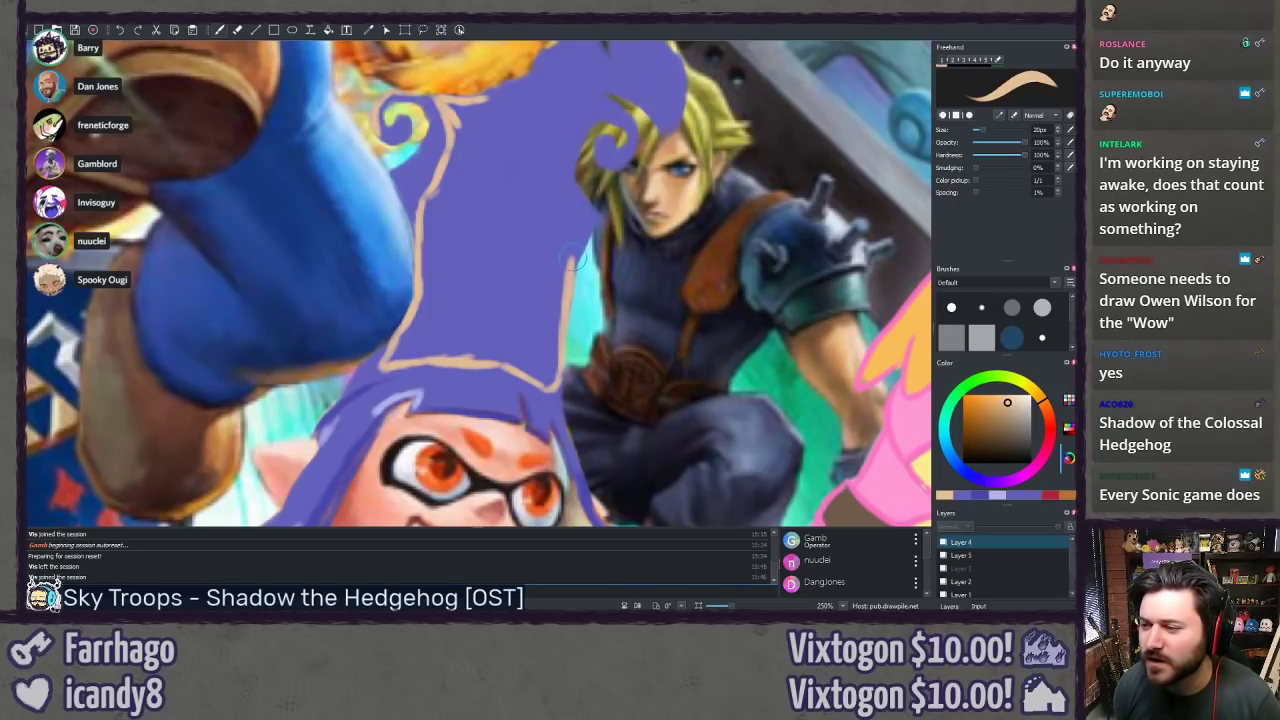
{"action": "left_click_drag", "start_coordinate": [569, 282], "coordinate": [574, 180]}
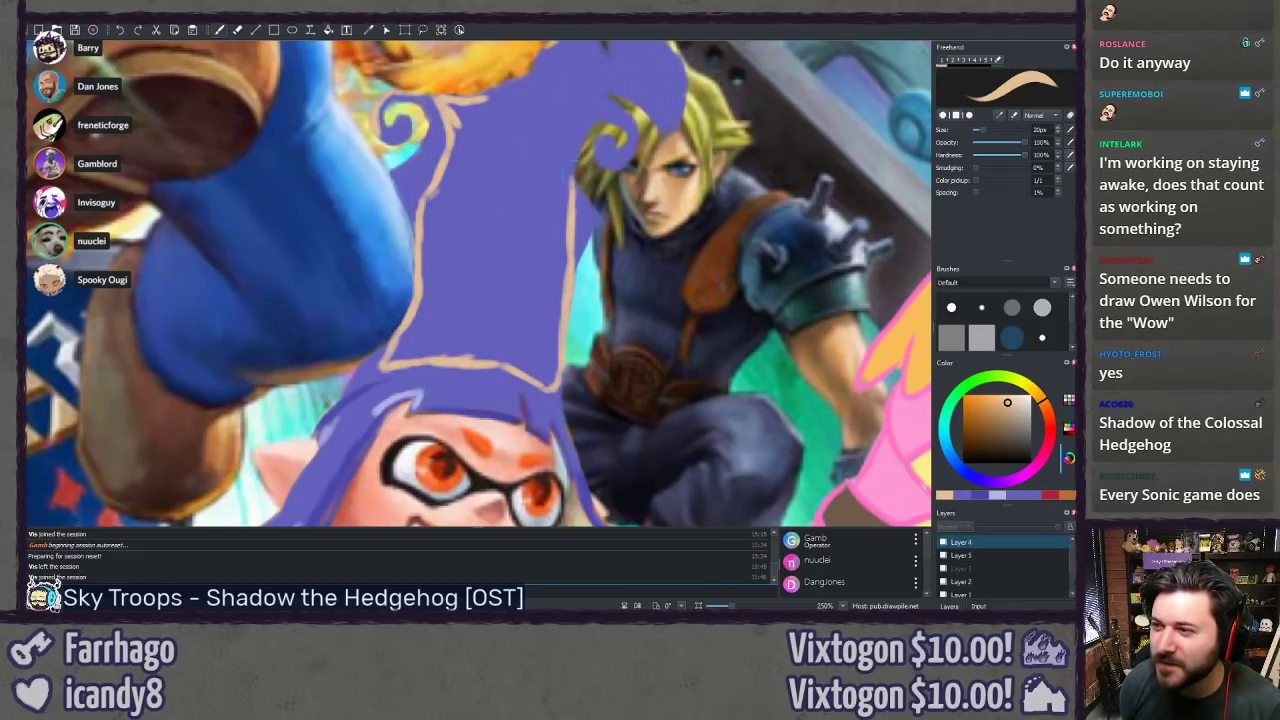
{"action": "left_click_drag", "start_coordinate": [576, 182], "coordinate": [586, 132]}
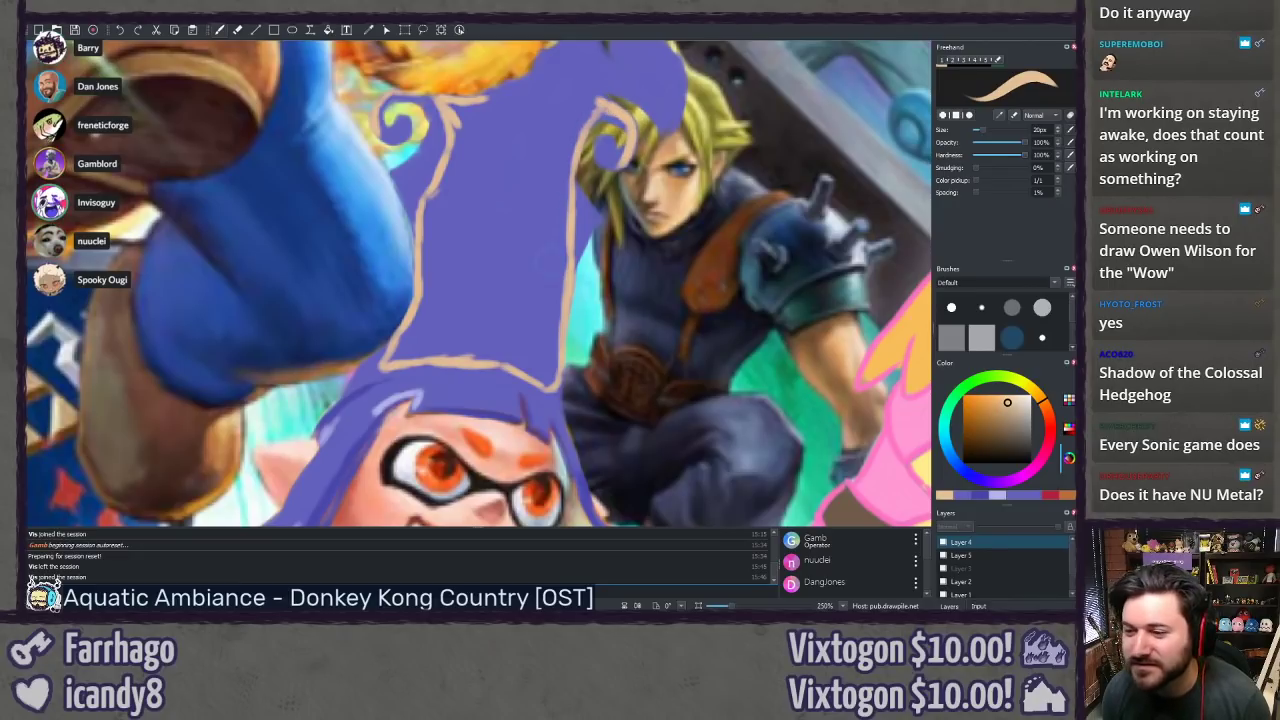
Step: Fill the outlined panel with solid peach from its base above the Inkling's head up towards the curls
{"action": "mouse_move", "coordinate": [422, 361]}
{"action": "left_mouse_down"}
{"action": "mouse_move", "coordinate": [414, 400]}
{"action": "mouse_move", "coordinate": [402, 362]}
{"action": "mouse_move", "coordinate": [412, 351]}
{"action": "mouse_move", "coordinate": [400, 390]}
{"action": "mouse_move", "coordinate": [437, 377]}
{"action": "mouse_move", "coordinate": [445, 392]}
{"action": "mouse_move", "coordinate": [412, 394]}
{"action": "left_mouse_up"}
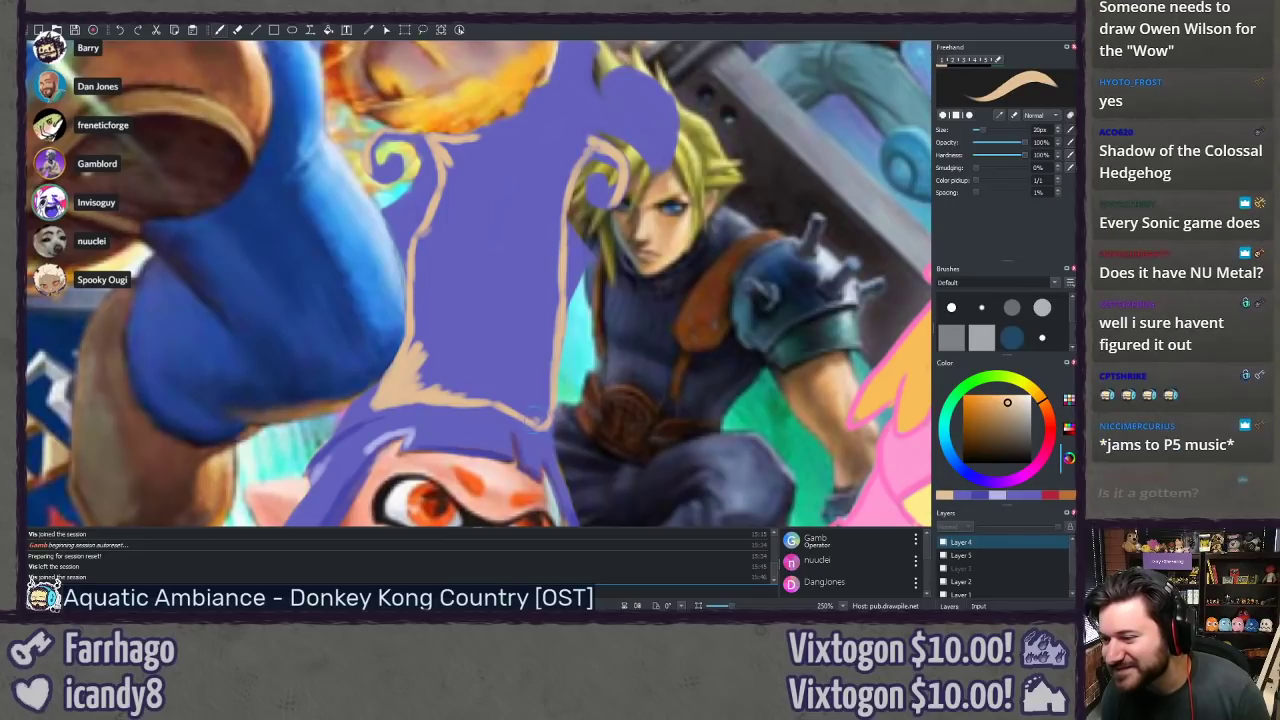
{"action": "mouse_move", "coordinate": [535, 414]}
{"action": "left_mouse_down"}
{"action": "mouse_move", "coordinate": [433, 385]}
{"action": "mouse_move", "coordinate": [428, 305]}
{"action": "mouse_move", "coordinate": [415, 340]}
{"action": "mouse_move", "coordinate": [430, 288]}
{"action": "mouse_move", "coordinate": [423, 250]}
{"action": "mouse_move", "coordinate": [445, 200]}
{"action": "mouse_move", "coordinate": [428, 266]}
{"action": "mouse_move", "coordinate": [435, 375]}
{"action": "mouse_move", "coordinate": [485, 385]}
{"action": "mouse_move", "coordinate": [536, 418]}
{"action": "mouse_move", "coordinate": [545, 355]}
{"action": "mouse_move", "coordinate": [553, 390]}
{"action": "mouse_move", "coordinate": [555, 300]}
{"action": "mouse_move", "coordinate": [553, 365]}
{"action": "mouse_move", "coordinate": [543, 318]}
{"action": "mouse_move", "coordinate": [526, 329]}
{"action": "left_mouse_up"}
{"action": "mouse_move", "coordinate": [541, 347]}
{"action": "left_mouse_down"}
{"action": "mouse_move", "coordinate": [519, 322]}
{"action": "mouse_move", "coordinate": [510, 357]}
{"action": "mouse_move", "coordinate": [532, 397]}
{"action": "mouse_move", "coordinate": [454, 343]}
{"action": "mouse_move", "coordinate": [450, 298]}
{"action": "mouse_move", "coordinate": [449, 352]}
{"action": "mouse_move", "coordinate": [414, 392]}
{"action": "mouse_move", "coordinate": [404, 377]}
{"action": "mouse_move", "coordinate": [454, 309]}
{"action": "mouse_move", "coordinate": [468, 260]}
{"action": "mouse_move", "coordinate": [461, 348]}
{"action": "mouse_move", "coordinate": [474, 329]}
{"action": "mouse_move", "coordinate": [531, 187]}
{"action": "mouse_move", "coordinate": [555, 273]}
{"action": "left_mouse_up"}
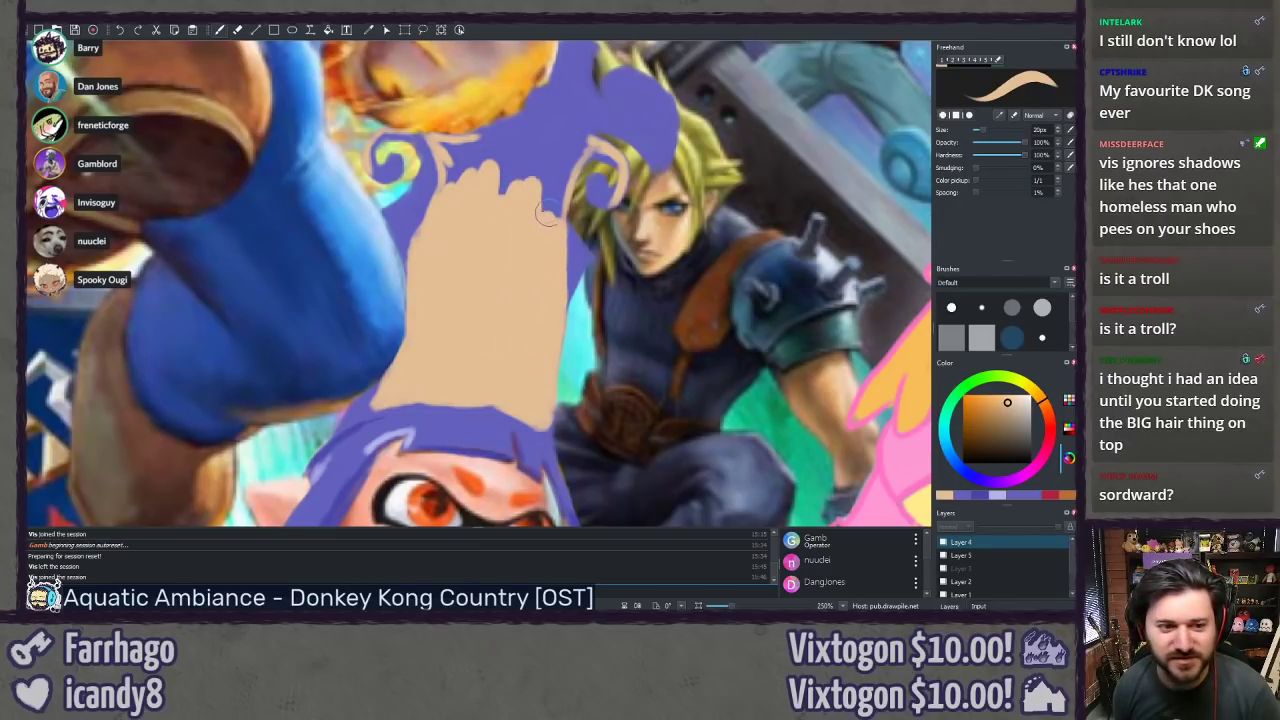
{"action": "left_click_drag", "start_coordinate": [563, 200], "coordinate": [513, 311]}
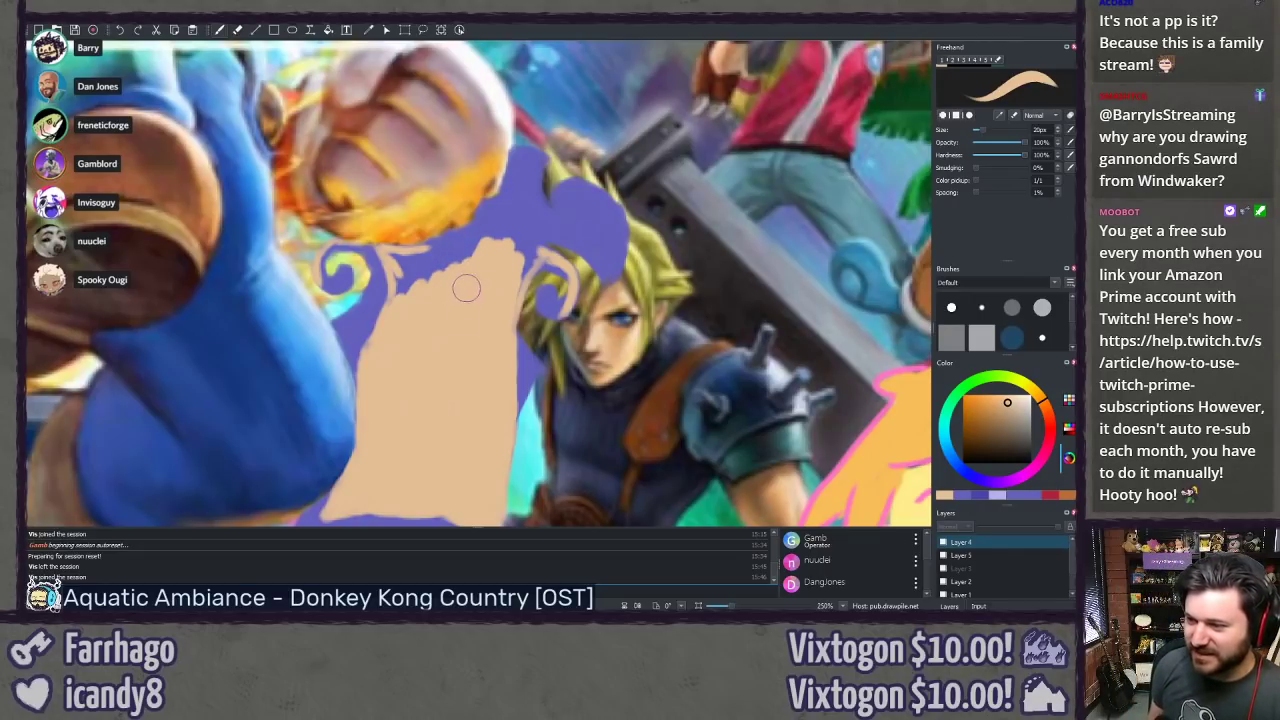
Step: Extend the peach fill up to the flaming fist and paint peach curls inside the blue-violet hair above Cloud
{"action": "mouse_move", "coordinate": [395, 300]}
{"action": "left_mouse_down"}
{"action": "mouse_move", "coordinate": [395, 259]}
{"action": "mouse_move", "coordinate": [421, 276]}
{"action": "mouse_move", "coordinate": [460, 269]}
{"action": "mouse_move", "coordinate": [440, 238]}
{"action": "left_mouse_up"}
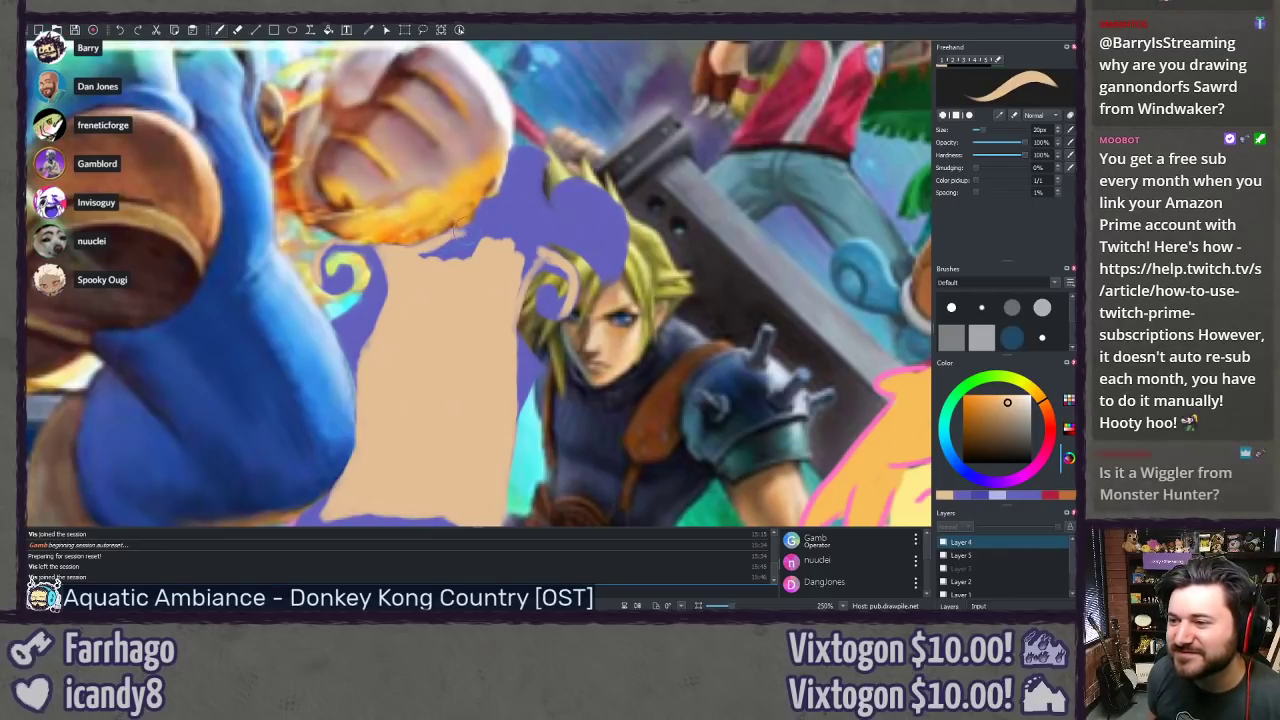
{"action": "mouse_move", "coordinate": [470, 213]}
{"action": "left_mouse_down"}
{"action": "mouse_move", "coordinate": [446, 240]}
{"action": "mouse_move", "coordinate": [472, 220]}
{"action": "mouse_move", "coordinate": [478, 260]}
{"action": "left_mouse_up"}
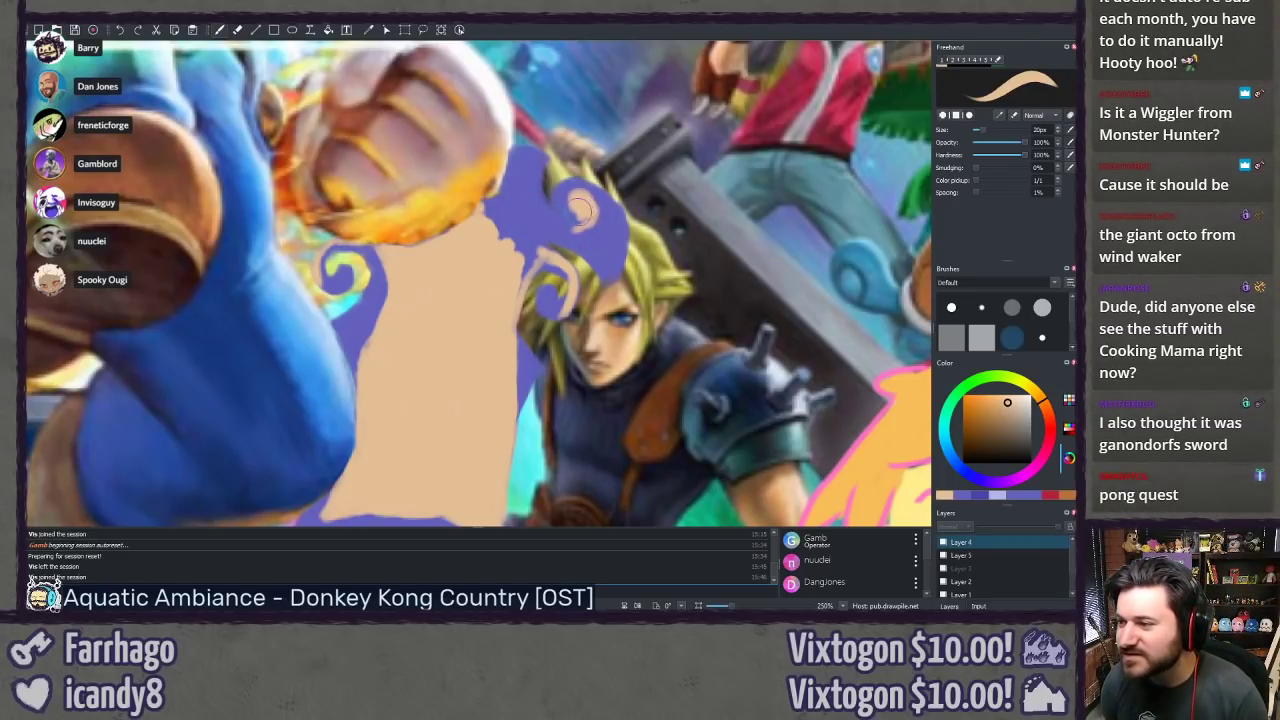
{"action": "left_click_drag", "start_coordinate": [581, 211], "coordinate": [537, 221]}
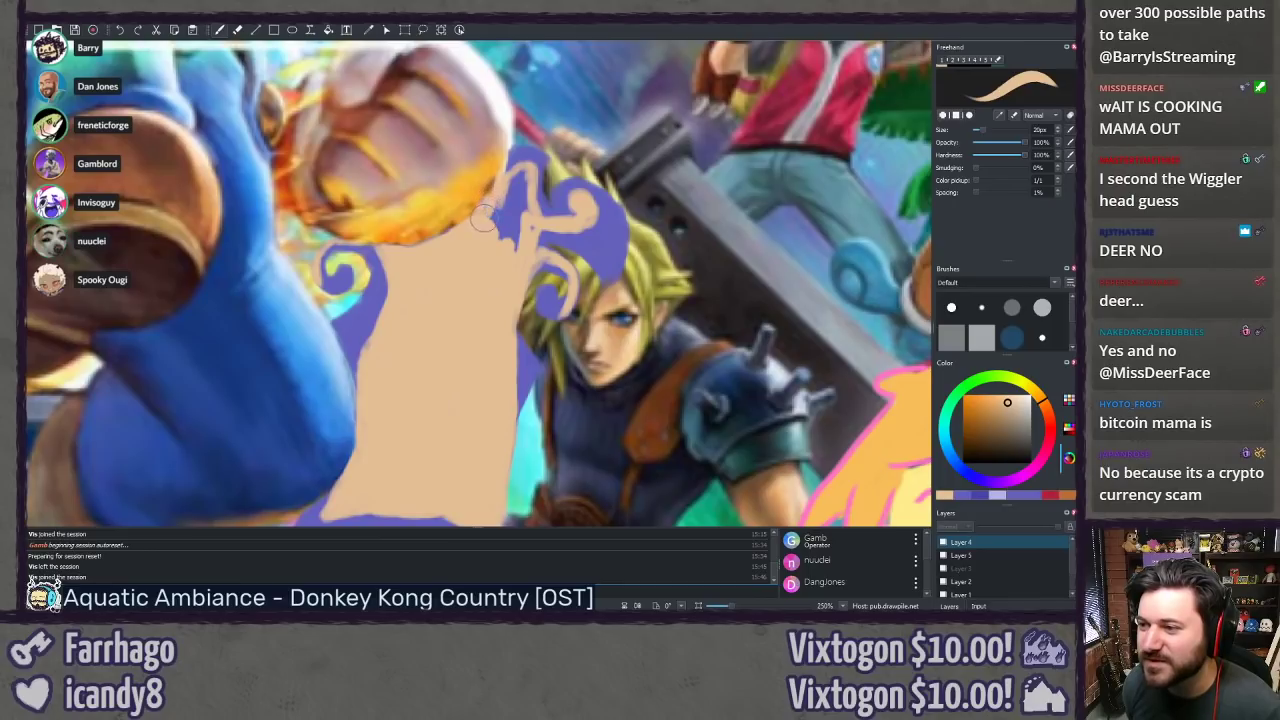
{"action": "mouse_move", "coordinate": [488, 208]}
{"action": "left_mouse_down"}
{"action": "mouse_move", "coordinate": [516, 232]}
{"action": "mouse_move", "coordinate": [516, 178]}
{"action": "mouse_move", "coordinate": [521, 210]}
{"action": "left_mouse_up"}
{"action": "mouse_move", "coordinate": [543, 404]}
{"action": "left_mouse_down"}
{"action": "mouse_move", "coordinate": [479, 260]}
{"action": "mouse_move", "coordinate": [515, 312]}
{"action": "mouse_move", "coordinate": [545, 322]}
{"action": "mouse_move", "coordinate": [612, 296]}
{"action": "left_mouse_up"}
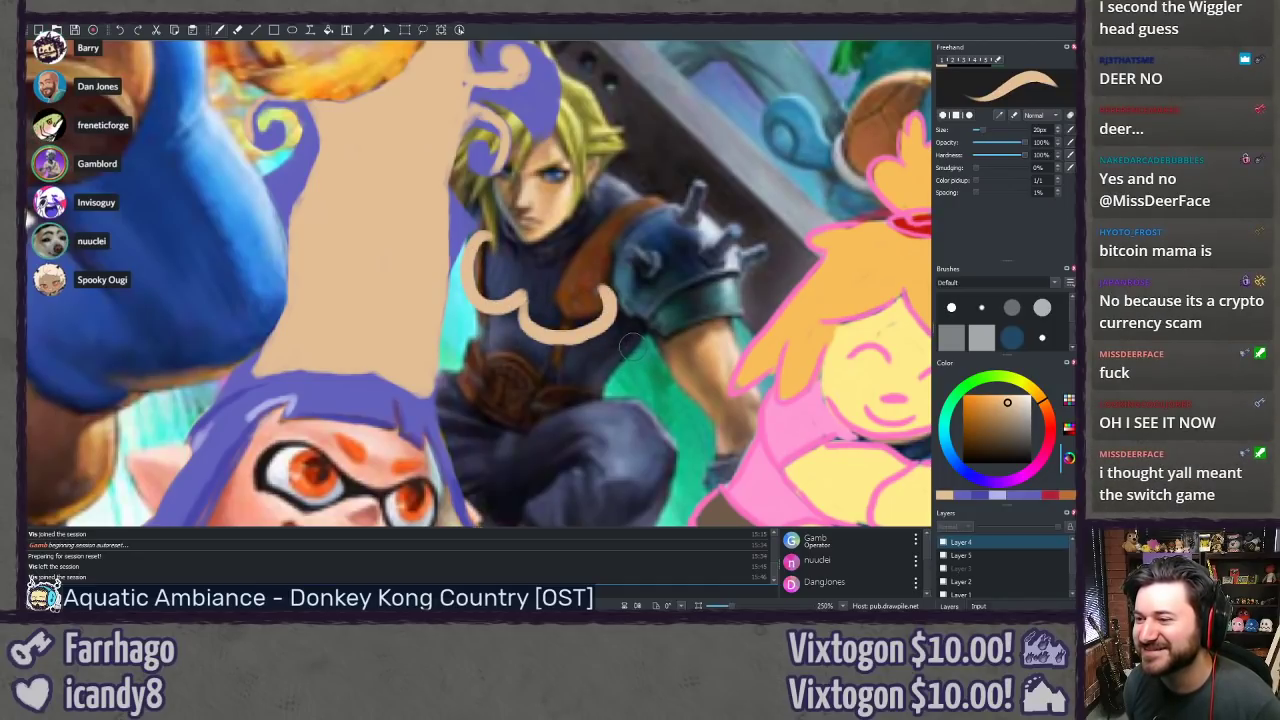
{"action": "mouse_move", "coordinate": [516, 236]}
{"action": "left_mouse_down"}
{"action": "mouse_move", "coordinate": [520, 258]}
{"action": "mouse_move", "coordinate": [582, 250]}
{"action": "mouse_move", "coordinate": [685, 290]}
{"action": "left_mouse_up"}
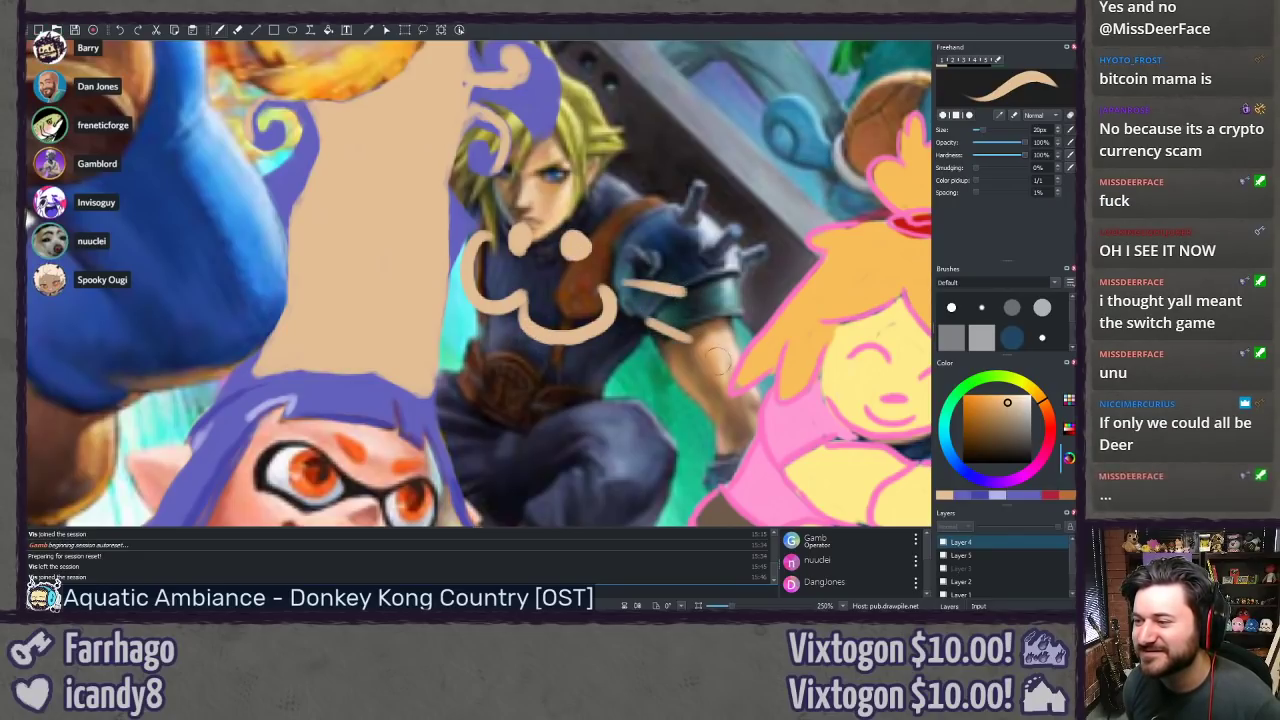
{"action": "key", "text": "ctrl+z"}
{"action": "key", "text": "ctrl+z"}
{"action": "key", "text": "ctrl+z"}
{"action": "key", "text": "ctrl+z"}
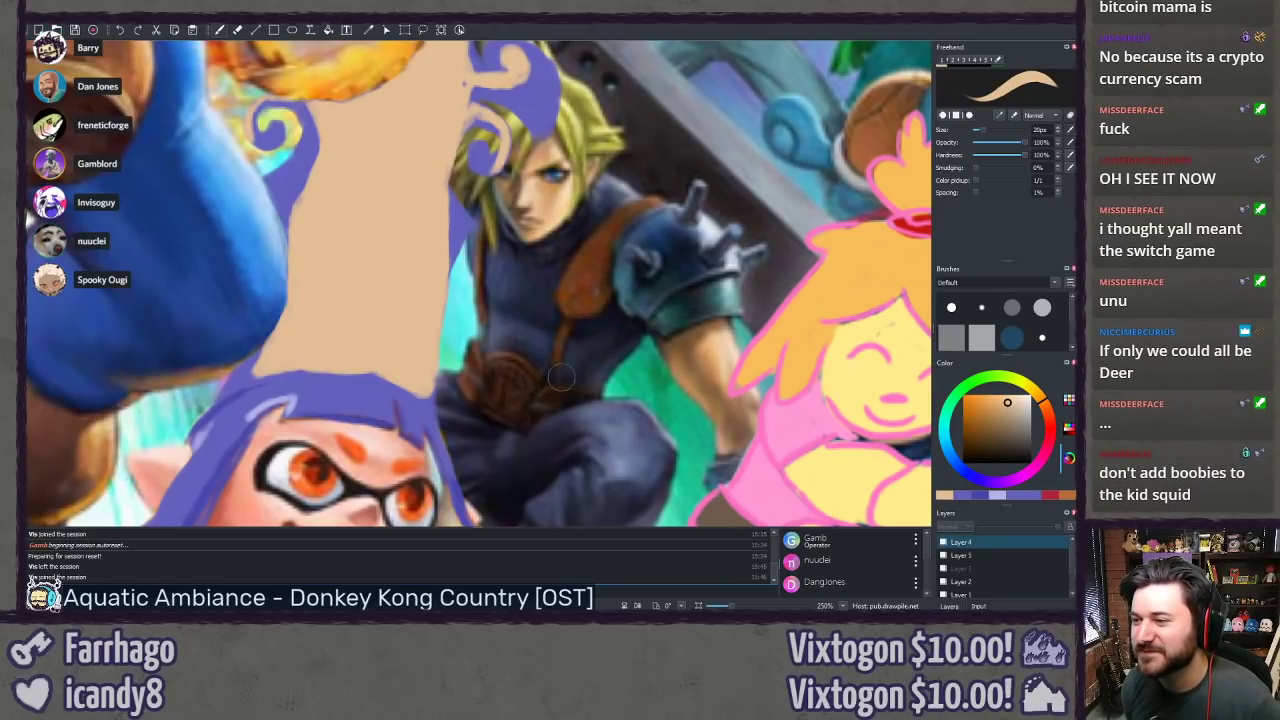
Step: Pick a darker muted tan and paint a wavy shading line up the overalls side of the peach panel and along its top below the fist
{"action": "left_click_drag", "start_coordinate": [450, 140], "coordinate": [530, 336]}
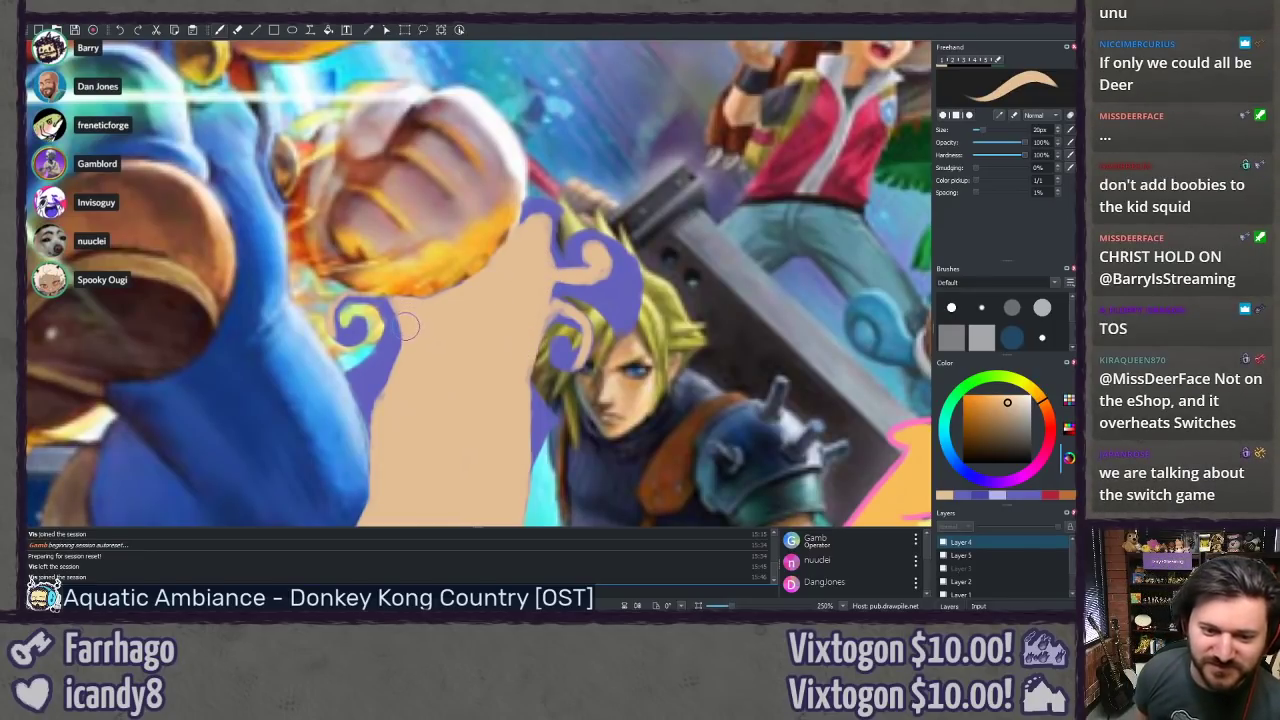
{"action": "left_click_drag", "start_coordinate": [436, 339], "coordinate": [478, 226]}
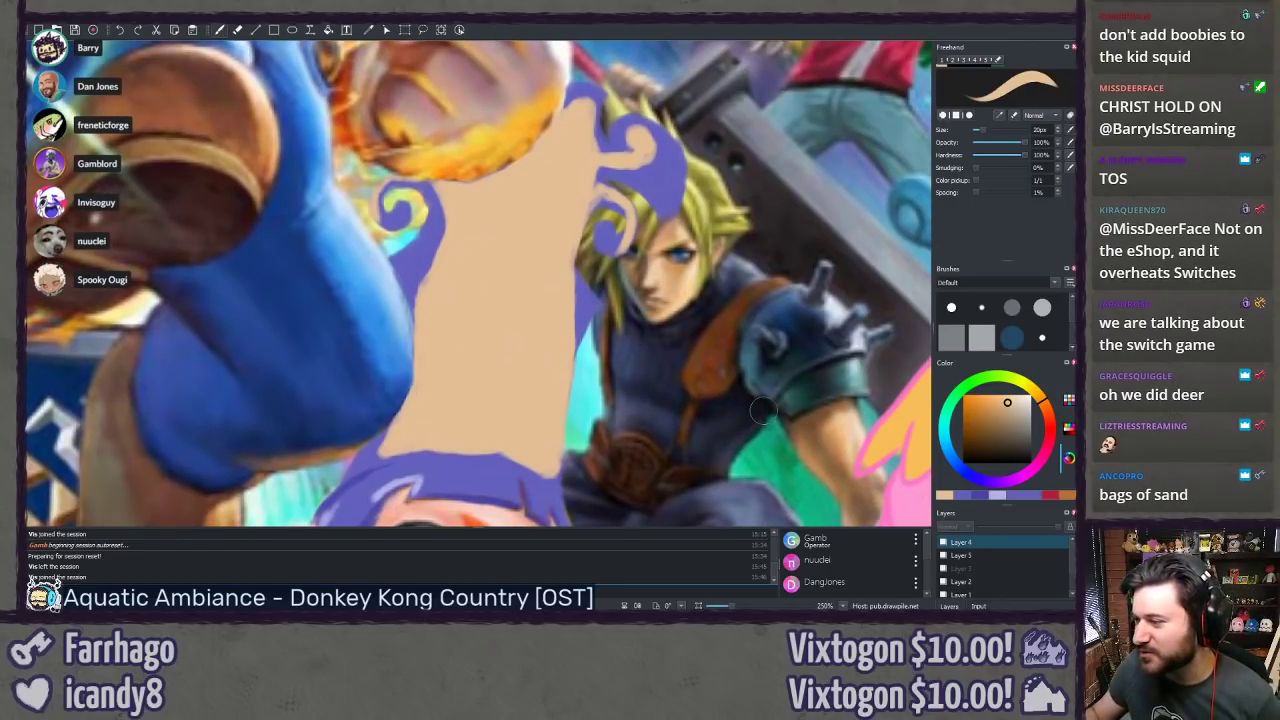
{"action": "left_click", "coordinate": [1008, 405]}
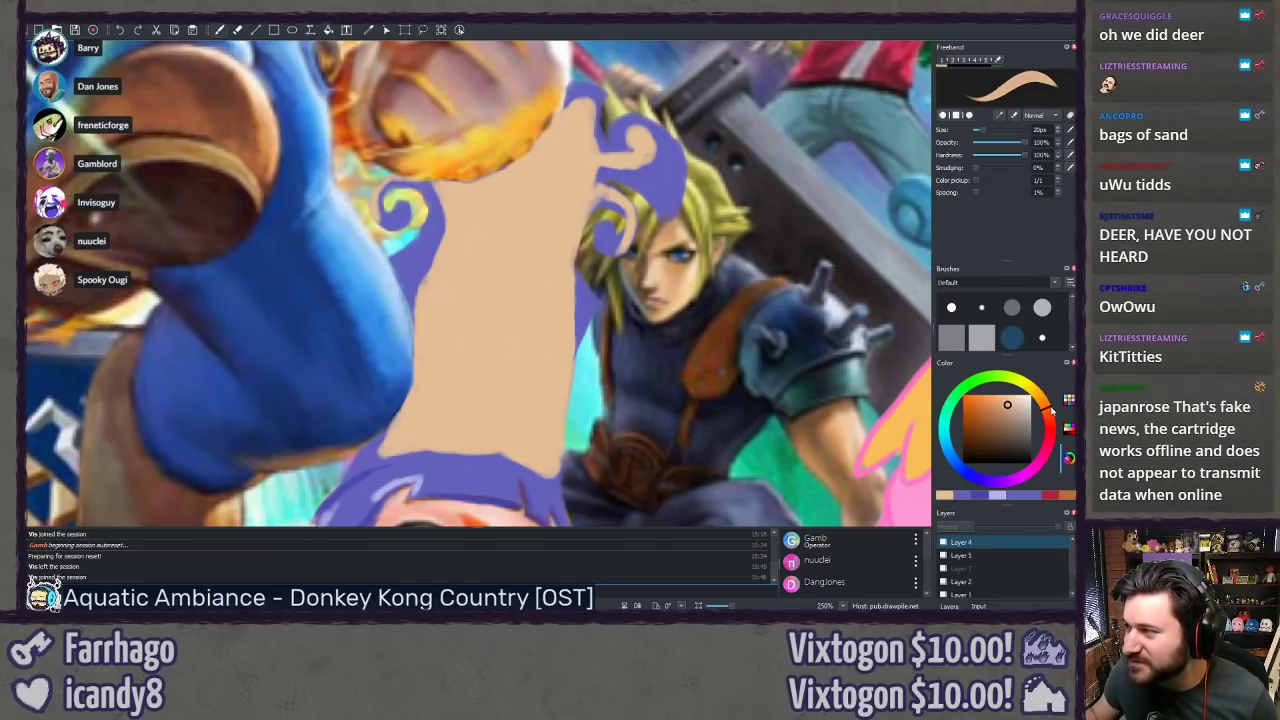
{"action": "left_click", "coordinate": [1012, 406]}
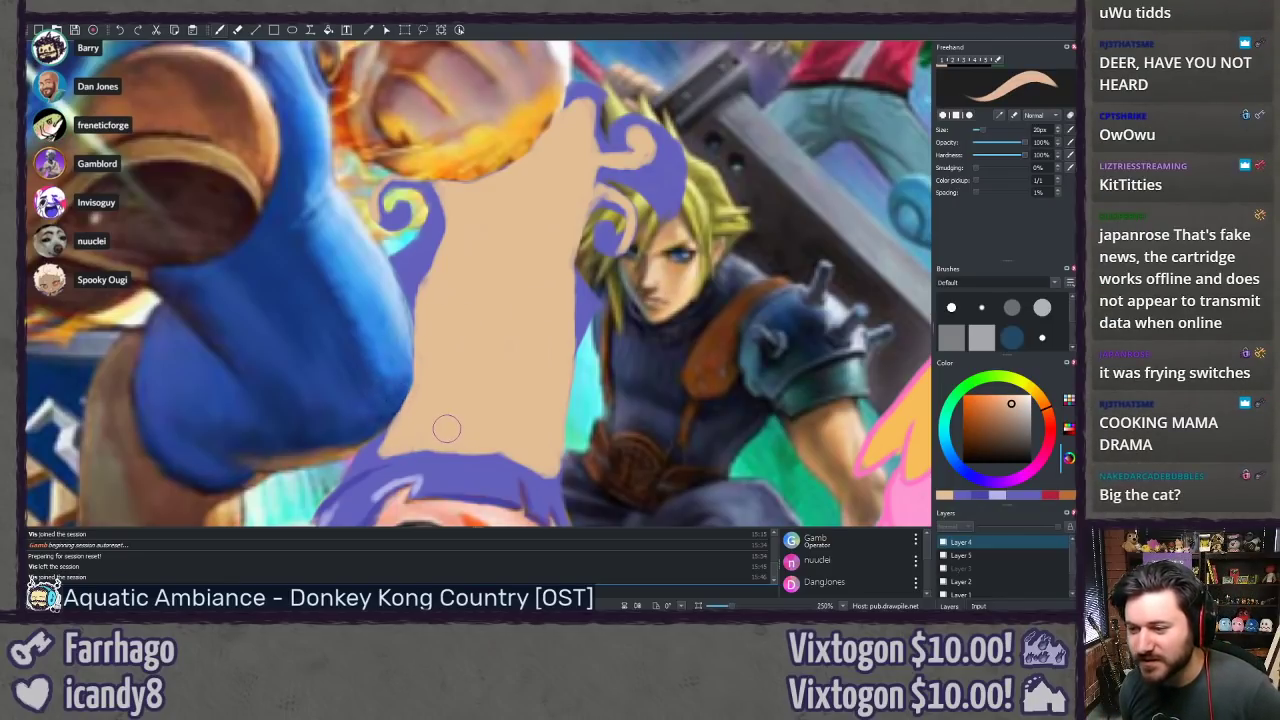
{"action": "left_click", "coordinate": [1010, 413]}
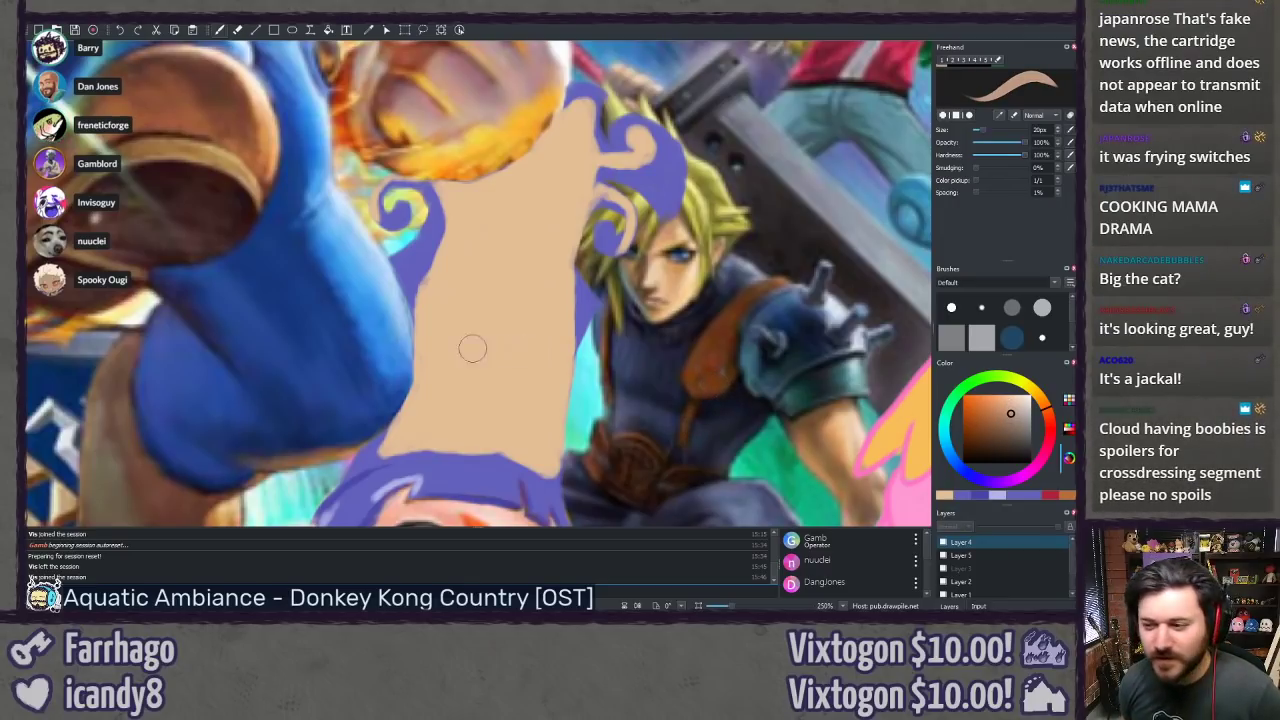
{"action": "mouse_move", "coordinate": [431, 431]}
{"action": "left_mouse_down"}
{"action": "mouse_move", "coordinate": [441, 439]}
{"action": "mouse_move", "coordinate": [426, 386]}
{"action": "mouse_move", "coordinate": [439, 380]}
{"action": "left_mouse_up"}
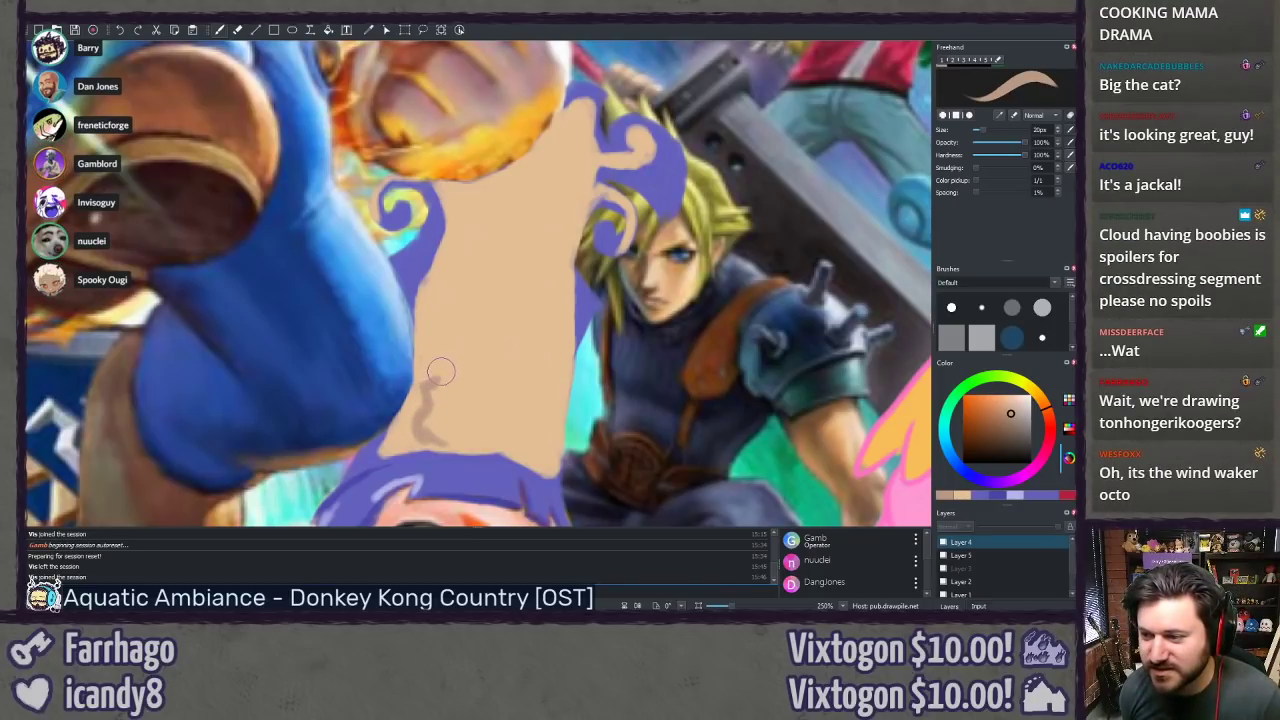
{"action": "left_click_drag", "start_coordinate": [442, 364], "coordinate": [455, 300]}
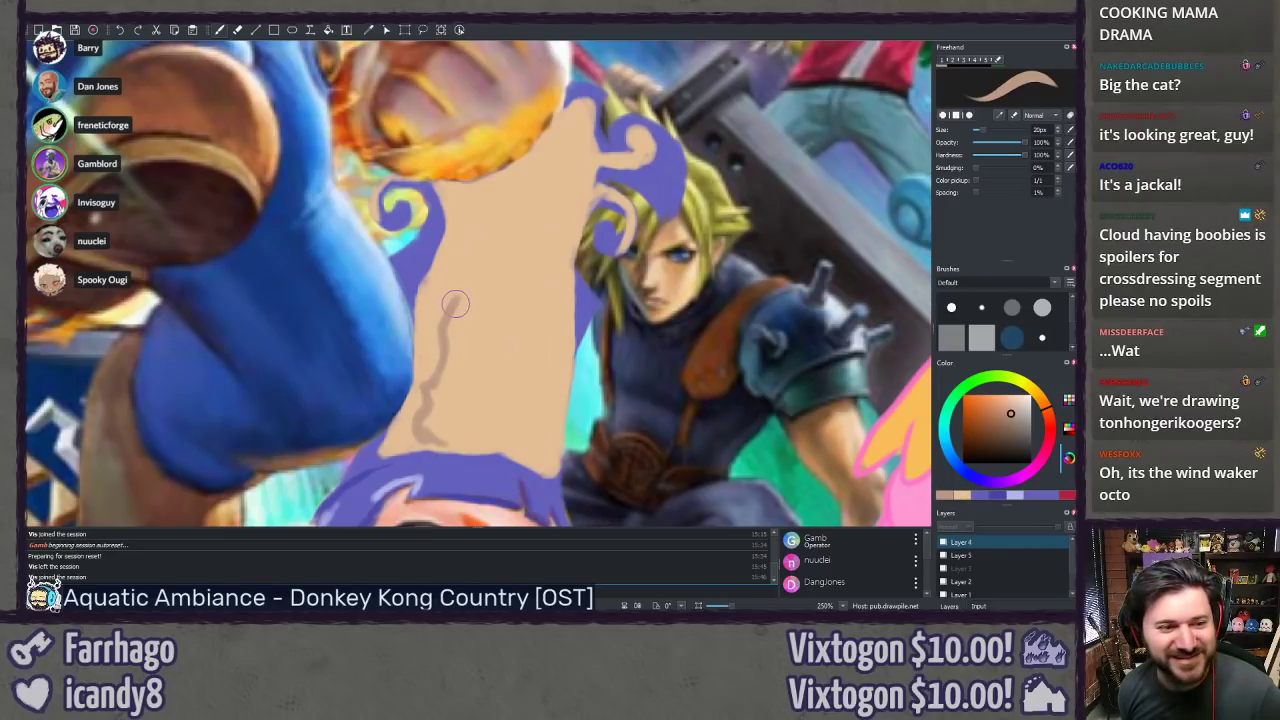
{"action": "mouse_move", "coordinate": [469, 284]}
{"action": "left_mouse_down"}
{"action": "mouse_move", "coordinate": [473, 248]}
{"action": "mouse_move", "coordinate": [456, 295]}
{"action": "mouse_move", "coordinate": [477, 255]}
{"action": "mouse_move", "coordinate": [468, 221]}
{"action": "mouse_move", "coordinate": [466, 260]}
{"action": "mouse_move", "coordinate": [502, 178]}
{"action": "left_mouse_up"}
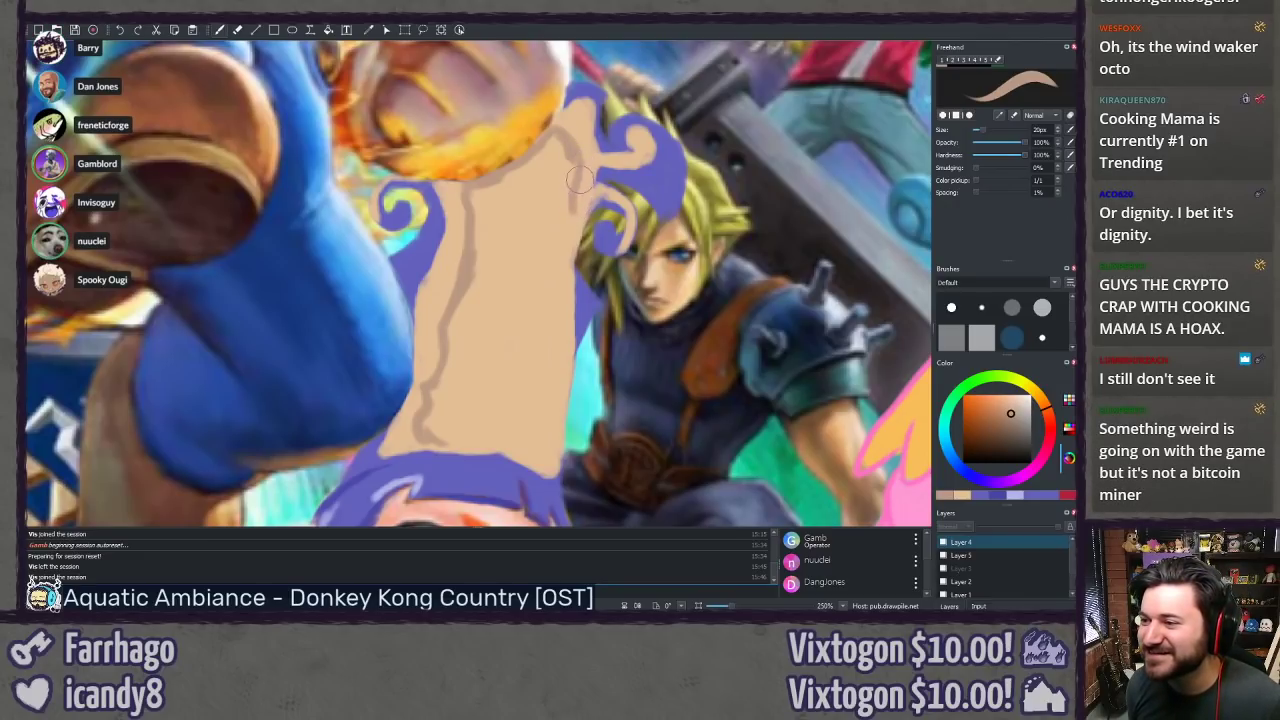
Step: Continue the darker tan shading line down the Cloud side of the peach panel to its lower corner
{"action": "left_click_drag", "start_coordinate": [578, 218], "coordinate": [557, 342]}
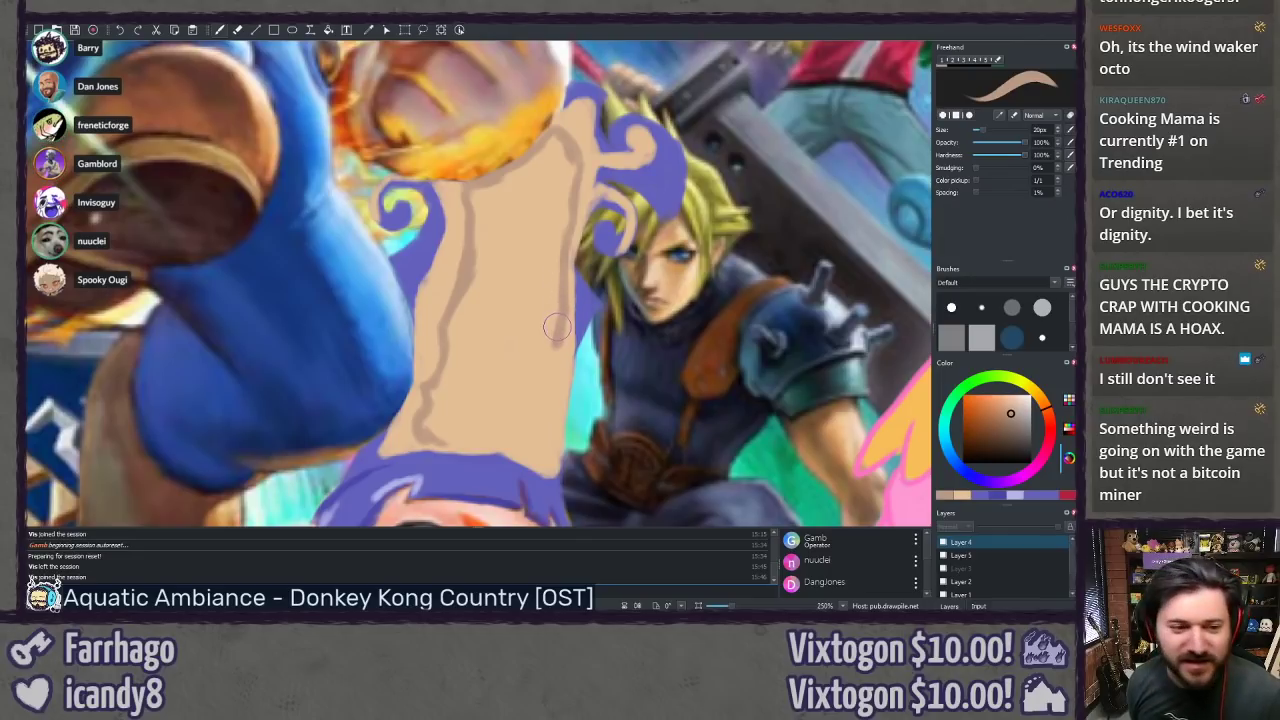
{"action": "left_click_drag", "start_coordinate": [562, 334], "coordinate": [550, 398]}
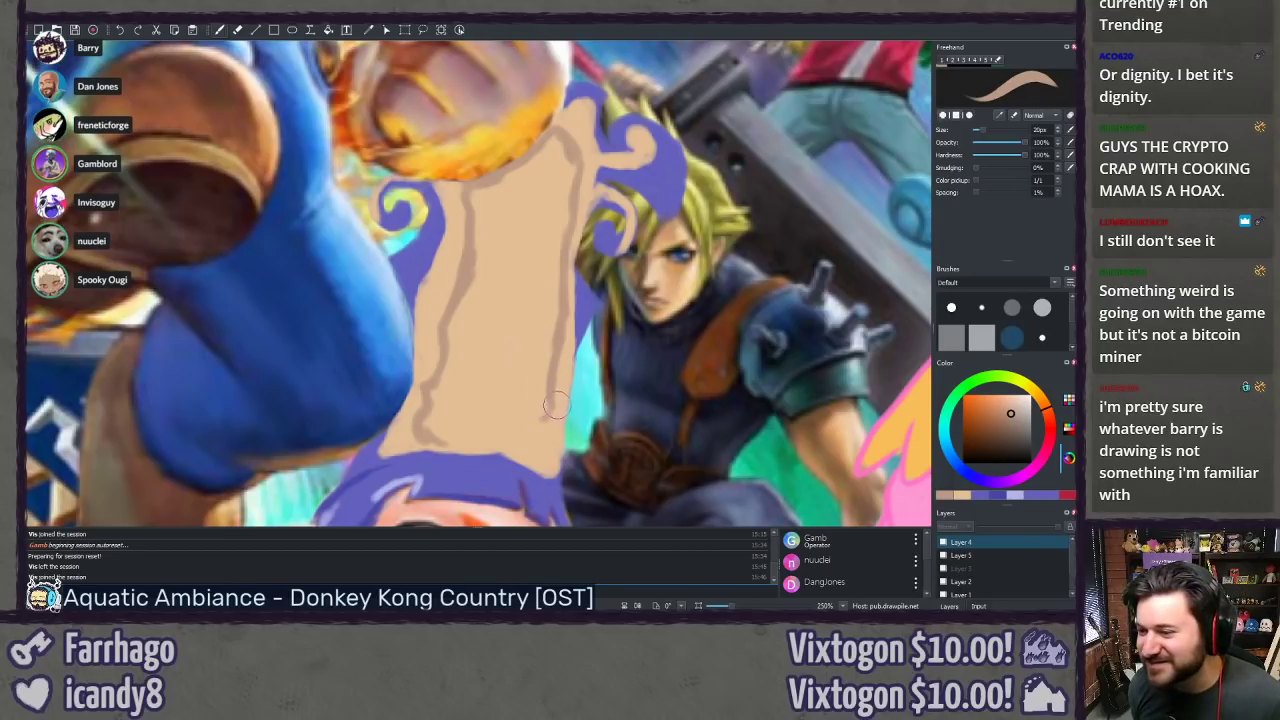
{"action": "left_click_drag", "start_coordinate": [554, 406], "coordinate": [532, 443]}
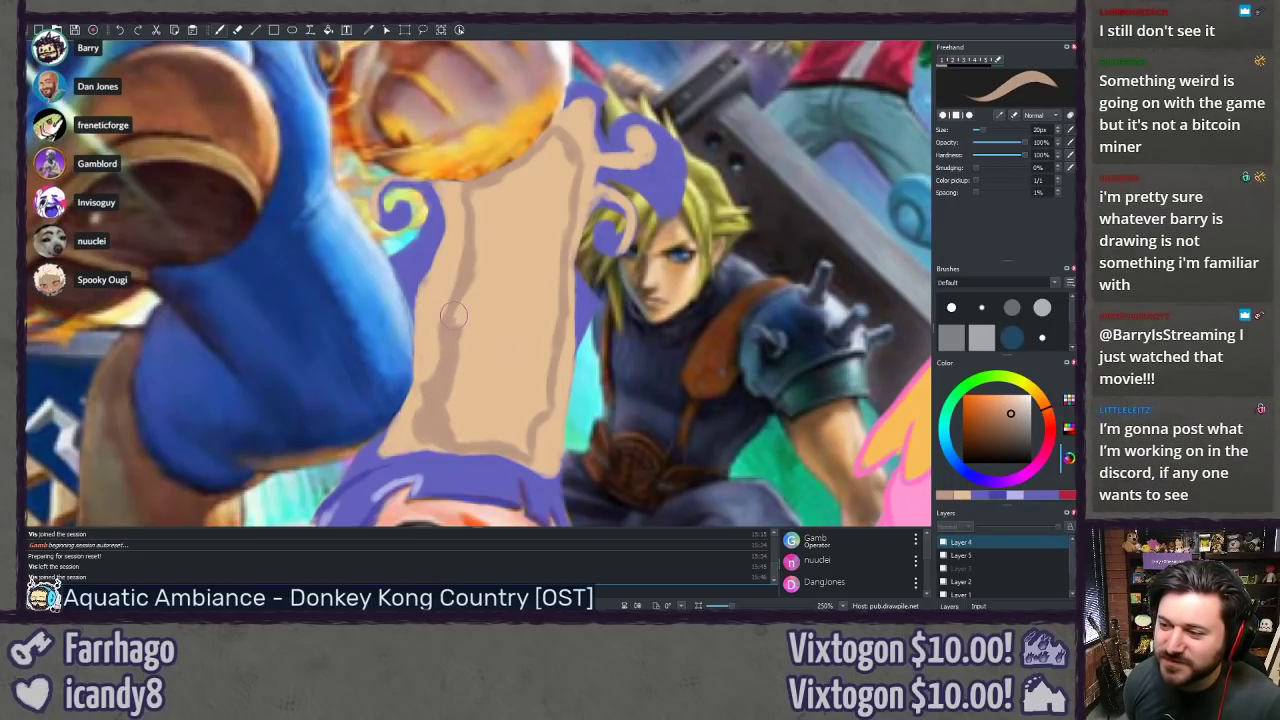
Step: Fill the peach panel's interior inside the wavy shading line with solid darker tan, from below the fist down to its base
{"action": "mouse_move", "coordinate": [478, 289]}
{"action": "left_mouse_down"}
{"action": "mouse_move", "coordinate": [474, 195]}
{"action": "mouse_move", "coordinate": [488, 214]}
{"action": "mouse_move", "coordinate": [558, 137]}
{"action": "mouse_move", "coordinate": [554, 173]}
{"action": "mouse_move", "coordinate": [570, 184]}
{"action": "mouse_move", "coordinate": [575, 170]}
{"action": "mouse_move", "coordinate": [539, 180]}
{"action": "mouse_move", "coordinate": [560, 204]}
{"action": "left_mouse_up"}
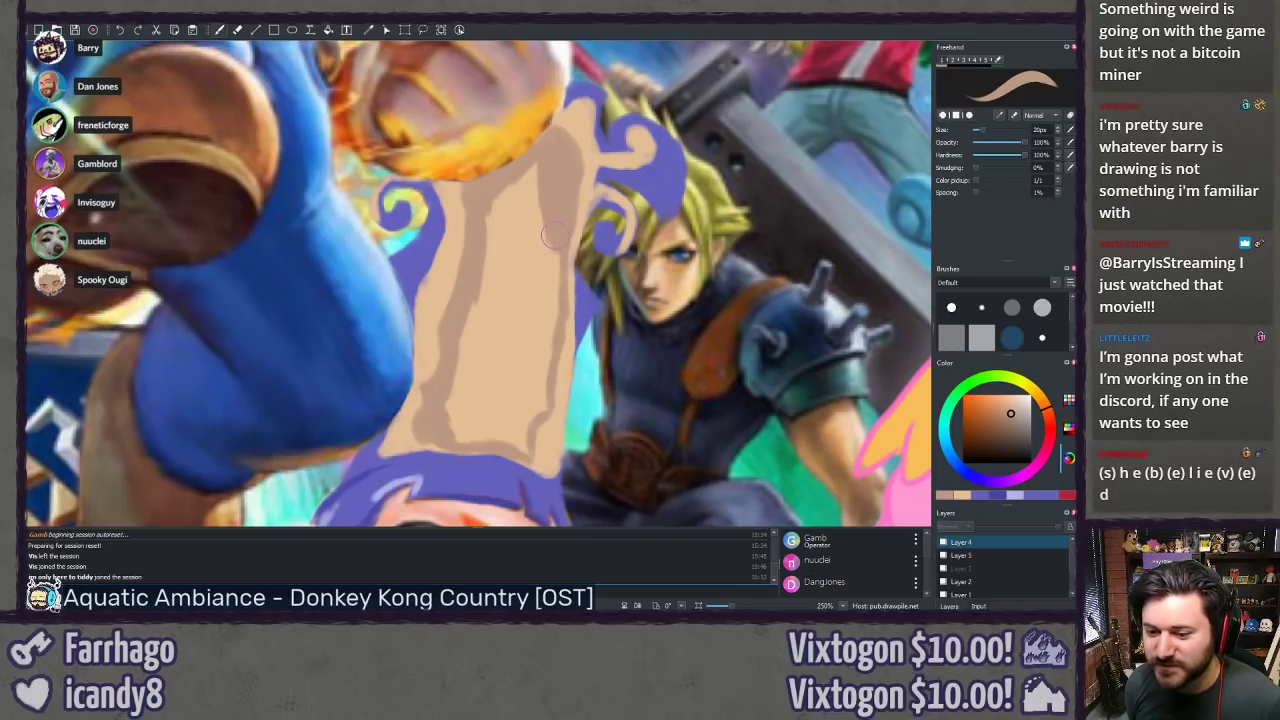
{"action": "left_click_drag", "start_coordinate": [532, 182], "coordinate": [510, 242]}
{"action": "left_click_drag", "start_coordinate": [503, 198], "coordinate": [506, 267]}
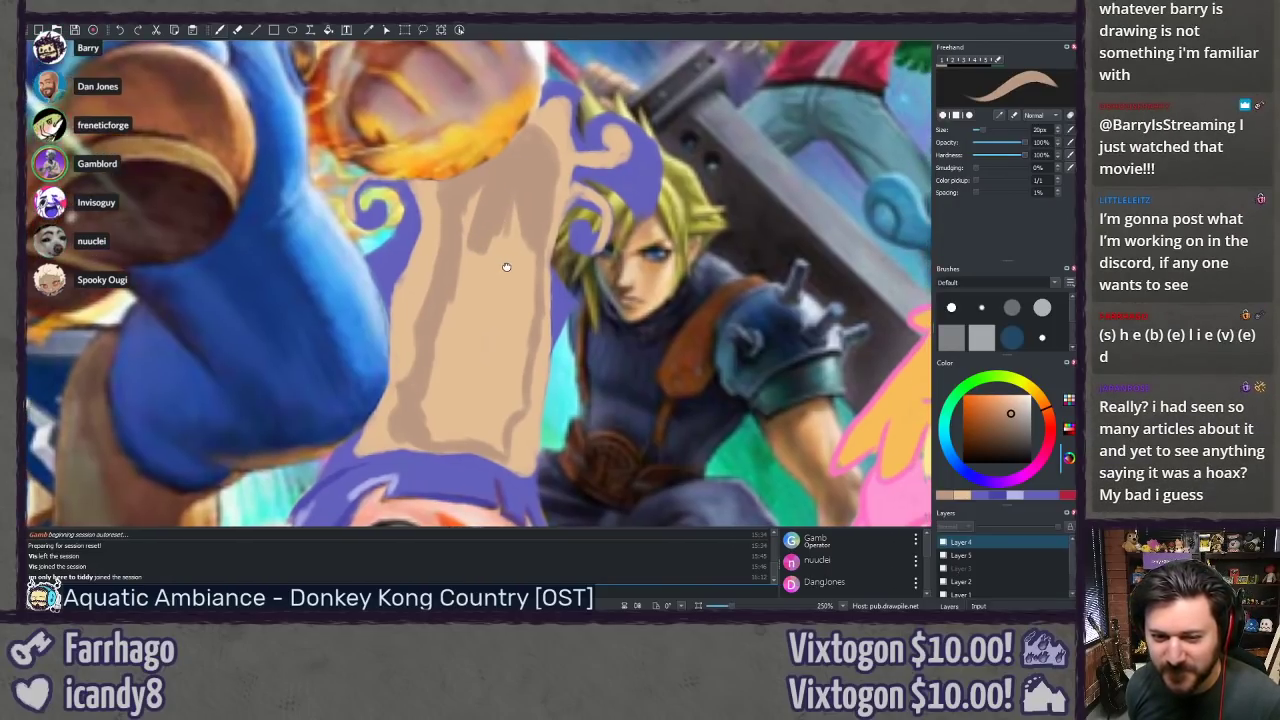
{"action": "mouse_move", "coordinate": [467, 208]}
{"action": "left_mouse_down"}
{"action": "mouse_move", "coordinate": [450, 340]}
{"action": "mouse_move", "coordinate": [485, 250]}
{"action": "mouse_move", "coordinate": [518, 290]}
{"action": "mouse_move", "coordinate": [530, 260]}
{"action": "mouse_move", "coordinate": [523, 305]}
{"action": "left_mouse_up"}
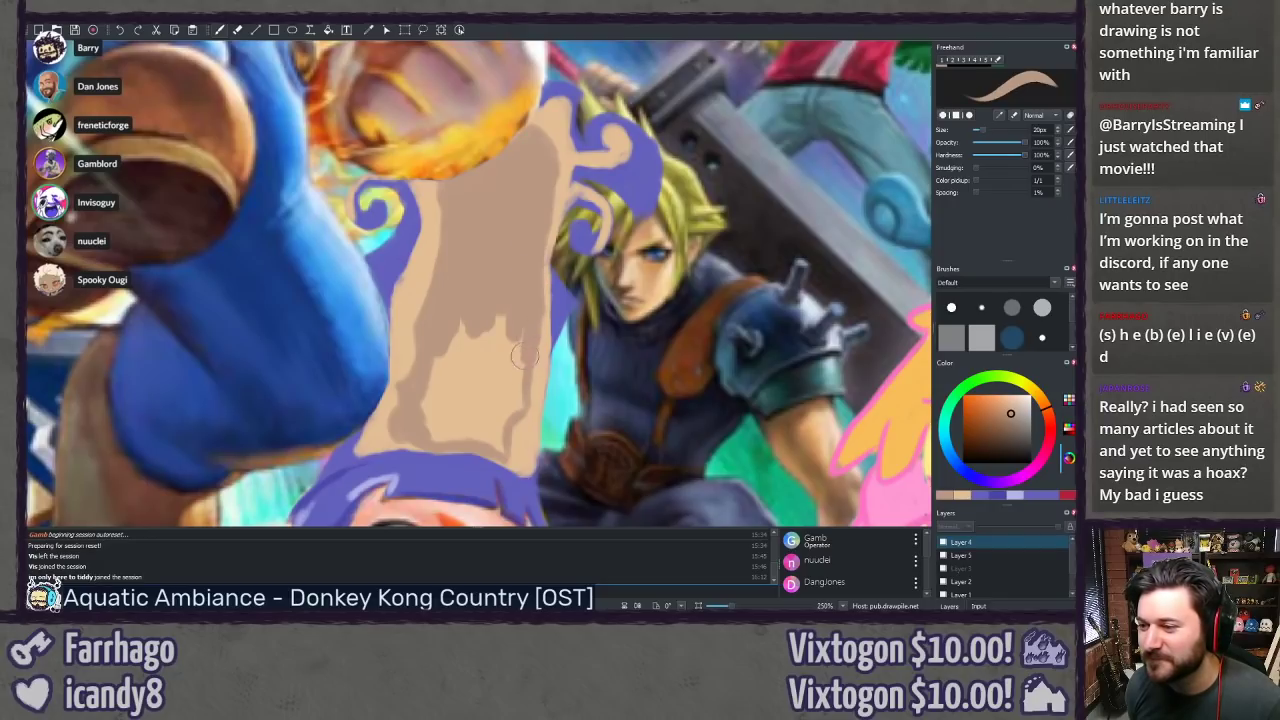
{"action": "mouse_move", "coordinate": [522, 356]}
{"action": "left_mouse_down"}
{"action": "mouse_move", "coordinate": [526, 396]}
{"action": "mouse_move", "coordinate": [501, 451]}
{"action": "mouse_move", "coordinate": [489, 418]}
{"action": "mouse_move", "coordinate": [442, 436]}
{"action": "mouse_move", "coordinate": [422, 413]}
{"action": "mouse_move", "coordinate": [452, 424]}
{"action": "mouse_move", "coordinate": [462, 344]}
{"action": "mouse_move", "coordinate": [482, 353]}
{"action": "mouse_move", "coordinate": [517, 400]}
{"action": "left_mouse_up"}
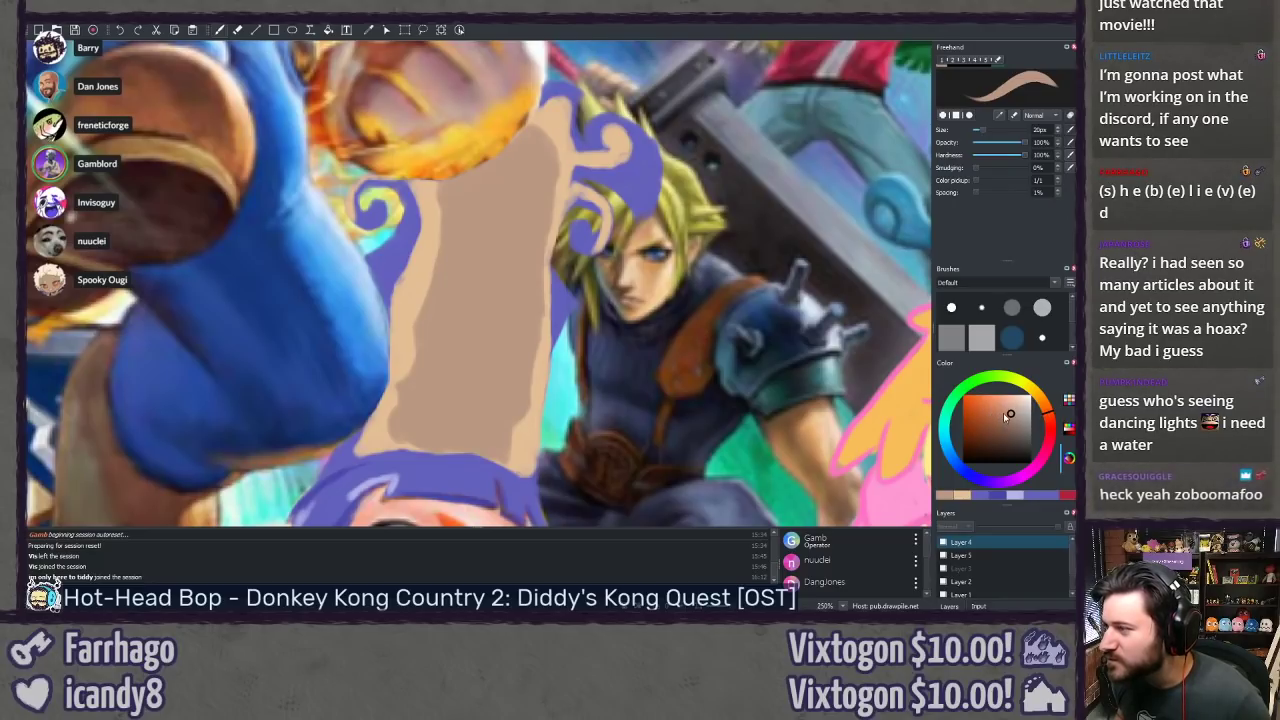
Step: Pick a redder, more saturated brown and paint large rounded blotches up the tan interior from its base to the top
{"action": "left_click", "coordinate": [1004, 413]}
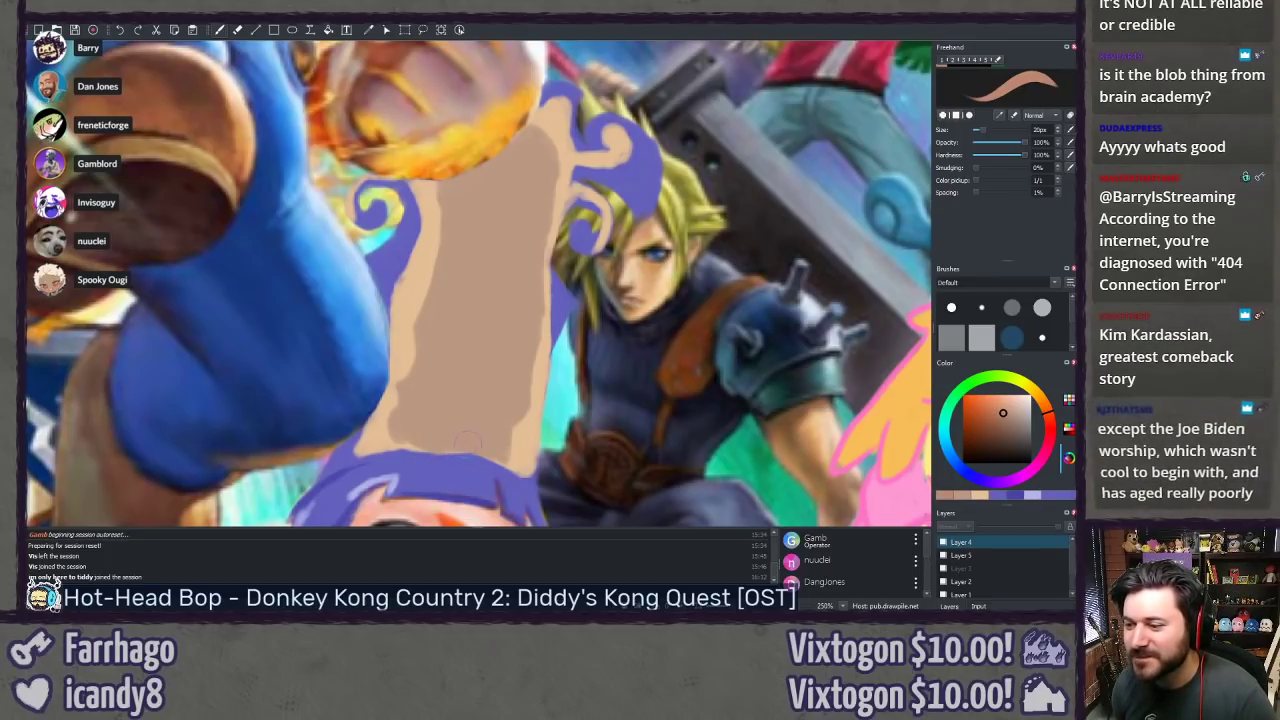
{"action": "left_click_drag", "start_coordinate": [465, 440], "coordinate": [500, 452]}
{"action": "left_click_drag", "start_coordinate": [400, 416], "coordinate": [434, 439]}
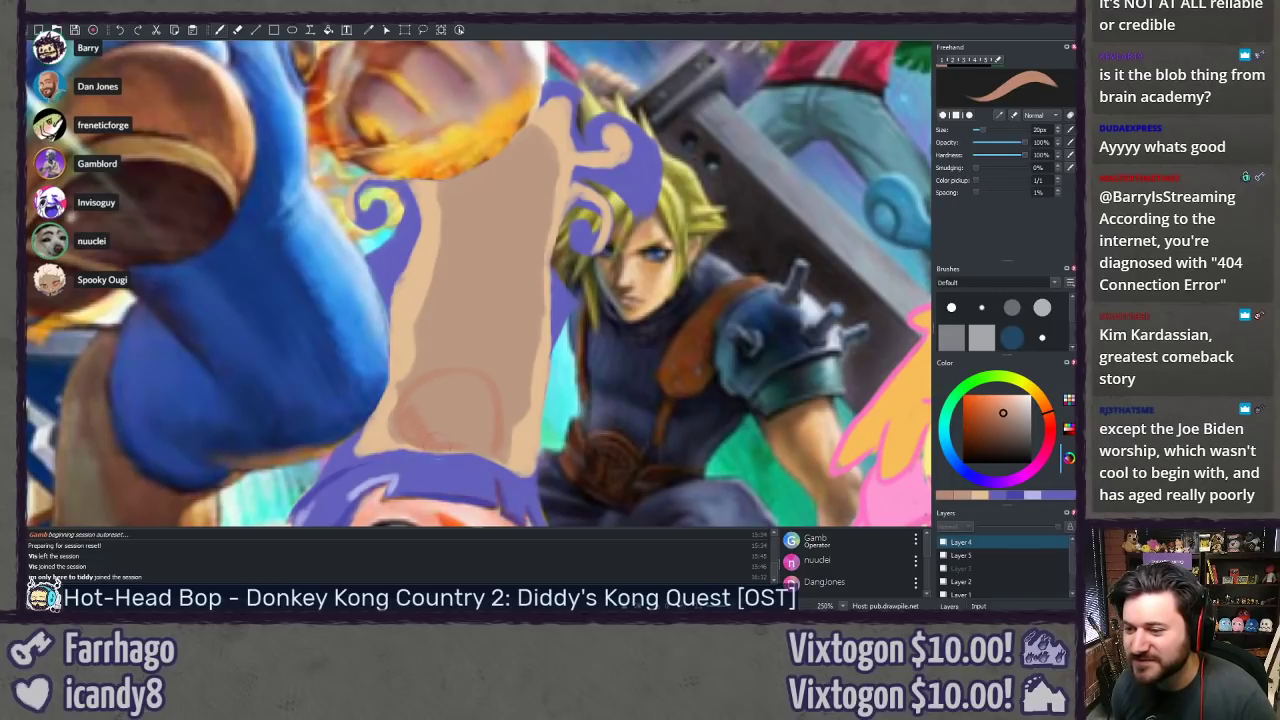
{"action": "left_click_drag", "start_coordinate": [440, 390], "coordinate": [424, 428]}
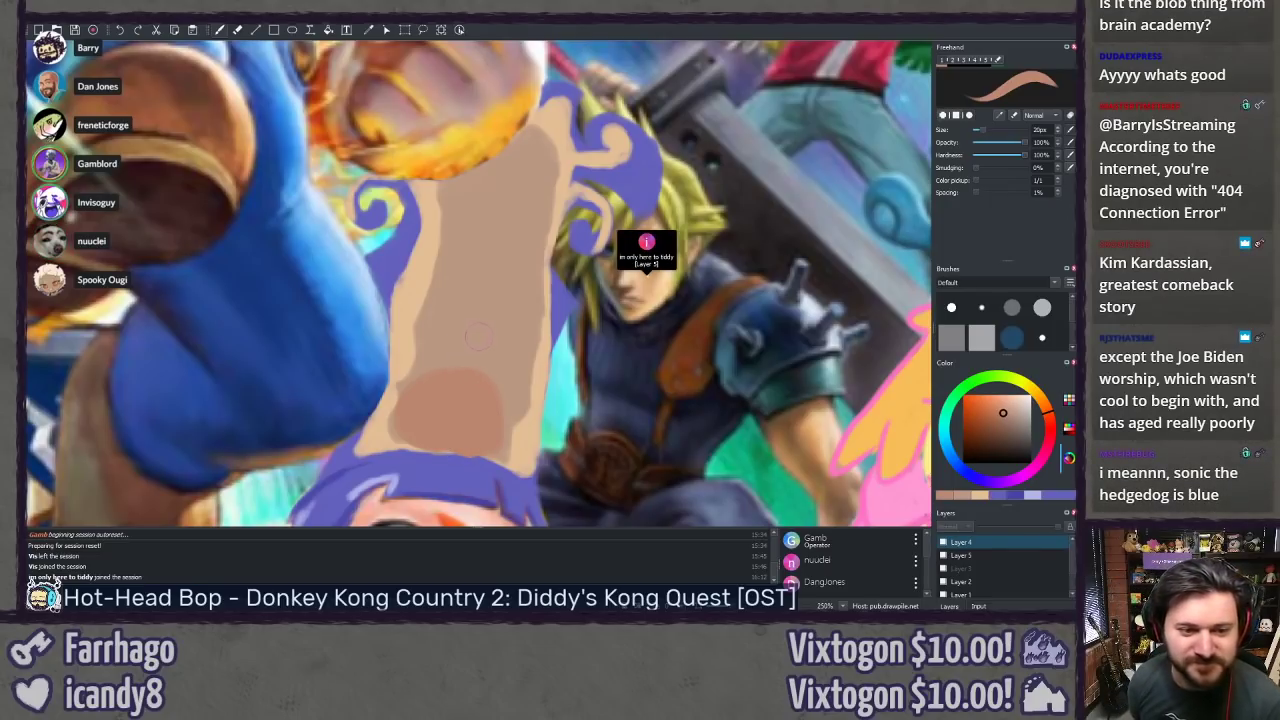
{"action": "left_click_drag", "start_coordinate": [514, 376], "coordinate": [519, 407]}
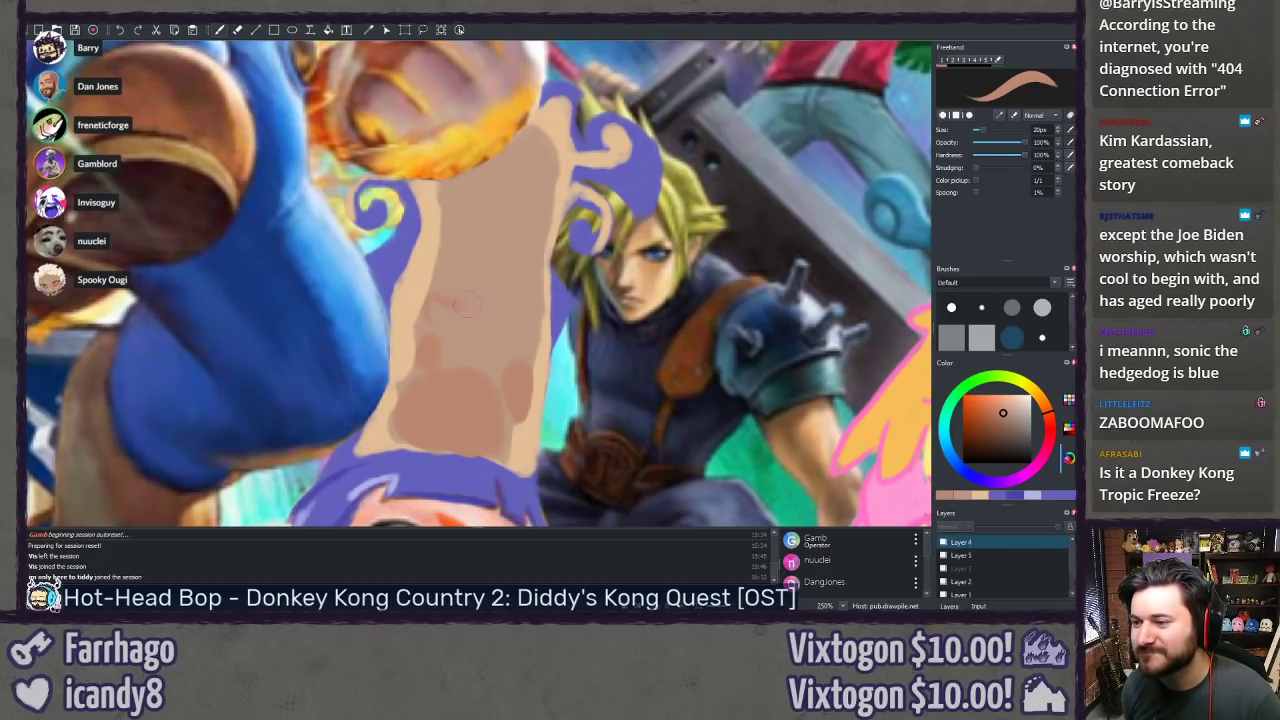
{"action": "mouse_move", "coordinate": [482, 338]}
{"action": "left_mouse_down"}
{"action": "mouse_move", "coordinate": [513, 341]}
{"action": "mouse_move", "coordinate": [491, 341]}
{"action": "mouse_move", "coordinate": [531, 328]}
{"action": "mouse_move", "coordinate": [449, 323]}
{"action": "left_mouse_up"}
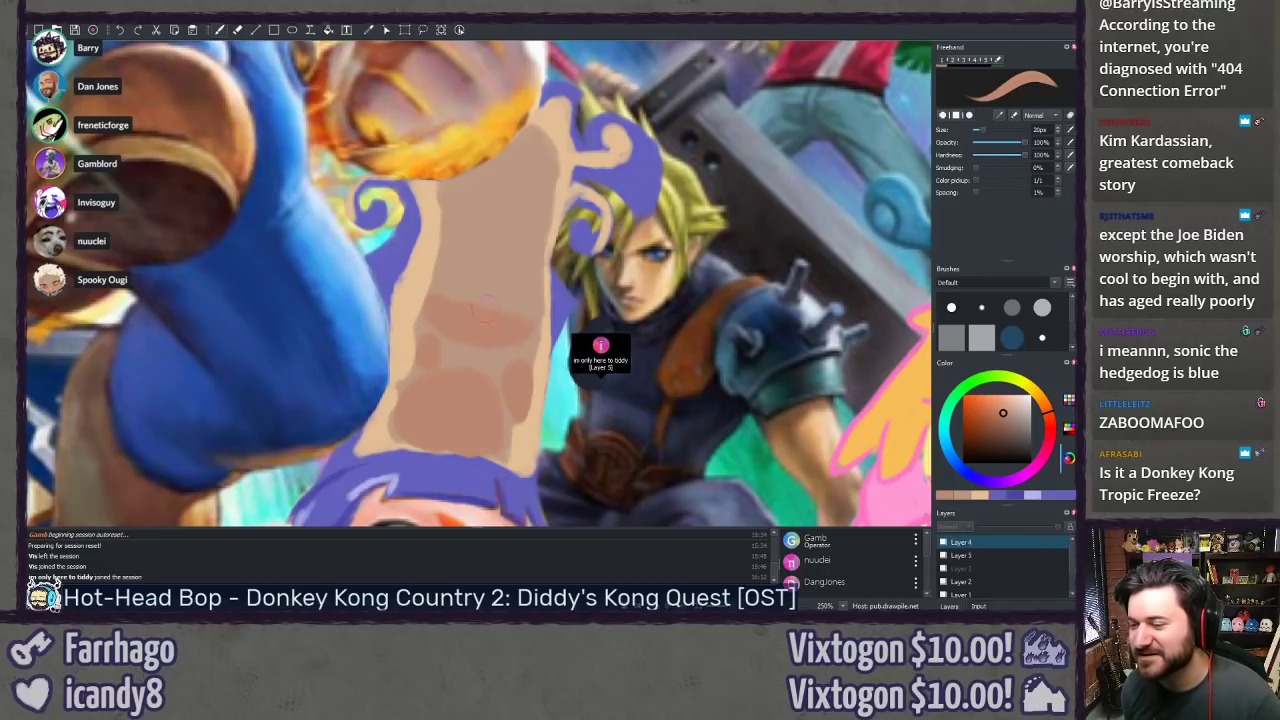
{"action": "left_click_drag", "start_coordinate": [483, 275], "coordinate": [458, 298]}
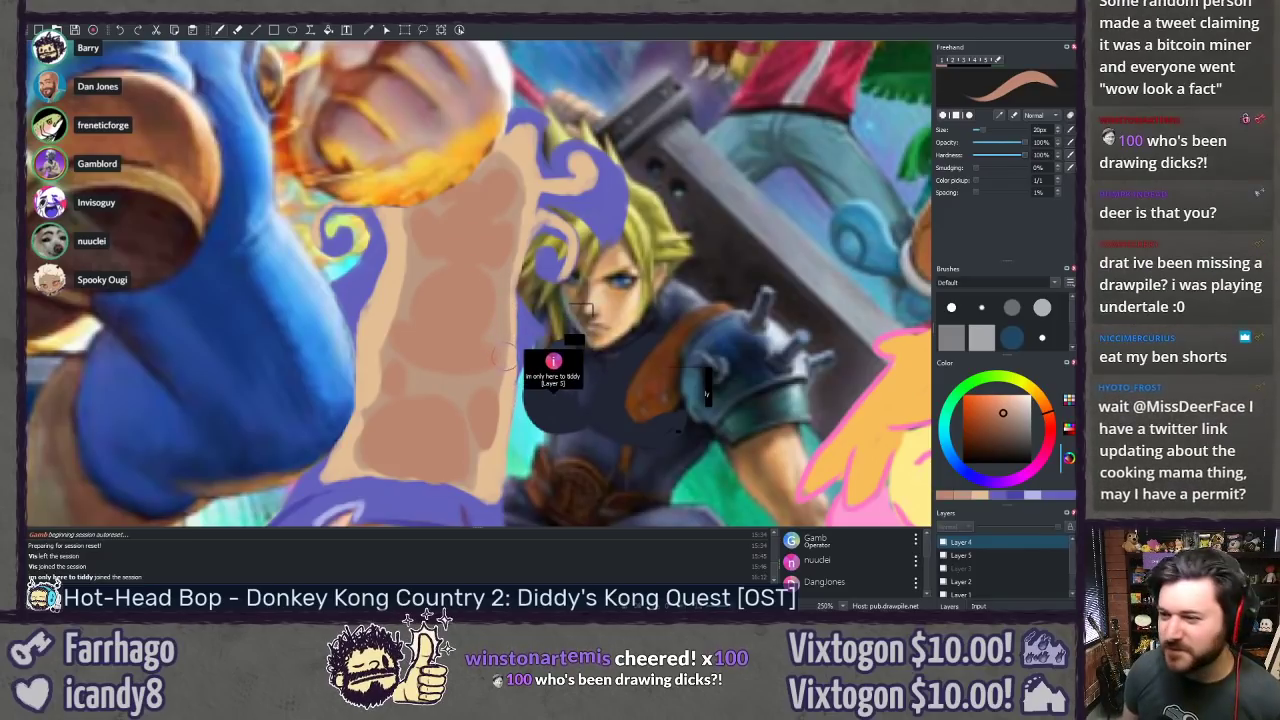
Step: Paint the Inkling's orange irises bright yellow and ring both with the hair's blue-violet, cleaning up the yellow centres
{"action": "left_click_drag", "start_coordinate": [489, 413], "coordinate": [594, 289]}
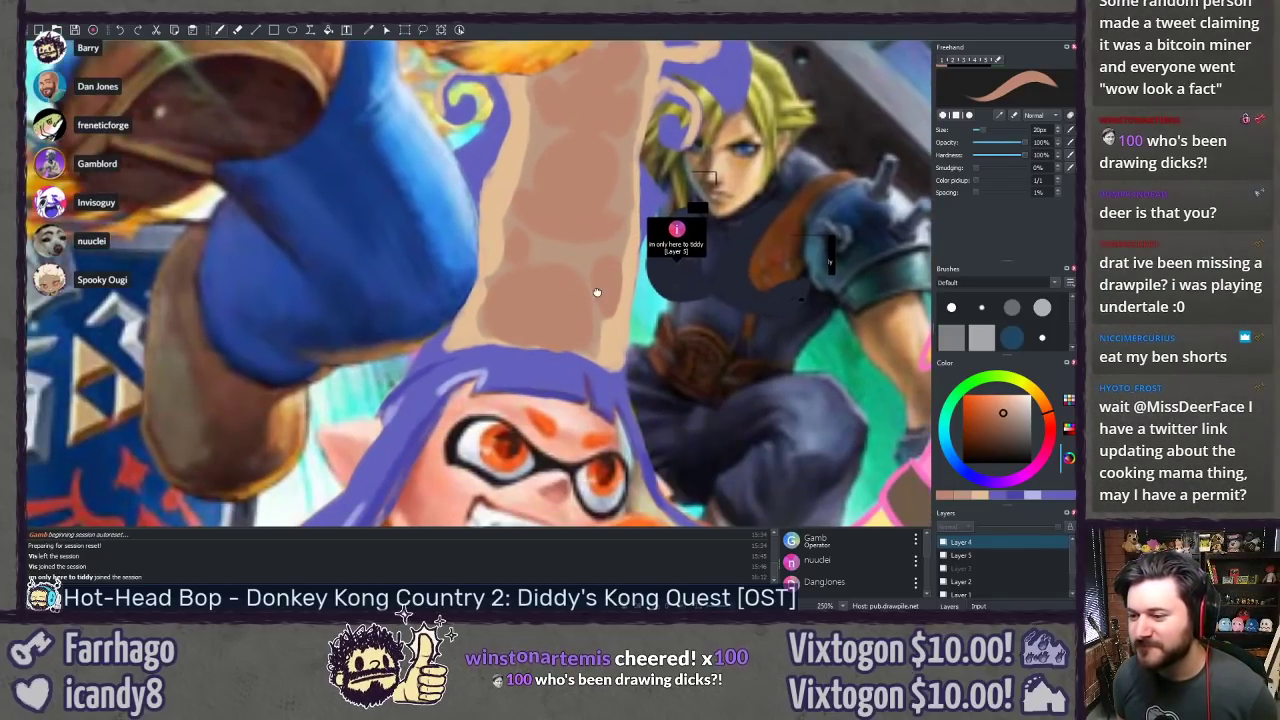
{"action": "left_click", "coordinate": [416, 429], "text": "ctrl"}
{"action": "left_click_drag", "start_coordinate": [704, 176], "coordinate": [569, 268]}
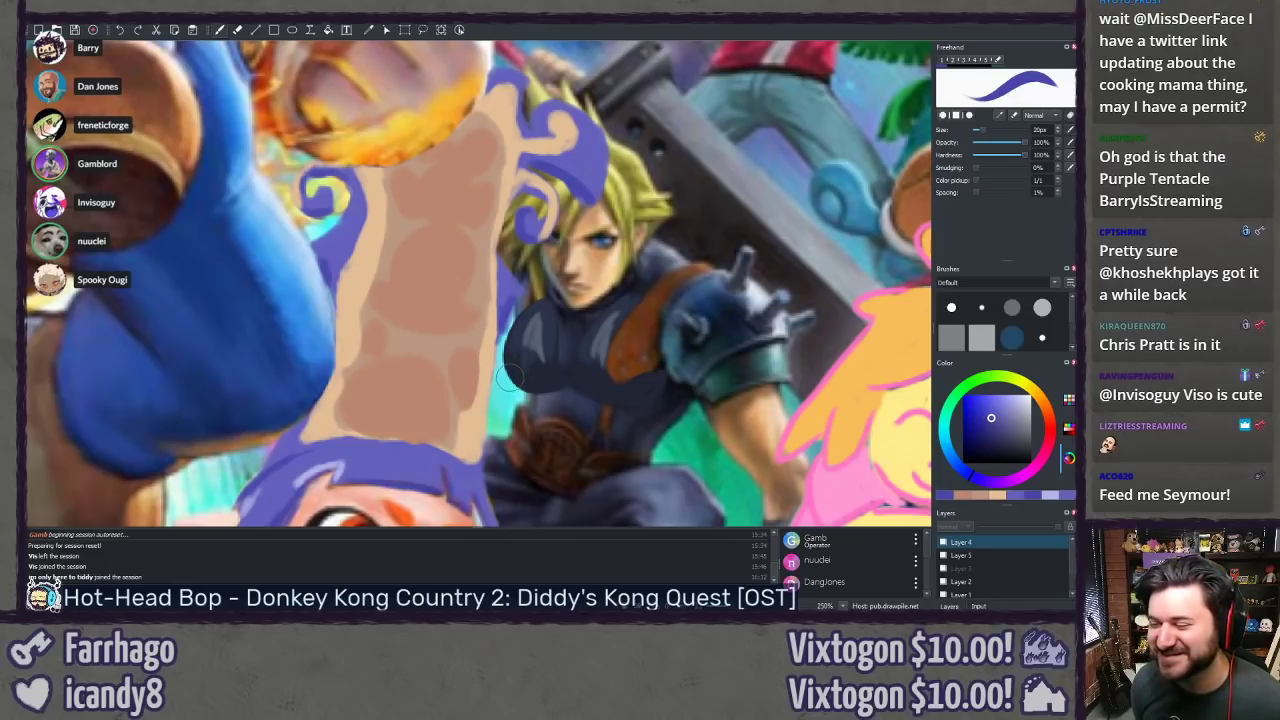
{"action": "left_click_drag", "start_coordinate": [387, 398], "coordinate": [348, 286]}
{"action": "left_click_drag", "start_coordinate": [368, 180], "coordinate": [276, 416]}
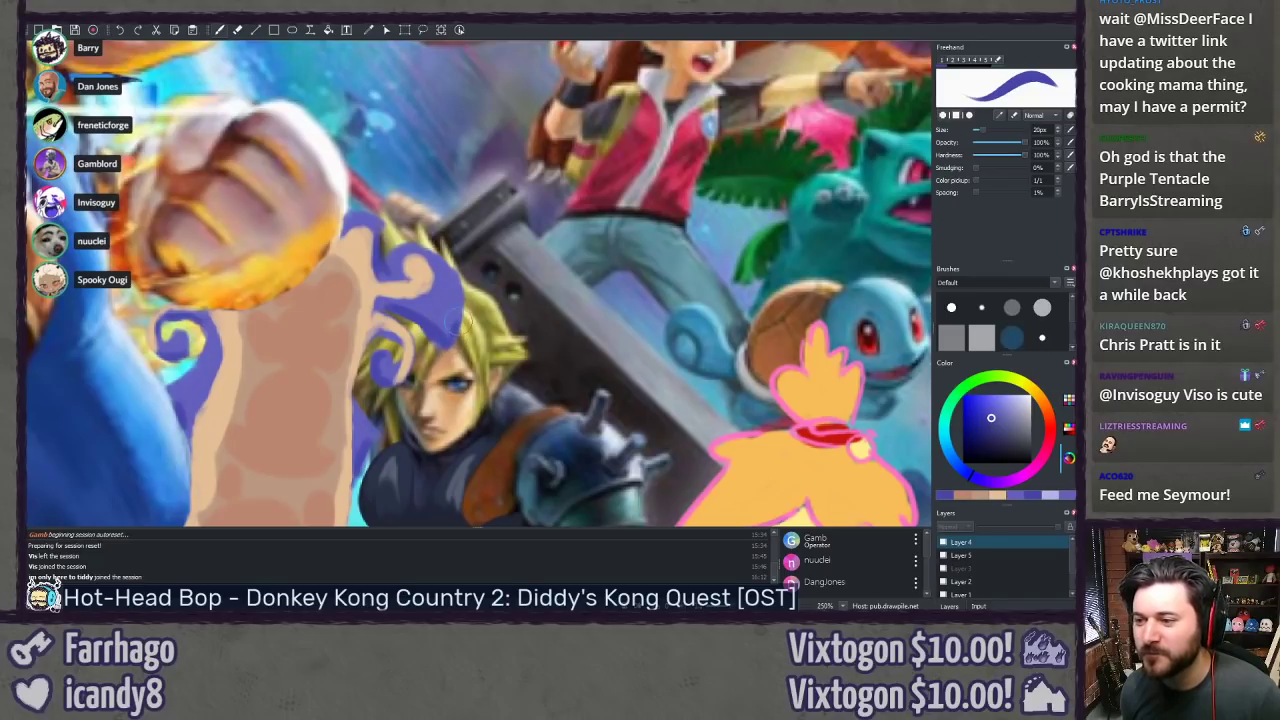
{"action": "mouse_move", "coordinate": [392, 353]}
{"action": "left_mouse_down"}
{"action": "mouse_move", "coordinate": [529, 263]}
{"action": "mouse_move", "coordinate": [581, 146]}
{"action": "left_mouse_up"}
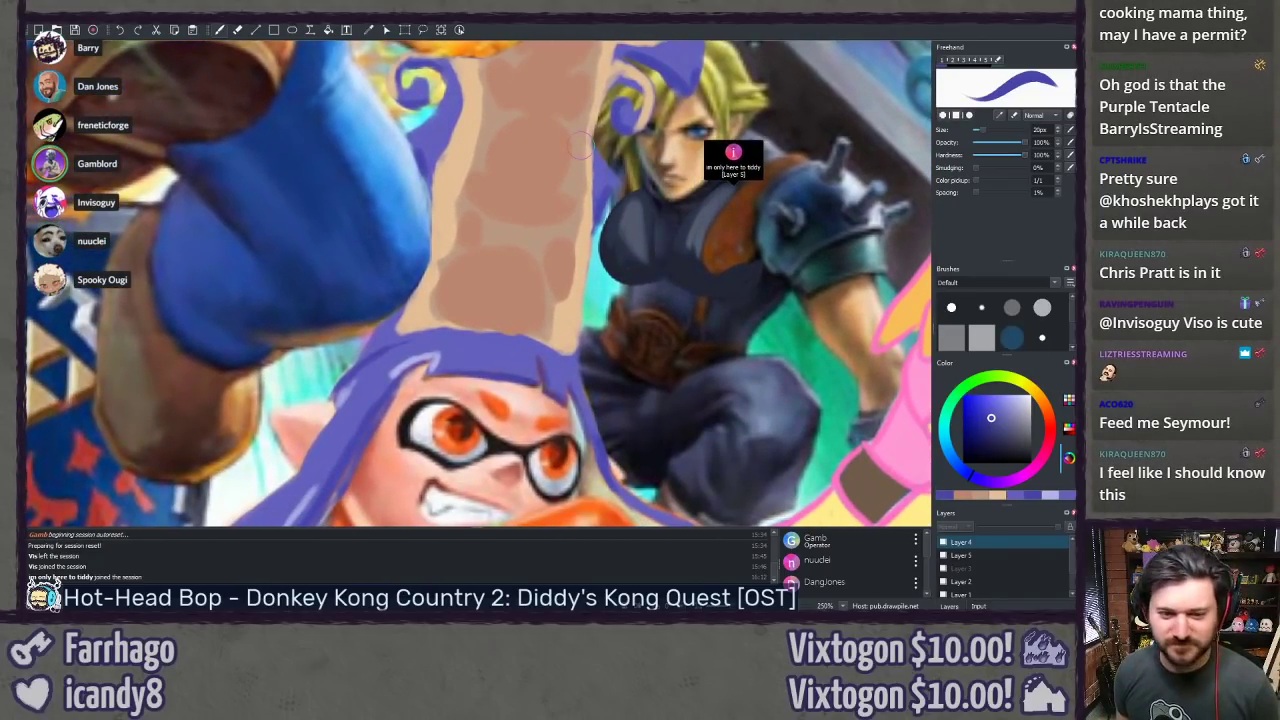
{"action": "left_click", "coordinate": [1030, 389]}
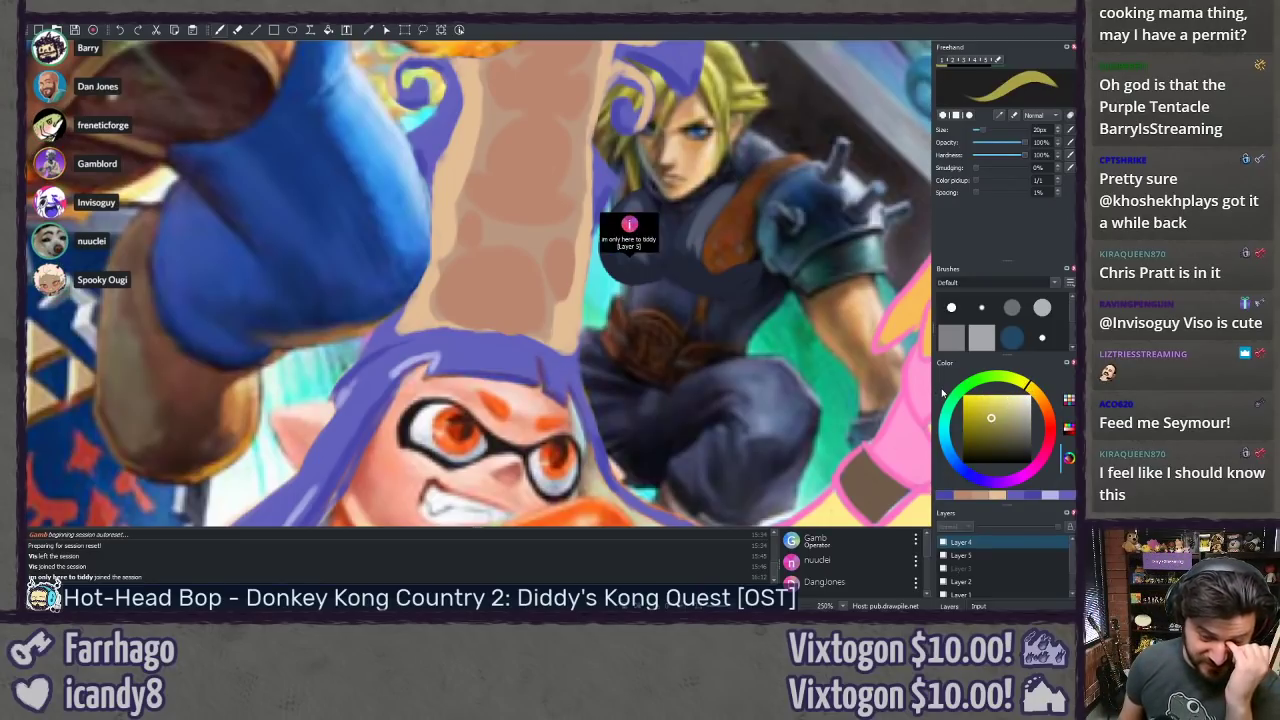
{"action": "left_click", "coordinate": [987, 404]}
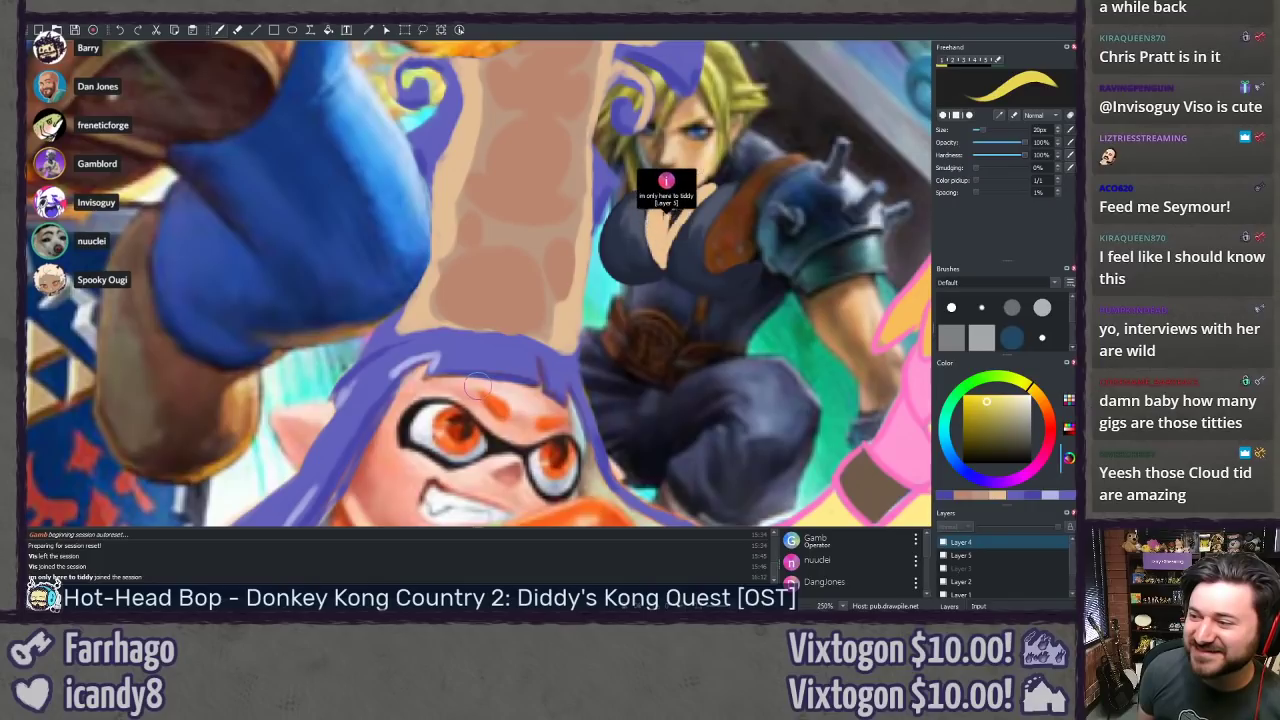
{"action": "mouse_move", "coordinate": [477, 286]}
{"action": "left_mouse_down"}
{"action": "mouse_move", "coordinate": [509, 323]}
{"action": "mouse_move", "coordinate": [448, 255]}
{"action": "left_mouse_up"}
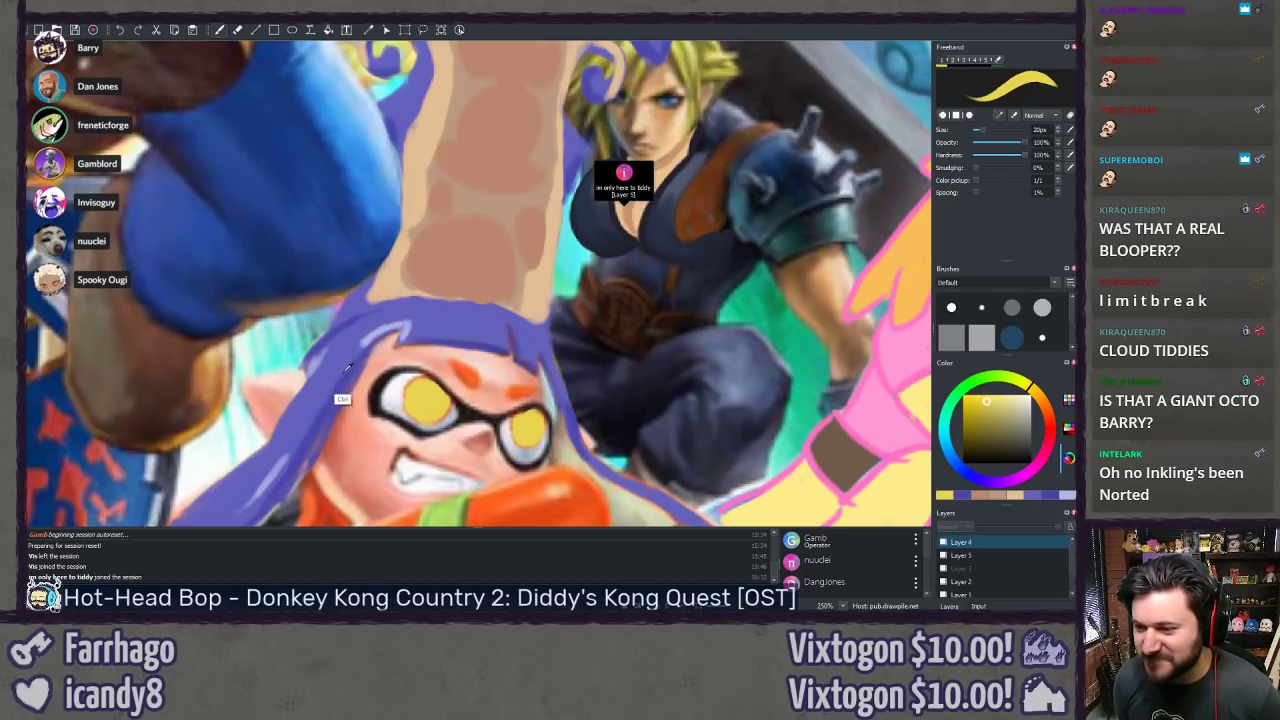
{"action": "left_click", "coordinate": [344, 400], "text": "ctrl"}
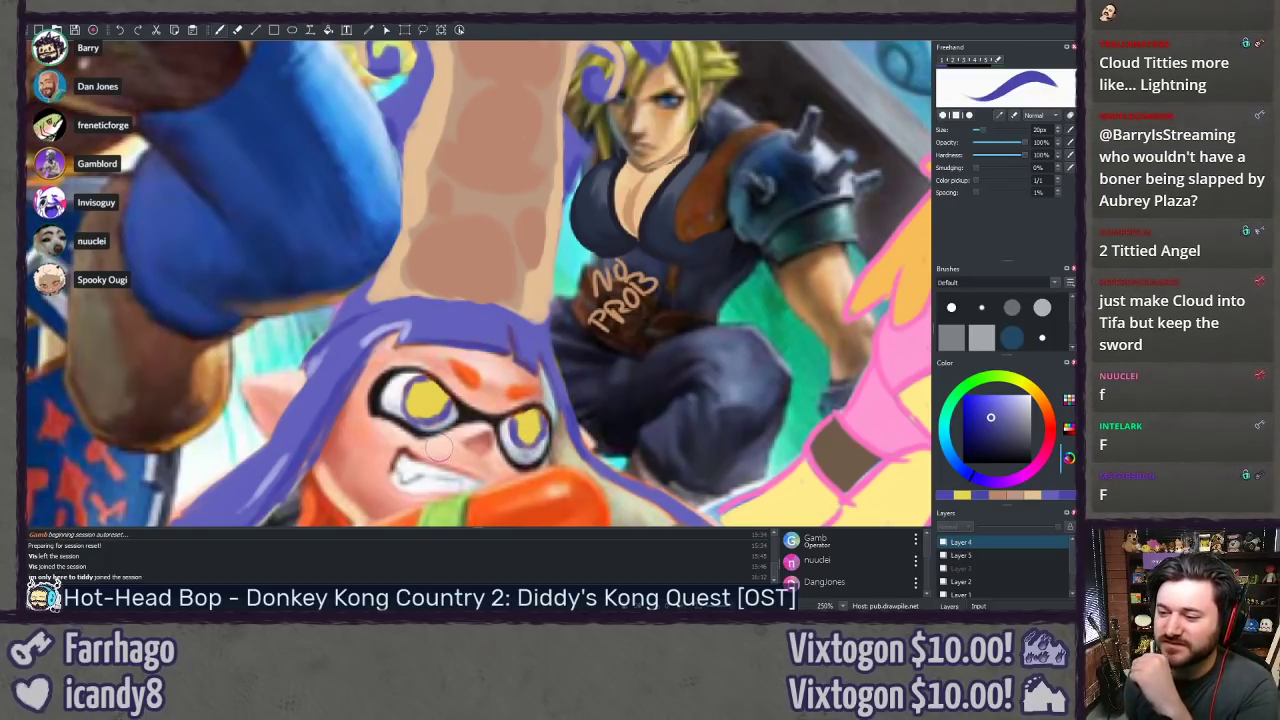
{"action": "left_click", "coordinate": [422, 393], "text": "ctrl"}
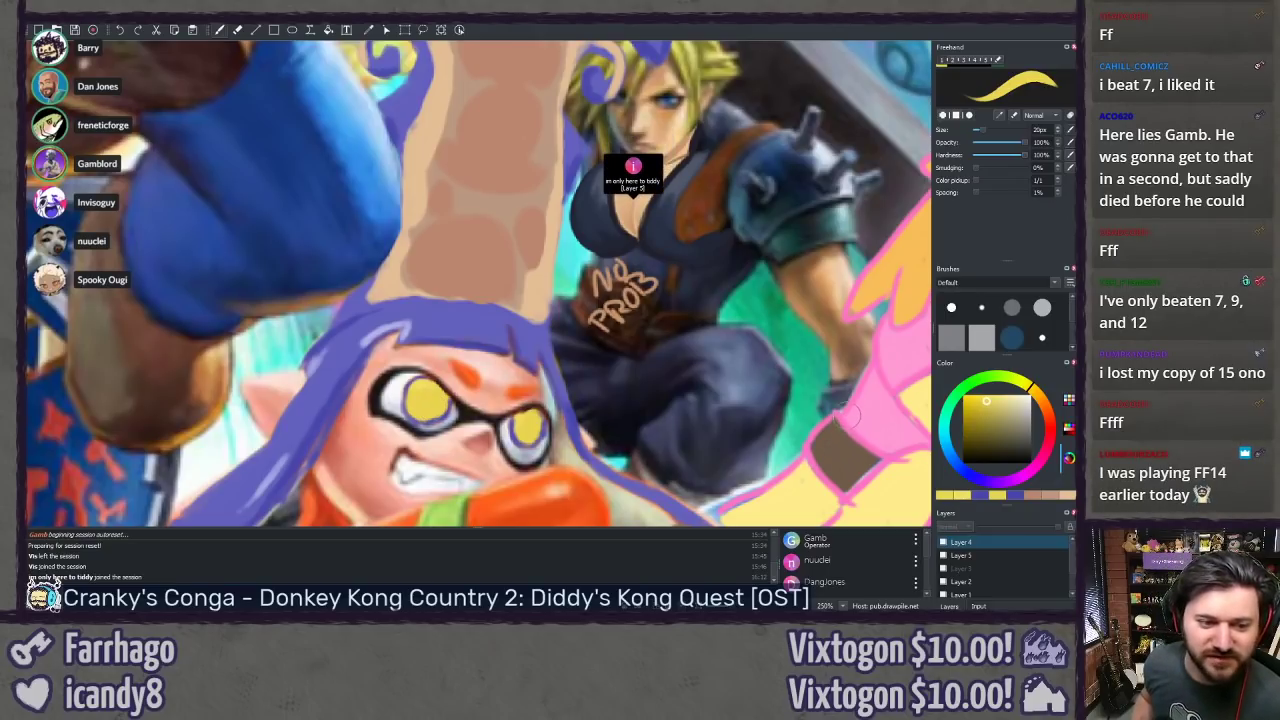
Step: Try to paint a dark muted violet pupil in the Inkling's larger yellow iris
{"action": "left_click", "coordinate": [457, 324], "text": "ctrl"}
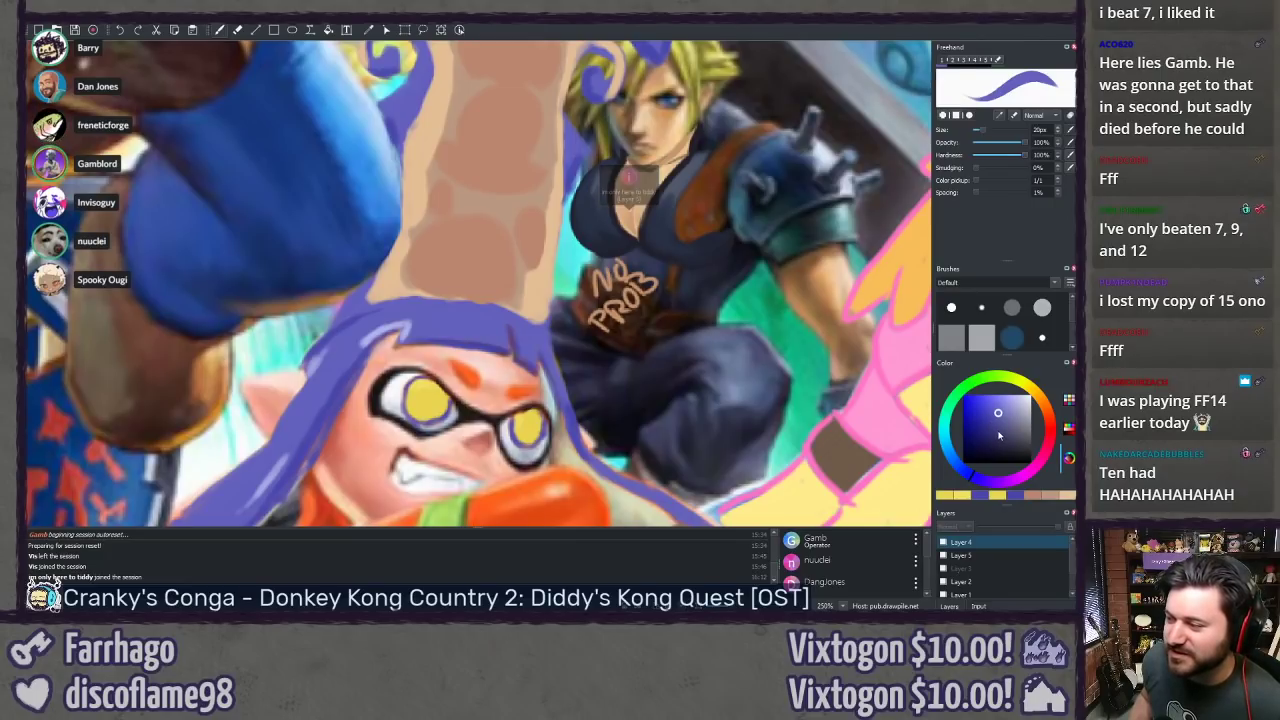
{"action": "left_click", "coordinate": [997, 431]}
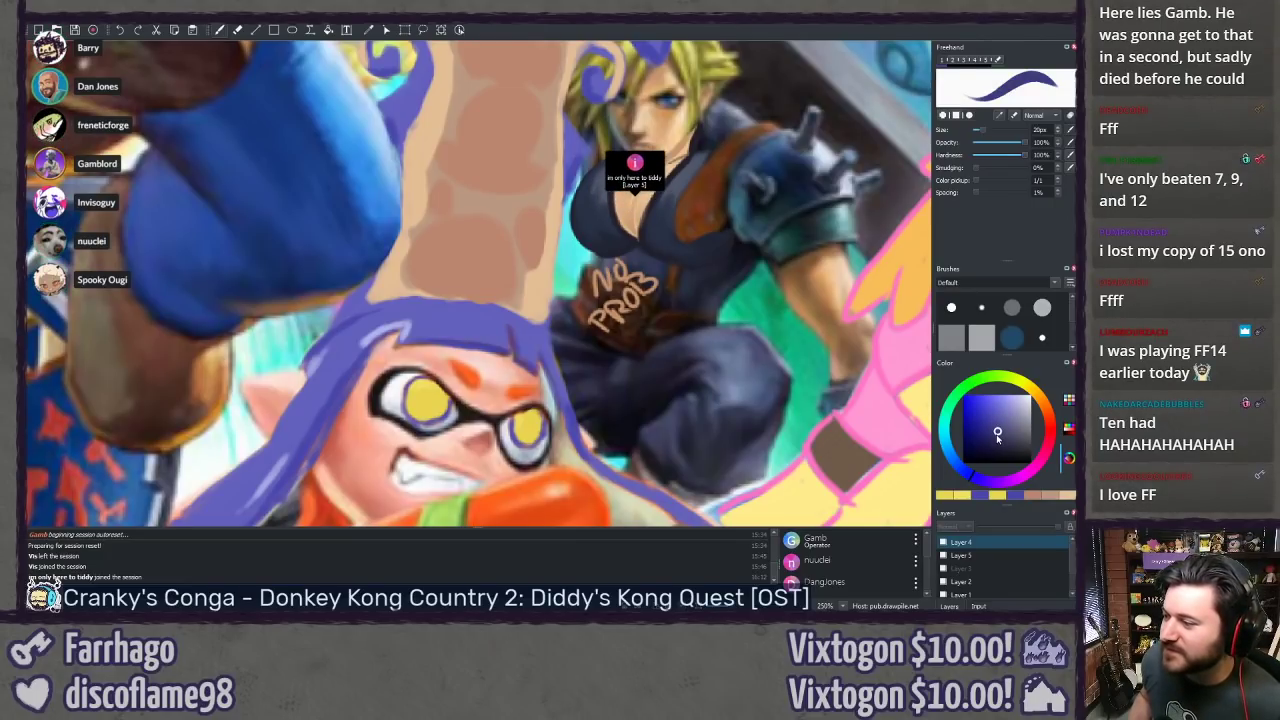
{"action": "left_click", "coordinate": [998, 441]}
{"action": "left_click", "coordinate": [991, 441]}
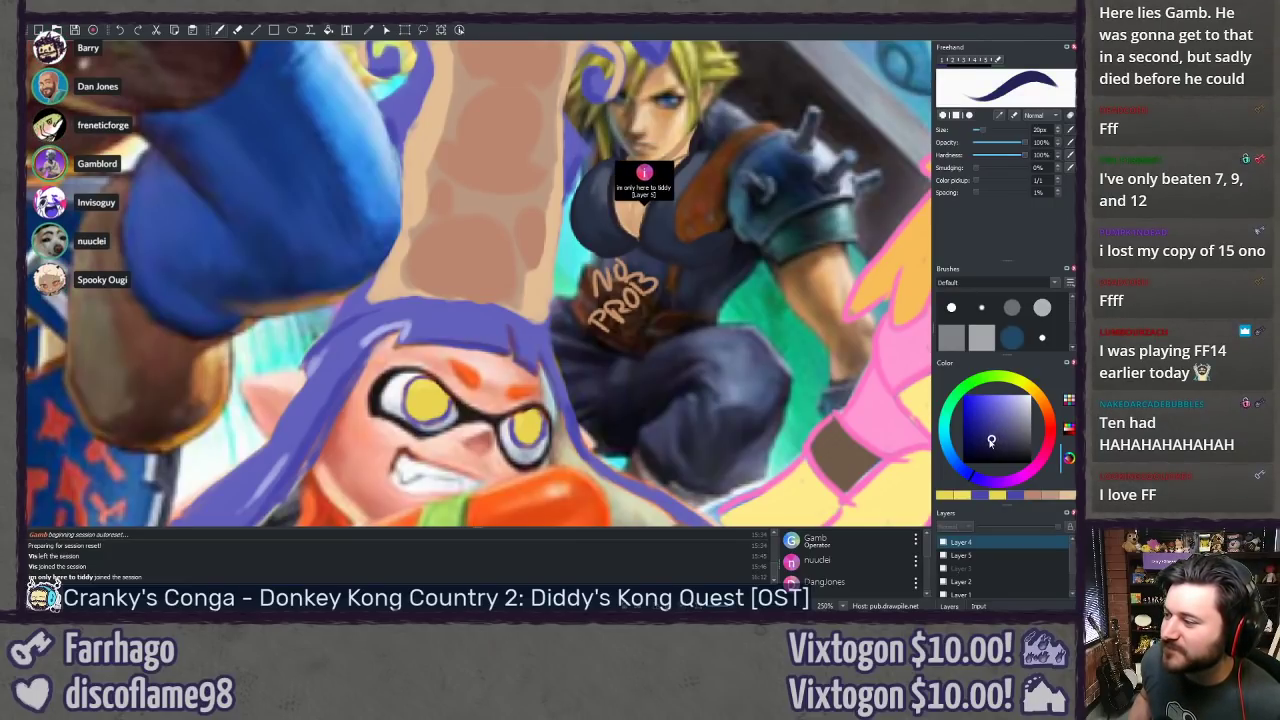
{"action": "left_click", "coordinate": [1005, 438]}
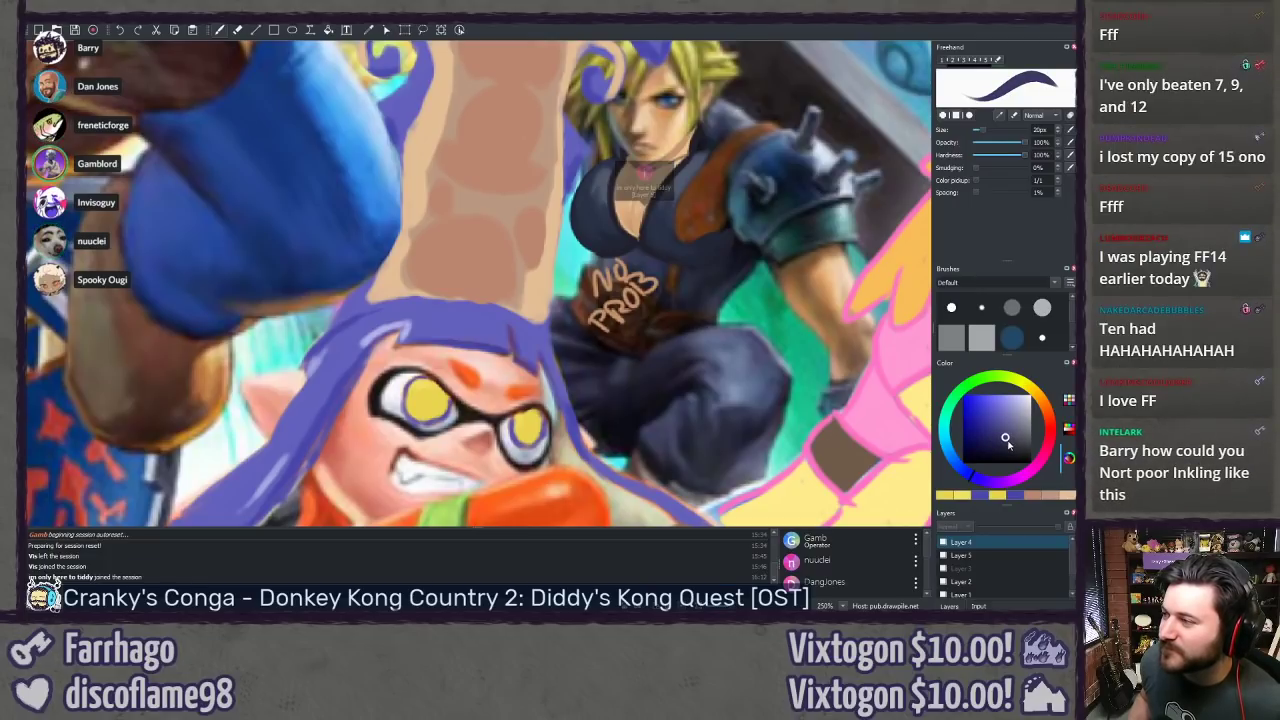
{"action": "left_click", "coordinate": [1007, 442]}
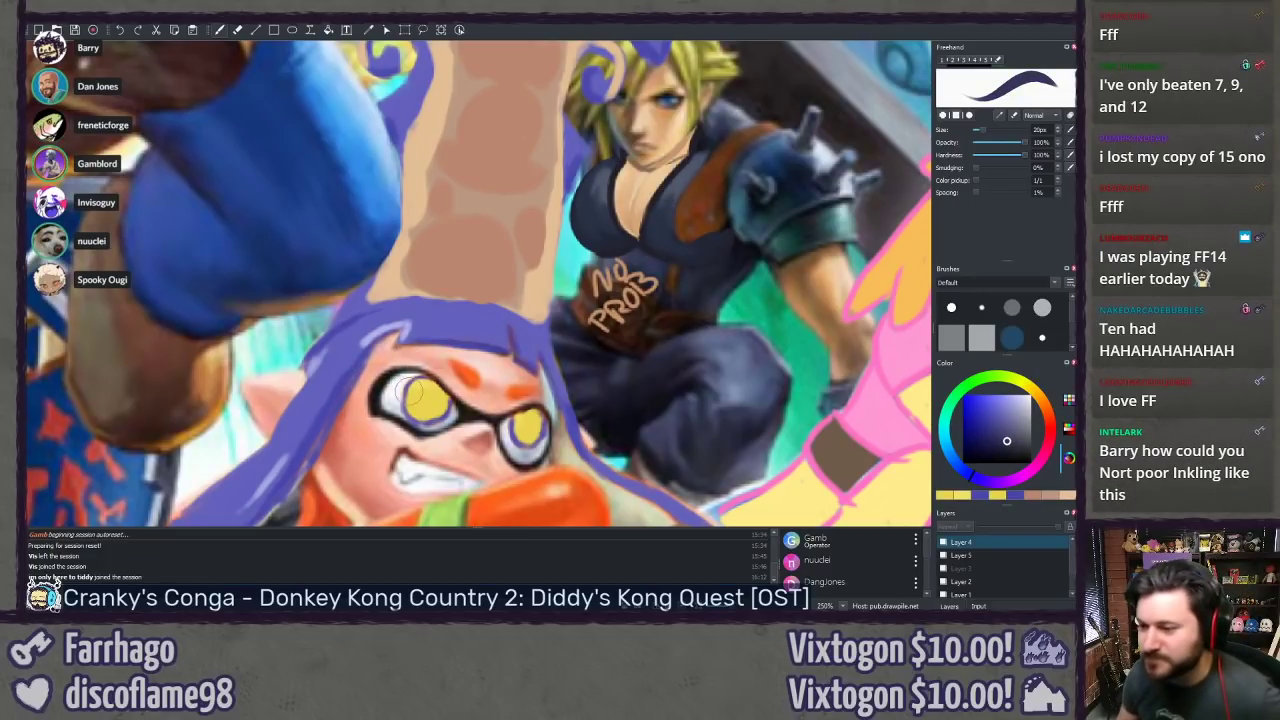
{"action": "left_click", "coordinate": [421, 400]}
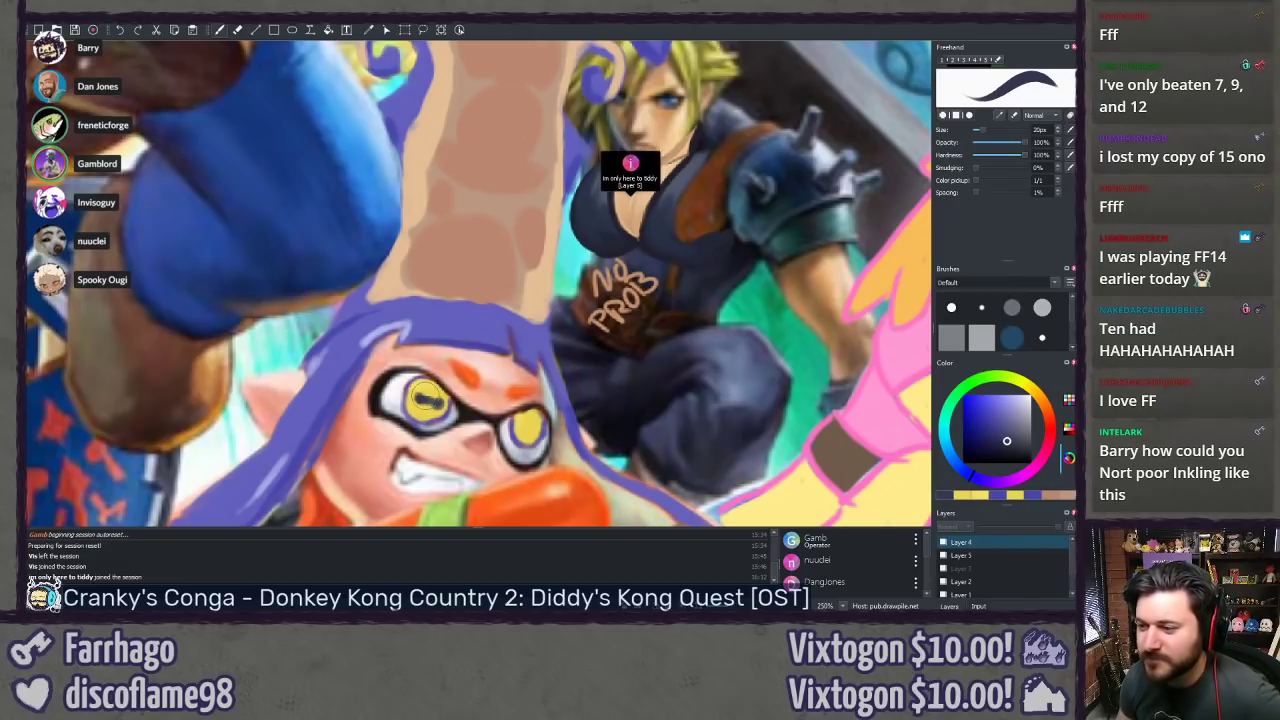
{"action": "left_click", "coordinate": [430, 398], "text": "ctrl"}
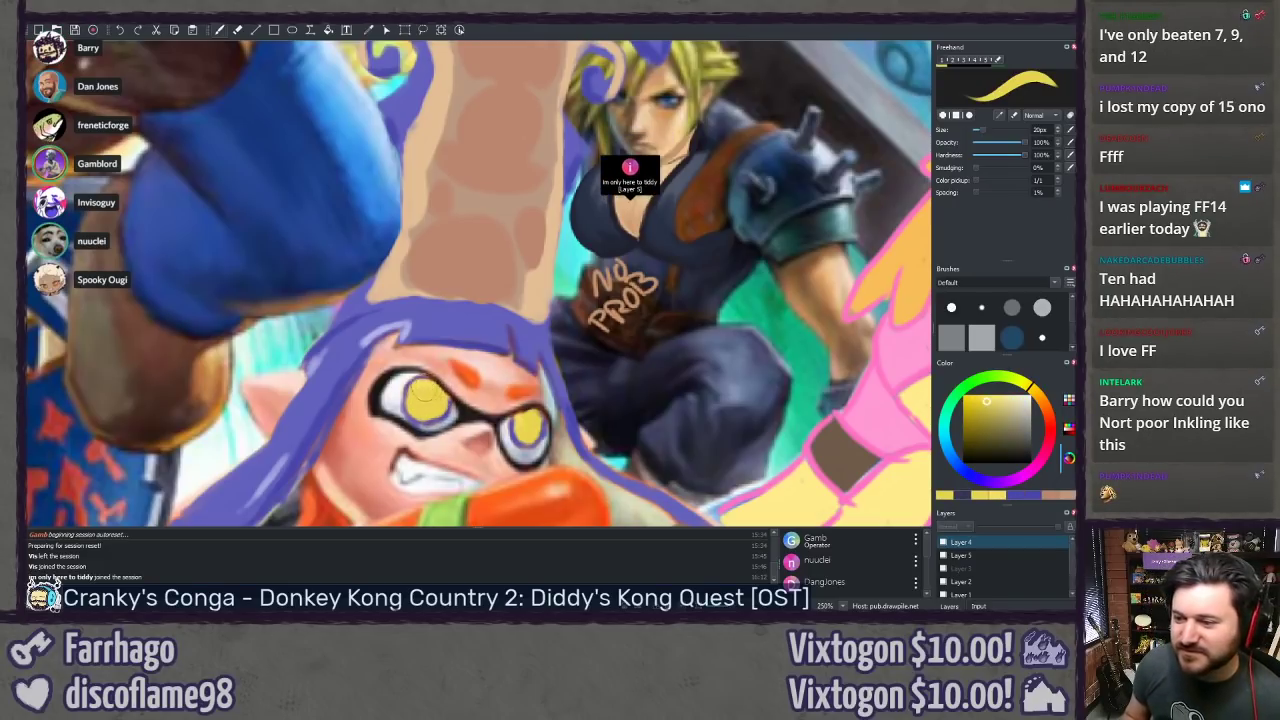
Step: Sample the white of the eye and, with a smaller brush, paint a bow-tie-shaped white pupil across each yellow iris
{"action": "left_click", "coordinate": [400, 387], "text": "ctrl"}
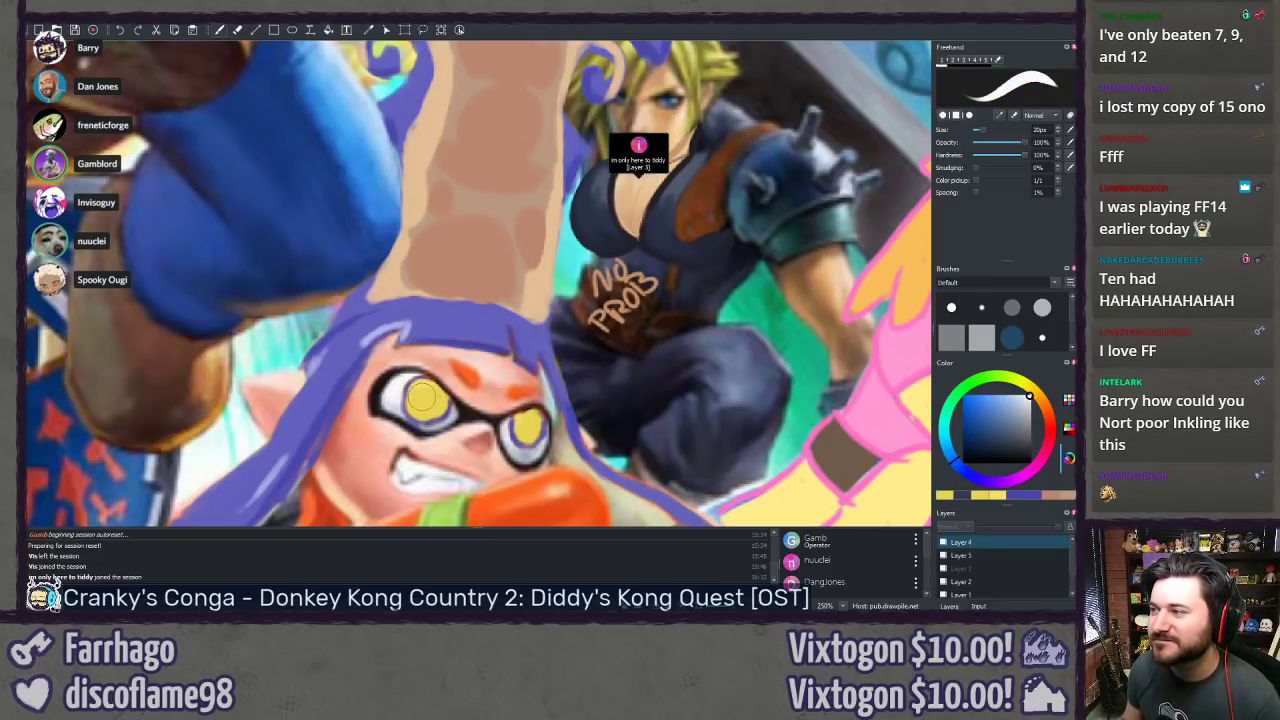
{"action": "key", "text": "["}
{"action": "key", "text": "bracketleft"}
{"action": "key", "text": "bracketleft"}
{"action": "key", "text": "bracketleft"}
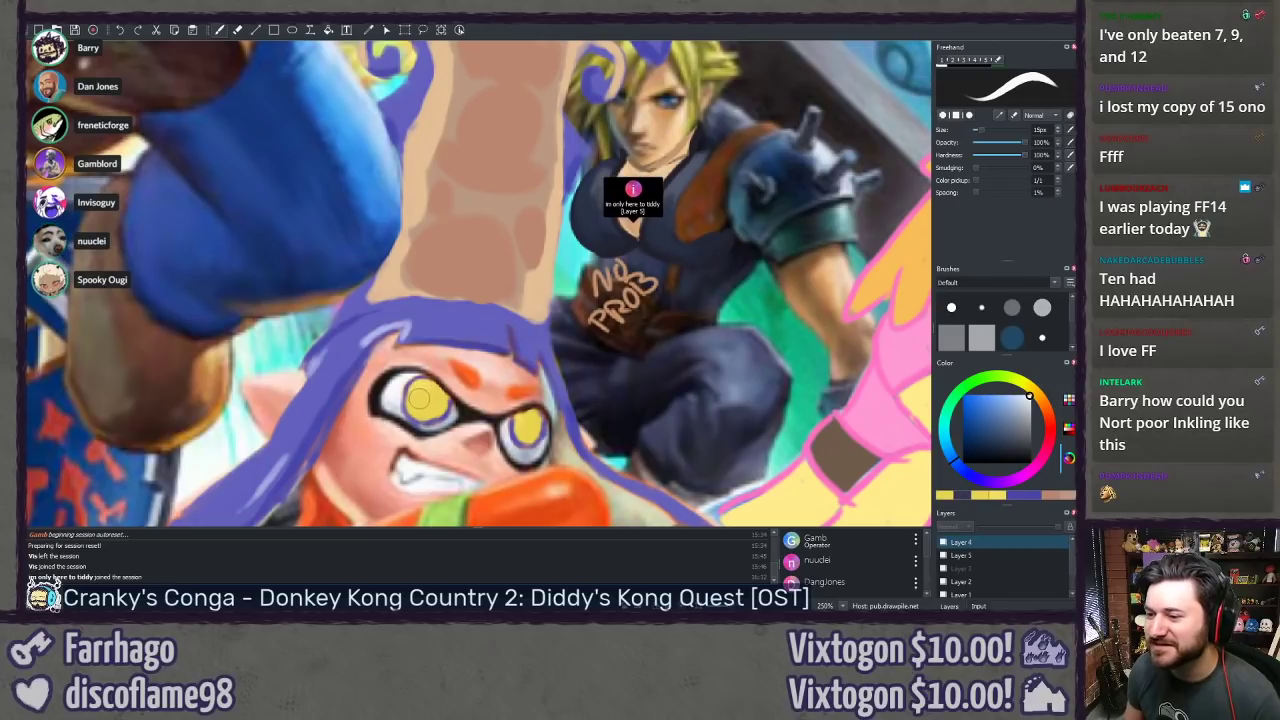
{"action": "scroll", "coordinate": [410, 405], "scroll_direction": "up", "scroll_amount": 4}
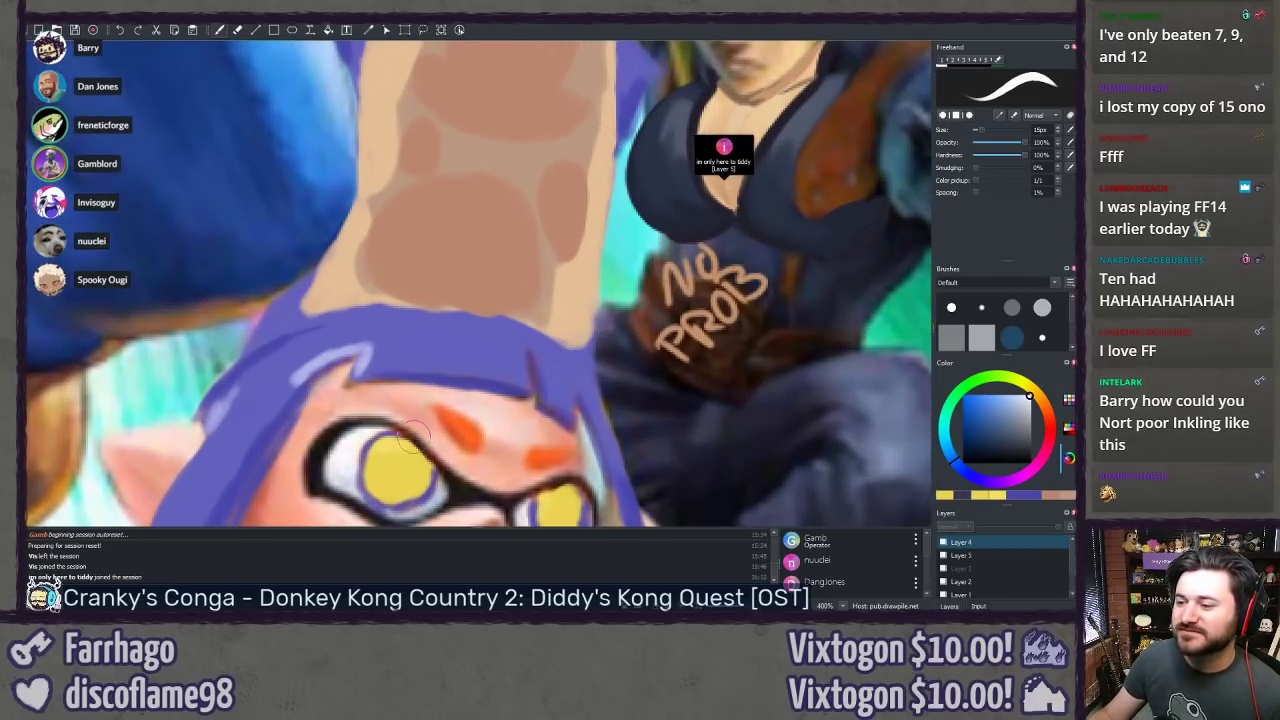
{"action": "scroll", "coordinate": [418, 362], "scroll_direction": "up", "scroll_amount": 2}
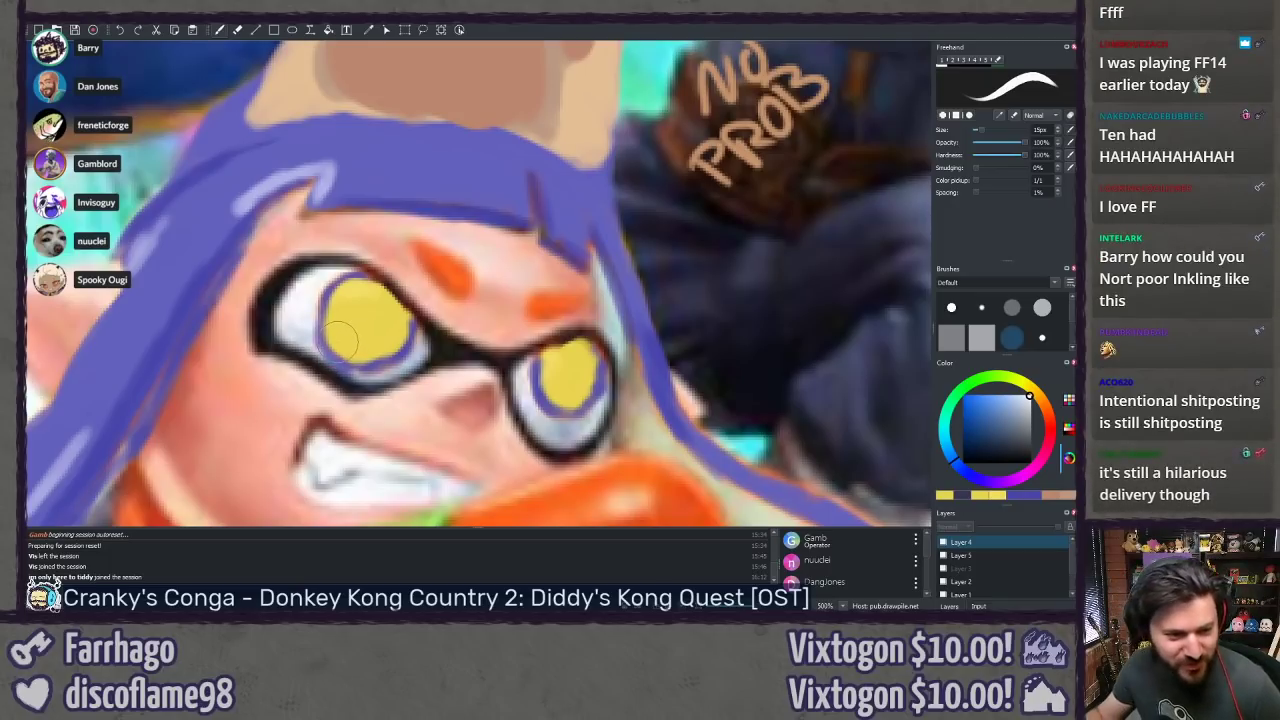
{"action": "scroll", "coordinate": [347, 325], "scroll_direction": "up", "scroll_amount": 1}
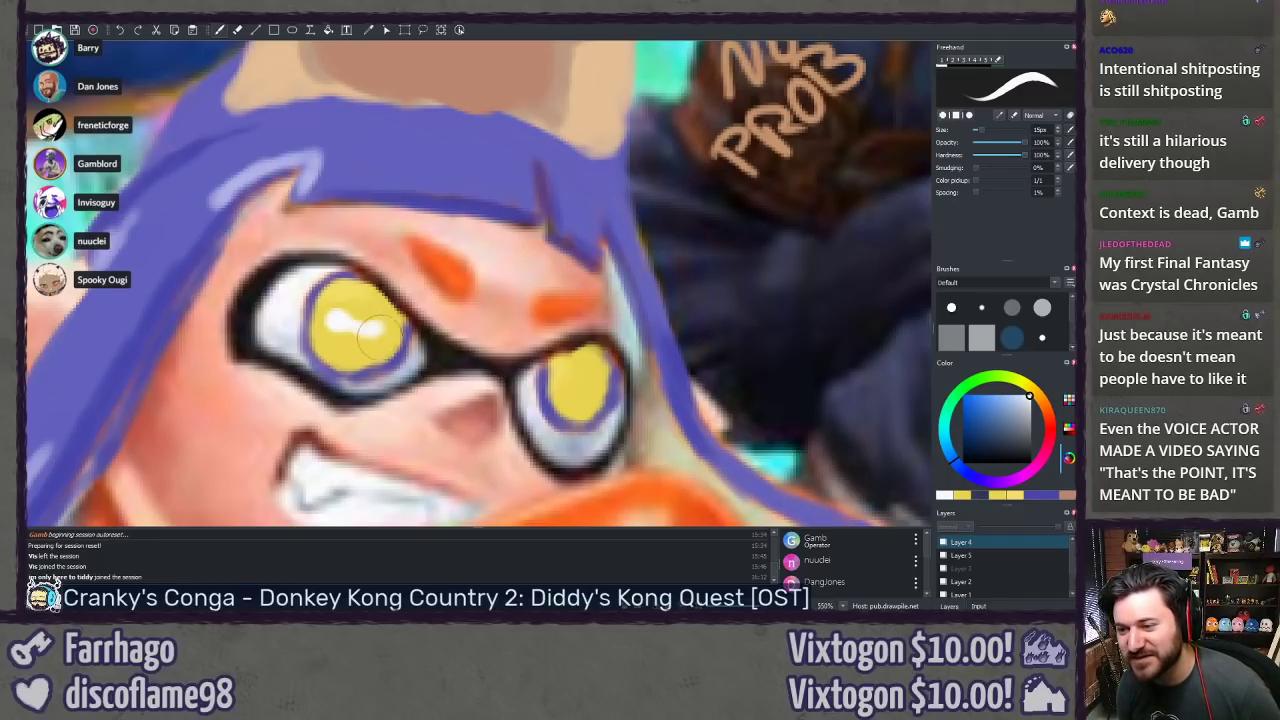
{"action": "key", "text": "ctrl+z"}
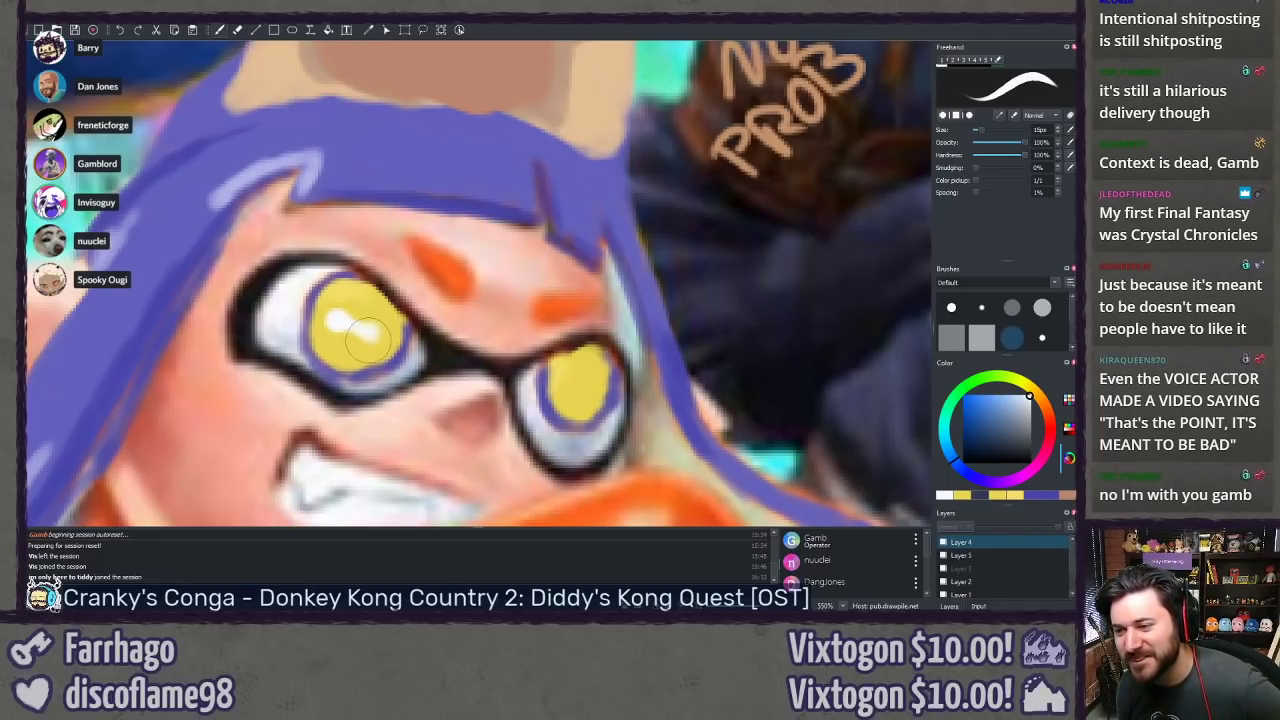
{"action": "left_click_drag", "start_coordinate": [380, 330], "coordinate": [352, 326]}
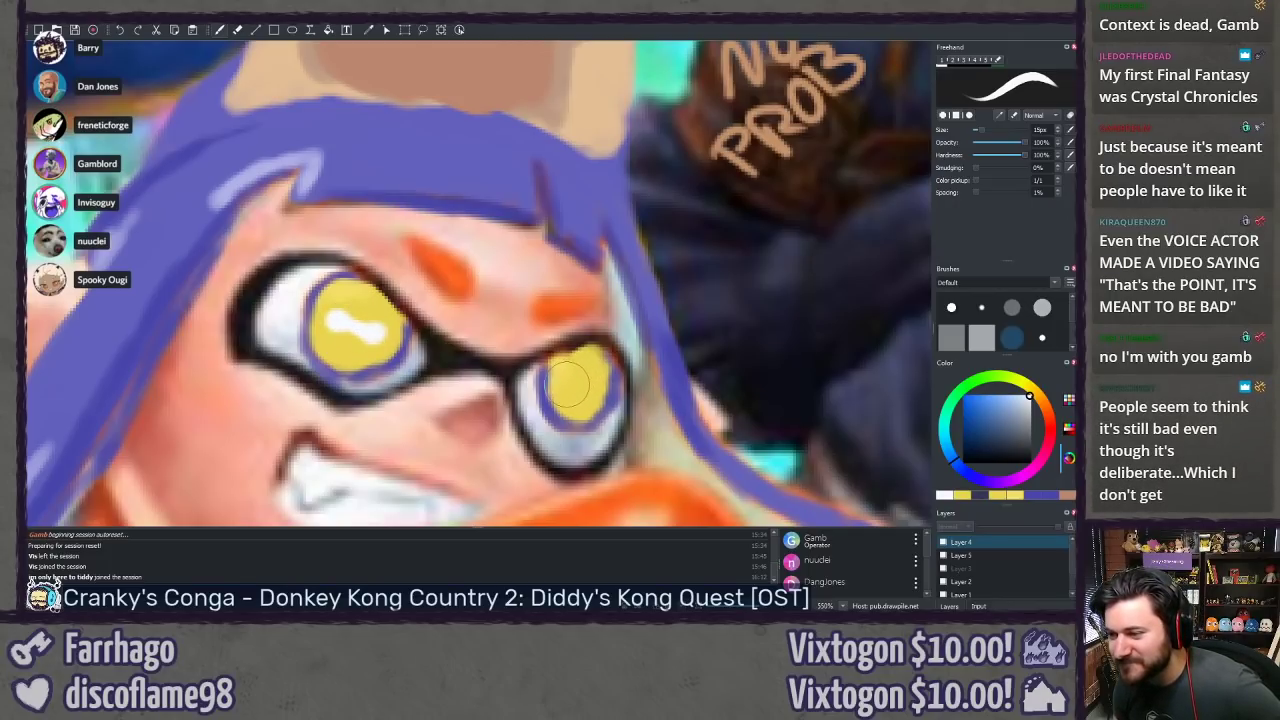
{"action": "mouse_move", "coordinate": [568, 383]}
{"action": "left_mouse_down"}
{"action": "mouse_move", "coordinate": [597, 381]}
{"action": "mouse_move", "coordinate": [573, 380]}
{"action": "left_mouse_up"}
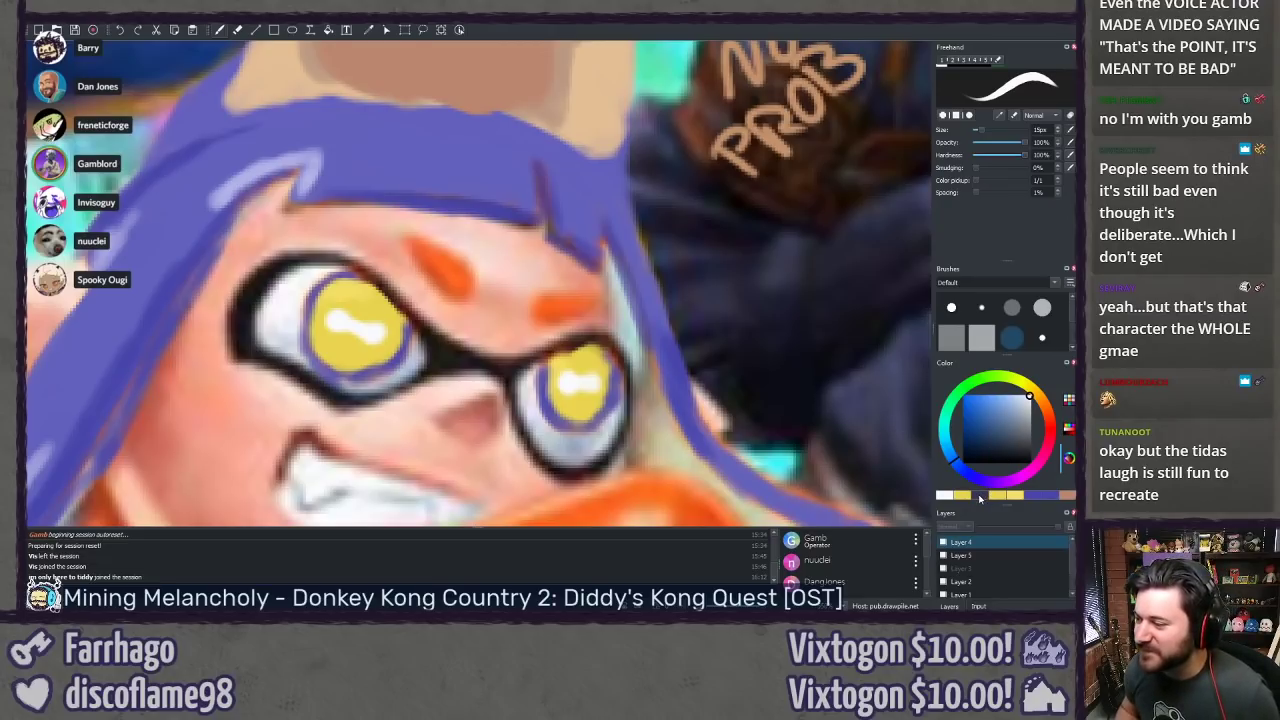
Step: Pick a dark blue-violet and try to paint a thin bar across the white pupil in each eye
{"action": "left_click", "coordinate": [1008, 448]}
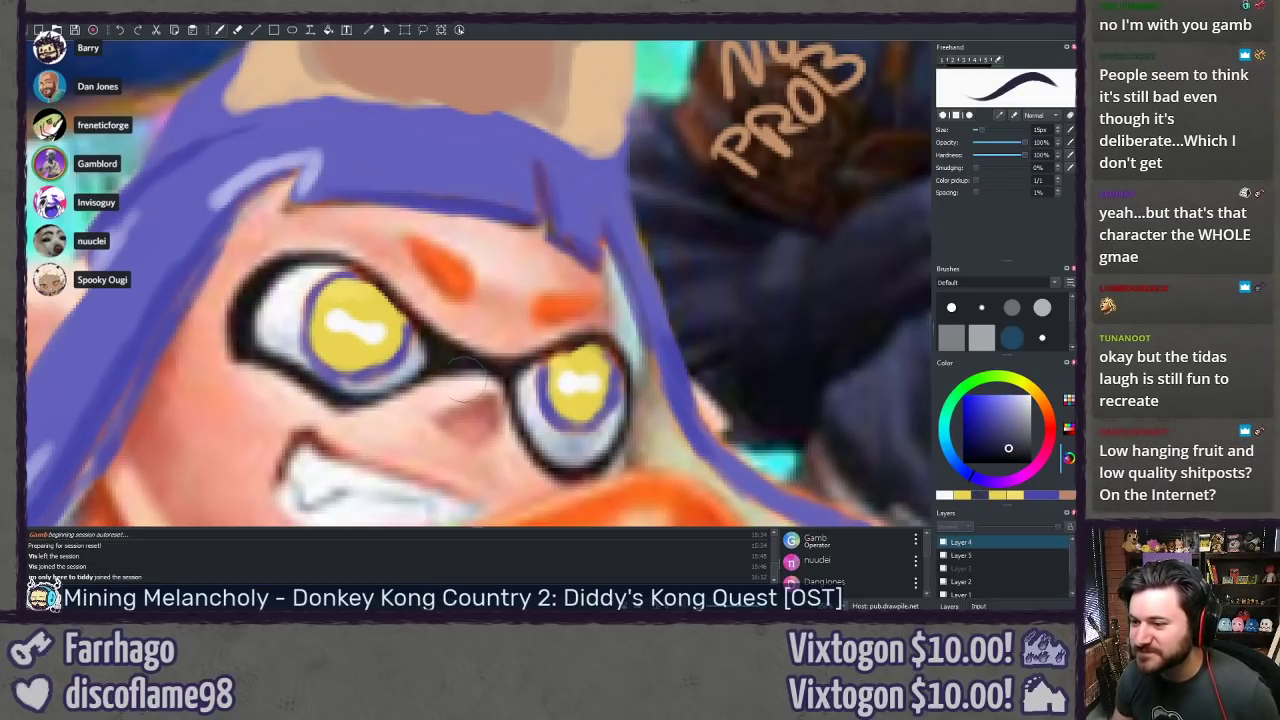
{"action": "left_click", "coordinate": [339, 323]}
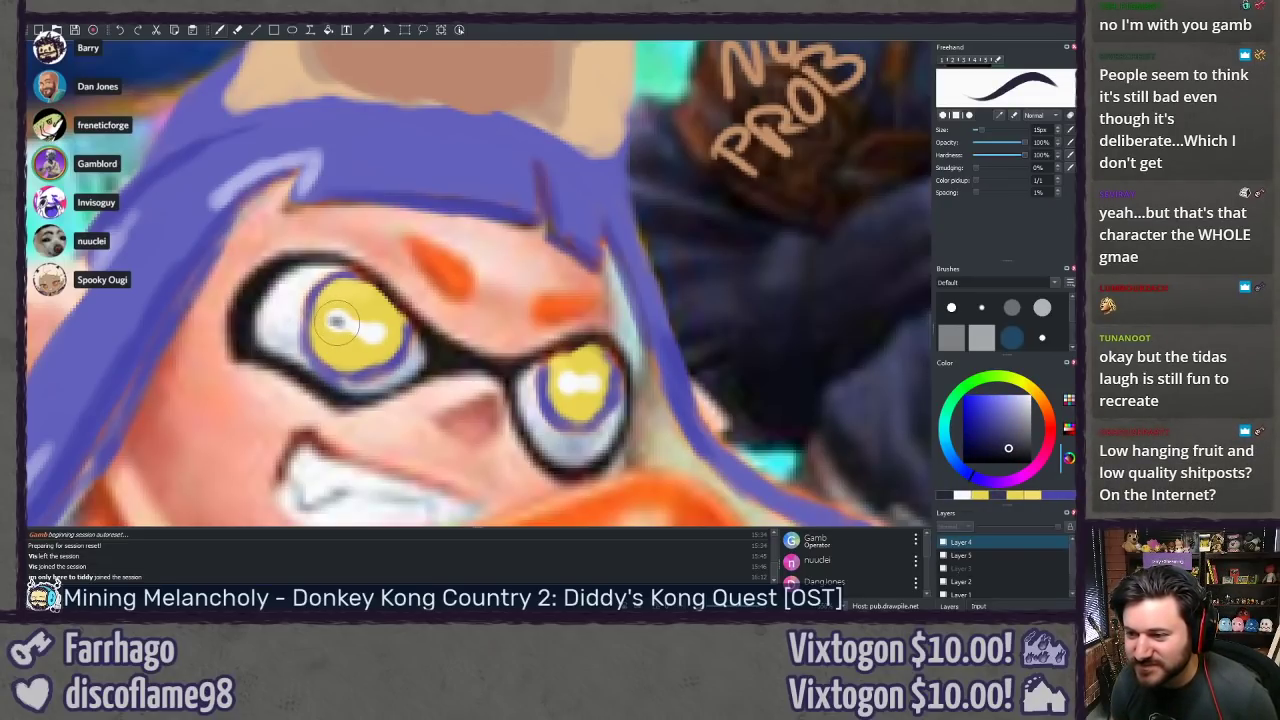
{"action": "left_click_drag", "start_coordinate": [338, 321], "coordinate": [371, 332]}
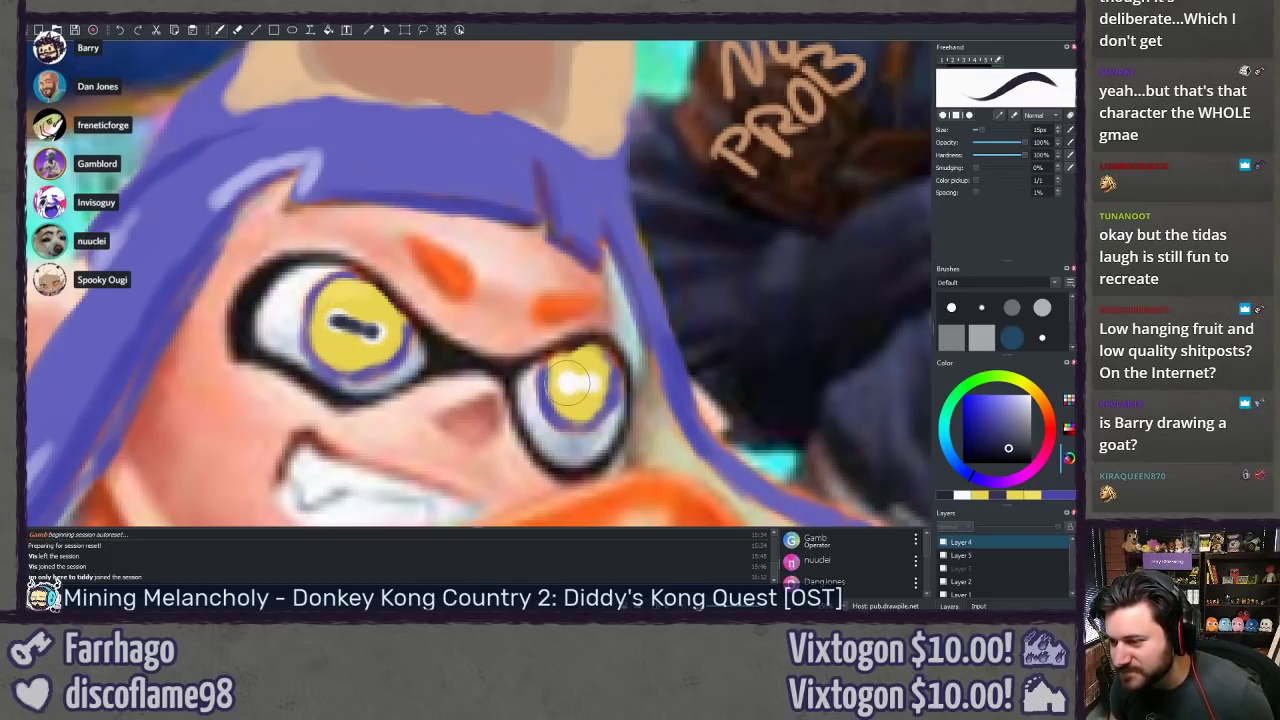
{"action": "left_click_drag", "start_coordinate": [567, 383], "coordinate": [580, 381]}
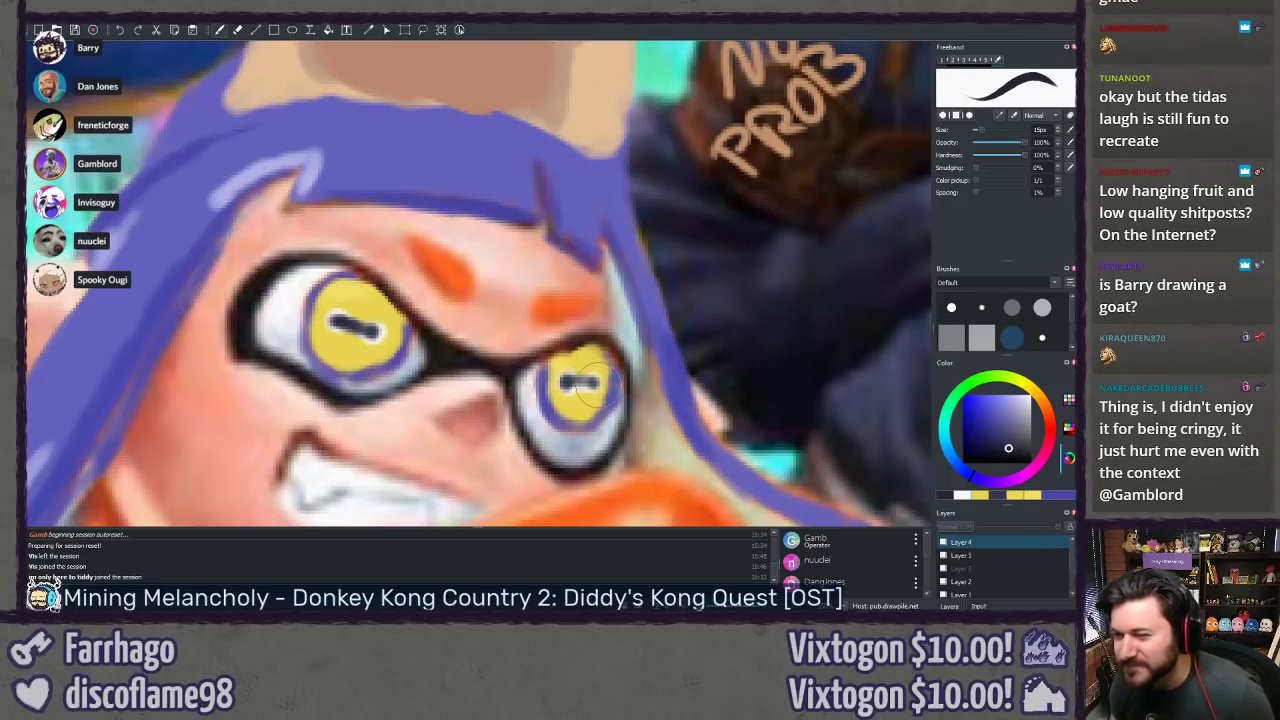
{"action": "scroll", "coordinate": [508, 303], "scroll_direction": "down", "scroll_amount": 5}
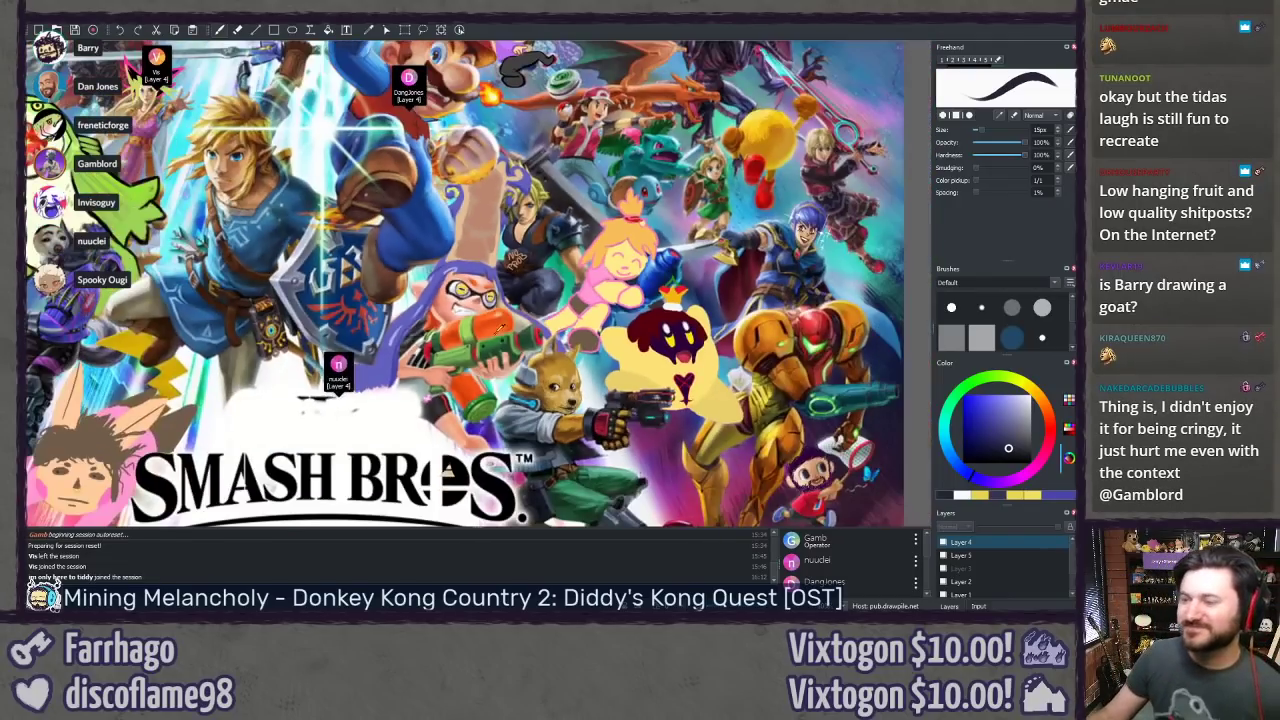
{"action": "scroll", "coordinate": [461, 272], "scroll_direction": "up", "scroll_amount": 3}
{"action": "scroll", "coordinate": [461, 270], "scroll_direction": "up", "scroll_amount": 3}
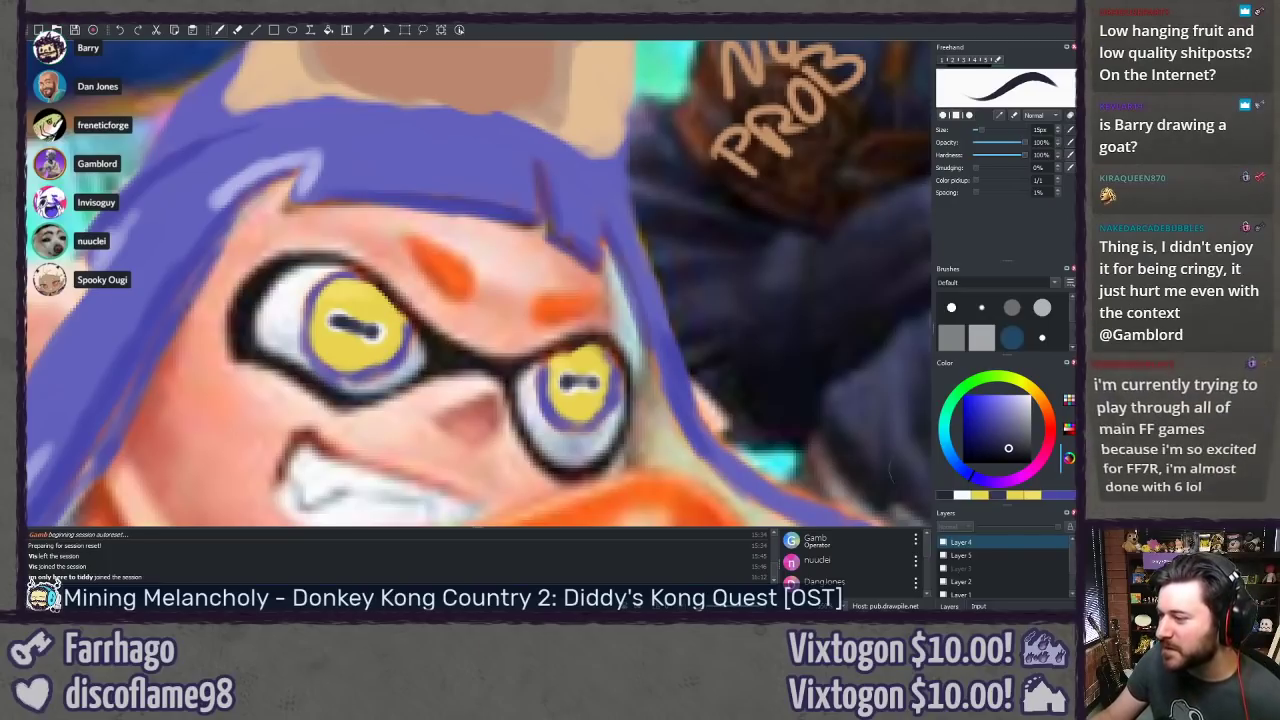
Step: Cover the dark bars in both pupils with white, restoring a plain bow-tie shape in each yellow iris
{"action": "scroll", "coordinate": [383, 340], "scroll_direction": "up", "scroll_amount": 1}
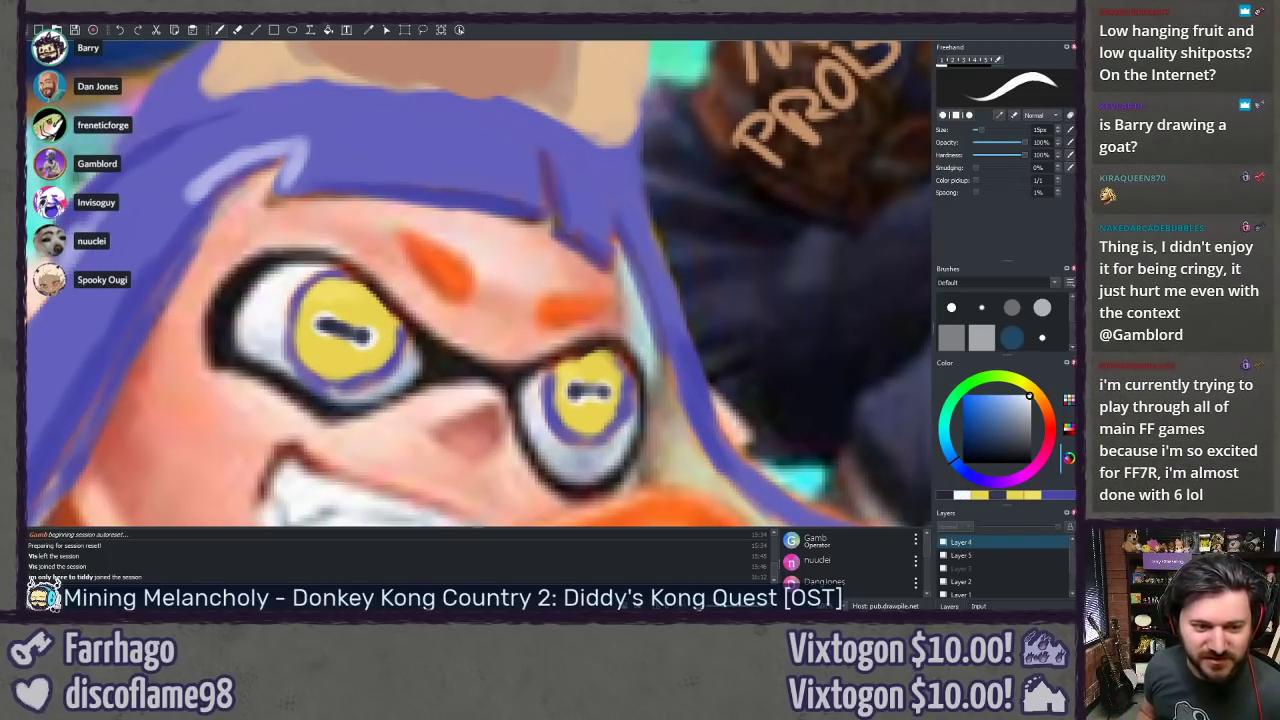
{"action": "left_click_drag", "start_coordinate": [324, 324], "coordinate": [368, 336]}
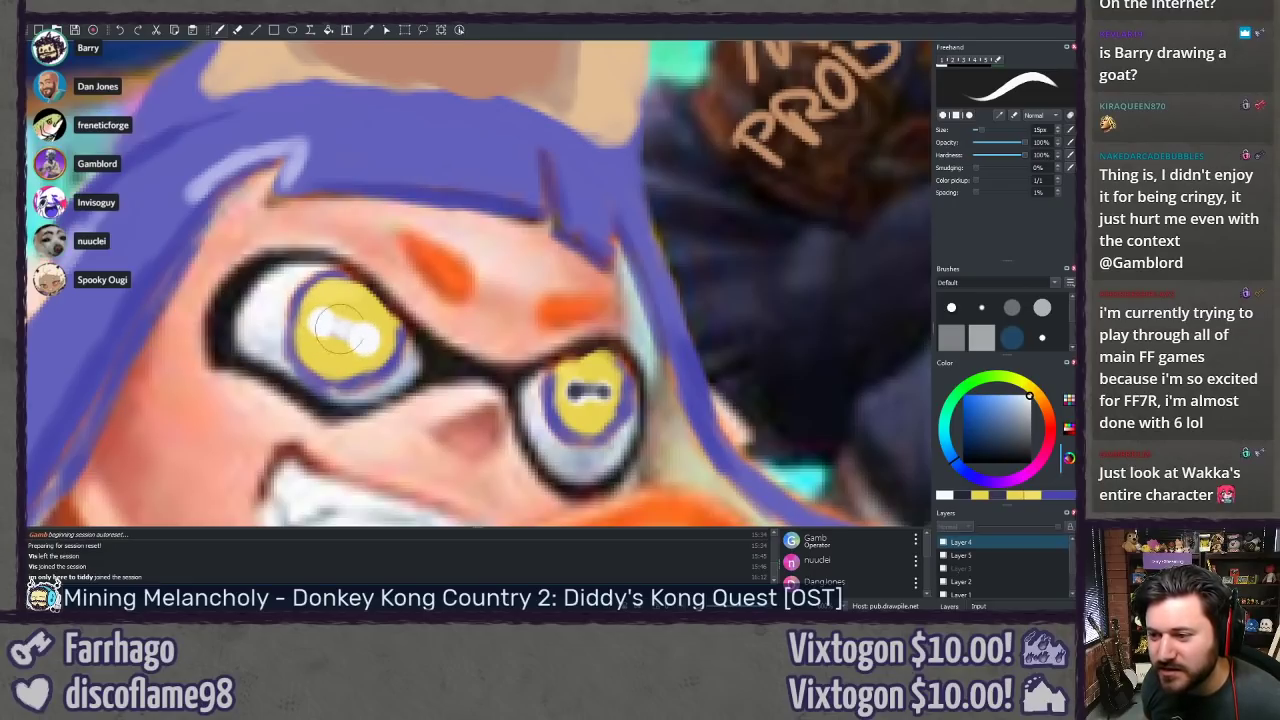
{"action": "left_click_drag", "start_coordinate": [340, 330], "coordinate": [343, 328]}
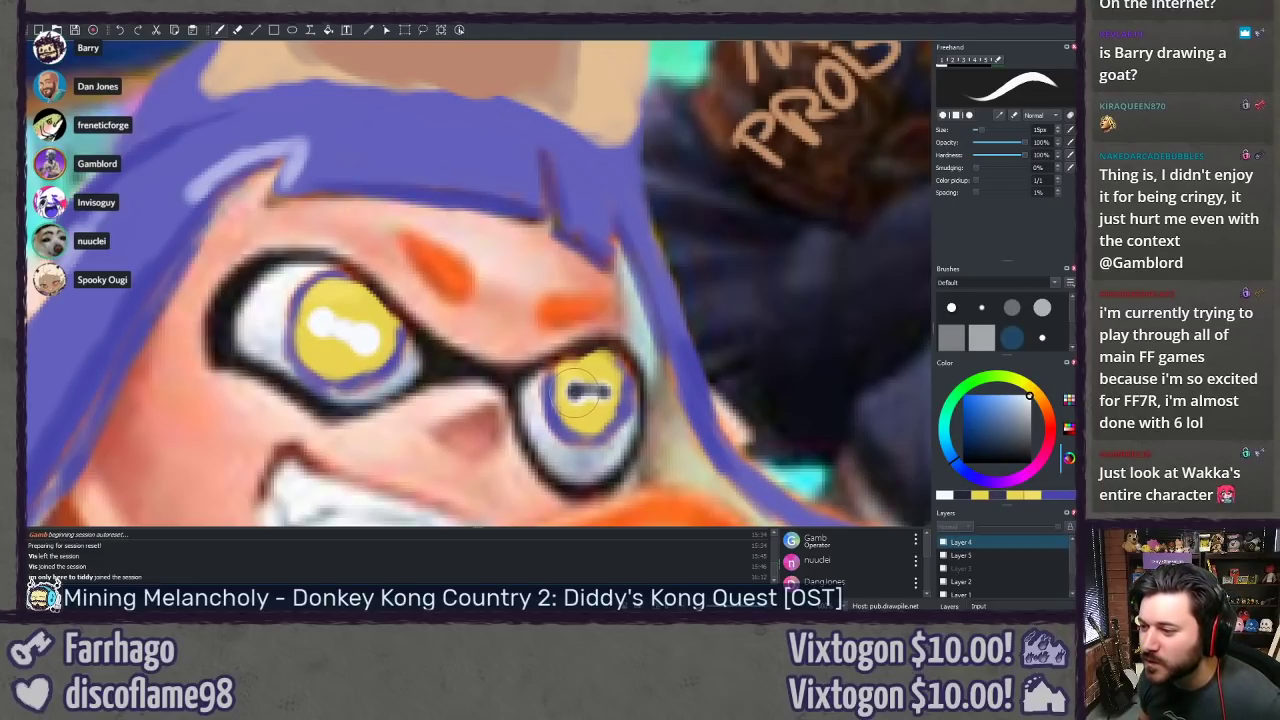
{"action": "left_click_drag", "start_coordinate": [575, 390], "coordinate": [597, 393]}
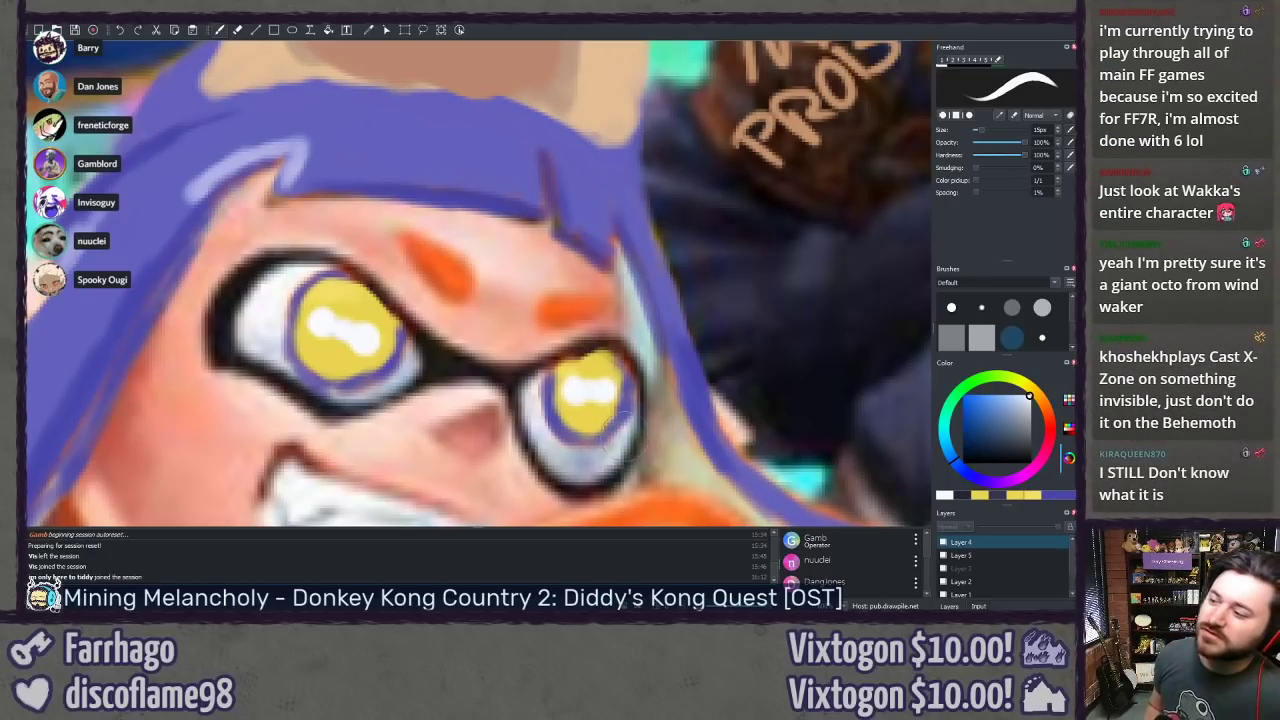
Step: With dark blue-violet and a 13 px brush, paint a dumbbell shape with two round ends inside each white pupil
{"action": "left_click", "coordinate": [963, 495]}
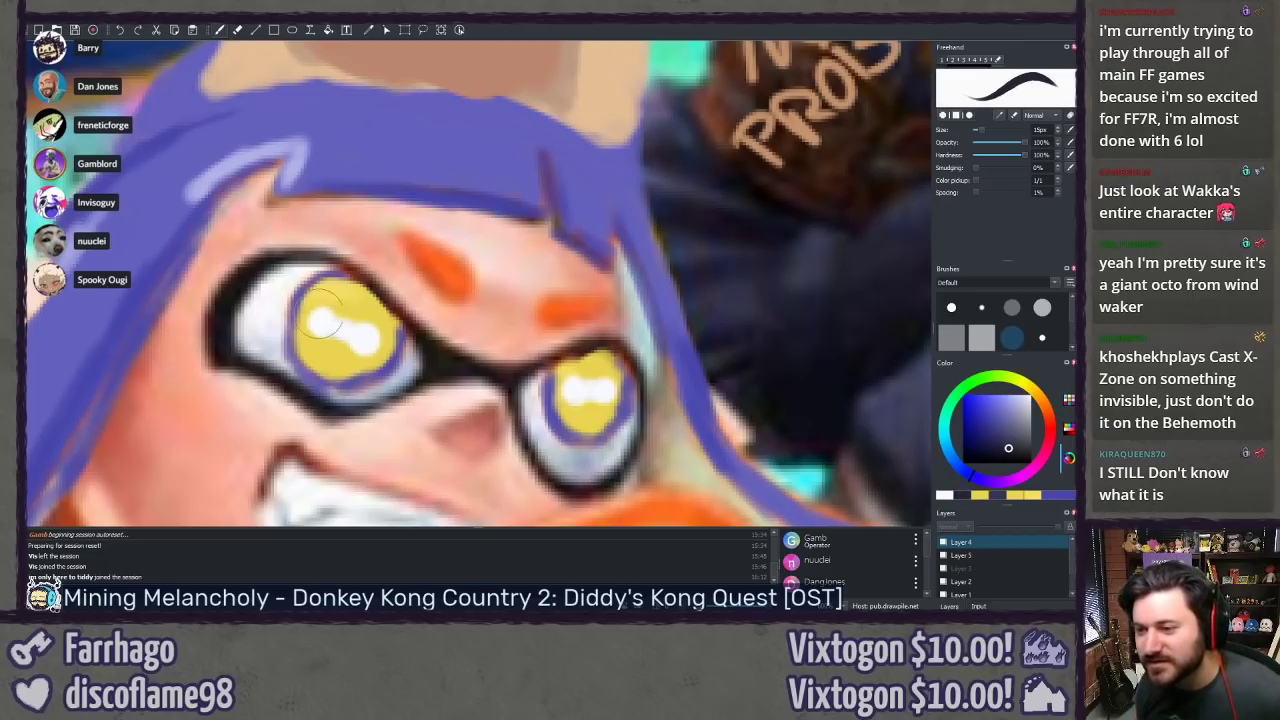
{"action": "left_click_drag", "start_coordinate": [320, 321], "coordinate": [322, 321]}
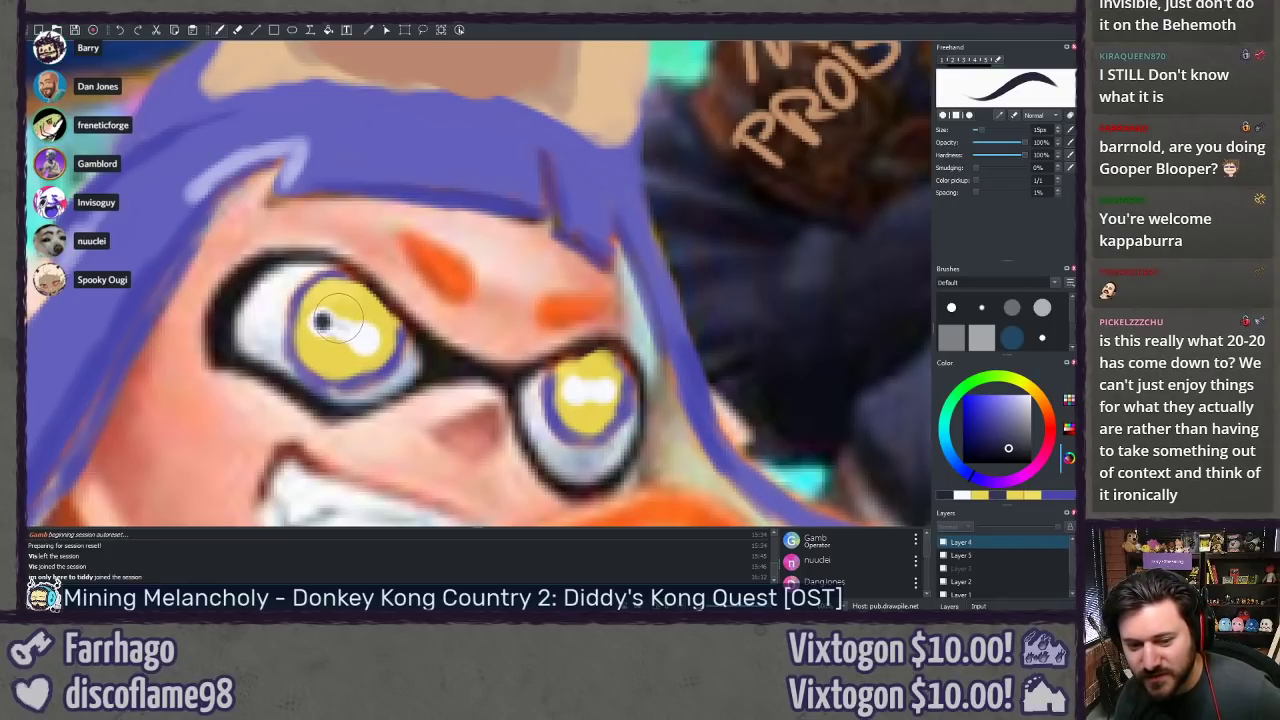
{"action": "key", "text": "["}
{"action": "key", "text": "["}
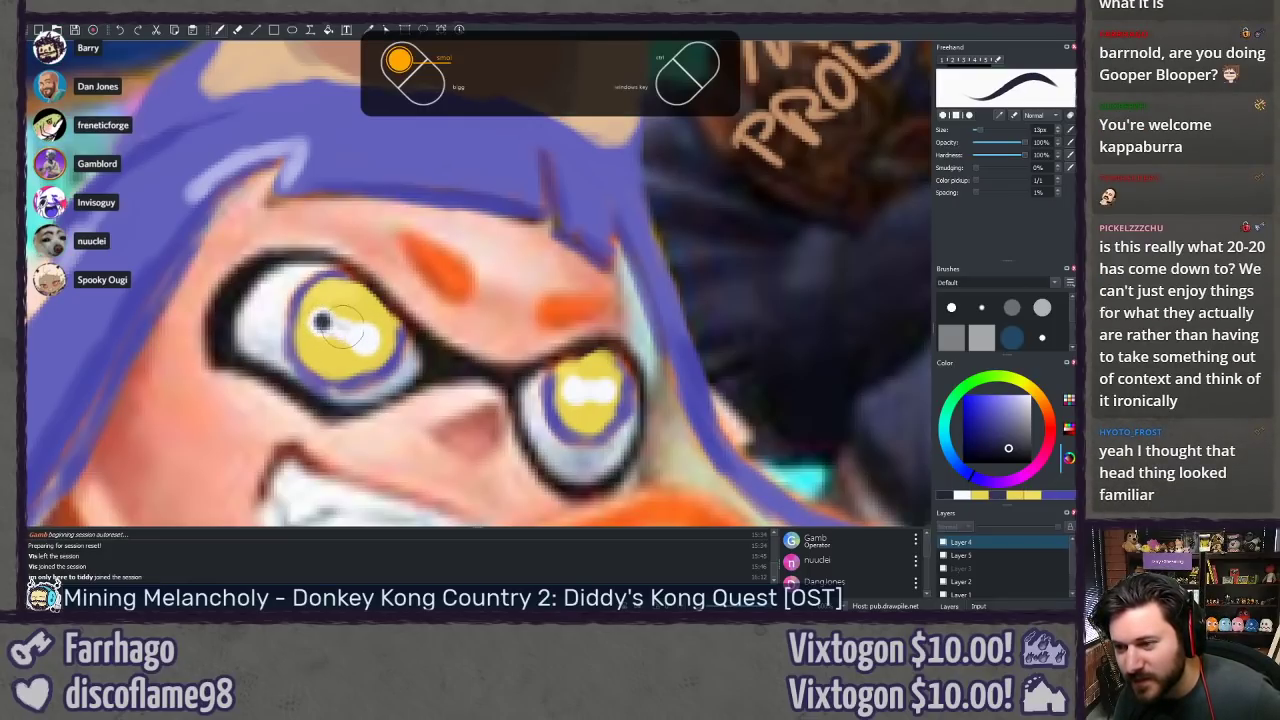
{"action": "left_click_drag", "start_coordinate": [325, 322], "coordinate": [364, 336]}
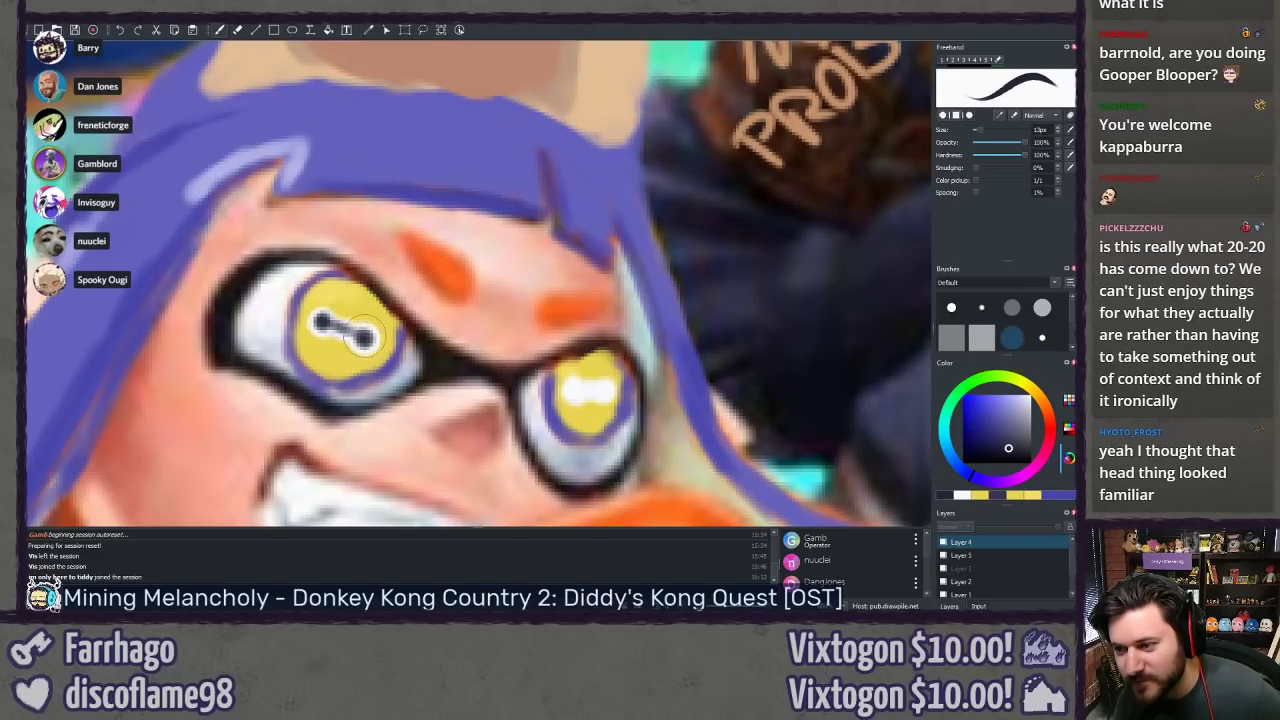
{"action": "left_click", "coordinate": [575, 390]}
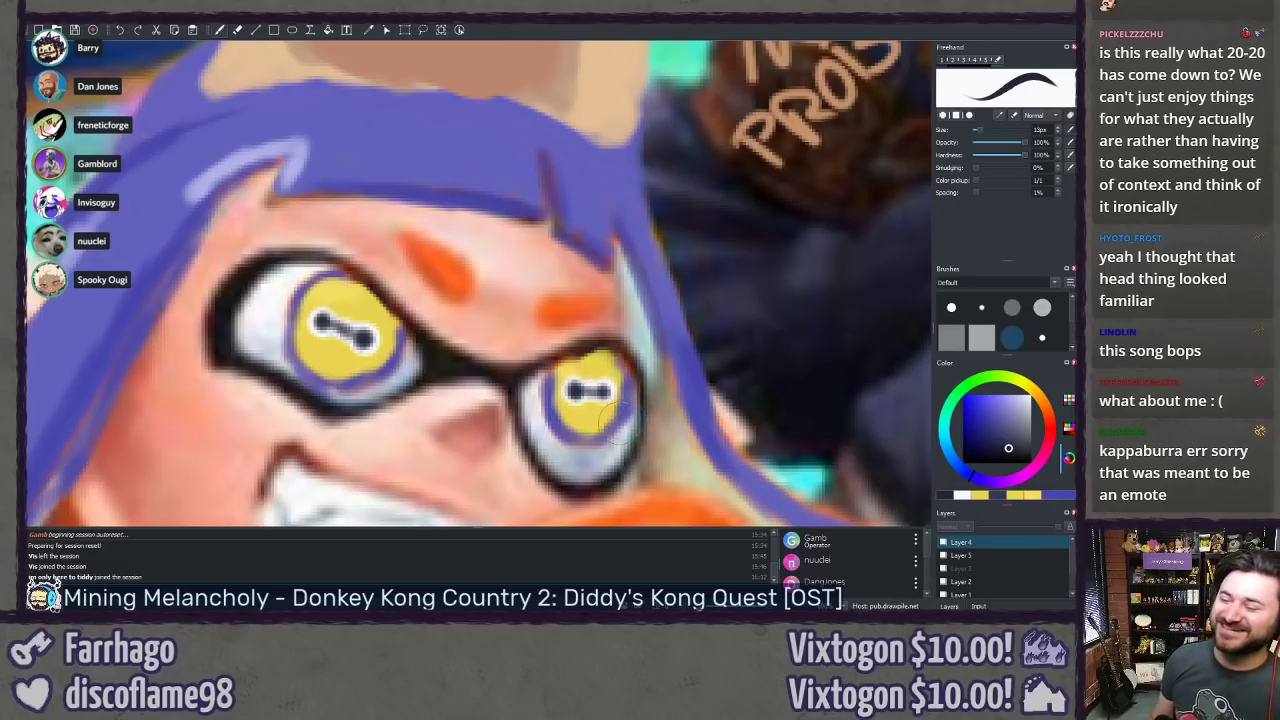
Step: Repaint both orange eyebrows in the hair's blue-violet and shade them with a slightly darker sampled tone
{"action": "scroll", "coordinate": [608, 420], "scroll_direction": "down", "scroll_amount": 6}
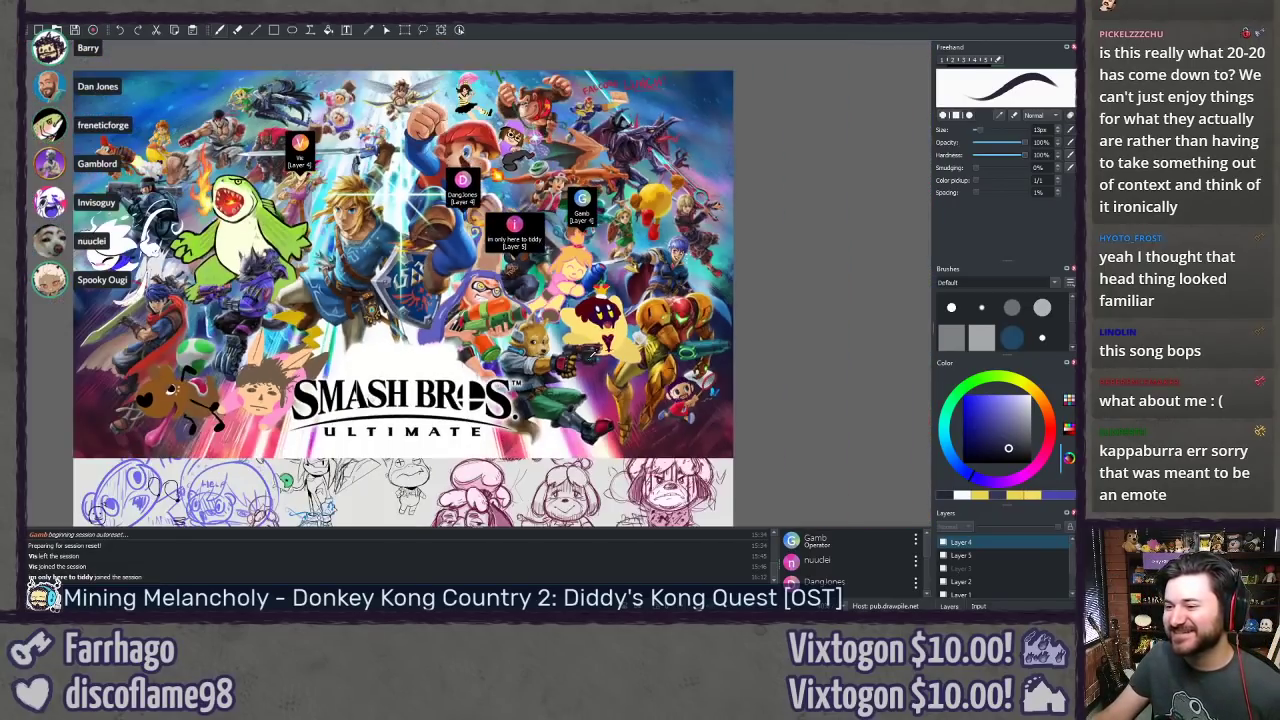
{"action": "scroll", "coordinate": [562, 270], "scroll_direction": "up", "scroll_amount": 1}
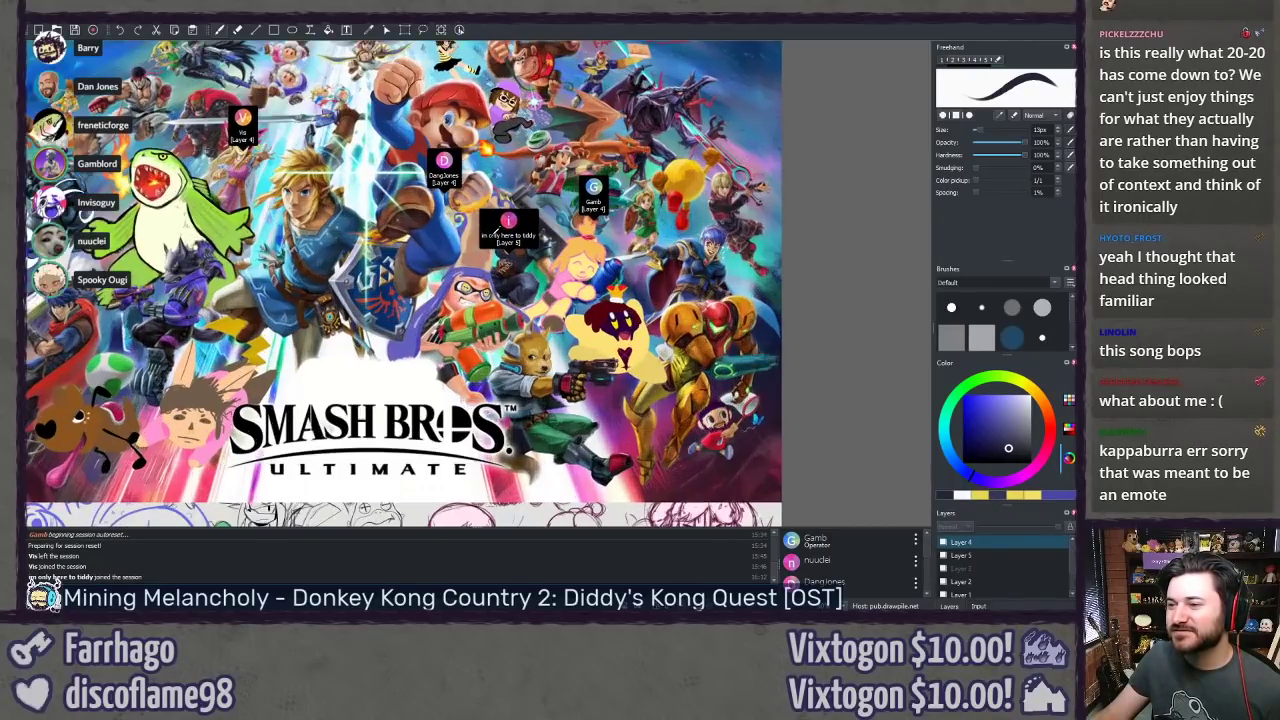
{"action": "scroll", "coordinate": [492, 233], "scroll_direction": "up", "scroll_amount": 5}
{"action": "scroll", "coordinate": [488, 255], "scroll_direction": "down", "scroll_amount": 1}
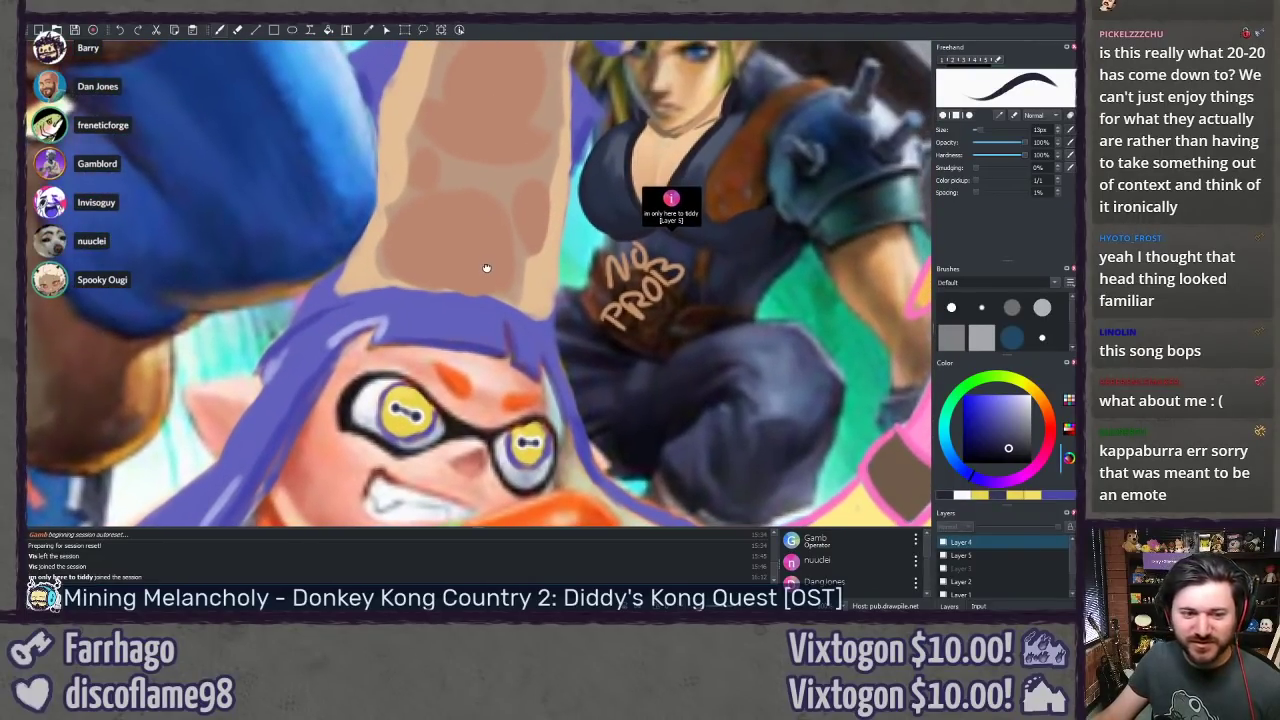
{"action": "left_click_drag", "start_coordinate": [486, 268], "coordinate": [453, 204]}
{"action": "scroll", "coordinate": [440, 244], "scroll_direction": "up", "scroll_amount": 2}
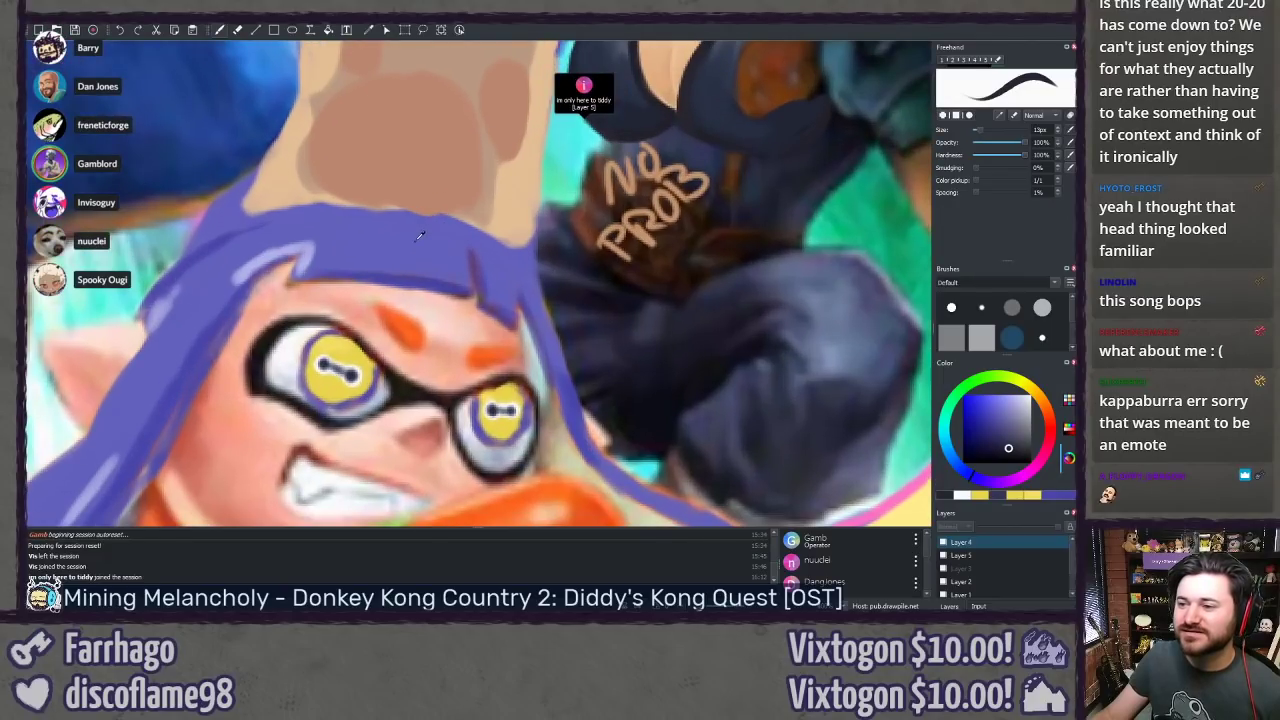
{"action": "left_click", "coordinate": [410, 245], "text": "ctrl"}
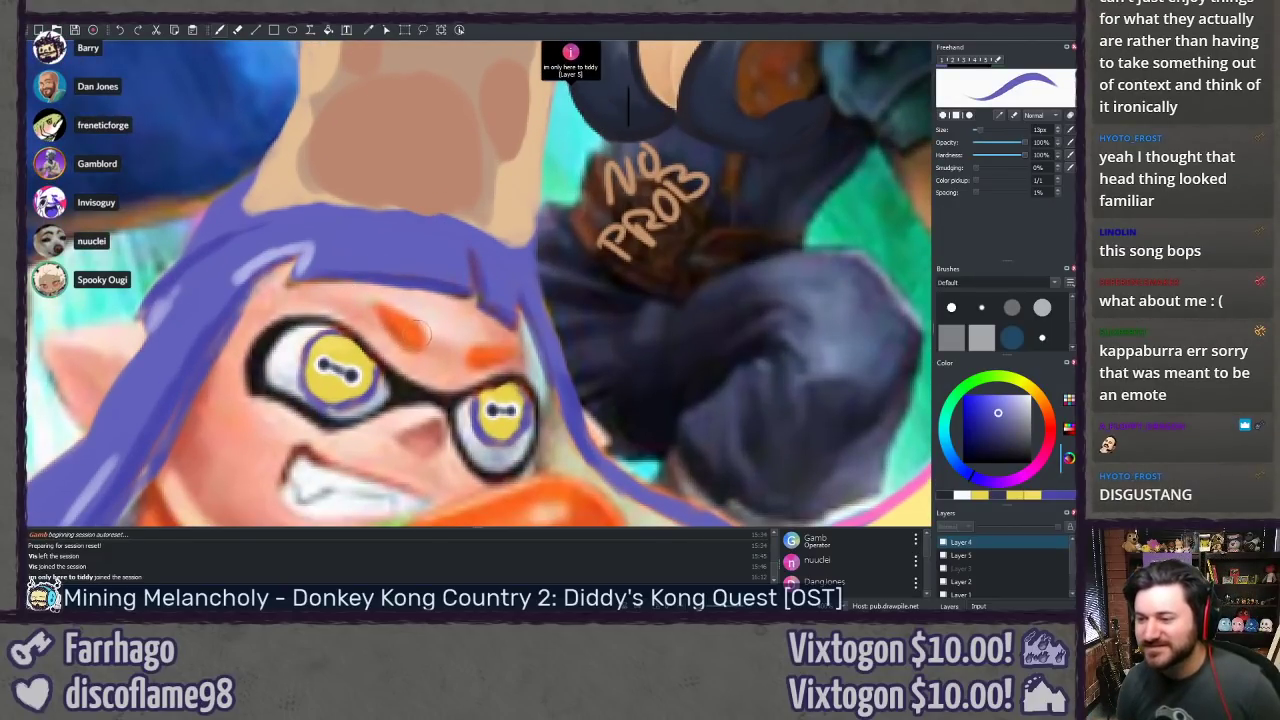
{"action": "mouse_move", "coordinate": [399, 325]}
{"action": "left_mouse_down"}
{"action": "mouse_move", "coordinate": [416, 329]}
{"action": "mouse_move", "coordinate": [410, 346]}
{"action": "mouse_move", "coordinate": [405, 330]}
{"action": "left_mouse_up"}
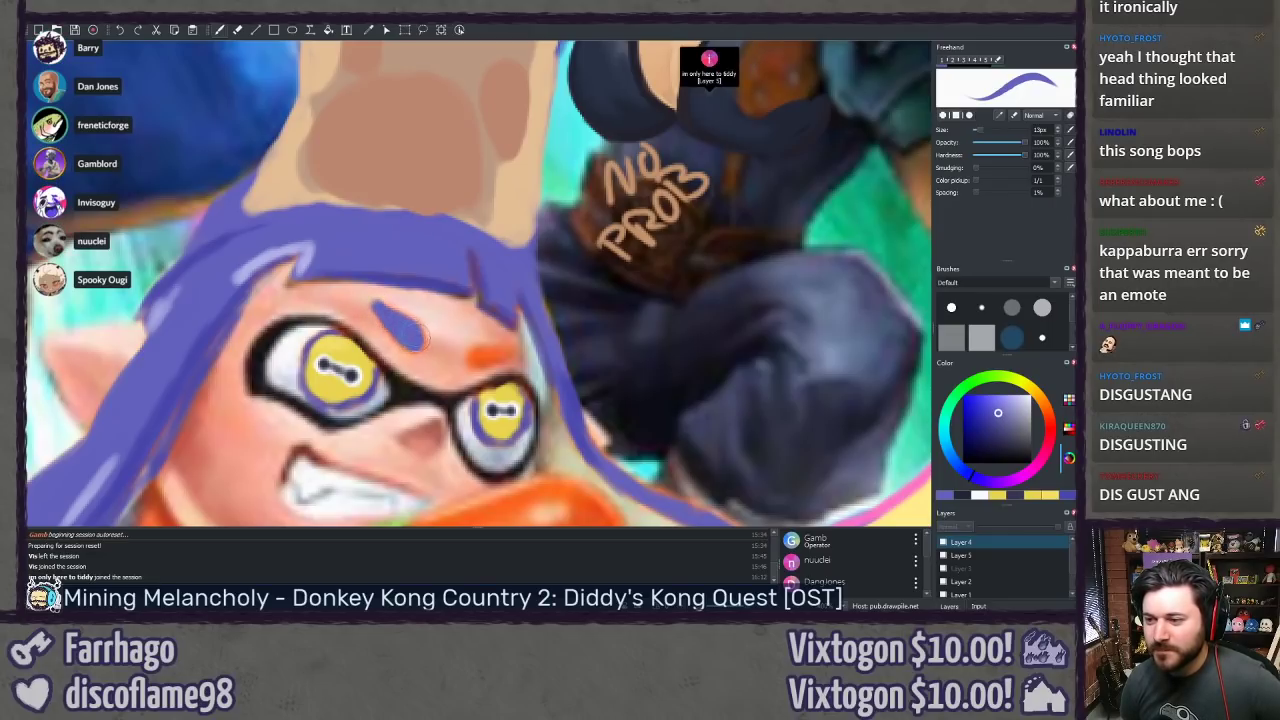
{"action": "left_click", "coordinate": [479, 354]}
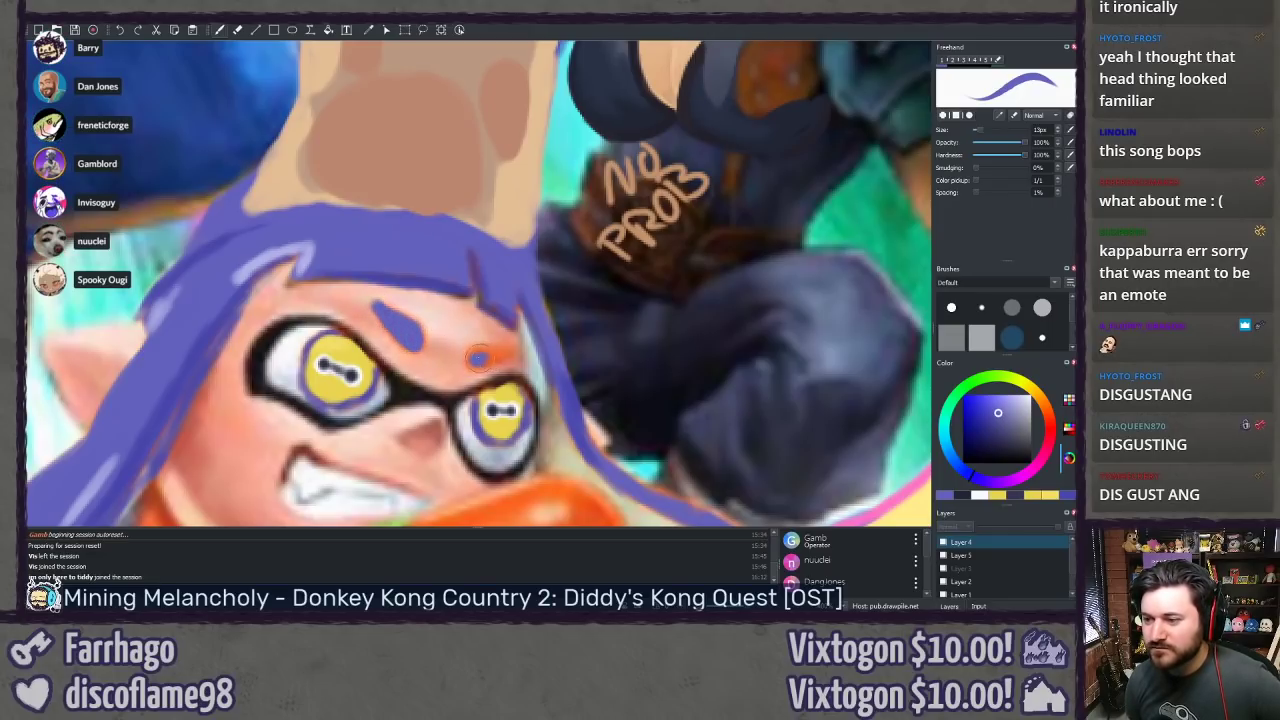
{"action": "mouse_move", "coordinate": [480, 352]}
{"action": "left_mouse_down"}
{"action": "mouse_move", "coordinate": [509, 341]}
{"action": "mouse_move", "coordinate": [478, 366]}
{"action": "left_mouse_up"}
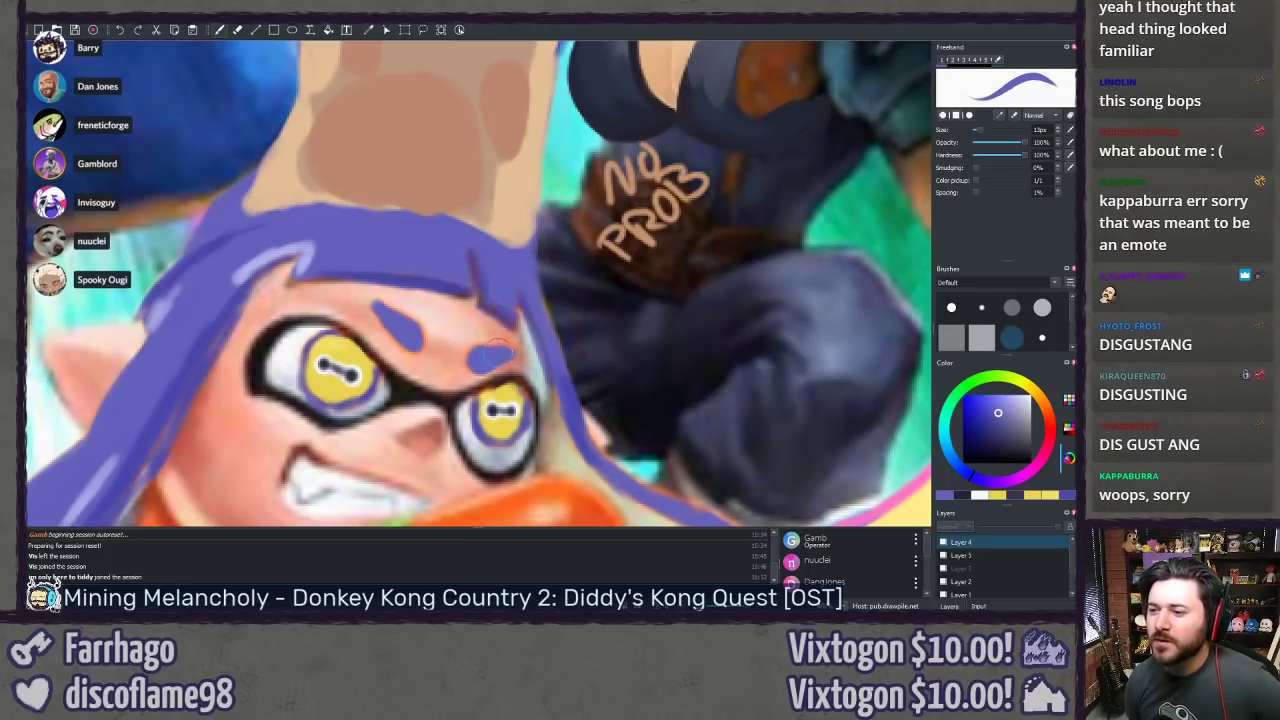
{"action": "left_click", "coordinate": [388, 314], "text": "ctrl"}
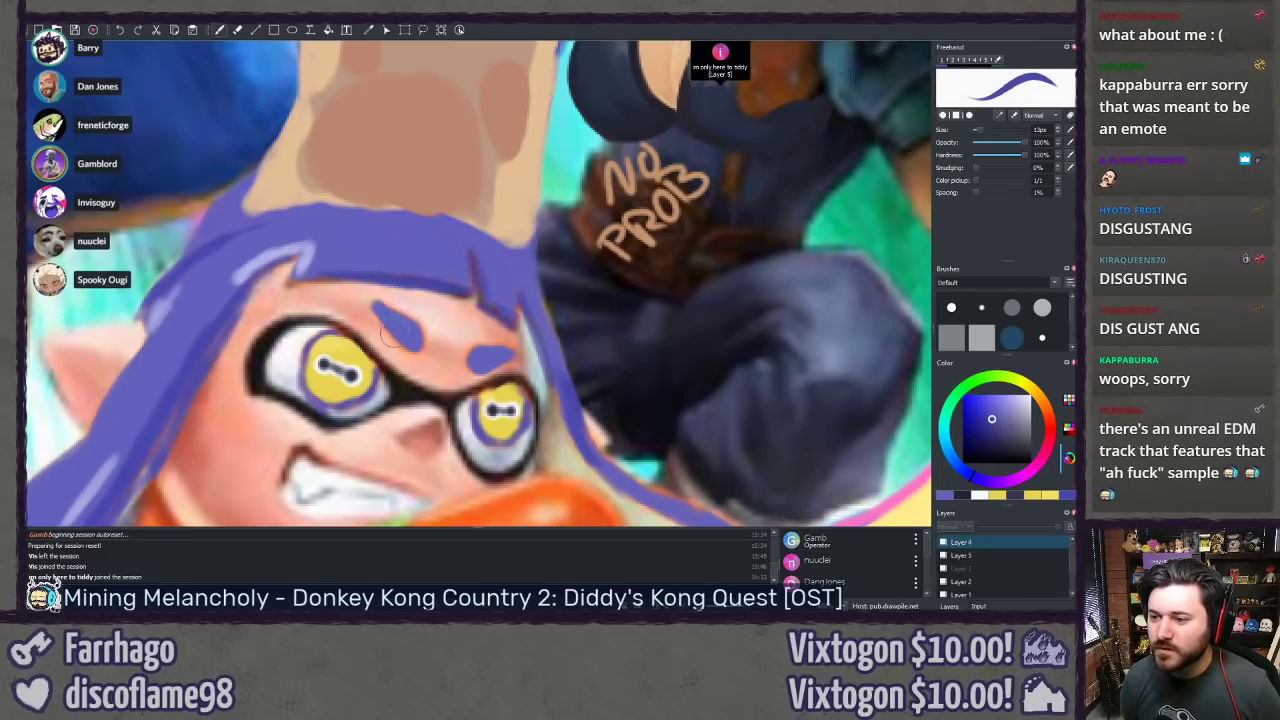
{"action": "left_click_drag", "start_coordinate": [373, 313], "coordinate": [418, 345]}
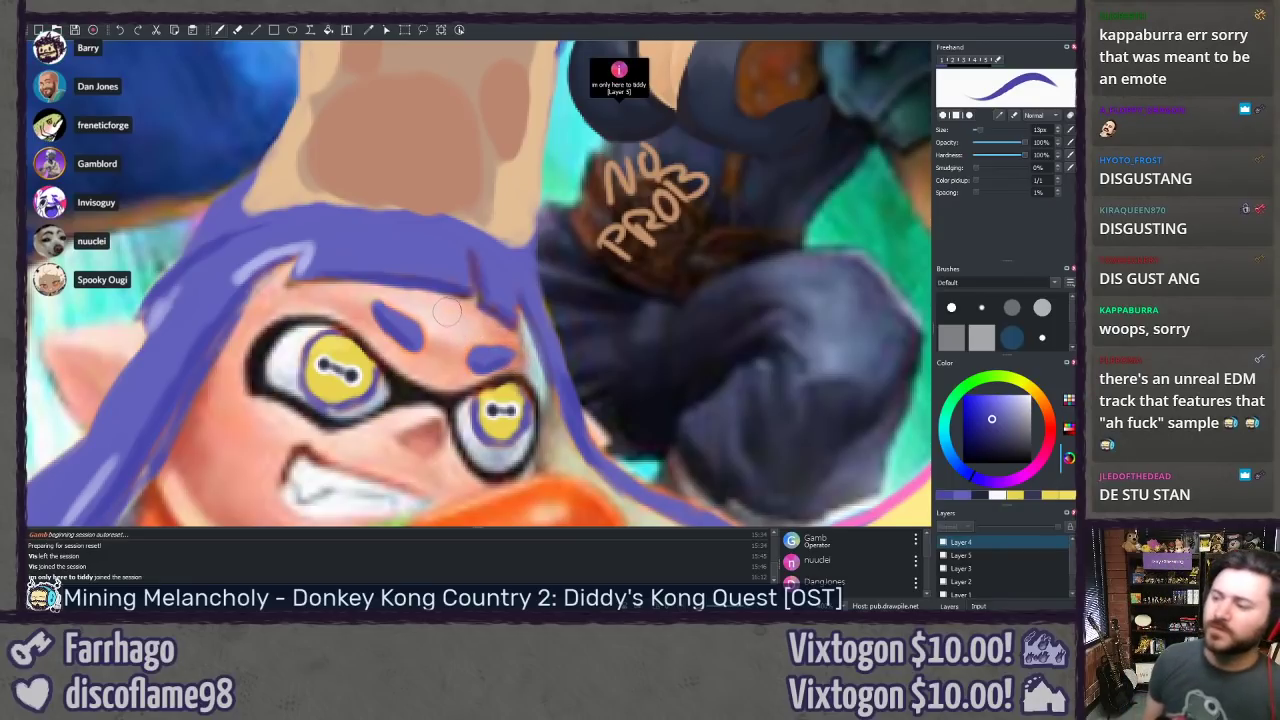
Step: Sample the violet around the iris and paint a solid round spot at the base of the tan interior, beside Mario's blue clothing
{"action": "left_click", "coordinate": [994, 493]}
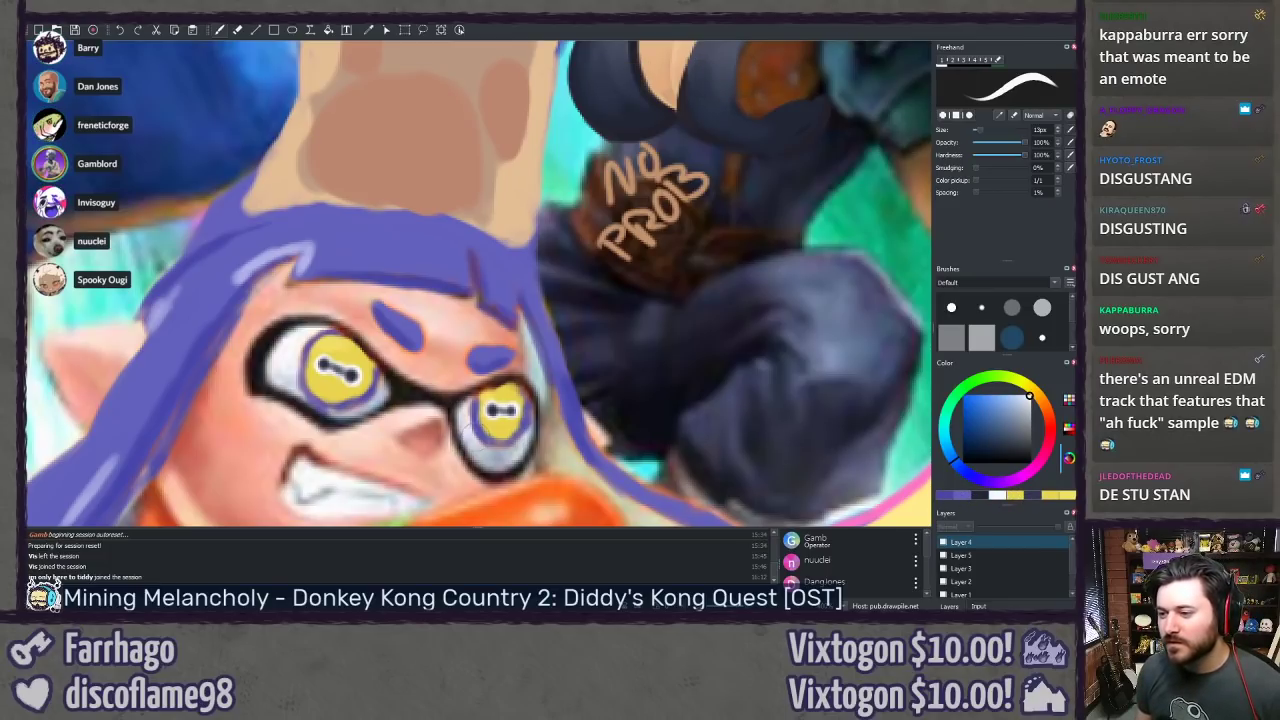
{"action": "left_click", "coordinate": [480, 429], "text": "ctrl"}
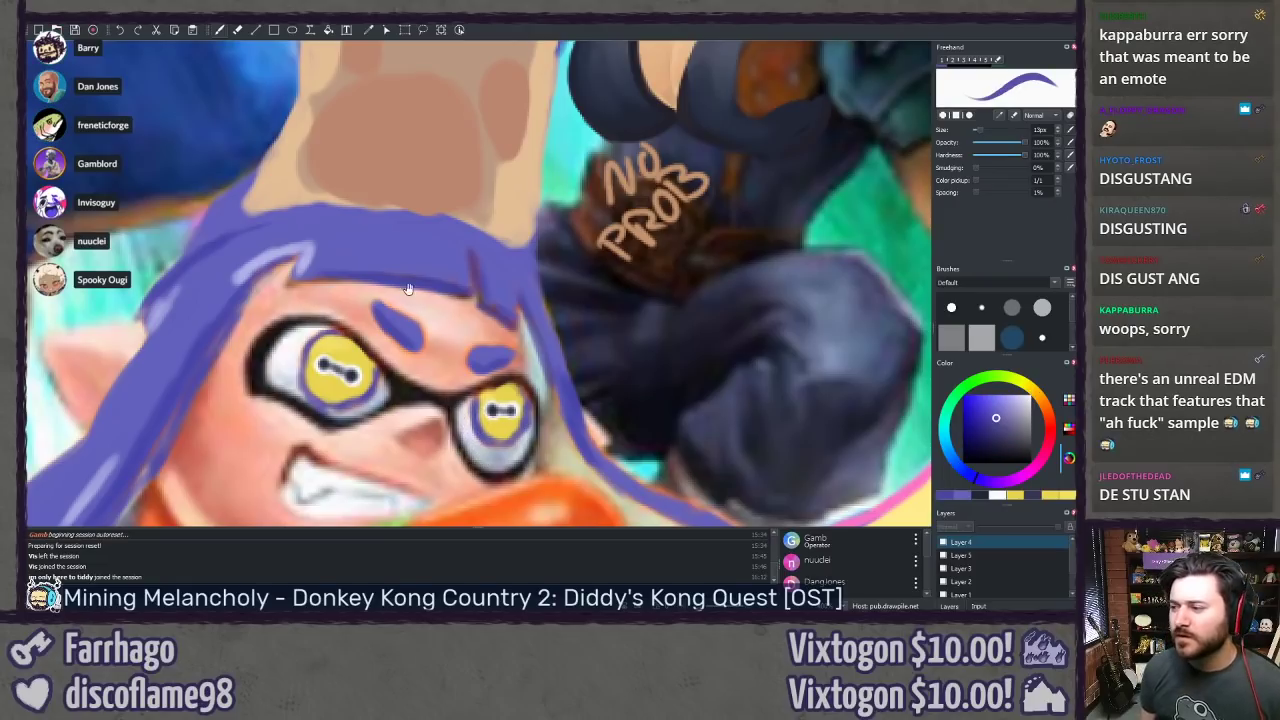
{"action": "left_click_drag", "start_coordinate": [412, 269], "coordinate": [422, 359]}
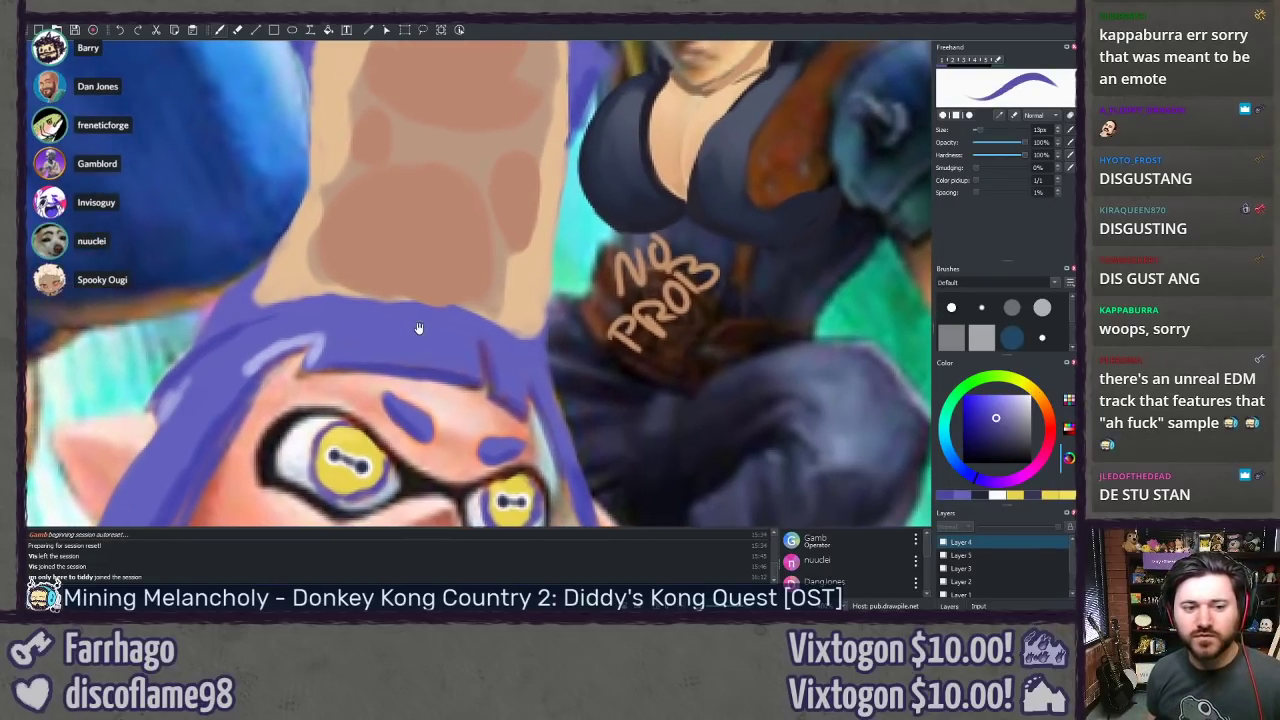
{"action": "left_click_drag", "start_coordinate": [423, 273], "coordinate": [434, 380]}
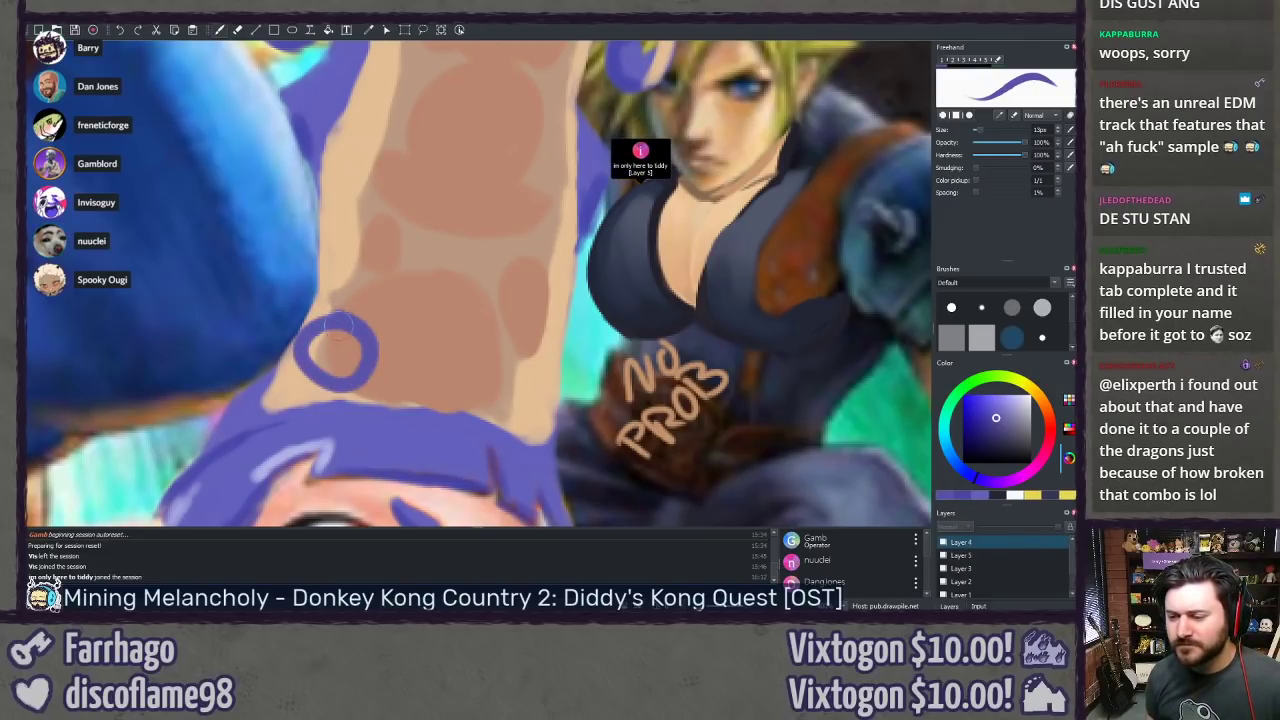
{"action": "mouse_move", "coordinate": [344, 322]}
{"action": "left_mouse_down"}
{"action": "mouse_move", "coordinate": [326, 356]}
{"action": "mouse_move", "coordinate": [323, 337]}
{"action": "mouse_move", "coordinate": [340, 355]}
{"action": "mouse_move", "coordinate": [355, 345]}
{"action": "left_mouse_up"}
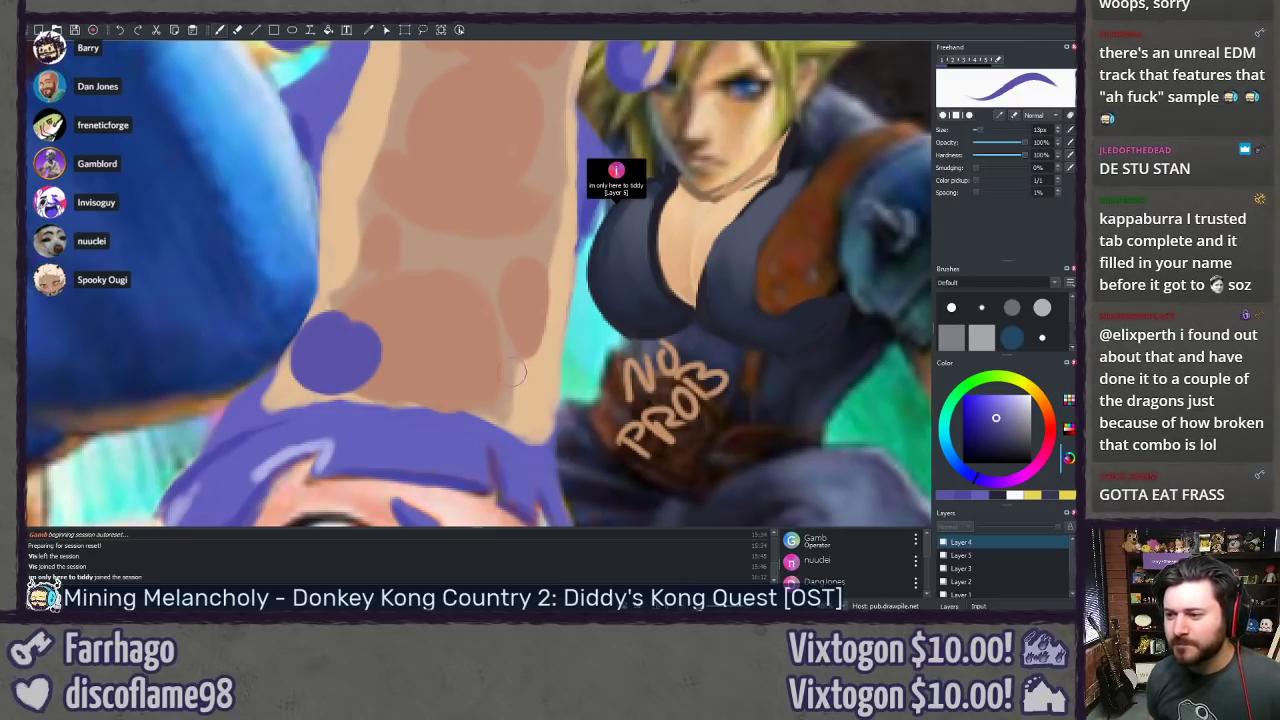
Step: Paint a second violet spot at the base on Cloud's side and a third centred above the pair, undoing and redrawing faulty strokes
{"action": "left_click_drag", "start_coordinate": [521, 352], "coordinate": [516, 355]}
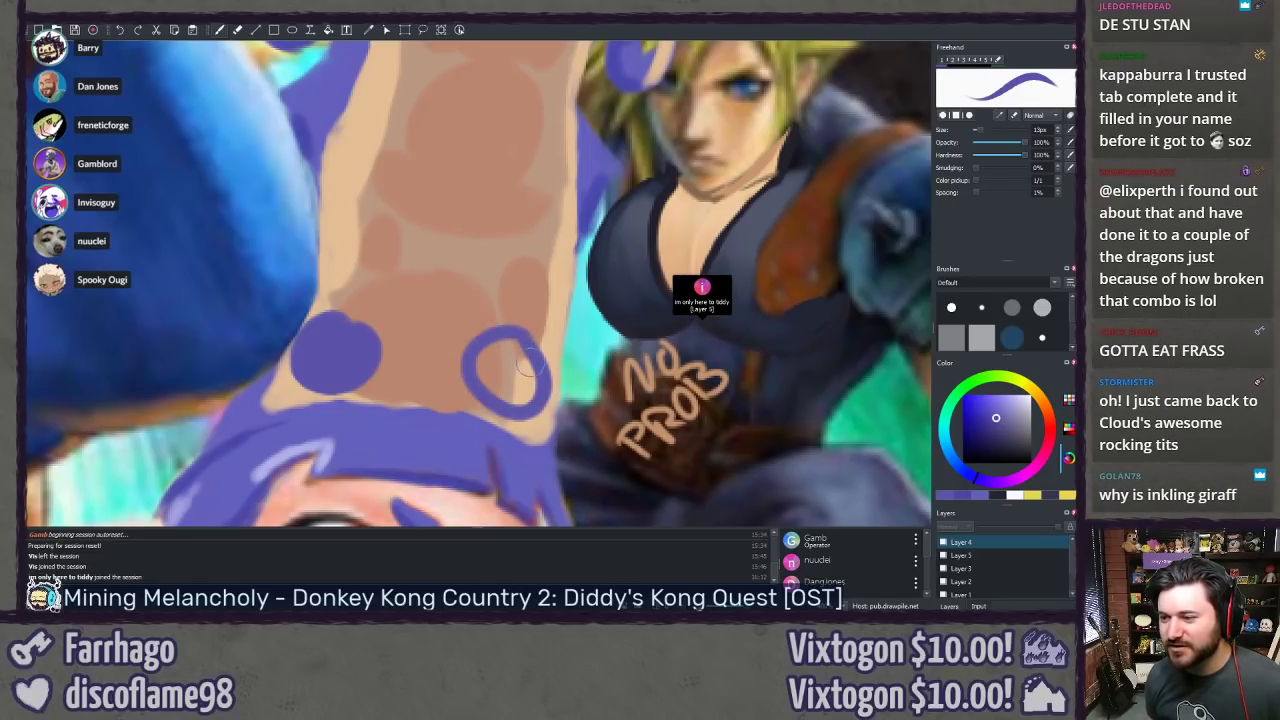
{"action": "key", "text": "ctrl+z"}
{"action": "mouse_move", "coordinate": [514, 336]}
{"action": "left_mouse_down"}
{"action": "mouse_move", "coordinate": [505, 420]}
{"action": "mouse_move", "coordinate": [532, 346]}
{"action": "mouse_move", "coordinate": [480, 354]}
{"action": "mouse_move", "coordinate": [538, 357]}
{"action": "mouse_move", "coordinate": [478, 380]}
{"action": "mouse_move", "coordinate": [530, 346]}
{"action": "mouse_move", "coordinate": [543, 372]}
{"action": "mouse_move", "coordinate": [512, 336]}
{"action": "mouse_move", "coordinate": [514, 386]}
{"action": "mouse_move", "coordinate": [526, 371]}
{"action": "left_mouse_up"}
{"action": "key", "text": "ctrl+z"}
{"action": "key", "text": "ctrl+z"}
{"action": "key", "text": "ctrl+z"}
{"action": "key", "text": "ctrl+z"}
{"action": "mouse_move", "coordinate": [454, 234]}
{"action": "left_mouse_down"}
{"action": "mouse_move", "coordinate": [436, 330]}
{"action": "mouse_move", "coordinate": [427, 293]}
{"action": "mouse_move", "coordinate": [437, 313]}
{"action": "mouse_move", "coordinate": [385, 318]}
{"action": "mouse_move", "coordinate": [427, 302]}
{"action": "mouse_move", "coordinate": [431, 380]}
{"action": "mouse_move", "coordinate": [400, 350]}
{"action": "mouse_move", "coordinate": [417, 308]}
{"action": "mouse_move", "coordinate": [431, 364]}
{"action": "mouse_move", "coordinate": [446, 316]}
{"action": "left_mouse_up"}
{"action": "key", "text": "ctrl+z"}
{"action": "key", "text": "ctrl+z"}
{"action": "key", "text": "ctrl+z"}
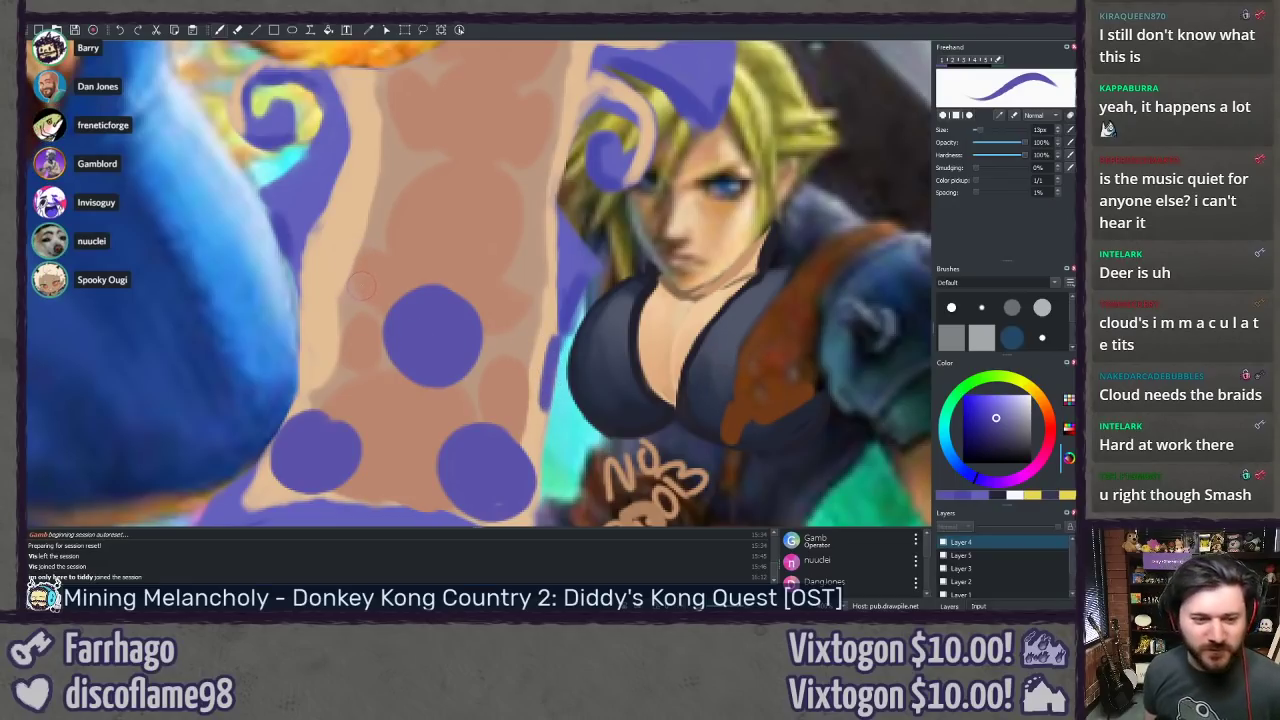
Step: Try to outline another violet spot on the tan interior's edge just below the curled hair tip, and undo the stroke
{"action": "scroll", "coordinate": [355, 240], "scroll_direction": "up", "scroll_amount": 2}
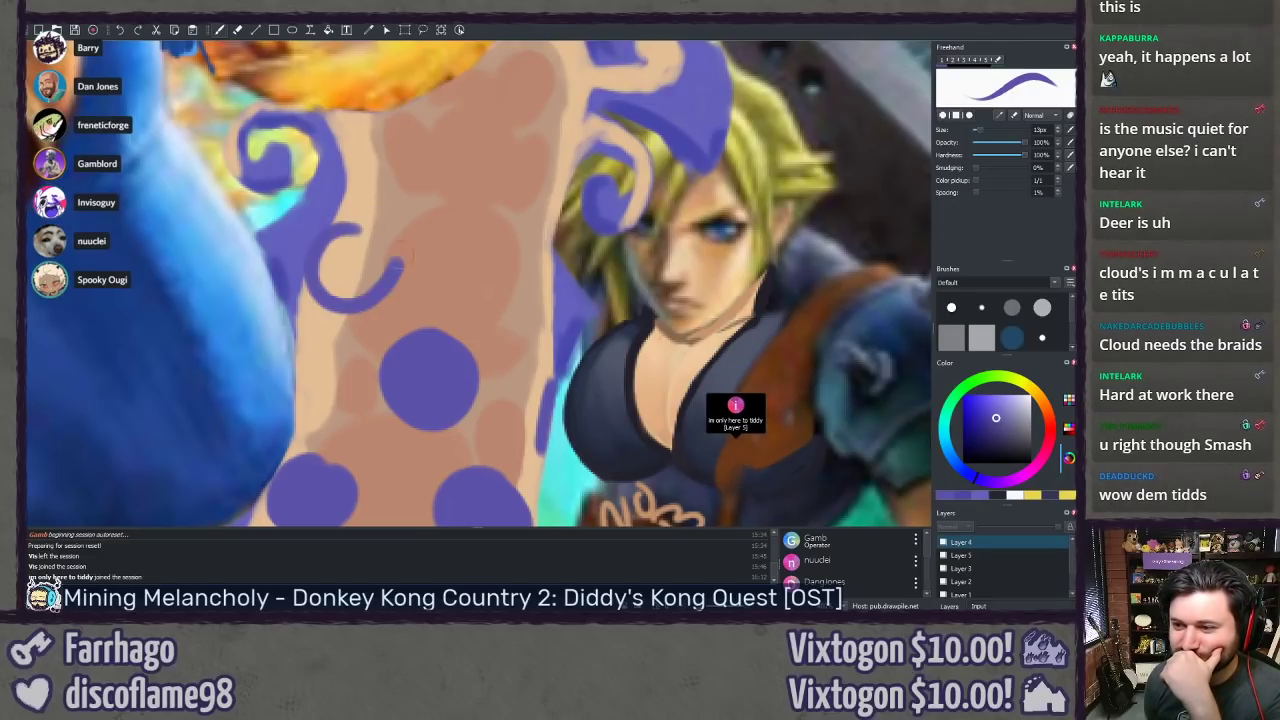
{"action": "left_click_drag", "start_coordinate": [357, 231], "coordinate": [358, 254]}
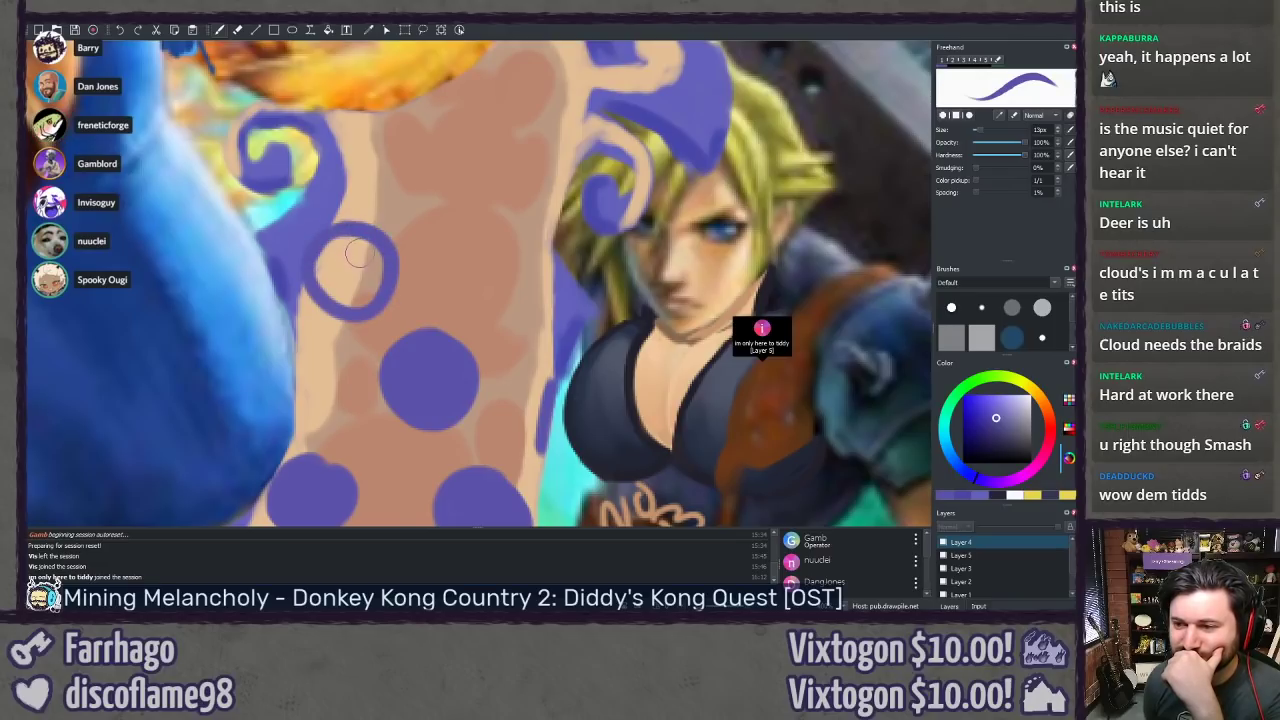
{"action": "key", "text": "ctrl+z"}
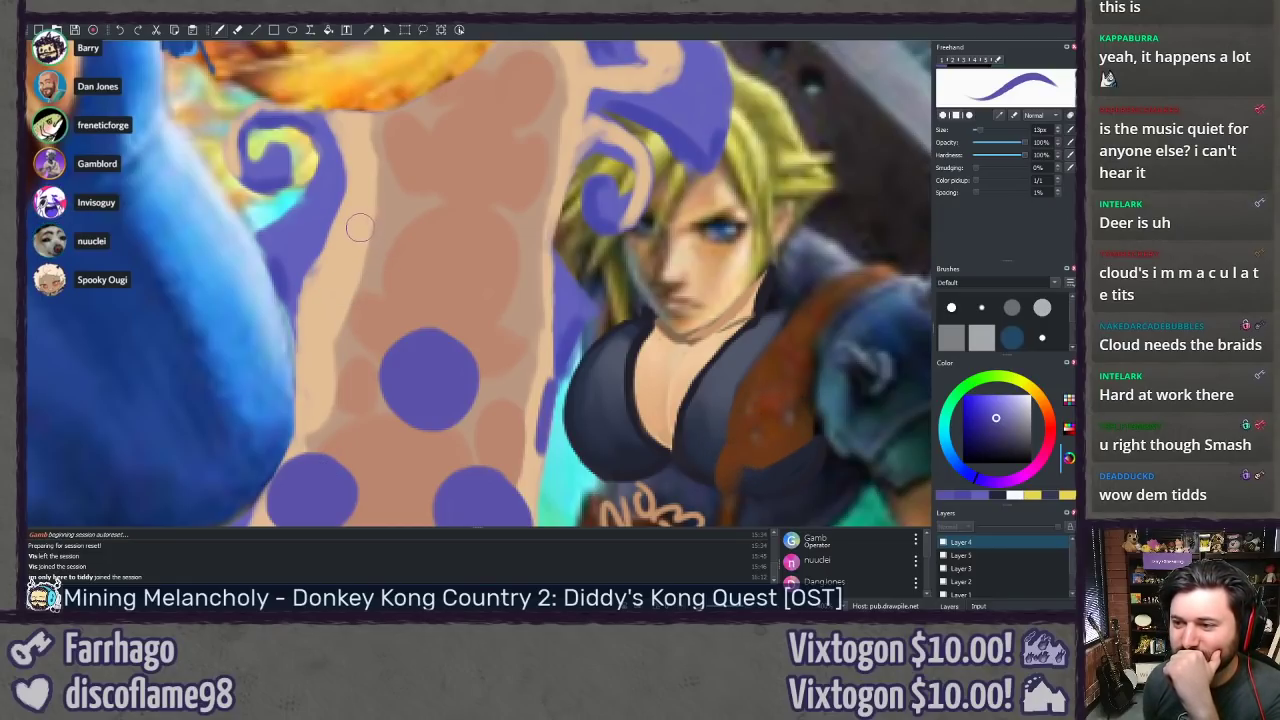
Step: Paint two more solid violet spots on opposite edges of the tan interior, above the central spot
{"action": "left_click_drag", "start_coordinate": [364, 229], "coordinate": [347, 243]}
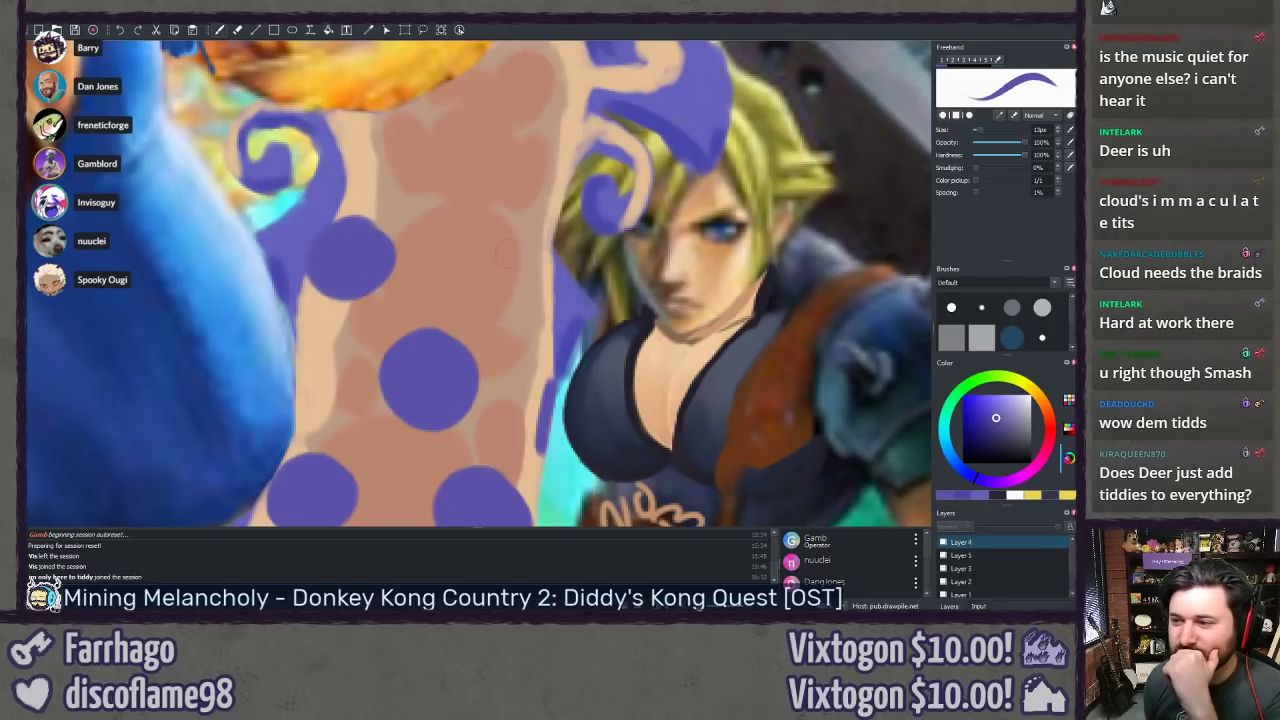
{"action": "mouse_move", "coordinate": [535, 268]}
{"action": "left_mouse_down"}
{"action": "mouse_move", "coordinate": [538, 303]}
{"action": "mouse_move", "coordinate": [534, 266]}
{"action": "left_mouse_up"}
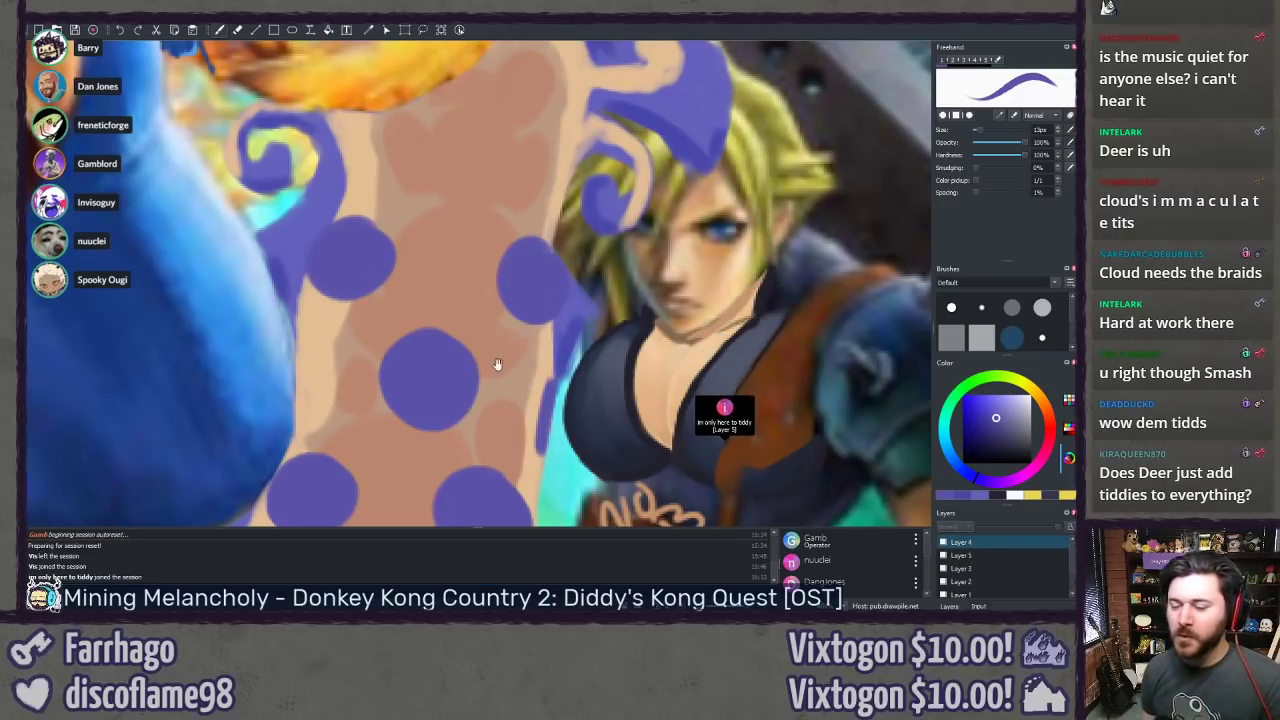
Step: Sample the yellow iris, make the colour slightly more saturated, and try a ring in the base spot nearest Mario, undoing the stroke
{"action": "scroll", "coordinate": [494, 363], "scroll_direction": "down", "scroll_amount": 10}
{"action": "left_click", "coordinate": [447, 364], "text": "ctrl"}
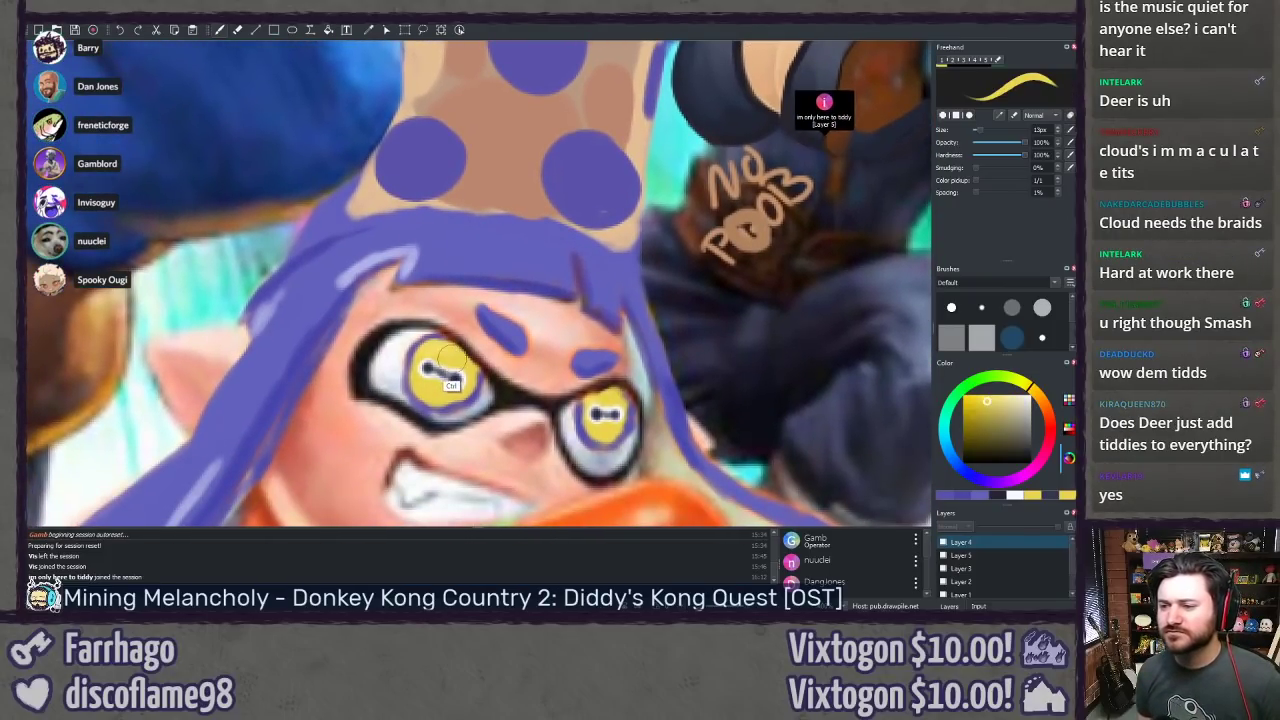
{"action": "left_click_drag", "start_coordinate": [540, 151], "coordinate": [499, 268]}
{"action": "left_click", "coordinate": [977, 399]}
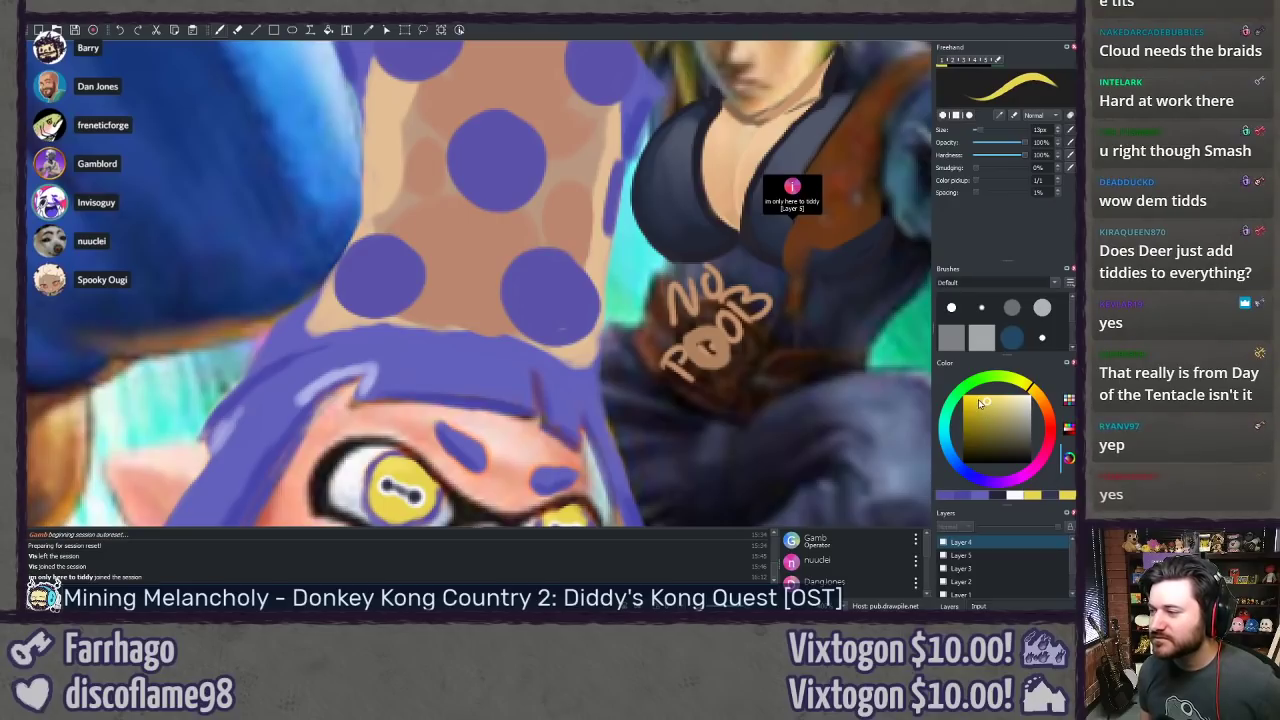
{"action": "left_click_drag", "start_coordinate": [419, 256], "coordinate": [411, 359]}
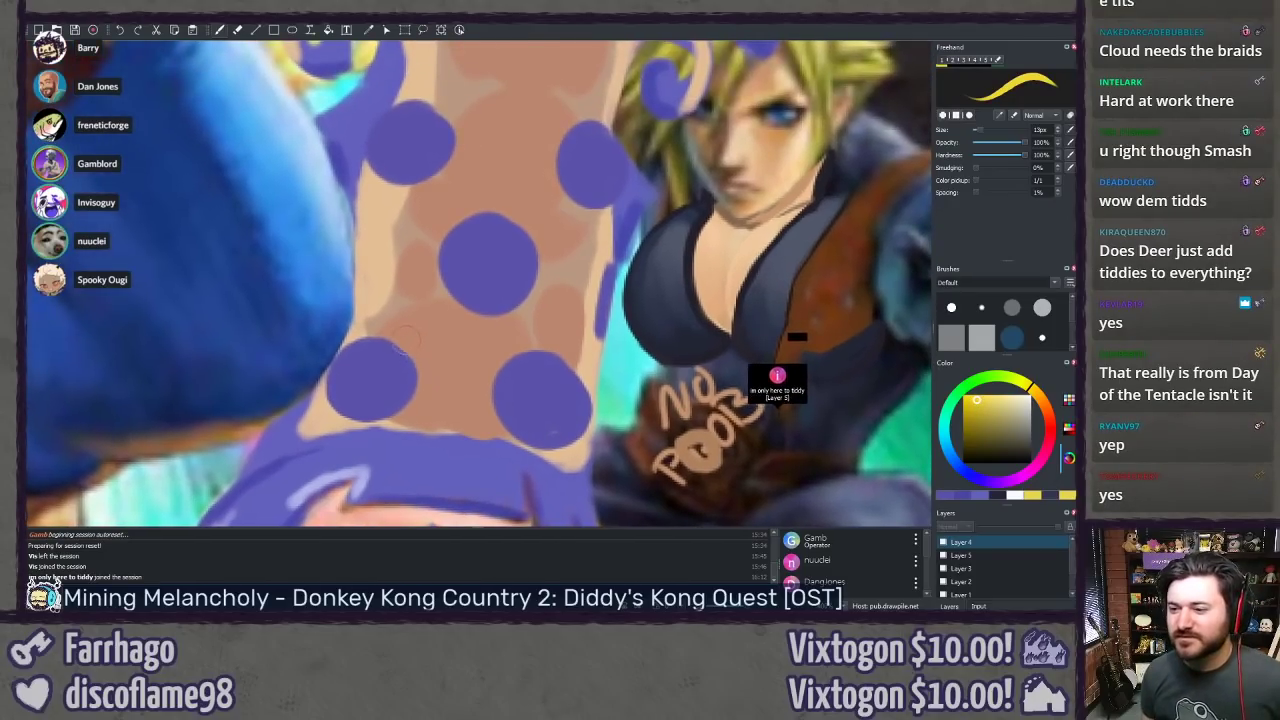
{"action": "left_click_drag", "start_coordinate": [374, 402], "coordinate": [384, 398]}
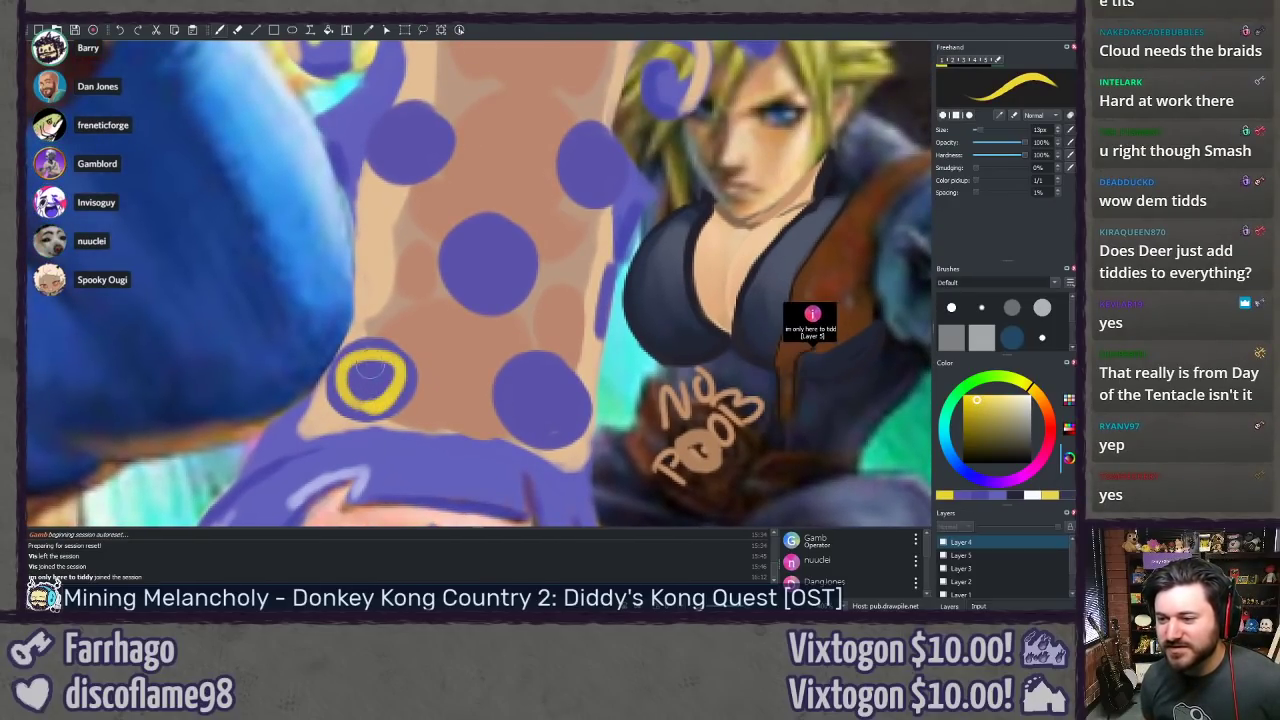
{"action": "key", "text": "ctrl+z"}
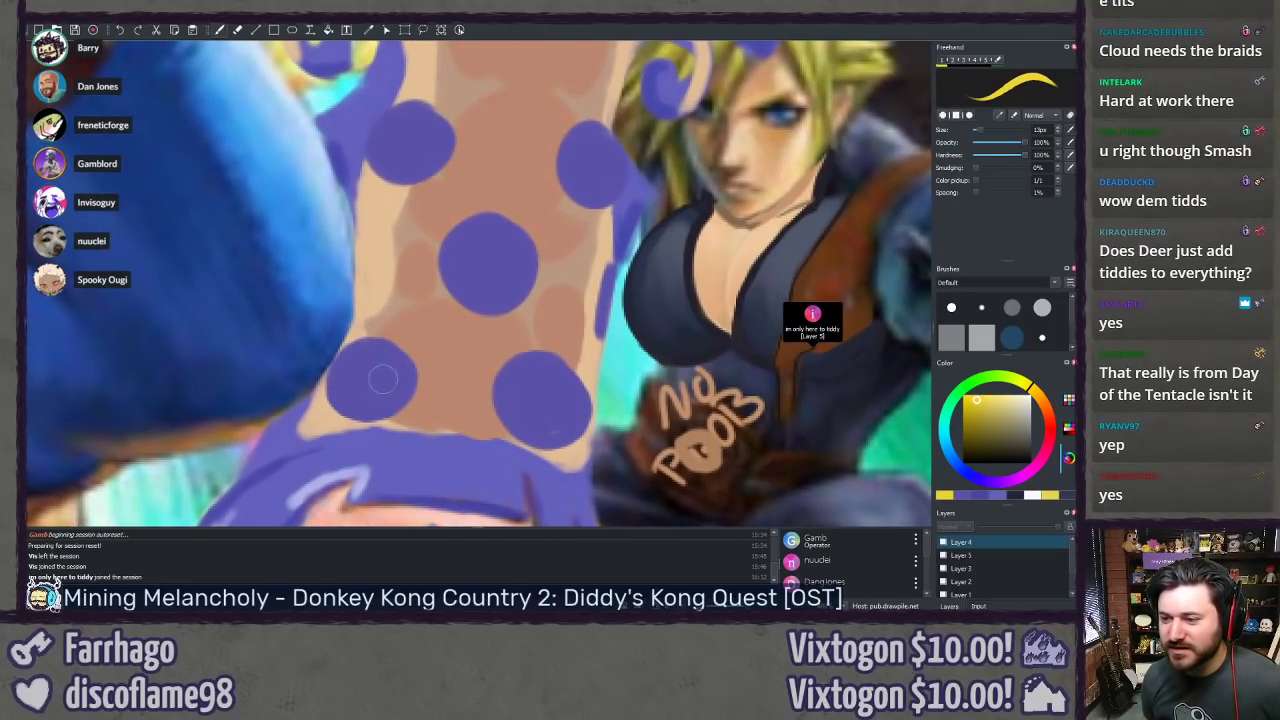
Step: Pick a slightly brighter yellow and fill the base spot nearest Mario, leaving a thin violet rim and redrawing faulty strokes
{"action": "left_click", "coordinate": [981, 397]}
{"action": "left_click_drag", "start_coordinate": [385, 390], "coordinate": [384, 394]}
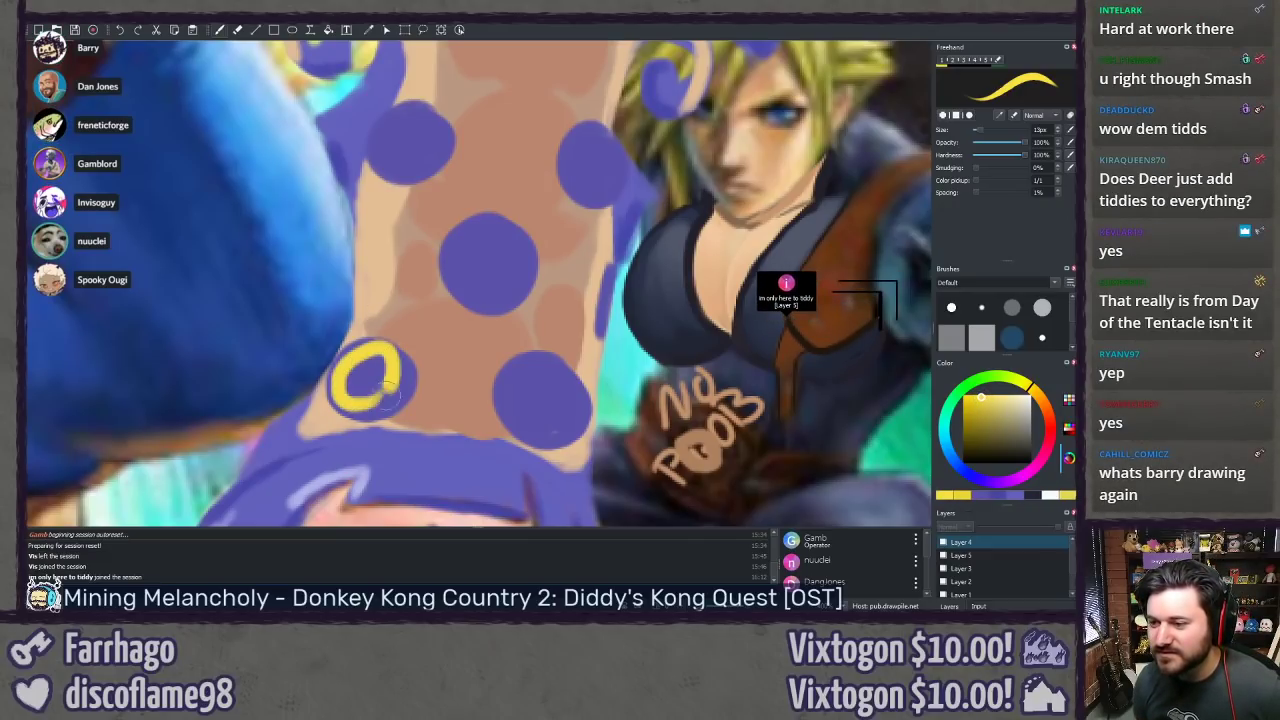
{"action": "key", "text": "ctrl+z"}
{"action": "mouse_move", "coordinate": [376, 343]}
{"action": "left_mouse_down"}
{"action": "mouse_move", "coordinate": [392, 354]}
{"action": "mouse_move", "coordinate": [363, 352]}
{"action": "left_mouse_up"}
{"action": "key", "text": "ctrl+z"}
{"action": "key", "text": "ctrl+shift+z"}
{"action": "key", "text": "ctrl+z"}
{"action": "key", "text": "ctrl+shift+z"}
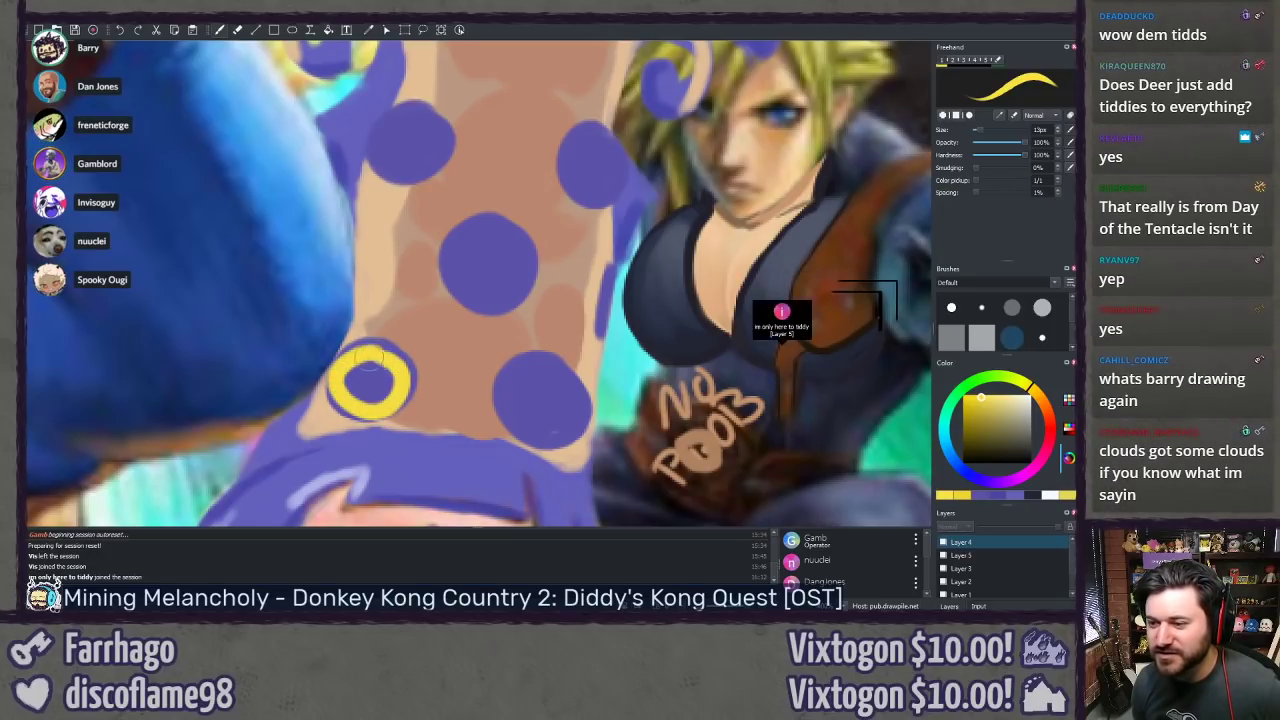
{"action": "key", "text": "ctrl+z"}
{"action": "key", "text": "ctrl+shift+z"}
{"action": "key", "text": "ctrl+z"}
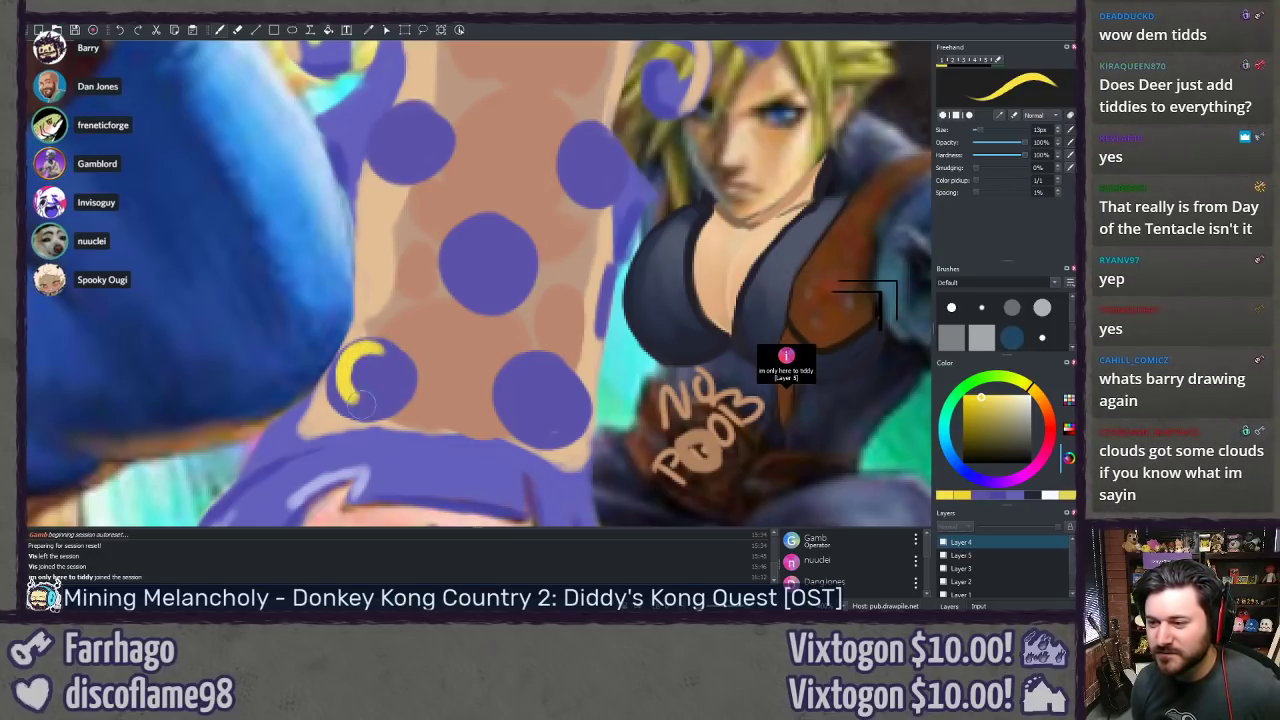
{"action": "left_click_drag", "start_coordinate": [373, 372], "coordinate": [385, 385]}
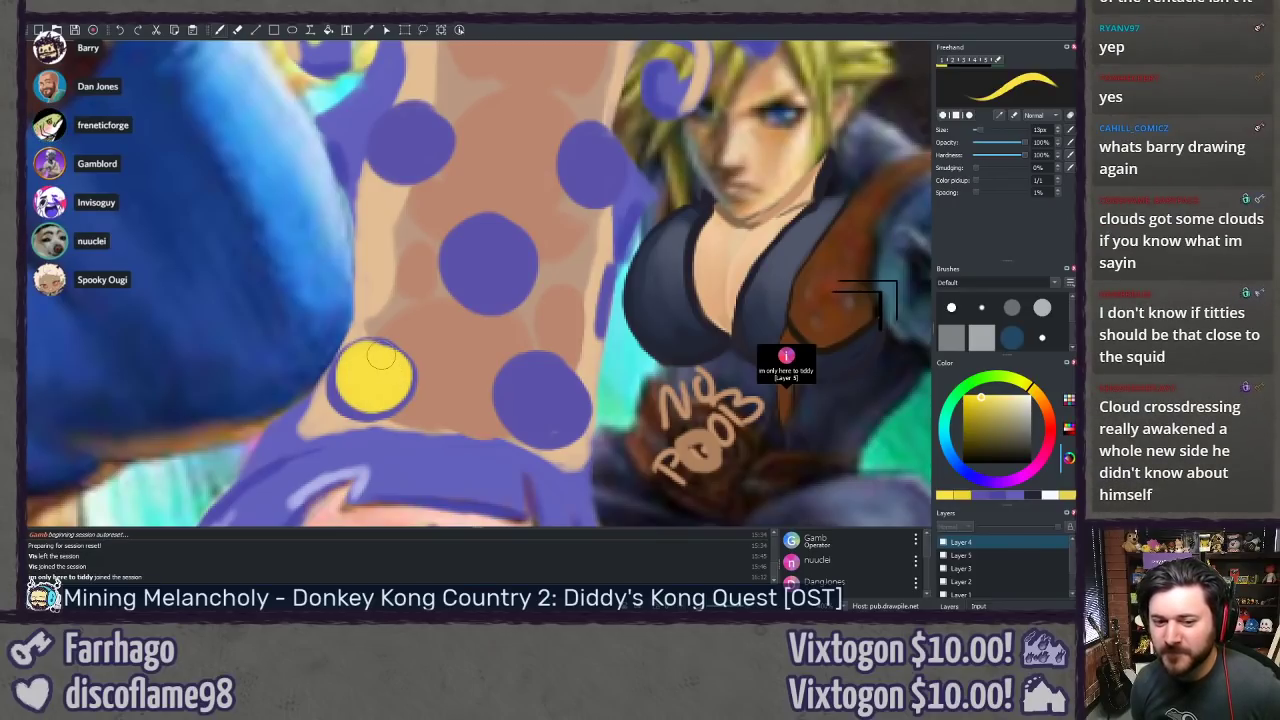
Step: Fill the other four violet spots with the same yellow, leaving a thin violet rim around each
{"action": "mouse_move", "coordinate": [490, 353]}
{"action": "left_mouse_down"}
{"action": "mouse_move", "coordinate": [429, 290]}
{"action": "mouse_move", "coordinate": [489, 330]}
{"action": "mouse_move", "coordinate": [457, 343]}
{"action": "mouse_move", "coordinate": [489, 337]}
{"action": "left_mouse_up"}
{"action": "mouse_move", "coordinate": [438, 209]}
{"action": "left_mouse_down"}
{"action": "mouse_move", "coordinate": [449, 277]}
{"action": "mouse_move", "coordinate": [436, 312]}
{"action": "mouse_move", "coordinate": [424, 290]}
{"action": "mouse_move", "coordinate": [452, 276]}
{"action": "left_mouse_up"}
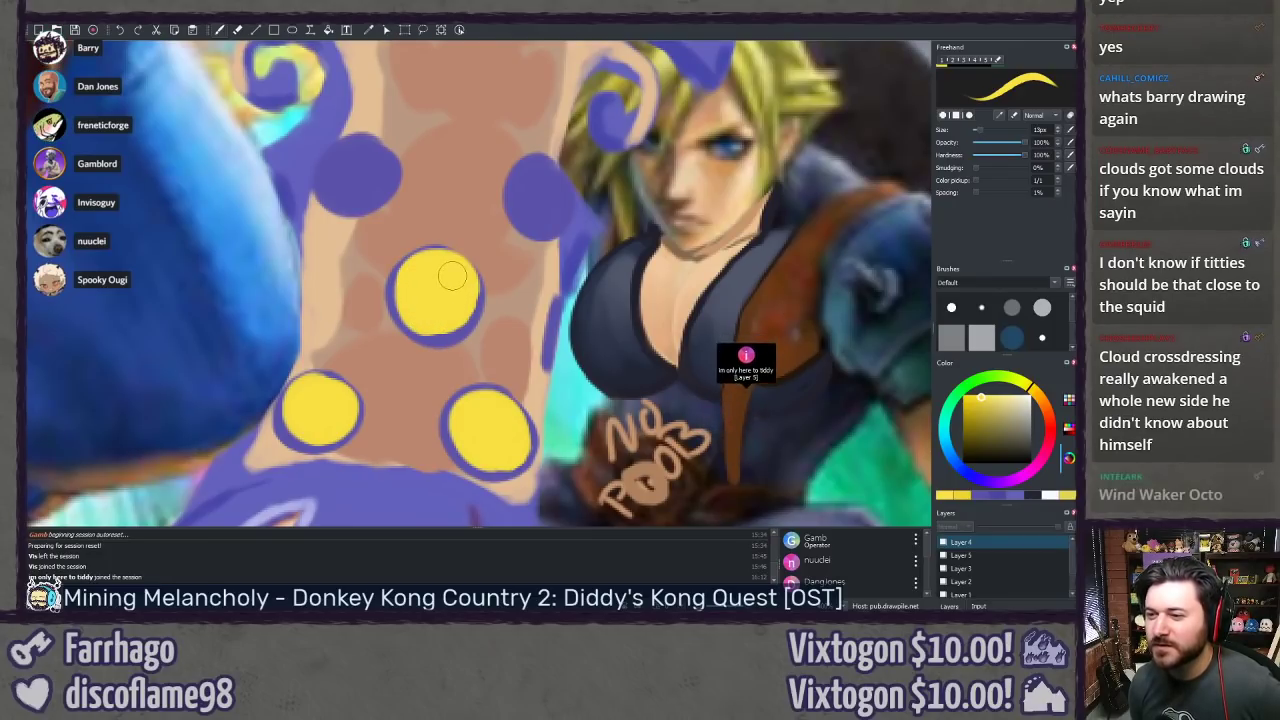
{"action": "mouse_move", "coordinate": [550, 210]}
{"action": "left_mouse_down"}
{"action": "mouse_move", "coordinate": [538, 213]}
{"action": "mouse_move", "coordinate": [528, 182]}
{"action": "left_mouse_up"}
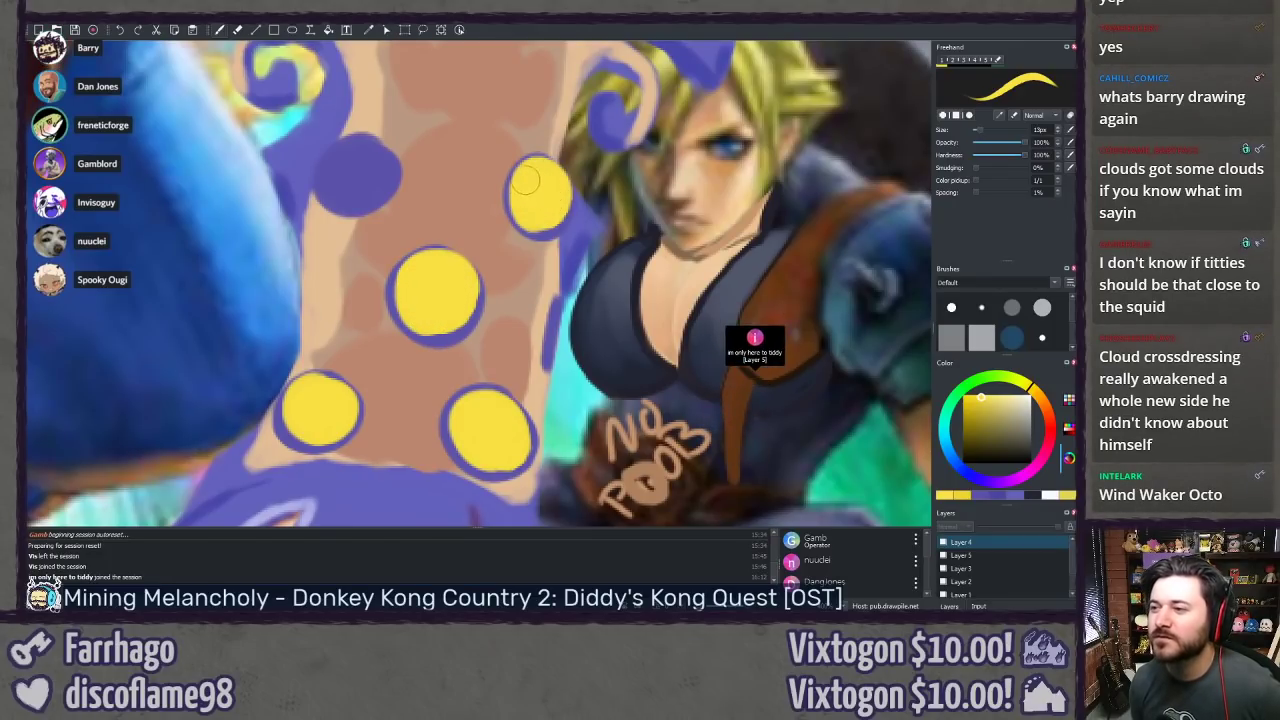
{"action": "mouse_move", "coordinate": [355, 158]}
{"action": "left_mouse_down"}
{"action": "mouse_move", "coordinate": [360, 172]}
{"action": "mouse_move", "coordinate": [345, 168]}
{"action": "left_mouse_up"}
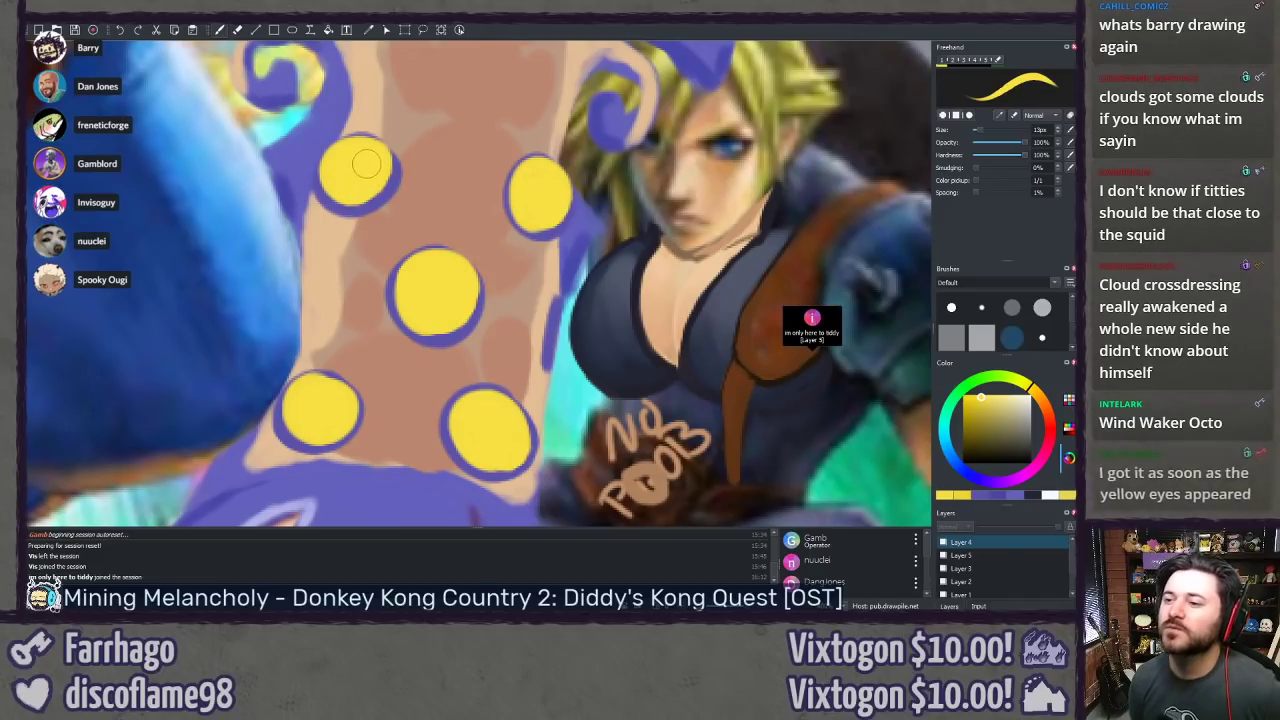
Step: Reuse the recent white and paint a dumbbell-shaped highlight across each of the two yellow base spots
{"action": "left_click_drag", "start_coordinate": [422, 374], "coordinate": [434, 202]}
{"action": "left_click_drag", "start_coordinate": [426, 297], "coordinate": [420, 491]}
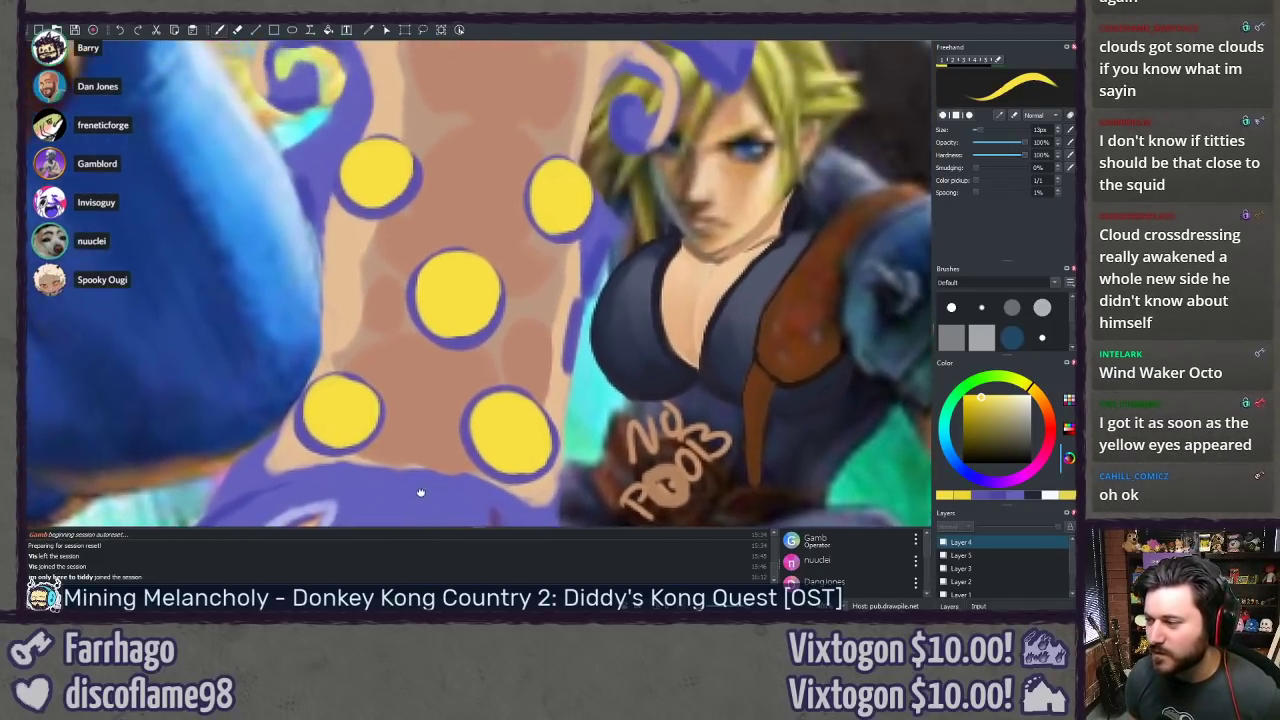
{"action": "left_click", "coordinate": [1040, 497]}
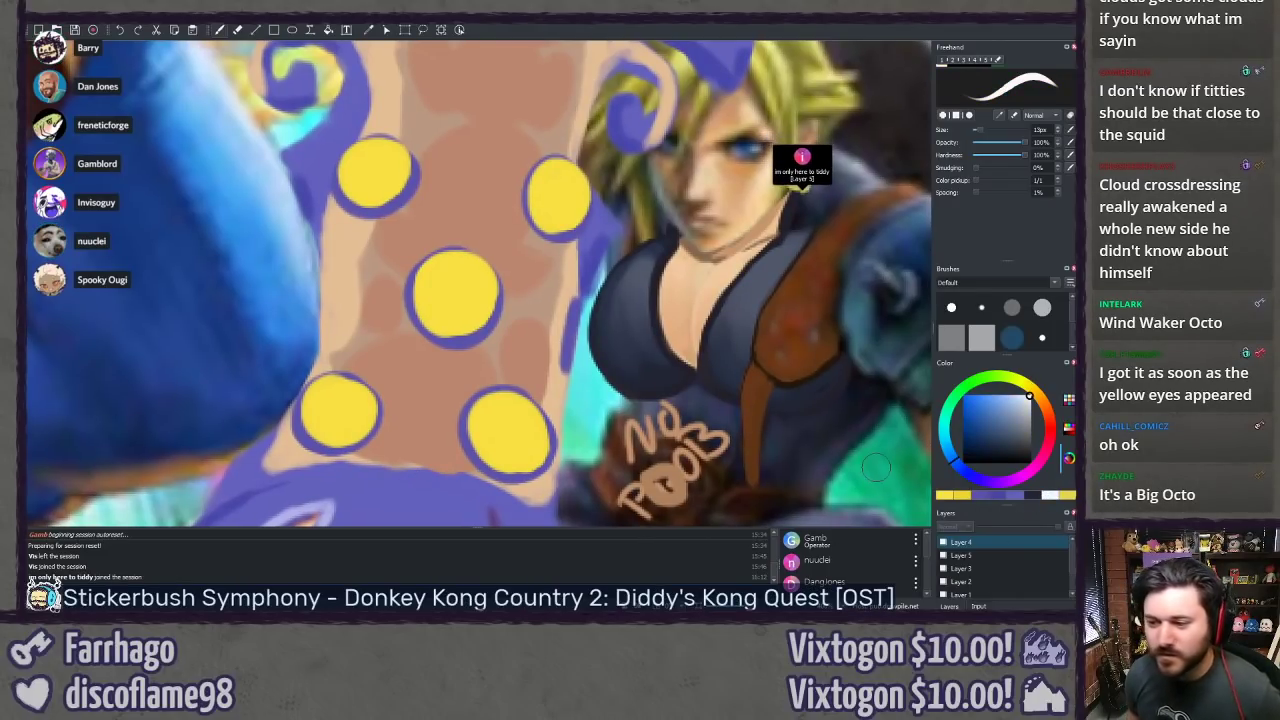
{"action": "left_click_drag", "start_coordinate": [434, 277], "coordinate": [446, 253]}
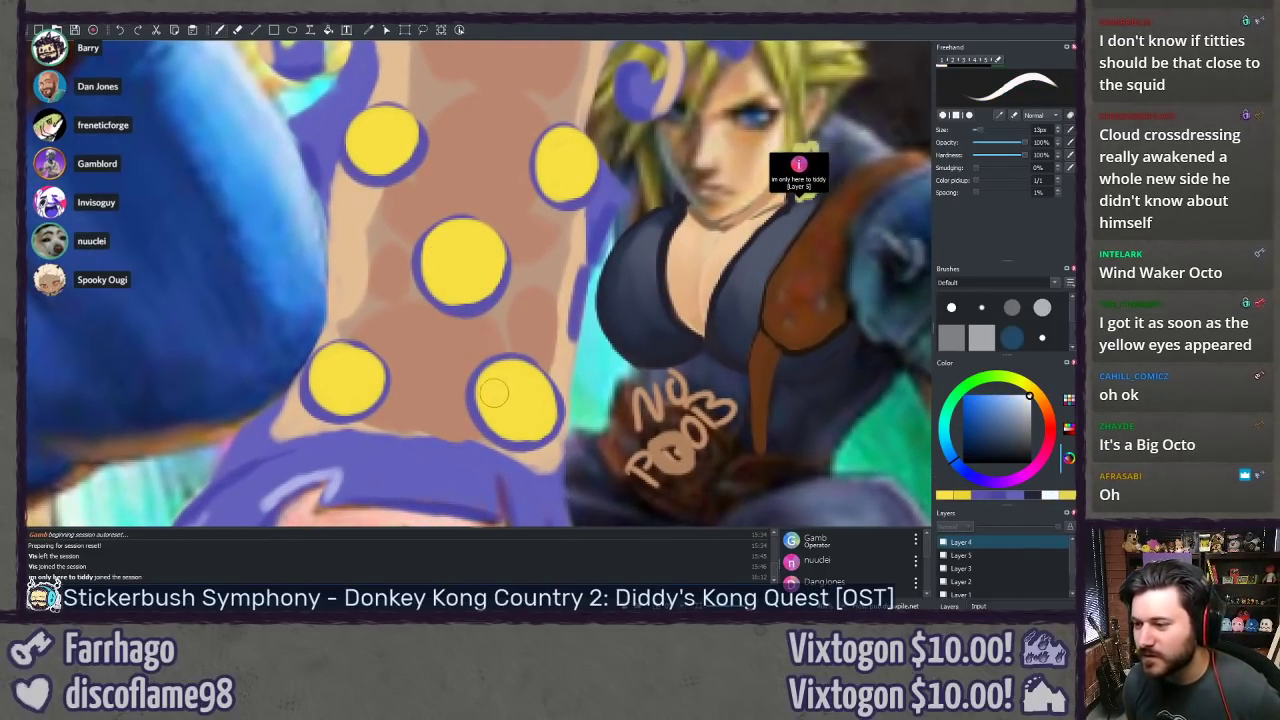
{"action": "left_click_drag", "start_coordinate": [502, 399], "coordinate": [536, 405]}
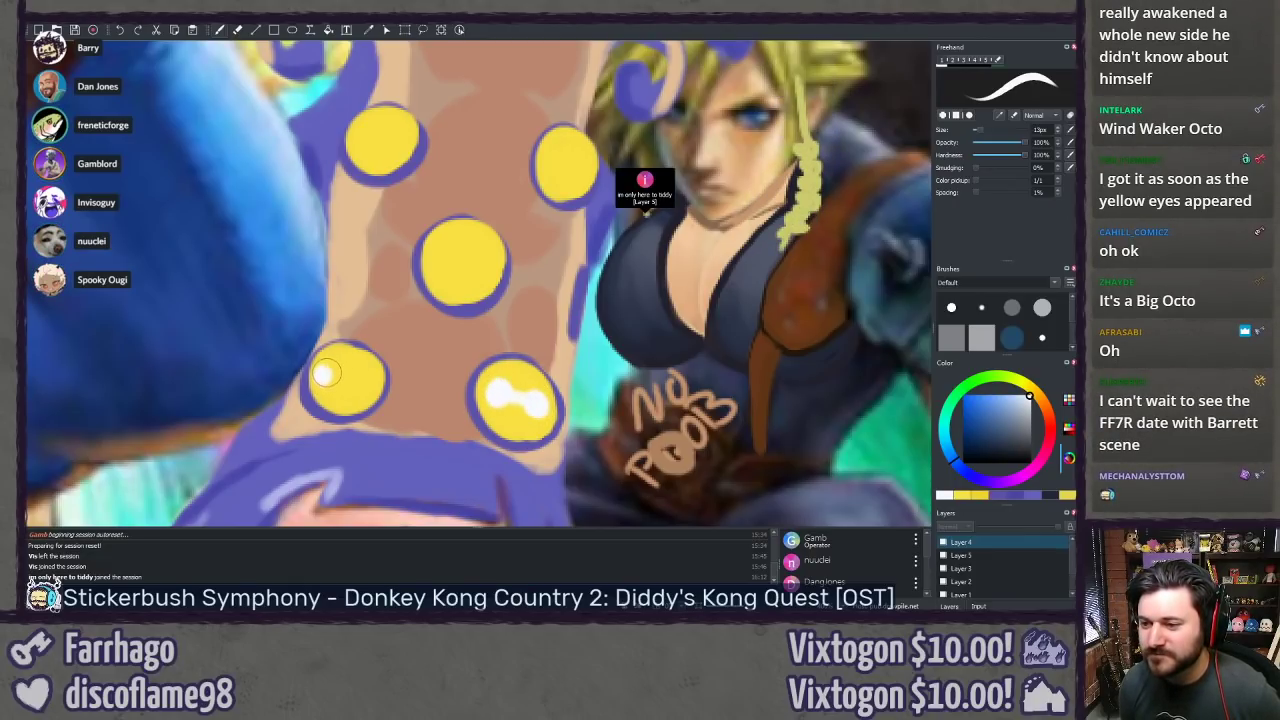
{"action": "left_click_drag", "start_coordinate": [338, 376], "coordinate": [362, 380]}
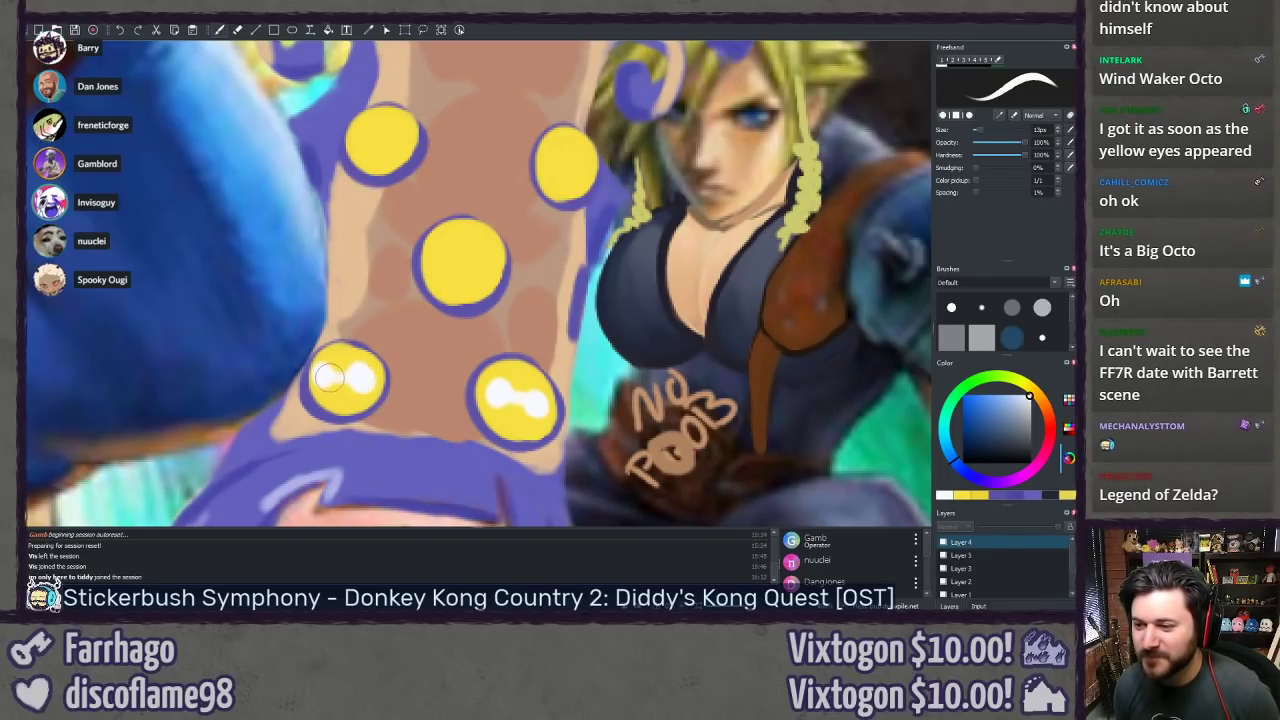
Step: Paint matching white dumbbell shapes in the central spot and the two upper yellow spots, undoing stray strokes
{"action": "mouse_move", "coordinate": [440, 247]}
{"action": "left_mouse_down"}
{"action": "mouse_move", "coordinate": [408, 331]}
{"action": "mouse_move", "coordinate": [447, 329]}
{"action": "left_mouse_up"}
{"action": "key", "text": "ctrl+z"}
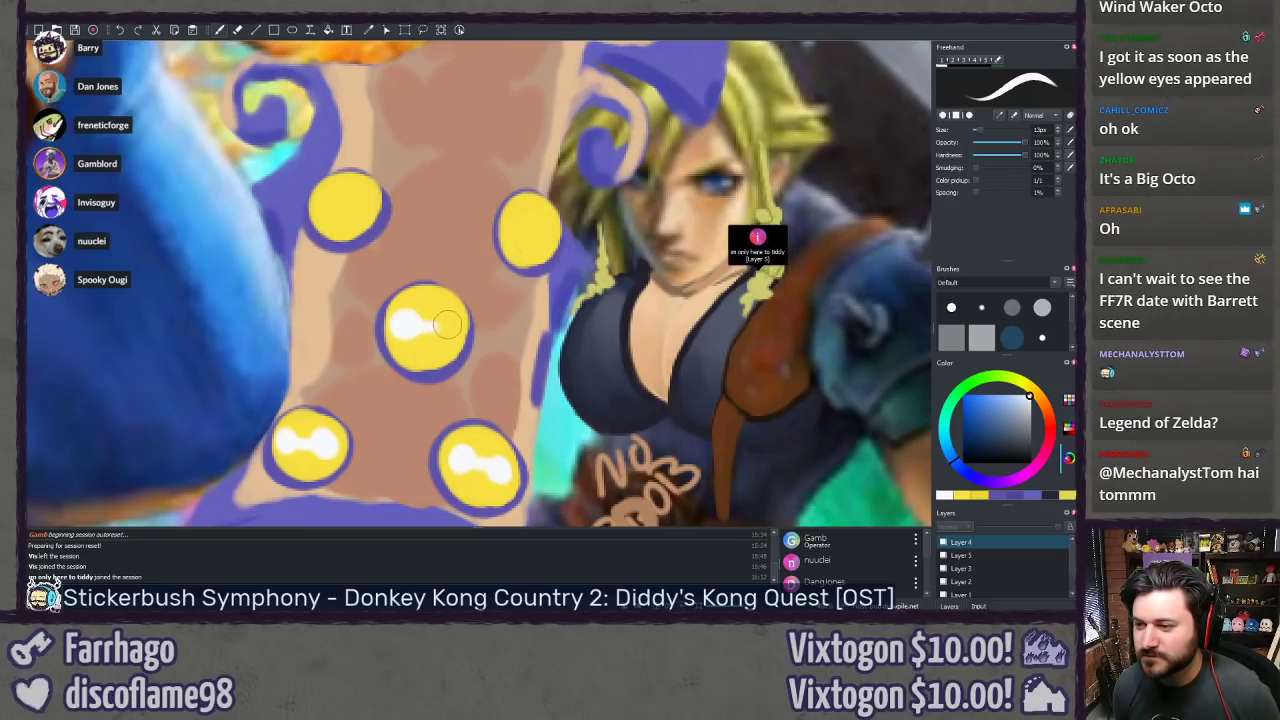
{"action": "mouse_move", "coordinate": [509, 207]}
{"action": "left_mouse_down"}
{"action": "mouse_move", "coordinate": [535, 279]}
{"action": "mouse_move", "coordinate": [526, 245]}
{"action": "mouse_move", "coordinate": [538, 278]}
{"action": "left_mouse_up"}
{"action": "key", "text": "ctrl+z"}
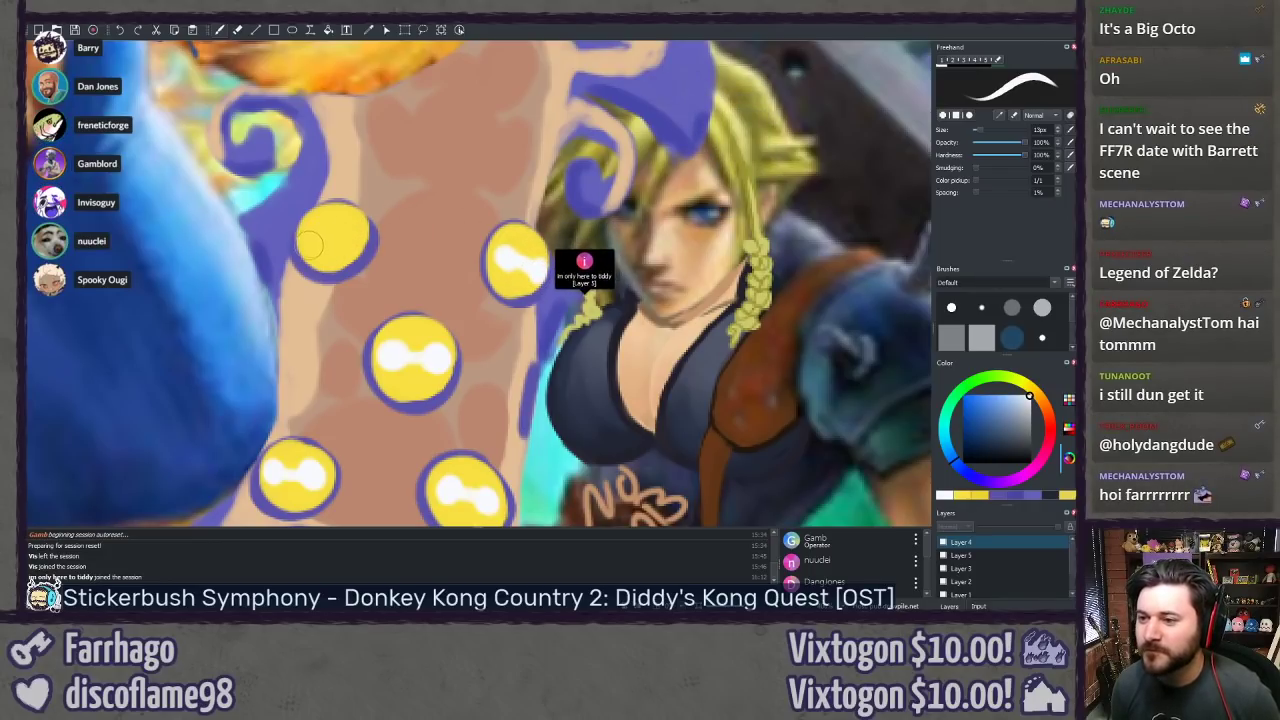
{"action": "left_click_drag", "start_coordinate": [310, 243], "coordinate": [315, 237]}
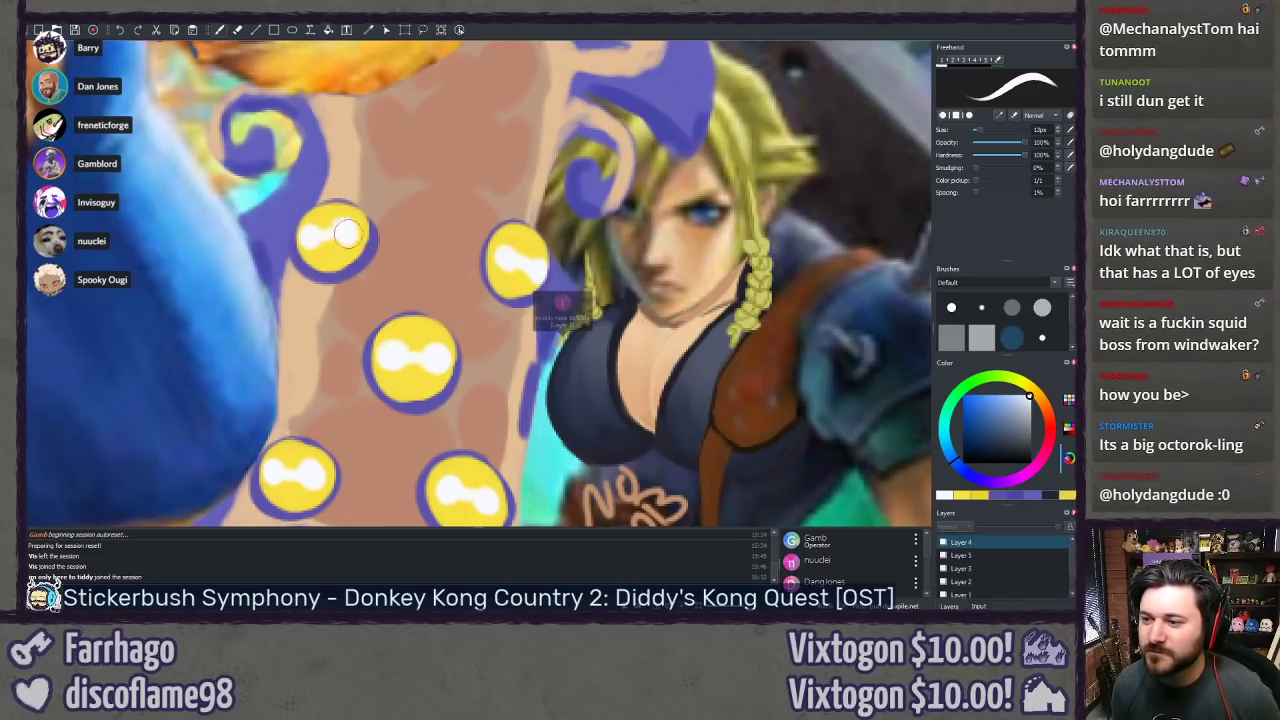
{"action": "left_click_drag", "start_coordinate": [340, 236], "coordinate": [366, 236]}
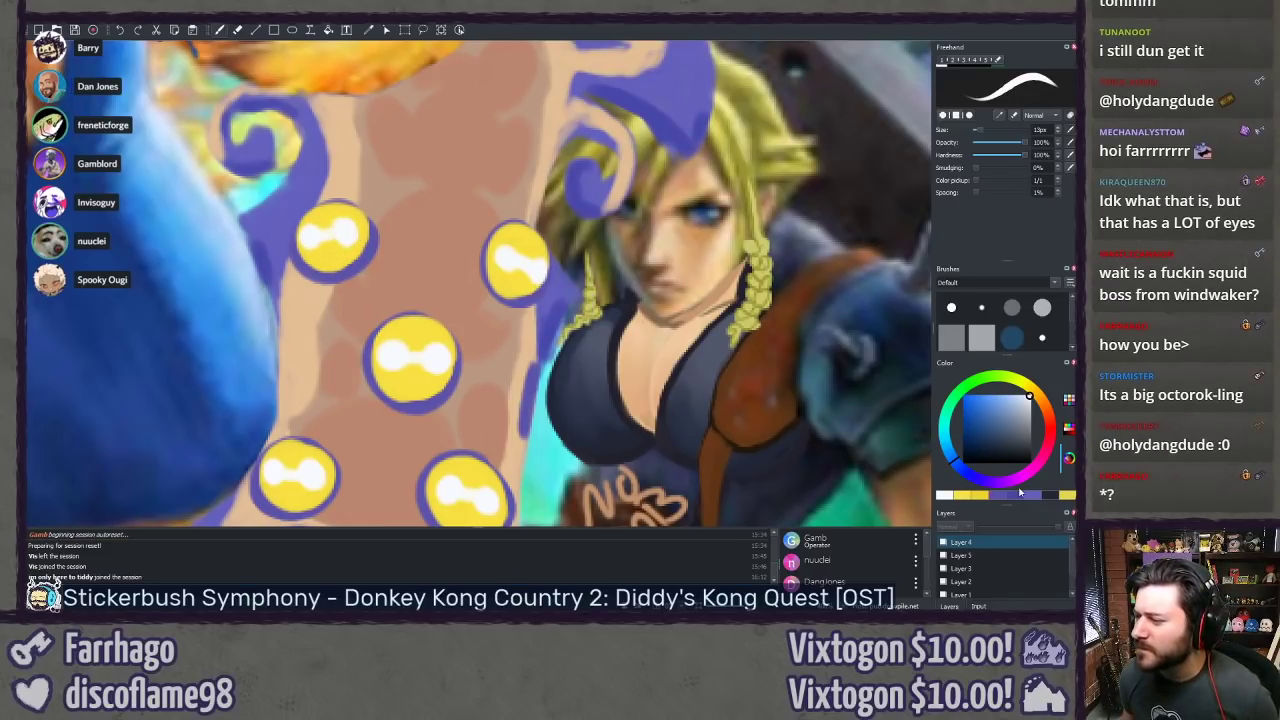
Step: Reuse the recent near-black and paint dumbbell-shaped pupils inside the white shapes of the two base spots and the central spot
{"action": "left_click", "coordinate": [1048, 497]}
{"action": "left_click_drag", "start_coordinate": [308, 357], "coordinate": [331, 253]}
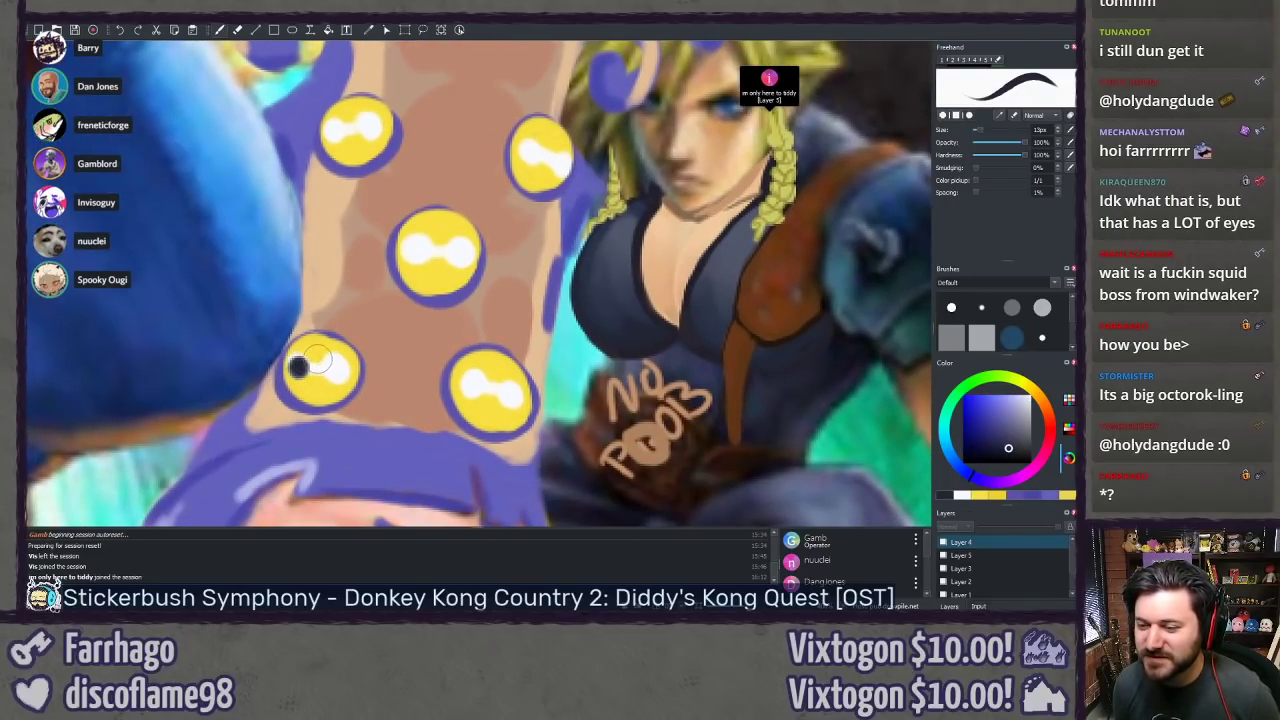
{"action": "left_click", "coordinate": [298, 367]}
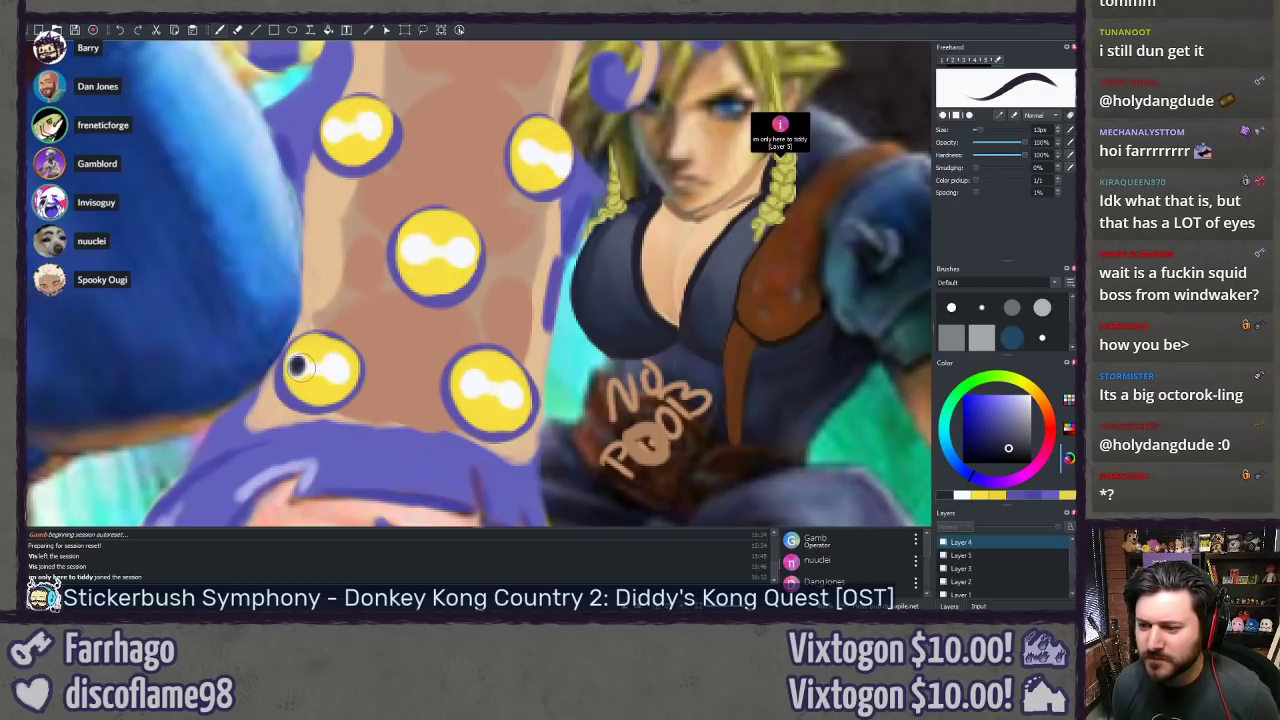
{"action": "left_click", "coordinate": [334, 367]}
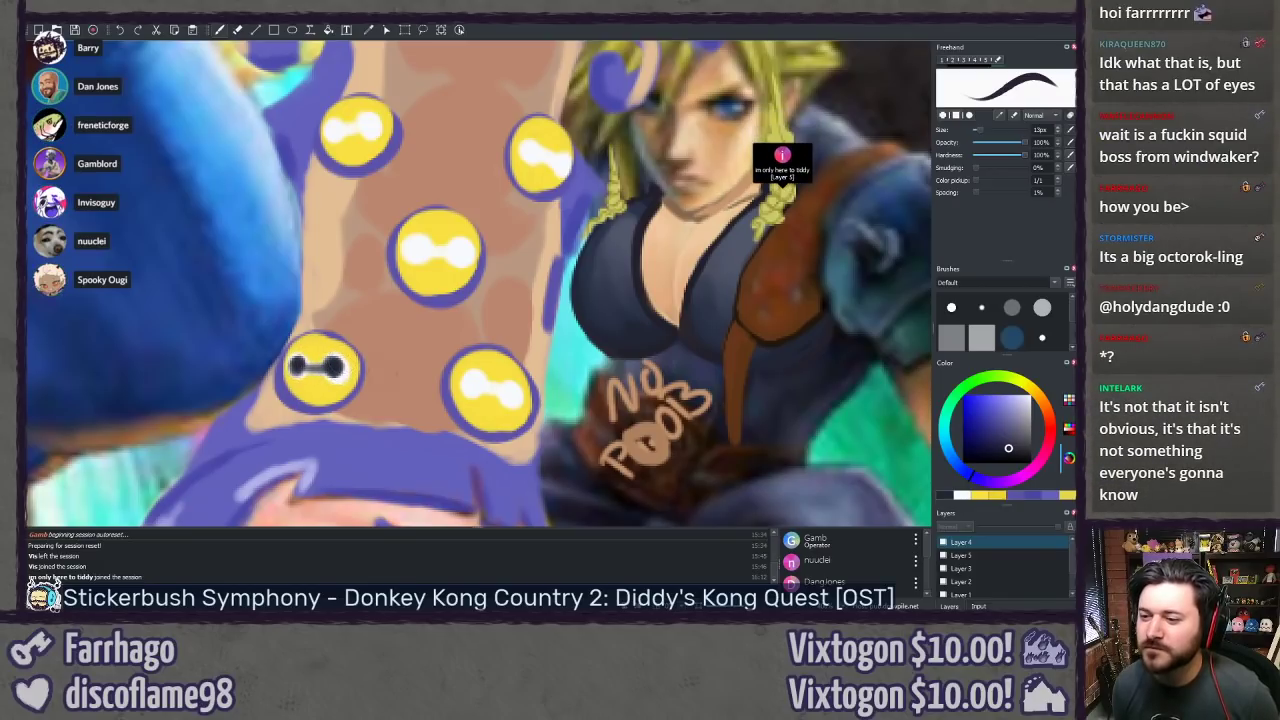
{"action": "left_click", "coordinate": [478, 387]}
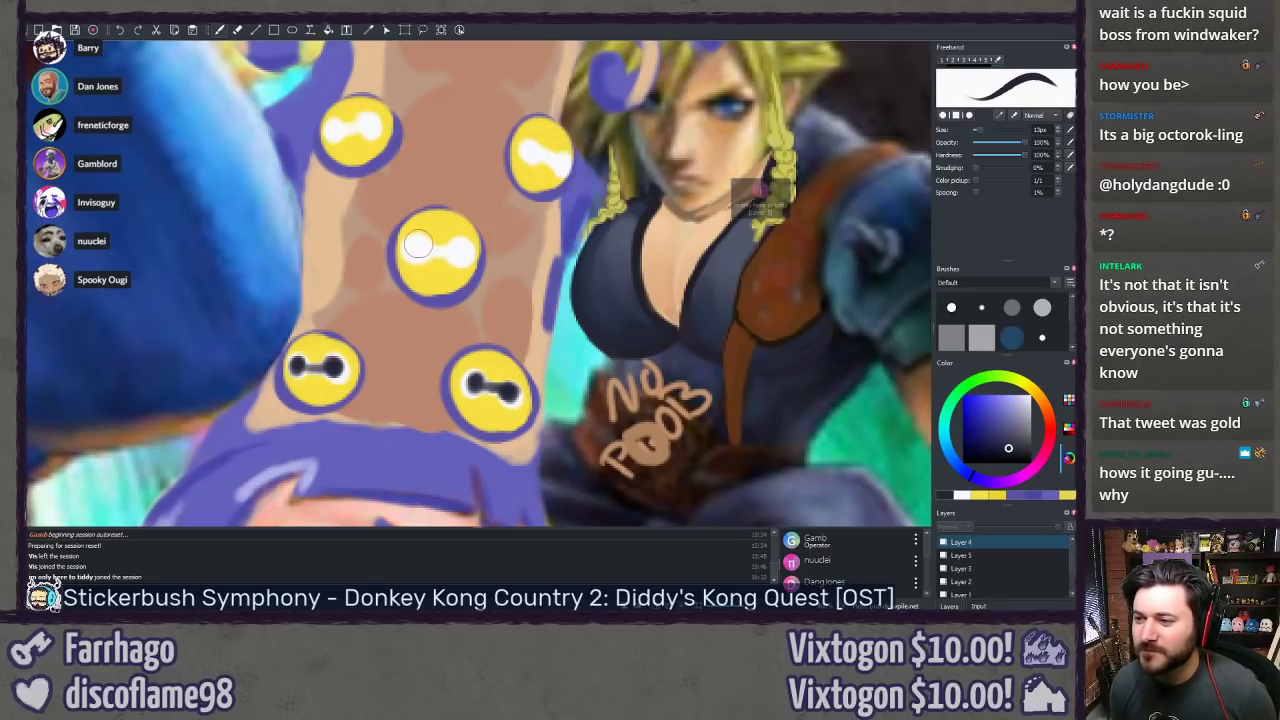
{"action": "left_click_drag", "start_coordinate": [420, 247], "coordinate": [456, 250]}
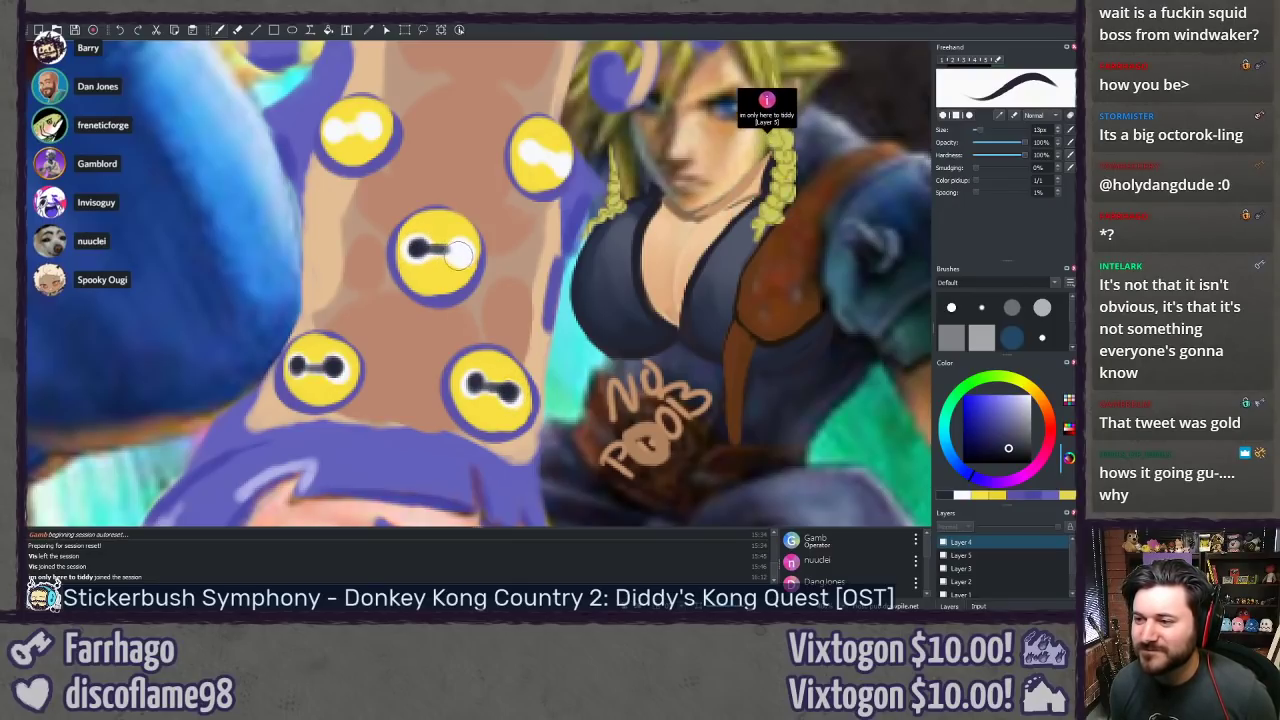
{"action": "left_click", "coordinate": [456, 250]}
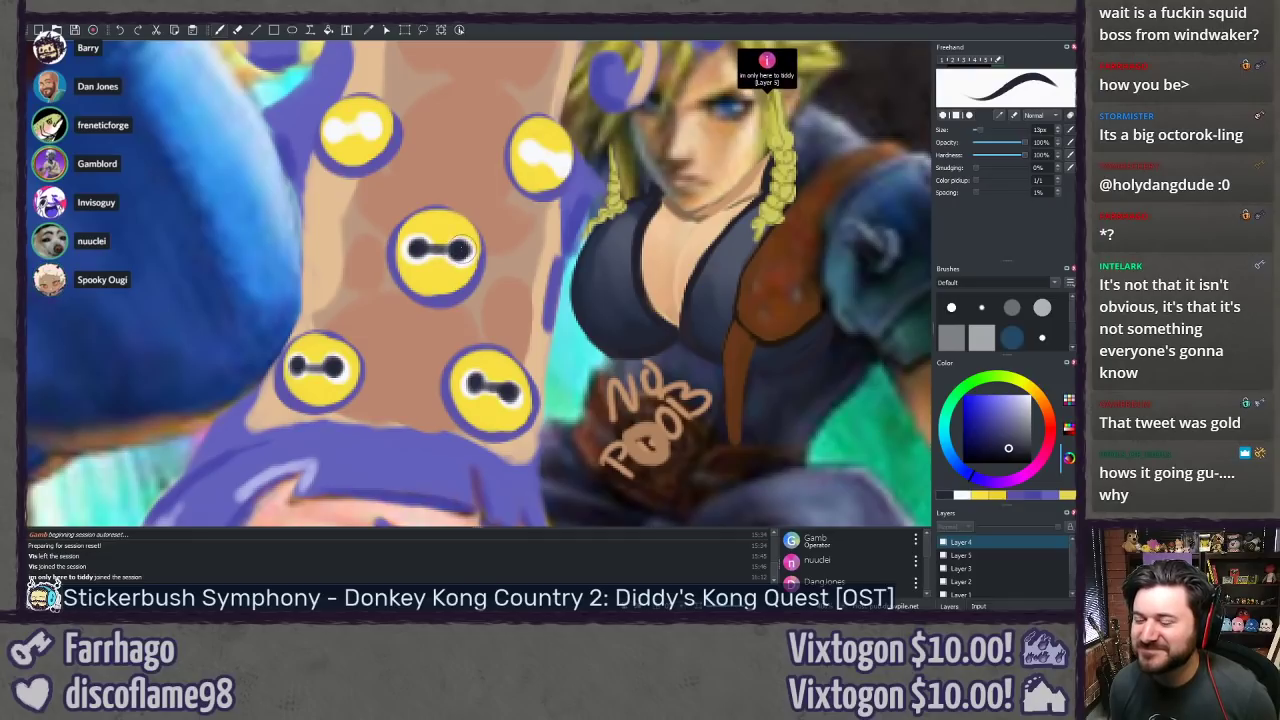
Step: Paint matching near-black dumbbell pupils inside the white shapes of the two upper spots
{"action": "left_click_drag", "start_coordinate": [449, 189], "coordinate": [409, 267]}
{"action": "left_click", "coordinate": [495, 231]}
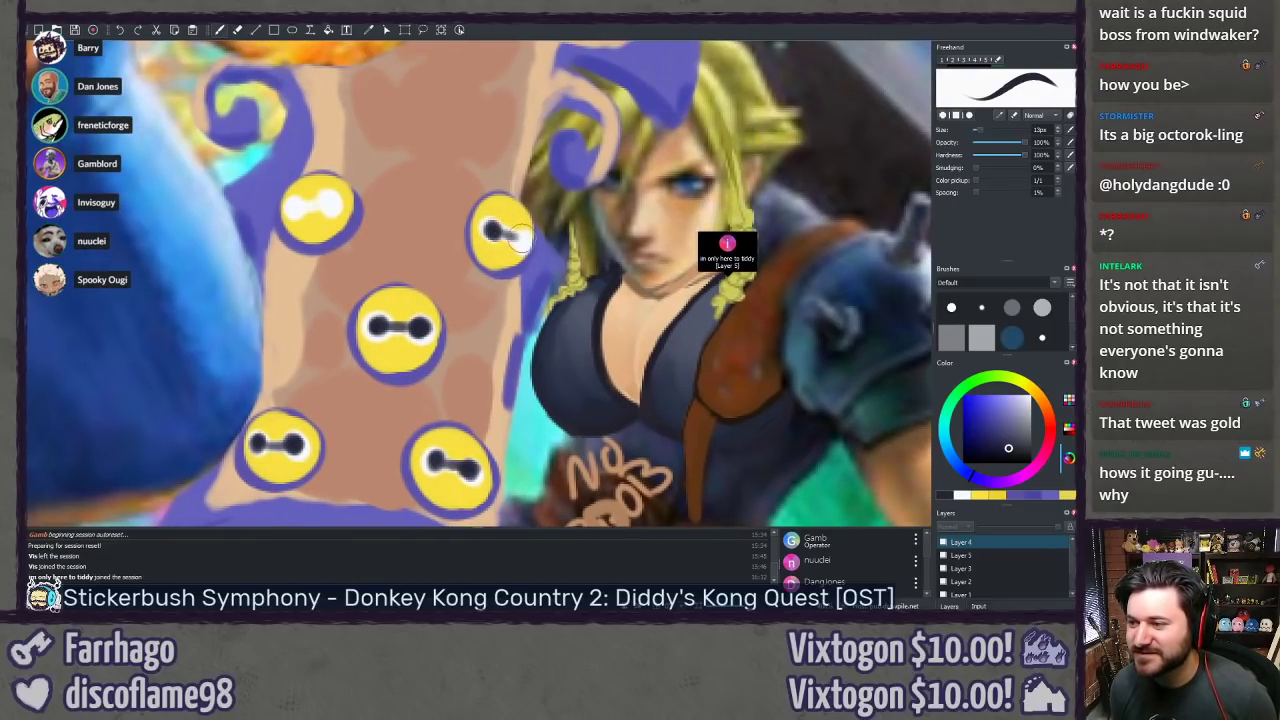
{"action": "left_click", "coordinate": [519, 238]}
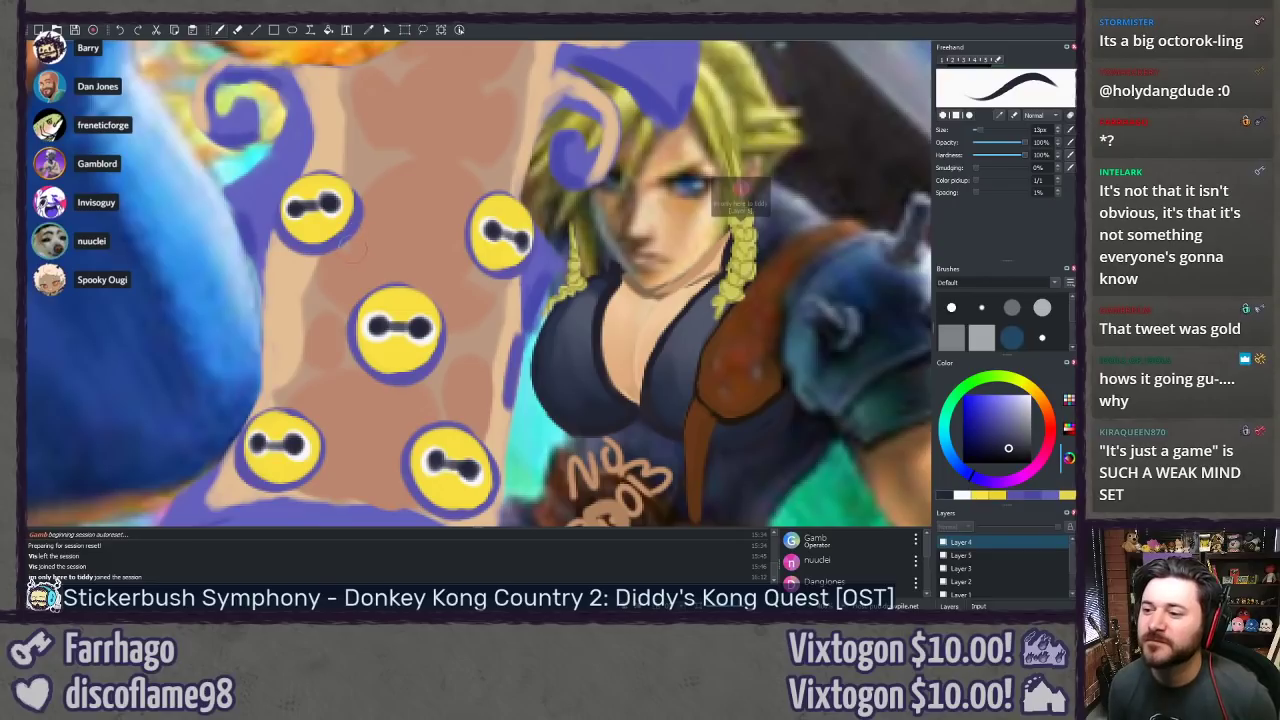
{"action": "left_click_drag", "start_coordinate": [375, 382], "coordinate": [393, 352]}
{"action": "scroll", "coordinate": [385, 369], "scroll_direction": "down", "scroll_amount": 4}
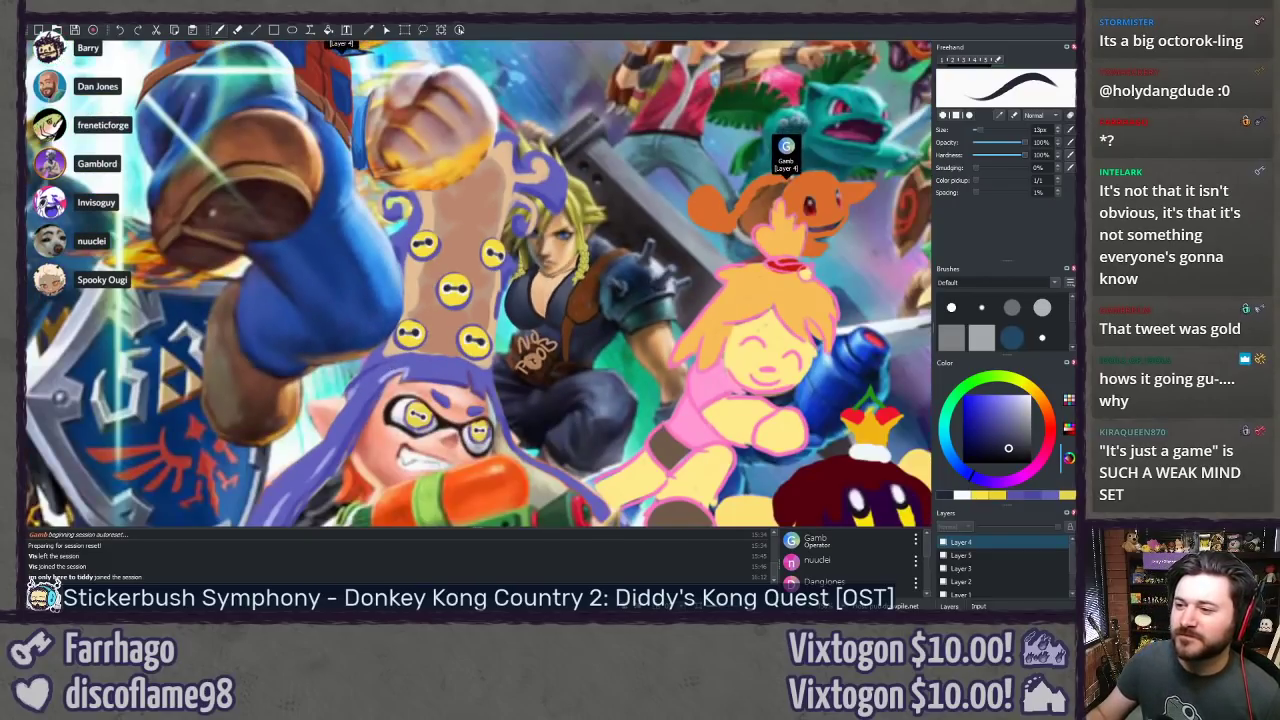
{"action": "left_click_drag", "start_coordinate": [309, 333], "coordinate": [314, 348]}
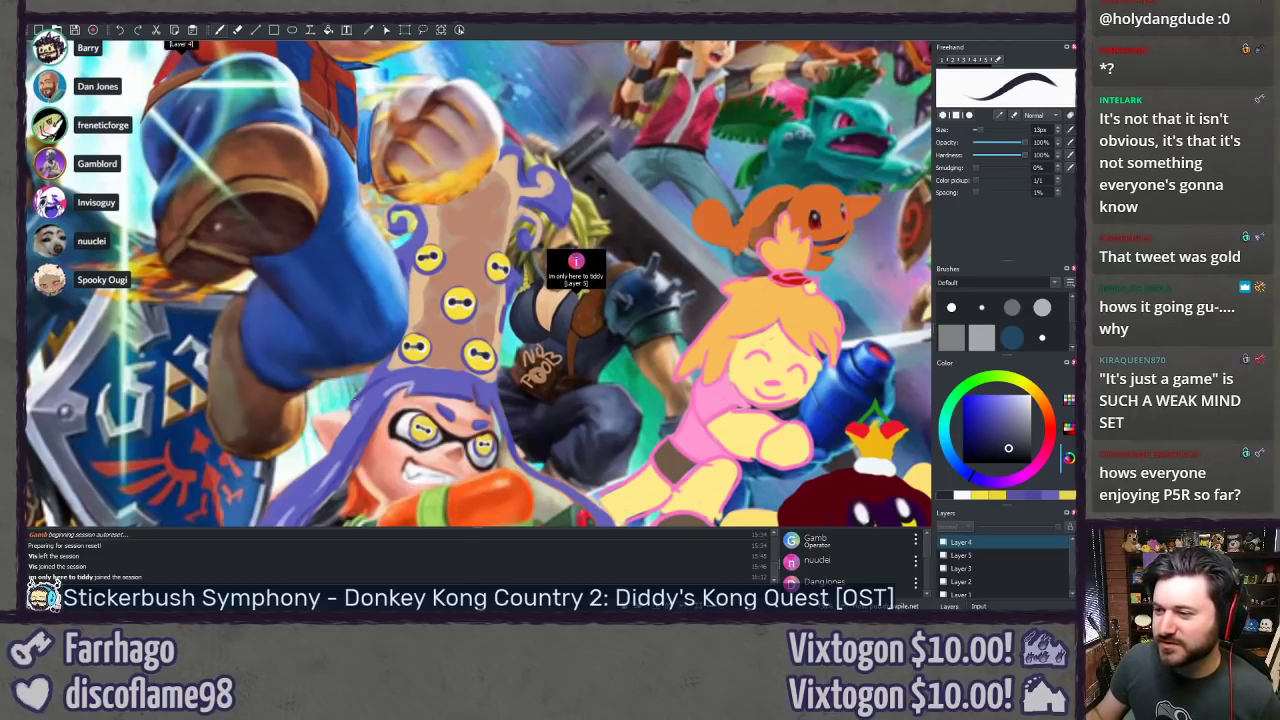
{"action": "left_click_drag", "start_coordinate": [354, 397], "coordinate": [357, 361]}
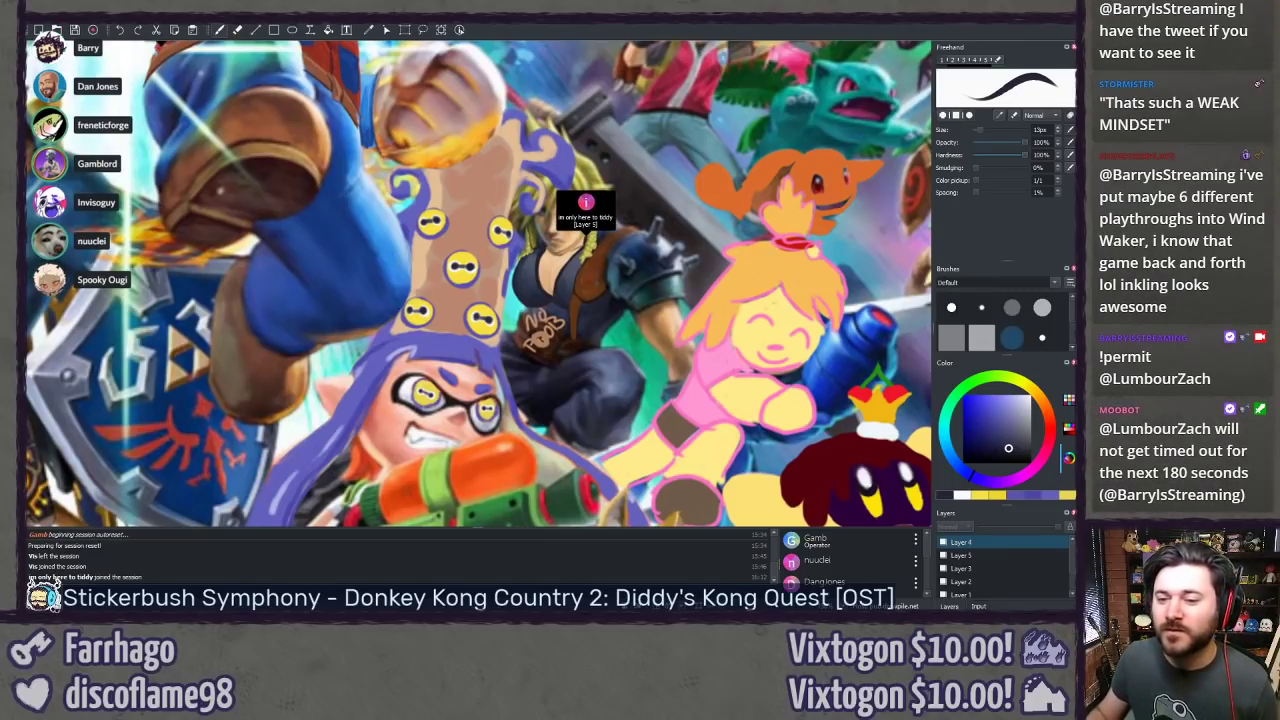
{"action": "scroll", "coordinate": [407, 298], "scroll_direction": "up", "scroll_amount": 4}
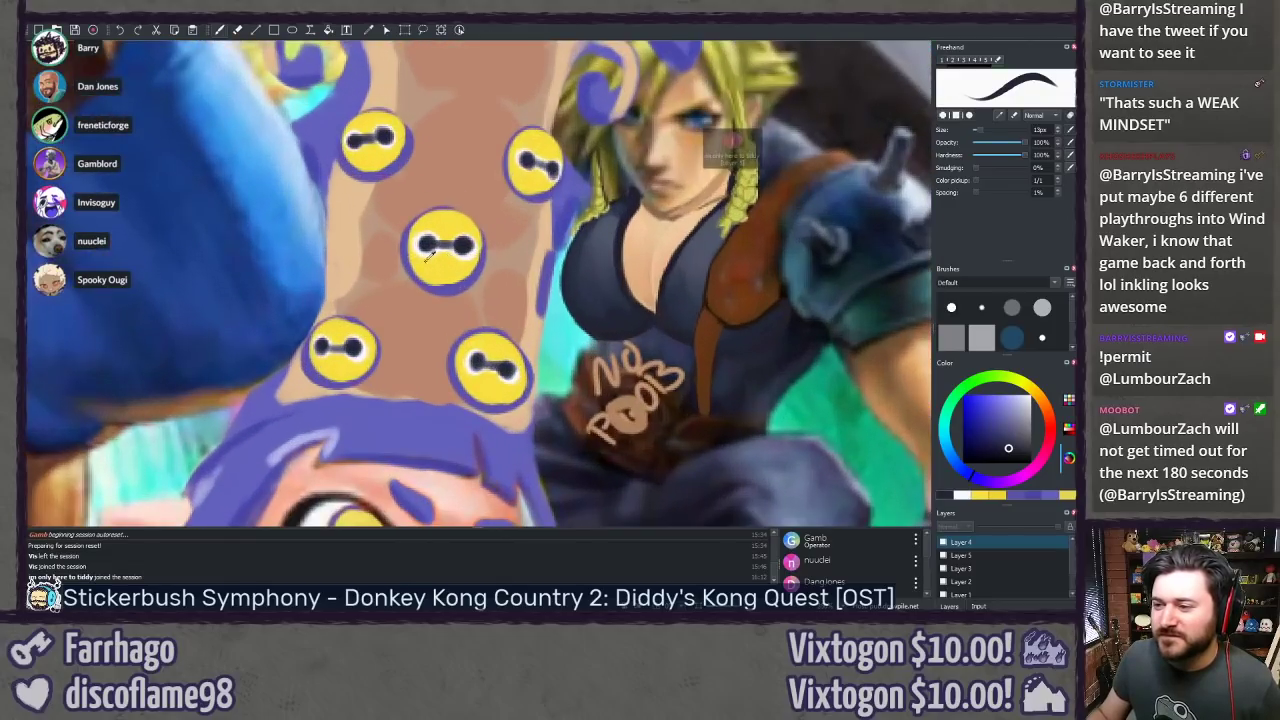
Step: Paint lighter yellow highlights on the five yellow eye spots, and shade their lower edges with a darker yellow
{"action": "left_click_drag", "start_coordinate": [384, 260], "coordinate": [417, 283]}
{"action": "left_click", "coordinate": [474, 288], "text": "ctrl"}
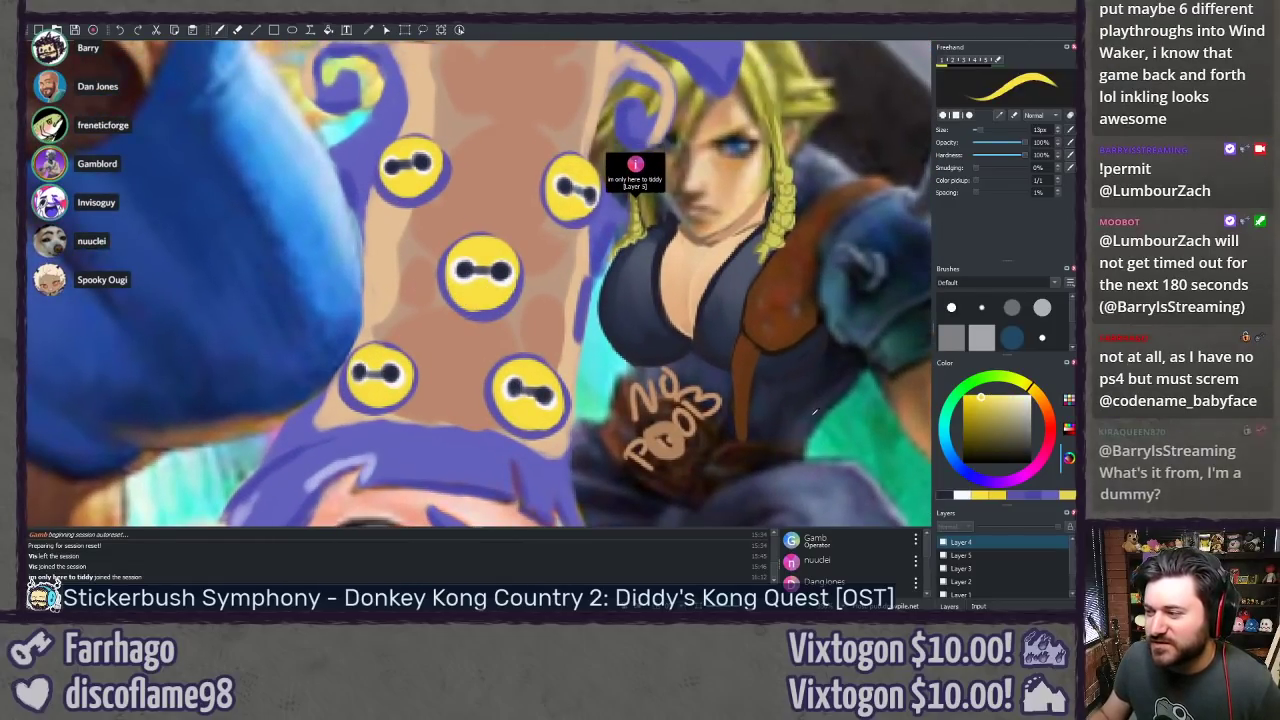
{"action": "left_click", "coordinate": [998, 397]}
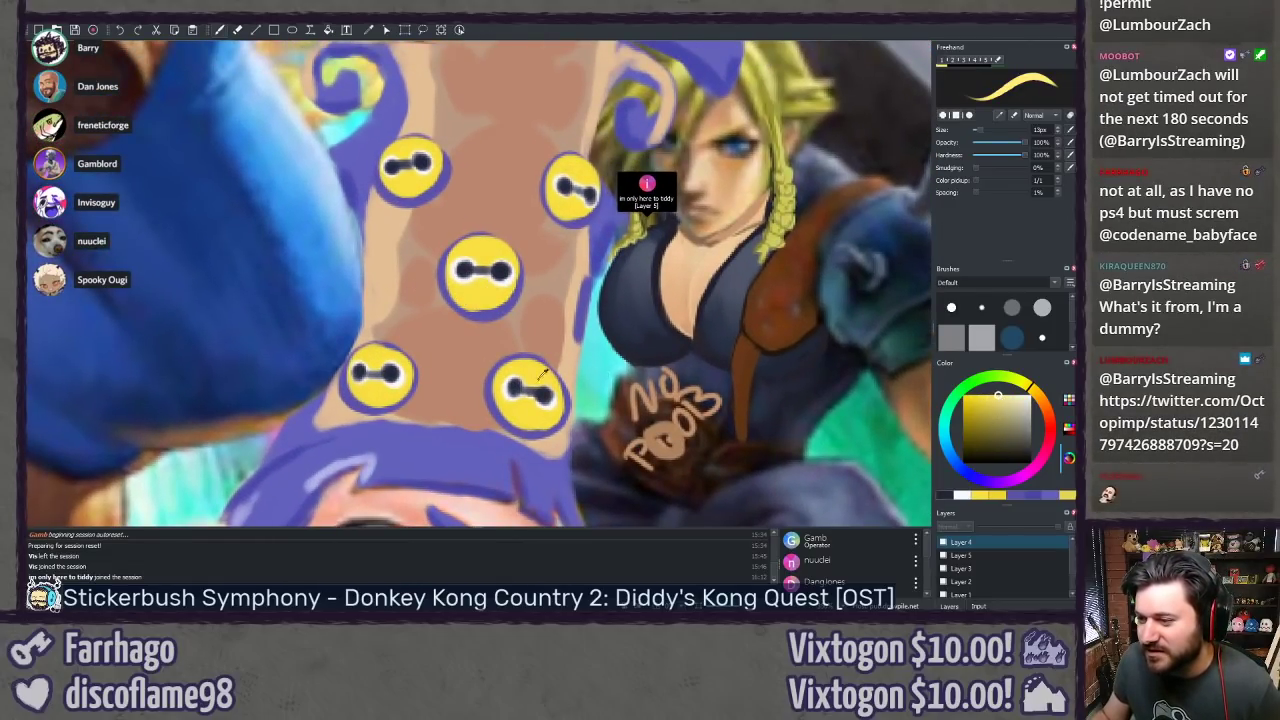
{"action": "scroll", "coordinate": [543, 376], "scroll_direction": "up", "scroll_amount": 2}
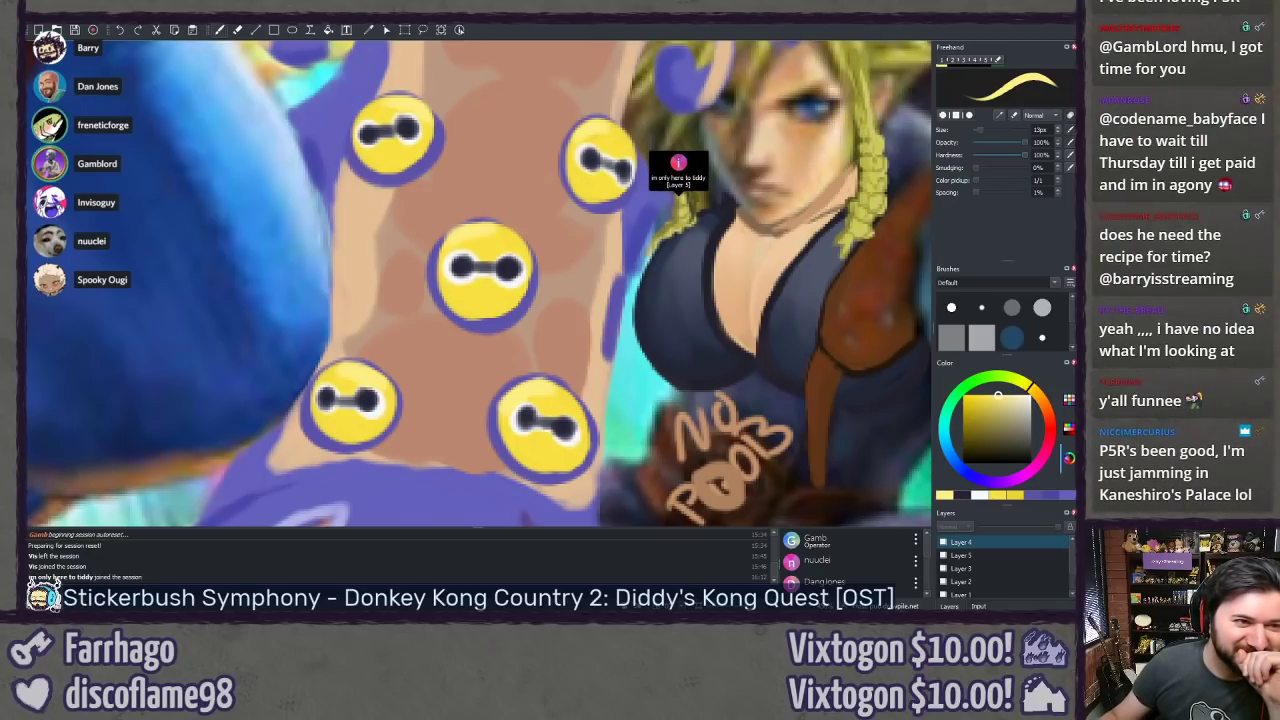
{"action": "mouse_move", "coordinate": [600, 23]}
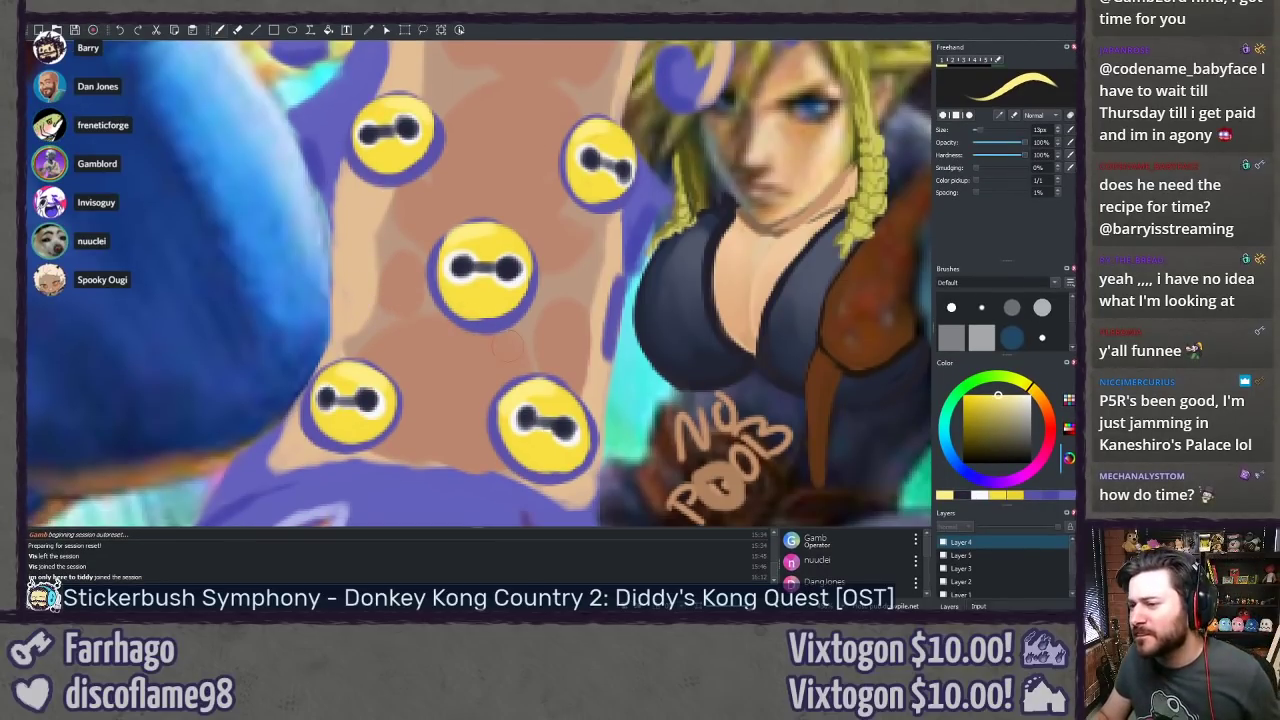
{"action": "left_click", "coordinate": [976, 413]}
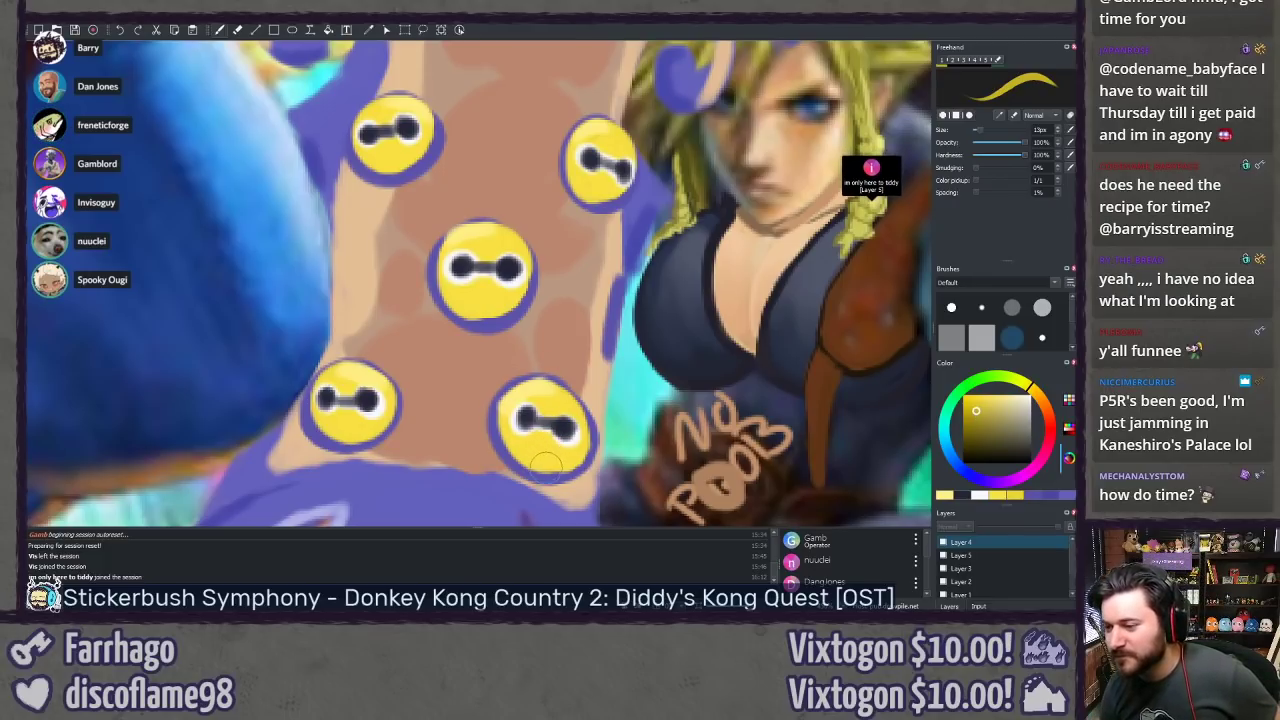
{"action": "left_click_drag", "start_coordinate": [520, 450], "coordinate": [580, 462]}
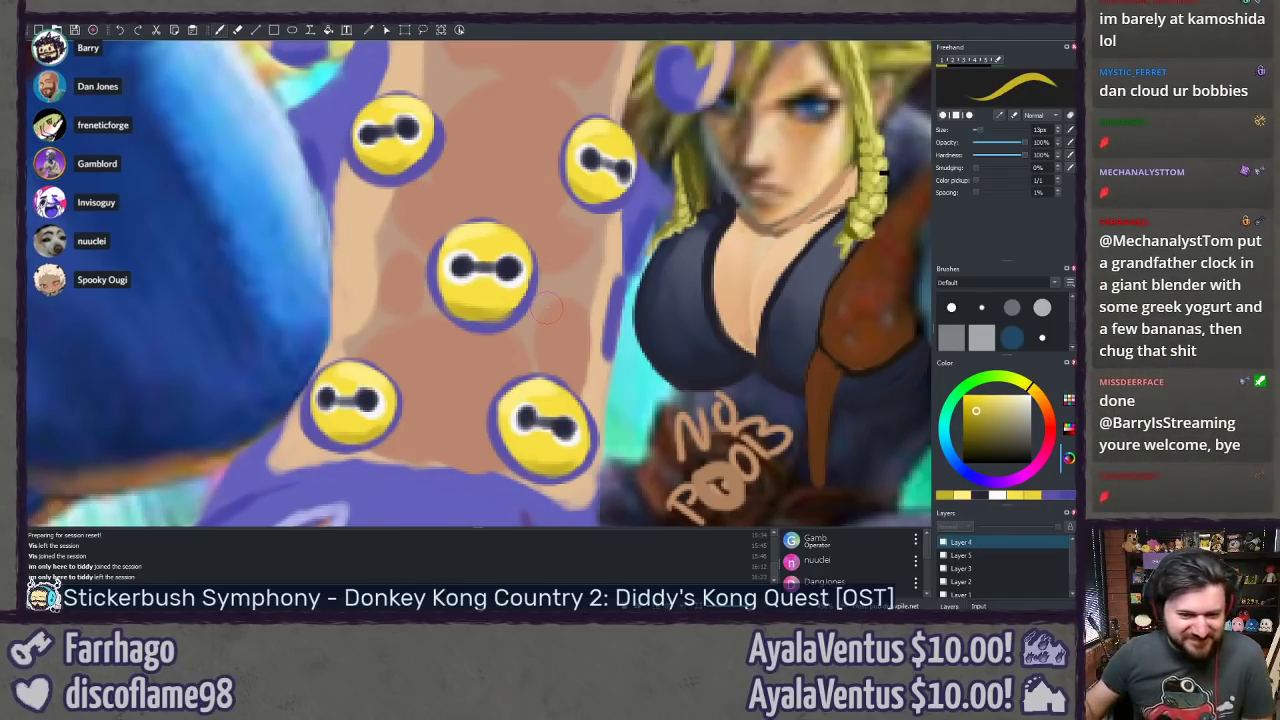
Step: Erase the overpainted O on Layer 4 covering the R in the lettering on Cloud's belt
{"action": "left_click_drag", "start_coordinate": [501, 341], "coordinate": [290, 151]}
{"action": "key", "text": "e"}
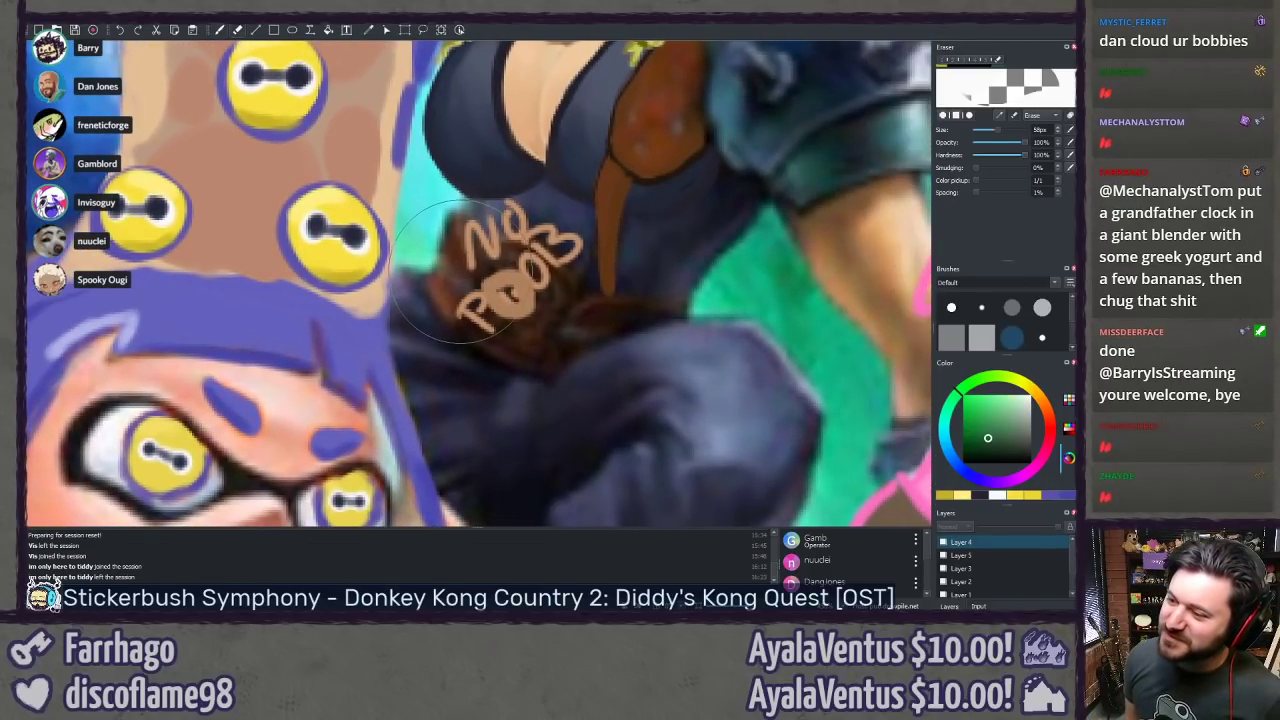
{"action": "left_click_drag", "start_coordinate": [508, 313], "coordinate": [475, 309]}
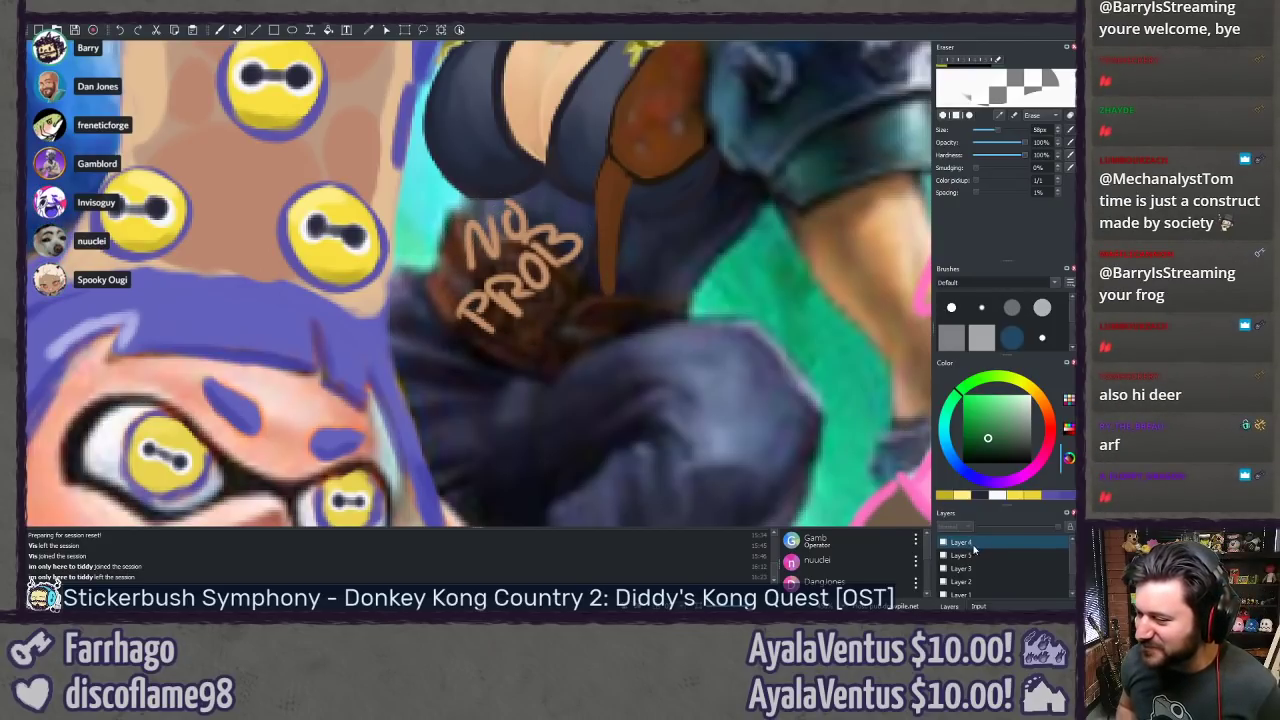
Step: Make Layer 5 the active layer and toggle its visibility off and back on
{"action": "left_click", "coordinate": [979, 557]}
{"action": "left_click", "coordinate": [943, 556]}
{"action": "left_click", "coordinate": [943, 556]}
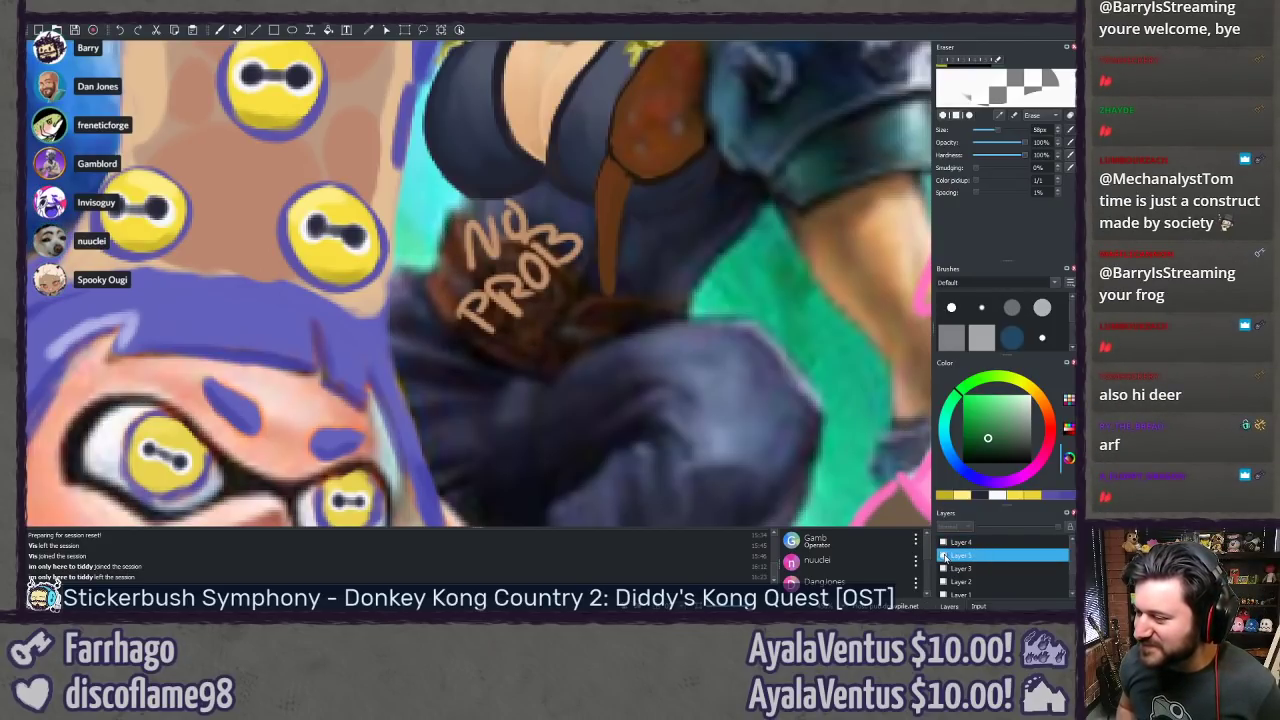
{"action": "mouse_move", "coordinate": [540, 330]}
{"action": "left_mouse_down"}
{"action": "mouse_move", "coordinate": [500, 300]}
{"action": "mouse_move", "coordinate": [470, 310]}
{"action": "mouse_move", "coordinate": [470, 250]}
{"action": "mouse_move", "coordinate": [540, 270]}
{"action": "mouse_move", "coordinate": [530, 240]}
{"action": "mouse_move", "coordinate": [550, 235]}
{"action": "mouse_move", "coordinate": [520, 237]}
{"action": "mouse_move", "coordinate": [545, 235]}
{"action": "mouse_move", "coordinate": [525, 245]}
{"action": "mouse_move", "coordinate": [535, 240]}
{"action": "mouse_move", "coordinate": [550, 272]}
{"action": "left_mouse_up"}
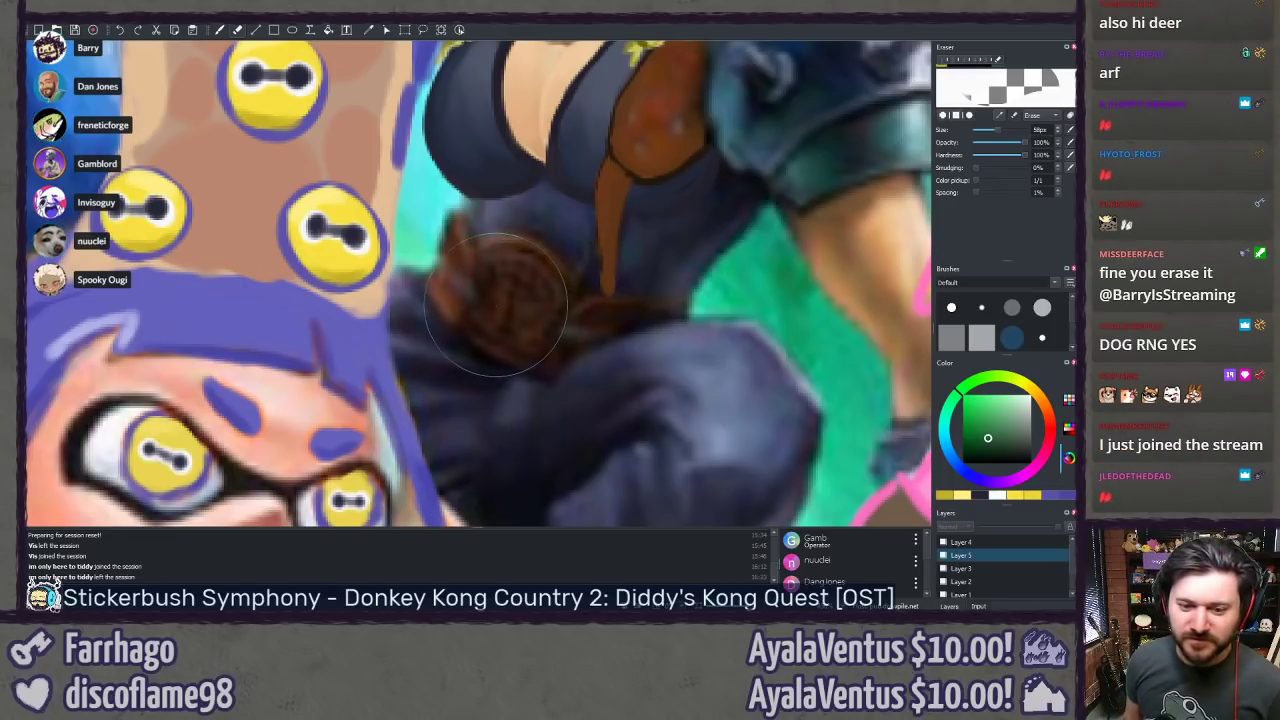
{"action": "key", "text": "ctrl+z"}
{"action": "key", "text": "ctrl+z"}
{"action": "key", "text": "ctrl+z"}
{"action": "key", "text": "ctrl+z"}
{"action": "key", "text": "ctrl+z"}
{"action": "key", "text": "ctrl+z"}
{"action": "key", "text": "ctrl+z"}
{"action": "key", "text": "ctrl+z"}
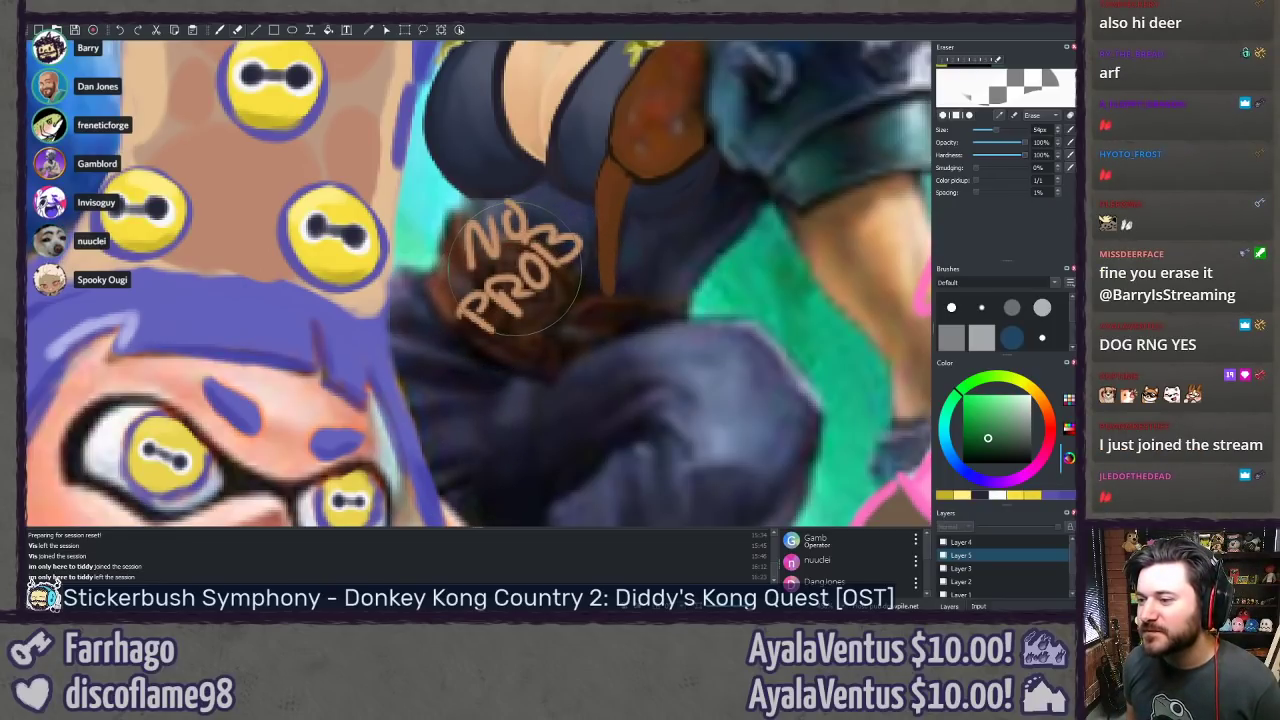
Step: Reduce the eraser to 29 px and erase the "NO PROB" lettering over Cloud's belt on Layer 5
{"action": "key", "text": "["}
{"action": "key", "text": "["}
{"action": "key", "text": "["}
{"action": "key", "text": "["}
{"action": "key", "text": "["}
{"action": "mouse_move", "coordinate": [475, 320]}
{"action": "left_mouse_down"}
{"action": "mouse_move", "coordinate": [478, 287]}
{"action": "mouse_move", "coordinate": [510, 312]}
{"action": "mouse_move", "coordinate": [465, 243]}
{"action": "mouse_move", "coordinate": [519, 218]}
{"action": "mouse_move", "coordinate": [535, 280]}
{"action": "left_mouse_up"}
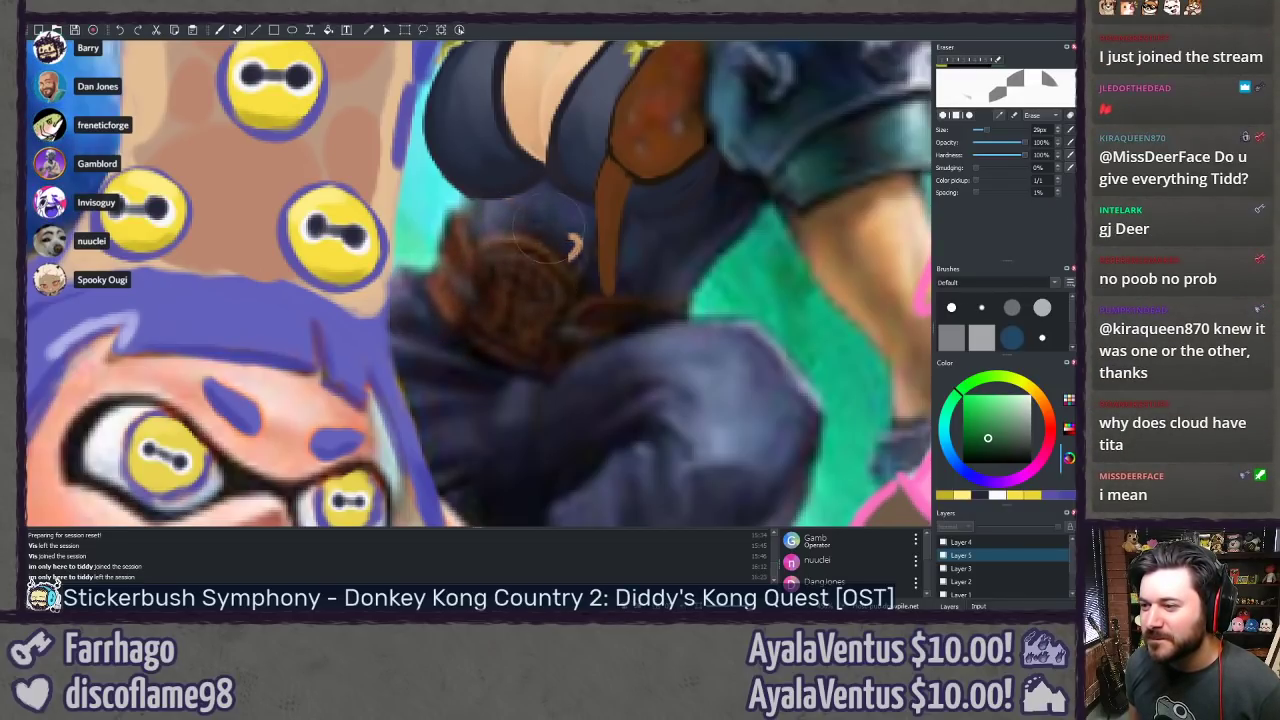
Step: Examine the repainted Inkling within the collage, then switch to the browser and compare the giant squid and Bosses images in the Wind Waker squid results
{"action": "scroll", "coordinate": [444, 376], "scroll_direction": "down", "scroll_amount": 5}
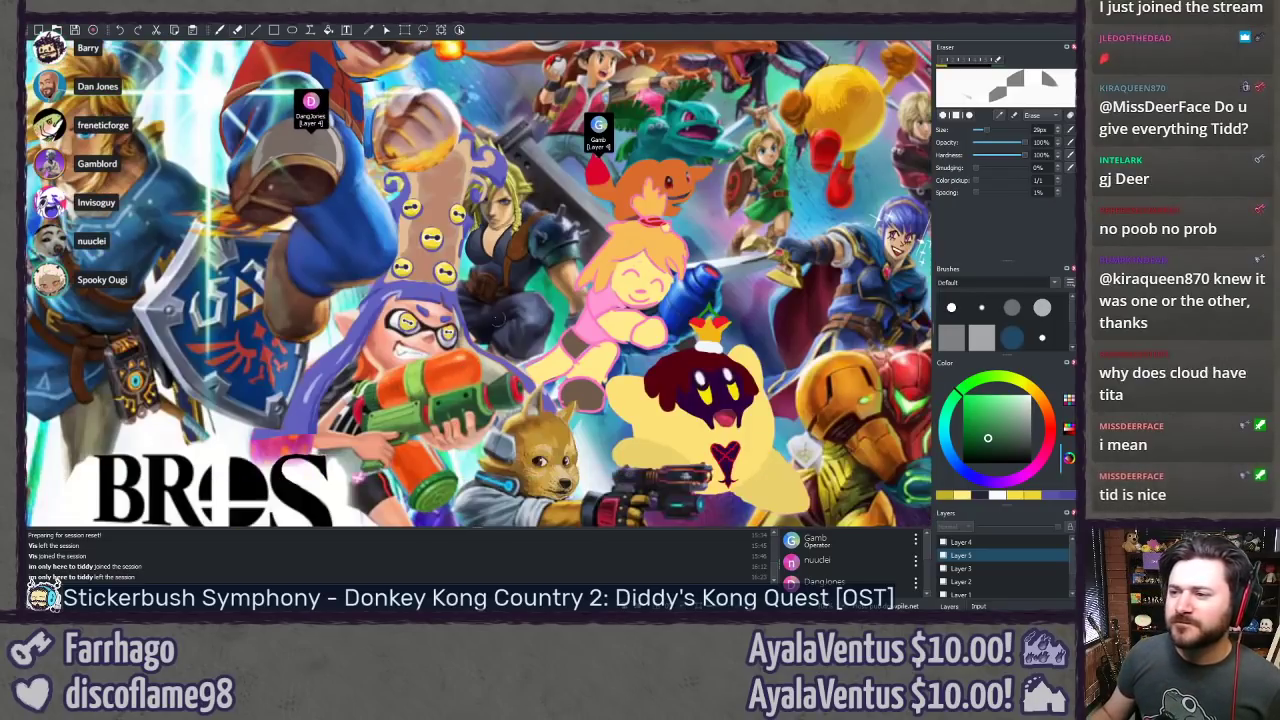
{"action": "left_click_drag", "start_coordinate": [448, 371], "coordinate": [520, 401]}
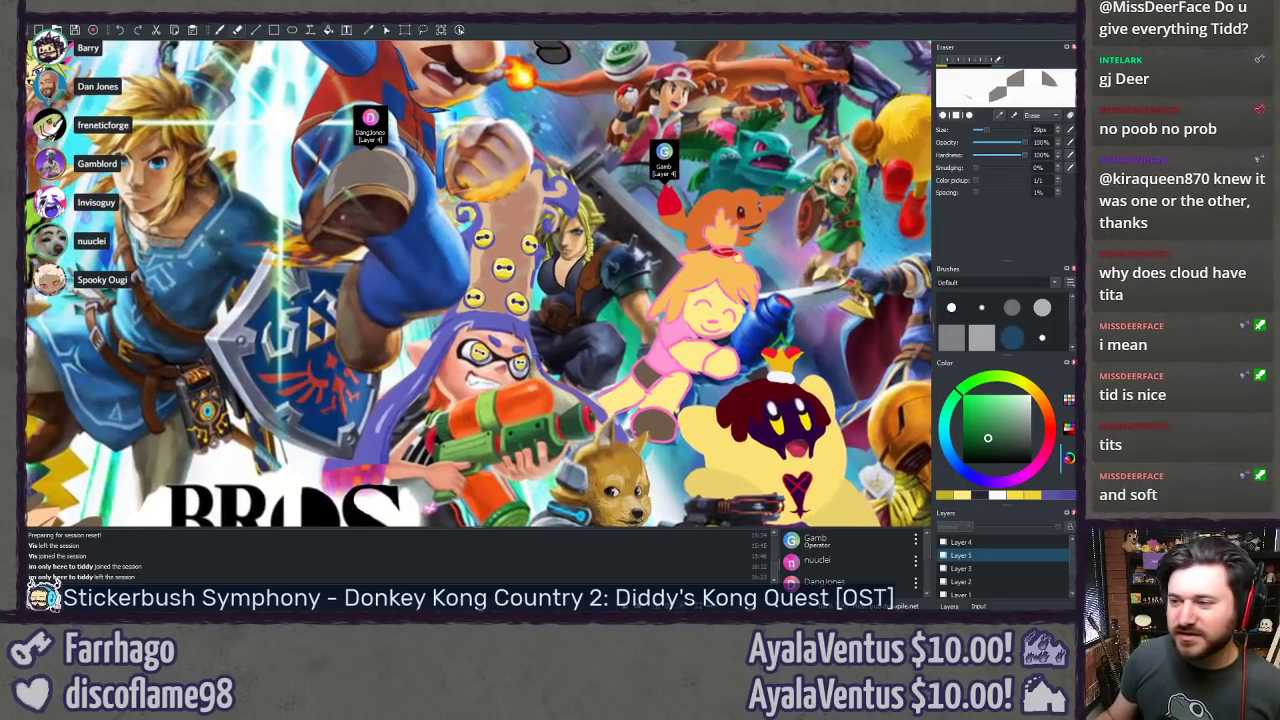
{"action": "scroll", "coordinate": [470, 297], "scroll_direction": "up", "scroll_amount": 2}
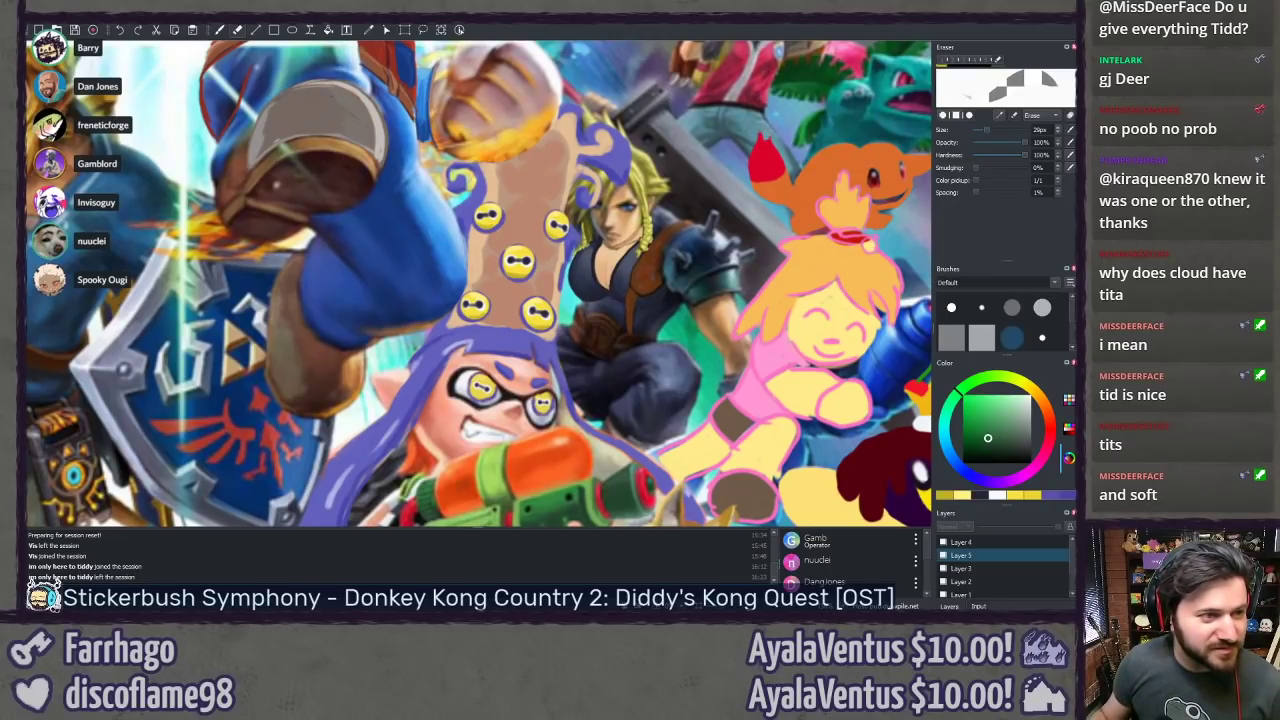
{"action": "left_click_drag", "start_coordinate": [450, 118], "coordinate": [491, 70]}
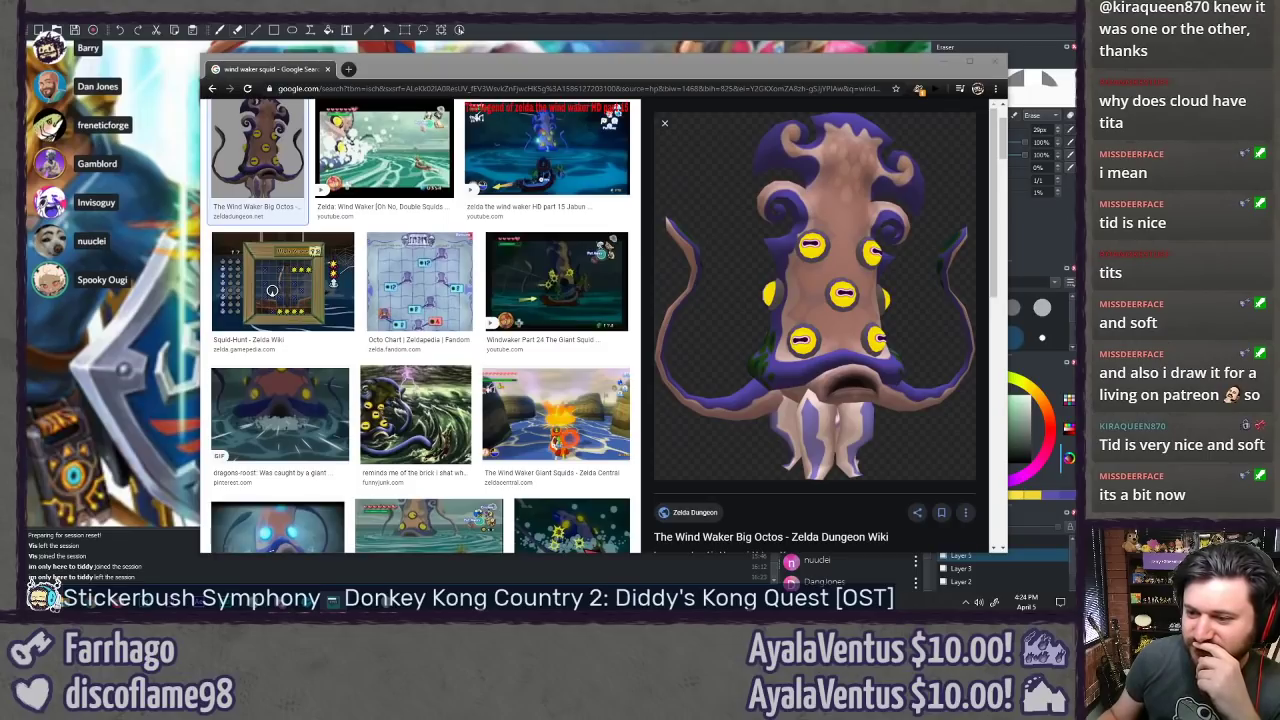
{"action": "scroll", "coordinate": [287, 403], "scroll_direction": "down", "scroll_amount": 1}
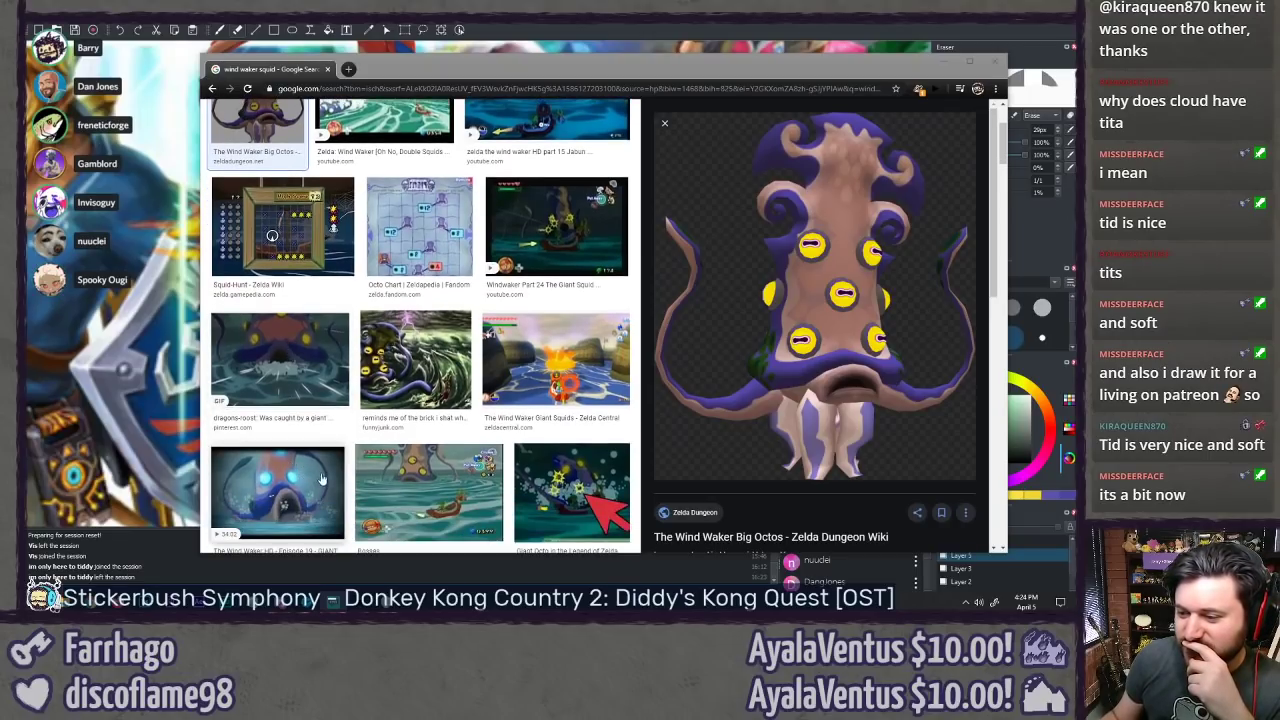
{"action": "left_click", "coordinate": [392, 467]}
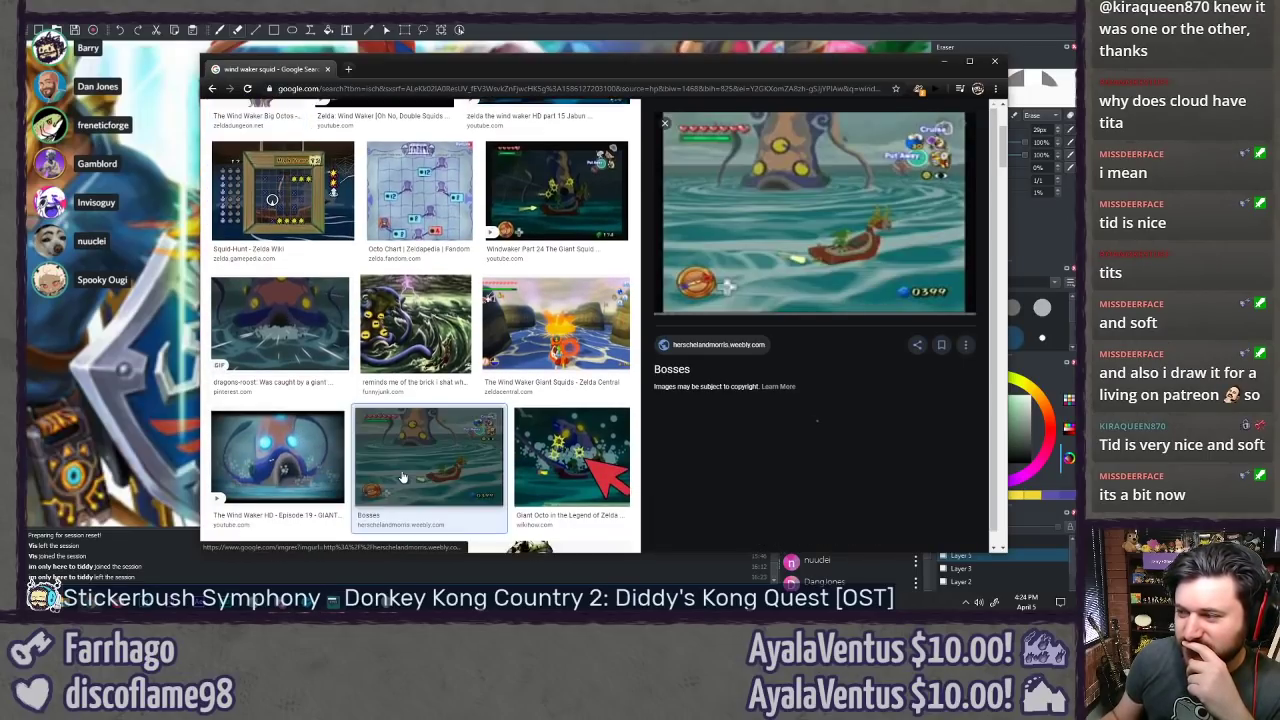
{"action": "left_click", "coordinate": [268, 434]}
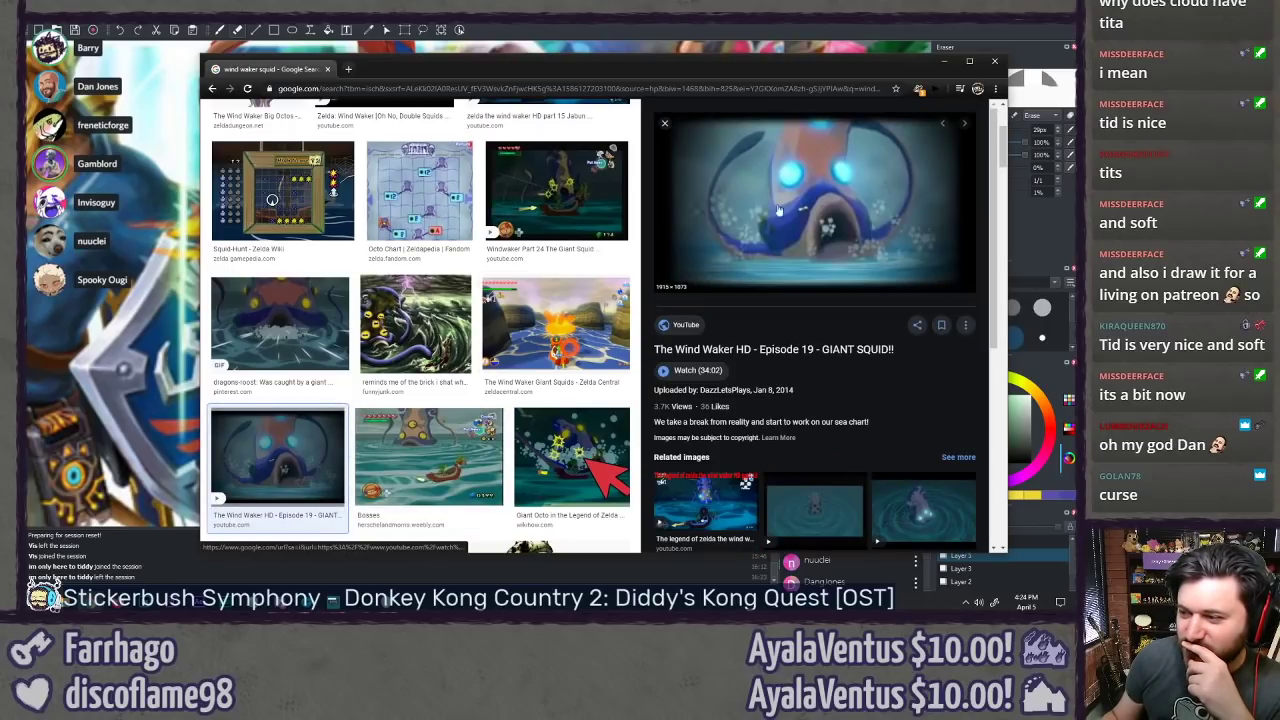
{"action": "left_click", "coordinate": [430, 455]}
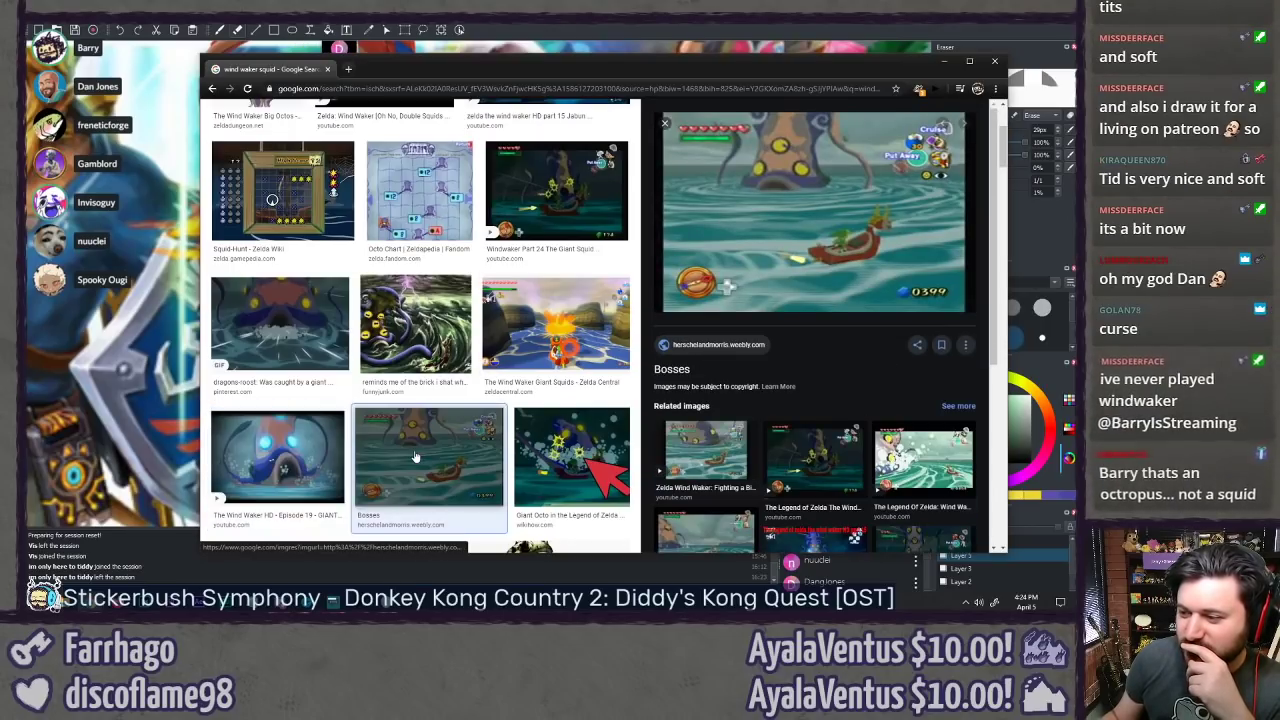
Step: Examine the Wind Waker giant octo reference images, including the Zelda Dungeon Big Octos picture, and switch back to the Drawpile canvas
{"action": "left_click", "coordinate": [600, 455]}
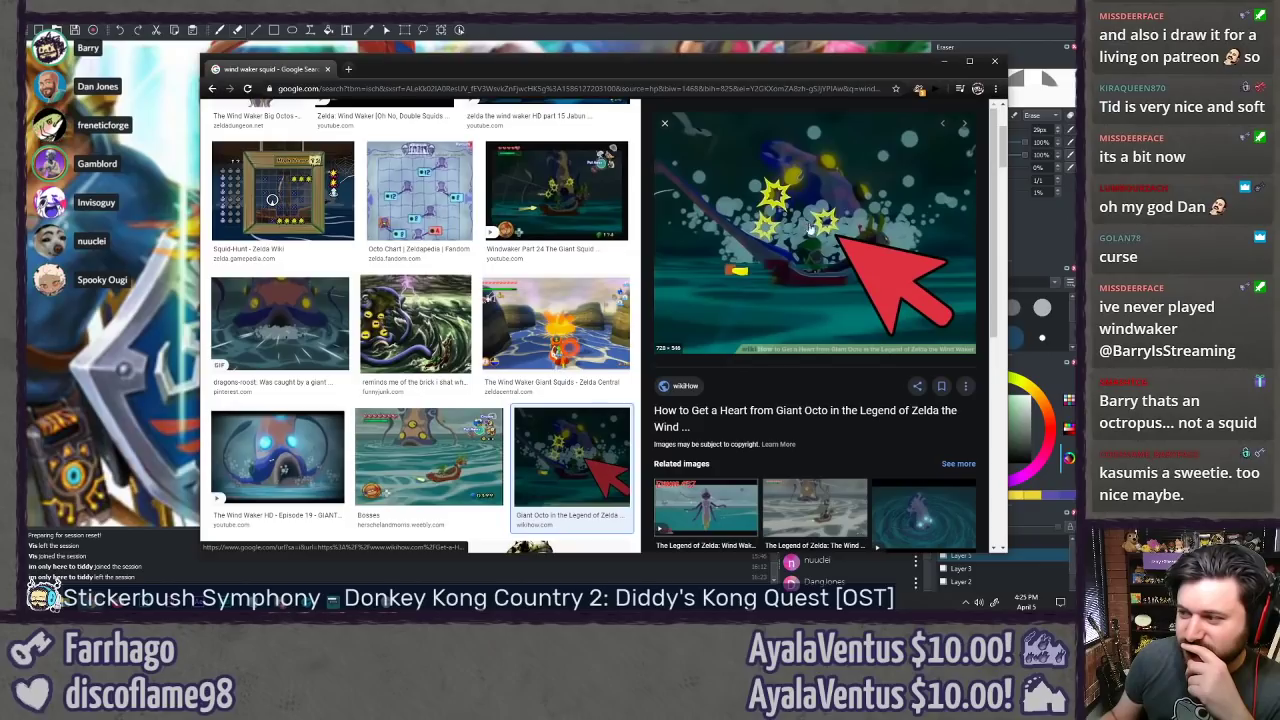
{"action": "scroll", "coordinate": [275, 325], "scroll_direction": "up", "scroll_amount": 3}
{"action": "left_click", "coordinate": [262, 270]}
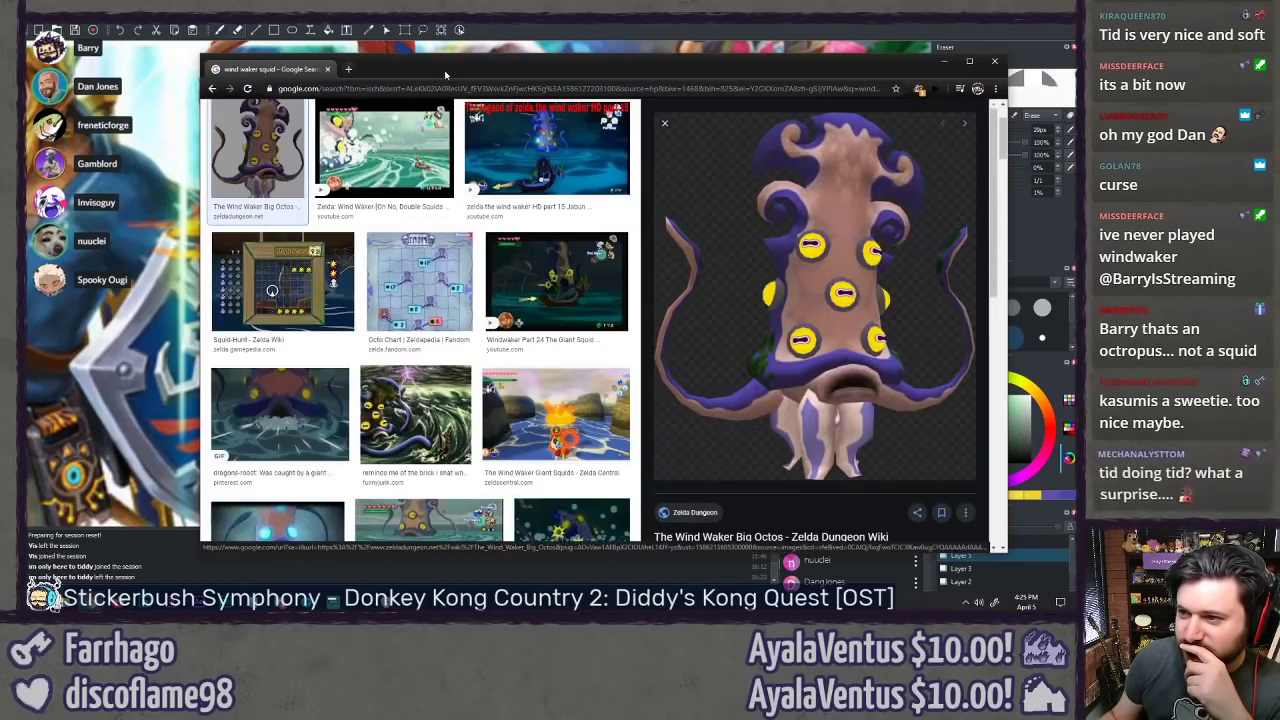
{"action": "key", "text": "alt+Tab"}
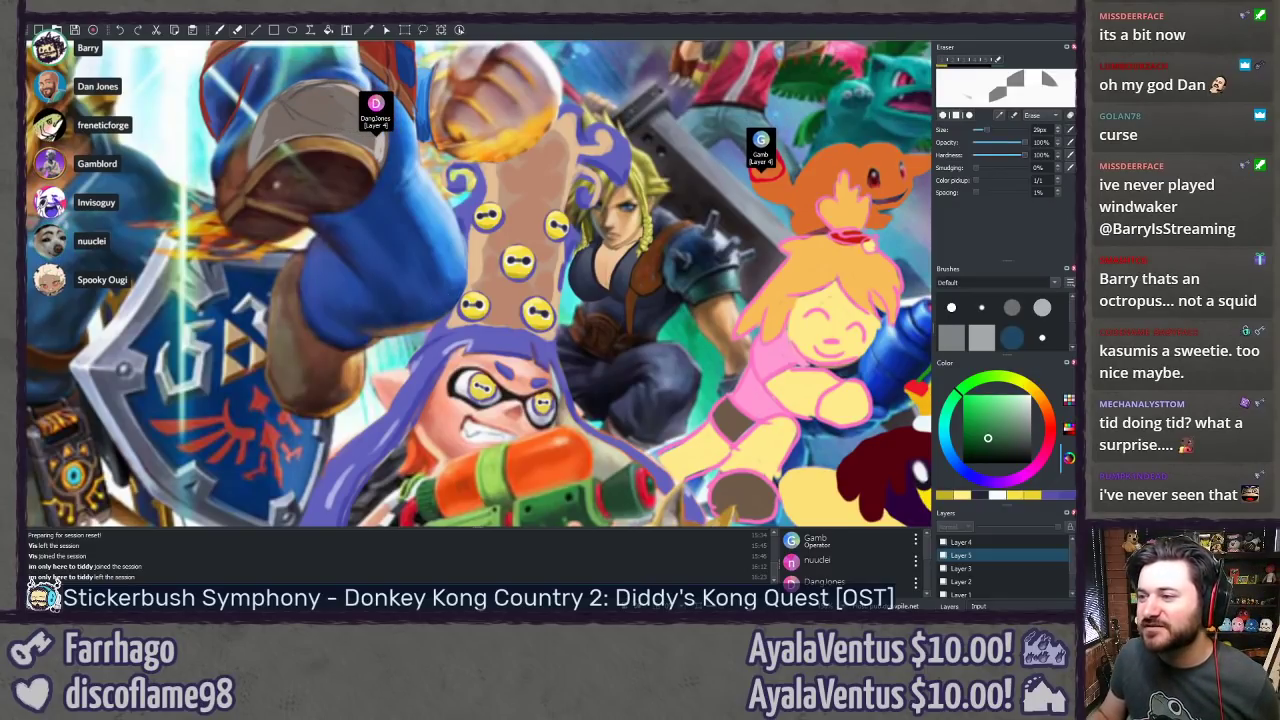
Step: Sample the purple beside the blond swordsman, make Layer 4 active, and check the overpainting by toggling layer visibility off and on
{"action": "left_click_drag", "start_coordinate": [518, 204], "coordinate": [414, 240]}
{"action": "scroll", "coordinate": [414, 240], "scroll_direction": "up", "scroll_amount": 2}
{"action": "left_click", "coordinate": [606, 136], "text": "ctrl"}
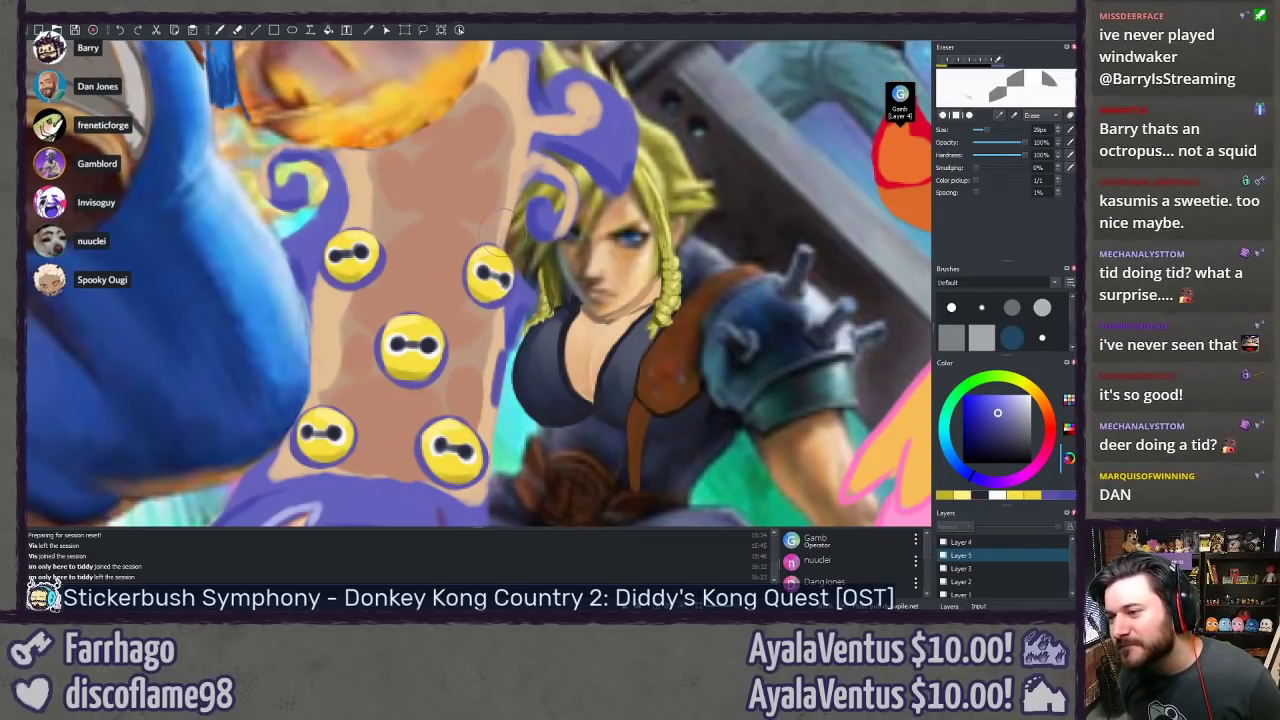
{"action": "left_click", "coordinate": [969, 543]}
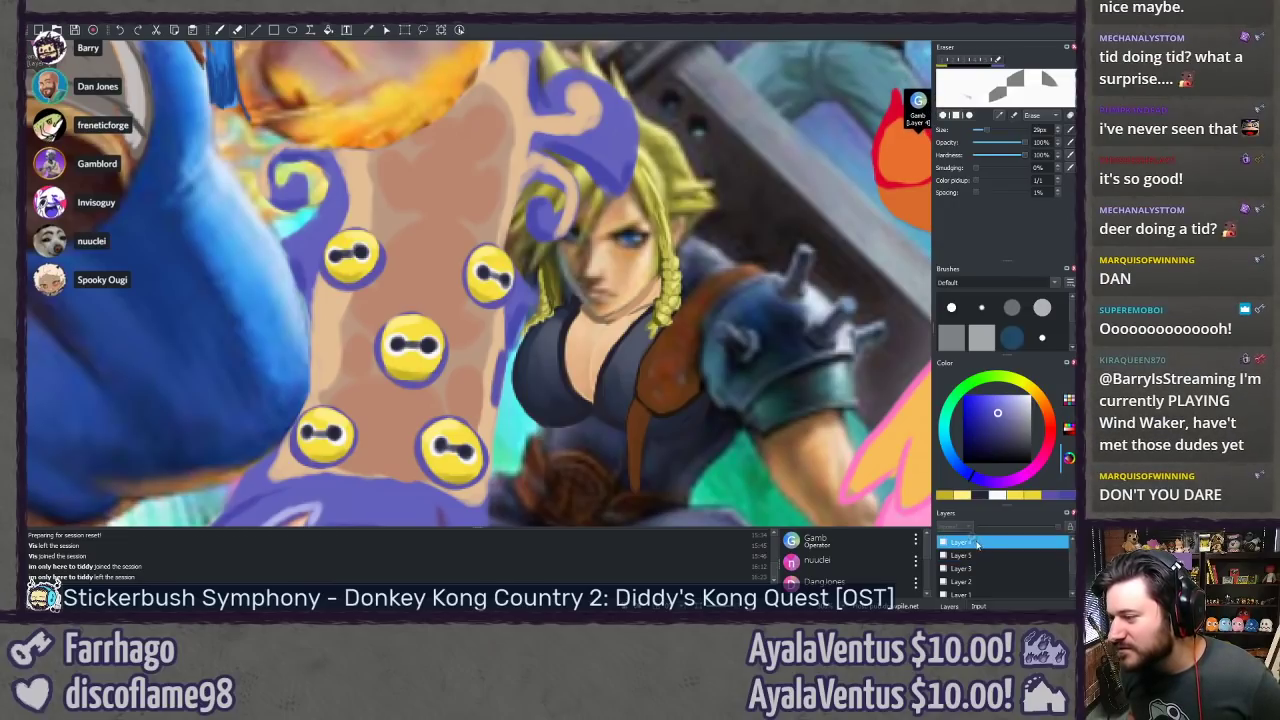
{"action": "left_click", "coordinate": [943, 542]}
{"action": "left_click", "coordinate": [944, 555]}
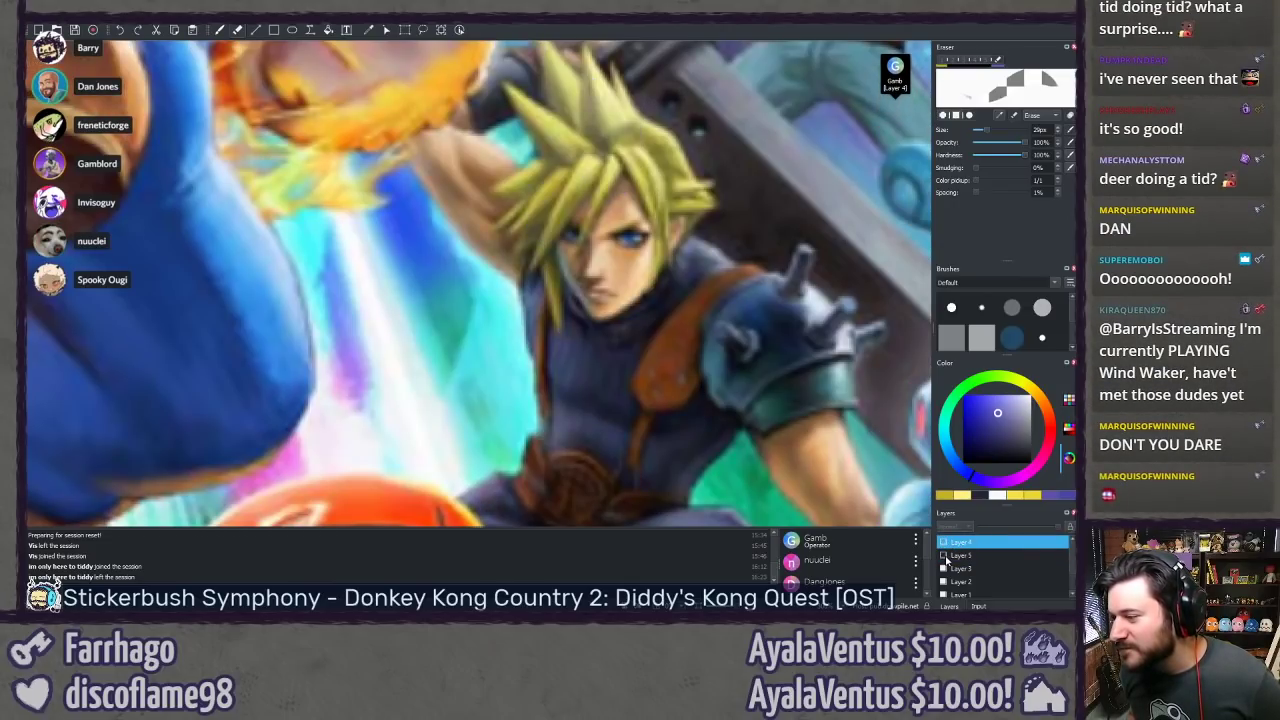
{"action": "left_click", "coordinate": [943, 555]}
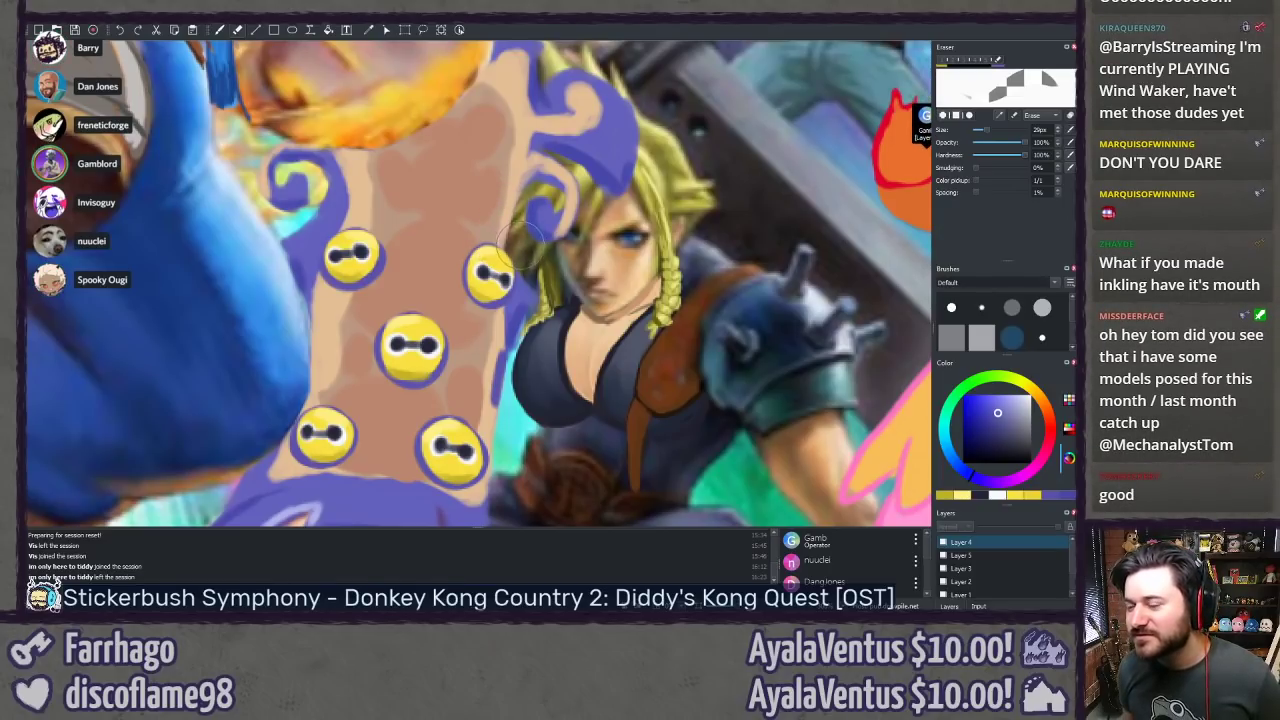
Step: Touch up the purple outline along the octopus body's right edge with the Freehand brush, using purples sampled from the artwork
{"action": "key", "text": "b"}
{"action": "left_click", "coordinate": [550, 210], "text": "ctrl"}
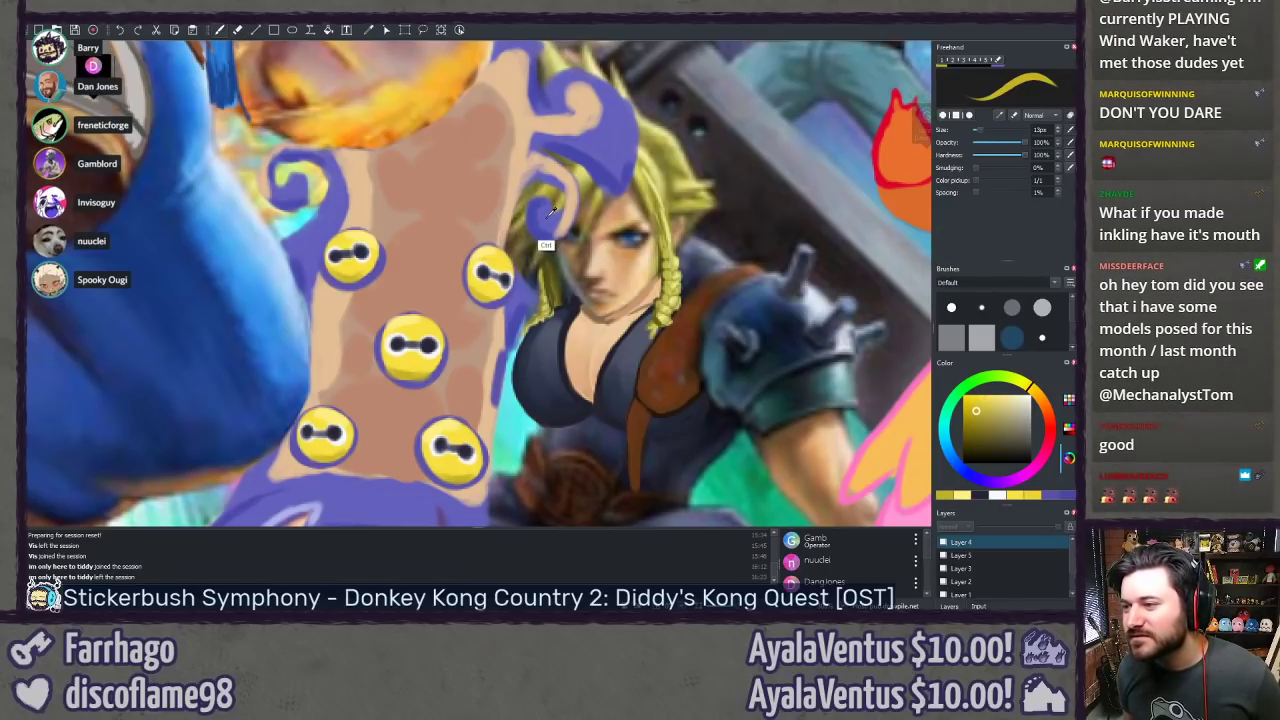
{"action": "left_click", "coordinate": [550, 210], "text": "ctrl"}
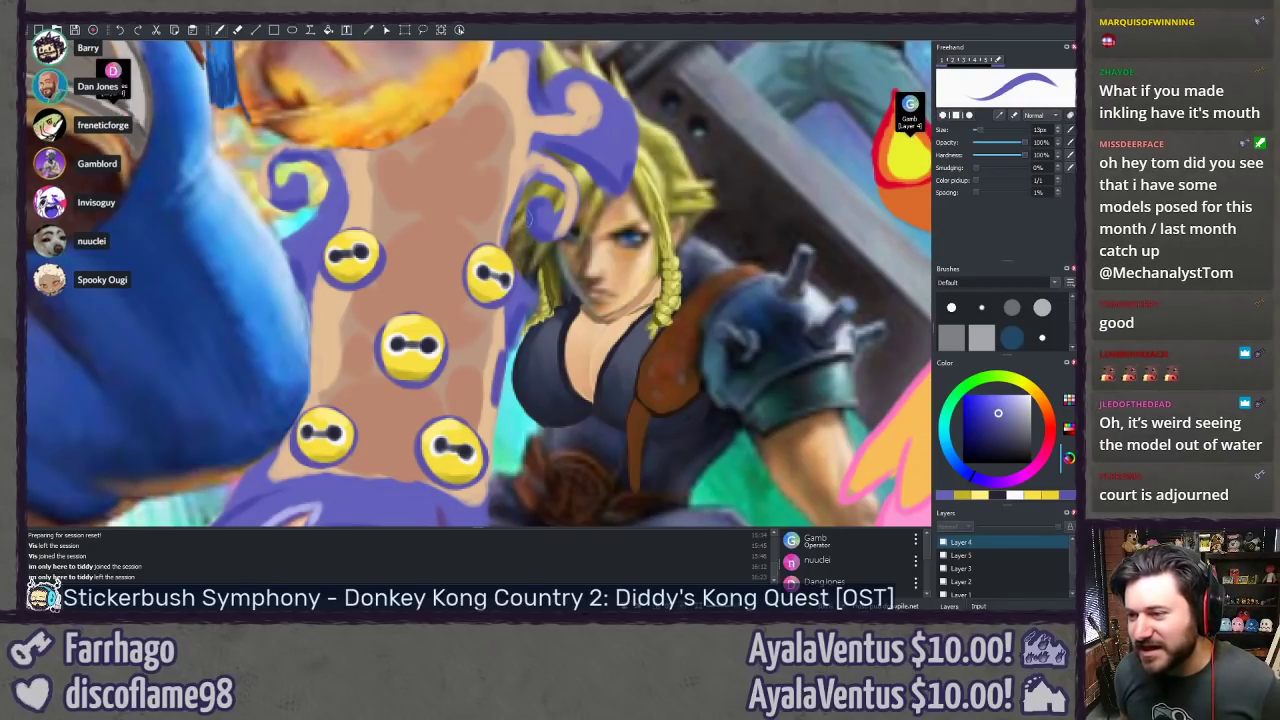
{"action": "left_click_drag", "start_coordinate": [479, 448], "coordinate": [505, 310]}
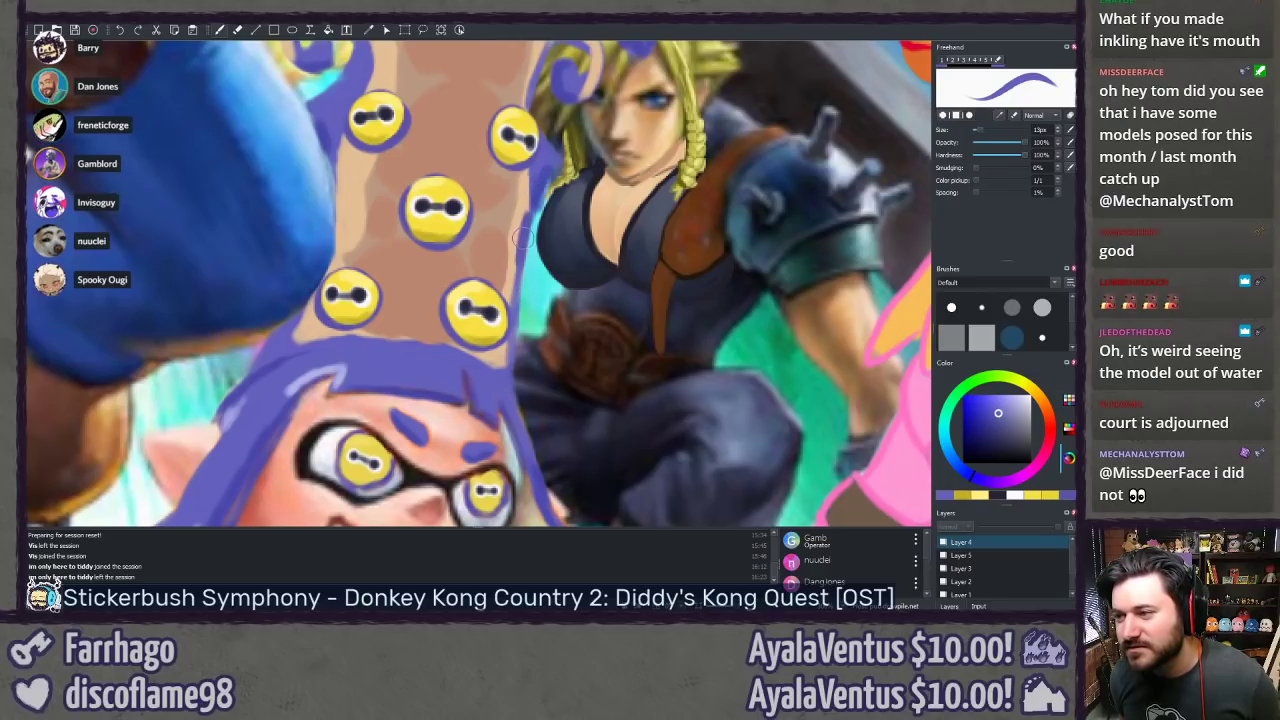
{"action": "left_click_drag", "start_coordinate": [545, 186], "coordinate": [516, 268]}
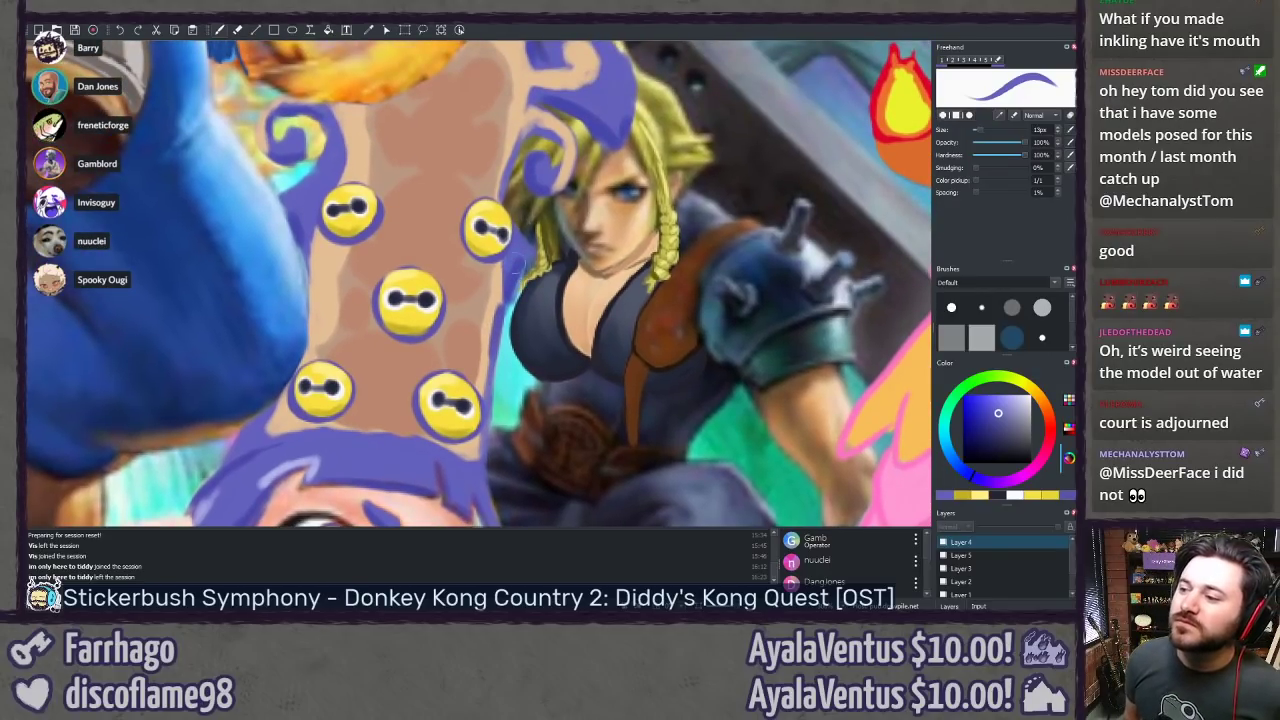
{"action": "left_click", "coordinate": [512, 300], "text": "ctrl"}
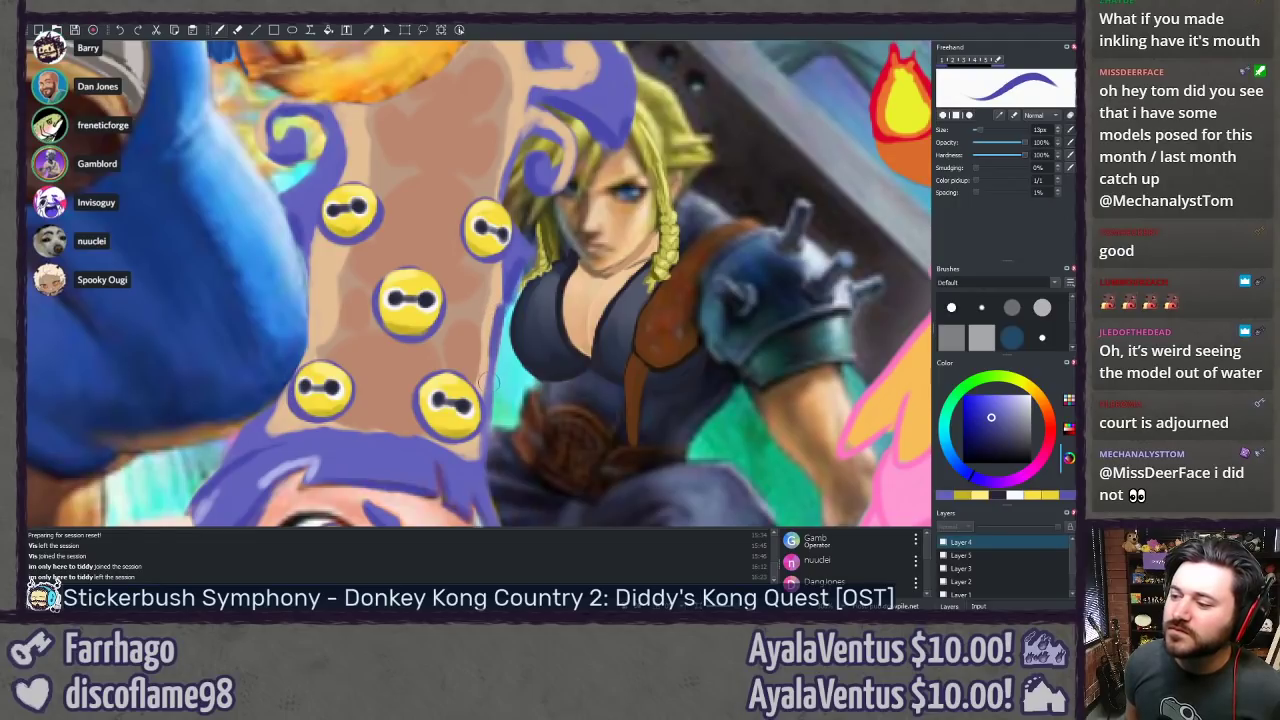
{"action": "left_click_drag", "start_coordinate": [490, 366], "coordinate": [486, 398]}
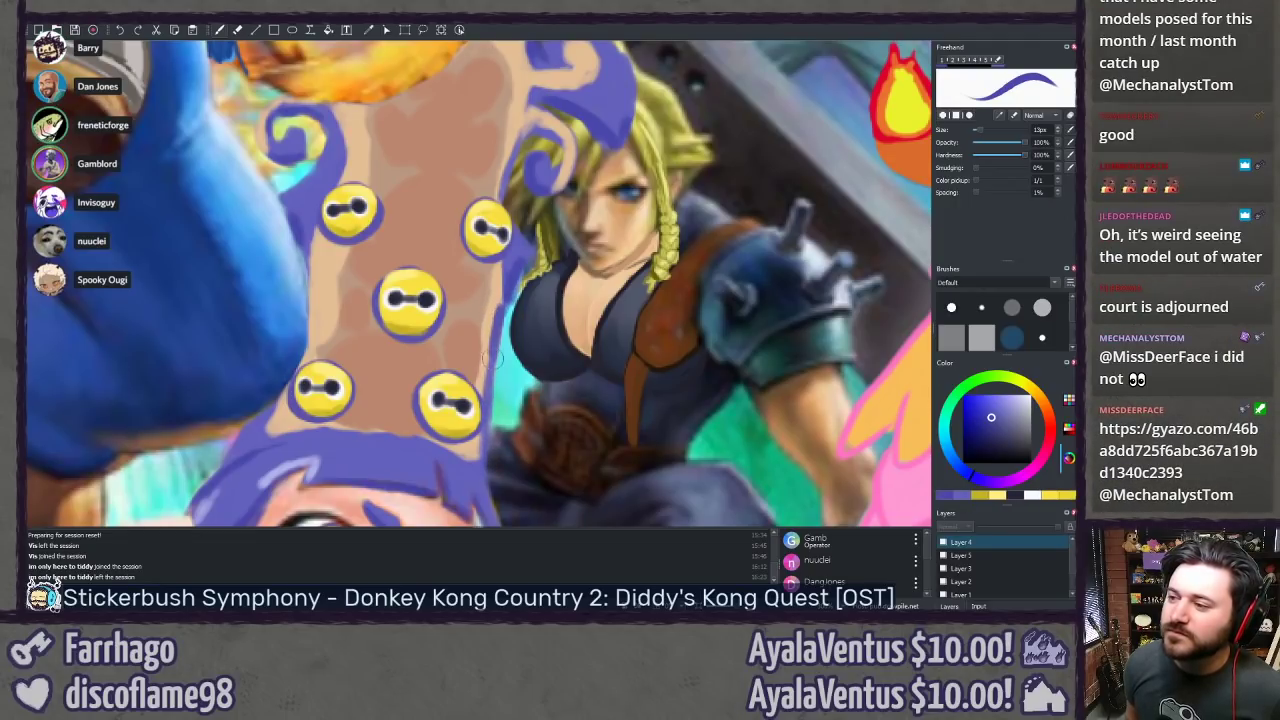
Step: Paint sampled purple over the lower right edge of the octopus body where it meets the Inkling's hair, and sample the hair's purple
{"action": "left_click_drag", "start_coordinate": [491, 233], "coordinate": [479, 311]}
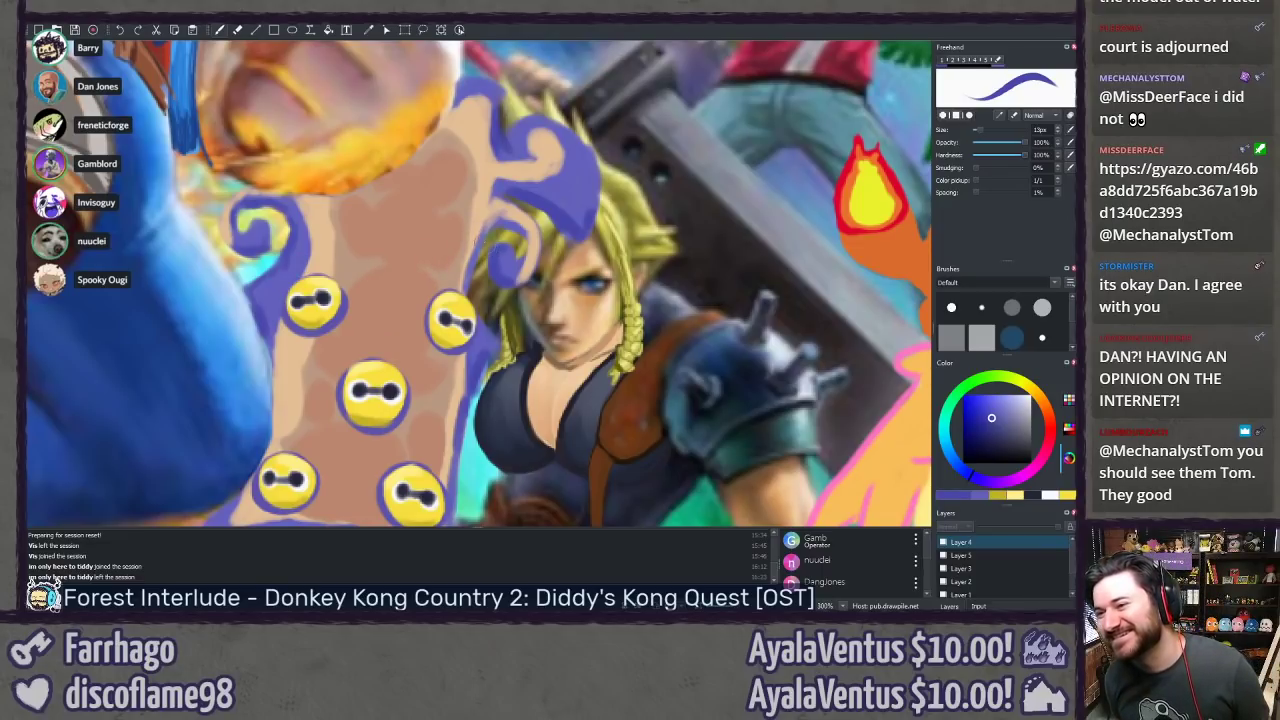
{"action": "left_click_drag", "start_coordinate": [477, 189], "coordinate": [488, 217]}
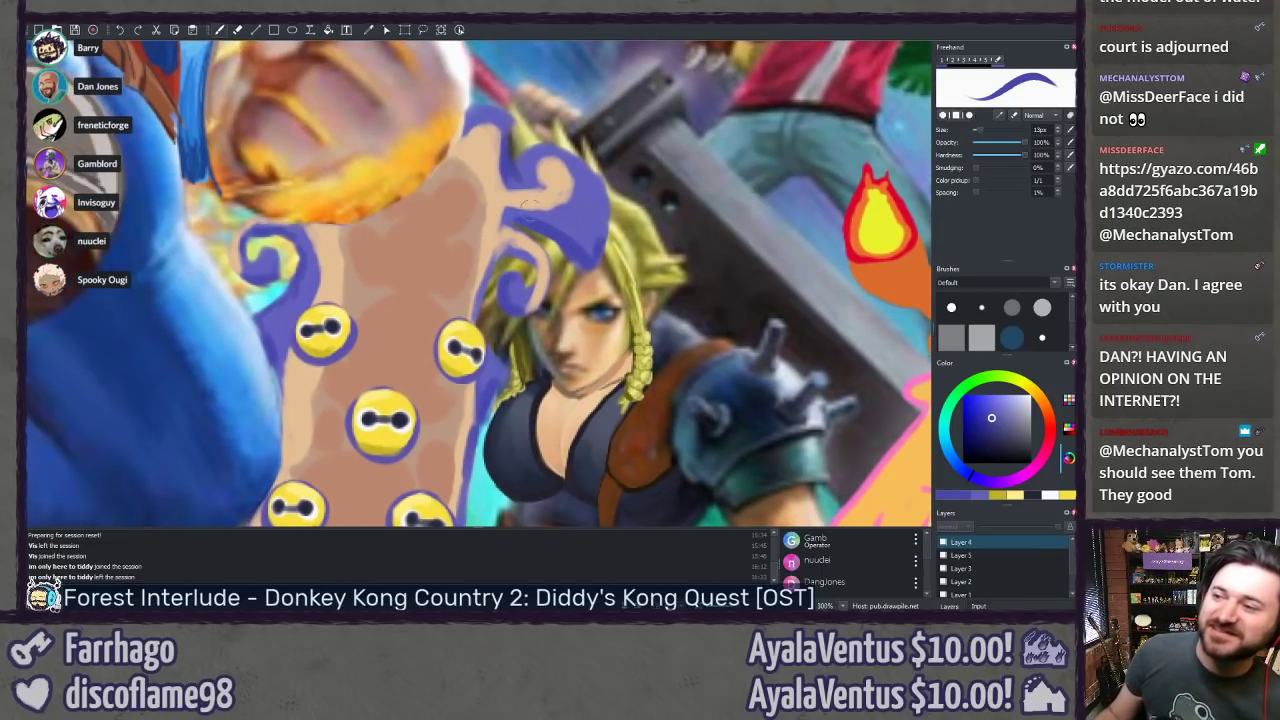
{"action": "scroll", "coordinate": [529, 206], "scroll_direction": "down", "scroll_amount": 5}
{"action": "scroll", "coordinate": [463, 421], "scroll_direction": "up", "scroll_amount": 4}
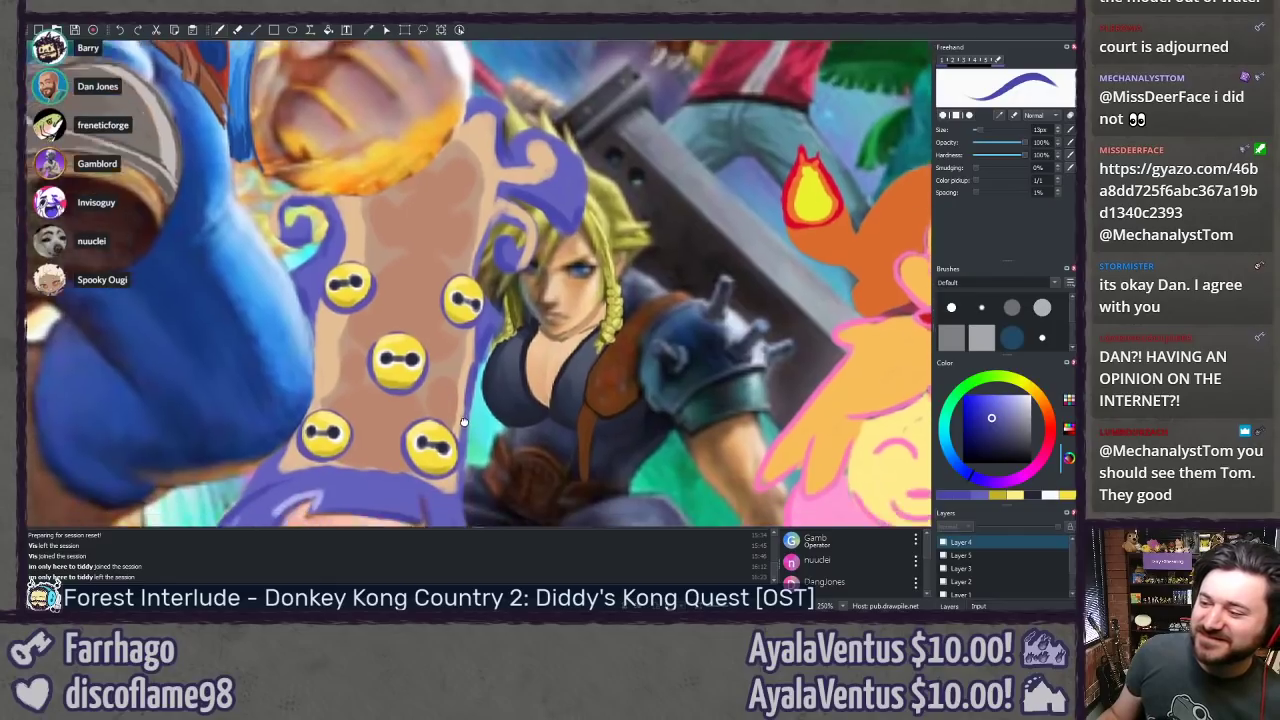
{"action": "left_click_drag", "start_coordinate": [464, 422], "coordinate": [482, 275]}
{"action": "scroll", "coordinate": [482, 275], "scroll_direction": "up", "scroll_amount": 2}
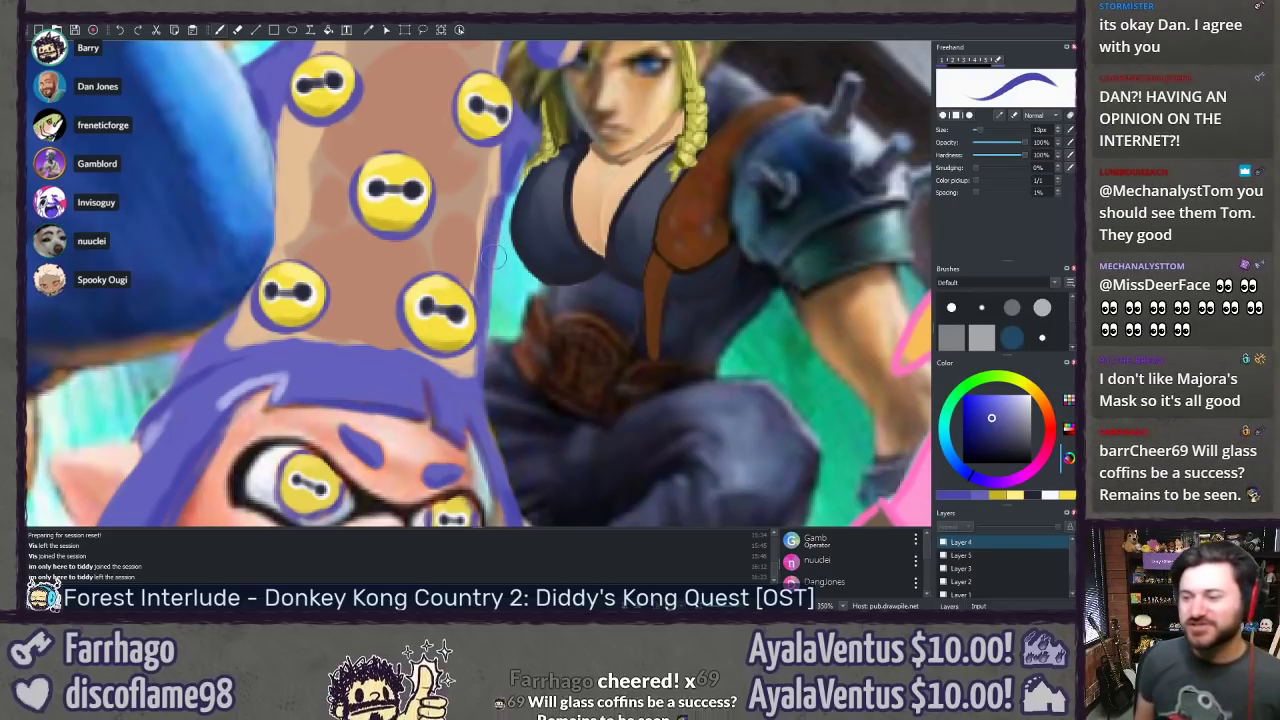
{"action": "left_click", "coordinate": [463, 414], "text": "ctrl"}
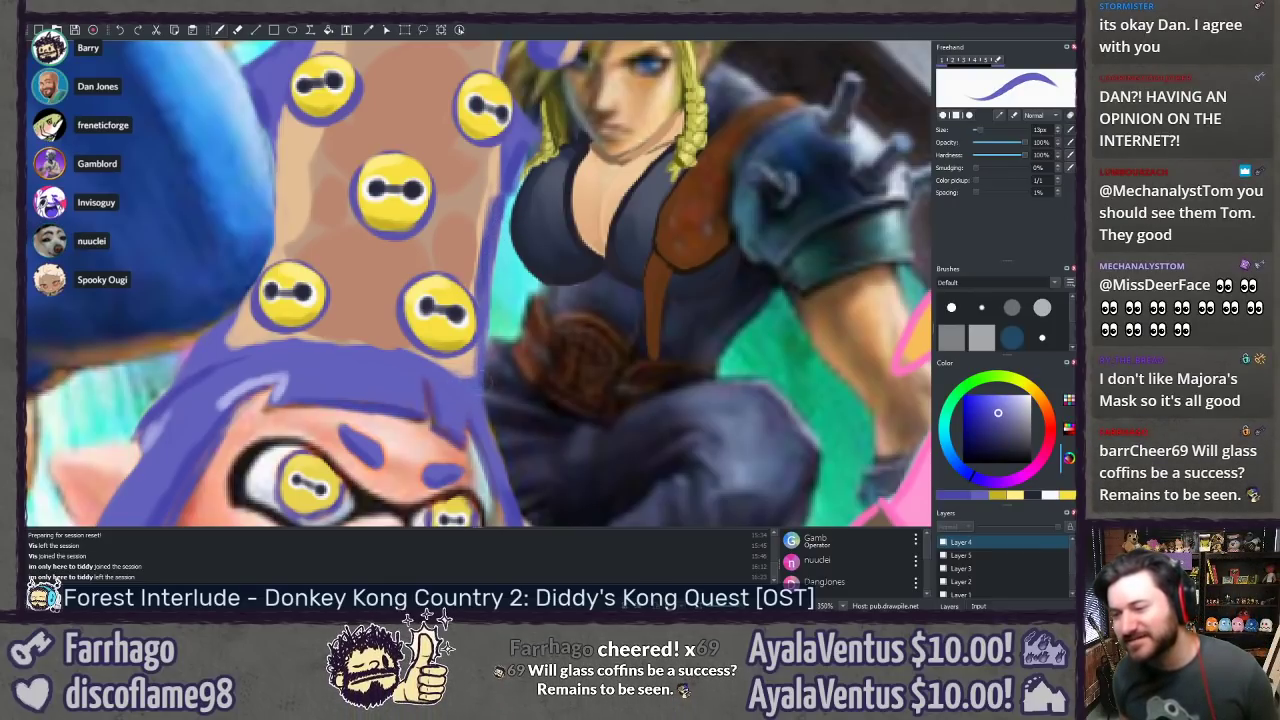
{"action": "left_click_drag", "start_coordinate": [466, 388], "coordinate": [473, 370]}
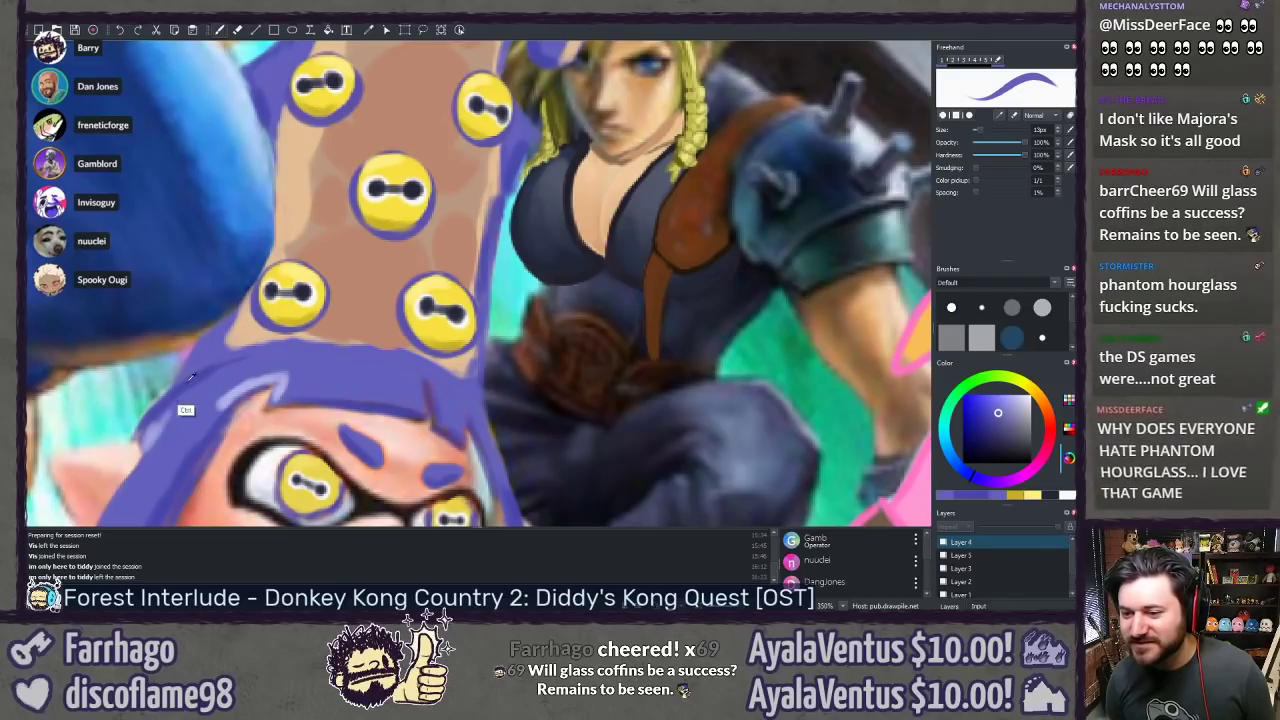
{"action": "left_click", "coordinate": [385, 362], "text": "ctrl"}
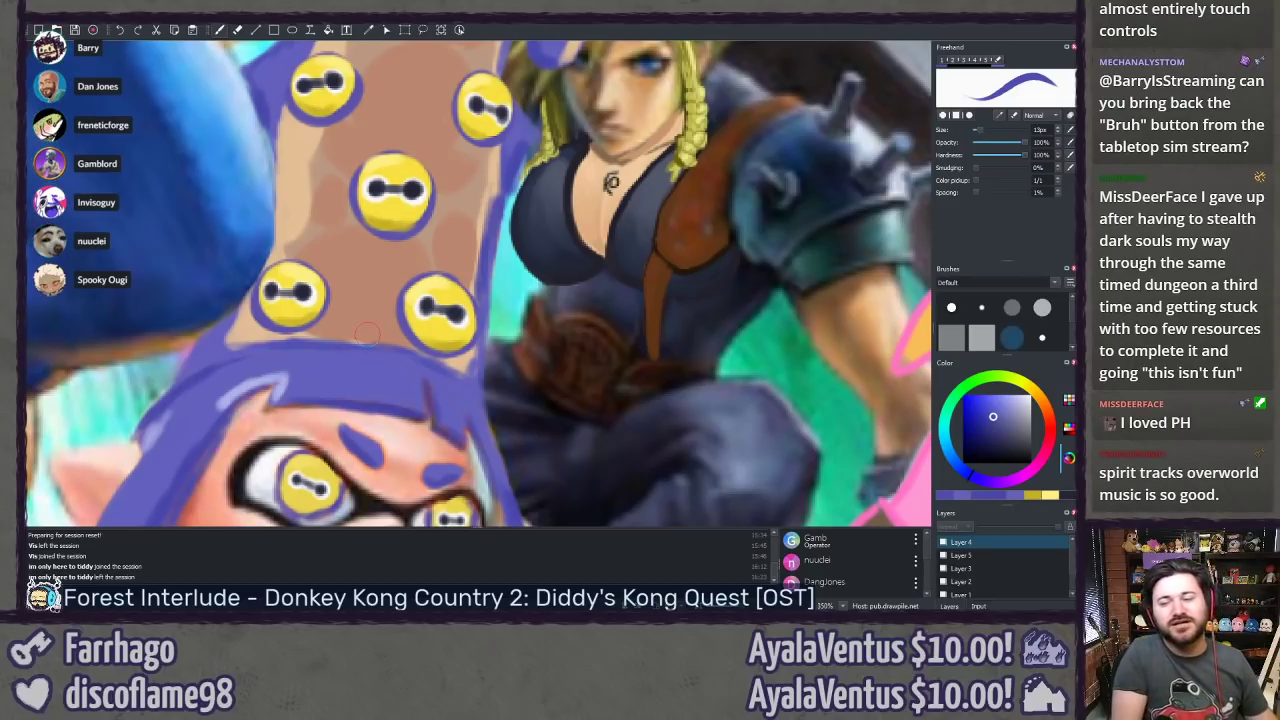
Step: Examine the whole poster collage, including the bee-costumed figure and the purple-capped figure drawn around Mario and Donkey Kong
{"action": "scroll", "coordinate": [367, 333], "scroll_direction": "down", "scroll_amount": 5}
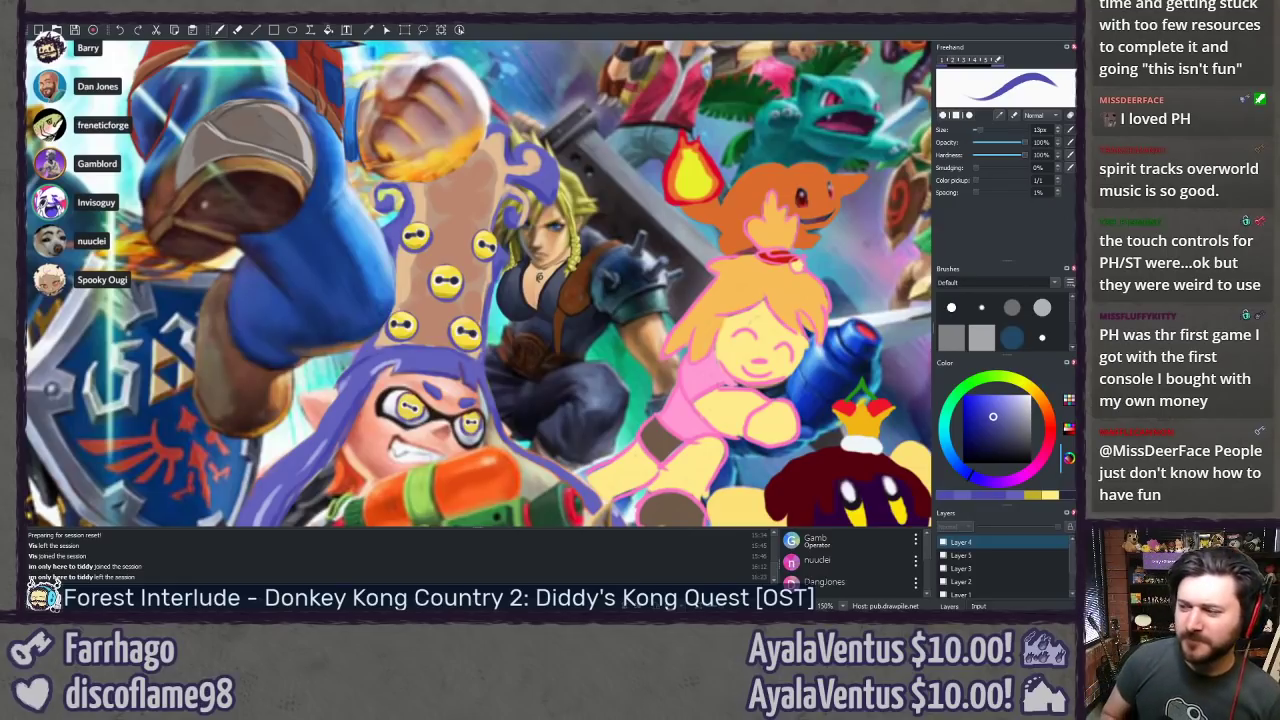
{"action": "scroll", "coordinate": [159, 293], "scroll_direction": "down", "scroll_amount": 5}
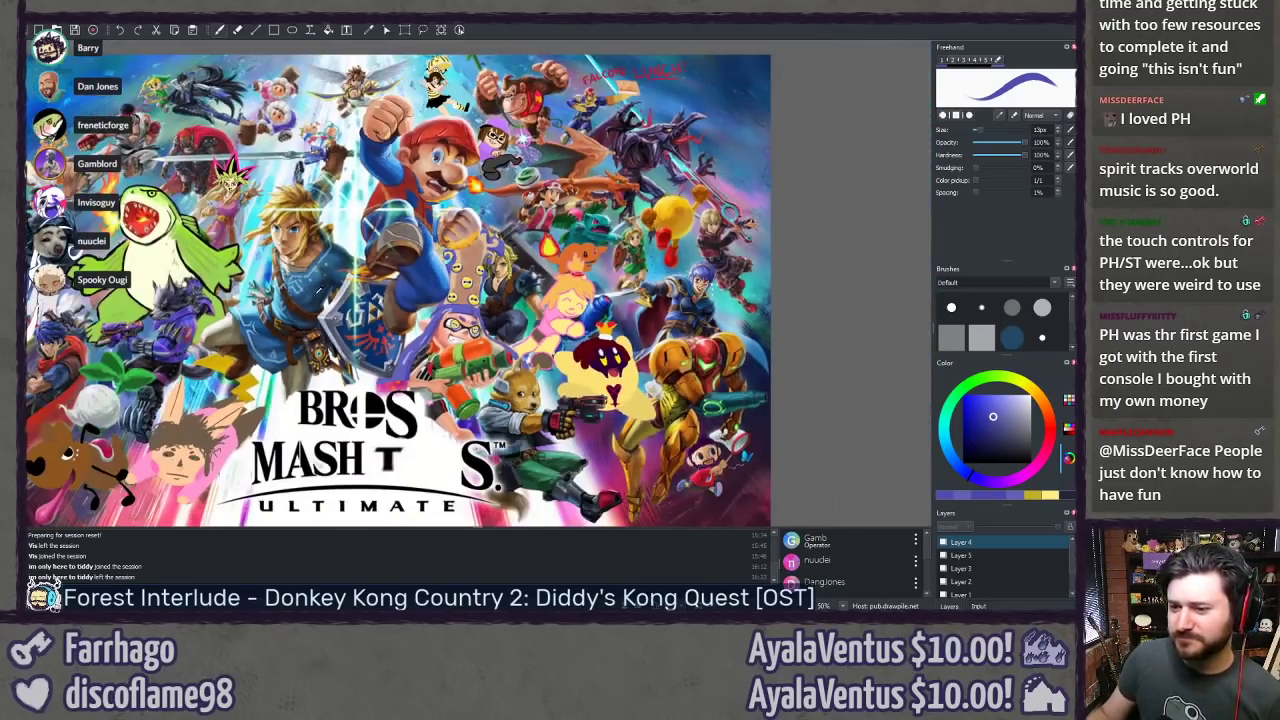
{"action": "scroll", "coordinate": [319, 293], "scroll_direction": "up", "scroll_amount": 3}
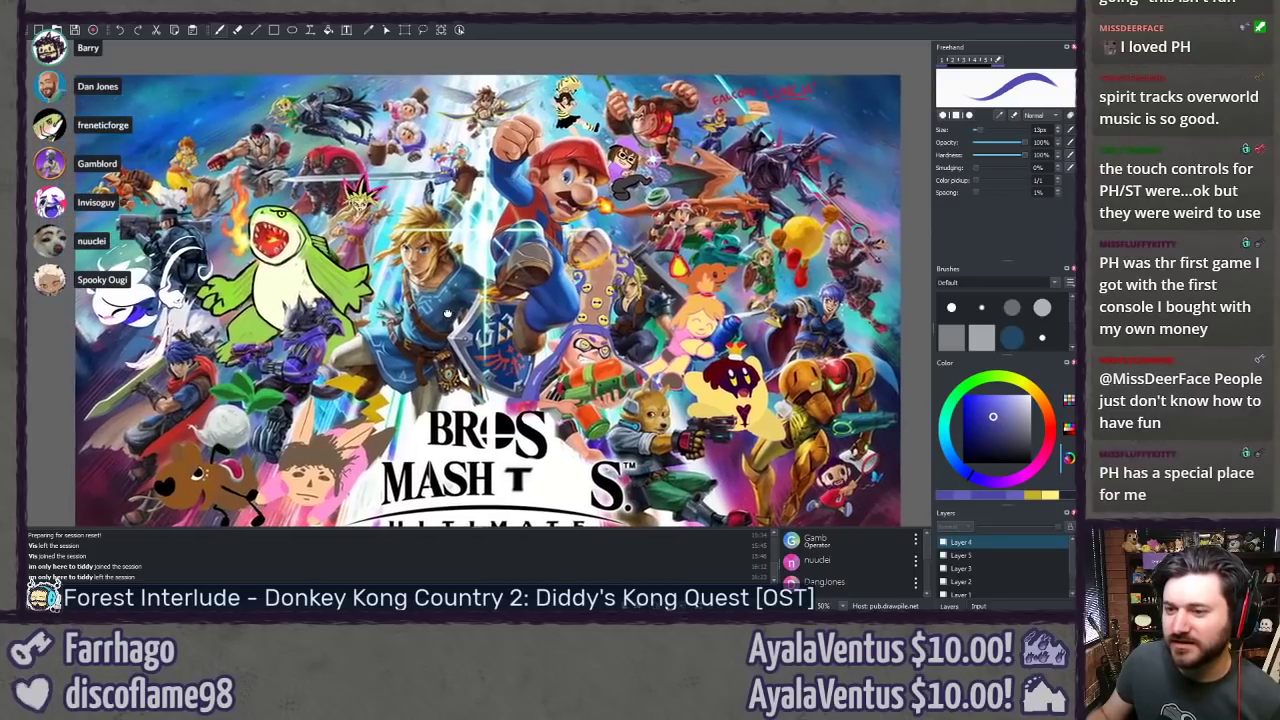
{"action": "mouse_move", "coordinate": [447, 313]}
{"action": "left_mouse_down"}
{"action": "mouse_move", "coordinate": [441, 161]}
{"action": "mouse_move", "coordinate": [334, 125]}
{"action": "mouse_move", "coordinate": [200, 258]}
{"action": "left_mouse_up"}
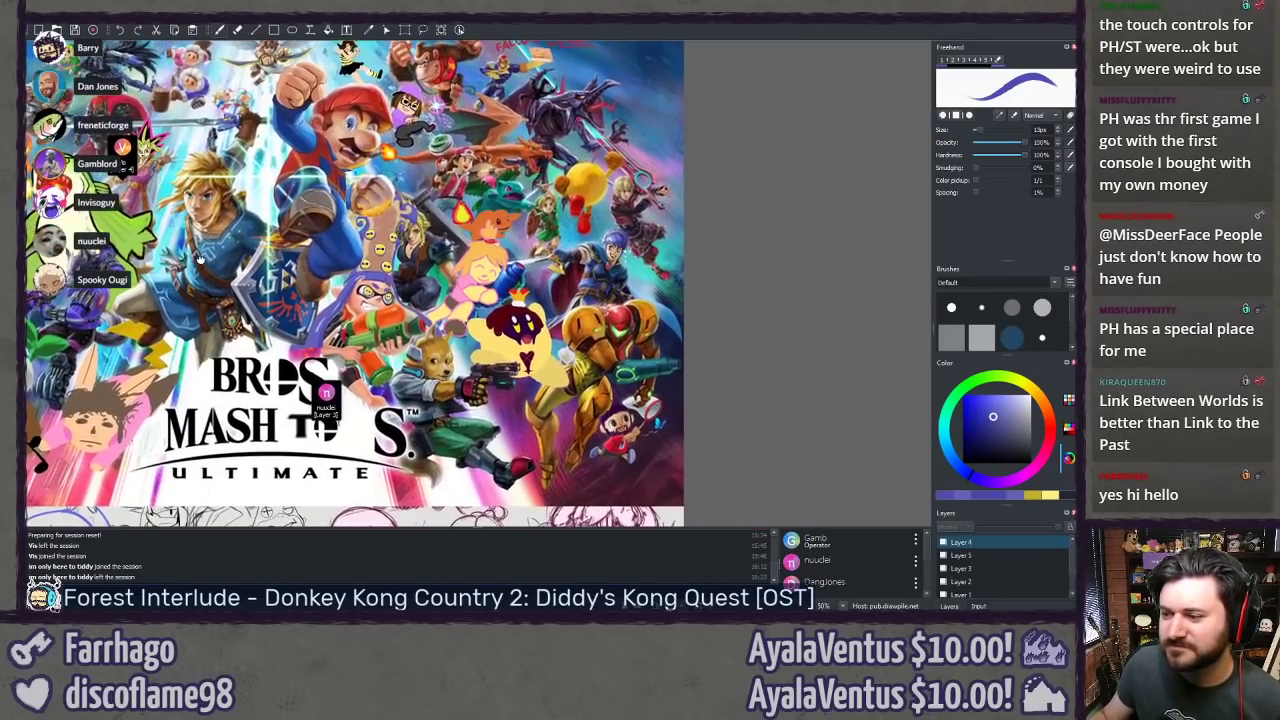
{"action": "left_click_drag", "start_coordinate": [531, 196], "coordinate": [511, 328]}
{"action": "scroll", "coordinate": [382, 172], "scroll_direction": "up", "scroll_amount": 6}
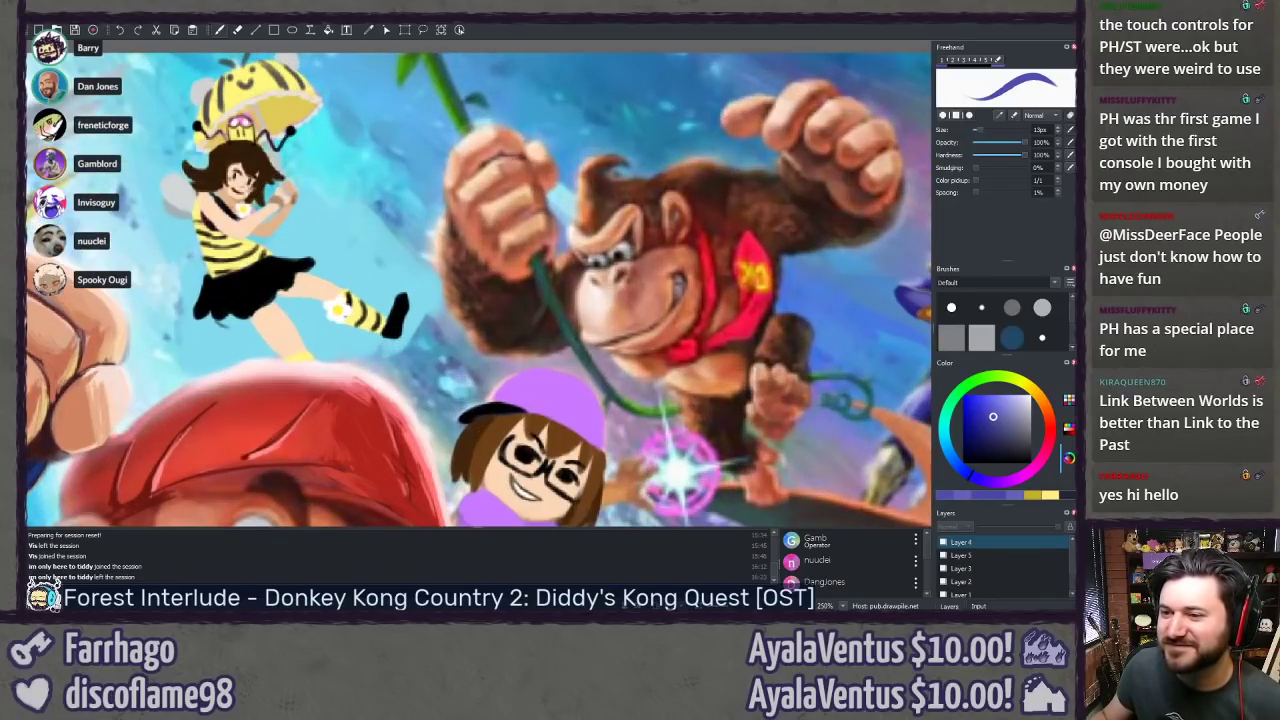
{"action": "left_click_drag", "start_coordinate": [318, 239], "coordinate": [433, 289]}
{"action": "left_click_drag", "start_coordinate": [257, 276], "coordinate": [276, 262]}
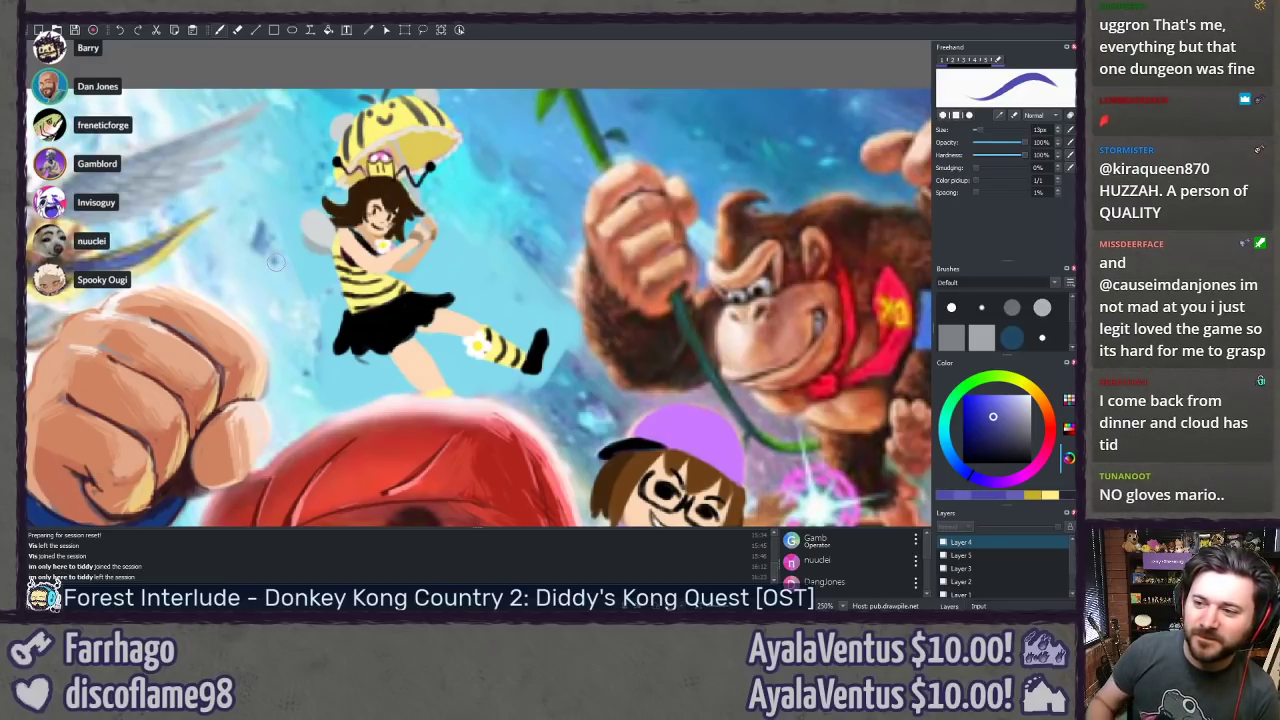
Step: Examine the collage around Mario, Link and the spiky-haired Zelda edit beside the green lizard
{"action": "left_click_drag", "start_coordinate": [246, 168], "coordinate": [484, 140]}
{"action": "scroll", "coordinate": [472, 195], "scroll_direction": "down", "scroll_amount": 4}
{"action": "left_click_drag", "start_coordinate": [345, 336], "coordinate": [266, 154]}
{"action": "scroll", "coordinate": [265, 153], "scroll_direction": "up", "scroll_amount": 1}
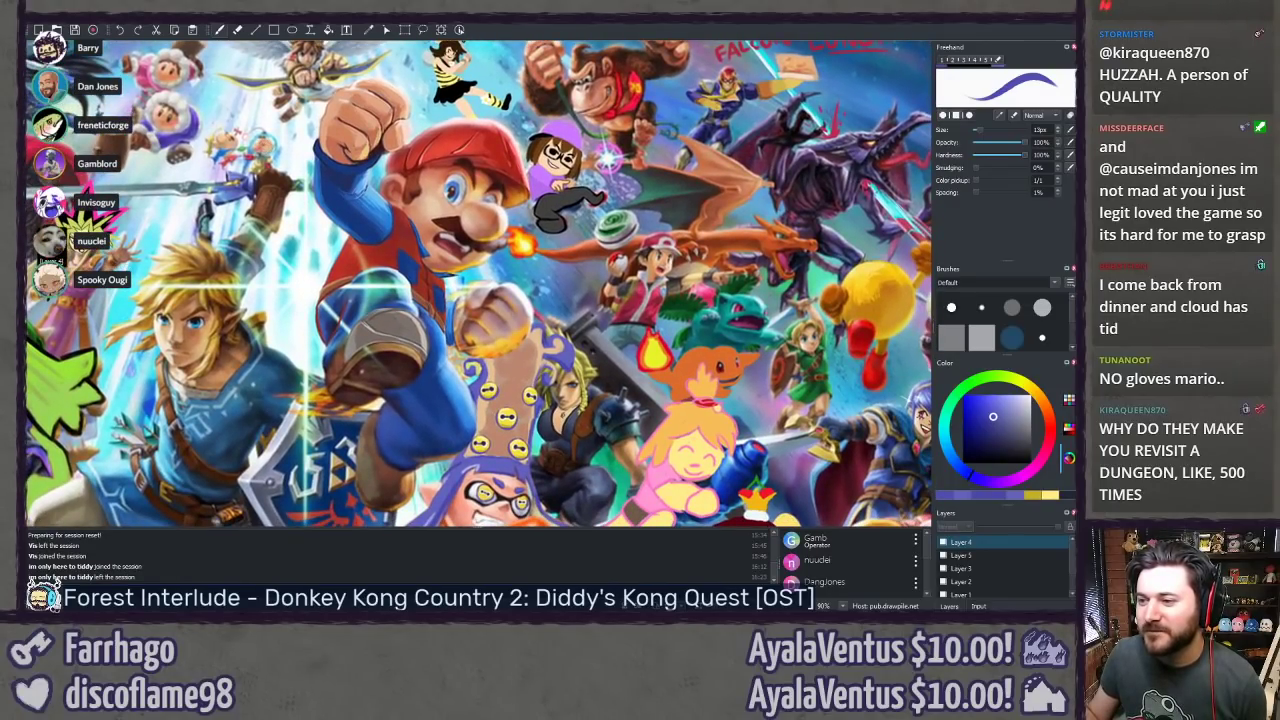
{"action": "left_click_drag", "start_coordinate": [338, 258], "coordinate": [493, 258]}
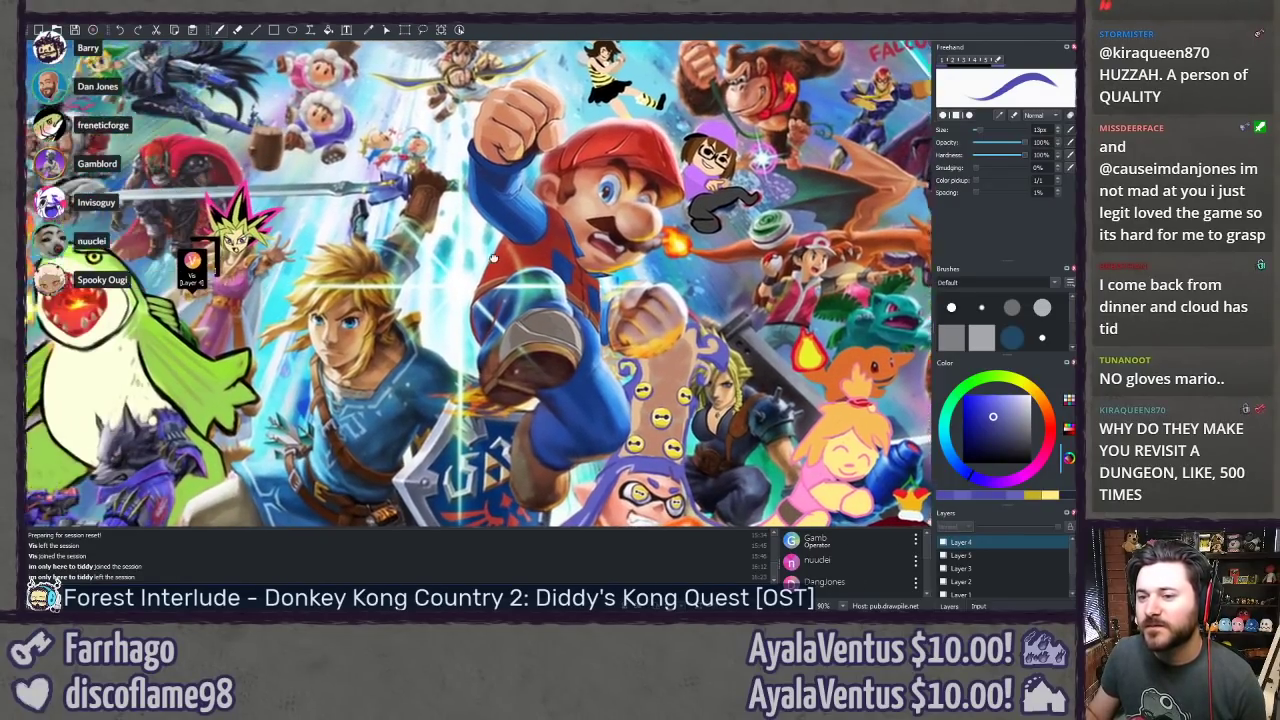
{"action": "scroll", "coordinate": [493, 258], "scroll_direction": "up", "scroll_amount": 5}
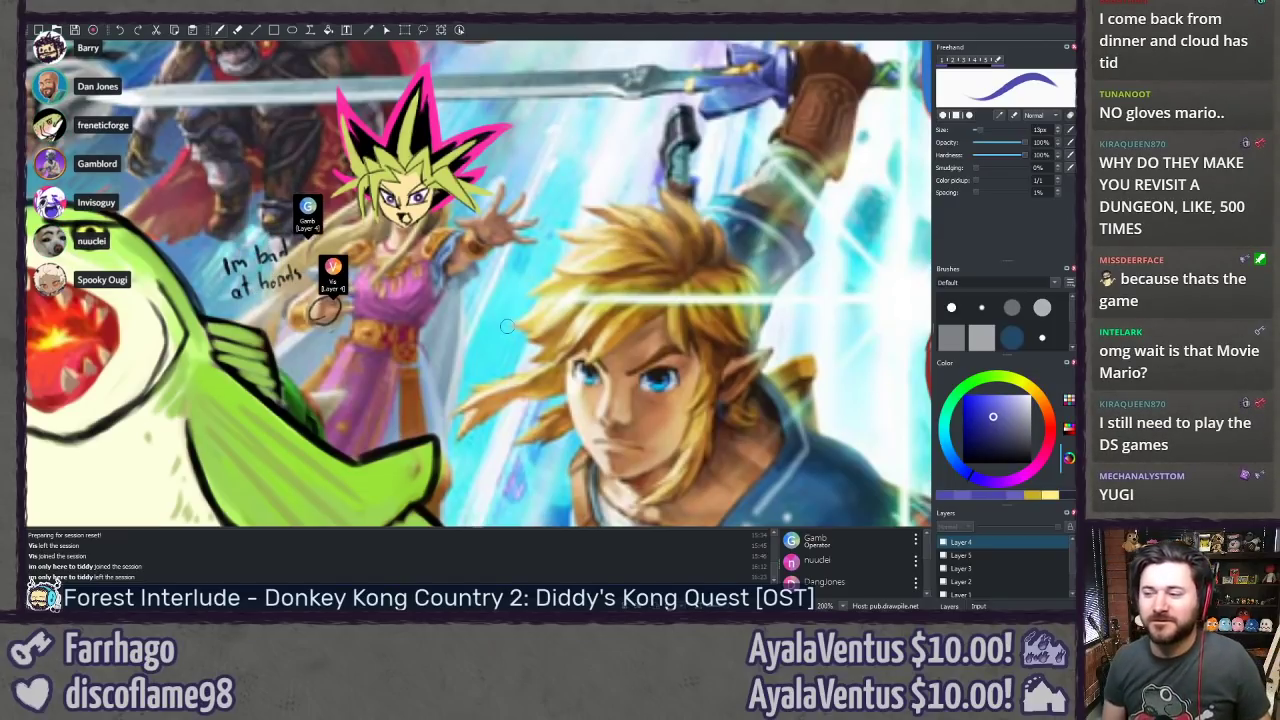
{"action": "scroll", "coordinate": [507, 326], "scroll_direction": "down", "scroll_amount": 5}
{"action": "mouse_move", "coordinate": [848, 295]}
{"action": "left_mouse_down"}
{"action": "mouse_move", "coordinate": [645, 287]}
{"action": "mouse_move", "coordinate": [656, 279]}
{"action": "mouse_move", "coordinate": [600, 300]}
{"action": "mouse_move", "coordinate": [588, 278]}
{"action": "mouse_move", "coordinate": [574, 330]}
{"action": "mouse_move", "coordinate": [585, 273]}
{"action": "mouse_move", "coordinate": [587, 314]}
{"action": "left_mouse_up"}
{"action": "scroll", "coordinate": [645, 287], "scroll_direction": "up", "scroll_amount": 2}
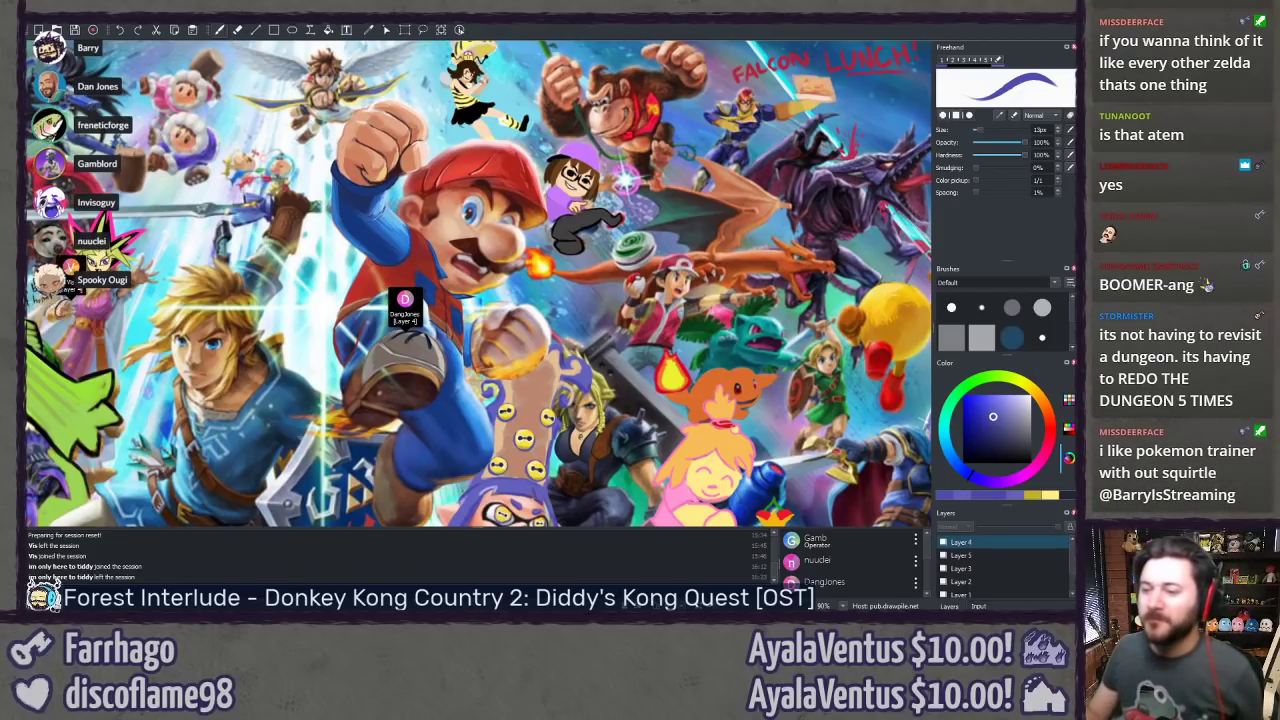
Step: Examine the right side of the collage, from the Pokémon Trainer and Pac-Man down to Samus and the bearded villager
{"action": "mouse_move", "coordinate": [519, 357]}
{"action": "left_mouse_down"}
{"action": "mouse_move", "coordinate": [539, 347]}
{"action": "mouse_move", "coordinate": [293, 272]}
{"action": "left_mouse_up"}
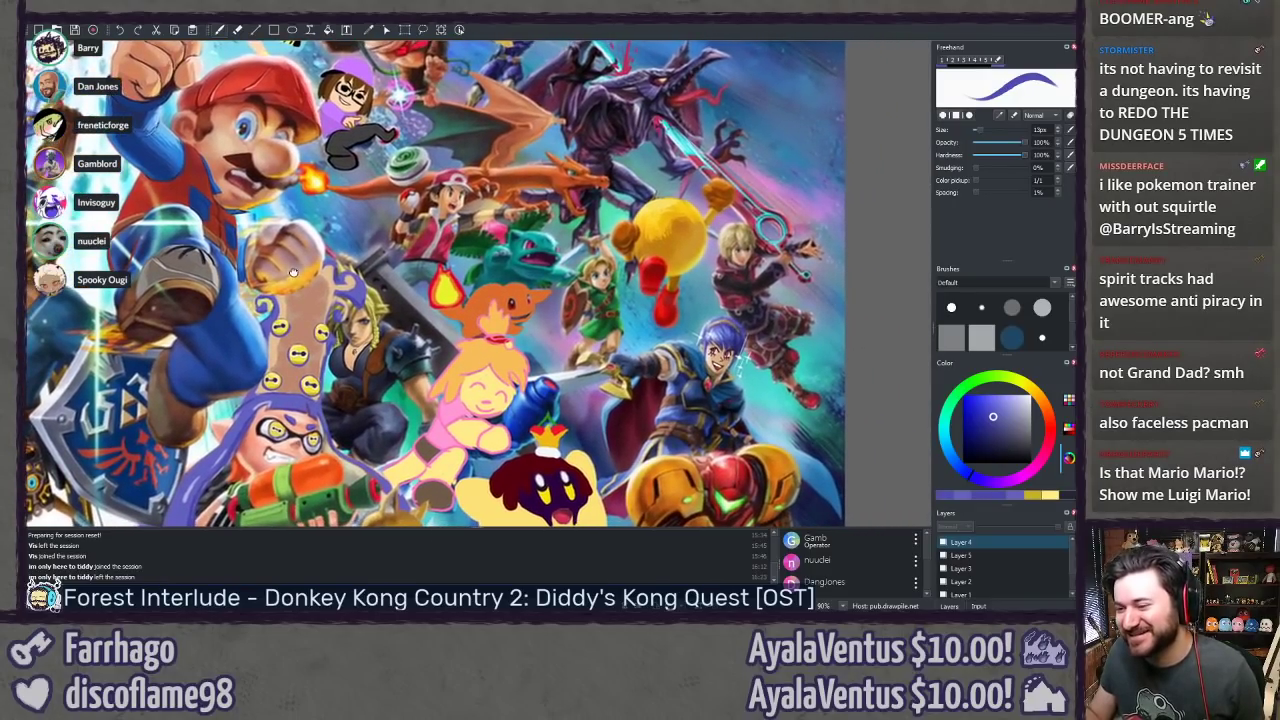
{"action": "scroll", "coordinate": [453, 262], "scroll_direction": "up", "scroll_amount": 5}
{"action": "left_click_drag", "start_coordinate": [440, 250], "coordinate": [374, 345]}
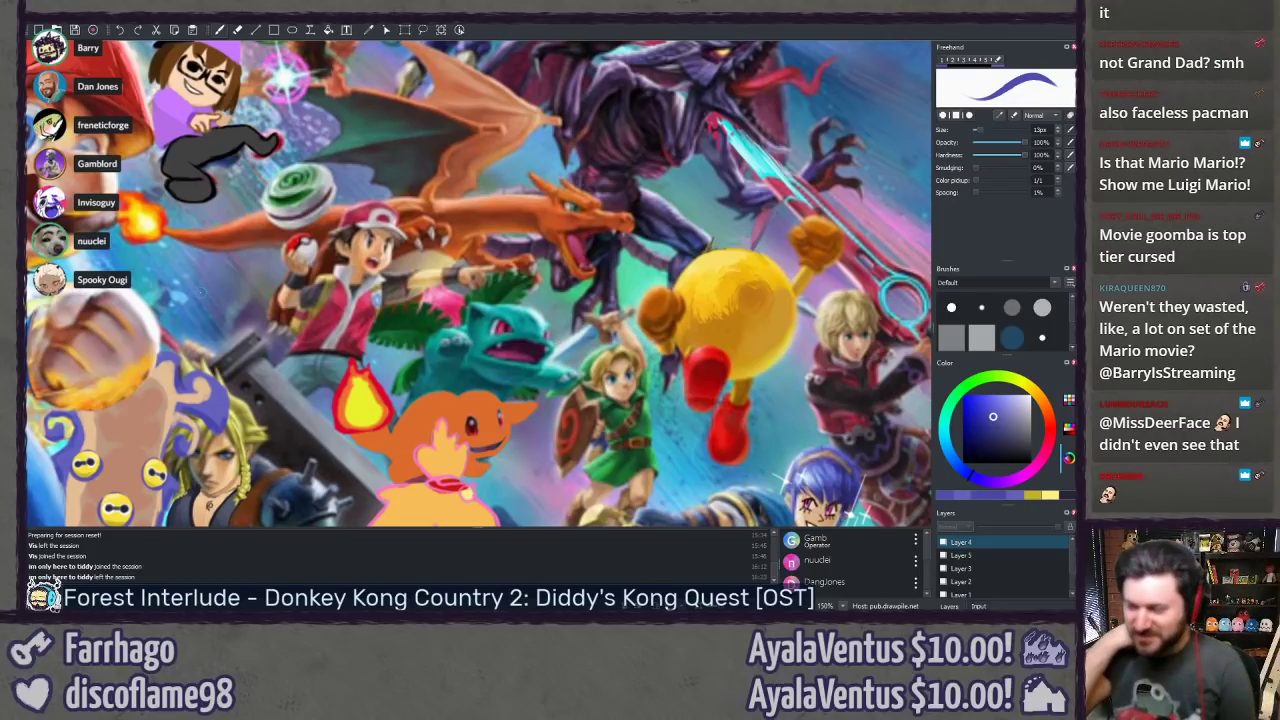
{"action": "scroll", "coordinate": [535, 320], "scroll_direction": "down", "scroll_amount": 6}
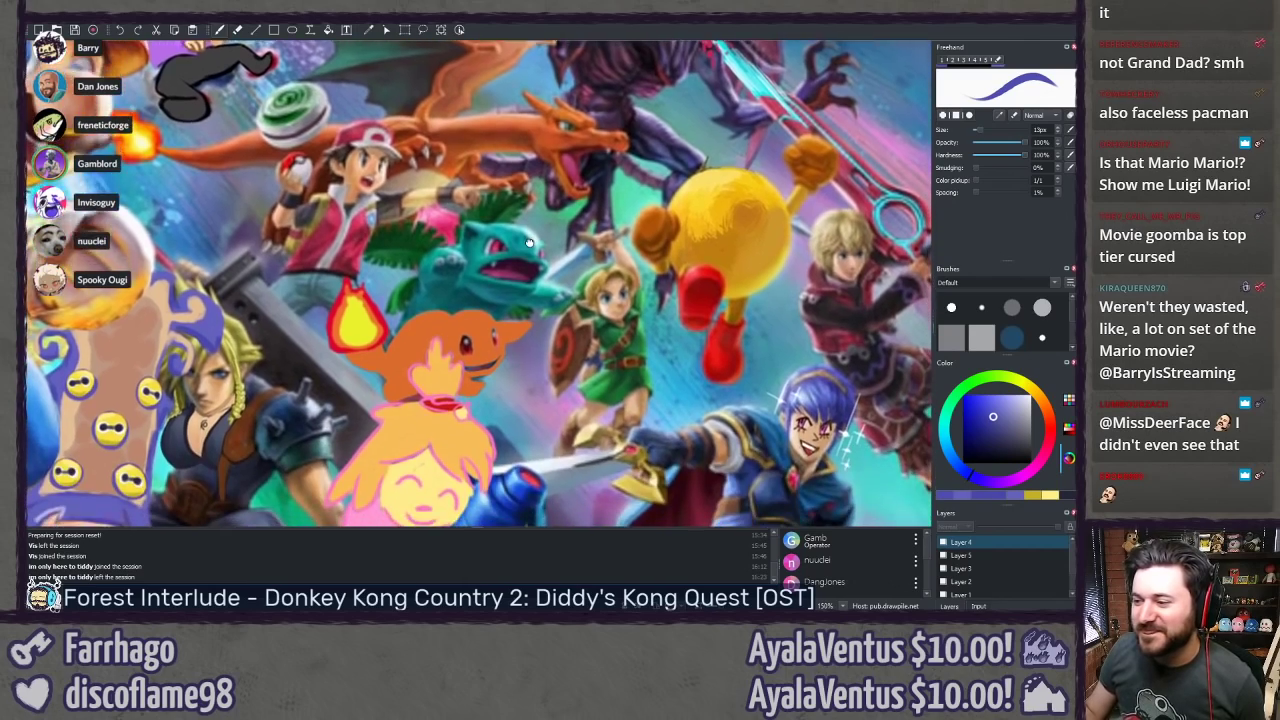
{"action": "scroll", "coordinate": [477, 228], "scroll_direction": "down", "scroll_amount": 5}
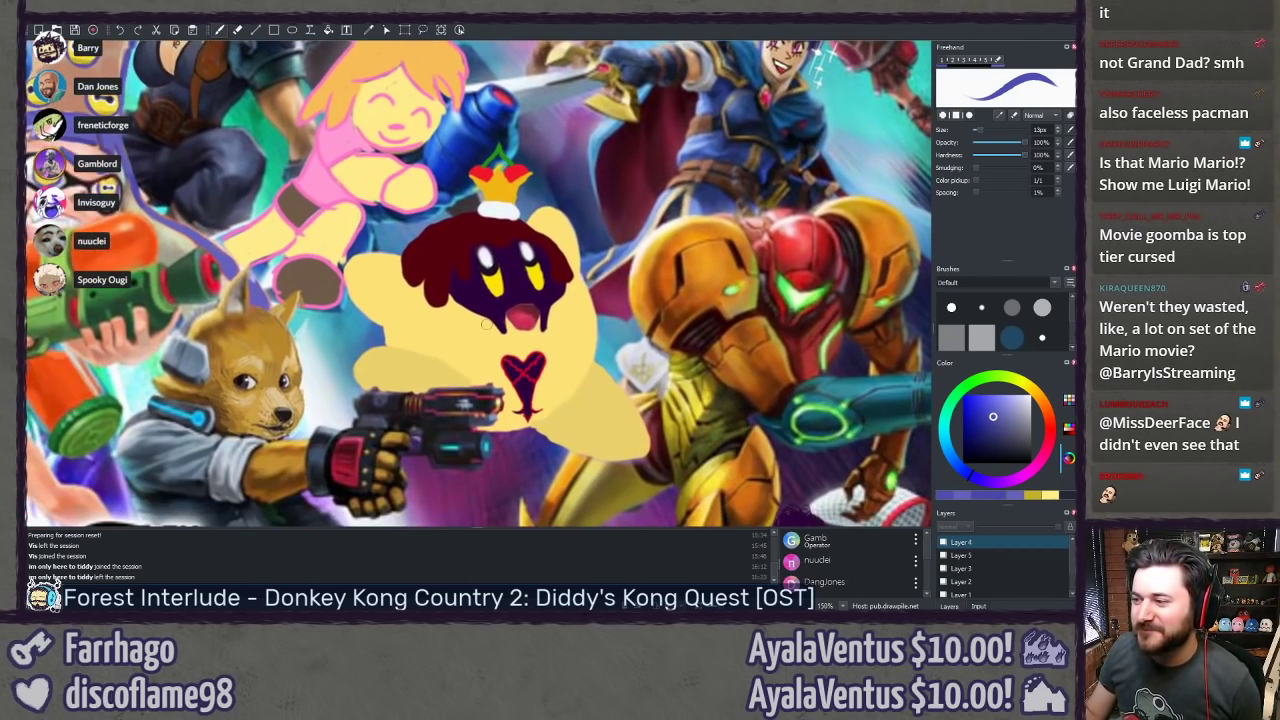
{"action": "scroll", "coordinate": [430, 250], "scroll_direction": "right", "scroll_amount": 3}
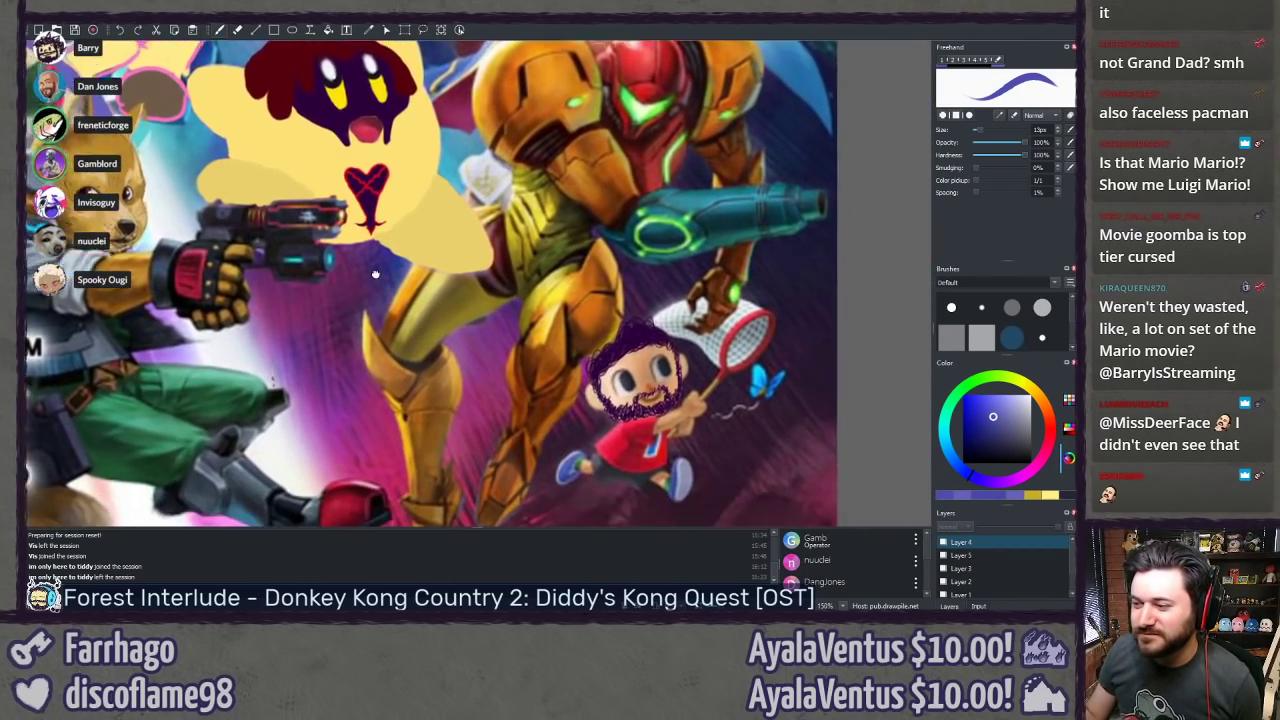
Step: Examine the collage from Samus and the bearded villager, past the Fox edit and altered logo, up to Mario, Link and the green lizard
{"action": "left_click_drag", "start_coordinate": [375, 274], "coordinate": [603, 177]}
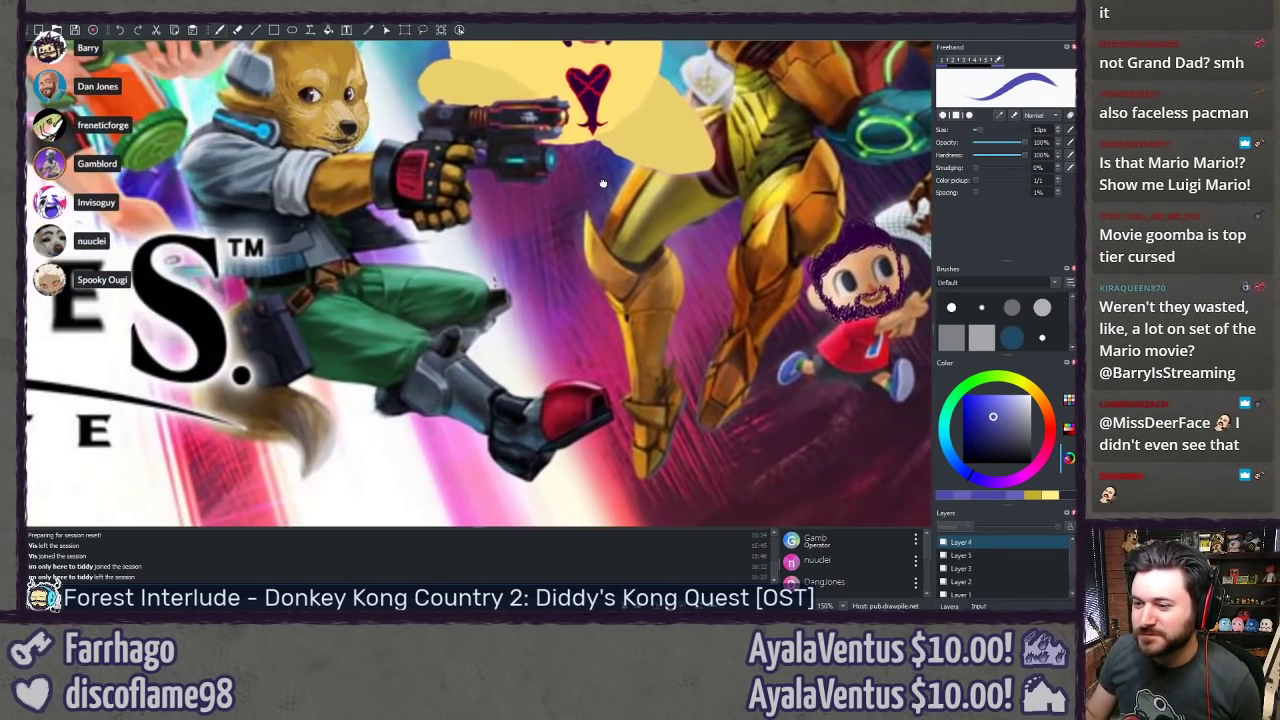
{"action": "left_click_drag", "start_coordinate": [389, 249], "coordinate": [273, 366]}
{"action": "scroll", "coordinate": [350, 330], "scroll_direction": "down", "scroll_amount": 2}
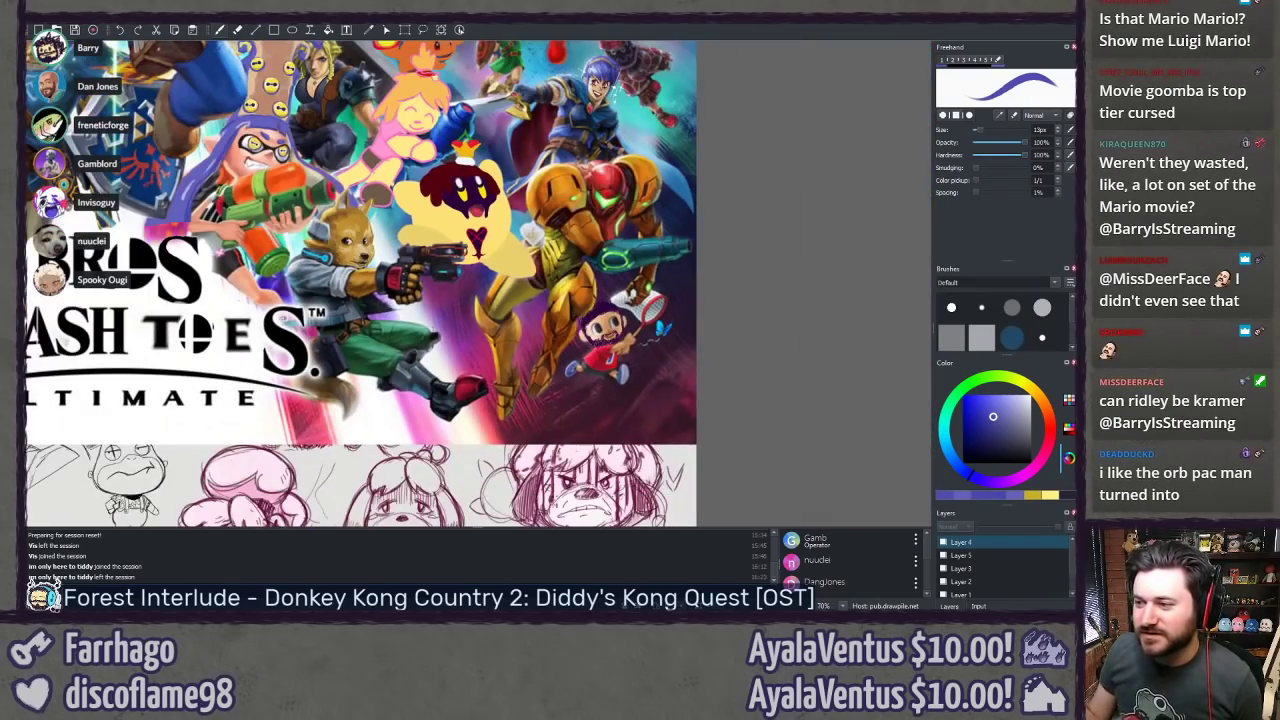
{"action": "left_click_drag", "start_coordinate": [379, 317], "coordinate": [712, 413]}
{"action": "left_click_drag", "start_coordinate": [369, 350], "coordinate": [540, 331]}
{"action": "scroll", "coordinate": [540, 331], "scroll_direction": "up", "scroll_amount": 3}
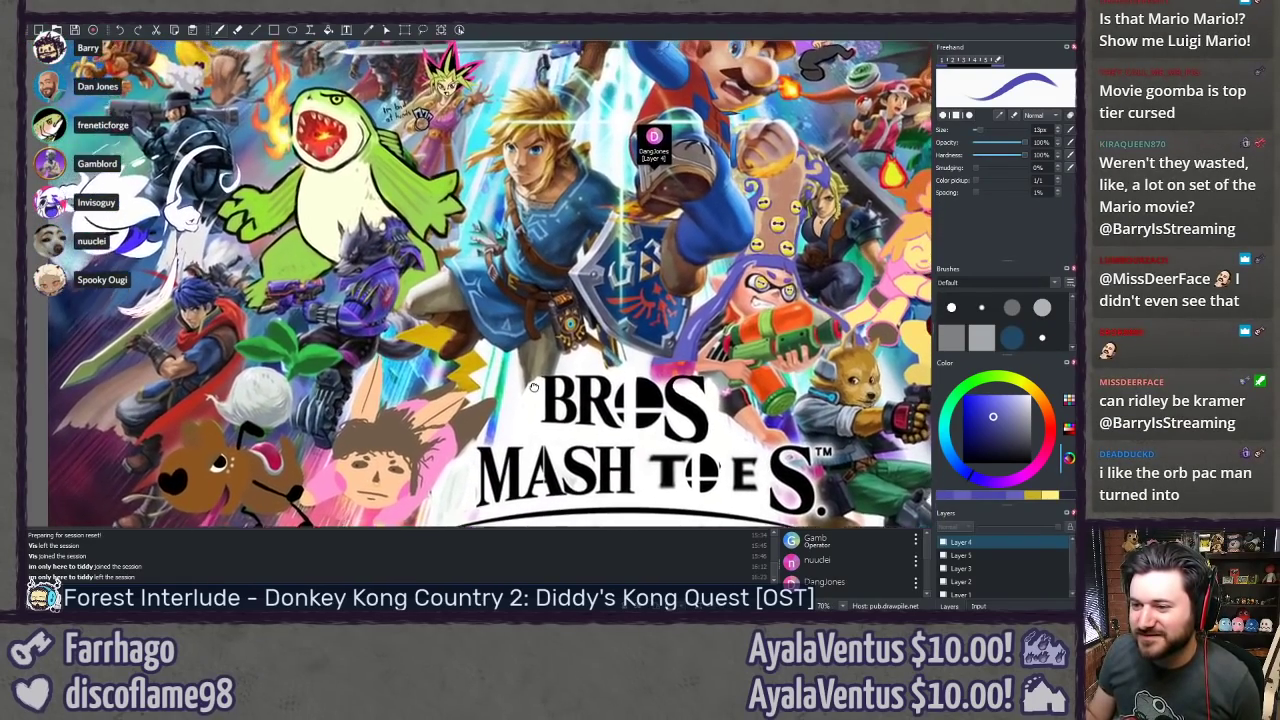
{"action": "scroll", "coordinate": [252, 355], "scroll_direction": "up", "scroll_amount": 2}
{"action": "mouse_move", "coordinate": [252, 356]}
{"action": "left_mouse_down"}
{"action": "mouse_move", "coordinate": [243, 371]}
{"action": "mouse_move", "coordinate": [284, 441]}
{"action": "mouse_move", "coordinate": [244, 419]}
{"action": "left_mouse_up"}
{"action": "scroll", "coordinate": [332, 409], "scroll_direction": "up", "scroll_amount": 1}
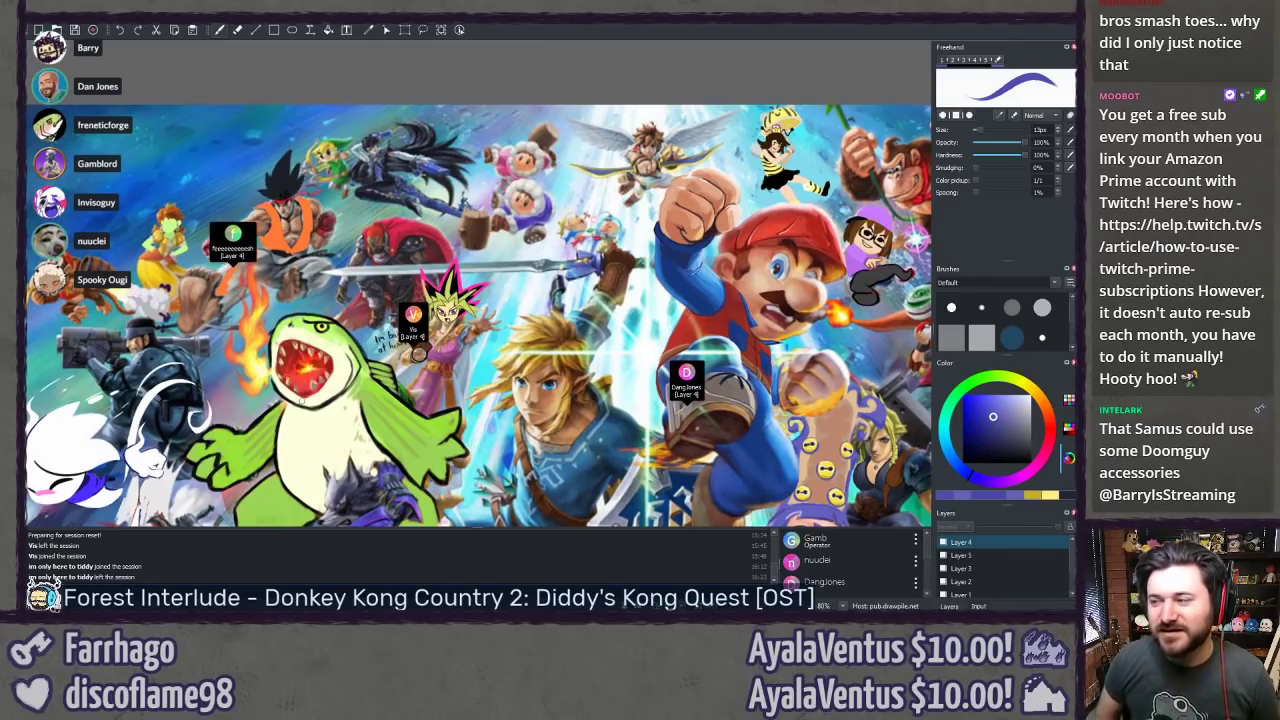
Step: Examine the right side of the collage around Pac-Man, the pink-dressed figure, the crowned yellow character and Cloud
{"action": "mouse_move", "coordinate": [791, 439]}
{"action": "left_mouse_down"}
{"action": "mouse_move", "coordinate": [354, 298]}
{"action": "mouse_move", "coordinate": [160, 280]}
{"action": "left_mouse_up"}
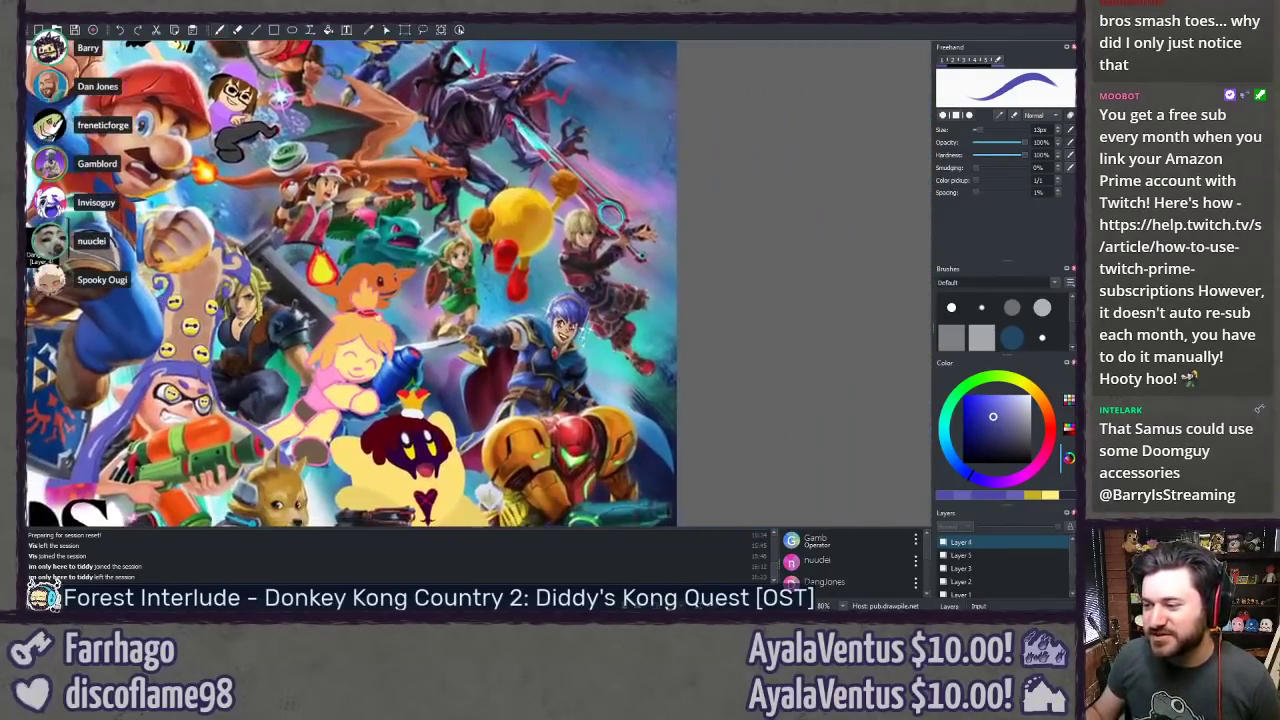
{"action": "left_click_drag", "start_coordinate": [452, 436], "coordinate": [394, 191]}
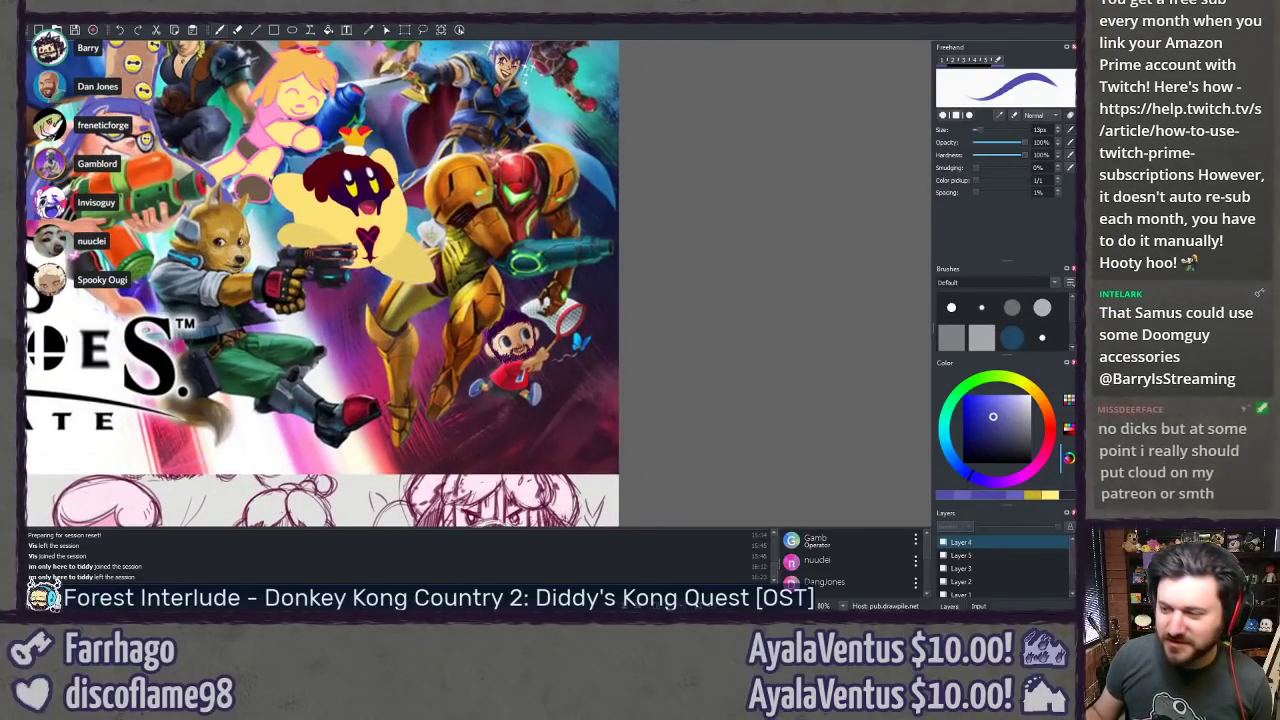
{"action": "left_click_drag", "start_coordinate": [432, 234], "coordinate": [456, 346]}
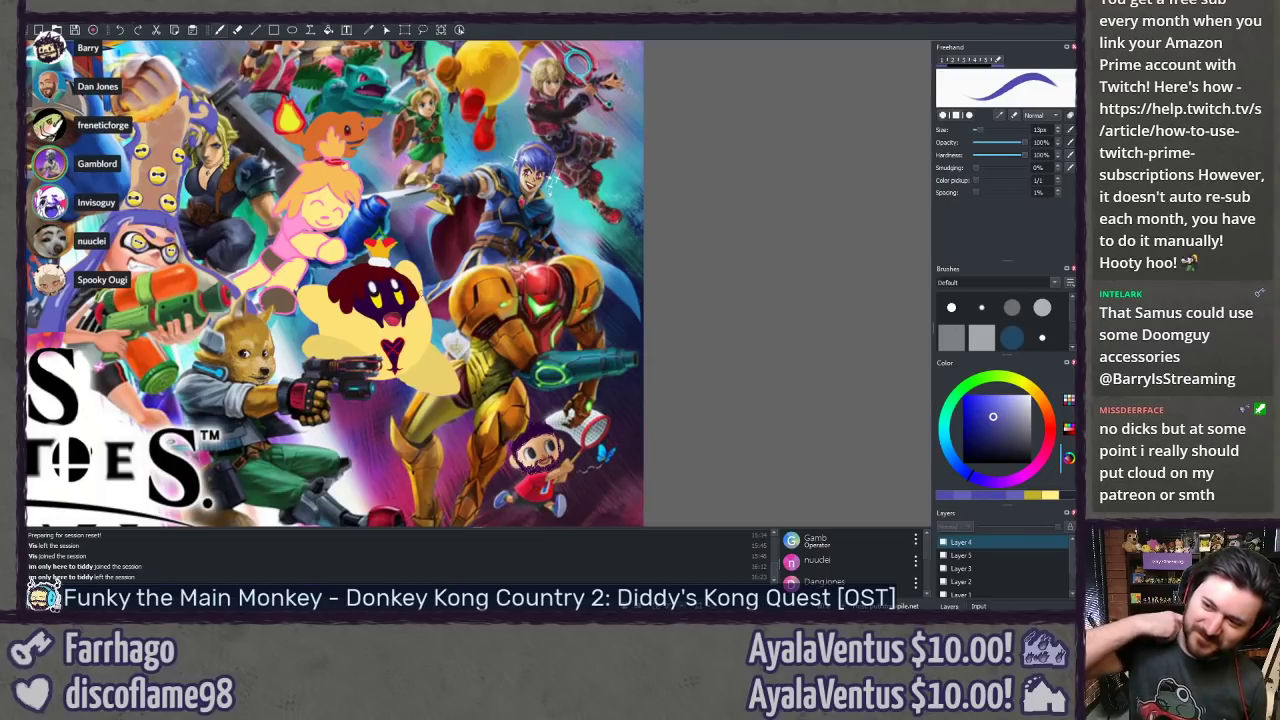
{"action": "left_click_drag", "start_coordinate": [275, 275], "coordinate": [580, 318]}
{"action": "scroll", "coordinate": [436, 413], "scroll_direction": "up", "scroll_amount": 3}
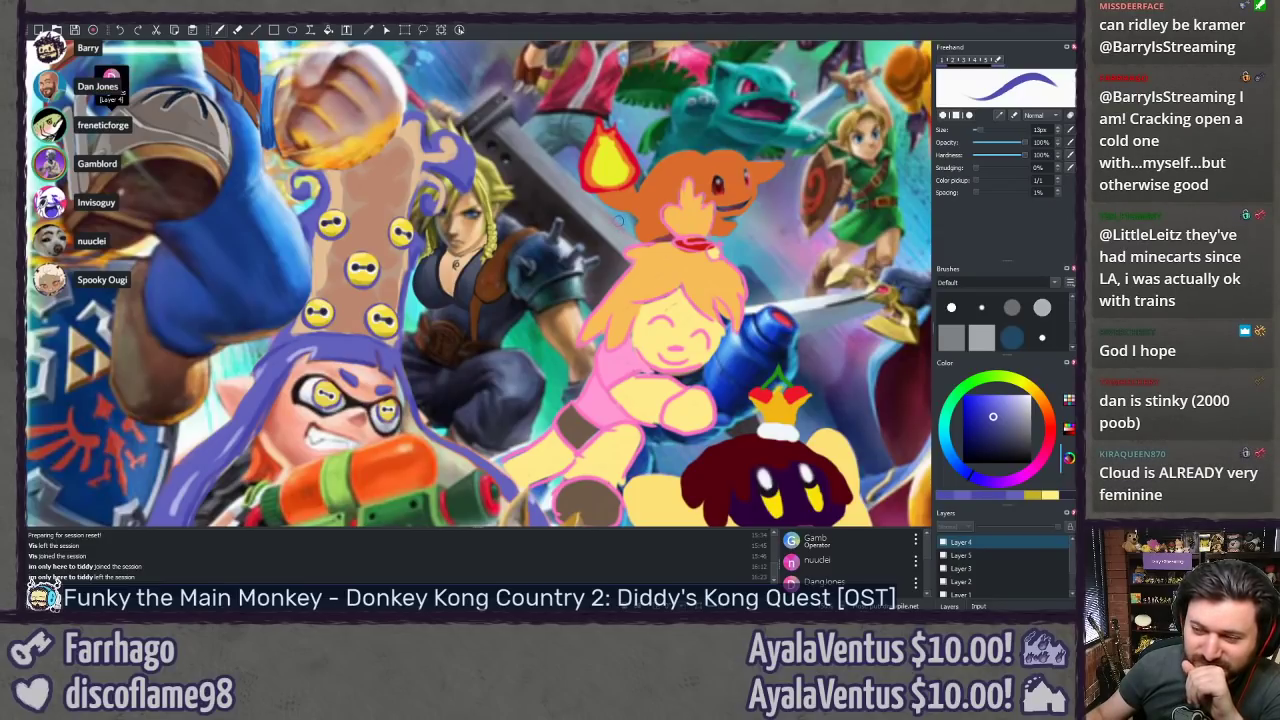
Step: Sample purple from the Inkling's long hair tentacle, close to the unpainted orange strand beside her cheek
{"action": "left_click_drag", "start_coordinate": [619, 221], "coordinate": [766, 43]}
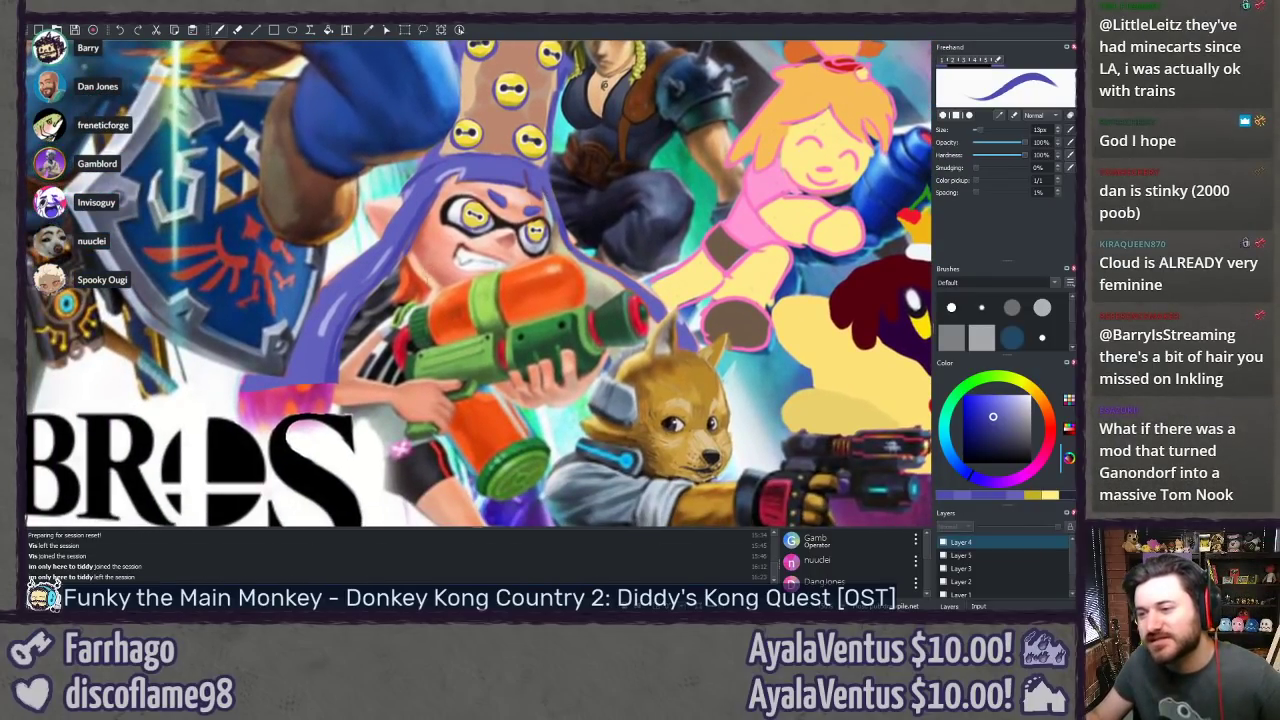
{"action": "scroll", "coordinate": [369, 244], "scroll_direction": "up", "scroll_amount": 3}
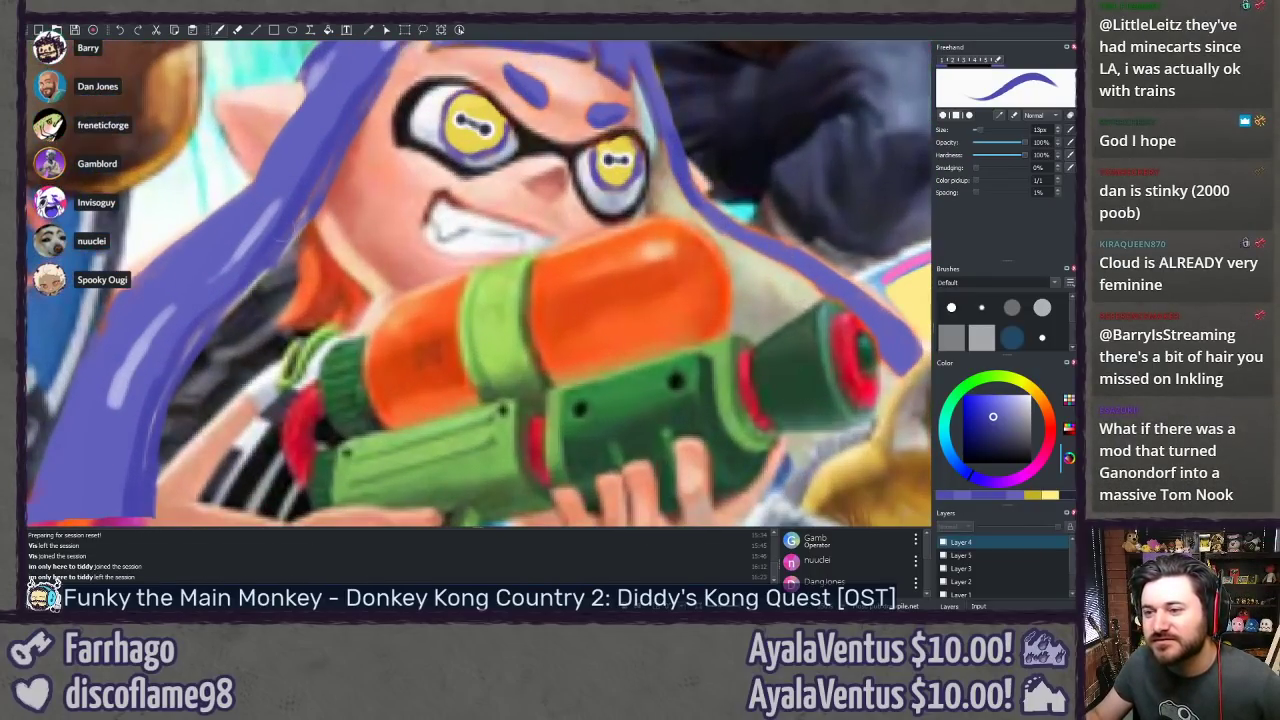
{"action": "left_click", "coordinate": [283, 166], "text": "ctrl"}
{"action": "left_click_drag", "start_coordinate": [329, 237], "coordinate": [355, 262]}
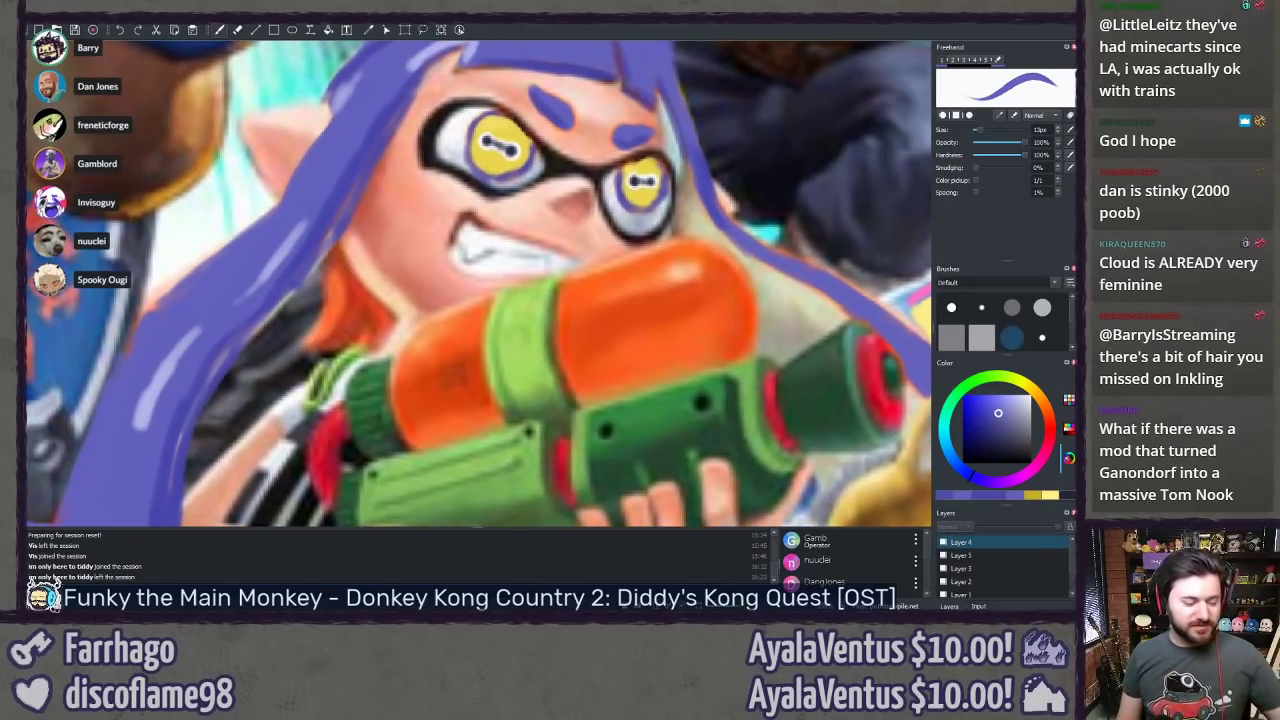
Step: Examine Ridley impaled by the sword above Pac-Man and Charizard
{"action": "scroll", "coordinate": [532, 180], "scroll_direction": "down", "scroll_amount": 4}
{"action": "left_click_drag", "start_coordinate": [700, 150], "coordinate": [370, 400]}
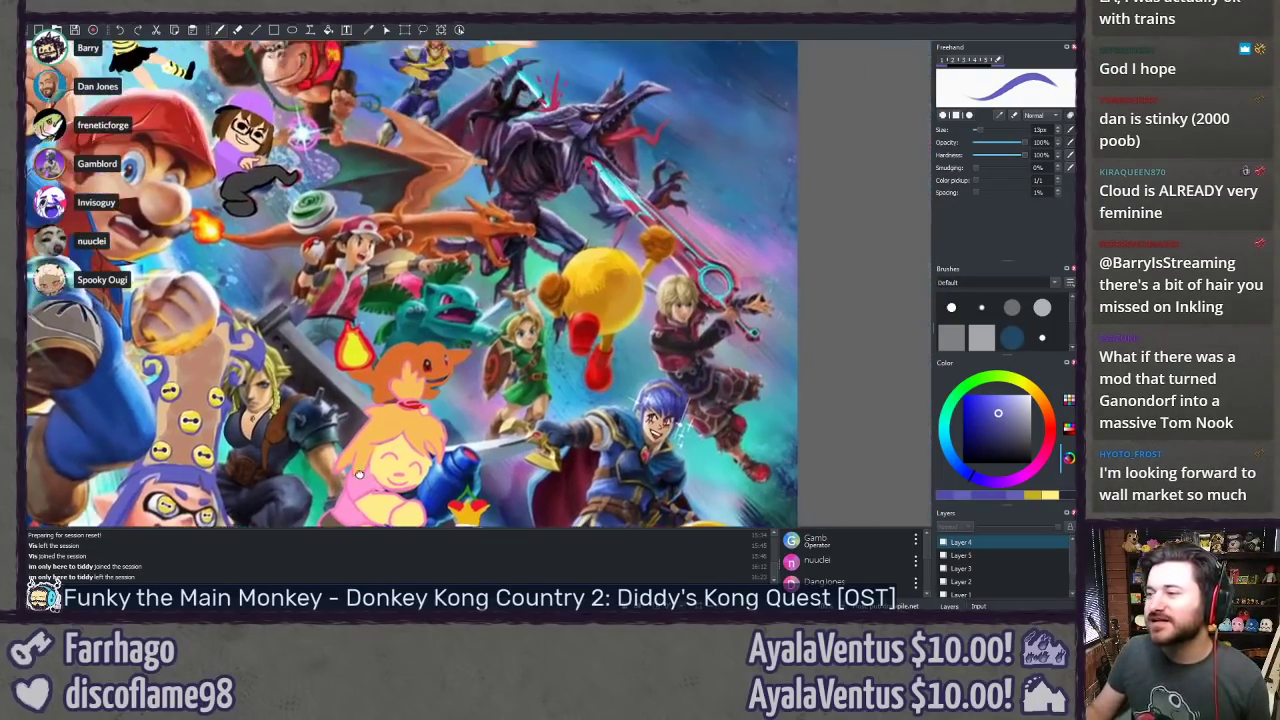
{"action": "left_click_drag", "start_coordinate": [519, 282], "coordinate": [452, 397]}
{"action": "scroll", "coordinate": [477, 285], "scroll_direction": "up", "scroll_amount": 2}
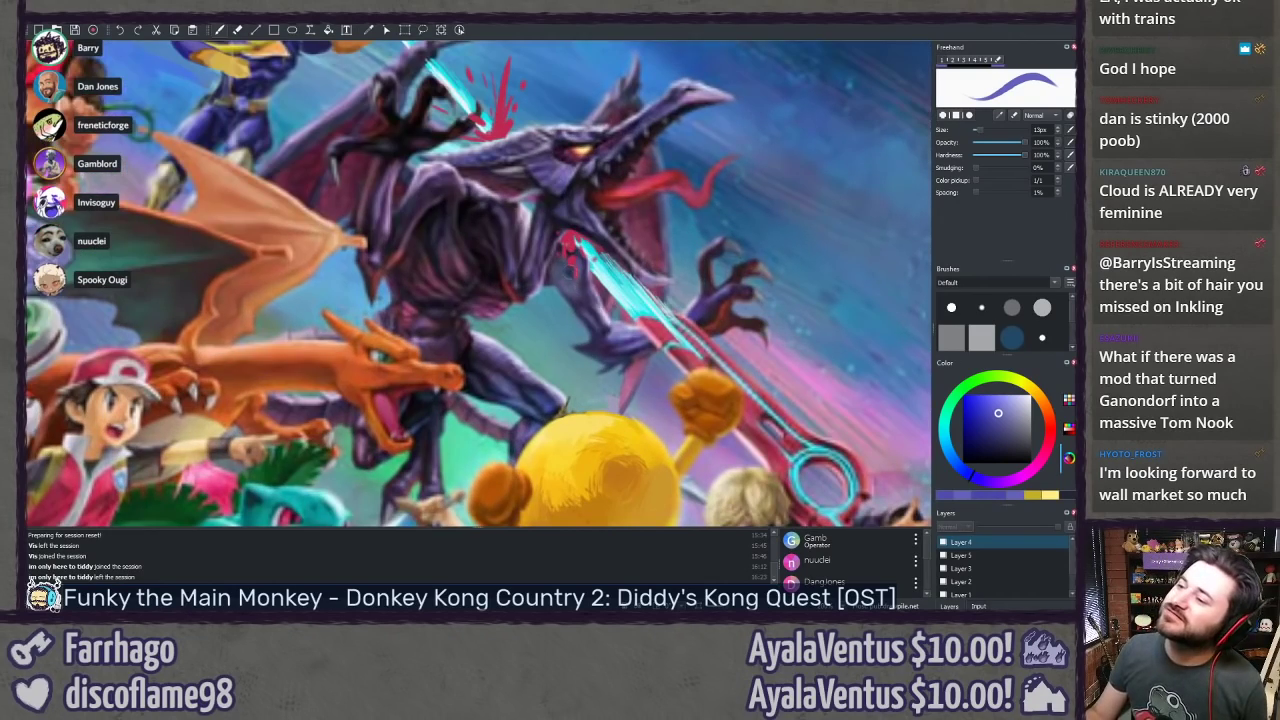
Step: Paint the leftover orange strand beside the Inkling's cheek purple, resampling the shade from her hair
{"action": "left_click_drag", "start_coordinate": [370, 241], "coordinate": [471, 149]}
{"action": "scroll", "coordinate": [478, 284], "scroll_direction": "down", "scroll_amount": 3}
{"action": "left_click_drag", "start_coordinate": [479, 284], "coordinate": [498, 227]}
{"action": "scroll", "coordinate": [498, 228], "scroll_direction": "up", "scroll_amount": 5}
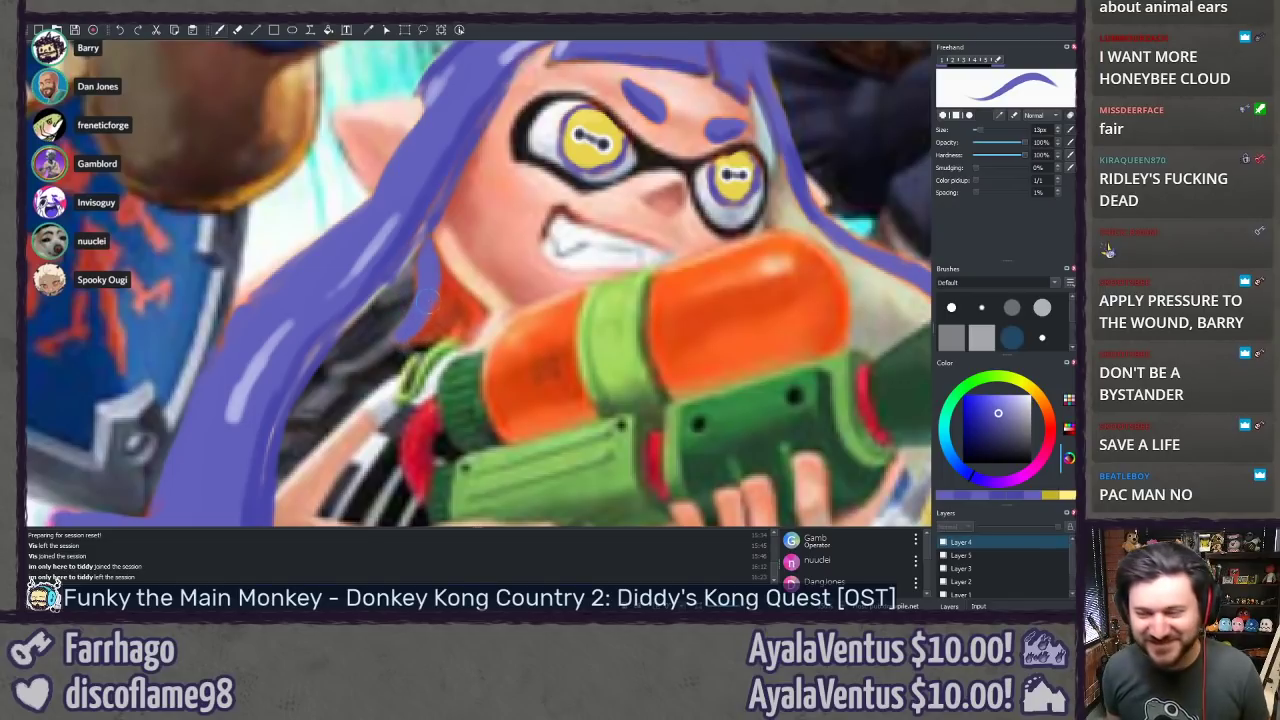
{"action": "left_click", "coordinate": [420, 214], "text": "ctrl"}
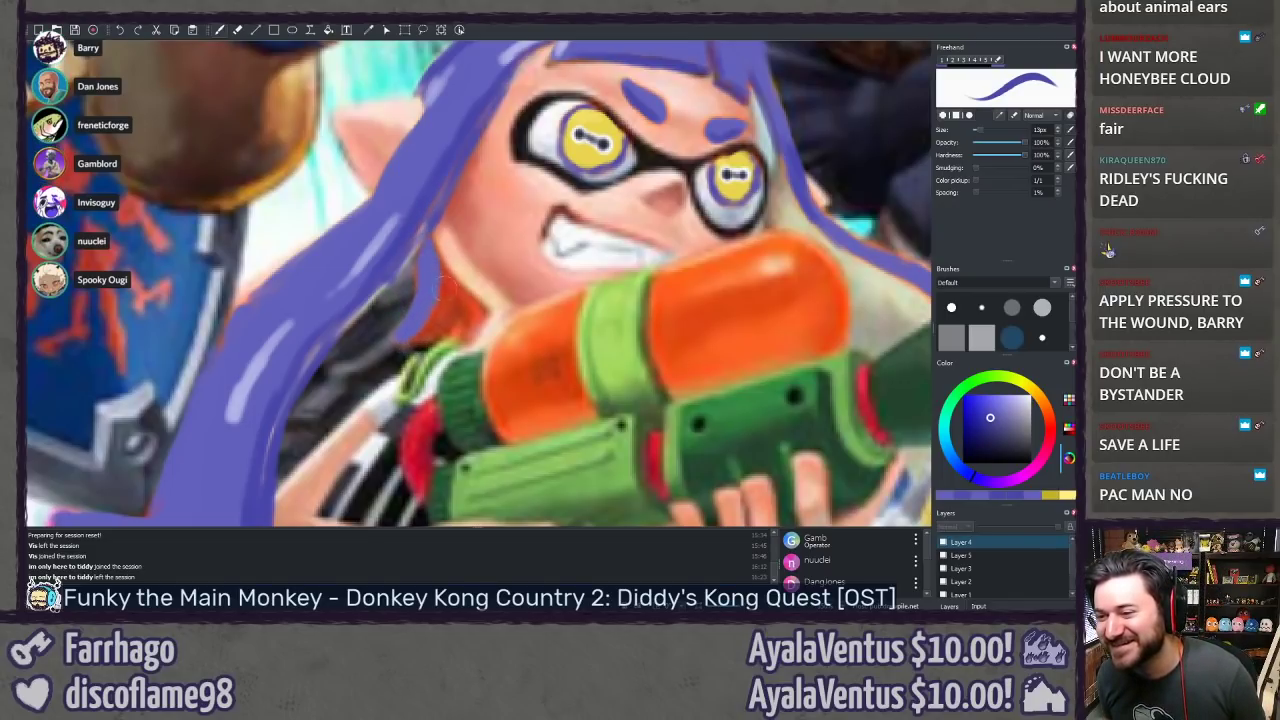
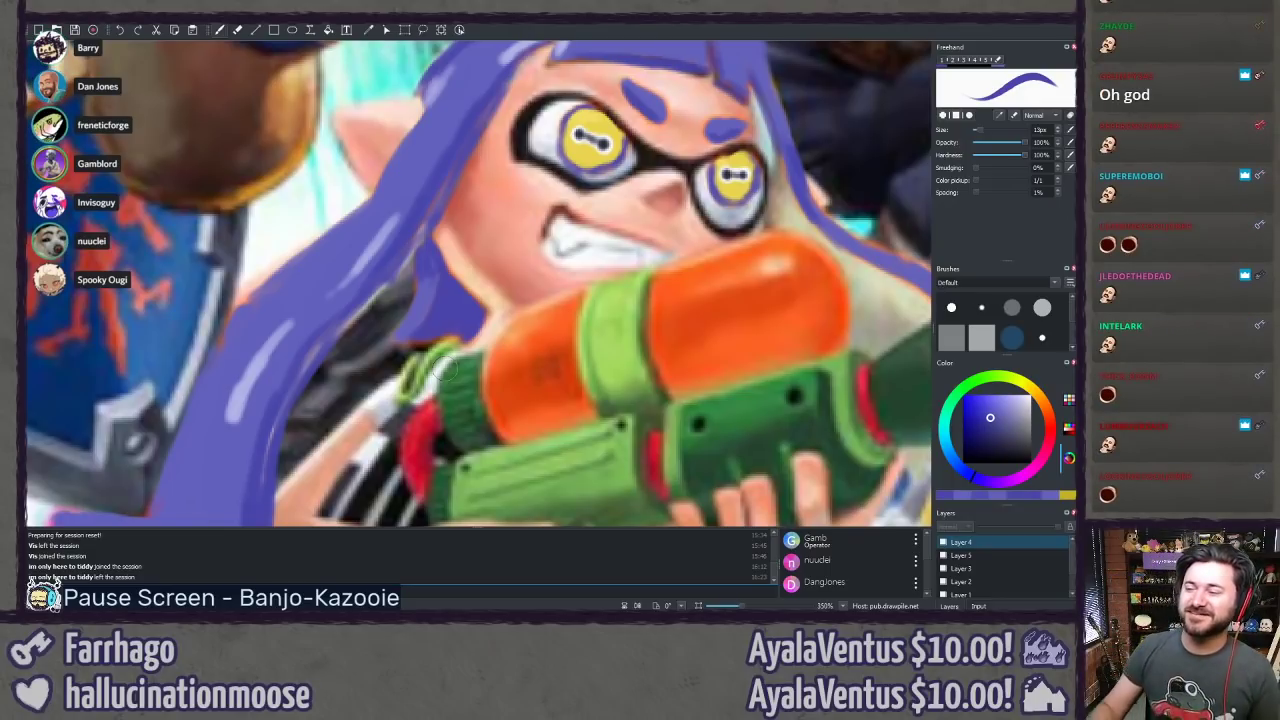
Step: Examine the finished Inkling within the collage, along with Mario, the Falcon Lunch lettering and the surrounding edits
{"action": "scroll", "coordinate": [475, 340], "scroll_direction": "down", "scroll_amount": 5}
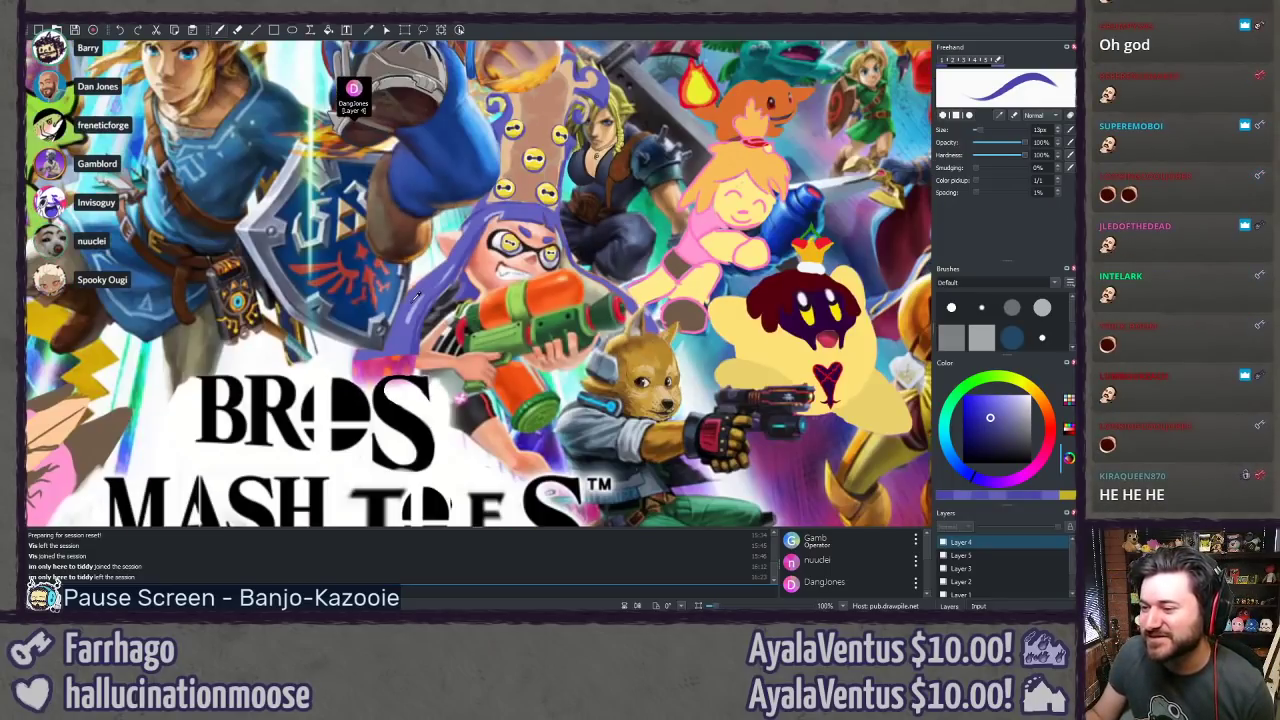
{"action": "left_click_drag", "start_coordinate": [499, 288], "coordinate": [555, 318]}
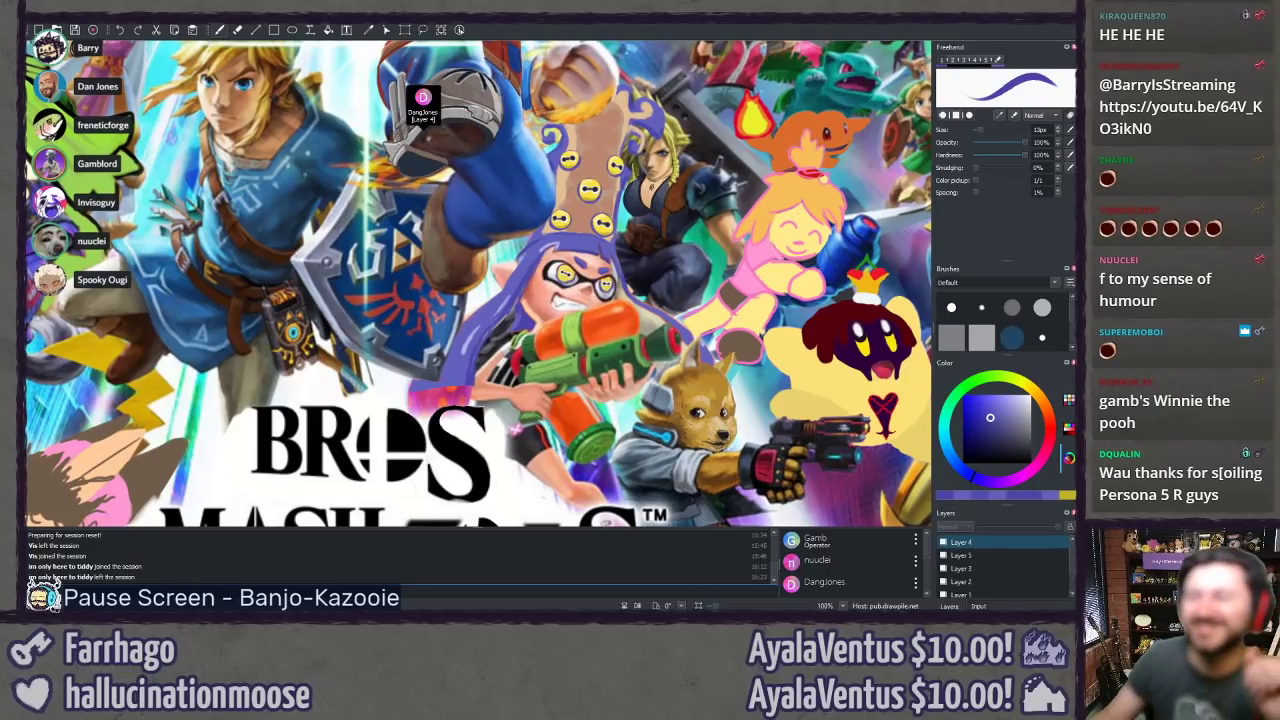
{"action": "left_click_drag", "start_coordinate": [442, 202], "coordinate": [138, 430]}
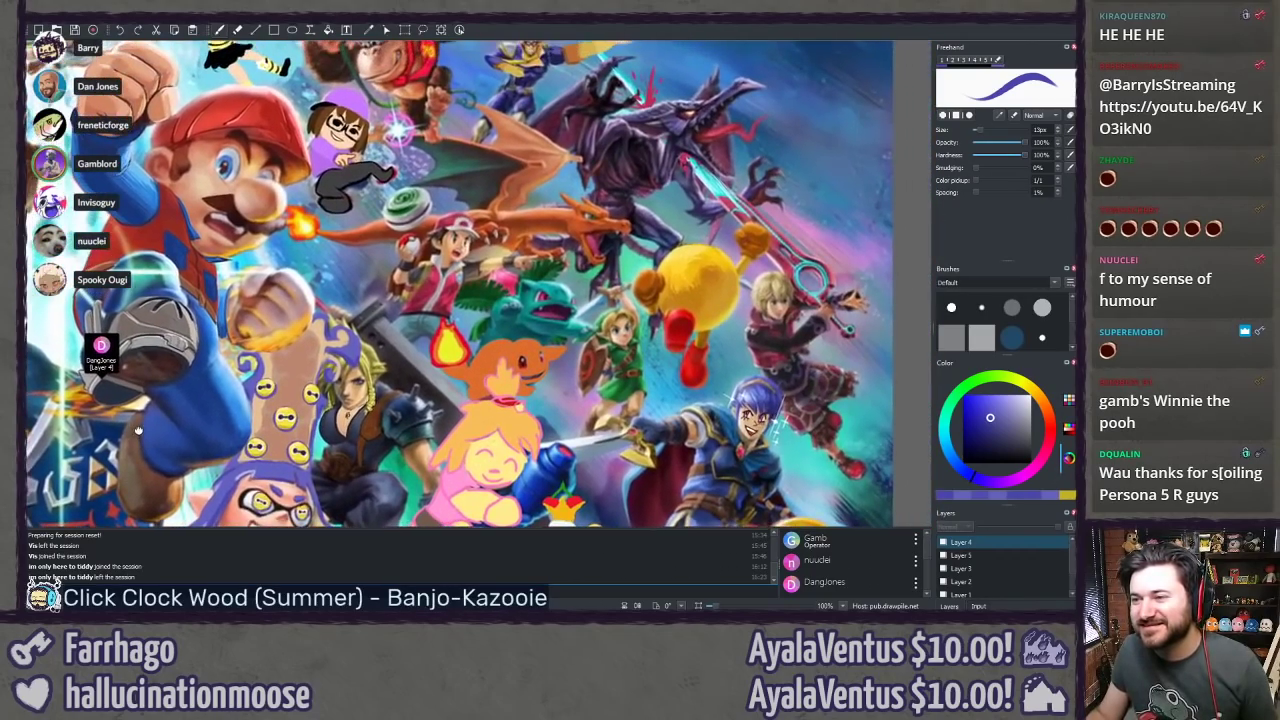
{"action": "left_click_drag", "start_coordinate": [386, 294], "coordinate": [393, 385]}
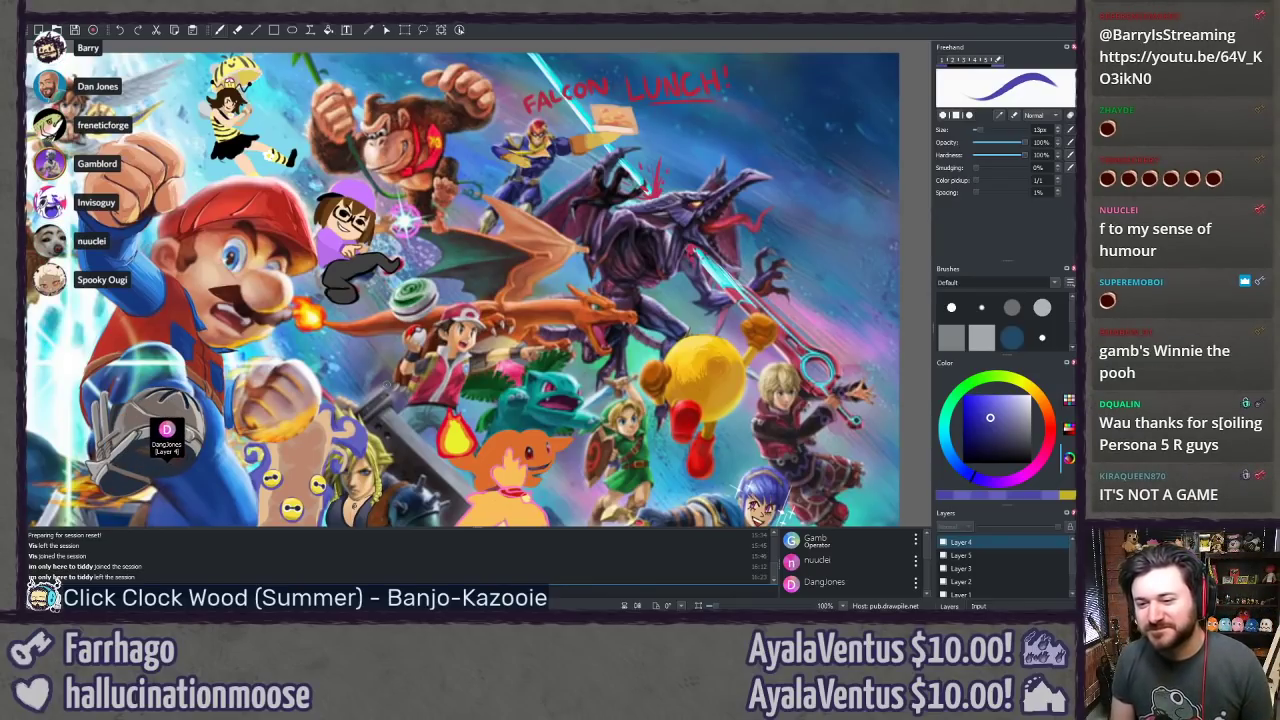
{"action": "left_click_drag", "start_coordinate": [358, 425], "coordinate": [540, 331]}
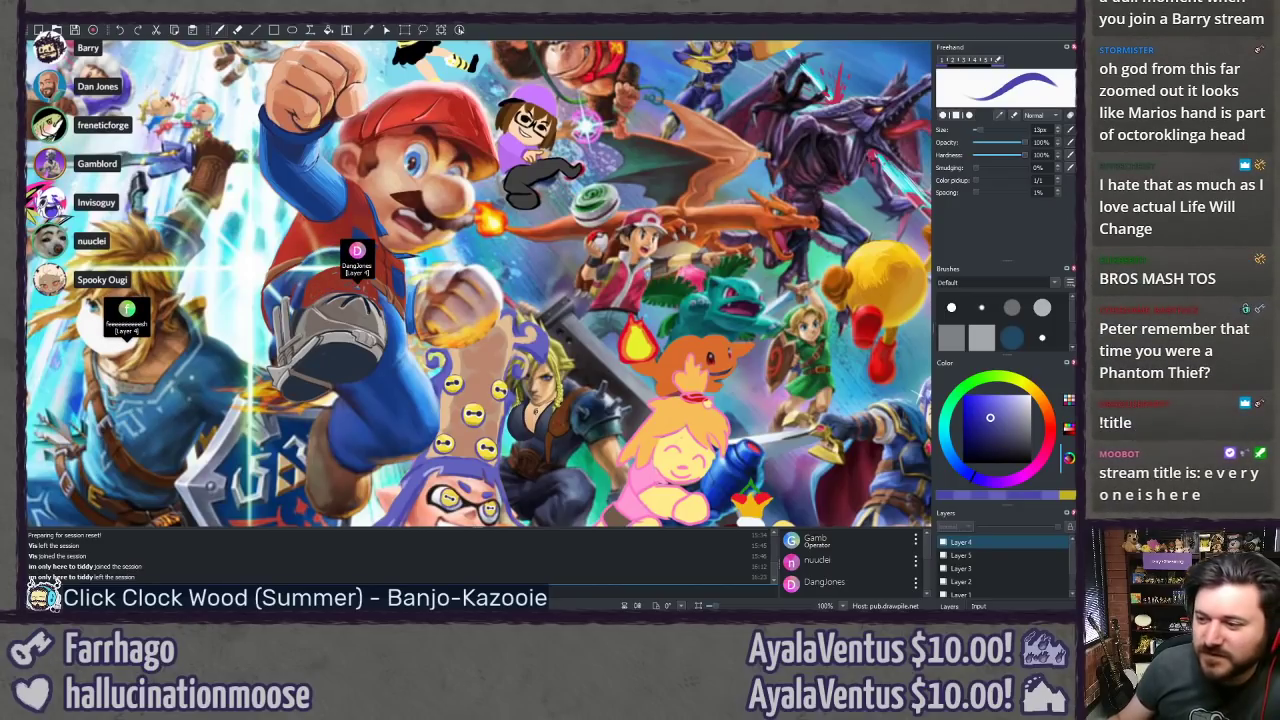
Step: Compare the edited logo with the original by hiding Layer 4 and showing it again
{"action": "left_click_drag", "start_coordinate": [440, 500], "coordinate": [458, 62]}
{"action": "left_click_drag", "start_coordinate": [345, 414], "coordinate": [469, 402]}
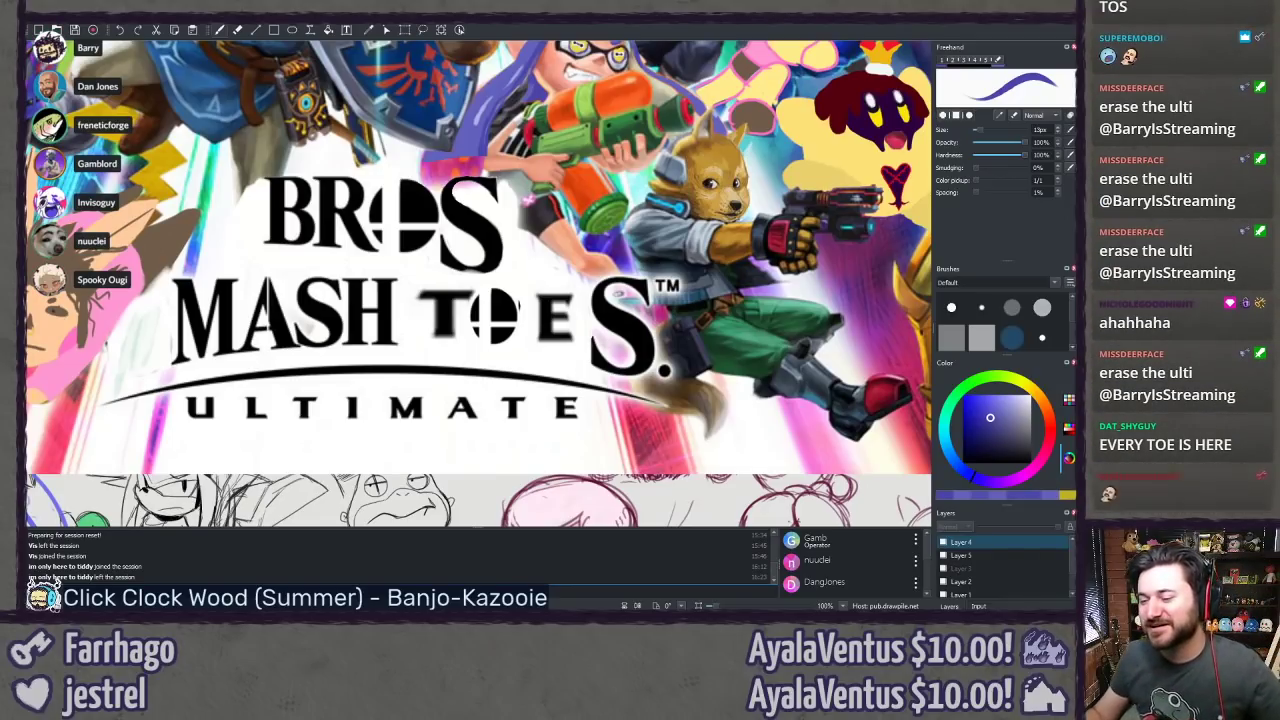
{"action": "left_click", "coordinate": [942, 543]}
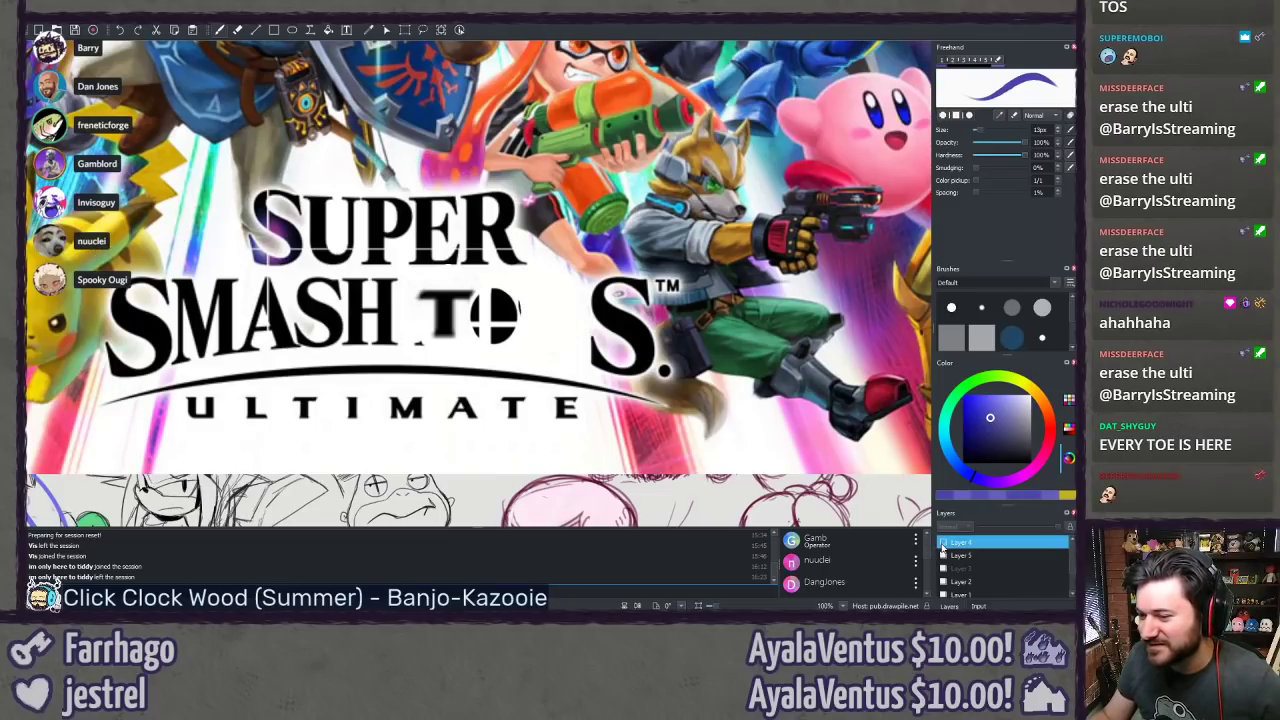
{"action": "left_click", "coordinate": [942, 543]}
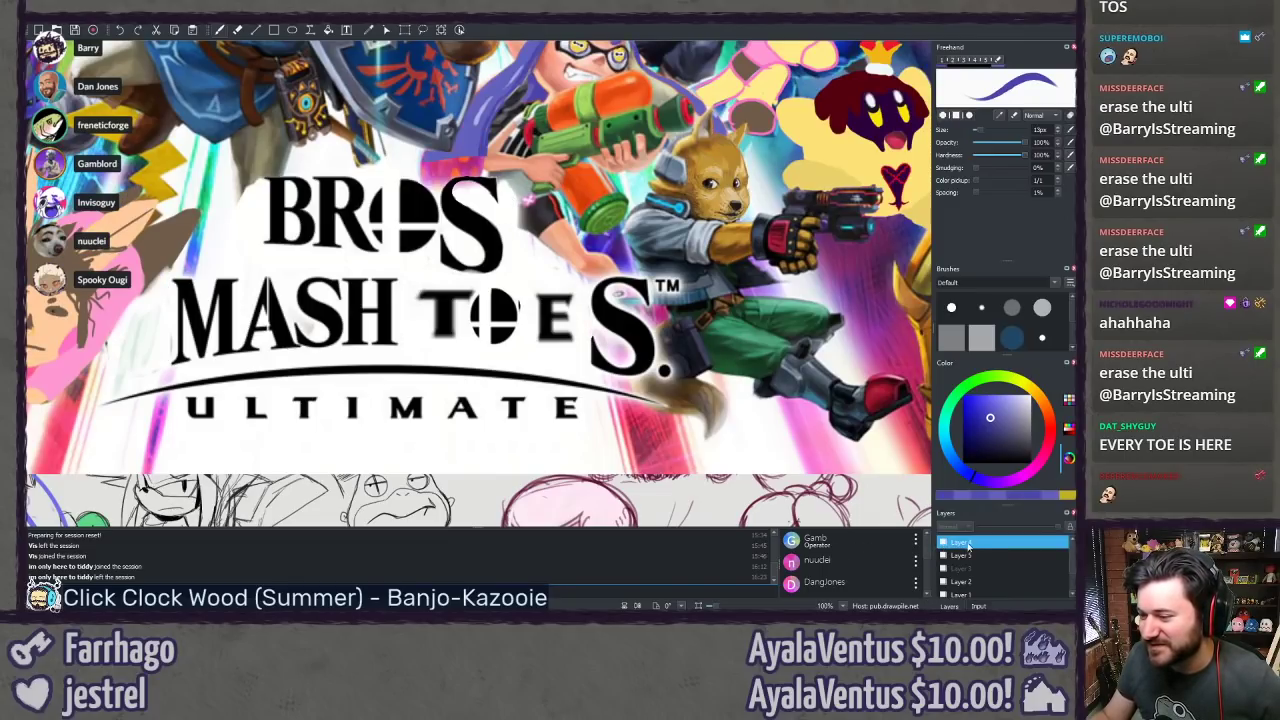
Step: Sample the white background and paint over the letters ULTI of ULTIMATE with a 22 px brush, leaving MATE
{"action": "left_click", "coordinate": [252, 436], "text": "ctrl"}
{"action": "mouse_move", "coordinate": [252, 436]}
{"action": "left_mouse_down"}
{"action": "mouse_move", "coordinate": [658, 436]}
{"action": "mouse_move", "coordinate": [183, 114]}
{"action": "mouse_move", "coordinate": [137, 122]}
{"action": "left_mouse_up"}
{"action": "scroll", "coordinate": [620, 423], "scroll_direction": "up", "scroll_amount": 3}
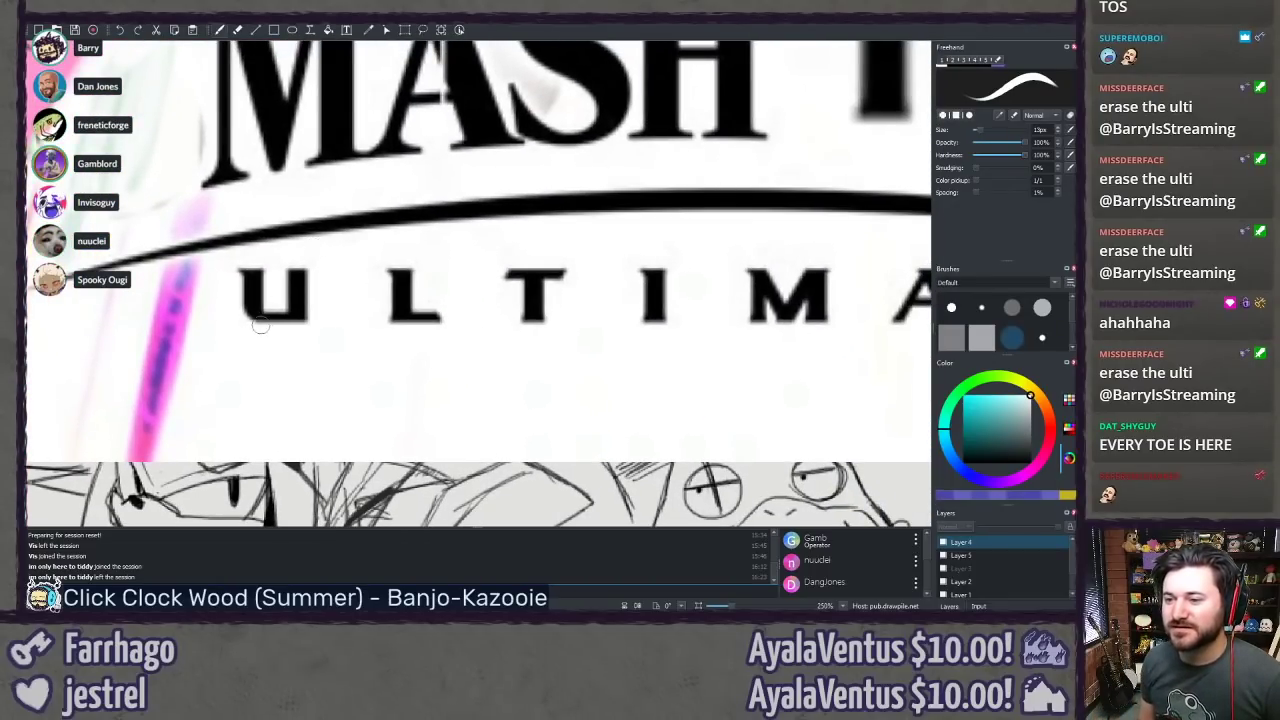
{"action": "scroll", "coordinate": [258, 322], "scroll_direction": "up", "scroll_amount": 4}
{"action": "mouse_move", "coordinate": [263, 330]}
{"action": "left_mouse_down"}
{"action": "mouse_move", "coordinate": [241, 274]}
{"action": "mouse_move", "coordinate": [254, 286]}
{"action": "mouse_move", "coordinate": [261, 266]}
{"action": "mouse_move", "coordinate": [288, 339]}
{"action": "mouse_move", "coordinate": [311, 286]}
{"action": "left_mouse_up"}
{"action": "left_click_drag", "start_coordinate": [532, 308], "coordinate": [406, 269]}
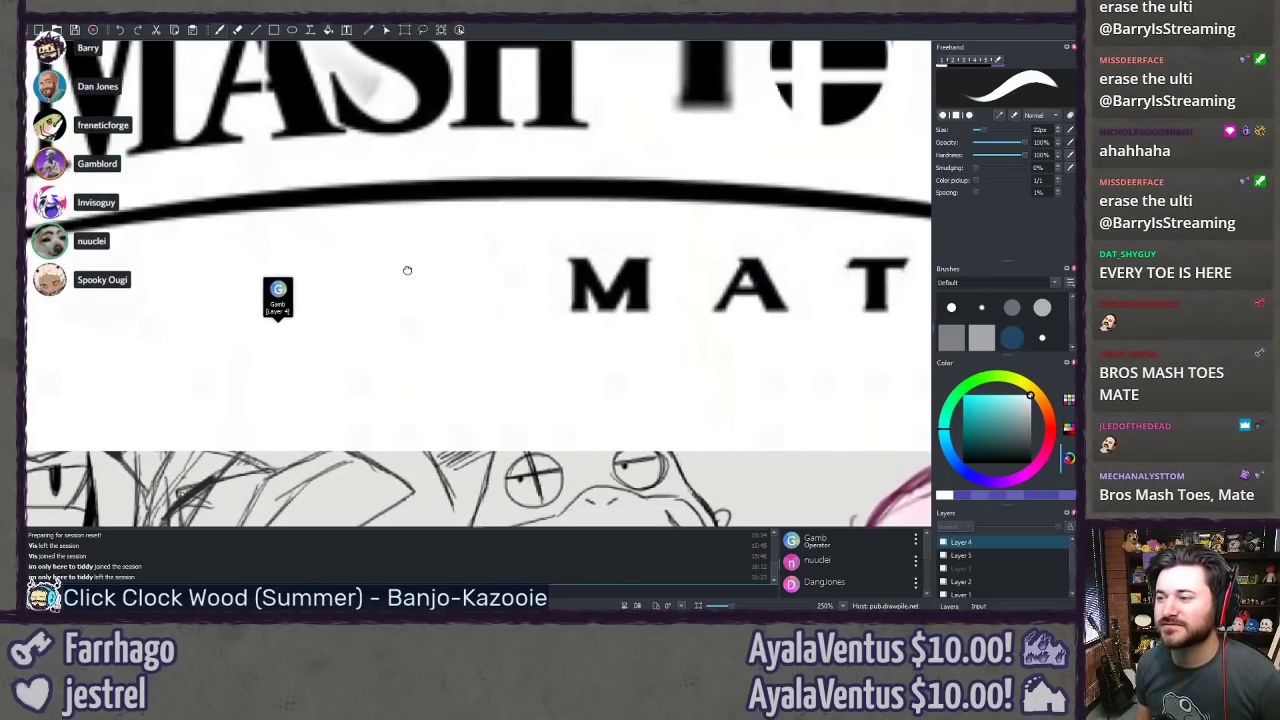
Step: Sample the lettering's black and paint a curved tail on the period after TOES to make it a comma, undoing unwanted strokes
{"action": "left_click", "coordinate": [585, 282], "text": "ctrl"}
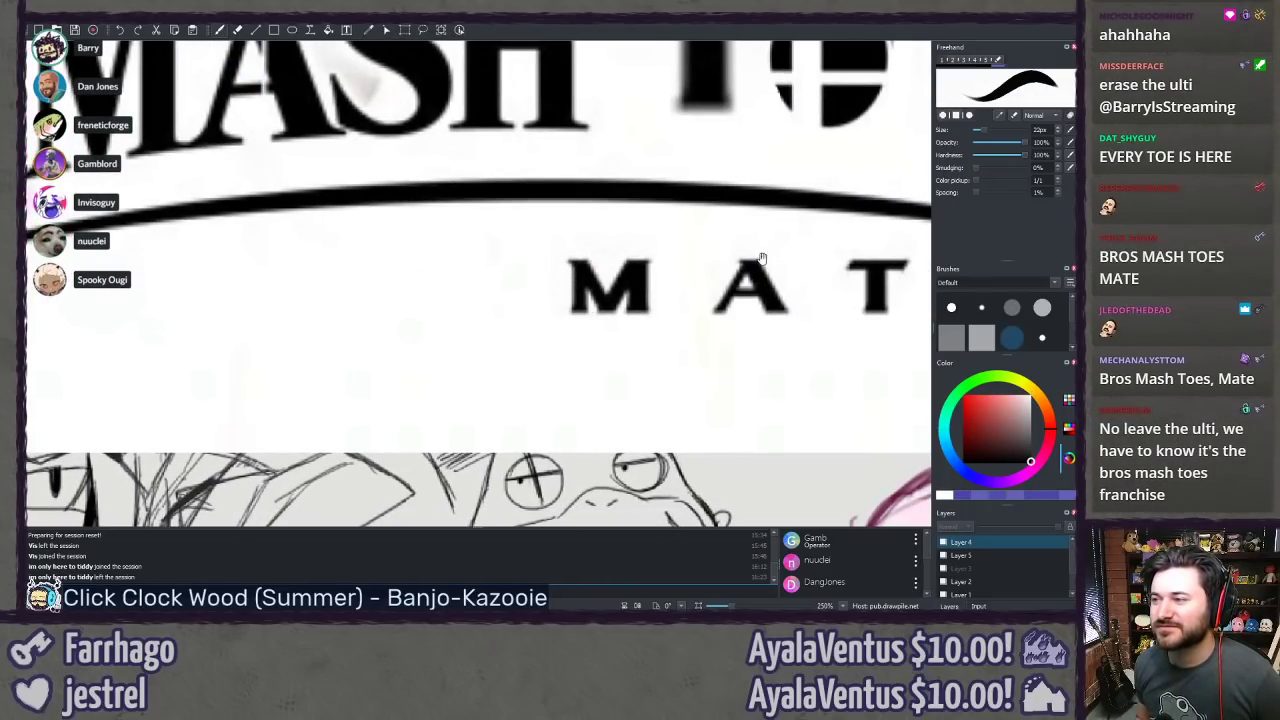
{"action": "left_click_drag", "start_coordinate": [762, 258], "coordinate": [302, 362]}
{"action": "left_click_drag", "start_coordinate": [552, 333], "coordinate": [431, 309]}
{"action": "left_click", "coordinate": [654, 301]}
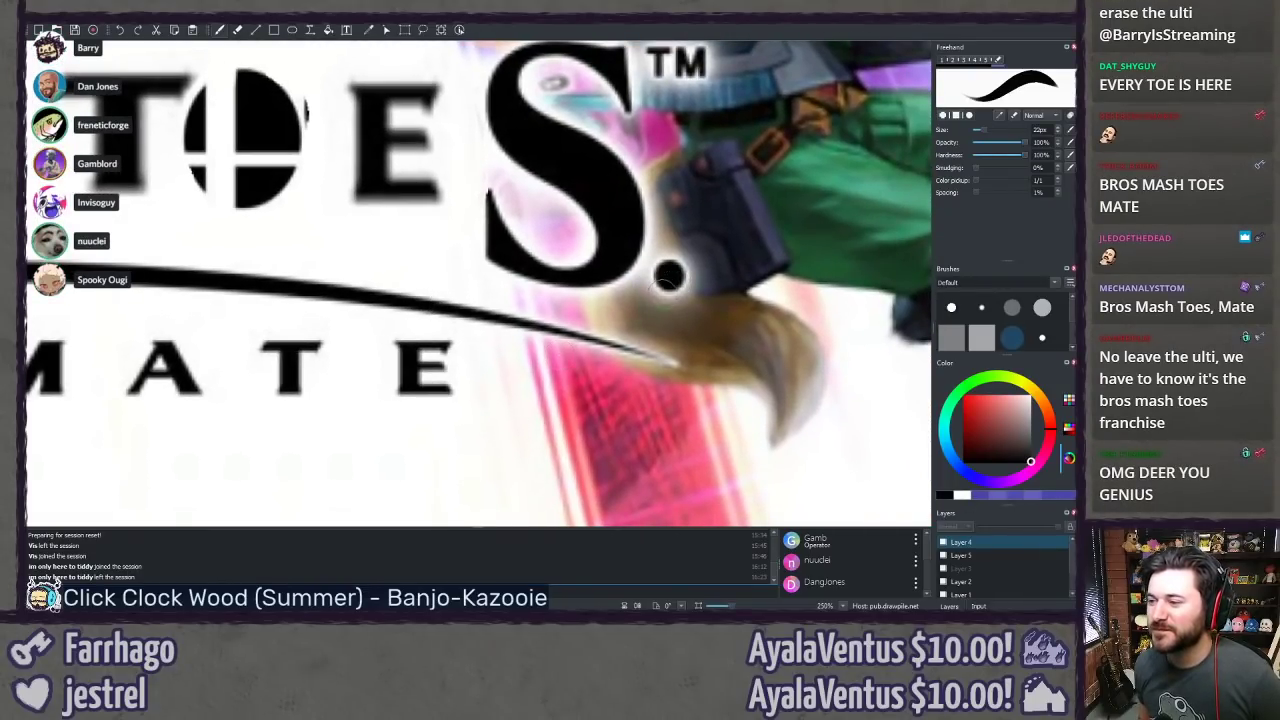
{"action": "left_click_drag", "start_coordinate": [670, 284], "coordinate": [655, 305]}
{"action": "key", "text": "ctrl+z"}
{"action": "key", "text": "ctrl+z"}
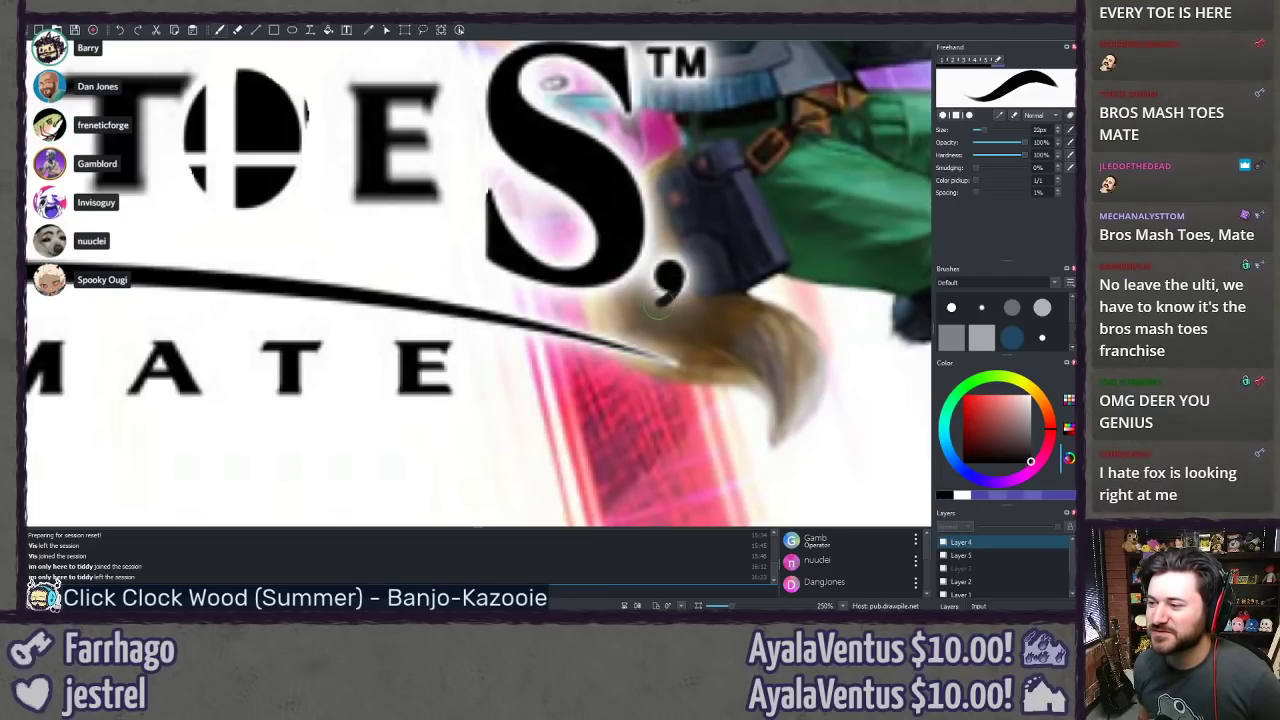
Step: Review the whole reworked logo against the original by toggling Layer 4 off and back on
{"action": "scroll", "coordinate": [639, 416], "scroll_direction": "down", "scroll_amount": 4}
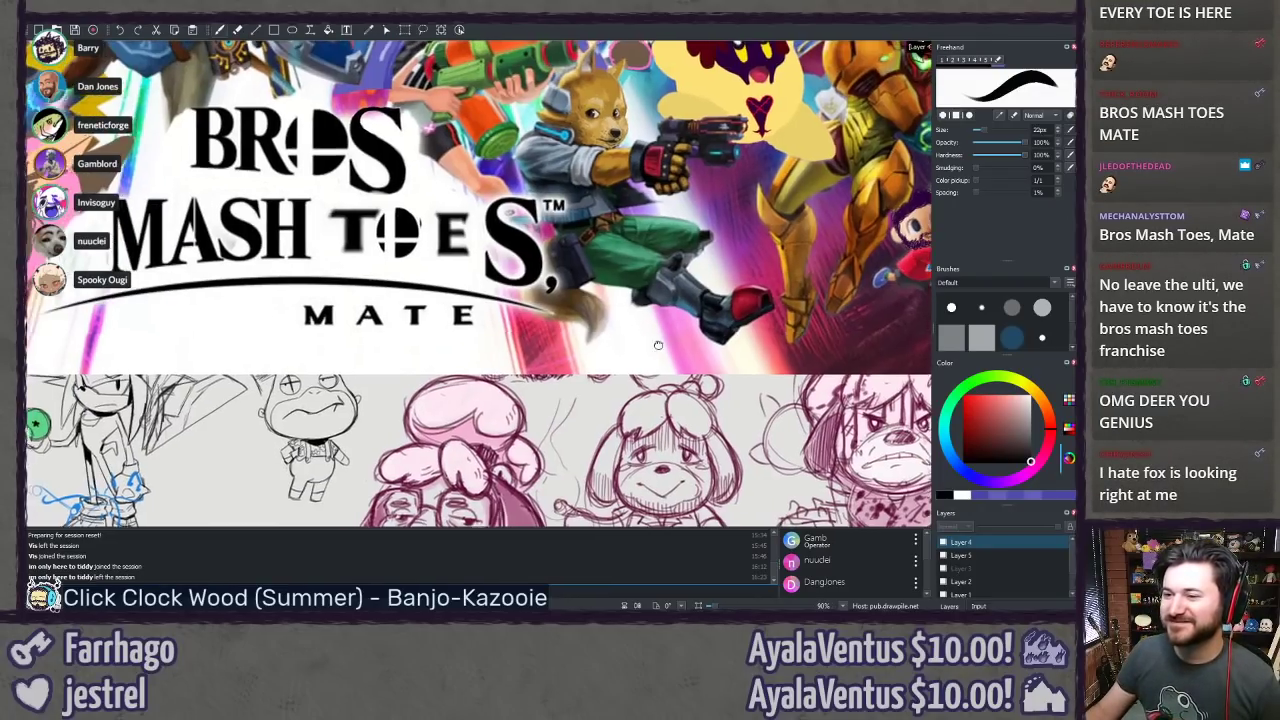
{"action": "left_click_drag", "start_coordinate": [657, 346], "coordinate": [750, 389]}
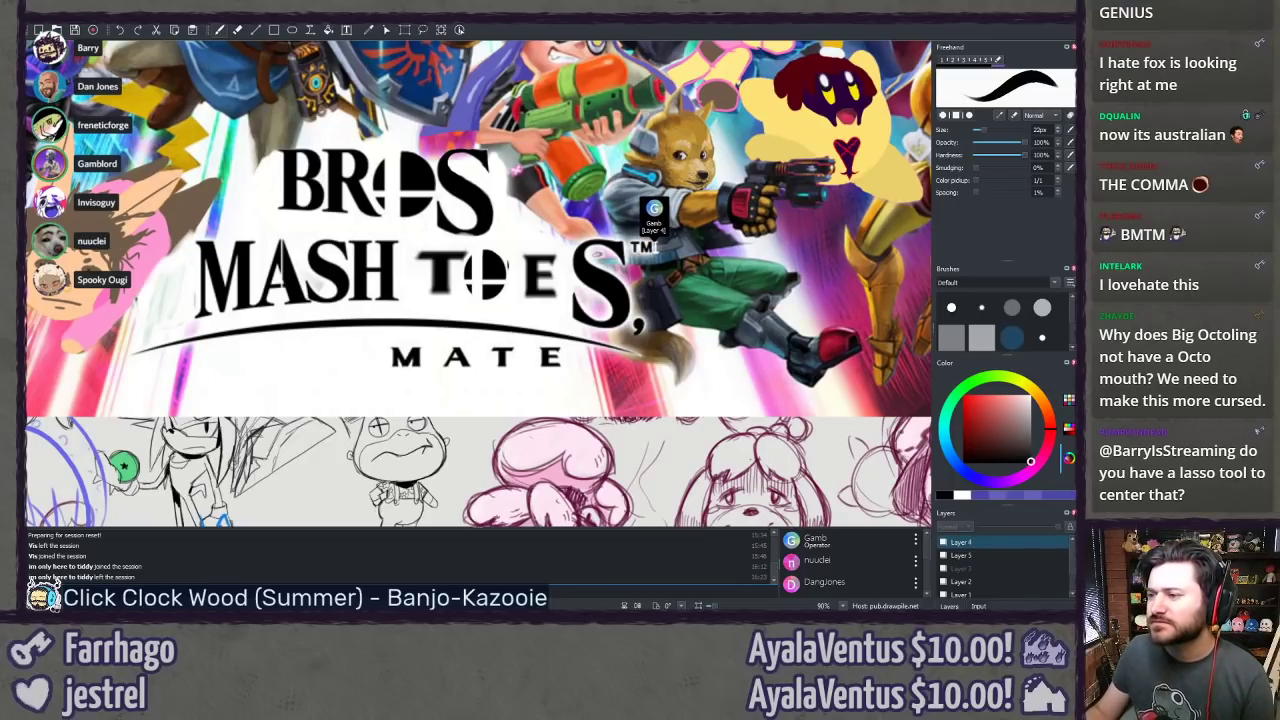
{"action": "left_click", "coordinate": [944, 544]}
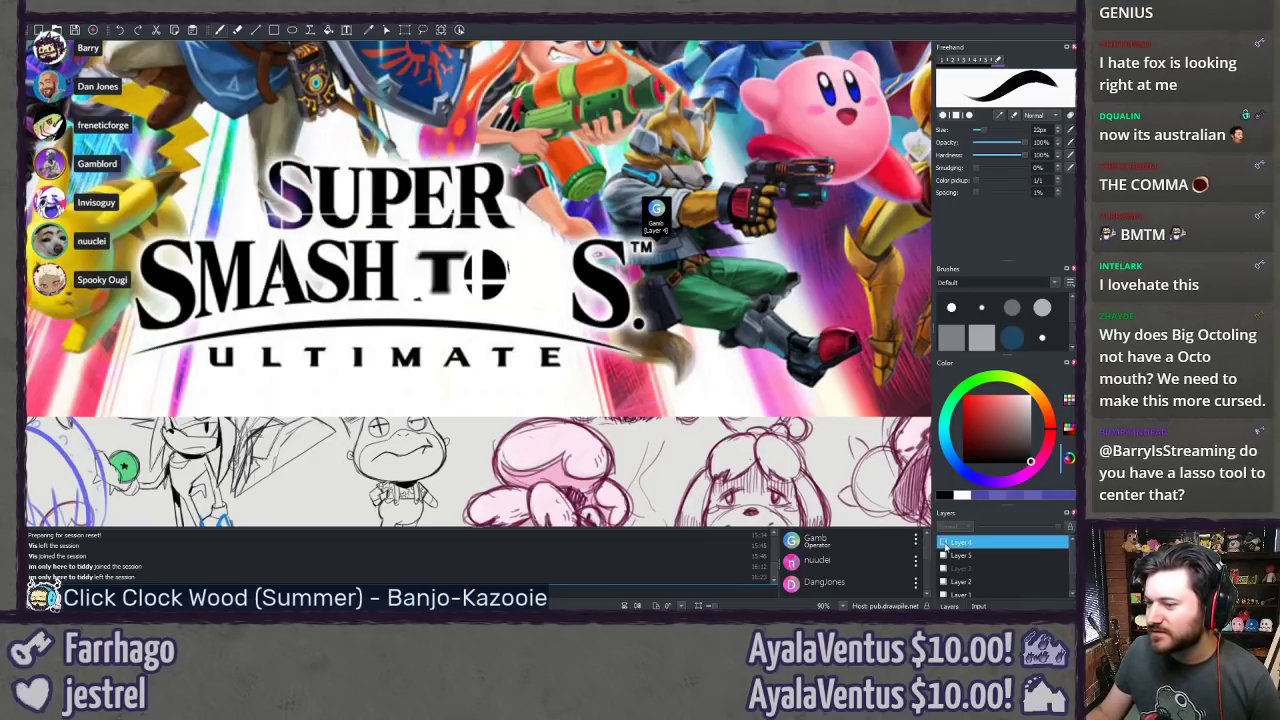
{"action": "left_click", "coordinate": [944, 544]}
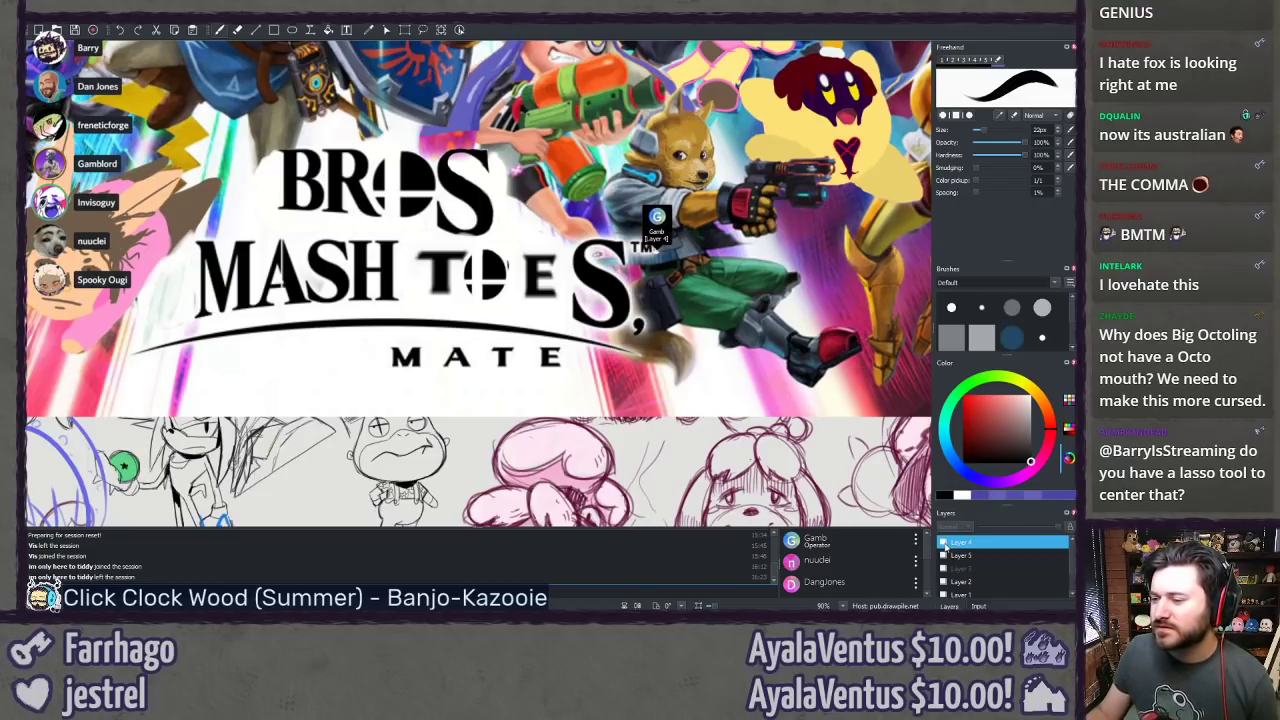
{"action": "key", "text": "d"}
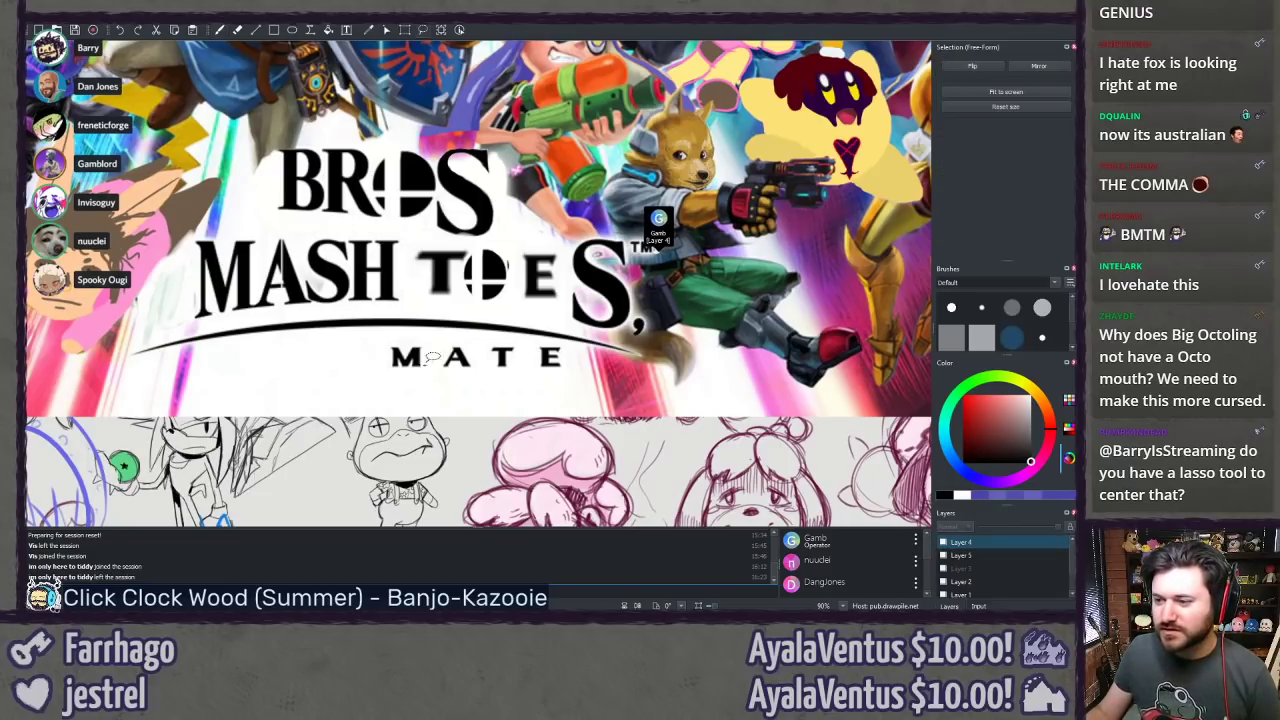
{"action": "mouse_move", "coordinate": [390, 340]}
{"action": "left_mouse_down"}
{"action": "mouse_move", "coordinate": [390, 362]}
{"action": "mouse_move", "coordinate": [460, 378]}
{"action": "mouse_move", "coordinate": [537, 372]}
{"action": "mouse_move", "coordinate": [577, 357]}
{"action": "mouse_move", "coordinate": [575, 340]}
{"action": "mouse_move", "coordinate": [556, 335]}
{"action": "mouse_move", "coordinate": [550, 352]}
{"action": "left_mouse_up"}
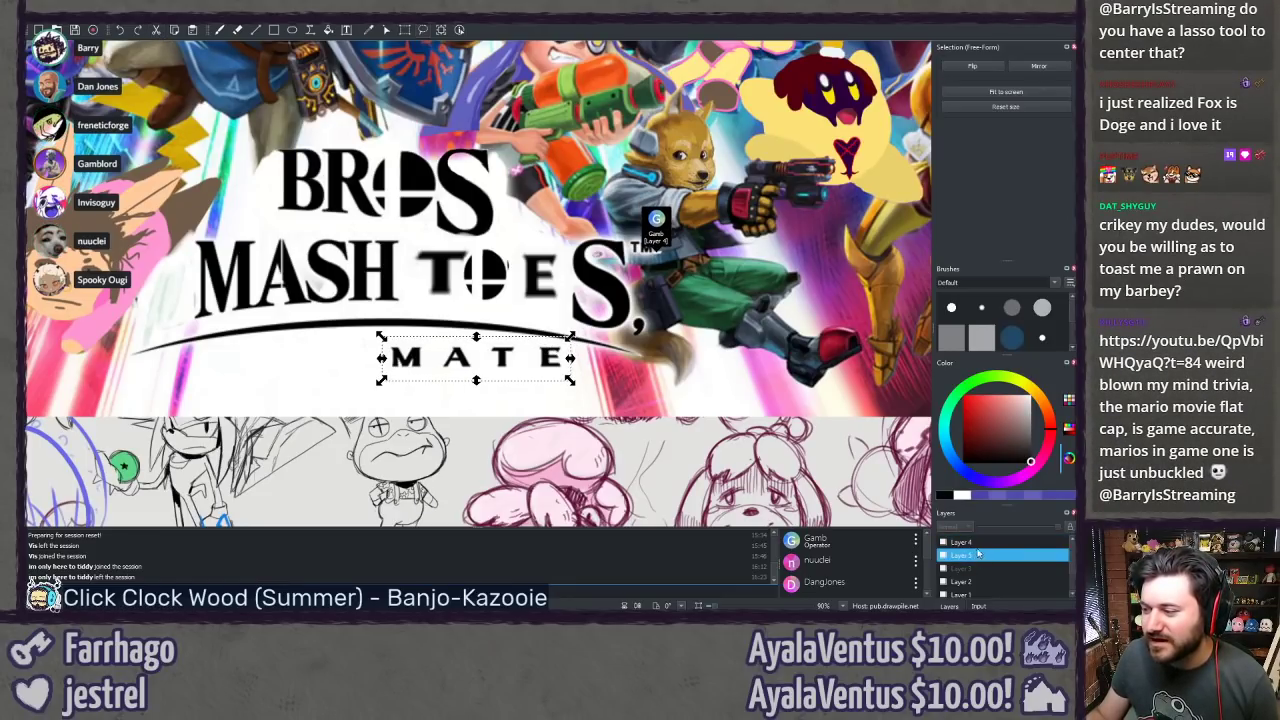
{"action": "left_click", "coordinate": [430, 298]}
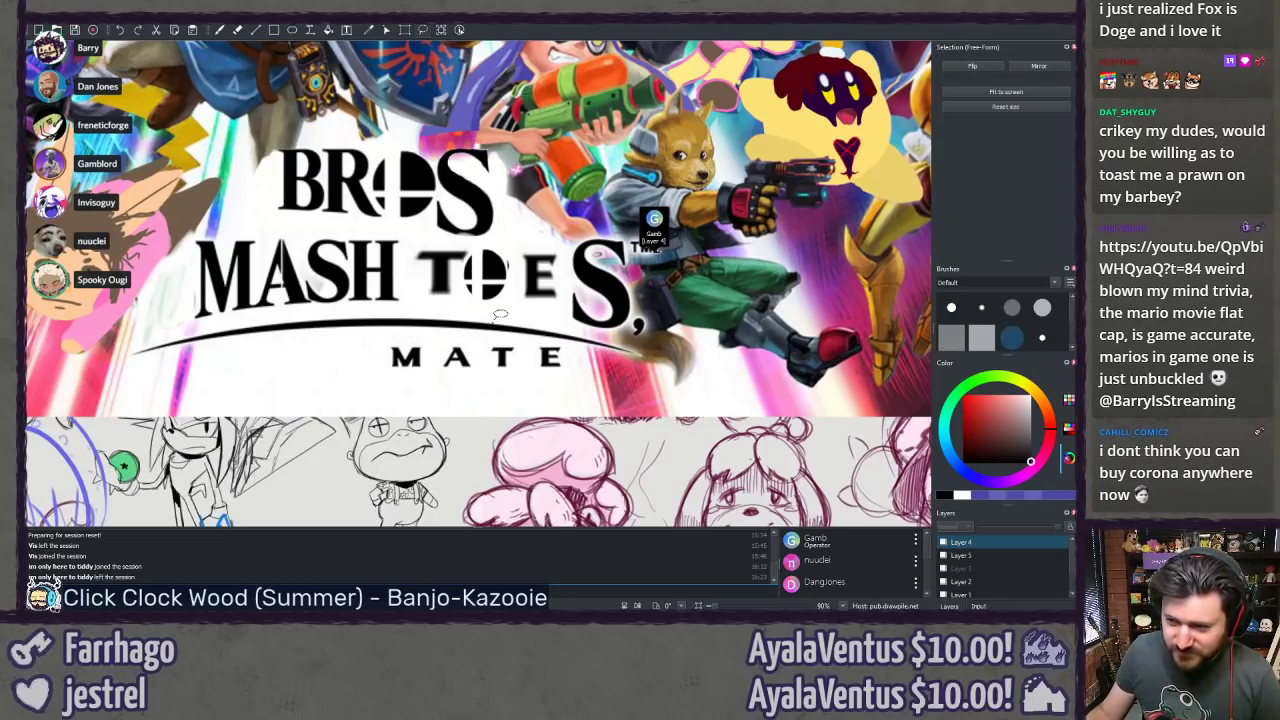
Step: Compare the reworked logo with the original poster lettering by repeatedly hiding and showing Layer 4
{"action": "left_click_drag", "start_coordinate": [450, 365], "coordinate": [452, 375]}
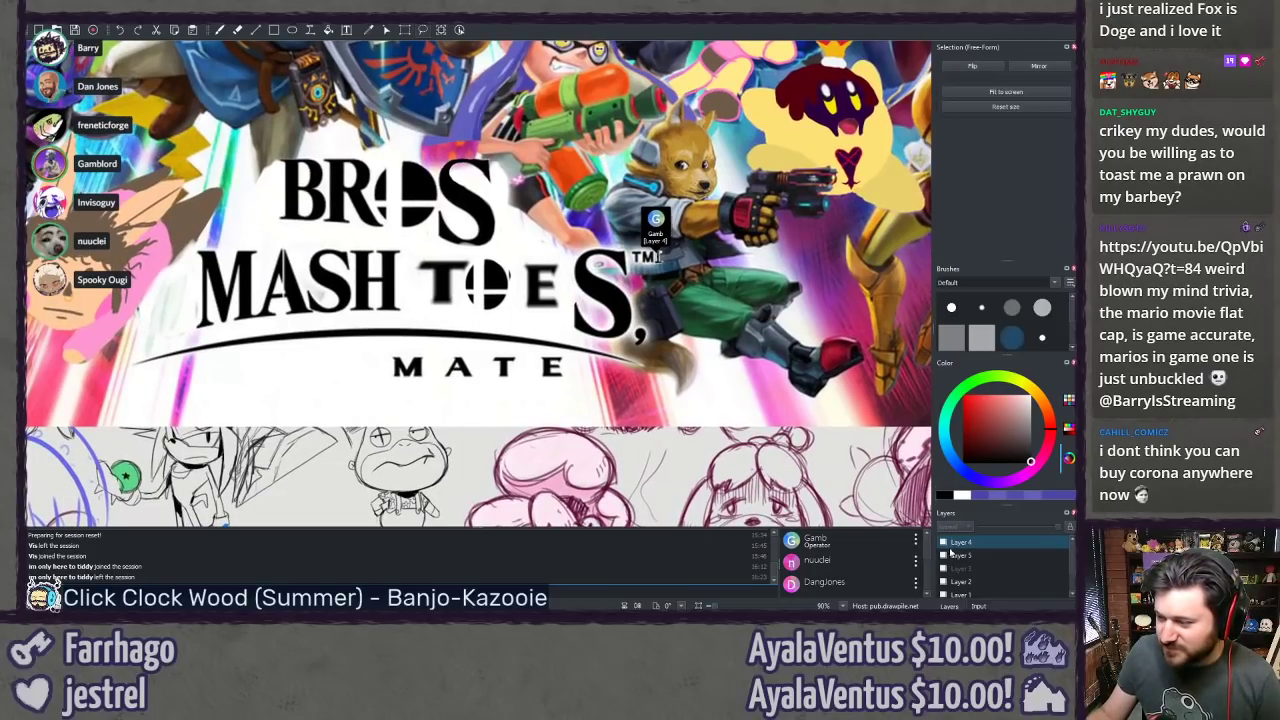
{"action": "left_click", "coordinate": [943, 541]}
{"action": "left_click", "coordinate": [943, 541]}
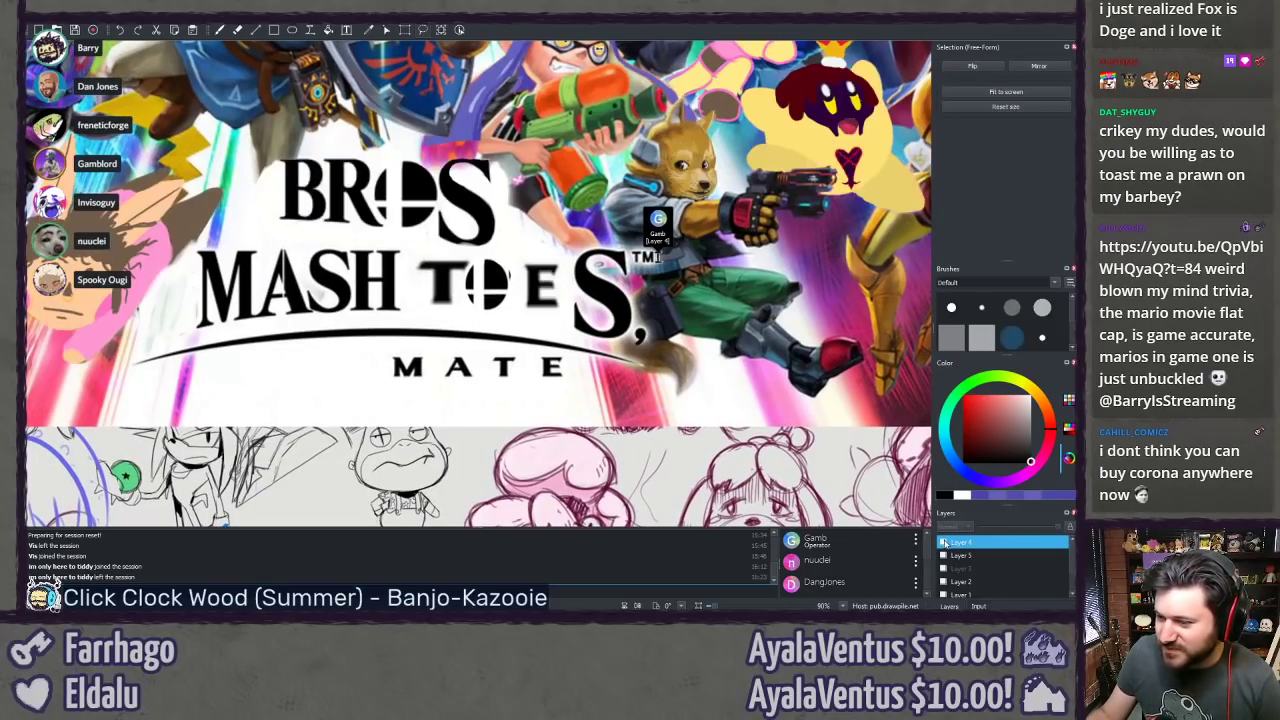
{"action": "left_click", "coordinate": [944, 542]}
{"action": "left_click", "coordinate": [944, 542]}
{"action": "left_click", "coordinate": [943, 541]}
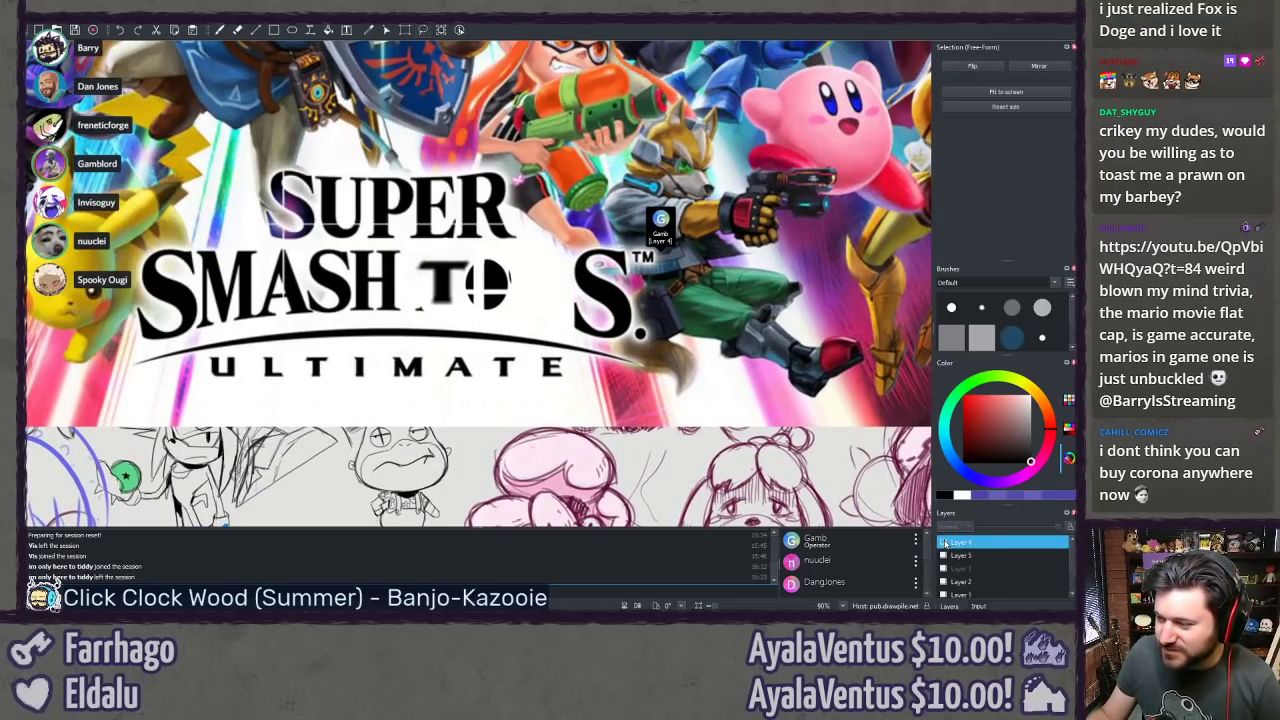
{"action": "left_click", "coordinate": [943, 542]}
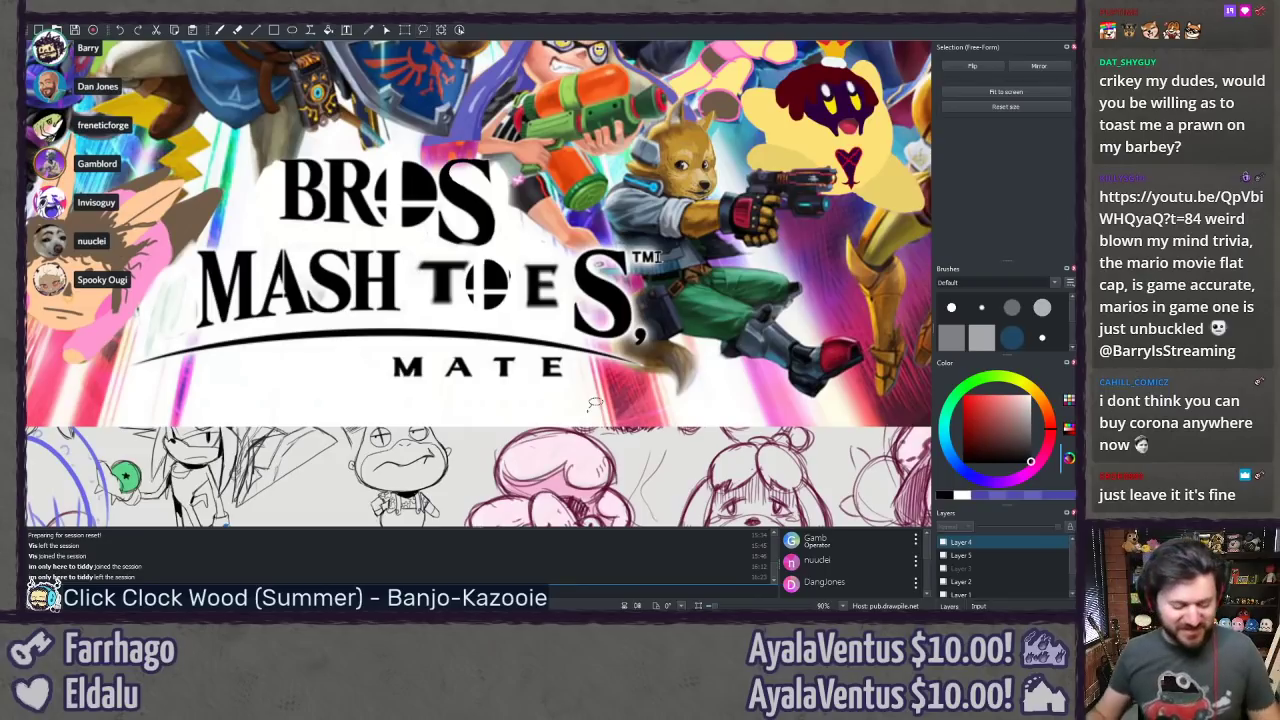
Step: Check the layers' contents by toggling them and hide the sketches on Layer 2 and Layer 1 beneath the poster
{"action": "scroll", "coordinate": [595, 404], "scroll_direction": "down", "scroll_amount": 5}
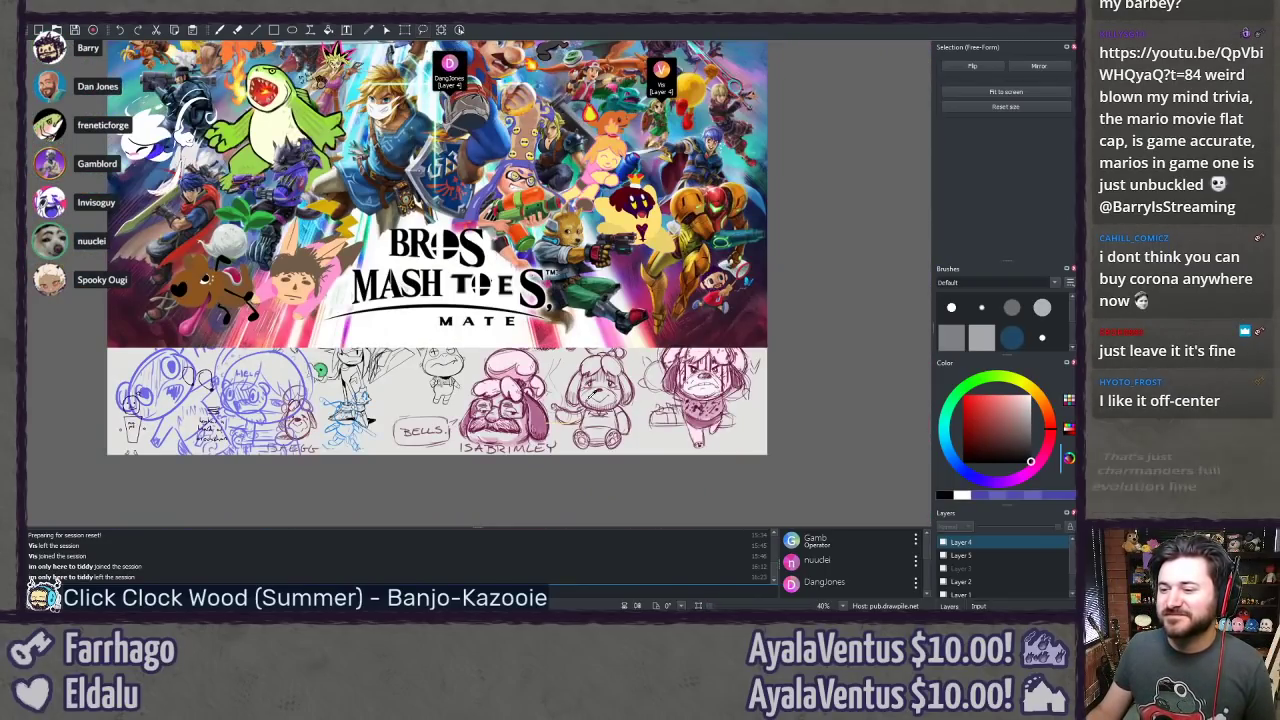
{"action": "scroll", "coordinate": [943, 573], "scroll_direction": "down", "scroll_amount": 2}
{"action": "left_click", "coordinate": [943, 569]}
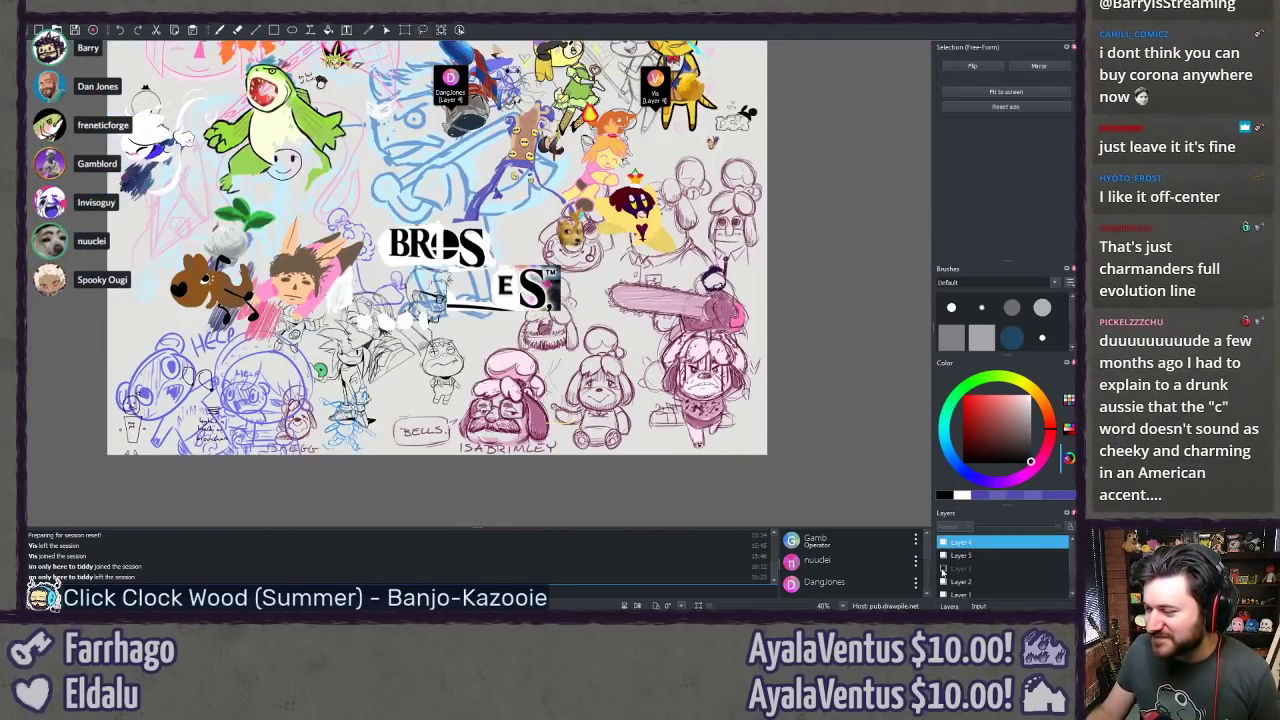
{"action": "left_click", "coordinate": [943, 580]}
{"action": "scroll", "coordinate": [941, 572], "scroll_direction": "down", "scroll_amount": 1}
{"action": "left_click", "coordinate": [943, 569]}
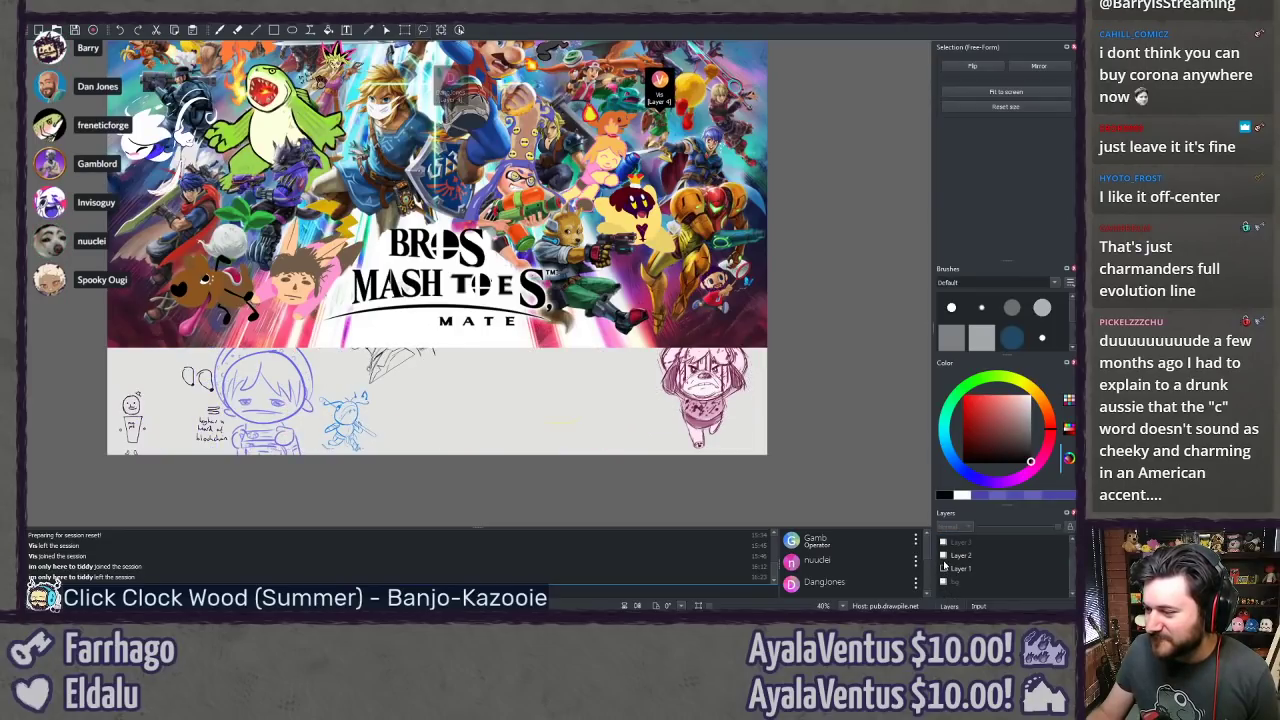
Step: Sample the dark purple background beside the Villager's net and paint over the edge of the butterfly's larger wing with a 12 px brush
{"action": "scroll", "coordinate": [943, 569], "scroll_direction": "up", "scroll_amount": 2}
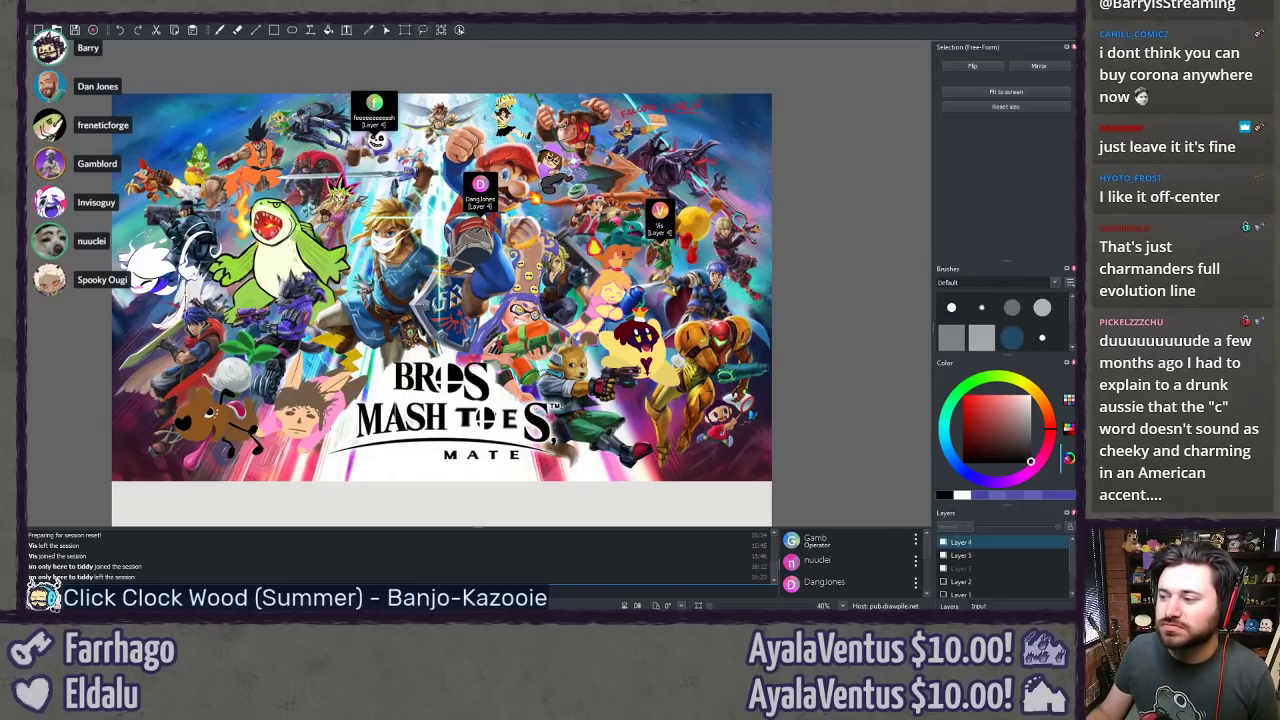
{"action": "scroll", "coordinate": [633, 370], "scroll_direction": "up", "scroll_amount": 3}
{"action": "left_click_drag", "start_coordinate": [905, 490], "coordinate": [598, 305]}
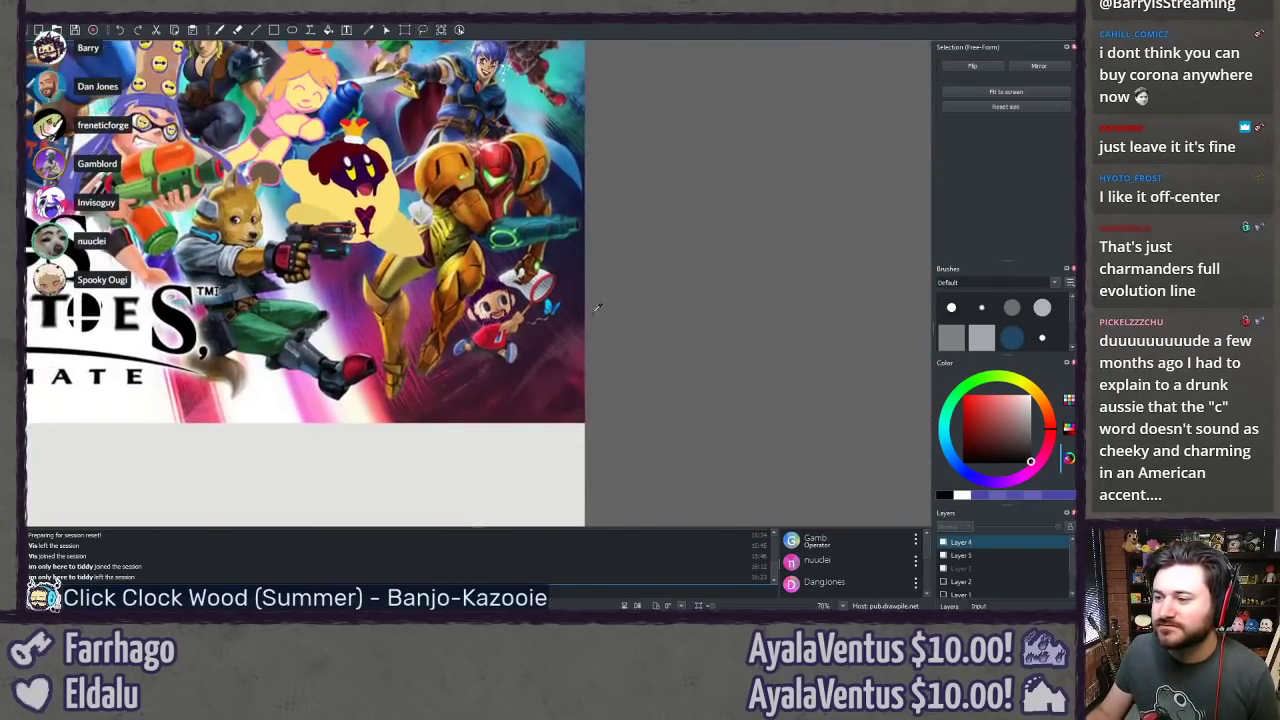
{"action": "scroll", "coordinate": [540, 300], "scroll_direction": "up", "scroll_amount": 5}
{"action": "left_click_drag", "start_coordinate": [770, 405], "coordinate": [490, 321]}
{"action": "scroll", "coordinate": [508, 262], "scroll_direction": "up", "scroll_amount": 2}
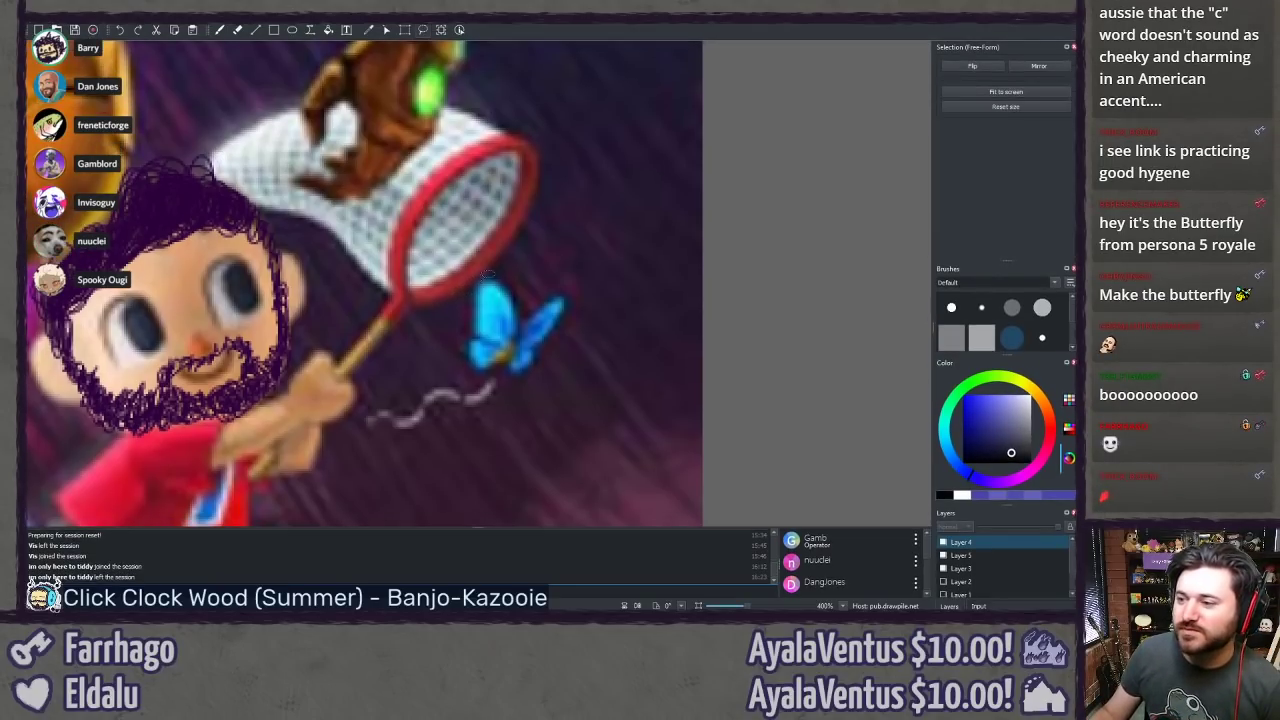
{"action": "left_click", "coordinate": [463, 305], "text": "ctrl"}
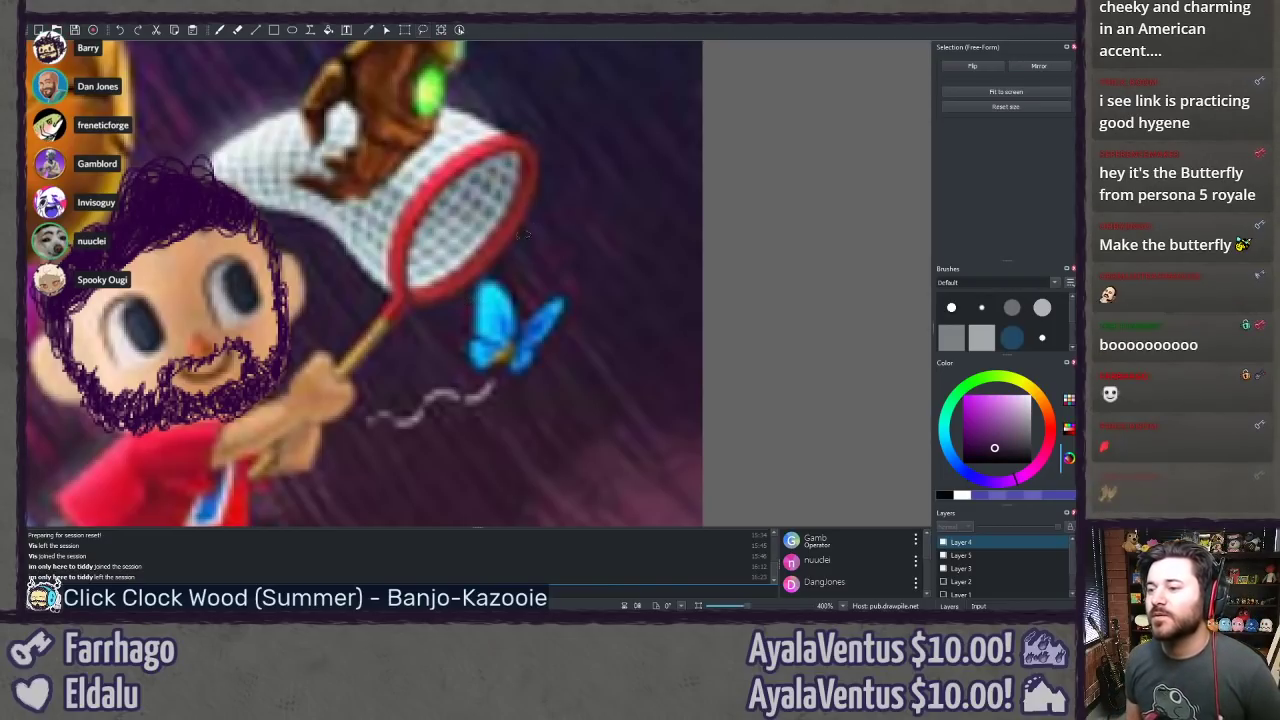
{"action": "key", "text": "b"}
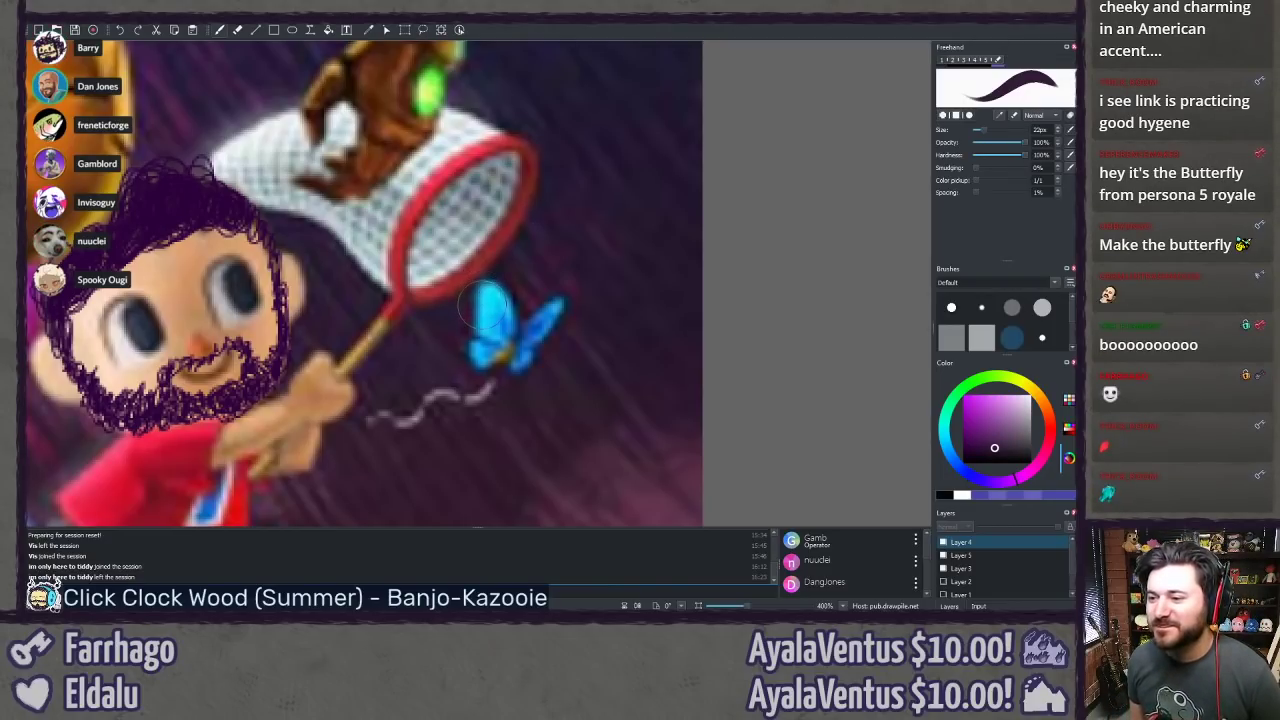
{"action": "key", "text": "["}
{"action": "key", "text": "["}
{"action": "key", "text": "["}
{"action": "key", "text": "["}
{"action": "key", "text": "["}
{"action": "key", "text": "["}
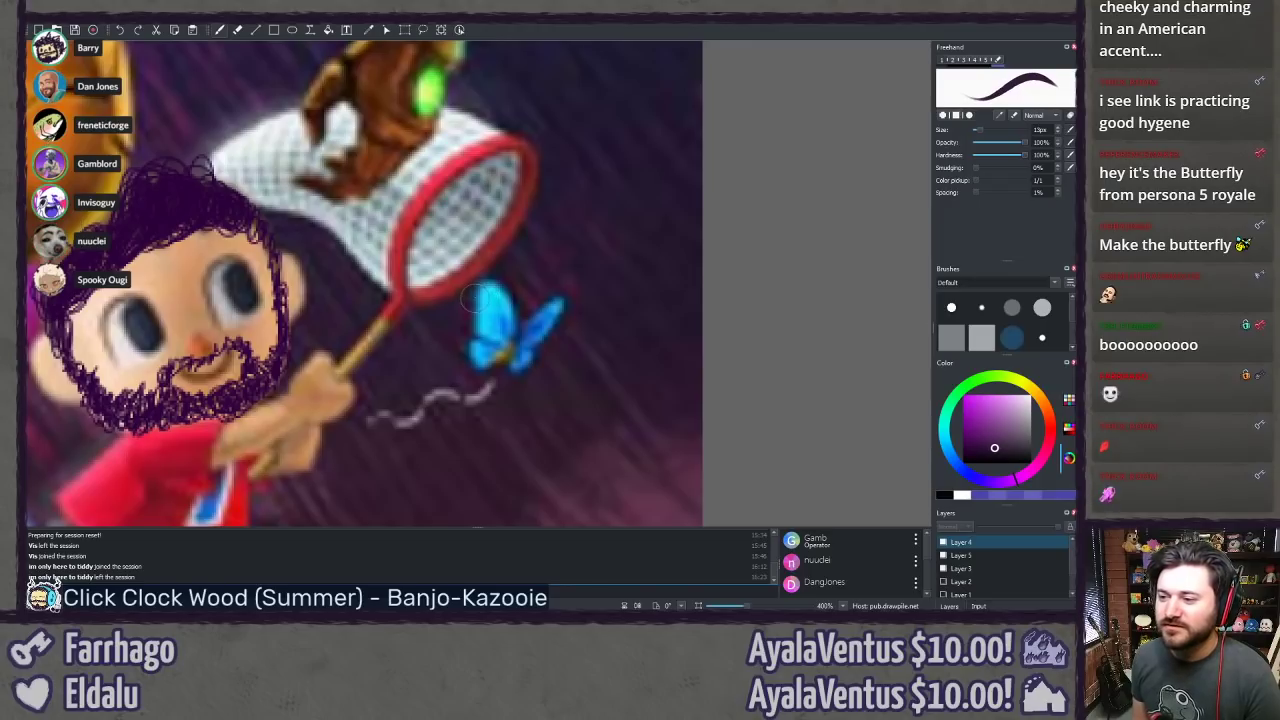
{"action": "left_click_drag", "start_coordinate": [471, 300], "coordinate": [477, 291]}
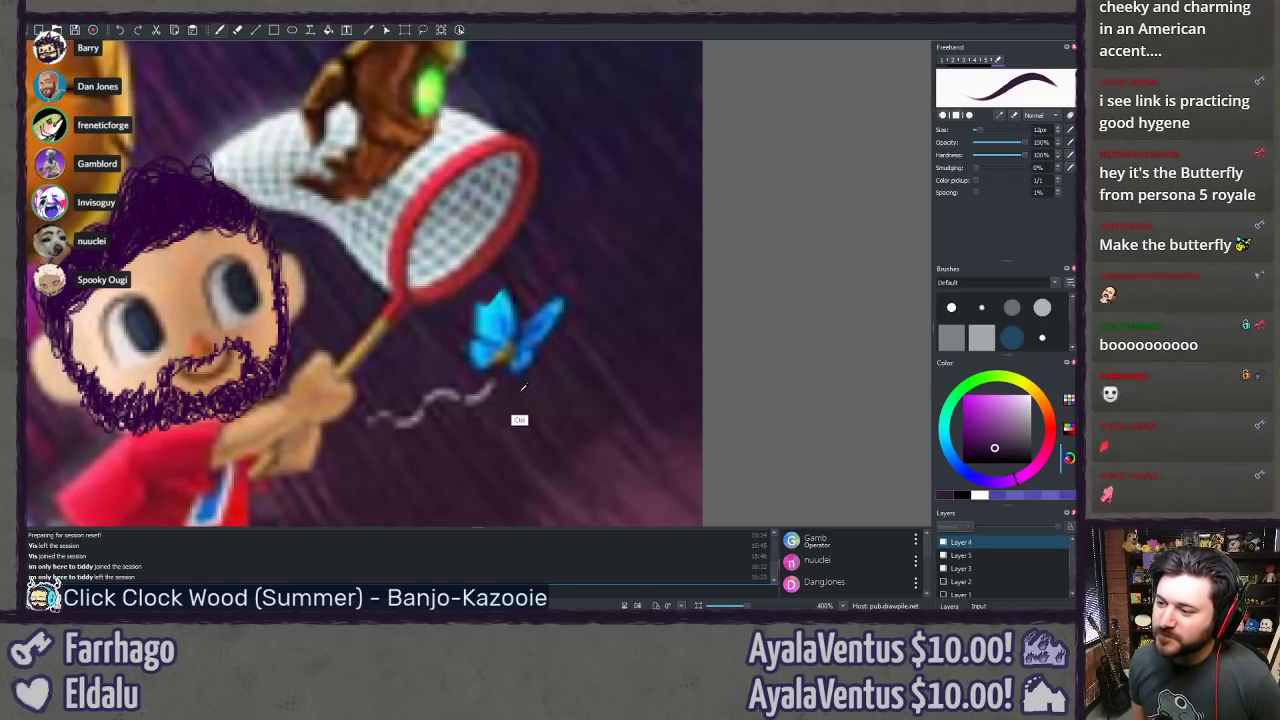
Step: Paint out the rest of the butterfly, resampling the surrounding purple shades to blend it into the background
{"action": "left_click", "coordinate": [503, 372], "text": "ctrl"}
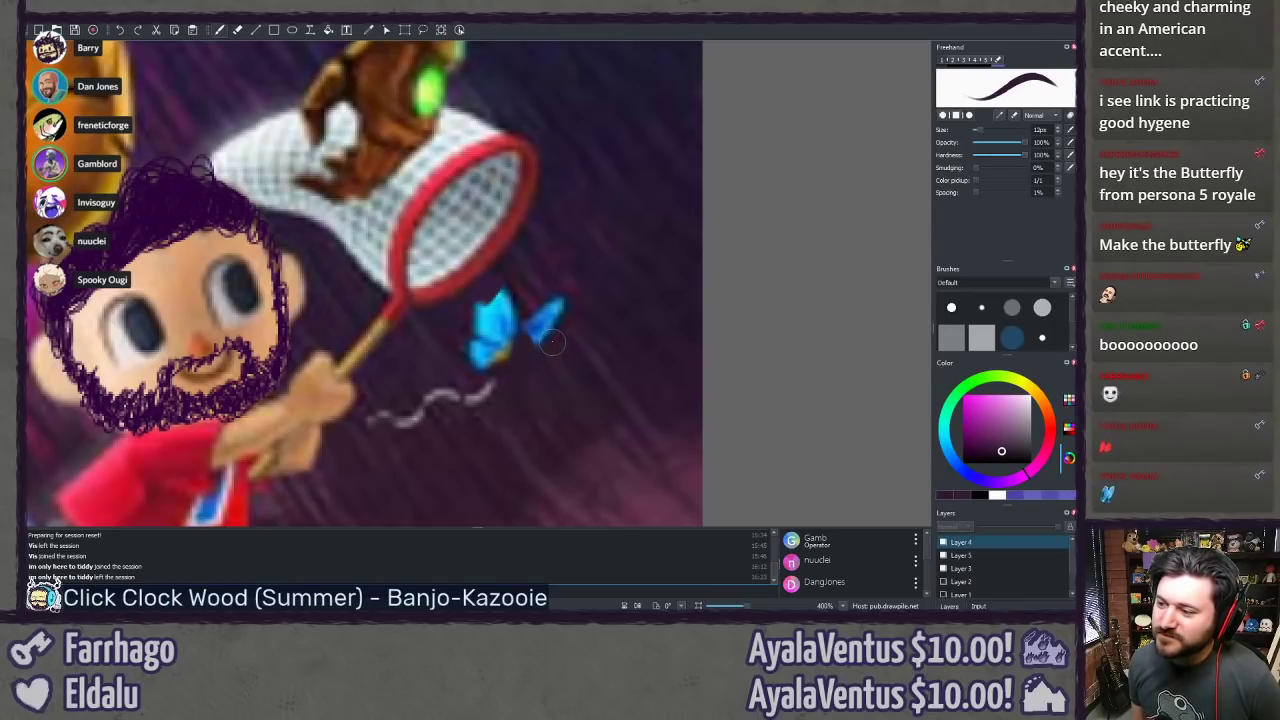
{"action": "left_click_drag", "start_coordinate": [547, 349], "coordinate": [525, 313]}
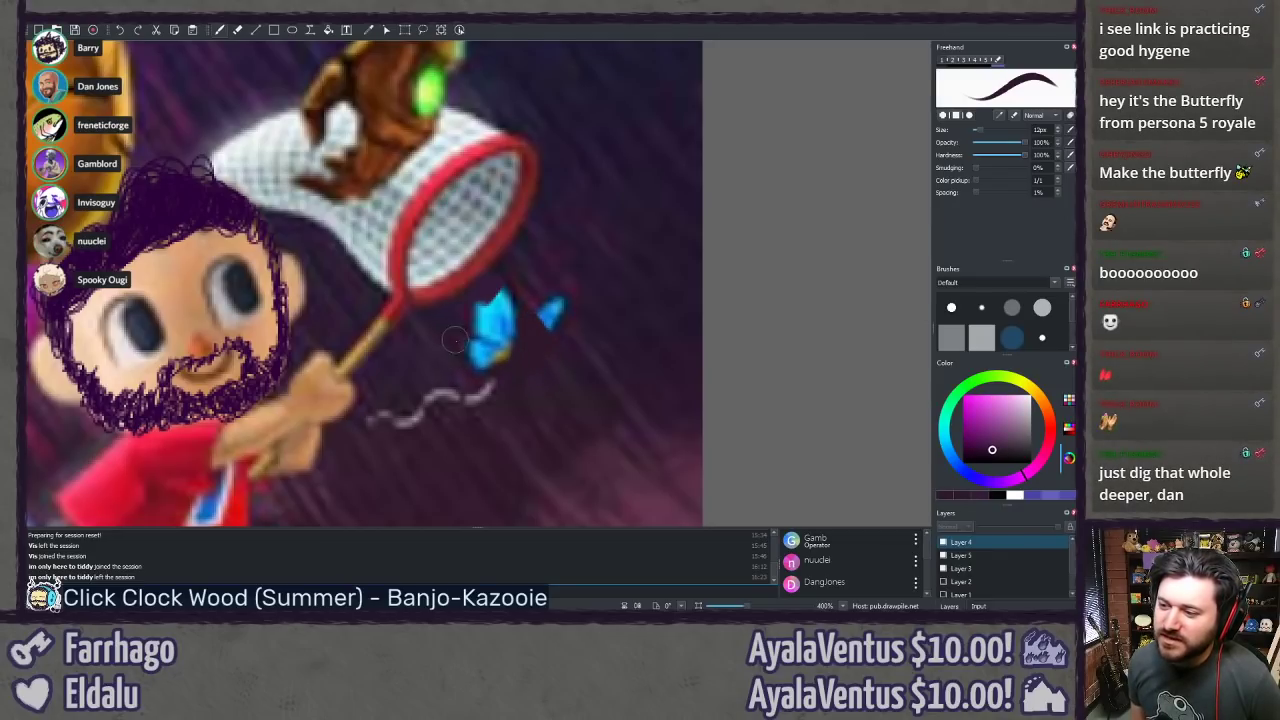
{"action": "mouse_move", "coordinate": [457, 339]}
{"action": "left_mouse_down"}
{"action": "mouse_move", "coordinate": [486, 373]}
{"action": "mouse_move", "coordinate": [466, 333]}
{"action": "mouse_move", "coordinate": [478, 327]}
{"action": "mouse_move", "coordinate": [504, 350]}
{"action": "mouse_move", "coordinate": [472, 317]}
{"action": "mouse_move", "coordinate": [489, 321]}
{"action": "mouse_move", "coordinate": [477, 299]}
{"action": "mouse_move", "coordinate": [504, 318]}
{"action": "mouse_move", "coordinate": [500, 286]}
{"action": "mouse_move", "coordinate": [577, 316]}
{"action": "mouse_move", "coordinate": [551, 299]}
{"action": "mouse_move", "coordinate": [556, 331]}
{"action": "mouse_move", "coordinate": [566, 295]}
{"action": "left_mouse_up"}
{"action": "left_click", "coordinate": [578, 309], "text": "ctrl"}
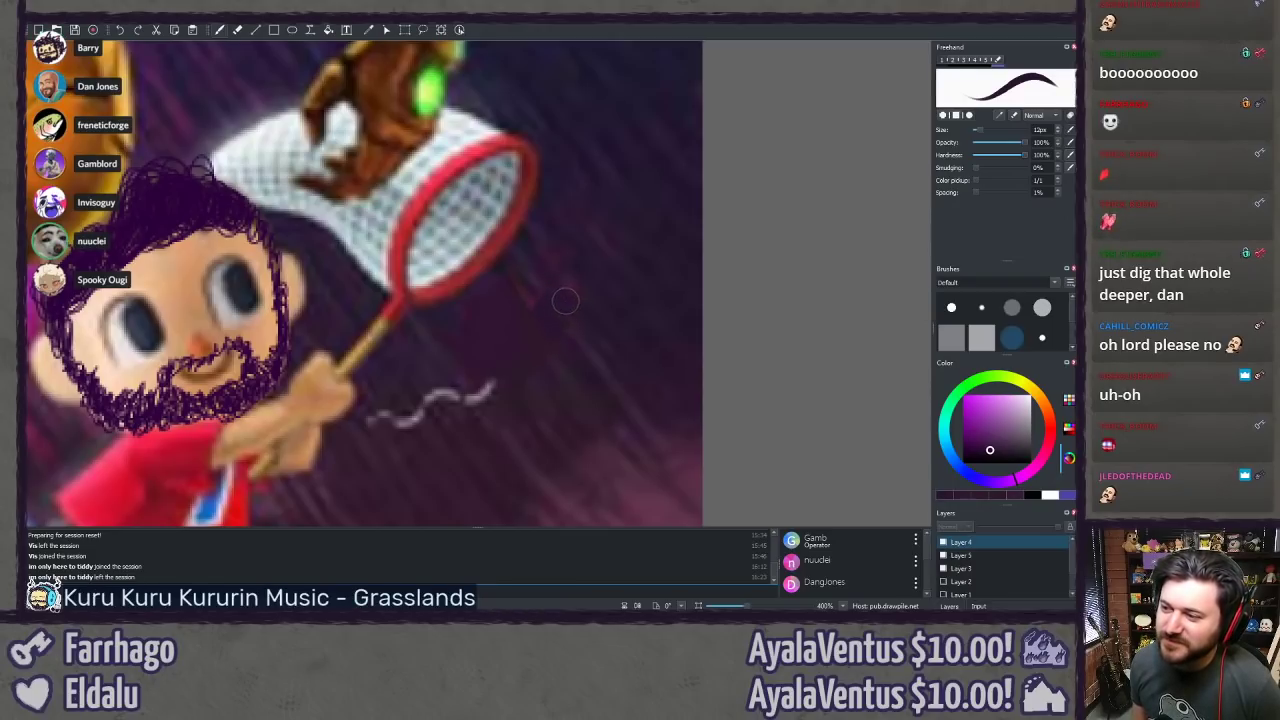
{"action": "left_click", "coordinate": [596, 352], "text": "ctrl"}
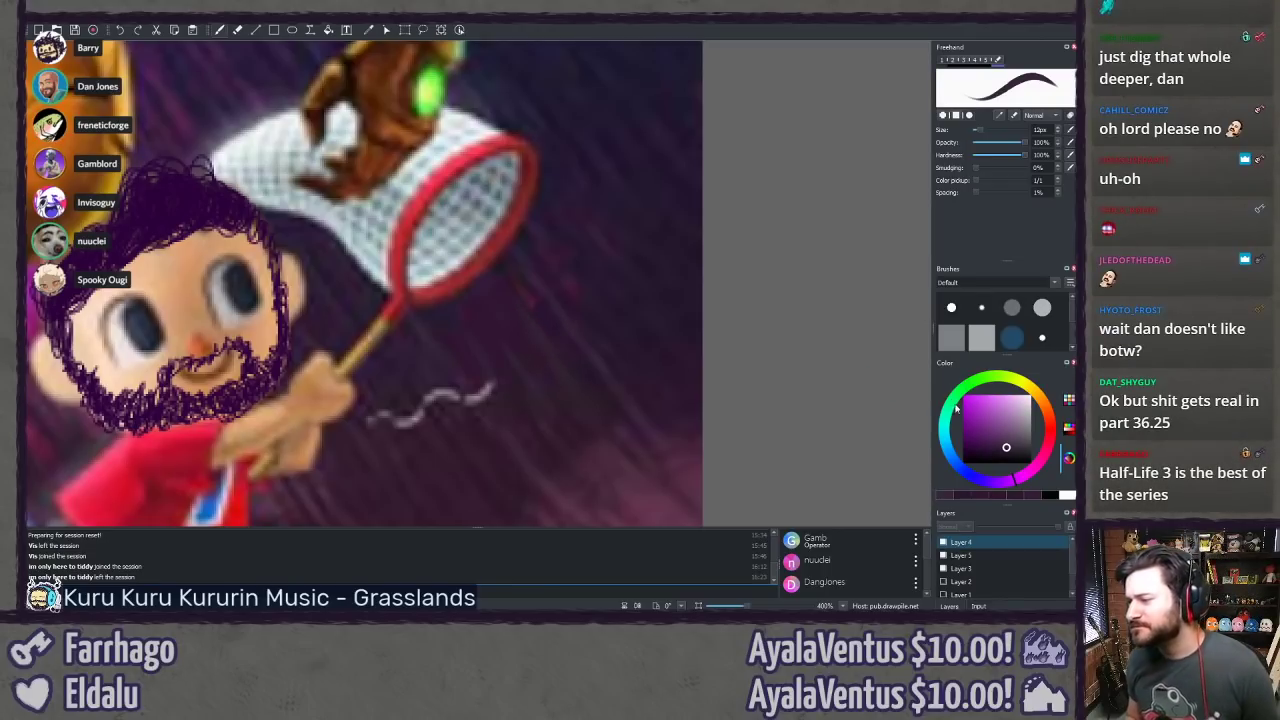
Step: Choose a bright yellow and paint two overlapping round blobs for a bee where the butterfly was, undoing unwanted strokes
{"action": "left_click", "coordinate": [1021, 382]}
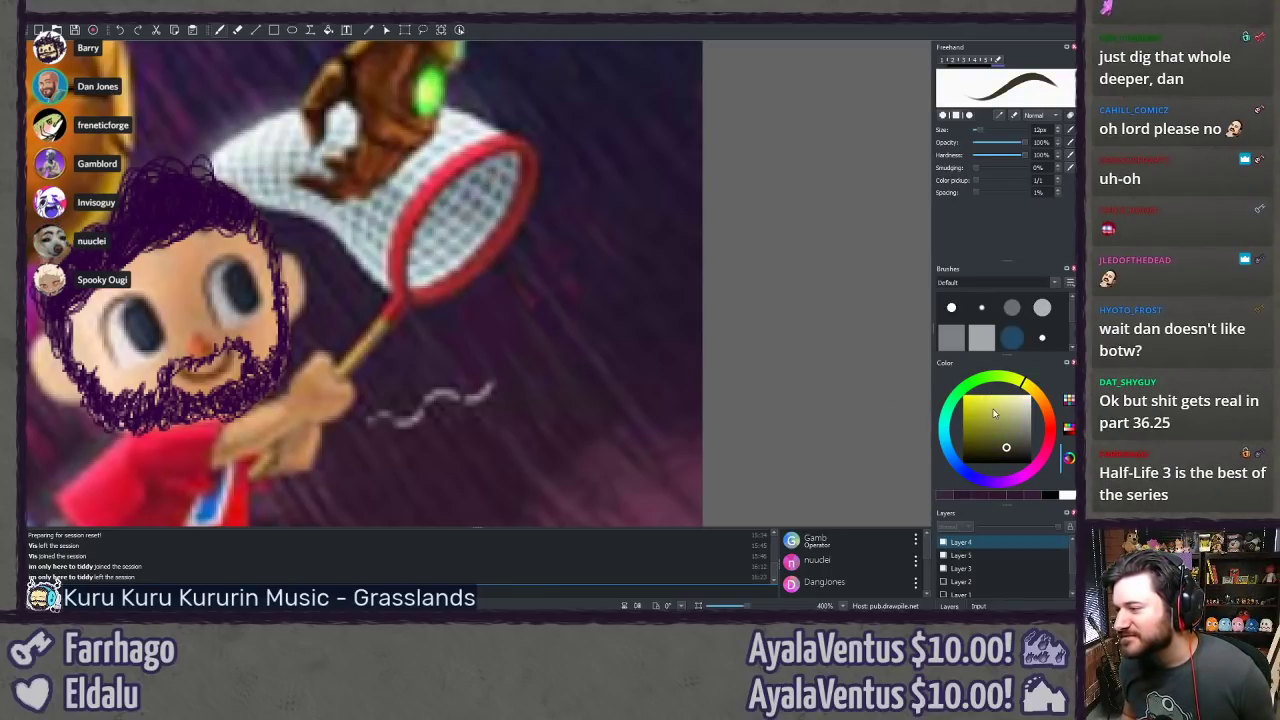
{"action": "left_click", "coordinate": [992, 409]}
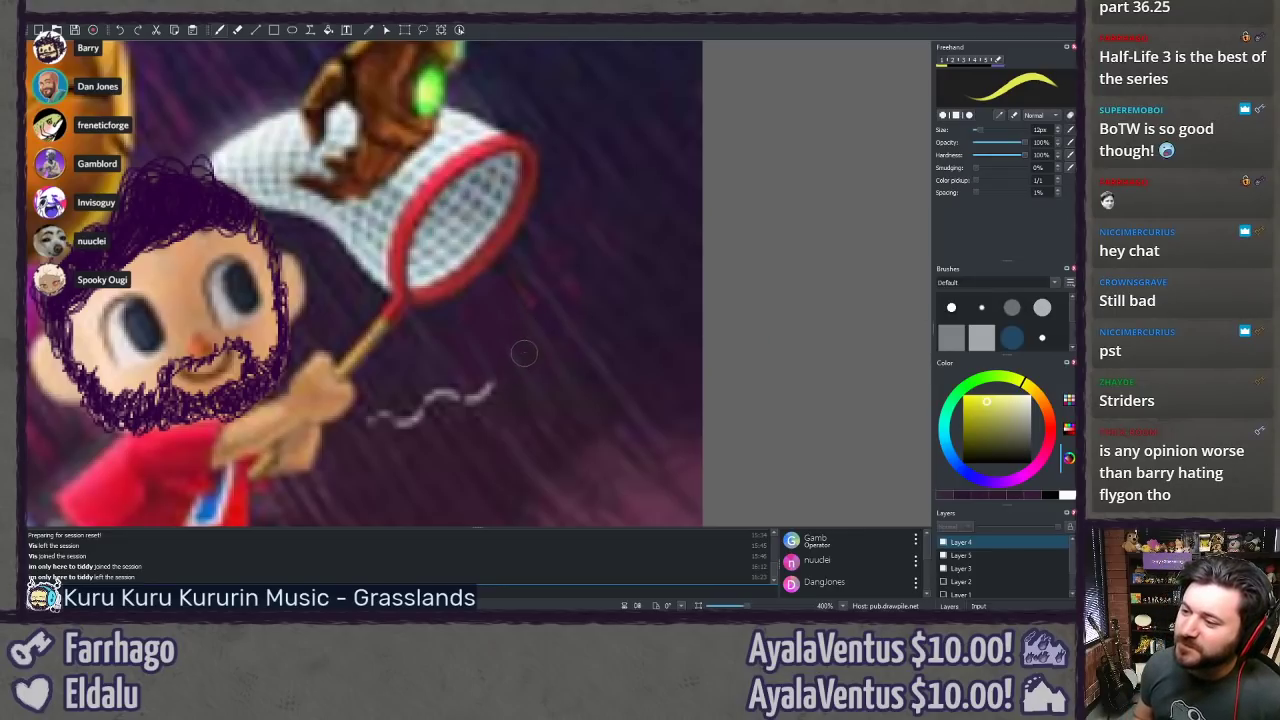
{"action": "mouse_move", "coordinate": [525, 338]}
{"action": "left_mouse_down"}
{"action": "mouse_move", "coordinate": [487, 345]}
{"action": "mouse_move", "coordinate": [511, 344]}
{"action": "mouse_move", "coordinate": [480, 349]}
{"action": "mouse_move", "coordinate": [543, 313]}
{"action": "left_mouse_up"}
{"action": "key", "text": "ctrl+z"}
{"action": "key", "text": "ctrl+z"}
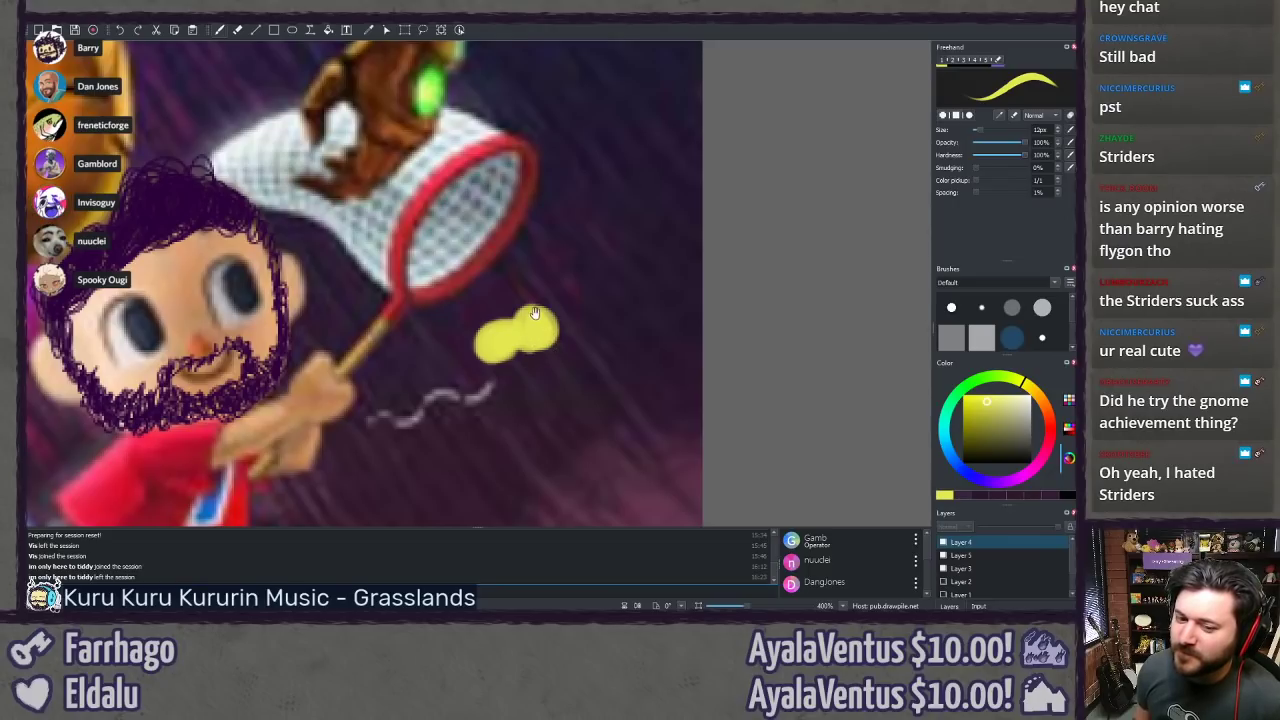
Step: Undo the bee's head and repaint it as a round yellow blob attached to the body
{"action": "left_click_drag", "start_coordinate": [535, 313], "coordinate": [555, 303]}
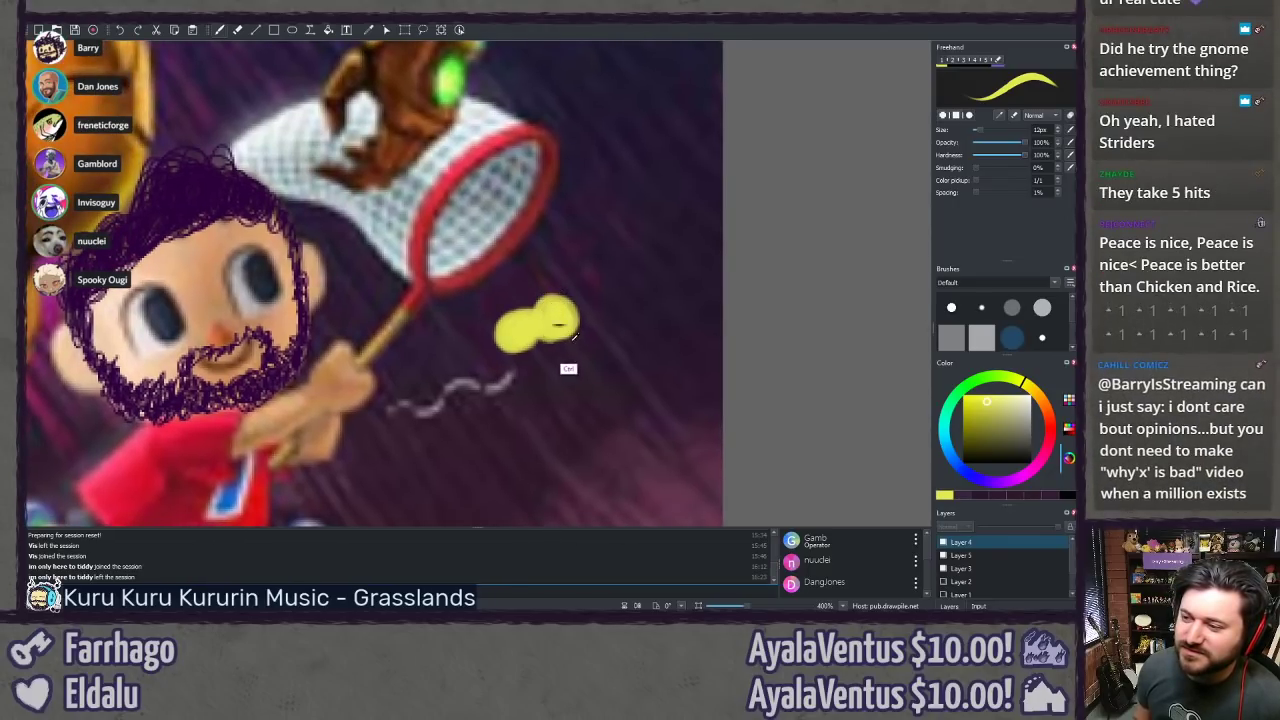
{"action": "key", "text": "ctrl+z"}
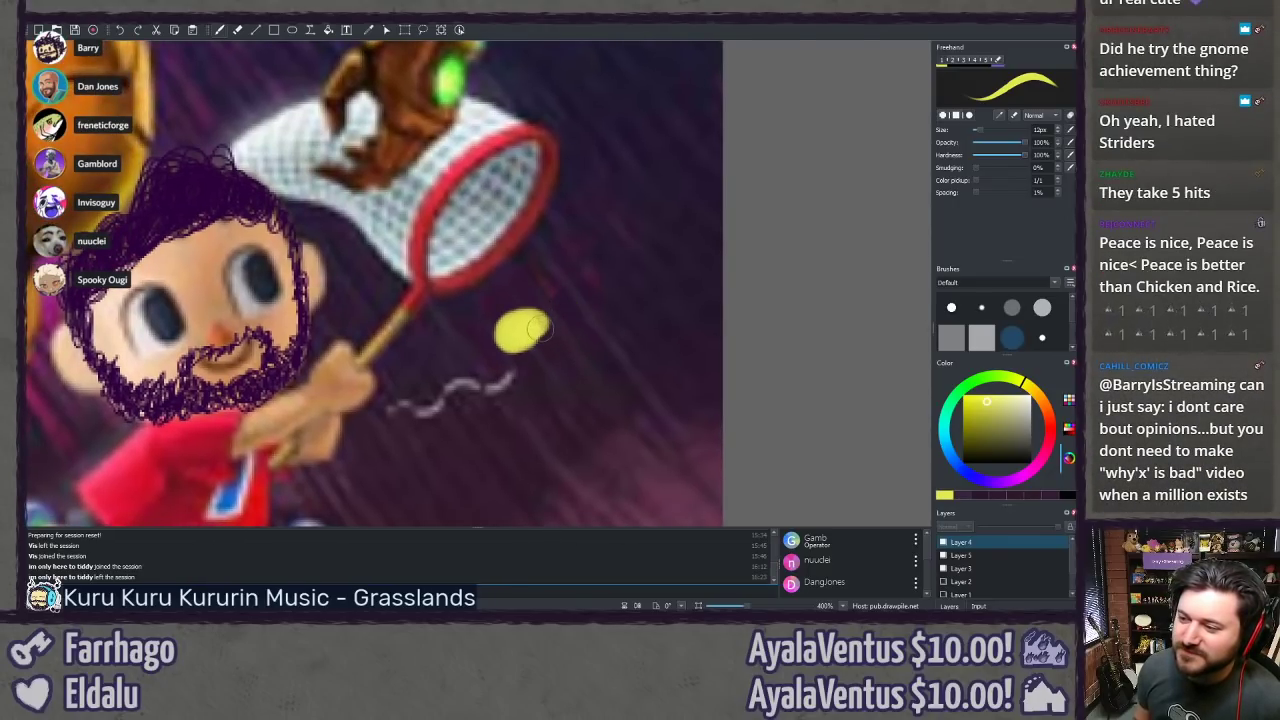
{"action": "mouse_move", "coordinate": [545, 318]}
{"action": "left_mouse_down"}
{"action": "mouse_move", "coordinate": [568, 322]}
{"action": "mouse_move", "coordinate": [562, 310]}
{"action": "mouse_move", "coordinate": [566, 322]}
{"action": "left_mouse_up"}
{"action": "key", "text": "ctrl+z"}
{"action": "key", "text": "ctrl+z"}
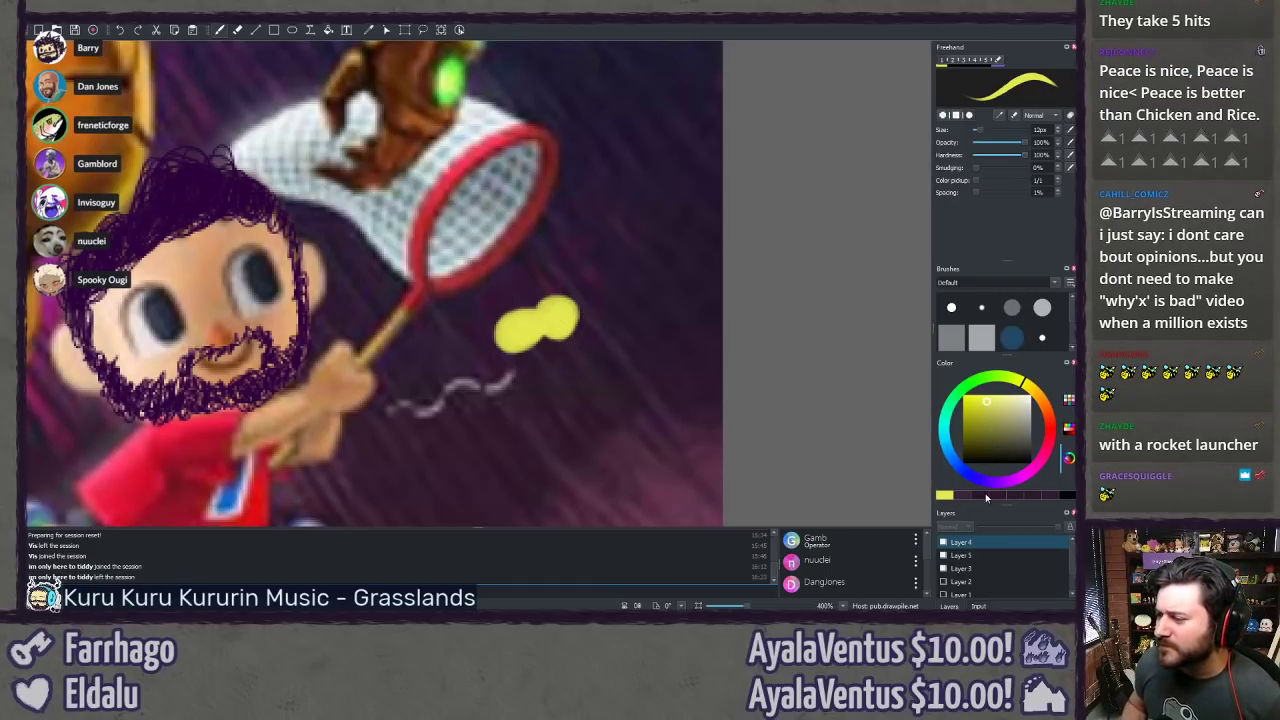
Step: Mix a dark bluish grey and paint curved stripes across the bee's yellow body, undoing unsatisfactory strokes
{"action": "left_click", "coordinate": [982, 497]}
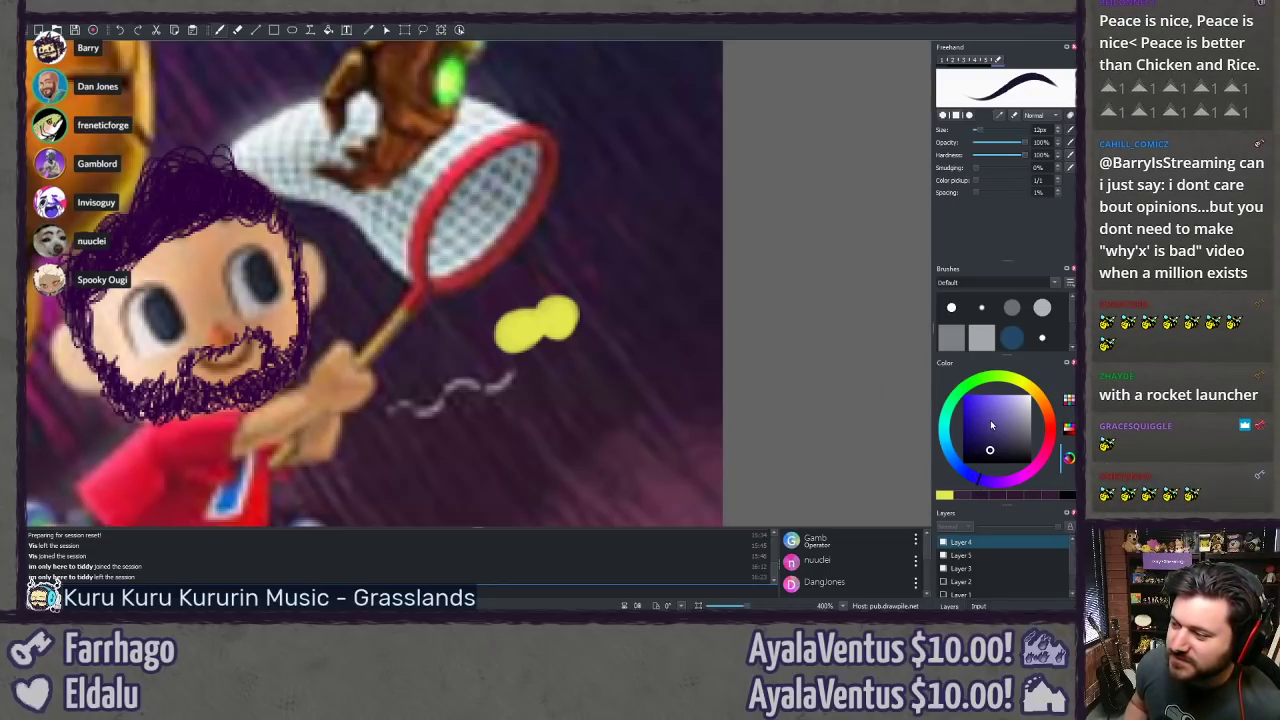
{"action": "left_click", "coordinate": [998, 425]}
{"action": "left_click", "coordinate": [995, 441]}
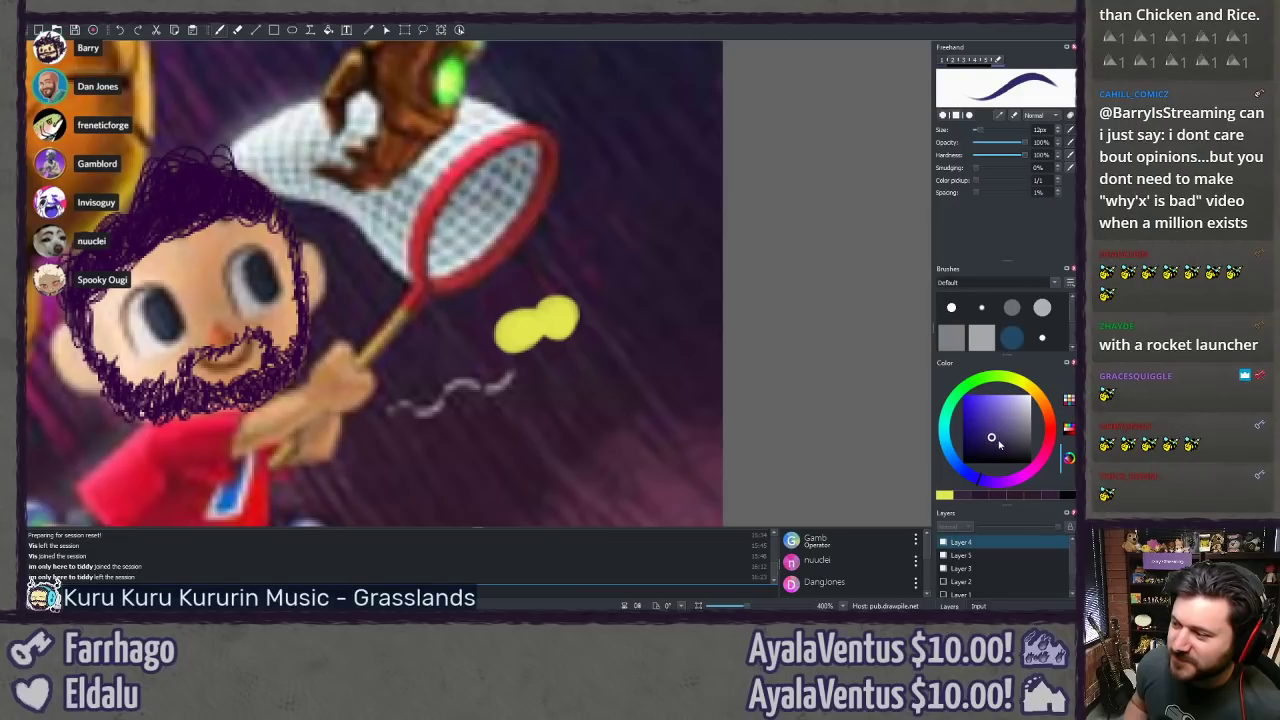
{"action": "left_click", "coordinate": [1012, 444]}
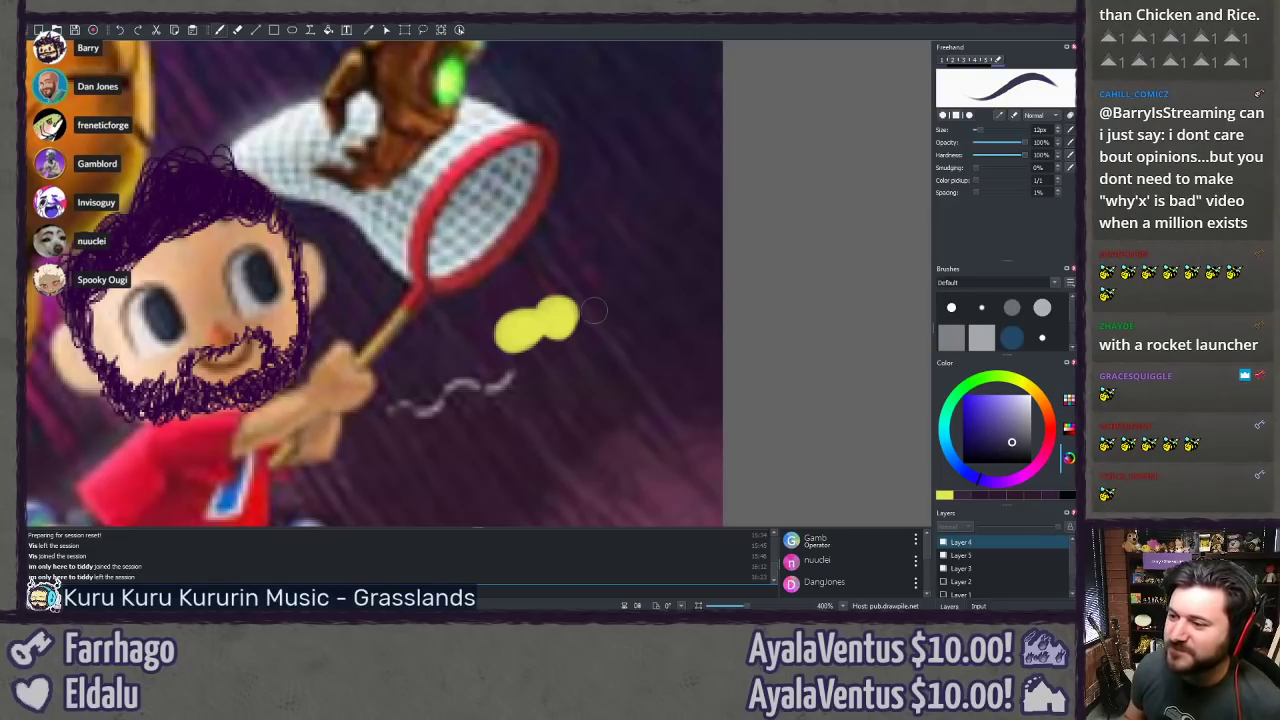
{"action": "left_click_drag", "start_coordinate": [527, 316], "coordinate": [537, 344]}
{"action": "key", "text": "ctrl+z"}
{"action": "key", "text": "ctrl+z"}
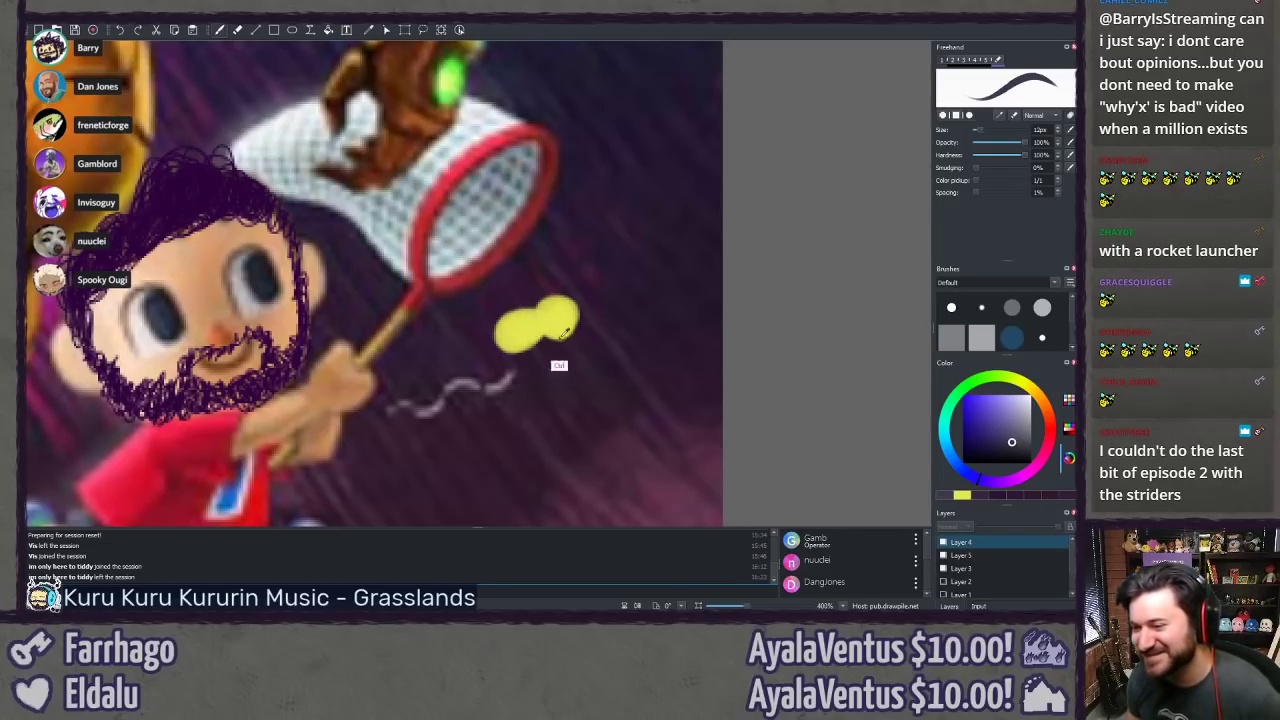
{"action": "left_click", "coordinate": [1003, 448]}
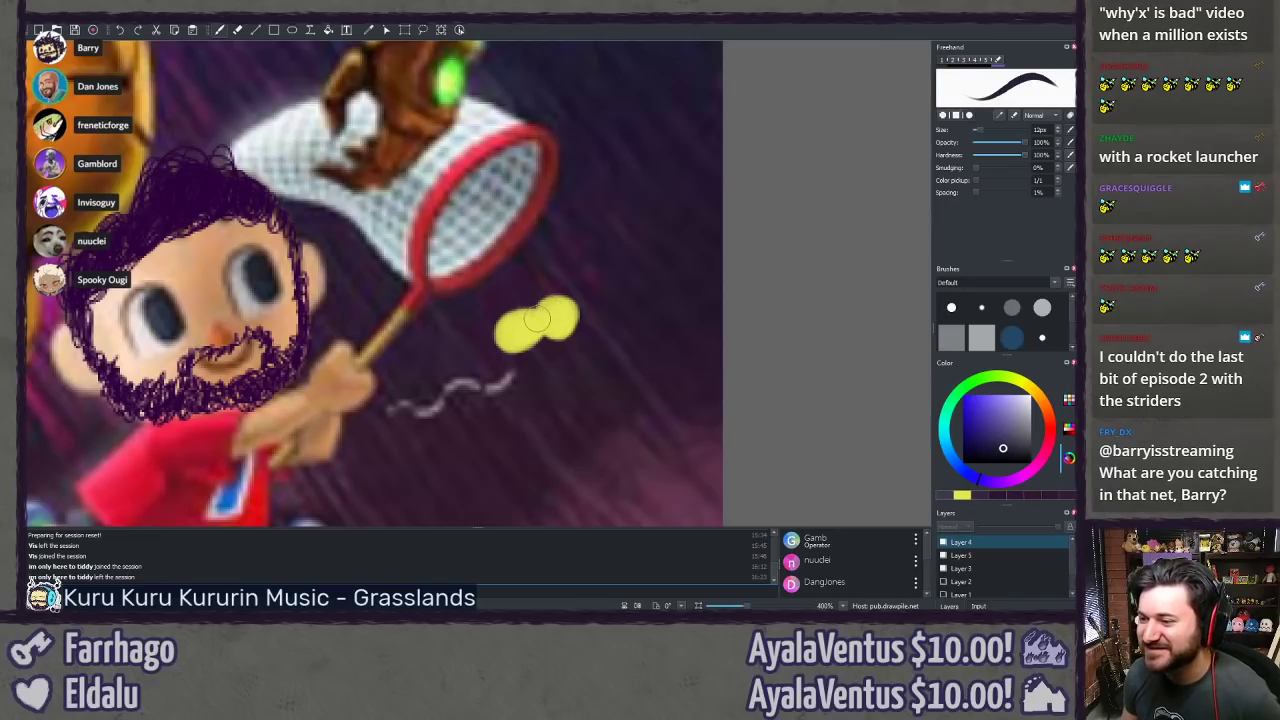
{"action": "left_click_drag", "start_coordinate": [530, 312], "coordinate": [536, 338]}
{"action": "key", "text": "ctrl+z"}
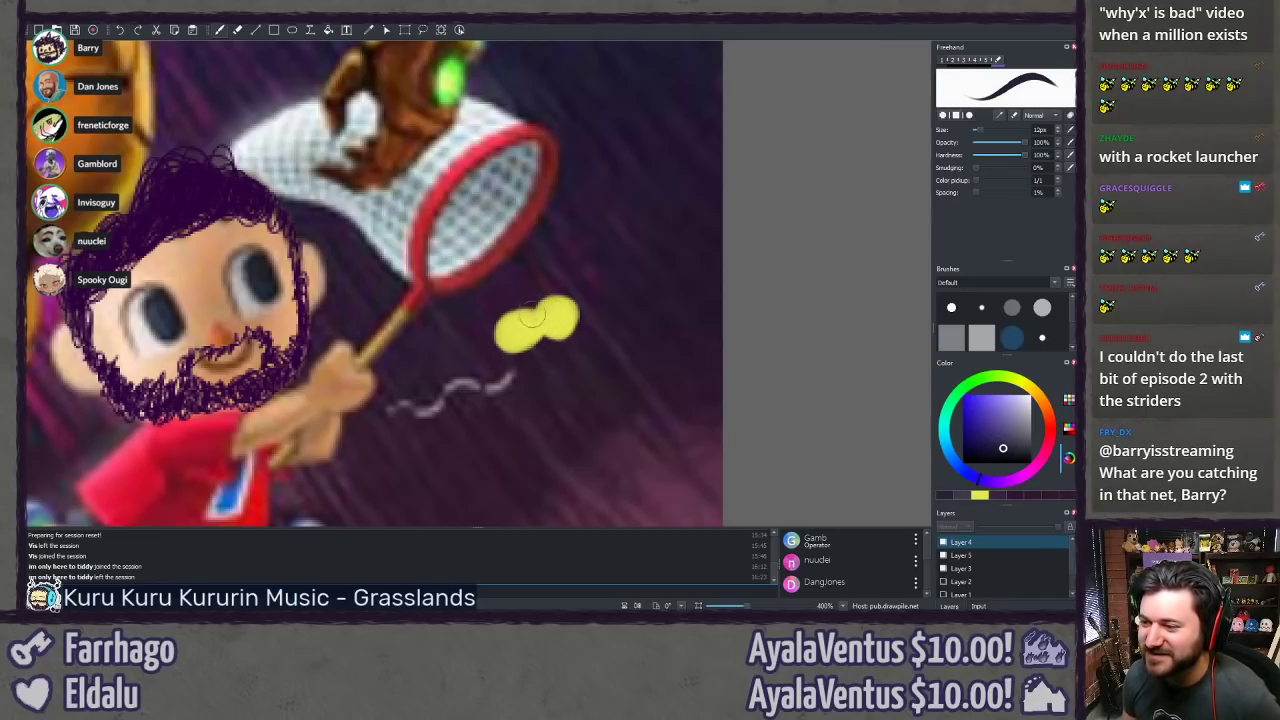
{"action": "left_click_drag", "start_coordinate": [510, 313], "coordinate": [525, 349]}
{"action": "key", "text": "ctrl+z"}
Step: Add two dark dot eyes and a short straight mouth to the bee's head
{"action": "left_click", "coordinate": [550, 311]}
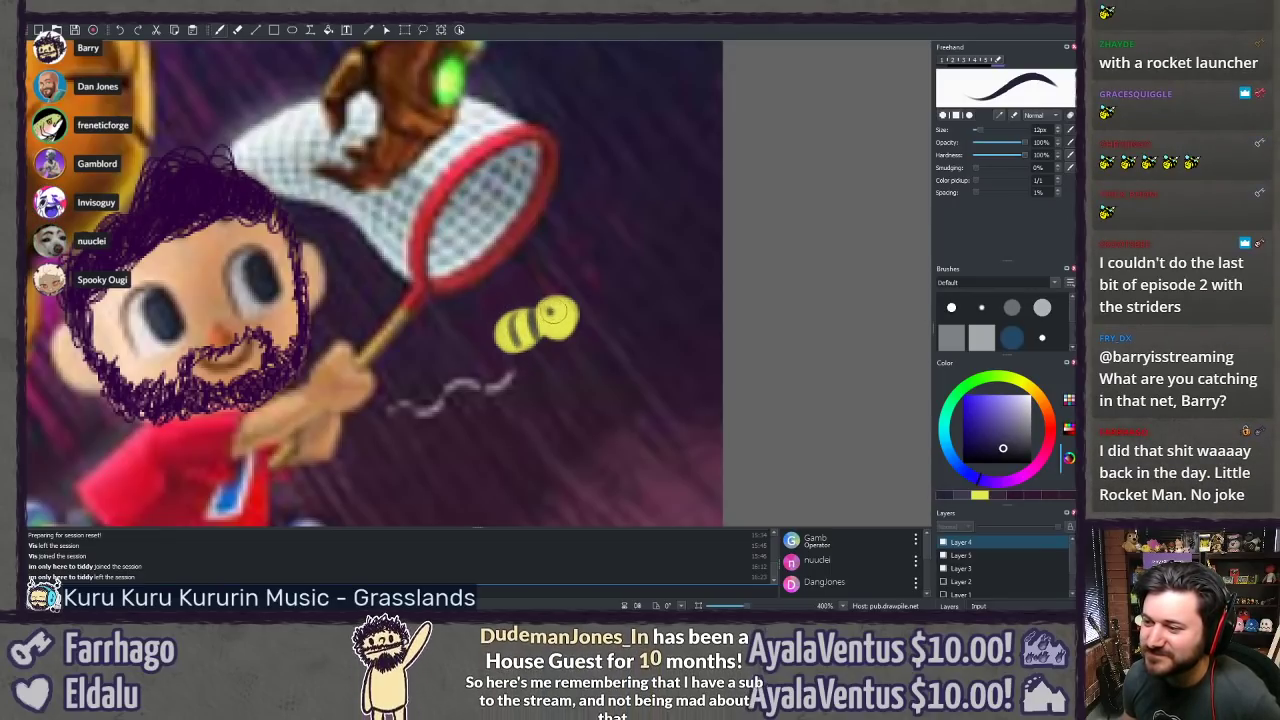
{"action": "left_click", "coordinate": [565, 306]}
{"action": "left_click_drag", "start_coordinate": [551, 324], "coordinate": [567, 320]}
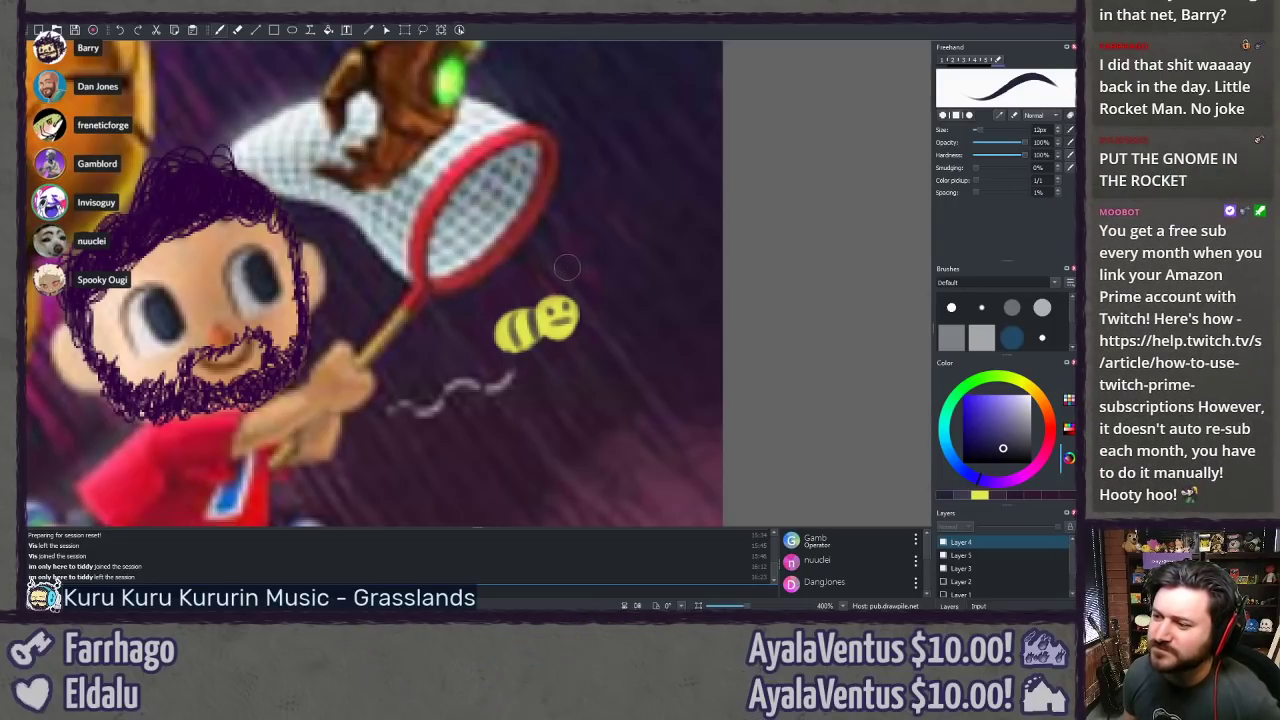
Step: Mix a muted greyish purple and paint antennae on the bee's head and a stinger at its rear, undoing unwanted strokes
{"action": "left_click", "coordinate": [1010, 404]}
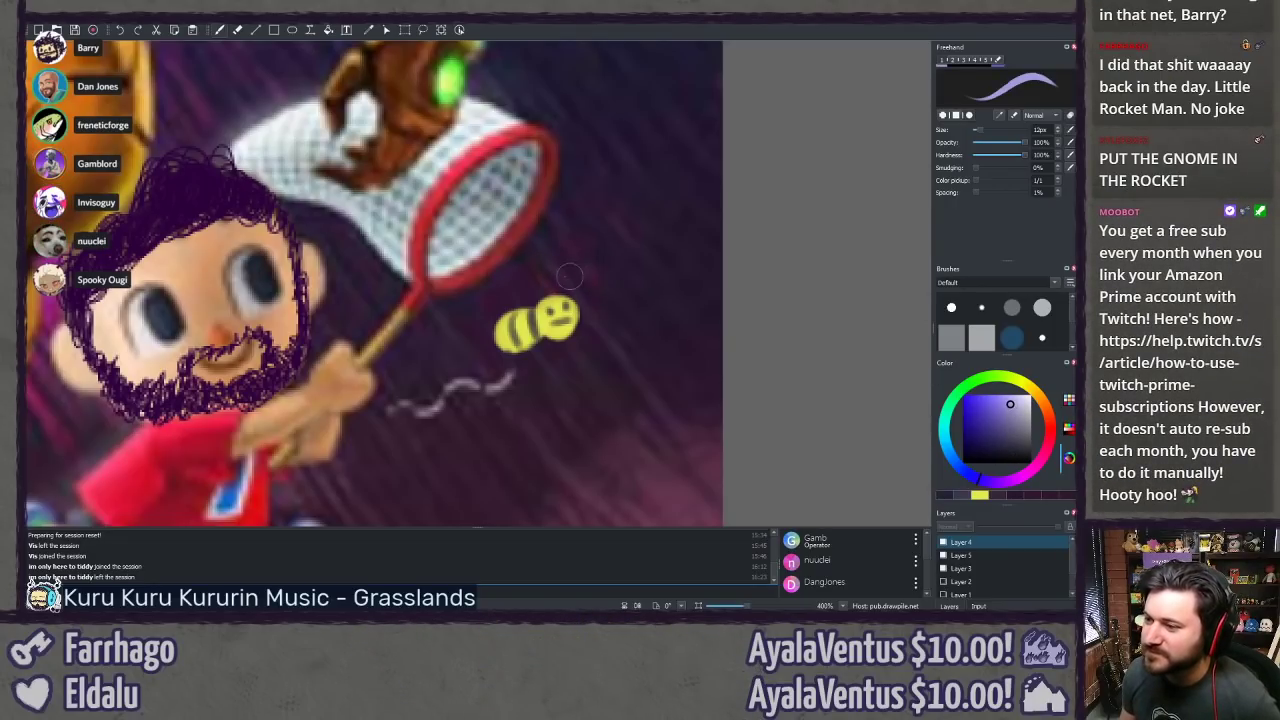
{"action": "left_click_drag", "start_coordinate": [550, 288], "coordinate": [560, 279]}
{"action": "key", "text": "ctrl+z"}
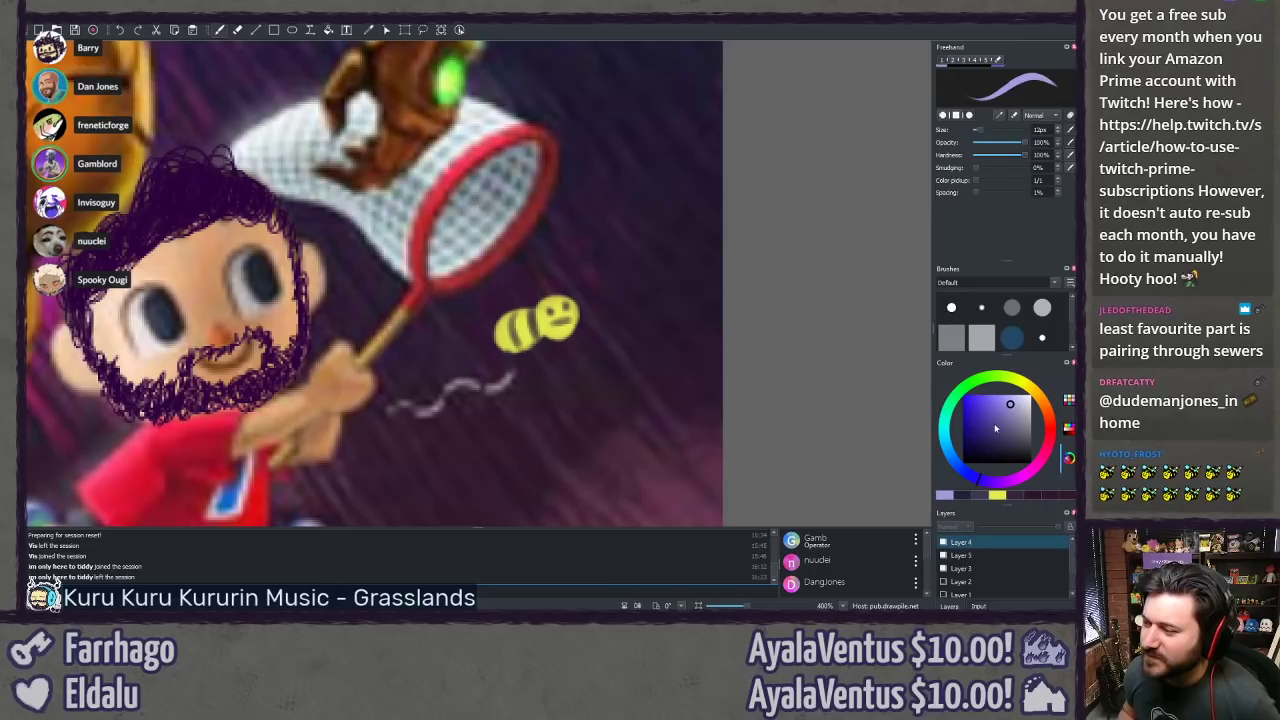
{"action": "left_click", "coordinate": [1002, 427]}
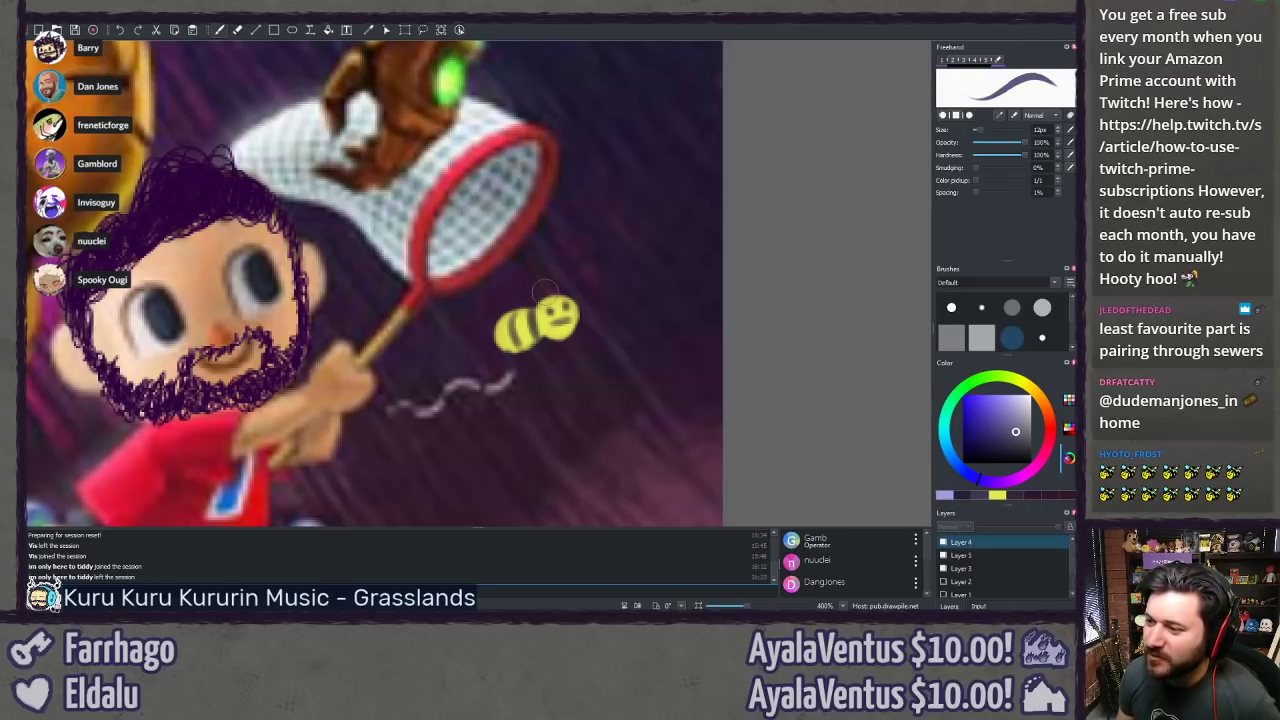
{"action": "mouse_move", "coordinate": [561, 290]}
{"action": "left_mouse_down"}
{"action": "mouse_move", "coordinate": [549, 285]}
{"action": "mouse_move", "coordinate": [572, 268]}
{"action": "left_mouse_up"}
{"action": "key", "text": "ctrl+z"}
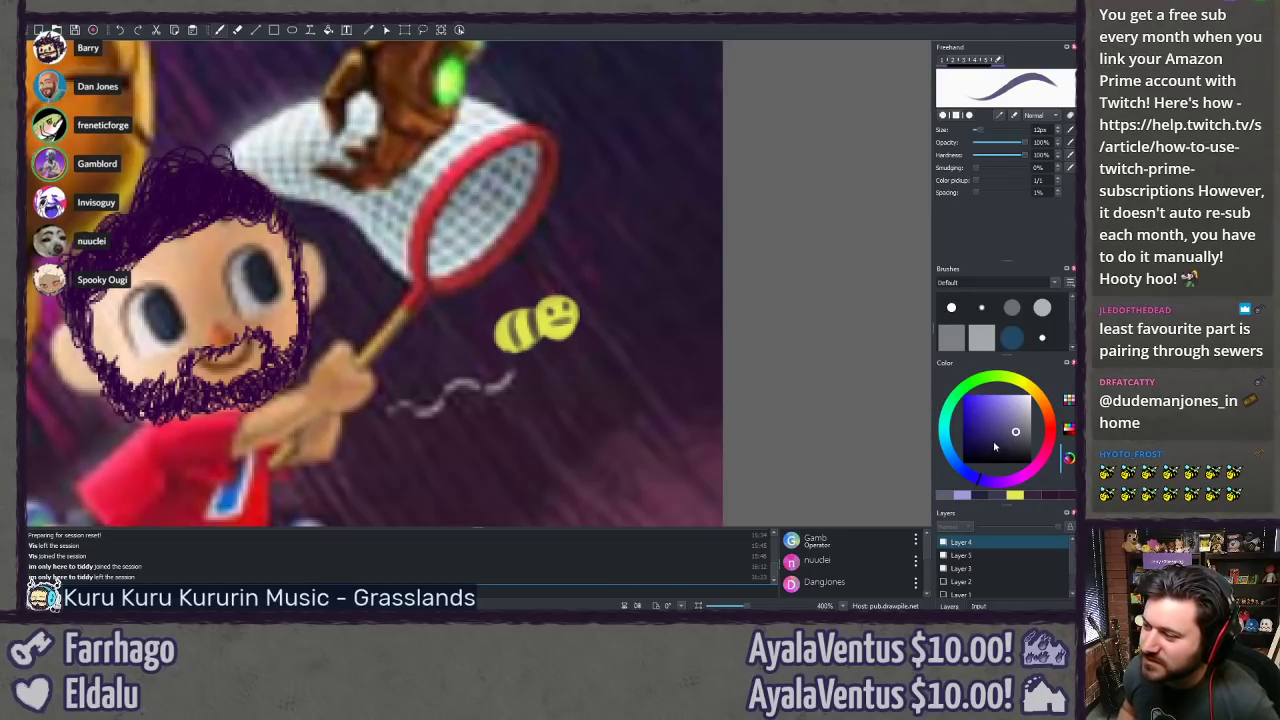
{"action": "left_click", "coordinate": [1010, 435]}
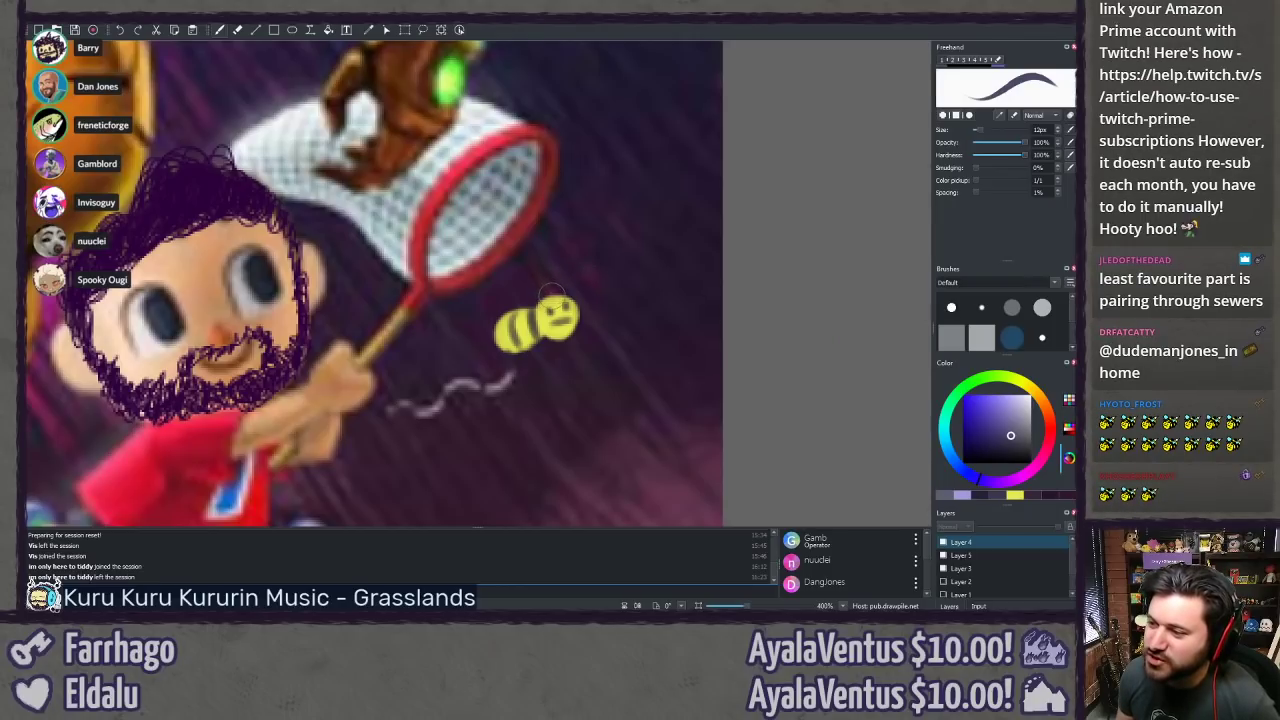
{"action": "left_click_drag", "start_coordinate": [551, 292], "coordinate": [569, 272]}
{"action": "key", "text": "ctrl+z"}
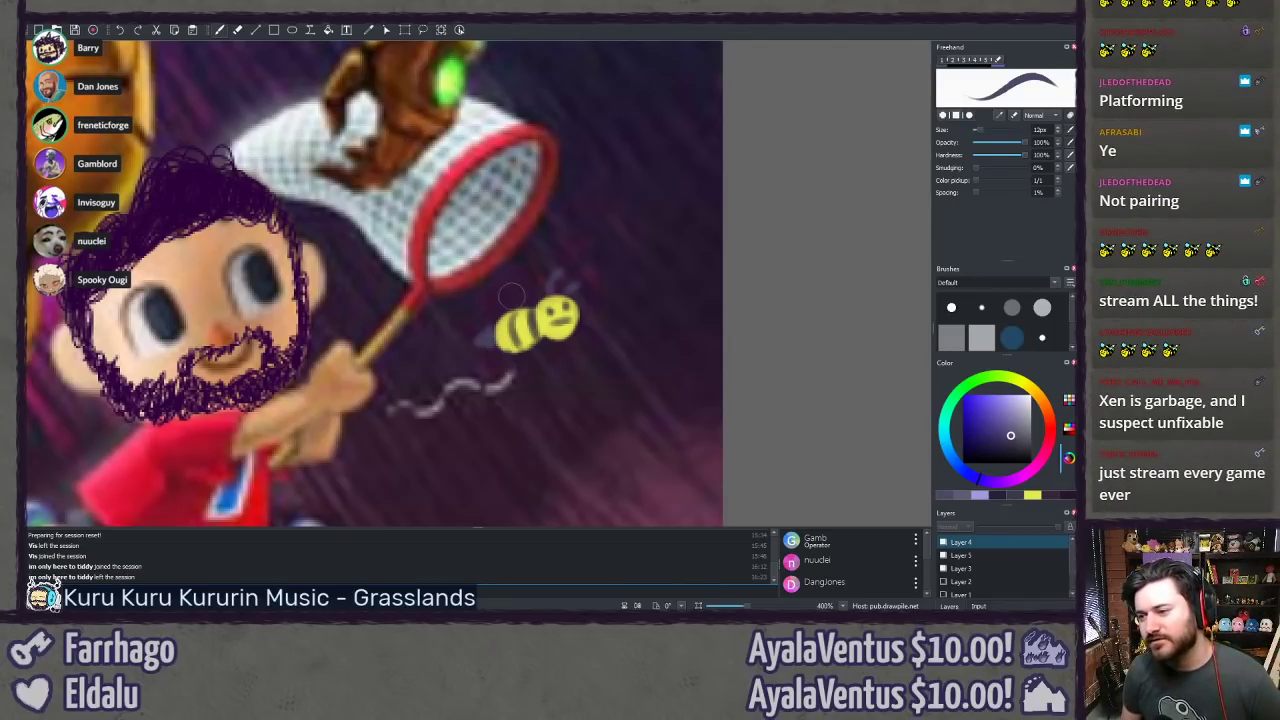
Step: Choose a pale lavender and paint highlights over the bee's stinger and antennae
{"action": "left_click", "coordinate": [1020, 408]}
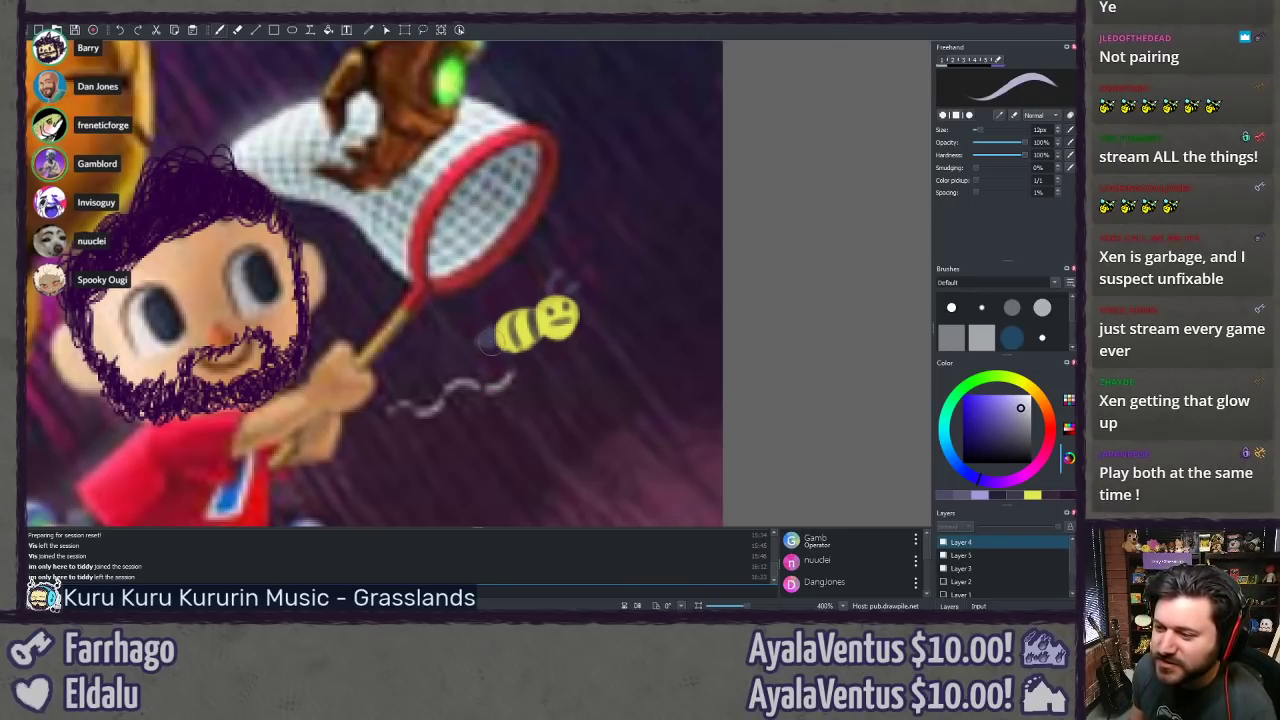
{"action": "left_click", "coordinate": [490, 342]}
{"action": "mouse_move", "coordinate": [491, 345]}
{"action": "left_mouse_down"}
{"action": "mouse_move", "coordinate": [477, 342]}
{"action": "mouse_move", "coordinate": [495, 327]}
{"action": "left_mouse_up"}
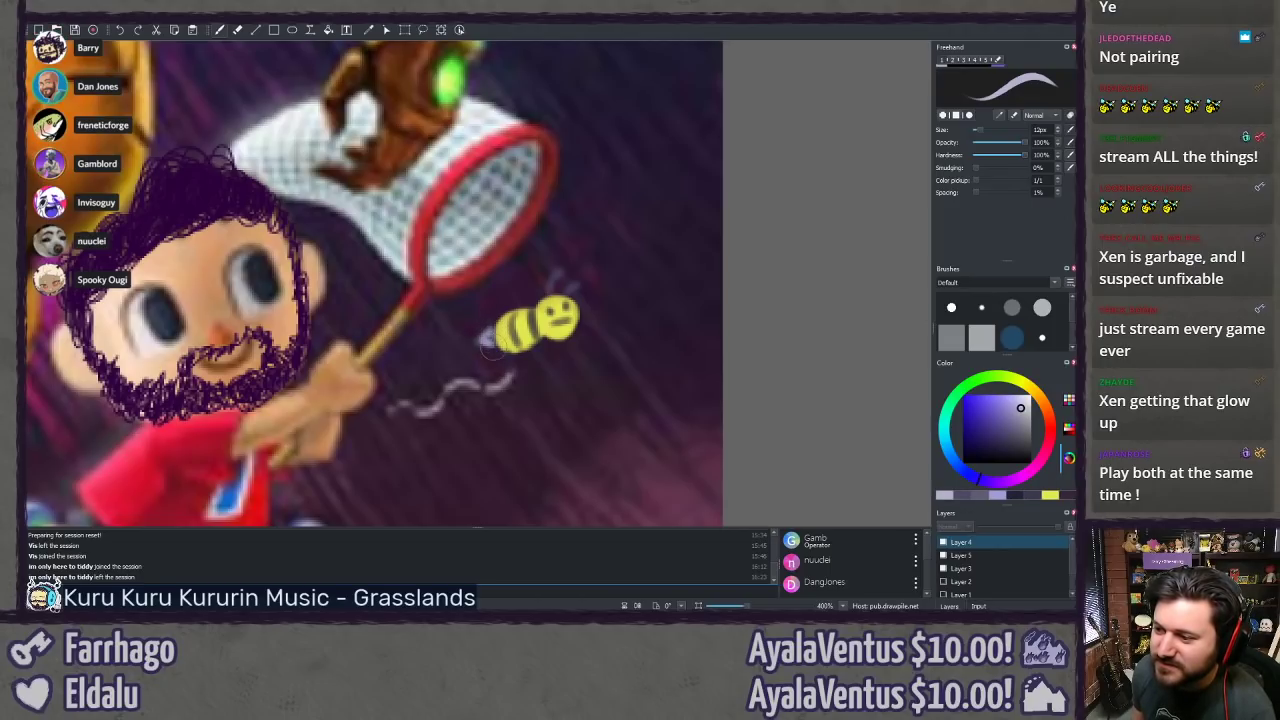
{"action": "left_click", "coordinate": [487, 338]}
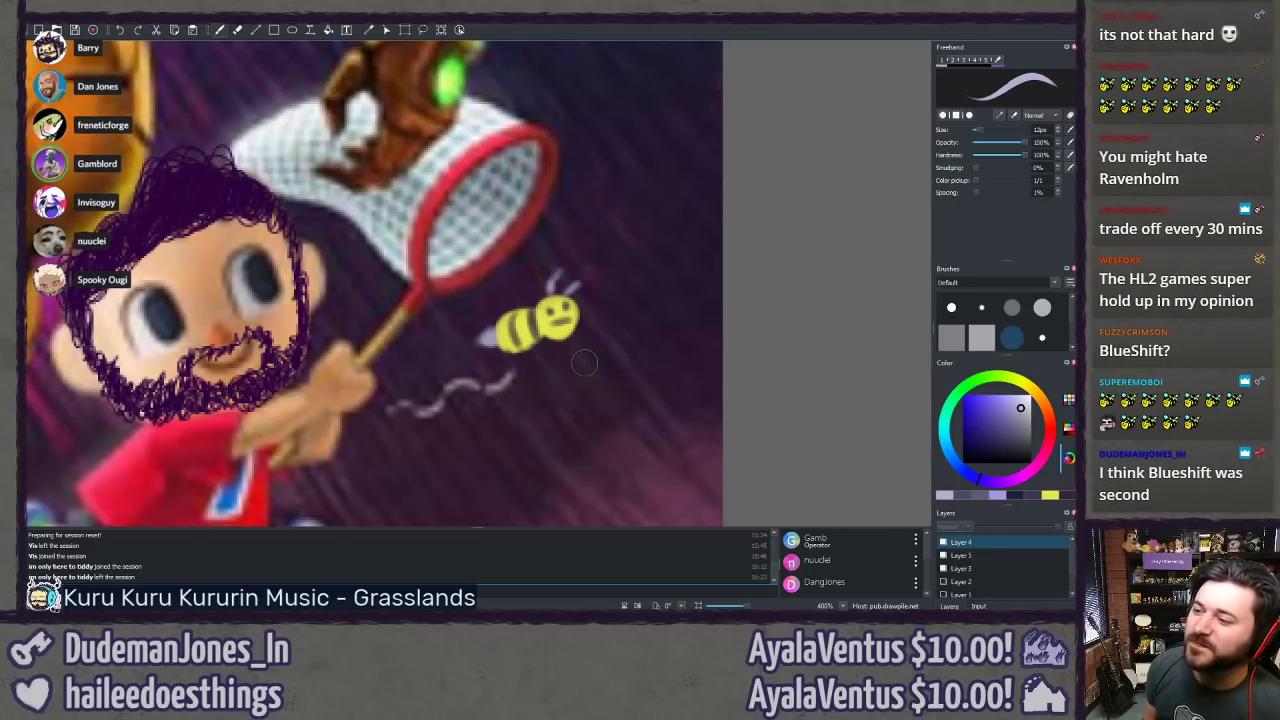
Step: Shade the stinger with the muted greyish purple and extend the bee's rear with yellow sampled from its body
{"action": "left_click", "coordinate": [989, 495]}
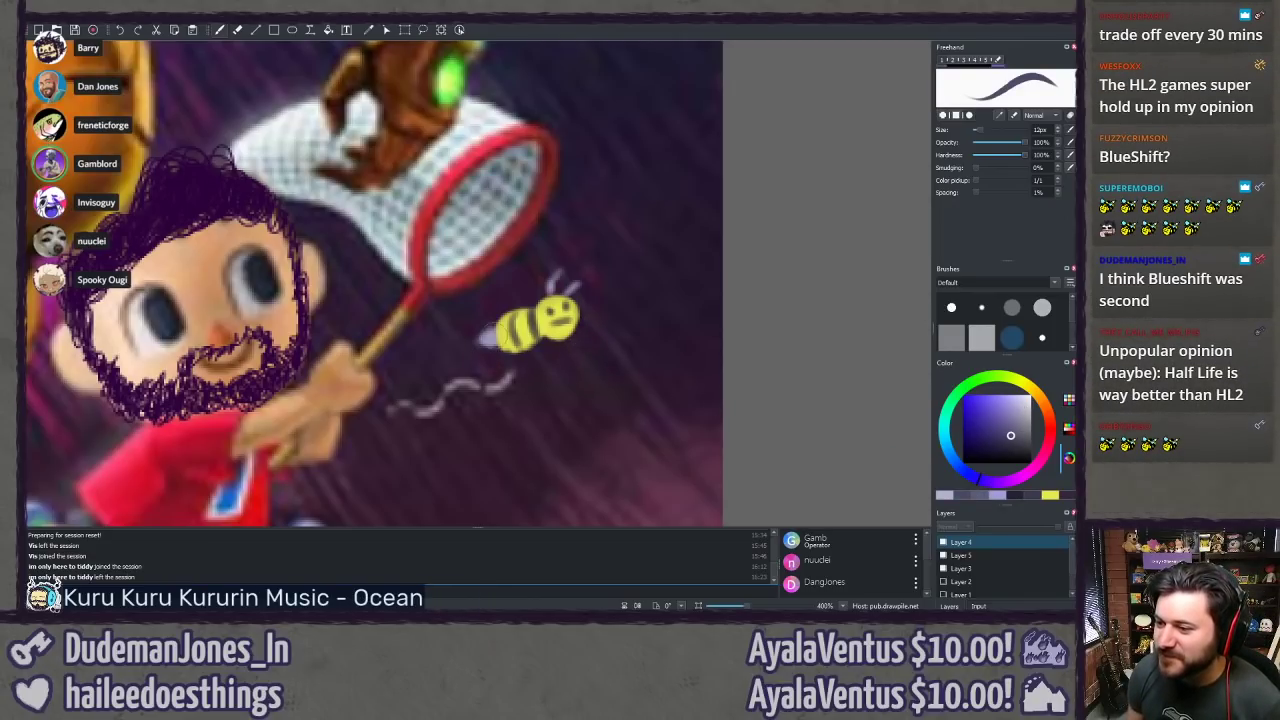
{"action": "left_click_drag", "start_coordinate": [492, 346], "coordinate": [484, 336]}
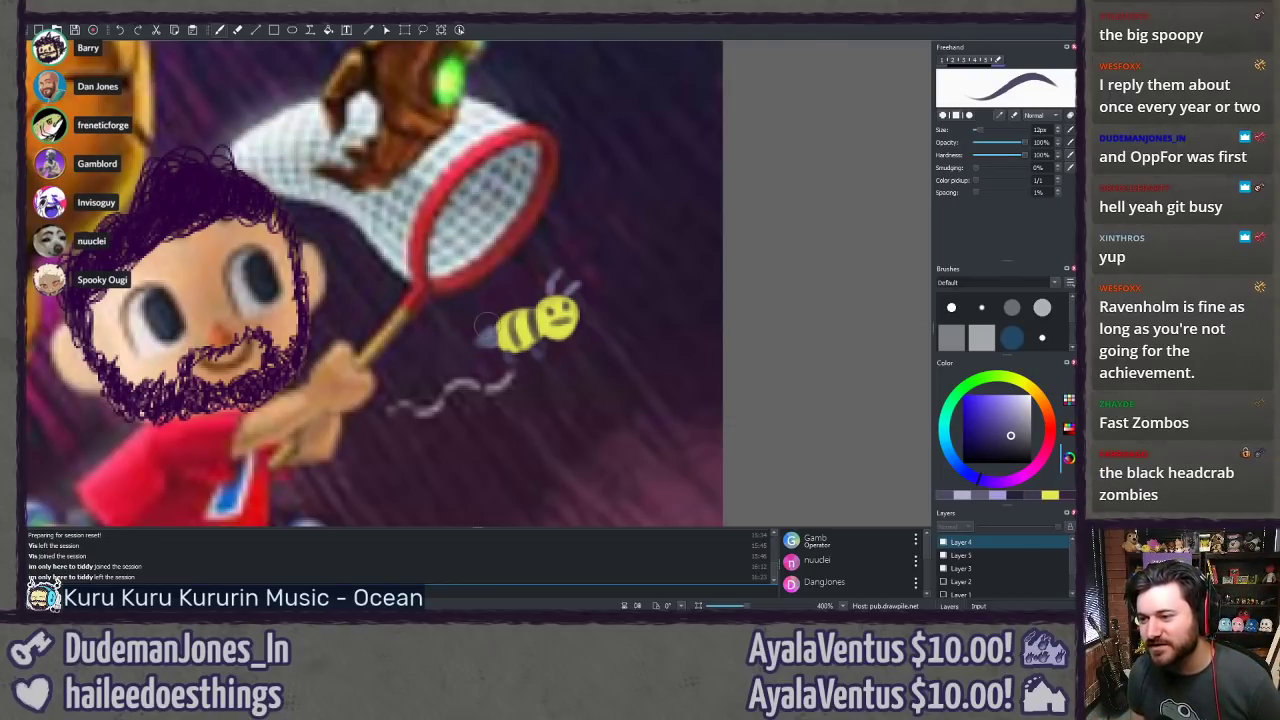
{"action": "left_click", "coordinate": [505, 334], "text": "ctrl"}
{"action": "left_click_drag", "start_coordinate": [505, 334], "coordinate": [496, 327]}
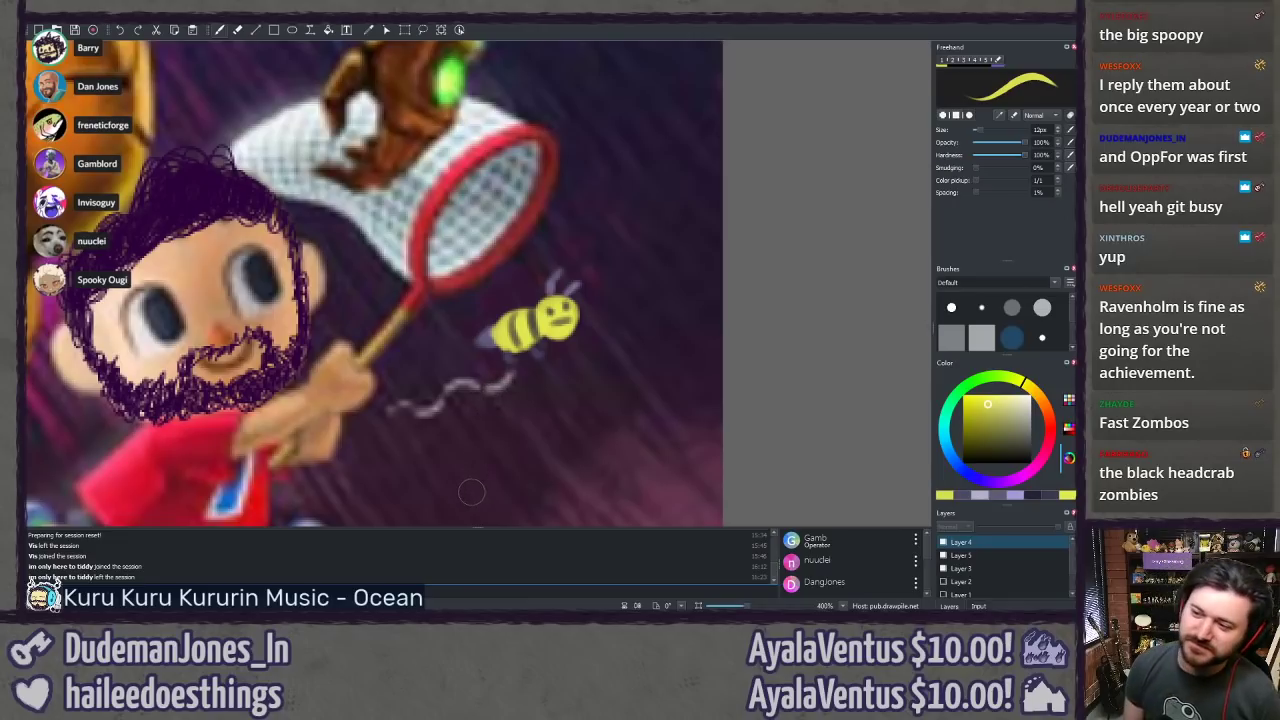
Step: Choose a sky blue and paint small wings on the bee's back
{"action": "left_click", "coordinate": [950, 452]}
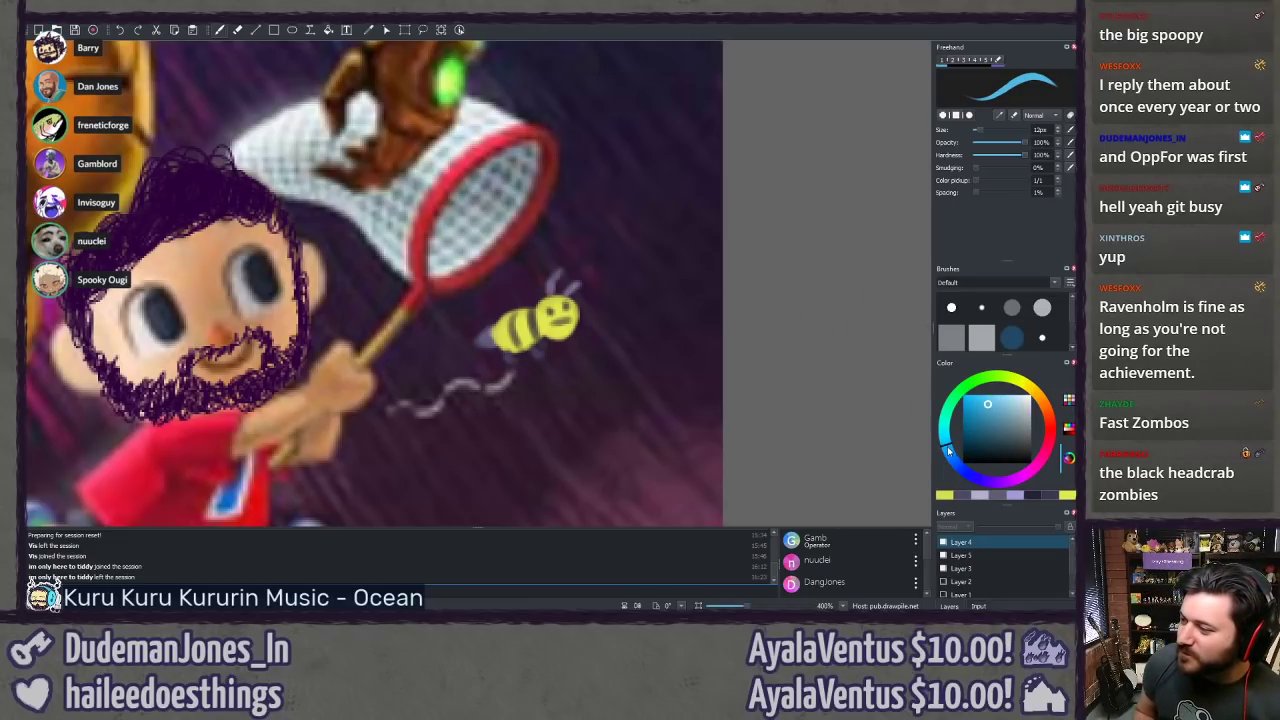
{"action": "left_click_drag", "start_coordinate": [512, 318], "coordinate": [502, 316]}
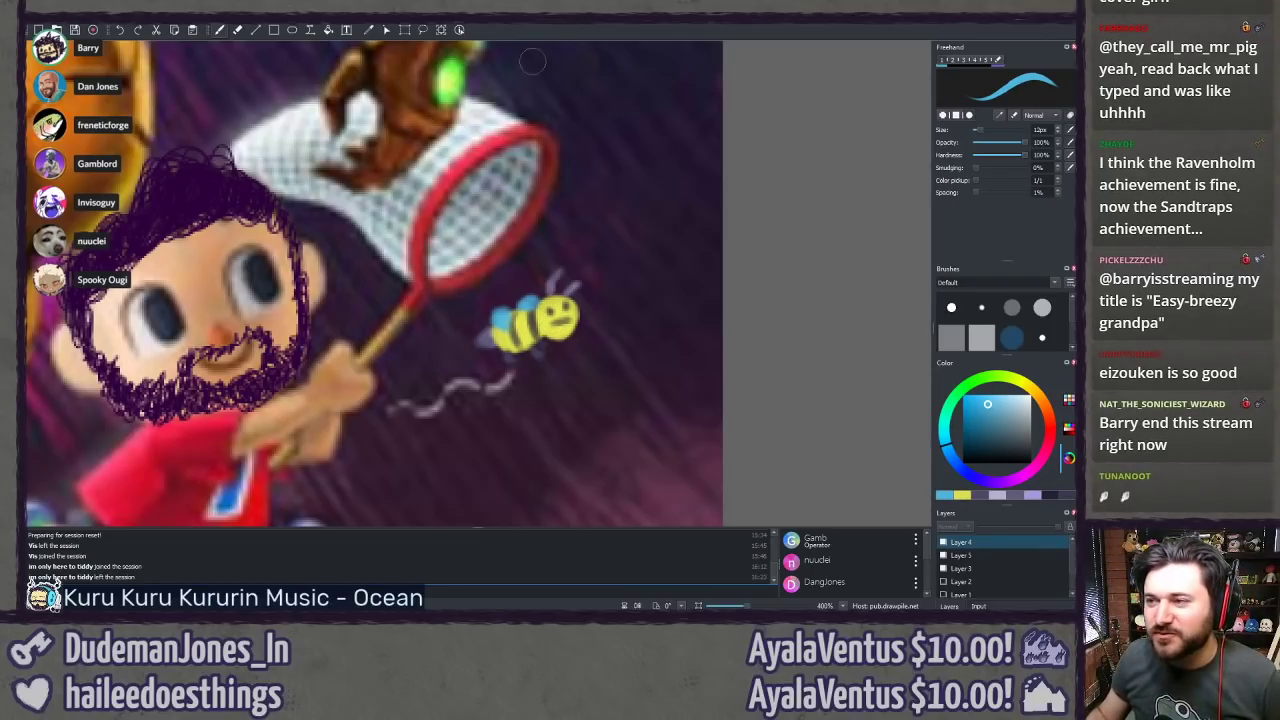
Step: Hide Layer 1 and Layer 2, which hold the character sketches below the poster
{"action": "key", "text": "ctrl+0"}
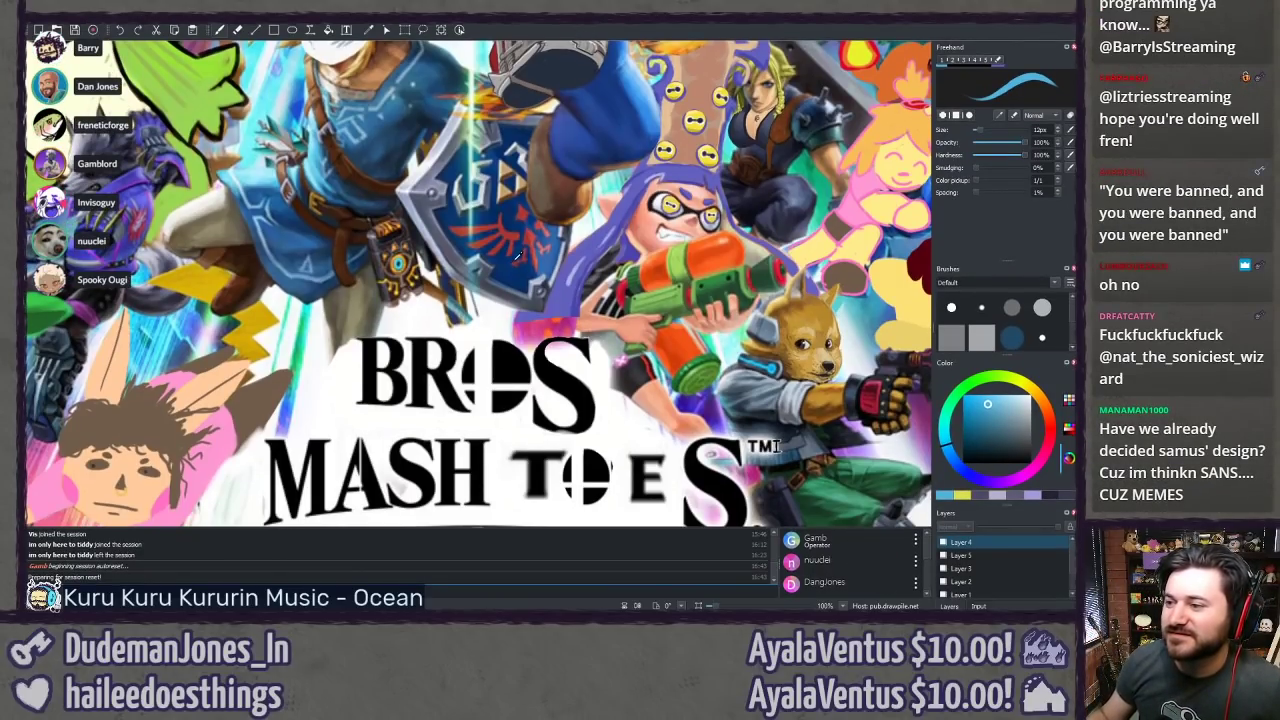
{"action": "scroll", "coordinate": [518, 257], "scroll_direction": "down", "scroll_amount": 2}
{"action": "scroll", "coordinate": [490, 300], "scroll_direction": "up", "scroll_amount": 1}
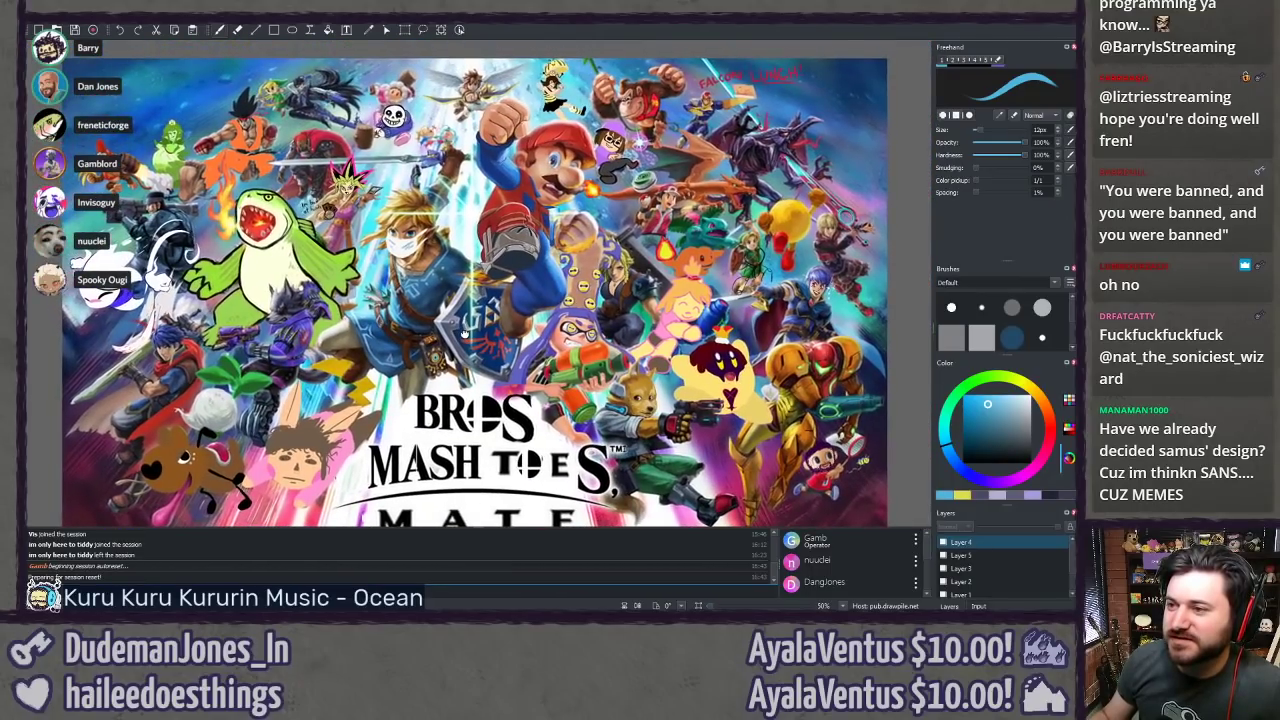
{"action": "left_click_drag", "start_coordinate": [464, 333], "coordinate": [457, 322]}
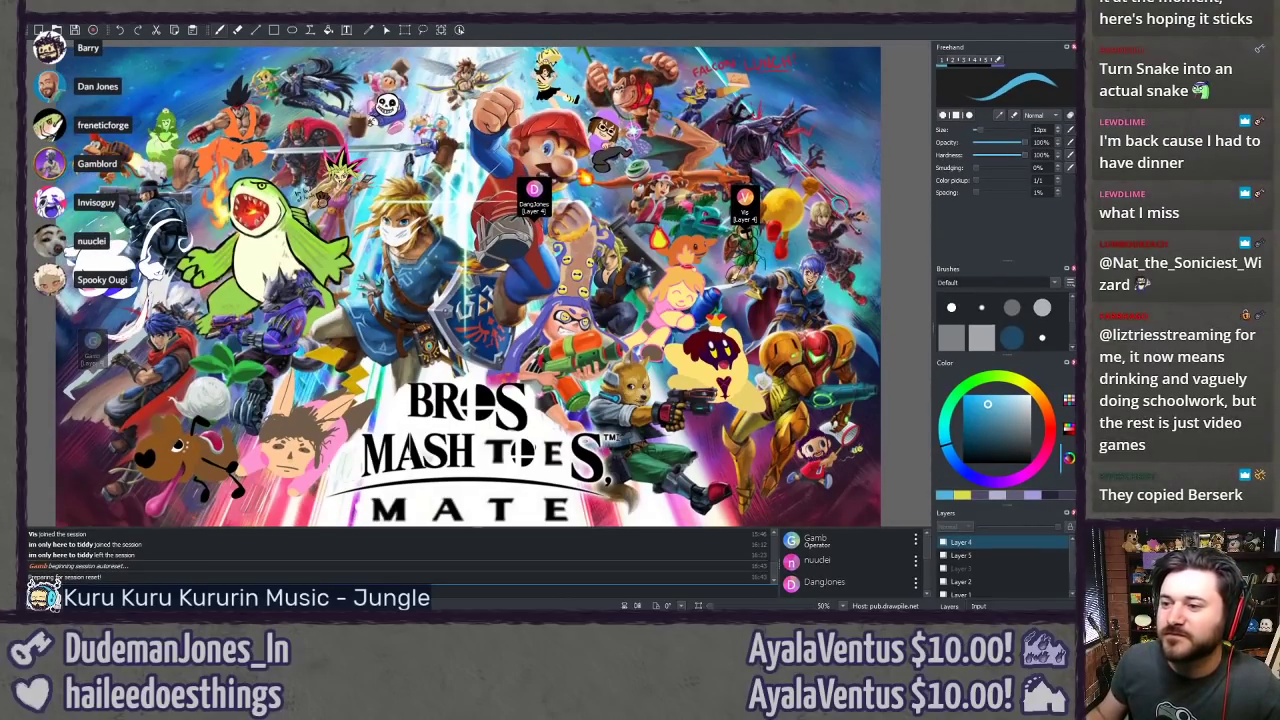
{"action": "mouse_move", "coordinate": [299, 511]}
{"action": "left_mouse_down"}
{"action": "mouse_move", "coordinate": [316, 388]}
{"action": "mouse_move", "coordinate": [294, 296]}
{"action": "left_mouse_up"}
{"action": "scroll", "coordinate": [945, 572], "scroll_direction": "down", "scroll_amount": 1}
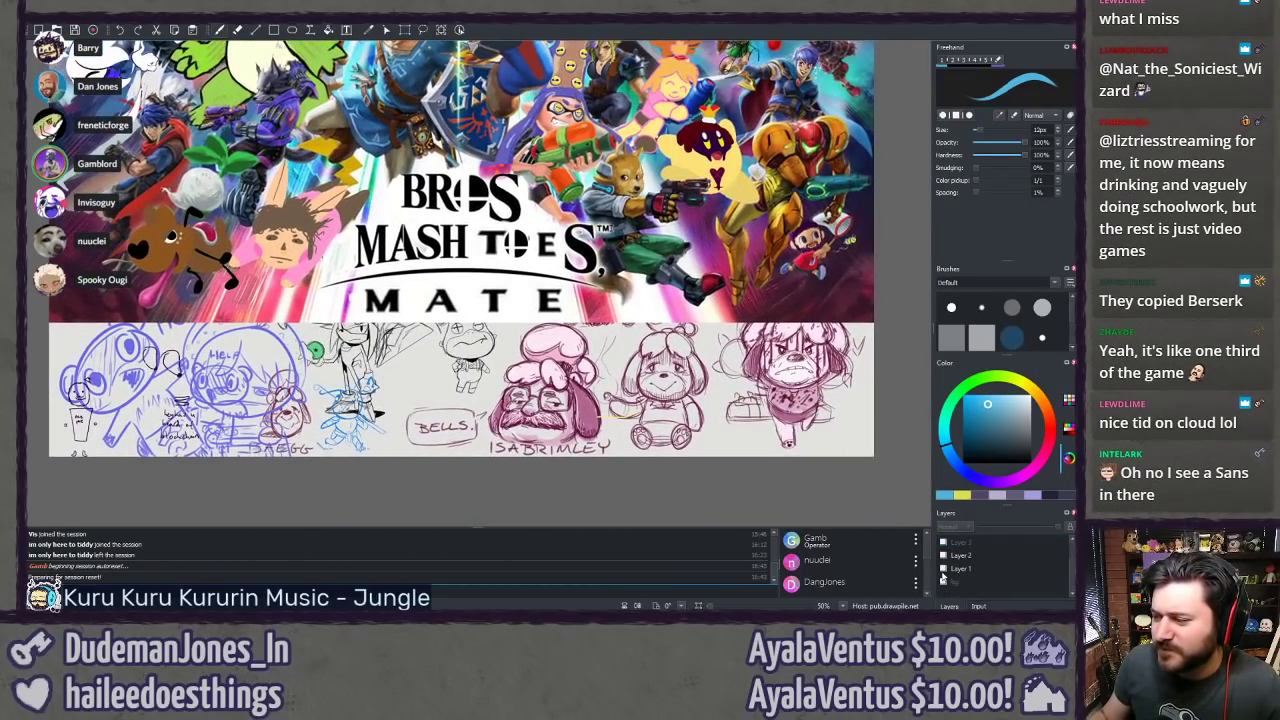
{"action": "scroll", "coordinate": [941, 573], "scroll_direction": "up", "scroll_amount": 1}
{"action": "left_click", "coordinate": [942, 569]}
{"action": "left_click", "coordinate": [942, 569]}
{"action": "left_click", "coordinate": [943, 582]}
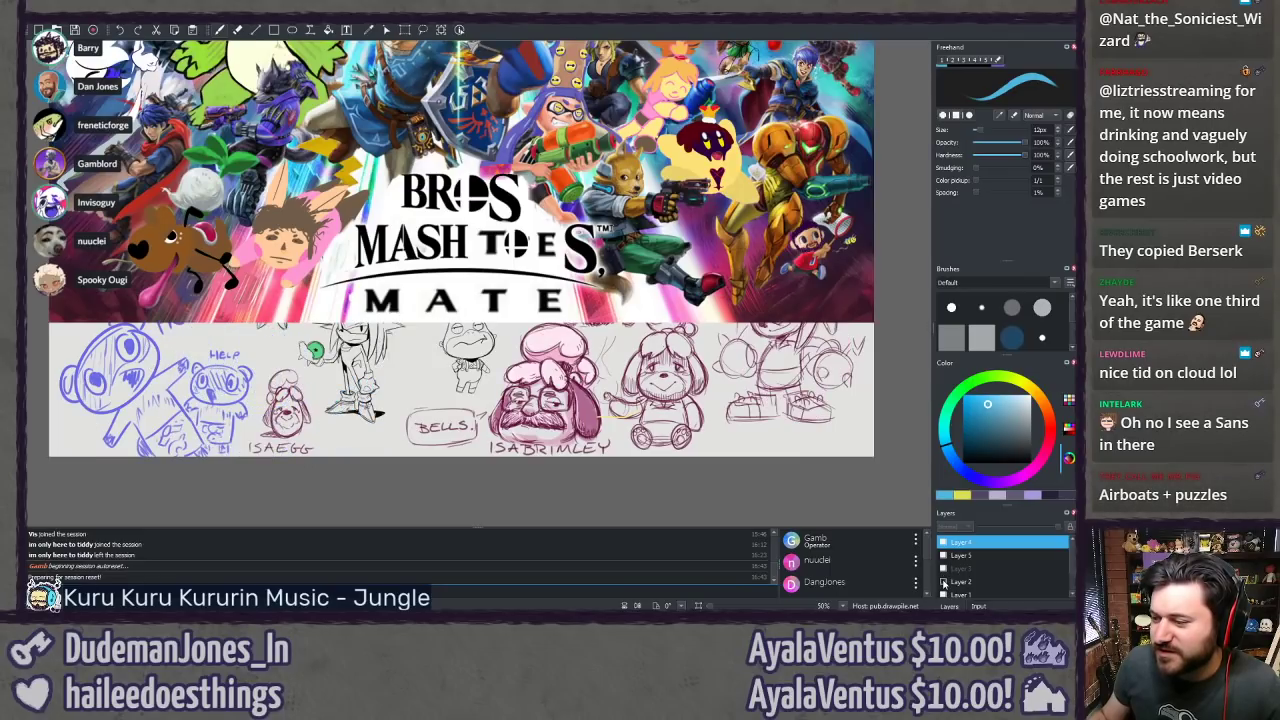
{"action": "left_click", "coordinate": [944, 581]}
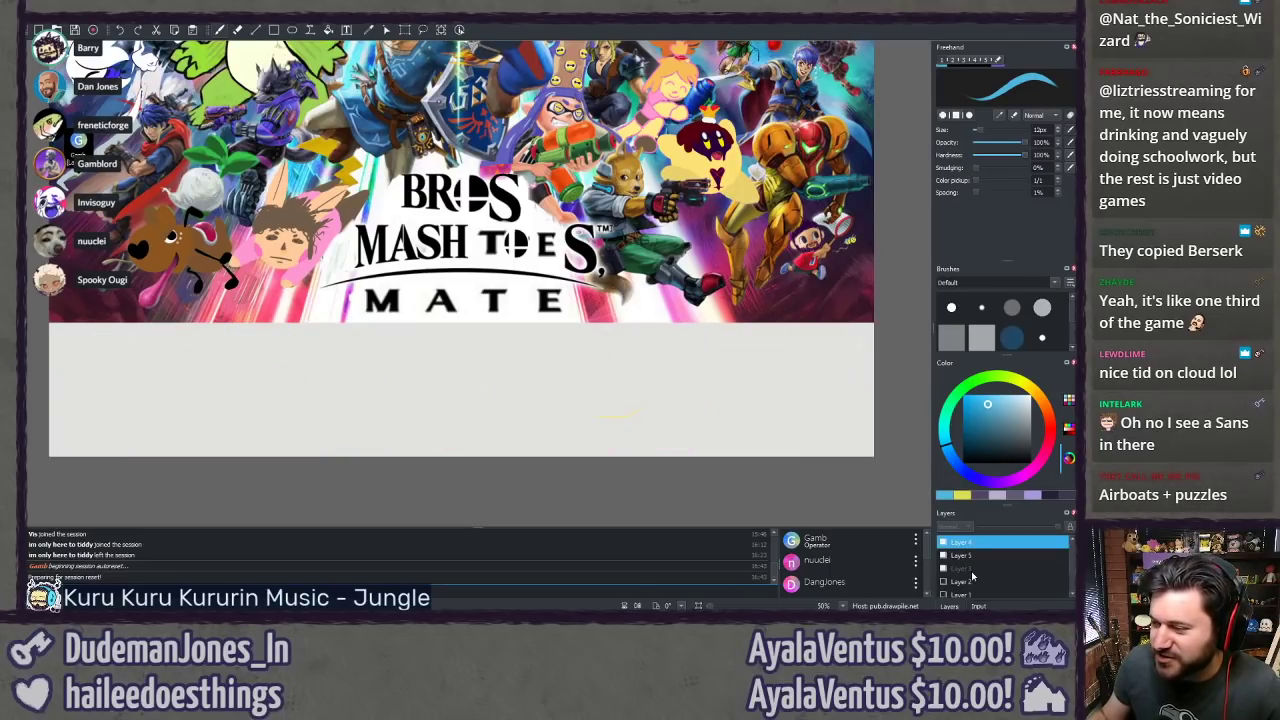
Step: Sample black from the Sans drawing's outline for drawing on the Ice Climber above it
{"action": "left_click_drag", "start_coordinate": [409, 240], "coordinate": [410, 444]}
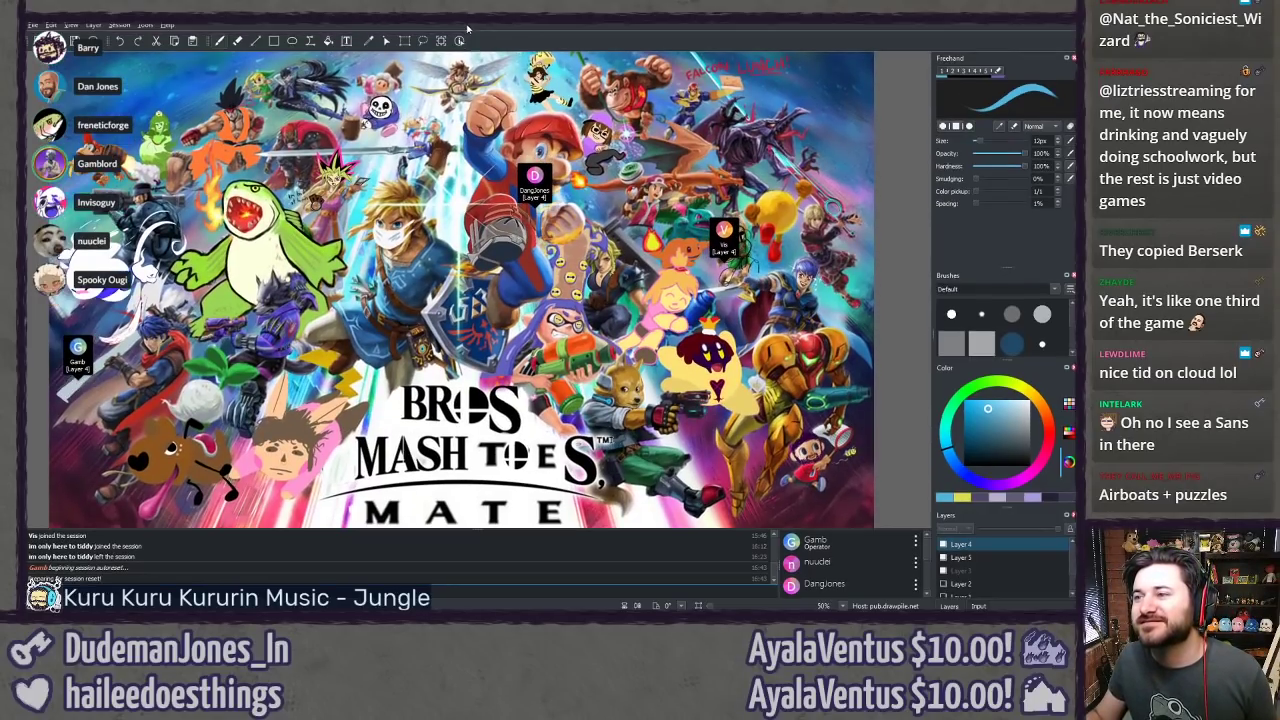
{"action": "left_click_drag", "start_coordinate": [428, 180], "coordinate": [467, 268]}
{"action": "scroll", "coordinate": [467, 268], "scroll_direction": "up", "scroll_amount": 3}
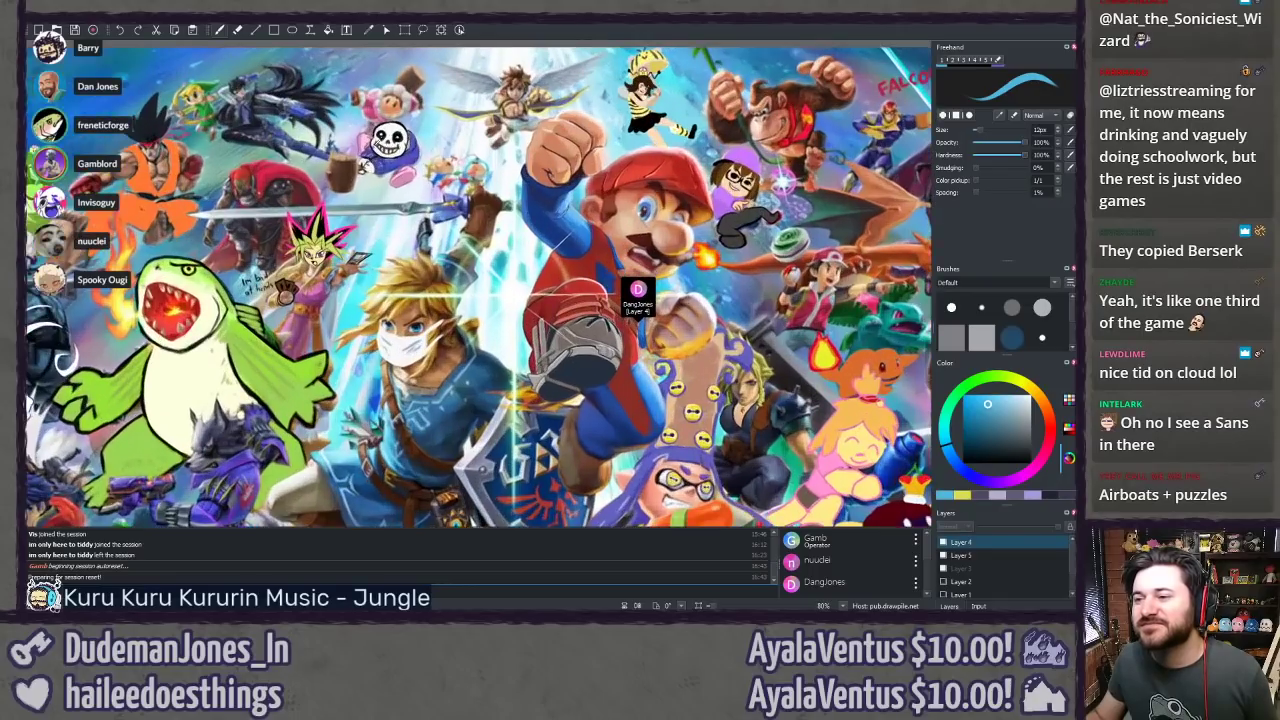
{"action": "scroll", "coordinate": [364, 48], "scroll_direction": "up", "scroll_amount": 2}
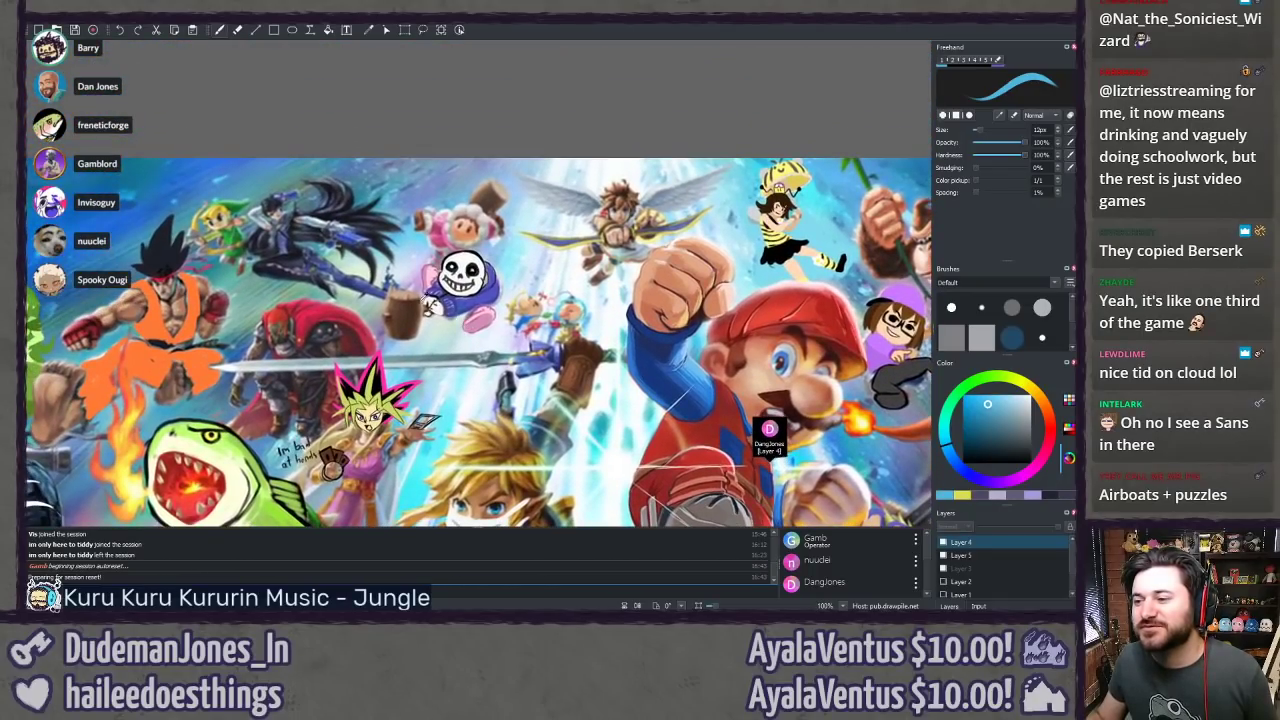
{"action": "scroll", "coordinate": [460, 275], "scroll_direction": "up", "scroll_amount": 3}
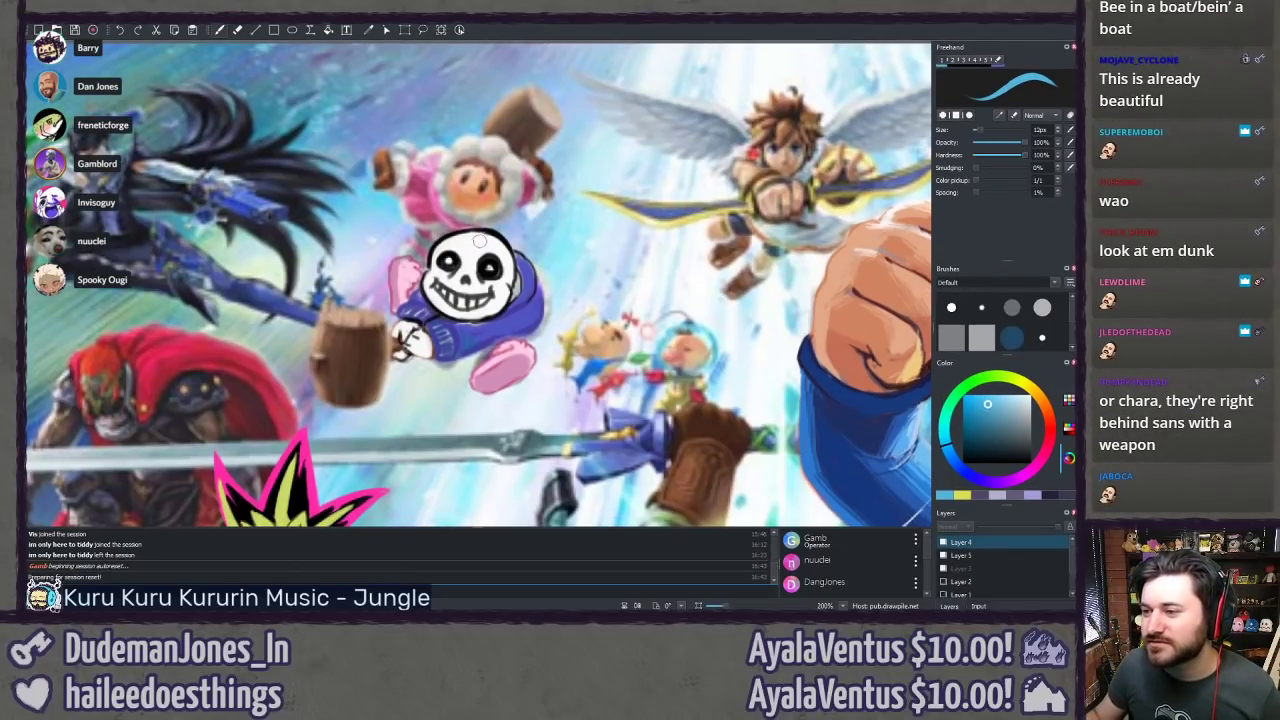
{"action": "left_click", "coordinate": [497, 231], "text": "ctrl"}
{"action": "left_click_drag", "start_coordinate": [483, 167], "coordinate": [500, 243]}
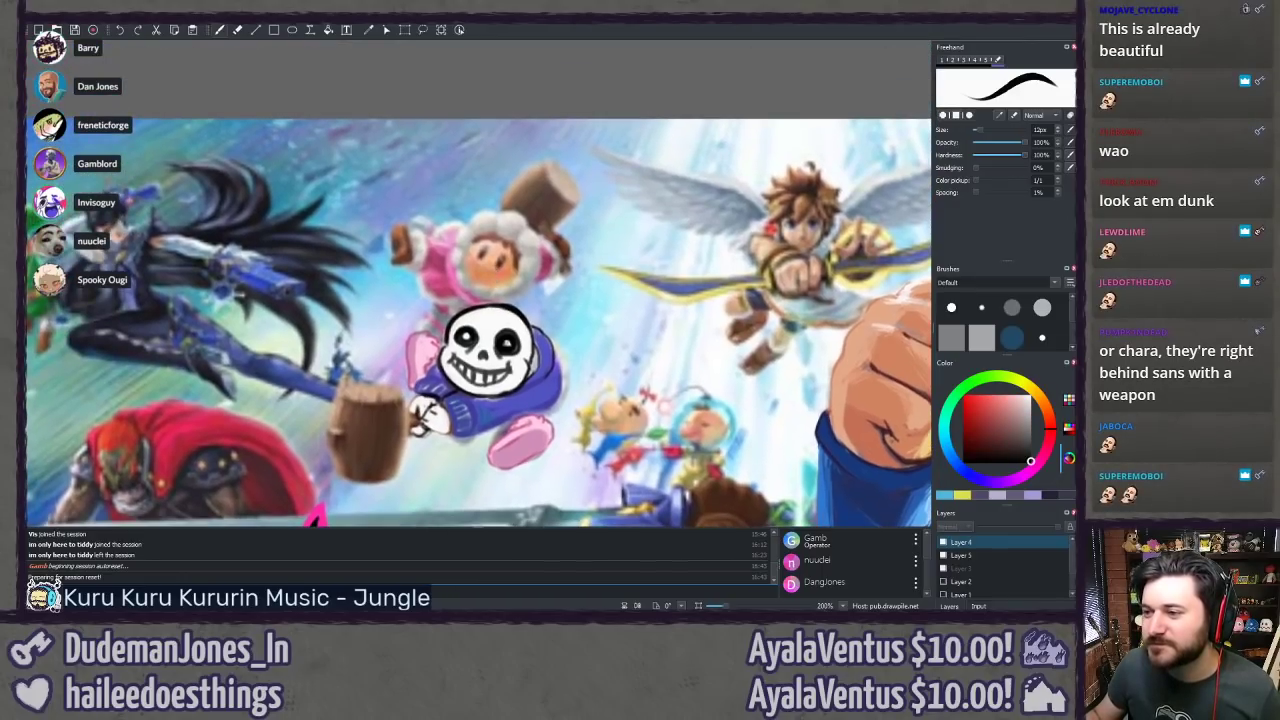
{"action": "scroll", "coordinate": [500, 243], "scroll_direction": "up", "scroll_amount": 1}
{"action": "scroll", "coordinate": [501, 240], "scroll_direction": "up", "scroll_amount": 2}
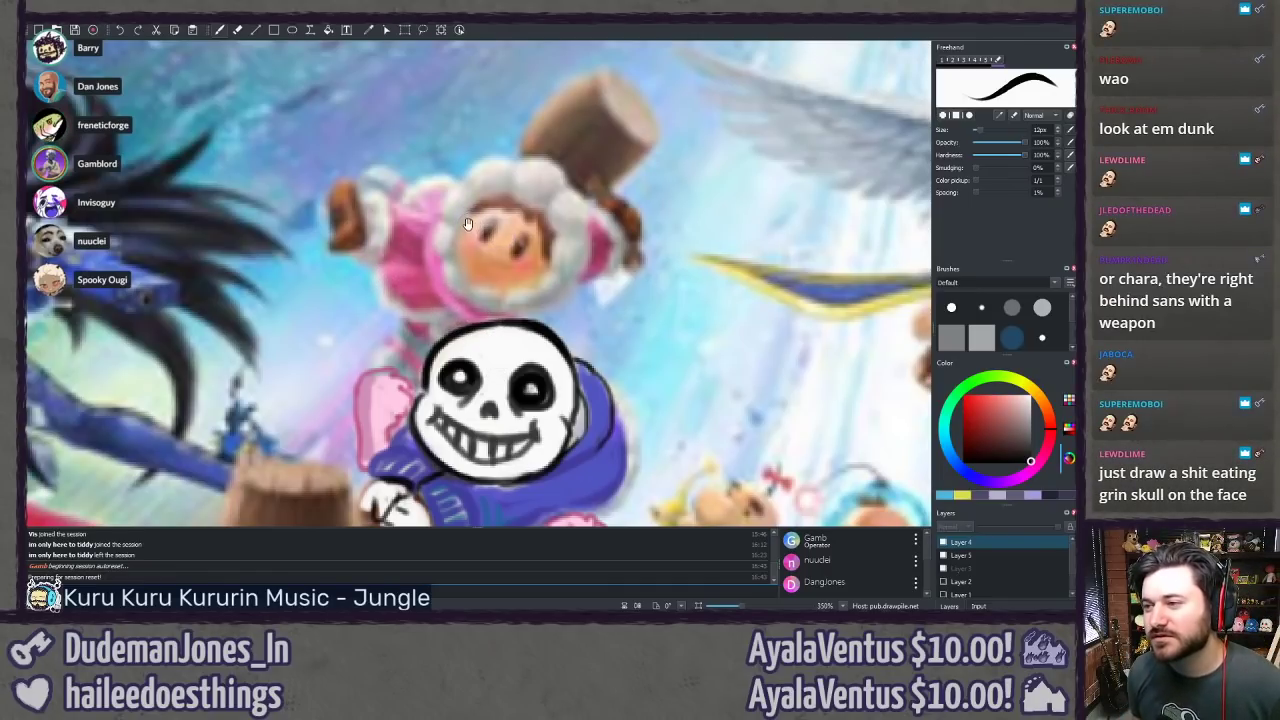
{"action": "mouse_move", "coordinate": [466, 214]}
{"action": "left_mouse_down"}
{"action": "mouse_move", "coordinate": [457, 86]}
{"action": "mouse_move", "coordinate": [420, 236]}
{"action": "mouse_move", "coordinate": [443, 177]}
{"action": "mouse_move", "coordinate": [443, 228]}
{"action": "mouse_move", "coordinate": [410, 210]}
{"action": "mouse_move", "coordinate": [415, 221]}
{"action": "mouse_move", "coordinate": [446, 211]}
{"action": "mouse_move", "coordinate": [448, 196]}
{"action": "left_mouse_up"}
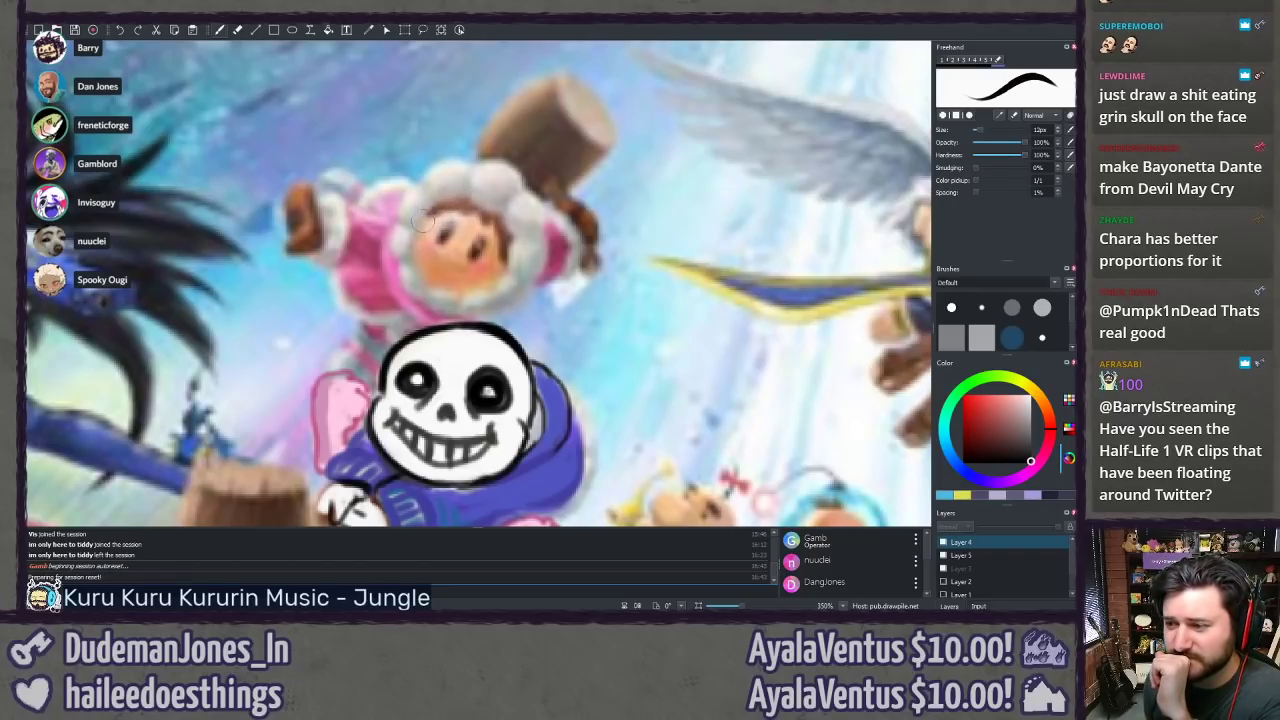
Step: Try repeatedly to draw a rounded black skull outline over the pink Ice Climber's head, undoing each stroke
{"action": "mouse_move", "coordinate": [436, 218]}
{"action": "left_mouse_down"}
{"action": "mouse_move", "coordinate": [465, 179]}
{"action": "mouse_move", "coordinate": [510, 267]}
{"action": "left_mouse_up"}
{"action": "key", "text": "ctrl+z"}
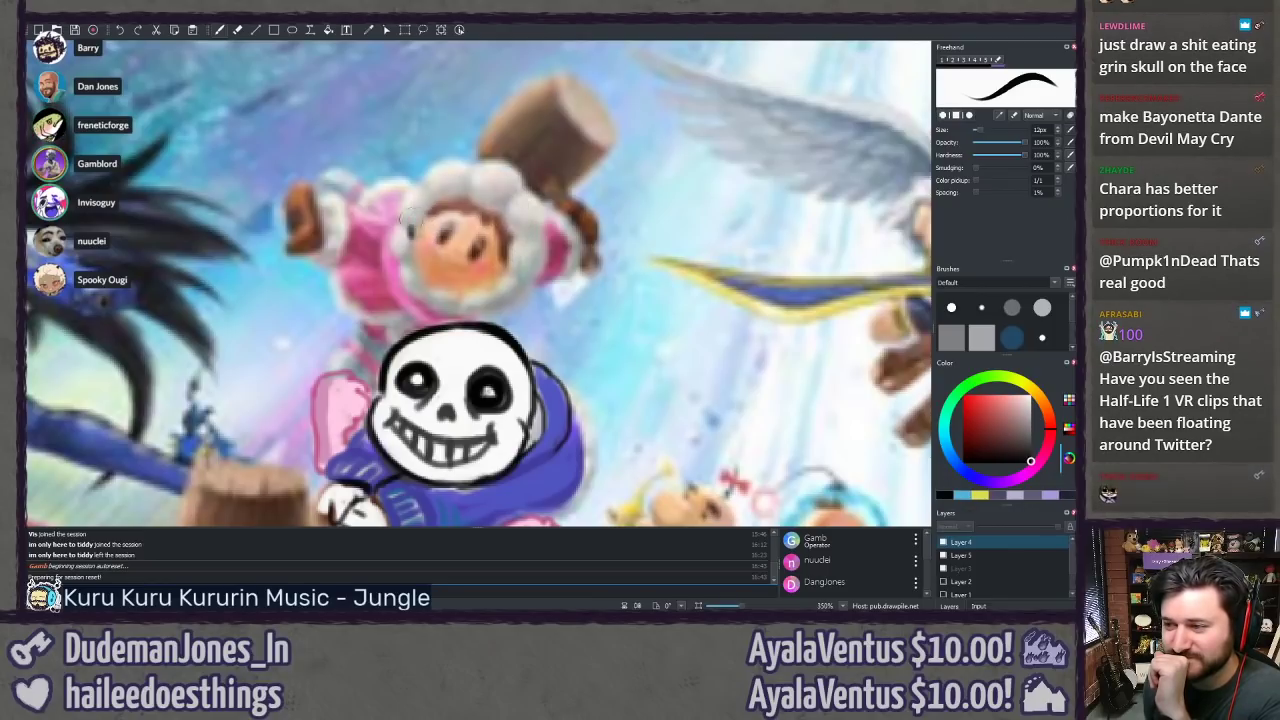
{"action": "left_click_drag", "start_coordinate": [410, 252], "coordinate": [505, 290]}
{"action": "key", "text": "ctrl+z"}
{"action": "left_click_drag", "start_coordinate": [410, 252], "coordinate": [503, 288]}
{"action": "key", "text": "ctrl+z"}
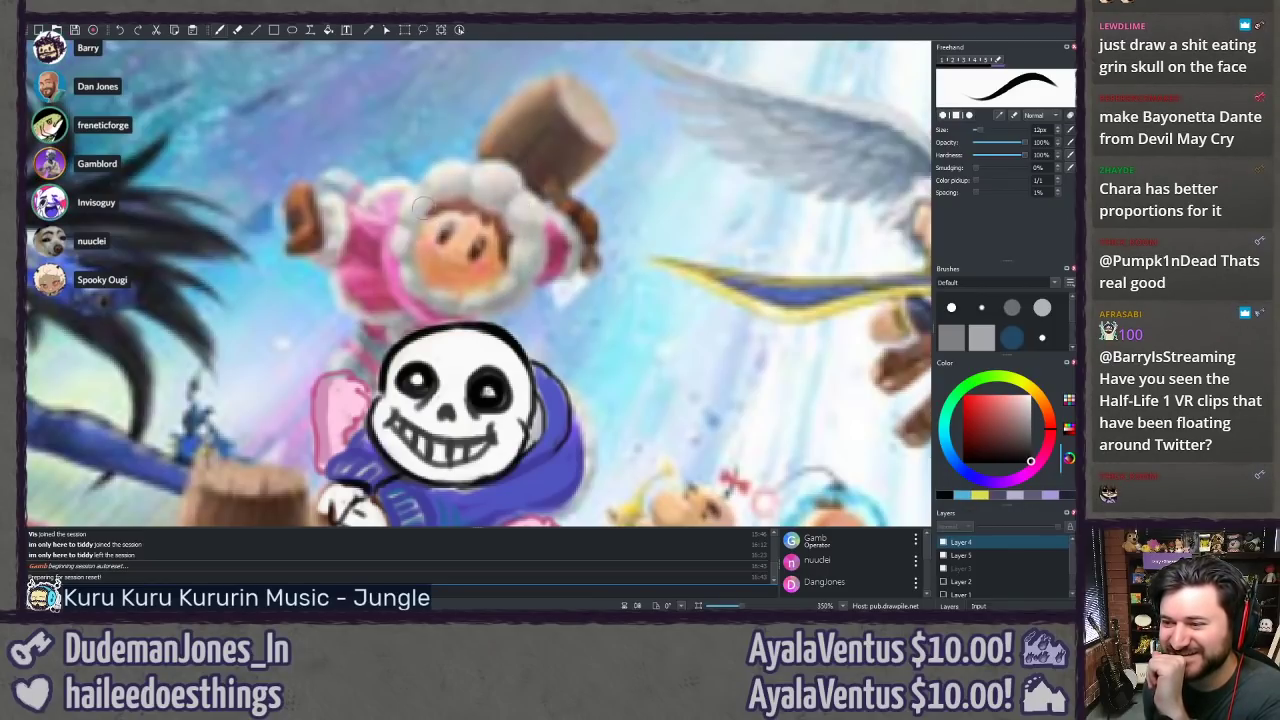
{"action": "mouse_move", "coordinate": [408, 243]}
{"action": "left_mouse_down"}
{"action": "mouse_move", "coordinate": [508, 250]}
{"action": "mouse_move", "coordinate": [491, 263]}
{"action": "left_mouse_up"}
{"action": "key", "text": "ctrl+z"}
{"action": "mouse_move", "coordinate": [410, 245]}
{"action": "left_mouse_down"}
{"action": "mouse_move", "coordinate": [447, 174]}
{"action": "mouse_move", "coordinate": [508, 275]}
{"action": "left_mouse_up"}
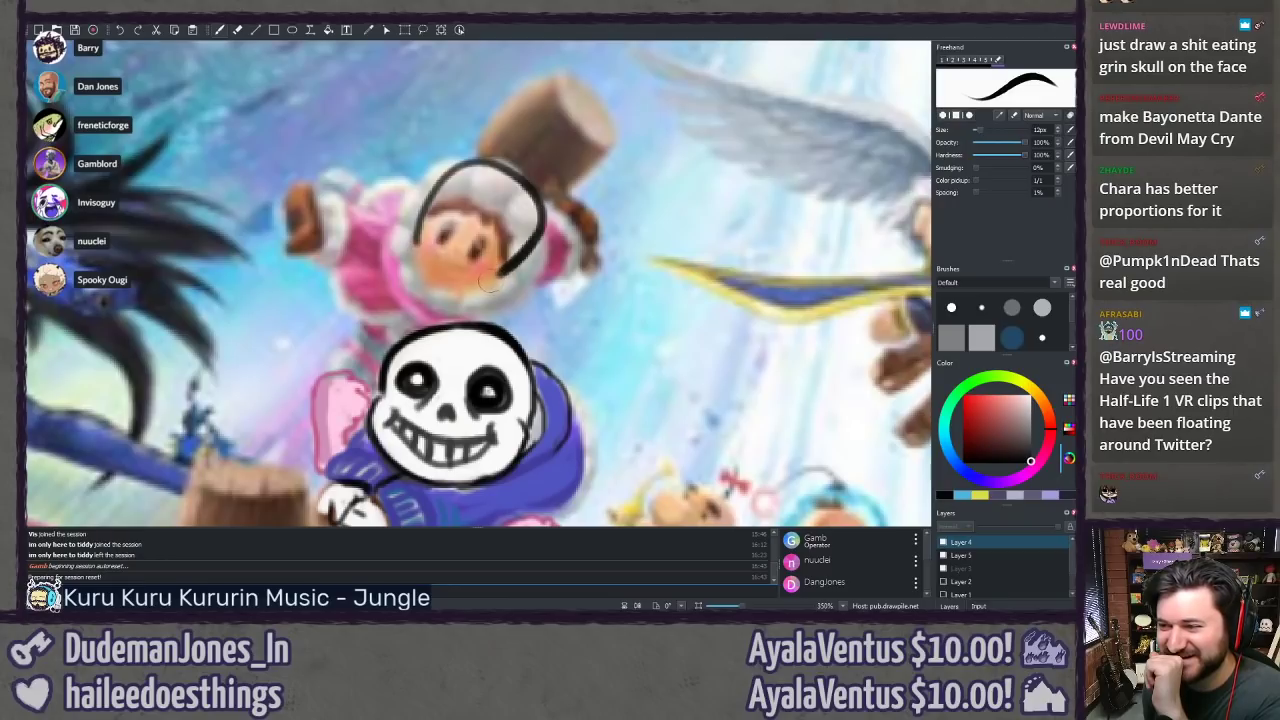
{"action": "key", "text": "ctrl+z"}
{"action": "mouse_move", "coordinate": [408, 238]}
{"action": "left_mouse_down"}
{"action": "mouse_move", "coordinate": [448, 182]}
{"action": "mouse_move", "coordinate": [505, 272]}
{"action": "left_mouse_up"}
{"action": "key", "text": "ctrl+z"}
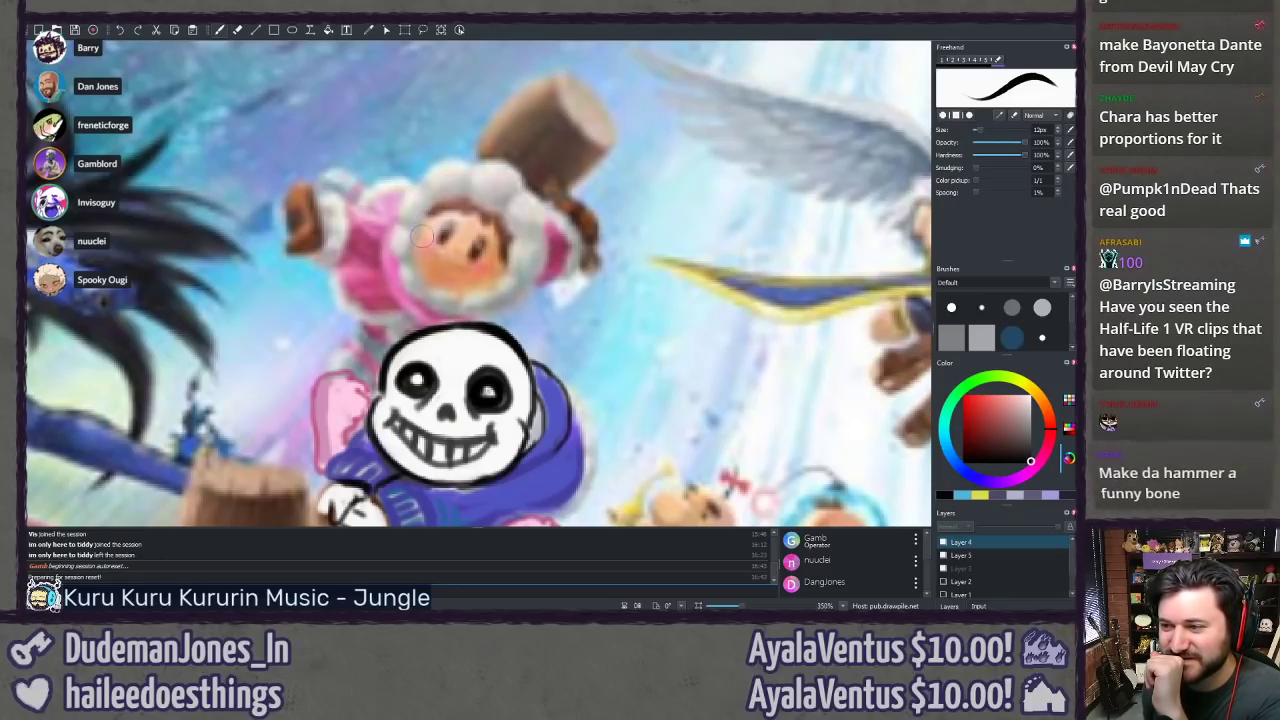
{"action": "mouse_move", "coordinate": [420, 242]}
{"action": "left_mouse_down"}
{"action": "mouse_move", "coordinate": [526, 232]}
{"action": "mouse_move", "coordinate": [528, 262]}
{"action": "left_mouse_up"}
{"action": "key", "text": "ctrl+z"}
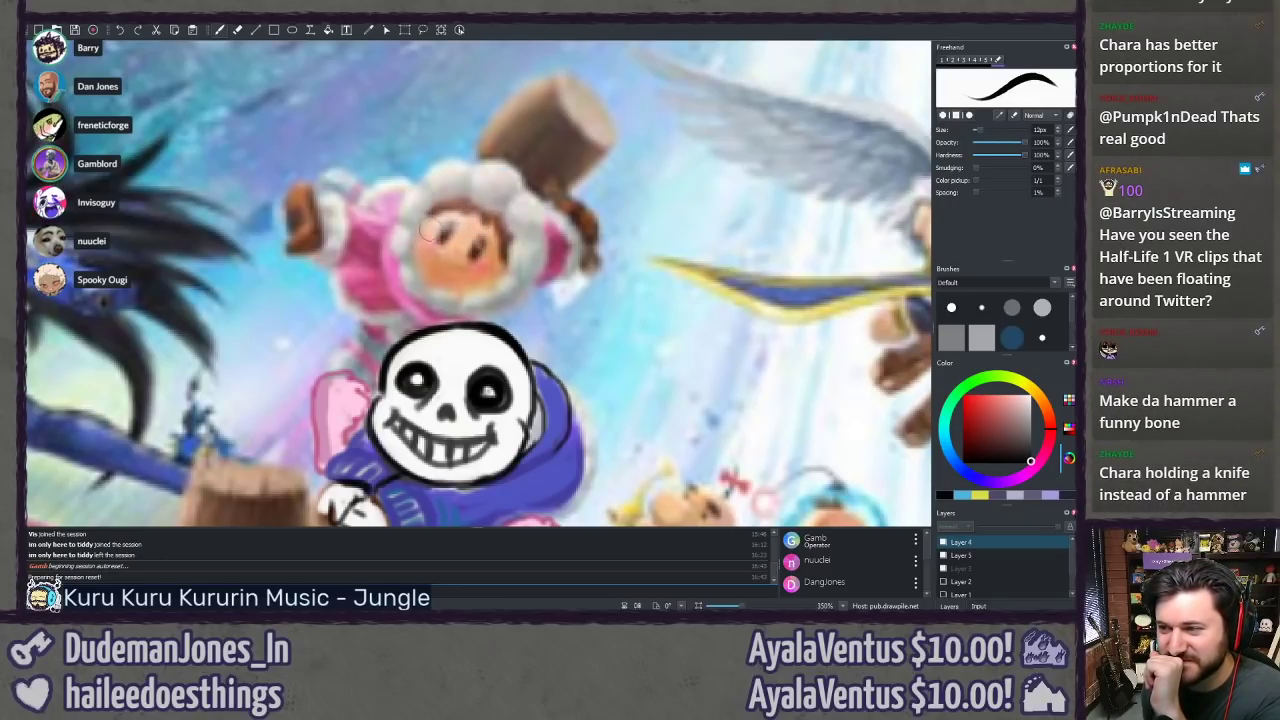
{"action": "mouse_move", "coordinate": [418, 236]}
{"action": "left_mouse_down"}
{"action": "mouse_move", "coordinate": [411, 248]}
{"action": "mouse_move", "coordinate": [470, 152]}
{"action": "mouse_move", "coordinate": [508, 270]}
{"action": "mouse_move", "coordinate": [448, 175]}
{"action": "mouse_move", "coordinate": [498, 268]}
{"action": "mouse_move", "coordinate": [459, 162]}
{"action": "mouse_move", "coordinate": [500, 274]}
{"action": "left_mouse_up"}
{"action": "key", "text": "ctrl+z"}
{"action": "key", "text": "ctrl+z"}
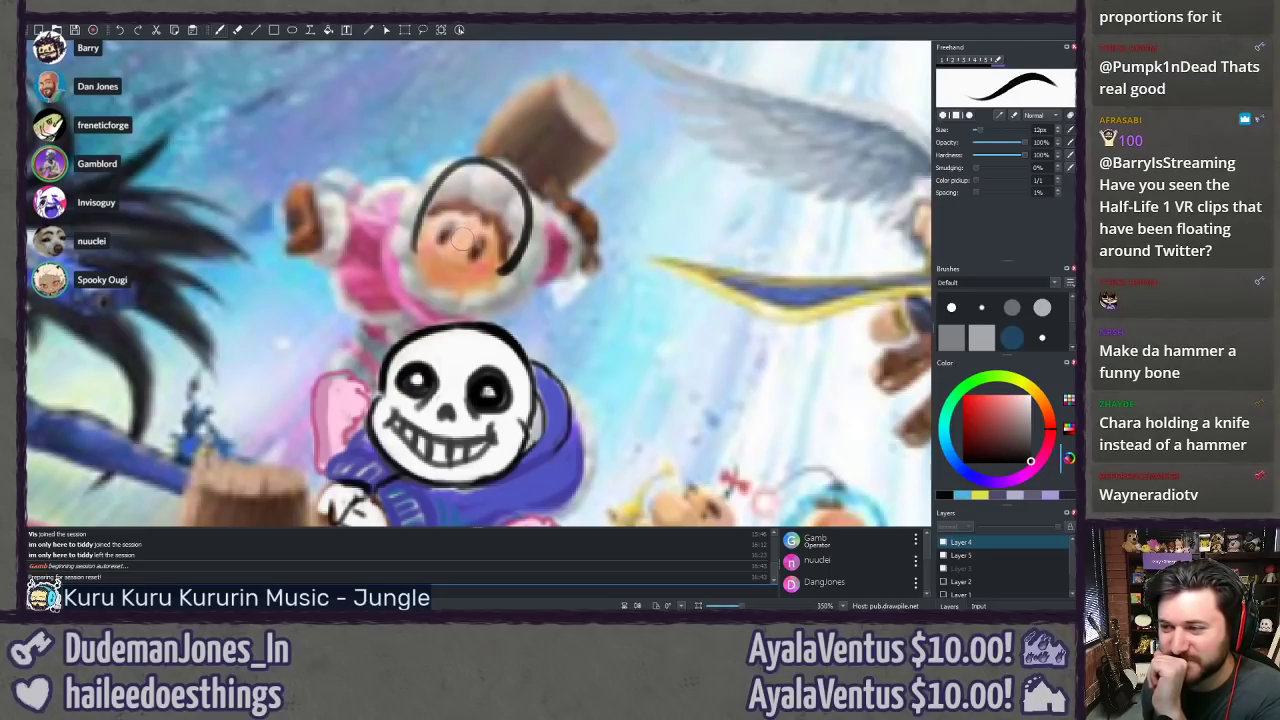
{"action": "key", "text": "ctrl+z"}
{"action": "mouse_move", "coordinate": [418, 244]}
{"action": "left_mouse_down"}
{"action": "mouse_move", "coordinate": [522, 220]}
{"action": "mouse_move", "coordinate": [500, 254]}
{"action": "left_mouse_up"}
{"action": "key", "text": "ctrl+z"}
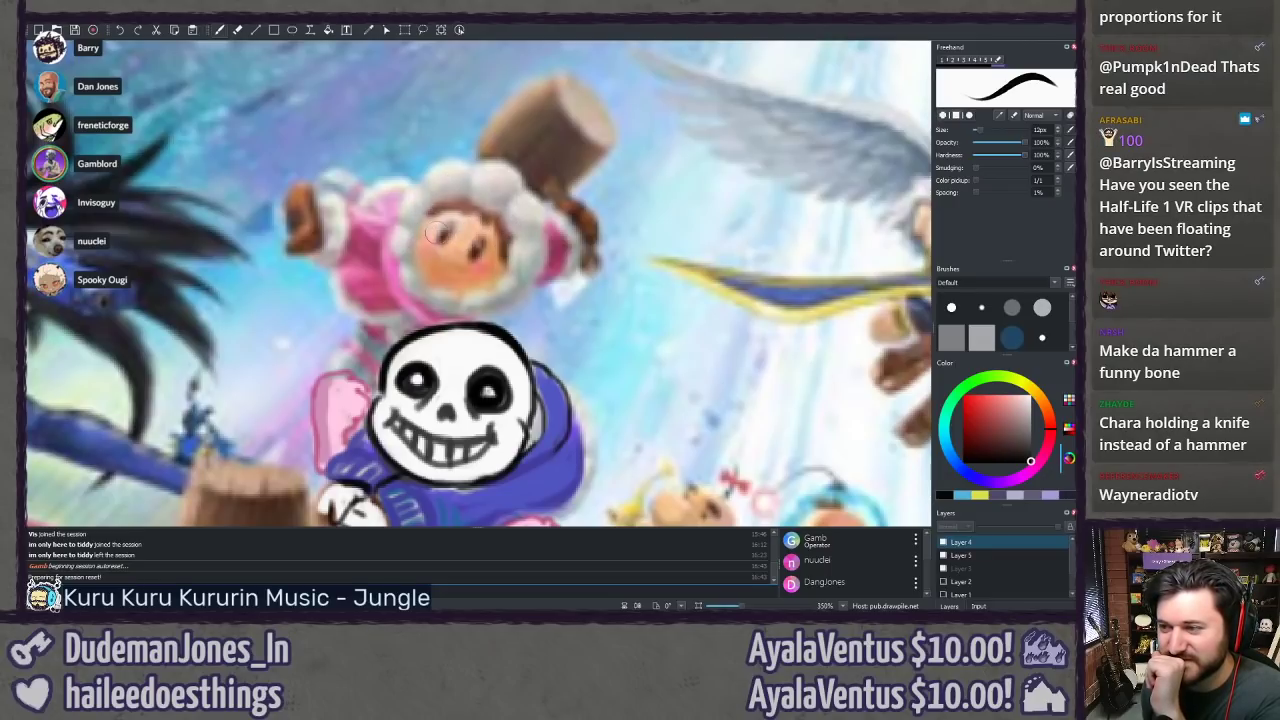
{"action": "mouse_move", "coordinate": [415, 242]}
{"action": "left_mouse_down"}
{"action": "mouse_move", "coordinate": [551, 207]}
{"action": "mouse_move", "coordinate": [505, 268]}
{"action": "left_mouse_up"}
{"action": "key", "text": "ctrl+z"}
{"action": "key", "text": "ctrl+z"}
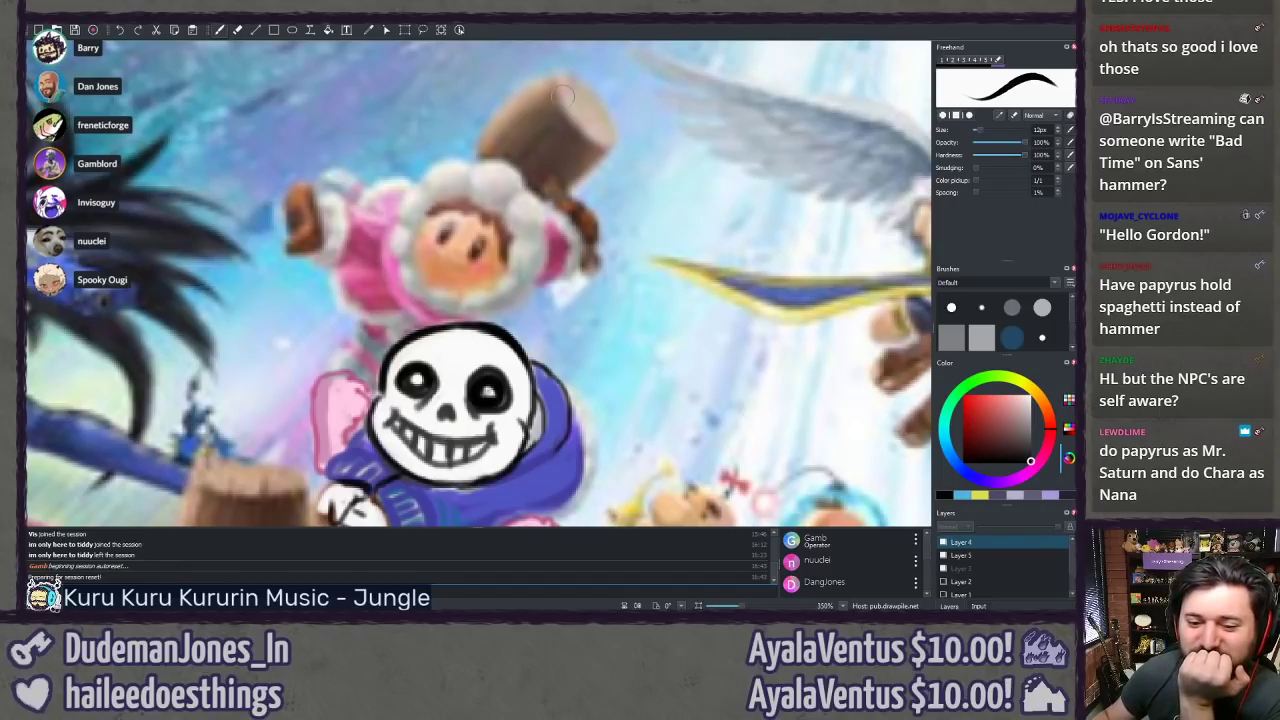
Step: Outline the skull's rounded cranium and long lower jaw in black over the pink Ice Climber's head
{"action": "mouse_move", "coordinate": [358, 304]}
{"action": "left_mouse_down"}
{"action": "mouse_move", "coordinate": [405, 134]}
{"action": "mouse_move", "coordinate": [386, 286]}
{"action": "mouse_move", "coordinate": [513, 52]}
{"action": "mouse_move", "coordinate": [420, 292]}
{"action": "mouse_move", "coordinate": [376, 278]}
{"action": "mouse_move", "coordinate": [447, 316]}
{"action": "left_mouse_up"}
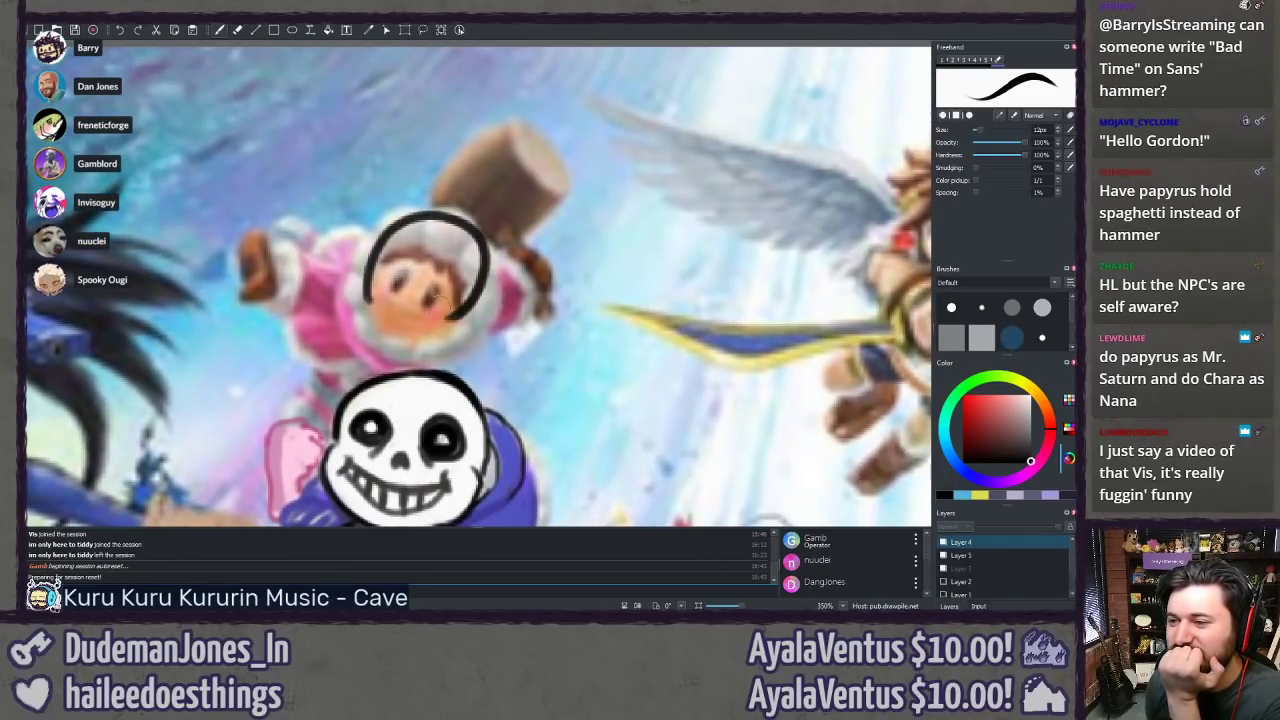
{"action": "left_click_drag", "start_coordinate": [364, 300], "coordinate": [335, 364]}
{"action": "key", "text": "ctrl+z"}
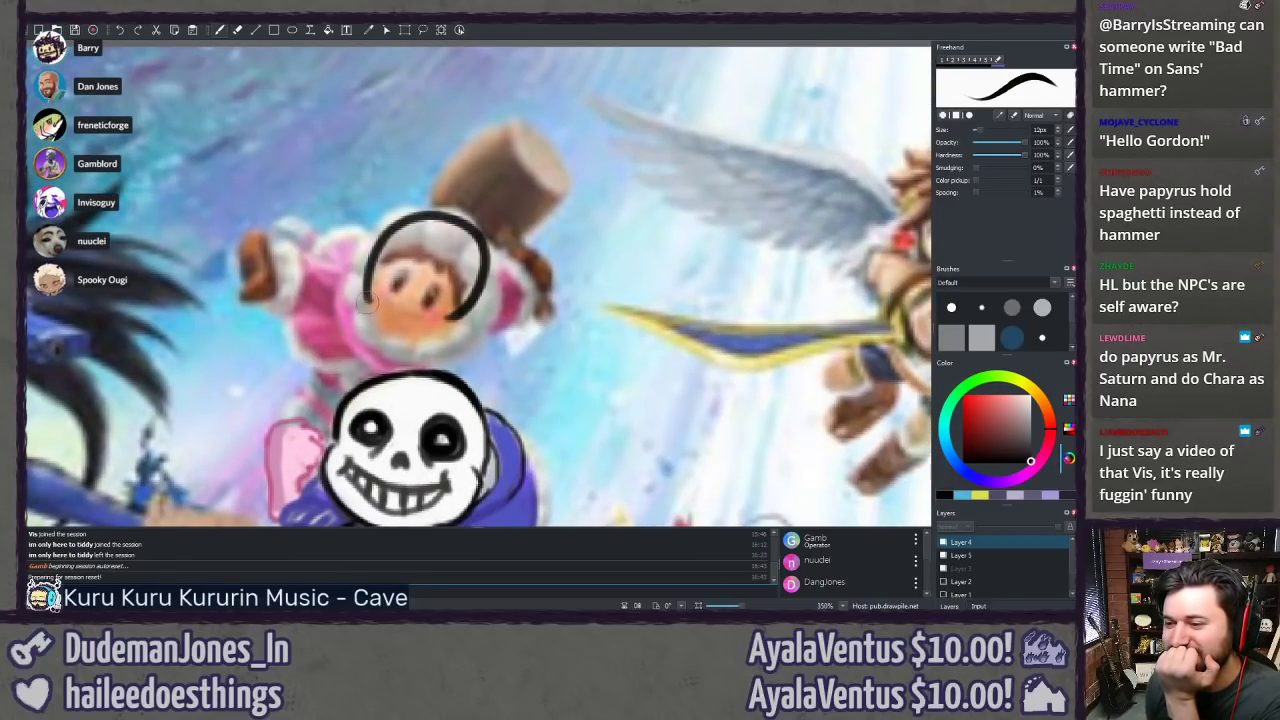
{"action": "mouse_move", "coordinate": [372, 296]}
{"action": "left_mouse_down"}
{"action": "mouse_move", "coordinate": [343, 349]}
{"action": "mouse_move", "coordinate": [404, 377]}
{"action": "mouse_move", "coordinate": [426, 377]}
{"action": "mouse_move", "coordinate": [438, 354]}
{"action": "mouse_move", "coordinate": [436, 369]}
{"action": "mouse_move", "coordinate": [453, 316]}
{"action": "left_mouse_up"}
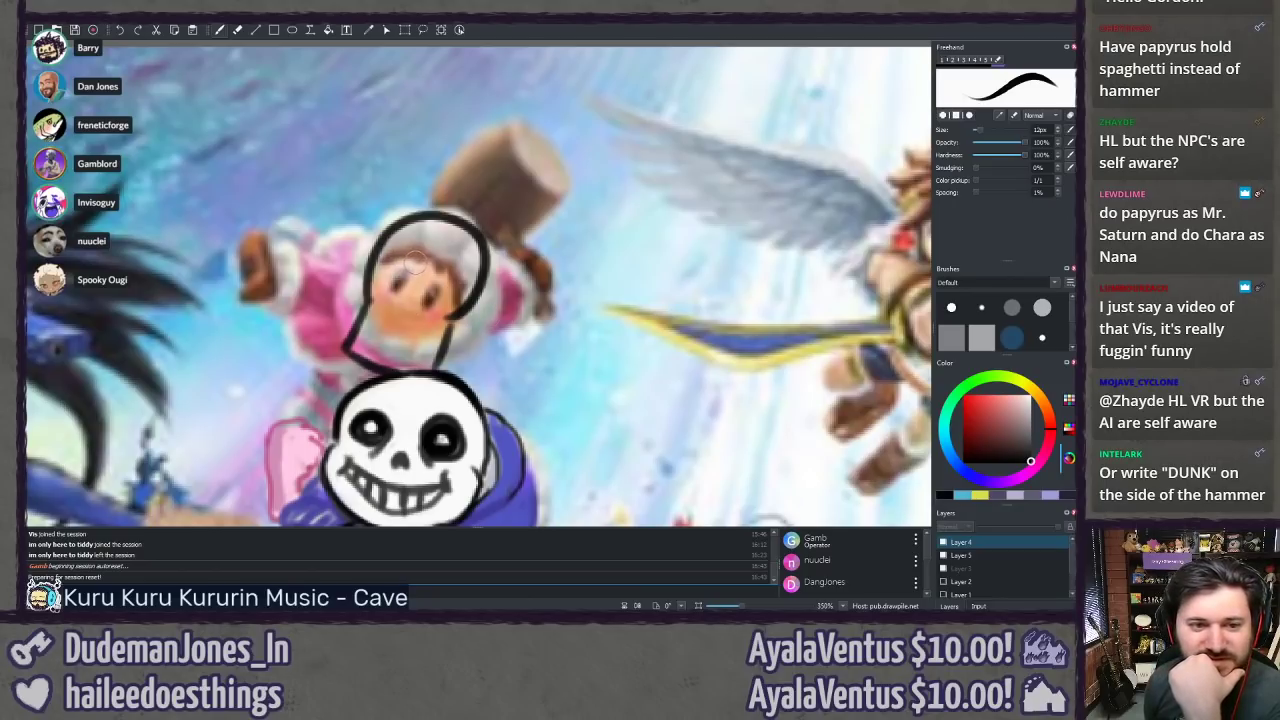
Step: Draw angry eyes and brows, a nose and a curved mouth line on the skull, and erase the upper part of its left jaw line
{"action": "mouse_move", "coordinate": [398, 240]}
{"action": "left_mouse_down"}
{"action": "mouse_move", "coordinate": [399, 258]}
{"action": "mouse_move", "coordinate": [390, 285]}
{"action": "mouse_move", "coordinate": [411, 280]}
{"action": "mouse_move", "coordinate": [414, 248]}
{"action": "mouse_move", "coordinate": [401, 268]}
{"action": "mouse_move", "coordinate": [454, 280]}
{"action": "left_mouse_up"}
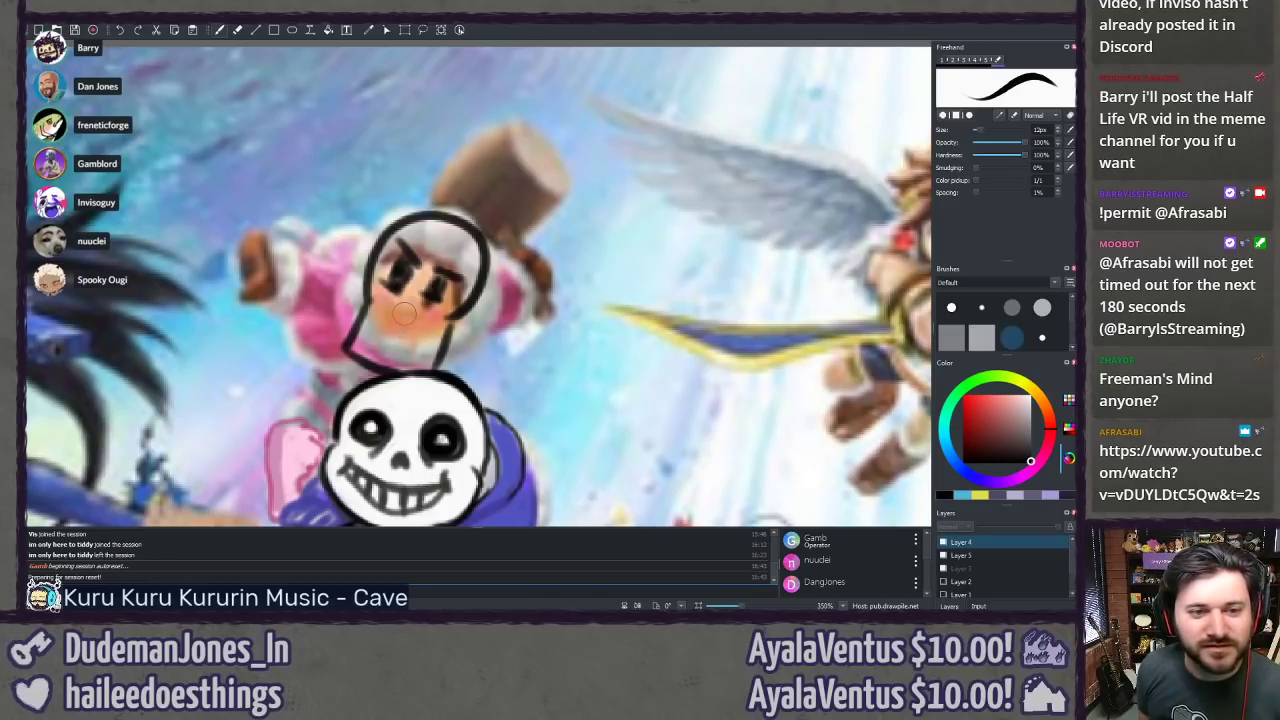
{"action": "left_click_drag", "start_coordinate": [404, 306], "coordinate": [399, 311]}
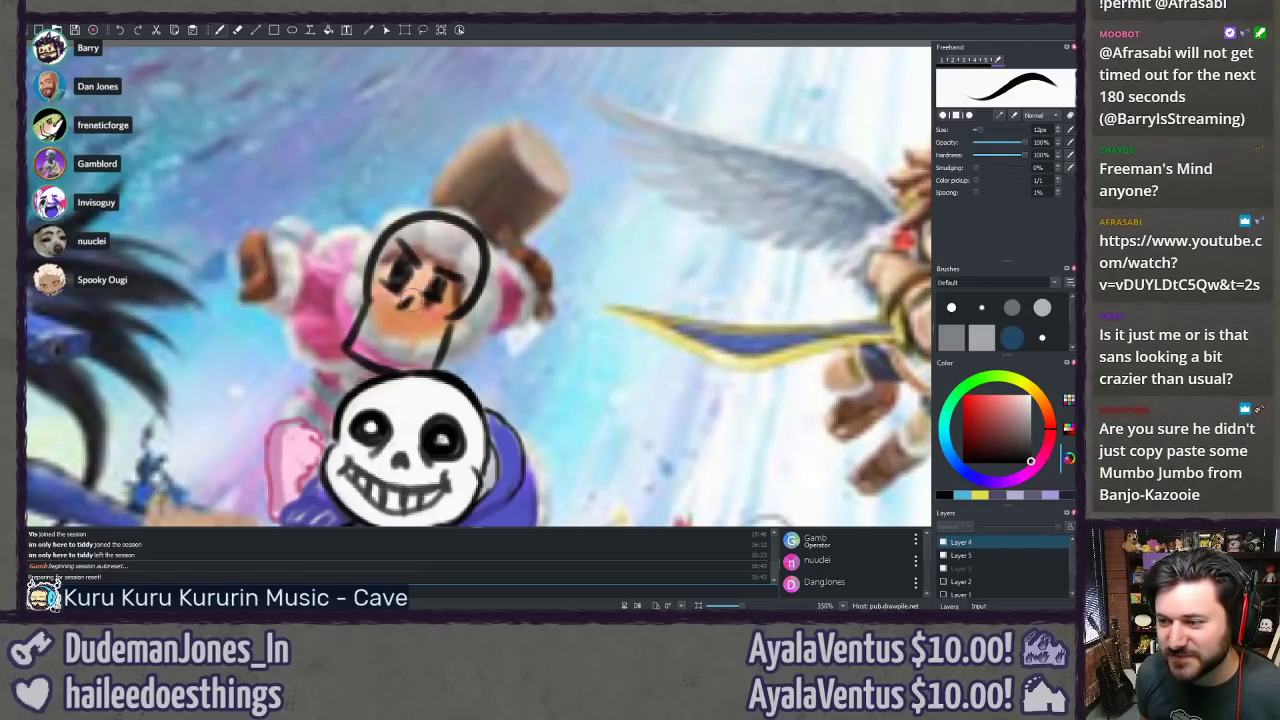
{"action": "left_click_drag", "start_coordinate": [411, 300], "coordinate": [413, 314]}
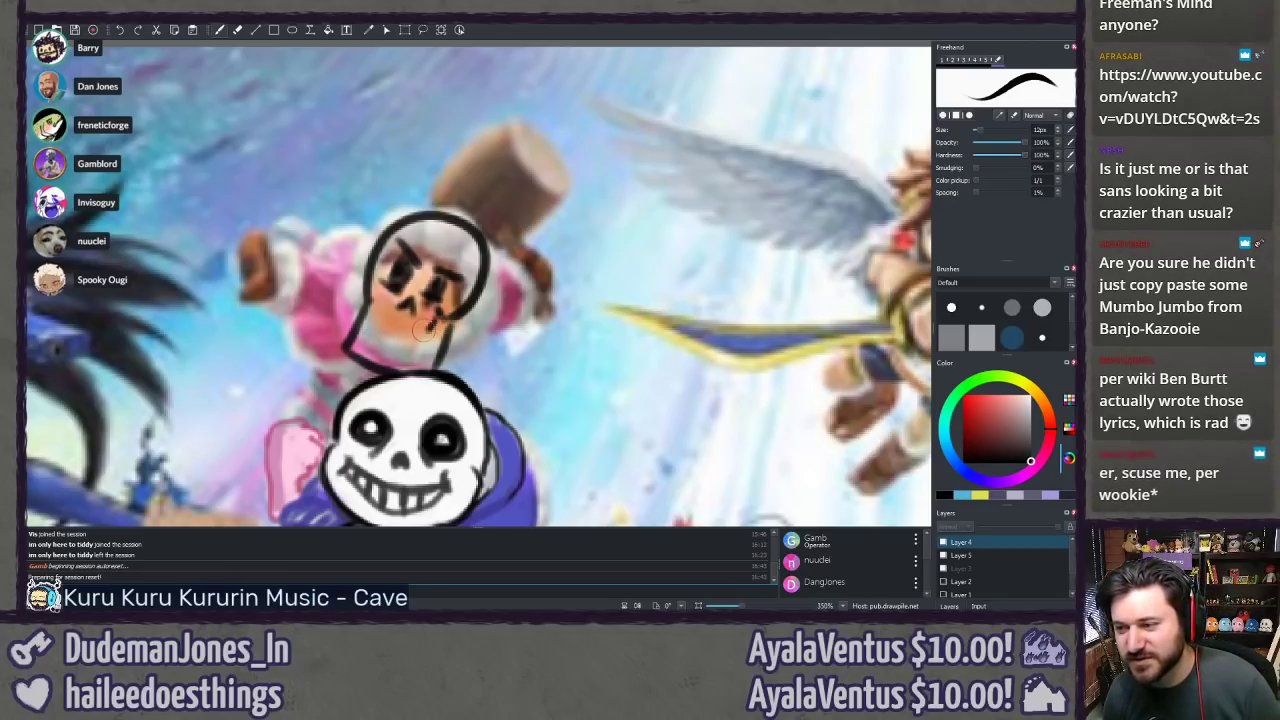
{"action": "left_click_drag", "start_coordinate": [418, 333], "coordinate": [387, 319]}
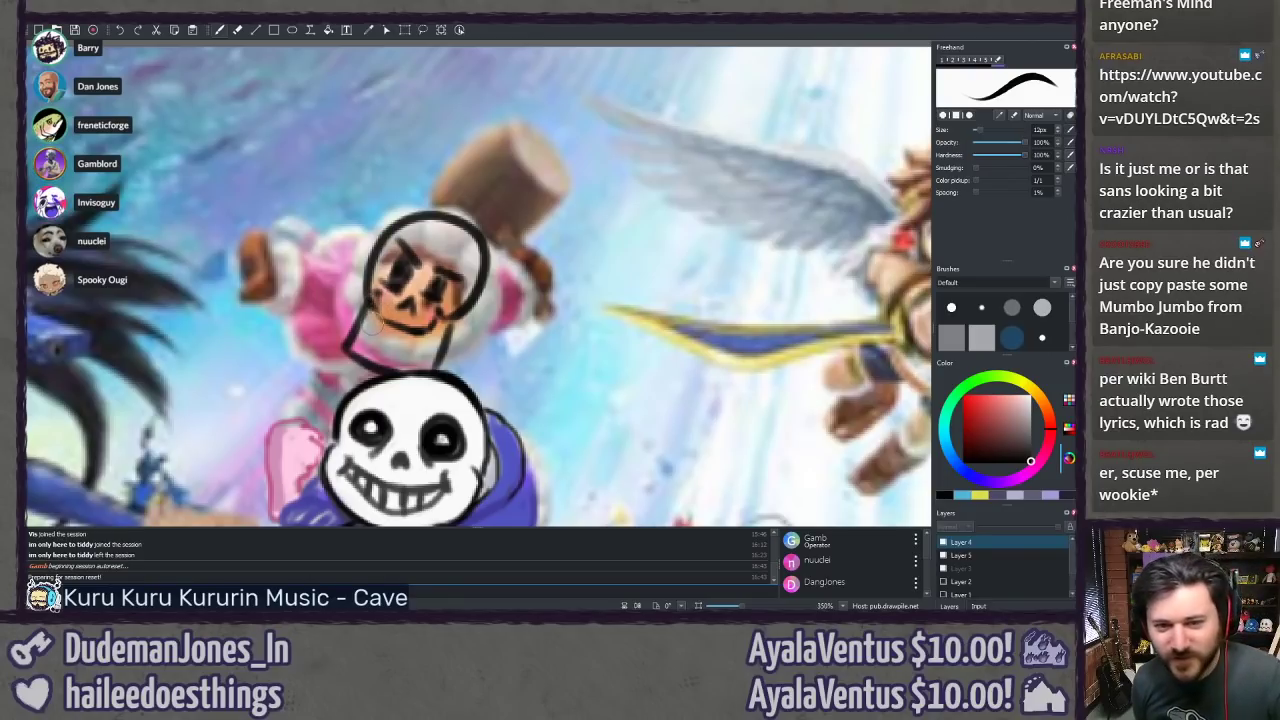
{"action": "key", "text": "e"}
{"action": "left_click_drag", "start_coordinate": [360, 318], "coordinate": [362, 318]}
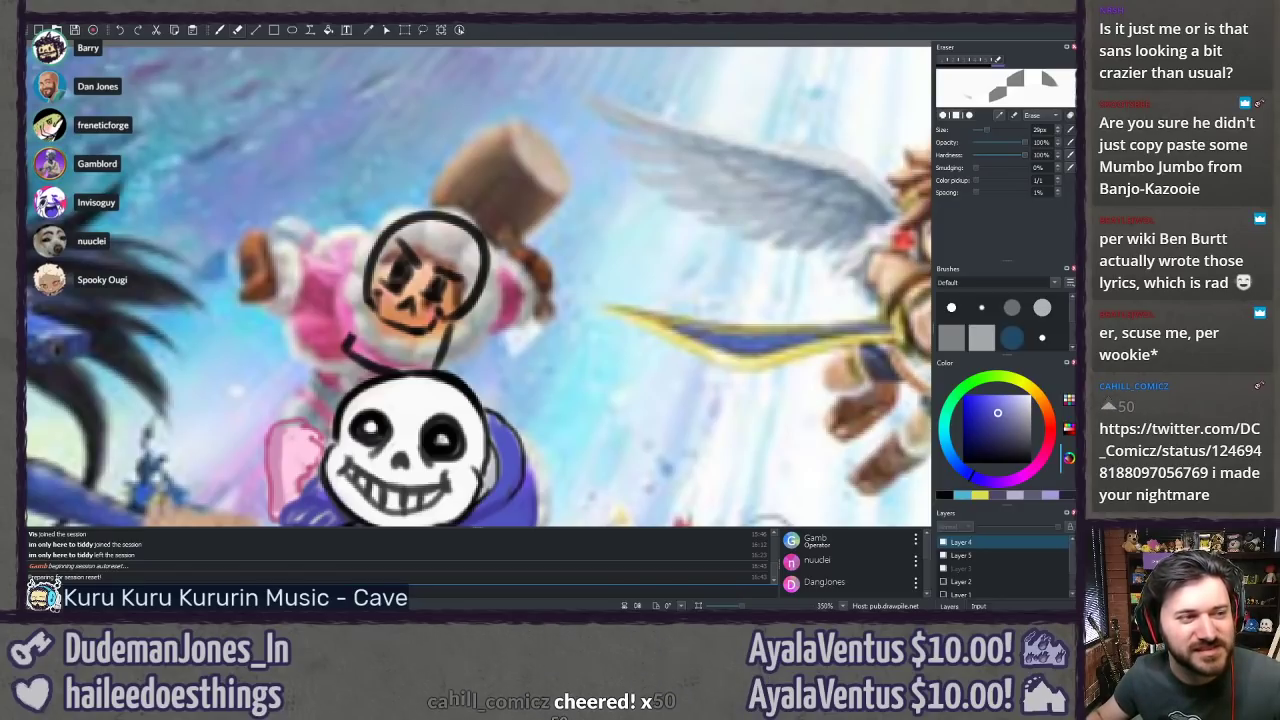
Step: Switch to the browser, view the image in the open tweet at full size, and return to the poster in Drawpile
{"action": "key", "text": "alt+Tab"}
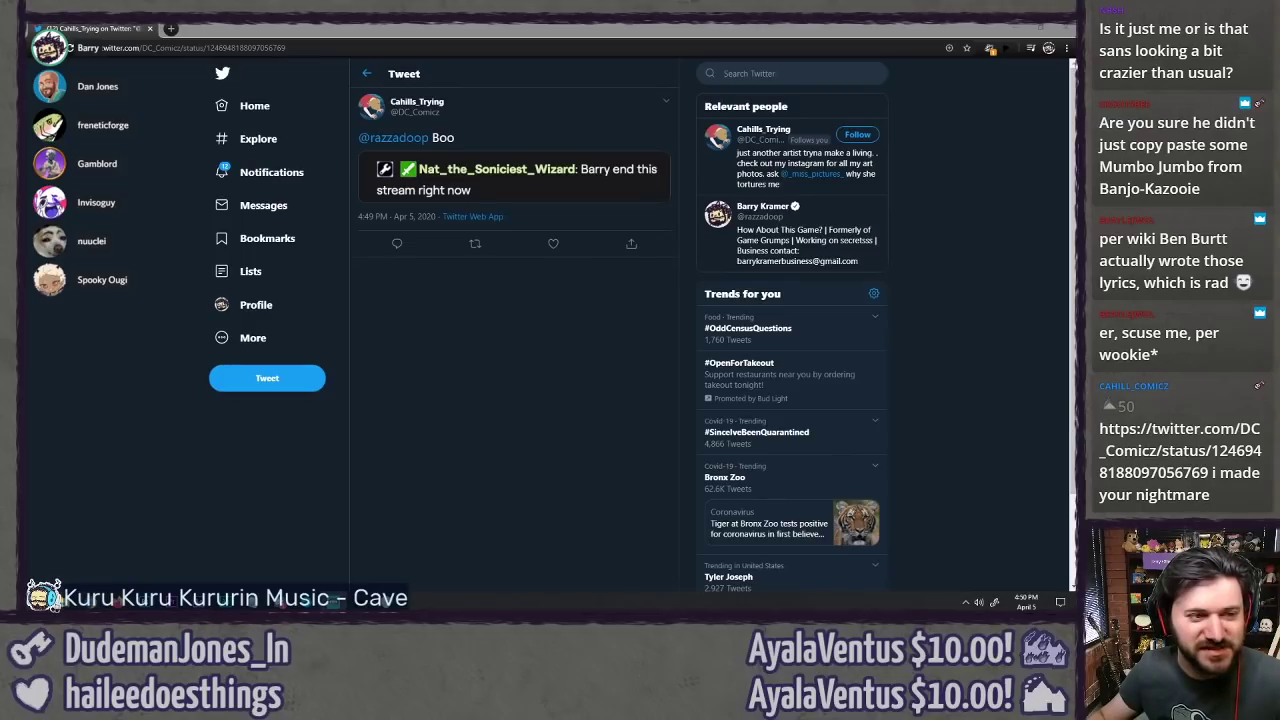
{"action": "left_click", "coordinate": [439, 169]}
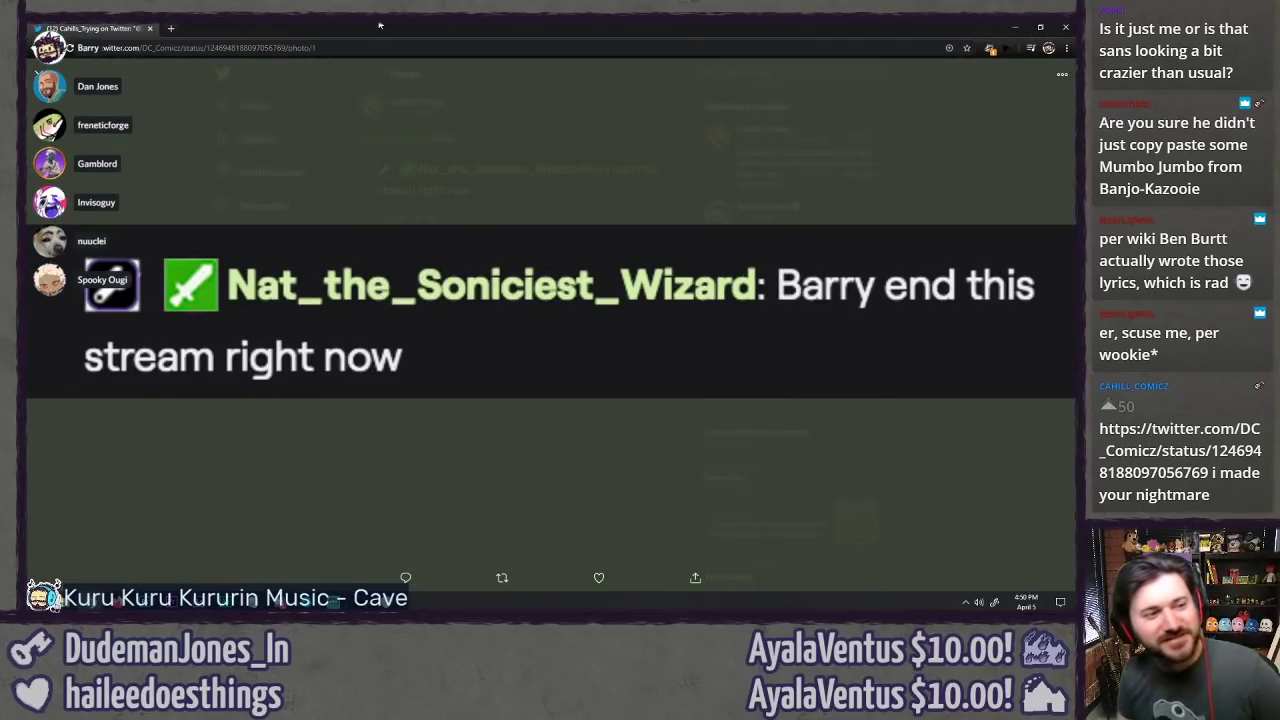
{"action": "left_click_drag", "start_coordinate": [380, 25], "coordinate": [498, 55]}
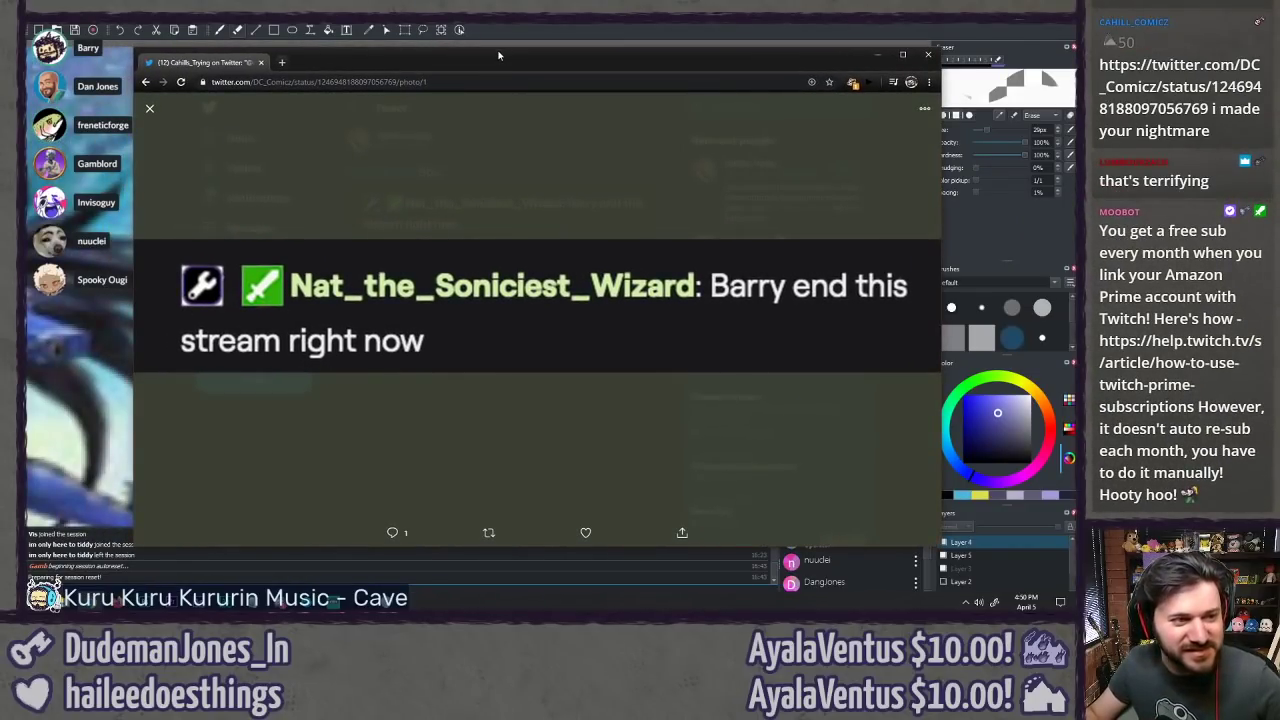
{"action": "left_click_drag", "start_coordinate": [498, 55], "coordinate": [515, 62]}
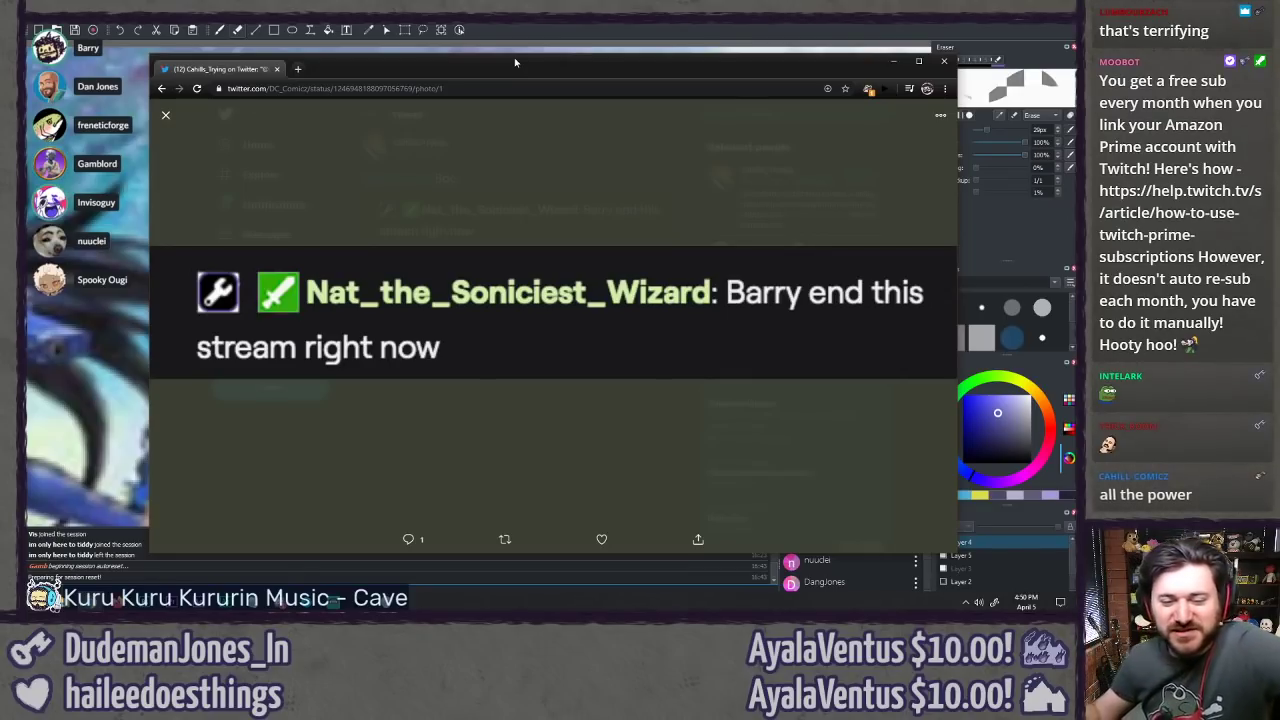
{"action": "left_click", "coordinate": [523, 33]}
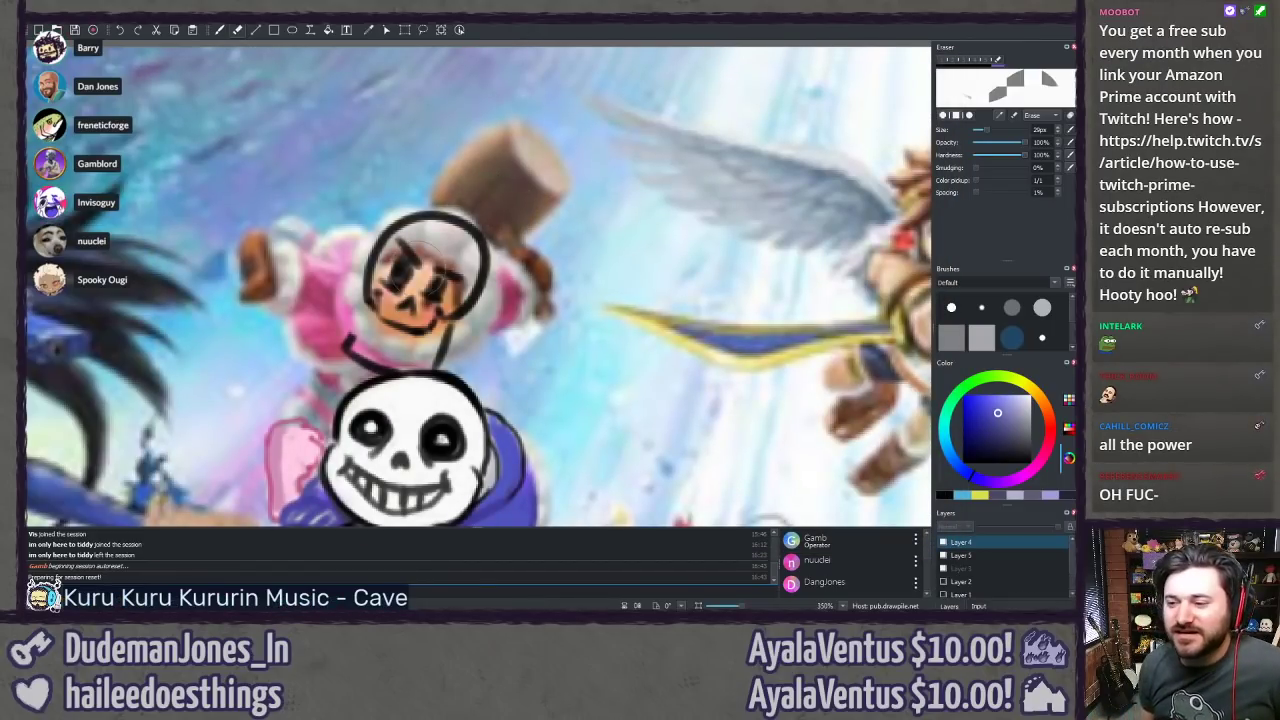
Step: Add a short black cheek line beside the skull's mouth and trim the loose end of the lower jaw outline
{"action": "key", "text": "b"}
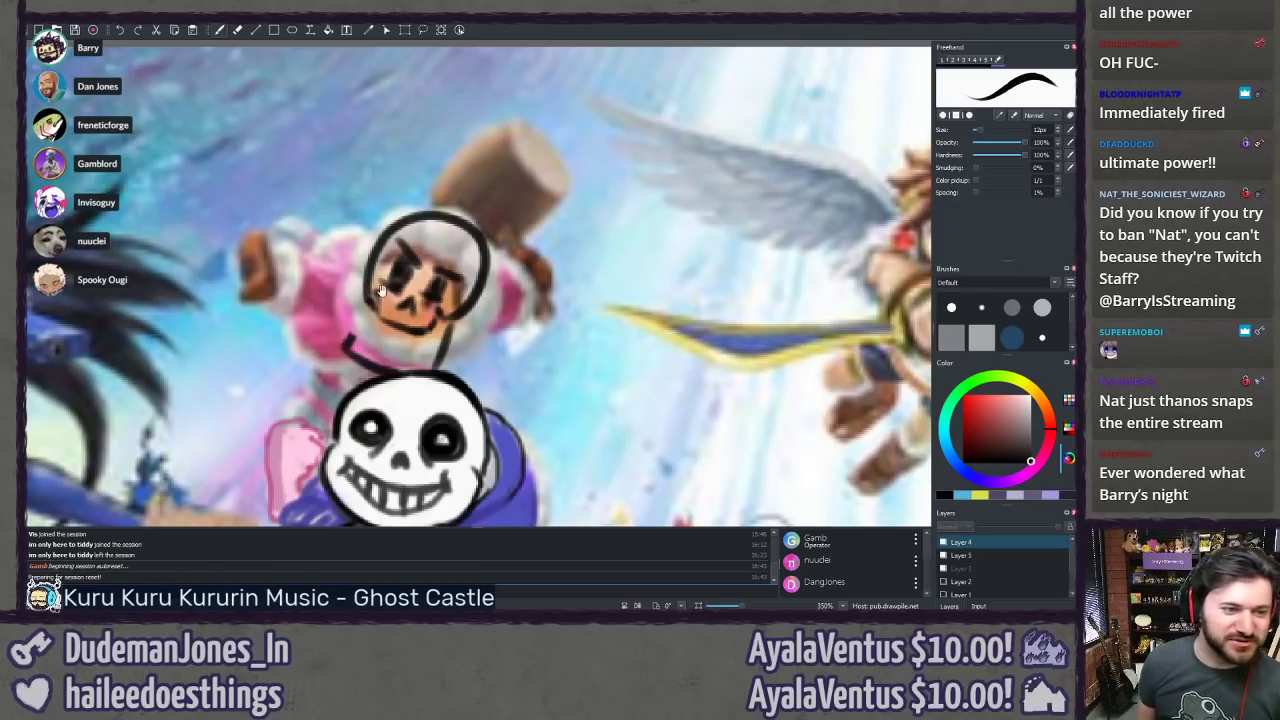
{"action": "left_click_drag", "start_coordinate": [371, 310], "coordinate": [375, 283]}
{"action": "scroll", "coordinate": [366, 286], "scroll_direction": "up", "scroll_amount": 2}
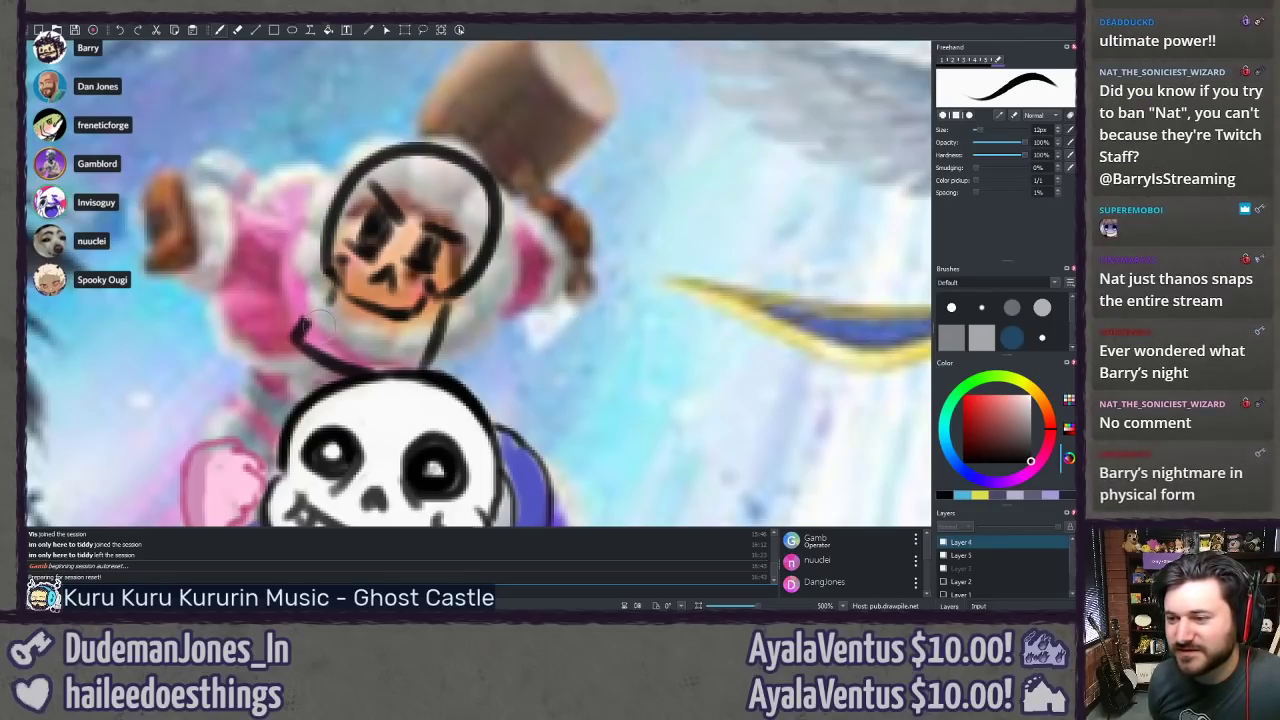
{"action": "key", "text": "e"}
{"action": "key", "text": "e"}
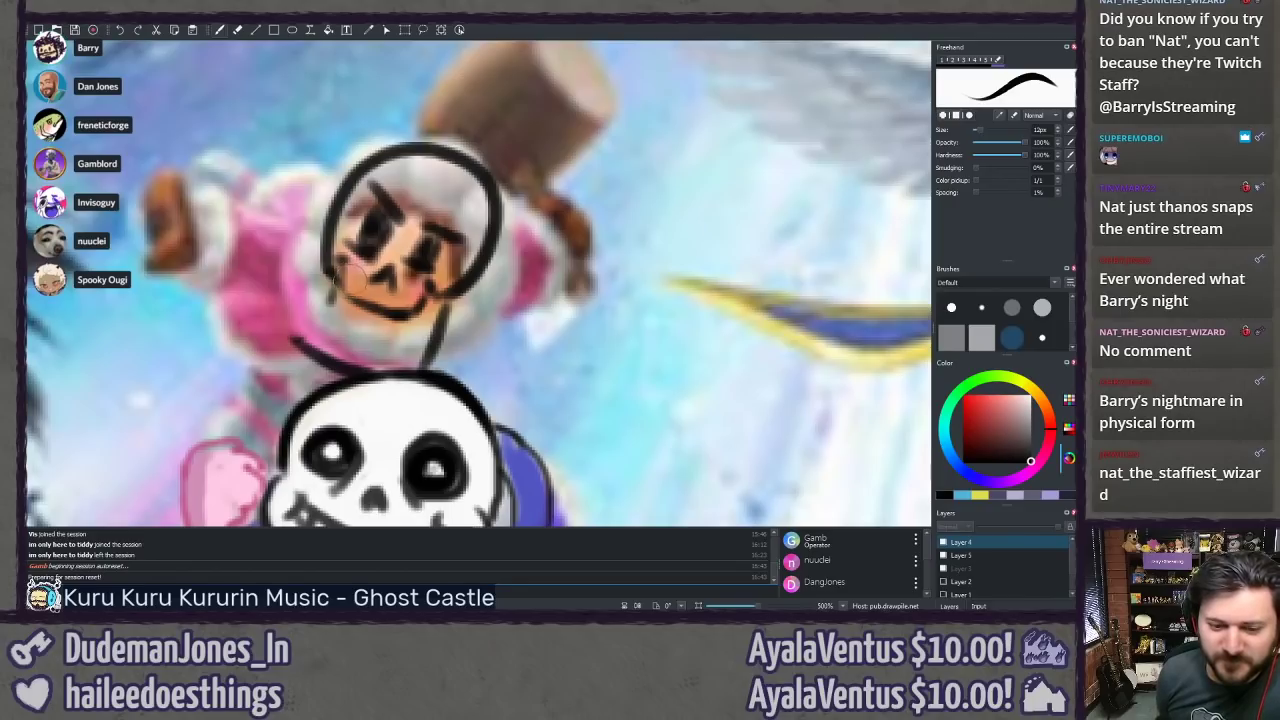
Step: Draw the skull's upper teeth and the lower jaw with its own row of teeth, cleaning up the jaw's left end
{"action": "left_click_drag", "start_coordinate": [361, 262], "coordinate": [343, 244]}
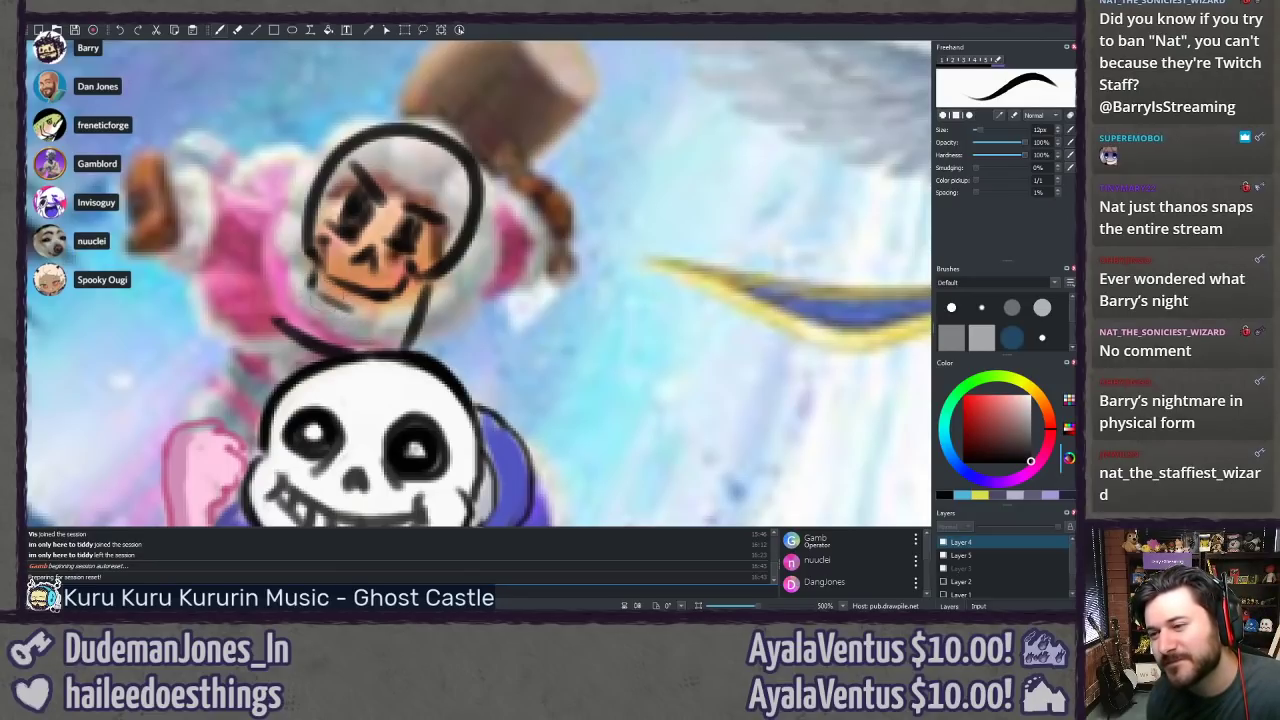
{"action": "left_click_drag", "start_coordinate": [338, 298], "coordinate": [388, 318]}
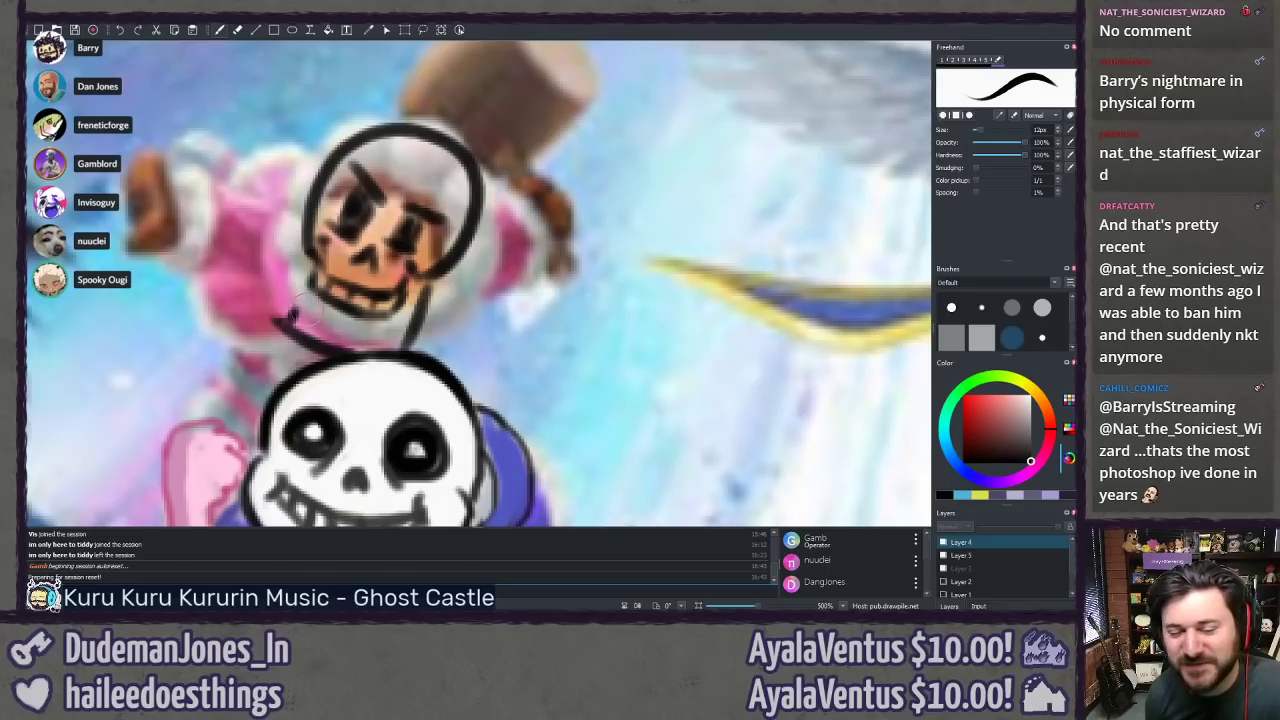
{"action": "mouse_move", "coordinate": [298, 312]}
{"action": "left_mouse_down"}
{"action": "mouse_move", "coordinate": [381, 355]}
{"action": "mouse_move", "coordinate": [371, 340]}
{"action": "mouse_move", "coordinate": [404, 295]}
{"action": "left_mouse_up"}
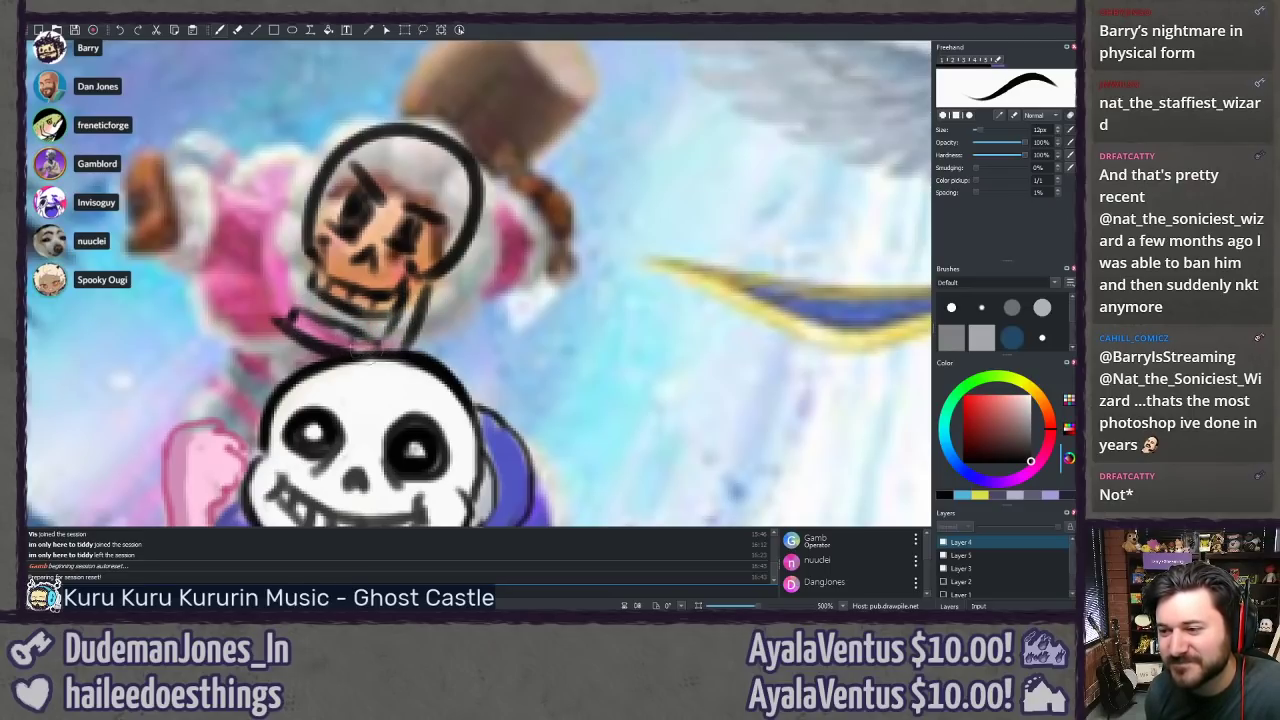
{"action": "mouse_move", "coordinate": [326, 323]}
{"action": "left_mouse_down"}
{"action": "mouse_move", "coordinate": [321, 339]}
{"action": "mouse_move", "coordinate": [294, 330]}
{"action": "left_mouse_up"}
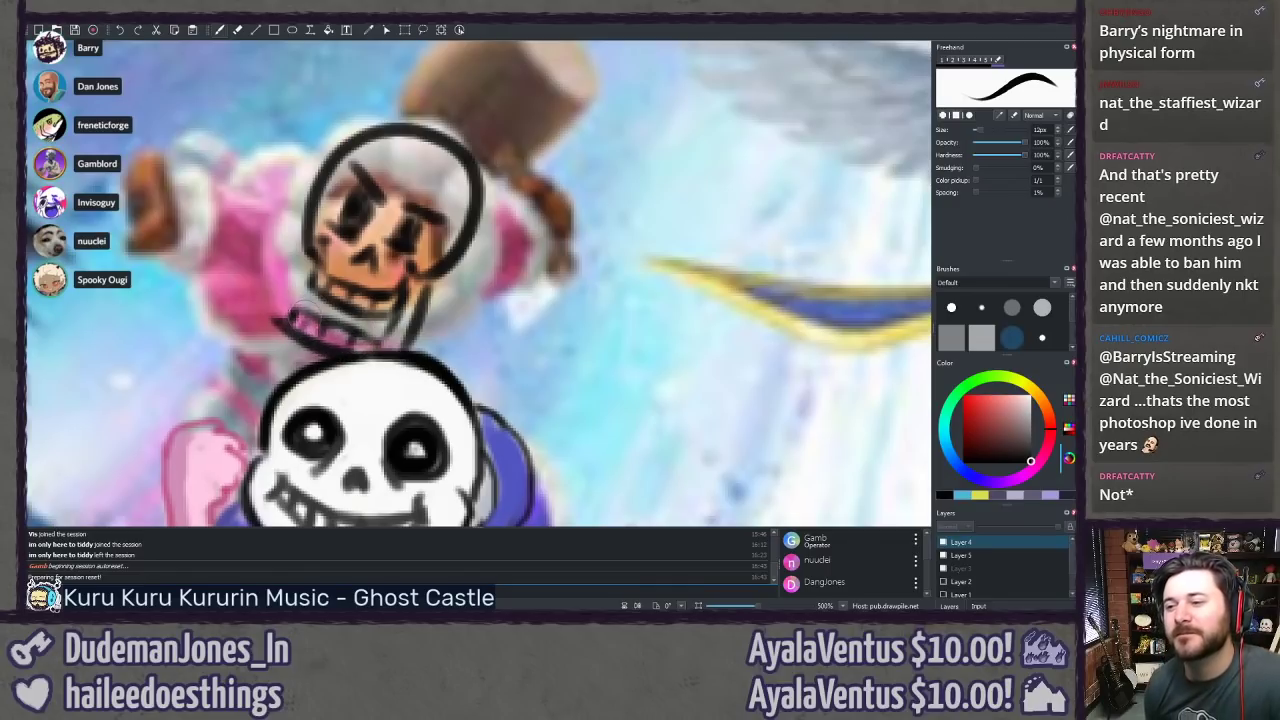
{"action": "key", "text": "e"}
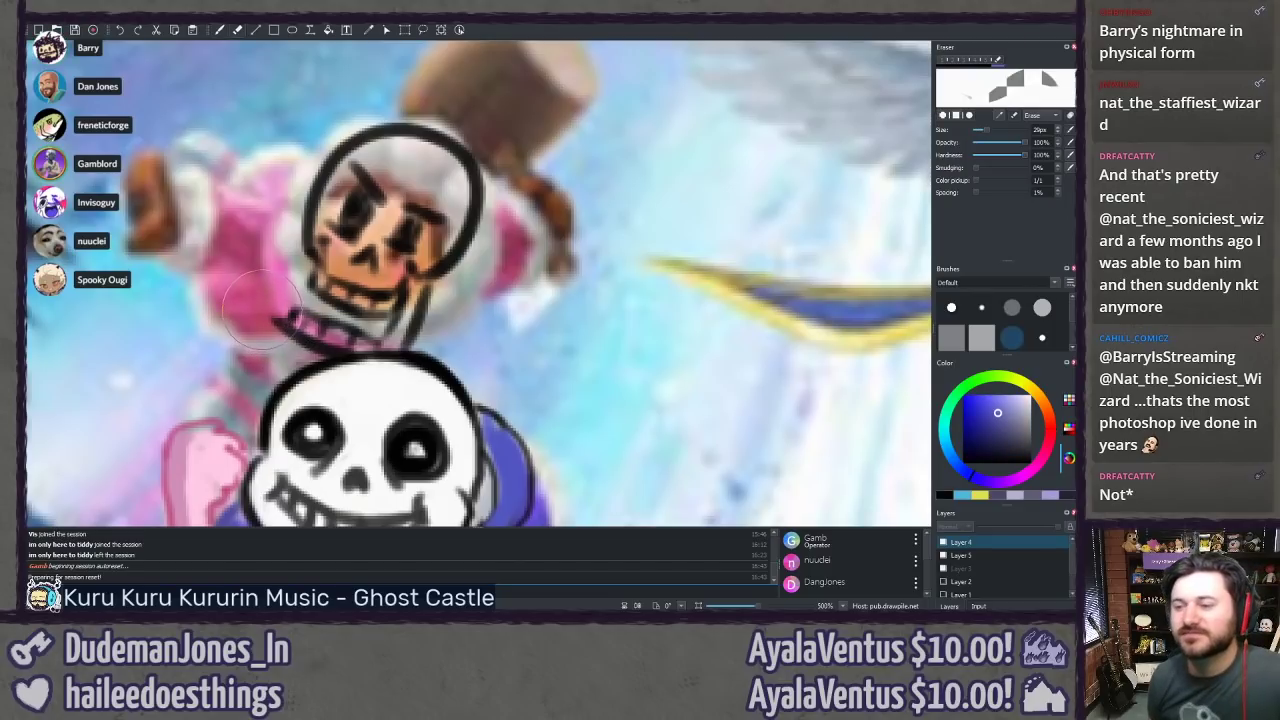
{"action": "key", "text": "b"}
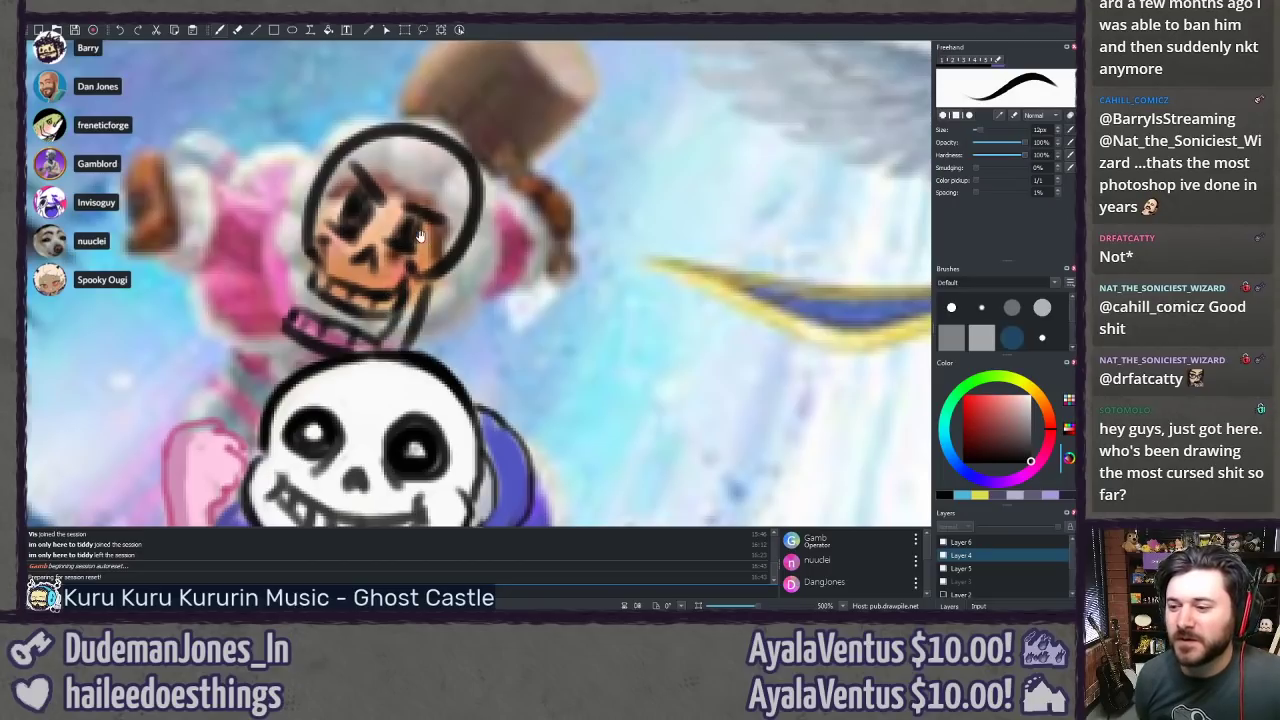
Step: Outline the neck and shoulder behind the skull's jaw, plus a scarf with a jagged end trailing over the hammer's base
{"action": "mouse_move", "coordinate": [417, 232]}
{"action": "left_mouse_down"}
{"action": "mouse_move", "coordinate": [427, 166]}
{"action": "mouse_move", "coordinate": [420, 254]}
{"action": "left_mouse_up"}
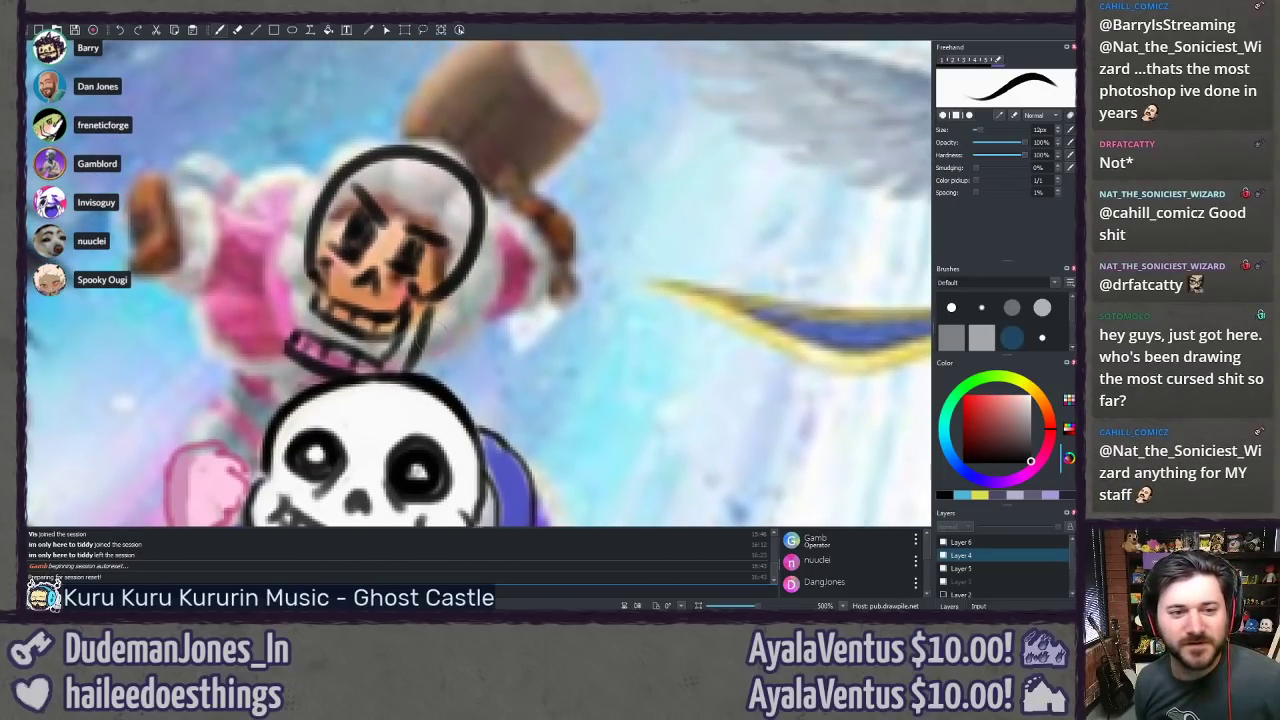
{"action": "mouse_move", "coordinate": [415, 365]}
{"action": "left_mouse_down"}
{"action": "mouse_move", "coordinate": [459, 318]}
{"action": "mouse_move", "coordinate": [455, 340]}
{"action": "mouse_move", "coordinate": [482, 243]}
{"action": "left_mouse_up"}
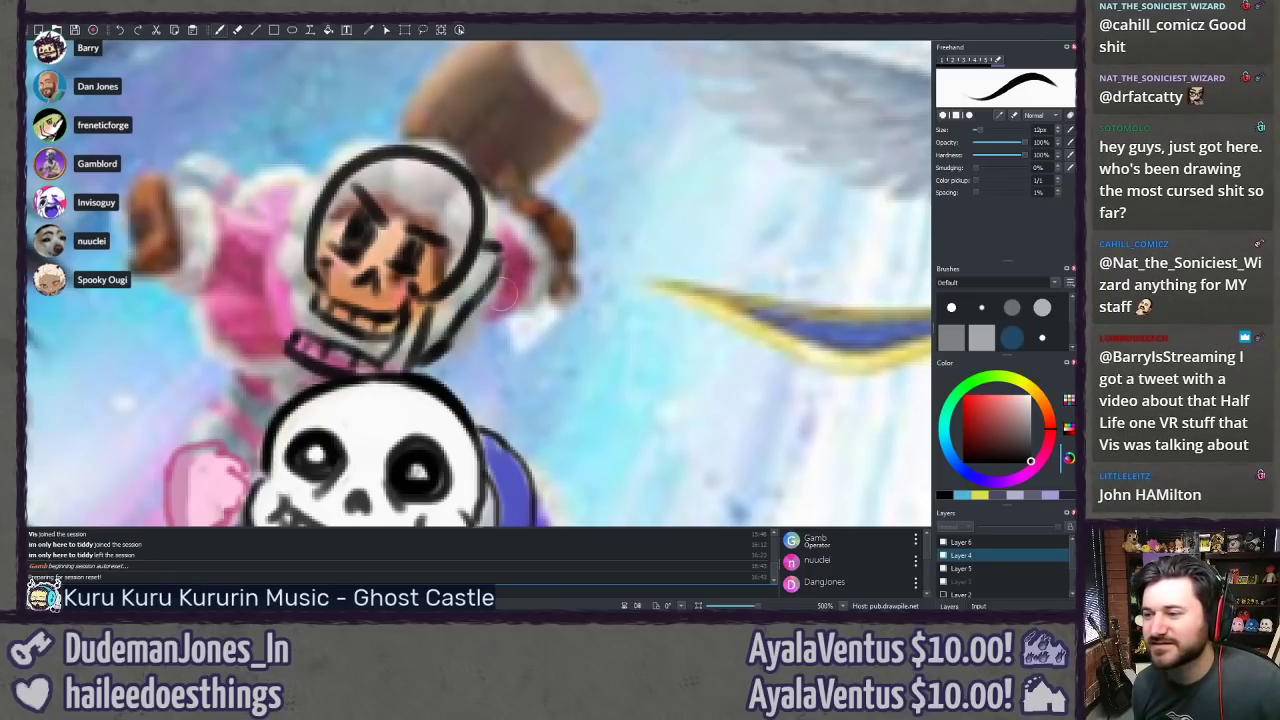
{"action": "mouse_move", "coordinate": [476, 325]}
{"action": "left_mouse_down"}
{"action": "mouse_move", "coordinate": [512, 282]}
{"action": "mouse_move", "coordinate": [507, 316]}
{"action": "mouse_move", "coordinate": [514, 249]}
{"action": "left_mouse_up"}
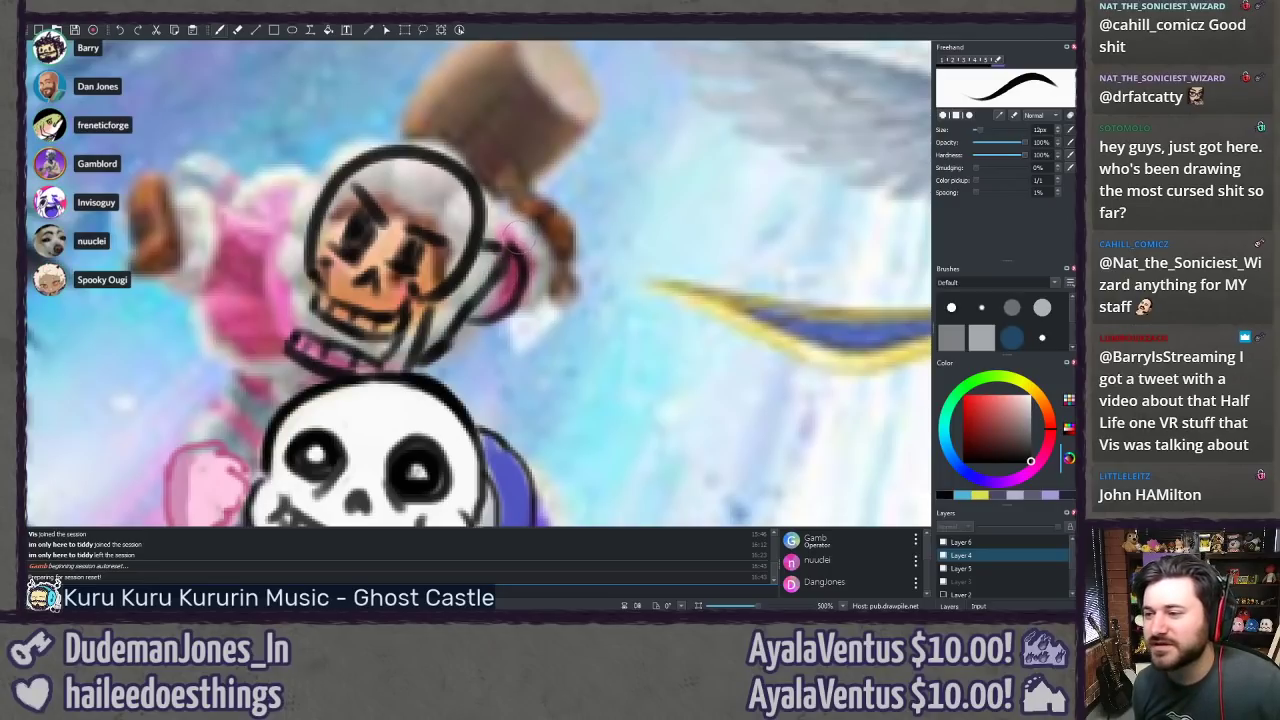
{"action": "mouse_move", "coordinate": [514, 245]}
{"action": "left_mouse_down"}
{"action": "mouse_move", "coordinate": [512, 258]}
{"action": "mouse_move", "coordinate": [516, 205]}
{"action": "mouse_move", "coordinate": [496, 172]}
{"action": "left_mouse_up"}
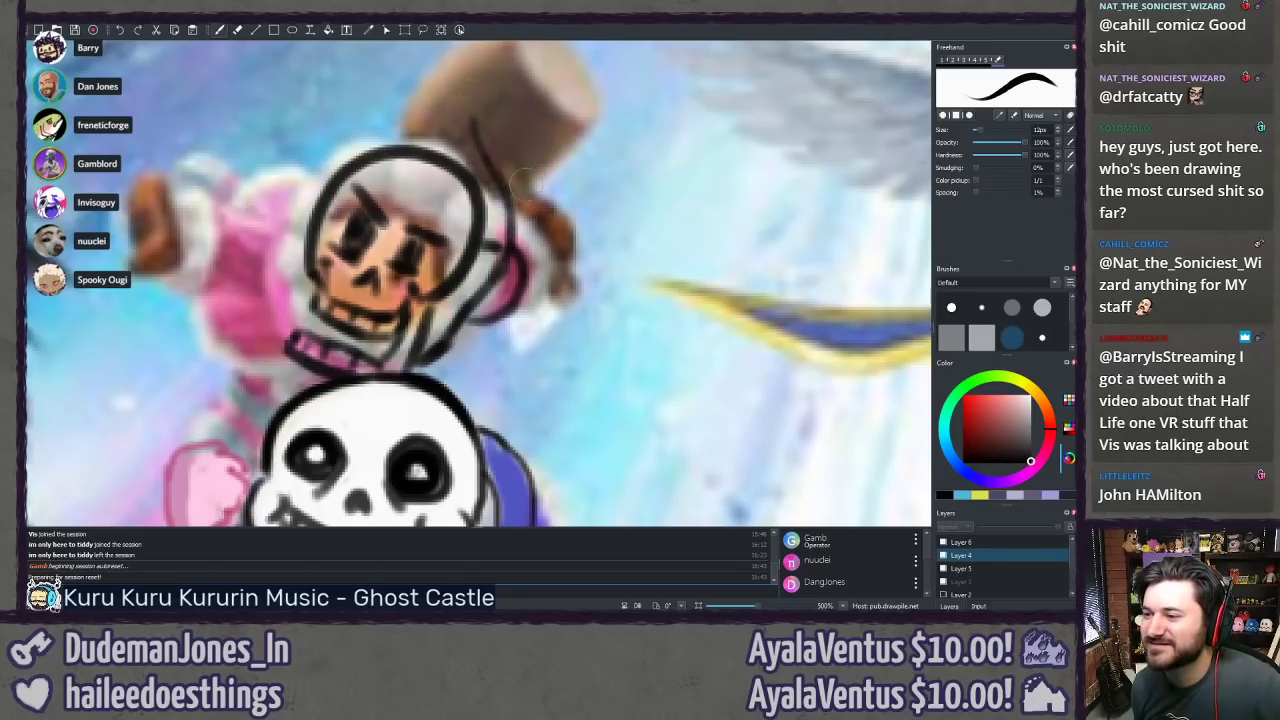
{"action": "key", "text": "ctrl+z"}
{"action": "key", "text": "ctrl+z"}
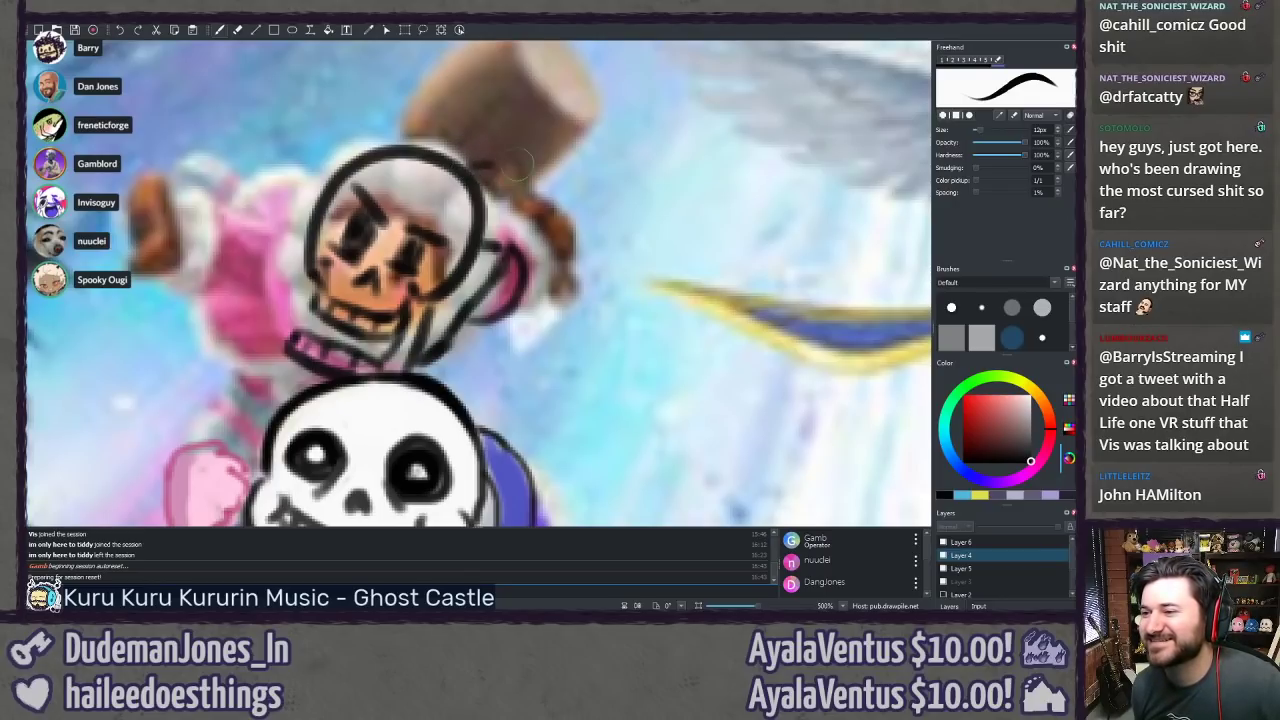
{"action": "mouse_move", "coordinate": [477, 167]}
{"action": "left_mouse_down"}
{"action": "mouse_move", "coordinate": [530, 162]}
{"action": "mouse_move", "coordinate": [602, 122]}
{"action": "mouse_move", "coordinate": [574, 196]}
{"action": "mouse_move", "coordinate": [602, 178]}
{"action": "mouse_move", "coordinate": [580, 225]}
{"action": "mouse_move", "coordinate": [522, 245]}
{"action": "mouse_move", "coordinate": [482, 235]}
{"action": "left_mouse_up"}
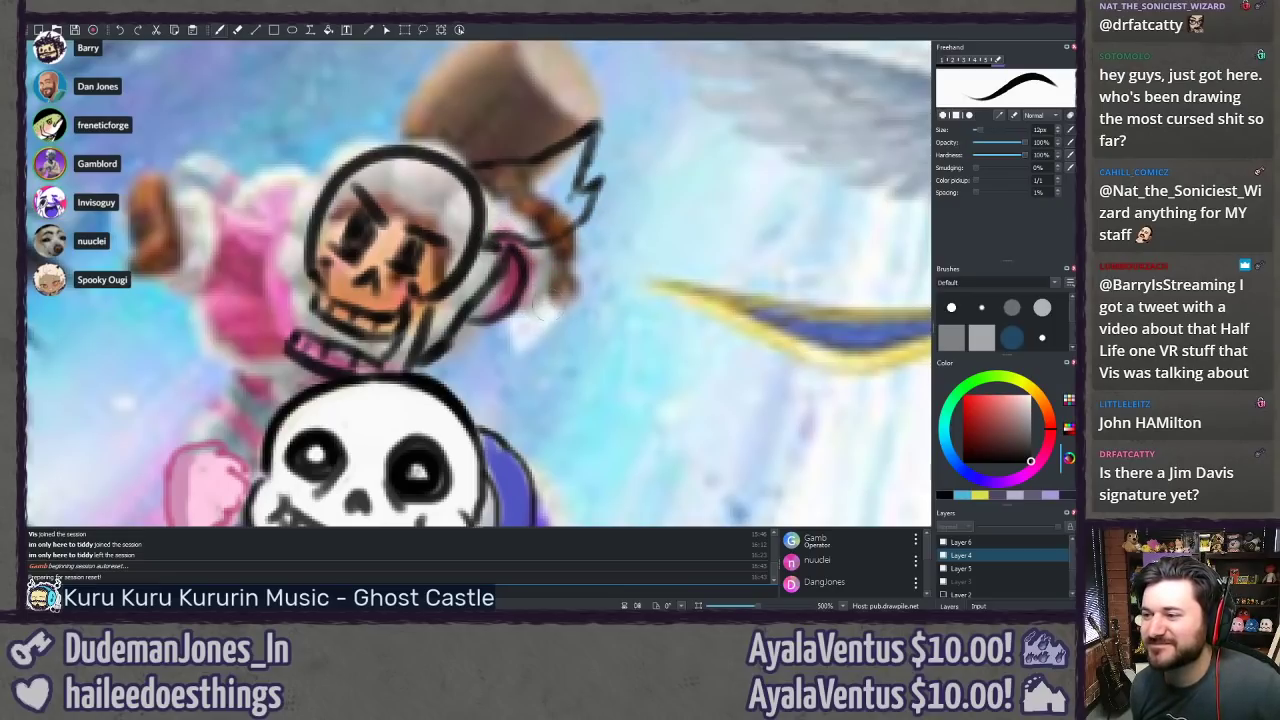
Step: Redraw the short black curve on the arm outside the right shoulder until it fits the pink sleeve
{"action": "left_click_drag", "start_coordinate": [518, 310], "coordinate": [548, 268]}
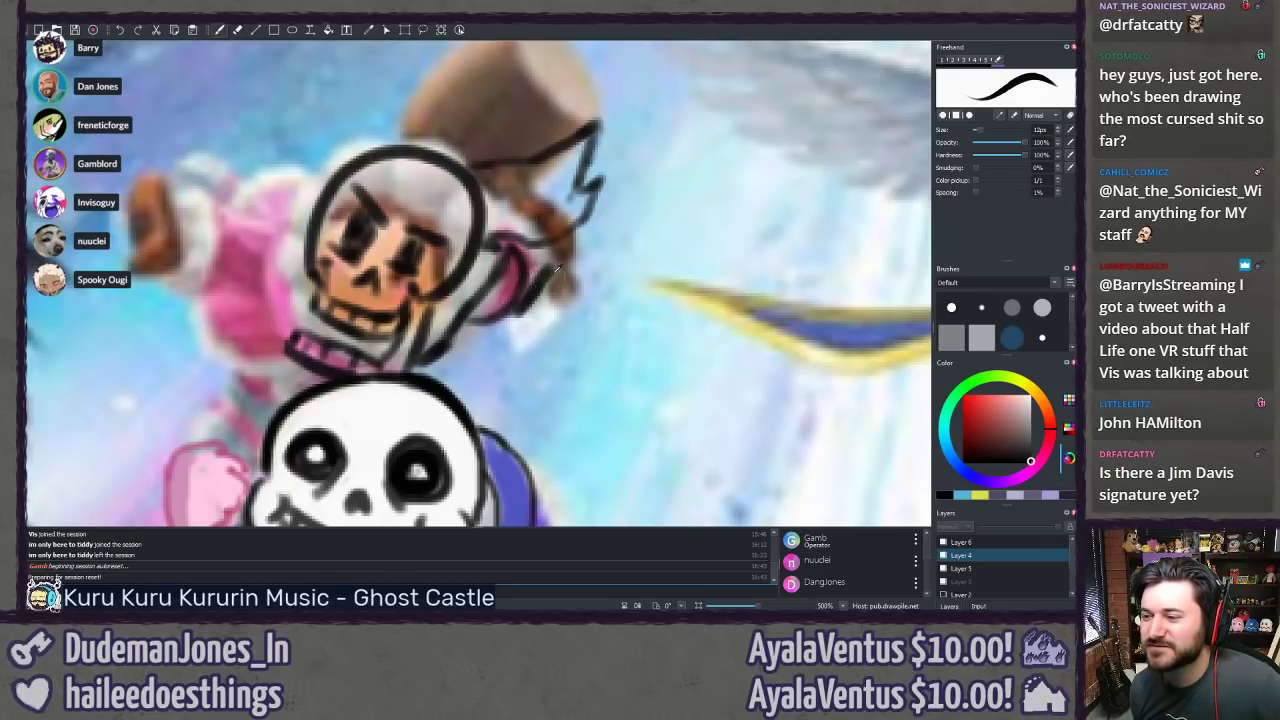
{"action": "key", "text": "ctrl+z"}
{"action": "left_click_drag", "start_coordinate": [520, 312], "coordinate": [542, 270]}
{"action": "key", "text": "ctrl+z"}
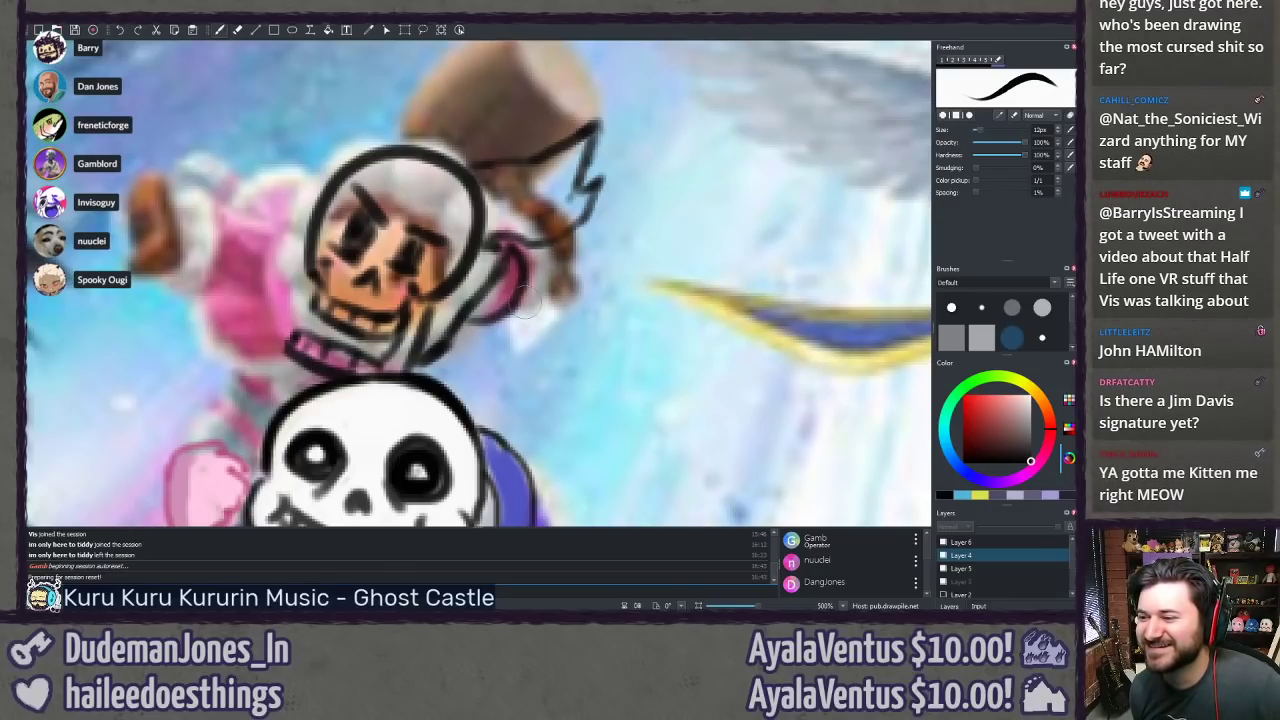
{"action": "mouse_move", "coordinate": [518, 320]}
{"action": "left_mouse_down"}
{"action": "mouse_move", "coordinate": [552, 266]}
{"action": "mouse_move", "coordinate": [538, 272]}
{"action": "left_mouse_up"}
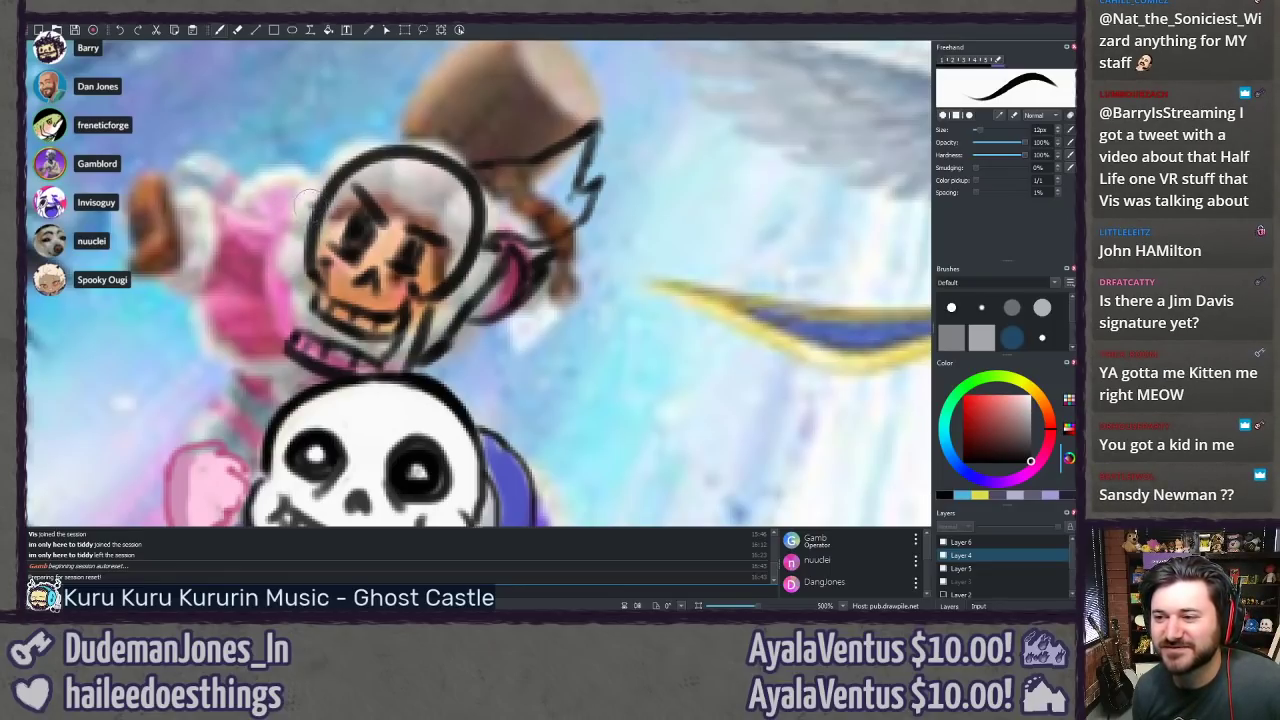
Step: Outline a rounded shoulder pad against the left side of the skull, redoing the first stroke
{"action": "left_click_drag", "start_coordinate": [300, 198], "coordinate": [304, 282]}
{"action": "key", "text": "ctrl+z"}
{"action": "left_click_drag", "start_coordinate": [316, 190], "coordinate": [308, 288]}
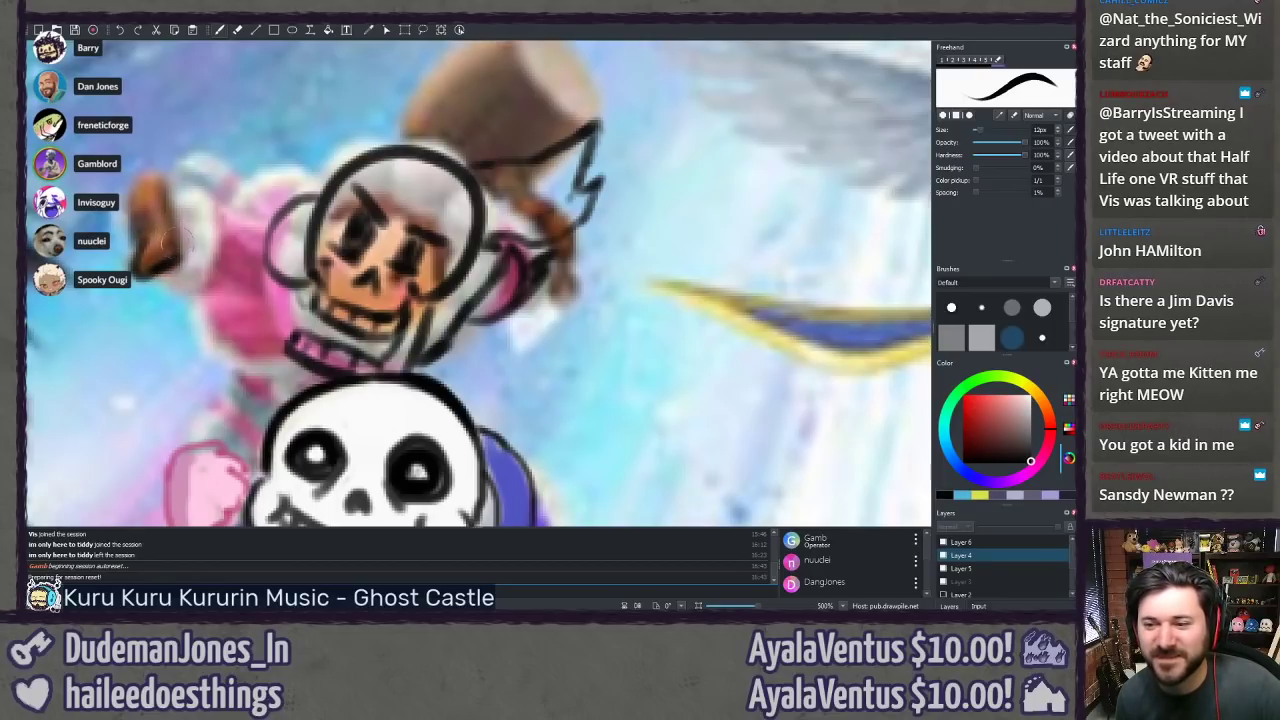
Step: Outline the raised left glove, its cuff and the thin arm joining it to the shoulder pad
{"action": "mouse_move", "coordinate": [178, 244]}
{"action": "left_mouse_down"}
{"action": "mouse_move", "coordinate": [168, 180]}
{"action": "mouse_move", "coordinate": [160, 193]}
{"action": "mouse_move", "coordinate": [144, 153]}
{"action": "mouse_move", "coordinate": [155, 180]}
{"action": "mouse_move", "coordinate": [140, 155]}
{"action": "mouse_move", "coordinate": [120, 180]}
{"action": "mouse_move", "coordinate": [139, 156]}
{"action": "mouse_move", "coordinate": [140, 185]}
{"action": "mouse_move", "coordinate": [115, 185]}
{"action": "mouse_move", "coordinate": [147, 240]}
{"action": "mouse_move", "coordinate": [120, 185]}
{"action": "mouse_move", "coordinate": [140, 228]}
{"action": "mouse_move", "coordinate": [137, 205]}
{"action": "mouse_move", "coordinate": [160, 218]}
{"action": "mouse_move", "coordinate": [188, 273]}
{"action": "mouse_move", "coordinate": [172, 268]}
{"action": "mouse_move", "coordinate": [256, 236]}
{"action": "left_mouse_up"}
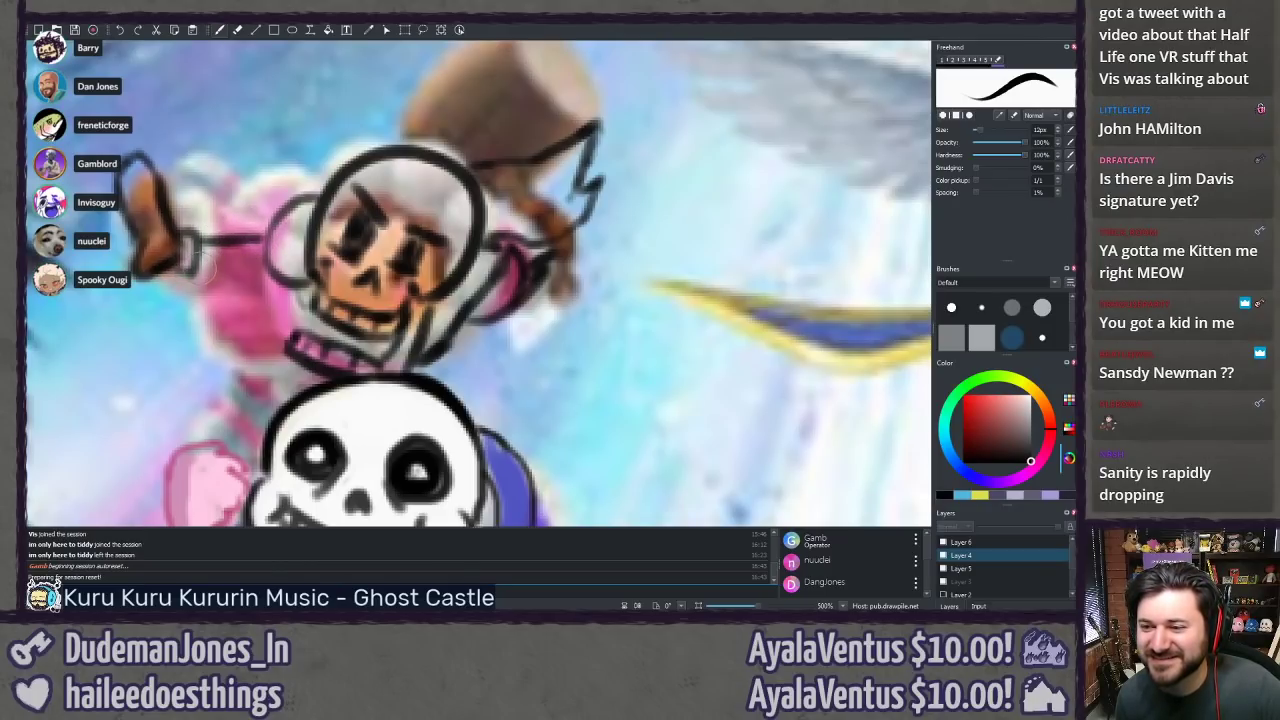
{"action": "left_click_drag", "start_coordinate": [200, 267], "coordinate": [268, 261]}
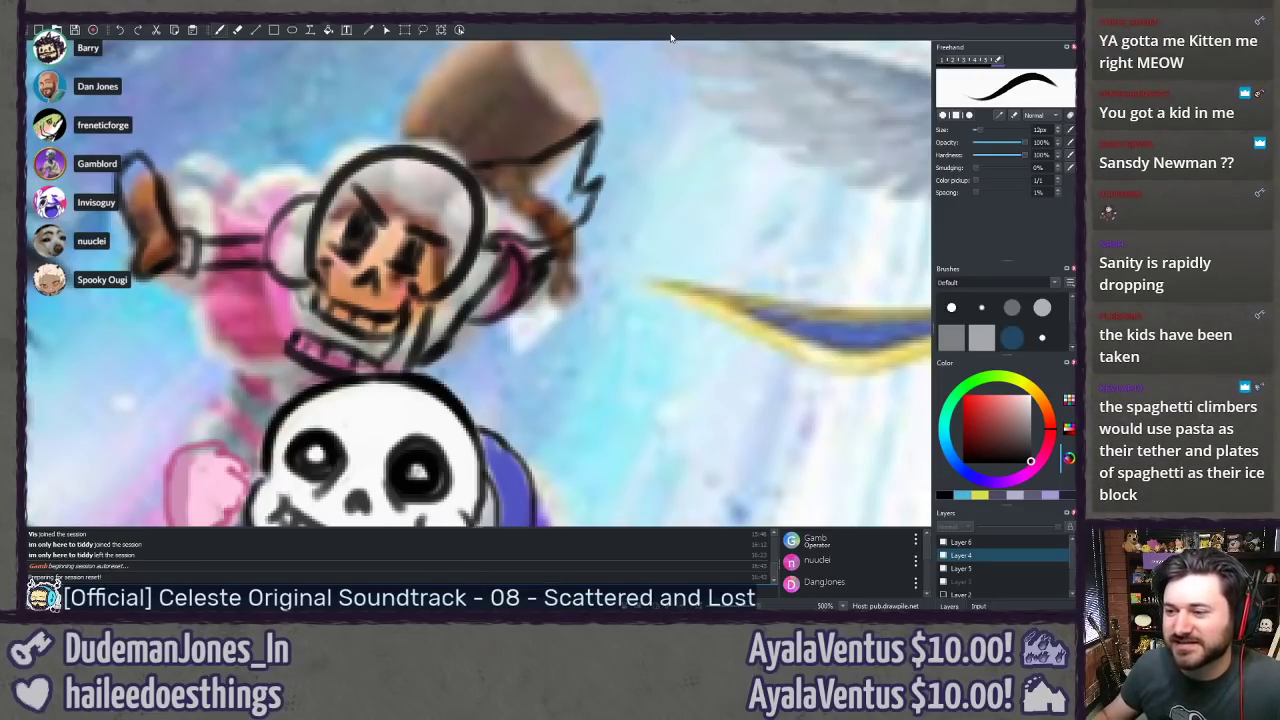
{"action": "left_click_drag", "start_coordinate": [330, 346], "coordinate": [346, 340]}
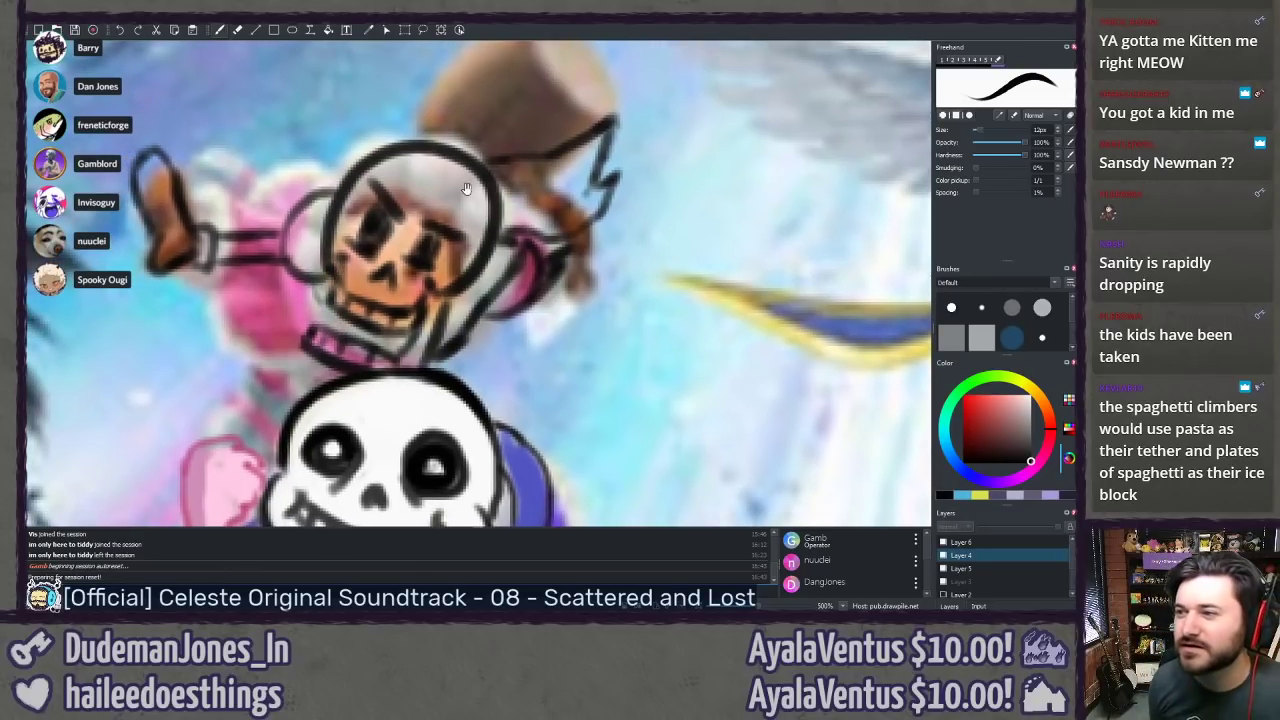
Step: Outline the side of the torso as a curve below the left shoulder pad, beside the skull's lower tooth row, redoing the first stroke
{"action": "left_click_drag", "start_coordinate": [466, 189], "coordinate": [499, 169]}
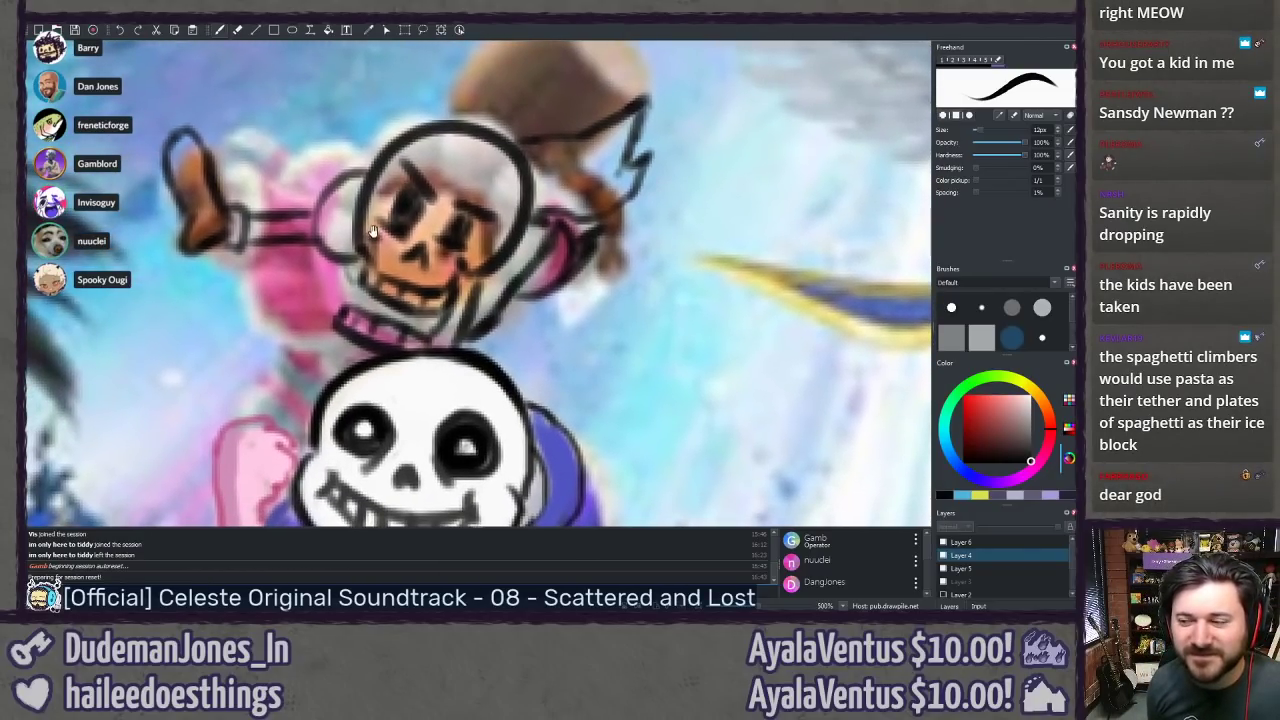
{"action": "mouse_move", "coordinate": [373, 231]}
{"action": "left_mouse_down"}
{"action": "mouse_move", "coordinate": [391, 237]}
{"action": "mouse_move", "coordinate": [356, 308]}
{"action": "left_mouse_up"}
{"action": "key", "text": "ctrl+z"}
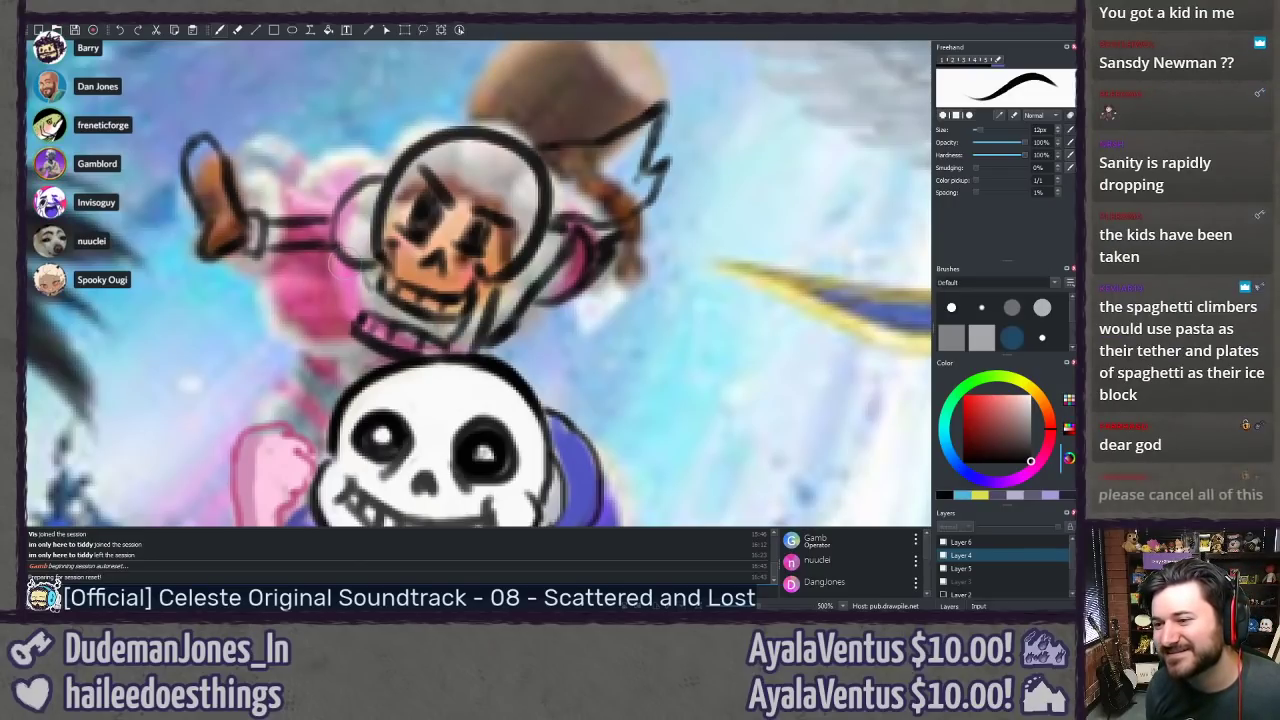
{"action": "left_click_drag", "start_coordinate": [338, 262], "coordinate": [354, 316]}
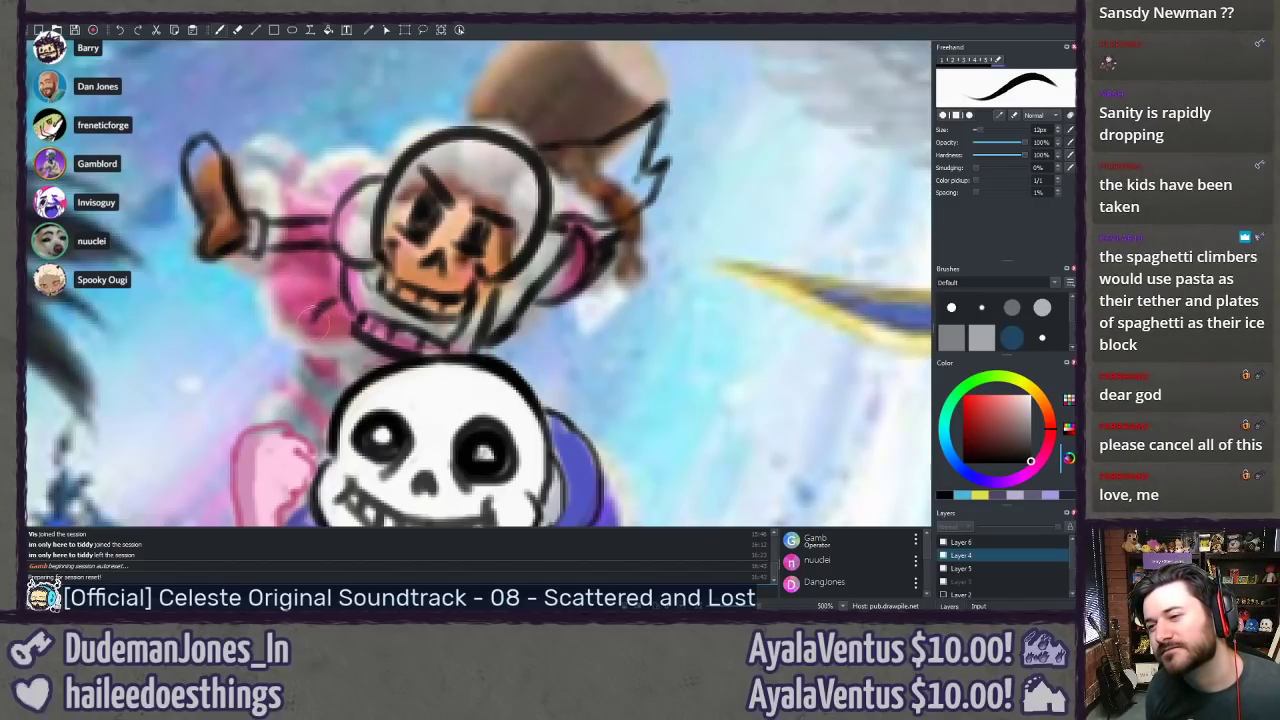
{"action": "left_click_drag", "start_coordinate": [315, 325], "coordinate": [360, 385]}
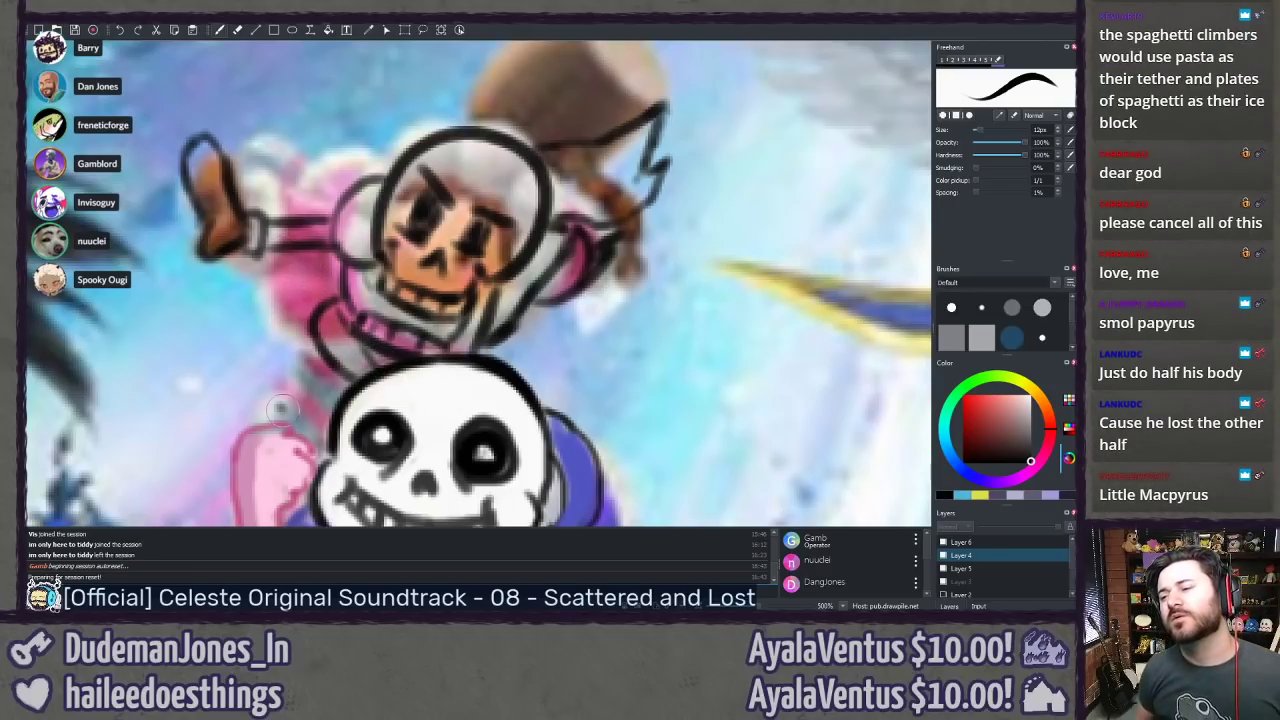
Step: Outline the leg running from the torso down to the top of Sans's pink slipper
{"action": "scroll", "coordinate": [282, 408], "scroll_direction": "down", "scroll_amount": 10}
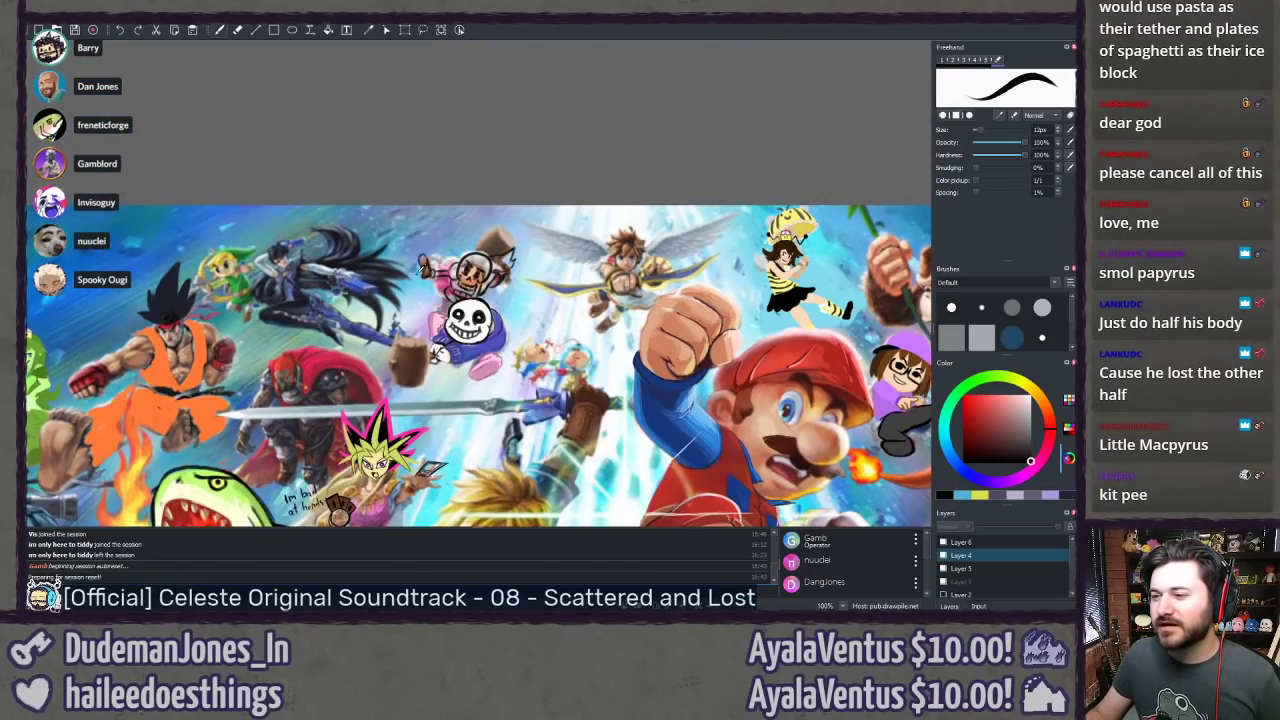
{"action": "scroll", "coordinate": [437, 263], "scroll_direction": "up", "scroll_amount": 8}
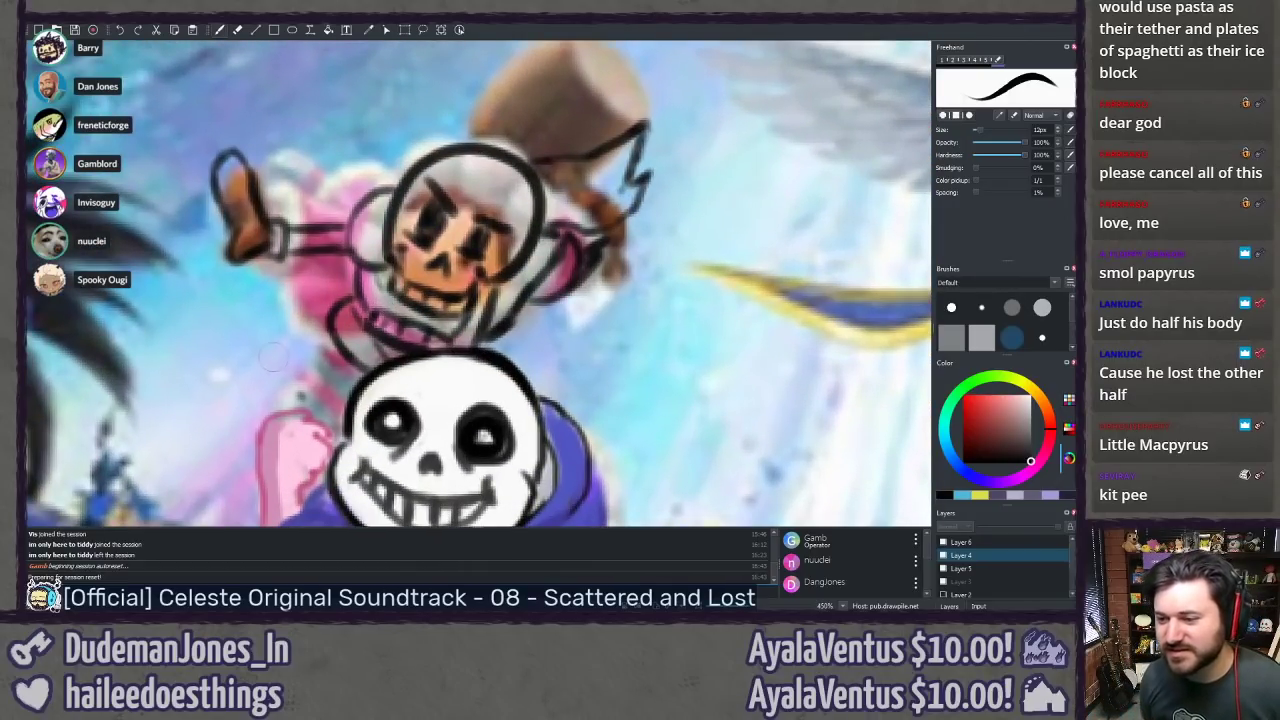
{"action": "left_click_drag", "start_coordinate": [336, 351], "coordinate": [288, 405]}
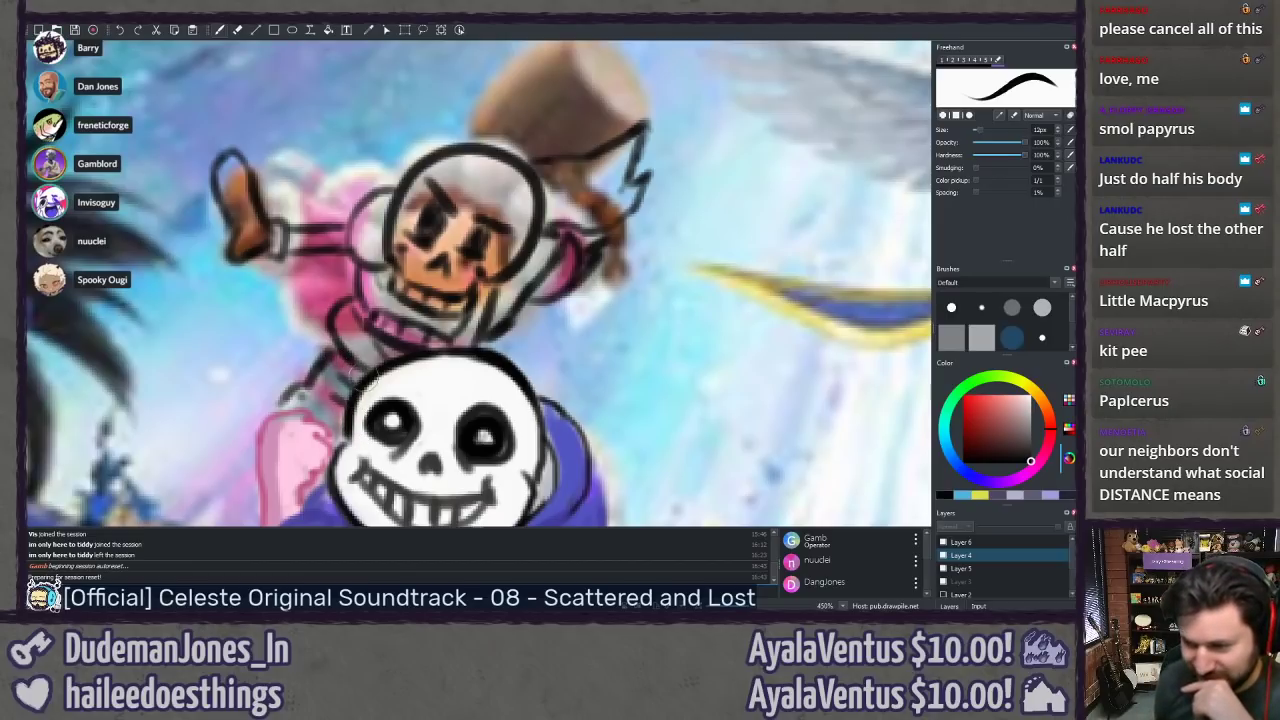
Step: Check the line art against the original Ice Climber by toggling Layer 4, and outline the second boot and its leg above the left arm
{"action": "left_click", "coordinate": [944, 569]}
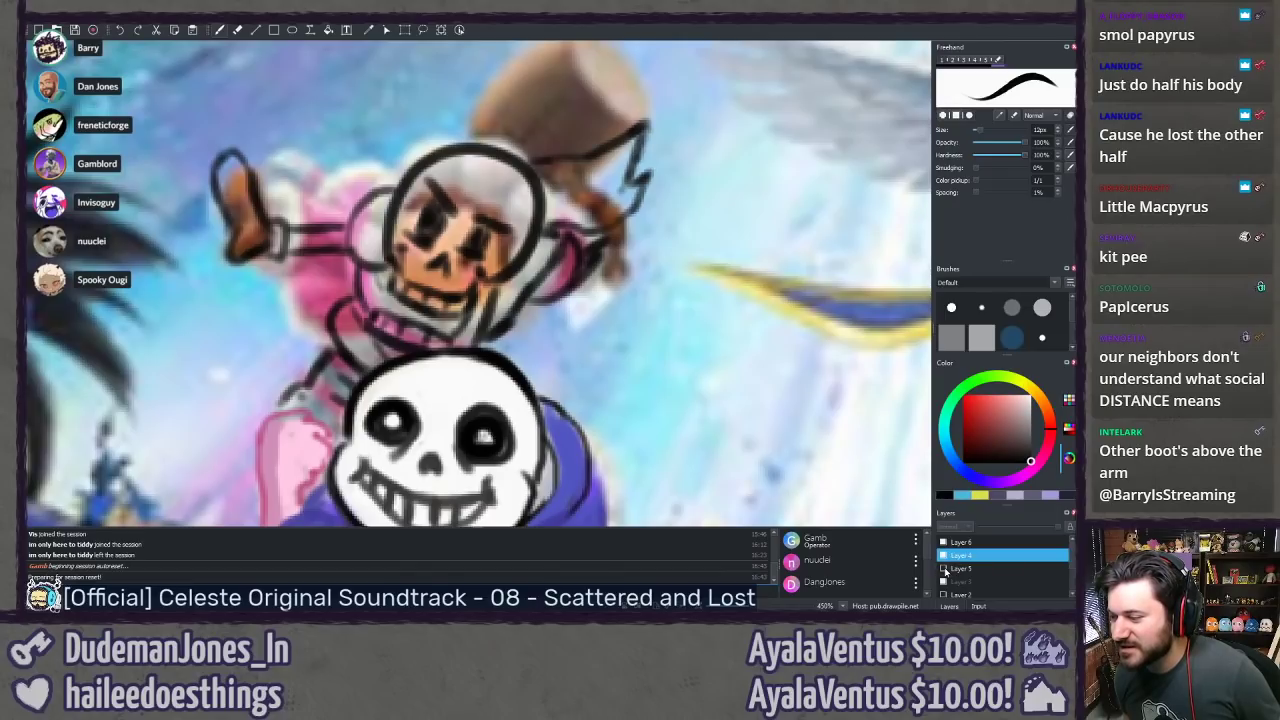
{"action": "left_click", "coordinate": [997, 568]}
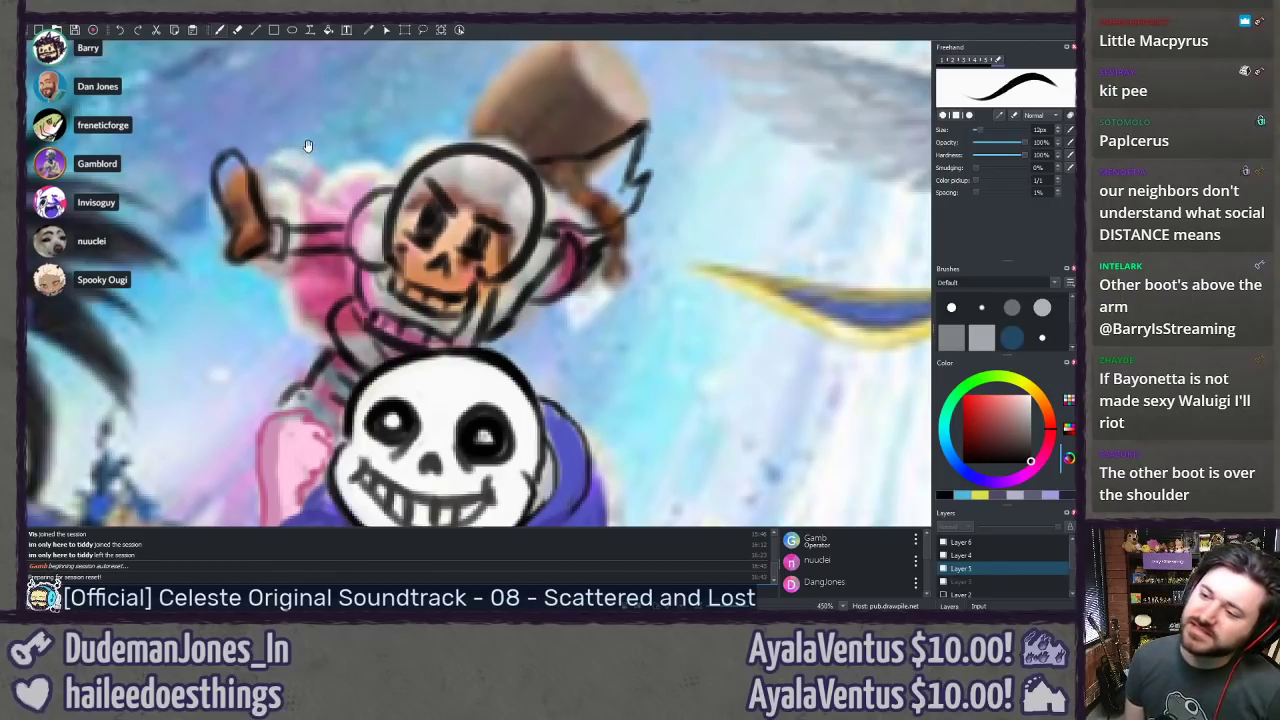
{"action": "left_click_drag", "start_coordinate": [308, 146], "coordinate": [331, 165]}
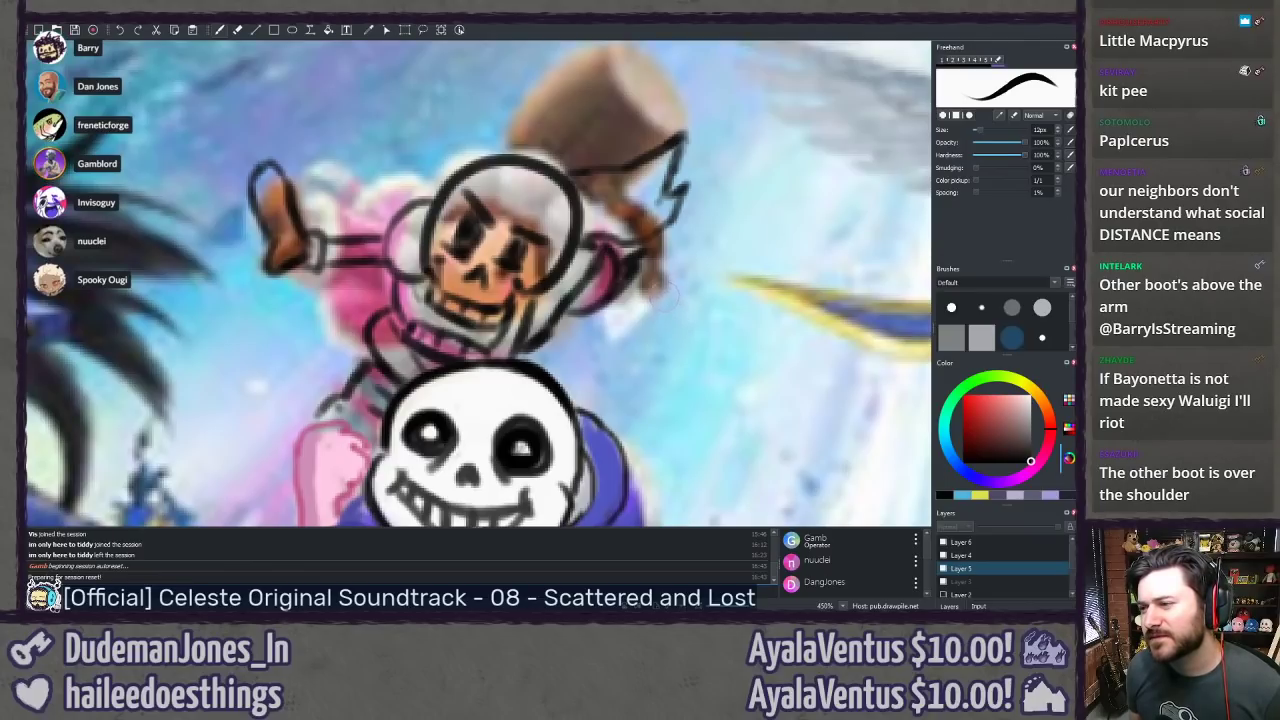
{"action": "left_click", "coordinate": [943, 557]}
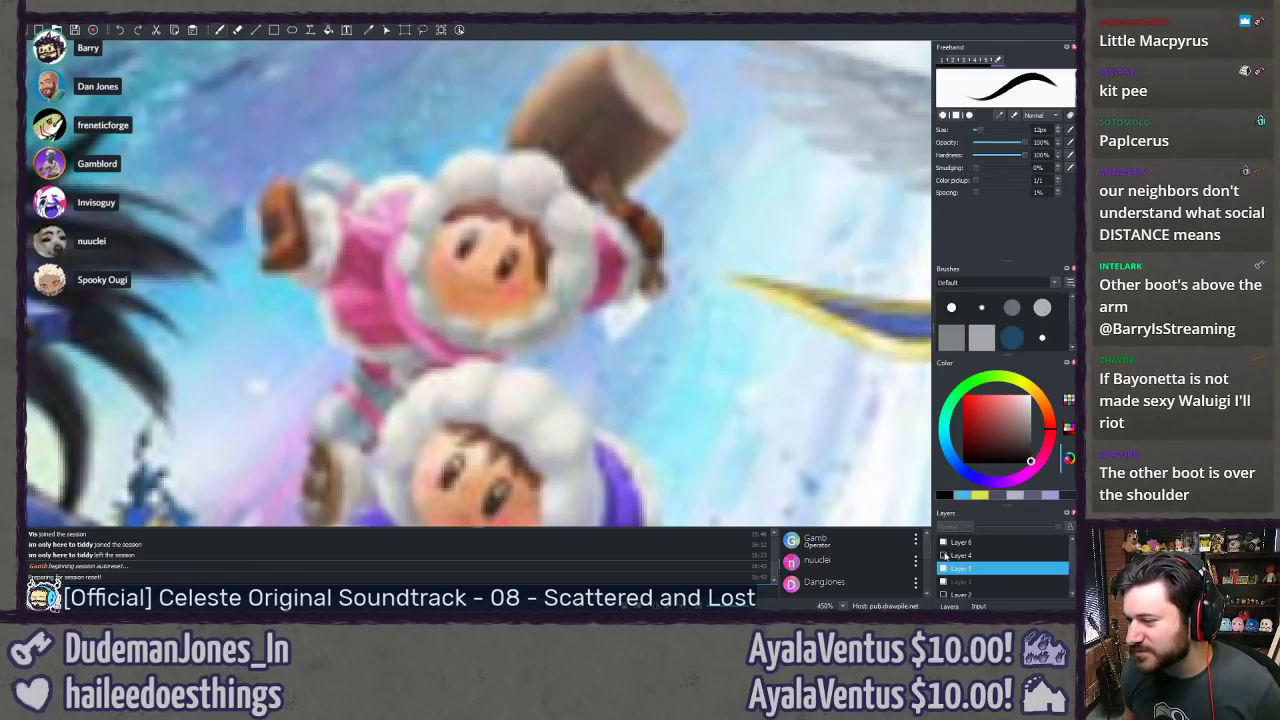
{"action": "left_click", "coordinate": [943, 557]}
{"action": "left_click", "coordinate": [943, 557]}
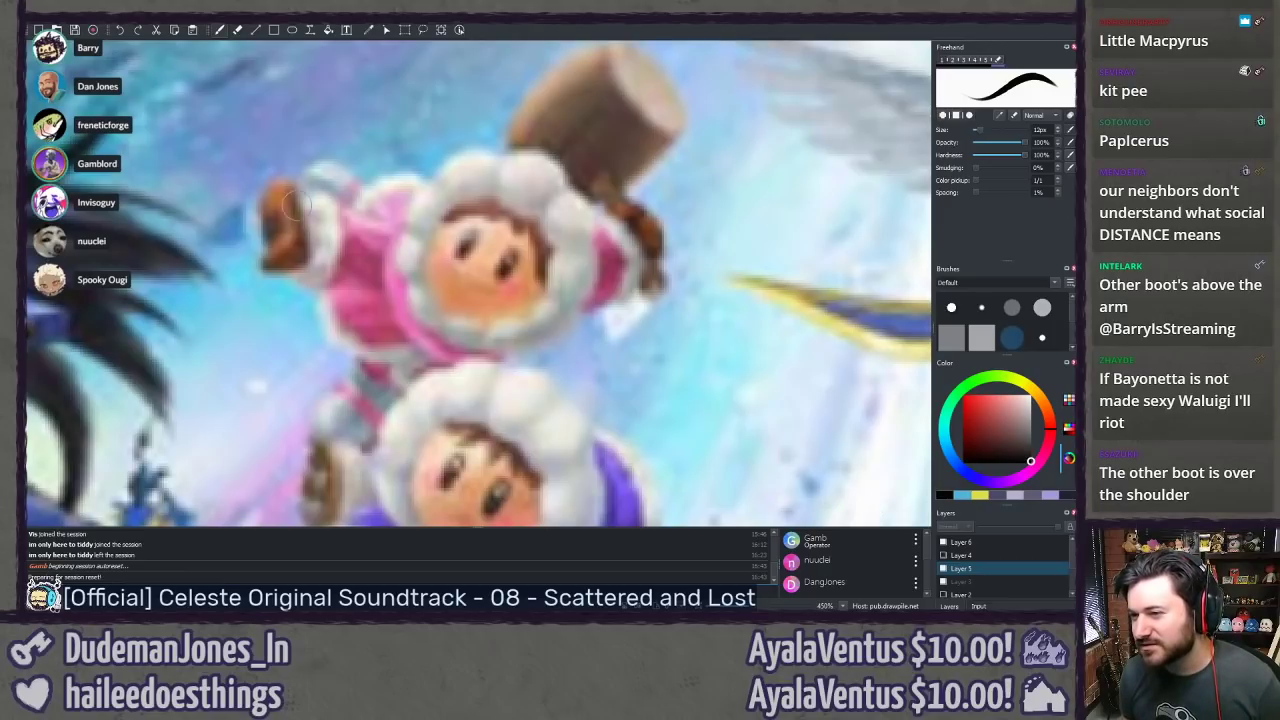
{"action": "left_click", "coordinate": [944, 557]}
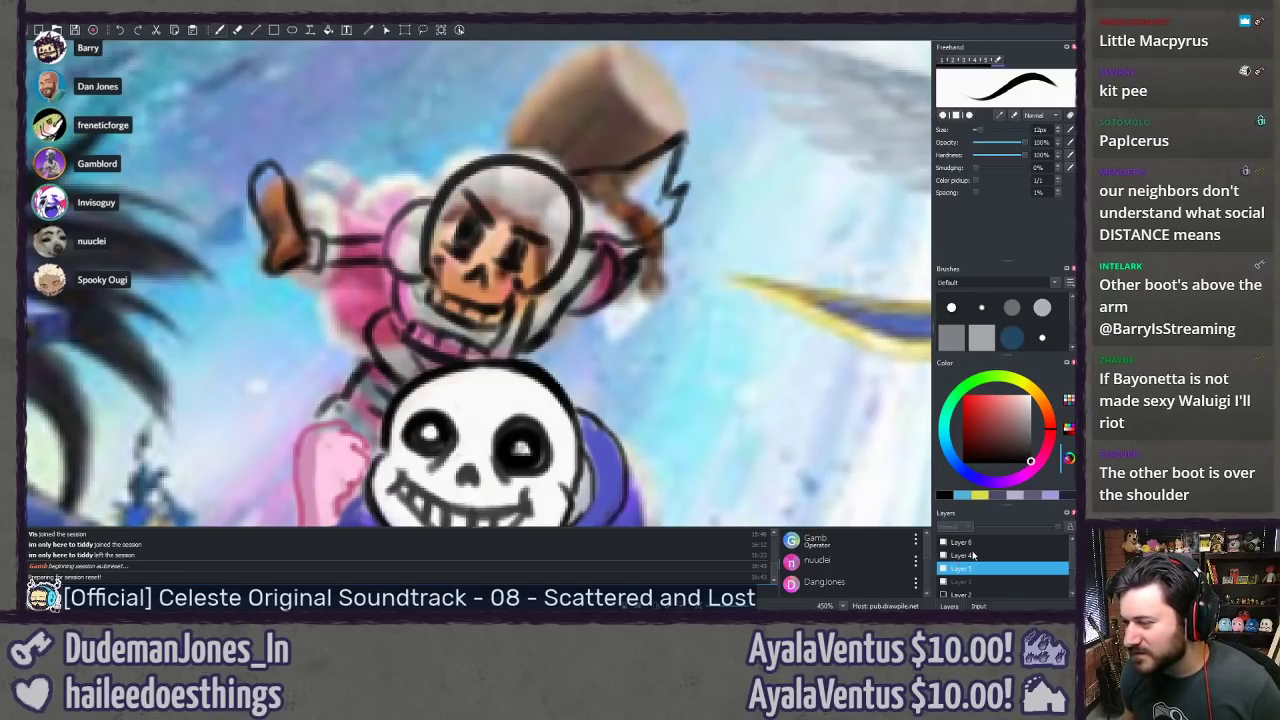
{"action": "left_click", "coordinate": [973, 555]}
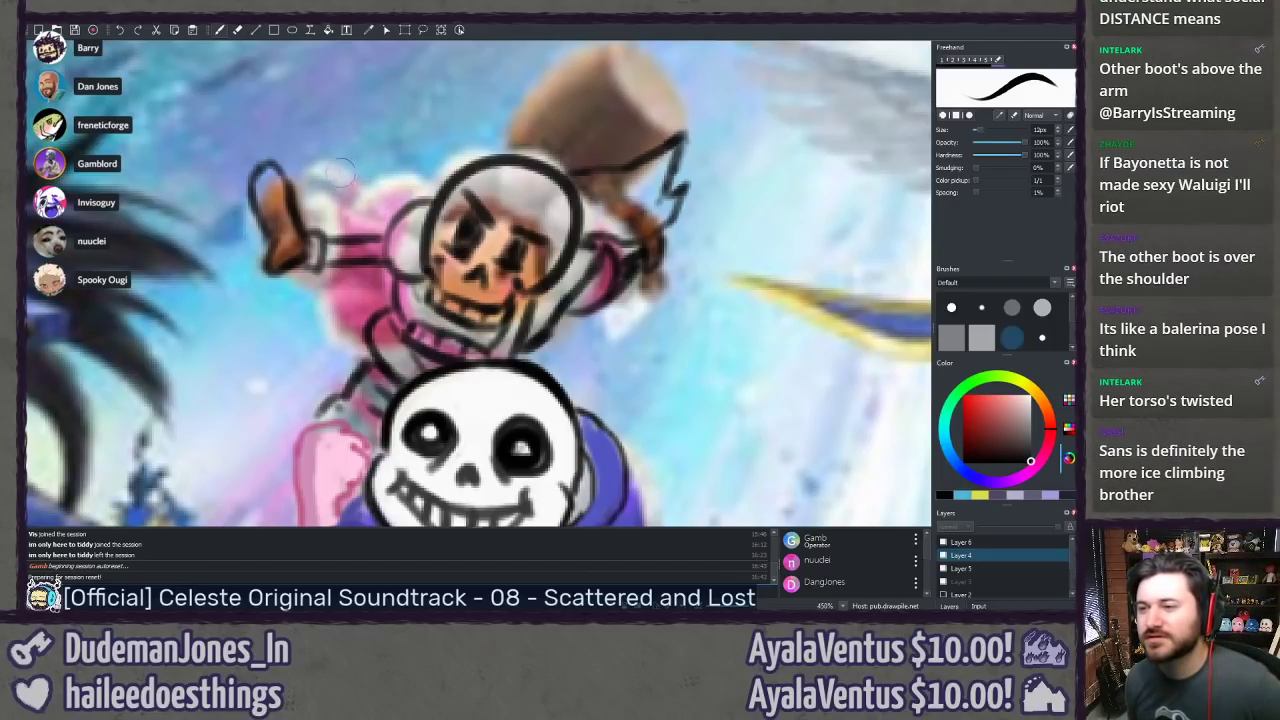
{"action": "mouse_move", "coordinate": [359, 191]}
{"action": "left_mouse_down"}
{"action": "mouse_move", "coordinate": [336, 165]}
{"action": "mouse_move", "coordinate": [304, 181]}
{"action": "left_mouse_up"}
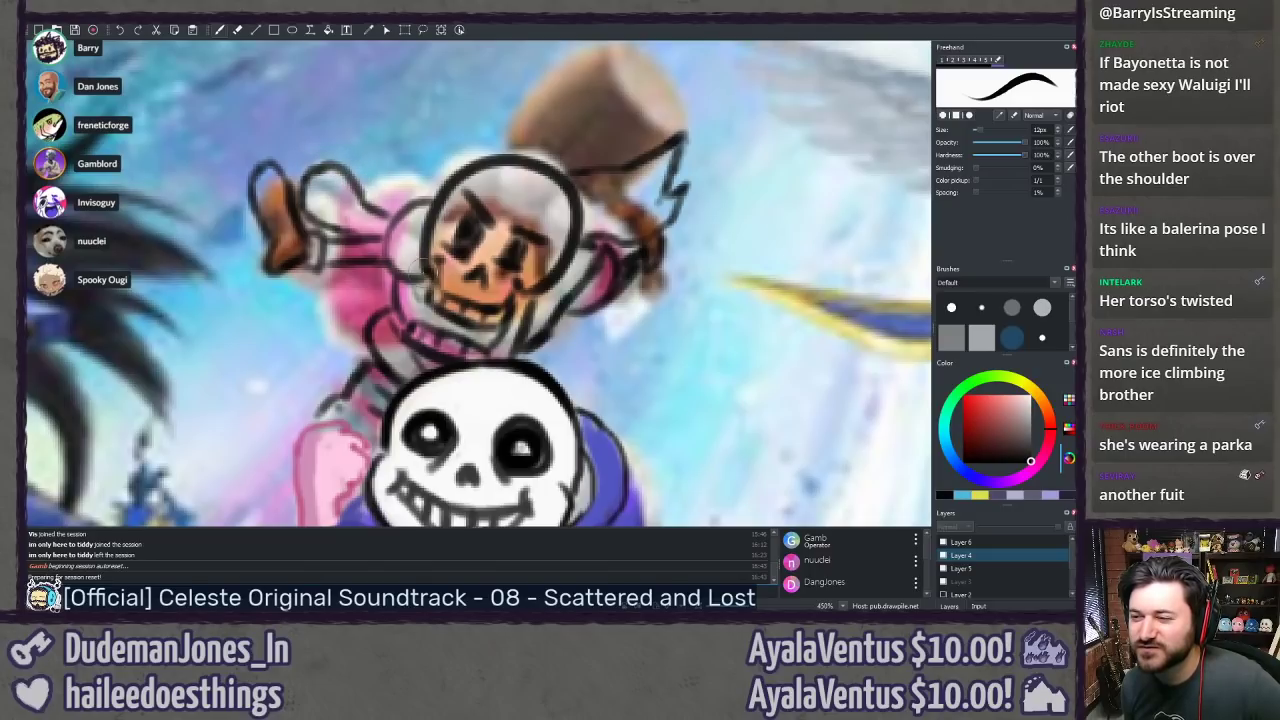
Step: Fill the skull, its lower tooth row and both shoulder pads with white sampled from Sans's skull on Layer 5
{"action": "left_click", "coordinate": [962, 568]}
{"action": "left_click", "coordinate": [473, 402], "text": "ctrl"}
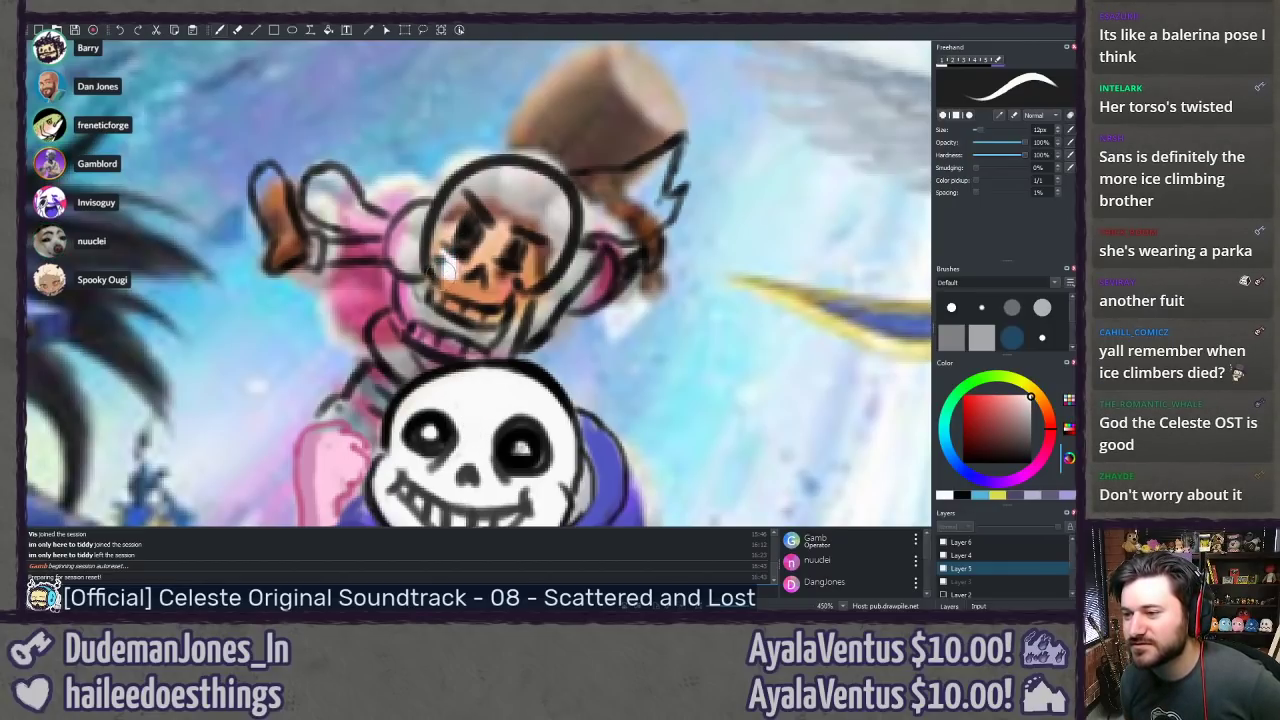
{"action": "mouse_move", "coordinate": [445, 268]}
{"action": "left_mouse_down"}
{"action": "mouse_move", "coordinate": [432, 238]}
{"action": "mouse_move", "coordinate": [458, 186]}
{"action": "mouse_move", "coordinate": [512, 180]}
{"action": "mouse_move", "coordinate": [558, 196]}
{"action": "mouse_move", "coordinate": [563, 226]}
{"action": "mouse_move", "coordinate": [501, 354]}
{"action": "mouse_move", "coordinate": [522, 303]}
{"action": "left_mouse_up"}
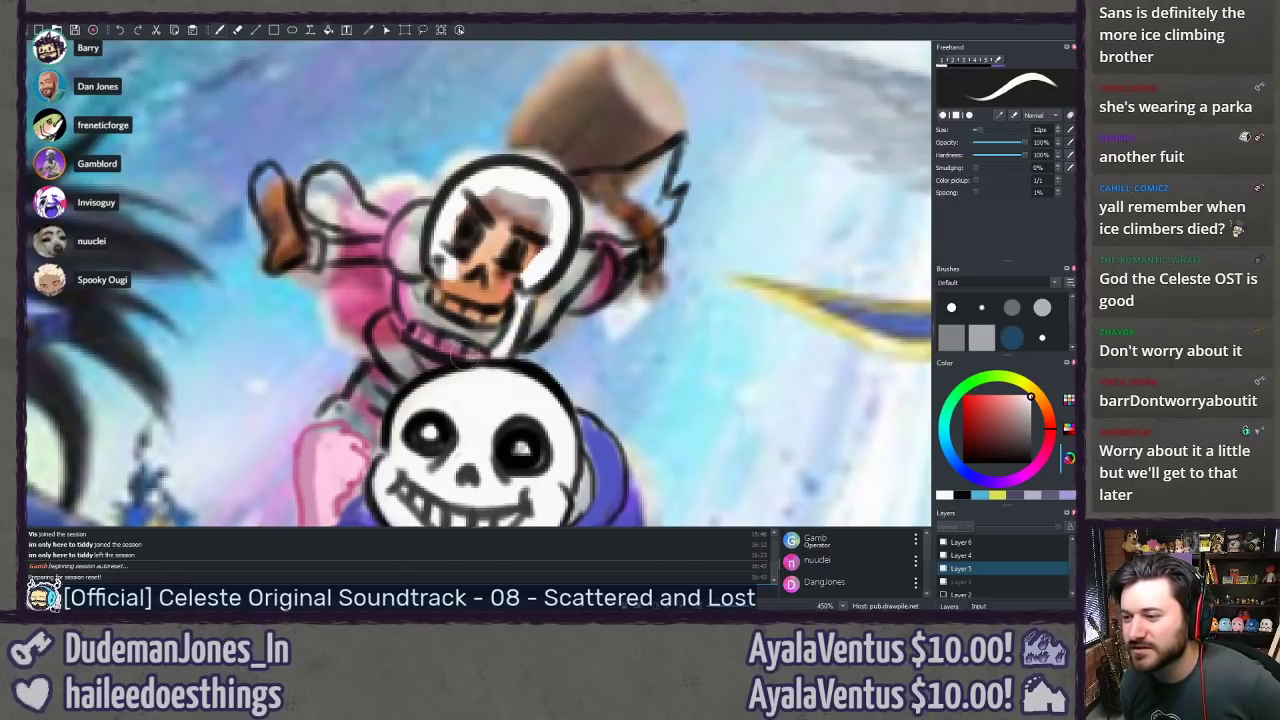
{"action": "mouse_move", "coordinate": [490, 360]}
{"action": "left_mouse_down"}
{"action": "mouse_move", "coordinate": [415, 337]}
{"action": "mouse_move", "coordinate": [460, 344]}
{"action": "mouse_move", "coordinate": [430, 292]}
{"action": "mouse_move", "coordinate": [446, 268]}
{"action": "mouse_move", "coordinate": [452, 306]}
{"action": "mouse_move", "coordinate": [488, 322]}
{"action": "mouse_move", "coordinate": [498, 313]}
{"action": "mouse_move", "coordinate": [450, 280]}
{"action": "mouse_move", "coordinate": [466, 210]}
{"action": "mouse_move", "coordinate": [488, 232]}
{"action": "mouse_move", "coordinate": [505, 205]}
{"action": "mouse_move", "coordinate": [548, 201]}
{"action": "mouse_move", "coordinate": [535, 255]}
{"action": "mouse_move", "coordinate": [492, 235]}
{"action": "mouse_move", "coordinate": [482, 296]}
{"action": "mouse_move", "coordinate": [505, 272]}
{"action": "left_mouse_up"}
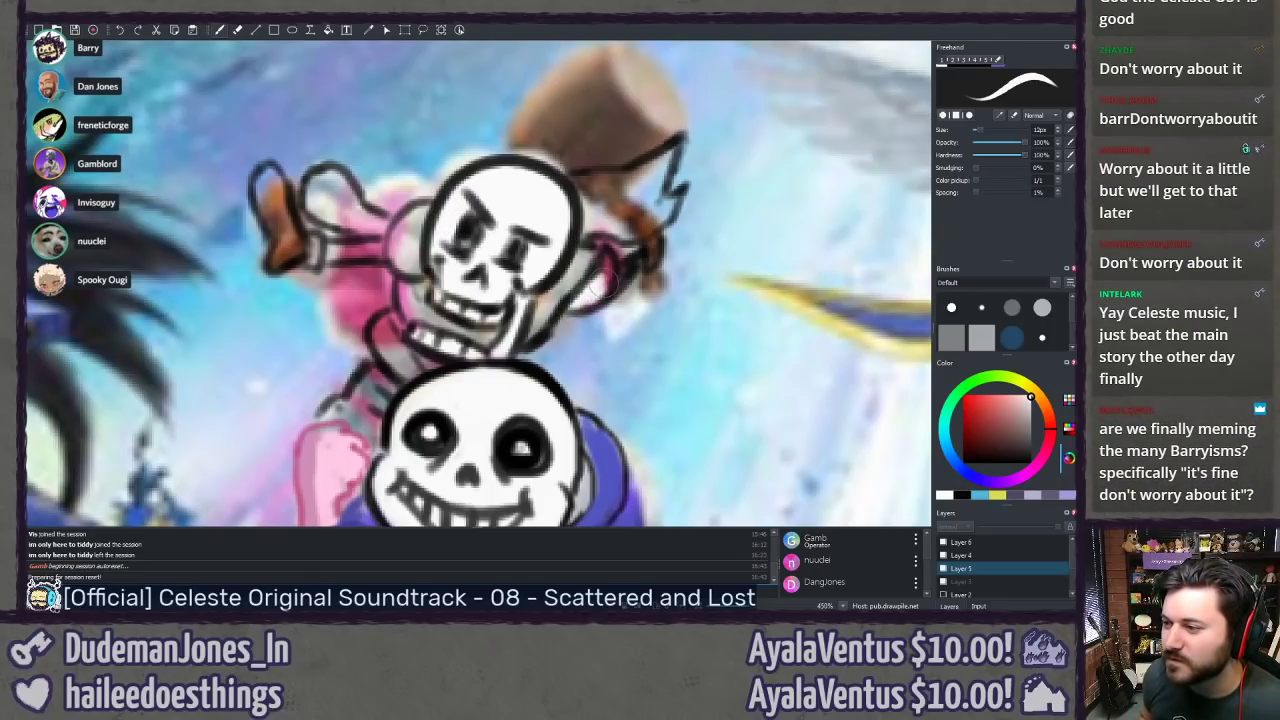
{"action": "left_click_drag", "start_coordinate": [600, 295], "coordinate": [597, 277]}
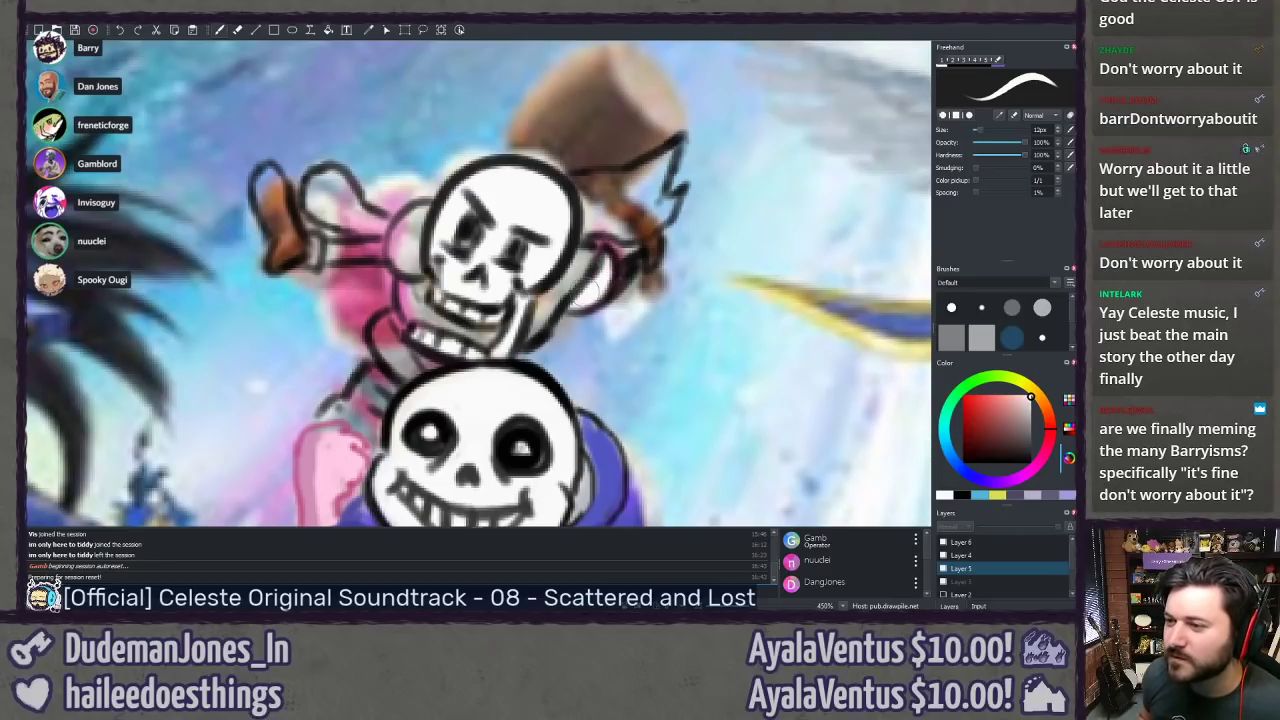
{"action": "mouse_move", "coordinate": [412, 260]}
{"action": "left_mouse_down"}
{"action": "mouse_move", "coordinate": [398, 244]}
{"action": "mouse_move", "coordinate": [403, 232]}
{"action": "mouse_move", "coordinate": [408, 255]}
{"action": "mouse_move", "coordinate": [420, 215]}
{"action": "mouse_move", "coordinate": [408, 258]}
{"action": "left_mouse_up"}
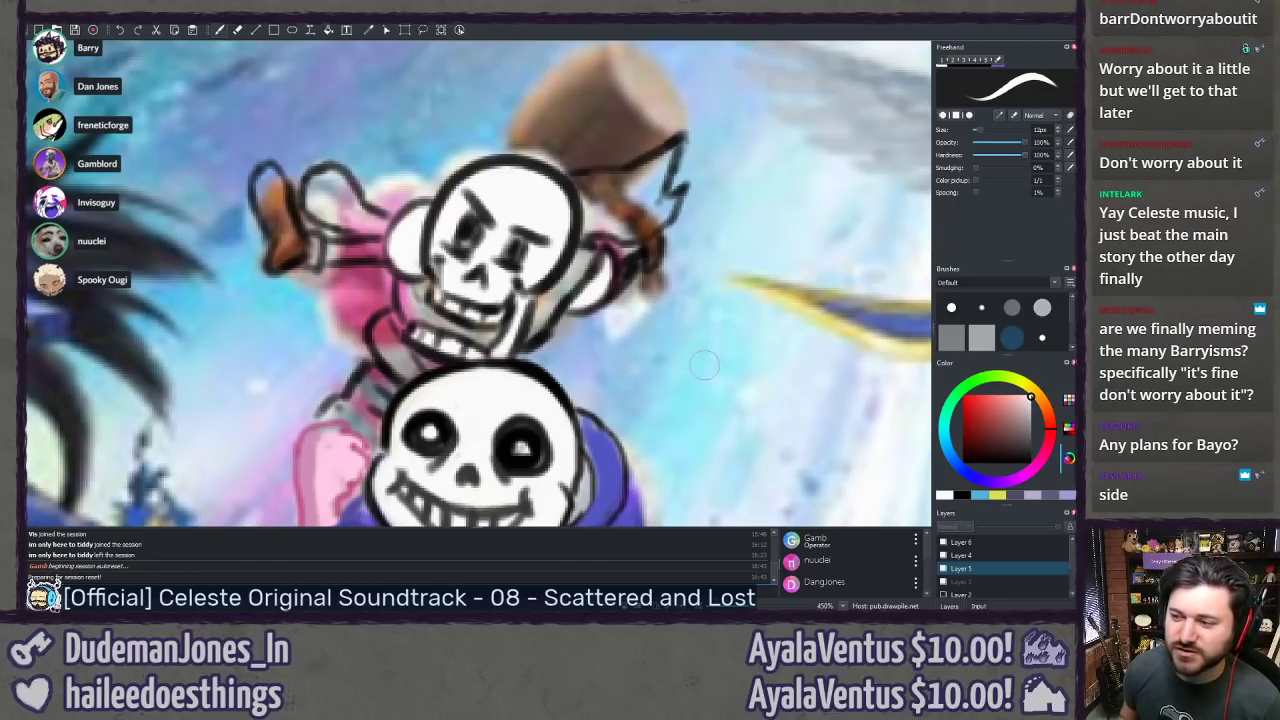
Step: Choose a warm orange-red and fill the scarf beside the skull, including its jagged end under the hammer
{"action": "left_click", "coordinate": [982, 398]}
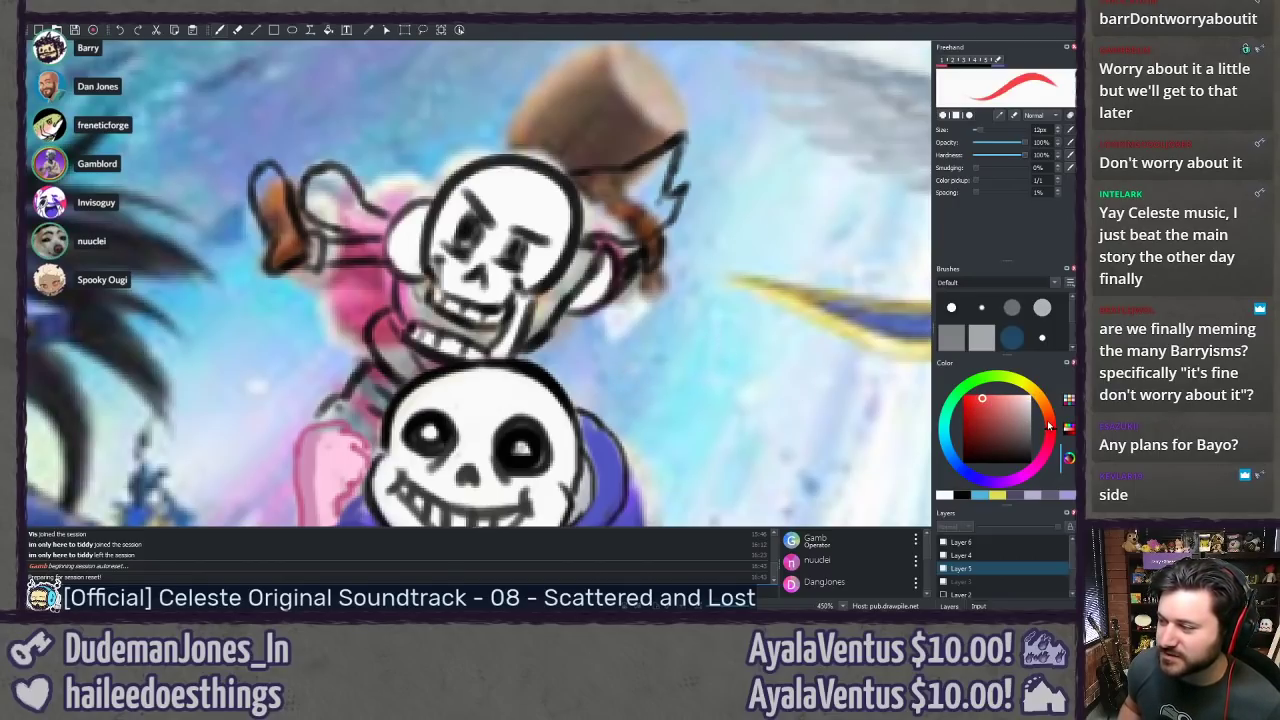
{"action": "left_click", "coordinate": [1047, 420]}
{"action": "left_click", "coordinate": [979, 404]}
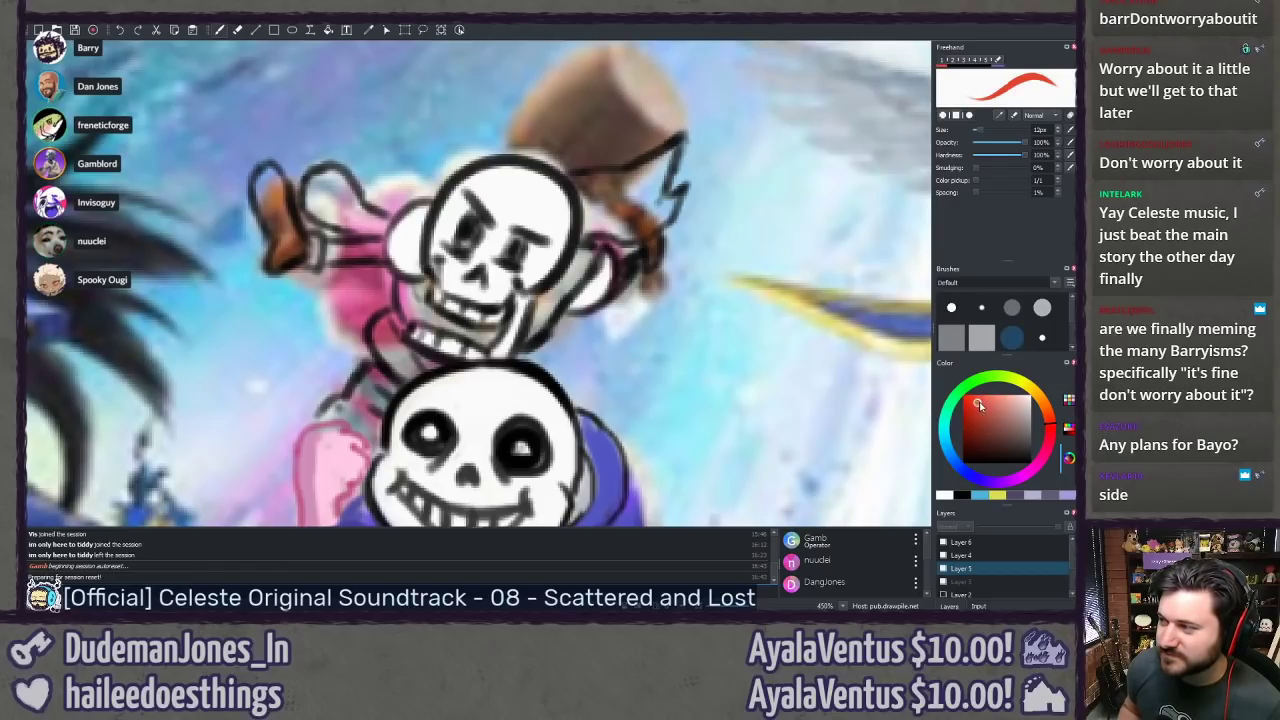
{"action": "left_click", "coordinate": [1050, 421]}
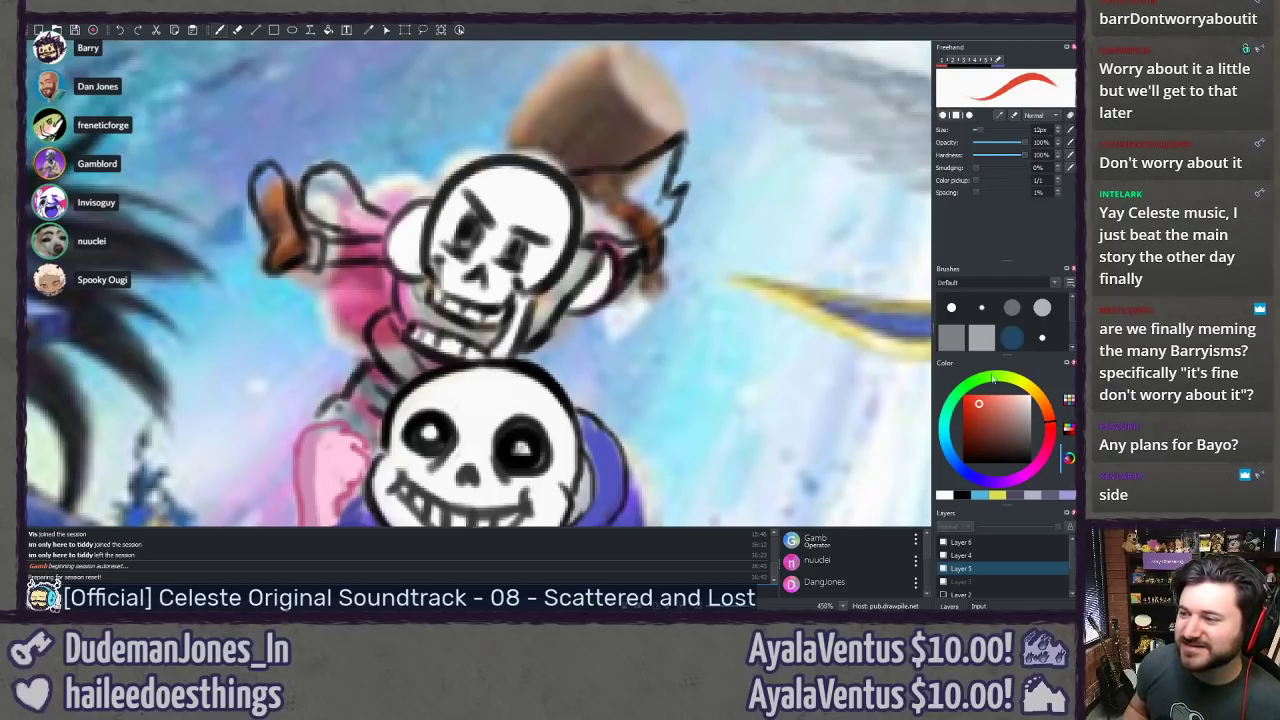
{"action": "left_click", "coordinate": [540, 332]}
{"action": "mouse_move", "coordinate": [540, 322]}
{"action": "left_mouse_down"}
{"action": "mouse_move", "coordinate": [581, 268]}
{"action": "mouse_move", "coordinate": [536, 343]}
{"action": "mouse_move", "coordinate": [597, 212]}
{"action": "mouse_move", "coordinate": [573, 178]}
{"action": "mouse_move", "coordinate": [616, 175]}
{"action": "mouse_move", "coordinate": [603, 178]}
{"action": "mouse_move", "coordinate": [676, 140]}
{"action": "mouse_move", "coordinate": [652, 200]}
{"action": "left_mouse_up"}
{"action": "mouse_move", "coordinate": [674, 145]}
{"action": "left_mouse_down"}
{"action": "mouse_move", "coordinate": [656, 205]}
{"action": "mouse_move", "coordinate": [672, 196]}
{"action": "mouse_move", "coordinate": [667, 214]}
{"action": "mouse_move", "coordinate": [636, 234]}
{"action": "mouse_move", "coordinate": [580, 229]}
{"action": "mouse_move", "coordinate": [590, 232]}
{"action": "mouse_move", "coordinate": [595, 182]}
{"action": "mouse_move", "coordinate": [650, 172]}
{"action": "left_mouse_up"}
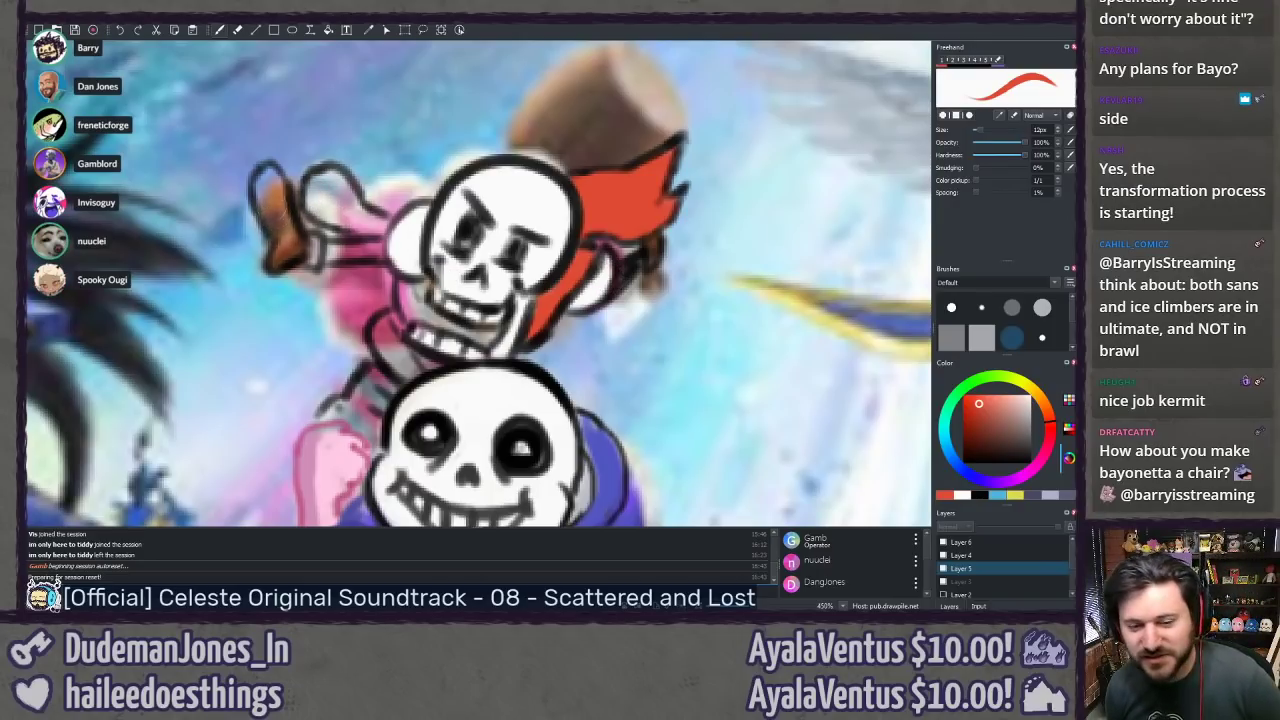
Step: Fill the raised left glove, the boot above the arm and the leg over the pink slipper with the same red
{"action": "mouse_move", "coordinate": [284, 234]}
{"action": "left_mouse_down"}
{"action": "mouse_move", "coordinate": [262, 192]}
{"action": "mouse_move", "coordinate": [268, 168]}
{"action": "mouse_move", "coordinate": [278, 208]}
{"action": "left_mouse_up"}
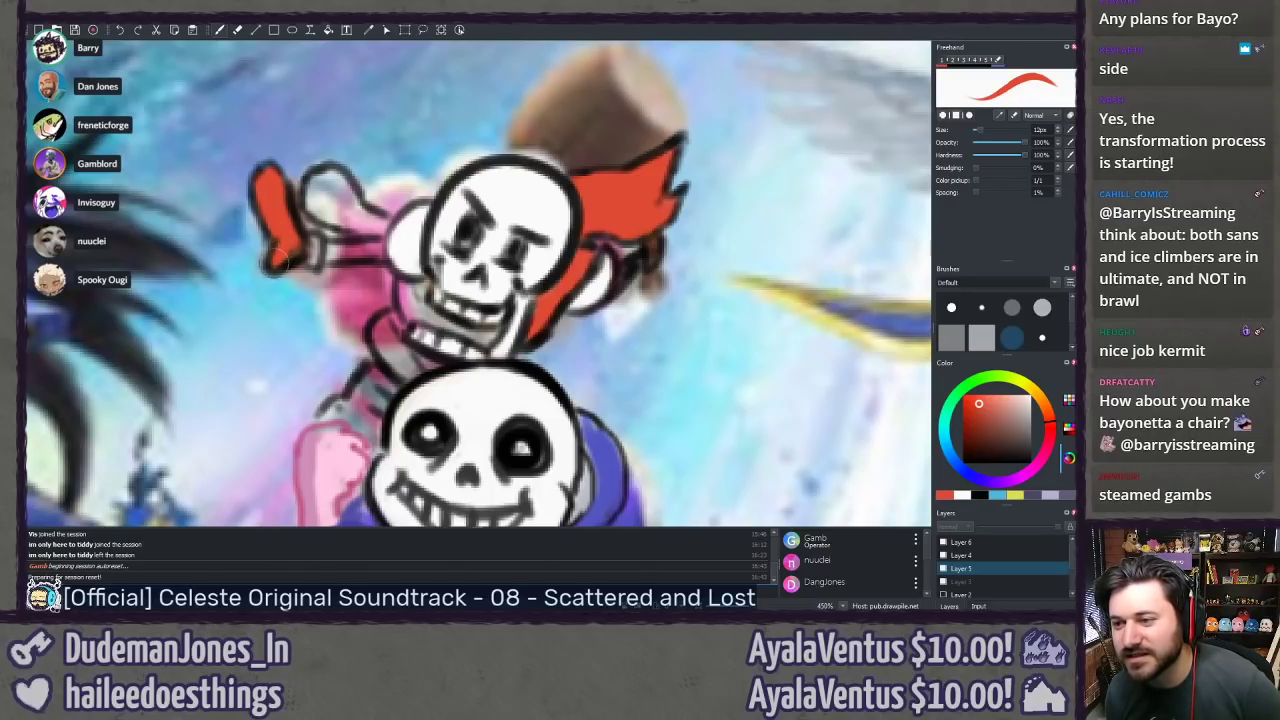
{"action": "left_click_drag", "start_coordinate": [276, 260], "coordinate": [292, 244]}
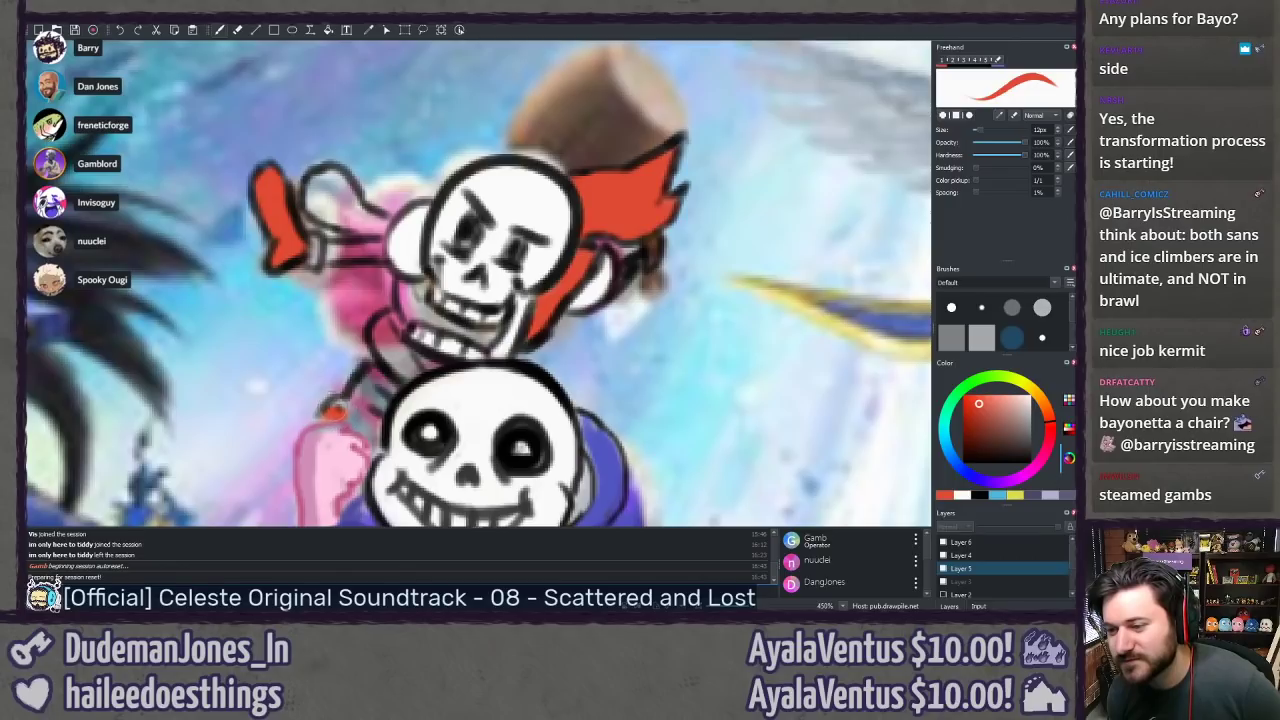
{"action": "left_click_drag", "start_coordinate": [334, 411], "coordinate": [354, 416]}
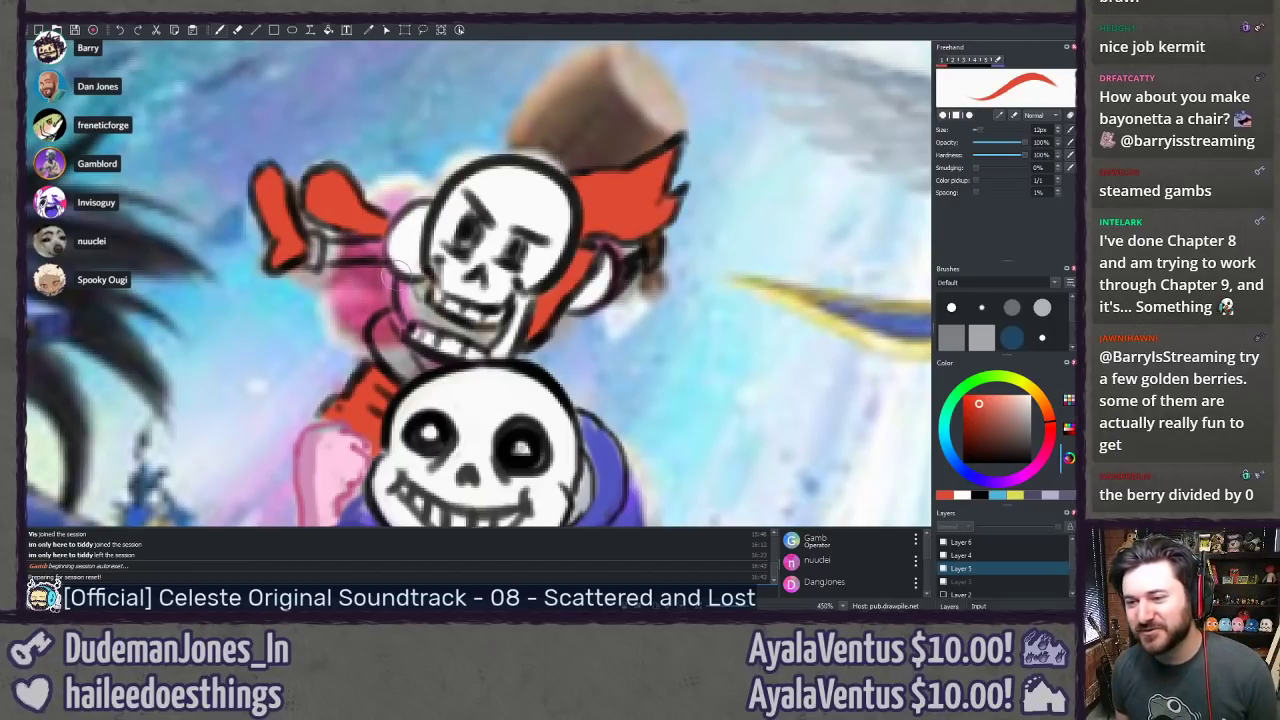
{"action": "mouse_move", "coordinate": [387, 420]}
{"action": "left_mouse_down"}
{"action": "mouse_move", "coordinate": [457, 237]}
{"action": "mouse_move", "coordinate": [366, 383]}
{"action": "mouse_move", "coordinate": [382, 420]}
{"action": "left_mouse_up"}
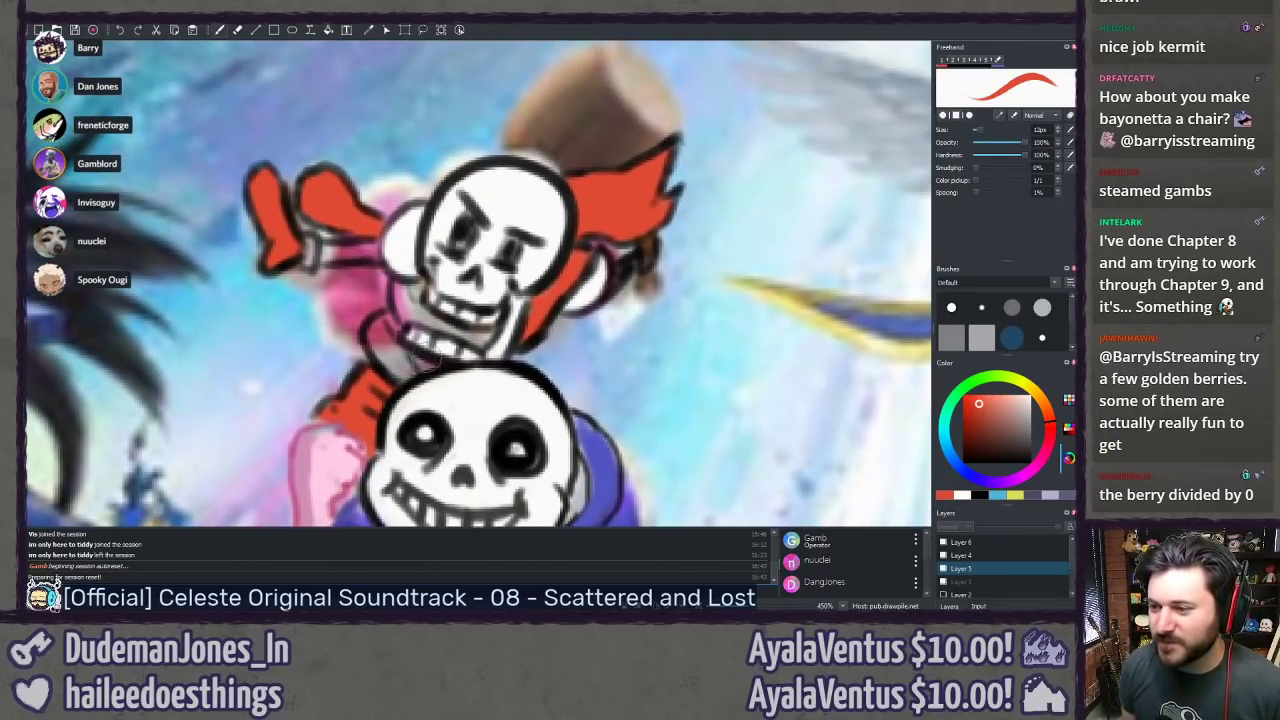
Step: Paint the upper teeth white and fill the area between them and the lower tooth row with light bluish grey sampled from Sans's hood
{"action": "left_click", "coordinate": [508, 205], "text": "ctrl"}
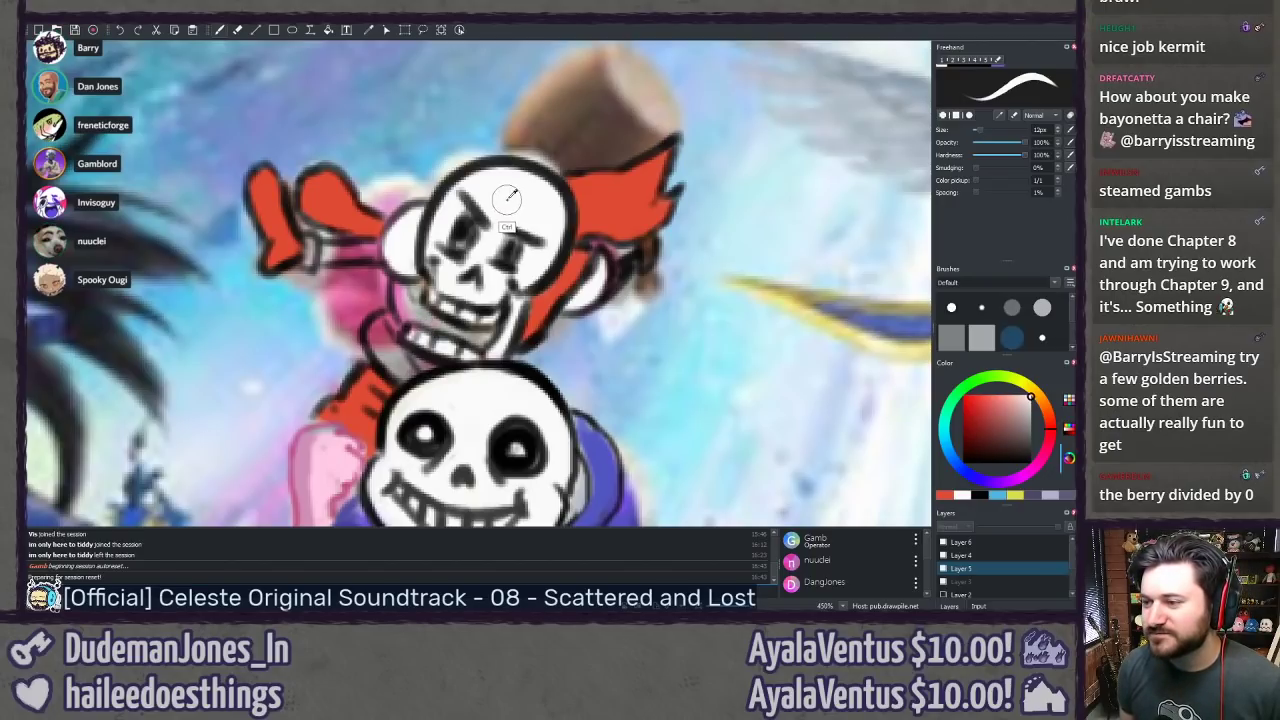
{"action": "mouse_move", "coordinate": [420, 289]}
{"action": "left_mouse_down"}
{"action": "mouse_move", "coordinate": [400, 294]}
{"action": "mouse_move", "coordinate": [399, 319]}
{"action": "mouse_move", "coordinate": [412, 292]}
{"action": "mouse_move", "coordinate": [402, 308]}
{"action": "mouse_move", "coordinate": [414, 326]}
{"action": "mouse_move", "coordinate": [436, 316]}
{"action": "mouse_move", "coordinate": [504, 341]}
{"action": "left_mouse_up"}
{"action": "key", "text": "ctrl+z"}
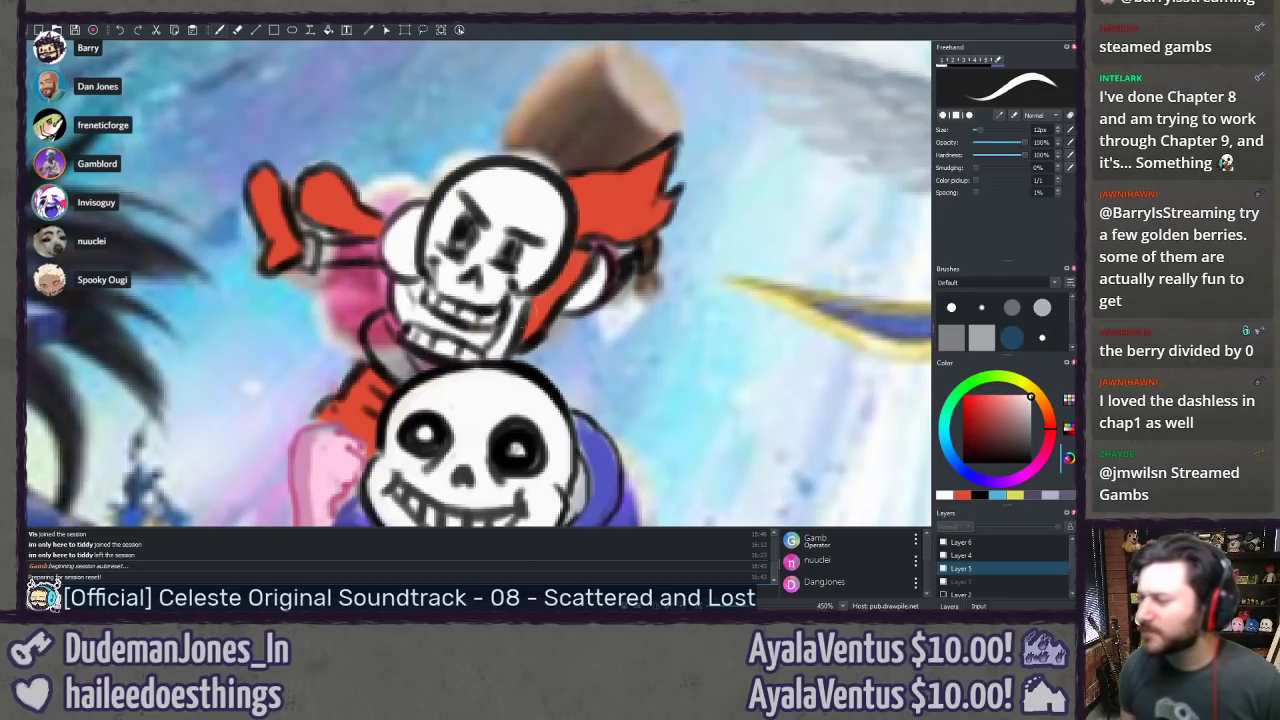
{"action": "left_click", "coordinate": [1030, 405]}
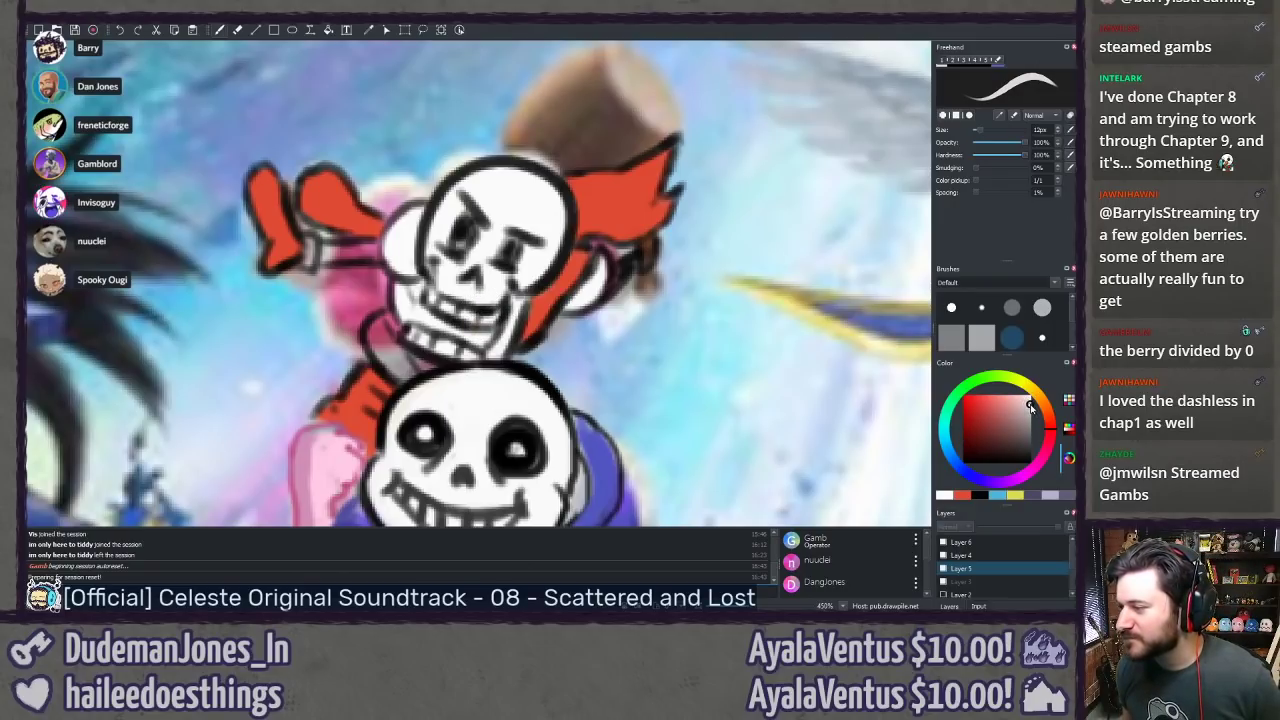
{"action": "mouse_move", "coordinate": [398, 296]}
{"action": "left_mouse_down"}
{"action": "mouse_move", "coordinate": [412, 311]}
{"action": "mouse_move", "coordinate": [402, 295]}
{"action": "left_mouse_up"}
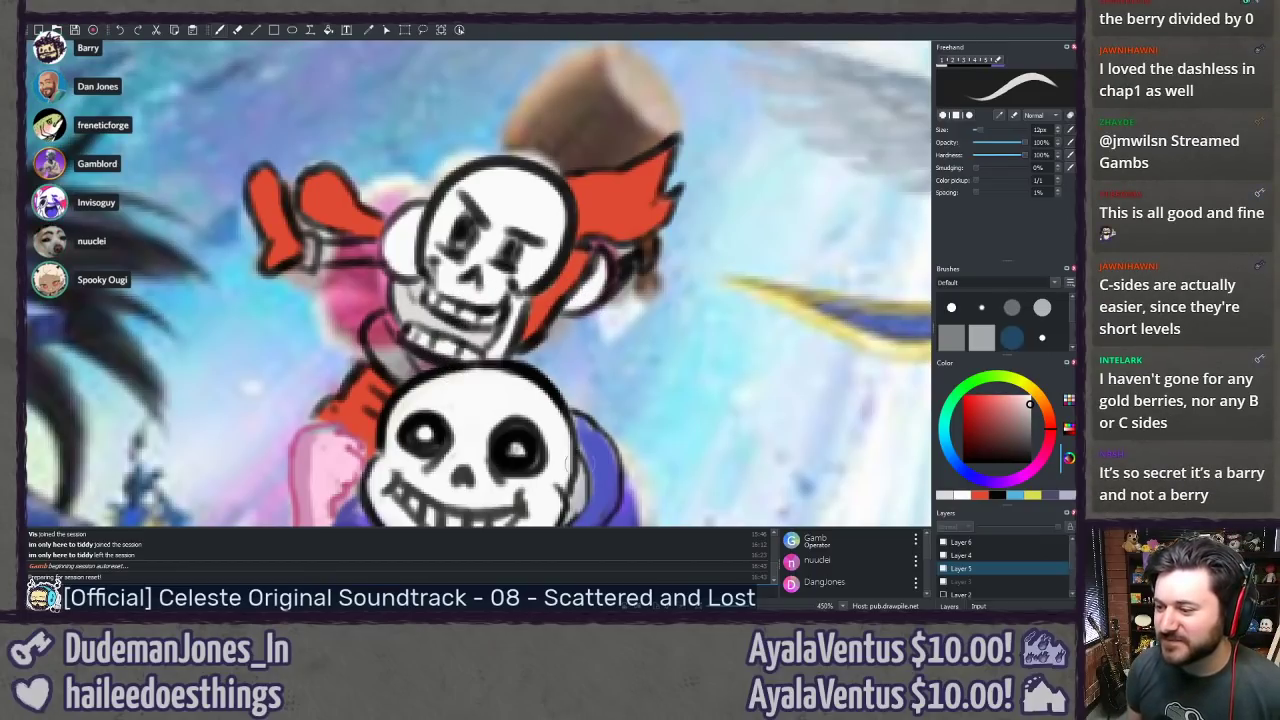
{"action": "left_click", "coordinate": [580, 514], "text": "ctrl"}
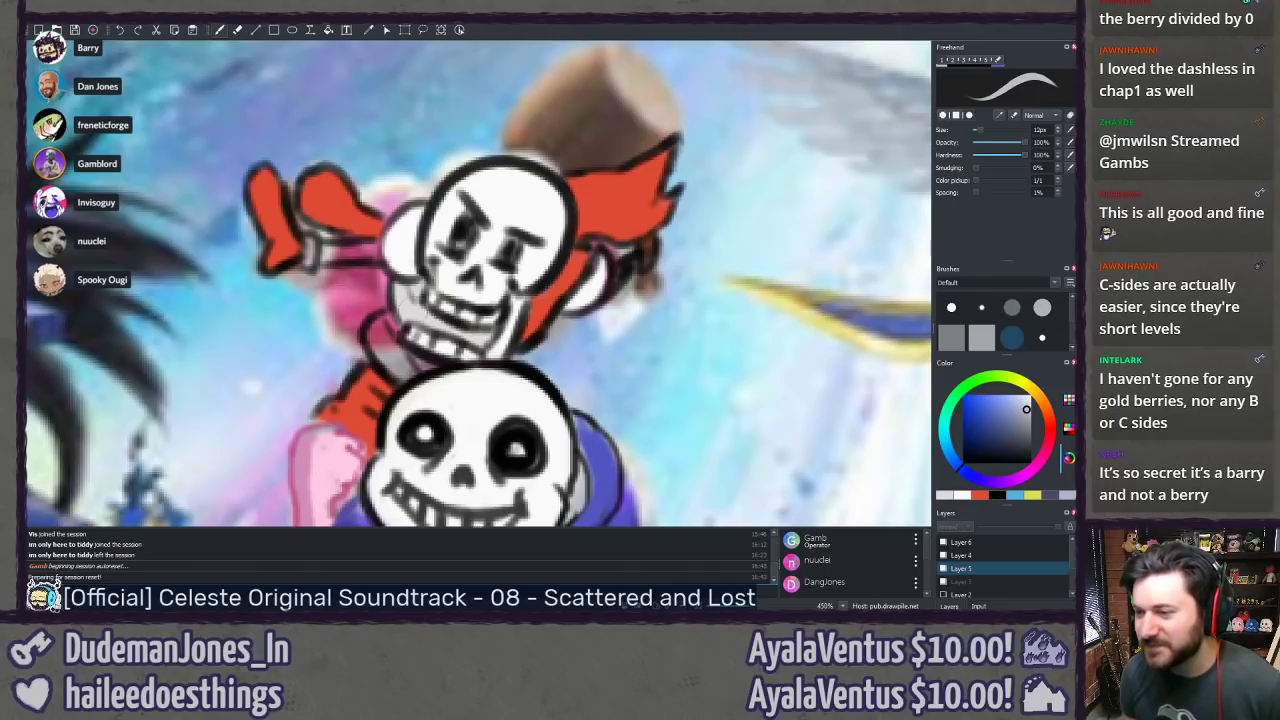
{"action": "mouse_move", "coordinate": [403, 300]}
{"action": "left_mouse_down"}
{"action": "mouse_move", "coordinate": [395, 312]}
{"action": "mouse_move", "coordinate": [417, 302]}
{"action": "mouse_move", "coordinate": [412, 312]}
{"action": "mouse_move", "coordinate": [448, 328]}
{"action": "left_mouse_up"}
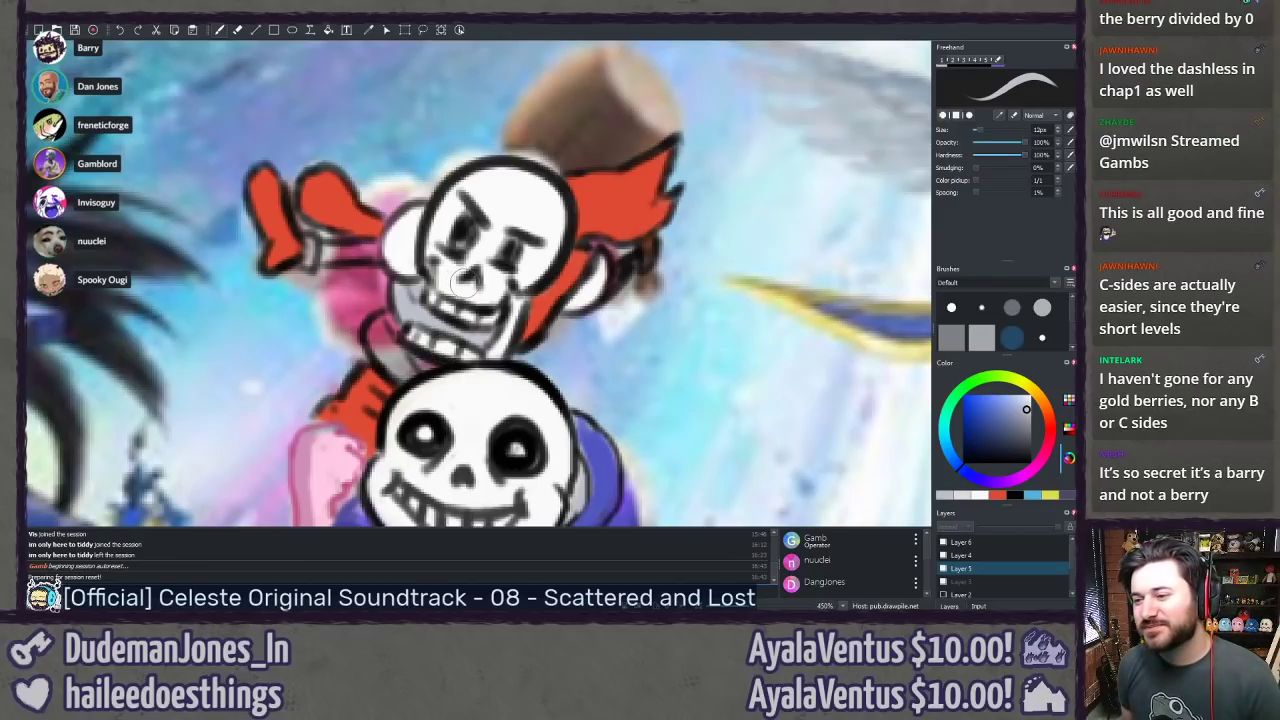
{"action": "left_click_drag", "start_coordinate": [419, 292], "coordinate": [429, 278]}
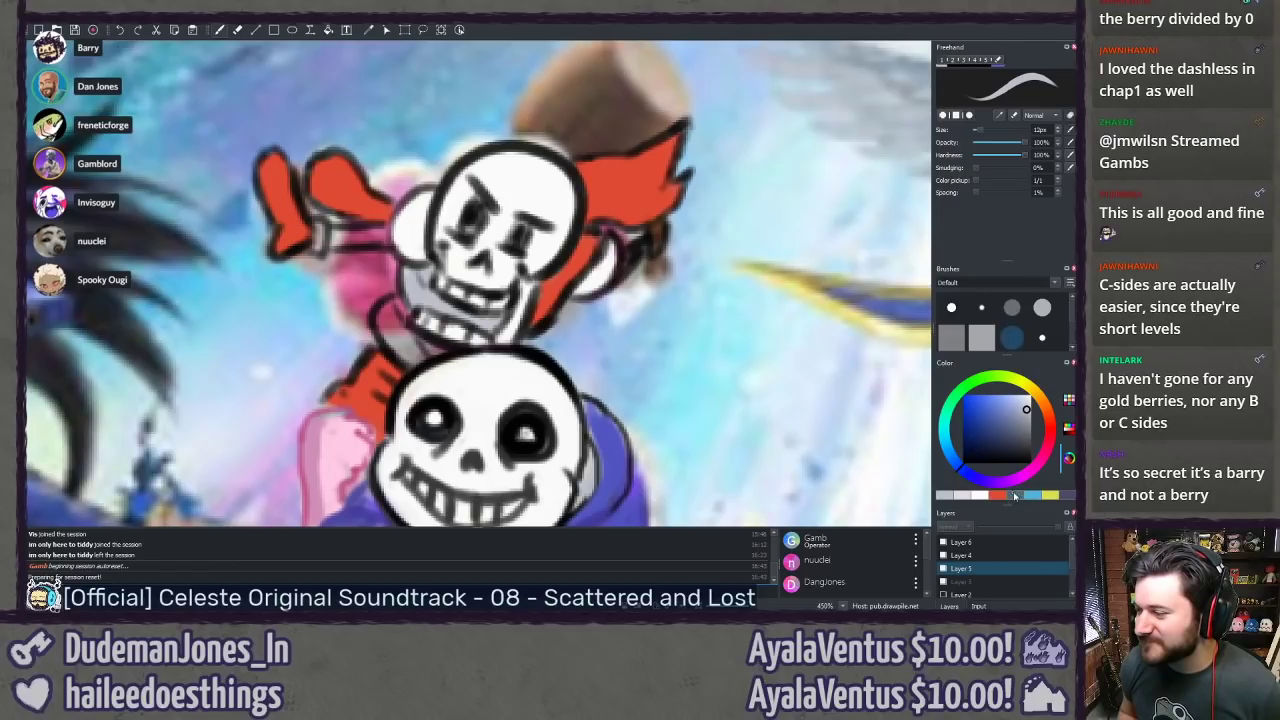
Step: Paint the skeleton's raised arm and the arm on the scarf side black, between the shoulder pads and the hands
{"action": "left_click", "coordinate": [1014, 497]}
{"action": "mouse_move", "coordinate": [389, 238]}
{"action": "left_mouse_down"}
{"action": "mouse_move", "coordinate": [342, 232]}
{"action": "mouse_move", "coordinate": [332, 246]}
{"action": "mouse_move", "coordinate": [392, 232]}
{"action": "left_mouse_up"}
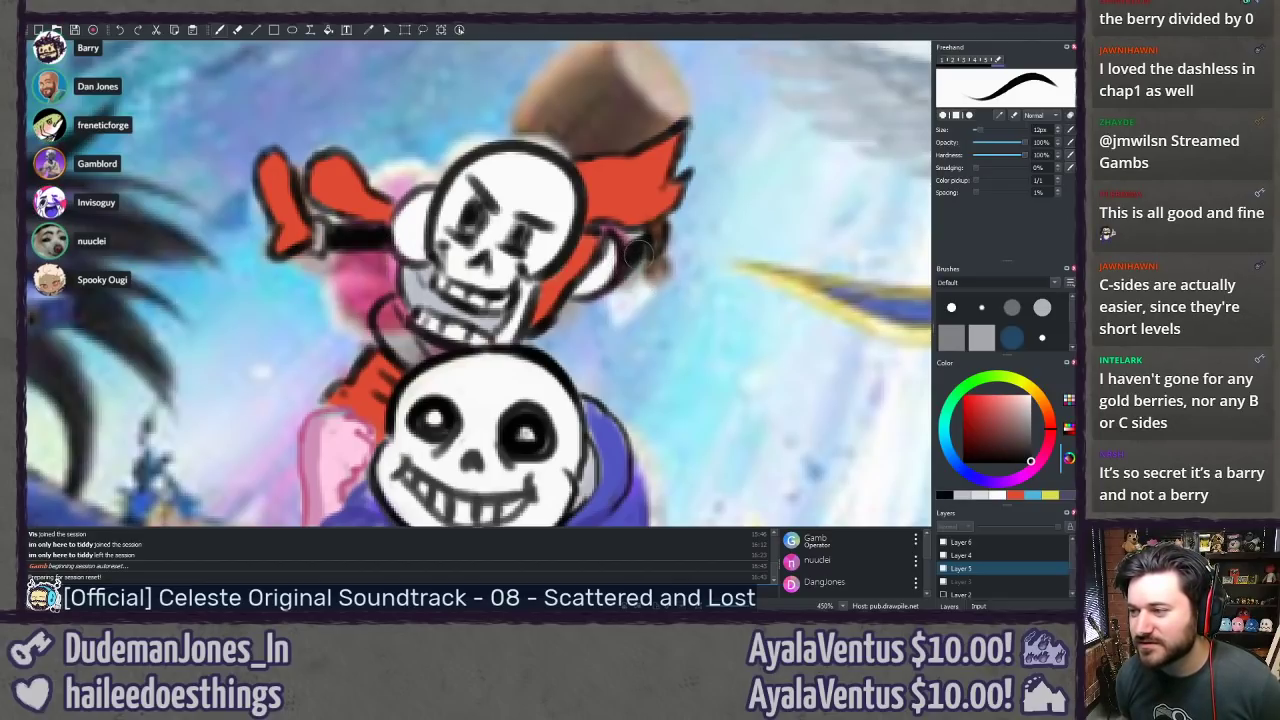
{"action": "scroll", "coordinate": [629, 294], "scroll_direction": "down", "scroll_amount": 5}
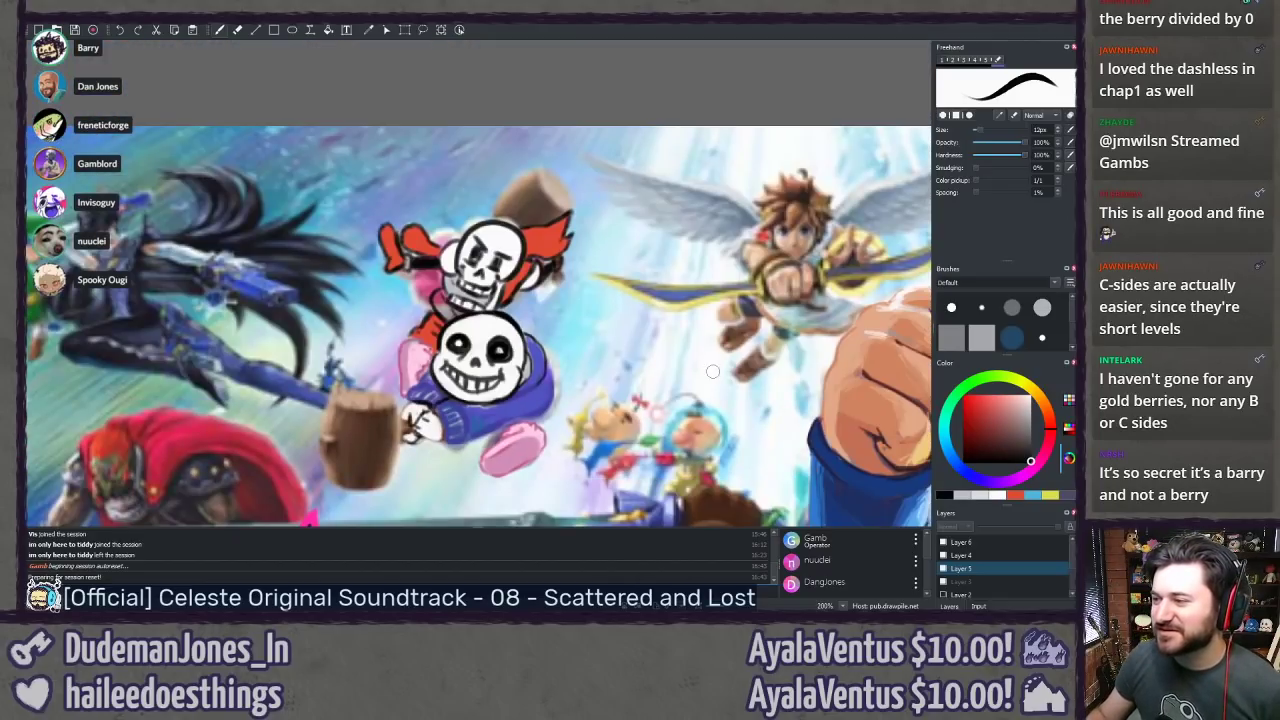
{"action": "left_click_drag", "start_coordinate": [713, 372], "coordinate": [217, 181]}
{"action": "scroll", "coordinate": [217, 181], "scroll_direction": "down", "scroll_amount": 2}
{"action": "left_click_drag", "start_coordinate": [398, 352], "coordinate": [336, 174]}
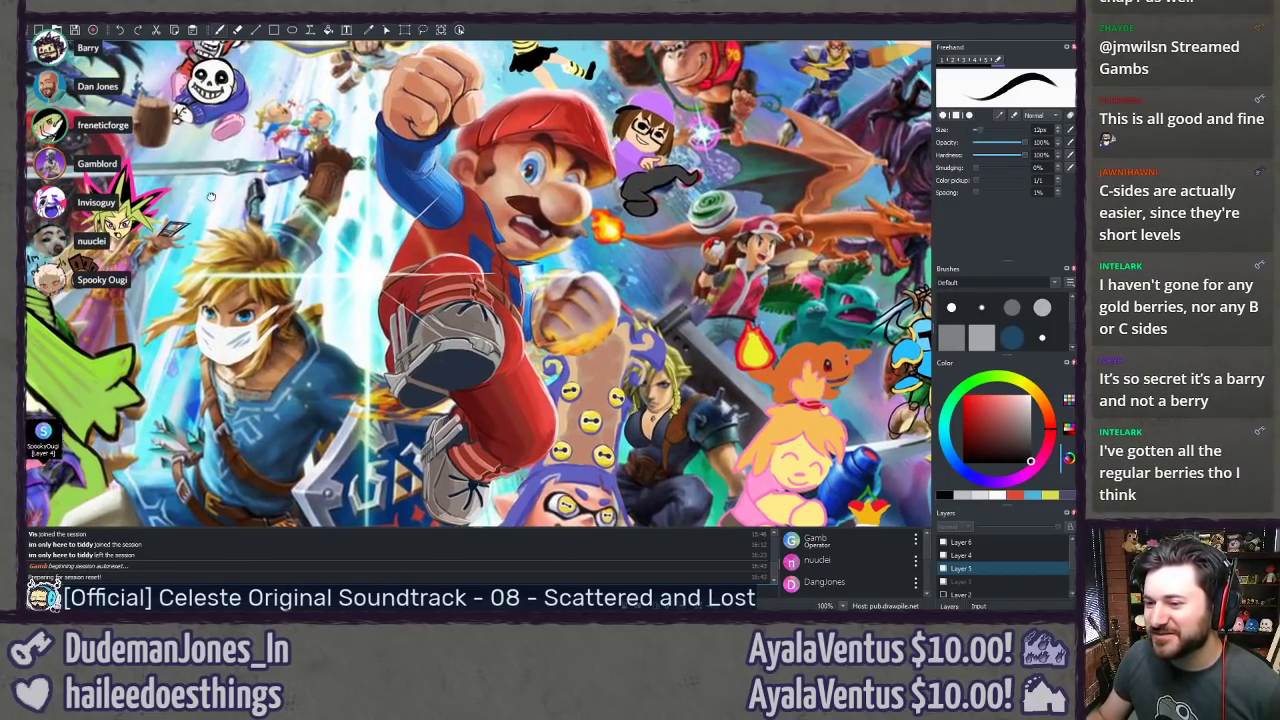
{"action": "left_click_drag", "start_coordinate": [211, 197], "coordinate": [418, 409]}
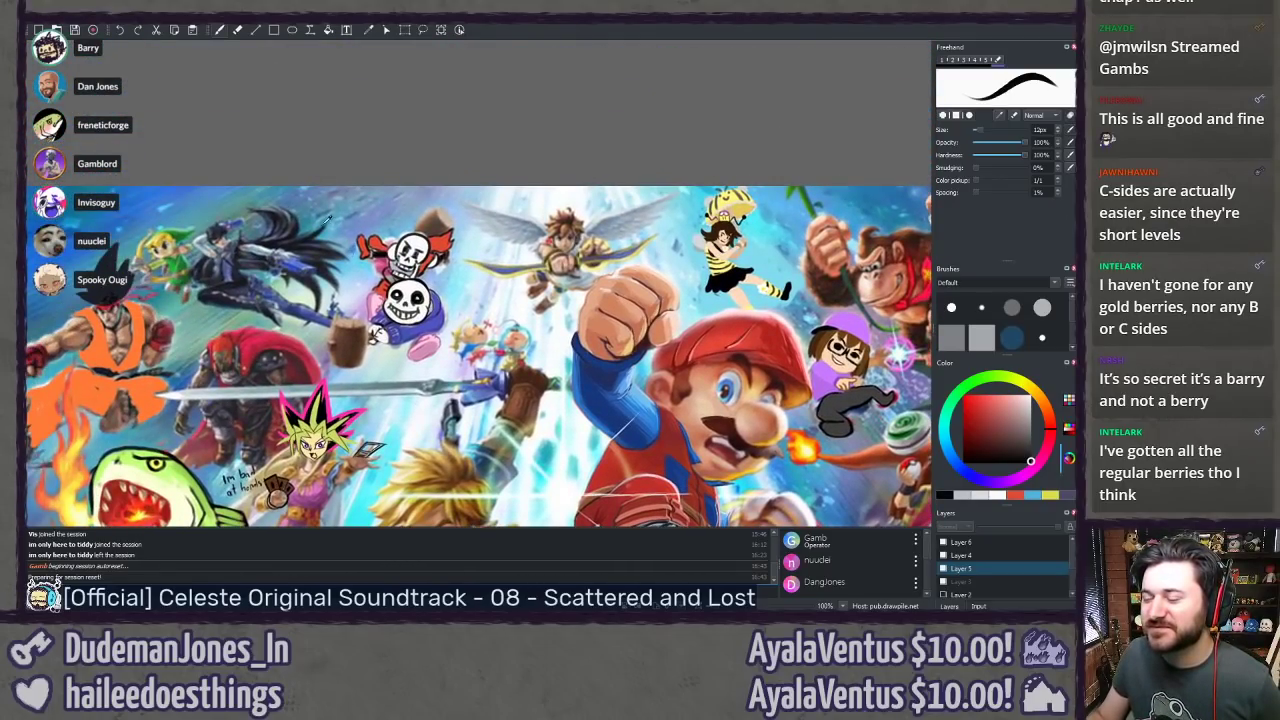
{"action": "scroll", "coordinate": [326, 216], "scroll_direction": "up", "scroll_amount": 8}
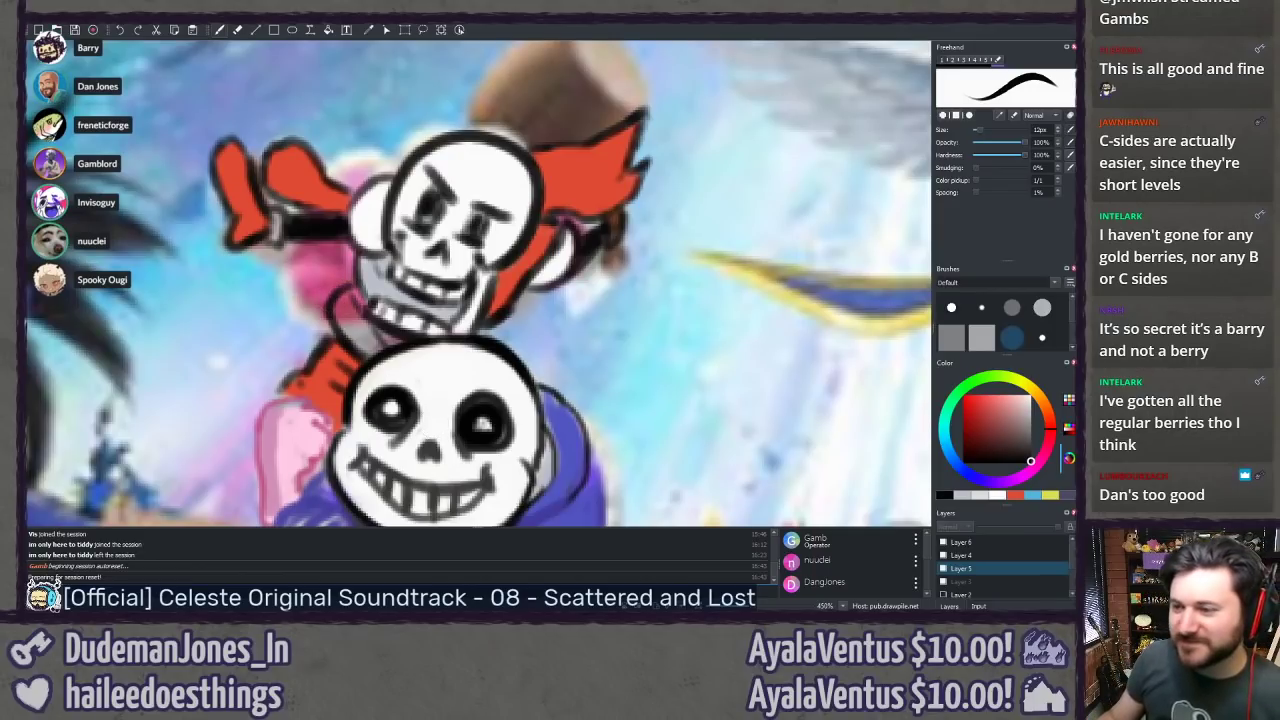
Step: Sample yellow from a button on the figure beside Cloud and paint the cuff next to Papyrus's raised glove with it
{"action": "left_click", "coordinate": [1027, 387]}
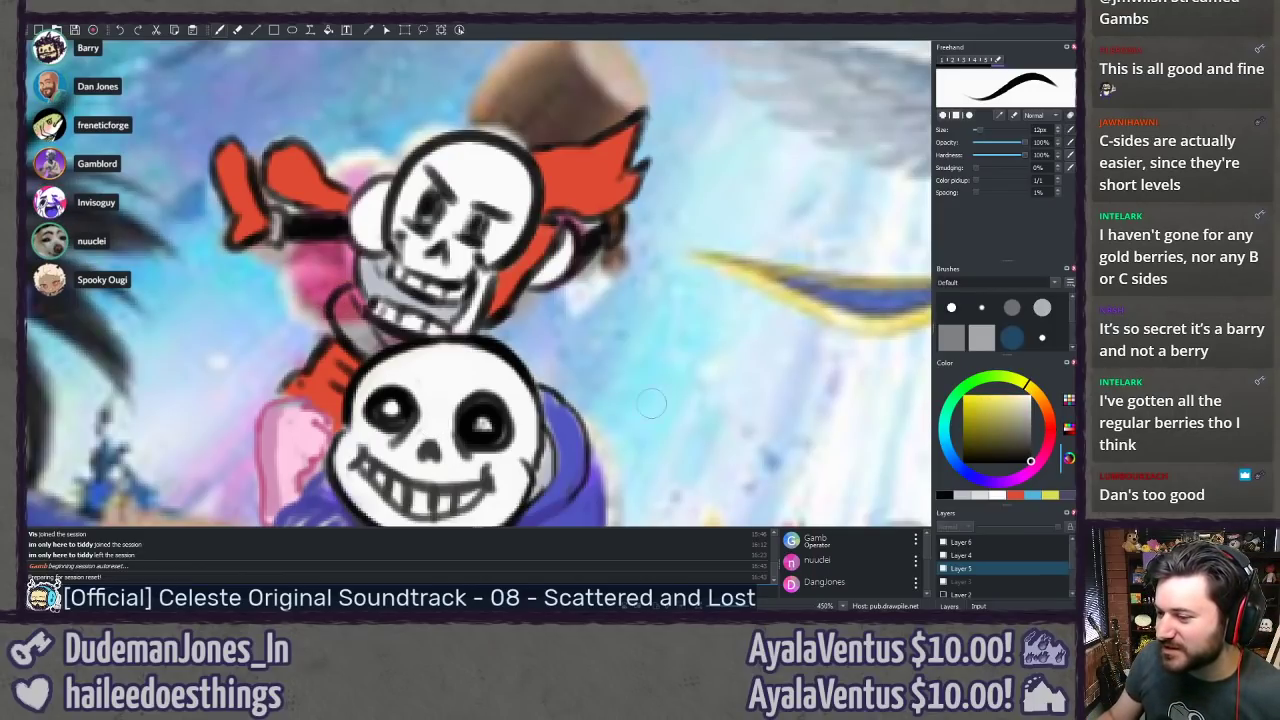
{"action": "scroll", "coordinate": [470, 330], "scroll_direction": "down", "scroll_amount": 5}
{"action": "left_click_drag", "start_coordinate": [640, 324], "coordinate": [250, 110]}
{"action": "left_click_drag", "start_coordinate": [580, 285], "coordinate": [251, 177]}
{"action": "scroll", "coordinate": [251, 177], "scroll_direction": "down", "scroll_amount": 5}
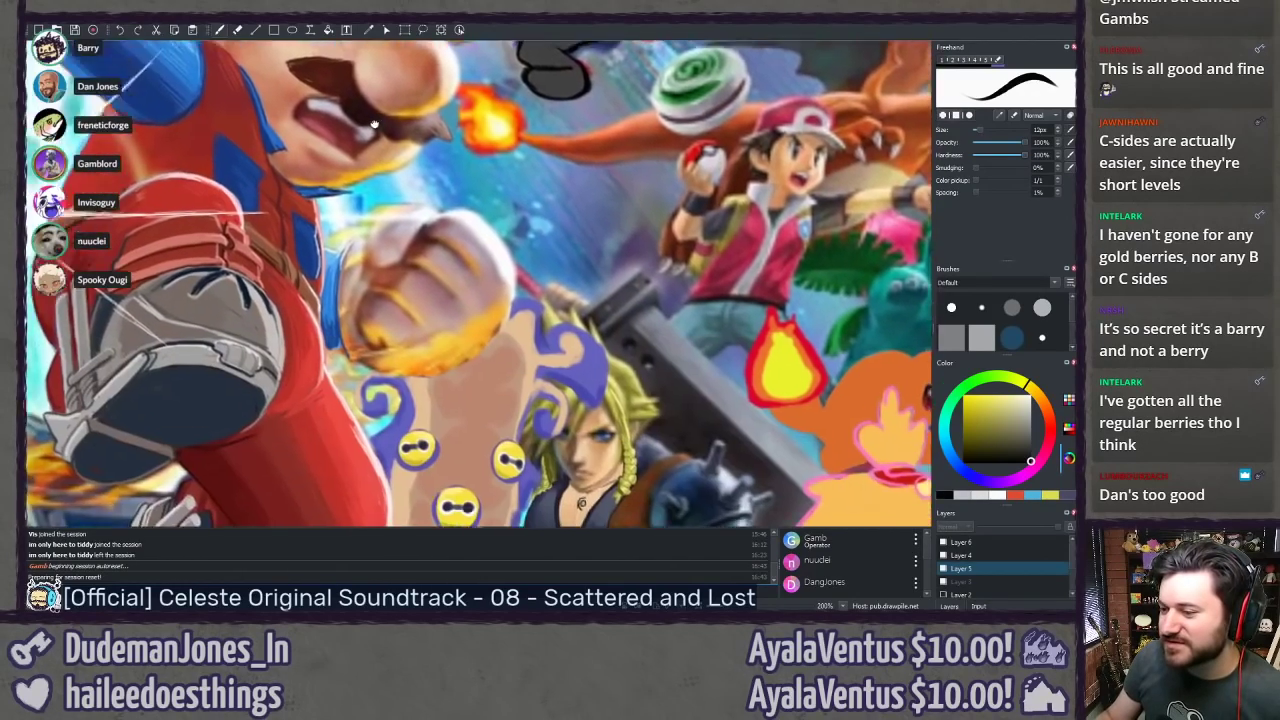
{"action": "left_click", "coordinate": [513, 402], "text": "ctrl"}
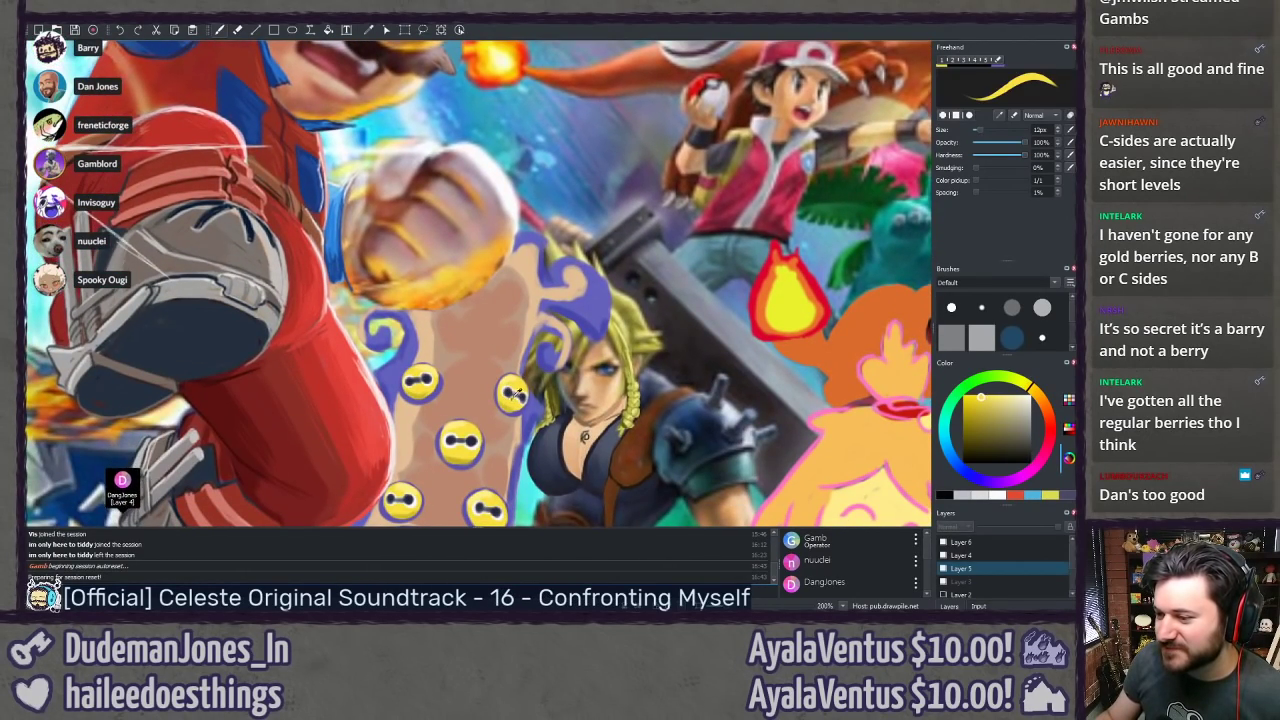
{"action": "left_click_drag", "start_coordinate": [320, 220], "coordinate": [574, 390]}
{"action": "left_click_drag", "start_coordinate": [366, 154], "coordinate": [486, 374]}
{"action": "left_click_drag", "start_coordinate": [409, 313], "coordinate": [671, 485]}
{"action": "scroll", "coordinate": [520, 275], "scroll_direction": "up", "scroll_amount": 4}
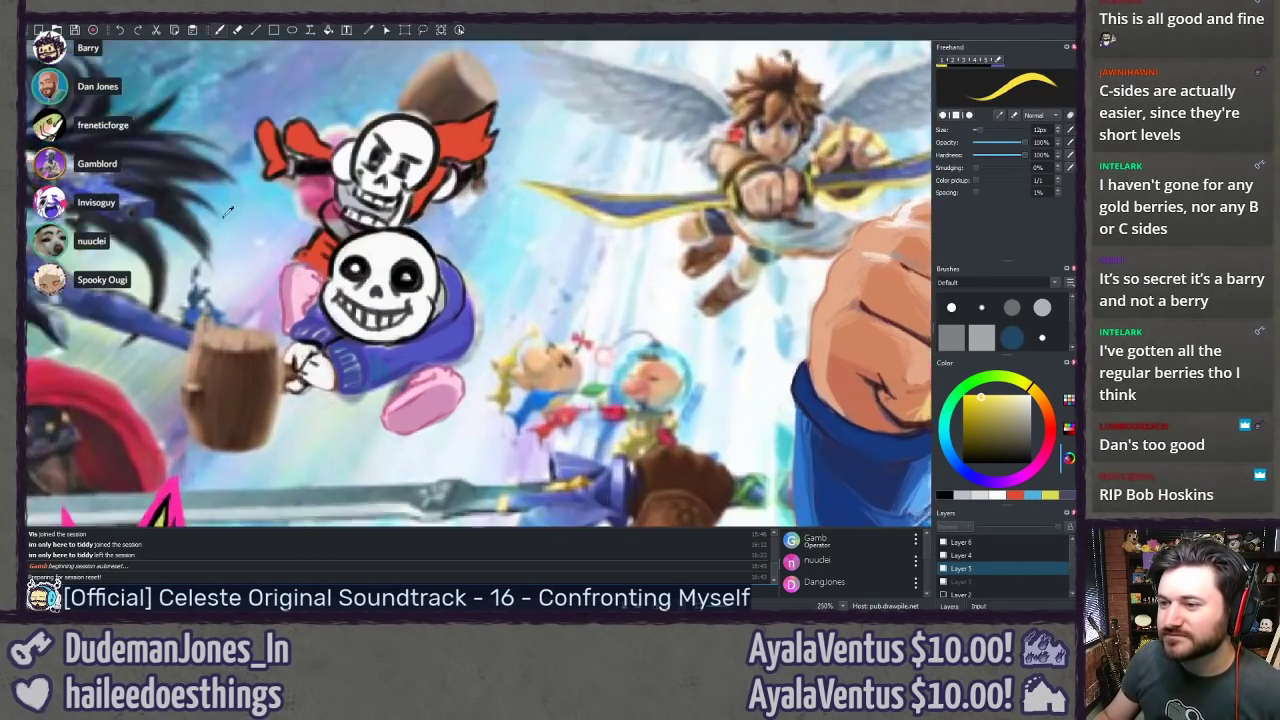
{"action": "left_click_drag", "start_coordinate": [330, 120], "coordinate": [600, 340]}
{"action": "scroll", "coordinate": [590, 320], "scroll_direction": "up", "scroll_amount": 3}
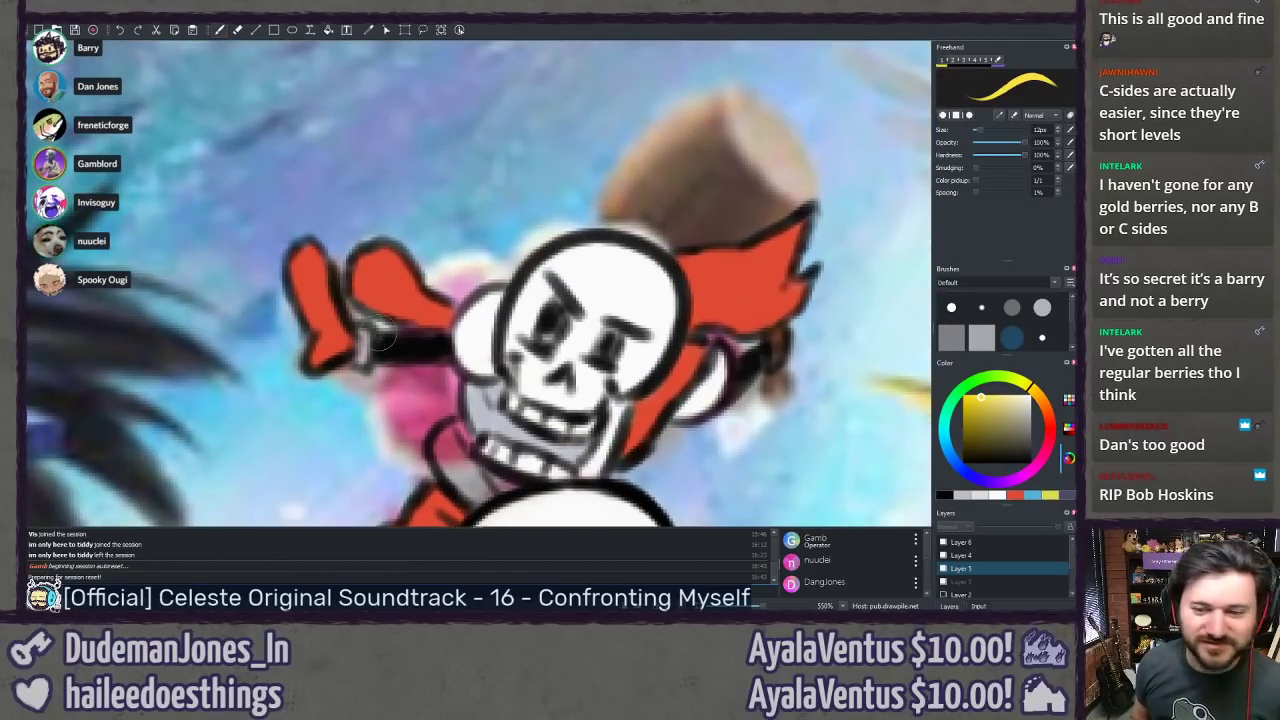
{"action": "left_click", "coordinate": [358, 348]}
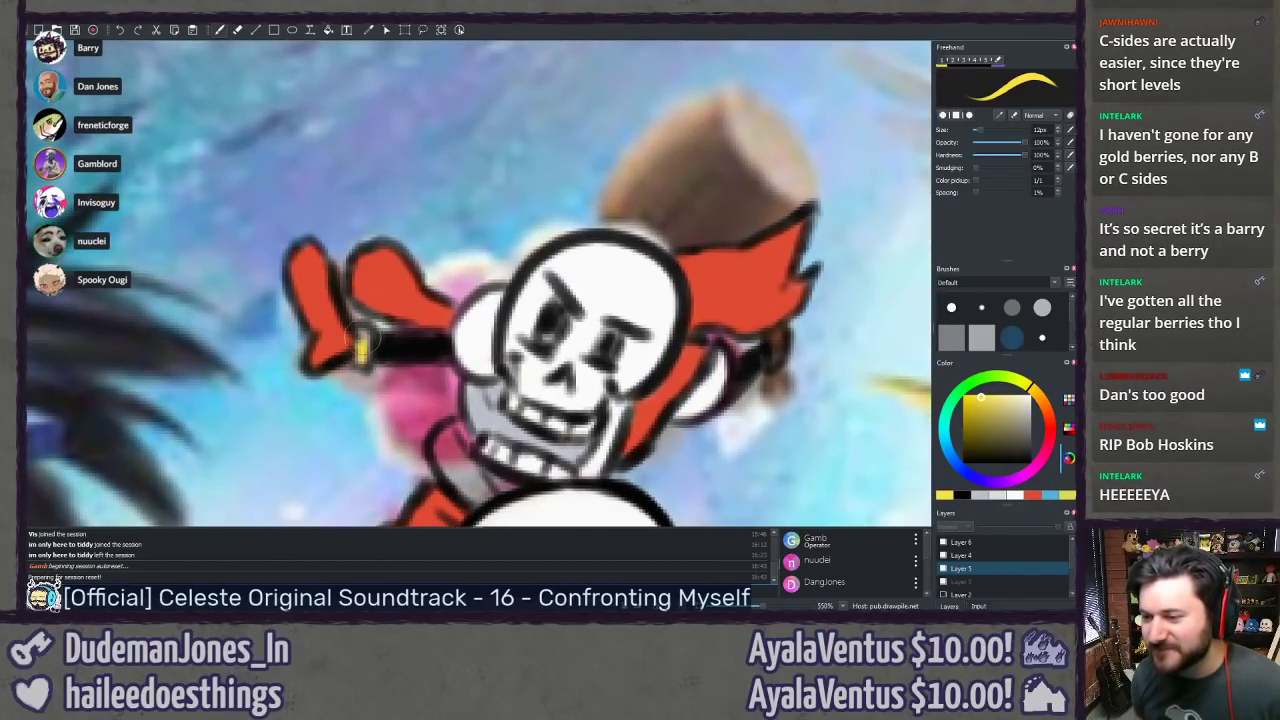
{"action": "left_click_drag", "start_coordinate": [364, 338], "coordinate": [369, 342]}
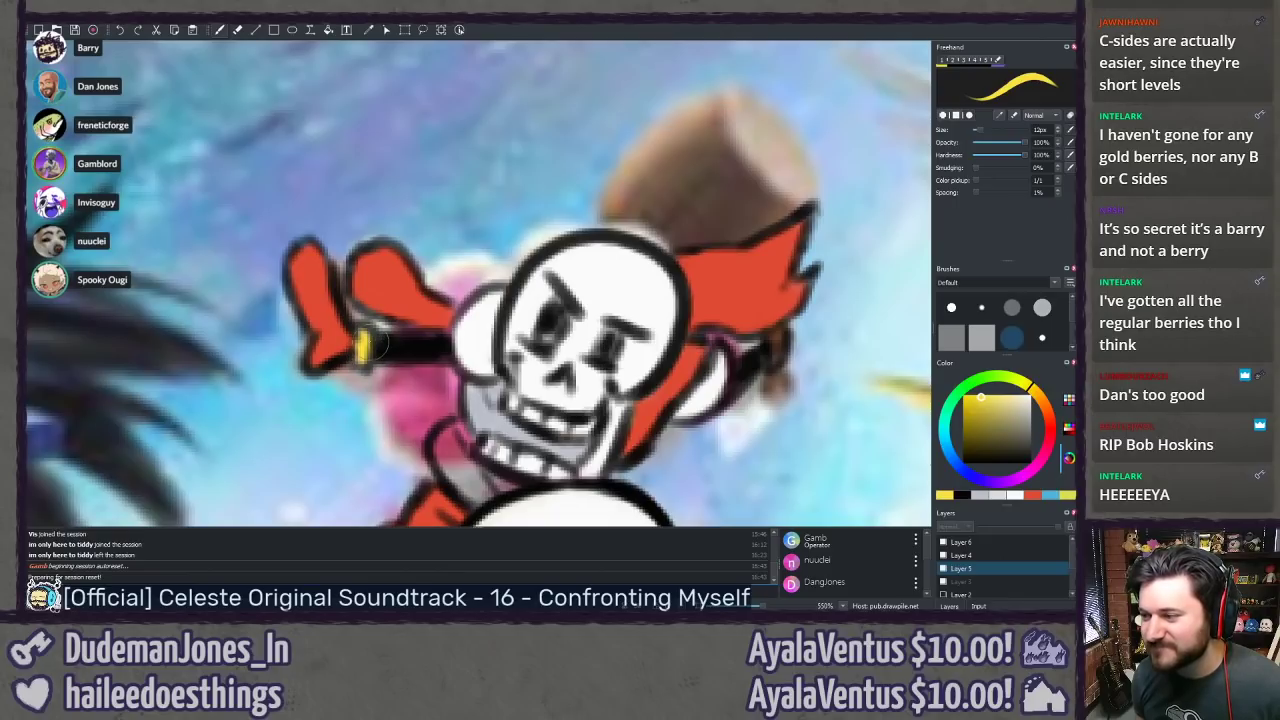
Step: Paint a matching yellow cuff on the scarf-side wrist, working on Layer 4
{"action": "left_click_drag", "start_coordinate": [650, 339], "coordinate": [600, 299]}
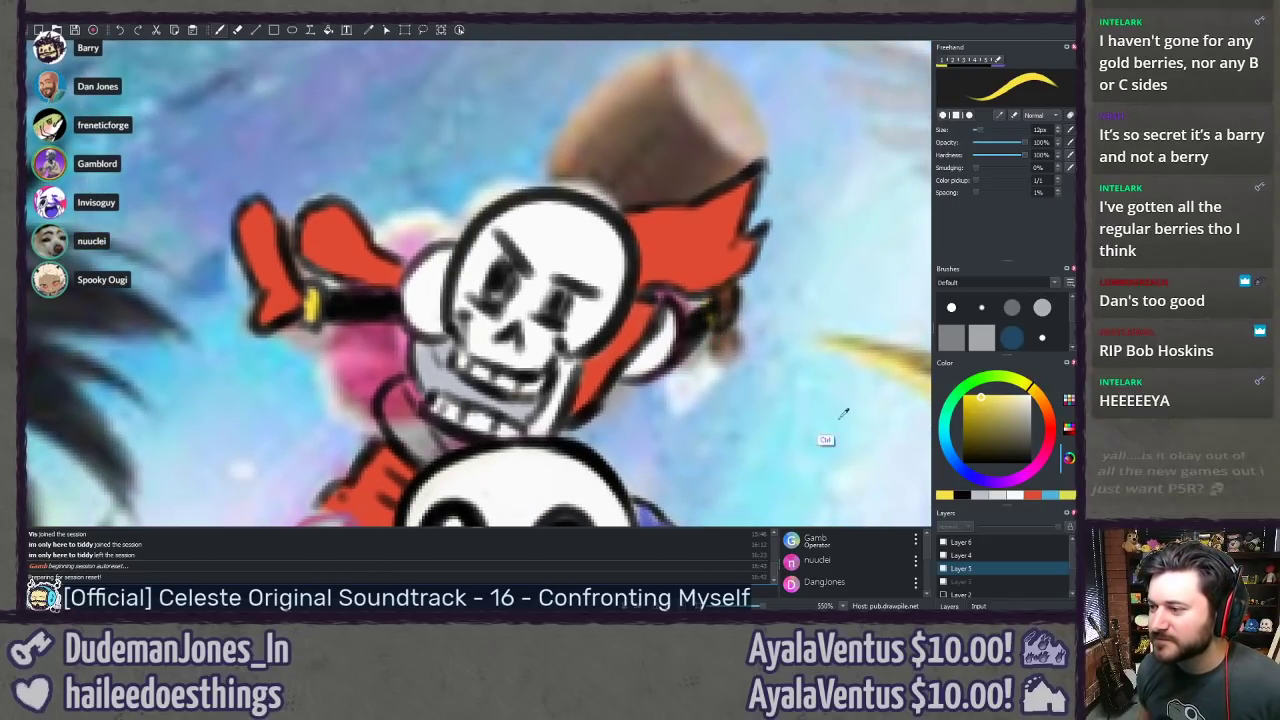
{"action": "left_click", "coordinate": [977, 556]}
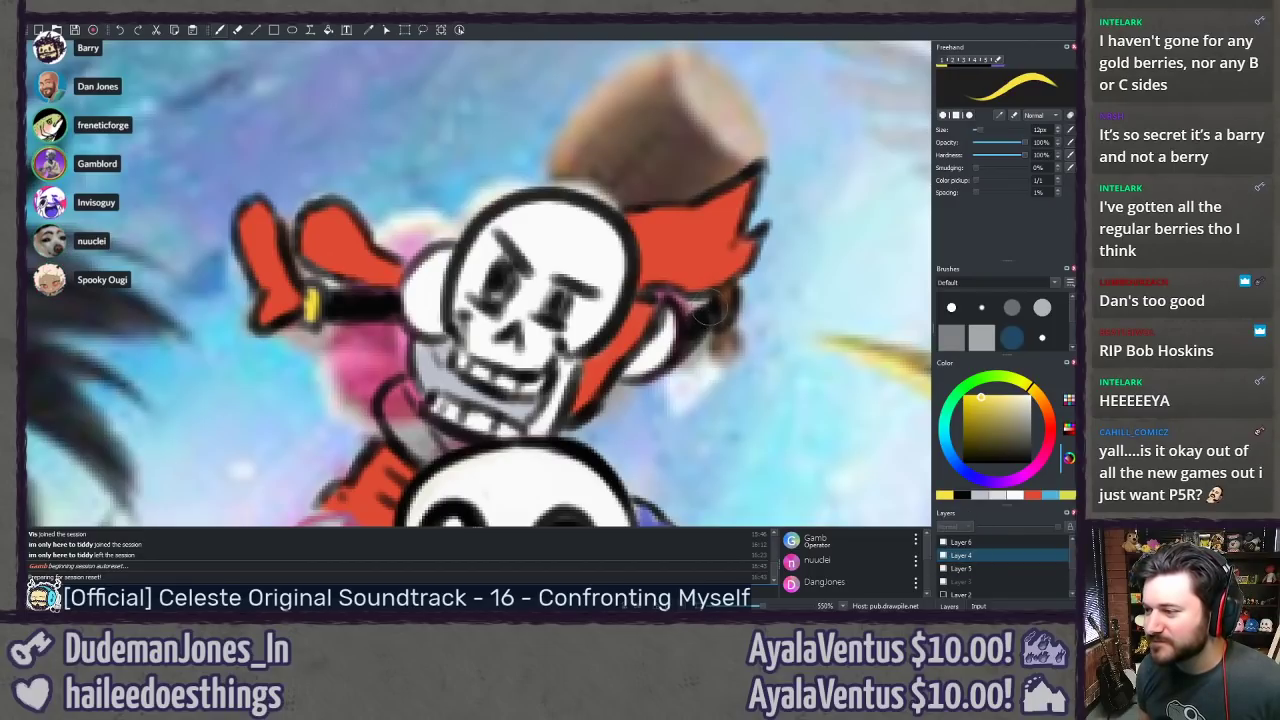
{"action": "scroll", "coordinate": [594, 255], "scroll_direction": "down", "scroll_amount": 3}
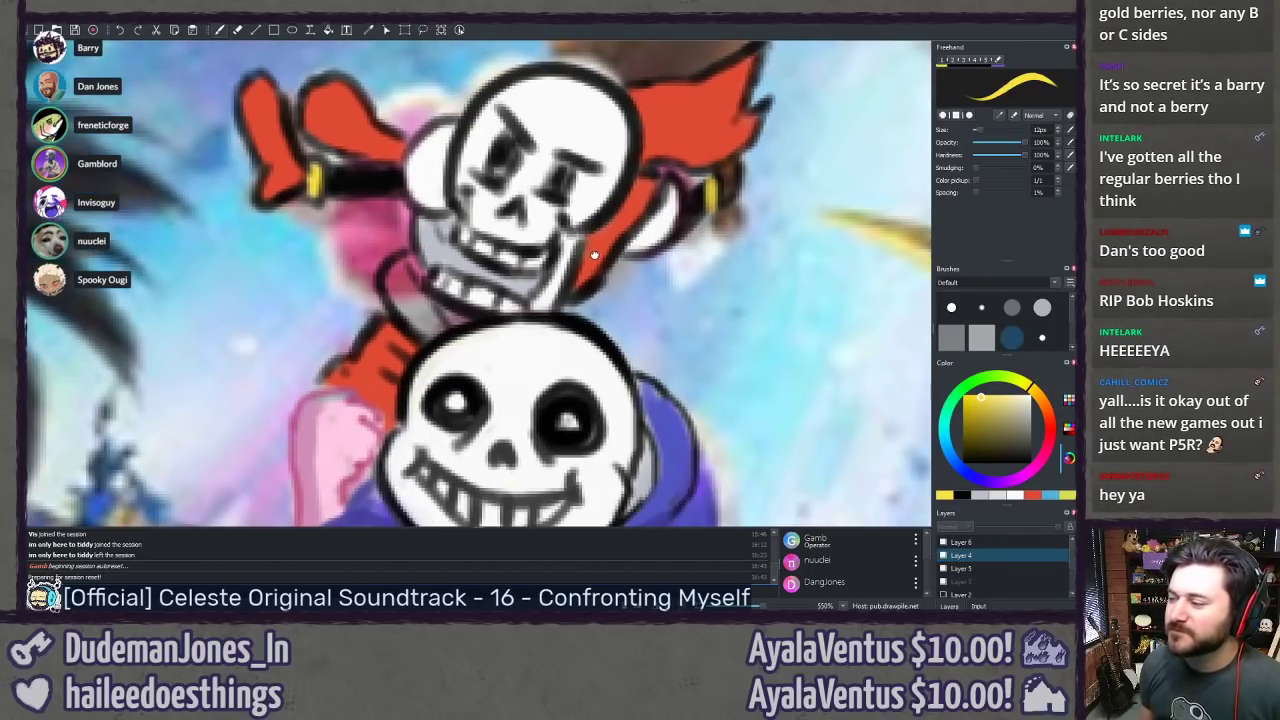
{"action": "left_click_drag", "start_coordinate": [594, 255], "coordinate": [599, 259]}
Step: Return to Layer 5 and paint the strip under the jaw yellow, down to the top of Sans's skull
{"action": "left_click", "coordinate": [983, 569]}
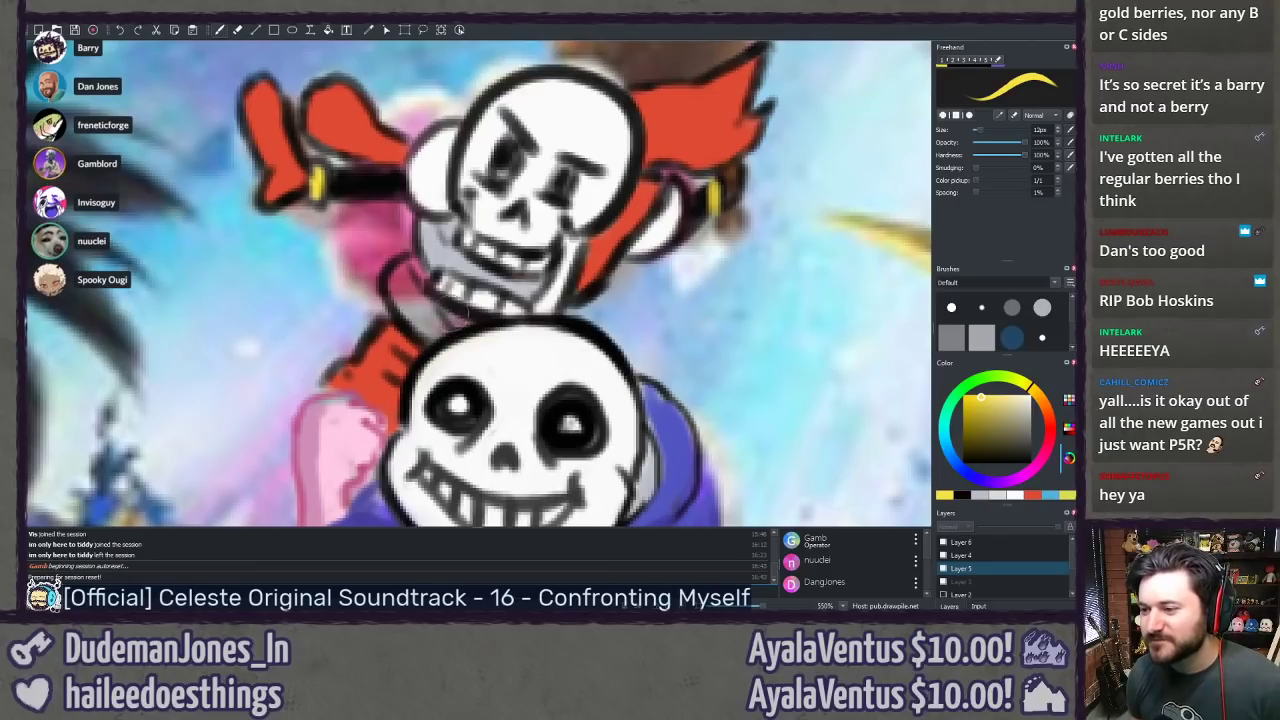
{"action": "left_click_drag", "start_coordinate": [458, 322], "coordinate": [449, 313]}
{"action": "left_click_drag", "start_coordinate": [414, 265], "coordinate": [428, 282]}
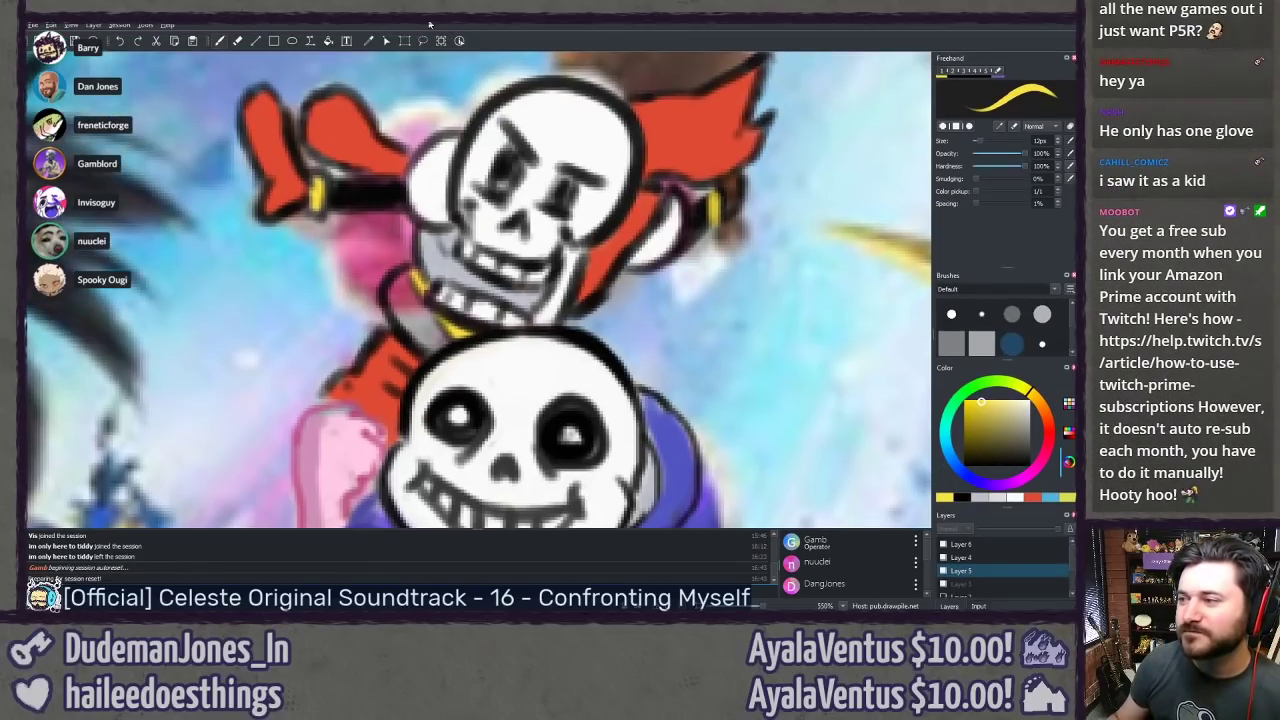
Step: Sample red from the raised glove and dab it beside the yellow cuff on the scarf-side wrist on Layer 5
{"action": "left_click", "coordinate": [944, 568]}
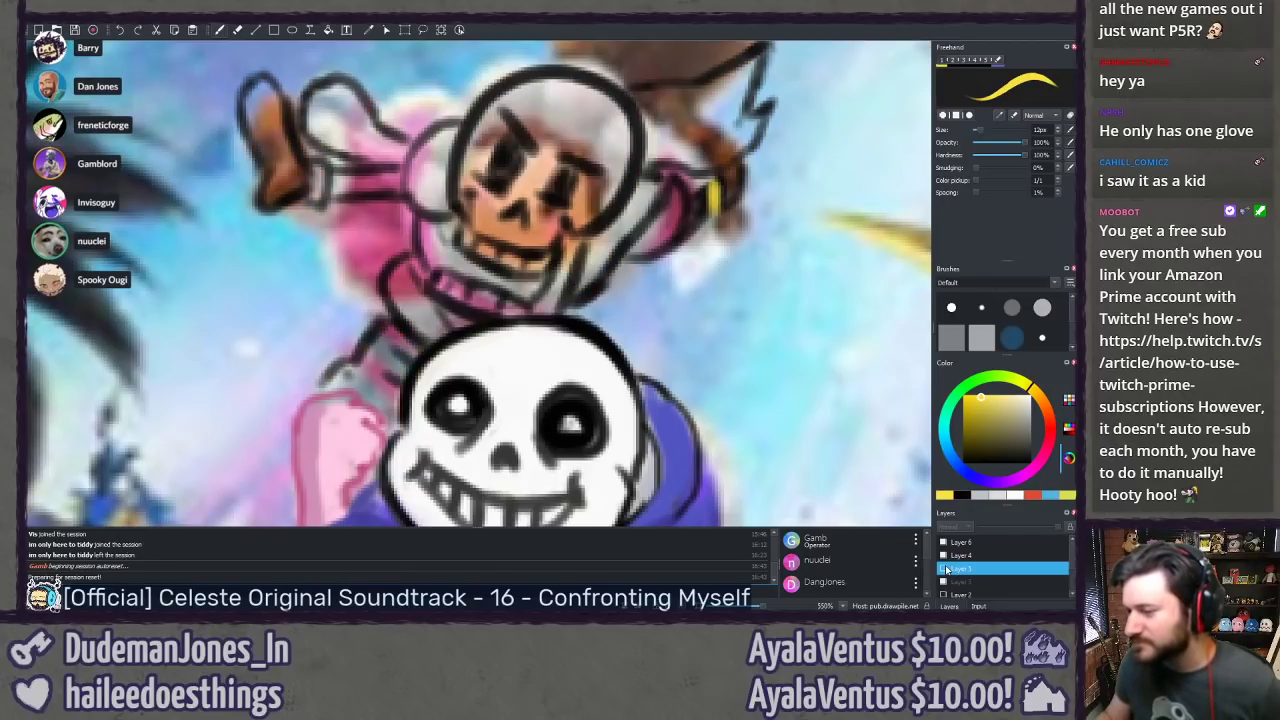
{"action": "left_click", "coordinate": [944, 568]}
{"action": "left_click", "coordinate": [274, 132], "text": "ctrl"}
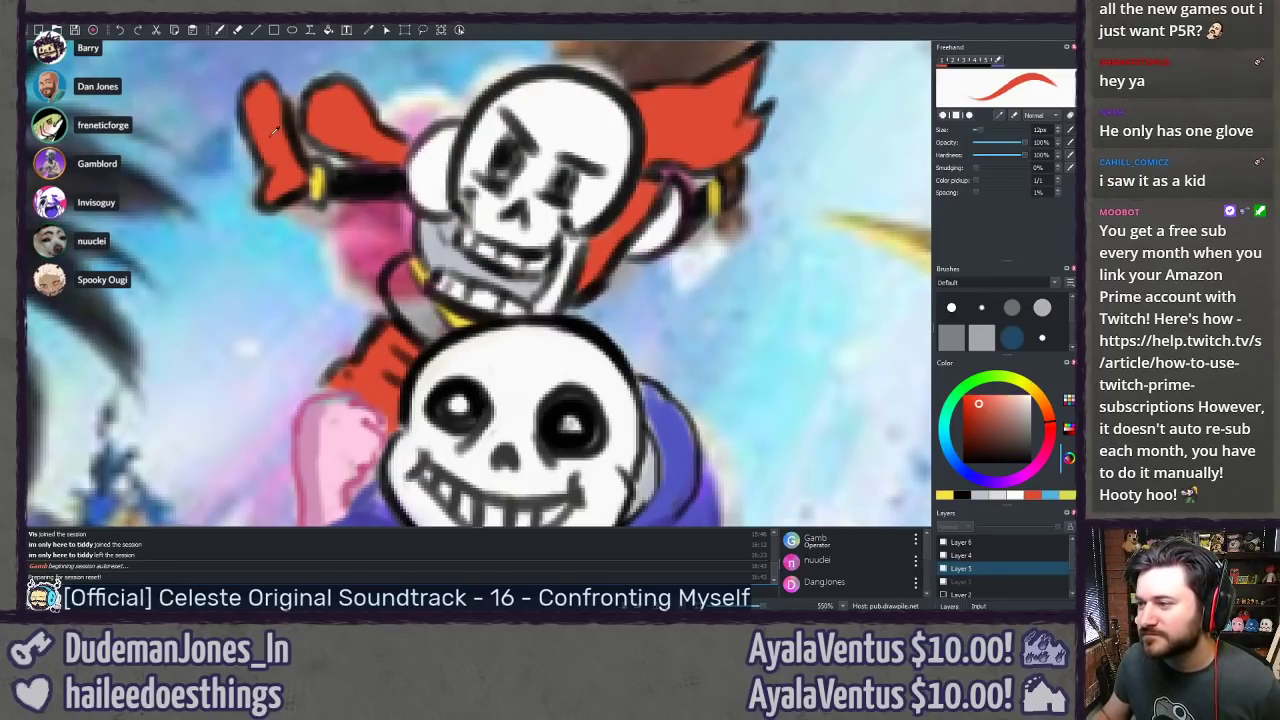
{"action": "left_click", "coordinate": [729, 185]}
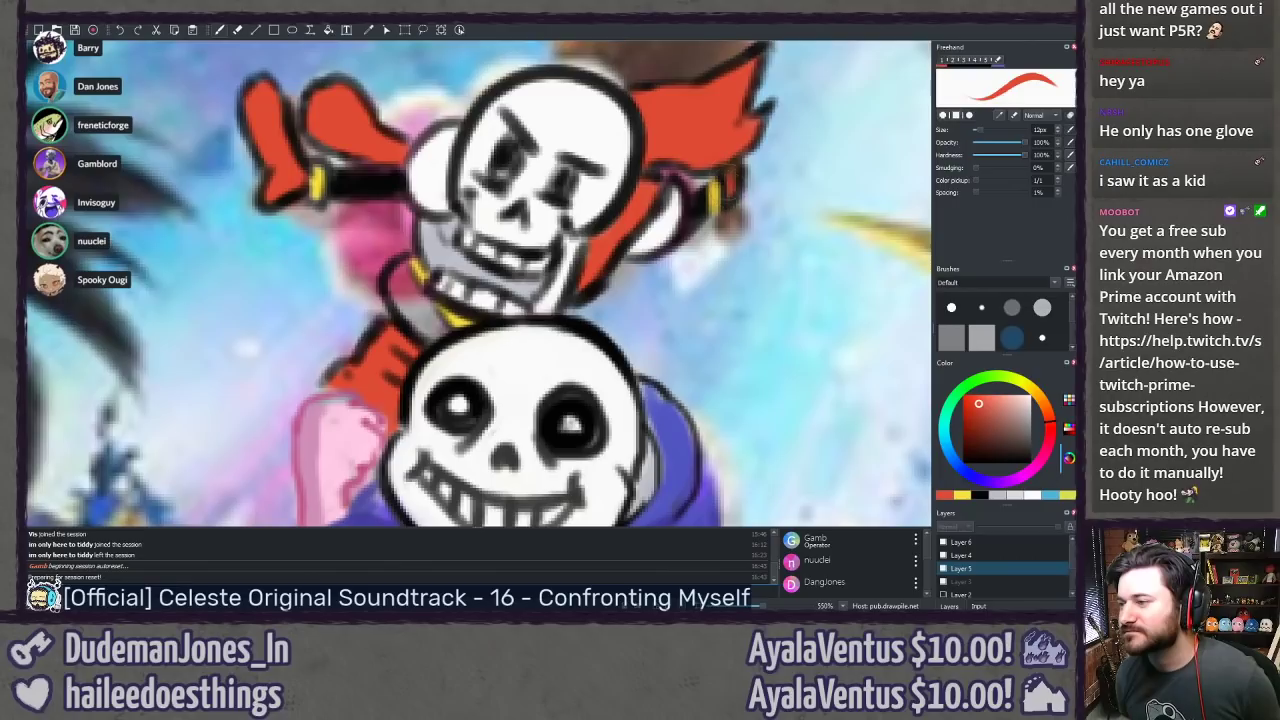
{"action": "left_click", "coordinate": [731, 184]}
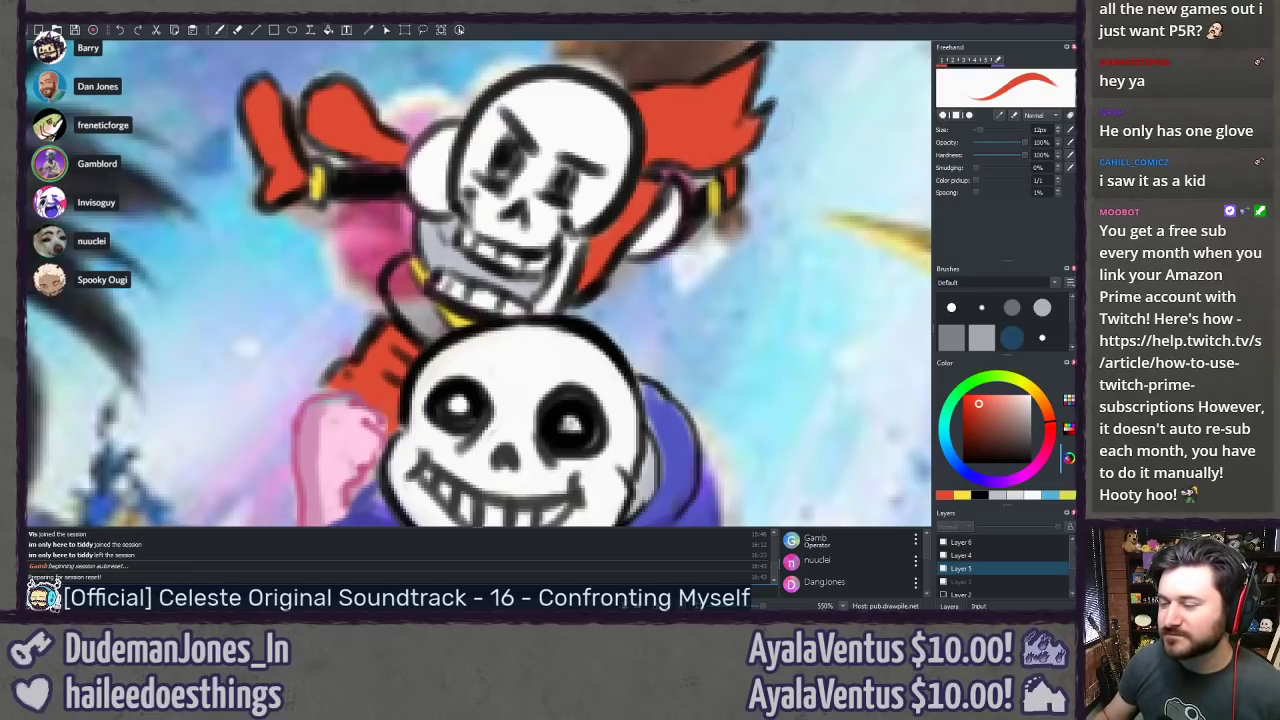
Step: Sample blue from Sans's hoodie and fill the outlined area between the yellow strip and the red leg
{"action": "left_click", "coordinate": [683, 447], "text": "ctrl"}
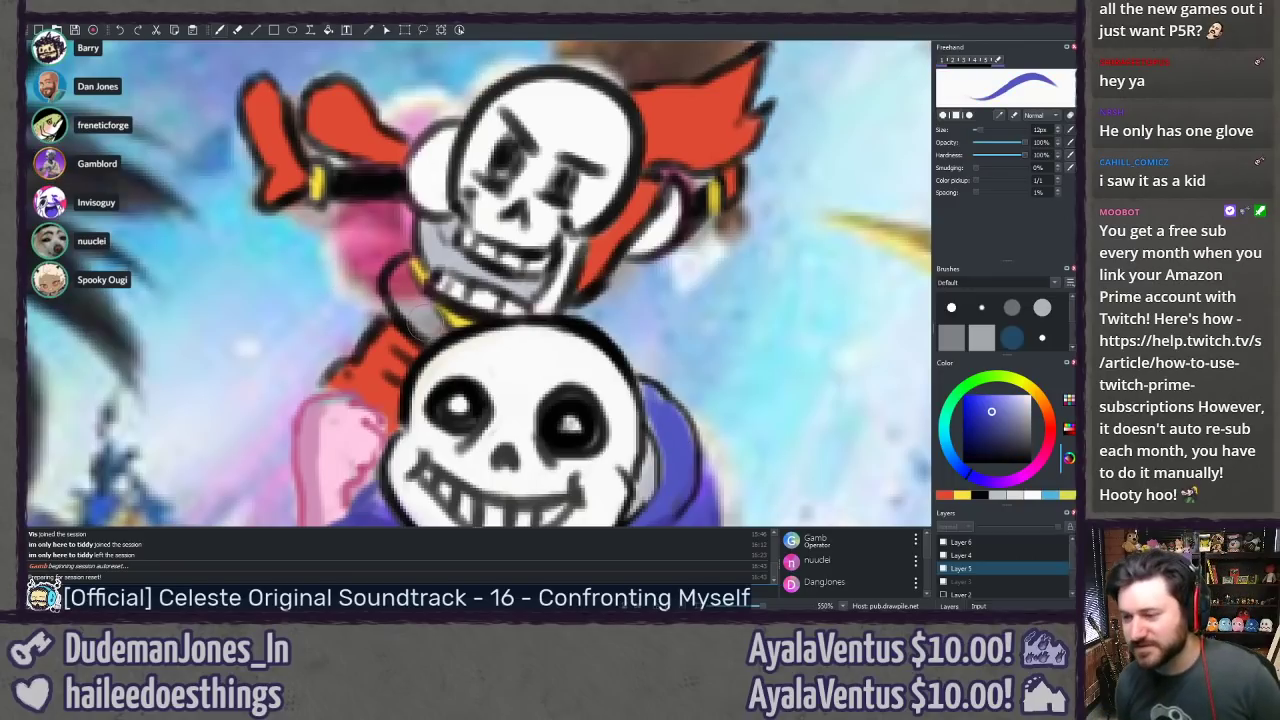
{"action": "mouse_move", "coordinate": [423, 327]}
{"action": "left_mouse_down"}
{"action": "mouse_move", "coordinate": [443, 330]}
{"action": "mouse_move", "coordinate": [440, 316]}
{"action": "mouse_move", "coordinate": [397, 286]}
{"action": "mouse_move", "coordinate": [400, 312]}
{"action": "mouse_move", "coordinate": [396, 288]}
{"action": "mouse_move", "coordinate": [428, 313]}
{"action": "left_mouse_up"}
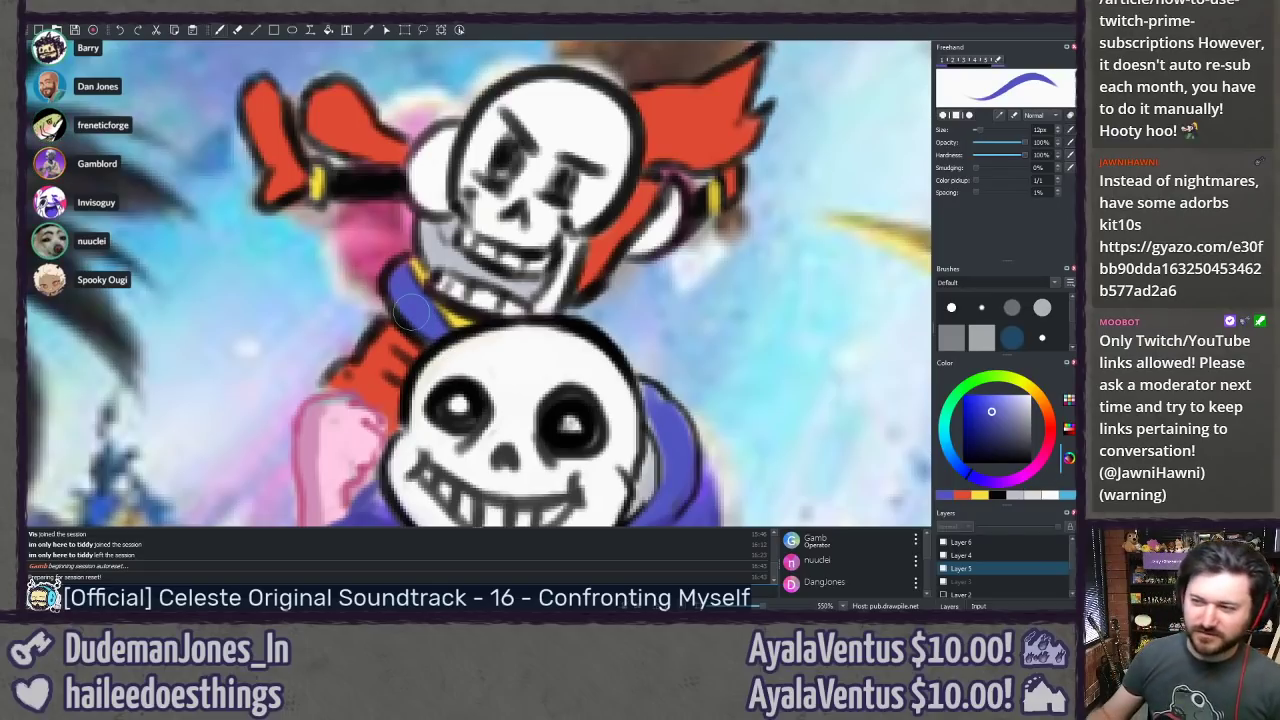
Step: Examine the coloured Papyrus and Sans against the surrounding poster figures at several zoom levels
{"action": "scroll", "coordinate": [351, 293], "scroll_direction": "down", "scroll_amount": 3}
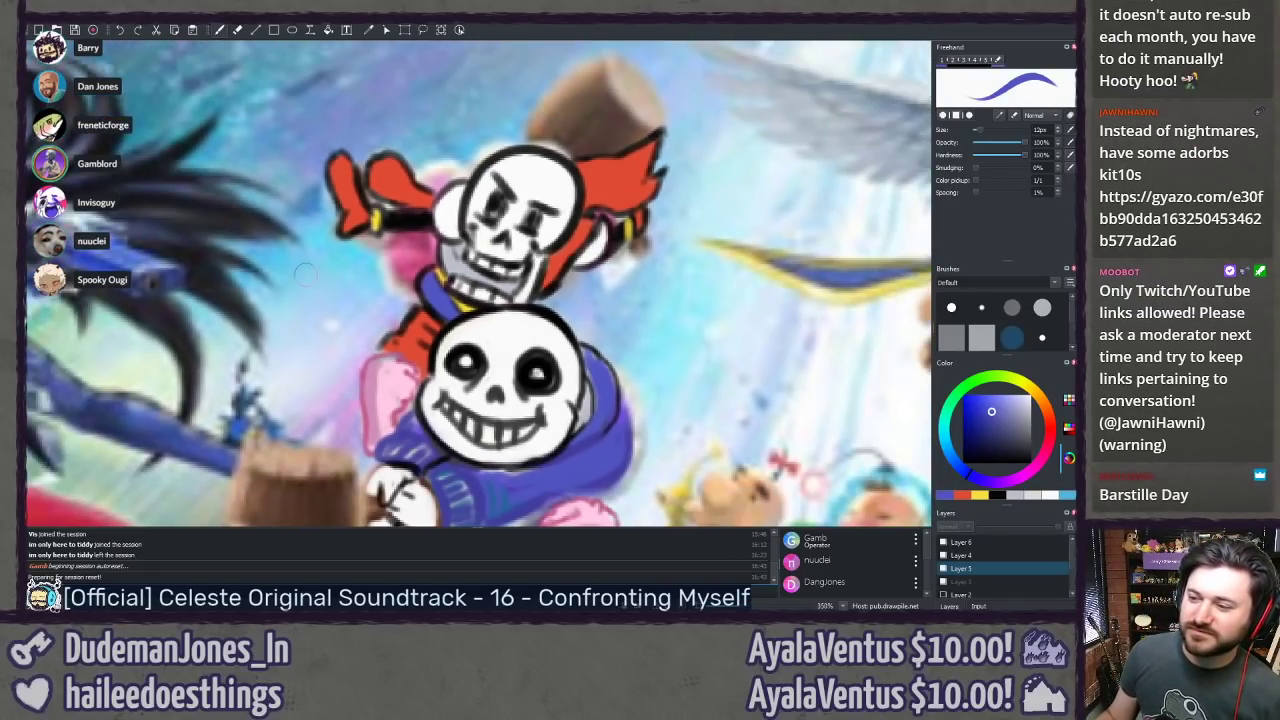
{"action": "scroll", "coordinate": [306, 273], "scroll_direction": "down", "scroll_amount": 4}
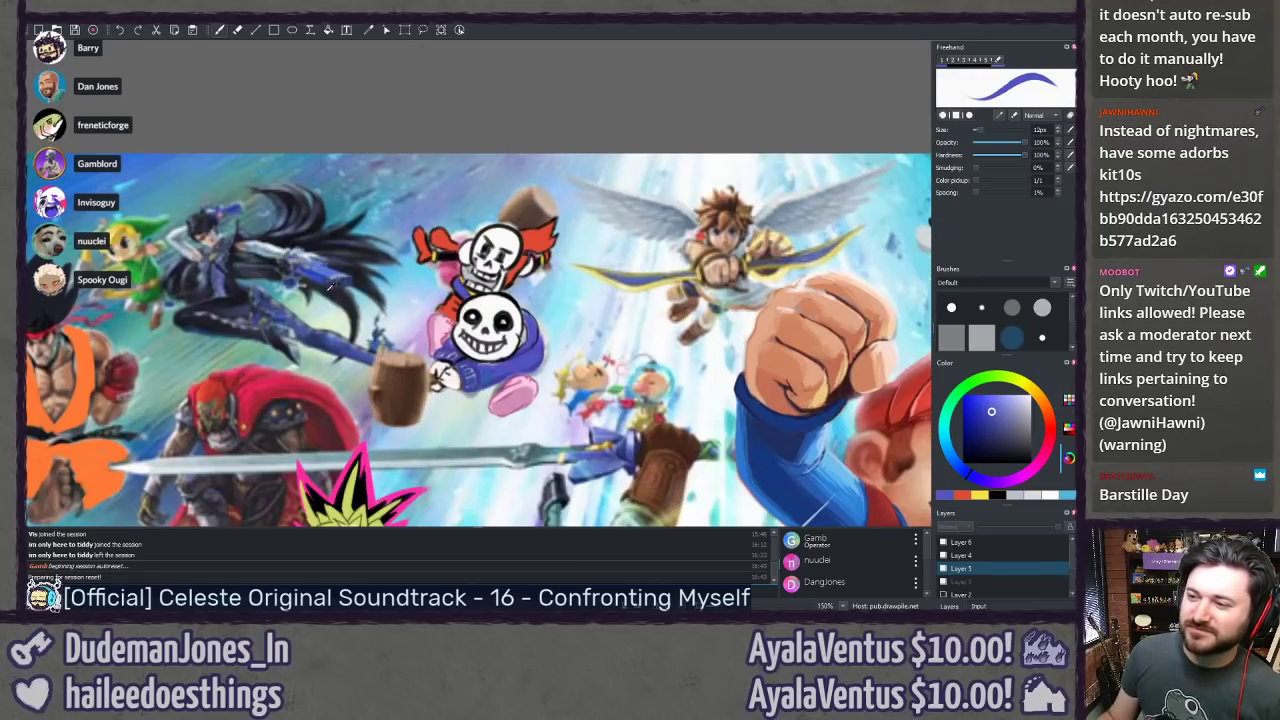
{"action": "scroll", "coordinate": [345, 222], "scroll_direction": "down", "scroll_amount": 2}
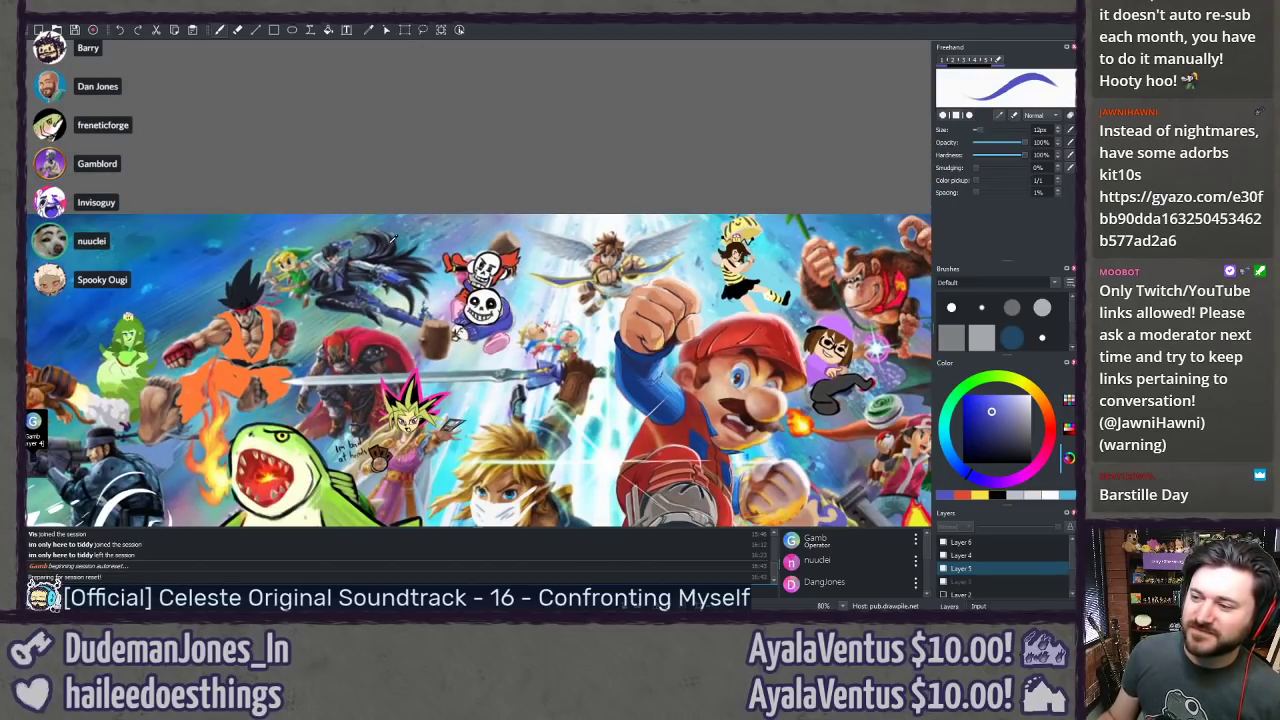
{"action": "scroll", "coordinate": [392, 238], "scroll_direction": "up", "scroll_amount": 4}
{"action": "scroll", "coordinate": [392, 238], "scroll_direction": "down", "scroll_amount": 4}
{"action": "scroll", "coordinate": [393, 238], "scroll_direction": "up", "scroll_amount": 2}
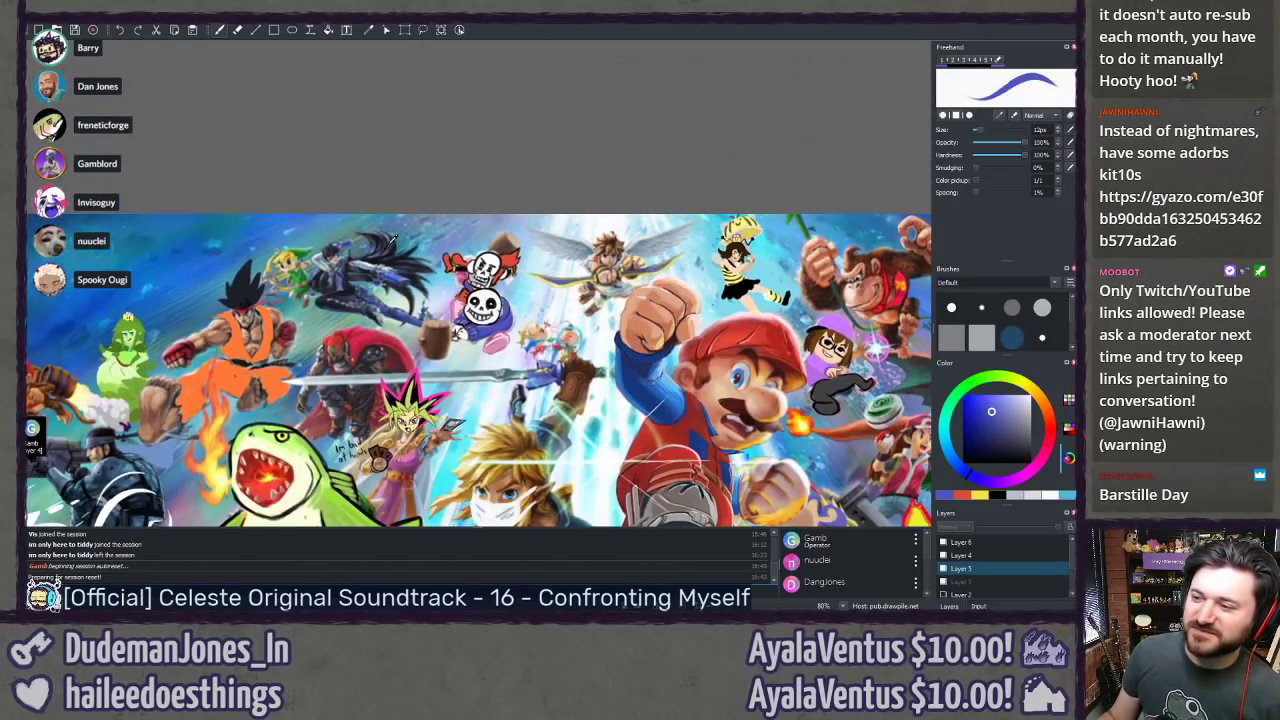
{"action": "scroll", "coordinate": [393, 238], "scroll_direction": "up", "scroll_amount": 3}
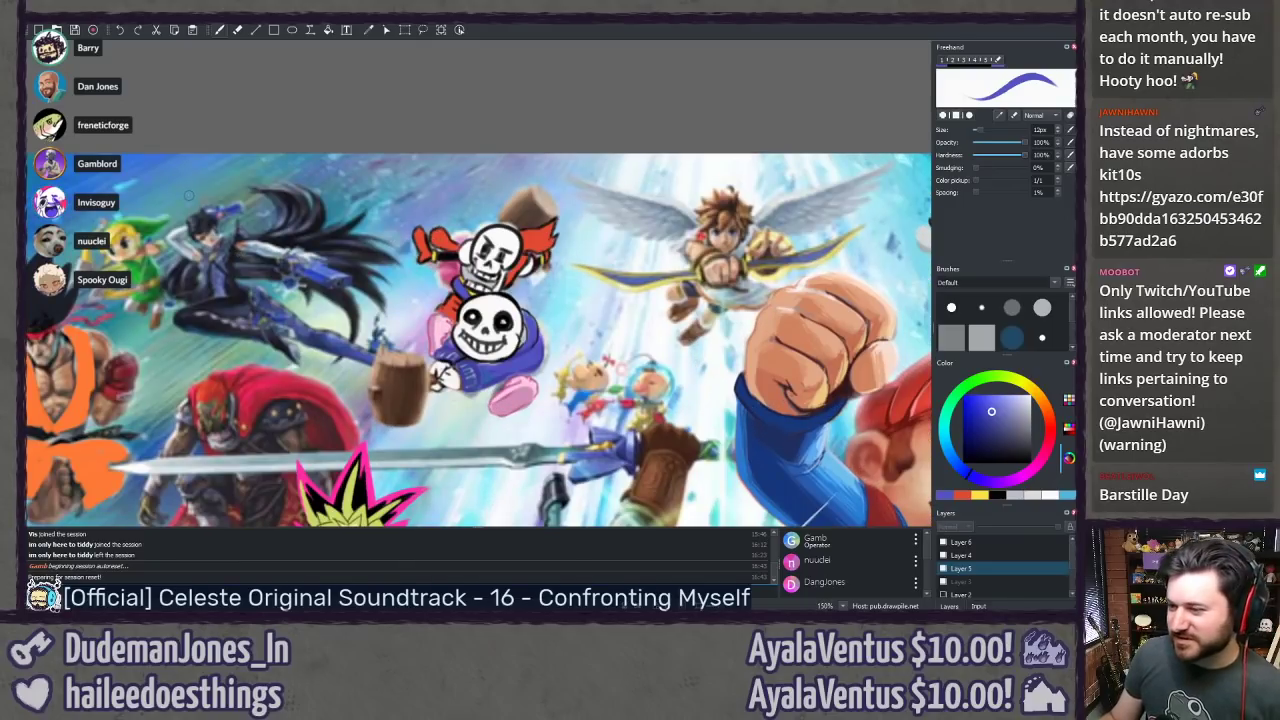
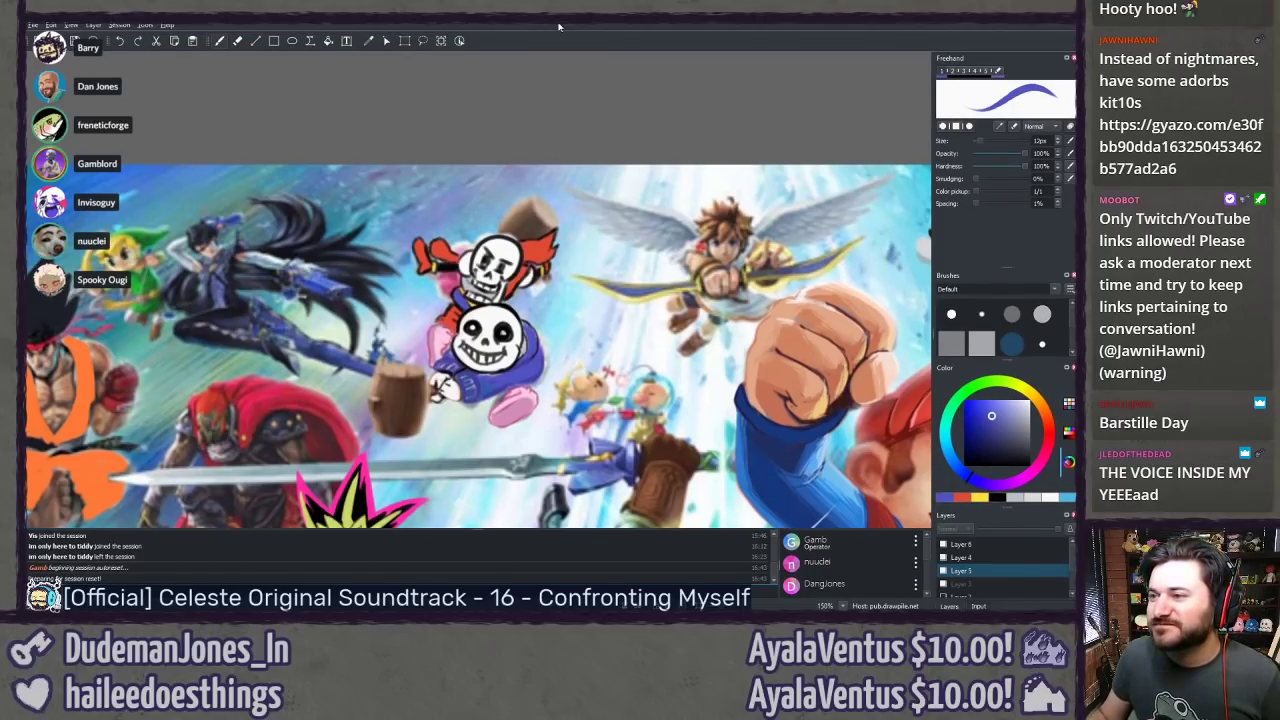
Step: Look over the other redrawn characters across the poster, including the bee-striped figure beside Donkey Kong
{"action": "scroll", "coordinate": [502, 265], "scroll_direction": "down", "scroll_amount": 4}
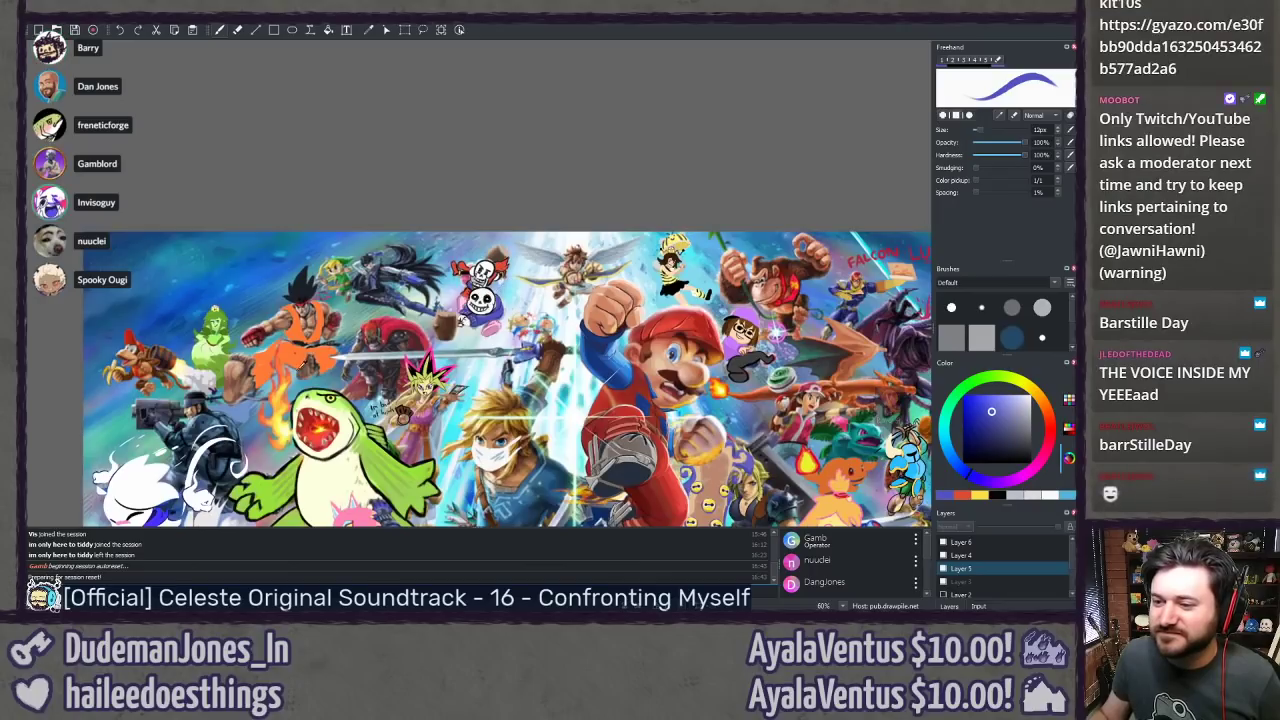
{"action": "scroll", "coordinate": [220, 380], "scroll_direction": "up", "scroll_amount": 4}
{"action": "left_click_drag", "start_coordinate": [222, 342], "coordinate": [468, 262]}
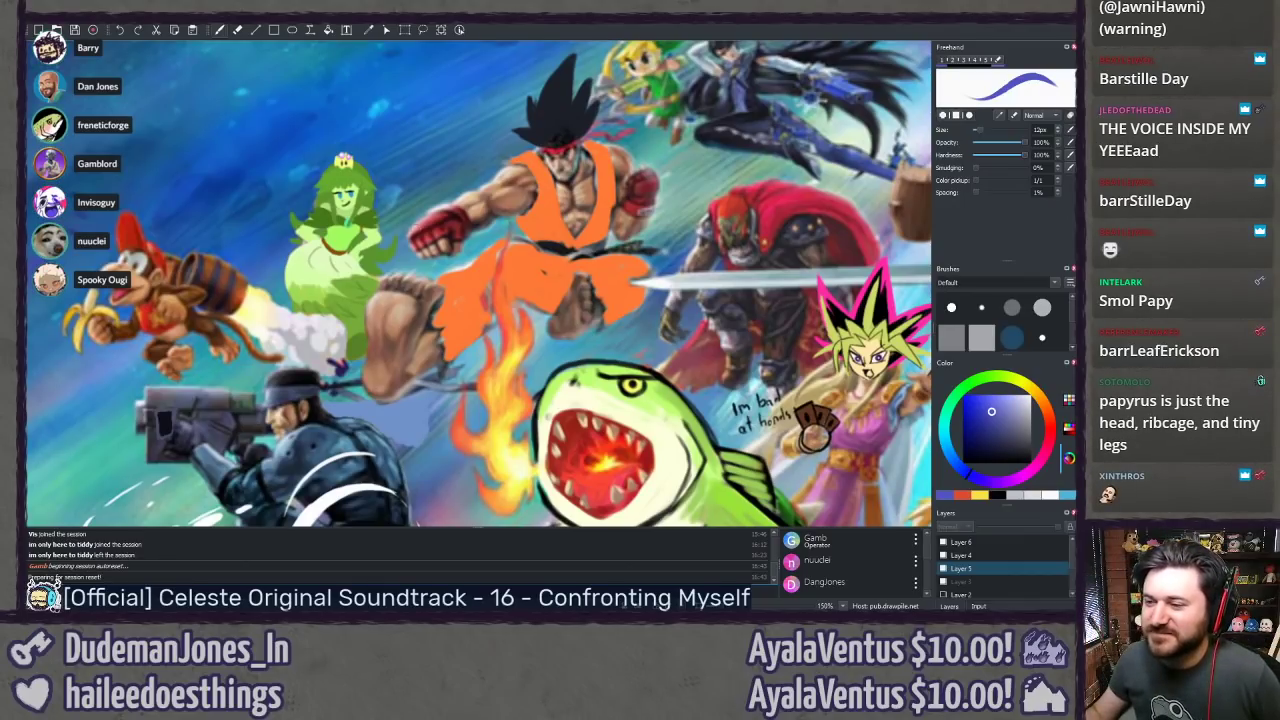
{"action": "scroll", "coordinate": [478, 283], "scroll_direction": "down", "scroll_amount": 3}
{"action": "left_click_drag", "start_coordinate": [900, 168], "coordinate": [291, 355]}
{"action": "scroll", "coordinate": [586, 222], "scroll_direction": "up", "scroll_amount": 3}
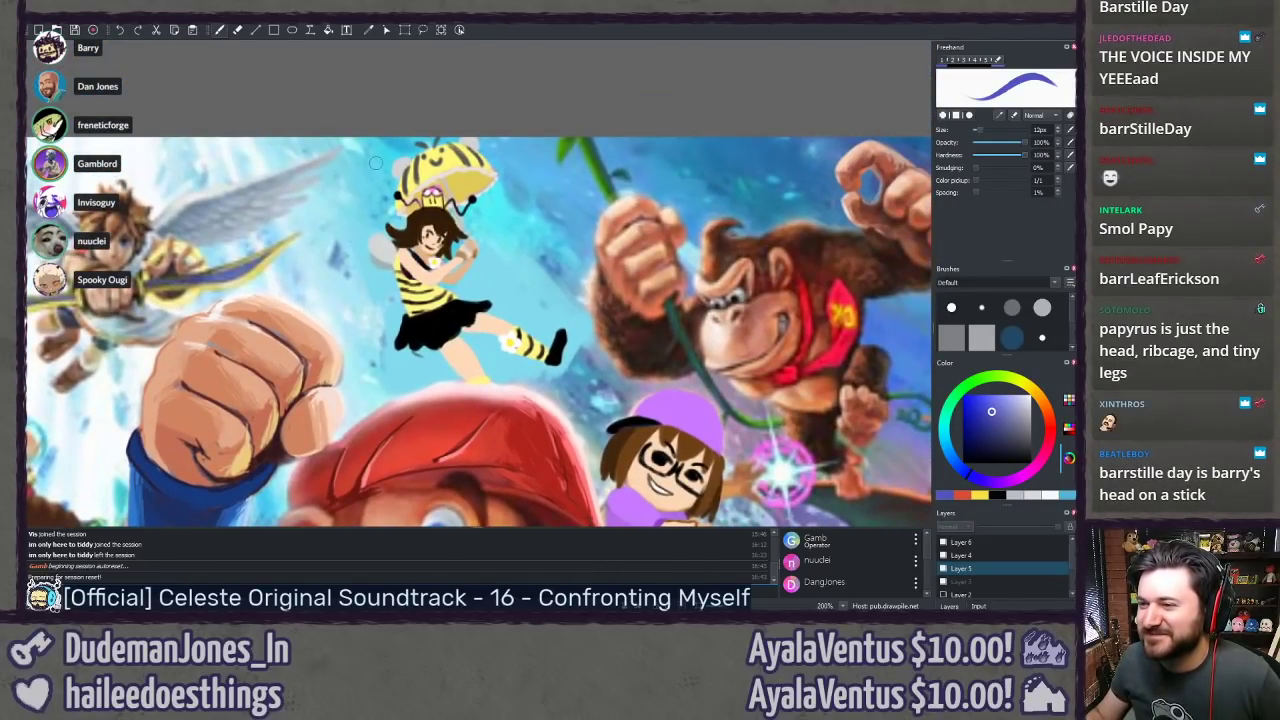
{"action": "scroll", "coordinate": [375, 162], "scroll_direction": "up", "scroll_amount": 3}
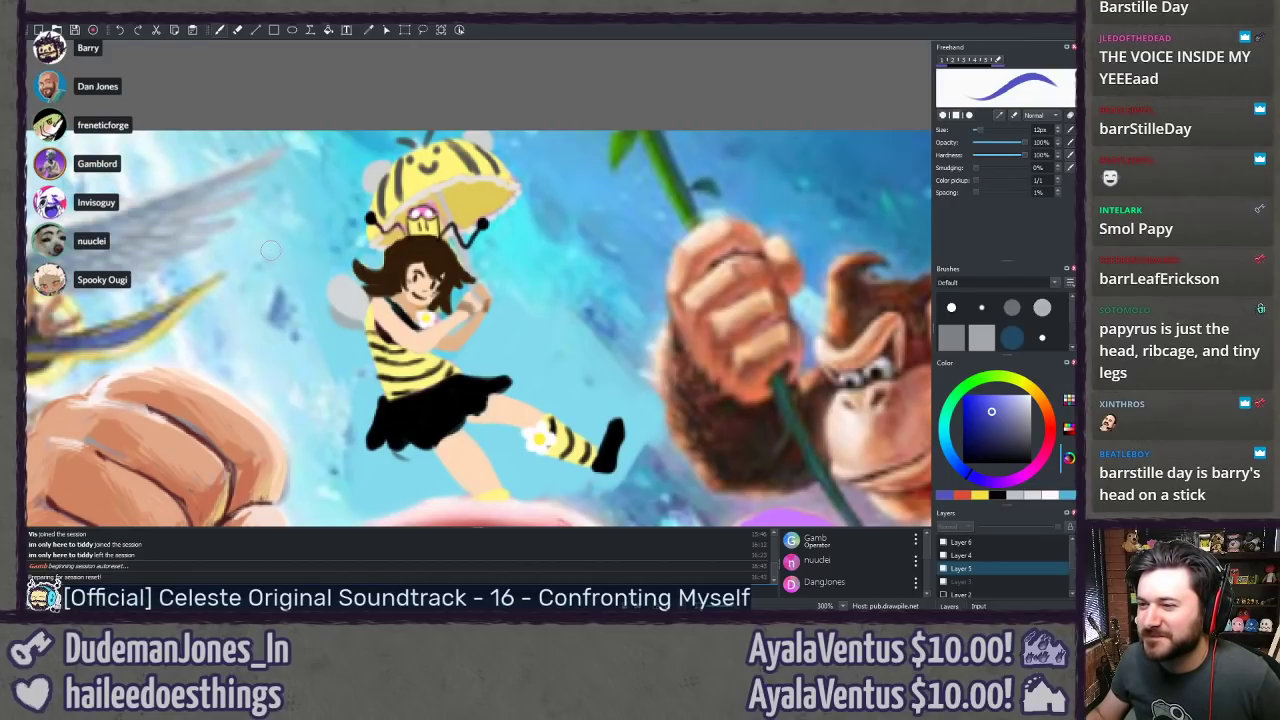
{"action": "scroll", "coordinate": [279, 246], "scroll_direction": "down", "scroll_amount": 4}
{"action": "scroll", "coordinate": [314, 202], "scroll_direction": "up", "scroll_amount": 1}
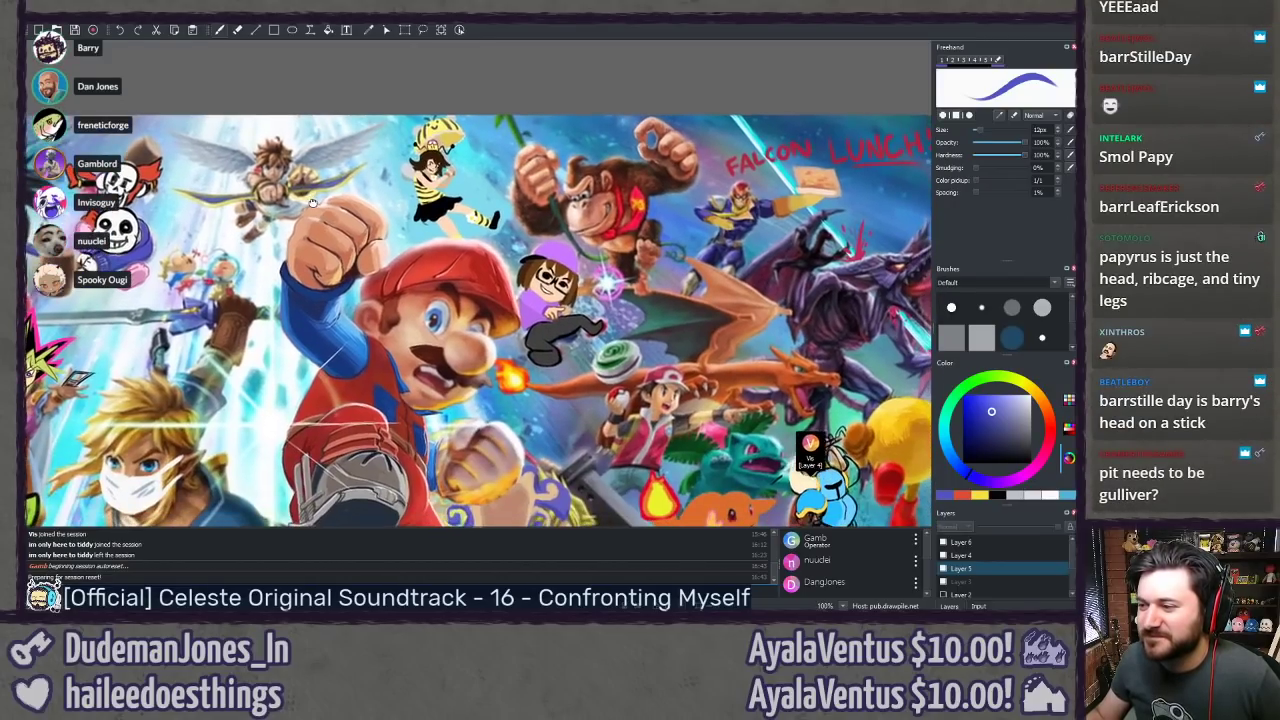
{"action": "left_click_drag", "start_coordinate": [302, 459], "coordinate": [0, 229]}
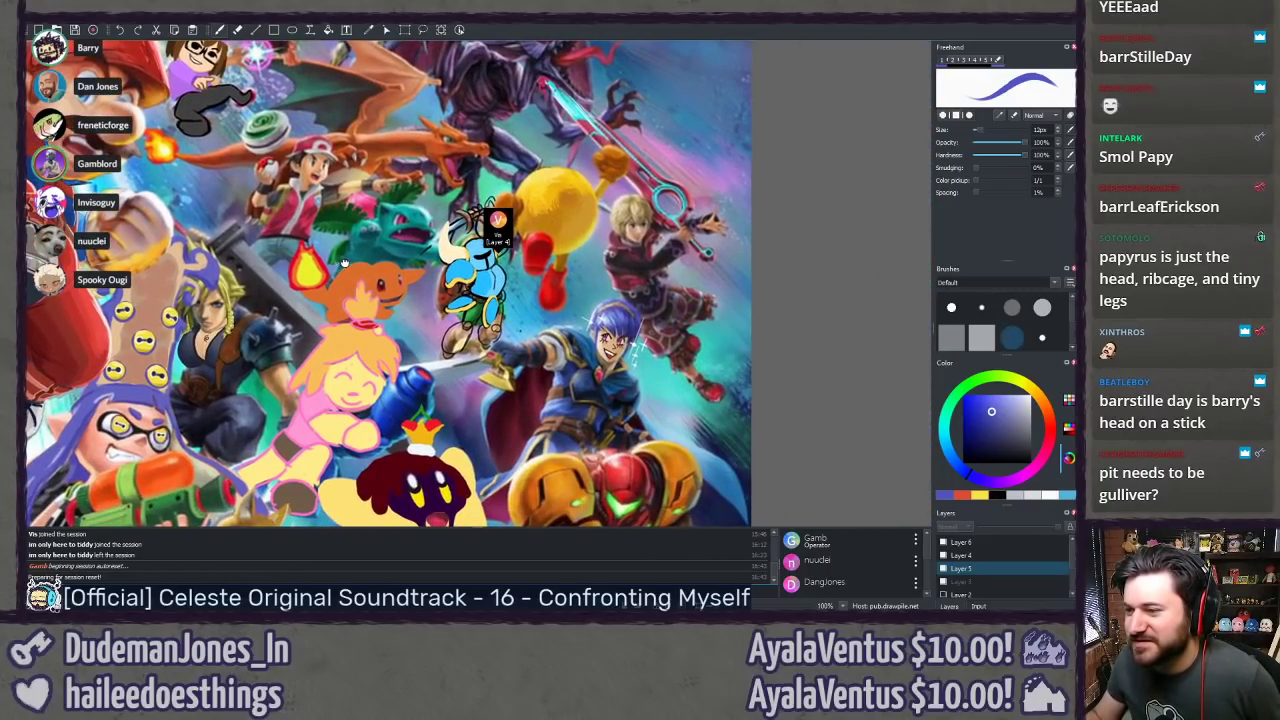
Step: Review the Shovel Knight redraw beside Pac-Man, then the altered logo text and surrounding figures along the poster's lower half
{"action": "left_click_drag", "start_coordinate": [370, 327], "coordinate": [390, 292]}
{"action": "scroll", "coordinate": [374, 303], "scroll_direction": "up", "scroll_amount": 2}
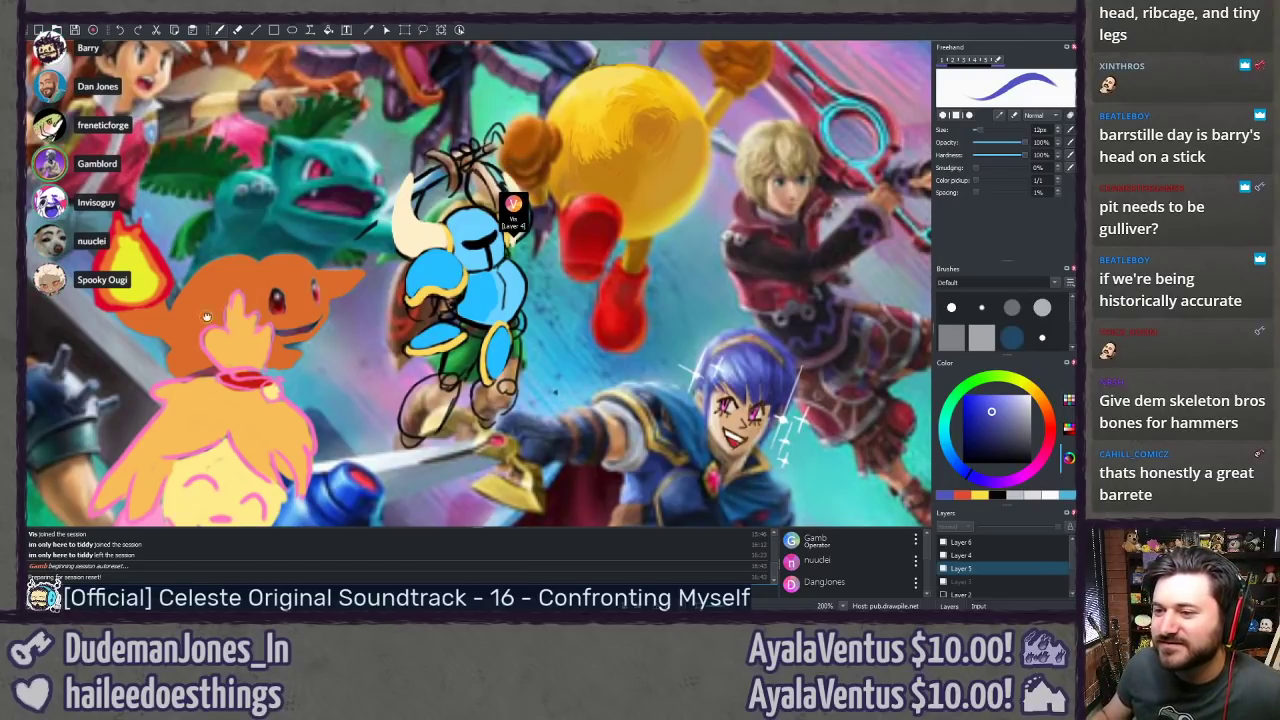
{"action": "left_click_drag", "start_coordinate": [205, 315], "coordinate": [530, 292]}
{"action": "scroll", "coordinate": [508, 300], "scroll_direction": "down", "scroll_amount": 5}
{"action": "scroll", "coordinate": [508, 298], "scroll_direction": "down", "scroll_amount": 3}
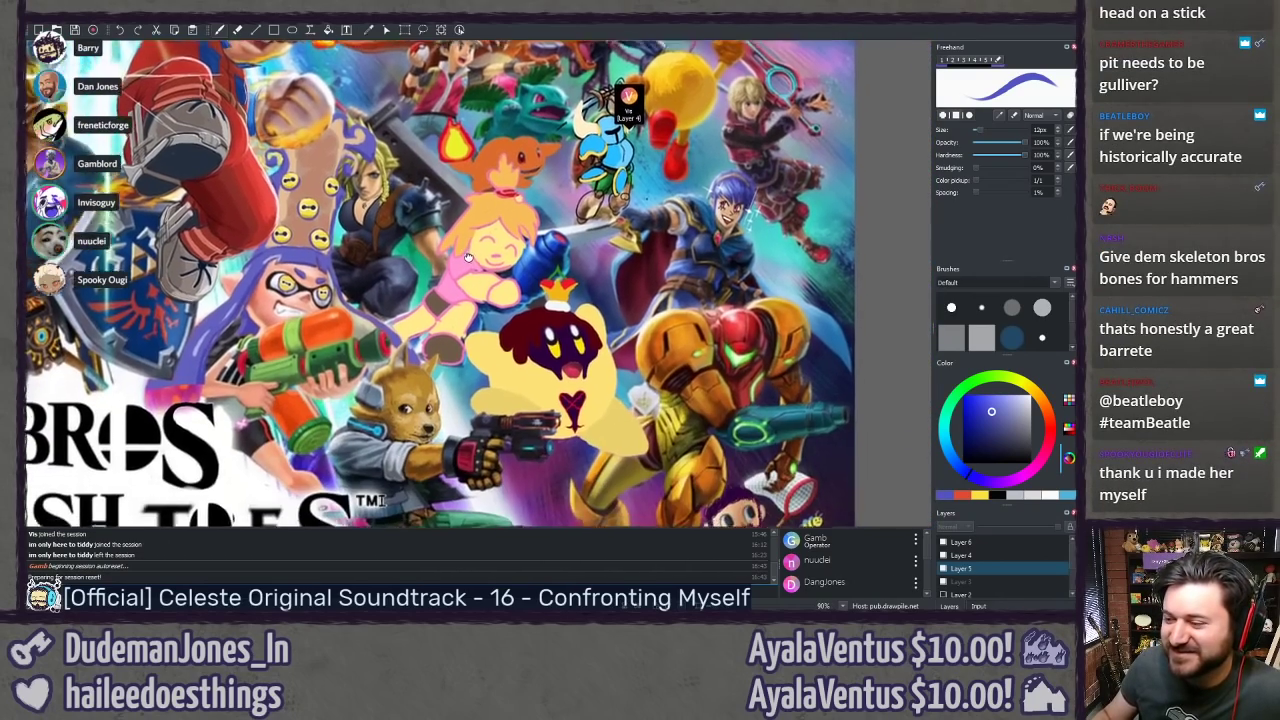
{"action": "scroll", "coordinate": [472, 236], "scroll_direction": "down", "scroll_amount": 2}
{"action": "left_click_drag", "start_coordinate": [474, 237], "coordinate": [700, 182]}
{"action": "left_click_drag", "start_coordinate": [228, 258], "coordinate": [391, 263]}
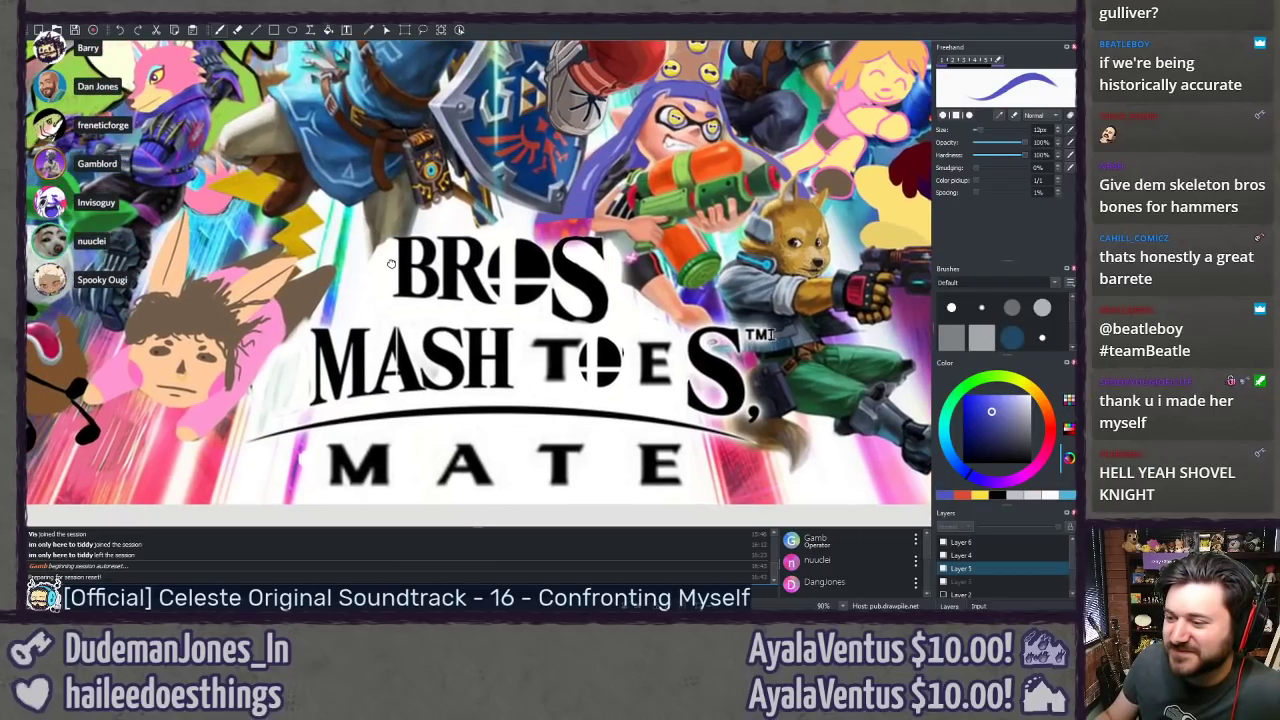
{"action": "scroll", "coordinate": [612, 350], "scroll_direction": "down", "scroll_amount": 5}
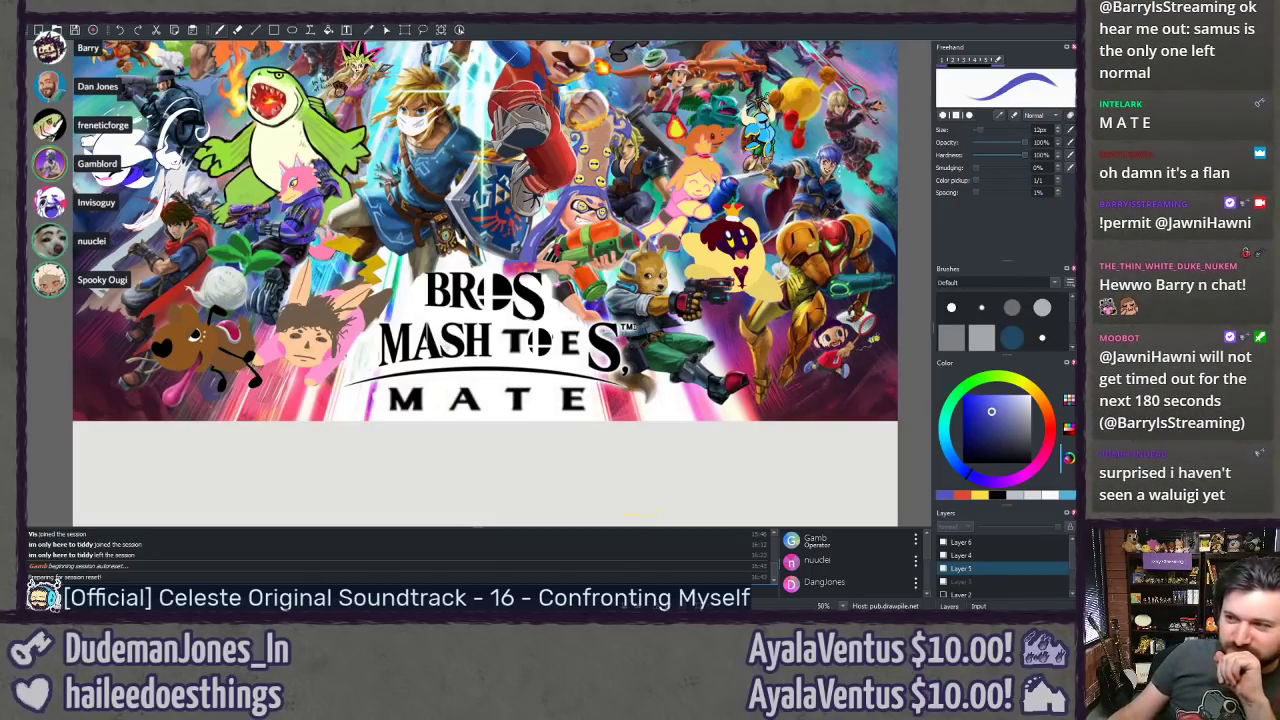
Step: Inspect Marth's redrawn anime face and sparkles at close range
{"action": "left_click_drag", "start_coordinate": [672, 243], "coordinate": [606, 300]}
{"action": "scroll", "coordinate": [478, 283], "scroll_direction": "up", "scroll_amount": 3}
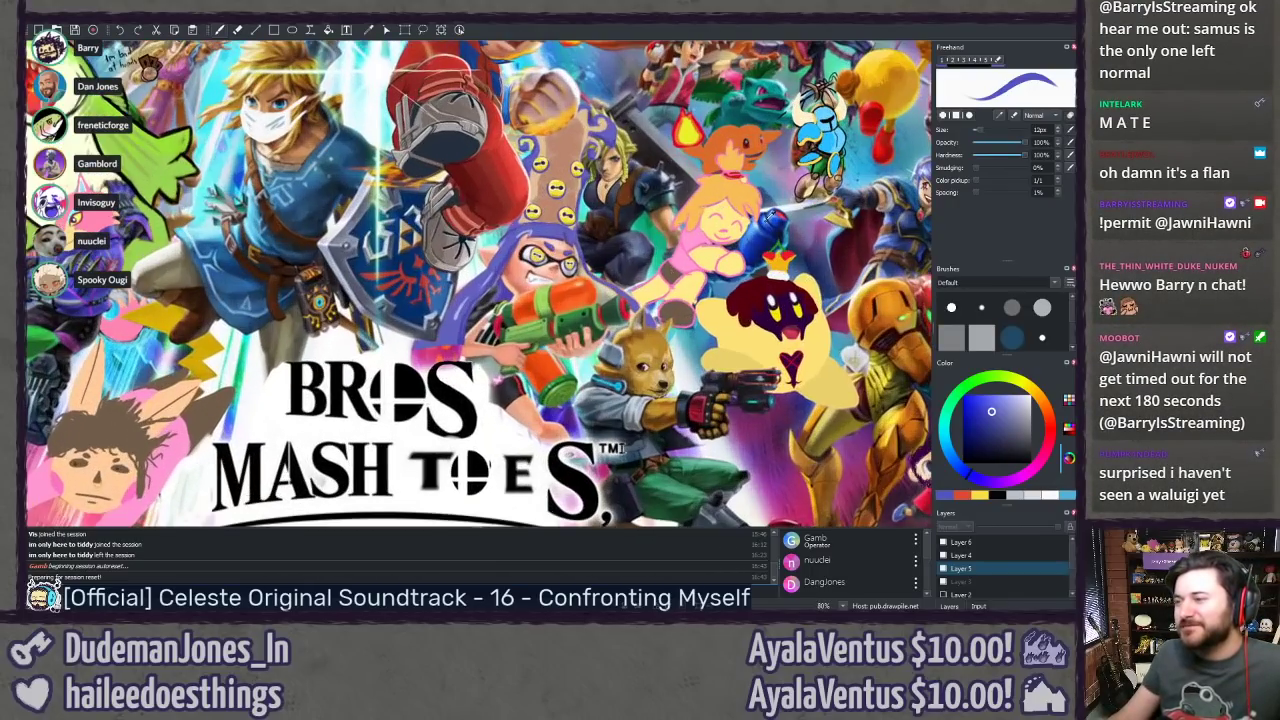
{"action": "left_click_drag", "start_coordinate": [722, 180], "coordinate": [272, 293]}
{"action": "scroll", "coordinate": [272, 293], "scroll_direction": "up", "scroll_amount": 5}
{"action": "scroll", "coordinate": [271, 292], "scroll_direction": "up", "scroll_amount": 3}
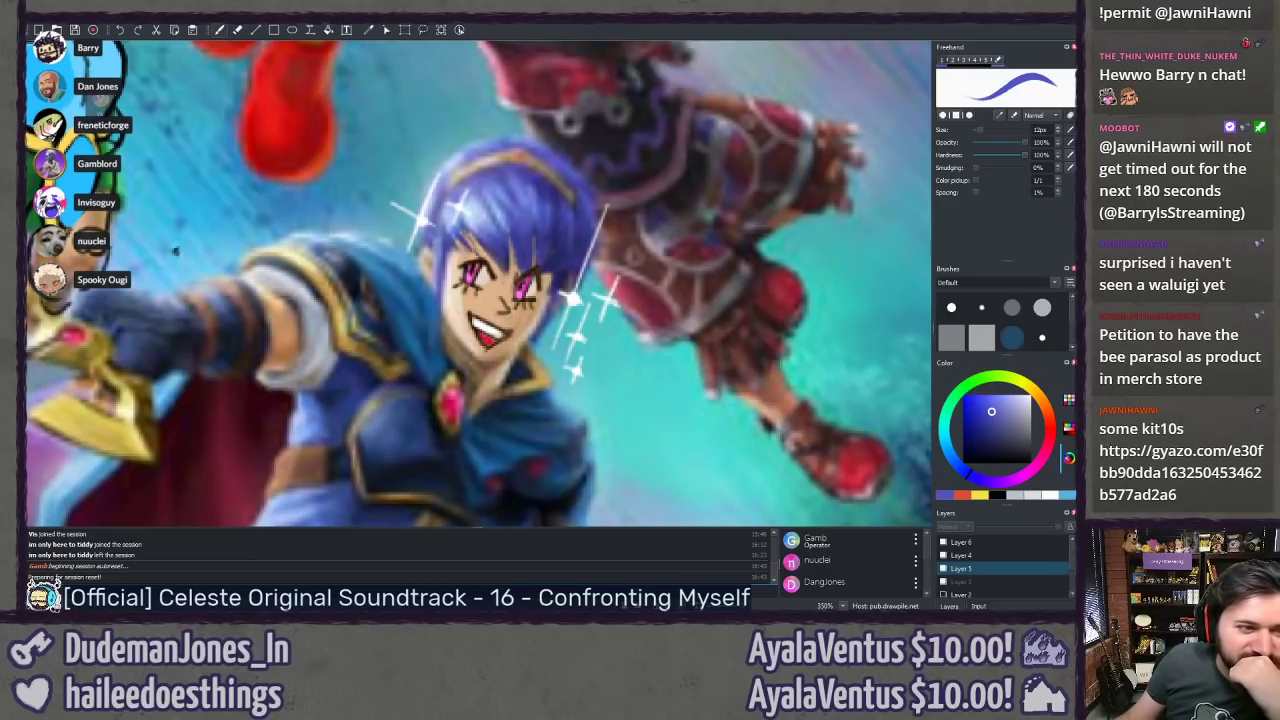
Step: Switch to the browser and open the shared Gyazo photo of two cats as a full image in its own tab
{"action": "key", "text": "alt+Tab"}
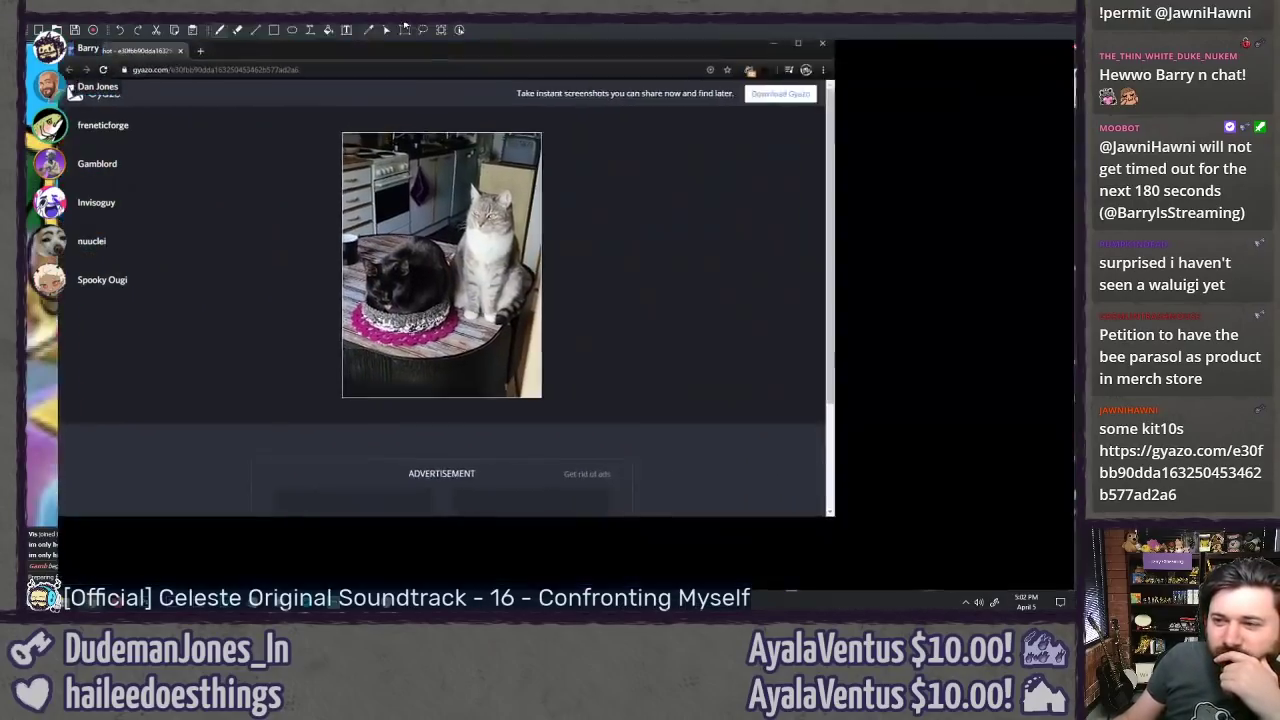
{"action": "right_click", "coordinate": [551, 263]}
{"action": "left_click", "coordinate": [584, 268]}
{"action": "left_click", "coordinate": [220, 28]}
{"action": "left_click", "coordinate": [149, 28]}
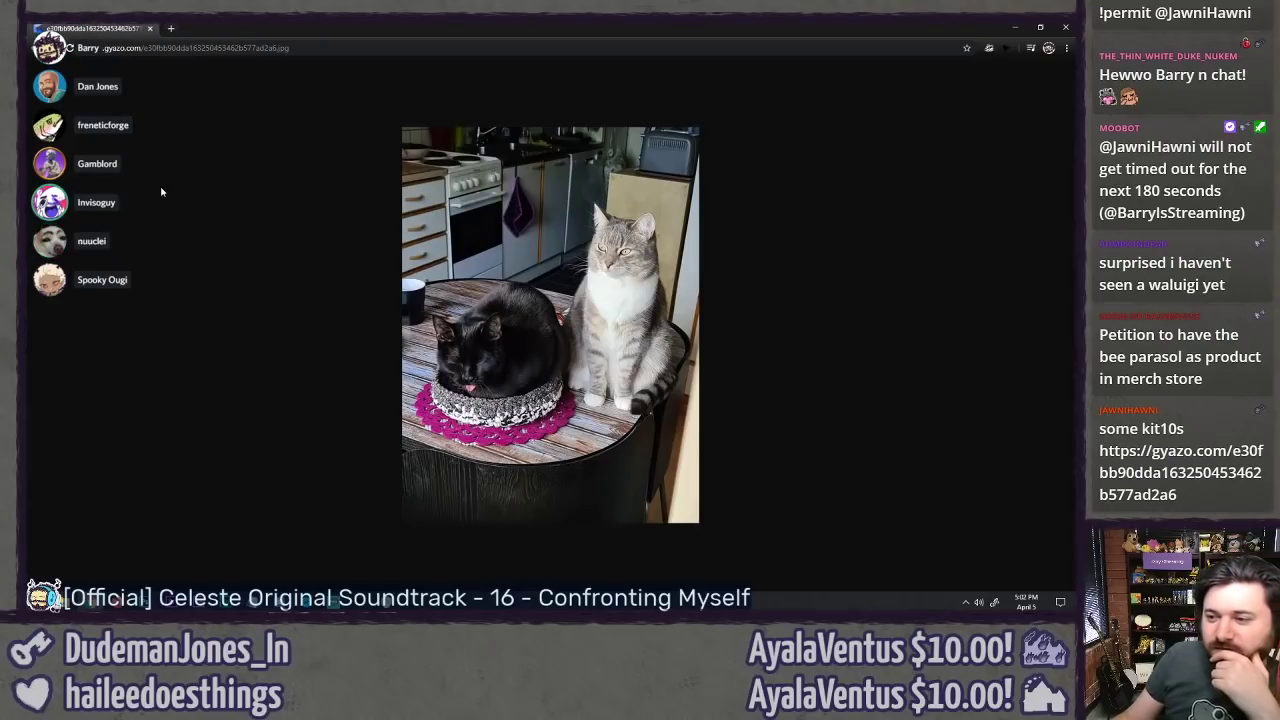
Step: Examine the two-cat photo at 175% zoom and return to the poster in Drawpile
{"action": "scroll", "coordinate": [298, 301], "scroll_direction": "up", "scroll_amount": 3, "text": "ctrl"}
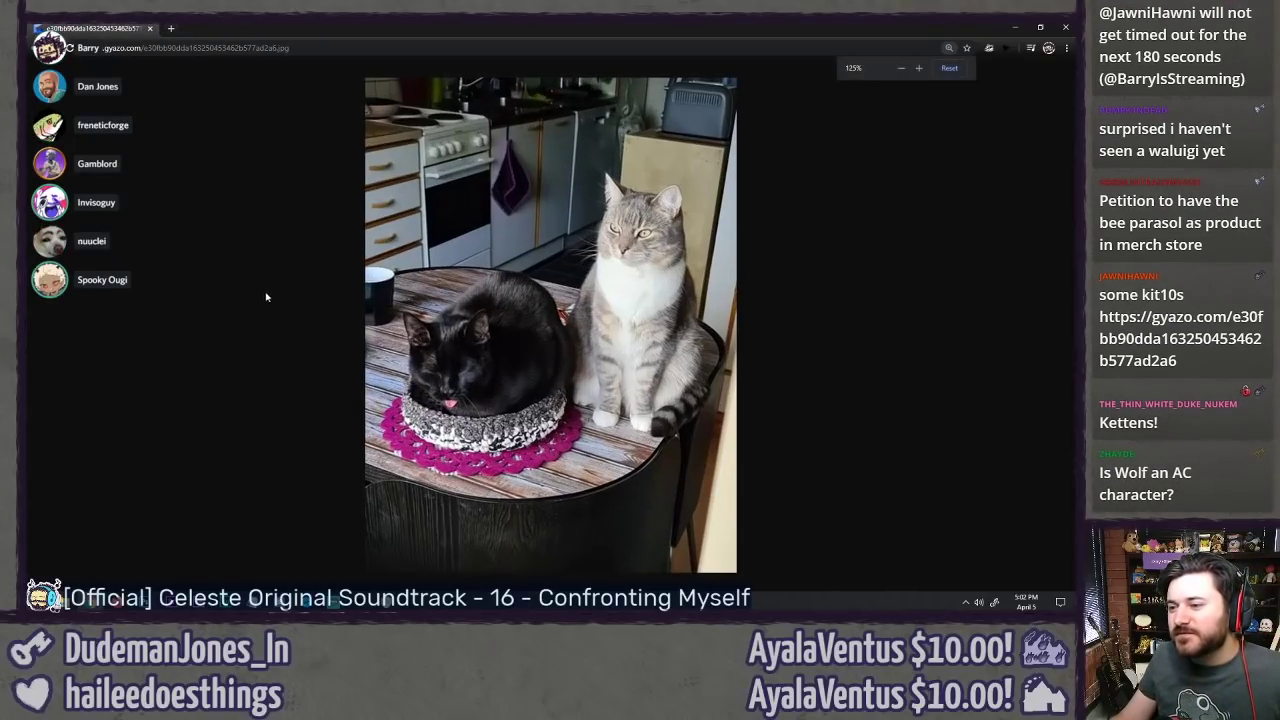
{"action": "scroll", "coordinate": [206, 305], "scroll_direction": "down", "scroll_amount": 1}
{"action": "key", "text": "ctrl+plus"}
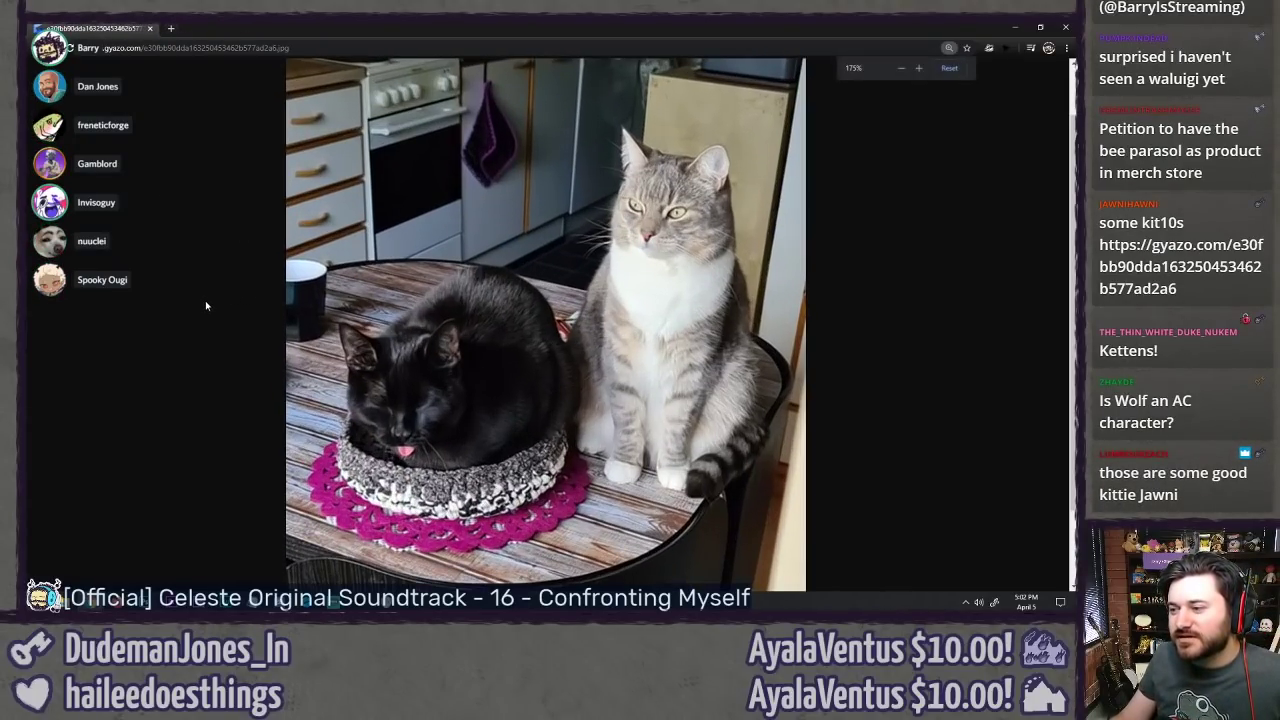
{"action": "scroll", "coordinate": [205, 300], "scroll_direction": "down", "scroll_amount": 1}
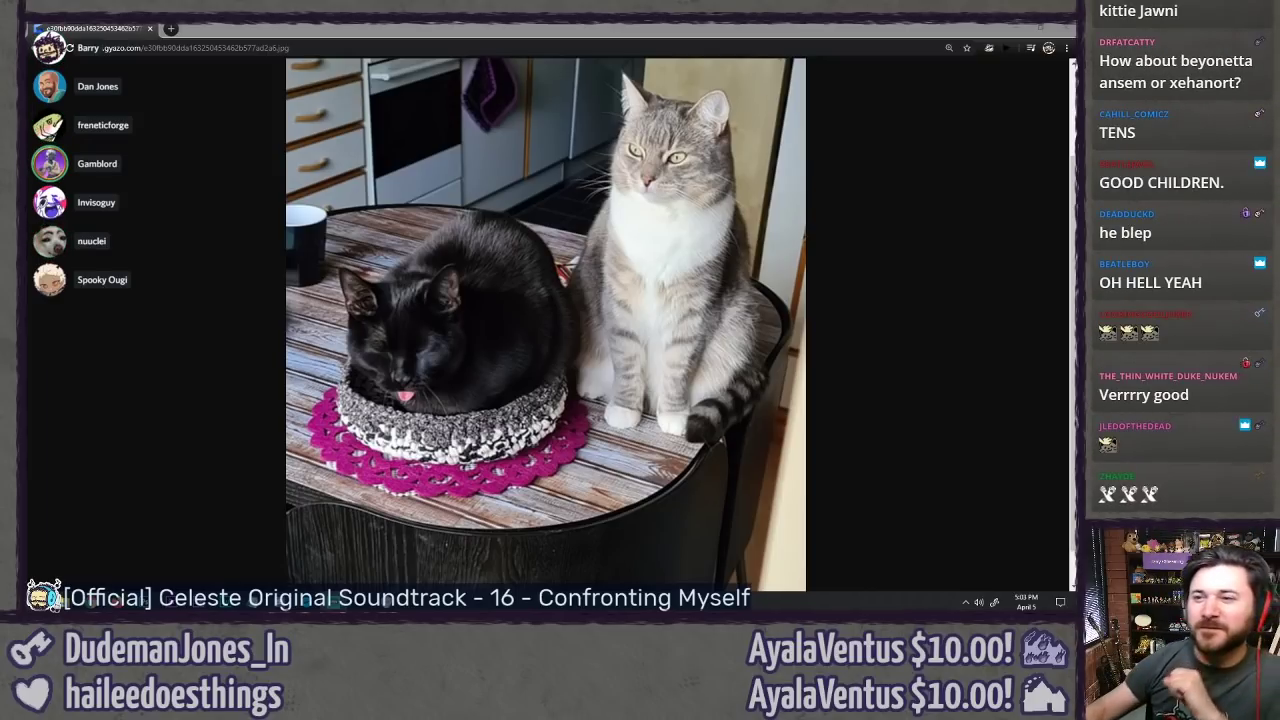
{"action": "key", "text": "alt+Tab"}
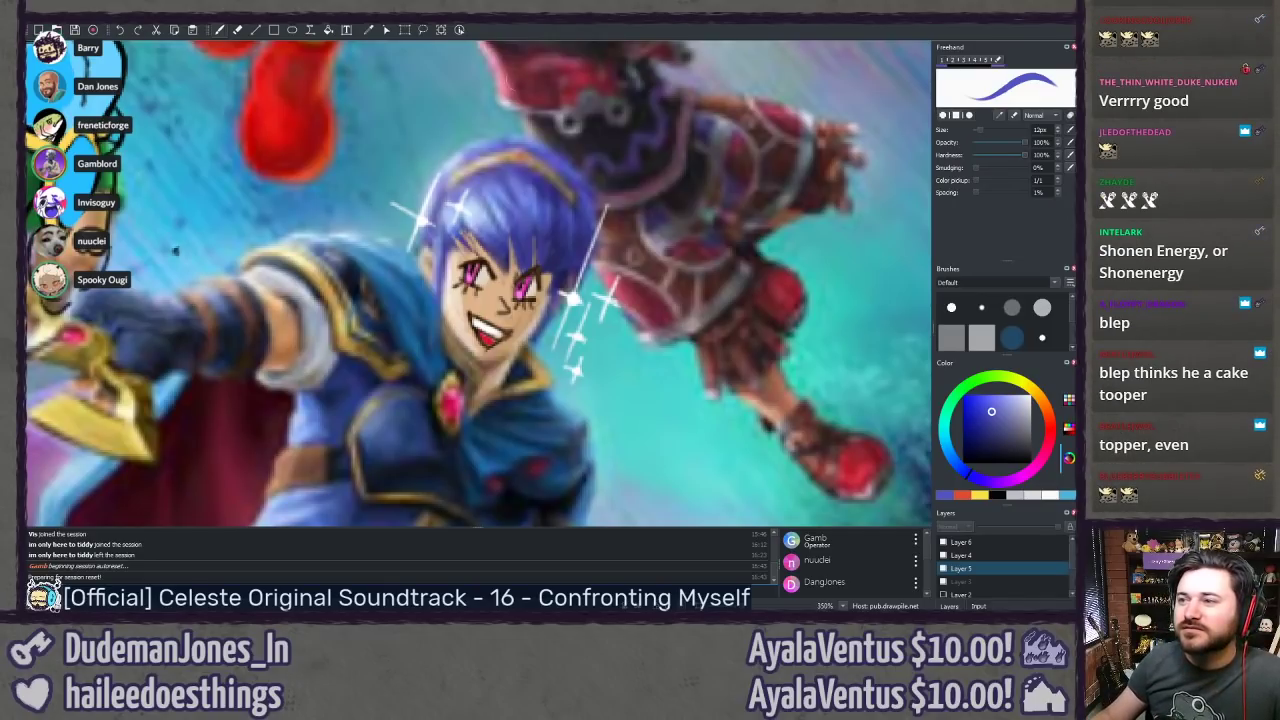
Step: Survey the redrawn characters across the poster, from Shovel Knight and the Falcon Lunch text to the green lizard, Snake and the white ghost
{"action": "scroll", "coordinate": [604, 234], "scroll_direction": "down", "scroll_amount": 6}
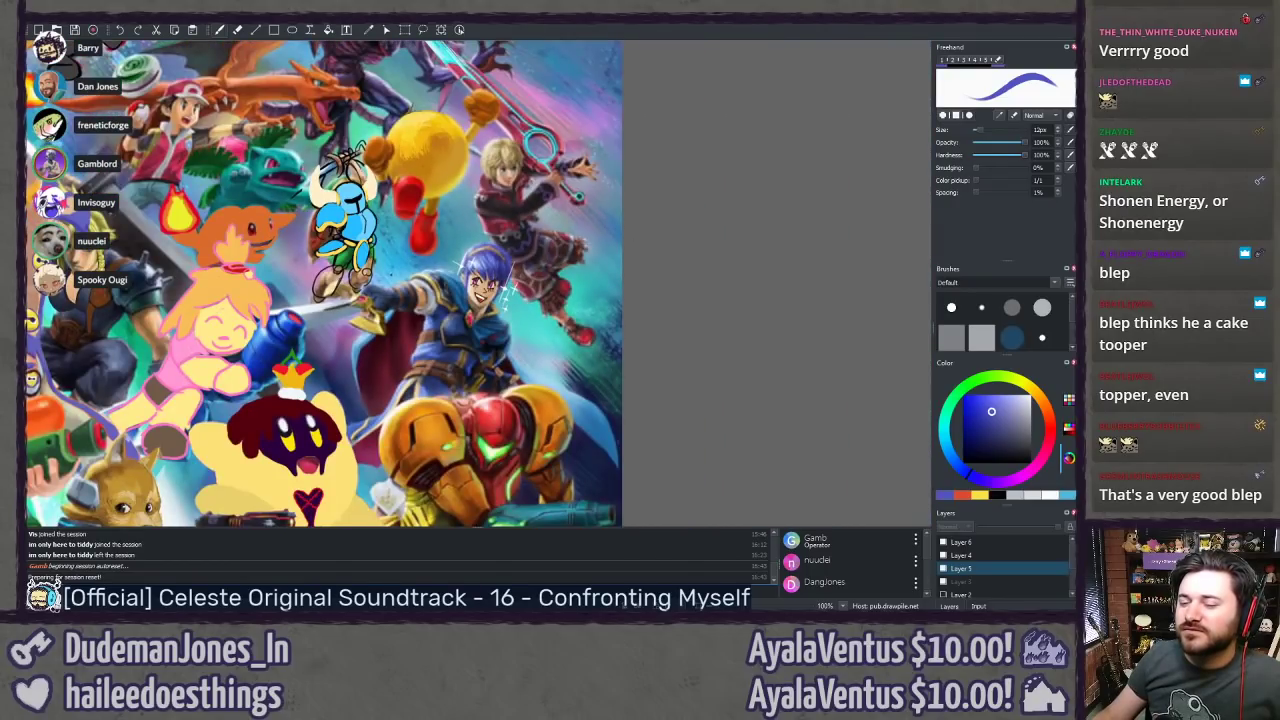
{"action": "left_click_drag", "start_coordinate": [443, 285], "coordinate": [688, 521]}
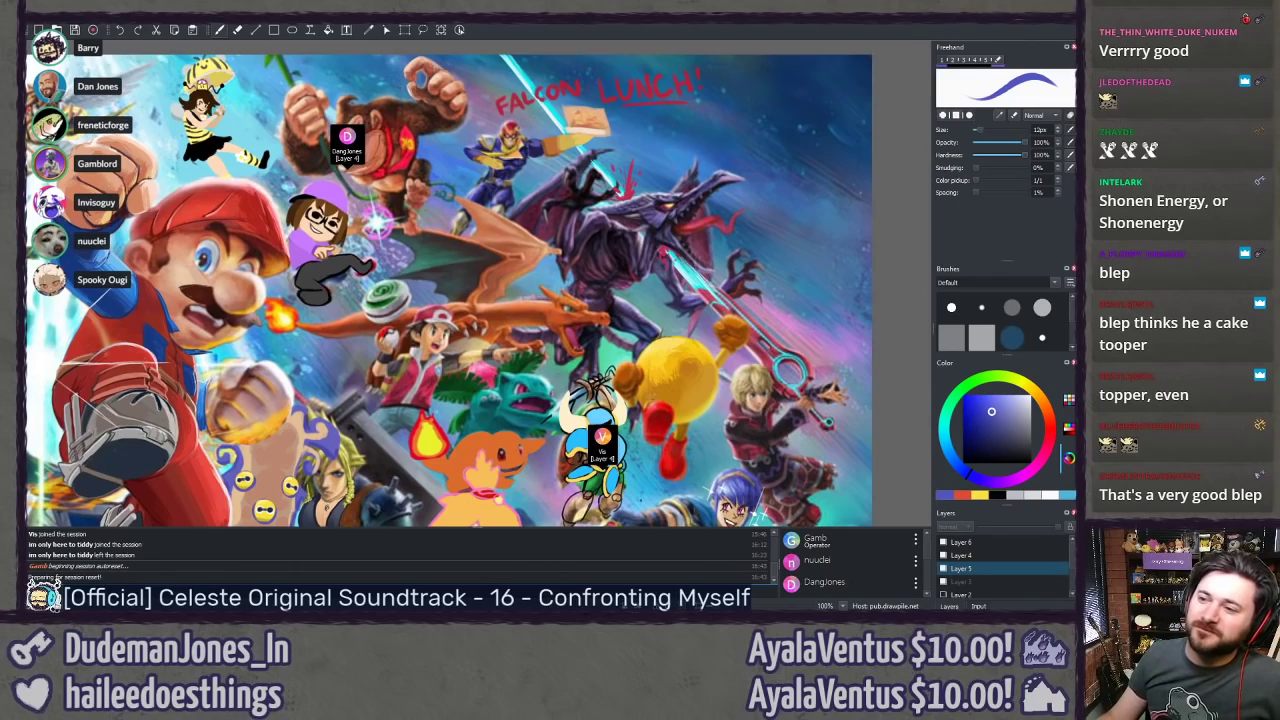
{"action": "mouse_move", "coordinate": [589, 414]}
{"action": "left_mouse_down"}
{"action": "mouse_move", "coordinate": [698, 323]}
{"action": "mouse_move", "coordinate": [859, 242]}
{"action": "left_mouse_up"}
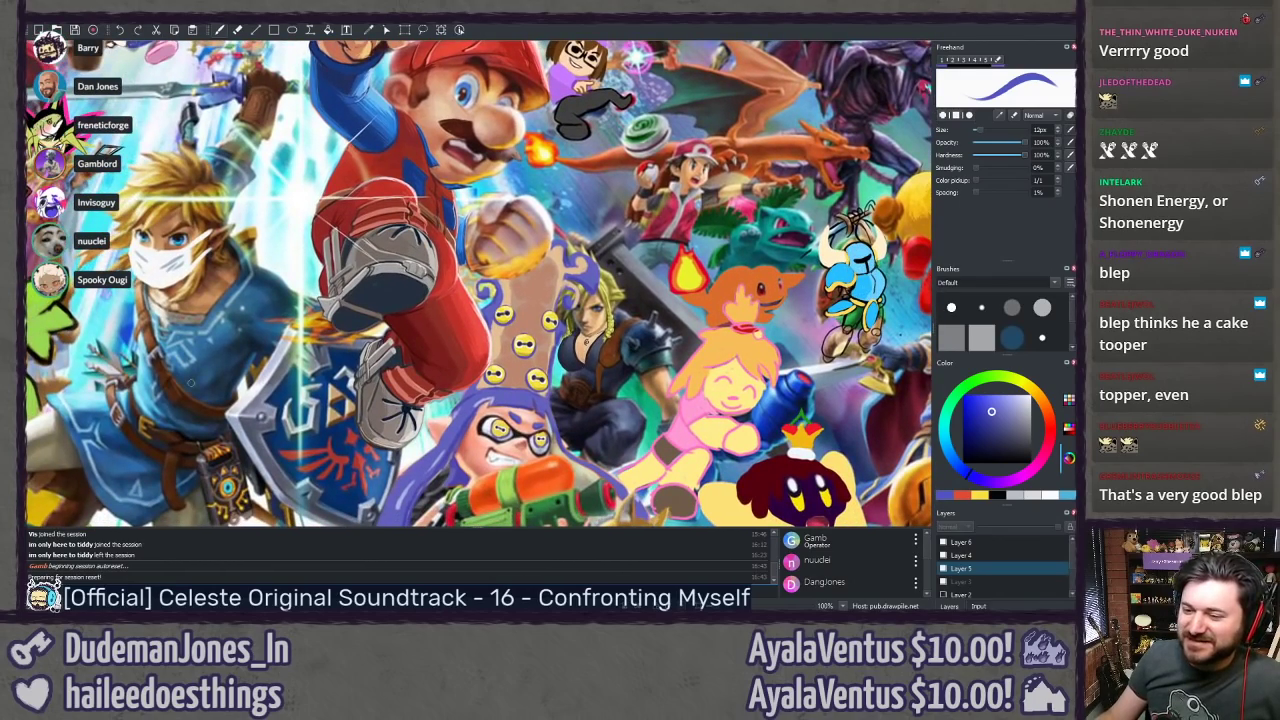
{"action": "left_click_drag", "start_coordinate": [190, 384], "coordinate": [351, 183]}
{"action": "left_click_drag", "start_coordinate": [512, 156], "coordinate": [740, 165]}
{"action": "left_click_drag", "start_coordinate": [431, 309], "coordinate": [531, 250]}
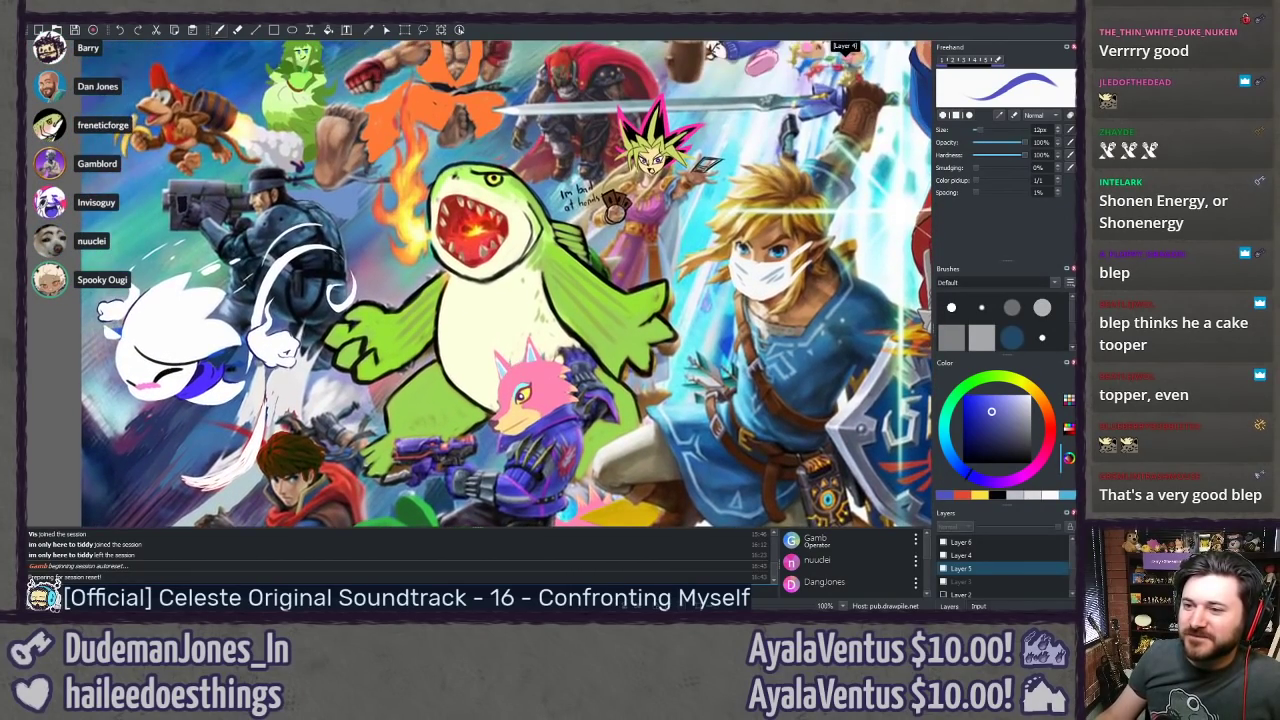
{"action": "left_click_drag", "start_coordinate": [414, 197], "coordinate": [423, 328]}
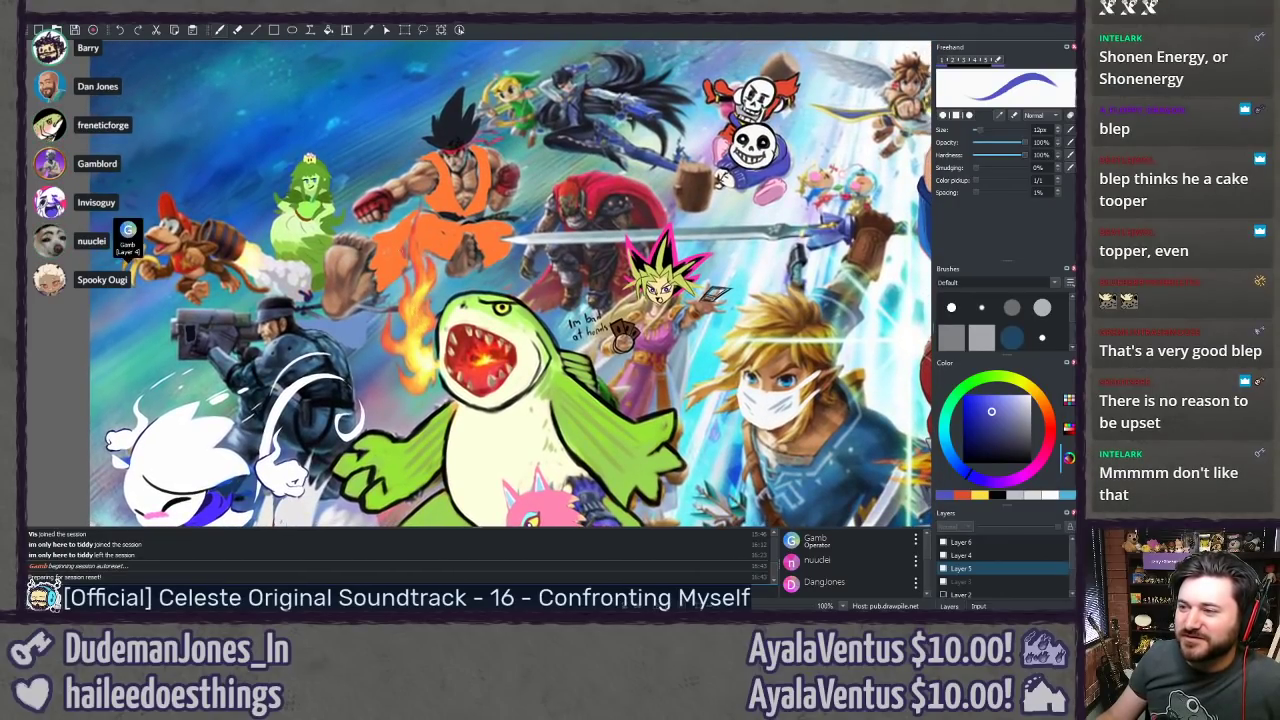
{"action": "scroll", "coordinate": [418, 218], "scroll_direction": "up", "scroll_amount": 4}
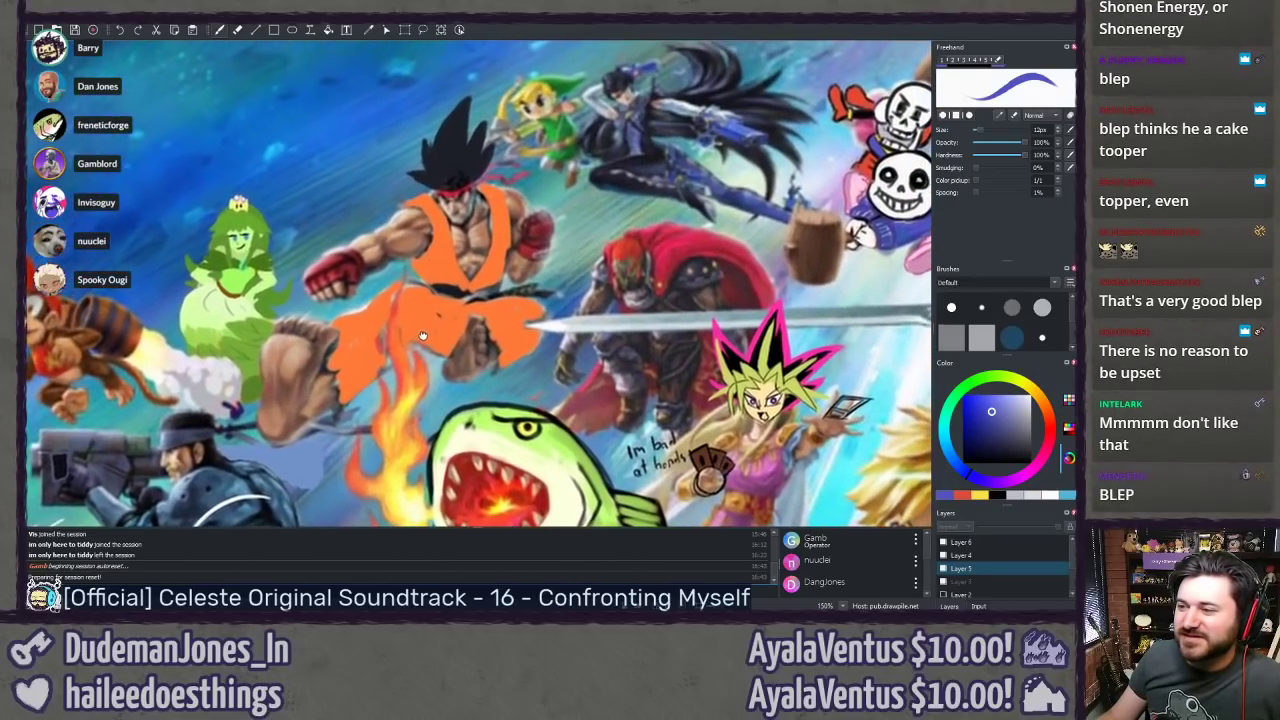
{"action": "left_click_drag", "start_coordinate": [423, 336], "coordinate": [511, 84]}
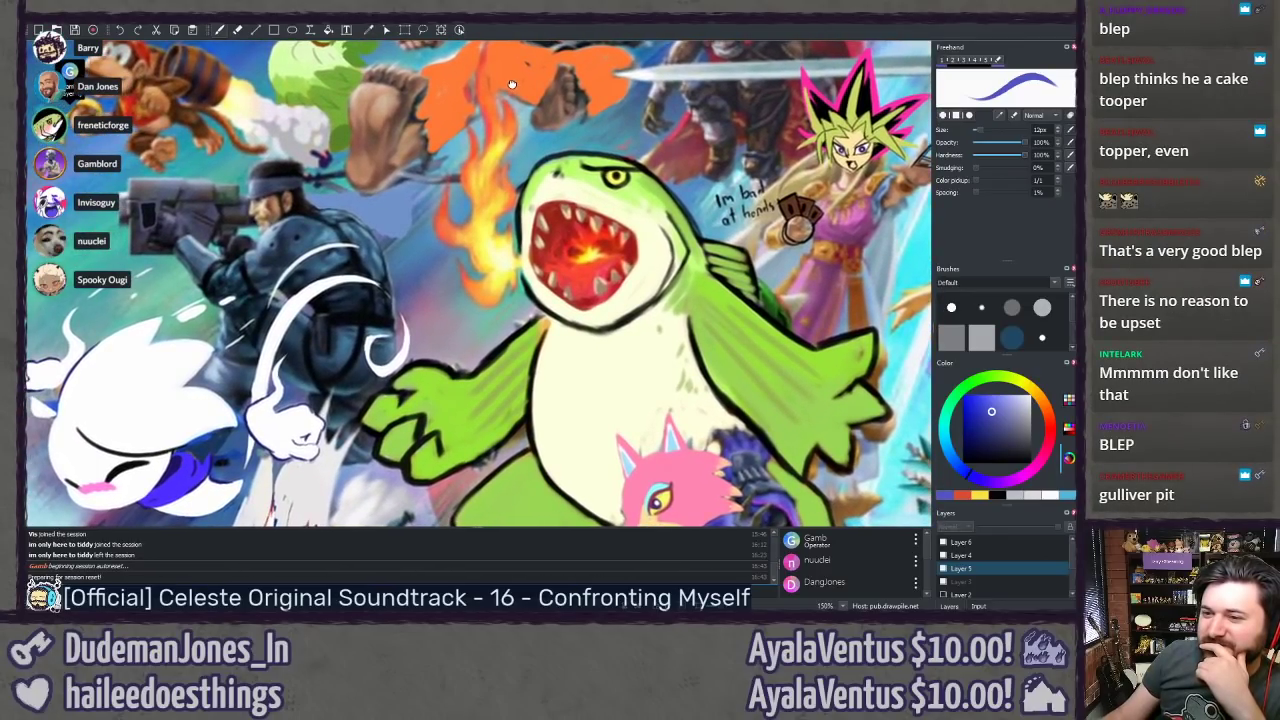
{"action": "left_click_drag", "start_coordinate": [414, 255], "coordinate": [527, 218]}
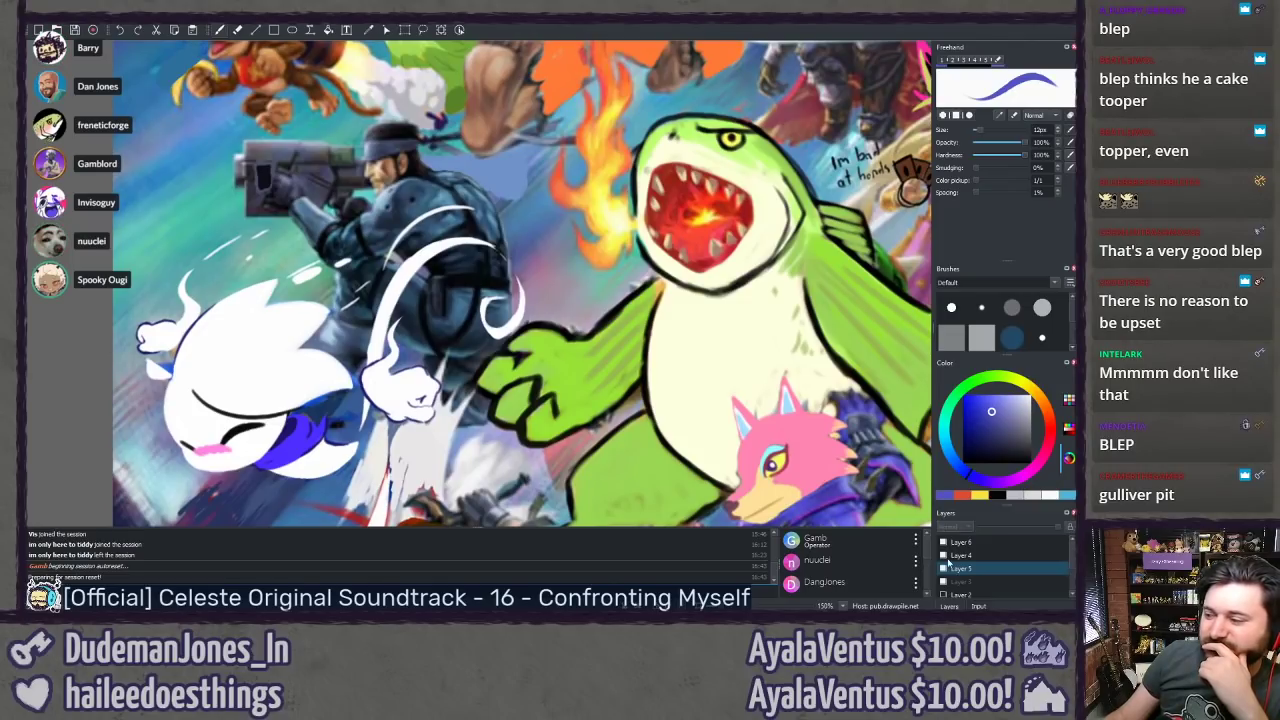
Step: Toggle Layer 4's visibility repeatedly to compare the redrawn Snake, Sonic, Bowser and Wolf with the original artwork, leaving the layer shown
{"action": "left_click", "coordinate": [946, 567]}
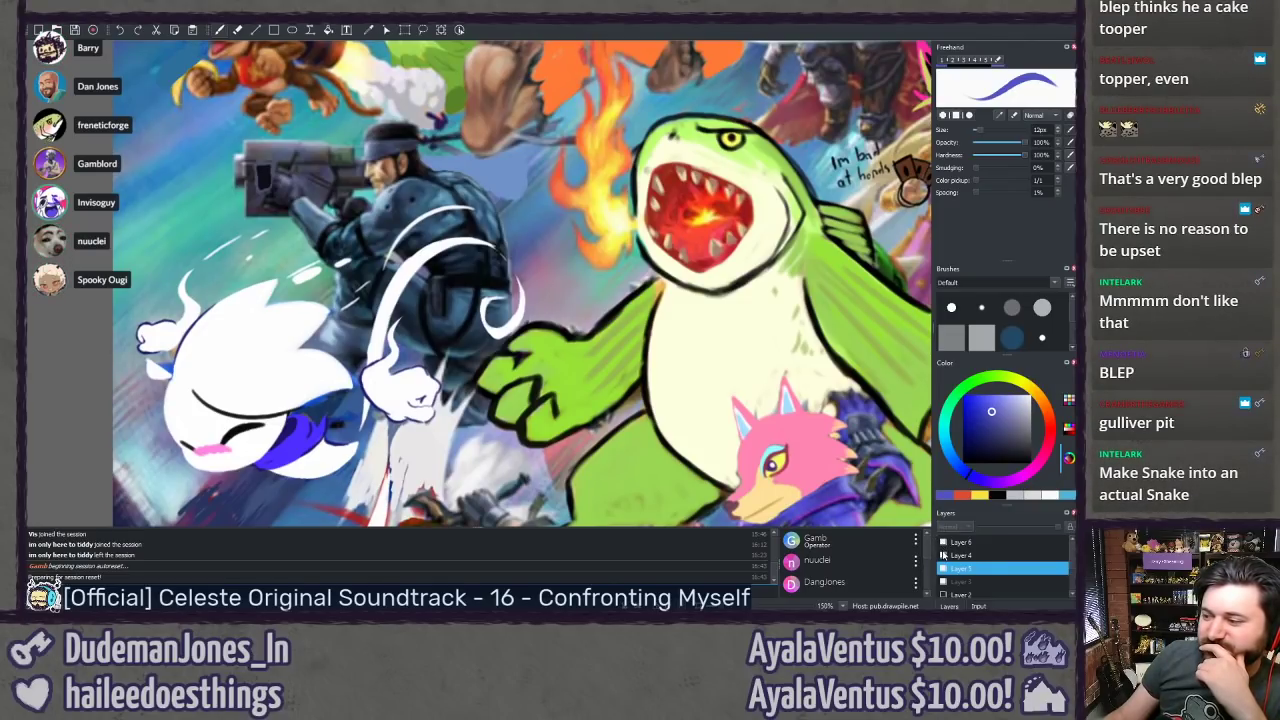
{"action": "left_click", "coordinate": [943, 555]}
{"action": "left_click", "coordinate": [943, 556]}
{"action": "left_click", "coordinate": [943, 556]}
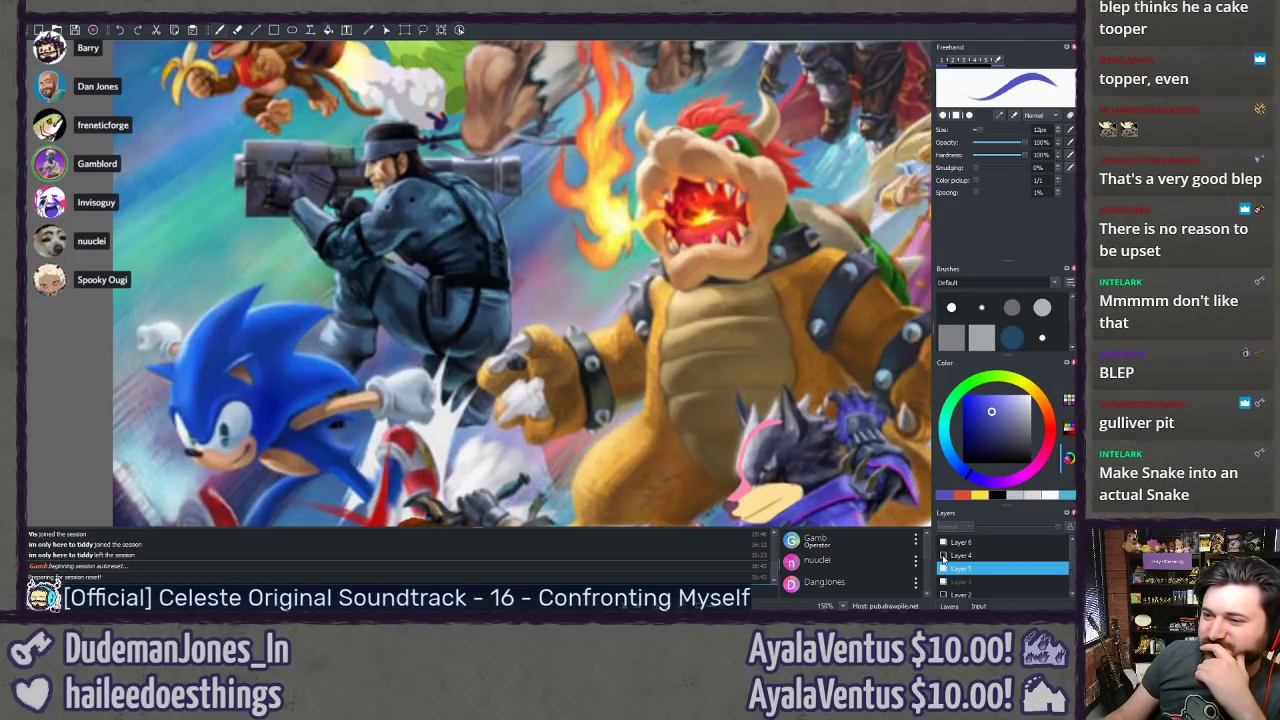
{"action": "left_click", "coordinate": [943, 556]}
{"action": "left_click", "coordinate": [943, 556]}
{"action": "left_click", "coordinate": [943, 556]}
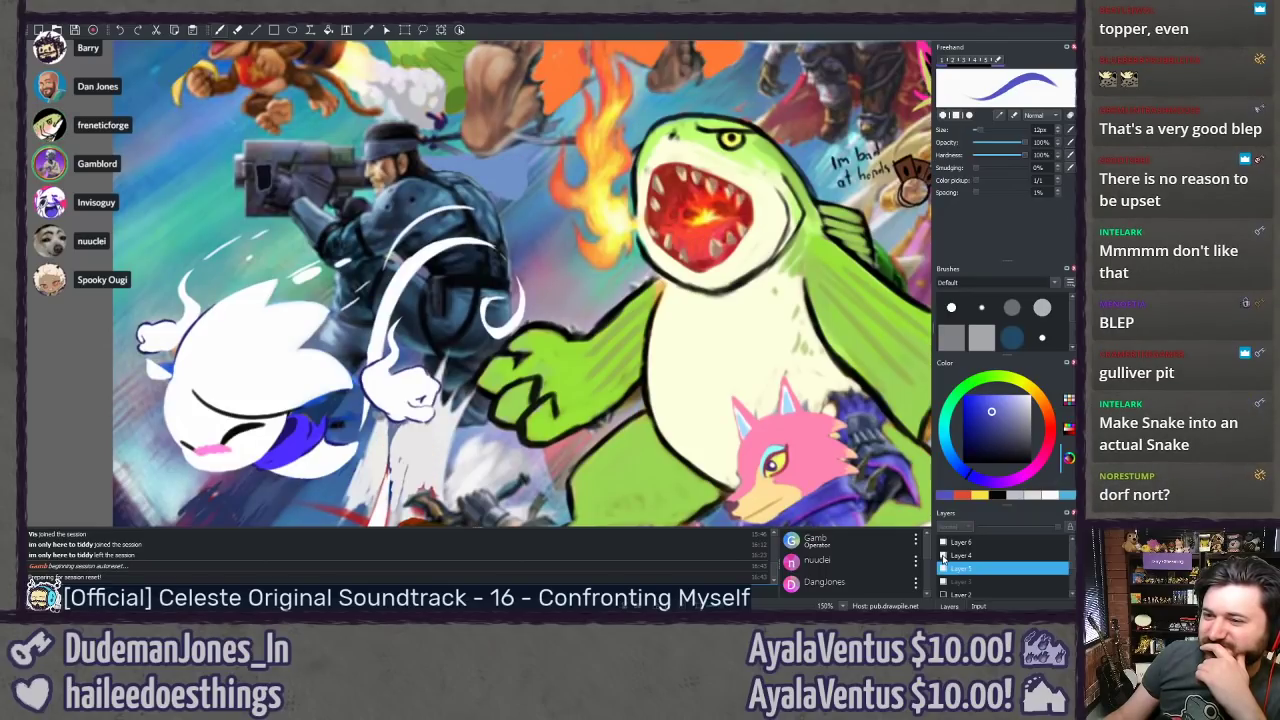
{"action": "left_click", "coordinate": [943, 556]}
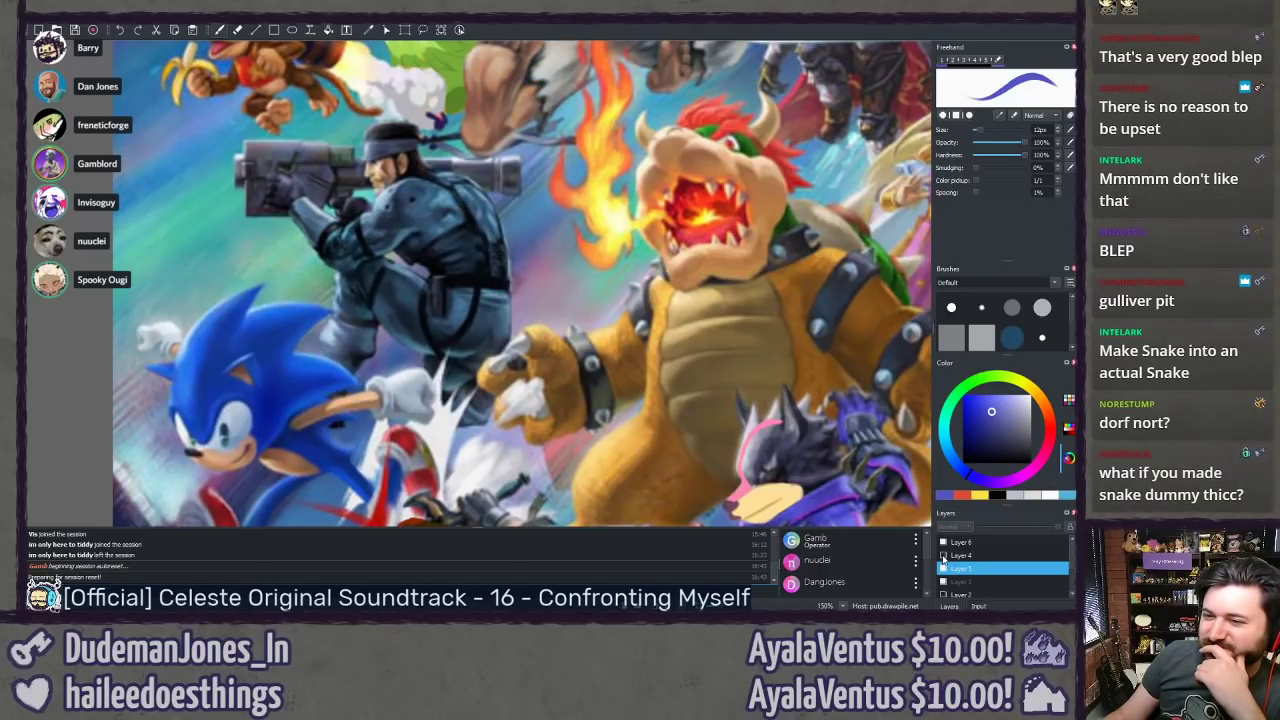
{"action": "left_click", "coordinate": [943, 556]}
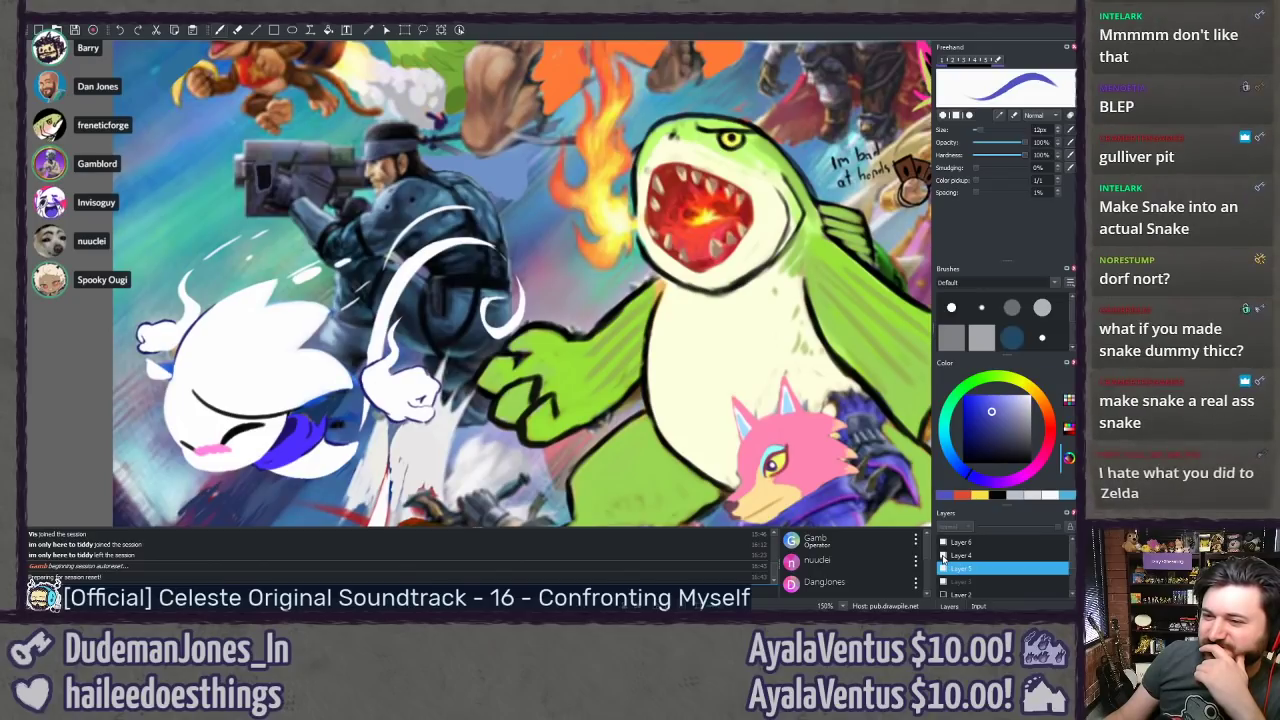
{"action": "left_click", "coordinate": [943, 556]}
{"action": "left_click", "coordinate": [943, 556]}
{"action": "left_click", "coordinate": [943, 556]}
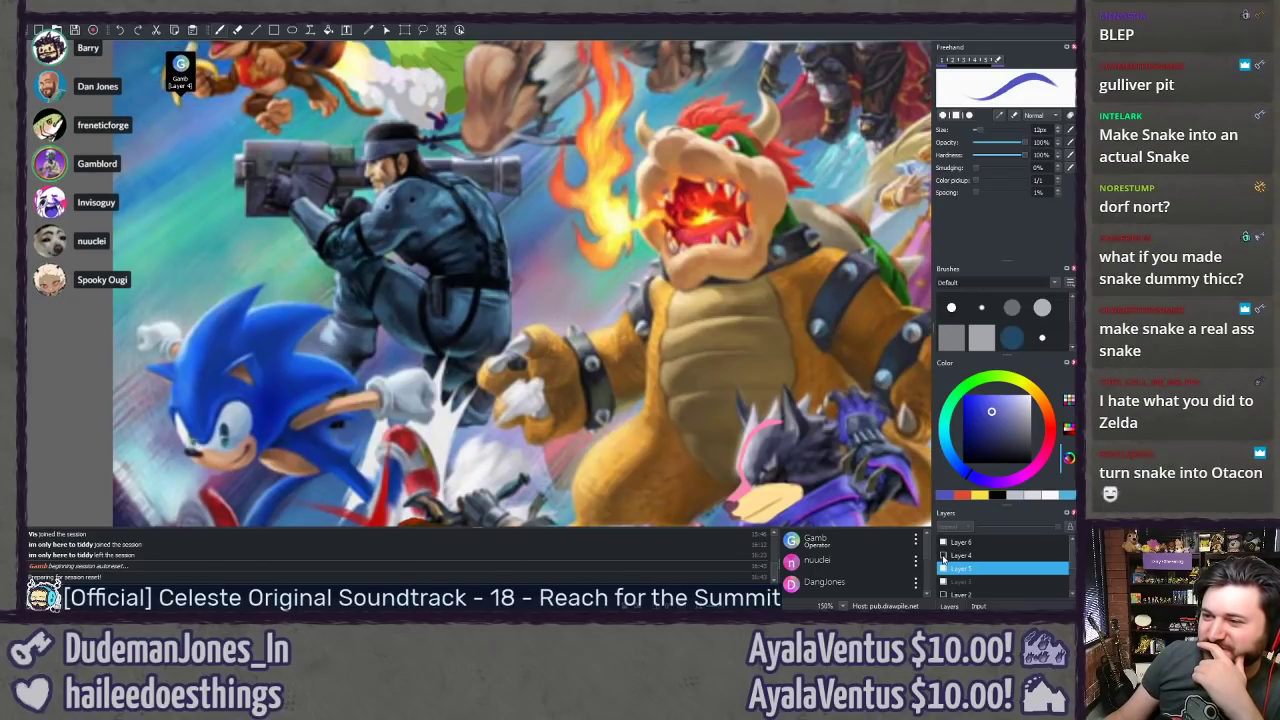
{"action": "left_click", "coordinate": [943, 556]}
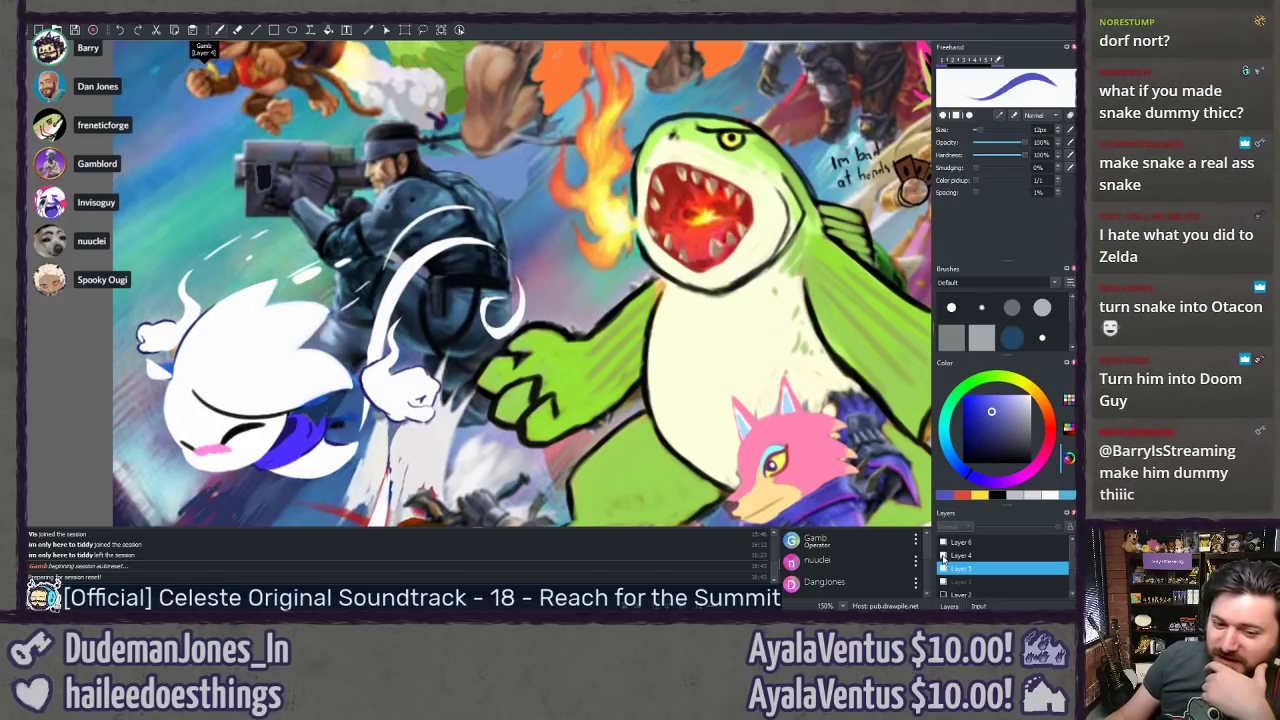
{"action": "left_click", "coordinate": [942, 556]}
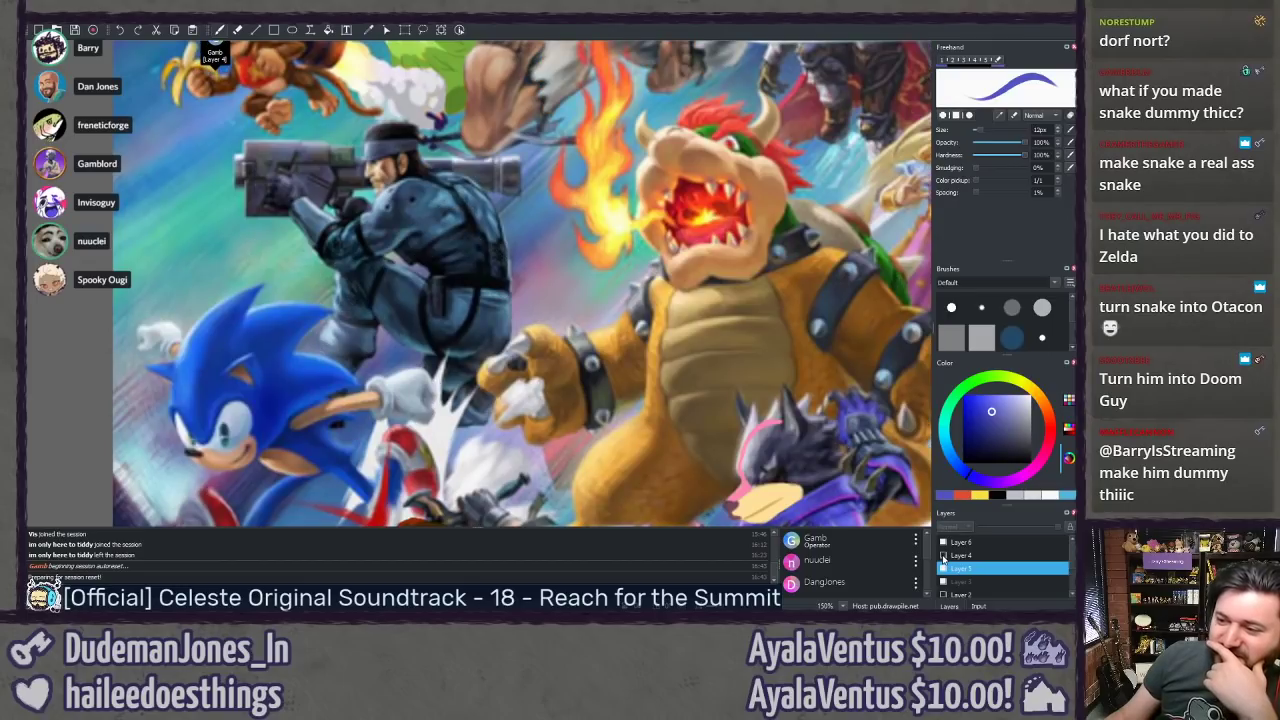
{"action": "left_click", "coordinate": [942, 556]}
{"action": "left_click", "coordinate": [942, 556]}
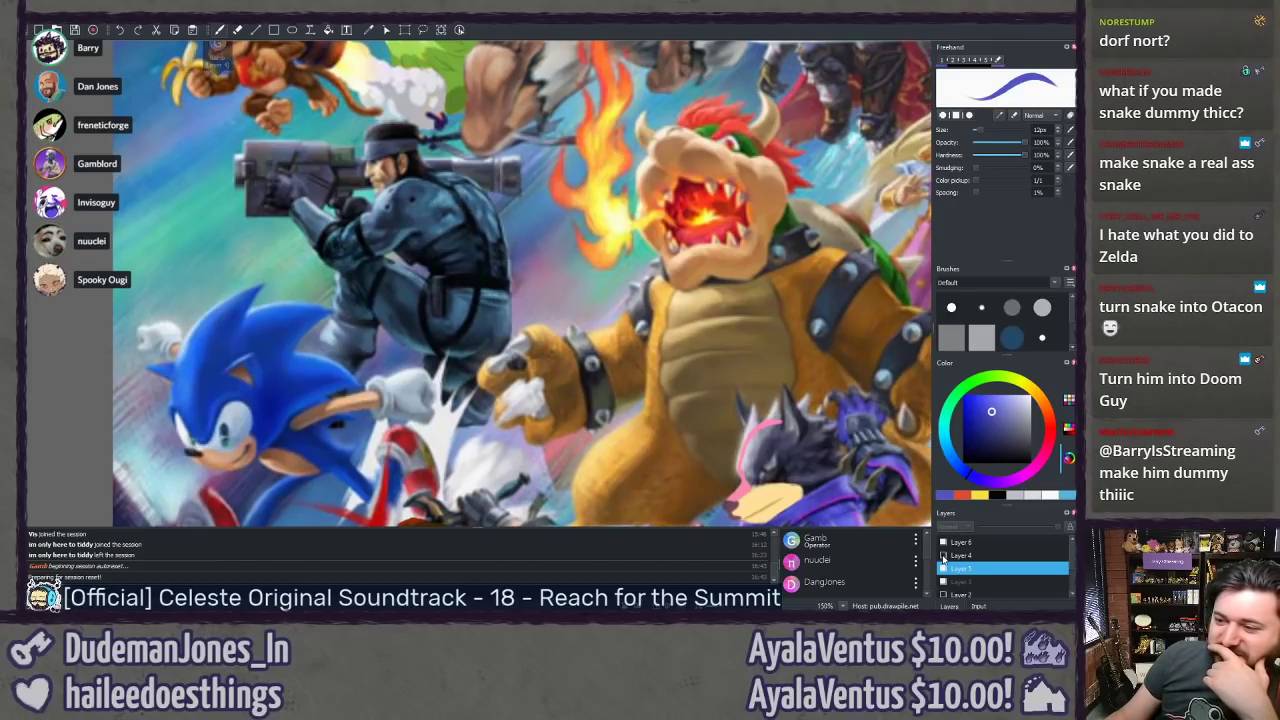
{"action": "left_click", "coordinate": [942, 556]}
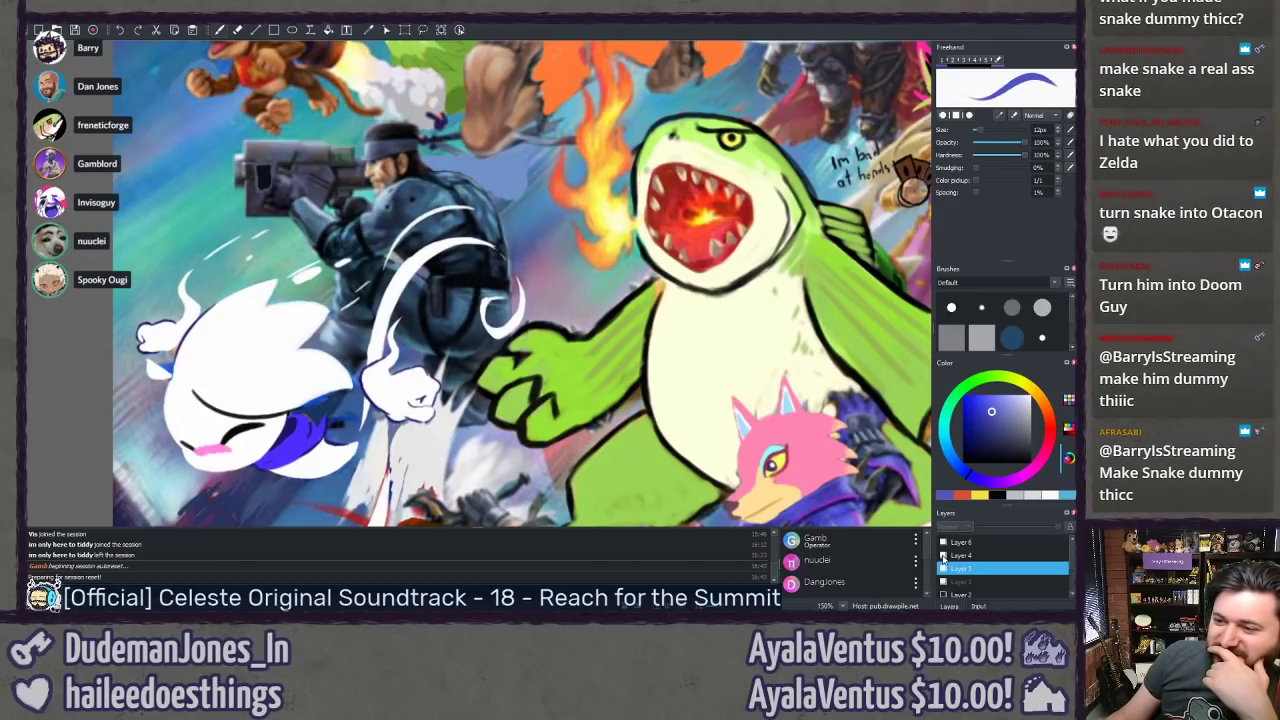
{"action": "left_click", "coordinate": [942, 556]}
{"action": "left_click", "coordinate": [942, 556]}
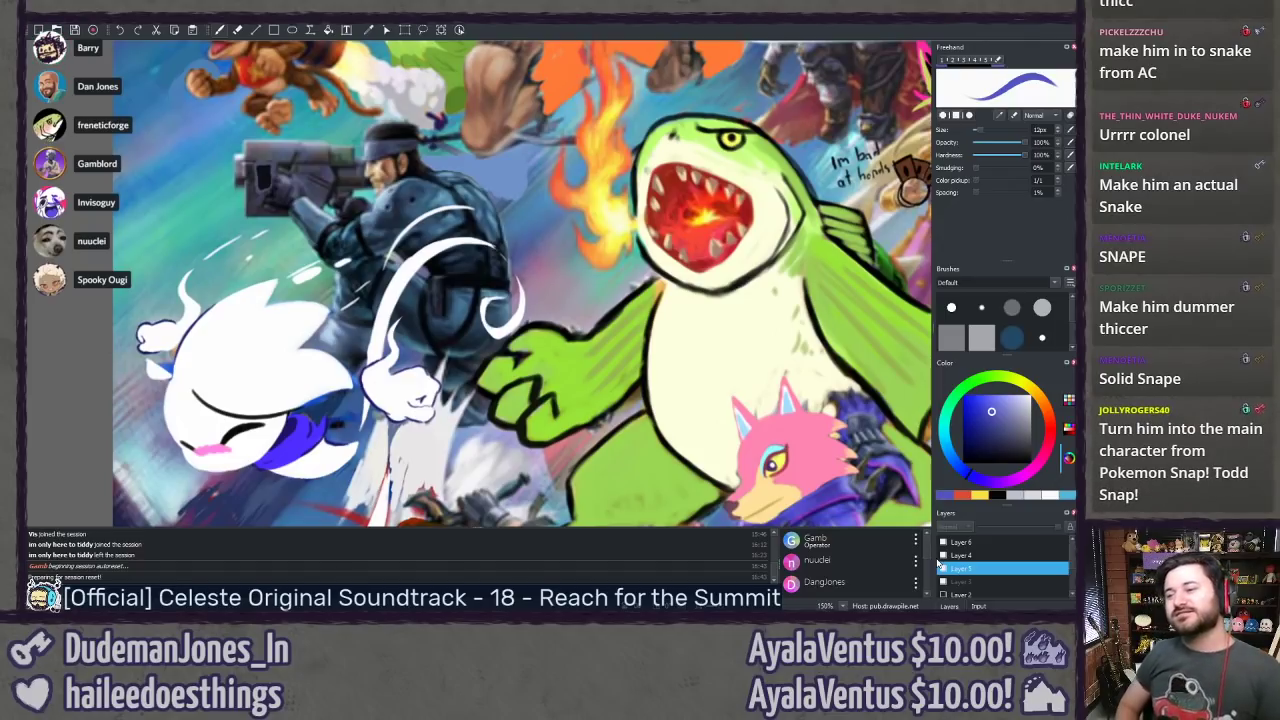
Step: Look around Bayonetta, the orange-clad Ryu and the small figures beside Sans for remaining characters to redraw
{"action": "left_click_drag", "start_coordinate": [600, 108], "coordinate": [296, 506]}
{"action": "scroll", "coordinate": [484, 268], "scroll_direction": "up", "scroll_amount": 3}
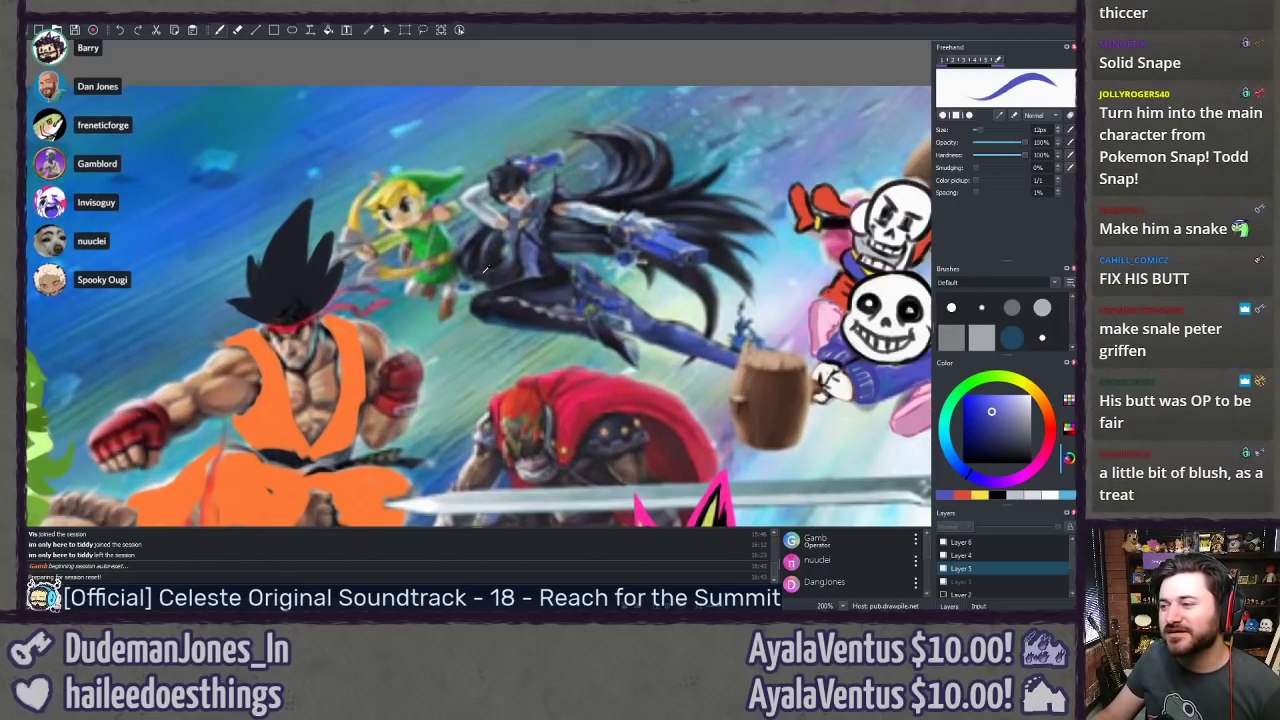
{"action": "left_click_drag", "start_coordinate": [490, 294], "coordinate": [472, 307]}
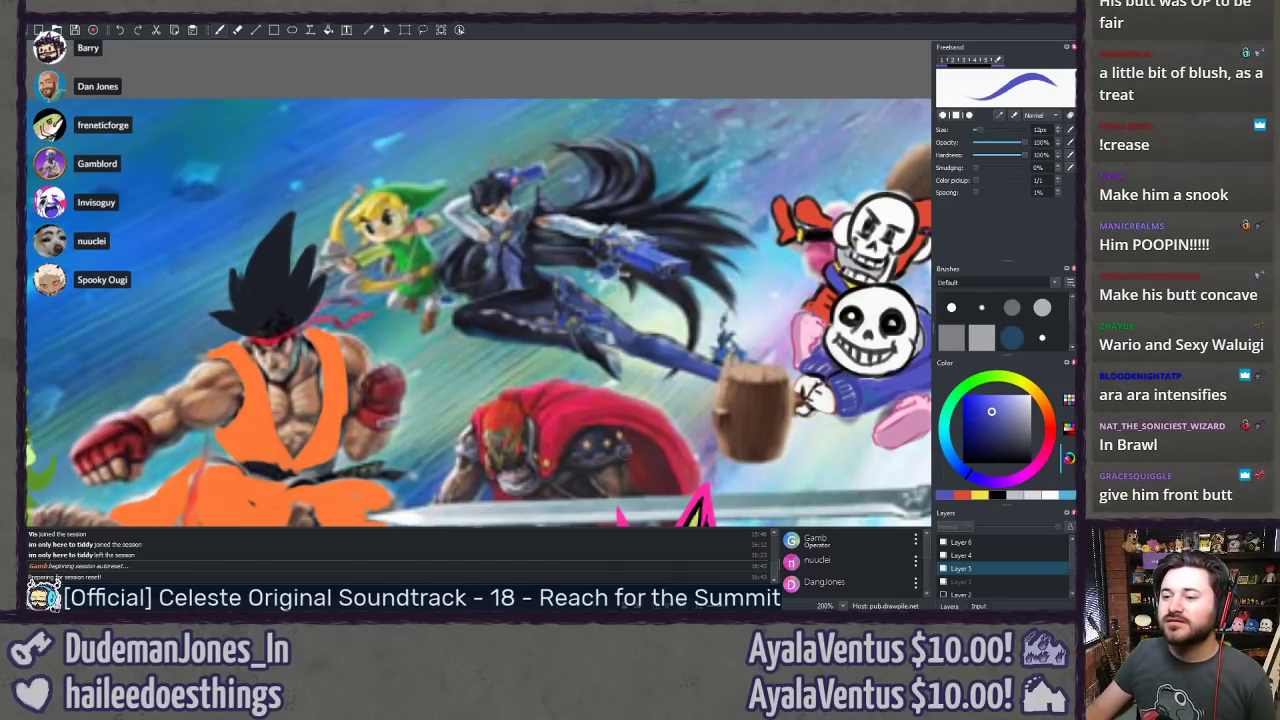
{"action": "scroll", "coordinate": [475, 419], "scroll_direction": "down", "scroll_amount": 5}
{"action": "left_click_drag", "start_coordinate": [475, 419], "coordinate": [171, 98]}
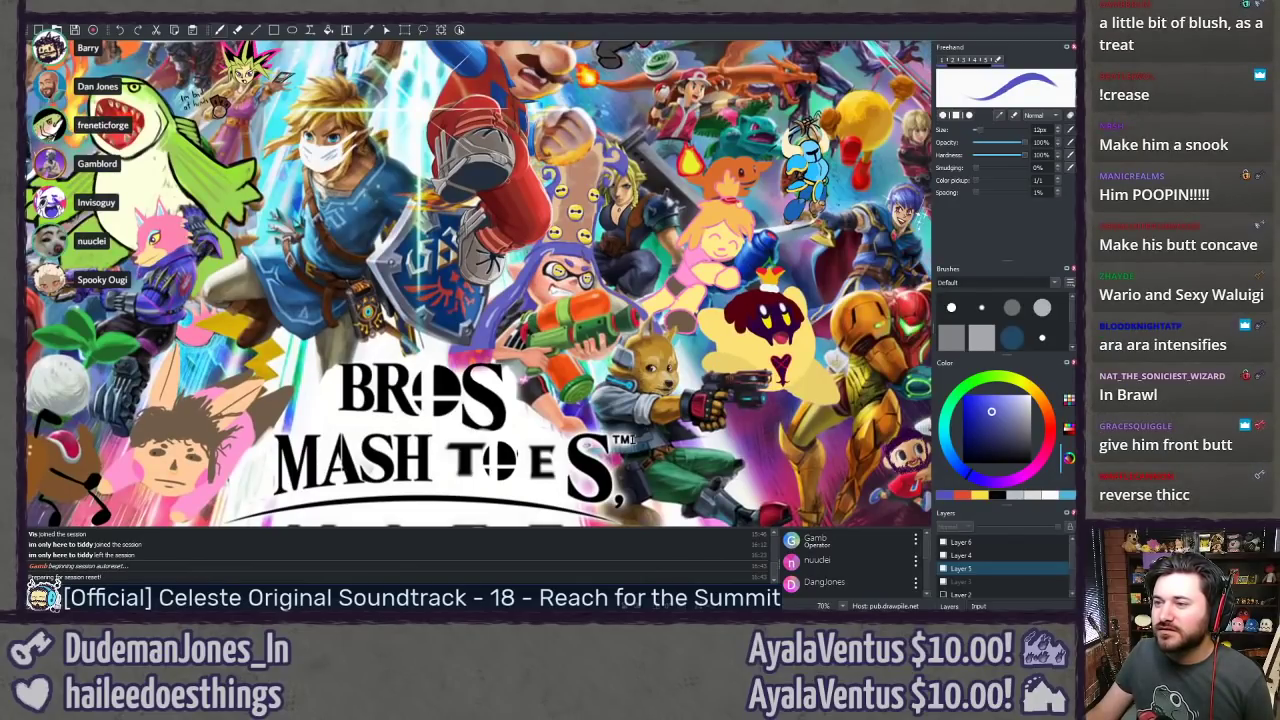
{"action": "left_click_drag", "start_coordinate": [507, 181], "coordinate": [637, 421]}
{"action": "scroll", "coordinate": [502, 235], "scroll_direction": "up", "scroll_amount": 5}
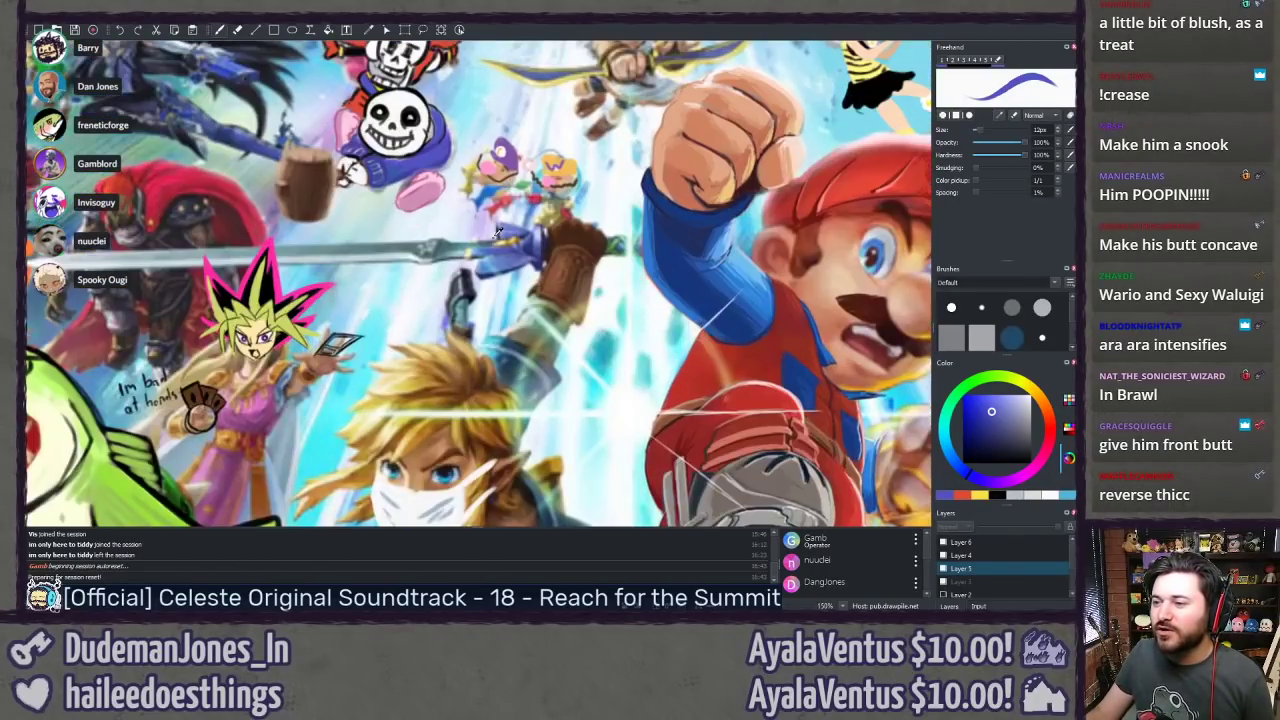
Step: Examine the tiny Waluigi and Wario figures beside Sans, Toon Link and Bayonetta for the next character to alter
{"action": "scroll", "coordinate": [383, 468], "scroll_direction": "up", "scroll_amount": 3}
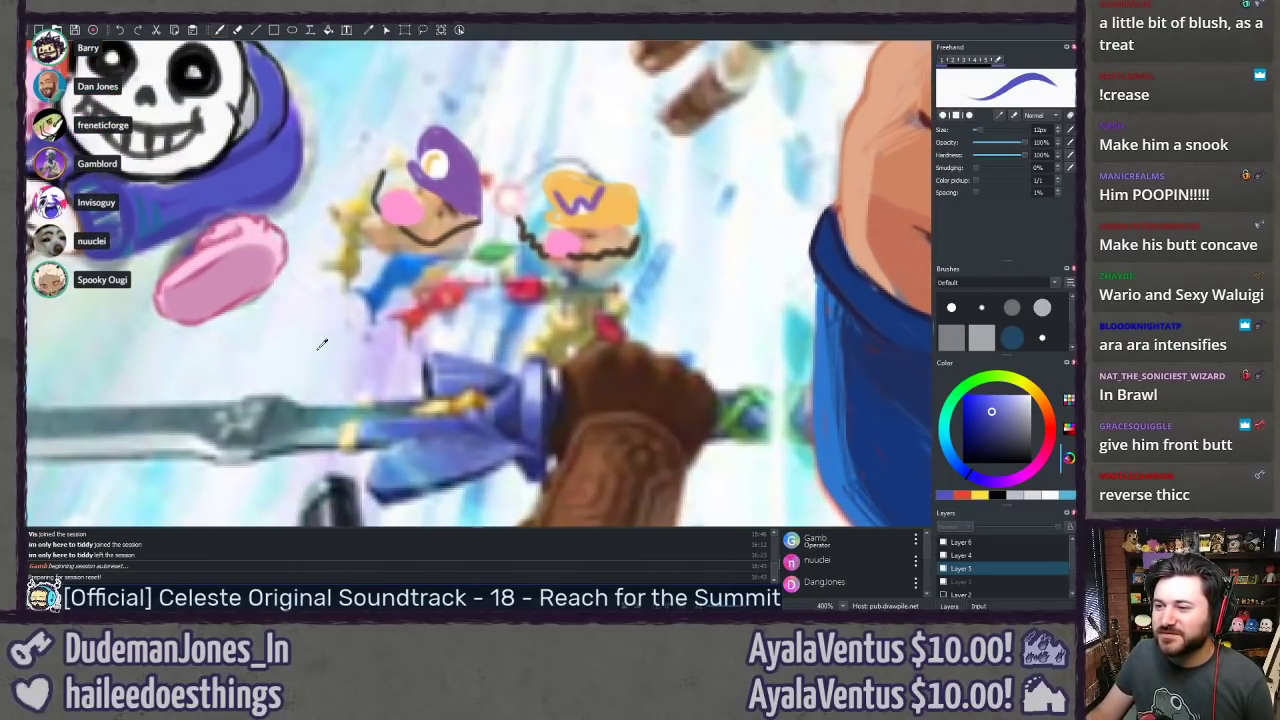
{"action": "scroll", "coordinate": [317, 357], "scroll_direction": "up", "scroll_amount": 1}
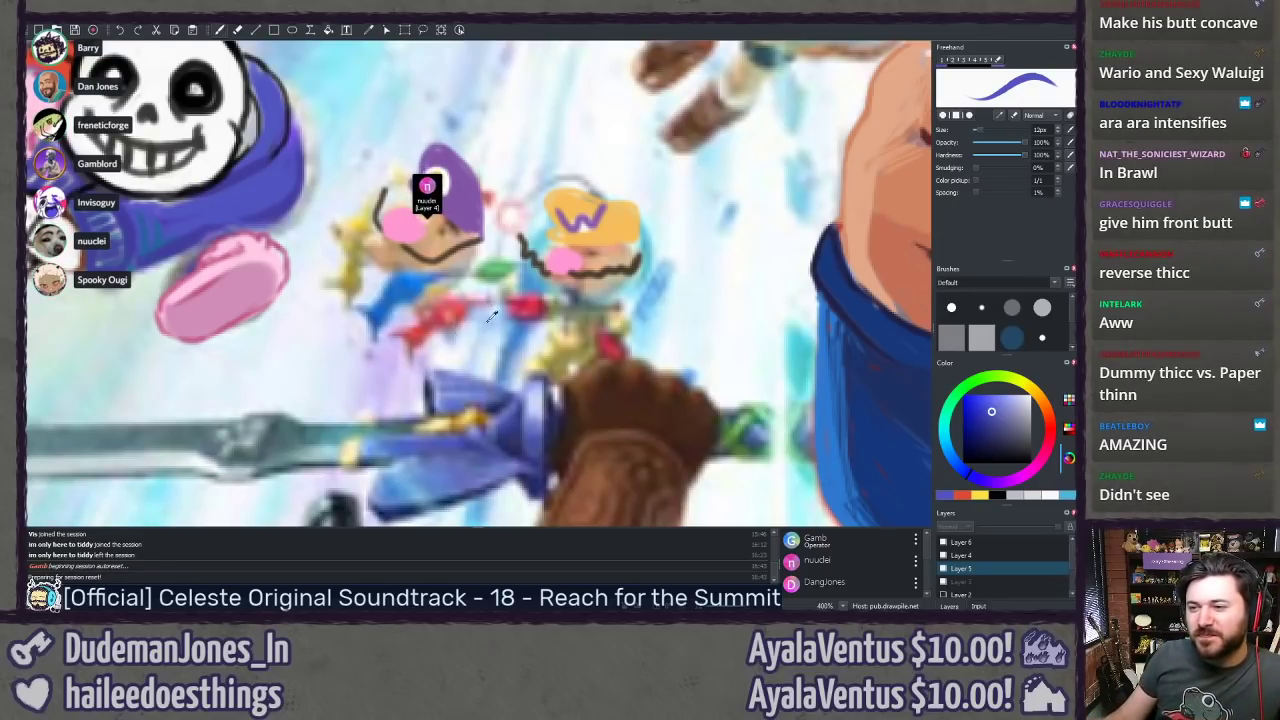
{"action": "scroll", "coordinate": [494, 309], "scroll_direction": "down", "scroll_amount": 2}
{"action": "mouse_move", "coordinate": [301, 289]}
{"action": "left_mouse_down"}
{"action": "mouse_move", "coordinate": [689, 436]}
{"action": "mouse_move", "coordinate": [760, 416]}
{"action": "mouse_move", "coordinate": [762, 375]}
{"action": "mouse_move", "coordinate": [810, 412]}
{"action": "left_mouse_up"}
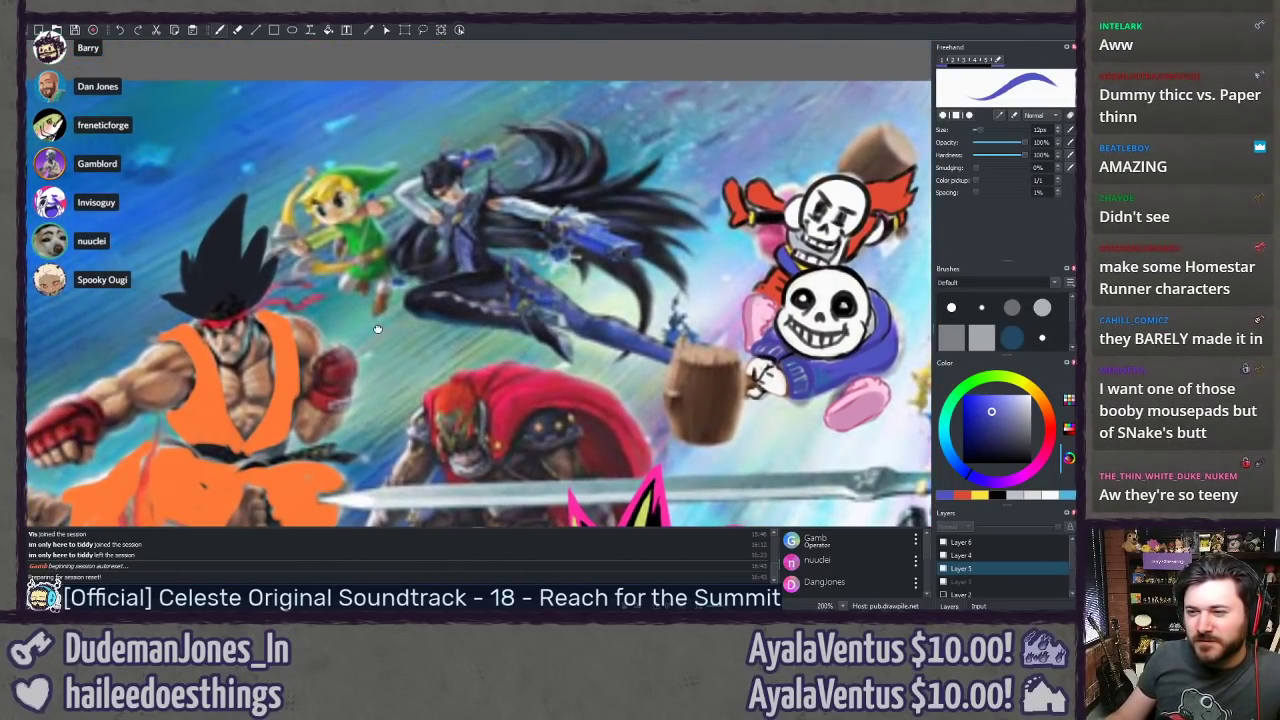
{"action": "left_click_drag", "start_coordinate": [378, 329], "coordinate": [184, 299]}
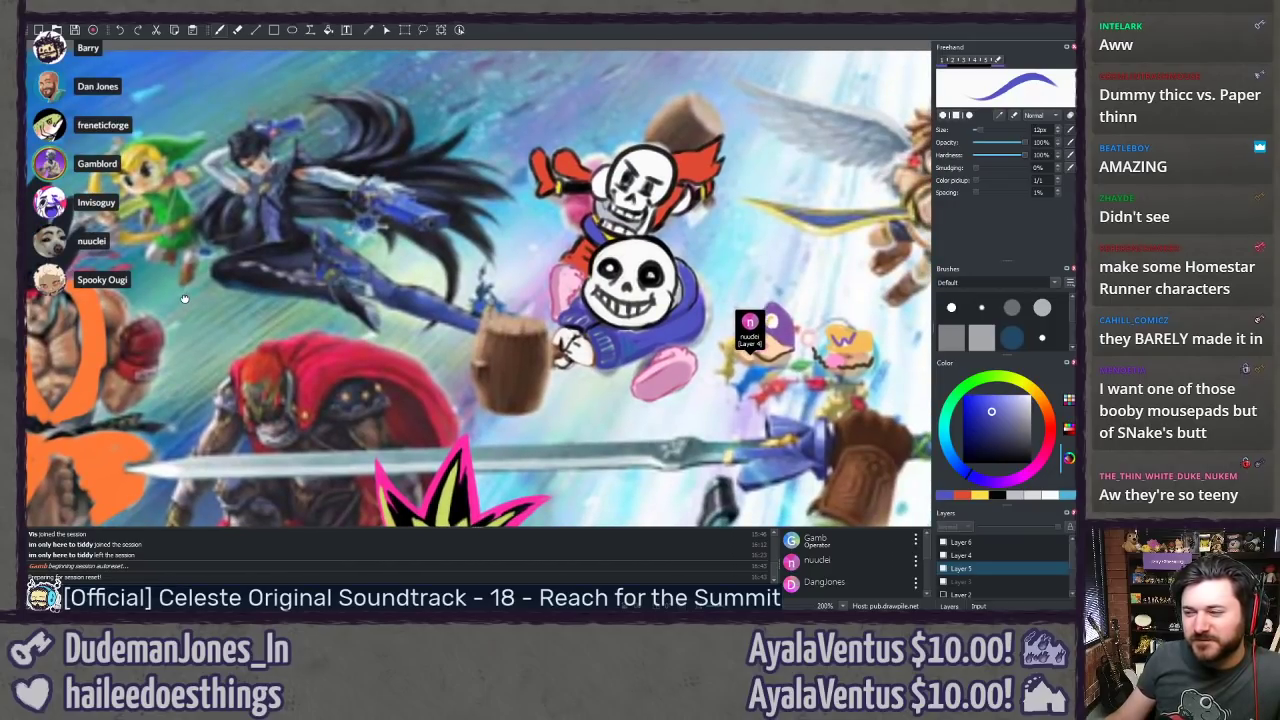
{"action": "left_click_drag", "start_coordinate": [184, 299], "coordinate": [412, 373]}
{"action": "scroll", "coordinate": [339, 398], "scroll_direction": "up", "scroll_amount": 2}
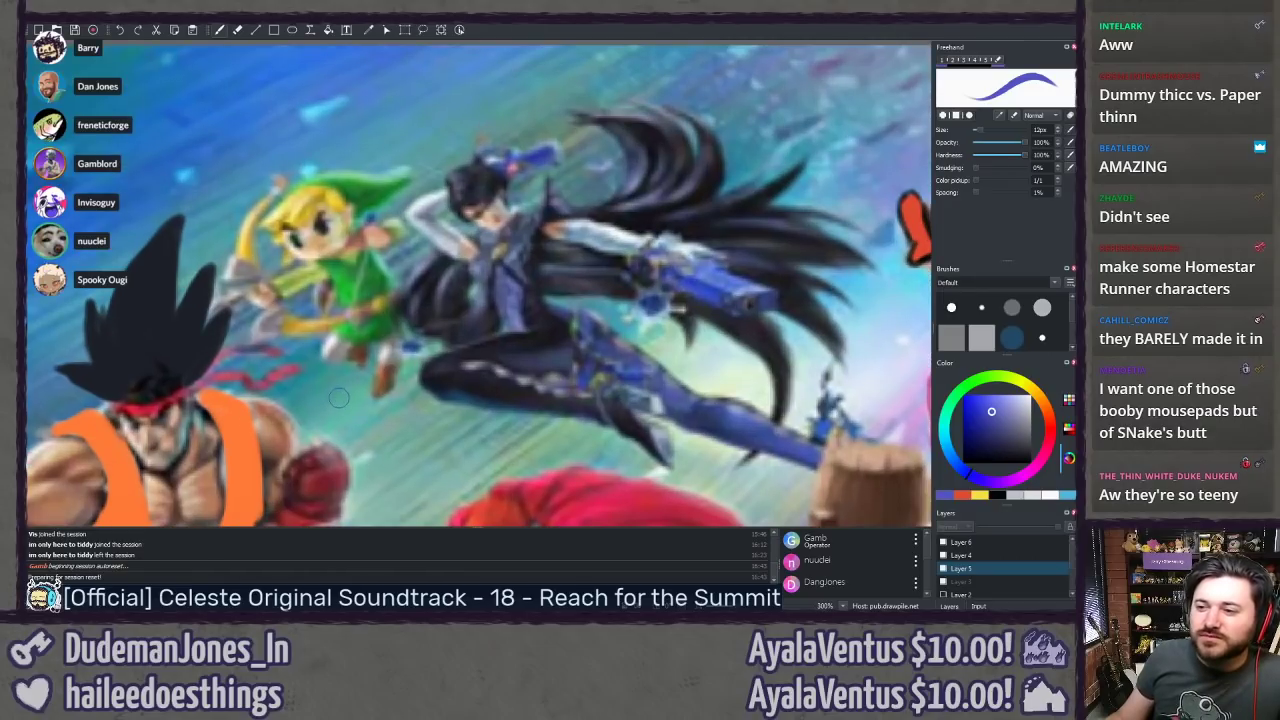
{"action": "left_click_drag", "start_coordinate": [339, 398], "coordinate": [336, 384]}
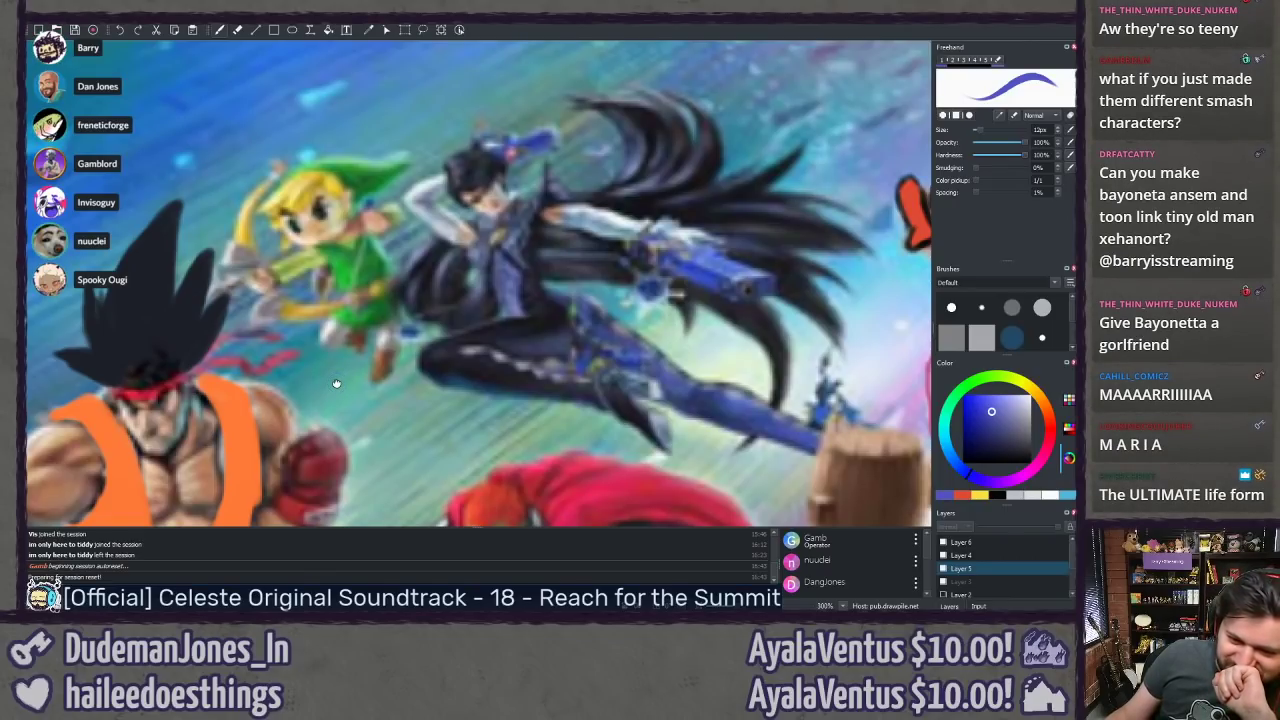
{"action": "mouse_move", "coordinate": [337, 383]}
{"action": "left_mouse_down"}
{"action": "mouse_move", "coordinate": [329, 402]}
{"action": "mouse_move", "coordinate": [349, 370]}
{"action": "left_mouse_up"}
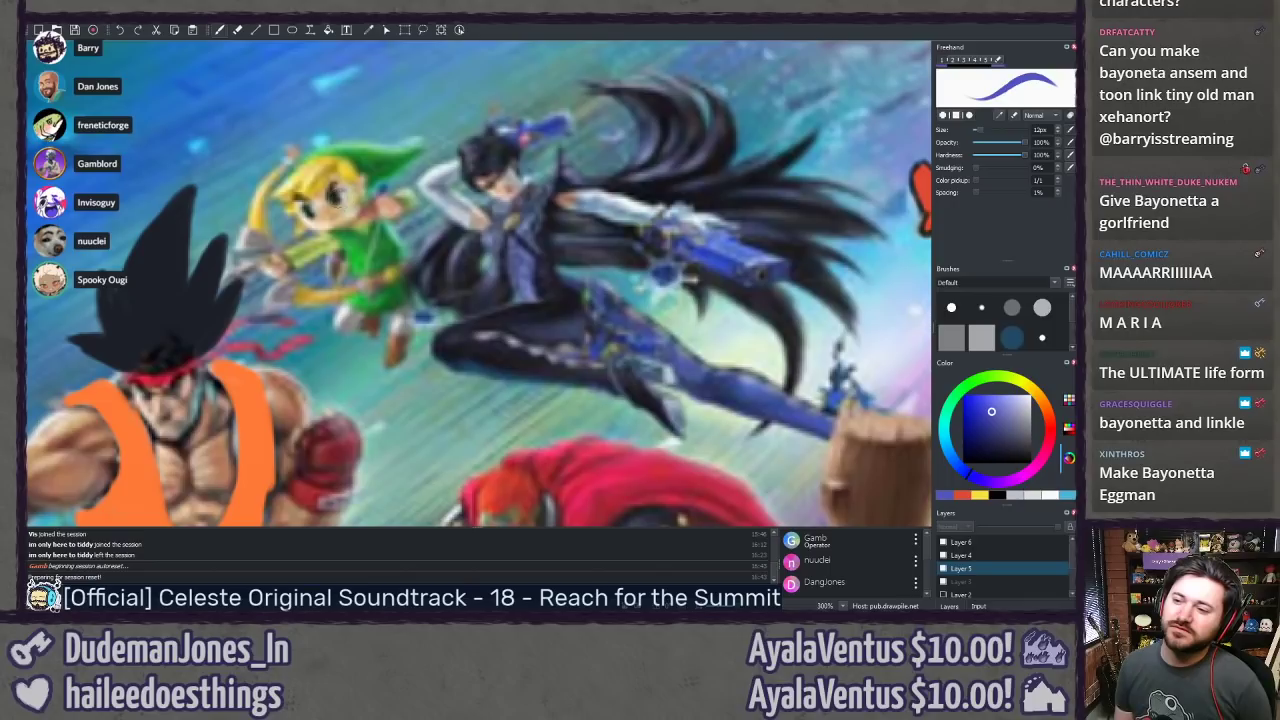
{"action": "left_click", "coordinate": [996, 494]}
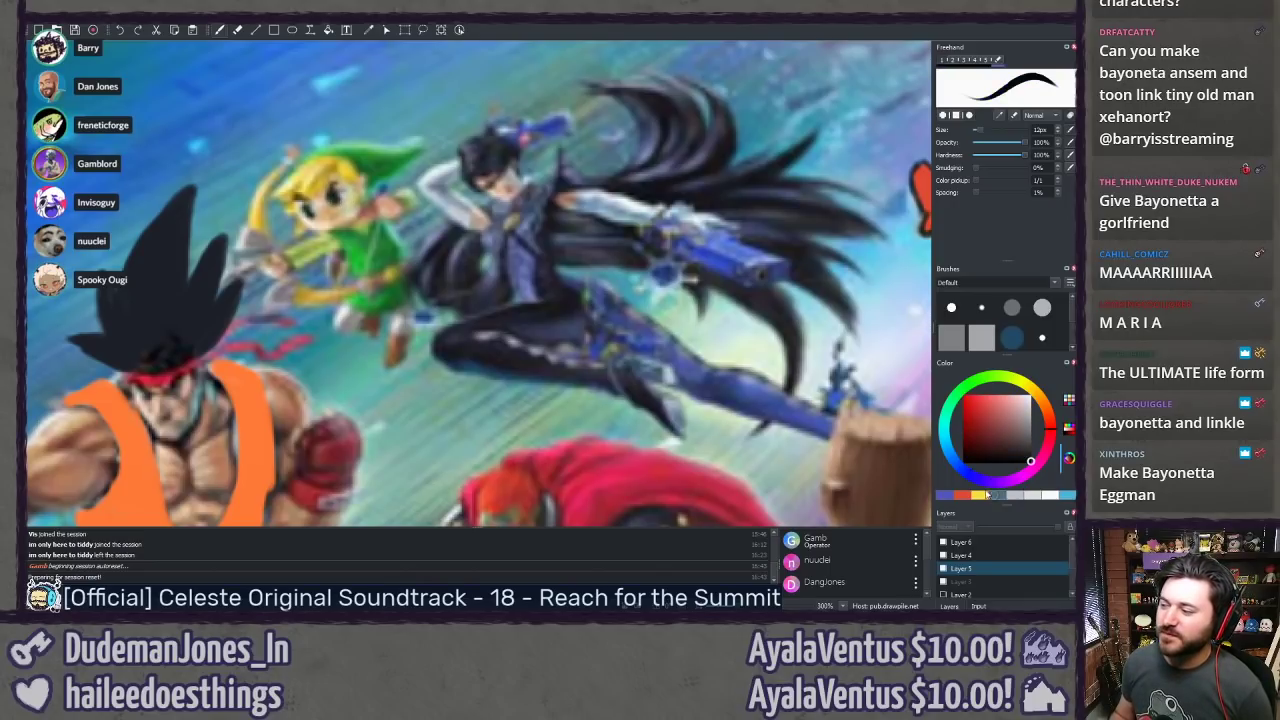
{"action": "left_click", "coordinate": [949, 495]}
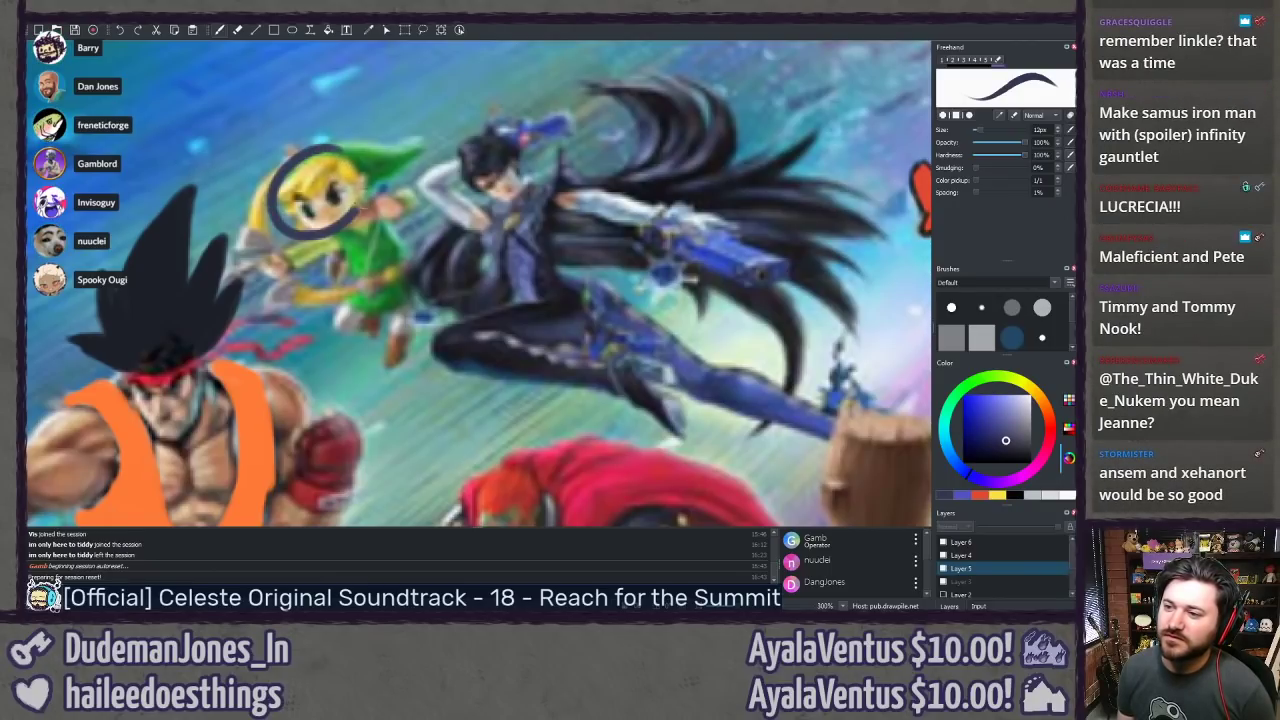
{"action": "mouse_move", "coordinate": [343, 102]}
{"action": "left_mouse_down"}
{"action": "mouse_move", "coordinate": [223, 160]}
{"action": "mouse_move", "coordinate": [340, 100]}
{"action": "left_mouse_up"}
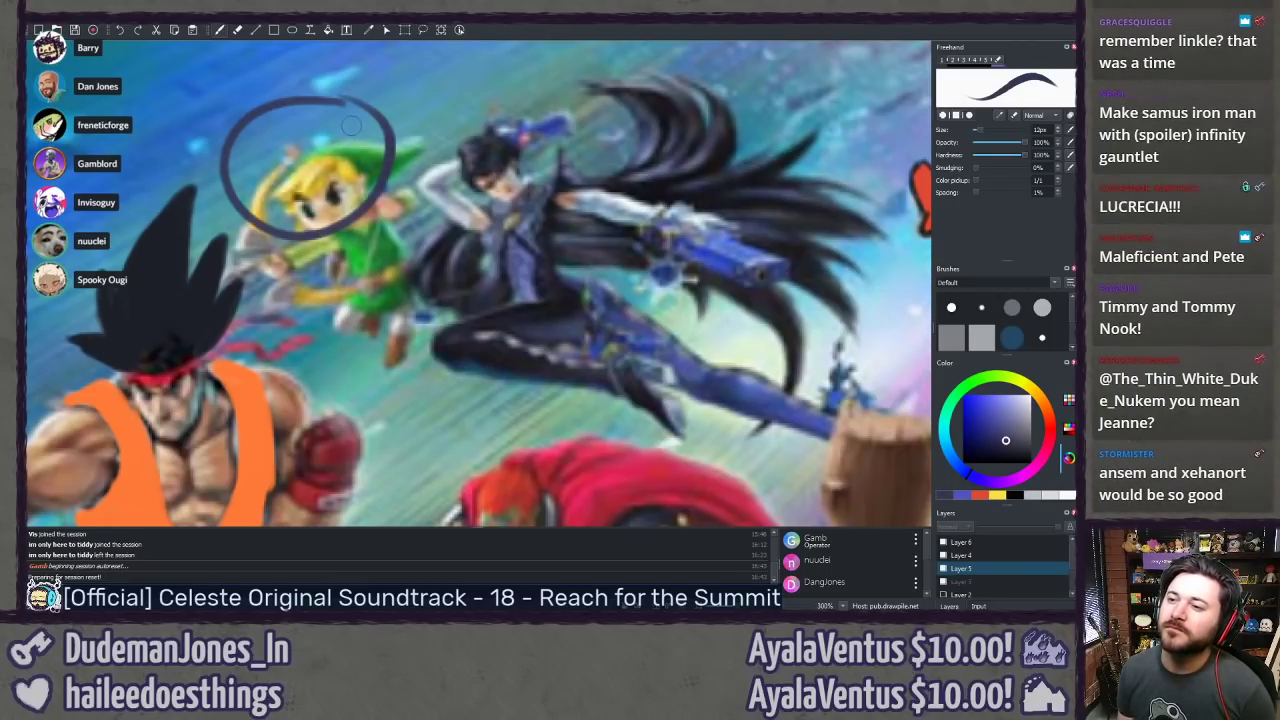
{"action": "key", "text": "ctrl+z"}
{"action": "mouse_move", "coordinate": [342, 222]}
{"action": "left_mouse_down"}
{"action": "mouse_move", "coordinate": [368, 206]}
{"action": "mouse_move", "coordinate": [338, 148]}
{"action": "left_mouse_up"}
{"action": "key", "text": "ctrl+z"}
{"action": "key", "text": "ctrl+z"}
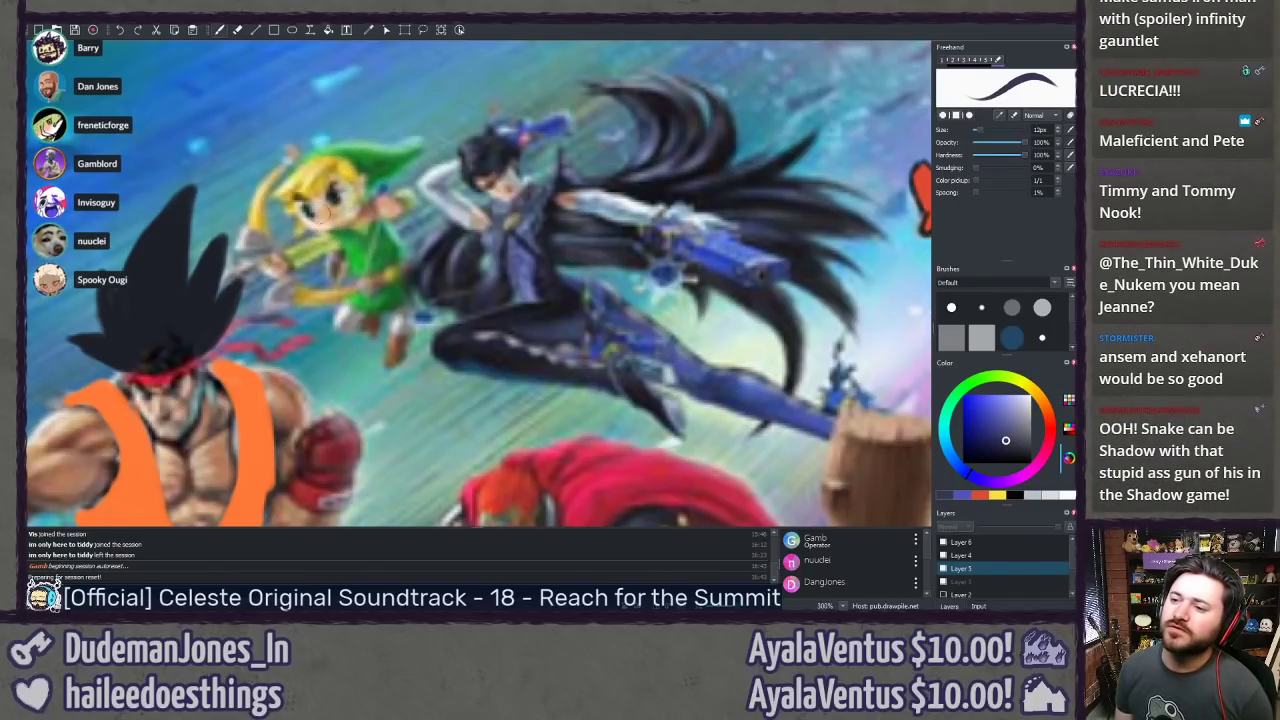
Step: Paint over Toon Link's facial features with sampled skin tones and draw a dark olive "uwu" face in their place
{"action": "left_click", "coordinate": [323, 210], "text": "ctrl"}
{"action": "mouse_move", "coordinate": [314, 218]}
{"action": "left_mouse_down"}
{"action": "mouse_move", "coordinate": [307, 210]}
{"action": "mouse_move", "coordinate": [328, 200]}
{"action": "left_mouse_up"}
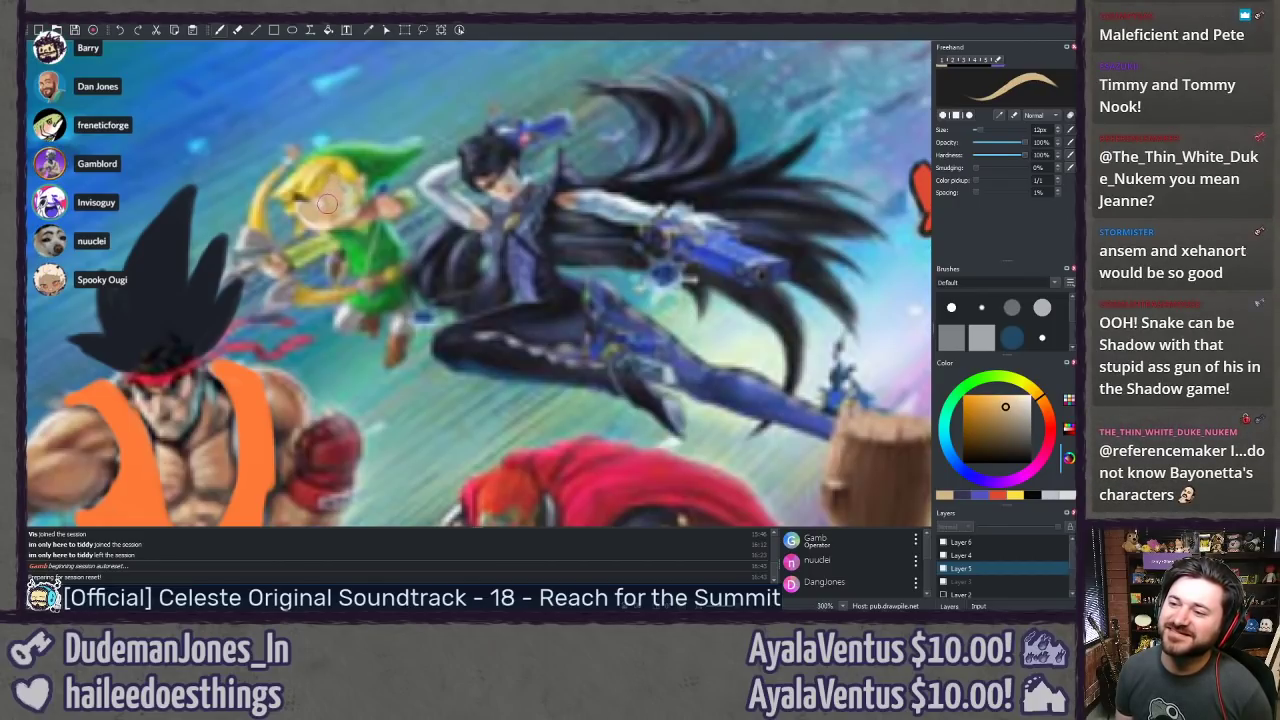
{"action": "left_click", "coordinate": [318, 222], "text": "ctrl"}
{"action": "left_click", "coordinate": [316, 208]}
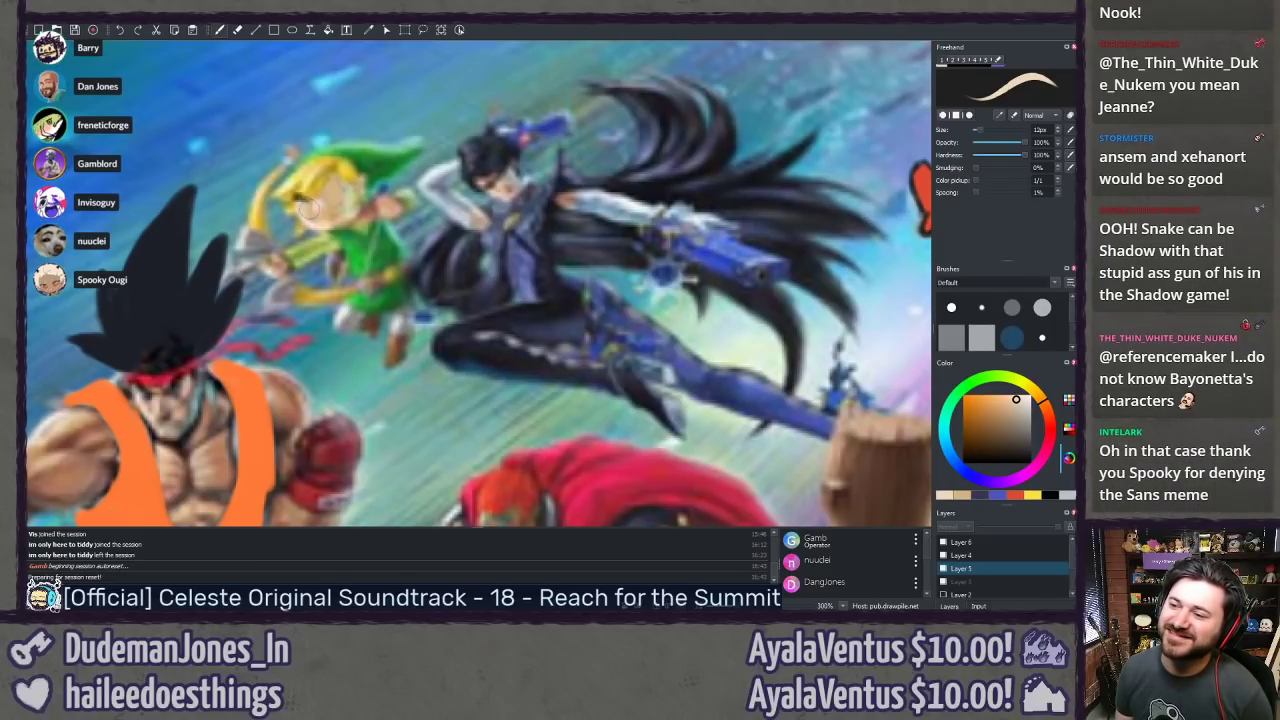
{"action": "left_click", "coordinate": [294, 228], "text": "ctrl"}
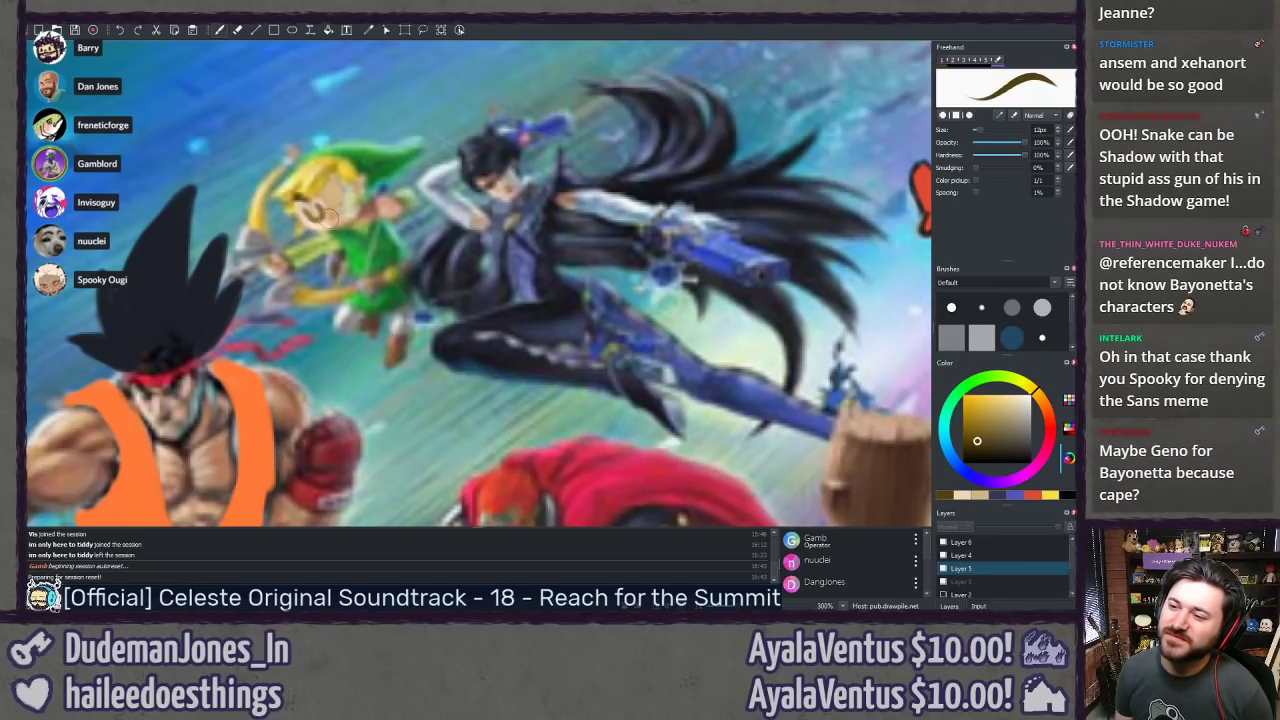
{"action": "key", "text": "ctrl+z"}
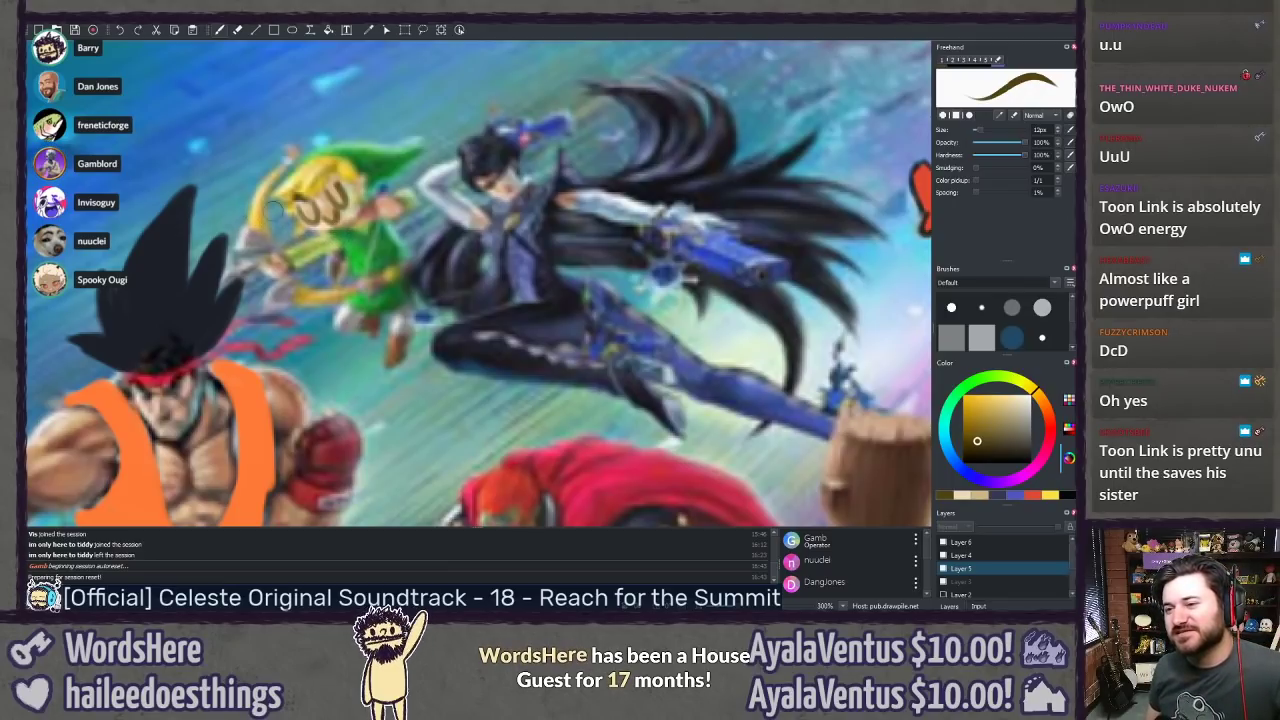
Step: Survey the whole poster and examine the area around Diddy Kong, the green princess and Snake
{"action": "scroll", "coordinate": [339, 269], "scroll_direction": "down", "scroll_amount": 9}
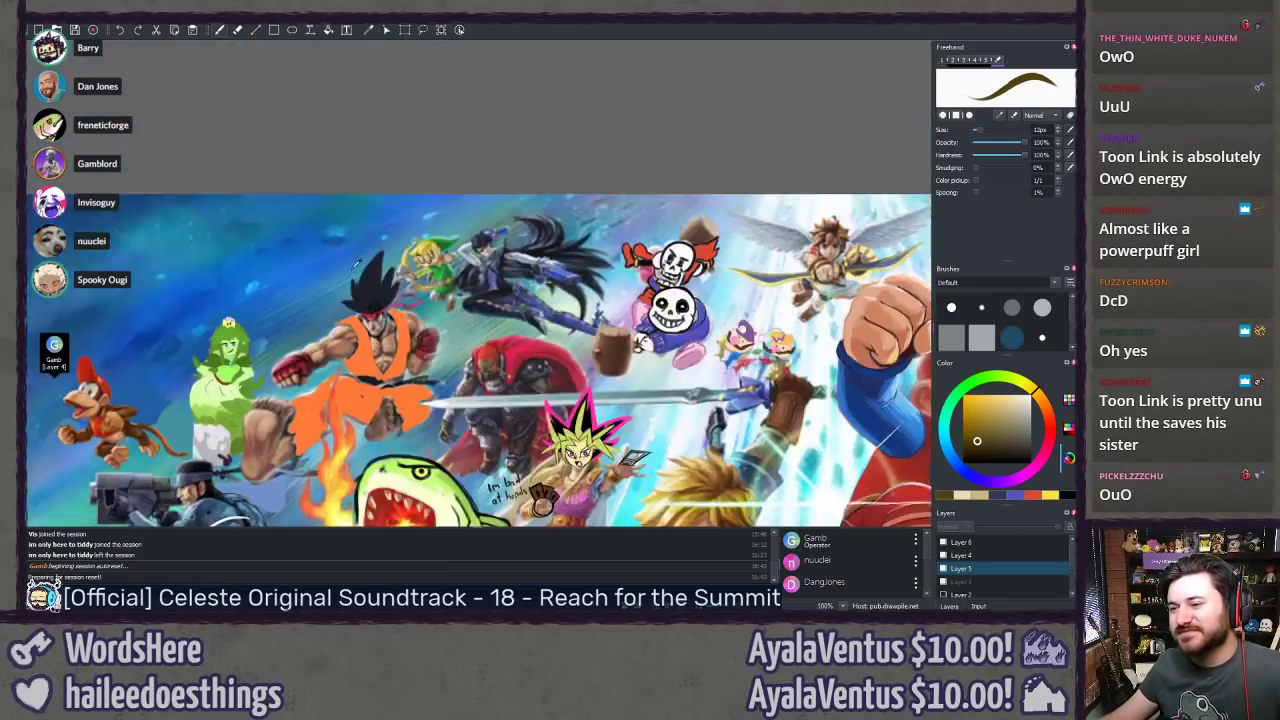
{"action": "scroll", "coordinate": [368, 270], "scroll_direction": "down", "scroll_amount": 1}
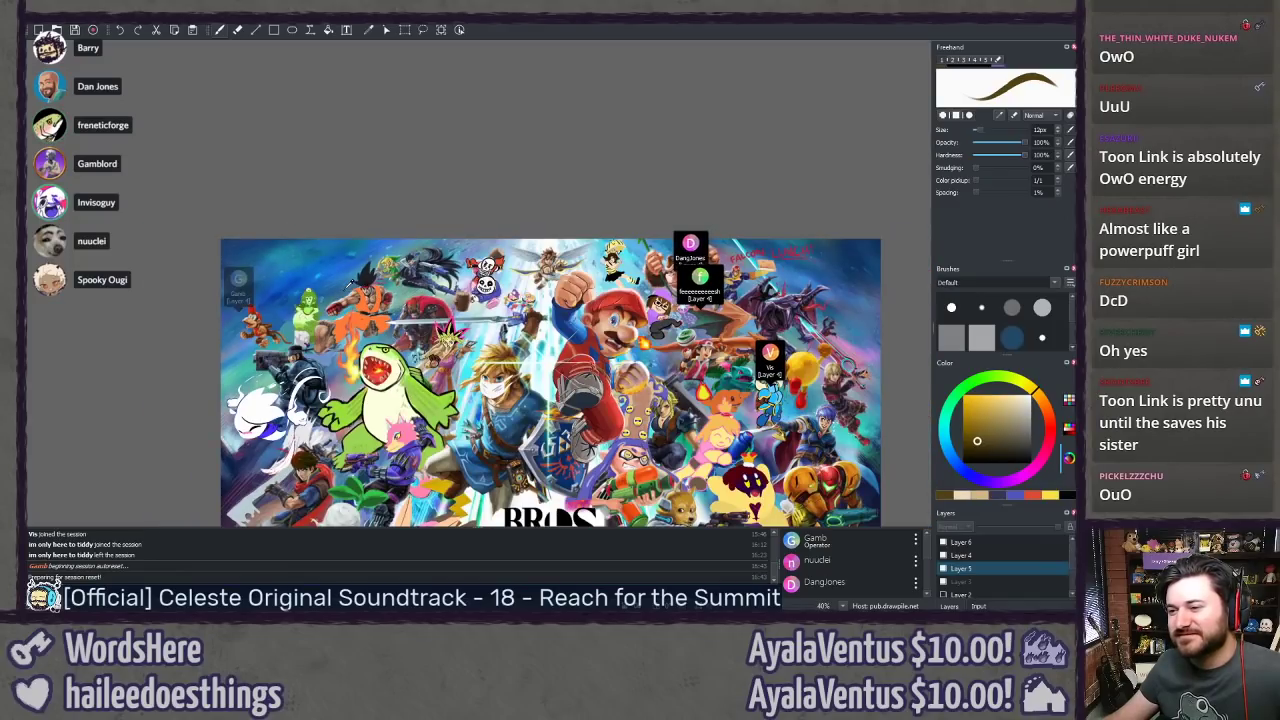
{"action": "scroll", "coordinate": [349, 284], "scroll_direction": "up", "scroll_amount": 2}
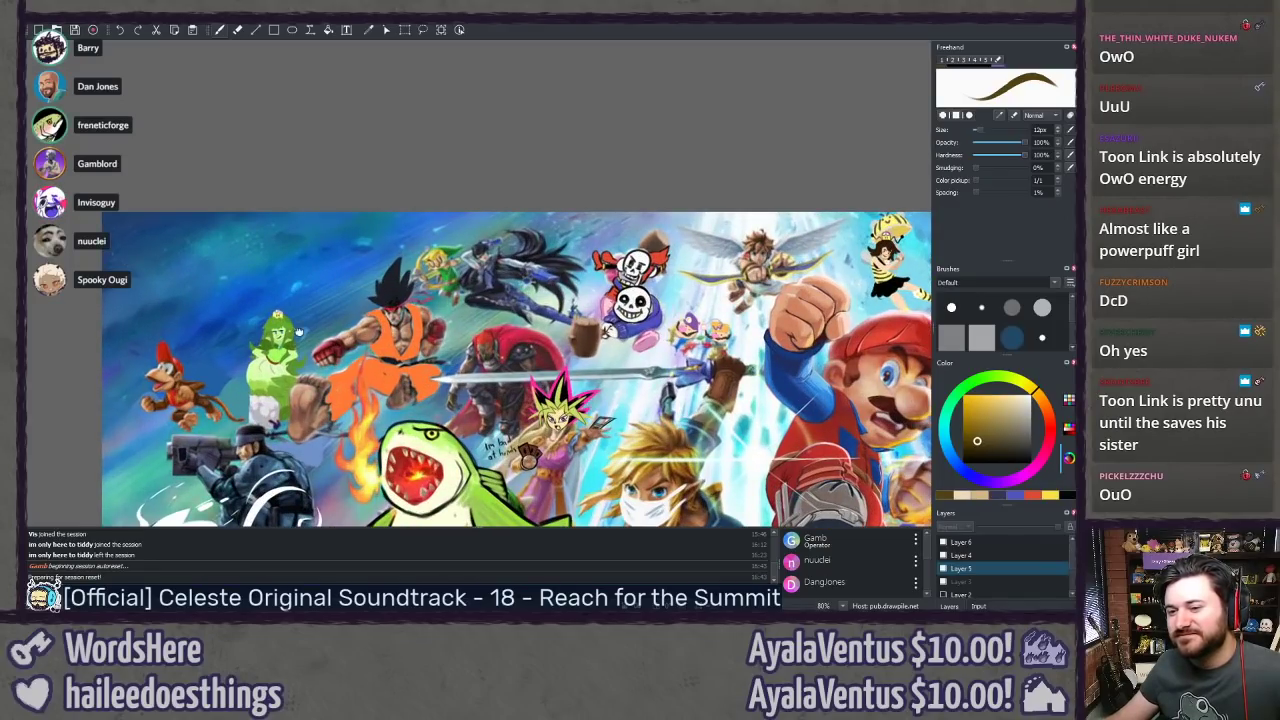
{"action": "scroll", "coordinate": [297, 330], "scroll_direction": "up", "scroll_amount": 4}
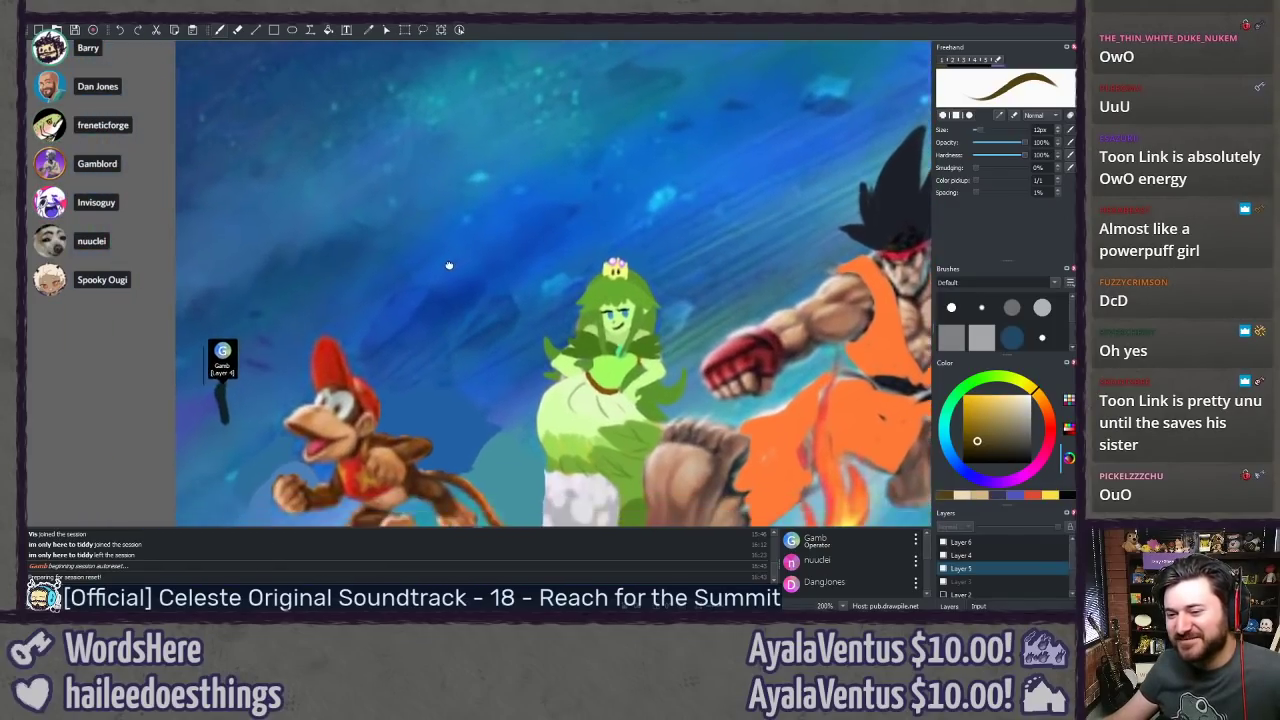
{"action": "left_click_drag", "start_coordinate": [449, 265], "coordinate": [508, 166]}
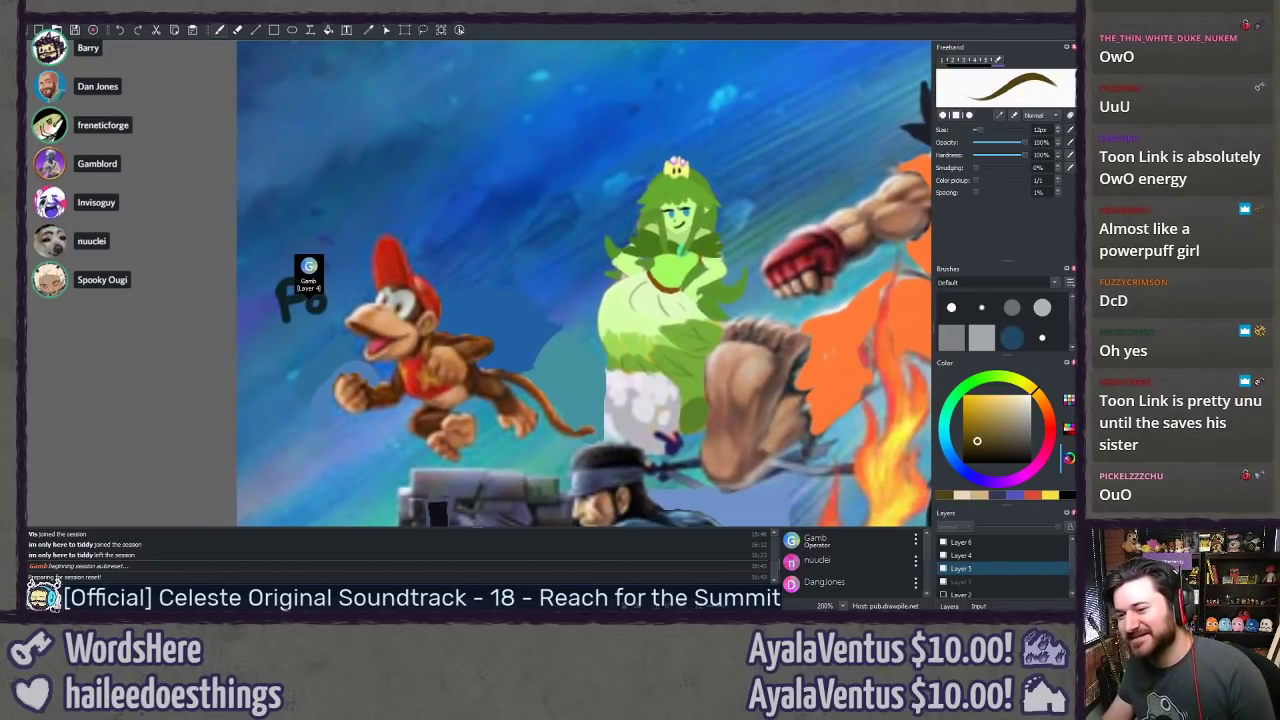
{"action": "scroll", "coordinate": [593, 153], "scroll_direction": "down", "scroll_amount": 1}
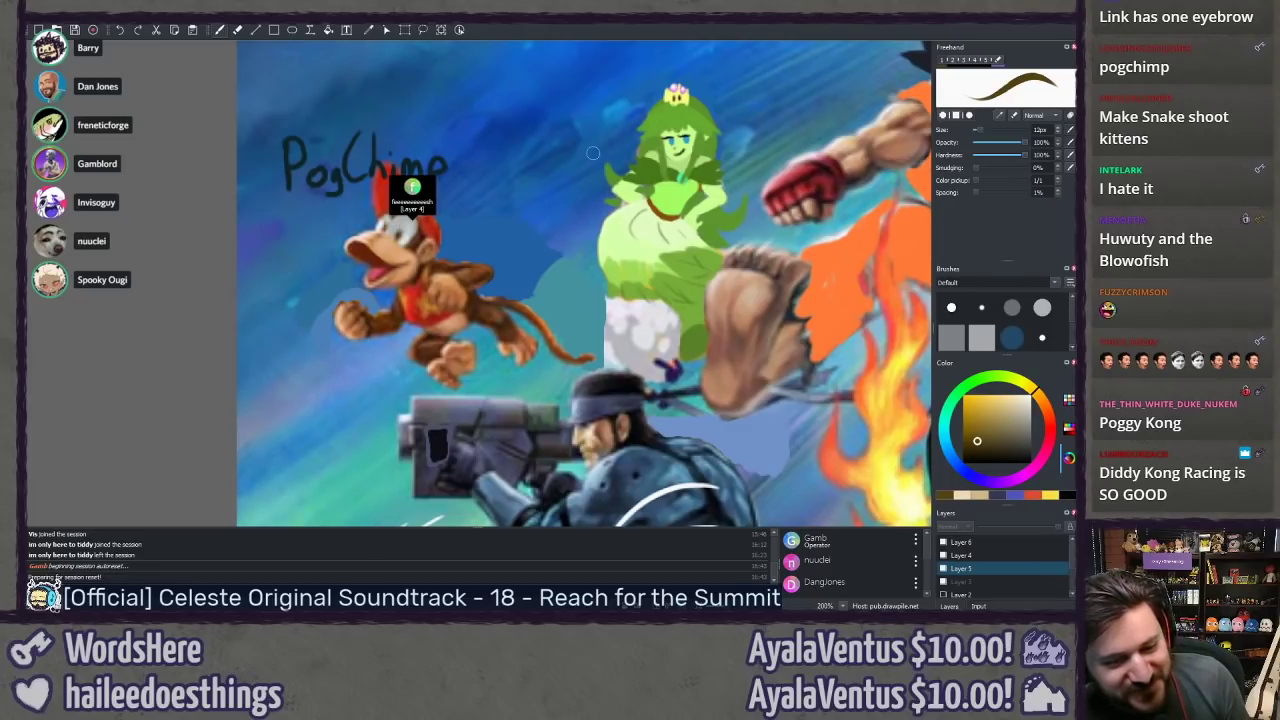
Step: Increase the freehand brush size to 14 px
{"action": "key", "text": "bracketright"}
{"action": "key", "text": "bracketright"}
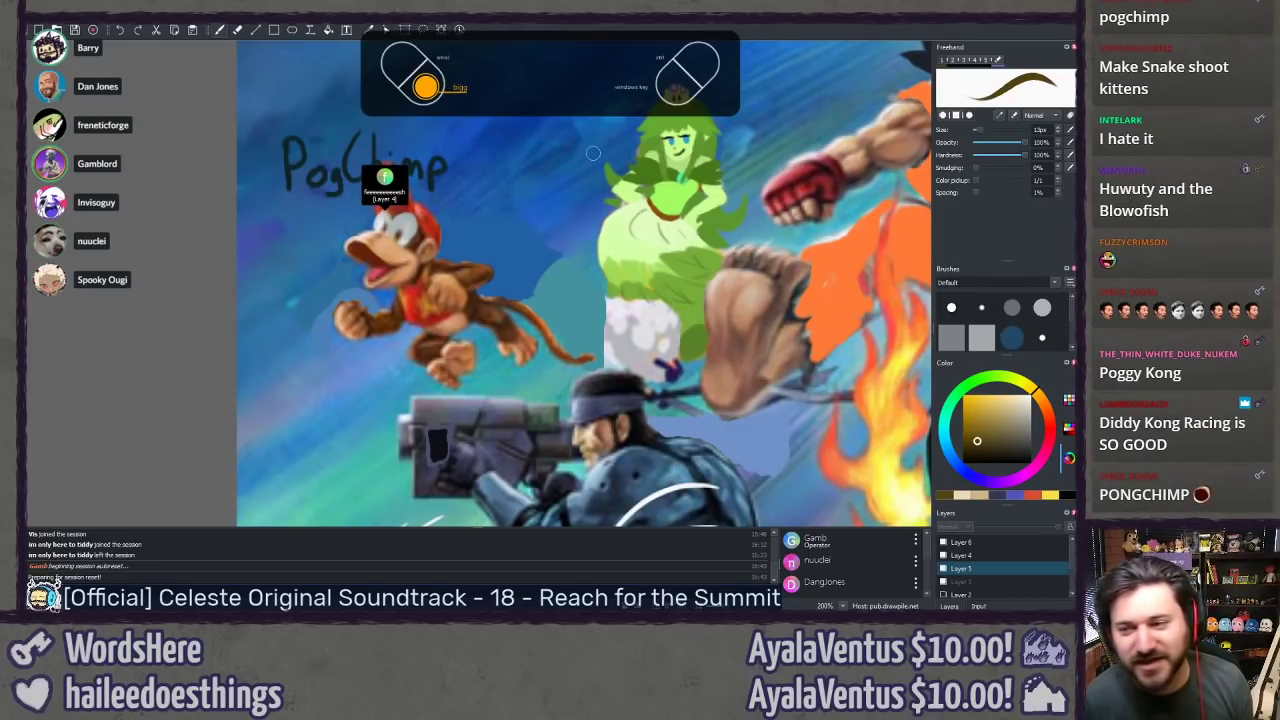
{"action": "key", "text": "bracketleft"}
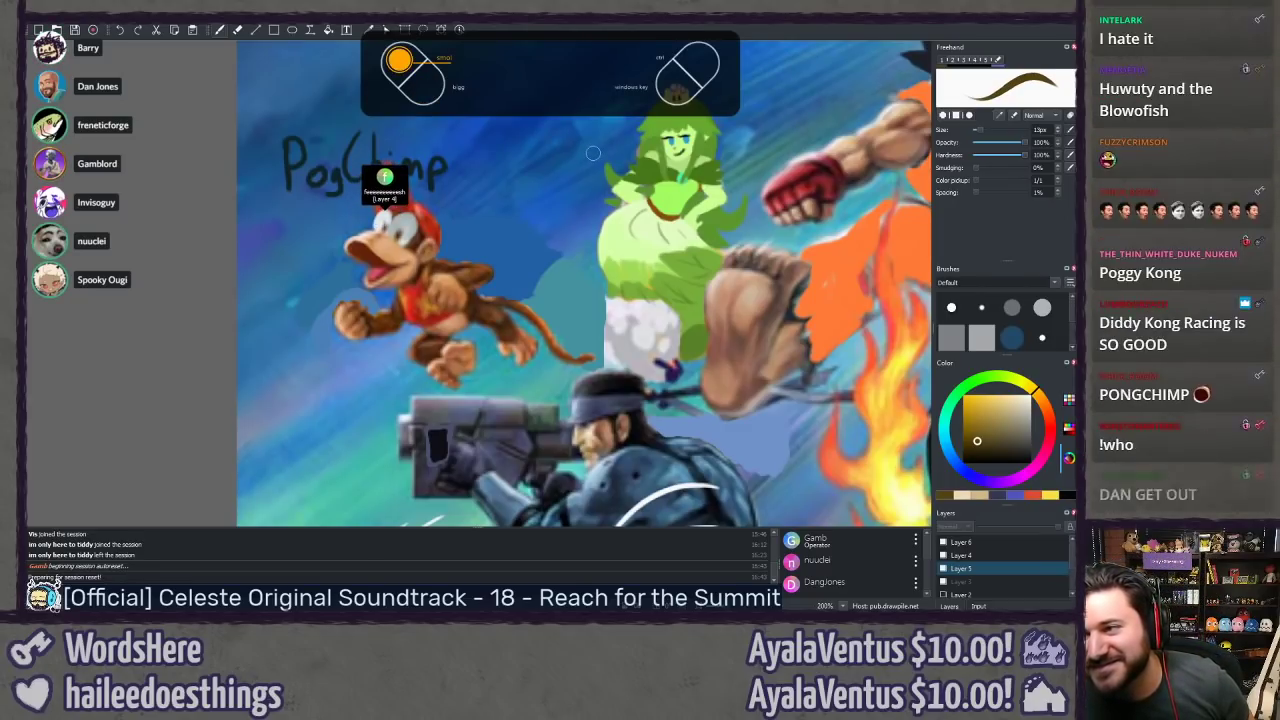
{"action": "key", "text": "bracketright"}
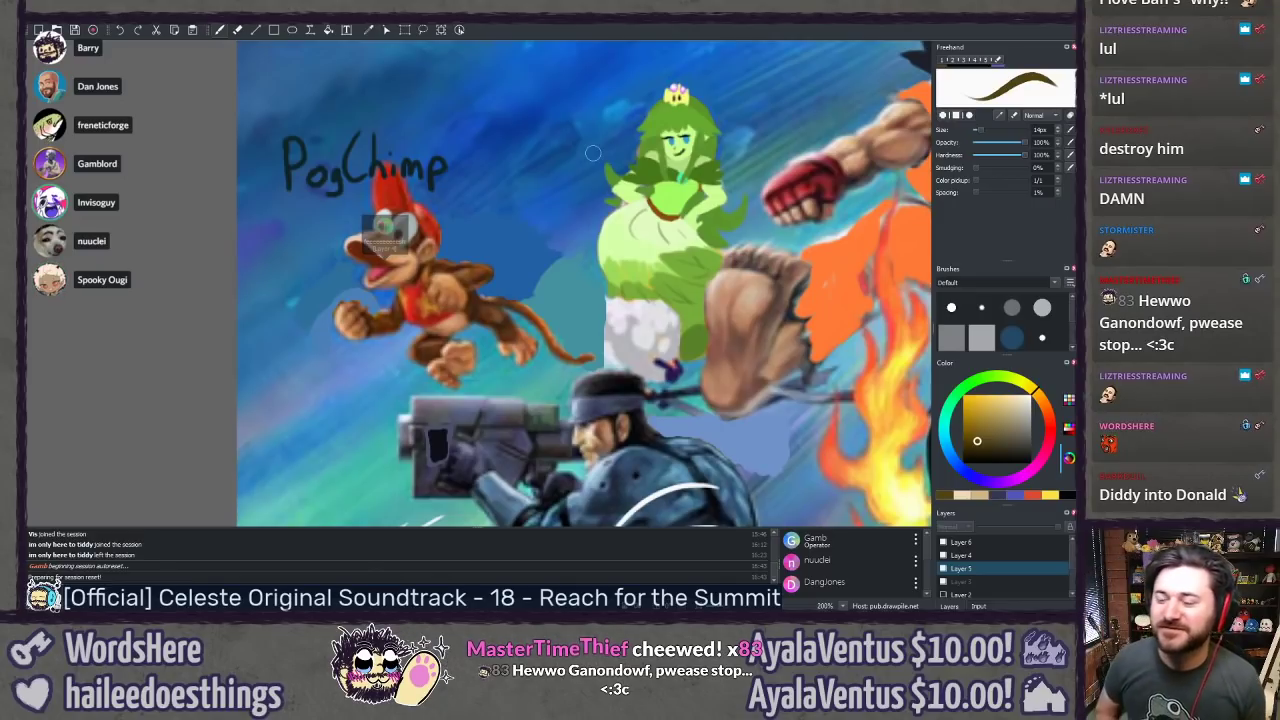
Step: Examine the altered Diddy Kong with the PogChimp lettering and Snake with his launcher up close
{"action": "scroll", "coordinate": [593, 153], "scroll_direction": "down", "scroll_amount": 3}
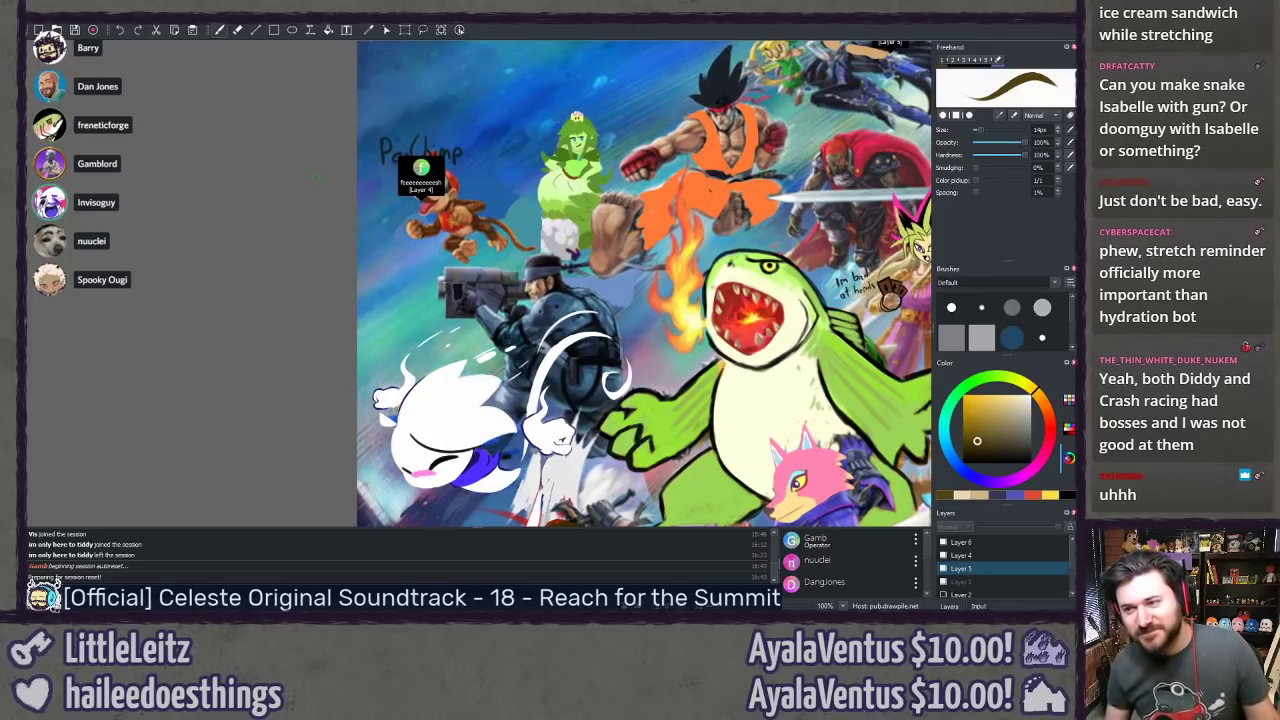
{"action": "left_click_drag", "start_coordinate": [316, 176], "coordinate": [328, 214]}
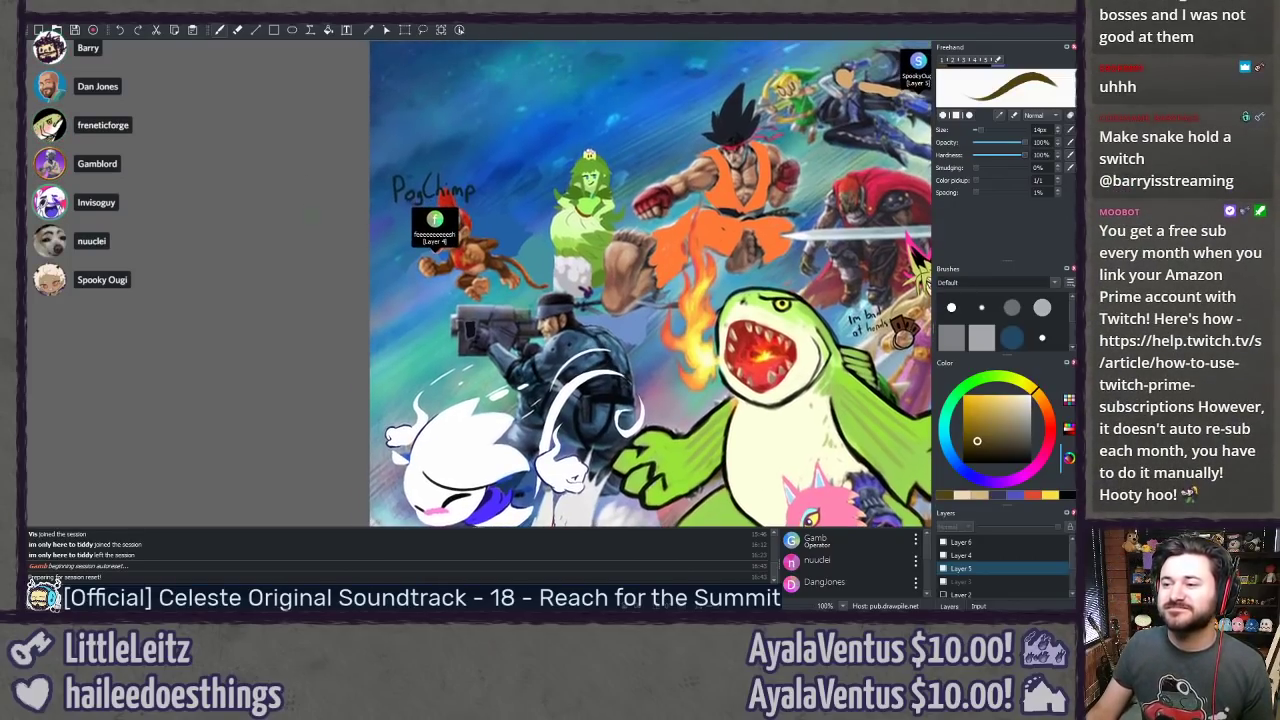
{"action": "scroll", "coordinate": [328, 214], "scroll_direction": "up", "scroll_amount": 3}
{"action": "left_click_drag", "start_coordinate": [171, 251], "coordinate": [197, 347]}
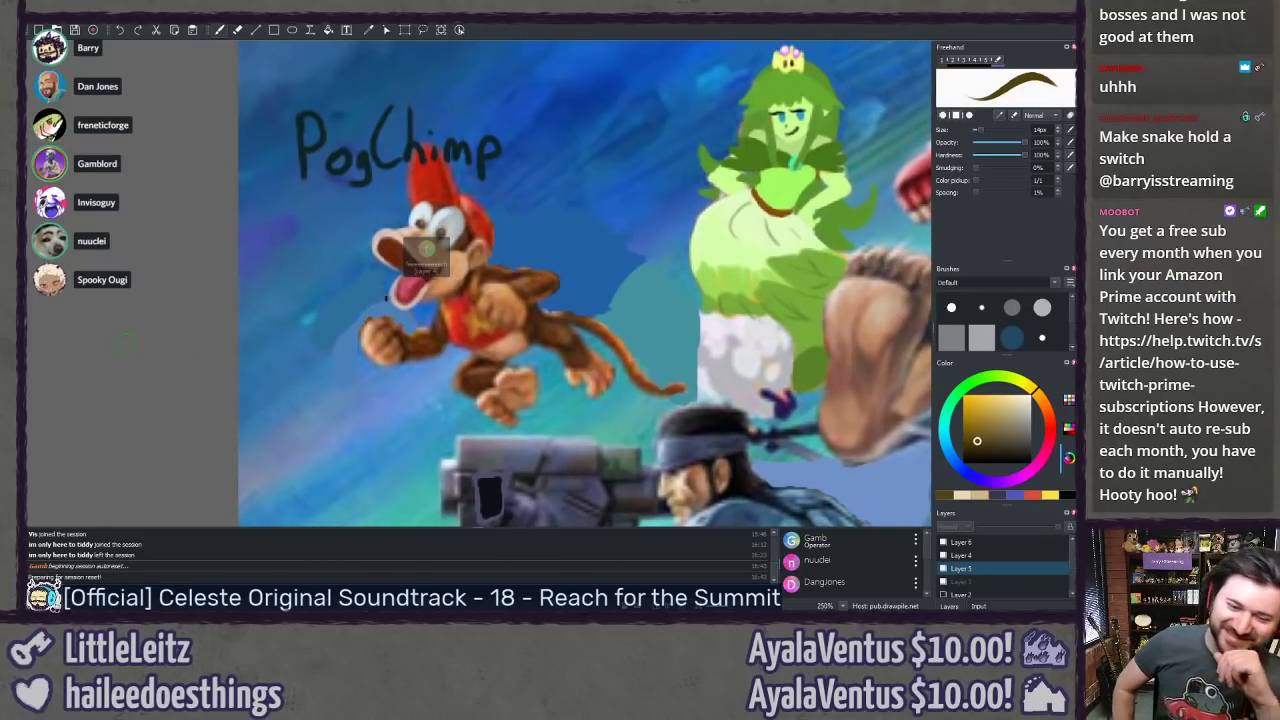
{"action": "scroll", "coordinate": [385, 297], "scroll_direction": "down", "scroll_amount": 5}
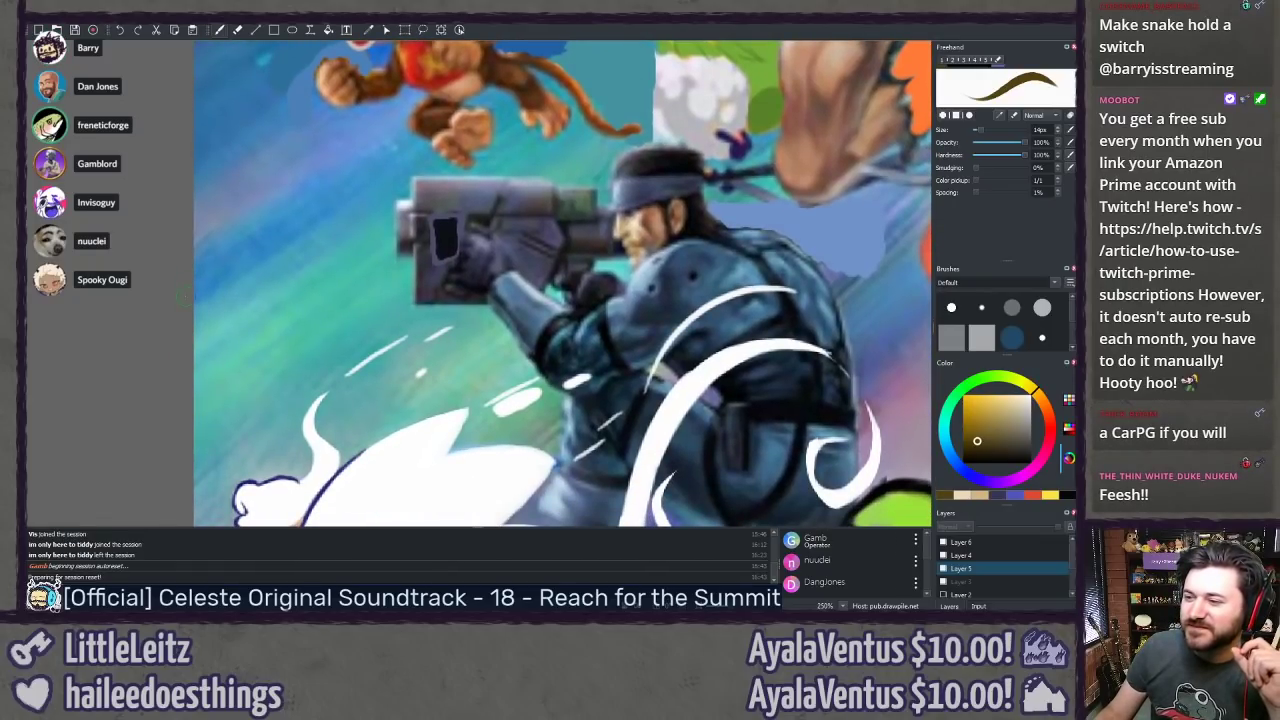
{"action": "left_click_drag", "start_coordinate": [180, 297], "coordinate": [166, 267]}
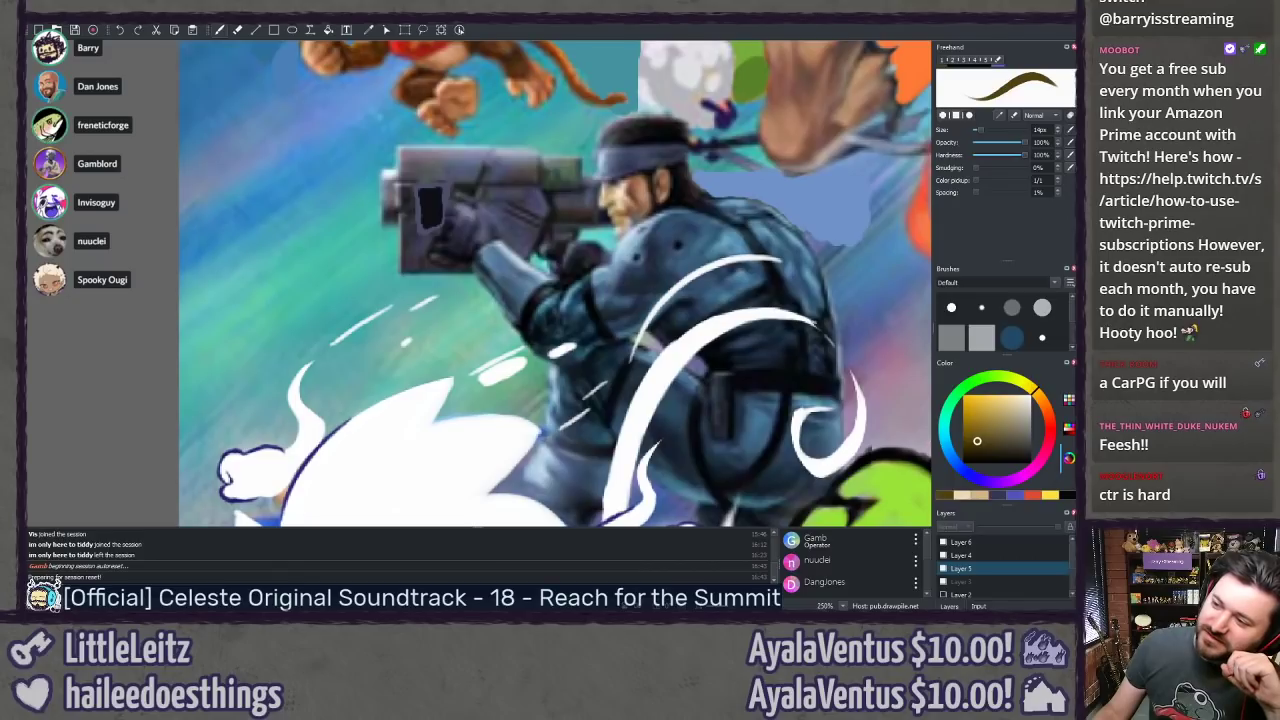
{"action": "left_click_drag", "start_coordinate": [460, 237], "coordinate": [442, 287]}
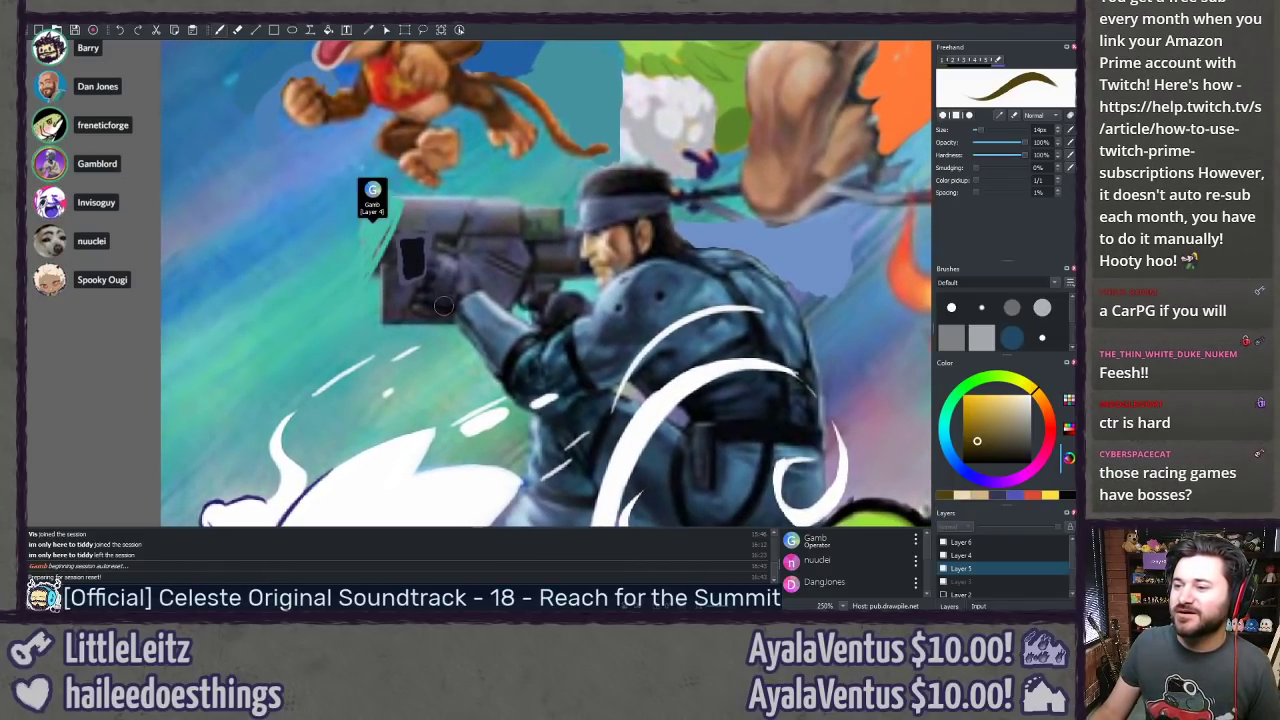
Step: Paint sampled teal background over Snake's launcher around his hands on Layer 5, and hide Layer 4 to check the strokes
{"action": "scroll", "coordinate": [443, 306], "scroll_direction": "up", "scroll_amount": 2}
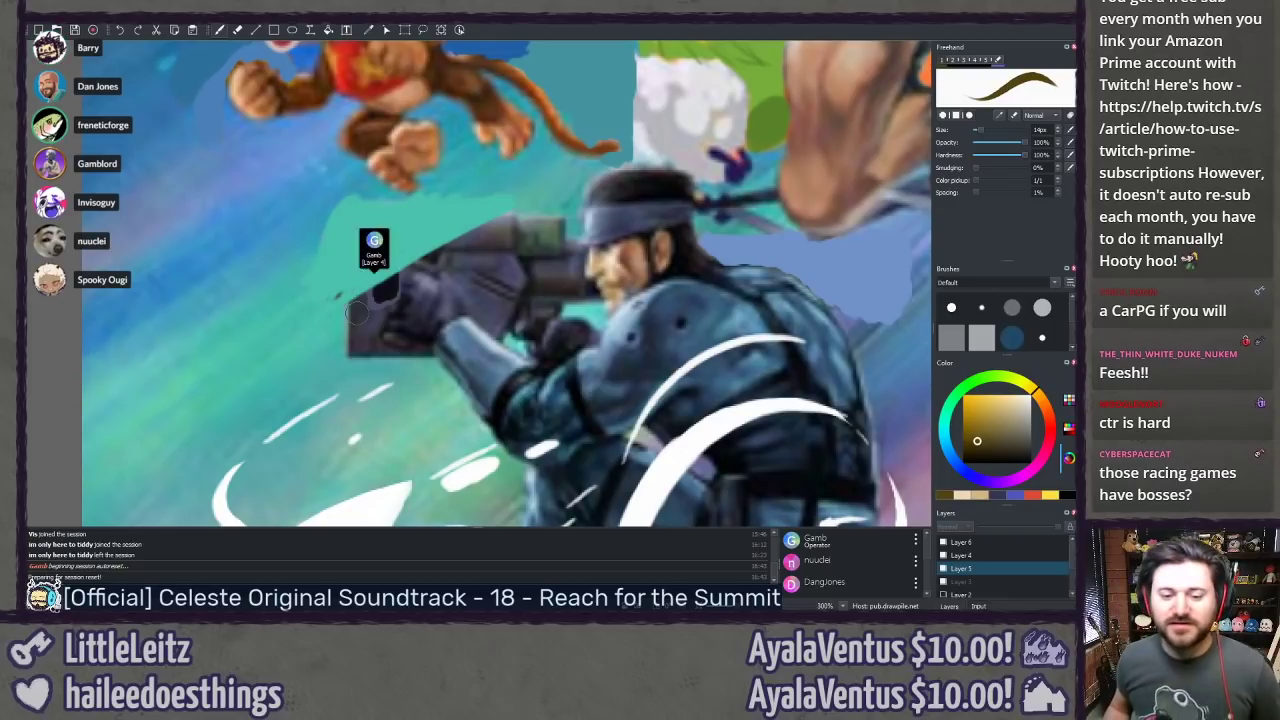
{"action": "left_click", "coordinate": [361, 384], "text": "ctrl"}
{"action": "left_click_drag", "start_coordinate": [366, 364], "coordinate": [427, 303]}
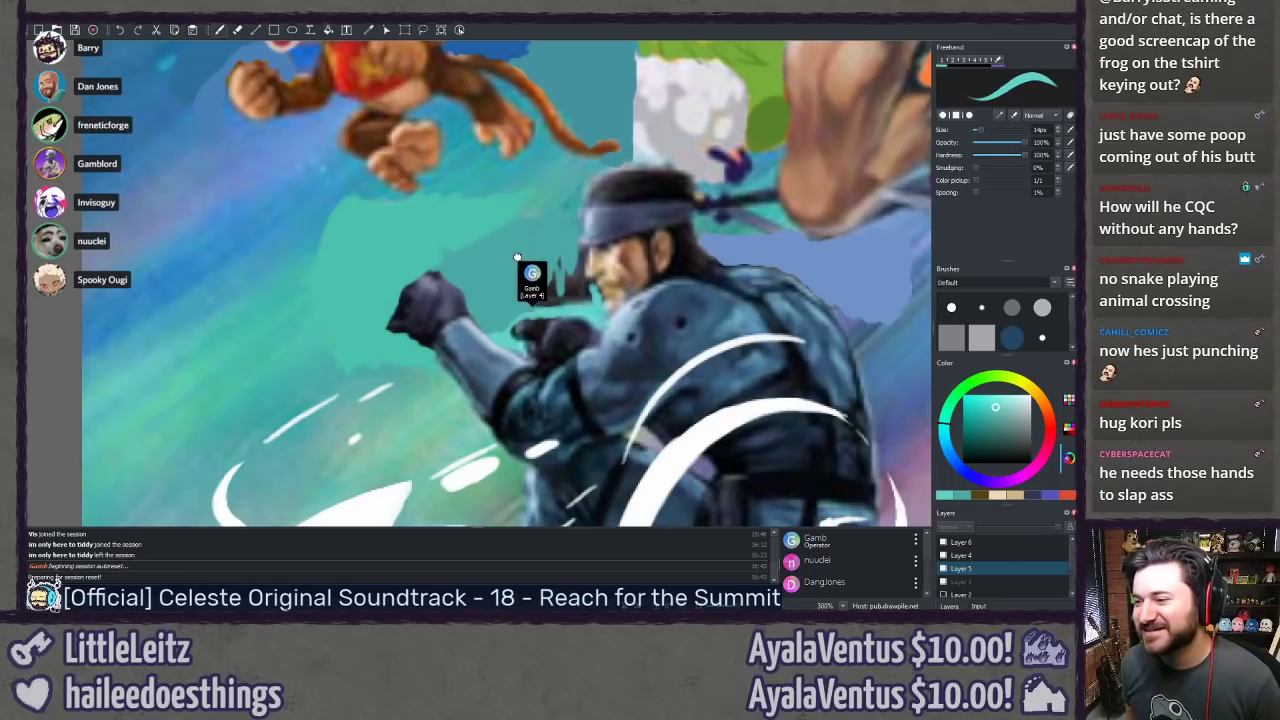
{"action": "left_click_drag", "start_coordinate": [517, 250], "coordinate": [508, 250]}
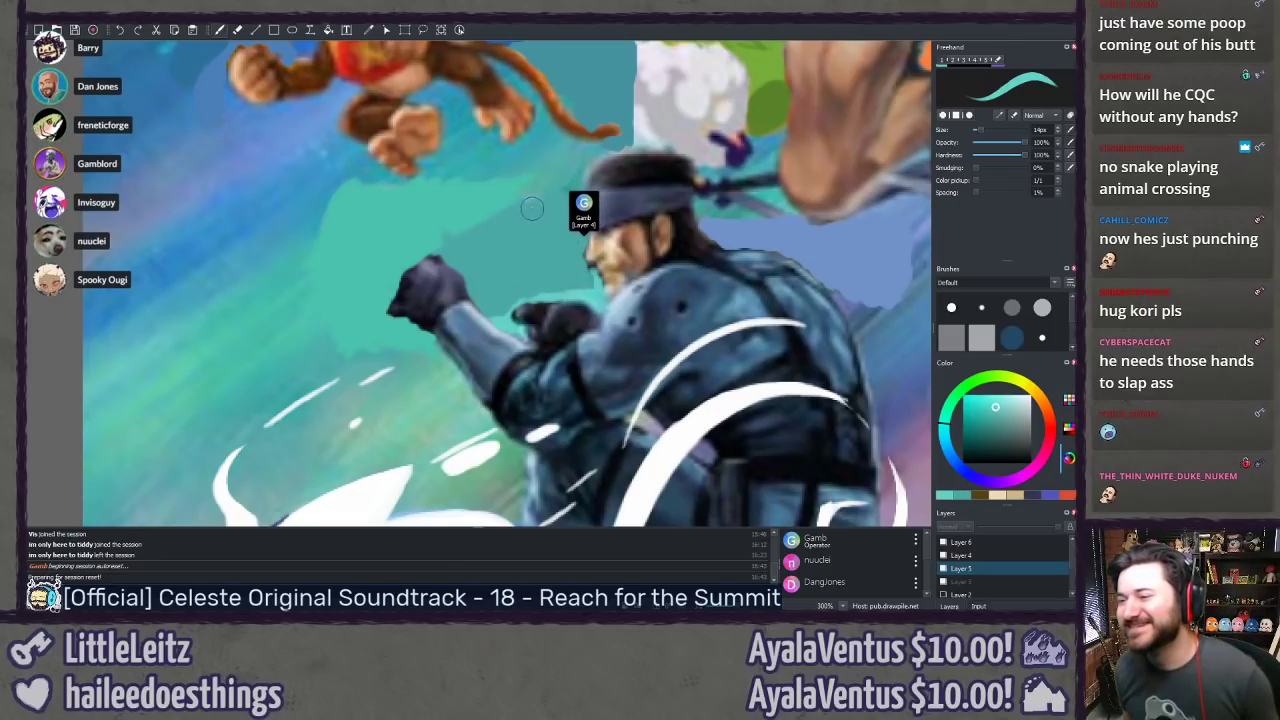
{"action": "left_click_drag", "start_coordinate": [530, 178], "coordinate": [526, 196]}
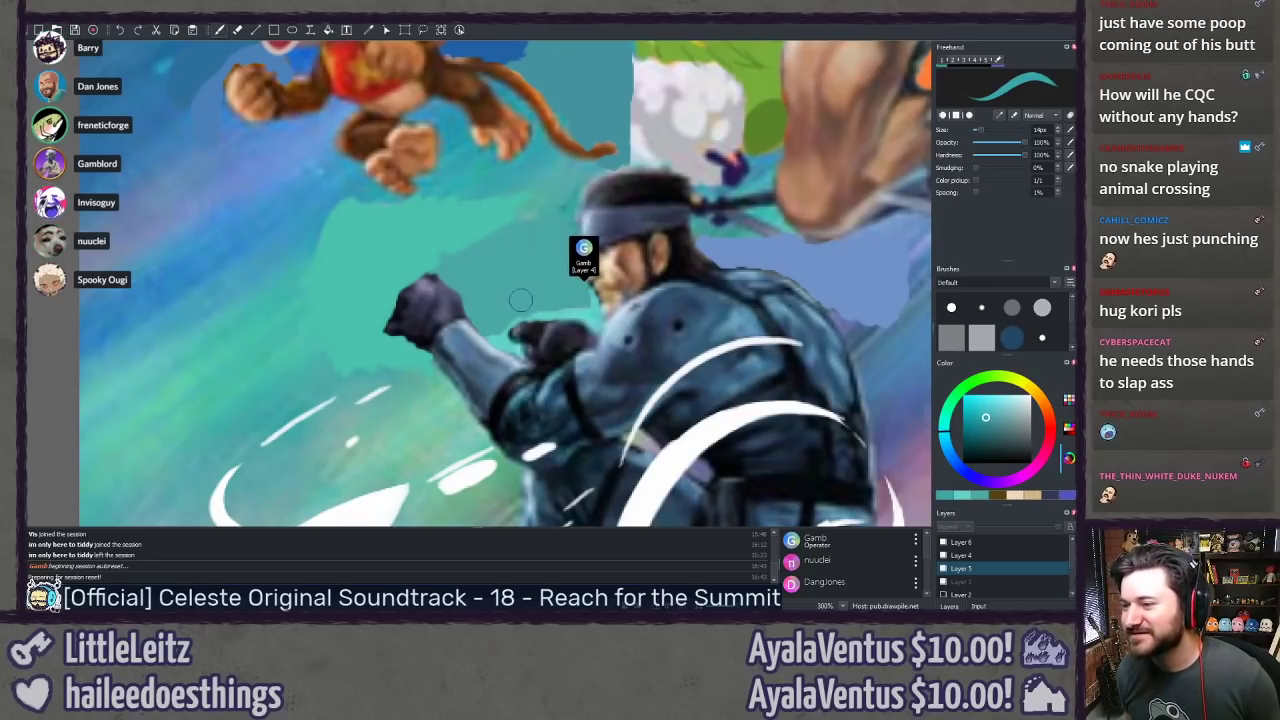
{"action": "left_click", "coordinate": [943, 556]}
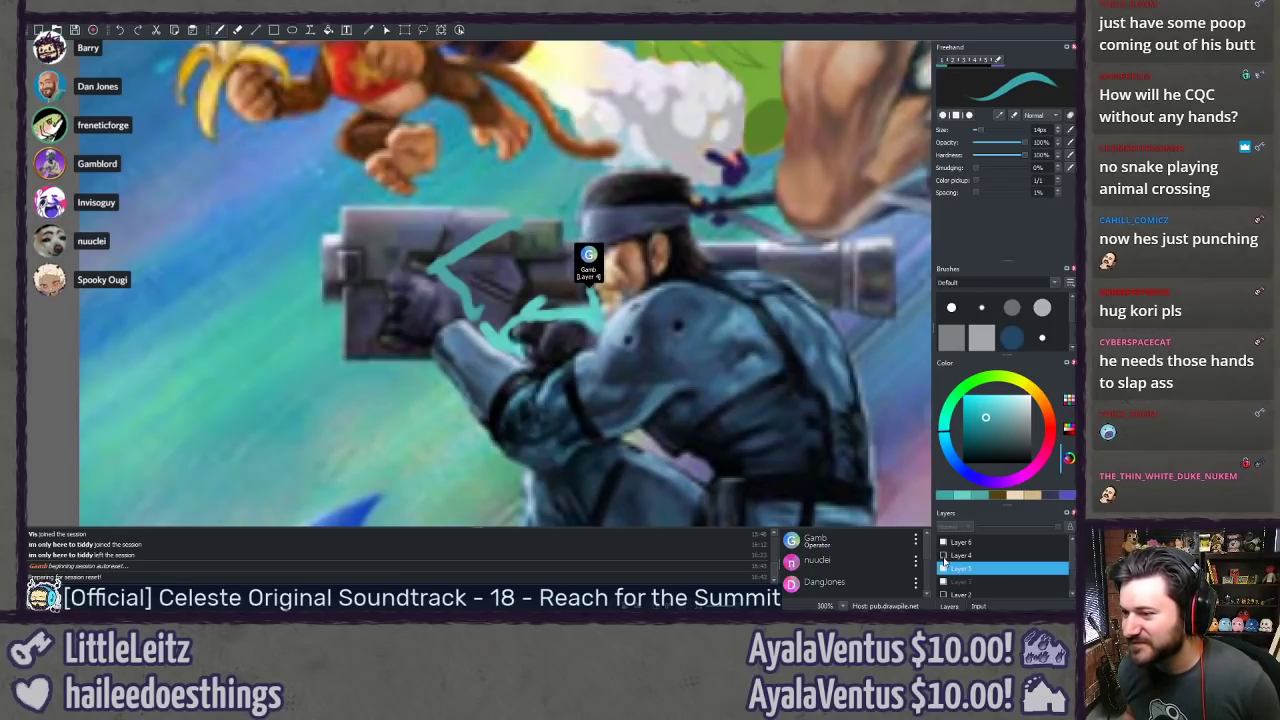
Step: Show and select Layer 4, and blend the flat teal patch around Snake's raised fist using sampled teal, green and blue background colours
{"action": "left_click", "coordinate": [943, 556]}
{"action": "left_click", "coordinate": [962, 556]}
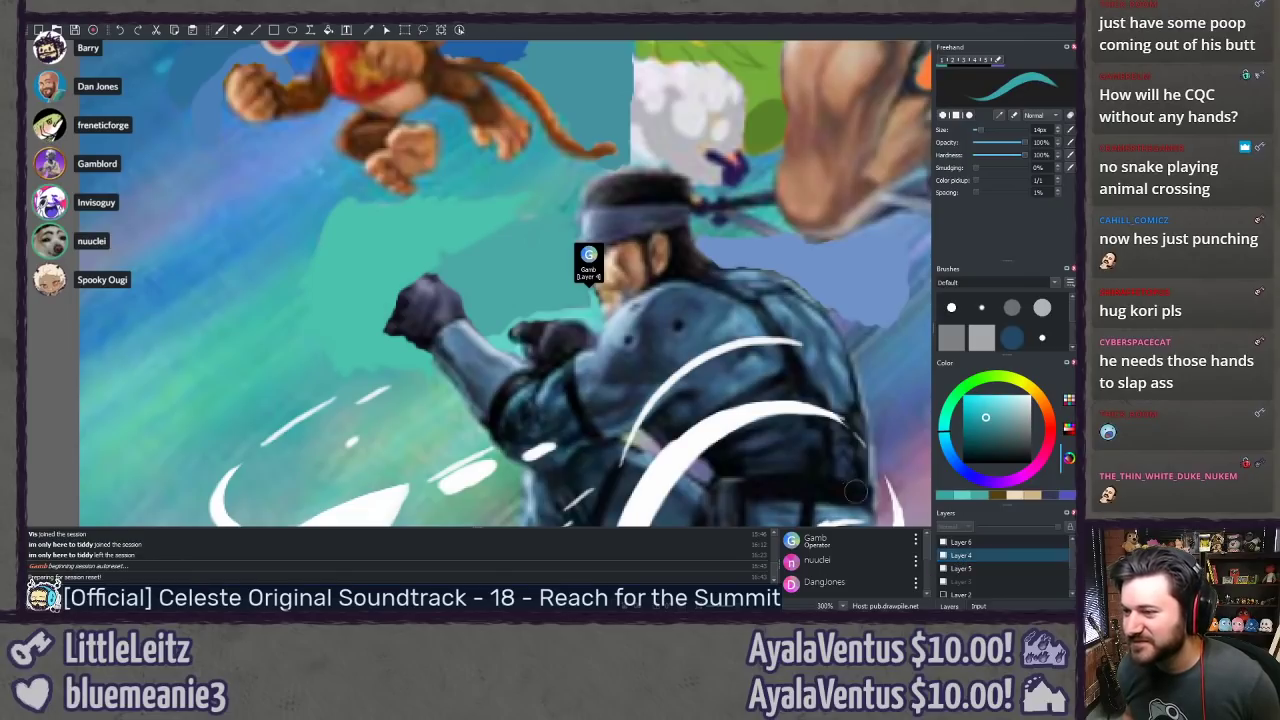
{"action": "left_click", "coordinate": [483, 196], "text": "ctrl"}
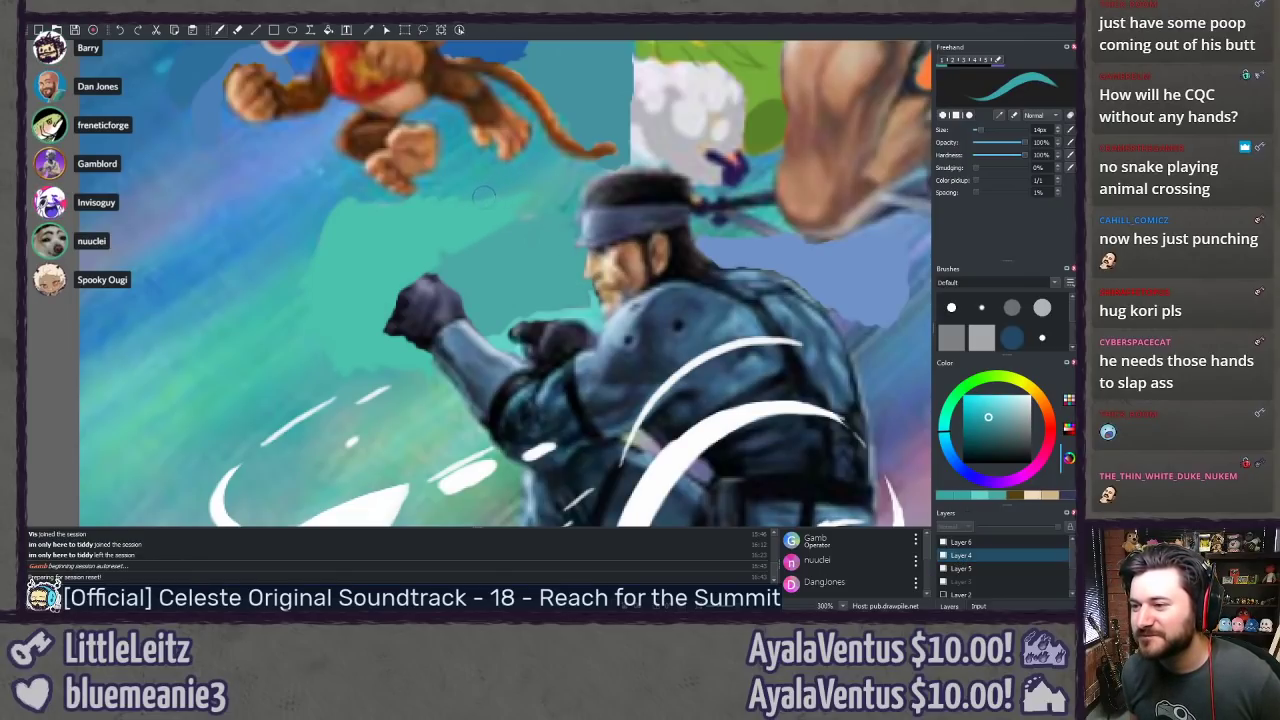
{"action": "left_click", "coordinate": [535, 197], "text": "ctrl"}
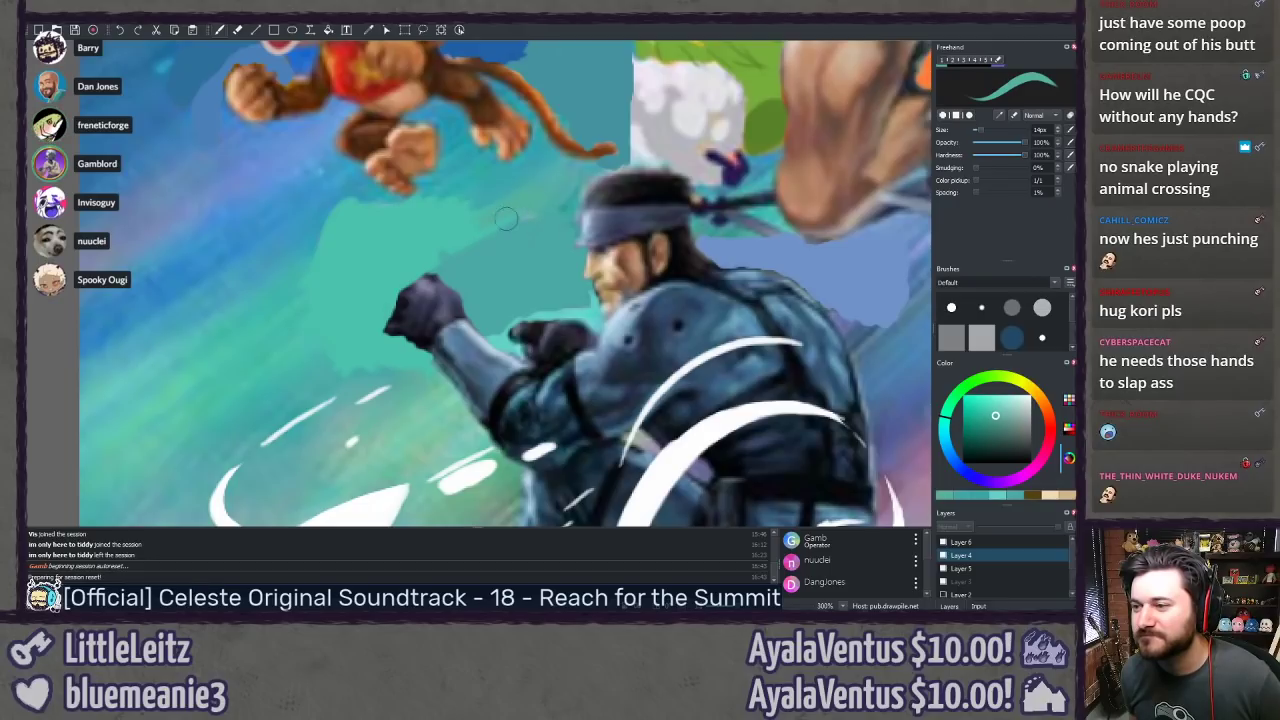
{"action": "left_click", "coordinate": [455, 222], "text": "ctrl"}
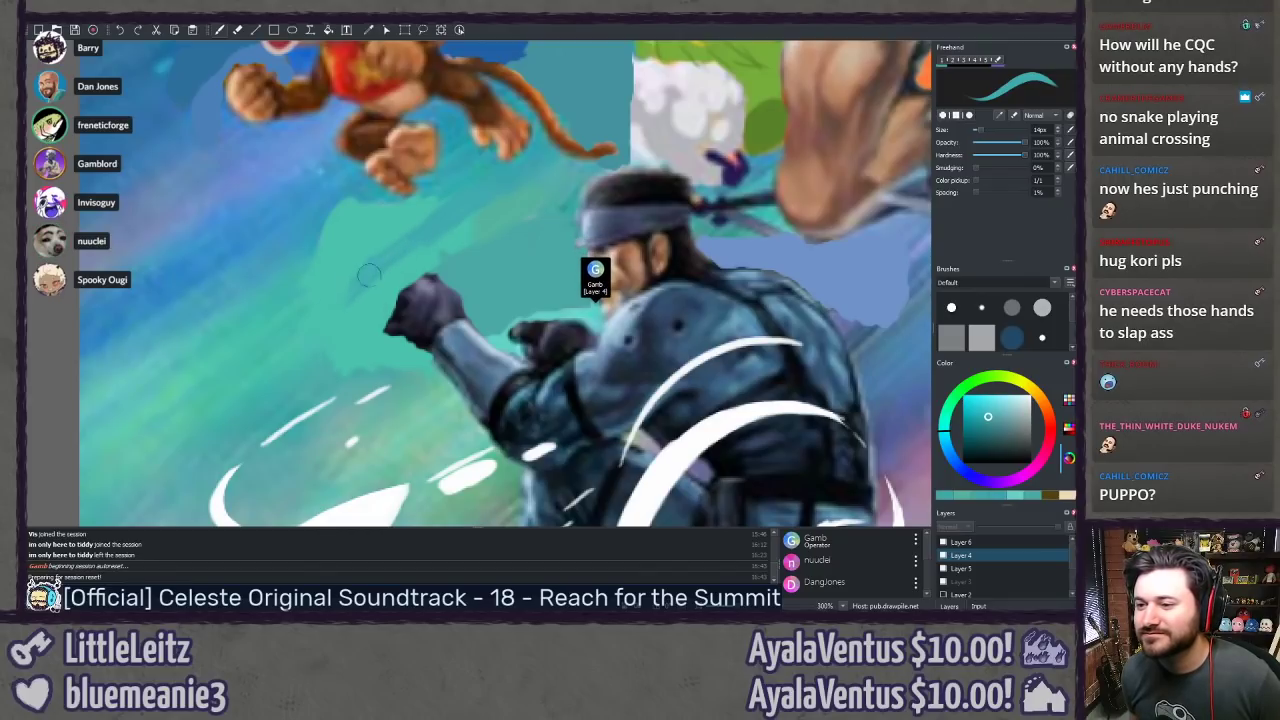
{"action": "left_click", "coordinate": [303, 328], "text": "ctrl"}
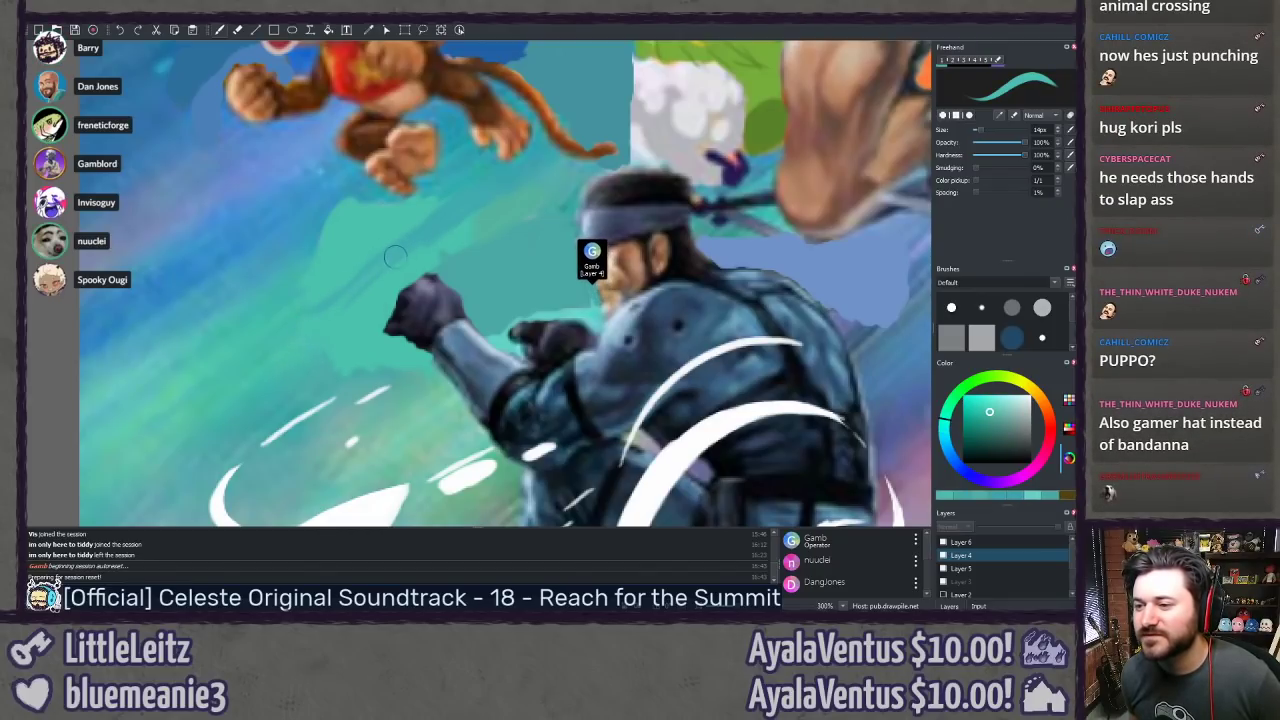
{"action": "left_click", "coordinate": [293, 279], "text": "ctrl"}
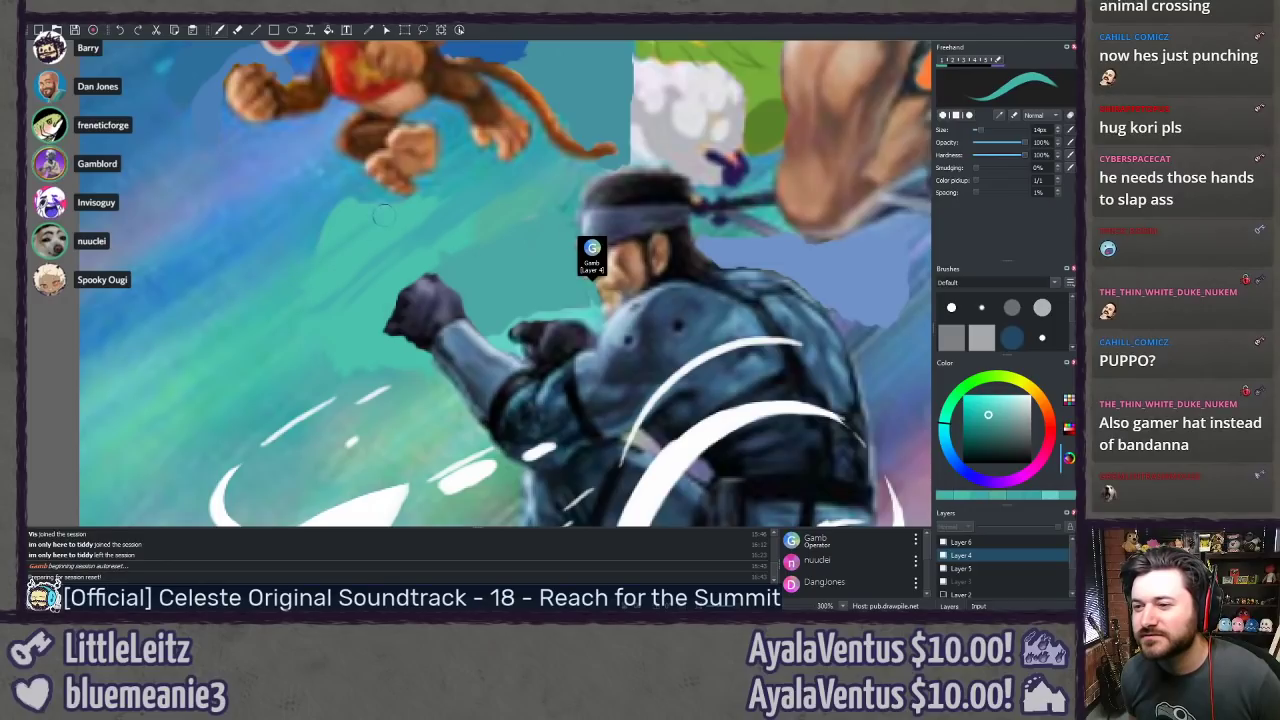
{"action": "left_click", "coordinate": [306, 243], "text": "ctrl"}
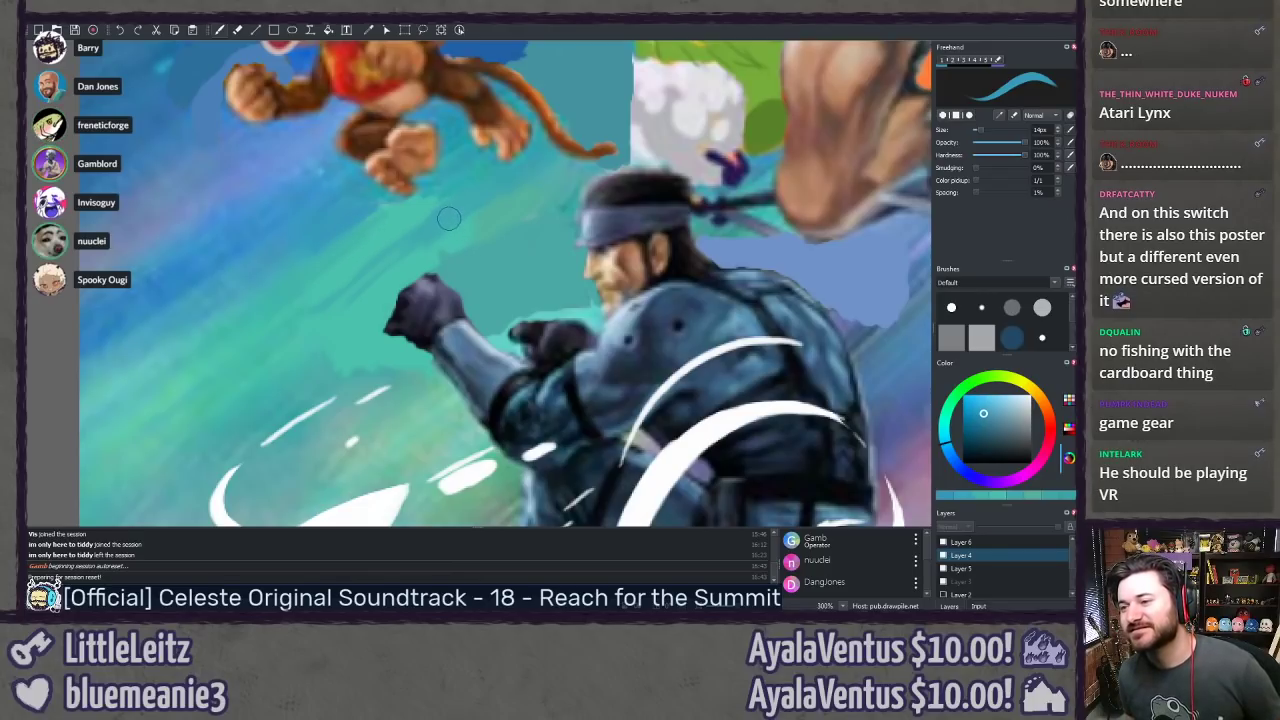
Step: Retouch Snake's raised glove on Layer 4 with black and dark purple tones sampled from the figure
{"action": "left_click_drag", "start_coordinate": [459, 291], "coordinate": [449, 261]}
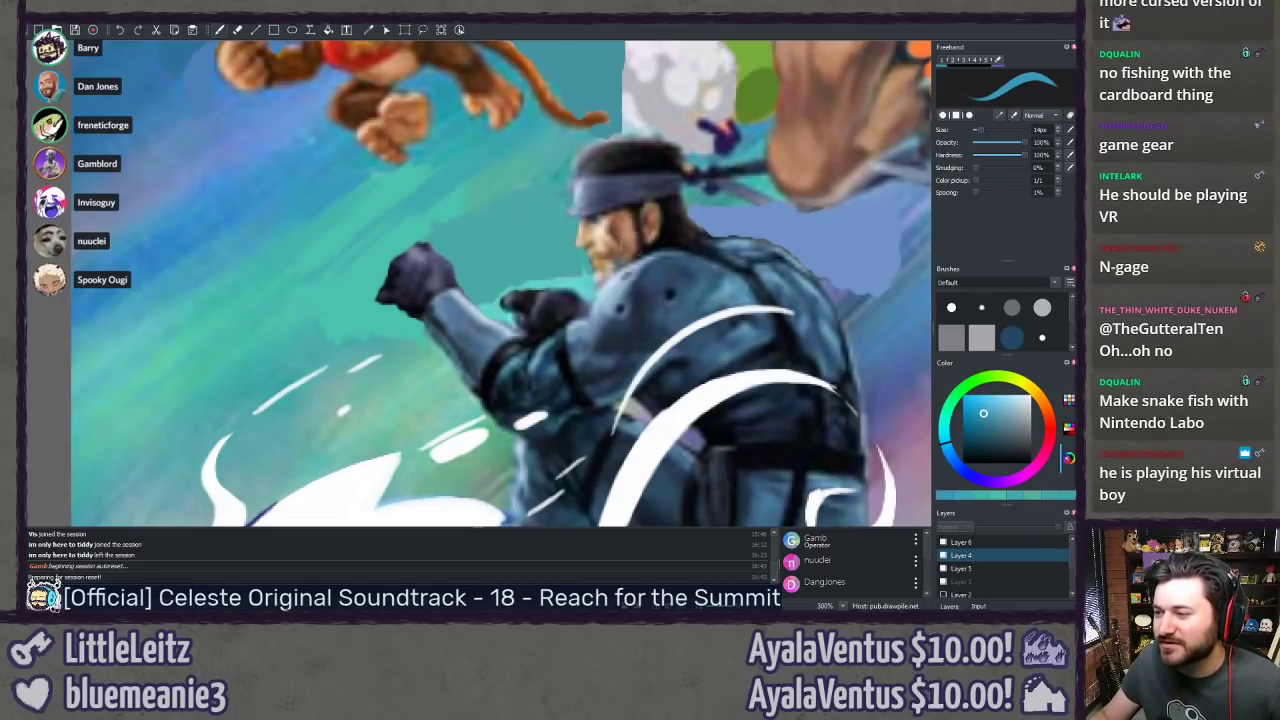
{"action": "left_click", "coordinate": [665, 239], "text": "ctrl"}
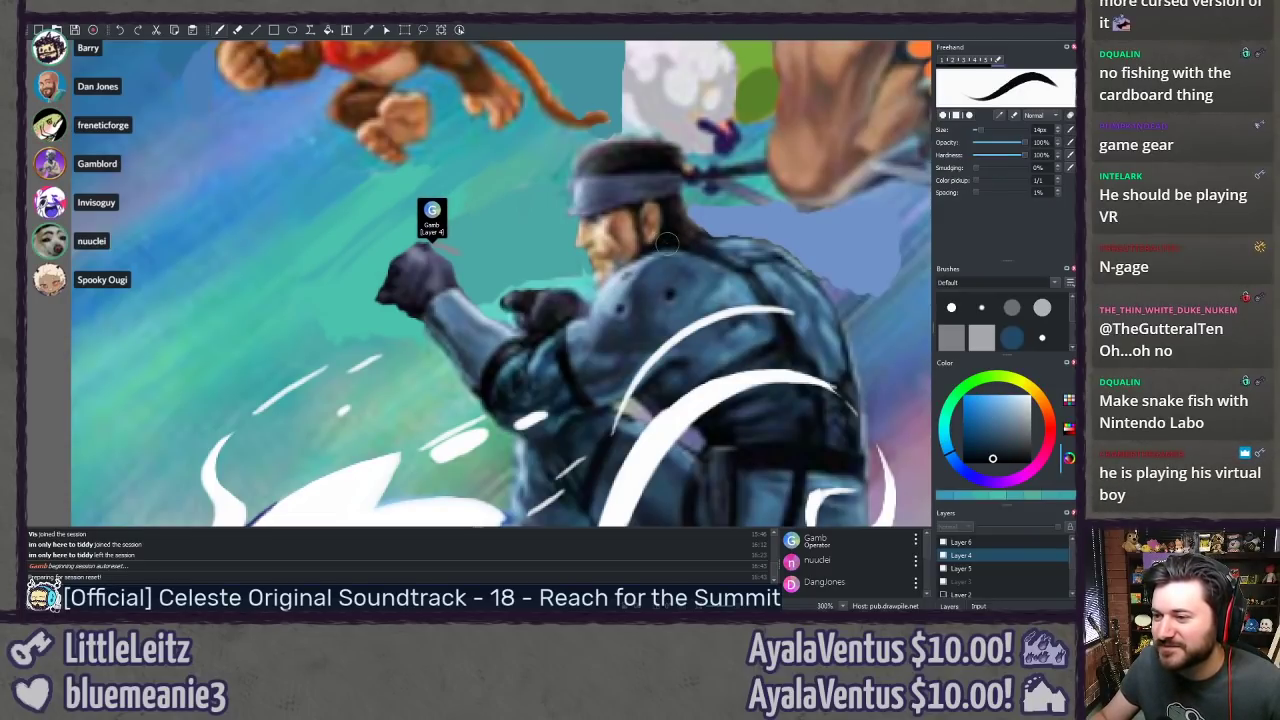
{"action": "scroll", "coordinate": [686, 249], "scroll_direction": "up", "scroll_amount": 1}
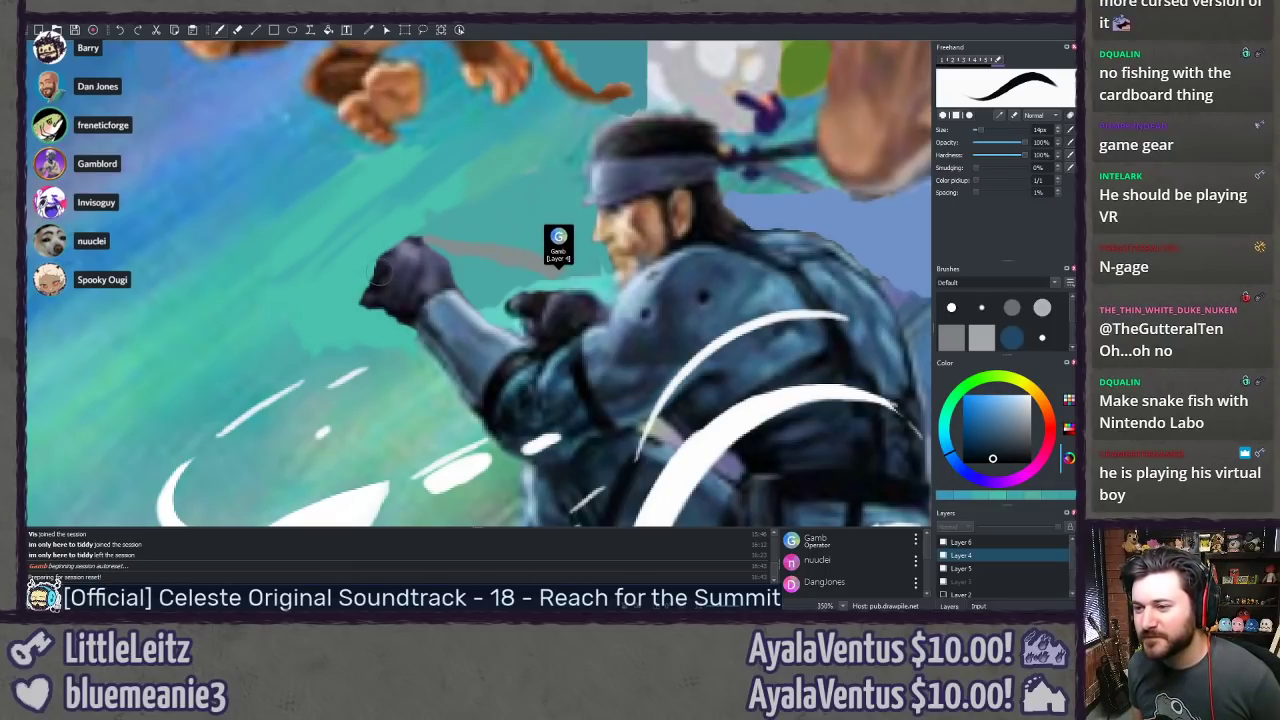
{"action": "left_click", "coordinate": [376, 295], "text": "ctrl"}
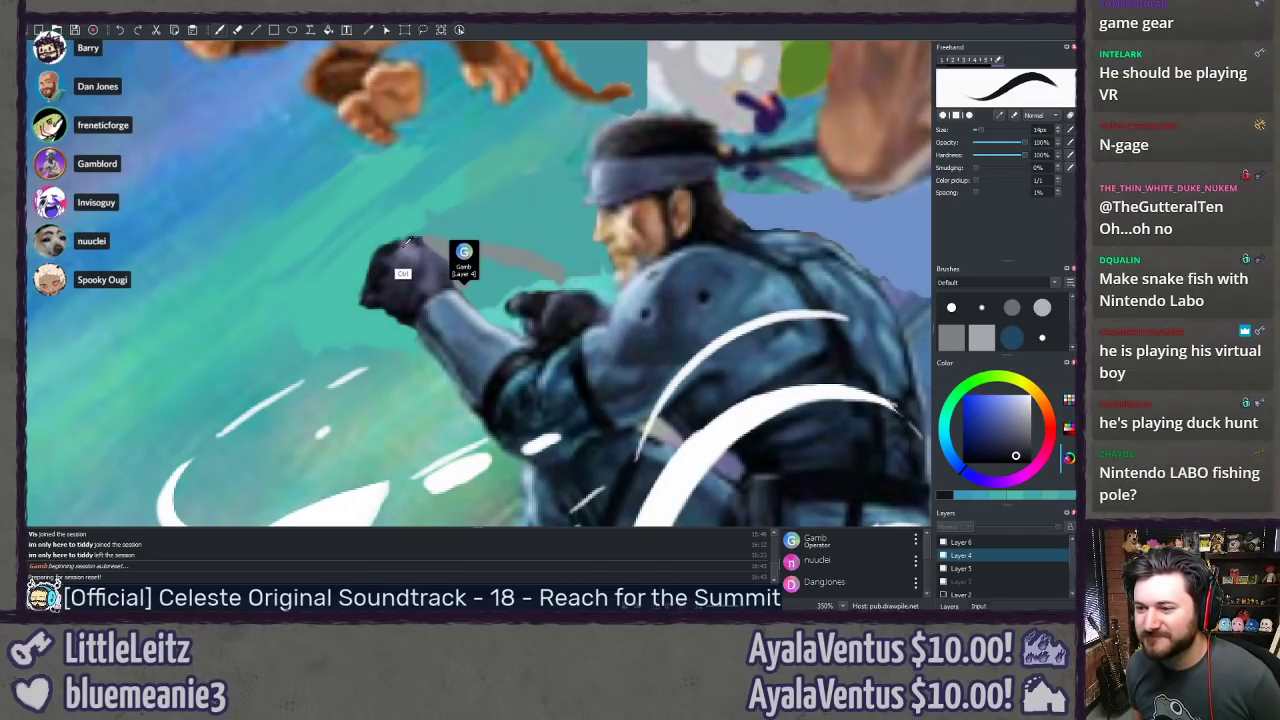
{"action": "left_click", "coordinate": [392, 262], "text": "ctrl"}
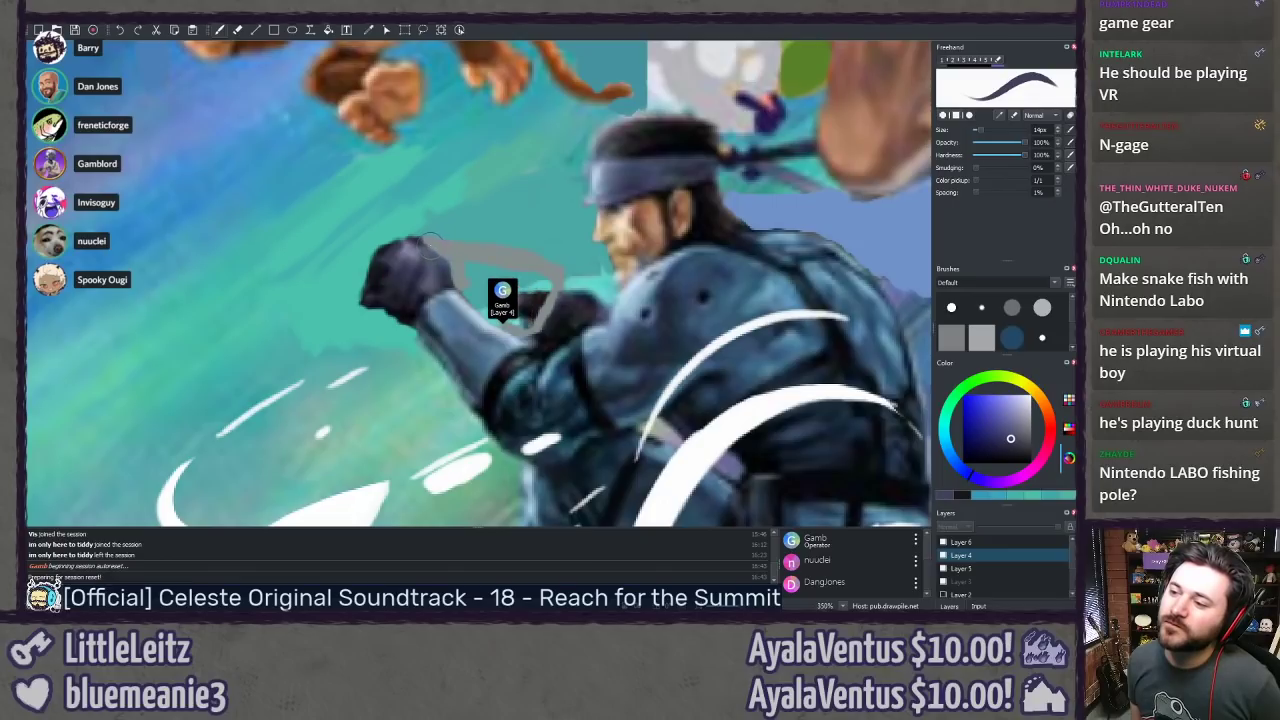
{"action": "left_click", "coordinate": [428, 278], "text": "ctrl"}
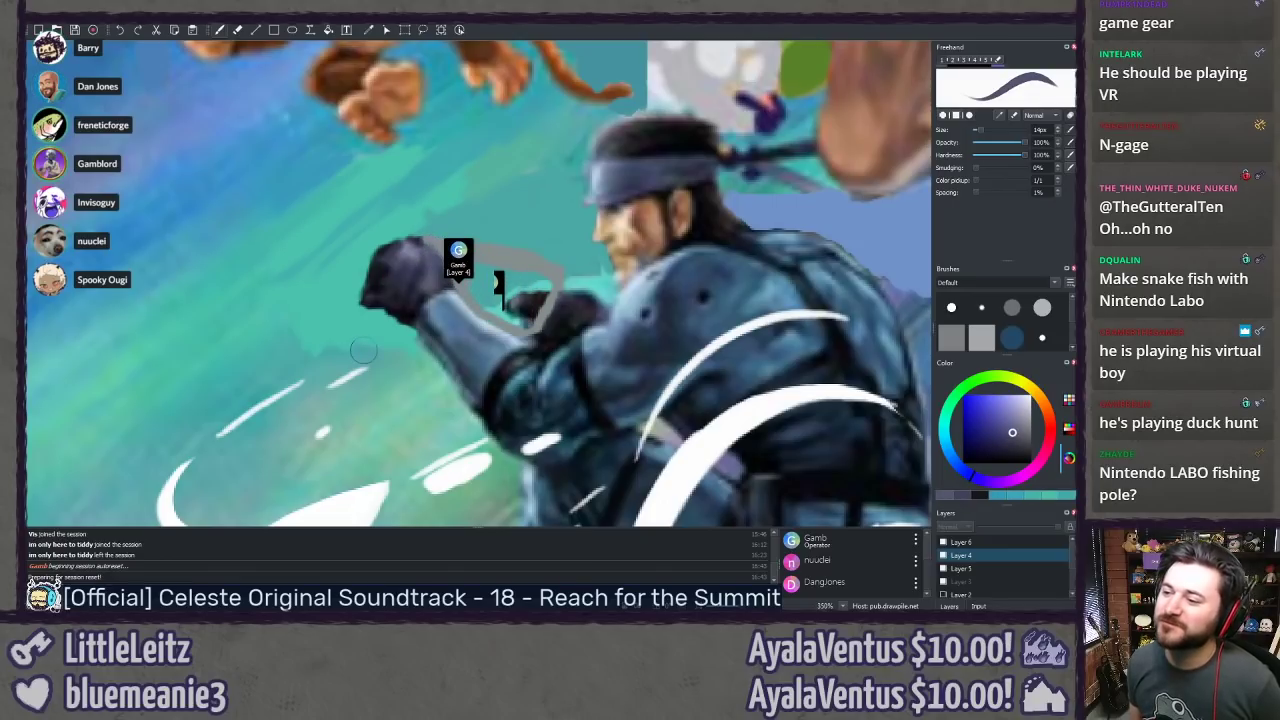
Step: Examine the altered Donkey Kong with the EXPAND DONG lettering and the neighbouring Captain Falcon up close
{"action": "scroll", "coordinate": [363, 350], "scroll_direction": "down", "scroll_amount": 6}
{"action": "left_click_drag", "start_coordinate": [565, 285], "coordinate": [220, 331]}
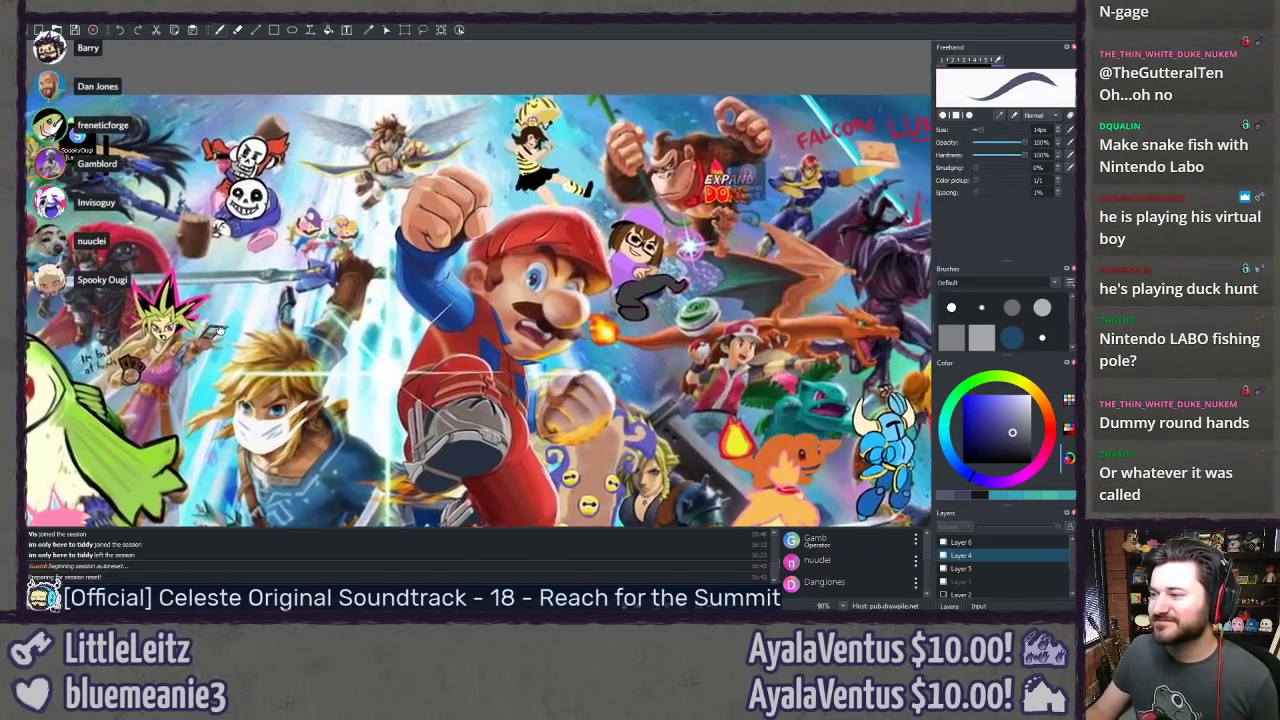
{"action": "left_click_drag", "start_coordinate": [682, 242], "coordinate": [457, 287]}
{"action": "left_click_drag", "start_coordinate": [342, 247], "coordinate": [380, 374]}
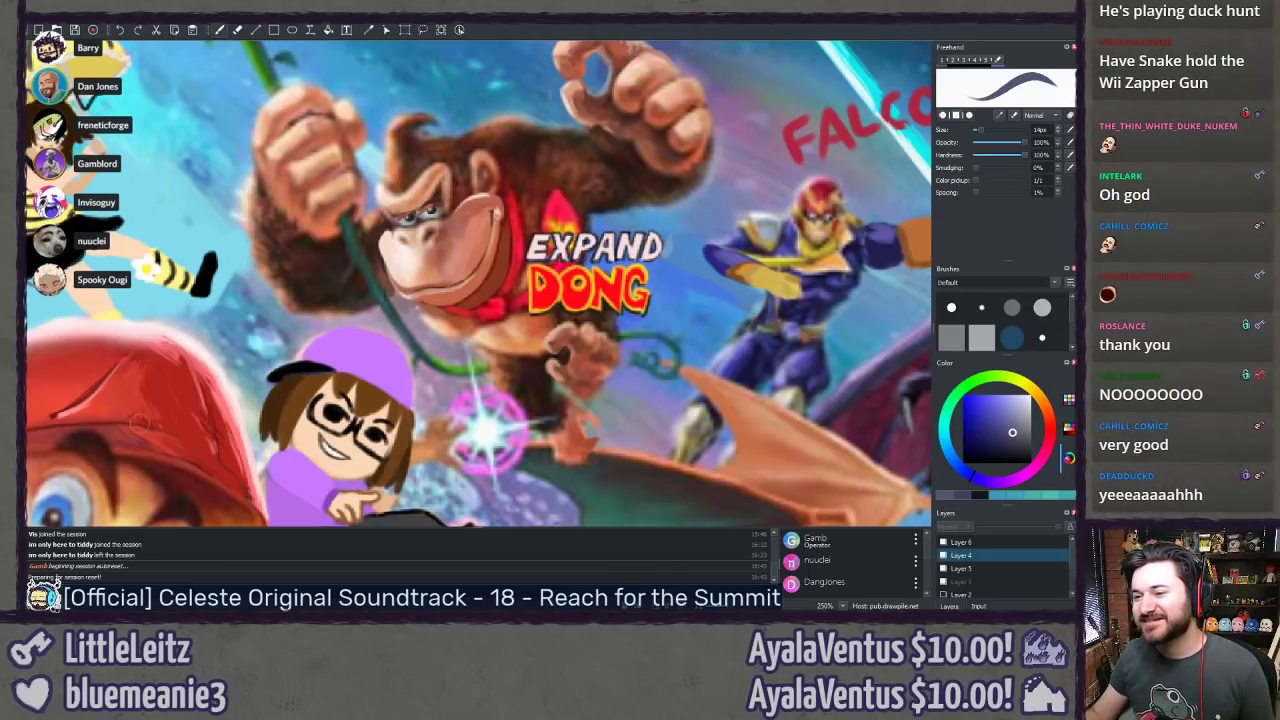
{"action": "left_click_drag", "start_coordinate": [251, 434], "coordinate": [249, 451]}
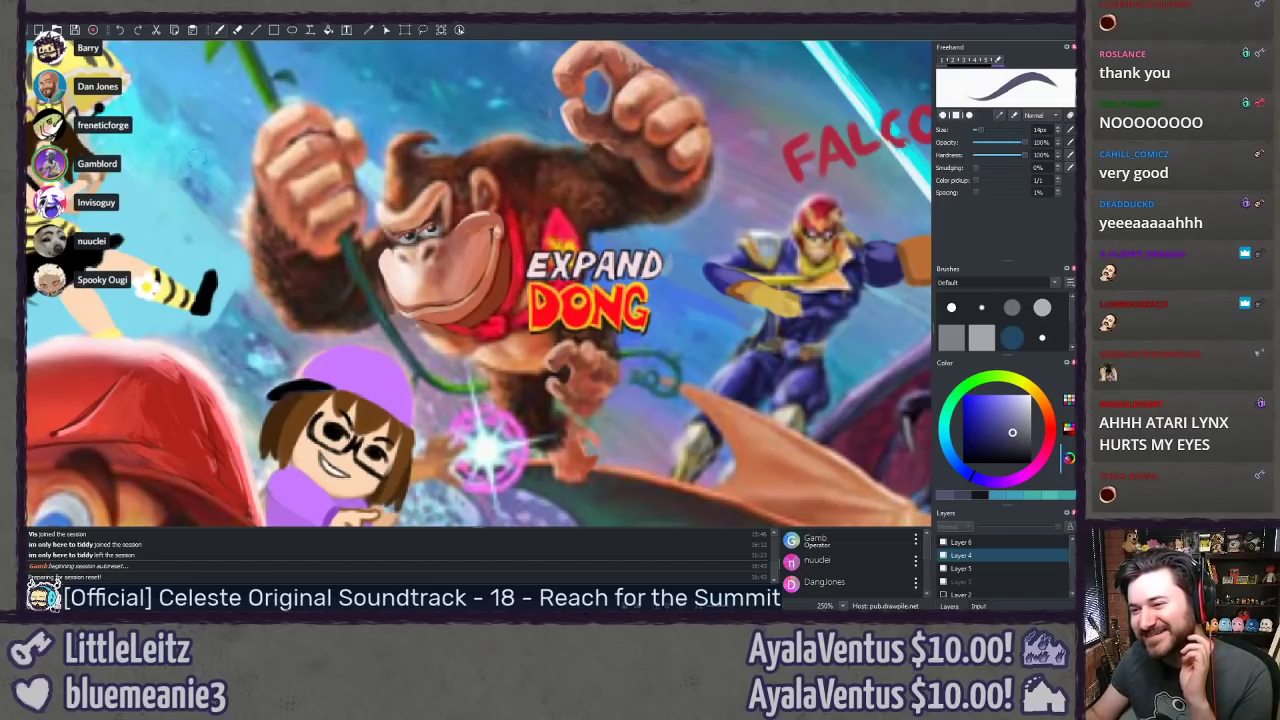
{"action": "left_click_drag", "start_coordinate": [227, 207], "coordinate": [235, 211]}
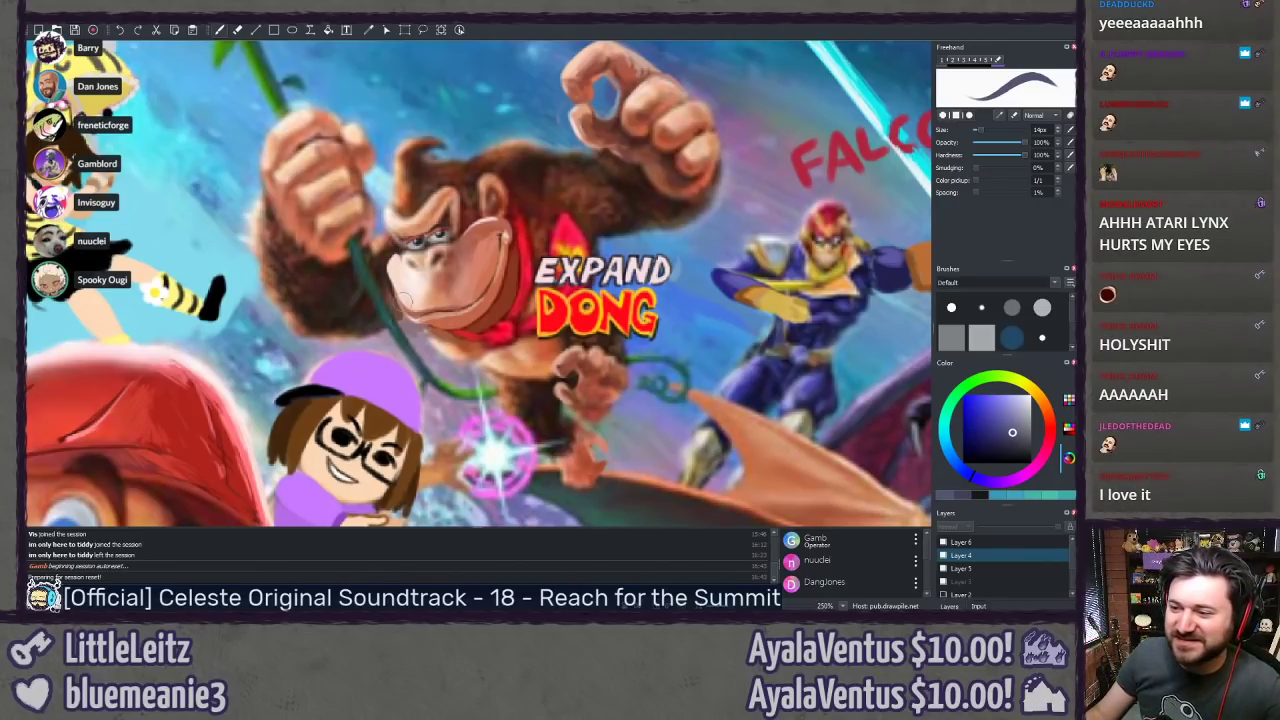
{"action": "scroll", "coordinate": [349, 271], "scroll_direction": "down", "scroll_amount": 3}
{"action": "scroll", "coordinate": [349, 271], "scroll_direction": "down", "scroll_amount": 4}
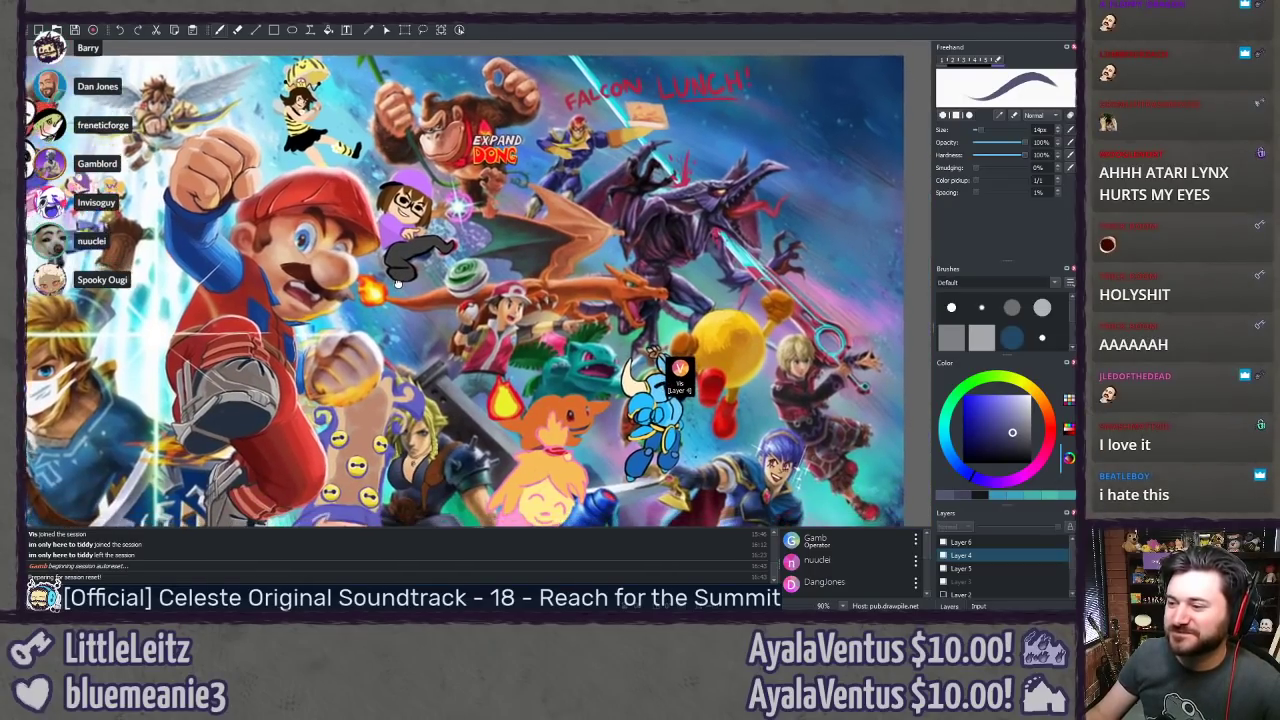
Step: Survey the edited poster from Snake and Link across the altered logo to Samus and the fighters along the far edge
{"action": "left_click_drag", "start_coordinate": [397, 283], "coordinate": [378, 80]}
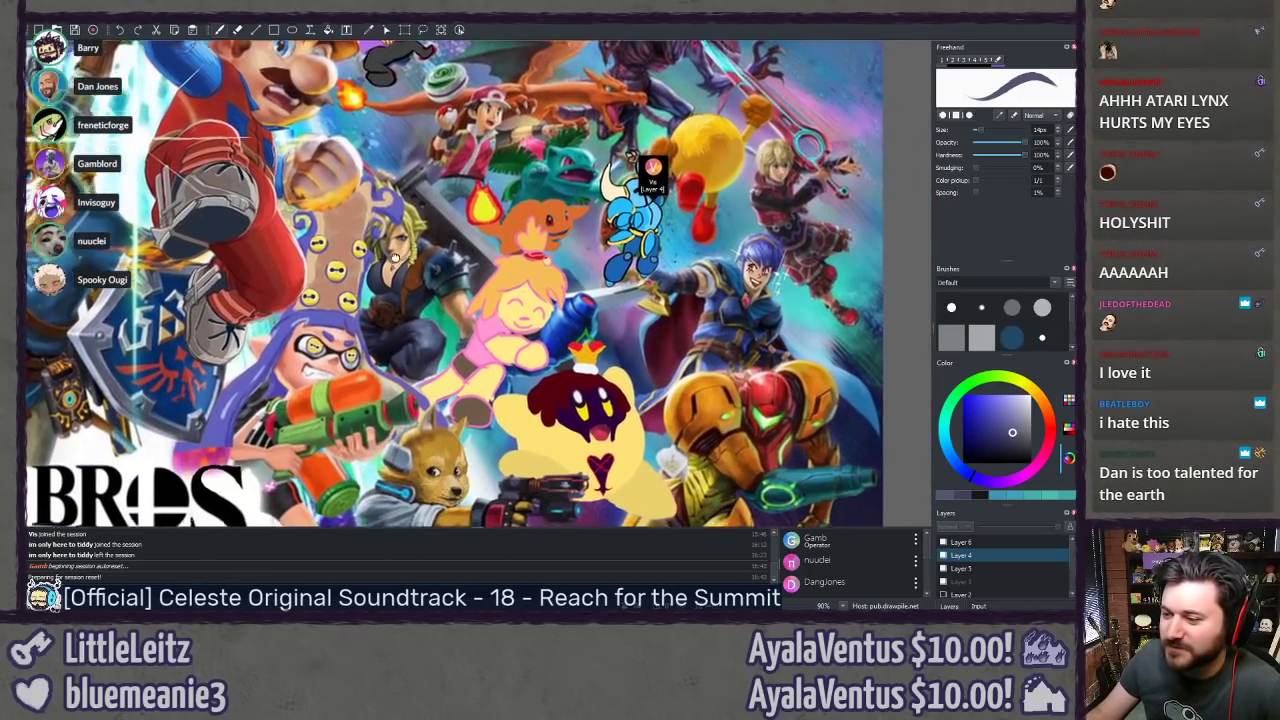
{"action": "left_click_drag", "start_coordinate": [395, 258], "coordinate": [473, 360]}
{"action": "left_click_drag", "start_coordinate": [420, 212], "coordinate": [757, 309]}
{"action": "left_click_drag", "start_coordinate": [494, 200], "coordinate": [706, 141]}
{"action": "scroll", "coordinate": [705, 140], "scroll_direction": "down", "scroll_amount": 7}
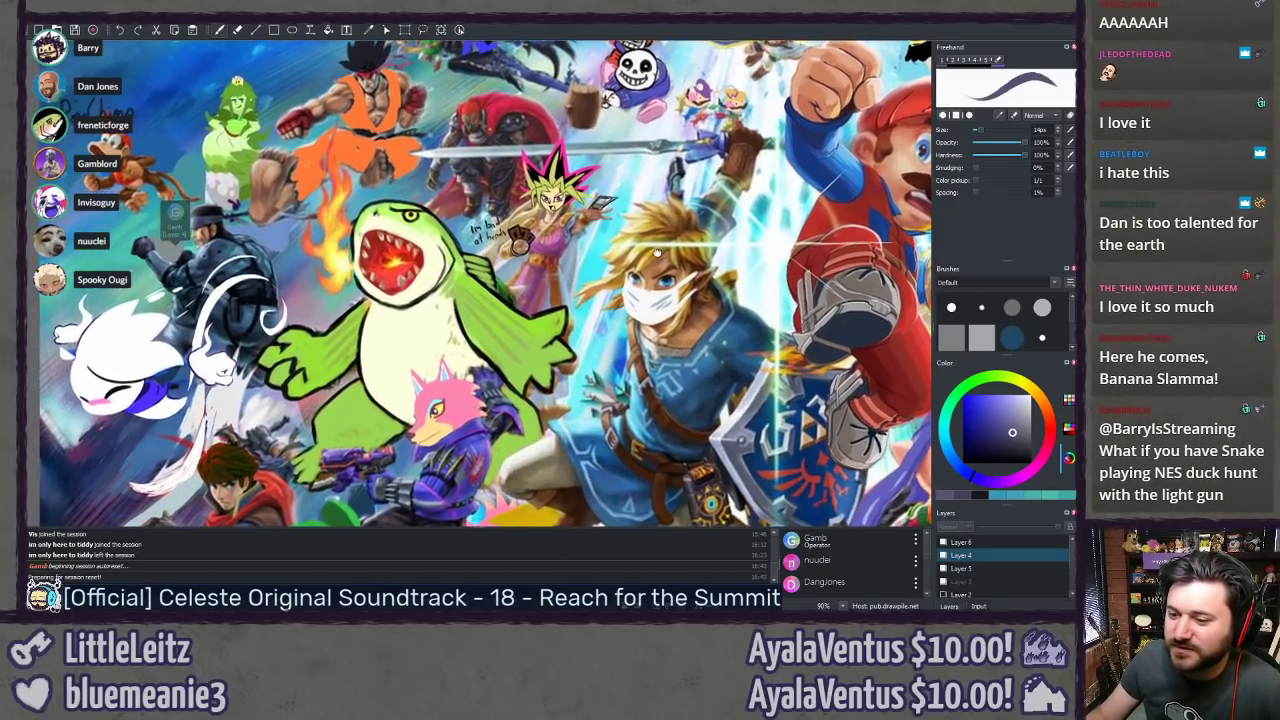
{"action": "scroll", "coordinate": [650, 145], "scroll_direction": "down", "scroll_amount": 3}
{"action": "scroll", "coordinate": [530, 260], "scroll_direction": "right", "scroll_amount": 14}
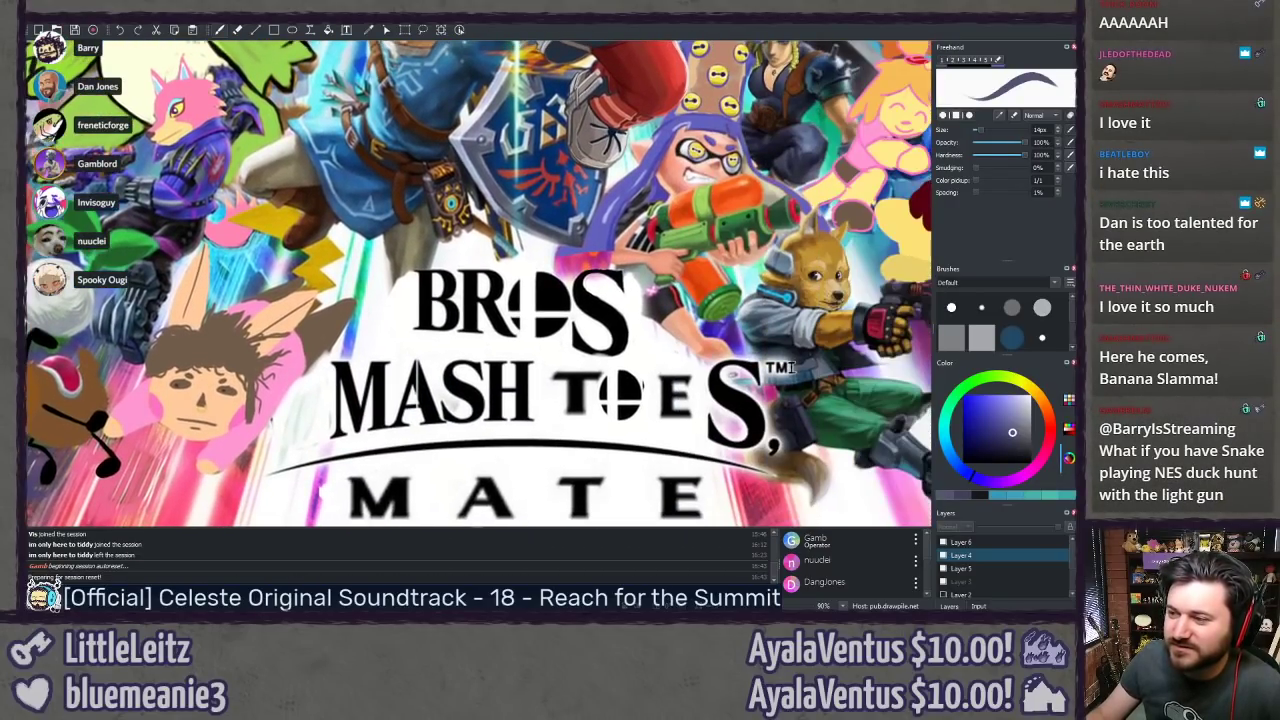
{"action": "scroll", "coordinate": [450, 280], "scroll_direction": "right", "scroll_amount": 4}
{"action": "scroll", "coordinate": [450, 280], "scroll_direction": "up", "scroll_amount": 1}
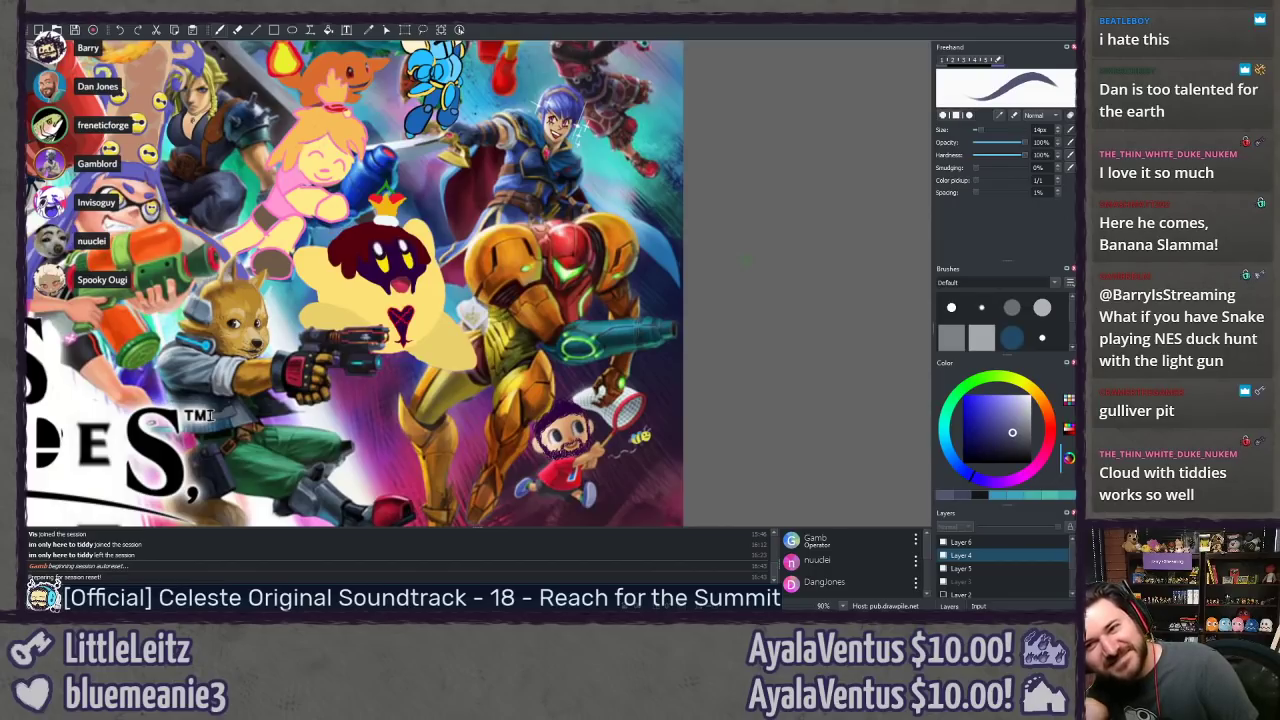
{"action": "left_click_drag", "start_coordinate": [480, 280], "coordinate": [586, 391]}
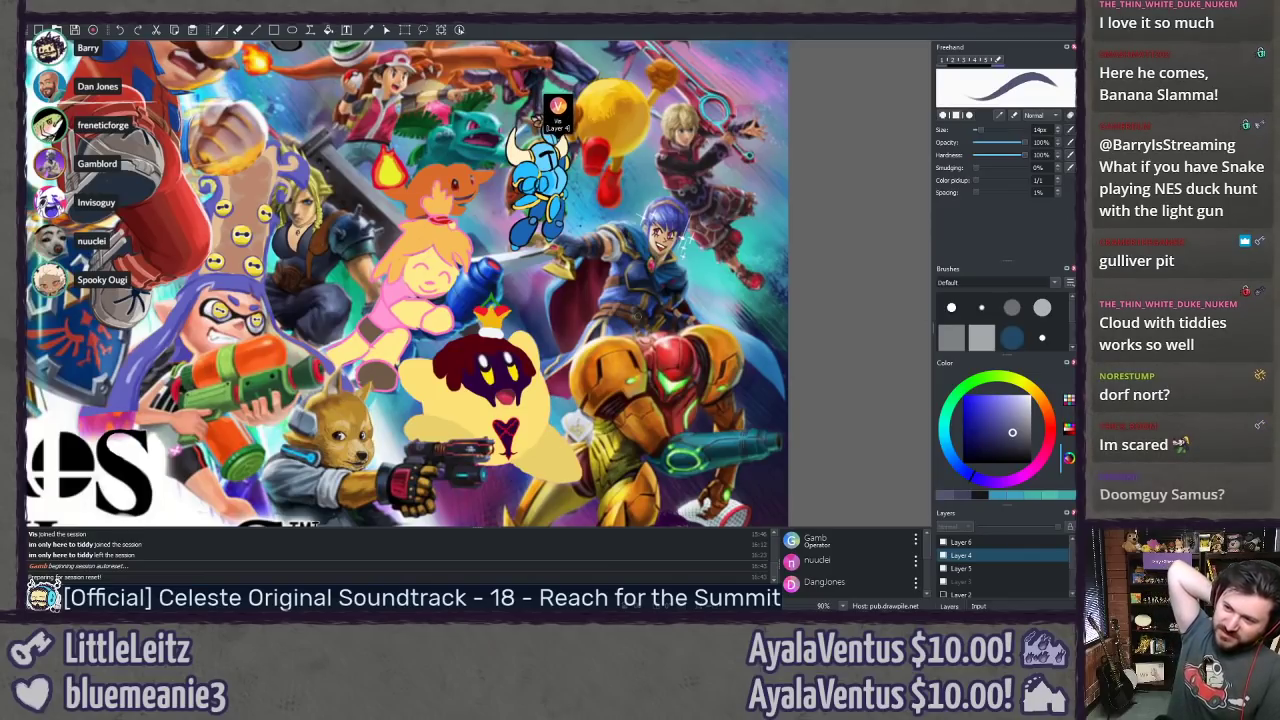
{"action": "left_click_drag", "start_coordinate": [559, 226], "coordinate": [613, 391]}
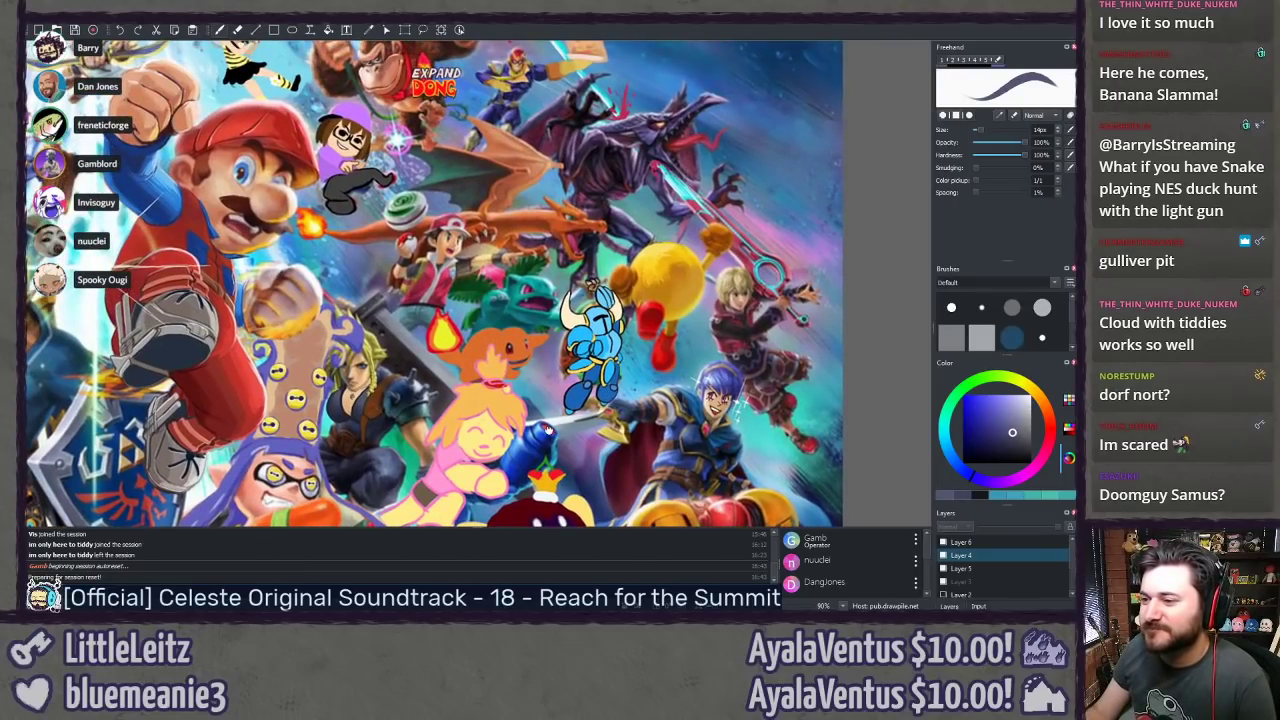
{"action": "left_click_drag", "start_coordinate": [549, 431], "coordinate": [527, 407]}
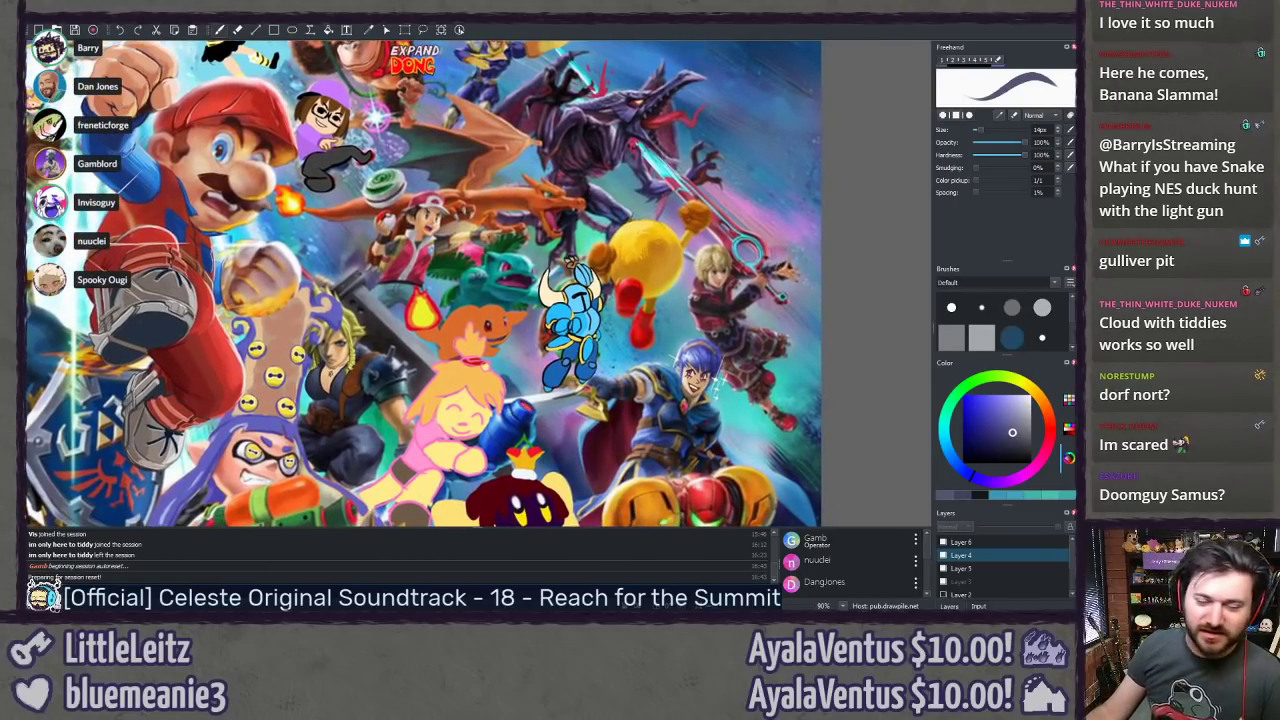
Step: Examine the fighters around Charizard, Shovel Knight, Ridley, Shulk, Marth and Samus for further edits
{"action": "scroll", "coordinate": [289, 261], "scroll_direction": "up", "scroll_amount": 5}
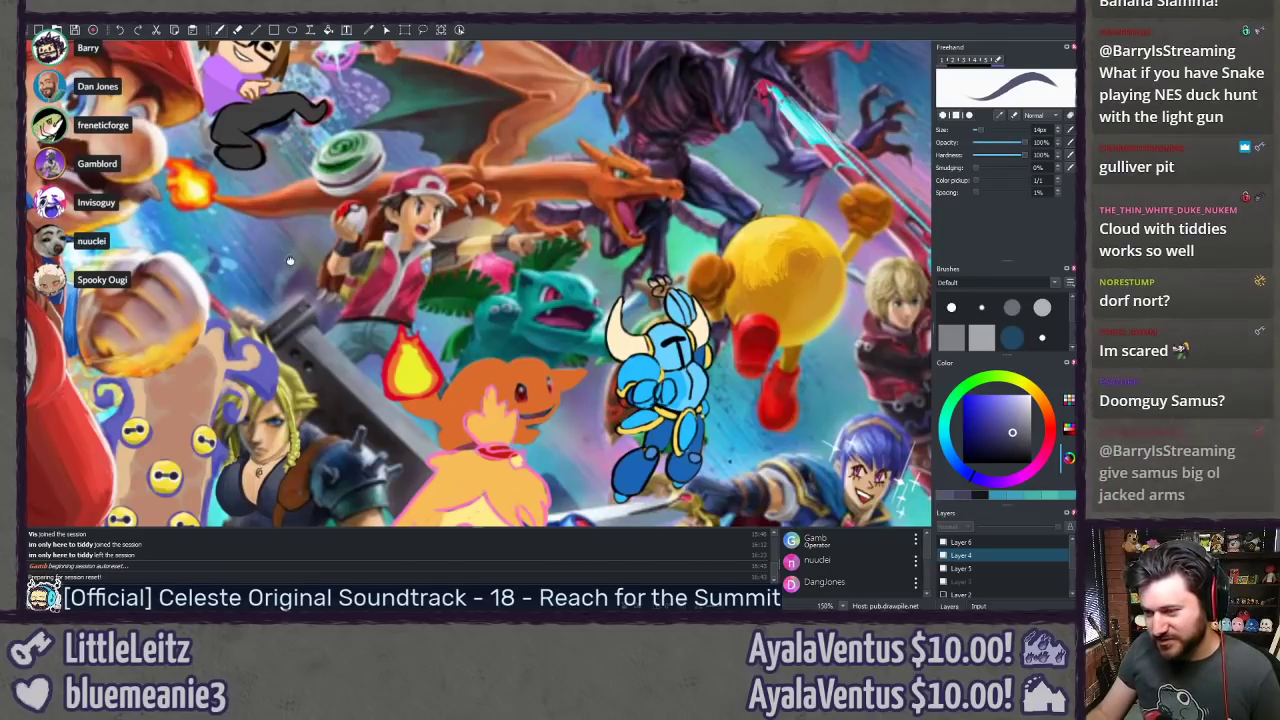
{"action": "left_click_drag", "start_coordinate": [290, 261], "coordinate": [308, 291]}
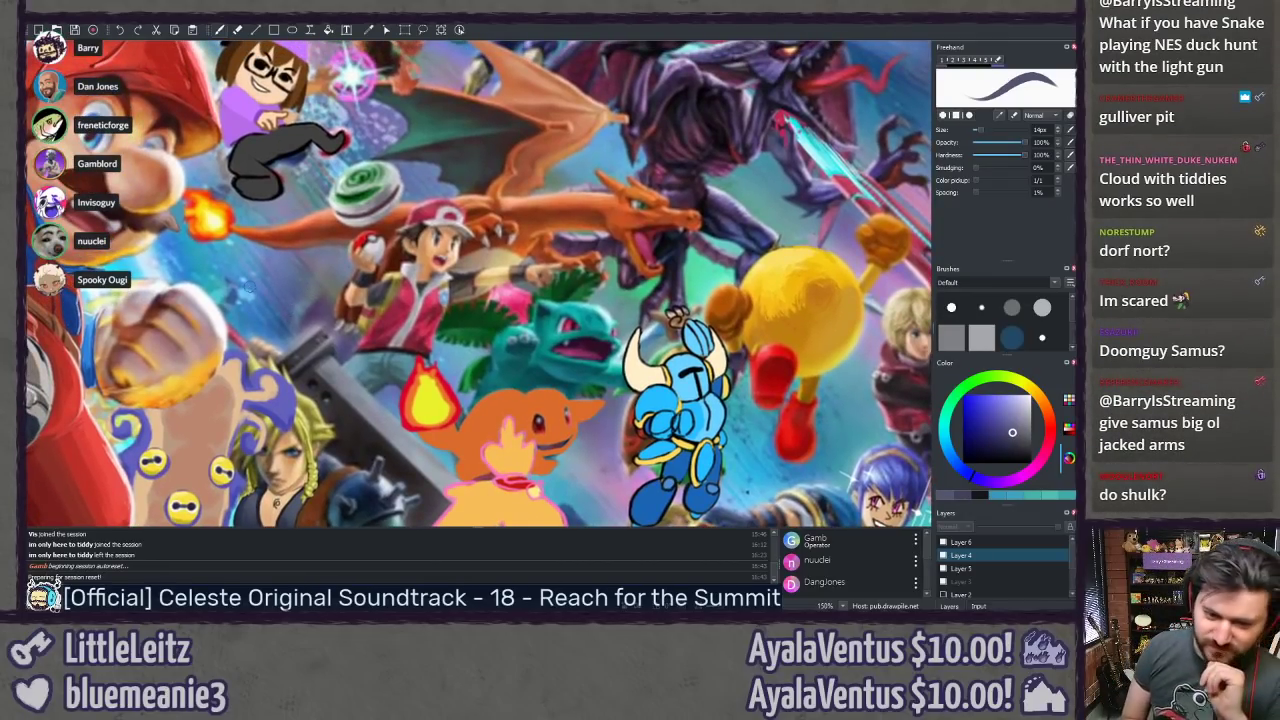
{"action": "left_click_drag", "start_coordinate": [564, 503], "coordinate": [599, 293]}
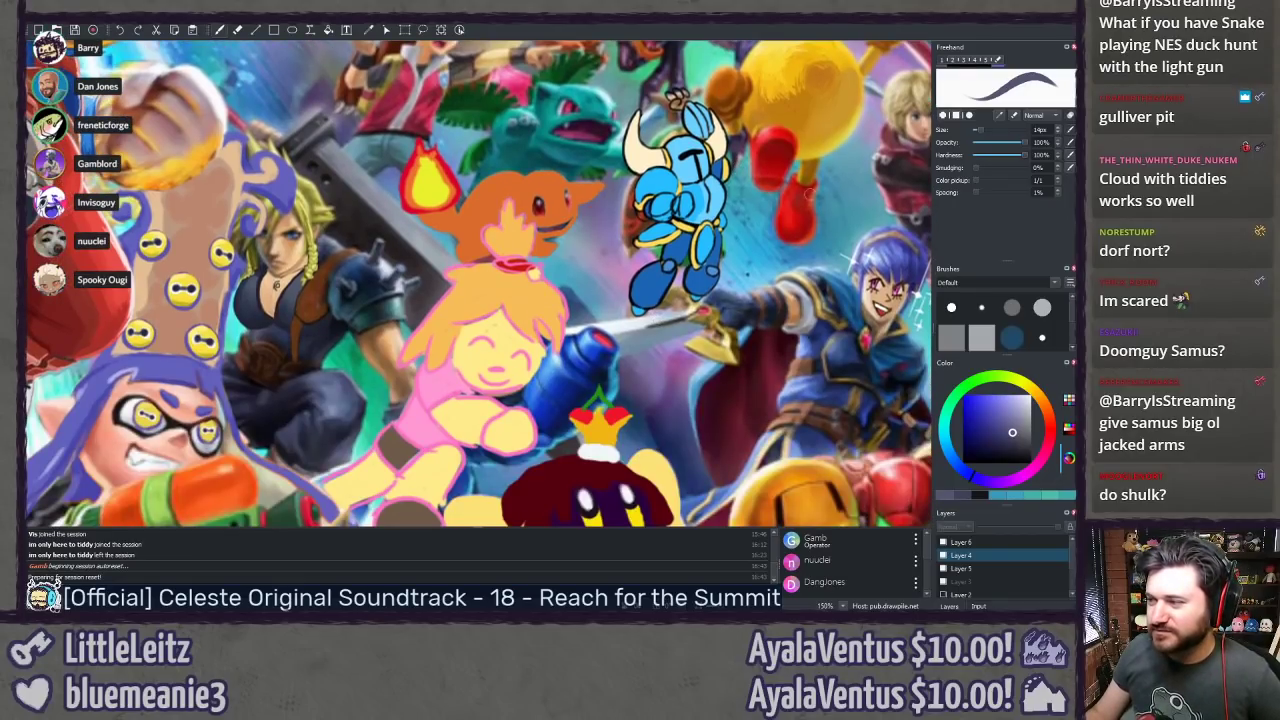
{"action": "mouse_move", "coordinate": [845, 199]}
{"action": "left_mouse_down"}
{"action": "mouse_move", "coordinate": [402, 349]}
{"action": "mouse_move", "coordinate": [388, 406]}
{"action": "mouse_move", "coordinate": [632, 592]}
{"action": "mouse_move", "coordinate": [639, 614]}
{"action": "left_mouse_up"}
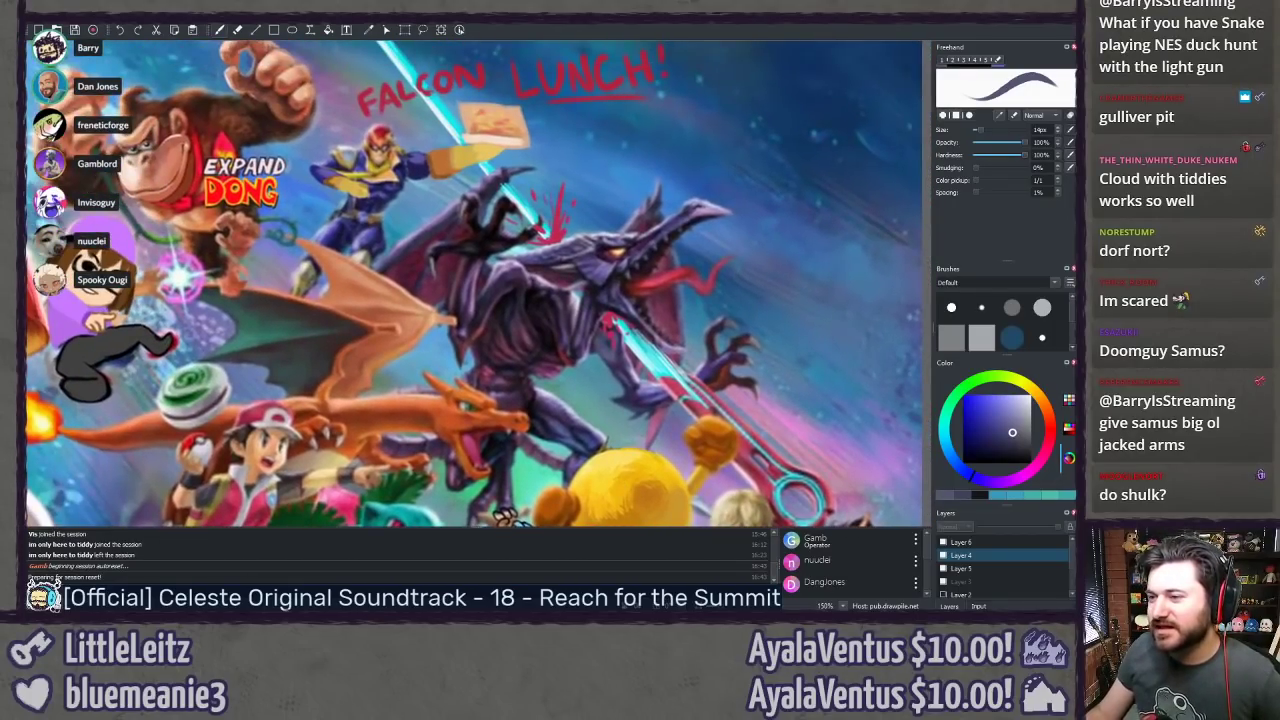
{"action": "left_click_drag", "start_coordinate": [628, 367], "coordinate": [320, 62]}
{"action": "left_click_drag", "start_coordinate": [355, 296], "coordinate": [374, 215]}
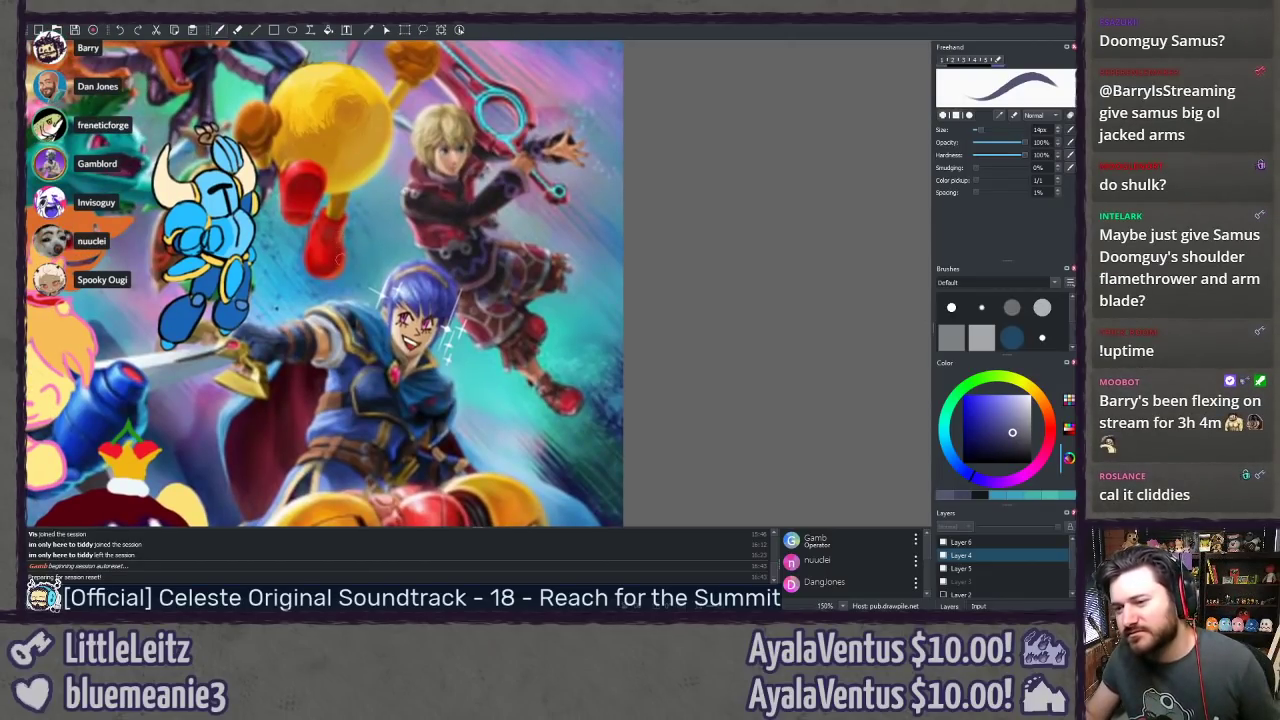
{"action": "scroll", "coordinate": [372, 287], "scroll_direction": "down", "scroll_amount": 4}
{"action": "left_click_drag", "start_coordinate": [421, 450], "coordinate": [421, 301]}
{"action": "scroll", "coordinate": [372, 287], "scroll_direction": "up", "scroll_amount": 2}
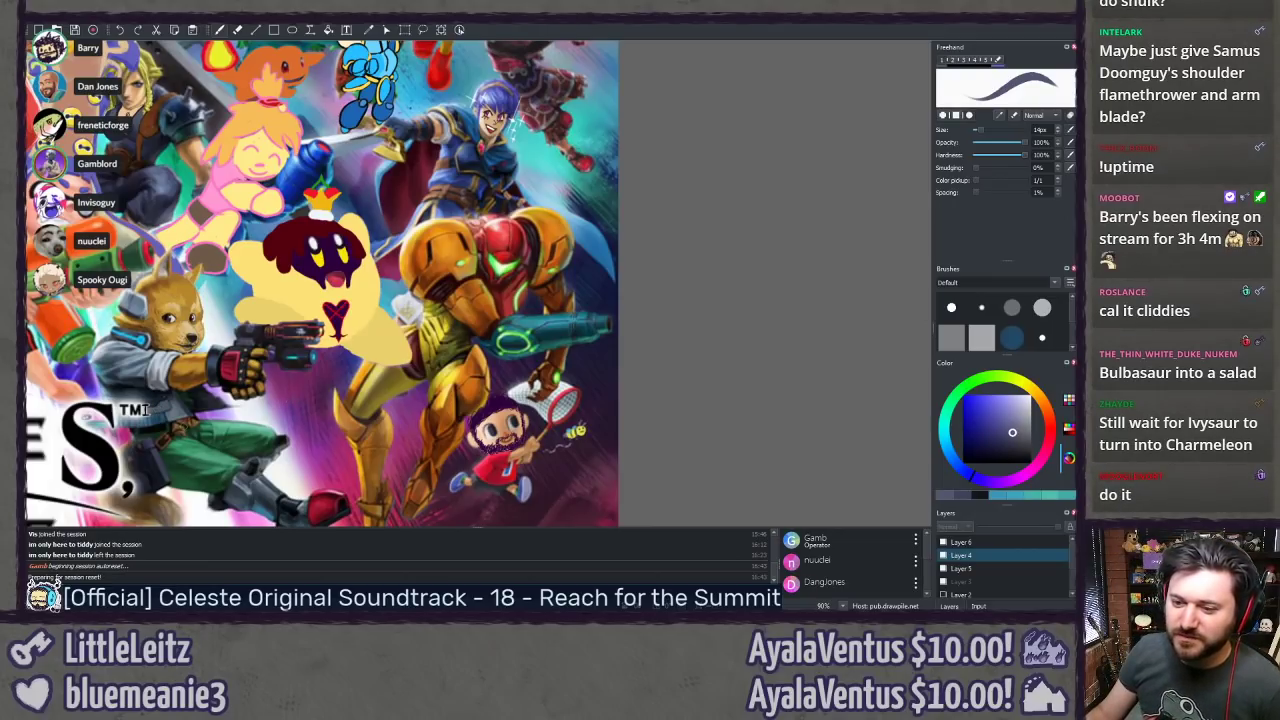
Step: Look over the poster's opposite half, from the turnip and brown dog to Link, Mario and the altered logo
{"action": "left_click_drag", "start_coordinate": [183, 426], "coordinate": [732, 435]}
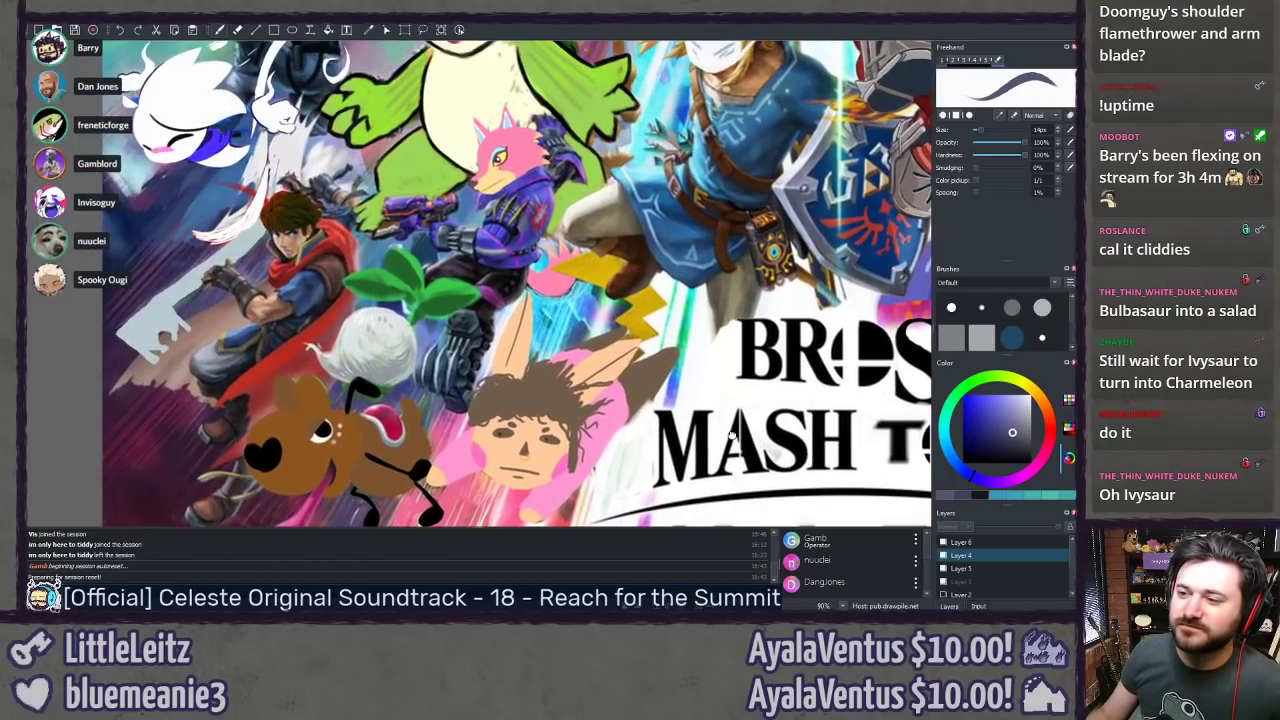
{"action": "left_click_drag", "start_coordinate": [563, 124], "coordinate": [260, 458]}
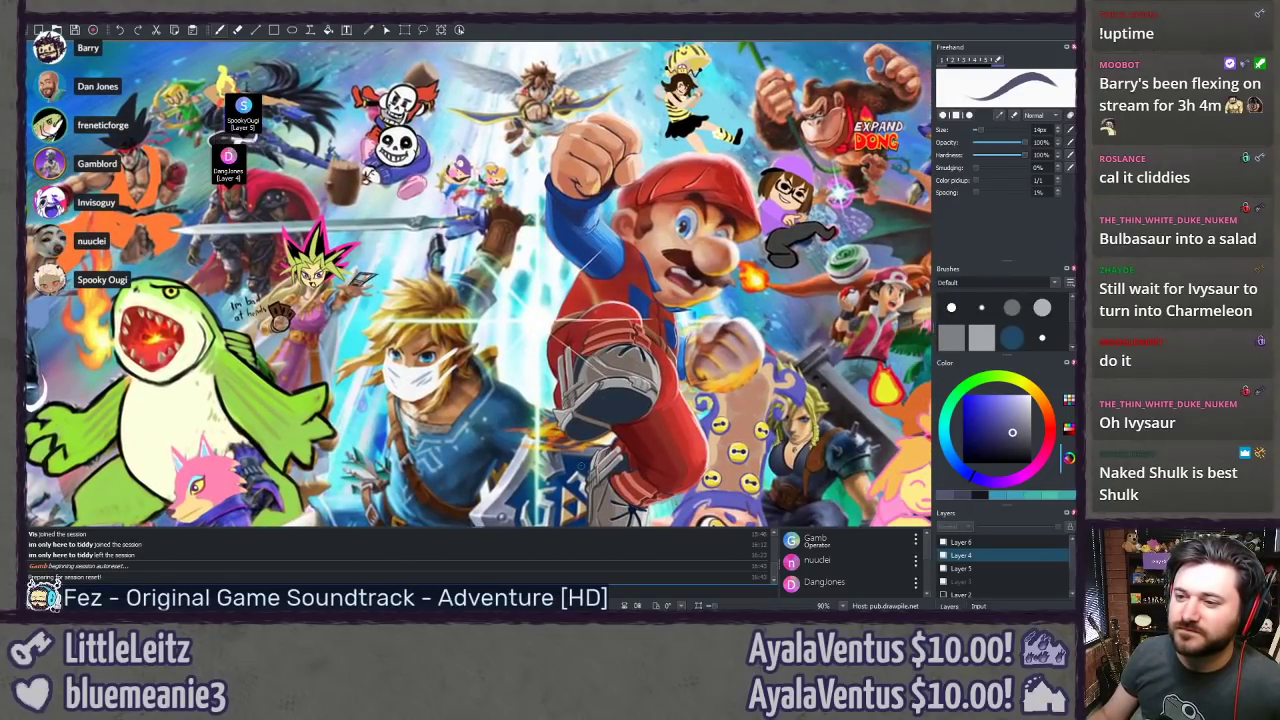
{"action": "left_click_drag", "start_coordinate": [344, 381], "coordinate": [469, 400]}
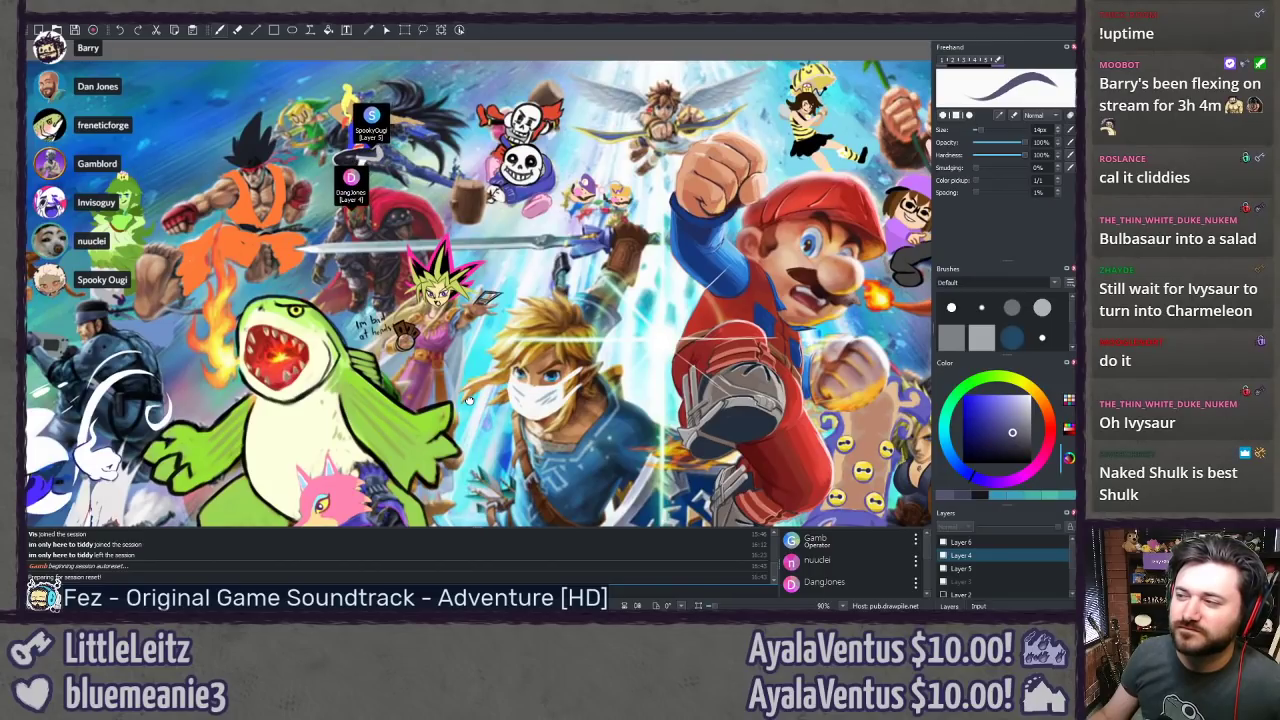
{"action": "left_click_drag", "start_coordinate": [469, 400], "coordinate": [237, 256]}
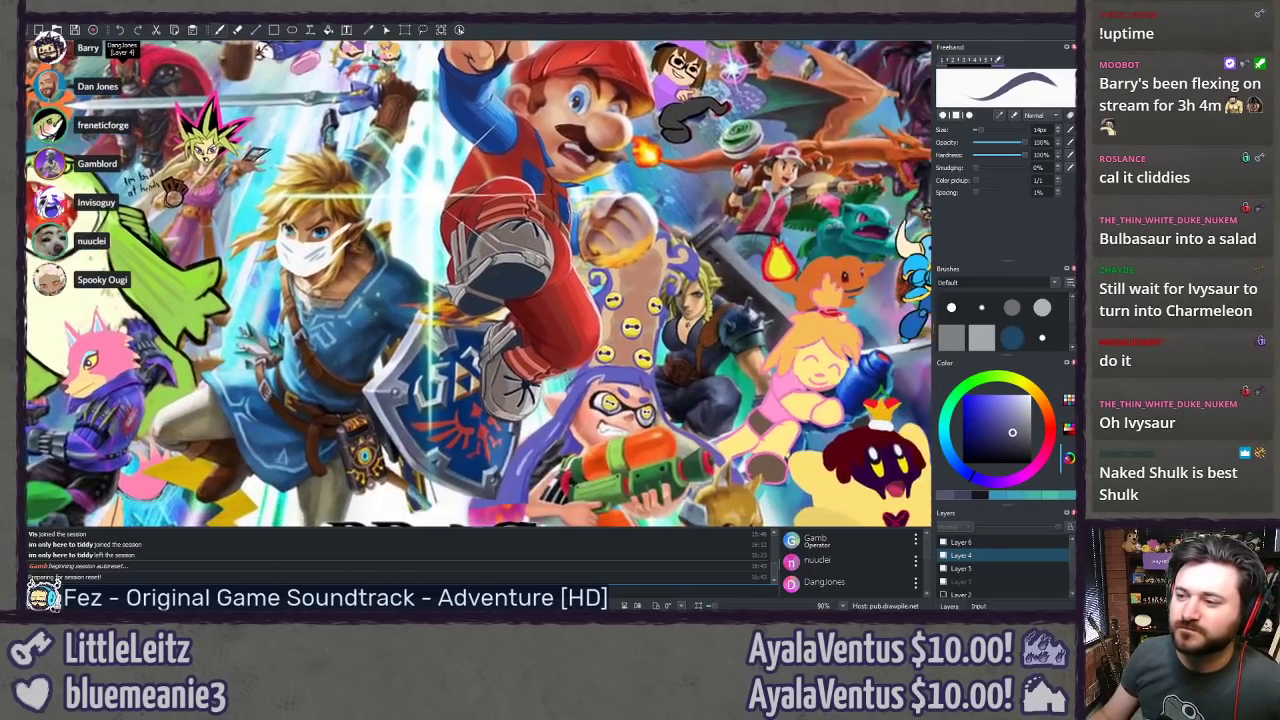
{"action": "left_click_drag", "start_coordinate": [719, 349], "coordinate": [436, 193]}
{"action": "left_click_drag", "start_coordinate": [275, 360], "coordinate": [595, 362]}
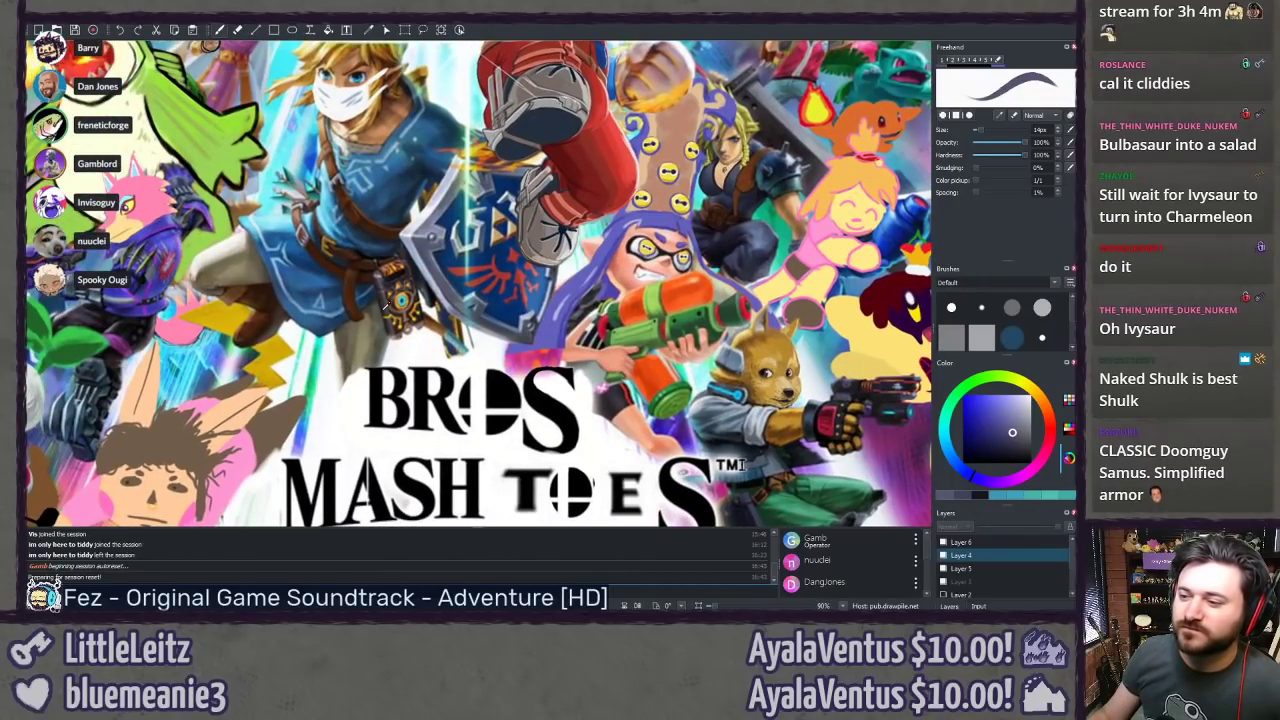
Step: Sample the dark body colours of the Sheikah Slate at Link's hip for retouching it on Layer 4
{"action": "scroll", "coordinate": [384, 307], "scroll_direction": "up", "scroll_amount": 8}
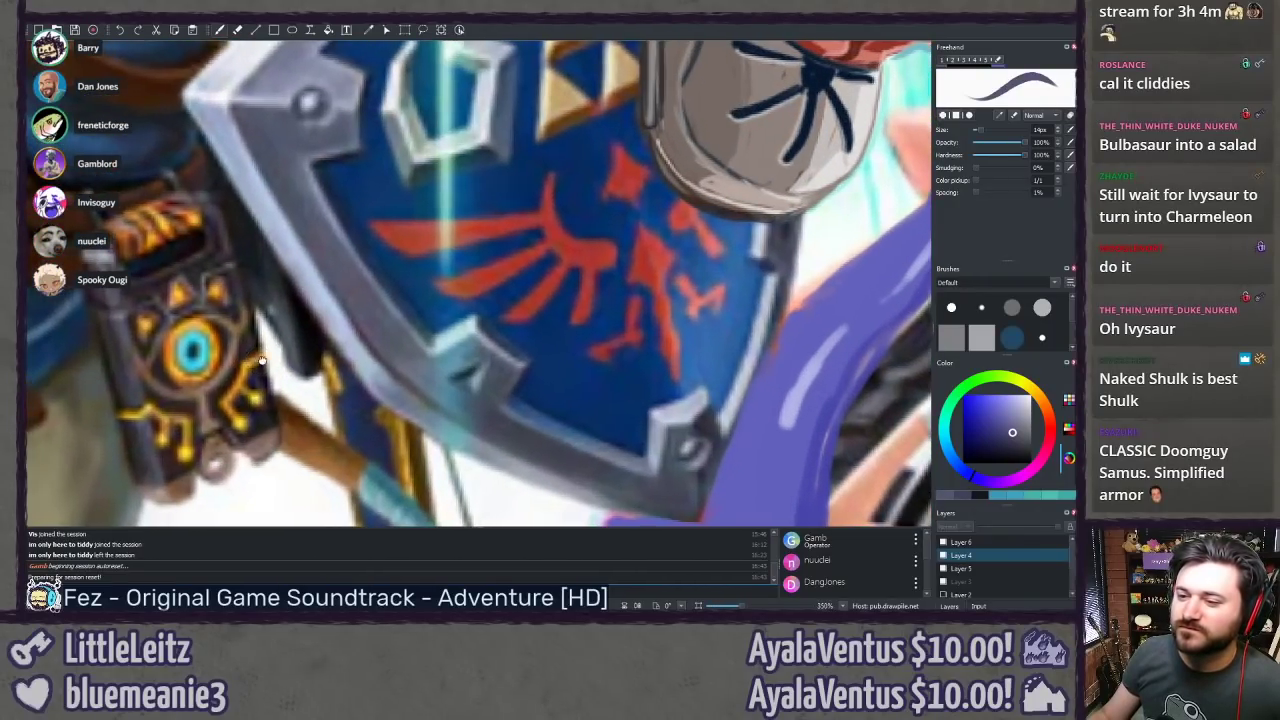
{"action": "scroll", "coordinate": [261, 360], "scroll_direction": "left", "scroll_amount": 5}
{"action": "scroll", "coordinate": [515, 331], "scroll_direction": "up", "scroll_amount": 2}
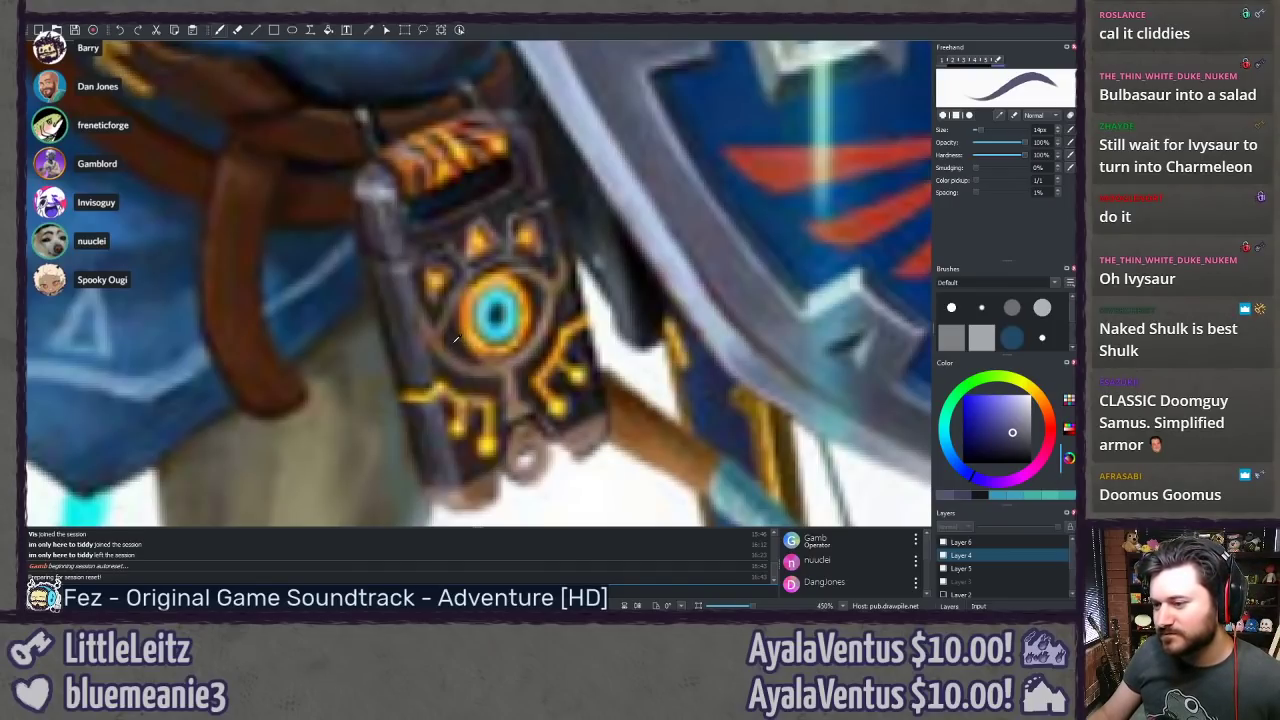
{"action": "left_click", "coordinate": [456, 334], "text": "ctrl"}
{"action": "left_click", "coordinate": [946, 557]}
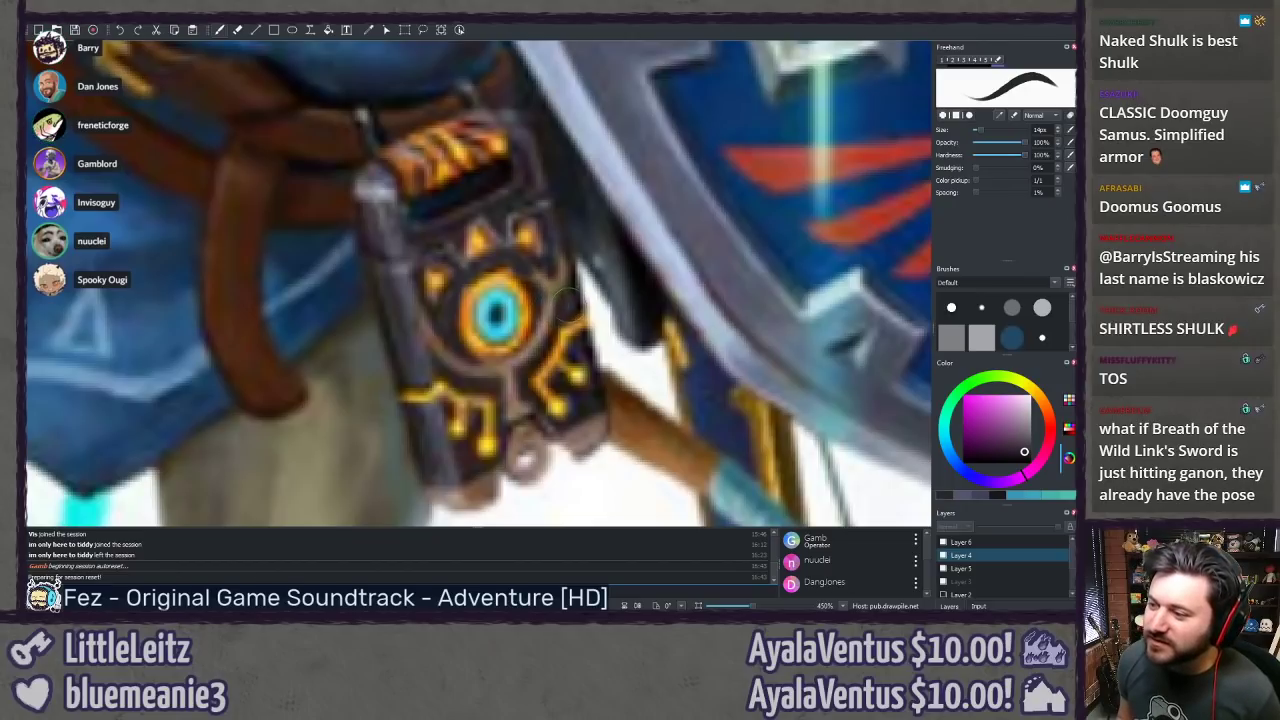
{"action": "left_click", "coordinate": [564, 335], "text": "ctrl"}
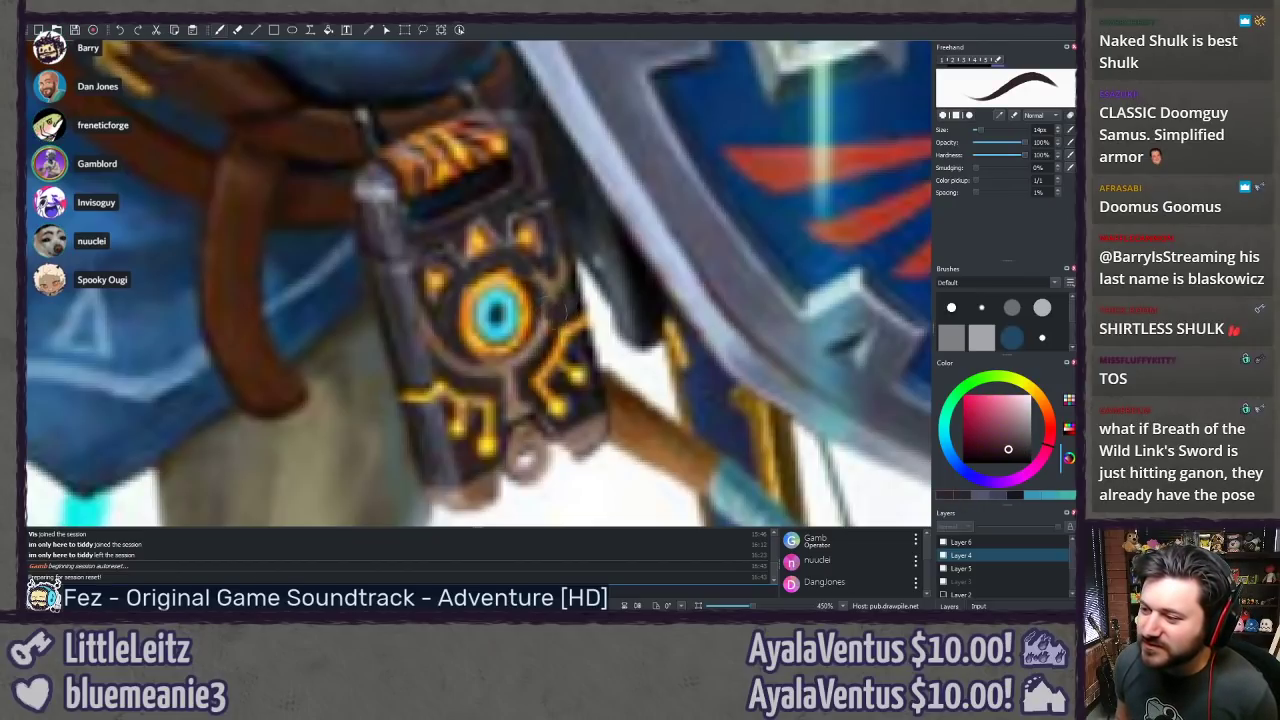
Step: Paint over the outline ring and stem around the eye on the belt device with dark colors sampled from its casing
{"action": "left_click", "coordinate": [548, 262], "text": "ctrl"}
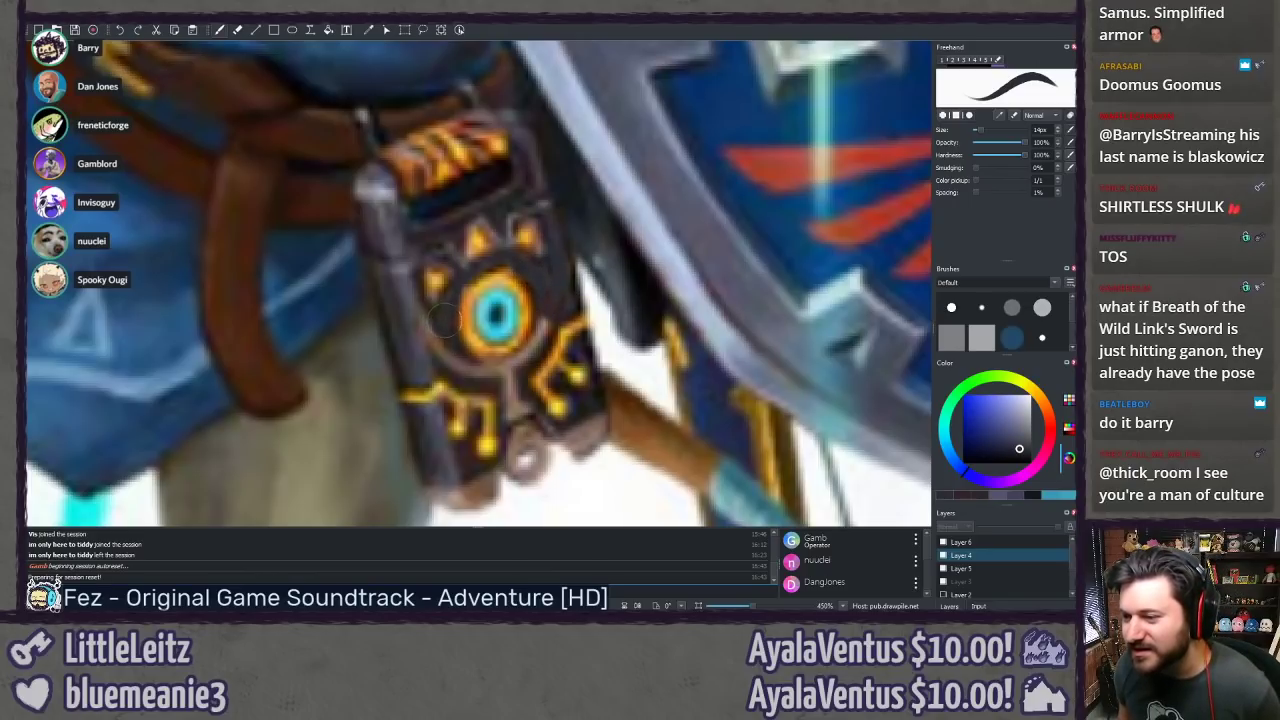
{"action": "left_click", "coordinate": [427, 348], "text": "ctrl"}
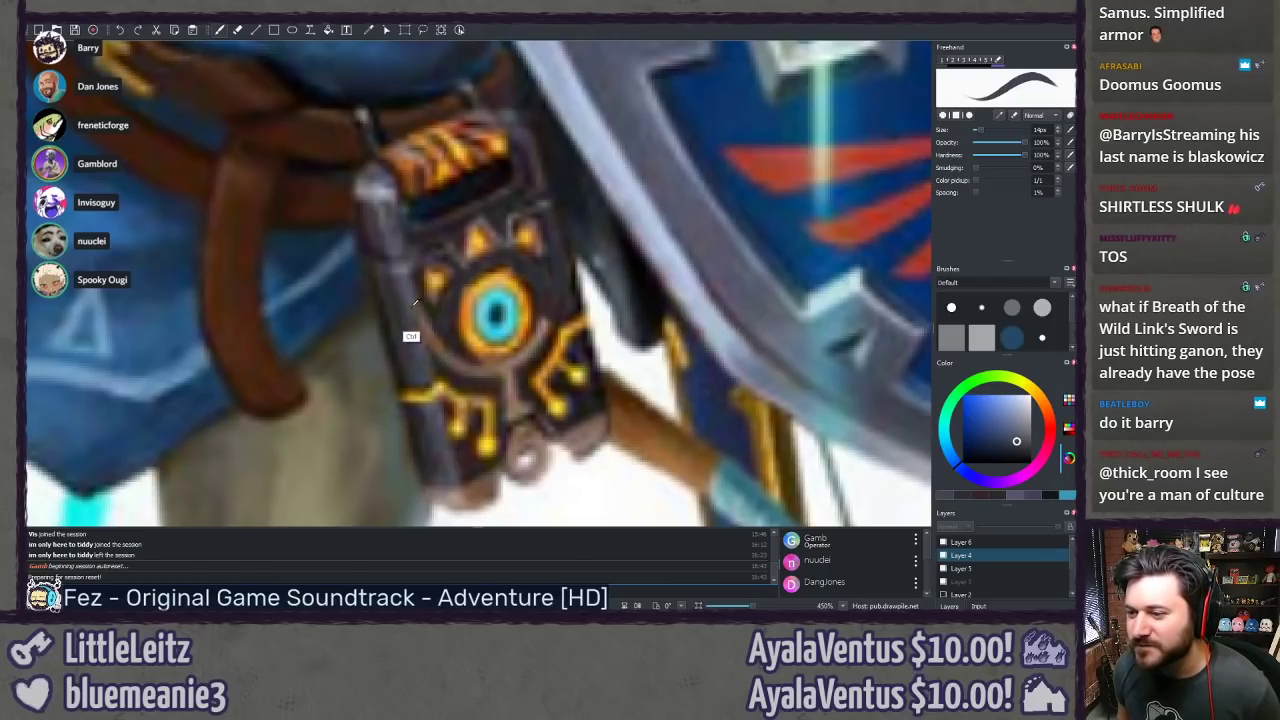
{"action": "left_click", "coordinate": [409, 320], "text": "ctrl"}
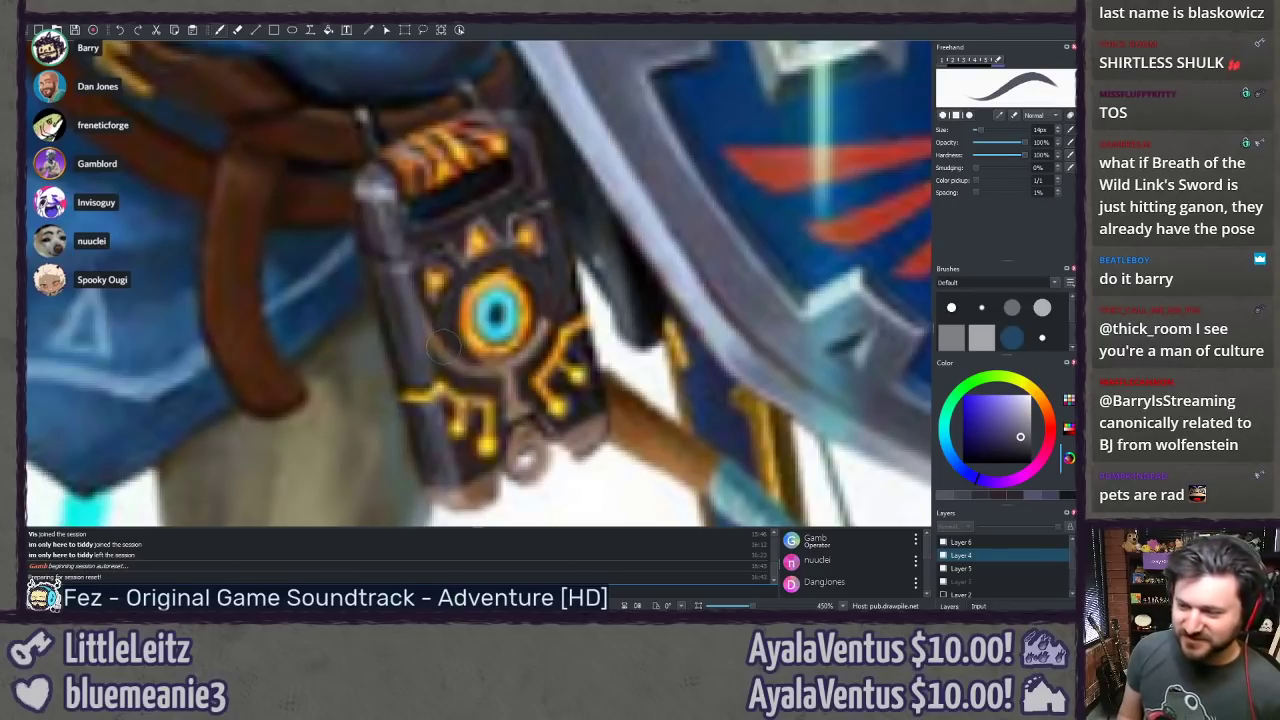
{"action": "left_click", "coordinate": [447, 364], "text": "ctrl"}
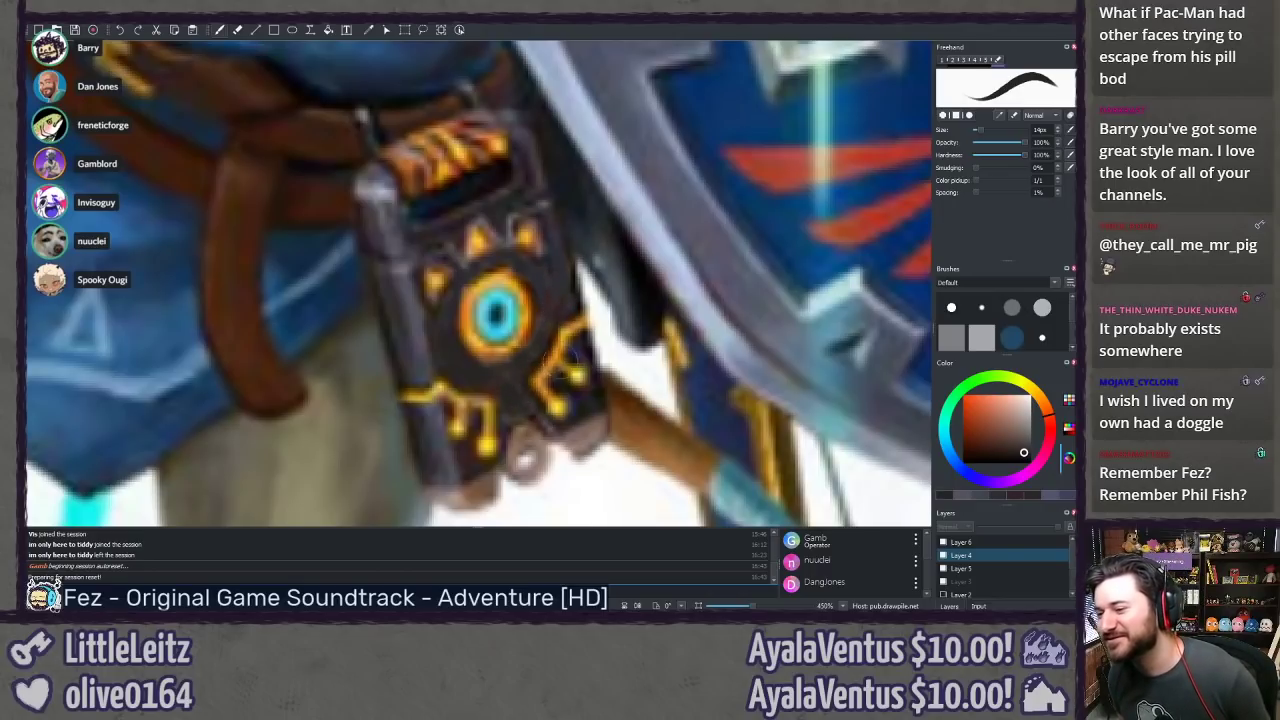
Step: Cover the two leftmost yellow spikes above the eye with dark tones sampled from the surrounding casing
{"action": "left_click", "coordinate": [563, 305], "text": "ctrl"}
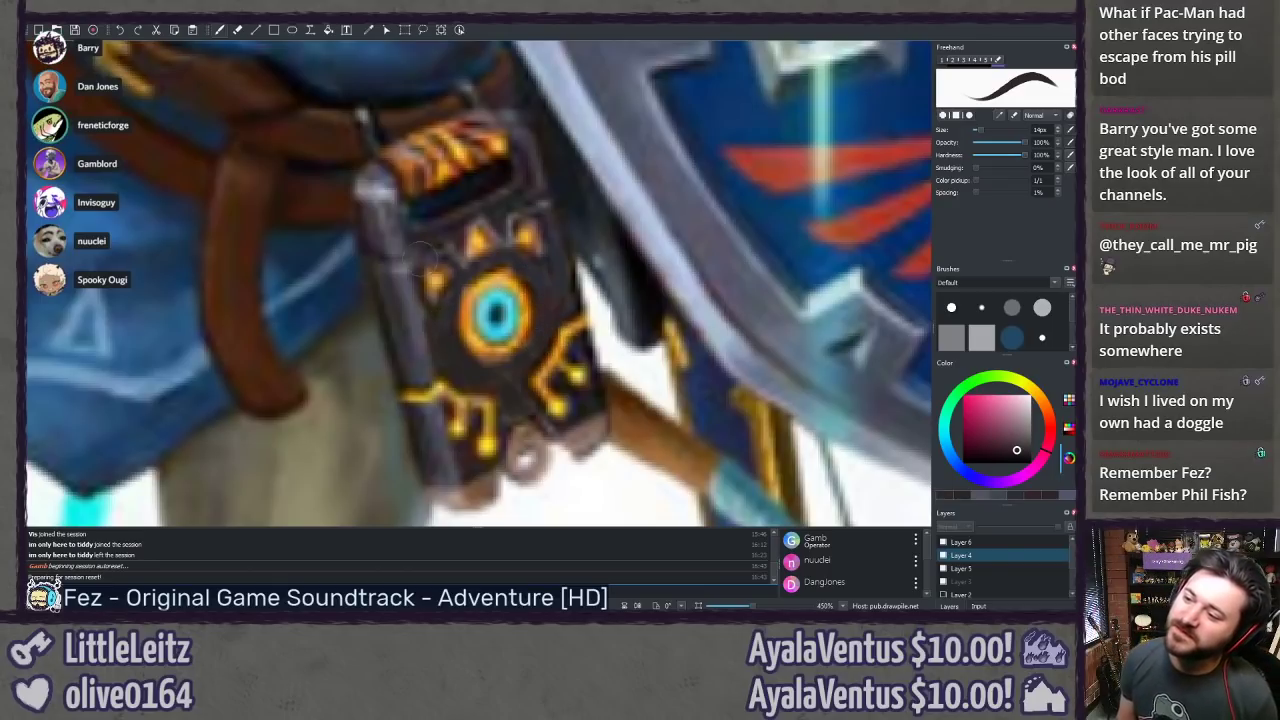
{"action": "left_click", "coordinate": [432, 282], "text": "ctrl"}
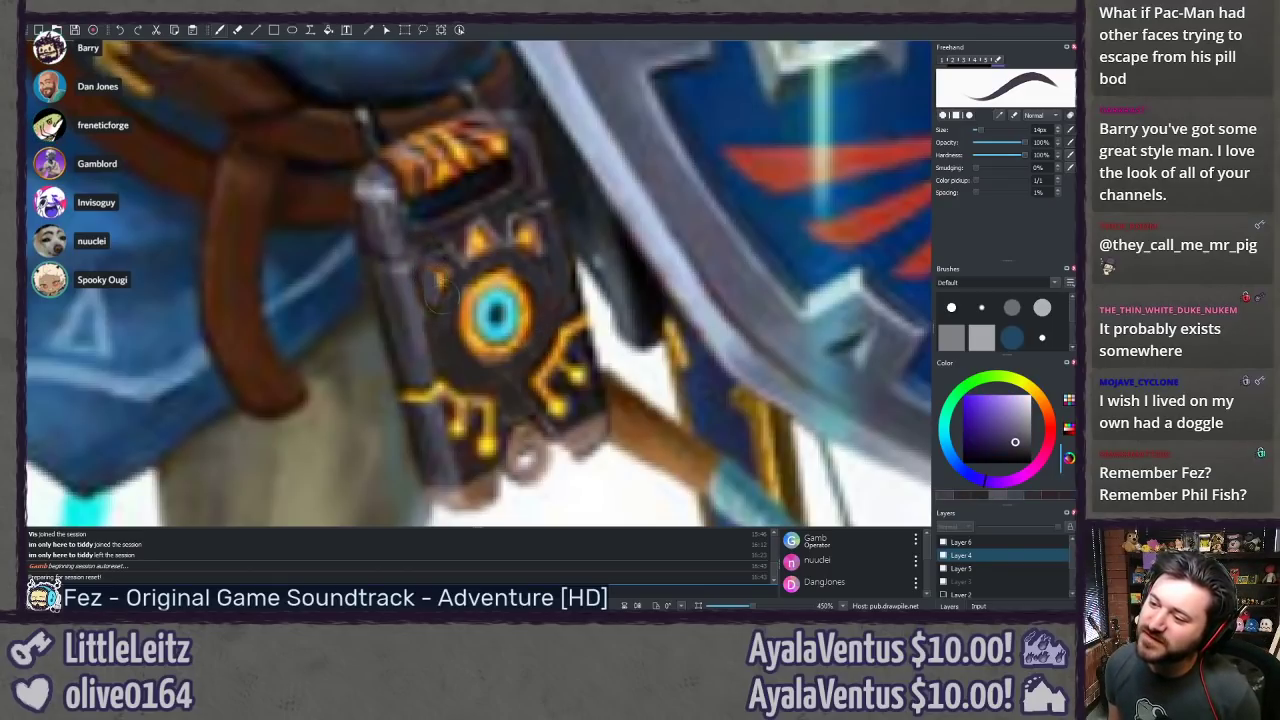
{"action": "left_click", "coordinate": [460, 248], "text": "ctrl"}
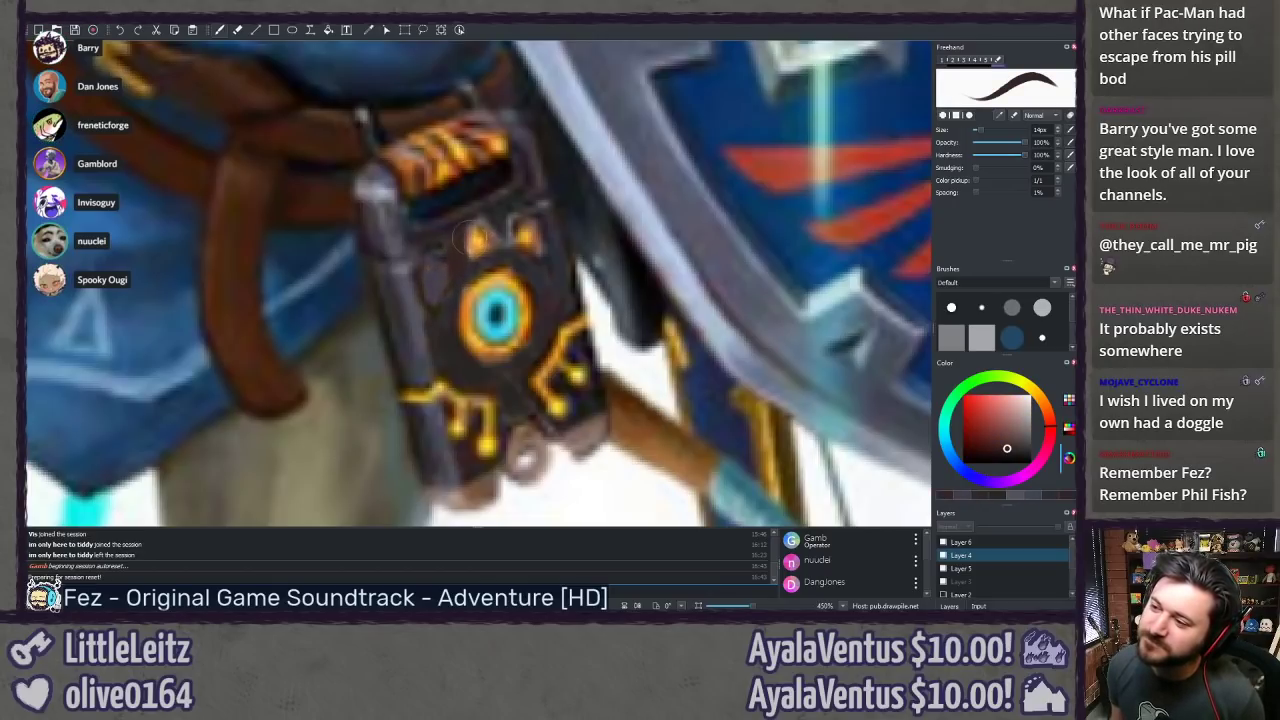
{"action": "mouse_move", "coordinate": [468, 237]}
{"action": "left_mouse_down"}
{"action": "mouse_move", "coordinate": [470, 250]}
{"action": "mouse_move", "coordinate": [482, 240]}
{"action": "left_mouse_up"}
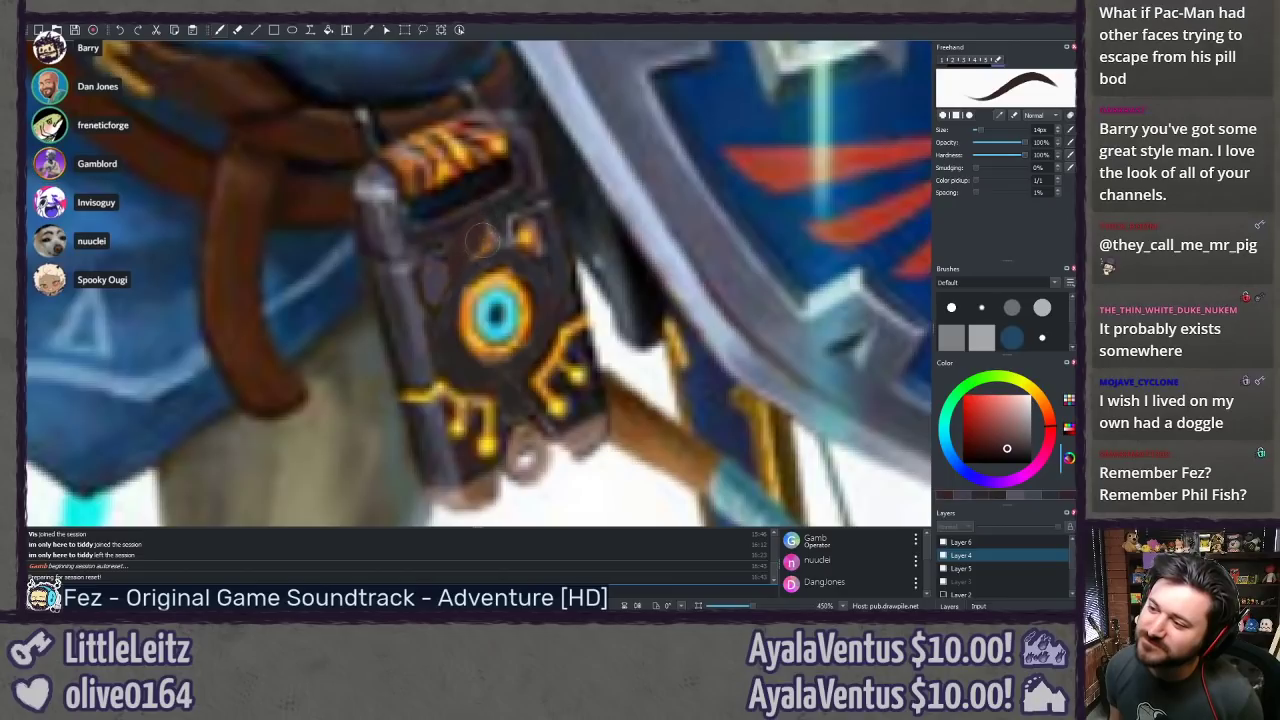
Step: Paint out the rightmost yellow spike above the eye and touch up the casing beside the eye with sampled dark tones
{"action": "left_click", "coordinate": [503, 225], "text": "ctrl"}
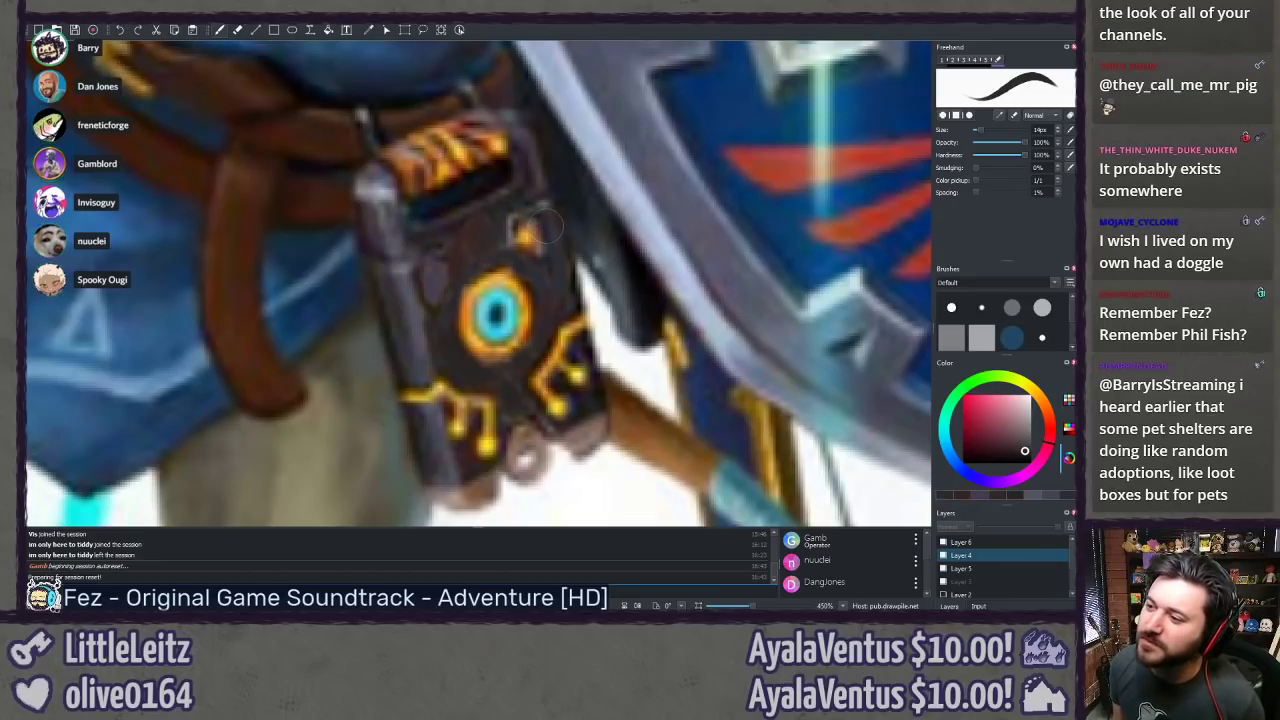
{"action": "left_click", "coordinate": [553, 234], "text": "ctrl"}
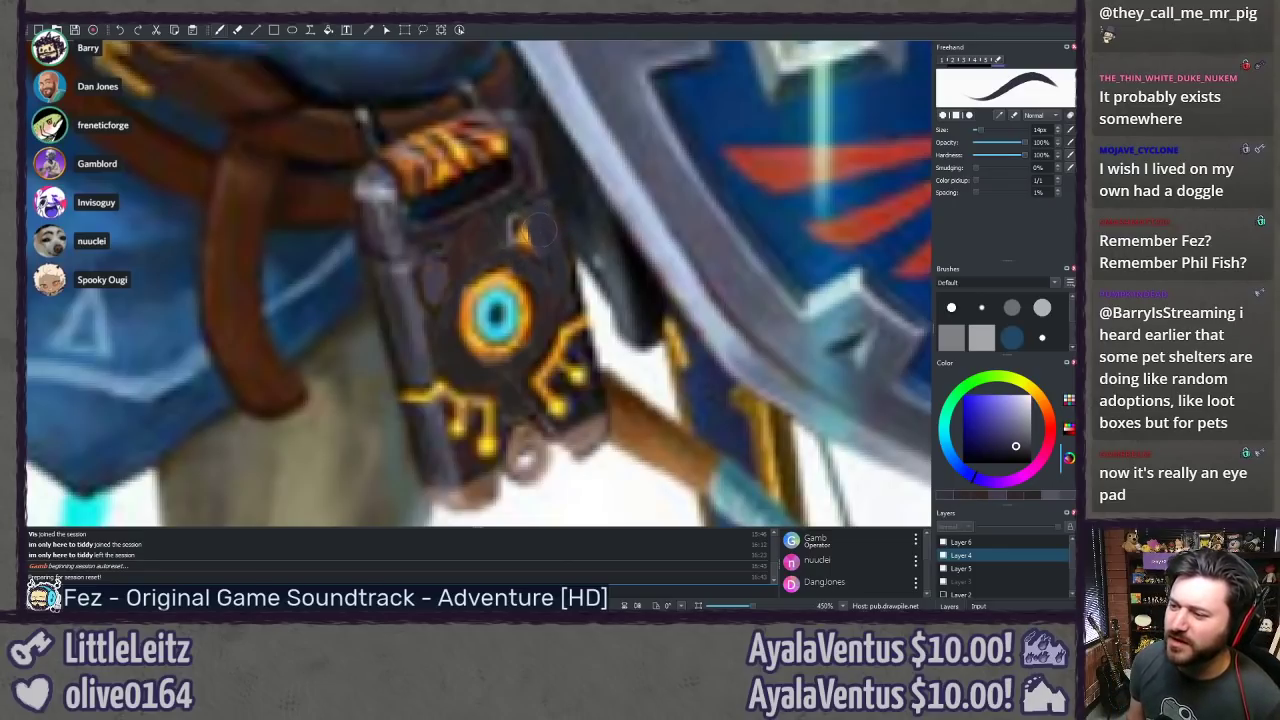
{"action": "left_click", "coordinate": [539, 231], "text": "ctrl"}
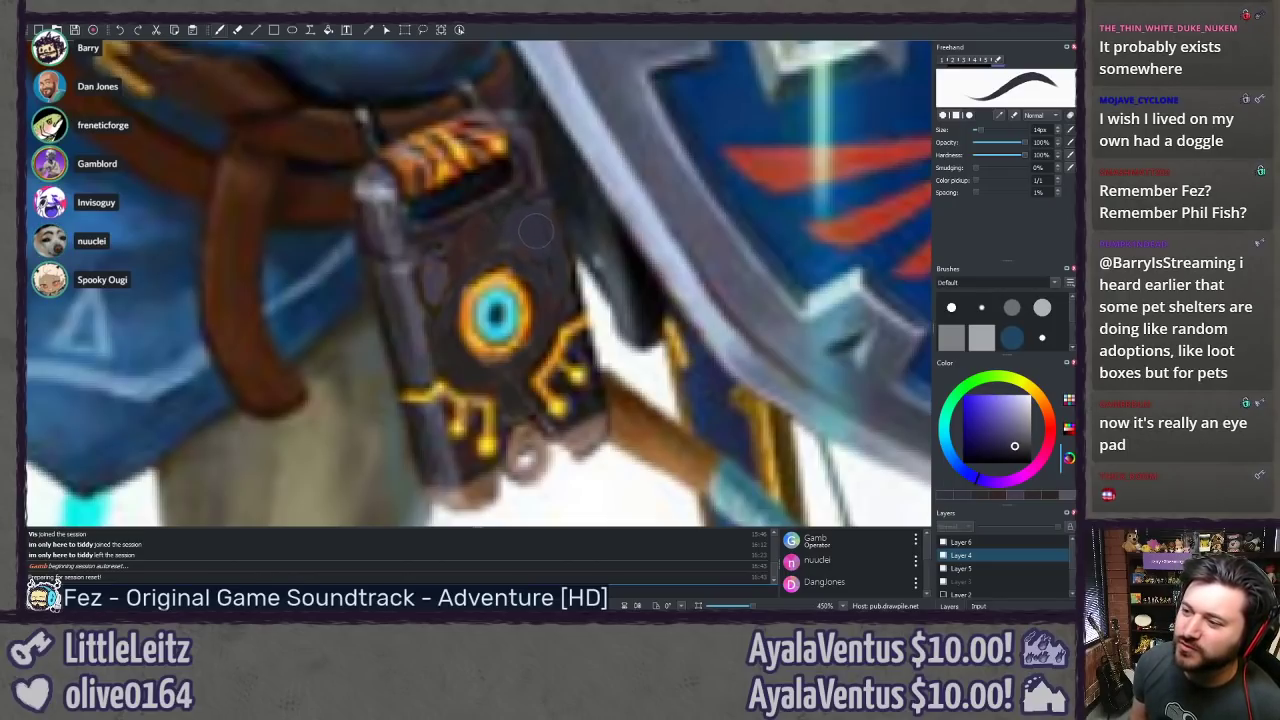
{"action": "left_click", "coordinate": [434, 292], "text": "ctrl"}
{"action": "left_click", "coordinate": [451, 307], "text": "ctrl"}
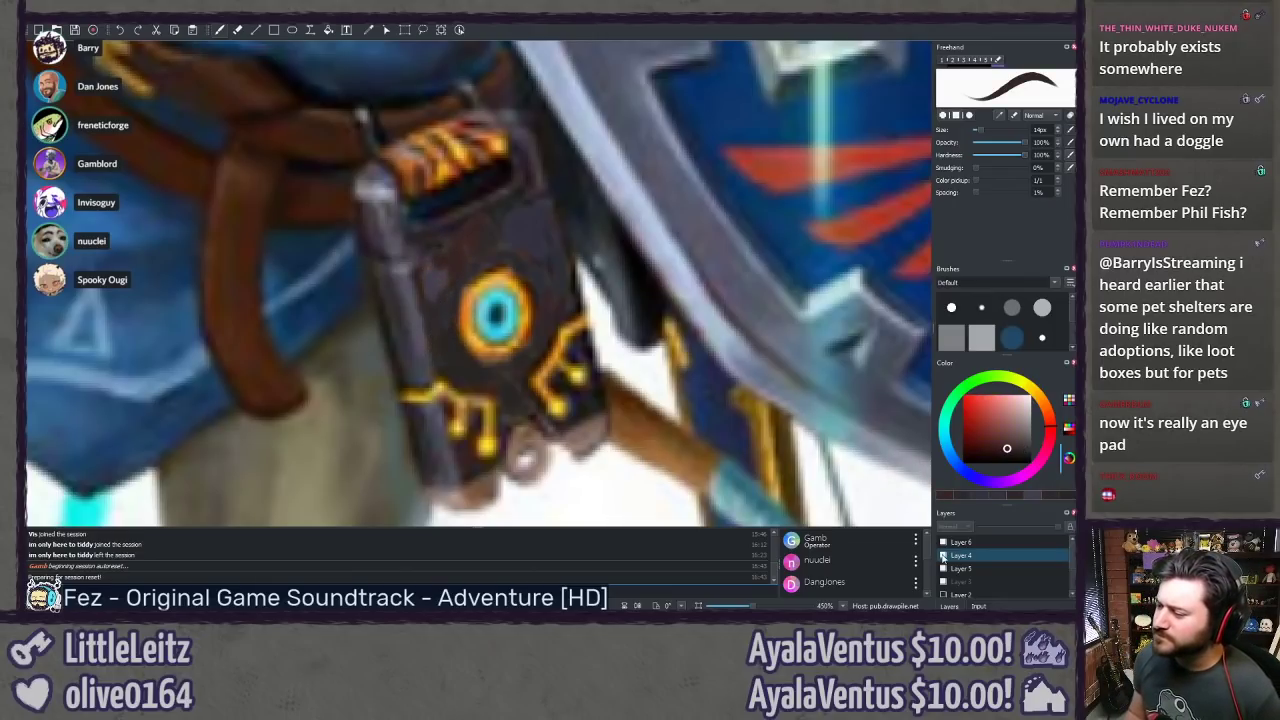
Step: Sample the original emblem's brownish outline color beneath Layer 4 and draw a triangle around the eye on Layer 6
{"action": "left_click", "coordinate": [943, 555]}
{"action": "left_click", "coordinate": [513, 380], "text": "ctrl"}
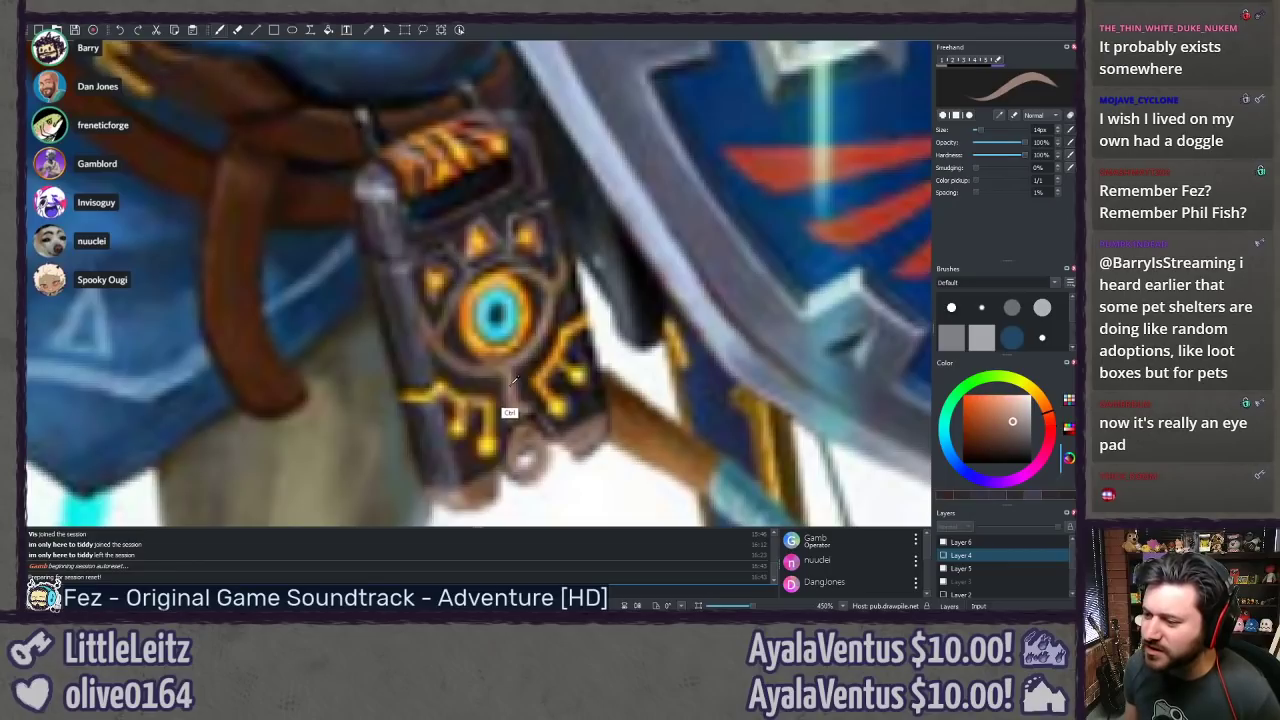
{"action": "left_click", "coordinate": [943, 555]}
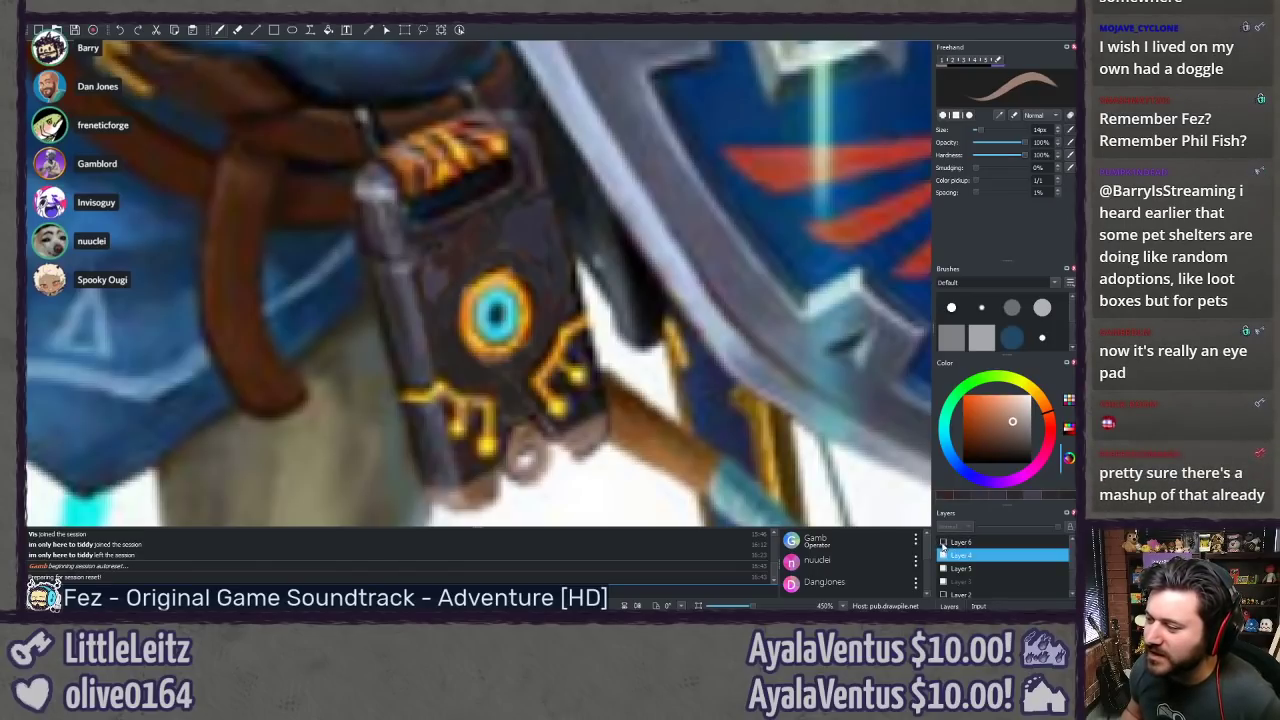
{"action": "left_click", "coordinate": [973, 542]}
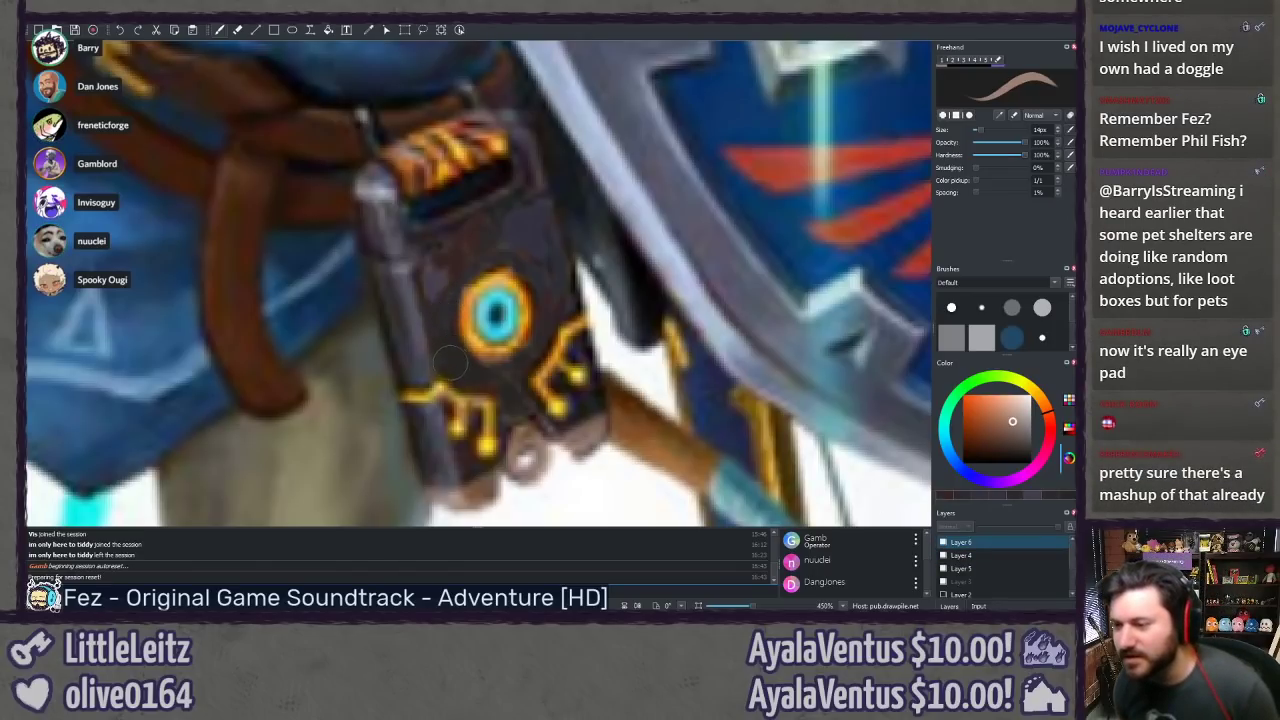
{"action": "mouse_move", "coordinate": [453, 346]}
{"action": "left_mouse_down"}
{"action": "mouse_move", "coordinate": [451, 366]}
{"action": "mouse_move", "coordinate": [459, 249]}
{"action": "mouse_move", "coordinate": [455, 350]}
{"action": "left_mouse_up"}
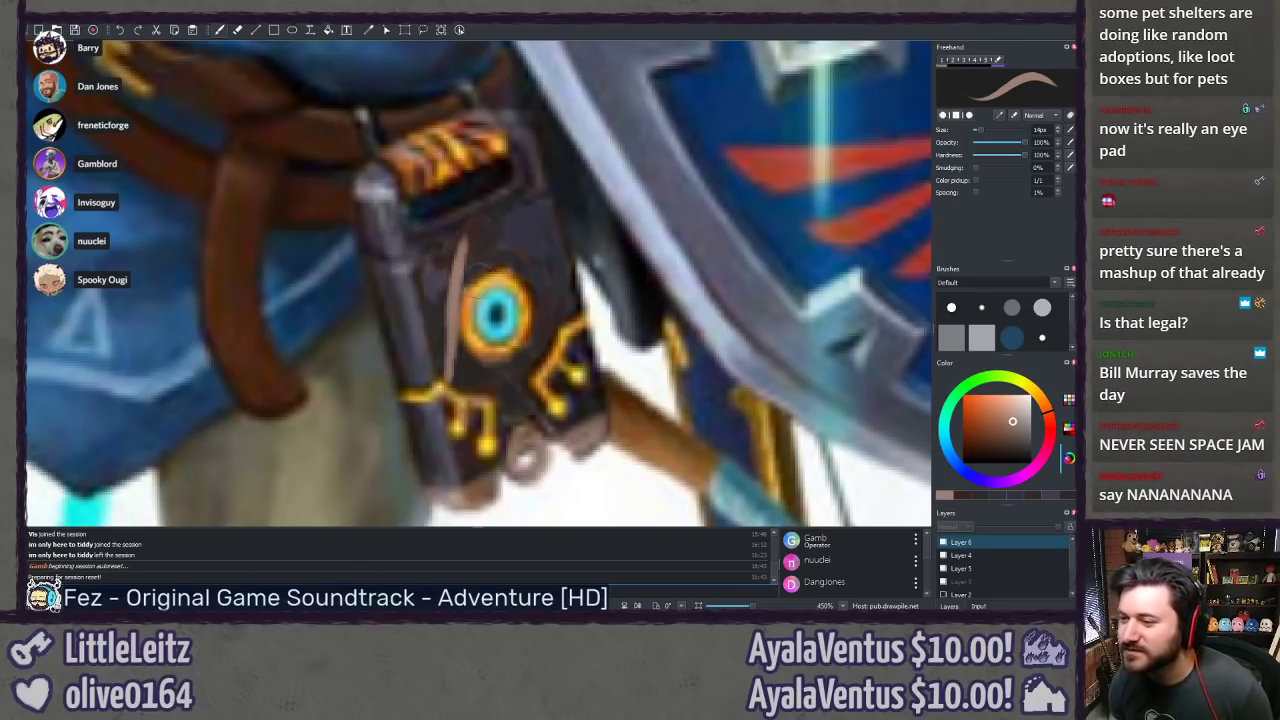
{"action": "left_click_drag", "start_coordinate": [484, 245], "coordinate": [560, 316]}
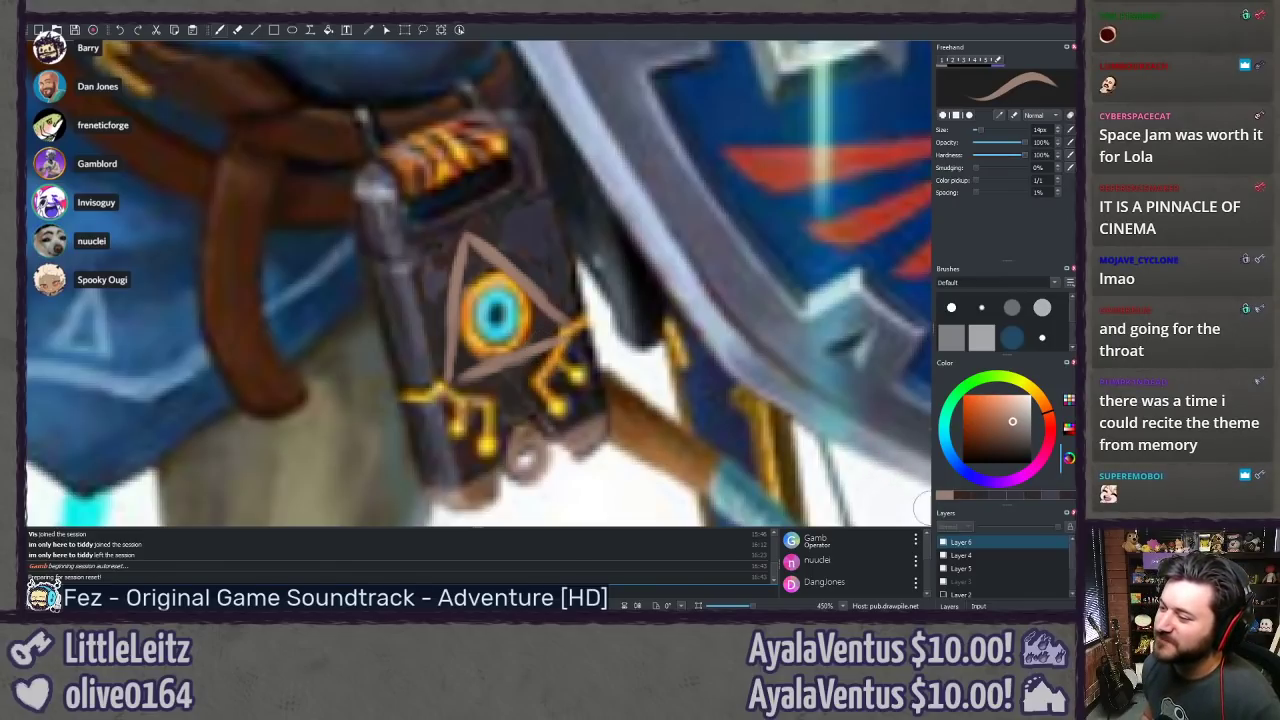
Step: Sample a darker brown from the original emblem's stem with Layers 6 and 4 hidden, and shade the triangle's bottom edge on Layer 6
{"action": "left_click", "coordinate": [943, 542]}
{"action": "left_click", "coordinate": [943, 555]}
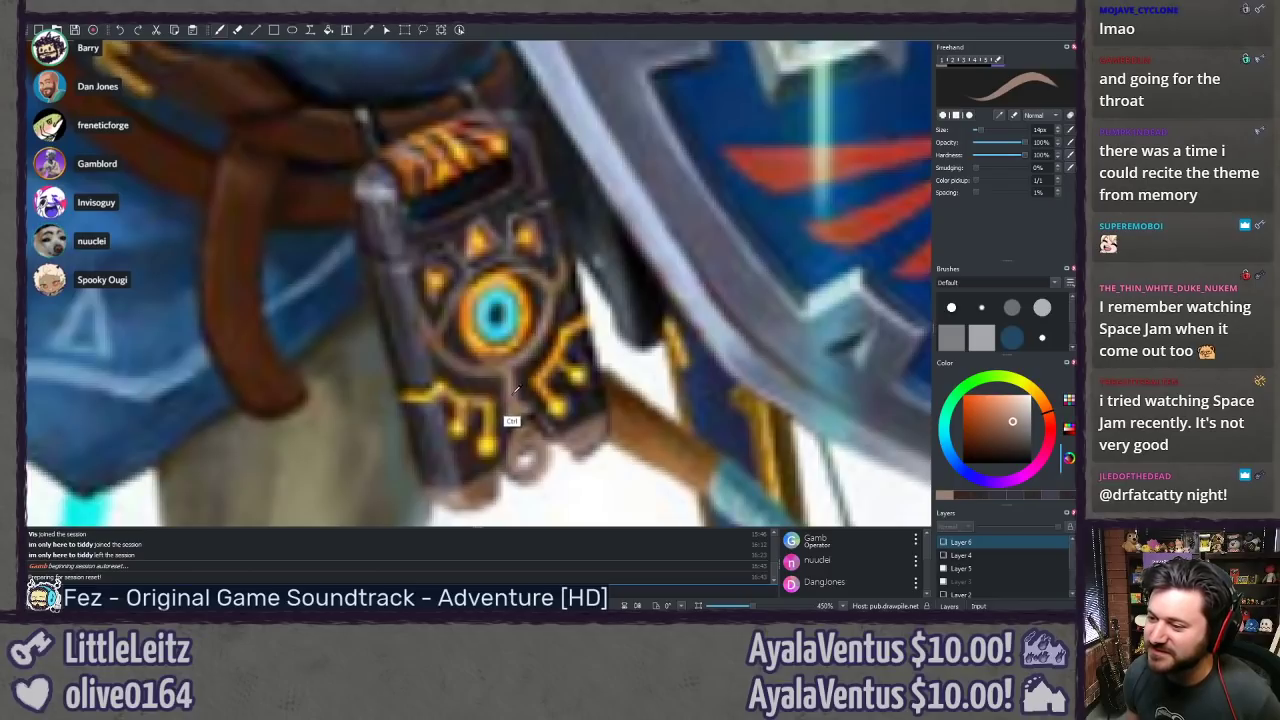
{"action": "left_click", "coordinate": [514, 392], "text": "ctrl"}
{"action": "left_click", "coordinate": [943, 555]}
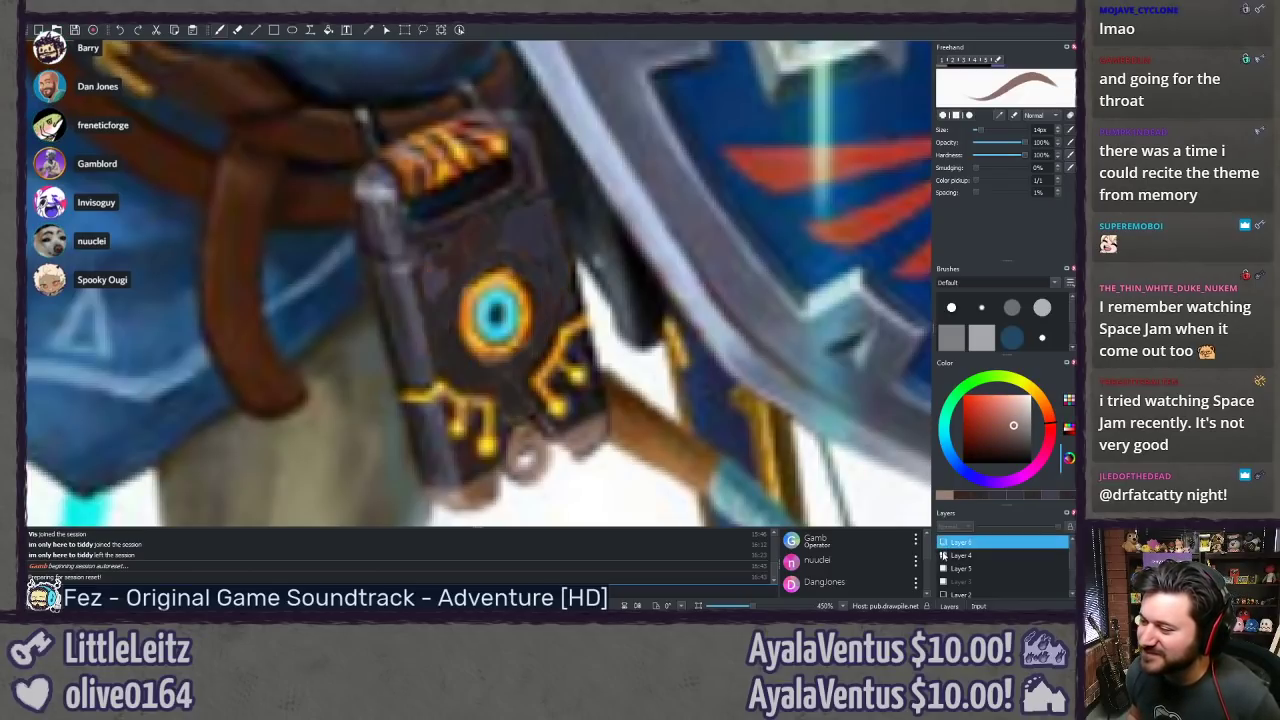
{"action": "left_click", "coordinate": [943, 542]}
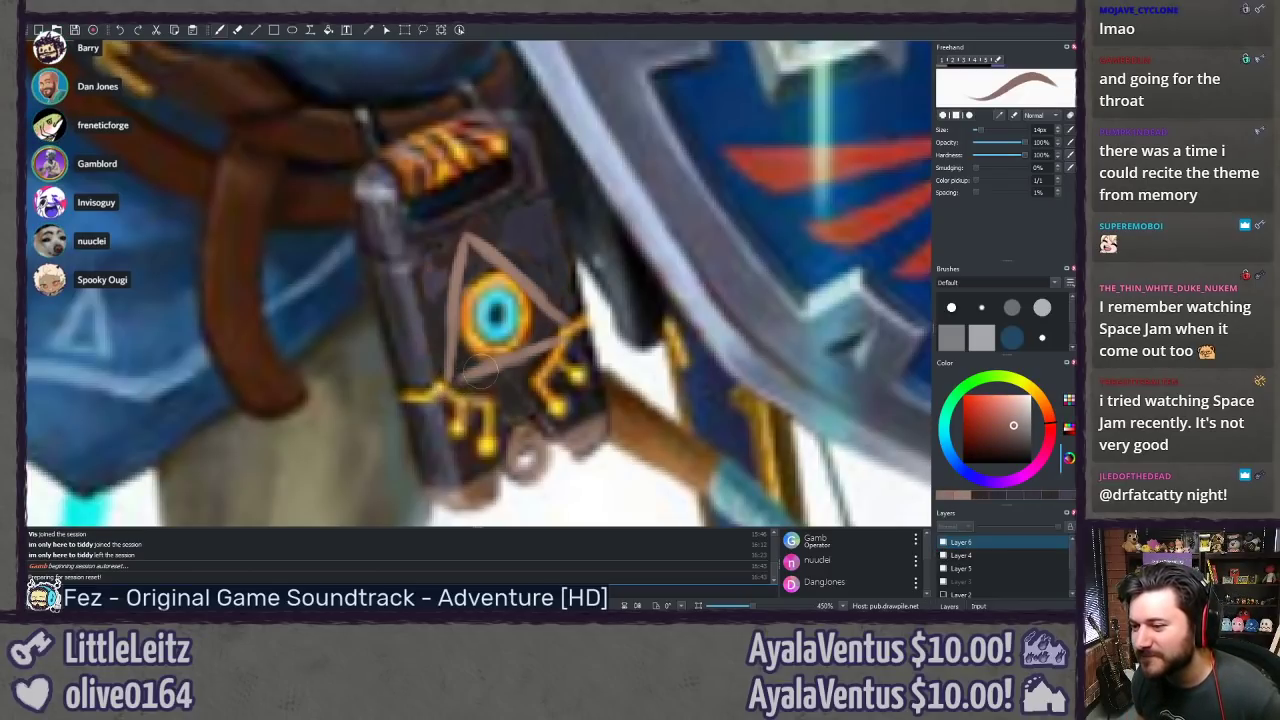
{"action": "left_click_drag", "start_coordinate": [458, 379], "coordinate": [517, 353]}
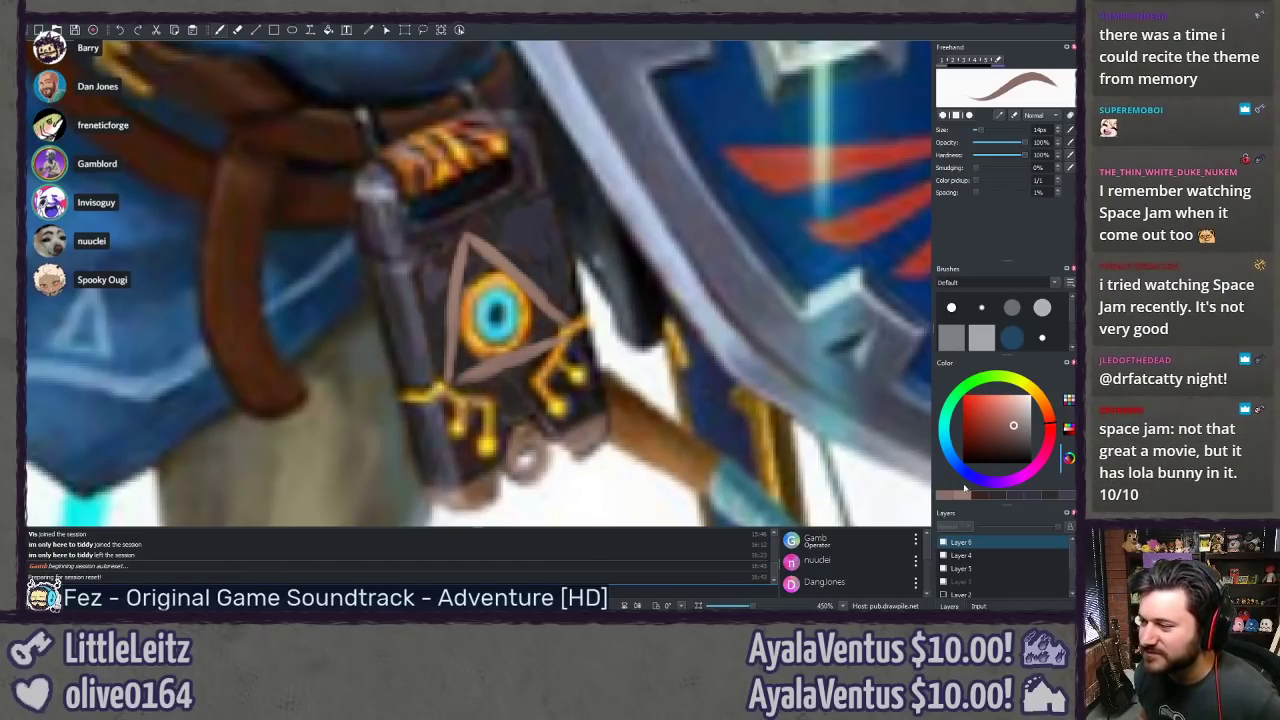
Step: Choose a lighter pink and brush highlights along all three sides of the triangle
{"action": "left_click", "coordinate": [1012, 420]}
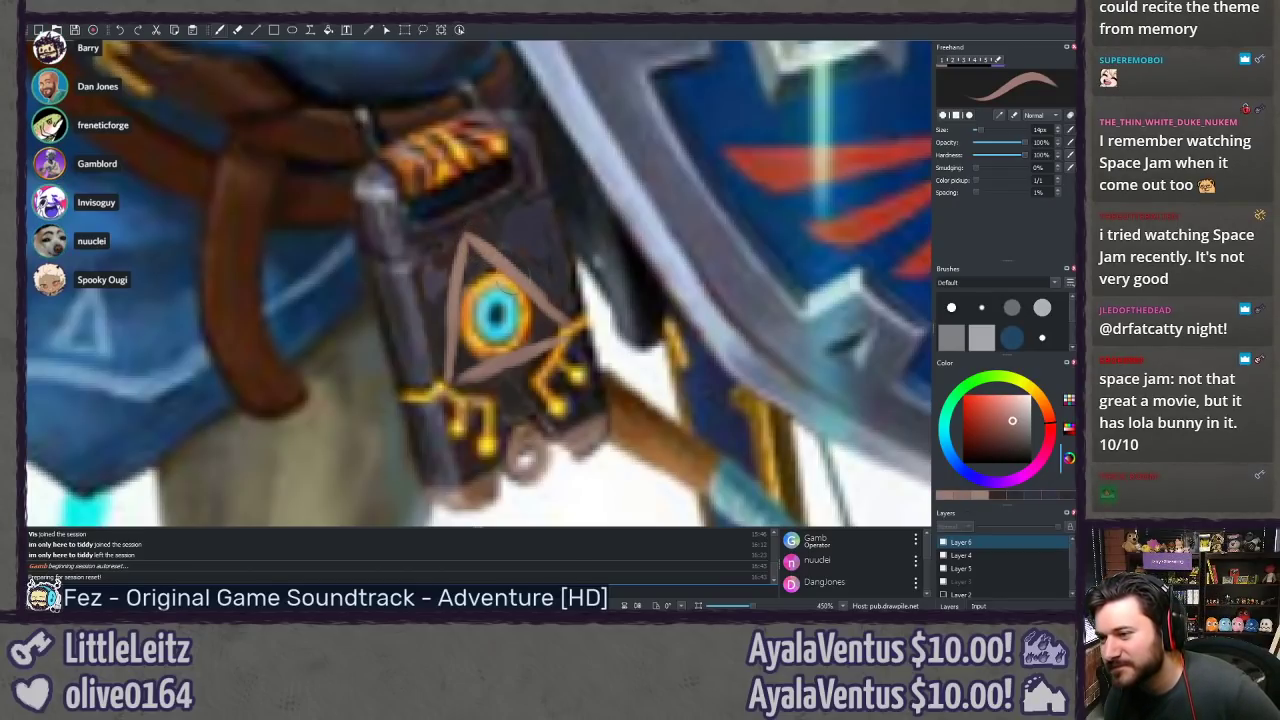
{"action": "left_click_drag", "start_coordinate": [1022, 408], "coordinate": [1015, 404]}
{"action": "left_click_drag", "start_coordinate": [478, 242], "coordinate": [512, 278]}
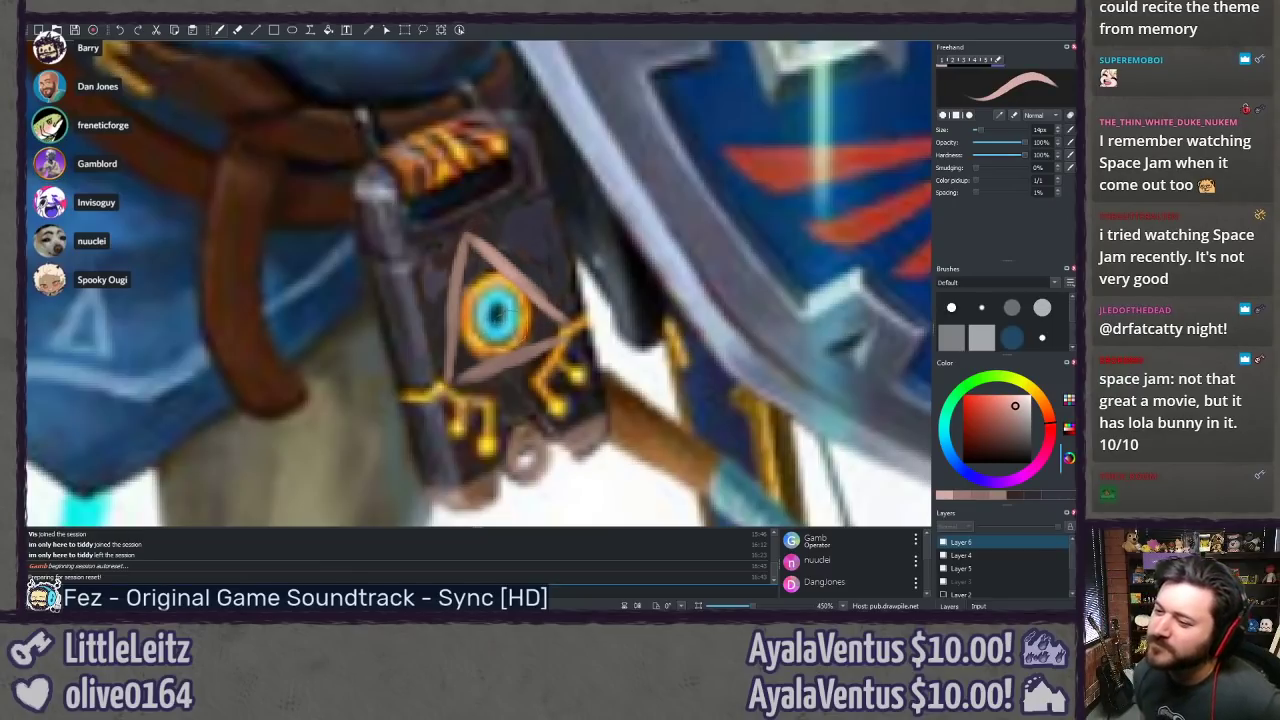
{"action": "left_click_drag", "start_coordinate": [485, 372], "coordinate": [558, 341]}
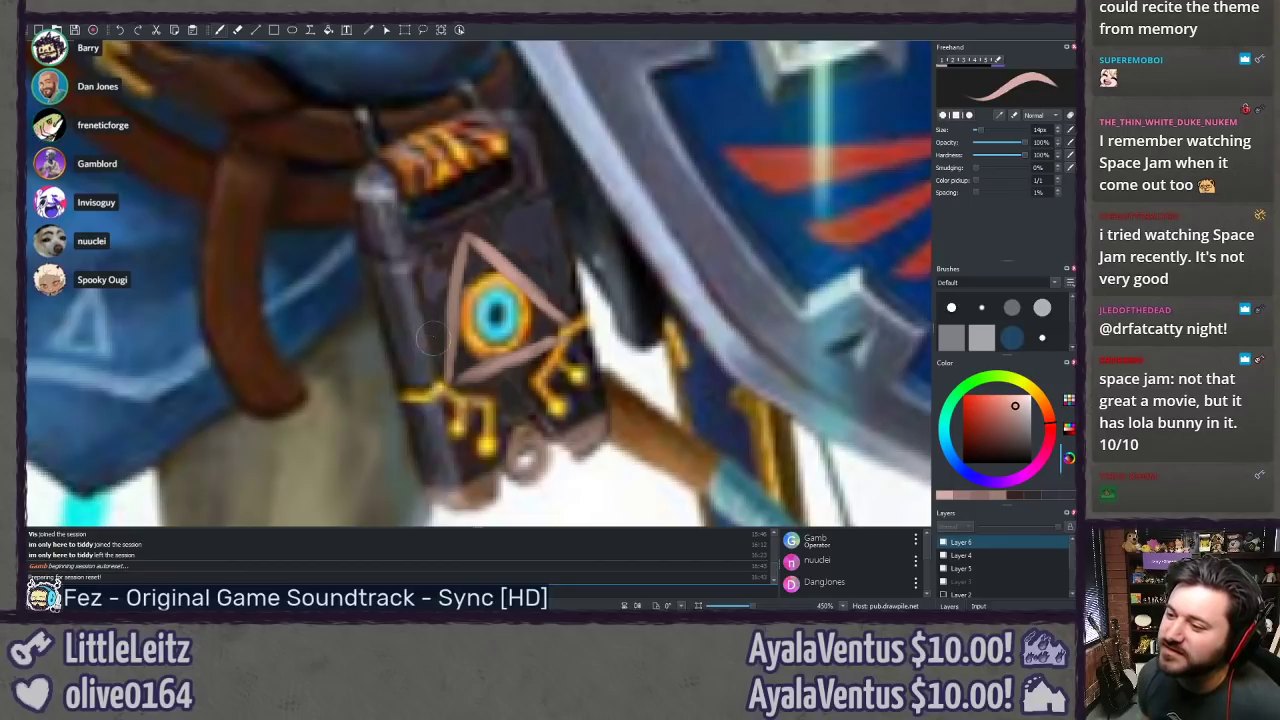
{"action": "left_click_drag", "start_coordinate": [450, 378], "coordinate": [462, 255]}
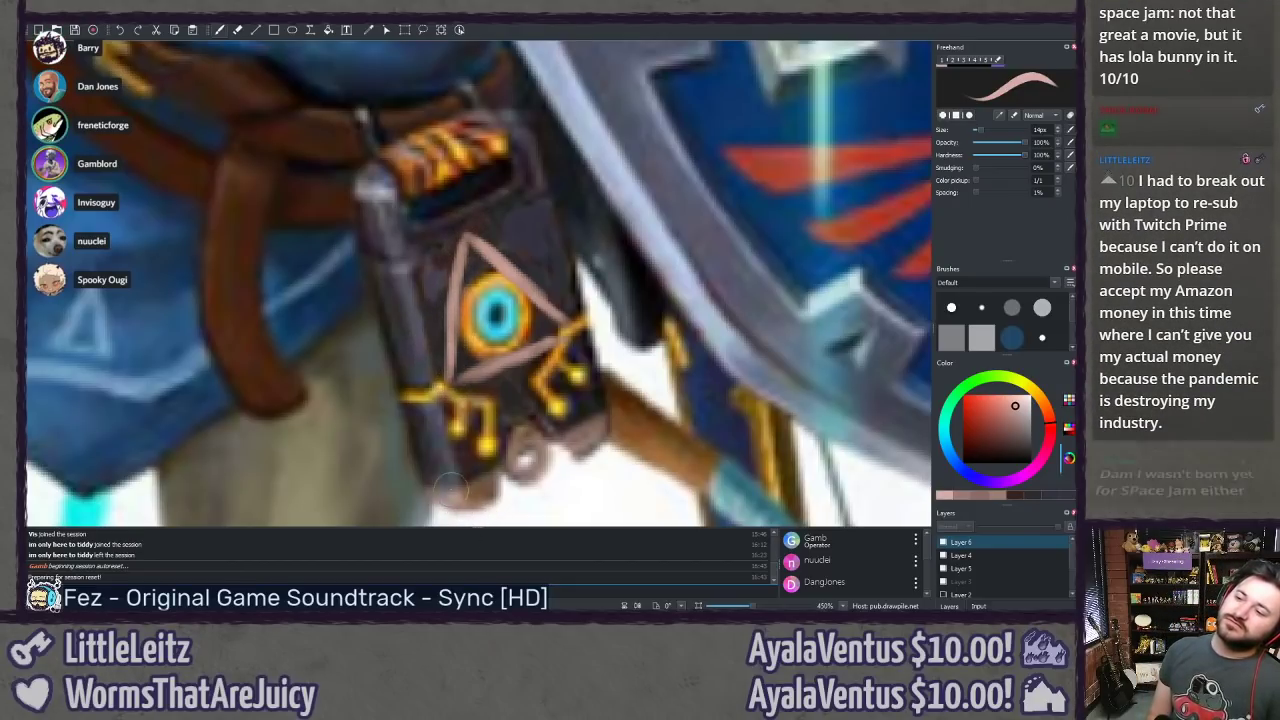
Step: Examine how the triangle emblem reads at the scale of the whole group artwork
{"action": "left_click_drag", "start_coordinate": [281, 475], "coordinate": [292, 459]}
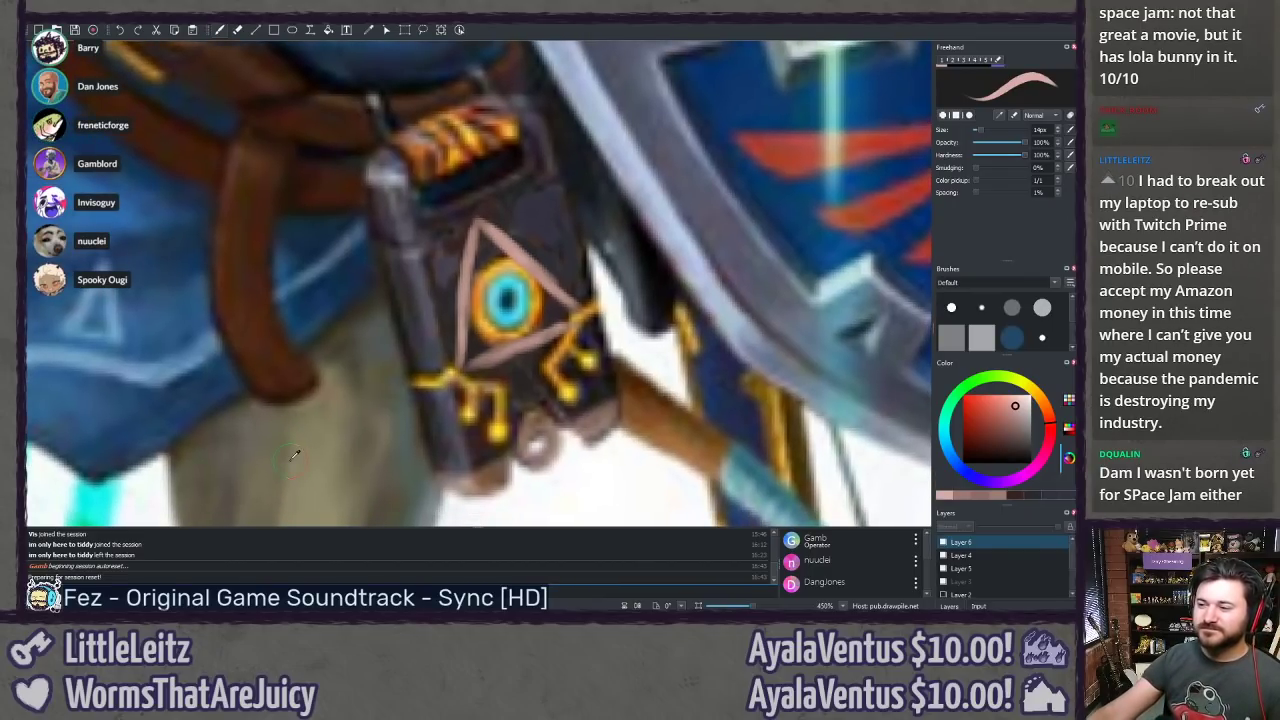
{"action": "scroll", "coordinate": [284, 412], "scroll_direction": "down", "scroll_amount": 5}
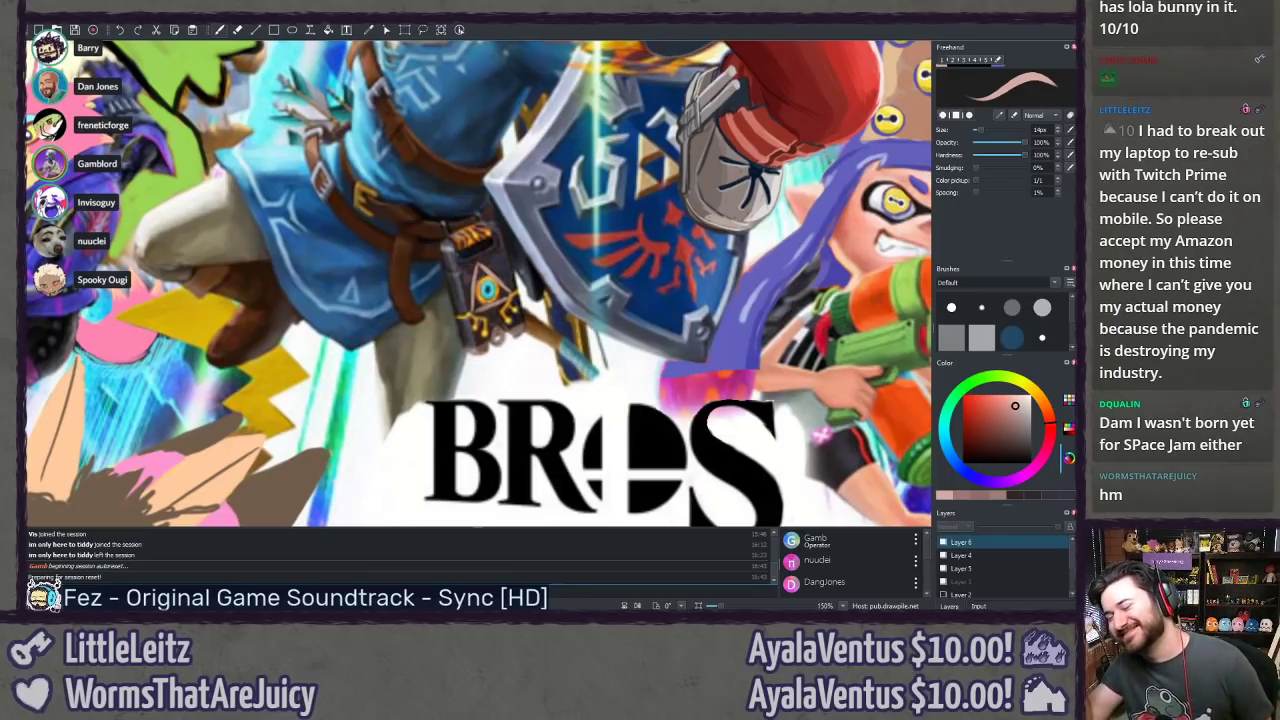
{"action": "scroll", "coordinate": [485, 285], "scroll_direction": "up", "scroll_amount": 5}
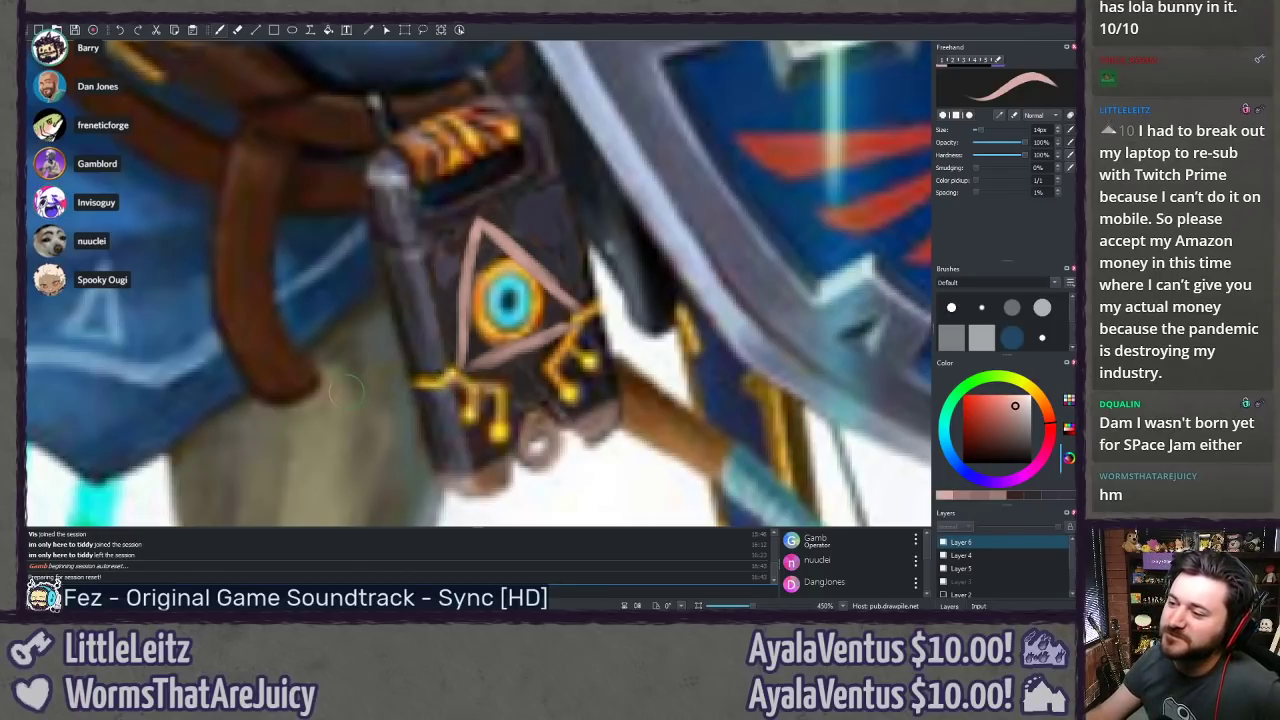
{"action": "scroll", "coordinate": [345, 390], "scroll_direction": "down", "scroll_amount": 10}
{"action": "scroll", "coordinate": [370, 388], "scroll_direction": "up", "scroll_amount": 2}
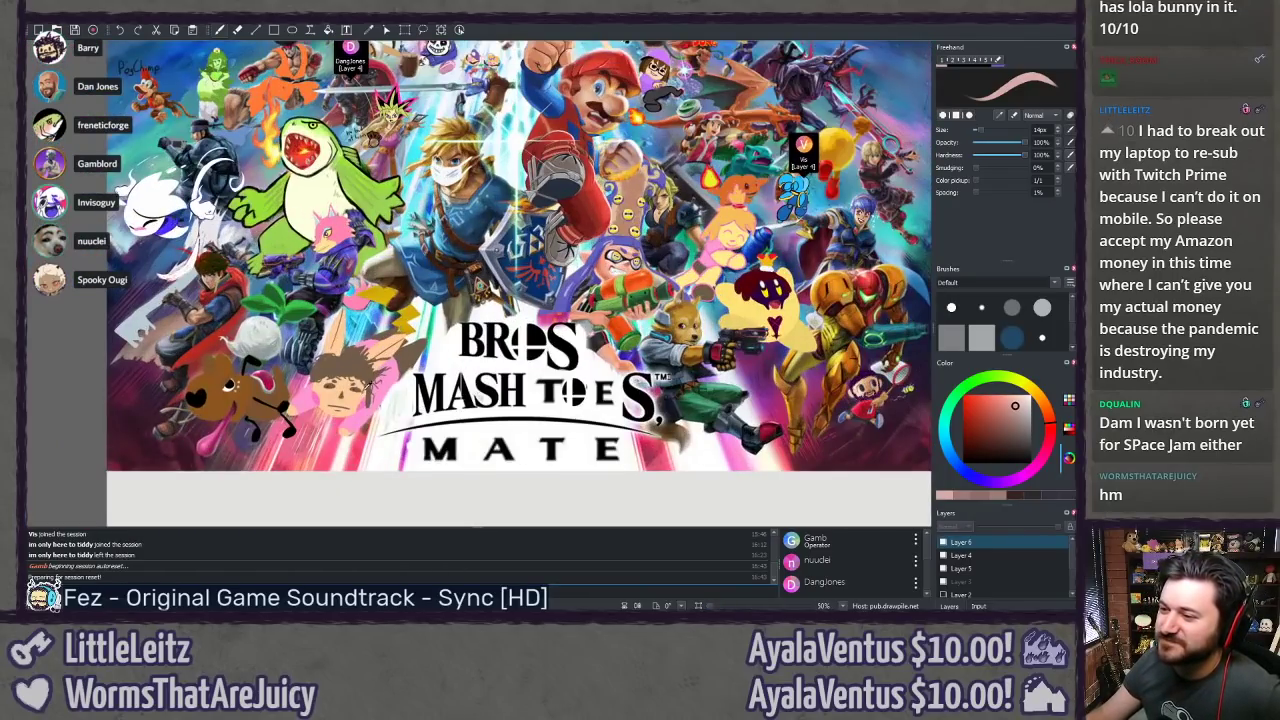
{"action": "left_click_drag", "start_coordinate": [366, 308], "coordinate": [283, 333]}
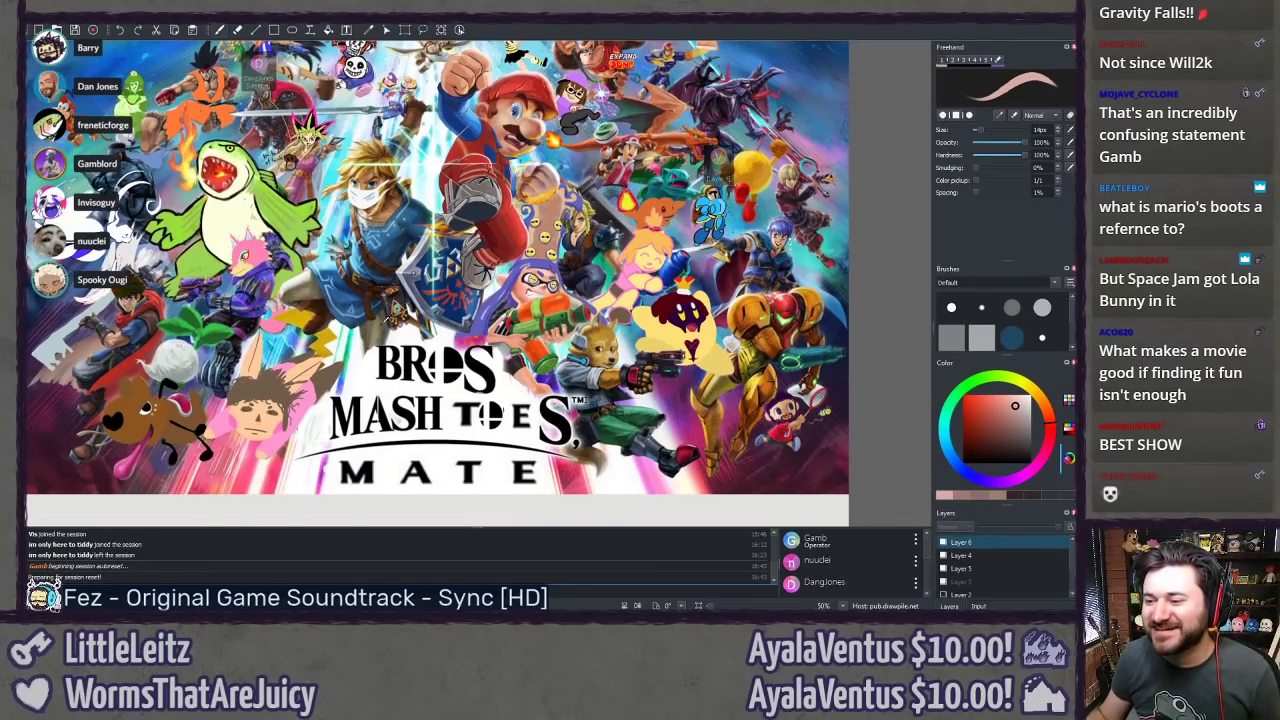
Step: Sample the gold ring around the eye and repaint the triangle's outline and interior as solid gold on Layer 6
{"action": "scroll", "coordinate": [485, 268], "scroll_direction": "up", "scroll_amount": 8}
{"action": "left_click_drag", "start_coordinate": [485, 268], "coordinate": [855, 195]}
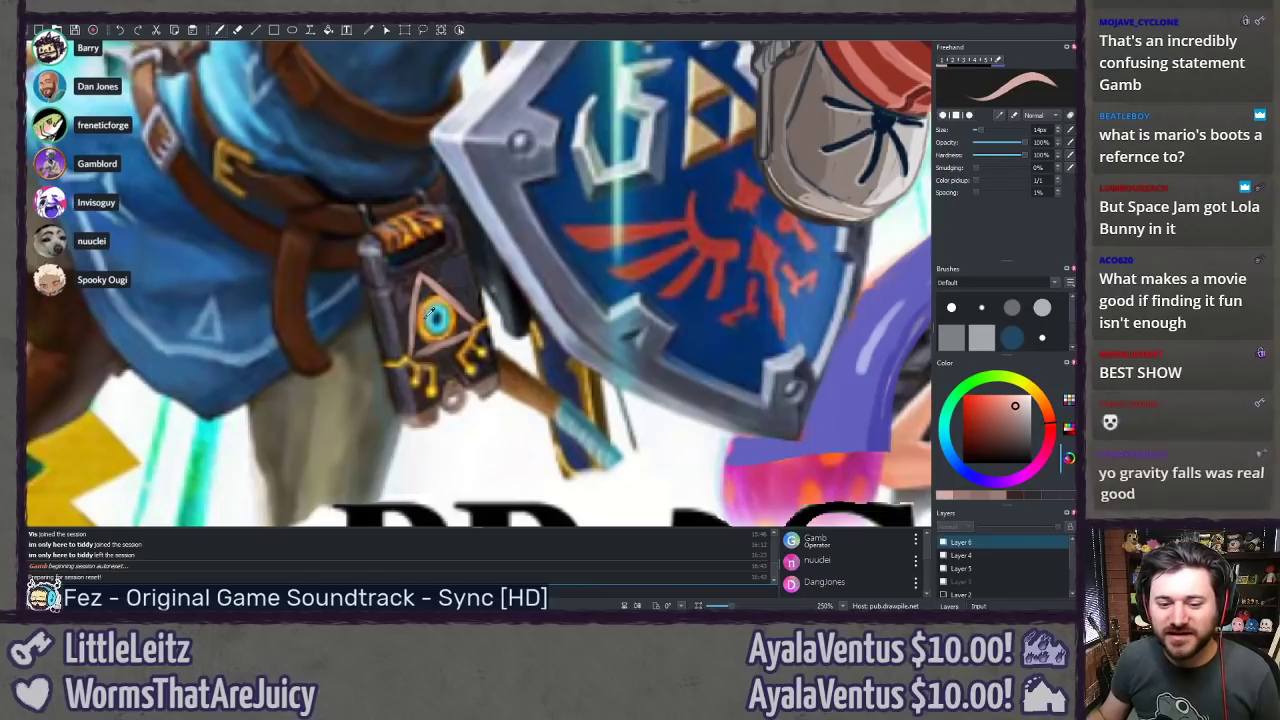
{"action": "scroll", "coordinate": [470, 290], "scroll_direction": "up", "scroll_amount": 4}
{"action": "left_click_drag", "start_coordinate": [363, 411], "coordinate": [377, 369]}
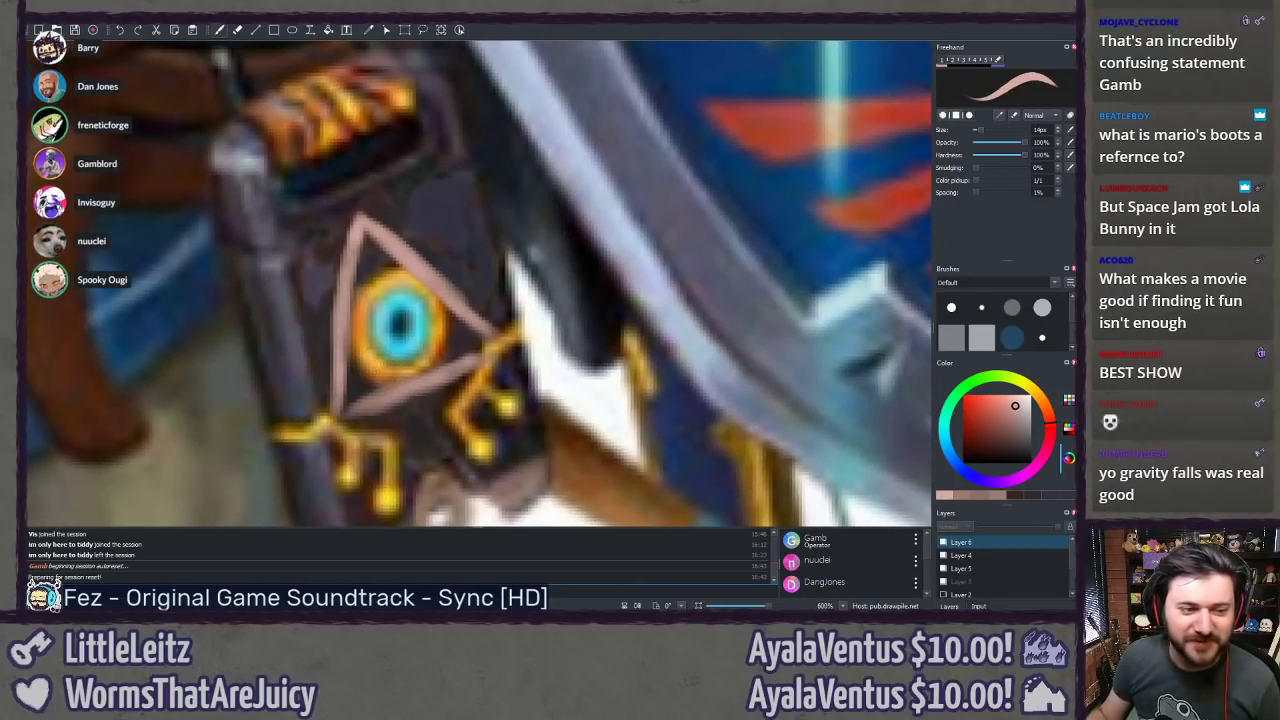
{"action": "left_click", "coordinate": [379, 355], "text": "ctrl"}
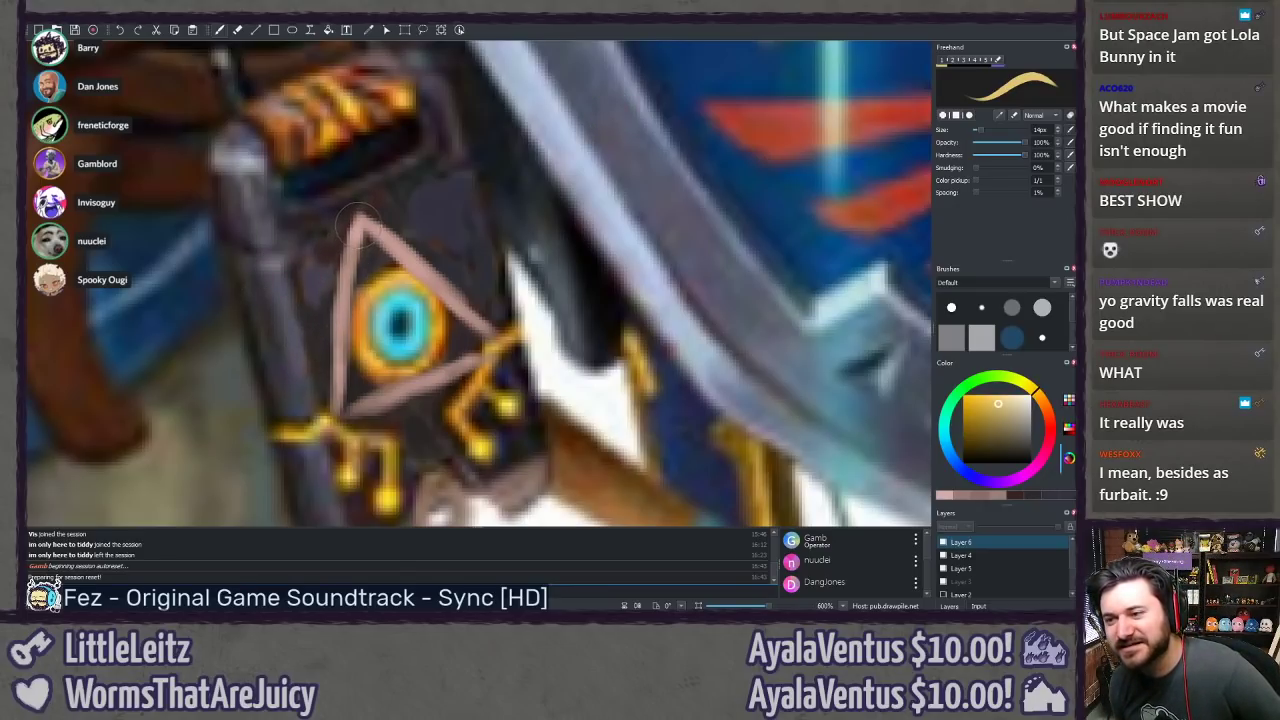
{"action": "mouse_move", "coordinate": [358, 222]}
{"action": "left_mouse_down"}
{"action": "mouse_move", "coordinate": [351, 268]}
{"action": "mouse_move", "coordinate": [357, 247]}
{"action": "left_mouse_up"}
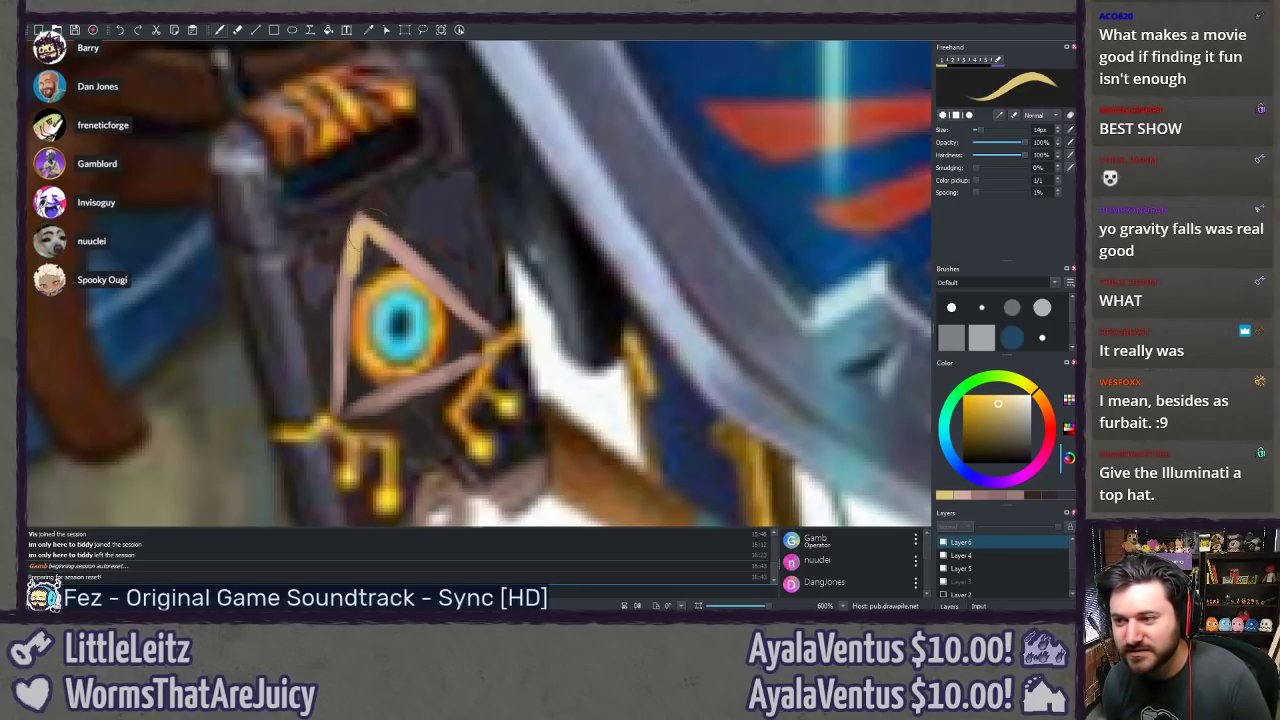
{"action": "left_click_drag", "start_coordinate": [403, 257], "coordinate": [466, 314]}
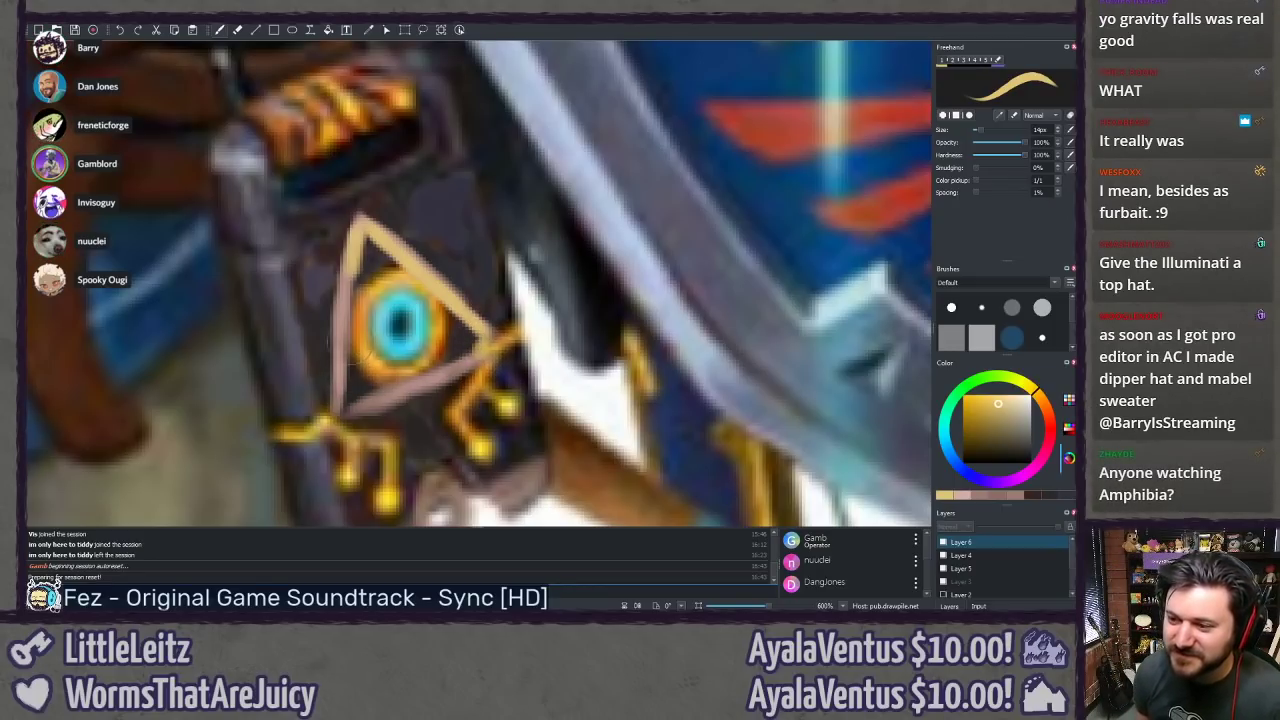
{"action": "mouse_move", "coordinate": [356, 276]}
{"action": "left_mouse_down"}
{"action": "mouse_move", "coordinate": [344, 348]}
{"action": "mouse_move", "coordinate": [342, 380]}
{"action": "left_mouse_up"}
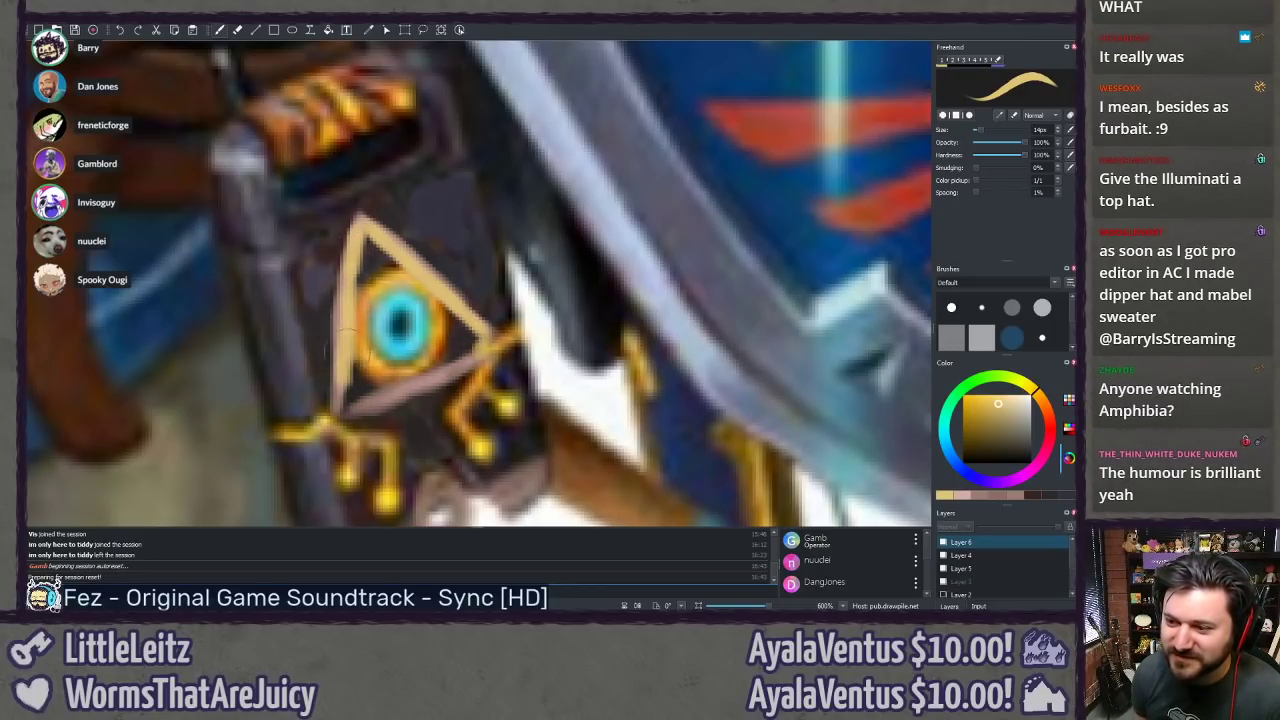
{"action": "mouse_move", "coordinate": [351, 330]}
{"action": "left_mouse_down"}
{"action": "mouse_move", "coordinate": [343, 405]}
{"action": "mouse_move", "coordinate": [468, 355]}
{"action": "left_mouse_up"}
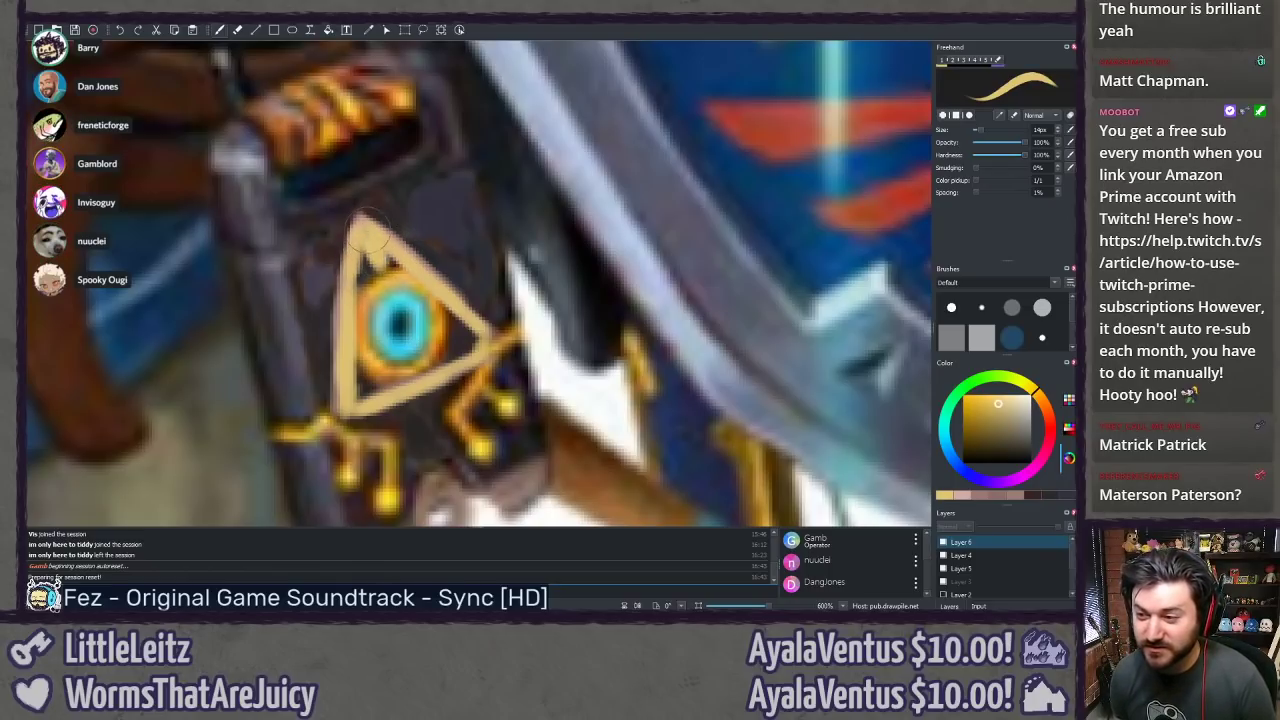
{"action": "mouse_move", "coordinate": [402, 264]}
{"action": "left_mouse_down"}
{"action": "mouse_move", "coordinate": [432, 323]}
{"action": "mouse_move", "coordinate": [437, 305]}
{"action": "mouse_move", "coordinate": [412, 280]}
{"action": "mouse_move", "coordinate": [432, 295]}
{"action": "mouse_move", "coordinate": [384, 250]}
{"action": "mouse_move", "coordinate": [392, 295]}
{"action": "mouse_move", "coordinate": [370, 338]}
{"action": "mouse_move", "coordinate": [358, 327]}
{"action": "mouse_move", "coordinate": [372, 355]}
{"action": "mouse_move", "coordinate": [365, 325]}
{"action": "mouse_move", "coordinate": [360, 393]}
{"action": "mouse_move", "coordinate": [377, 383]}
{"action": "mouse_move", "coordinate": [375, 327]}
{"action": "mouse_move", "coordinate": [389, 323]}
{"action": "mouse_move", "coordinate": [375, 340]}
{"action": "mouse_move", "coordinate": [377, 390]}
{"action": "mouse_move", "coordinate": [477, 345]}
{"action": "mouse_move", "coordinate": [444, 294]}
{"action": "mouse_move", "coordinate": [447, 310]}
{"action": "mouse_move", "coordinate": [424, 308]}
{"action": "mouse_move", "coordinate": [425, 345]}
{"action": "mouse_move", "coordinate": [410, 345]}
{"action": "mouse_move", "coordinate": [432, 367]}
{"action": "left_mouse_up"}
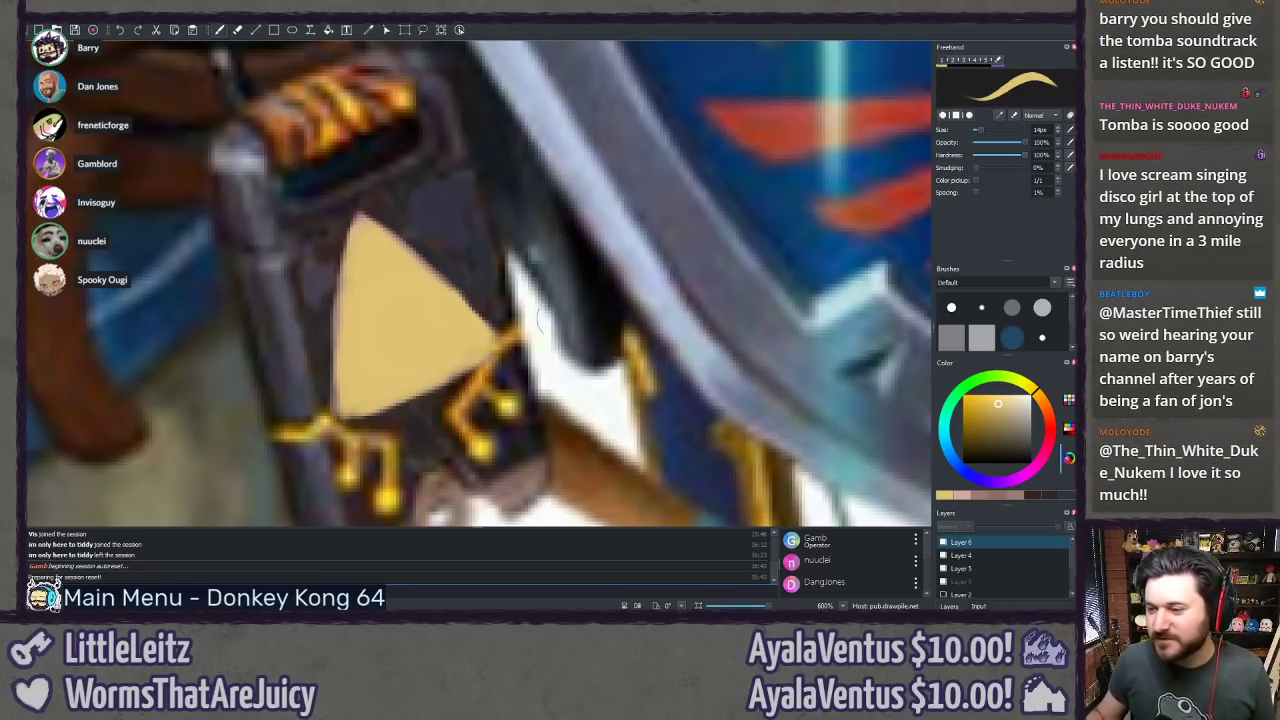
Step: Choose an off-white, check the original eye's position with Layer 6 hidden, and paint a white eyeball in the triangle
{"action": "left_click_drag", "start_coordinate": [1000, 403], "coordinate": [1029, 397]}
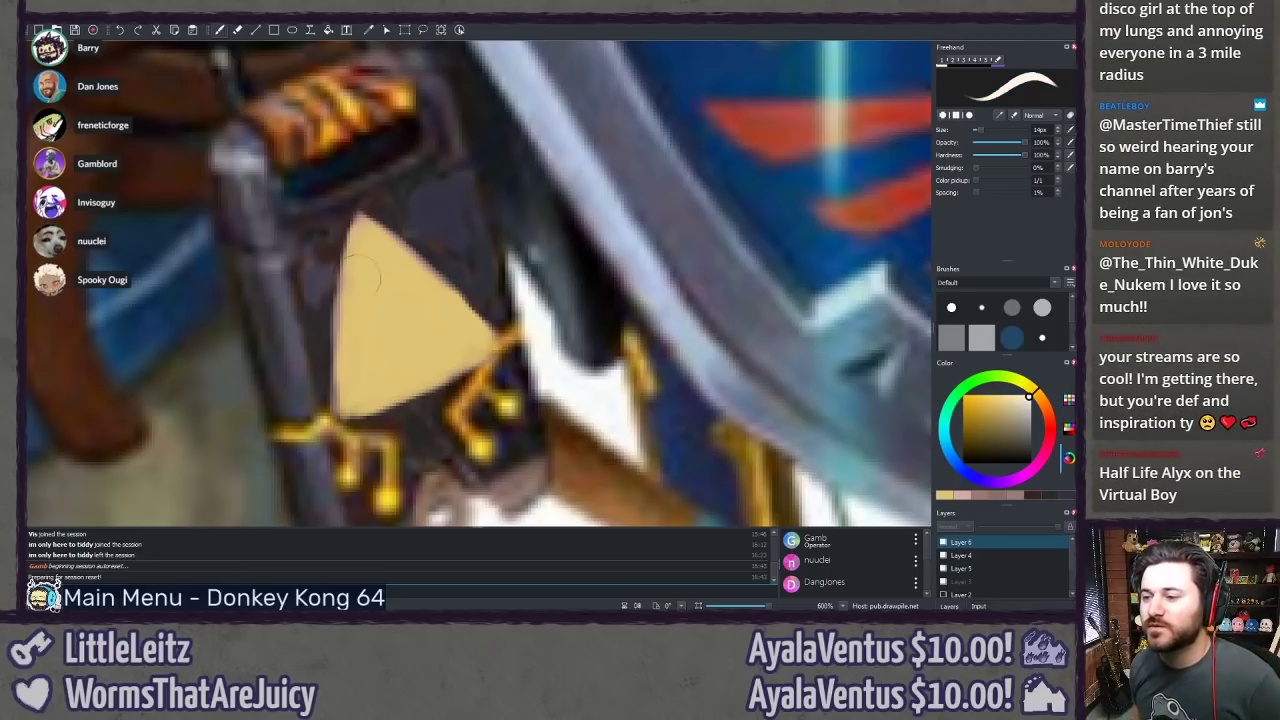
{"action": "left_click", "coordinate": [943, 542]}
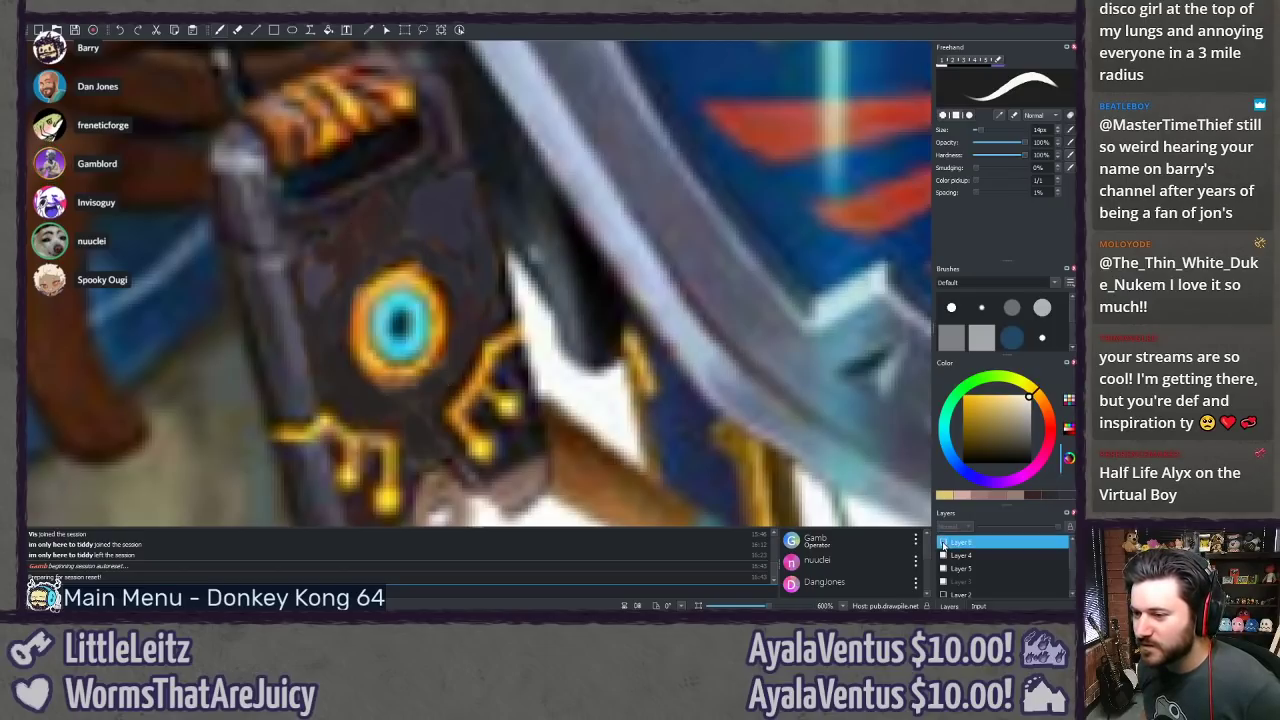
{"action": "left_click", "coordinate": [943, 542]}
{"action": "left_click_drag", "start_coordinate": [357, 328], "coordinate": [398, 288]}
{"action": "key", "text": "ctrl+z"}
{"action": "key", "text": "ctrl+z"}
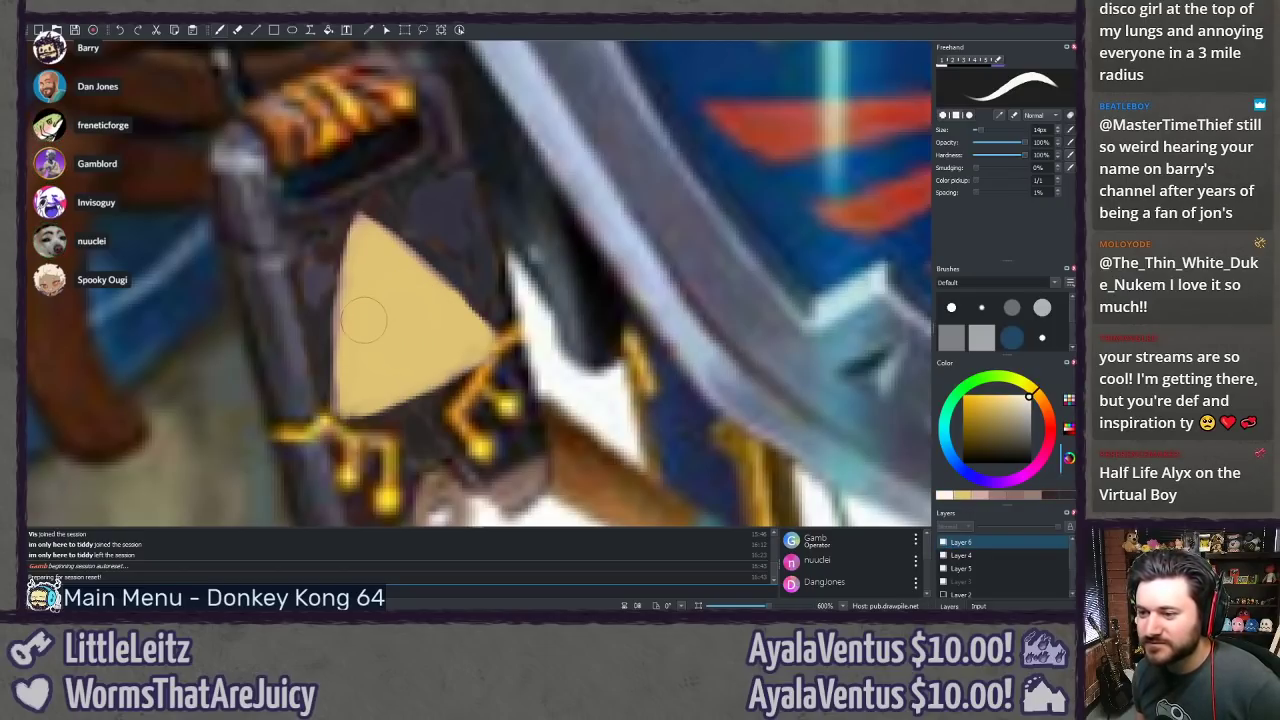
{"action": "left_click_drag", "start_coordinate": [359, 326], "coordinate": [400, 285]}
{"action": "mouse_move", "coordinate": [363, 329]}
{"action": "left_mouse_down"}
{"action": "mouse_move", "coordinate": [419, 296]}
{"action": "mouse_move", "coordinate": [404, 318]}
{"action": "mouse_move", "coordinate": [377, 320]}
{"action": "mouse_move", "coordinate": [389, 323]}
{"action": "mouse_move", "coordinate": [407, 307]}
{"action": "mouse_move", "coordinate": [384, 322]}
{"action": "mouse_move", "coordinate": [376, 307]}
{"action": "mouse_move", "coordinate": [414, 300]}
{"action": "left_mouse_up"}
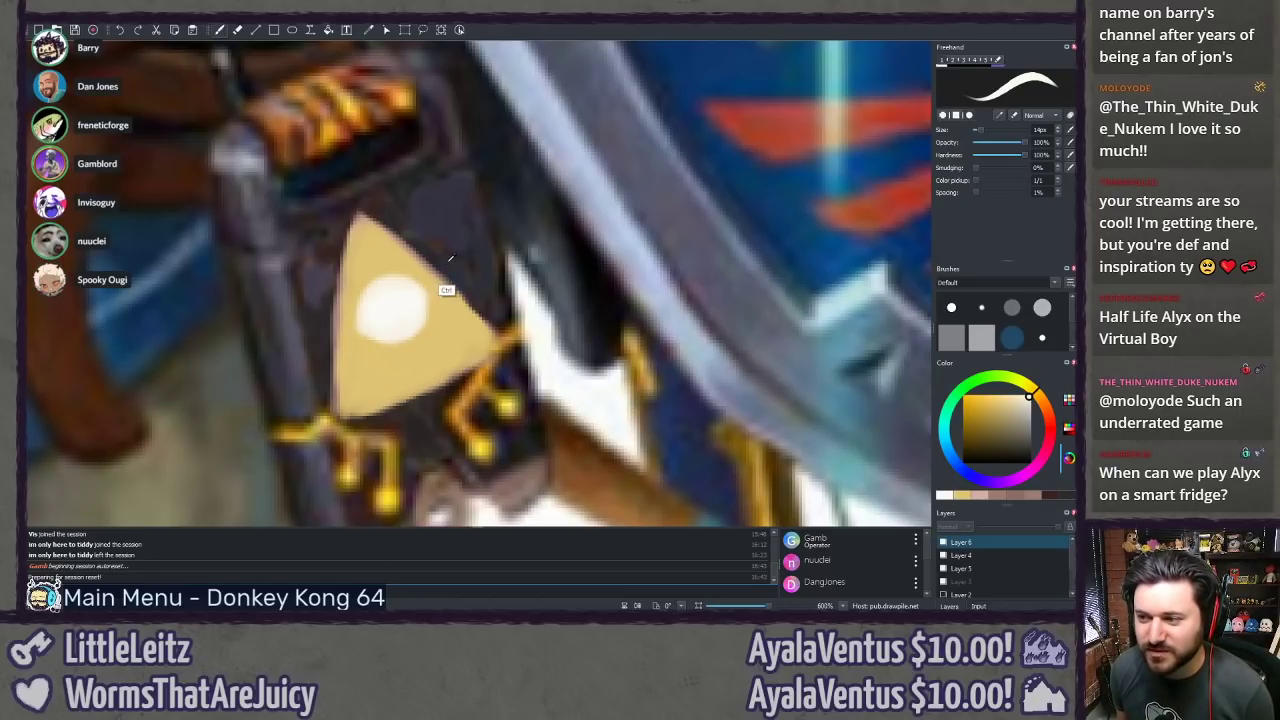
Step: Choose a darker shade of the triangle's gold and draw thin brick lines across its lower half with a 7 px brush
{"action": "left_click", "coordinate": [445, 290], "text": "ctrl"}
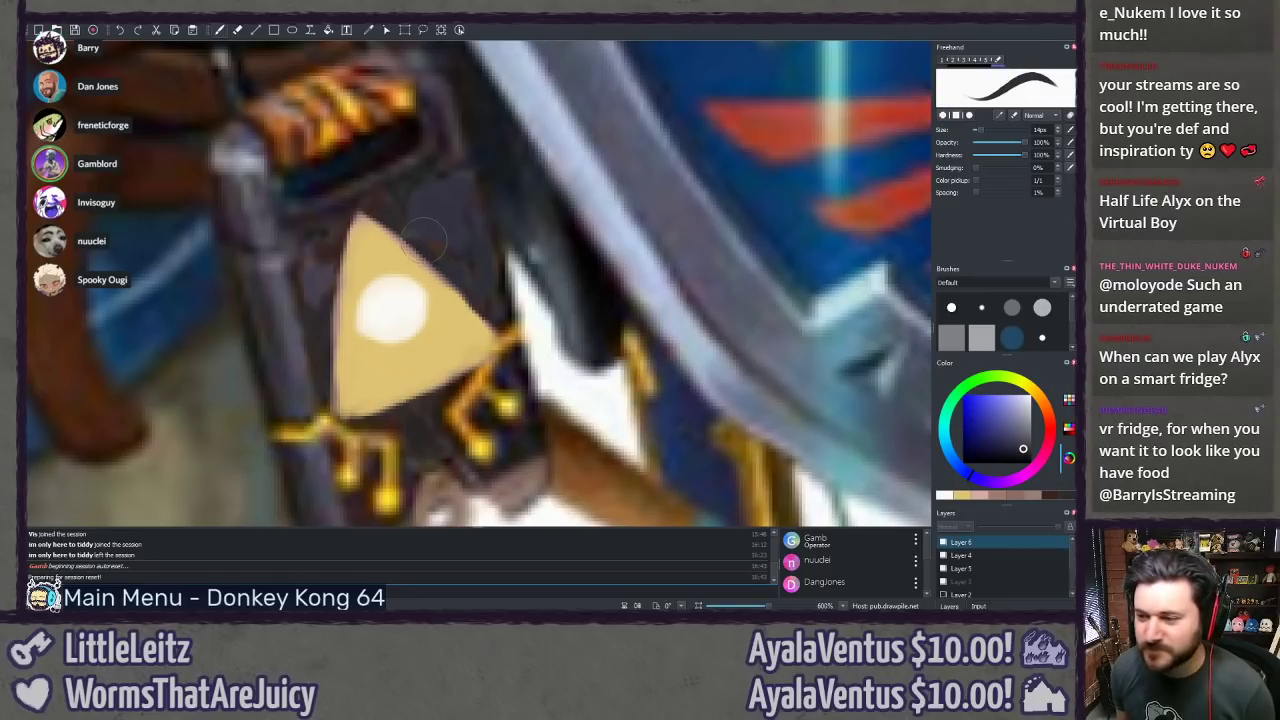
{"action": "left_click", "coordinate": [438, 363], "text": "ctrl"}
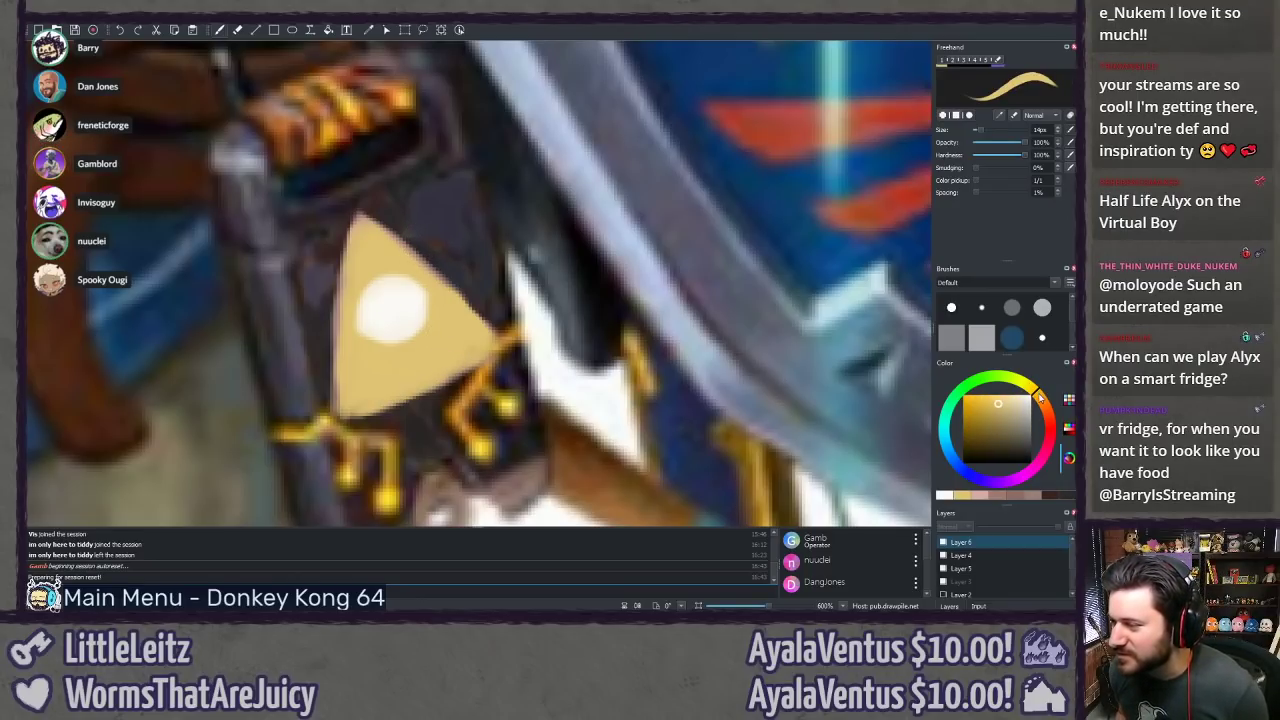
{"action": "left_click", "coordinate": [984, 425]}
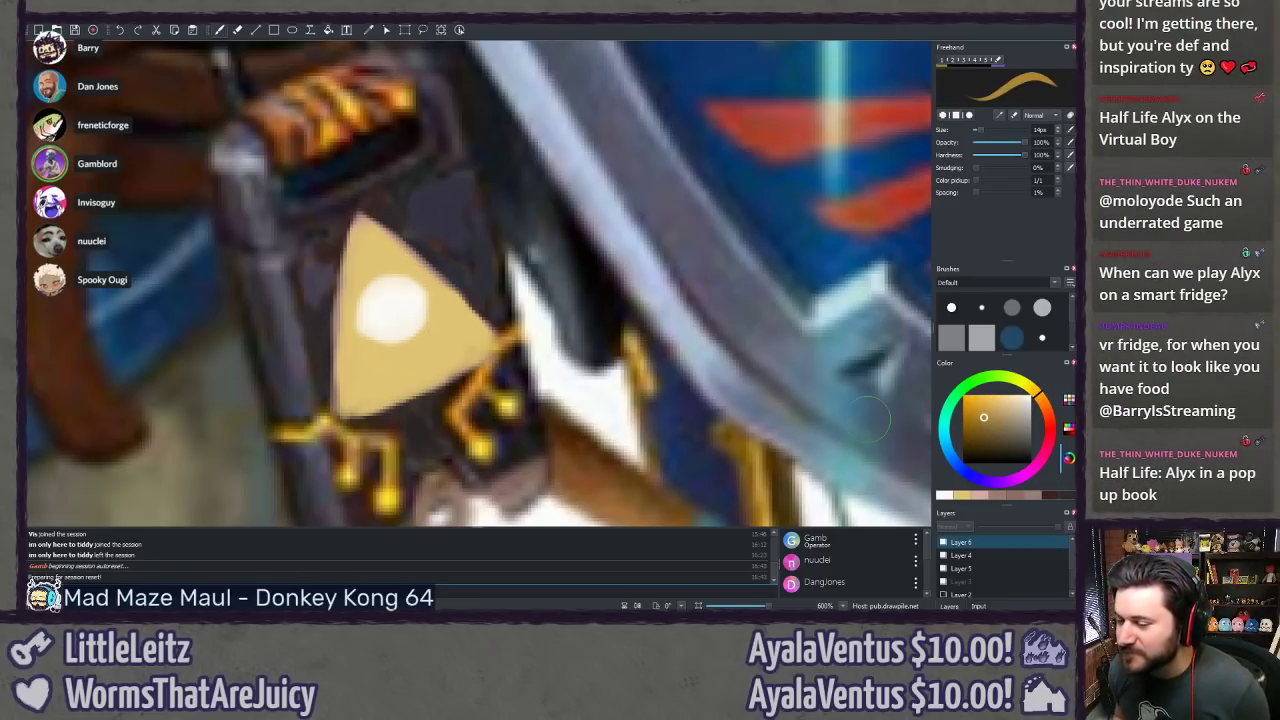
{"action": "left_click_drag", "start_coordinate": [345, 372], "coordinate": [497, 320]}
{"action": "key", "text": "ctrl+z"}
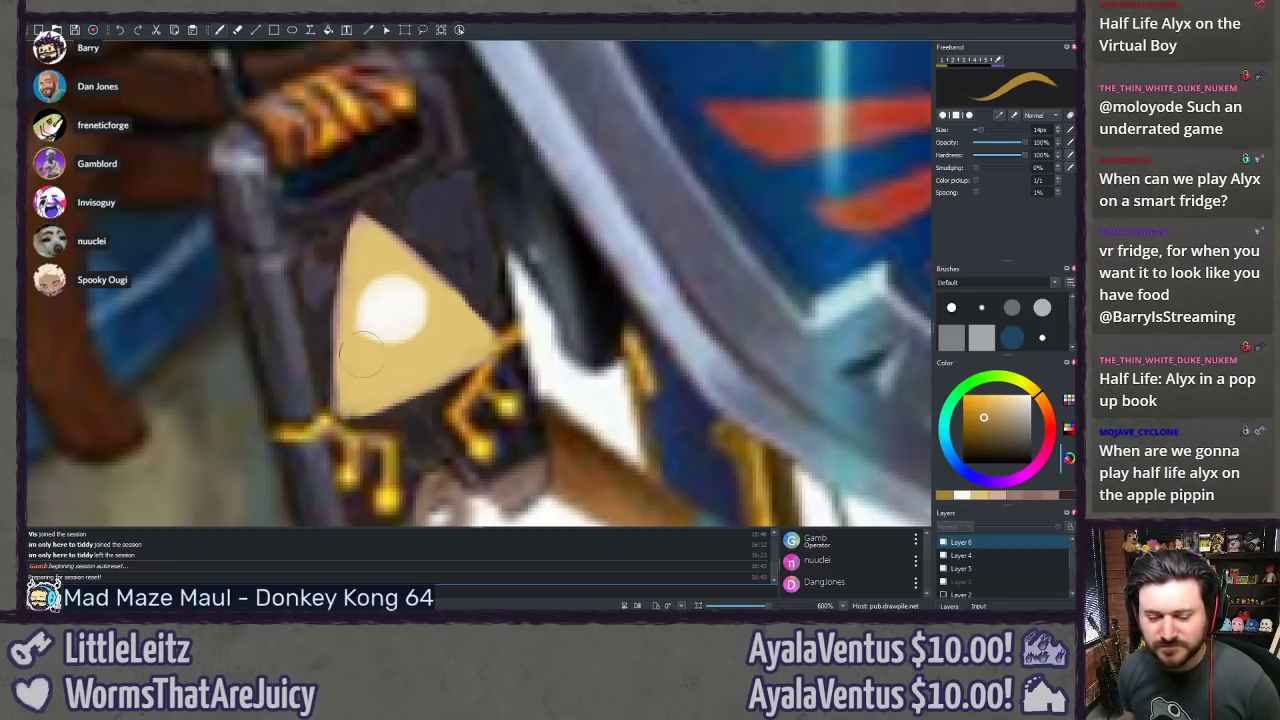
{"action": "key", "text": "bracketleft"}
{"action": "key", "text": "bracketleft"}
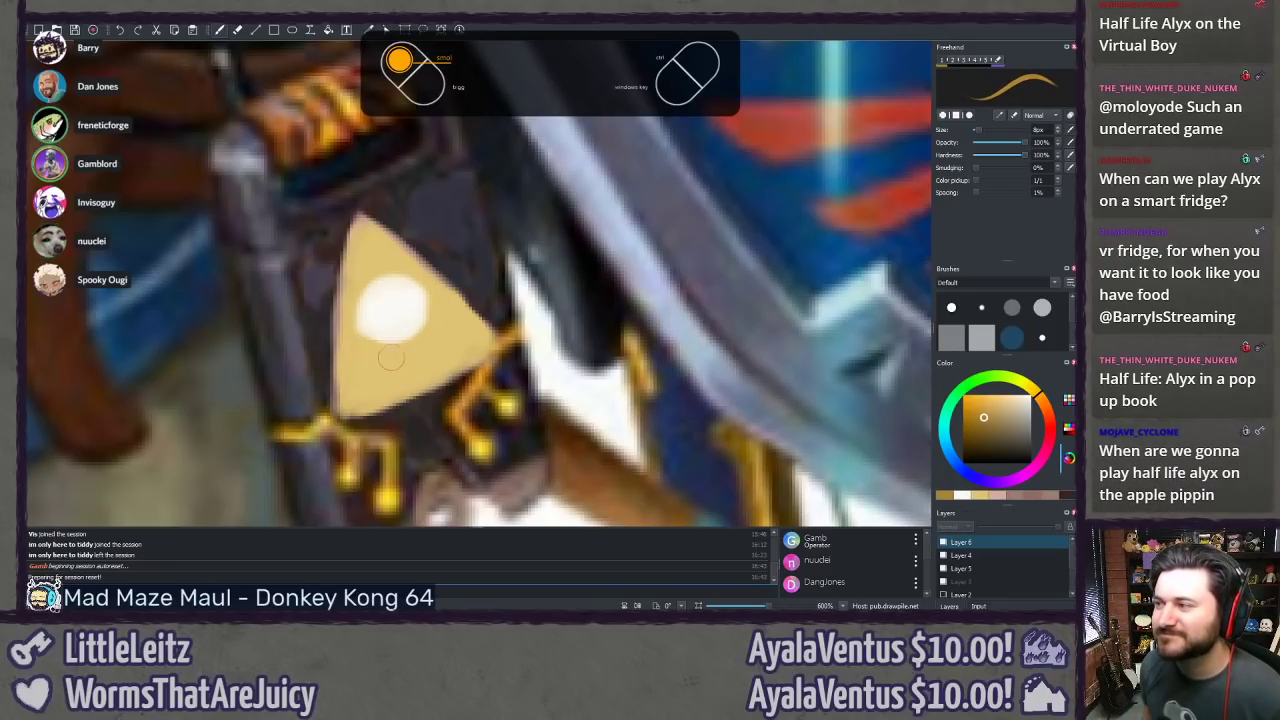
{"action": "key", "text": "bracketleft"}
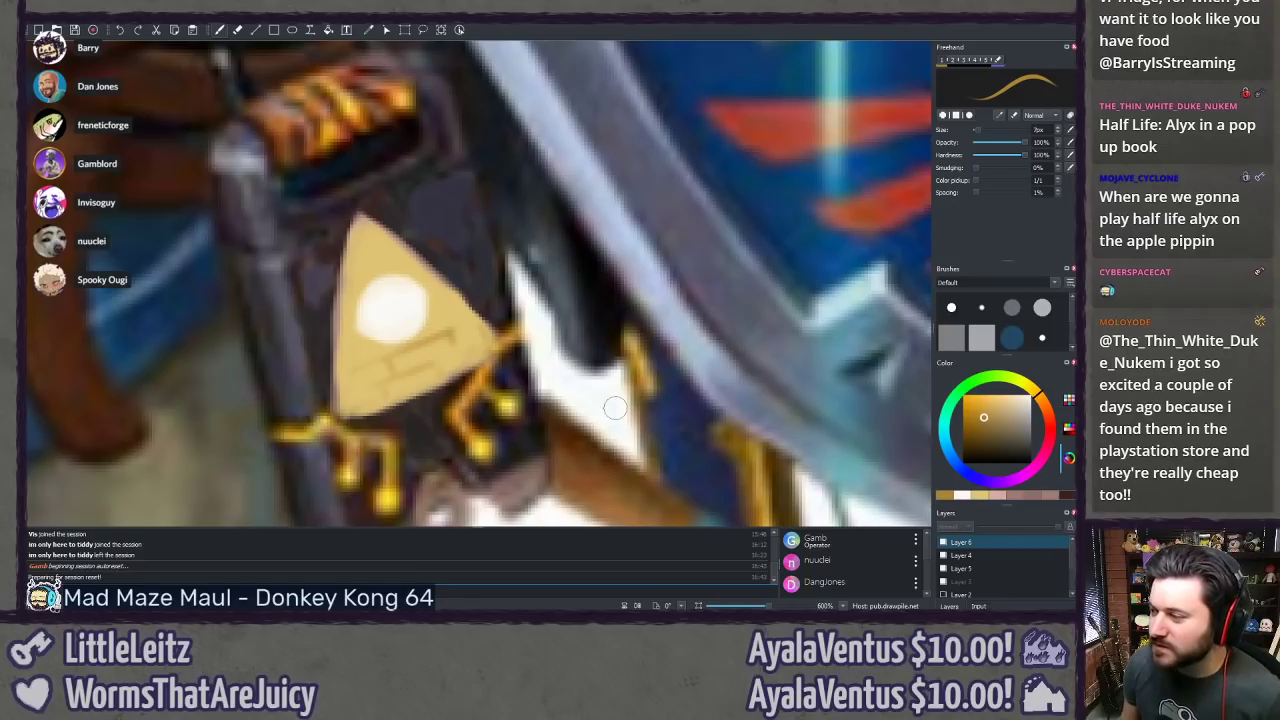
Step: Sample a near-black from the device's slot and paint a small top hat above the triangle's tip
{"action": "left_click_drag", "start_coordinate": [976, 448], "coordinate": [1015, 450]}
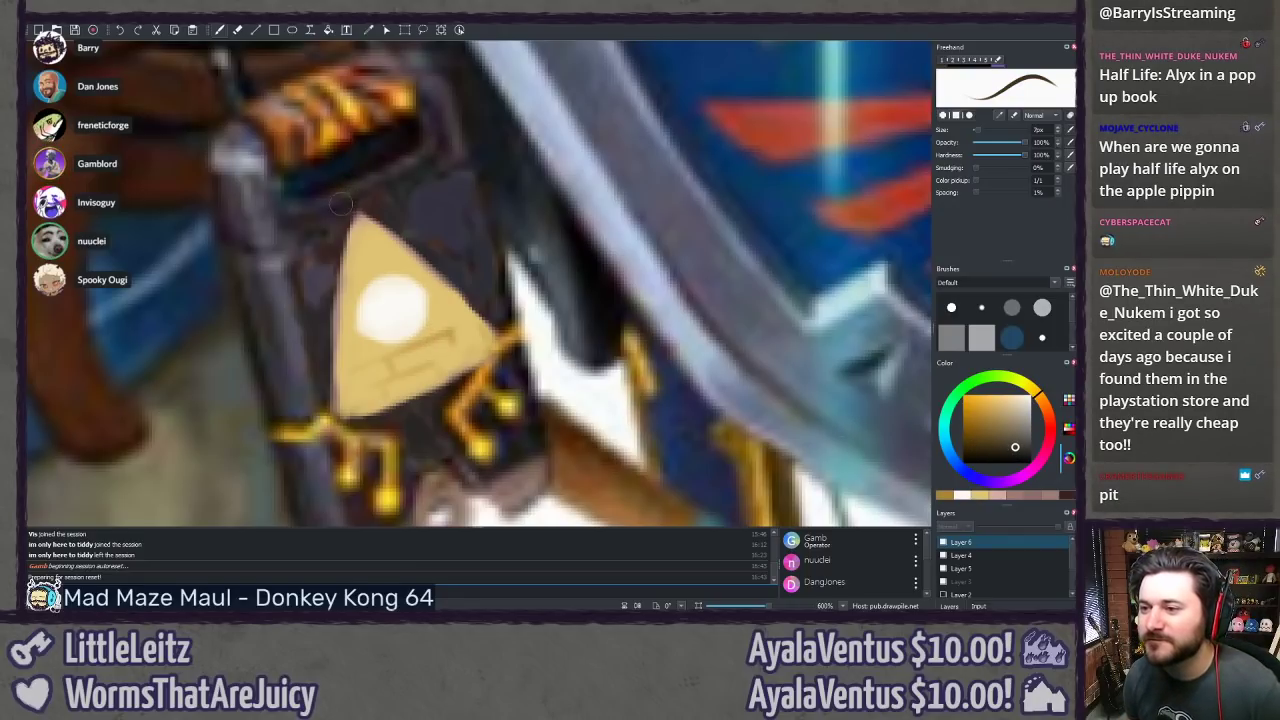
{"action": "left_click_drag", "start_coordinate": [332, 210], "coordinate": [372, 194]}
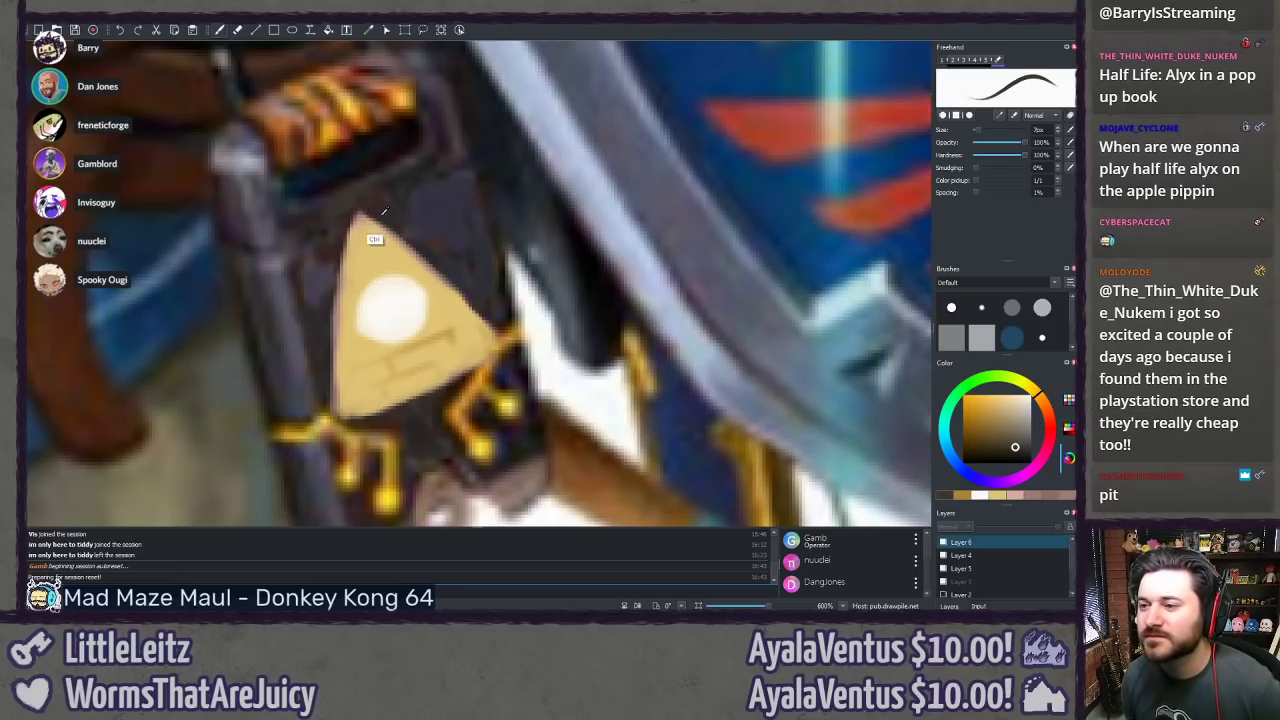
{"action": "left_click", "coordinate": [381, 162], "text": "ctrl"}
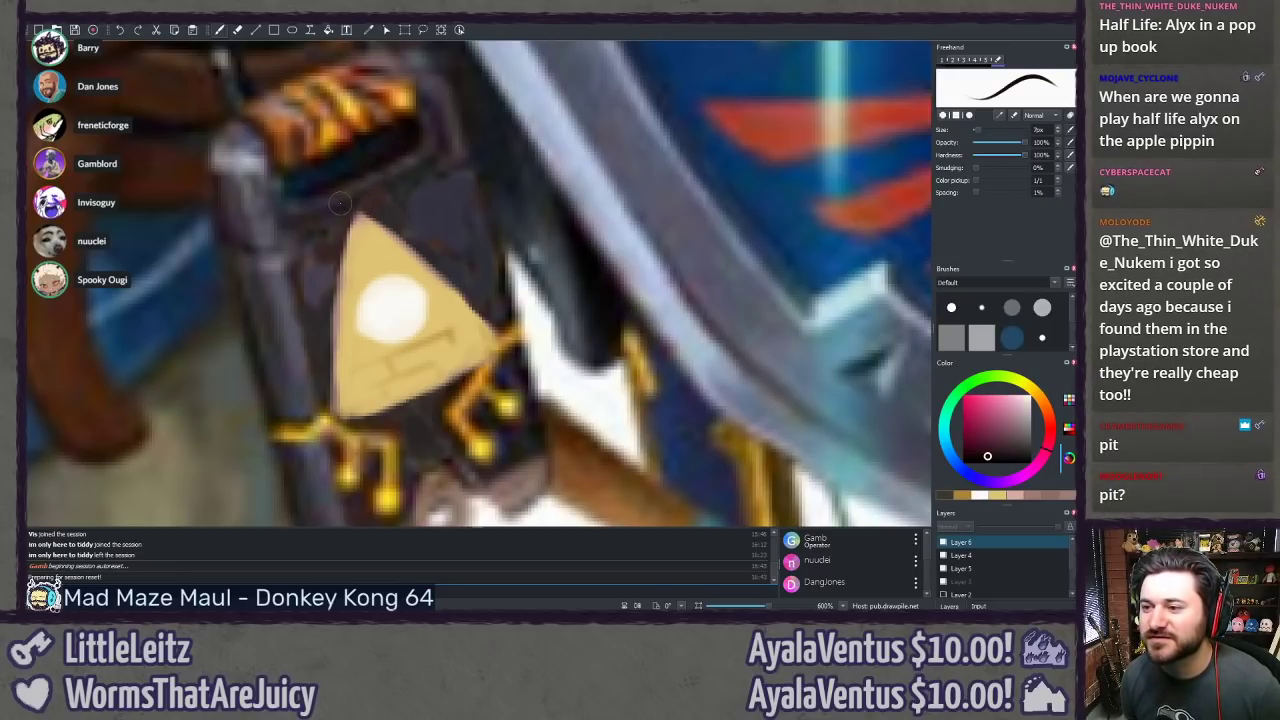
{"action": "left_click_drag", "start_coordinate": [340, 203], "coordinate": [356, 195]}
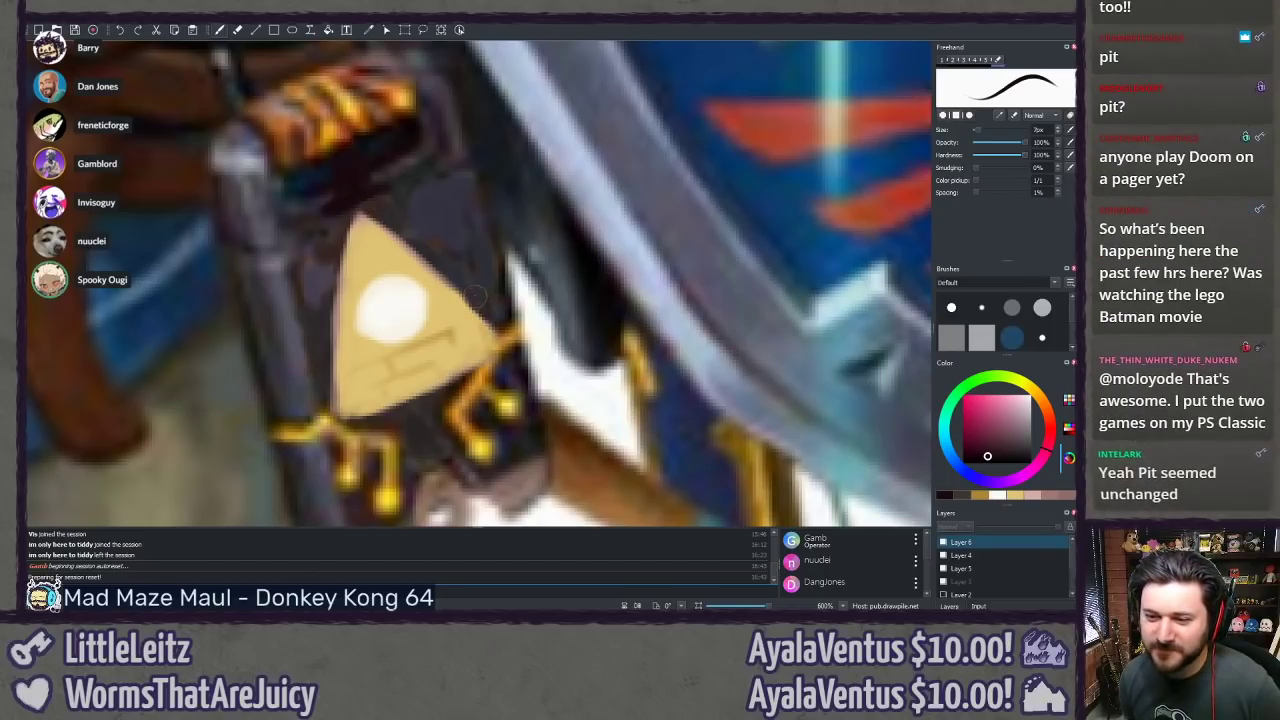
Step: Paint a near-black bow tie below the eye, a slit pupil, and thin arms and legs around the triangle
{"action": "left_click", "coordinate": [416, 360]}
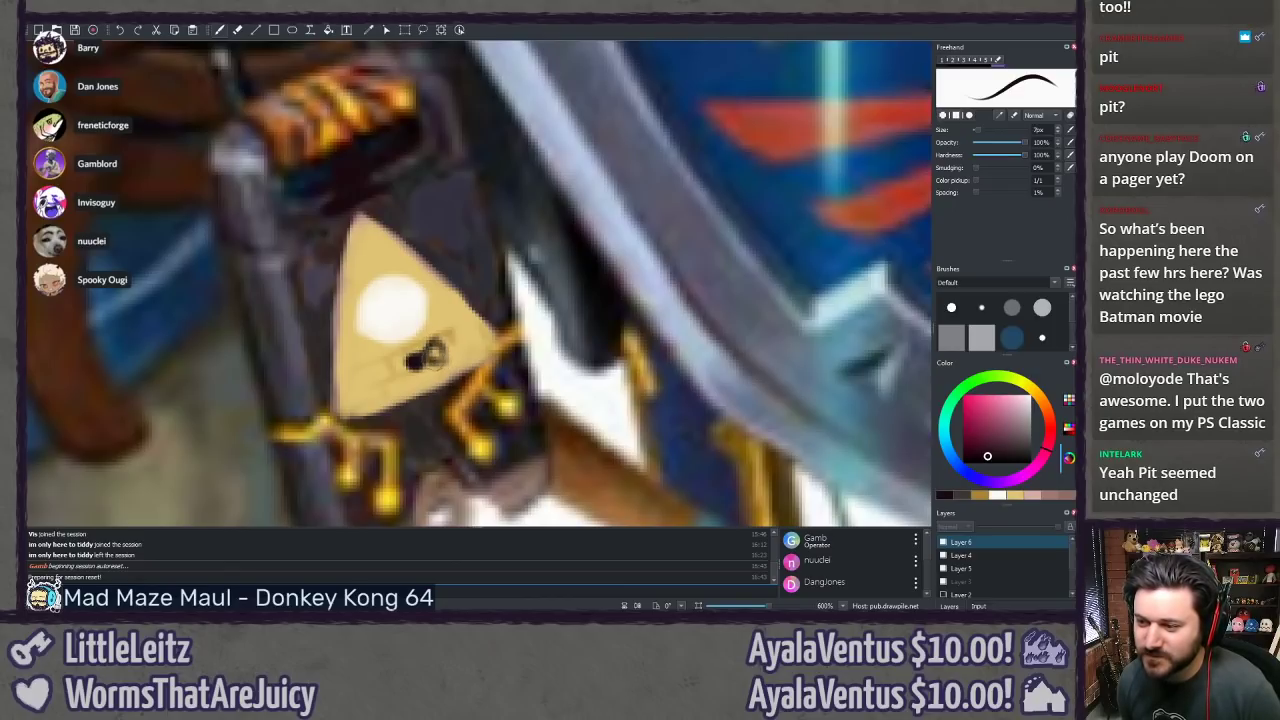
{"action": "left_click_drag", "start_coordinate": [434, 352], "coordinate": [432, 352]}
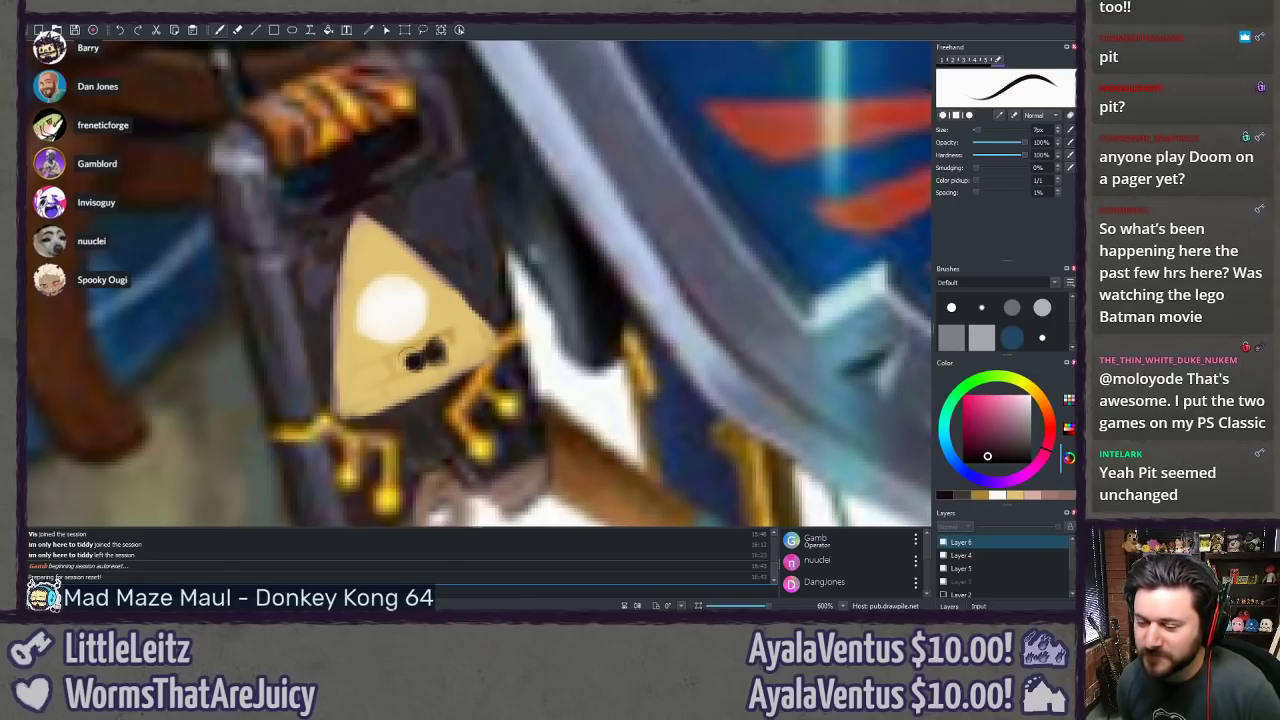
{"action": "left_click", "coordinate": [411, 360]}
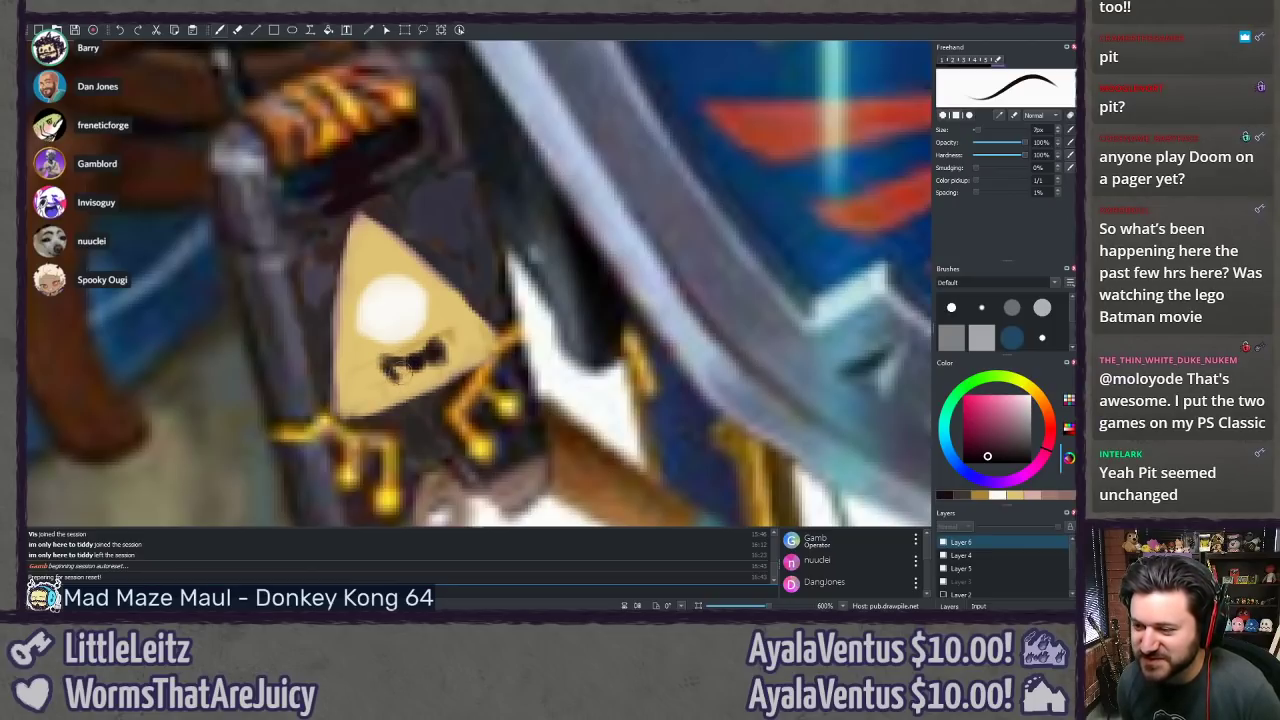
{"action": "left_click_drag", "start_coordinate": [408, 366], "coordinate": [390, 370]}
{"action": "left_click", "coordinate": [392, 380]}
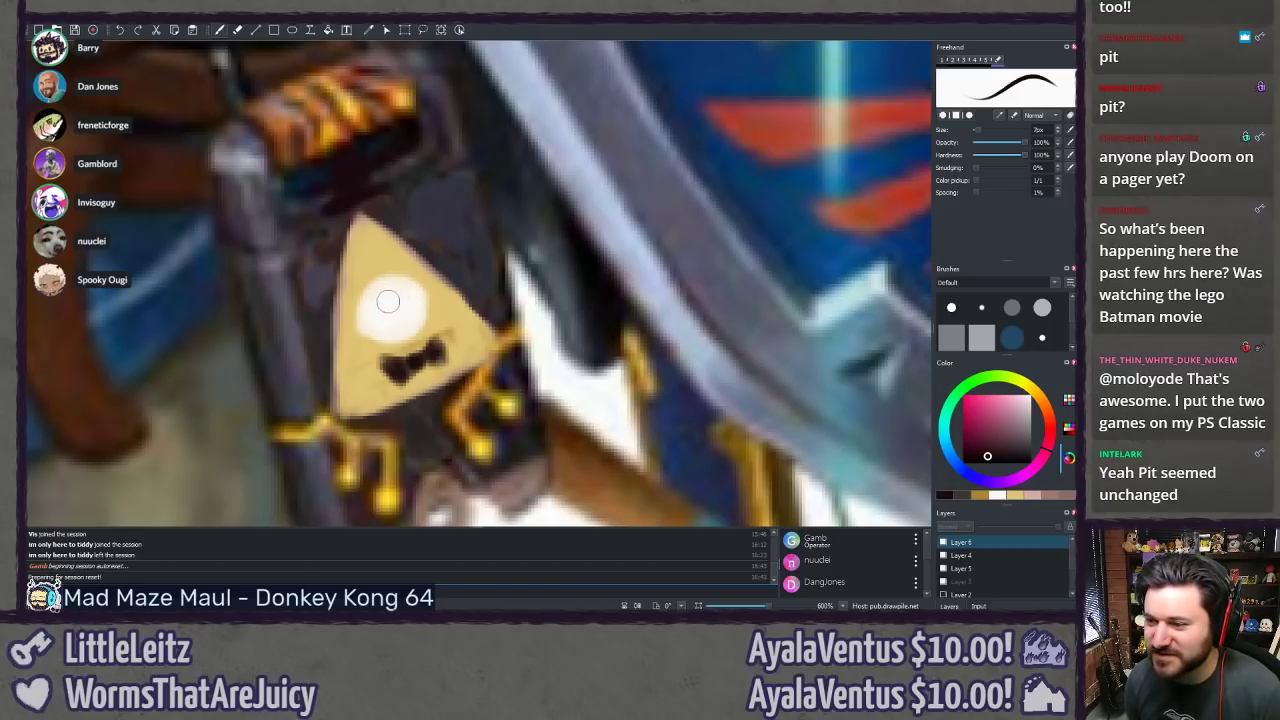
{"action": "mouse_move", "coordinate": [395, 323]}
{"action": "left_mouse_down"}
{"action": "mouse_move", "coordinate": [406, 323]}
{"action": "mouse_move", "coordinate": [389, 300]}
{"action": "mouse_move", "coordinate": [400, 345]}
{"action": "left_mouse_up"}
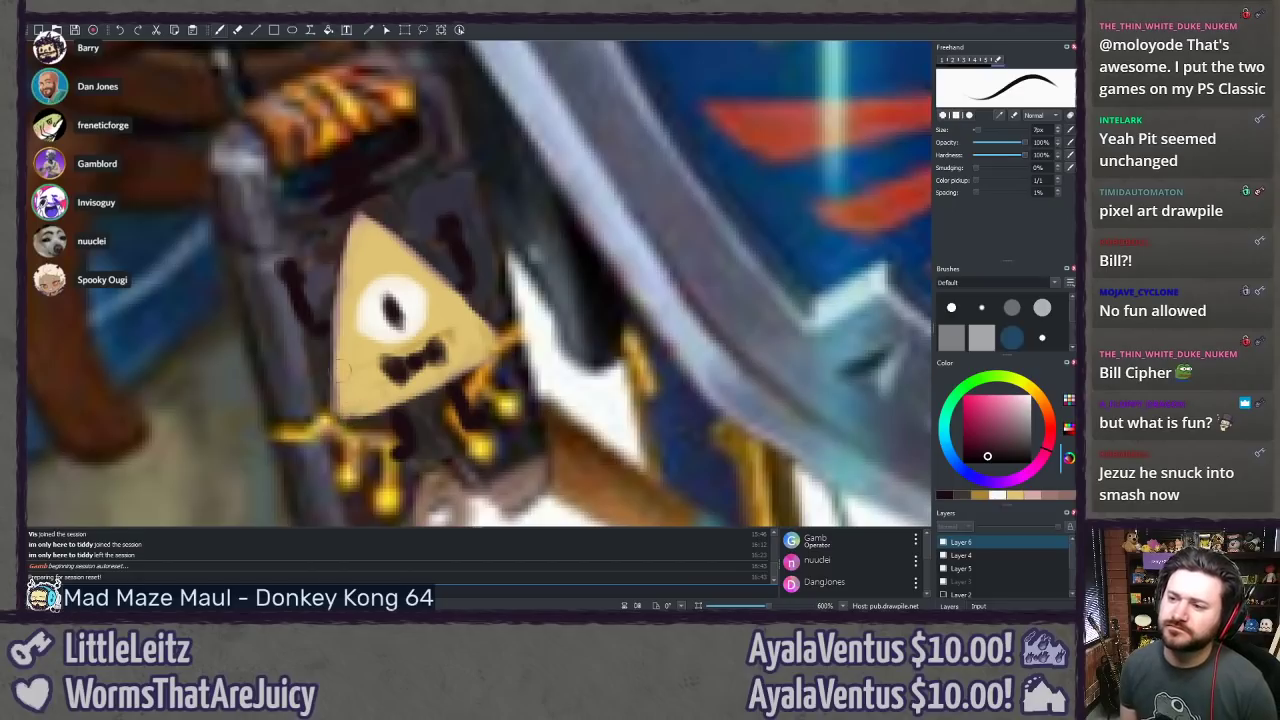
Step: Sample the dark limb color, choose a lighter mauve from it, and add highlights along the arms, legs and hat
{"action": "left_click", "coordinate": [427, 425], "text": "ctrl"}
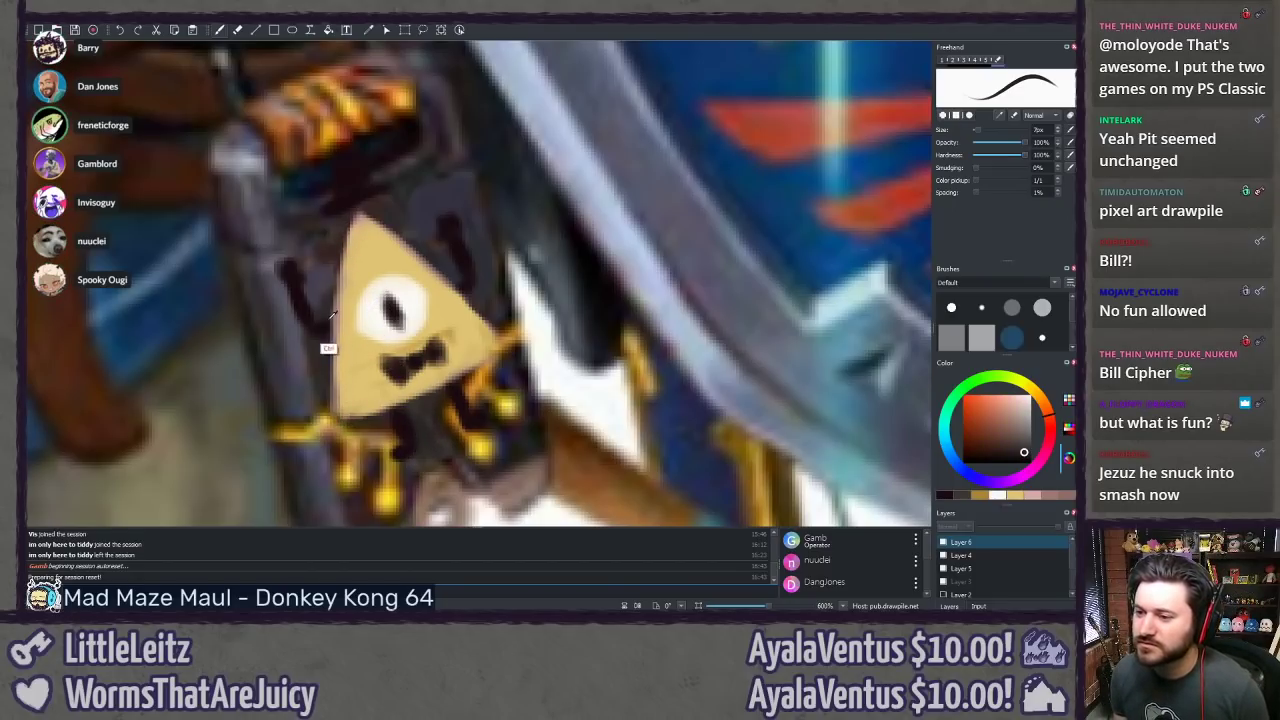
{"action": "left_click", "coordinate": [300, 335], "text": "ctrl"}
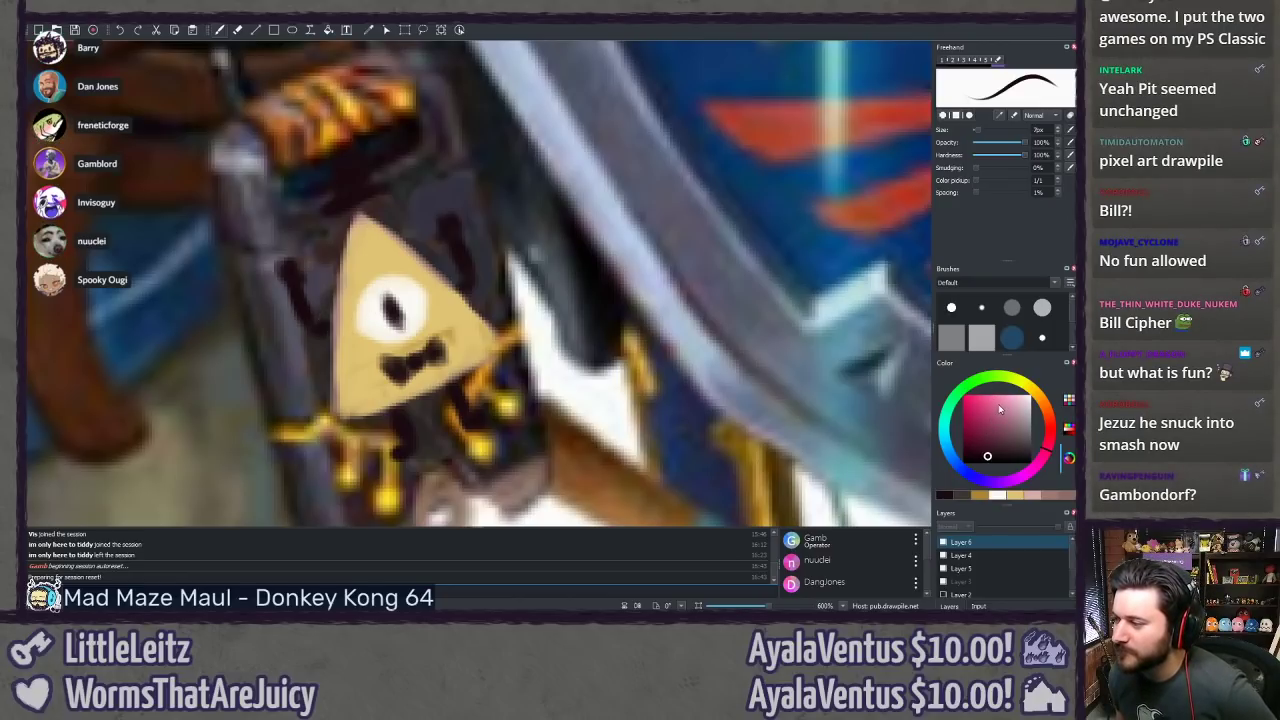
{"action": "mouse_move", "coordinate": [999, 404]}
{"action": "left_mouse_down"}
{"action": "mouse_move", "coordinate": [995, 435]}
{"action": "mouse_move", "coordinate": [1016, 432]}
{"action": "left_mouse_up"}
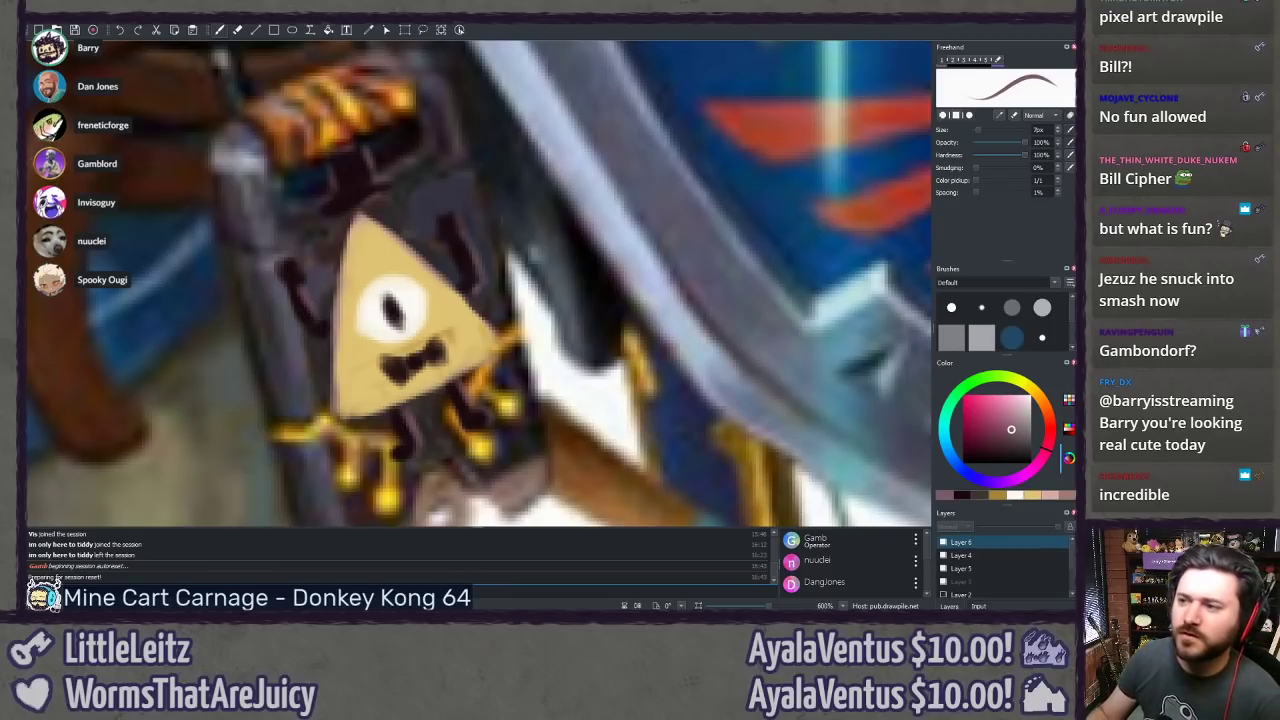
Step: Examine the emblem within the whole group artwork, along with the edited characters around Snake, Ryu and the skeletons
{"action": "scroll", "coordinate": [573, 215], "scroll_direction": "down", "scroll_amount": 8}
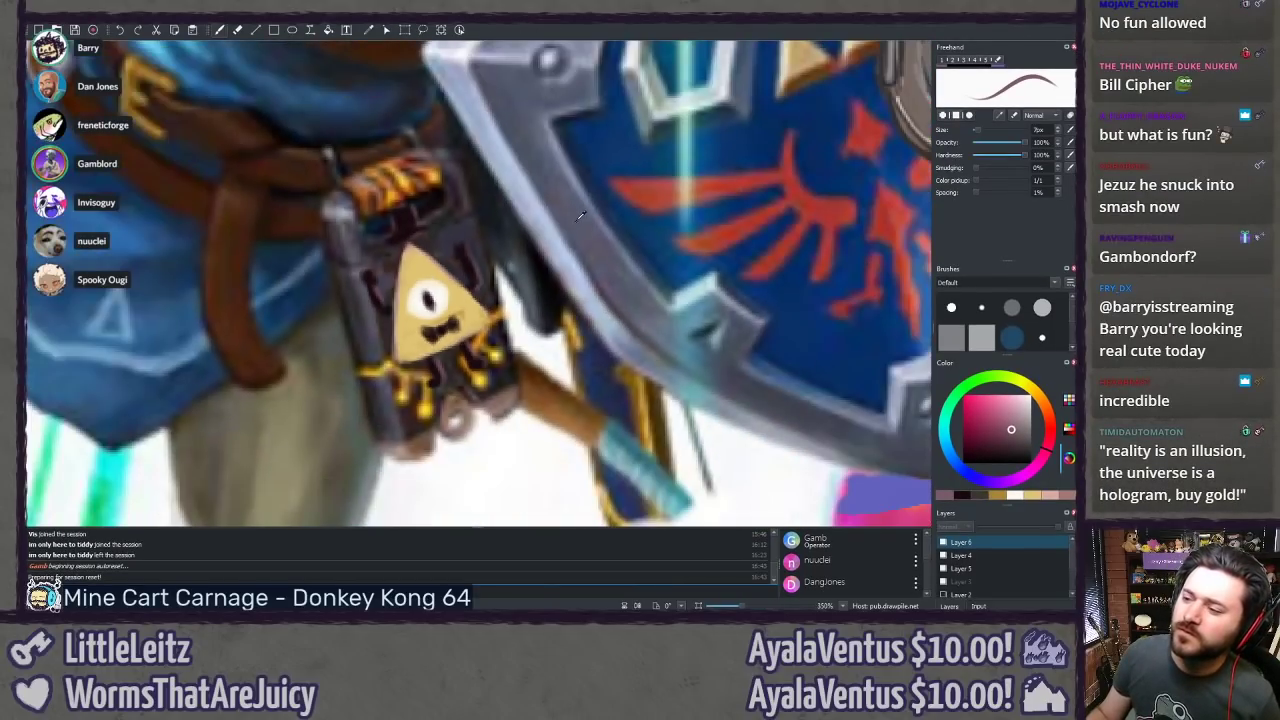
{"action": "scroll", "coordinate": [591, 206], "scroll_direction": "down", "scroll_amount": 3}
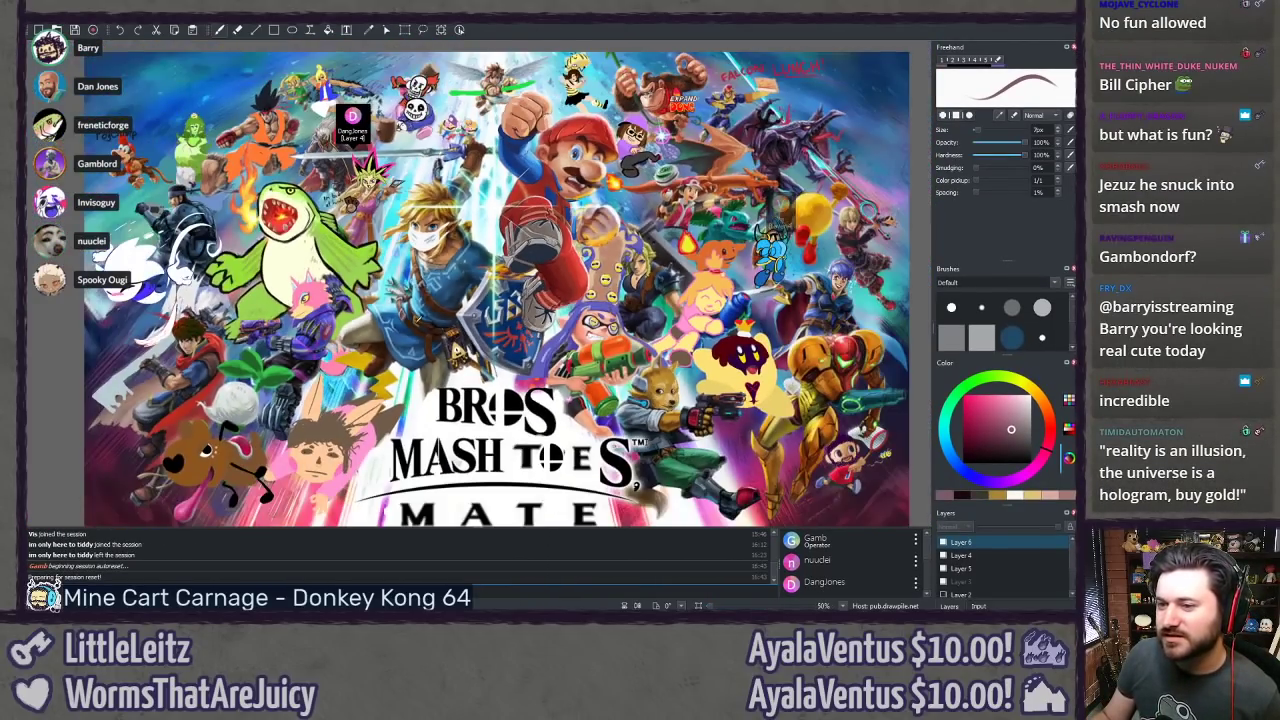
{"action": "left_click_drag", "start_coordinate": [293, 204], "coordinate": [579, 281]}
{"action": "scroll", "coordinate": [471, 266], "scroll_direction": "up", "scroll_amount": 3}
{"action": "scroll", "coordinate": [250, 282], "scroll_direction": "up", "scroll_amount": 4}
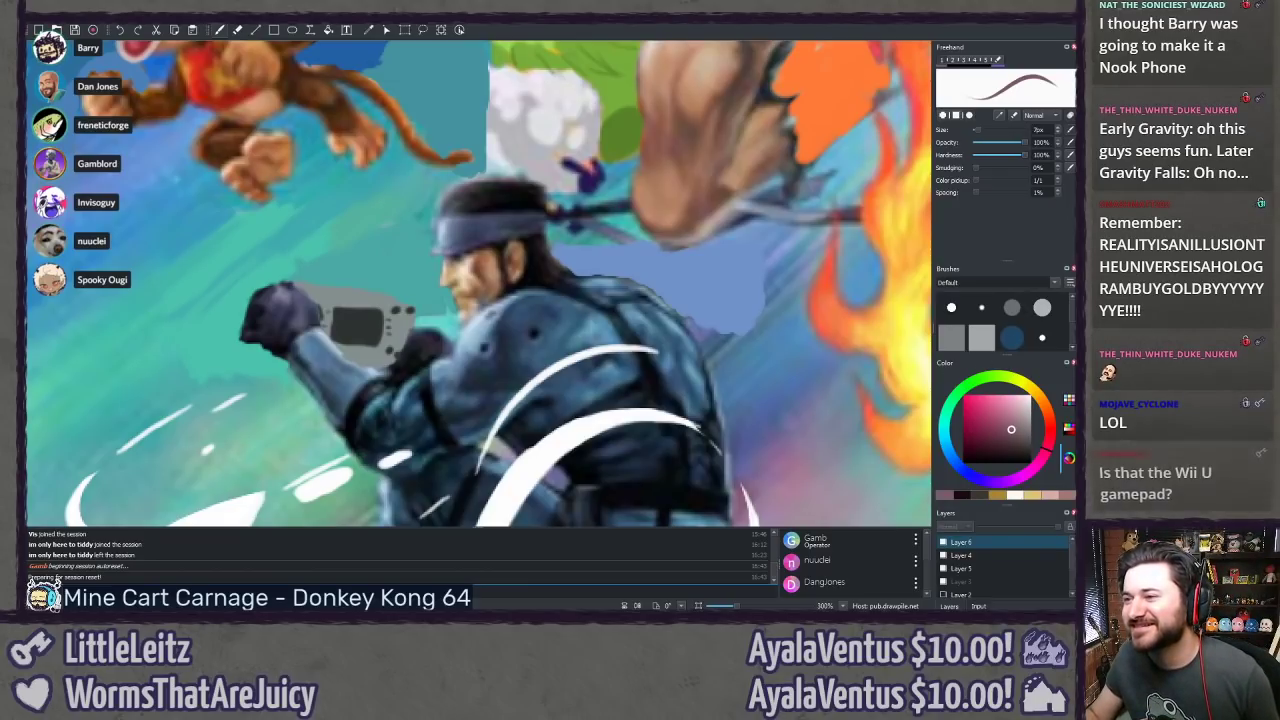
{"action": "scroll", "coordinate": [623, 342], "scroll_direction": "down", "scroll_amount": 5}
{"action": "left_click_drag", "start_coordinate": [623, 342], "coordinate": [292, 364]}
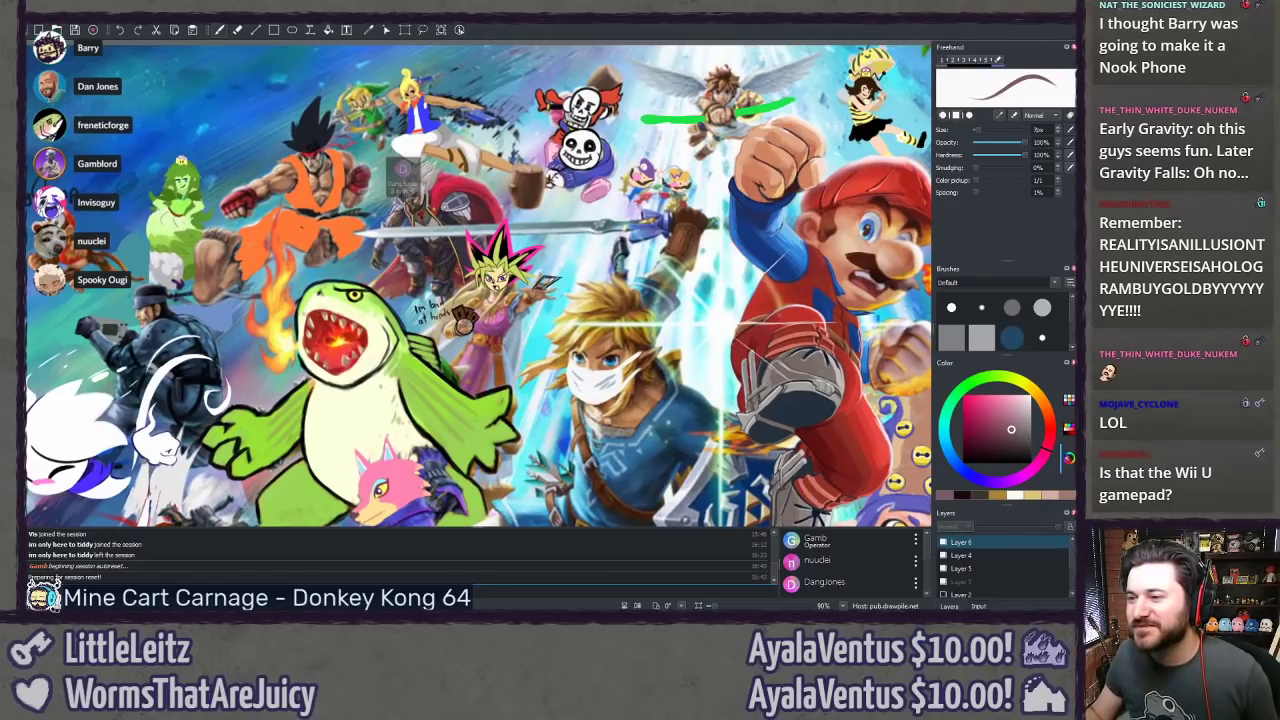
{"action": "left_click_drag", "start_coordinate": [351, 236], "coordinate": [366, 307]}
{"action": "scroll", "coordinate": [347, 290], "scroll_direction": "up", "scroll_amount": 4}
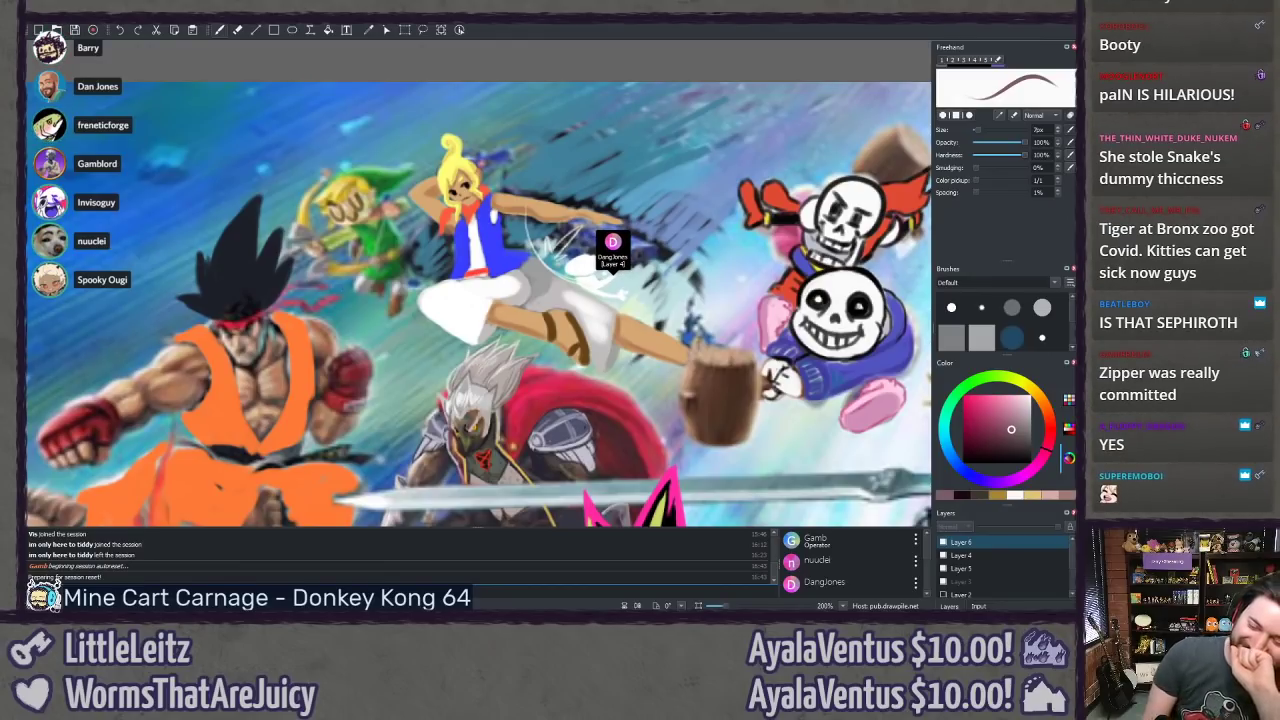
Step: Examine the kicking blonde pirate's added doodle and lettering, along with the edits across the rest of the group artwork
{"action": "scroll", "coordinate": [455, 240], "scroll_direction": "up", "scroll_amount": 2}
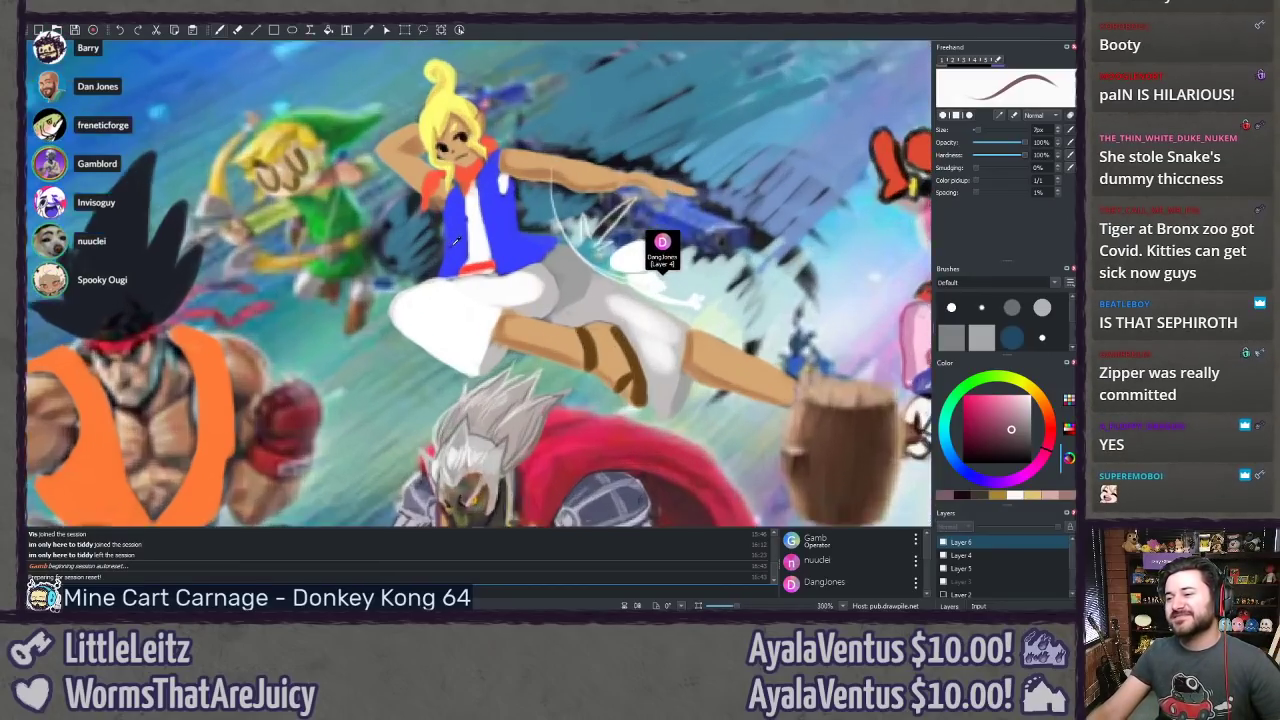
{"action": "scroll", "coordinate": [455, 240], "scroll_direction": "up", "scroll_amount": 3}
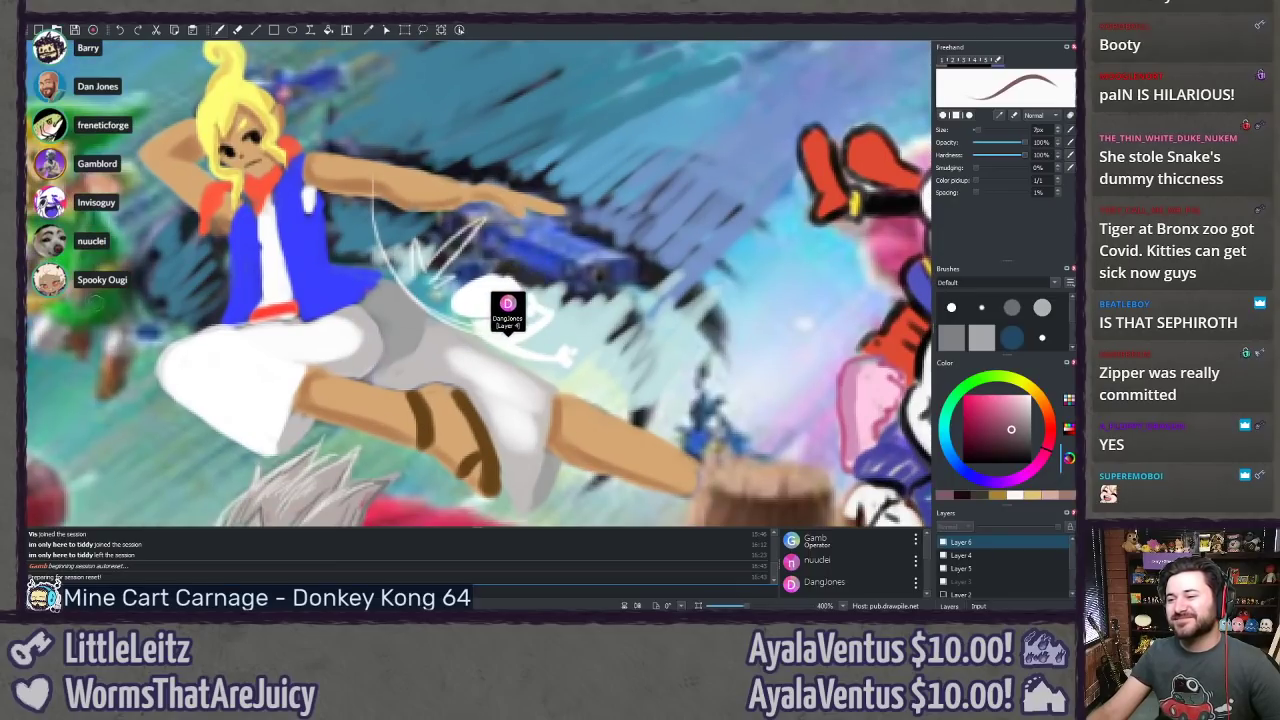
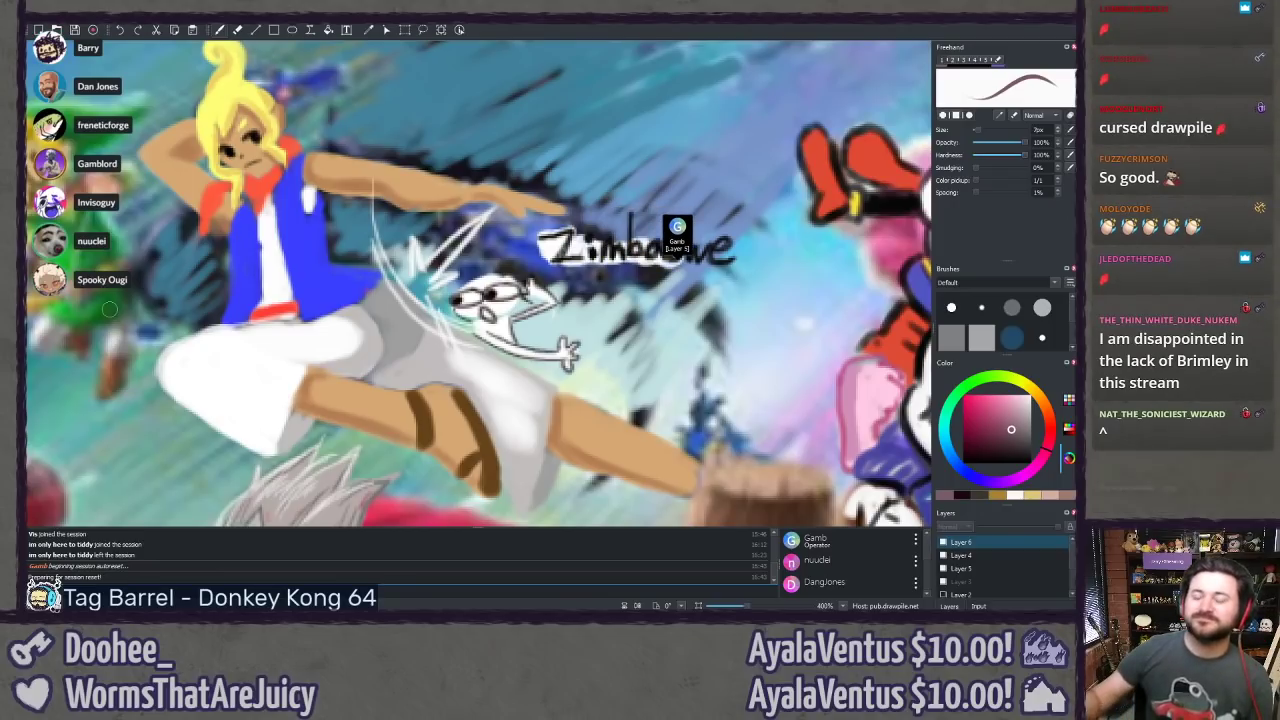
{"action": "scroll", "coordinate": [110, 309], "scroll_direction": "down", "scroll_amount": 1}
{"action": "key", "text": "ctrl+0"}
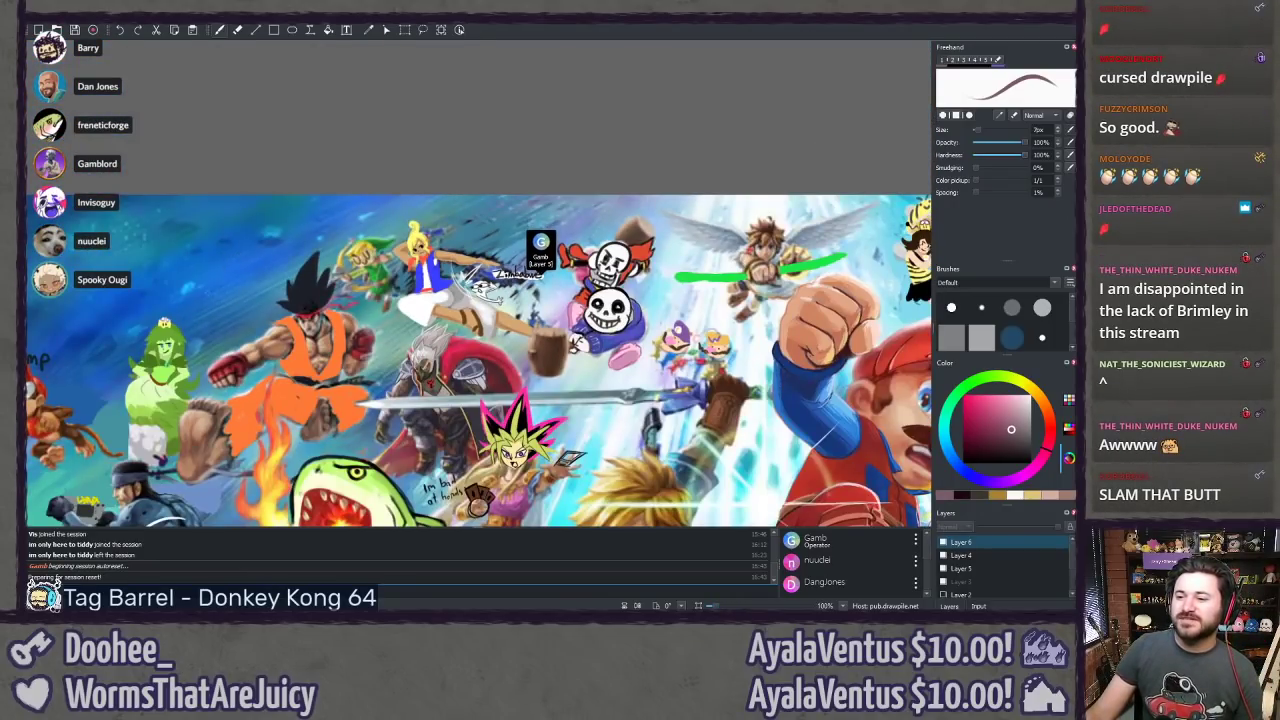
{"action": "scroll", "coordinate": [238, 340], "scroll_direction": "down", "scroll_amount": 3}
{"action": "left_click_drag", "start_coordinate": [238, 340], "coordinate": [80, 220]}
{"action": "left_click_drag", "start_coordinate": [356, 275], "coordinate": [145, 149]}
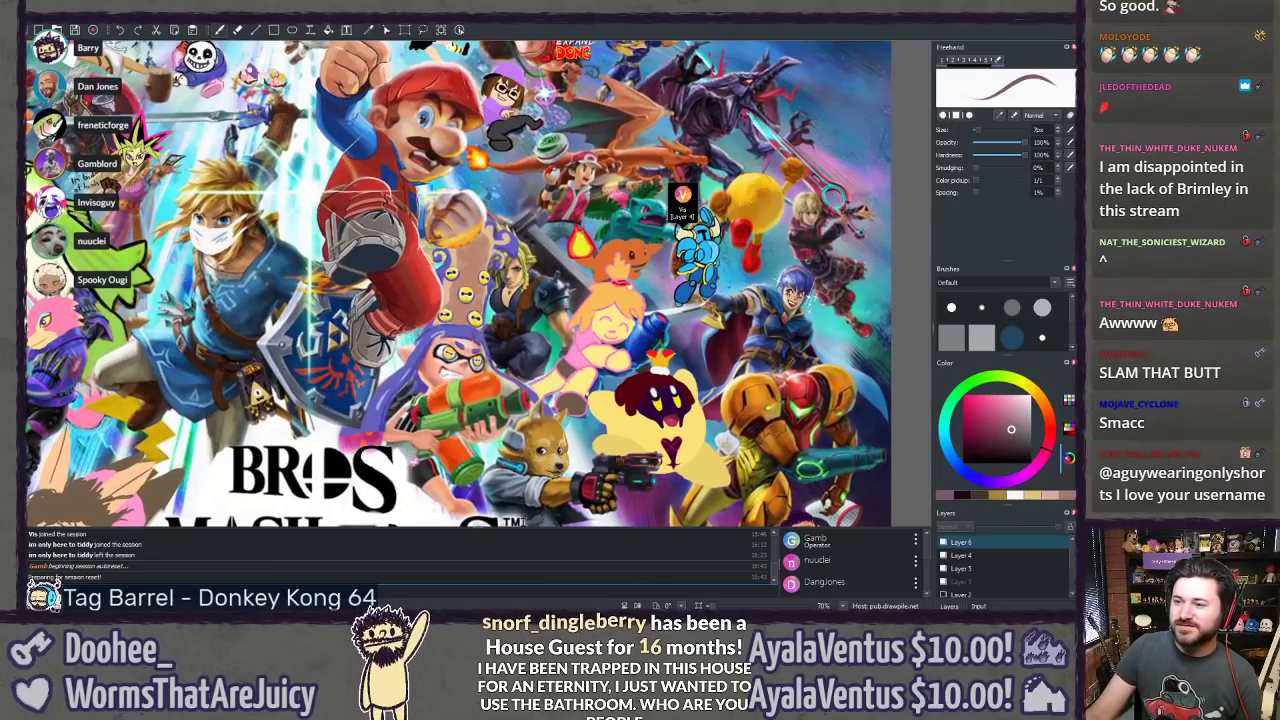
{"action": "left_click_drag", "start_coordinate": [482, 176], "coordinate": [762, 279]}
{"action": "left_click_drag", "start_coordinate": [559, 349], "coordinate": [254, 283]}
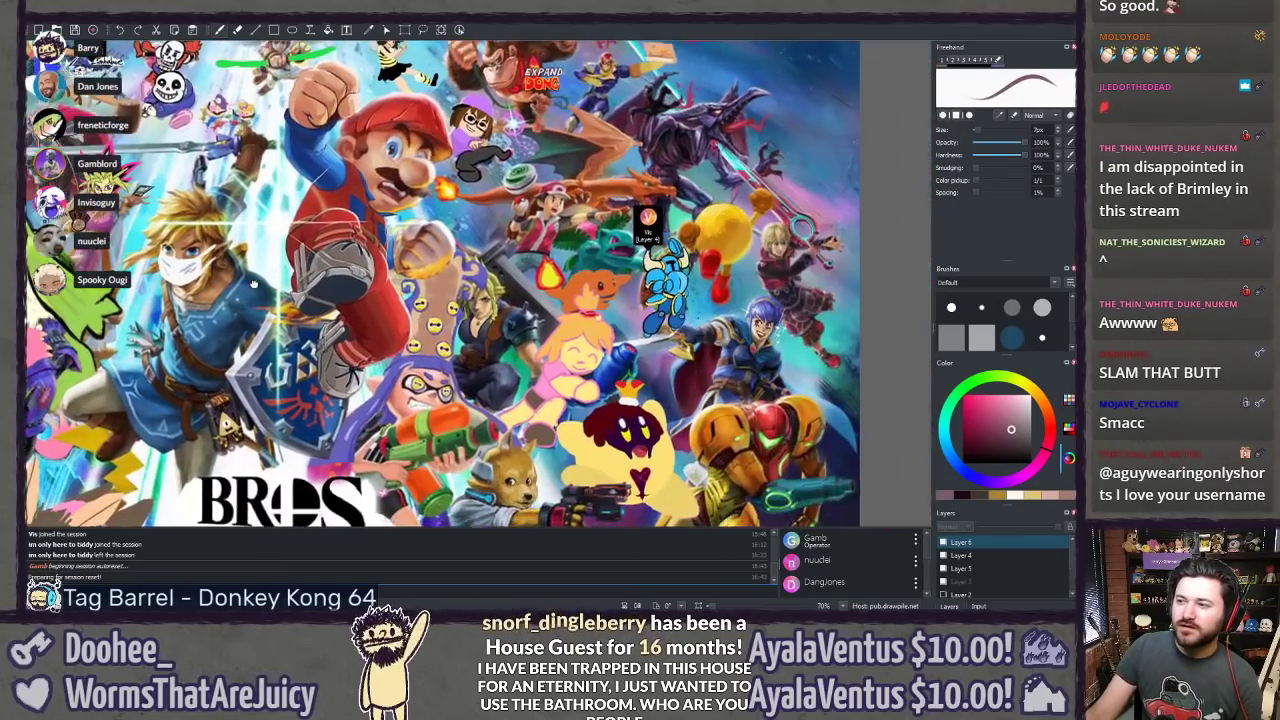
{"action": "scroll", "coordinate": [253, 285], "scroll_direction": "down", "scroll_amount": 3}
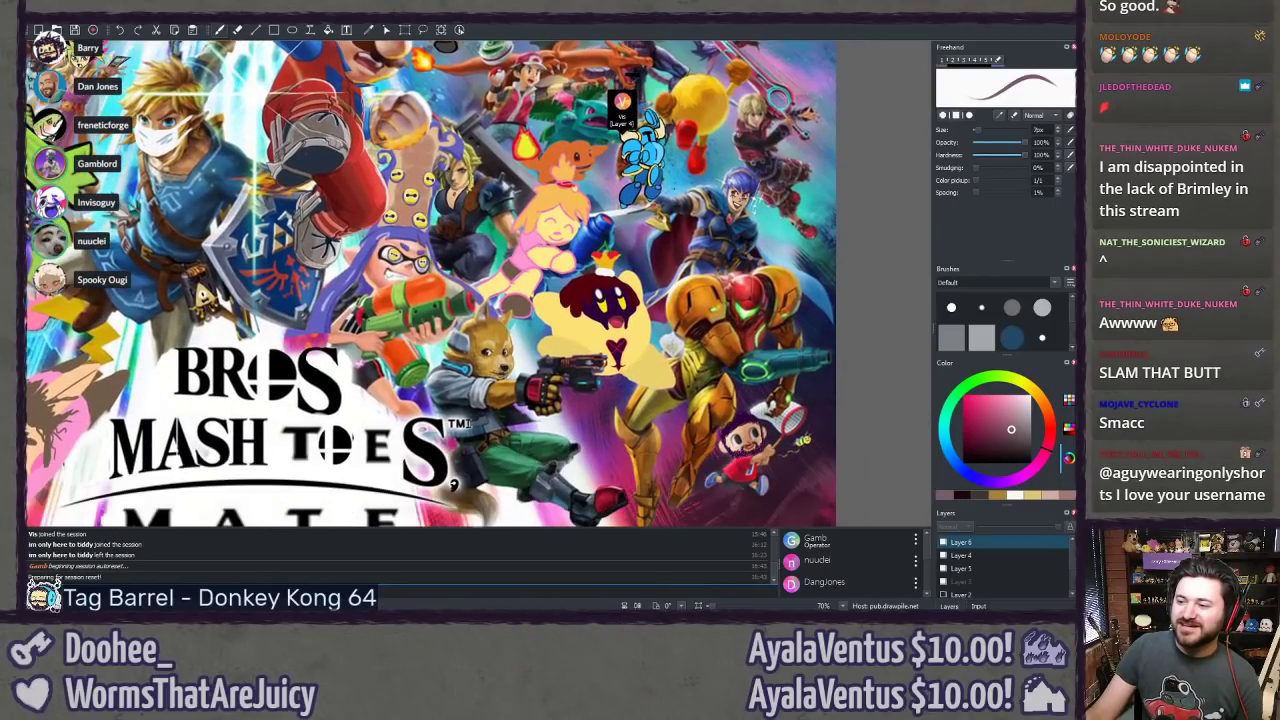
{"action": "scroll", "coordinate": [650, 410], "scroll_direction": "down", "scroll_amount": 4}
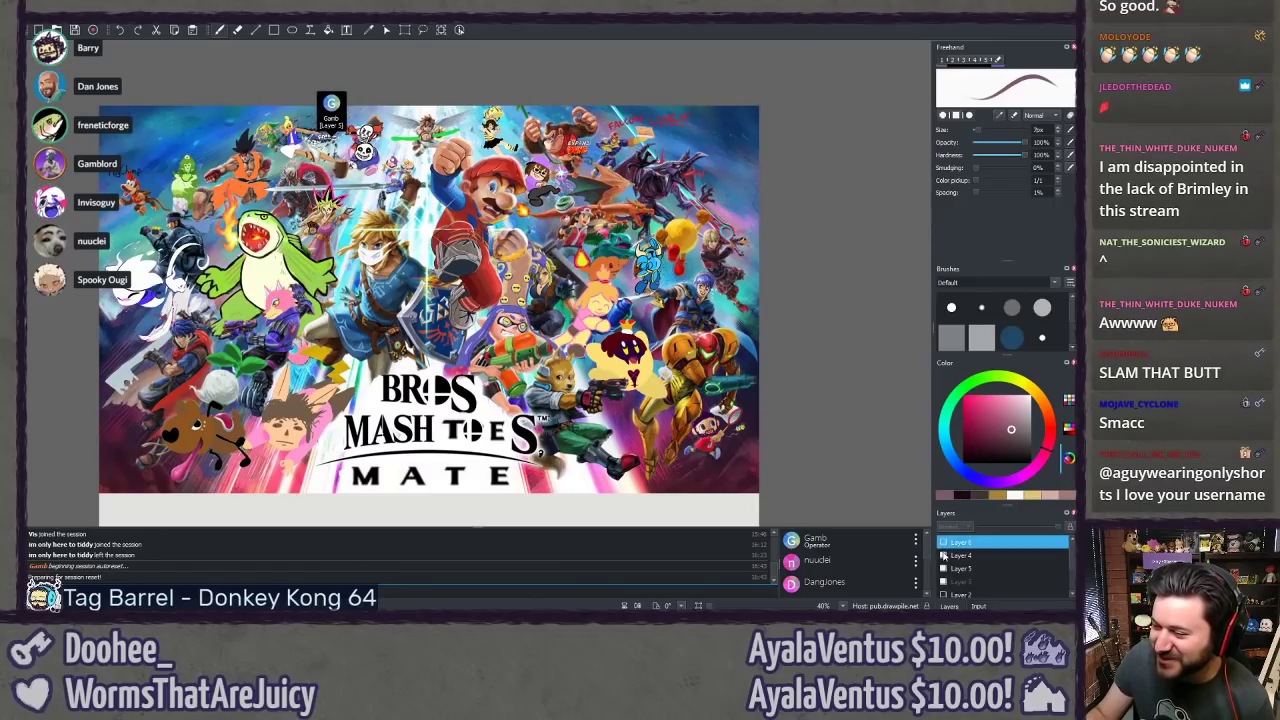
Step: Hide the parody edit layers to compare with the original cover, and show them again
{"action": "left_click", "coordinate": [943, 554]}
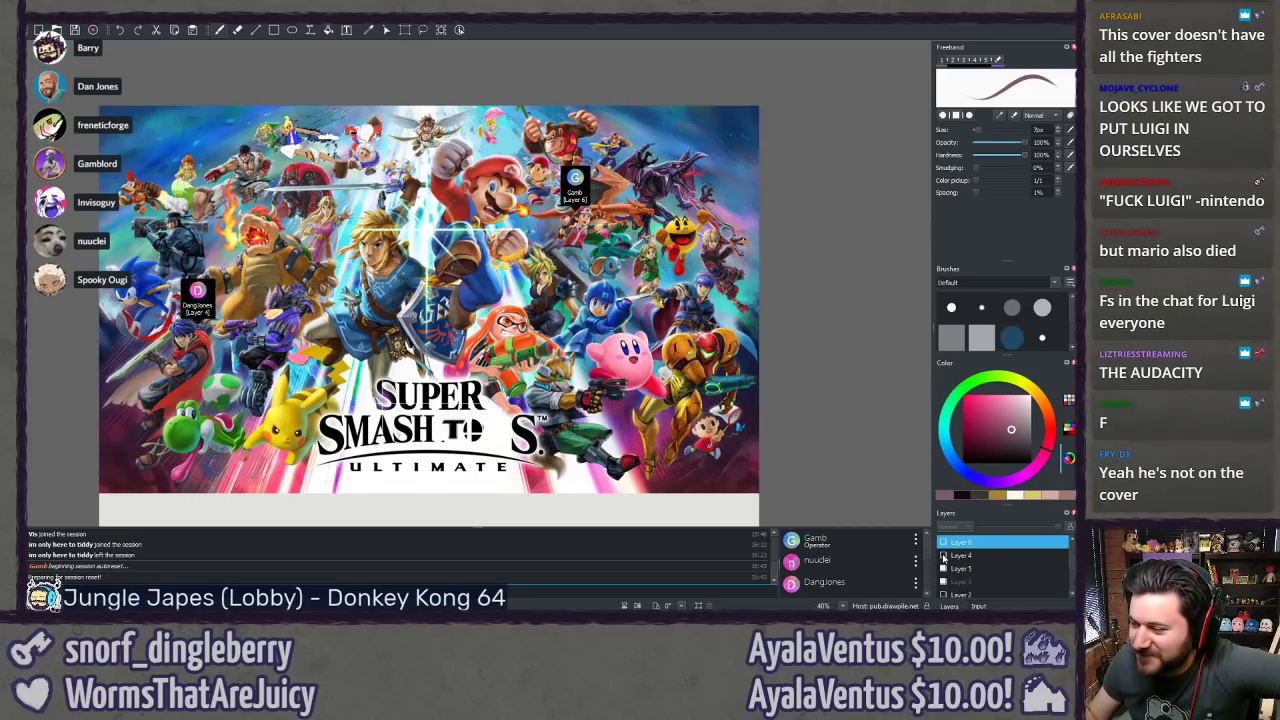
{"action": "left_click", "coordinate": [943, 555]}
{"action": "left_click", "coordinate": [942, 544]}
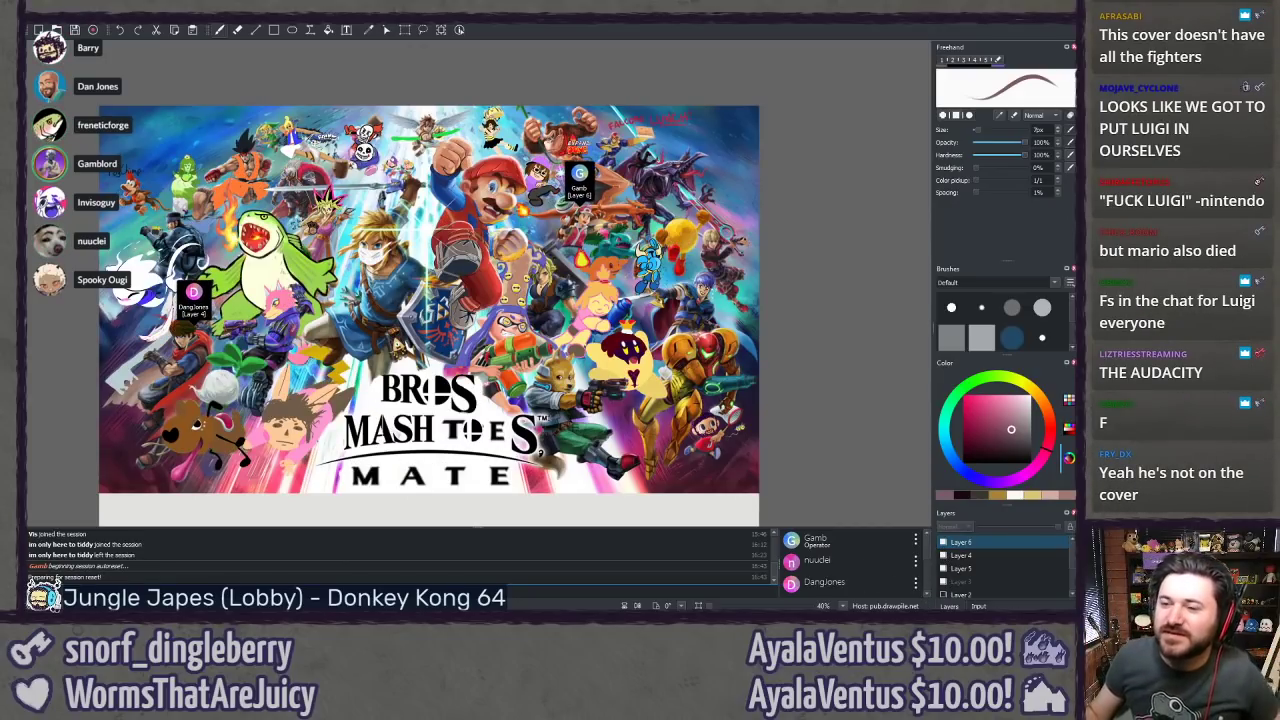
Step: Examine the edits around masked Link, the green lizard and the spiky-haired card player up close
{"action": "scroll", "coordinate": [538, 407], "scroll_direction": "up", "scroll_amount": 4}
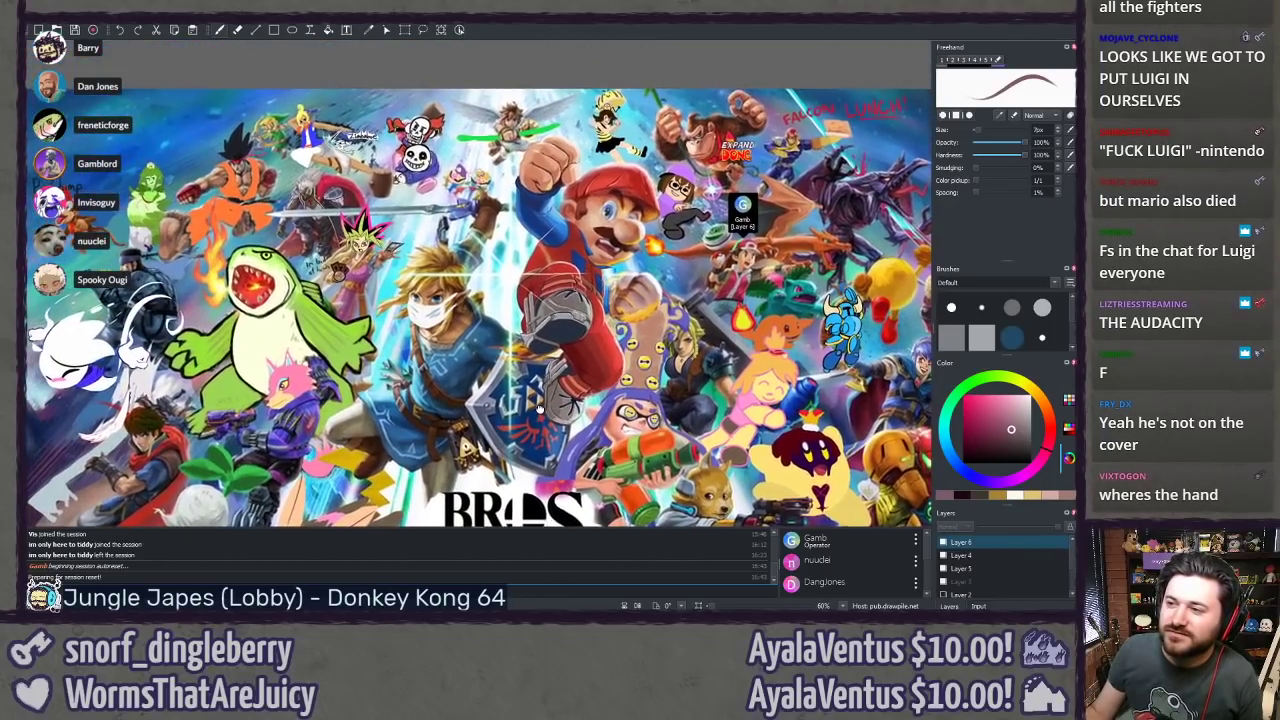
{"action": "left_click_drag", "start_coordinate": [540, 408], "coordinate": [328, 416]}
{"action": "left_click_drag", "start_coordinate": [447, 426], "coordinate": [741, 451]}
{"action": "scroll", "coordinate": [449, 206], "scroll_direction": "up", "scroll_amount": 3}
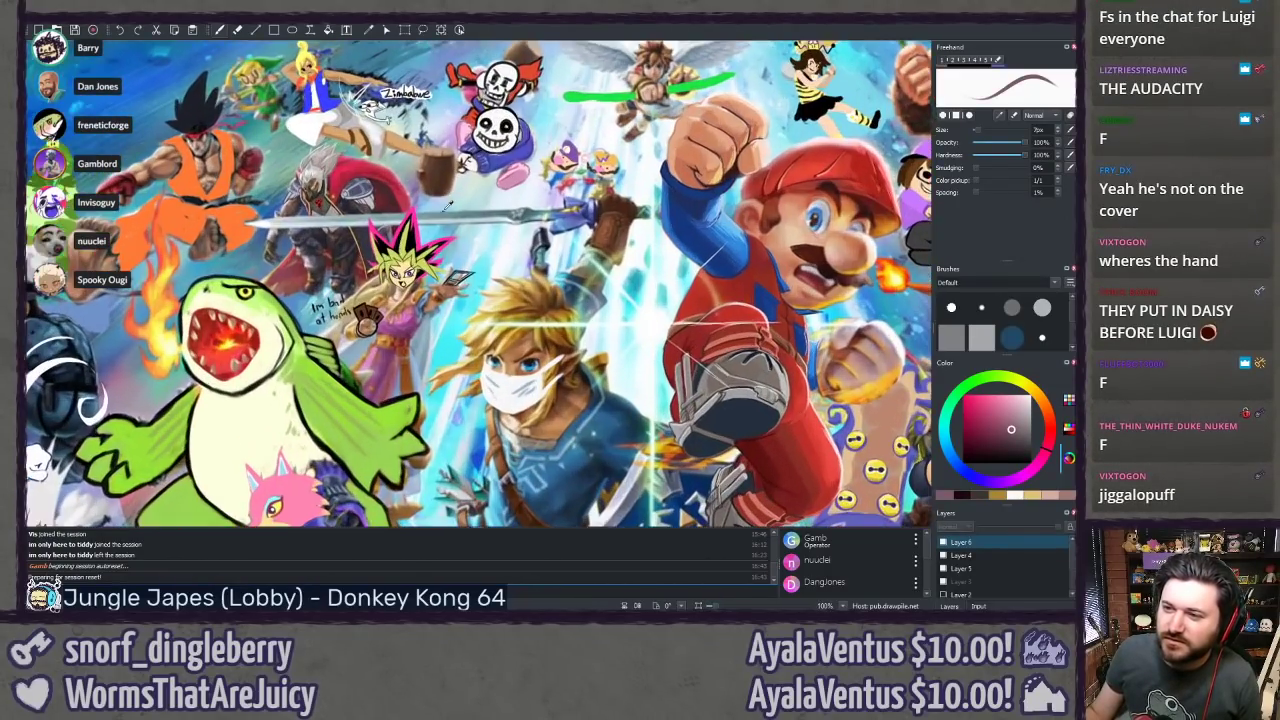
{"action": "left_click_drag", "start_coordinate": [611, 338], "coordinate": [633, 326]}
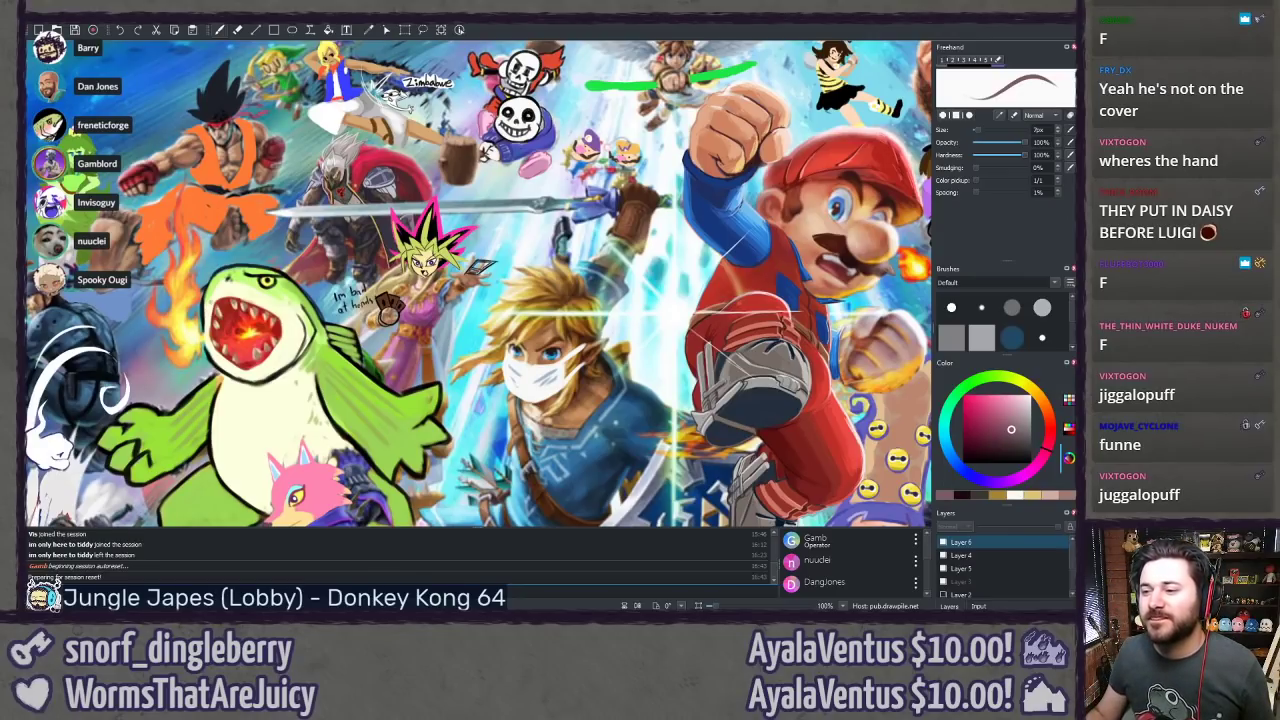
{"action": "scroll", "coordinate": [486, 280], "scroll_direction": "up", "scroll_amount": 5}
{"action": "left_click_drag", "start_coordinate": [329, 327], "coordinate": [391, 303]}
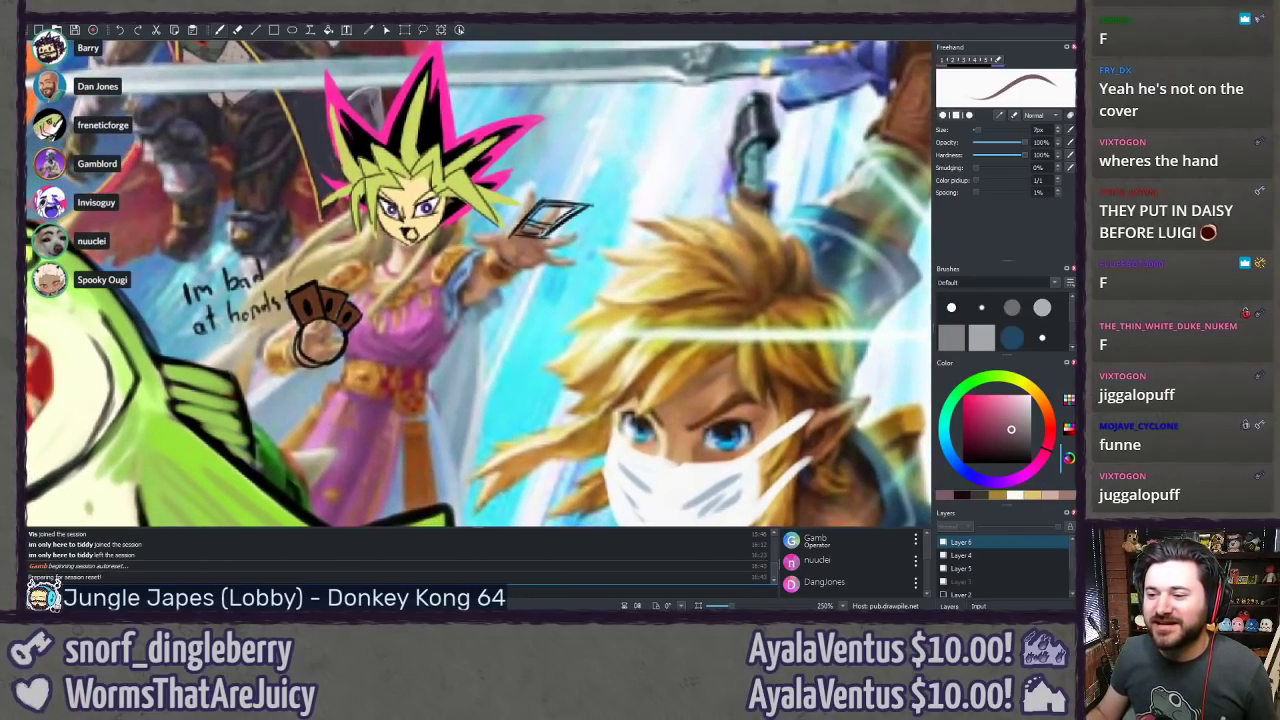
{"action": "scroll", "coordinate": [126, 409], "scroll_direction": "up", "scroll_amount": 2}
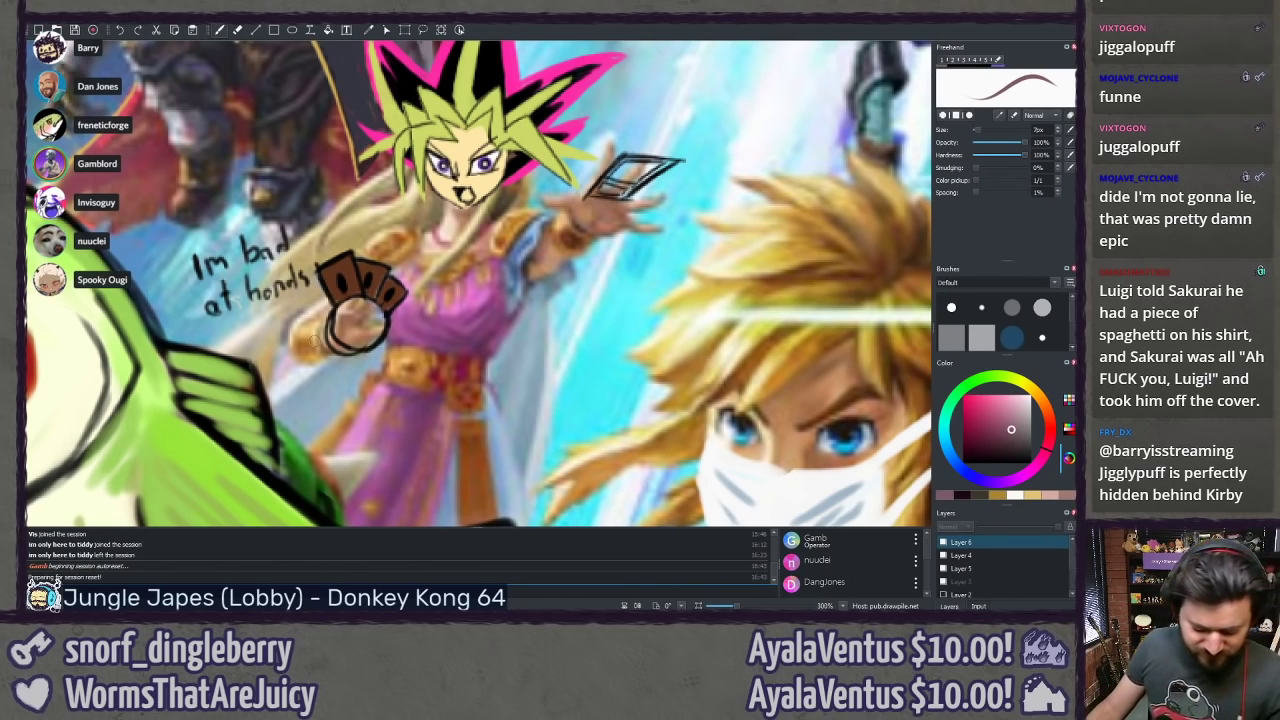
Step: Examine the edited characters around Mario, Donkey Kong, the Pokémon trainer, the blue knight and Samus
{"action": "scroll", "coordinate": [358, 337], "scroll_direction": "down", "scroll_amount": 5}
{"action": "left_click_drag", "start_coordinate": [623, 346], "coordinate": [135, 290]}
{"action": "left_click_drag", "start_coordinate": [525, 270], "coordinate": [306, 147]}
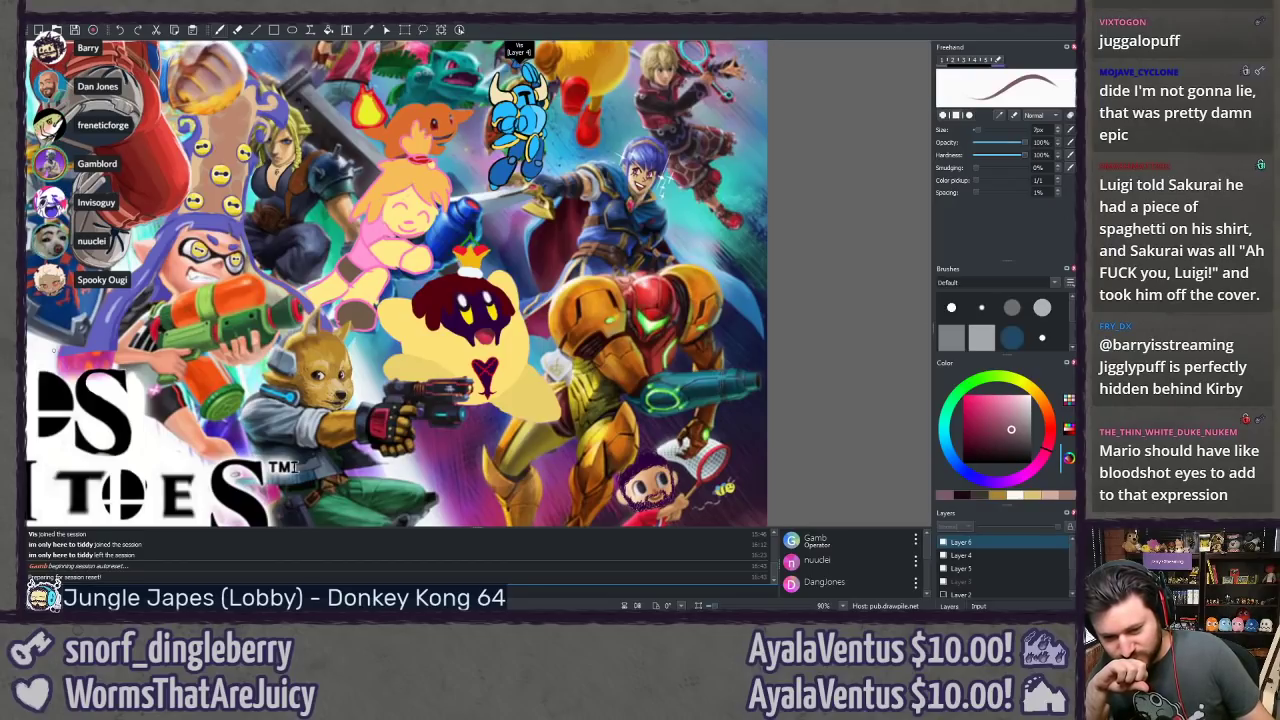
{"action": "left_click_drag", "start_coordinate": [294, 467], "coordinate": [391, 598]}
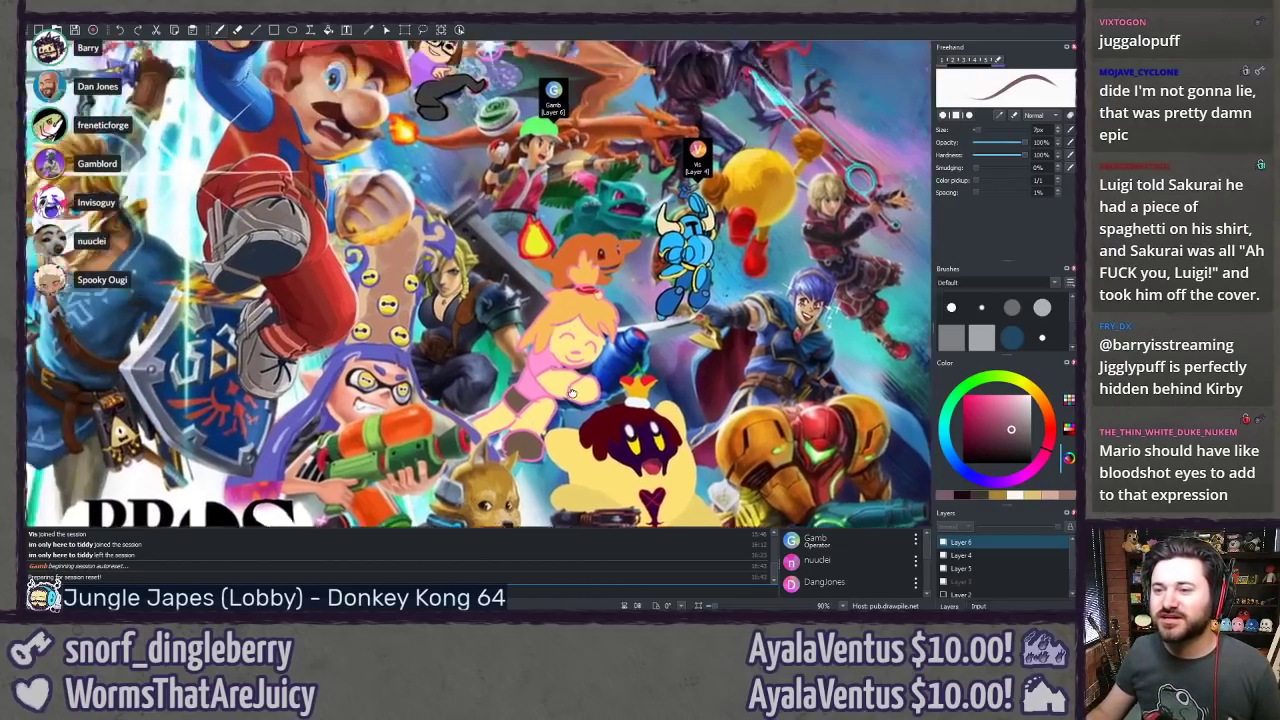
{"action": "left_click_drag", "start_coordinate": [155, 168], "coordinate": [310, 371]}
{"action": "scroll", "coordinate": [310, 372], "scroll_direction": "up", "scroll_amount": 1}
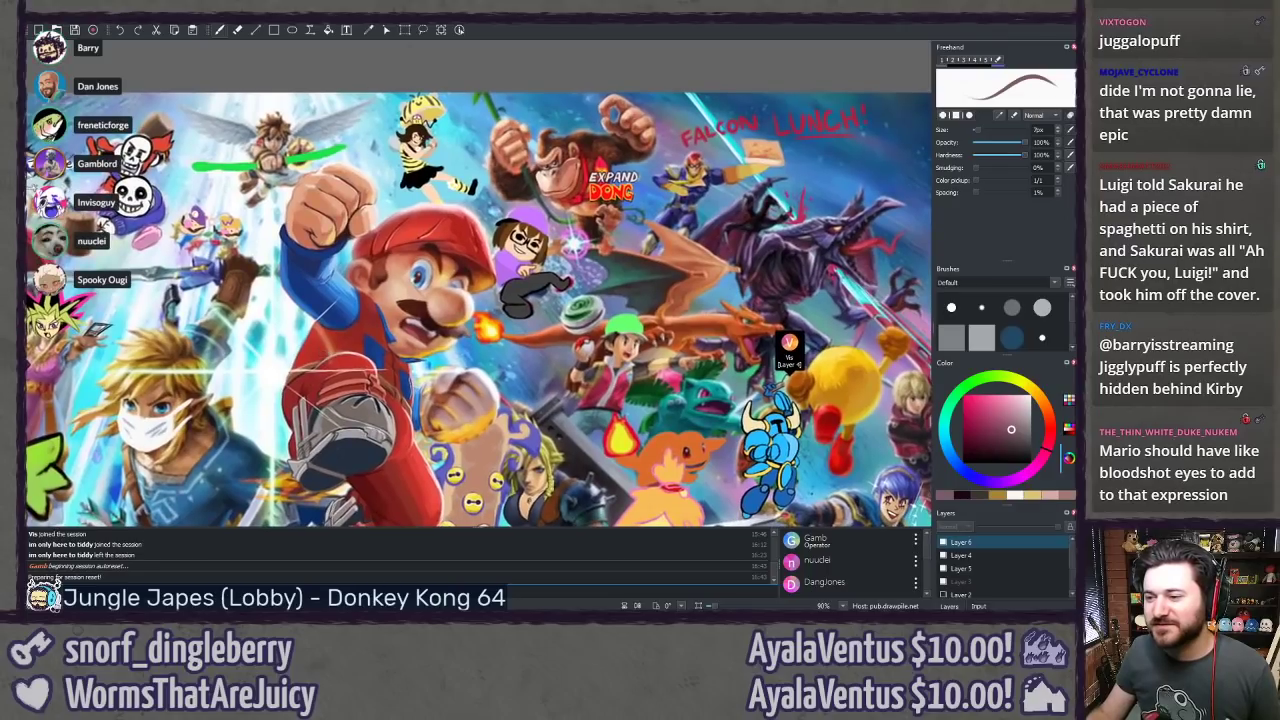
{"action": "scroll", "coordinate": [206, 290], "scroll_direction": "up", "scroll_amount": 3}
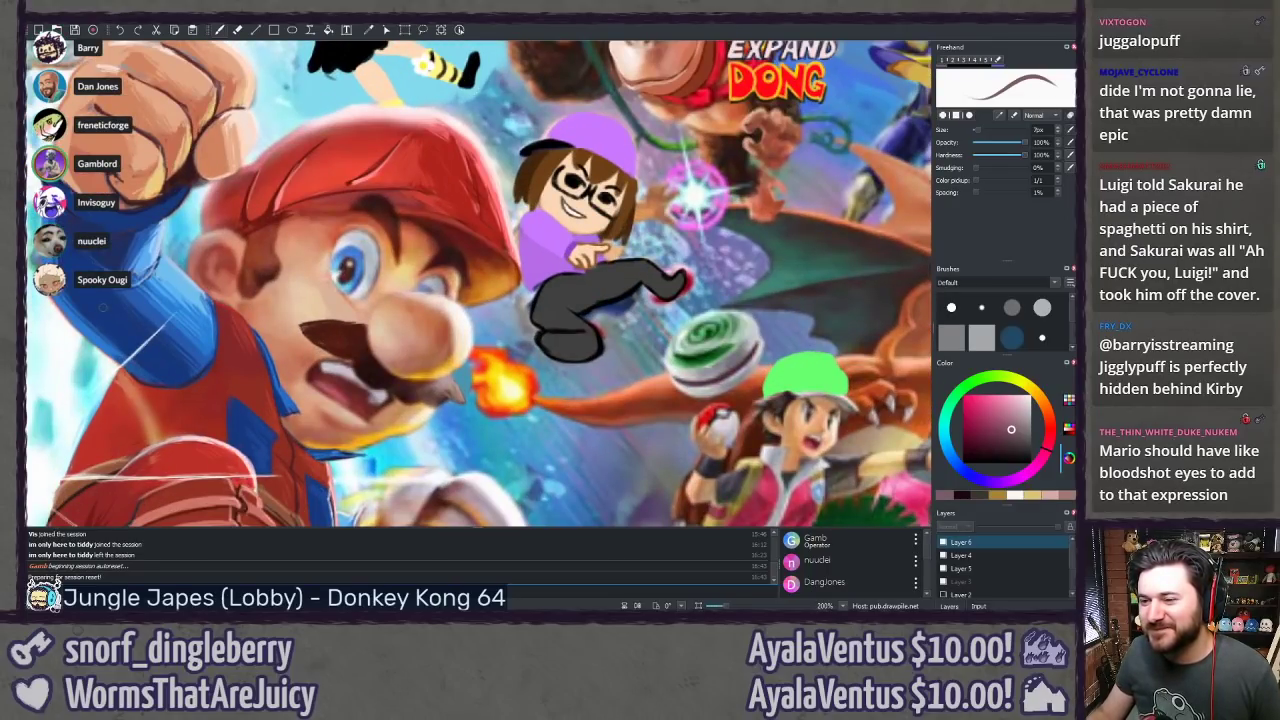
{"action": "scroll", "coordinate": [525, 252], "scroll_direction": "down", "scroll_amount": 3}
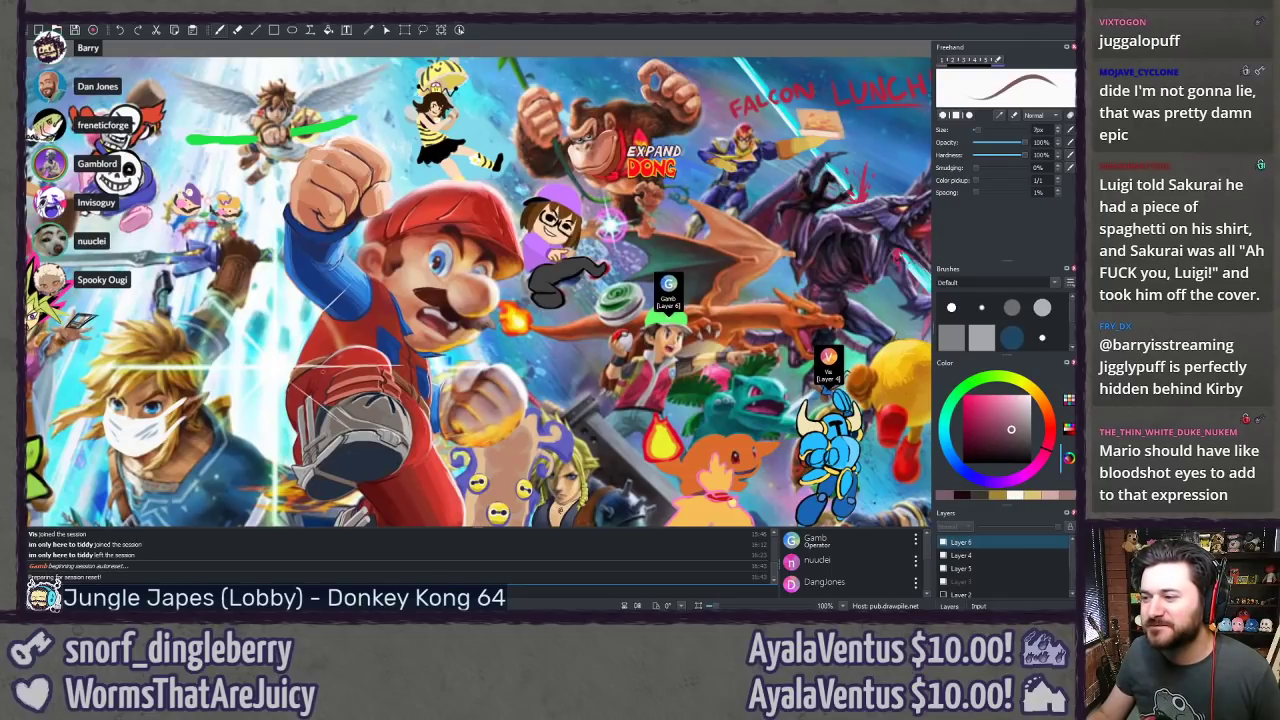
{"action": "left_click_drag", "start_coordinate": [322, 371], "coordinate": [165, 291]}
{"action": "left_click_drag", "start_coordinate": [476, 335], "coordinate": [401, 270]}
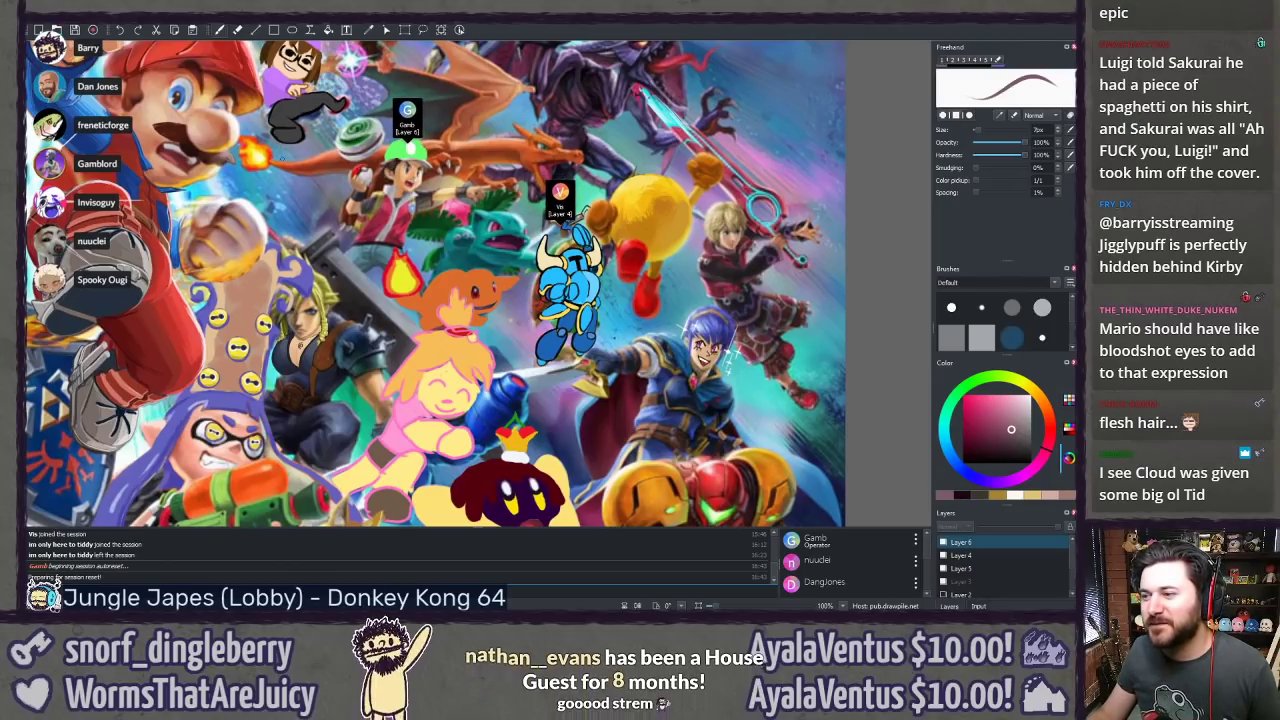
{"action": "scroll", "coordinate": [282, 159], "scroll_direction": "up", "scroll_amount": 2}
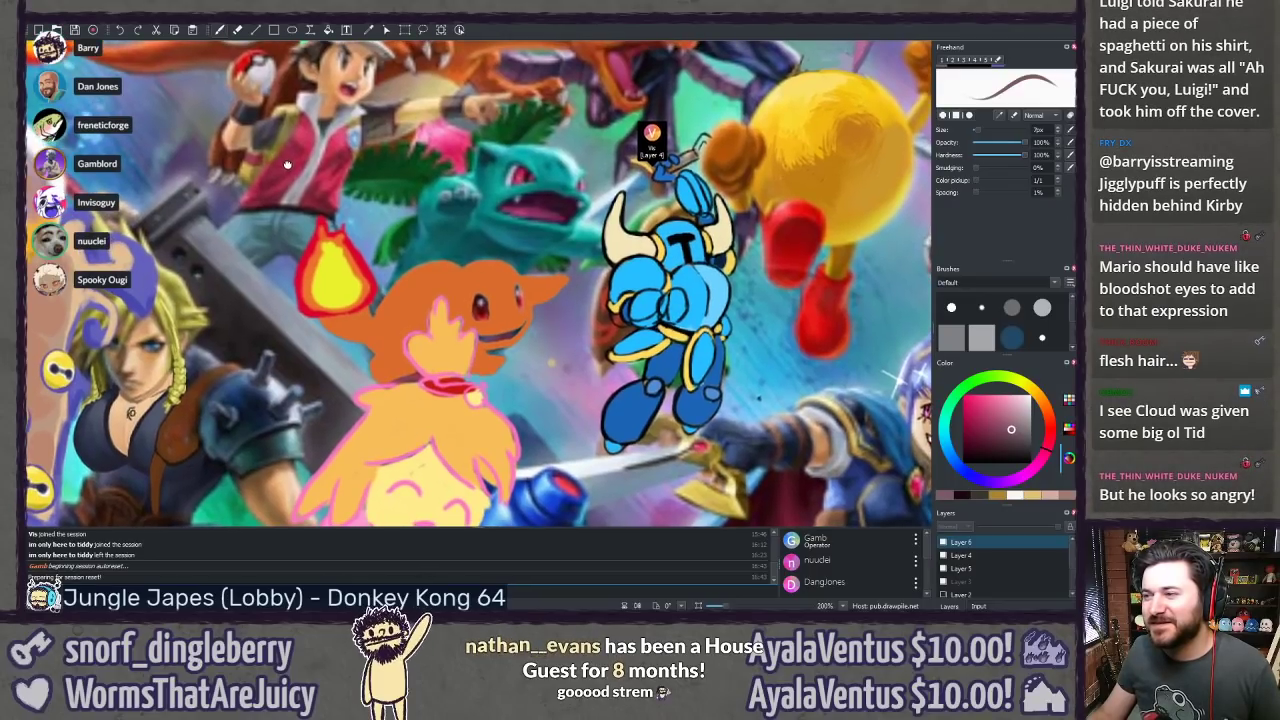
Step: Sample skin tones from the Pokémon trainer's face and neck and paint over his open mouth
{"action": "mouse_move", "coordinate": [281, 160]}
{"action": "left_mouse_down"}
{"action": "mouse_move", "coordinate": [311, 196]}
{"action": "mouse_move", "coordinate": [350, 362]}
{"action": "mouse_move", "coordinate": [399, 312]}
{"action": "mouse_move", "coordinate": [404, 259]}
{"action": "left_mouse_up"}
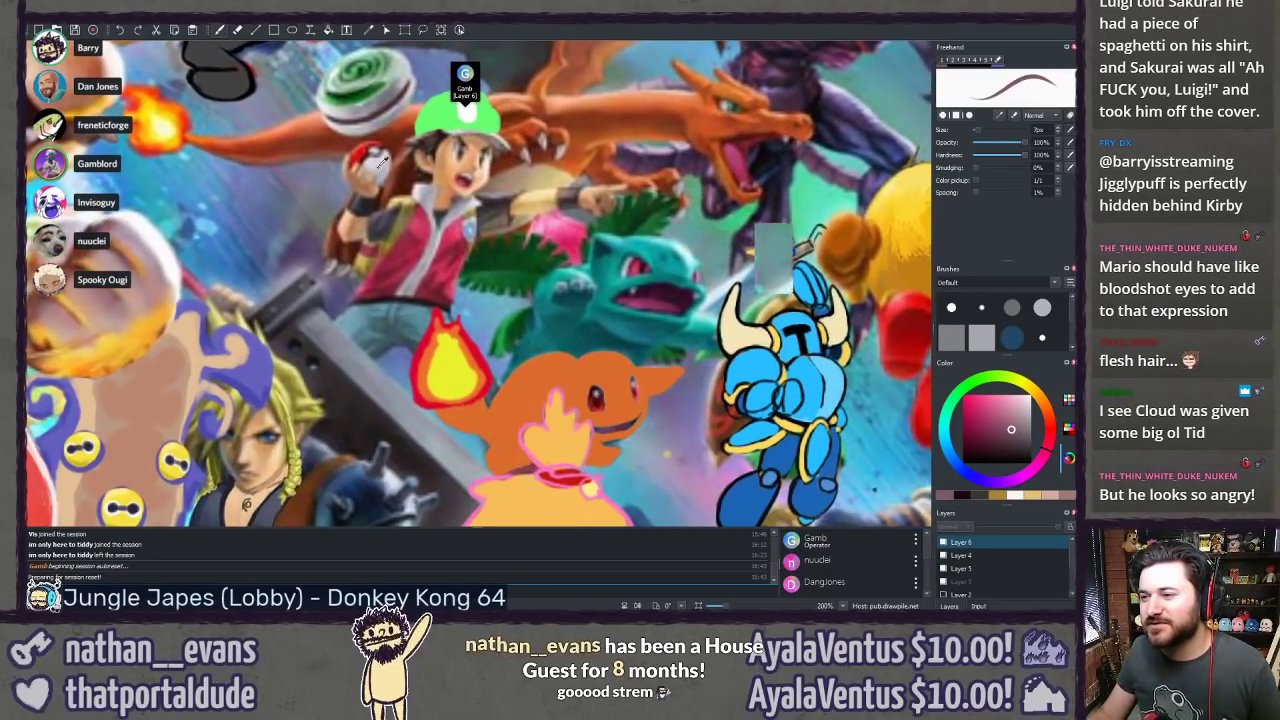
{"action": "key", "text": "ctrl+plus"}
{"action": "key", "text": "ctrl+plus"}
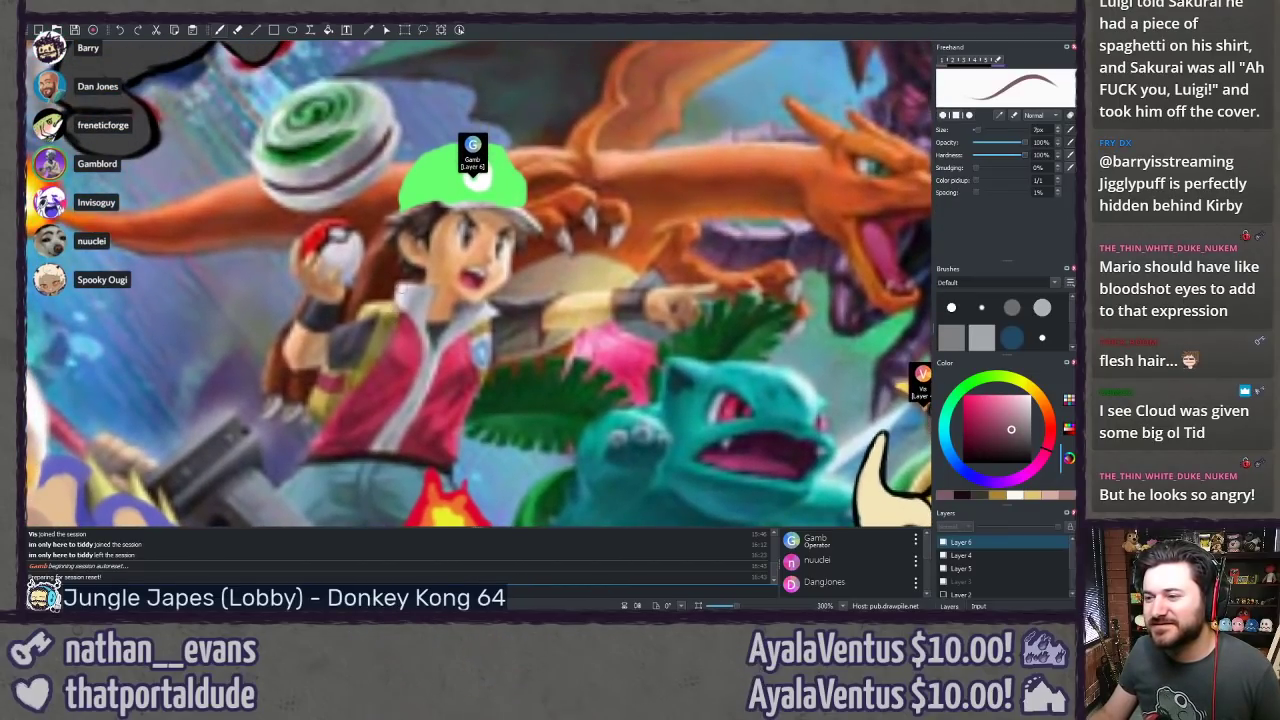
{"action": "left_click", "coordinate": [454, 258], "text": "ctrl"}
{"action": "scroll", "coordinate": [454, 258], "scroll_direction": "up", "scroll_amount": 1}
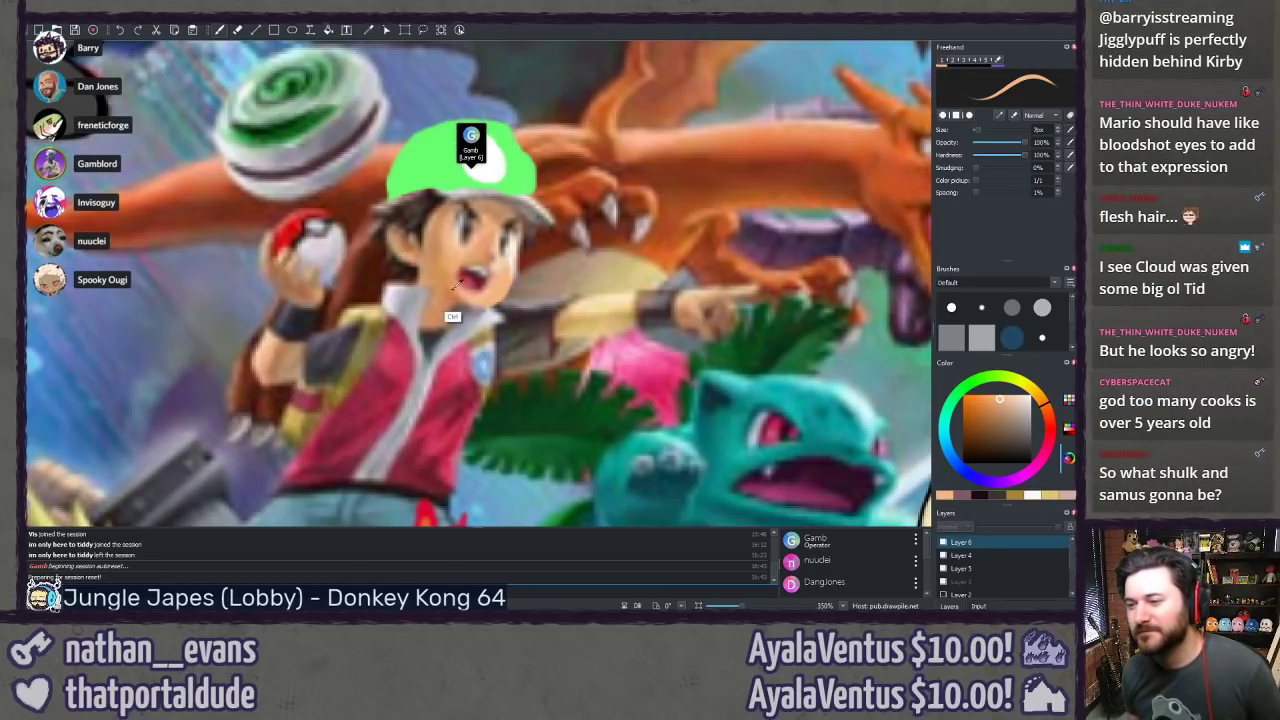
{"action": "left_click", "coordinate": [457, 290], "text": "ctrl"}
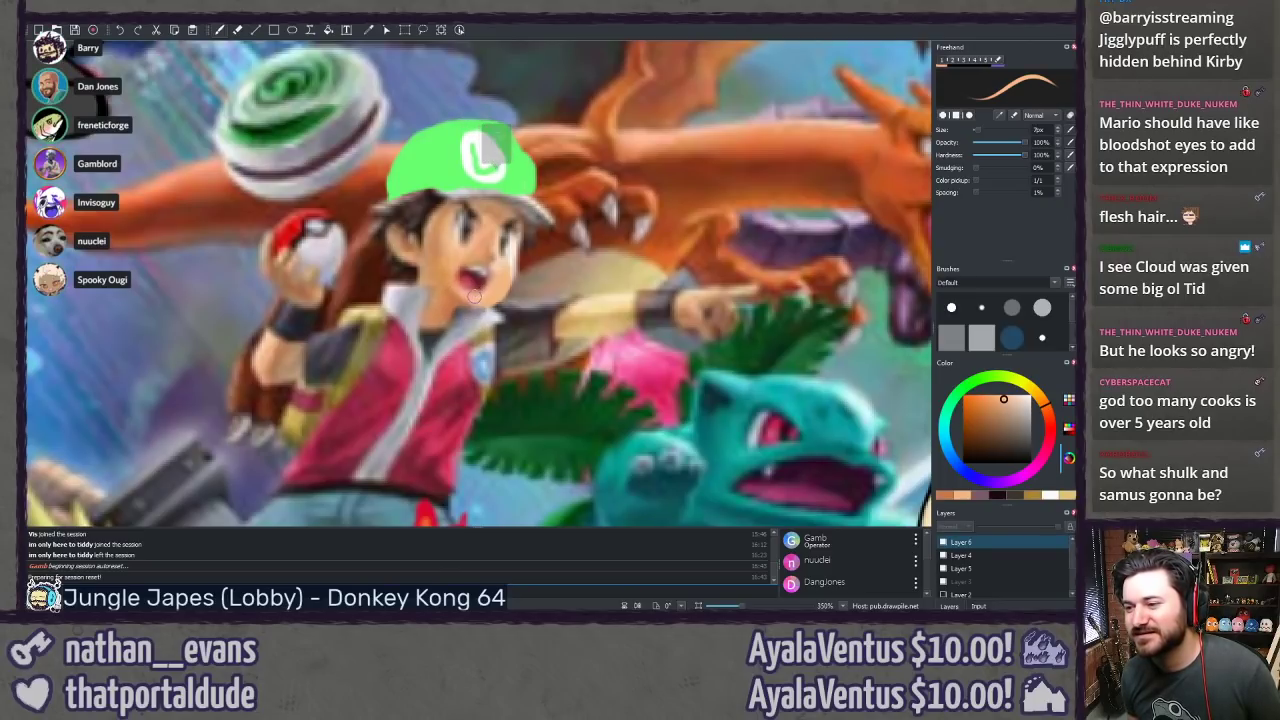
{"action": "left_click", "coordinate": [478, 290], "text": "ctrl"}
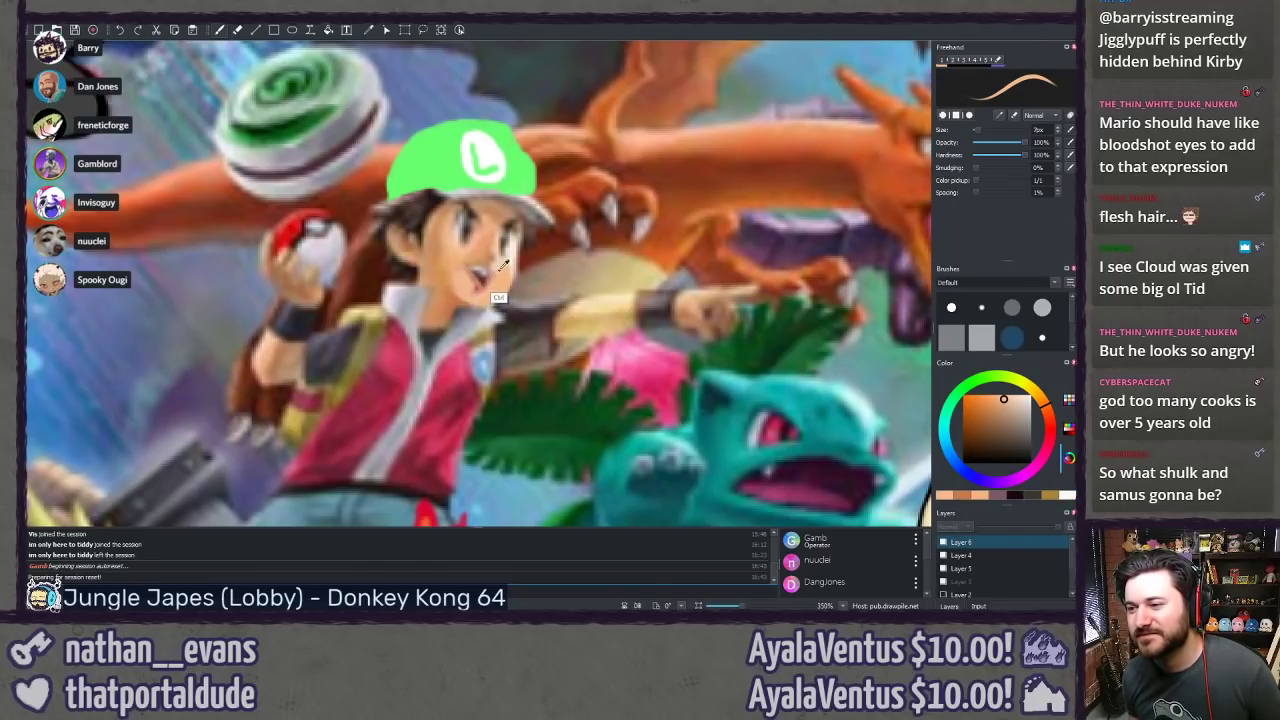
{"action": "left_click_drag", "start_coordinate": [497, 268], "coordinate": [476, 283]}
{"action": "left_click", "coordinate": [482, 279], "text": "ctrl"}
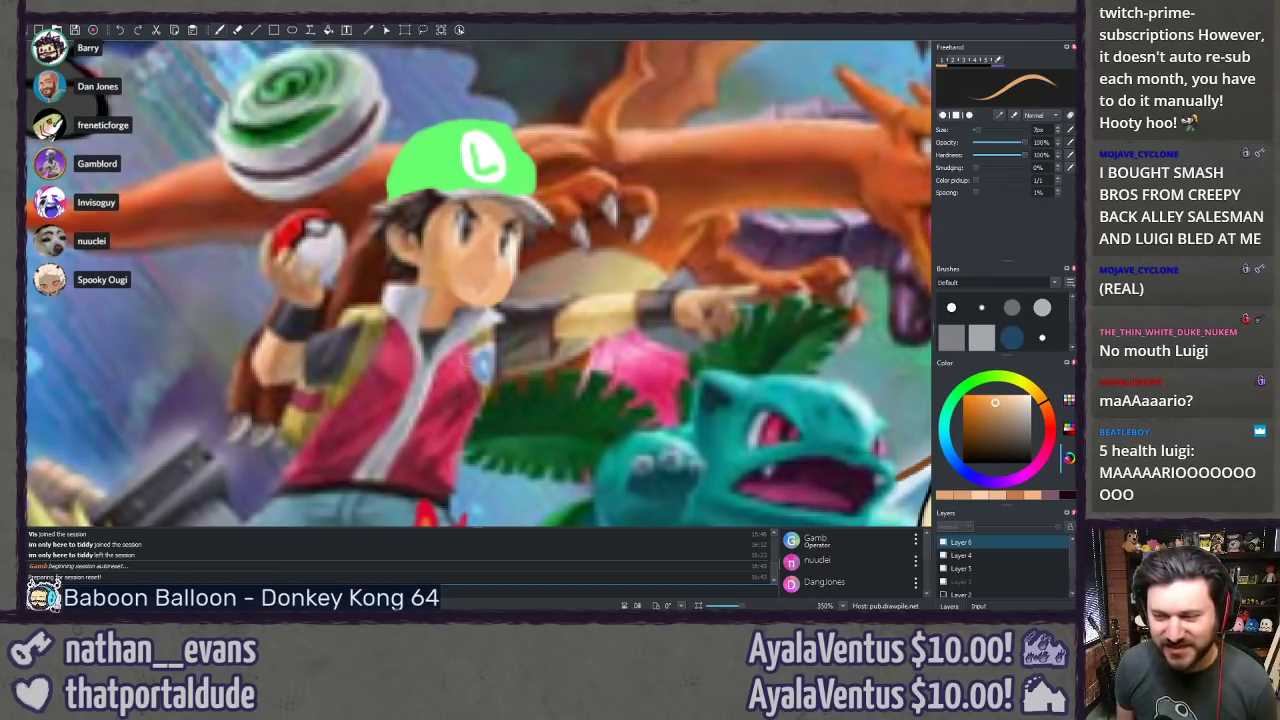
Step: Sample a pale cream and a darker orange-brown from the trainer's face and shade in a rounded nose
{"action": "left_click_drag", "start_coordinate": [437, 266], "coordinate": [421, 294]}
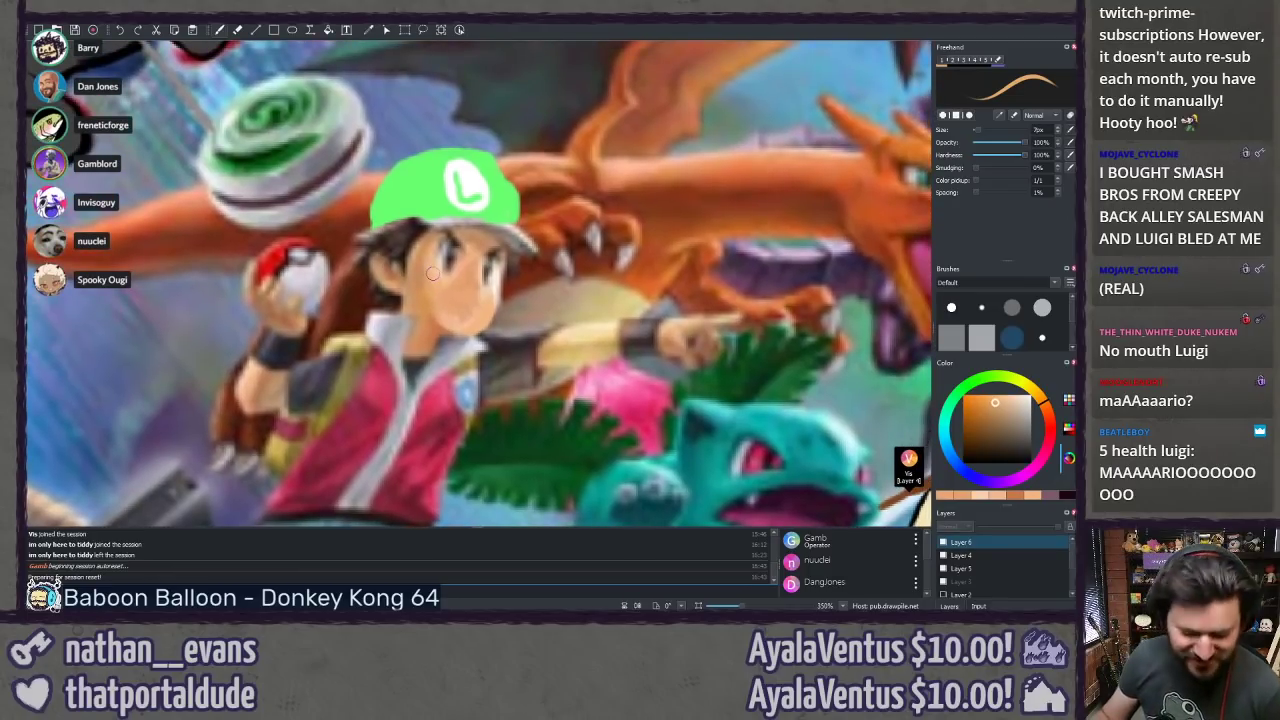
{"action": "scroll", "coordinate": [437, 270], "scroll_direction": "up", "scroll_amount": 1}
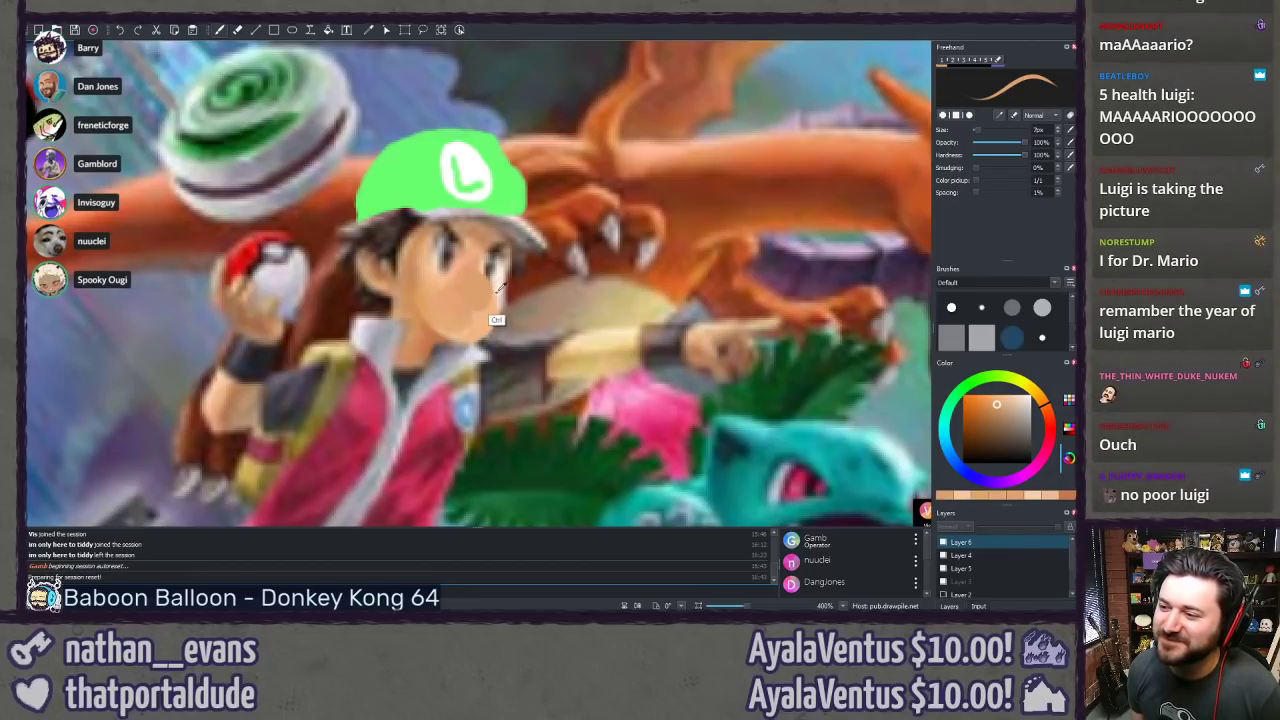
{"action": "left_click", "coordinate": [496, 322], "text": "ctrl"}
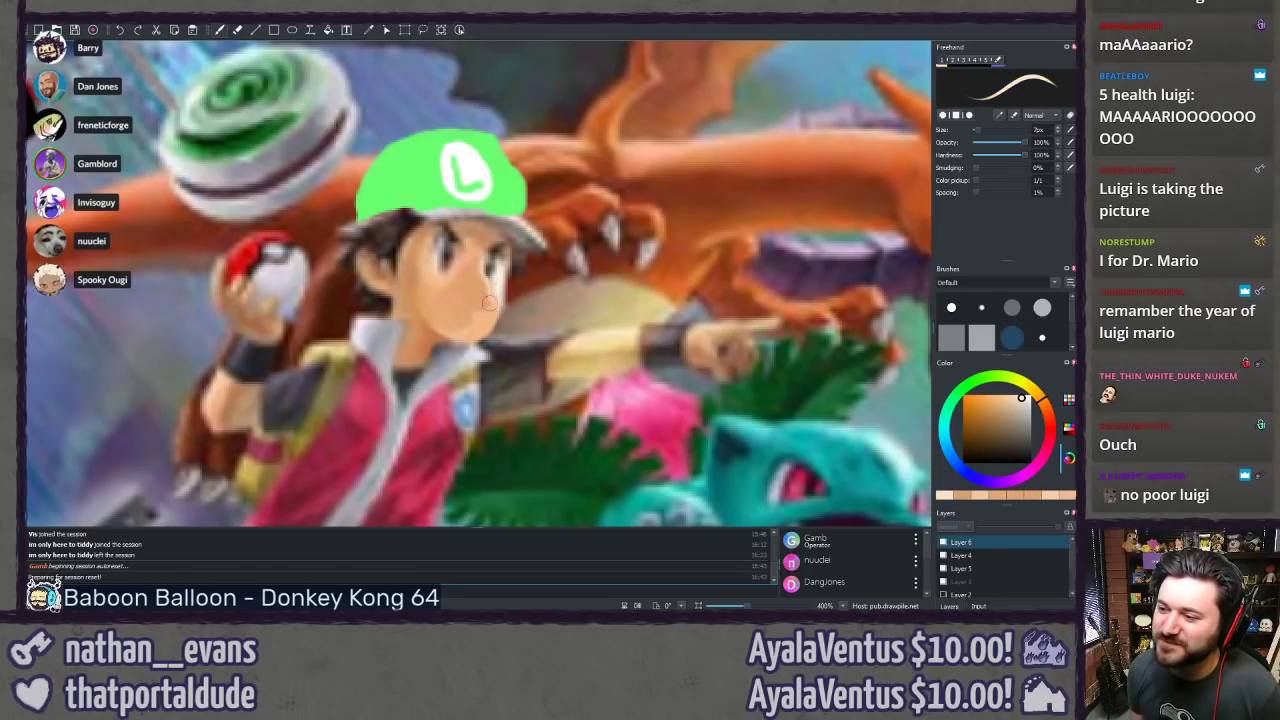
{"action": "left_click", "coordinate": [441, 325], "text": "ctrl"}
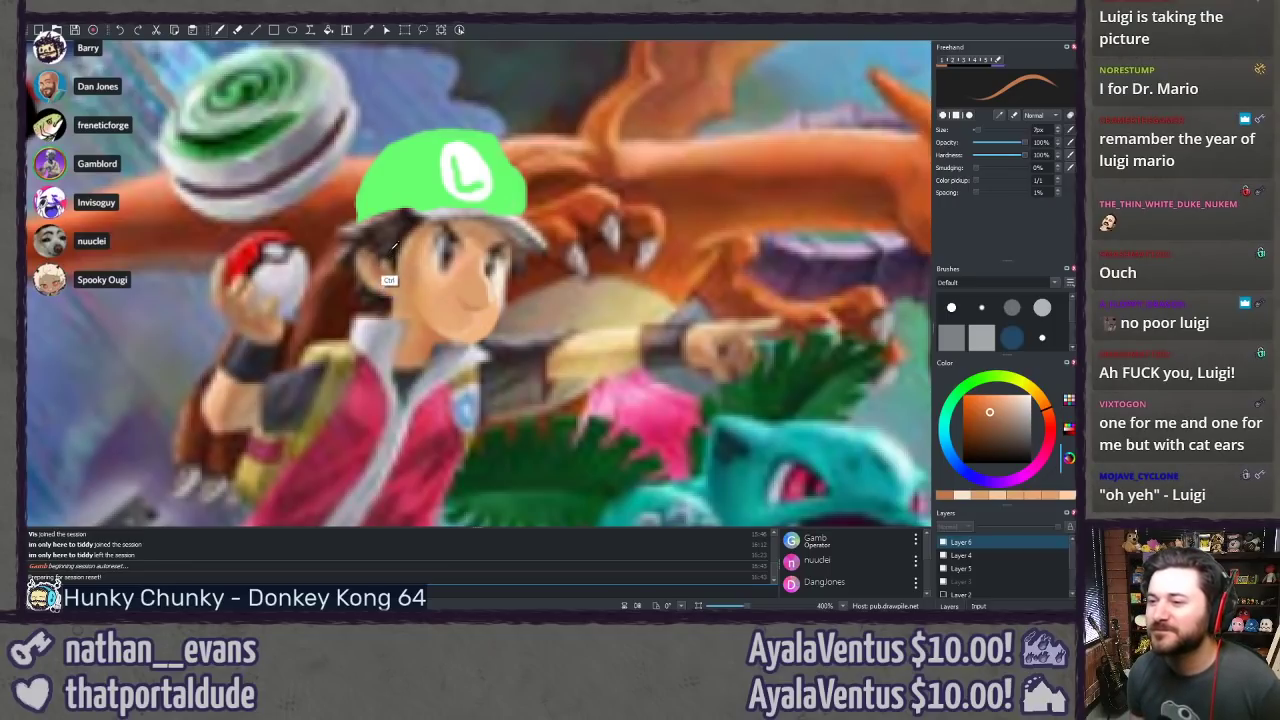
Step: Sample dark brown from the trainer's hair and paint a bushy moustache across both sides beneath his nose
{"action": "left_click", "coordinate": [396, 247], "text": "ctrl"}
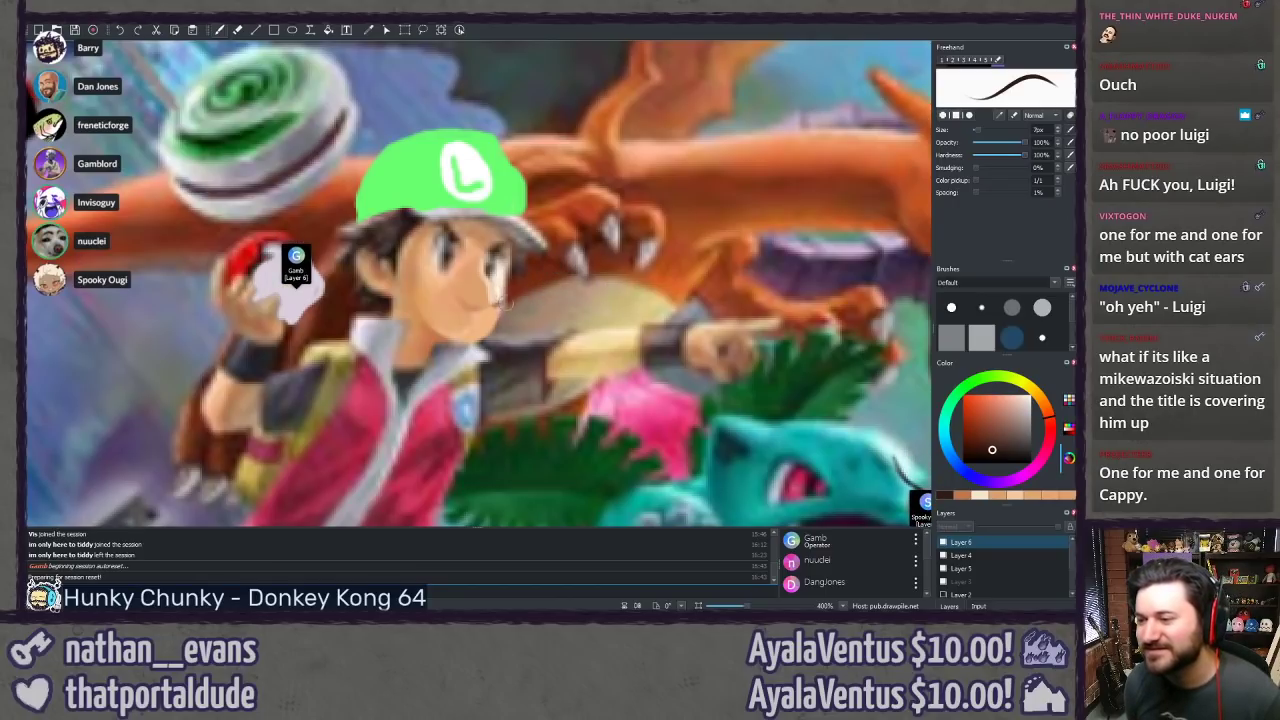
{"action": "left_click_drag", "start_coordinate": [509, 318], "coordinate": [488, 319]}
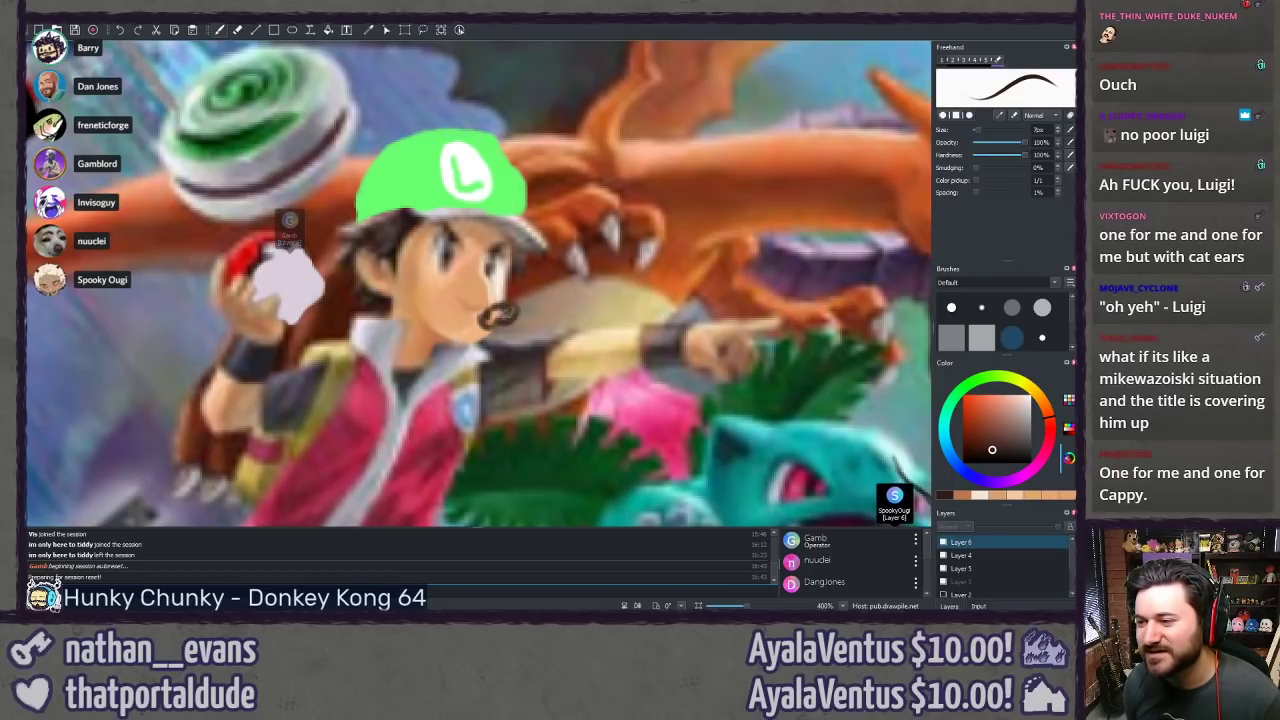
{"action": "left_click", "coordinate": [497, 316]}
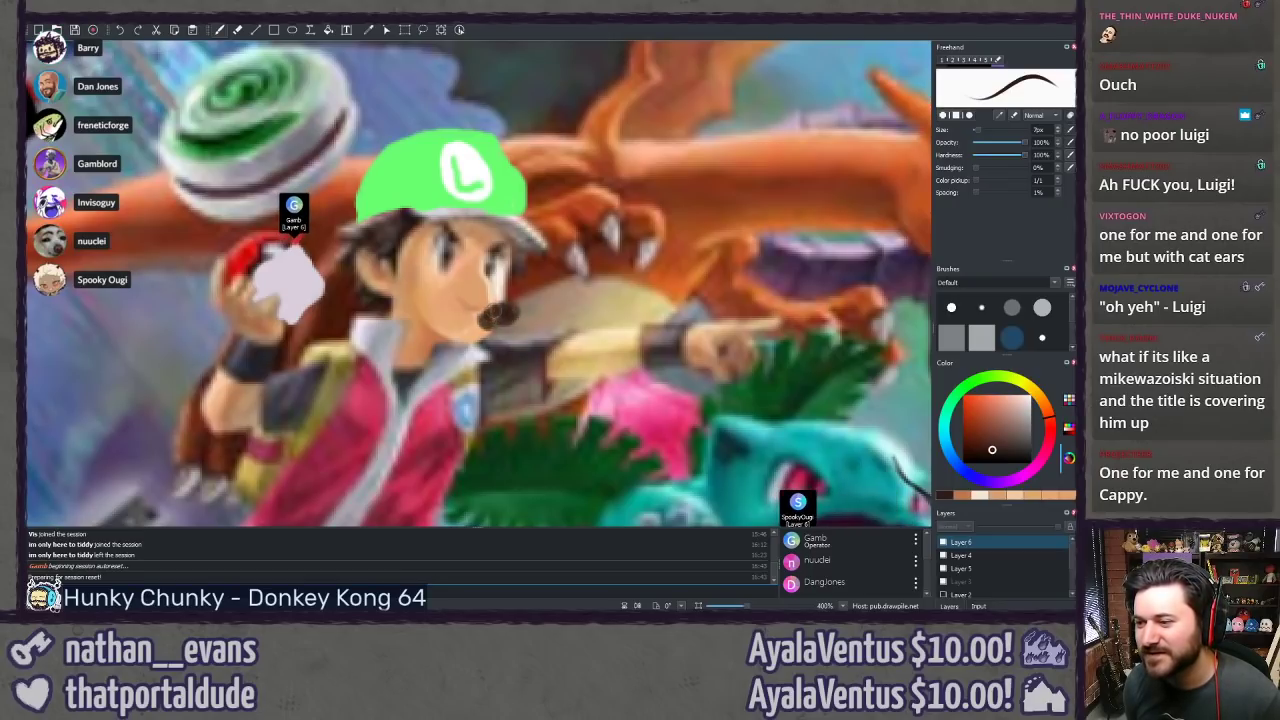
{"action": "key", "text": "ctrl+shift+z"}
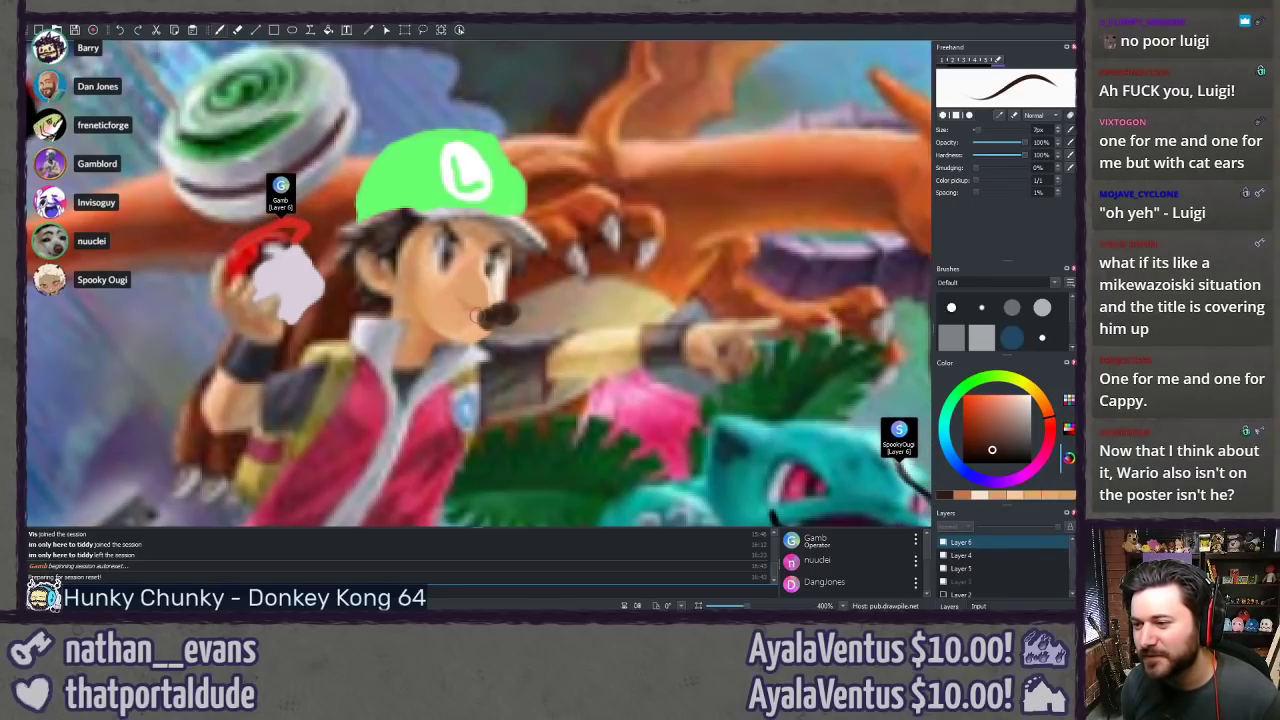
{"action": "mouse_move", "coordinate": [453, 314]}
{"action": "left_mouse_down"}
{"action": "mouse_move", "coordinate": [432, 303]}
{"action": "mouse_move", "coordinate": [446, 294]}
{"action": "left_mouse_up"}
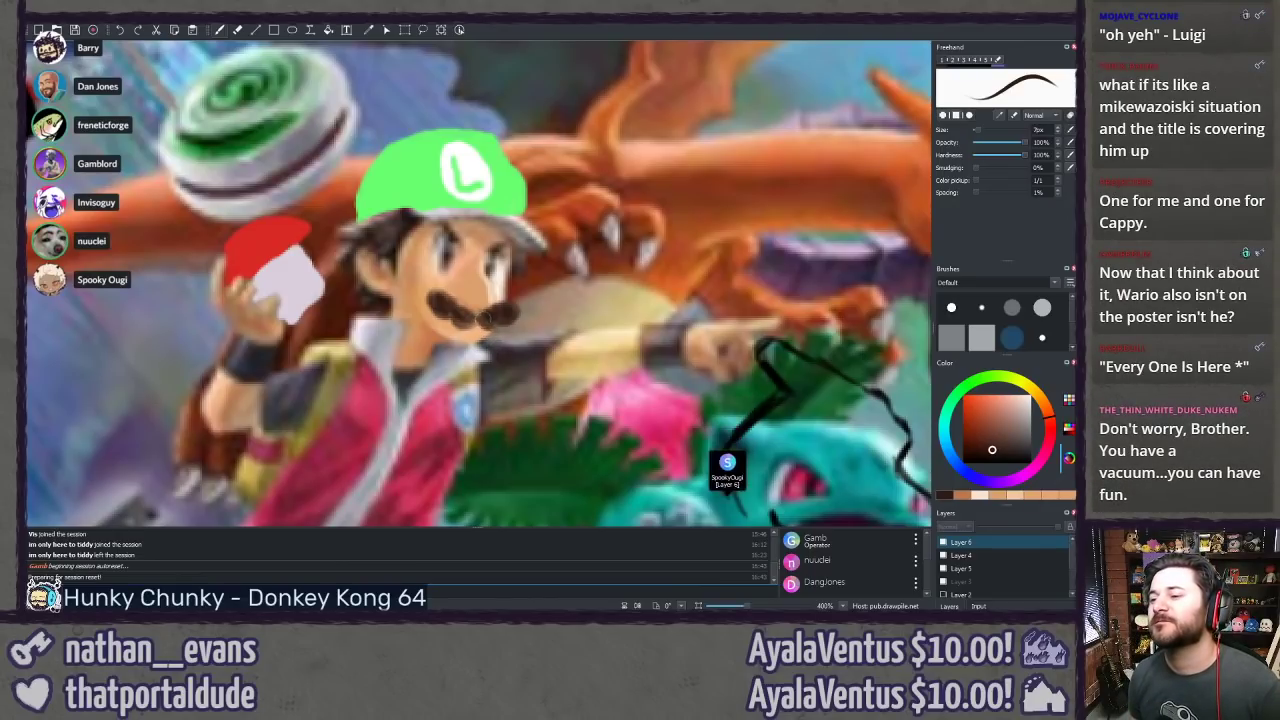
Step: Sample skin tones around the chin and neck plus the moustache's dark brown, and refine the jaw and moustache shape
{"action": "left_click", "coordinate": [472, 331], "text": "ctrl"}
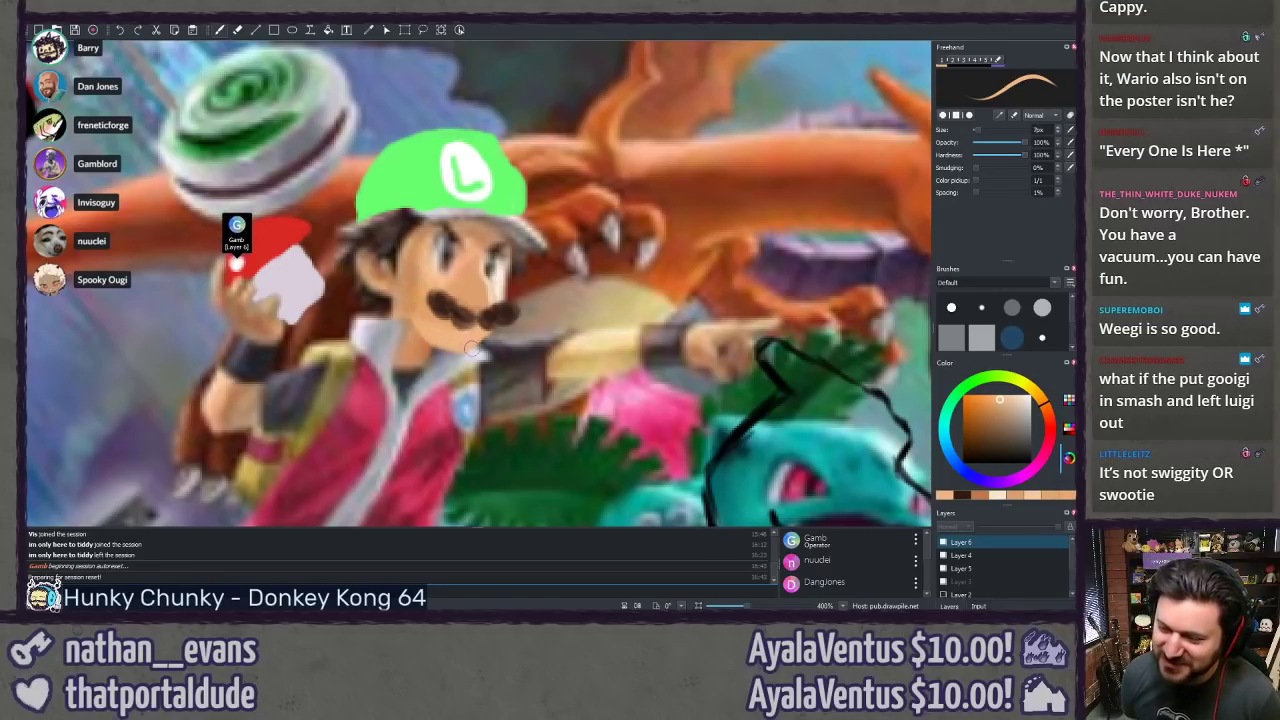
{"action": "left_click", "coordinate": [420, 324], "text": "ctrl"}
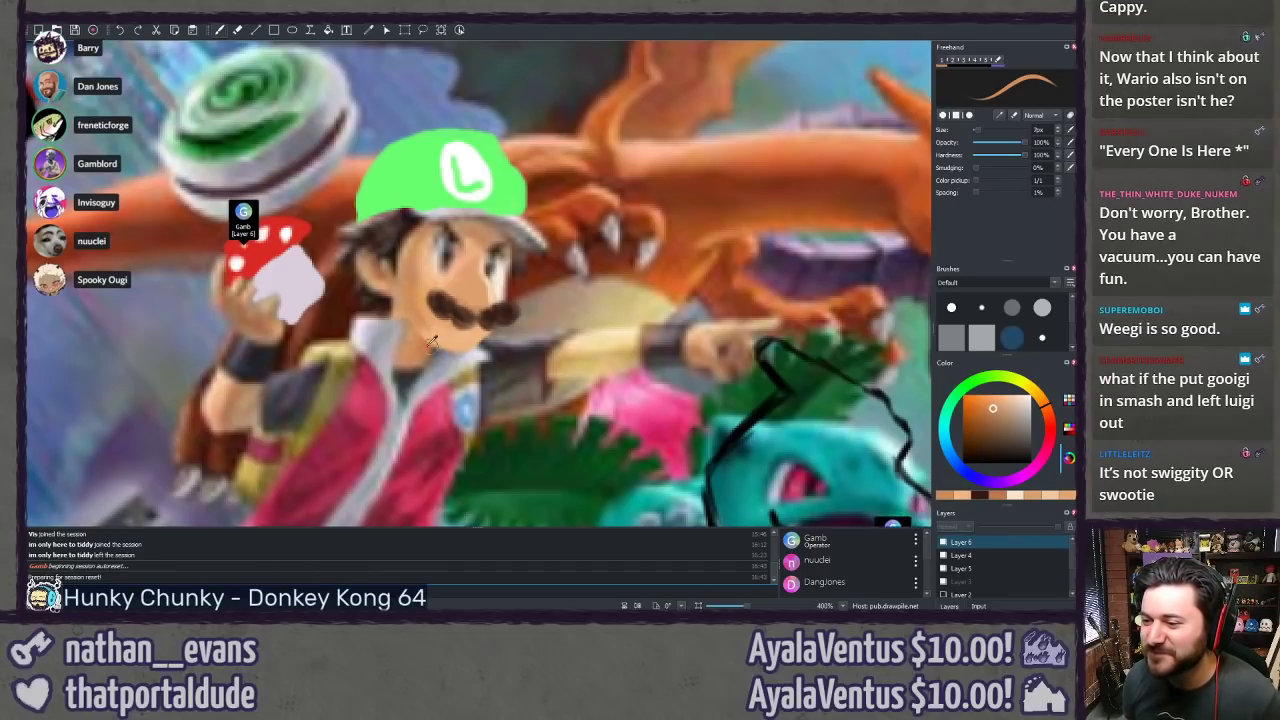
{"action": "left_click", "coordinate": [429, 342], "text": "ctrl"}
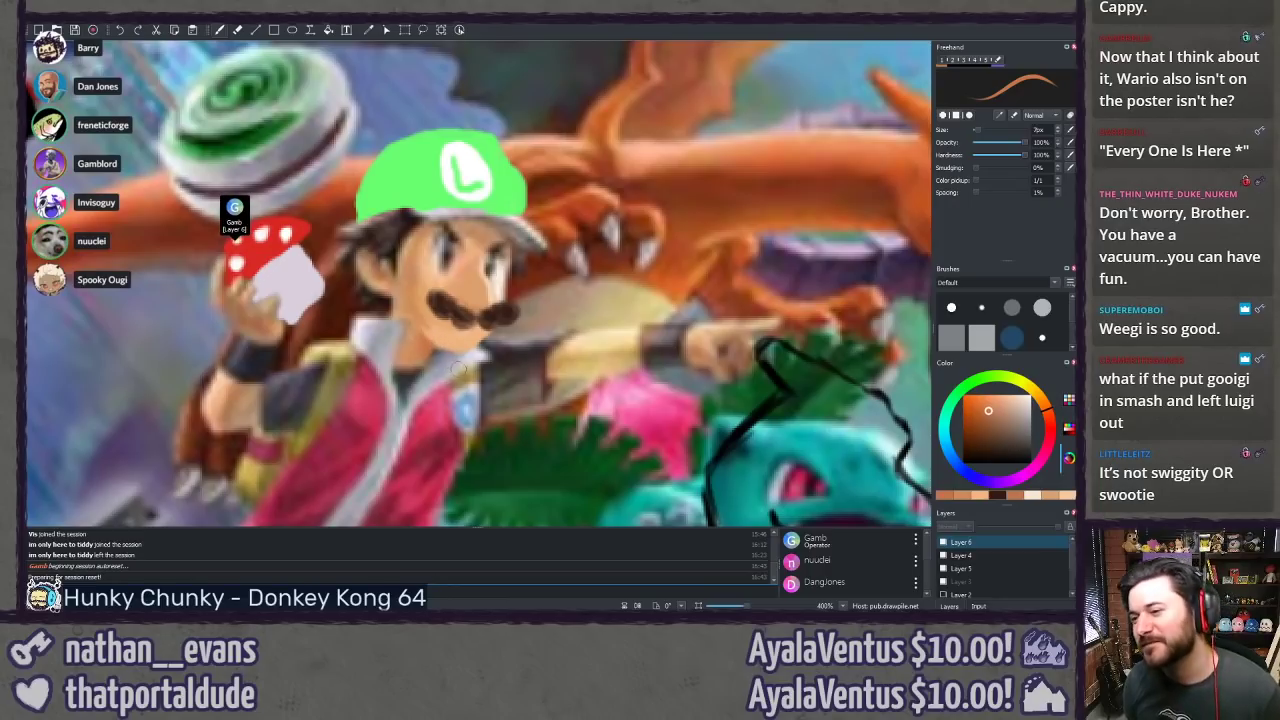
{"action": "left_click", "coordinate": [445, 295], "text": "ctrl"}
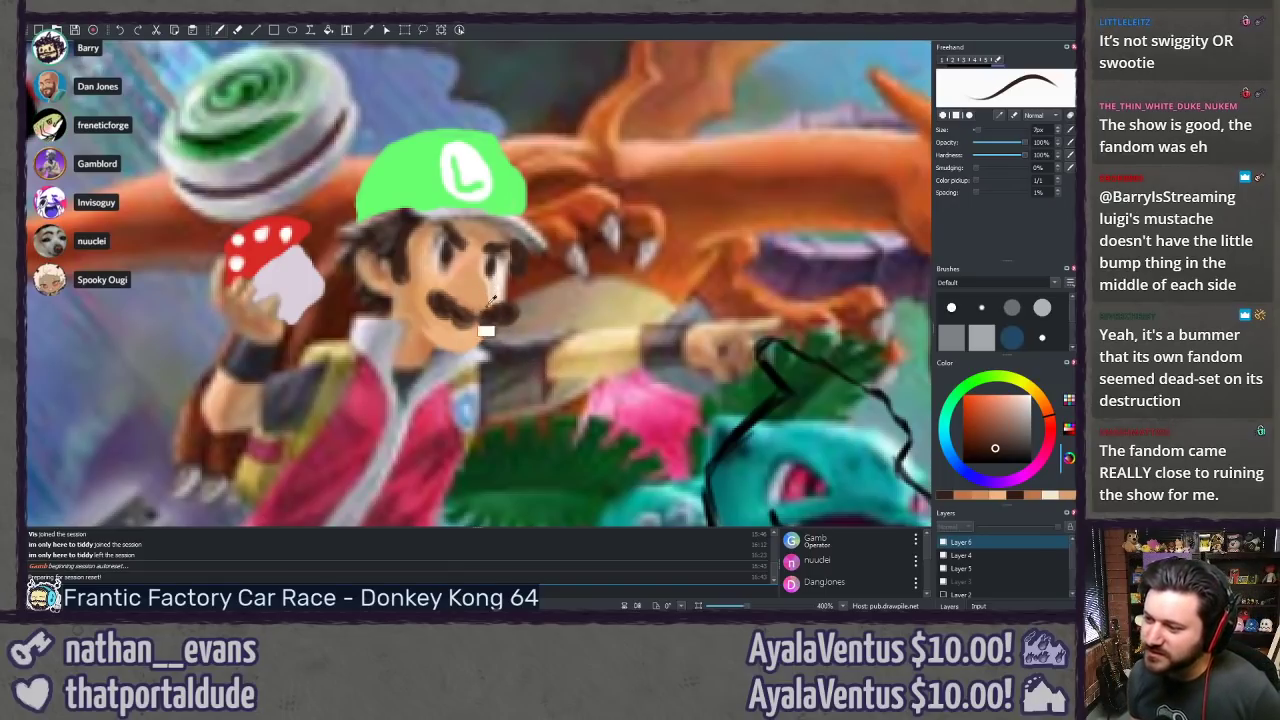
{"action": "left_click", "coordinate": [446, 330], "text": "ctrl"}
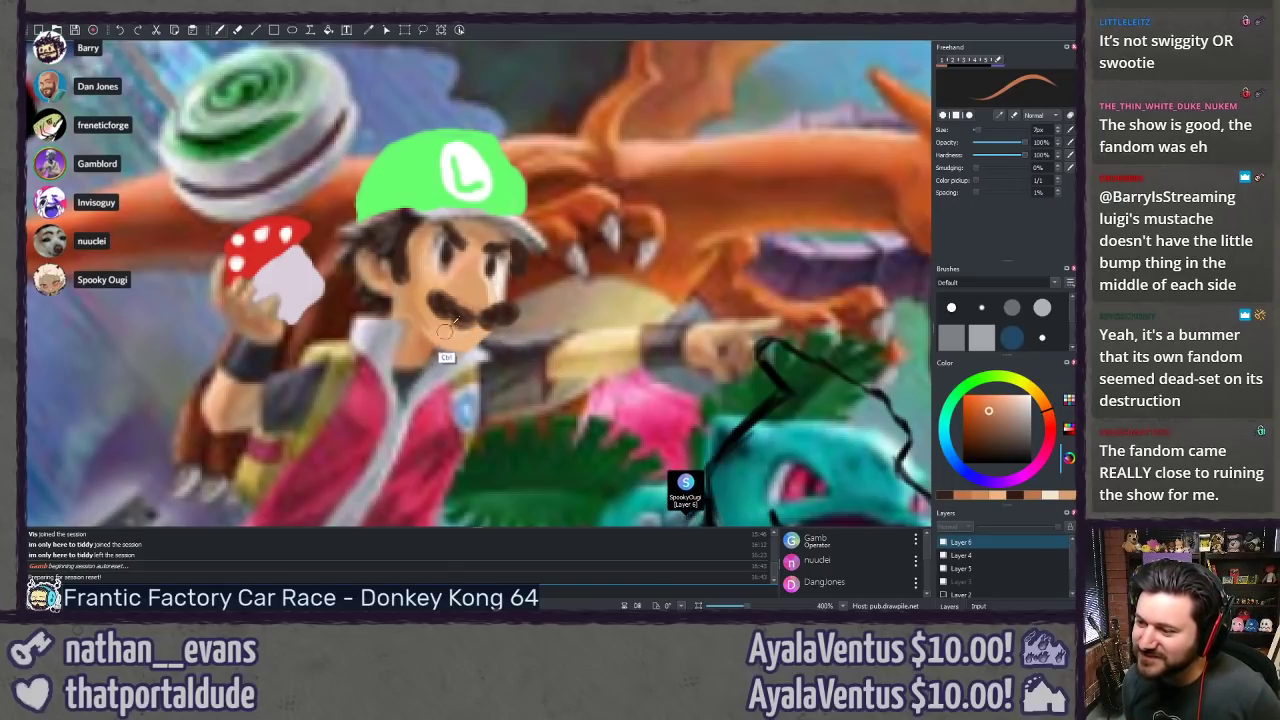
{"action": "left_click", "coordinate": [488, 301]}
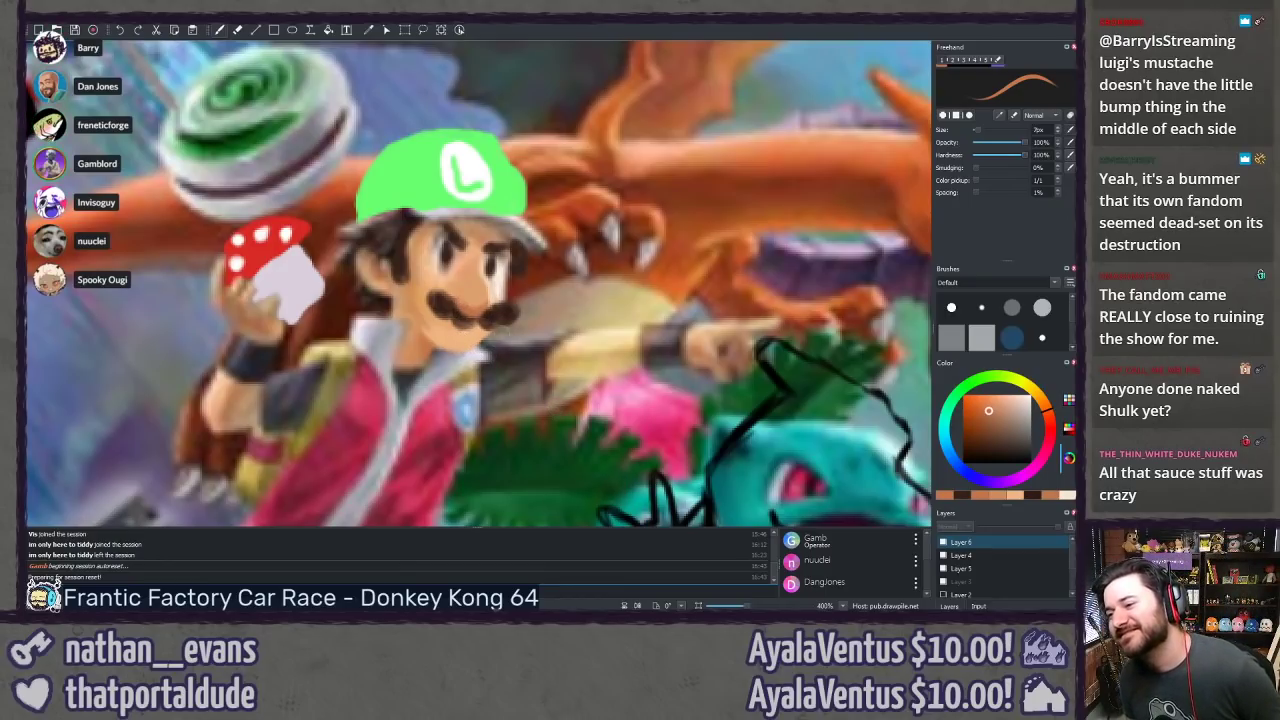
Step: Sample muted and dark browns from the hair and paint curly hair and a sideburn below the green cap
{"action": "left_click_drag", "start_coordinate": [463, 272], "coordinate": [414, 276]}
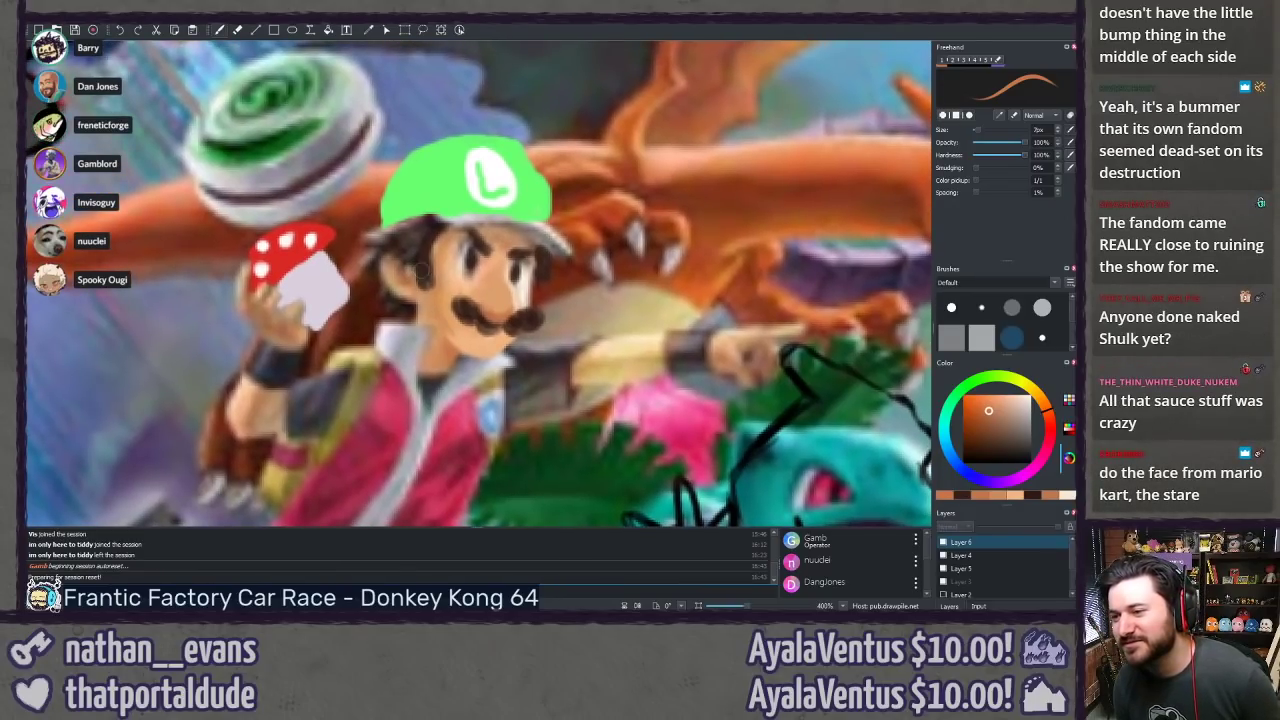
{"action": "left_click", "coordinate": [430, 218], "text": "ctrl"}
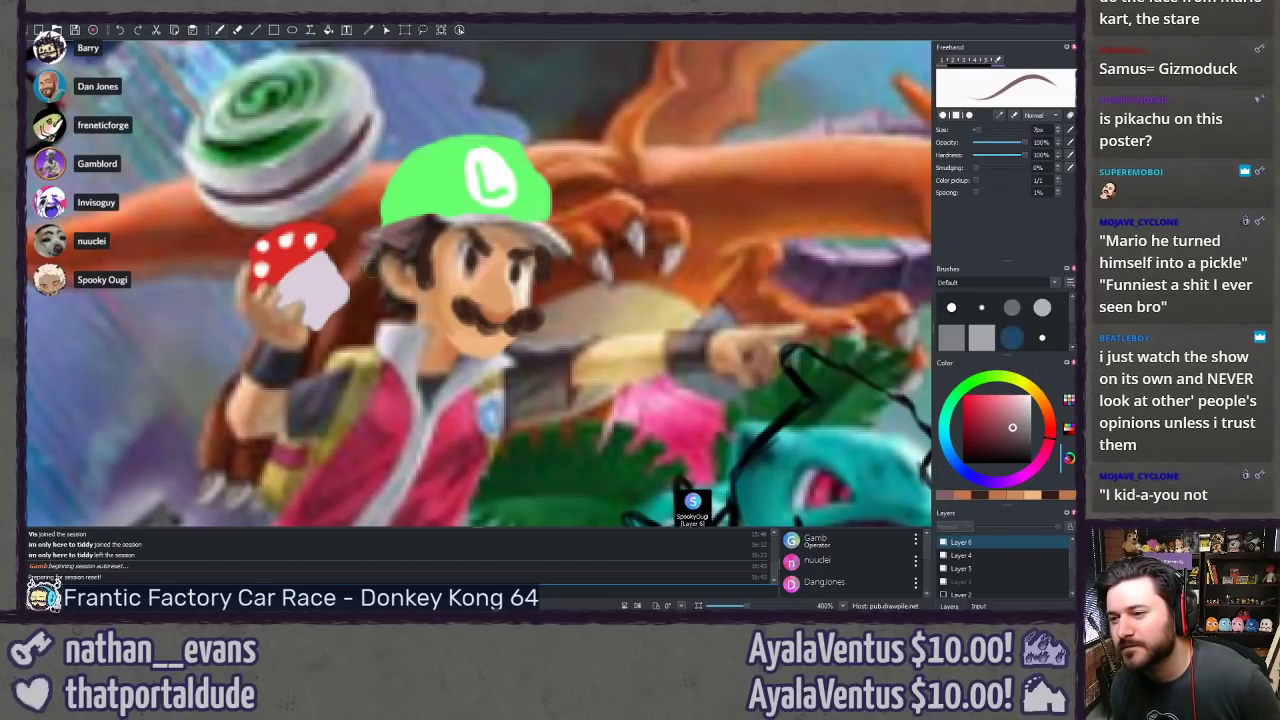
{"action": "left_click", "coordinate": [387, 290], "text": "ctrl"}
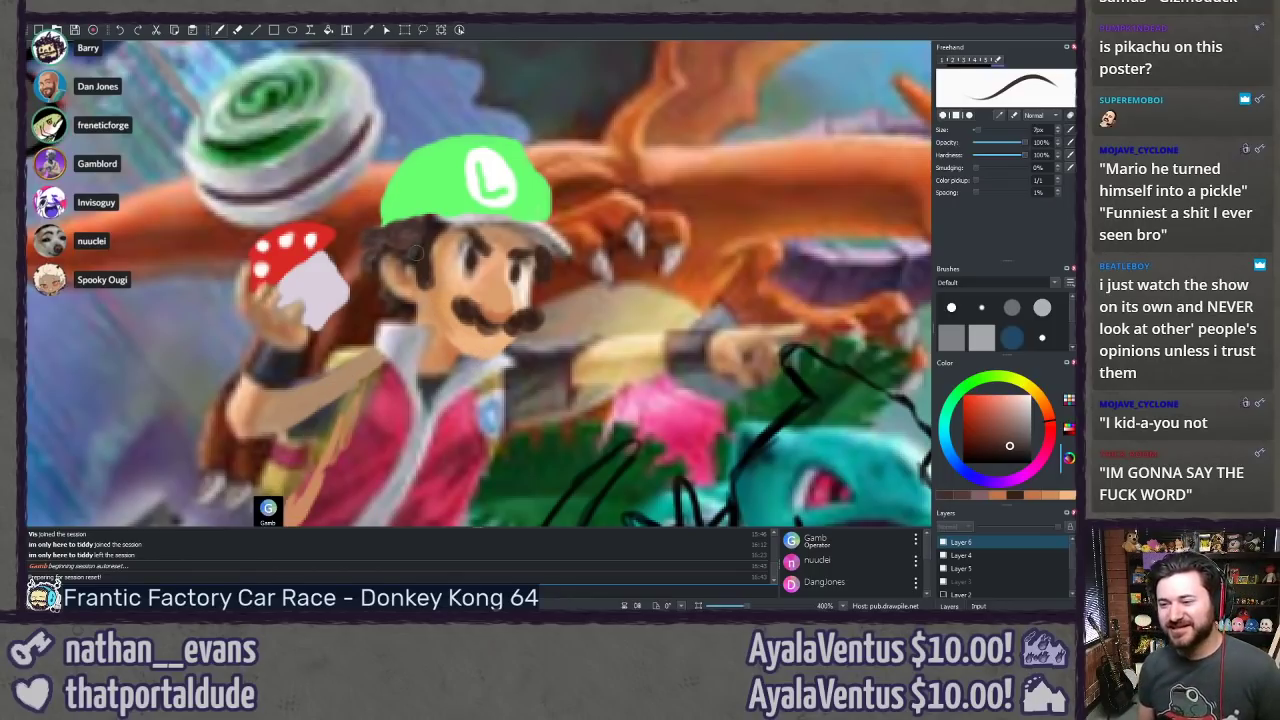
Step: Sample a skin tone from the neck for the torso, and reddish brown beside the shoulder to paint out the jacket's edge
{"action": "left_click", "coordinate": [437, 362], "text": "ctrl"}
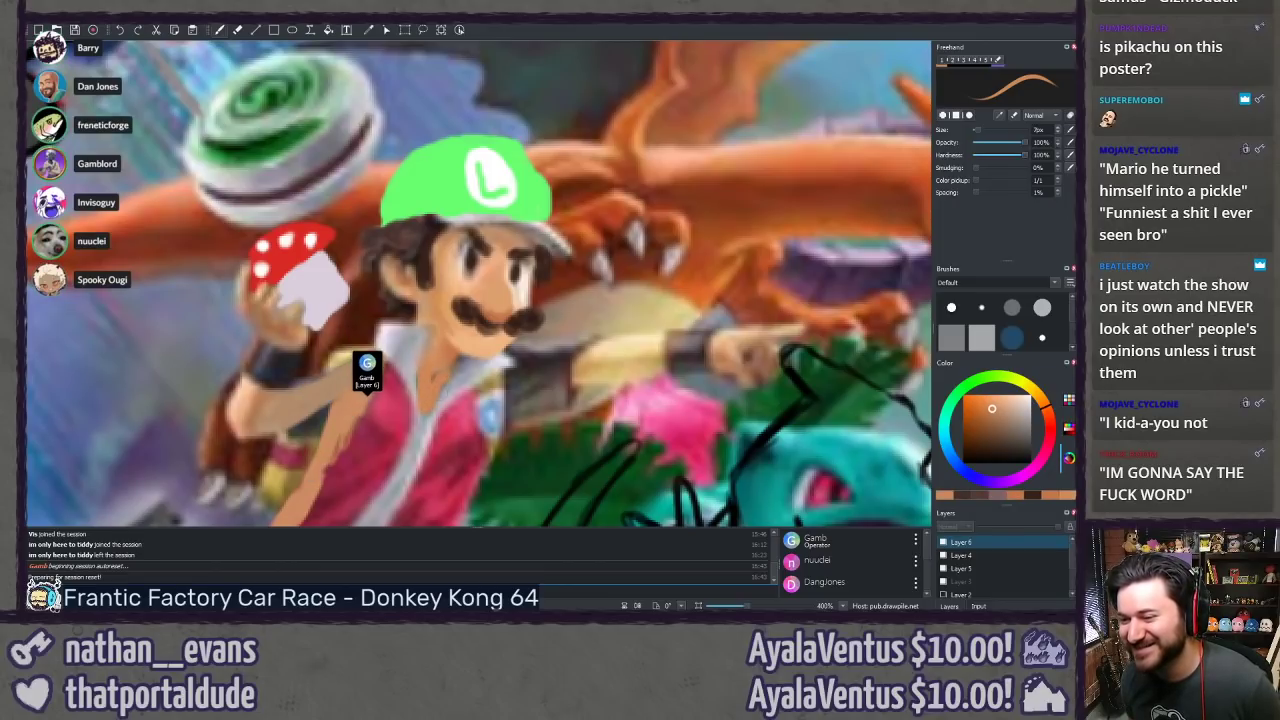
{"action": "scroll", "coordinate": [460, 400], "scroll_direction": "down", "scroll_amount": 3}
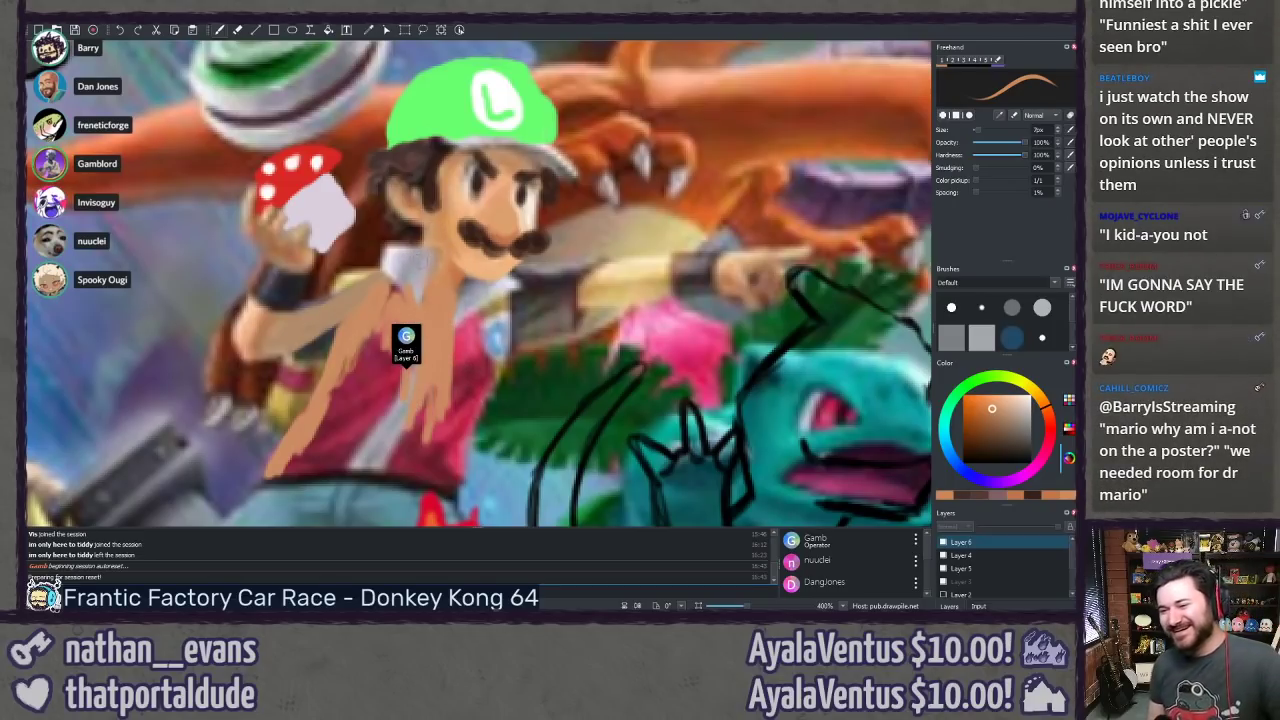
{"action": "left_click", "coordinate": [378, 245], "text": "ctrl"}
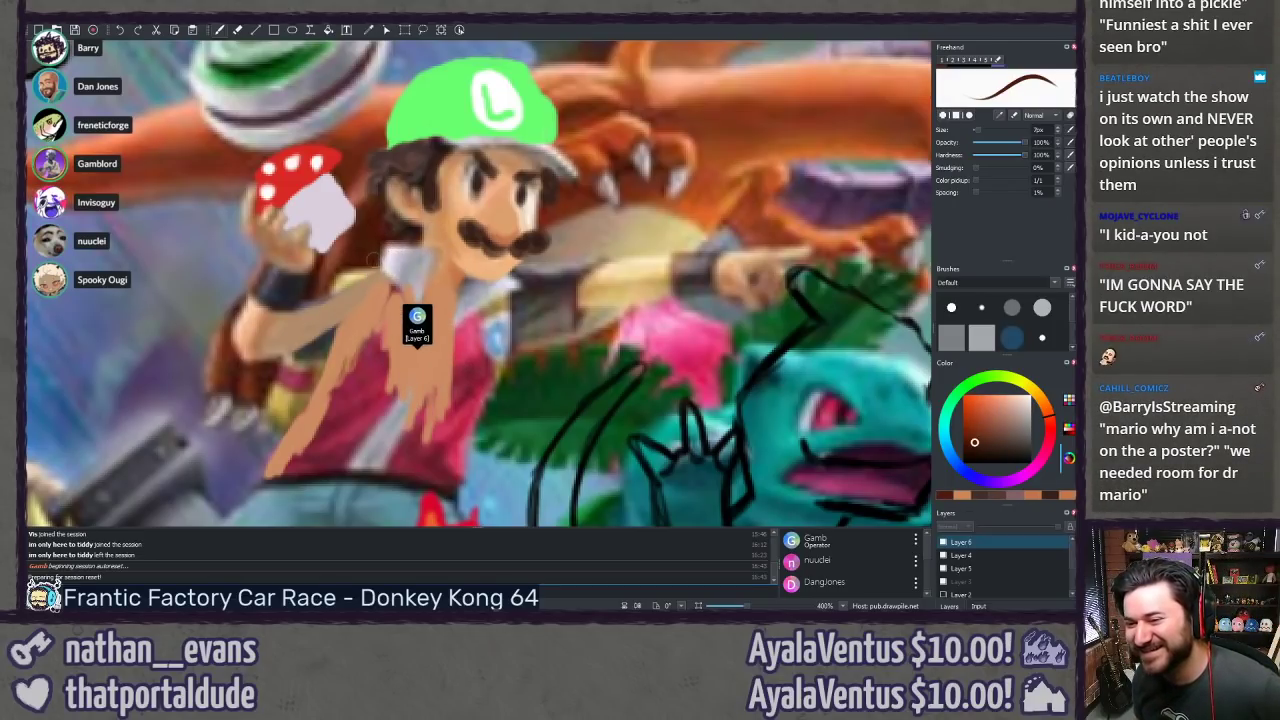
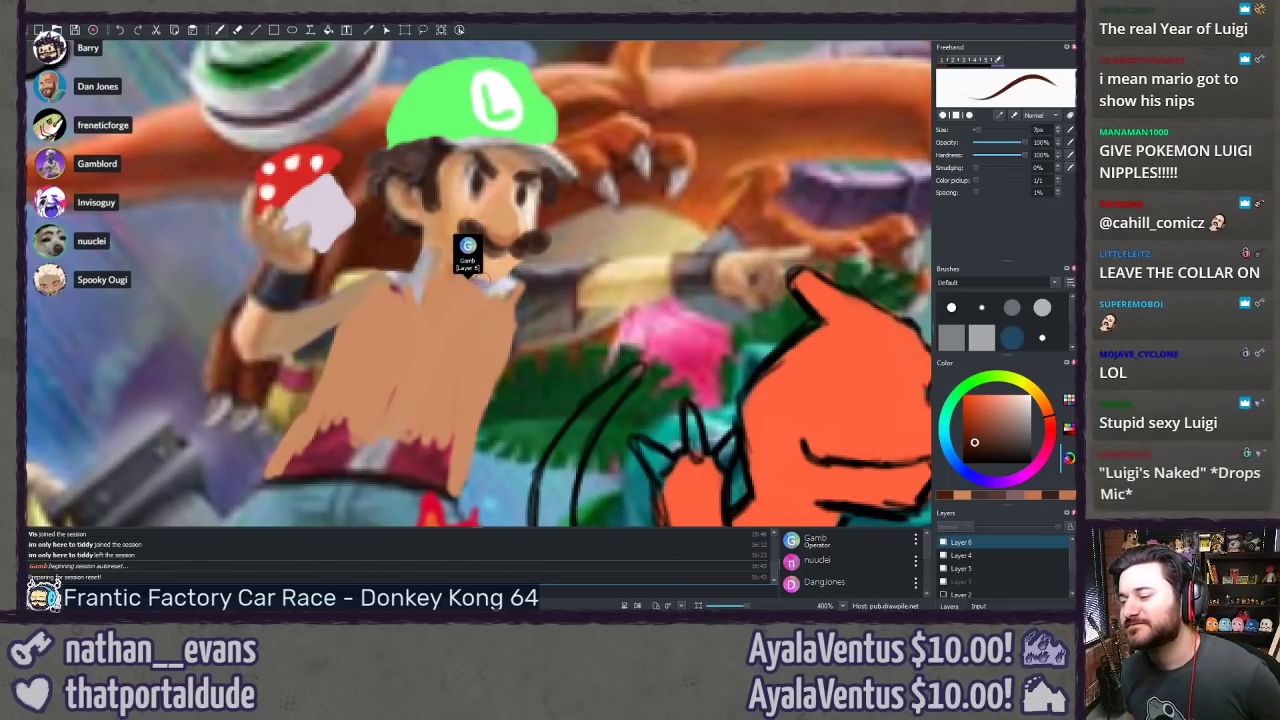
Step: Sample the bare chest's skin tone and paint over the remaining vest and collar down to the waist
{"action": "left_click", "coordinate": [378, 358], "text": "ctrl"}
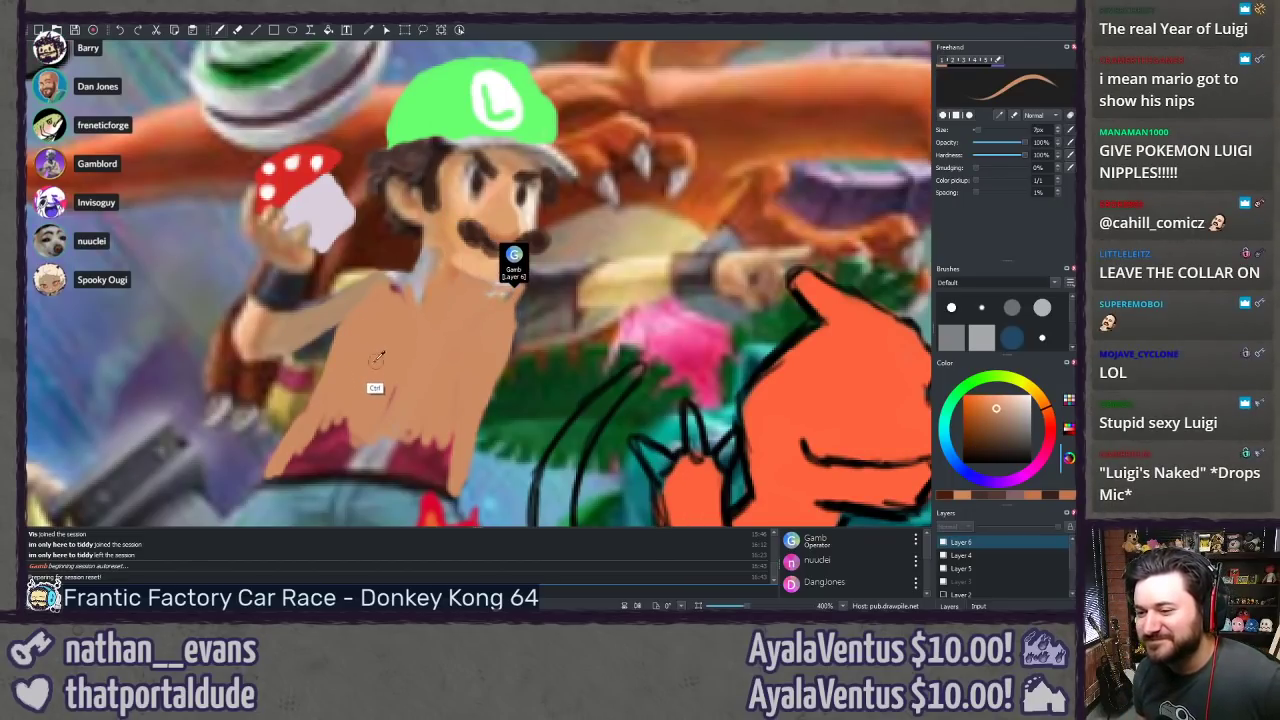
{"action": "left_click_drag", "start_coordinate": [287, 452], "coordinate": [352, 290]}
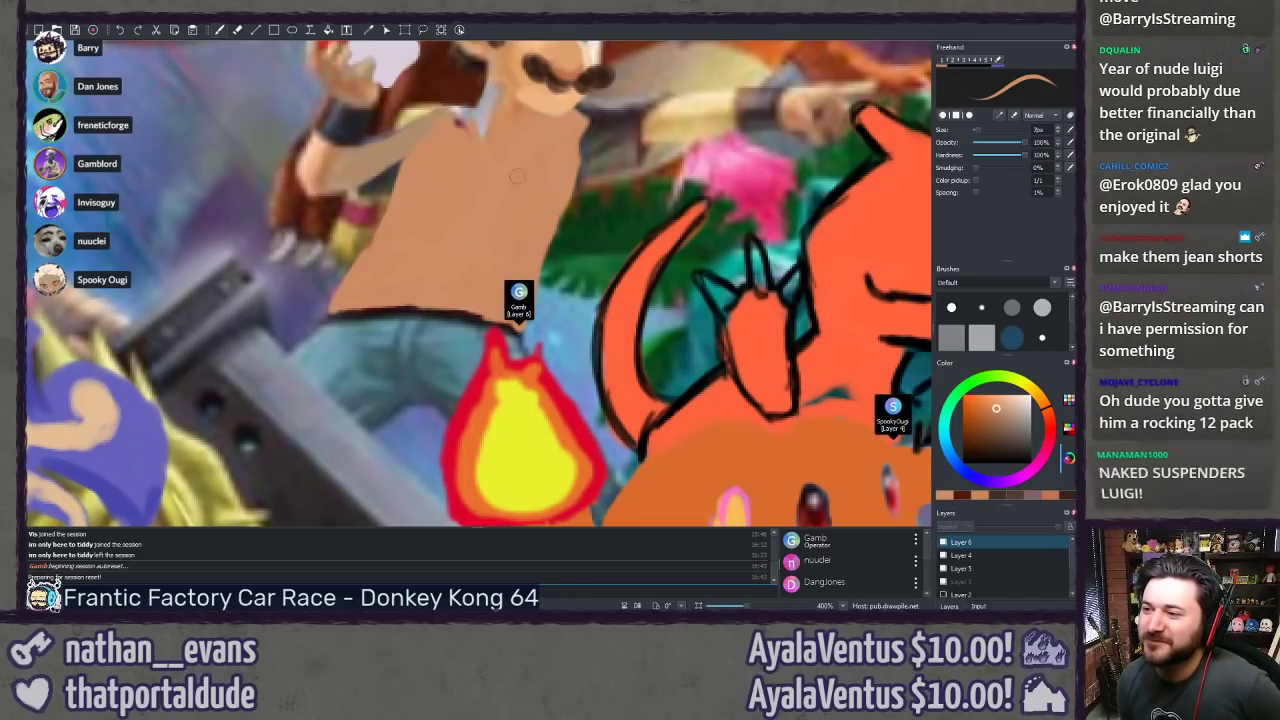
{"action": "left_click_drag", "start_coordinate": [493, 165], "coordinate": [482, 298]}
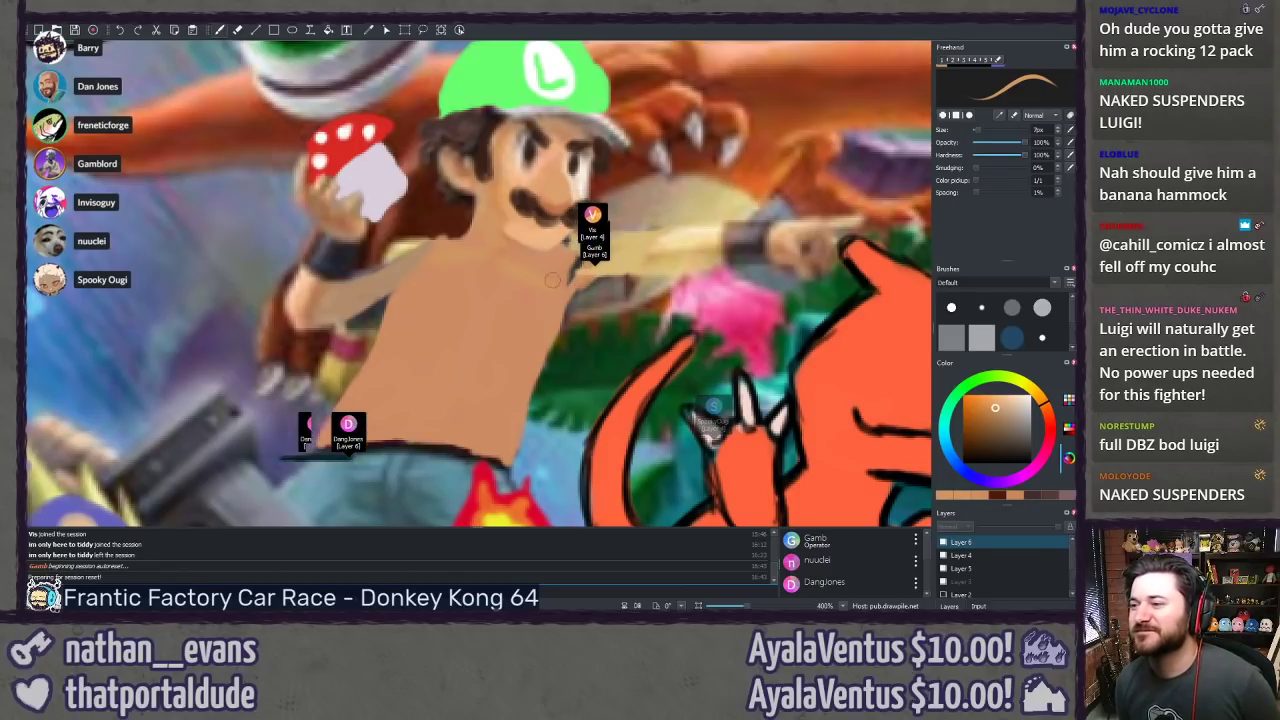
{"action": "left_click_drag", "start_coordinate": [527, 342], "coordinate": [540, 312]}
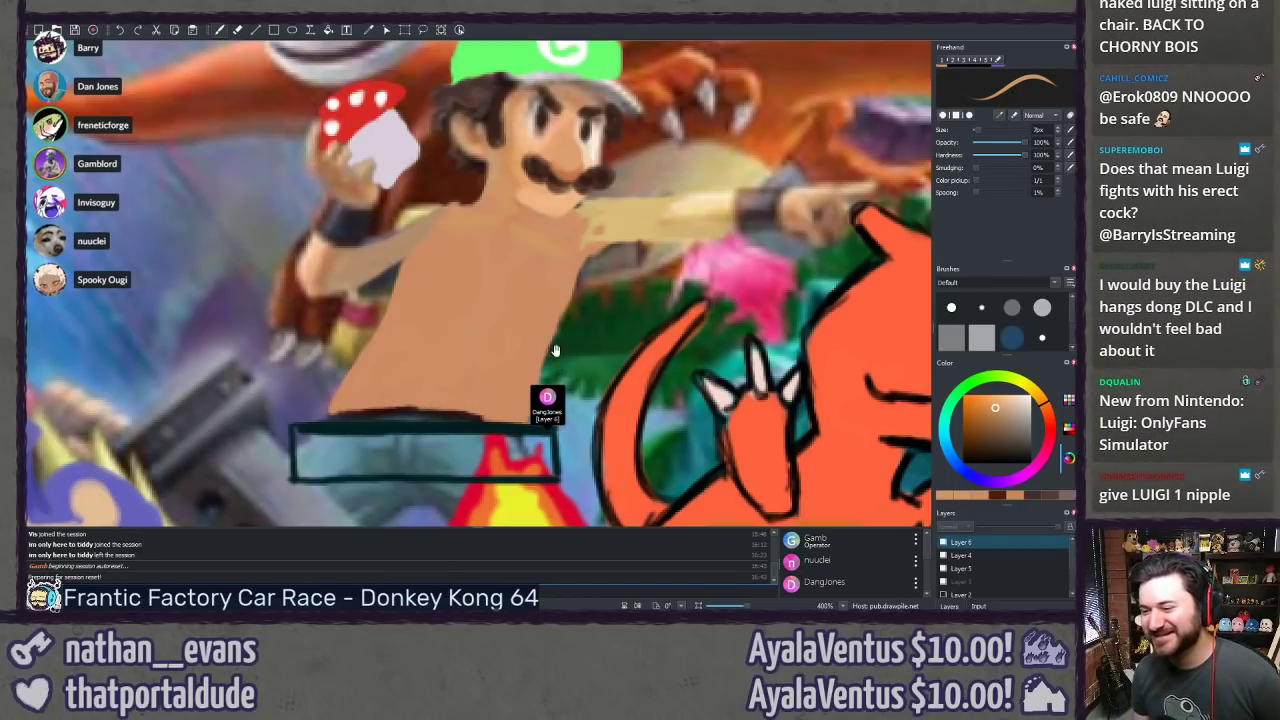
{"action": "left_click_drag", "start_coordinate": [556, 350], "coordinate": [555, 254]}
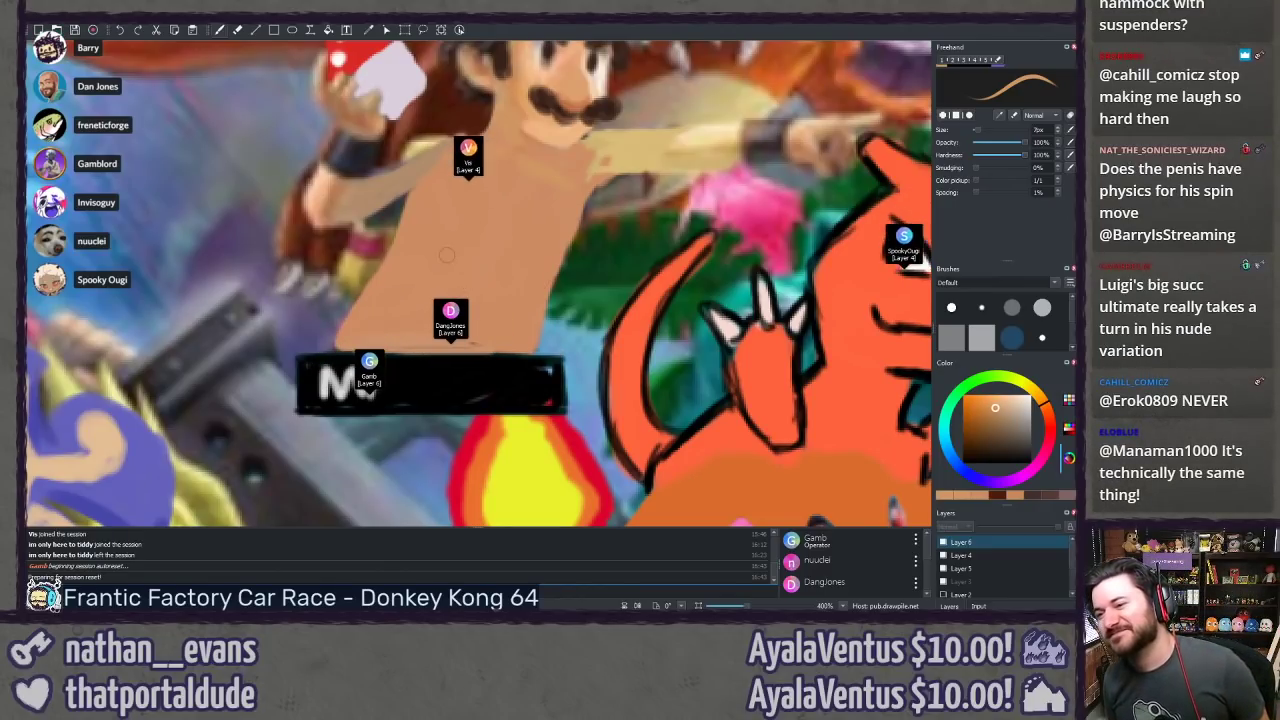
Step: Draw curly chest and belly hair in dark brown sampled from the head, and shade the chest with a neck skin tone
{"action": "left_click_drag", "start_coordinate": [449, 276], "coordinate": [426, 328]}
{"action": "left_click", "coordinate": [477, 105], "text": "ctrl"}
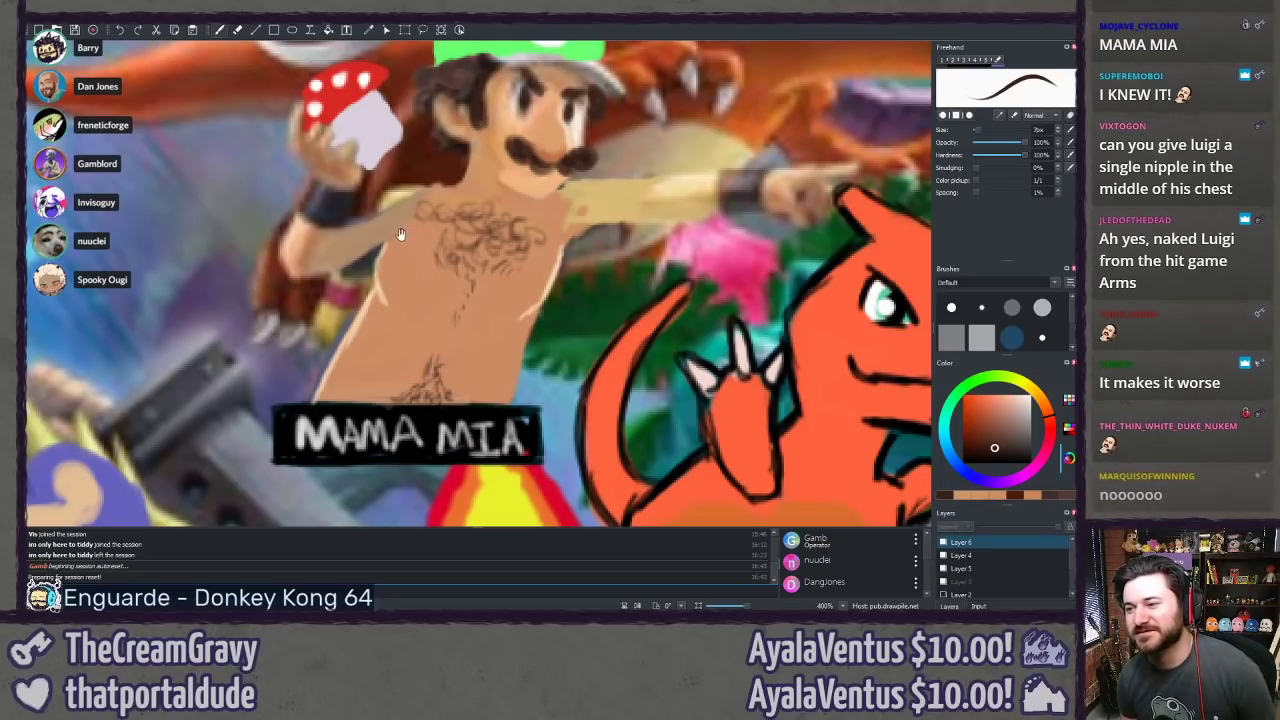
{"action": "left_click_drag", "start_coordinate": [401, 234], "coordinate": [378, 264]}
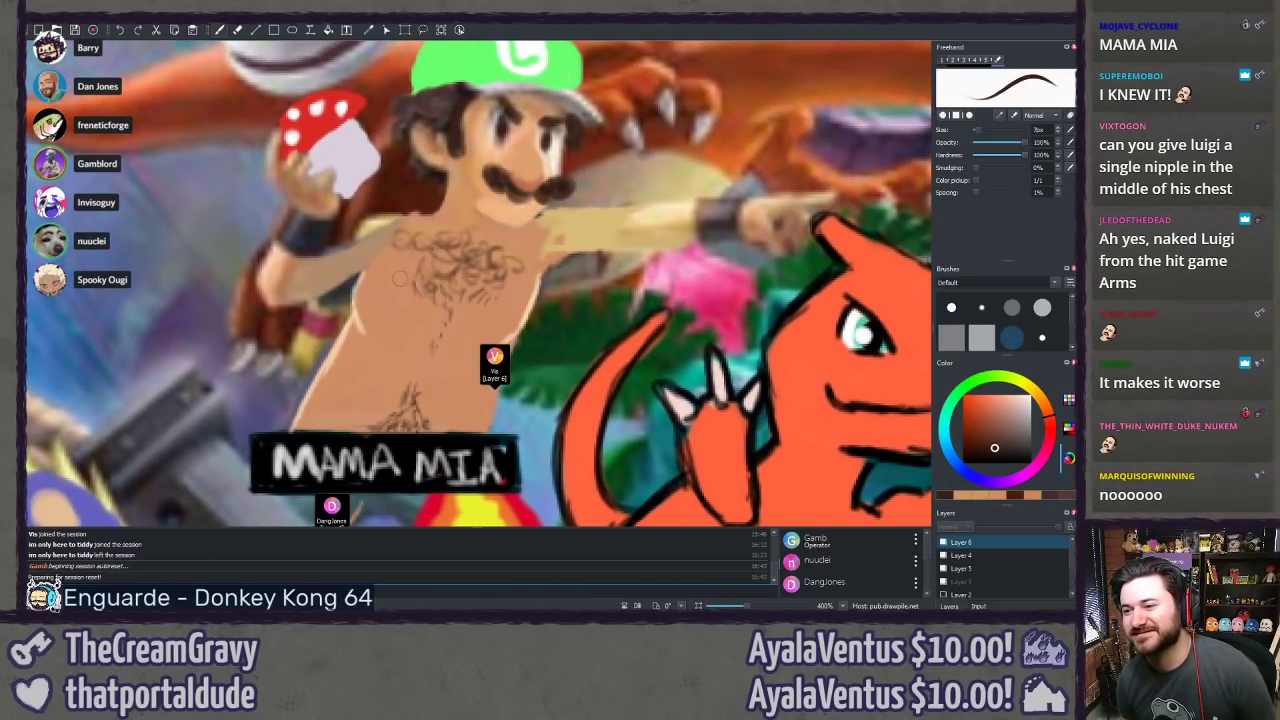
{"action": "left_click", "coordinate": [480, 208], "text": "ctrl"}
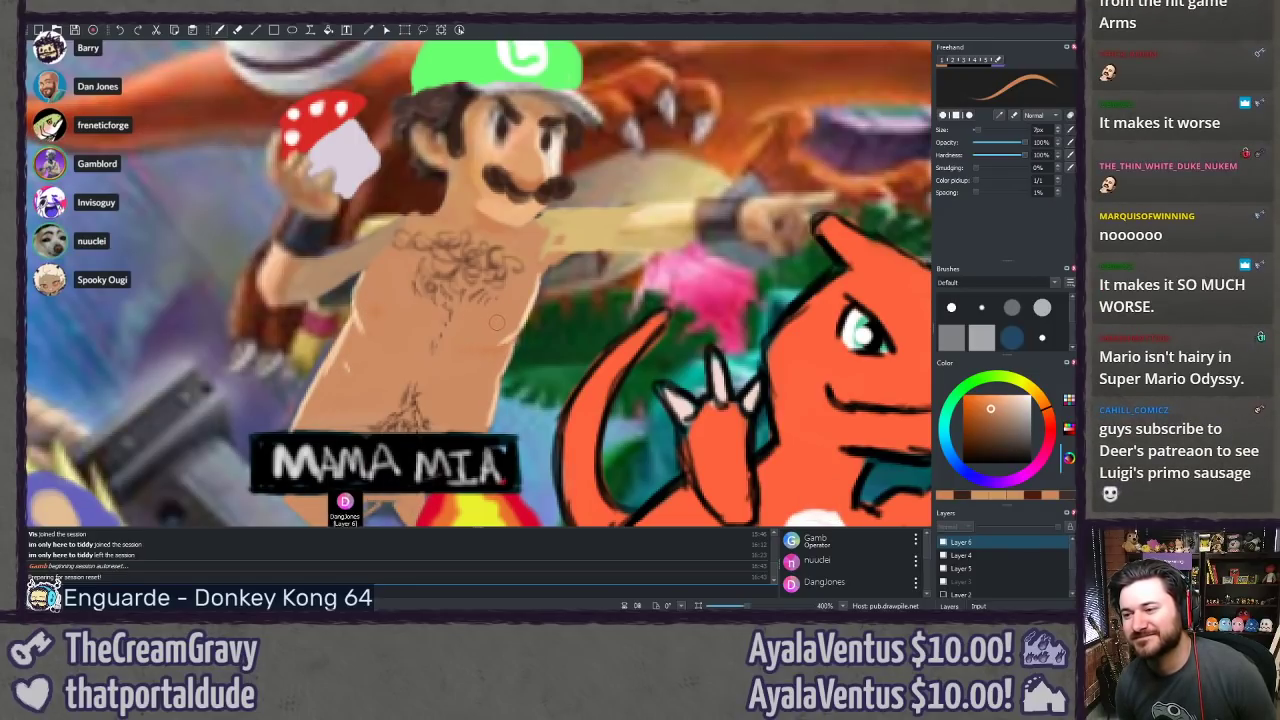
{"action": "mouse_move", "coordinate": [519, 330]}
{"action": "left_mouse_down"}
{"action": "mouse_move", "coordinate": [556, 315]}
{"action": "mouse_move", "coordinate": [524, 299]}
{"action": "left_mouse_up"}
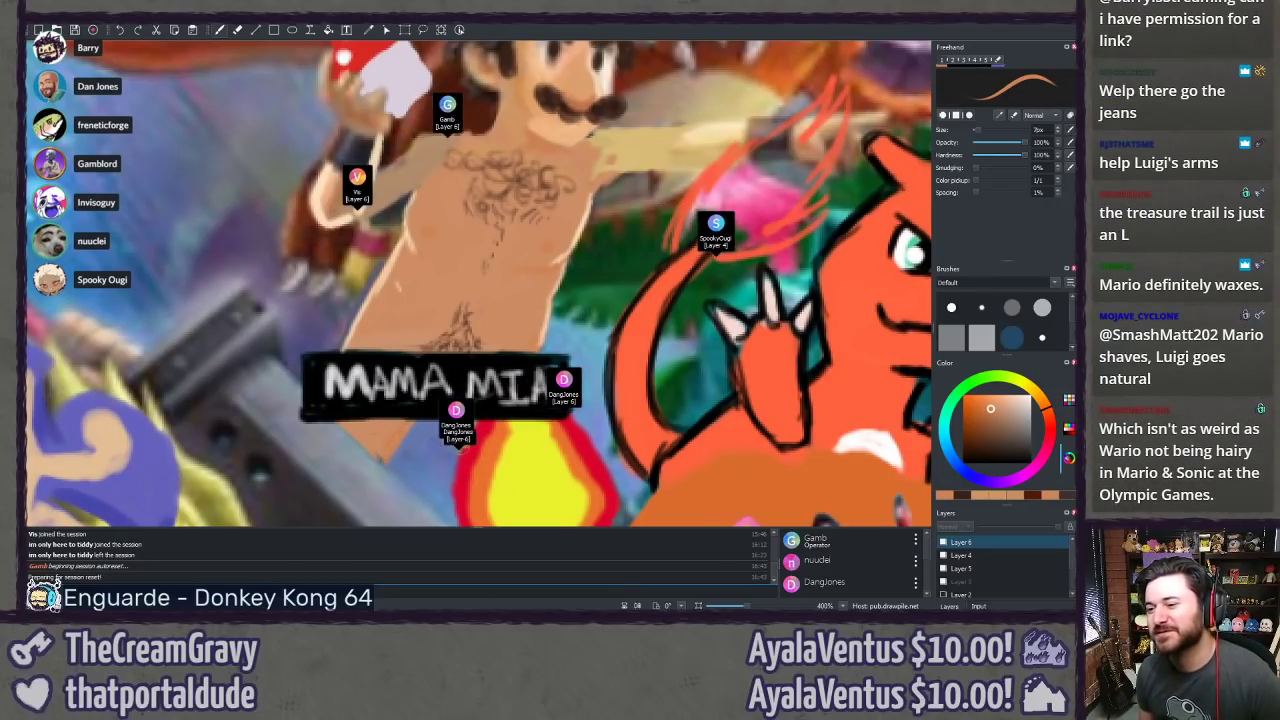
Step: Examine the shirtless Luigi up close and against the surrounding characters
{"action": "scroll", "coordinate": [478, 280], "scroll_direction": "up", "scroll_amount": 3}
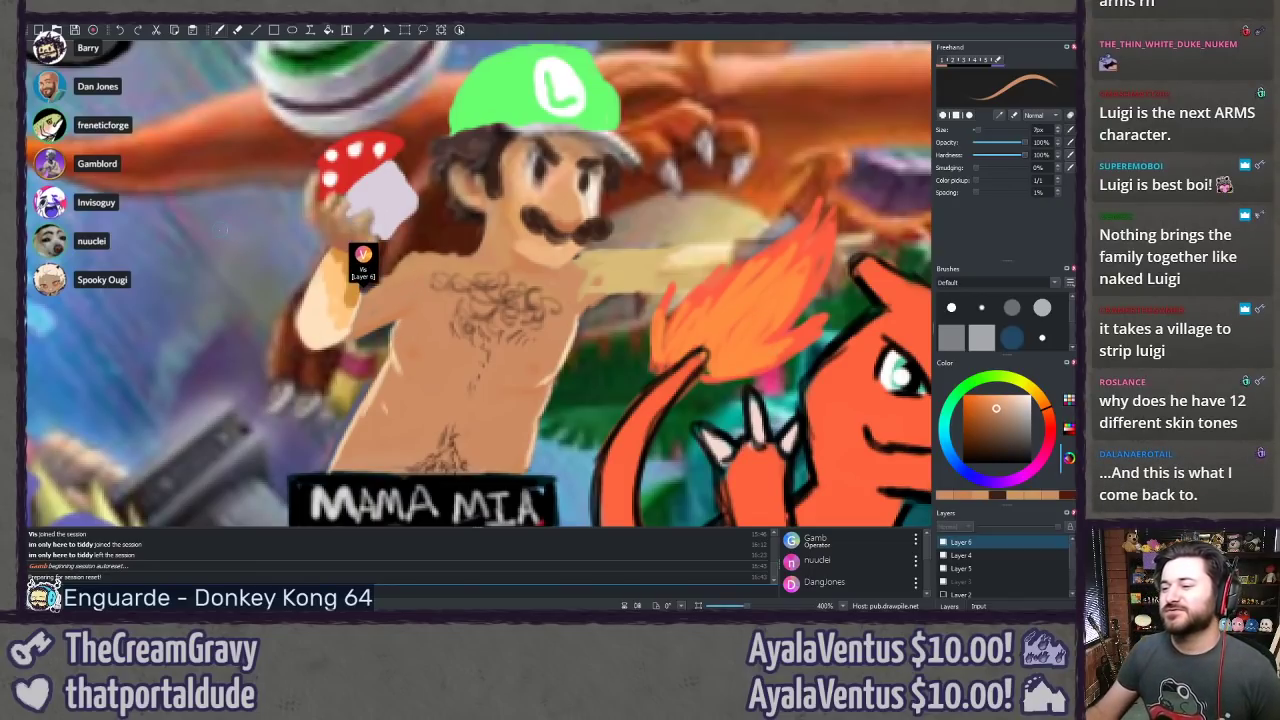
{"action": "scroll", "coordinate": [220, 229], "scroll_direction": "down", "scroll_amount": 3}
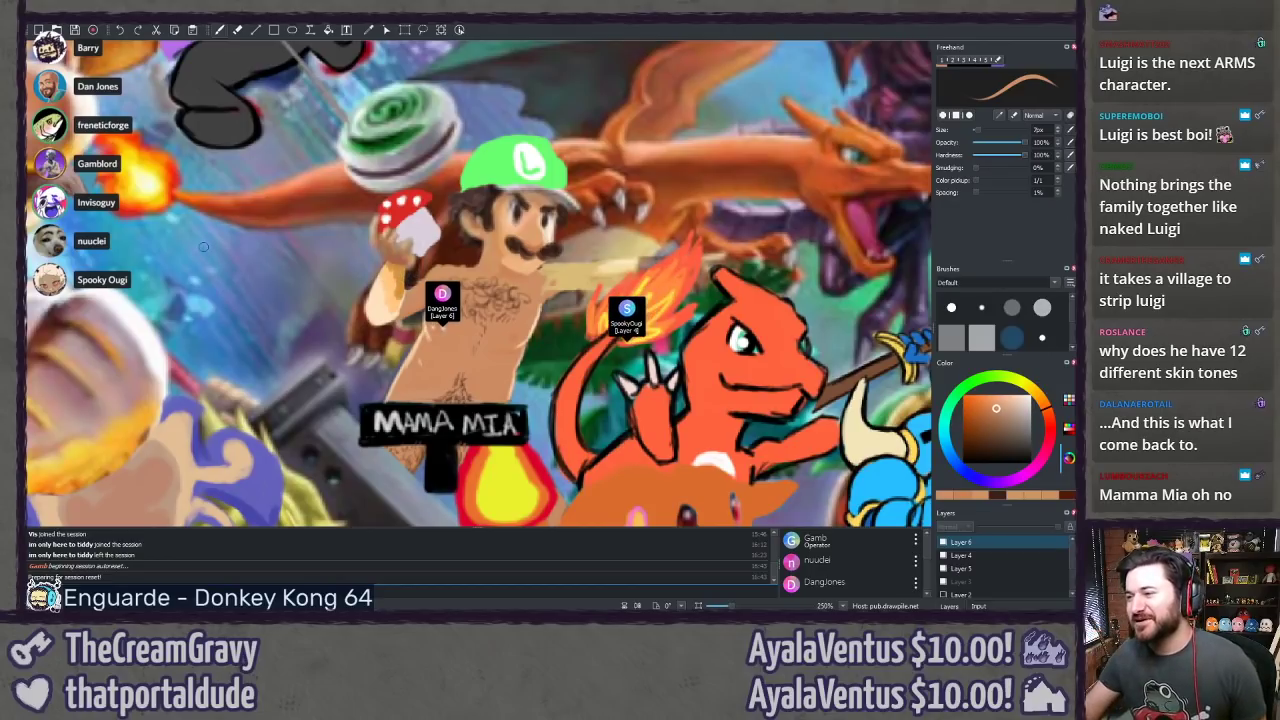
{"action": "key", "text": "ctrl+minus"}
{"action": "key", "text": "ctrl+minus"}
{"action": "key", "text": "ctrl+minus"}
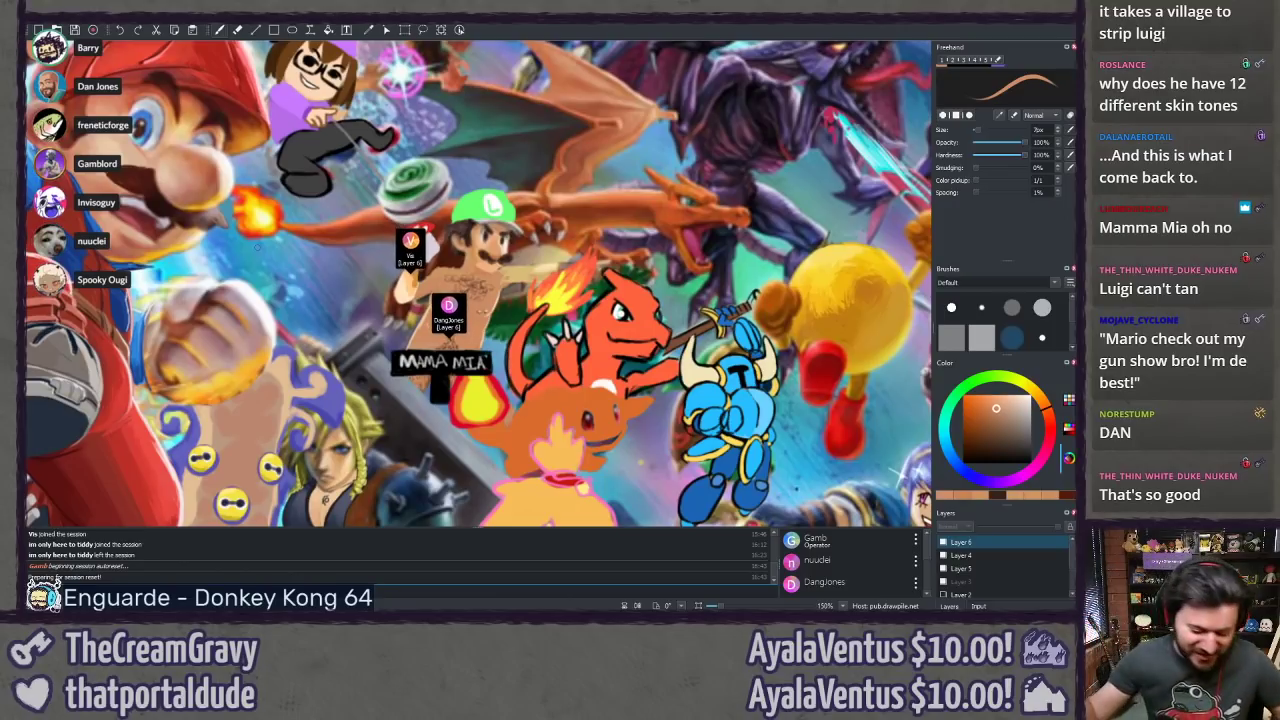
{"action": "scroll", "coordinate": [336, 216], "scroll_direction": "up", "scroll_amount": 6}
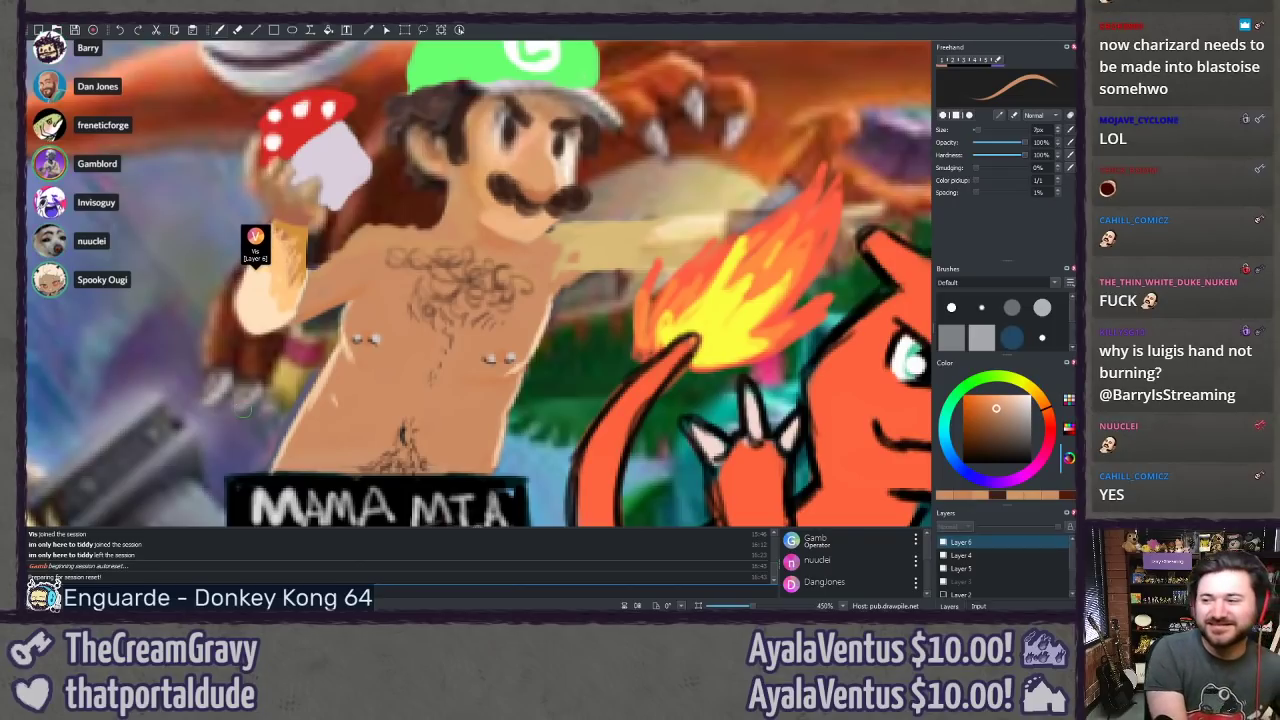
{"action": "scroll", "coordinate": [188, 339], "scroll_direction": "down", "scroll_amount": 1}
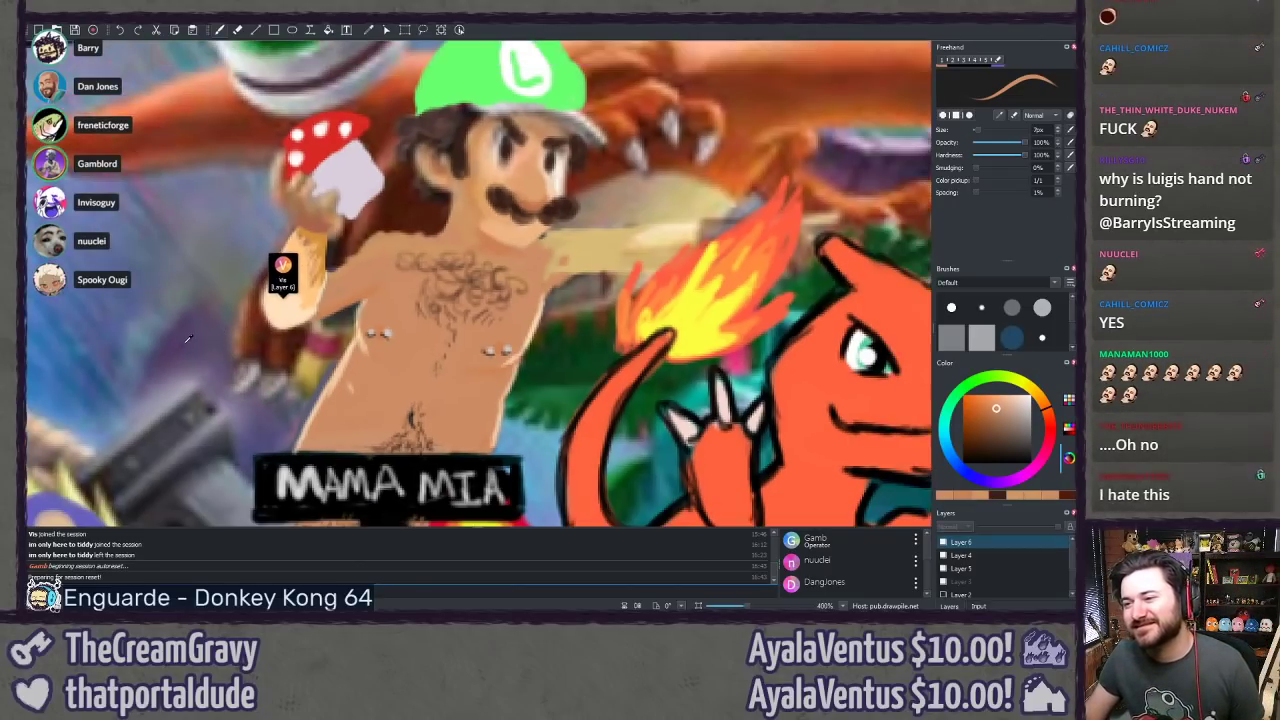
{"action": "key", "text": "ctrl+minus"}
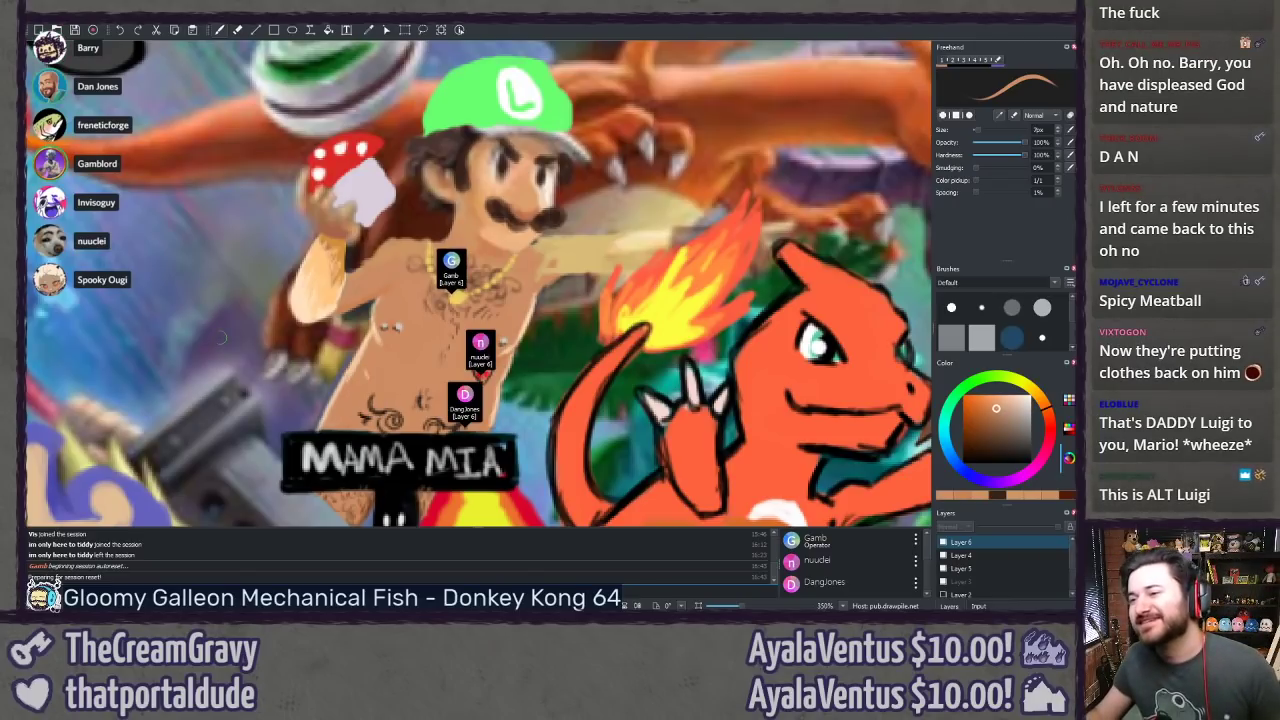
Step: Sample the bright green from Luigi's cap and darken it to a mid green for the brush
{"action": "left_click", "coordinate": [484, 82], "text": "ctrl"}
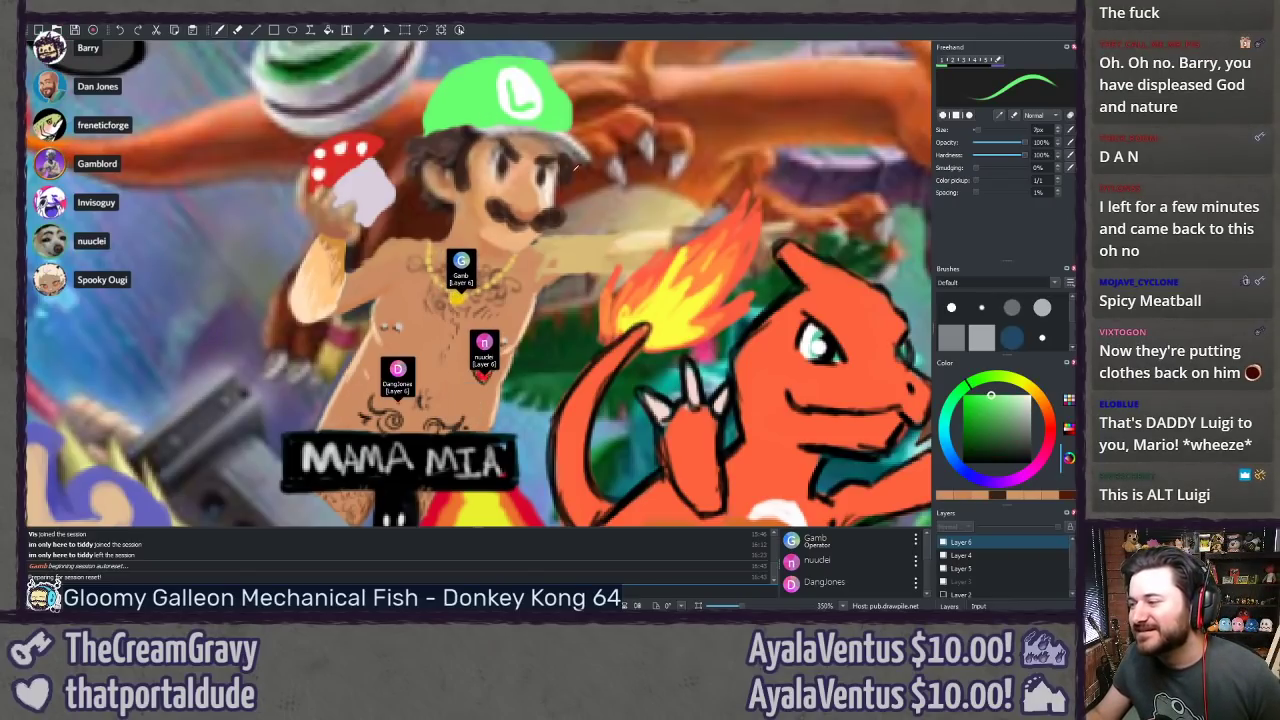
{"action": "left_click", "coordinate": [991, 422]}
Step: Examine the group's edits on Luigi's torso, the banner across his waist and the Charmeleon beside him
{"action": "left_click_drag", "start_coordinate": [562, 187], "coordinate": [534, 361]}
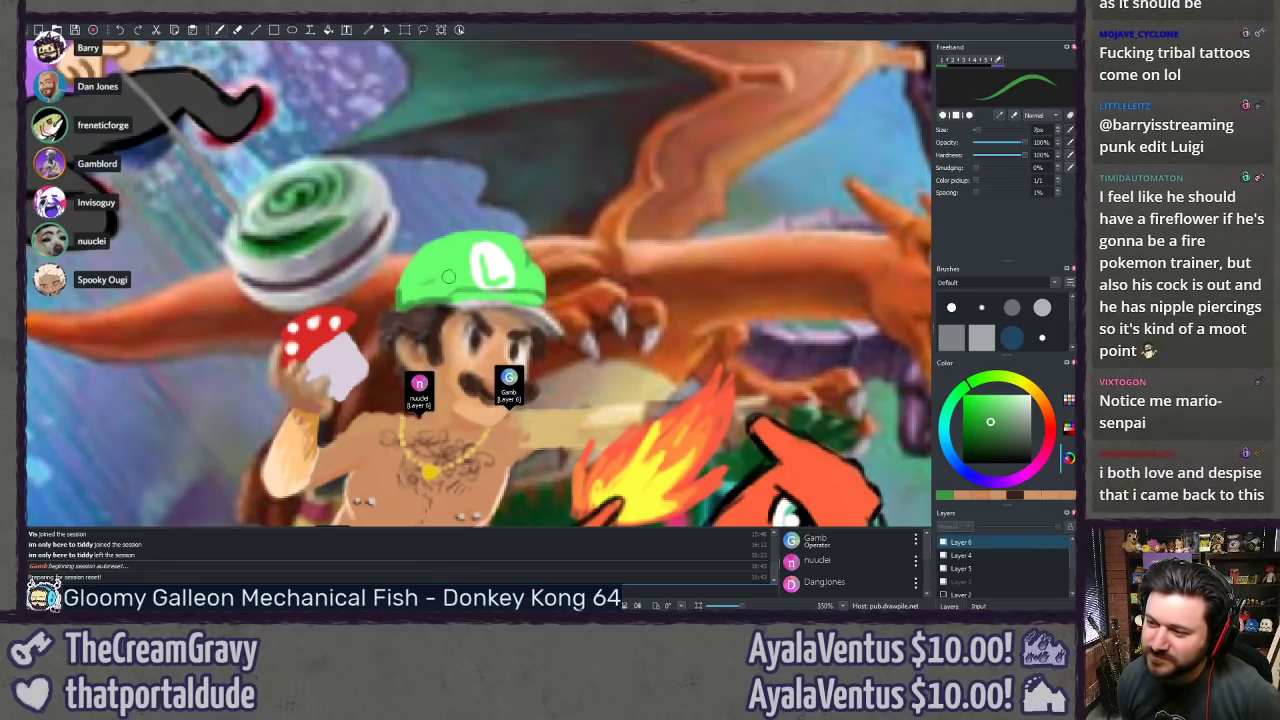
{"action": "left_click_drag", "start_coordinate": [346, 387], "coordinate": [395, 271]}
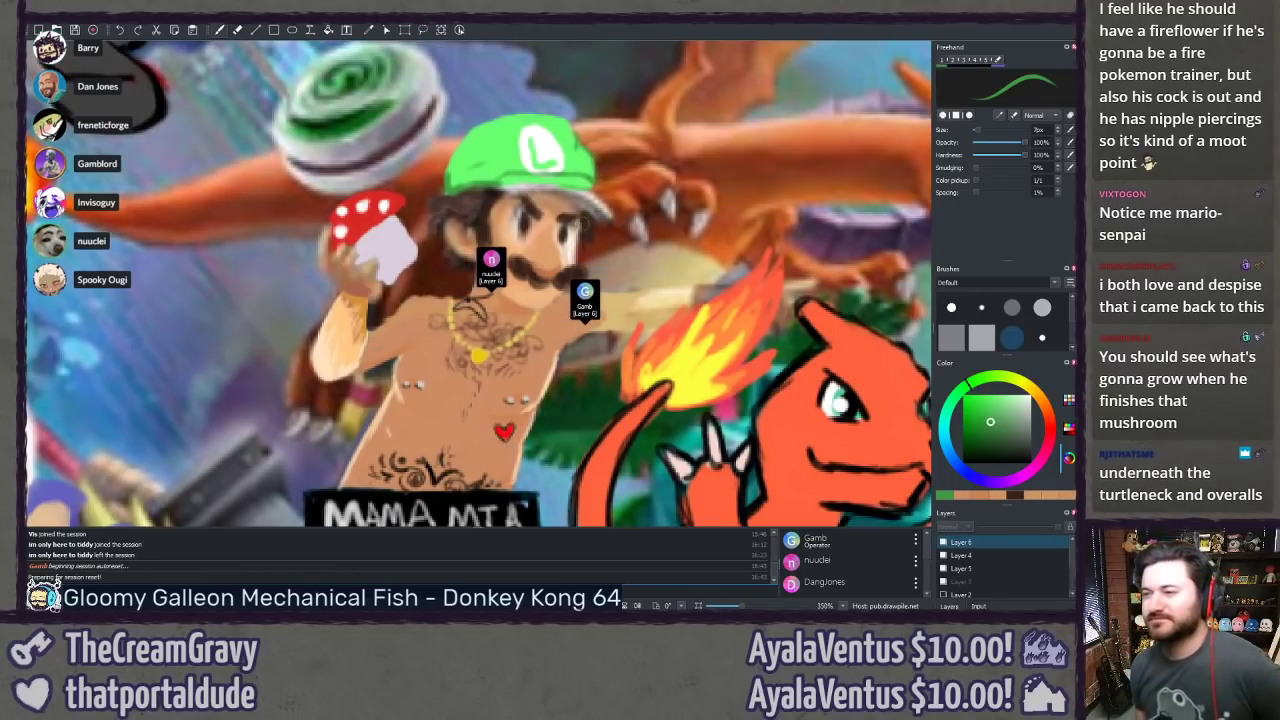
{"action": "left_click_drag", "start_coordinate": [566, 436], "coordinate": [584, 352]}
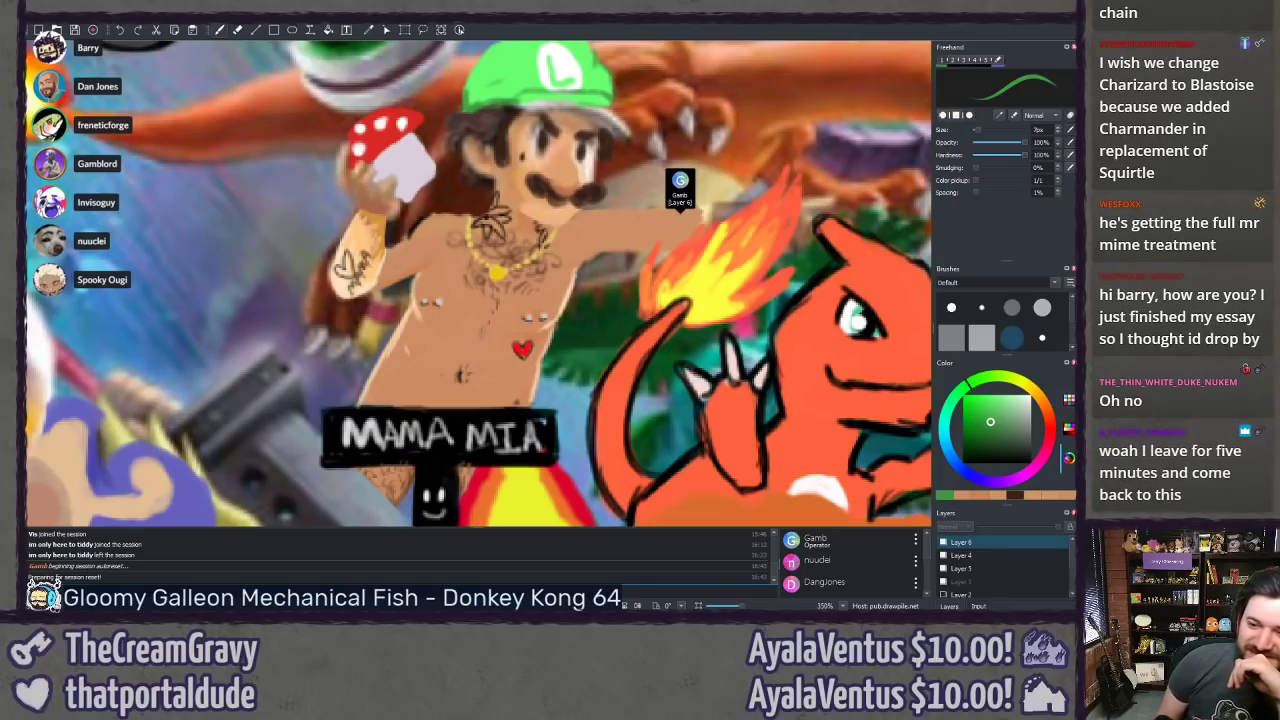
{"action": "mouse_move", "coordinate": [252, 383]}
{"action": "left_mouse_down"}
{"action": "mouse_move", "coordinate": [246, 350]}
{"action": "mouse_move", "coordinate": [236, 369]}
{"action": "left_mouse_up"}
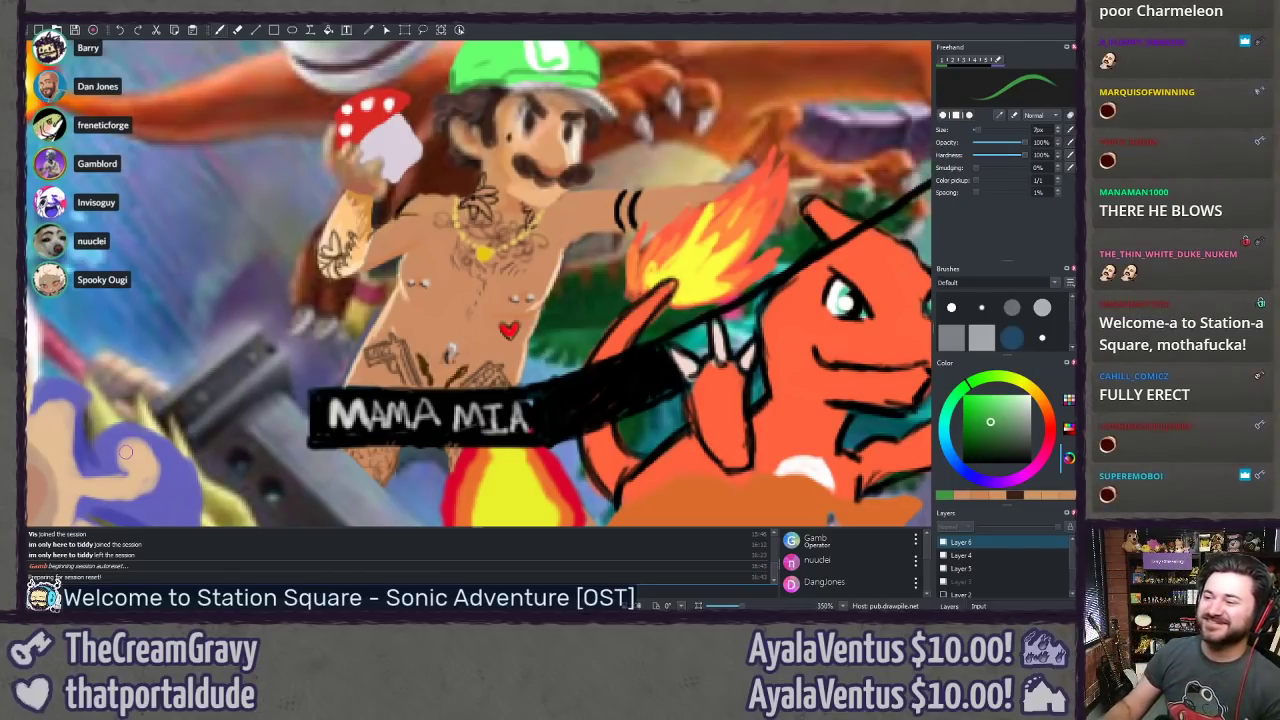
{"action": "mouse_move", "coordinate": [525, 344]}
{"action": "left_mouse_down"}
{"action": "mouse_move", "coordinate": [248, 416]}
{"action": "mouse_move", "coordinate": [414, 284]}
{"action": "left_mouse_up"}
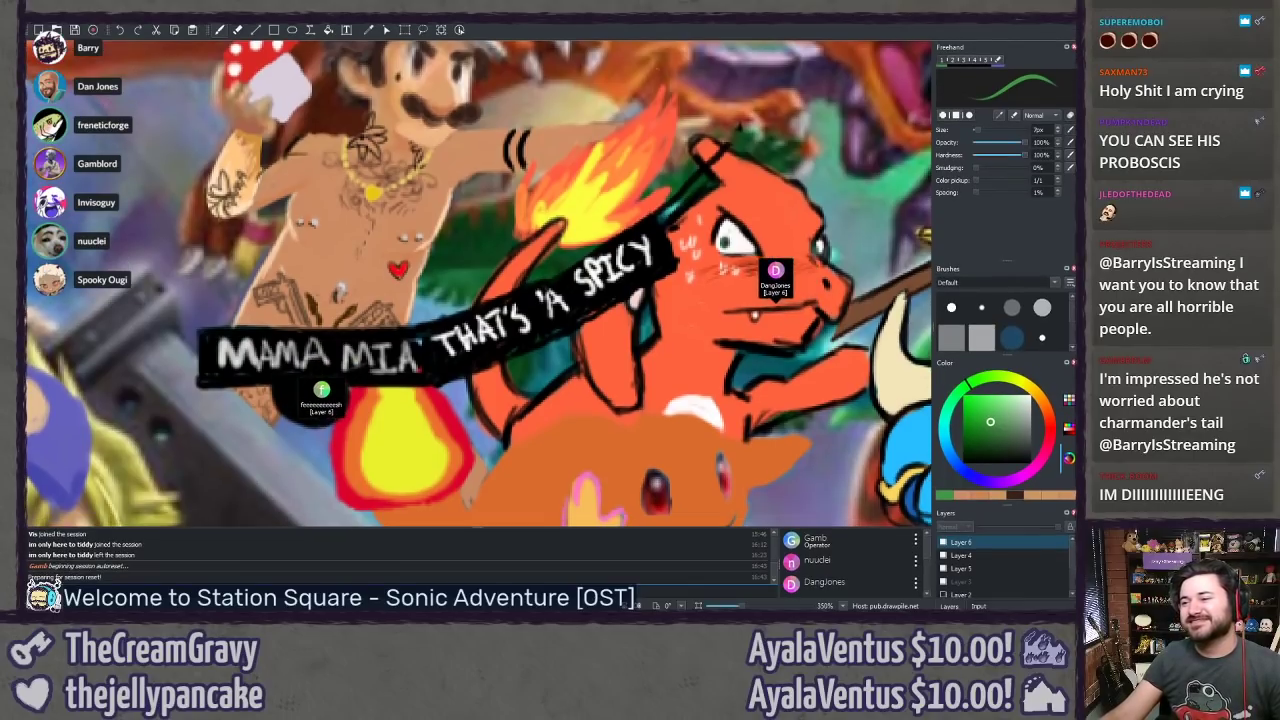
{"action": "left_click_drag", "start_coordinate": [164, 258], "coordinate": [180, 314]}
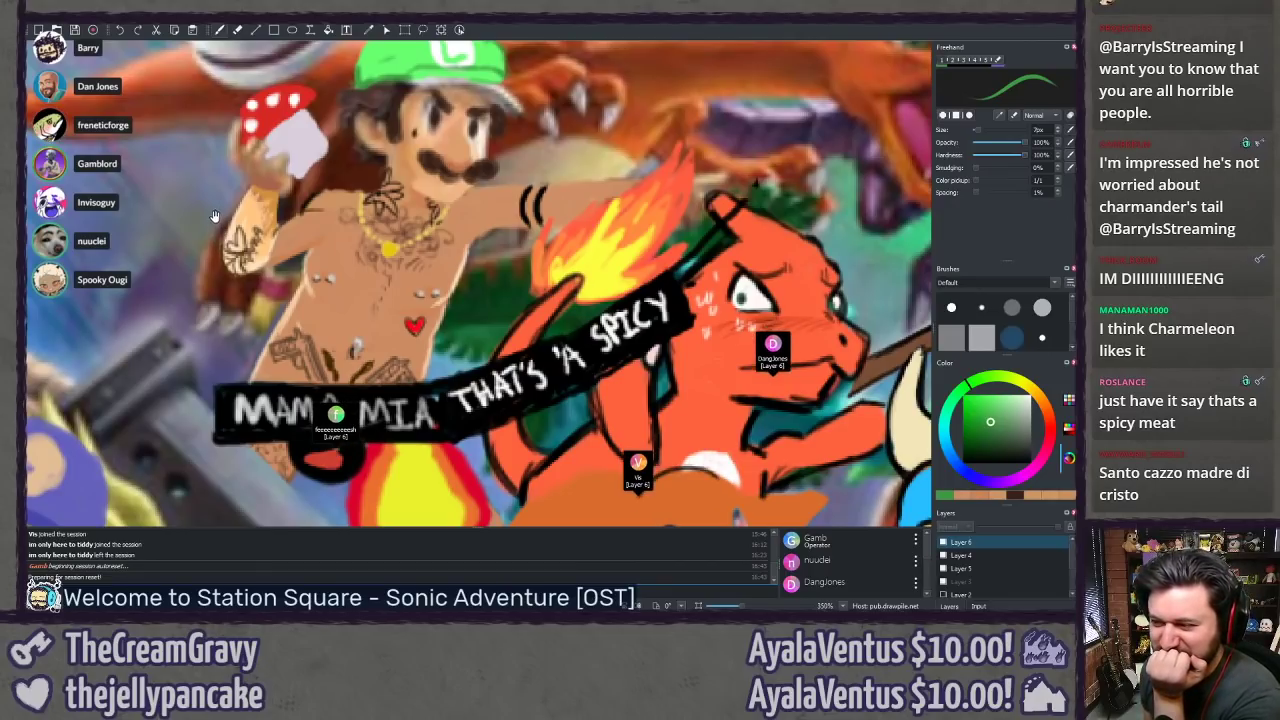
{"action": "left_click_drag", "start_coordinate": [214, 217], "coordinate": [202, 188]}
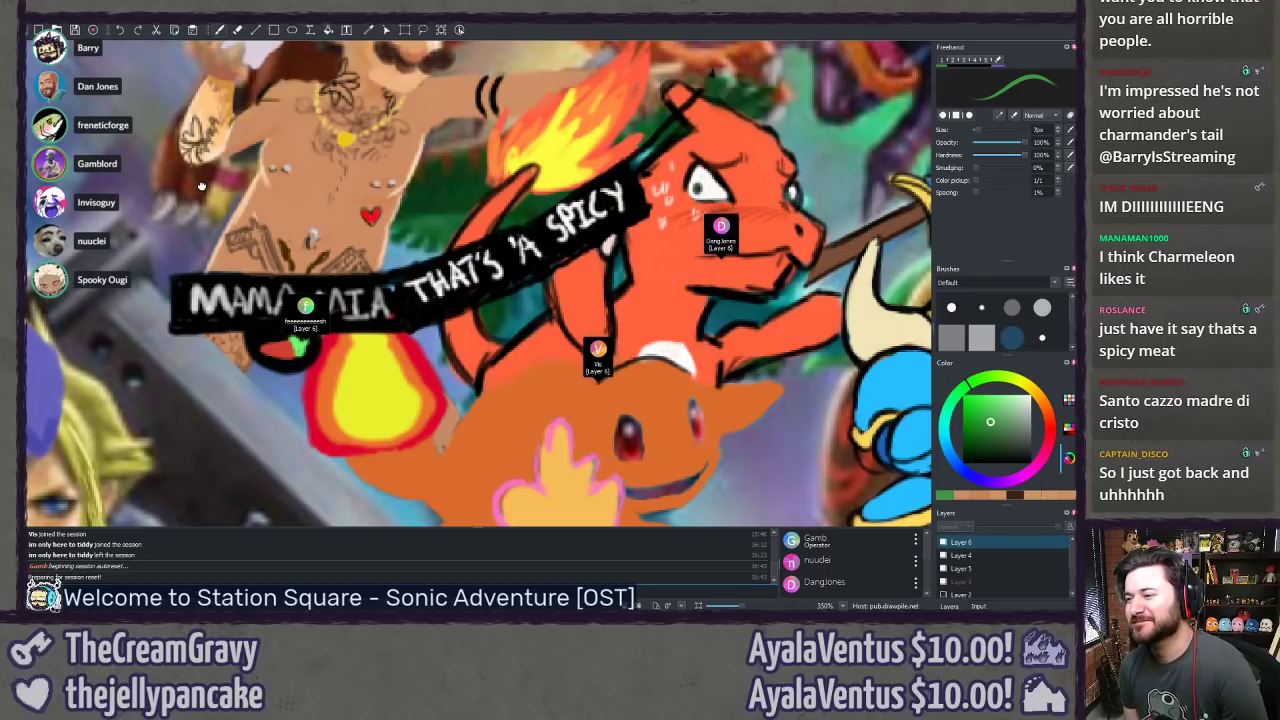
{"action": "left_click_drag", "start_coordinate": [201, 186], "coordinate": [162, 274]}
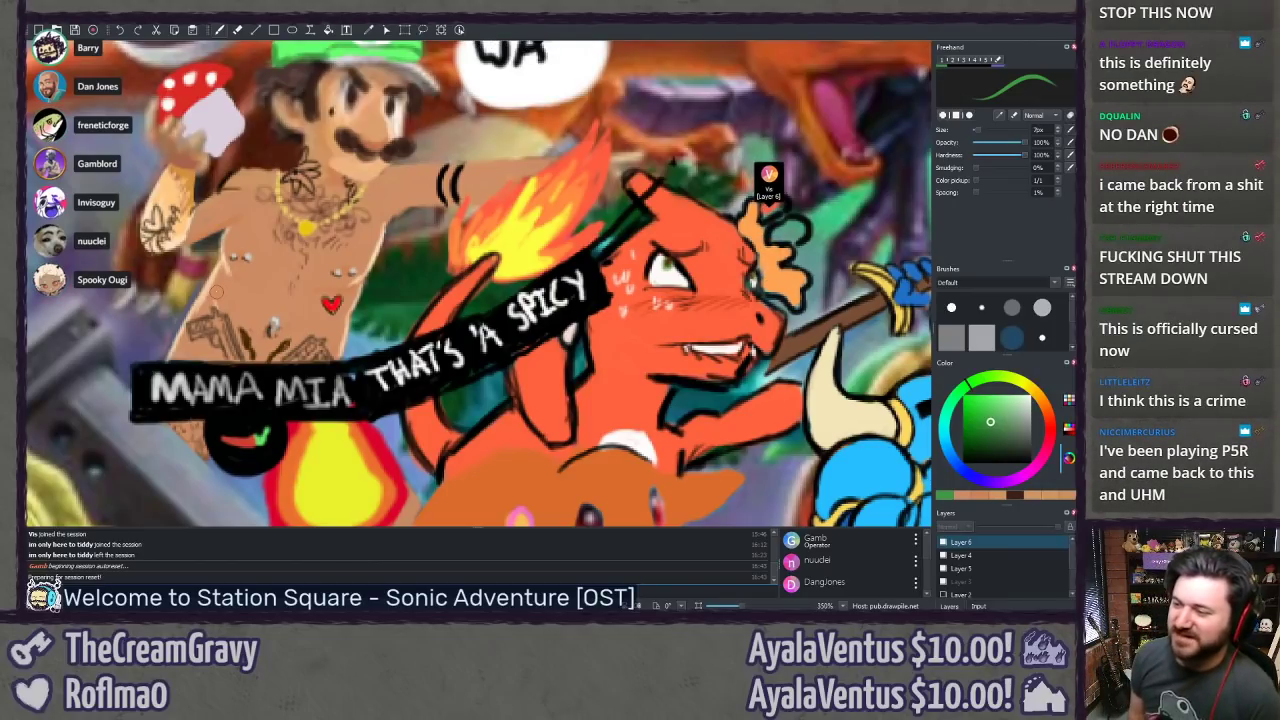
{"action": "left_click_drag", "start_coordinate": [478, 283], "coordinate": [421, 213]}
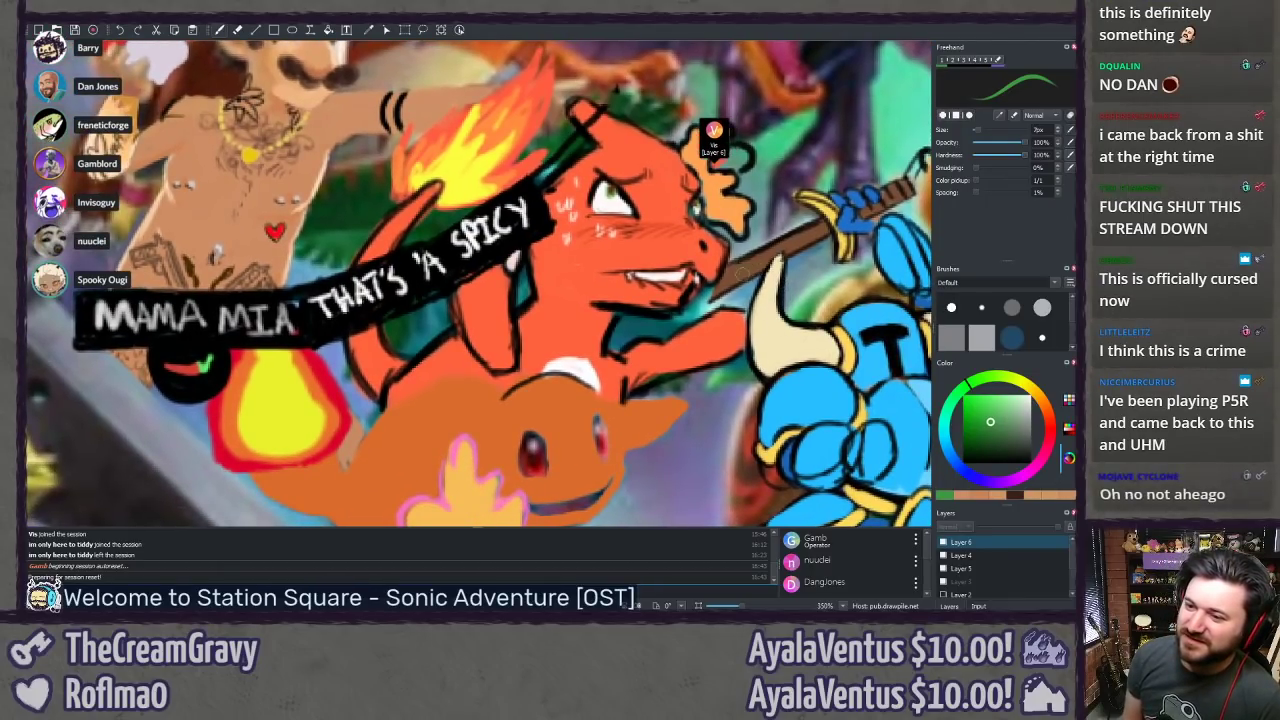
Step: Hide and reshow Layer 6 to compare the painted edits with the artwork underneath
{"action": "left_click_drag", "start_coordinate": [437, 338], "coordinate": [500, 482]}
{"action": "left_click", "coordinate": [943, 542]}
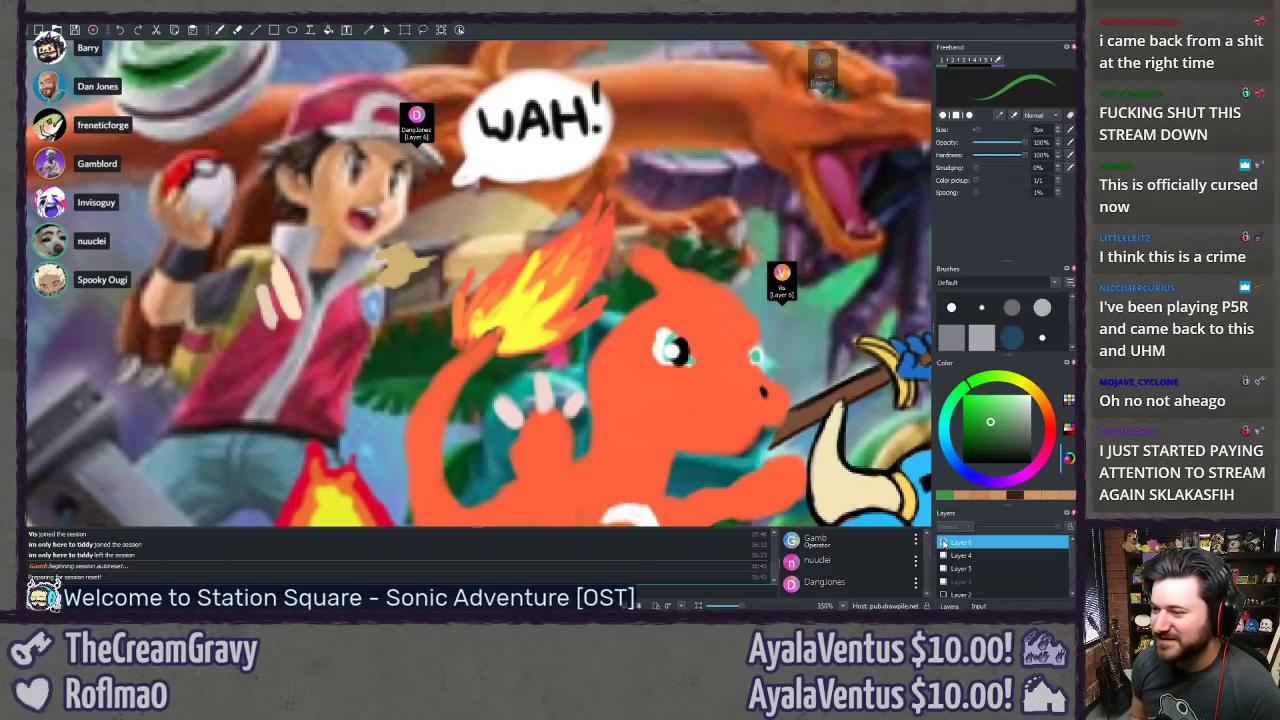
{"action": "left_click", "coordinate": [943, 542]}
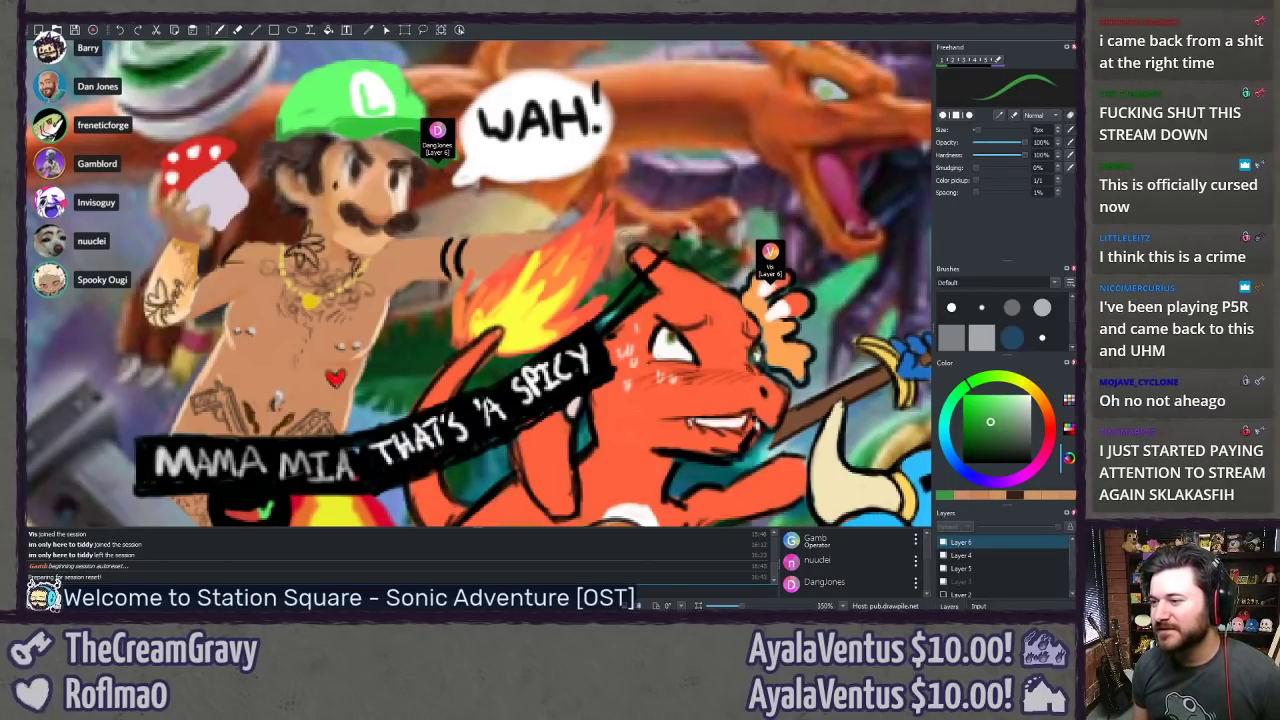
Step: Erase the stray black line crossing Charmeleon's horn on Layer 6 with an 18 px eraser
{"action": "key", "text": "e"}
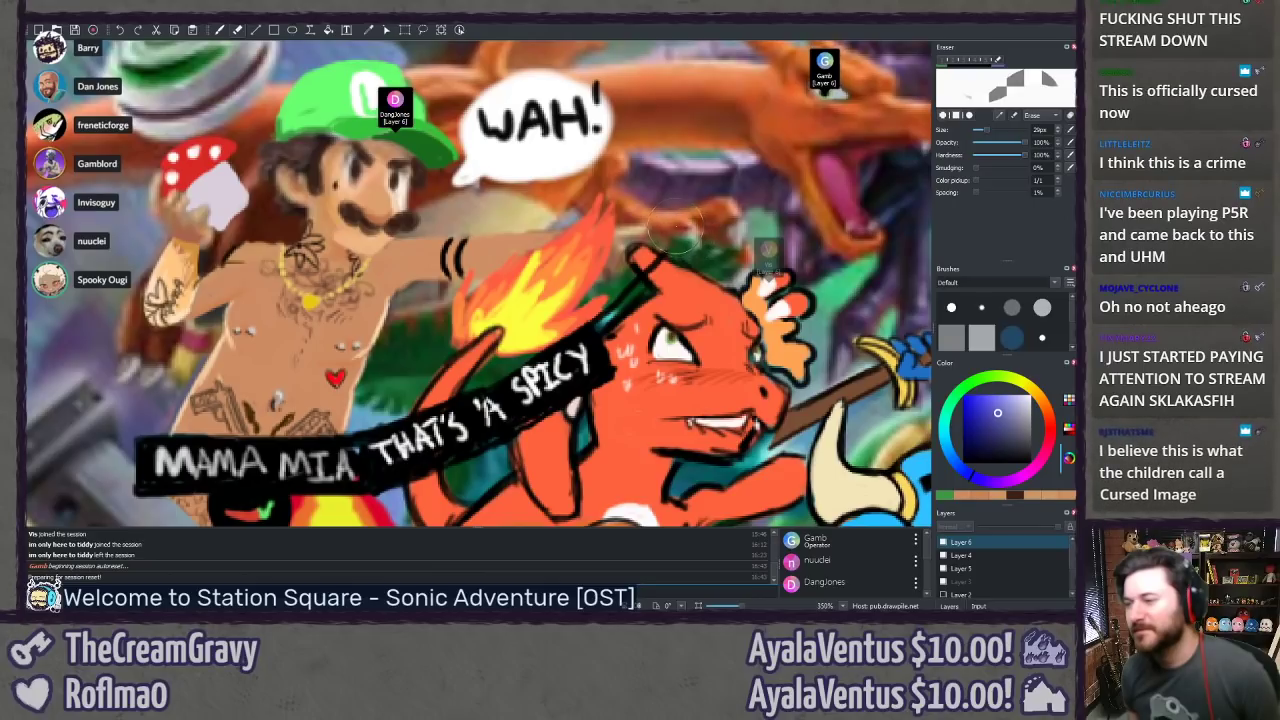
{"action": "scroll", "coordinate": [742, 247], "scroll_direction": "up", "scroll_amount": 3}
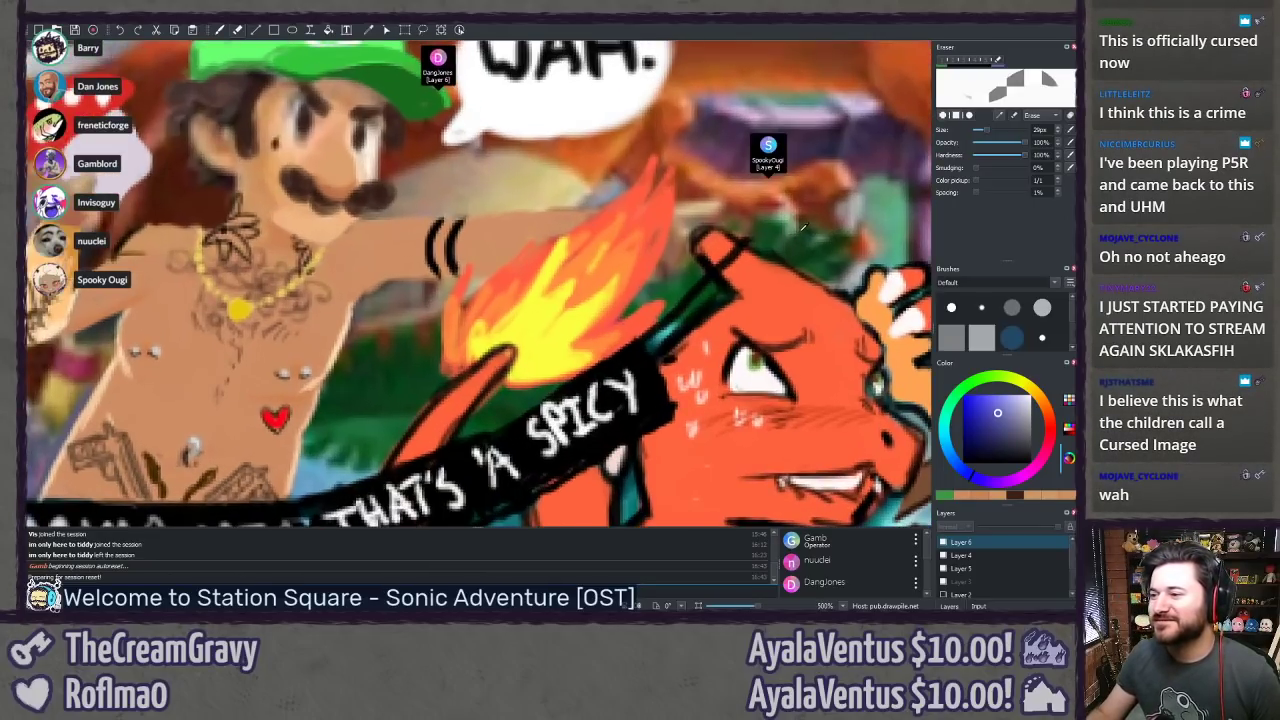
{"action": "left_click_drag", "start_coordinate": [742, 247], "coordinate": [517, 275]}
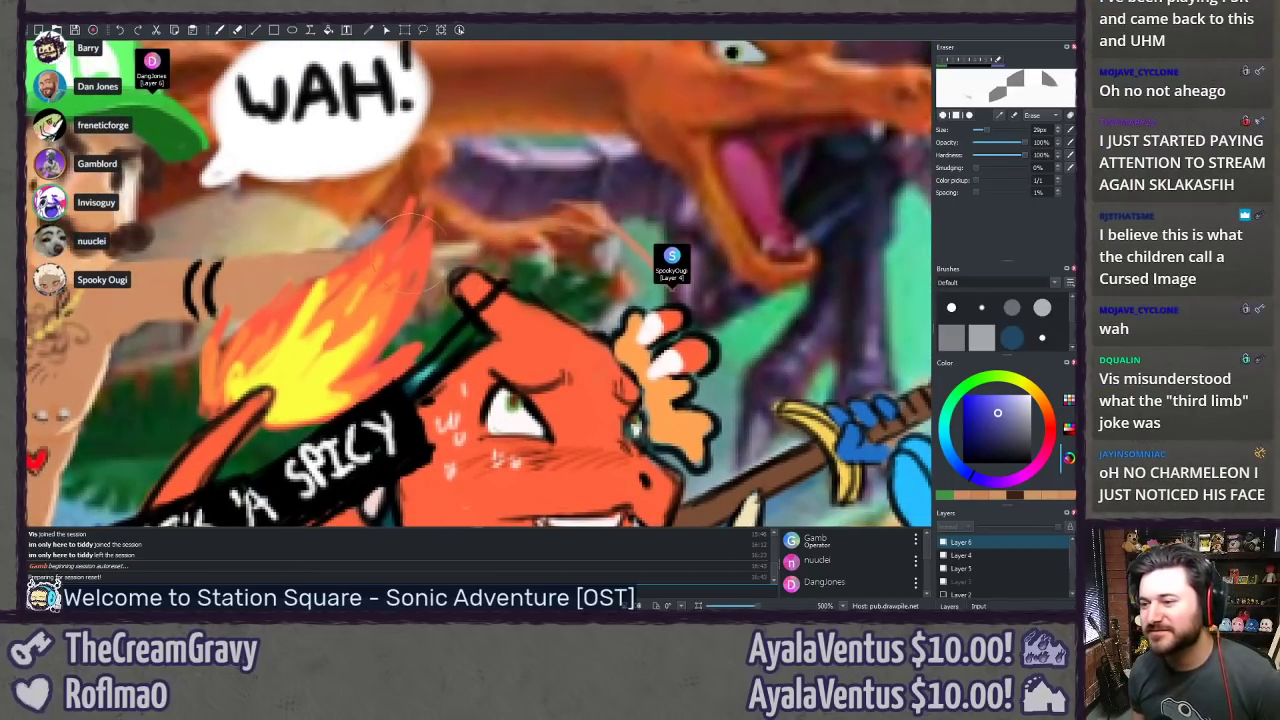
{"action": "key", "text": "bracketleft"}
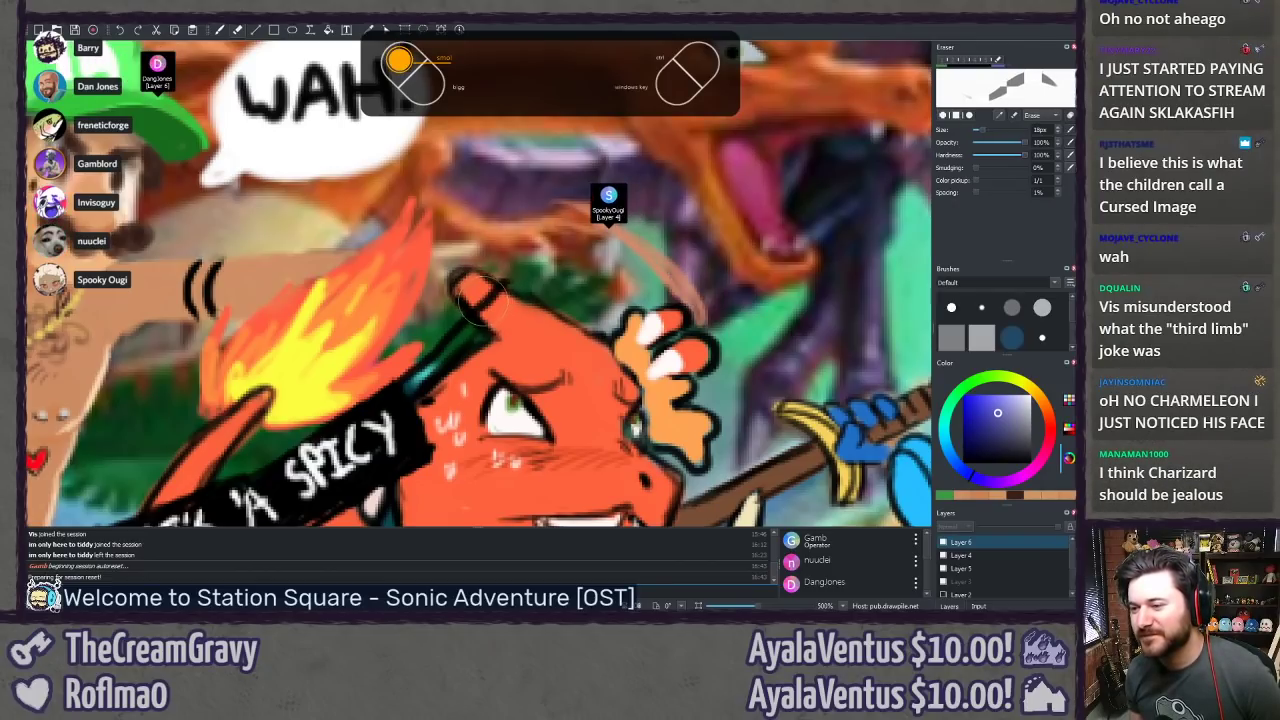
{"action": "key", "text": "bracketleft"}
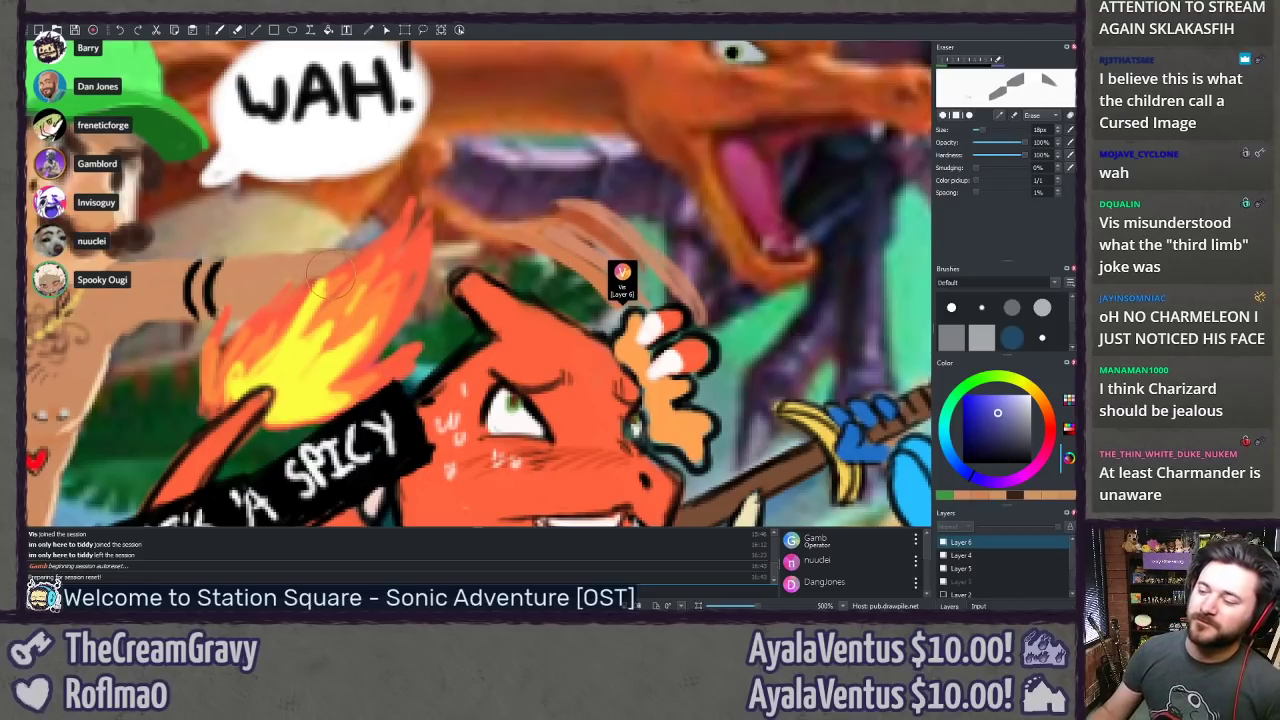
Step: Examine Luigi's cap, face and raised mushroom up close and against the neighbouring characters
{"action": "scroll", "coordinate": [329, 273], "scroll_direction": "down", "scroll_amount": 3}
{"action": "left_click_drag", "start_coordinate": [341, 347], "coordinate": [369, 326]}
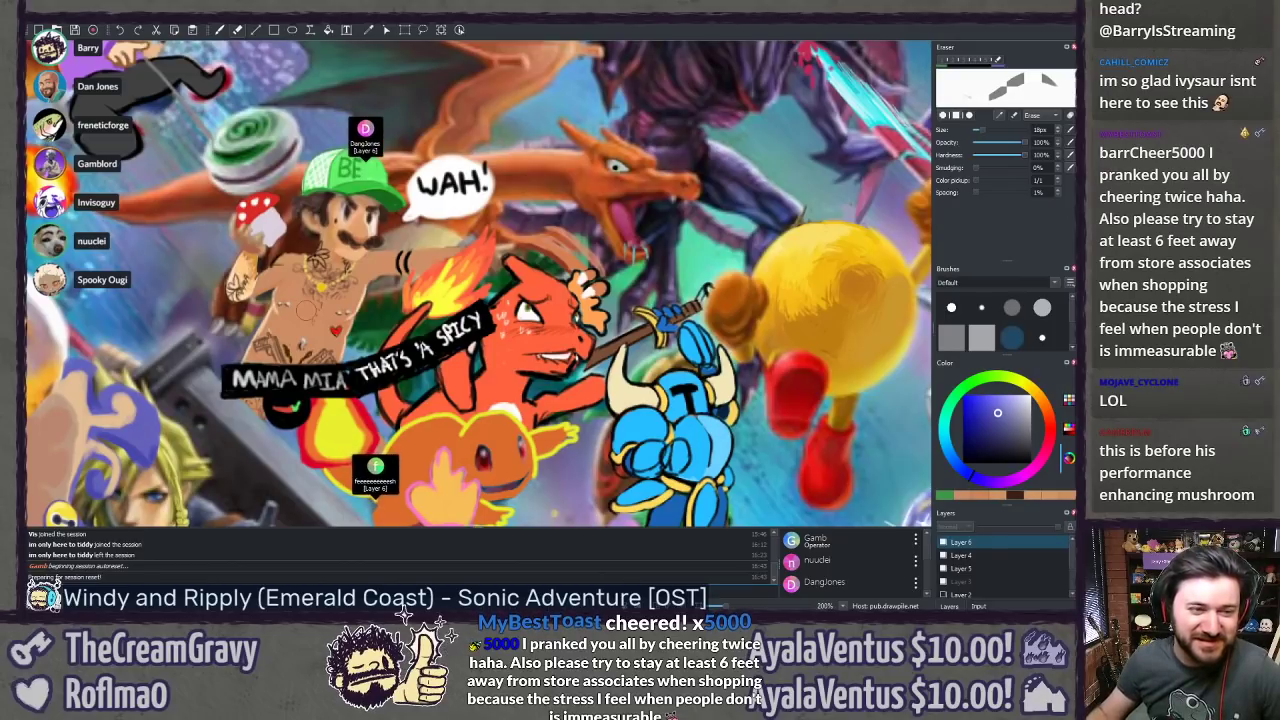
{"action": "scroll", "coordinate": [305, 311], "scroll_direction": "up", "scroll_amount": 1}
{"action": "scroll", "coordinate": [212, 170], "scroll_direction": "up", "scroll_amount": 4}
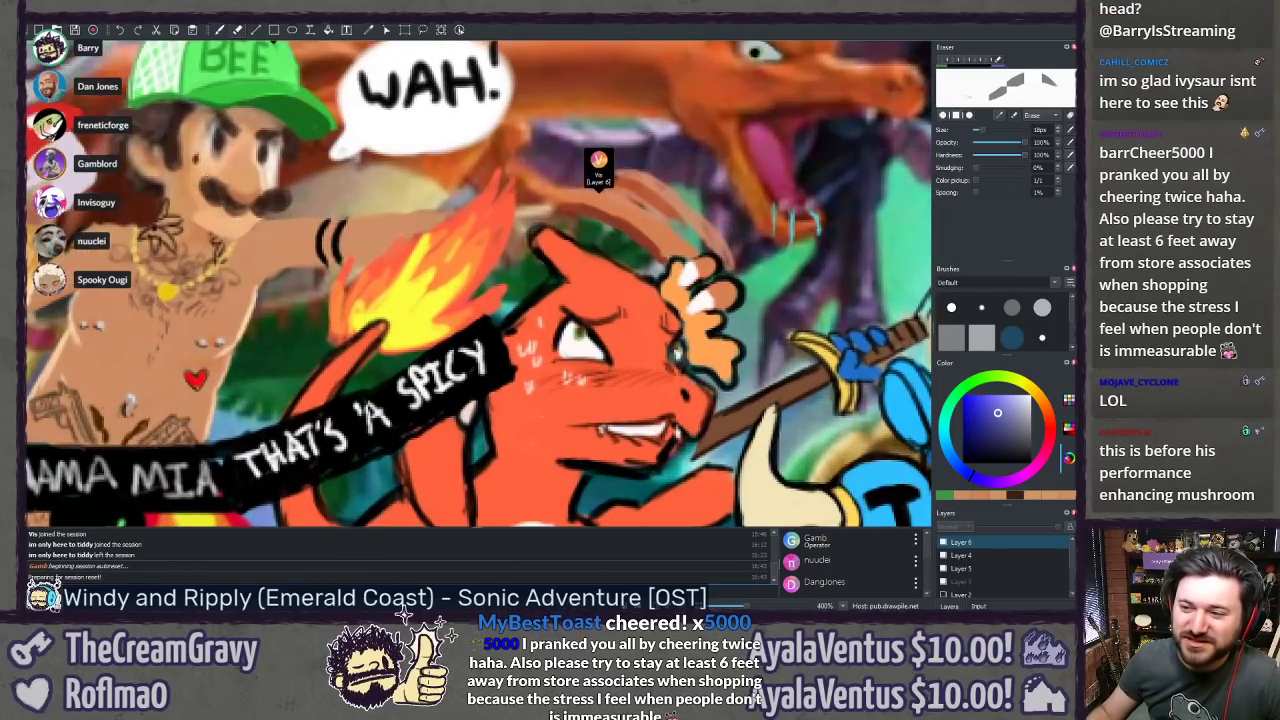
{"action": "scroll", "coordinate": [204, 240], "scroll_direction": "up", "scroll_amount": 2}
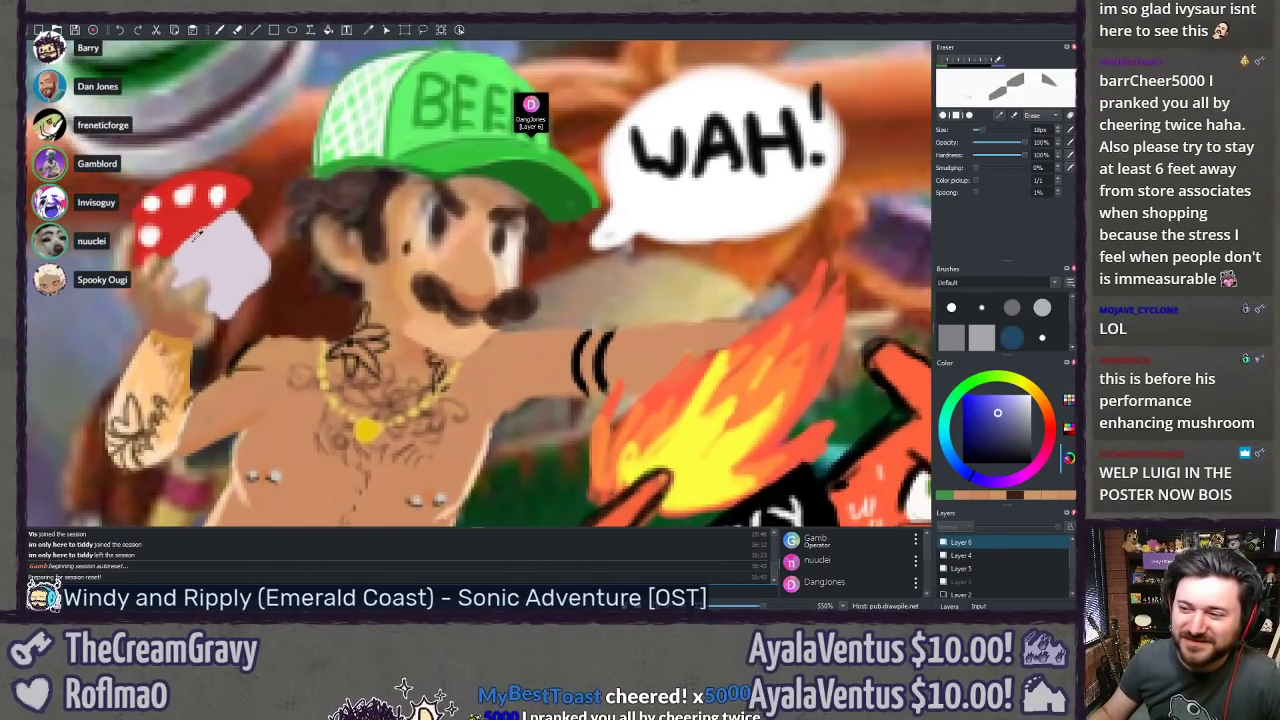
{"action": "left_click_drag", "start_coordinate": [174, 150], "coordinate": [196, 173]}
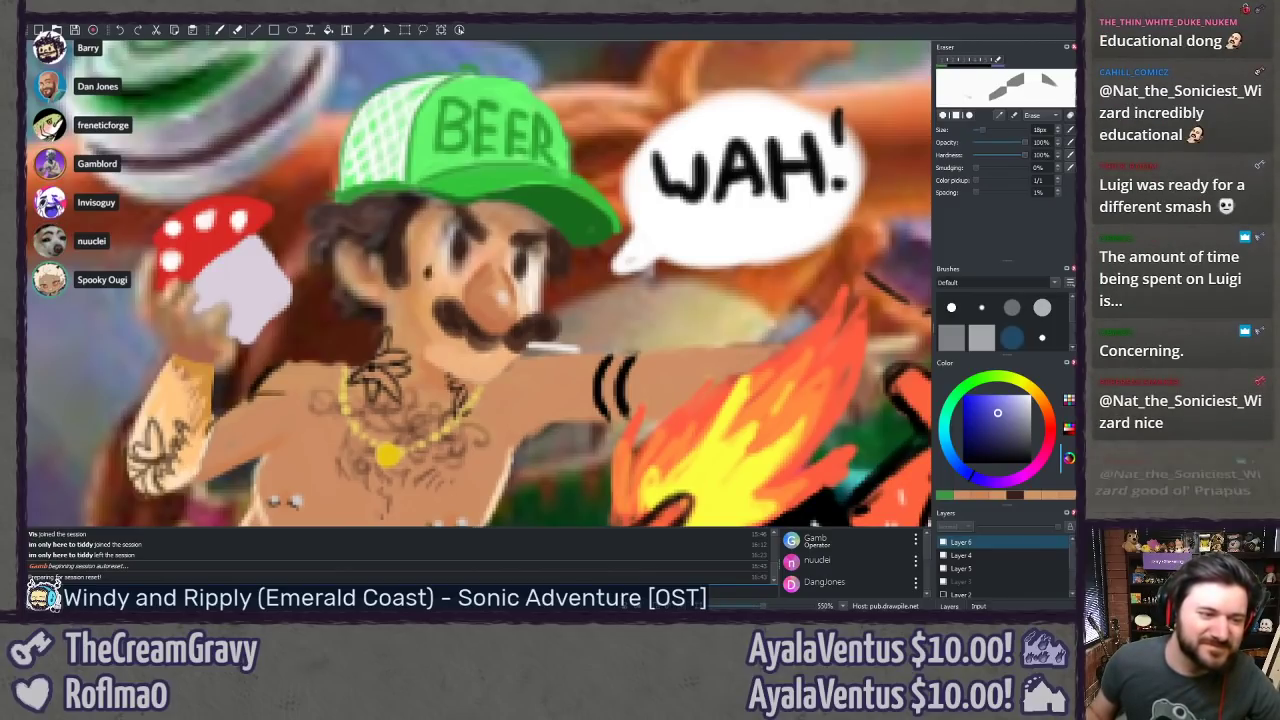
Step: Switch to the browser's fresco image, inspect it at 150% zoom, restore 100% and close its tab
{"action": "left_click_drag", "start_coordinate": [24, 140], "coordinate": [530, 24]}
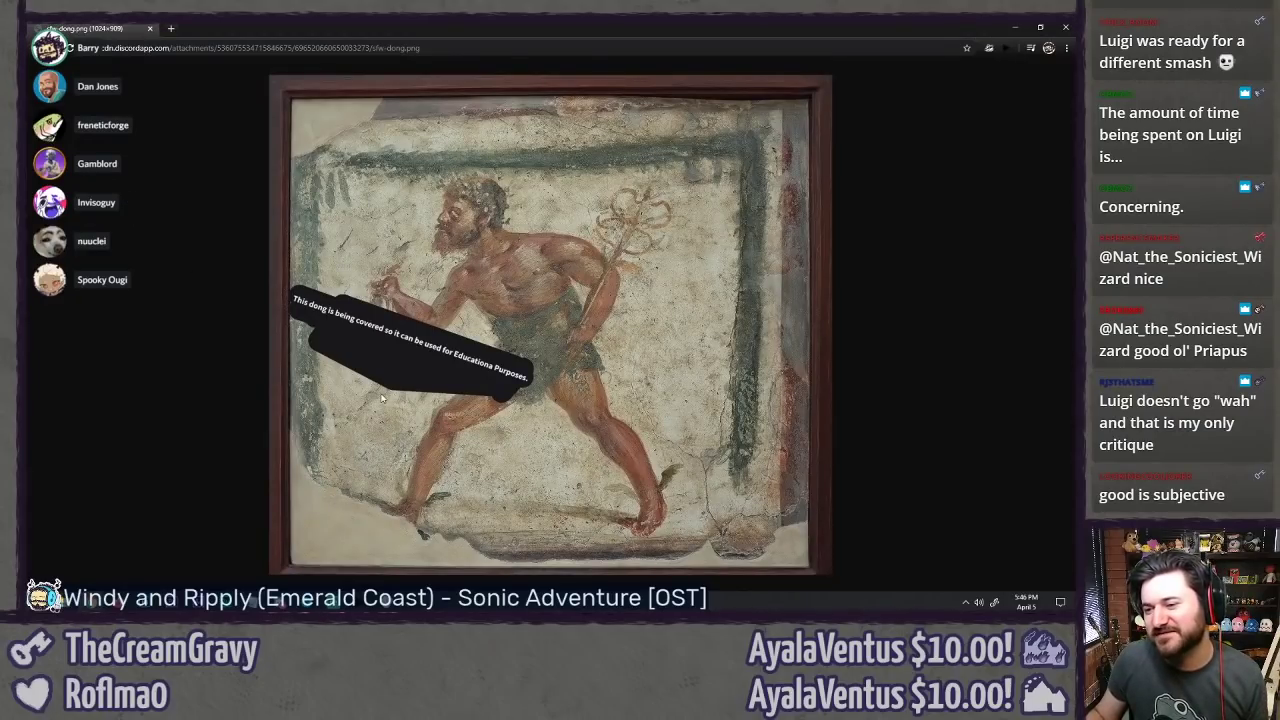
{"action": "key", "text": "ctrl+plus"}
{"action": "key", "text": "ctrl+plus"}
{"action": "key", "text": "ctrl+plus"}
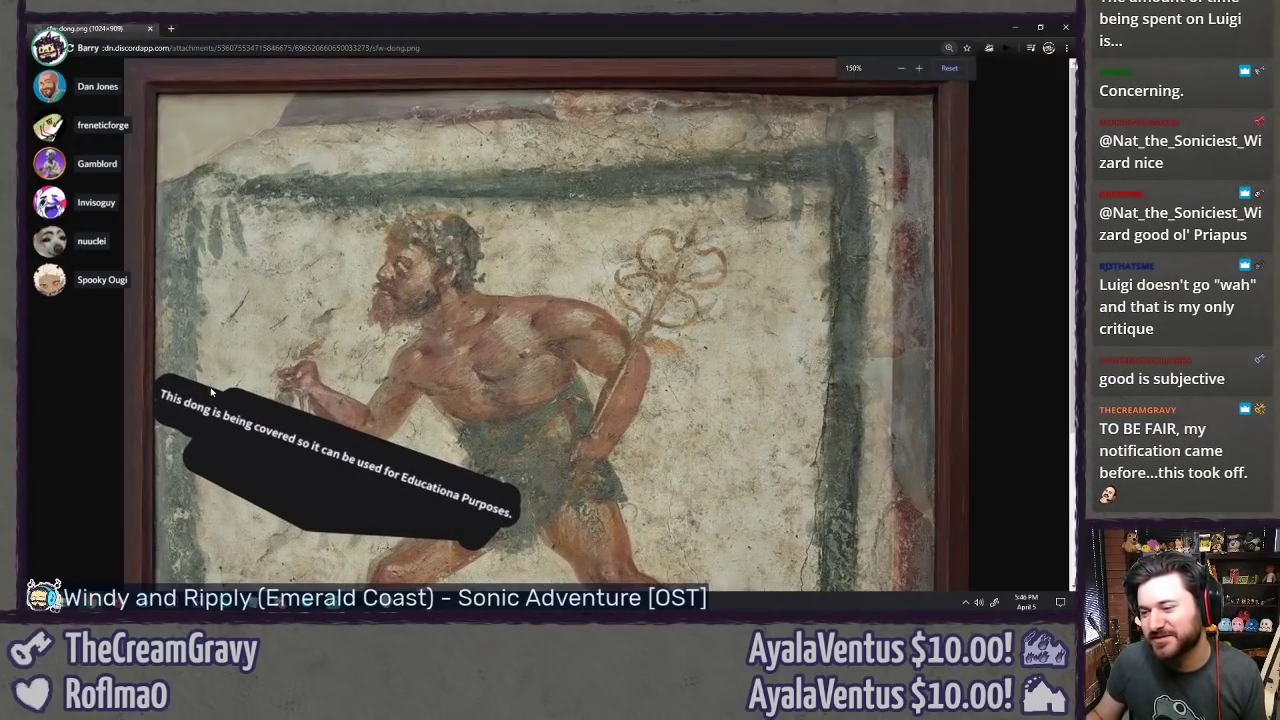
{"action": "scroll", "coordinate": [200, 390], "scroll_direction": "down", "scroll_amount": 2}
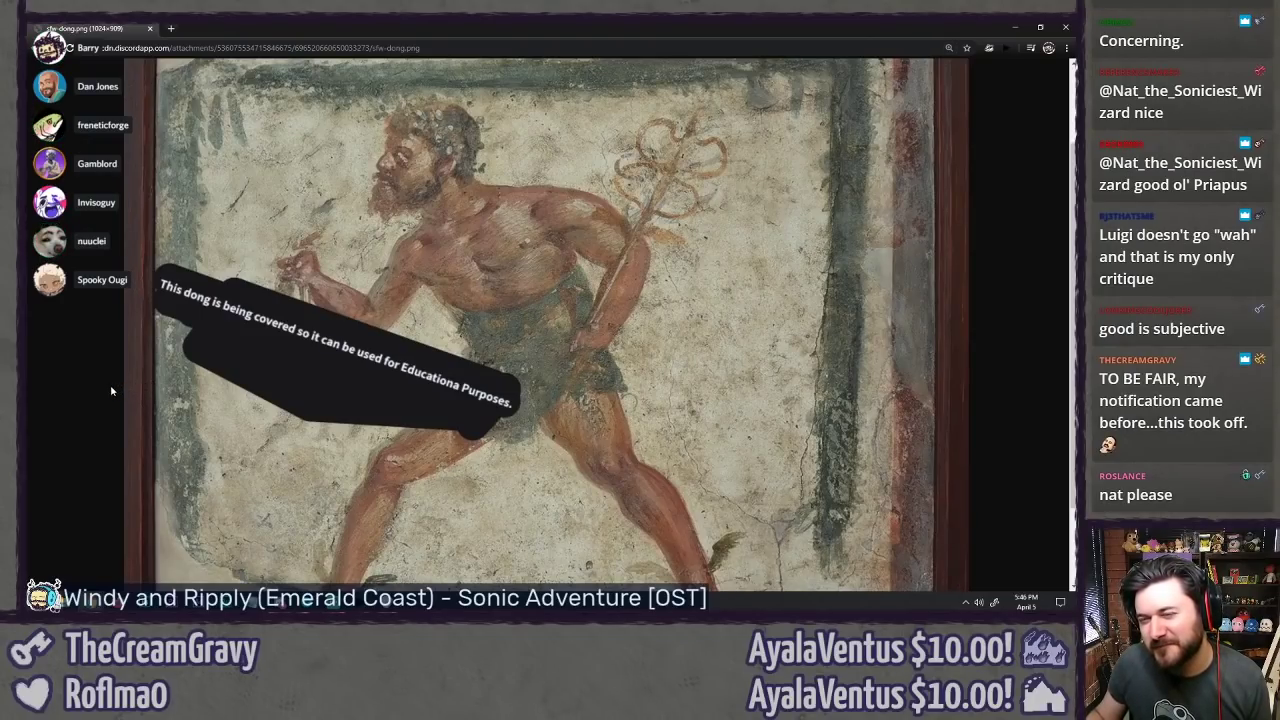
{"action": "key", "text": "ctrl+minus"}
{"action": "key", "text": "ctrl+minus"}
{"action": "key", "text": "ctrl+minus"}
{"action": "key", "text": "ctrl+minus"}
{"action": "key", "text": "ctrl+plus"}
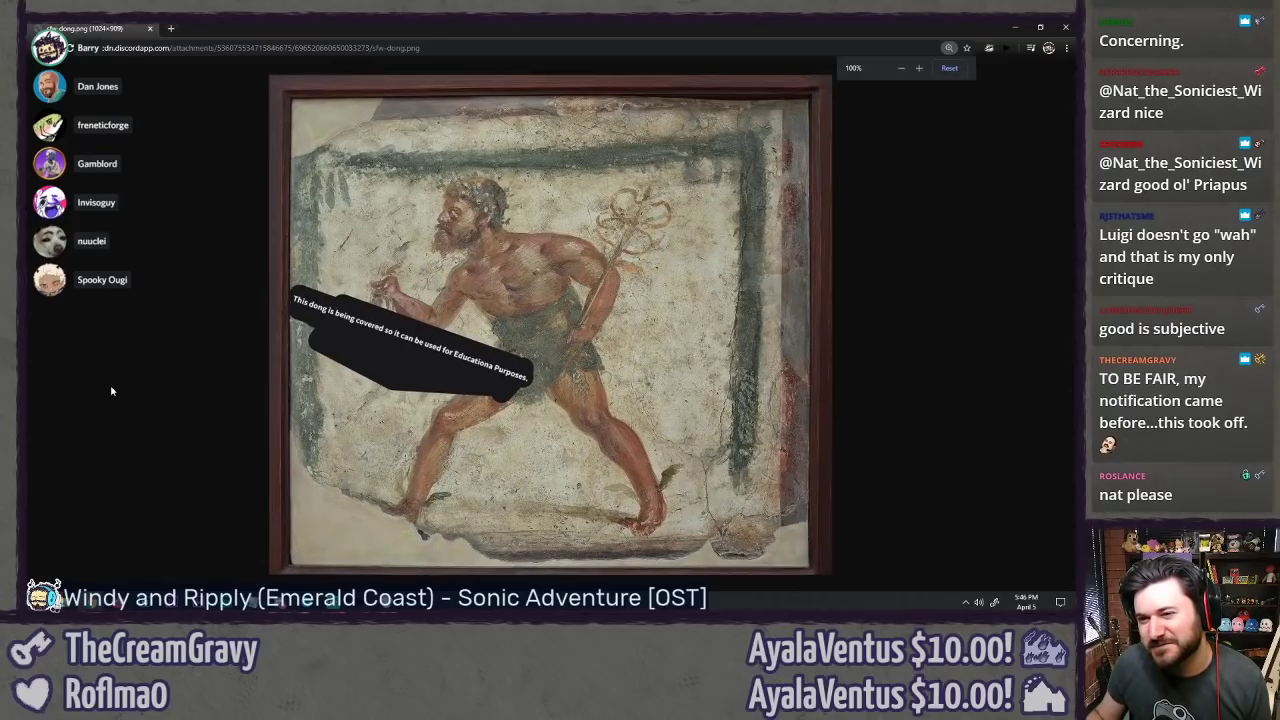
{"action": "middle_click", "coordinate": [81, 33]}
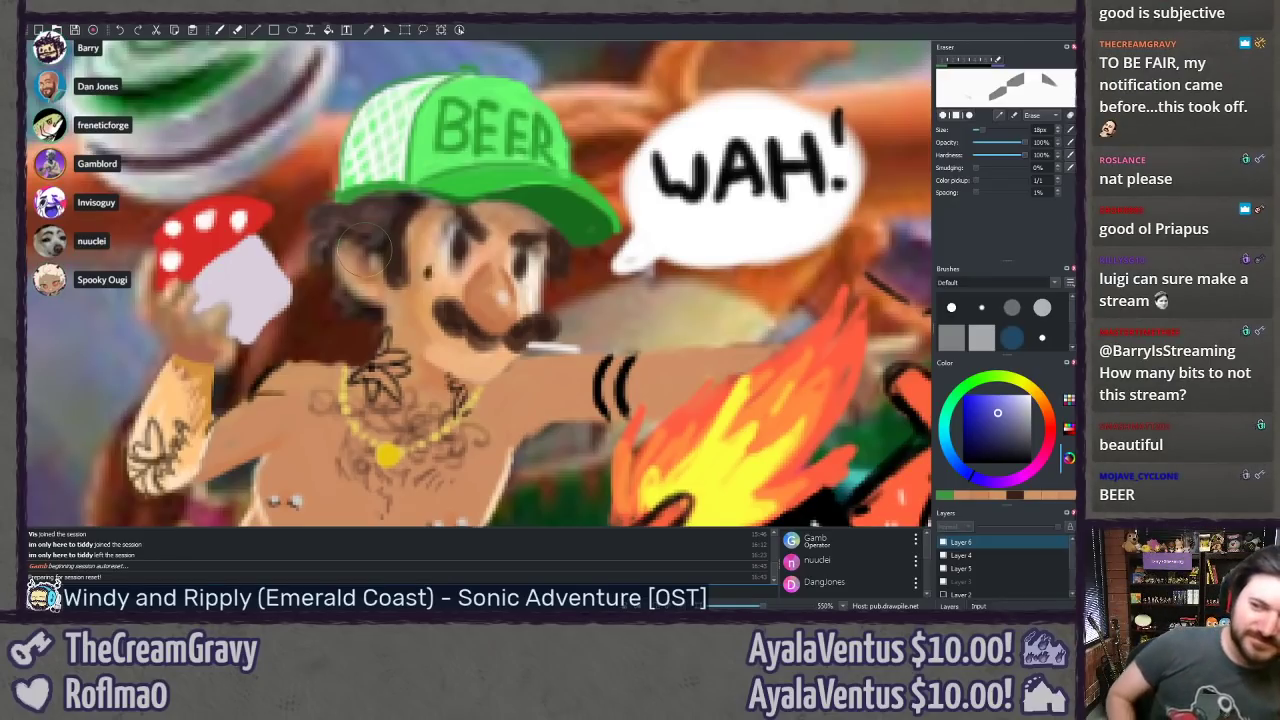
Step: Examine the whole artwork, then the edits on Pac-Man's face and the blond swordsman beside him
{"action": "scroll", "coordinate": [275, 278], "scroll_direction": "down", "scroll_amount": 4}
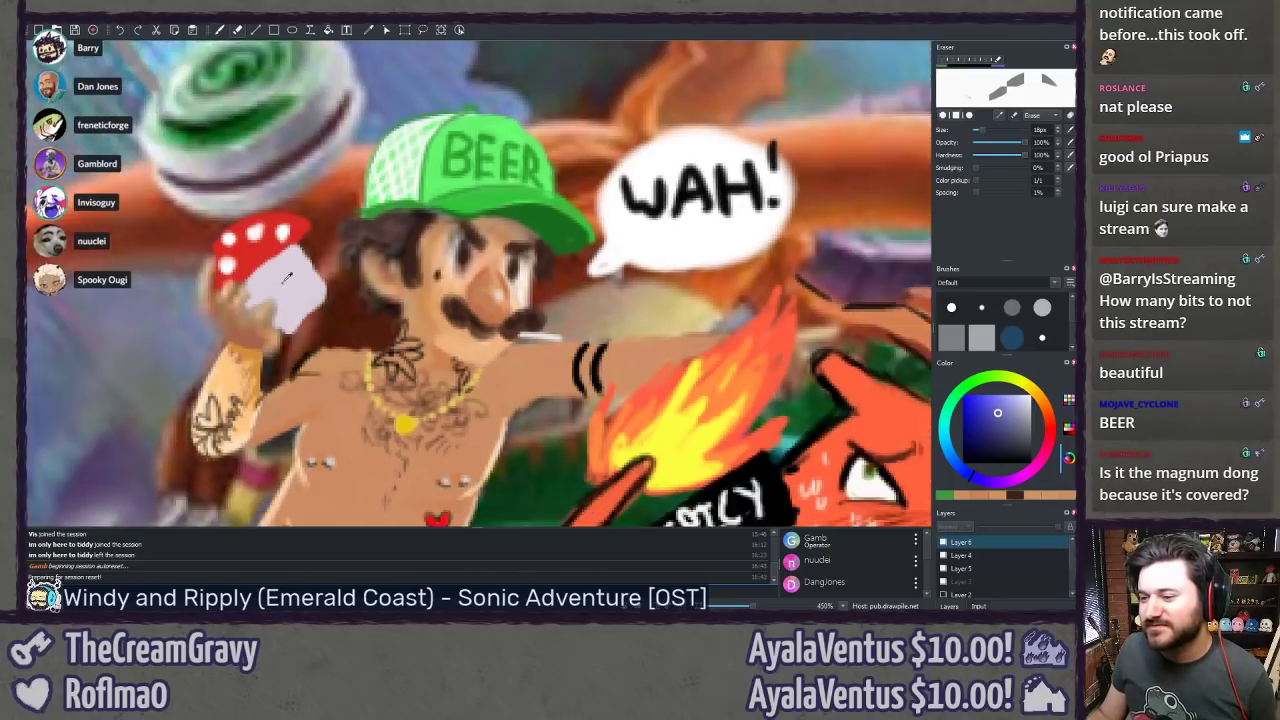
{"action": "left_click_drag", "start_coordinate": [233, 395], "coordinate": [241, 226]}
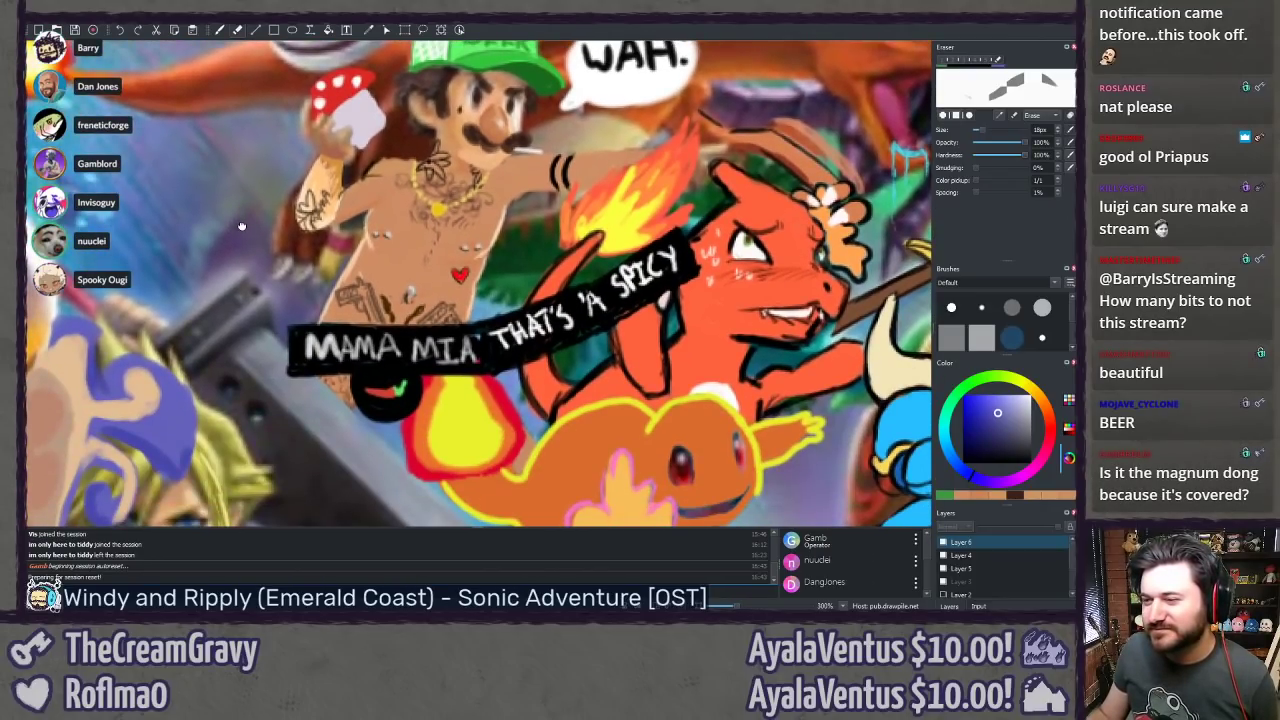
{"action": "scroll", "coordinate": [241, 226], "scroll_direction": "down", "scroll_amount": 6}
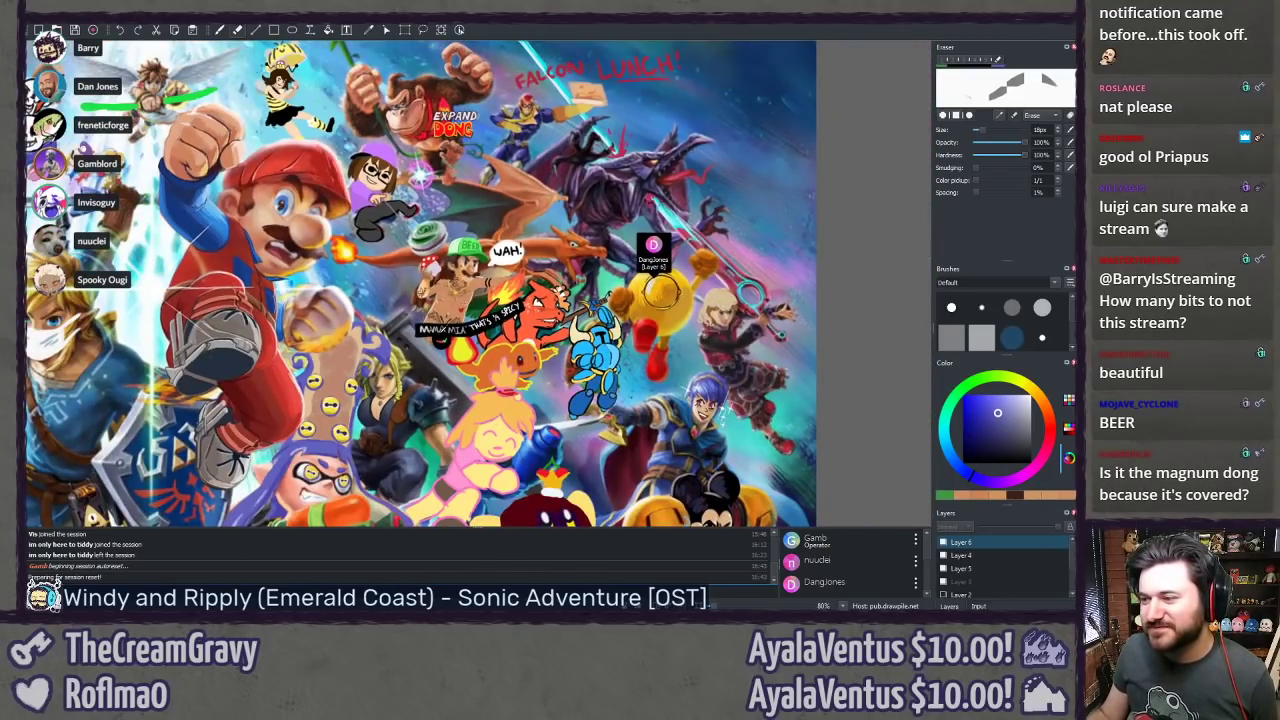
{"action": "scroll", "coordinate": [490, 230], "scroll_direction": "up", "scroll_amount": 1}
{"action": "left_click_drag", "start_coordinate": [740, 280], "coordinate": [438, 297]}
{"action": "scroll", "coordinate": [438, 297], "scroll_direction": "up", "scroll_amount": 5}
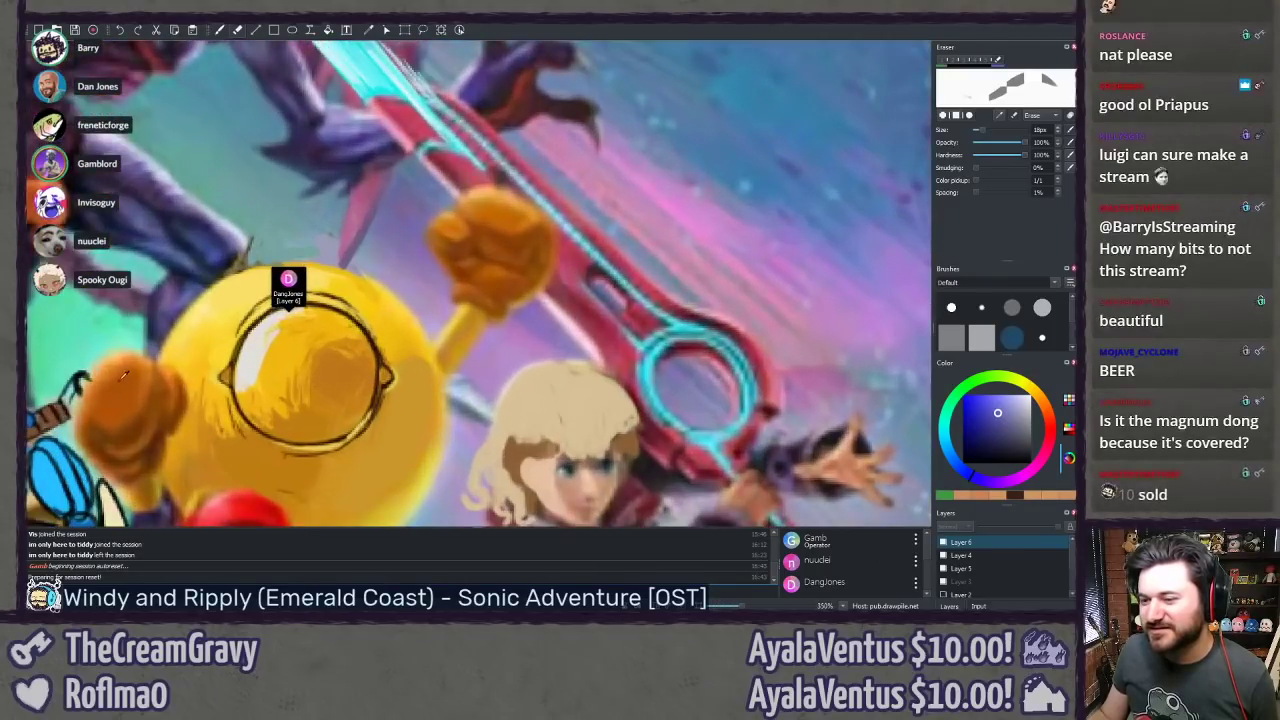
{"action": "left_click_drag", "start_coordinate": [124, 376], "coordinate": [388, 242]}
{"action": "scroll", "coordinate": [308, 267], "scroll_direction": "up", "scroll_amount": 1}
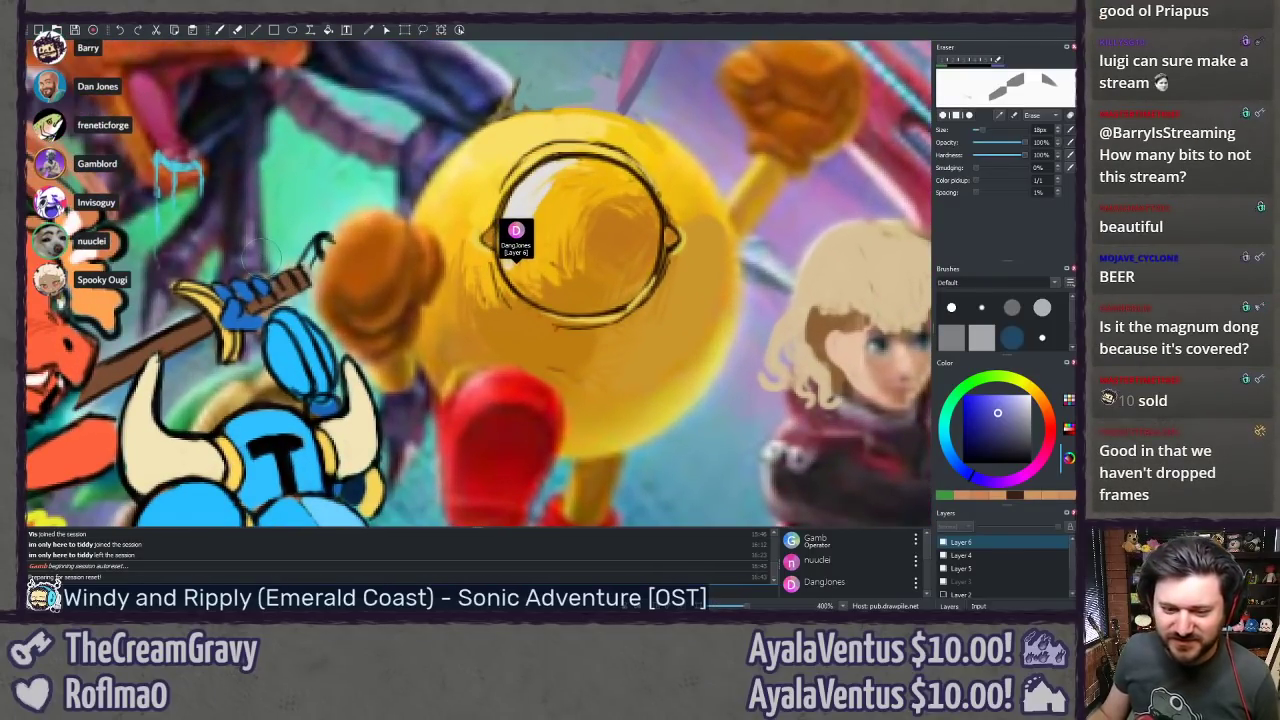
{"action": "left_click_drag", "start_coordinate": [262, 253], "coordinate": [289, 239]}
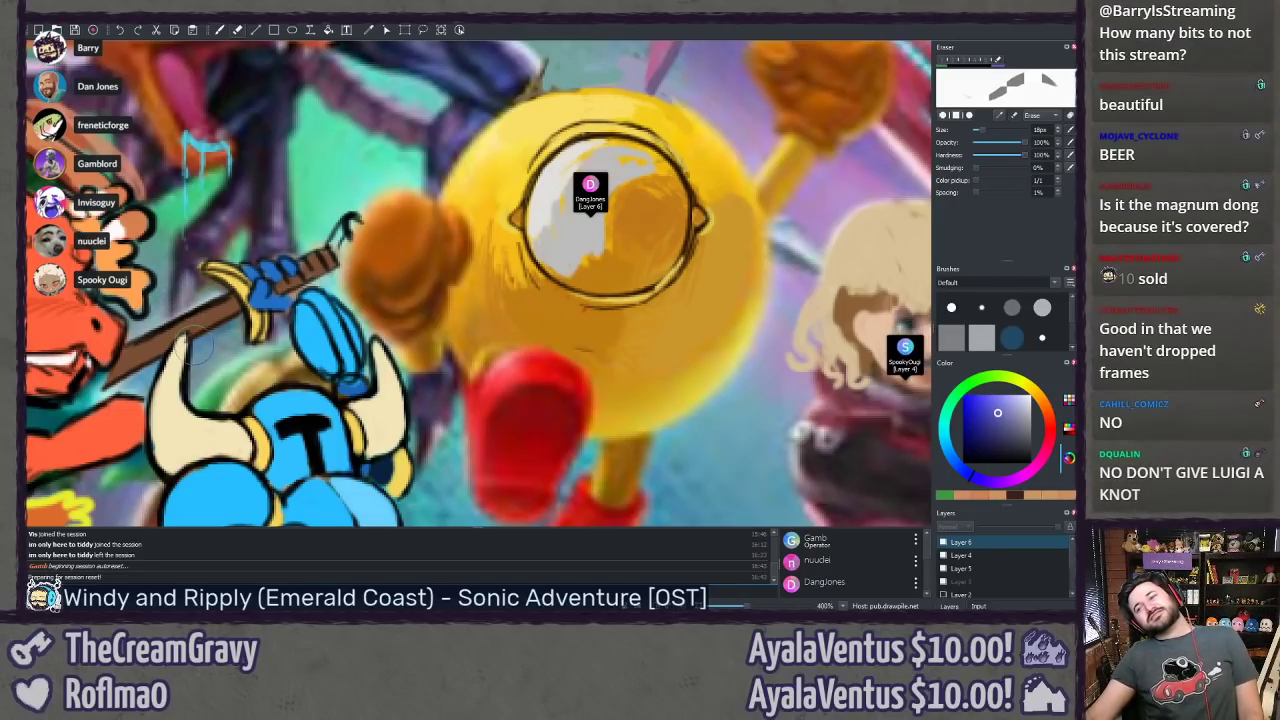
{"action": "mouse_move", "coordinate": [193, 345]}
{"action": "left_mouse_down"}
{"action": "mouse_move", "coordinate": [132, 406]}
{"action": "mouse_move", "coordinate": [14, 356]}
{"action": "left_mouse_up"}
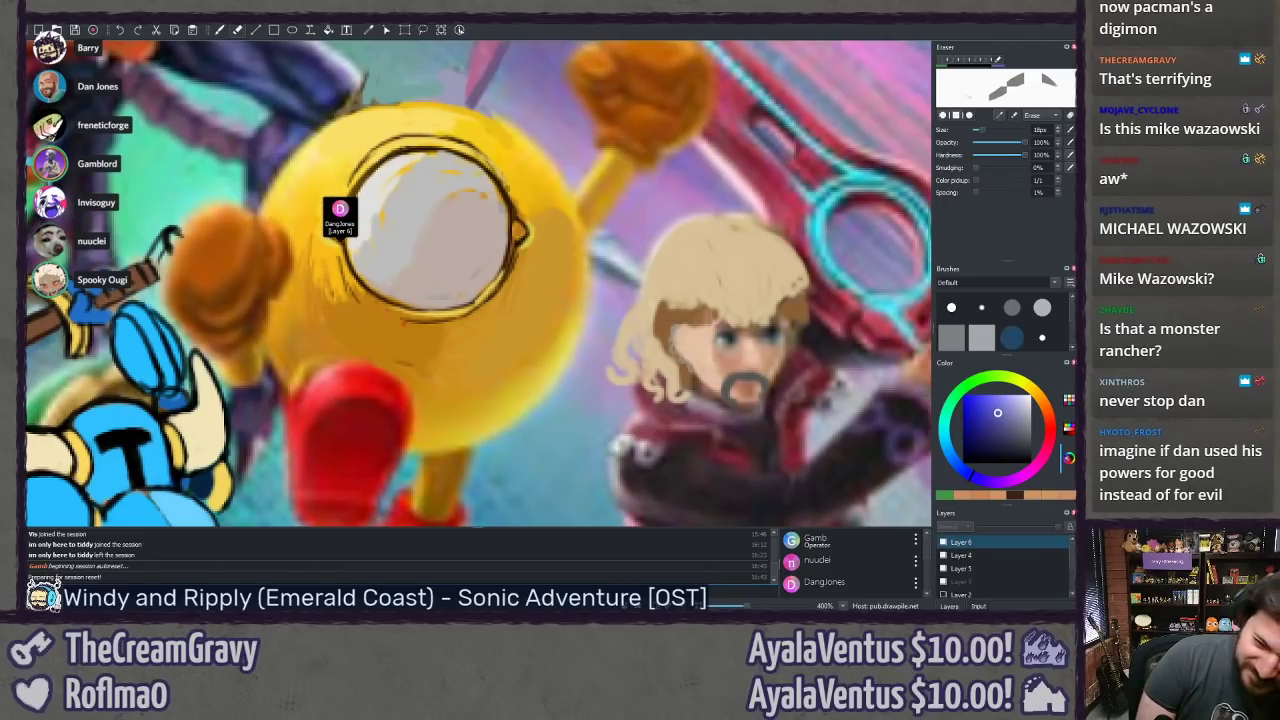
{"action": "scroll", "coordinate": [294, 295], "scroll_direction": "down", "scroll_amount": 10}
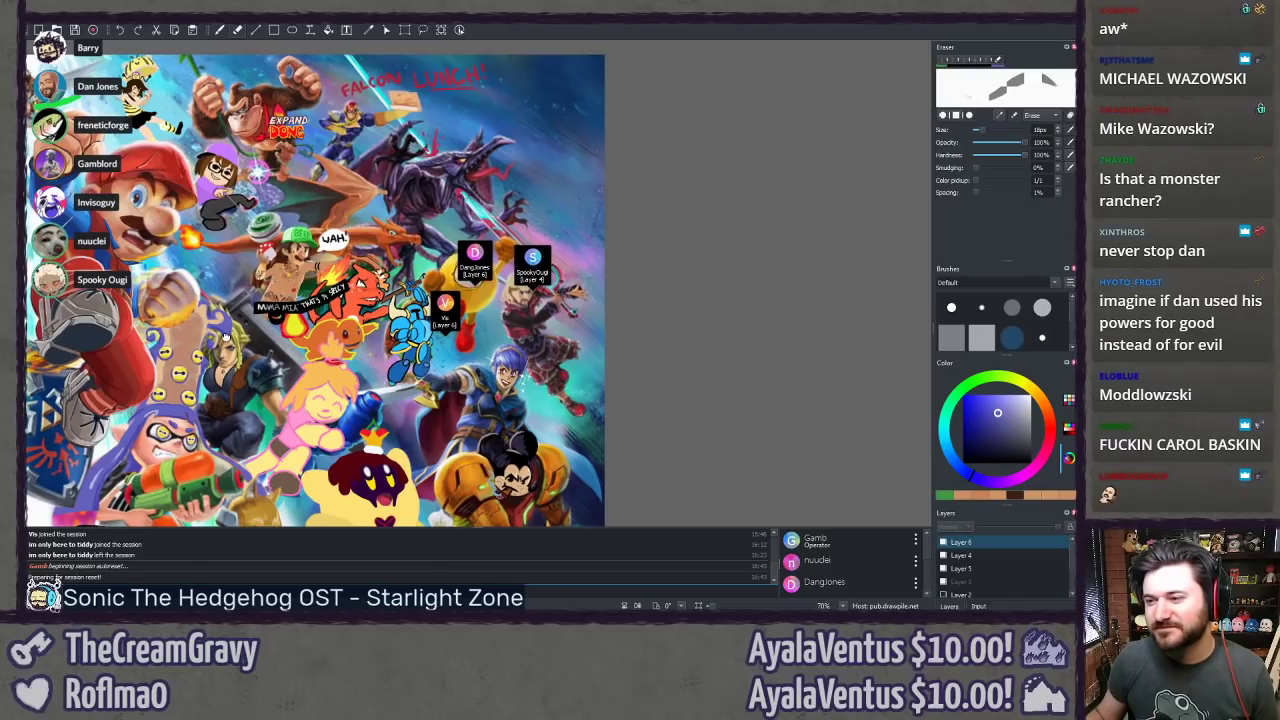
{"action": "scroll", "coordinate": [477, 415], "scroll_direction": "up", "scroll_amount": 8}
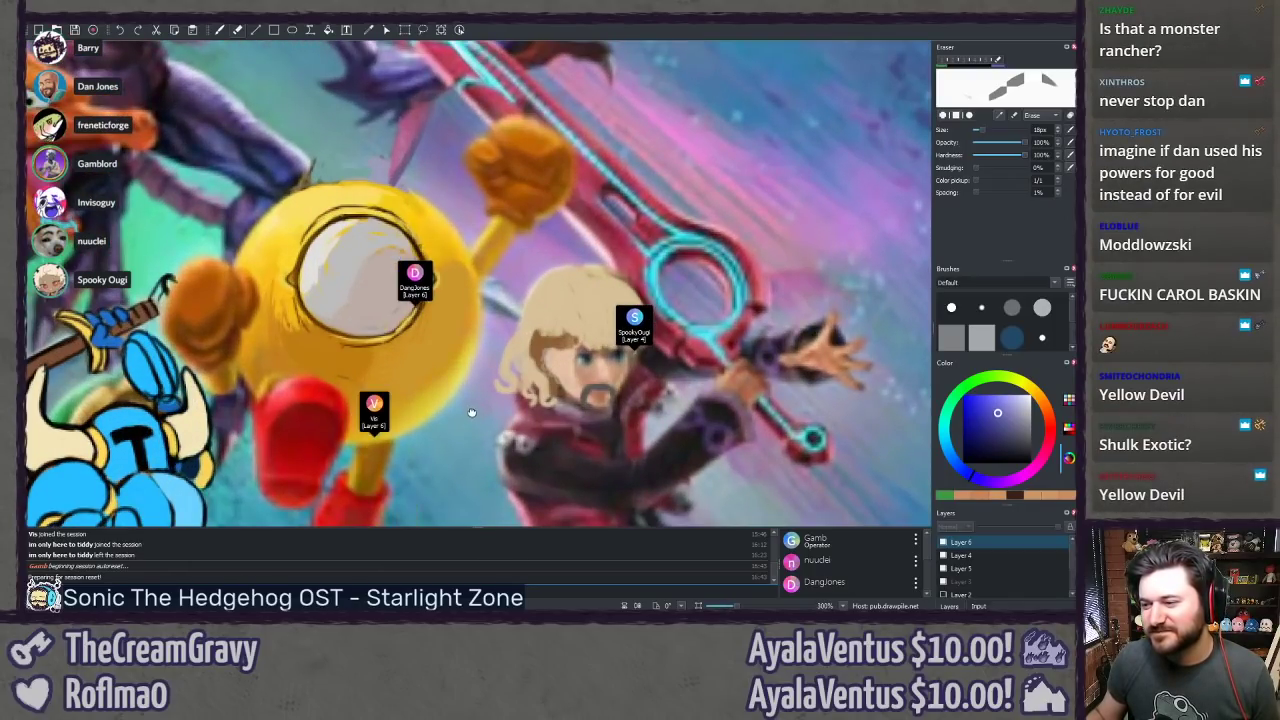
Step: Examine the blond swordsman's mullet and goatee, and the yellow tentacle-like leg being painted on Pac-Man
{"action": "left_click_drag", "start_coordinate": [471, 414], "coordinate": [311, 380]}
{"action": "scroll", "coordinate": [311, 383], "scroll_direction": "up", "scroll_amount": 1}
{"action": "left_click_drag", "start_coordinate": [239, 453], "coordinate": [252, 402]}
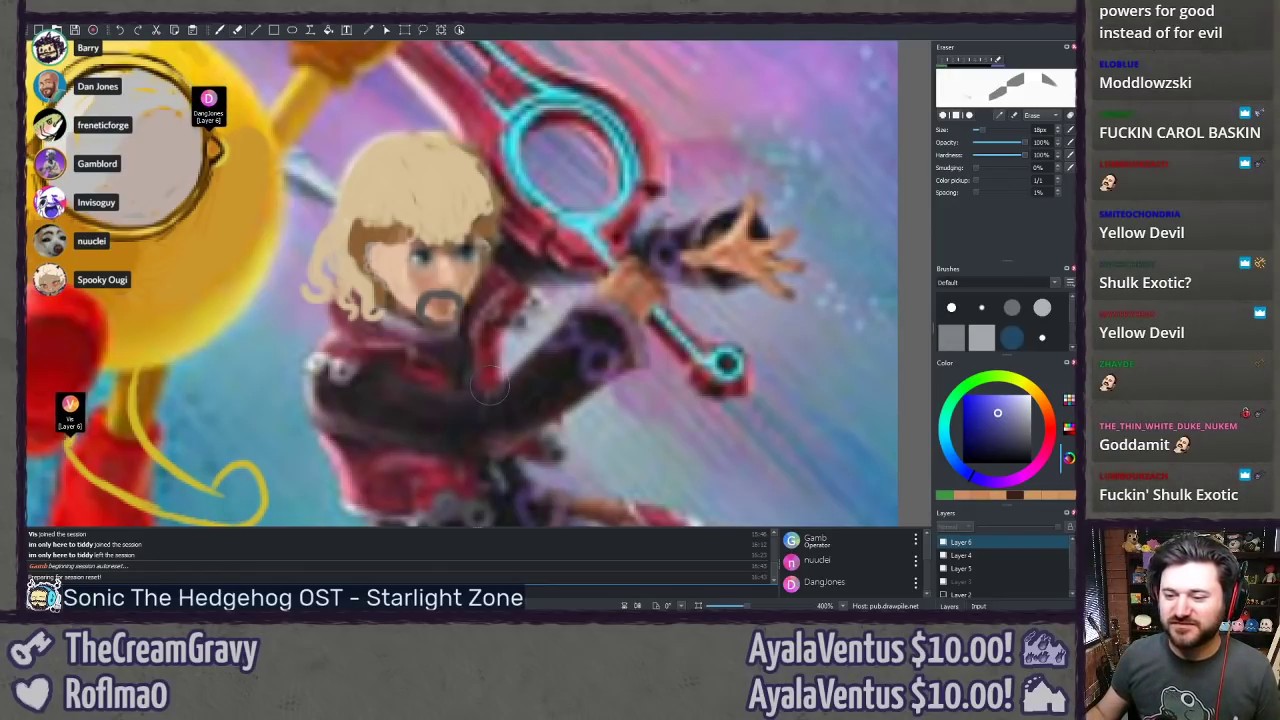
{"action": "left_click_drag", "start_coordinate": [490, 390], "coordinate": [649, 288]}
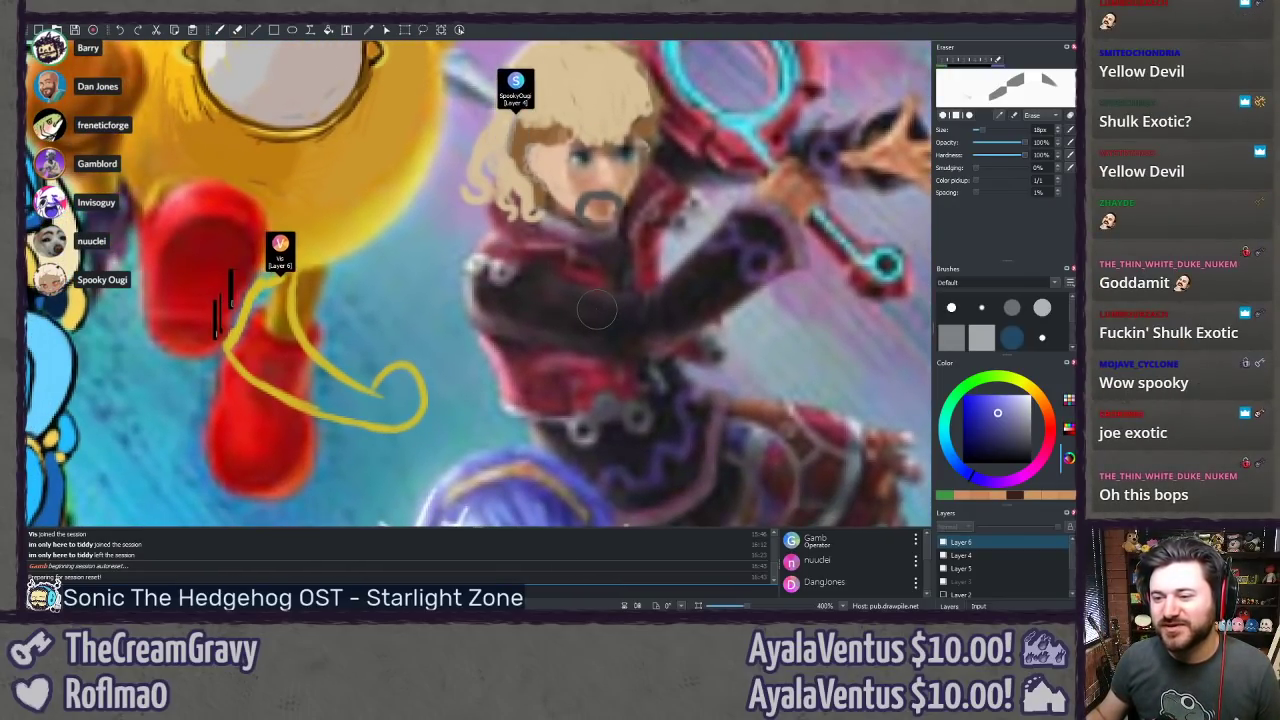
{"action": "scroll", "coordinate": [597, 309], "scroll_direction": "down", "scroll_amount": 2}
{"action": "left_click_drag", "start_coordinate": [584, 297], "coordinate": [586, 320]}
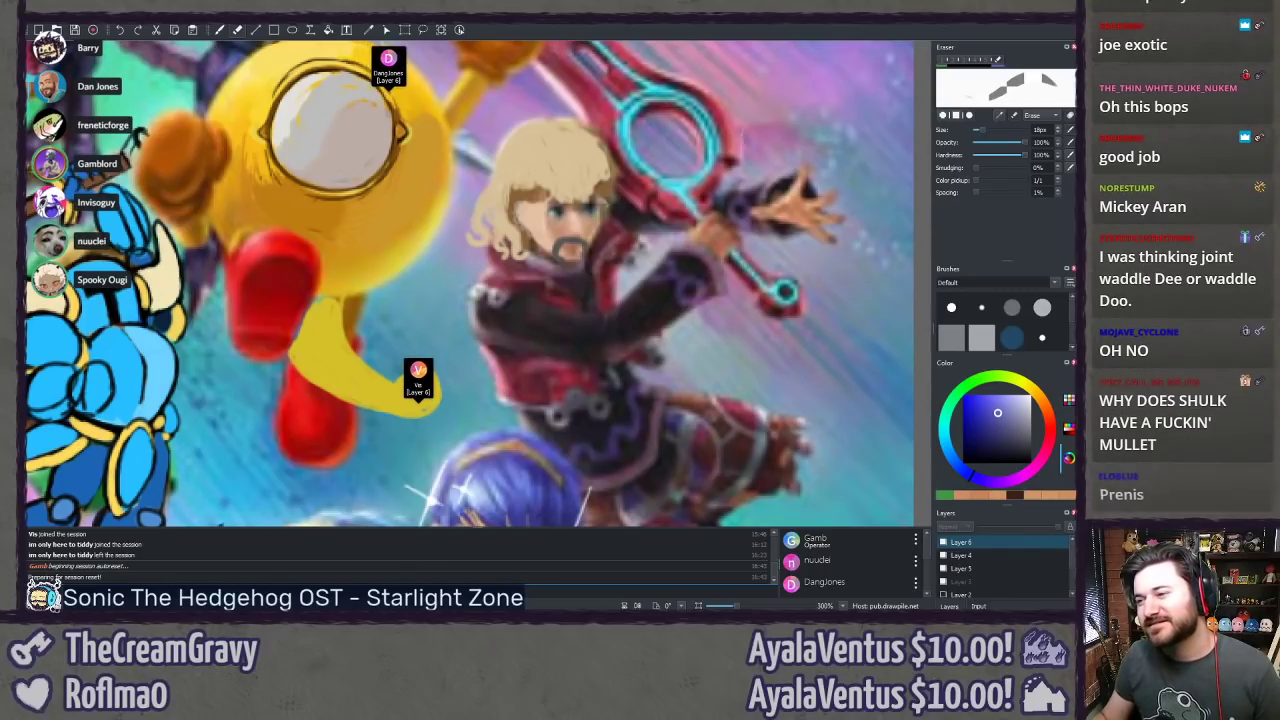
{"action": "left_click_drag", "start_coordinate": [784, 149], "coordinate": [779, 178]}
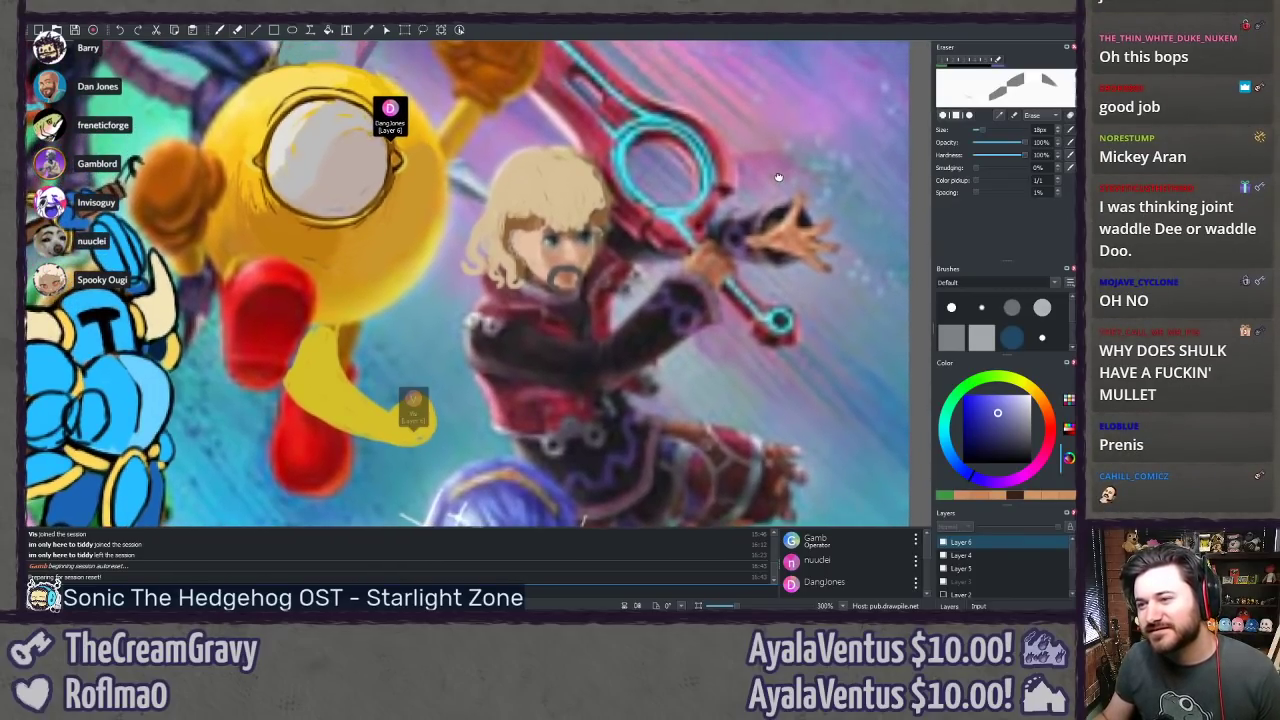
Step: Examine the Mickey Mouse head on Samus's armour, the characters above it, and the whole artwork
{"action": "scroll", "coordinate": [785, 170], "scroll_direction": "down", "scroll_amount": 6}
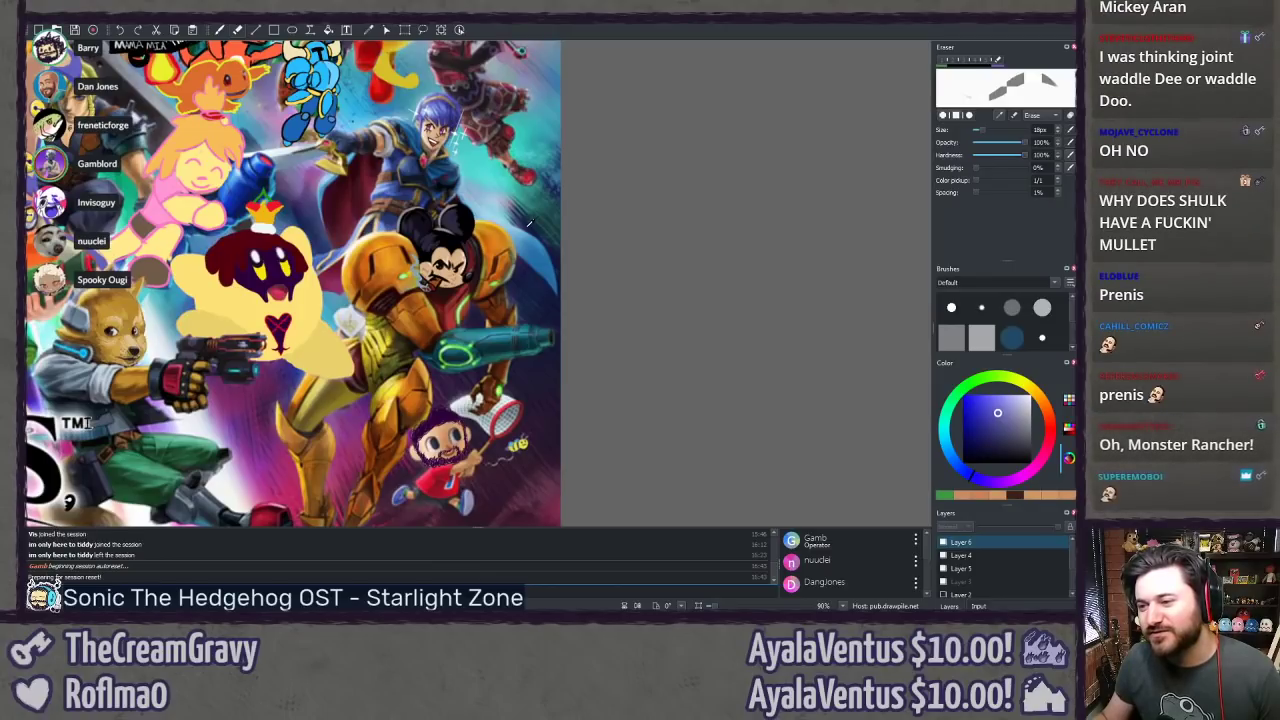
{"action": "scroll", "coordinate": [510, 246], "scroll_direction": "up", "scroll_amount": 5}
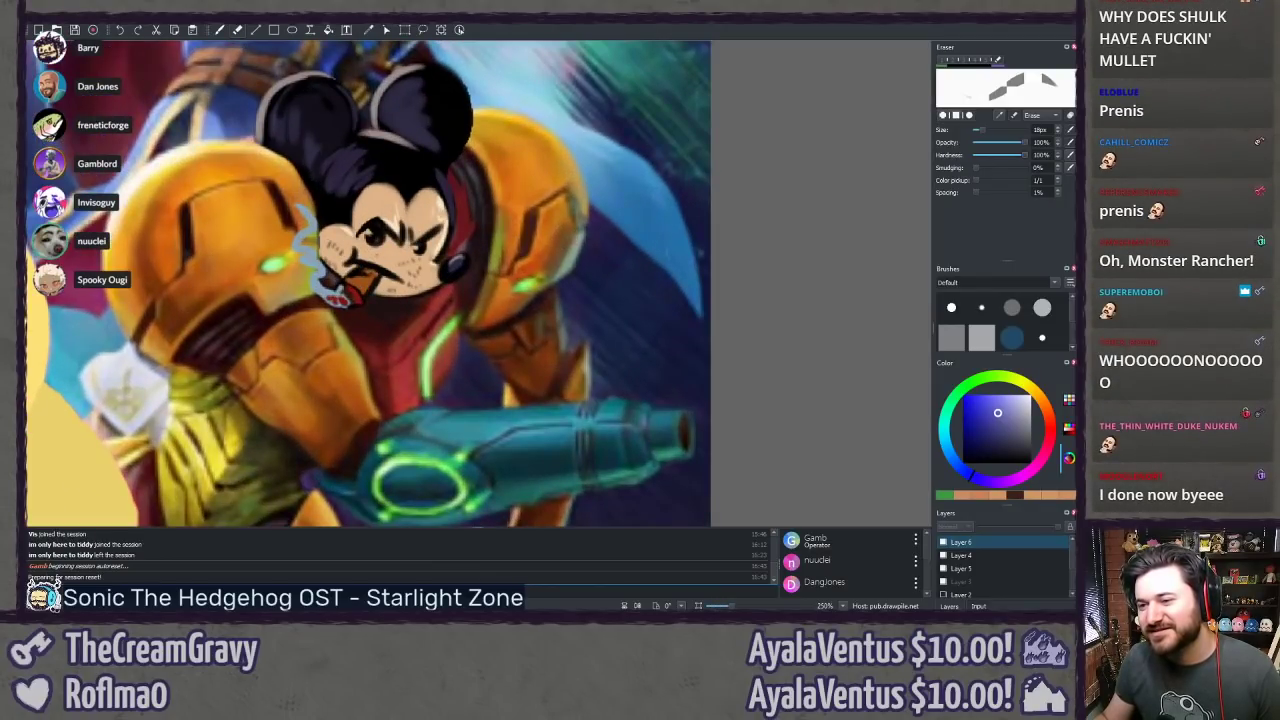
{"action": "left_click_drag", "start_coordinate": [713, 317], "coordinate": [718, 327]}
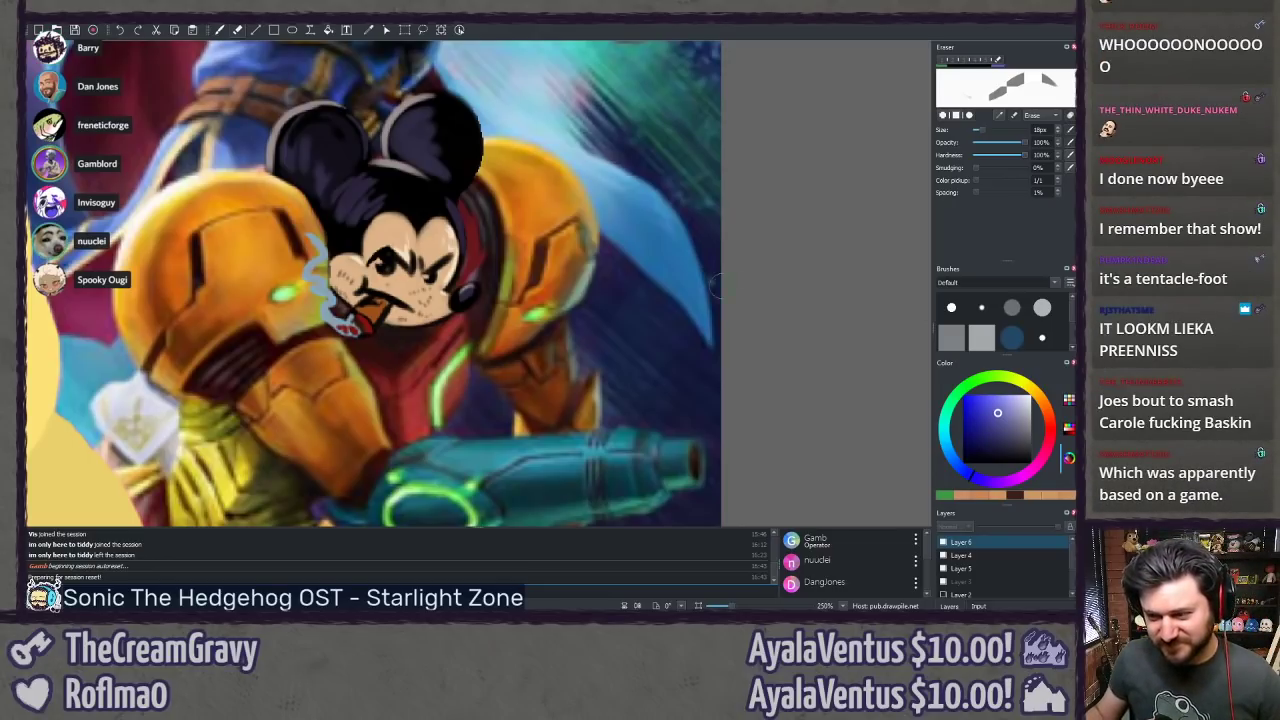
{"action": "scroll", "coordinate": [709, 250], "scroll_direction": "down", "scroll_amount": 3}
{"action": "left_click_drag", "start_coordinate": [528, 205], "coordinate": [530, 360]}
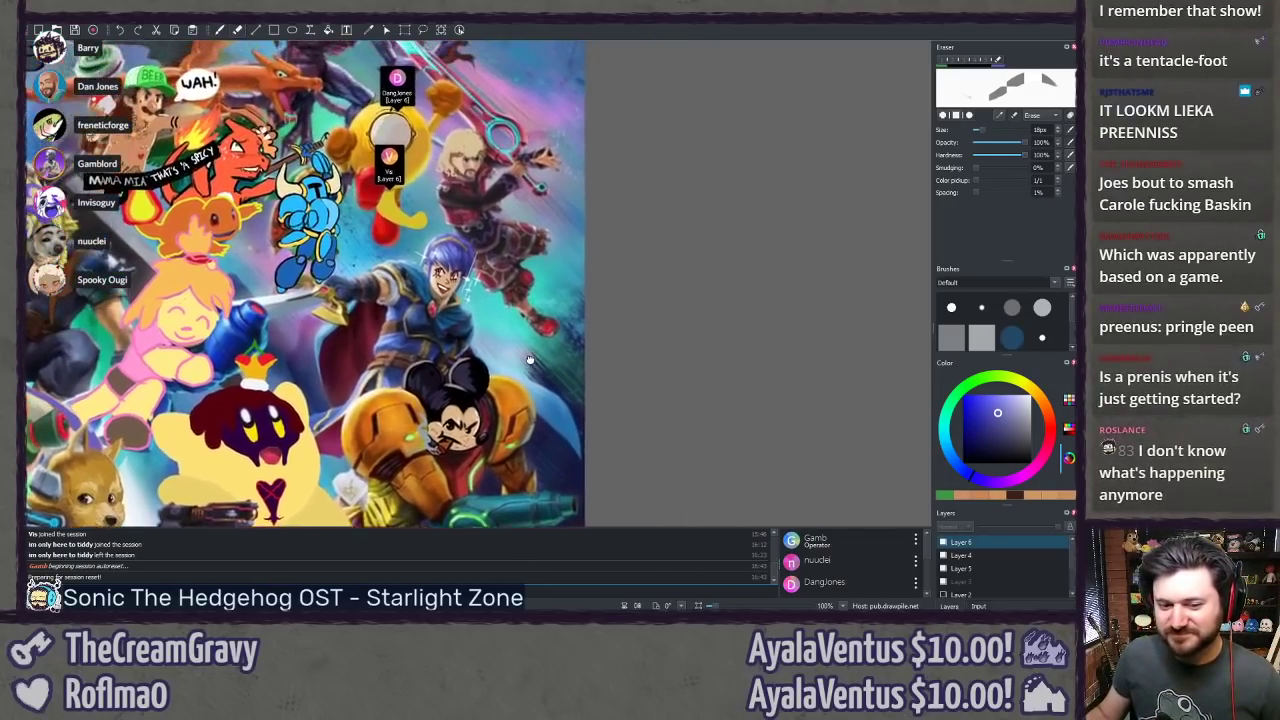
{"action": "scroll", "coordinate": [560, 356], "scroll_direction": "up", "scroll_amount": 4}
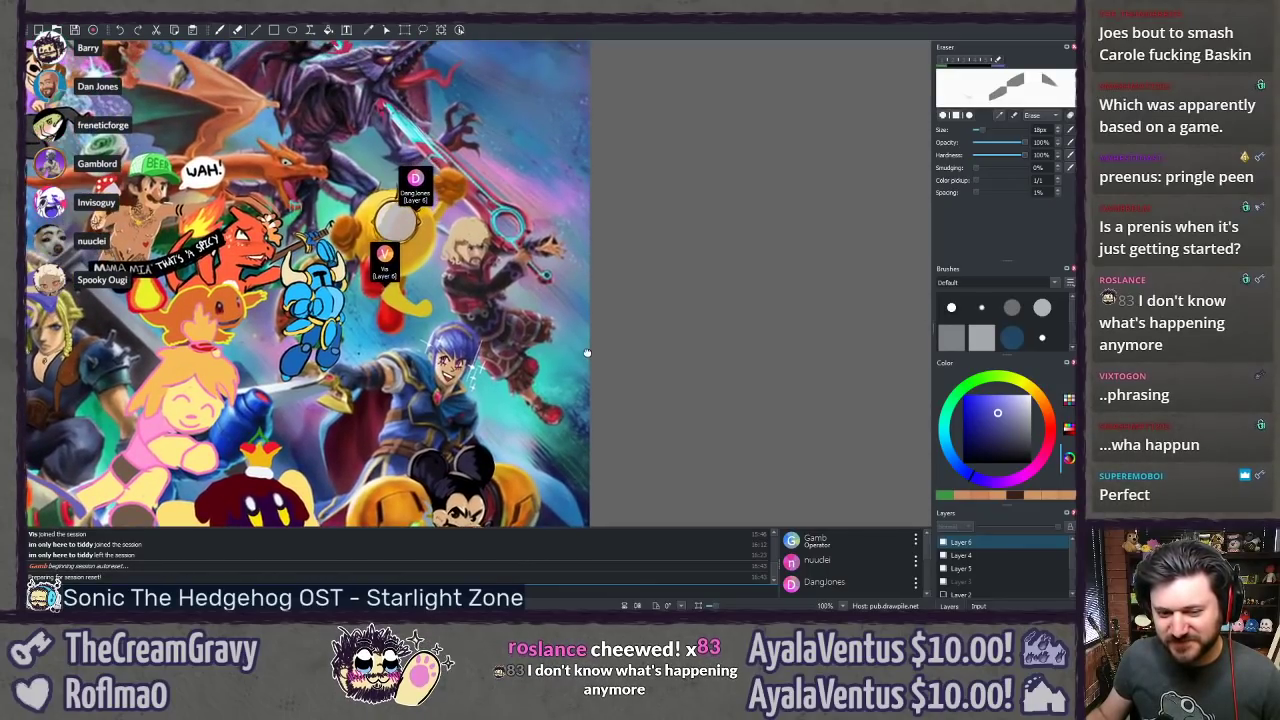
{"action": "left_click_drag", "start_coordinate": [595, 279], "coordinate": [602, 291]}
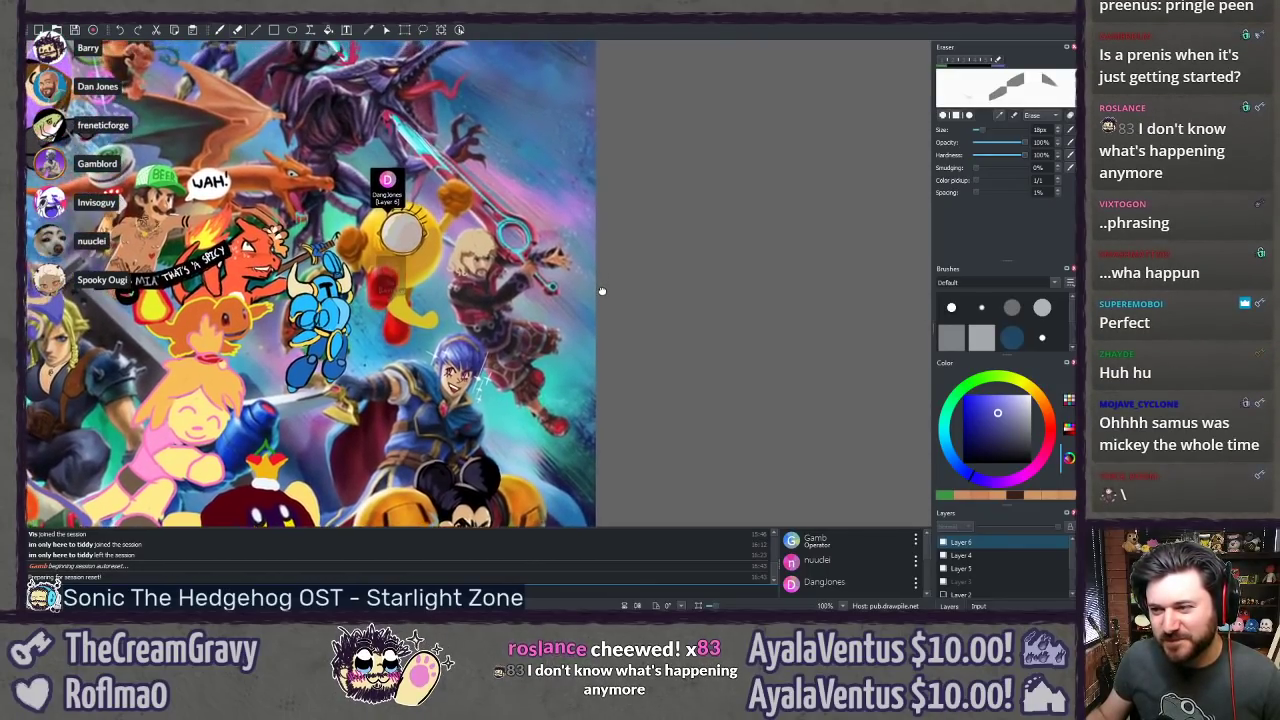
{"action": "scroll", "coordinate": [602, 290], "scroll_direction": "down", "scroll_amount": 3}
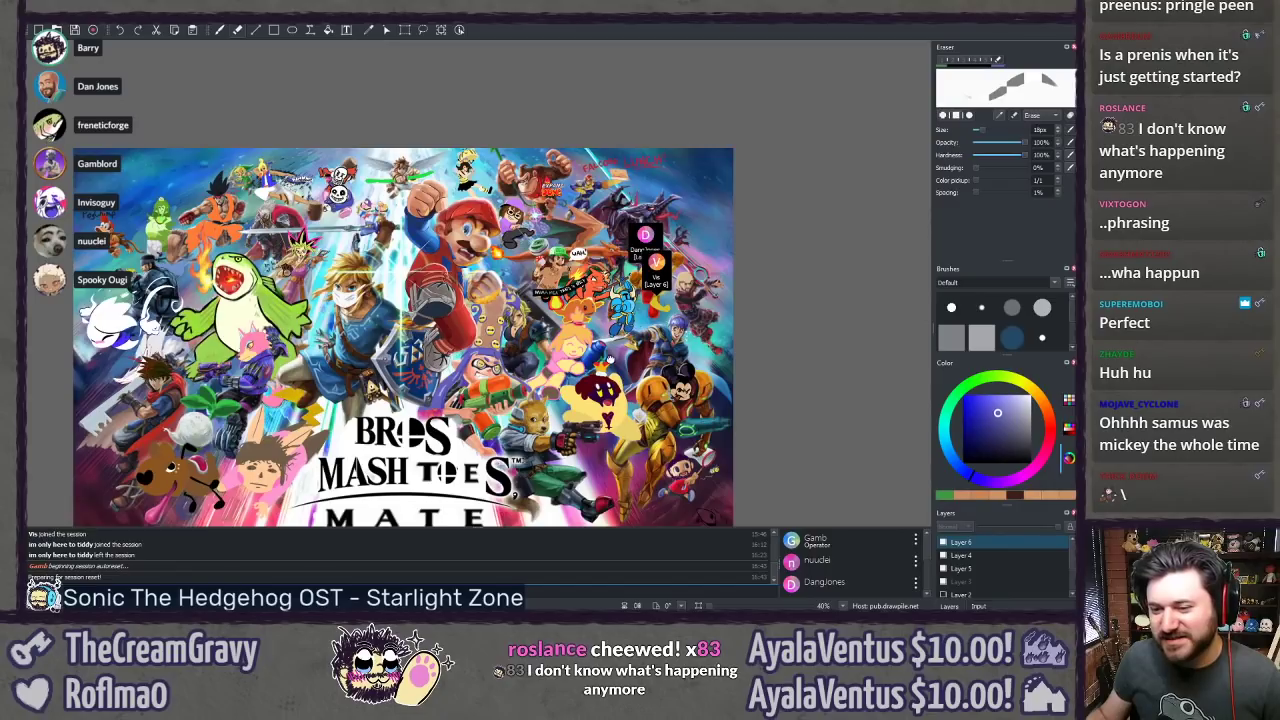
{"action": "left_click_drag", "start_coordinate": [610, 359], "coordinate": [628, 322]}
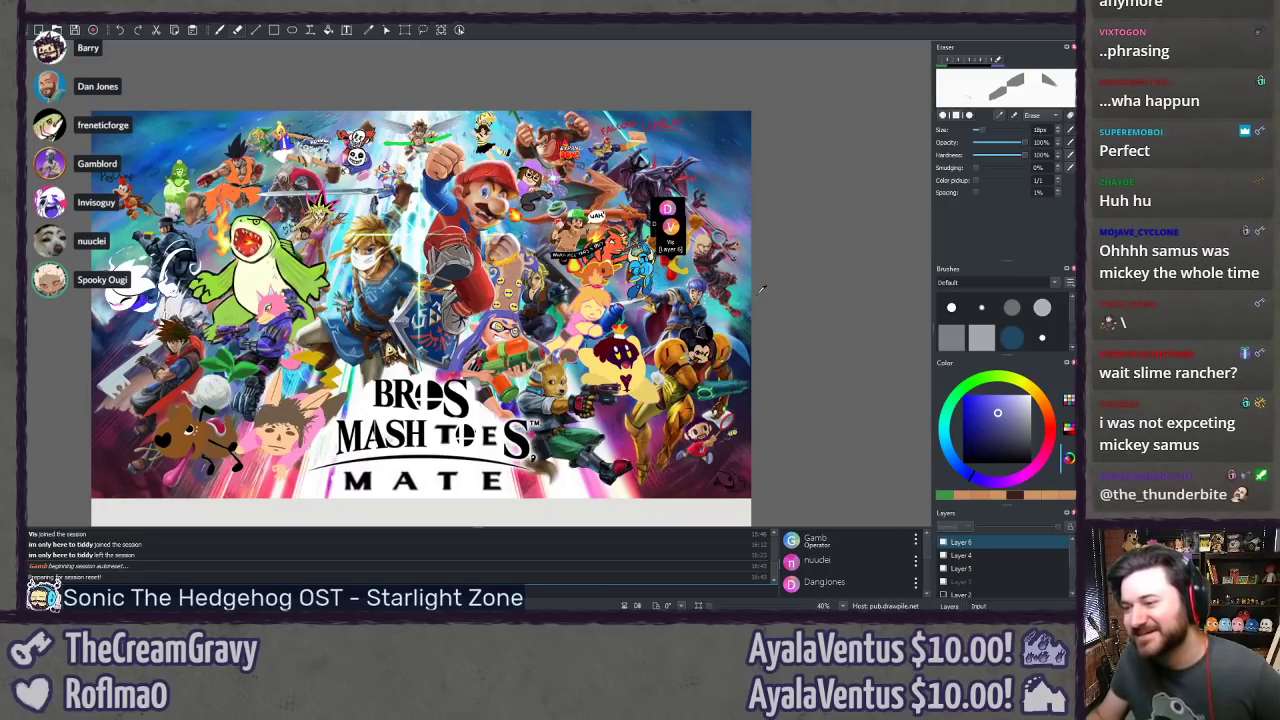
Step: Review Pac-Man's single eye, Shovel Knight, Charmeleon and the shirtless Luigi up close, and check the full composition
{"action": "scroll", "coordinate": [756, 220], "scroll_direction": "up", "scroll_amount": 3}
{"action": "left_click_drag", "start_coordinate": [742, 162], "coordinate": [433, 197]}
{"action": "scroll", "coordinate": [696, 260], "scroll_direction": "up", "scroll_amount": 4}
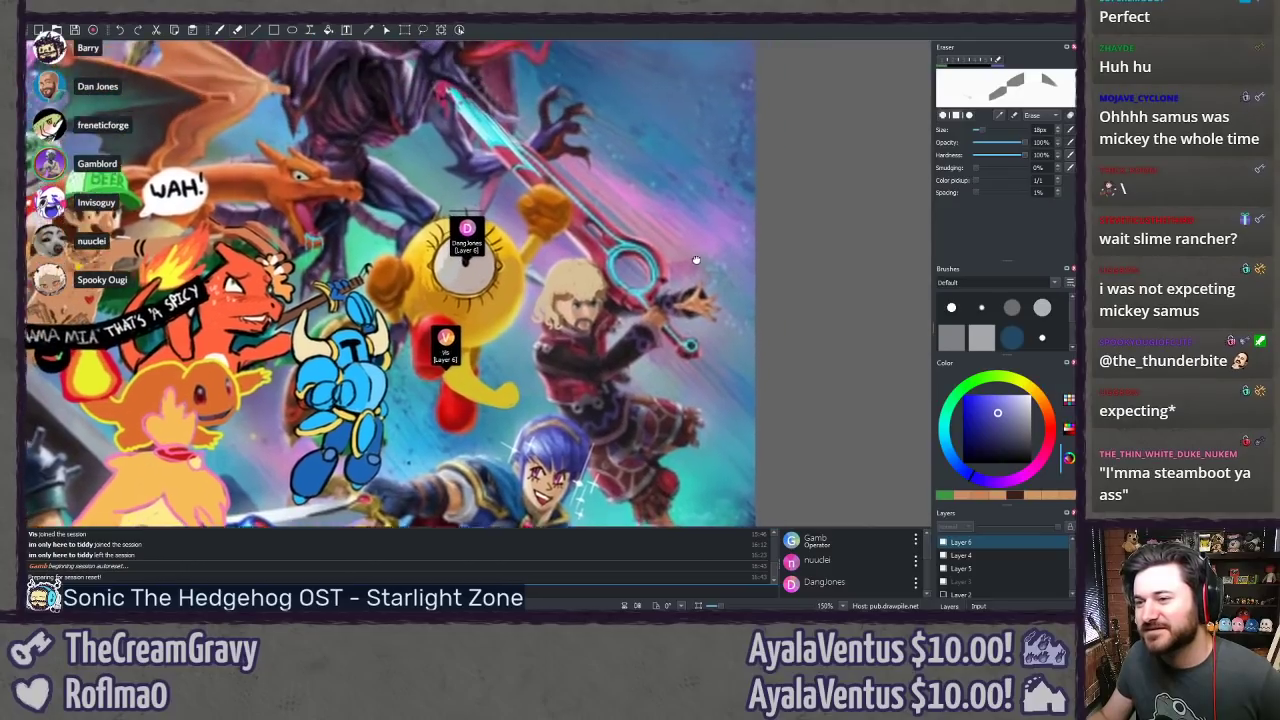
{"action": "left_click_drag", "start_coordinate": [696, 260], "coordinate": [778, 260]}
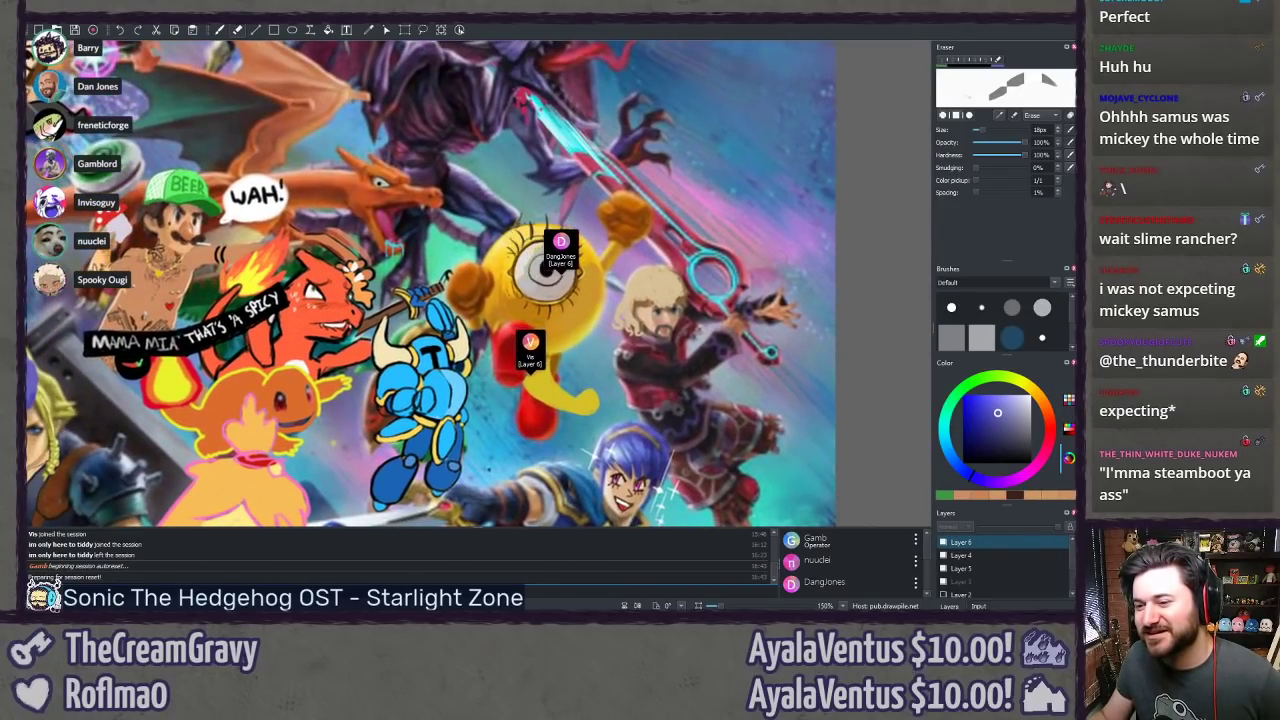
{"action": "scroll", "coordinate": [462, 282], "scroll_direction": "up", "scroll_amount": 3}
{"action": "left_click_drag", "start_coordinate": [165, 455], "coordinate": [490, 385]}
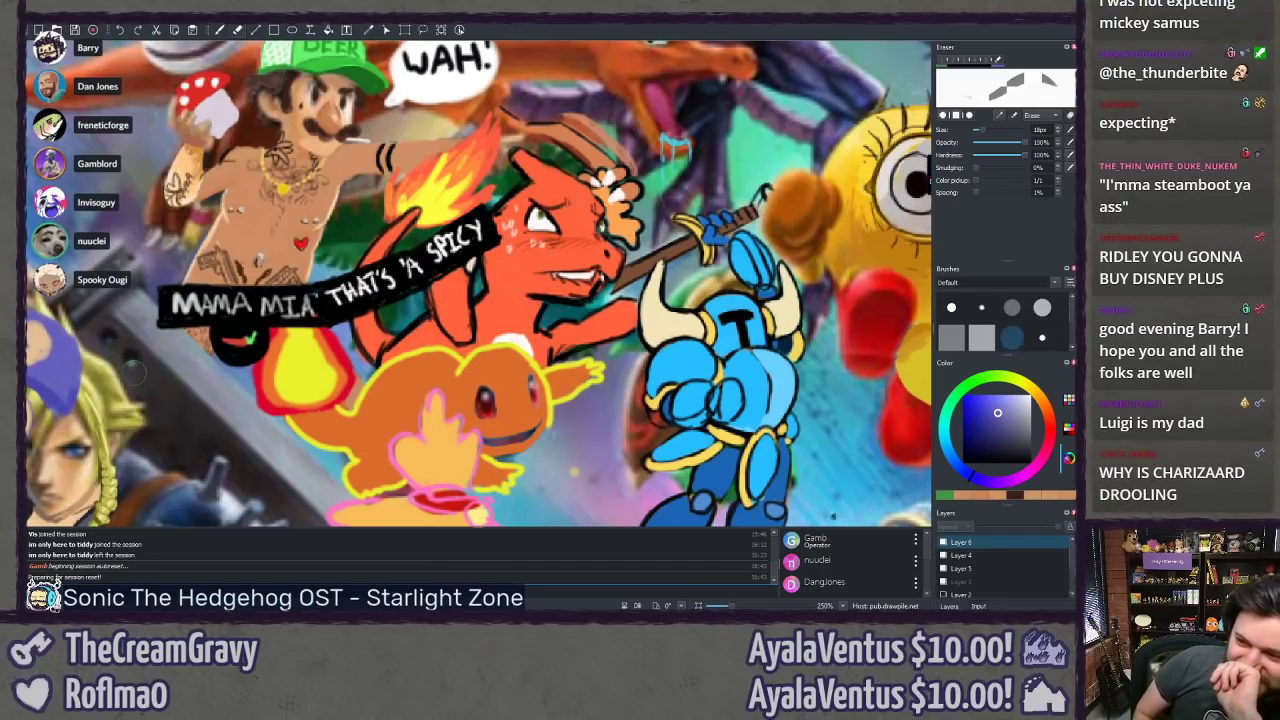
{"action": "scroll", "coordinate": [324, 360], "scroll_direction": "down", "scroll_amount": 10}
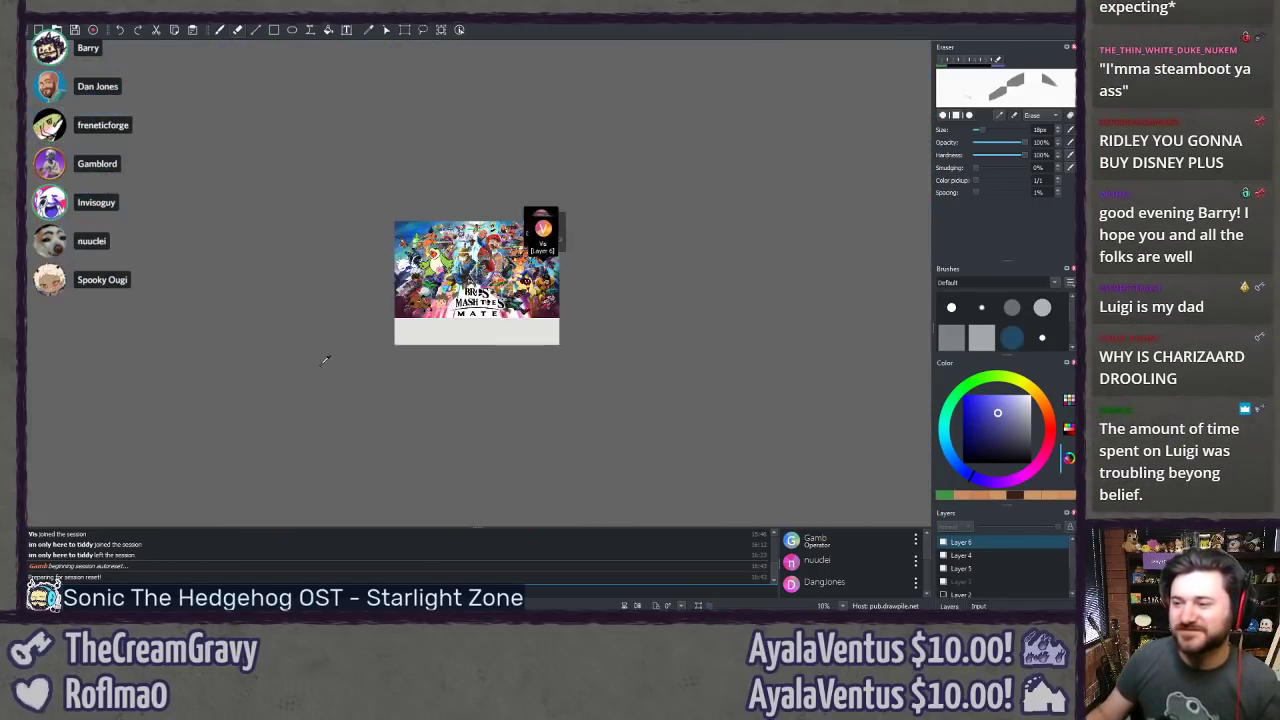
{"action": "scroll", "coordinate": [478, 295], "scroll_direction": "up", "scroll_amount": 8}
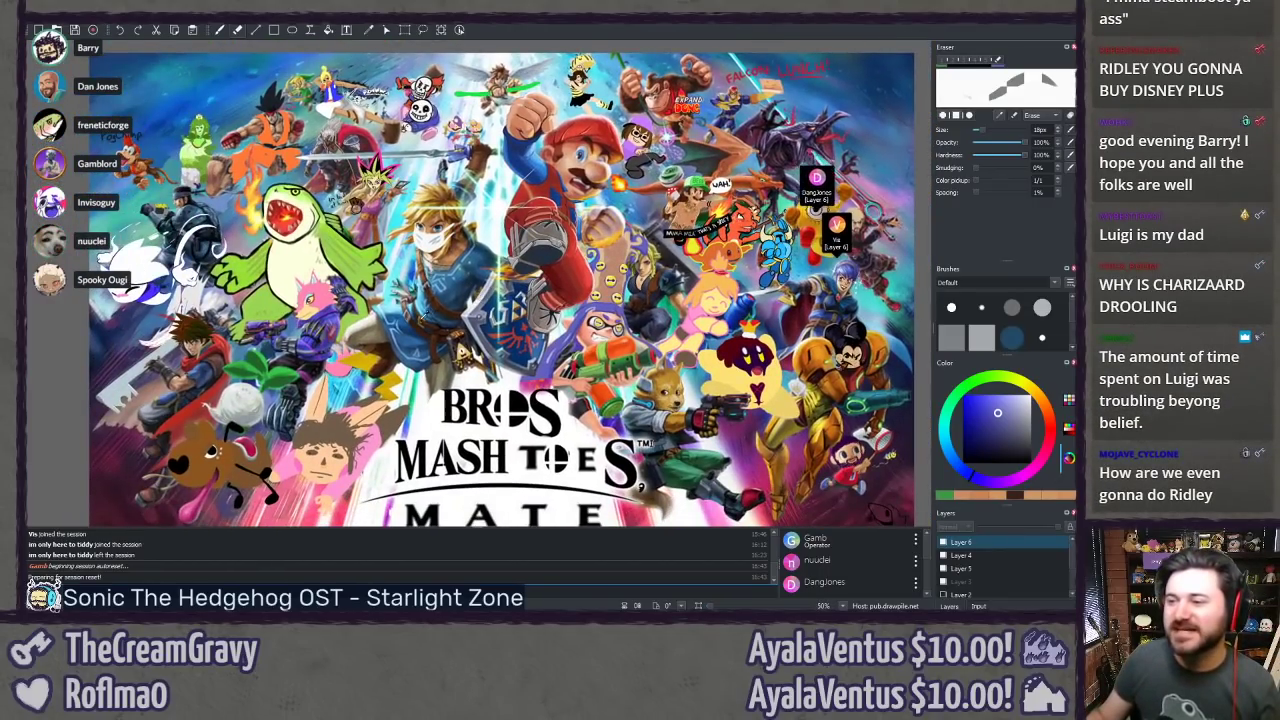
{"action": "scroll", "coordinate": [428, 288], "scroll_direction": "down", "scroll_amount": 1}
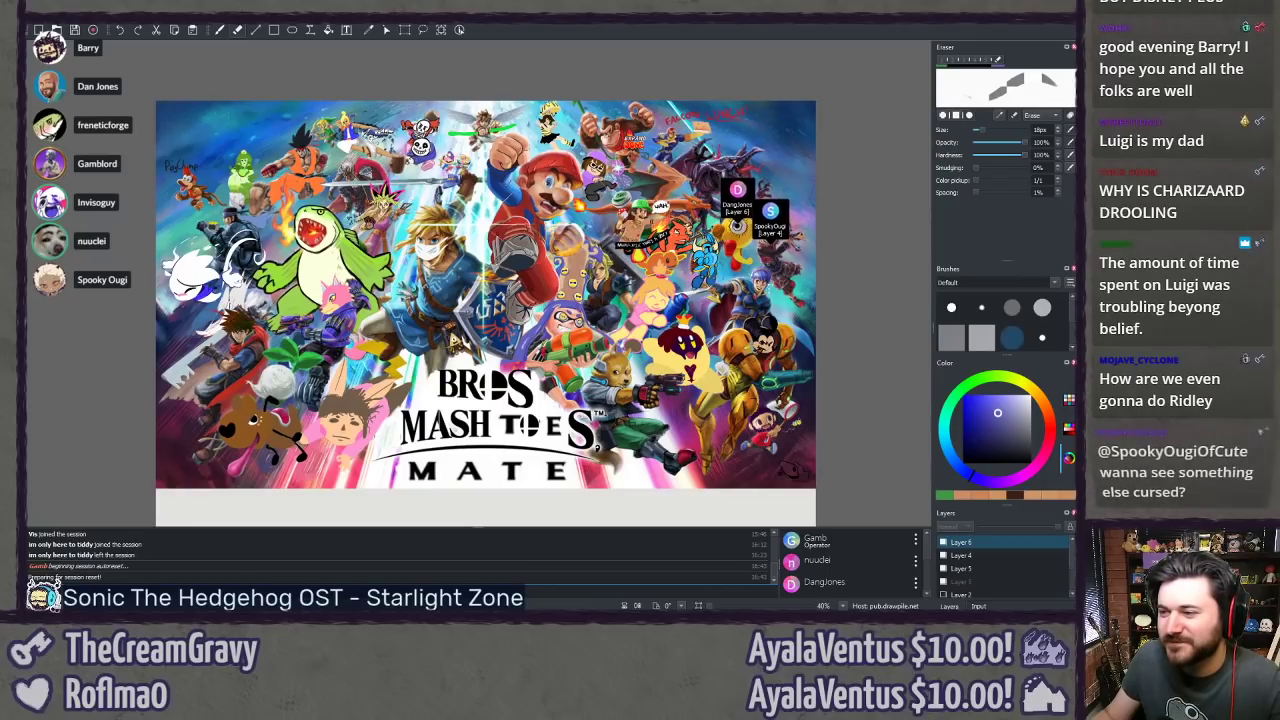
{"action": "left_click_drag", "start_coordinate": [485, 294], "coordinate": [457, 292]}
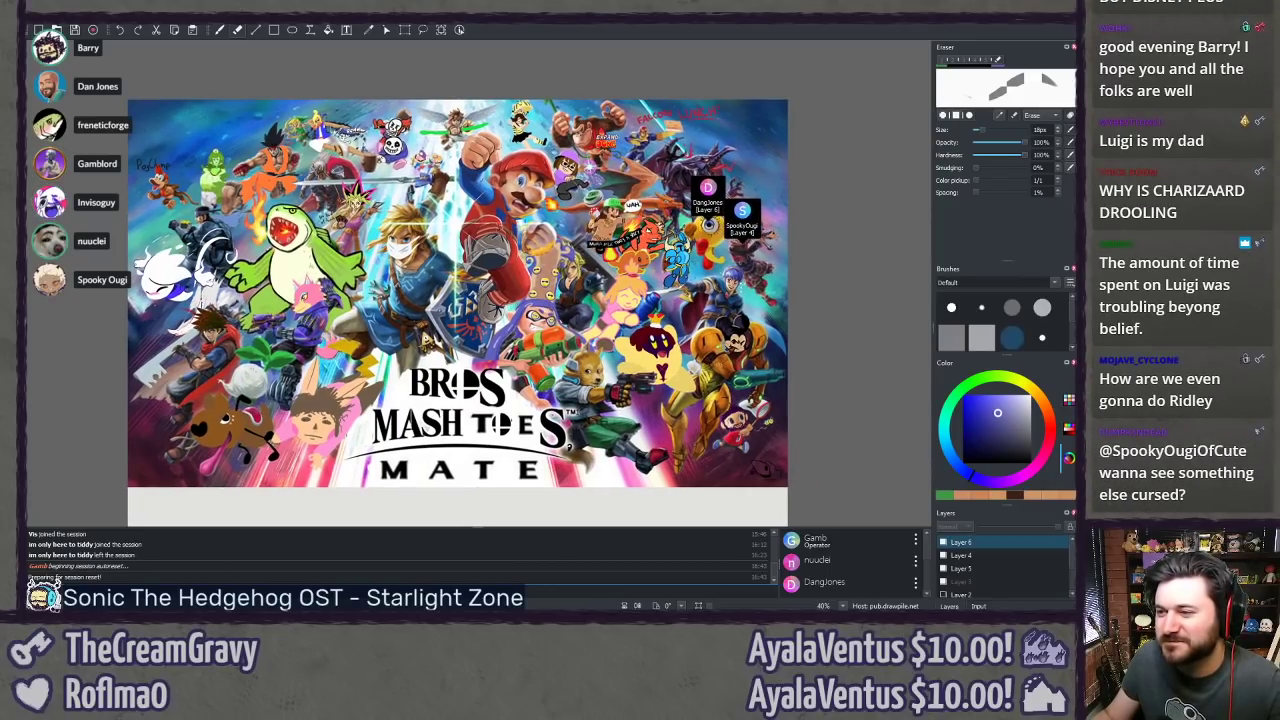
Step: Examine the coloured iris and lashes on Pac-Man's eye alongside Shovel Knight, the blond swordsman and Ridley
{"action": "scroll", "coordinate": [774, 214], "scroll_direction": "up", "scroll_amount": 4}
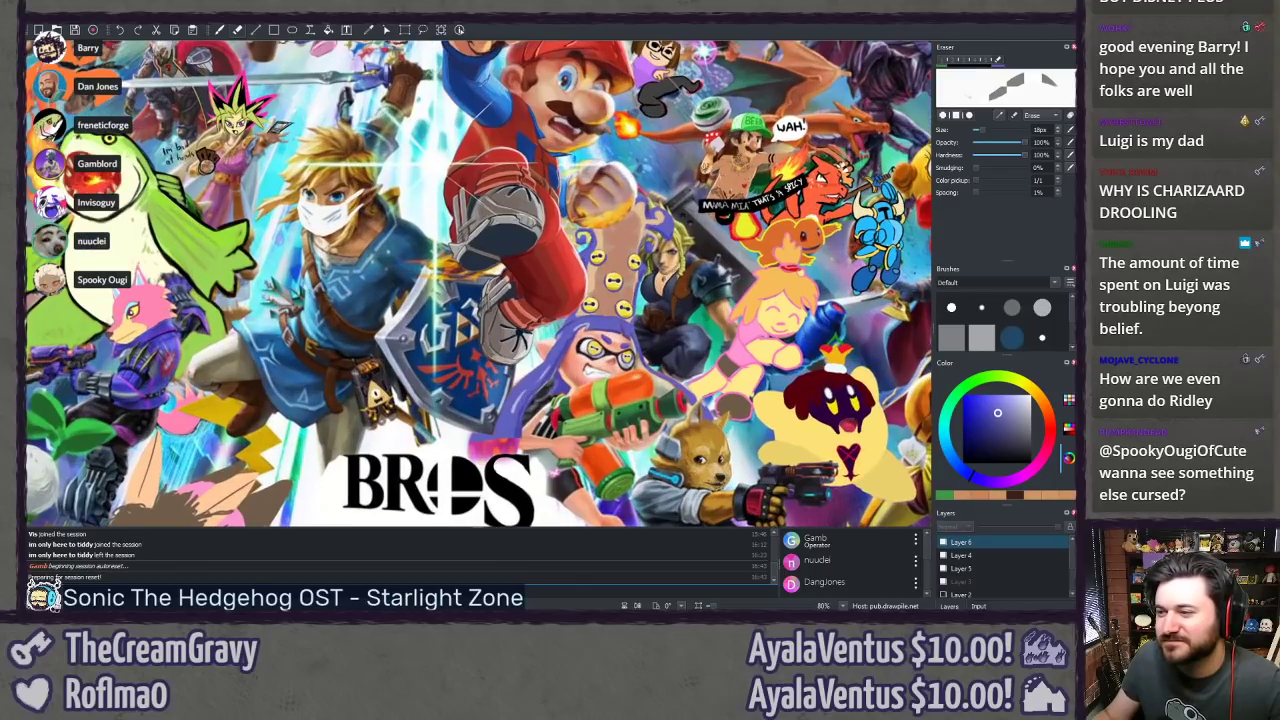
{"action": "left_click_drag", "start_coordinate": [768, 216], "coordinate": [387, 270]}
{"action": "scroll", "coordinate": [536, 286], "scroll_direction": "up", "scroll_amount": 4}
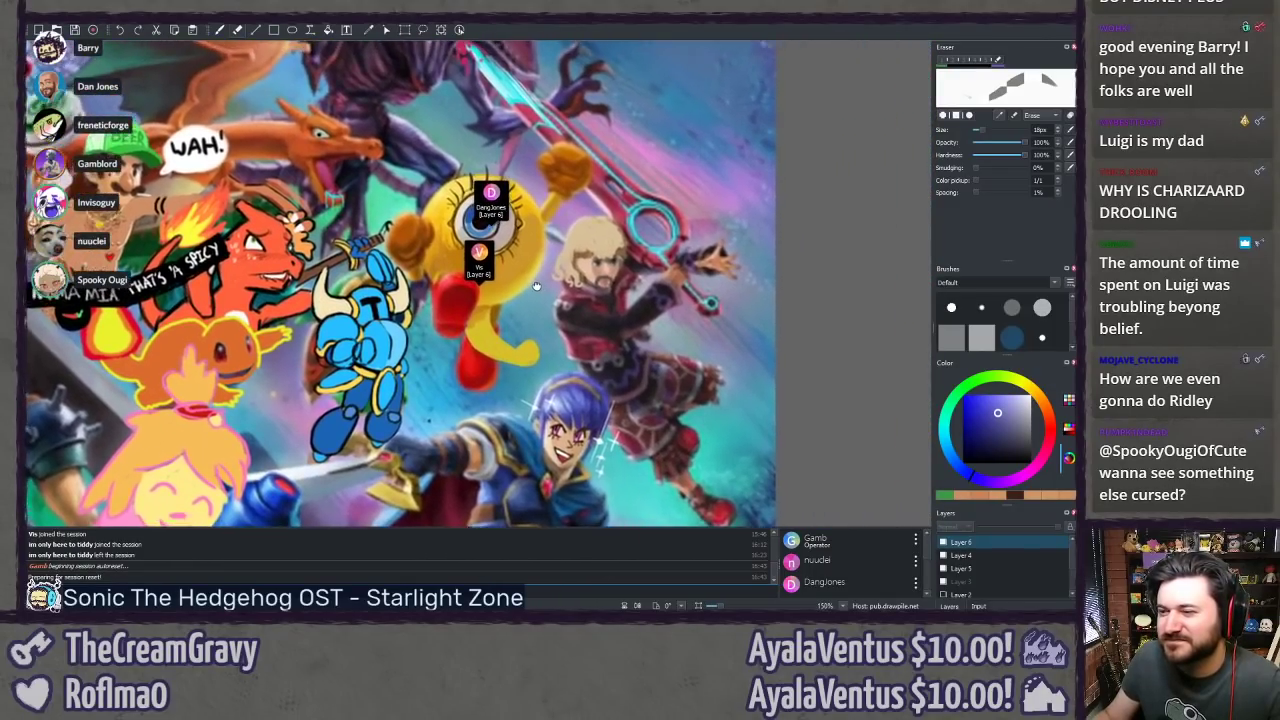
{"action": "left_click_drag", "start_coordinate": [536, 286], "coordinate": [508, 306]}
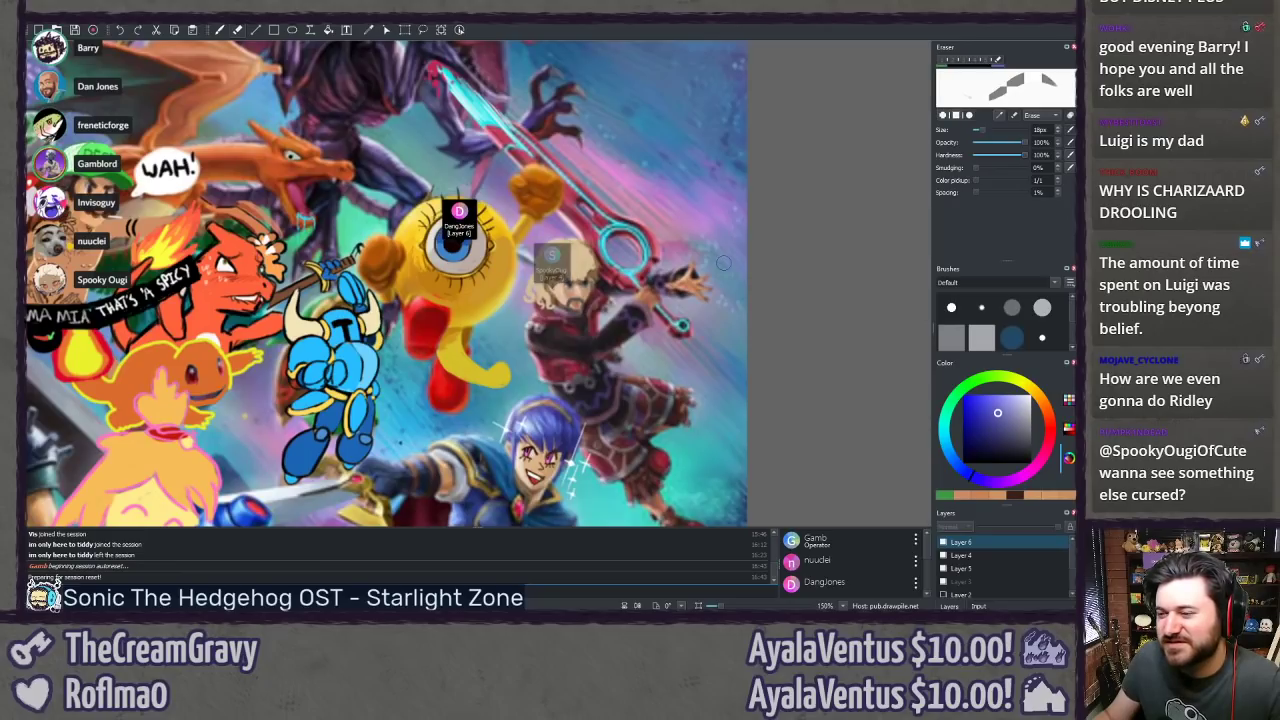
{"action": "scroll", "coordinate": [723, 262], "scroll_direction": "up", "scroll_amount": 3}
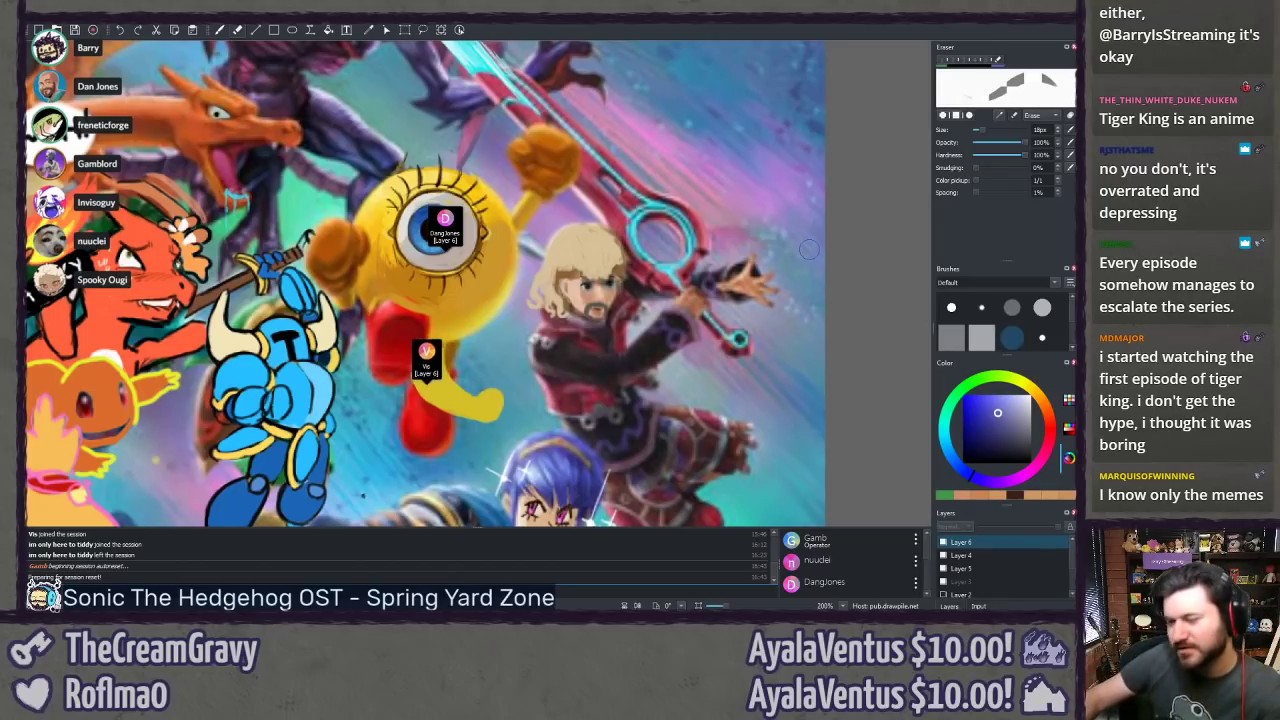
{"action": "mouse_move", "coordinate": [709, 37]}
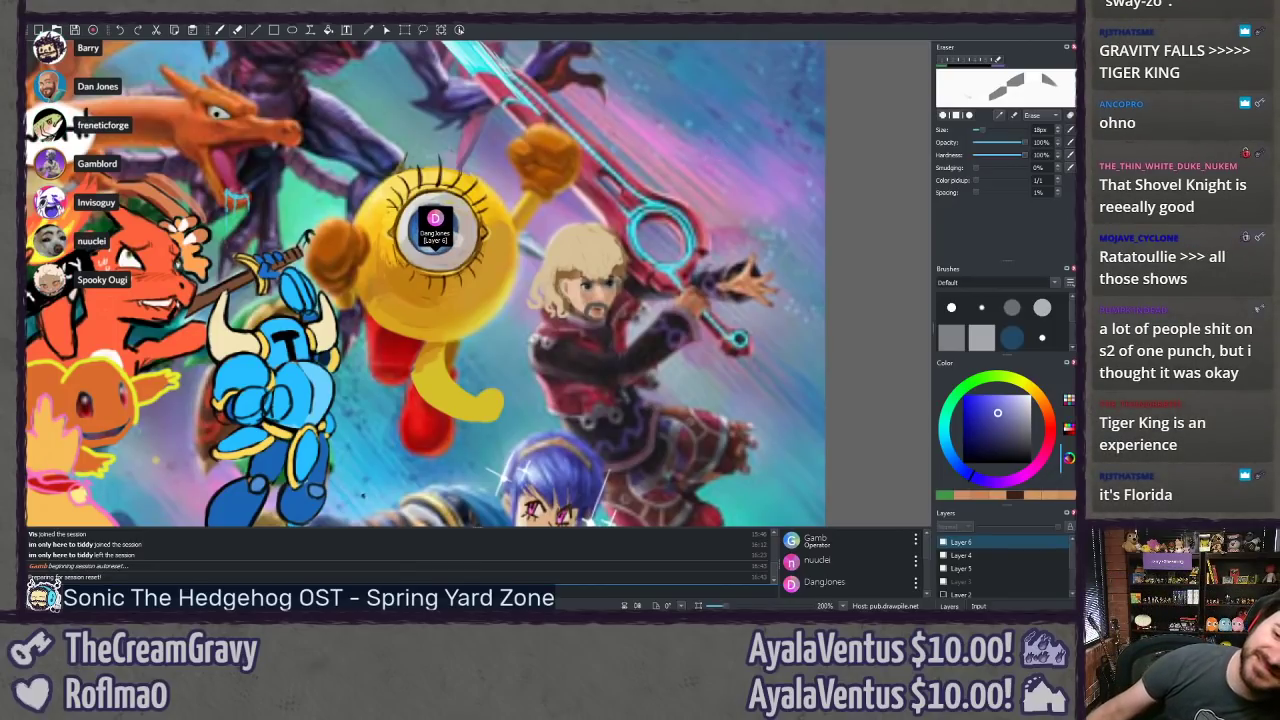
{"action": "left_click_drag", "start_coordinate": [243, 338], "coordinate": [337, 281]}
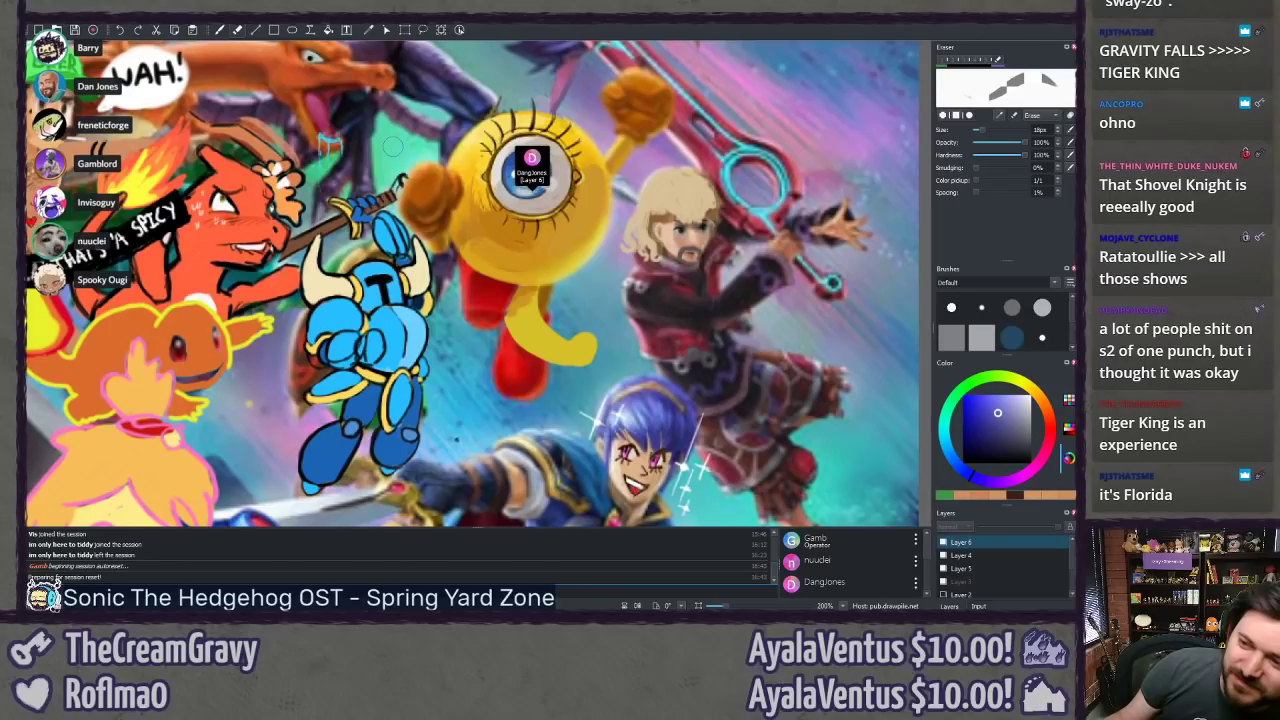
{"action": "left_click_drag", "start_coordinate": [392, 147], "coordinate": [344, 274]}
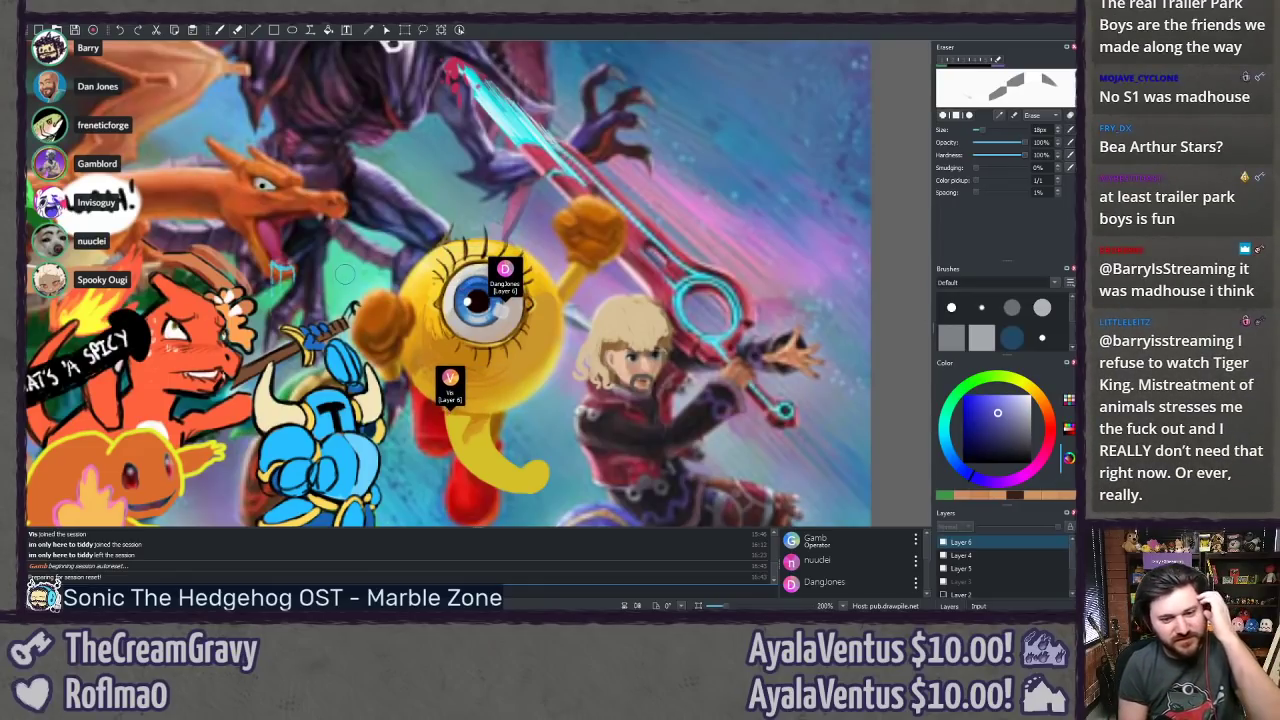
Step: Inspect the artwork's upper half, from Mario and Pit with his green bow to Ridley and the pink shape at the upper-right corner
{"action": "key", "text": "ctrl+0"}
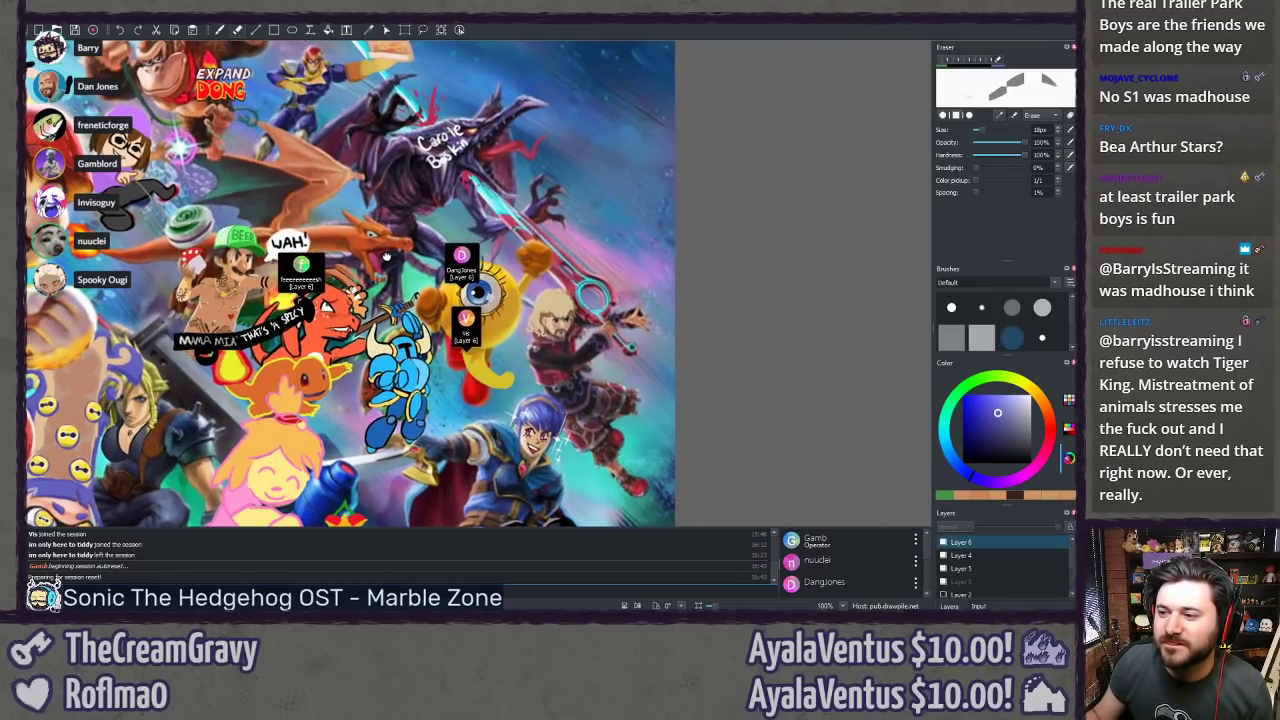
{"action": "left_click_drag", "start_coordinate": [386, 256], "coordinate": [731, 363]}
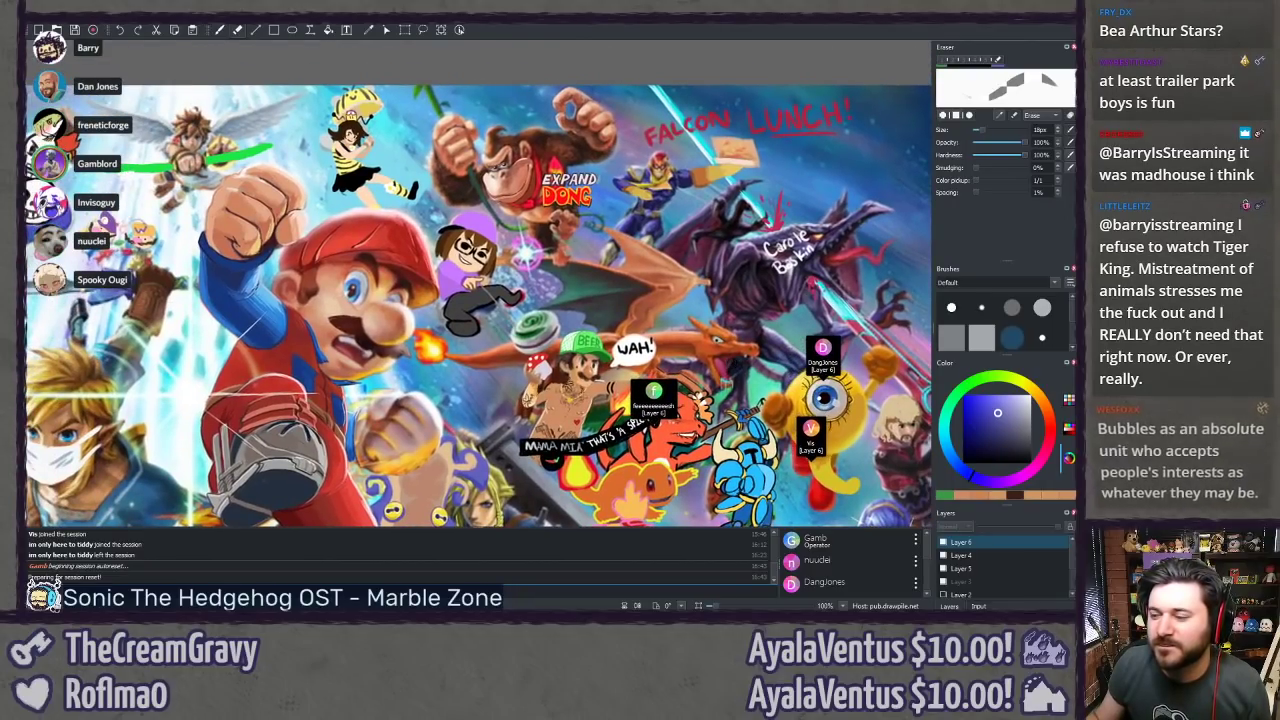
{"action": "left_click_drag", "start_coordinate": [423, 346], "coordinate": [653, 336]}
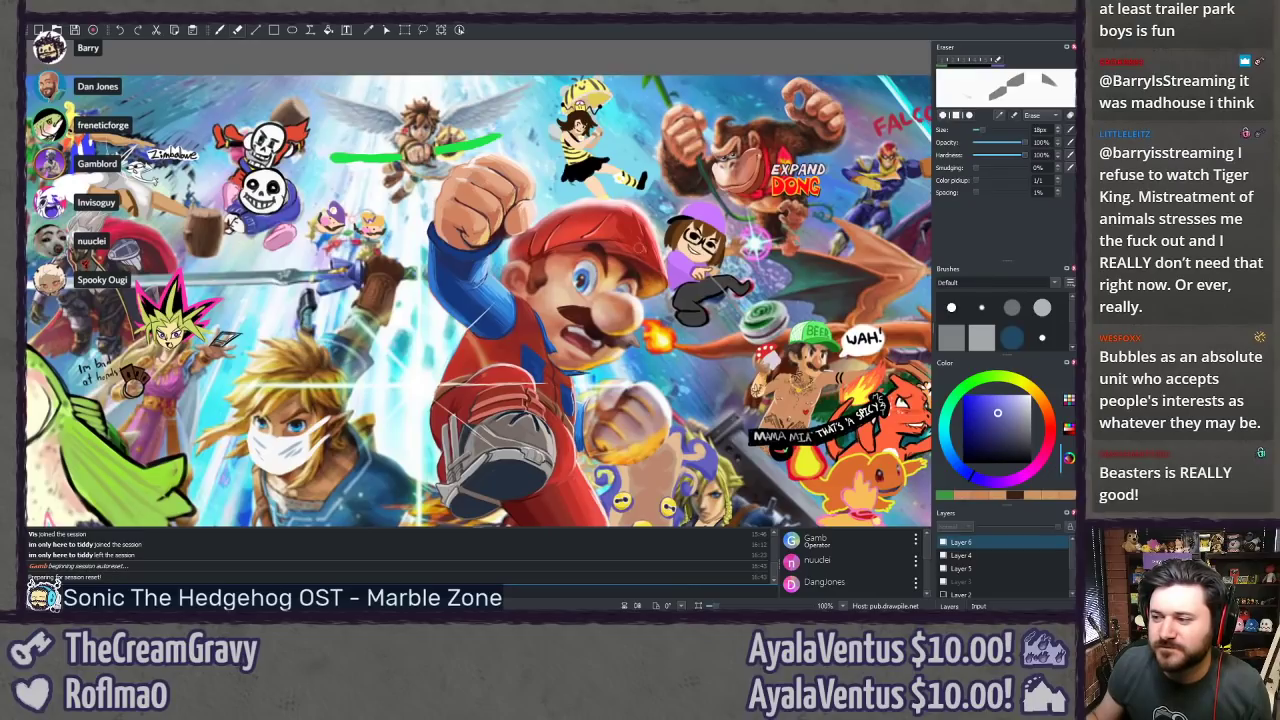
{"action": "scroll", "coordinate": [330, 208], "scroll_direction": "up", "scroll_amount": 3}
{"action": "scroll", "coordinate": [337, 207], "scroll_direction": "up", "scroll_amount": 2}
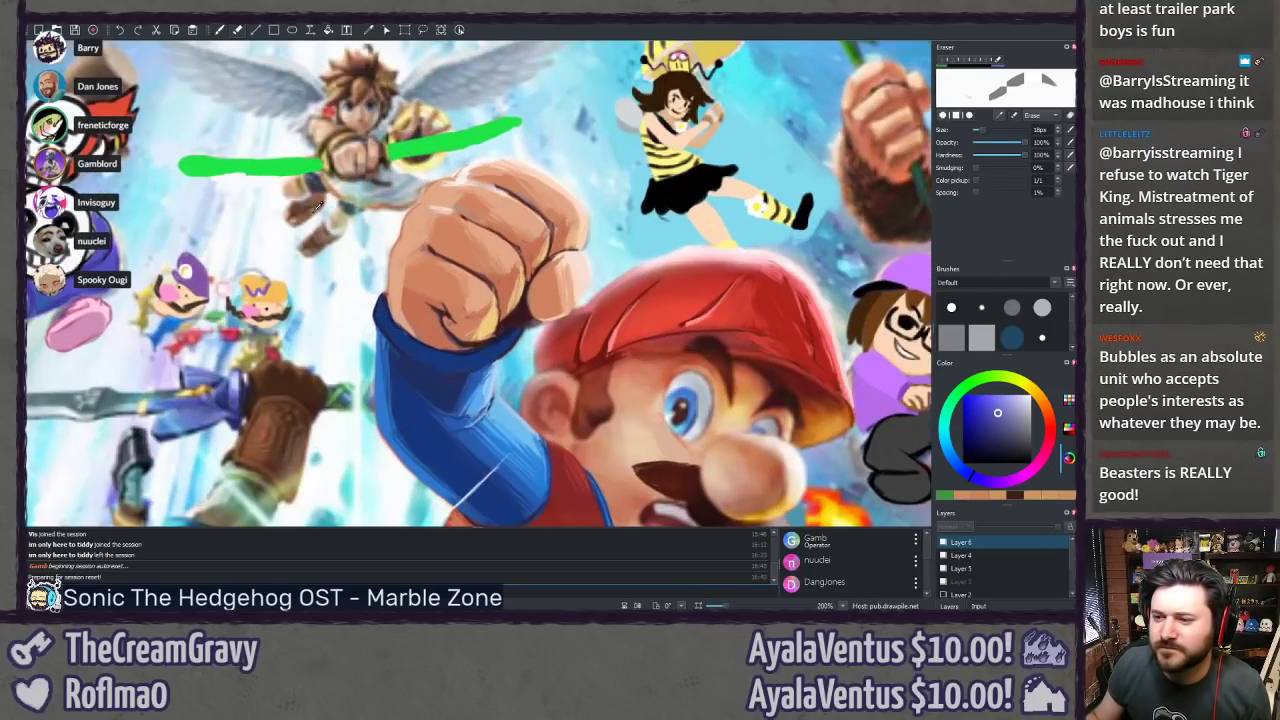
{"action": "left_click_drag", "start_coordinate": [237, 205], "coordinate": [307, 327]}
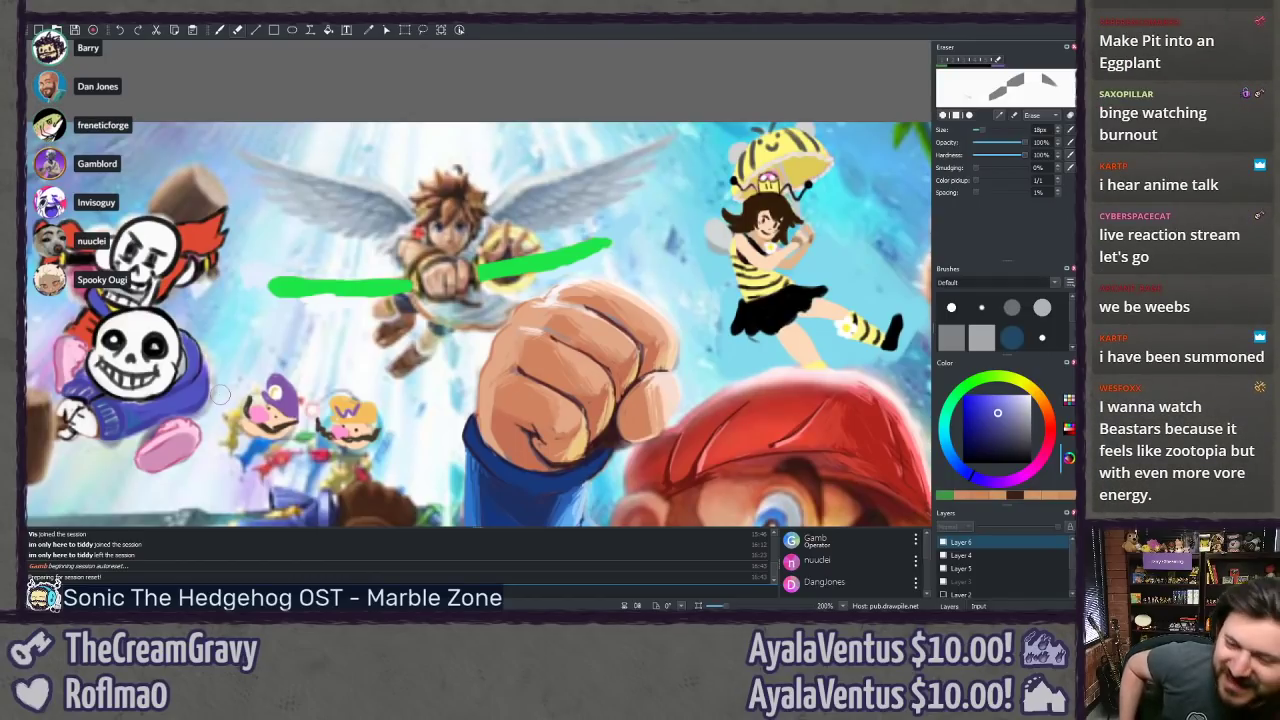
{"action": "scroll", "coordinate": [253, 419], "scroll_direction": "down", "scroll_amount": 5}
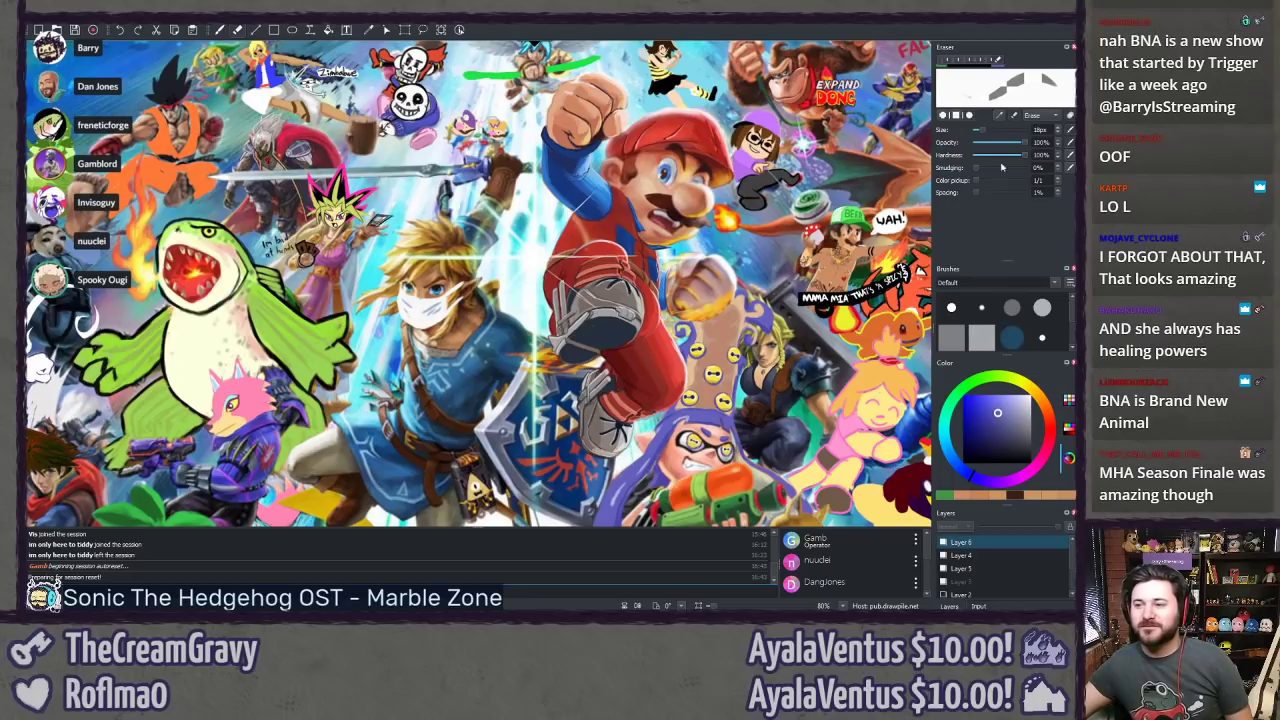
{"action": "left_click_drag", "start_coordinate": [904, 190], "coordinate": [397, 266]}
{"action": "scroll", "coordinate": [695, 245], "scroll_direction": "up", "scroll_amount": 3}
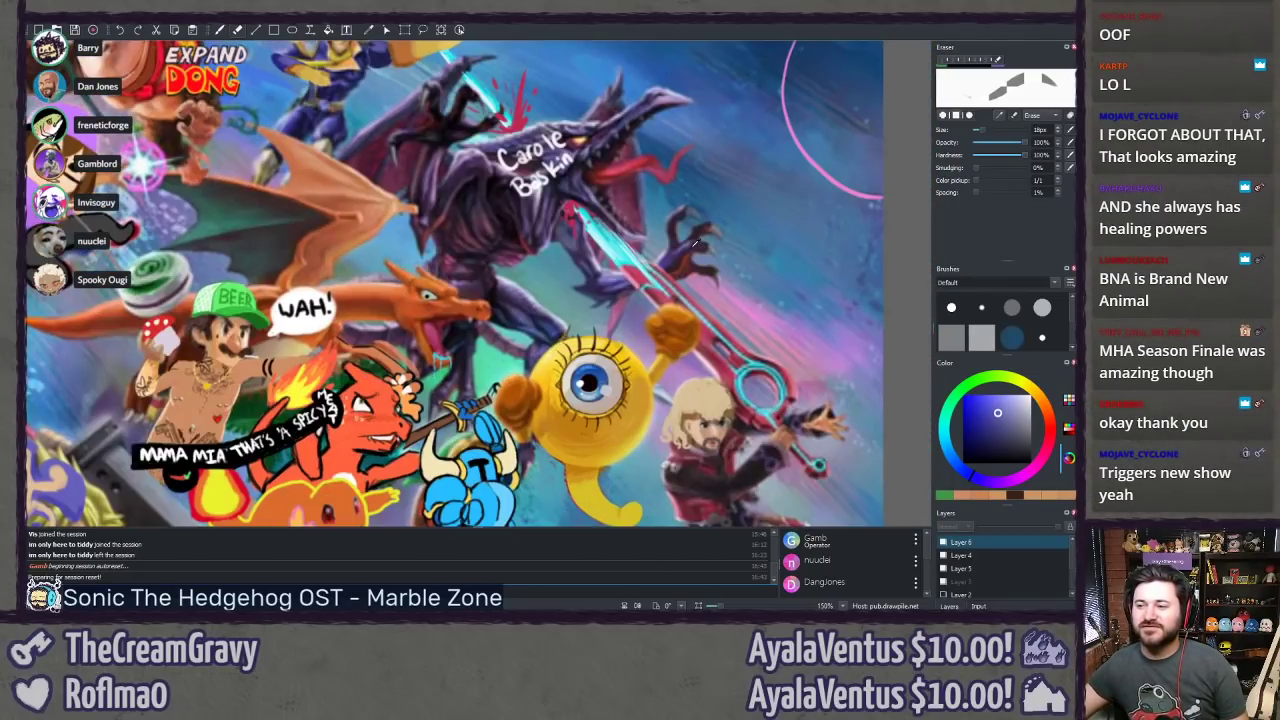
{"action": "left_click_drag", "start_coordinate": [696, 244], "coordinate": [526, 273]}
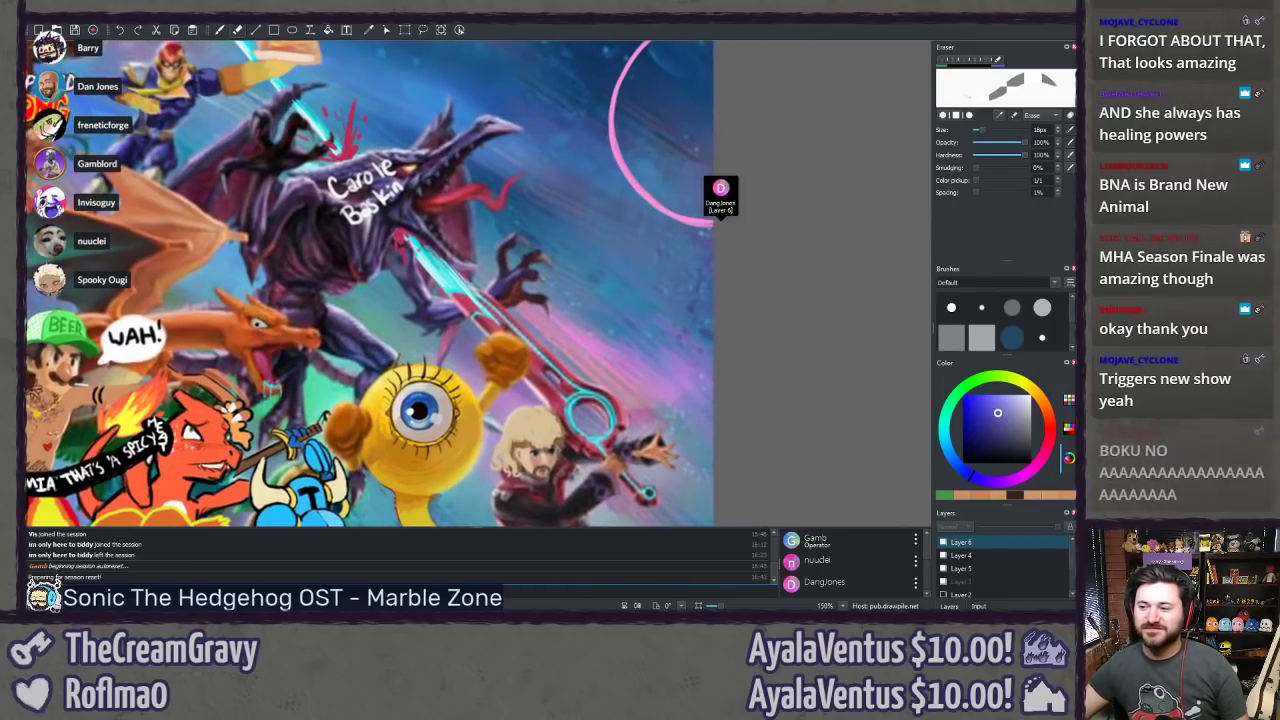
{"action": "left_click_drag", "start_coordinate": [832, 256], "coordinate": [828, 224]}
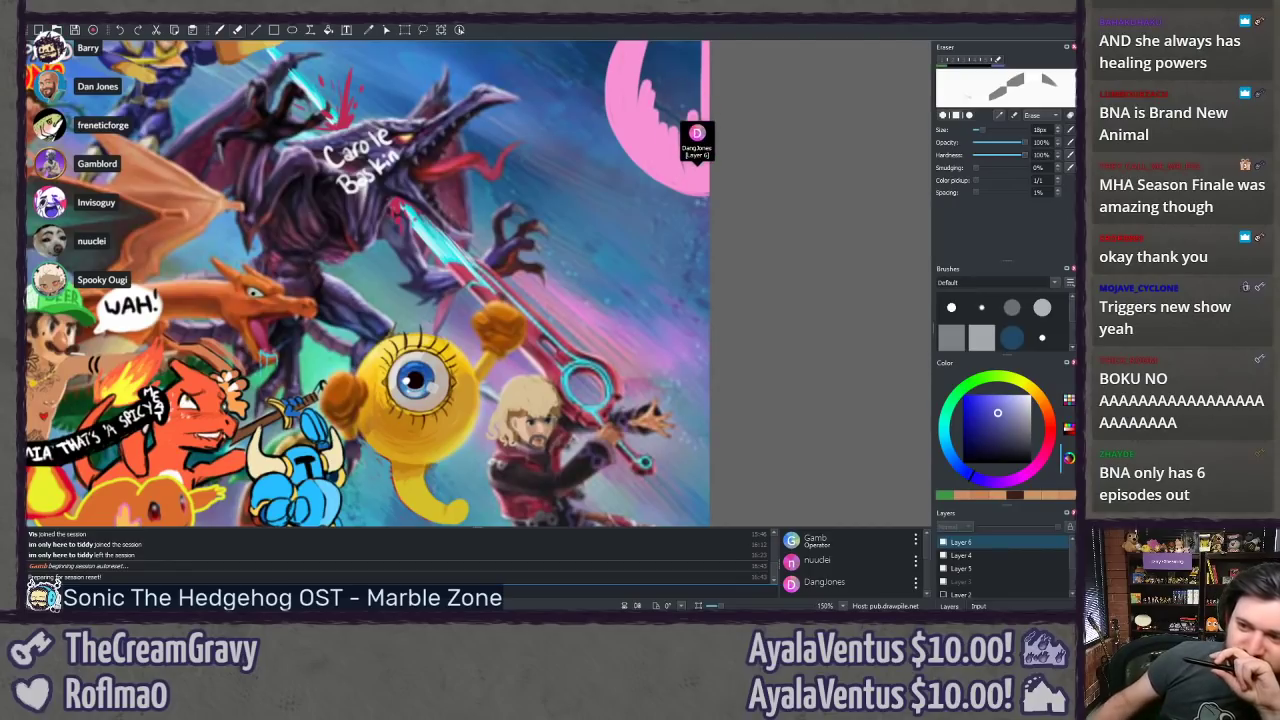
Step: Review the artwork from Ridley and Pac-Man across Luigi and Mario to Pit with his cyan twin tails and masked Link
{"action": "left_click_drag", "start_coordinate": [551, 262], "coordinate": [640, 207]}
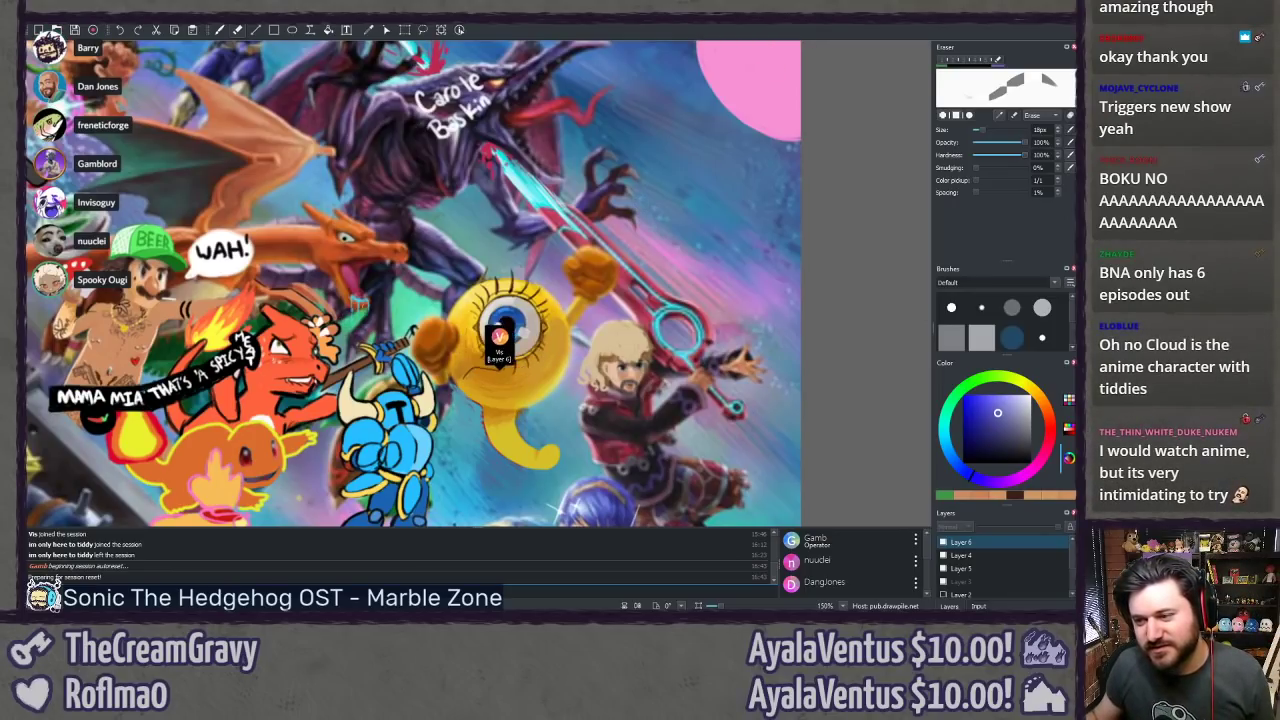
{"action": "scroll", "coordinate": [400, 287], "scroll_direction": "down", "scroll_amount": 2}
{"action": "left_click_drag", "start_coordinate": [346, 299], "coordinate": [409, 300]}
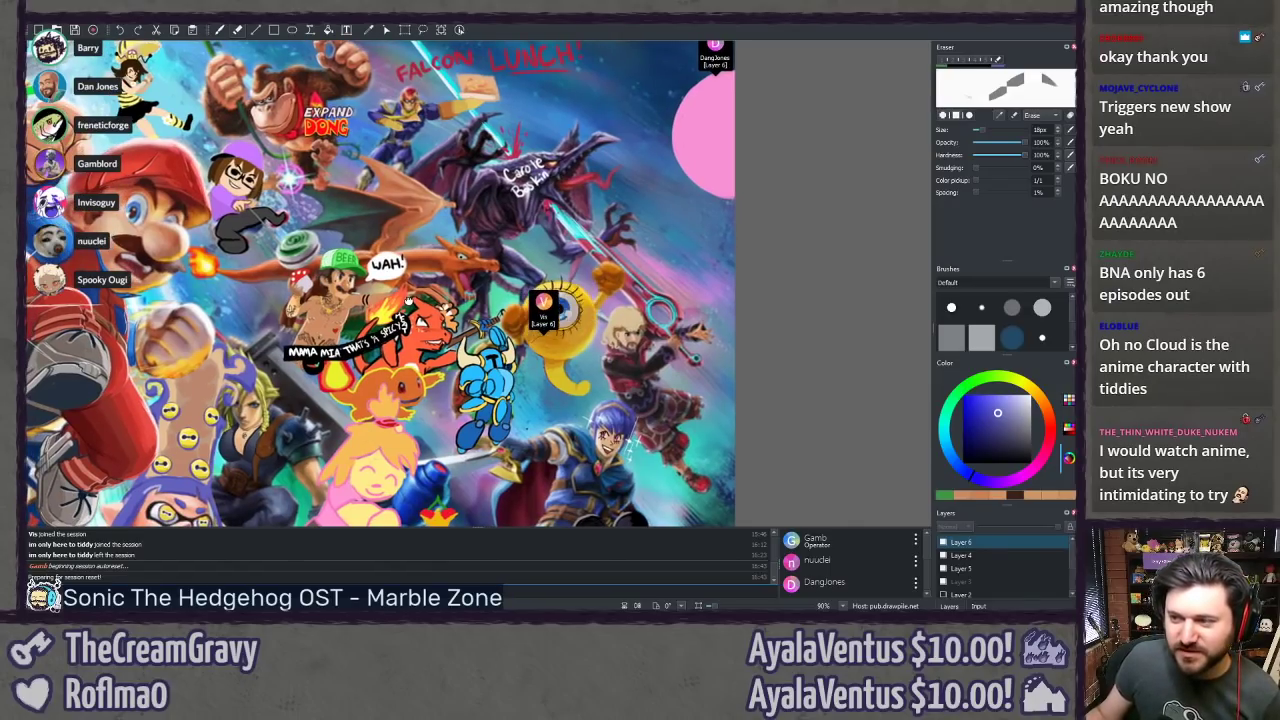
{"action": "left_click_drag", "start_coordinate": [278, 297], "coordinate": [720, 350]}
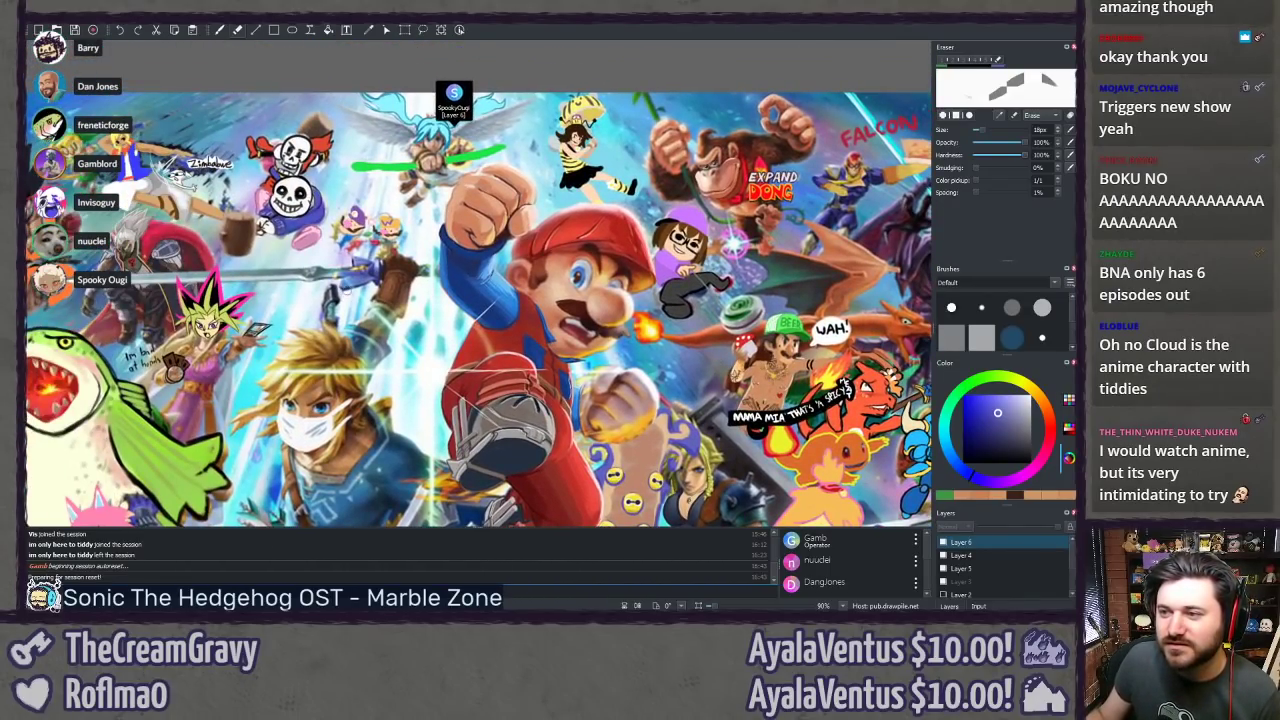
{"action": "left_click_drag", "start_coordinate": [348, 290], "coordinate": [686, 78]}
{"action": "left_click_drag", "start_coordinate": [564, 308], "coordinate": [421, 456]}
{"action": "left_click_drag", "start_coordinate": [424, 302], "coordinate": [410, 344]}
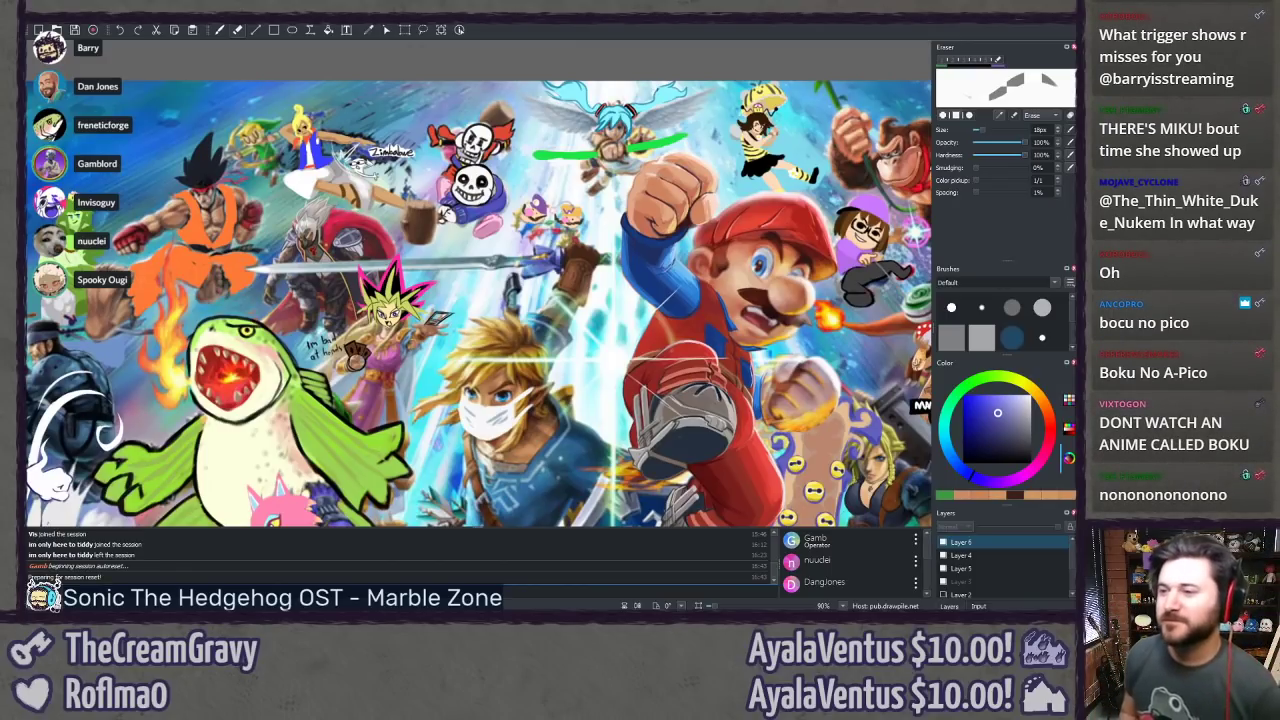
Step: Examine the pink Jigglypuff at the artwork's upper-right edge, along with Ridley, Pac-Man and the blond swordsman below it
{"action": "left_click_drag", "start_coordinate": [420, 427], "coordinate": [300, 189]}
{"action": "left_click_drag", "start_coordinate": [665, 248], "coordinate": [236, 197]}
{"action": "left_click_drag", "start_coordinate": [432, 89], "coordinate": [326, 293]}
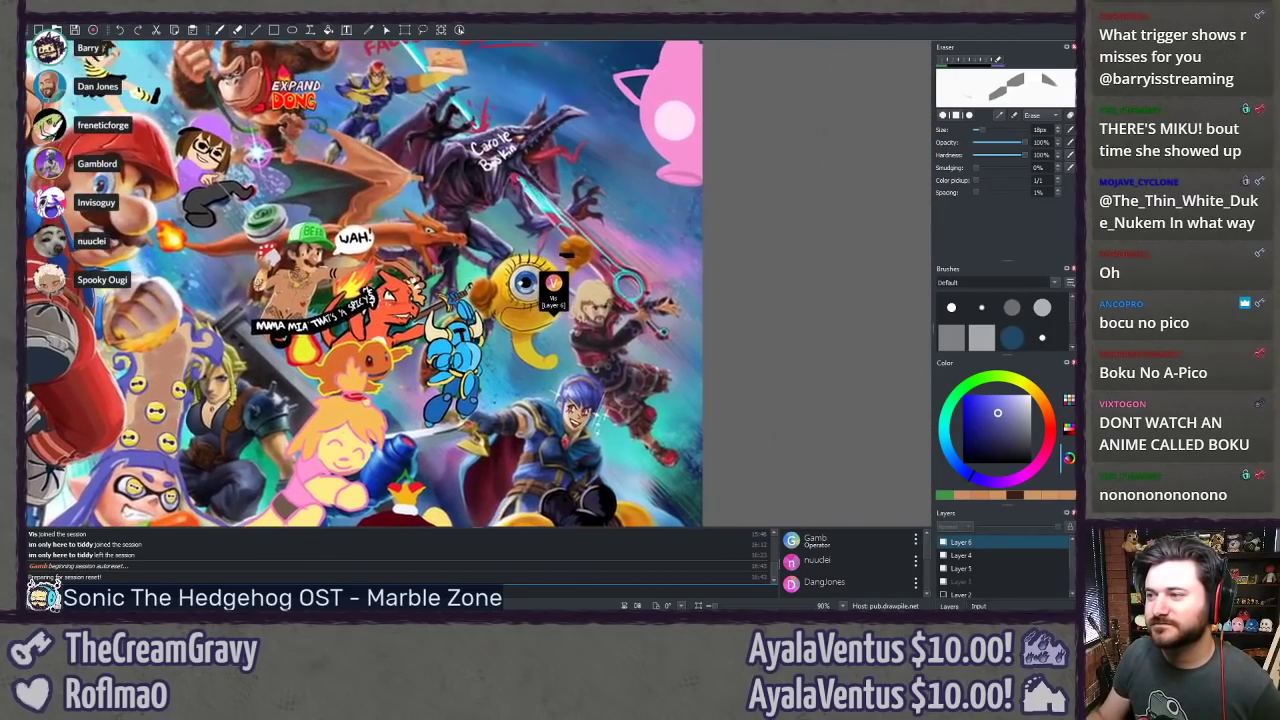
{"action": "left_click_drag", "start_coordinate": [409, 170], "coordinate": [311, 302]}
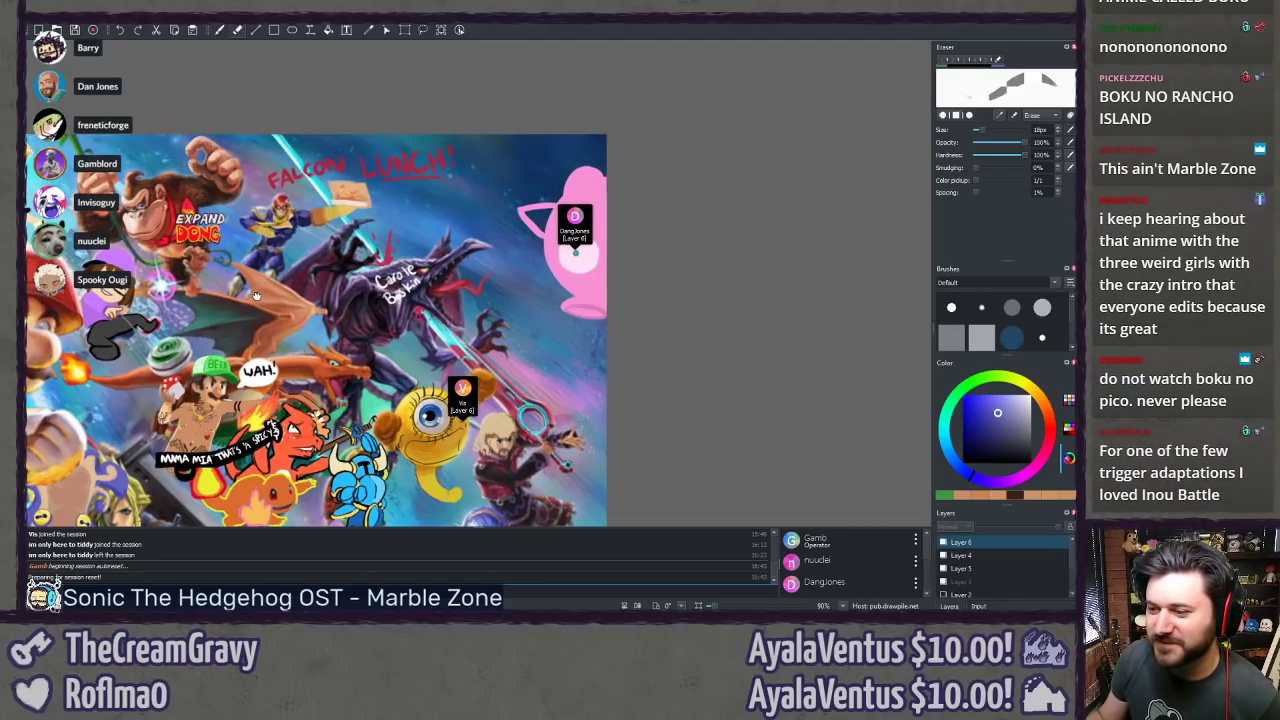
{"action": "left_click_drag", "start_coordinate": [255, 295], "coordinate": [298, 182]}
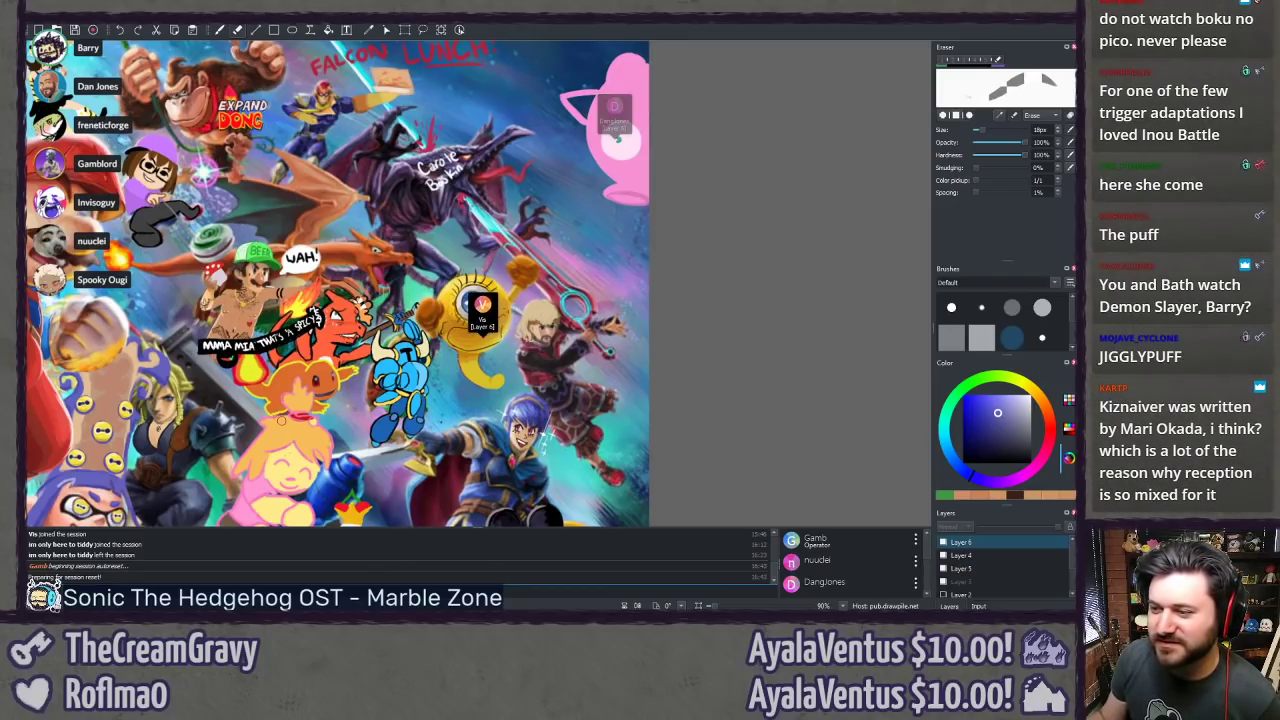
{"action": "scroll", "coordinate": [282, 431], "scroll_direction": "up", "scroll_amount": 3}
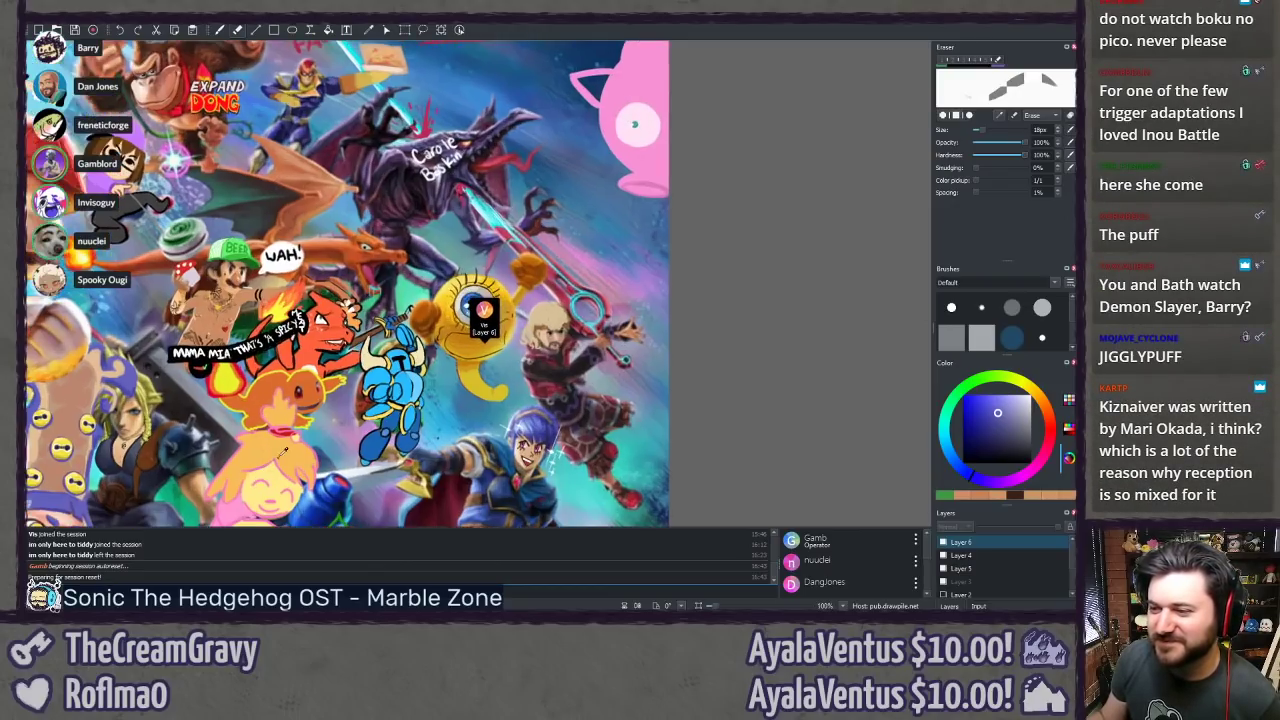
{"action": "left_click_drag", "start_coordinate": [281, 455], "coordinate": [285, 369]}
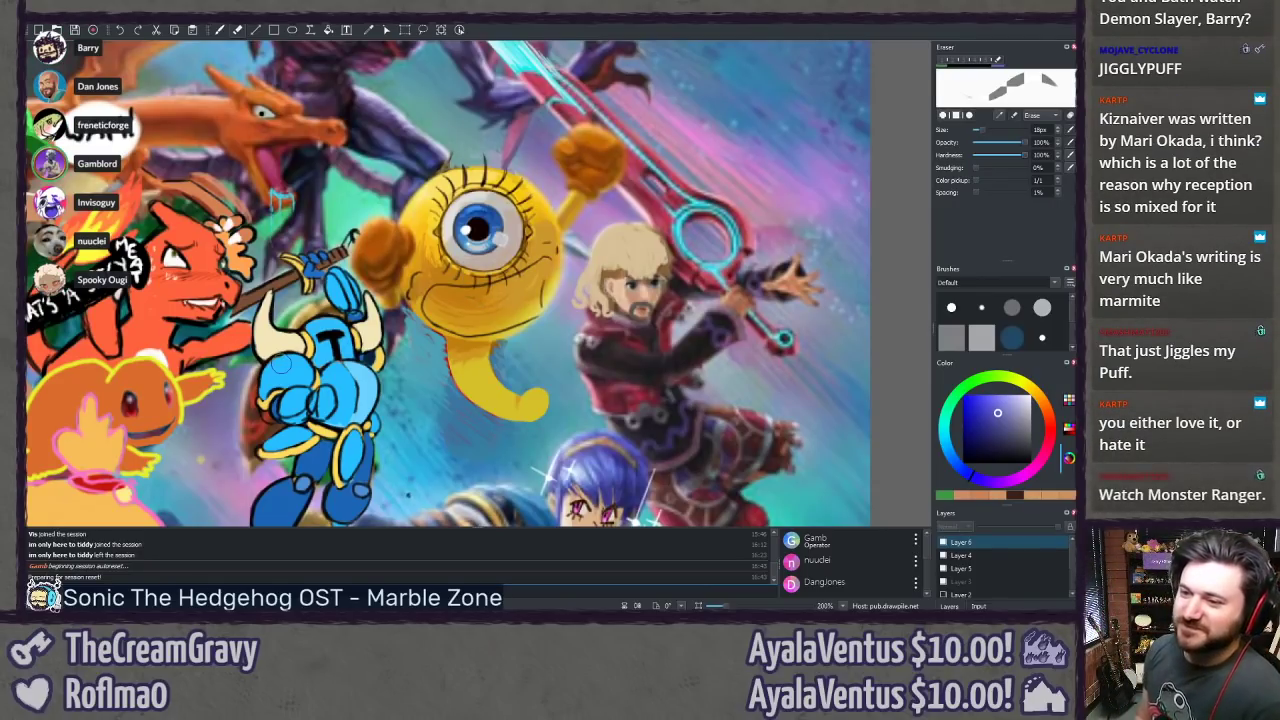
{"action": "left_click_drag", "start_coordinate": [470, 142], "coordinate": [240, 514]}
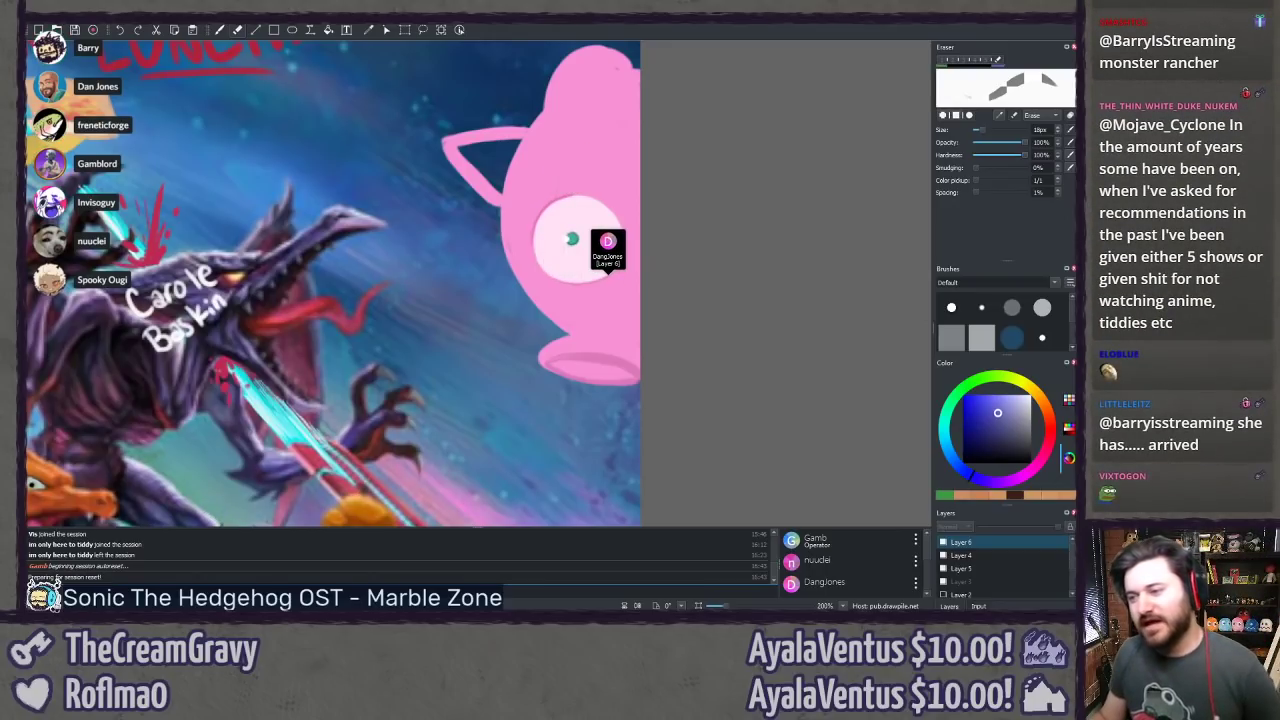
{"action": "left_click_drag", "start_coordinate": [283, 376], "coordinate": [305, 358]}
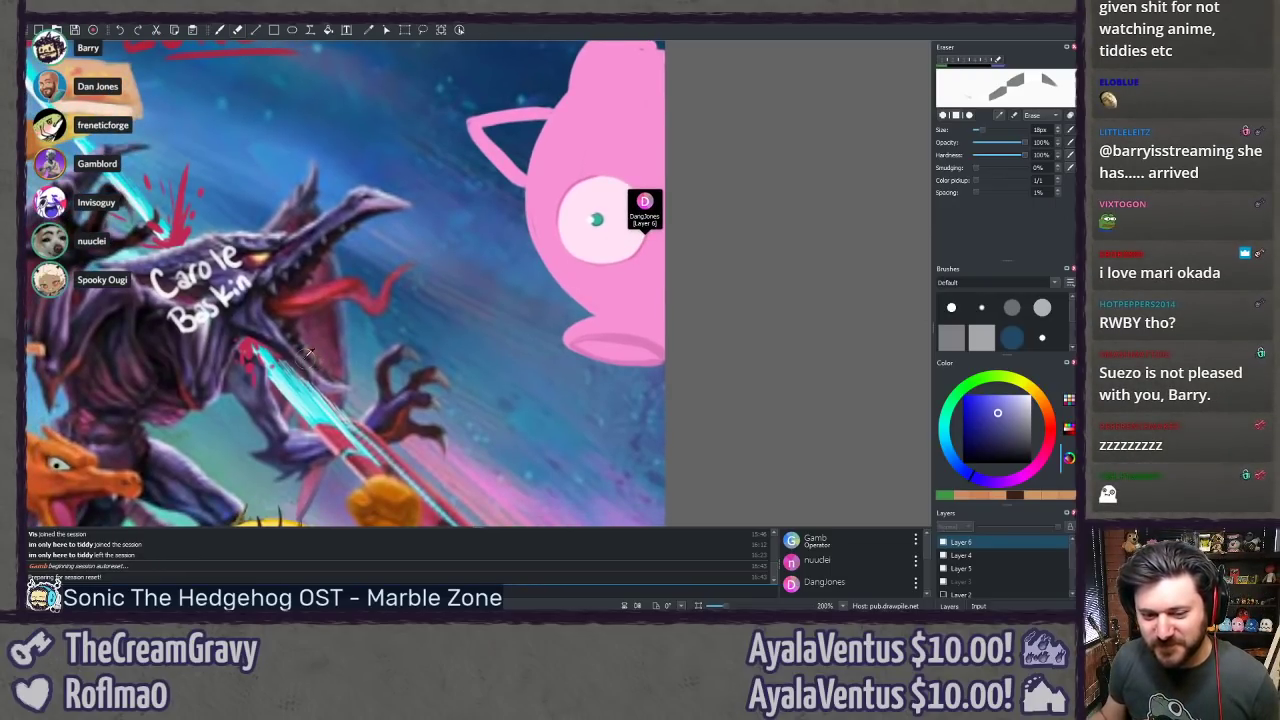
{"action": "scroll", "coordinate": [305, 355], "scroll_direction": "down", "scroll_amount": 3}
{"action": "left_click_drag", "start_coordinate": [305, 355], "coordinate": [341, 304]}
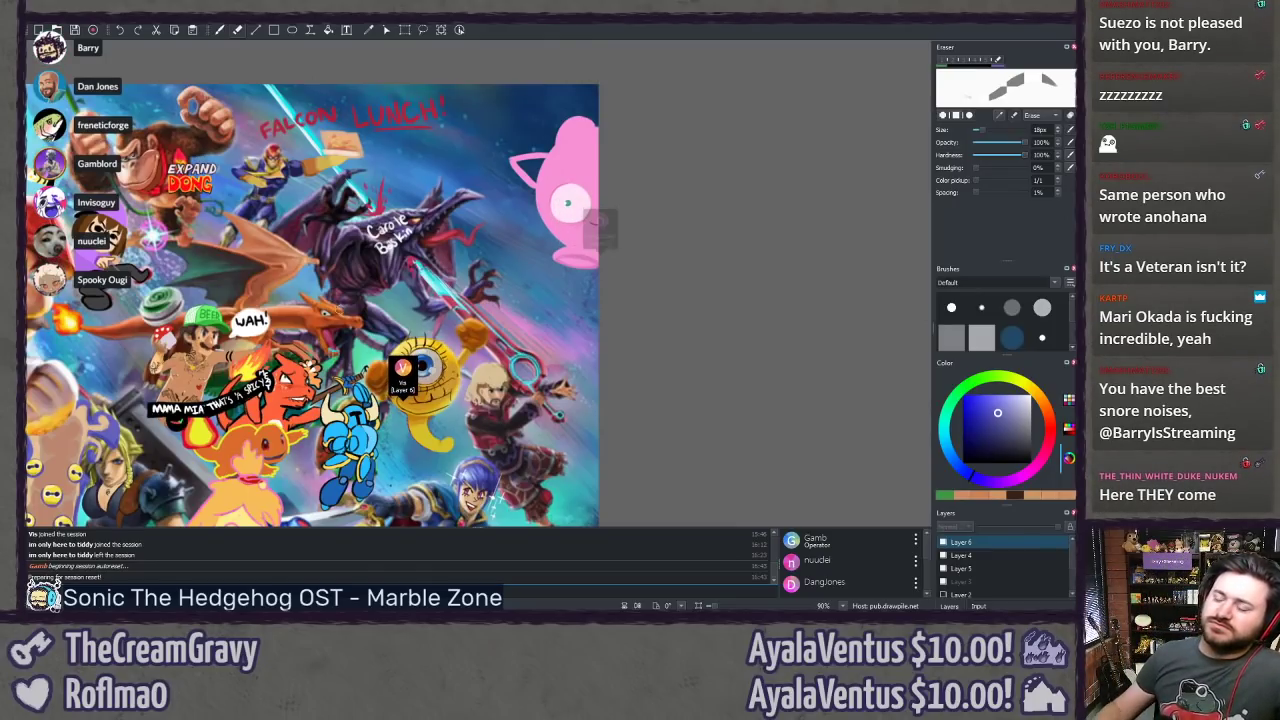
Step: Inspect Pac-Man's mouth and teeth up close beside Shovel Knight and the blond swordsman
{"action": "scroll", "coordinate": [378, 455], "scroll_direction": "up", "scroll_amount": 3}
{"action": "left_click_drag", "start_coordinate": [378, 455], "coordinate": [425, 244]}
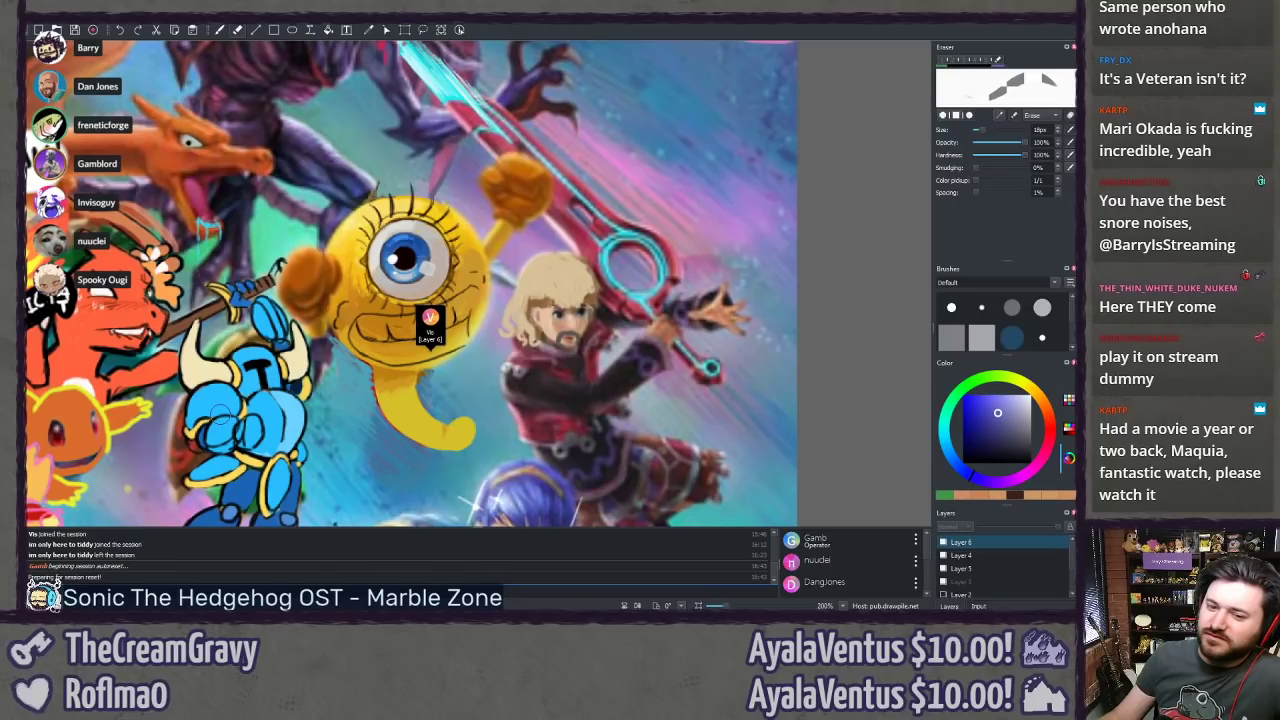
{"action": "left_click_drag", "start_coordinate": [219, 414], "coordinate": [313, 403]}
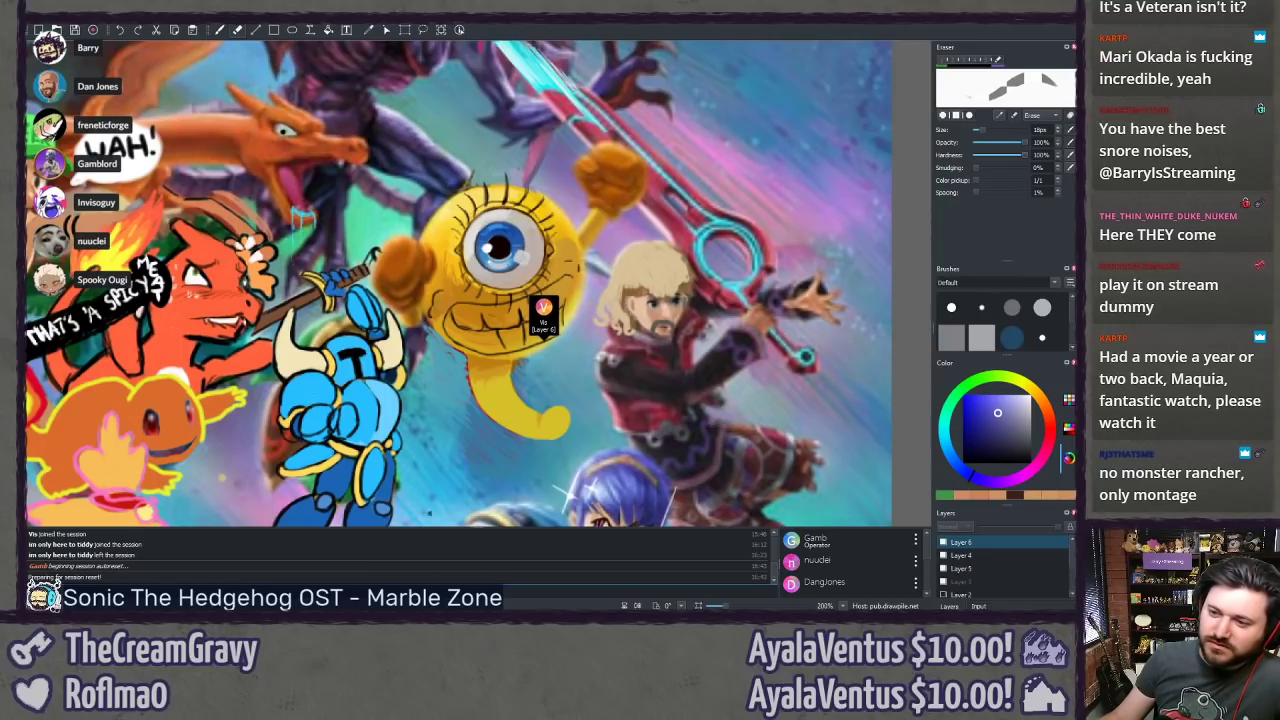
{"action": "left_click_drag", "start_coordinate": [313, 403], "coordinate": [400, 367]}
{"action": "scroll", "coordinate": [400, 367], "scroll_direction": "down", "scroll_amount": 6}
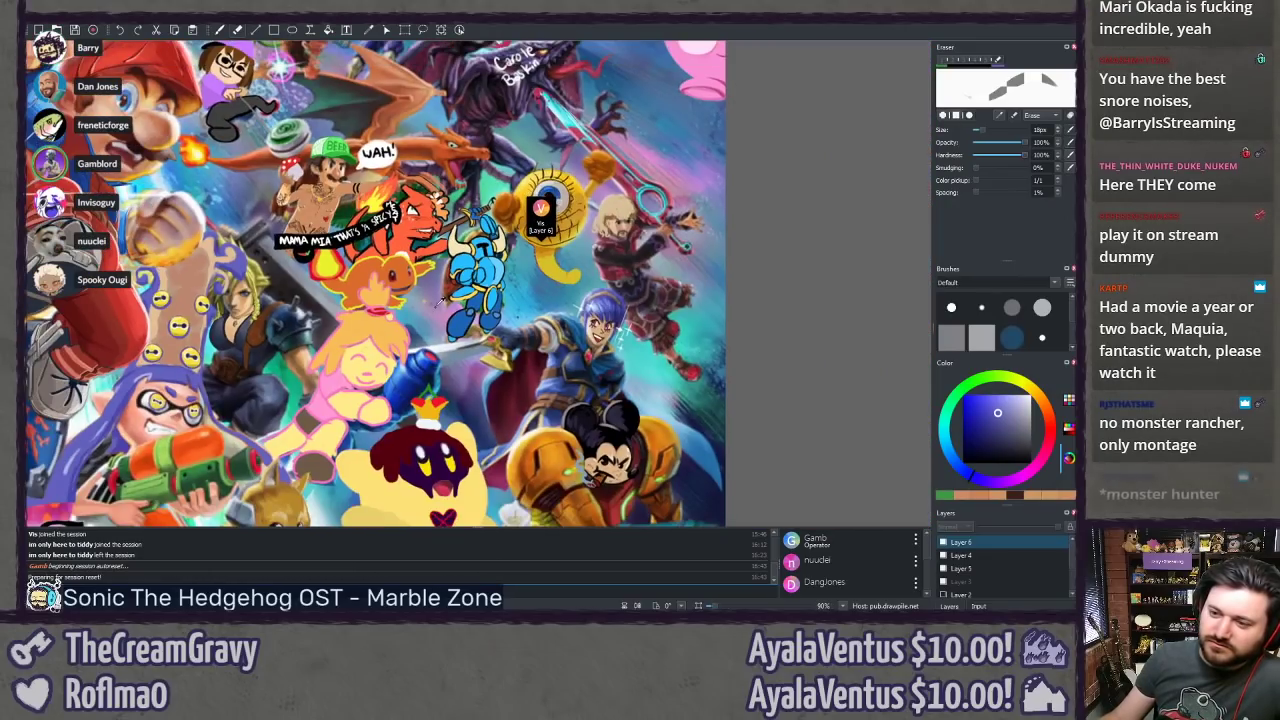
Step: Examine Pit's cyan twin-tail hair and green bow above Mario's raised fist up close
{"action": "left_click_drag", "start_coordinate": [437, 300], "coordinate": [762, 515]}
{"action": "left_click_drag", "start_coordinate": [372, 394], "coordinate": [527, 321]}
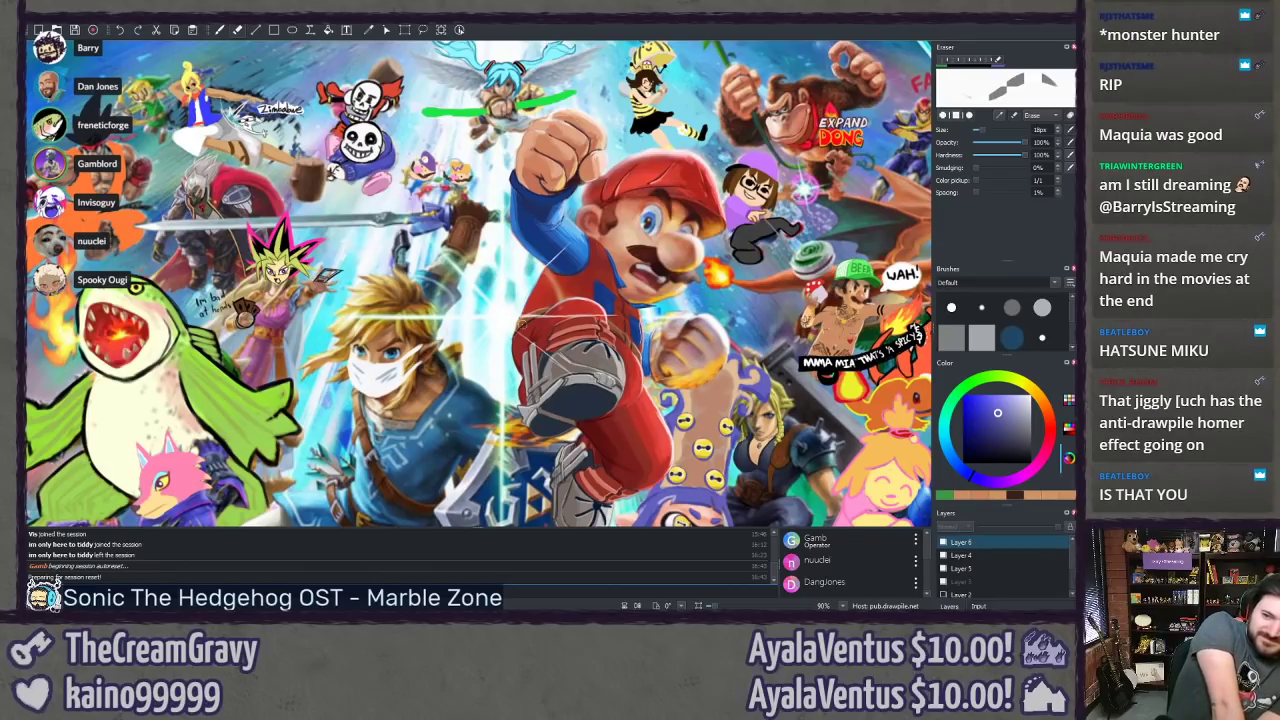
{"action": "scroll", "coordinate": [407, 182], "scroll_direction": "up", "scroll_amount": 5}
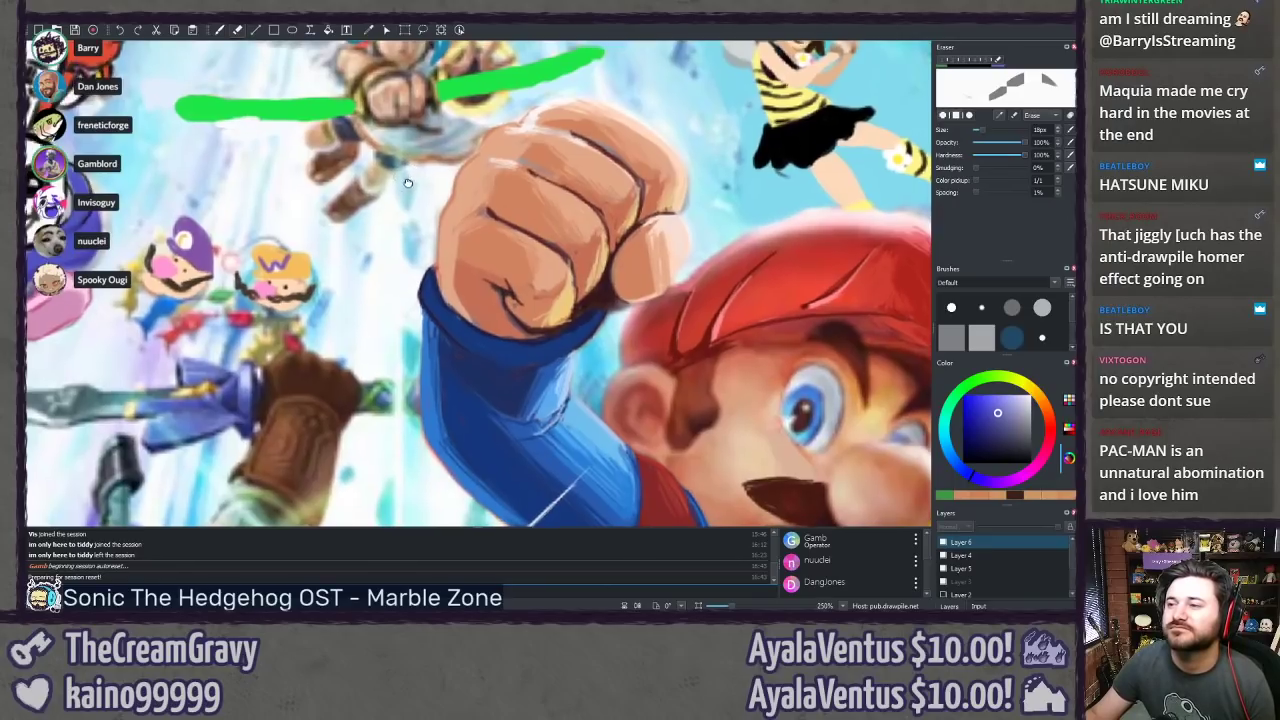
{"action": "left_click_drag", "start_coordinate": [407, 182], "coordinate": [424, 375]}
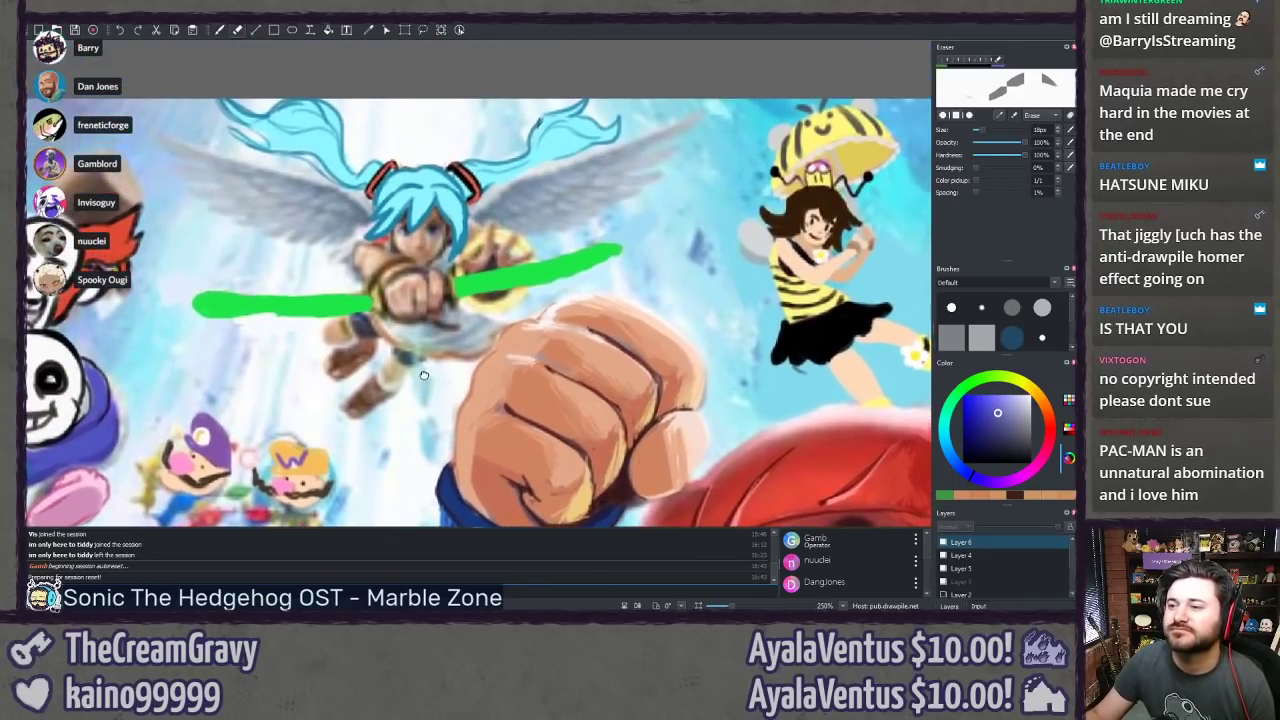
{"action": "scroll", "coordinate": [328, 283], "scroll_direction": "up", "scroll_amount": 1}
{"action": "left_click_drag", "start_coordinate": [276, 284], "coordinate": [350, 308]}
{"action": "left_click_drag", "start_coordinate": [265, 312], "coordinate": [268, 286]}
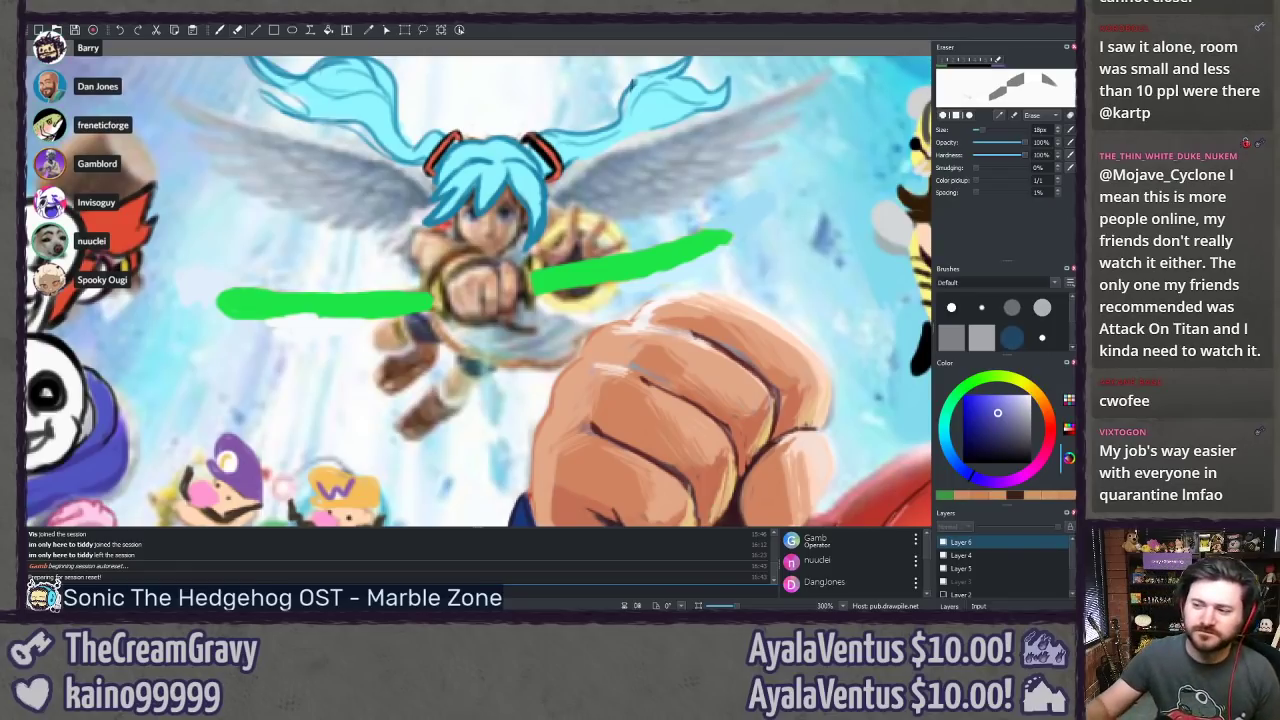
Step: Review the edits from the skeletons and Mario across to Luigi, Pac-Man and the Mickey Mouse head on Samus
{"action": "scroll", "coordinate": [287, 288], "scroll_direction": "down", "scroll_amount": 3}
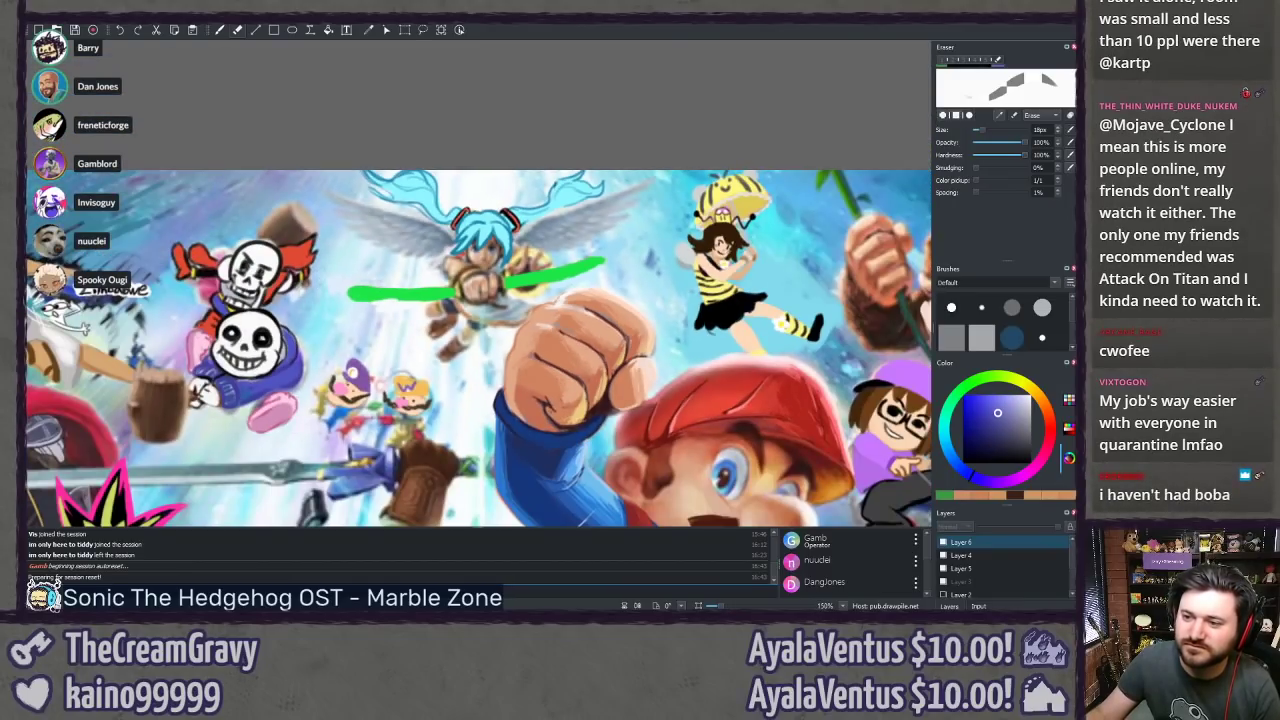
{"action": "left_click_drag", "start_coordinate": [70, 330], "coordinate": [227, 229]}
{"action": "key", "text": "ctrl+minus"}
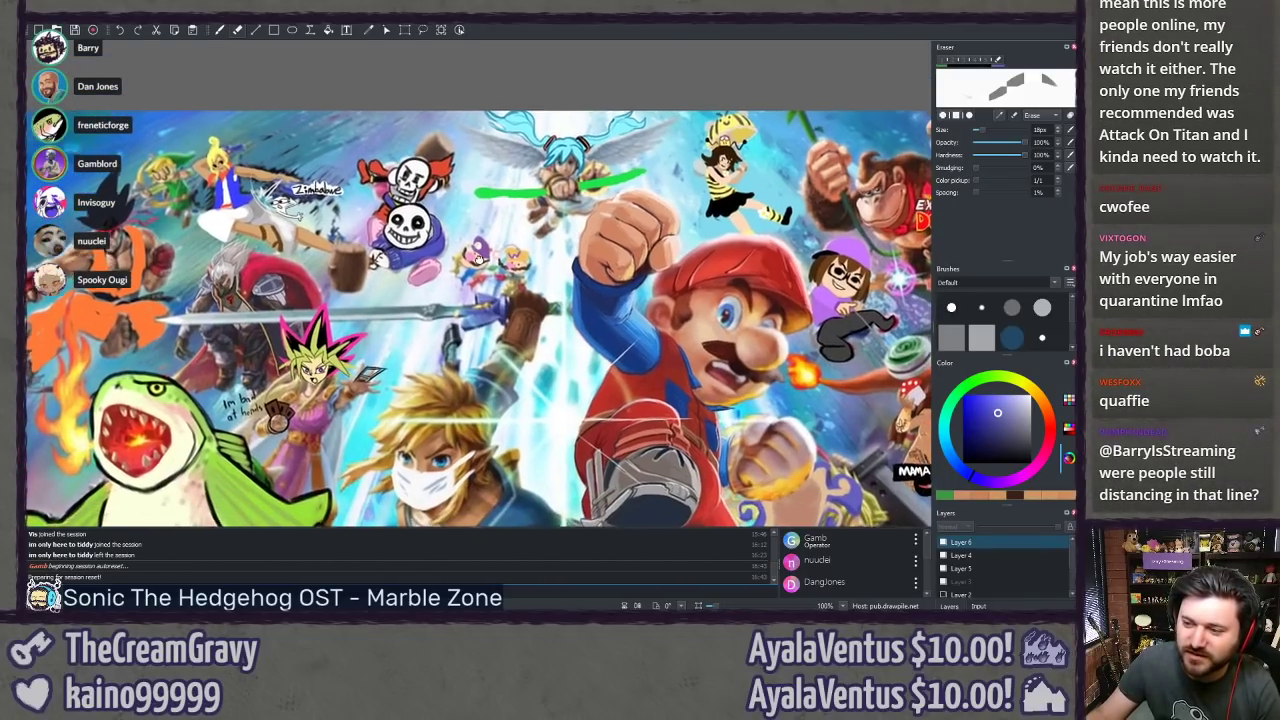
{"action": "left_click_drag", "start_coordinate": [559, 426], "coordinate": [300, 382]}
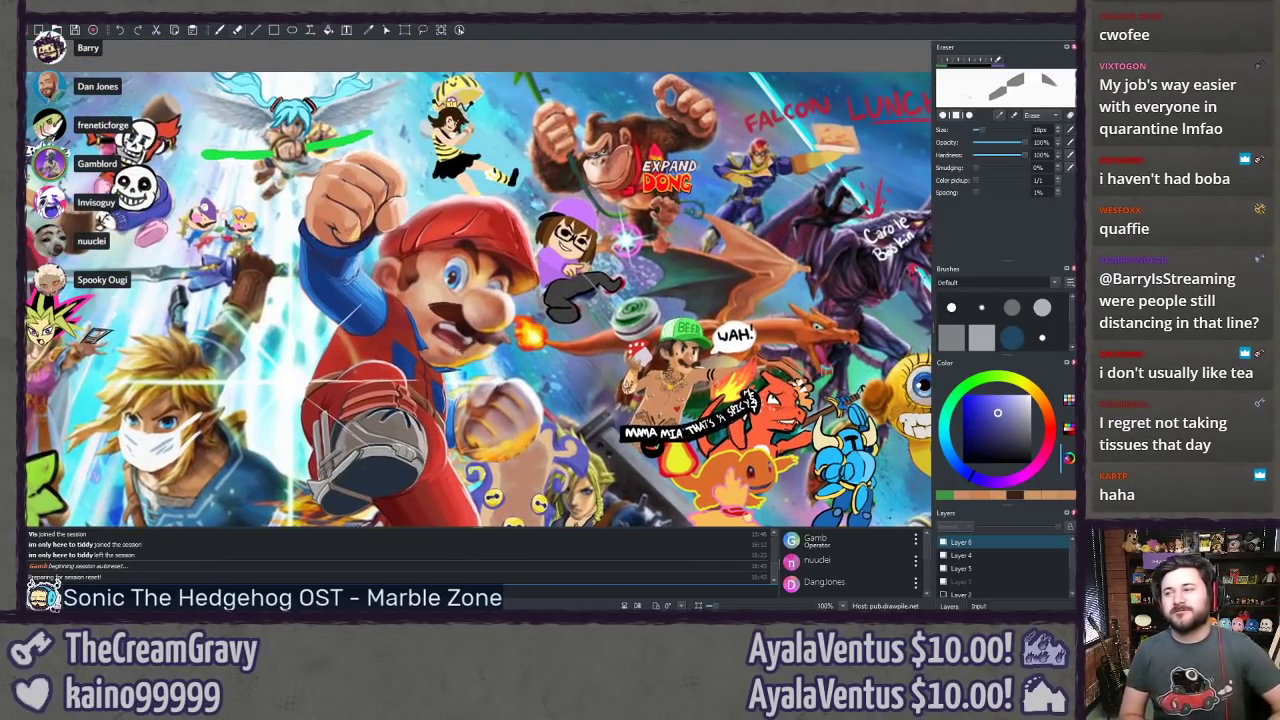
{"action": "left_click_drag", "start_coordinate": [792, 522], "coordinate": [479, 310]}
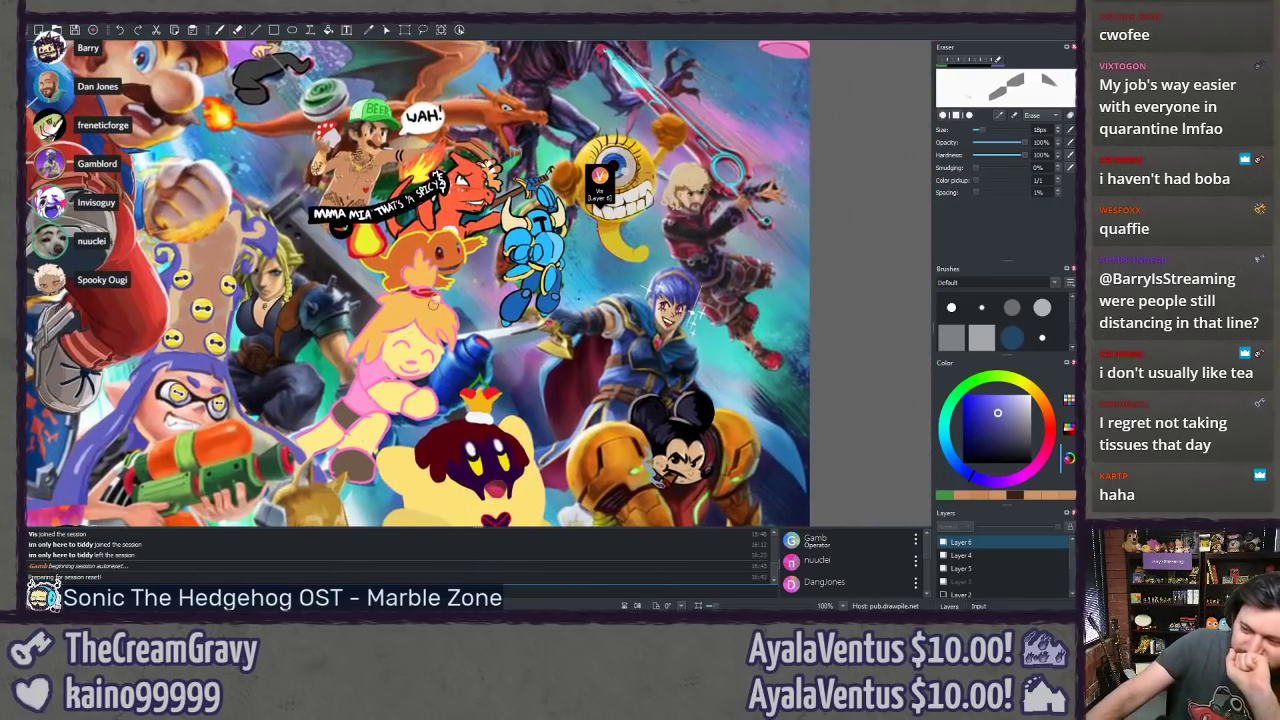
{"action": "left_click_drag", "start_coordinate": [492, 346], "coordinate": [486, 378]}
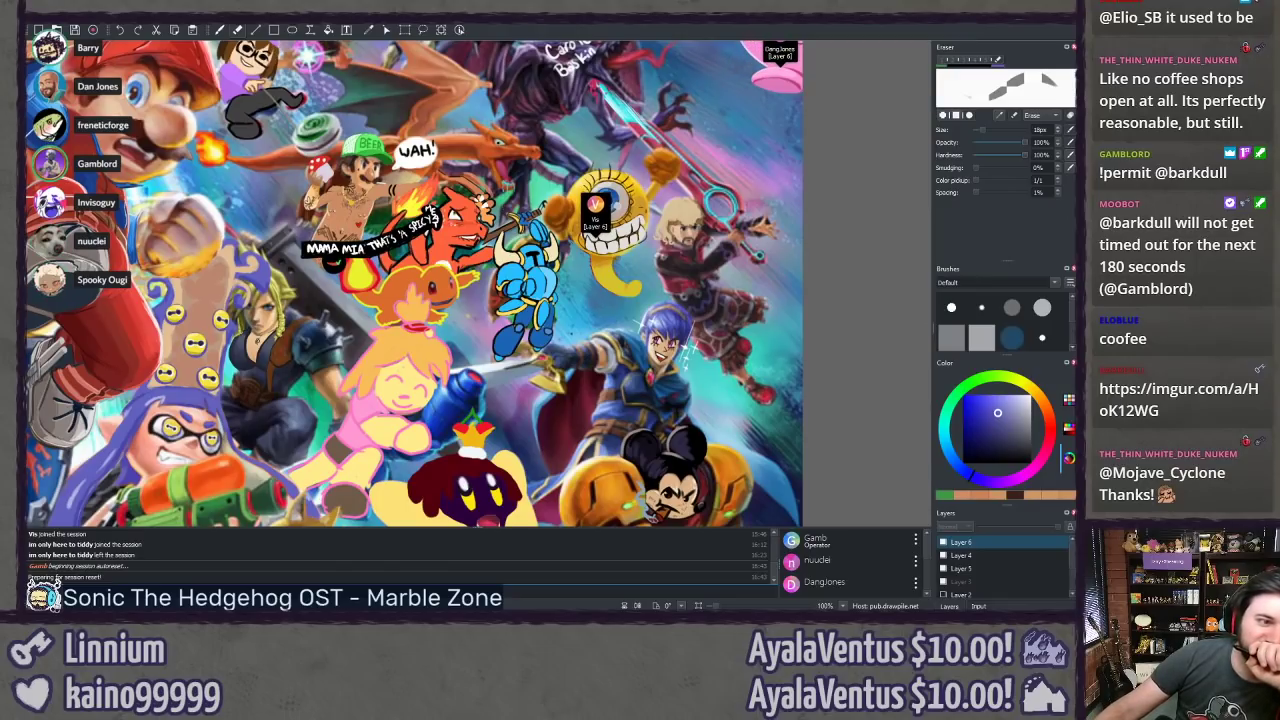
Step: Switch to the browser, view the Imgur Jigglypuff screenshot on its own at enlarged size, and close it
{"action": "key", "text": "alt+Tab"}
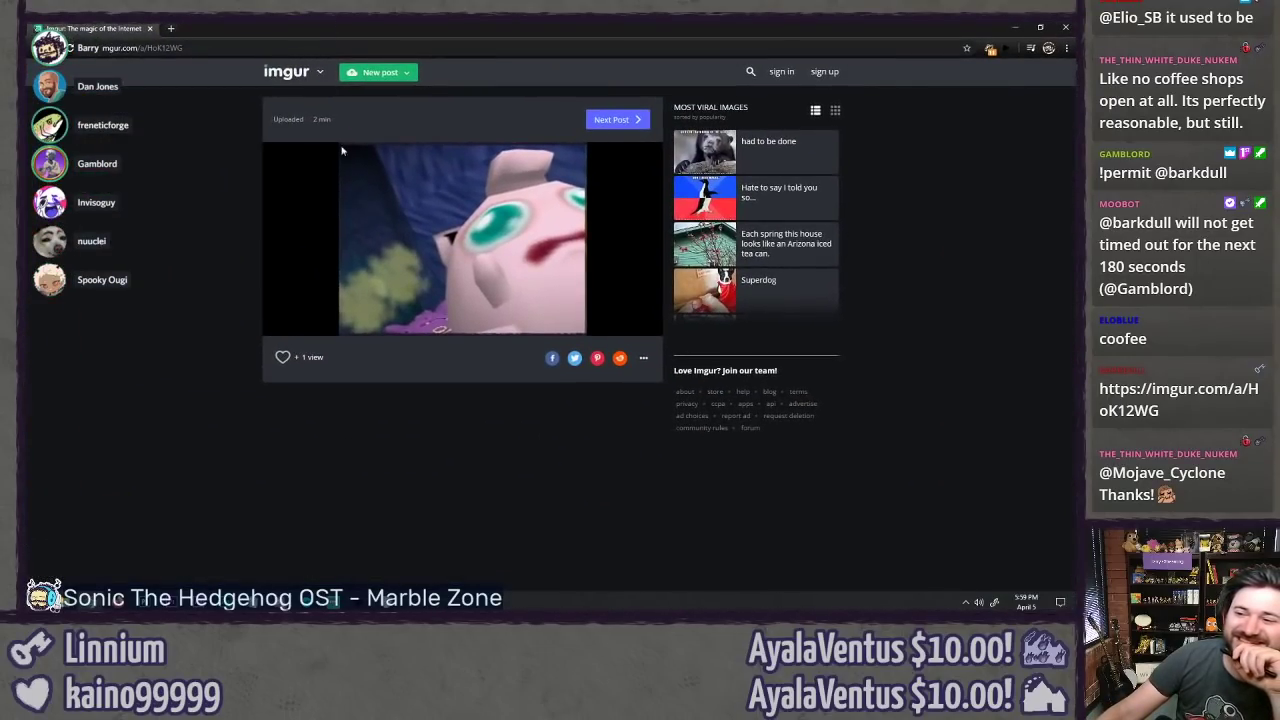
{"action": "left_click", "coordinate": [366, 197]}
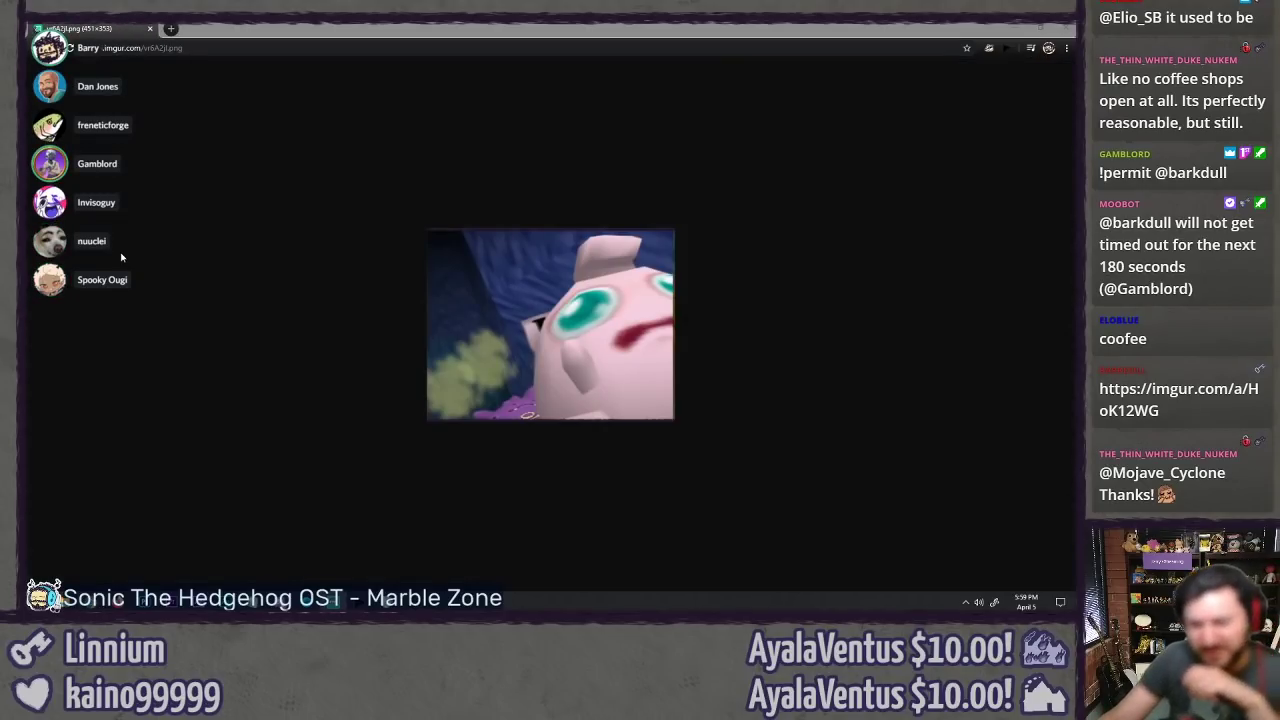
{"action": "key", "text": "ctrl+plus"}
{"action": "key", "text": "ctrl+plus"}
{"action": "key", "text": "ctrl+plus"}
{"action": "key", "text": "ctrl+plus"}
{"action": "key", "text": "ctrl+plus"}
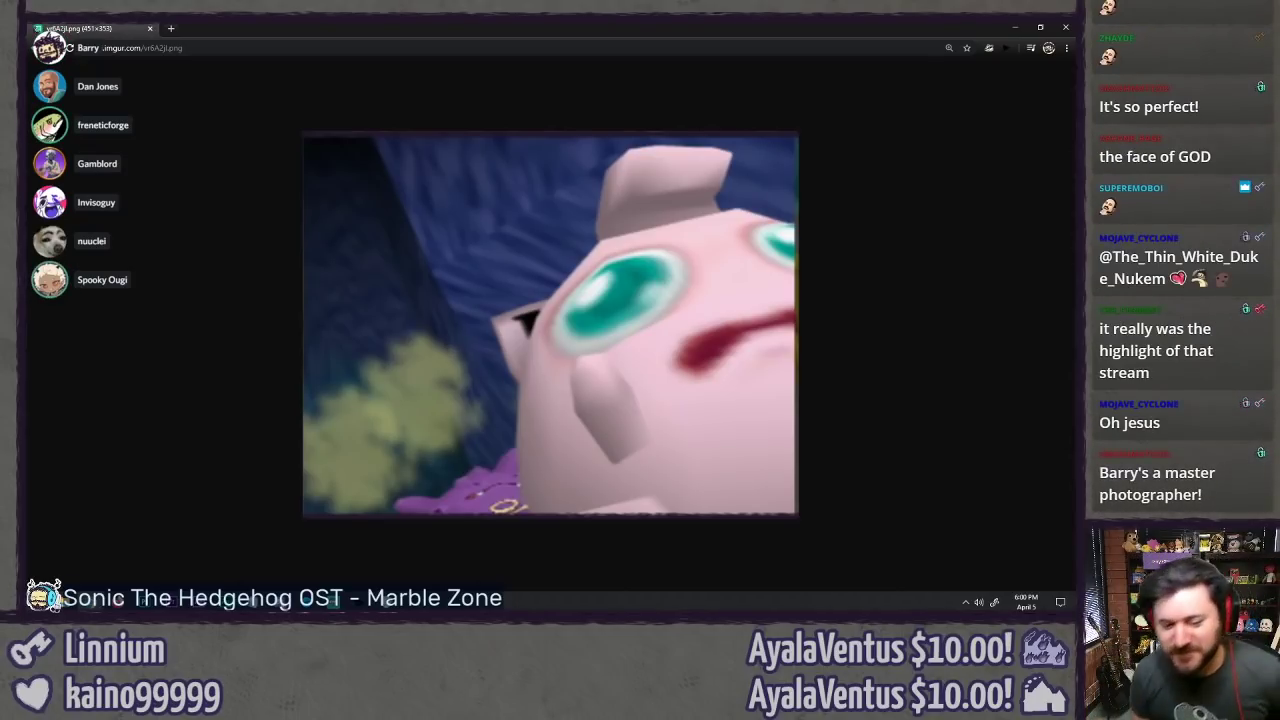
{"action": "middle_click", "coordinate": [73, 31]}
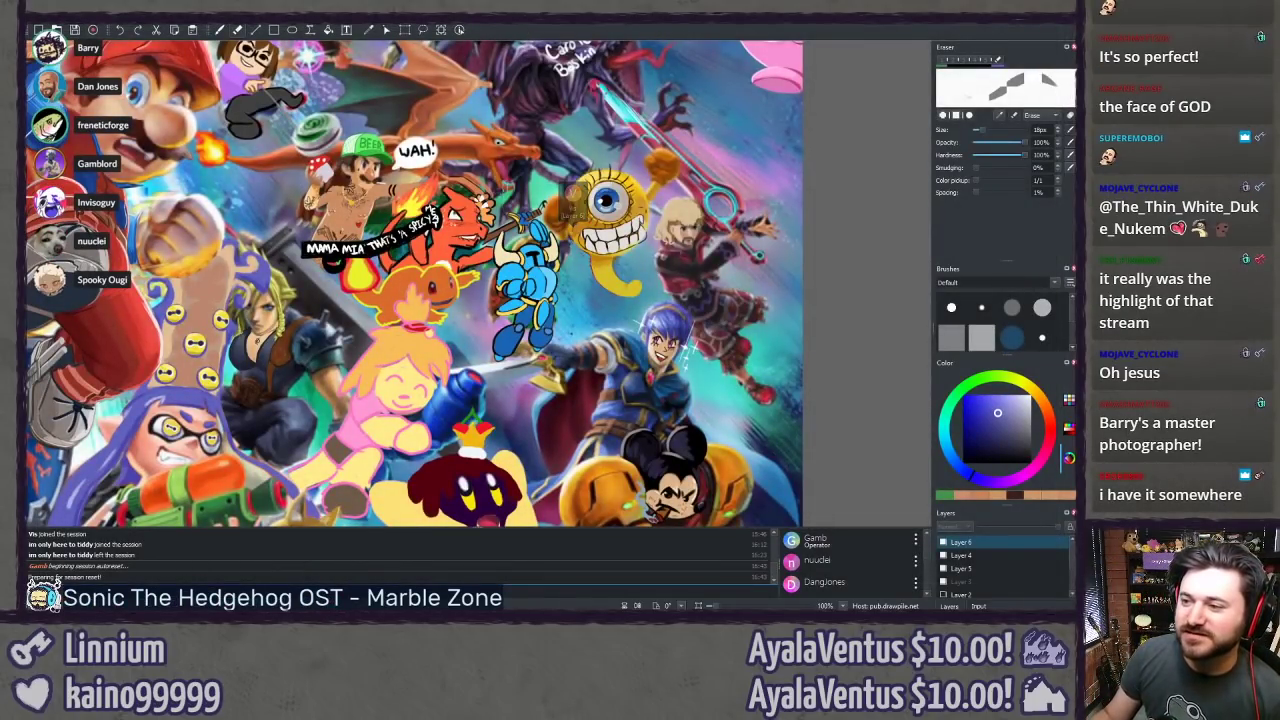
Step: Inspect Jigglypuff's hair curl, ear, eye and foot up close at the artwork's upper-right edge
{"action": "left_click_drag", "start_coordinate": [525, 250], "coordinate": [492, 362]}
{"action": "mouse_move", "coordinate": [823, 153]}
{"action": "left_mouse_down"}
{"action": "mouse_move", "coordinate": [820, 172]}
{"action": "mouse_move", "coordinate": [689, 258]}
{"action": "mouse_move", "coordinate": [689, 186]}
{"action": "mouse_move", "coordinate": [415, 419]}
{"action": "left_mouse_up"}
{"action": "scroll", "coordinate": [689, 186], "scroll_direction": "up", "scroll_amount": 1}
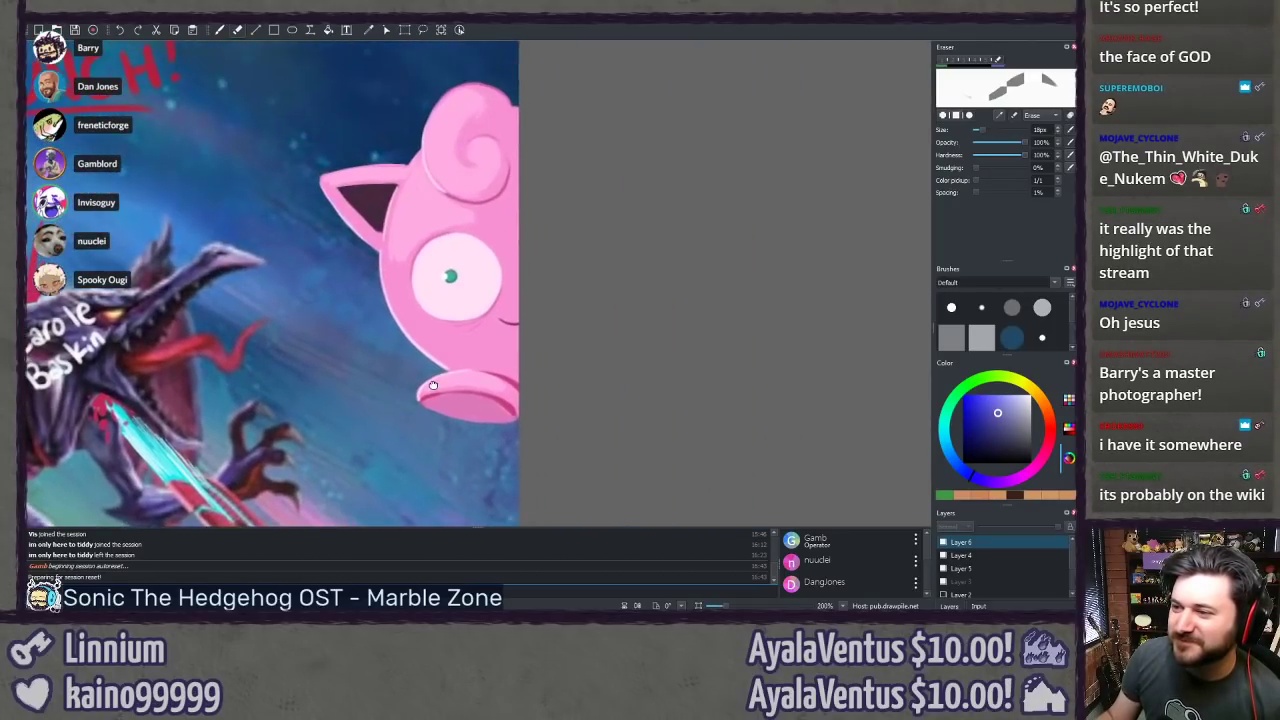
{"action": "left_click_drag", "start_coordinate": [158, 199], "coordinate": [174, 200]}
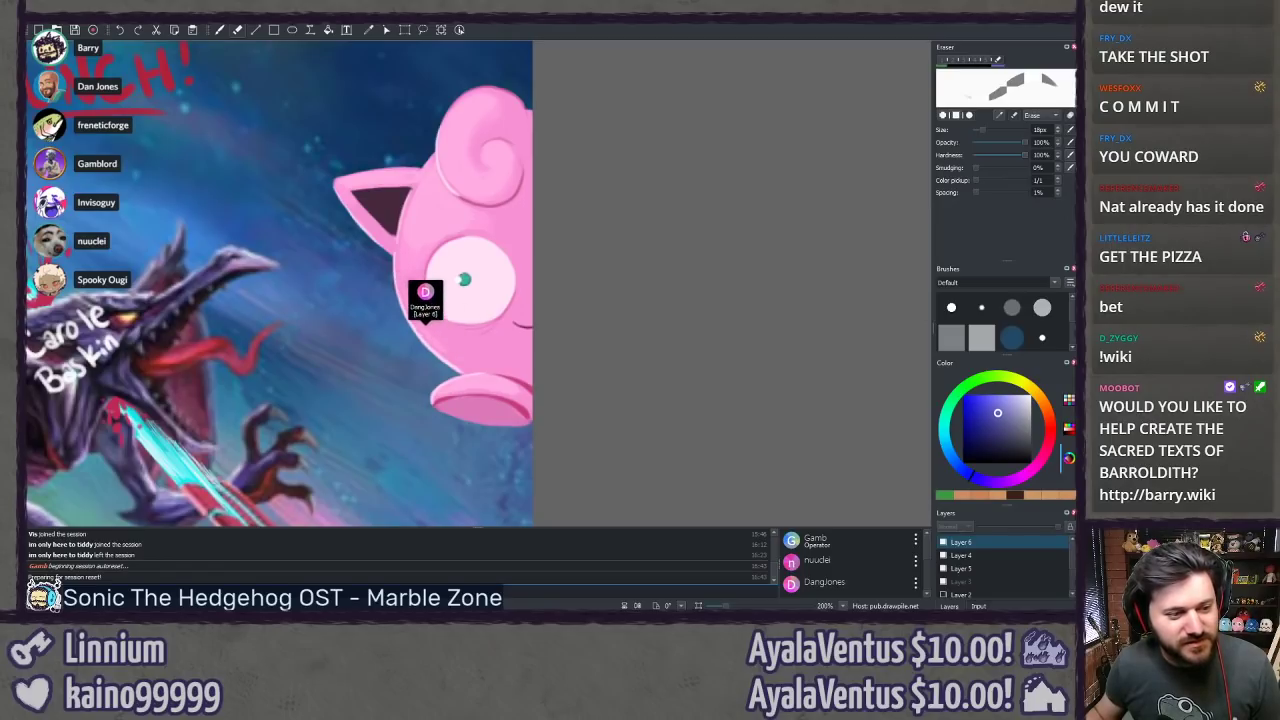
Step: Enlarge the yellow one-eyed creature reference image in the browser, close it, and compare it with Pac-Man in the full artwork
{"action": "left_click_drag", "start_coordinate": [26, 240], "coordinate": [618, 25]}
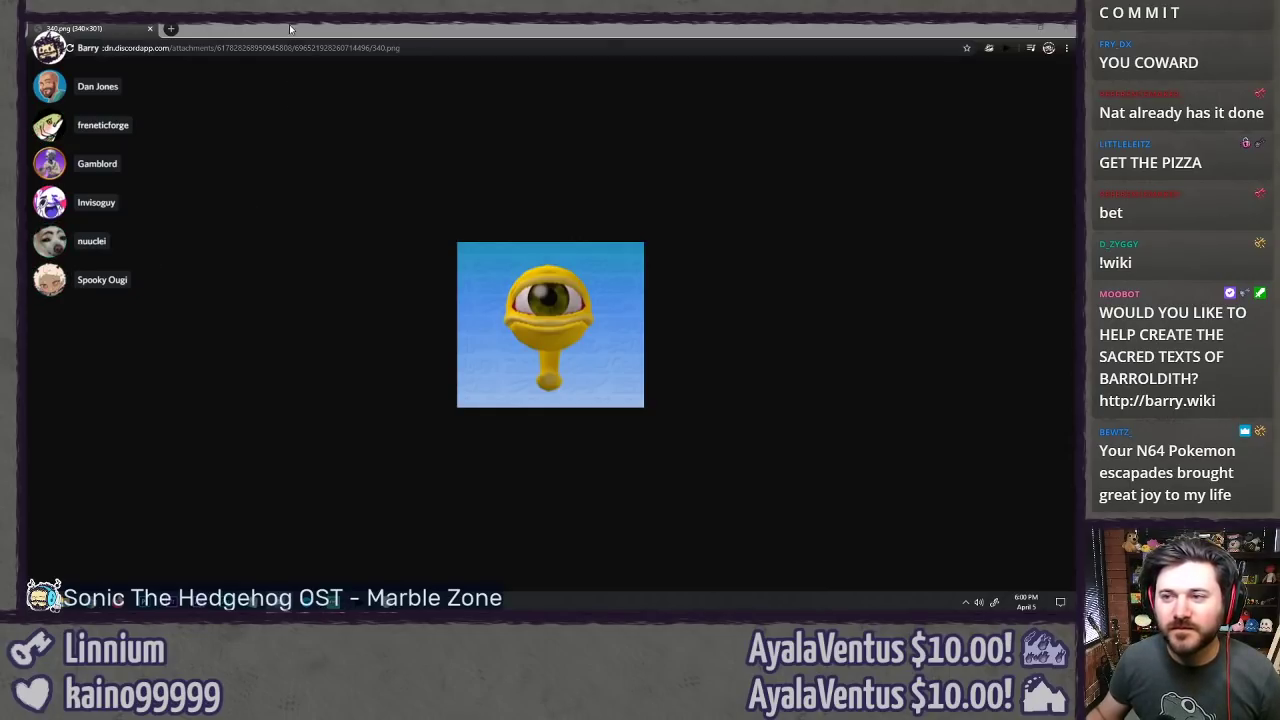
{"action": "key", "text": "ctrl+plus"}
{"action": "key", "text": "ctrl+plus"}
{"action": "key", "text": "ctrl+plus"}
{"action": "key", "text": "ctrl+plus"}
{"action": "key", "text": "ctrl+plus"}
{"action": "key", "text": "ctrl+plus"}
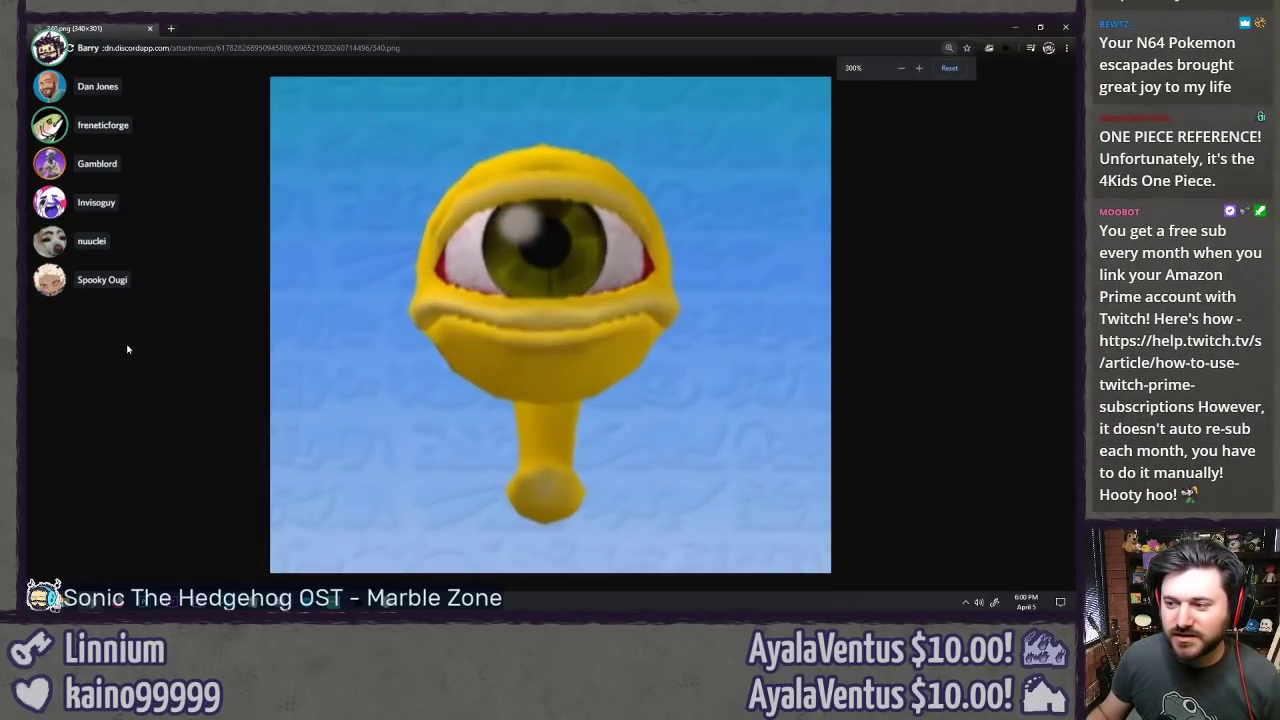
{"action": "key", "text": "ctrl+minus"}
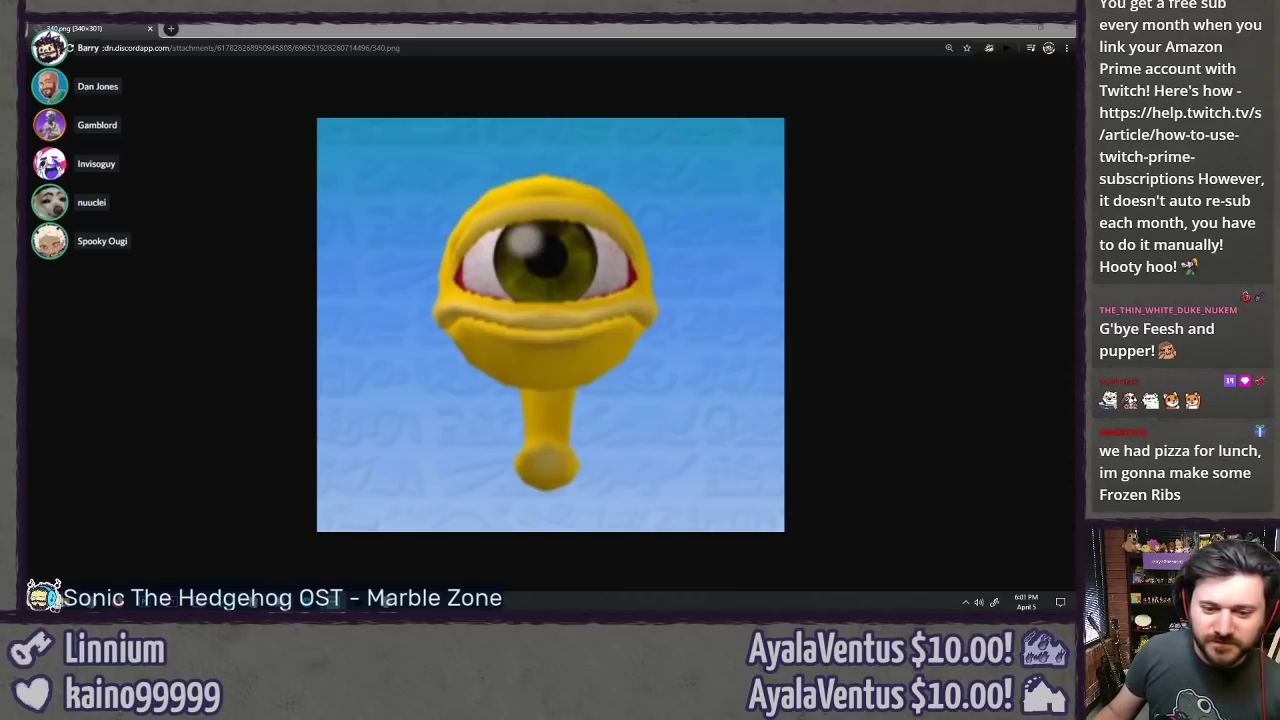
{"action": "left_click", "coordinate": [120, 206]}
{"action": "middle_click", "coordinate": [103, 32]}
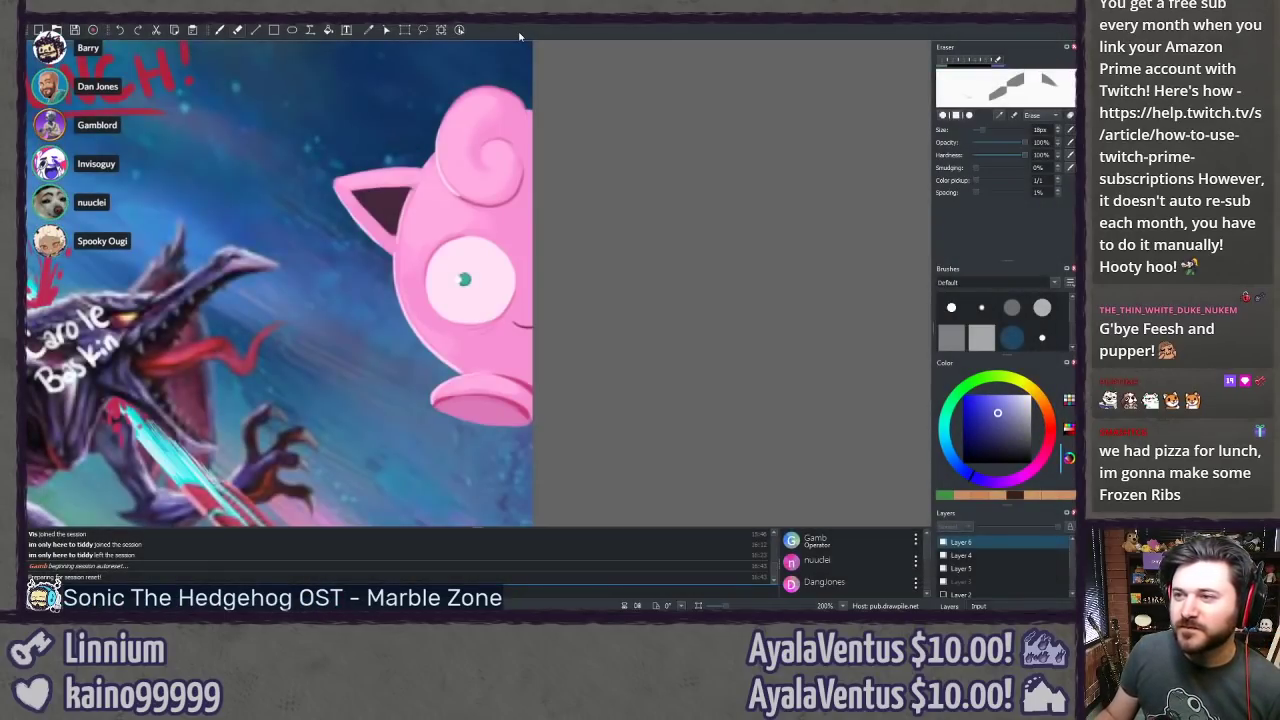
{"action": "scroll", "coordinate": [677, 254], "scroll_direction": "down", "scroll_amount": 5}
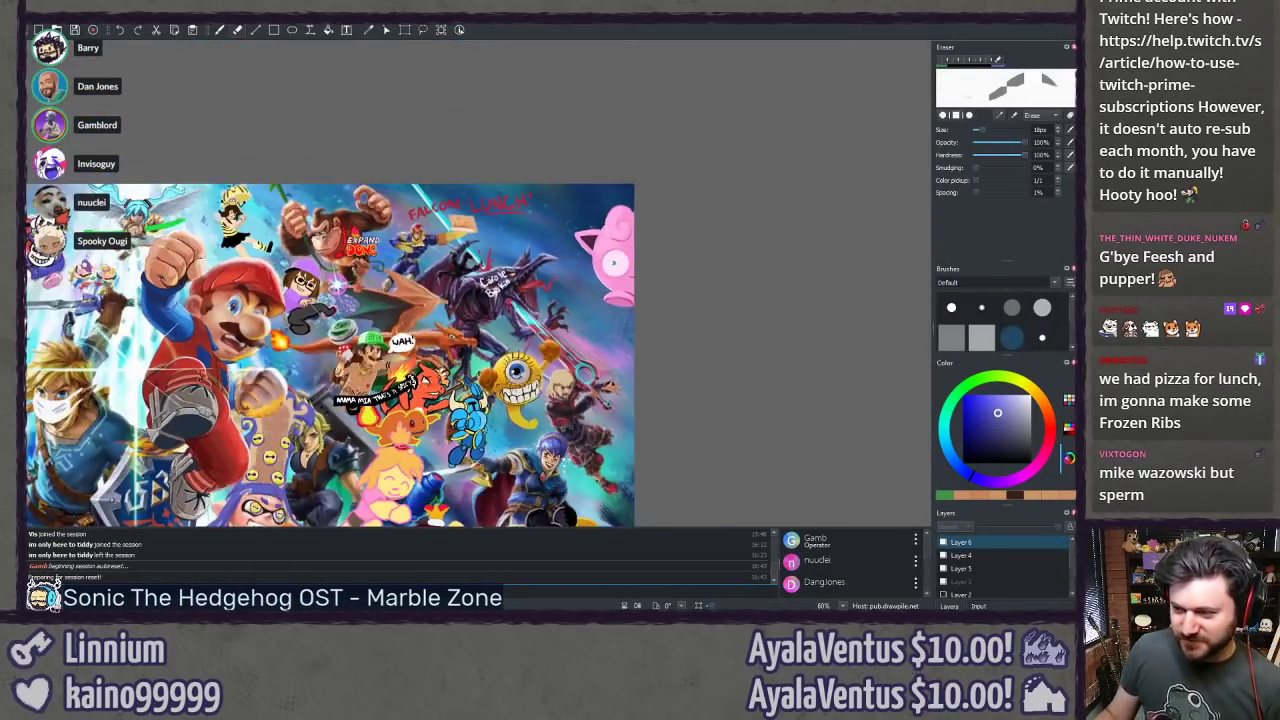
Step: Look over the whole Smash Bros. parody artwork, from Jigglypuff at the right edge across to the characters on the left
{"action": "left_click_drag", "start_coordinate": [362, 335], "coordinate": [679, 200]}
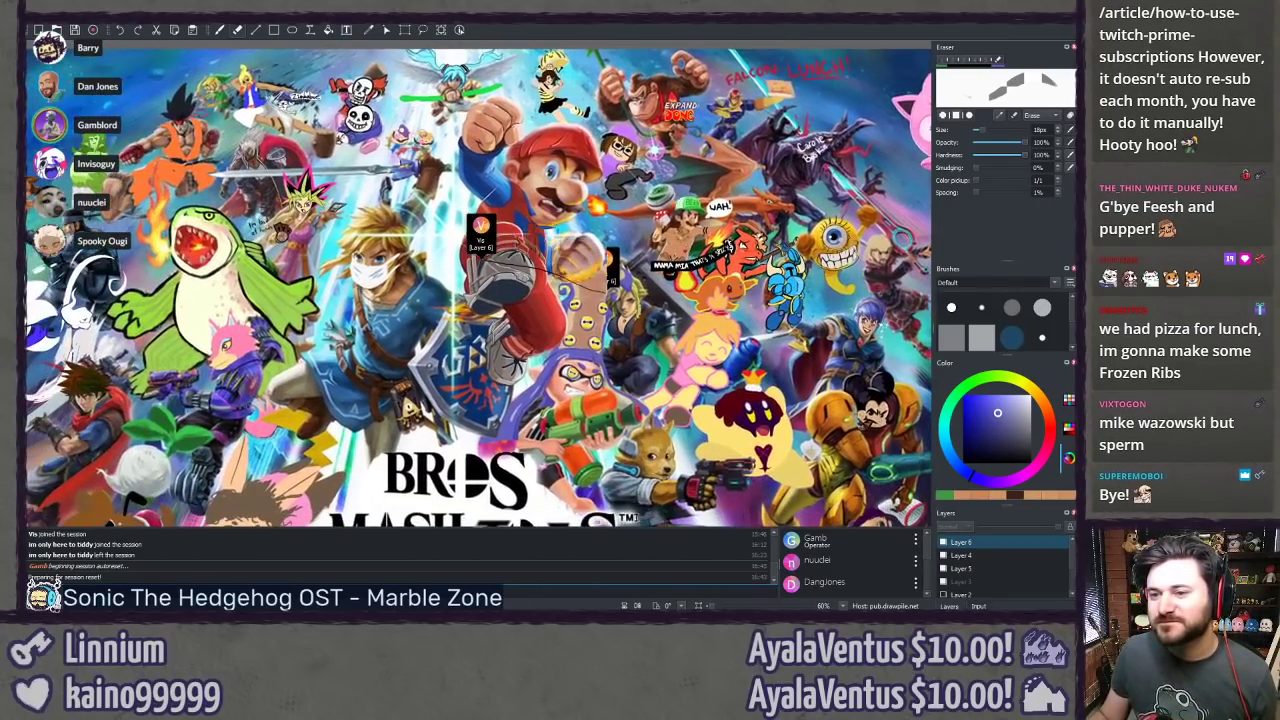
{"action": "scroll", "coordinate": [495, 249], "scroll_direction": "down", "scroll_amount": 2}
{"action": "scroll", "coordinate": [505, 315], "scroll_direction": "up", "scroll_amount": 4}
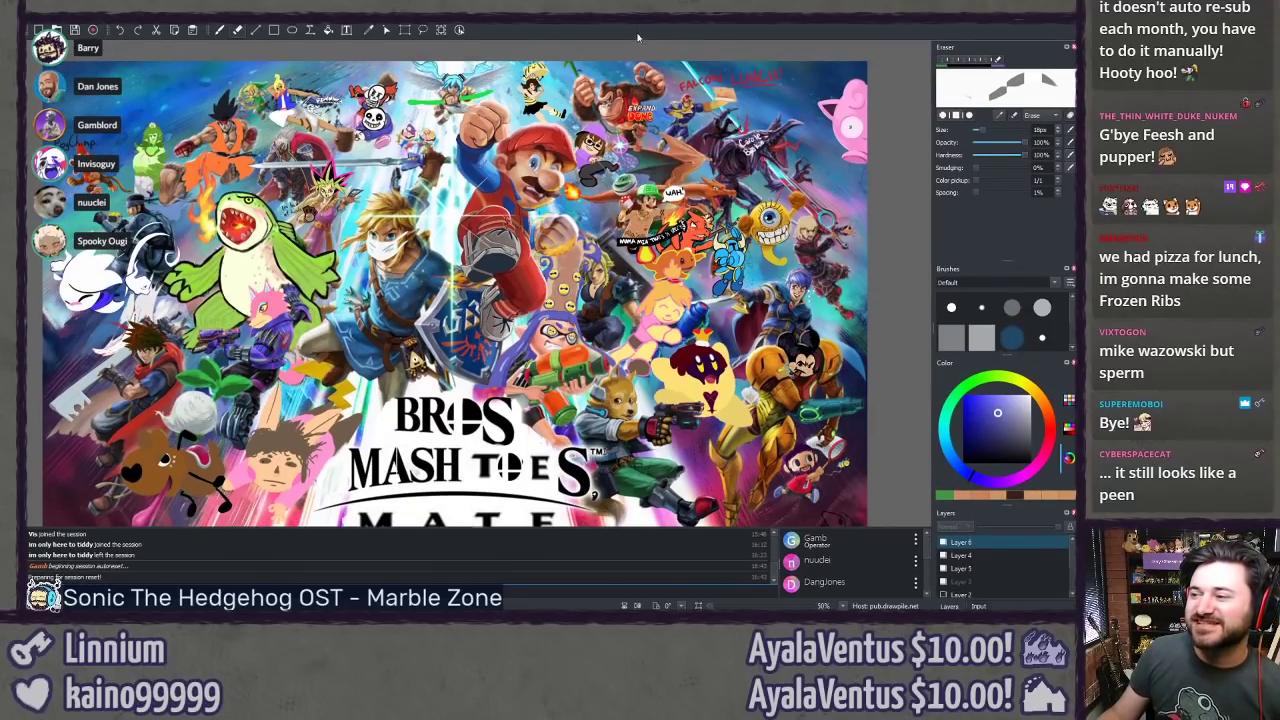
{"action": "left_click_drag", "start_coordinate": [469, 240], "coordinate": [441, 221]}
{"action": "scroll", "coordinate": [442, 219], "scroll_direction": "down", "scroll_amount": 1}
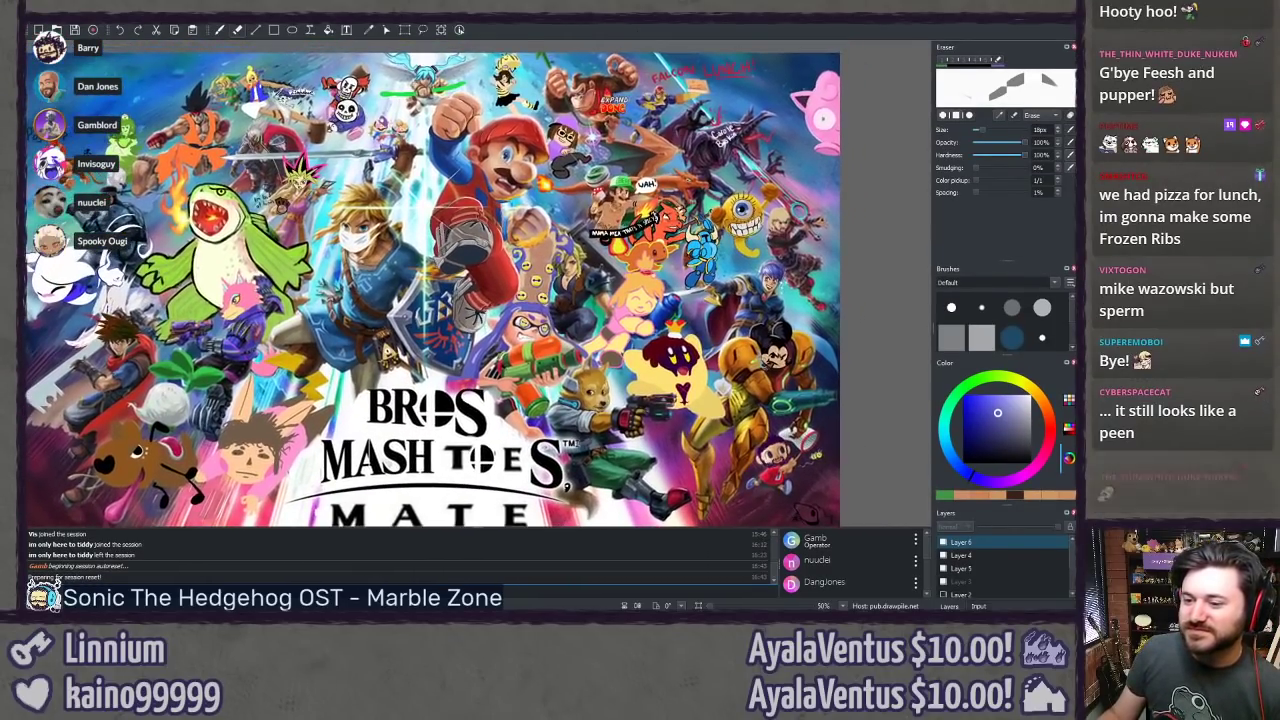
{"action": "left_click_drag", "start_coordinate": [426, 267], "coordinate": [420, 247]}
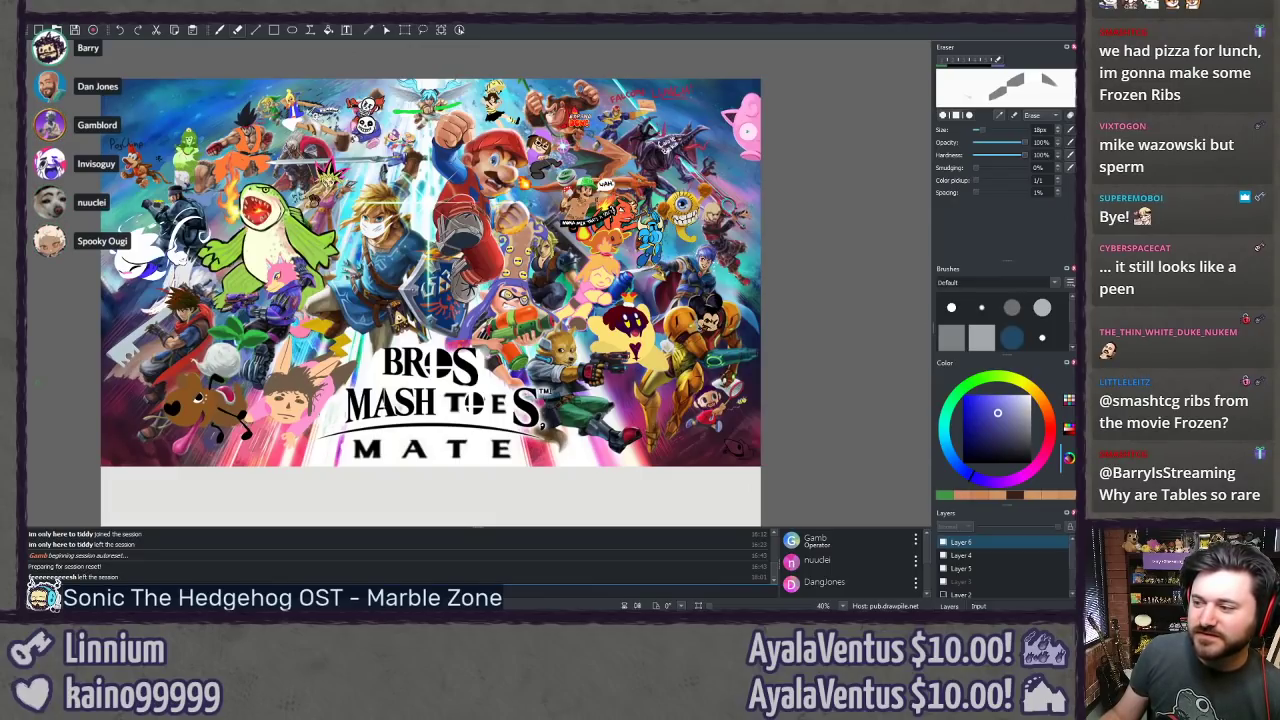
Step: Examine the black outline sketch below the bearded Villager in the artwork's lower-right corner
{"action": "scroll", "coordinate": [668, 437], "scroll_direction": "up", "scroll_amount": 2}
{"action": "left_click_drag", "start_coordinate": [579, 445], "coordinate": [315, 253]}
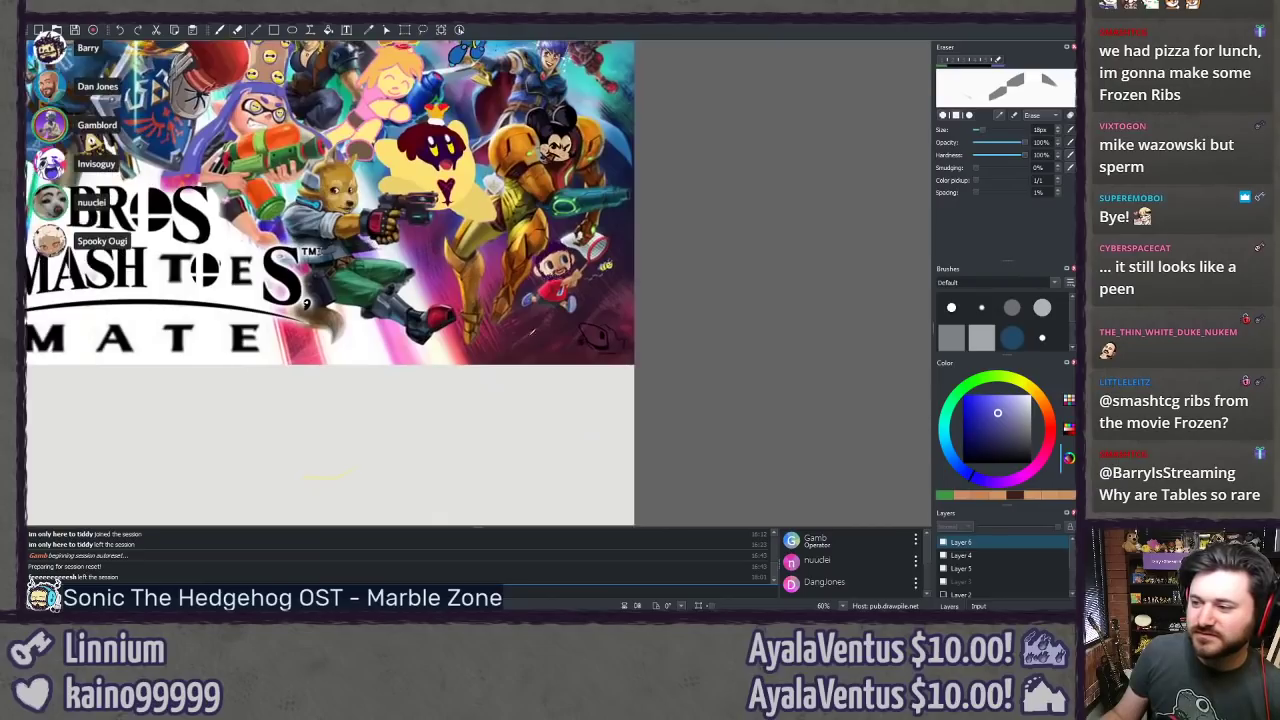
{"action": "scroll", "coordinate": [649, 378], "scroll_direction": "up", "scroll_amount": 3}
{"action": "left_click_drag", "start_coordinate": [697, 385], "coordinate": [520, 353]}
{"action": "scroll", "coordinate": [519, 352], "scroll_direction": "up", "scroll_amount": 5}
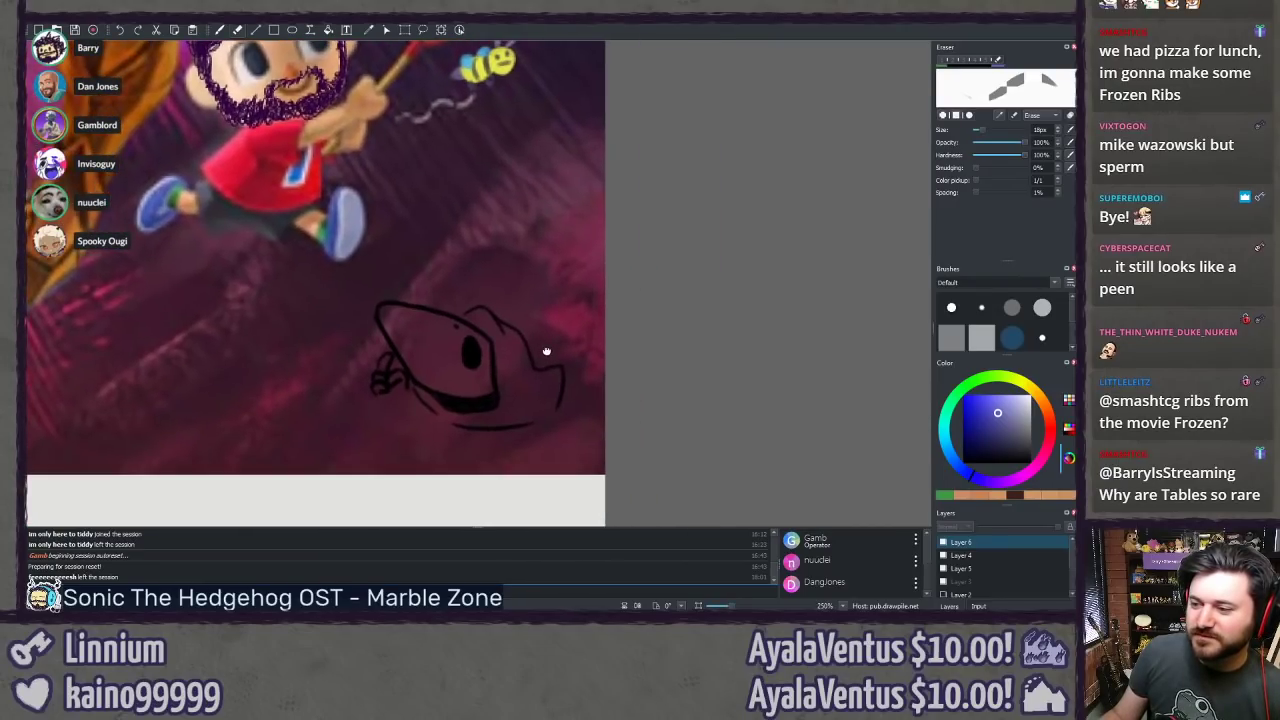
{"action": "scroll", "coordinate": [674, 350], "scroll_direction": "down", "scroll_amount": 8}
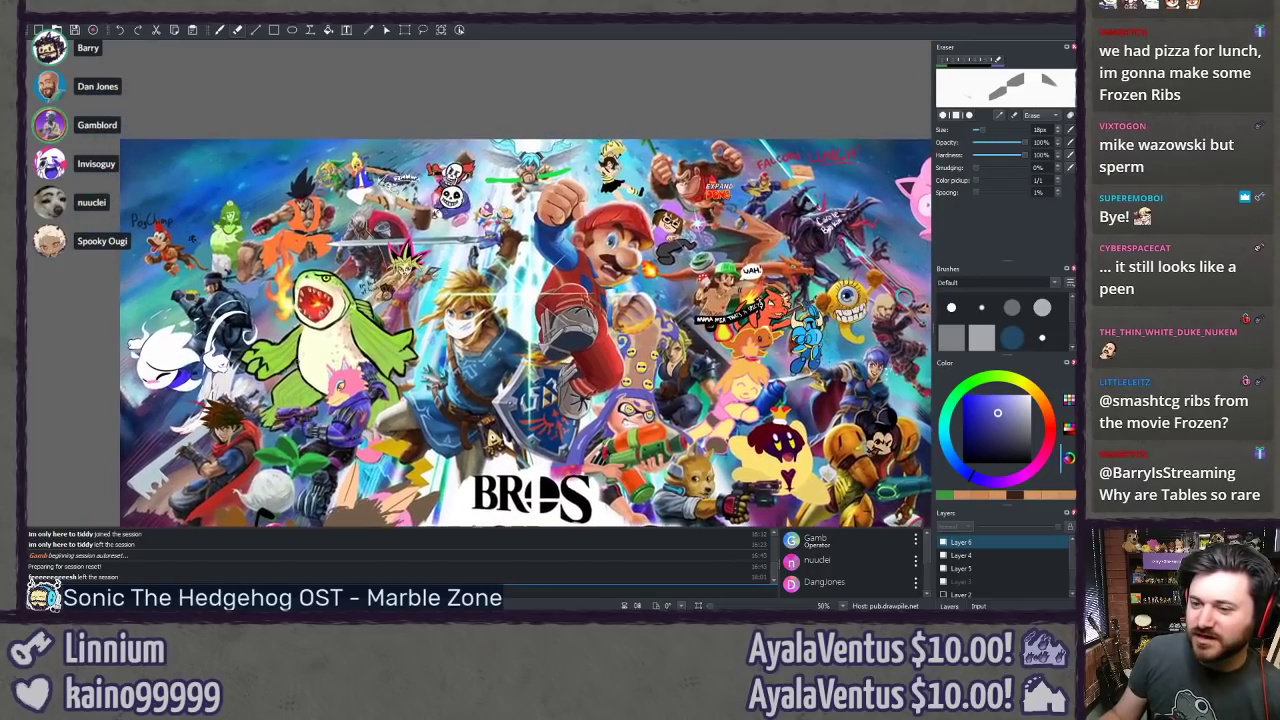
Step: Examine the shirtless red figure with the pasted face beside the spiky-haired swordsman at the artwork's left edge
{"action": "left_click_drag", "start_coordinate": [305, 397], "coordinate": [237, 315]}
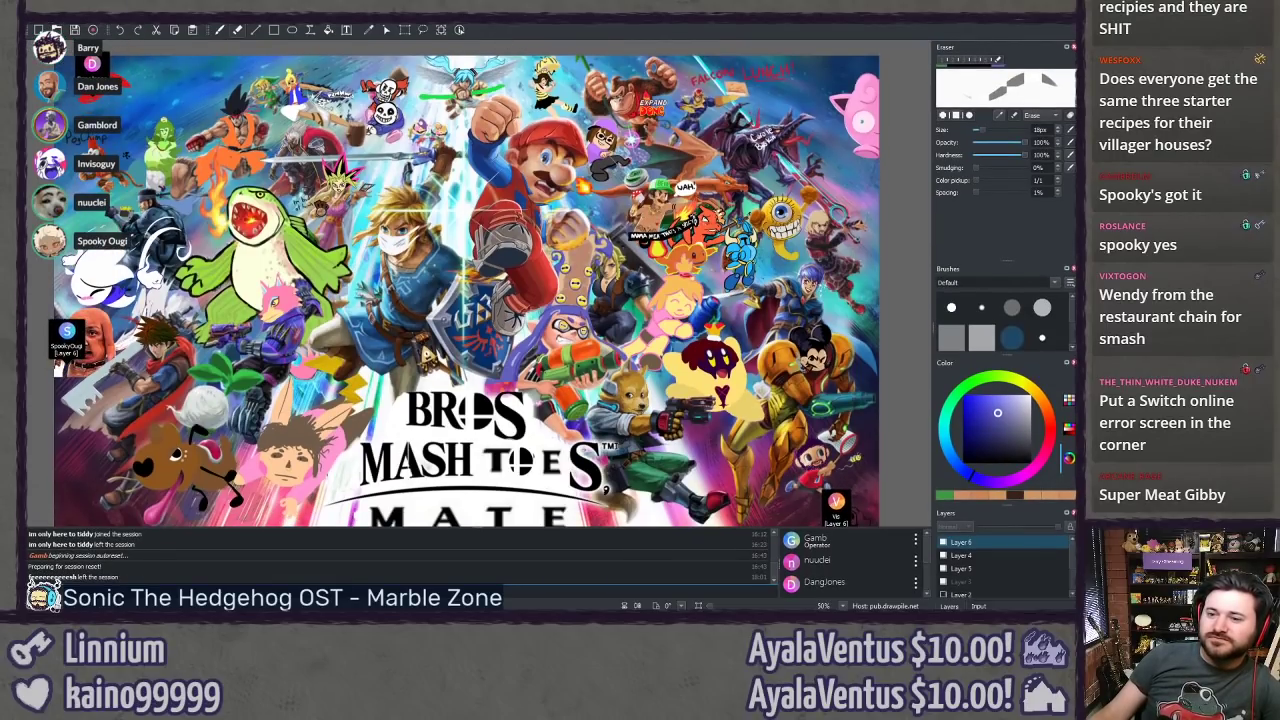
{"action": "left_click_drag", "start_coordinate": [479, 283], "coordinate": [526, 260]}
{"action": "scroll", "coordinate": [479, 283], "scroll_direction": "up", "scroll_amount": 3}
{"action": "left_click_drag", "start_coordinate": [140, 360], "coordinate": [590, 308]}
{"action": "scroll", "coordinate": [232, 345], "scroll_direction": "up", "scroll_amount": 1}
{"action": "scroll", "coordinate": [233, 343], "scroll_direction": "up", "scroll_amount": 5}
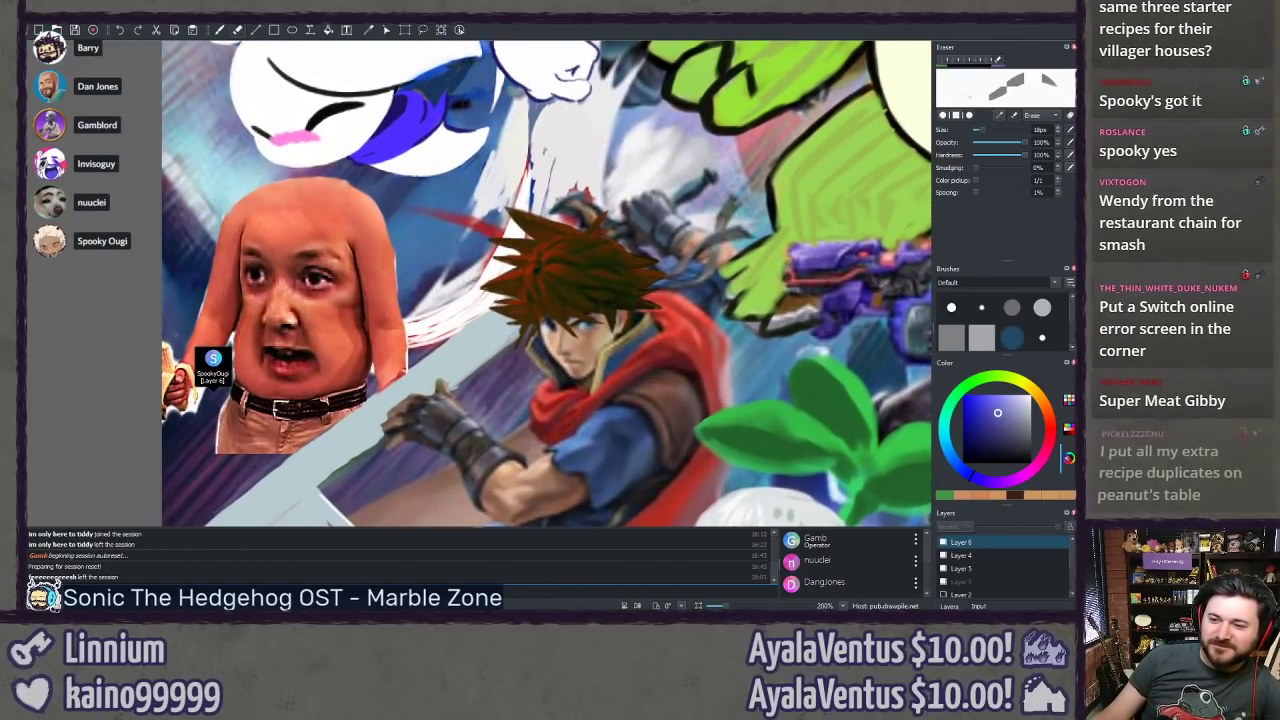
{"action": "left_click_drag", "start_coordinate": [201, 353], "coordinate": [218, 370]}
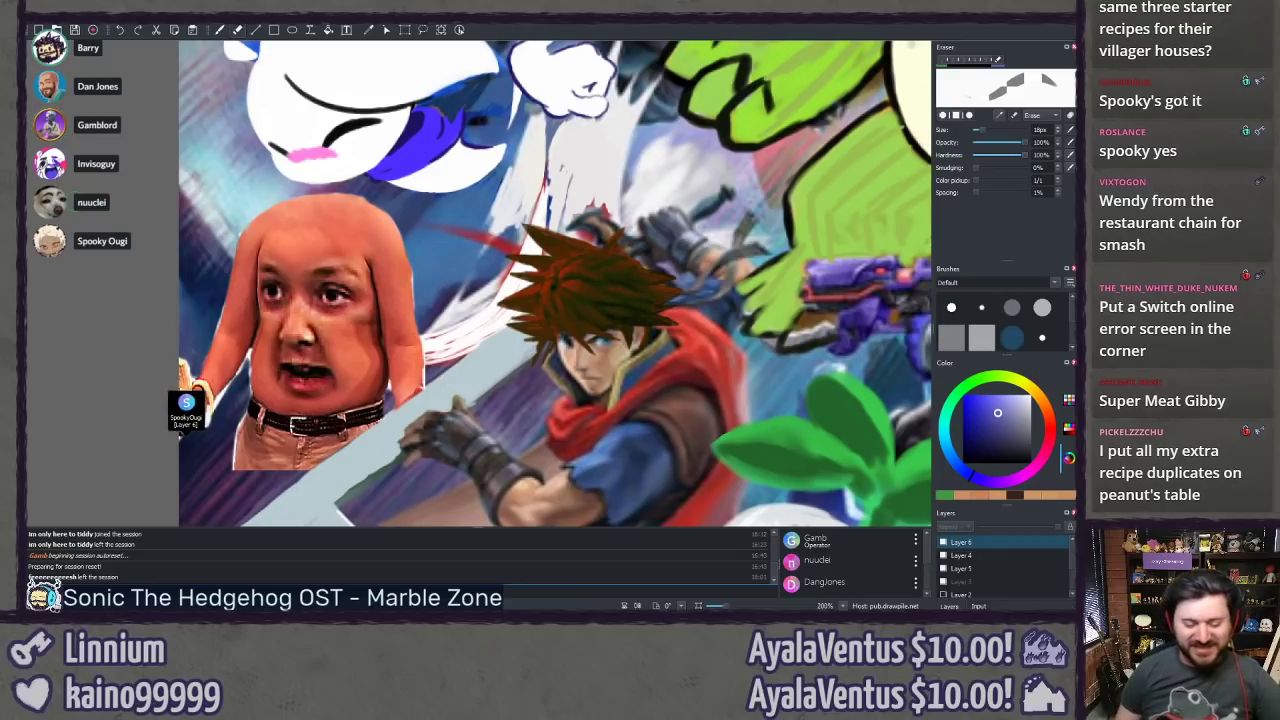
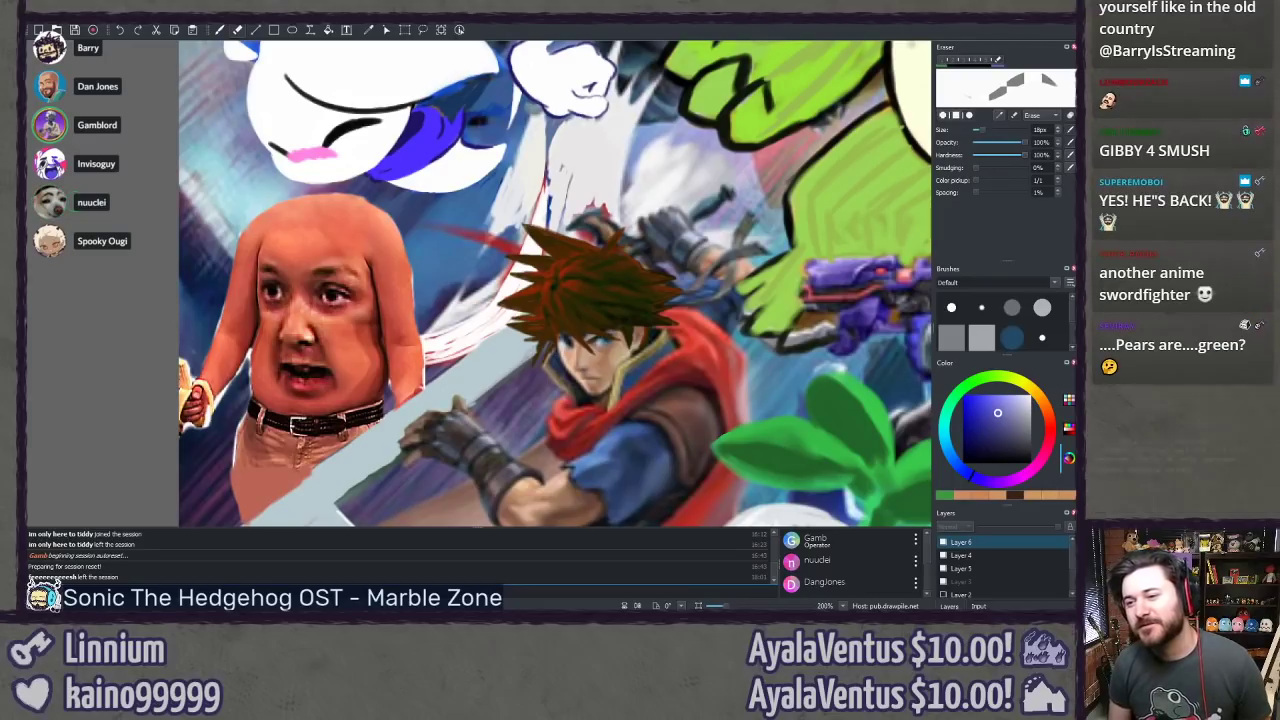
Step: Inspect the red toothed plant in the artwork's upper-left corner, and follow the top row of characters across to Donkey Kong
{"action": "scroll", "coordinate": [253, 215], "scroll_direction": "down", "scroll_amount": 6}
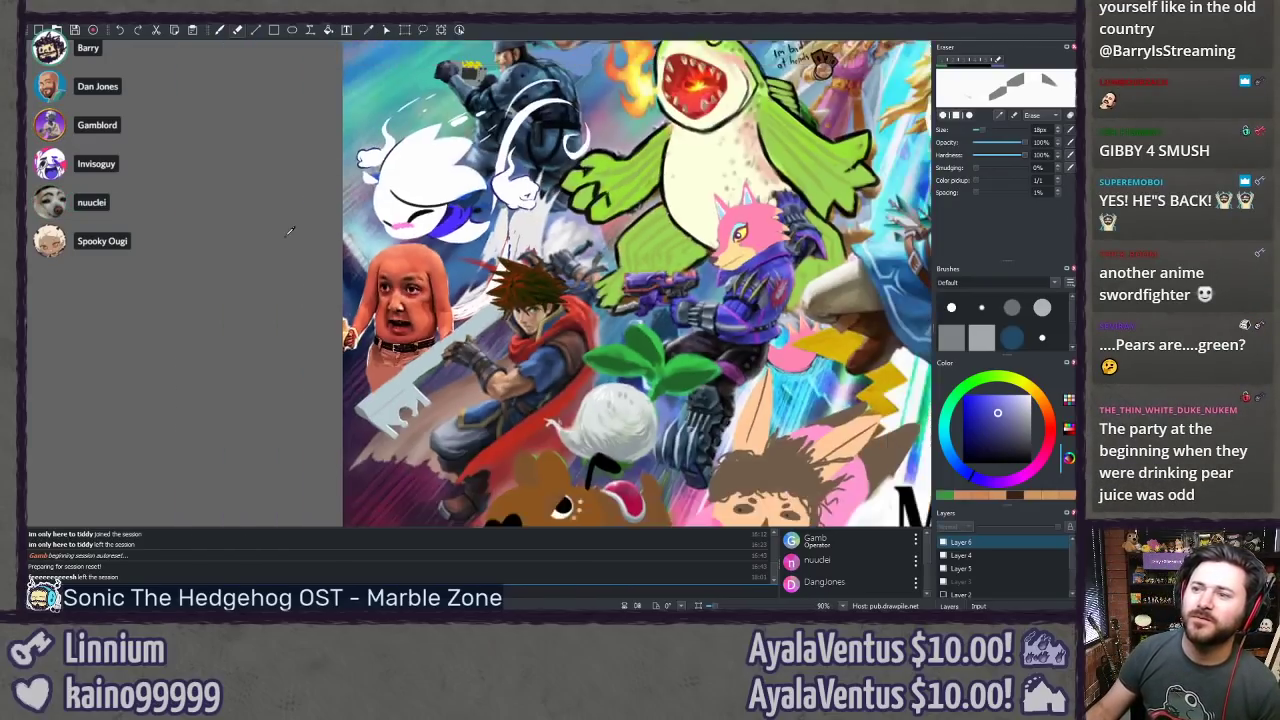
{"action": "scroll", "coordinate": [257, 224], "scroll_direction": "up", "scroll_amount": 6}
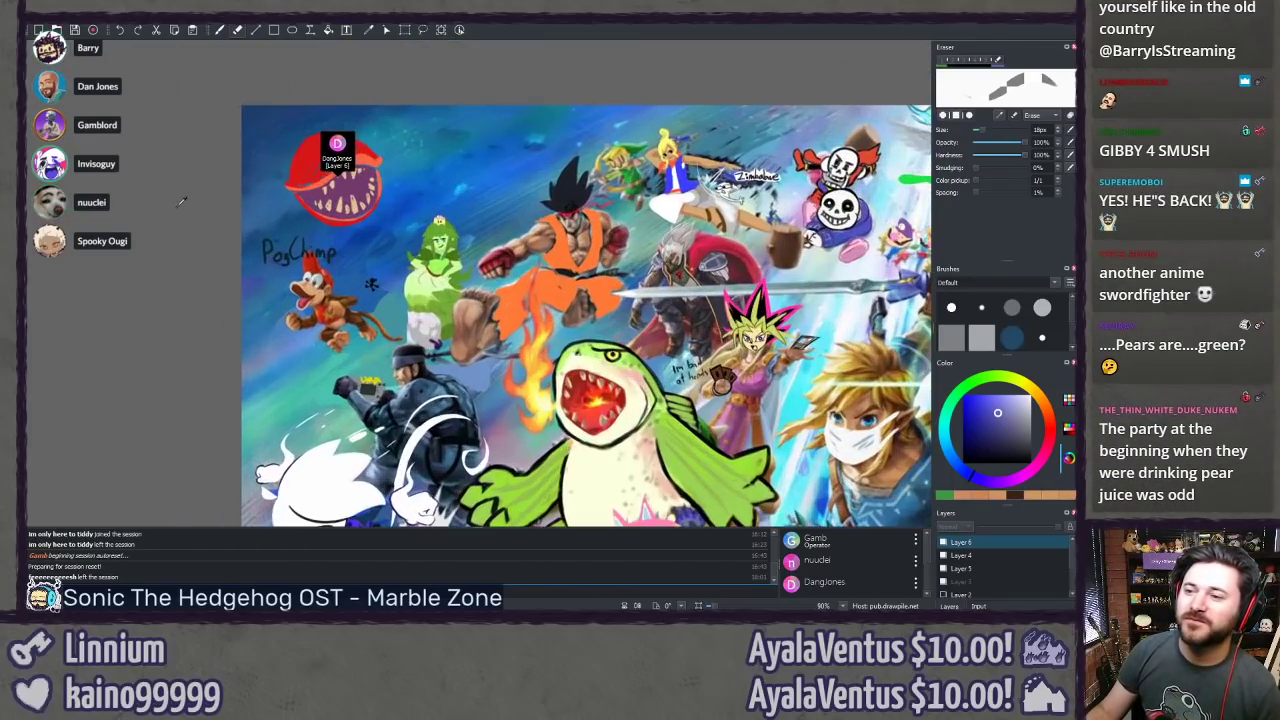
{"action": "left_click_drag", "start_coordinate": [152, 260], "coordinate": [222, 288]}
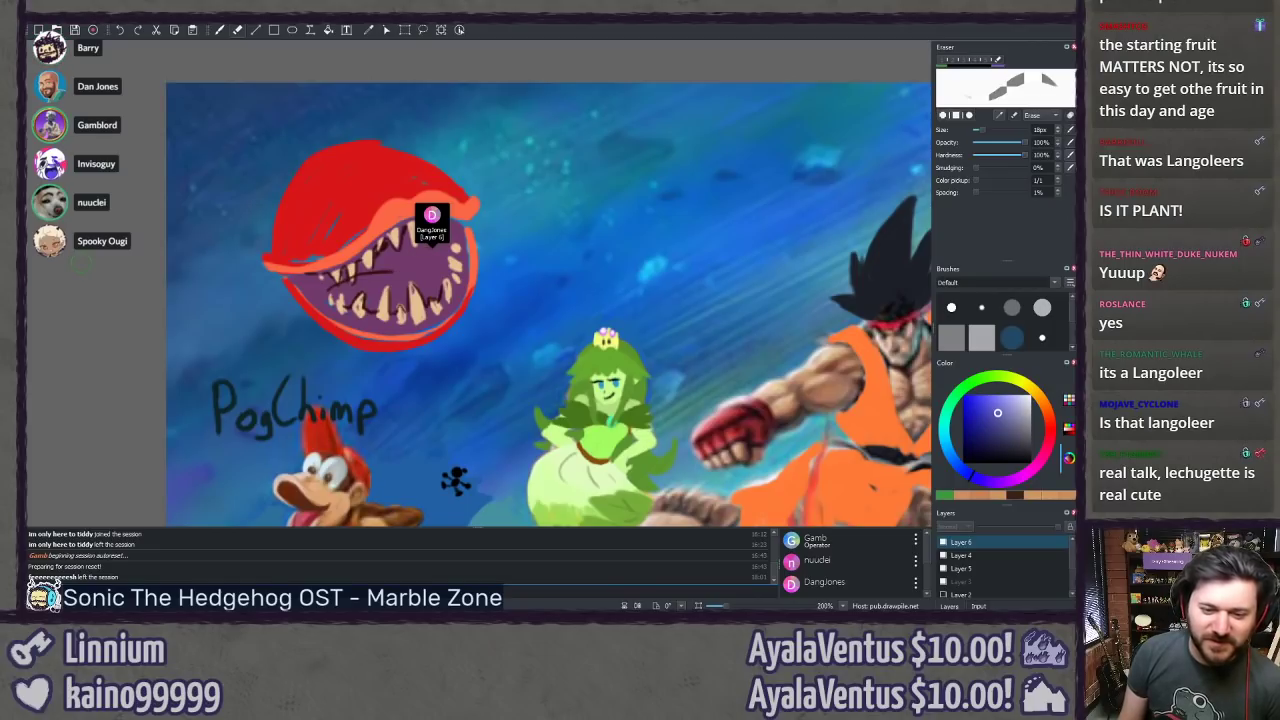
{"action": "mouse_move", "coordinate": [428, 356]}
{"action": "left_mouse_down"}
{"action": "mouse_move", "coordinate": [309, 250]}
{"action": "mouse_move", "coordinate": [237, 229]}
{"action": "left_mouse_up"}
{"action": "left_click_drag", "start_coordinate": [540, 163], "coordinate": [221, 274]}
{"action": "left_click_drag", "start_coordinate": [733, 195], "coordinate": [233, 266]}
{"action": "left_click_drag", "start_coordinate": [740, 255], "coordinate": [272, 255]}
{"action": "left_click_drag", "start_coordinate": [557, 252], "coordinate": [400, 228]}
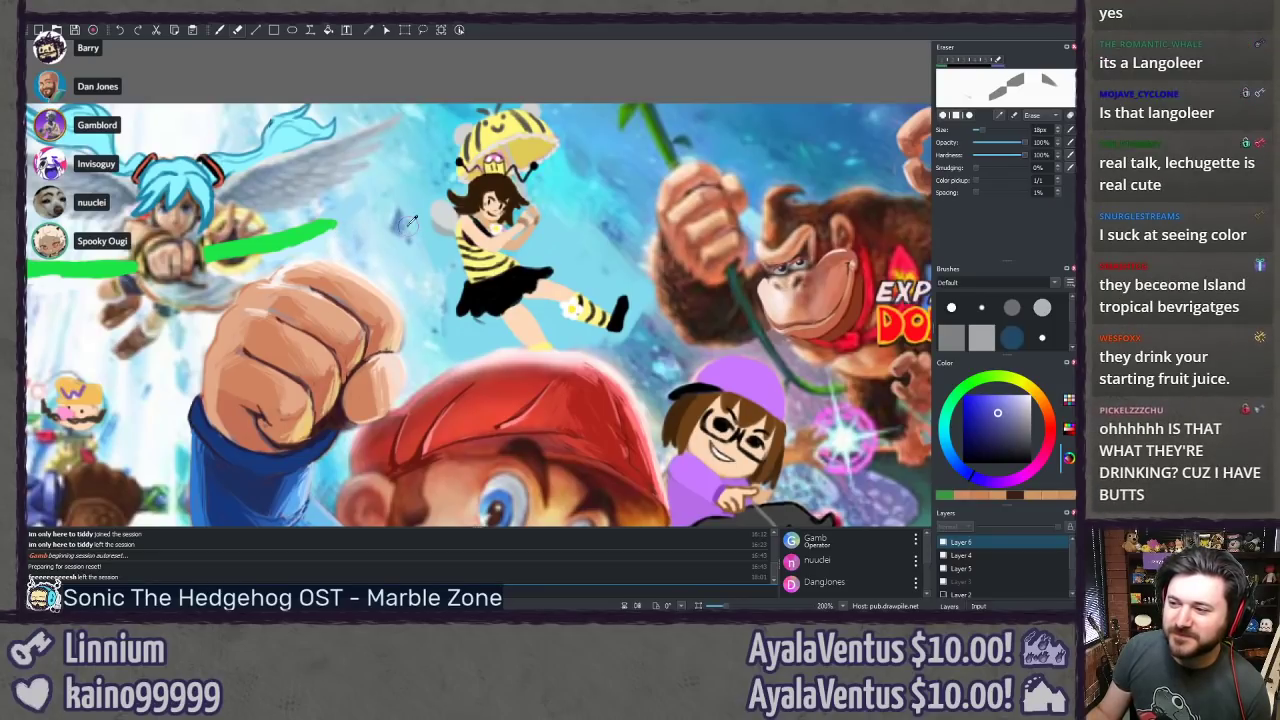
Step: Review the top row back from the bee-costumed girl to the PogChimp monkey and the green lettuce princess up close
{"action": "scroll", "coordinate": [412, 221], "scroll_direction": "down", "scroll_amount": 1}
{"action": "left_click_drag", "start_coordinate": [261, 282], "coordinate": [722, 202]}
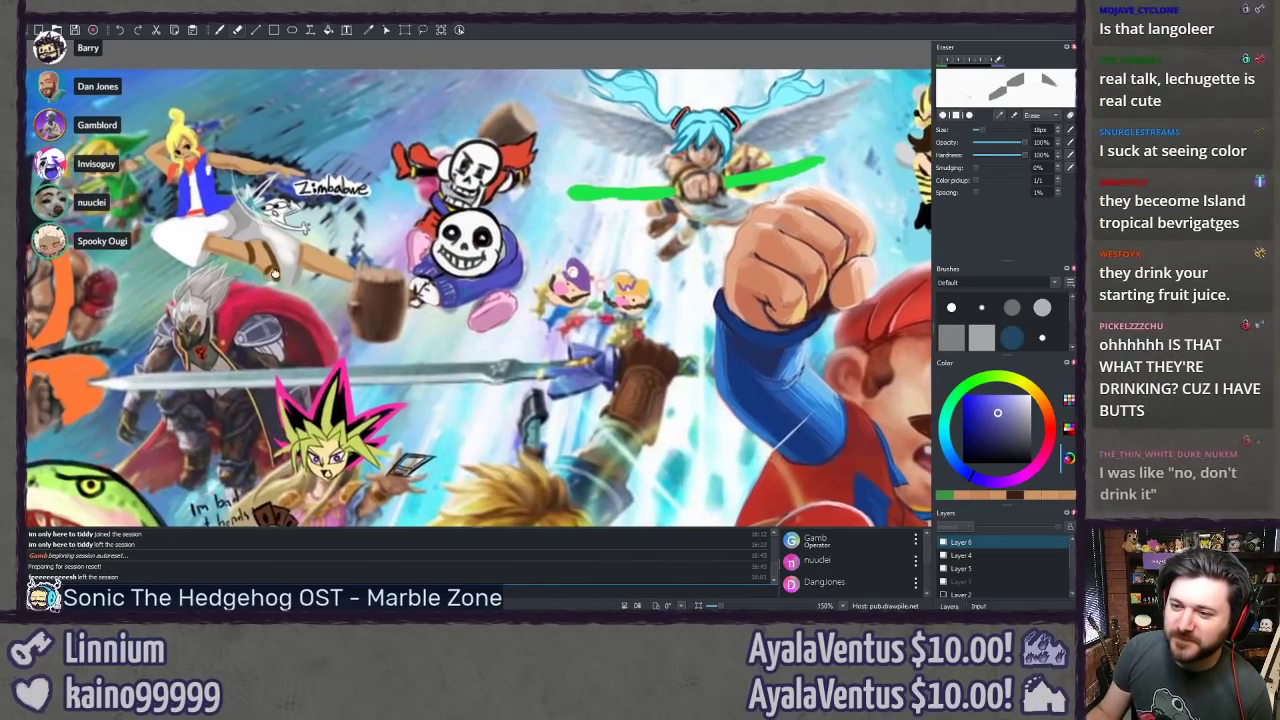
{"action": "left_click_drag", "start_coordinate": [280, 260], "coordinate": [718, 238]}
{"action": "mouse_move", "coordinate": [382, 307]}
{"action": "left_mouse_down"}
{"action": "mouse_move", "coordinate": [627, 309]}
{"action": "mouse_move", "coordinate": [651, 347]}
{"action": "mouse_move", "coordinate": [722, 263]}
{"action": "left_mouse_up"}
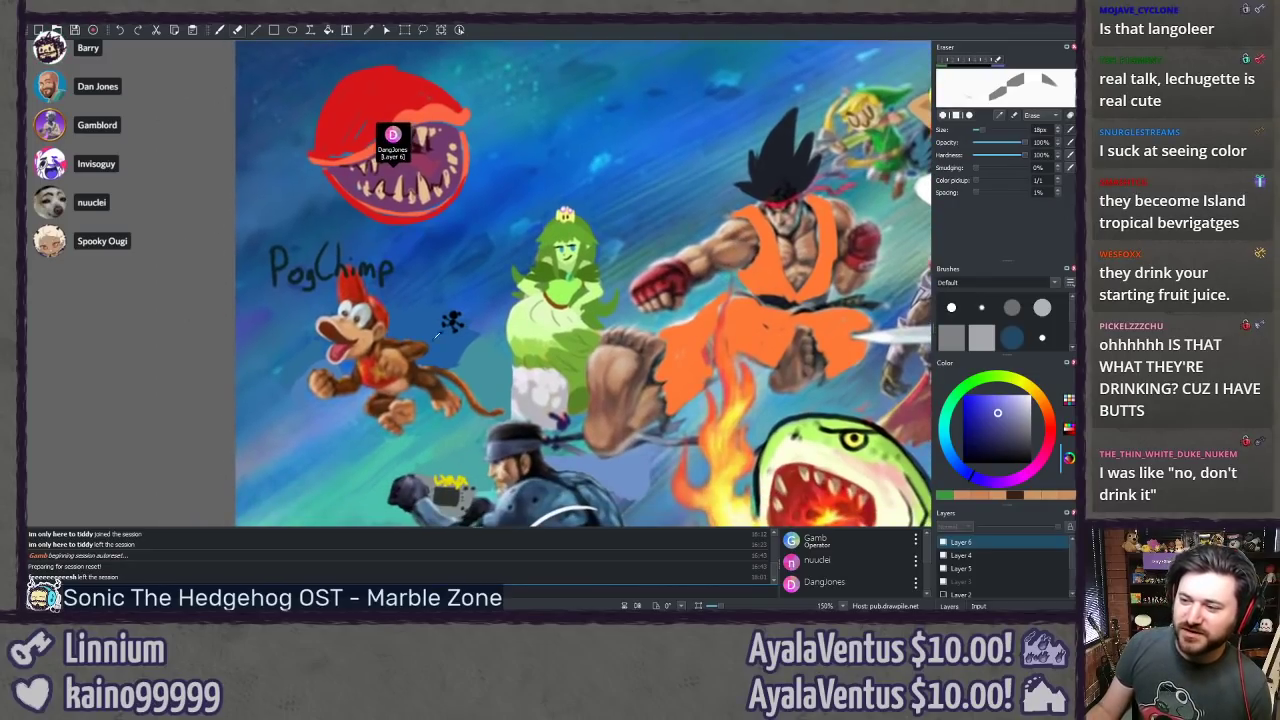
{"action": "scroll", "coordinate": [477, 292], "scroll_direction": "up", "scroll_amount": 2}
{"action": "mouse_move", "coordinate": [310, 388]}
{"action": "left_mouse_down"}
{"action": "mouse_move", "coordinate": [313, 334]}
{"action": "mouse_move", "coordinate": [287, 338]}
{"action": "left_mouse_up"}
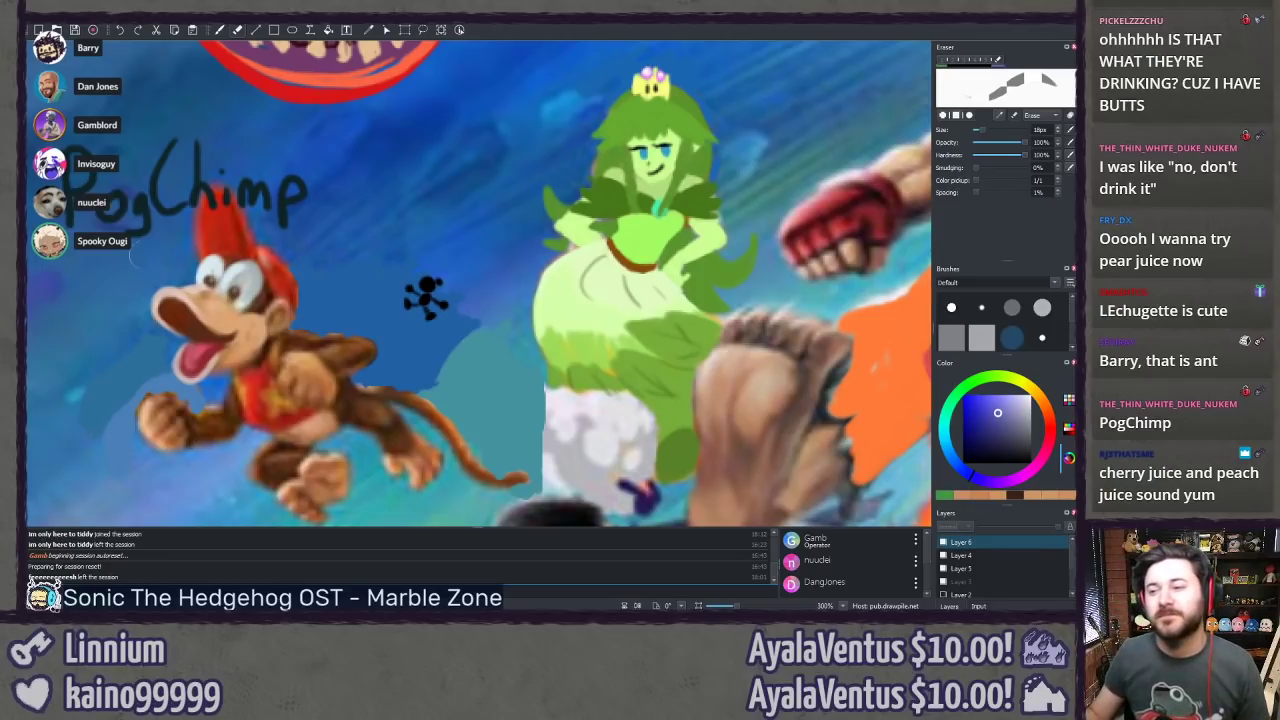
{"action": "scroll", "coordinate": [297, 268], "scroll_direction": "down", "scroll_amount": 5}
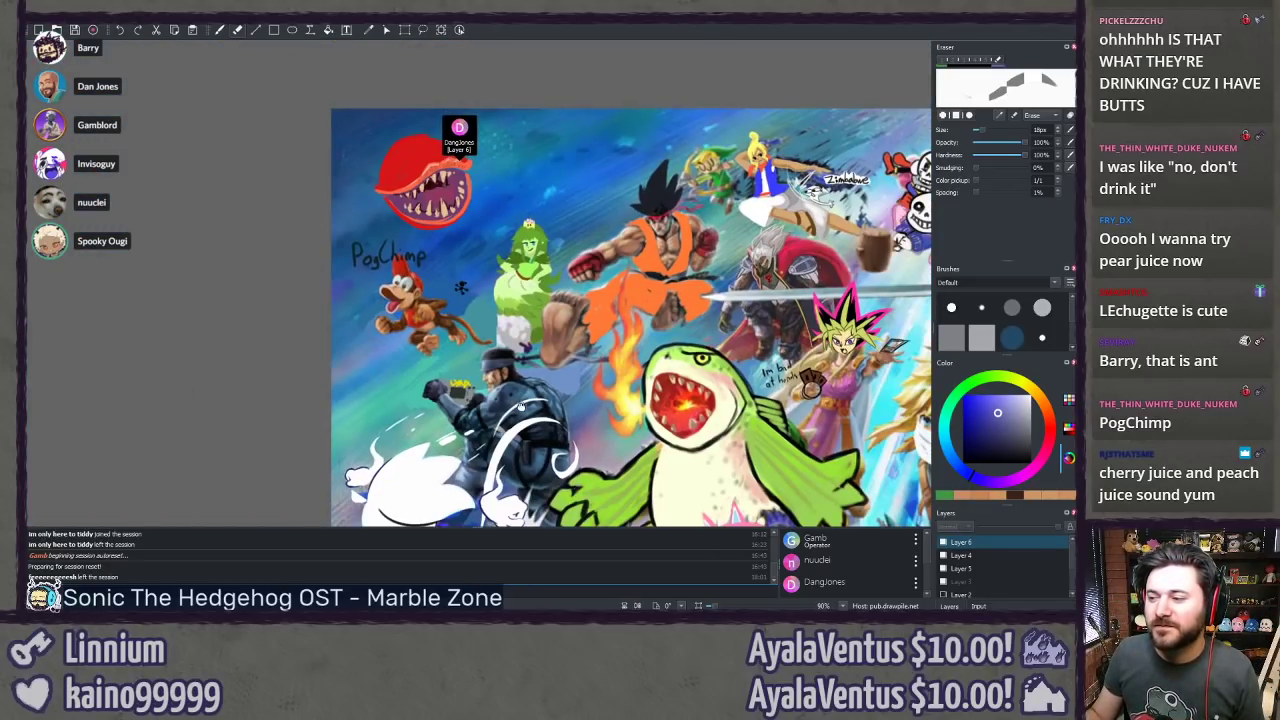
Step: Examine the altered comma after the title's last S, next to Fox's tail, up close
{"action": "left_click_drag", "start_coordinate": [521, 407], "coordinate": [185, 52]}
{"action": "left_click_drag", "start_coordinate": [570, 350], "coordinate": [189, 97]}
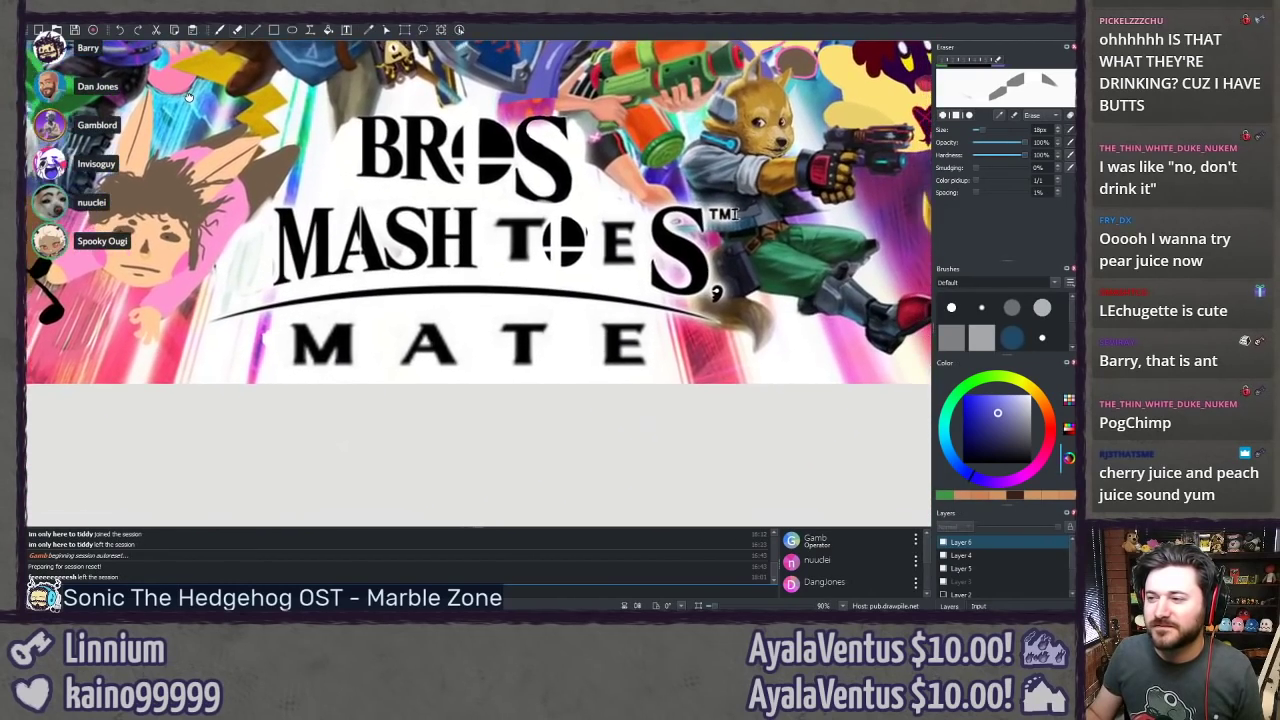
{"action": "scroll", "coordinate": [258, 240], "scroll_direction": "up", "scroll_amount": 5}
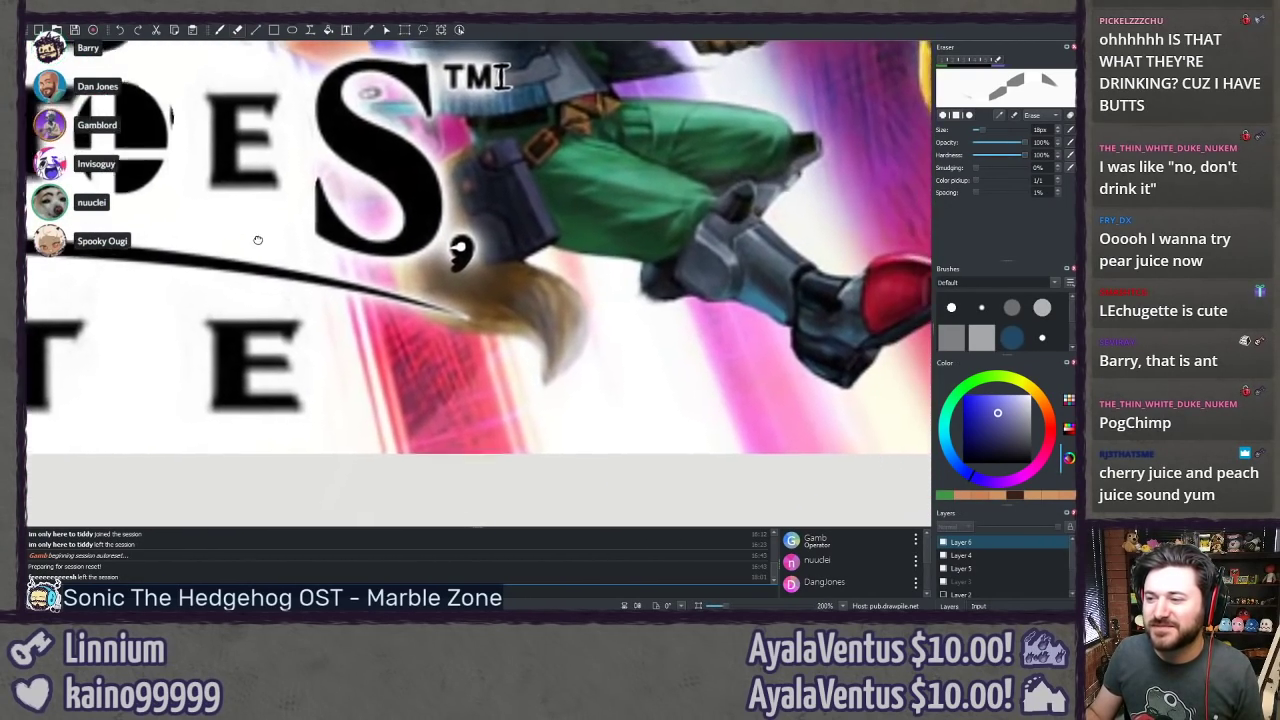
{"action": "scroll", "coordinate": [258, 240], "scroll_direction": "up", "scroll_amount": 5}
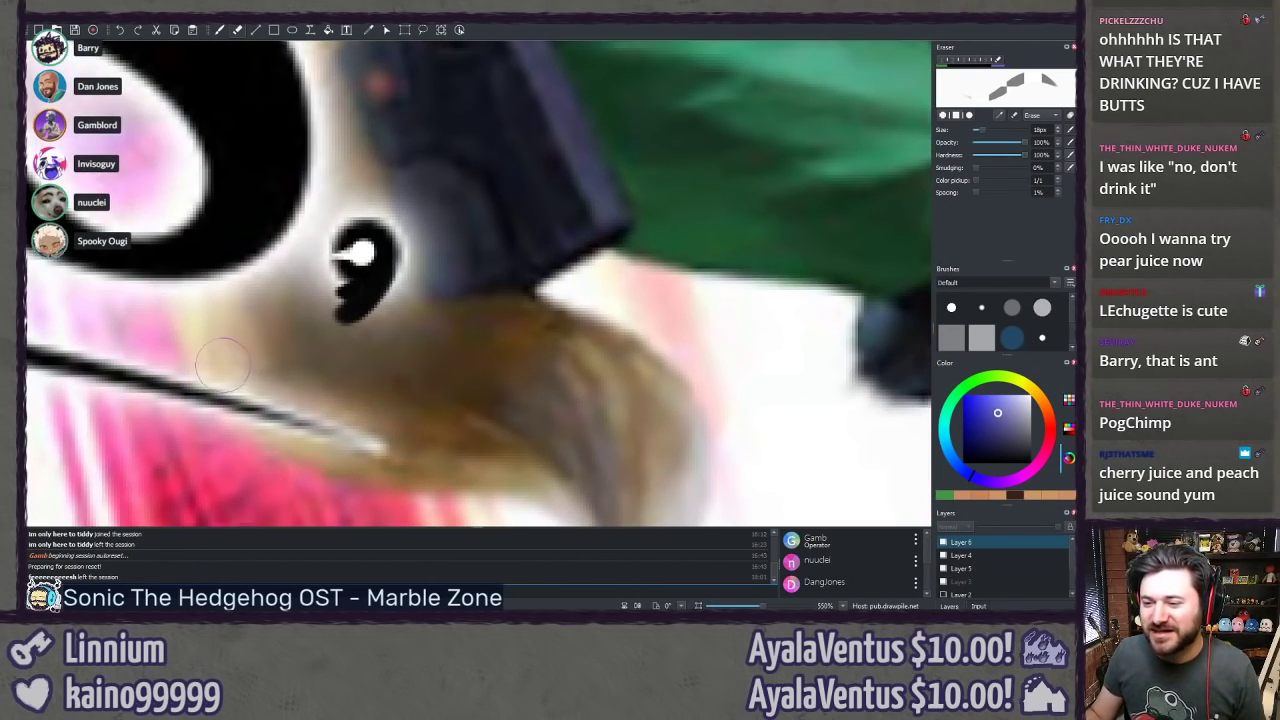
{"action": "left_click_drag", "start_coordinate": [206, 364], "coordinate": [238, 378]}
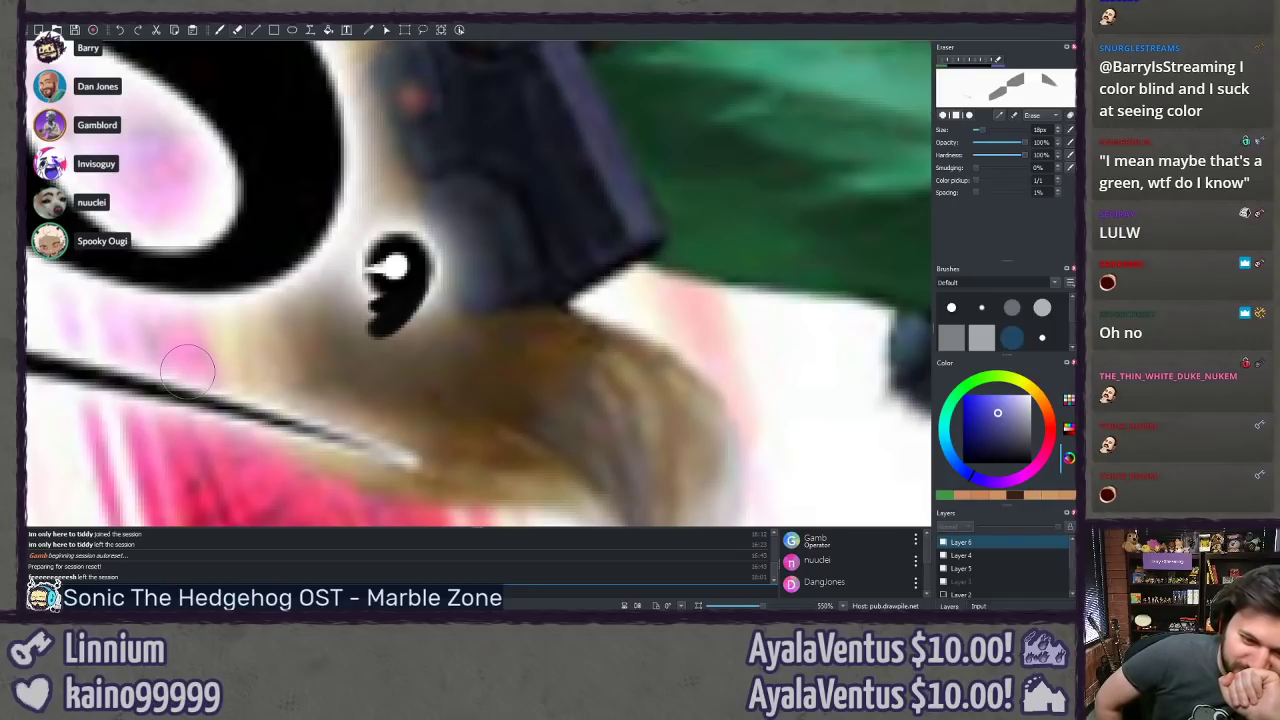
{"action": "scroll", "coordinate": [187, 371], "scroll_direction": "down", "scroll_amount": 13}
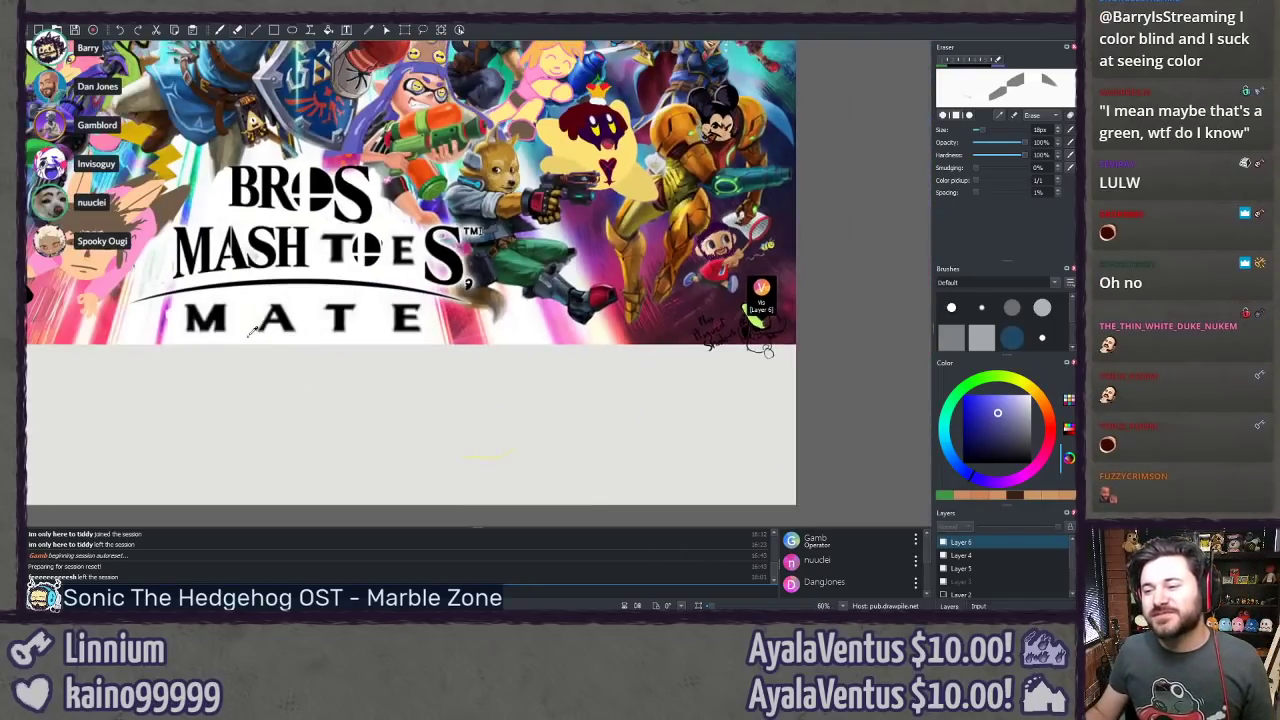
Step: Inspect the green-beaked Plague Knight drawing and its "Play Plague of Shadows" lettering in the artwork's lower-right corner
{"action": "left_click_drag", "start_coordinate": [167, 313], "coordinate": [215, 343]}
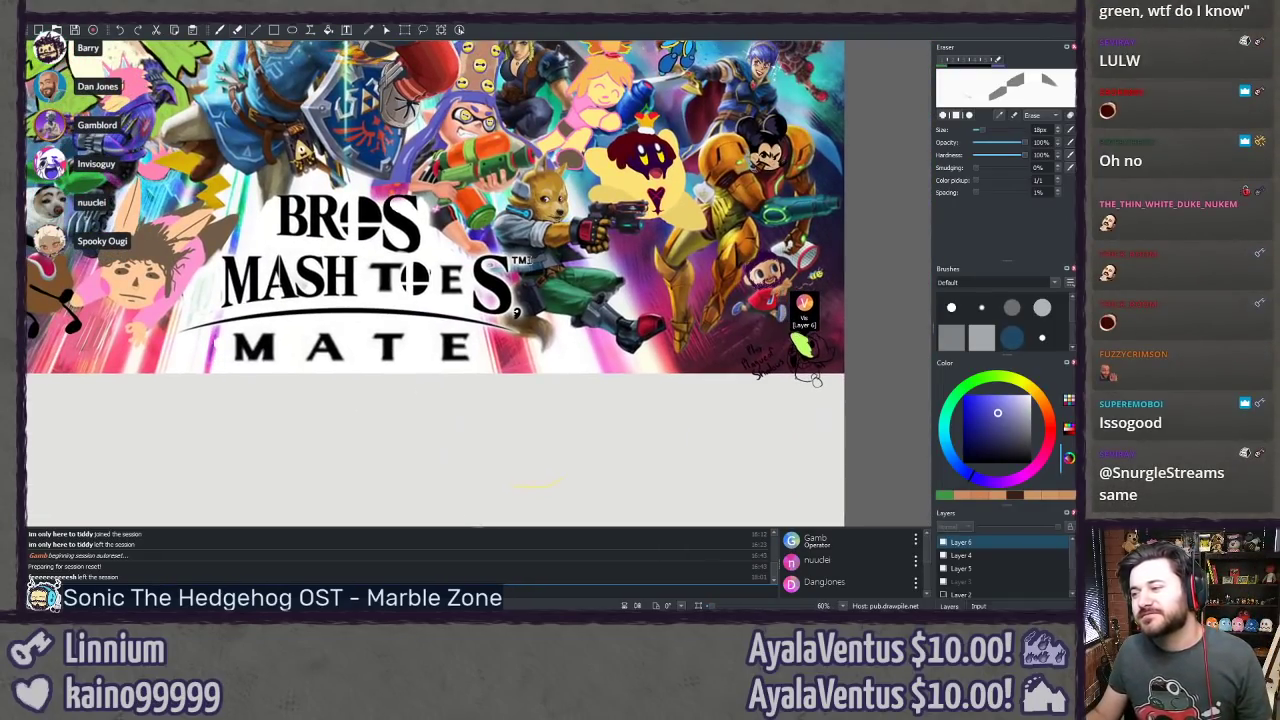
{"action": "left_click_drag", "start_coordinate": [411, 391], "coordinate": [201, 342]}
{"action": "scroll", "coordinate": [603, 332], "scroll_direction": "up", "scroll_amount": 7}
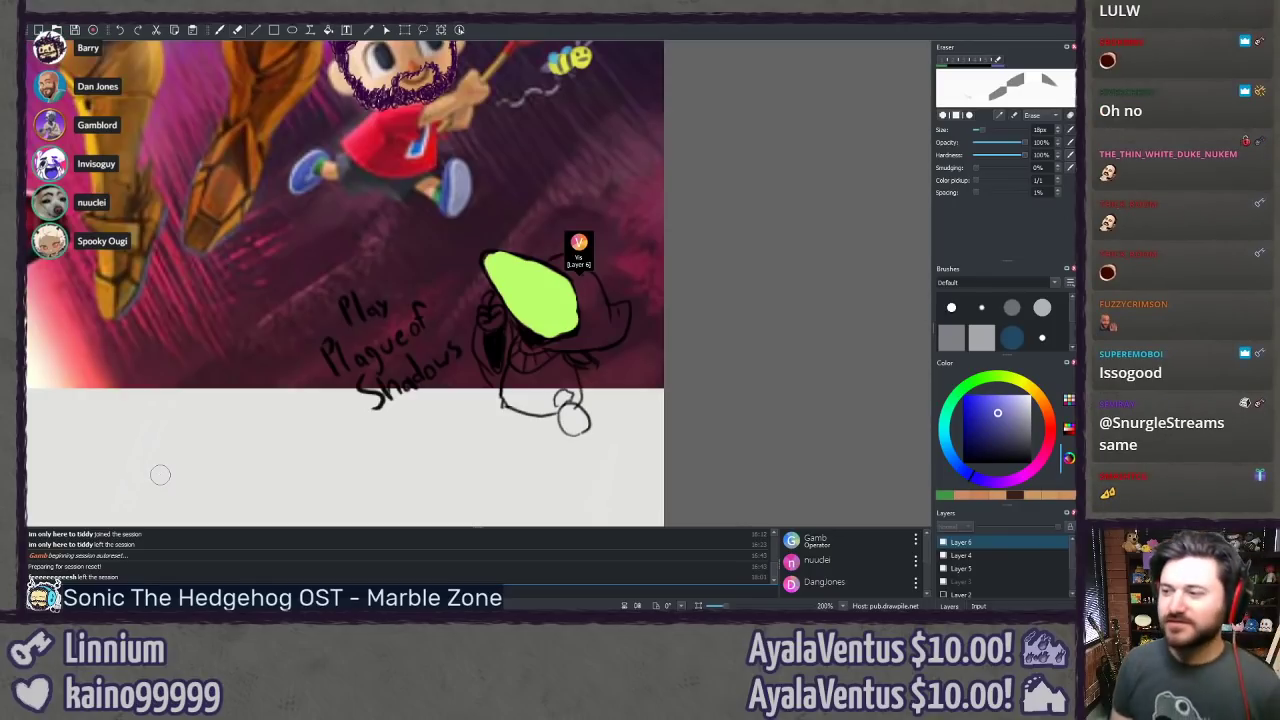
{"action": "scroll", "coordinate": [163, 480], "scroll_direction": "up", "scroll_amount": 2}
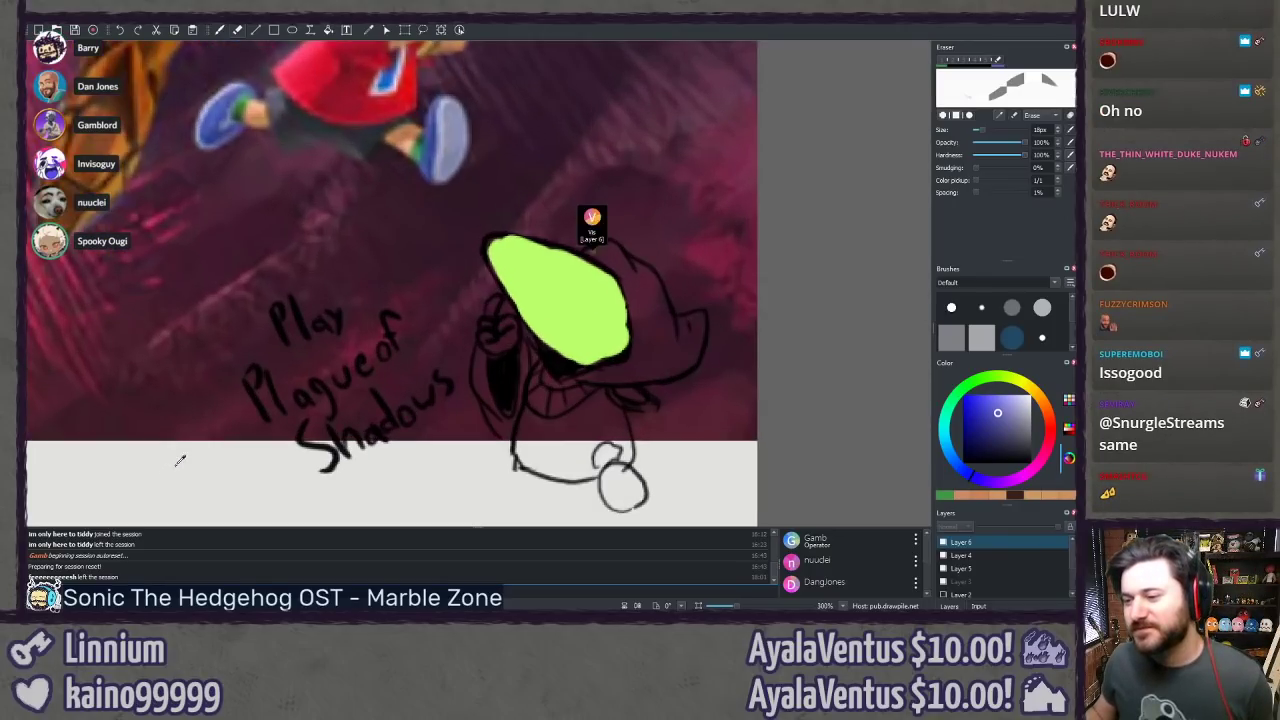
{"action": "left_click_drag", "start_coordinate": [121, 473], "coordinate": [108, 420]}
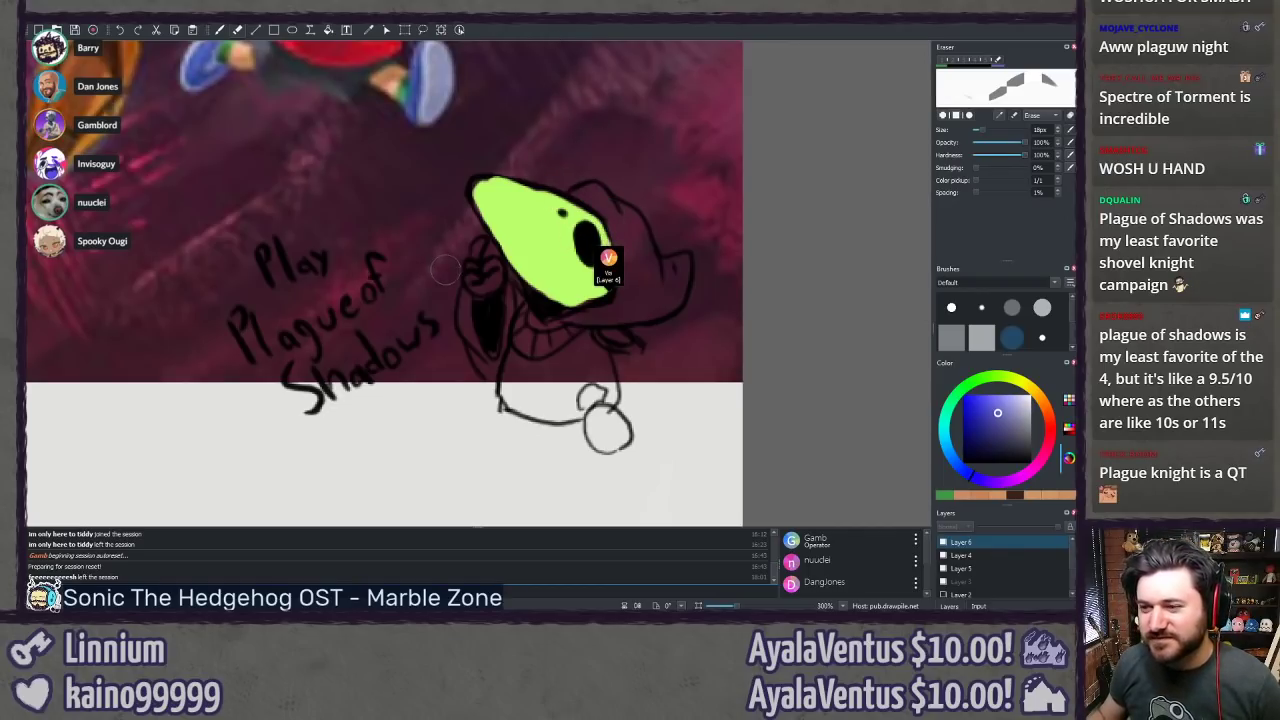
{"action": "scroll", "coordinate": [448, 268], "scroll_direction": "down", "scroll_amount": 6}
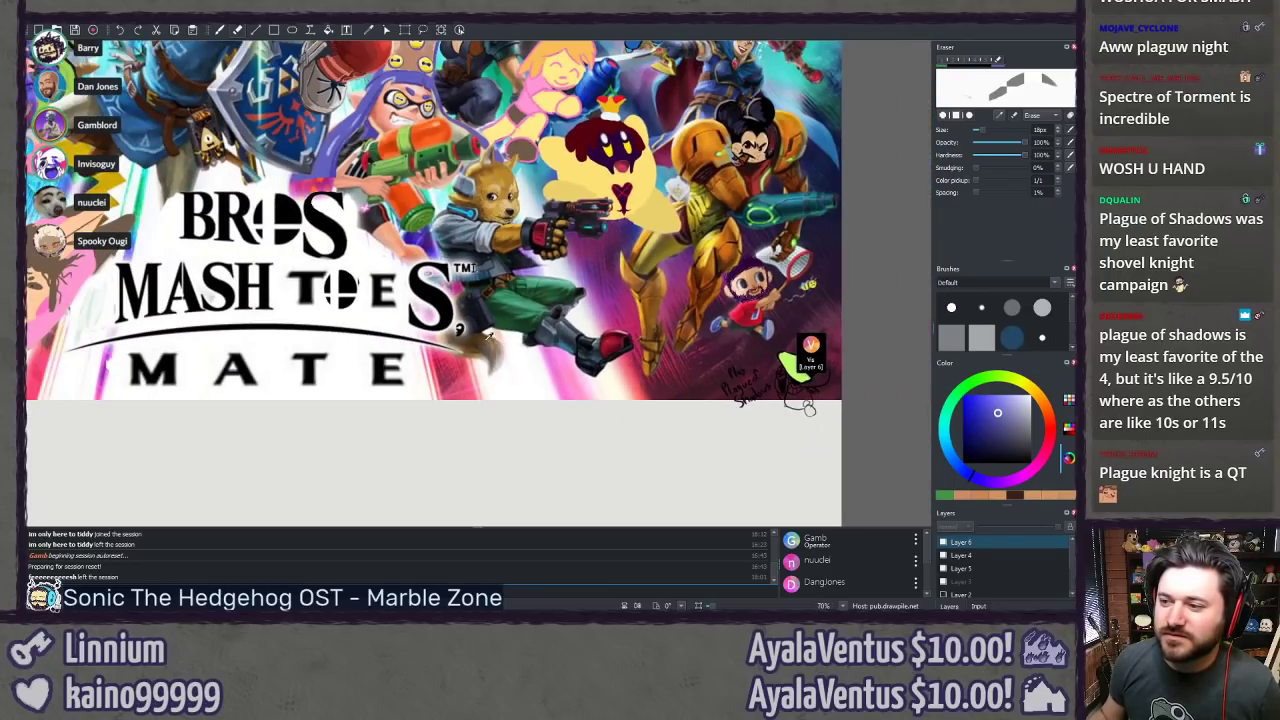
Step: Look over the artwork's left half, from the title lettering up to the red toothed plant
{"action": "scroll", "coordinate": [489, 336], "scroll_direction": "down", "scroll_amount": 1}
{"action": "left_click_drag", "start_coordinate": [232, 338], "coordinate": [500, 338]}
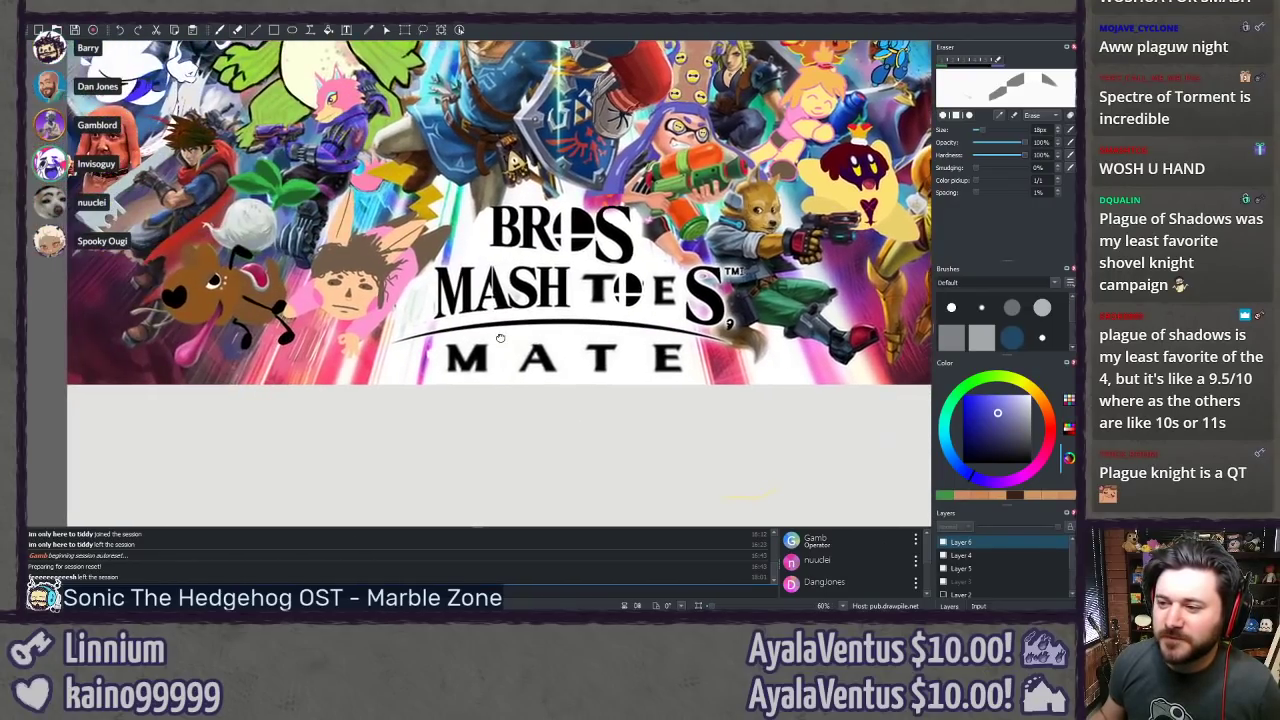
{"action": "scroll", "coordinate": [500, 338], "scroll_direction": "up", "scroll_amount": 5}
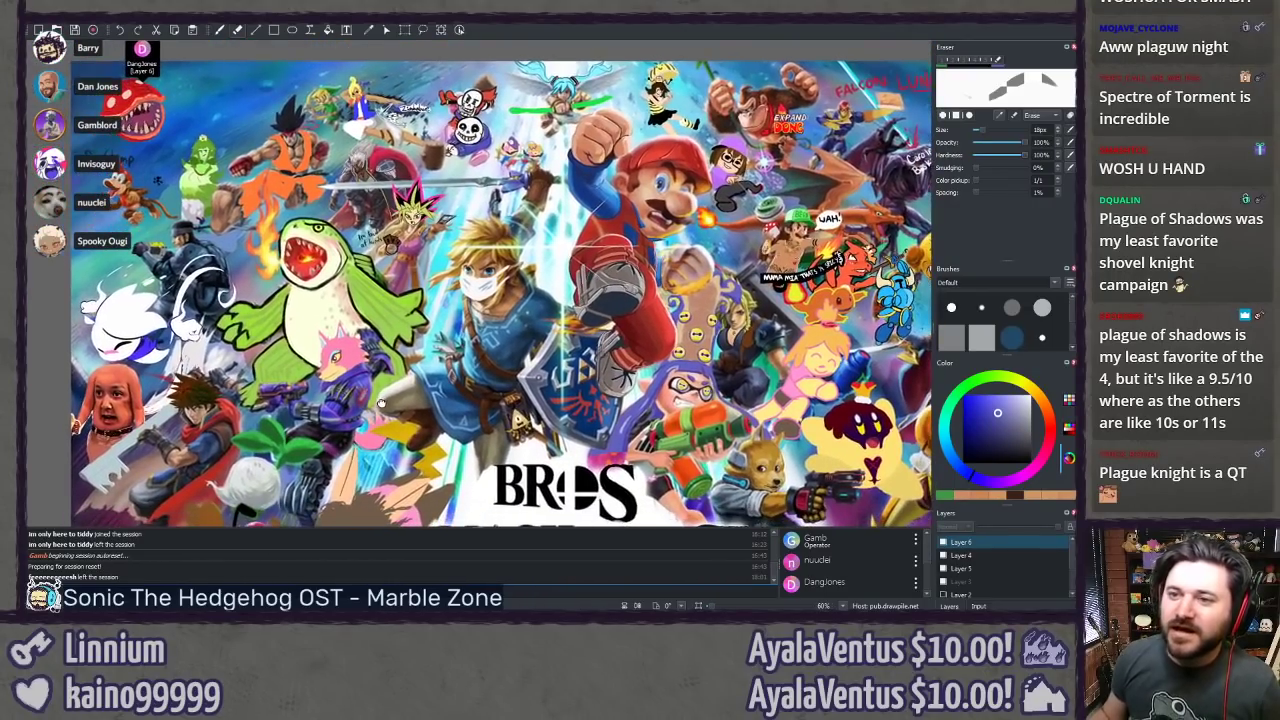
{"action": "left_click_drag", "start_coordinate": [381, 403], "coordinate": [380, 399]}
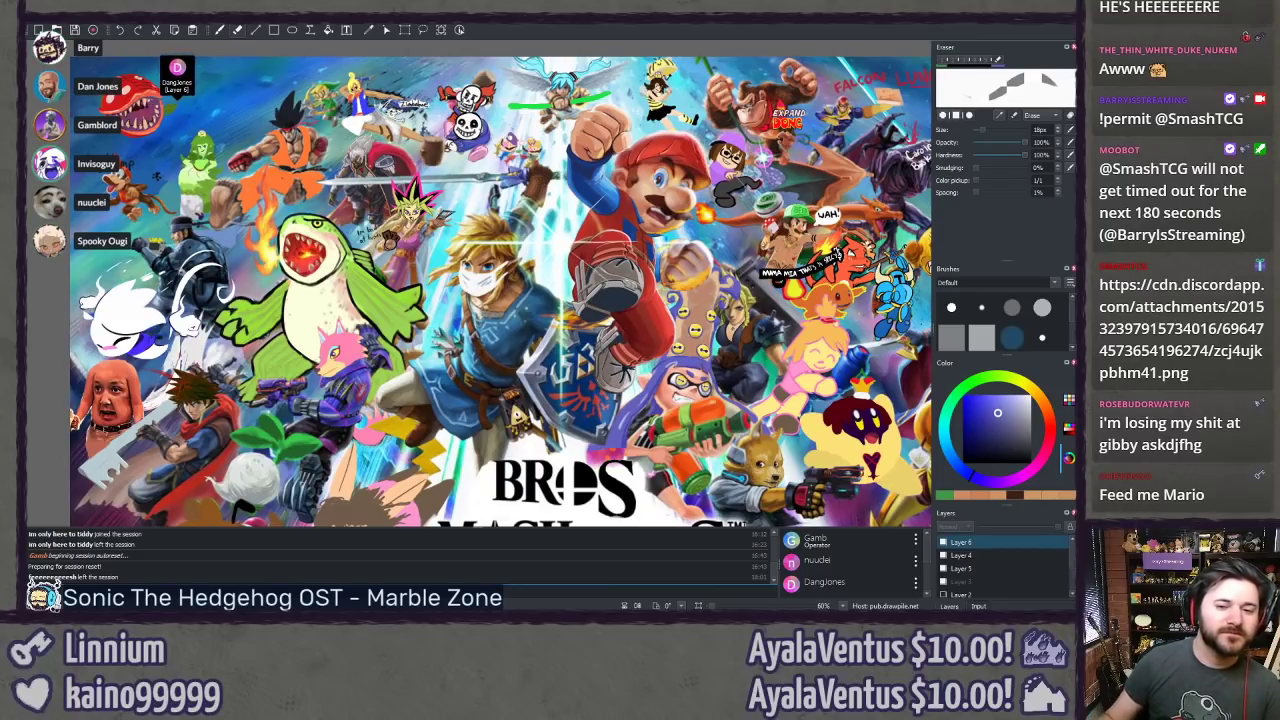
Step: Switch to the browser, view the Woshua hand-washing image, close it, and look over the artwork around Link and the title
{"action": "key", "text": "alt+Tab"}
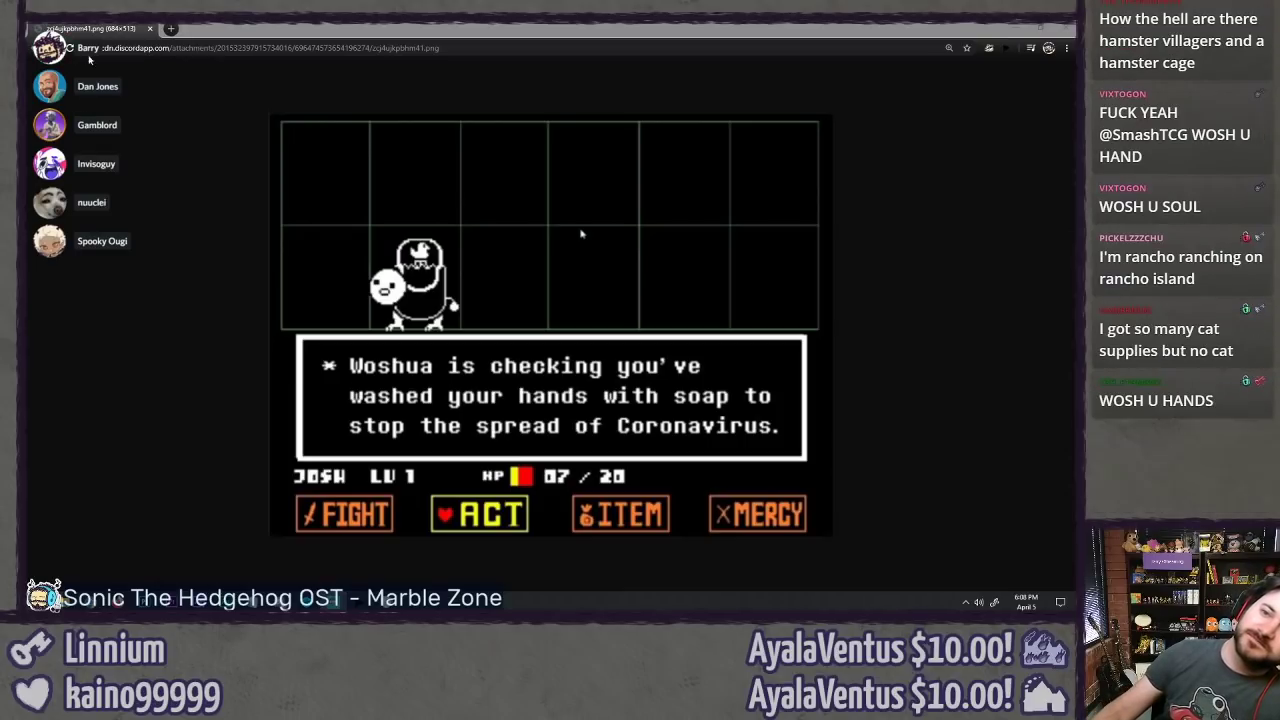
{"action": "key", "text": "ctrl+w"}
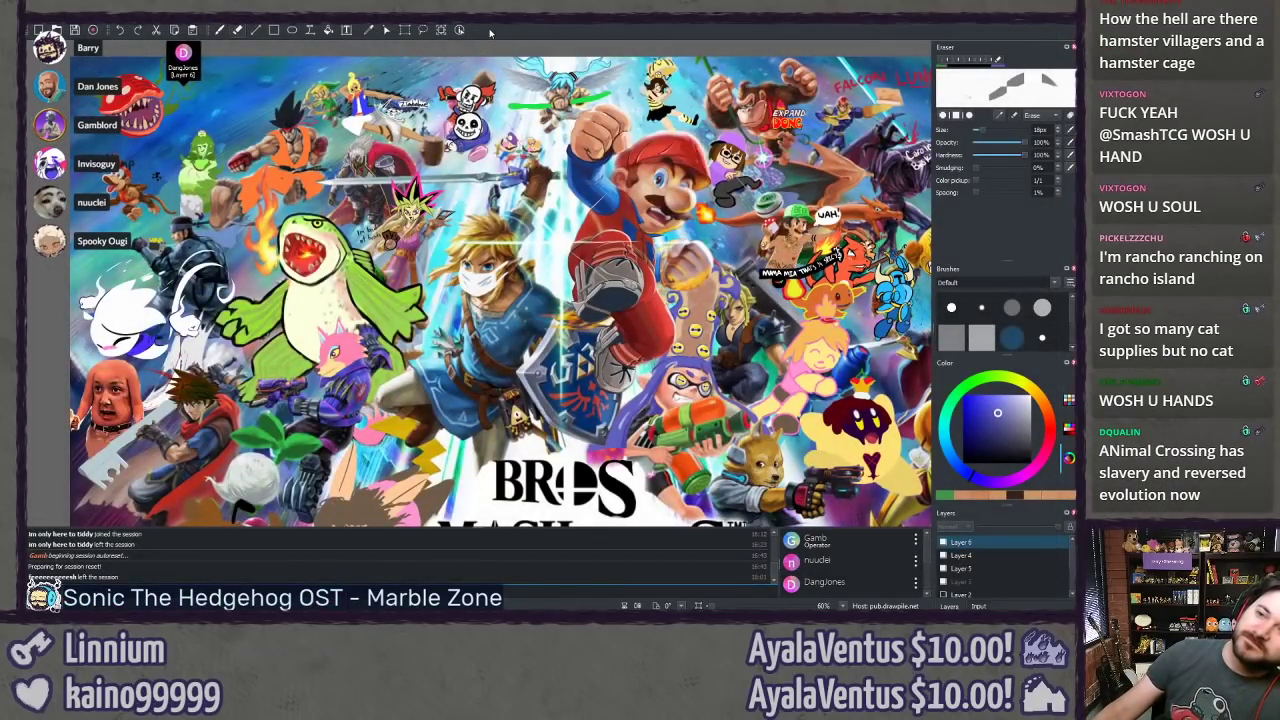
{"action": "left_click_drag", "start_coordinate": [480, 300], "coordinate": [434, 160]}
{"action": "left_click_drag", "start_coordinate": [417, 290], "coordinate": [482, 373]}
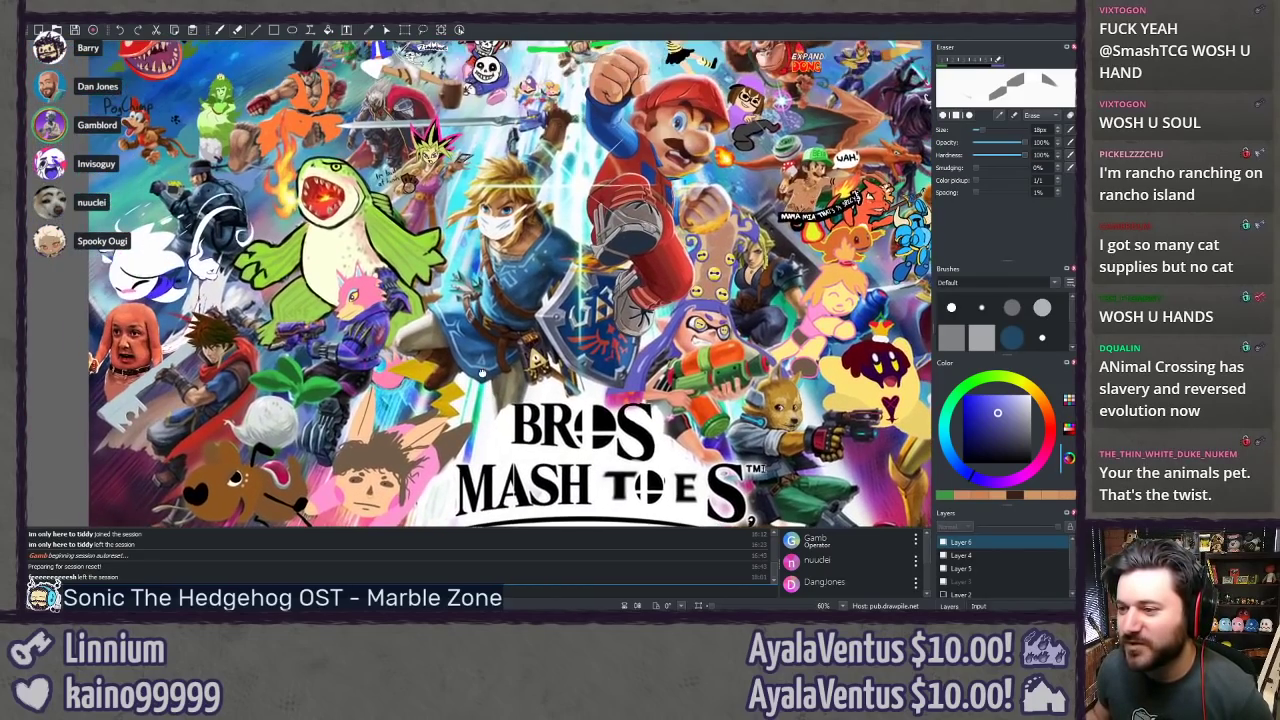
Step: Look over the artwork from Mario and the upper-right characters down to the MATE lettering and the whole composition
{"action": "left_click_drag", "start_coordinate": [502, 251], "coordinate": [356, 251]}
{"action": "left_click_drag", "start_coordinate": [531, 324], "coordinate": [427, 386]}
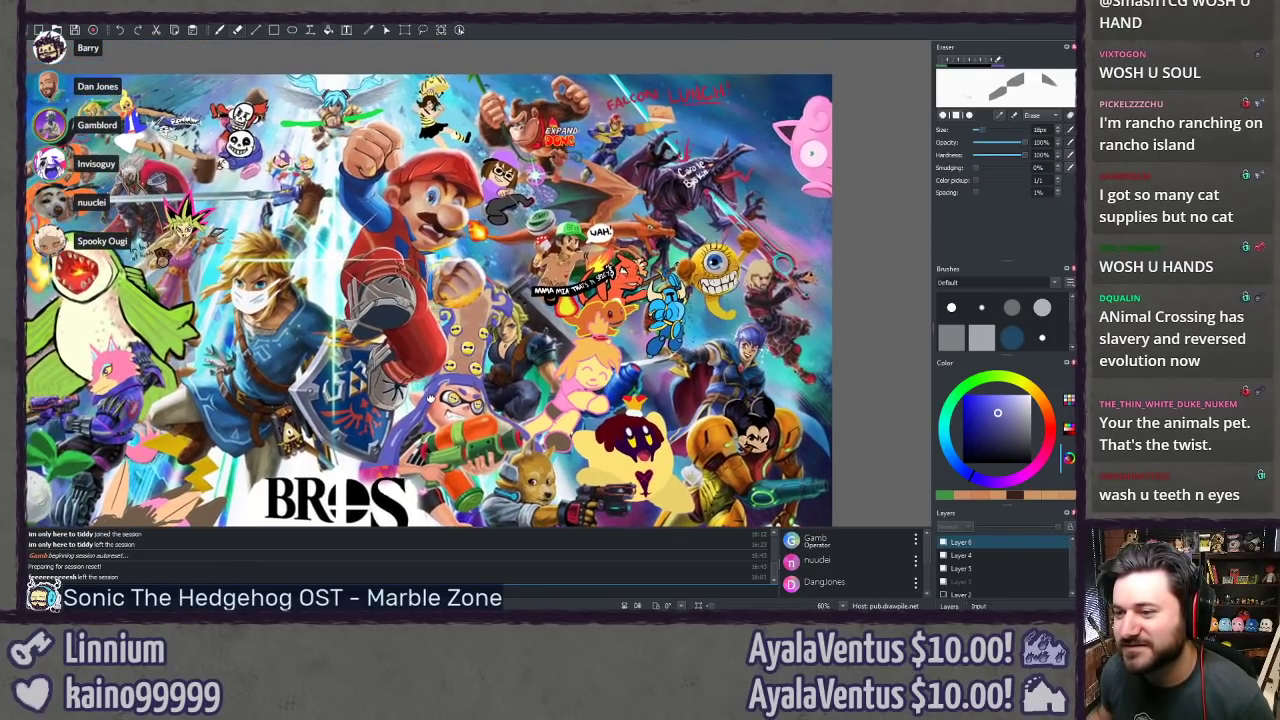
{"action": "scroll", "coordinate": [424, 383], "scroll_direction": "down", "scroll_amount": 5}
{"action": "mouse_move", "coordinate": [386, 390]}
{"action": "left_mouse_down"}
{"action": "mouse_move", "coordinate": [426, 352]}
{"action": "mouse_move", "coordinate": [505, 322]}
{"action": "mouse_move", "coordinate": [516, 330]}
{"action": "left_mouse_up"}
{"action": "scroll", "coordinate": [433, 218], "scroll_direction": "down", "scroll_amount": 1}
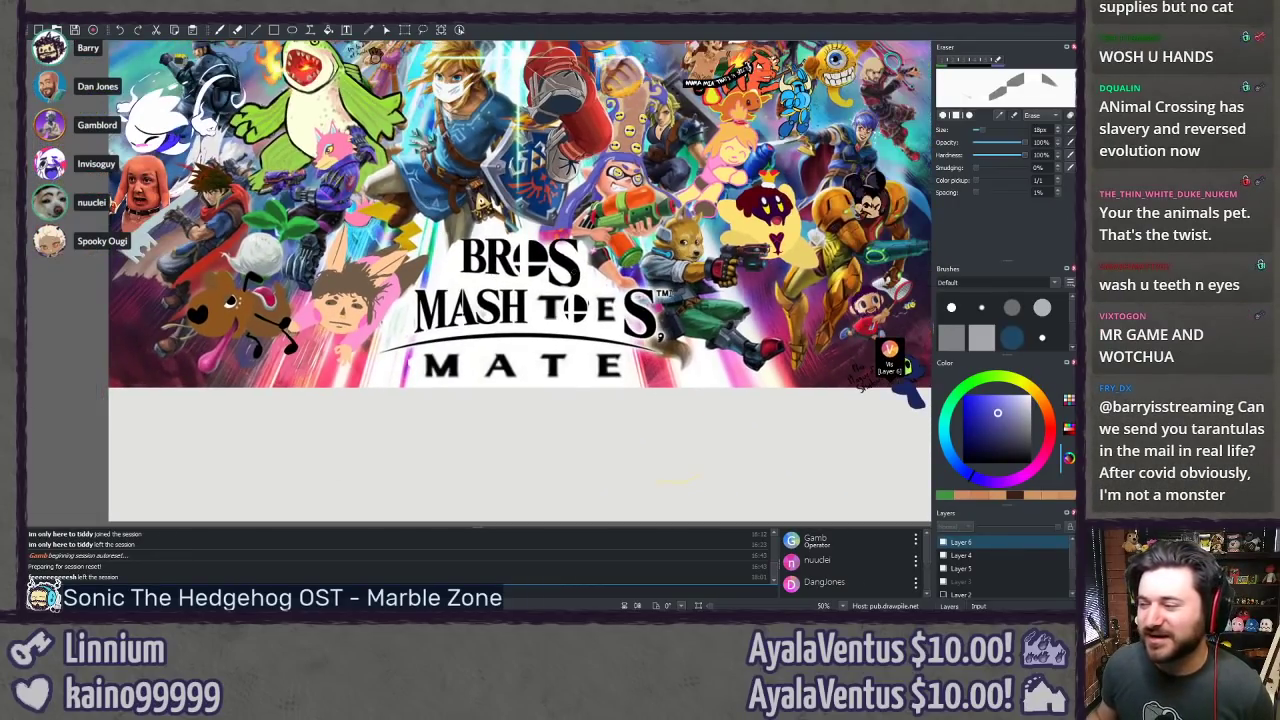
{"action": "left_click_drag", "start_coordinate": [565, 277], "coordinate": [496, 418]}
{"action": "scroll", "coordinate": [465, 380], "scroll_direction": "down", "scroll_amount": 1}
{"action": "scroll", "coordinate": [455, 278], "scroll_direction": "down", "scroll_amount": 1}
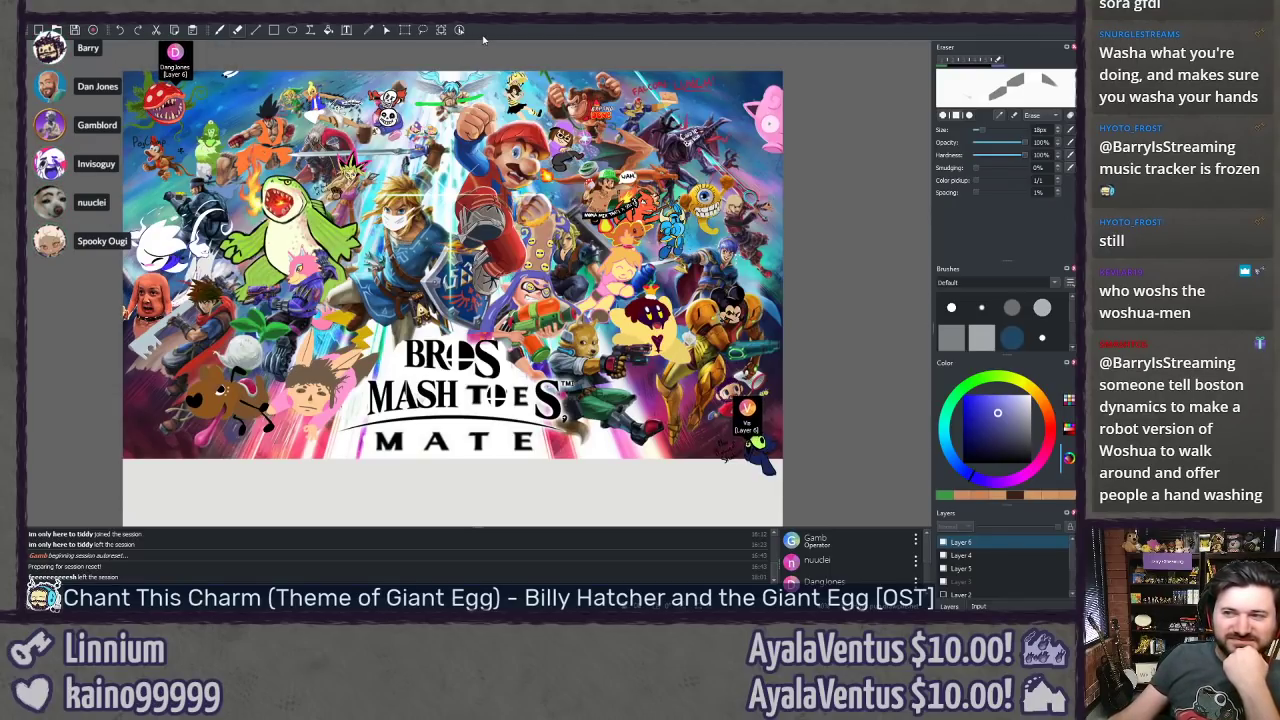
Step: Toggle the visibility of Layer 4 and the lower layers to compare the group's edits with the original artwork
{"action": "left_click_drag", "start_coordinate": [64, 323], "coordinate": [66, 317]}
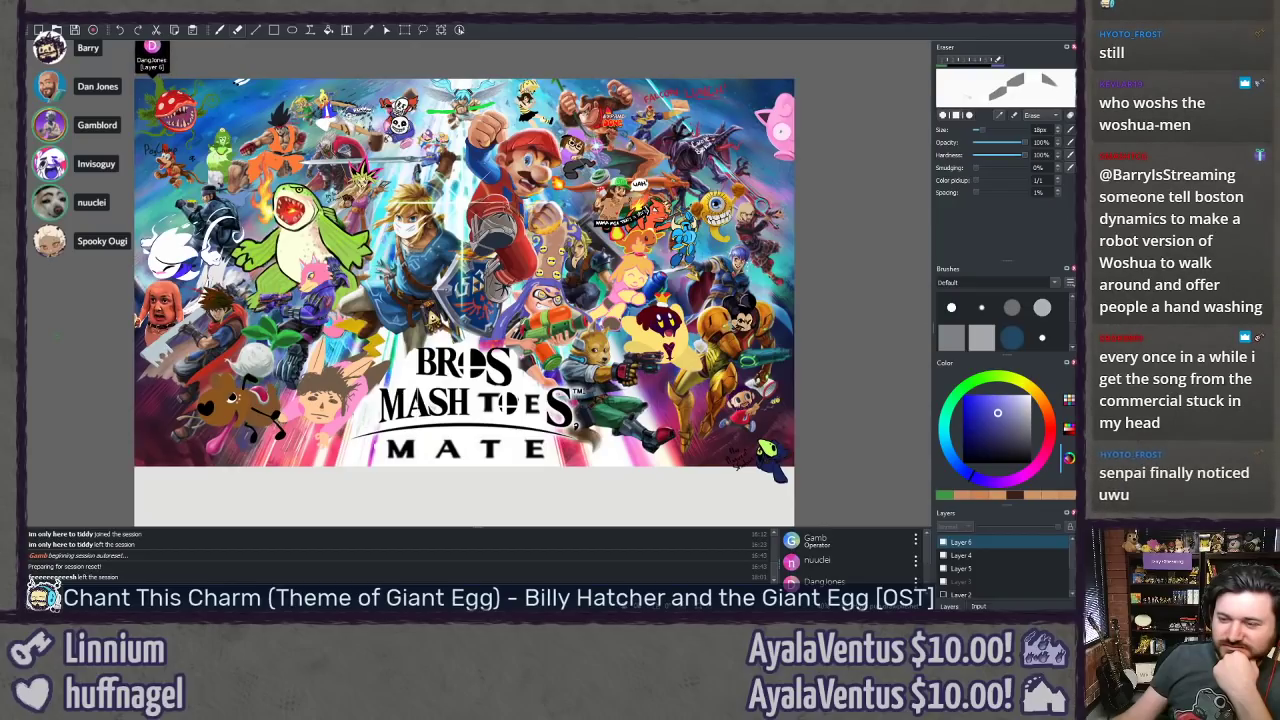
{"action": "left_click_drag", "start_coordinate": [57, 337], "coordinate": [53, 312]}
{"action": "scroll", "coordinate": [943, 564], "scroll_direction": "down", "scroll_amount": 1}
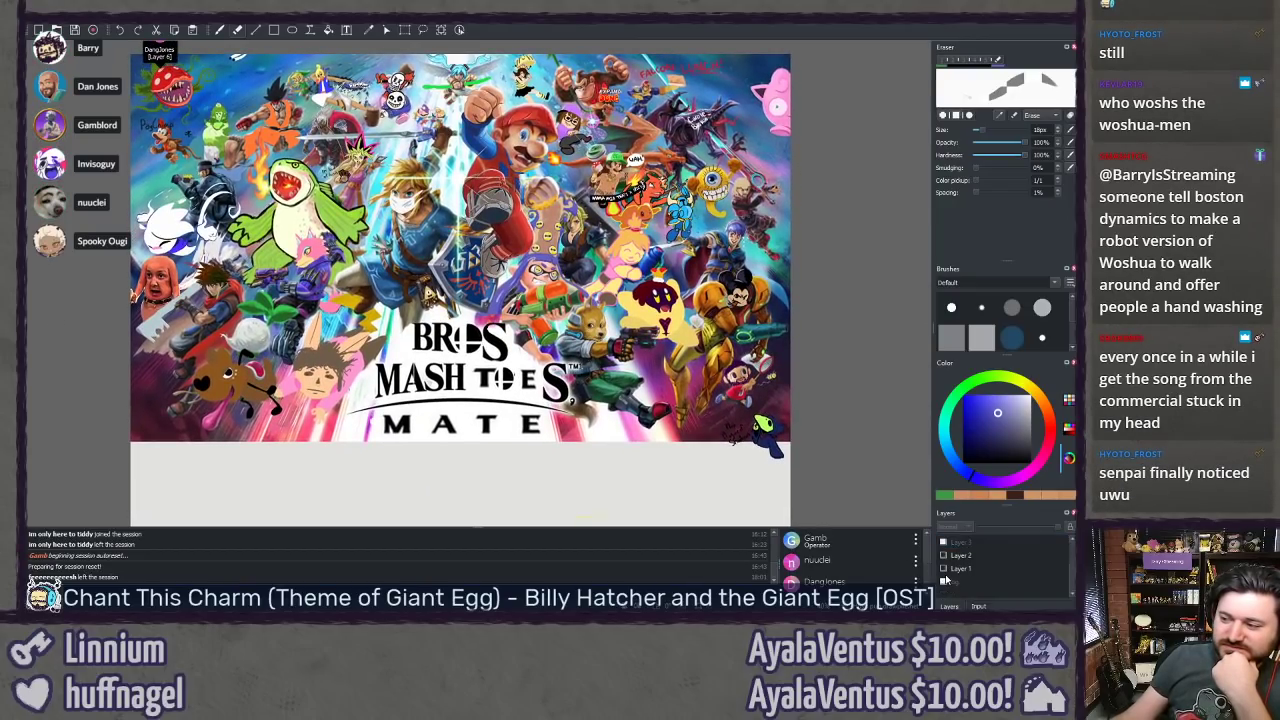
{"action": "left_click", "coordinate": [943, 583]}
{"action": "left_click", "coordinate": [943, 583]}
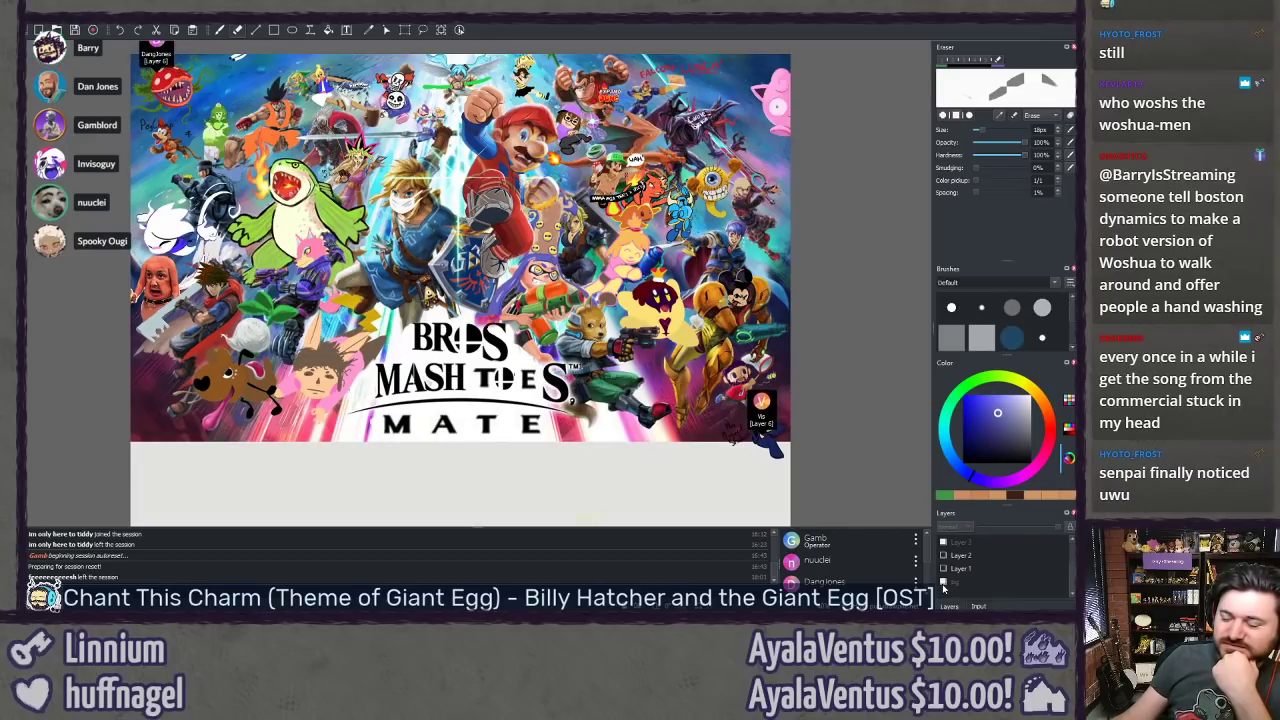
{"action": "left_click_drag", "start_coordinate": [842, 428], "coordinate": [849, 390]}
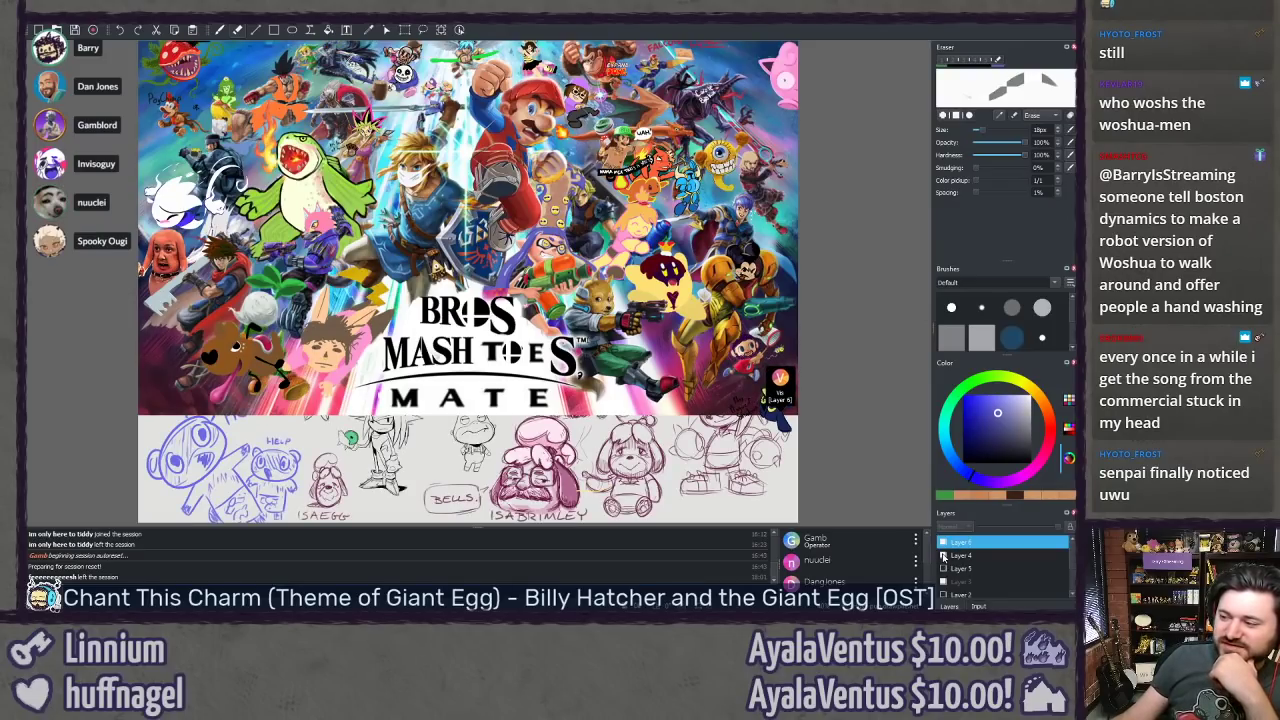
{"action": "left_click", "coordinate": [942, 556]}
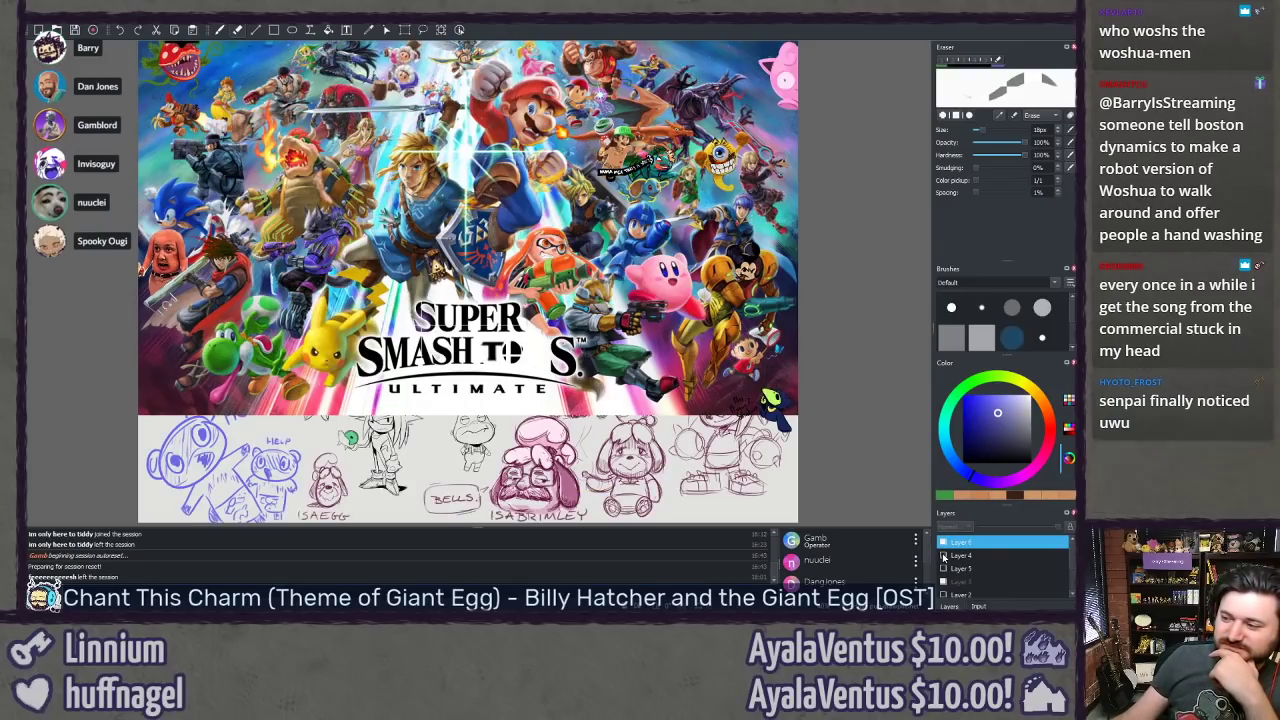
{"action": "left_click", "coordinate": [943, 582]}
{"action": "left_click", "coordinate": [943, 582]}
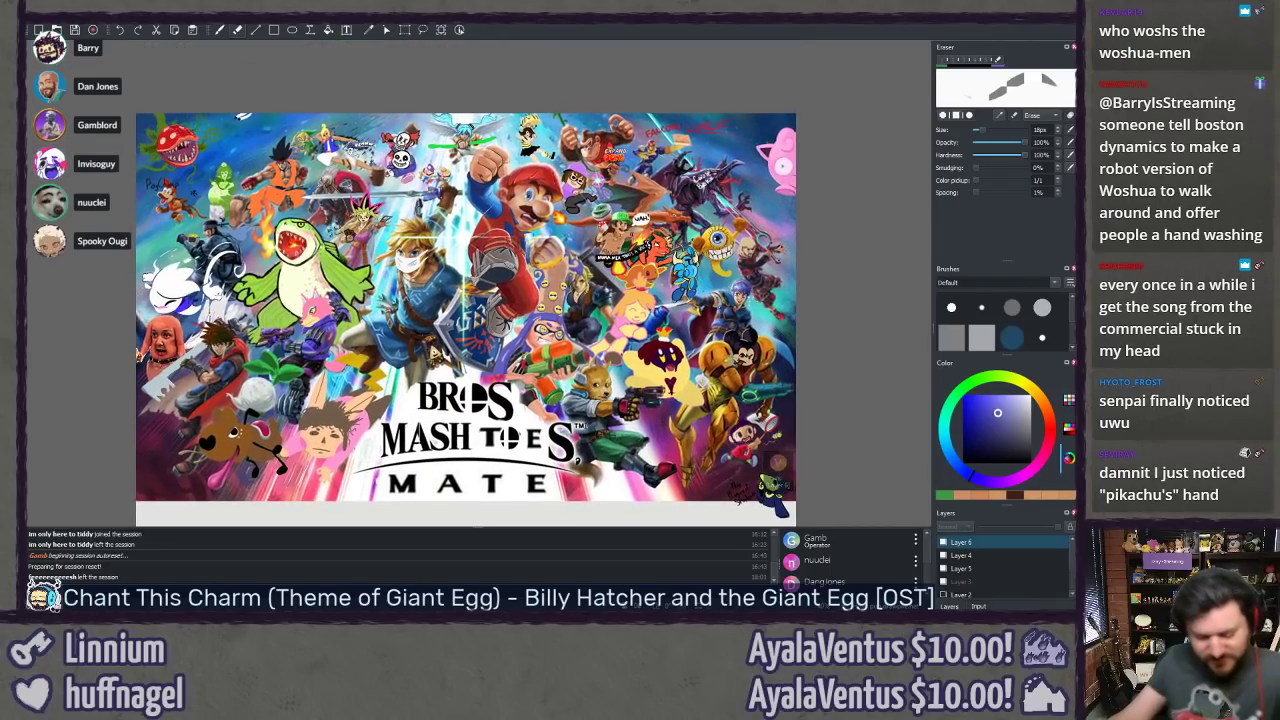
Step: Inspect the edited Inkling, Cloud and pink-outlined Isabelle beside Mario's legs up close
{"action": "scroll", "coordinate": [781, 297], "scroll_direction": "up", "scroll_amount": 5}
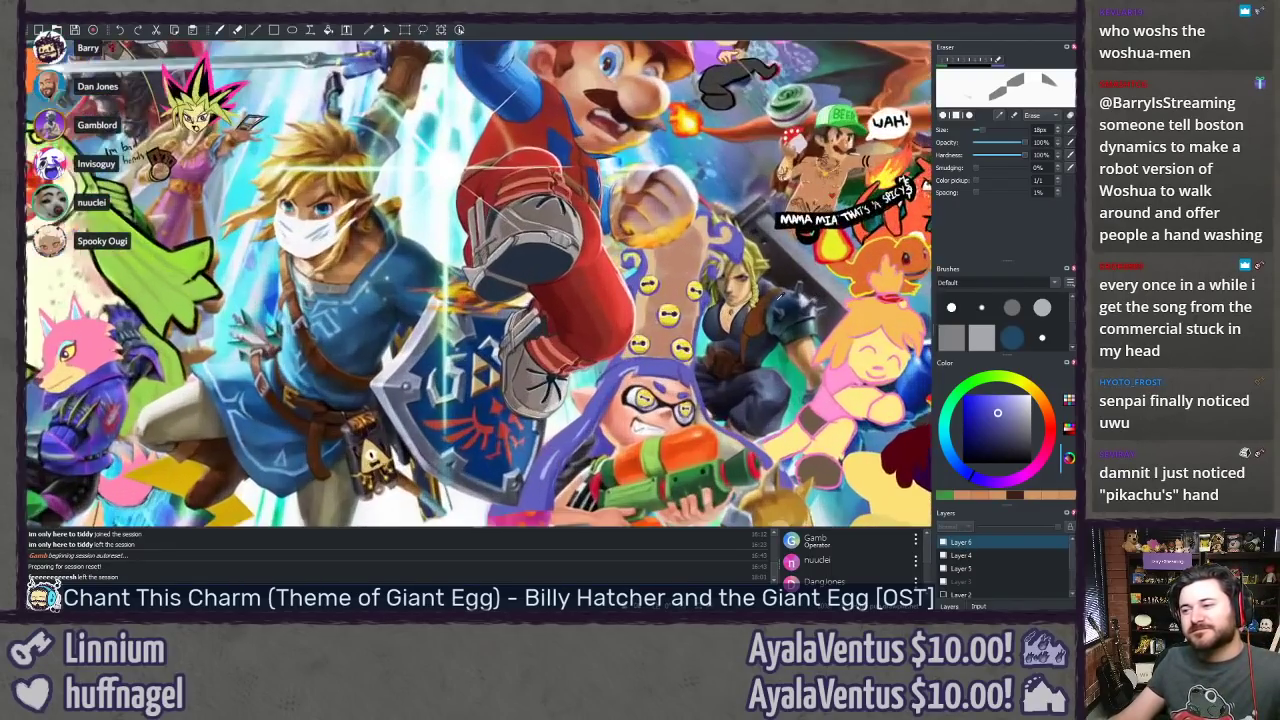
{"action": "left_click_drag", "start_coordinate": [779, 302], "coordinate": [628, 310]}
{"action": "scroll", "coordinate": [628, 310], "scroll_direction": "up", "scroll_amount": 3}
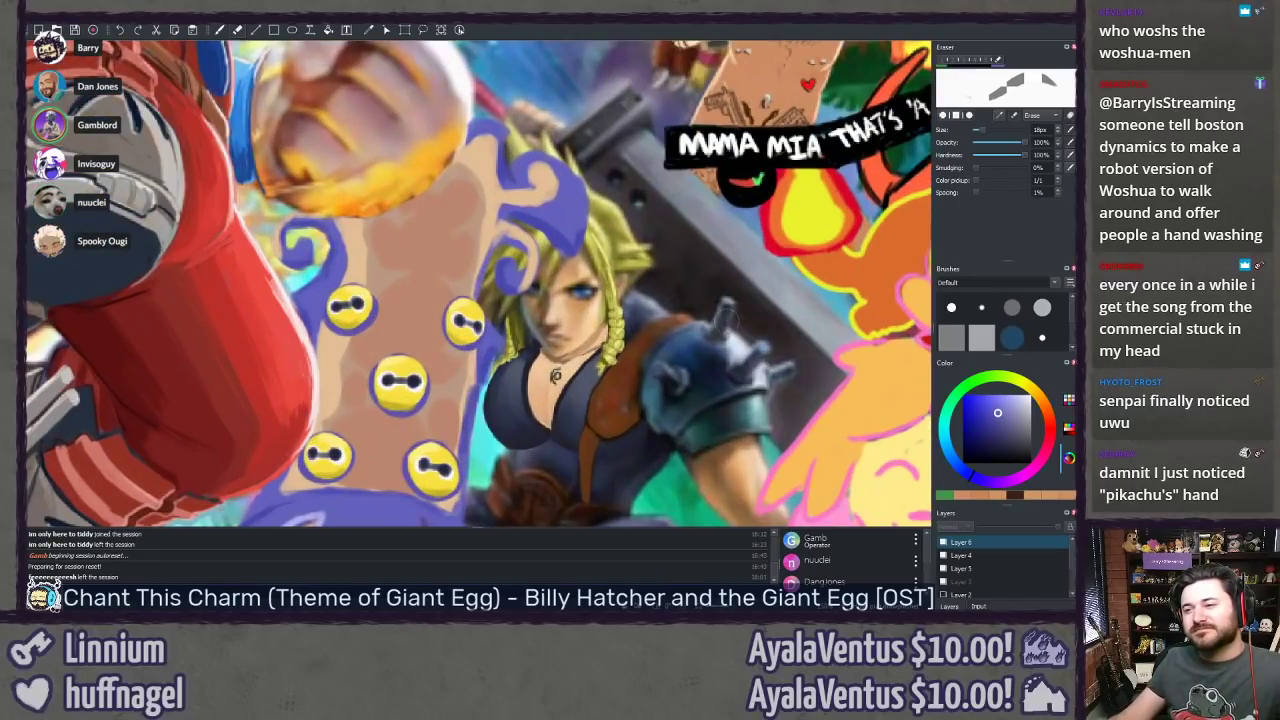
{"action": "left_click_drag", "start_coordinate": [790, 292], "coordinate": [581, 195]}
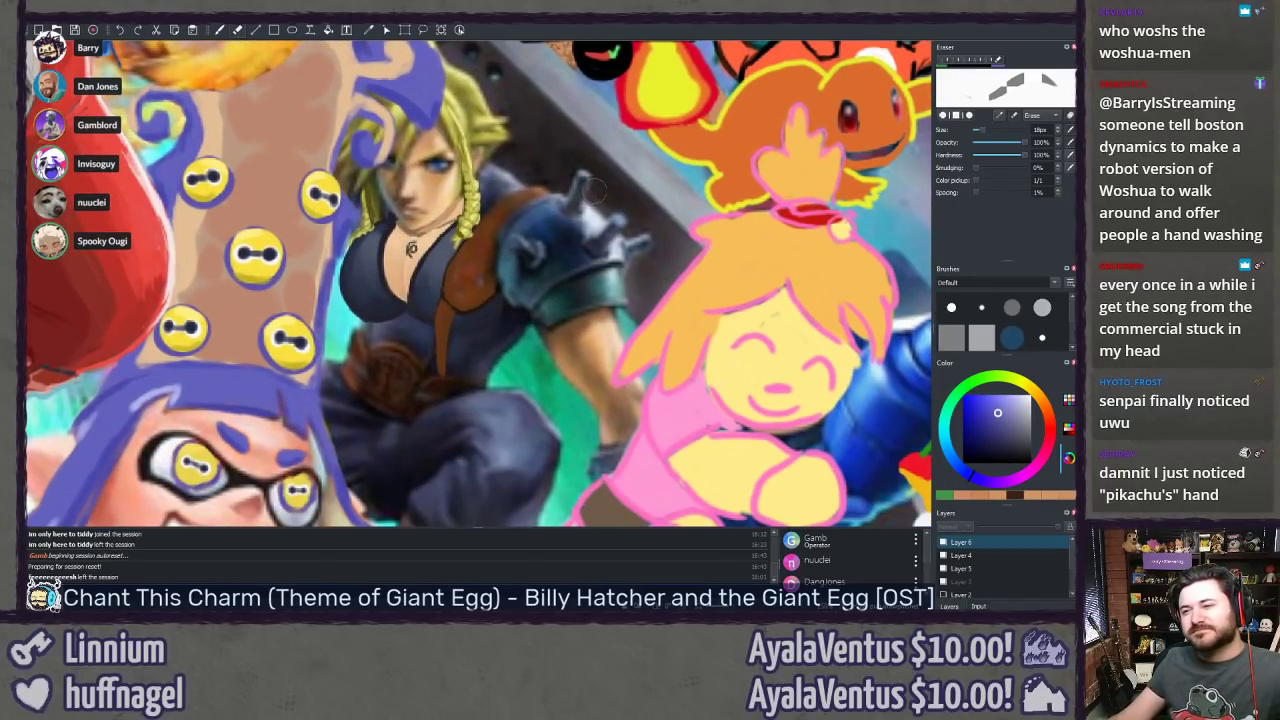
{"action": "scroll", "coordinate": [604, 189], "scroll_direction": "down", "scroll_amount": 6}
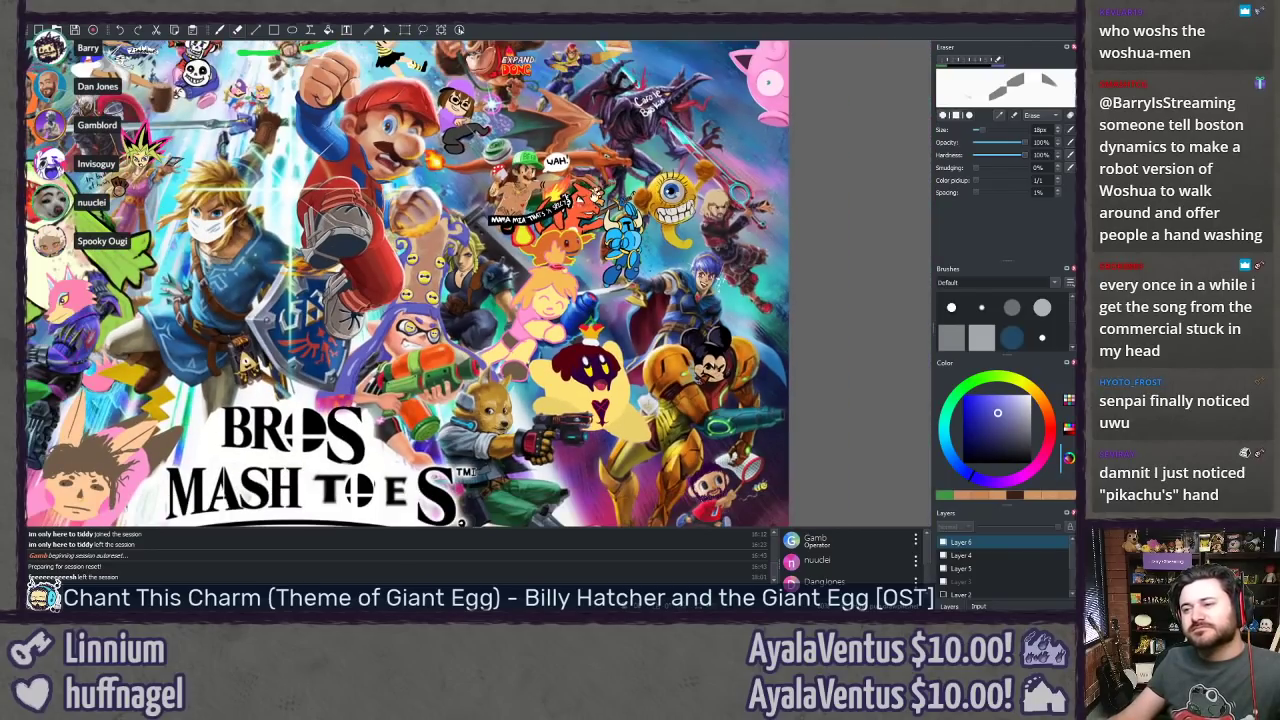
{"action": "left_click_drag", "start_coordinate": [604, 189], "coordinate": [870, 299]}
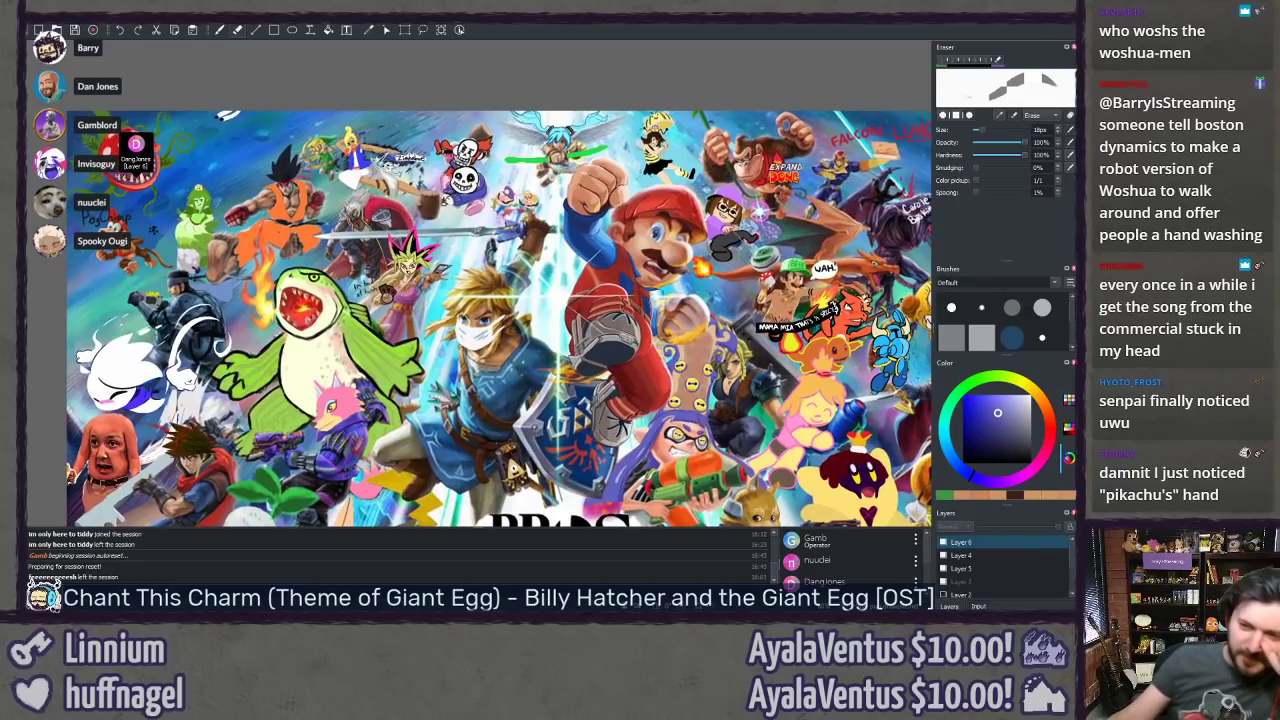
Step: Examine the human-faced Pikachu and its hands beside the brown dog and the title lettering
{"action": "left_click_drag", "start_coordinate": [503, 459], "coordinate": [610, 139]}
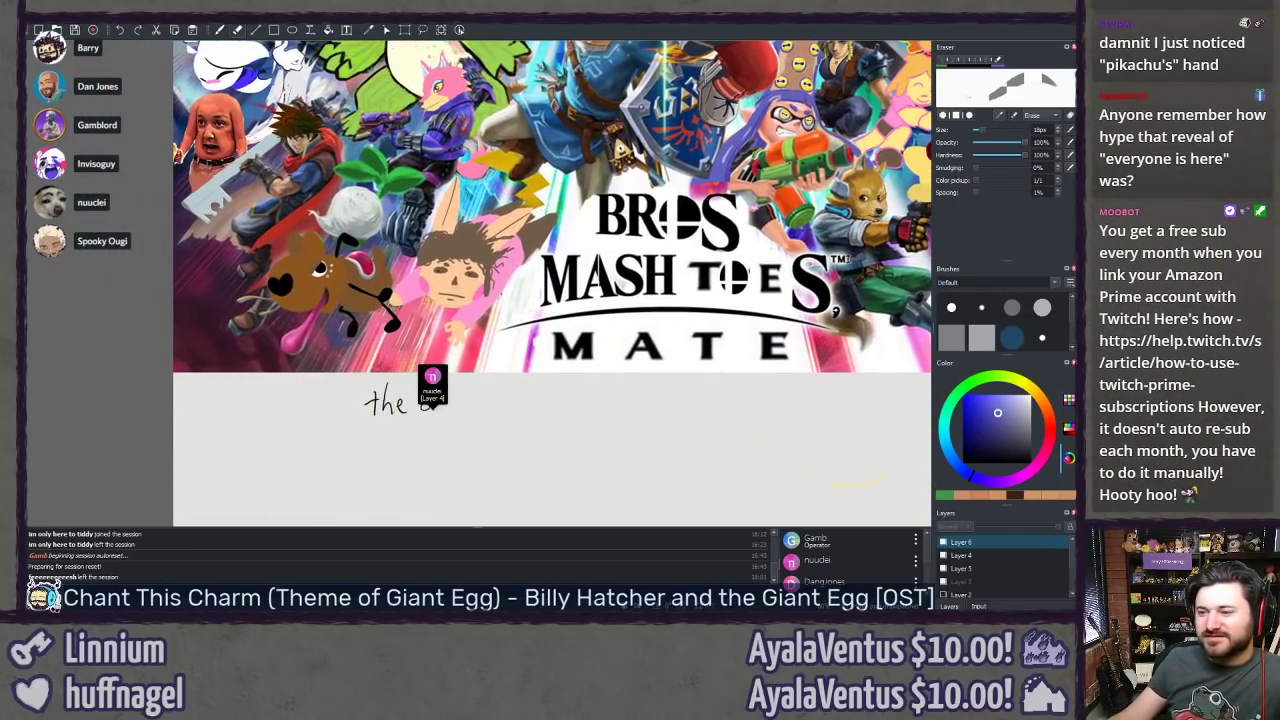
{"action": "scroll", "coordinate": [308, 328], "scroll_direction": "up", "scroll_amount": 6}
{"action": "left_click_drag", "start_coordinate": [246, 334], "coordinate": [283, 259]}
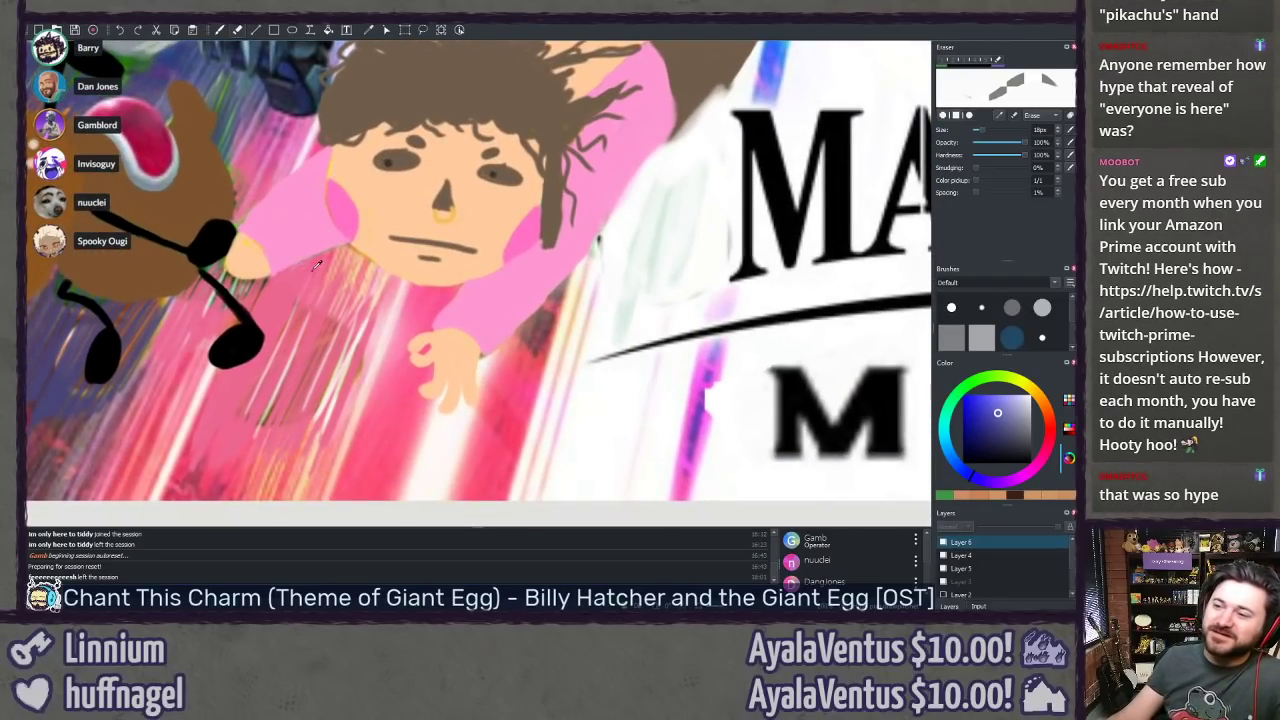
{"action": "key", "text": "minus"}
{"action": "key", "text": "minus"}
{"action": "scroll", "coordinate": [347, 250], "scroll_direction": "up", "scroll_amount": 4}
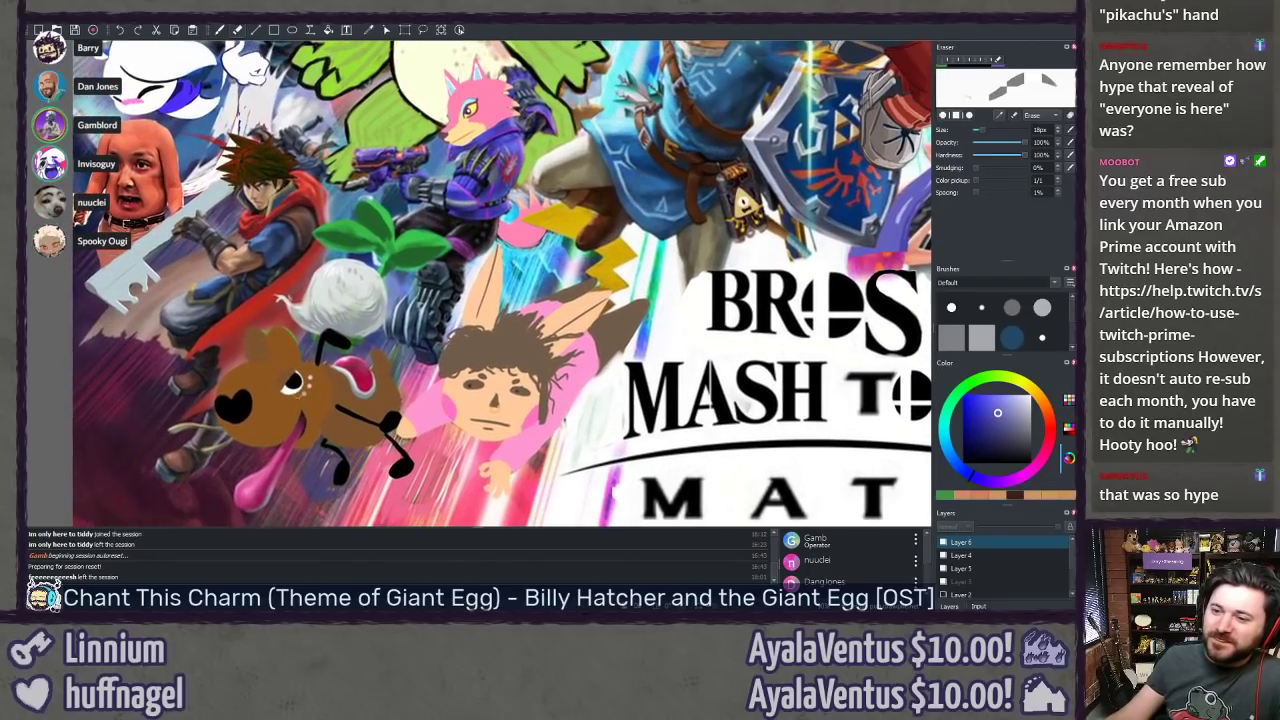
{"action": "left_click_drag", "start_coordinate": [347, 250], "coordinate": [341, 352]}
{"action": "scroll", "coordinate": [479, 283], "scroll_direction": "down", "scroll_amount": 3}
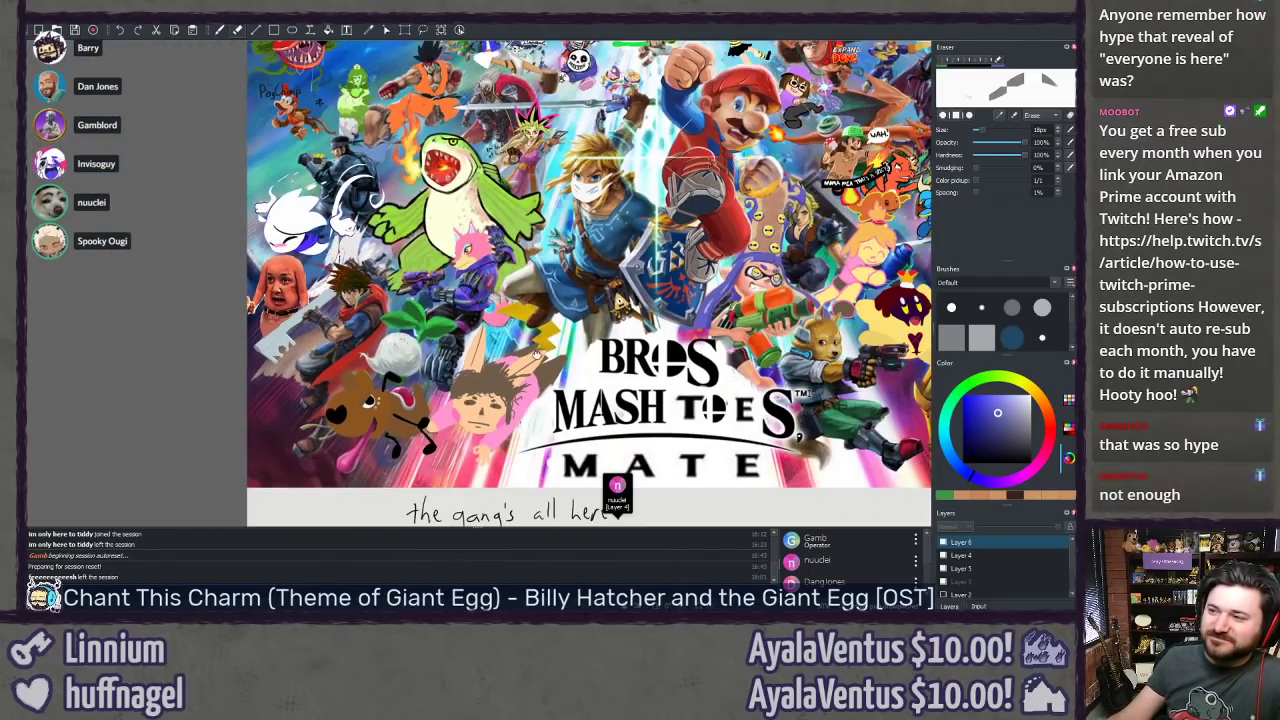
Step: Inspect the red toothed plant and the green princess near the "PogChimp" lettering in the artwork's upper-left corner
{"action": "left_click_drag", "start_coordinate": [534, 355], "coordinate": [547, 466]}
{"action": "scroll", "coordinate": [480, 284], "scroll_direction": "up", "scroll_amount": 3}
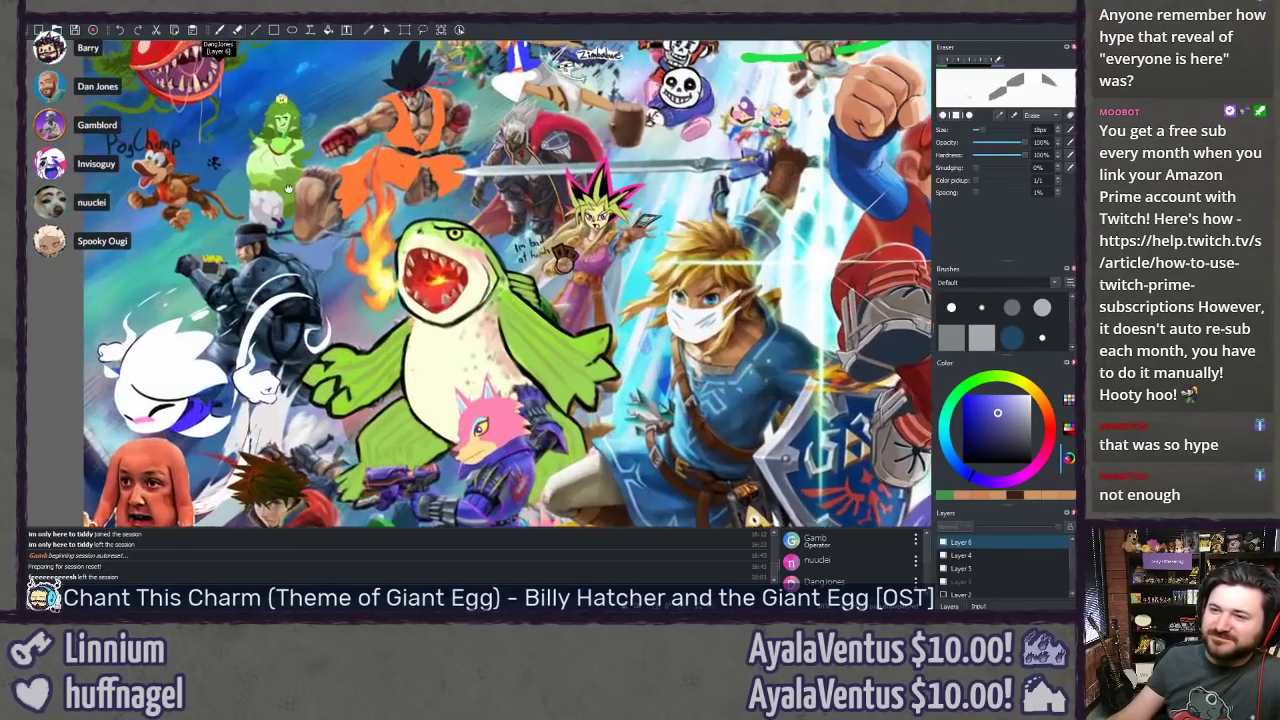
{"action": "left_click_drag", "start_coordinate": [280, 178], "coordinate": [597, 403]}
{"action": "scroll", "coordinate": [480, 284], "scroll_direction": "up", "scroll_amount": 4}
{"action": "mouse_move", "coordinate": [269, 312]}
{"action": "left_mouse_down"}
{"action": "mouse_move", "coordinate": [239, 286]}
{"action": "mouse_move", "coordinate": [221, 309]}
{"action": "left_mouse_up"}
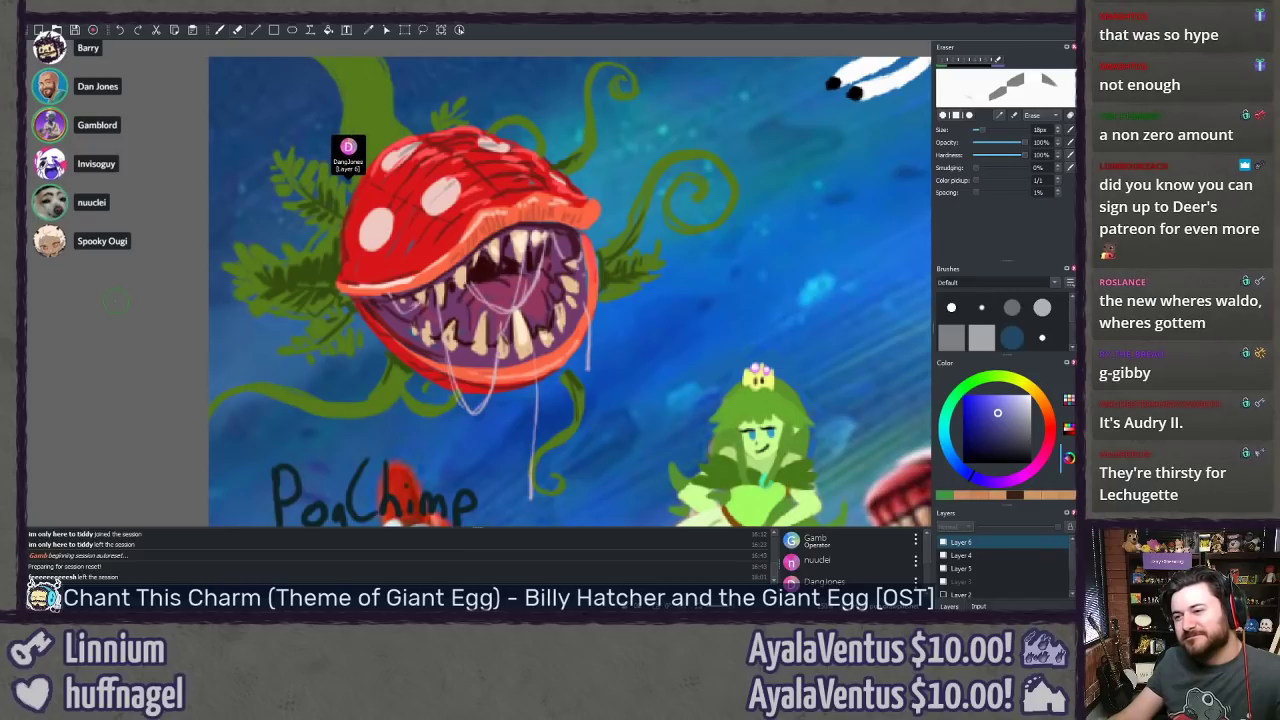
{"action": "scroll", "coordinate": [176, 290], "scroll_direction": "down", "scroll_amount": 3}
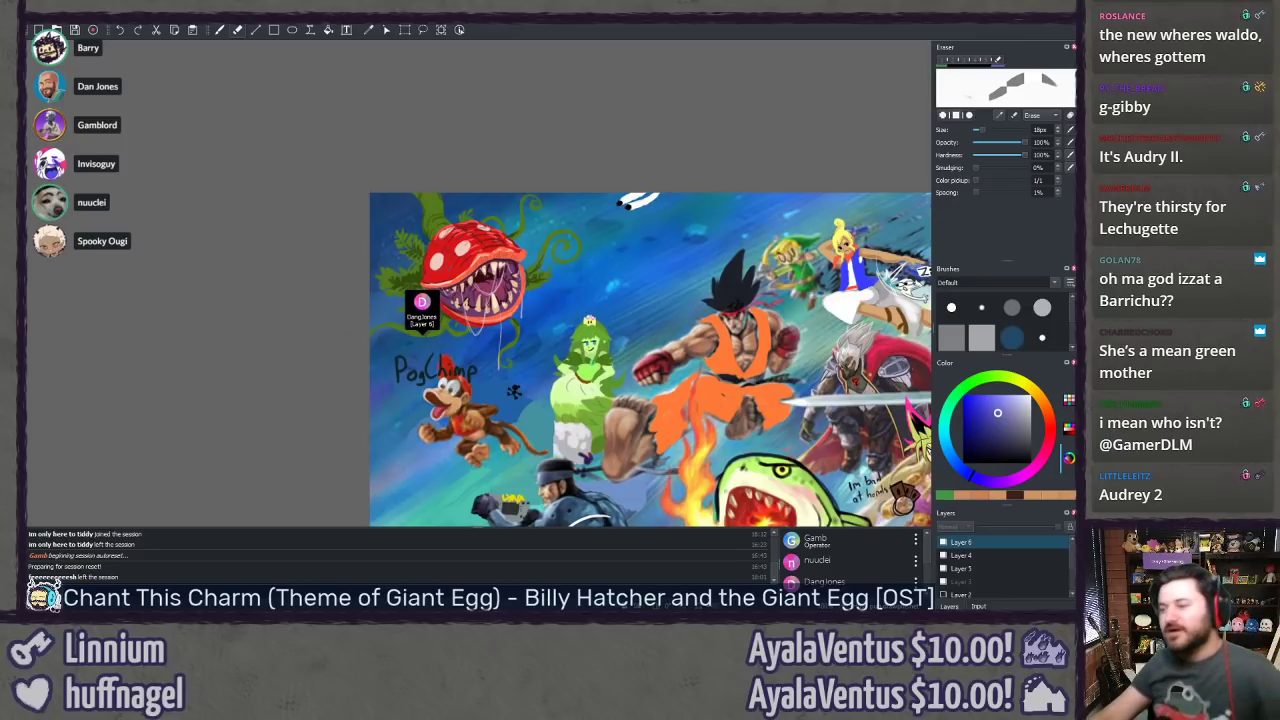
Step: Return to the human-faced Pikachu next to the title and examine its face and ears up close
{"action": "left_click_drag", "start_coordinate": [586, 520], "coordinate": [510, 147]}
{"action": "left_click_drag", "start_coordinate": [600, 480], "coordinate": [293, 183]}
{"action": "scroll", "coordinate": [419, 215], "scroll_direction": "up", "scroll_amount": 1}
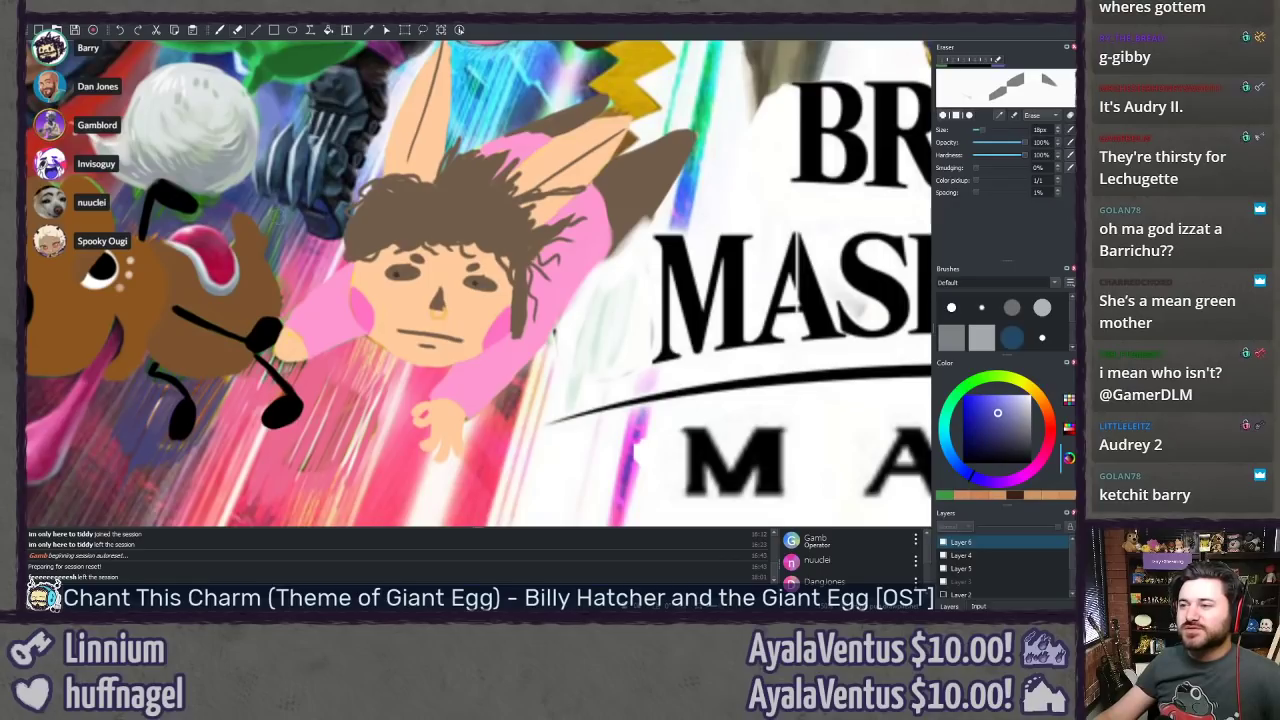
{"action": "left_click_drag", "start_coordinate": [419, 215], "coordinate": [402, 275]}
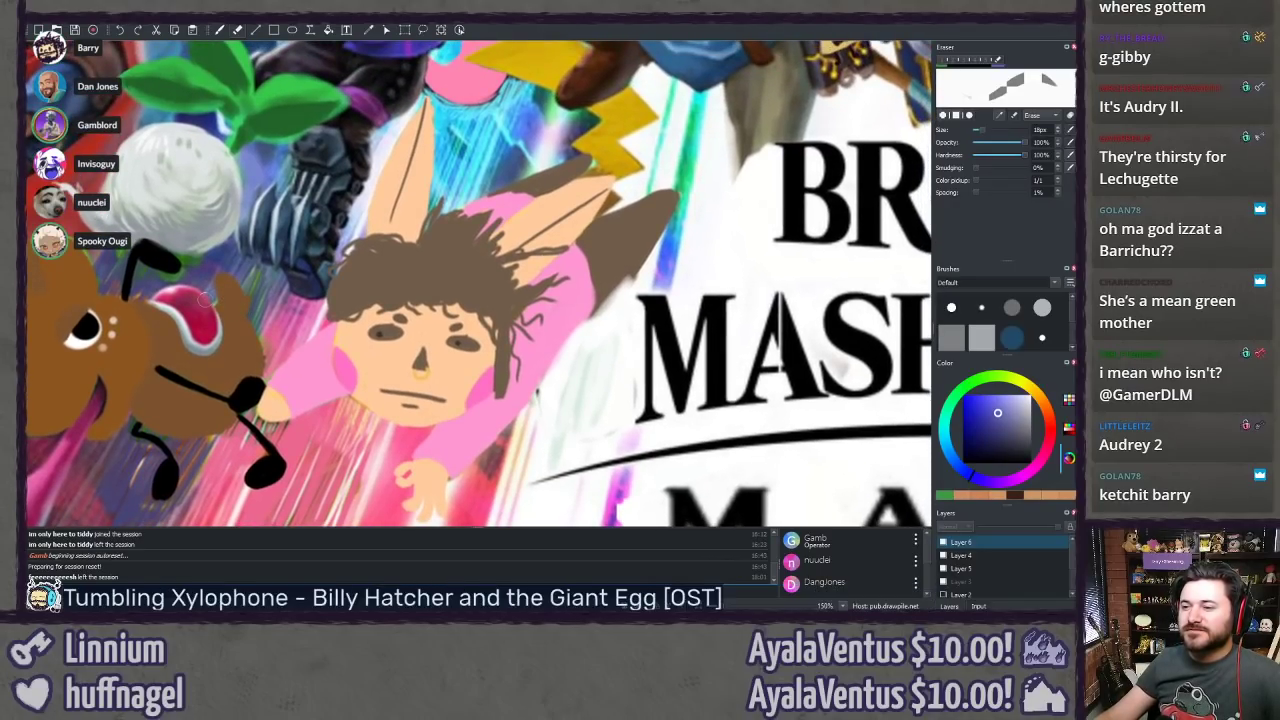
{"action": "left_click_drag", "start_coordinate": [200, 305], "coordinate": [193, 289]}
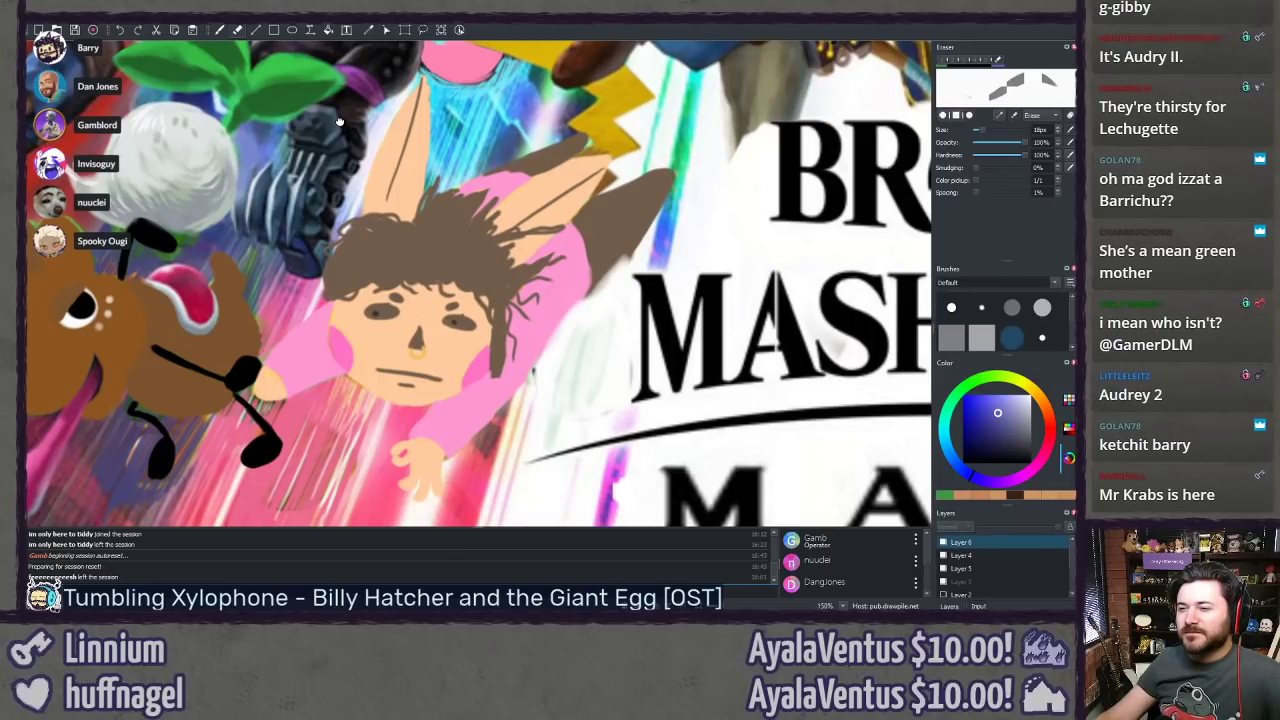
{"action": "scroll", "coordinate": [335, 170], "scroll_direction": "down", "scroll_amount": 4}
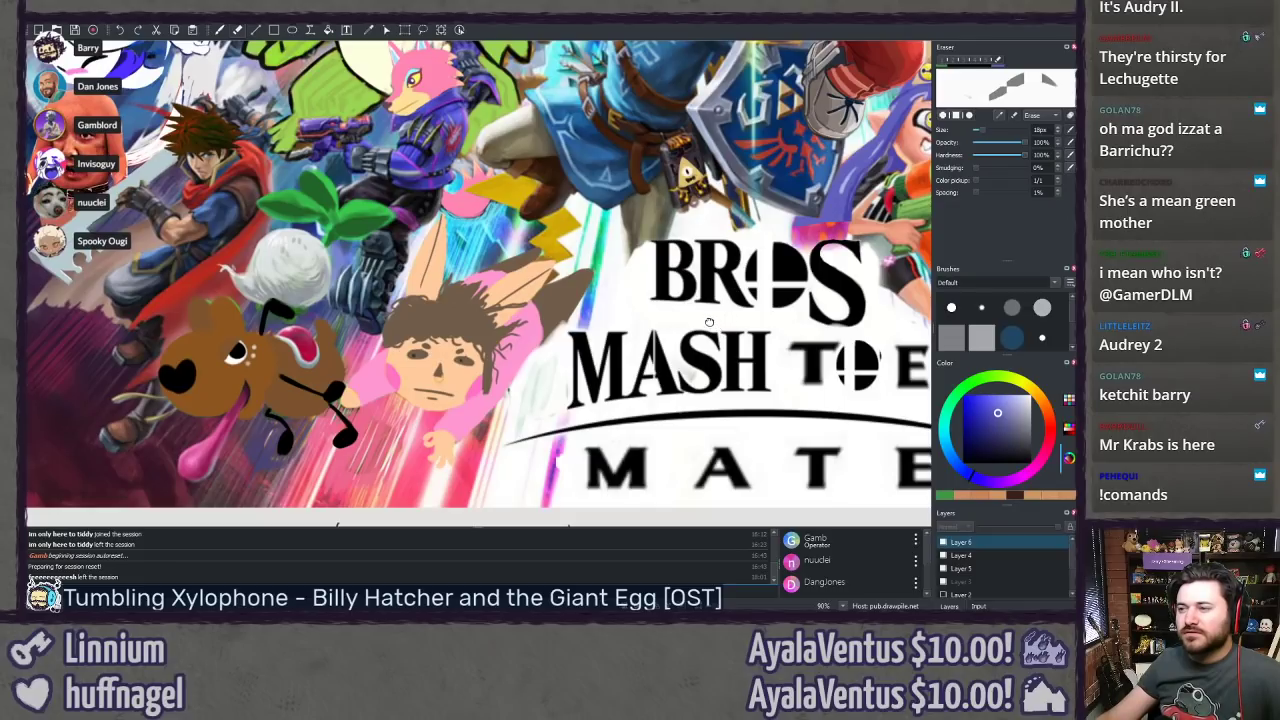
Step: Look over the artwork's right half, from Fox and Samus up to the "FALCON LUNCH!" lettering
{"action": "mouse_move", "coordinate": [709, 322]}
{"action": "left_mouse_down"}
{"action": "mouse_move", "coordinate": [620, 343]}
{"action": "mouse_move", "coordinate": [399, 344]}
{"action": "mouse_move", "coordinate": [82, 271]}
{"action": "left_mouse_up"}
{"action": "left_click_drag", "start_coordinate": [574, 274], "coordinate": [463, 477]}
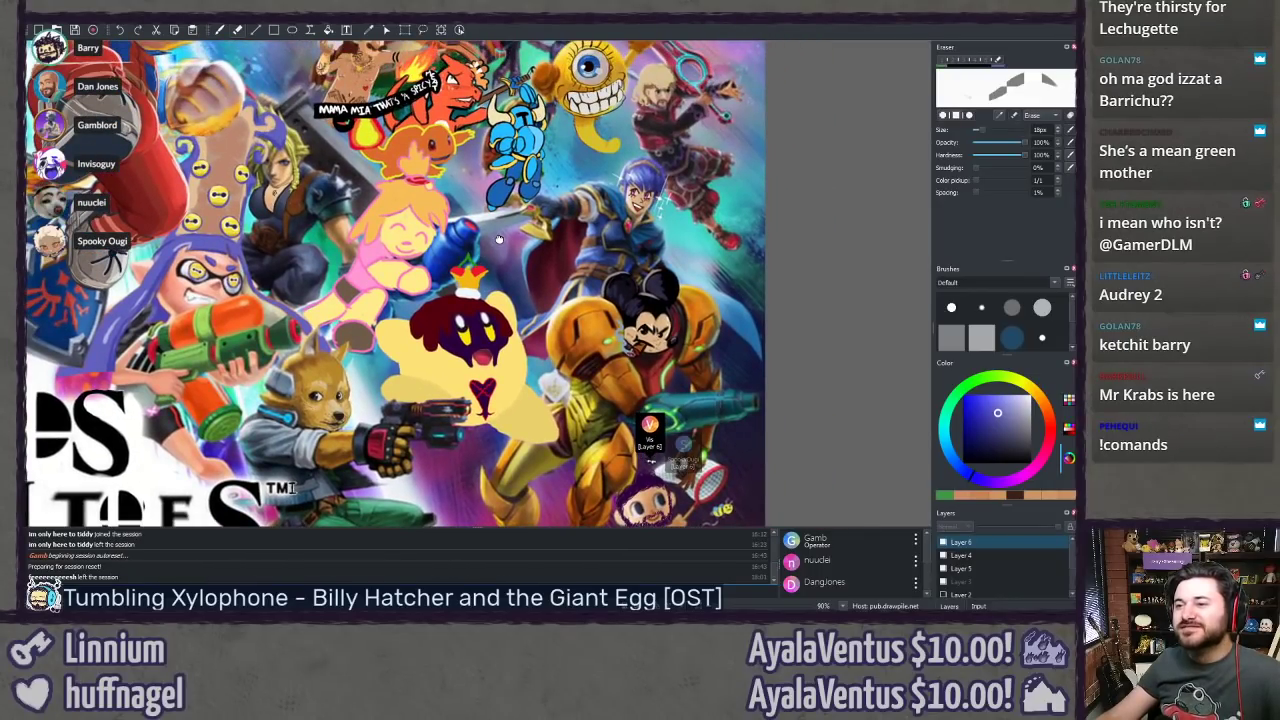
{"action": "left_click_drag", "start_coordinate": [499, 240], "coordinate": [557, 405]}
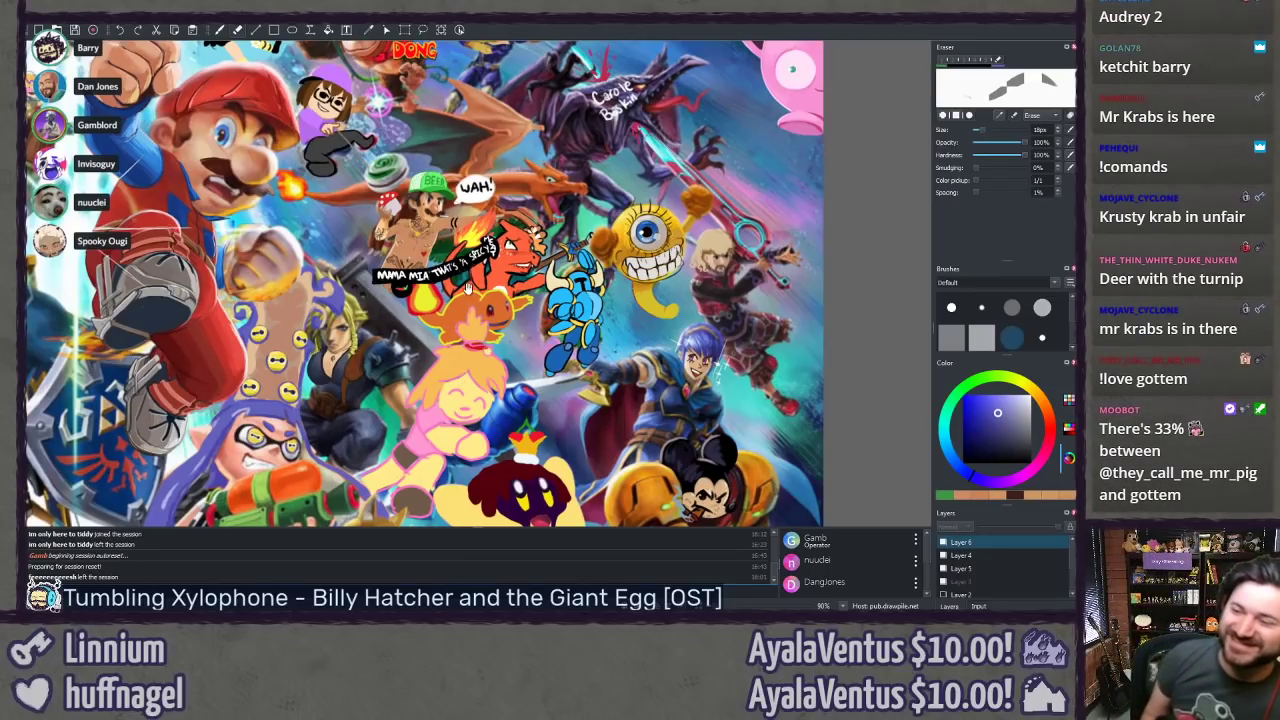
{"action": "left_click_drag", "start_coordinate": [370, 255], "coordinate": [459, 378]}
{"action": "left_click_drag", "start_coordinate": [275, 365], "coordinate": [383, 376]}
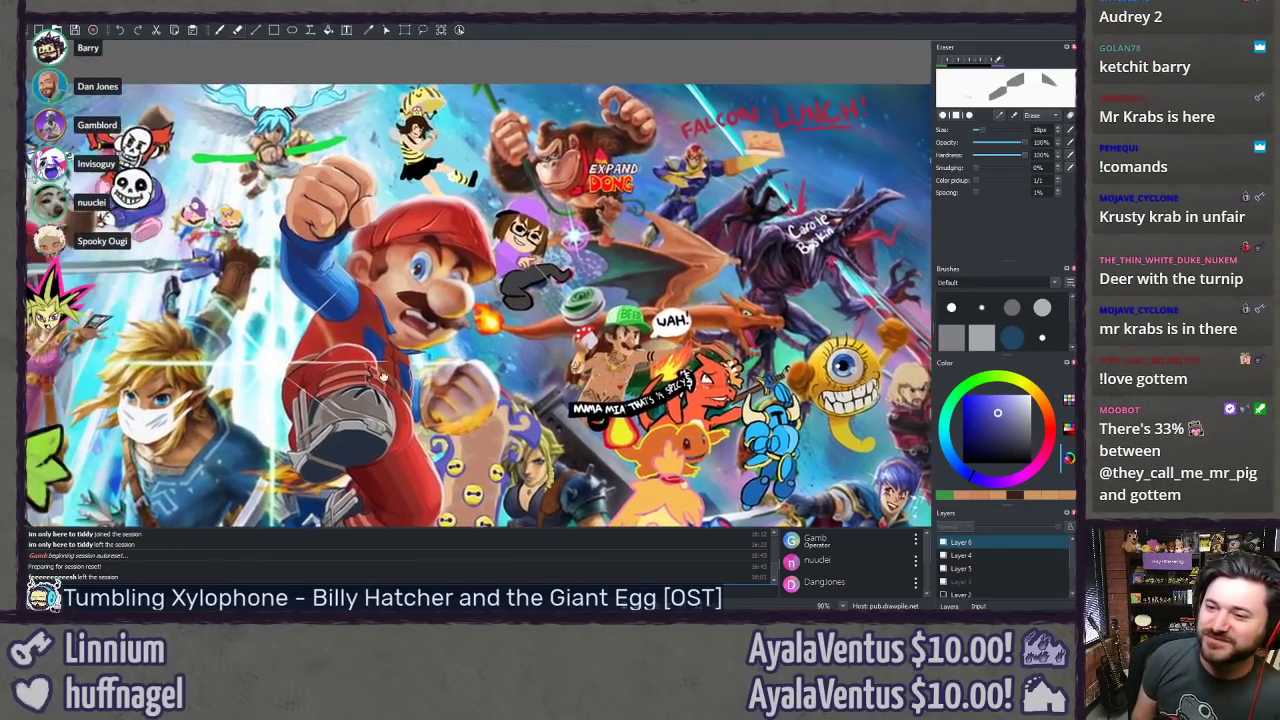
Step: Look over the artwork's upper-left part, from Link and the green lizard to the skeletons and the orange-clad fighter
{"action": "scroll", "coordinate": [381, 375], "scroll_direction": "left", "scroll_amount": 4}
{"action": "left_click_drag", "start_coordinate": [211, 433], "coordinate": [355, 302]}
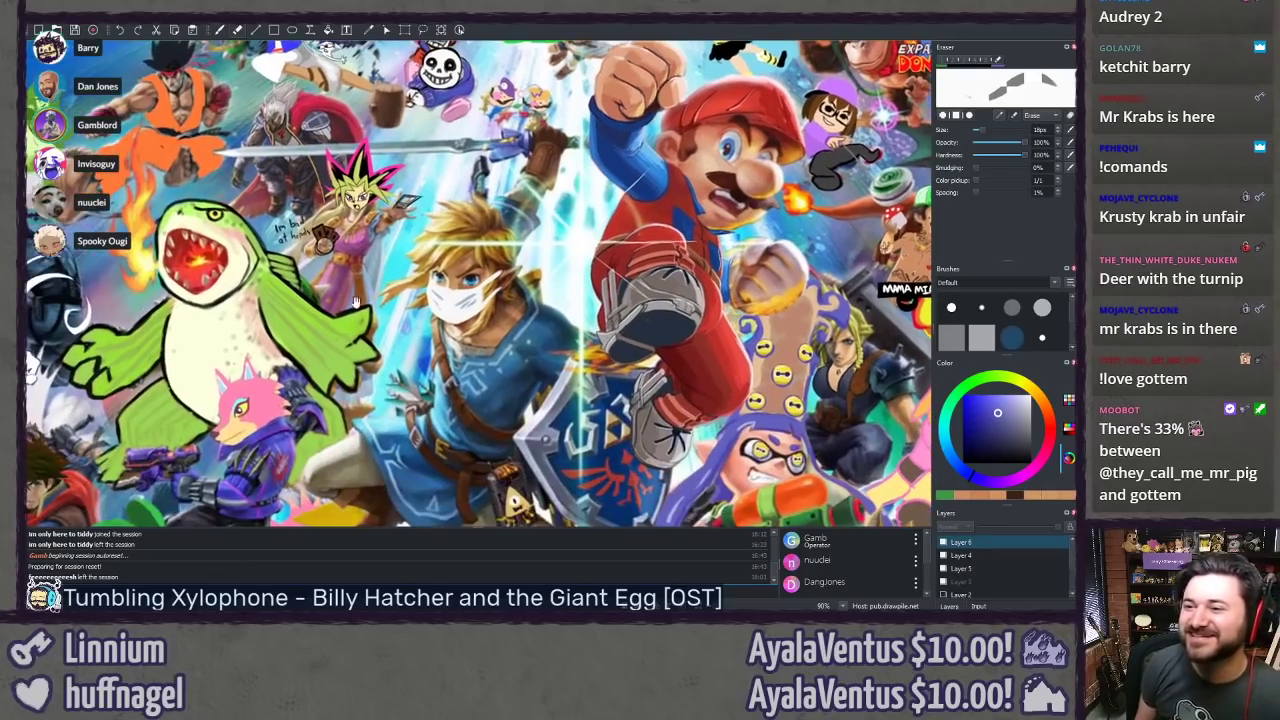
{"action": "scroll", "coordinate": [203, 338], "scroll_direction": "up", "scroll_amount": 4}
{"action": "scroll", "coordinate": [203, 338], "scroll_direction": "left", "scroll_amount": 6}
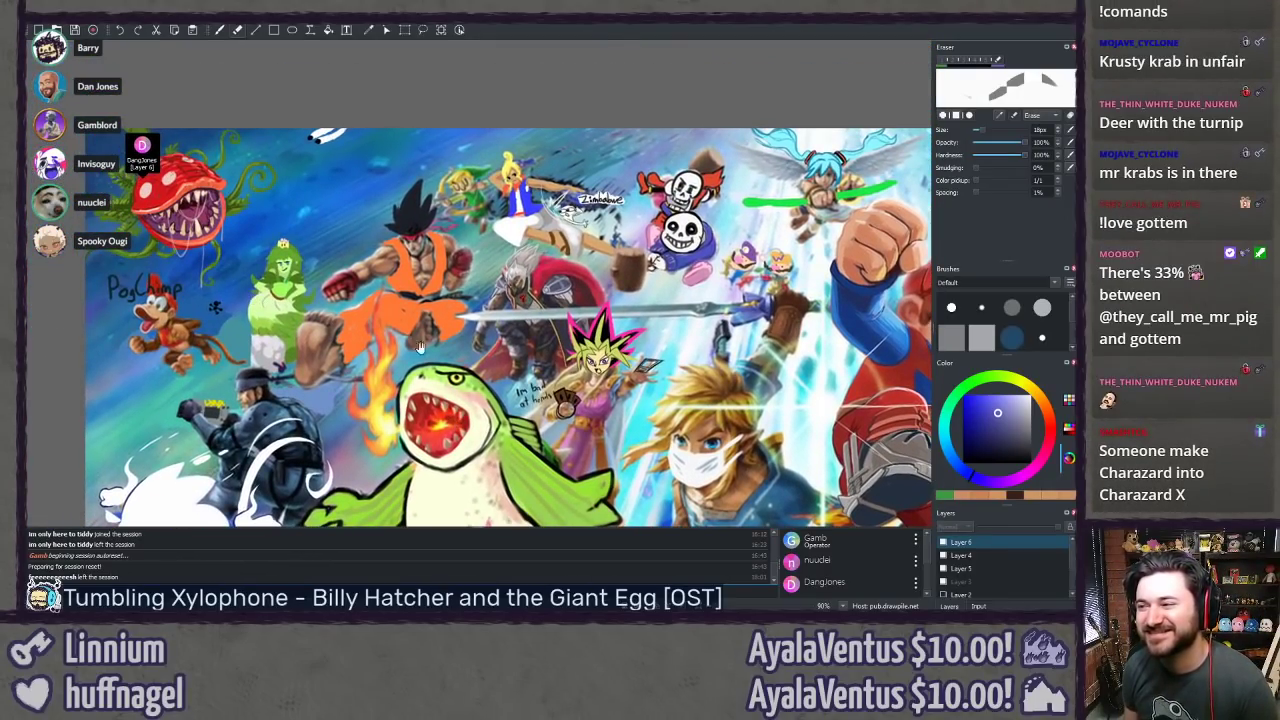
{"action": "left_click_drag", "start_coordinate": [506, 379], "coordinate": [473, 402]}
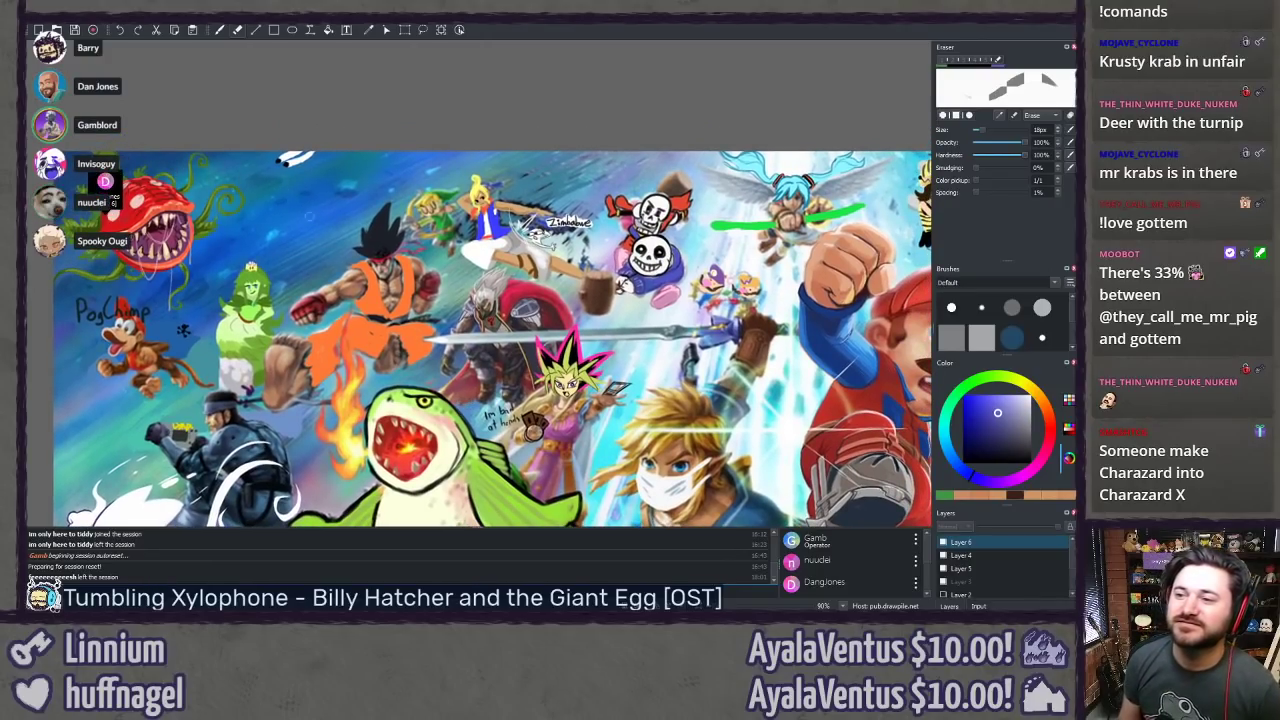
Step: Switch to the freehand brush and choose a dark blue colour for sketching in the sky above the orange-clad fighter
{"action": "scroll", "coordinate": [210, 125], "scroll_direction": "up", "scroll_amount": 4}
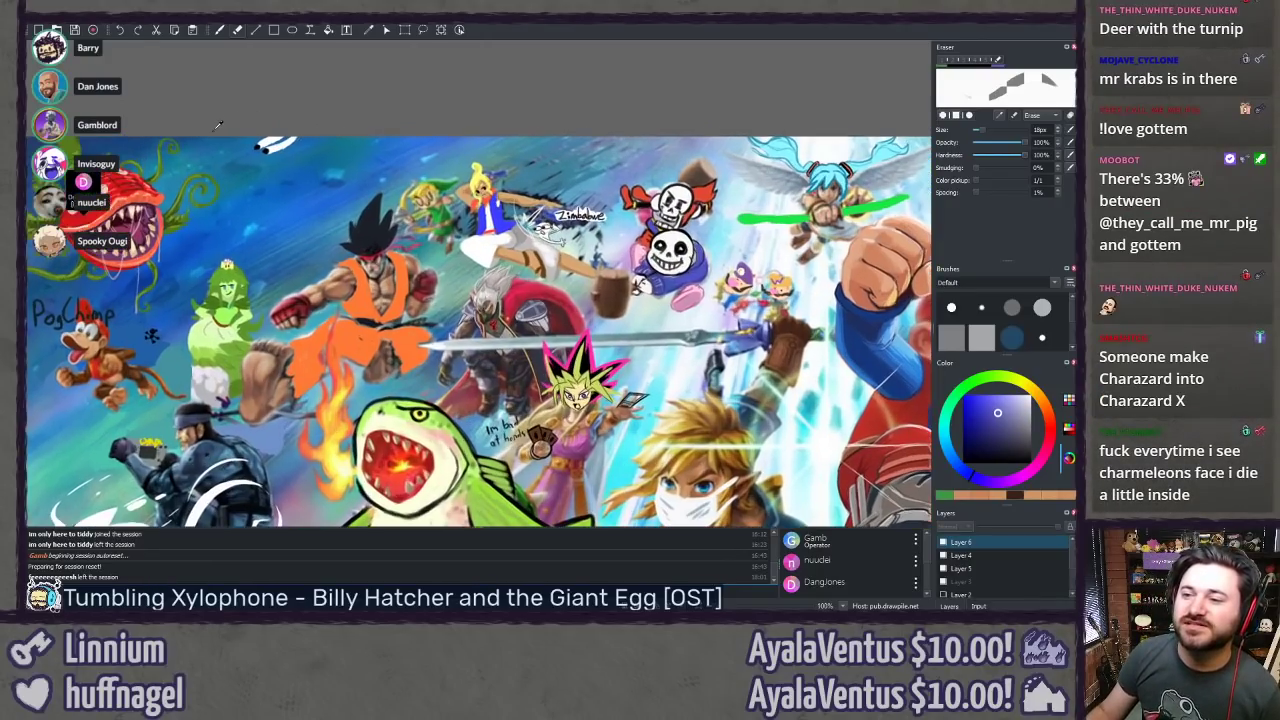
{"action": "left_click_drag", "start_coordinate": [210, 125], "coordinate": [603, 449]}
{"action": "left_click_drag", "start_coordinate": [566, 371], "coordinate": [559, 333]}
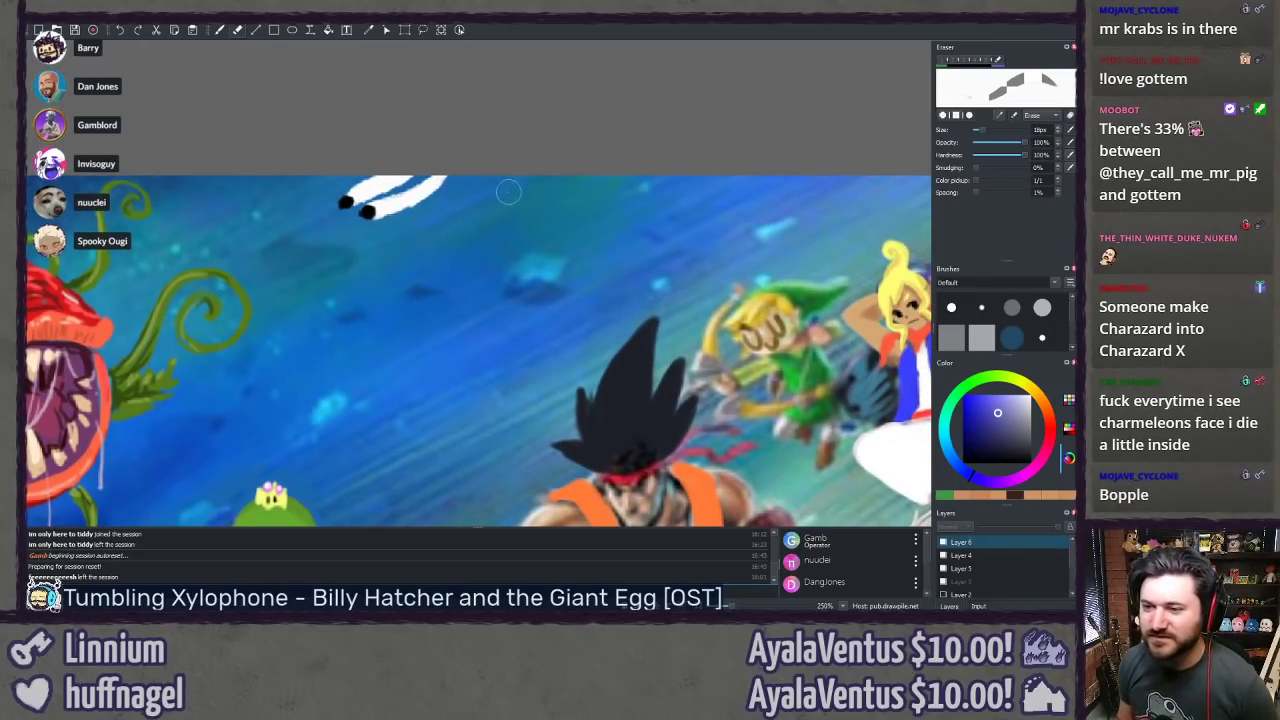
{"action": "key", "text": "b"}
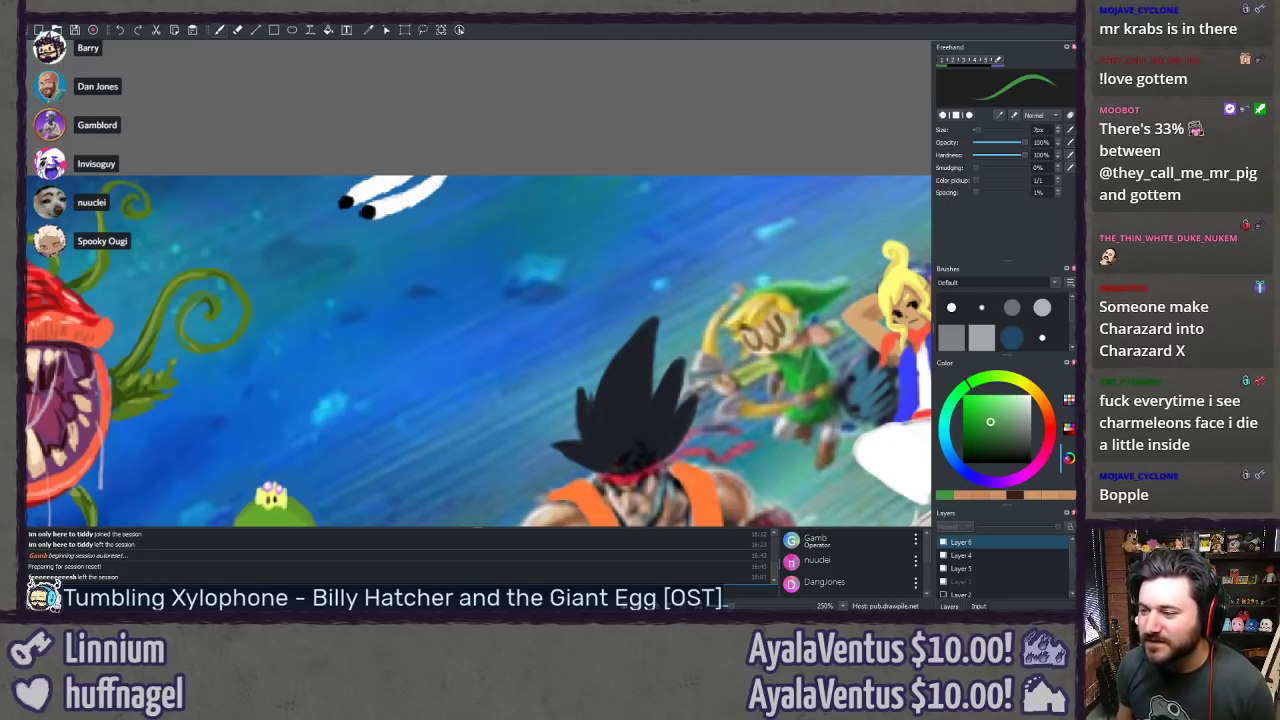
{"action": "left_click", "coordinate": [976, 480]}
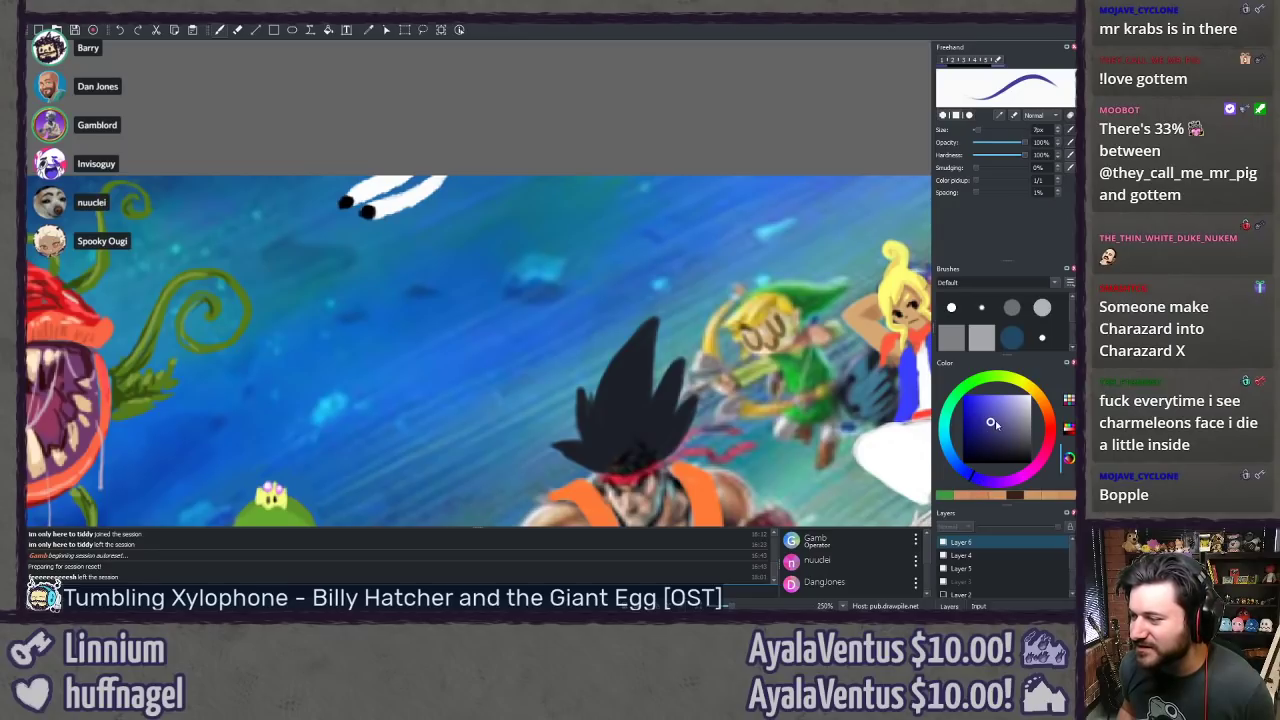
{"action": "left_click", "coordinate": [991, 408]}
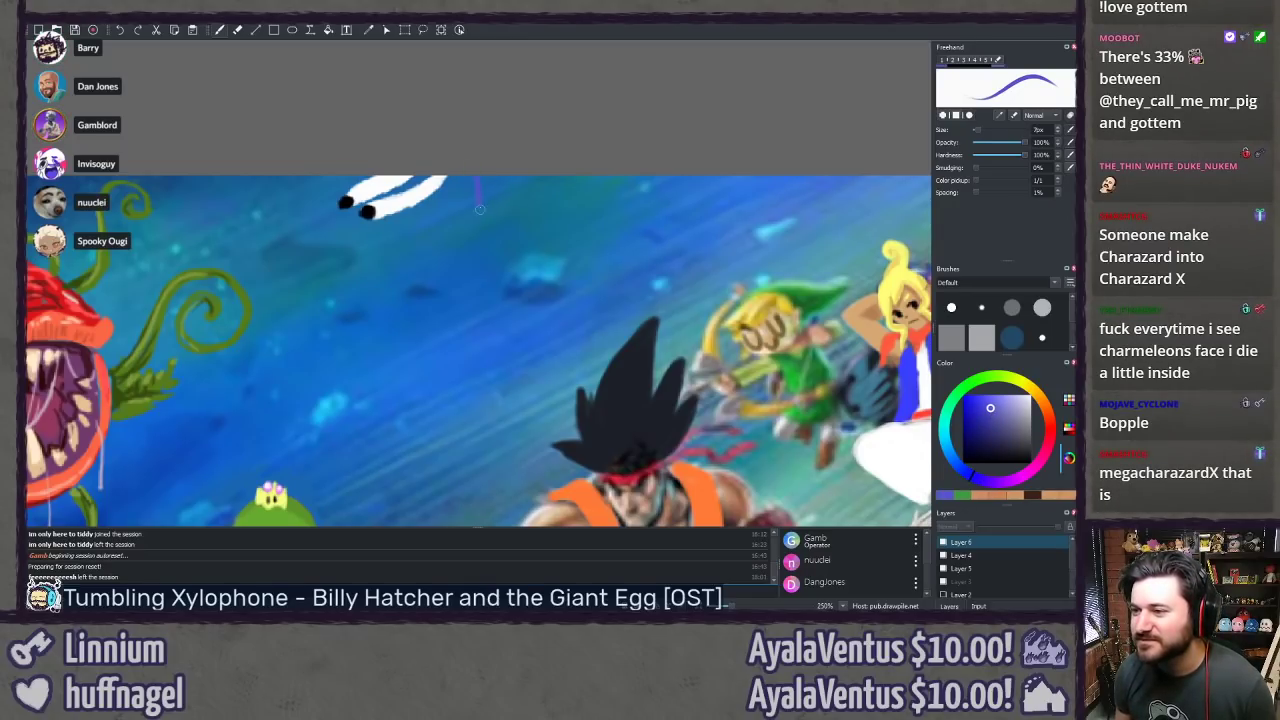
{"action": "left_click", "coordinate": [999, 440]}
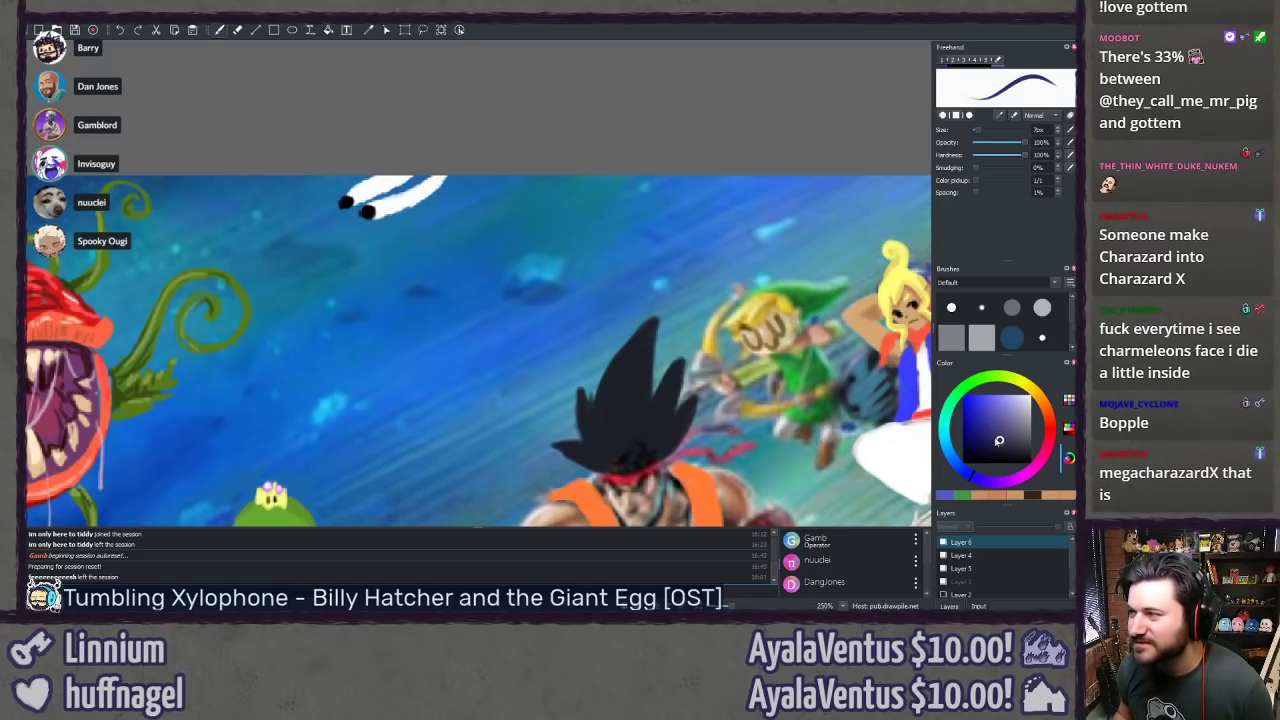
Step: Try a rough dark blue line sketch in the sky beside the white feet at the artwork's upper edge
{"action": "left_click_drag", "start_coordinate": [490, 180], "coordinate": [492, 216]}
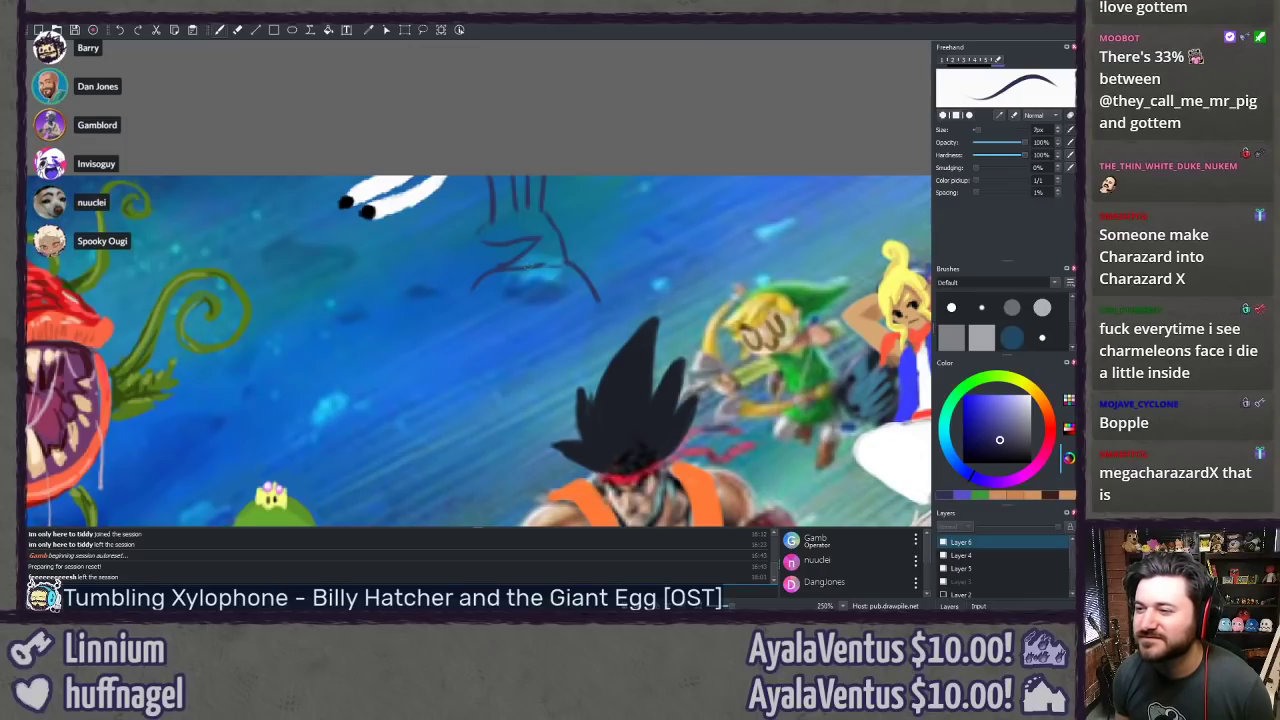
{"action": "key", "text": "e"}
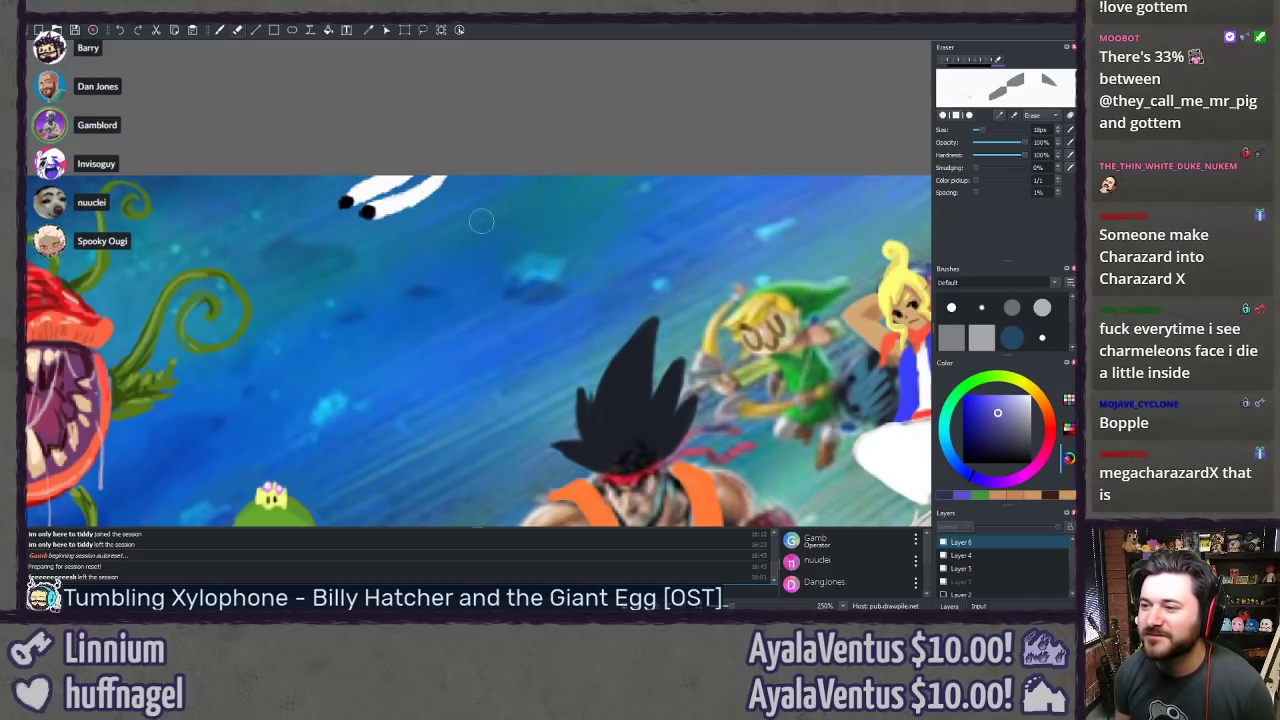
Step: Examine the white ghost-like character and the orange torso with a human face at the artwork's left edge
{"action": "left_click_drag", "start_coordinate": [334, 396], "coordinate": [457, 50]}
{"action": "left_click_drag", "start_coordinate": [286, 510], "coordinate": [453, 157]}
{"action": "mouse_move", "coordinate": [350, 420]}
{"action": "left_mouse_down"}
{"action": "mouse_move", "coordinate": [406, 277]}
{"action": "mouse_move", "coordinate": [422, 82]}
{"action": "left_mouse_up"}
{"action": "left_click_drag", "start_coordinate": [351, 363], "coordinate": [353, 202]}
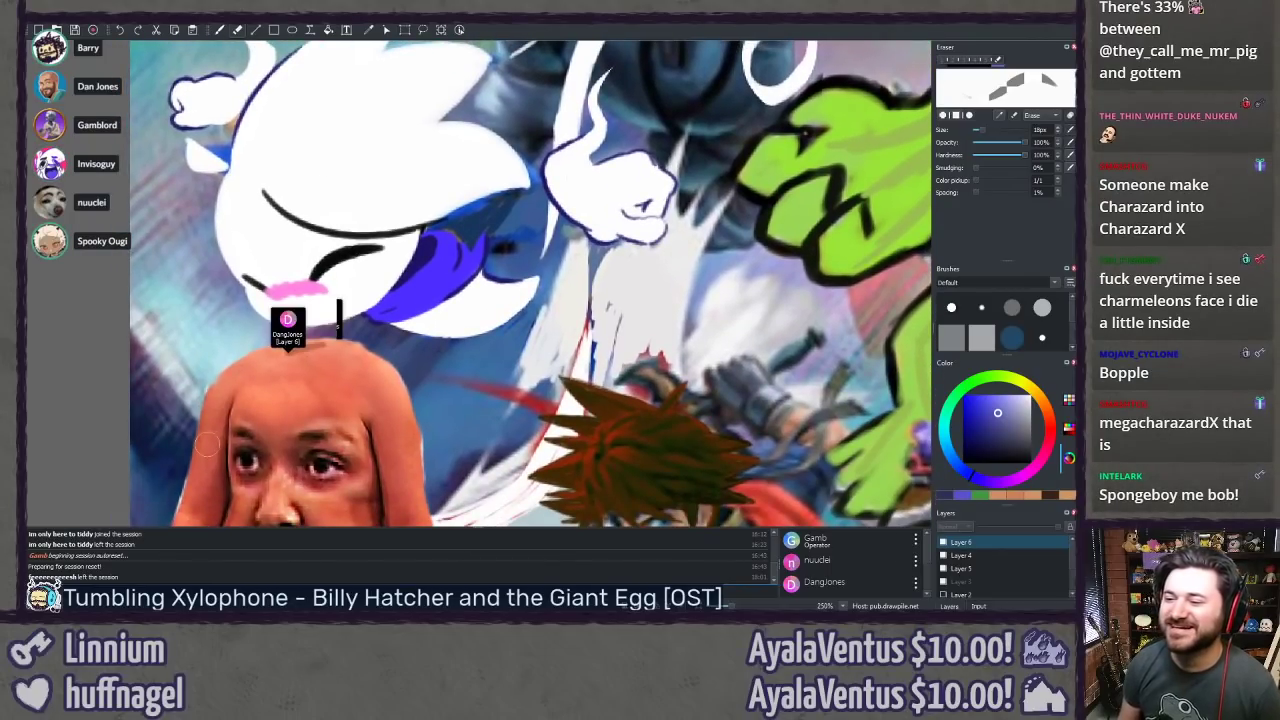
{"action": "scroll", "coordinate": [203, 303], "scroll_direction": "down", "scroll_amount": 2}
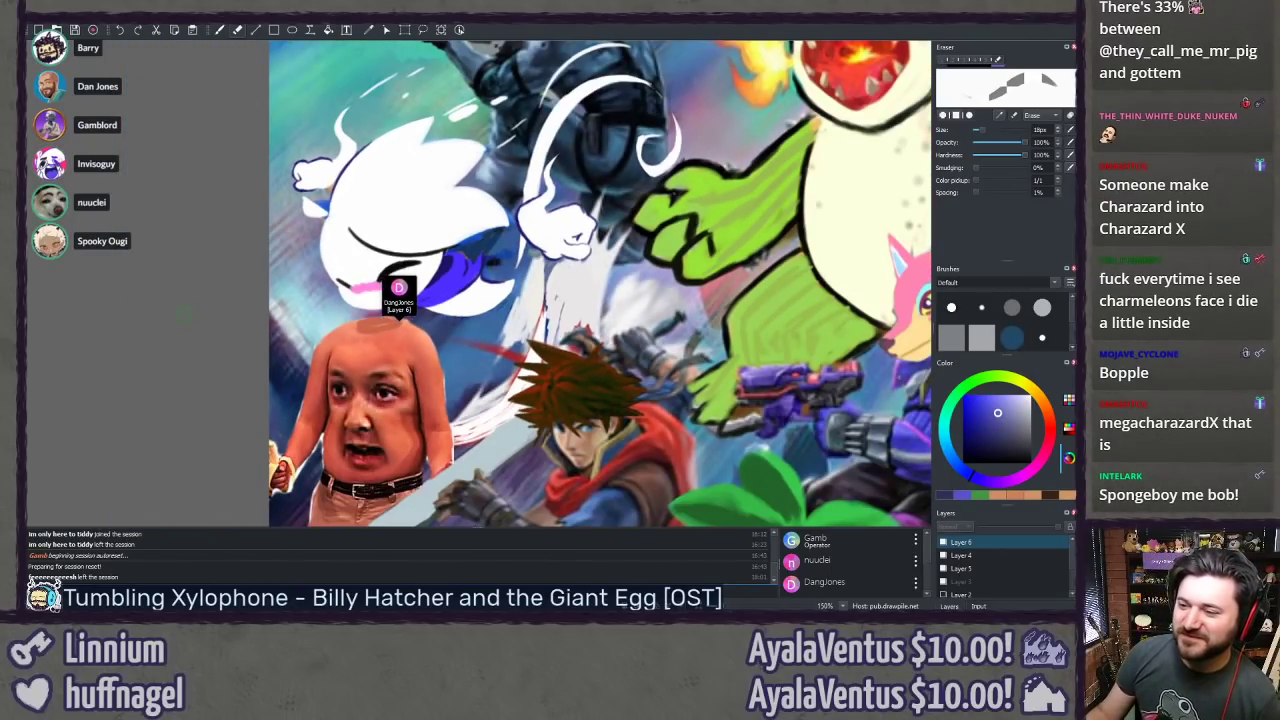
{"action": "left_click_drag", "start_coordinate": [350, 363], "coordinate": [358, 357]}
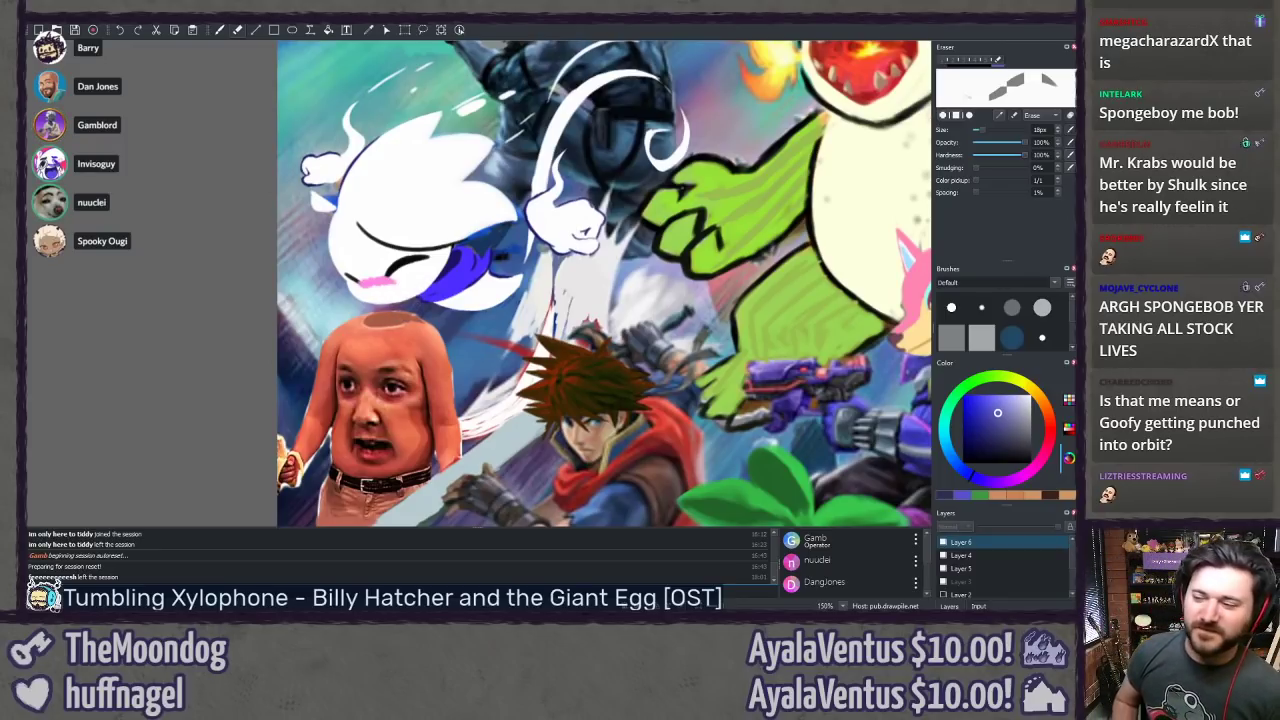
Step: Look over the "BROS MASH TOMS, MATE" title, the handwritten caption under it, and the whole artwork
{"action": "scroll", "coordinate": [291, 305], "scroll_direction": "down", "scroll_amount": 4}
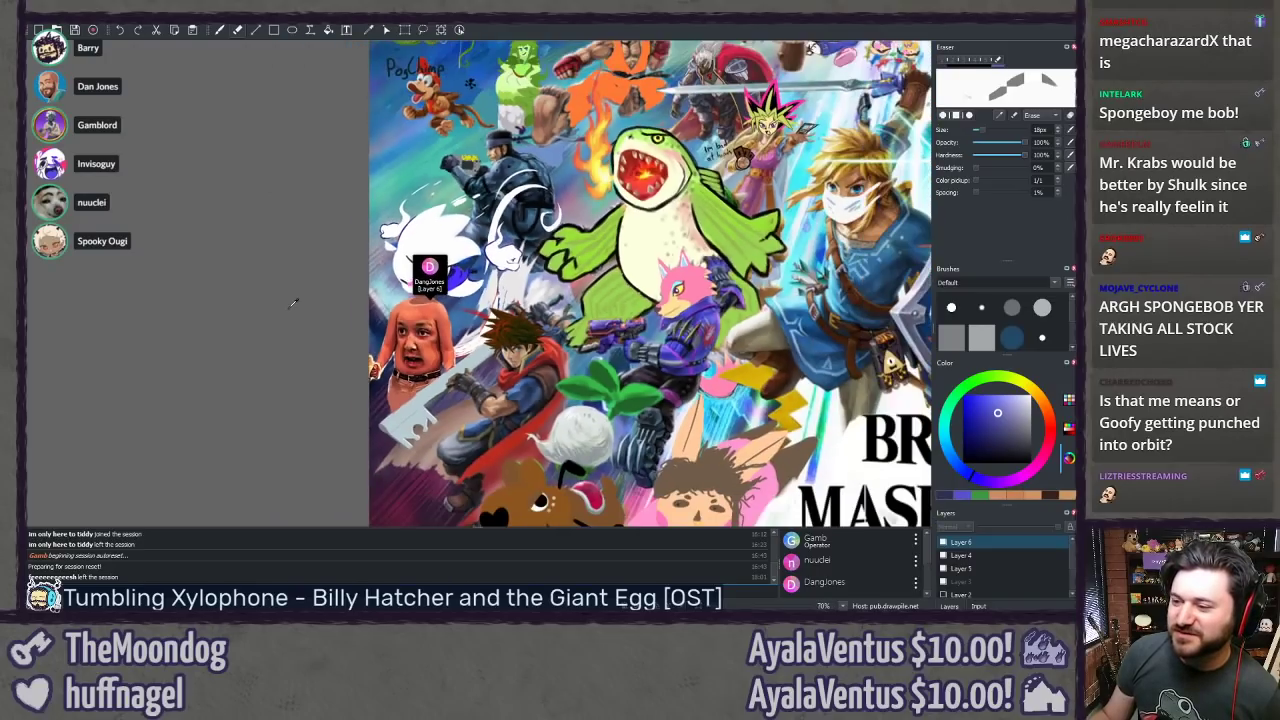
{"action": "left_click_drag", "start_coordinate": [283, 266], "coordinate": [0, 433]}
{"action": "left_click_drag", "start_coordinate": [442, 338], "coordinate": [412, 6]}
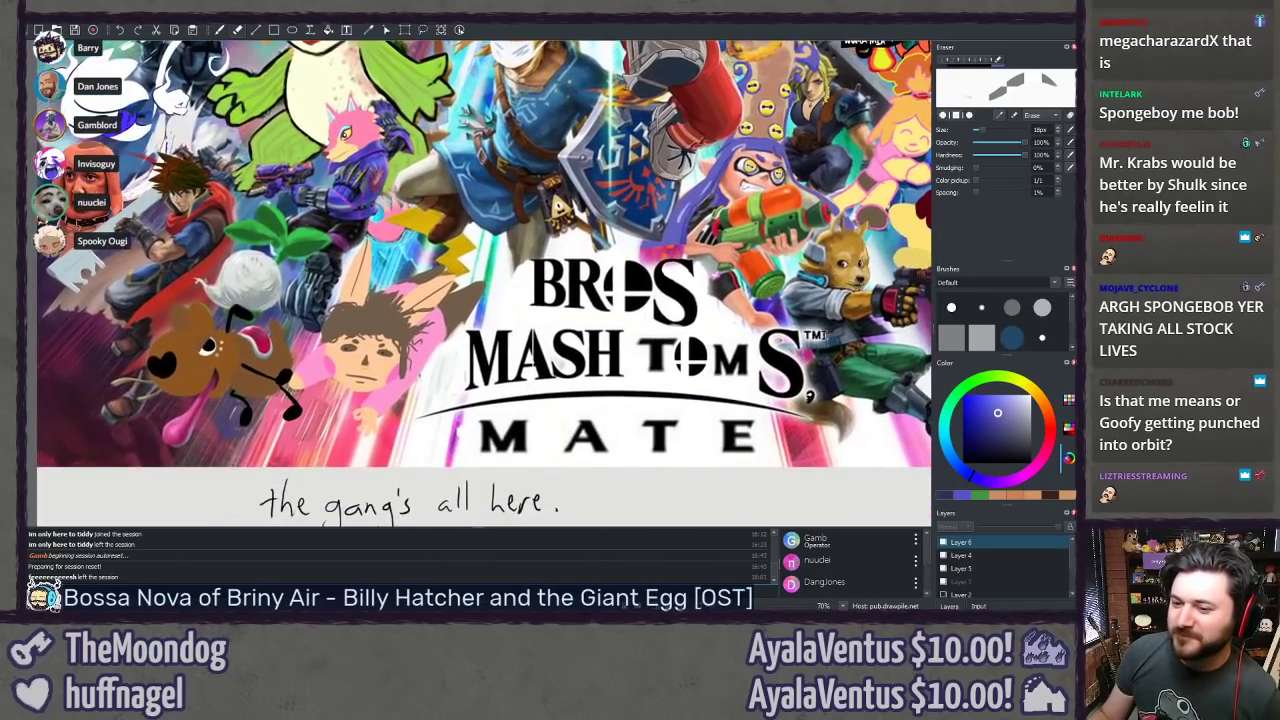
{"action": "left_click_drag", "start_coordinate": [508, 341], "coordinate": [546, 216]}
{"action": "scroll", "coordinate": [546, 215], "scroll_direction": "down", "scroll_amount": 2}
{"action": "scroll", "coordinate": [483, 325], "scroll_direction": "up", "scroll_amount": 3}
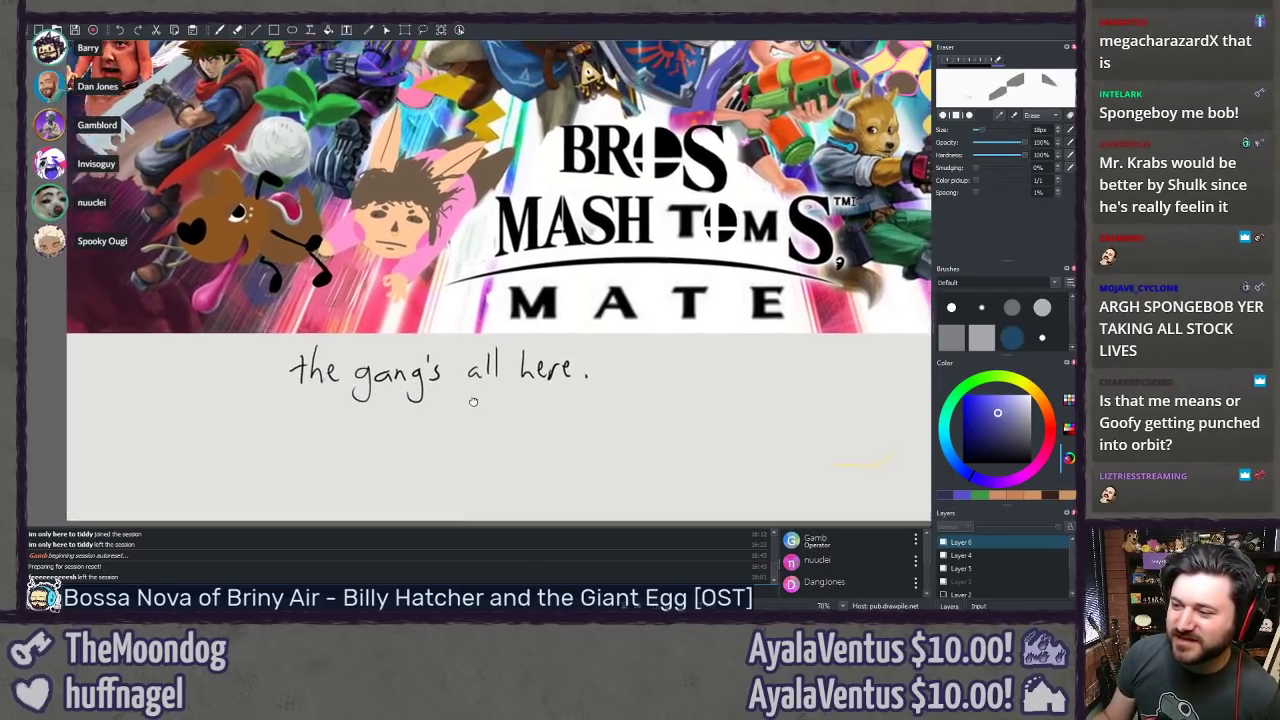
{"action": "scroll", "coordinate": [278, 455], "scroll_direction": "down", "scroll_amount": 5}
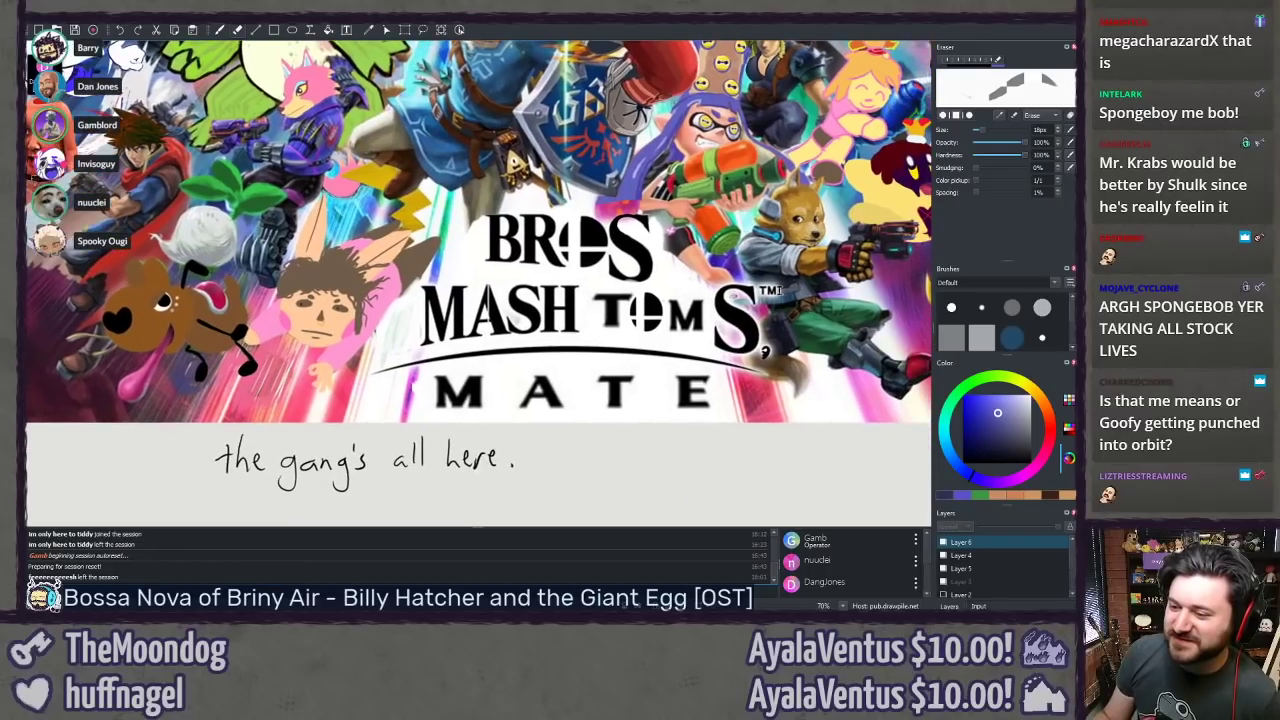
{"action": "scroll", "coordinate": [270, 405], "scroll_direction": "up", "scroll_amount": 3}
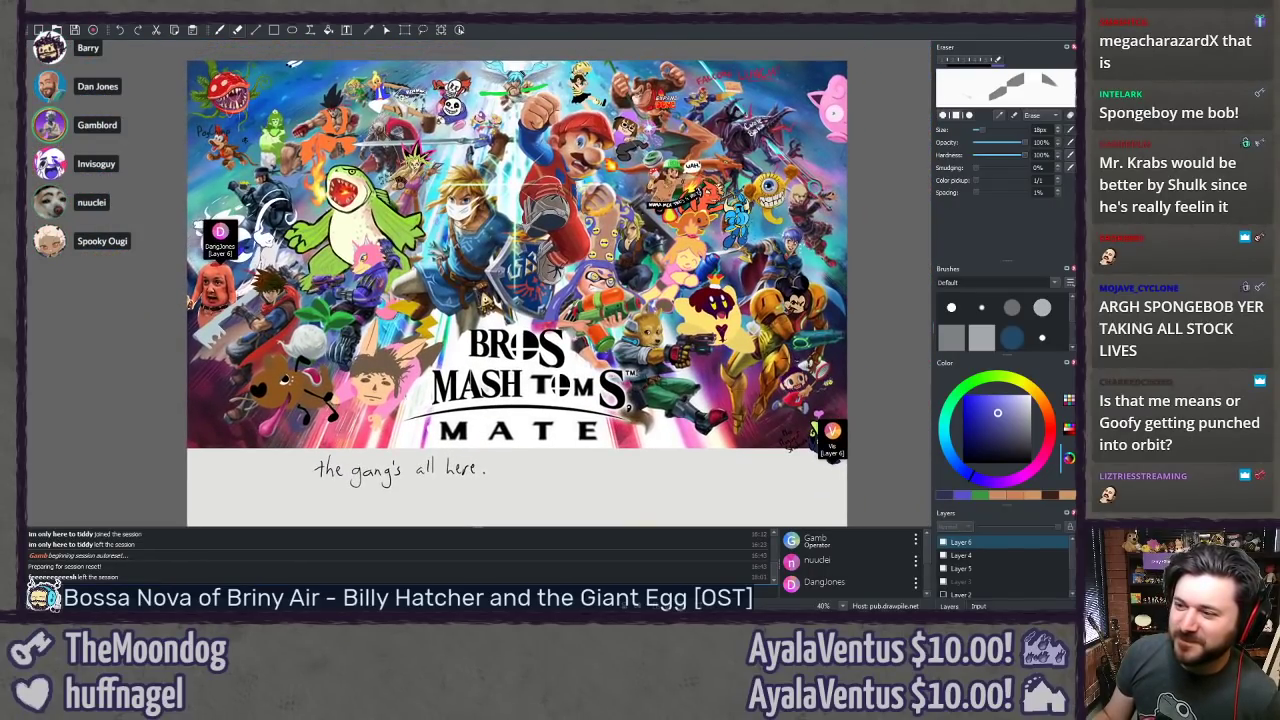
{"action": "left_click_drag", "start_coordinate": [516, 300], "coordinate": [500, 278]}
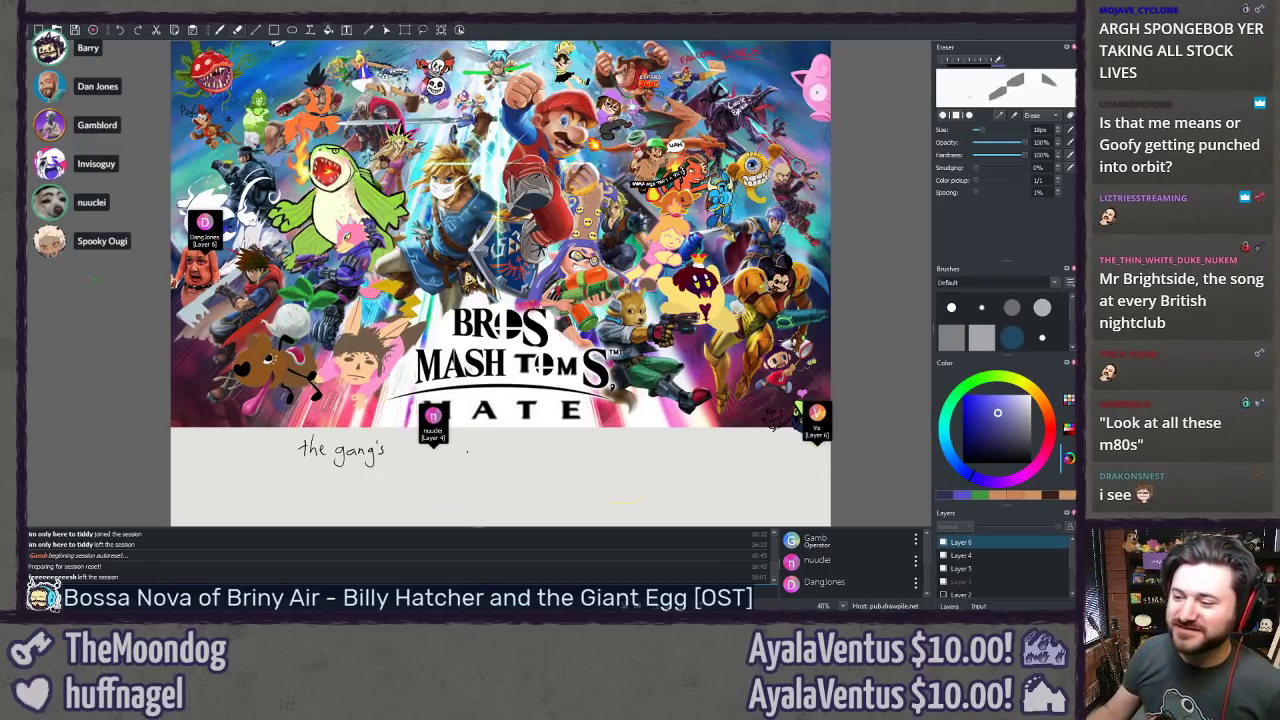
Step: Sketch the first two raised fingers of a hand in the blank strip, before the handwritten "the gang. has" caption
{"action": "scroll", "coordinate": [103, 487], "scroll_direction": "up", "scroll_amount": 3}
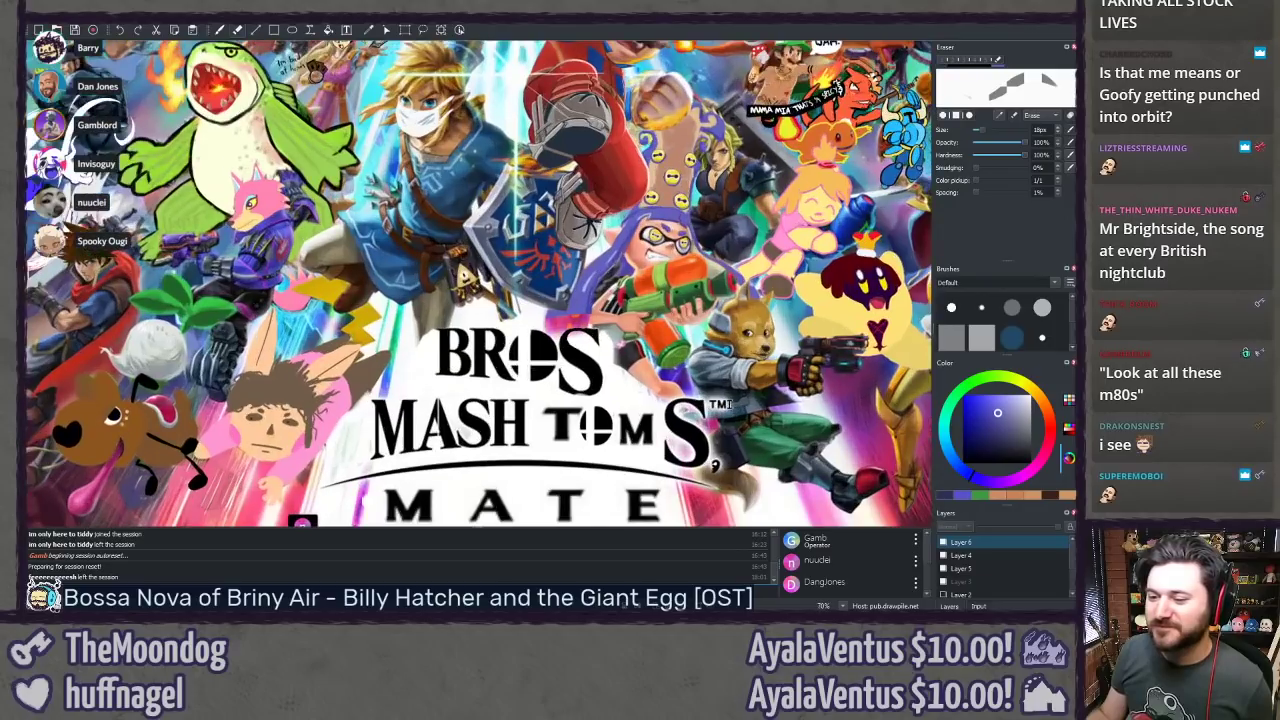
{"action": "left_click_drag", "start_coordinate": [103, 487], "coordinate": [266, 303]}
{"action": "scroll", "coordinate": [218, 304], "scroll_direction": "up", "scroll_amount": 2}
{"action": "scroll", "coordinate": [218, 302], "scroll_direction": "up", "scroll_amount": 2}
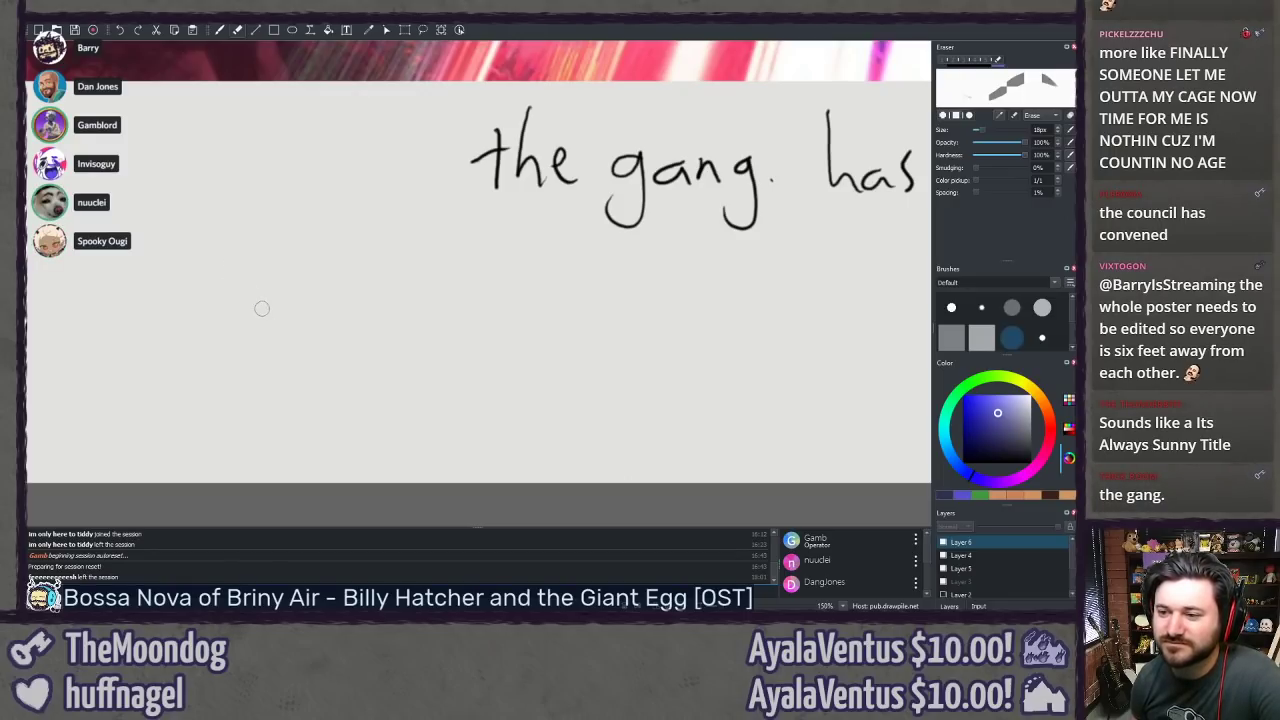
{"action": "key", "text": "b"}
{"action": "left_click_drag", "start_coordinate": [200, 278], "coordinate": [181, 299]}
{"action": "key", "text": "ctrl+z"}
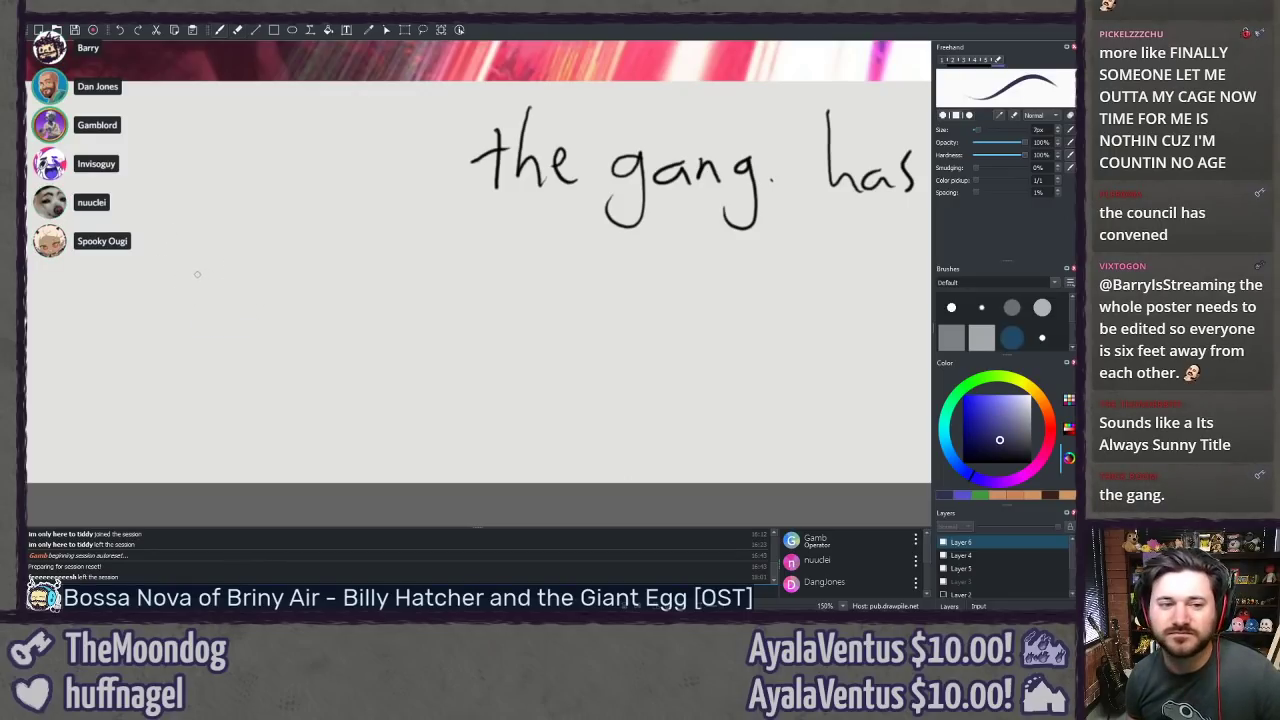
{"action": "left_click_drag", "start_coordinate": [175, 238], "coordinate": [213, 326]}
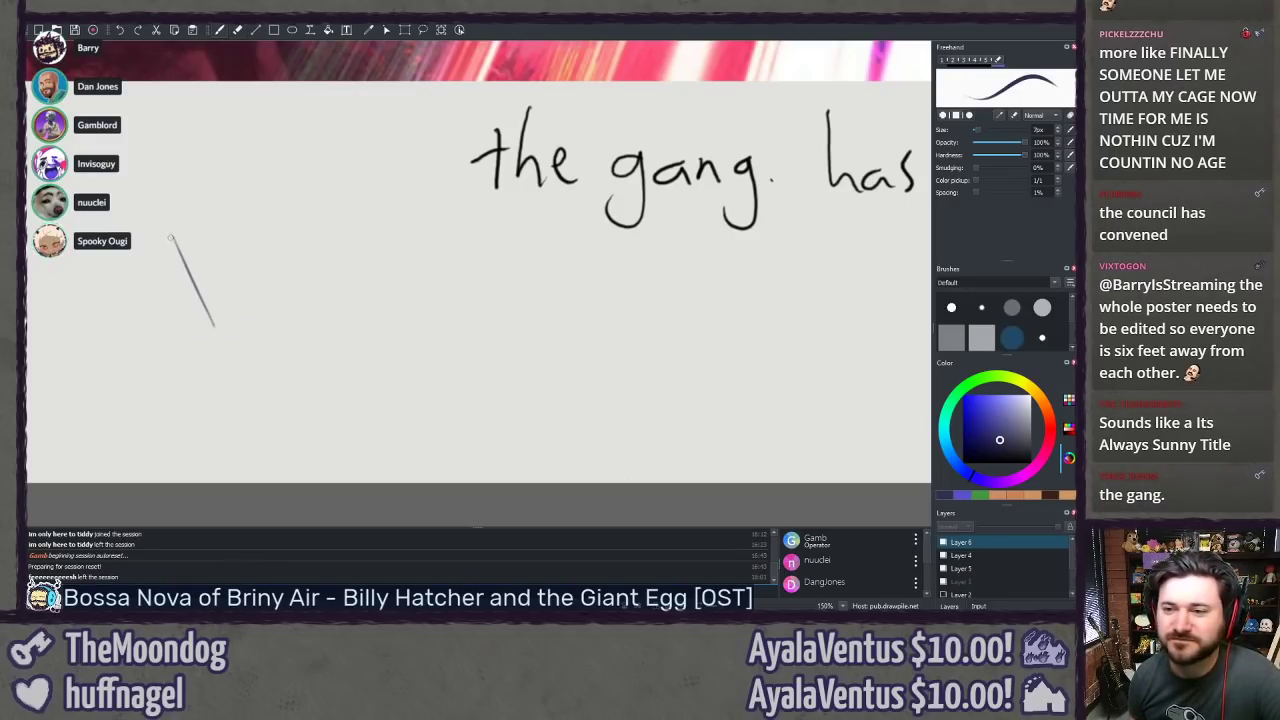
{"action": "mouse_move", "coordinate": [172, 240]}
{"action": "left_mouse_down"}
{"action": "mouse_move", "coordinate": [210, 200]}
{"action": "mouse_move", "coordinate": [239, 281]}
{"action": "mouse_move", "coordinate": [222, 144]}
{"action": "mouse_move", "coordinate": [224, 161]}
{"action": "mouse_move", "coordinate": [224, 134]}
{"action": "mouse_move", "coordinate": [246, 120]}
{"action": "mouse_move", "coordinate": [255, 130]}
{"action": "mouse_move", "coordinate": [242, 117]}
{"action": "mouse_move", "coordinate": [266, 154]}
{"action": "mouse_move", "coordinate": [265, 203]}
{"action": "left_mouse_up"}
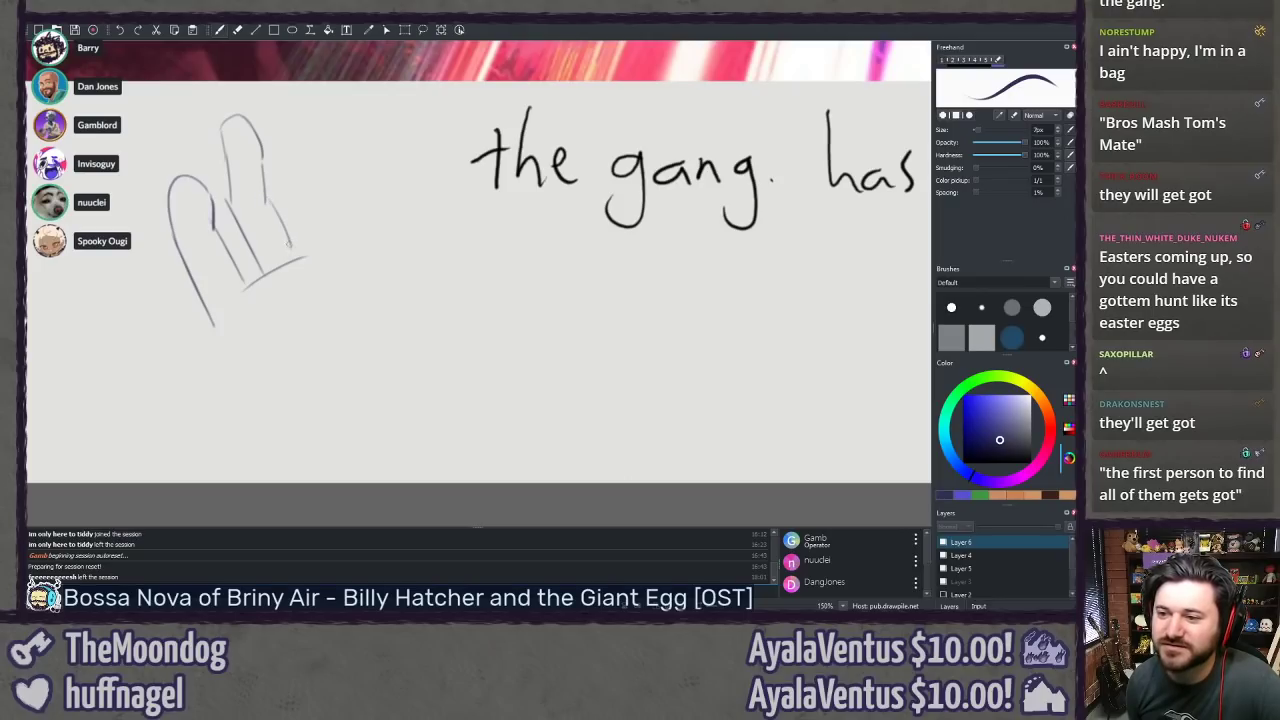
Step: Connect the second finger's side to the knuckle line and sketch the third raised finger beside it
{"action": "left_click_drag", "start_coordinate": [290, 245], "coordinate": [298, 257]}
{"action": "key", "text": "ctrl+z"}
{"action": "left_click_drag", "start_coordinate": [268, 200], "coordinate": [298, 258]}
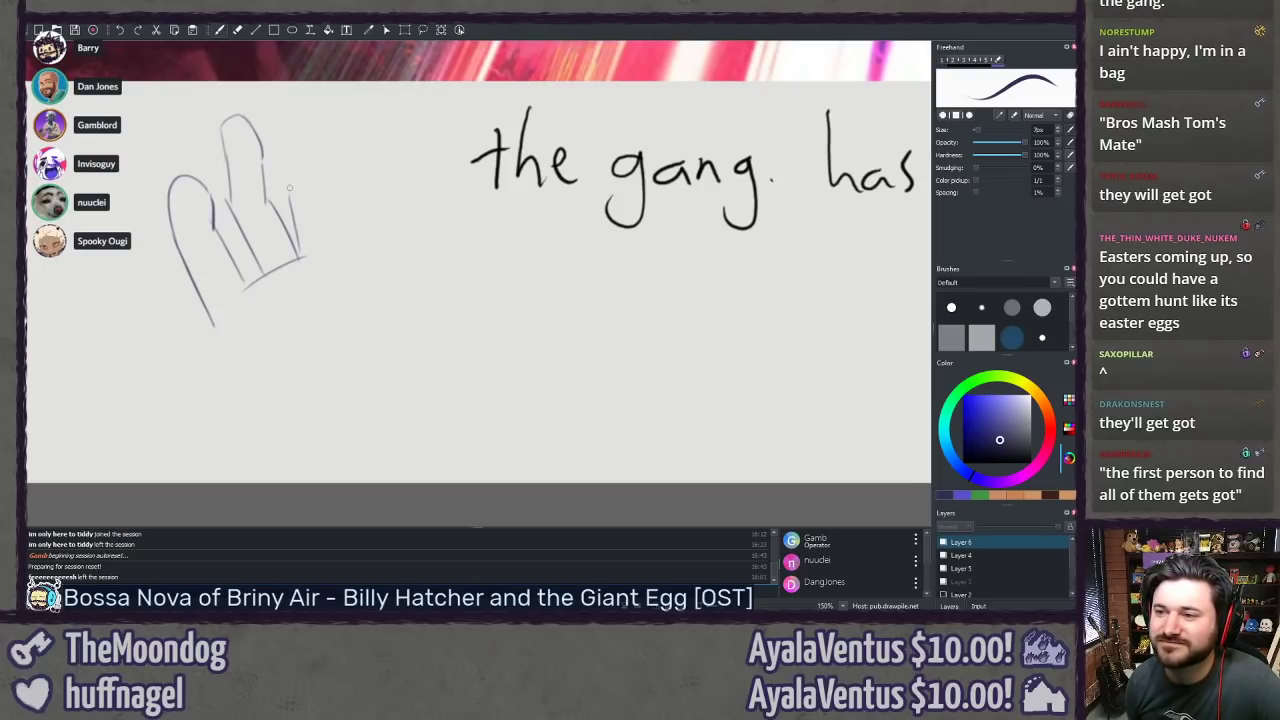
{"action": "left_click_drag", "start_coordinate": [301, 136], "coordinate": [326, 170]}
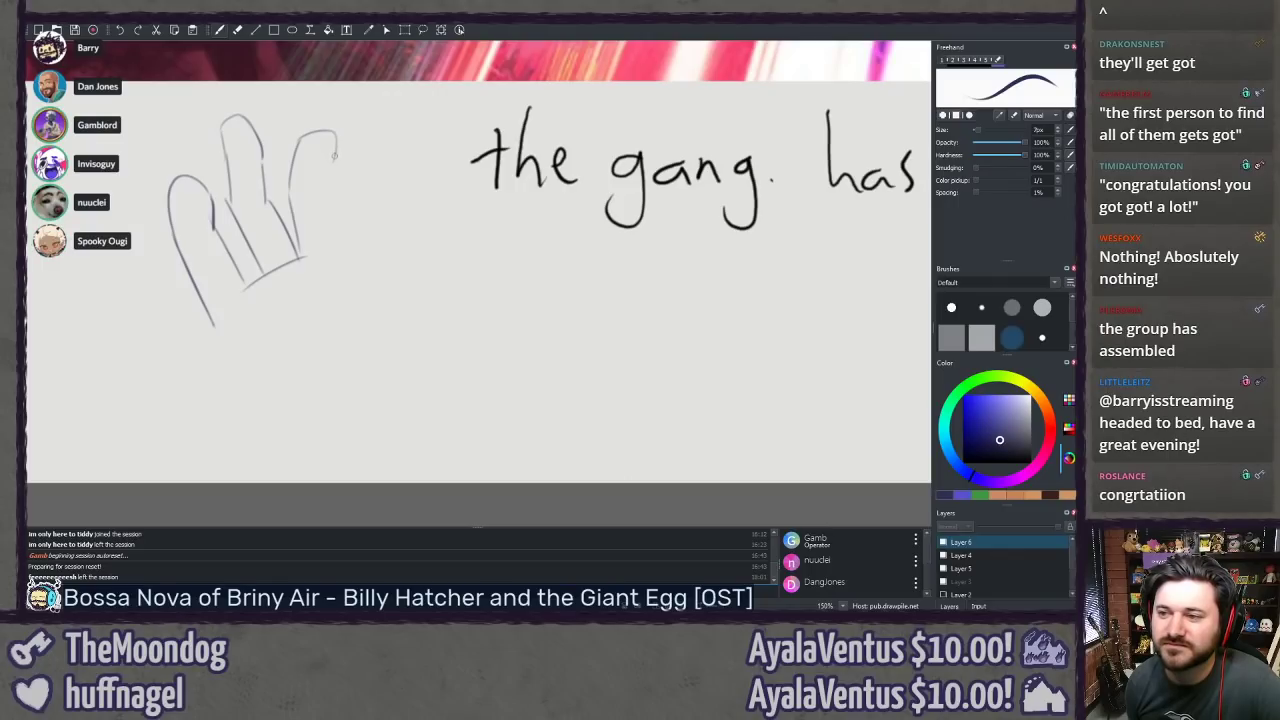
{"action": "left_click_drag", "start_coordinate": [333, 152], "coordinate": [336, 245]}
{"action": "key", "text": "ctrl+z"}
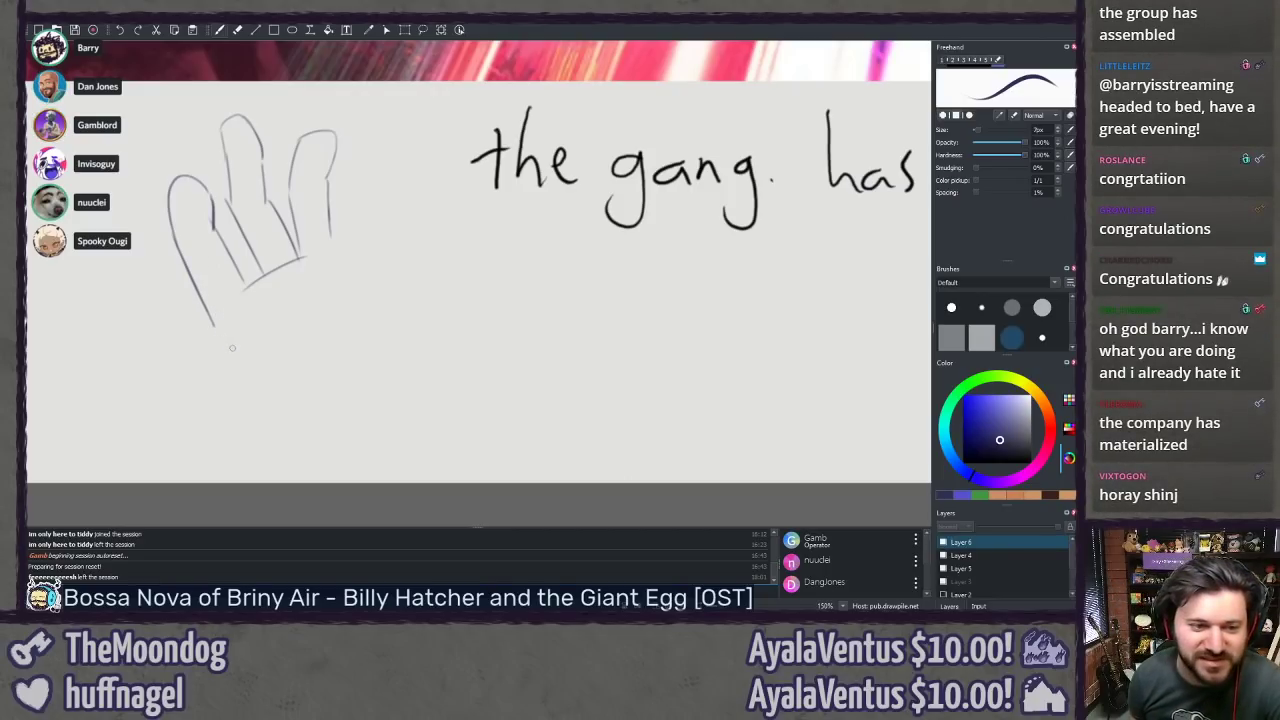
Step: Extend the hand's outer edge from the first finger down and around the heel of the palm
{"action": "left_click_drag", "start_coordinate": [213, 324], "coordinate": [254, 382]}
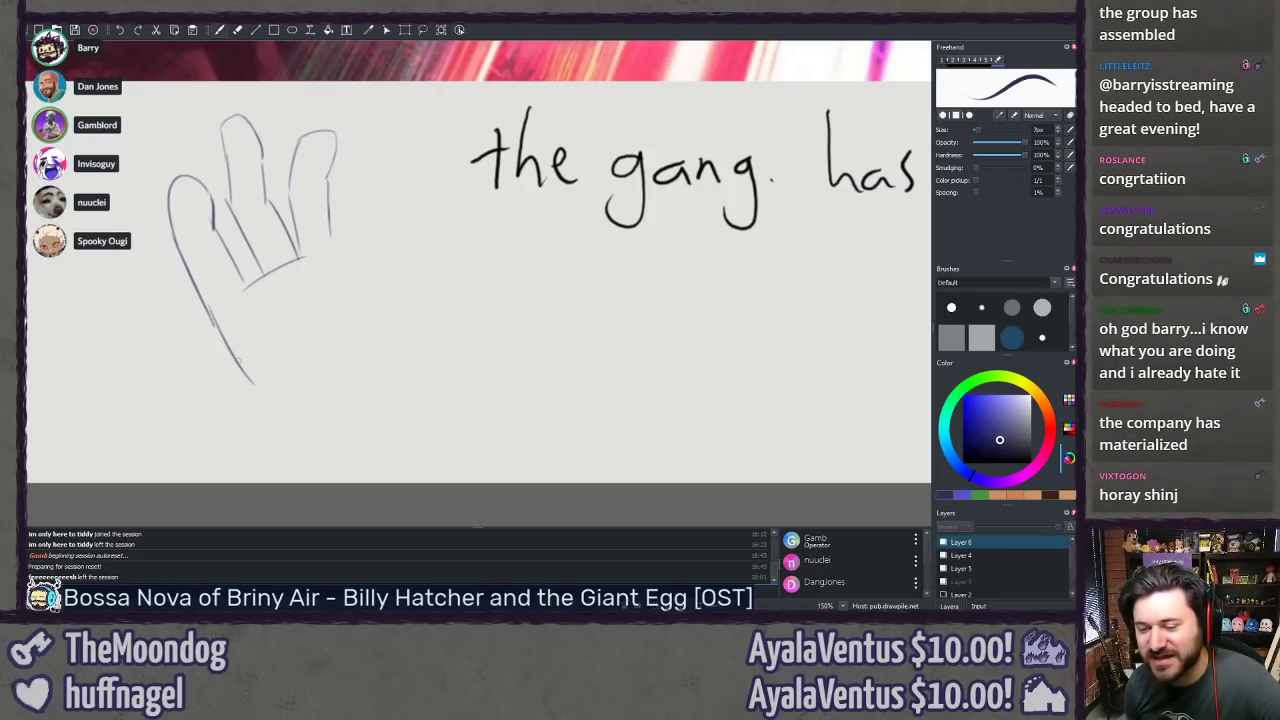
{"action": "key", "text": "ctrl+z"}
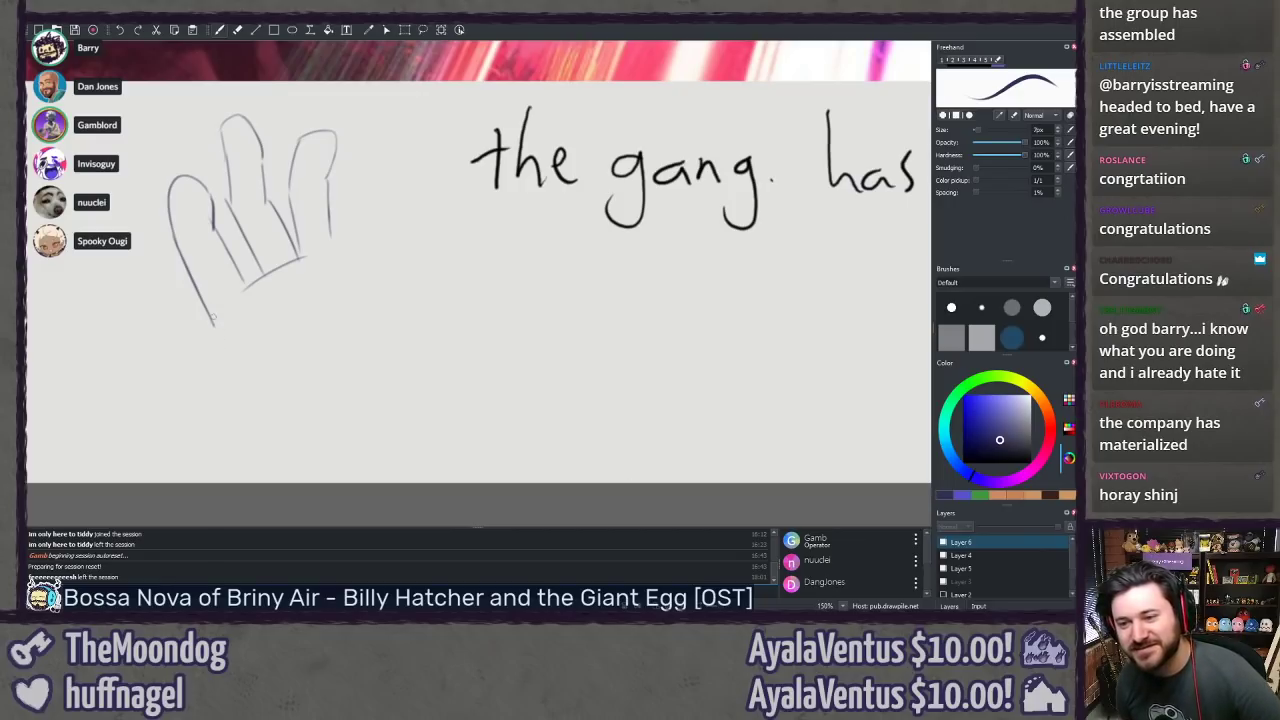
{"action": "left_click_drag", "start_coordinate": [213, 320], "coordinate": [238, 370]}
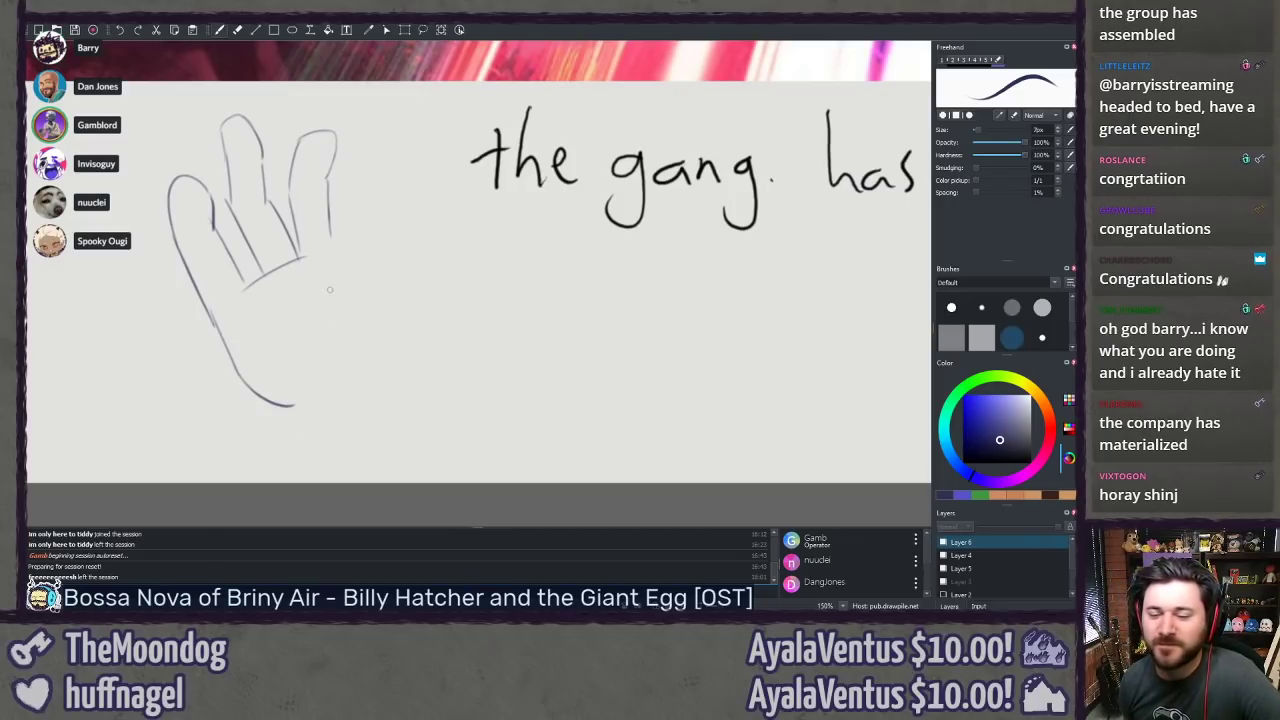
Step: Sketch the rounded outline of the fingertip curled against the palm below the third finger, redrawing it until the shape fits
{"action": "mouse_move", "coordinate": [324, 268]}
{"action": "left_mouse_down"}
{"action": "mouse_move", "coordinate": [332, 302]}
{"action": "mouse_move", "coordinate": [349, 304]}
{"action": "left_mouse_up"}
{"action": "key", "text": "ctrl+z"}
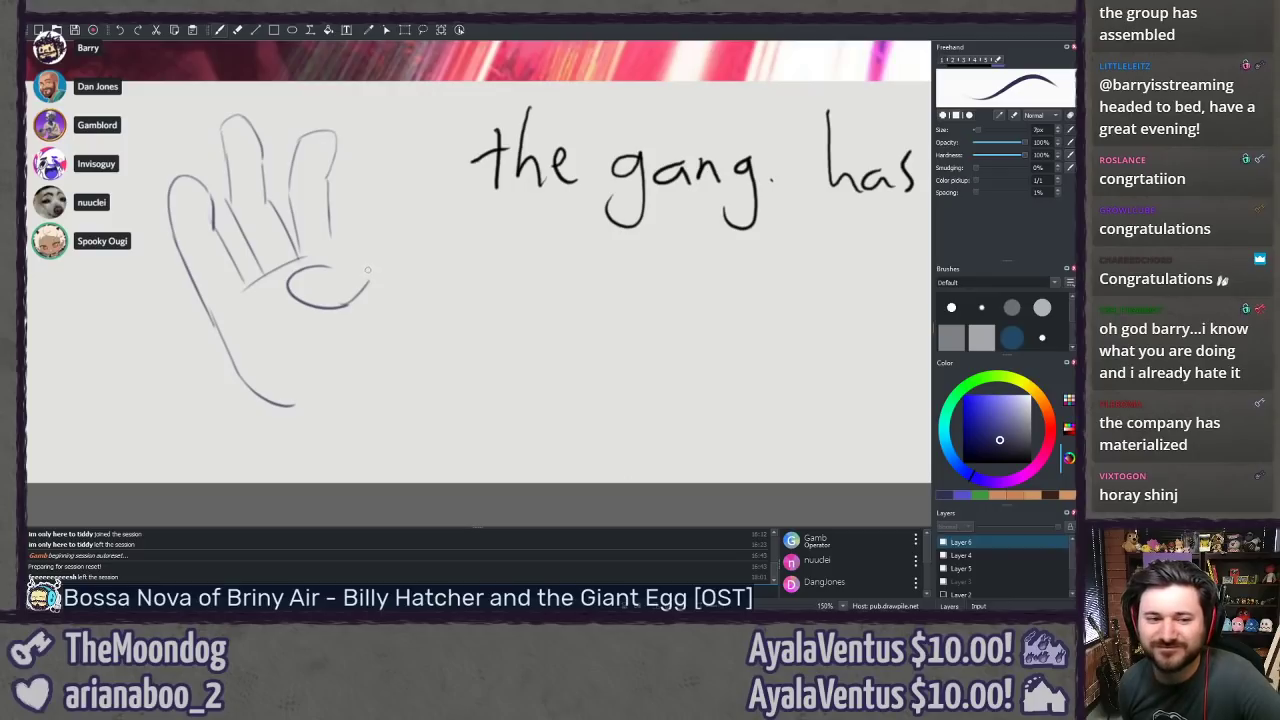
{"action": "key", "text": "ctrl+z"}
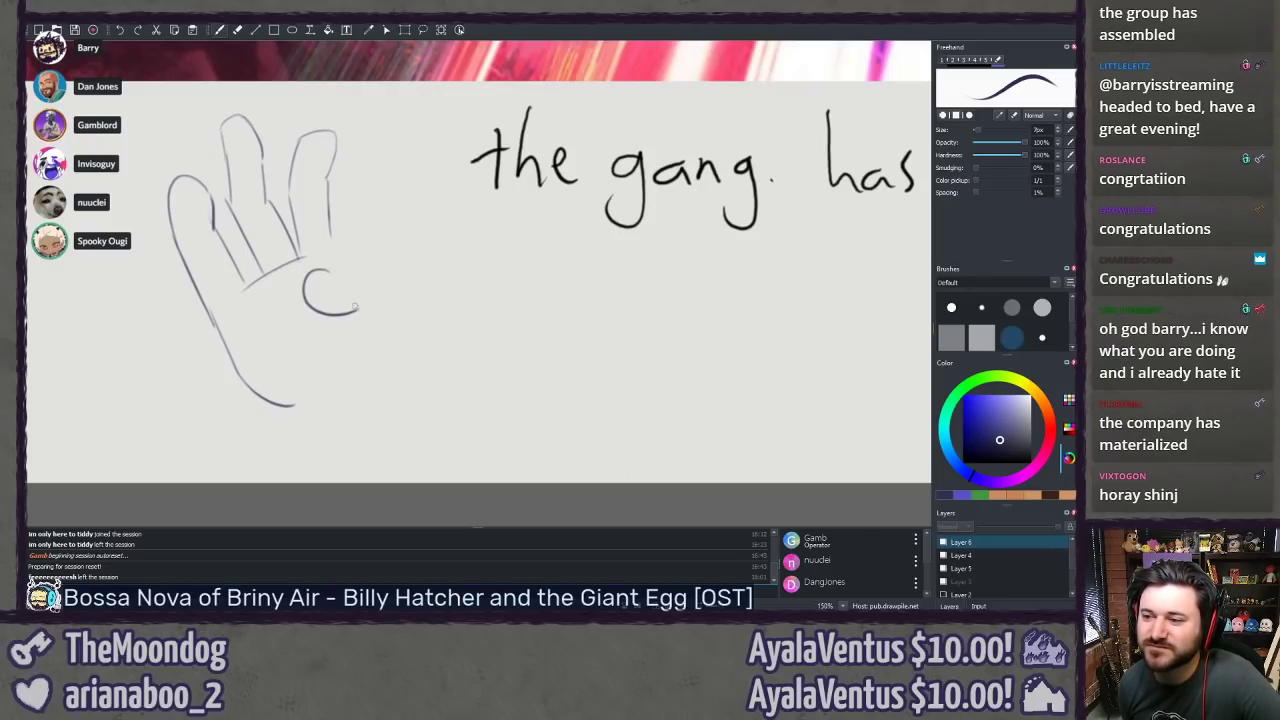
{"action": "key", "text": "ctrl+z"}
{"action": "left_click_drag", "start_coordinate": [327, 270], "coordinate": [339, 318]}
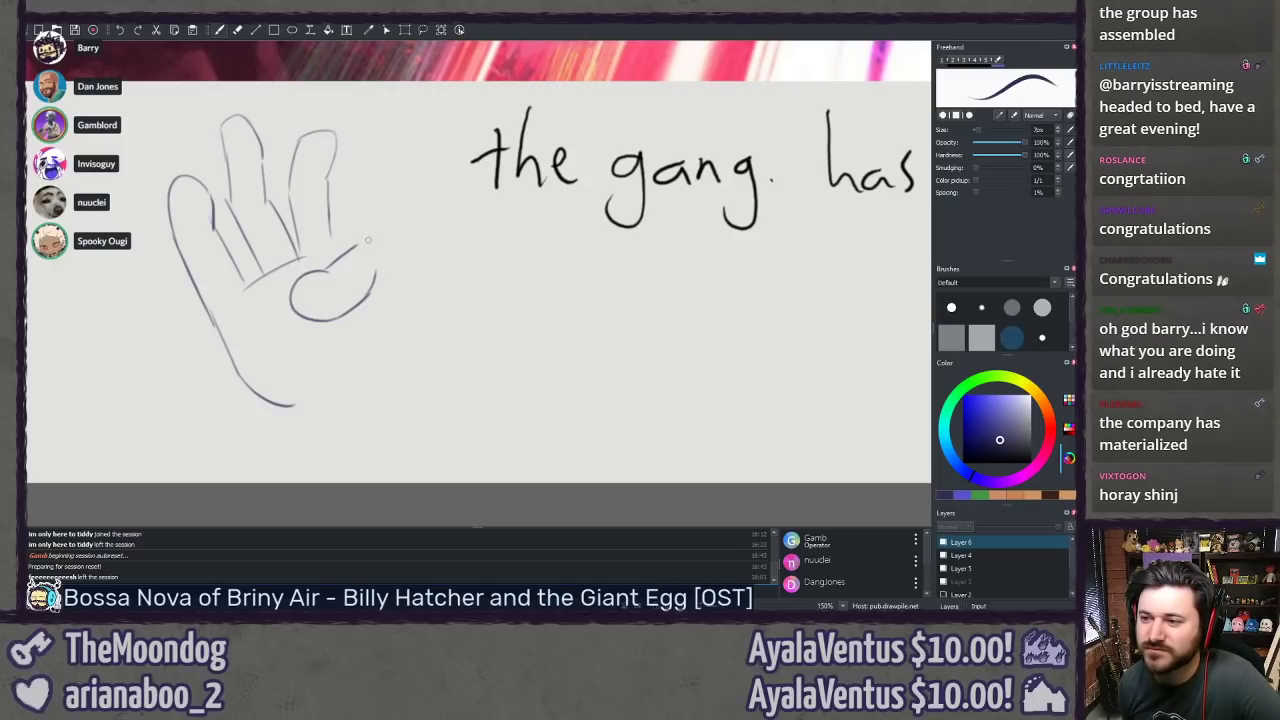
Step: Draw the curled digit's bent knuckle and the hand's outer curve, and add short crease lines on the palm
{"action": "key", "text": "ctrl+z"}
{"action": "left_click_drag", "start_coordinate": [326, 272], "coordinate": [348, 240]}
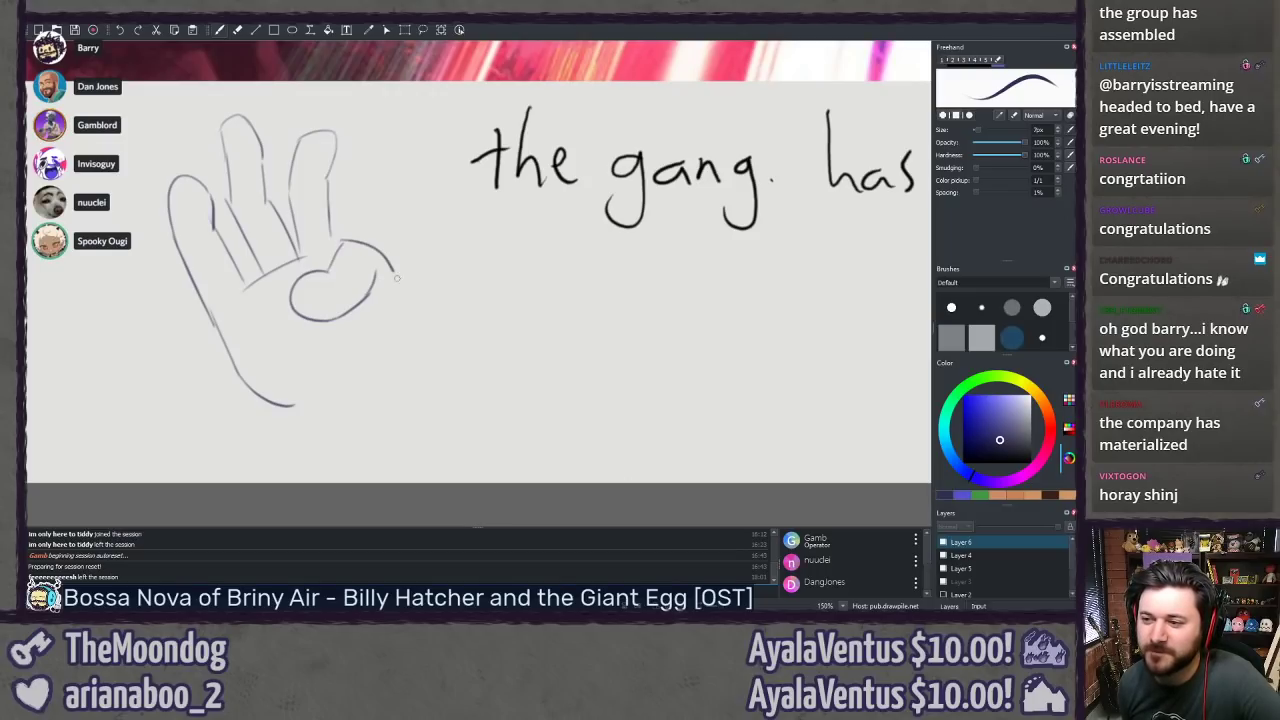
{"action": "left_click_drag", "start_coordinate": [399, 293], "coordinate": [388, 368]}
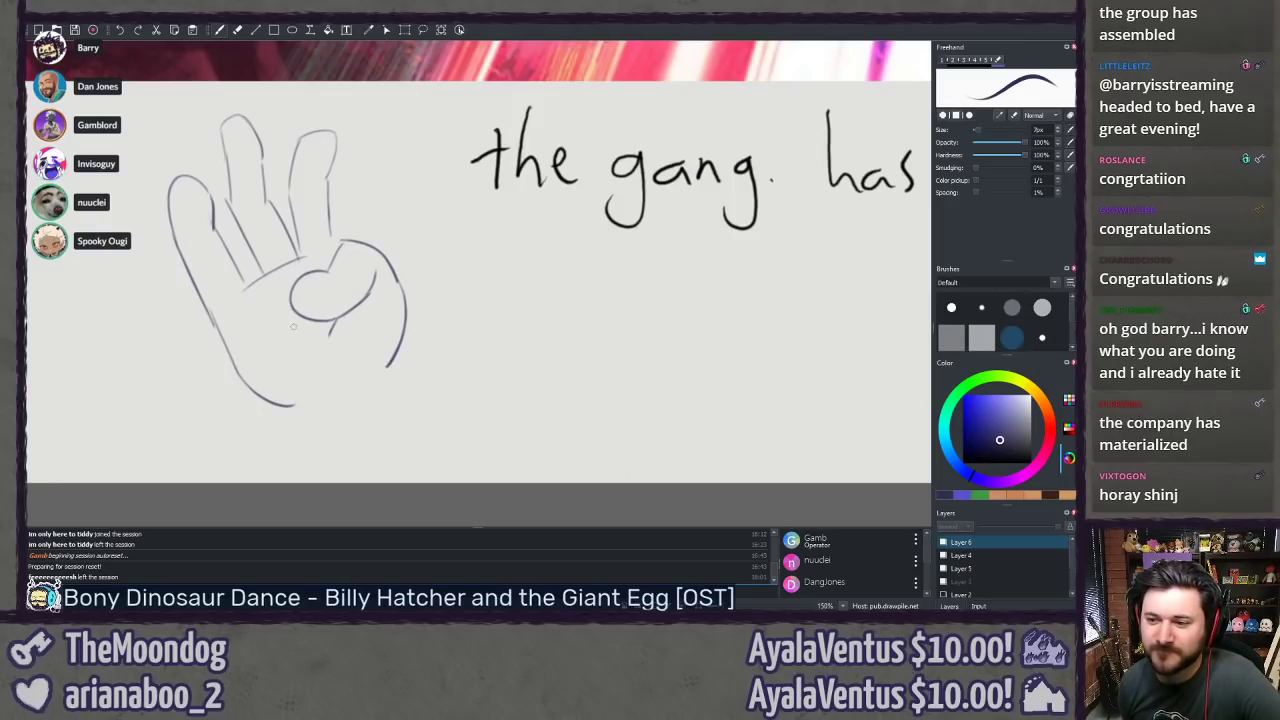
{"action": "left_click_drag", "start_coordinate": [285, 321], "coordinate": [324, 347]}
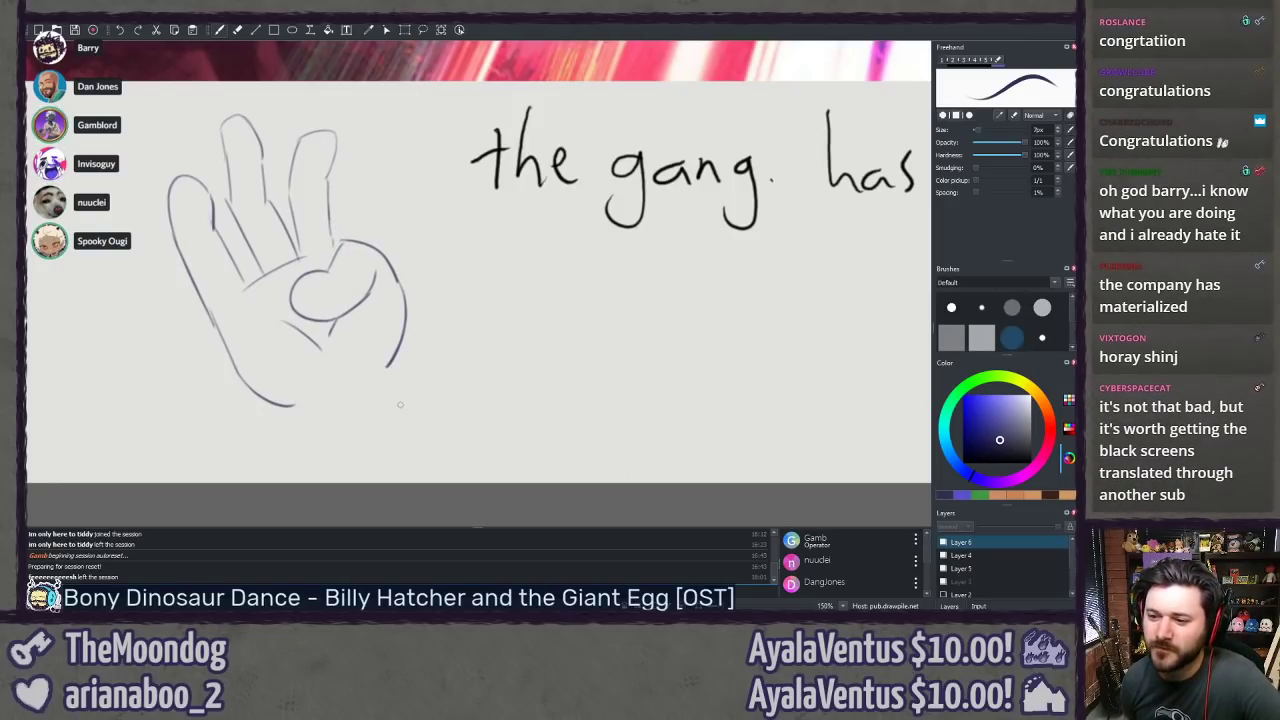
{"action": "left_click_drag", "start_coordinate": [393, 381], "coordinate": [455, 463]}
{"action": "key", "text": "ctrl+z"}
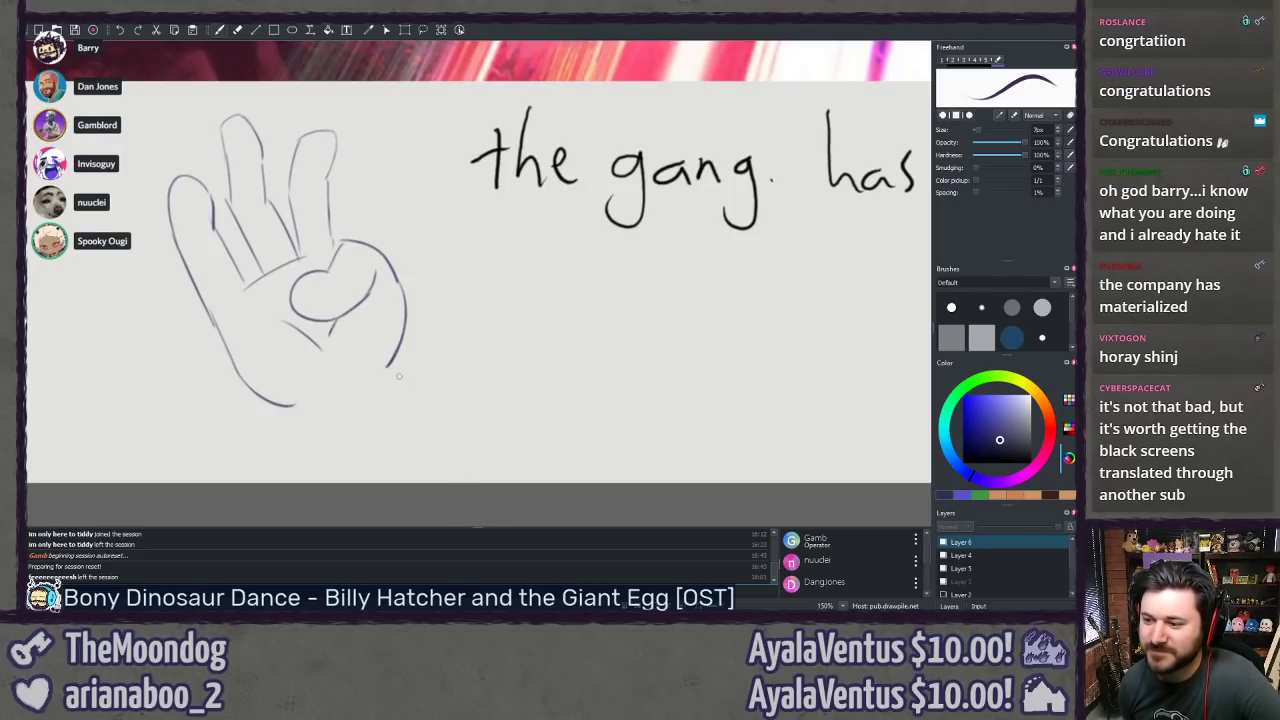
Step: Draw both forearm lines running down from the wrist, redrawing the one below the heel of the palm
{"action": "left_click_drag", "start_coordinate": [388, 362], "coordinate": [455, 458]}
{"action": "left_click_drag", "start_coordinate": [297, 409], "coordinate": [350, 481]}
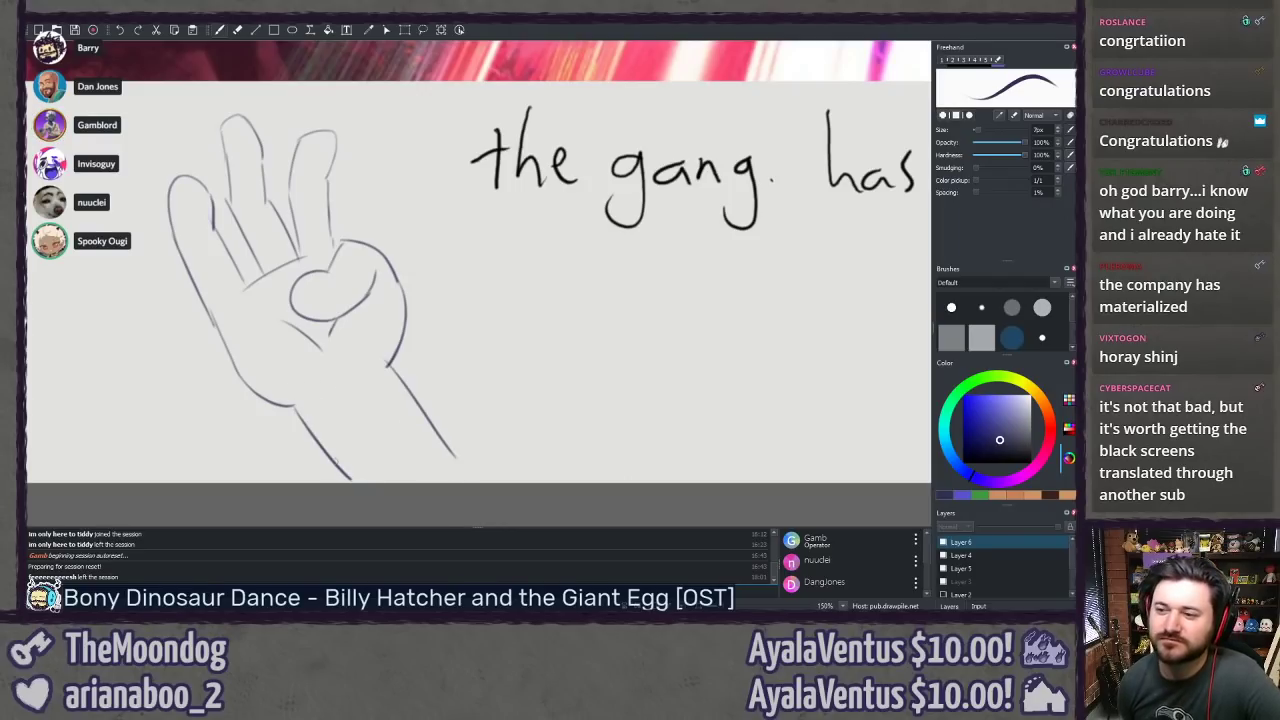
{"action": "key", "text": "ctrl+z"}
{"action": "left_click_drag", "start_coordinate": [300, 405], "coordinate": [352, 482]}
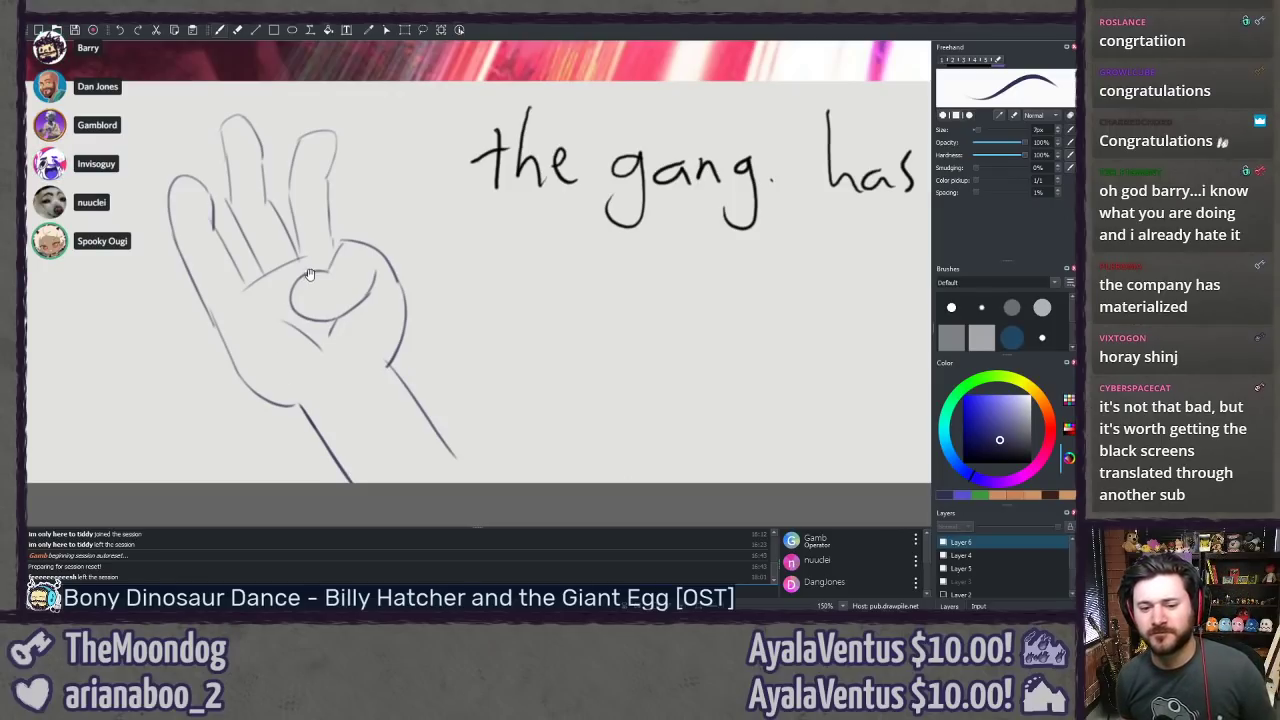
Step: Draw a smiley face with two dot eyes and a curved mouth on the first finger's tip
{"action": "left_click_drag", "start_coordinate": [300, 262], "coordinate": [323, 316]}
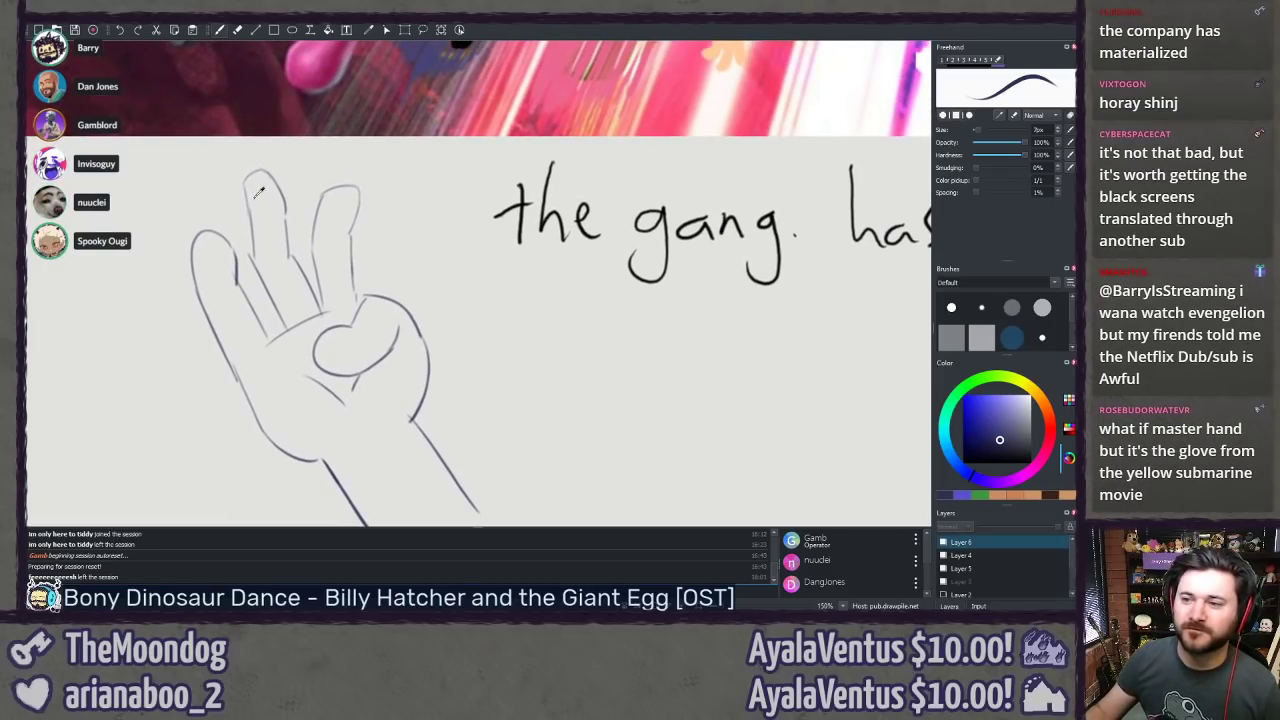
{"action": "scroll", "coordinate": [322, 316], "scroll_direction": "up", "scroll_amount": 5}
{"action": "scroll", "coordinate": [623, 343], "scroll_direction": "up", "scroll_amount": 1}
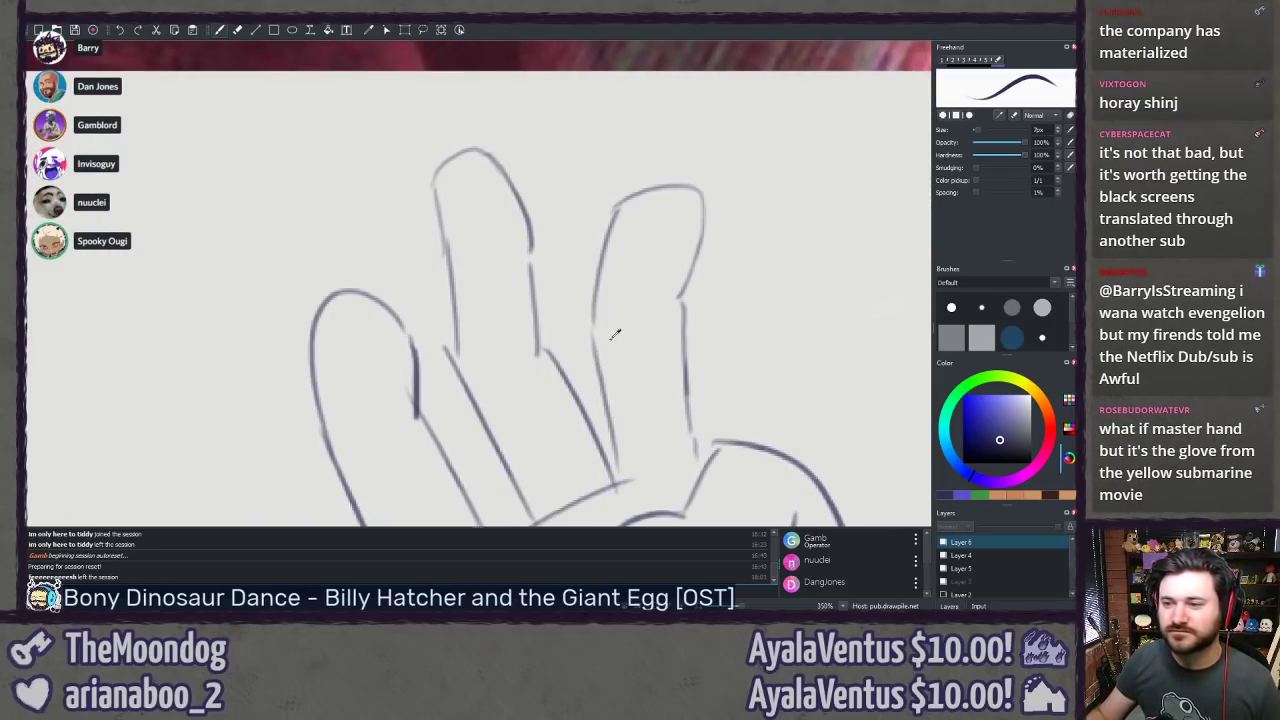
{"action": "left_click_drag", "start_coordinate": [336, 327], "coordinate": [296, 268]}
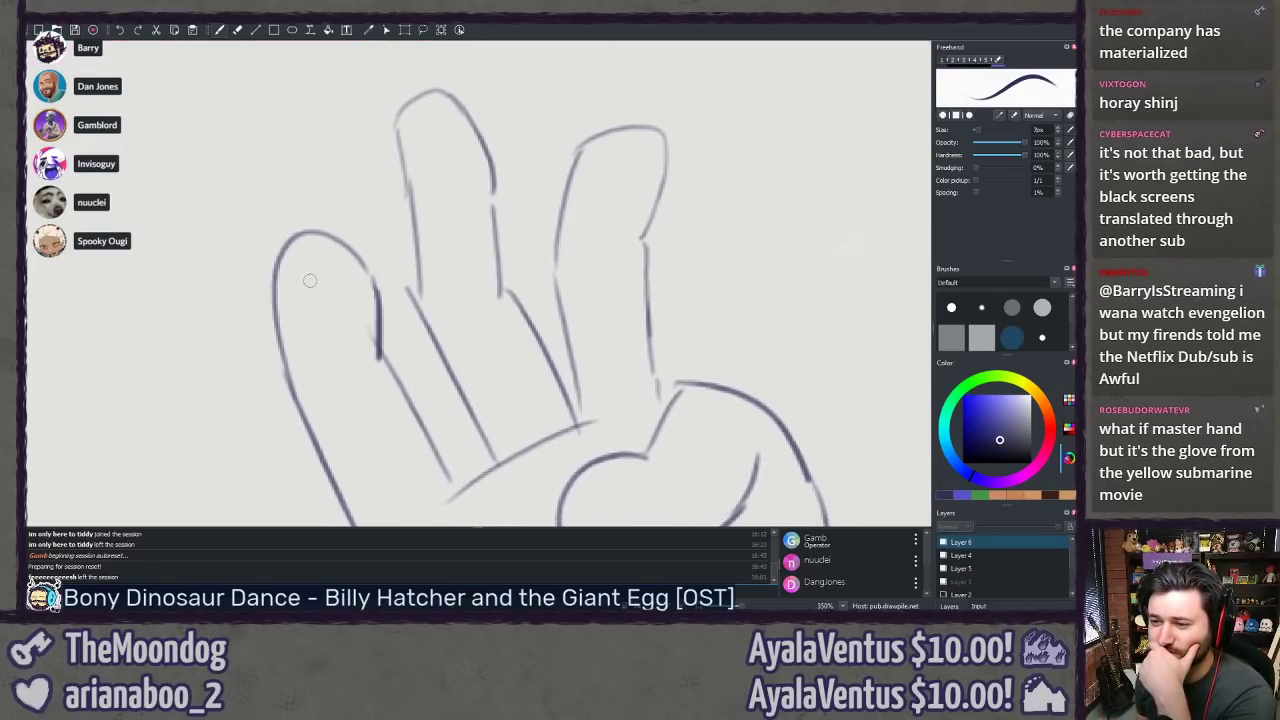
{"action": "left_click", "coordinate": [348, 279]}
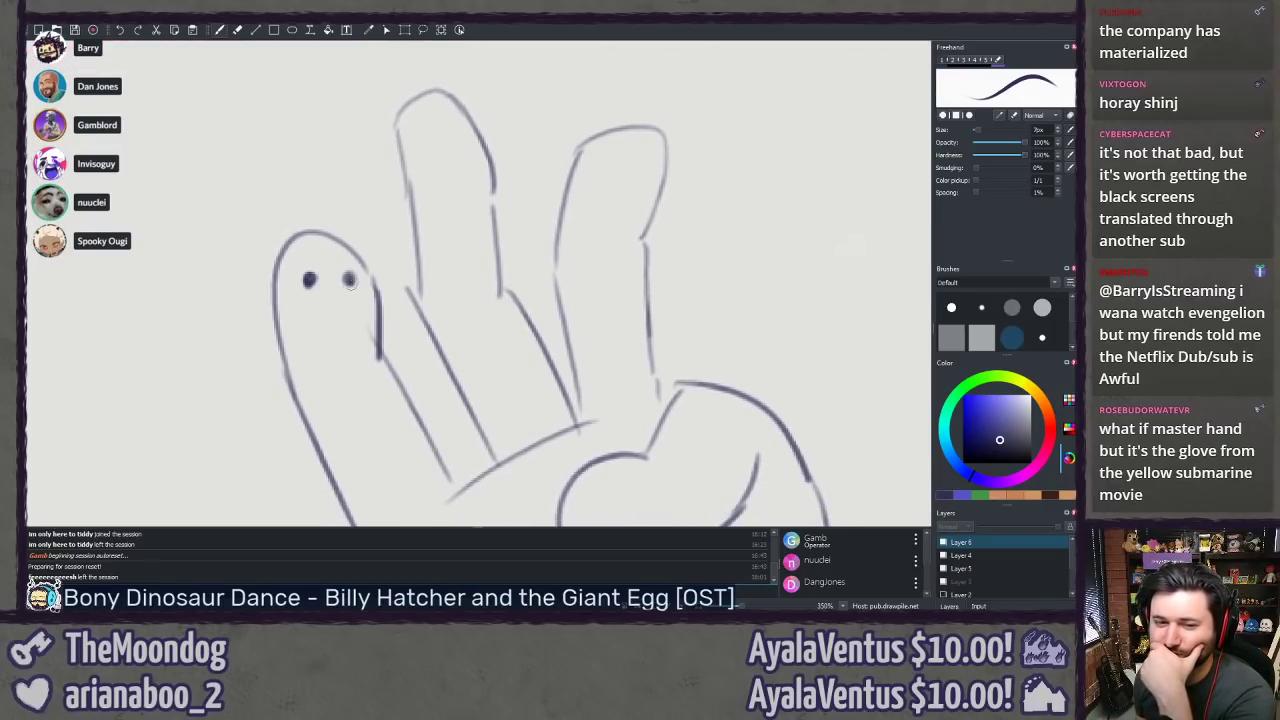
{"action": "left_click_drag", "start_coordinate": [307, 304], "coordinate": [354, 302]}
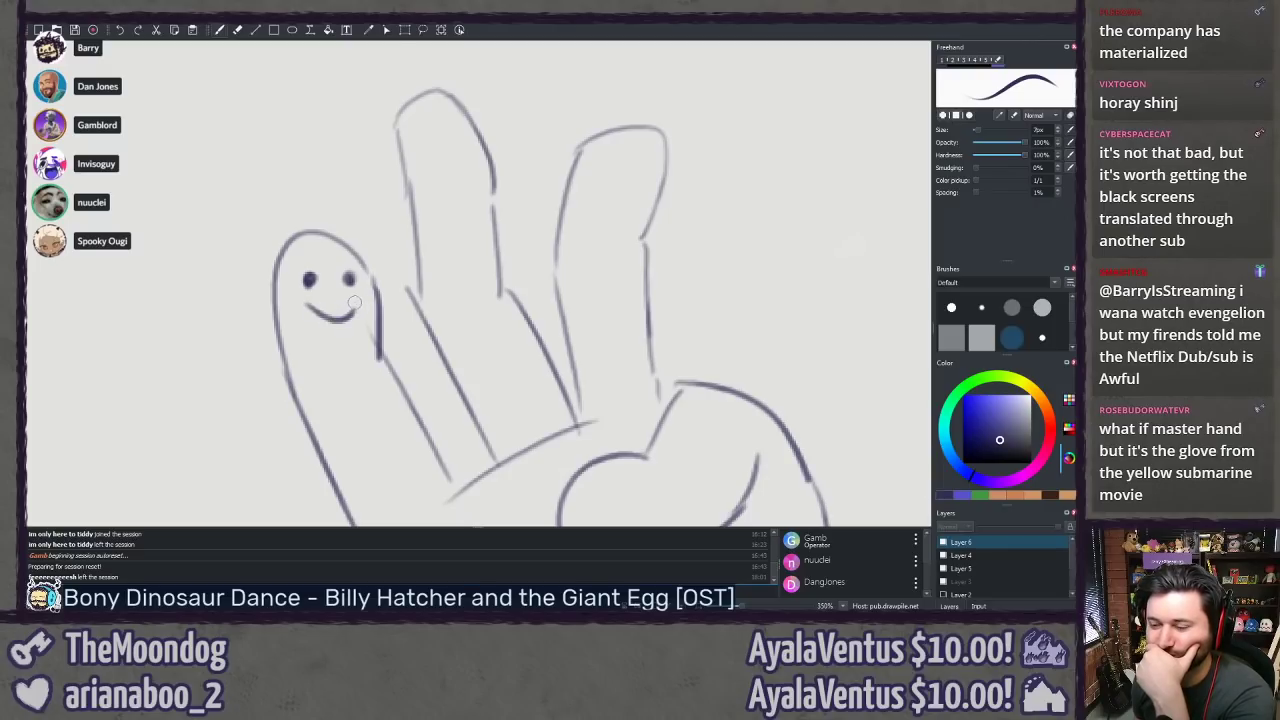
Step: Add a small smiley face with two dot eyes to the middle raised finger, reworking it until it fits
{"action": "left_click", "coordinate": [425, 126]}
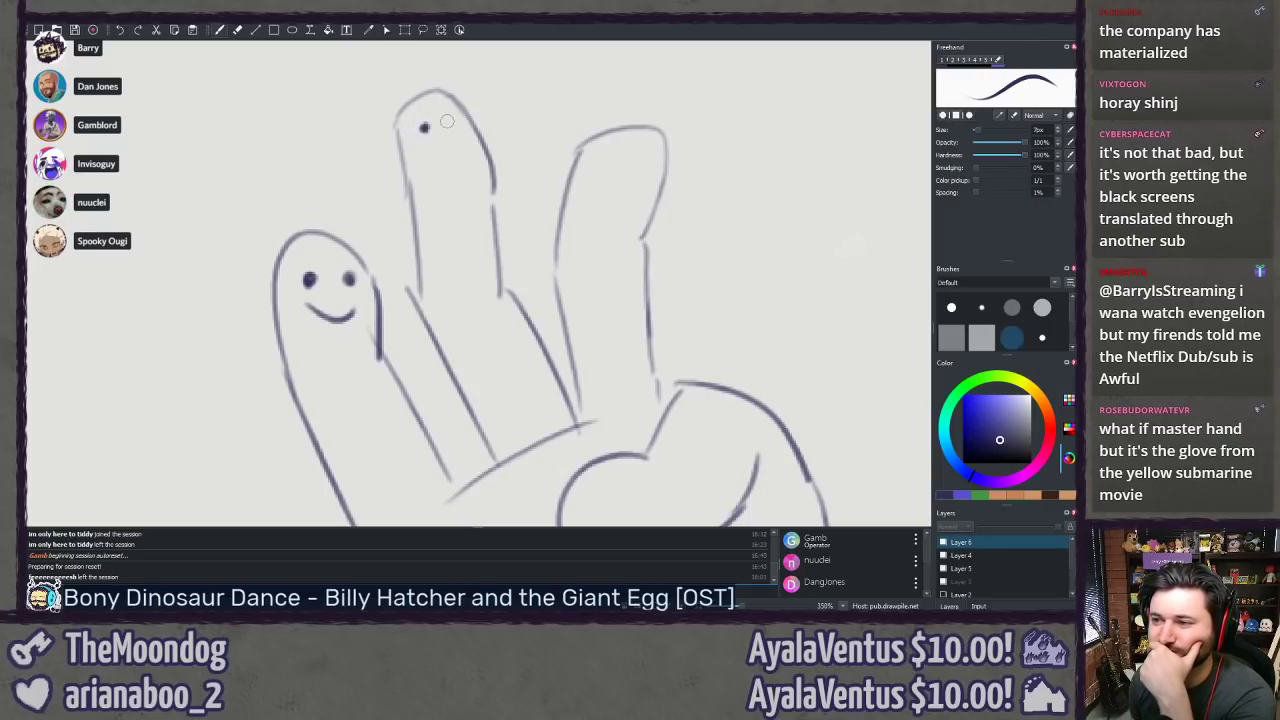
{"action": "left_click", "coordinate": [457, 124]}
{"action": "left_click_drag", "start_coordinate": [430, 149], "coordinate": [461, 145]}
{"action": "key", "text": "ctrl+z"}
{"action": "key", "text": "ctrl+z"}
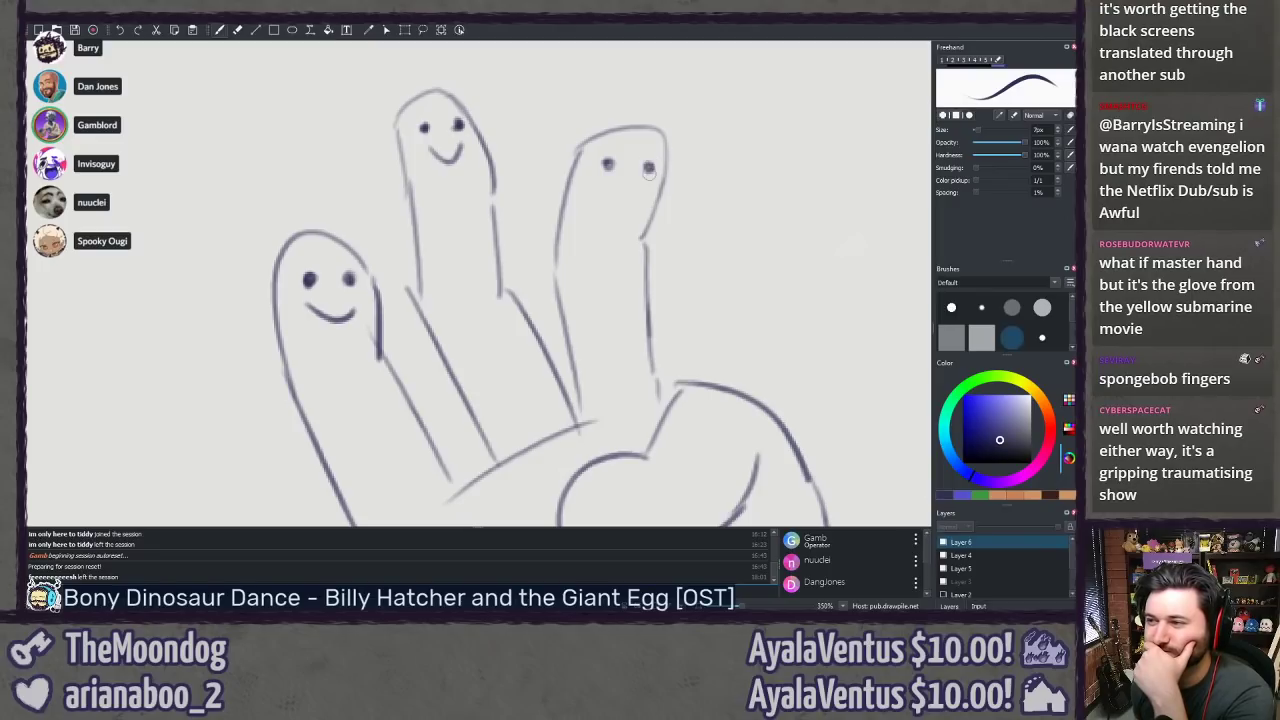
Step: Draw a face with dot eyes, an angular nose and a smile on the third raised finger, retrying the strokes
{"action": "left_click", "coordinate": [648, 168]}
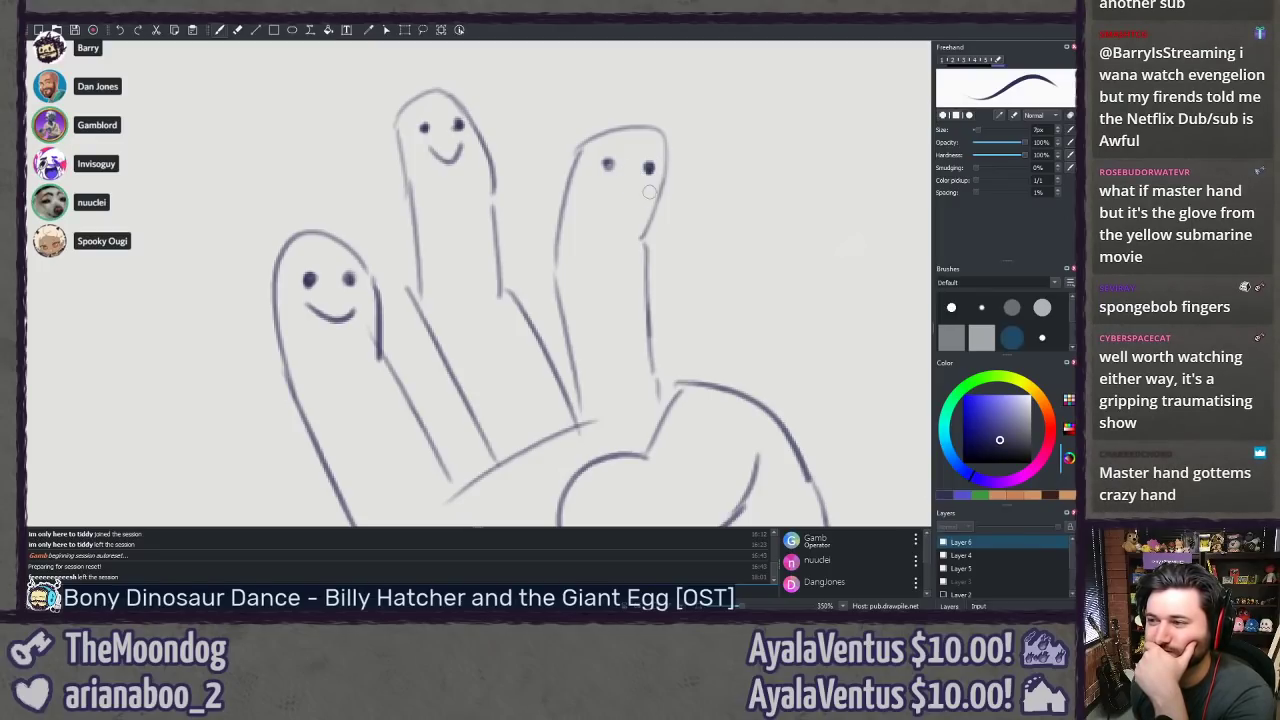
{"action": "left_click_drag", "start_coordinate": [624, 163], "coordinate": [646, 198]}
{"action": "key", "text": "ctrl+z"}
{"action": "key", "text": "ctrl+z"}
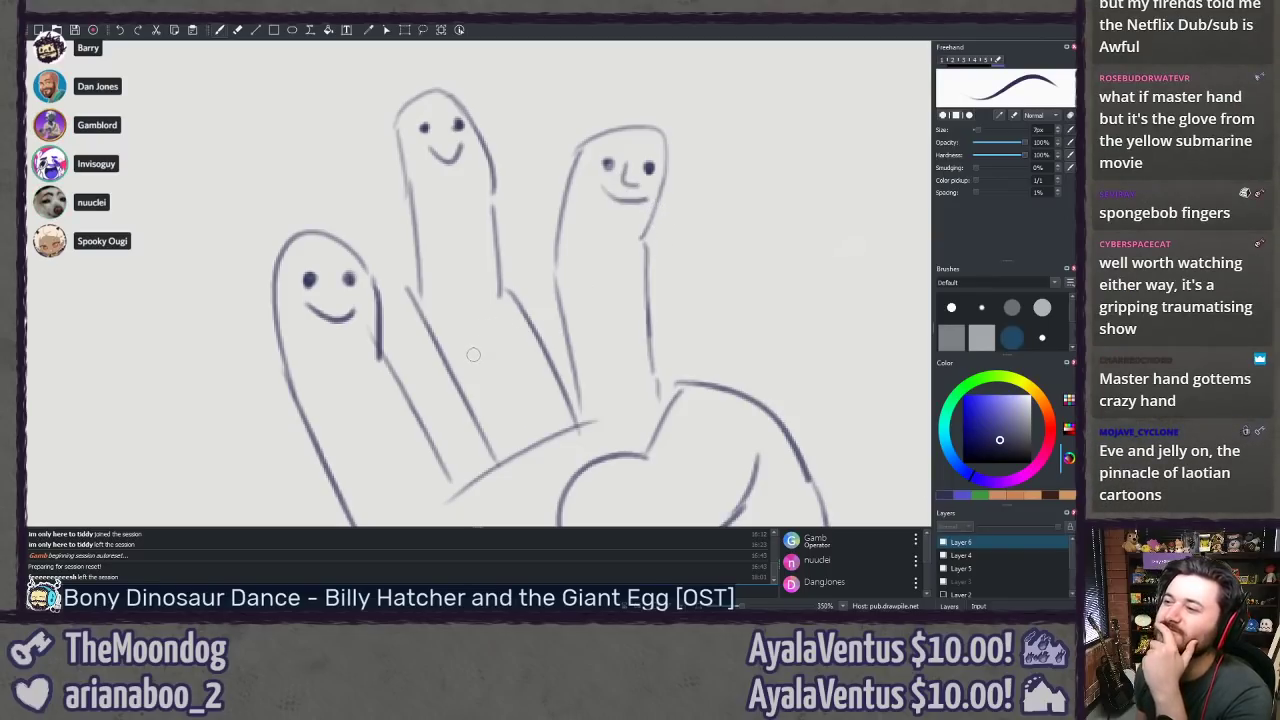
Step: Examine the whole hand sketch with its finger faces beside the handwritten caption
{"action": "scroll", "coordinate": [473, 354], "scroll_direction": "down", "scroll_amount": 3}
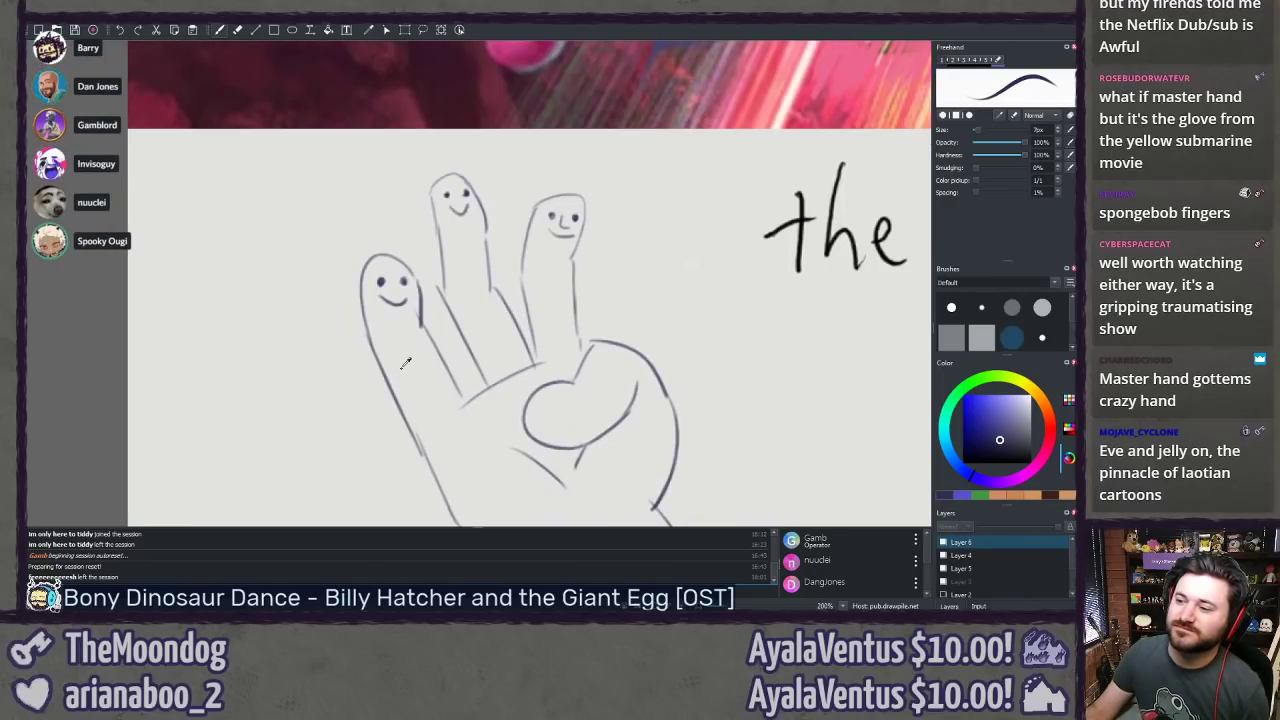
{"action": "left_click_drag", "start_coordinate": [402, 368], "coordinate": [349, 294]}
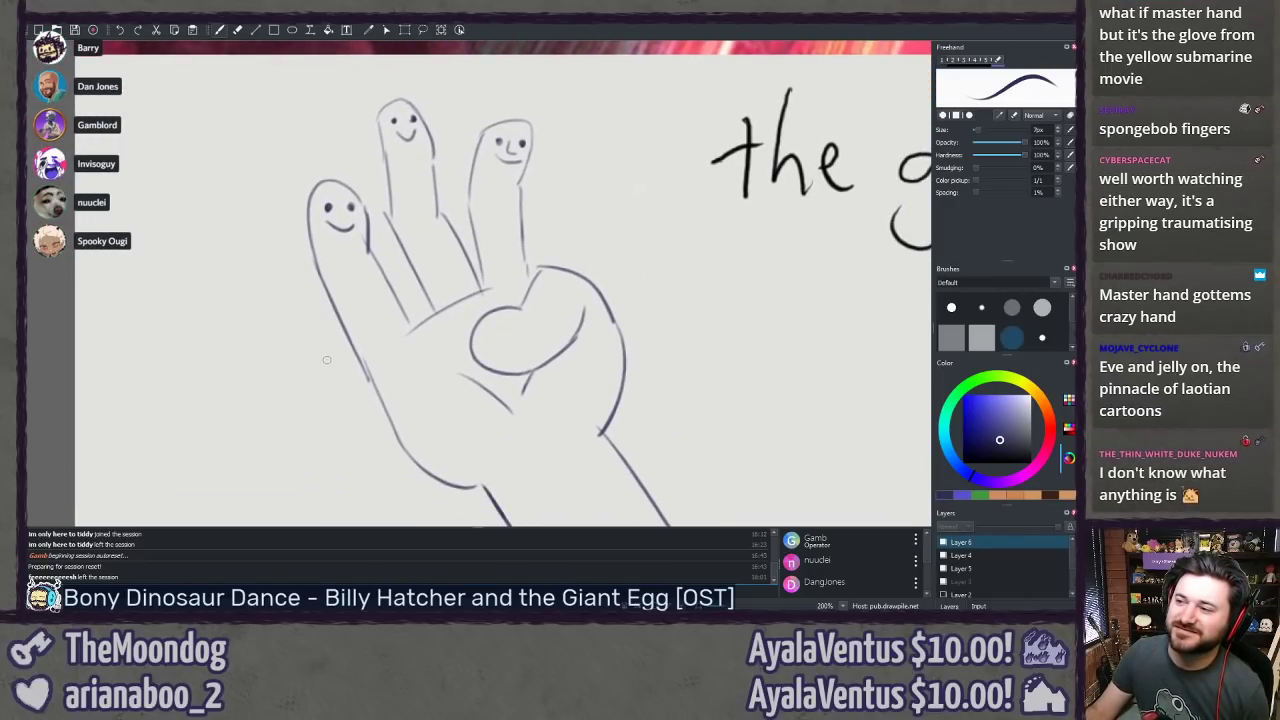
{"action": "mouse_move", "coordinate": [327, 363]}
{"action": "left_mouse_down"}
{"action": "mouse_move", "coordinate": [240, 329]}
{"action": "mouse_move", "coordinate": [191, 333]}
{"action": "left_mouse_up"}
{"action": "scroll", "coordinate": [289, 330], "scroll_direction": "down", "scroll_amount": 3}
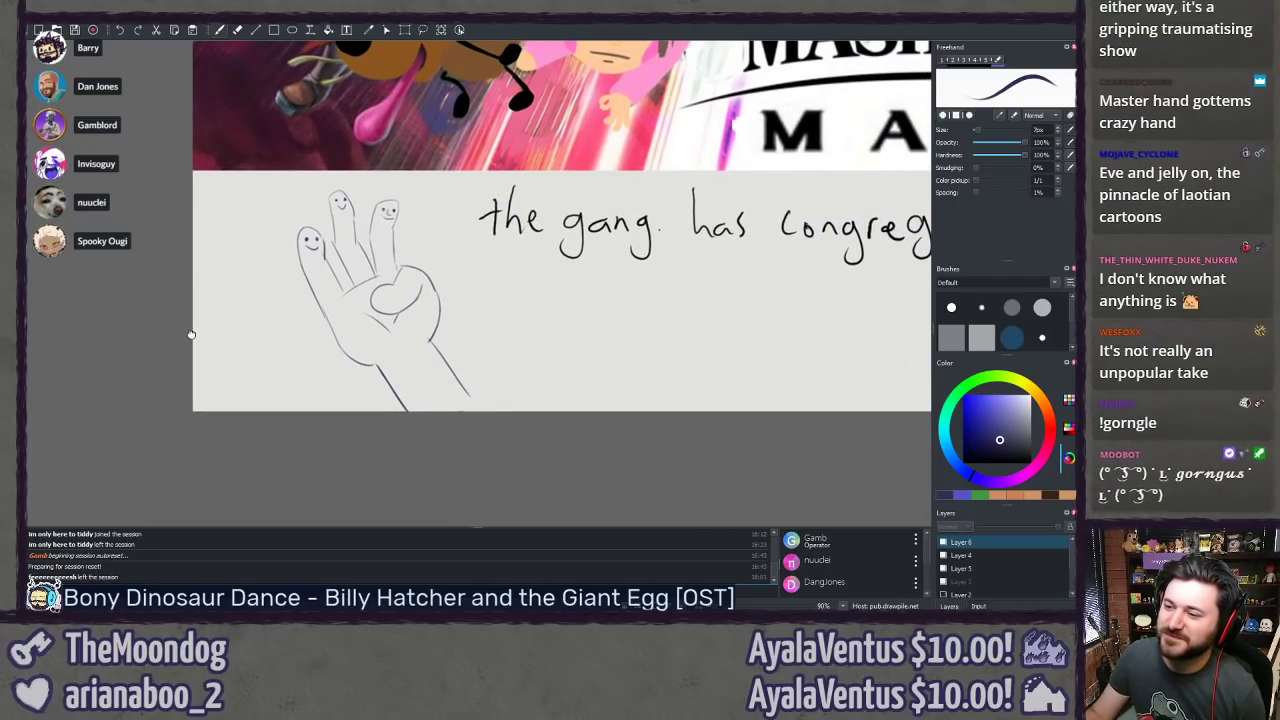
{"action": "scroll", "coordinate": [192, 333], "scroll_direction": "up", "scroll_amount": 1}
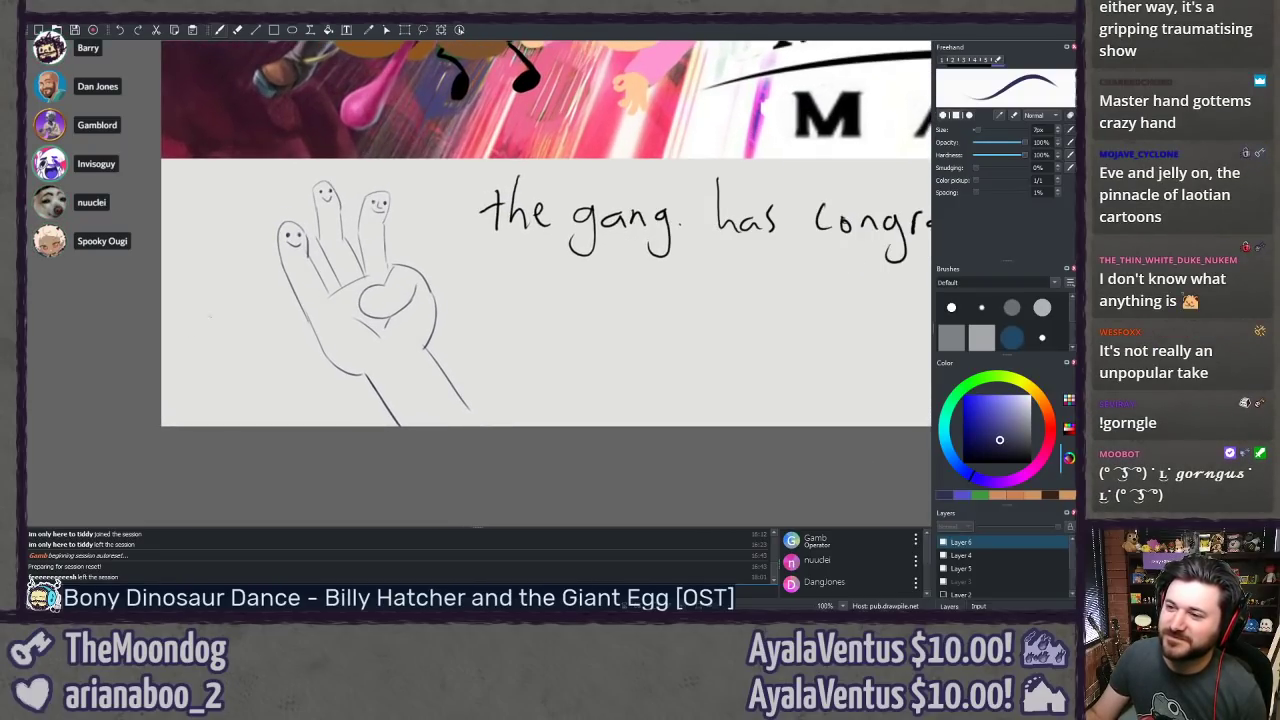
{"action": "left_click_drag", "start_coordinate": [255, 335], "coordinate": [245, 341]}
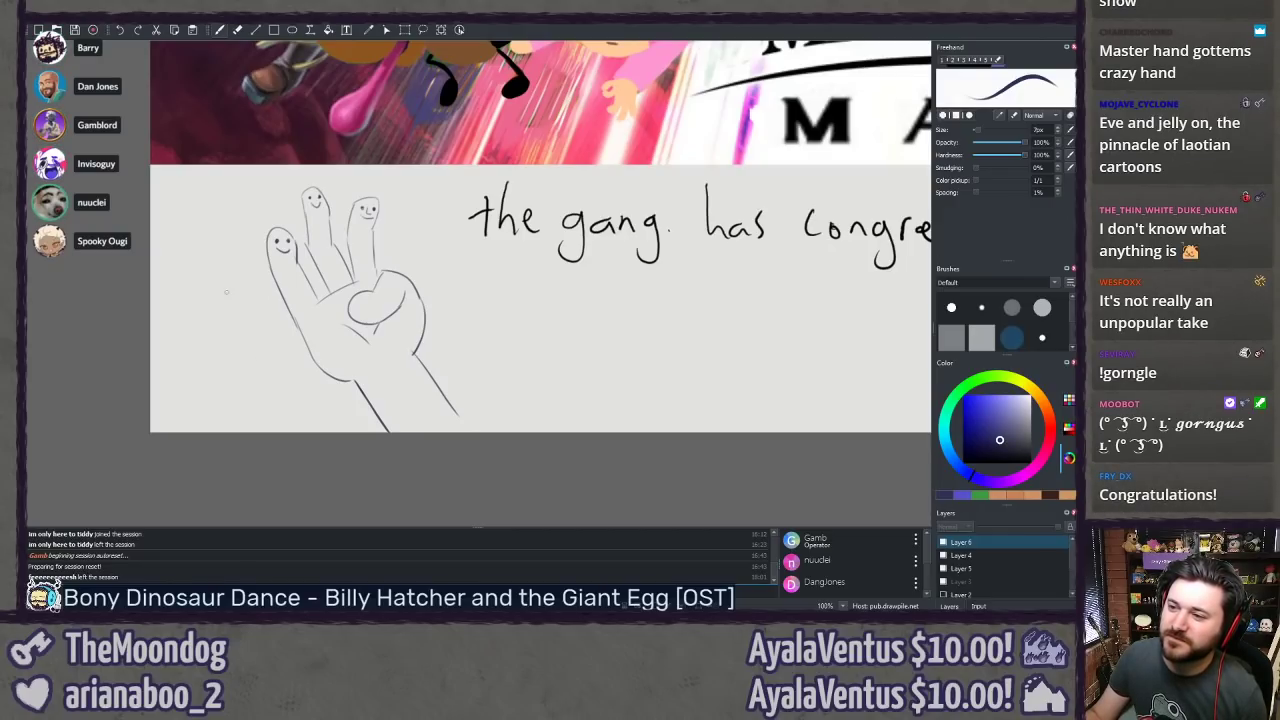
Step: Look over the rest of the shared artwork and inspect the headless torso figure with the face on its chest
{"action": "scroll", "coordinate": [215, 287], "scroll_direction": "down", "scroll_amount": 4}
{"action": "left_click_drag", "start_coordinate": [228, 285], "coordinate": [198, 577]}
{"action": "left_click_drag", "start_coordinate": [215, 340], "coordinate": [225, 504]}
{"action": "left_click_drag", "start_coordinate": [880, 480], "coordinate": [880, 285]}
{"action": "scroll", "coordinate": [337, 281], "scroll_direction": "down", "scroll_amount": 3}
{"action": "scroll", "coordinate": [682, 290], "scroll_direction": "up", "scroll_amount": 4}
{"action": "scroll", "coordinate": [479, 283], "scroll_direction": "up", "scroll_amount": 3}
{"action": "left_click_drag", "start_coordinate": [92, 219], "coordinate": [455, 319]}
{"action": "scroll", "coordinate": [455, 319], "scroll_direction": "up", "scroll_amount": 2}
{"action": "left_click_drag", "start_coordinate": [580, 418], "coordinate": [530, 295]}
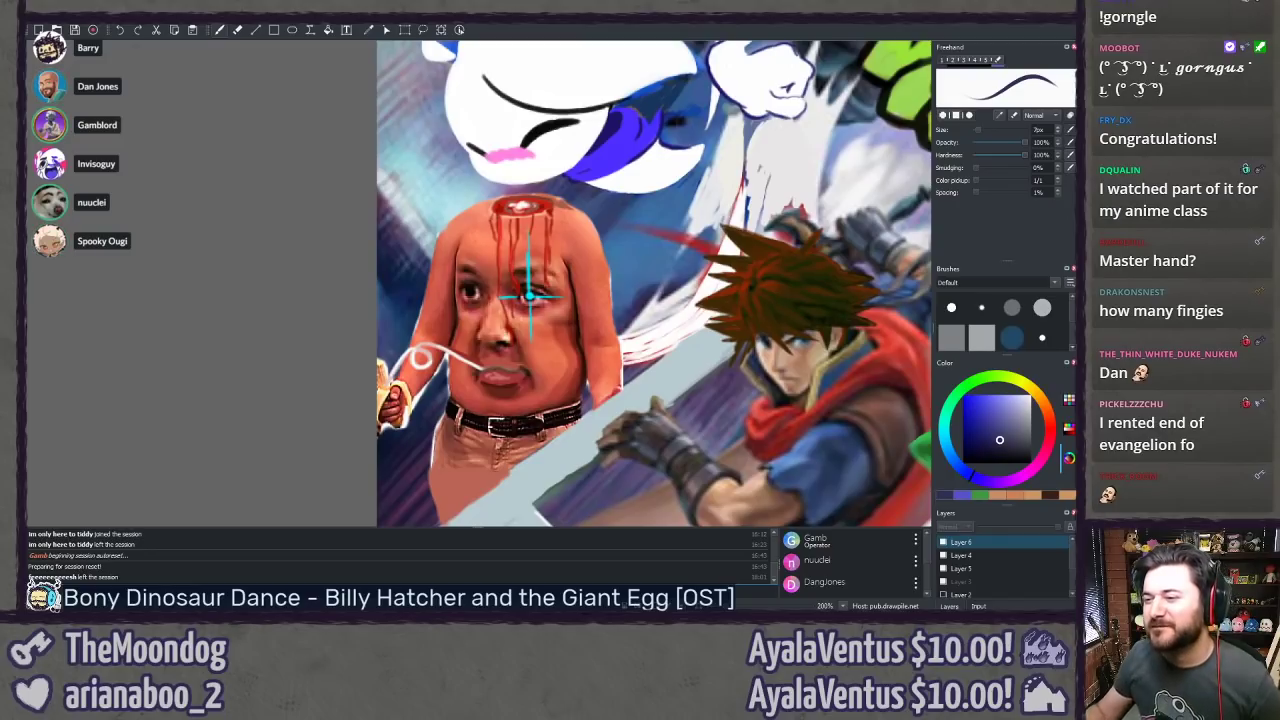
Step: Look over the headless torso character and the neighbouring fighters around the green fire-breathing creature
{"action": "scroll", "coordinate": [462, 294], "scroll_direction": "down", "scroll_amount": 3}
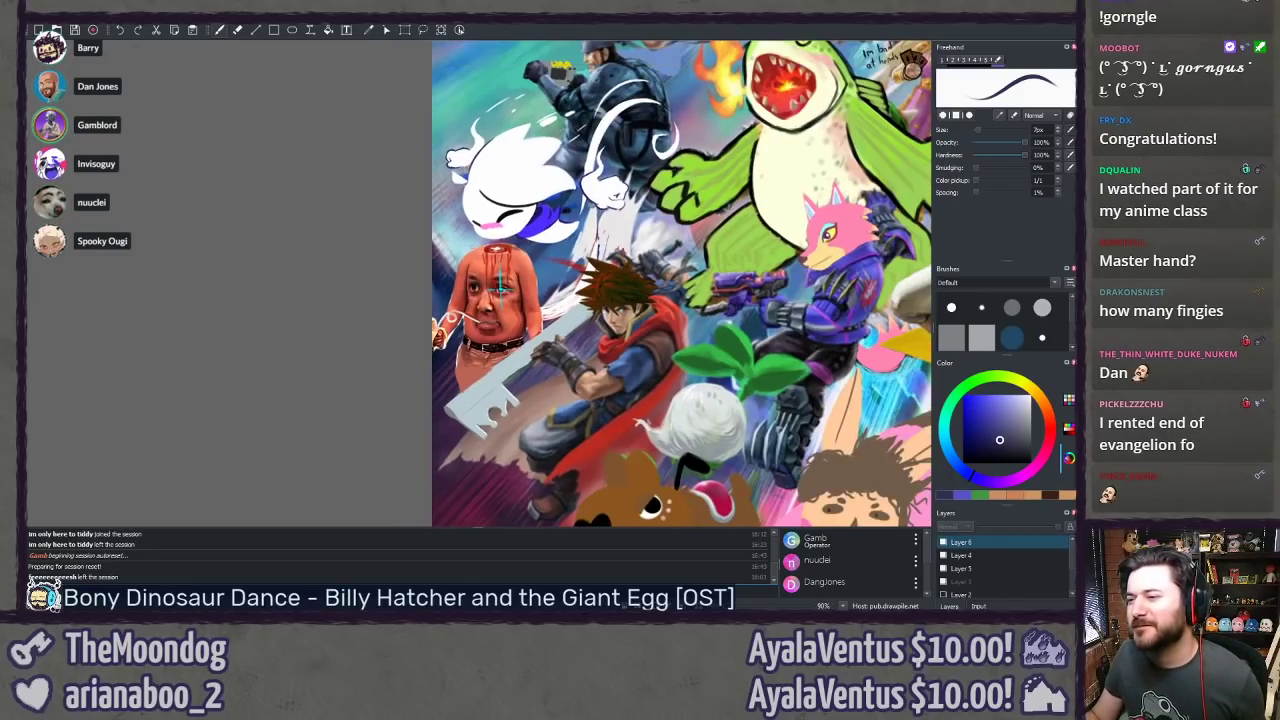
{"action": "scroll", "coordinate": [462, 294], "scroll_direction": "down", "scroll_amount": 1}
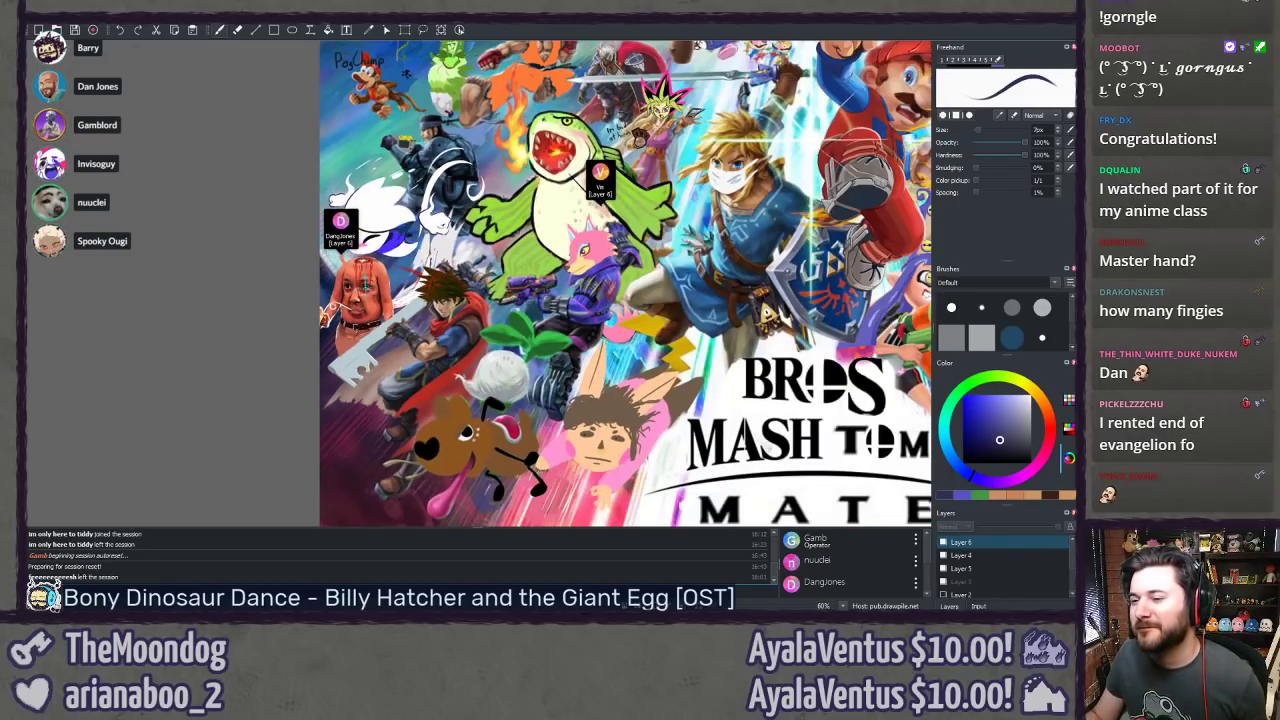
{"action": "left_click_drag", "start_coordinate": [365, 285], "coordinate": [364, 318]}
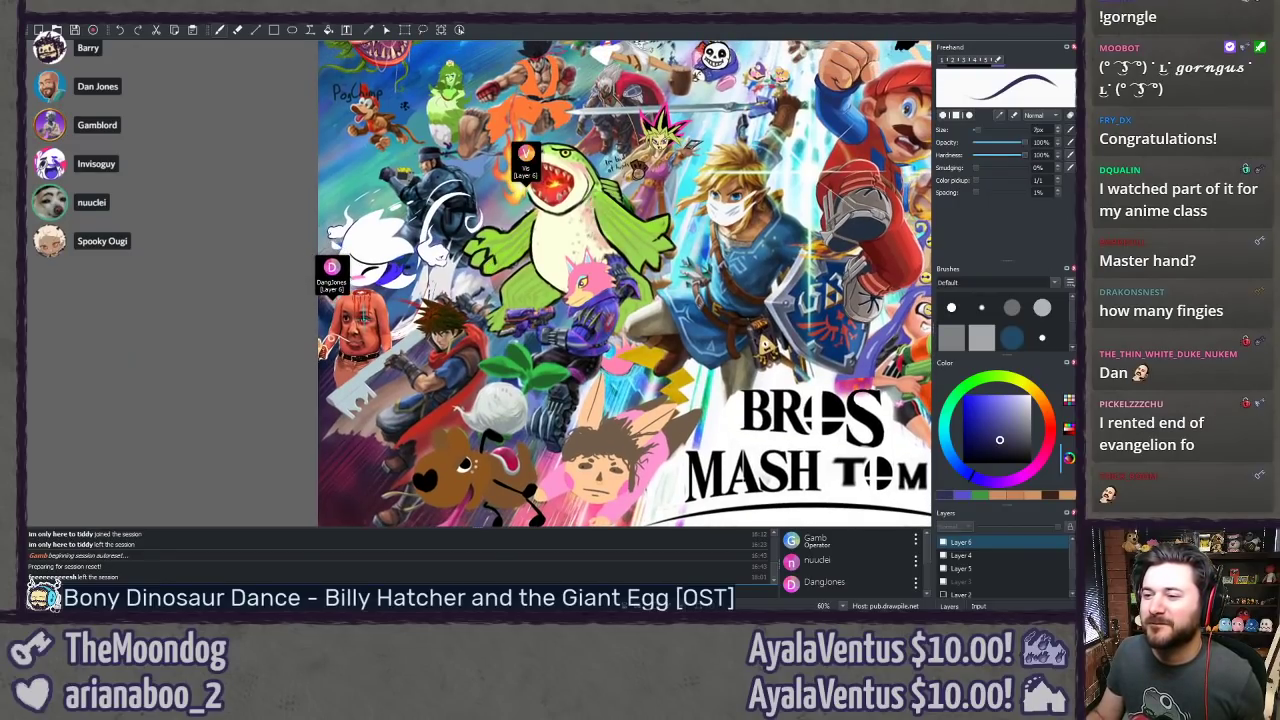
{"action": "scroll", "coordinate": [477, 235], "scroll_direction": "up", "scroll_amount": 5}
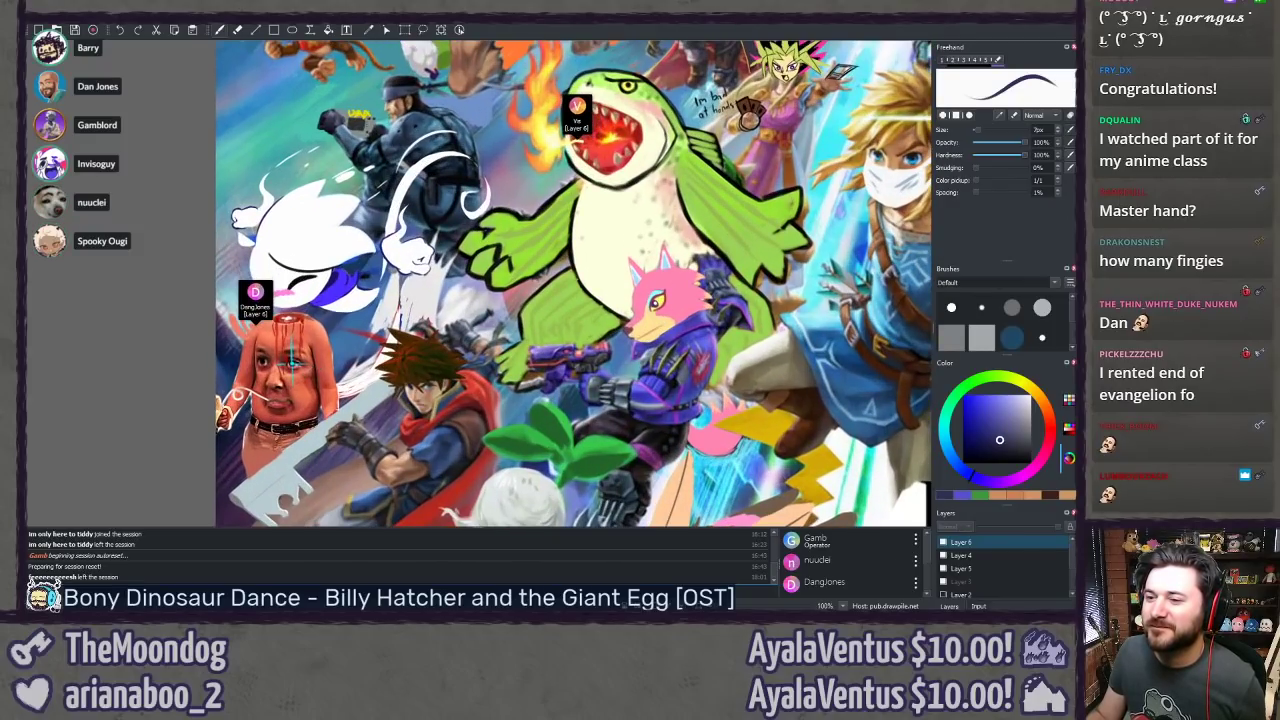
{"action": "left_click_drag", "start_coordinate": [201, 477], "coordinate": [263, 414]}
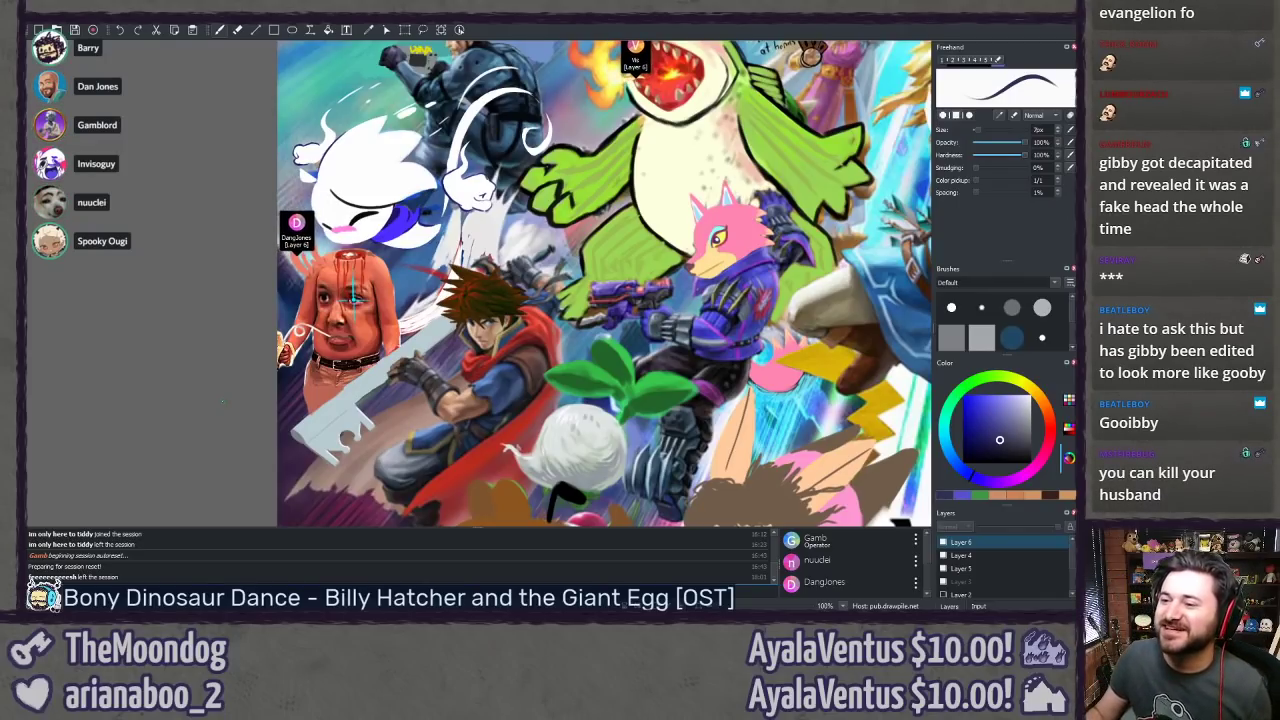
{"action": "left_click_drag", "start_coordinate": [639, 218], "coordinate": [558, 300]}
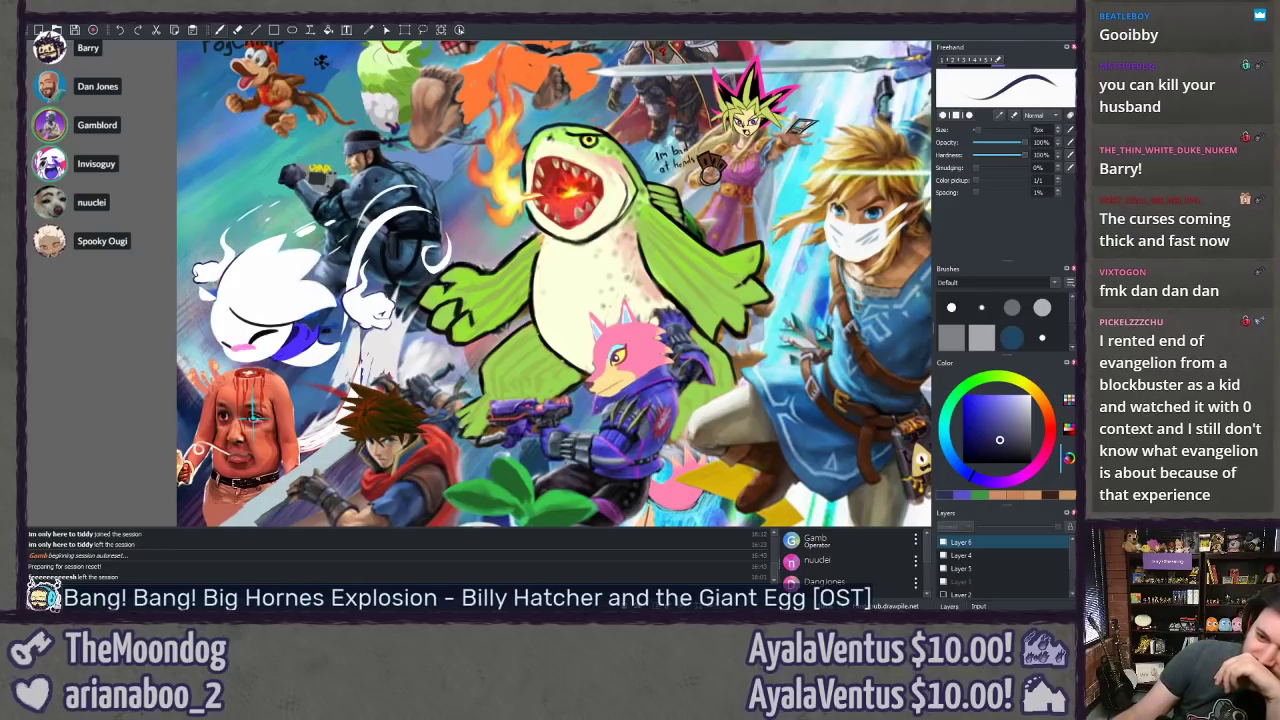
Step: Examine the headless torso character up close, including its shoulder growths, mouth and the shapes beside its arm
{"action": "left_click_drag", "start_coordinate": [197, 327], "coordinate": [282, 231]}
{"action": "scroll", "coordinate": [426, 288], "scroll_direction": "up", "scroll_amount": 4}
{"action": "left_click_drag", "start_coordinate": [346, 294], "coordinate": [741, 277]}
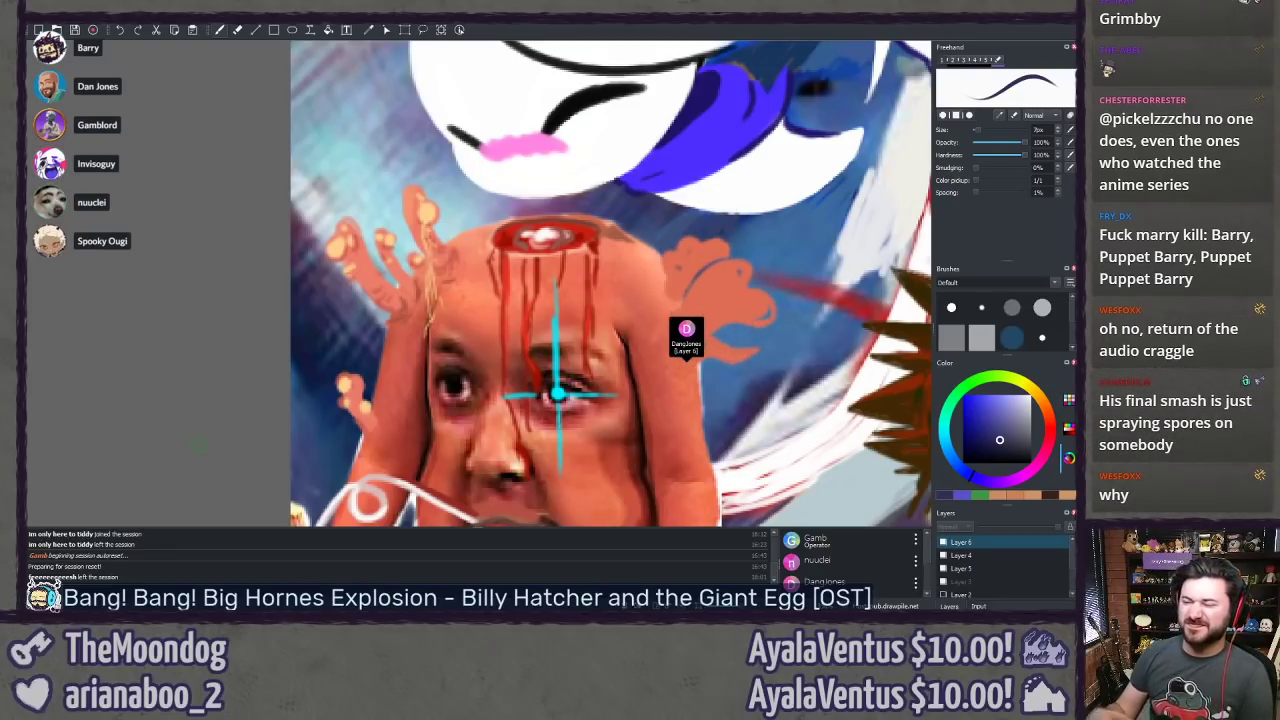
{"action": "left_click_drag", "start_coordinate": [214, 441], "coordinate": [187, 313]}
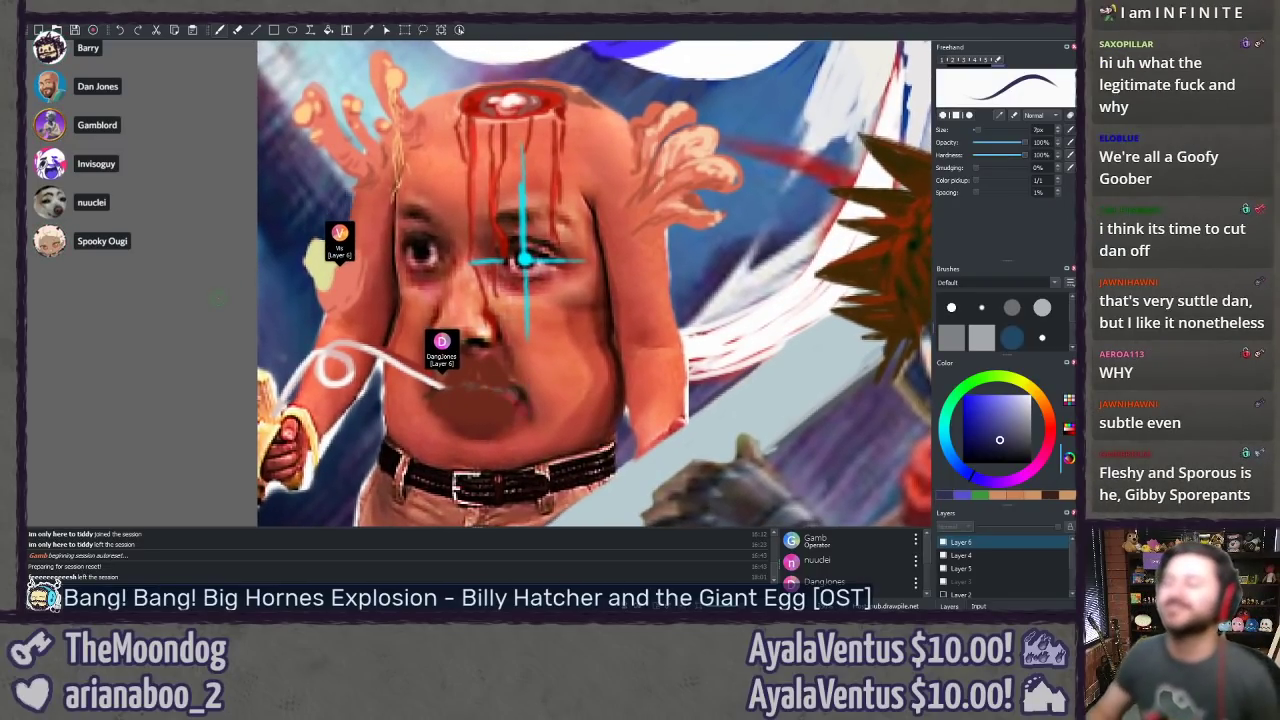
{"action": "scroll", "coordinate": [203, 284], "scroll_direction": "up", "scroll_amount": 1}
{"action": "left_click_drag", "start_coordinate": [194, 240], "coordinate": [177, 242]}
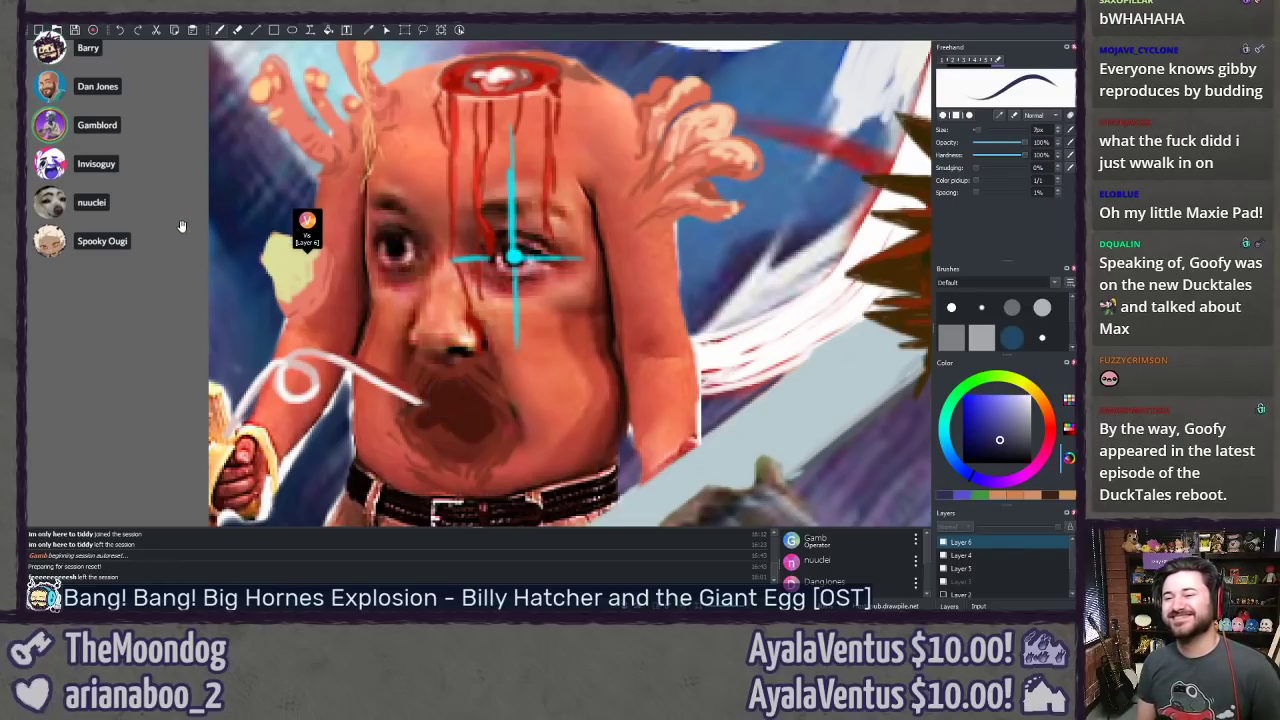
{"action": "mouse_move", "coordinate": [182, 226]}
{"action": "left_mouse_down"}
{"action": "mouse_move", "coordinate": [177, 211]}
{"action": "mouse_move", "coordinate": [184, 234]}
{"action": "left_mouse_up"}
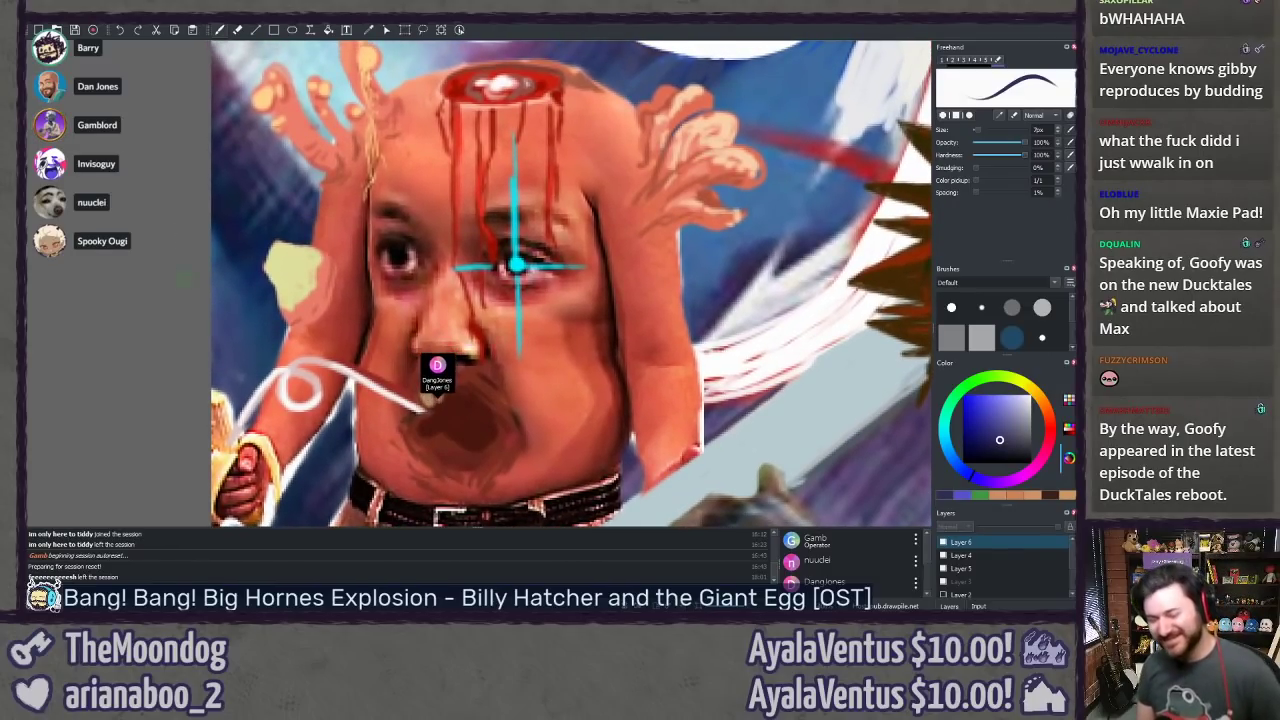
{"action": "scroll", "coordinate": [169, 255], "scroll_direction": "down", "scroll_amount": 1}
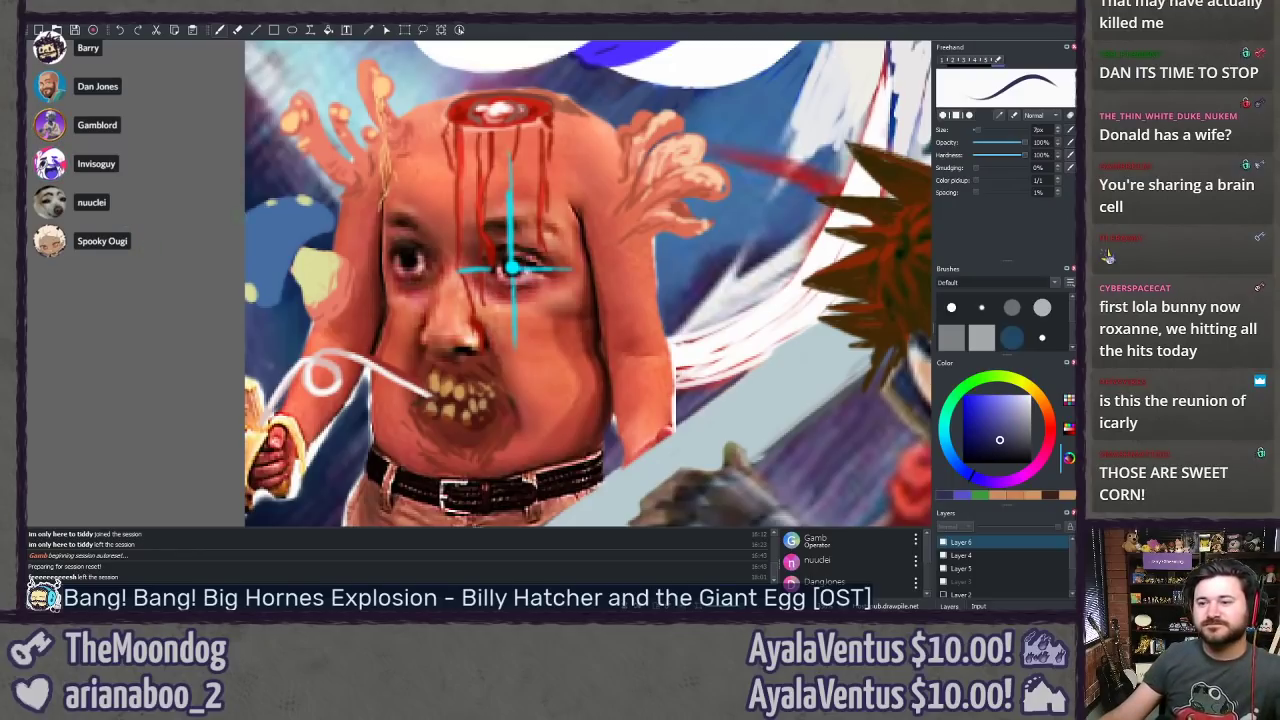
{"action": "left_click_drag", "start_coordinate": [230, 248], "coordinate": [245, 276]}
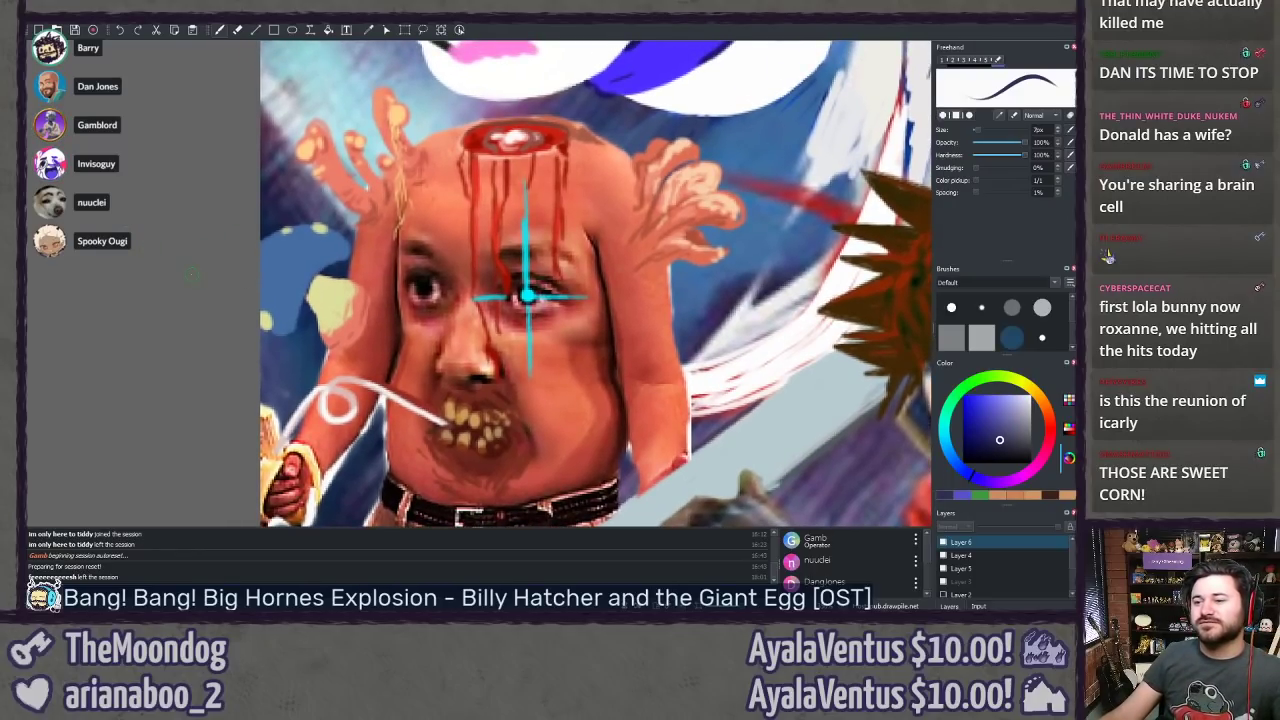
{"action": "scroll", "coordinate": [195, 268], "scroll_direction": "down", "scroll_amount": 2}
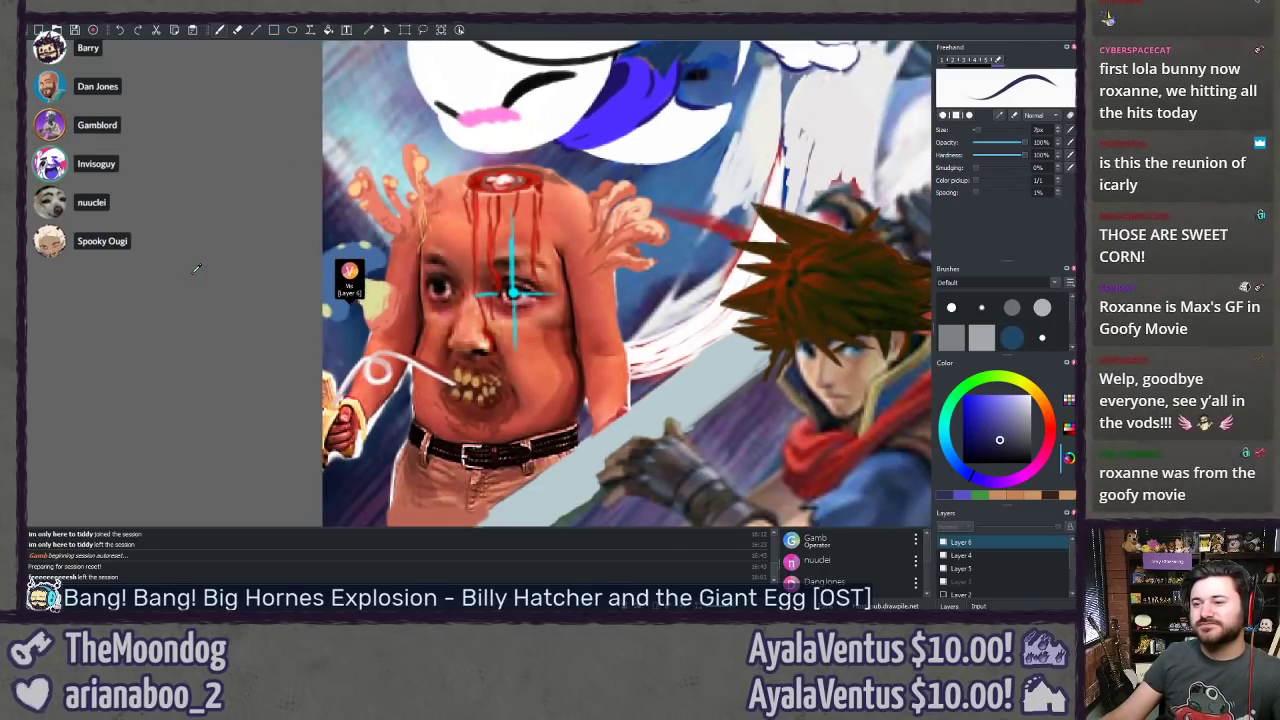
{"action": "scroll", "coordinate": [197, 264], "scroll_direction": "up", "scroll_amount": 1}
{"action": "left_click_drag", "start_coordinate": [155, 260], "coordinate": [143, 308]}
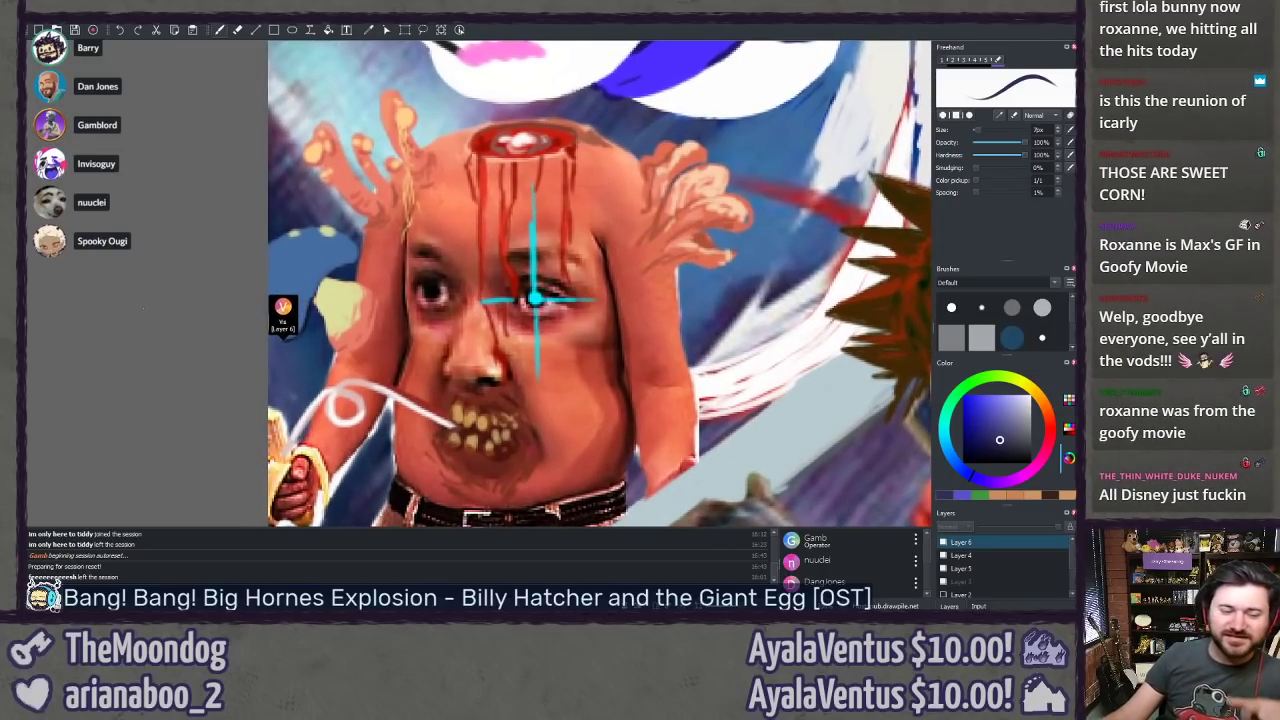
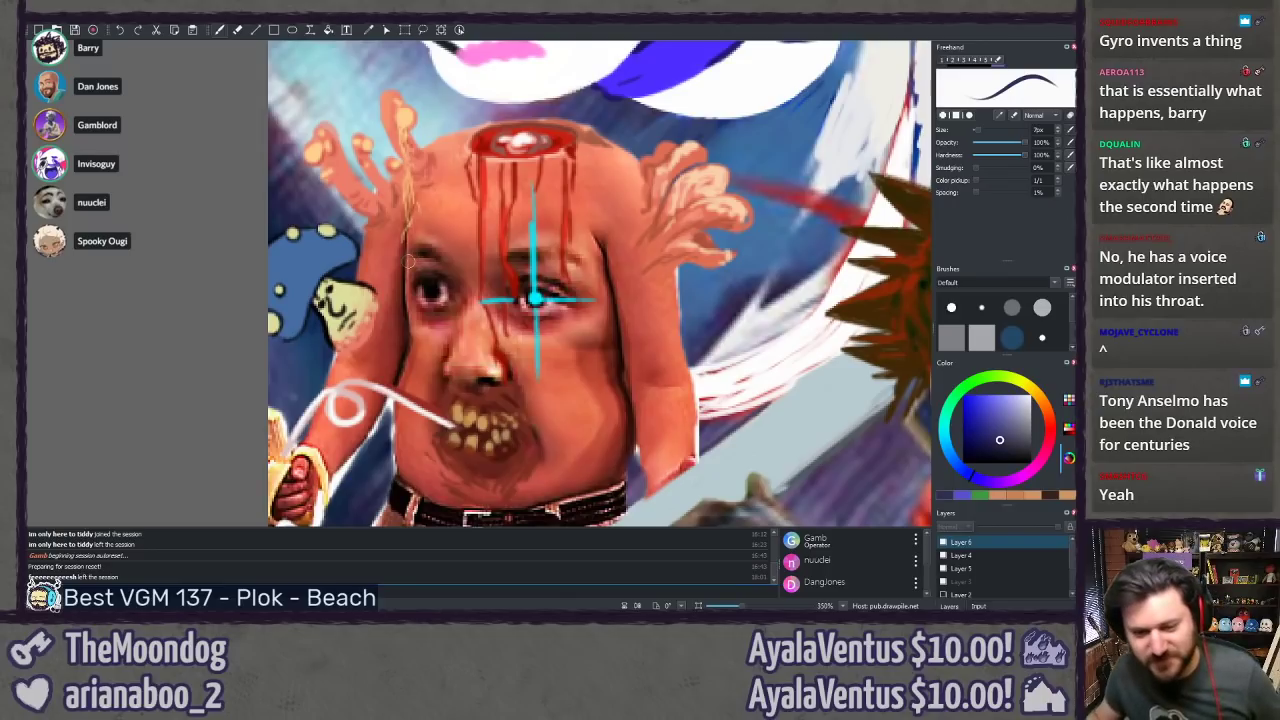
Step: Review the white ghost, the soldier holding the handheld console and the masked swordsman, plus the group artwork as a whole
{"action": "scroll", "coordinate": [416, 254], "scroll_direction": "down", "scroll_amount": 4}
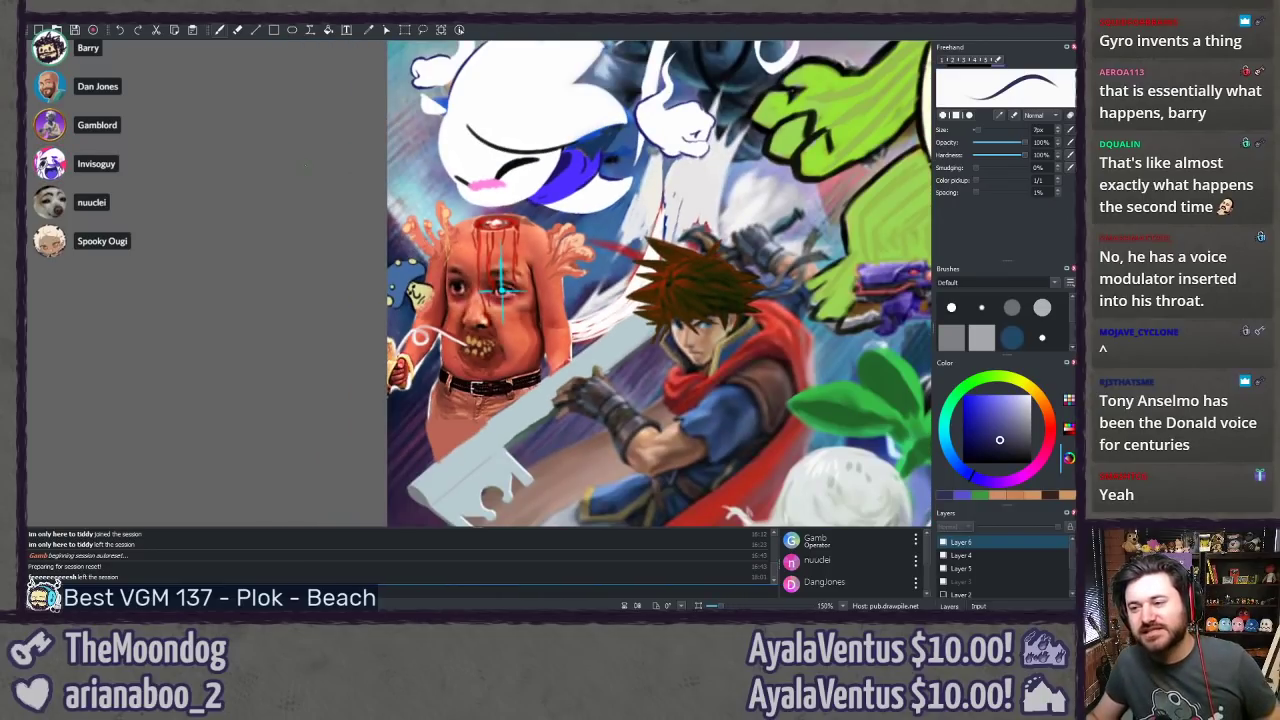
{"action": "left_click_drag", "start_coordinate": [500, 288], "coordinate": [477, 327]}
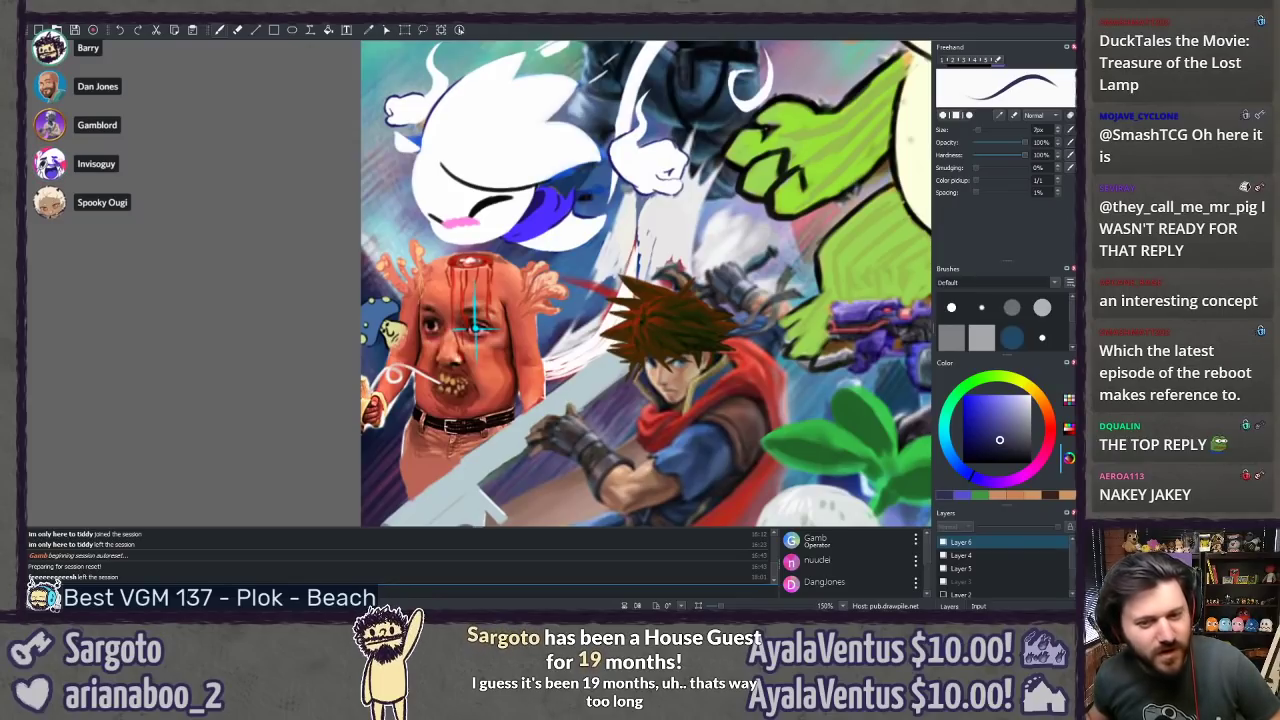
{"action": "mouse_move", "coordinate": [485, 25]}
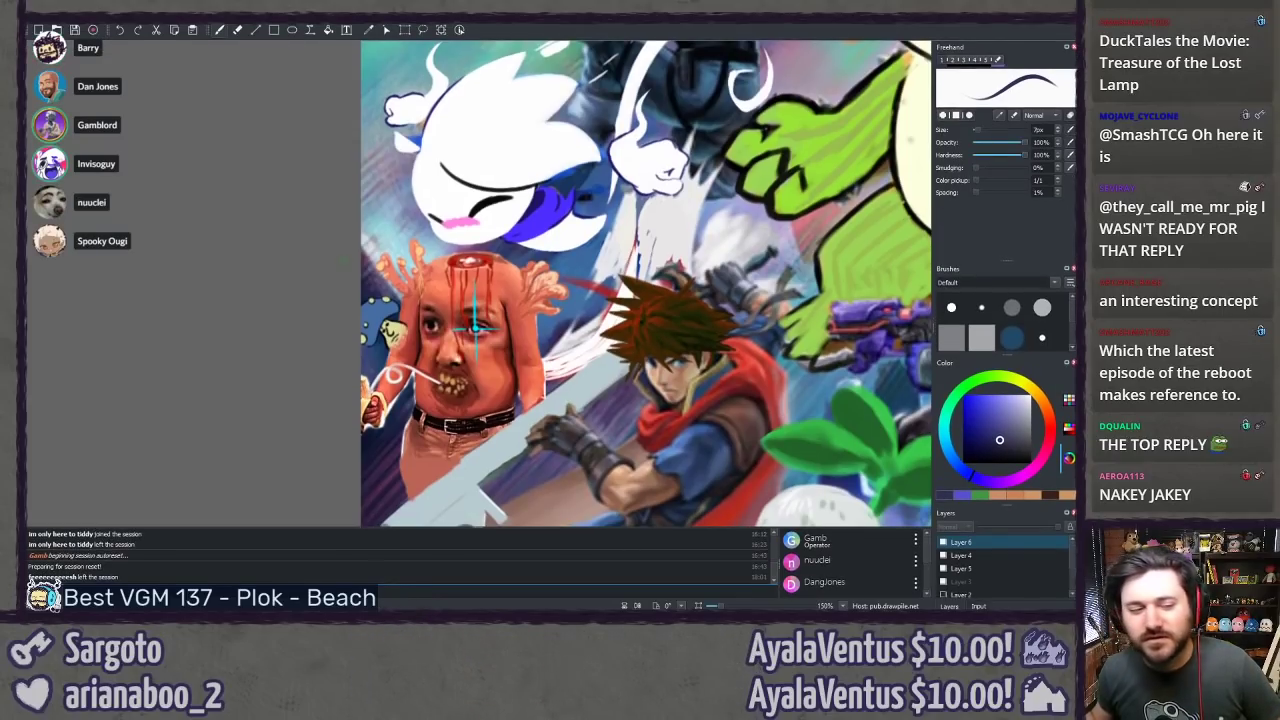
{"action": "scroll", "coordinate": [297, 223], "scroll_direction": "down", "scroll_amount": 2}
{"action": "left_click_drag", "start_coordinate": [580, 286], "coordinate": [325, 335]}
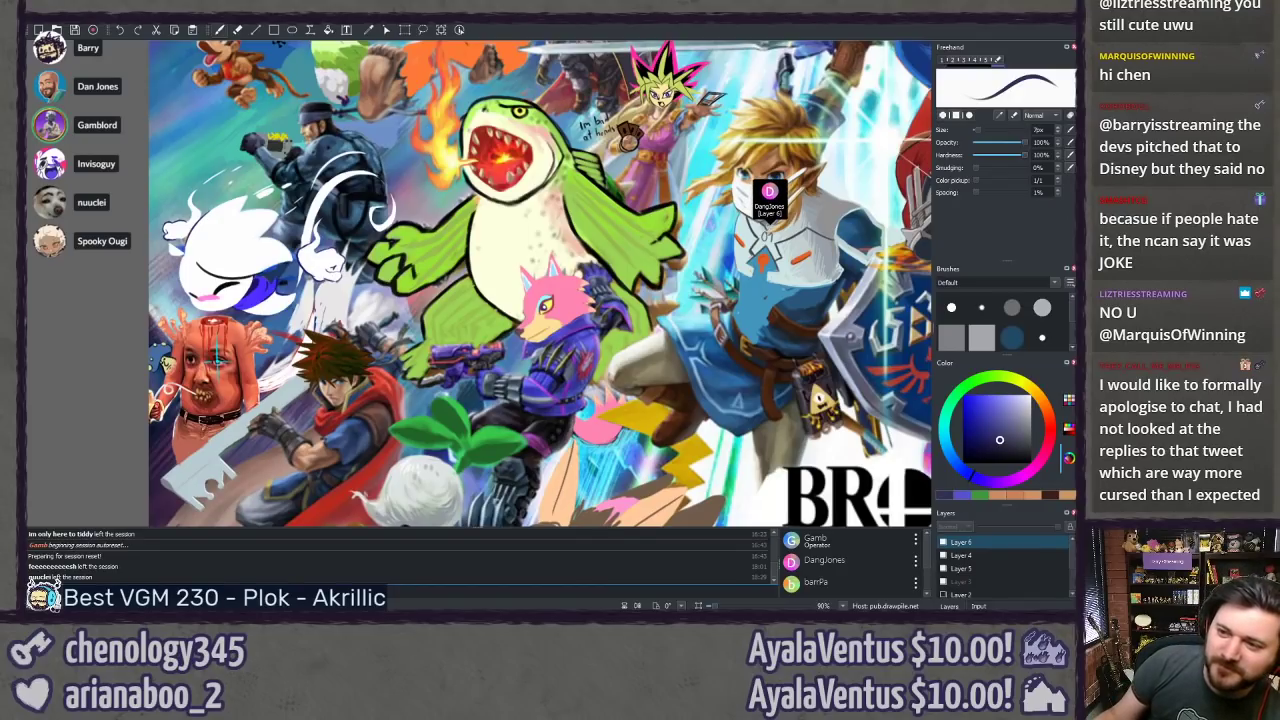
{"action": "left_click_drag", "start_coordinate": [238, 236], "coordinate": [271, 356]}
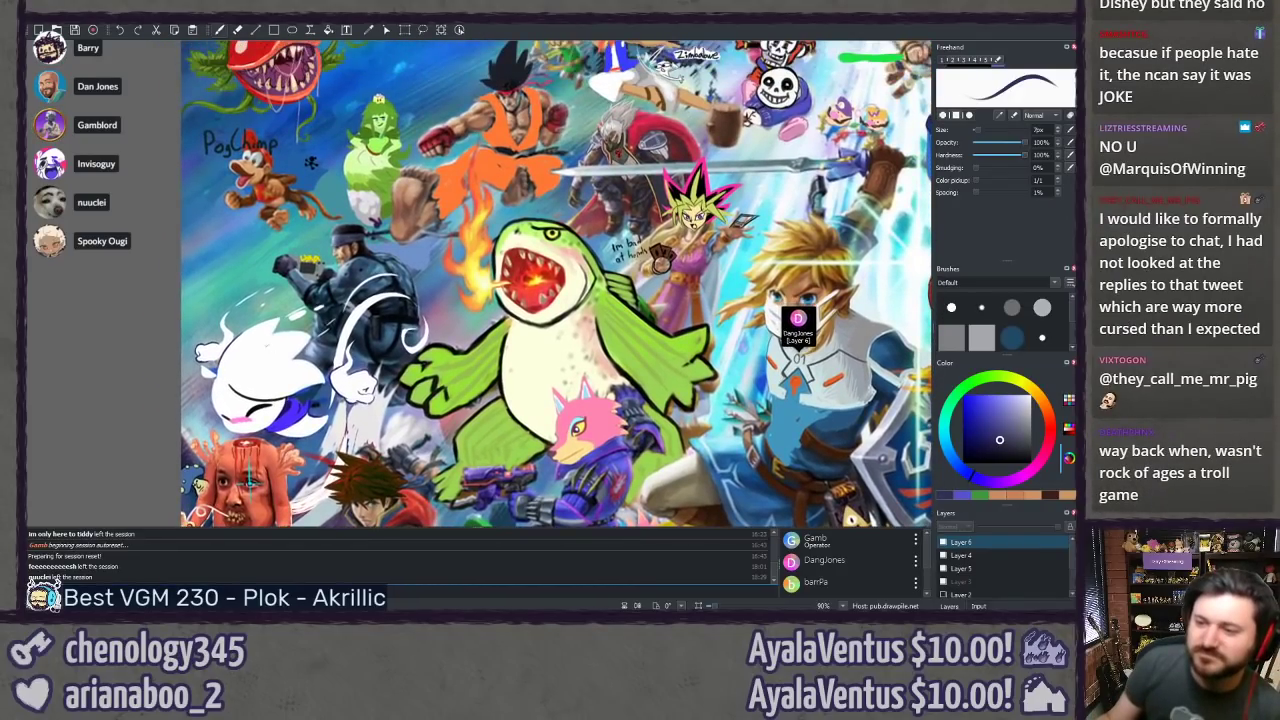
{"action": "scroll", "coordinate": [270, 355], "scroll_direction": "up", "scroll_amount": 5}
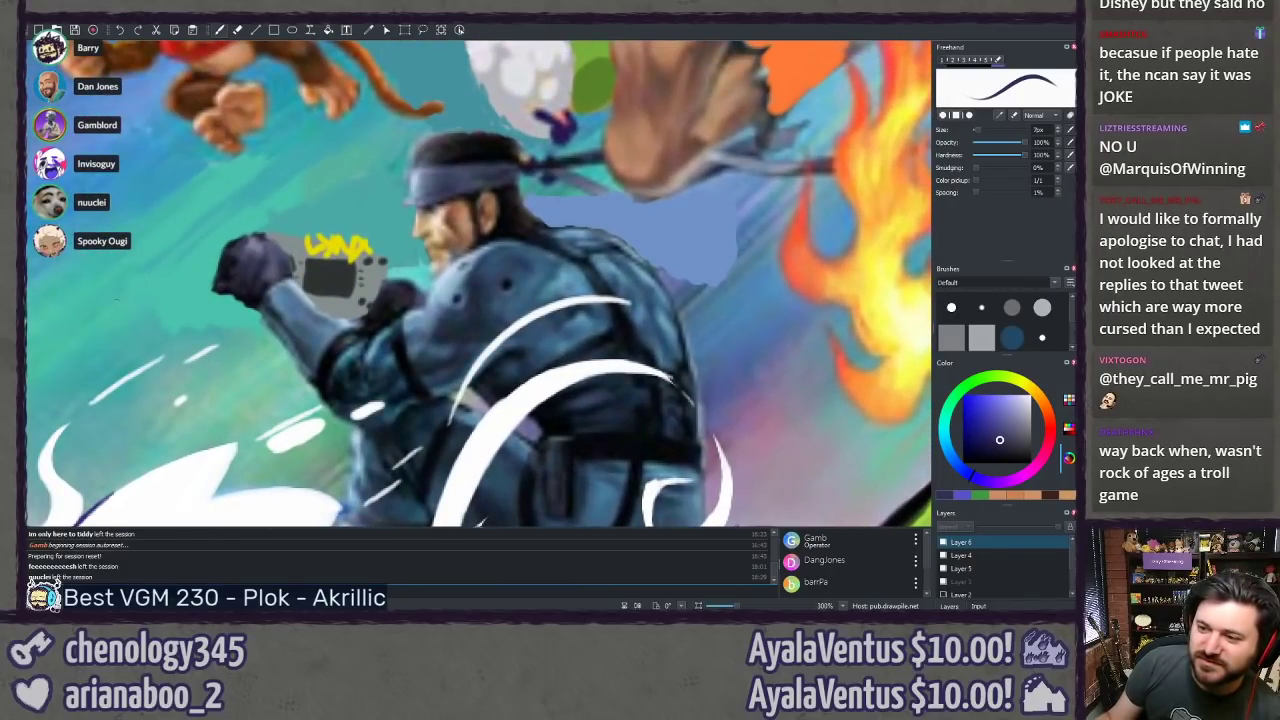
{"action": "left_click_drag", "start_coordinate": [115, 308], "coordinate": [133, 332]}
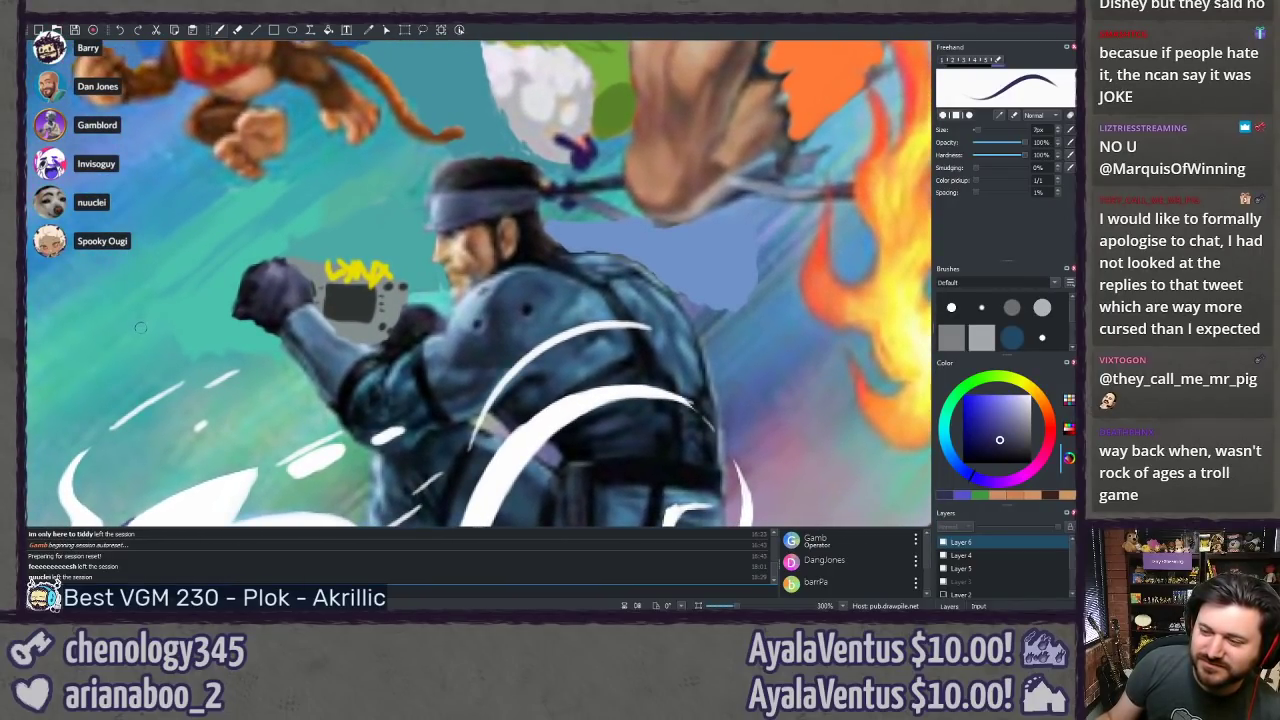
{"action": "scroll", "coordinate": [140, 327], "scroll_direction": "down", "scroll_amount": 8}
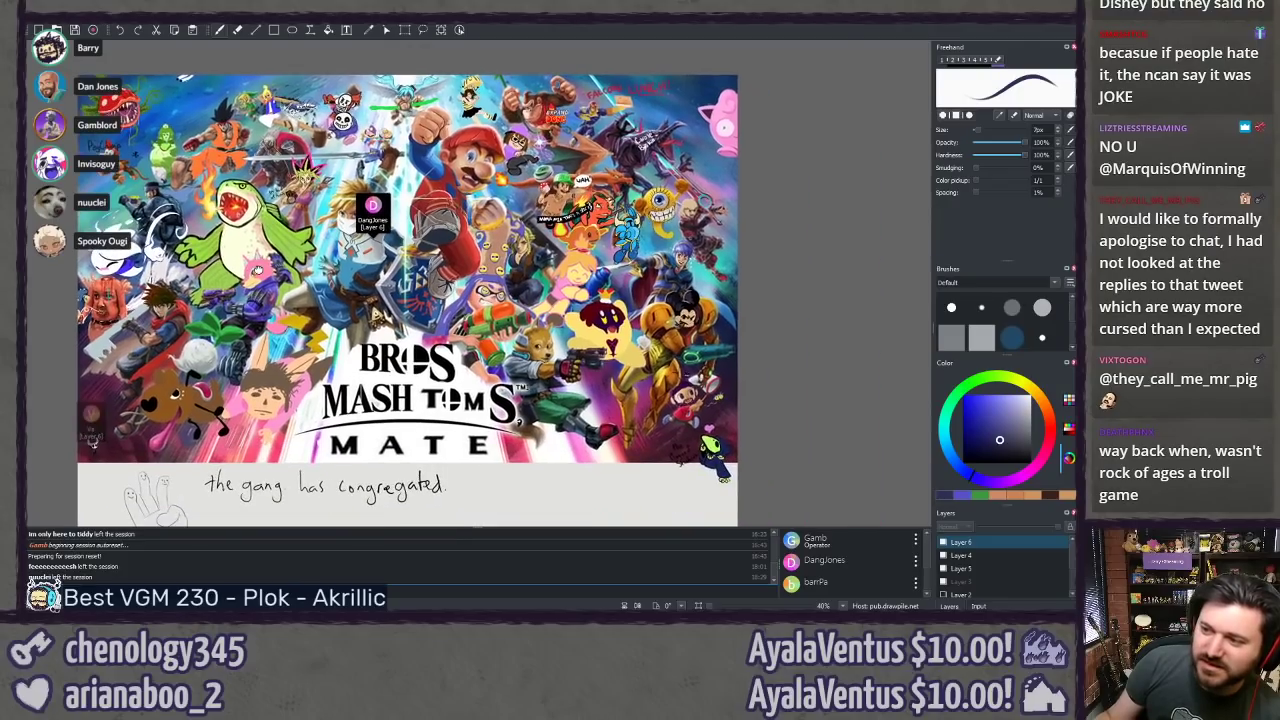
{"action": "left_click_drag", "start_coordinate": [140, 327], "coordinate": [198, 363]}
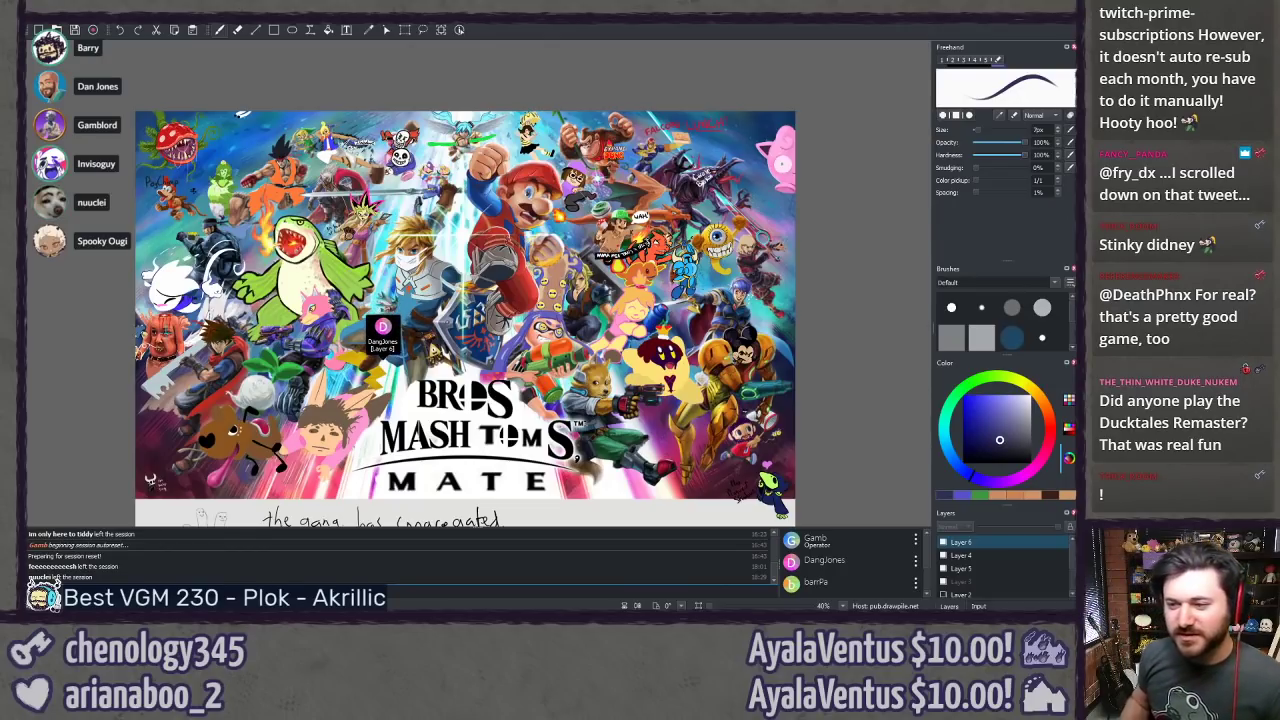
{"action": "left_click_drag", "start_coordinate": [444, 385], "coordinate": [414, 329]}
{"action": "scroll", "coordinate": [420, 318], "scroll_direction": "up", "scroll_amount": 3}
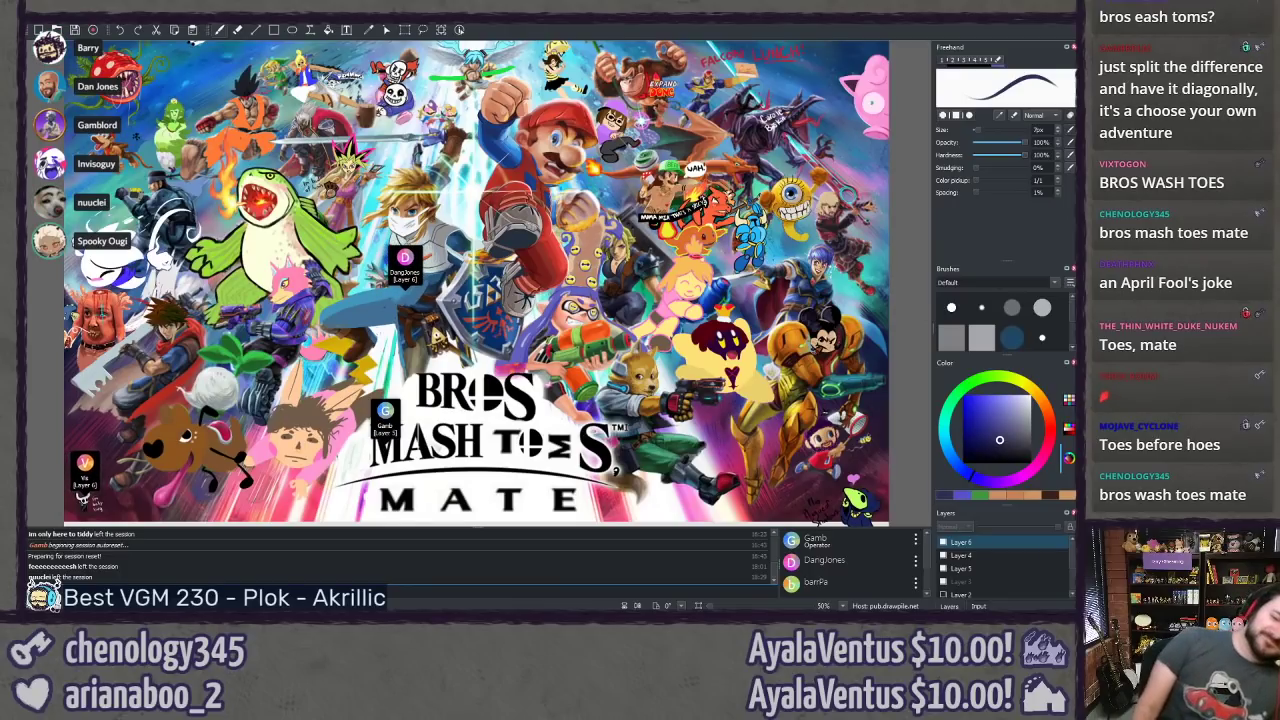
Step: Examine the small horned knight and its "I'm baby bug" caption in the lower-left corner of the artwork
{"action": "left_click_drag", "start_coordinate": [88, 505], "coordinate": [228, 350]}
{"action": "scroll", "coordinate": [226, 342], "scroll_direction": "up", "scroll_amount": 5}
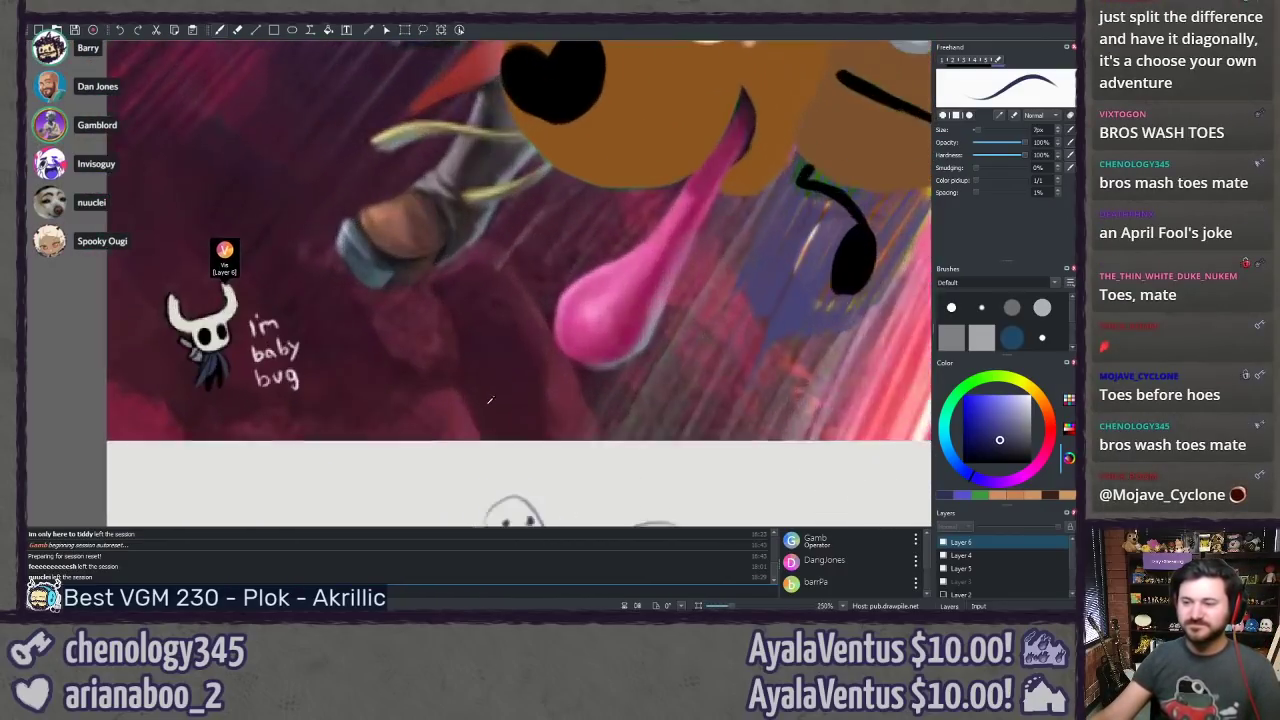
{"action": "scroll", "coordinate": [490, 400], "scroll_direction": "up", "scroll_amount": 3}
{"action": "mouse_move", "coordinate": [340, 372]}
{"action": "left_mouse_down"}
{"action": "mouse_move", "coordinate": [643, 280]}
{"action": "mouse_move", "coordinate": [701, 308]}
{"action": "left_mouse_up"}
{"action": "scroll", "coordinate": [630, 300], "scroll_direction": "up", "scroll_amount": 3}
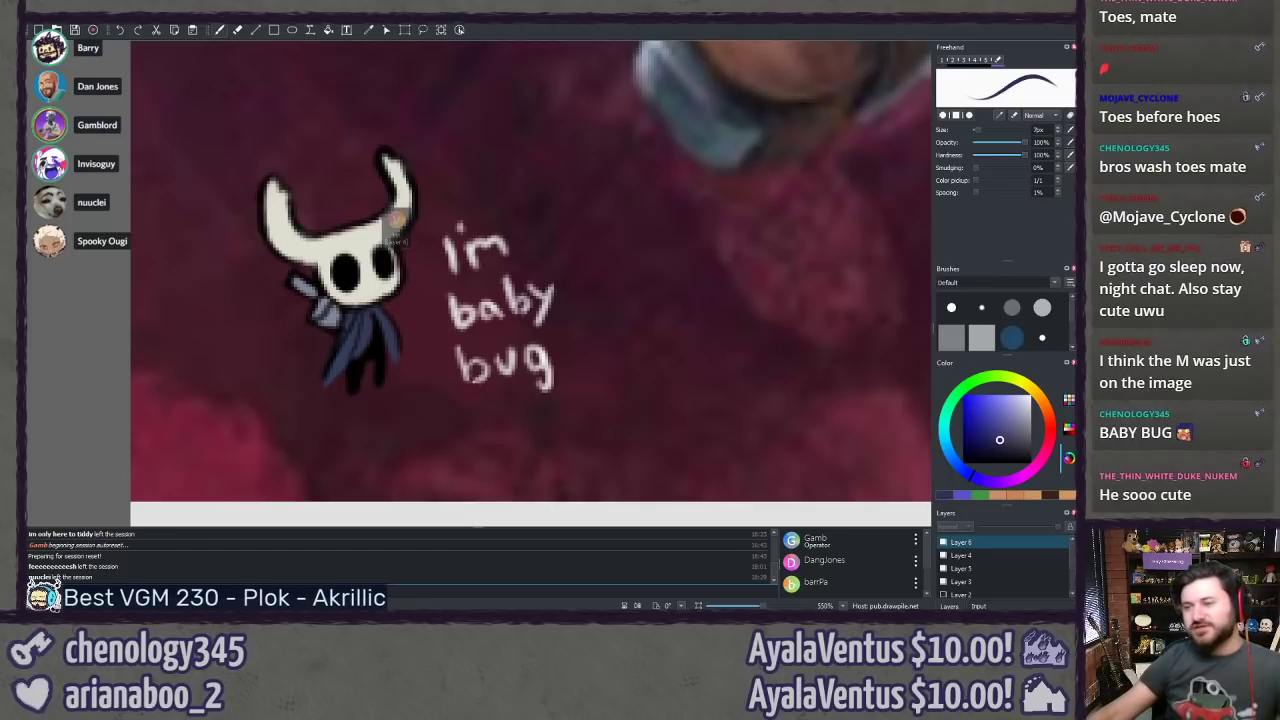
Step: Review the title lettering, the handwritten caption and hand sketch below it, and the full group artwork
{"action": "scroll", "coordinate": [622, 318], "scroll_direction": "down", "scroll_amount": 12}
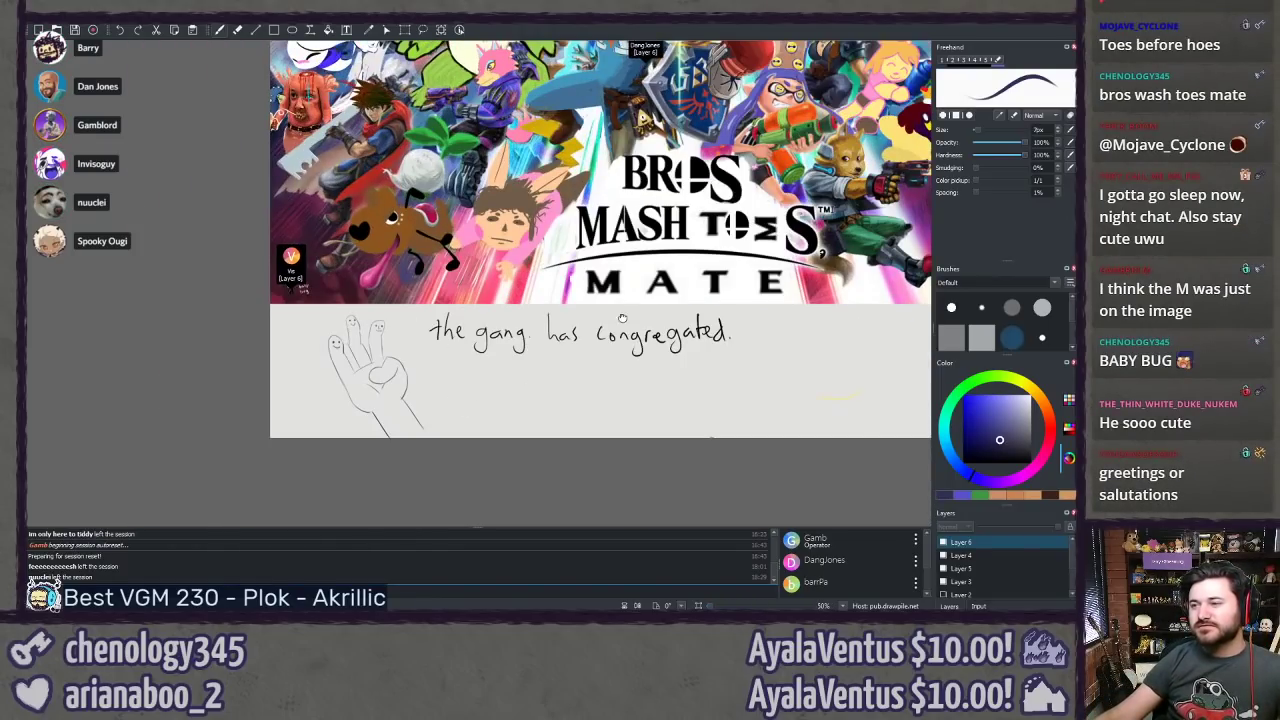
{"action": "left_click_drag", "start_coordinate": [622, 318], "coordinate": [448, 414]}
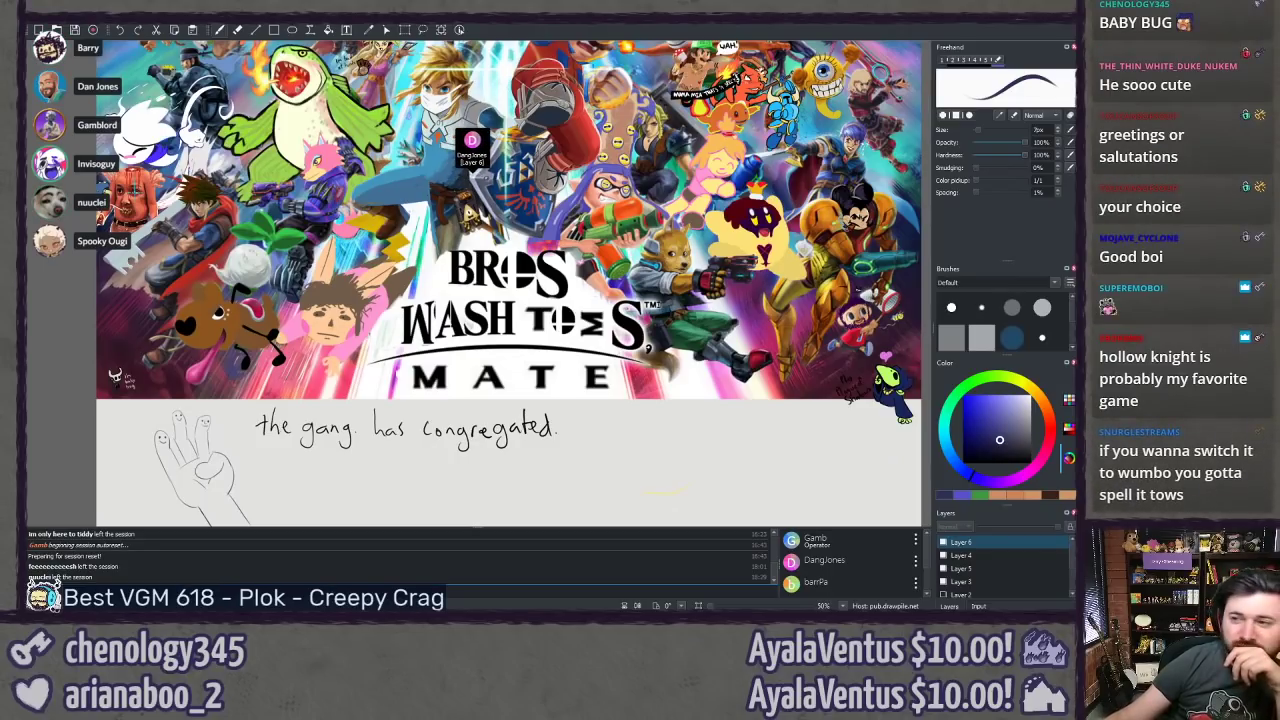
{"action": "key", "text": "F11"}
{"action": "scroll", "coordinate": [435, 383], "scroll_direction": "up", "scroll_amount": 5}
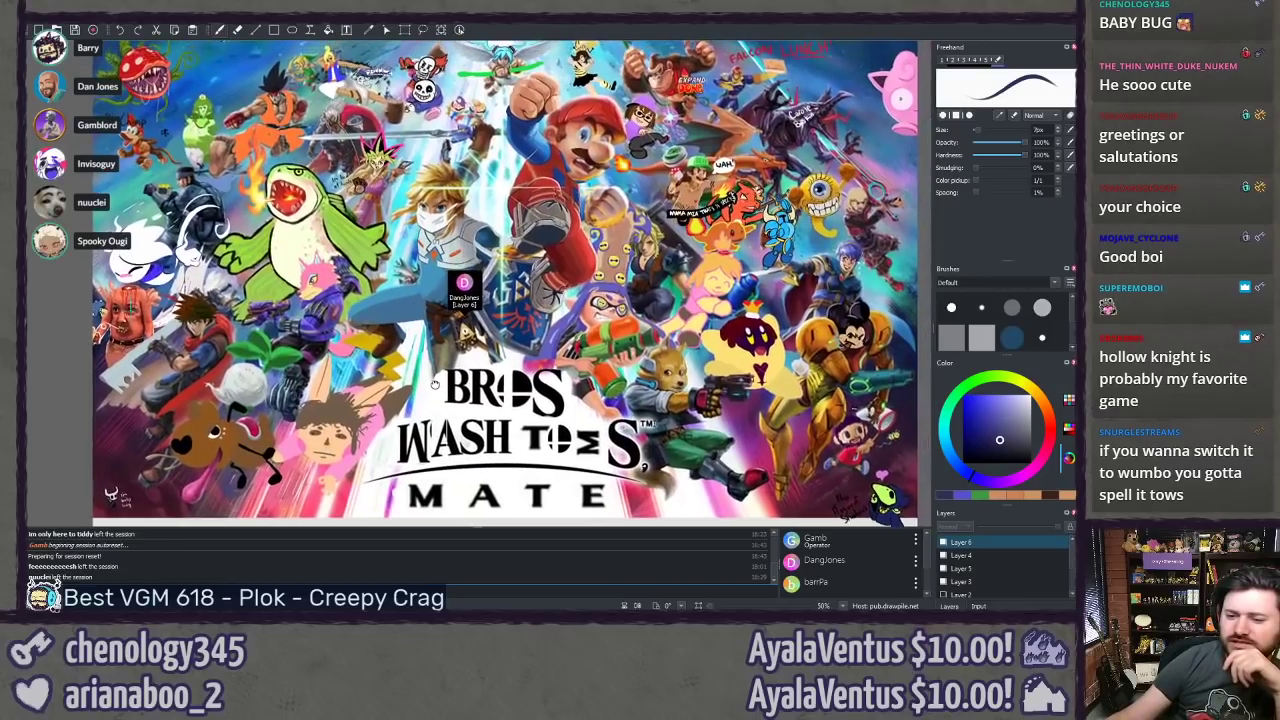
{"action": "left_click_drag", "start_coordinate": [435, 384], "coordinate": [414, 393]}
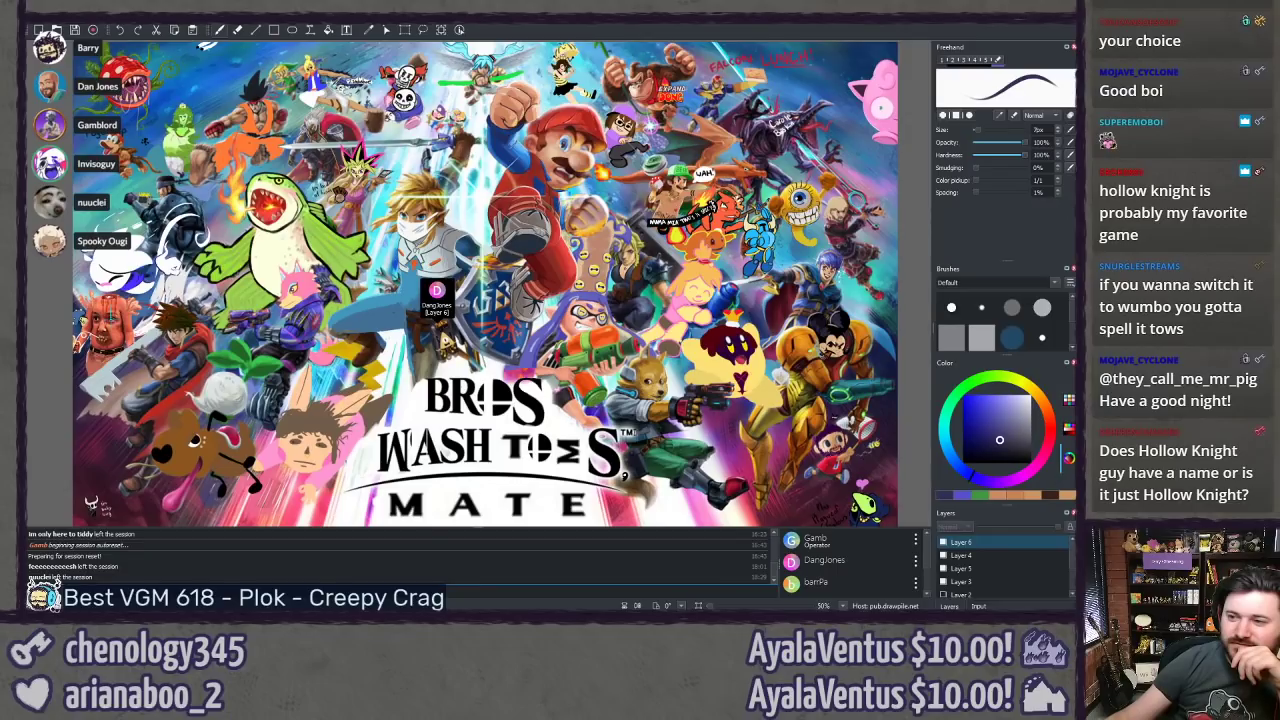
{"action": "left_click_drag", "start_coordinate": [414, 393], "coordinate": [413, 395]}
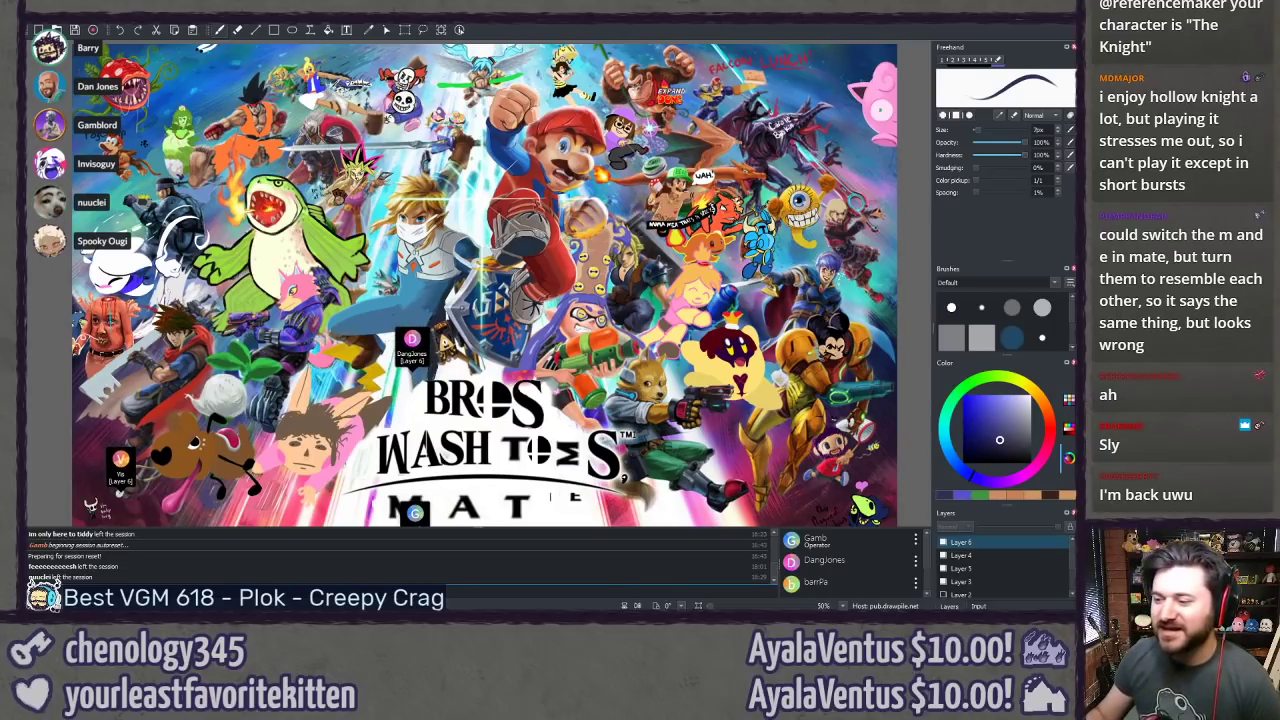
{"action": "mouse_move", "coordinate": [480, 380]}
{"action": "left_mouse_down"}
{"action": "mouse_move", "coordinate": [514, 252]}
{"action": "mouse_move", "coordinate": [486, 202]}
{"action": "left_mouse_up"}
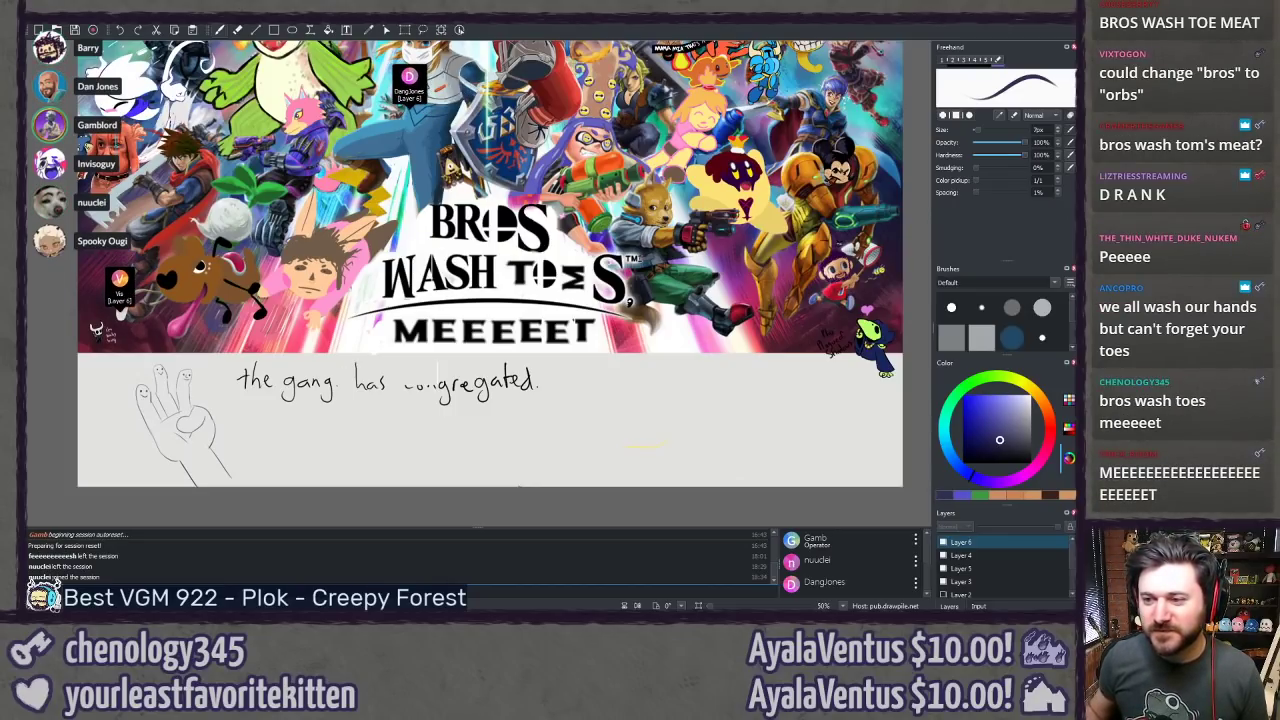
{"action": "left_click_drag", "start_coordinate": [437, 277], "coordinate": [379, 401]}
{"action": "scroll", "coordinate": [382, 377], "scroll_direction": "down", "scroll_amount": 1}
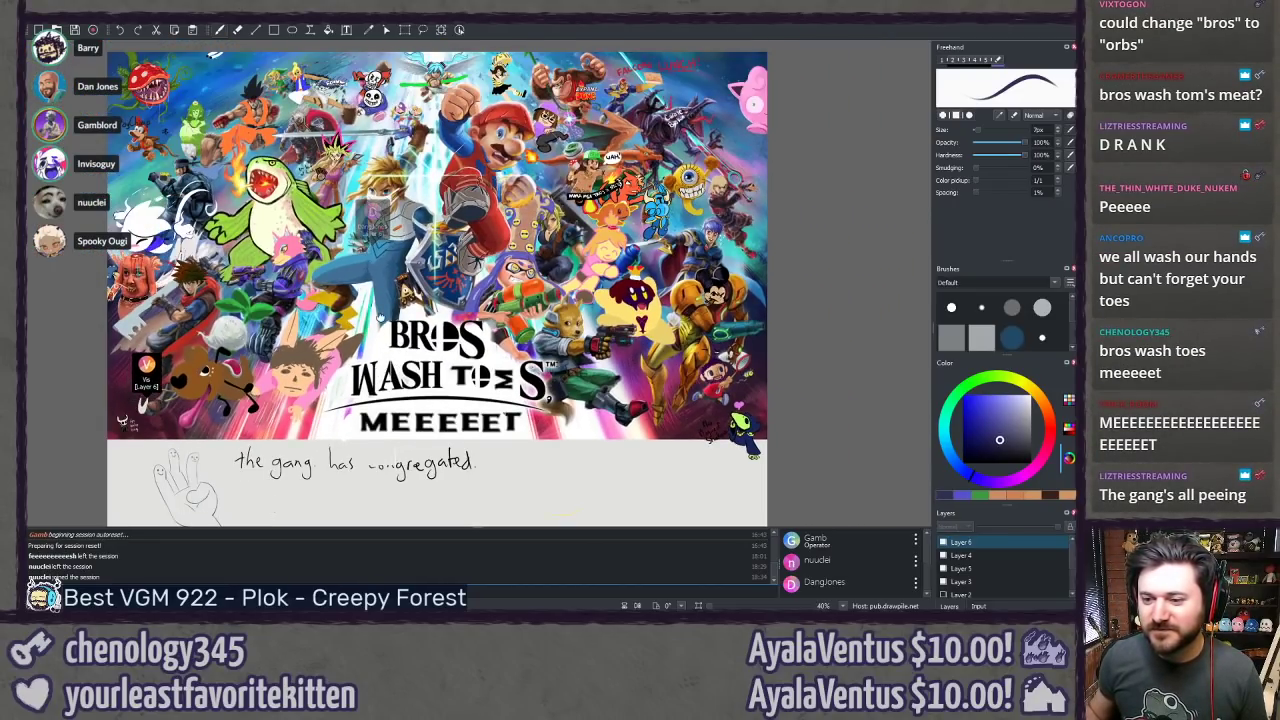
{"action": "scroll", "coordinate": [383, 376], "scroll_direction": "up", "scroll_amount": 1}
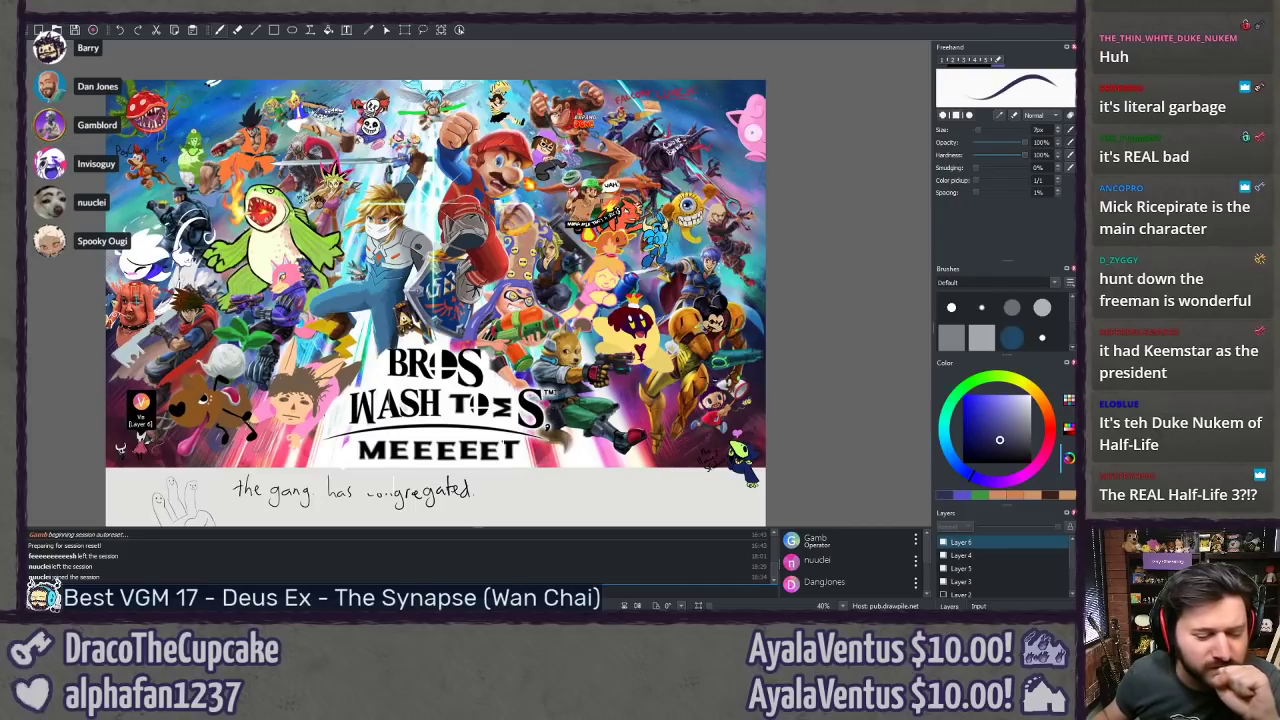
Step: Switch to the browser and look through the "Hunt Down The Freeman" store screenshots, going back to the one of the man raising a crowbar
{"action": "left_click_drag", "start_coordinate": [303, 160], "coordinate": [331, 42]}
{"action": "left_click", "coordinate": [488, 368]}
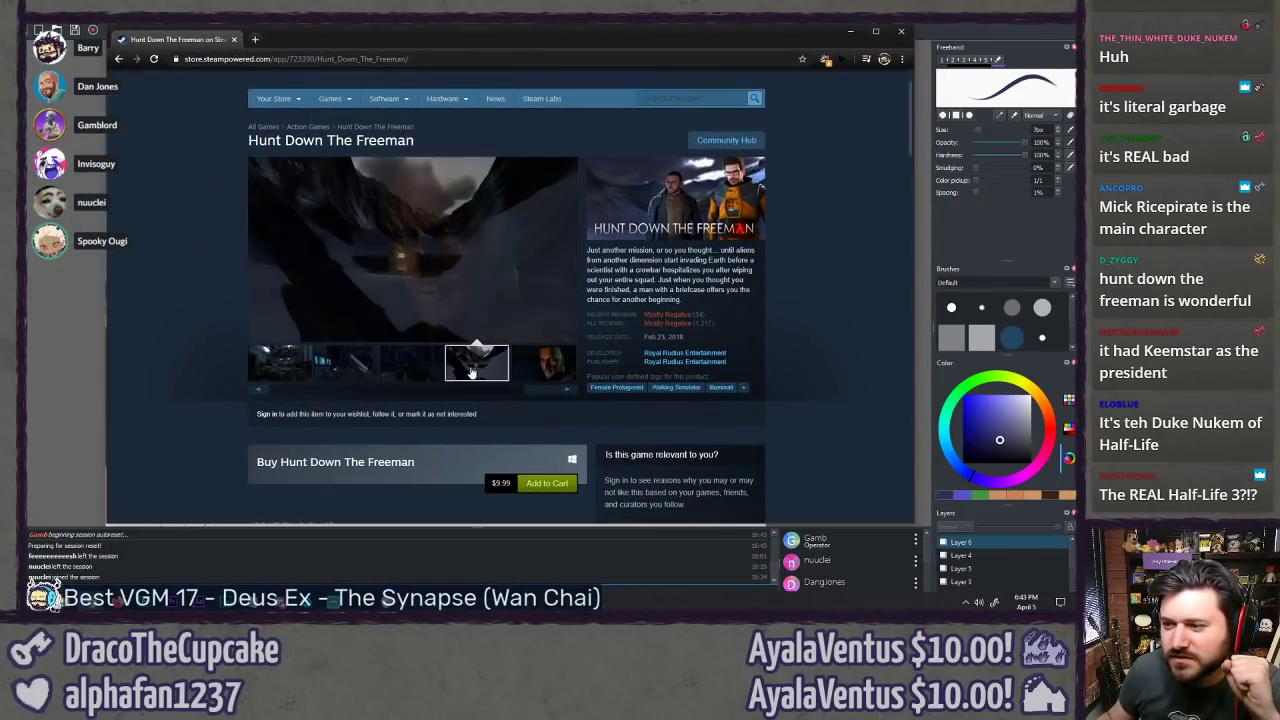
{"action": "left_click", "coordinate": [426, 366]}
{"action": "left_click", "coordinate": [360, 366]}
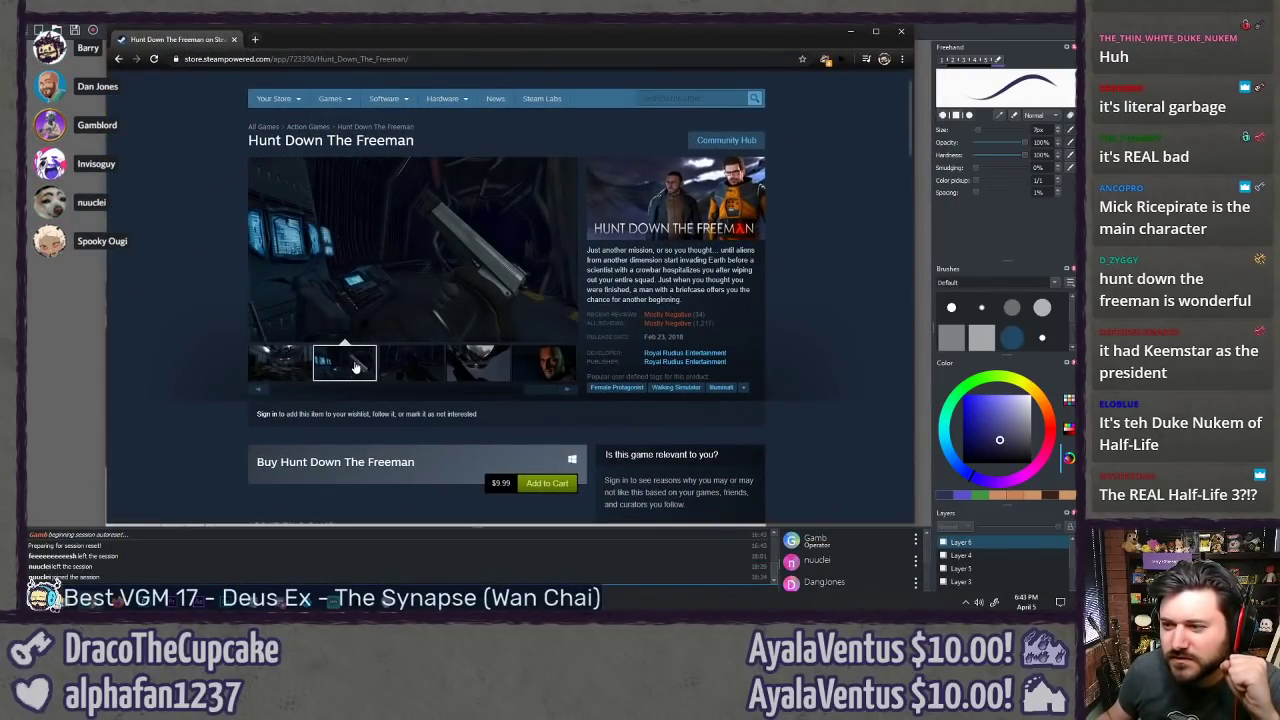
{"action": "left_click", "coordinate": [302, 362]}
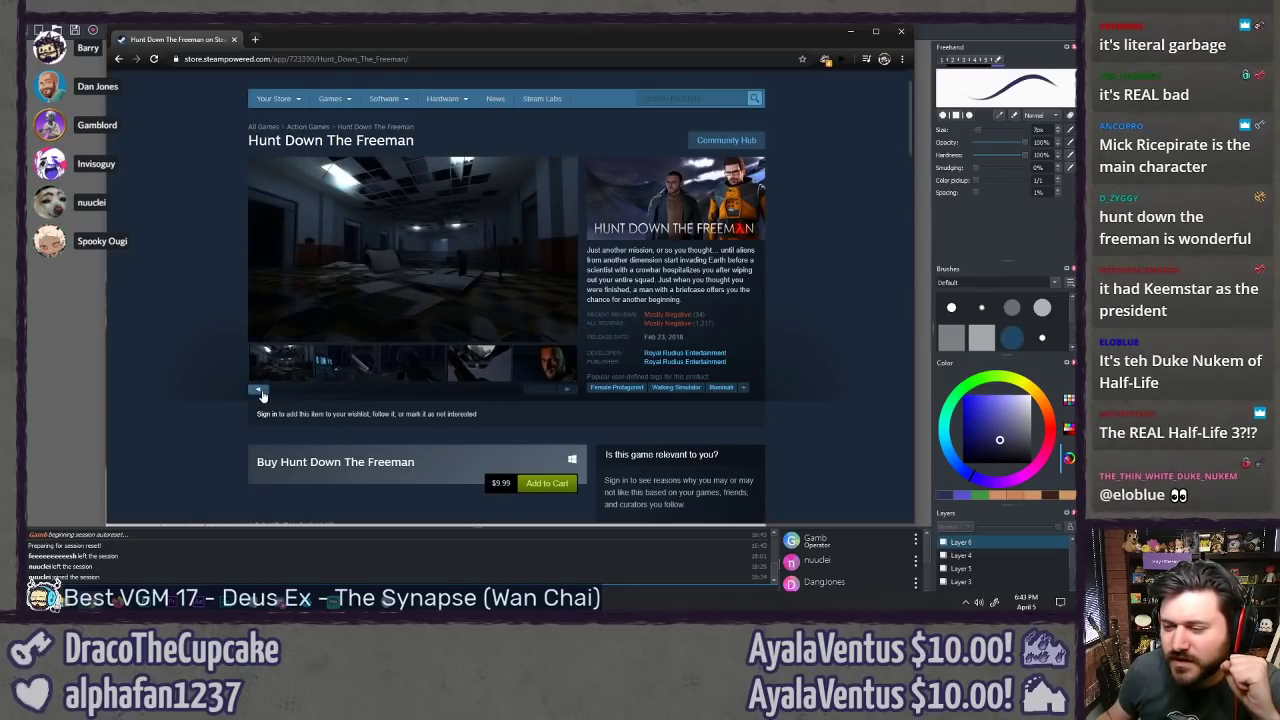
{"action": "left_click", "coordinate": [260, 391]}
{"action": "left_click", "coordinate": [261, 392]}
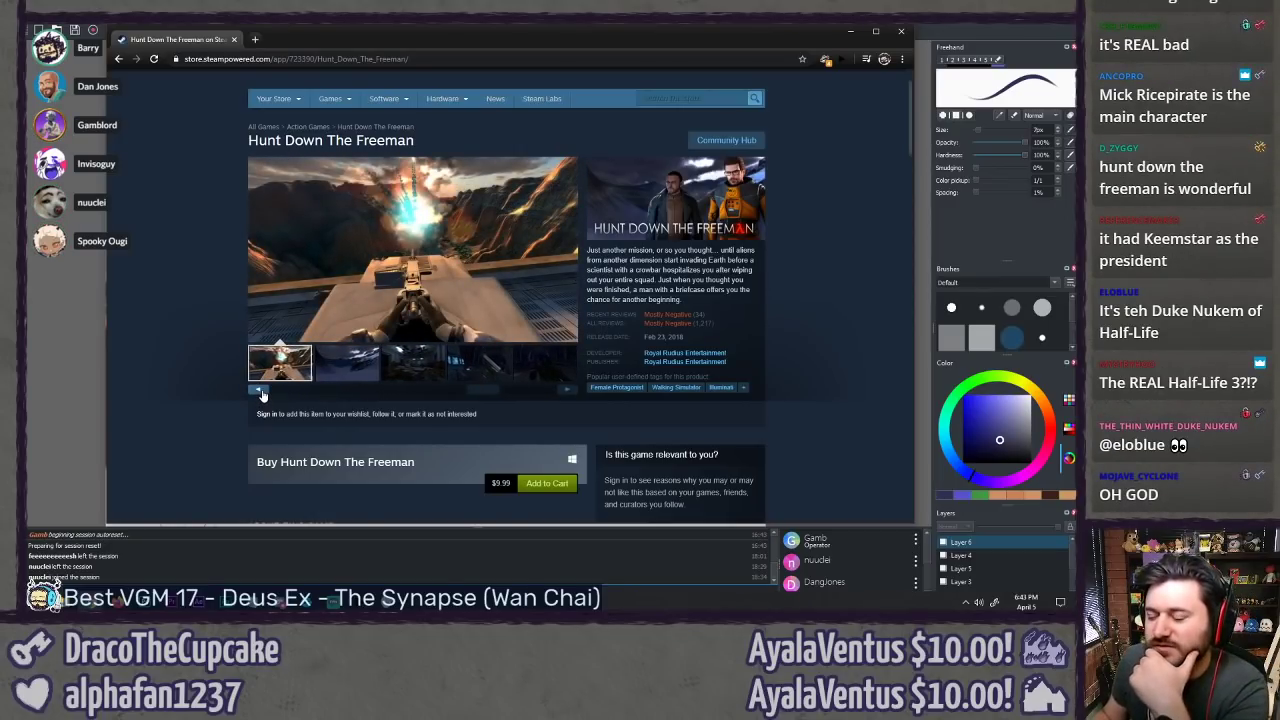
{"action": "left_click", "coordinate": [261, 392]}
{"action": "left_click", "coordinate": [261, 392]}
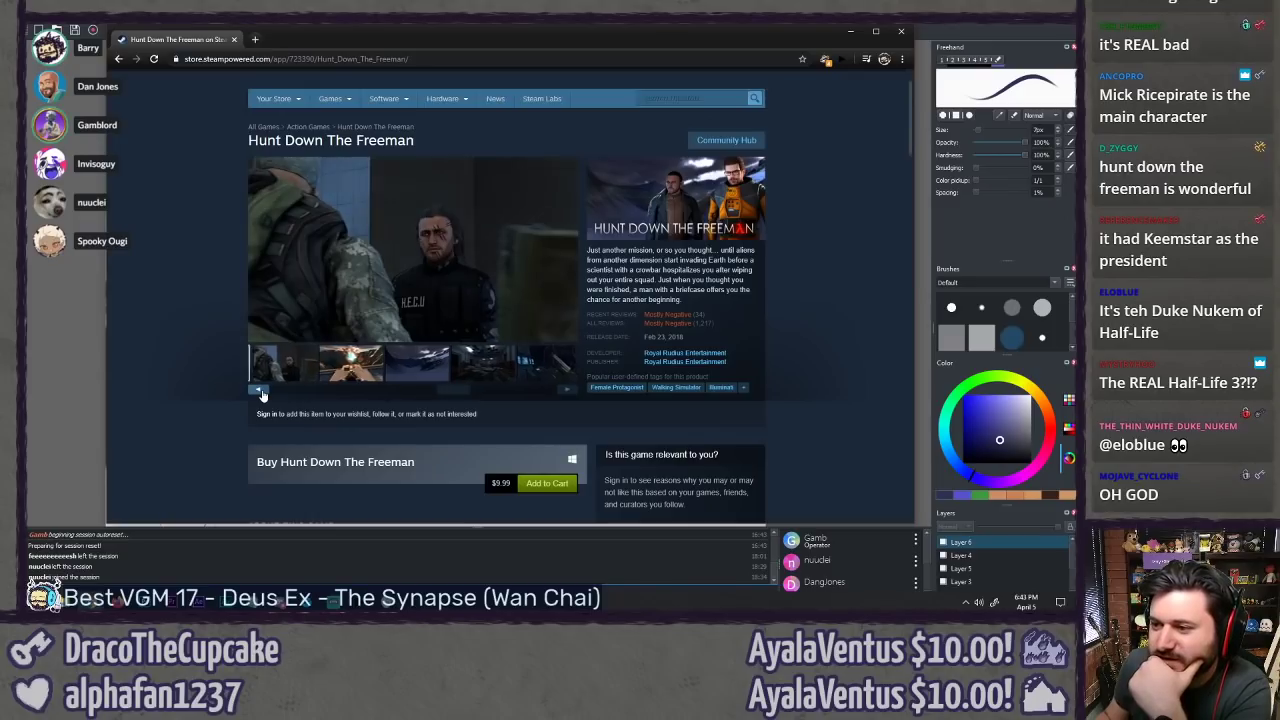
{"action": "left_click", "coordinate": [261, 392]}
{"action": "left_click", "coordinate": [261, 392]}
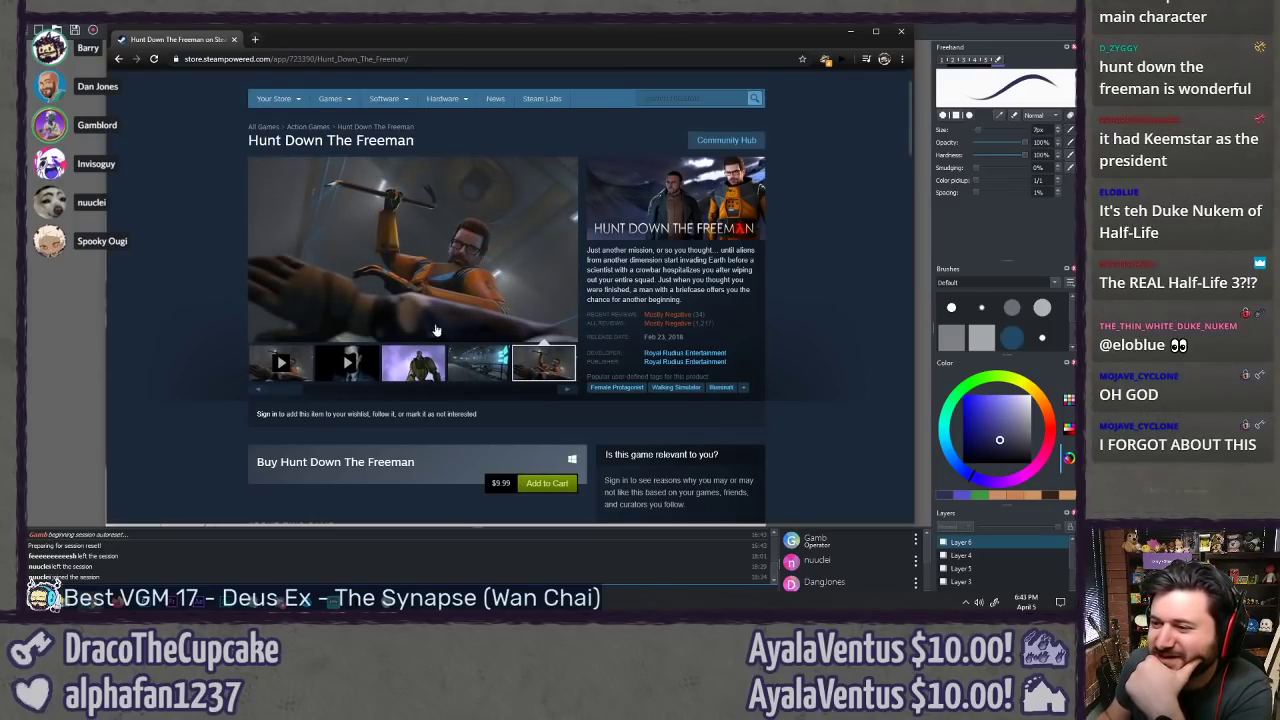
Step: Enlarge the crowbar screenshot, close the enlarged view, and preview the screenshot of the railed industrial hall
{"action": "left_click", "coordinate": [271, 337]}
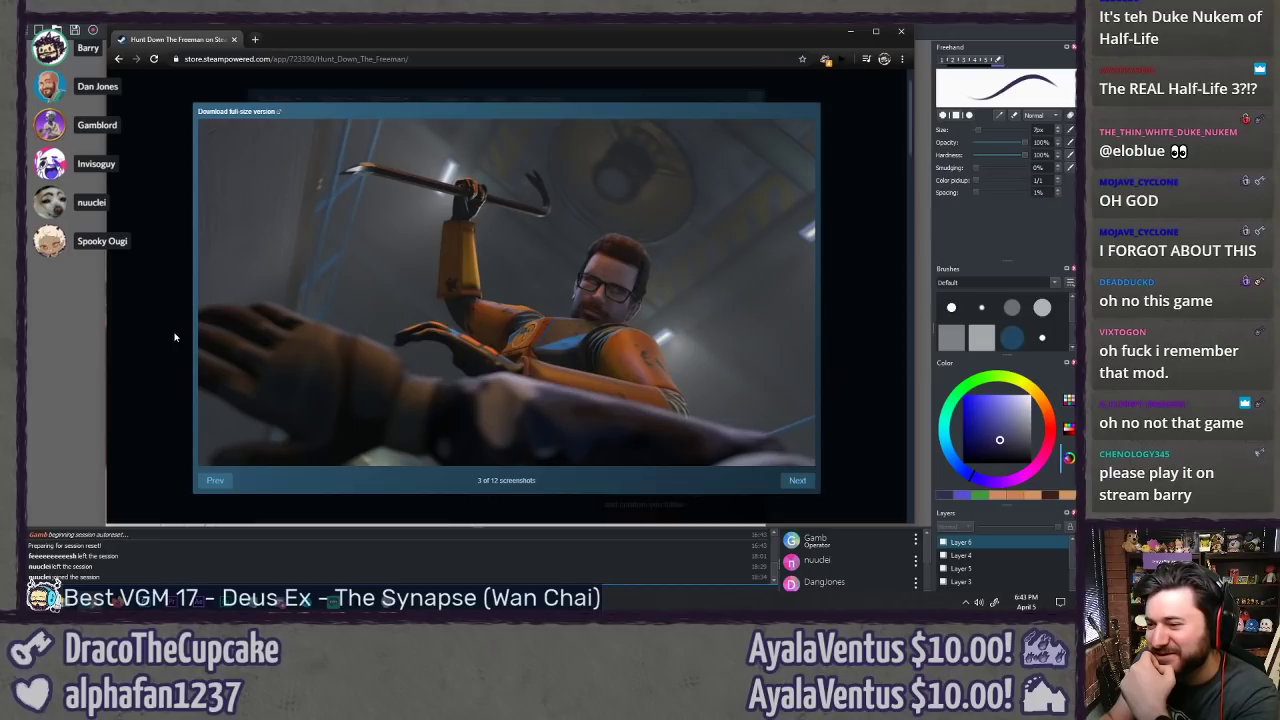
{"action": "left_click", "coordinate": [176, 337]}
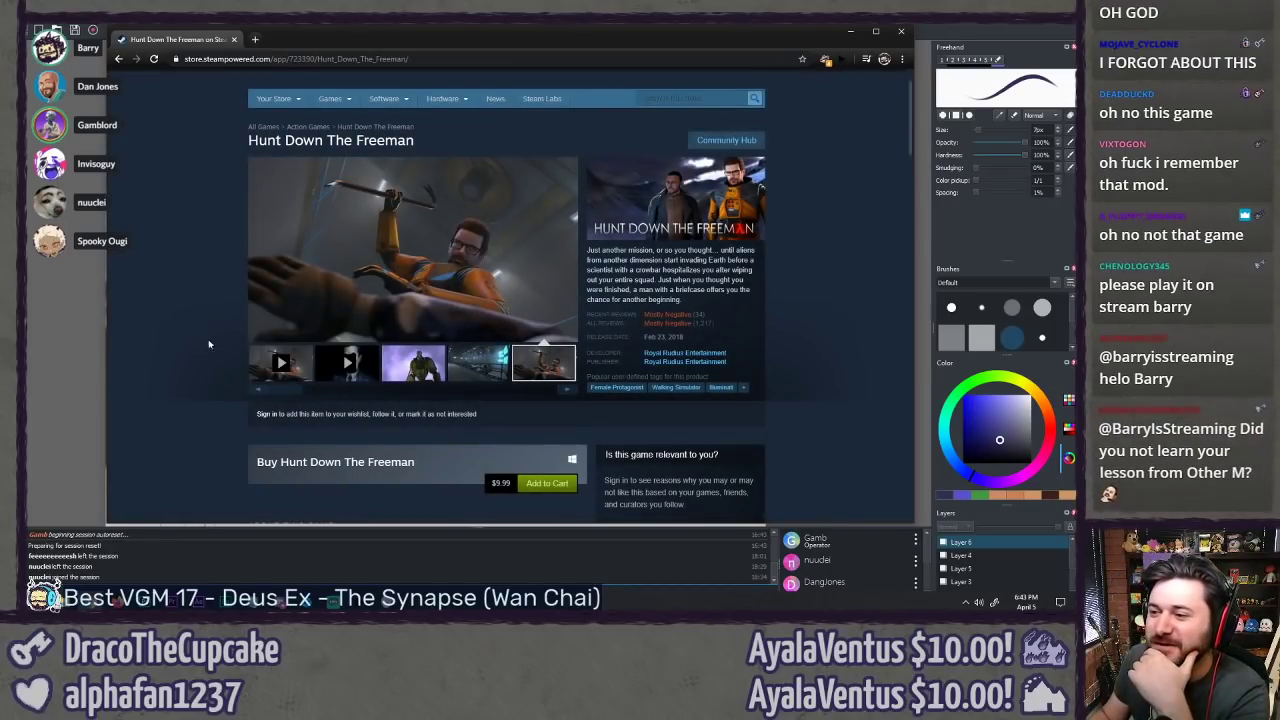
{"action": "left_click", "coordinate": [478, 362]}
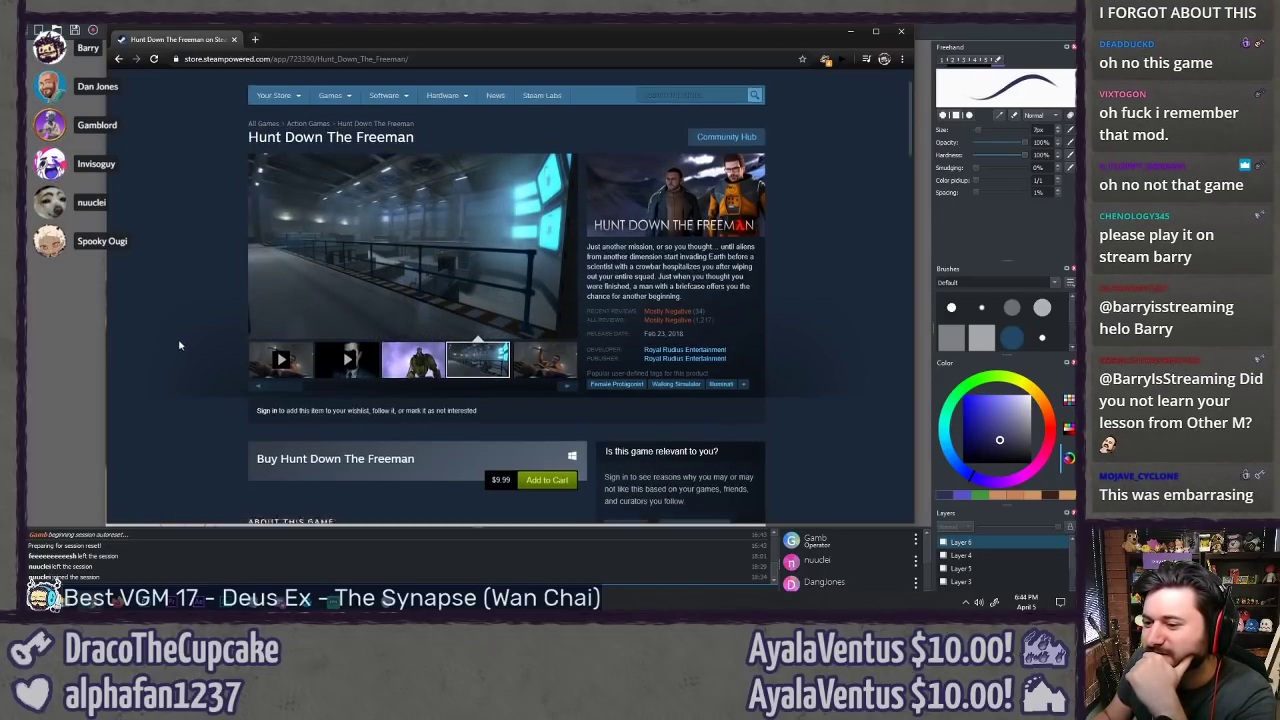
Step: Read the game's purchase section and its "About This Game" description down to the key features
{"action": "scroll", "coordinate": [182, 329], "scroll_direction": "down", "scroll_amount": 3}
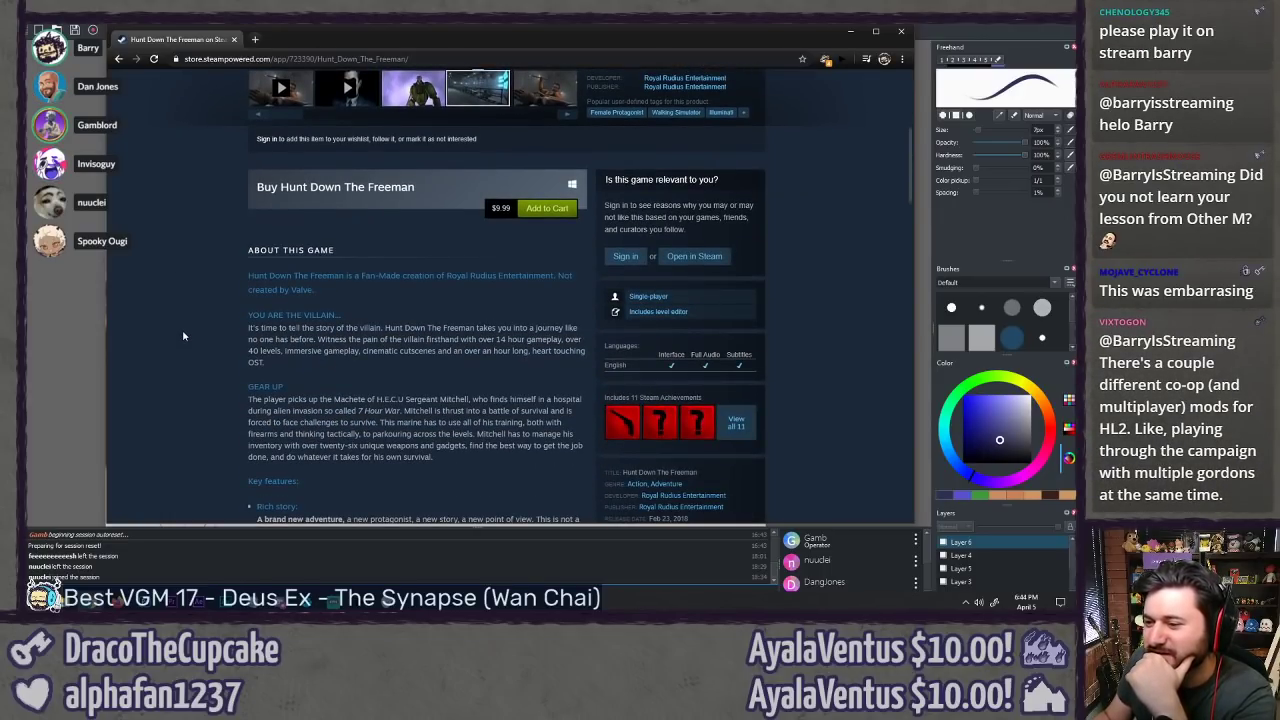
{"action": "scroll", "coordinate": [183, 336], "scroll_direction": "down", "scroll_amount": 1}
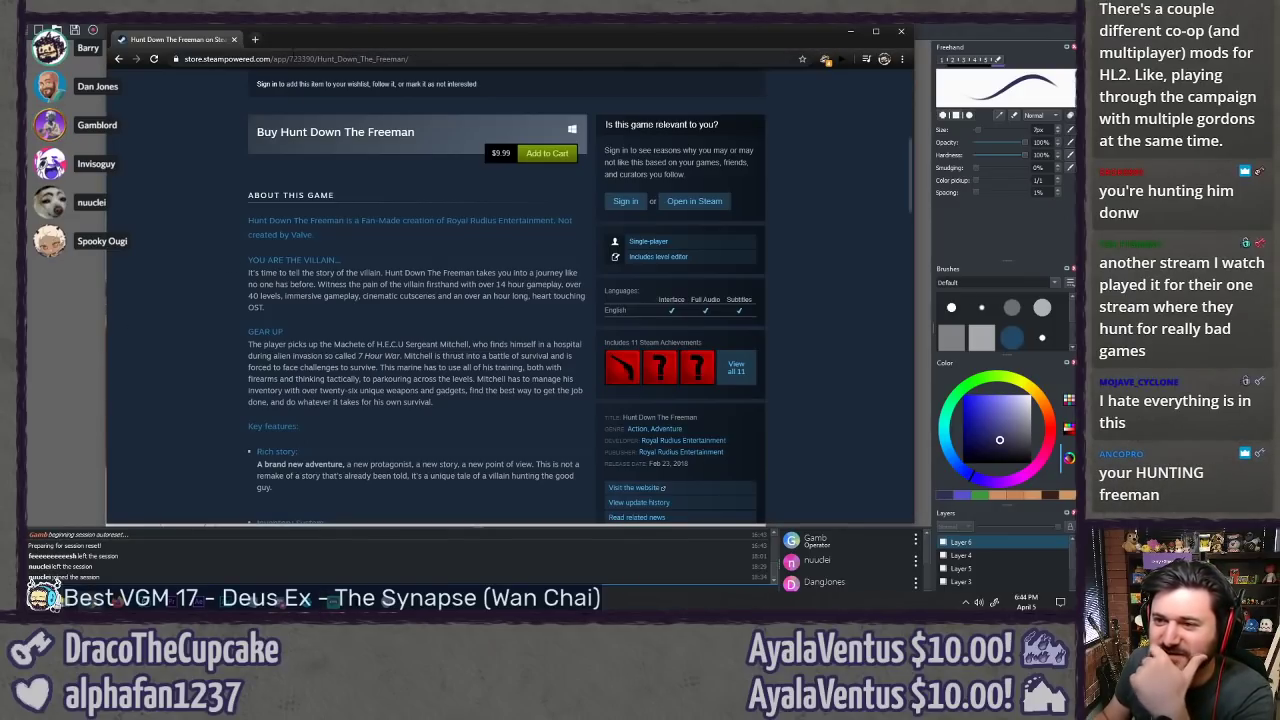
{"action": "scroll", "coordinate": [173, 279], "scroll_direction": "up", "scroll_amount": 5}
{"action": "scroll", "coordinate": [177, 280], "scroll_direction": "down", "scroll_amount": 6}
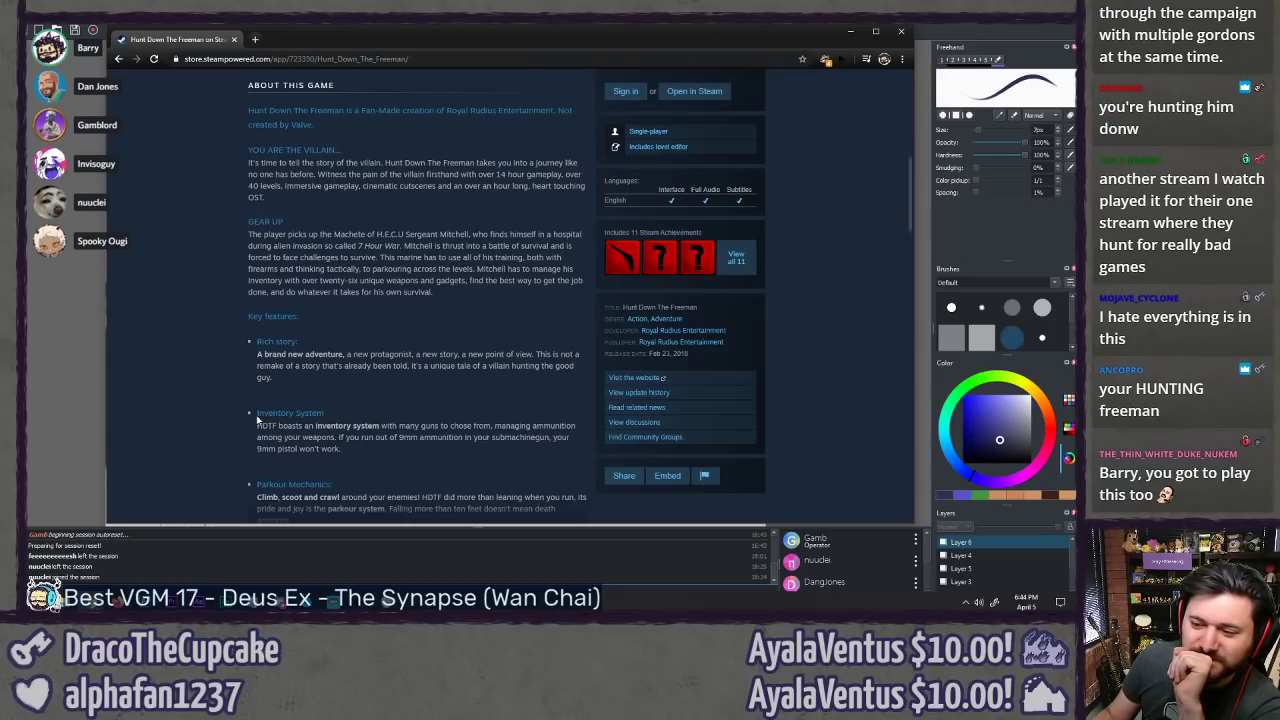
Step: Read the "Inventory System" key feature closely, marking its heading and sentences while following the text down to the parkour mechanics
{"action": "left_click_drag", "start_coordinate": [254, 420], "coordinate": [372, 426]}
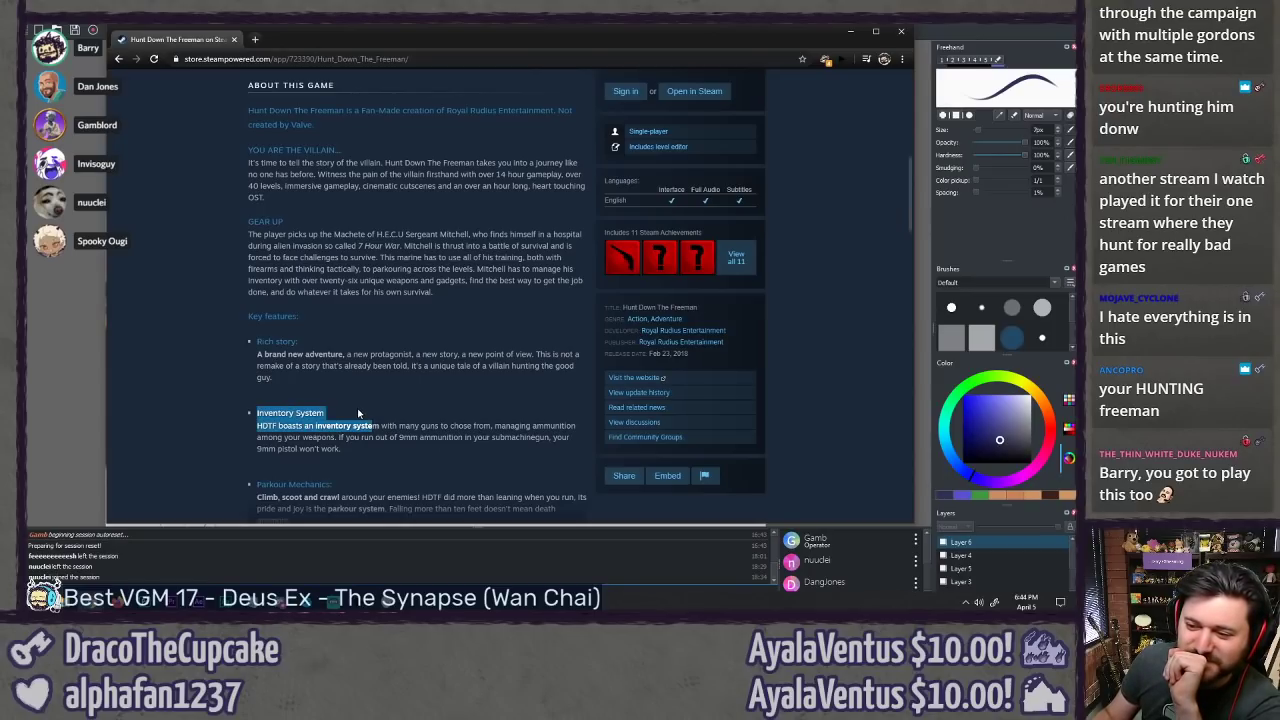
{"action": "left_click", "coordinate": [260, 425]}
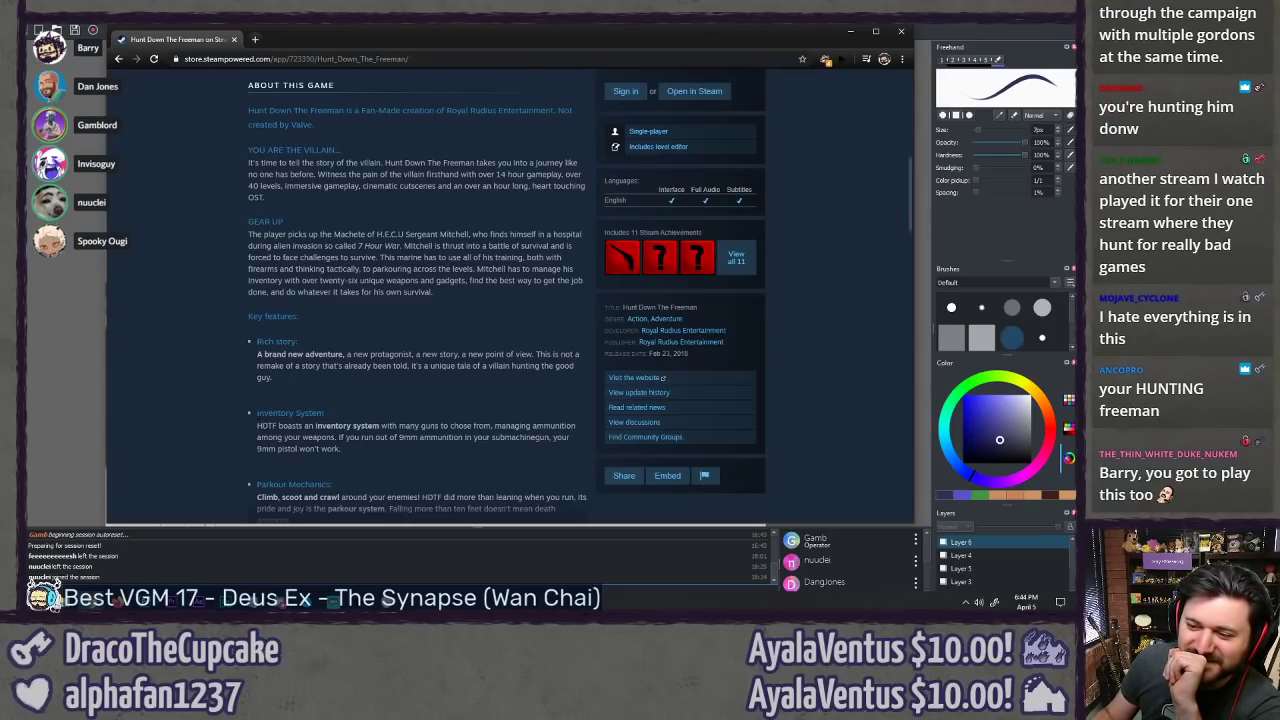
{"action": "left_click_drag", "start_coordinate": [258, 417], "coordinate": [323, 414]}
{"action": "left_click", "coordinate": [341, 414]}
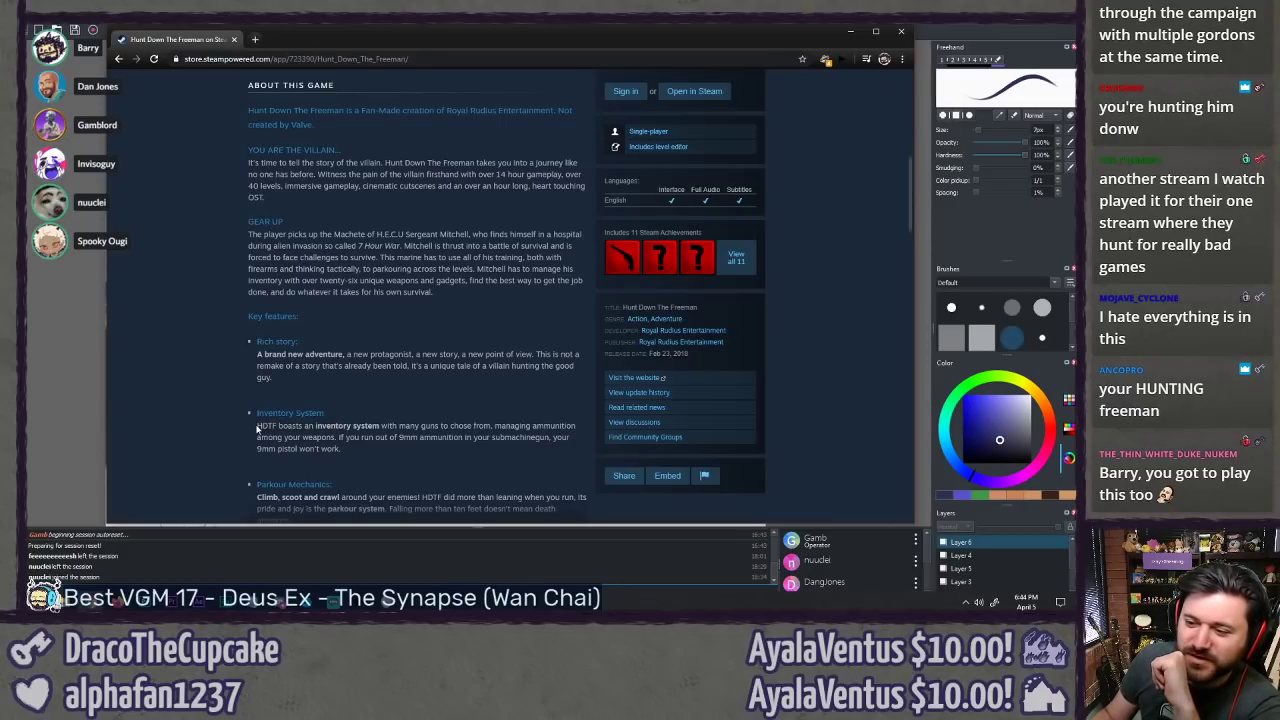
{"action": "left_click_drag", "start_coordinate": [257, 425], "coordinate": [380, 426]}
{"action": "left_click", "coordinate": [390, 396]}
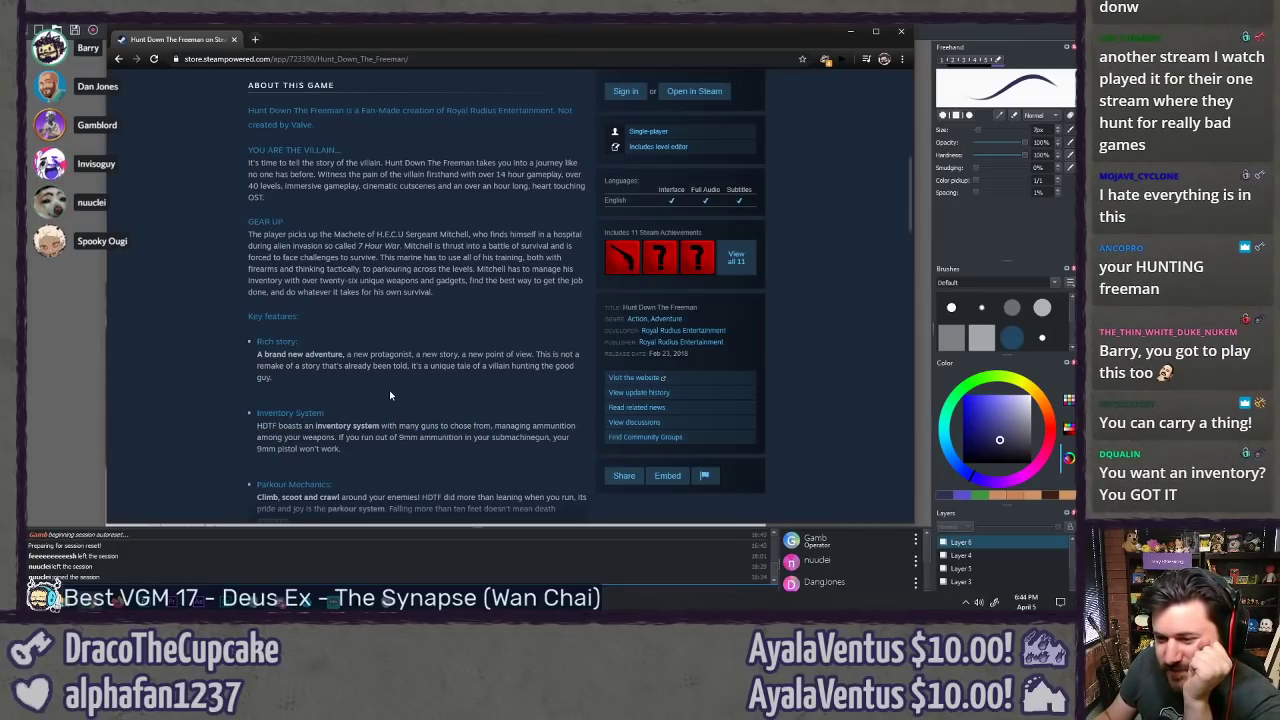
{"action": "key", "text": "Insert"}
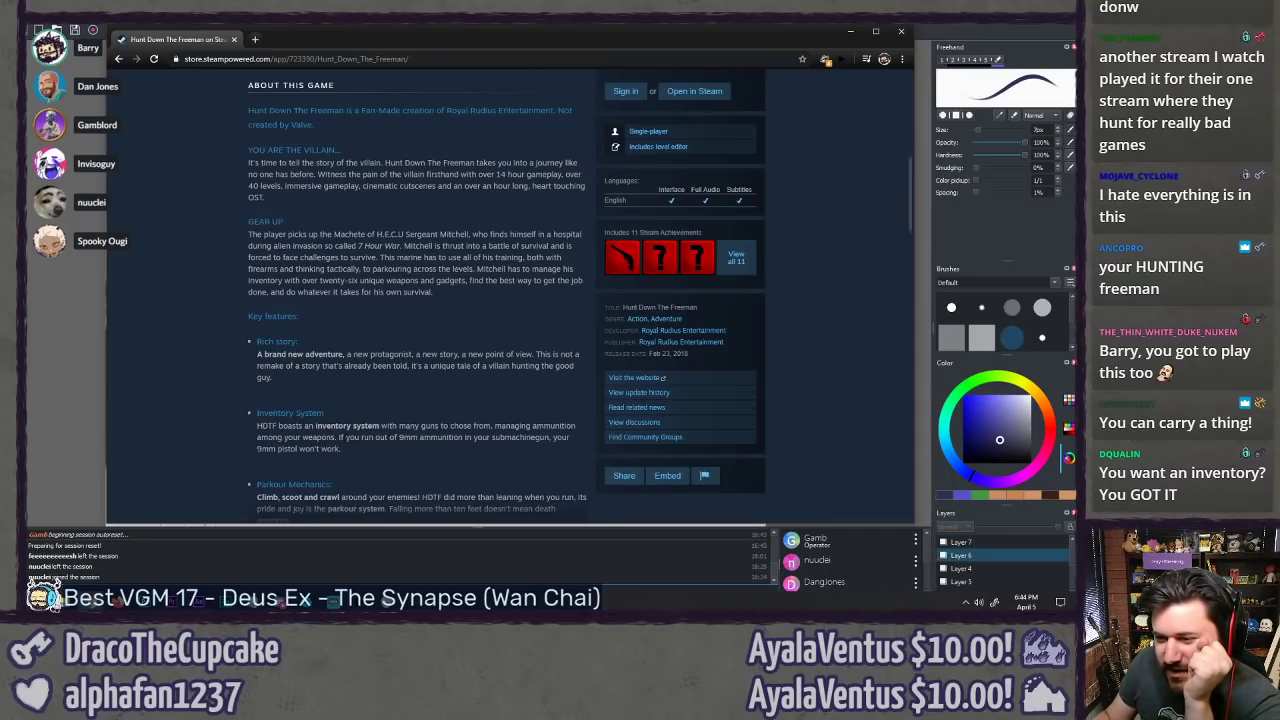
{"action": "left_click_drag", "start_coordinate": [338, 437], "coordinate": [443, 437]}
{"action": "left_click_drag", "start_coordinate": [462, 437], "coordinate": [350, 451]}
{"action": "left_click", "coordinate": [361, 452]}
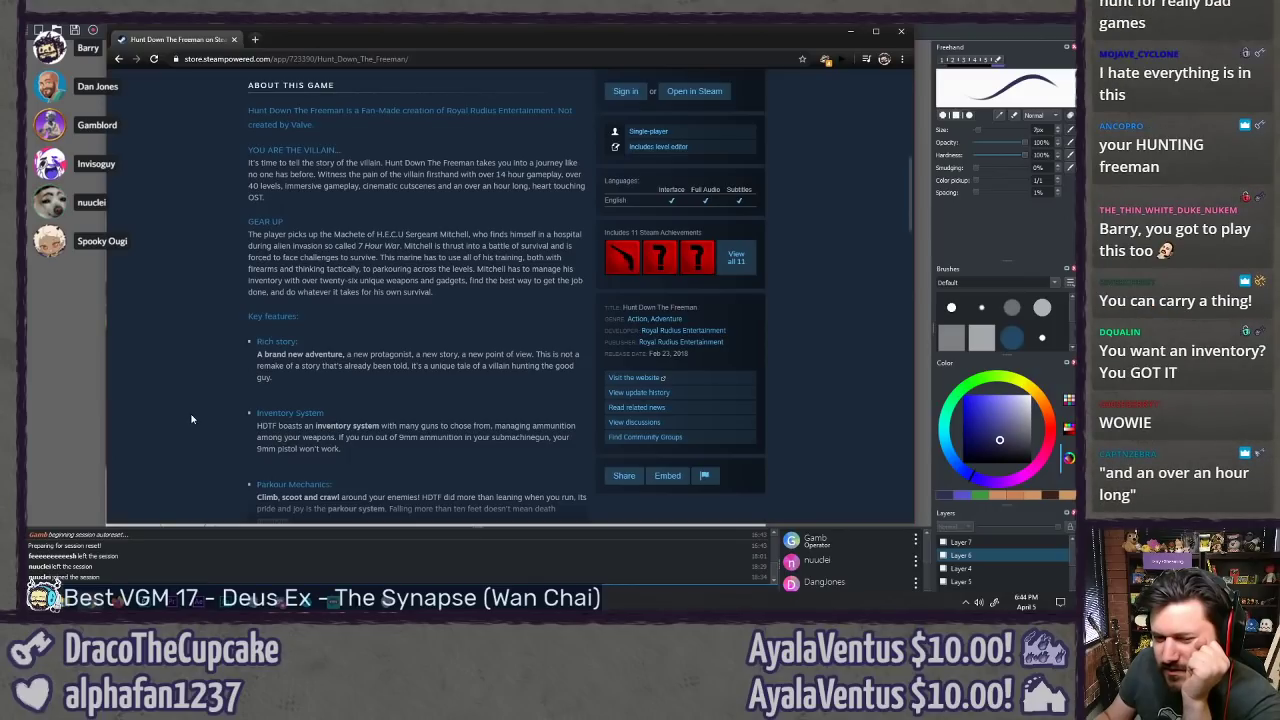
{"action": "scroll", "coordinate": [191, 410], "scroll_direction": "down", "scroll_amount": 1}
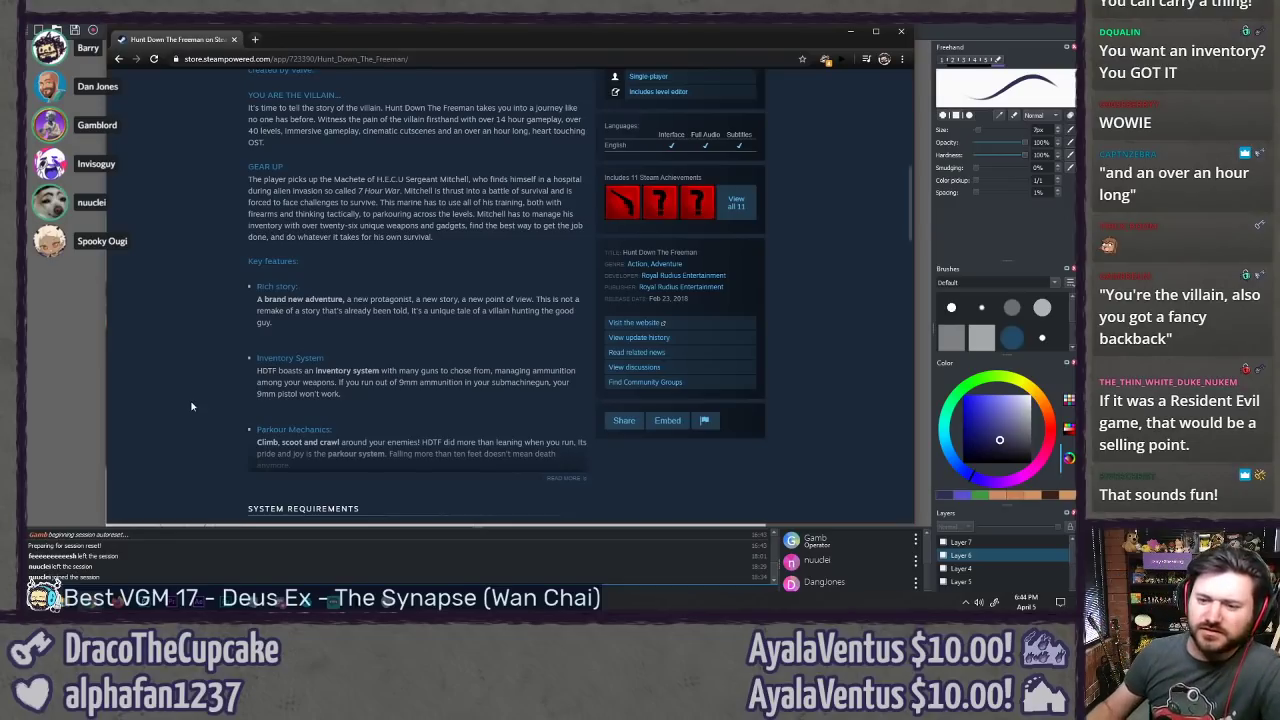
Step: Move the browser off the drawing and compare the parody with the original group artwork by repeatedly hiding and showing Layer 8
{"action": "left_click_drag", "start_coordinate": [359, 46], "coordinate": [26, 72]}
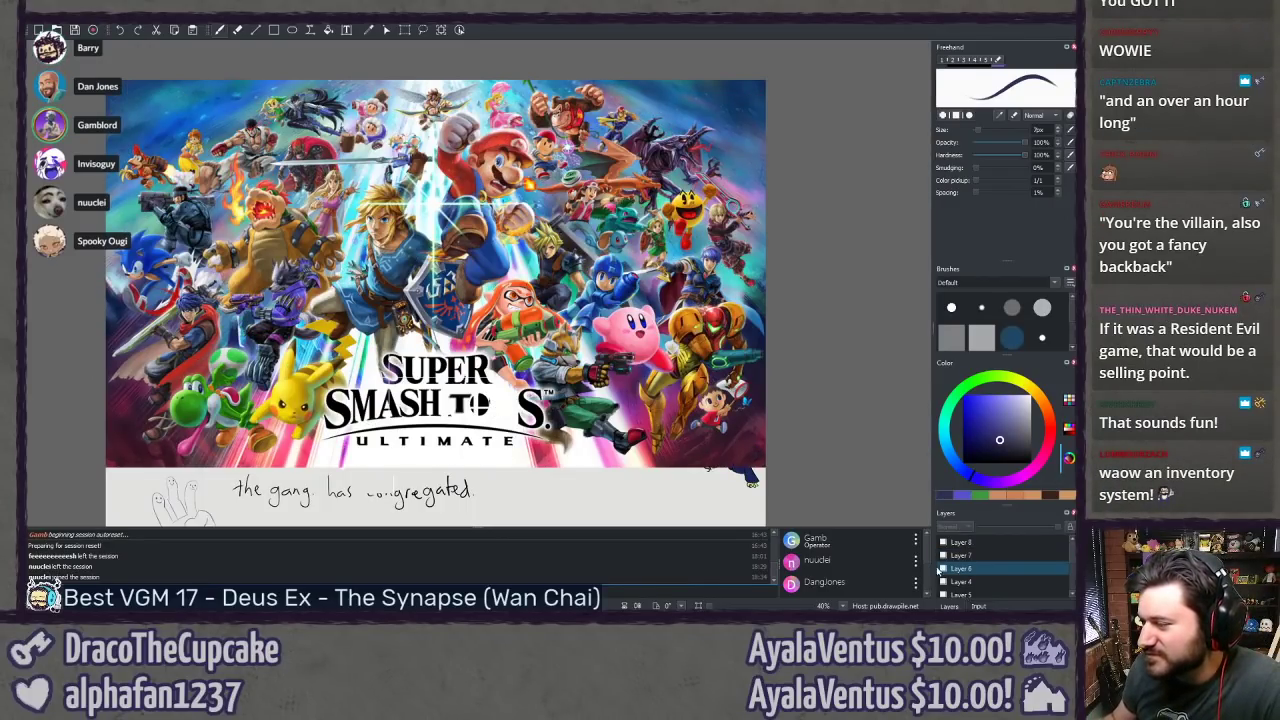
{"action": "left_click", "coordinate": [943, 542]}
{"action": "left_click", "coordinate": [943, 542]}
{"action": "left_click", "coordinate": [943, 542]}
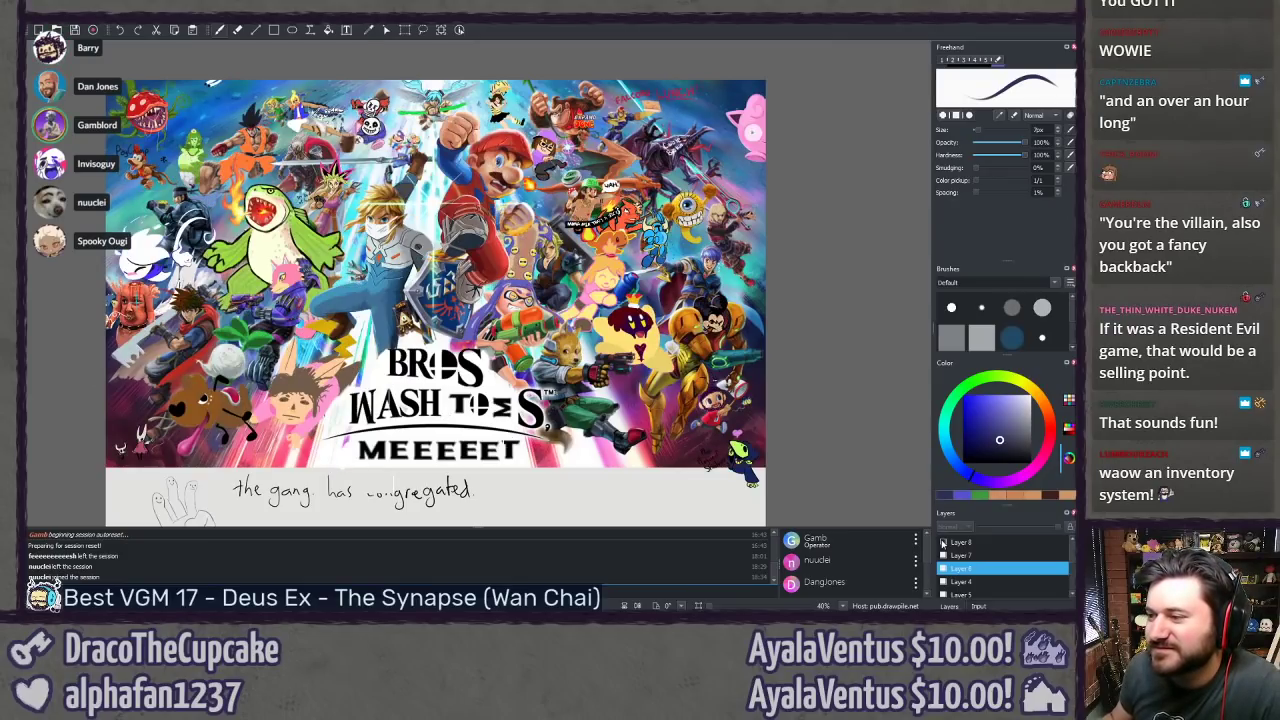
{"action": "left_click", "coordinate": [943, 542]}
{"action": "left_click", "coordinate": [943, 542]}
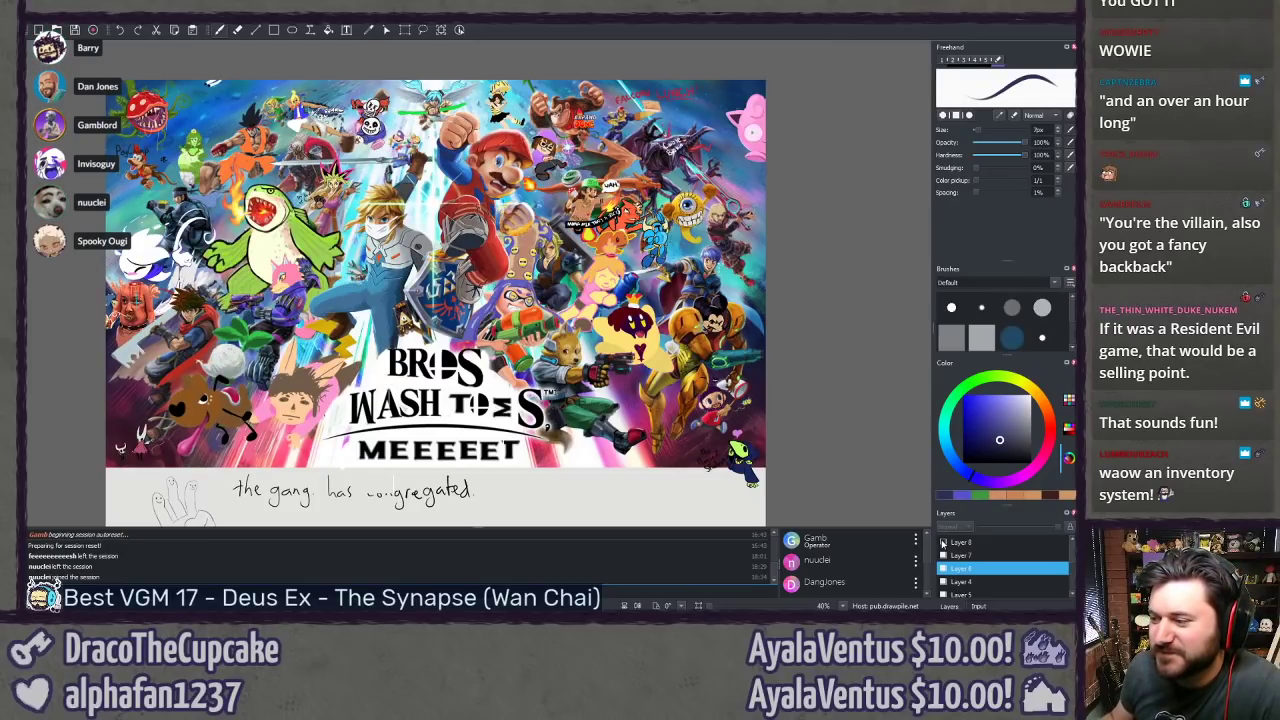
{"action": "left_click", "coordinate": [943, 542]}
{"action": "left_click", "coordinate": [943, 542]}
{"action": "left_click", "coordinate": [943, 542]}
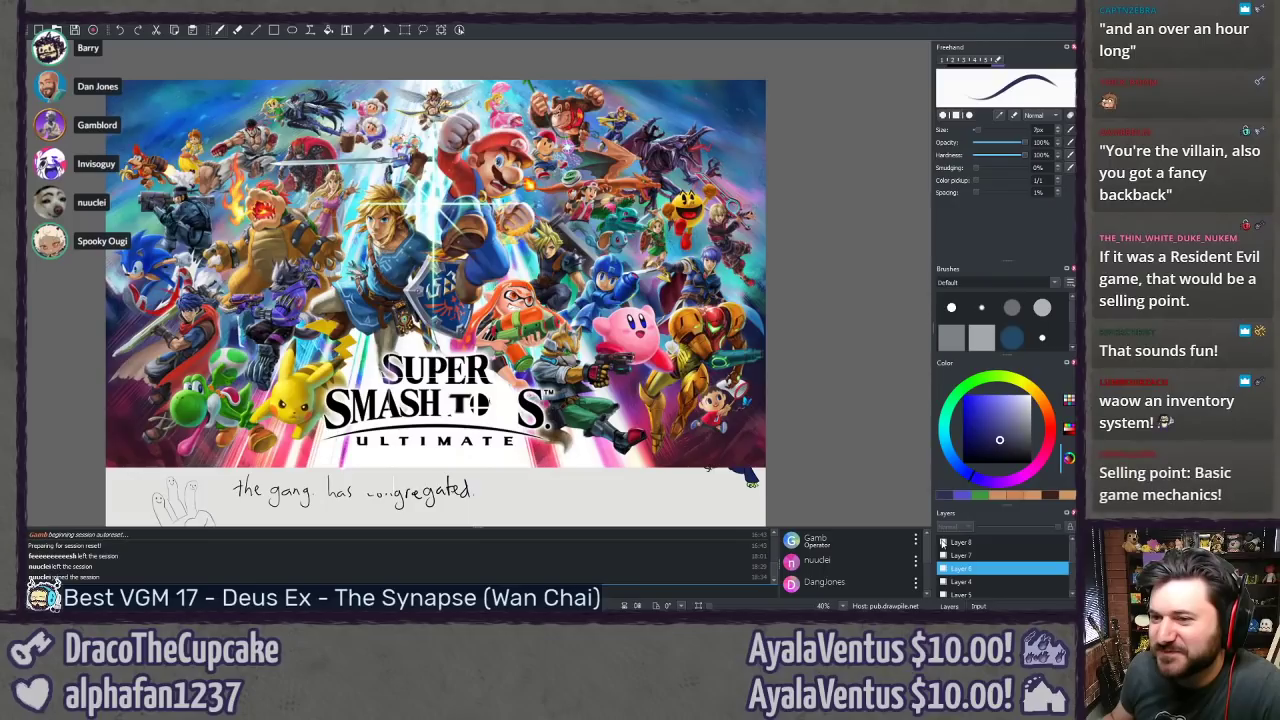
{"action": "left_click", "coordinate": [943, 542]}
{"action": "left_click", "coordinate": [943, 542]}
{"action": "left_click", "coordinate": [943, 542]}
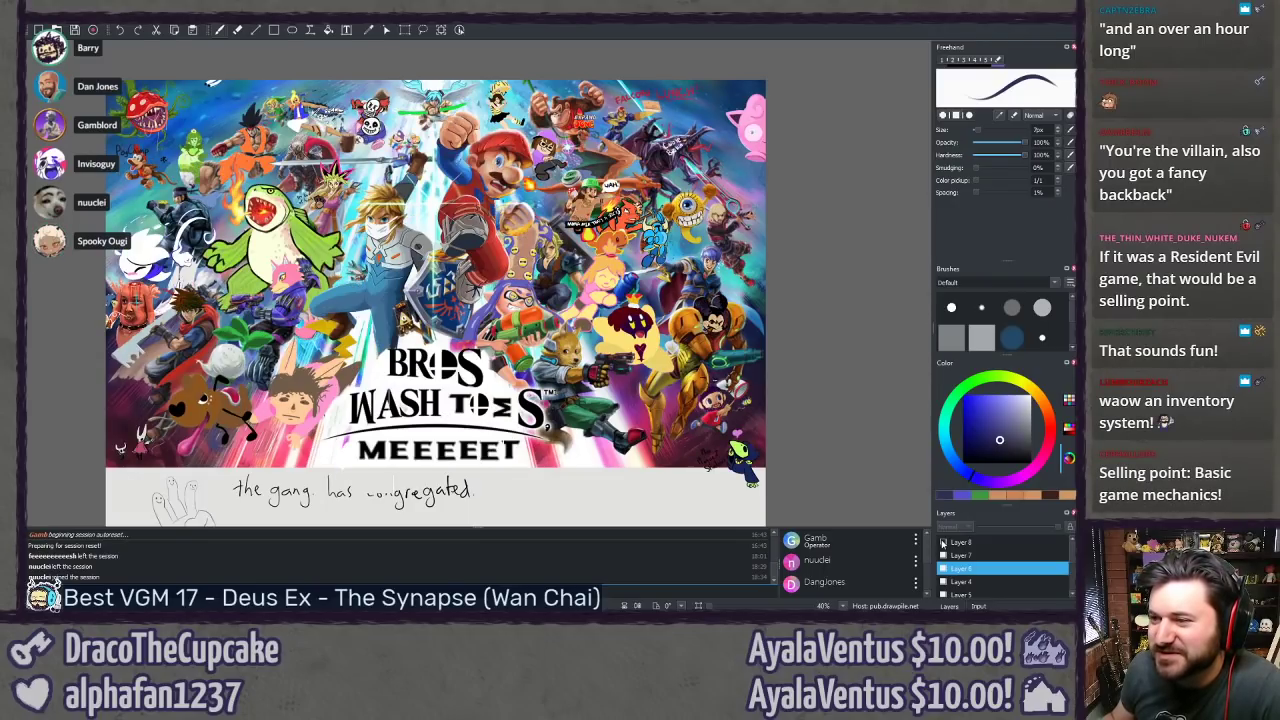
{"action": "left_click", "coordinate": [943, 542]}
{"action": "left_click", "coordinate": [943, 542]}
{"action": "left_click", "coordinate": [943, 542]}
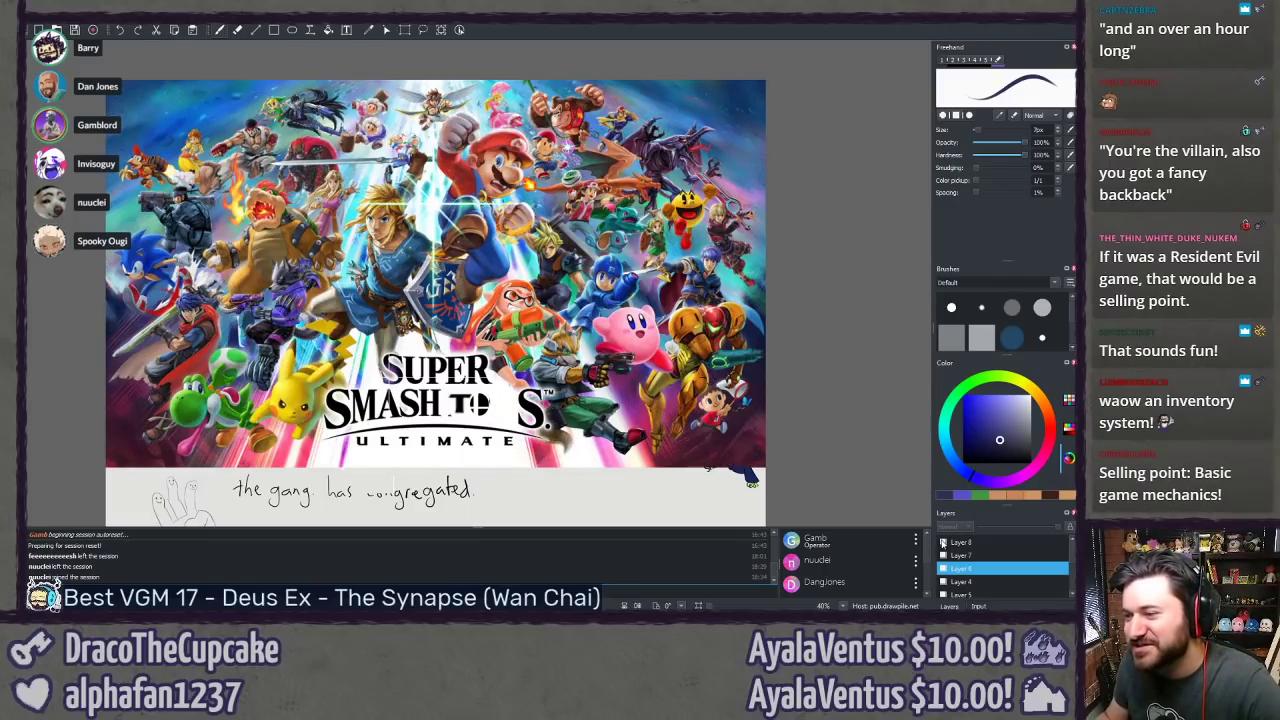
{"action": "left_click", "coordinate": [943, 542]}
{"action": "left_click", "coordinate": [943, 542]}
{"action": "left_click", "coordinate": [943, 542]}
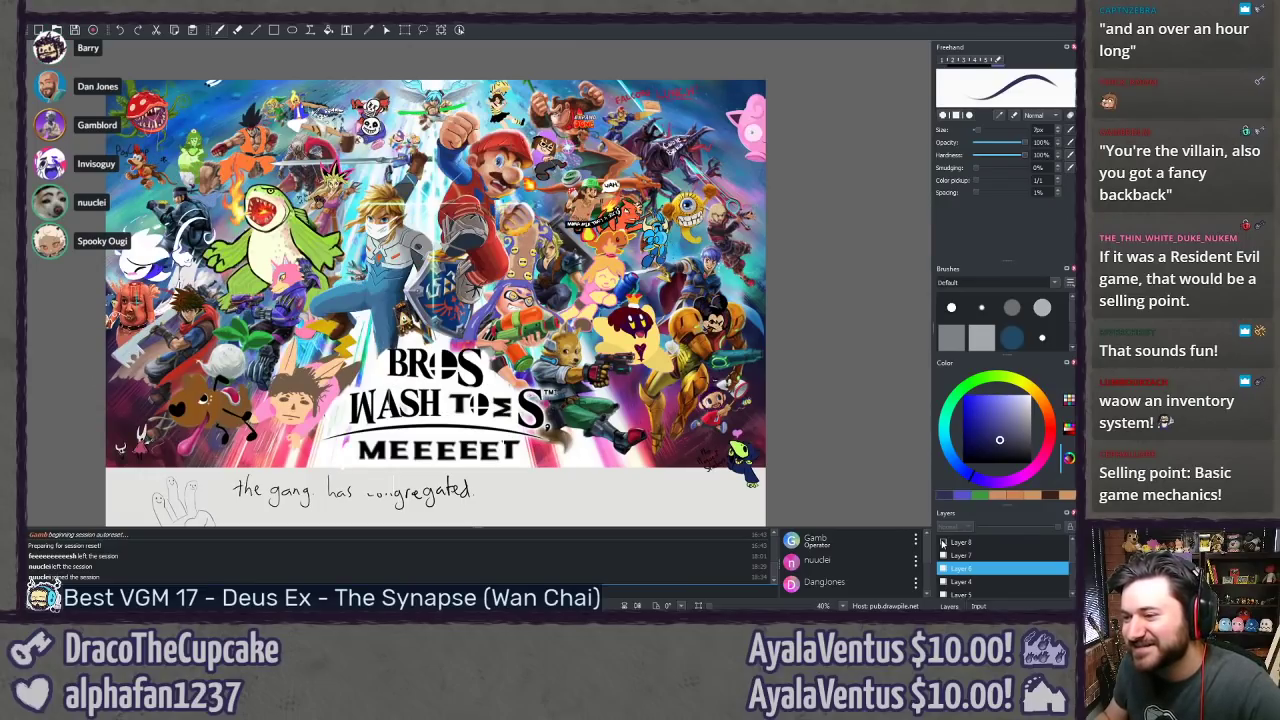
{"action": "left_click", "coordinate": [943, 542]}
{"action": "left_click", "coordinate": [943, 542]}
{"action": "left_click", "coordinate": [943, 542]}
{"action": "left_click", "coordinate": [943, 542]}
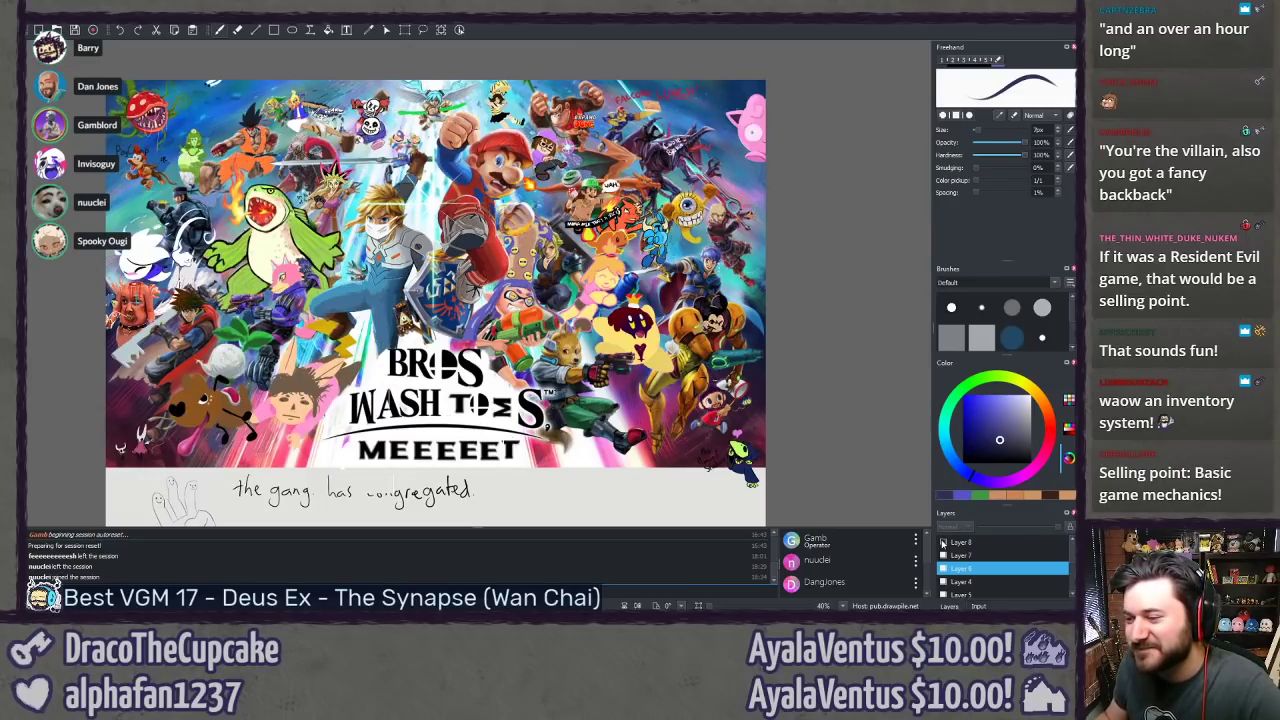
{"action": "left_click", "coordinate": [943, 542]}
{"action": "left_click", "coordinate": [943, 542]}
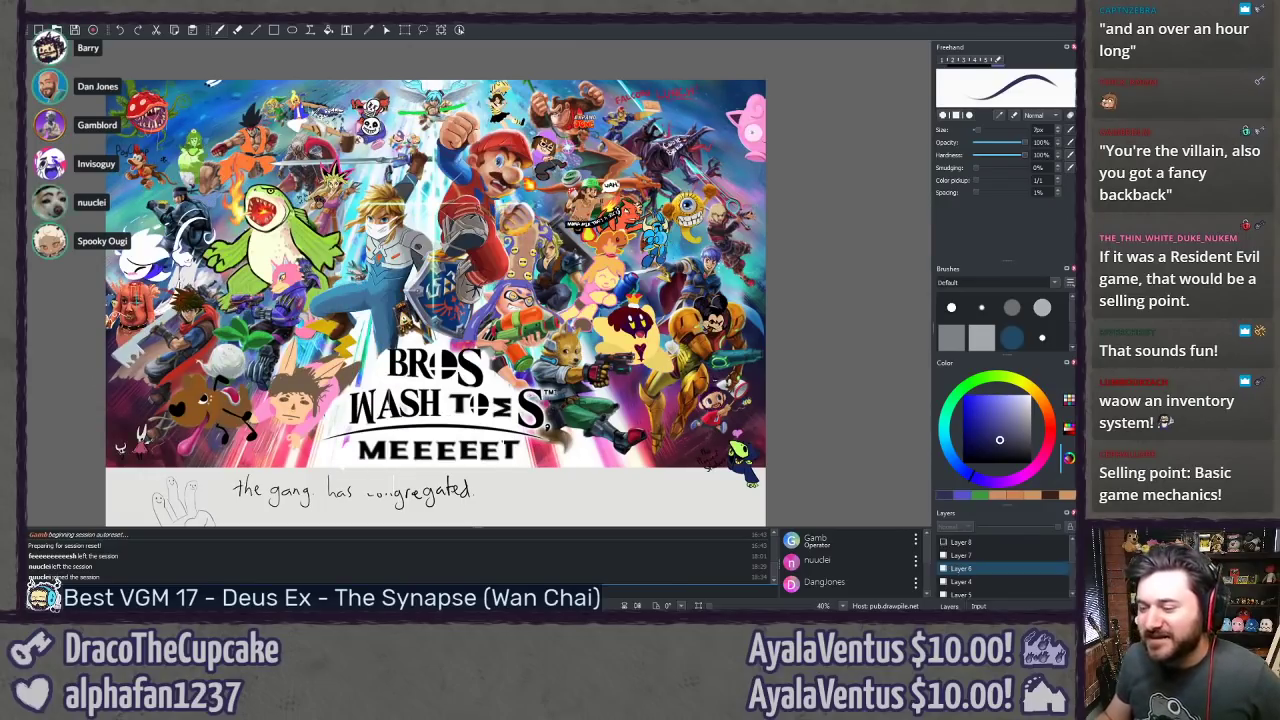
{"action": "left_click", "coordinate": [943, 542]}
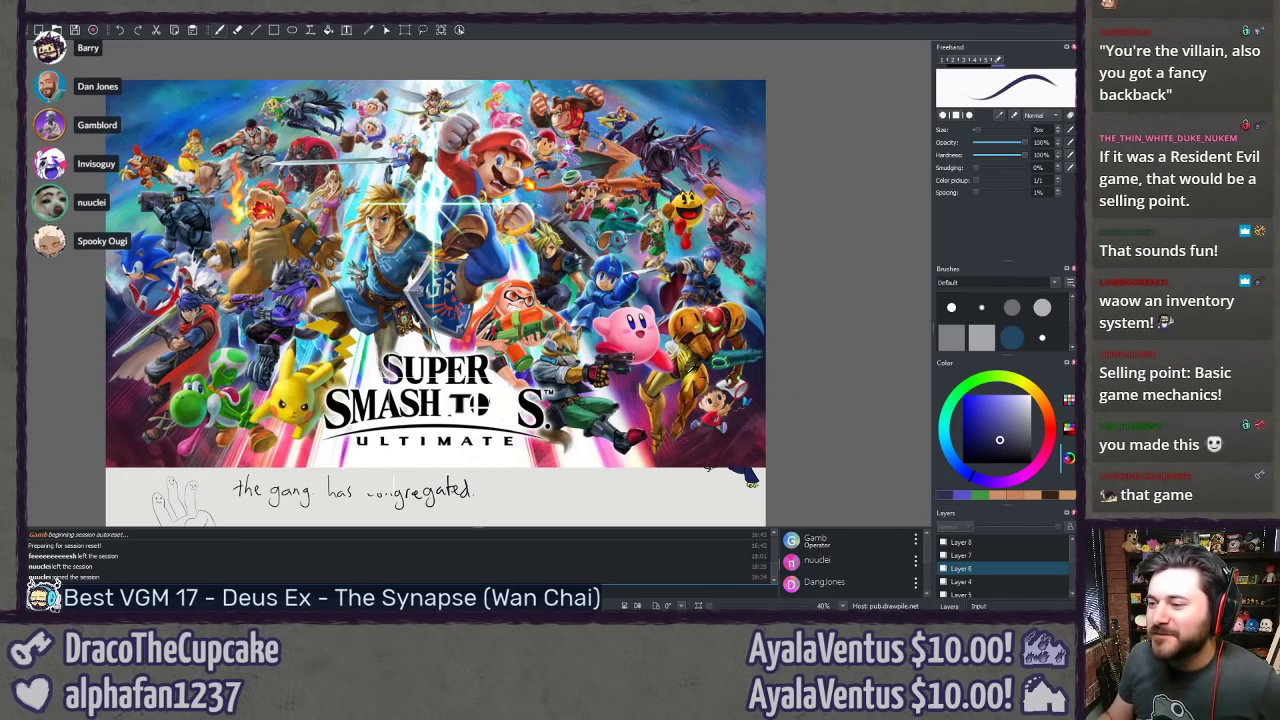
Step: Compare the original and parody versions of the characters around Mario up close by toggling the visibility of Layer 8
{"action": "scroll", "coordinate": [677, 385], "scroll_direction": "up", "scroll_amount": 4}
{"action": "left_click_drag", "start_coordinate": [580, 290], "coordinate": [462, 520]}
{"action": "scroll", "coordinate": [477, 284], "scroll_direction": "up", "scroll_amount": 3}
{"action": "scroll", "coordinate": [945, 560], "scroll_direction": "down", "scroll_amount": 1}
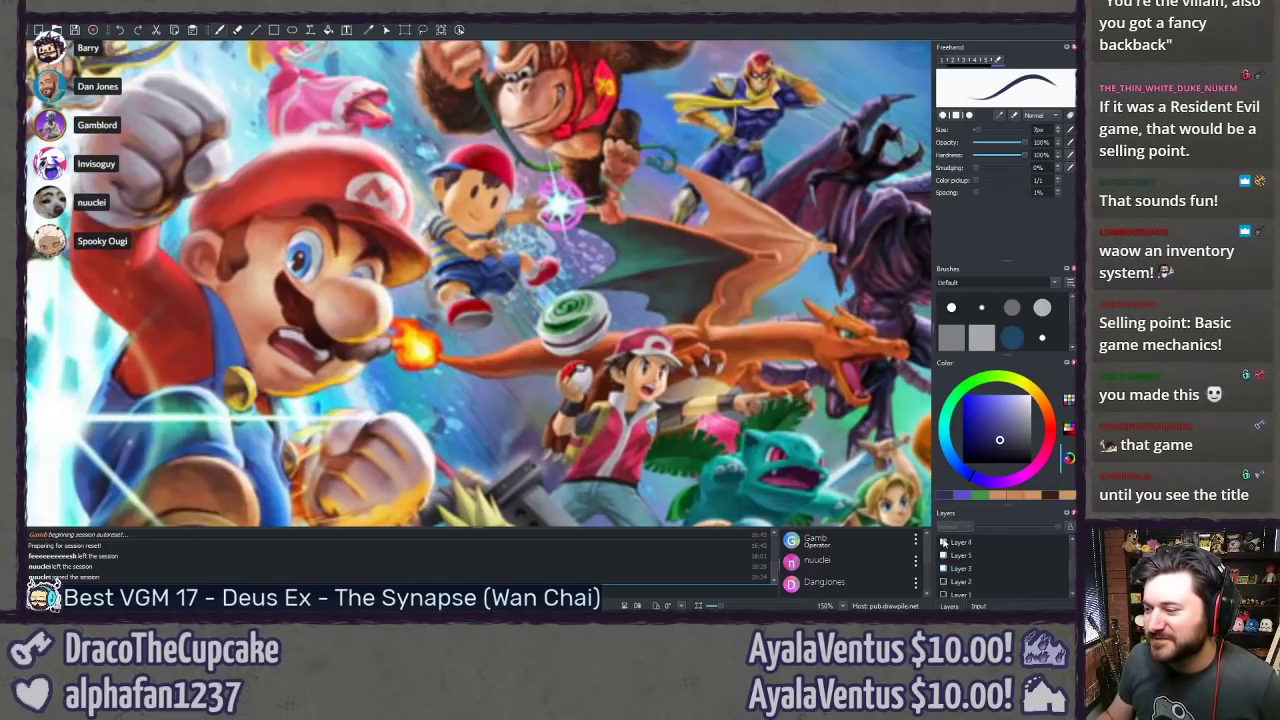
{"action": "scroll", "coordinate": [943, 545], "scroll_direction": "up", "scroll_amount": 2}
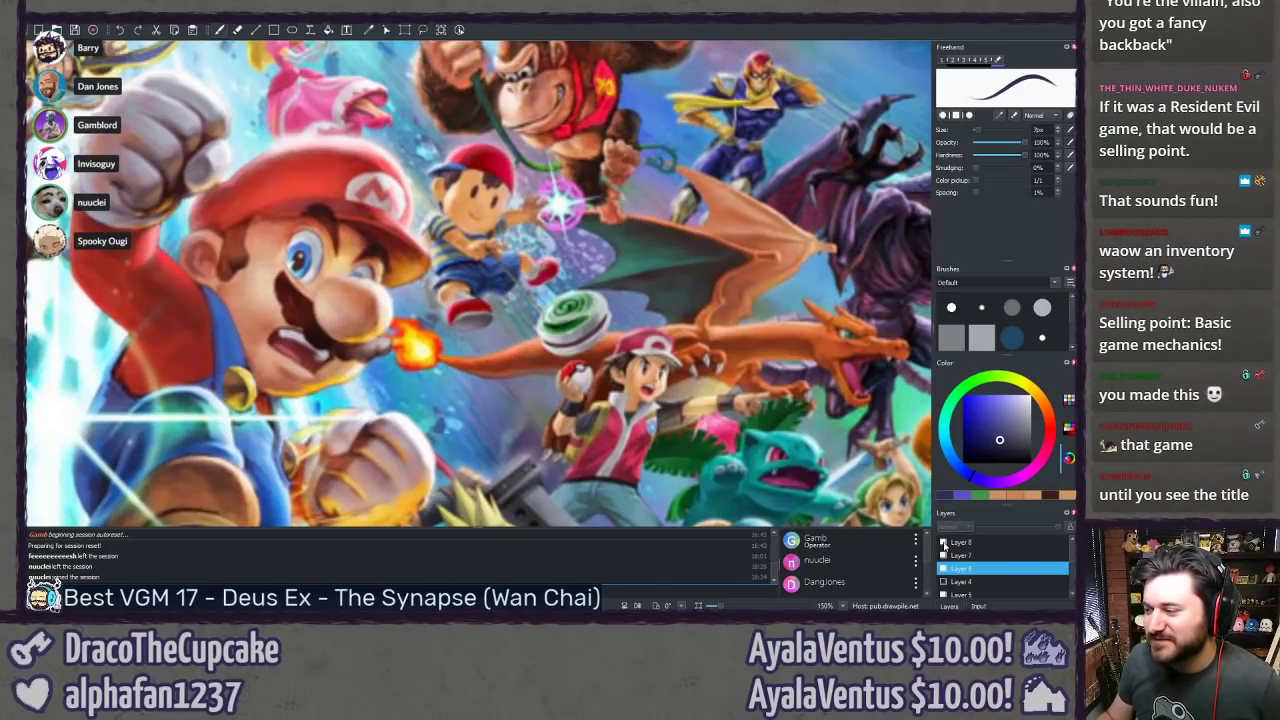
{"action": "left_click", "coordinate": [943, 543]}
{"action": "left_click", "coordinate": [943, 543]}
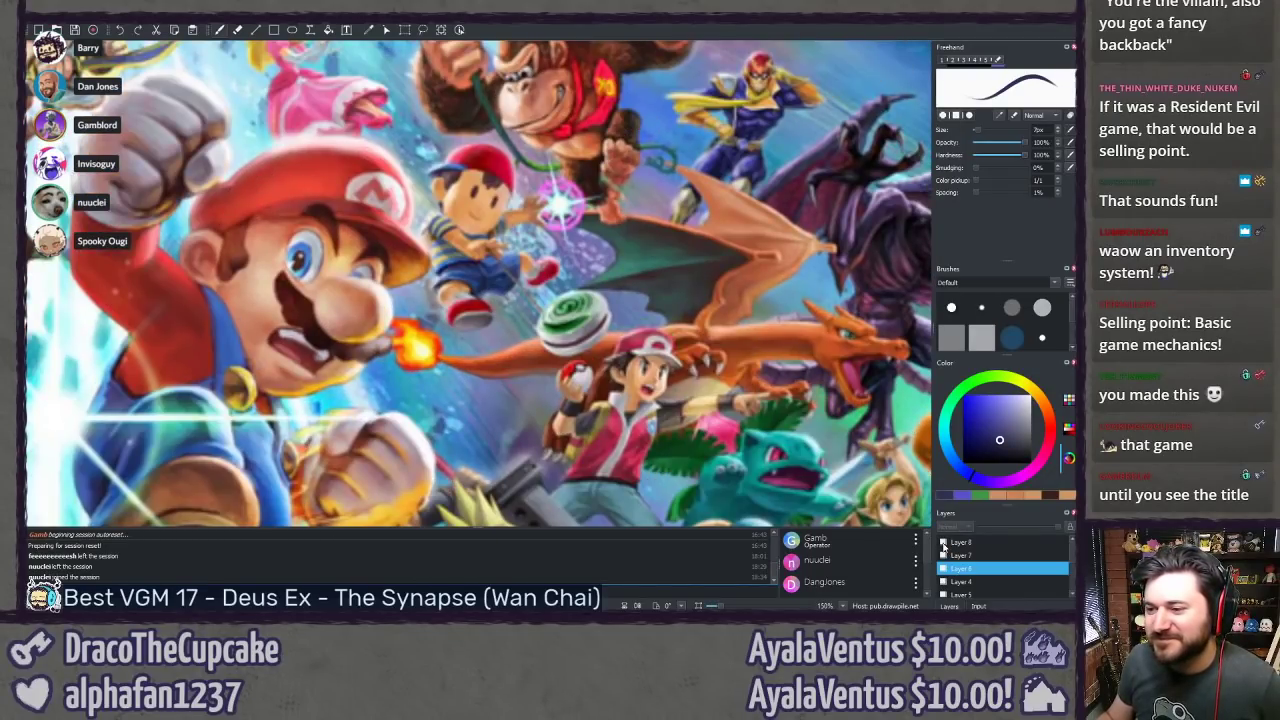
{"action": "left_click", "coordinate": [943, 543]}
{"action": "left_click", "coordinate": [942, 527]}
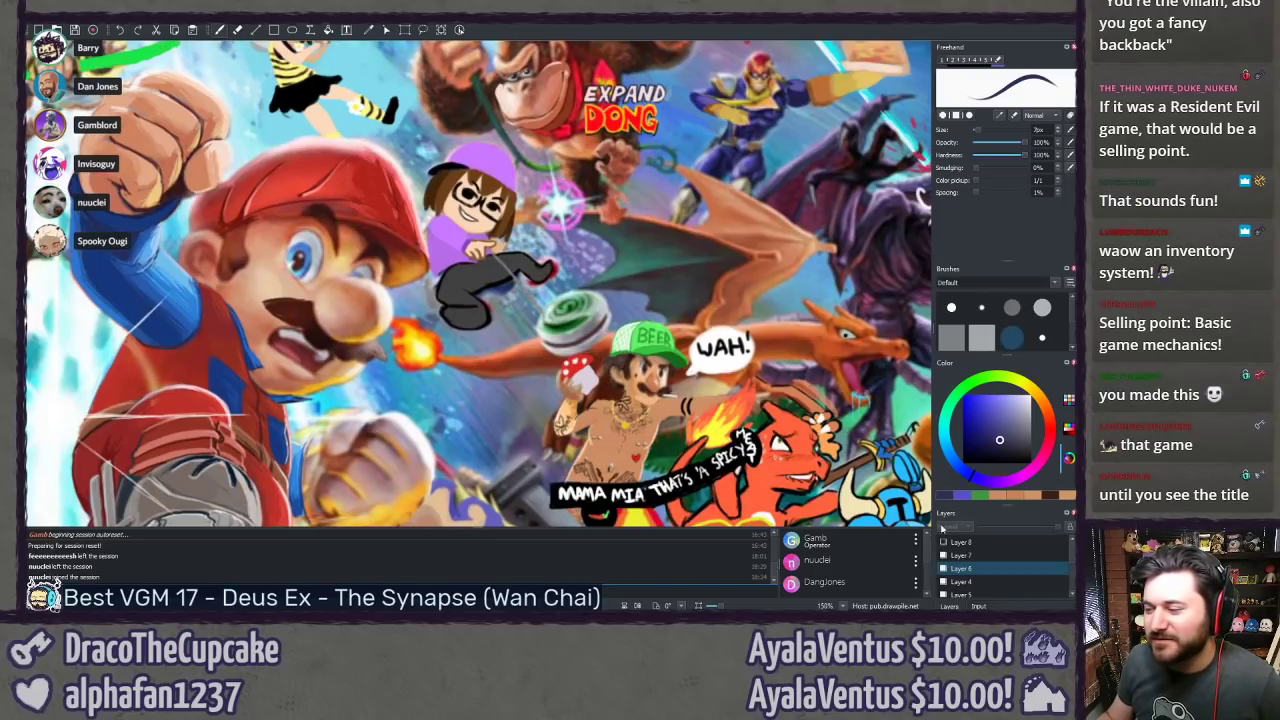
Step: Show Layer 8 over the squid girl, fox pilot and pink puffball area, and hide it again to compare their parody versions
{"action": "left_click", "coordinate": [942, 543]}
{"action": "left_click_drag", "start_coordinate": [623, 431], "coordinate": [505, 205]}
{"action": "left_click_drag", "start_coordinate": [470, 470], "coordinate": [550, 195]}
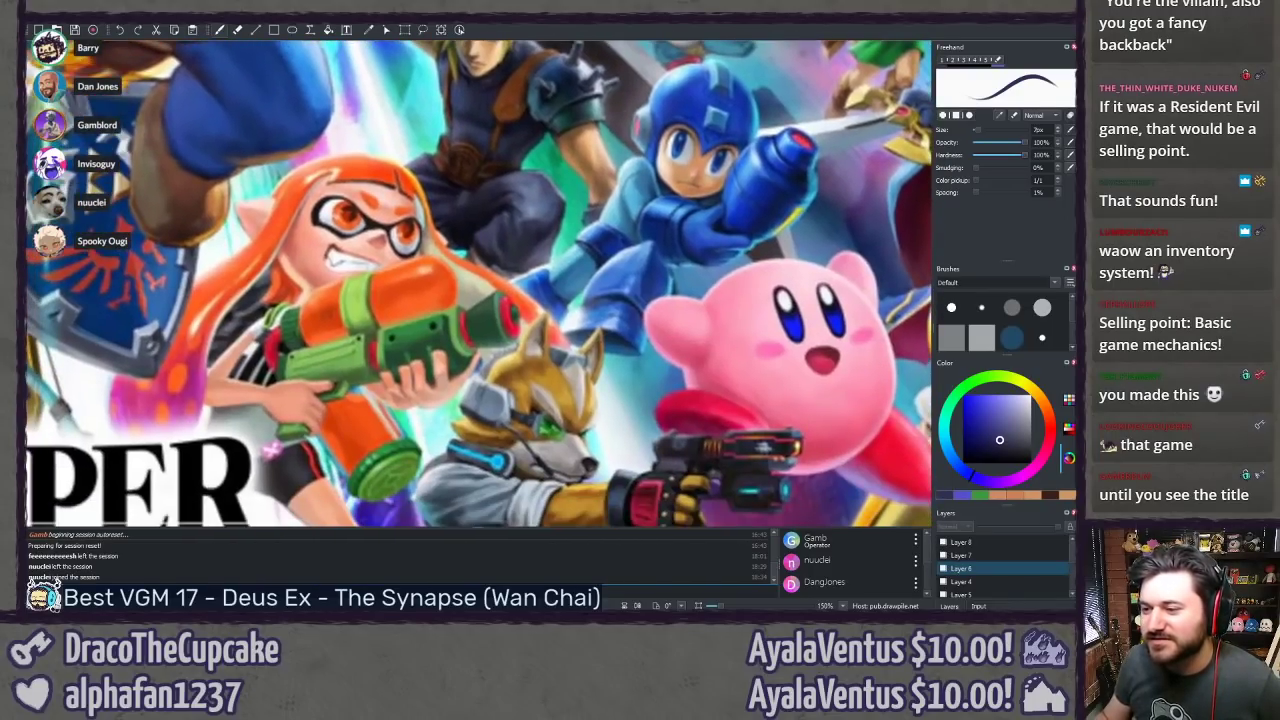
{"action": "mouse_move", "coordinate": [544, 364]}
{"action": "left_mouse_down"}
{"action": "mouse_move", "coordinate": [579, 182]}
{"action": "mouse_move", "coordinate": [558, 196]}
{"action": "left_mouse_up"}
{"action": "left_click", "coordinate": [943, 543]}
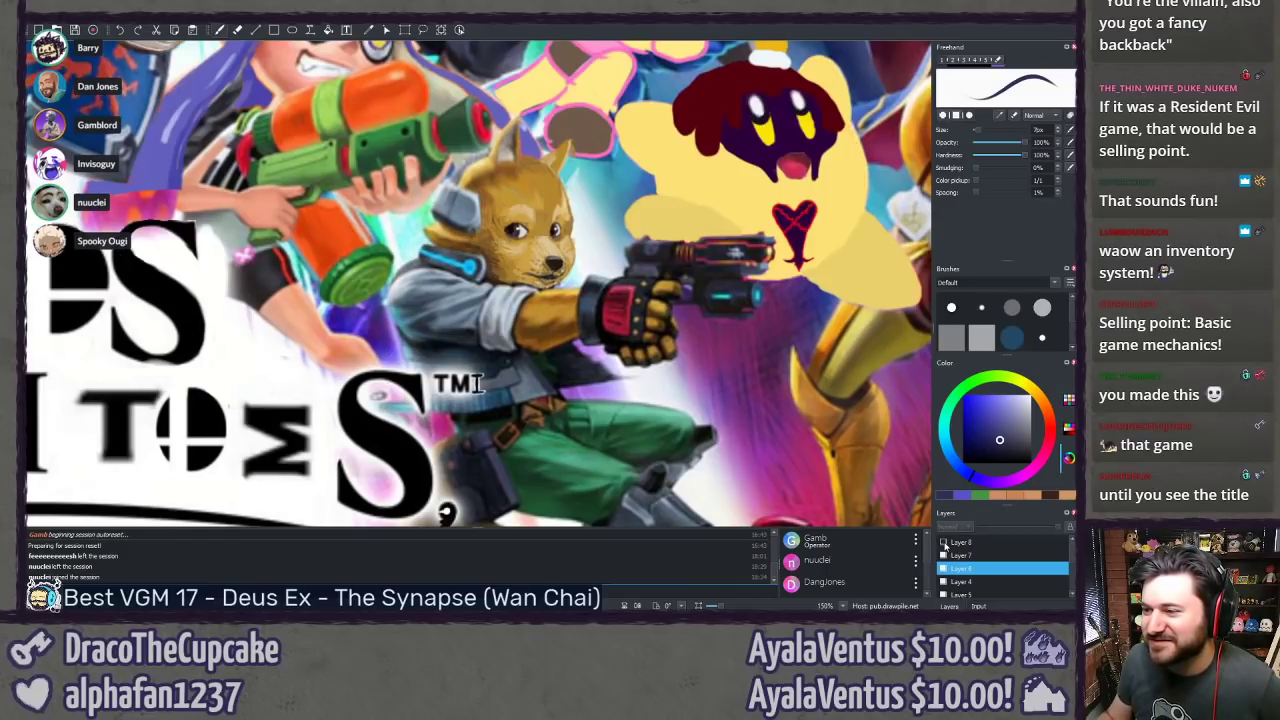
Step: Compare the fox pilot and the pink puffball with their parody versions by repeatedly showing and hiding Layer 8
{"action": "left_click", "coordinate": [943, 543]}
{"action": "left_click", "coordinate": [943, 543]}
{"action": "left_click", "coordinate": [943, 543]}
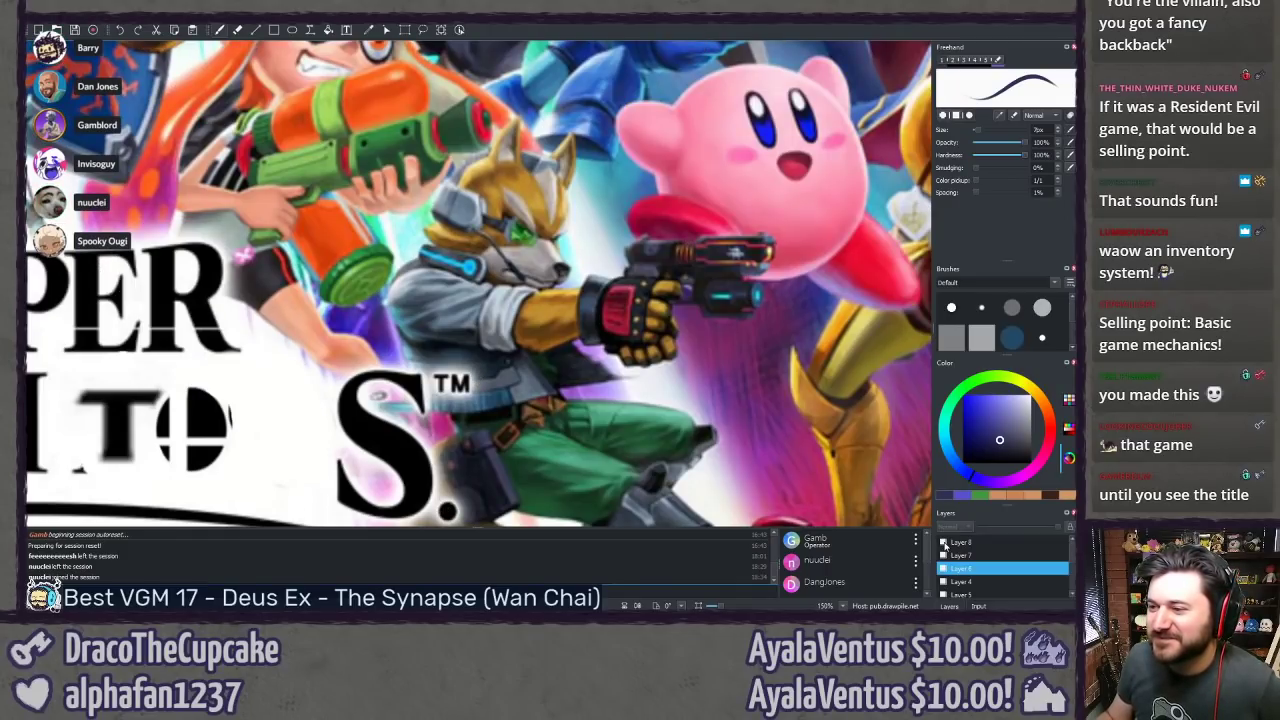
{"action": "left_click", "coordinate": [943, 543]}
{"action": "left_click", "coordinate": [943, 543]}
{"action": "left_click", "coordinate": [943, 543]}
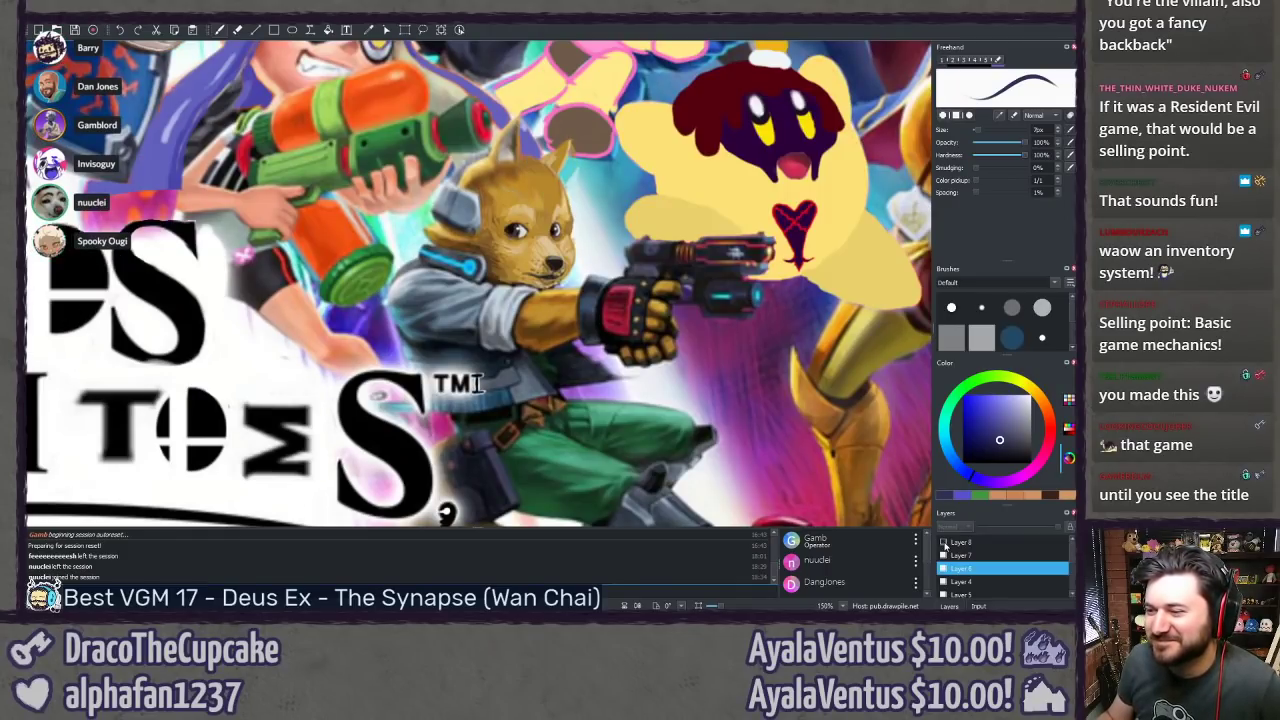
{"action": "left_click", "coordinate": [943, 543]}
{"action": "left_click", "coordinate": [943, 543]}
{"action": "left_click", "coordinate": [943, 543]}
{"action": "left_click", "coordinate": [943, 543]}
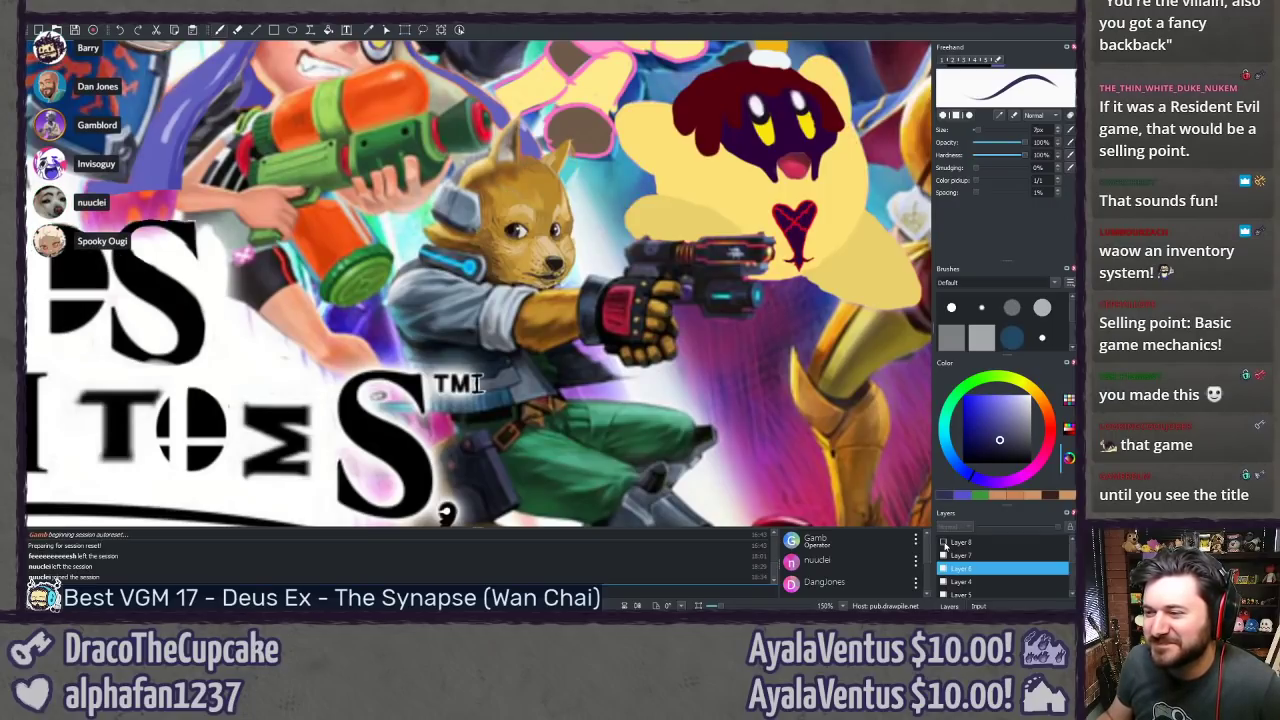
{"action": "left_click", "coordinate": [943, 543]}
{"action": "left_click", "coordinate": [943, 543]}
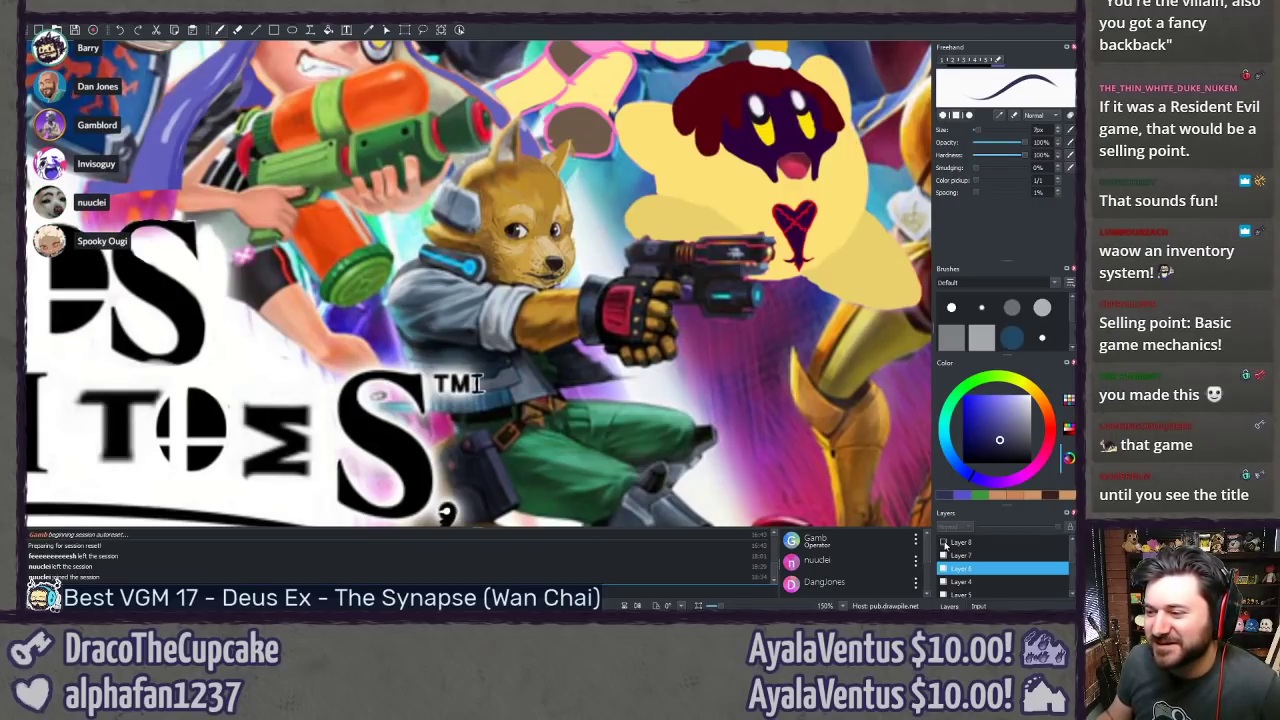
Step: View the whole group drawing and briefly show and hide Layer 8 to compare it with the original
{"action": "scroll", "coordinate": [651, 398], "scroll_direction": "down", "scroll_amount": 4}
{"action": "key", "text": "ctrl+minus"}
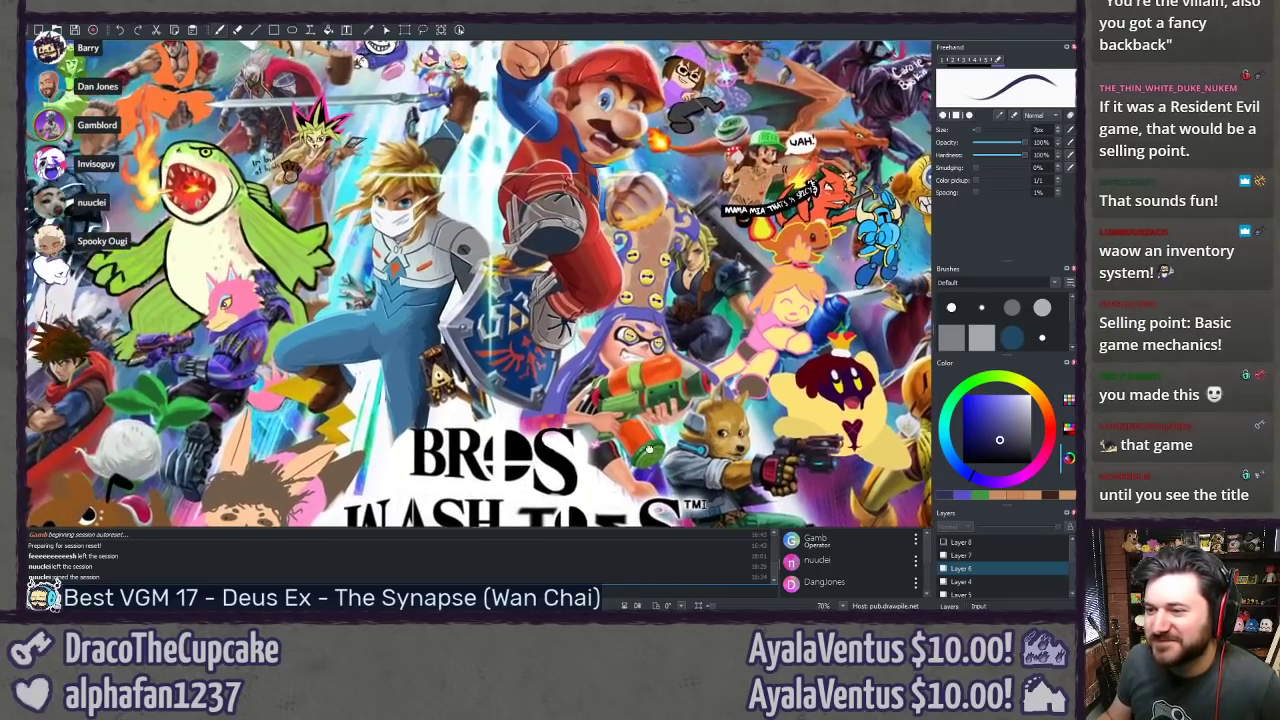
{"action": "key", "text": "ctrl+minus"}
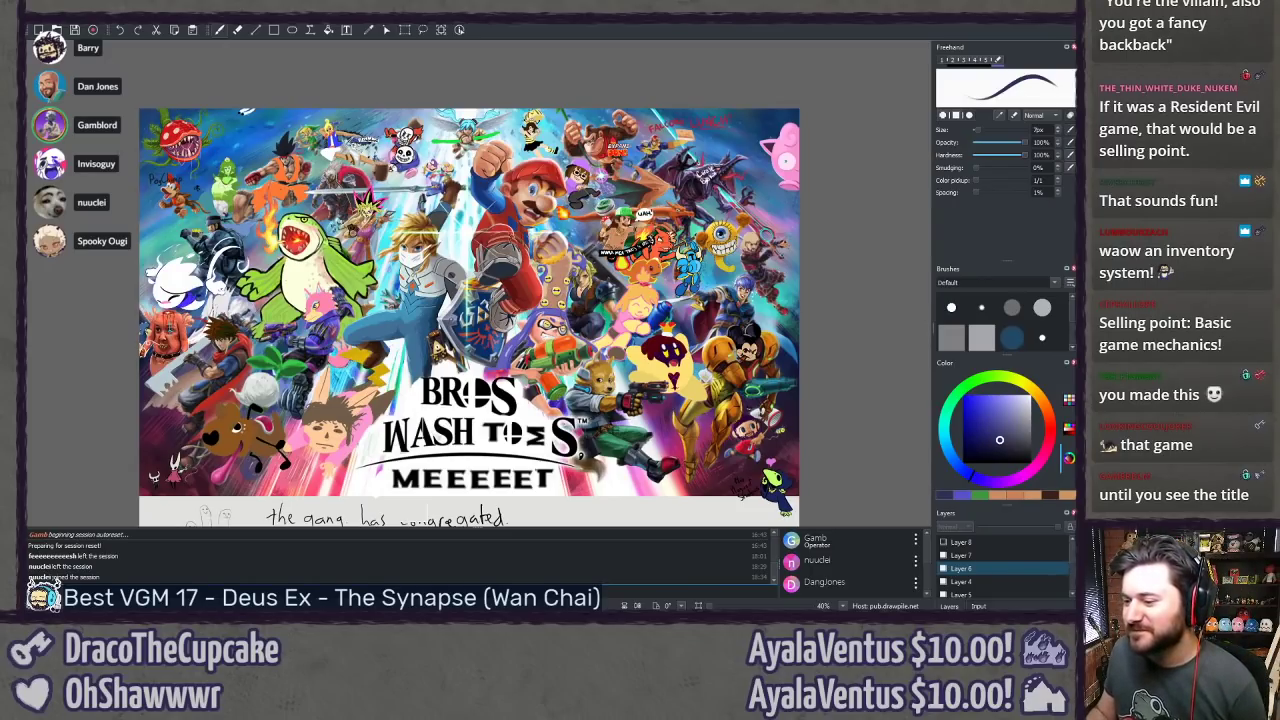
{"action": "left_click", "coordinate": [942, 542]}
{"action": "left_click", "coordinate": [942, 542]}
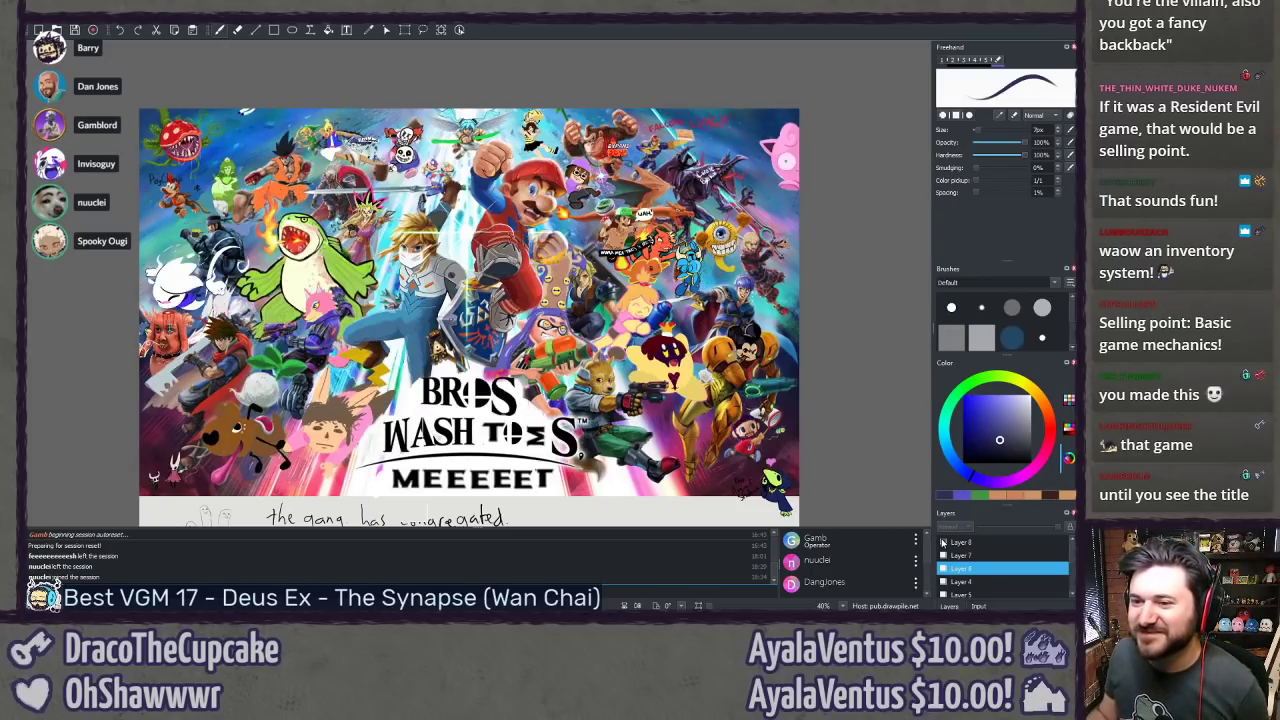
Step: Compare the "PogChimp" monkey and the green princess with their original versions up close by repeatedly toggling Layer 8's visibility
{"action": "scroll", "coordinate": [83, 176], "scroll_direction": "up", "scroll_amount": 5}
{"action": "left_click_drag", "start_coordinate": [83, 176], "coordinate": [709, 370]}
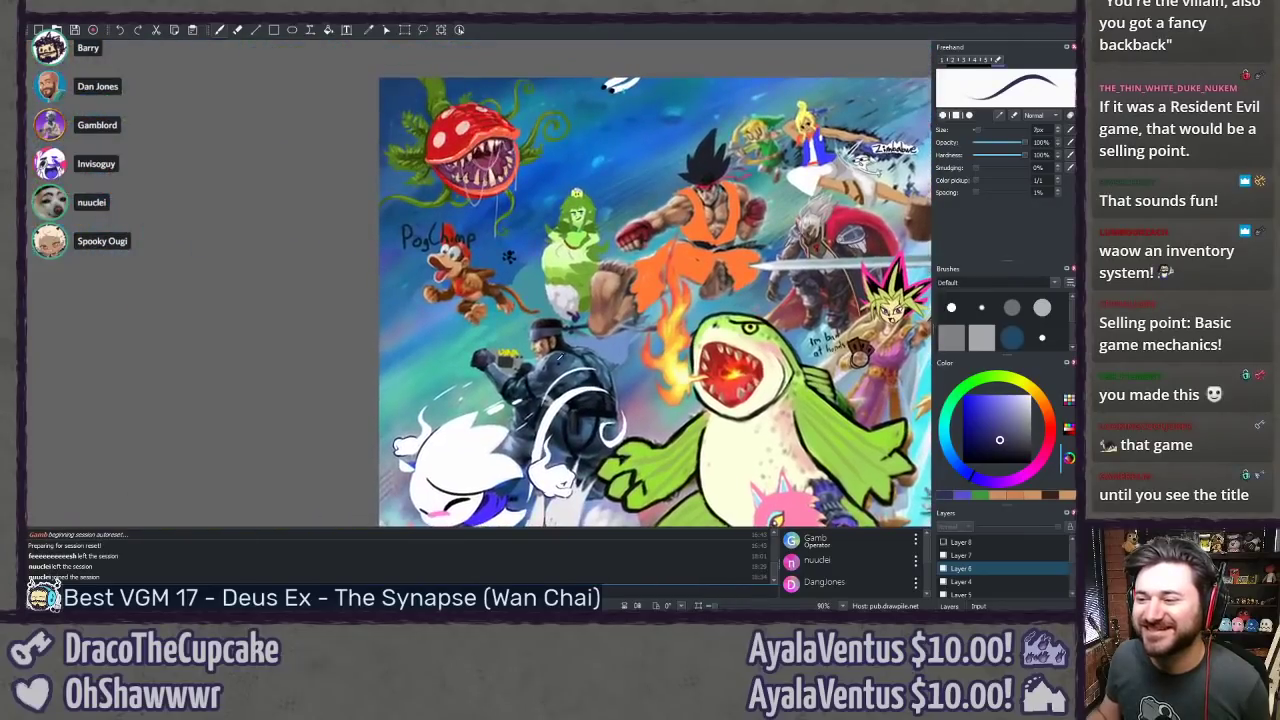
{"action": "scroll", "coordinate": [709, 370], "scroll_direction": "up", "scroll_amount": 4}
{"action": "left_click", "coordinate": [942, 542]}
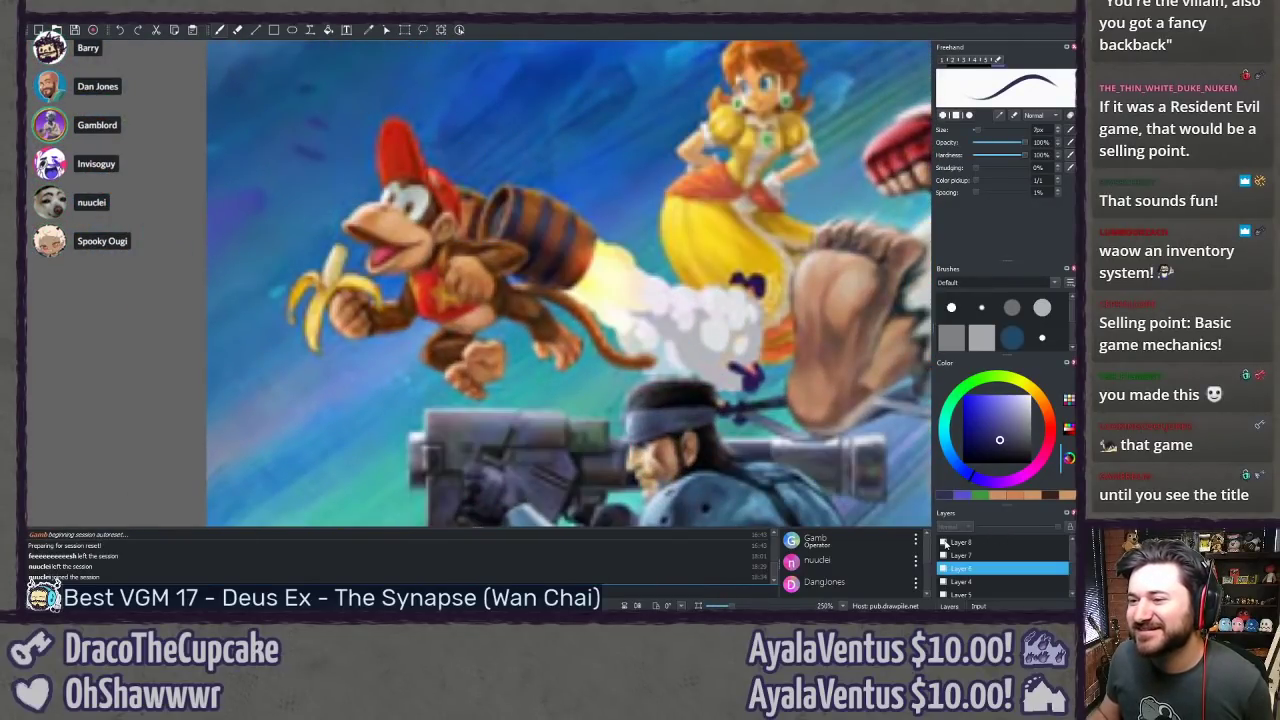
{"action": "left_click", "coordinate": [942, 542]}
{"action": "left_click", "coordinate": [942, 542]}
{"action": "left_click", "coordinate": [943, 542]}
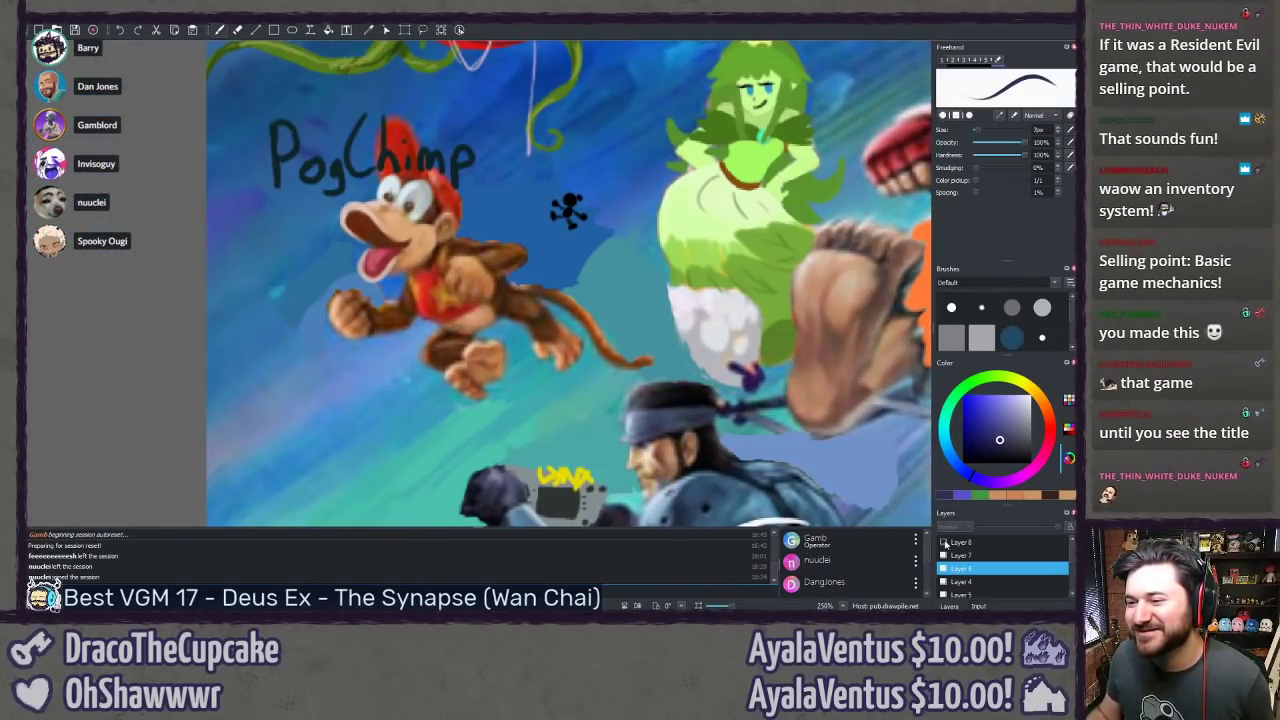
{"action": "left_click", "coordinate": [943, 542]}
{"action": "left_click", "coordinate": [943, 542]}
{"action": "left_click", "coordinate": [943, 542]}
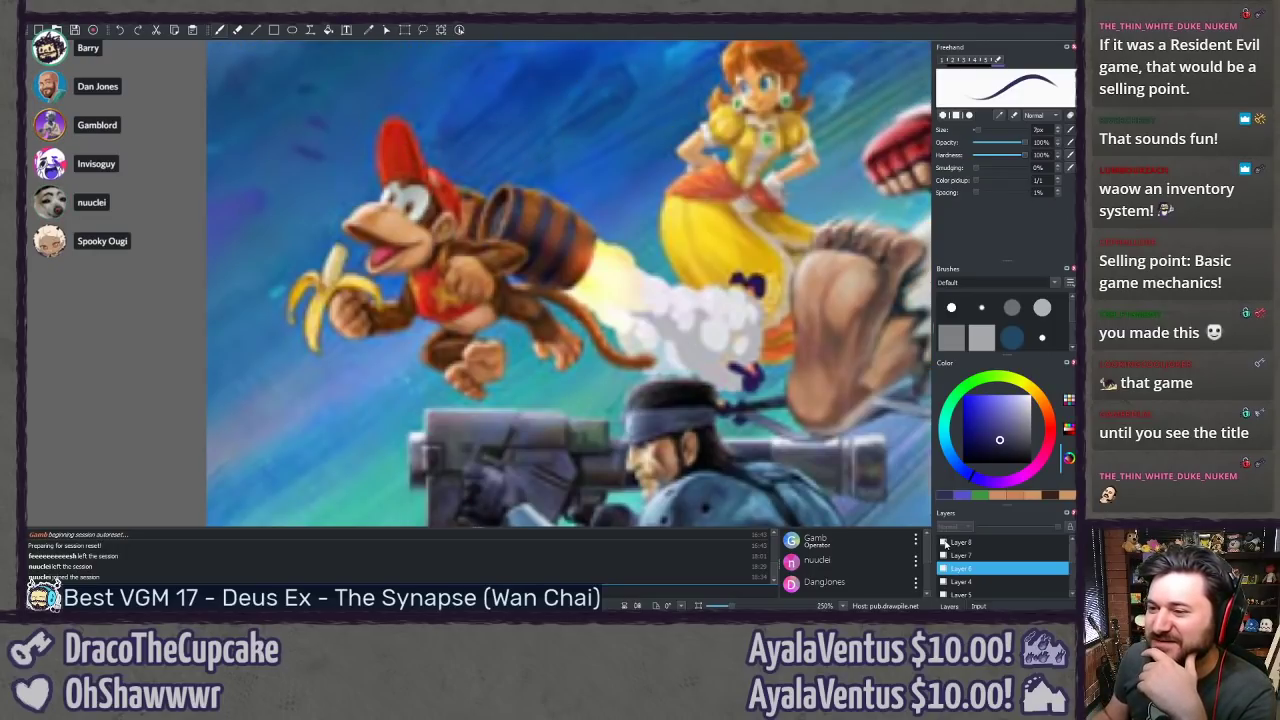
{"action": "left_click", "coordinate": [943, 542]}
{"action": "left_click", "coordinate": [943, 542]}
{"action": "left_click", "coordinate": [943, 542]}
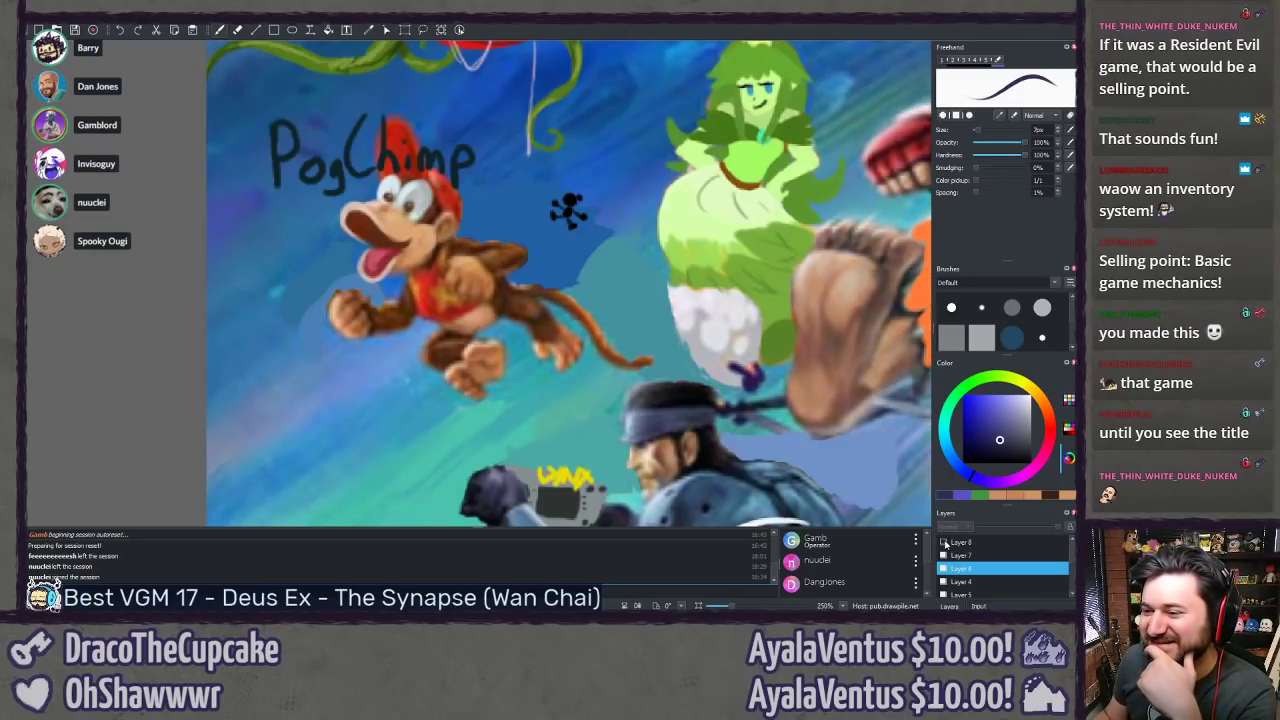
{"action": "left_click", "coordinate": [943, 542]}
{"action": "left_click", "coordinate": [944, 542]}
{"action": "left_click", "coordinate": [944, 542]}
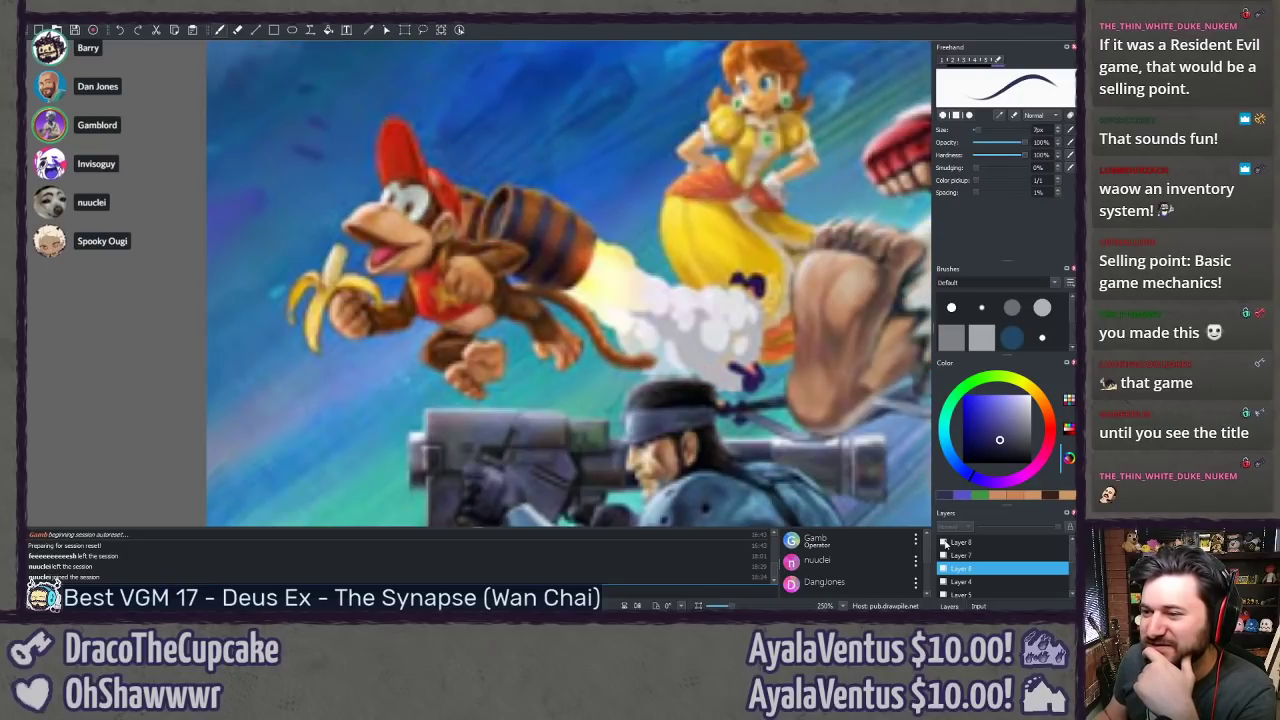
{"action": "left_click", "coordinate": [944, 542]}
{"action": "left_click", "coordinate": [944, 542]}
{"action": "left_click", "coordinate": [944, 542]}
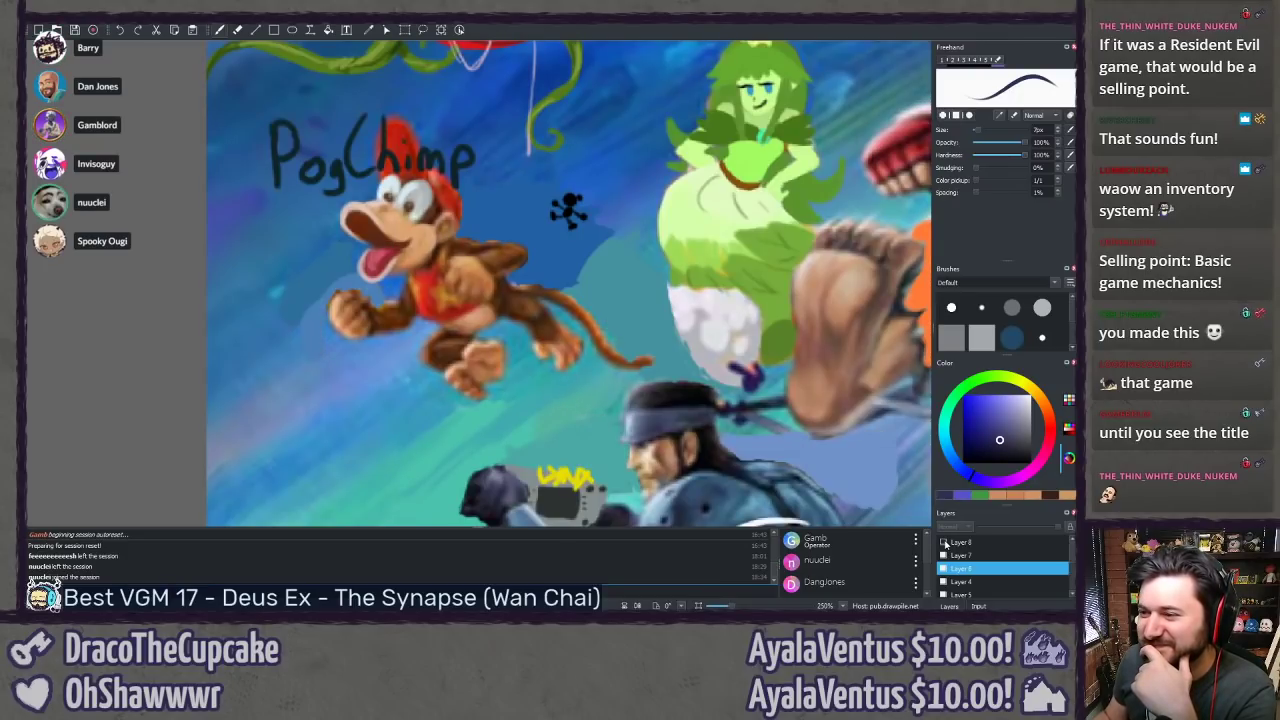
{"action": "left_click", "coordinate": [944, 542]}
{"action": "left_click", "coordinate": [944, 542]}
{"action": "left_click", "coordinate": [944, 542]}
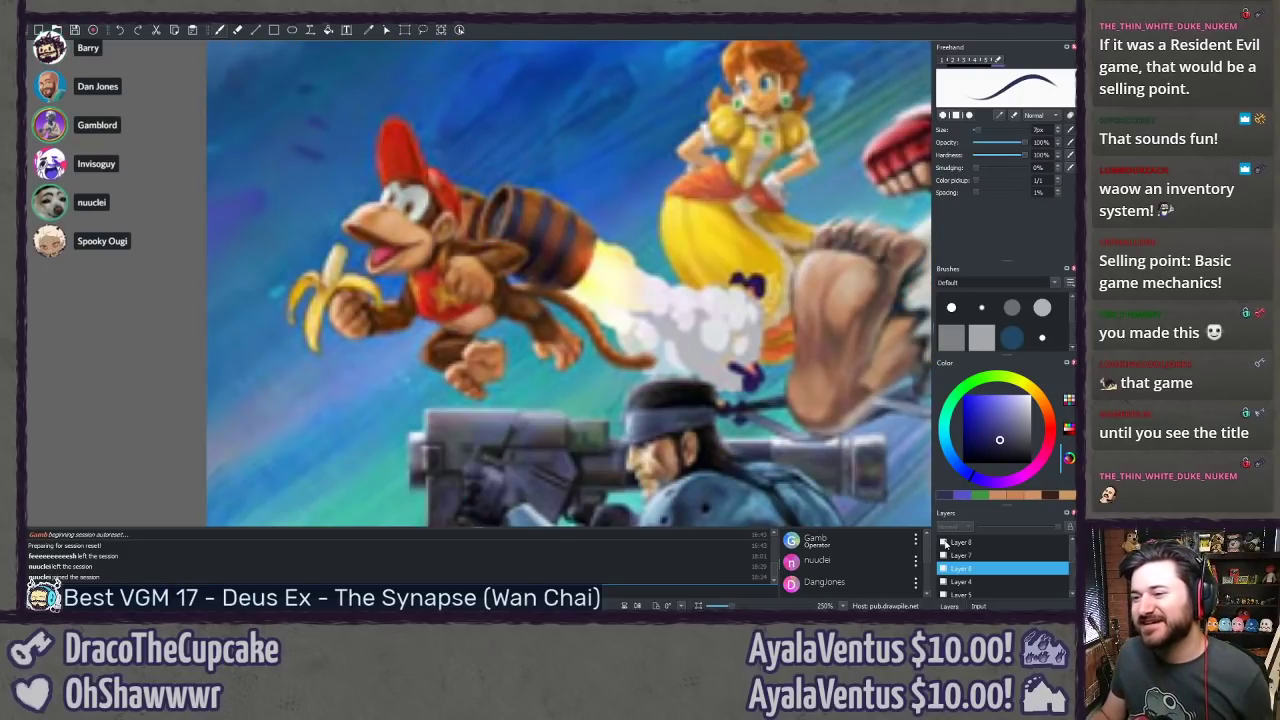
{"action": "left_click", "coordinate": [944, 542]}
{"action": "left_click", "coordinate": [944, 542]}
{"action": "left_click", "coordinate": [944, 542]}
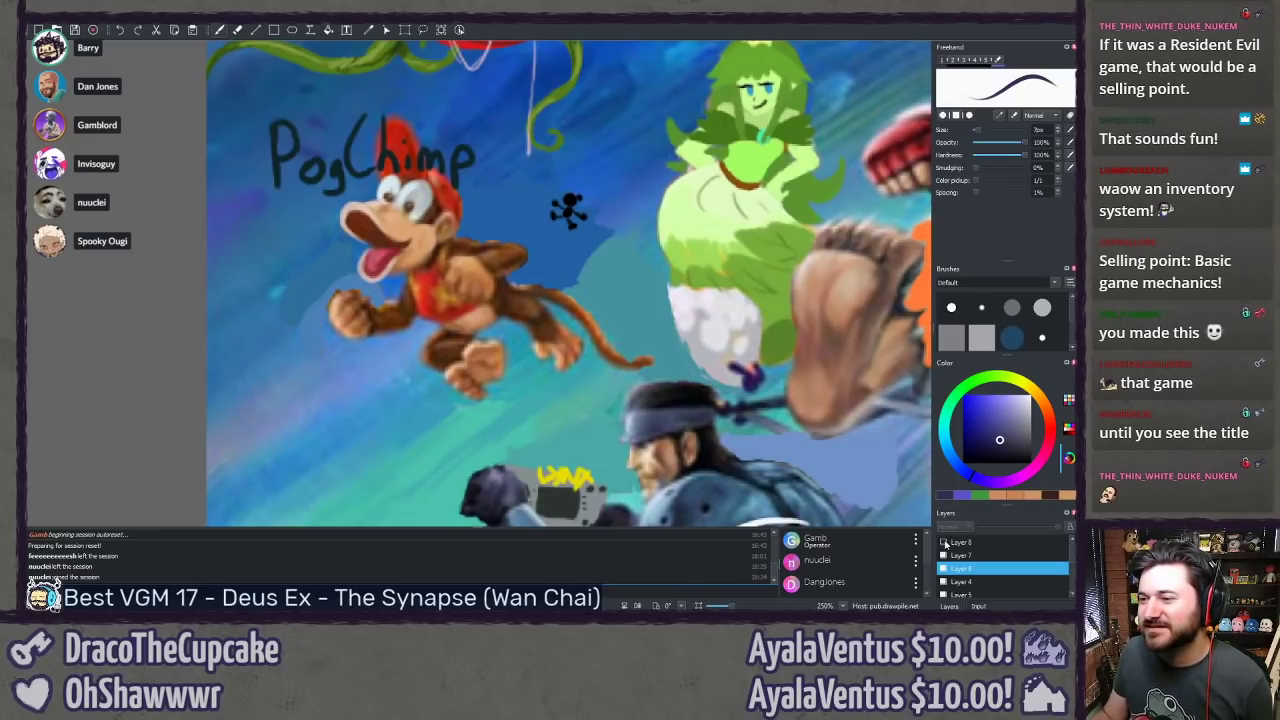
{"action": "left_click", "coordinate": [944, 542]}
{"action": "left_click", "coordinate": [944, 542]}
{"action": "left_click", "coordinate": [944, 542]}
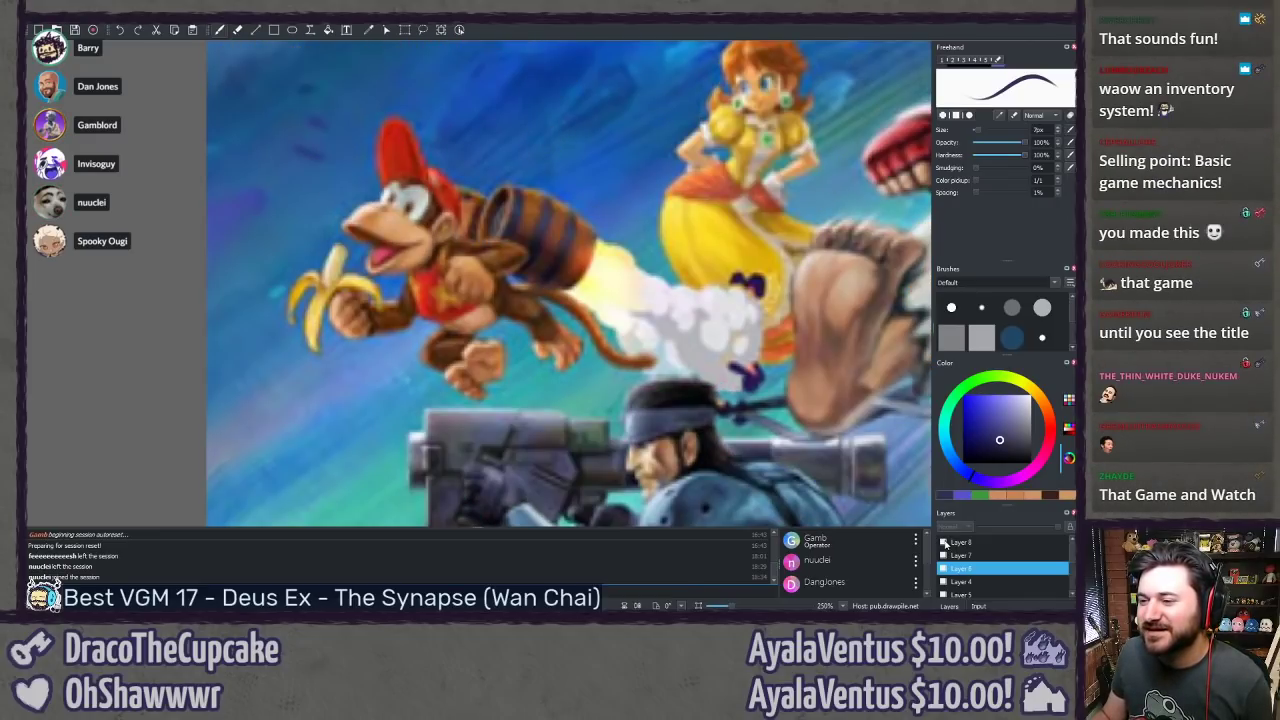
{"action": "left_click", "coordinate": [944, 542]}
{"action": "left_click", "coordinate": [944, 542]}
{"action": "left_click", "coordinate": [944, 542]}
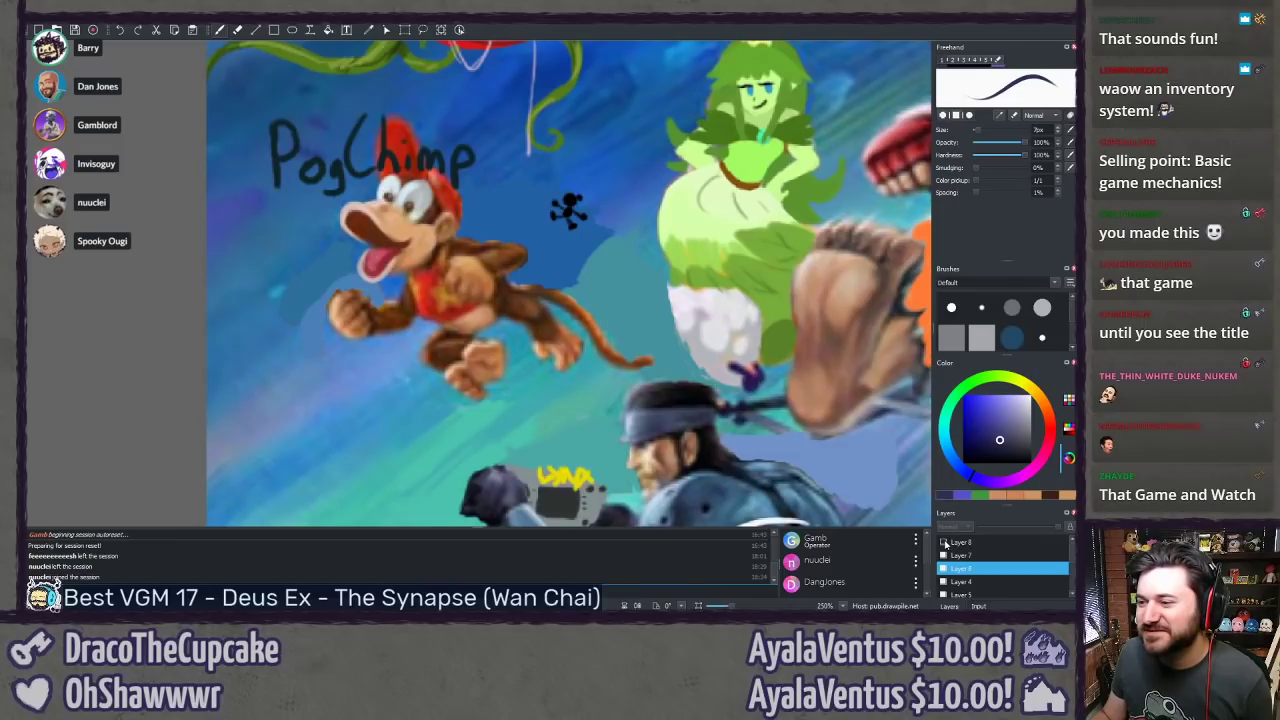
{"action": "left_click", "coordinate": [944, 542]}
{"action": "left_click", "coordinate": [944, 542]}
{"action": "left_click", "coordinate": [944, 542]}
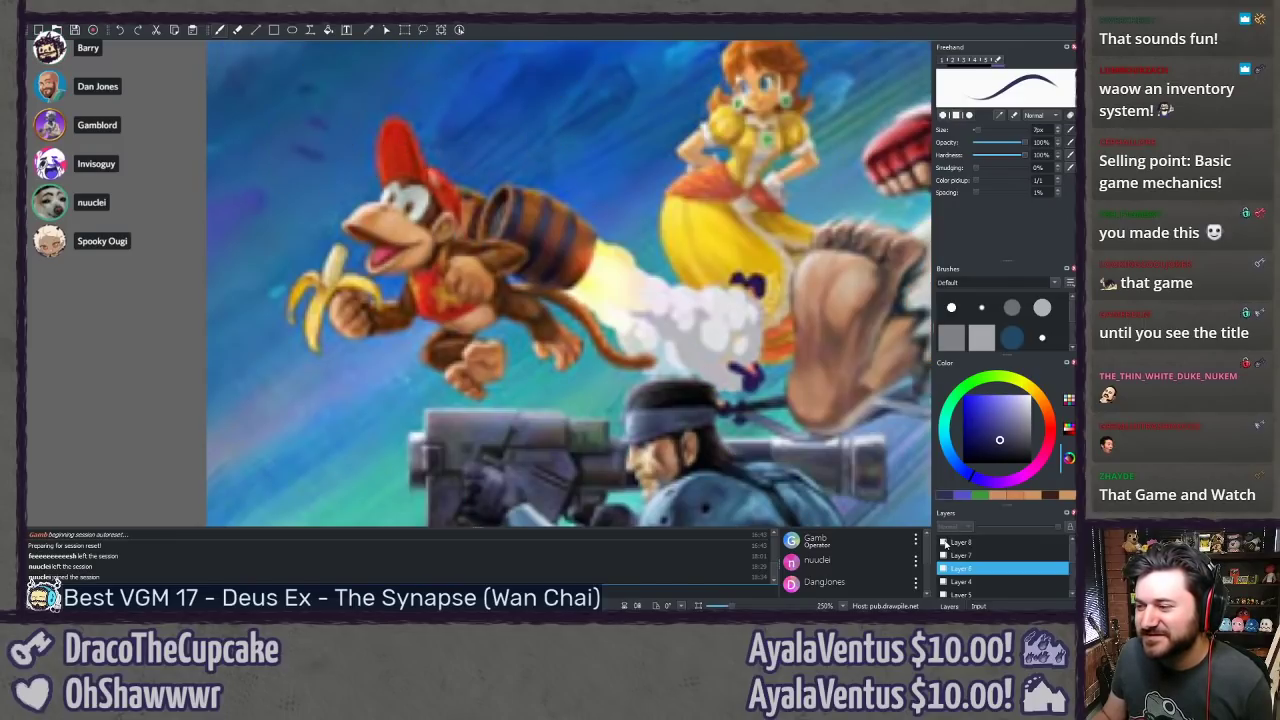
{"action": "left_click", "coordinate": [944, 542]}
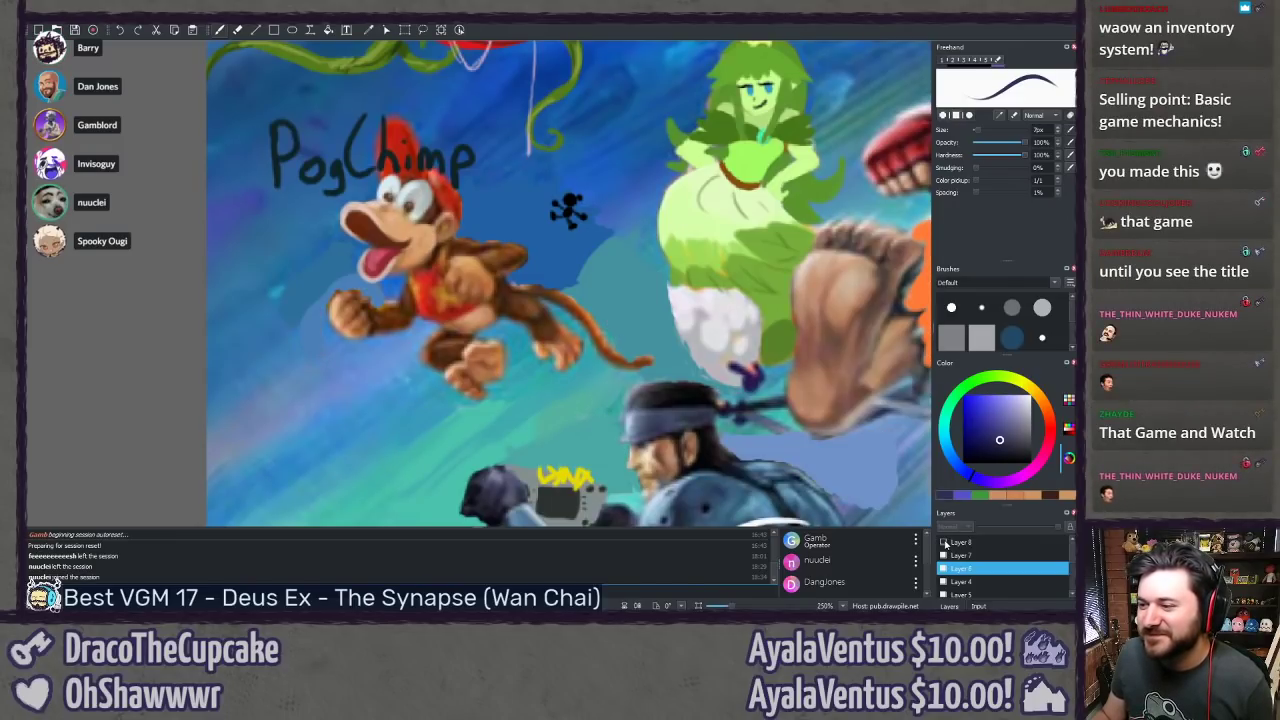
Step: Examine the headband soldier holding the Lynx handheld, showing and hiding Layer 8 to compare him with the original
{"action": "scroll", "coordinate": [592, 447], "scroll_direction": "down", "scroll_amount": 8}
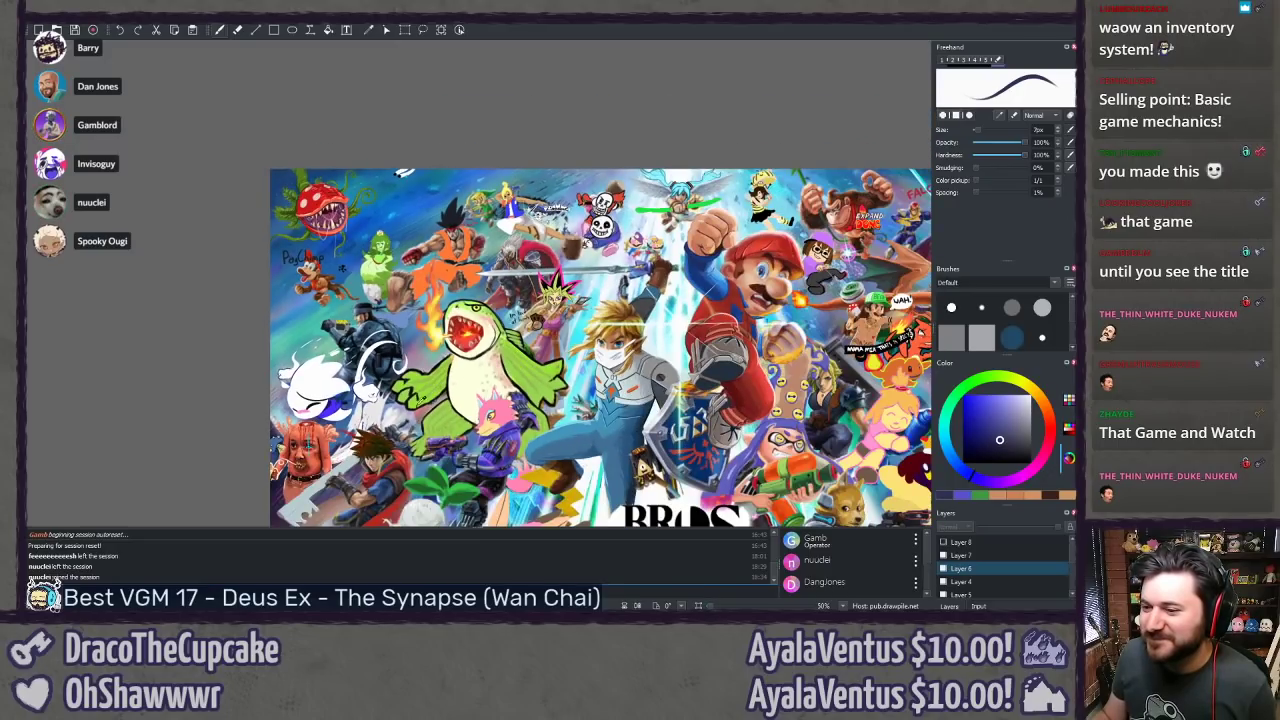
{"action": "scroll", "coordinate": [422, 402], "scroll_direction": "up", "scroll_amount": 8}
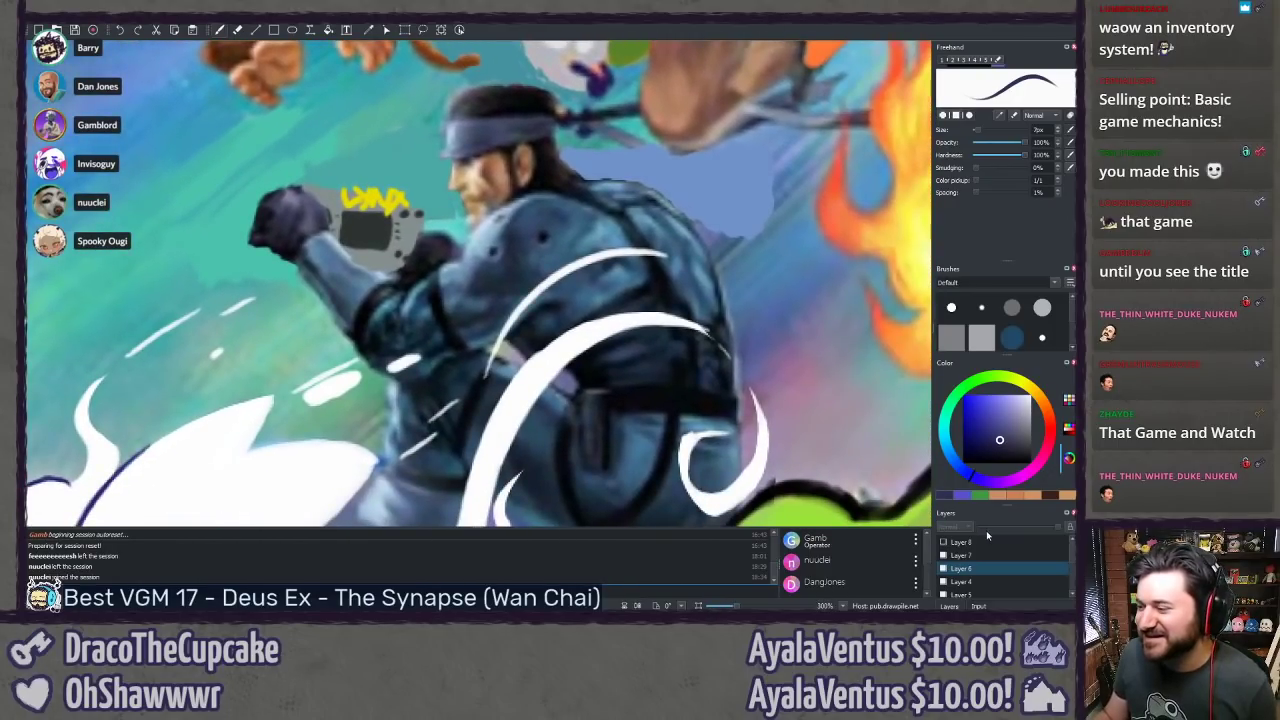
{"action": "left_click", "coordinate": [944, 542]}
{"action": "left_click", "coordinate": [944, 542]}
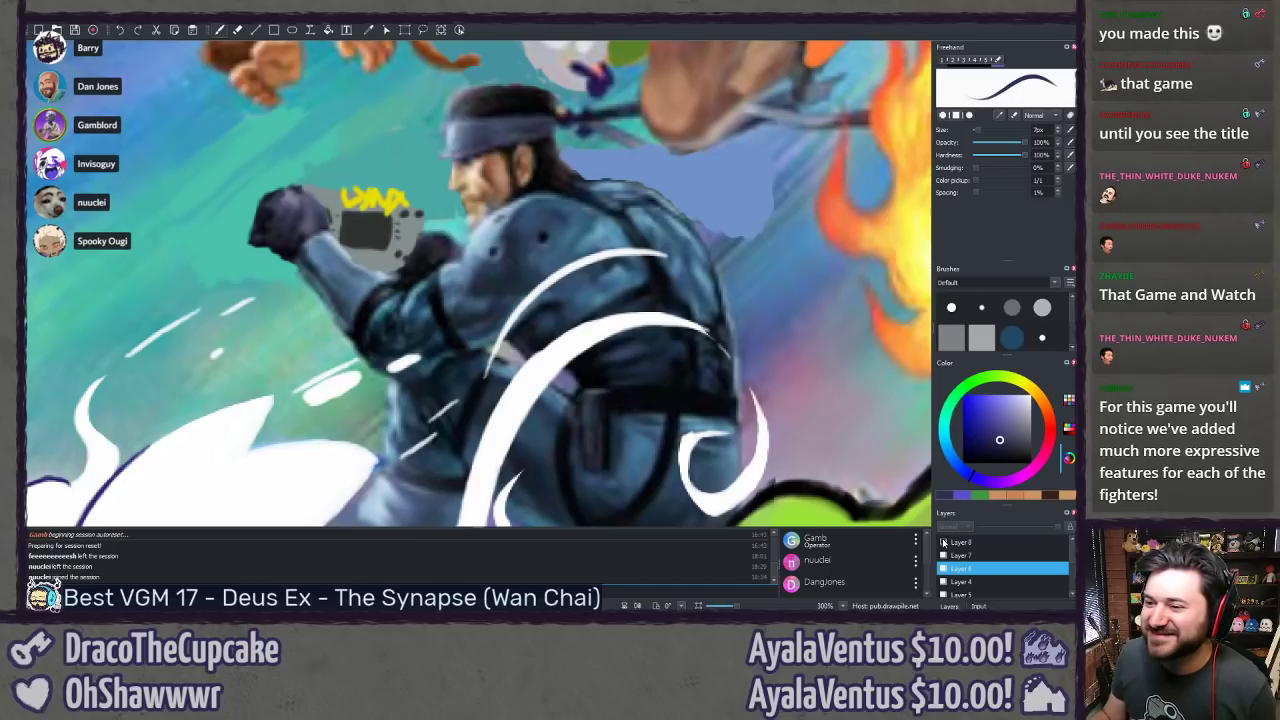
{"action": "left_click", "coordinate": [944, 542]}
{"action": "left_click", "coordinate": [944, 542]}
{"action": "left_click", "coordinate": [944, 542]}
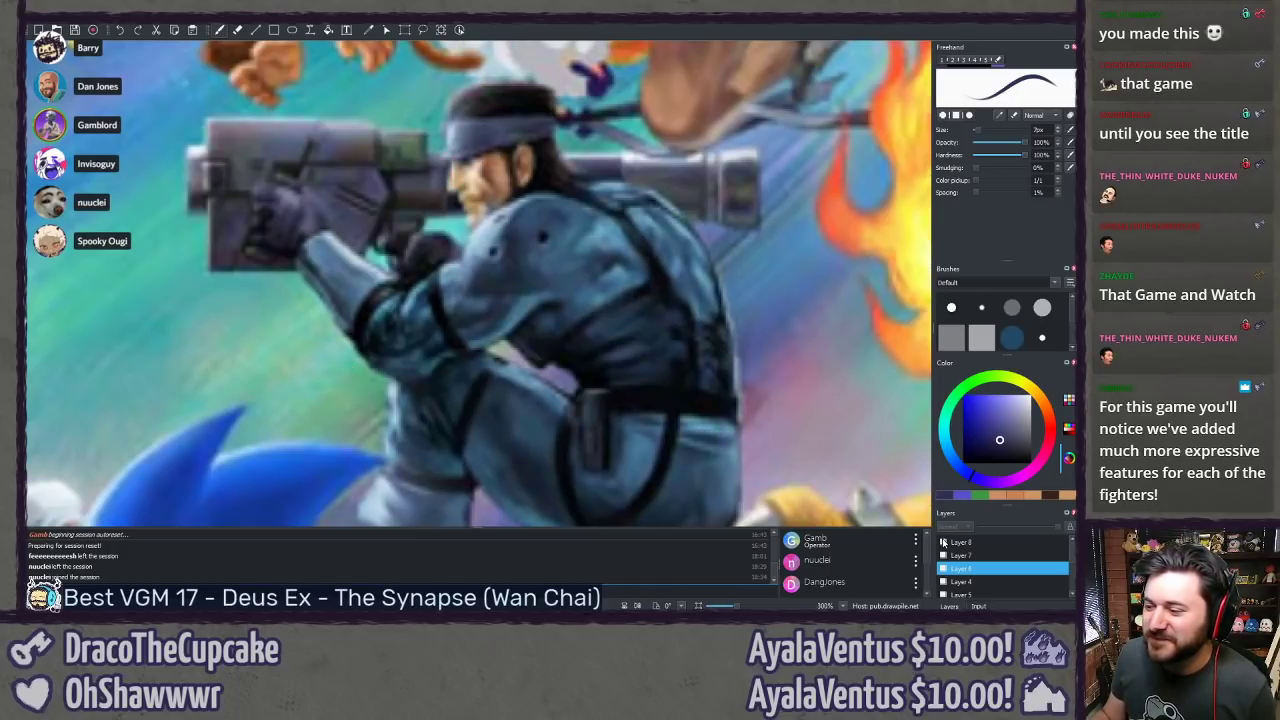
{"action": "left_click", "coordinate": [944, 542]}
Step: Compare the white-furred character's fist and the green frog's hand with the original by toggling Layer 8's visibility
{"action": "left_click_drag", "start_coordinate": [800, 515], "coordinate": [721, 333]}
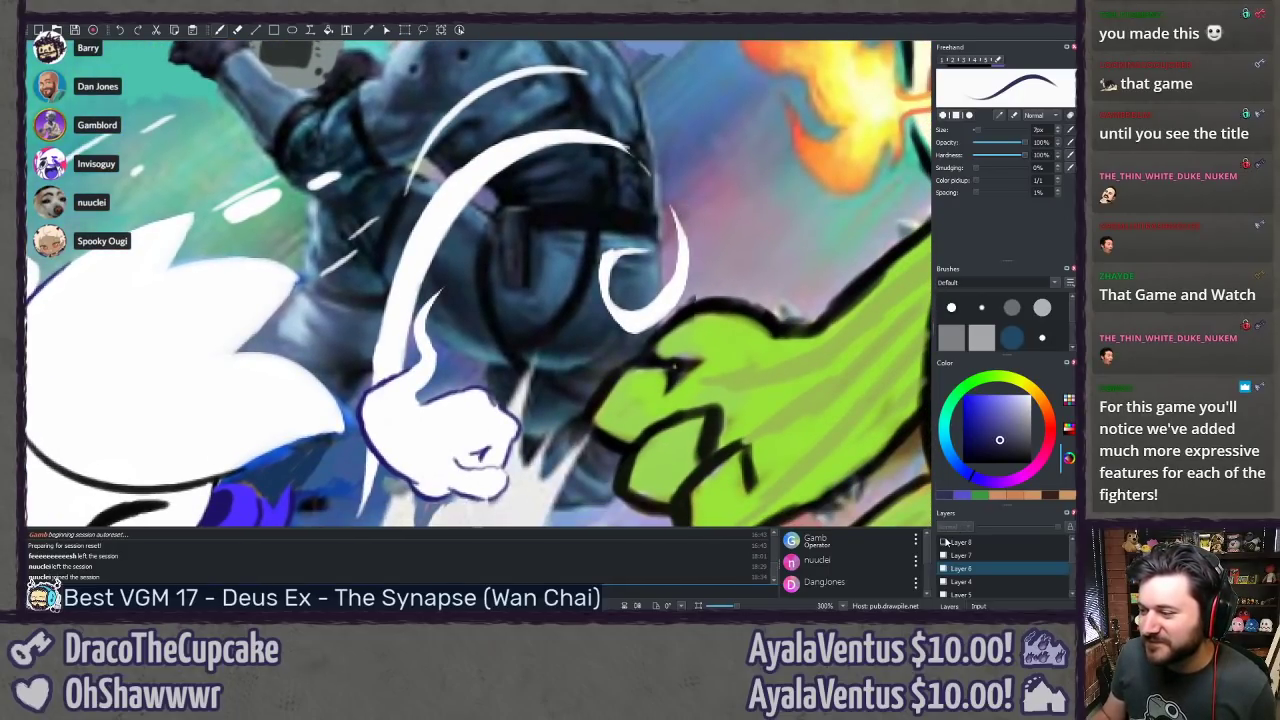
{"action": "left_click", "coordinate": [944, 542]}
{"action": "left_click", "coordinate": [944, 542]}
{"action": "left_click", "coordinate": [944, 542]}
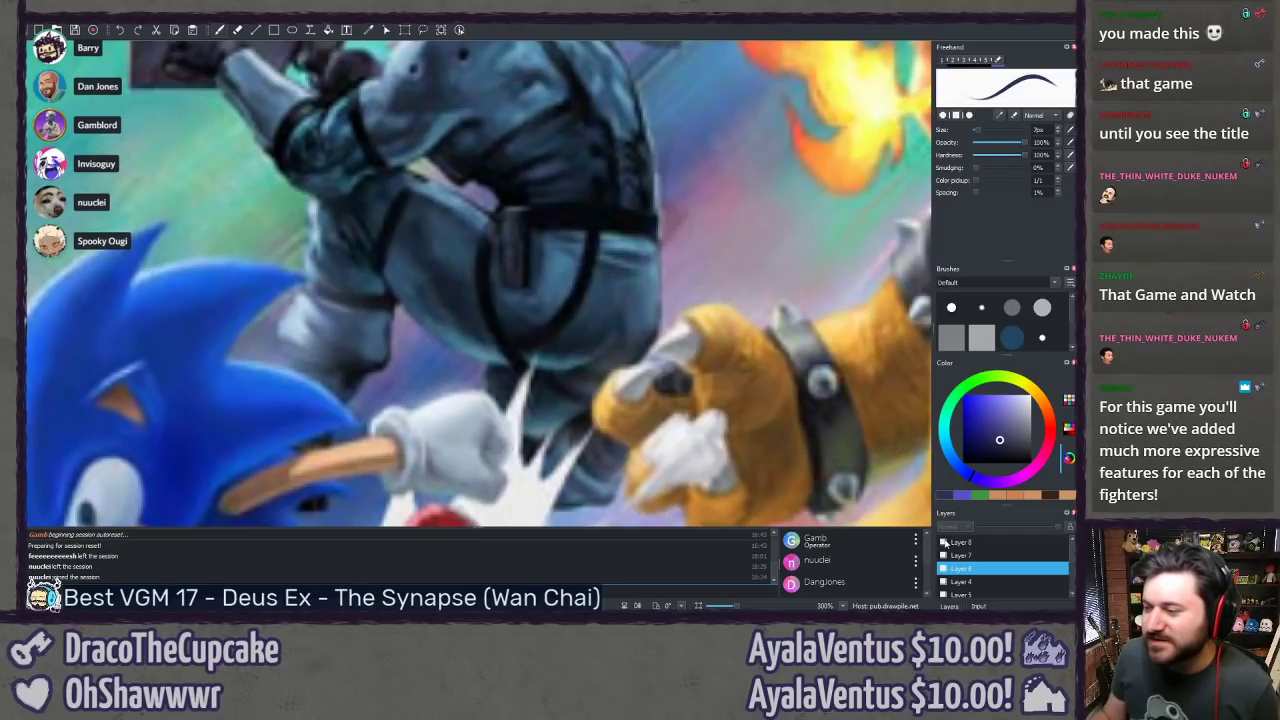
{"action": "left_click", "coordinate": [944, 542]}
{"action": "left_click", "coordinate": [944, 542]}
{"action": "left_click", "coordinate": [944, 542]}
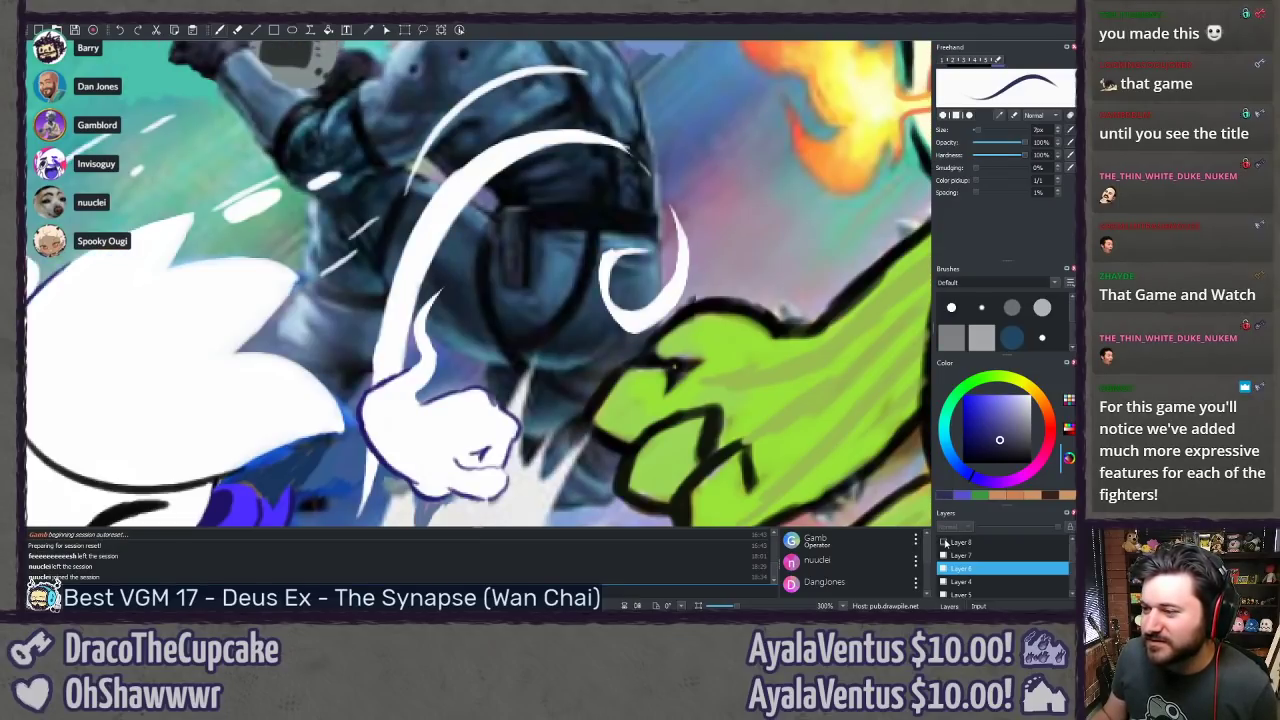
{"action": "left_click", "coordinate": [944, 542]}
{"action": "left_click", "coordinate": [944, 542]}
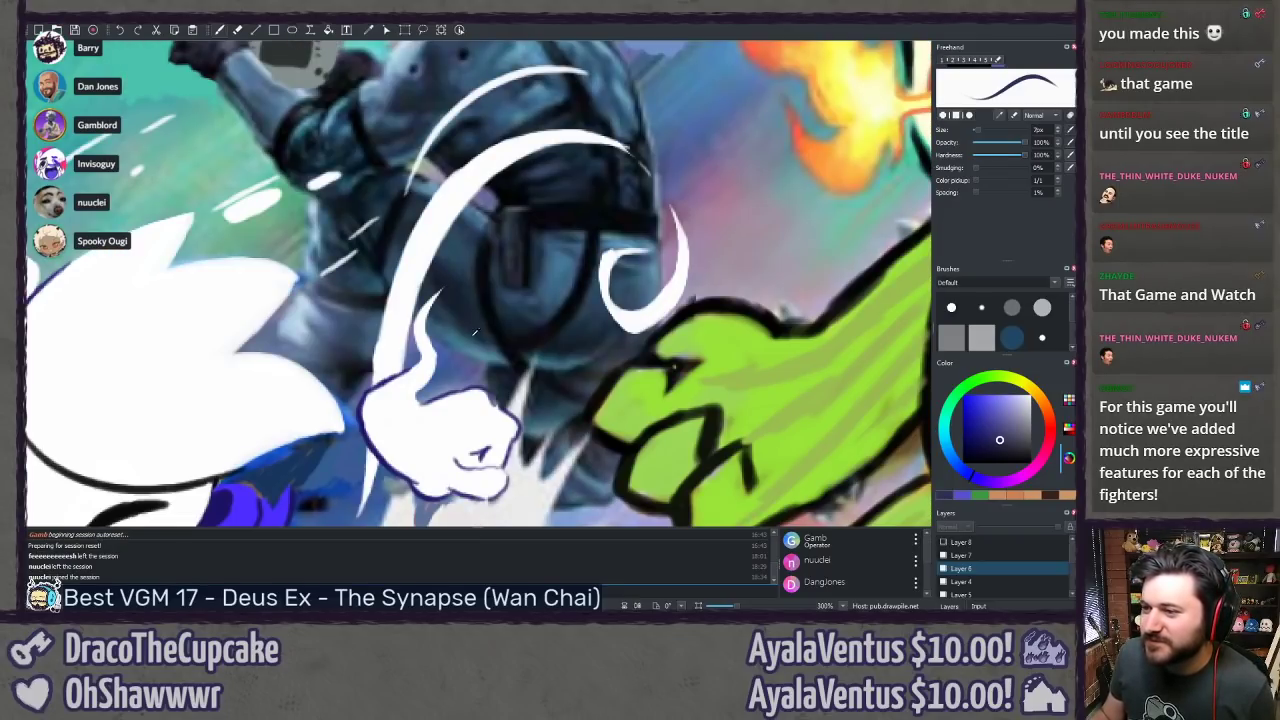
Step: Look over the parody drawing from the green frog across to Link and Mario, ending on the whole artwork
{"action": "key", "text": "ctrl+0"}
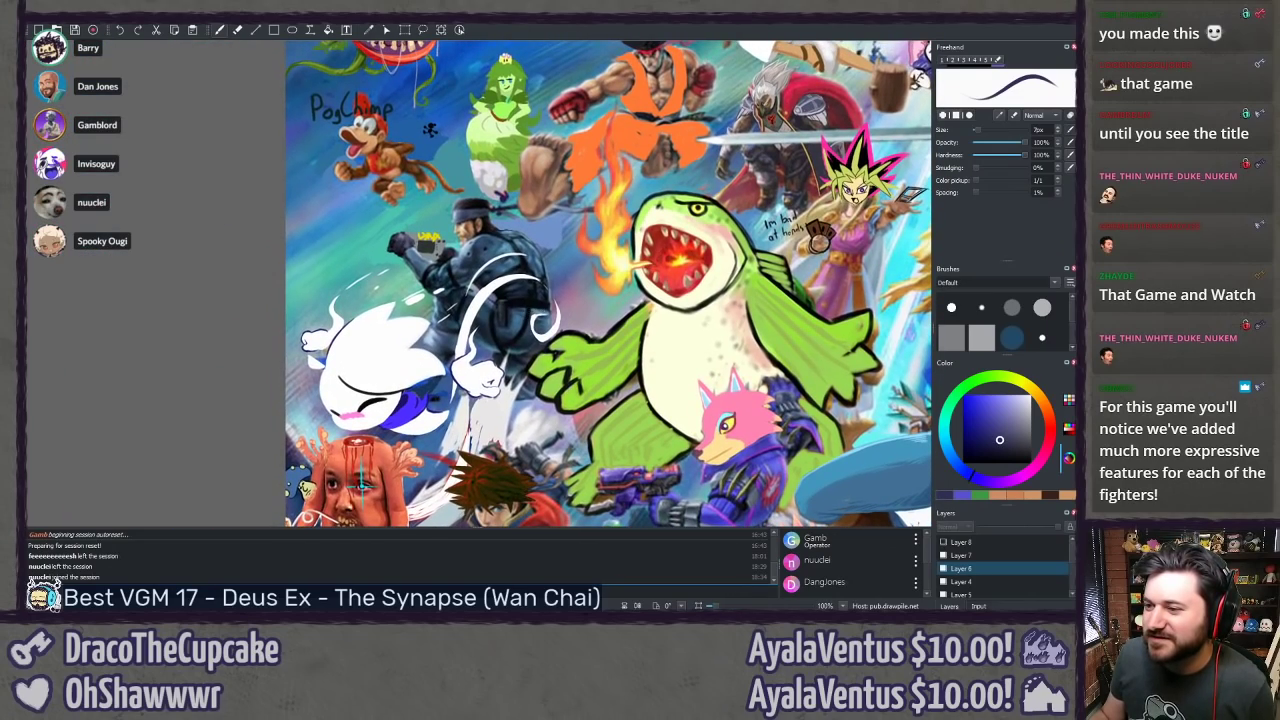
{"action": "left_click_drag", "start_coordinate": [606, 391], "coordinate": [393, 387]}
{"action": "left_click_drag", "start_coordinate": [637, 360], "coordinate": [293, 318]}
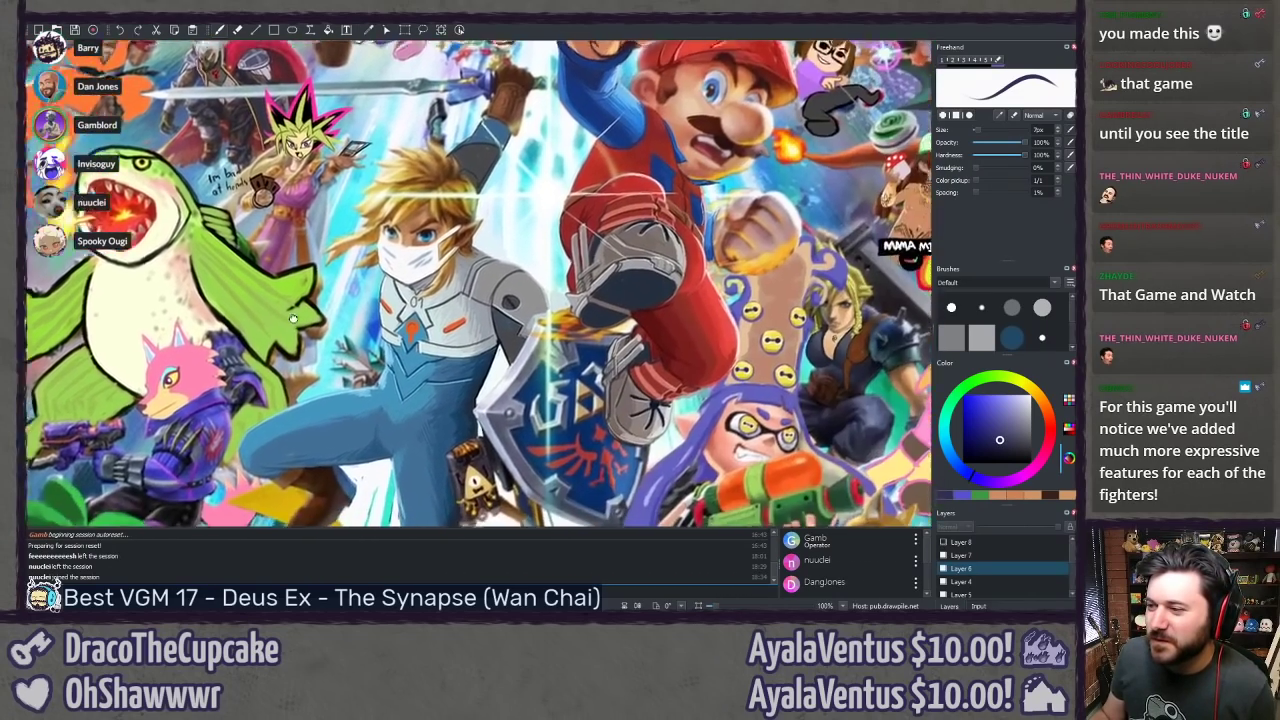
{"action": "scroll", "coordinate": [293, 318], "scroll_direction": "down", "scroll_amount": 5}
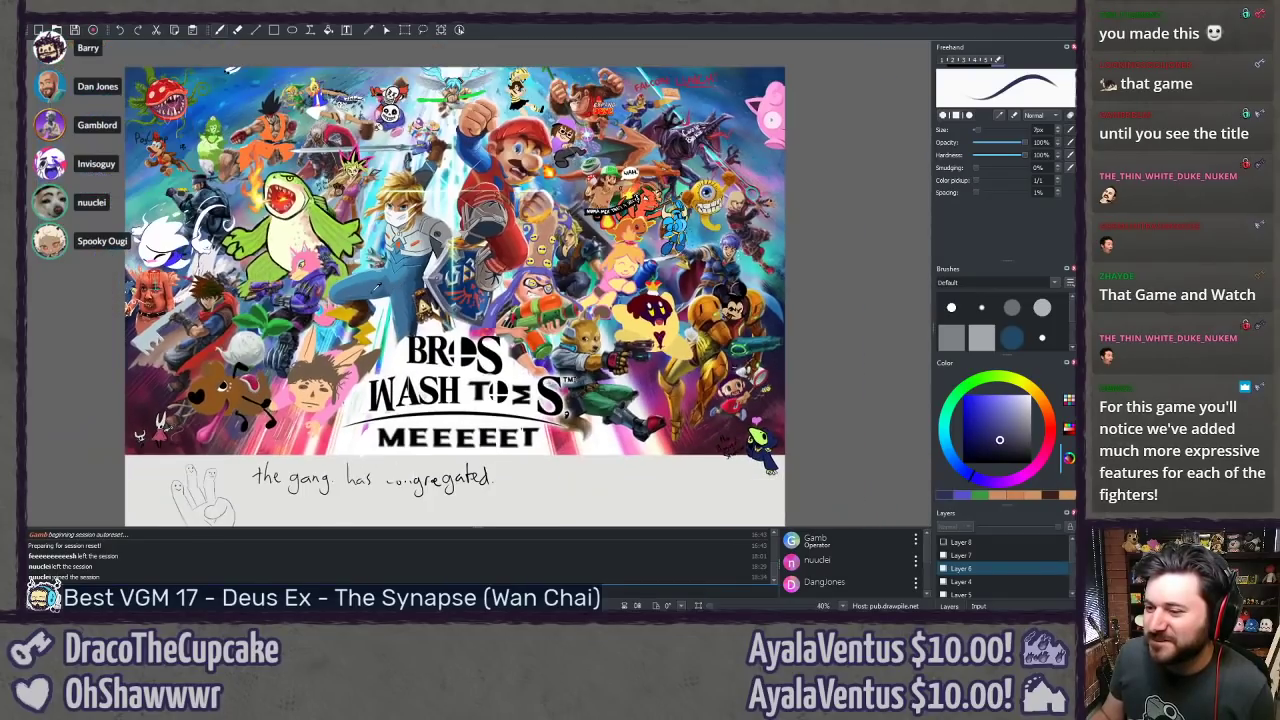
{"action": "left_click_drag", "start_coordinate": [380, 284], "coordinate": [384, 325]}
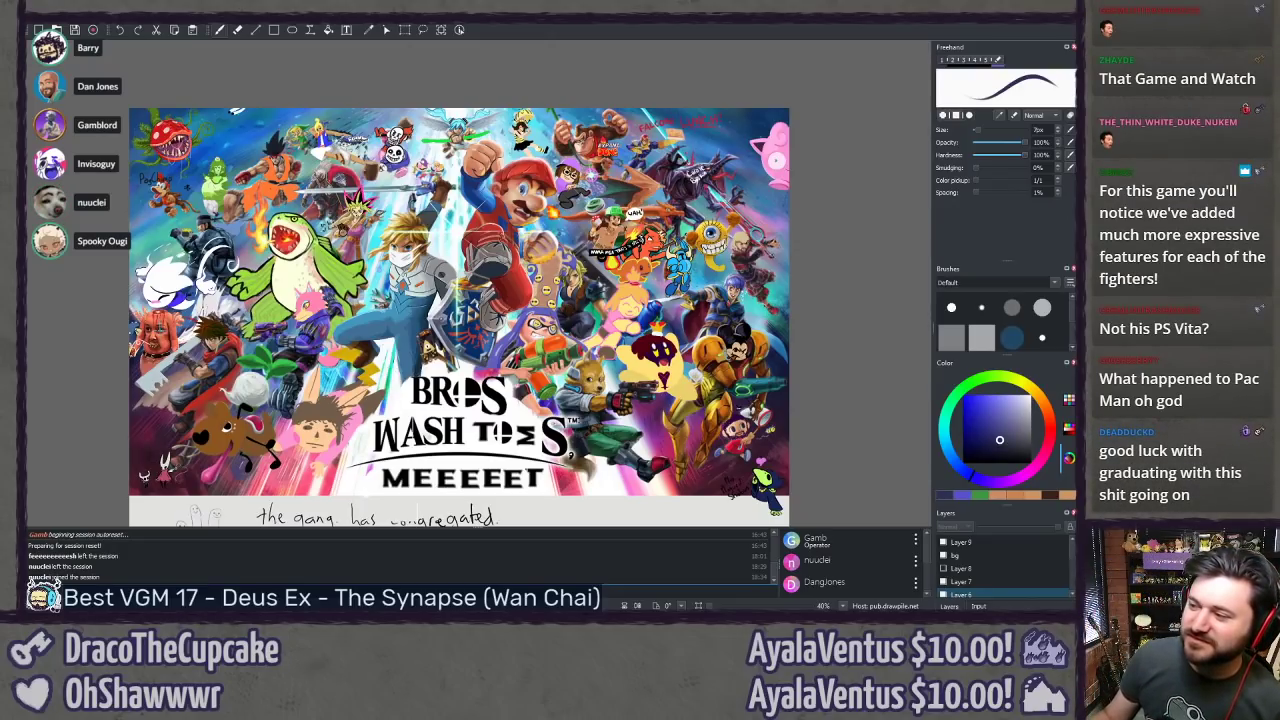
Step: Examine the one-eyed yellow character, the blue knight and the blond swordsman up close, ending on the whole drawing
{"action": "scroll", "coordinate": [464, 280], "scroll_direction": "up", "scroll_amount": 2}
{"action": "left_click_drag", "start_coordinate": [708, 200], "coordinate": [371, 278]}
{"action": "scroll", "coordinate": [535, 301], "scroll_direction": "up", "scroll_amount": 3}
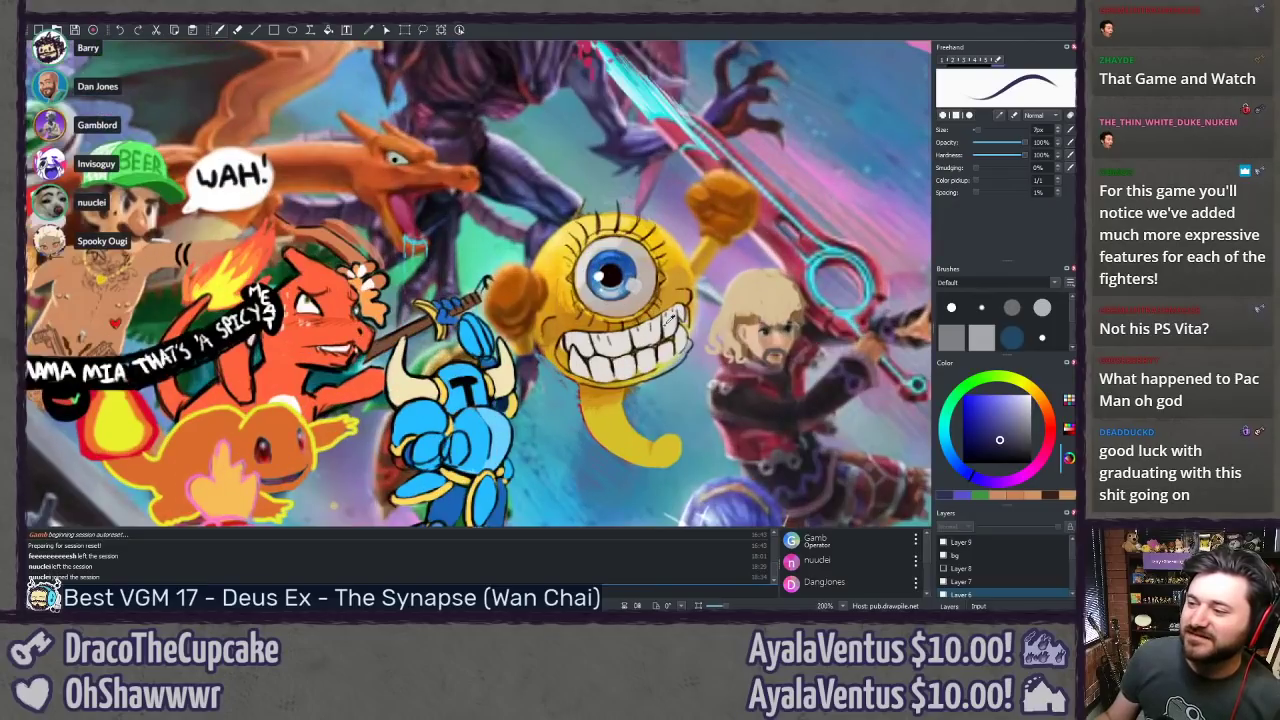
{"action": "left_click_drag", "start_coordinate": [285, 423], "coordinate": [158, 368]}
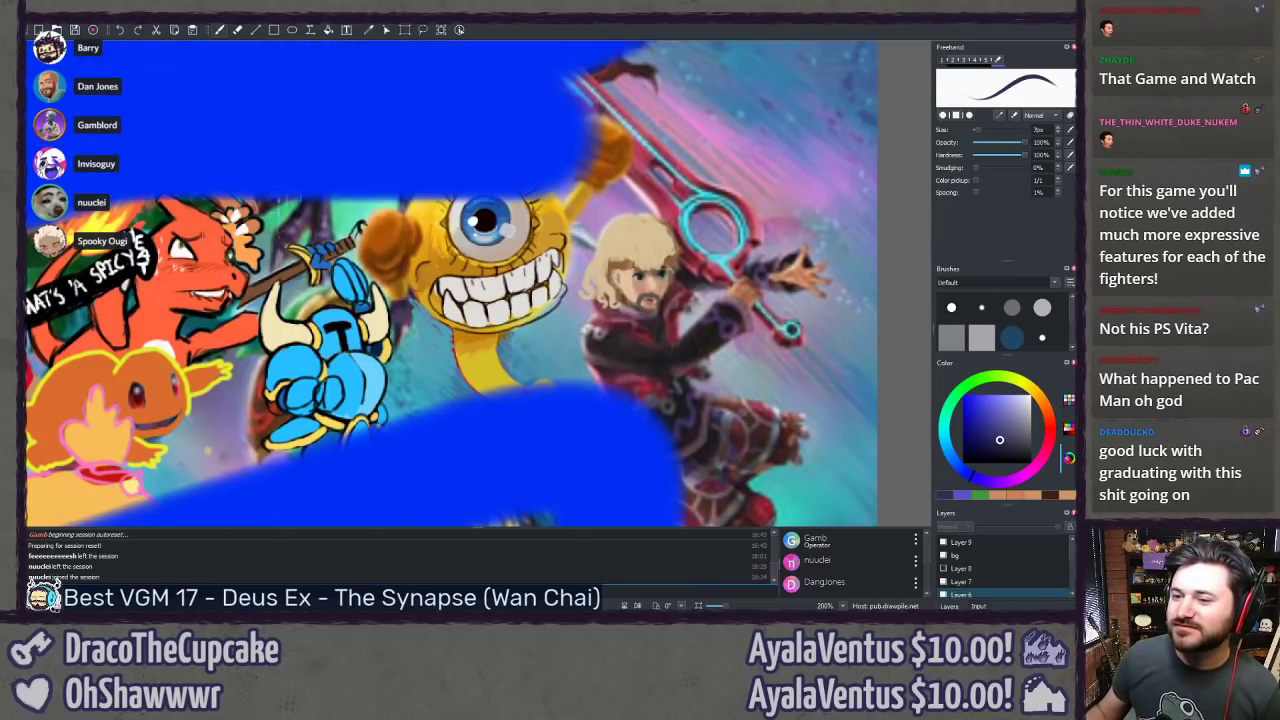
{"action": "scroll", "coordinate": [522, 301], "scroll_direction": "down", "scroll_amount": 8}
{"action": "scroll", "coordinate": [477, 368], "scroll_direction": "up", "scroll_amount": 1}
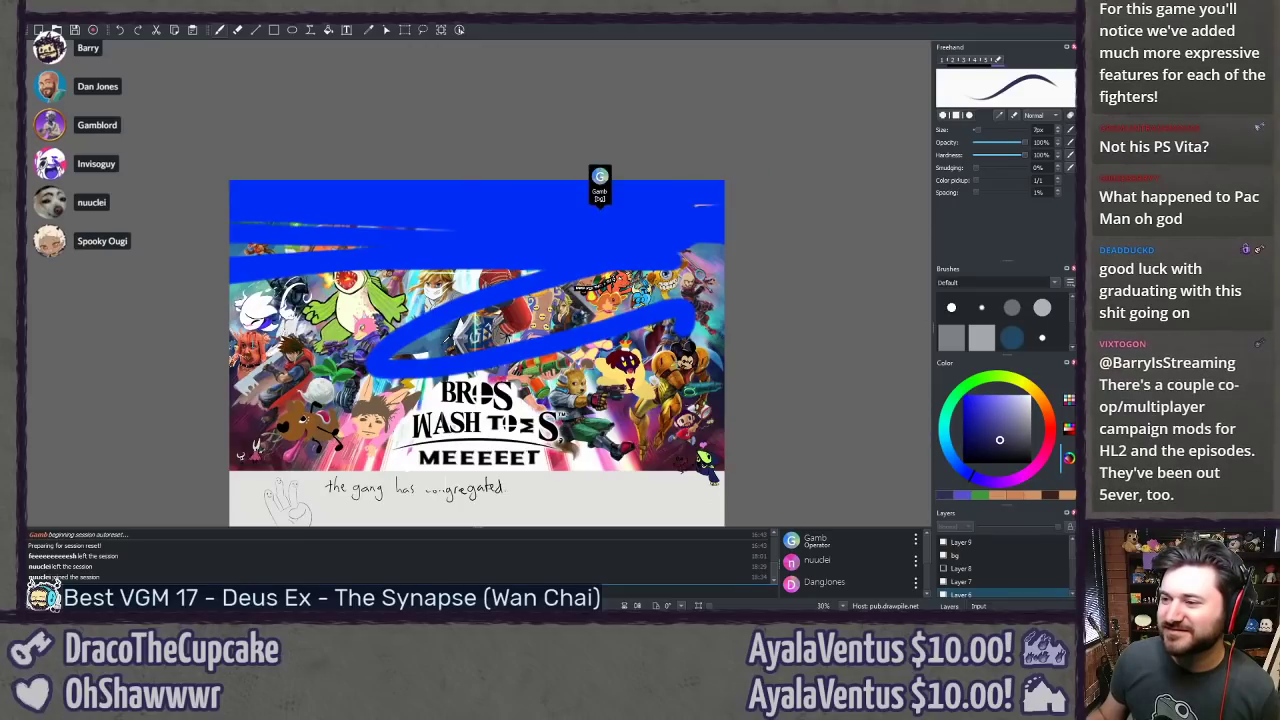
{"action": "left_click_drag", "start_coordinate": [477, 368], "coordinate": [477, 268]}
{"action": "scroll", "coordinate": [477, 268], "scroll_direction": "up", "scroll_amount": 1}
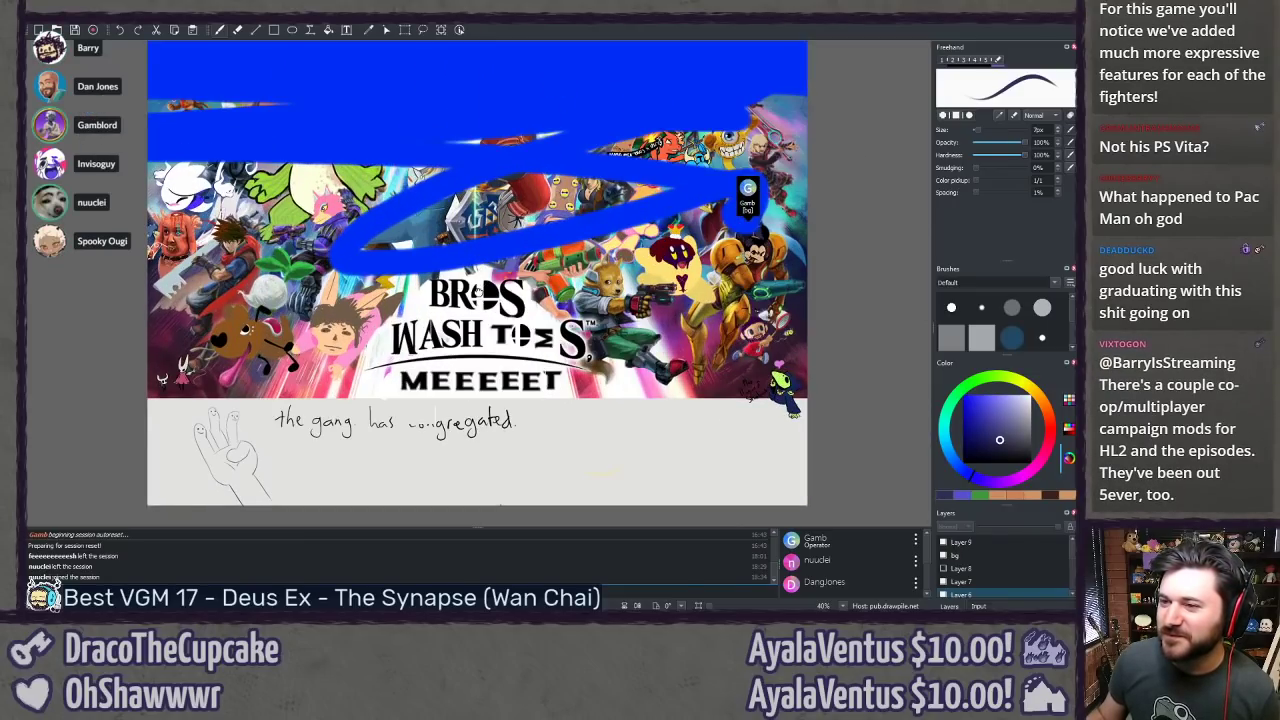
{"action": "scroll", "coordinate": [477, 268], "scroll_direction": "up", "scroll_amount": 2}
{"action": "left_click_drag", "start_coordinate": [470, 354], "coordinate": [468, 344]}
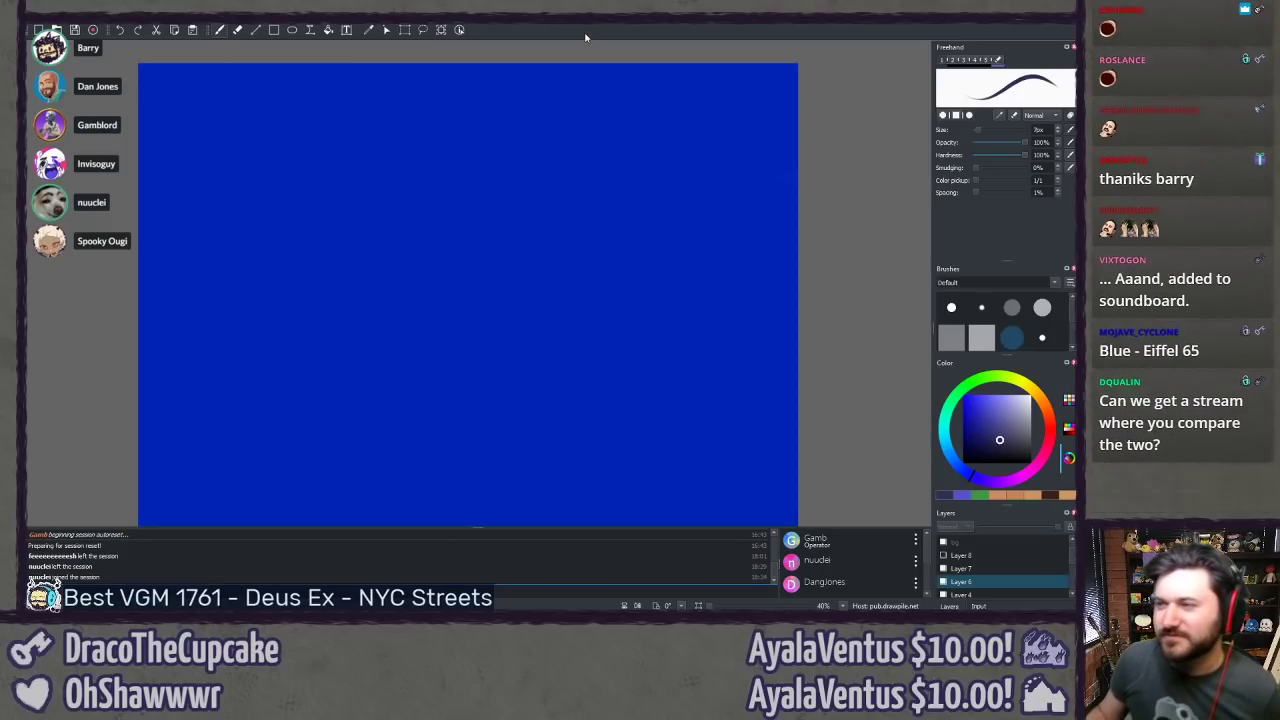
Step: Hide and show the bg layer to check what lies beneath the solid blue fill
{"action": "scroll", "coordinate": [486, 303], "scroll_direction": "down", "scroll_amount": 1}
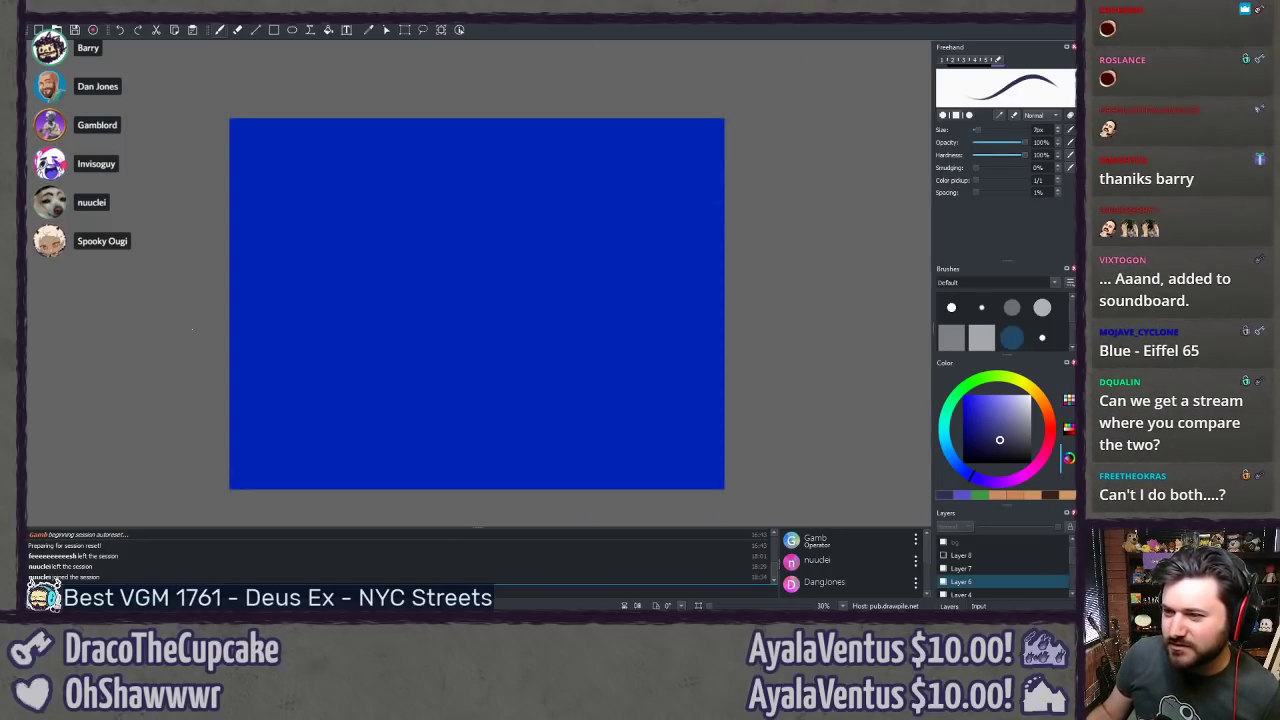
{"action": "middle_click", "coordinate": [192, 329]}
{"action": "left_click_drag", "start_coordinate": [192, 329], "coordinate": [192, 304]}
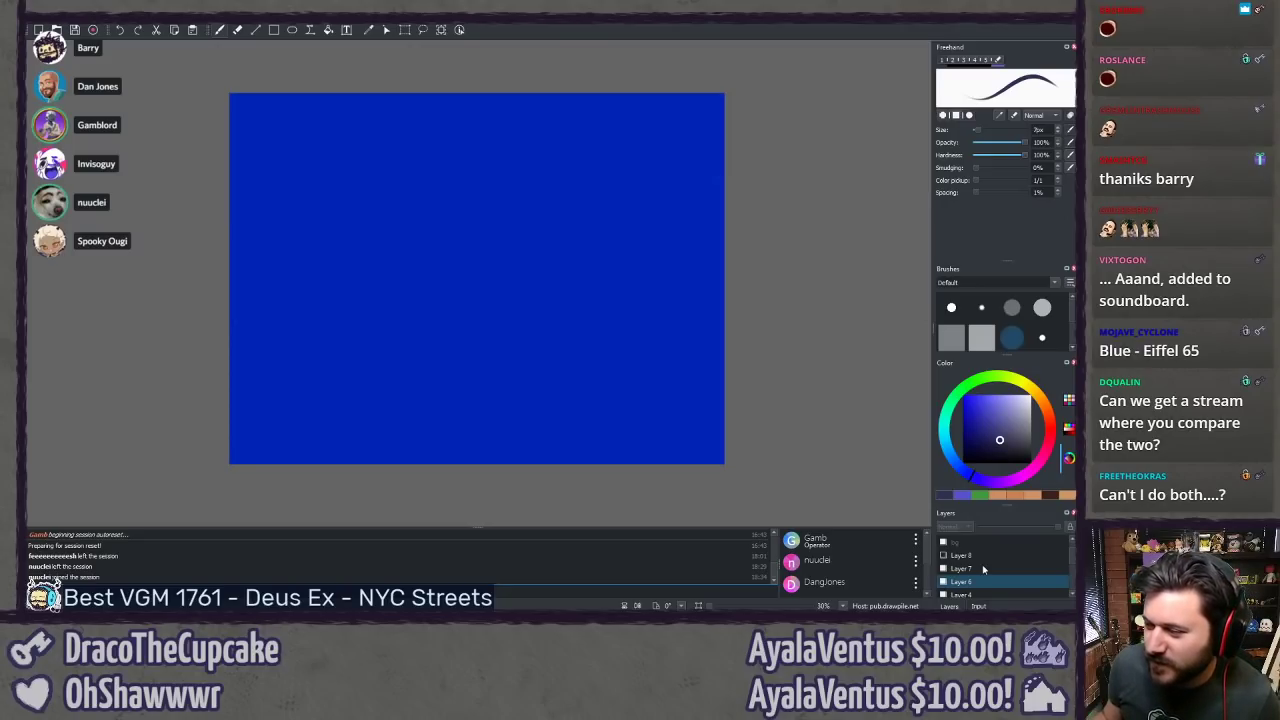
{"action": "left_click", "coordinate": [943, 585]}
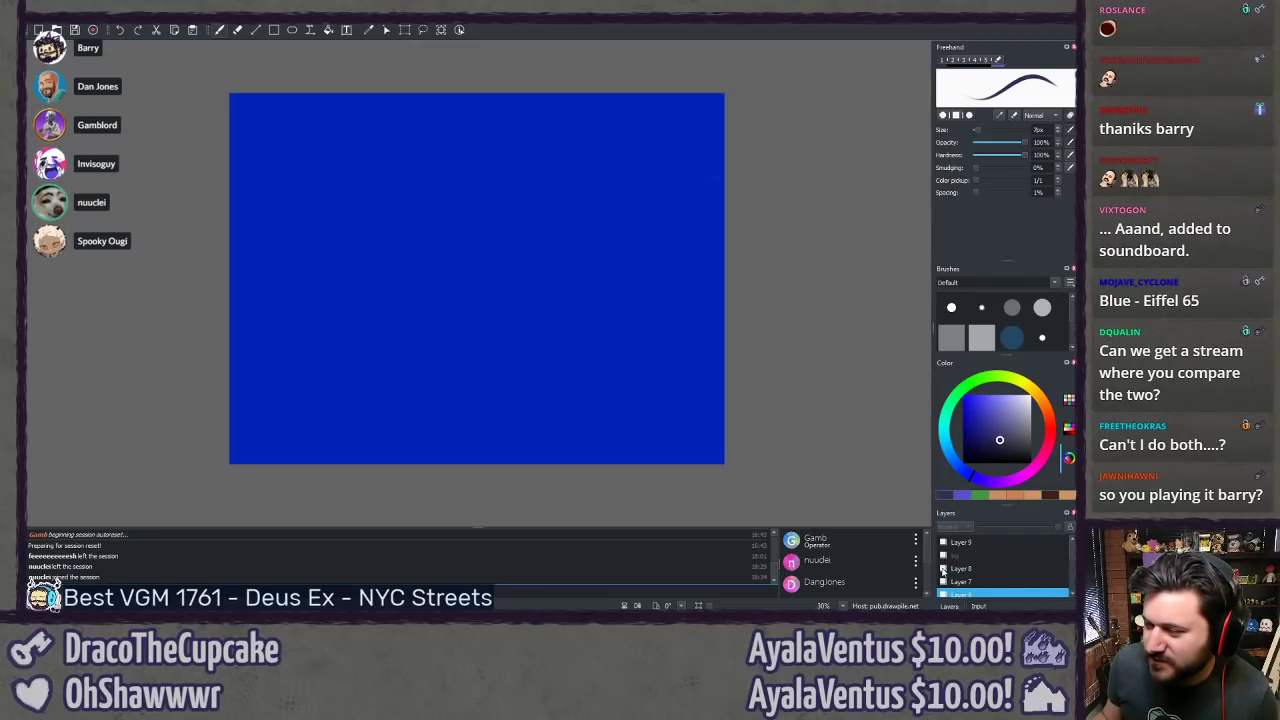
{"action": "left_click", "coordinate": [943, 556]}
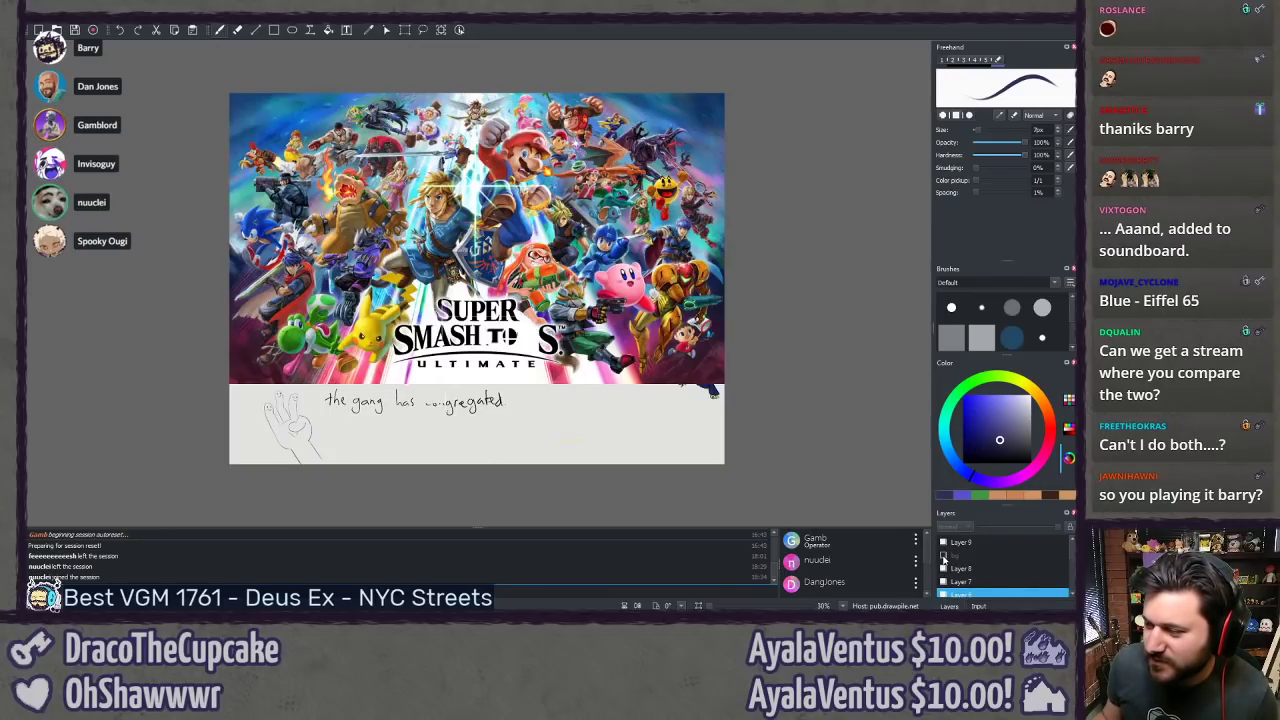
{"action": "left_click", "coordinate": [943, 556]}
Step: Make Layer 9 the active layer and pick a very pale lavender brush colour
{"action": "left_click", "coordinate": [962, 543]}
{"action": "left_click", "coordinate": [1010, 418]}
{"action": "left_click_drag", "start_coordinate": [1010, 420], "coordinate": [1023, 402]}
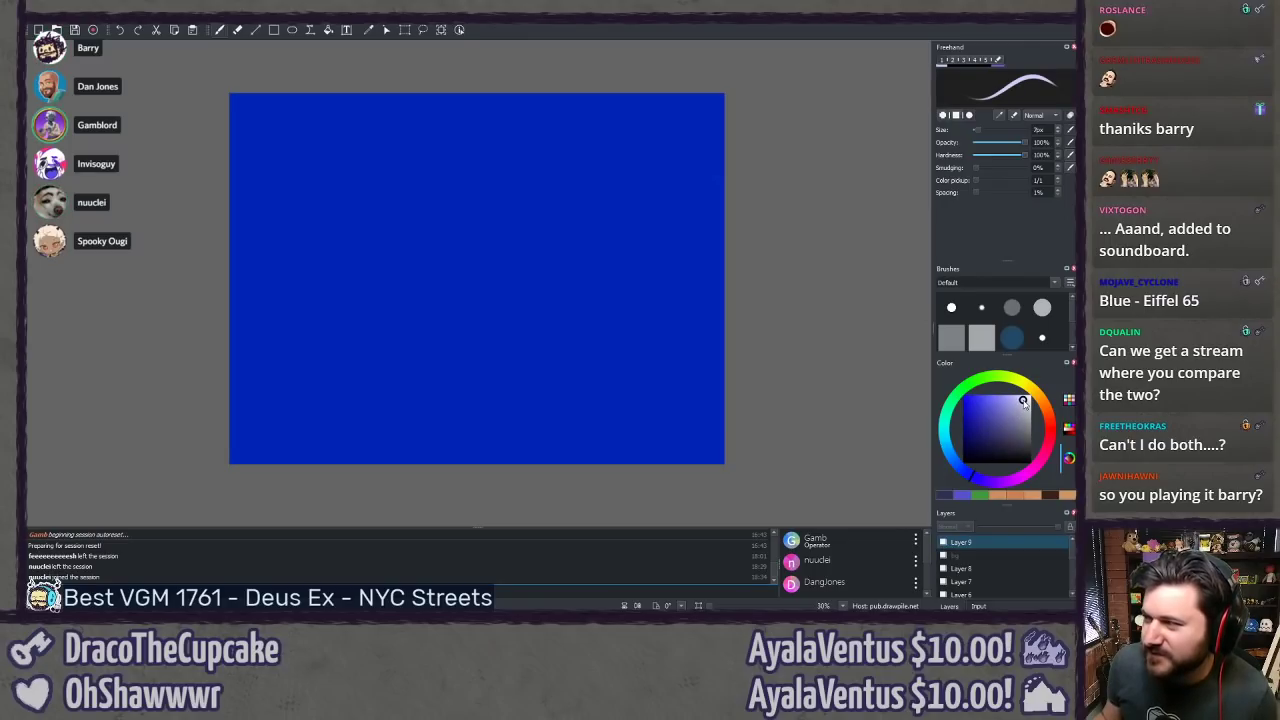
Step: Outline a hand pointing right on the blue canvas, near its upper-left area, with a 15 px brush
{"action": "scroll", "coordinate": [477, 283], "scroll_direction": "up", "scroll_amount": 3}
{"action": "left_click_drag", "start_coordinate": [211, 414], "coordinate": [317, 271]}
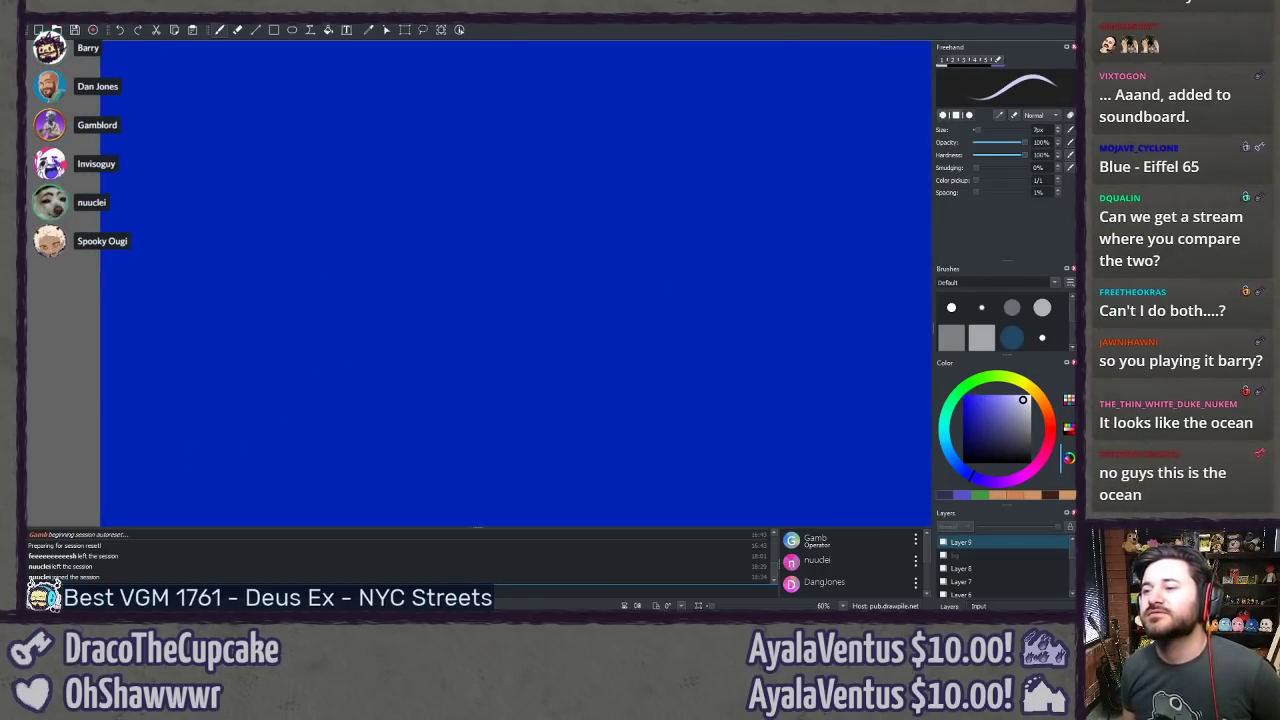
{"action": "left_click_drag", "start_coordinate": [340, 142], "coordinate": [322, 240]}
{"action": "left_click_drag", "start_coordinate": [363, 171], "coordinate": [346, 285]}
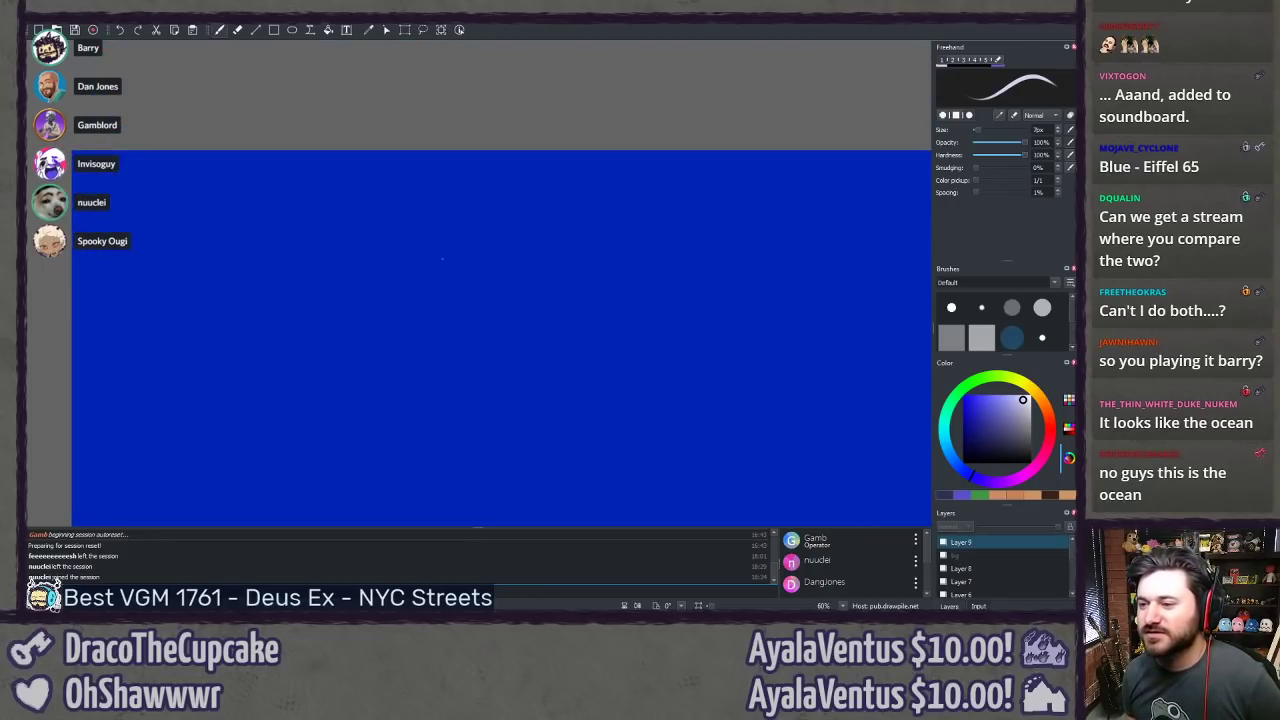
{"action": "left_click_drag", "start_coordinate": [442, 259], "coordinate": [430, 268]}
{"action": "key", "text": "]"}
{"action": "key", "text": "]"}
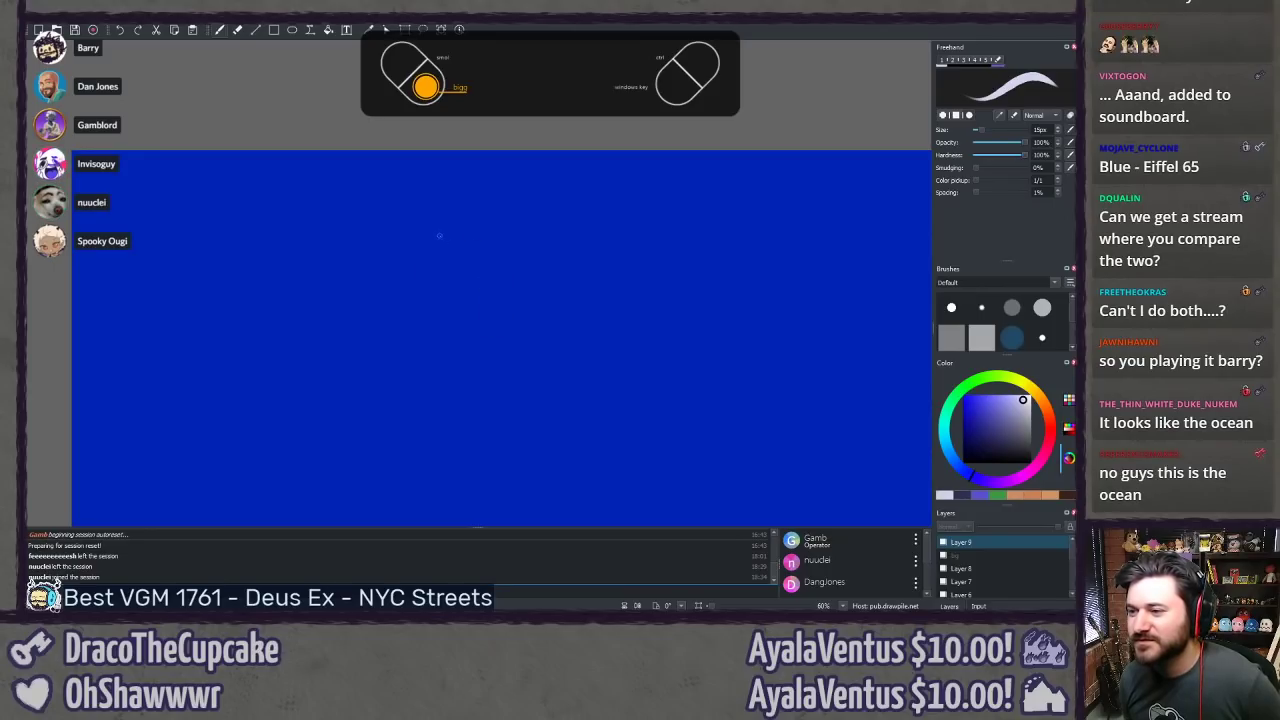
{"action": "left_click_drag", "start_coordinate": [439, 236], "coordinate": [416, 264]}
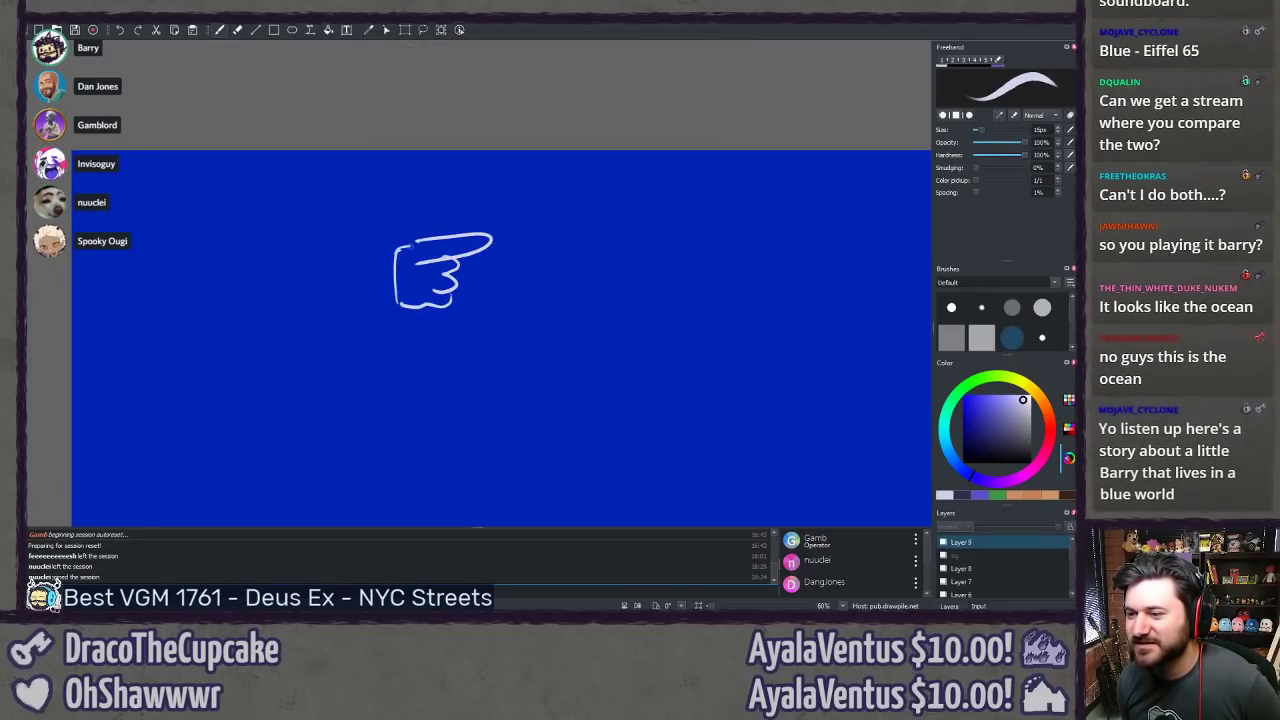
Step: Close the pointing hand's outline and fill the hand solid in pale lavender, enlarging the brush to 29 px
{"action": "left_click_drag", "start_coordinate": [401, 250], "coordinate": [420, 242]}
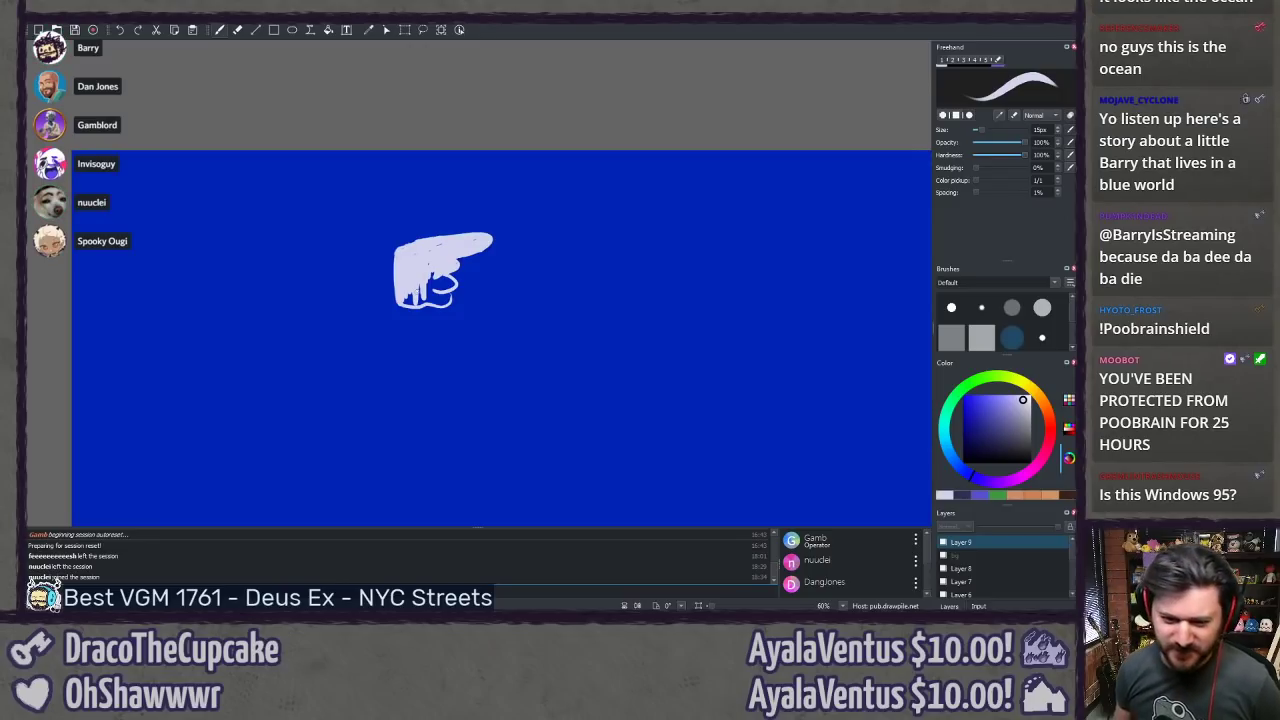
{"action": "scroll", "coordinate": [476, 284], "scroll_direction": "up", "scroll_amount": 3}
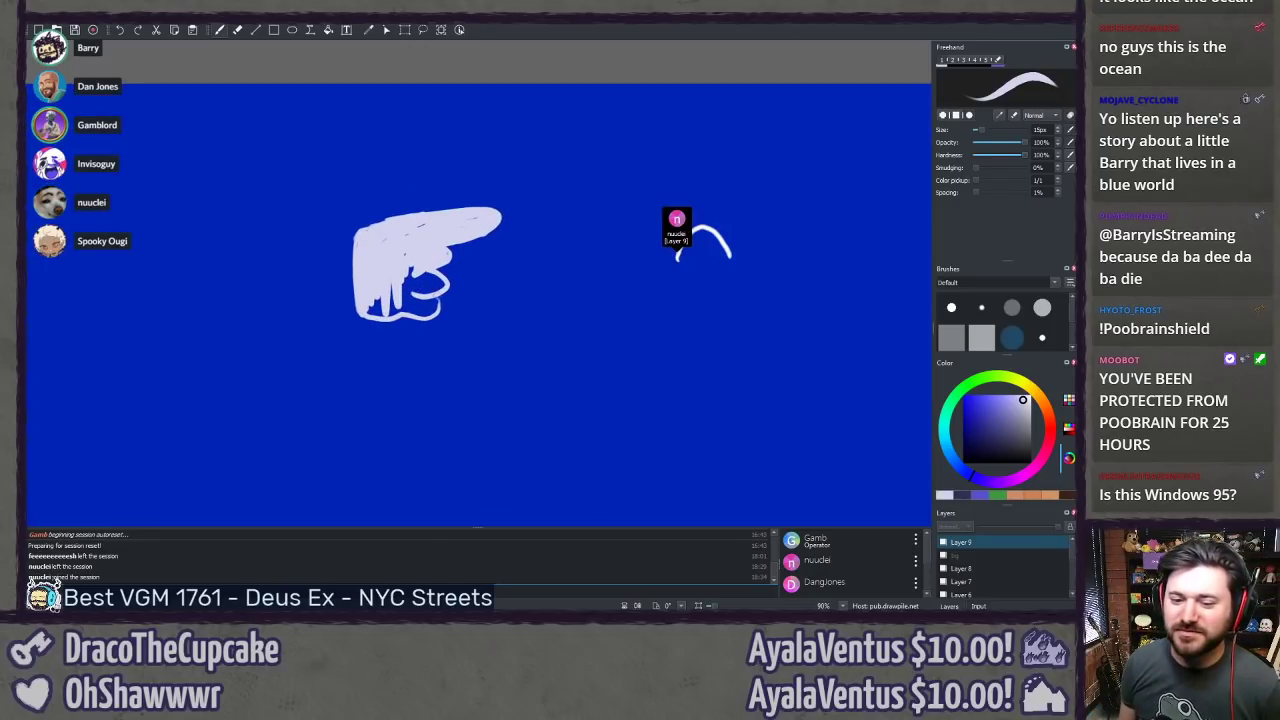
{"action": "left_click_drag", "start_coordinate": [383, 212], "coordinate": [372, 246]}
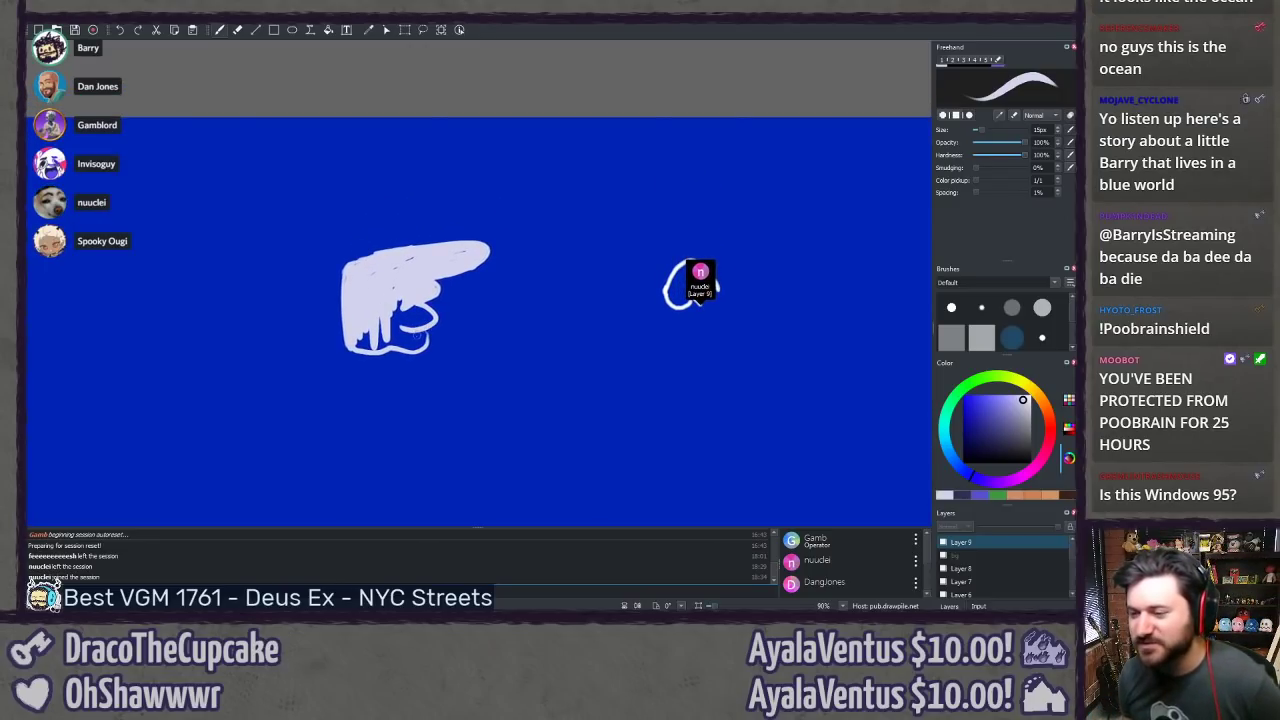
{"action": "key", "text": "]"}
{"action": "key", "text": "]"}
{"action": "key", "text": "]"}
{"action": "key", "text": "]"}
{"action": "key", "text": "]"}
{"action": "key", "text": "]"}
{"action": "key", "text": "]"}
{"action": "key", "text": "]"}
{"action": "key", "text": "]"}
{"action": "key", "text": "]"}
{"action": "key", "text": "]"}
{"action": "key", "text": "]"}
{"action": "key", "text": "]"}
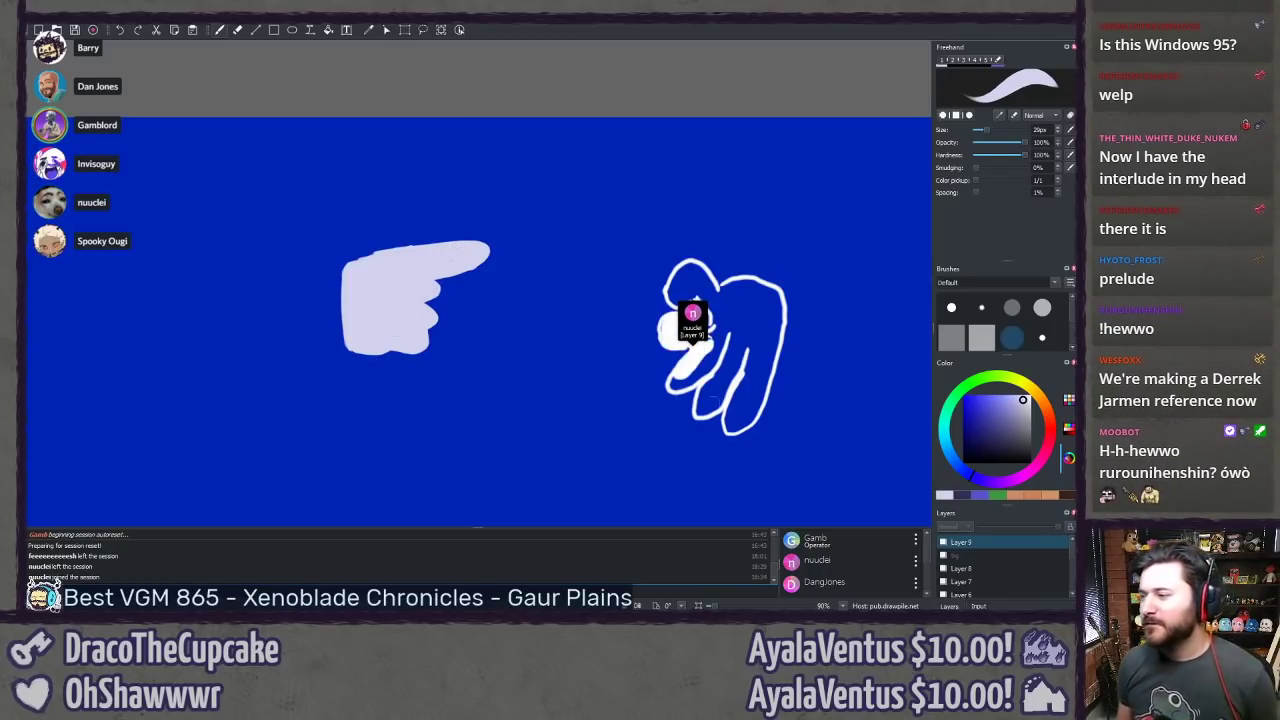
Step: Shade the undersides of the pointing hand's index finger and curled fingers with a slightly darker lavender
{"action": "left_click", "coordinate": [1020, 410]}
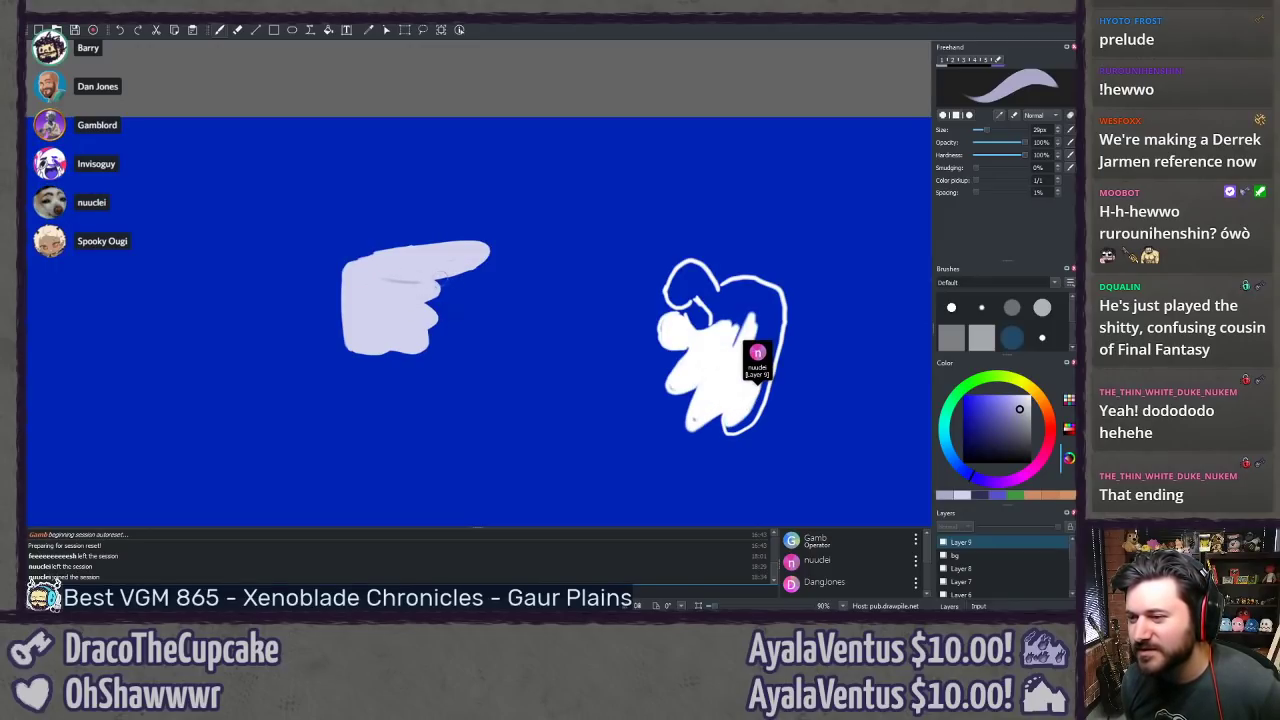
{"action": "left_click_drag", "start_coordinate": [441, 277], "coordinate": [391, 281]}
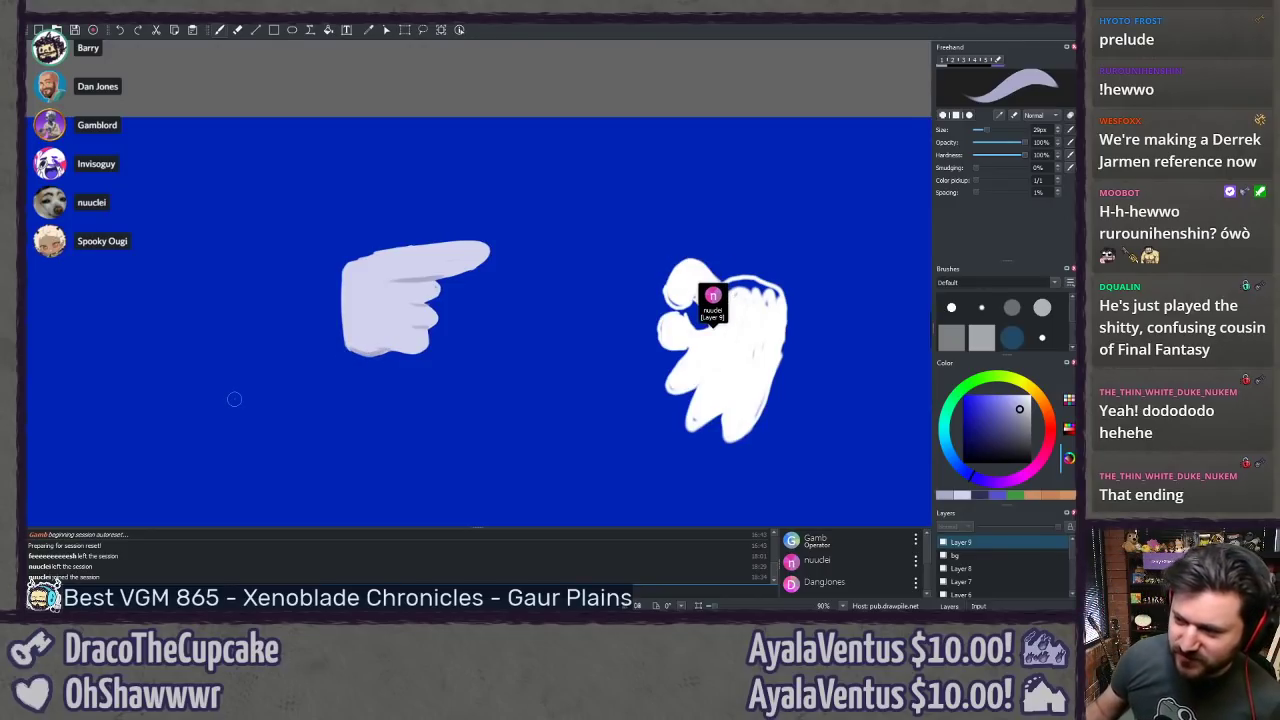
{"action": "scroll", "coordinate": [234, 399], "scroll_direction": "down", "scroll_amount": 5}
{"action": "scroll", "coordinate": [399, 263], "scroll_direction": "up", "scroll_amount": 2}
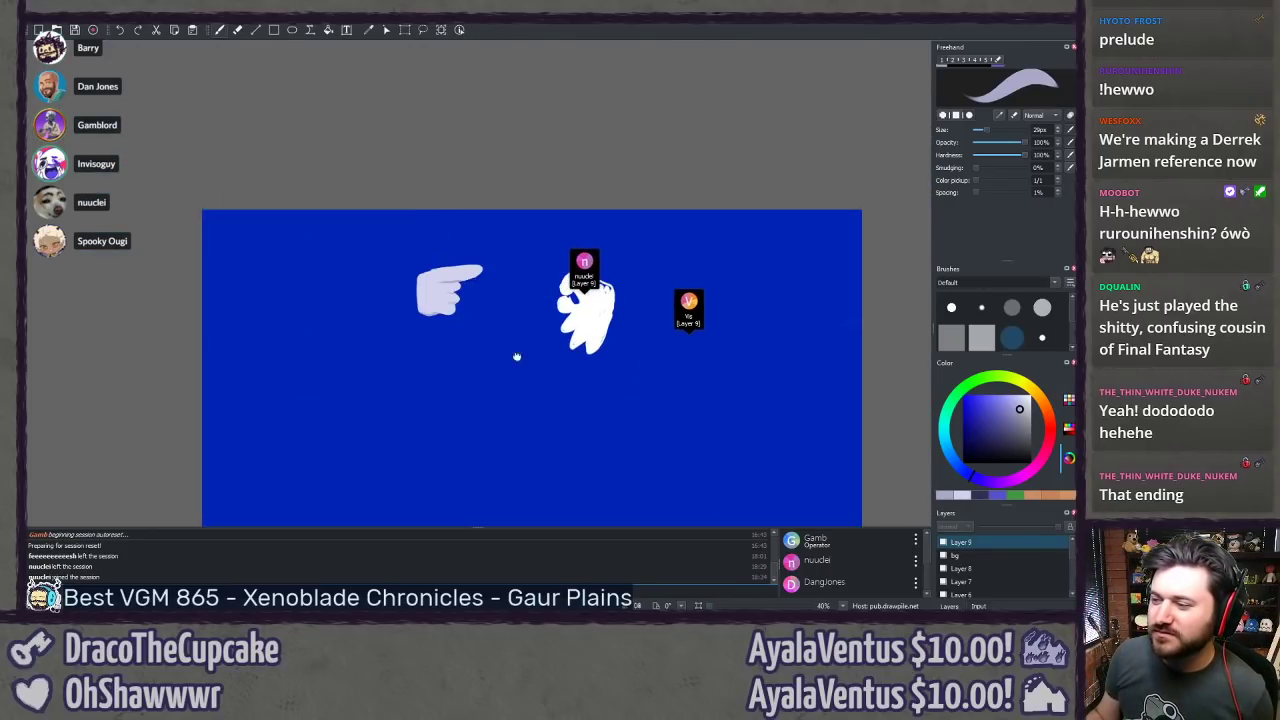
{"action": "left_click_drag", "start_coordinate": [514, 357], "coordinate": [429, 331]}
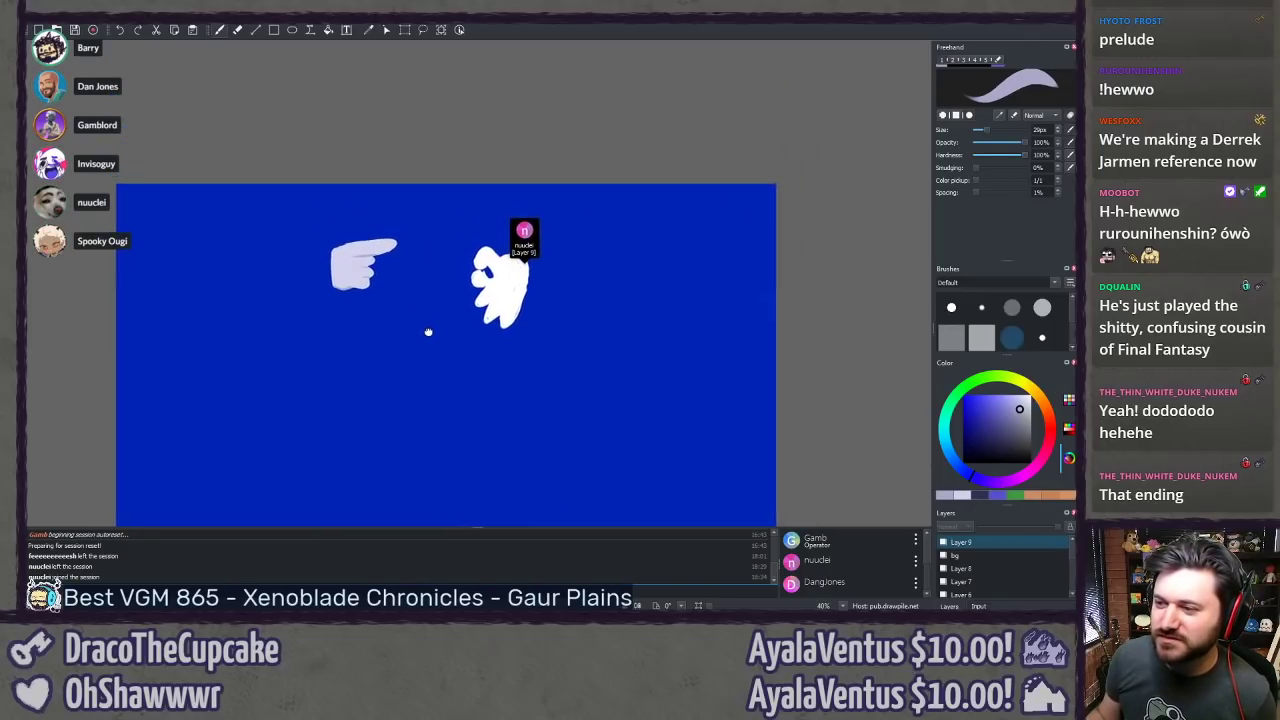
{"action": "scroll", "coordinate": [429, 331], "scroll_direction": "up", "scroll_amount": 2}
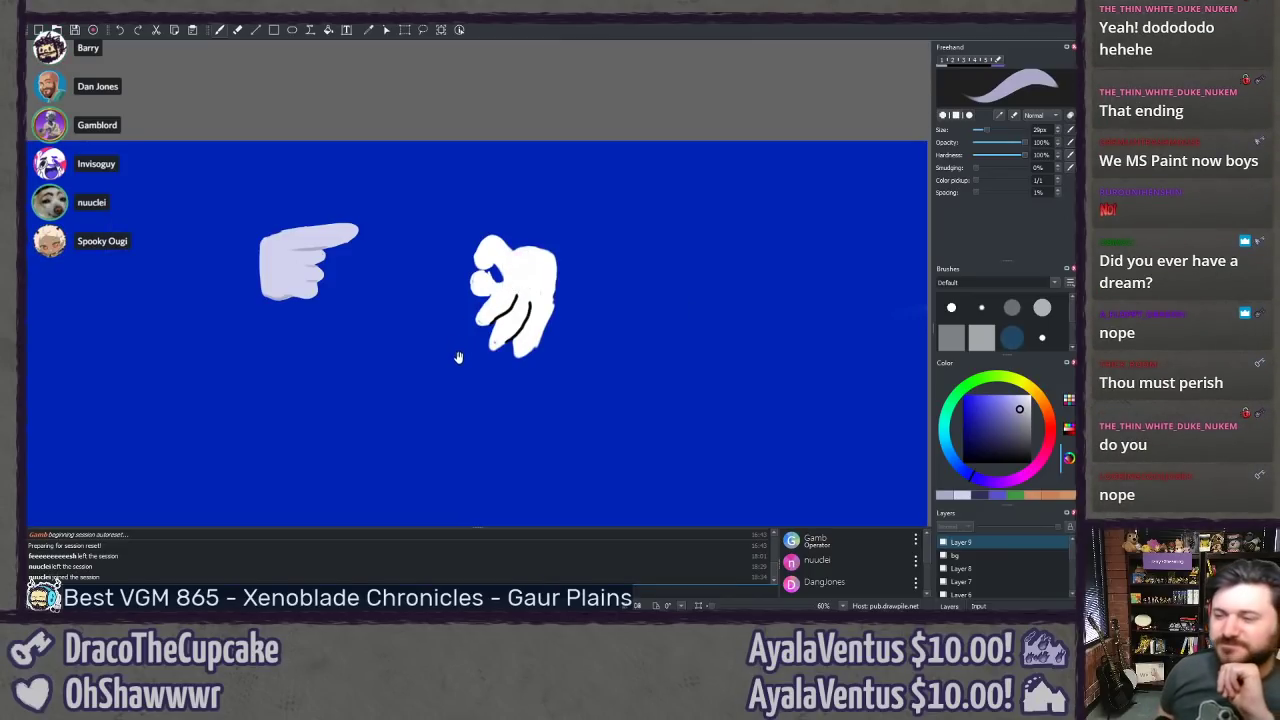
{"action": "left_click_drag", "start_coordinate": [389, 329], "coordinate": [457, 280]}
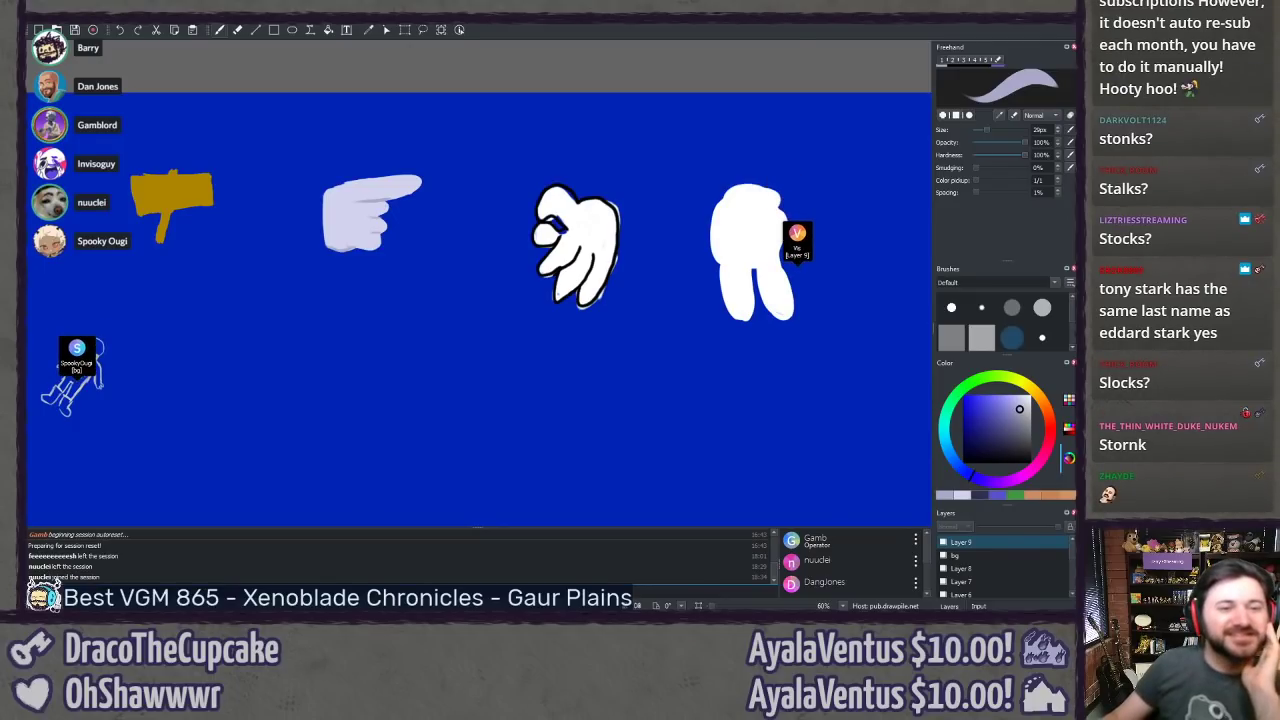
Step: Switch to the collaborator's Twitter media page in the browser and view an image from the "close runner ups" post
{"action": "left_click_drag", "start_coordinate": [27, 118], "coordinate": [534, 62]}
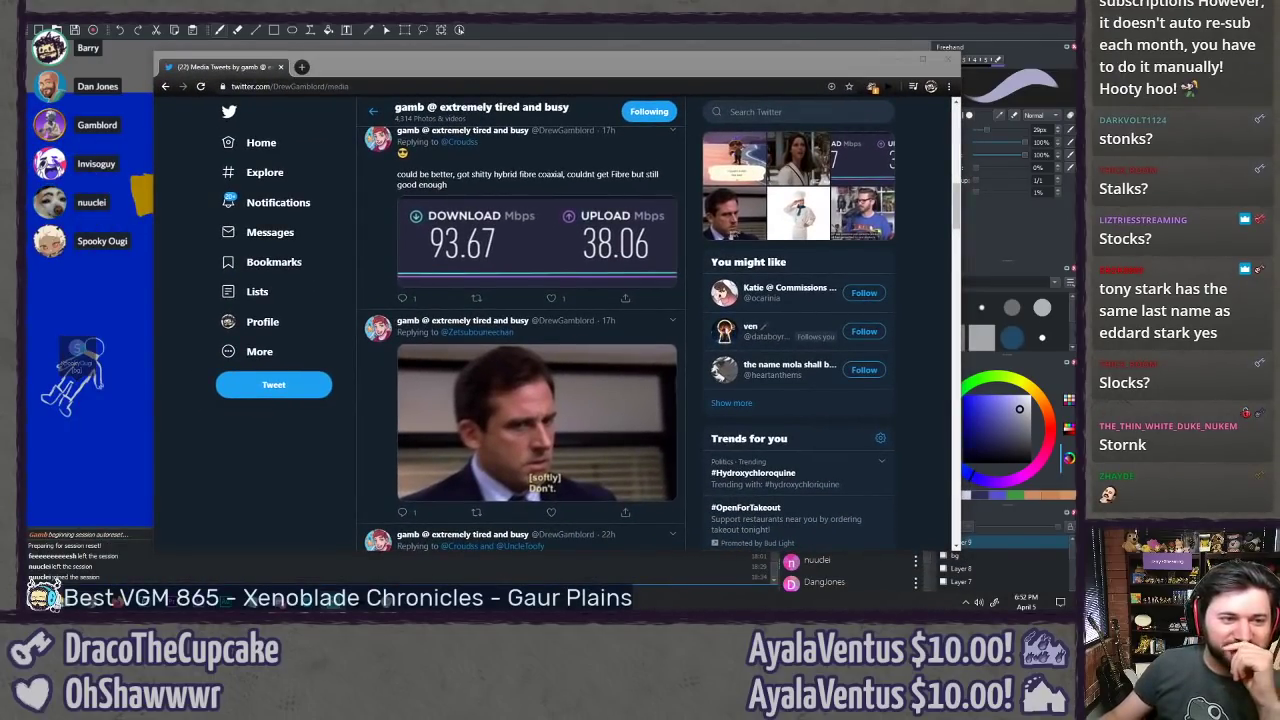
{"action": "scroll", "coordinate": [335, 451], "scroll_direction": "down", "scroll_amount": 5}
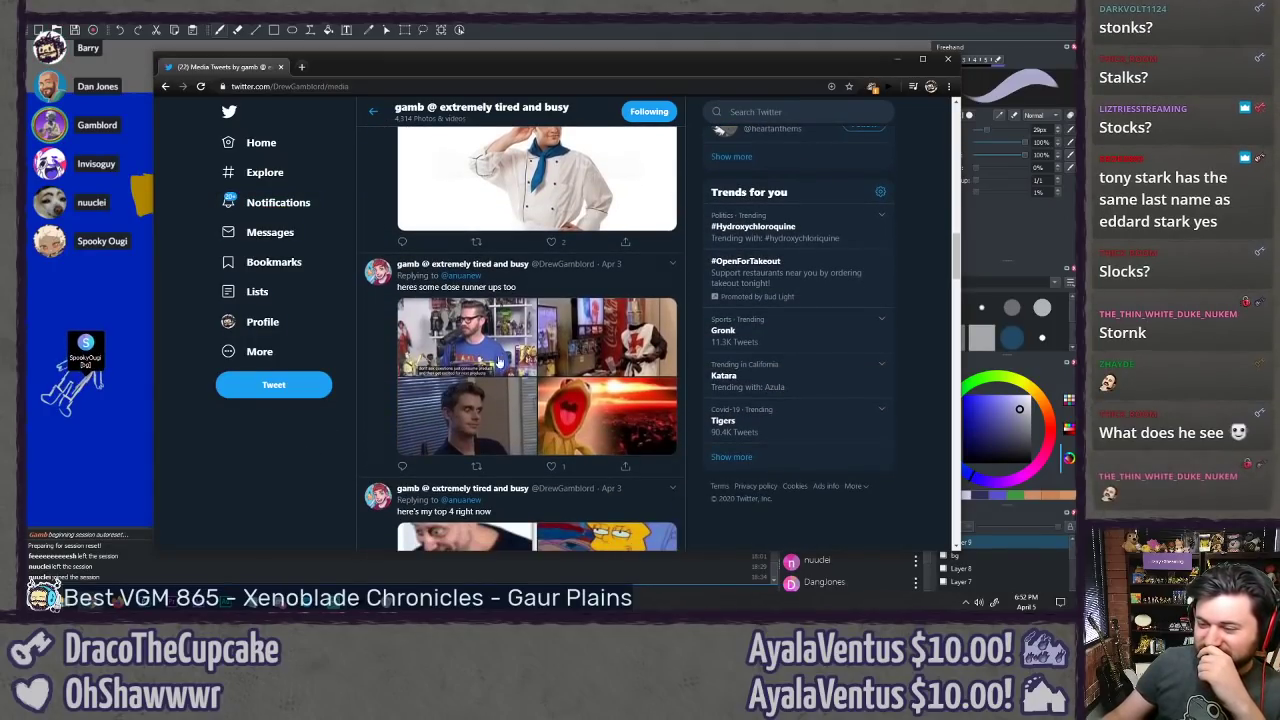
{"action": "left_click", "coordinate": [606, 415]}
{"action": "left_click", "coordinate": [276, 441]}
{"action": "scroll", "coordinate": [295, 442], "scroll_direction": "down", "scroll_amount": 2}
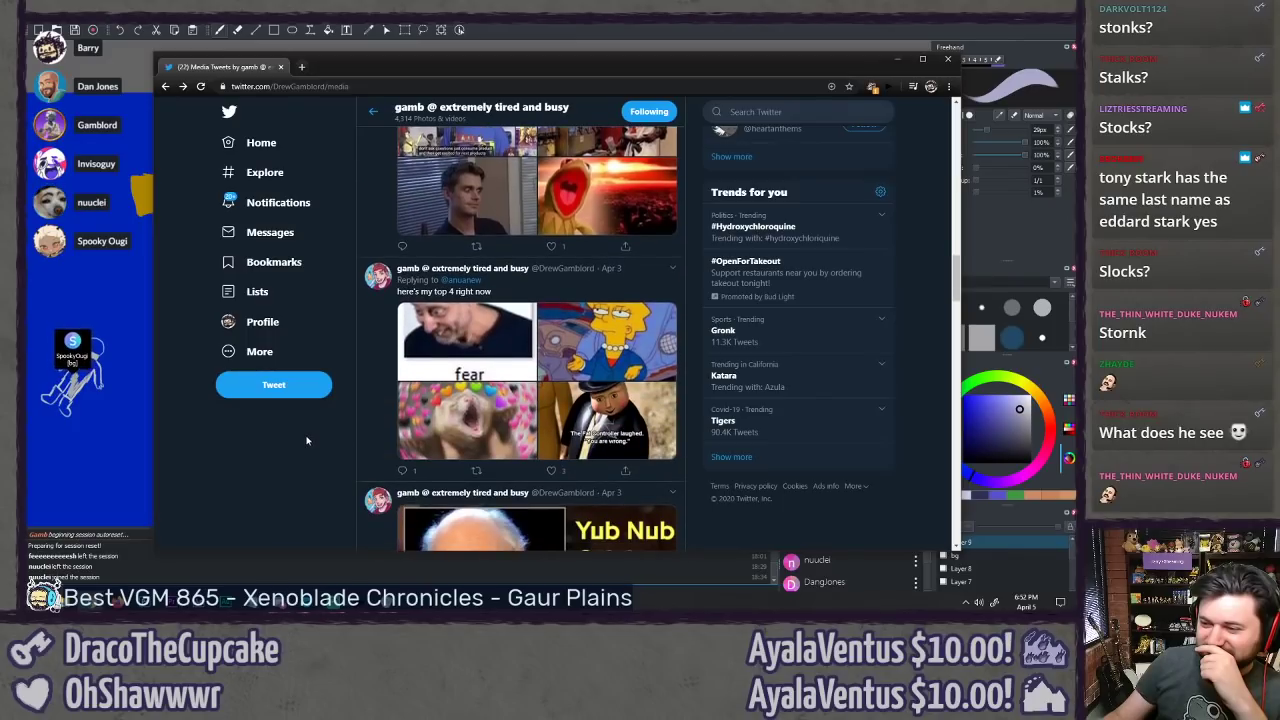
Step: View the Lisa Simpson and Fat Controller images from the "top 4" post at full size
{"action": "left_click", "coordinate": [570, 343]}
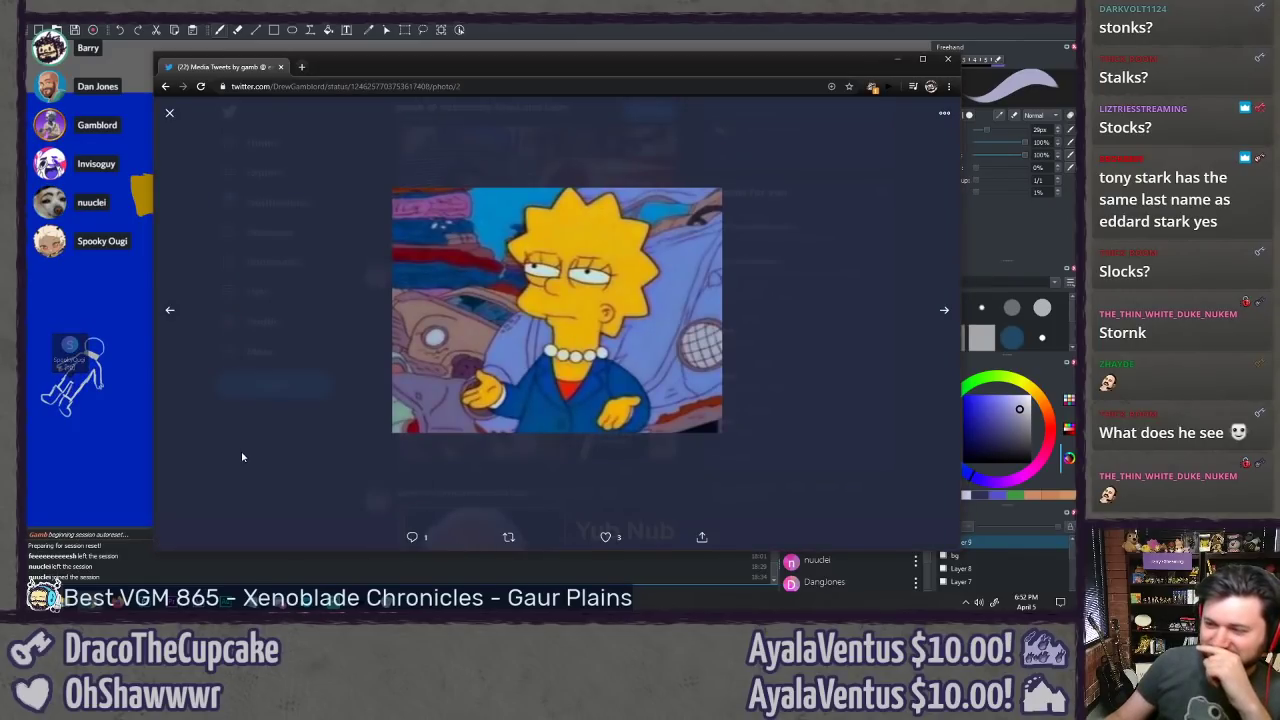
{"action": "left_click", "coordinate": [242, 453]}
{"action": "scroll", "coordinate": [309, 448], "scroll_direction": "down", "scroll_amount": 1}
{"action": "left_click", "coordinate": [608, 376]}
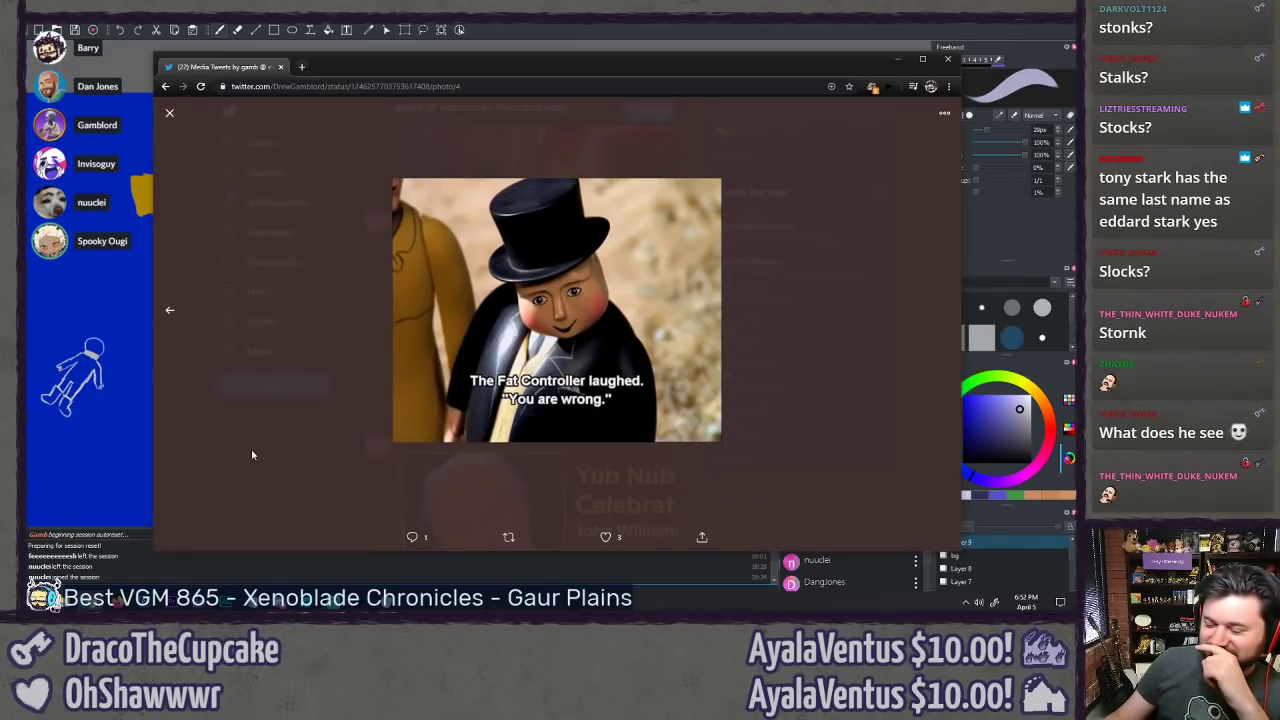
{"action": "left_click", "coordinate": [258, 447]}
Step: View the Yub Nub lyrics image and the pale green creature's picture at full size
{"action": "left_click", "coordinate": [466, 362]}
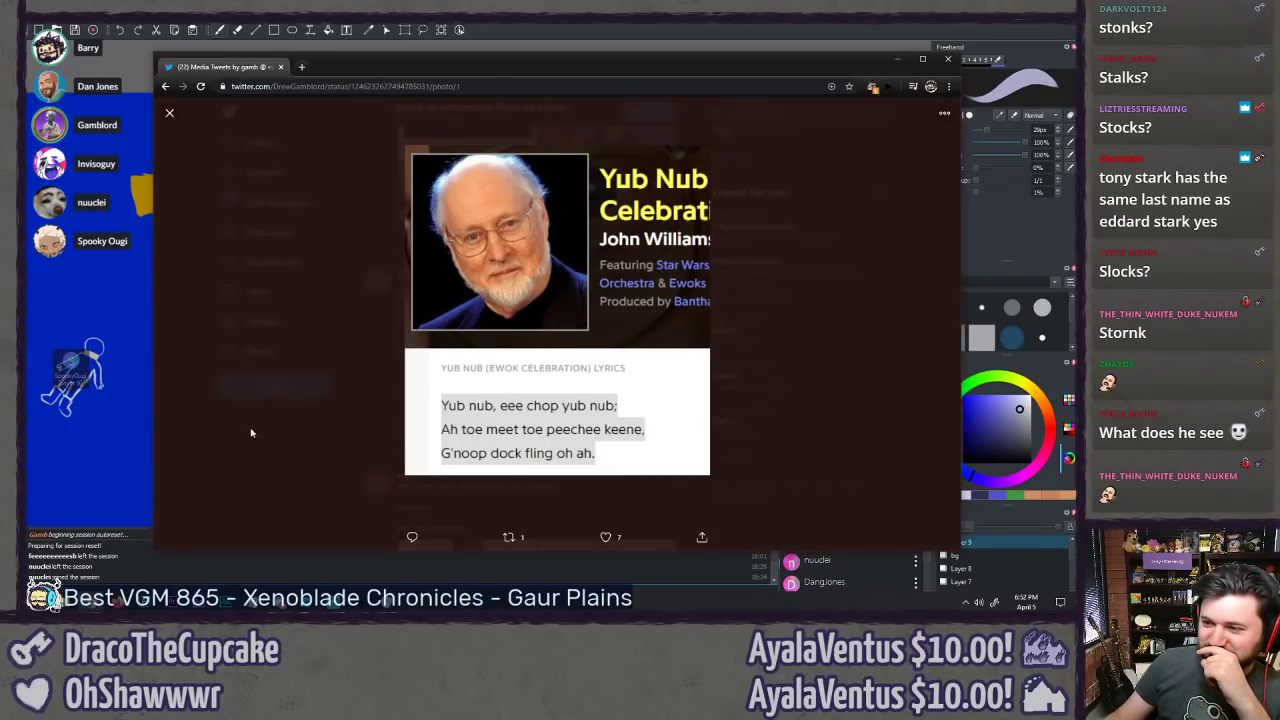
{"action": "left_click", "coordinate": [300, 436]}
{"action": "scroll", "coordinate": [306, 414], "scroll_direction": "down", "scroll_amount": 4}
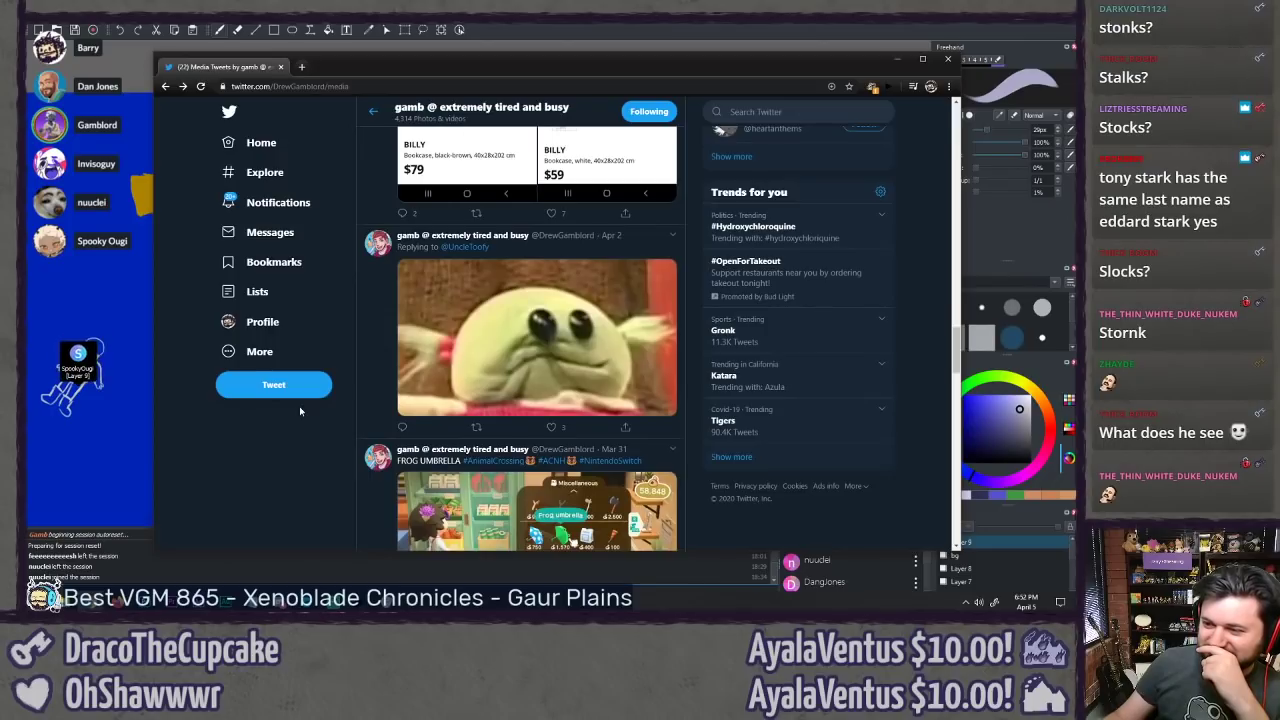
{"action": "left_click", "coordinate": [466, 370]}
{"action": "left_click", "coordinate": [257, 450]}
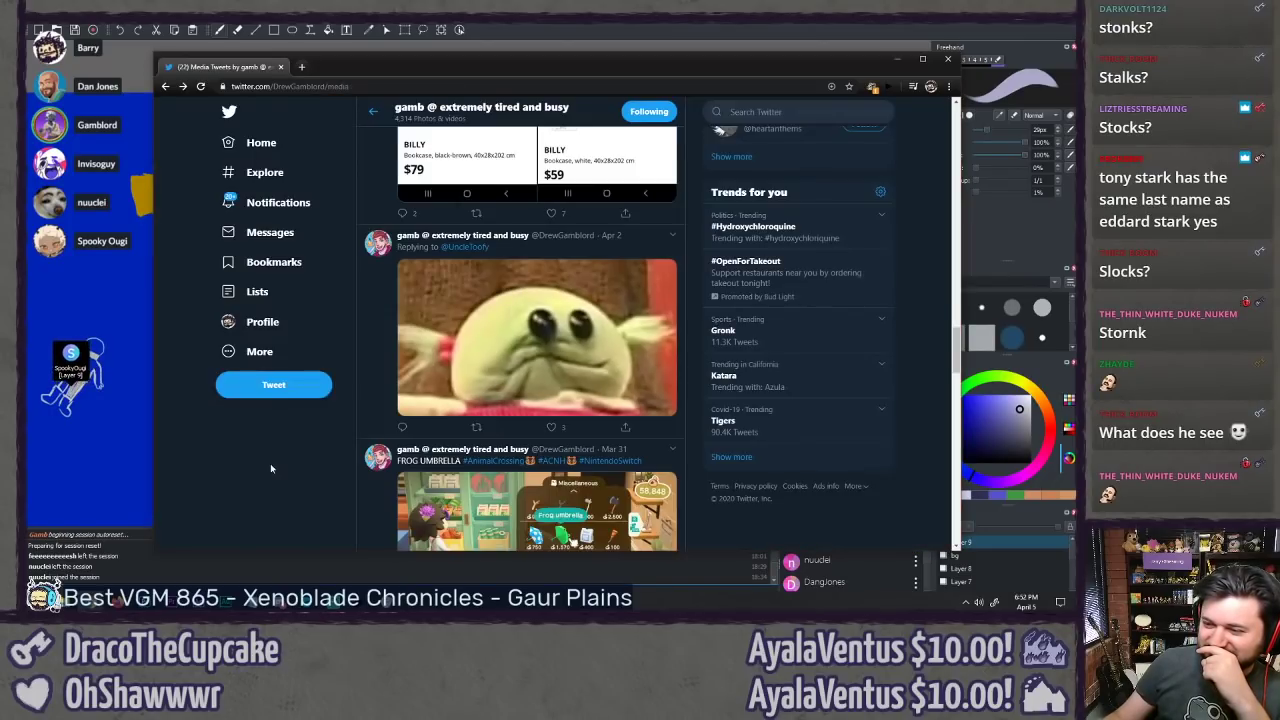
Step: Browse back to the March 27 replies and view the wide-eyed blue bird's image at full size
{"action": "scroll", "coordinate": [275, 440], "scroll_direction": "down", "scroll_amount": 10}
{"action": "scroll", "coordinate": [284, 415], "scroll_direction": "down", "scroll_amount": 12}
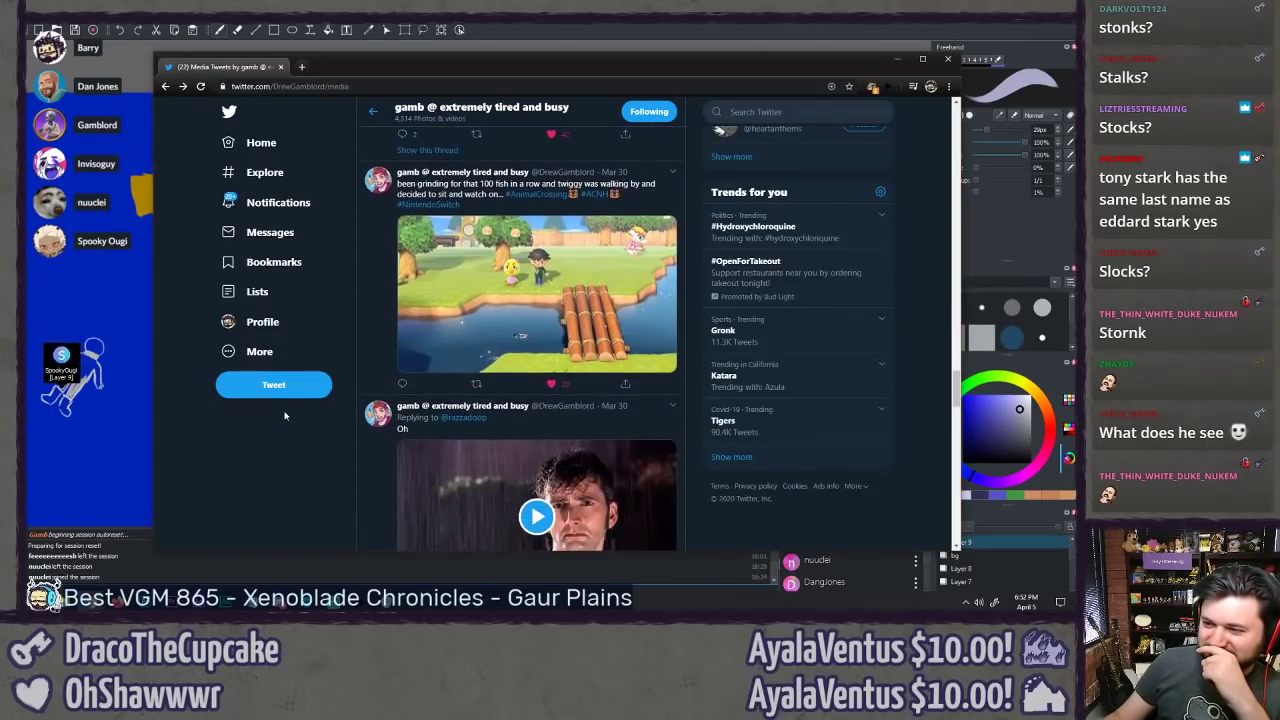
{"action": "scroll", "coordinate": [284, 415], "scroll_direction": "down", "scroll_amount": 10}
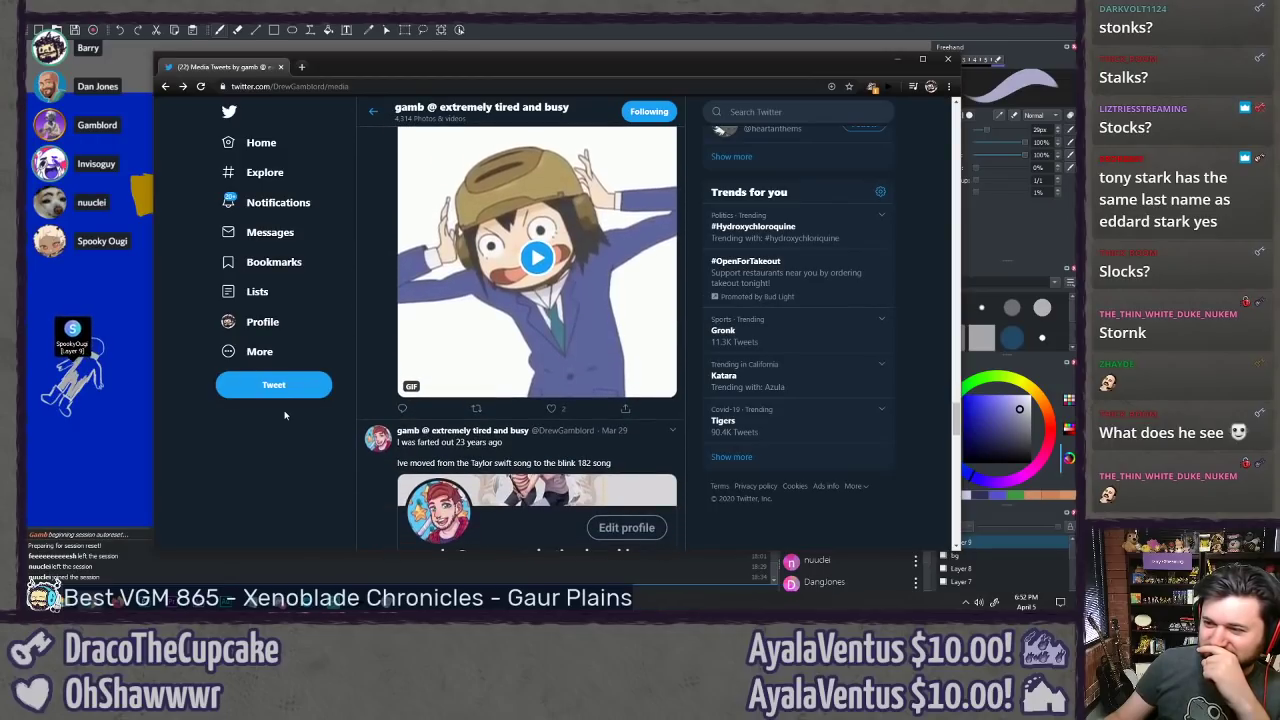
{"action": "scroll", "coordinate": [284, 415], "scroll_direction": "down", "scroll_amount": 2}
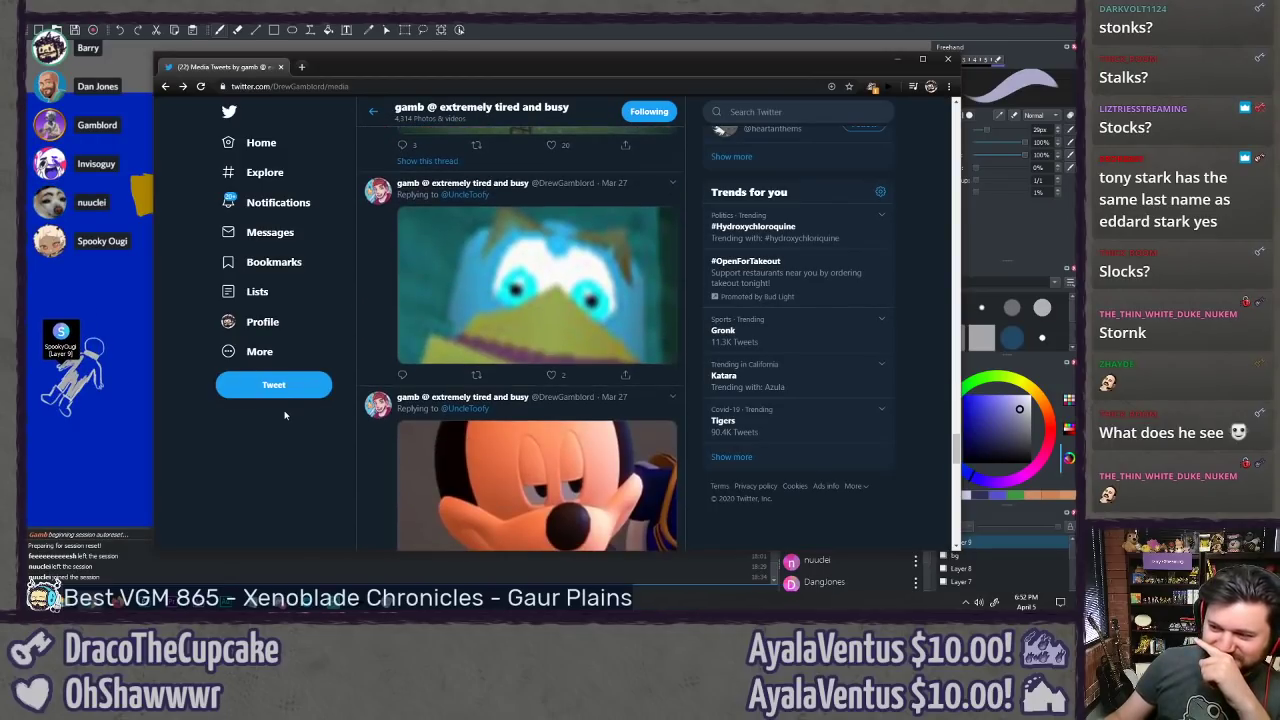
{"action": "left_click", "coordinate": [488, 283]}
{"action": "left_click", "coordinate": [261, 461]}
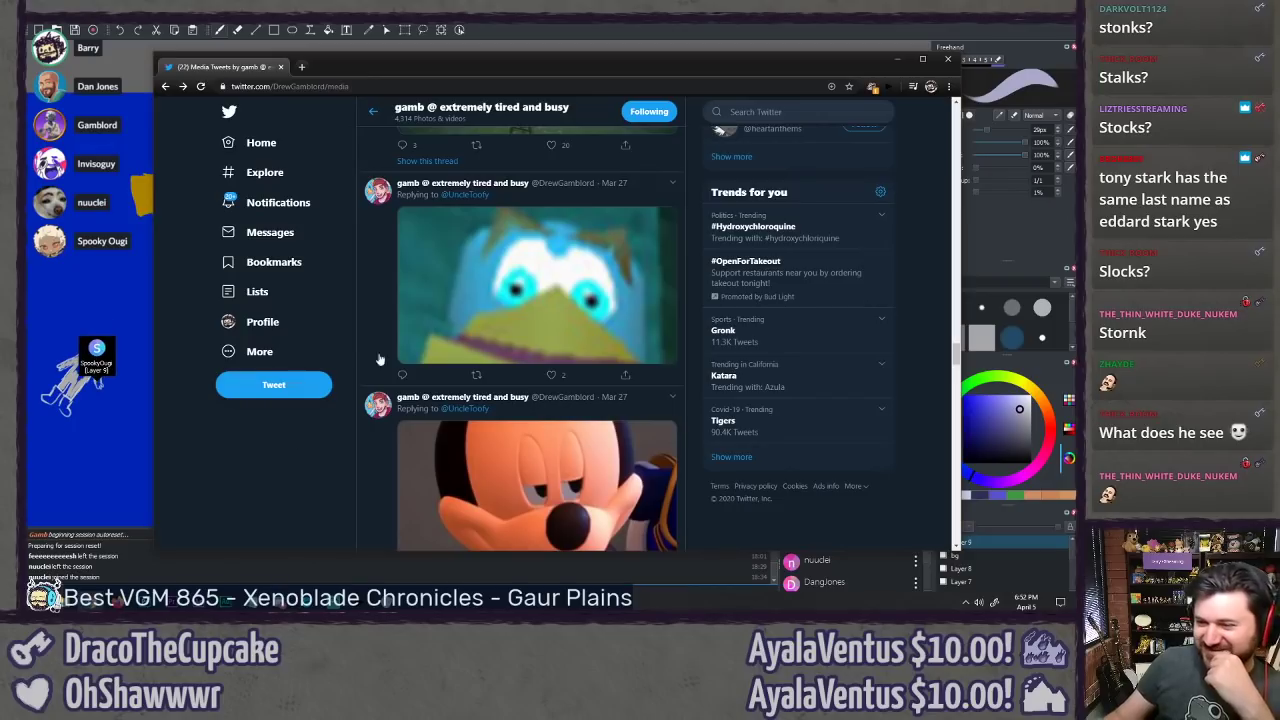
{"action": "left_click", "coordinate": [402, 356]}
{"action": "left_click", "coordinate": [264, 449]}
Step: Look through the collaborator's older media posts from March 27 back to the unicycle frog GIFs of March 15
{"action": "scroll", "coordinate": [262, 435], "scroll_direction": "down", "scroll_amount": 10}
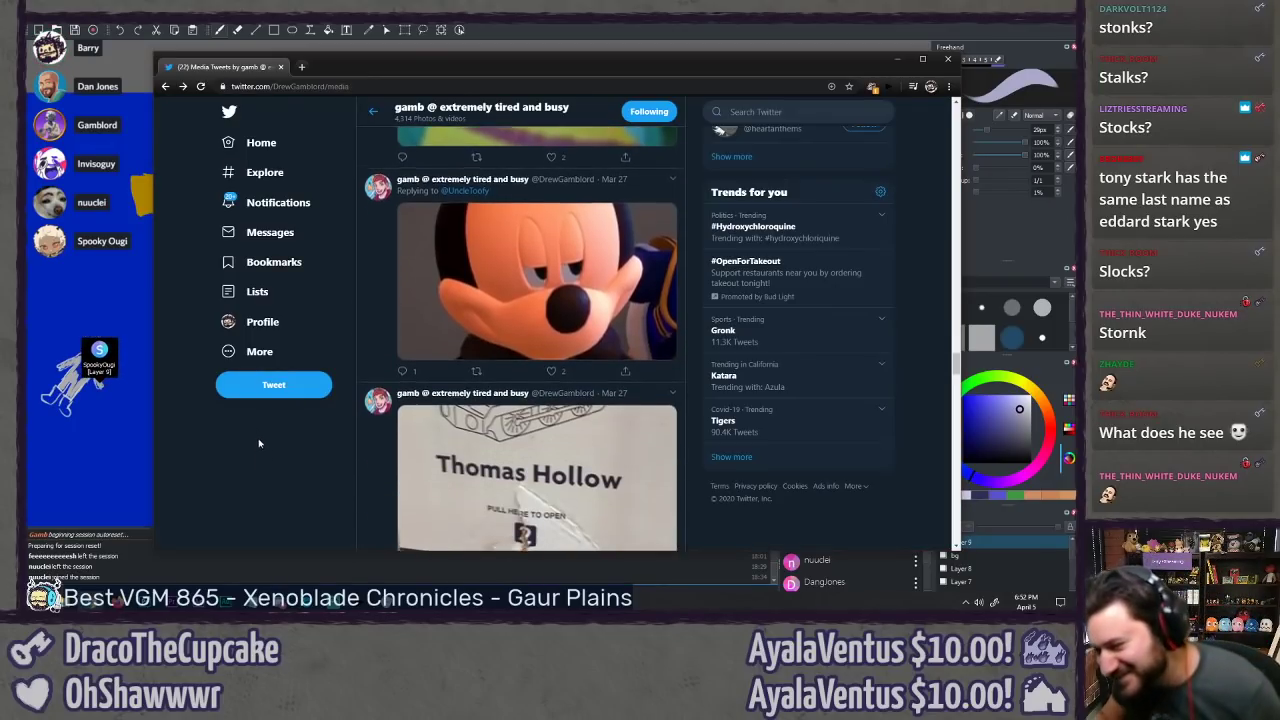
{"action": "scroll", "coordinate": [270, 425], "scroll_direction": "down", "scroll_amount": 15}
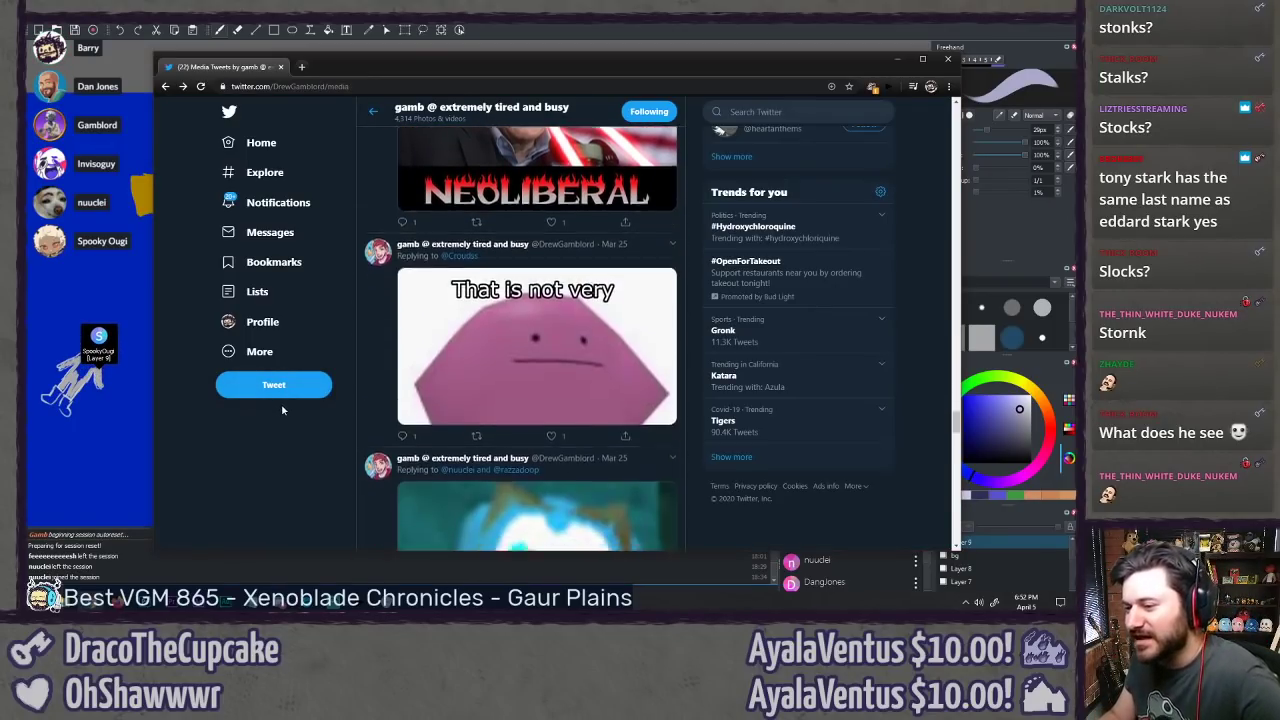
{"action": "scroll", "coordinate": [290, 410], "scroll_direction": "down", "scroll_amount": 10}
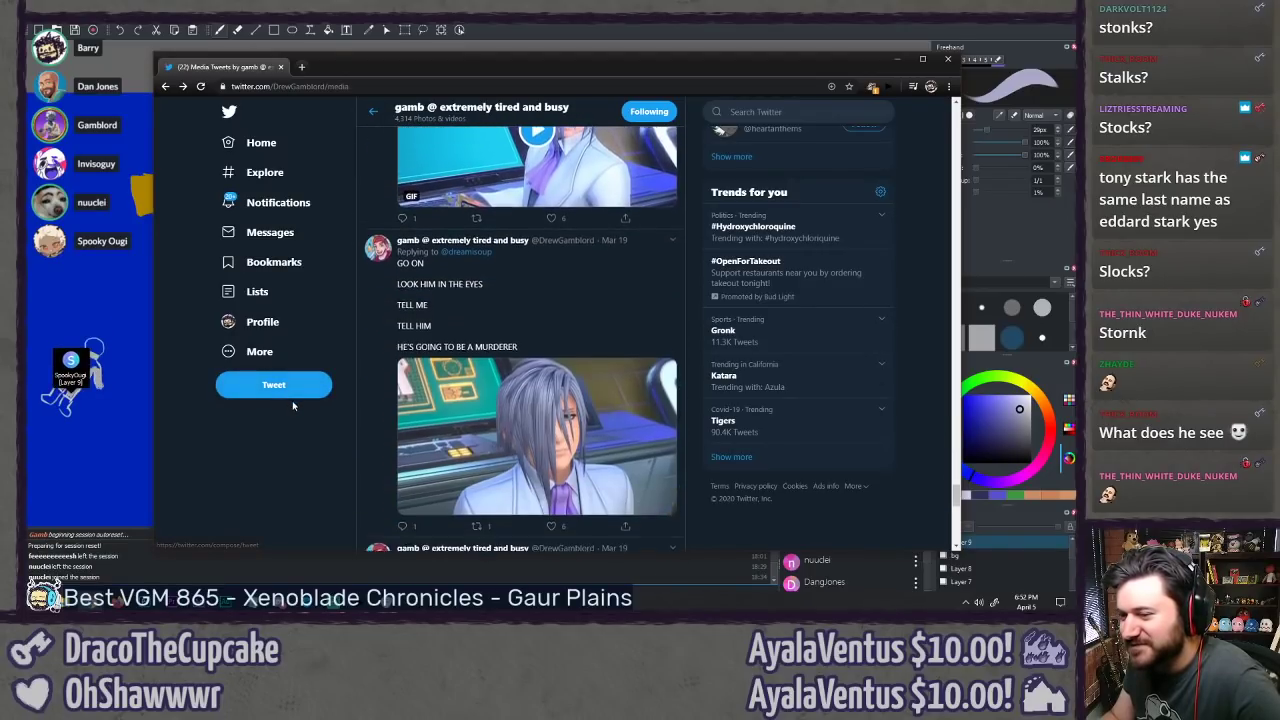
{"action": "scroll", "coordinate": [316, 430], "scroll_direction": "down", "scroll_amount": 5}
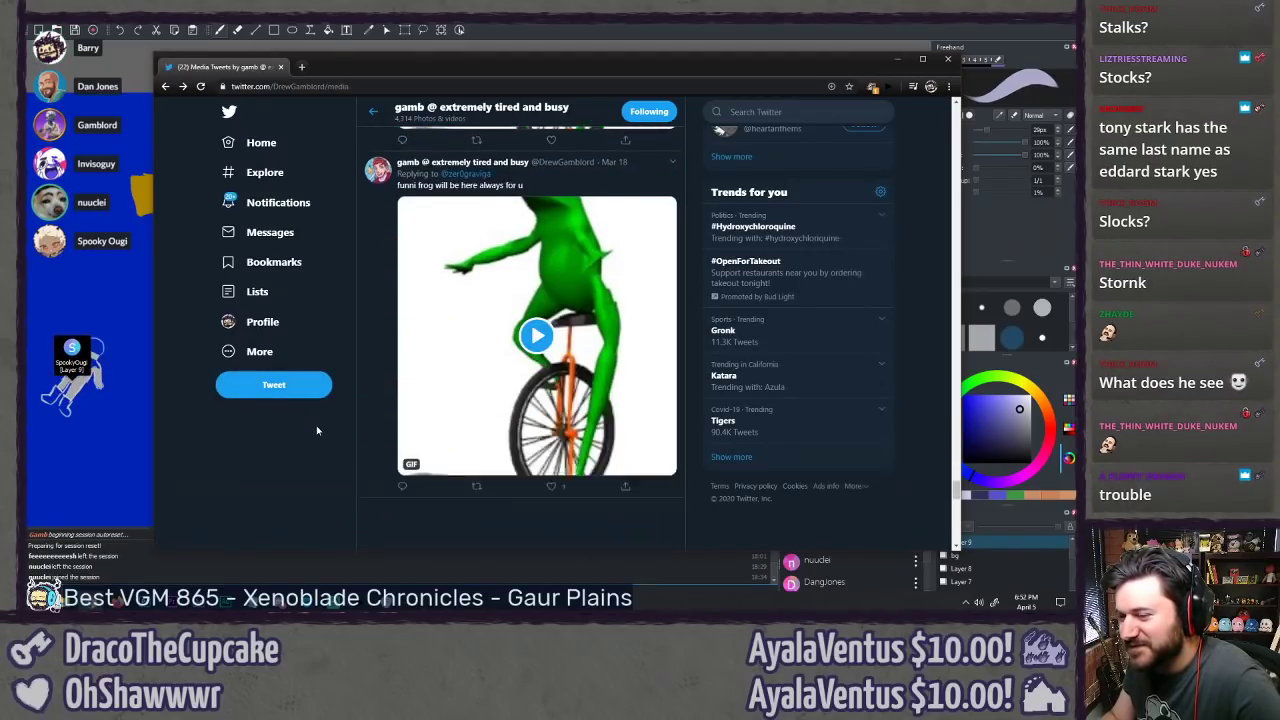
{"action": "scroll", "coordinate": [316, 425], "scroll_direction": "down", "scroll_amount": 6}
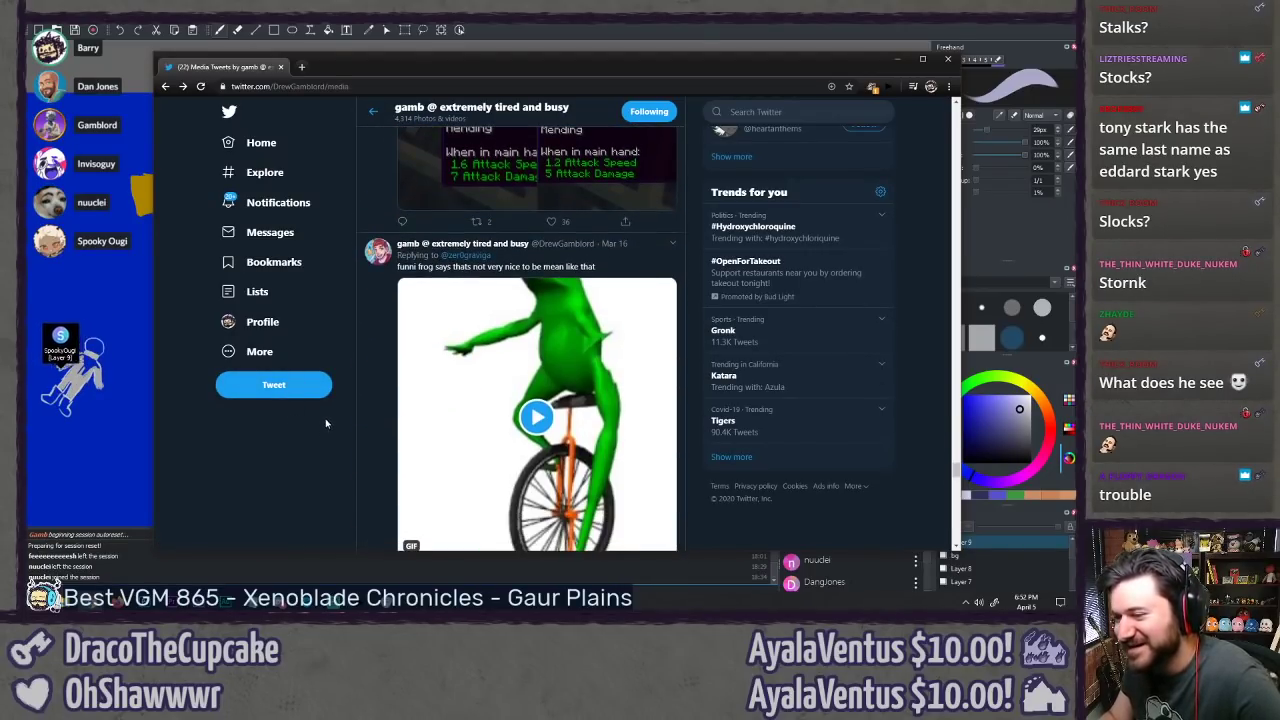
{"action": "scroll", "coordinate": [309, 434], "scroll_direction": "down", "scroll_amount": 7}
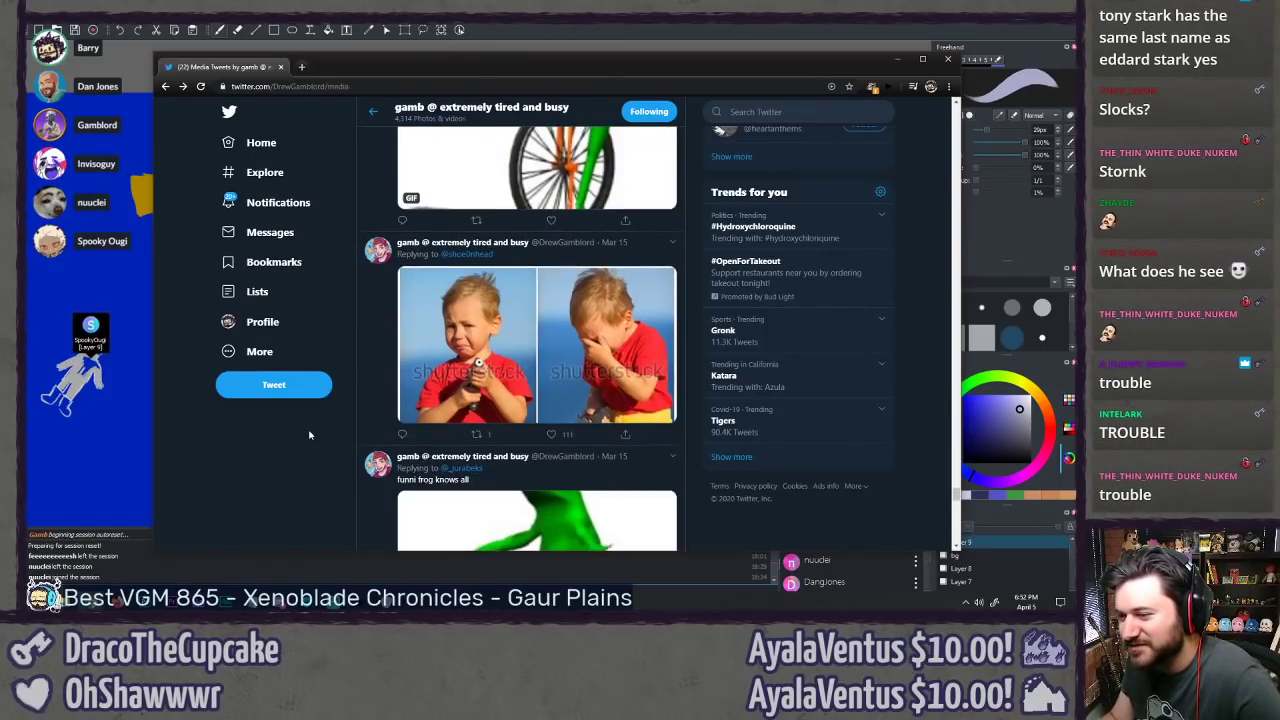
{"action": "scroll", "coordinate": [308, 429], "scroll_direction": "down", "scroll_amount": 8}
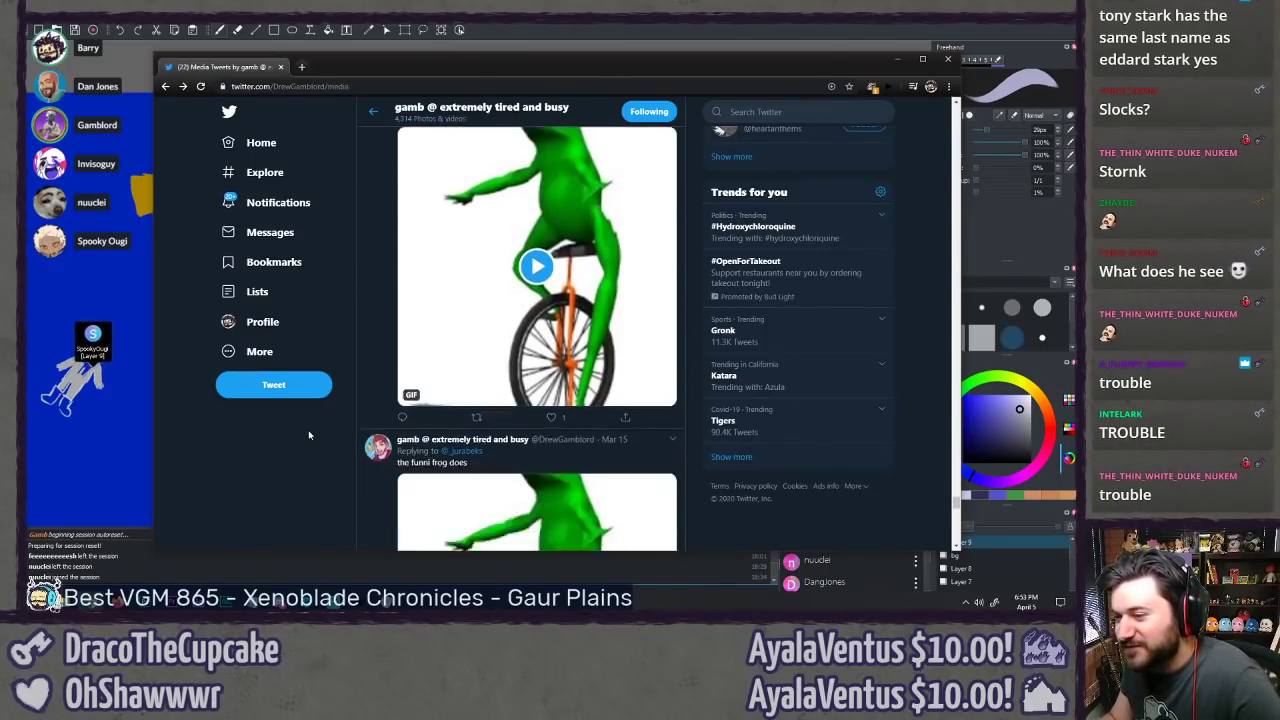
{"action": "scroll", "coordinate": [308, 430], "scroll_direction": "down", "scroll_amount": 8}
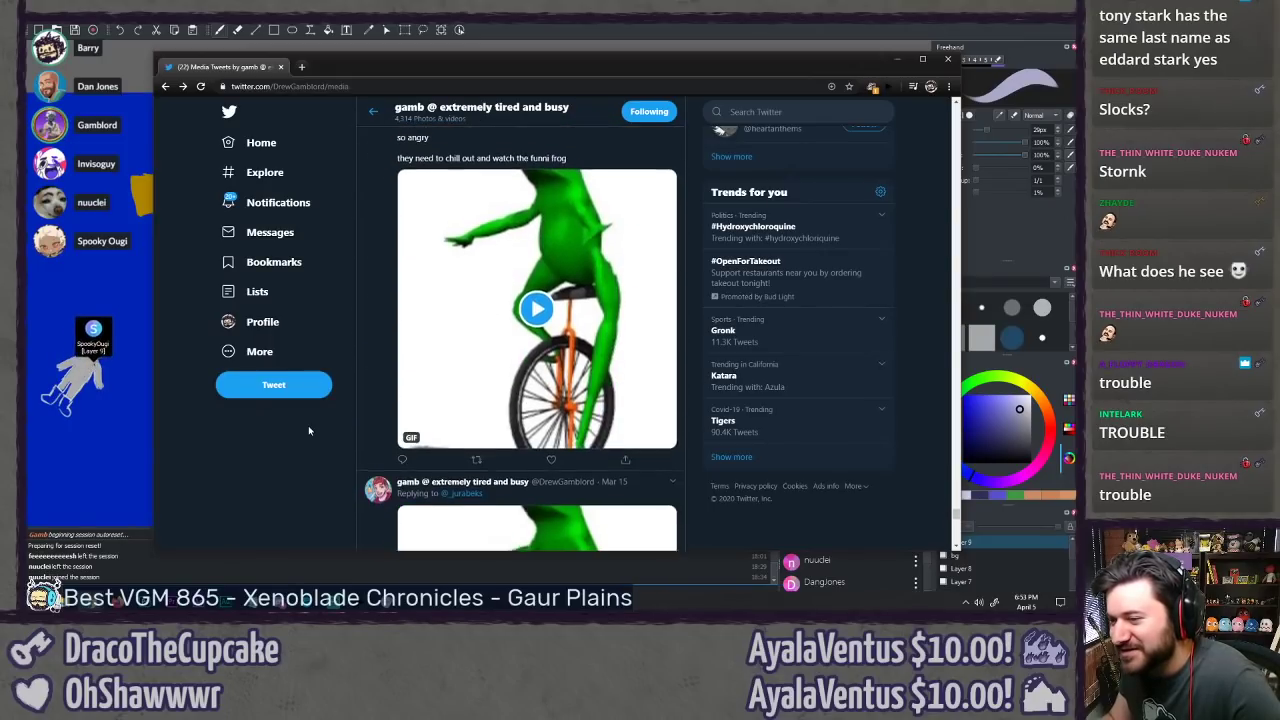
{"action": "scroll", "coordinate": [308, 430], "scroll_direction": "down", "scroll_amount": 8}
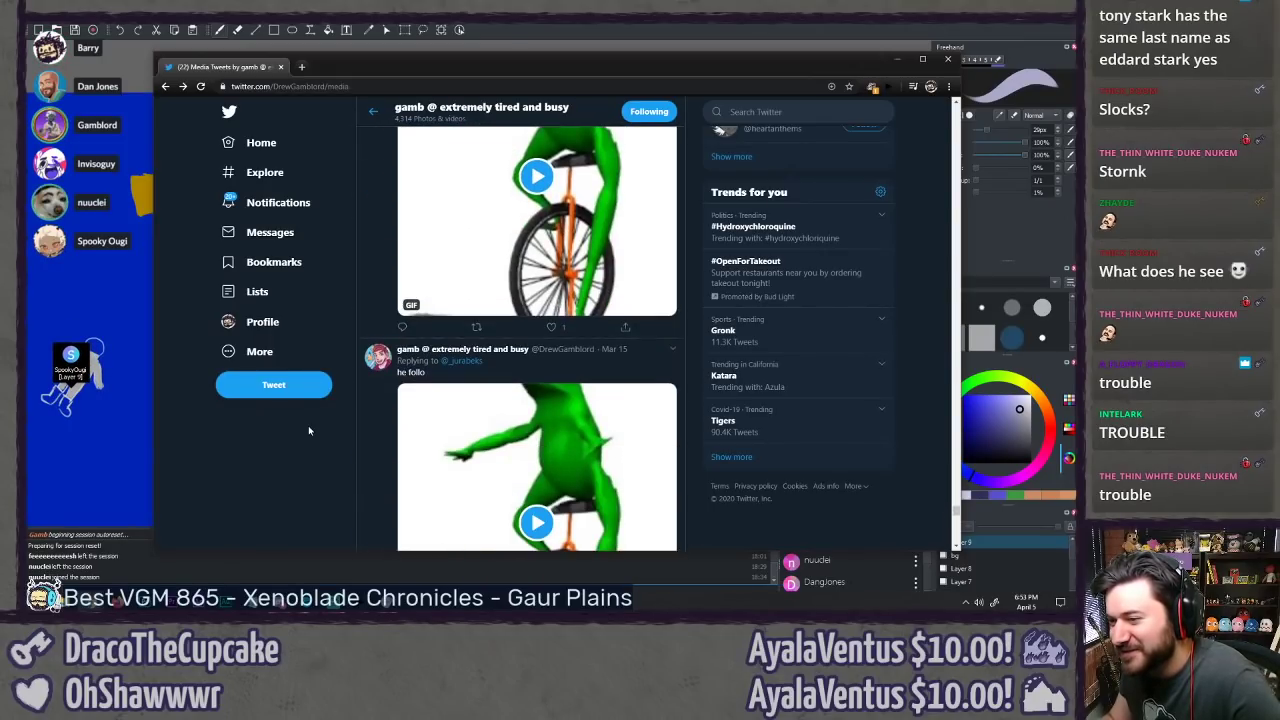
{"action": "scroll", "coordinate": [309, 428], "scroll_direction": "down", "scroll_amount": 1}
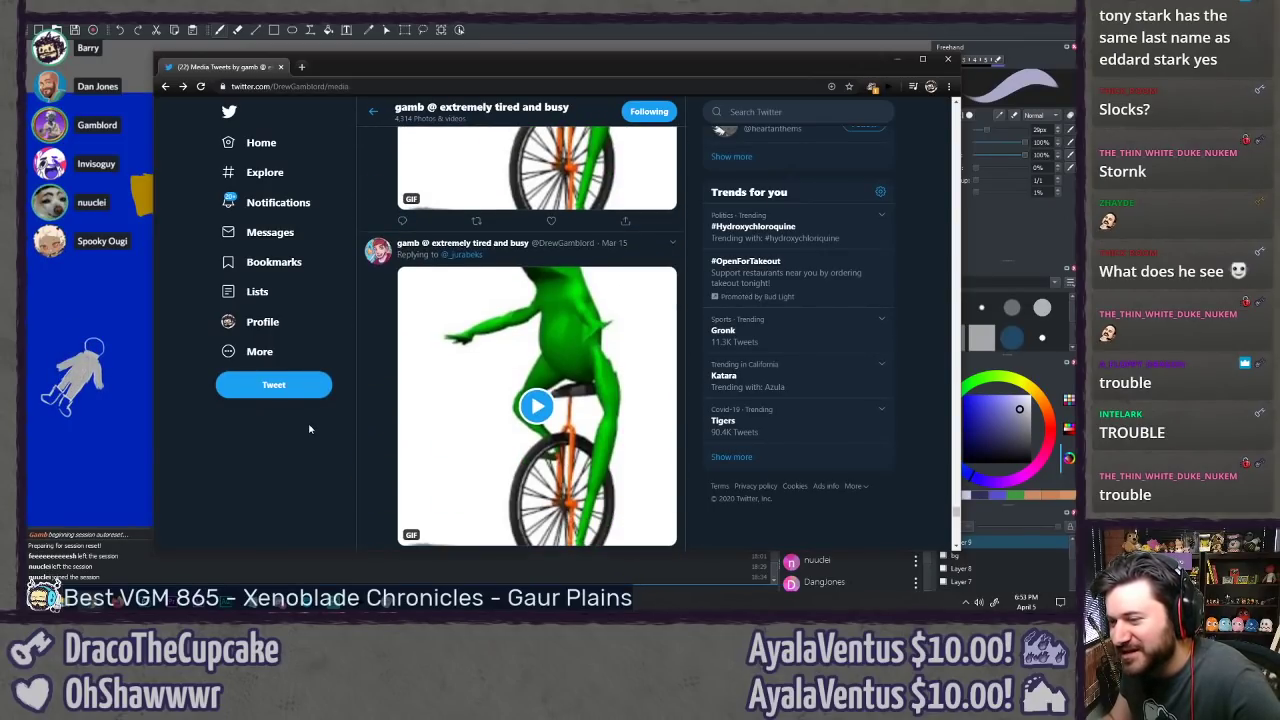
Step: Examine the run of unicycle frog GIF replies posted from March 15 back to March 13
{"action": "scroll", "coordinate": [309, 428], "scroll_direction": "down", "scroll_amount": 6}
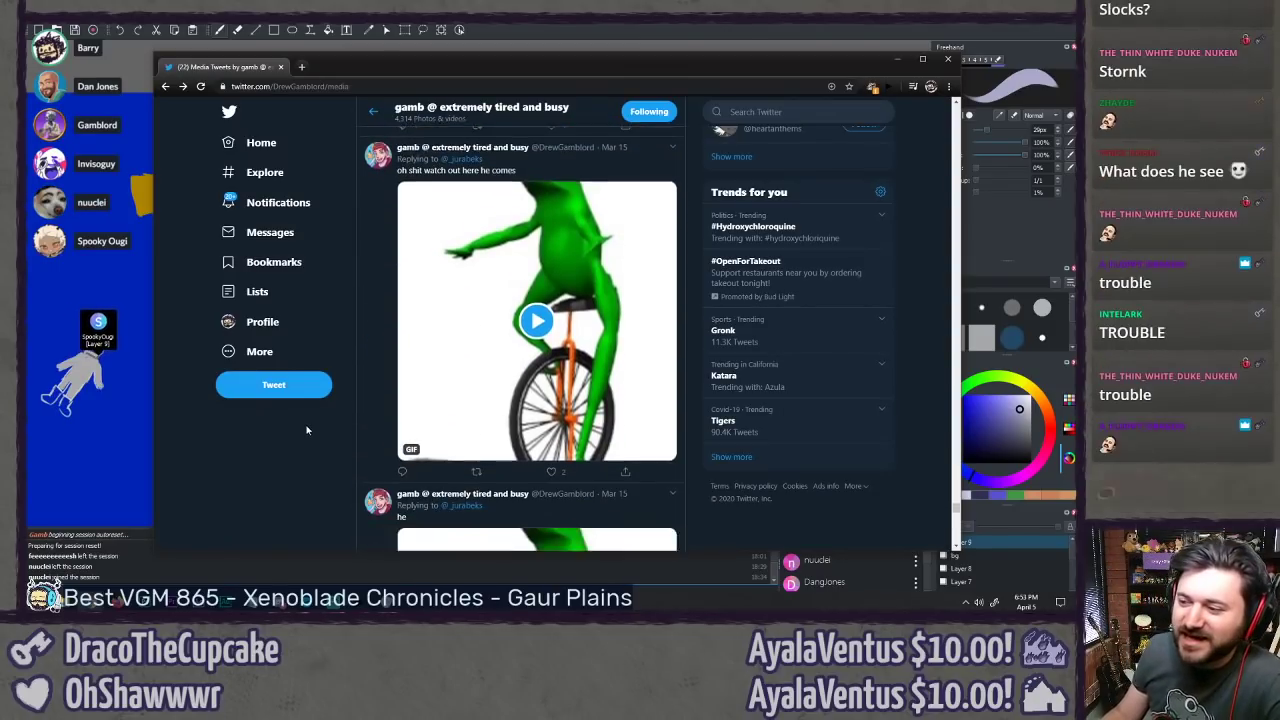
{"action": "scroll", "coordinate": [306, 426], "scroll_direction": "down", "scroll_amount": 6}
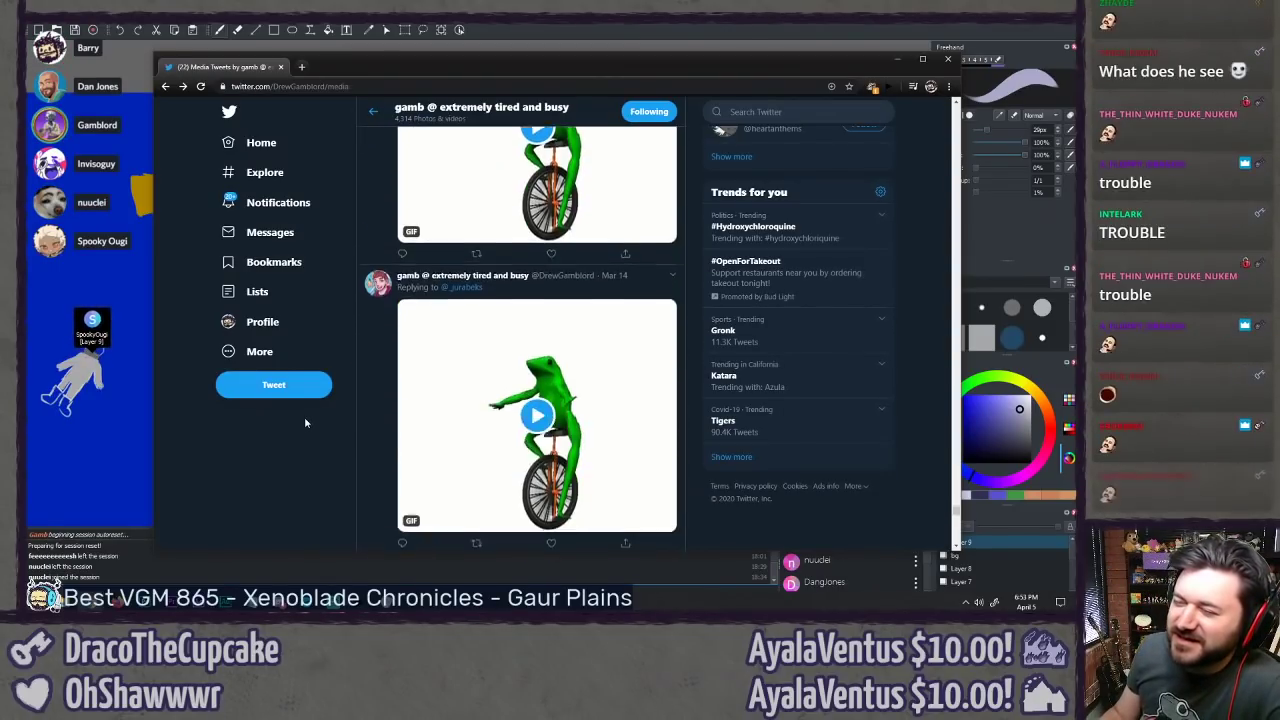
{"action": "scroll", "coordinate": [306, 417], "scroll_direction": "down", "scroll_amount": 4}
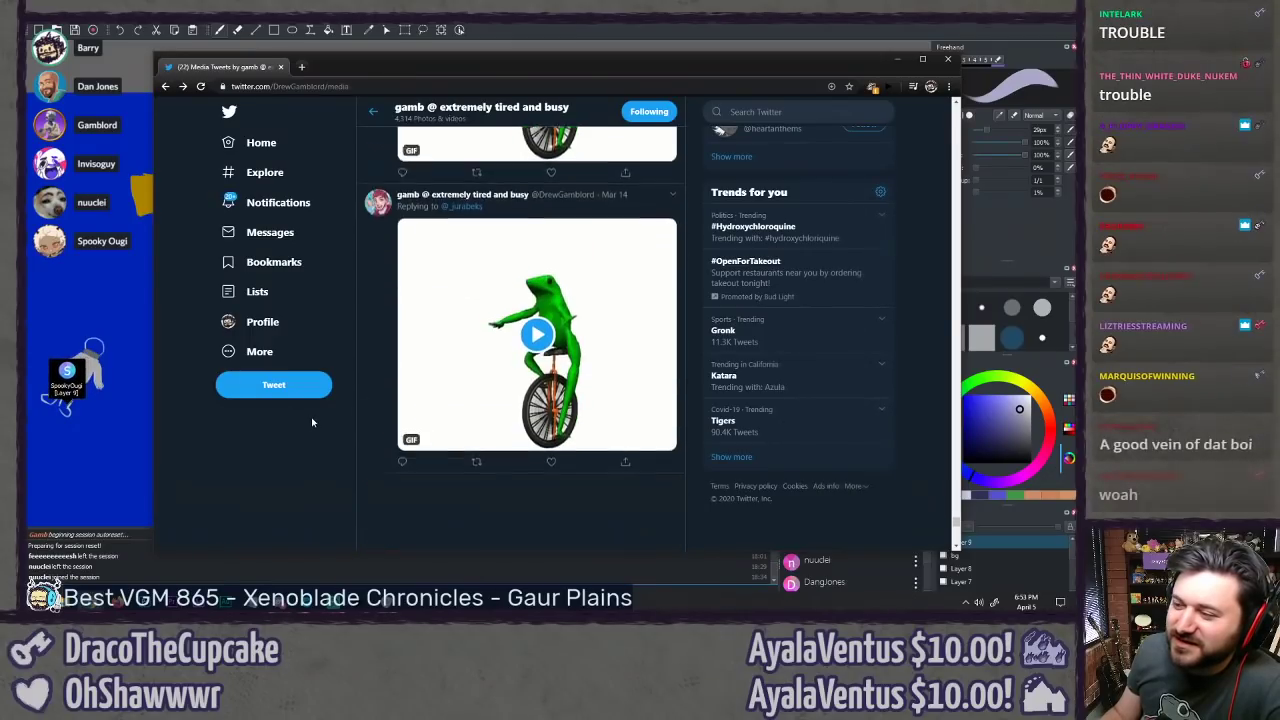
{"action": "scroll", "coordinate": [311, 422], "scroll_direction": "down", "scroll_amount": 3}
{"action": "scroll", "coordinate": [311, 422], "scroll_direction": "down", "scroll_amount": 3}
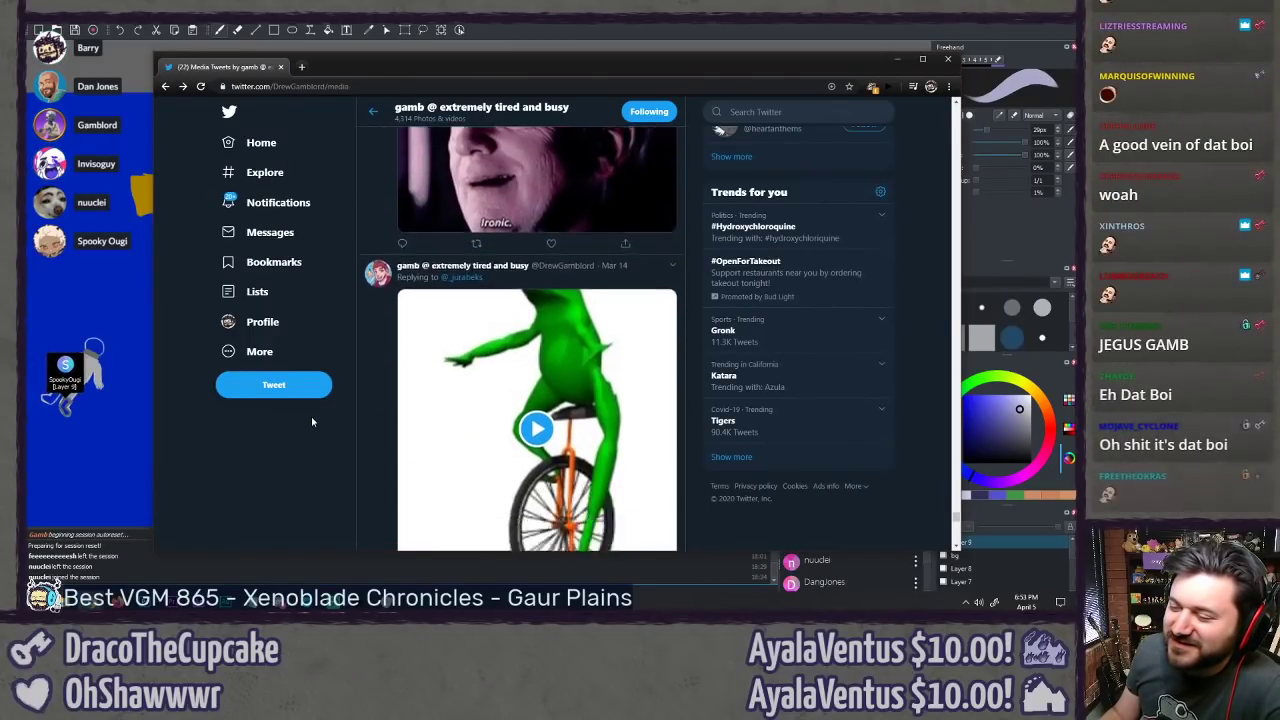
{"action": "scroll", "coordinate": [311, 422], "scroll_direction": "down", "scroll_amount": 4}
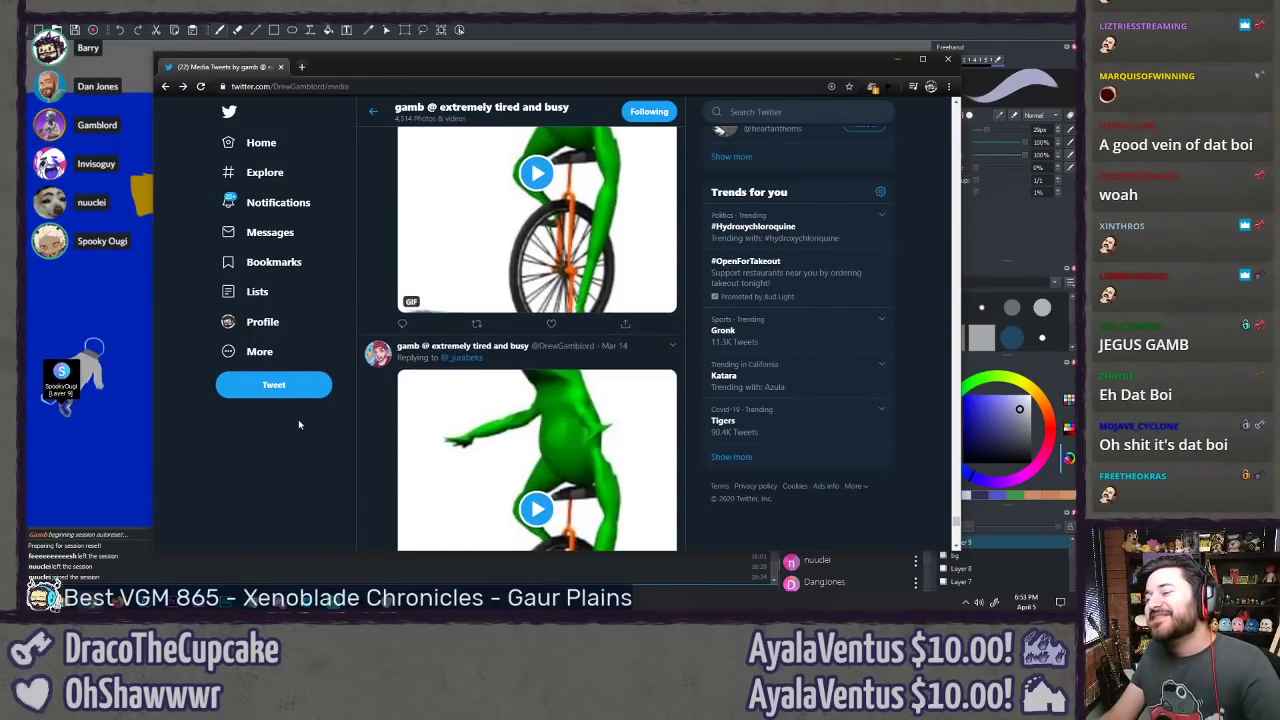
{"action": "scroll", "coordinate": [300, 426], "scroll_direction": "down", "scroll_amount": 2}
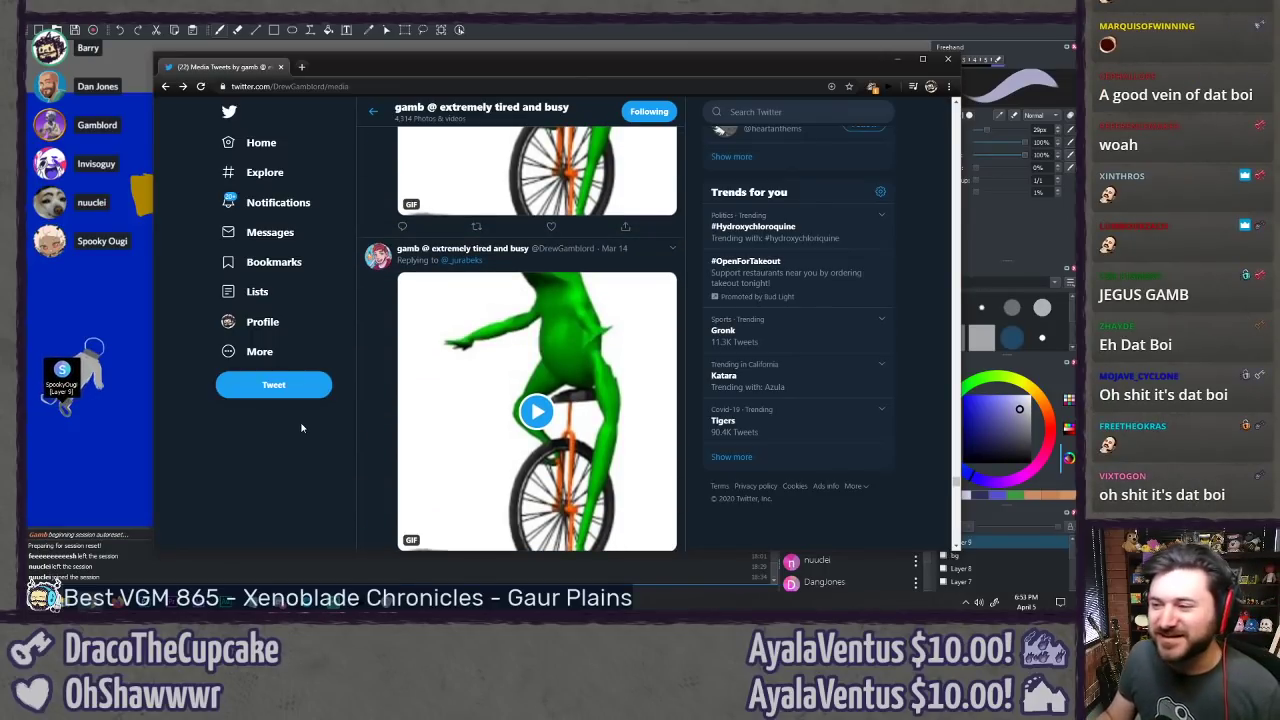
{"action": "scroll", "coordinate": [303, 420], "scroll_direction": "up", "scroll_amount": 2}
{"action": "scroll", "coordinate": [304, 417], "scroll_direction": "down", "scroll_amount": 5}
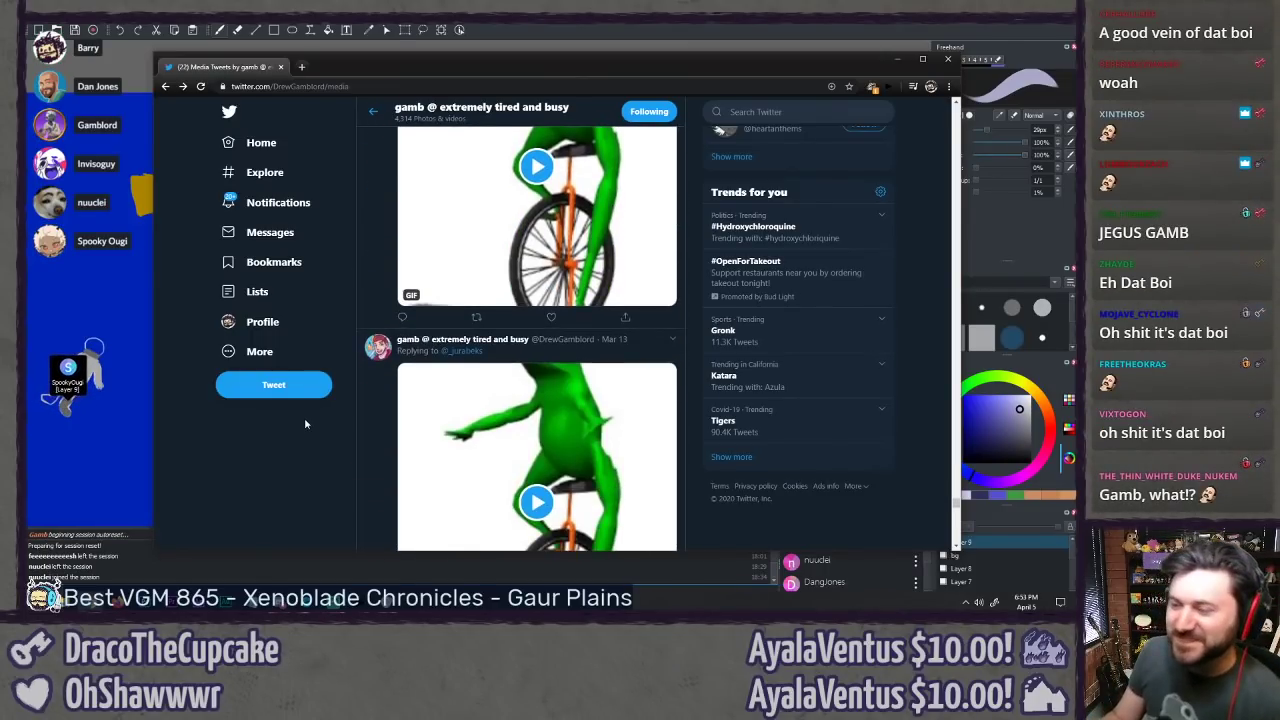
{"action": "scroll", "coordinate": [304, 417], "scroll_direction": "down", "scroll_amount": 4}
{"action": "scroll", "coordinate": [305, 420], "scroll_direction": "up", "scroll_amount": 2}
{"action": "scroll", "coordinate": [306, 424], "scroll_direction": "down", "scroll_amount": 2}
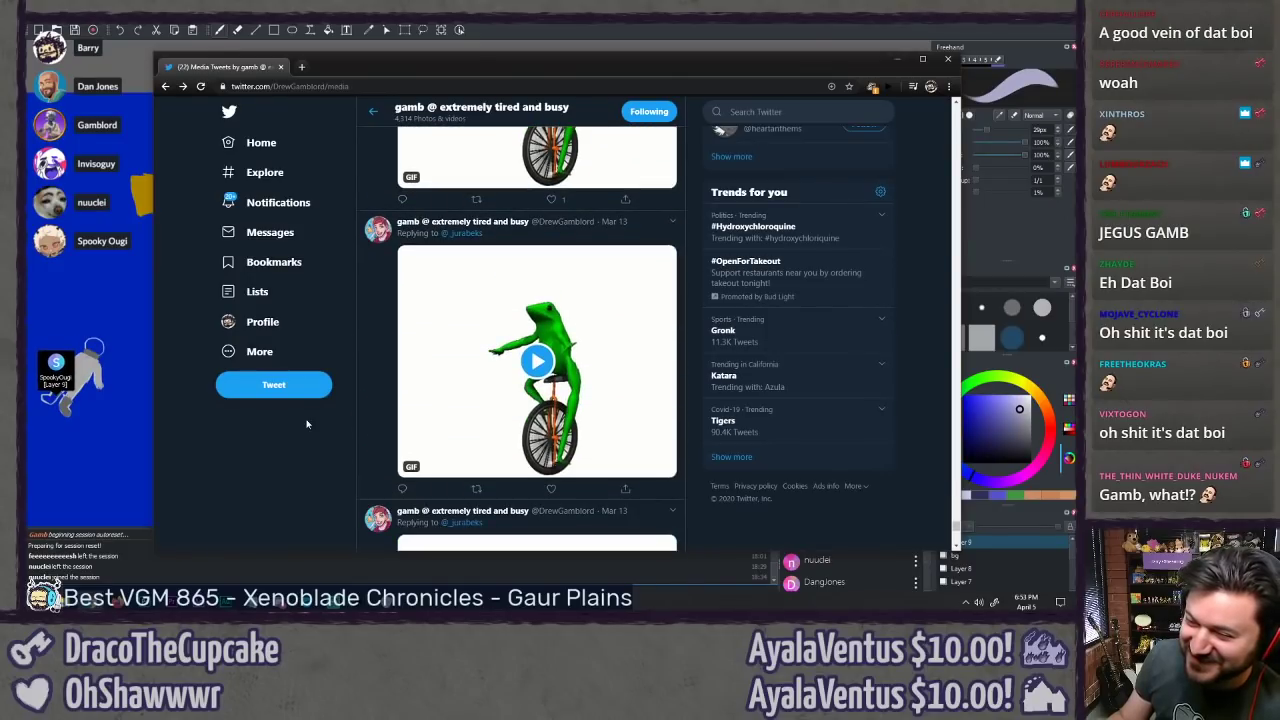
{"action": "scroll", "coordinate": [306, 422], "scroll_direction": "down", "scroll_amount": 3}
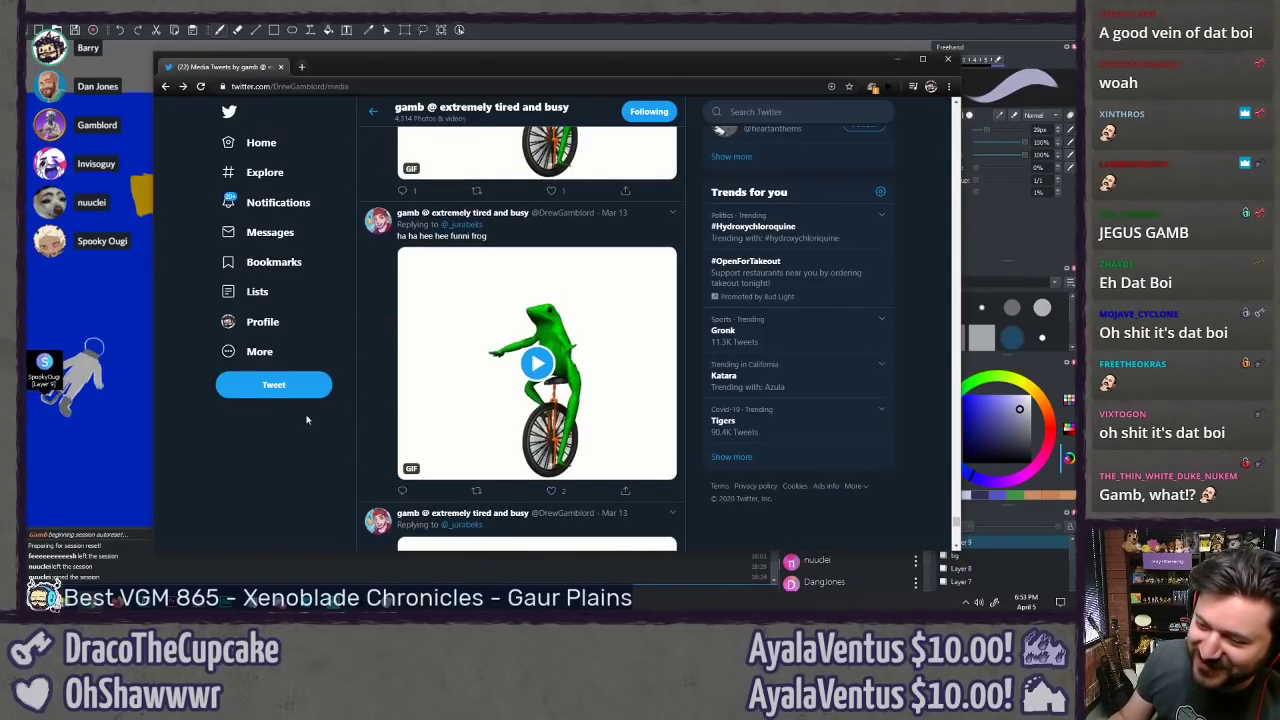
{"action": "scroll", "coordinate": [307, 414], "scroll_direction": "down", "scroll_amount": 8}
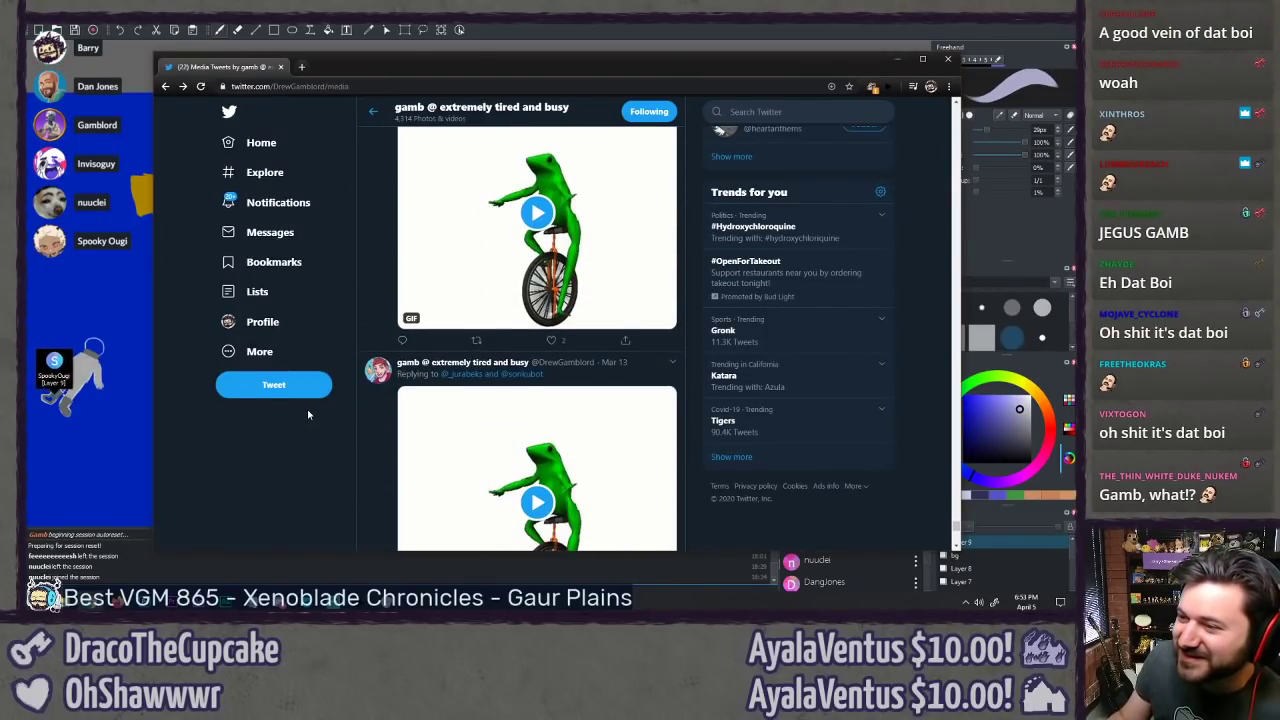
{"action": "scroll", "coordinate": [307, 414], "scroll_direction": "up", "scroll_amount": 4}
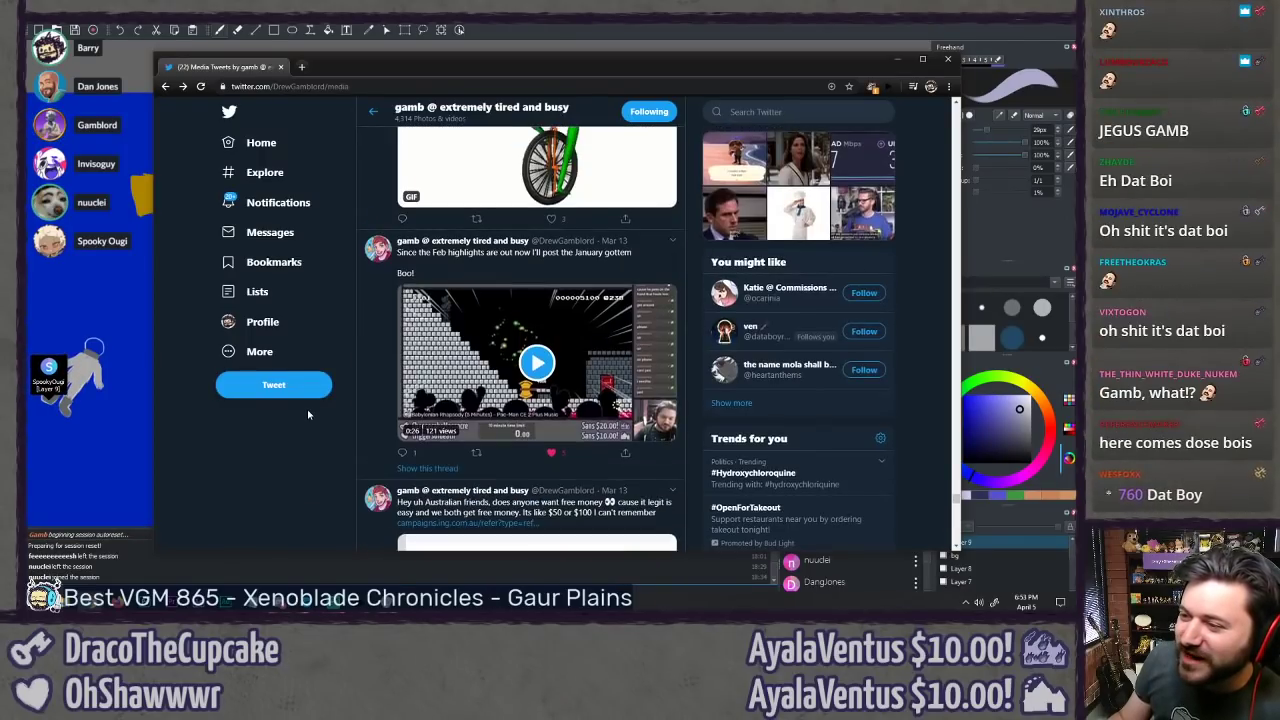
Step: Find the early March thread about the drawpile's ending in space and view its group space drawing at full size
{"action": "scroll", "coordinate": [307, 414], "scroll_direction": "down", "scroll_amount": 10}
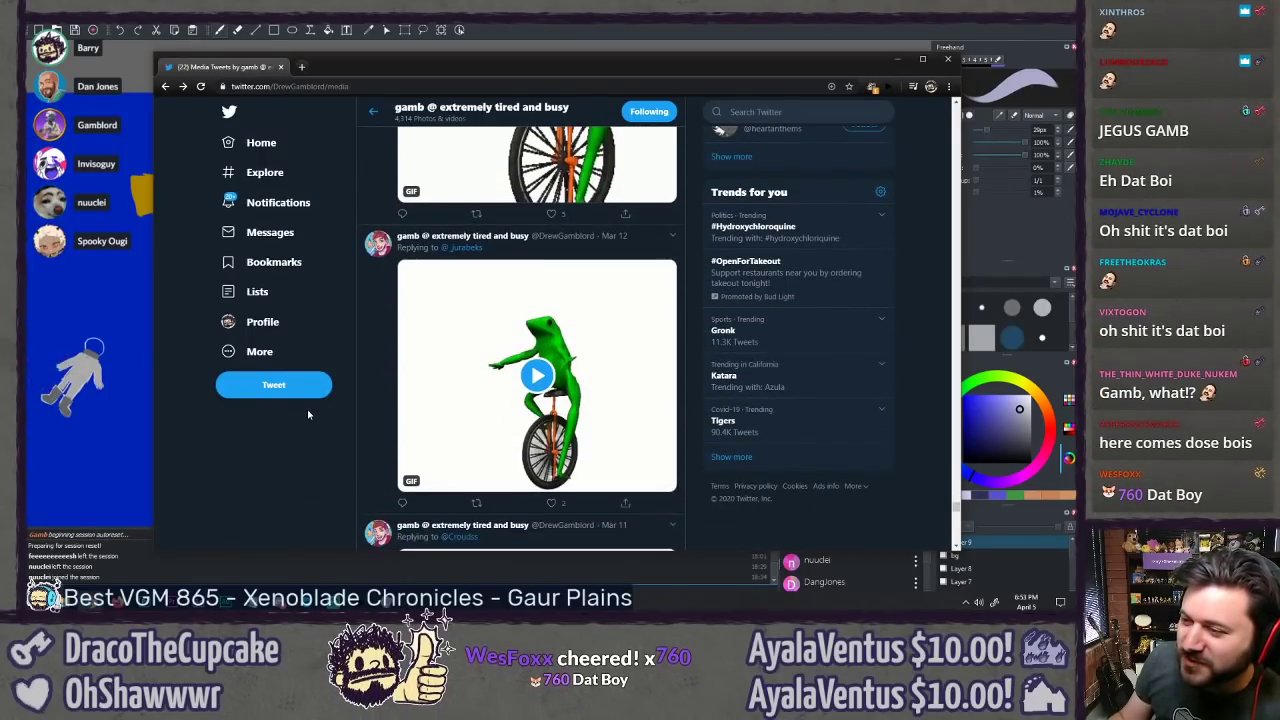
{"action": "scroll", "coordinate": [307, 414], "scroll_direction": "down", "scroll_amount": 10}
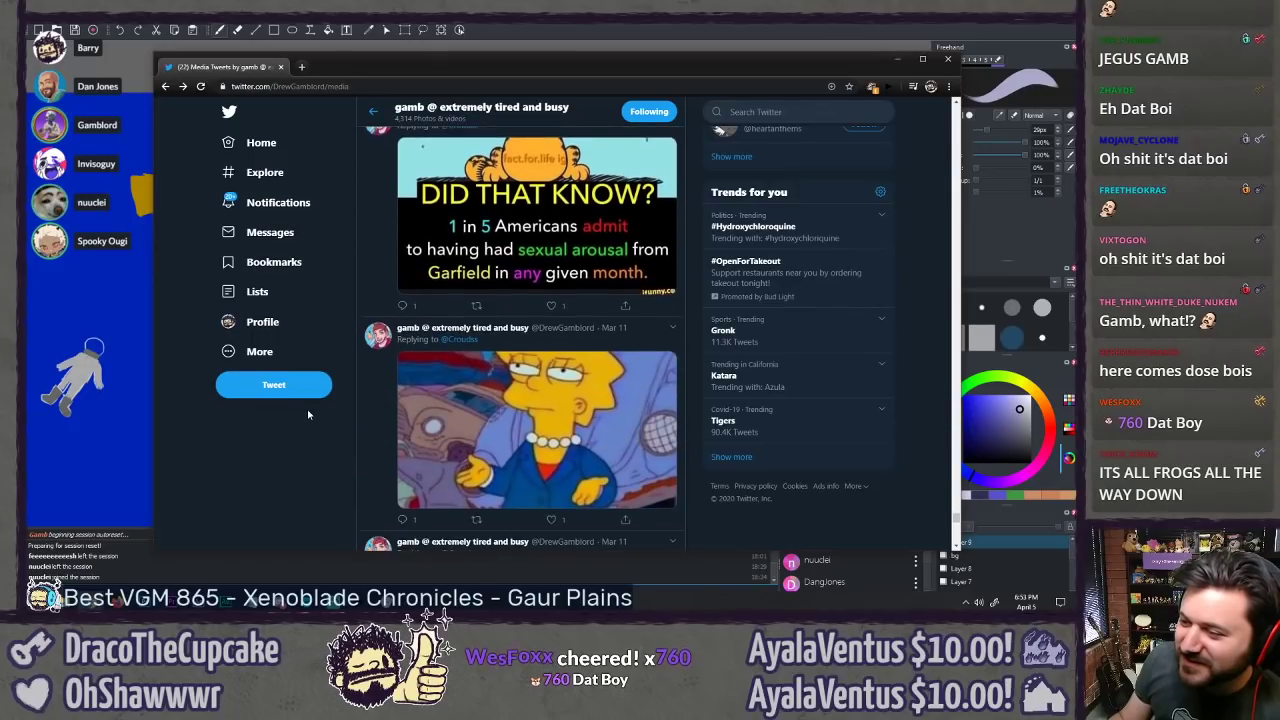
{"action": "scroll", "coordinate": [307, 414], "scroll_direction": "down", "scroll_amount": 10}
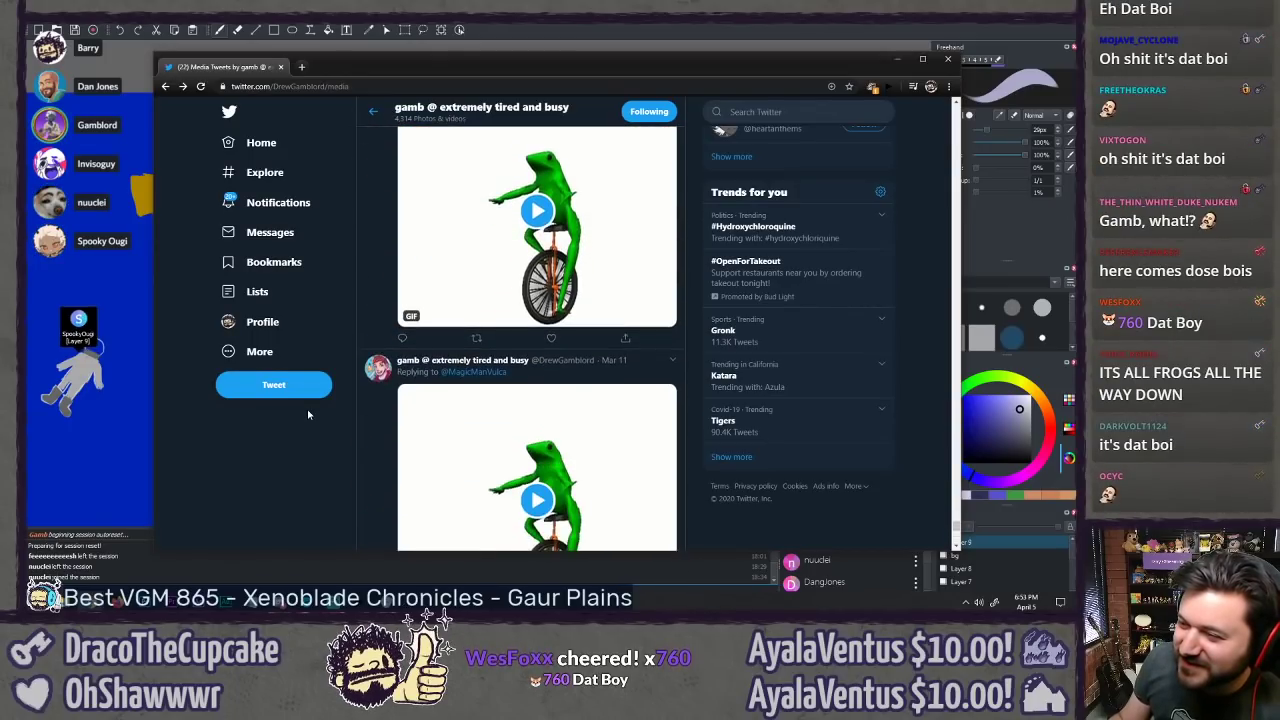
{"action": "scroll", "coordinate": [308, 414], "scroll_direction": "down", "scroll_amount": 10}
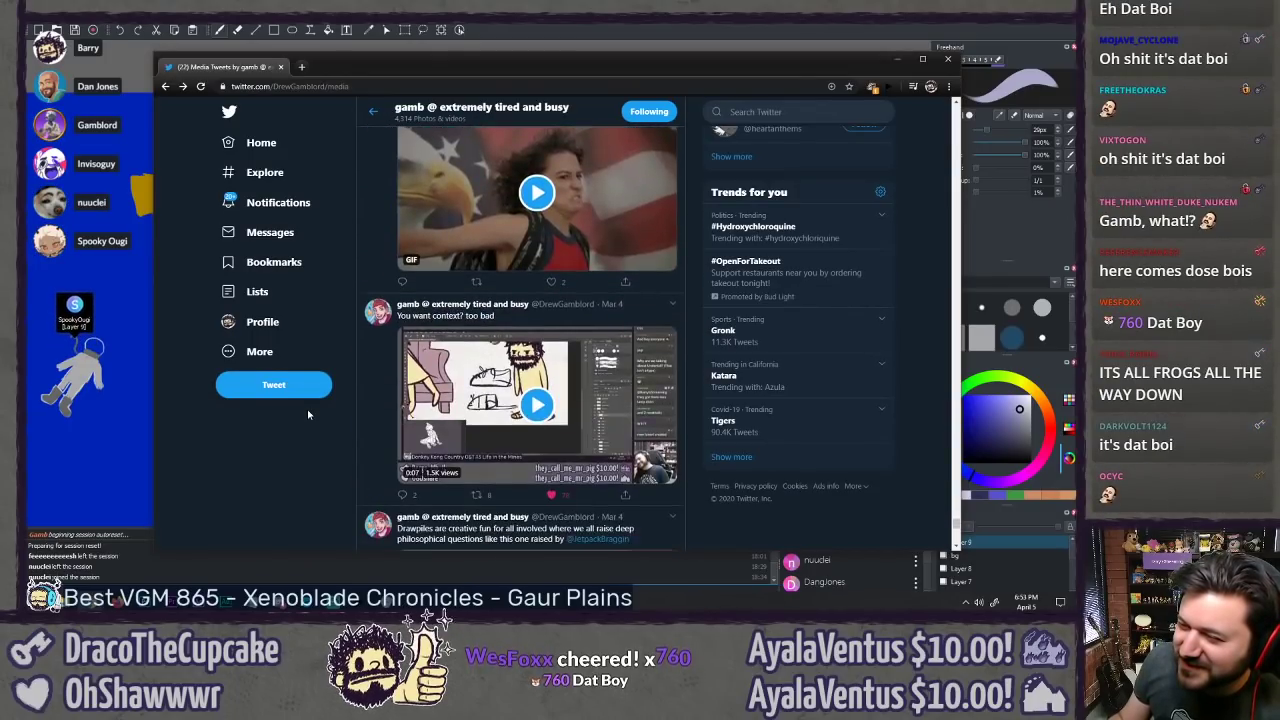
{"action": "scroll", "coordinate": [308, 412], "scroll_direction": "down", "scroll_amount": 10}
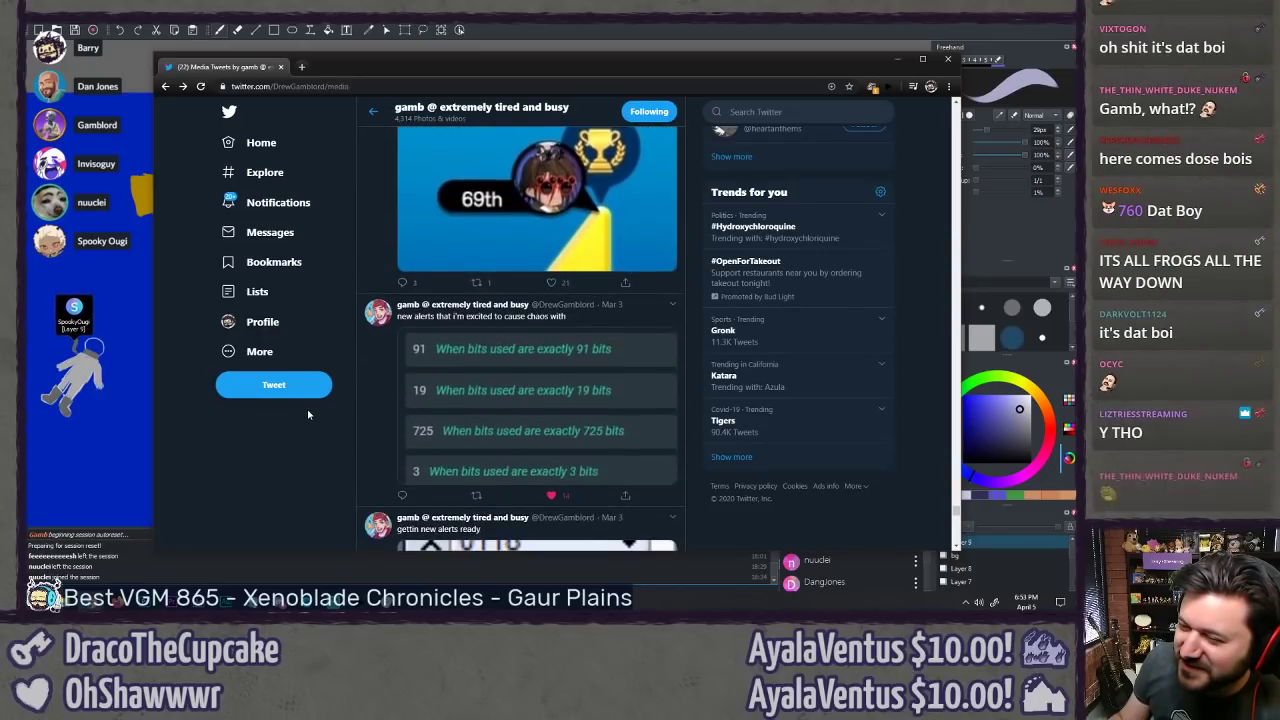
{"action": "scroll", "coordinate": [307, 410], "scroll_direction": "down", "scroll_amount": 5}
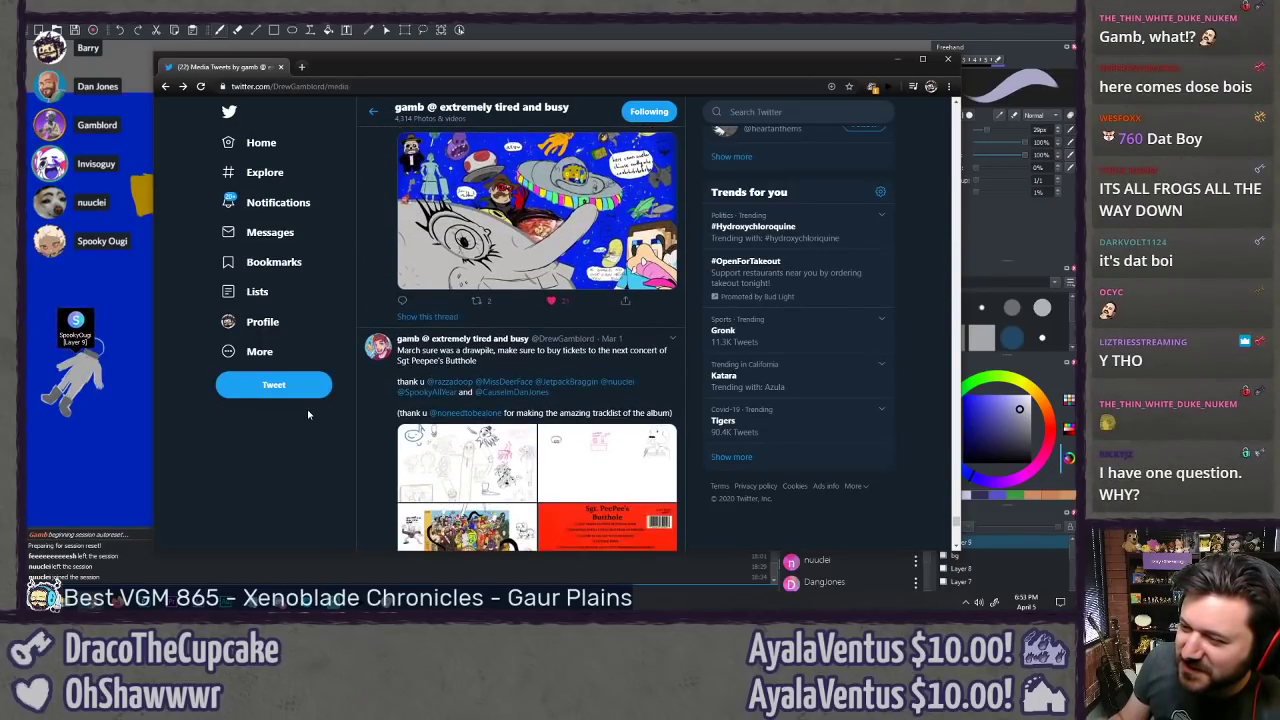
{"action": "scroll", "coordinate": [312, 406], "scroll_direction": "up", "scroll_amount": 2}
{"action": "left_click", "coordinate": [378, 271]}
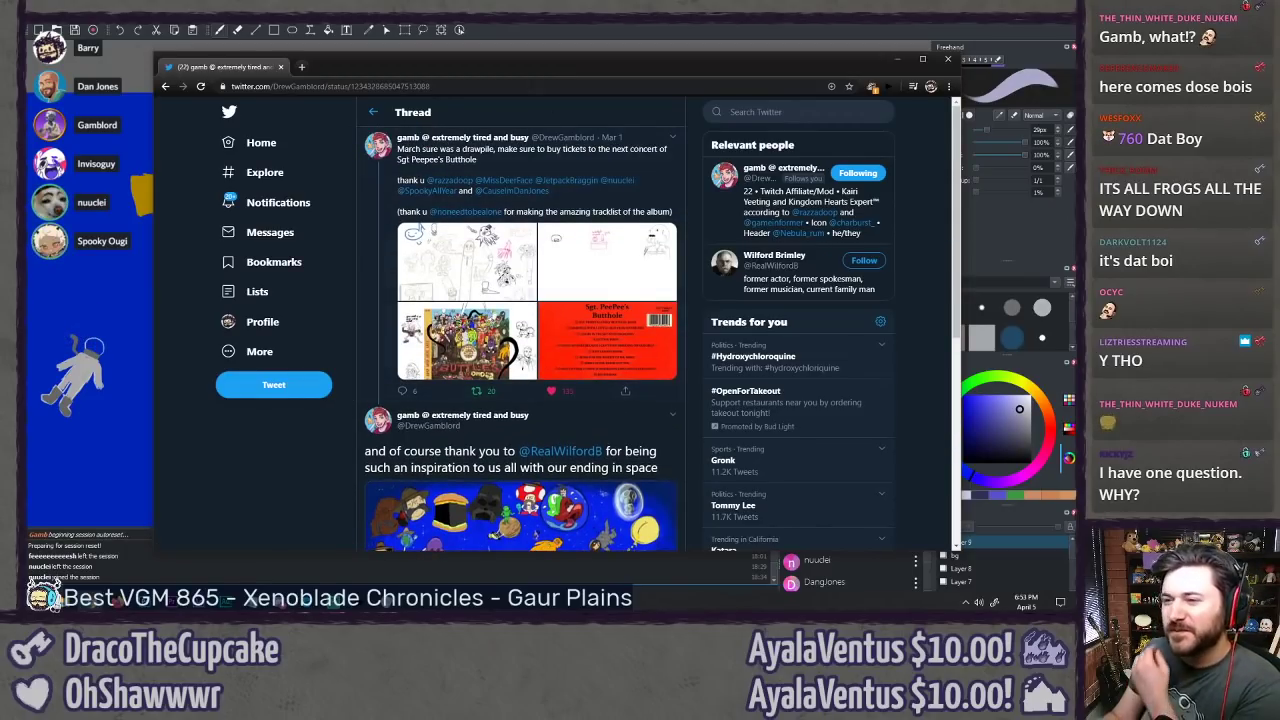
{"action": "scroll", "coordinate": [450, 480], "scroll_direction": "down", "scroll_amount": 1}
{"action": "left_click", "coordinate": [450, 500]}
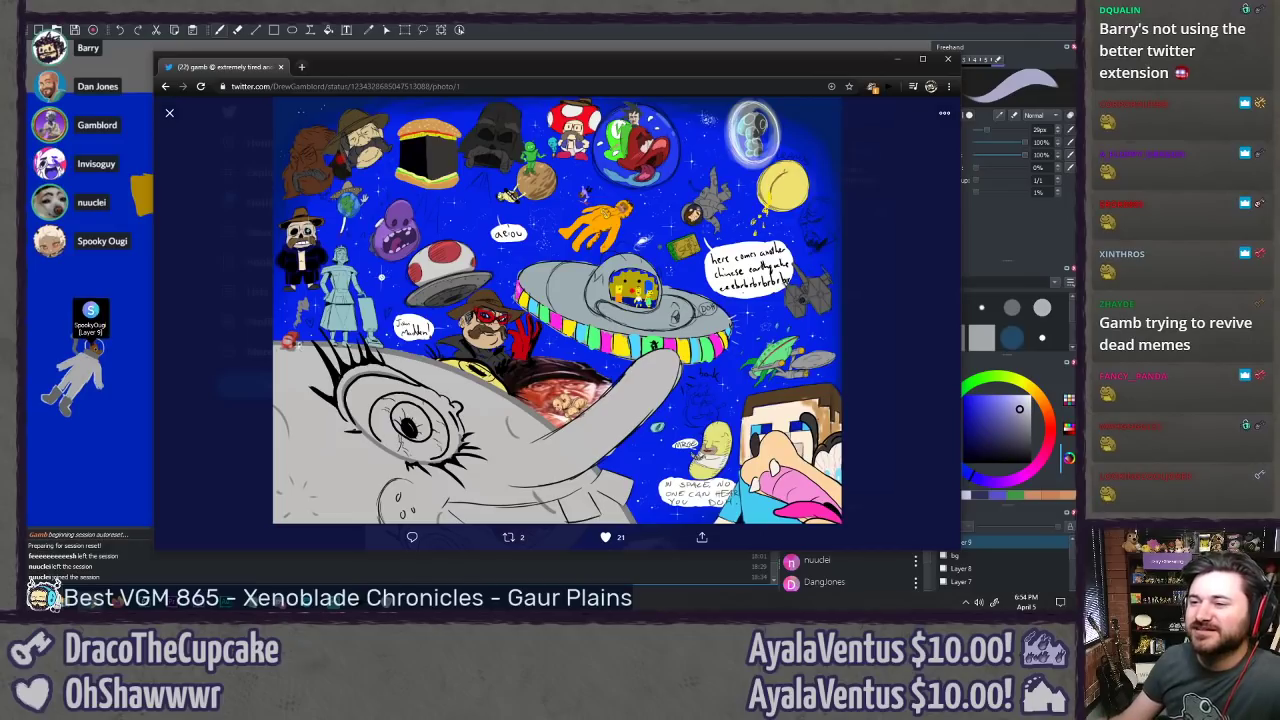
Step: Move the browser window out of the way to return to the shared blue canvas
{"action": "left_click_drag", "start_coordinate": [355, 75], "coordinate": [347, 75]}
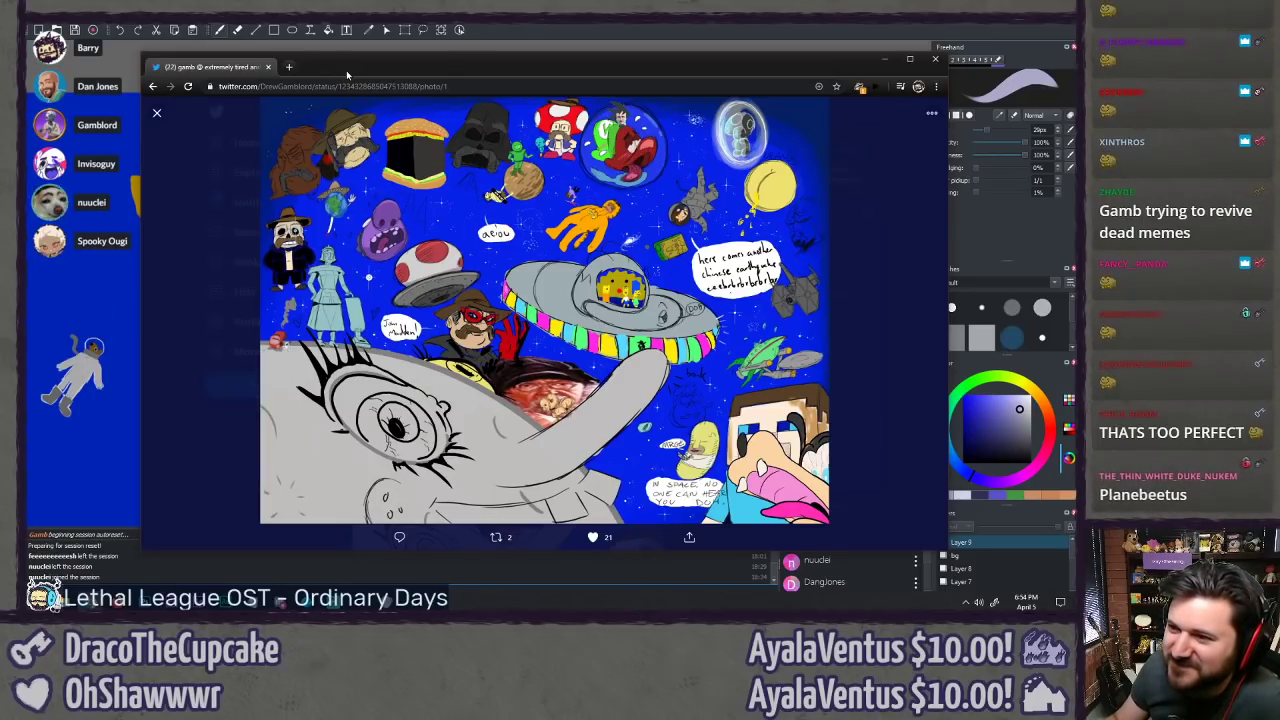
{"action": "left_click_drag", "start_coordinate": [346, 70], "coordinate": [27, 97]}
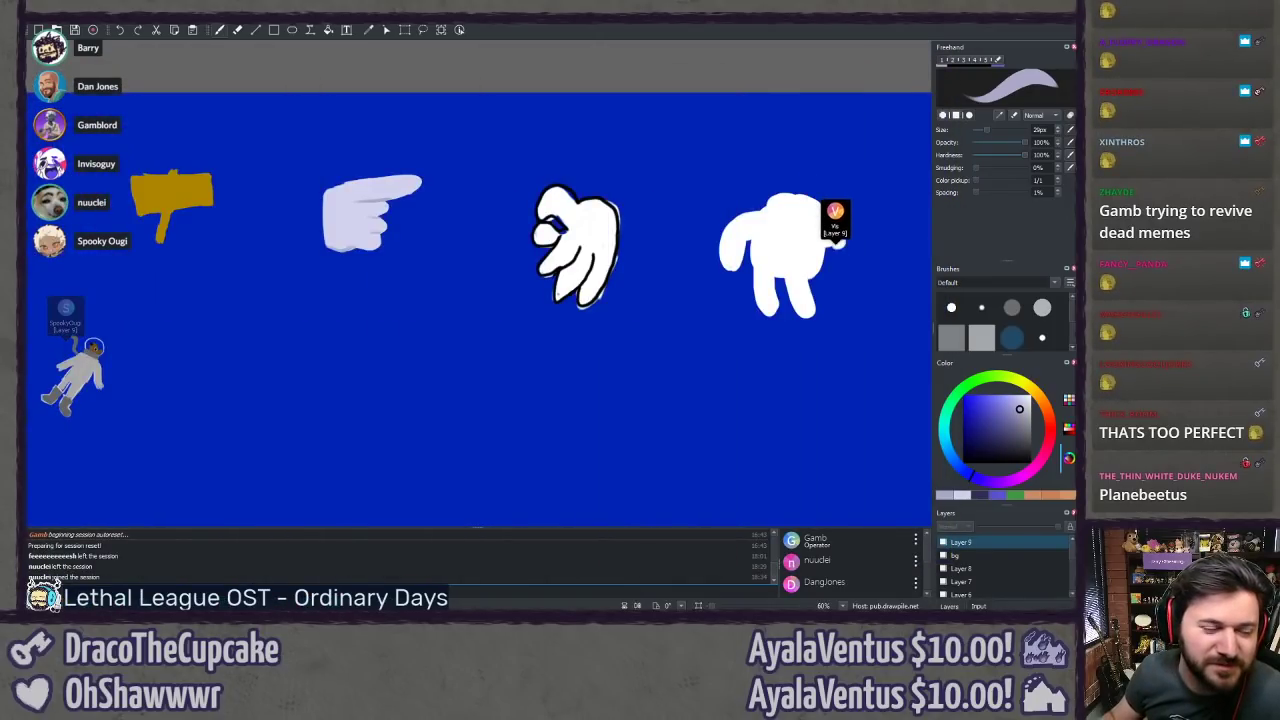
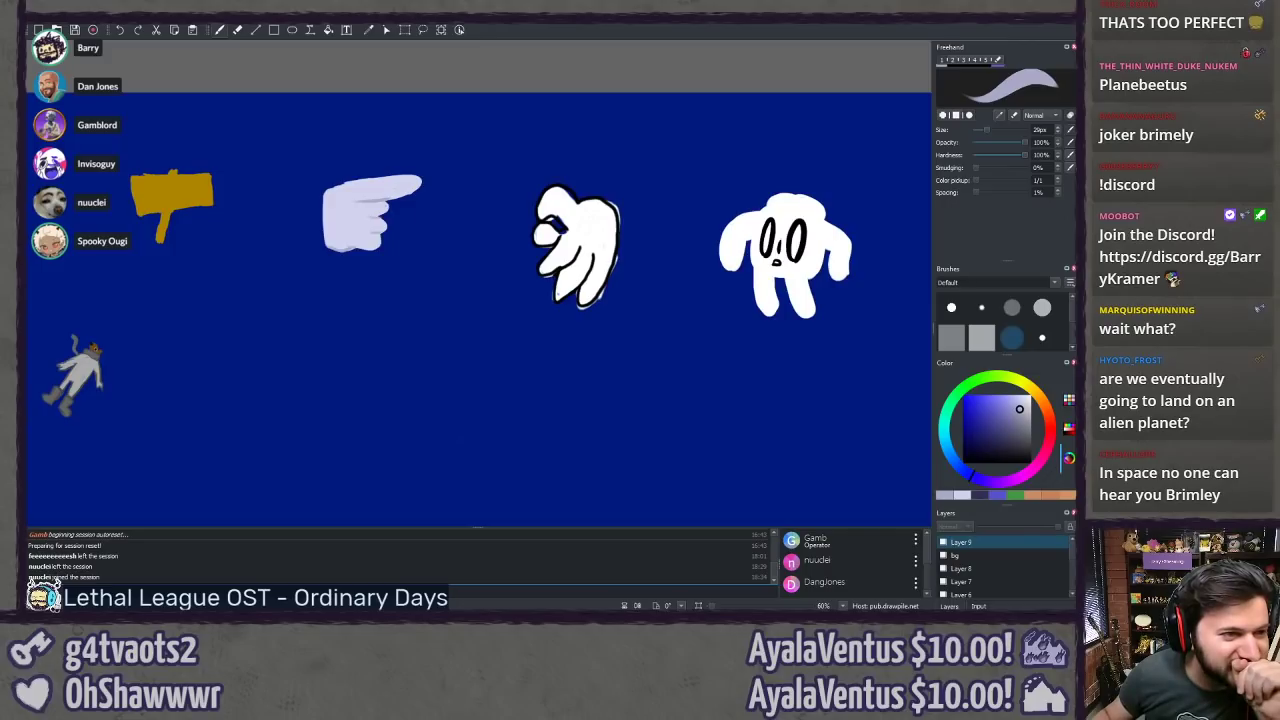
Step: Bring back the browser with Wilford Brimley's liked tweets, find the March 1 group space drawing and view it enlarged
{"action": "left_click_drag", "start_coordinate": [28, 177], "coordinate": [160, 22]}
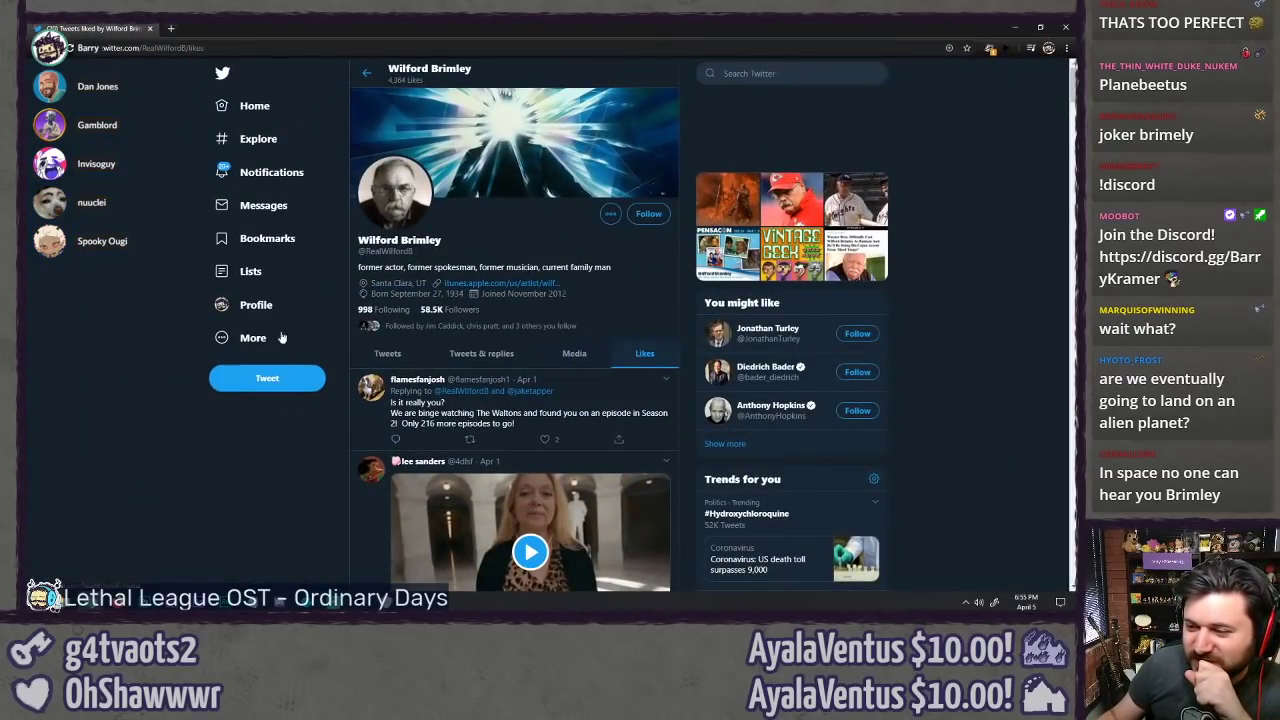
{"action": "scroll", "coordinate": [139, 281], "scroll_direction": "down", "scroll_amount": 15}
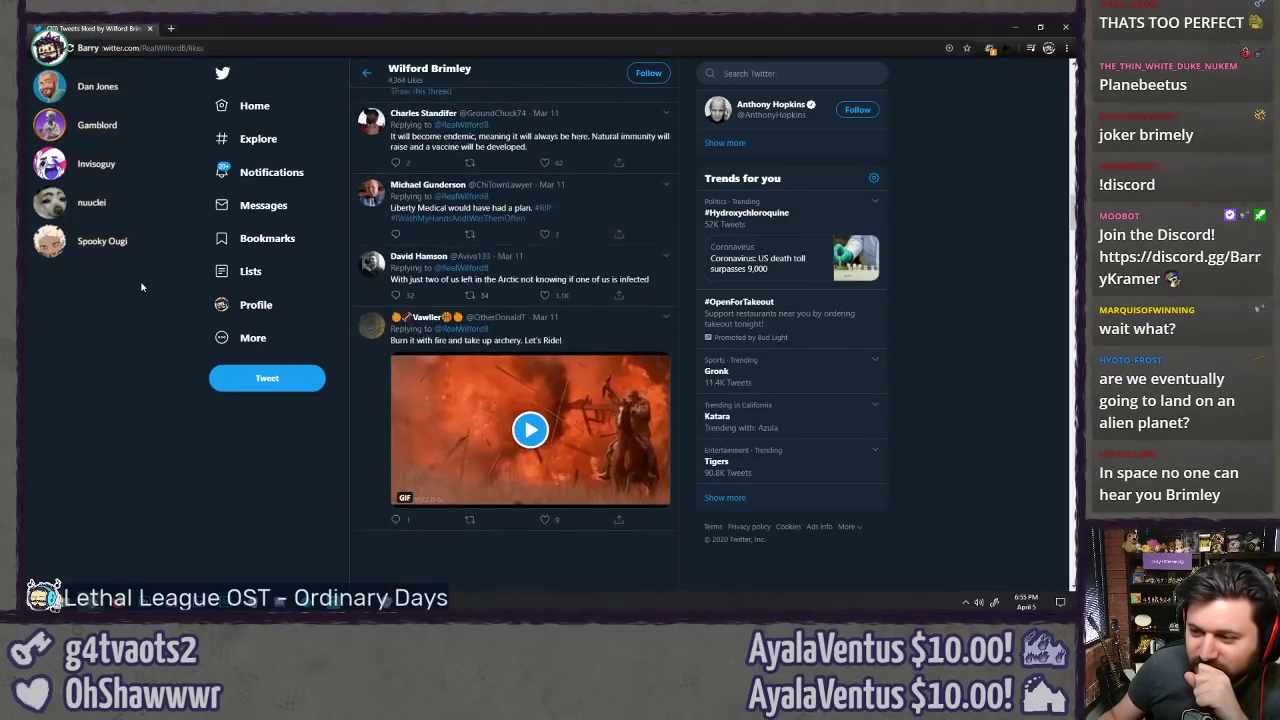
{"action": "scroll", "coordinate": [140, 285], "scroll_direction": "down", "scroll_amount": 15}
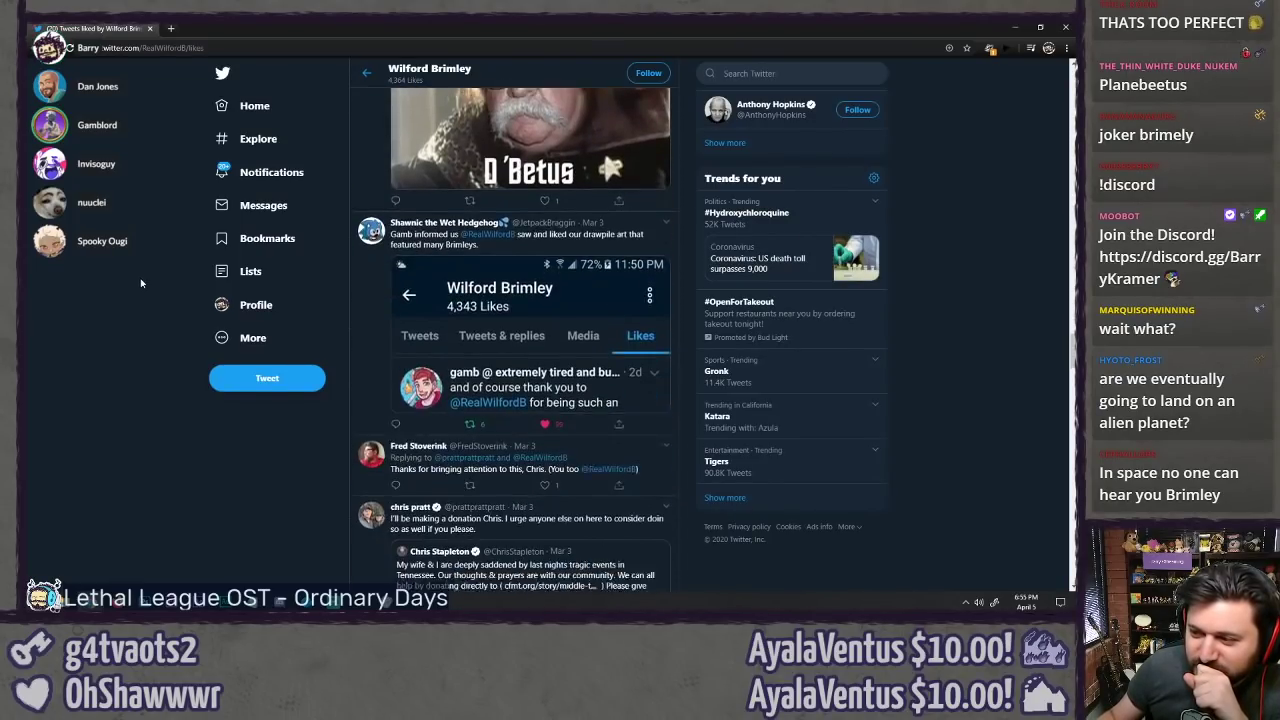
{"action": "scroll", "coordinate": [141, 283], "scroll_direction": "down", "scroll_amount": 8}
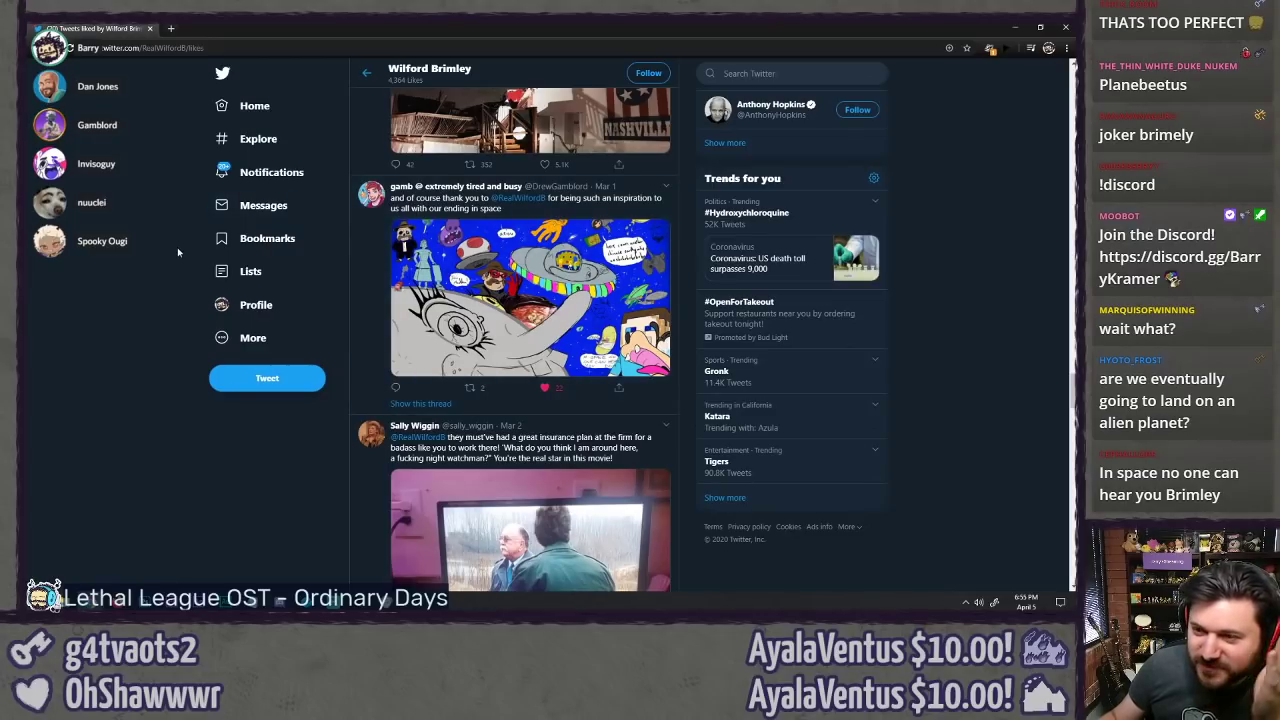
{"action": "left_click", "coordinate": [510, 265]}
{"action": "left_click", "coordinate": [126, 270]}
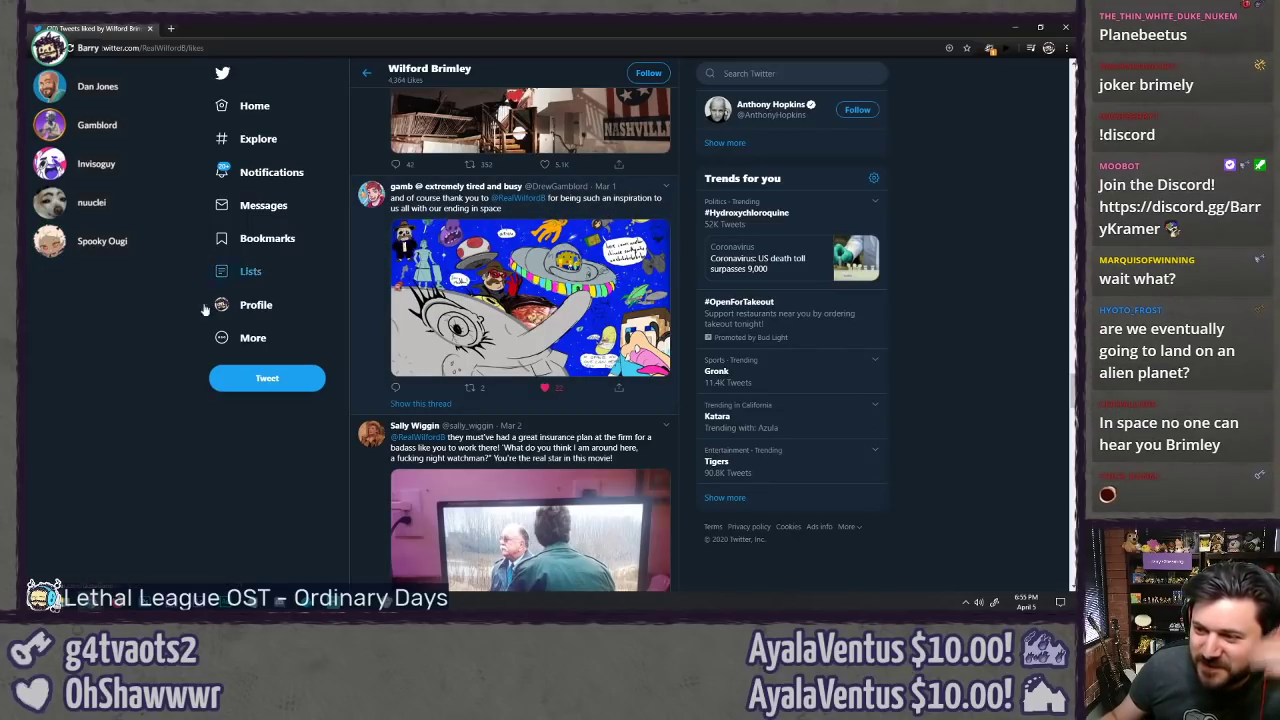
Step: View enlarged the March 3 screenshot of Brimley's likes and the D'Betus image in the liked tweets
{"action": "scroll", "coordinate": [200, 320], "scroll_direction": "up", "scroll_amount": 10}
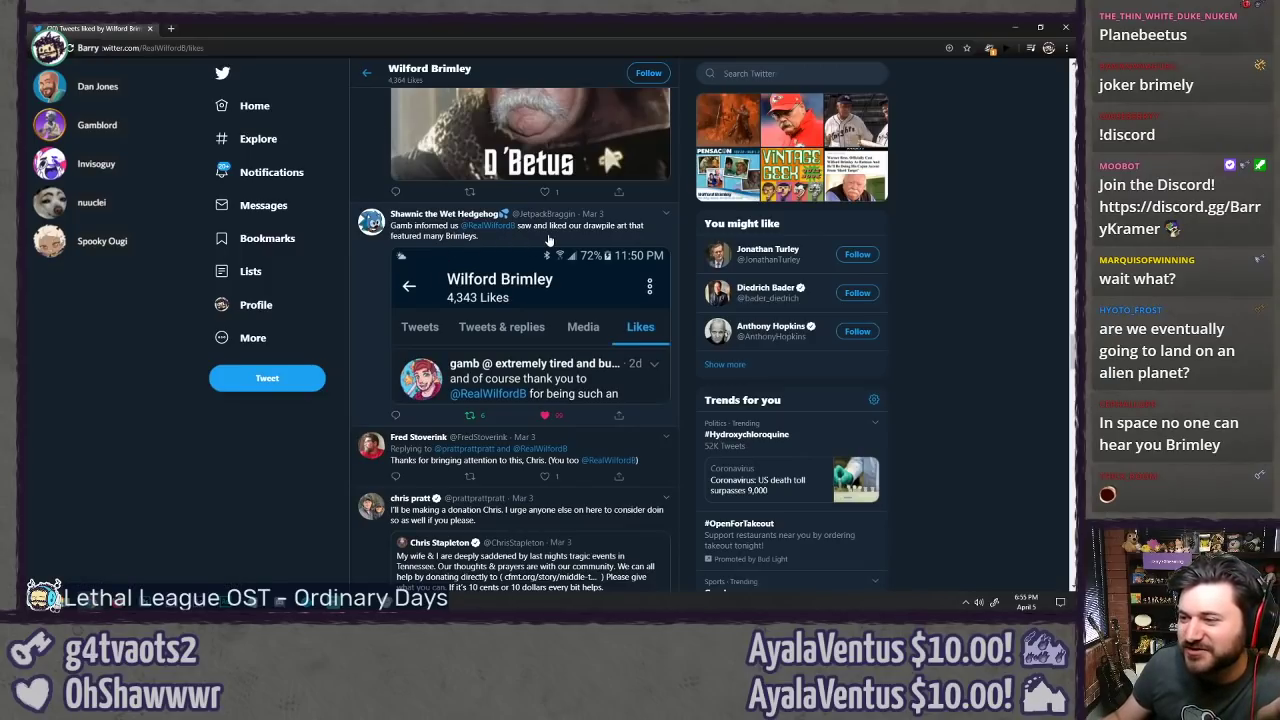
{"action": "left_click", "coordinate": [431, 317]}
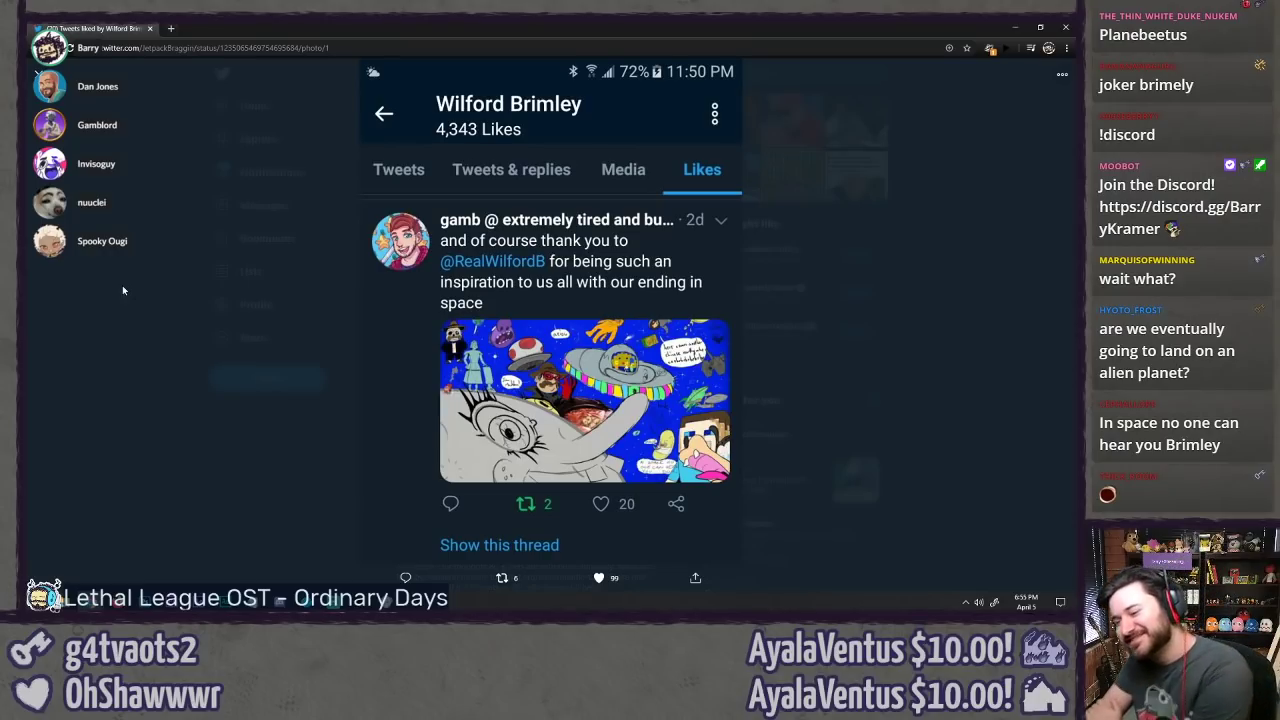
{"action": "left_click", "coordinate": [117, 218]}
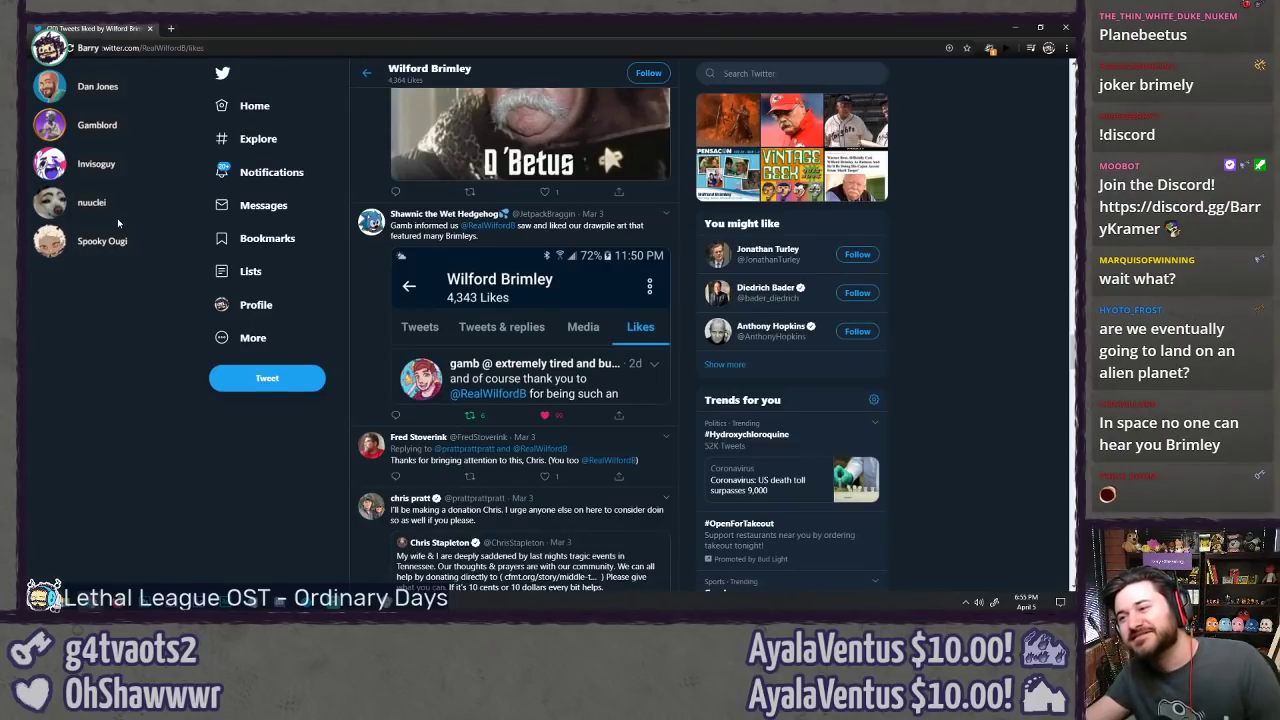
{"action": "scroll", "coordinate": [108, 225], "scroll_direction": "up", "scroll_amount": 2}
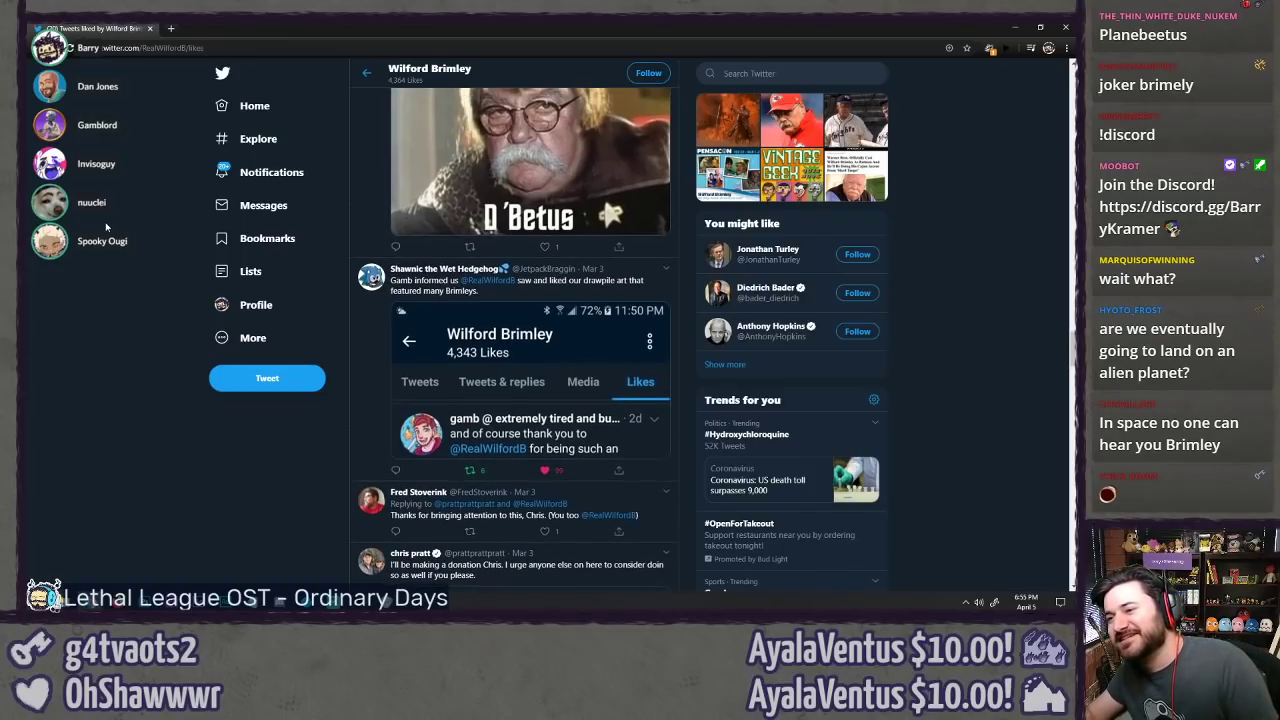
{"action": "left_click", "coordinate": [450, 260]}
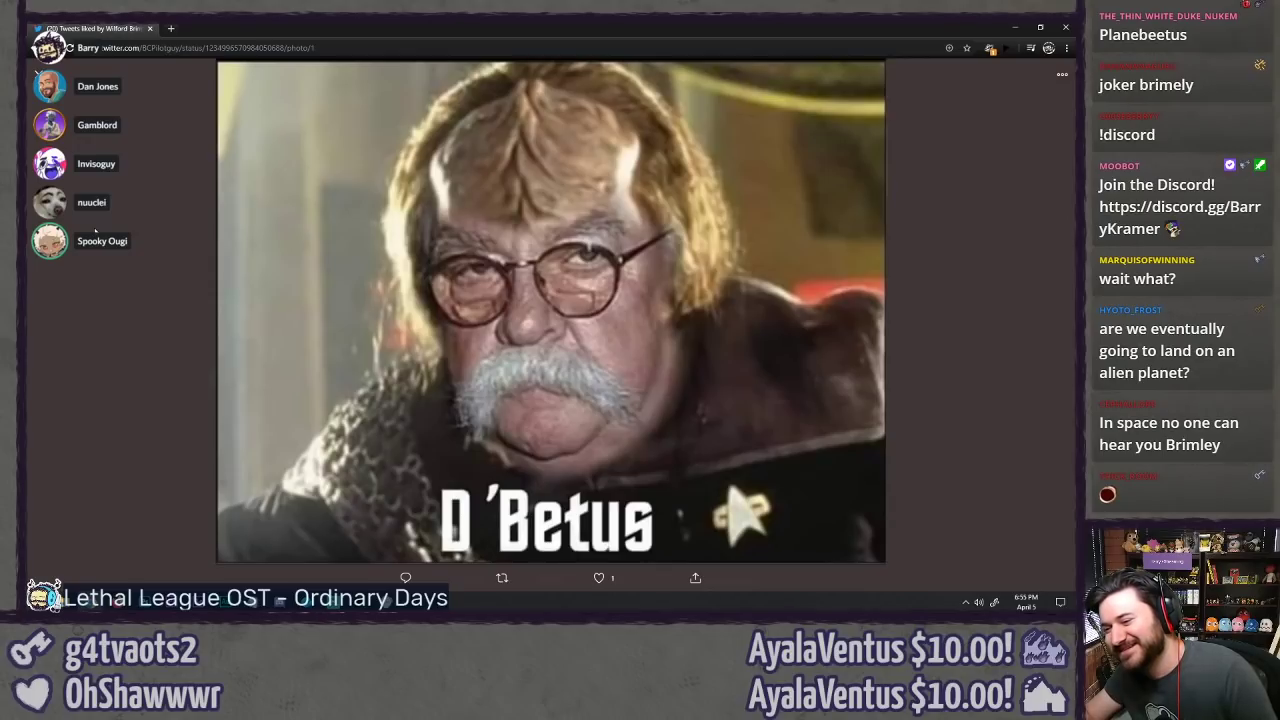
{"action": "key", "text": "Escape"}
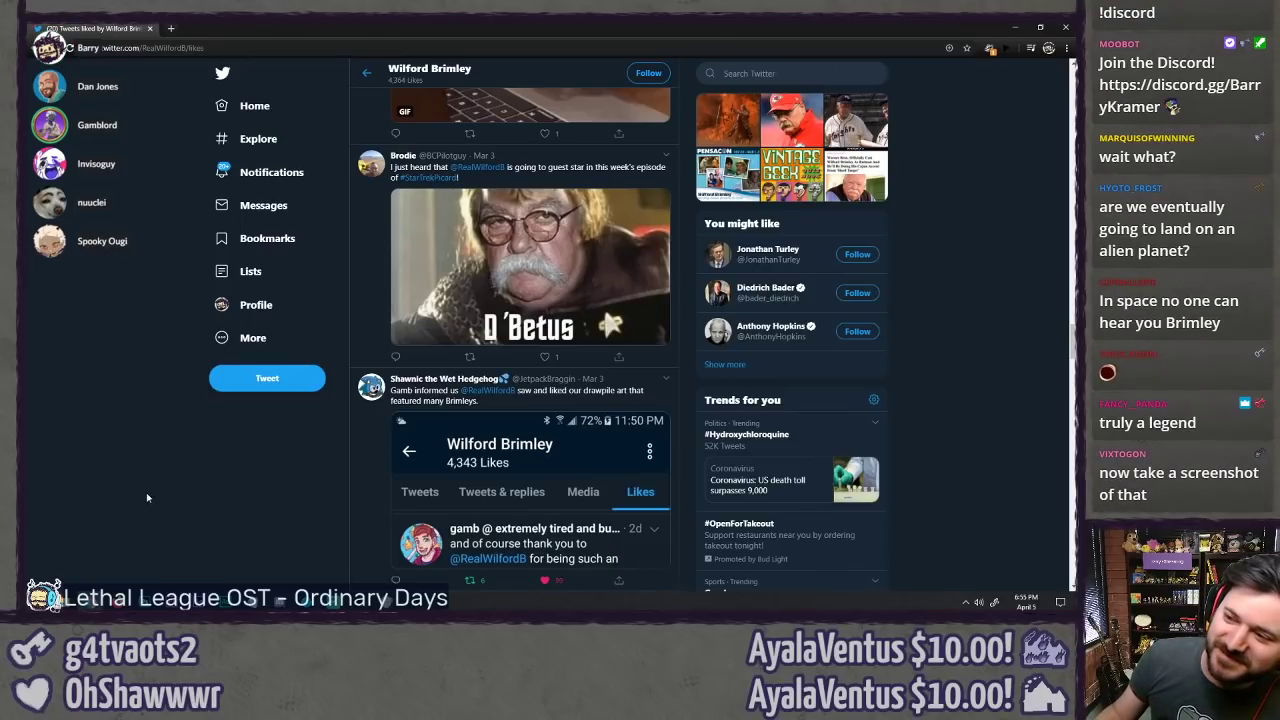
Step: Look through the newer liked tweets up to the start of the profile, and move the browser off the shared canvas
{"action": "scroll", "coordinate": [147, 497], "scroll_direction": "up", "scroll_amount": 10}
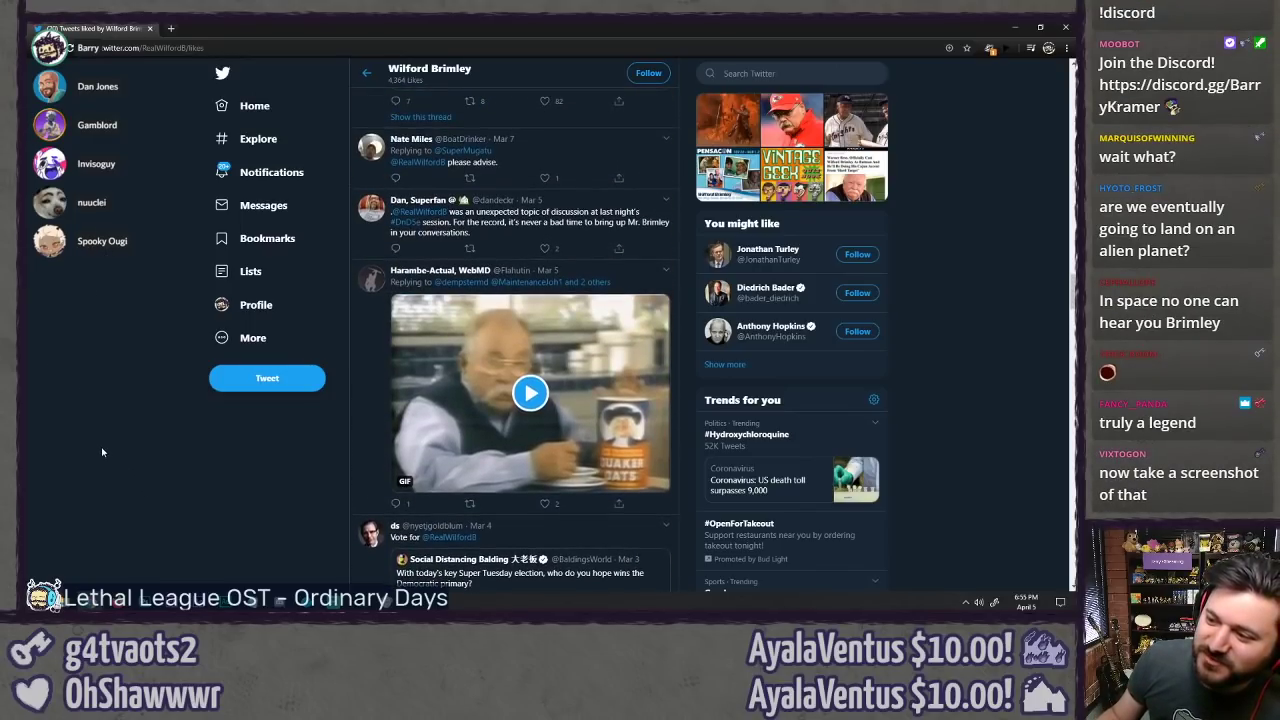
{"action": "scroll", "coordinate": [93, 475], "scroll_direction": "up", "scroll_amount": 3}
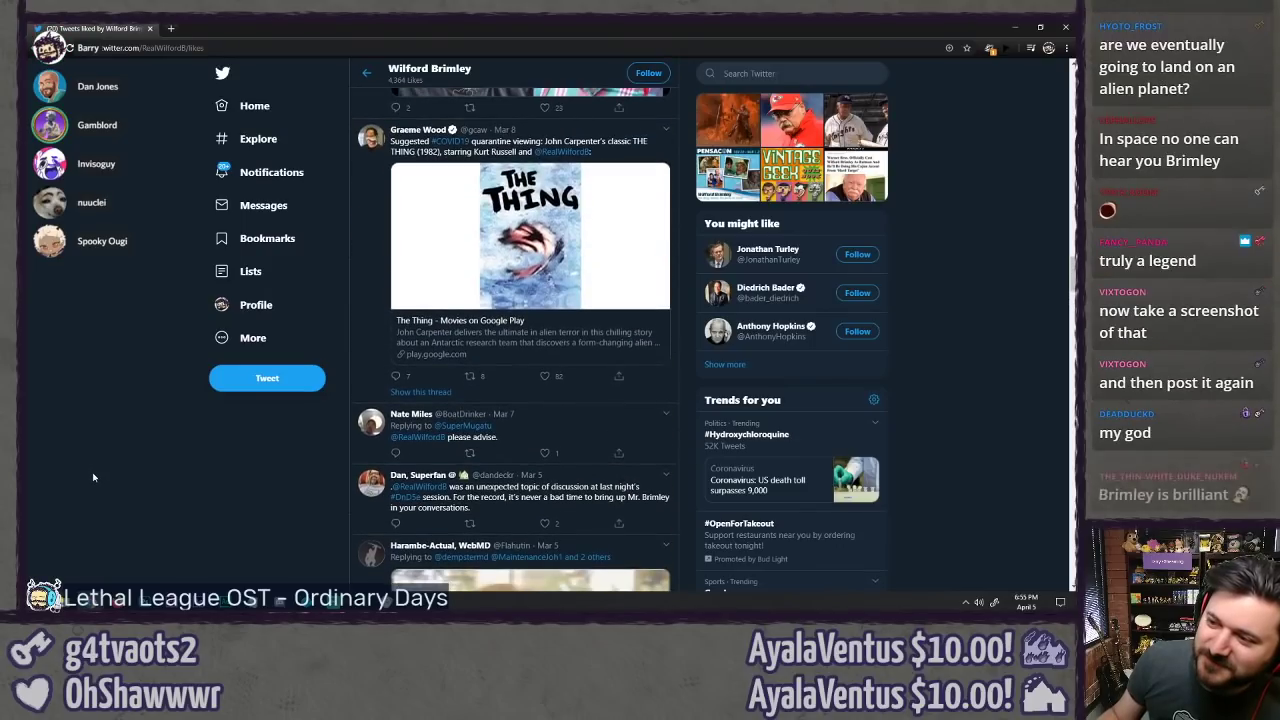
{"action": "scroll", "coordinate": [92, 477], "scroll_direction": "up", "scroll_amount": 3}
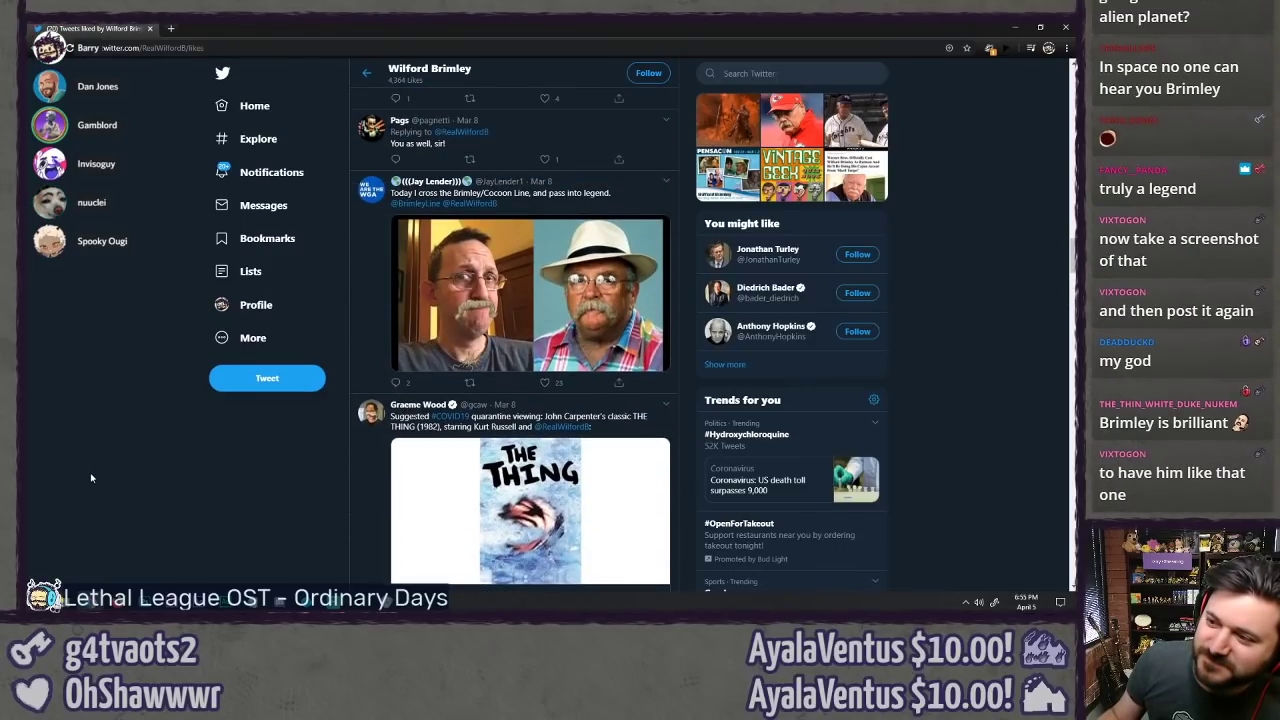
{"action": "scroll", "coordinate": [91, 478], "scroll_direction": "up", "scroll_amount": 10}
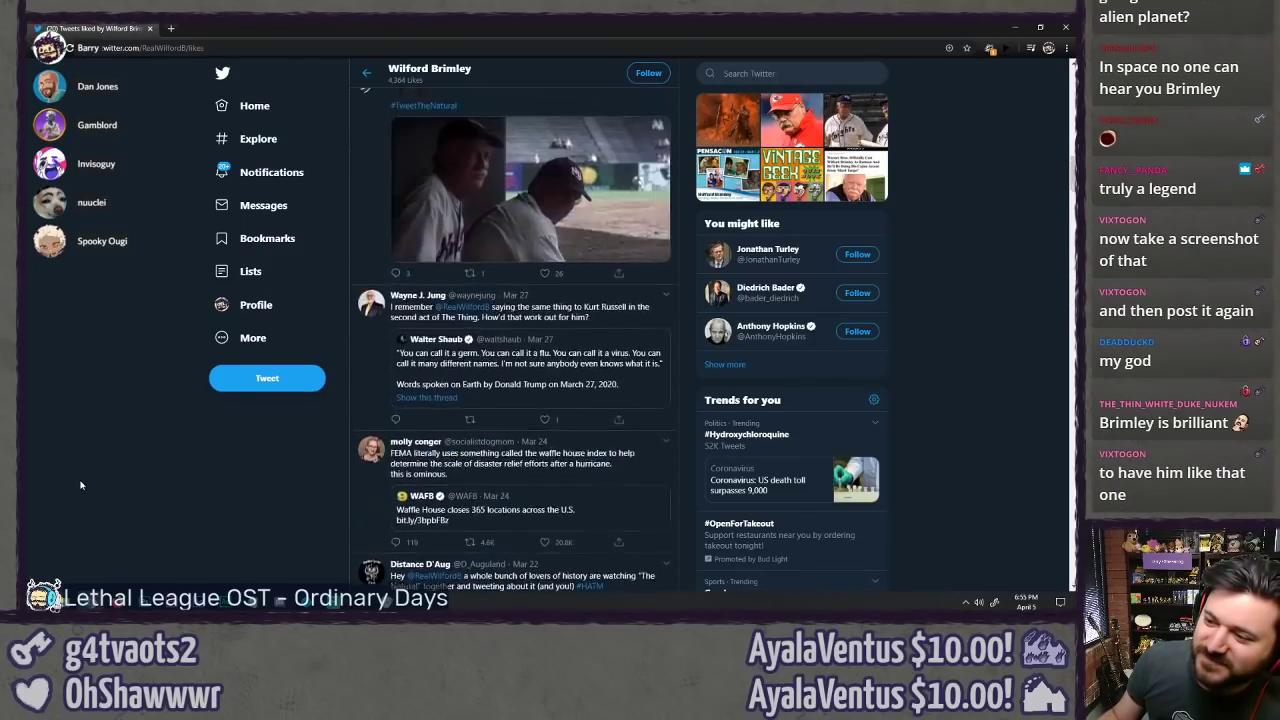
{"action": "scroll", "coordinate": [81, 485], "scroll_direction": "up", "scroll_amount": 15}
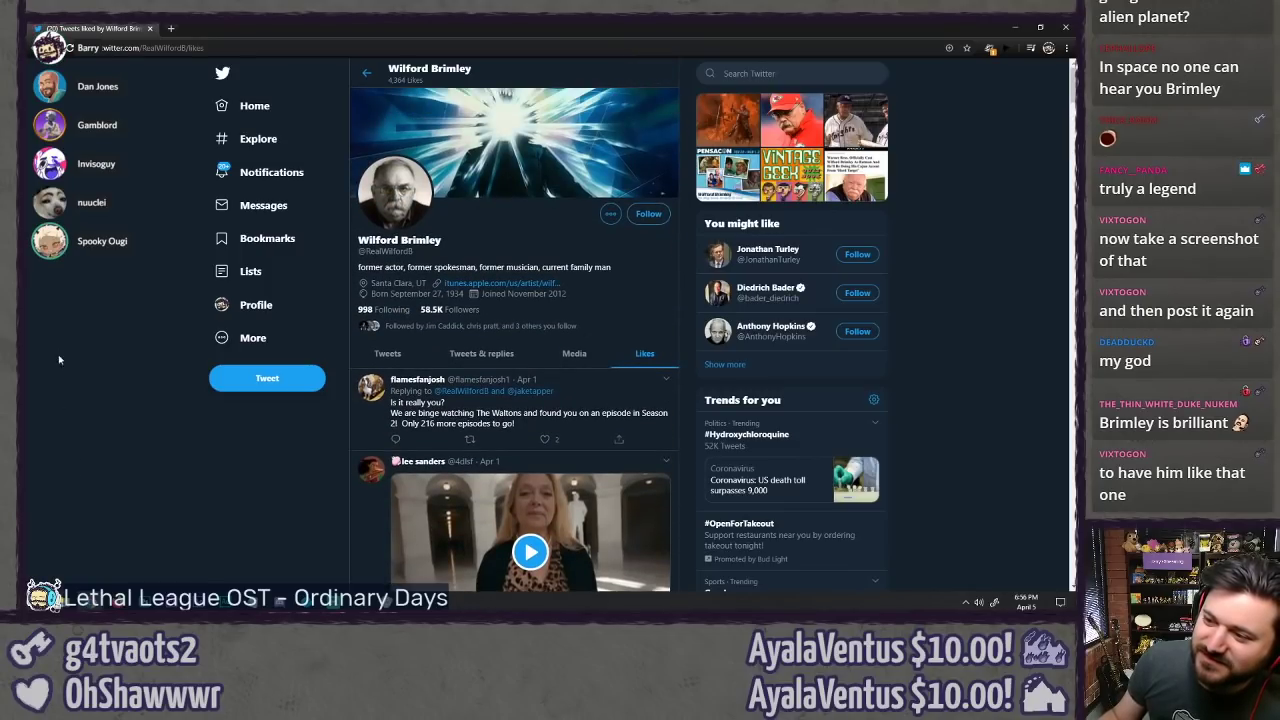
{"action": "left_click_drag", "start_coordinate": [236, 32], "coordinate": [28, 40]}
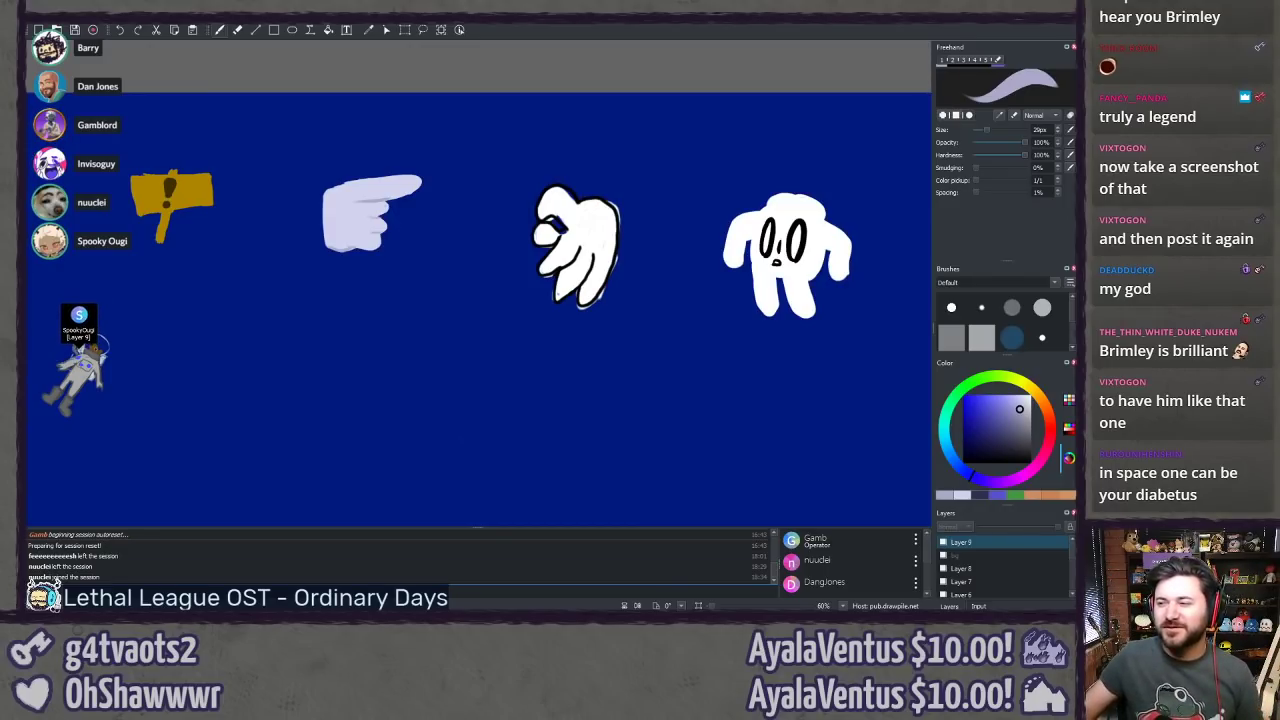
{"action": "left_click_drag", "start_coordinate": [509, 333], "coordinate": [283, 346]}
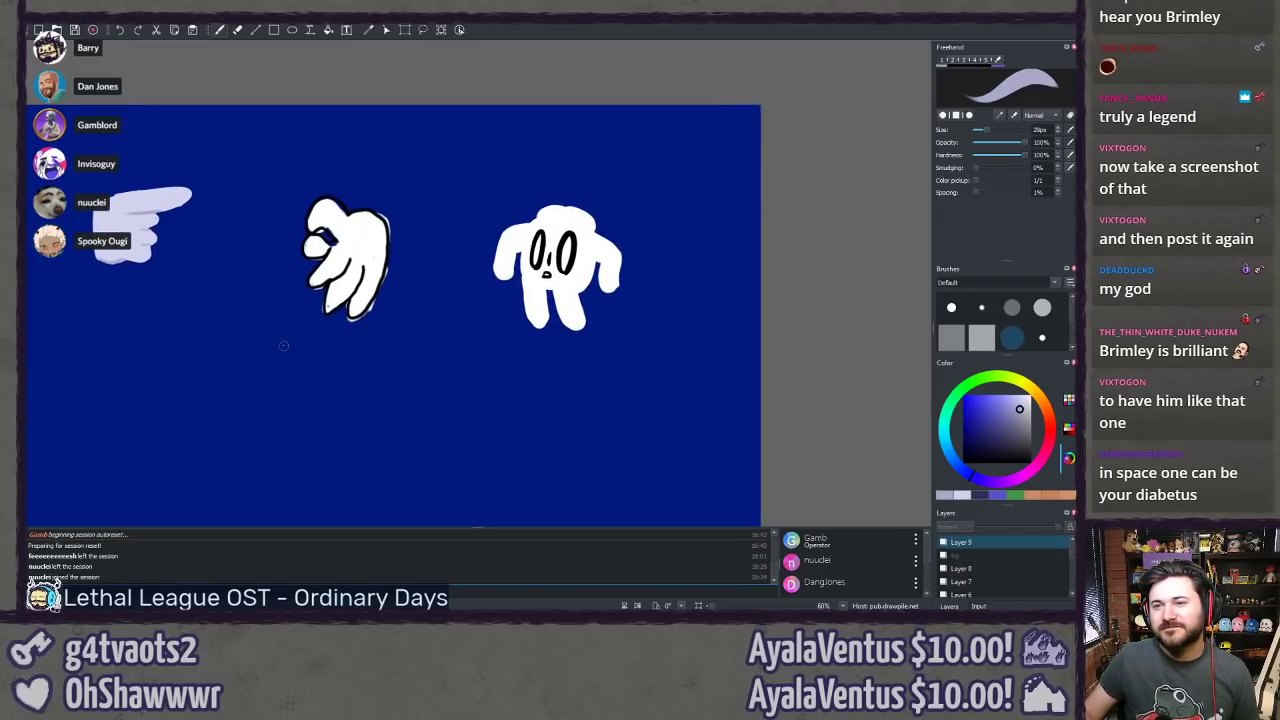
{"action": "left_click_drag", "start_coordinate": [289, 346], "coordinate": [325, 334]}
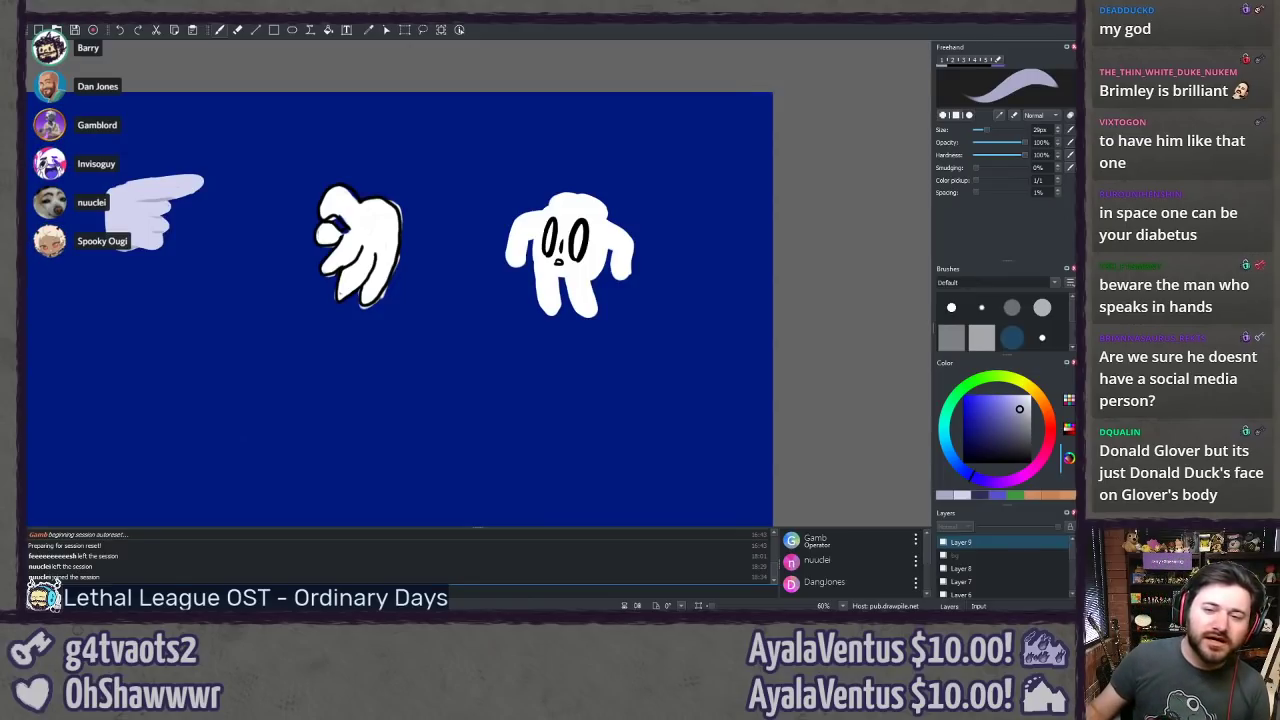
{"action": "left_click_drag", "start_coordinate": [558, 16], "coordinate": [558, 27]}
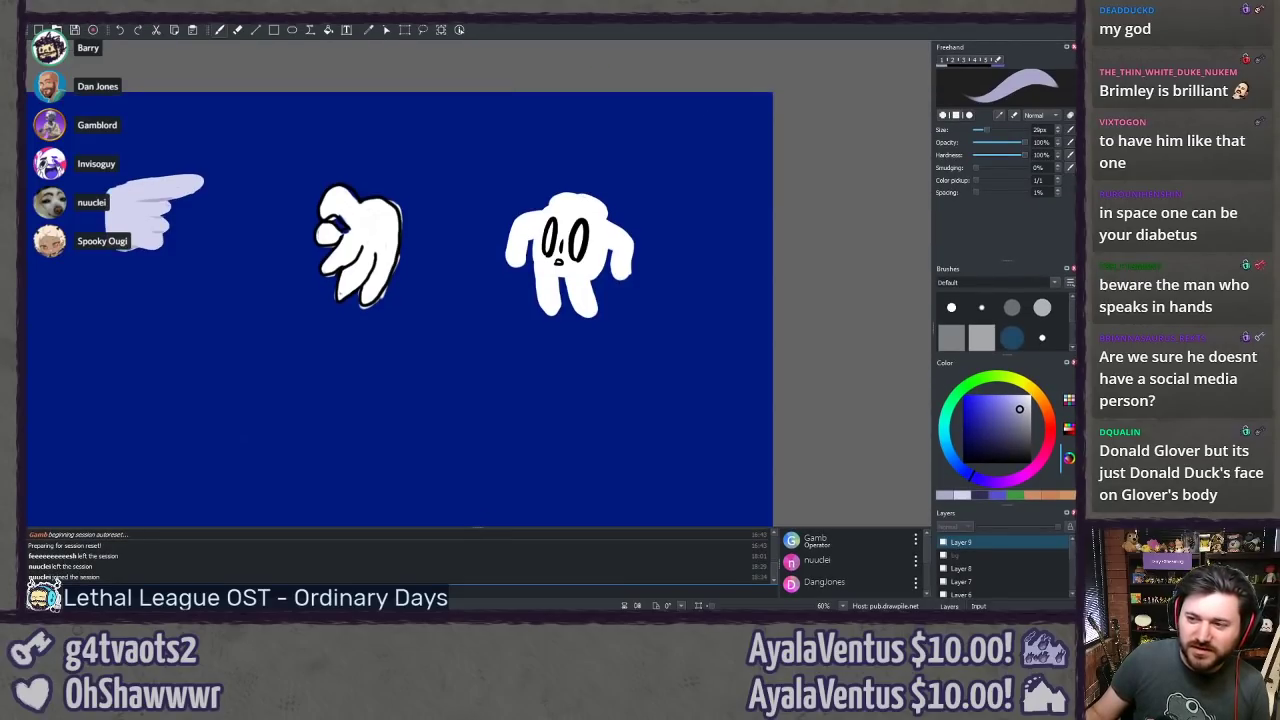
{"action": "left_click_drag", "start_coordinate": [263, 491], "coordinate": [496, 417]}
{"action": "left_click_drag", "start_coordinate": [135, 464], "coordinate": [160, 449]}
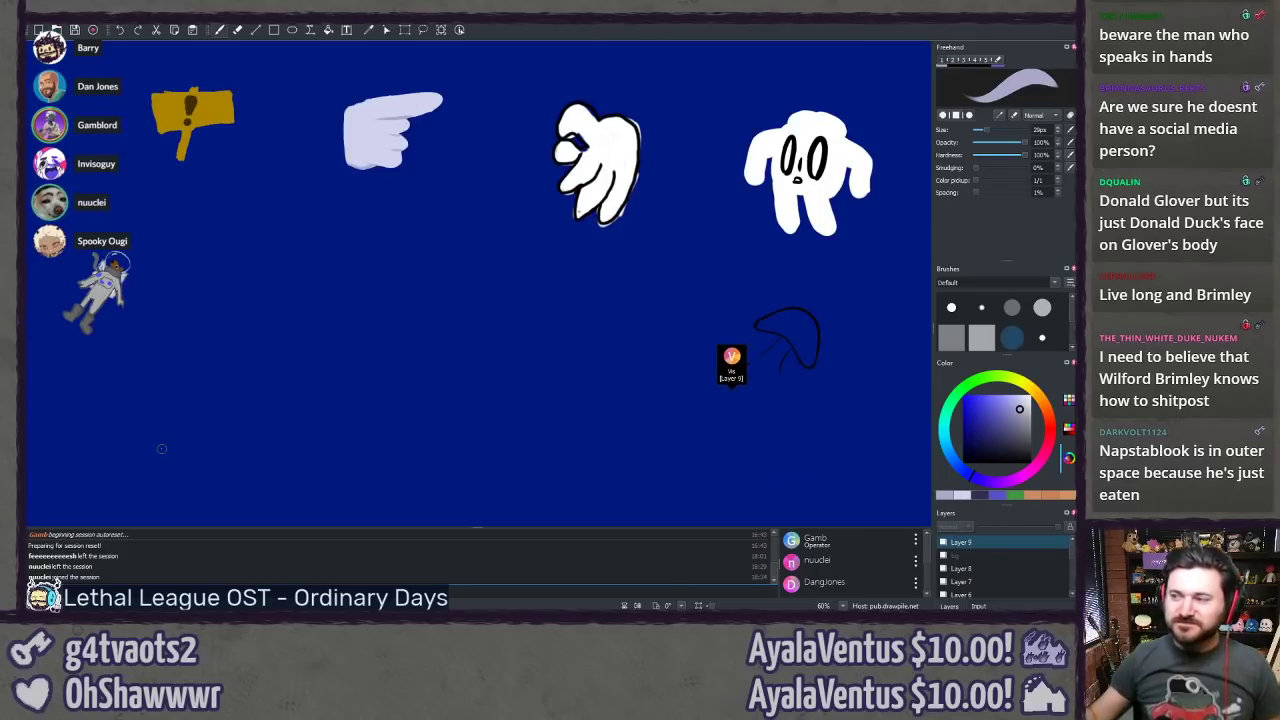
Step: Check Layer 9 by toggling its visibility, lasso the pointing hand and move it down and left to below the yellow sign
{"action": "left_click_drag", "start_coordinate": [474, 271], "coordinate": [450, 344]}
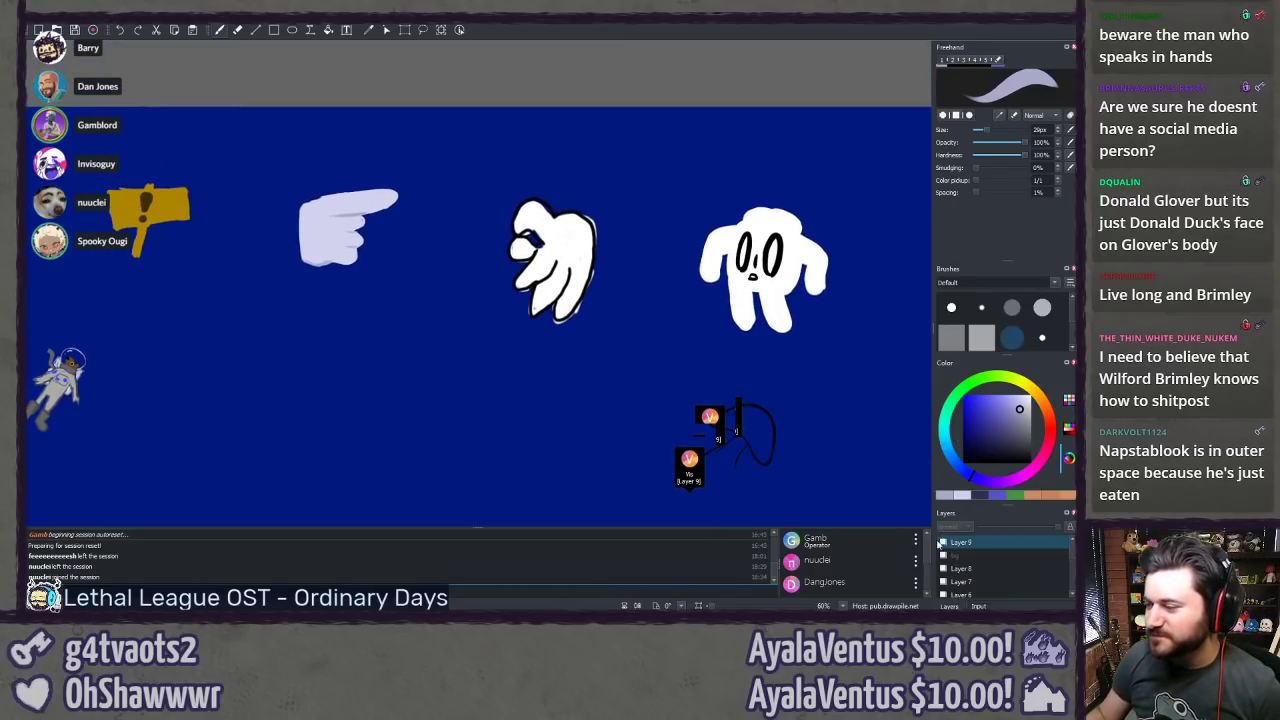
{"action": "left_click", "coordinate": [942, 542]}
{"action": "left_click", "coordinate": [942, 542]}
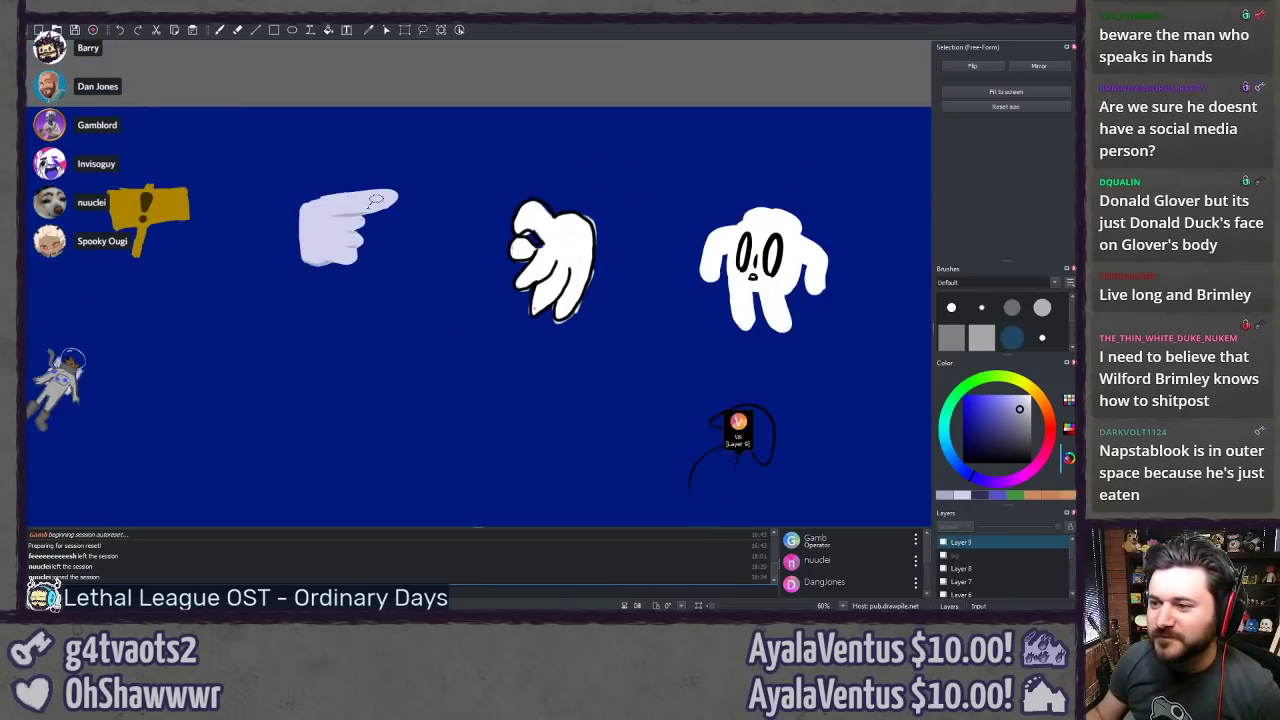
{"action": "key", "text": "d"}
{"action": "left_click_drag", "start_coordinate": [340, 290], "coordinate": [300, 172]}
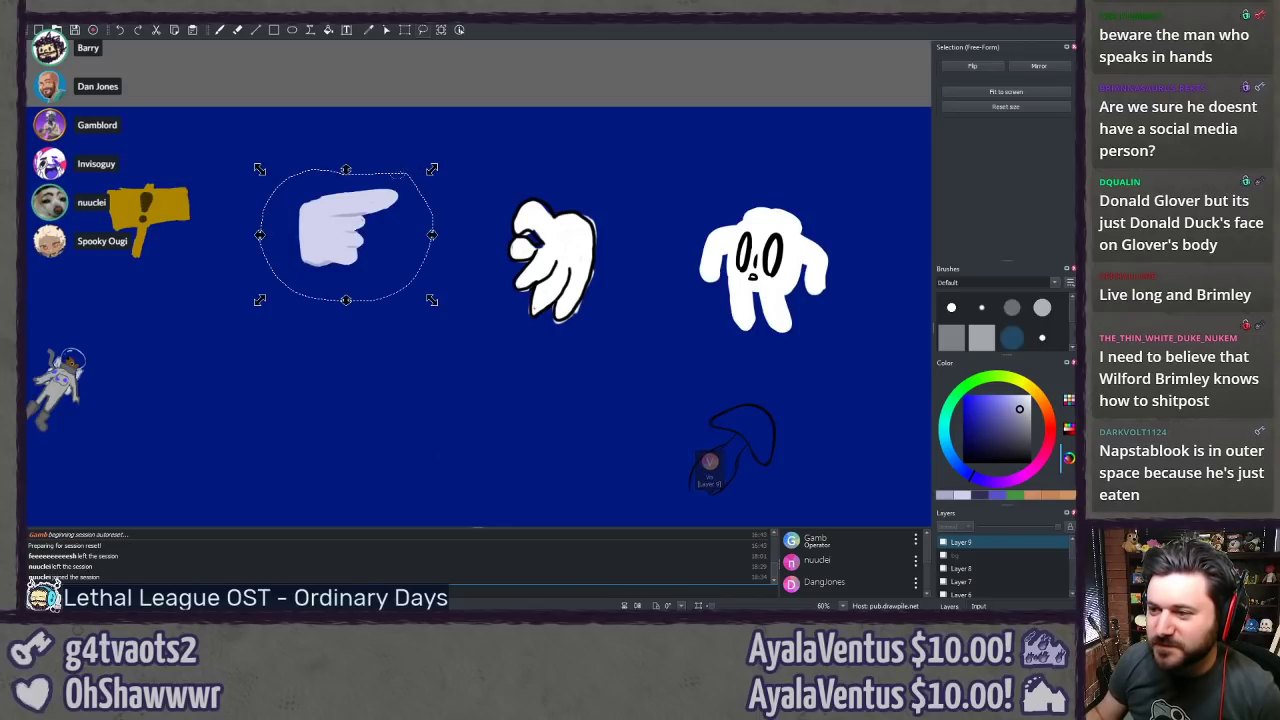
{"action": "mouse_move", "coordinate": [353, 235]}
{"action": "left_mouse_down"}
{"action": "mouse_move", "coordinate": [309, 340]}
{"action": "mouse_move", "coordinate": [221, 430]}
{"action": "mouse_move", "coordinate": [214, 422]}
{"action": "left_mouse_up"}
{"action": "left_click", "coordinate": [383, 382]}
{"action": "scroll", "coordinate": [420, 407], "scroll_direction": "down", "scroll_amount": 3}
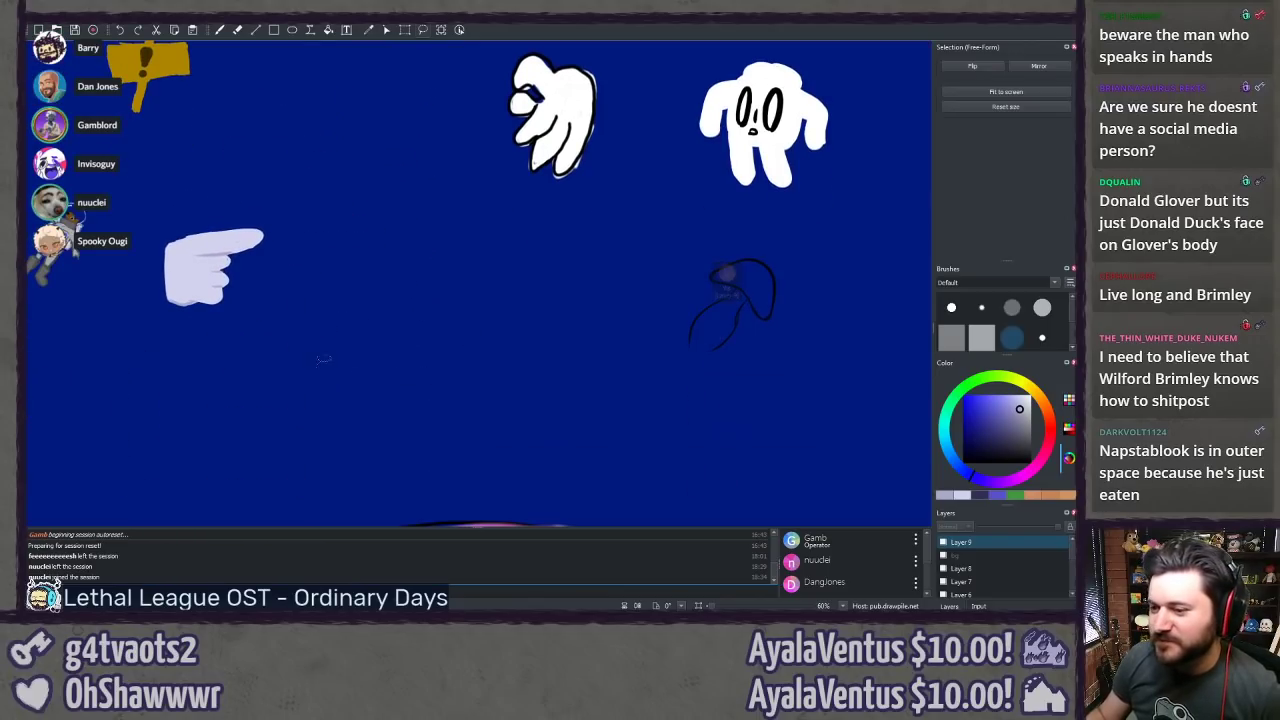
Step: Pick up the pointing hand's light lavender colour and draw a long vertical line just beyond the fingertip with the freehand brush
{"action": "scroll", "coordinate": [187, 271], "scroll_direction": "up", "scroll_amount": 1}
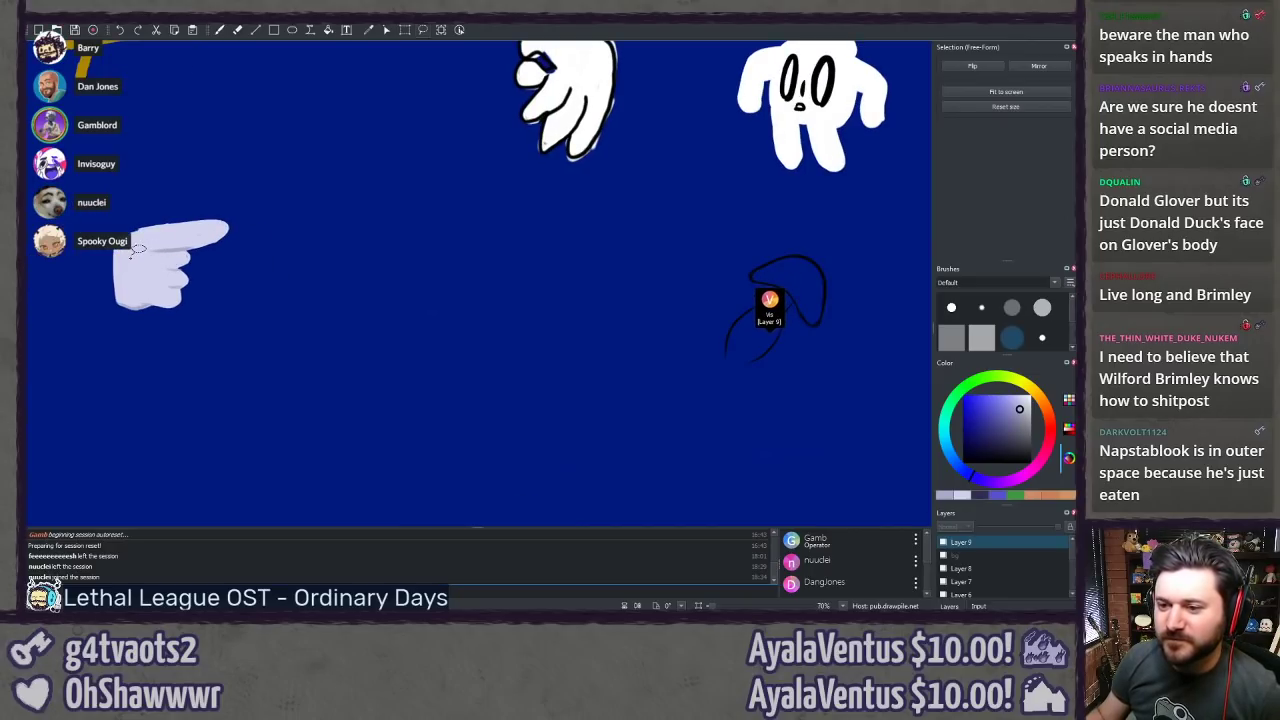
{"action": "key", "text": "b"}
{"action": "left_click", "coordinate": [145, 260], "text": "ctrl"}
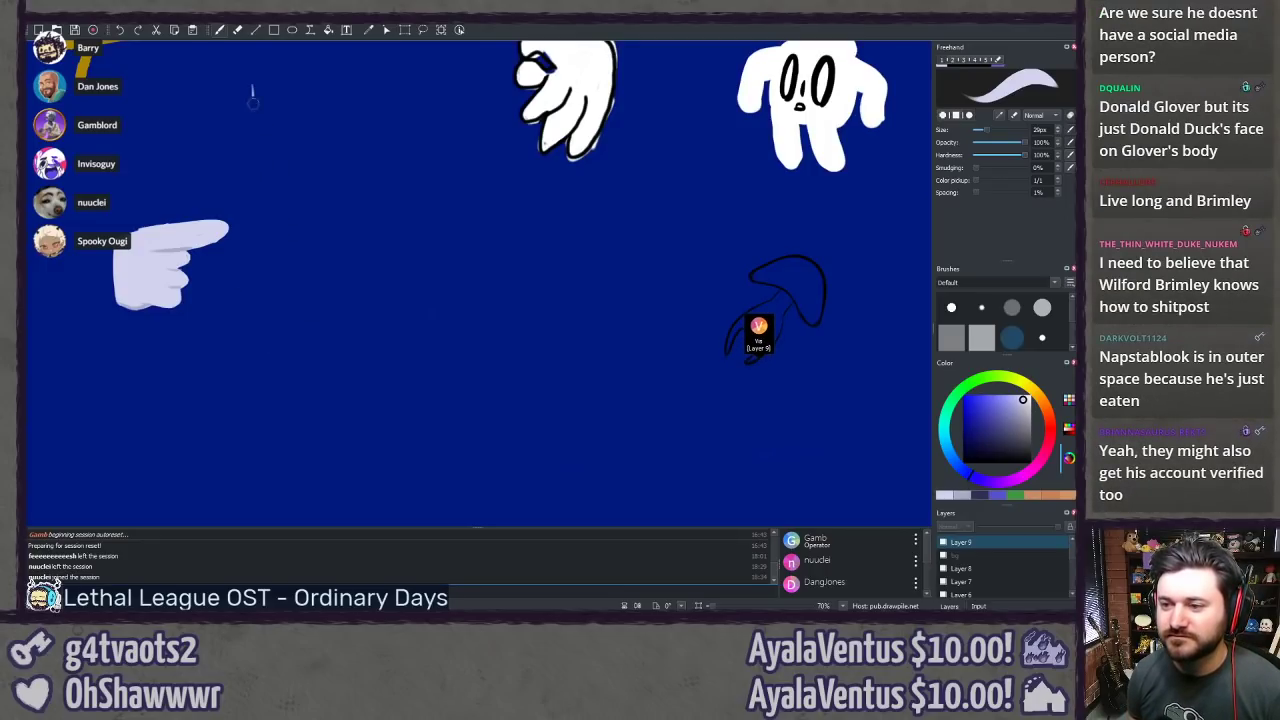
{"action": "left_click_drag", "start_coordinate": [252, 88], "coordinate": [268, 401]}
{"action": "key", "text": "ctrl+z"}
{"action": "left_click_drag", "start_coordinate": [245, 129], "coordinate": [235, 369]}
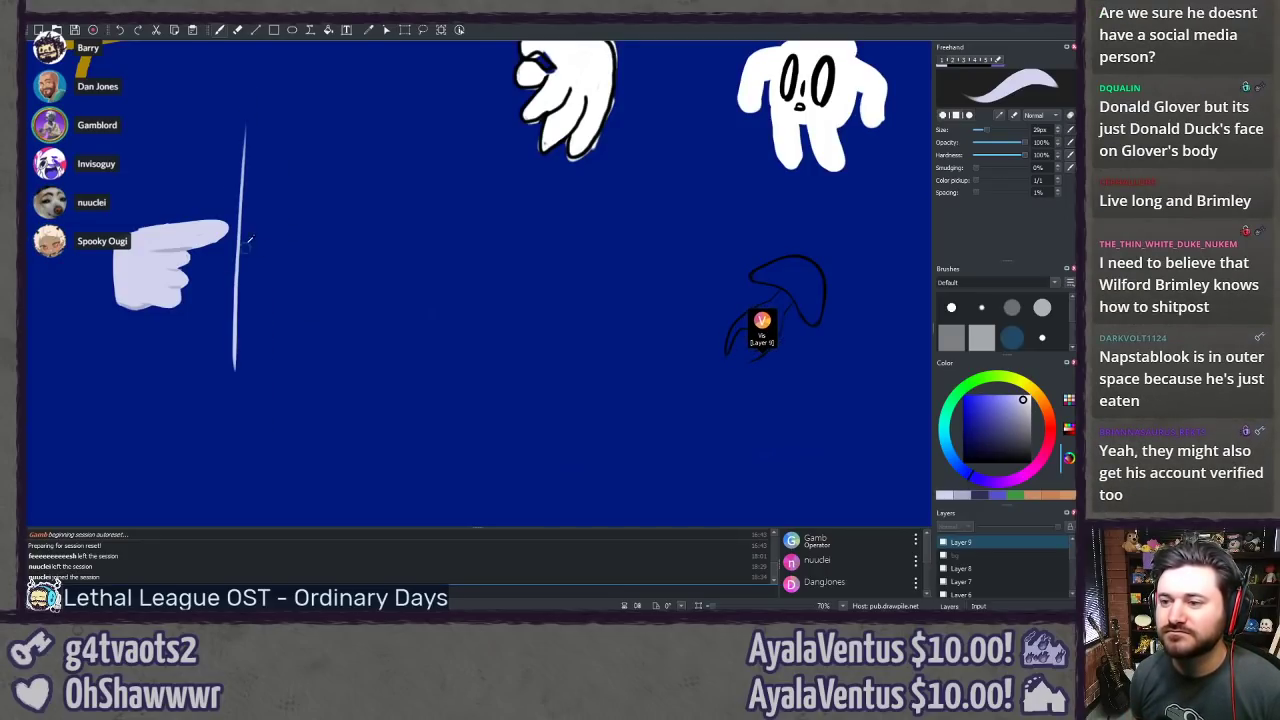
{"action": "key", "text": "ctrl+z"}
{"action": "left_click_drag", "start_coordinate": [252, 89], "coordinate": [261, 380]}
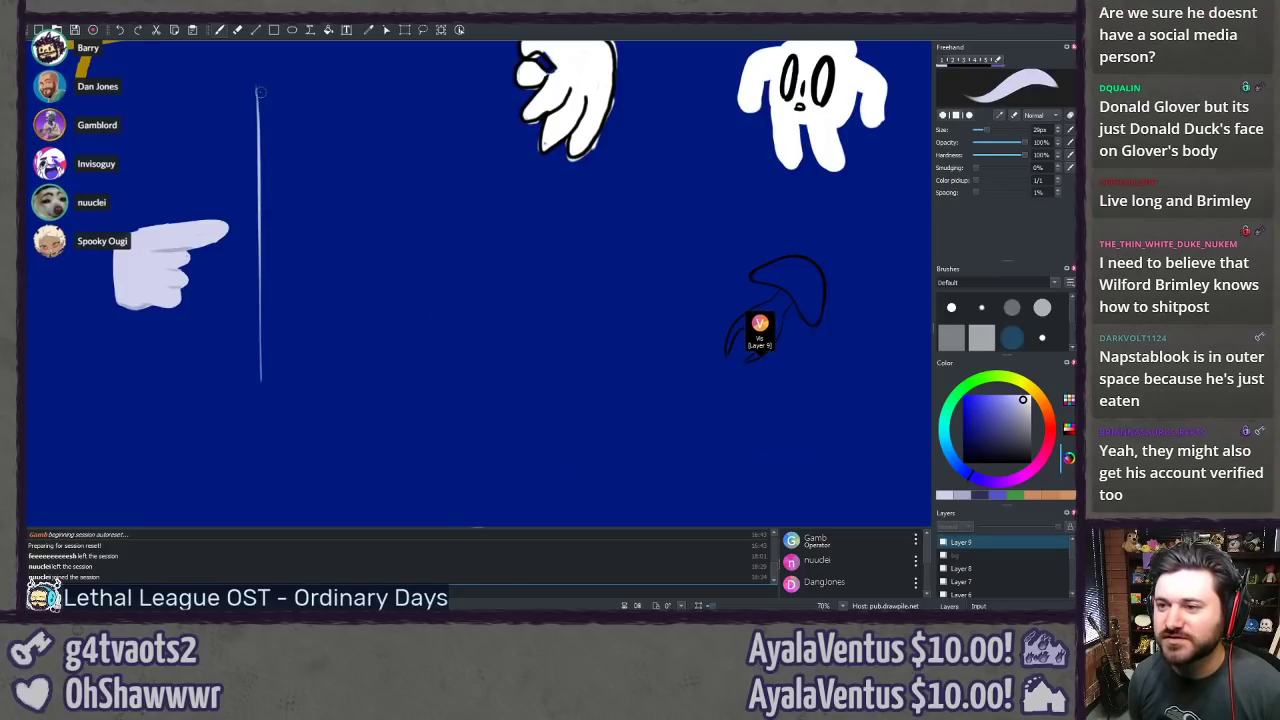
Step: Draw the top edge and the long right edge of a tall rectangle starting from the vertical line, redoing unsatisfactory strokes
{"action": "left_click_drag", "start_coordinate": [257, 81], "coordinate": [359, 64]}
{"action": "key", "text": "ctrl+z"}
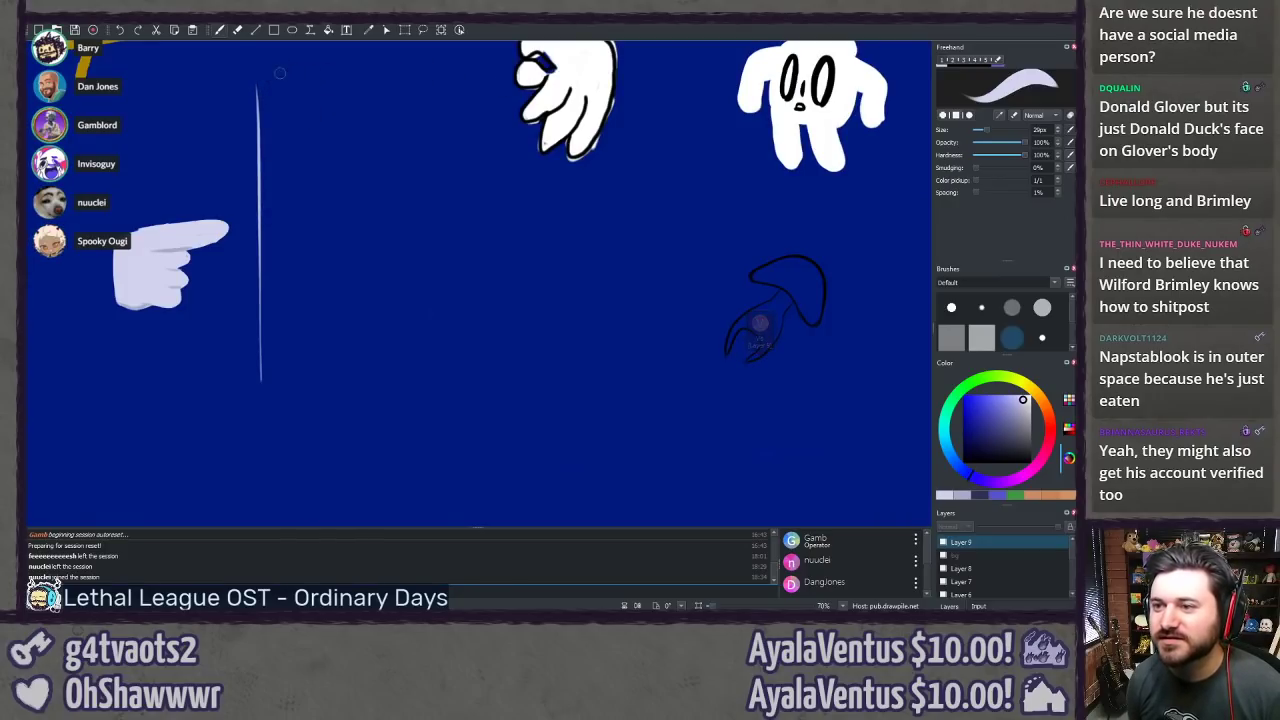
{"action": "mouse_move", "coordinate": [257, 79]}
{"action": "left_mouse_down"}
{"action": "mouse_move", "coordinate": [416, 66]}
{"action": "mouse_move", "coordinate": [449, 414]}
{"action": "left_mouse_up"}
{"action": "key", "text": "ctrl+z"}
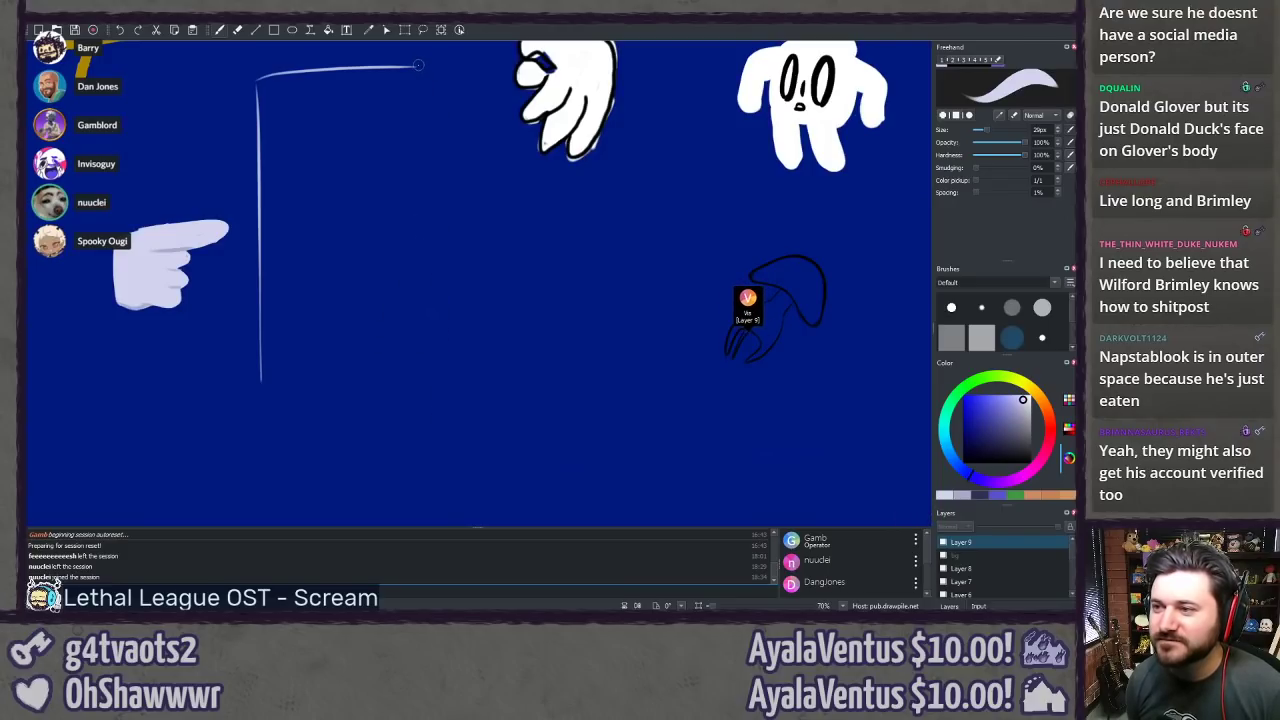
{"action": "left_click_drag", "start_coordinate": [425, 70], "coordinate": [449, 374]}
{"action": "key", "text": "ctrl+z"}
{"action": "left_click_drag", "start_coordinate": [420, 70], "coordinate": [430, 416]}
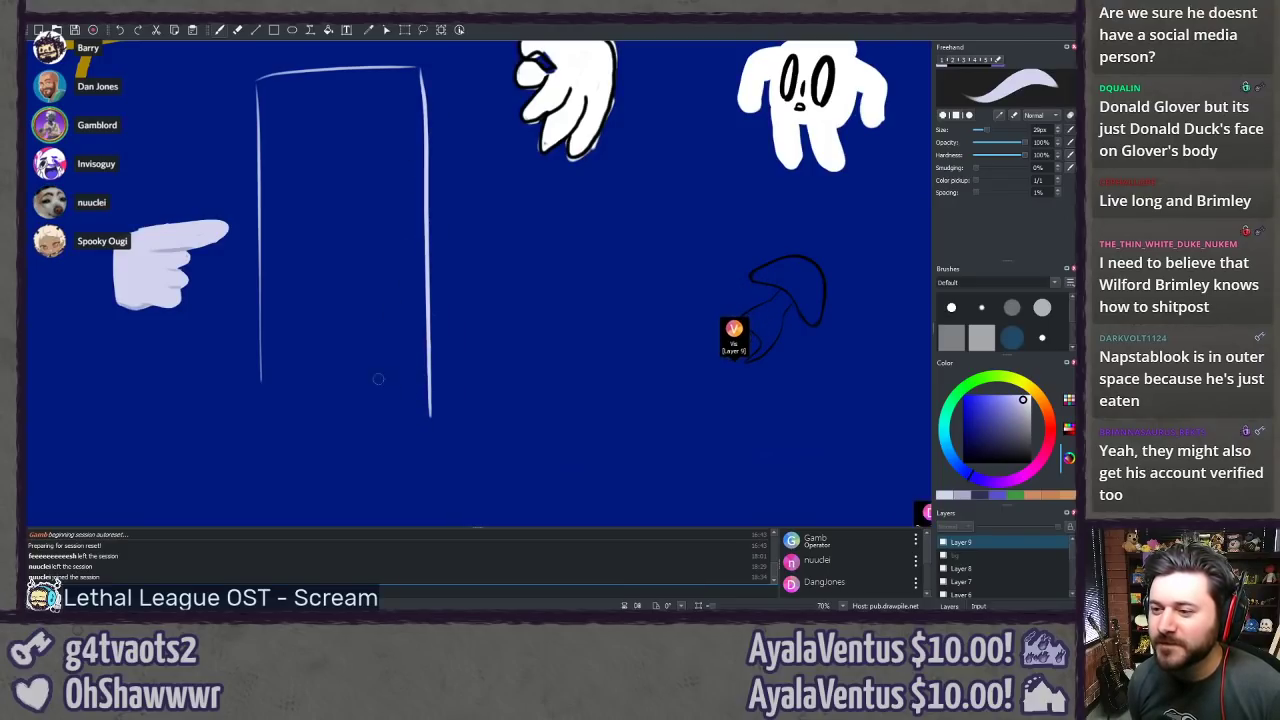
Step: Close the tall rectangle with a slightly rising bottom edge between its two vertical lines
{"action": "left_click_drag", "start_coordinate": [264, 381], "coordinate": [463, 328]}
{"action": "key", "text": "ctrl+z"}
{"action": "left_click_drag", "start_coordinate": [262, 380], "coordinate": [432, 364]}
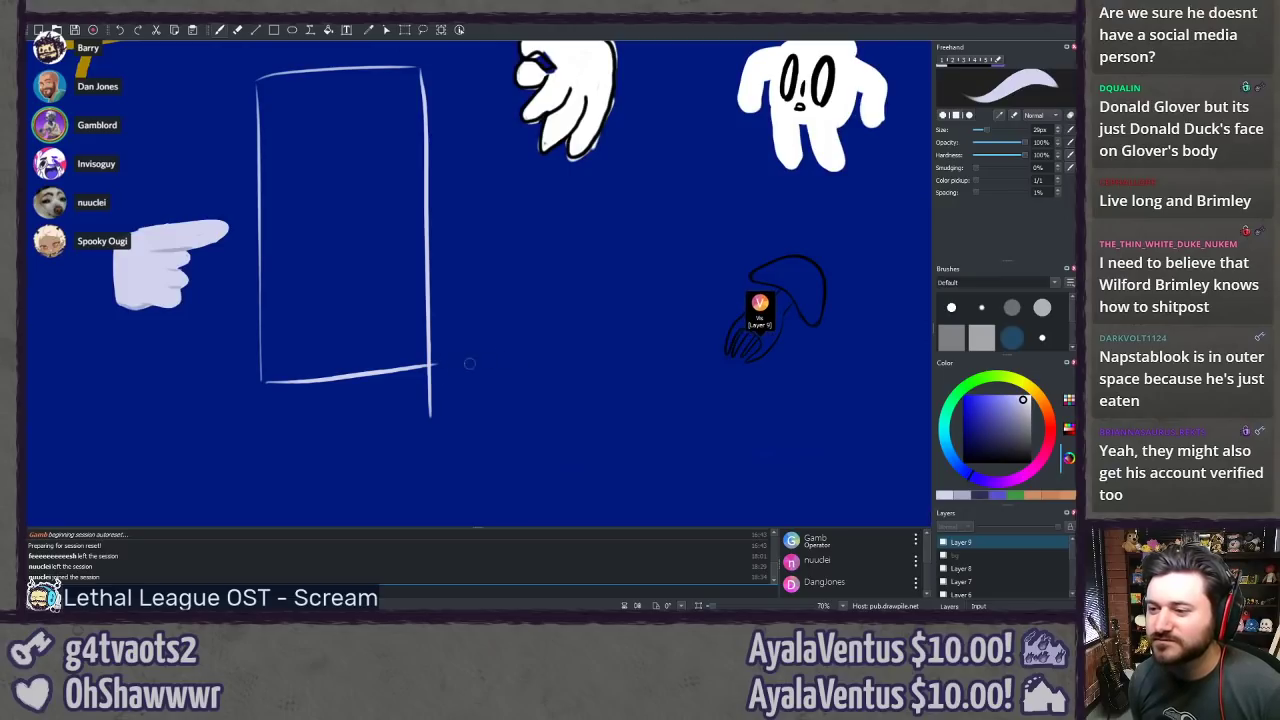
Step: Erase the tail of the rectangle's long vertical edge that sticks out below the bottom edge, using an enlarged eraser
{"action": "key", "text": "e"}
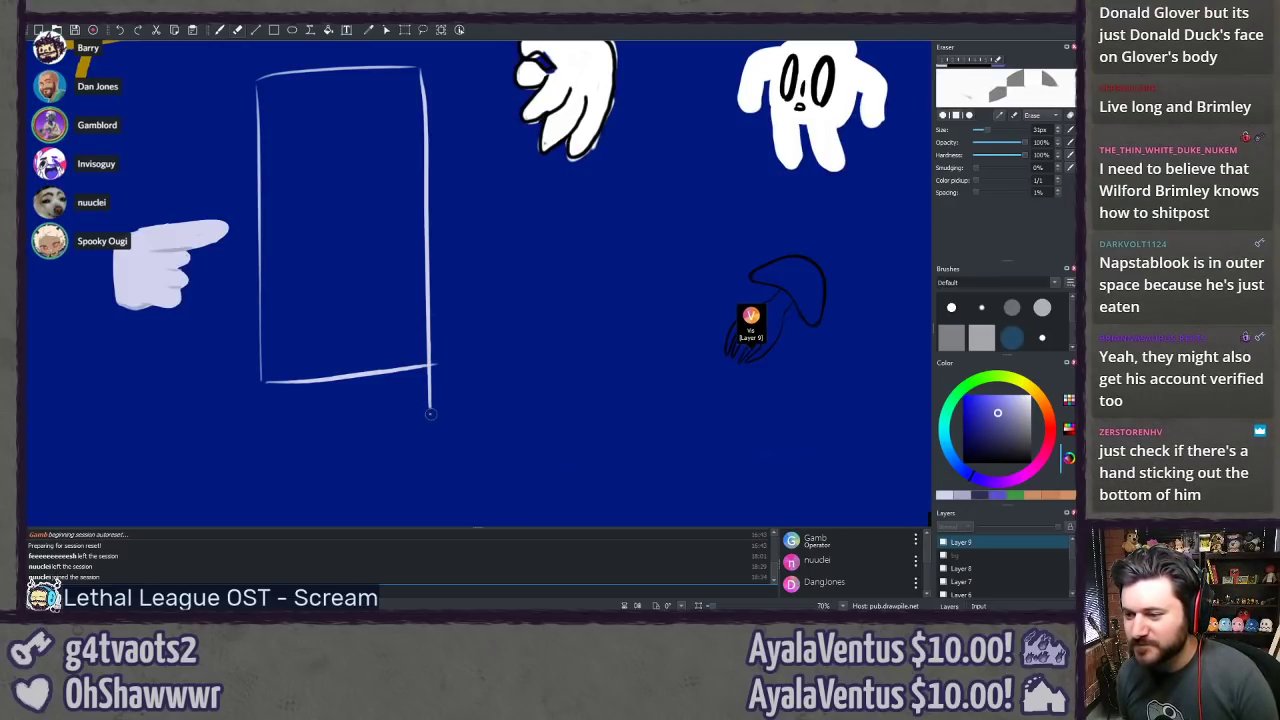
{"action": "key", "text": "]"}
{"action": "key", "text": "]"}
{"action": "key", "text": "]"}
{"action": "key", "text": "]"}
{"action": "mouse_move", "coordinate": [426, 416]}
{"action": "left_mouse_down"}
{"action": "mouse_move", "coordinate": [446, 416]}
{"action": "mouse_move", "coordinate": [434, 402]}
{"action": "left_mouse_up"}
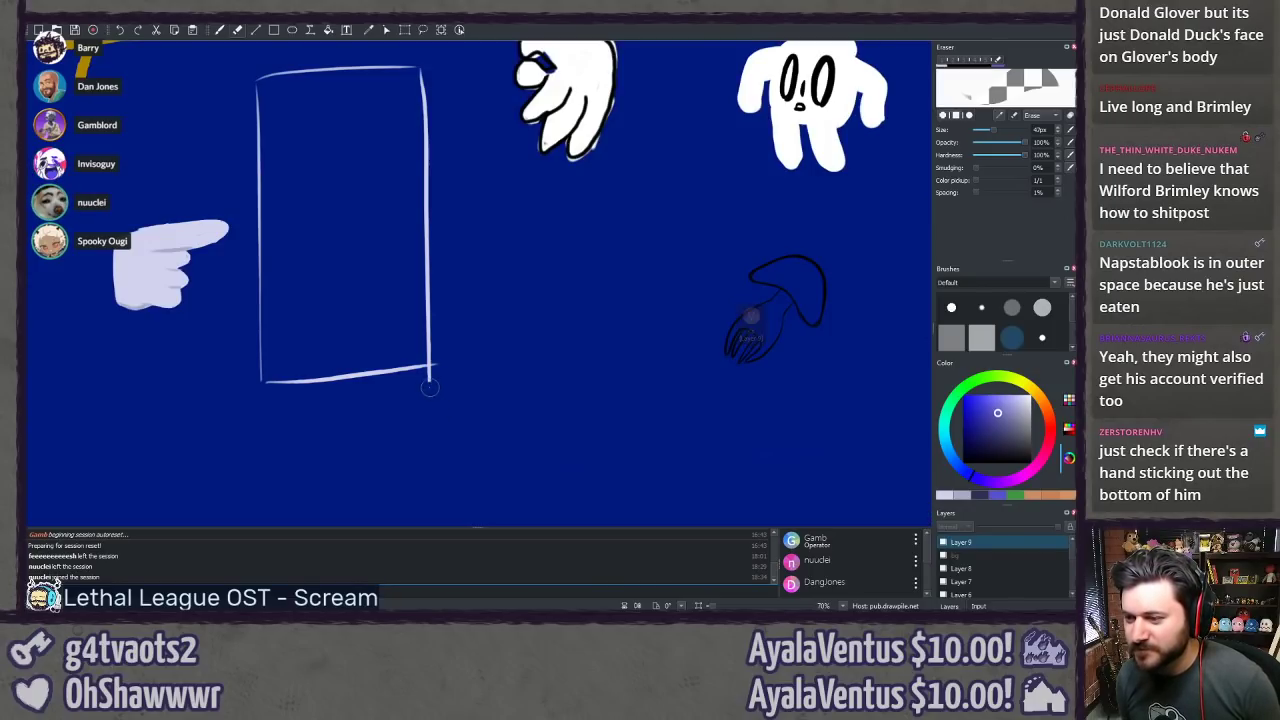
Step: Hand-letter "ITEM" with the freehand brush as the first entry inside the tall rectangle, redoing unsatisfactory strokes
{"action": "key", "text": "b"}
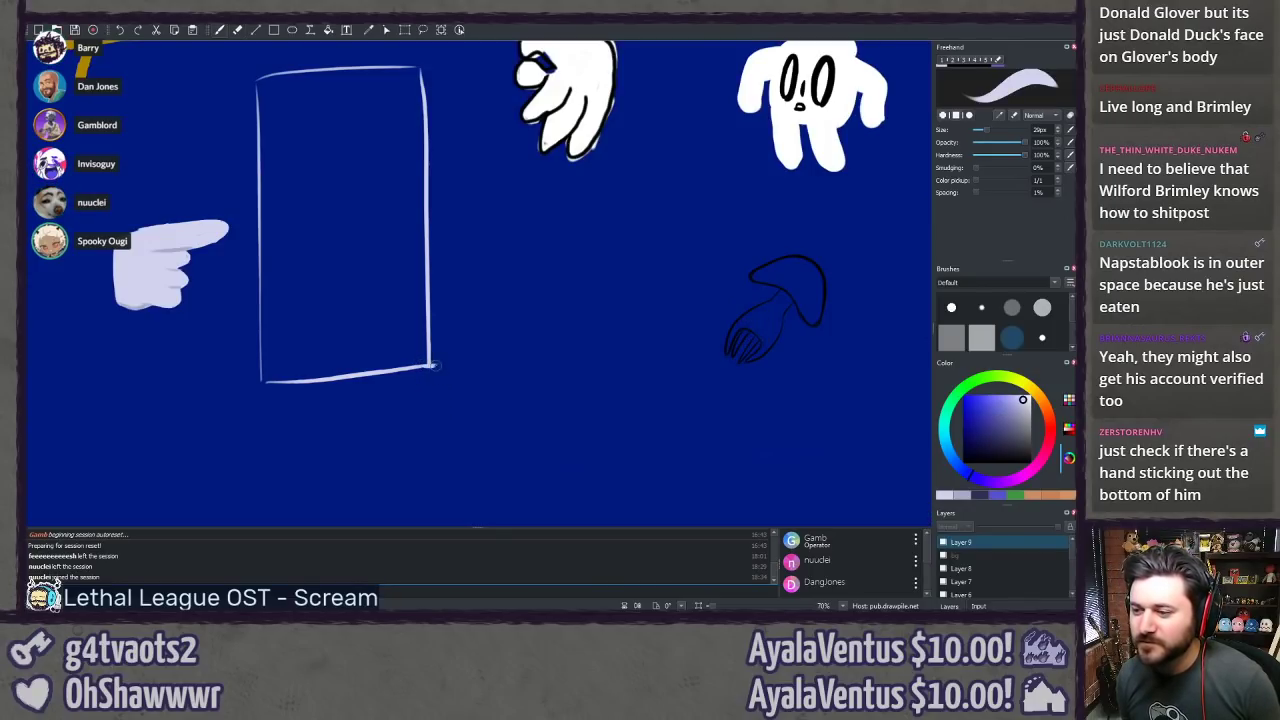
{"action": "left_click_drag", "start_coordinate": [403, 291], "coordinate": [439, 359]}
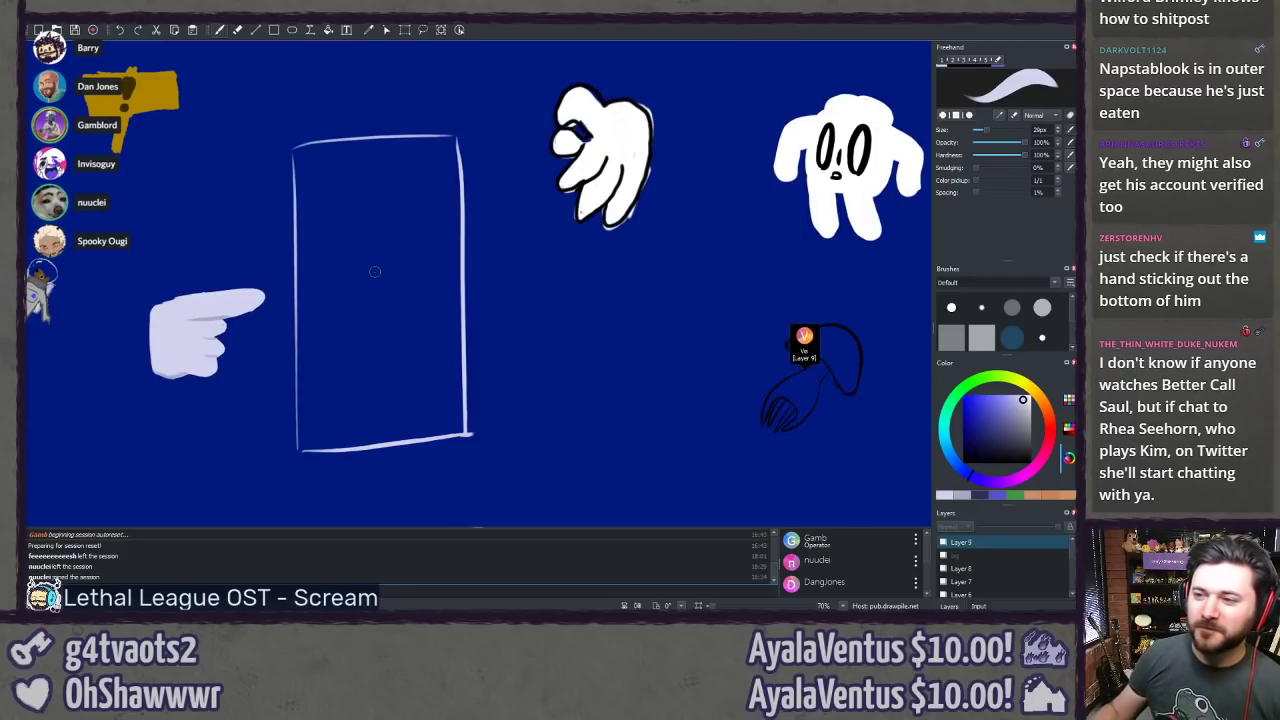
{"action": "key", "text": "ctrl+plus"}
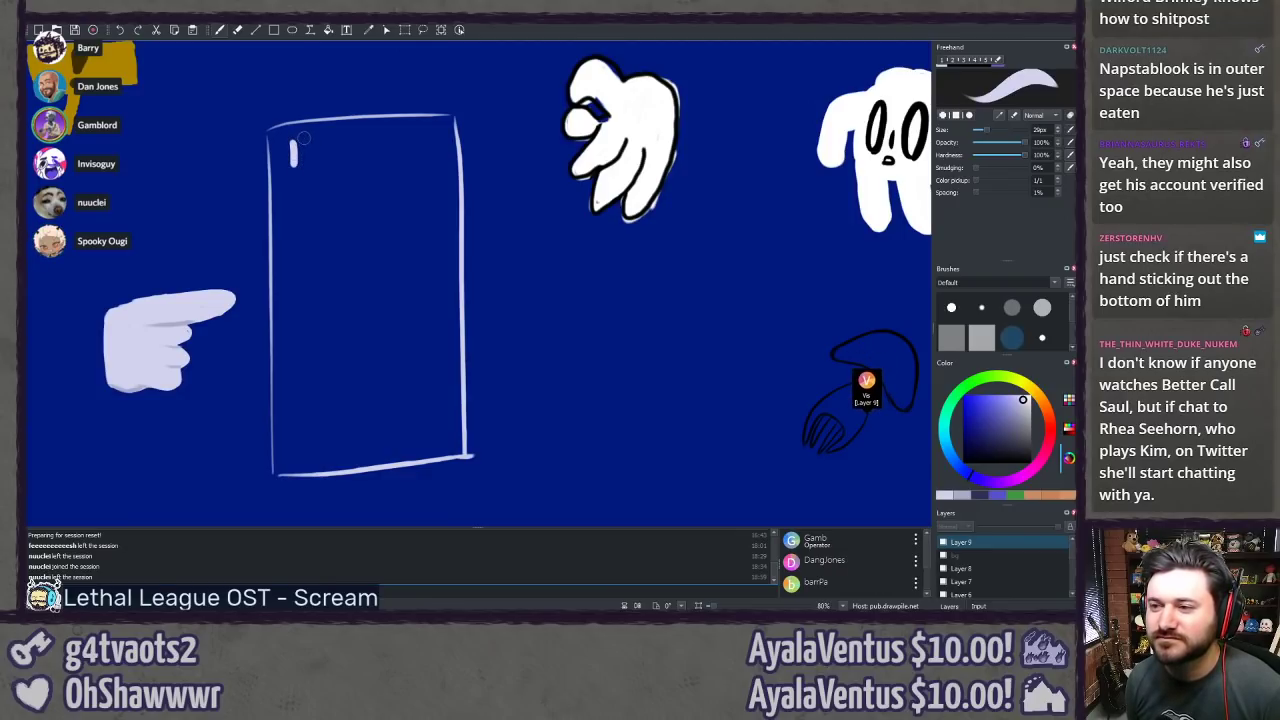
{"action": "left_click_drag", "start_coordinate": [288, 142], "coordinate": [292, 158]}
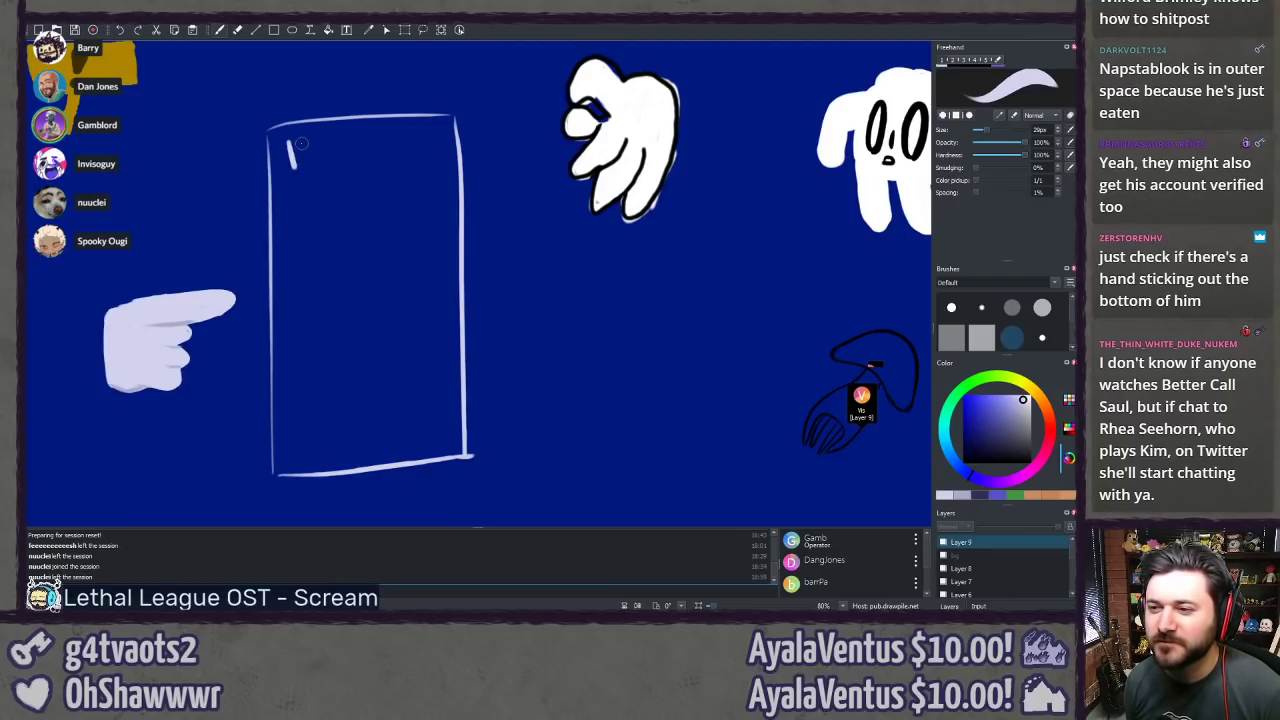
{"action": "key", "text": "ctrl+z"}
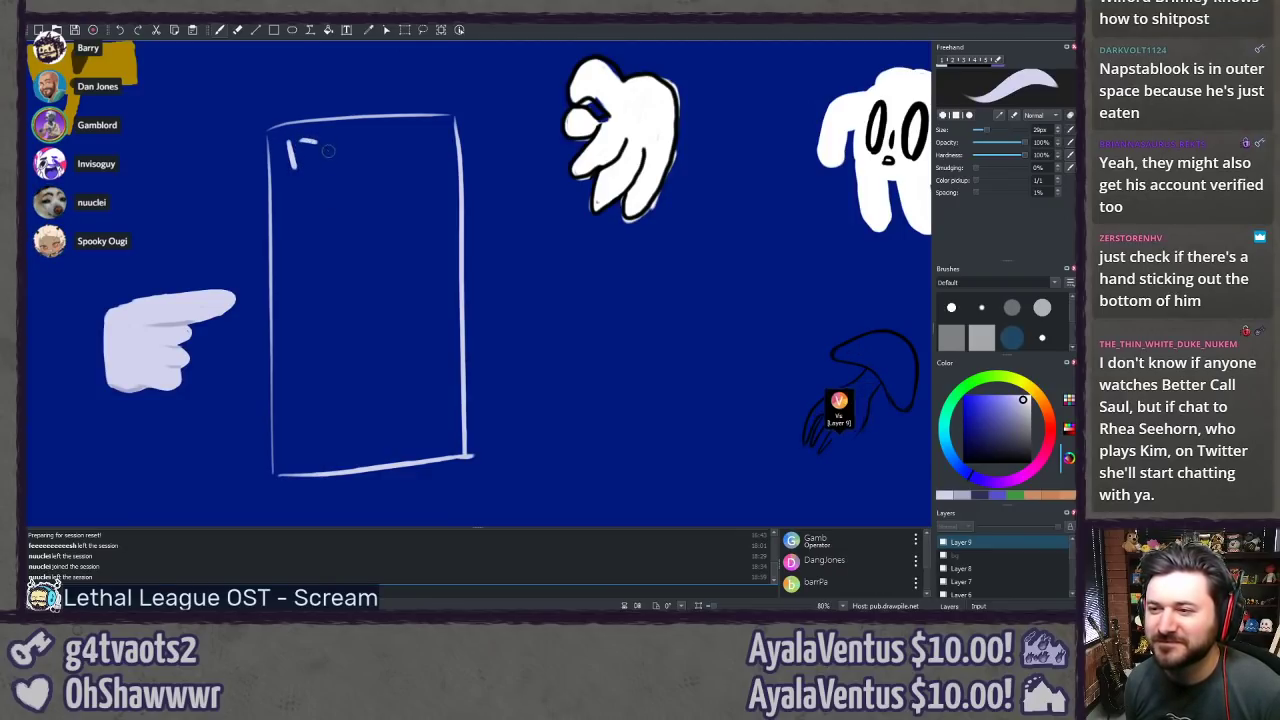
{"action": "left_click_drag", "start_coordinate": [298, 139], "coordinate": [331, 137]}
{"action": "mouse_move", "coordinate": [314, 139]}
{"action": "left_mouse_down"}
{"action": "mouse_move", "coordinate": [316, 167]}
{"action": "mouse_move", "coordinate": [348, 150]}
{"action": "mouse_move", "coordinate": [376, 162]}
{"action": "mouse_move", "coordinate": [366, 146]}
{"action": "mouse_move", "coordinate": [377, 163]}
{"action": "left_mouse_up"}
{"action": "key", "text": "ctrl+z"}
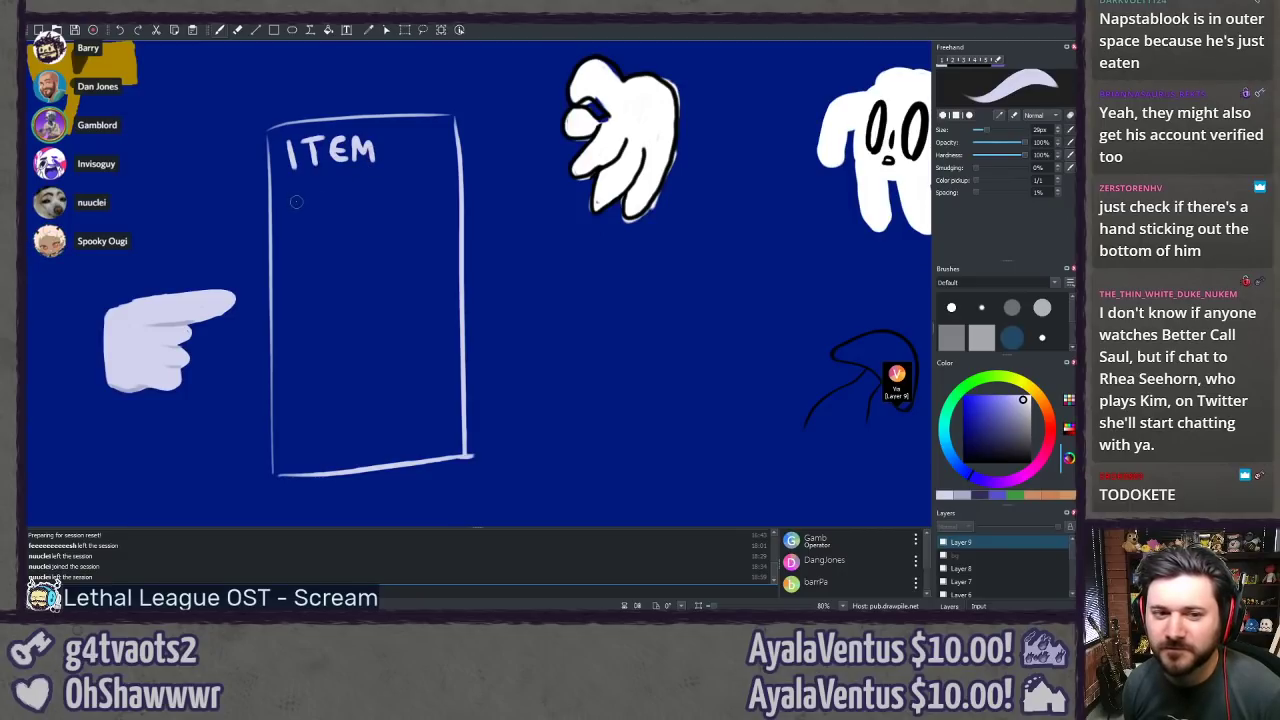
Step: Hand-letter "MAG" below ITEM, undoing and redrawing letters until they look right
{"action": "mouse_move", "coordinate": [288, 186]}
{"action": "left_mouse_down"}
{"action": "mouse_move", "coordinate": [288, 211]}
{"action": "mouse_move", "coordinate": [307, 208]}
{"action": "mouse_move", "coordinate": [288, 213]}
{"action": "mouse_move", "coordinate": [332, 212]}
{"action": "mouse_move", "coordinate": [288, 213]}
{"action": "mouse_move", "coordinate": [312, 212]}
{"action": "mouse_move", "coordinate": [318, 188]}
{"action": "mouse_move", "coordinate": [328, 213]}
{"action": "left_mouse_up"}
{"action": "key", "text": "ctrl+z"}
{"action": "key", "text": "ctrl+z"}
{"action": "key", "text": "ctrl+z"}
{"action": "key", "text": "ctrl+z"}
{"action": "key", "text": "ctrl+z"}
{"action": "left_click_drag", "start_coordinate": [312, 204], "coordinate": [325, 204]}
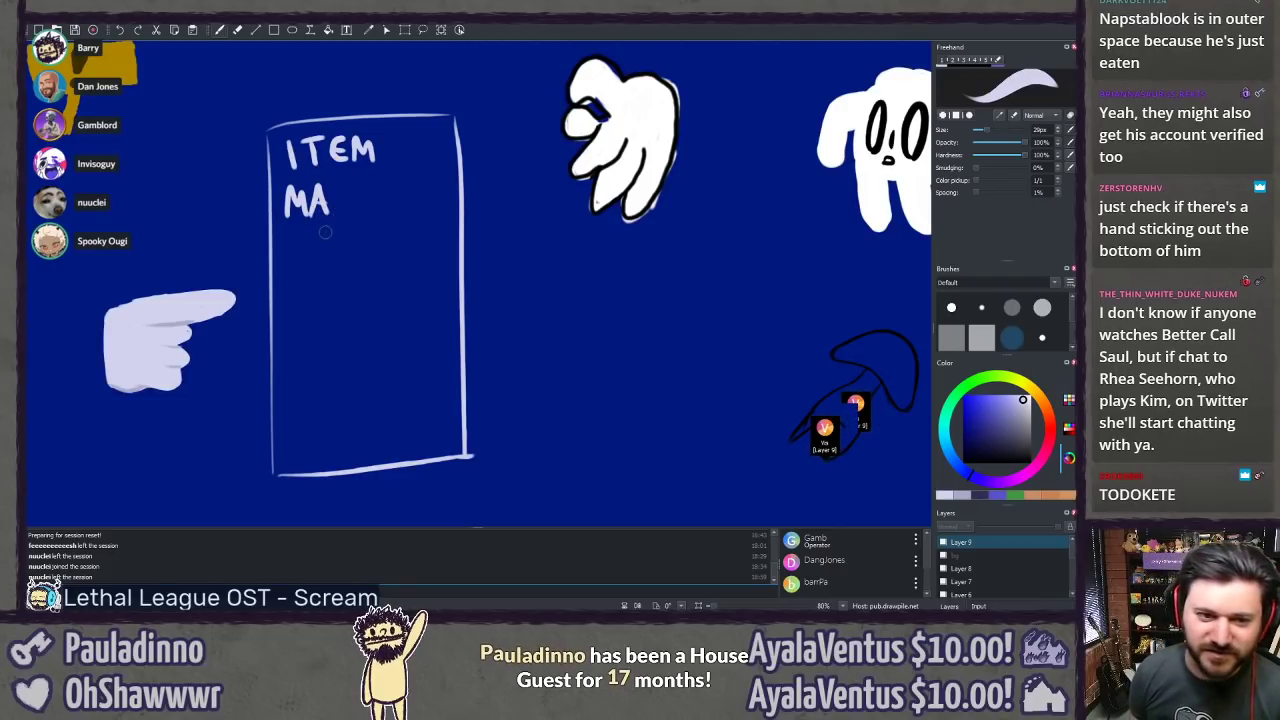
{"action": "key", "text": "ctrl+z"}
{"action": "key", "text": "ctrl+z"}
{"action": "key", "text": "ctrl+z"}
{"action": "left_click_drag", "start_coordinate": [311, 222], "coordinate": [319, 190]}
{"action": "left_click_drag", "start_coordinate": [319, 190], "coordinate": [328, 214]}
{"action": "key", "text": "ctrl+z"}
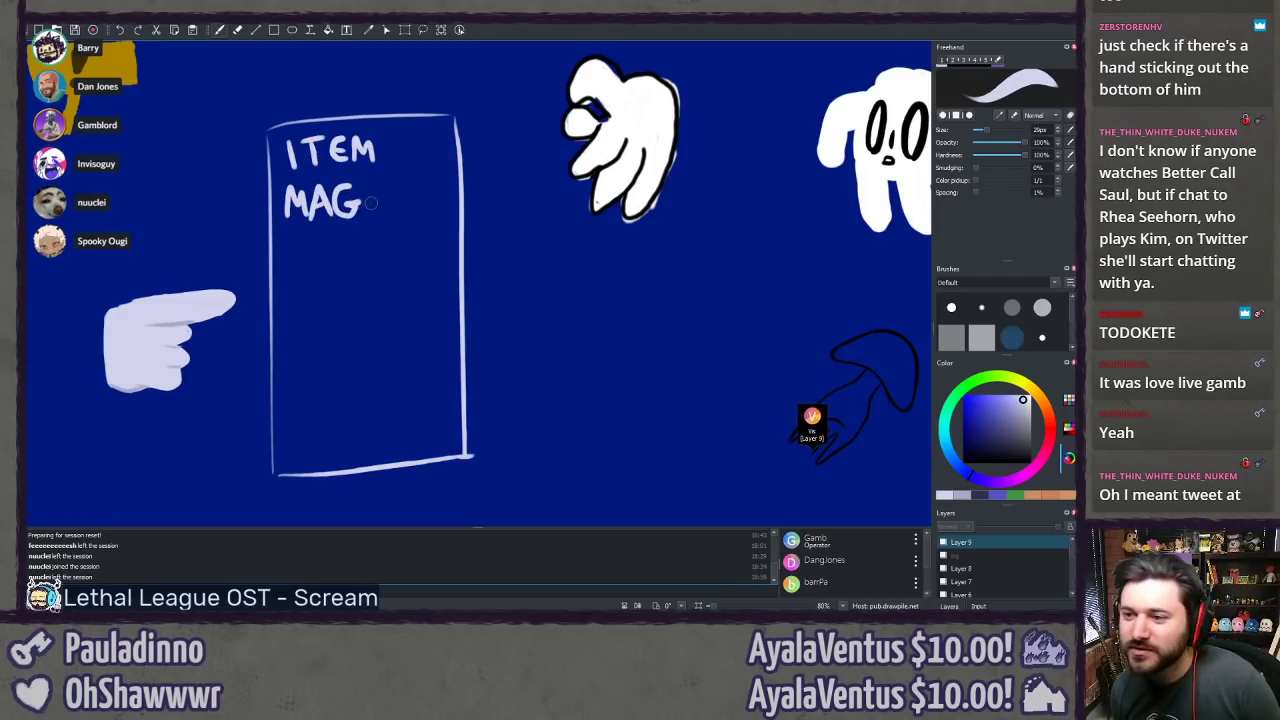
Step: Complete the second entry as "MAGIC" by adding the I and C, redoing unsatisfactory strokes
{"action": "key", "text": "ctrl+z"}
{"action": "mouse_move", "coordinate": [354, 191]}
{"action": "left_mouse_down"}
{"action": "mouse_move", "coordinate": [356, 211]}
{"action": "mouse_move", "coordinate": [350, 201]}
{"action": "mouse_move", "coordinate": [368, 202]}
{"action": "left_mouse_up"}
{"action": "key", "text": "ctrl+z"}
{"action": "key", "text": "ctrl+z"}
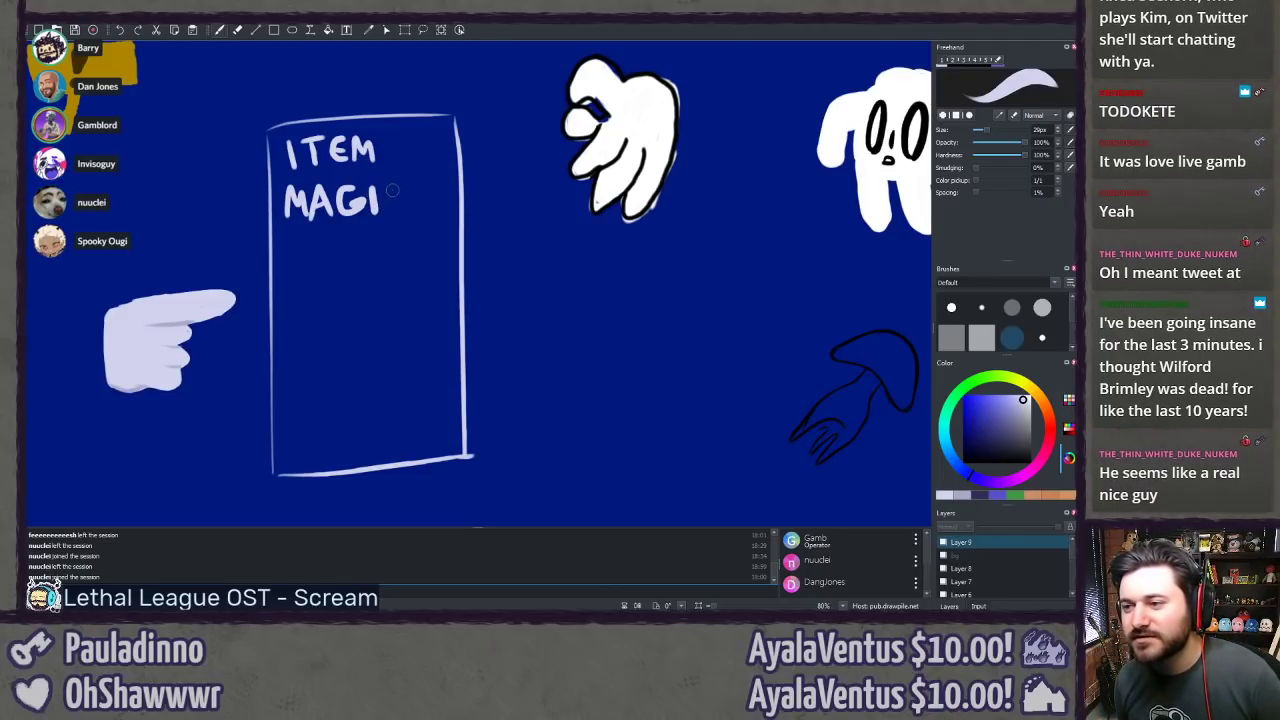
{"action": "left_click_drag", "start_coordinate": [400, 190], "coordinate": [403, 212]}
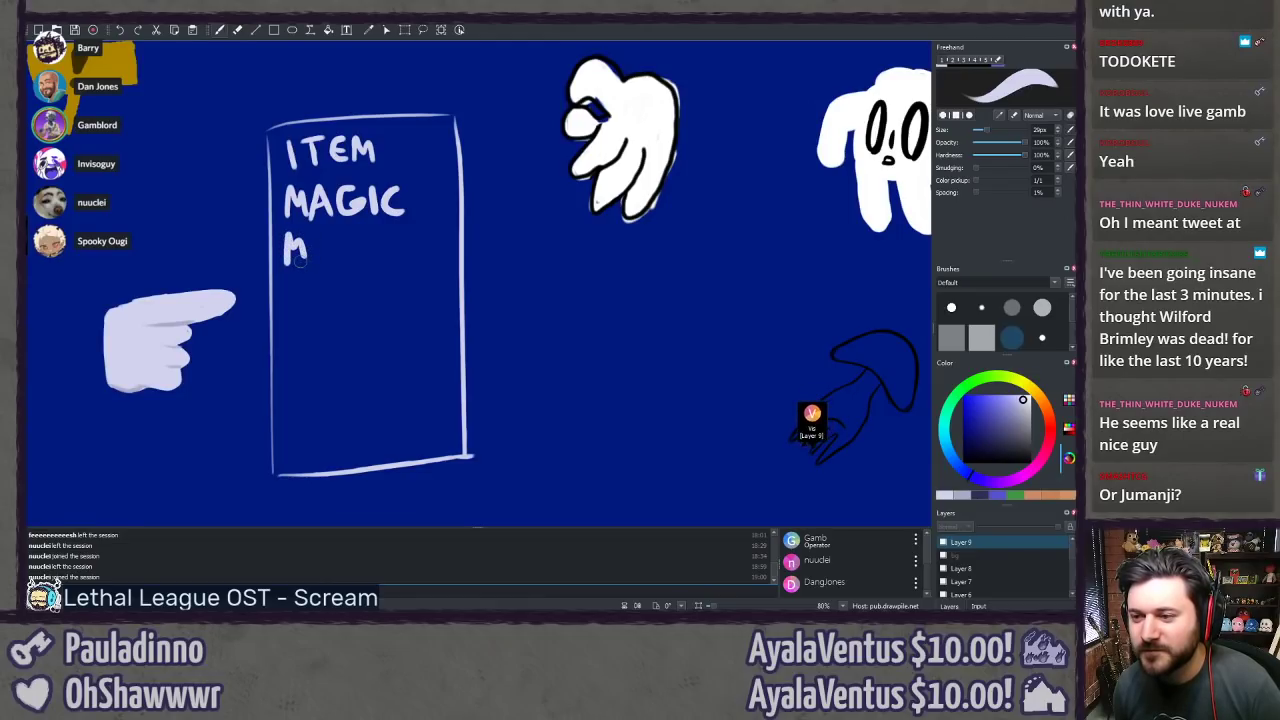
Step: Hand-letter "MATERIA" as the third entry, below MAGIC in the box
{"action": "key", "text": "ctrl+z"}
{"action": "mouse_move", "coordinate": [286, 265]}
{"action": "left_mouse_down"}
{"action": "mouse_move", "coordinate": [304, 240]}
{"action": "mouse_move", "coordinate": [305, 265]}
{"action": "mouse_move", "coordinate": [333, 265]}
{"action": "left_mouse_up"}
{"action": "left_click_drag", "start_coordinate": [314, 254], "coordinate": [333, 262]}
{"action": "left_click_drag", "start_coordinate": [315, 252], "coordinate": [351, 238]}
{"action": "left_click_drag", "start_coordinate": [343, 239], "coordinate": [354, 261]}
{"action": "left_click_drag", "start_coordinate": [354, 238], "coordinate": [364, 249]}
{"action": "left_click_drag", "start_coordinate": [355, 261], "coordinate": [374, 239]}
{"action": "left_click_drag", "start_coordinate": [374, 239], "coordinate": [391, 262]}
{"action": "left_click_drag", "start_coordinate": [400, 238], "coordinate": [400, 261]}
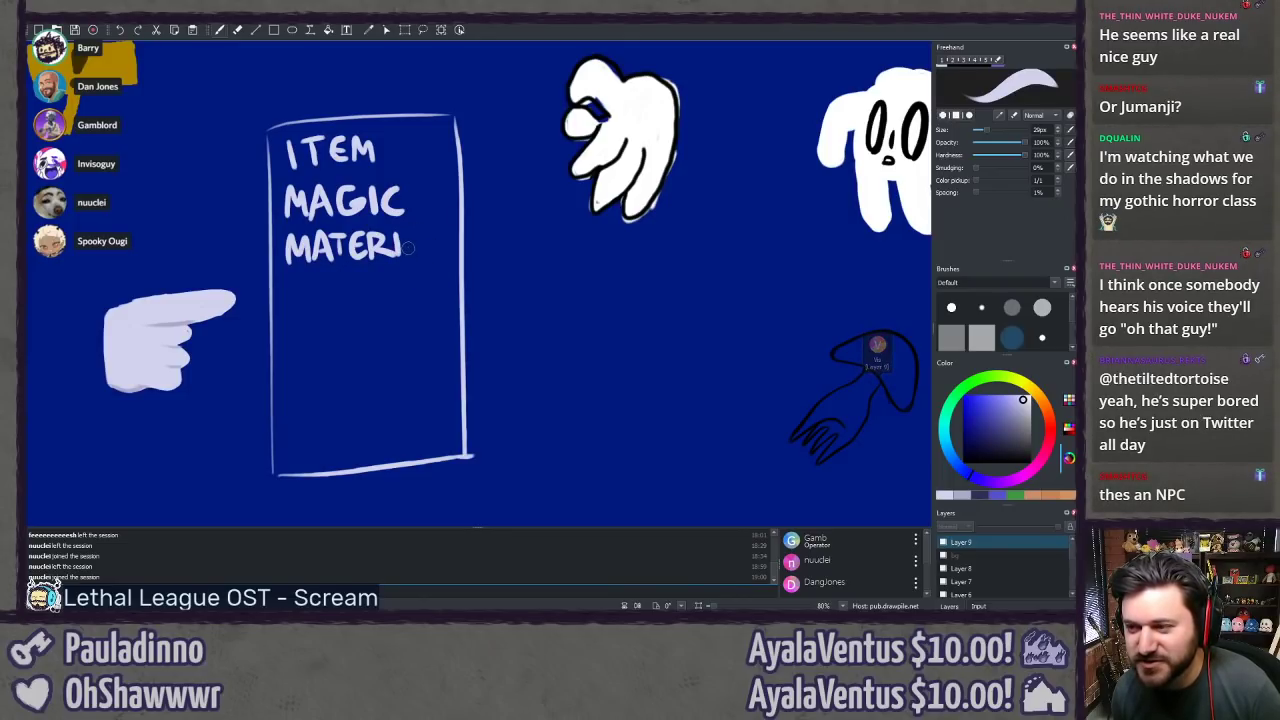
{"action": "left_click_drag", "start_coordinate": [406, 262], "coordinate": [412, 227]}
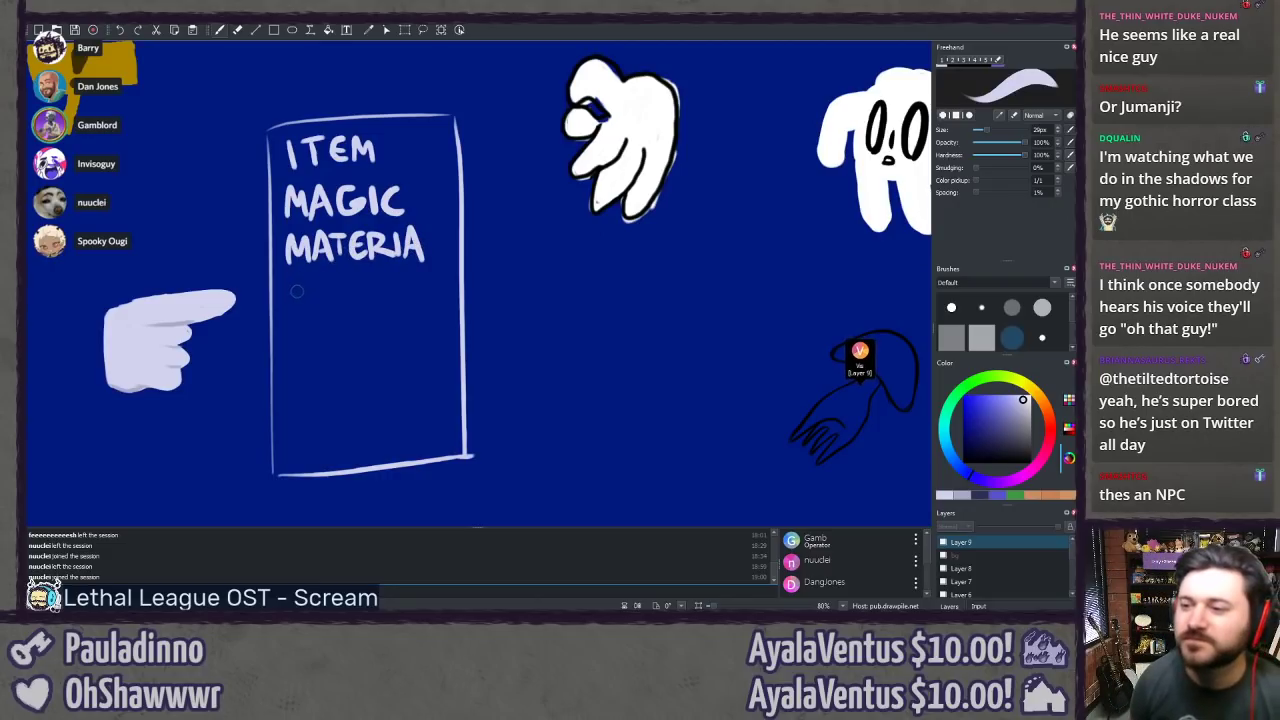
Step: Hand-letter "STALNKS" and "ORDER" as the next two entries below MATERIA, redrawing misplaced strokes
{"action": "mouse_move", "coordinate": [288, 284]}
{"action": "left_mouse_down"}
{"action": "mouse_move", "coordinate": [282, 302]}
{"action": "mouse_move", "coordinate": [332, 280]}
{"action": "mouse_move", "coordinate": [318, 302]}
{"action": "mouse_move", "coordinate": [362, 300]}
{"action": "mouse_move", "coordinate": [391, 272]}
{"action": "mouse_move", "coordinate": [398, 300]}
{"action": "mouse_move", "coordinate": [424, 282]}
{"action": "mouse_move", "coordinate": [423, 302]}
{"action": "left_mouse_up"}
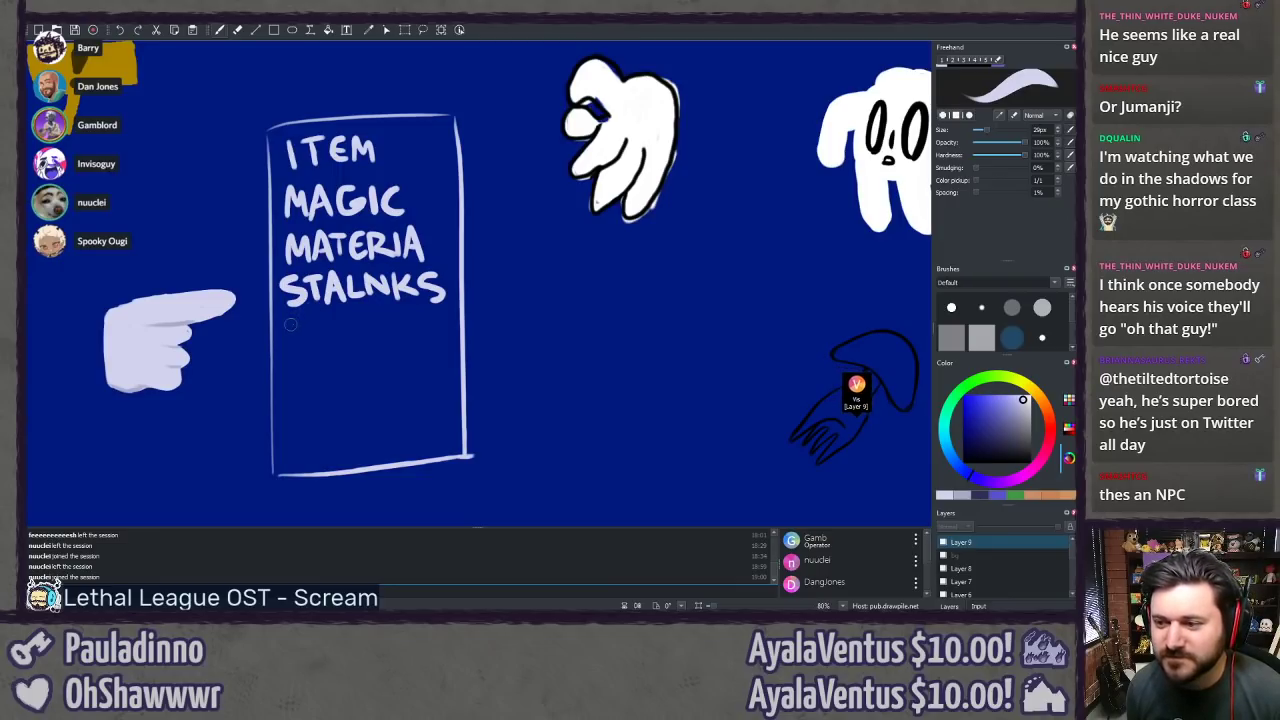
{"action": "mouse_move", "coordinate": [292, 323]}
{"action": "left_mouse_down"}
{"action": "mouse_move", "coordinate": [313, 348]}
{"action": "mouse_move", "coordinate": [338, 348]}
{"action": "mouse_move", "coordinate": [378, 344]}
{"action": "mouse_move", "coordinate": [379, 318]}
{"action": "left_mouse_up"}
{"action": "key", "text": "ctrl+z"}
{"action": "key", "text": "ctrl+z"}
{"action": "left_click_drag", "start_coordinate": [361, 331], "coordinate": [387, 346]}
{"action": "left_click_drag", "start_coordinate": [388, 320], "coordinate": [410, 346]}
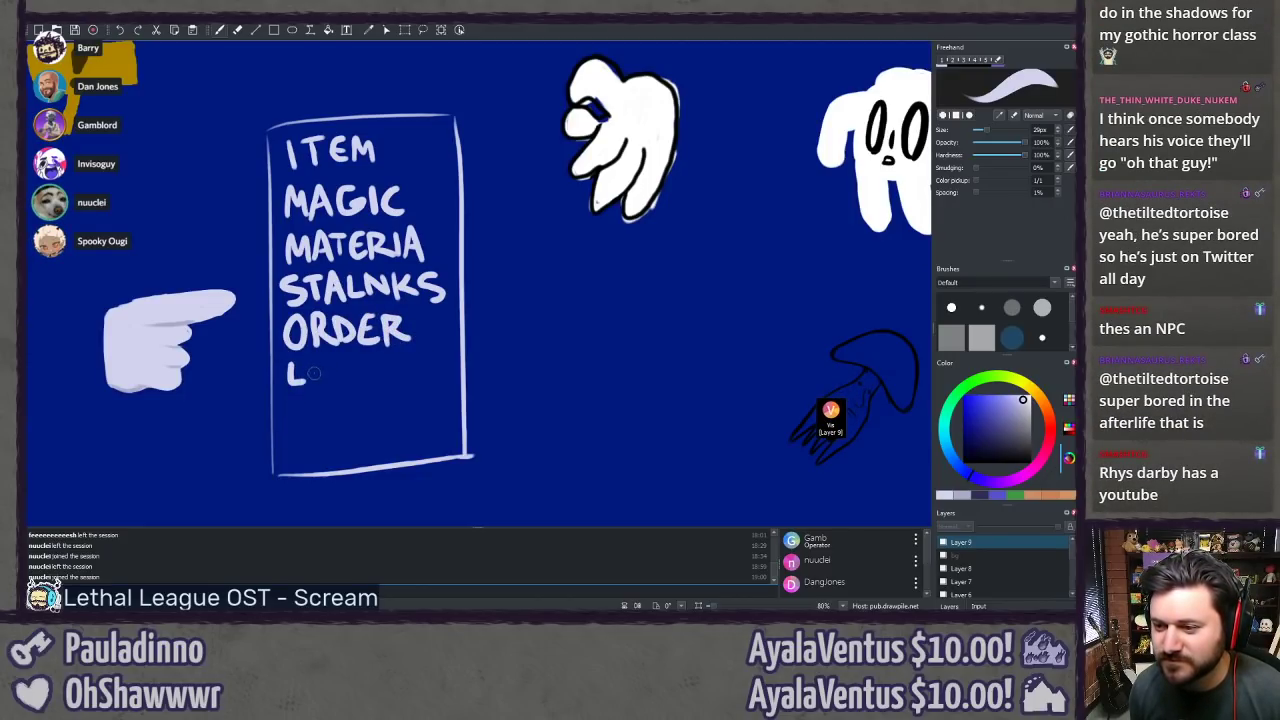
Step: Hand-letter "LIMIT" below ORDER and "Pee Pee" just above the box's bottom edge, leaving a gap between them
{"action": "mouse_move", "coordinate": [316, 364]}
{"action": "left_mouse_down"}
{"action": "mouse_move", "coordinate": [316, 385]}
{"action": "mouse_move", "coordinate": [348, 382]}
{"action": "left_mouse_up"}
{"action": "mouse_move", "coordinate": [368, 364]}
{"action": "left_mouse_down"}
{"action": "mouse_move", "coordinate": [386, 360]}
{"action": "mouse_move", "coordinate": [379, 381]}
{"action": "left_mouse_up"}
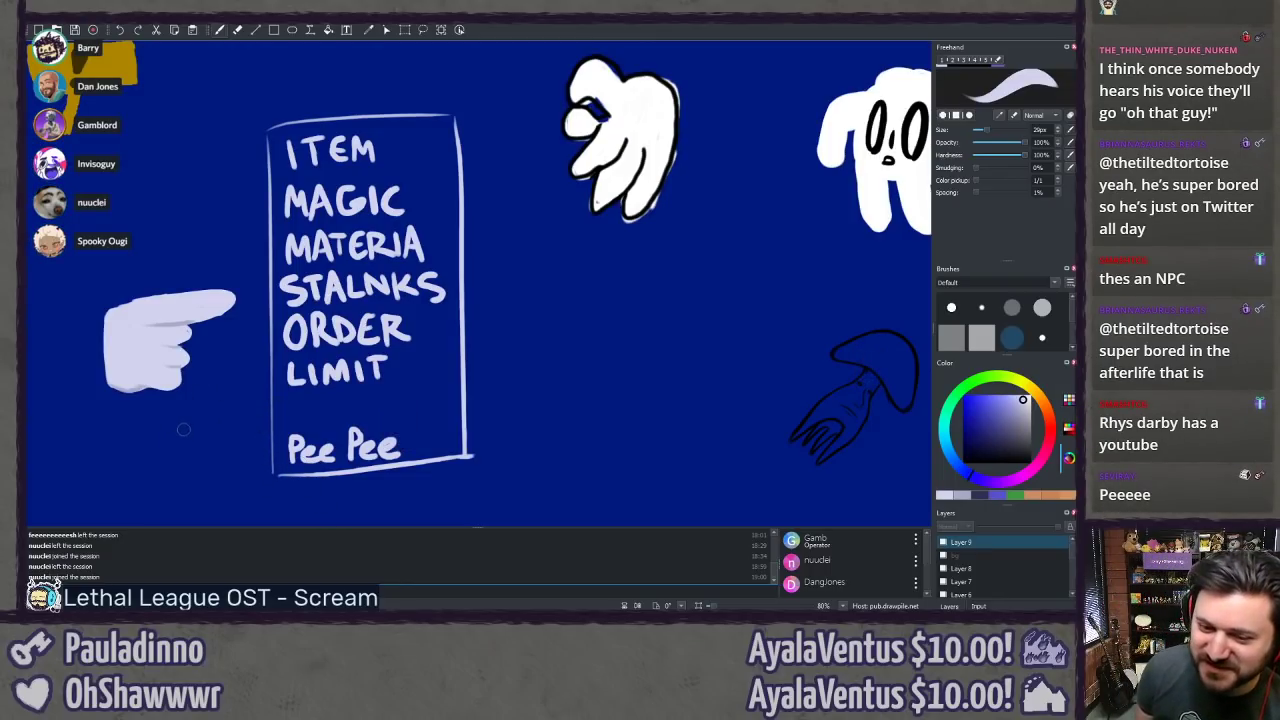
Step: Examine the lettered menu box from a distance and up close, including the pink word between LIMIT and Pee Pee
{"action": "left_click_drag", "start_coordinate": [189, 421], "coordinate": [209, 398]}
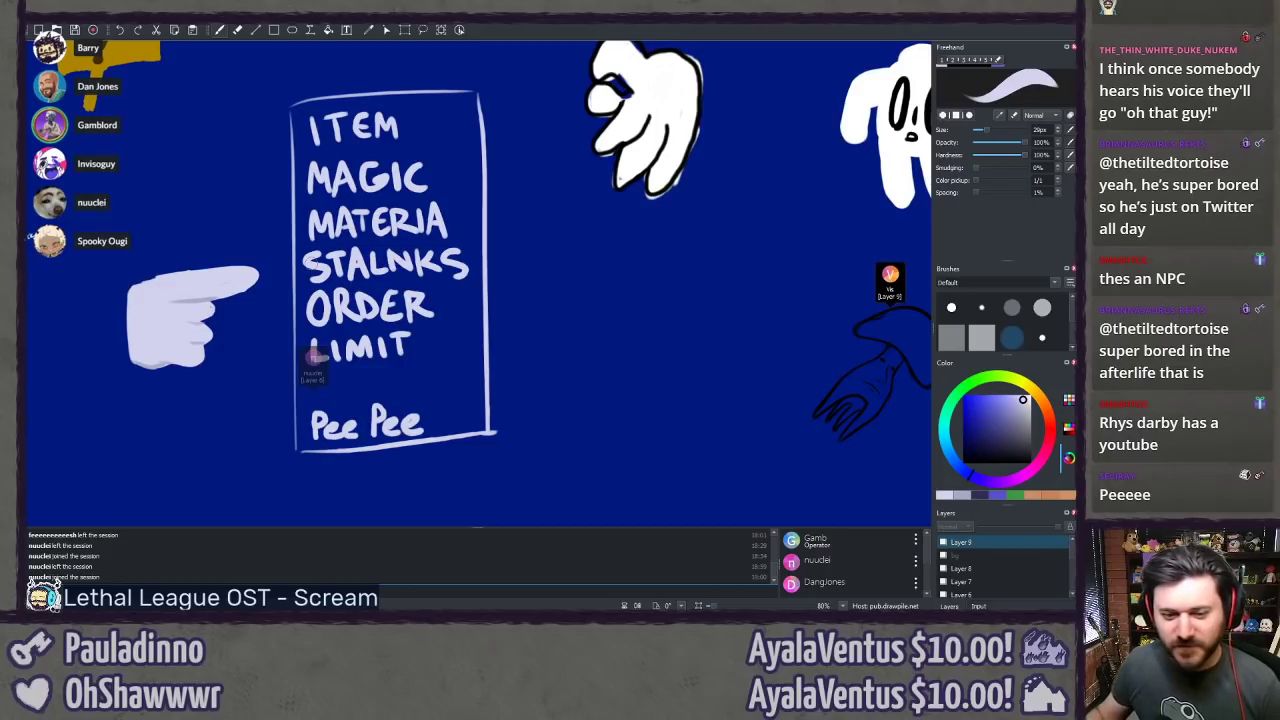
{"action": "key", "text": "ctrl+minus"}
{"action": "key", "text": "ctrl+minus"}
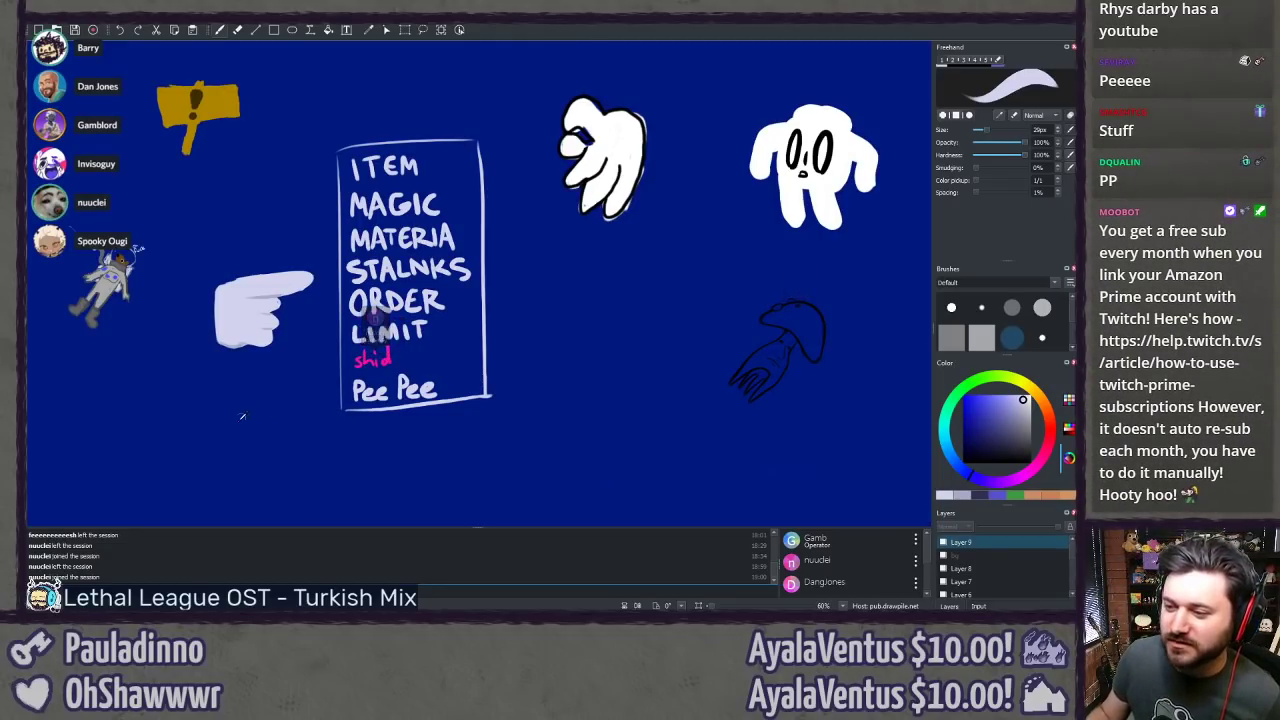
{"action": "scroll", "coordinate": [242, 416], "scroll_direction": "up", "scroll_amount": 5}
{"action": "left_click_drag", "start_coordinate": [160, 440], "coordinate": [277, 334]}
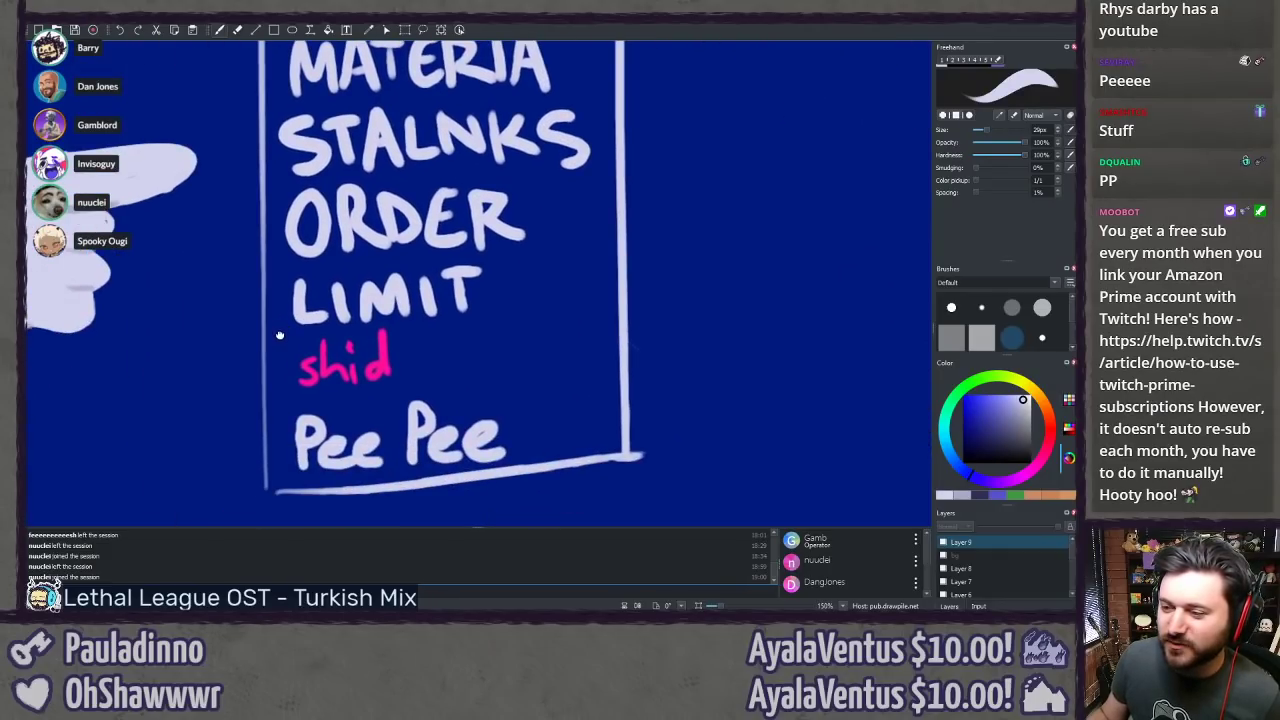
{"action": "mouse_move", "coordinate": [169, 366]}
{"action": "left_mouse_down"}
{"action": "mouse_move", "coordinate": [168, 300]}
{"action": "mouse_move", "coordinate": [168, 372]}
{"action": "left_mouse_up"}
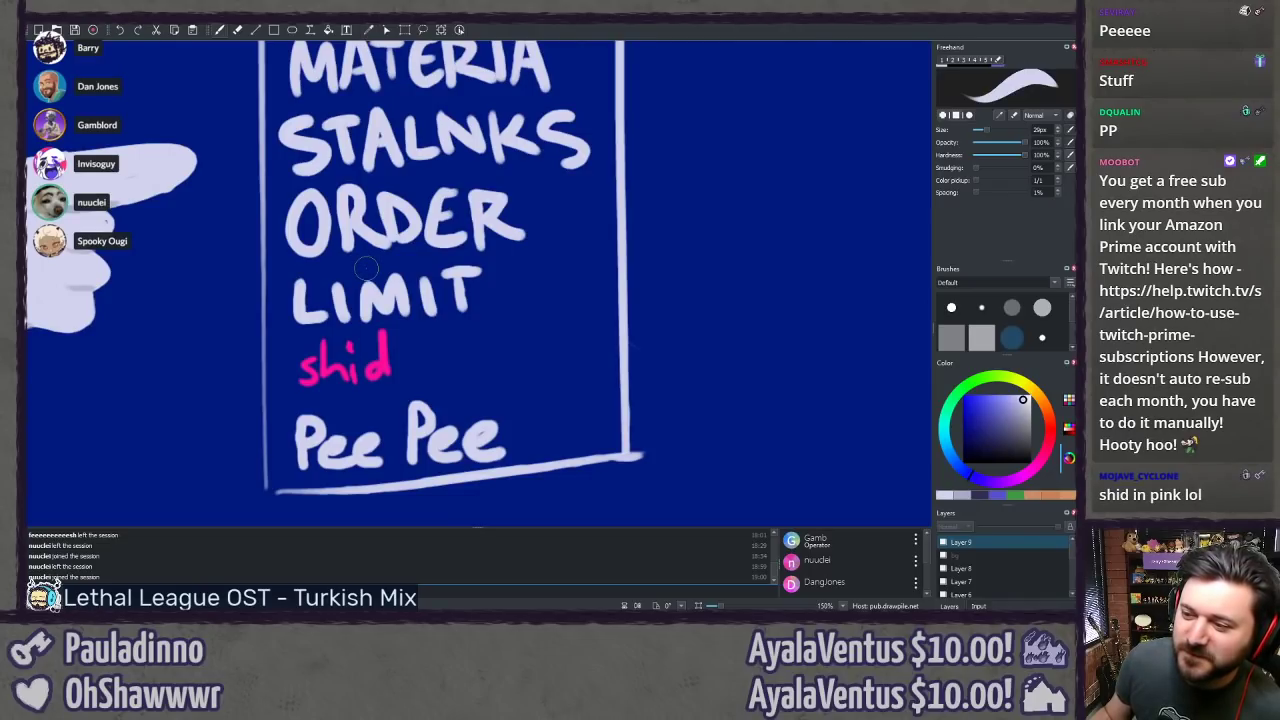
{"action": "scroll", "coordinate": [366, 268], "scroll_direction": "down", "scroll_amount": 1}
{"action": "scroll", "coordinate": [366, 268], "scroll_direction": "up", "scroll_amount": 1}
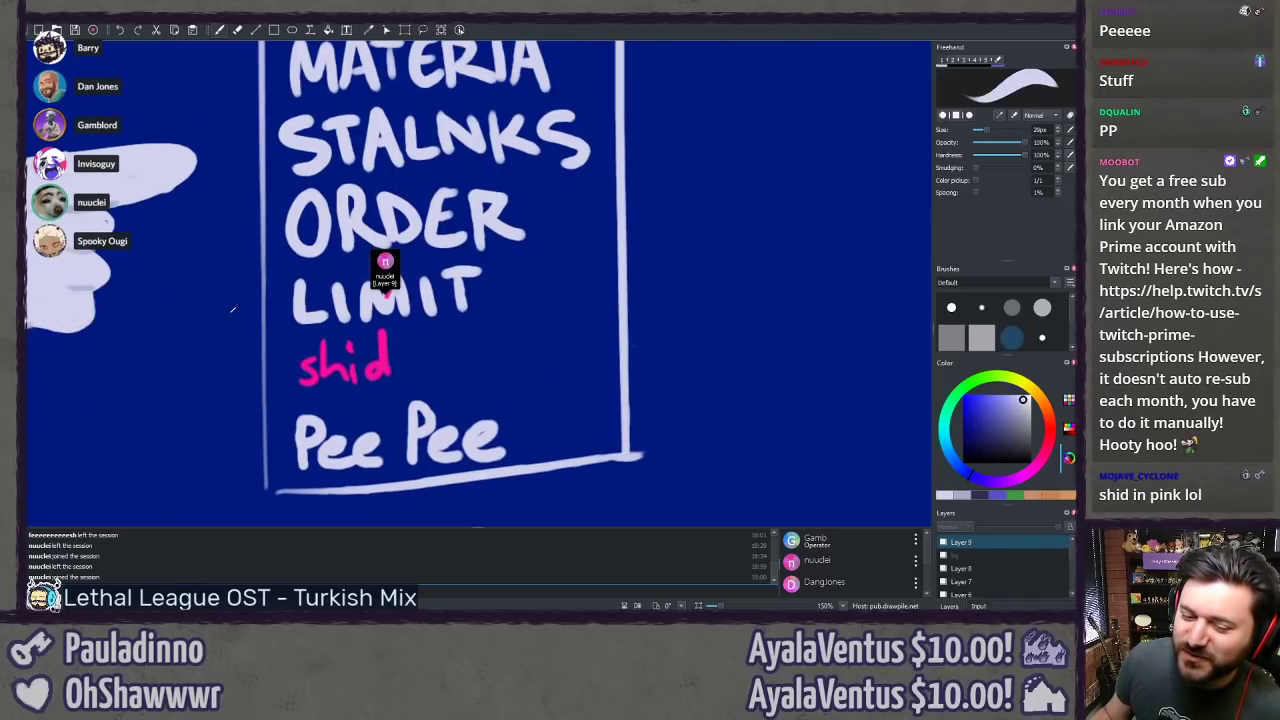
Step: Examine the rest of the shared canvas, including the small figure on the pink planet and the dark sketch beside the planet
{"action": "scroll", "coordinate": [232, 309], "scroll_direction": "down", "scroll_amount": 5}
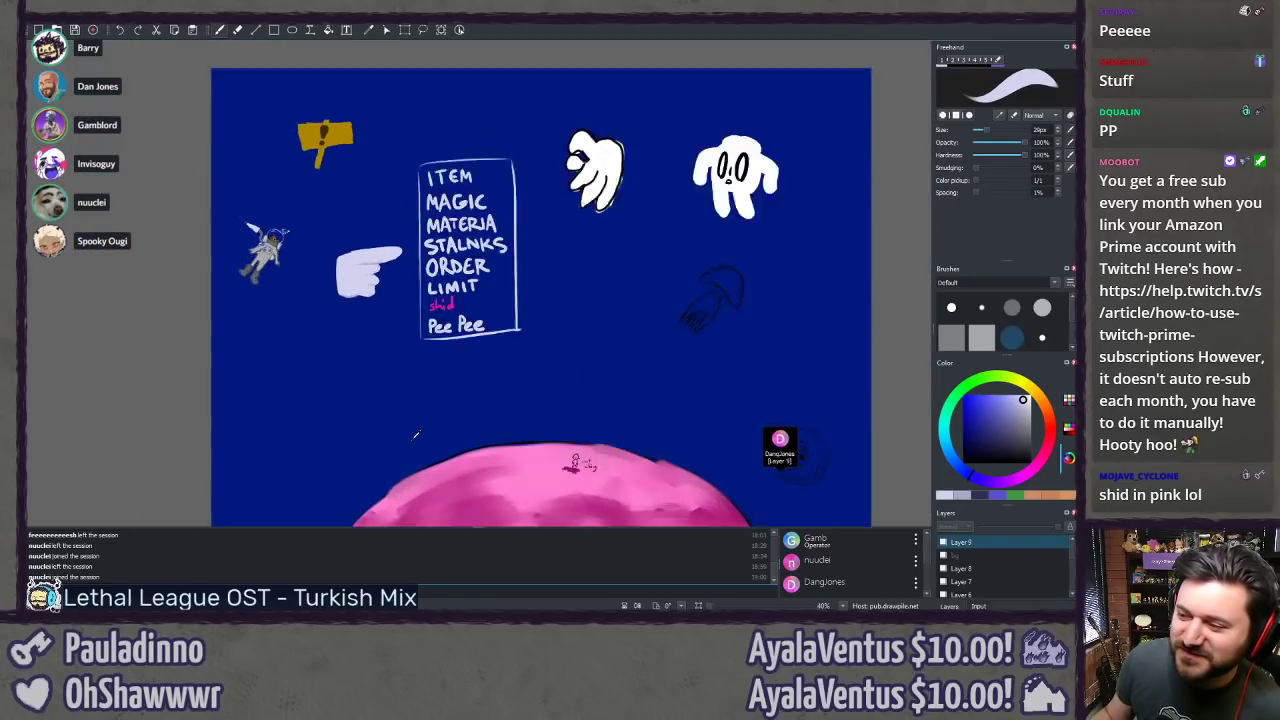
{"action": "scroll", "coordinate": [416, 434], "scroll_direction": "up", "scroll_amount": 5}
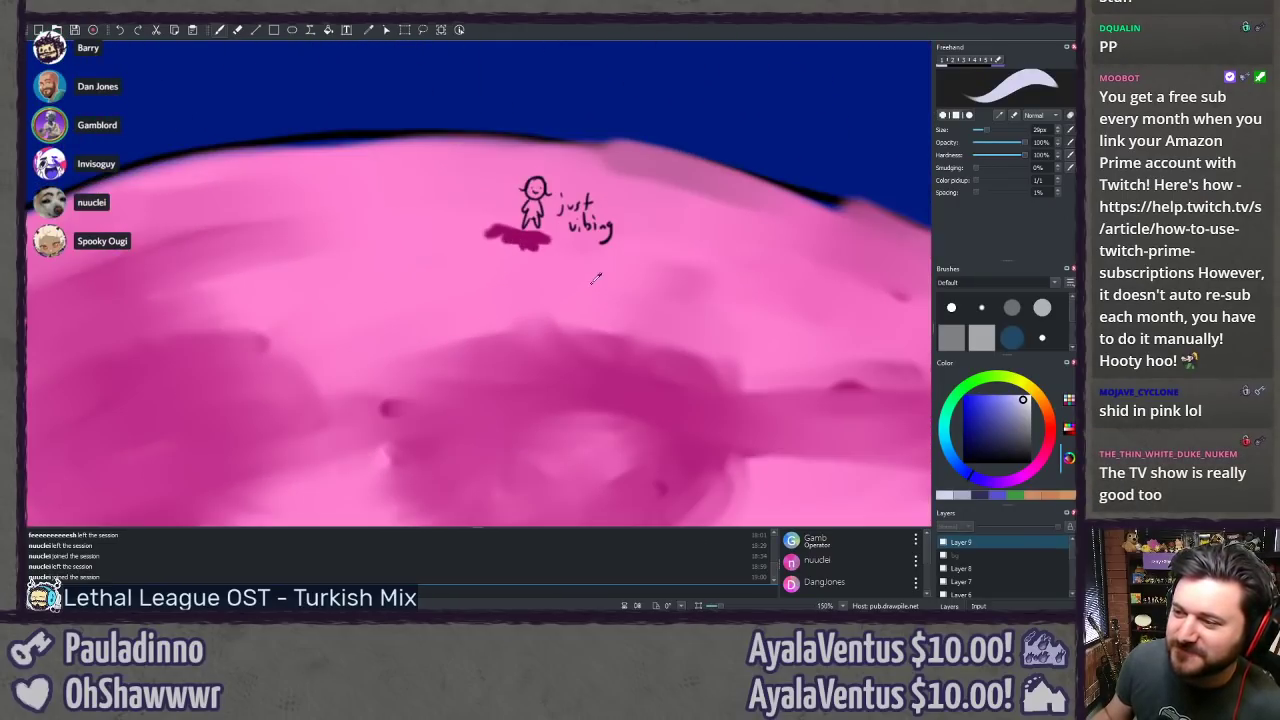
{"action": "scroll", "coordinate": [648, 243], "scroll_direction": "up", "scroll_amount": 2}
{"action": "scroll", "coordinate": [639, 251], "scroll_direction": "down", "scroll_amount": 7}
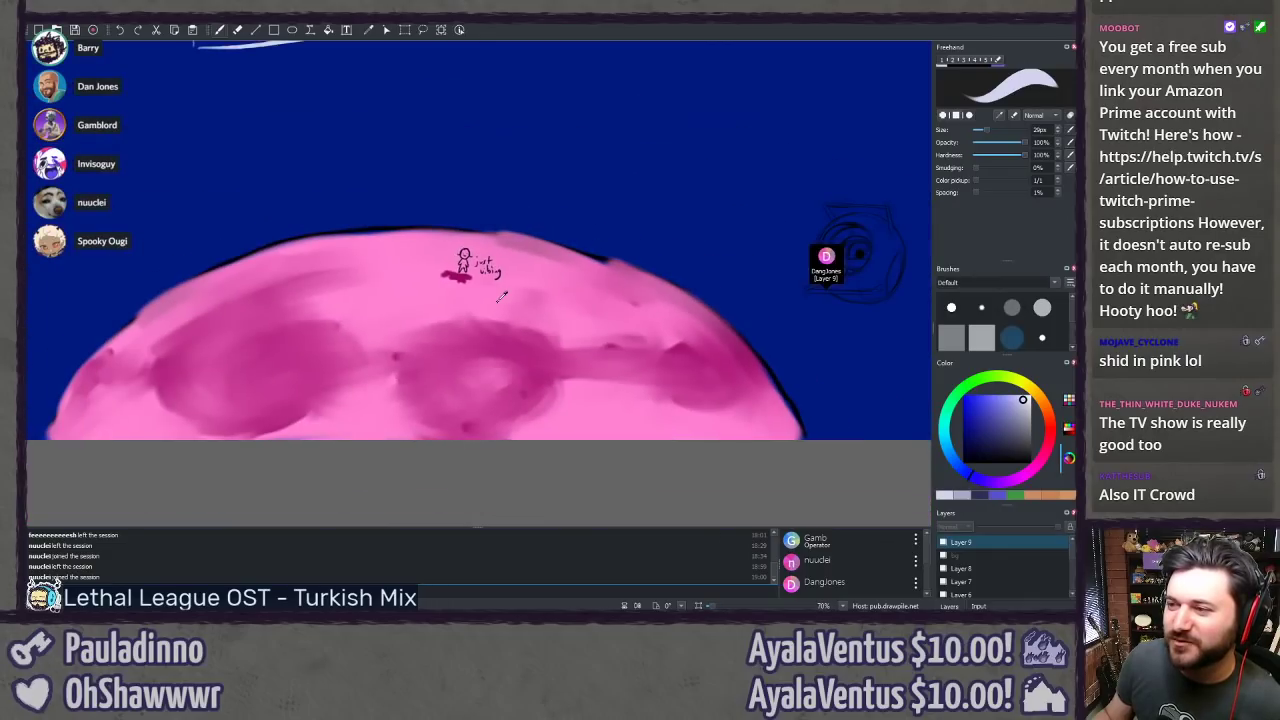
{"action": "left_click_drag", "start_coordinate": [493, 221], "coordinate": [434, 322]}
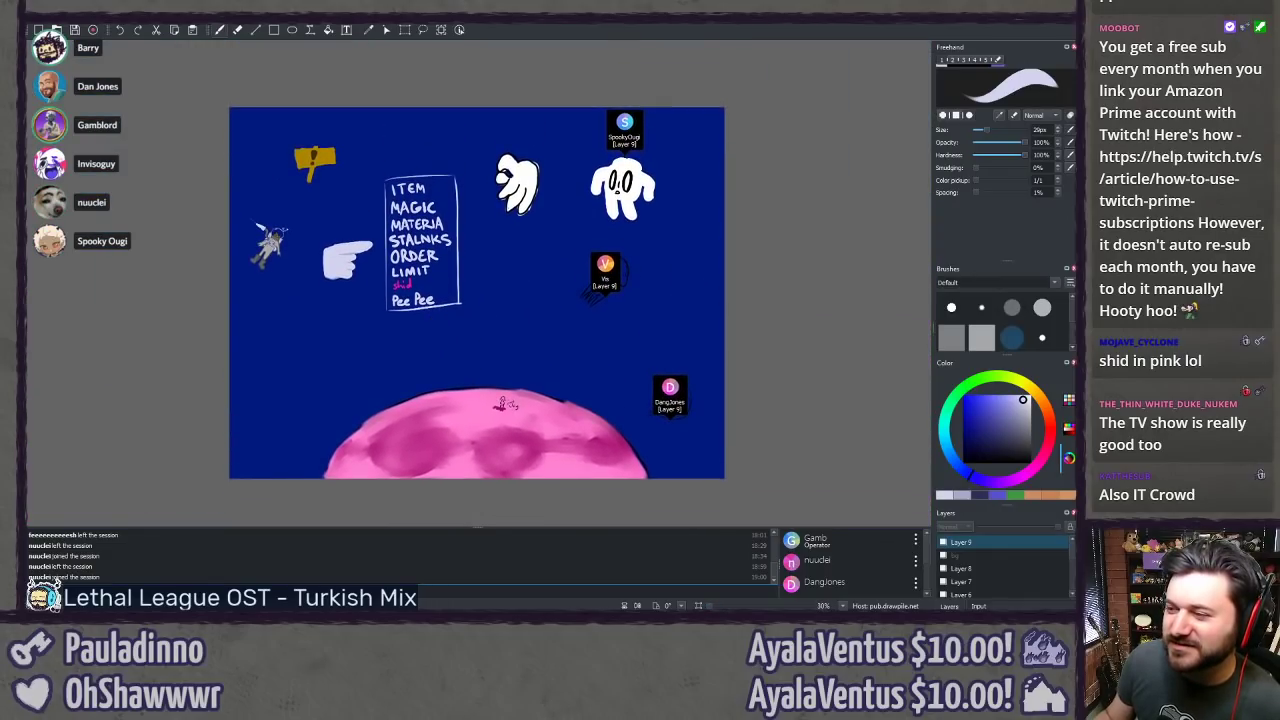
{"action": "scroll", "coordinate": [715, 366], "scroll_direction": "up", "scroll_amount": 1}
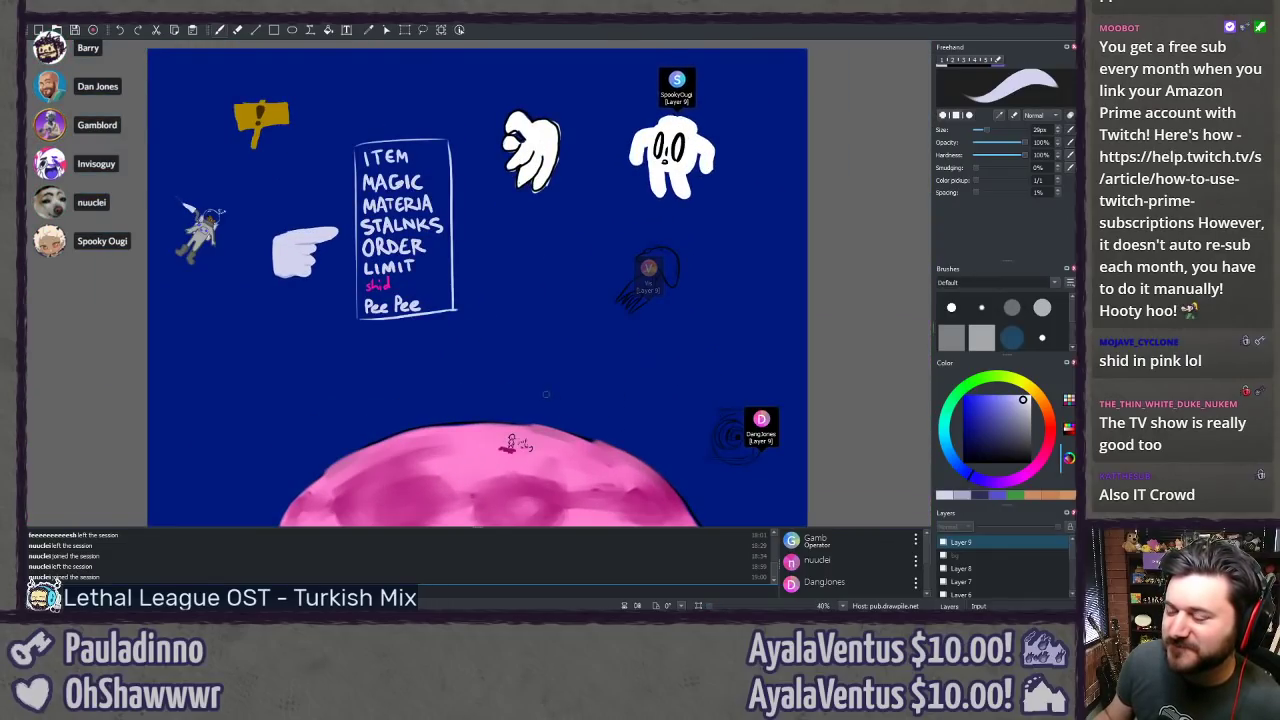
{"action": "scroll", "coordinate": [745, 490], "scroll_direction": "up", "scroll_amount": 1}
{"action": "left_click_drag", "start_coordinate": [745, 490], "coordinate": [392, 250]}
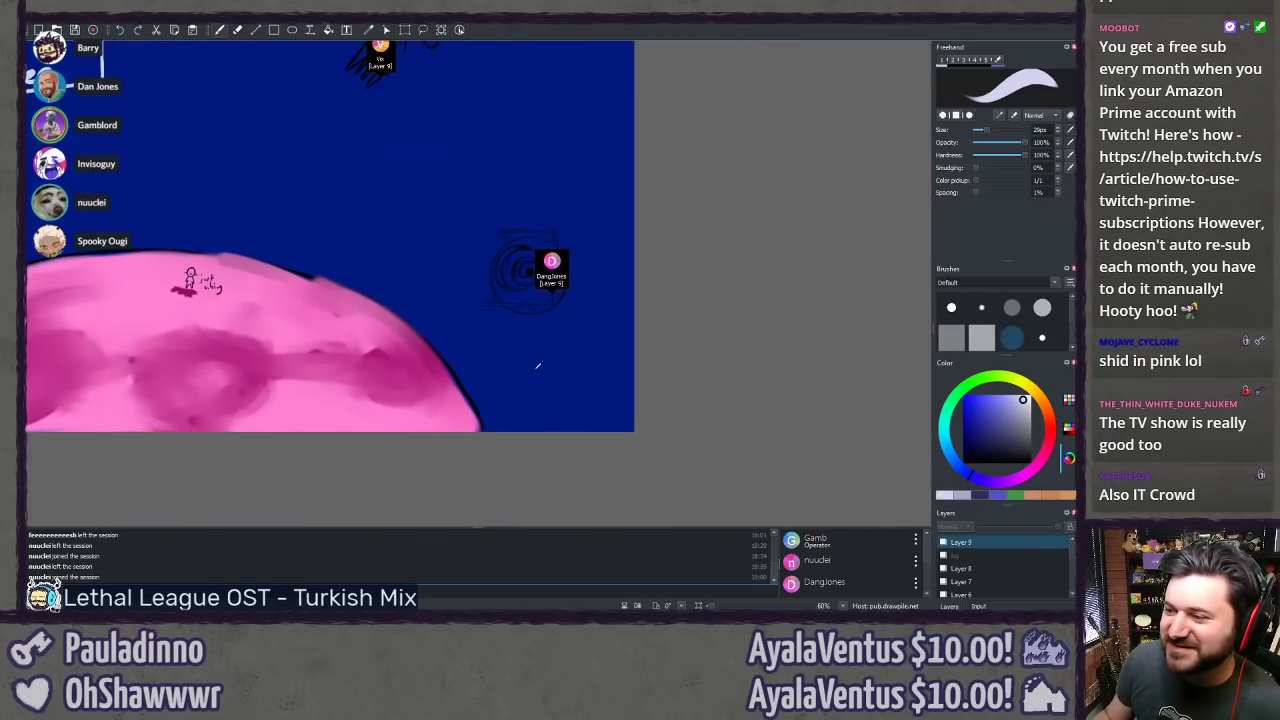
{"action": "scroll", "coordinate": [532, 371], "scroll_direction": "up", "scroll_amount": 3}
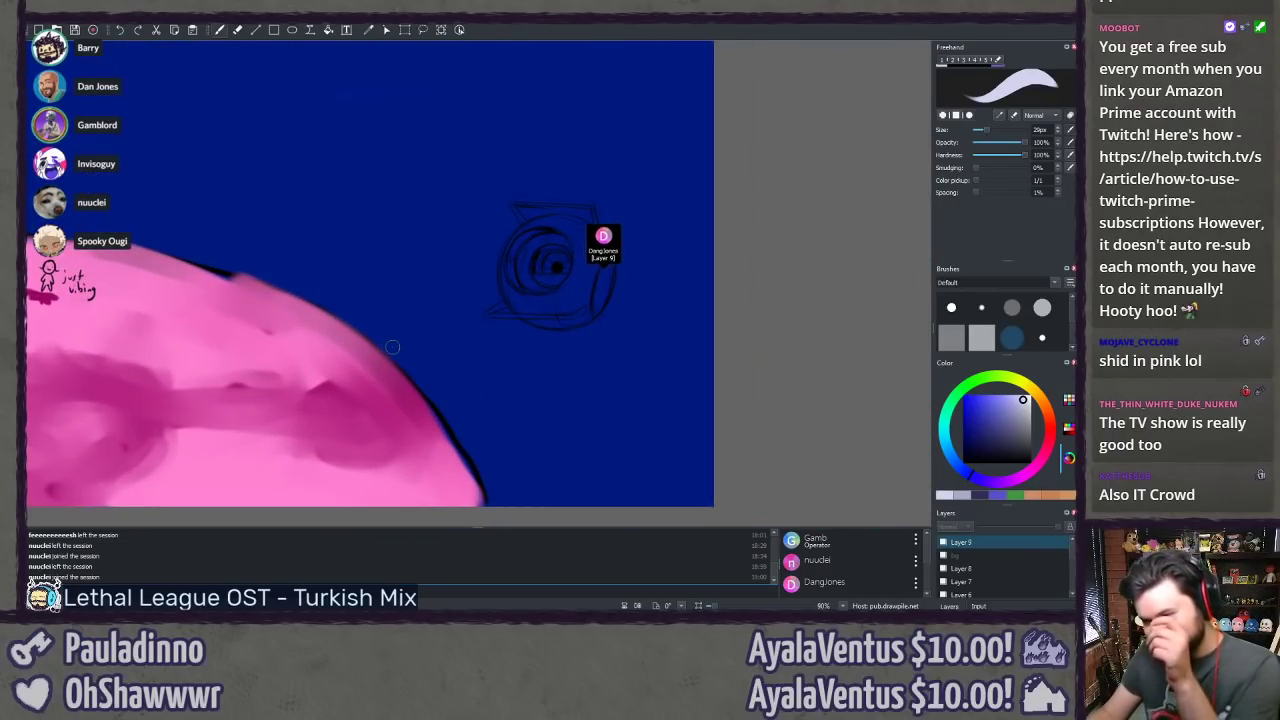
{"action": "mouse_move", "coordinate": [333, 245]}
{"action": "left_mouse_down"}
{"action": "mouse_move", "coordinate": [550, 360]}
{"action": "mouse_move", "coordinate": [868, 456]}
{"action": "left_mouse_up"}
{"action": "scroll", "coordinate": [554, 366], "scroll_direction": "down", "scroll_amount": 4}
{"action": "scroll", "coordinate": [232, 467], "scroll_direction": "up", "scroll_amount": 2}
{"action": "left_click_drag", "start_coordinate": [231, 466], "coordinate": [255, 206]}
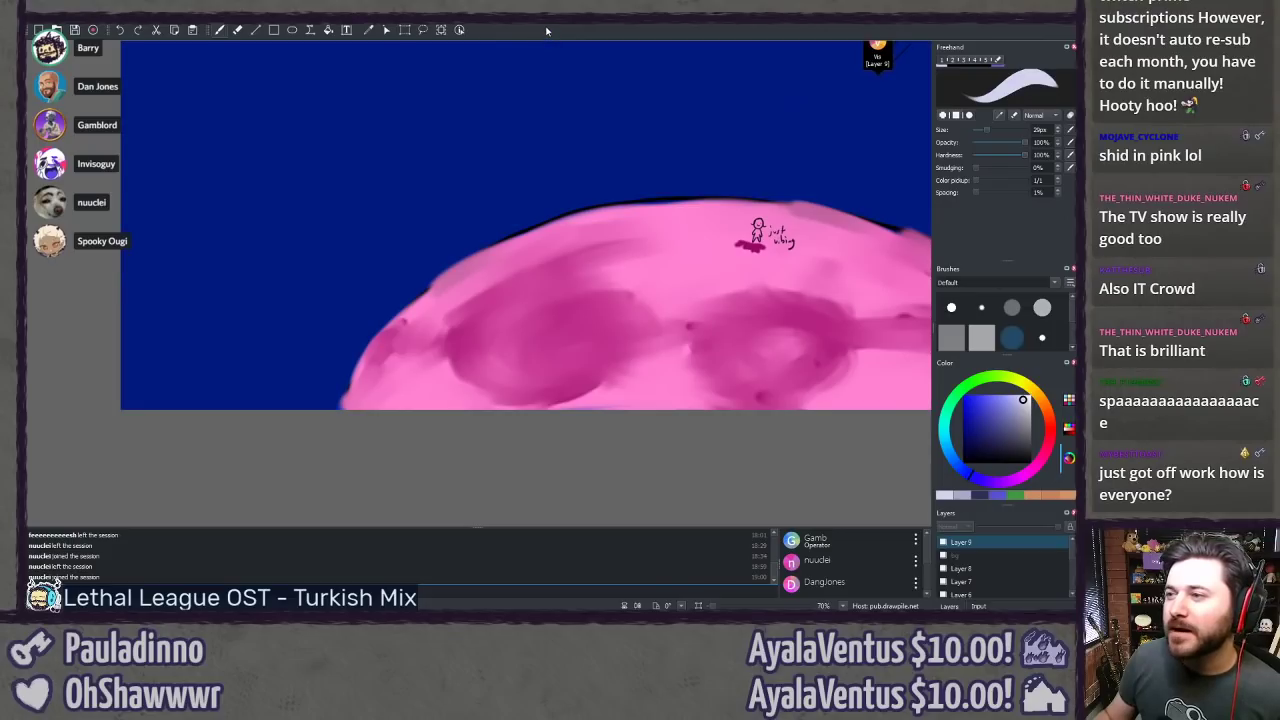
Step: Choose a dark navy colour and draw a diagonal stroke on the blue area left of the pink planet, retrying with an adjusted shade
{"action": "left_click_drag", "start_coordinate": [1004, 449], "coordinate": [1019, 446]}
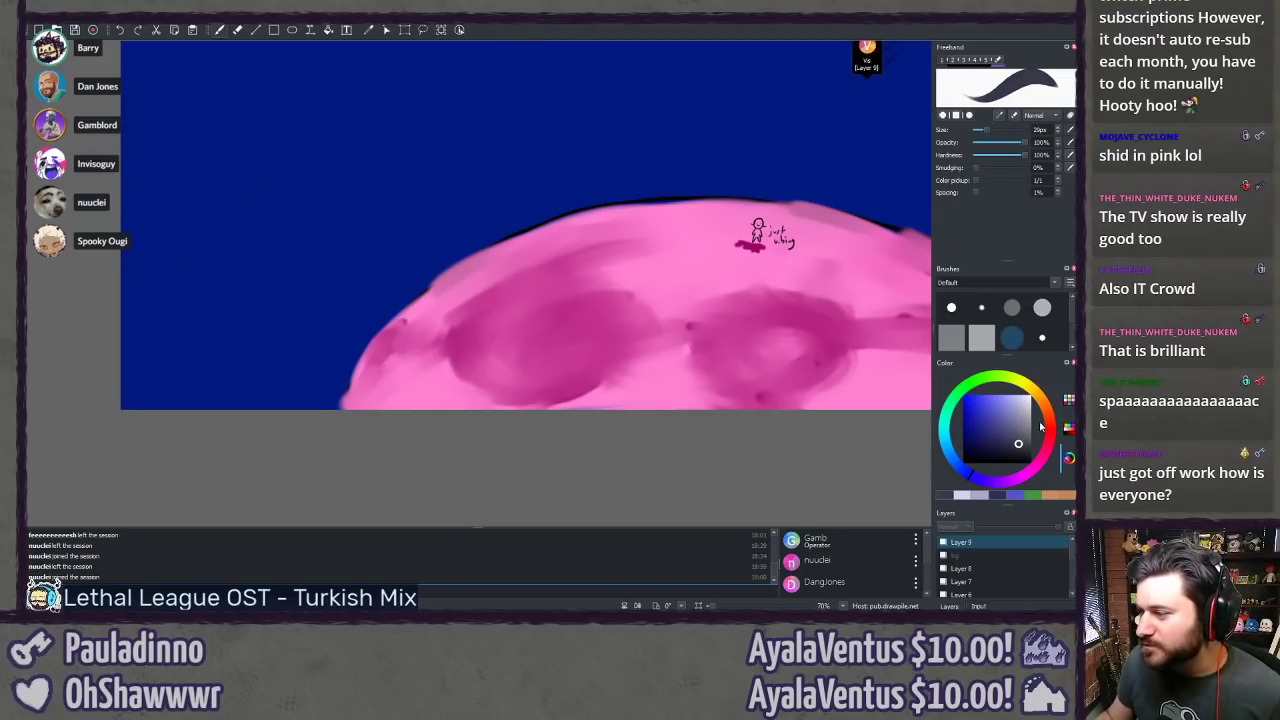
{"action": "left_click", "coordinate": [992, 445]}
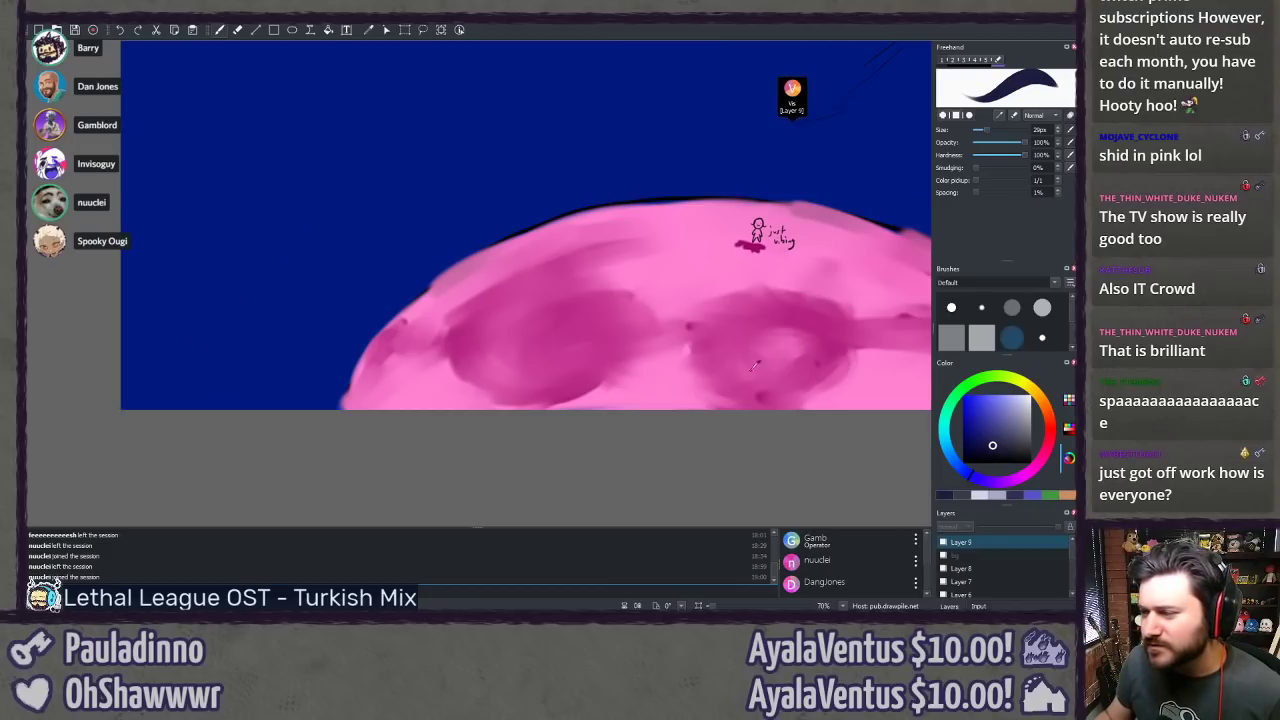
{"action": "left_click_drag", "start_coordinate": [203, 336], "coordinate": [293, 188]}
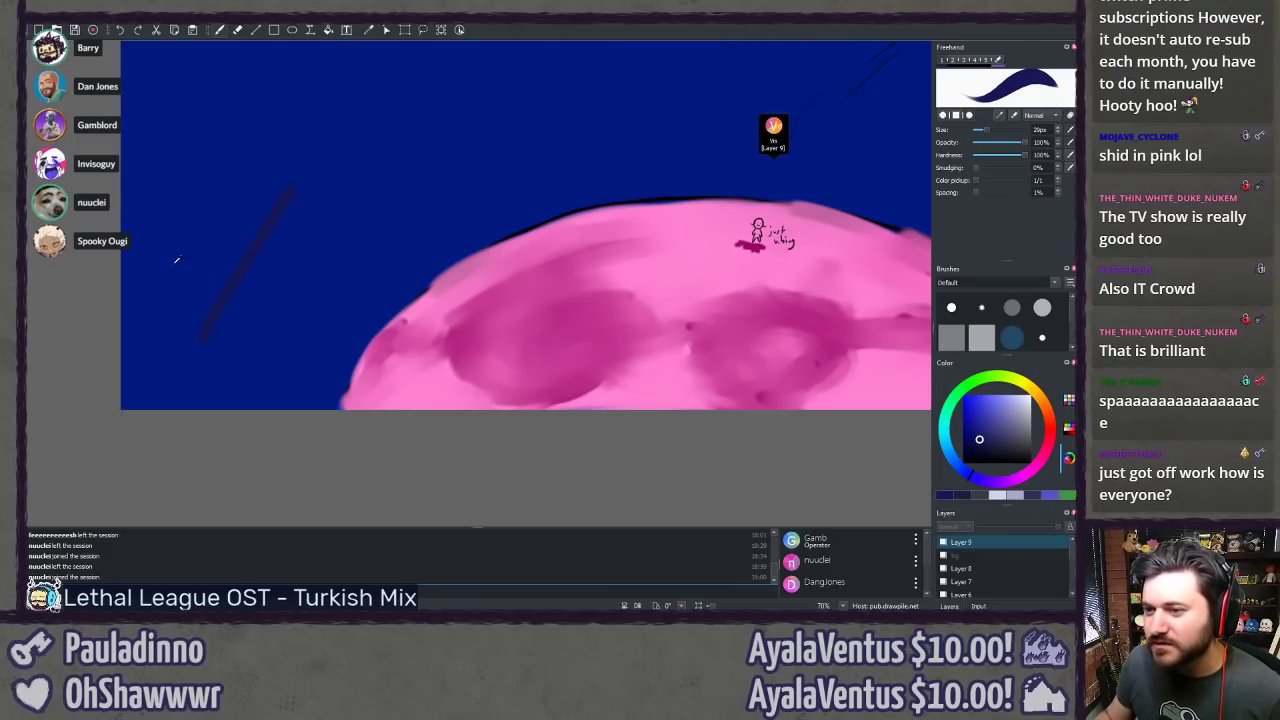
{"action": "key", "text": "ctrl+plus"}
{"action": "key", "text": "ctrl+plus"}
{"action": "key", "text": "ctrl+plus"}
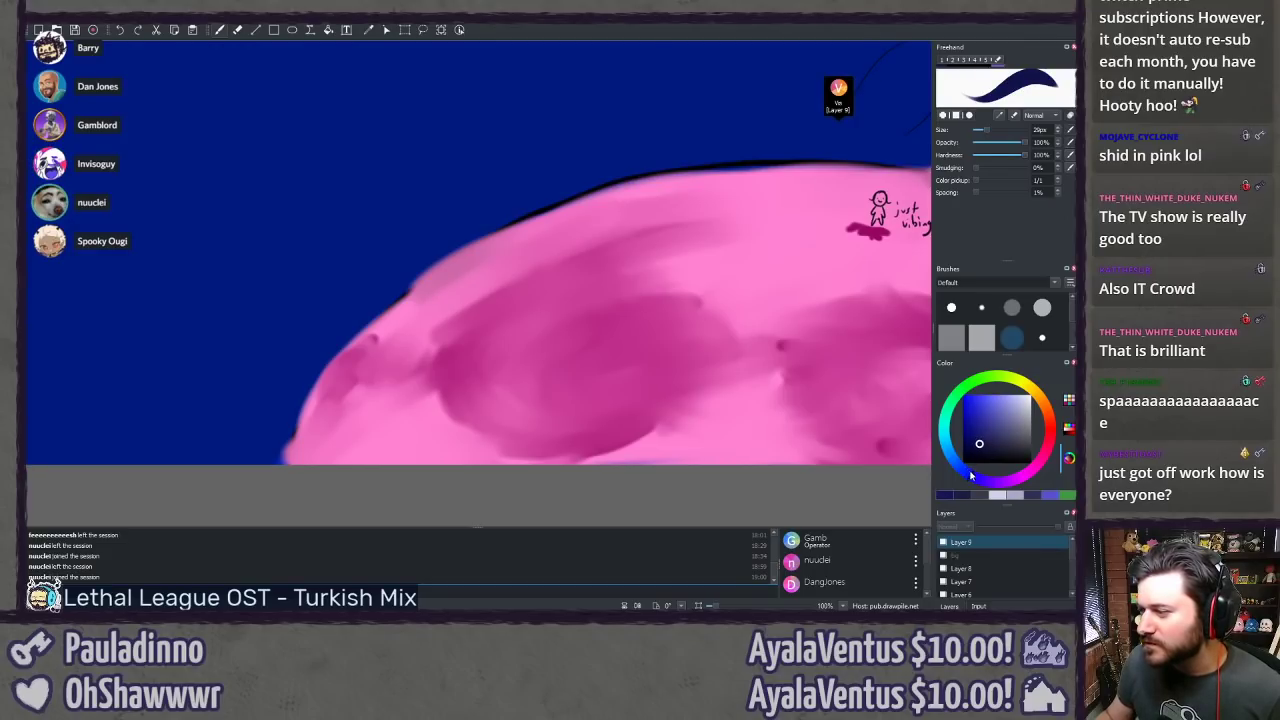
{"action": "left_click_drag", "start_coordinate": [197, 315], "coordinate": [305, 160]}
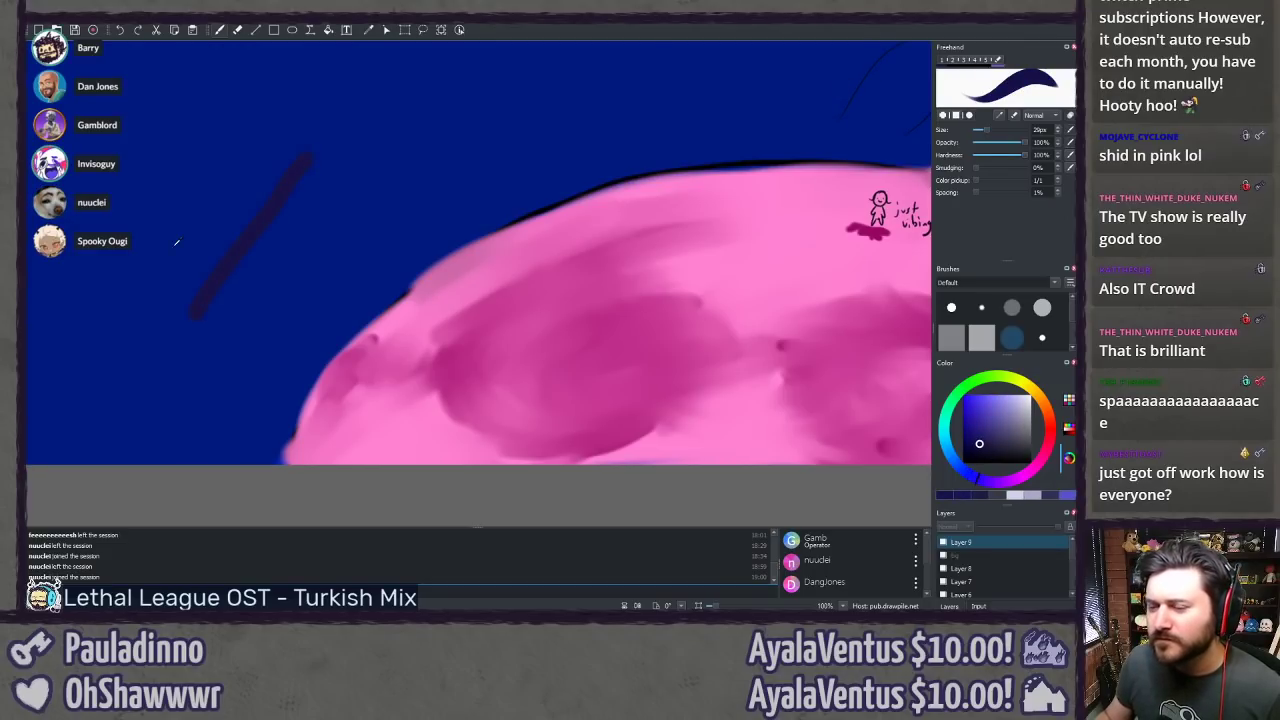
Step: Undo the diagonal stroke and outline a tilted rectangle in dark navy on the blue area left of the pink planet
{"action": "key", "text": "ctrl+z"}
{"action": "left_click_drag", "start_coordinate": [207, 240], "coordinate": [388, 377]}
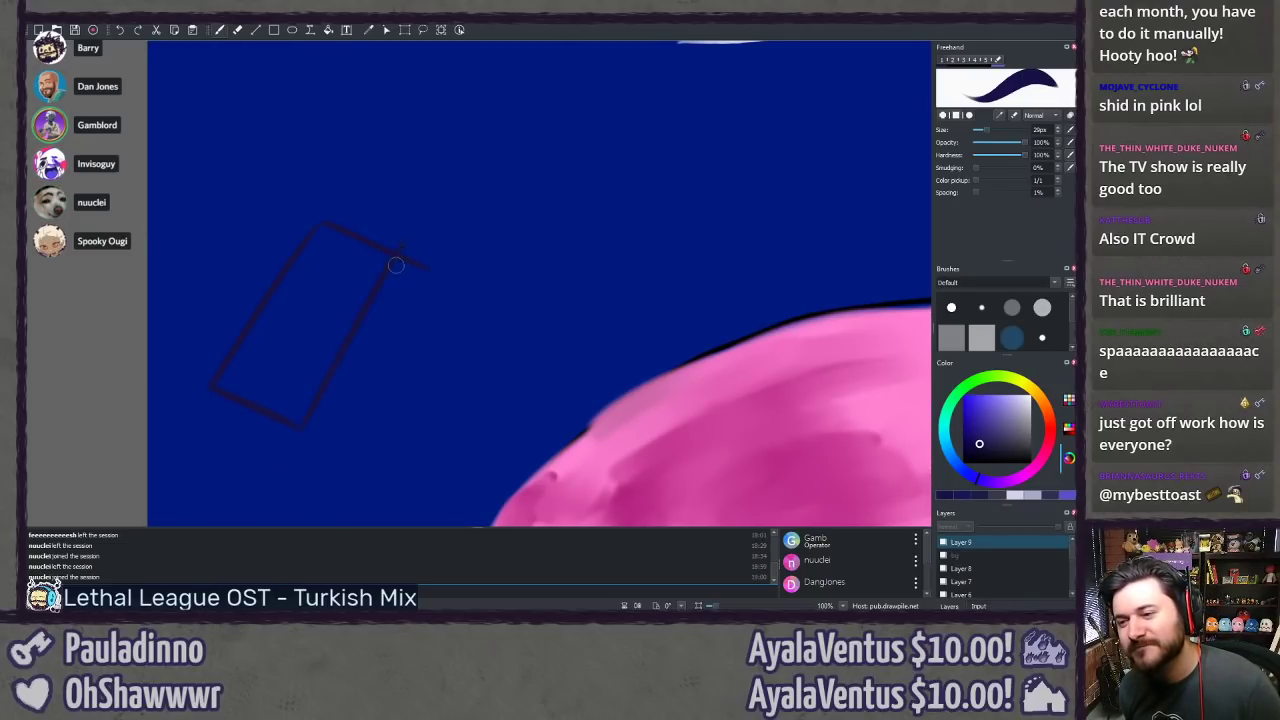
{"action": "left_click_drag", "start_coordinate": [302, 426], "coordinate": [333, 371]}
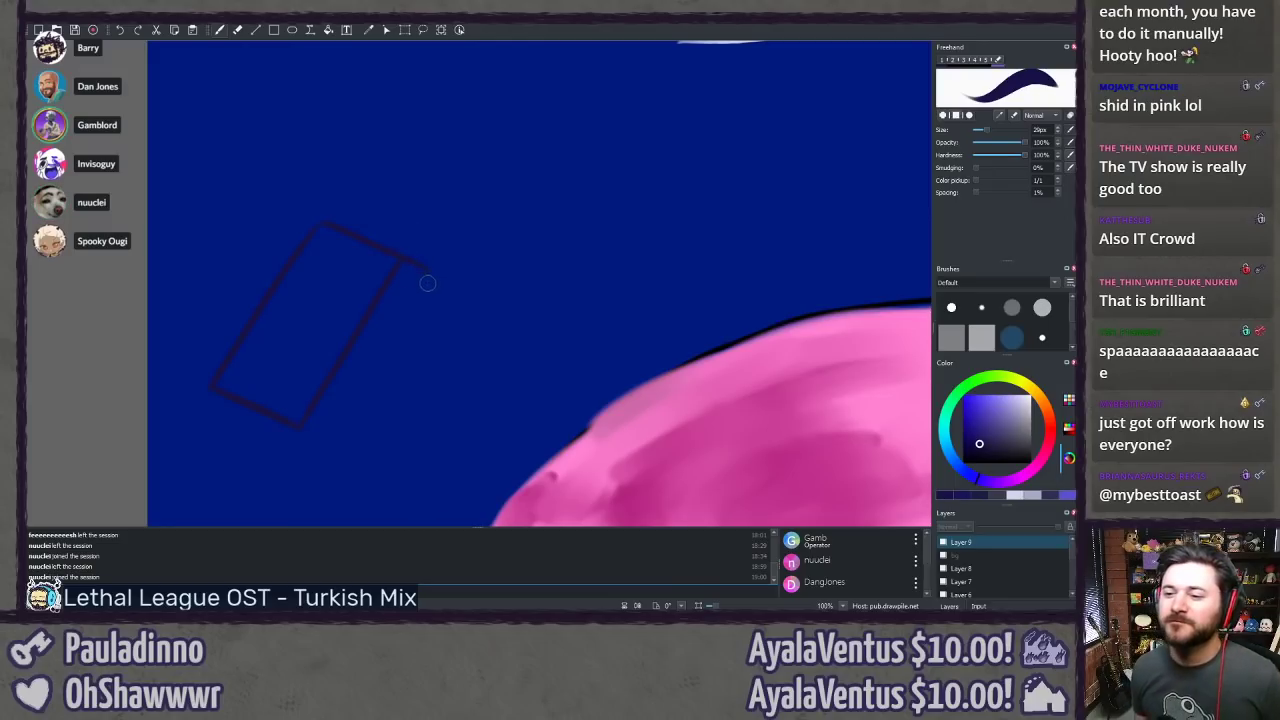
Step: Erase the line overshooting the tilted rectangle's upper-right corner
{"action": "scroll", "coordinate": [410, 300], "scroll_direction": "up", "scroll_amount": 2}
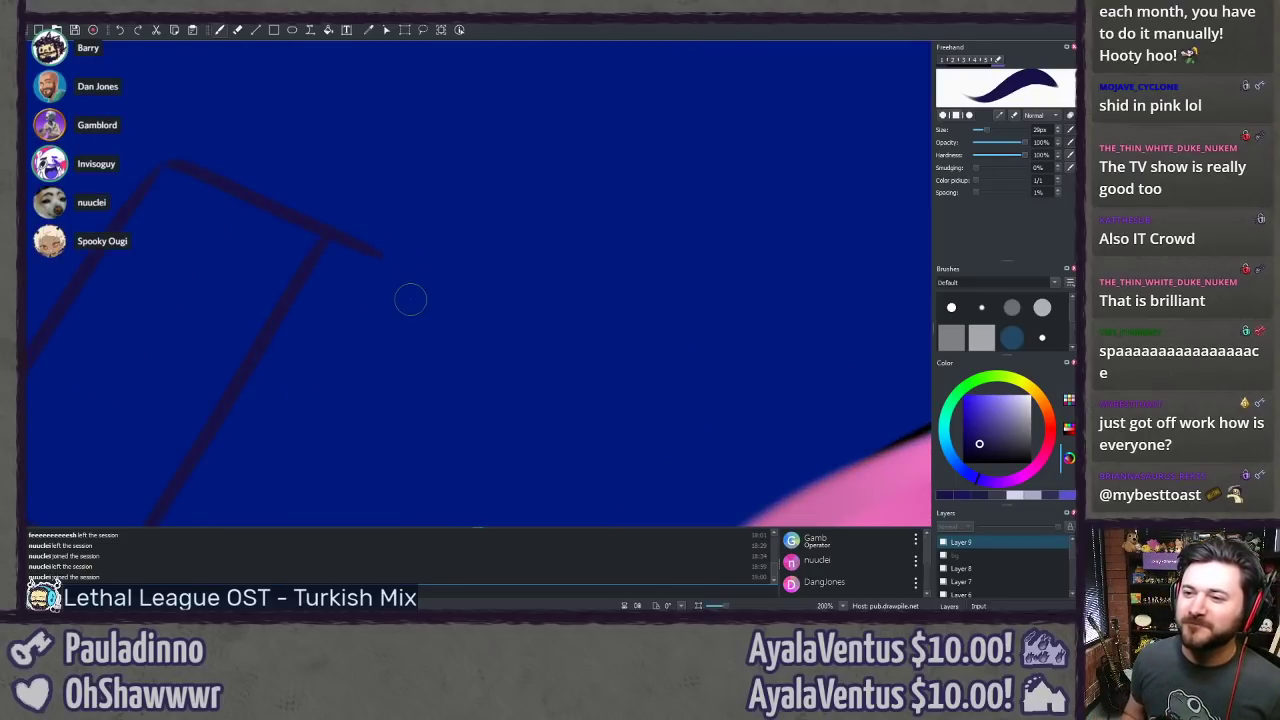
{"action": "left_click_drag", "start_coordinate": [400, 334], "coordinate": [434, 346]}
{"action": "key", "text": "e"}
{"action": "mouse_move", "coordinate": [426, 275]}
{"action": "left_mouse_down"}
{"action": "mouse_move", "coordinate": [428, 241]}
{"action": "mouse_move", "coordinate": [380, 256]}
{"action": "left_mouse_up"}
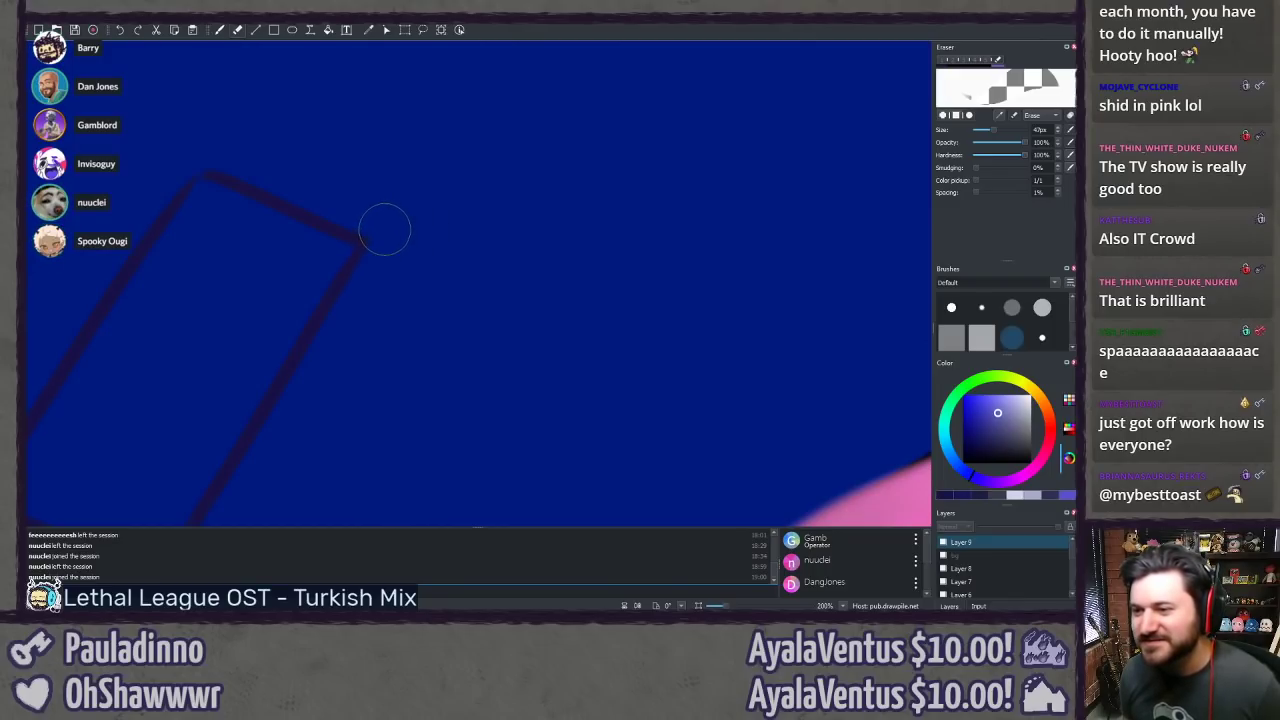
{"action": "left_click_drag", "start_coordinate": [273, 241], "coordinate": [443, 159]}
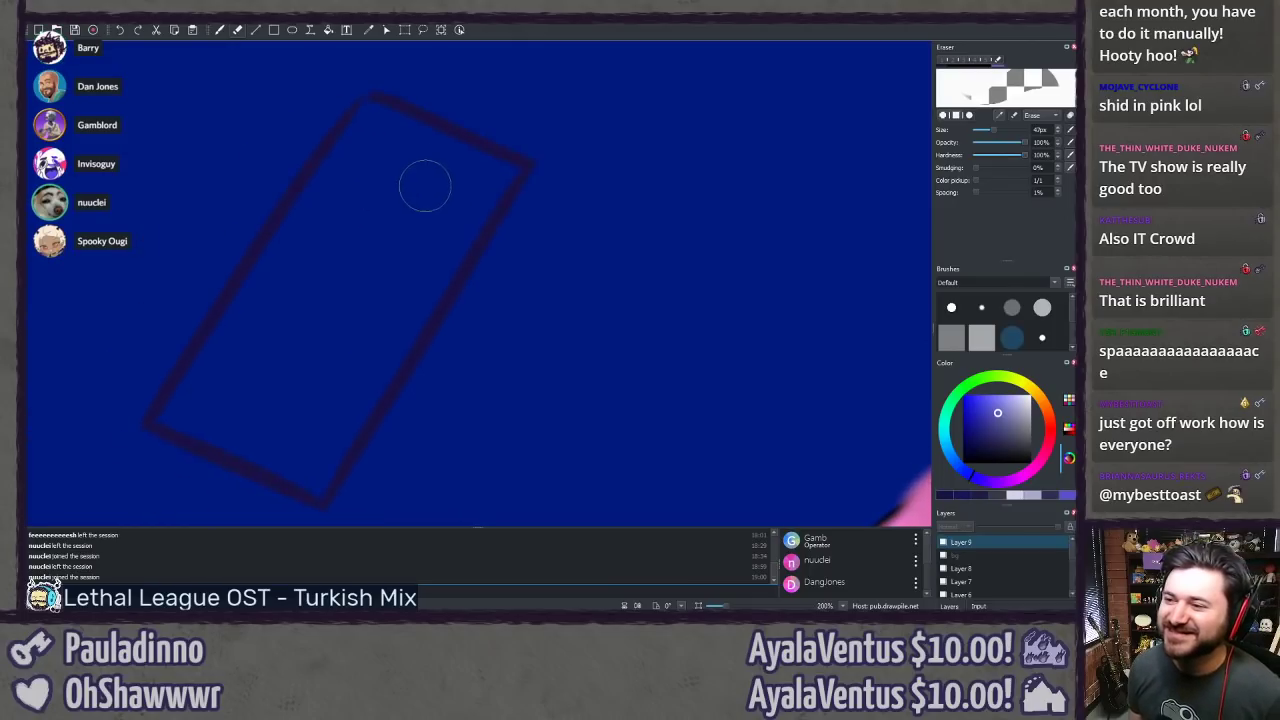
Step: Thicken the rectangle's outline, fill its interior with the same dark navy, and round off its upper-left corner
{"action": "key", "text": "b"}
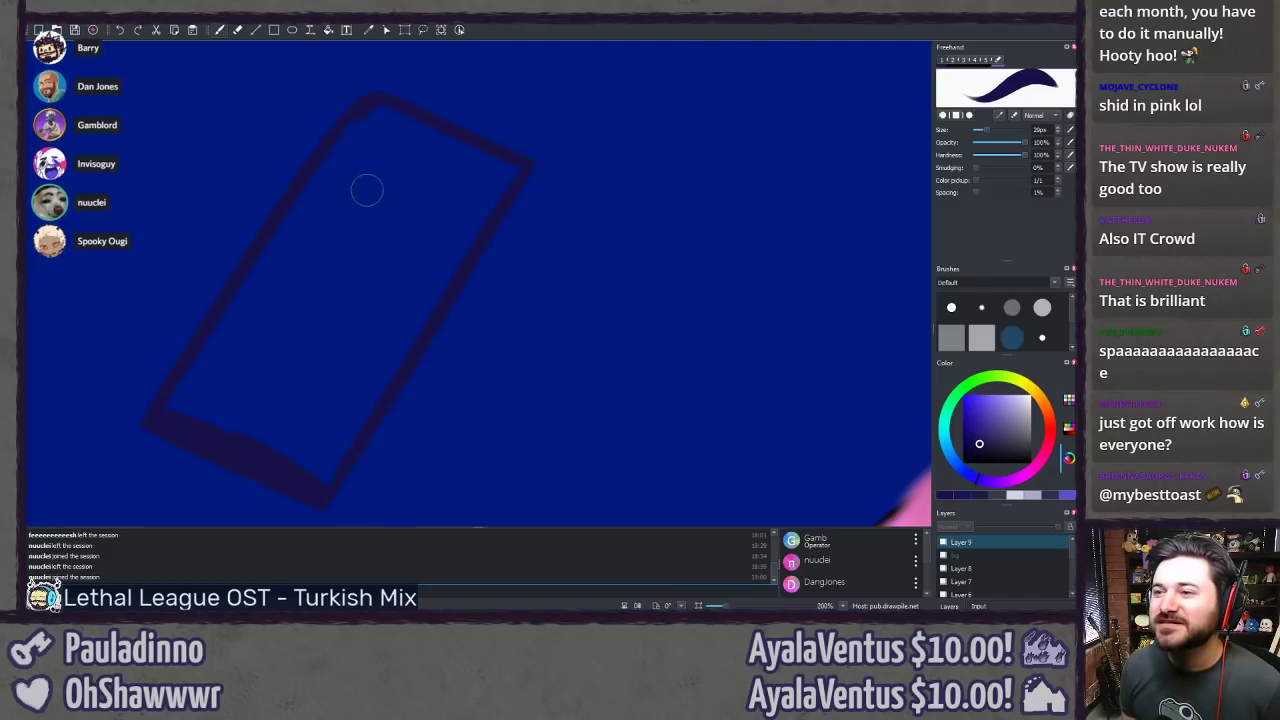
{"action": "left_click", "coordinate": [328, 40]}
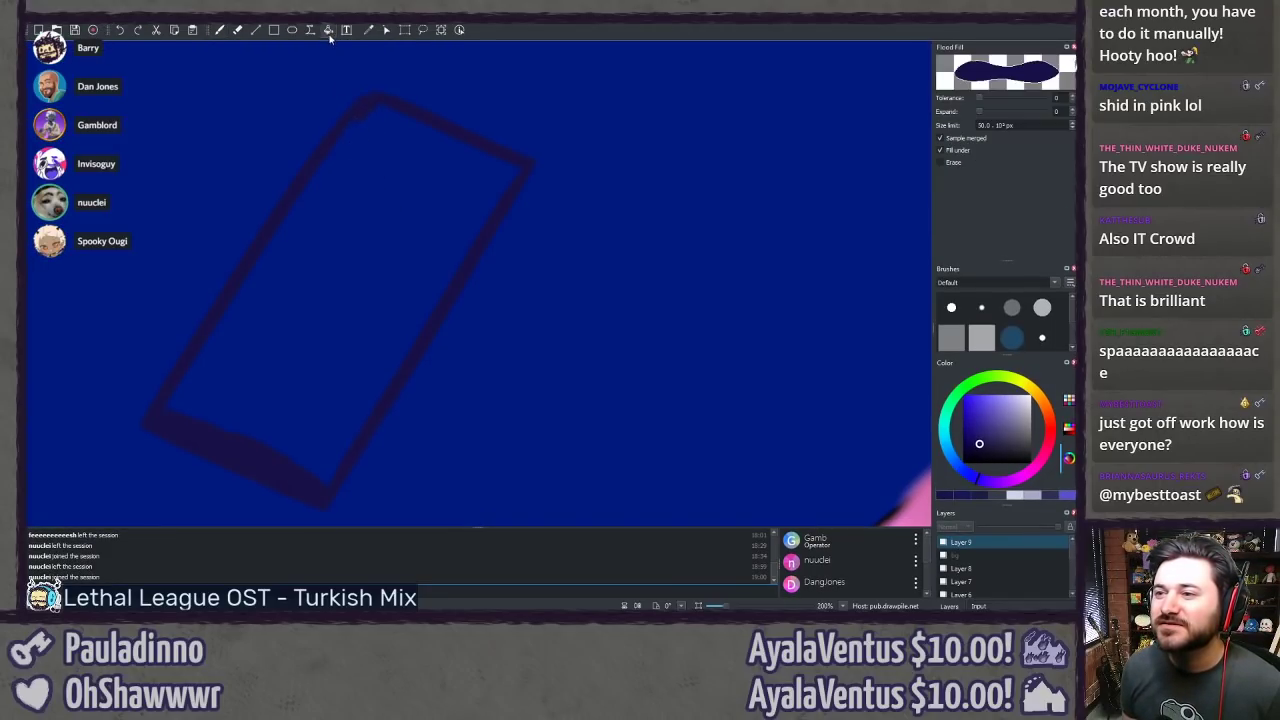
{"action": "key", "text": "b"}
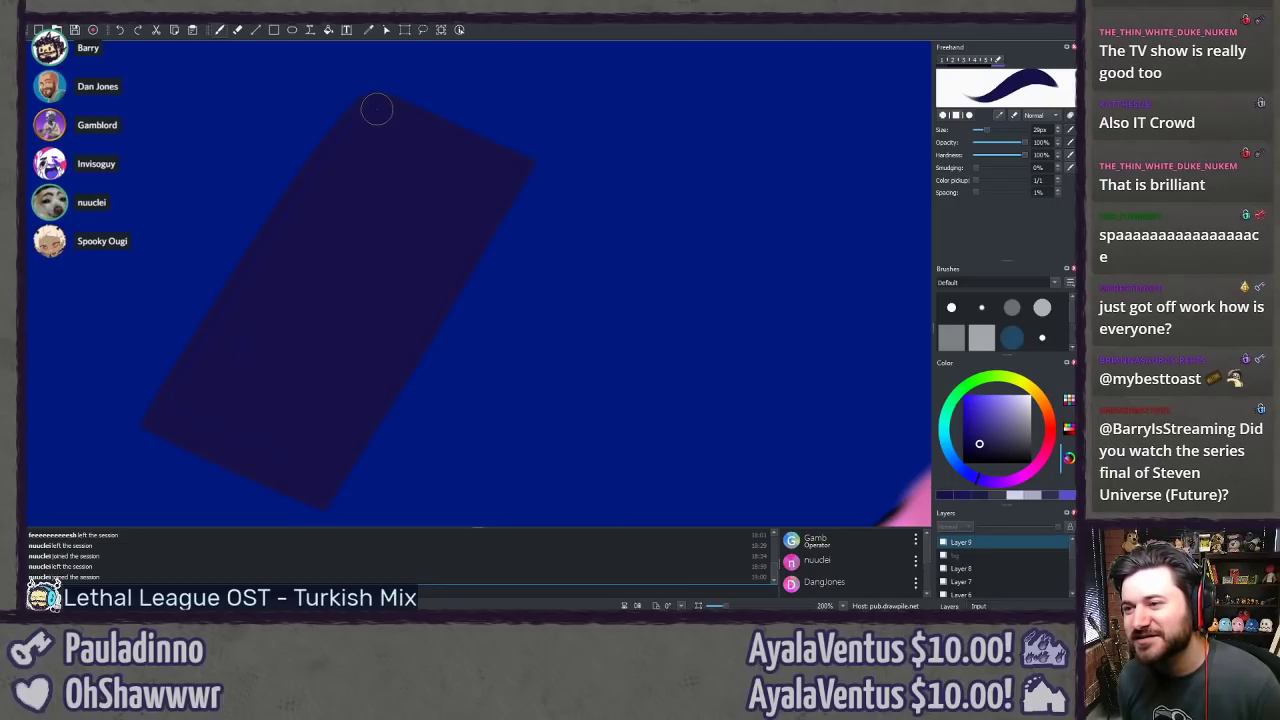
{"action": "left_click_drag", "start_coordinate": [377, 108], "coordinate": [340, 143]}
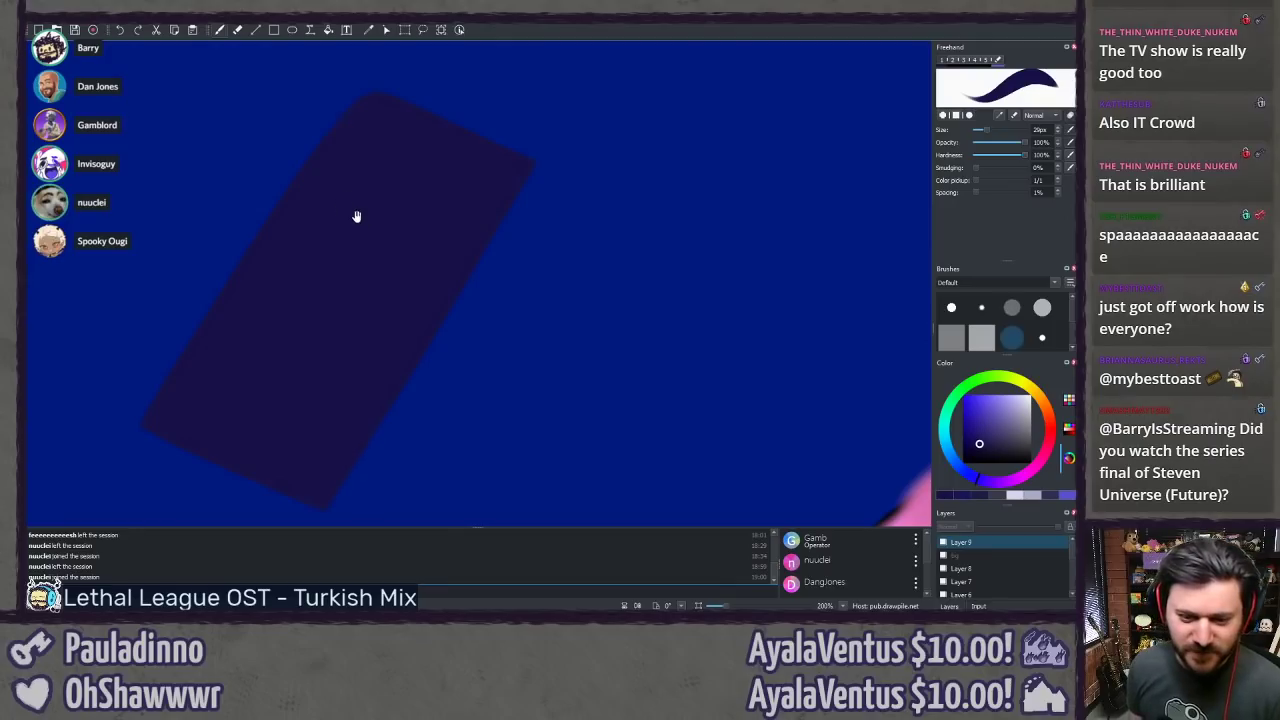
{"action": "left_click_drag", "start_coordinate": [357, 214], "coordinate": [374, 251]}
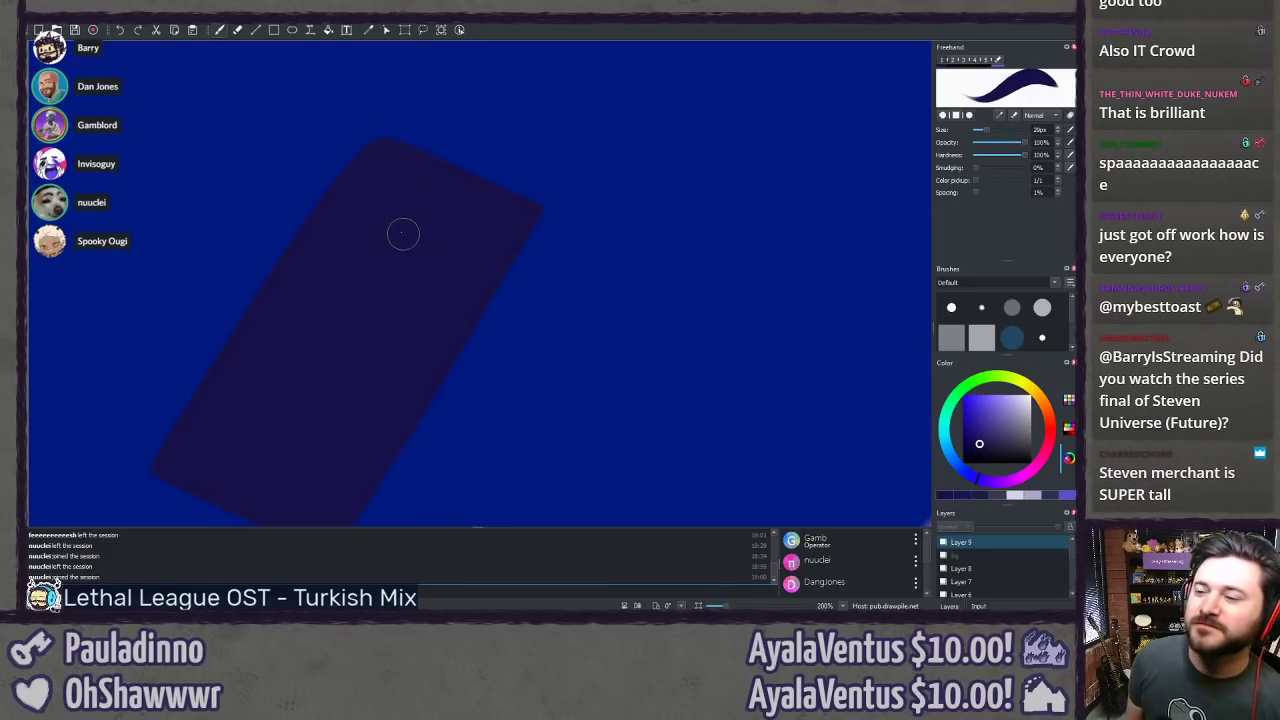
{"action": "left_click_drag", "start_coordinate": [433, 269], "coordinate": [434, 214]}
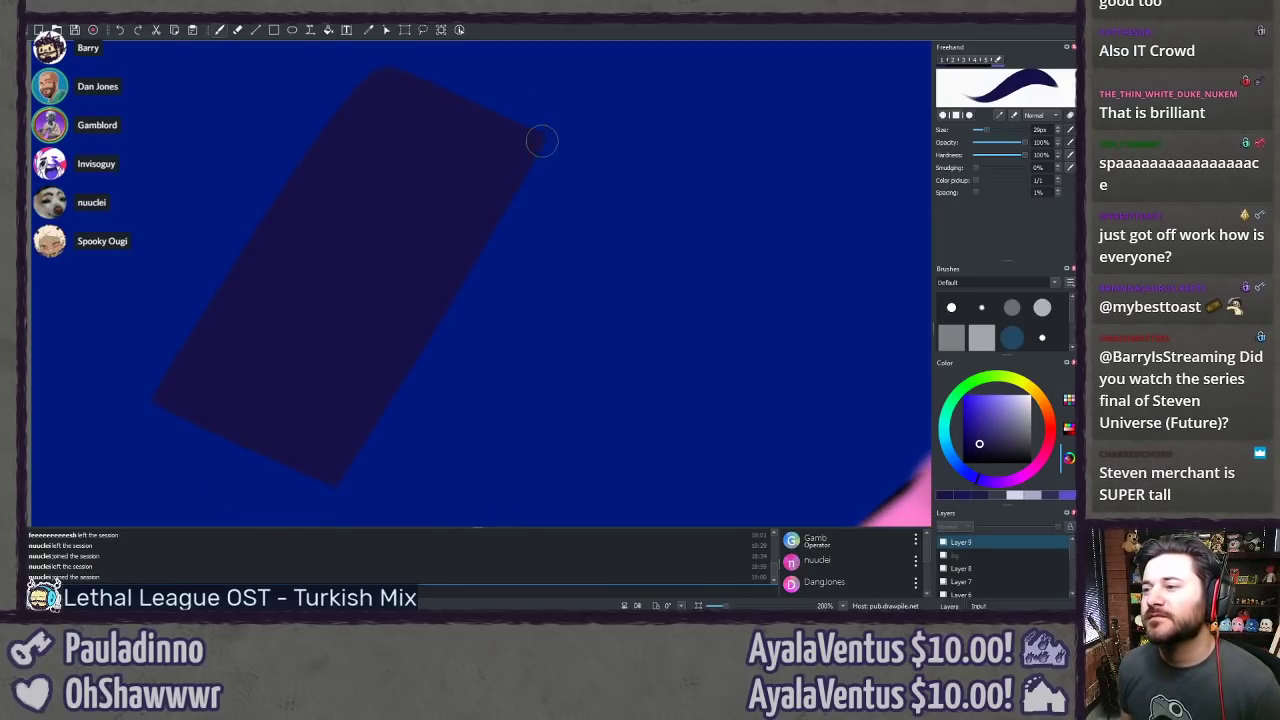
{"action": "left_click_drag", "start_coordinate": [542, 141], "coordinate": [543, 145]}
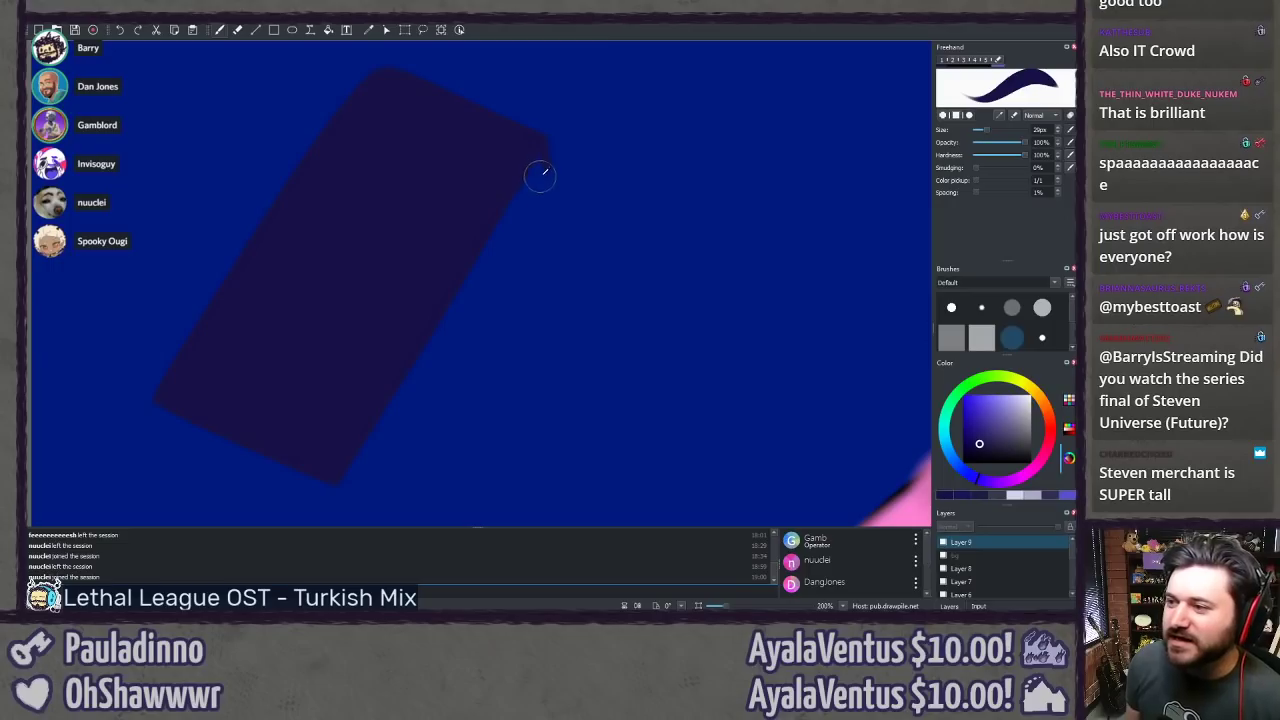
{"action": "key", "text": "ctrl+z"}
Step: Extend the dark rectangle's lower edge into a slight outward curve between its two bottom corners, filling the gap
{"action": "left_click_drag", "start_coordinate": [304, 334], "coordinate": [330, 267]}
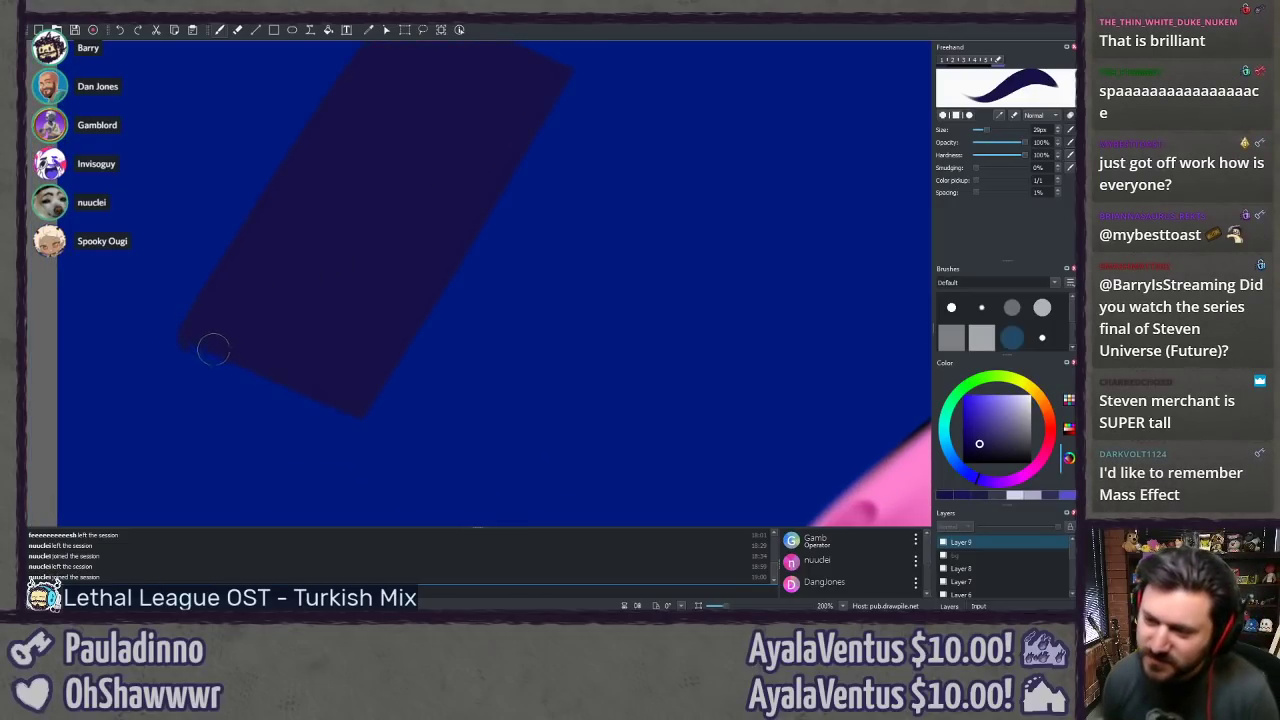
{"action": "left_click_drag", "start_coordinate": [190, 342], "coordinate": [247, 387]}
{"action": "key", "text": "ctrl+z"}
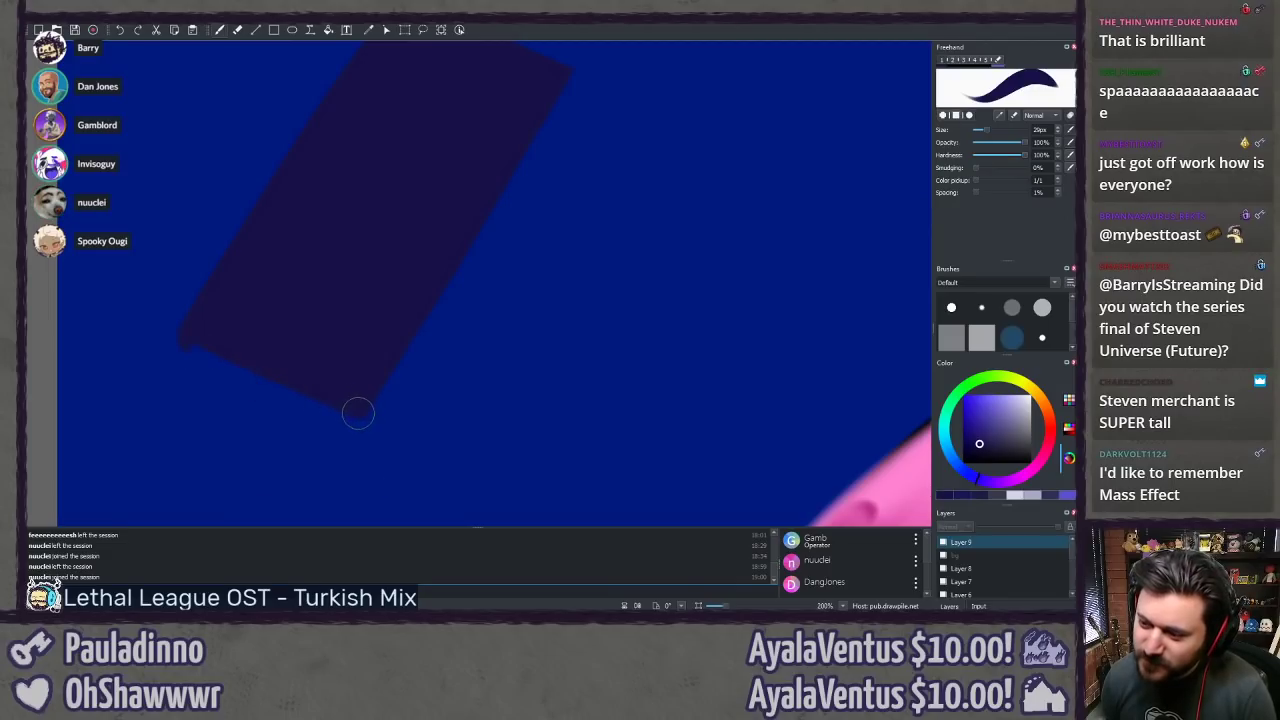
{"action": "left_click_drag", "start_coordinate": [363, 424], "coordinate": [359, 385]}
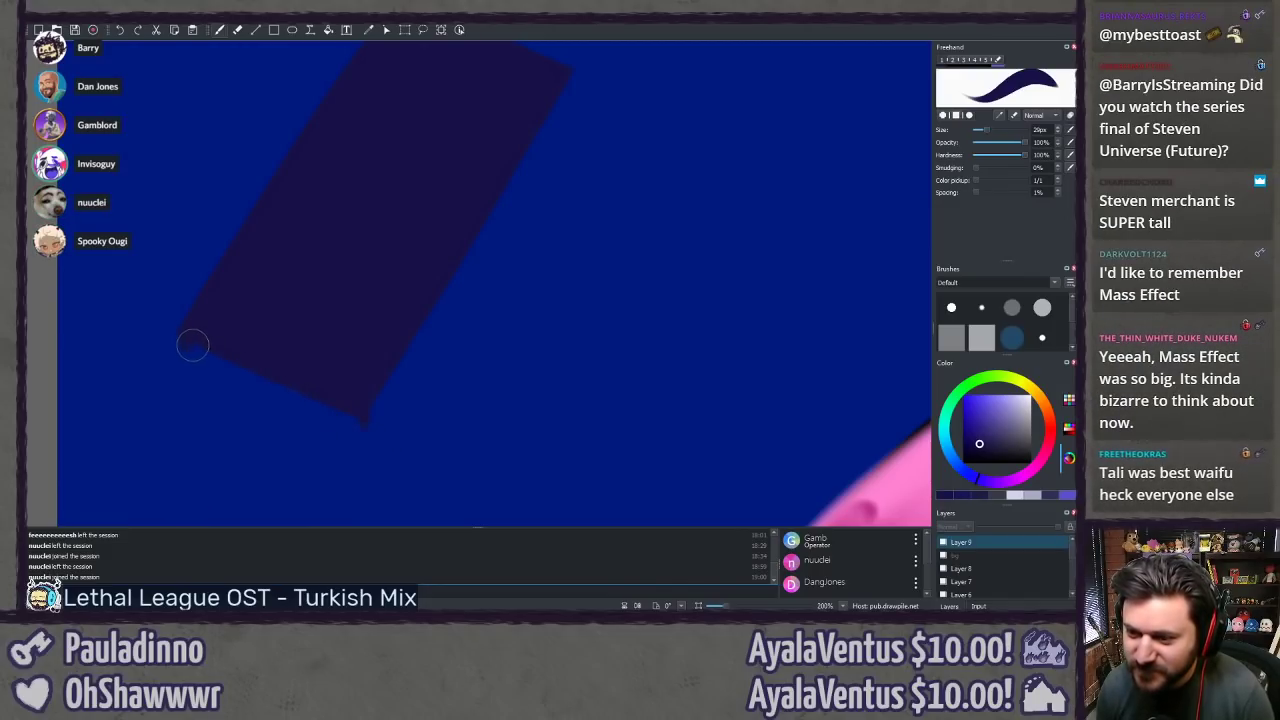
{"action": "left_click_drag", "start_coordinate": [186, 351], "coordinate": [352, 425]}
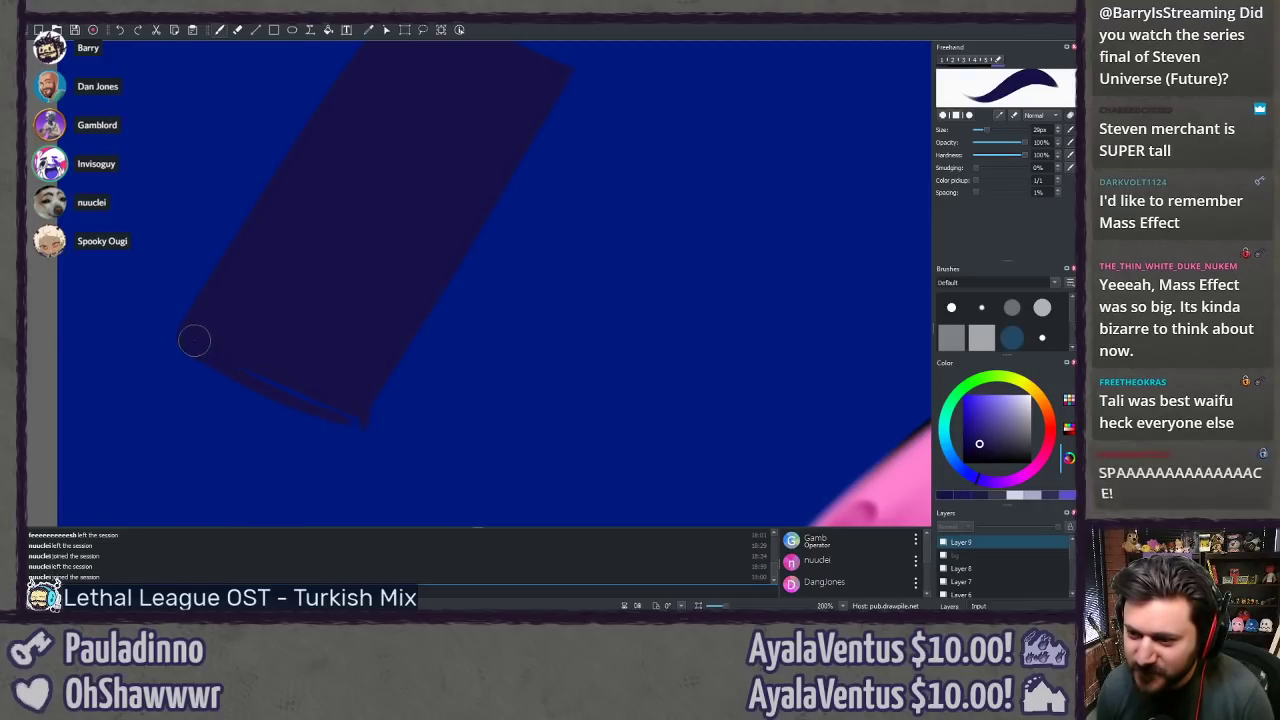
{"action": "left_click_drag", "start_coordinate": [186, 341], "coordinate": [366, 429]}
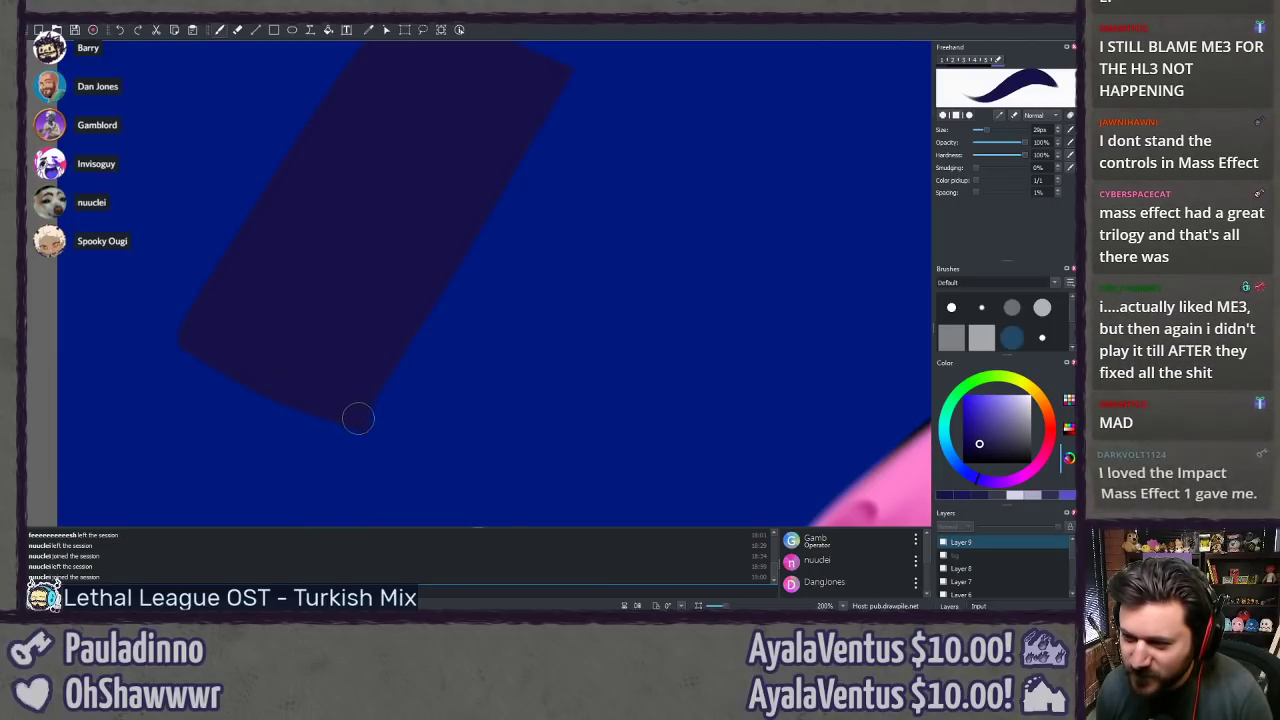
Step: Smooth the dark shape's long right edge and round its upper-right corner with navy strokes, redoing uneven ones
{"action": "left_click_drag", "start_coordinate": [486, 249], "coordinate": [462, 285]}
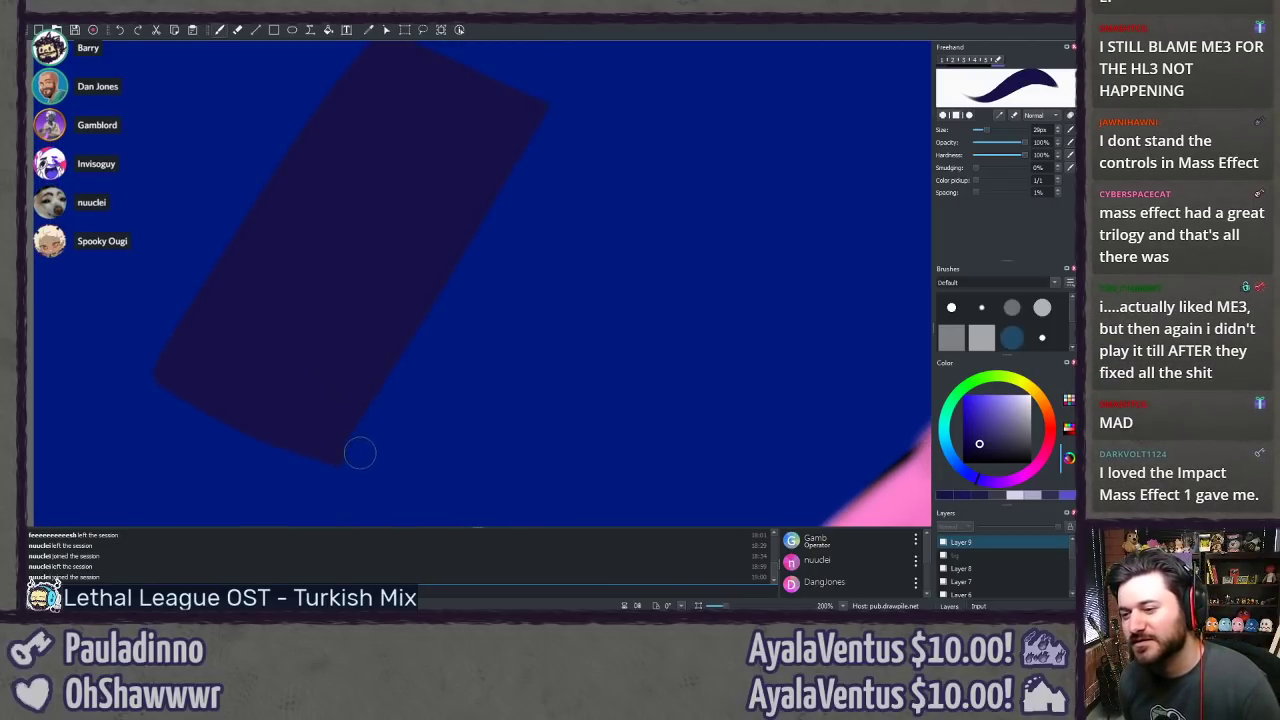
{"action": "left_click_drag", "start_coordinate": [387, 387], "coordinate": [371, 417]}
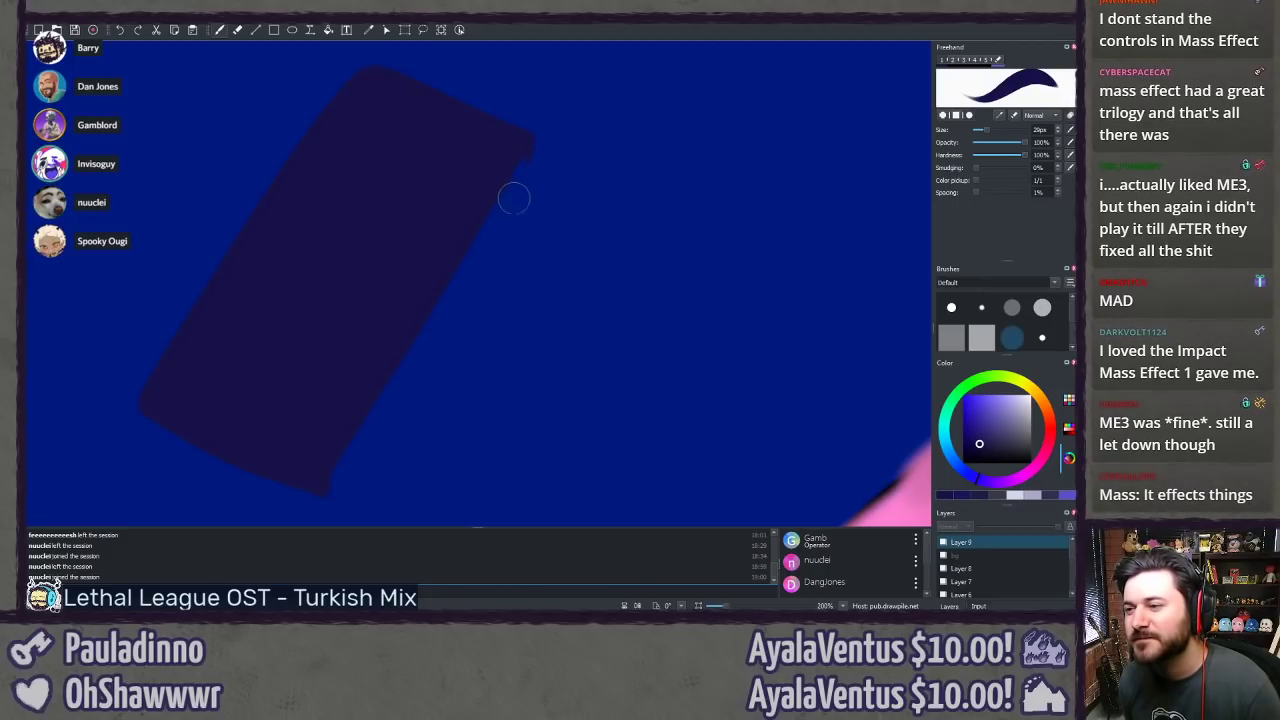
{"action": "key", "text": "ctrl+z"}
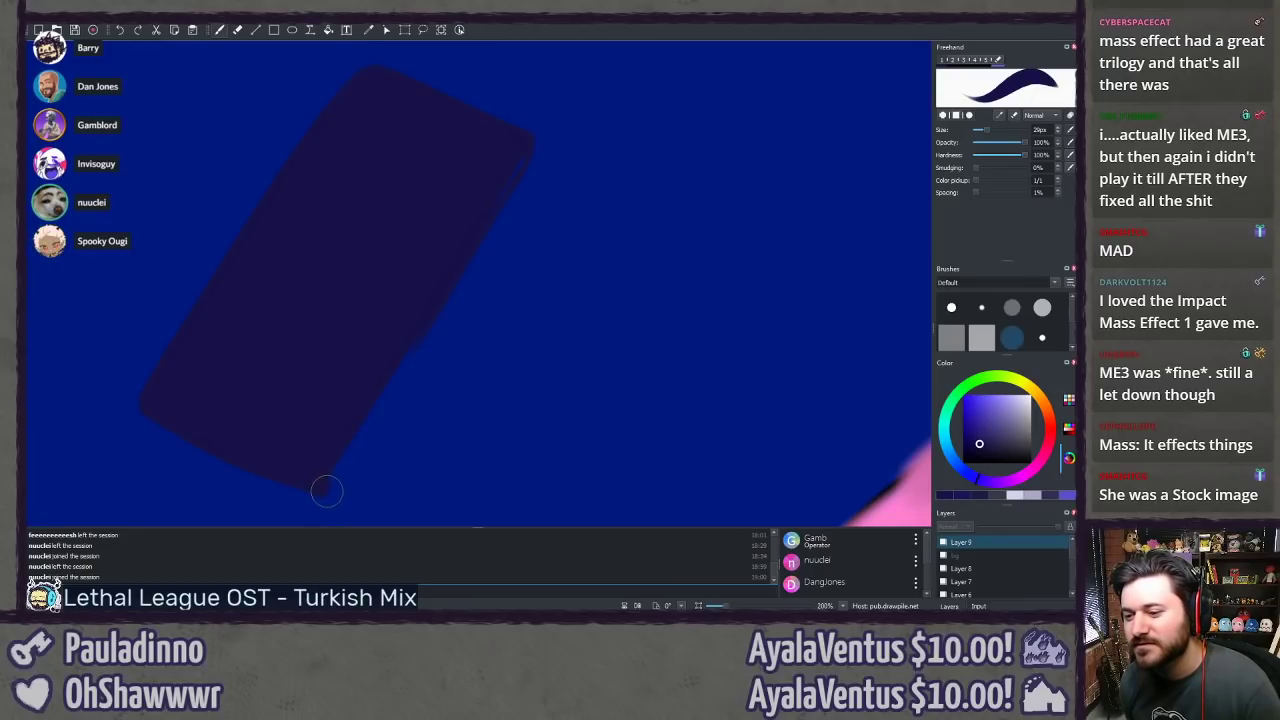
{"action": "mouse_move", "coordinate": [429, 309]}
{"action": "left_mouse_down"}
{"action": "mouse_move", "coordinate": [369, 386]}
{"action": "mouse_move", "coordinate": [324, 487]}
{"action": "left_mouse_up"}
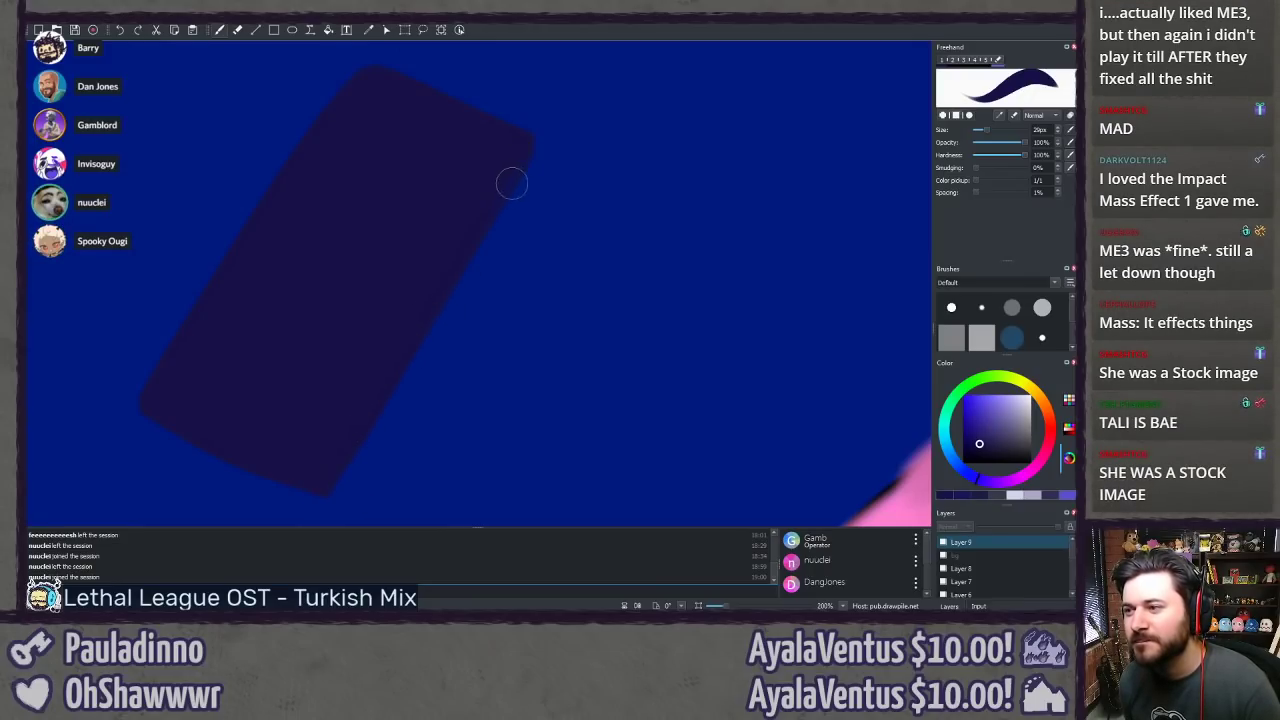
{"action": "left_click_drag", "start_coordinate": [514, 177], "coordinate": [443, 305]}
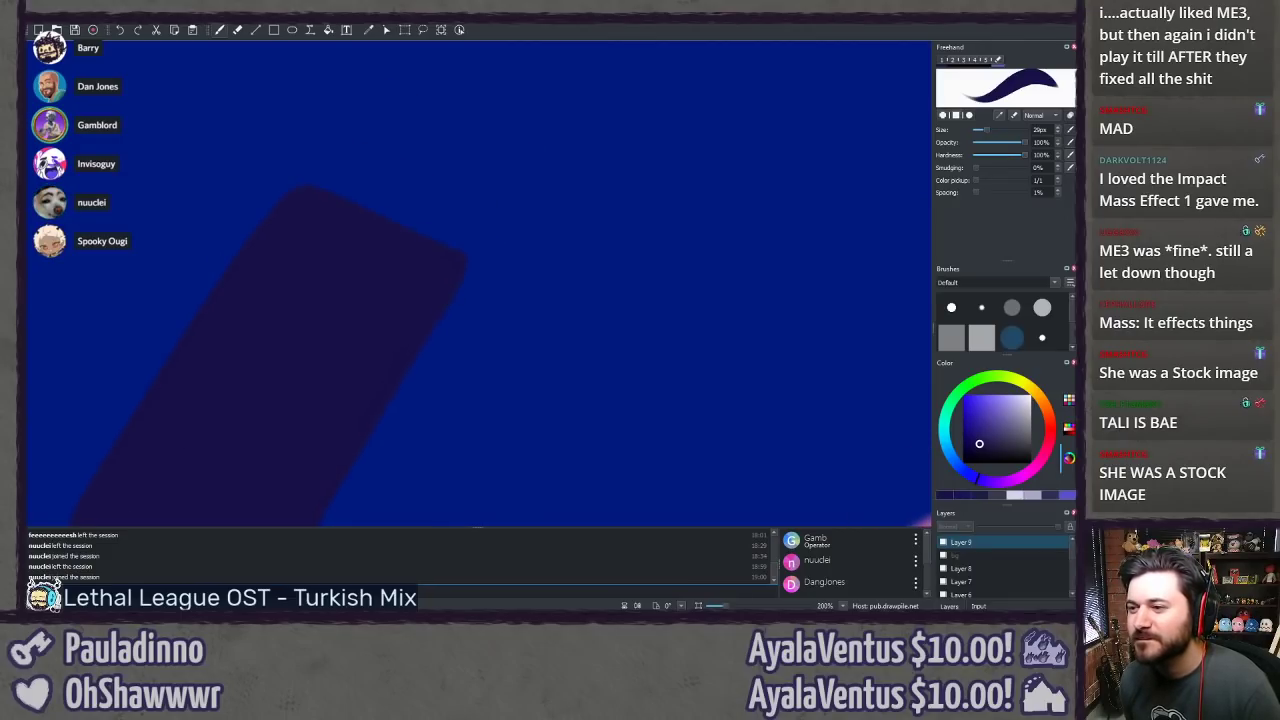
{"action": "left_click_drag", "start_coordinate": [370, 408], "coordinate": [457, 354]}
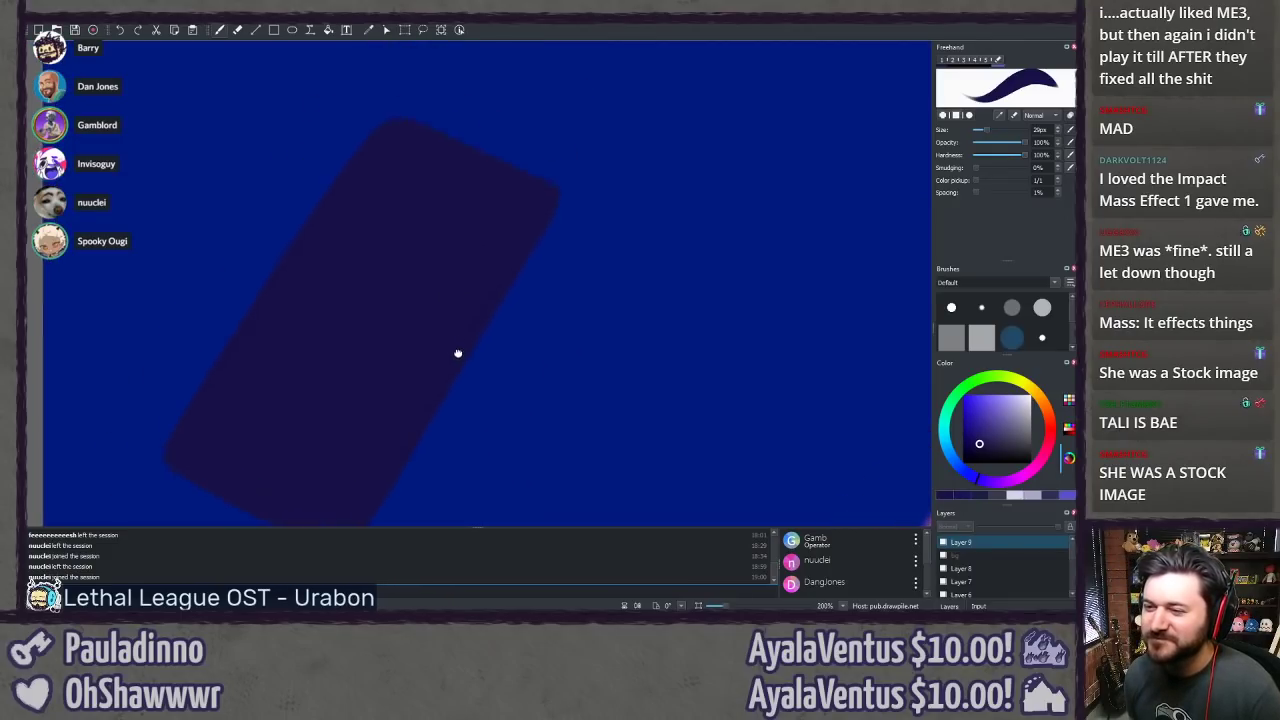
Step: Choose a lighter purple and paint a thin, faint highlight near the lower end of the shape's right edge, retrying unwanted strokes
{"action": "left_click", "coordinate": [990, 421]}
{"action": "left_click_drag", "start_coordinate": [537, 197], "coordinate": [508, 263]}
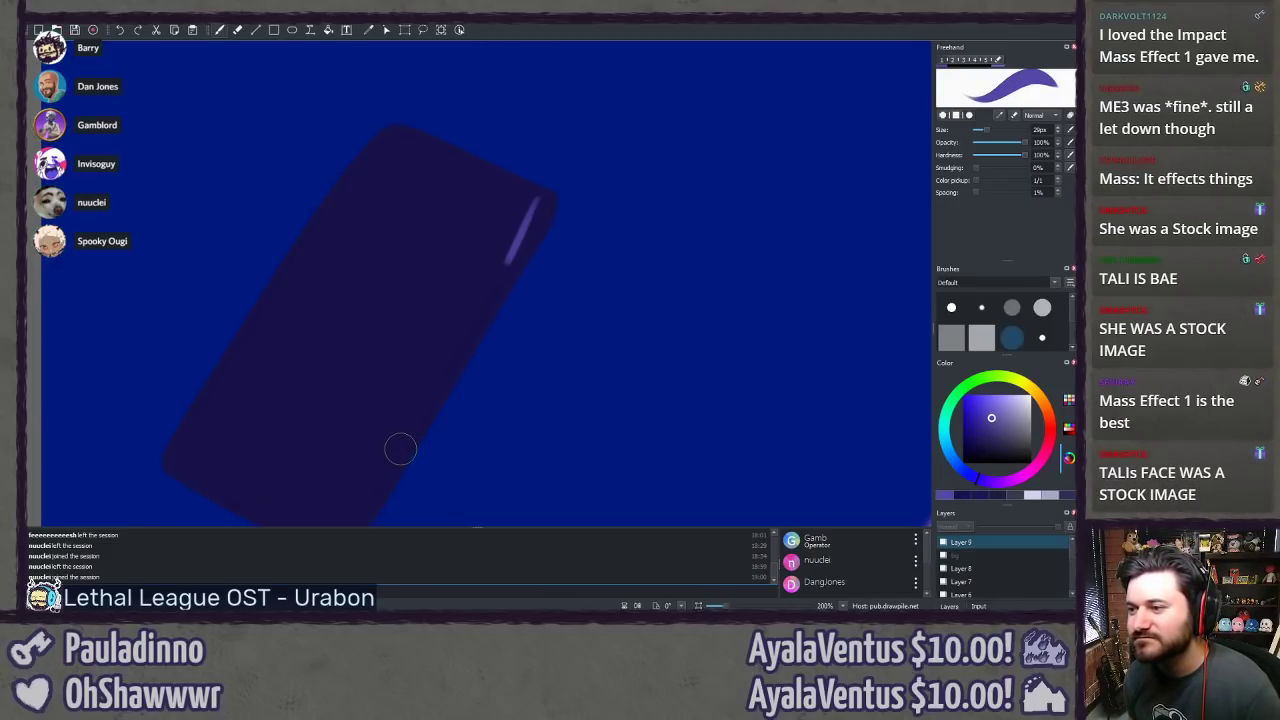
{"action": "key", "text": "ctrl+z"}
{"action": "left_click_drag", "start_coordinate": [373, 472], "coordinate": [428, 400]}
{"action": "key", "text": "ctrl+z"}
{"action": "left_click_drag", "start_coordinate": [372, 451], "coordinate": [409, 379]}
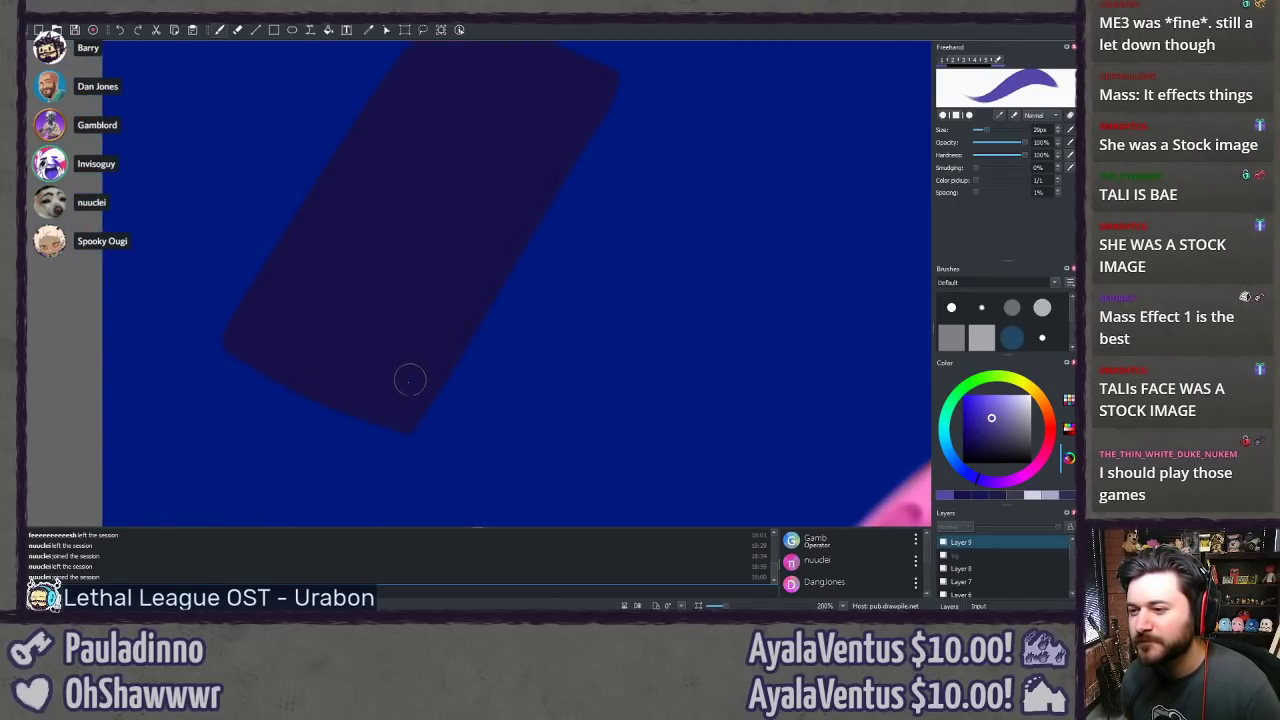
{"action": "mouse_move", "coordinate": [487, 253]}
{"action": "left_mouse_down"}
{"action": "mouse_move", "coordinate": [381, 381]}
{"action": "mouse_move", "coordinate": [412, 356]}
{"action": "left_mouse_up"}
{"action": "key", "text": "ctrl+z"}
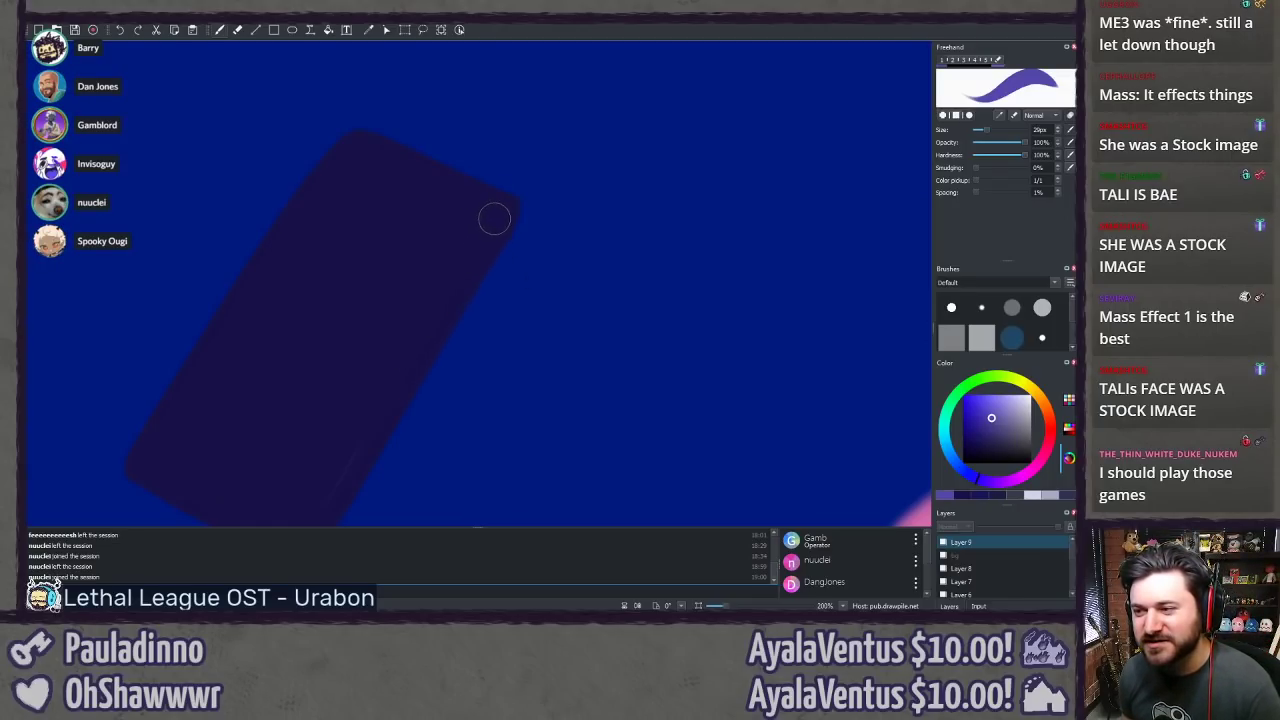
Step: Add thin purple highlights along the upper and middle parts of the shape's right edge, retrying overly long strokes
{"action": "left_click_drag", "start_coordinate": [493, 213], "coordinate": [439, 316]}
{"action": "key", "text": "ctrl+z"}
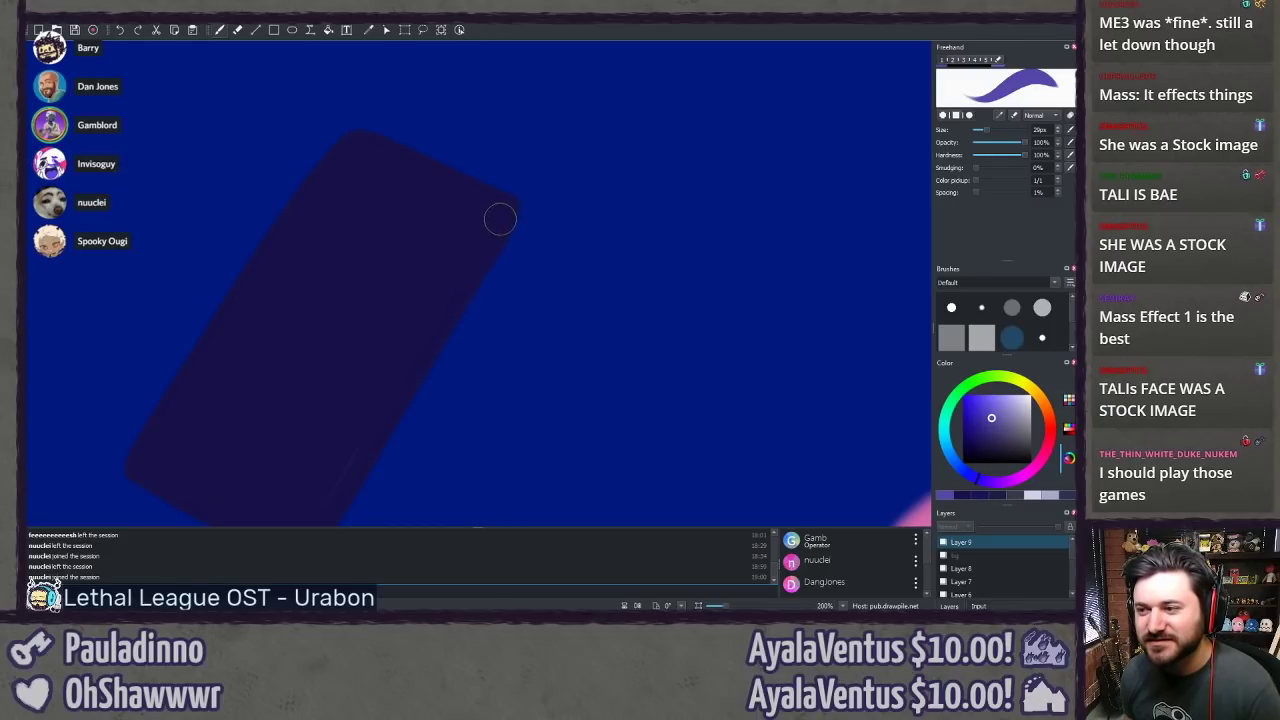
{"action": "left_click_drag", "start_coordinate": [483, 229], "coordinate": [379, 419]}
{"action": "key", "text": "ctrl+z"}
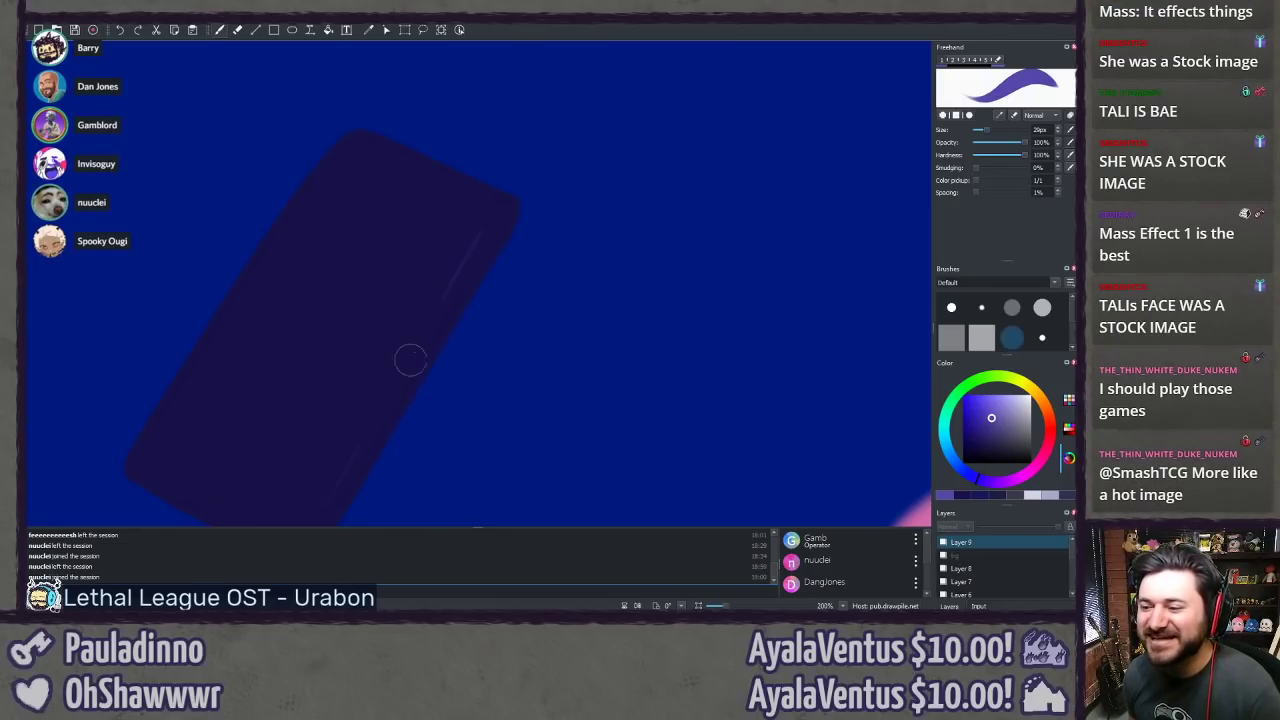
{"action": "left_click_drag", "start_coordinate": [391, 406], "coordinate": [471, 286]}
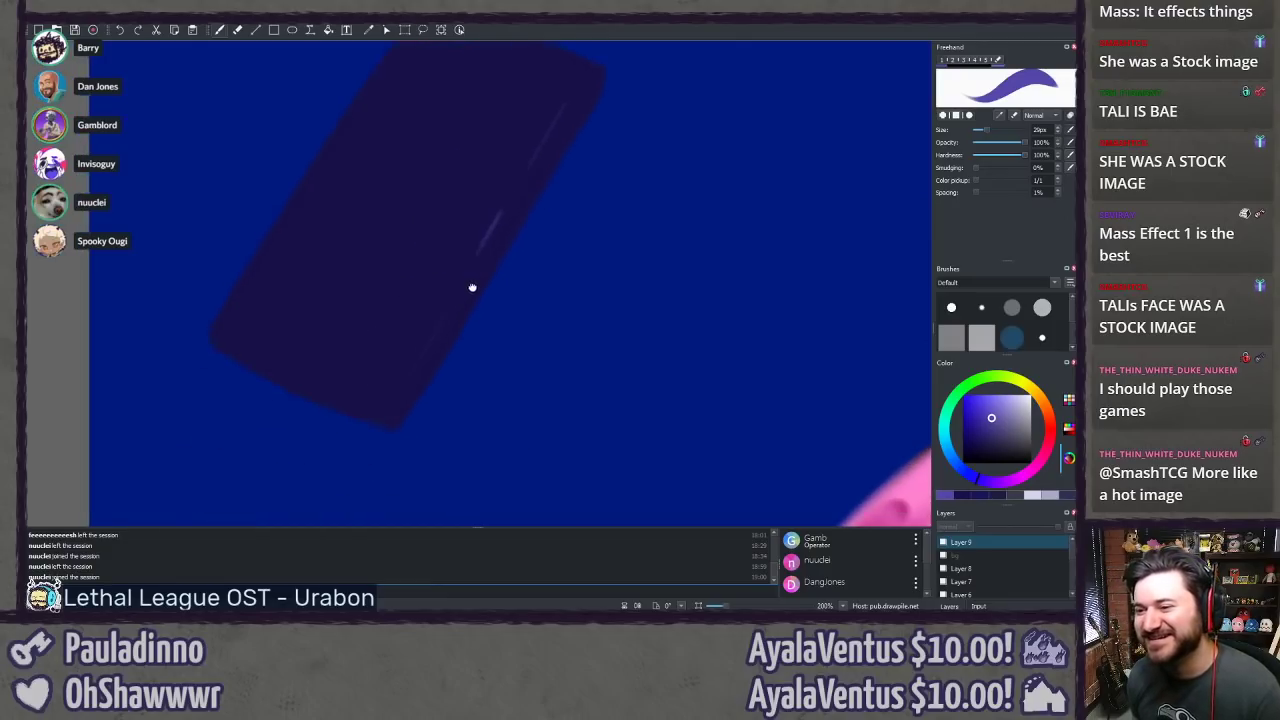
Step: Paint short, broken purple highlights just inside the shape's curved lower edge and around its lower-right corner
{"action": "left_click_drag", "start_coordinate": [260, 352], "coordinate": [290, 364]}
{"action": "key", "text": "ctrl+z"}
{"action": "key", "text": "ctrl+z"}
{"action": "key", "text": "ctrl+z"}
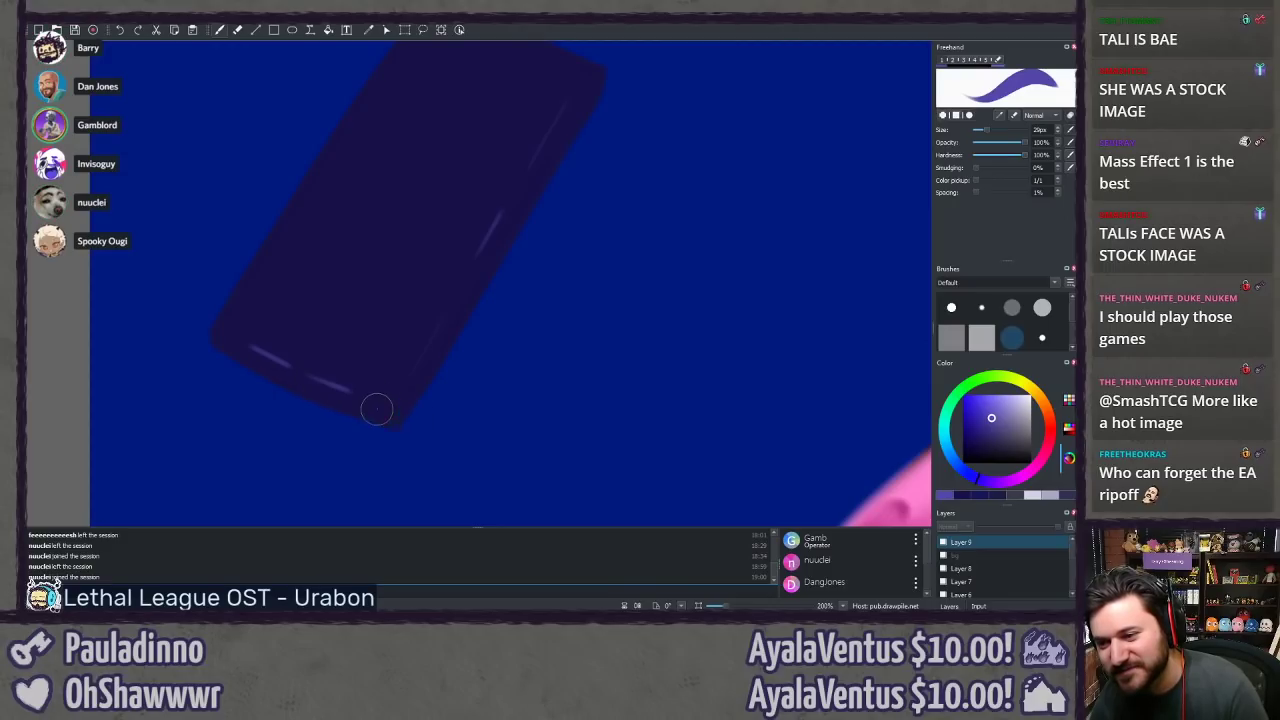
{"action": "key", "text": "ctrl+z"}
{"action": "left_click_drag", "start_coordinate": [310, 379], "coordinate": [328, 385]}
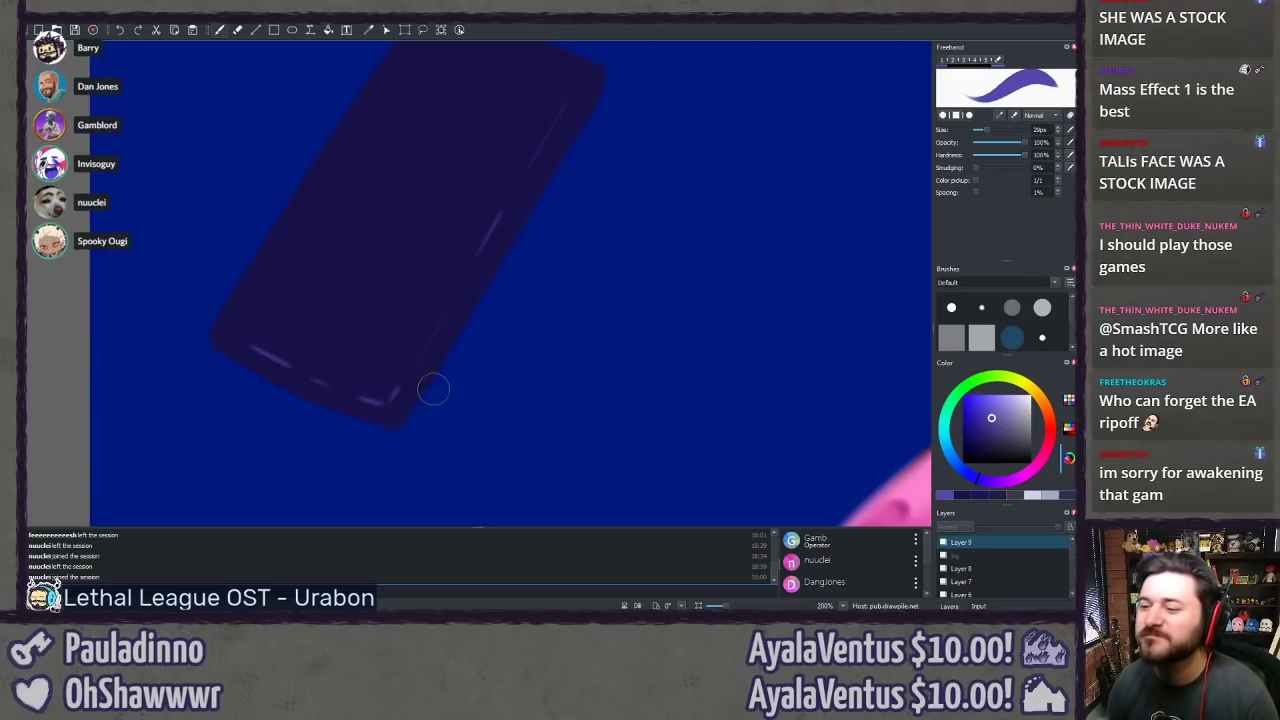
Step: Paint thin purple highlights around the slab's upper-right corner, along its top edge and down both lines of its side face, redoing unwanted strokes
{"action": "left_click_drag", "start_coordinate": [508, 248], "coordinate": [421, 344]}
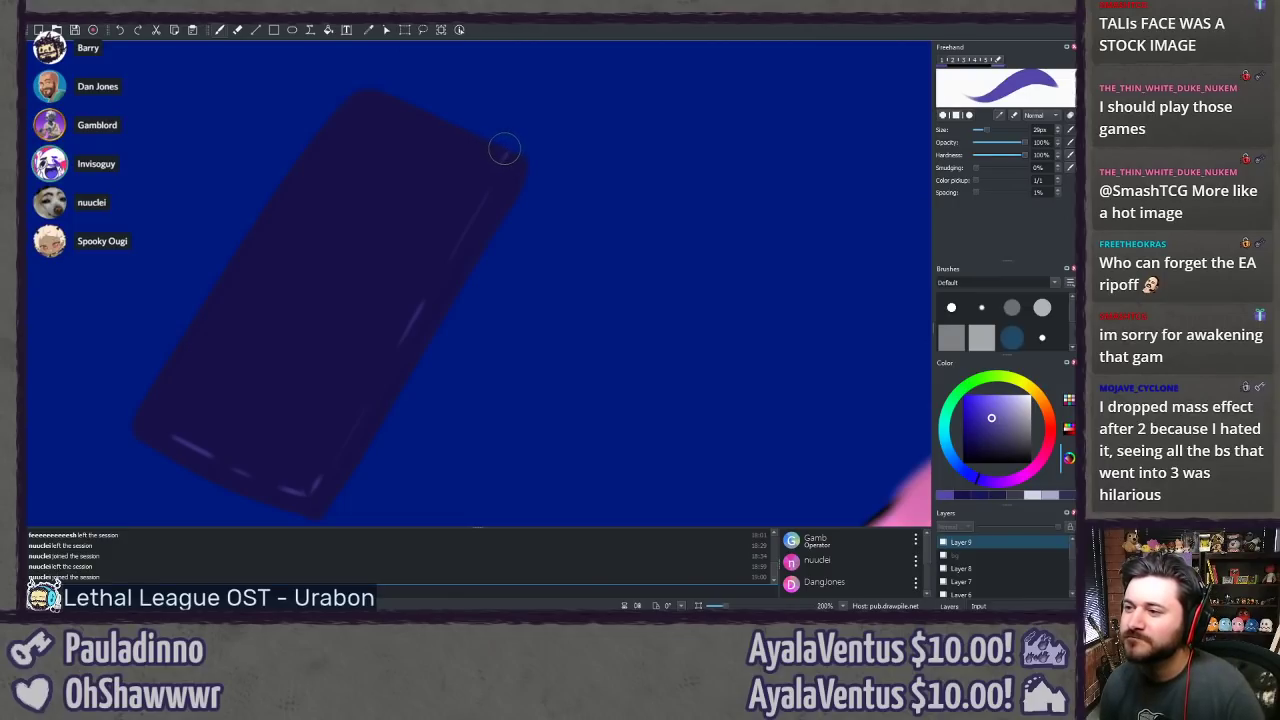
{"action": "mouse_move", "coordinate": [508, 153]}
{"action": "left_mouse_down"}
{"action": "mouse_move", "coordinate": [433, 121]}
{"action": "mouse_move", "coordinate": [508, 152]}
{"action": "left_mouse_up"}
{"action": "key", "text": "ctrl+z"}
{"action": "key", "text": "ctrl+z"}
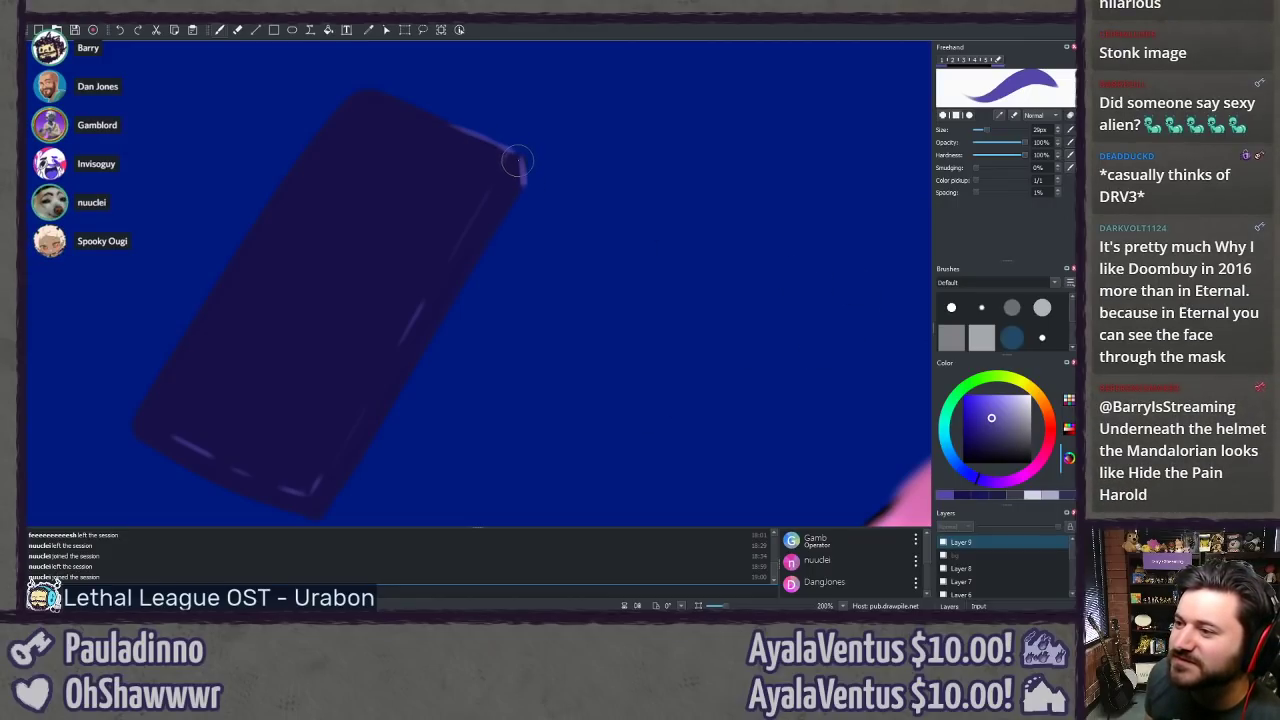
{"action": "left_click_drag", "start_coordinate": [514, 162], "coordinate": [521, 188]}
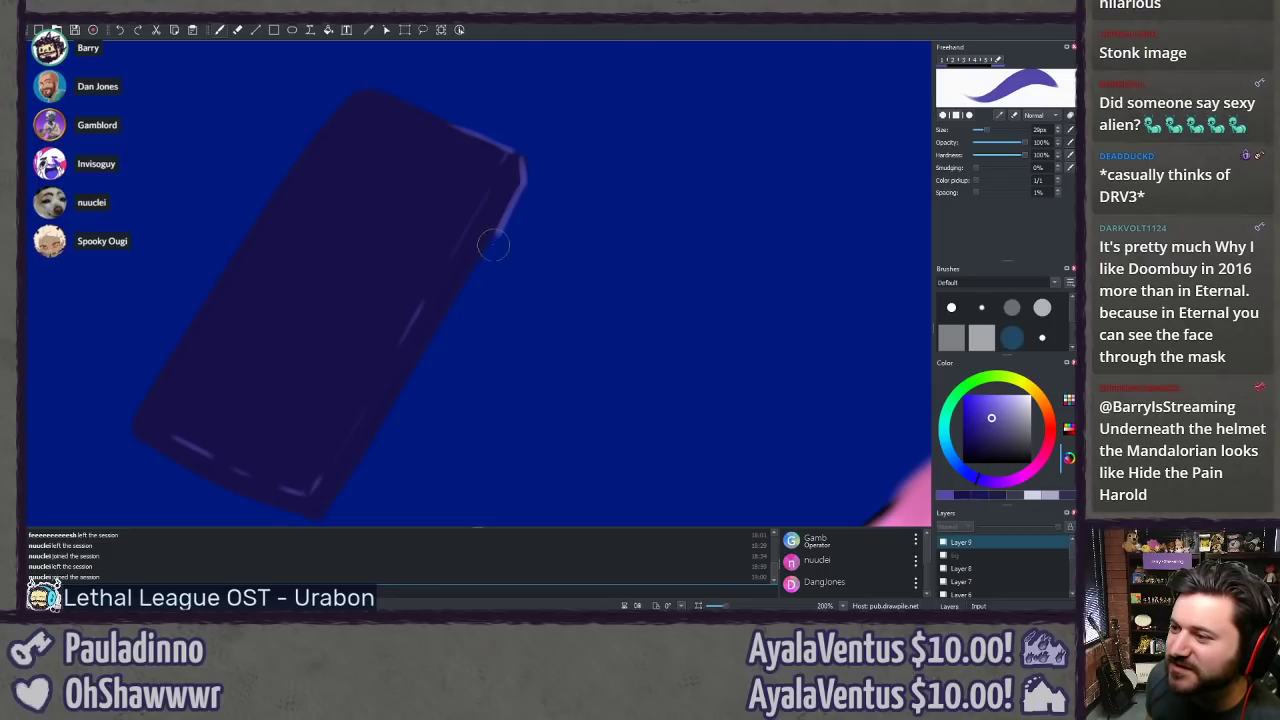
{"action": "left_click_drag", "start_coordinate": [522, 178], "coordinate": [478, 261]}
{"action": "key", "text": "ctrl+z"}
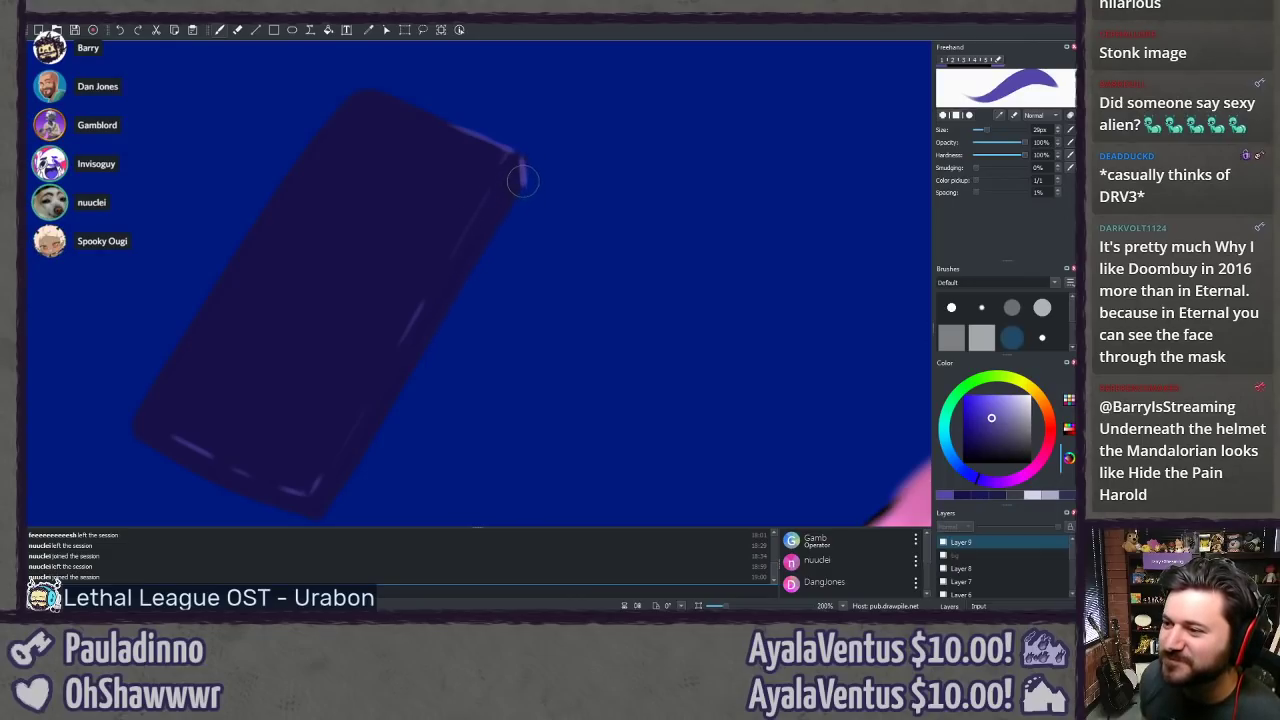
{"action": "left_click_drag", "start_coordinate": [522, 180], "coordinate": [475, 258]}
{"action": "left_click_drag", "start_coordinate": [505, 155], "coordinate": [458, 248]}
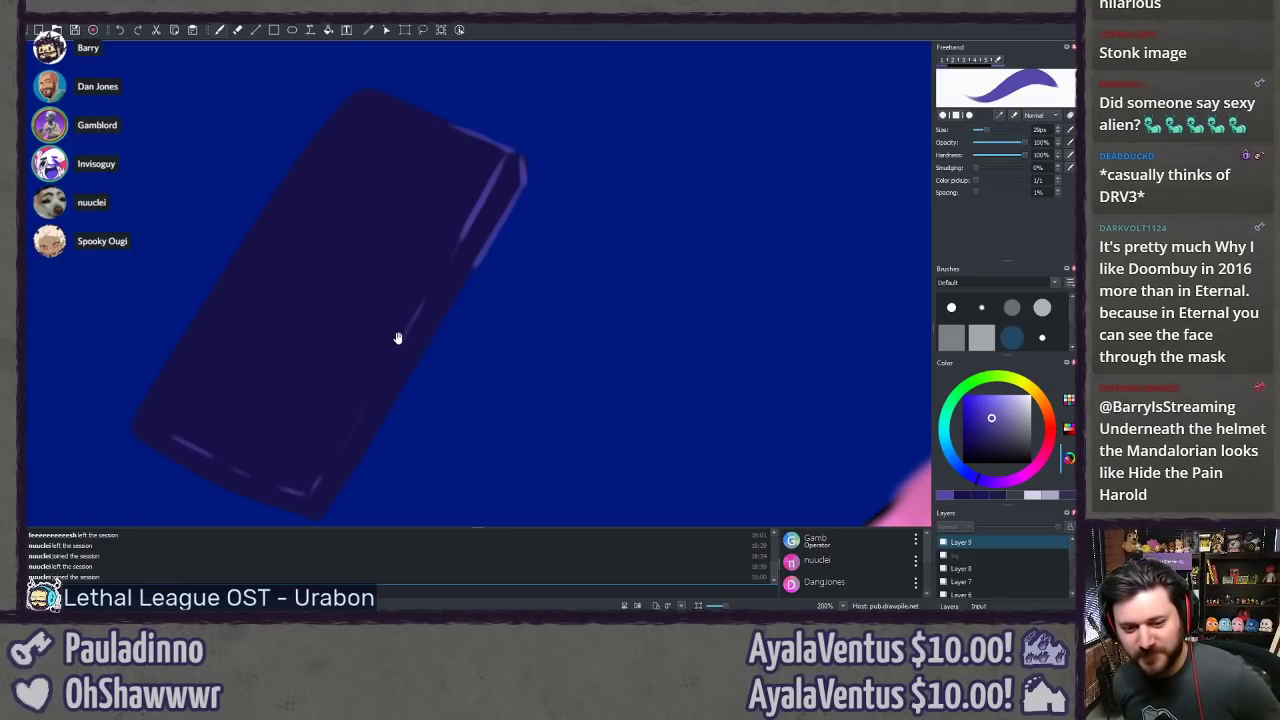
Step: Add a short purple highlight running from the inner highlights to the tip of the slab's lower-right corner
{"action": "left_click_drag", "start_coordinate": [398, 338], "coordinate": [446, 338]}
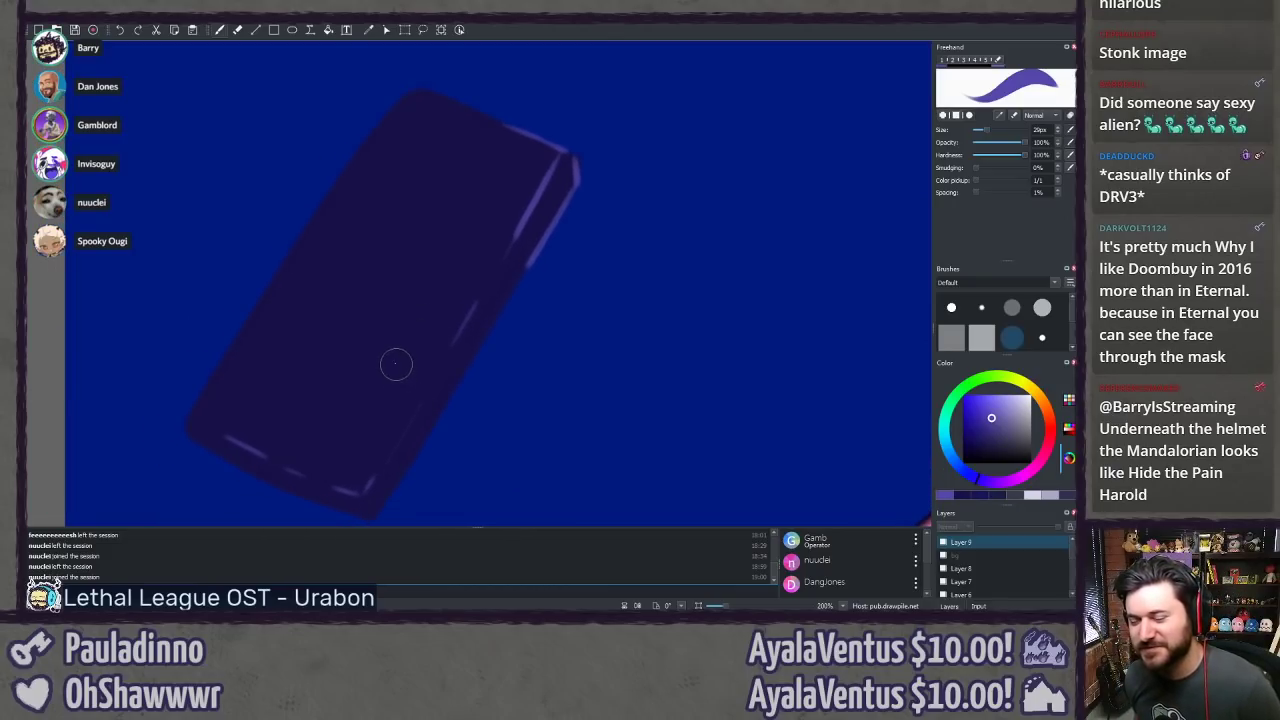
{"action": "scroll", "coordinate": [434, 346], "scroll_direction": "down", "scroll_amount": 8}
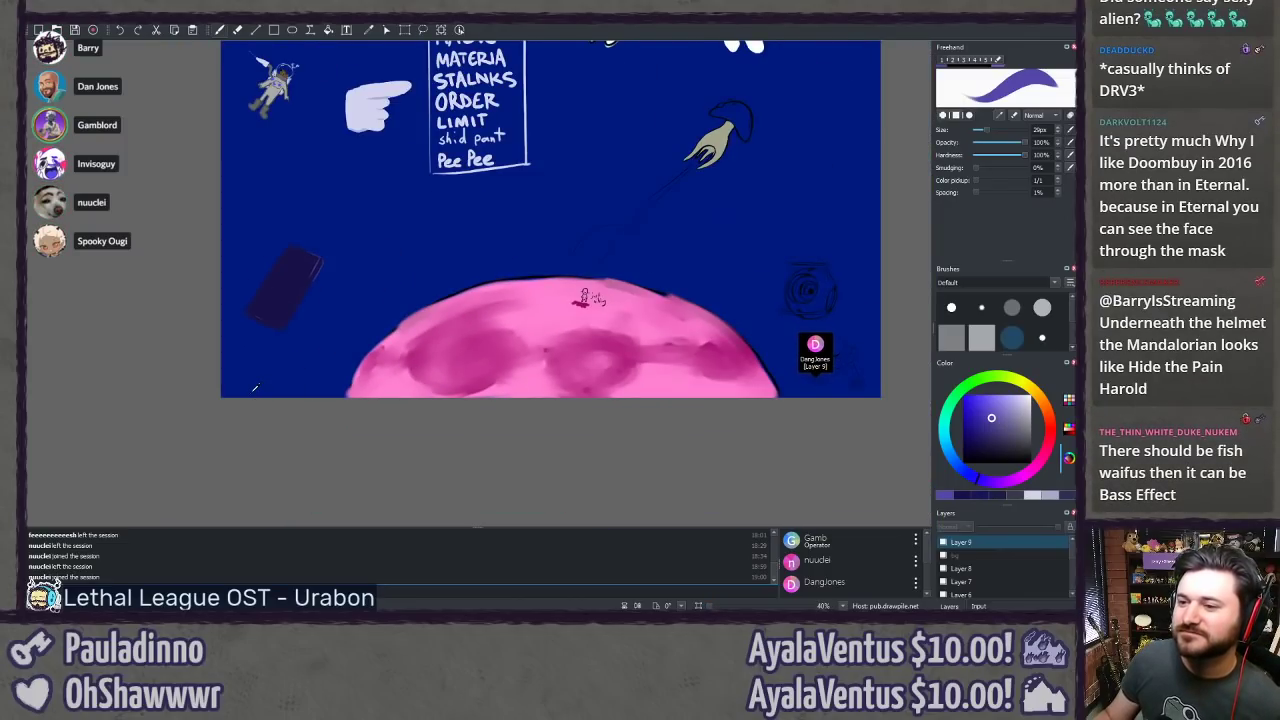
{"action": "scroll", "coordinate": [259, 411], "scroll_direction": "up", "scroll_amount": 4}
{"action": "scroll", "coordinate": [389, 474], "scroll_direction": "up", "scroll_amount": 6}
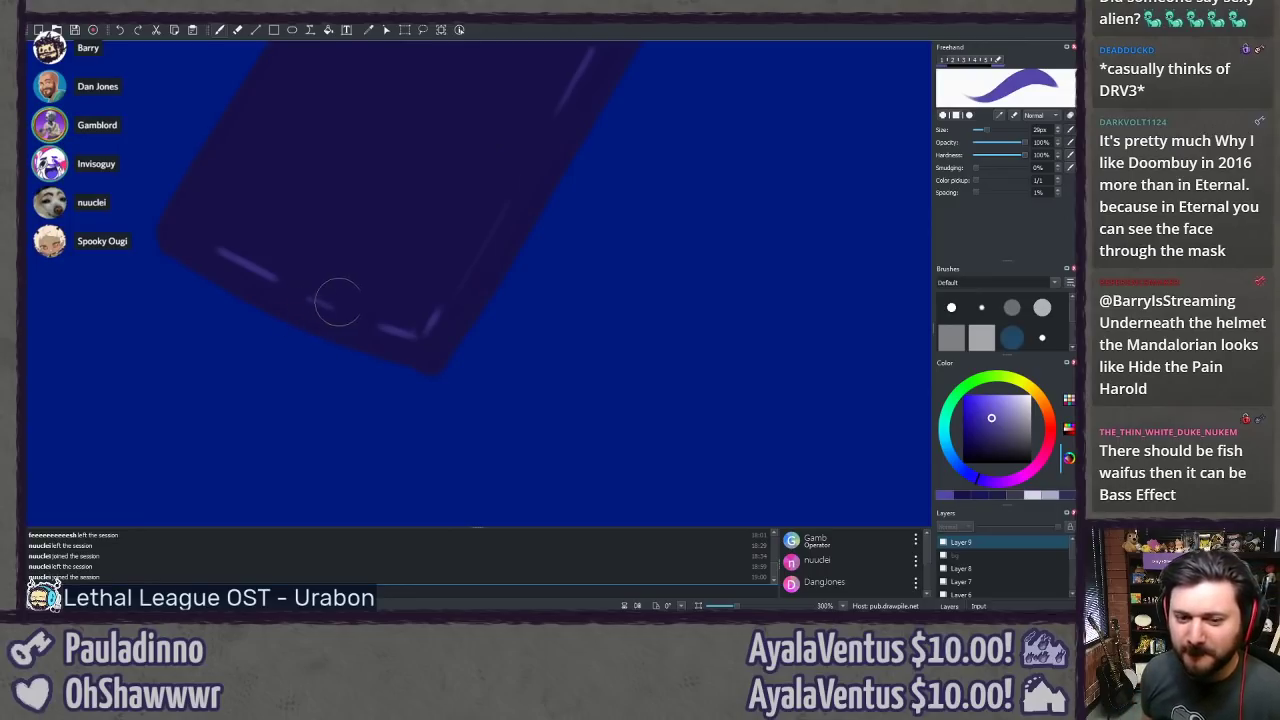
{"action": "left_click_drag", "start_coordinate": [421, 337], "coordinate": [433, 369]}
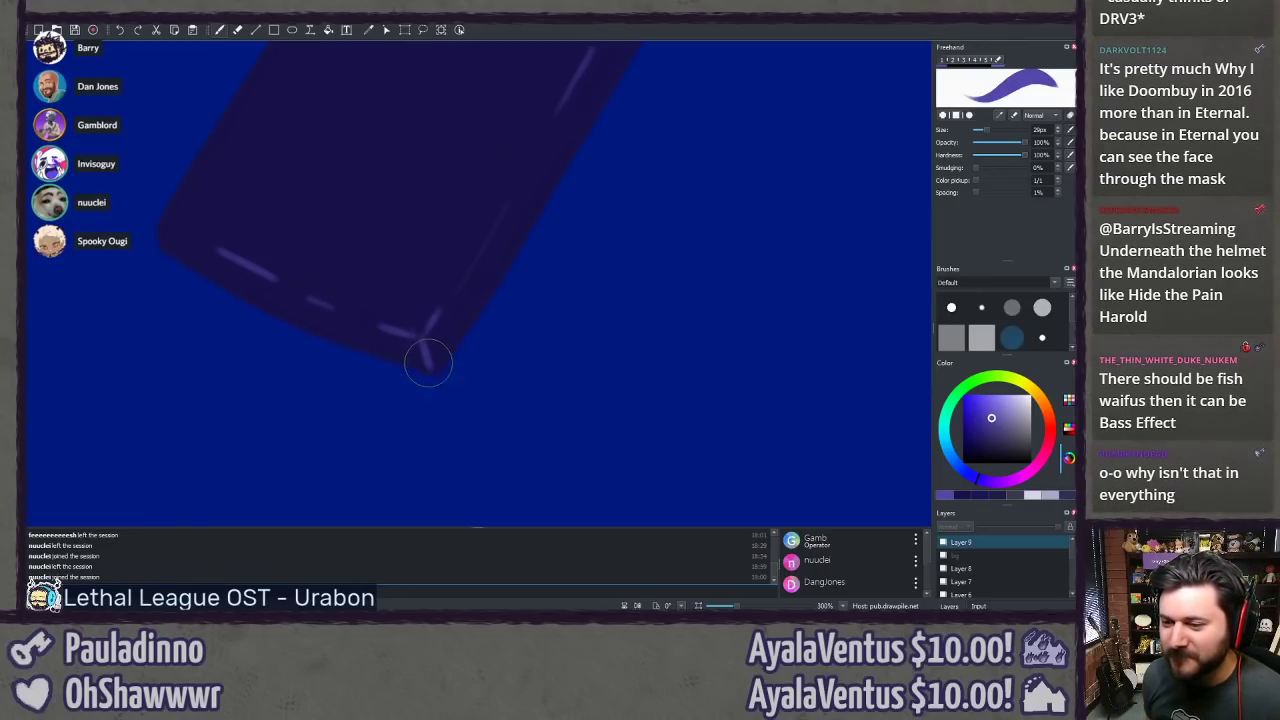
{"action": "scroll", "coordinate": [487, 335], "scroll_direction": "down", "scroll_amount": 7}
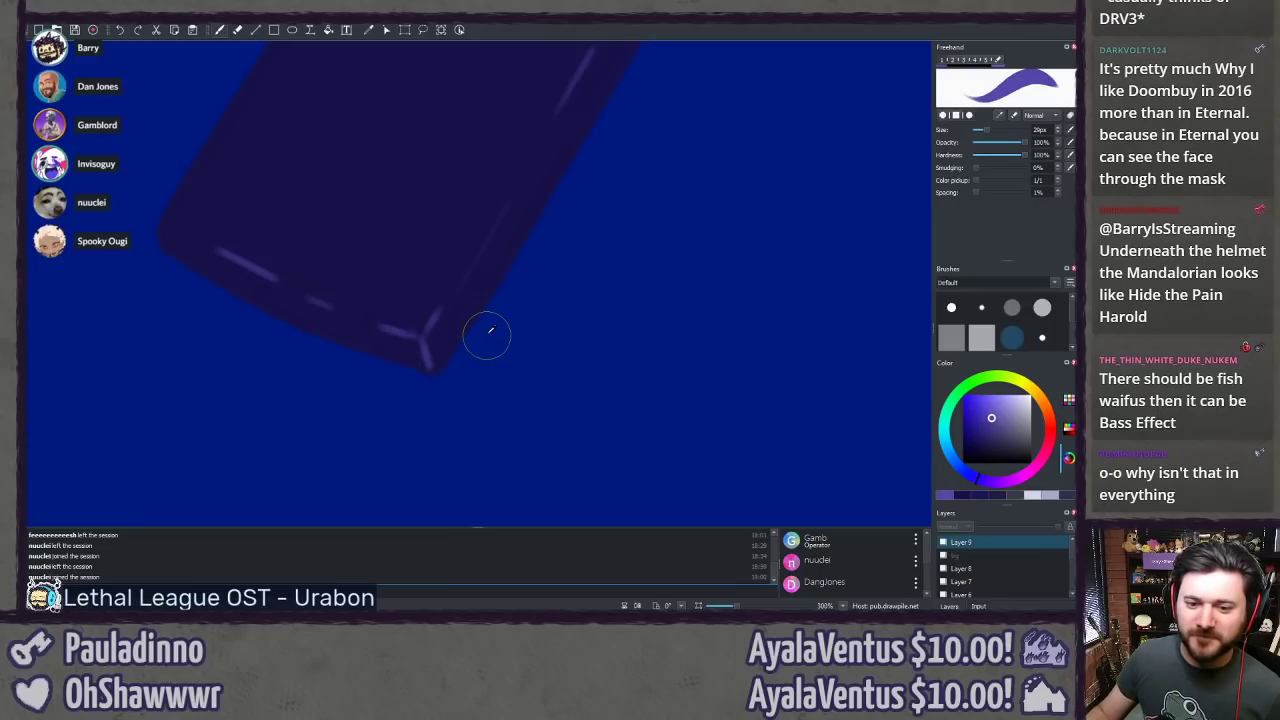
Step: Examine the slab alongside the neighbouring drawings, including the red hot-air balloon, astronaut and command menu
{"action": "mouse_move", "coordinate": [487, 335]}
{"action": "left_mouse_down"}
{"action": "mouse_move", "coordinate": [364, 470]}
{"action": "mouse_move", "coordinate": [341, 439]}
{"action": "left_mouse_up"}
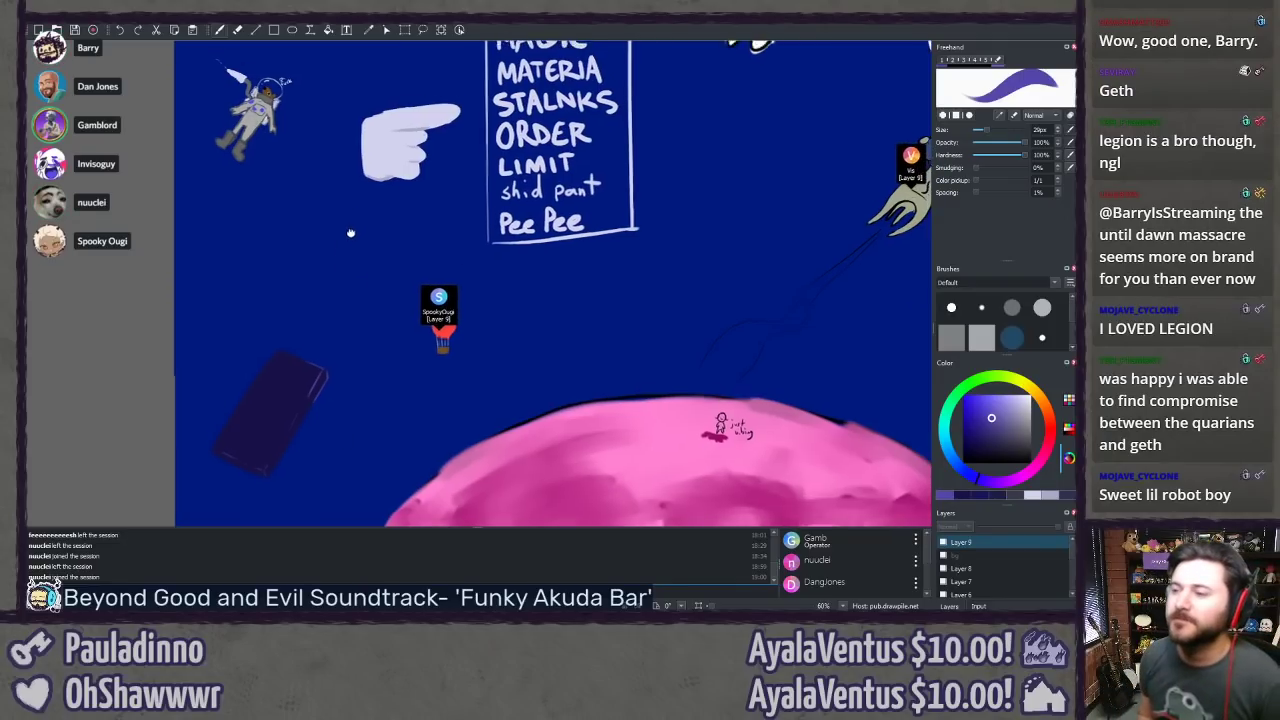
{"action": "left_click_drag", "start_coordinate": [349, 231], "coordinate": [340, 271]}
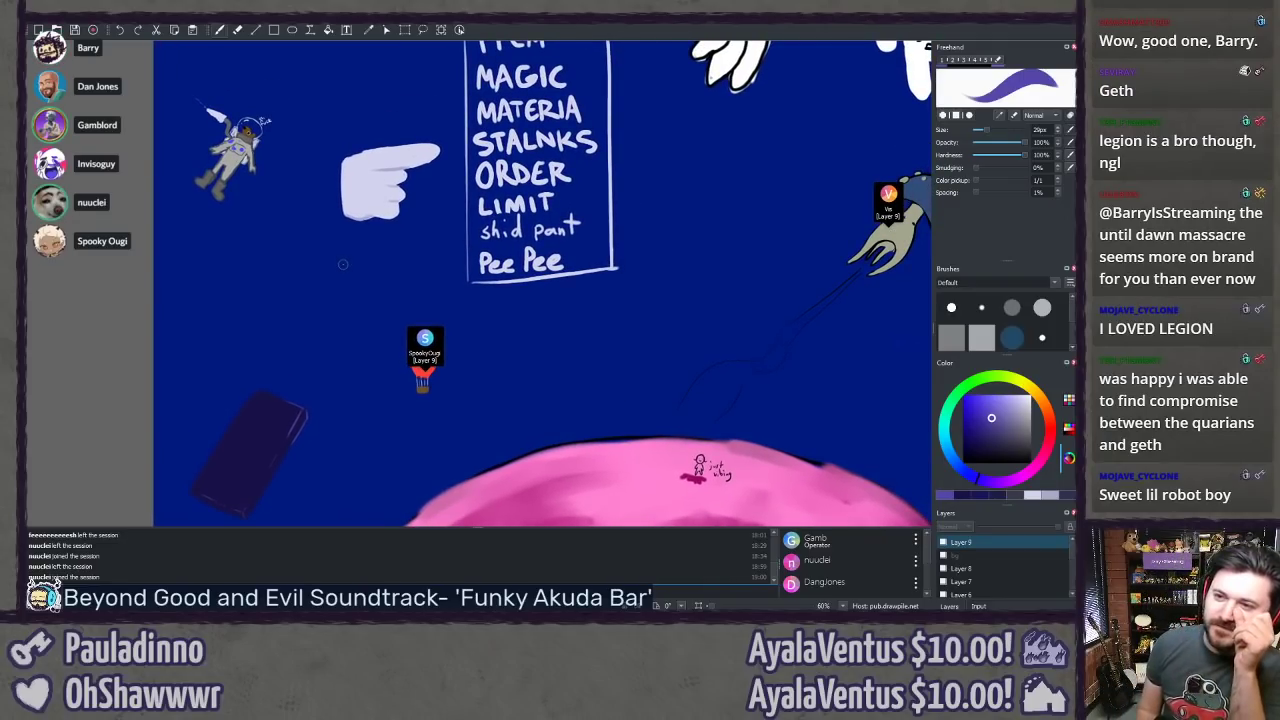
{"action": "left_click_drag", "start_coordinate": [323, 328], "coordinate": [374, 214]}
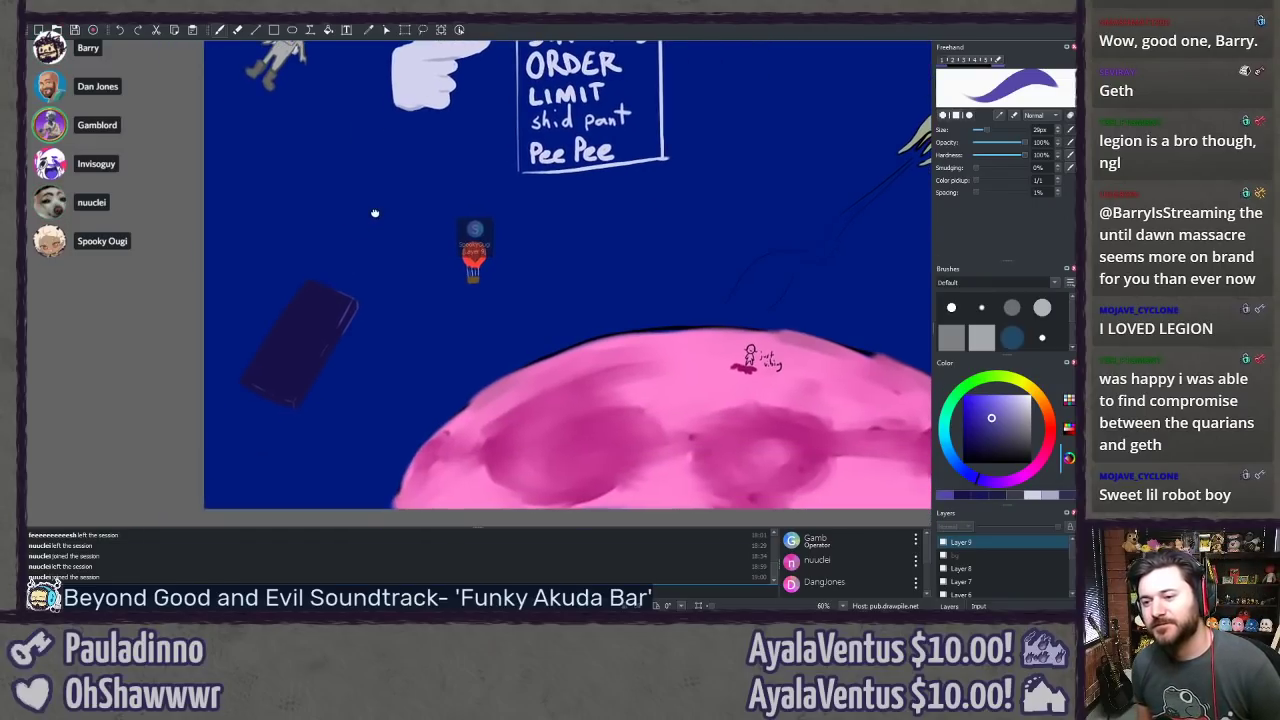
{"action": "left_click_drag", "start_coordinate": [507, 221], "coordinate": [468, 262]}
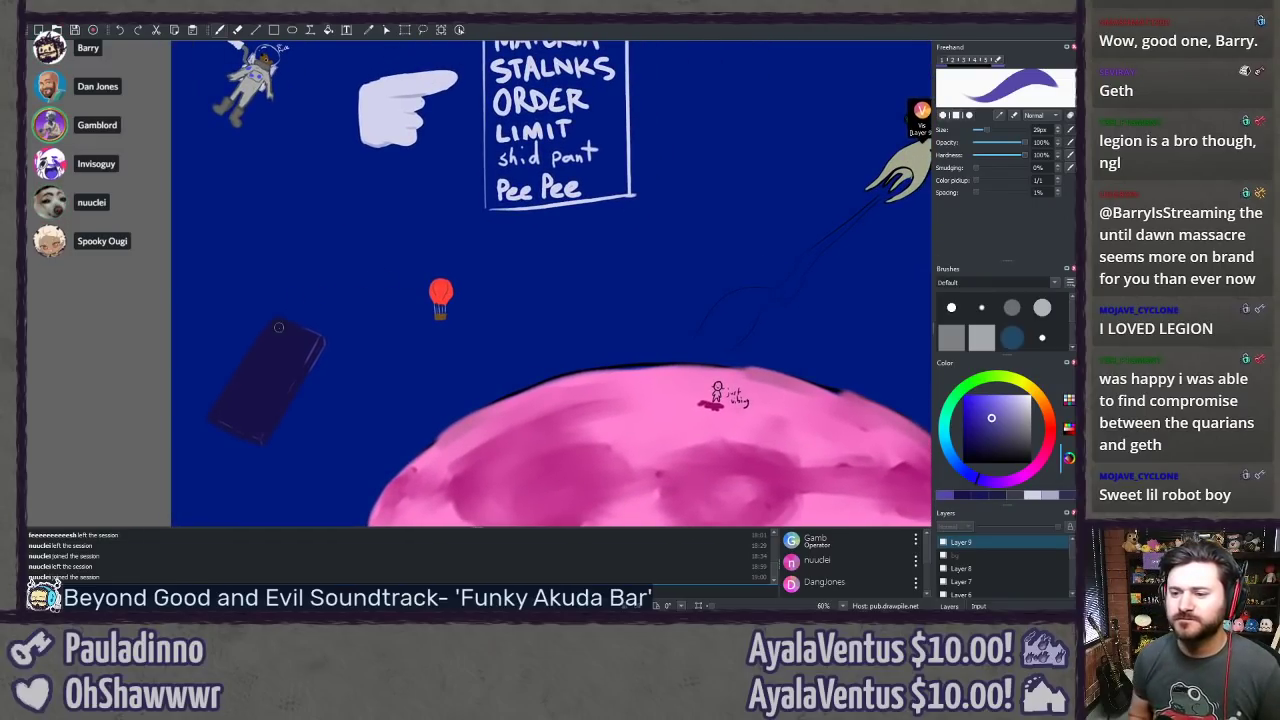
{"action": "scroll", "coordinate": [218, 431], "scroll_direction": "up", "scroll_amount": 3}
{"action": "scroll", "coordinate": [218, 431], "scroll_direction": "up", "scroll_amount": 2}
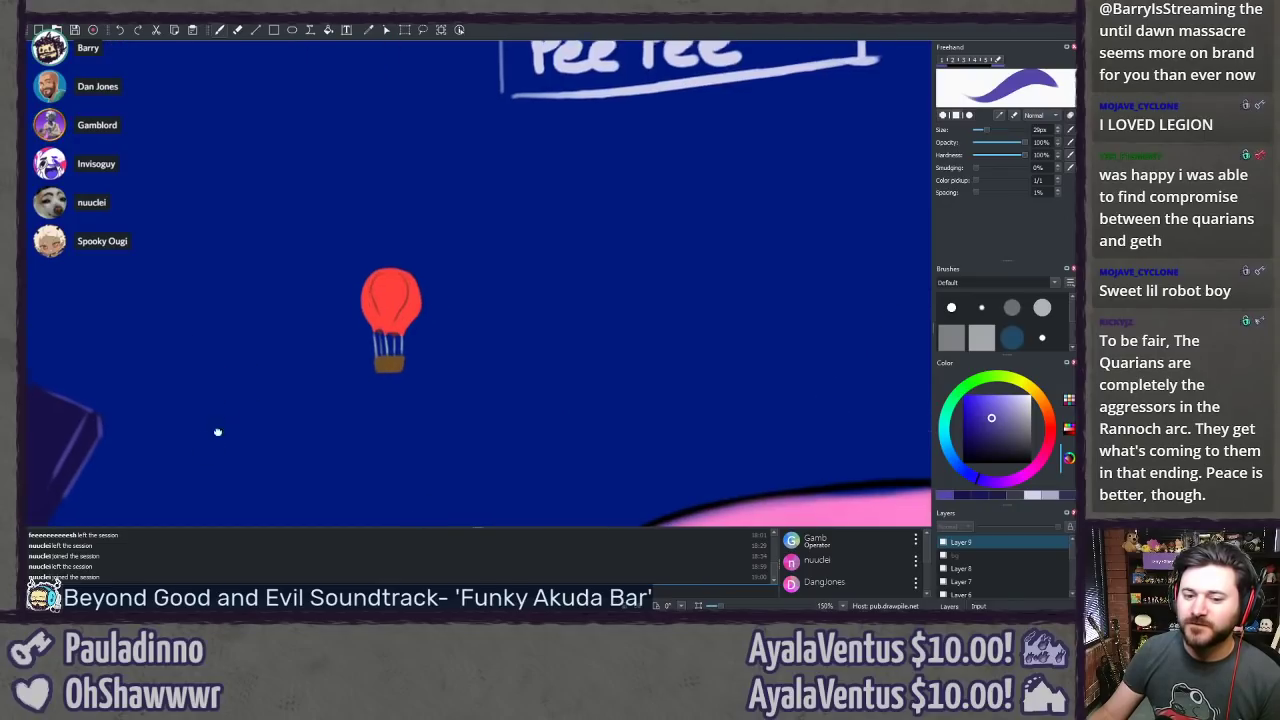
{"action": "left_click_drag", "start_coordinate": [218, 431], "coordinate": [611, 176]}
{"action": "scroll", "coordinate": [426, 331], "scroll_direction": "up", "scroll_amount": 1}
{"action": "left_click_drag", "start_coordinate": [426, 331], "coordinate": [478, 300]}
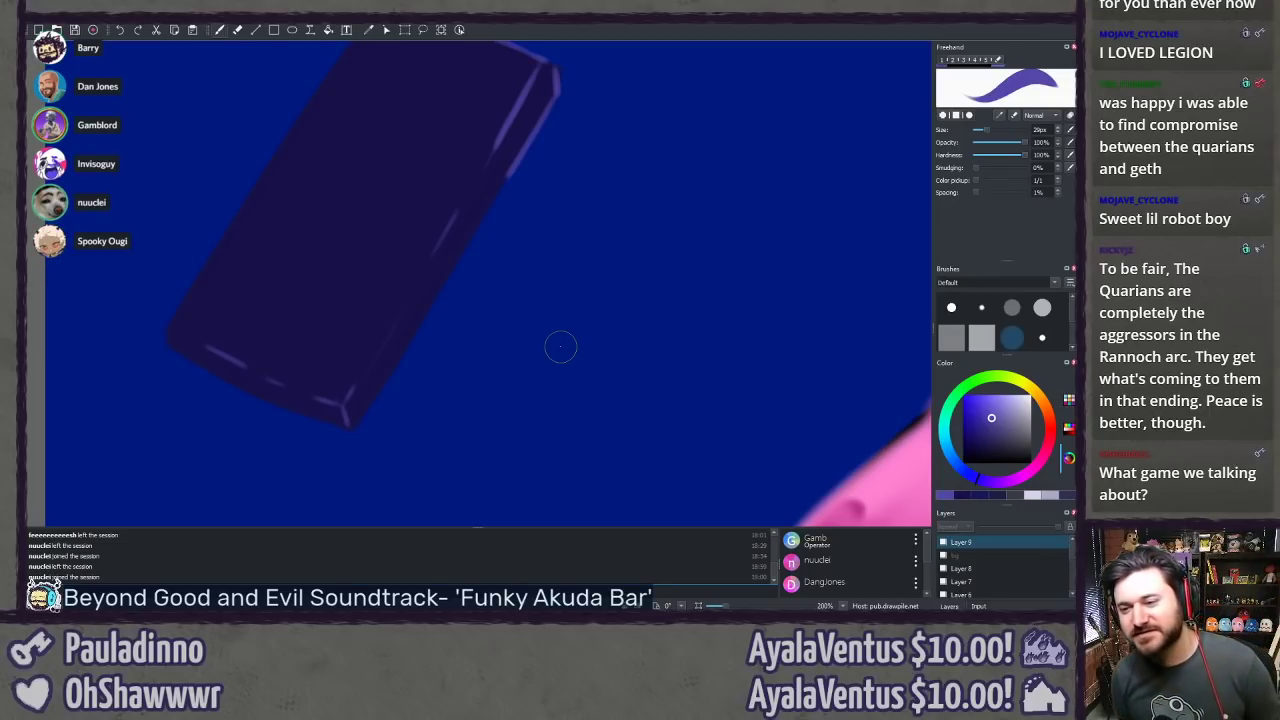
Step: Sample the slab's navy, darken it, and paint shading along the slab's upper edge near its upper-left corner
{"action": "left_click_drag", "start_coordinate": [370, 150], "coordinate": [397, 225]}
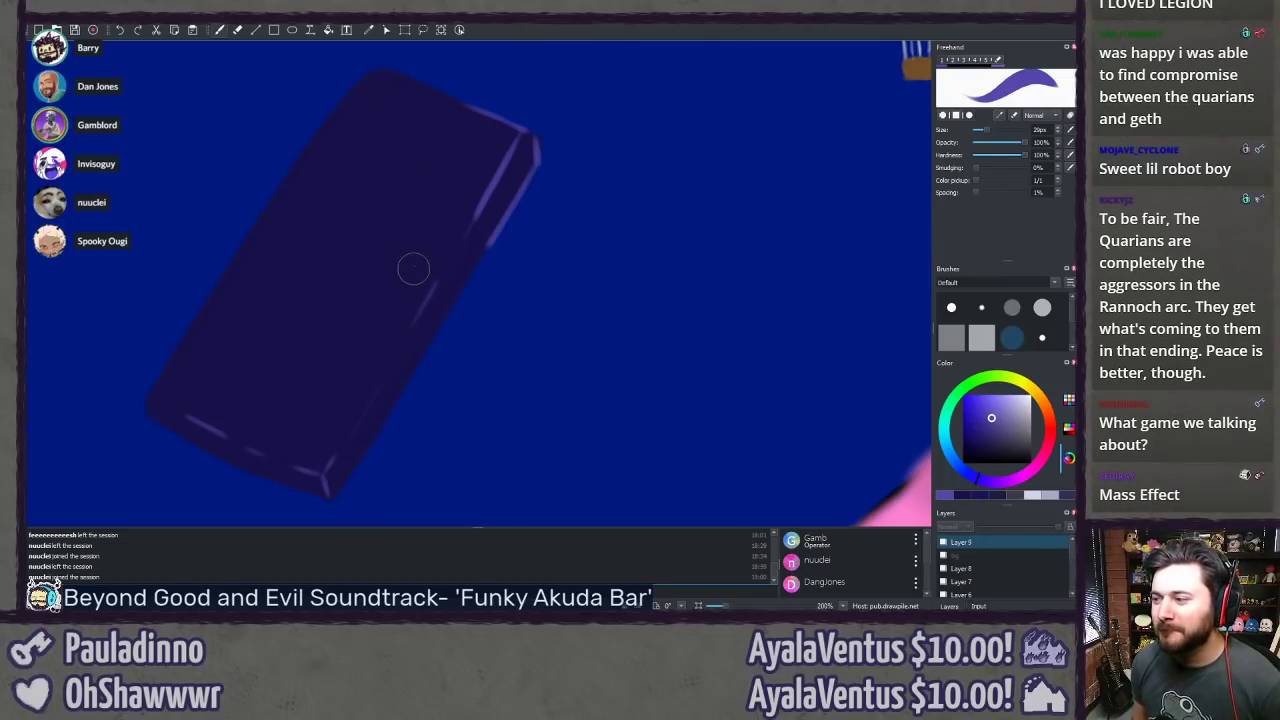
{"action": "left_click", "coordinate": [380, 247], "text": "ctrl"}
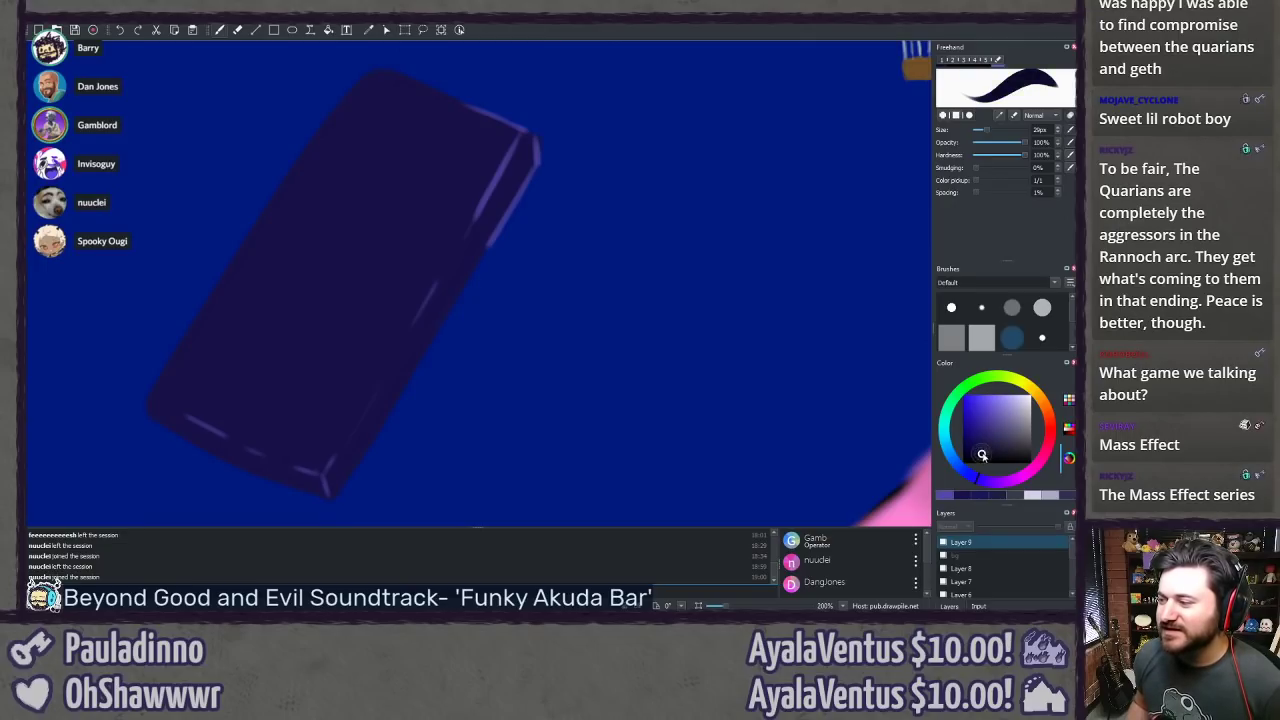
{"action": "left_click_drag", "start_coordinate": [339, 160], "coordinate": [317, 212]}
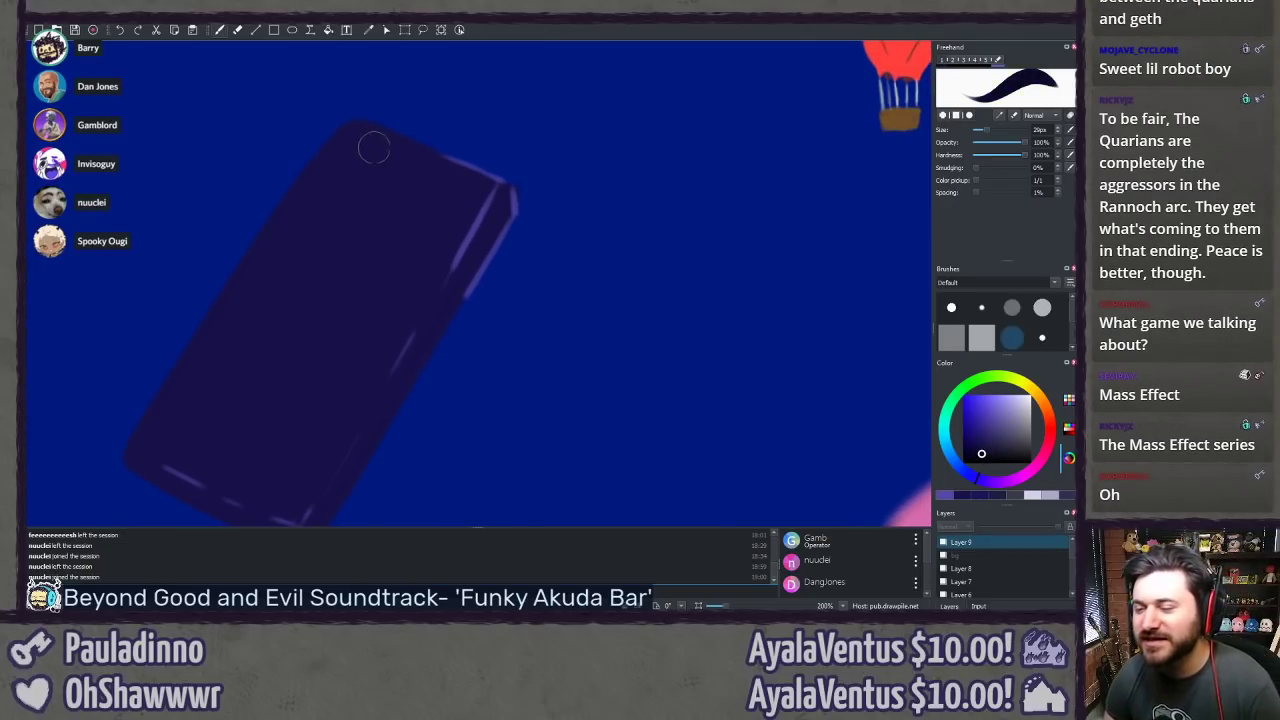
{"action": "left_click_drag", "start_coordinate": [374, 124], "coordinate": [416, 141]}
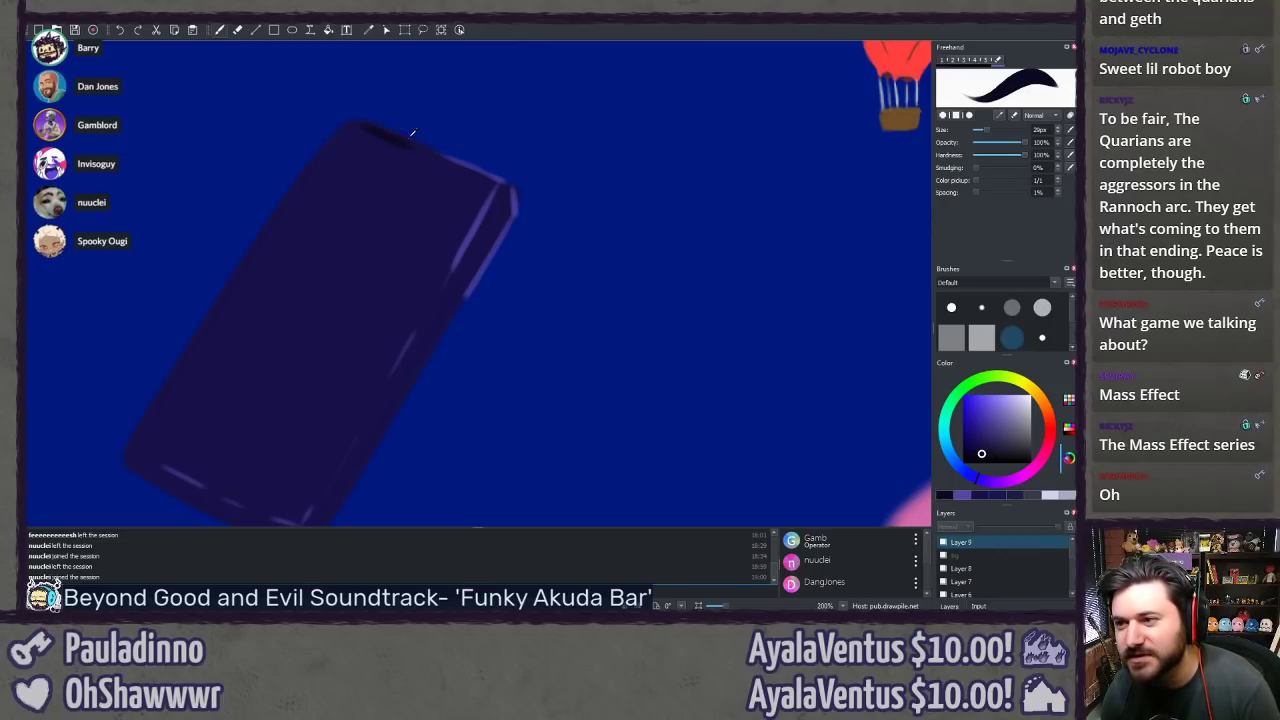
{"action": "left_click_drag", "start_coordinate": [370, 123], "coordinate": [415, 139]}
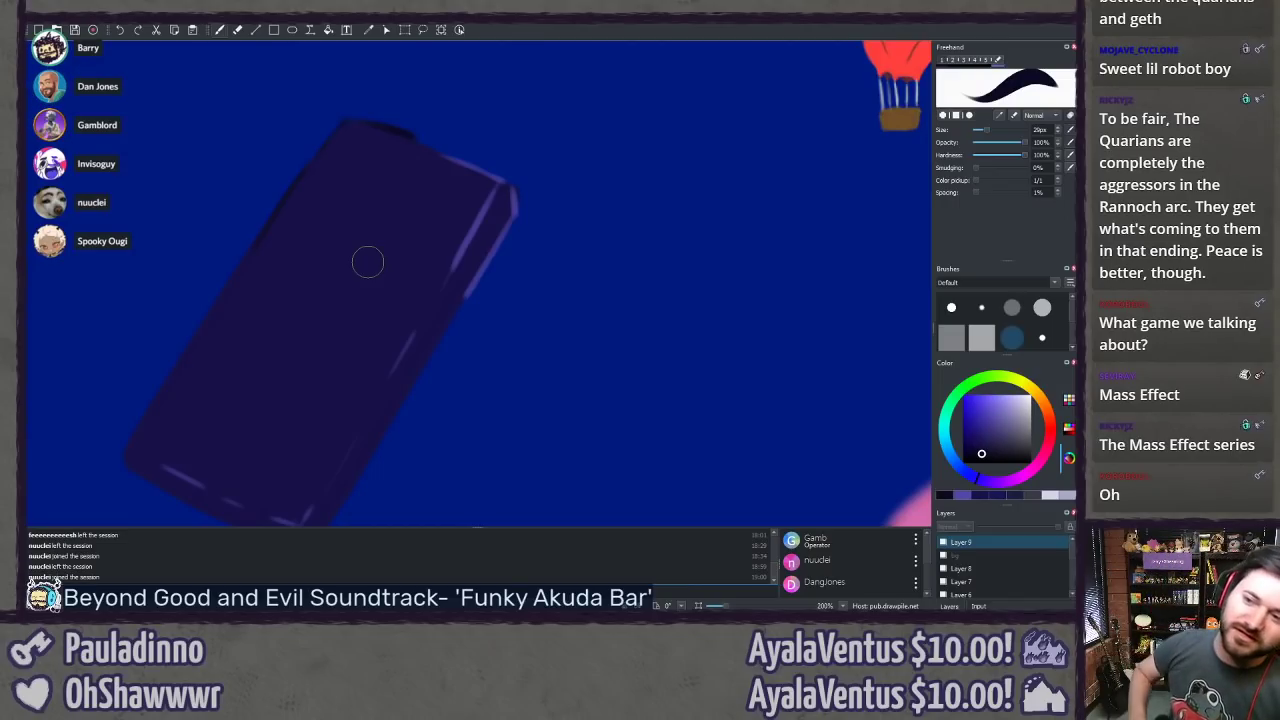
{"action": "key", "text": "space"}
{"action": "left_click_drag", "start_coordinate": [245, 355], "coordinate": [281, 289]}
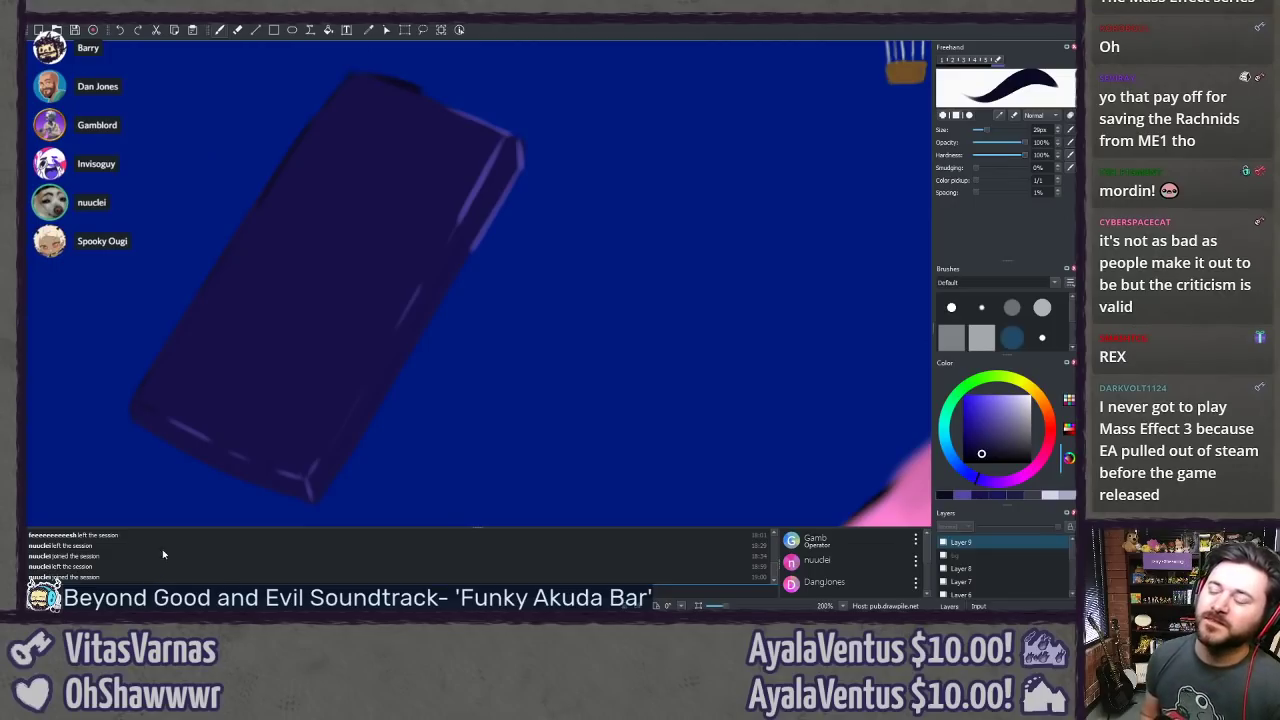
Step: Look over the whole shared canvas, examining the round robot and figure sketches beside the pink planet's right edge up close
{"action": "scroll", "coordinate": [228, 438], "scroll_direction": "down", "scroll_amount": 6}
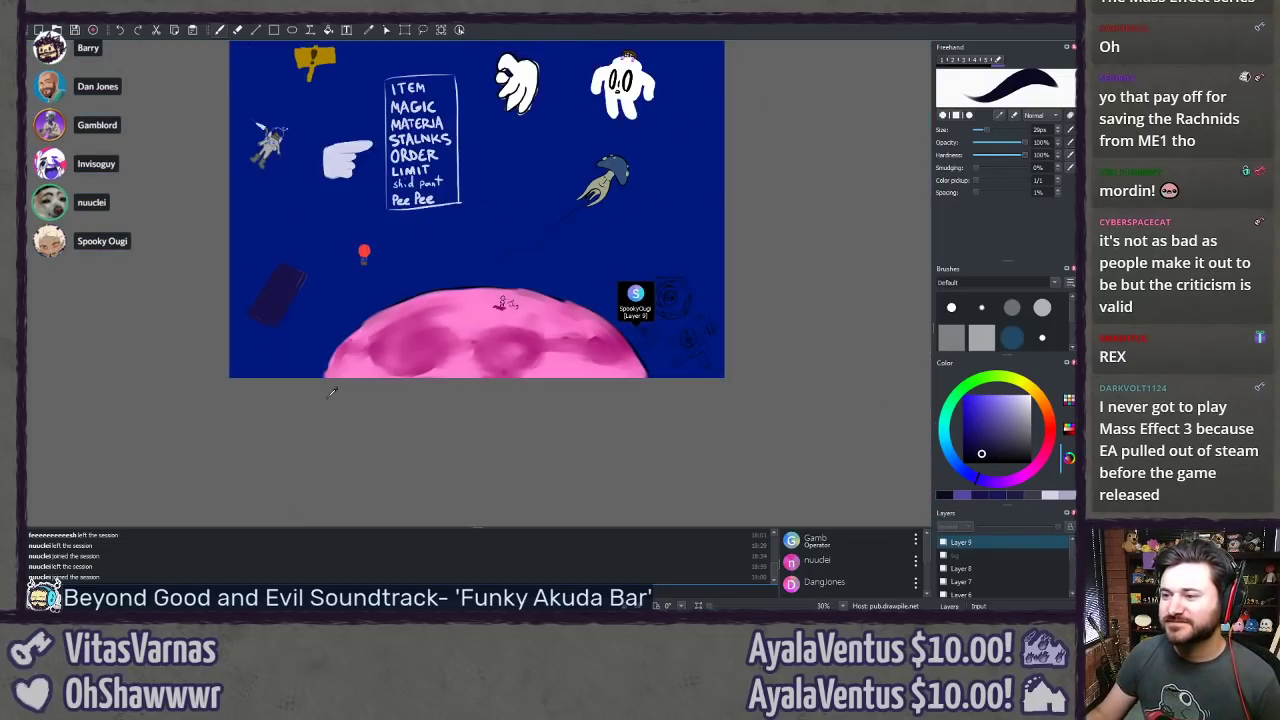
{"action": "scroll", "coordinate": [380, 380], "scroll_direction": "up", "scroll_amount": 2}
{"action": "scroll", "coordinate": [405, 340], "scroll_direction": "up", "scroll_amount": 1}
{"action": "mouse_move", "coordinate": [486, 264]}
{"action": "left_mouse_down"}
{"action": "mouse_move", "coordinate": [554, 382]}
{"action": "mouse_move", "coordinate": [491, 397]}
{"action": "mouse_move", "coordinate": [330, 352]}
{"action": "mouse_move", "coordinate": [429, 293]}
{"action": "mouse_move", "coordinate": [377, 194]}
{"action": "mouse_move", "coordinate": [471, 423]}
{"action": "mouse_move", "coordinate": [474, 388]}
{"action": "left_mouse_up"}
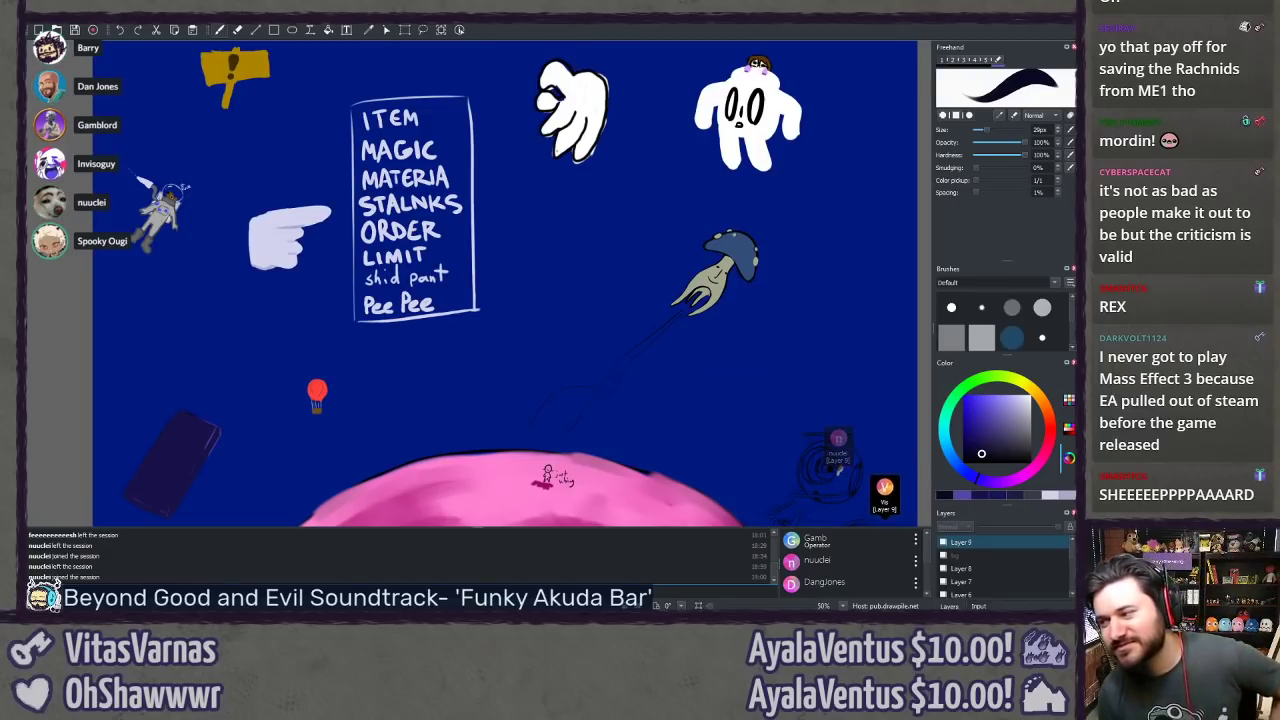
{"action": "left_click_drag", "start_coordinate": [774, 432], "coordinate": [532, 288]}
{"action": "scroll", "coordinate": [766, 400], "scroll_direction": "up", "scroll_amount": 4}
{"action": "left_click_drag", "start_coordinate": [747, 412], "coordinate": [562, 283]}
{"action": "scroll", "coordinate": [752, 348], "scroll_direction": "up", "scroll_amount": 3}
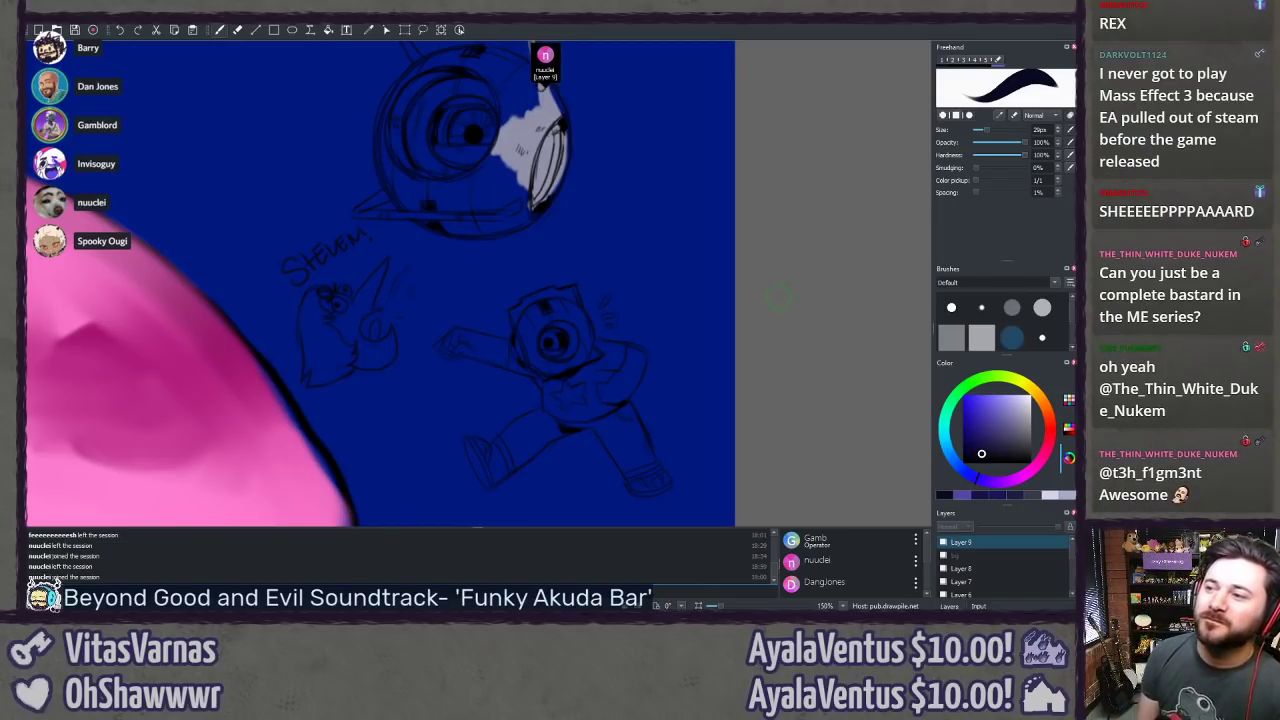
{"action": "mouse_move", "coordinate": [284, 142]}
{"action": "left_mouse_down"}
{"action": "mouse_move", "coordinate": [280, 263]}
{"action": "mouse_move", "coordinate": [294, 194]}
{"action": "mouse_move", "coordinate": [297, 227]}
{"action": "left_mouse_up"}
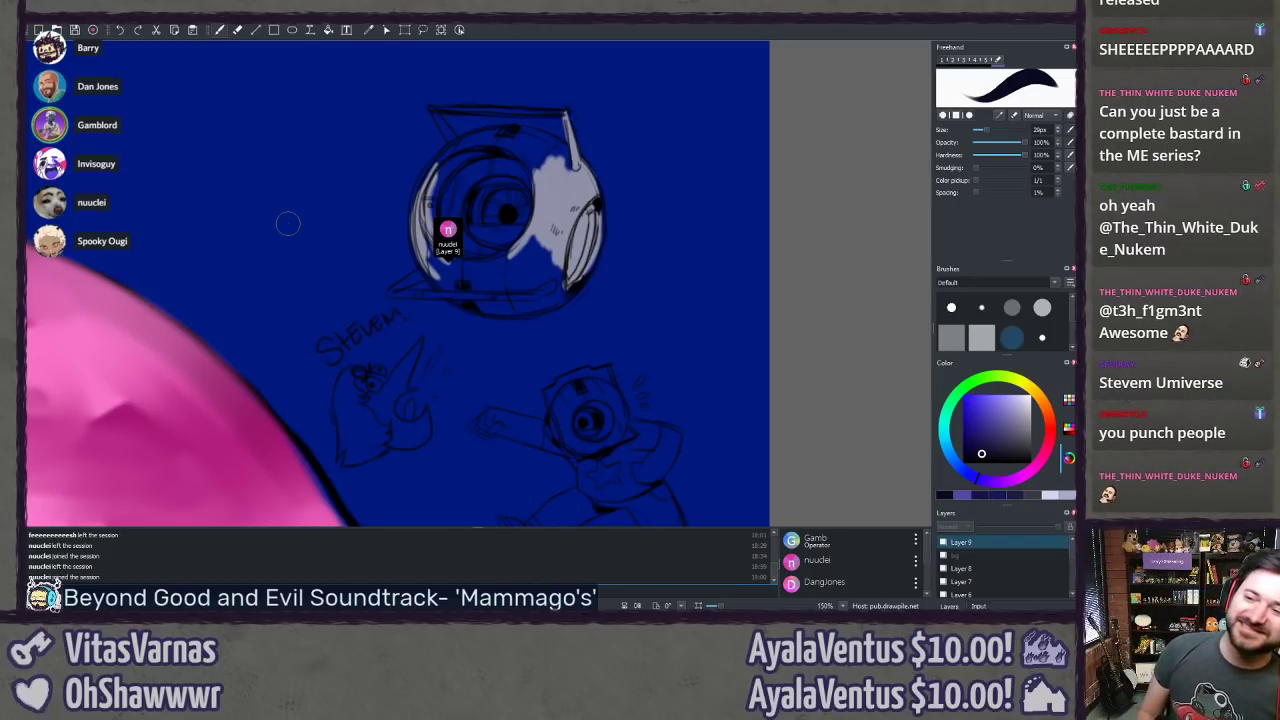
{"action": "scroll", "coordinate": [288, 223], "scroll_direction": "down", "scroll_amount": 5}
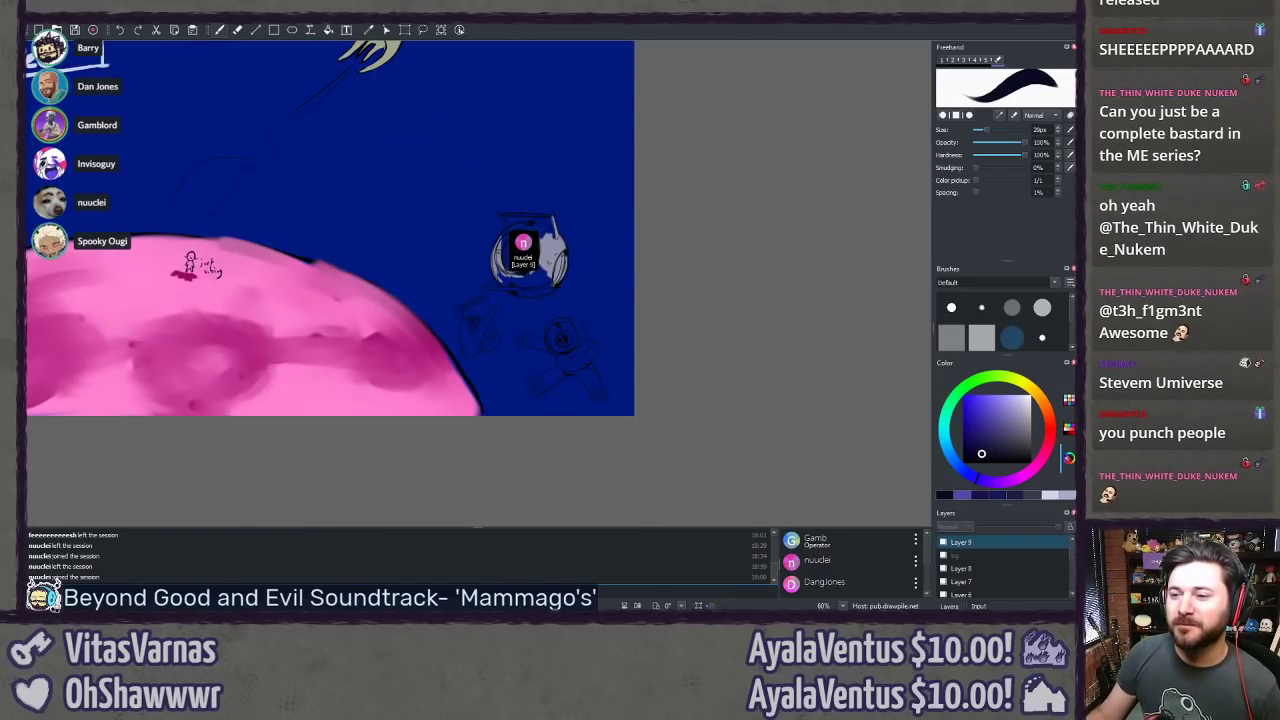
{"action": "mouse_move", "coordinate": [319, 232]}
{"action": "left_mouse_down"}
{"action": "mouse_move", "coordinate": [460, 323]}
{"action": "mouse_move", "coordinate": [717, 369]}
{"action": "left_mouse_up"}
{"action": "mouse_move", "coordinate": [500, 260]}
{"action": "left_mouse_down"}
{"action": "mouse_move", "coordinate": [515, 294]}
{"action": "mouse_move", "coordinate": [523, 268]}
{"action": "left_mouse_up"}
{"action": "left_click_drag", "start_coordinate": [250, 231], "coordinate": [164, 416]}
{"action": "scroll", "coordinate": [164, 416], "scroll_direction": "down", "scroll_amount": 4}
{"action": "scroll", "coordinate": [177, 389], "scroll_direction": "up", "scroll_amount": 3}
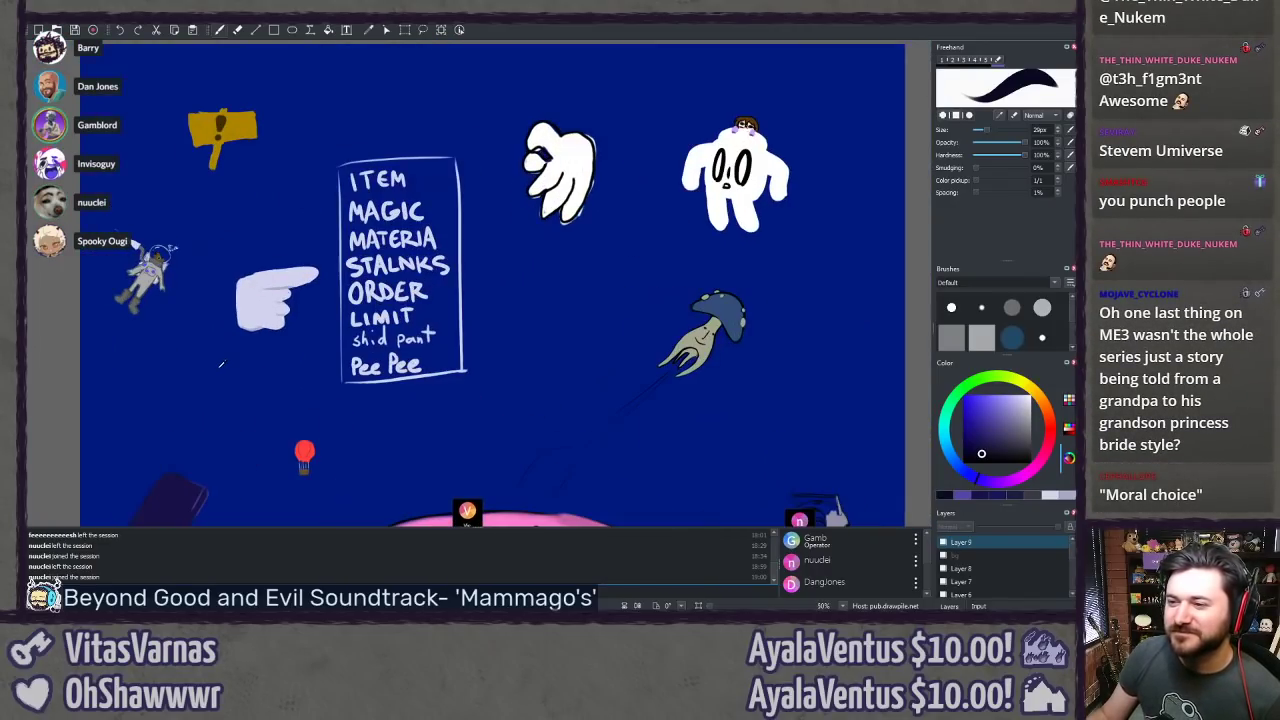
Step: Lasso the command menu with its pointing hand, shrink them together, and place them between the yellow exclamation sign and the white glove
{"action": "key", "text": "d"}
{"action": "mouse_move", "coordinate": [318, 150]}
{"action": "left_mouse_down"}
{"action": "mouse_move", "coordinate": [278, 218]}
{"action": "mouse_move", "coordinate": [232, 251]}
{"action": "mouse_move", "coordinate": [213, 300]}
{"action": "mouse_move", "coordinate": [227, 344]}
{"action": "mouse_move", "coordinate": [307, 342]}
{"action": "mouse_move", "coordinate": [338, 399]}
{"action": "mouse_move", "coordinate": [456, 400]}
{"action": "mouse_move", "coordinate": [494, 352]}
{"action": "mouse_move", "coordinate": [484, 148]}
{"action": "mouse_move", "coordinate": [402, 116]}
{"action": "left_mouse_up"}
{"action": "left_click_drag", "start_coordinate": [496, 233], "coordinate": [577, 207]}
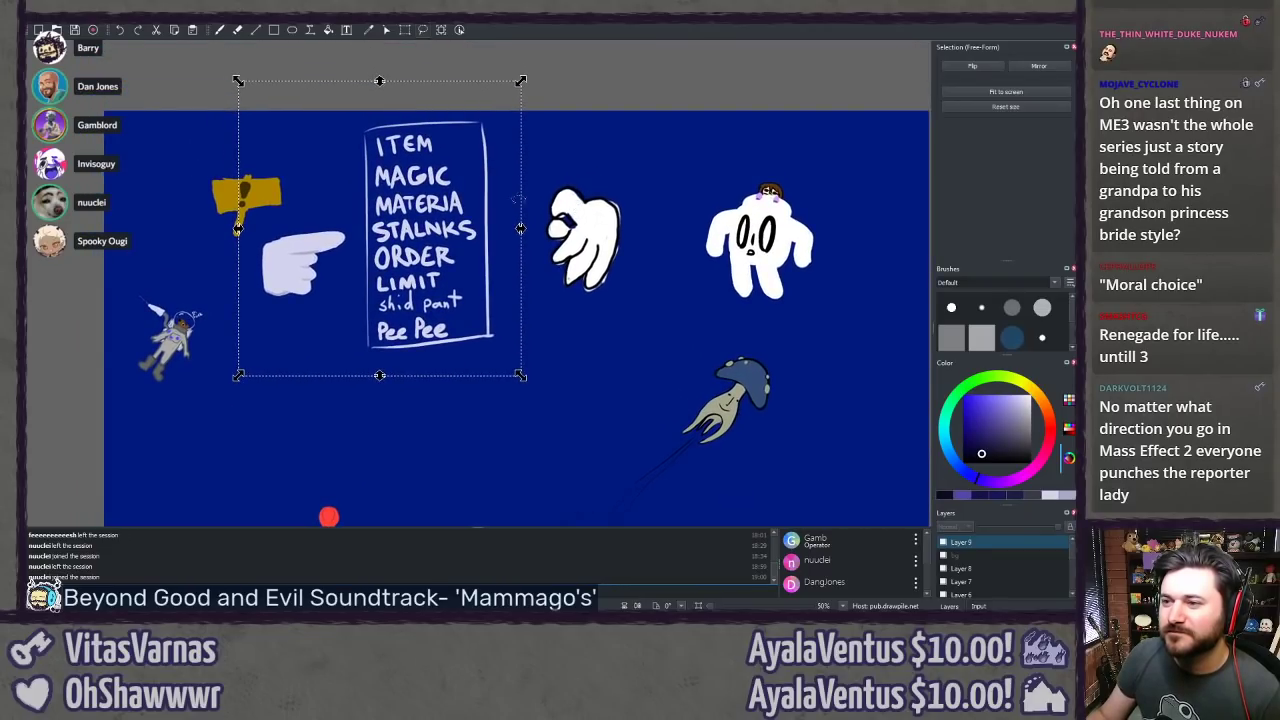
{"action": "left_click_drag", "start_coordinate": [435, 210], "coordinate": [432, 223]}
{"action": "left_click_drag", "start_coordinate": [234, 389], "coordinate": [353, 265]}
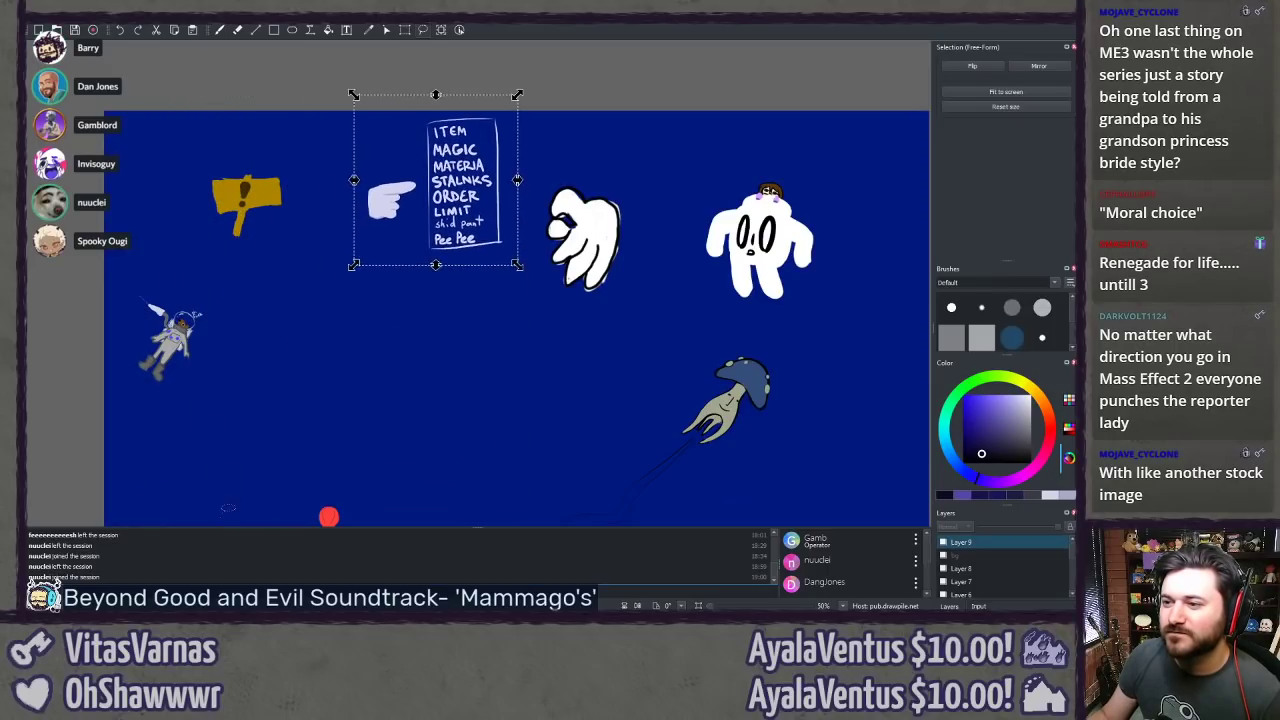
{"action": "left_click_drag", "start_coordinate": [422, 233], "coordinate": [392, 244]}
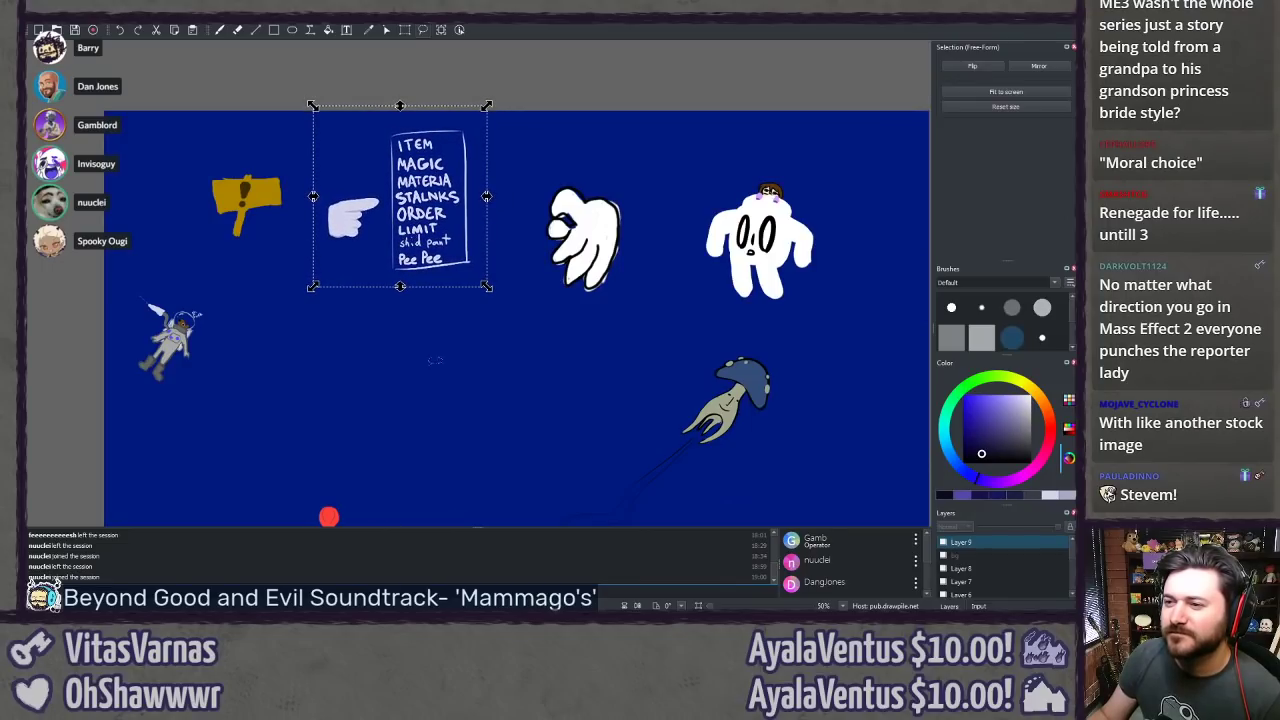
{"action": "left_click", "coordinate": [434, 372]}
Step: Examine the red balloon and the dark navy slab beside the pink planet at closer range
{"action": "mouse_move", "coordinate": [451, 414]}
{"action": "left_mouse_down"}
{"action": "mouse_move", "coordinate": [414, 386]}
{"action": "mouse_move", "coordinate": [405, 343]}
{"action": "left_mouse_up"}
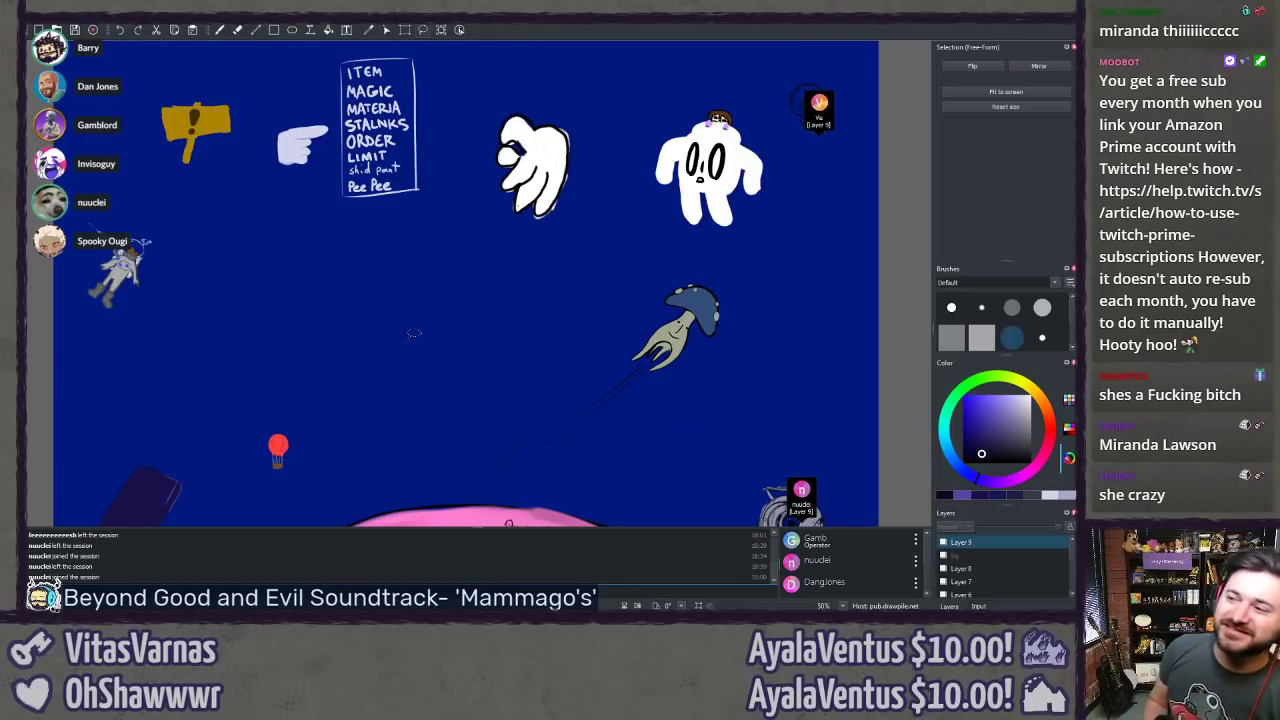
{"action": "left_click_drag", "start_coordinate": [255, 313], "coordinate": [440, 243]}
{"action": "scroll", "coordinate": [263, 243], "scroll_direction": "up", "scroll_amount": 2}
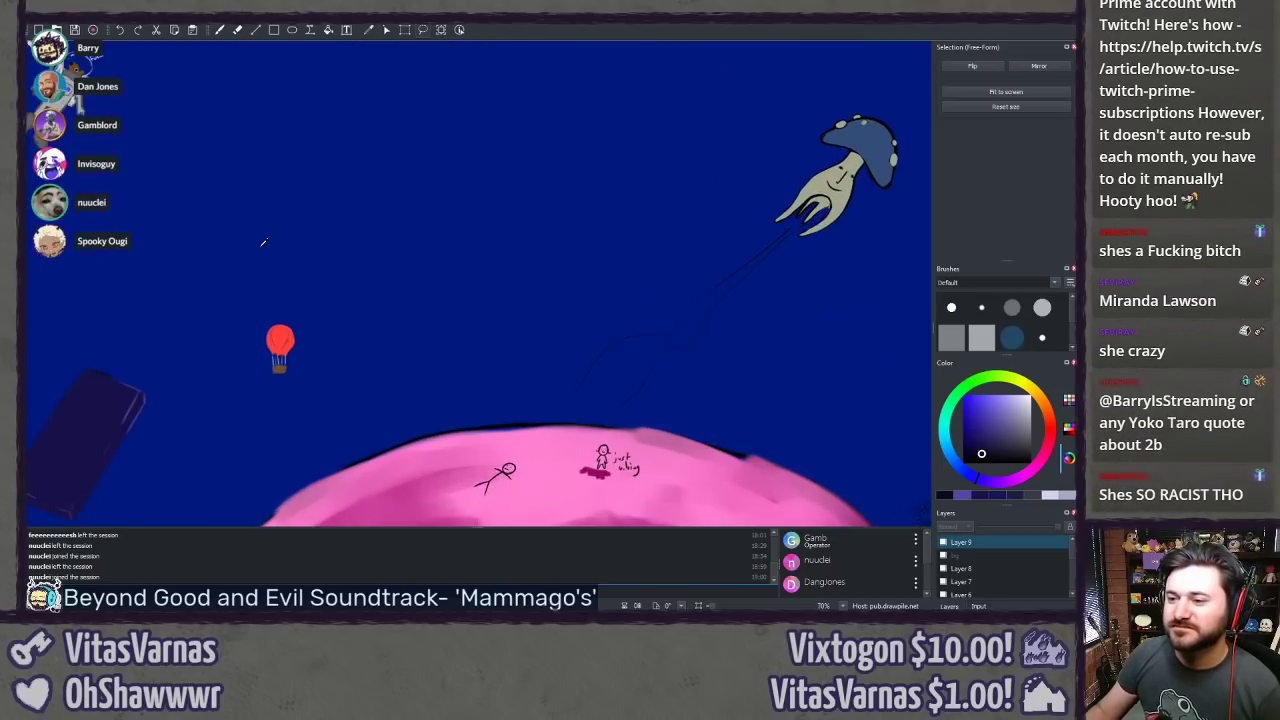
{"action": "scroll", "coordinate": [263, 242], "scroll_direction": "up", "scroll_amount": 2}
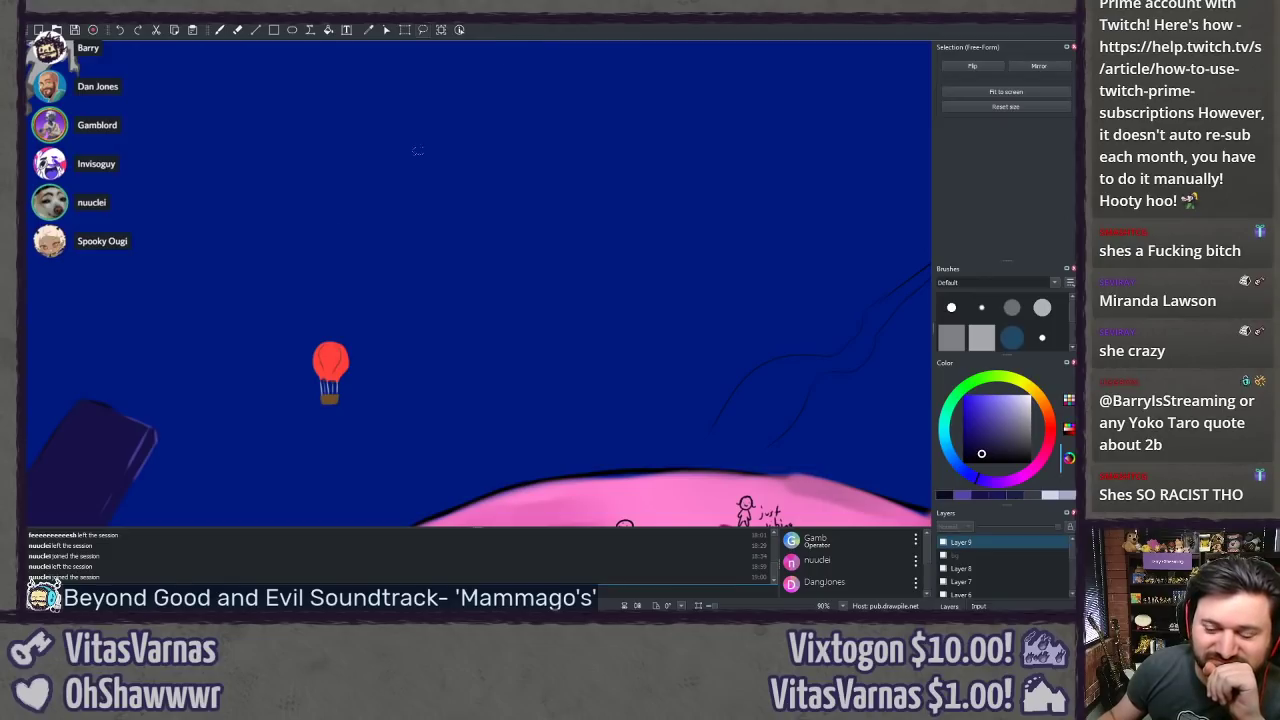
{"action": "left_click_drag", "start_coordinate": [220, 324], "coordinate": [411, 196]}
{"action": "left_click_drag", "start_coordinate": [339, 295], "coordinate": [379, 235]}
{"action": "scroll", "coordinate": [157, 331], "scroll_direction": "up", "scroll_amount": 1}
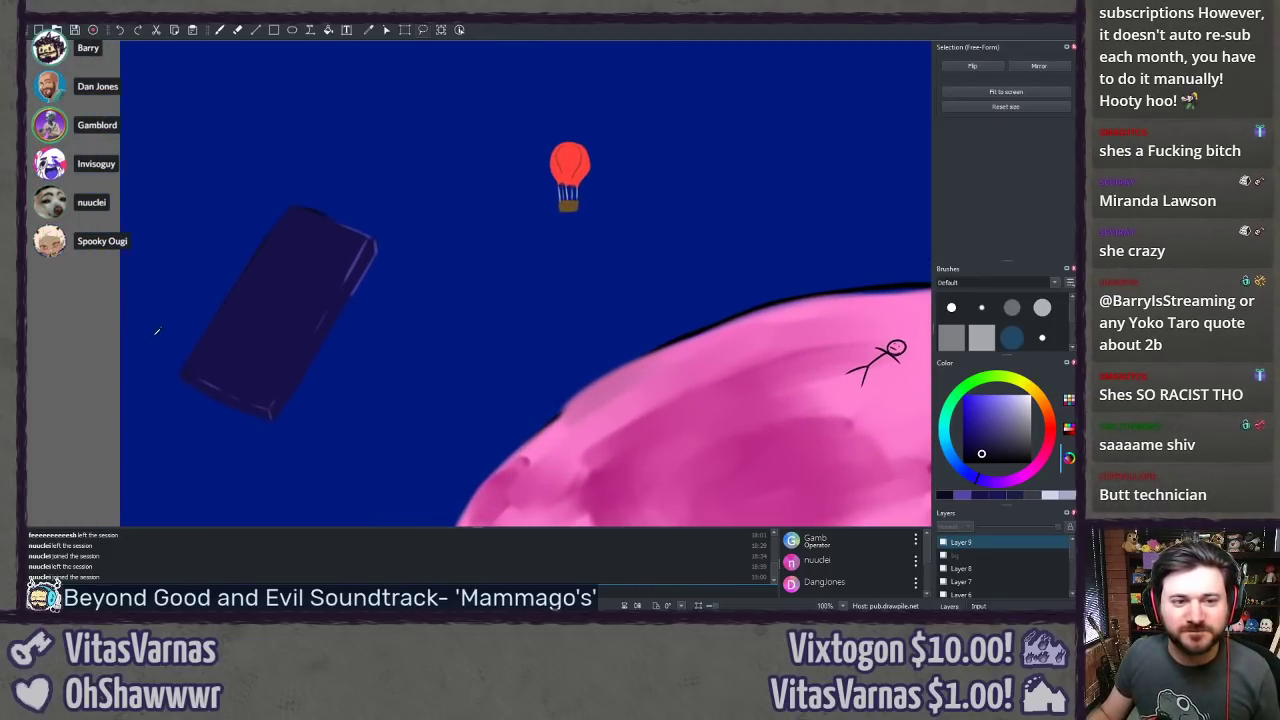
Step: Set up the freehand brush with a pale blue-white colour for sketching on the empty blue area above the slab
{"action": "scroll", "coordinate": [157, 331], "scroll_direction": "up", "scroll_amount": 1}
{"action": "left_click_drag", "start_coordinate": [380, 366], "coordinate": [515, 224]}
{"action": "left_click_drag", "start_coordinate": [392, 177], "coordinate": [440, 427]}
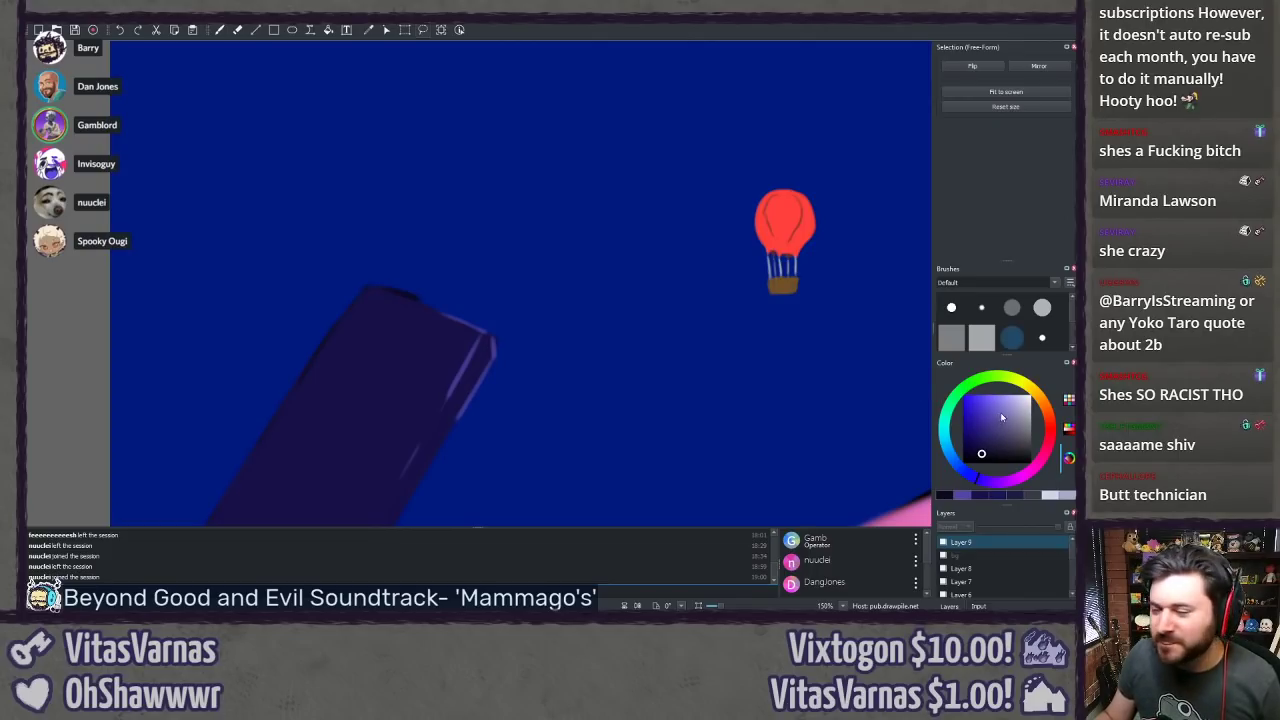
{"action": "left_click", "coordinate": [949, 454]}
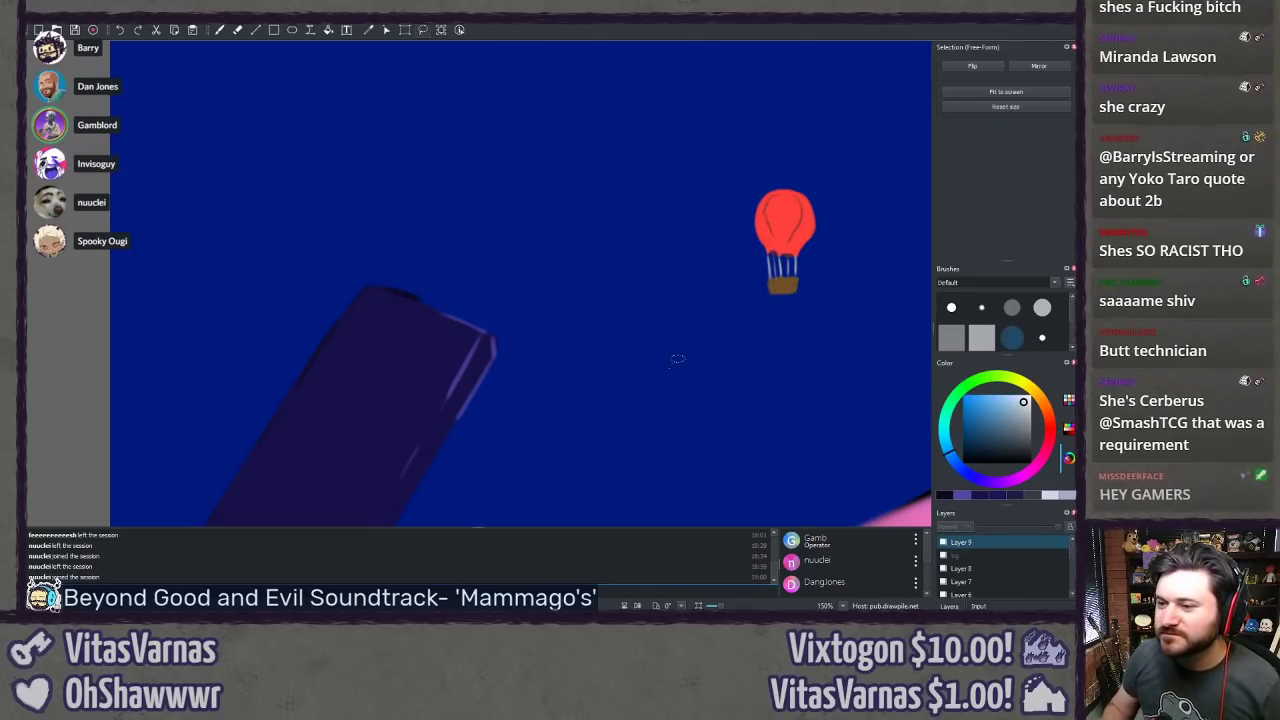
{"action": "key", "text": "b"}
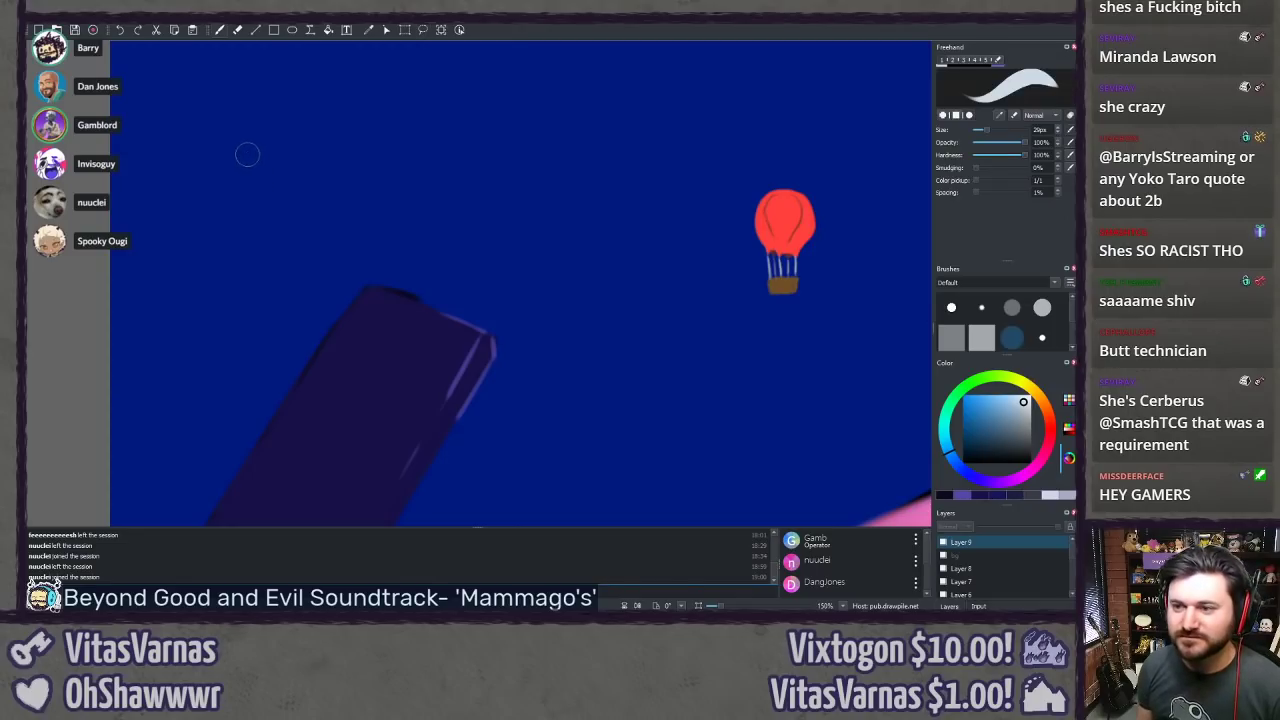
{"action": "mouse_move", "coordinate": [234, 111]}
{"action": "left_mouse_down"}
{"action": "mouse_move", "coordinate": [212, 311]}
{"action": "mouse_move", "coordinate": [232, 110]}
{"action": "mouse_move", "coordinate": [160, 215]}
{"action": "mouse_move", "coordinate": [220, 95]}
{"action": "left_mouse_up"}
{"action": "key", "text": "ctrl+z"}
{"action": "key", "text": "ctrl+z"}
{"action": "key", "text": "ctrl+z"}
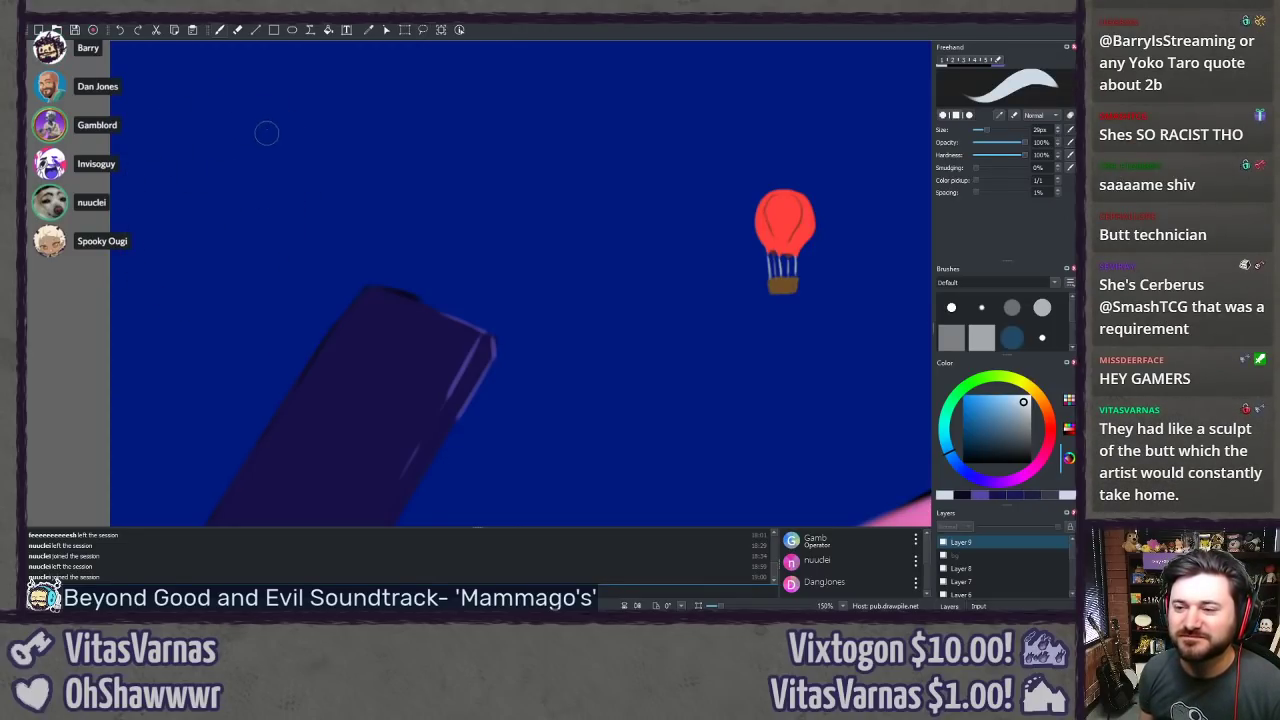
{"action": "mouse_move", "coordinate": [266, 133]}
{"action": "left_mouse_down"}
{"action": "mouse_move", "coordinate": [330, 303]}
{"action": "mouse_move", "coordinate": [345, 170]}
{"action": "left_mouse_up"}
{"action": "key", "text": "ctrl+z"}
{"action": "mouse_move", "coordinate": [280, 96]}
{"action": "left_mouse_down"}
{"action": "mouse_move", "coordinate": [243, 335]}
{"action": "mouse_move", "coordinate": [306, 134]}
{"action": "left_mouse_up"}
{"action": "key", "text": "ctrl+z"}
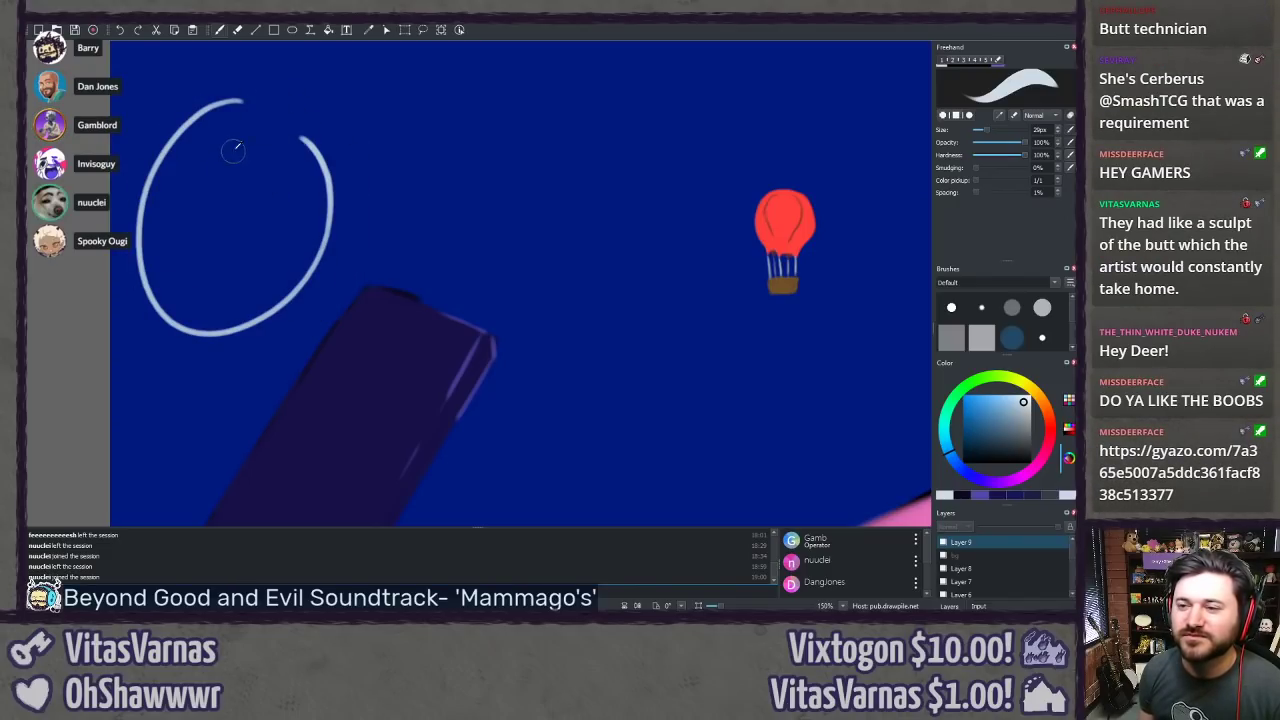
{"action": "key", "text": "ctrl+z"}
{"action": "mouse_move", "coordinate": [205, 106]}
{"action": "left_mouse_down"}
{"action": "mouse_move", "coordinate": [214, 123]}
{"action": "mouse_move", "coordinate": [280, 120]}
{"action": "left_mouse_up"}
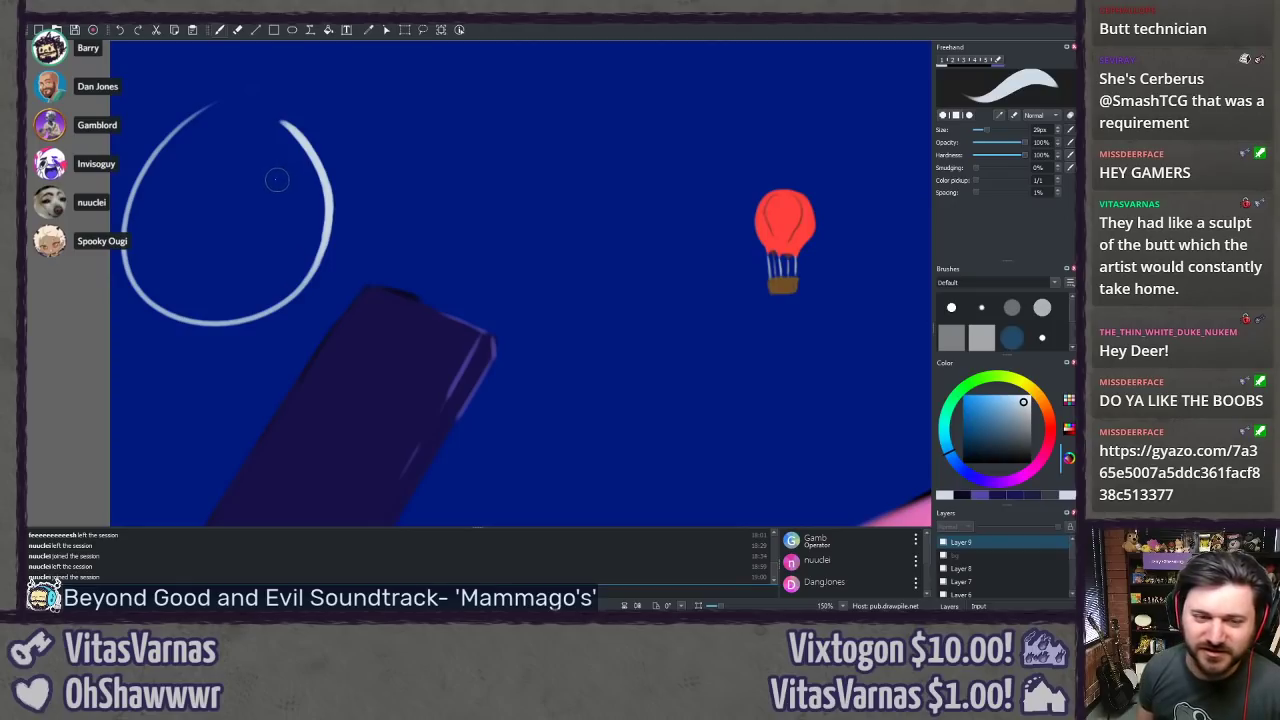
{"action": "key", "text": "ctrl+z"}
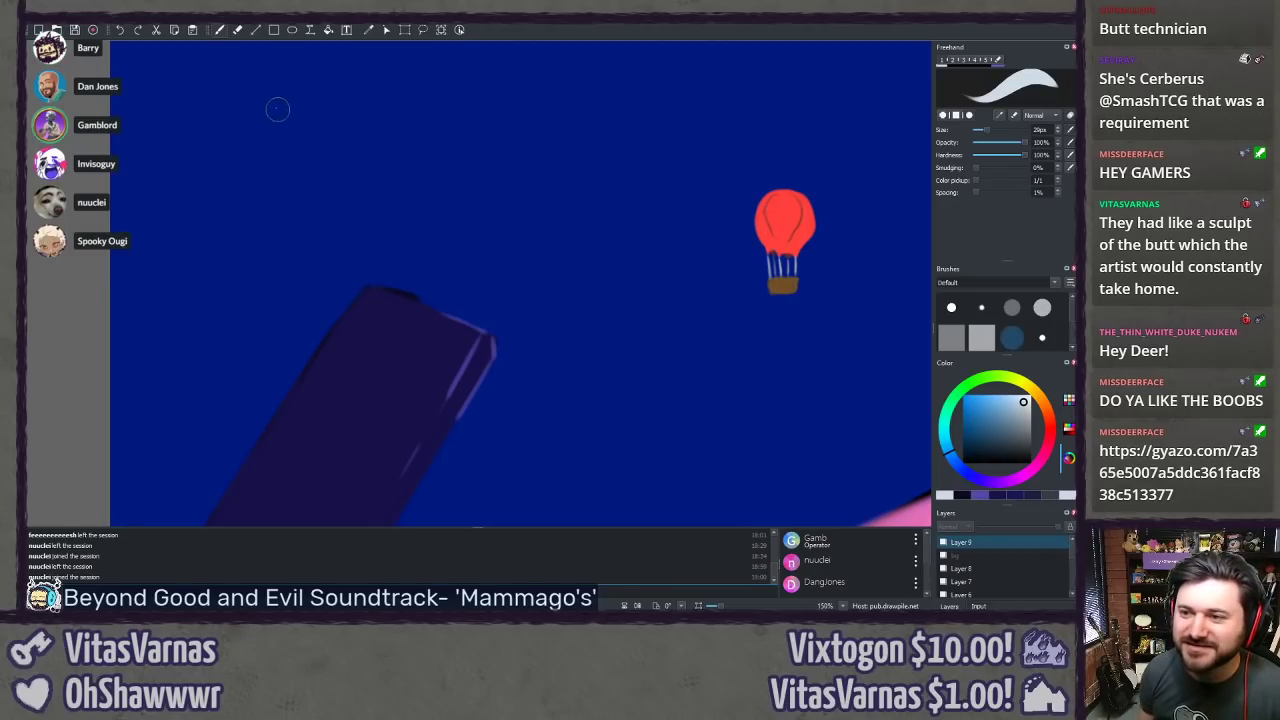
{"action": "mouse_move", "coordinate": [206, 104]}
{"action": "left_mouse_down"}
{"action": "mouse_move", "coordinate": [300, 320]}
{"action": "mouse_move", "coordinate": [305, 120]}
{"action": "mouse_move", "coordinate": [320, 278]}
{"action": "left_mouse_up"}
{"action": "key", "text": "ctrl+z"}
{"action": "key", "text": "ctrl+z"}
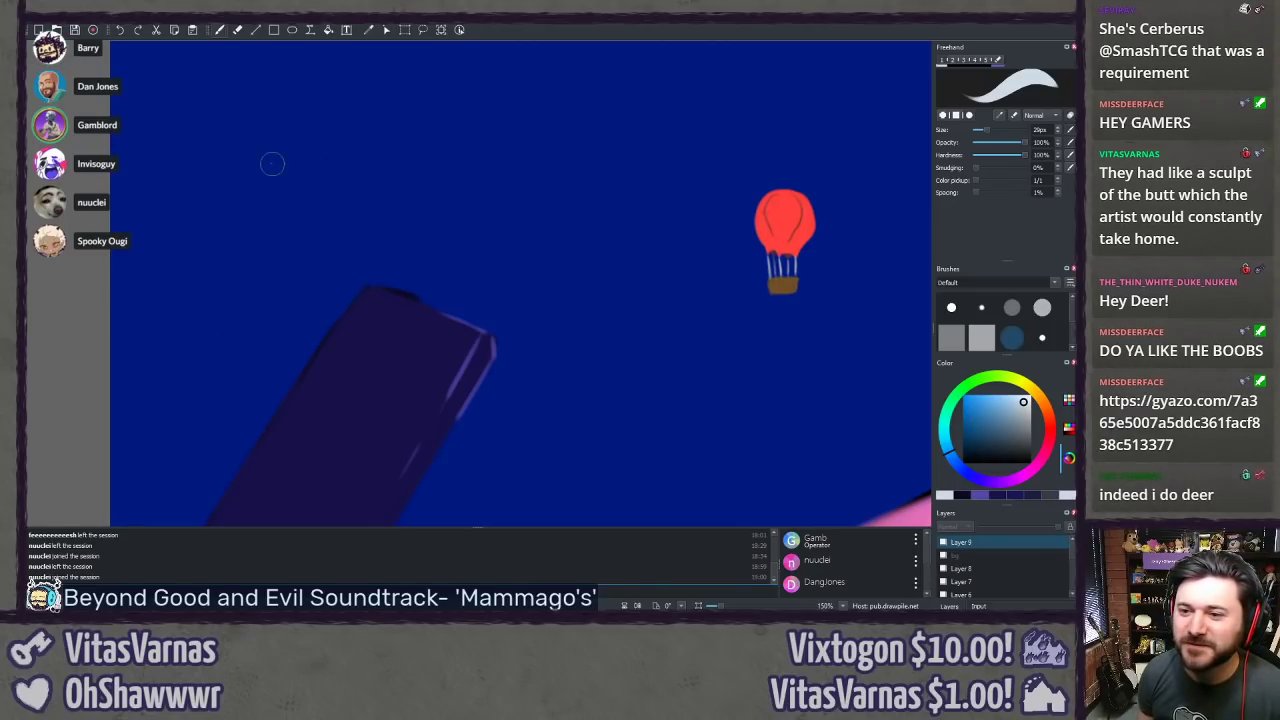
{"action": "mouse_move", "coordinate": [206, 108]}
{"action": "left_mouse_down"}
{"action": "mouse_move", "coordinate": [180, 350]}
{"action": "mouse_move", "coordinate": [309, 206]}
{"action": "left_mouse_up"}
{"action": "key", "text": "ctrl+z"}
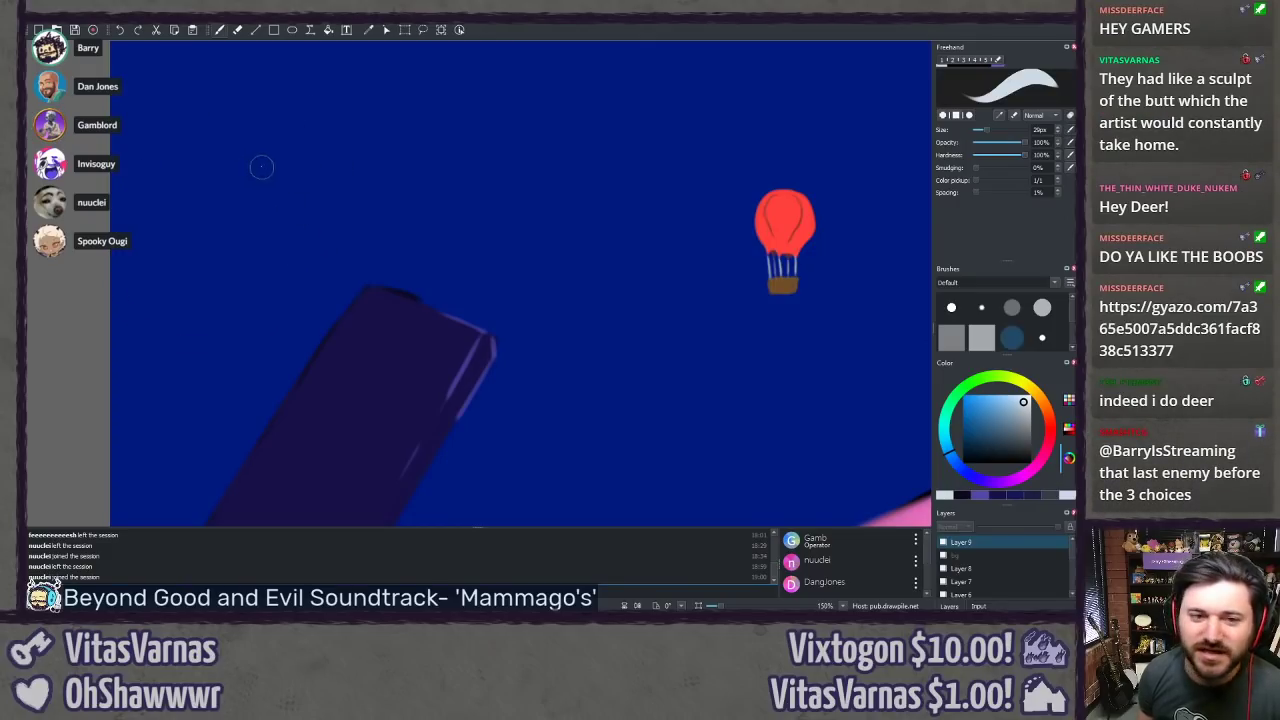
{"action": "mouse_move", "coordinate": [257, 118]}
{"action": "left_mouse_down"}
{"action": "mouse_move", "coordinate": [200, 124]}
{"action": "mouse_move", "coordinate": [293, 100]}
{"action": "mouse_move", "coordinate": [169, 151]}
{"action": "mouse_move", "coordinate": [295, 124]}
{"action": "left_mouse_up"}
{"action": "key", "text": "ctrl+z"}
Step: Draw a large pale oval outline just above the dark slab's upper end, leaving a small gap at its top
{"action": "mouse_move", "coordinate": [200, 118]}
{"action": "left_mouse_down"}
{"action": "mouse_move", "coordinate": [116, 216]}
{"action": "mouse_move", "coordinate": [340, 297]}
{"action": "mouse_move", "coordinate": [168, 153]}
{"action": "mouse_move", "coordinate": [223, 108]}
{"action": "mouse_move", "coordinate": [235, 357]}
{"action": "mouse_move", "coordinate": [252, 91]}
{"action": "mouse_move", "coordinate": [152, 294]}
{"action": "mouse_move", "coordinate": [305, 98]}
{"action": "left_mouse_up"}
{"action": "key", "text": "ctrl+z"}
{"action": "key", "text": "ctrl+z"}
{"action": "key", "text": "ctrl+z"}
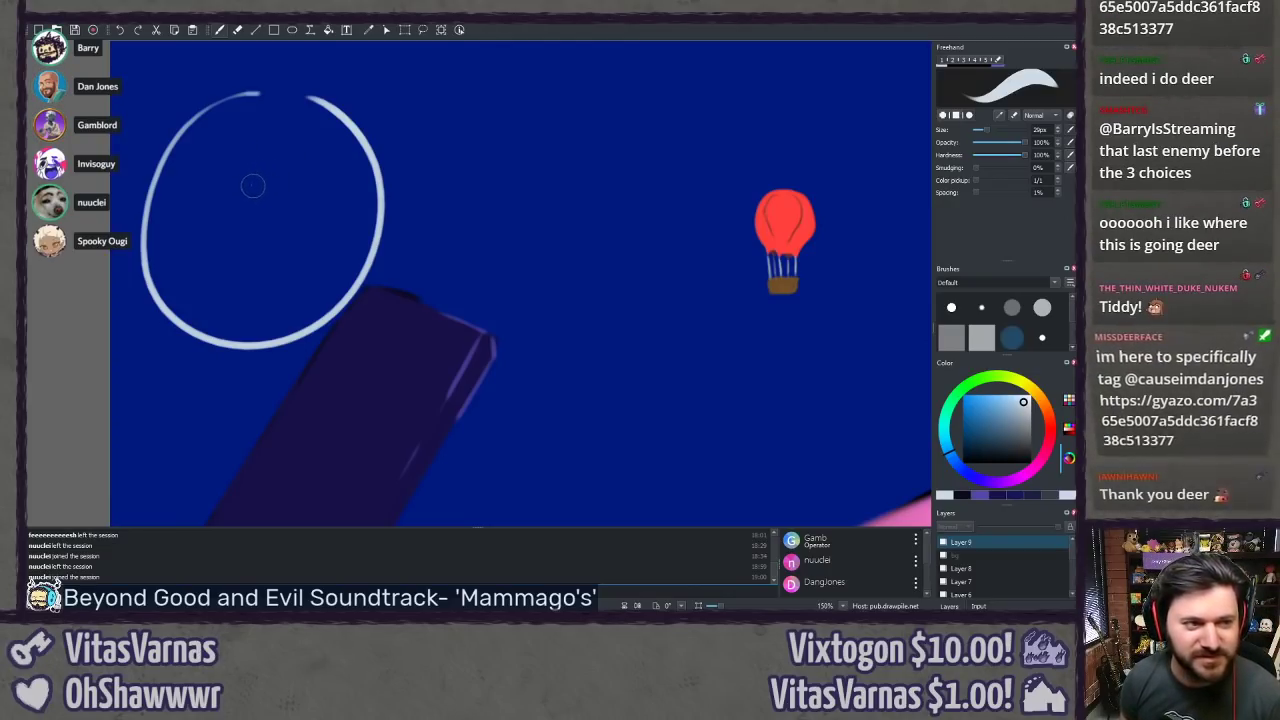
Step: Draw a smaller rounded mushroom-cap outline inside the upper half of the pale oval
{"action": "mouse_move", "coordinate": [289, 206]}
{"action": "left_mouse_down"}
{"action": "mouse_move", "coordinate": [299, 122]}
{"action": "mouse_move", "coordinate": [292, 169]}
{"action": "mouse_move", "coordinate": [270, 135]}
{"action": "mouse_move", "coordinate": [301, 230]}
{"action": "mouse_move", "coordinate": [259, 150]}
{"action": "mouse_move", "coordinate": [216, 141]}
{"action": "mouse_move", "coordinate": [322, 185]}
{"action": "mouse_move", "coordinate": [258, 115]}
{"action": "mouse_move", "coordinate": [344, 175]}
{"action": "mouse_move", "coordinate": [280, 118]}
{"action": "mouse_move", "coordinate": [217, 179]}
{"action": "mouse_move", "coordinate": [257, 149]}
{"action": "mouse_move", "coordinate": [315, 214]}
{"action": "mouse_move", "coordinate": [283, 232]}
{"action": "mouse_move", "coordinate": [280, 146]}
{"action": "mouse_move", "coordinate": [251, 220]}
{"action": "mouse_move", "coordinate": [279, 139]}
{"action": "mouse_move", "coordinate": [225, 226]}
{"action": "mouse_move", "coordinate": [277, 126]}
{"action": "left_mouse_up"}
{"action": "key", "text": "ctrl+z"}
{"action": "key", "text": "ctrl+z"}
{"action": "key", "text": "ctrl+z"}
{"action": "key", "text": "ctrl+z"}
{"action": "key", "text": "ctrl+z"}
{"action": "key", "text": "ctrl+z"}
{"action": "key", "text": "ctrl+z"}
{"action": "key", "text": "ctrl+z"}
{"action": "key", "text": "ctrl+z"}
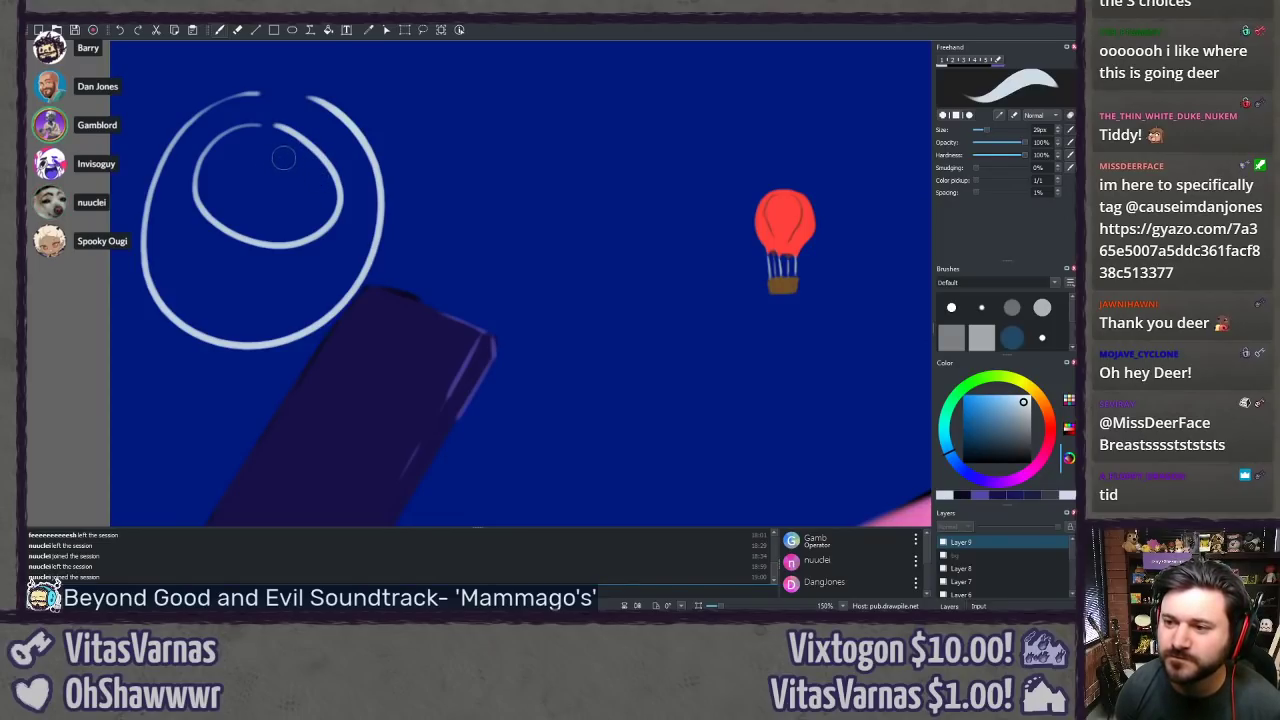
Step: Add three spots to the mushroom cap and sketch a small face with eyes beneath it
{"action": "left_click_drag", "start_coordinate": [285, 158], "coordinate": [312, 235]}
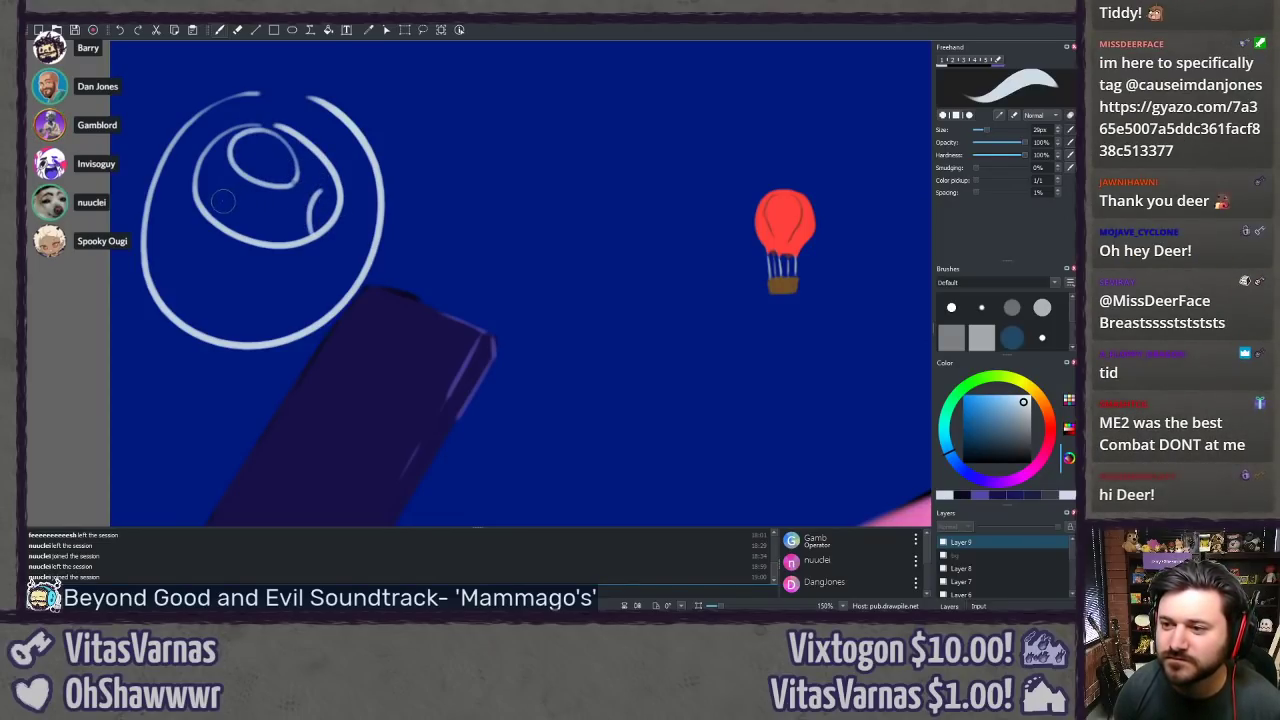
{"action": "left_click_drag", "start_coordinate": [200, 190], "coordinate": [248, 226]}
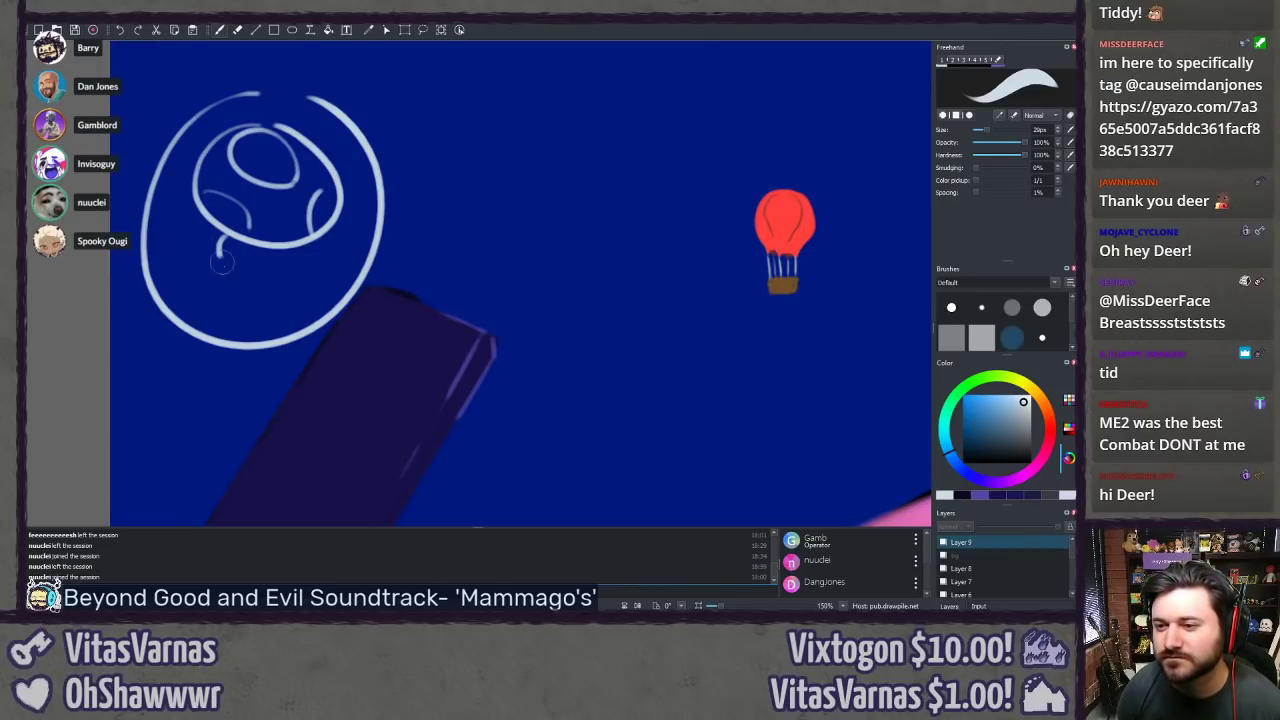
{"action": "left_click_drag", "start_coordinate": [215, 249], "coordinate": [301, 250]}
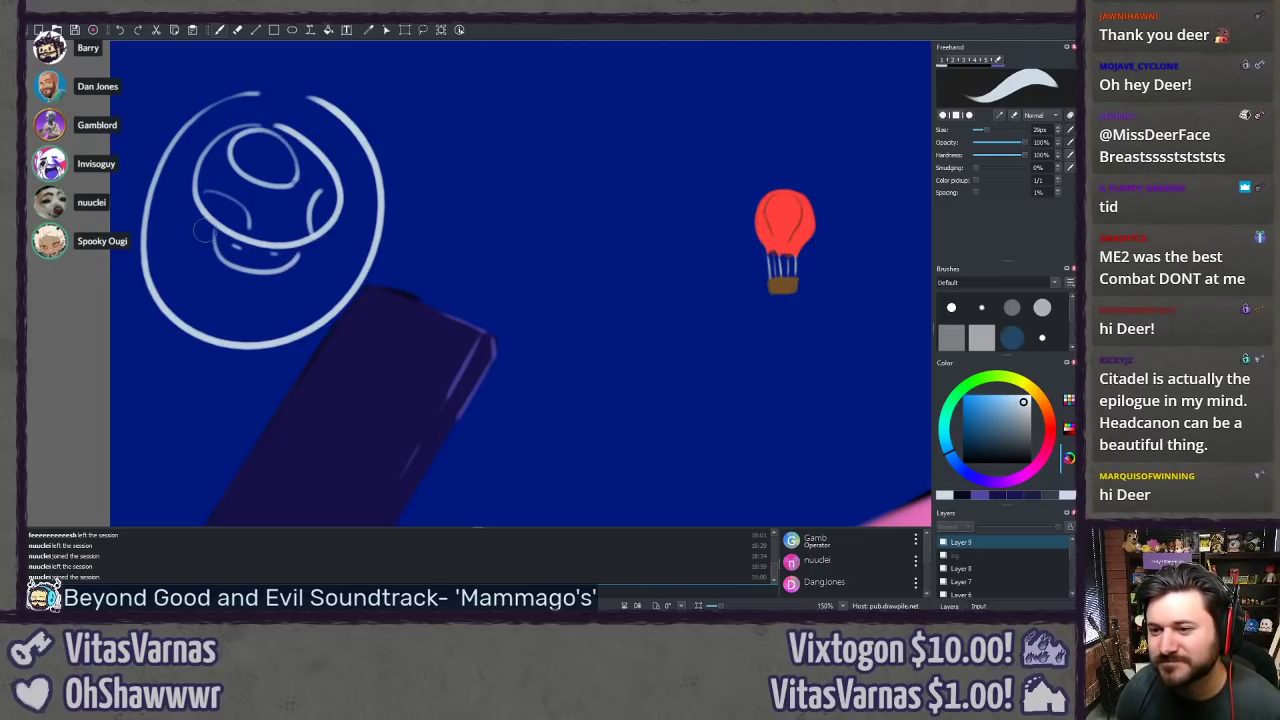
Step: Sketch the mushroom figure's curved left body side and small rounded hand shapes beneath the face
{"action": "left_click_drag", "start_coordinate": [217, 230], "coordinate": [205, 307]}
{"action": "key", "text": "ctrl+z"}
{"action": "left_click_drag", "start_coordinate": [210, 228], "coordinate": [188, 300]}
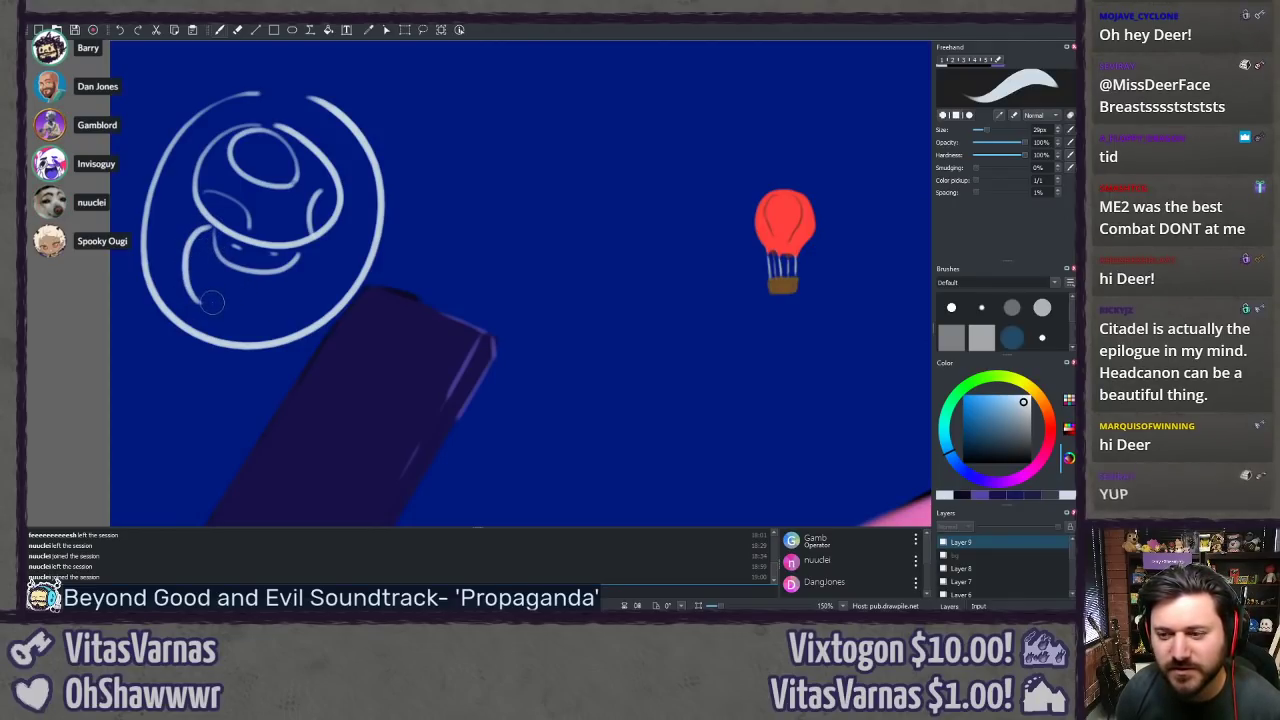
{"action": "left_click_drag", "start_coordinate": [209, 298], "coordinate": [226, 296]}
{"action": "key", "text": "ctrl+z"}
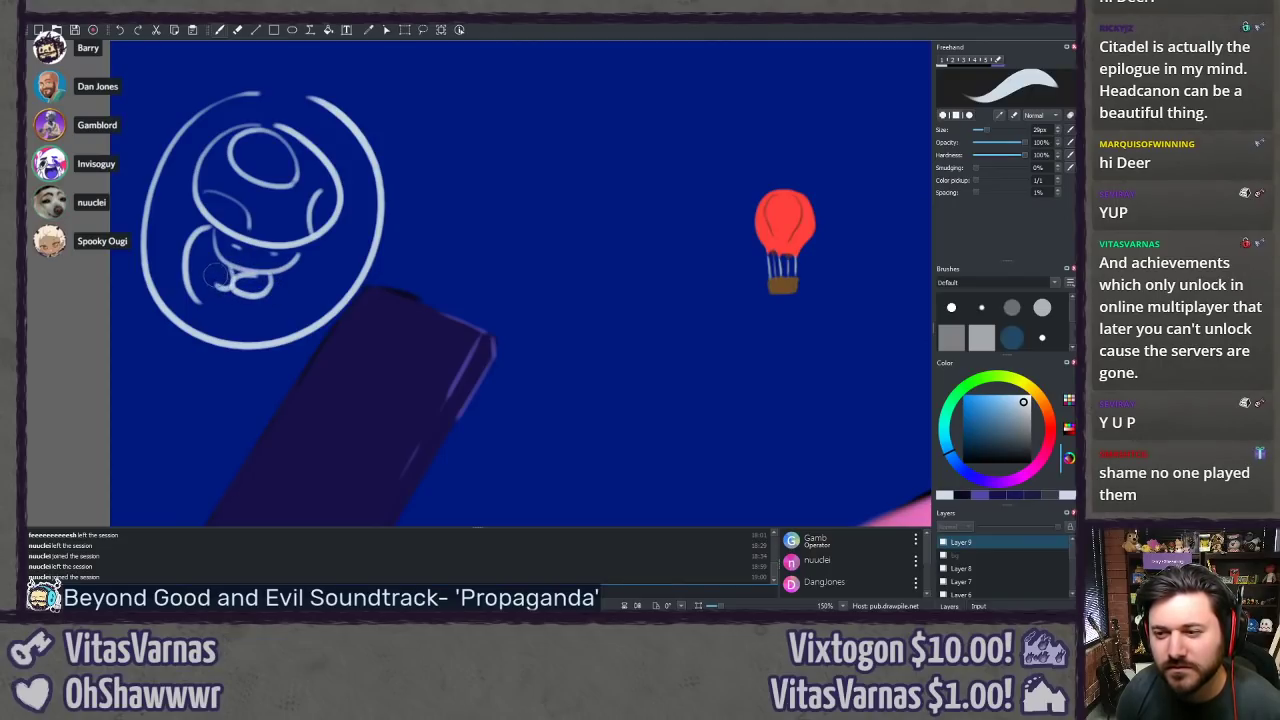
{"action": "mouse_move", "coordinate": [219, 264]}
{"action": "left_mouse_down"}
{"action": "mouse_move", "coordinate": [207, 275]}
{"action": "mouse_move", "coordinate": [196, 241]}
{"action": "left_mouse_up"}
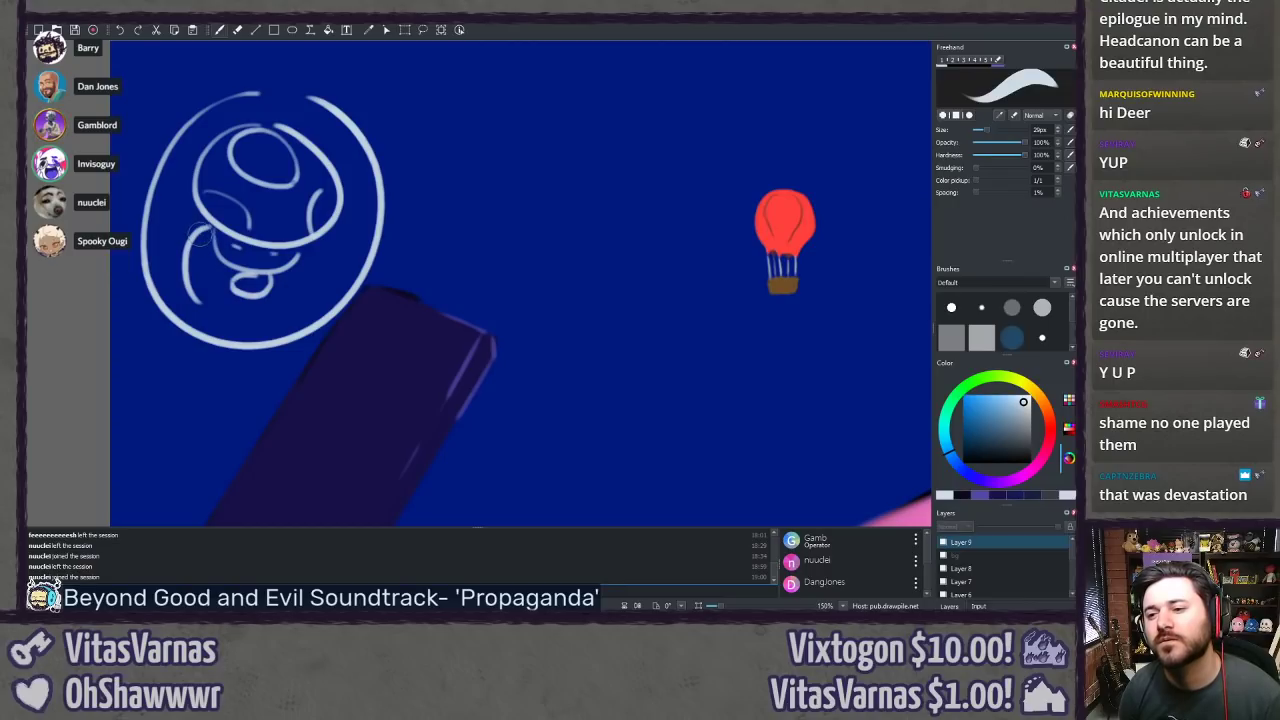
{"action": "left_click_drag", "start_coordinate": [228, 276], "coordinate": [219, 264]}
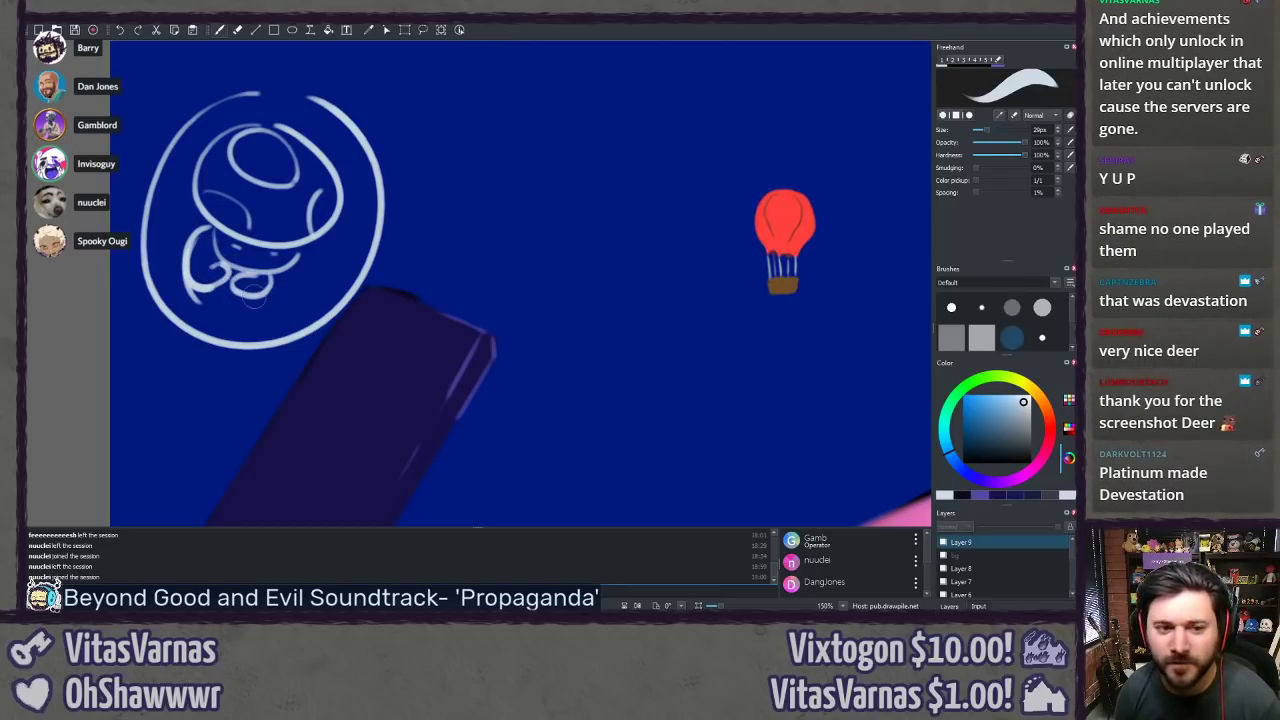
Step: Draw the mushroom figure's two rounded feet and close the gap at the top of the surrounding oval
{"action": "mouse_move", "coordinate": [208, 296]}
{"action": "left_mouse_down"}
{"action": "mouse_move", "coordinate": [222, 306]}
{"action": "mouse_move", "coordinate": [256, 294]}
{"action": "left_mouse_up"}
{"action": "key", "text": "ctrl+z"}
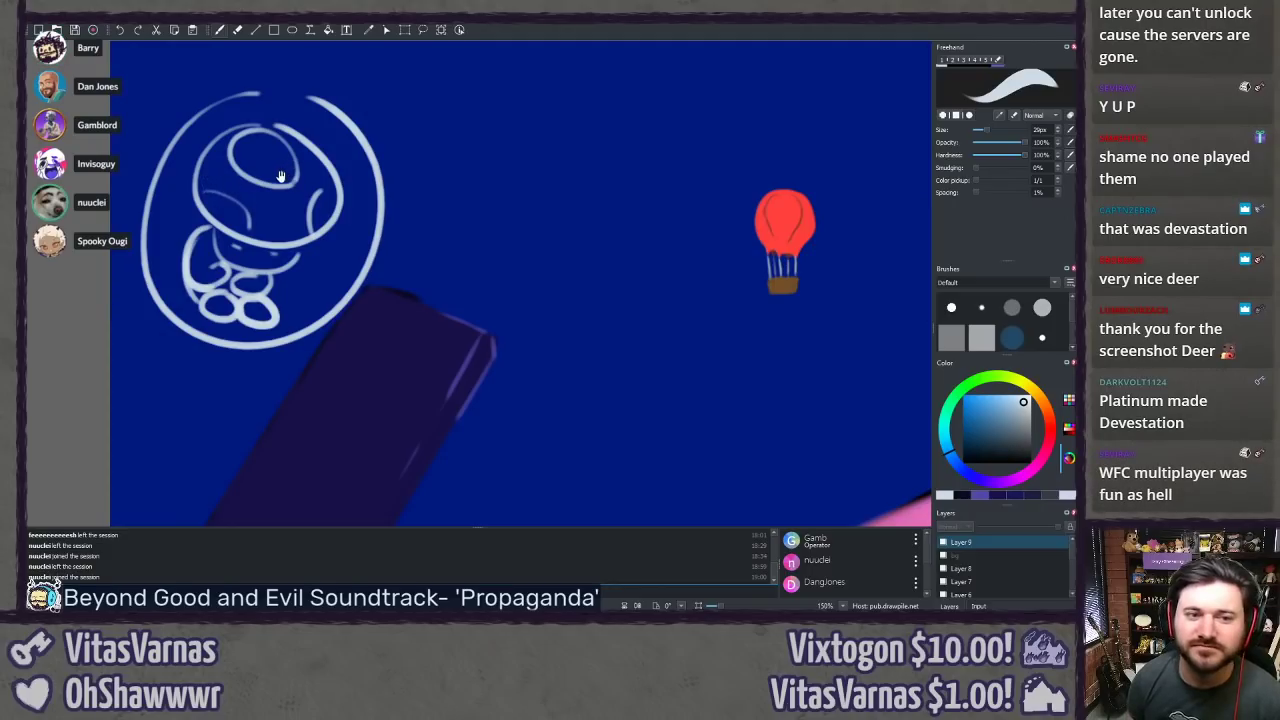
{"action": "mouse_move", "coordinate": [284, 176]}
{"action": "left_mouse_down"}
{"action": "mouse_move", "coordinate": [296, 211]}
{"action": "mouse_move", "coordinate": [318, 206]}
{"action": "left_mouse_up"}
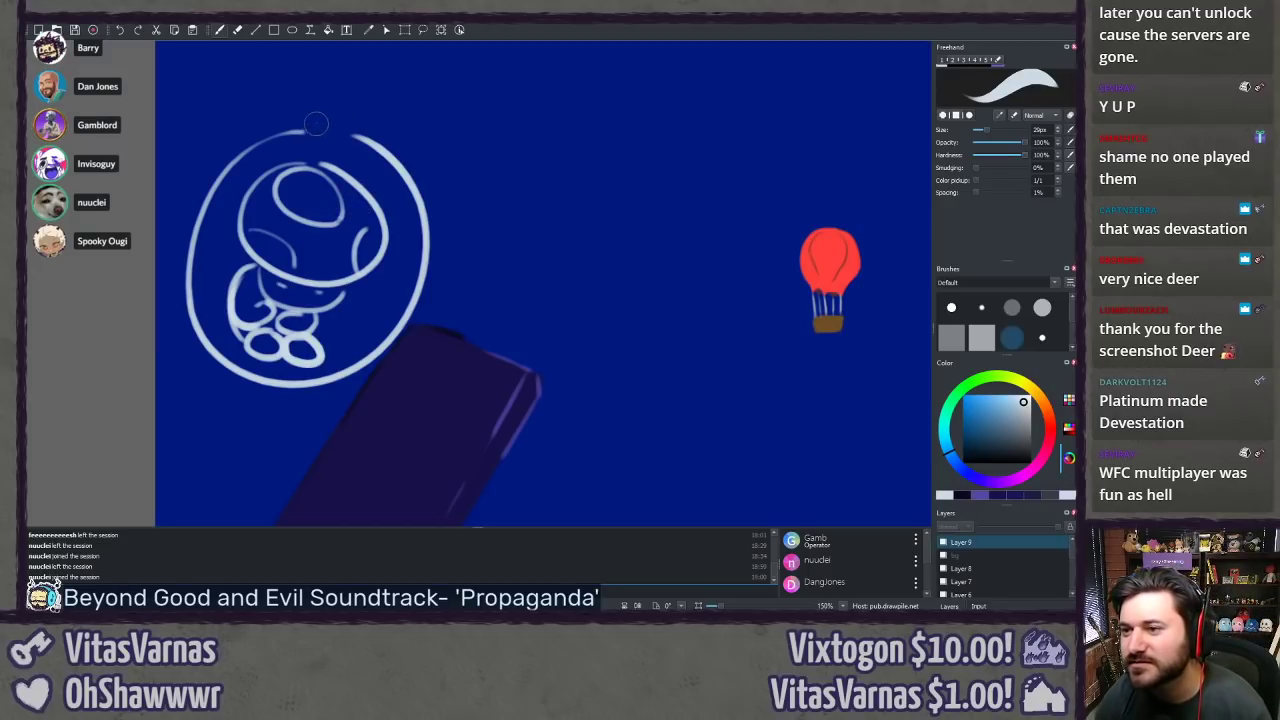
{"action": "left_click_drag", "start_coordinate": [304, 134], "coordinate": [353, 136]}
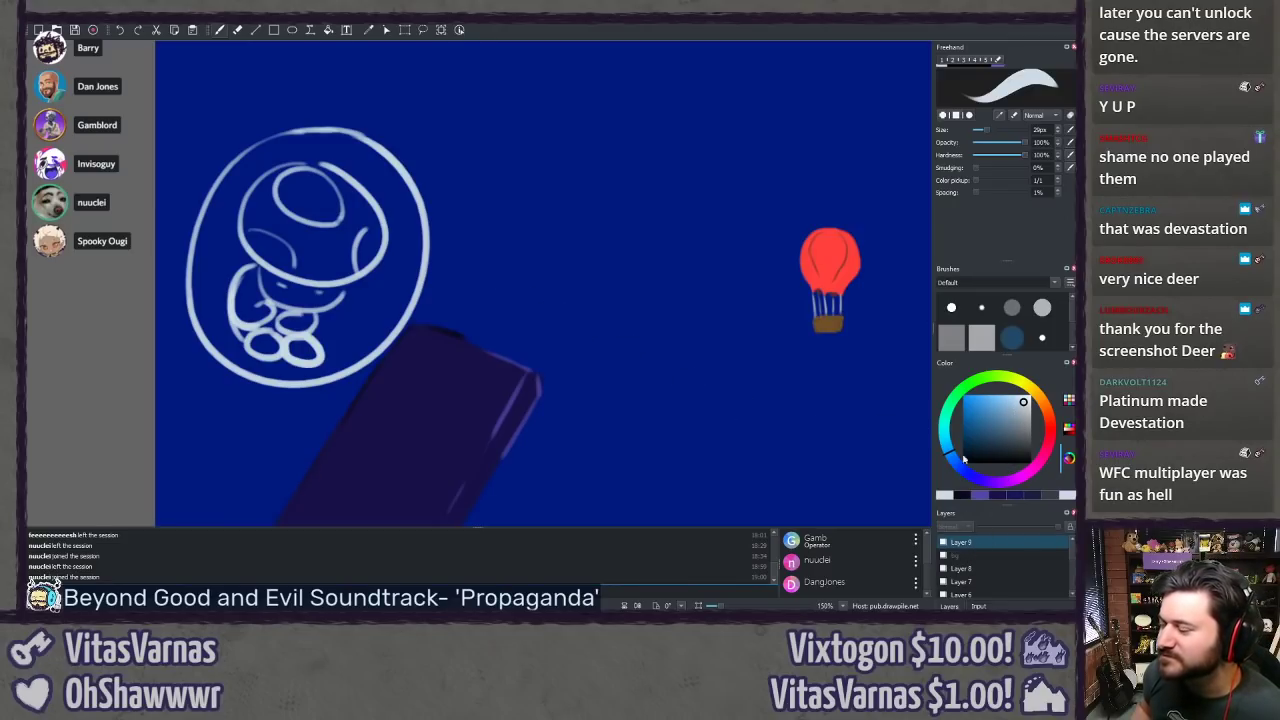
Step: Set the brush to Behind mode and fill the mushroom figure's cap, face and body with dark navy beneath the outlines
{"action": "left_click", "coordinate": [1038, 118]}
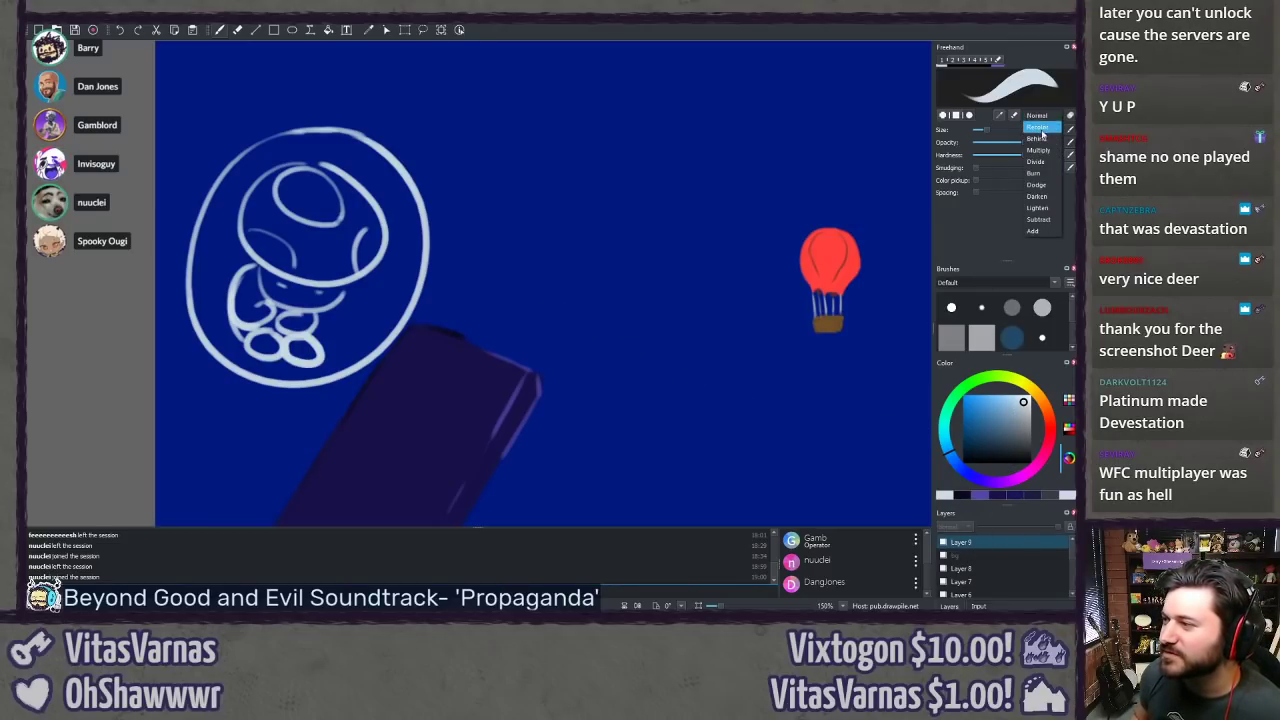
{"action": "left_click", "coordinate": [1040, 142]}
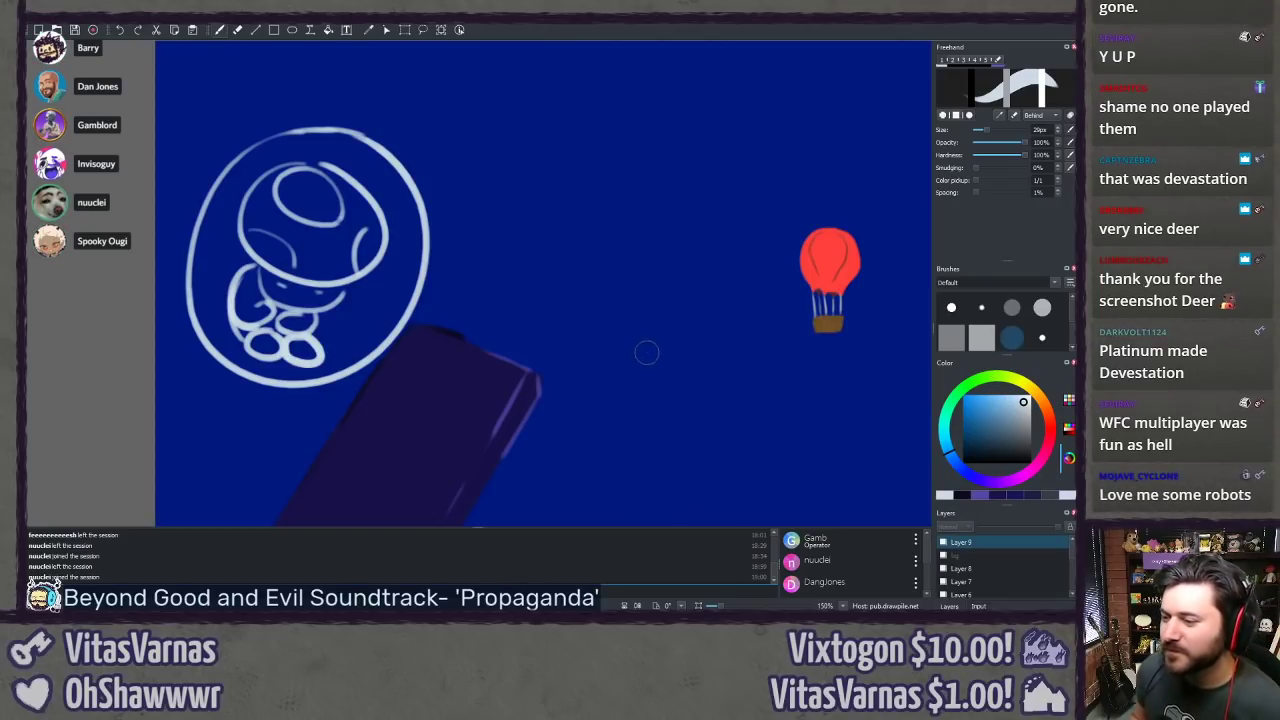
{"action": "left_click", "coordinate": [963, 429]}
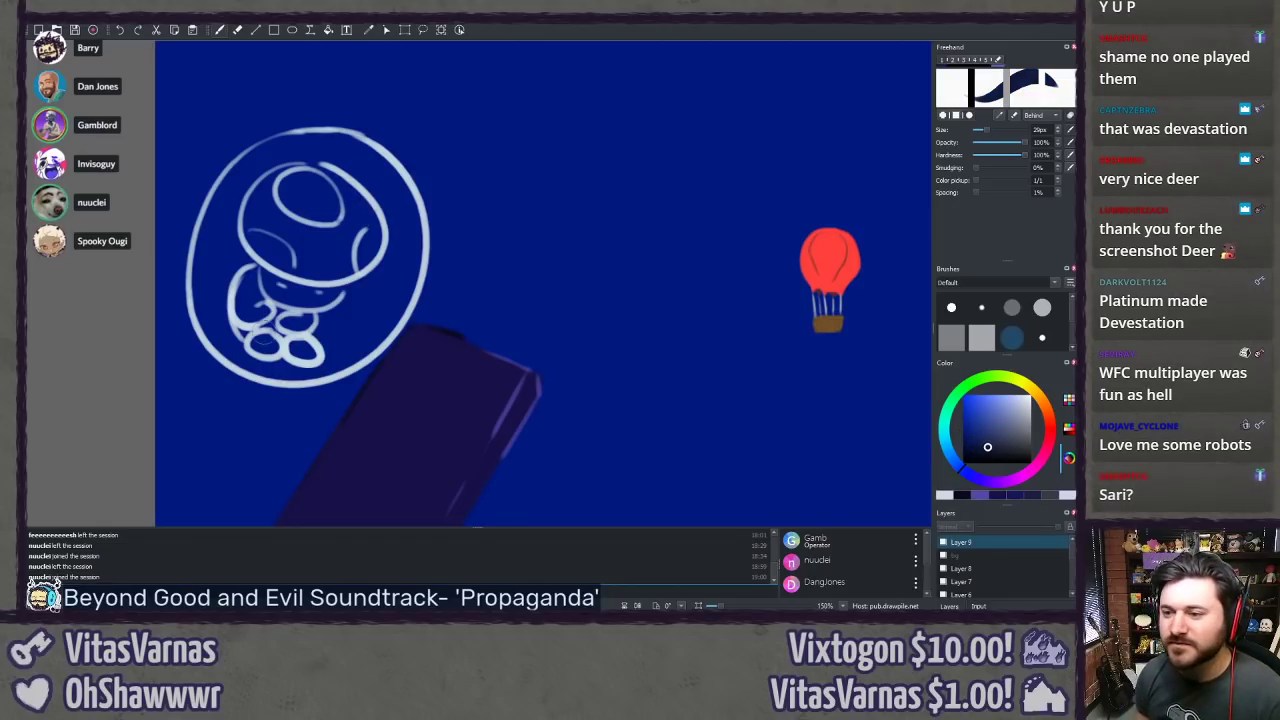
{"action": "left_click_drag", "start_coordinate": [258, 349], "coordinate": [266, 343]}
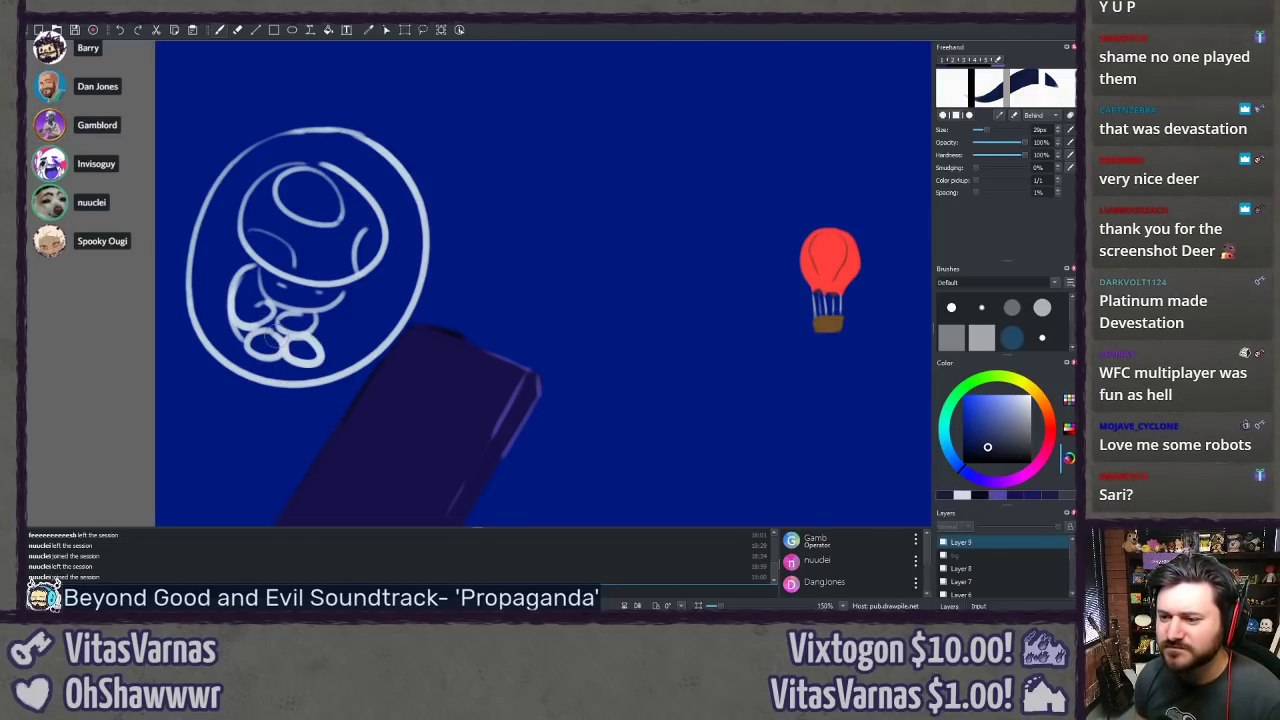
{"action": "left_click", "coordinate": [943, 555]}
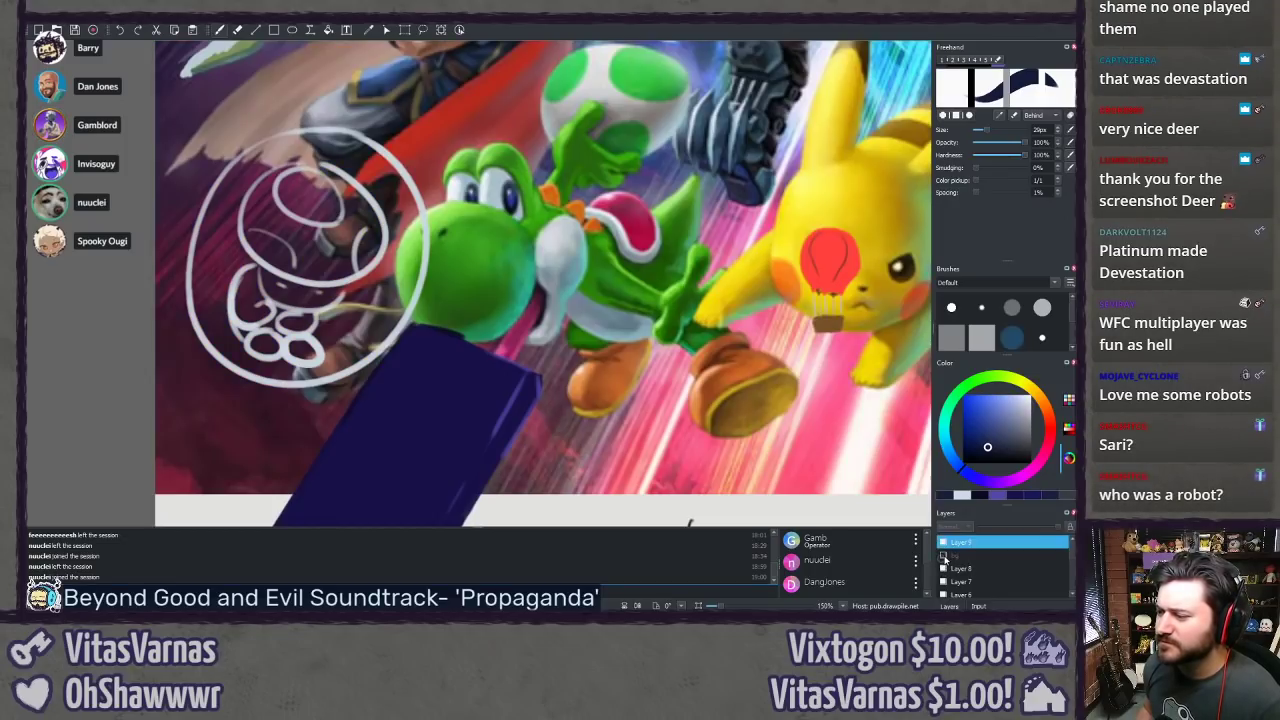
{"action": "left_click", "coordinate": [943, 556]}
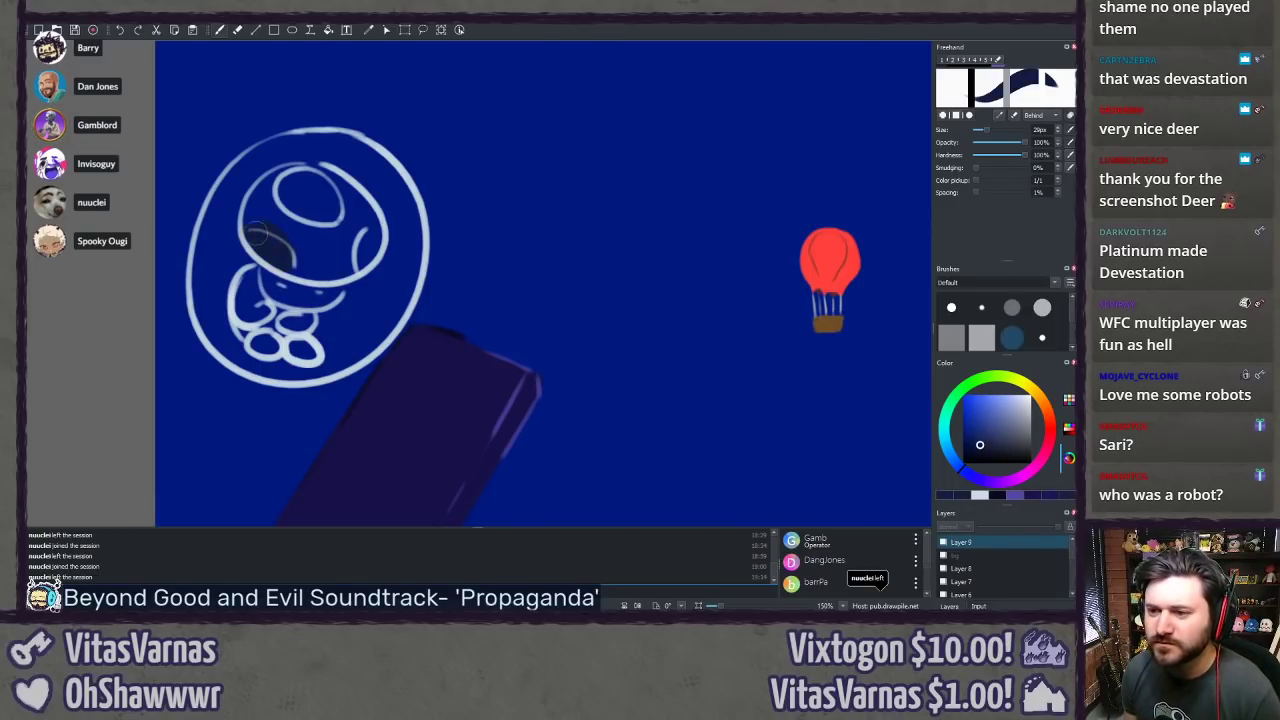
{"action": "mouse_move", "coordinate": [257, 234]}
{"action": "left_mouse_down"}
{"action": "mouse_move", "coordinate": [292, 233]}
{"action": "mouse_move", "coordinate": [261, 197]}
{"action": "left_mouse_up"}
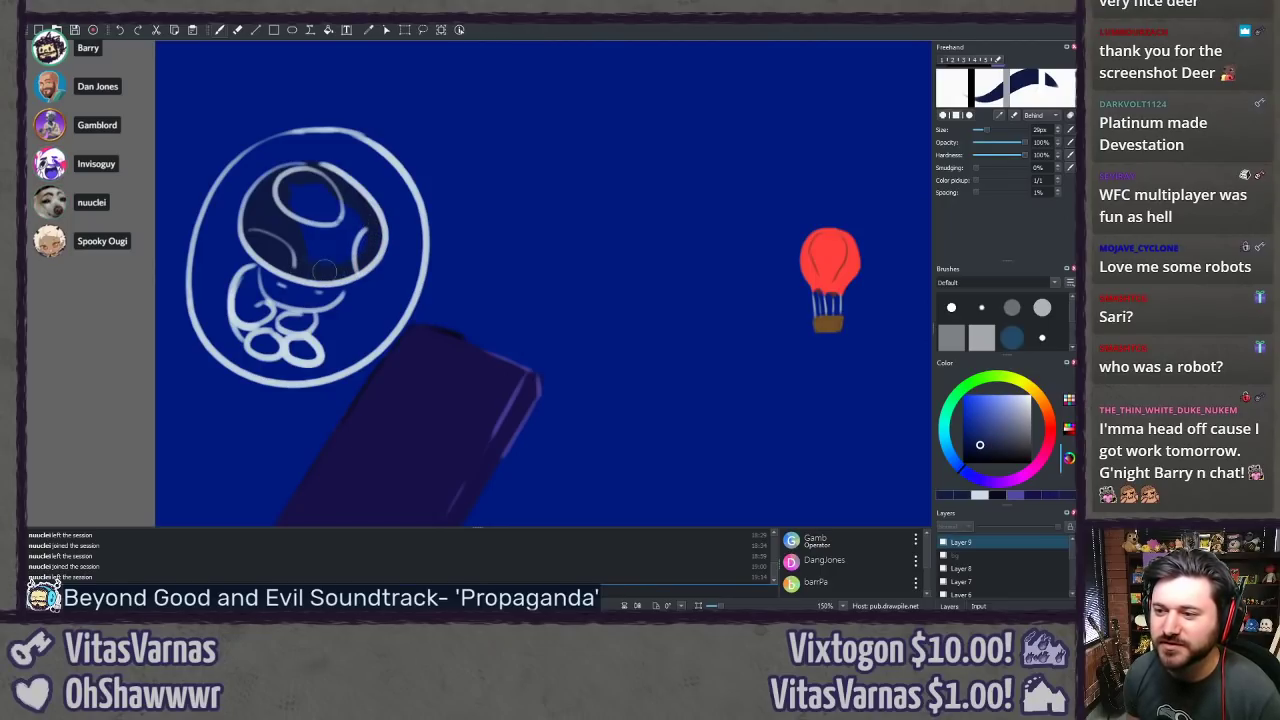
{"action": "mouse_move", "coordinate": [314, 236]}
{"action": "left_mouse_down"}
{"action": "mouse_move", "coordinate": [301, 198]}
{"action": "mouse_move", "coordinate": [333, 199]}
{"action": "mouse_move", "coordinate": [363, 227]}
{"action": "mouse_move", "coordinate": [358, 258]}
{"action": "mouse_move", "coordinate": [339, 259]}
{"action": "mouse_move", "coordinate": [335, 233]}
{"action": "mouse_move", "coordinate": [346, 219]}
{"action": "mouse_move", "coordinate": [338, 292]}
{"action": "left_mouse_up"}
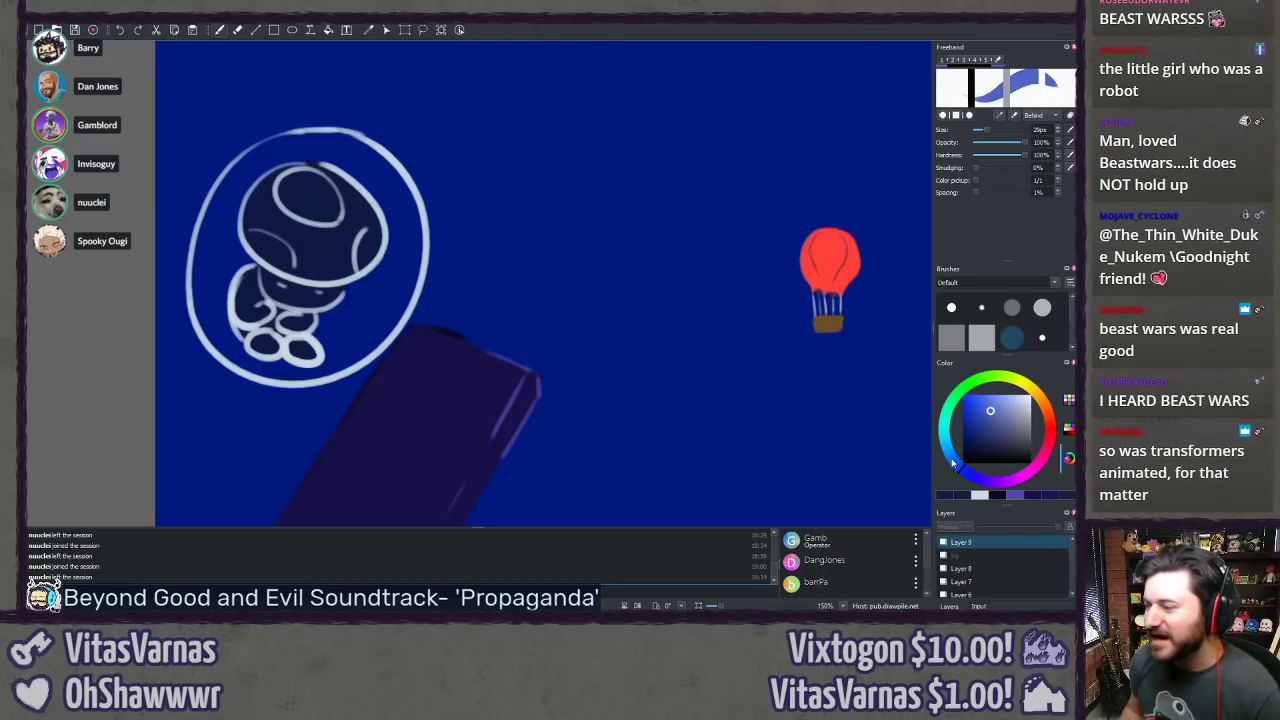
Step: Try a medium blue stroke behind the cap's right side and return the brush blend mode to Normal
{"action": "left_click", "coordinate": [990, 410]}
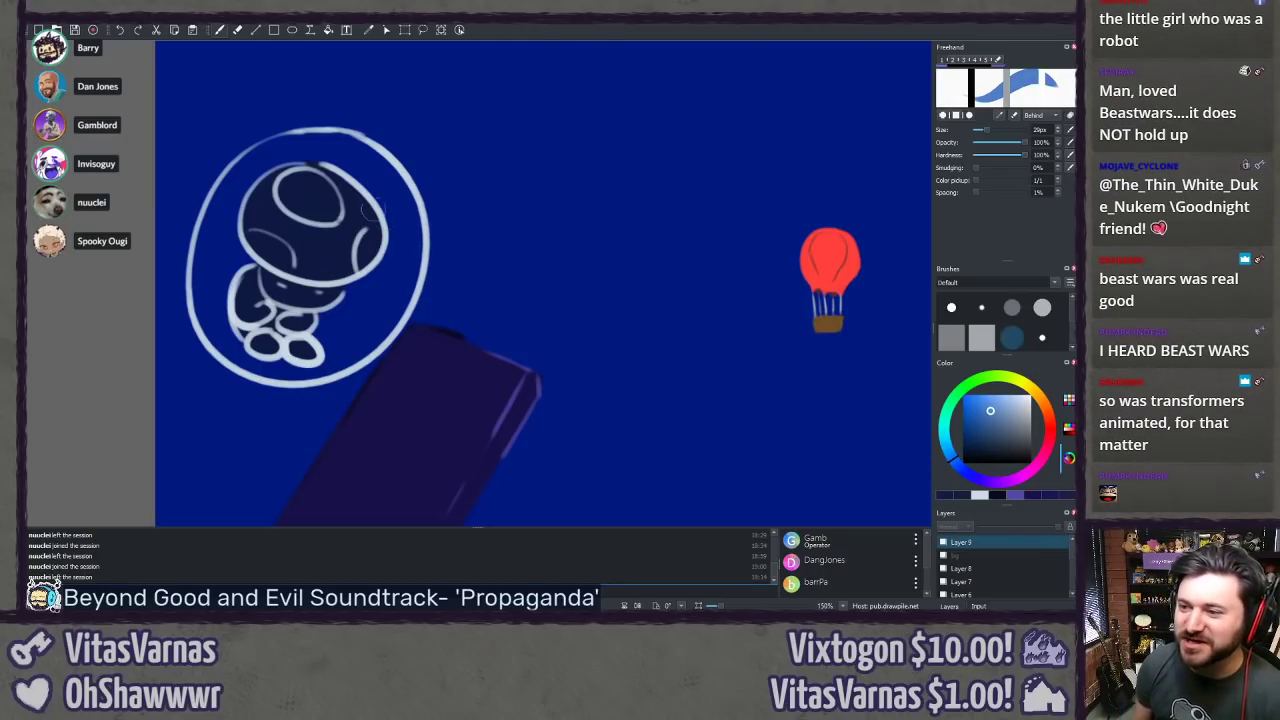
{"action": "left_click_drag", "start_coordinate": [372, 215], "coordinate": [356, 257]}
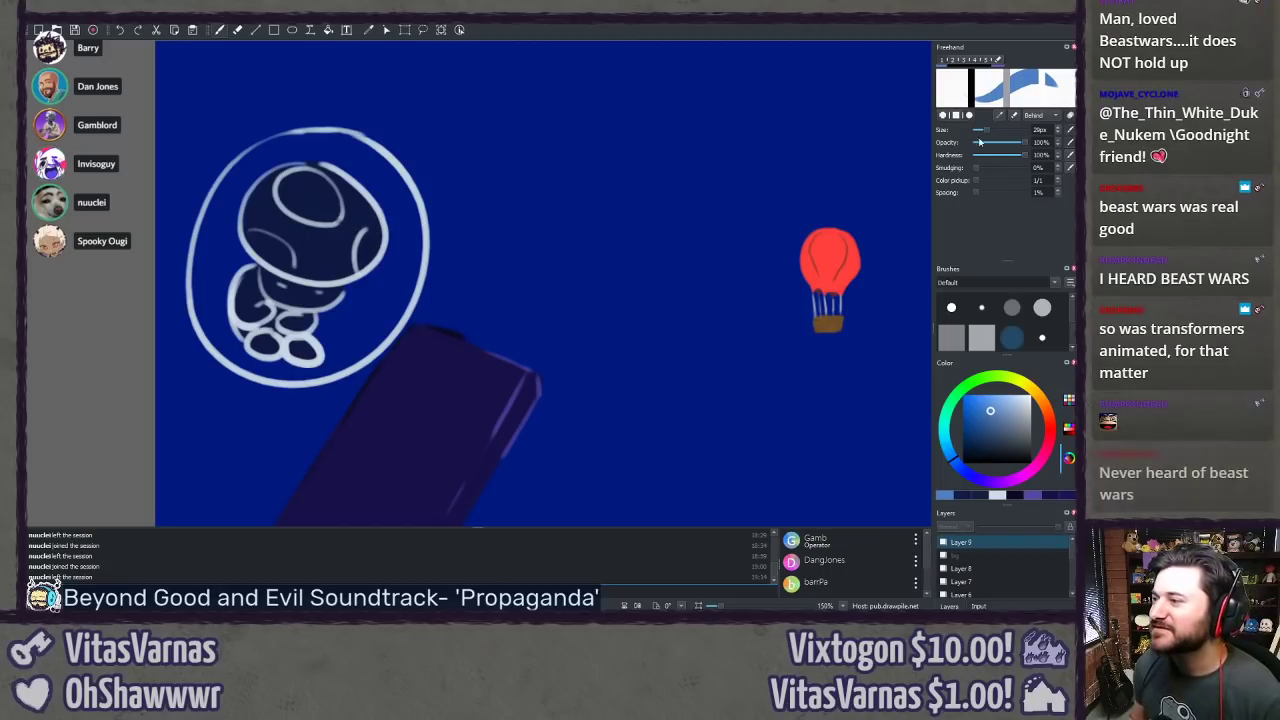
{"action": "left_click", "coordinate": [1034, 116]}
{"action": "left_click", "coordinate": [1037, 92]}
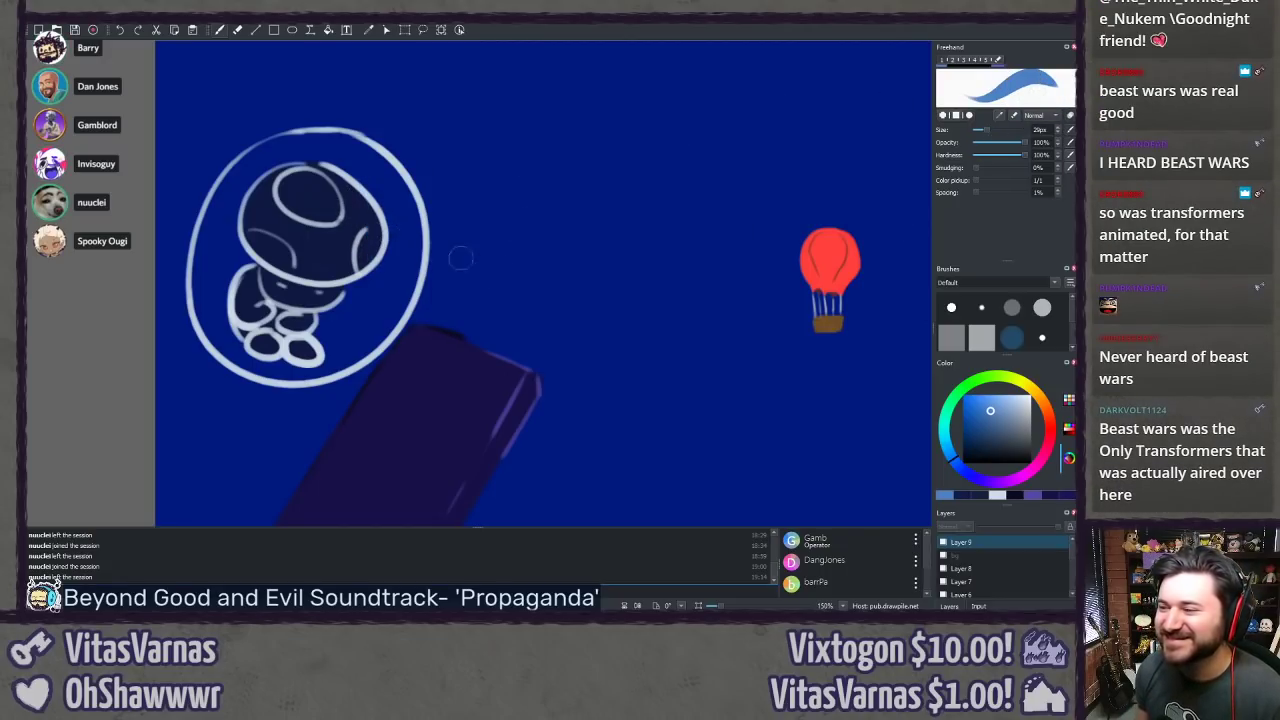
Step: Pick a light blue, try a stroke along the cap's right edge, and reduce the brush opacity to 20%
{"action": "left_click", "coordinate": [1003, 402]}
{"action": "left_click", "coordinate": [994, 398]}
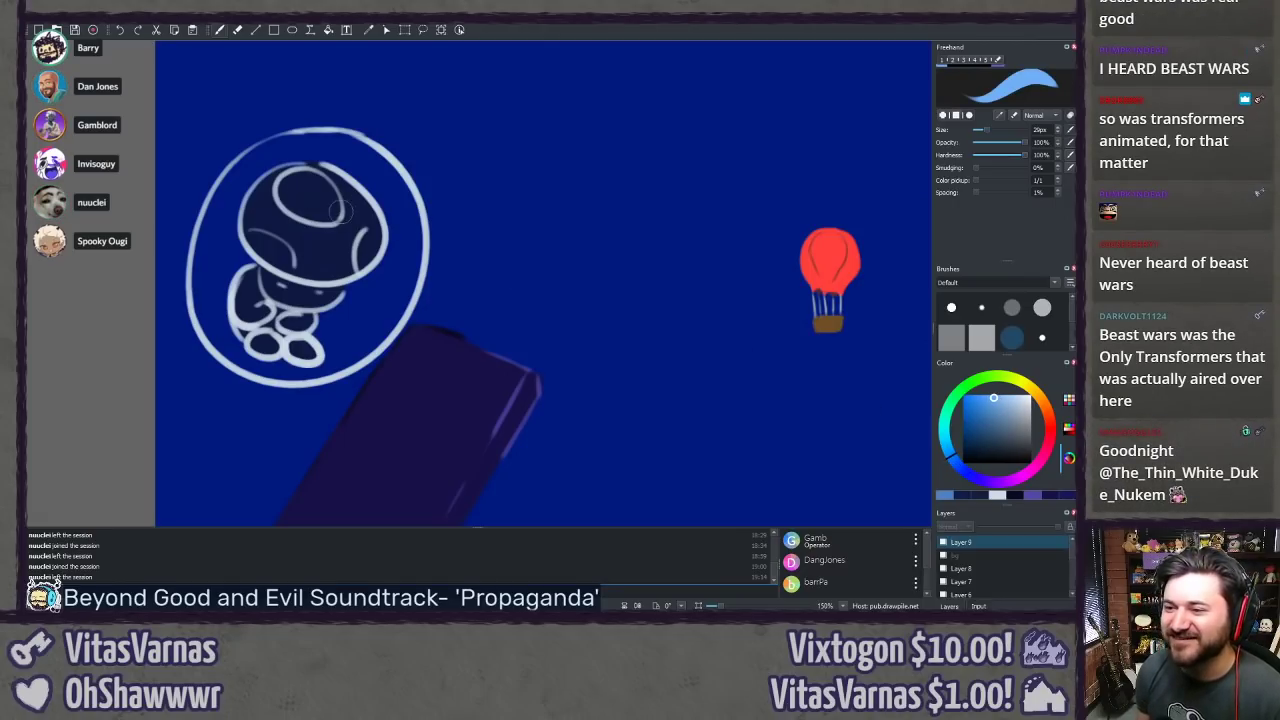
{"action": "left_click_drag", "start_coordinate": [356, 196], "coordinate": [376, 258]}
{"action": "key", "text": "ctrl+z"}
{"action": "key", "text": "ctrl+z"}
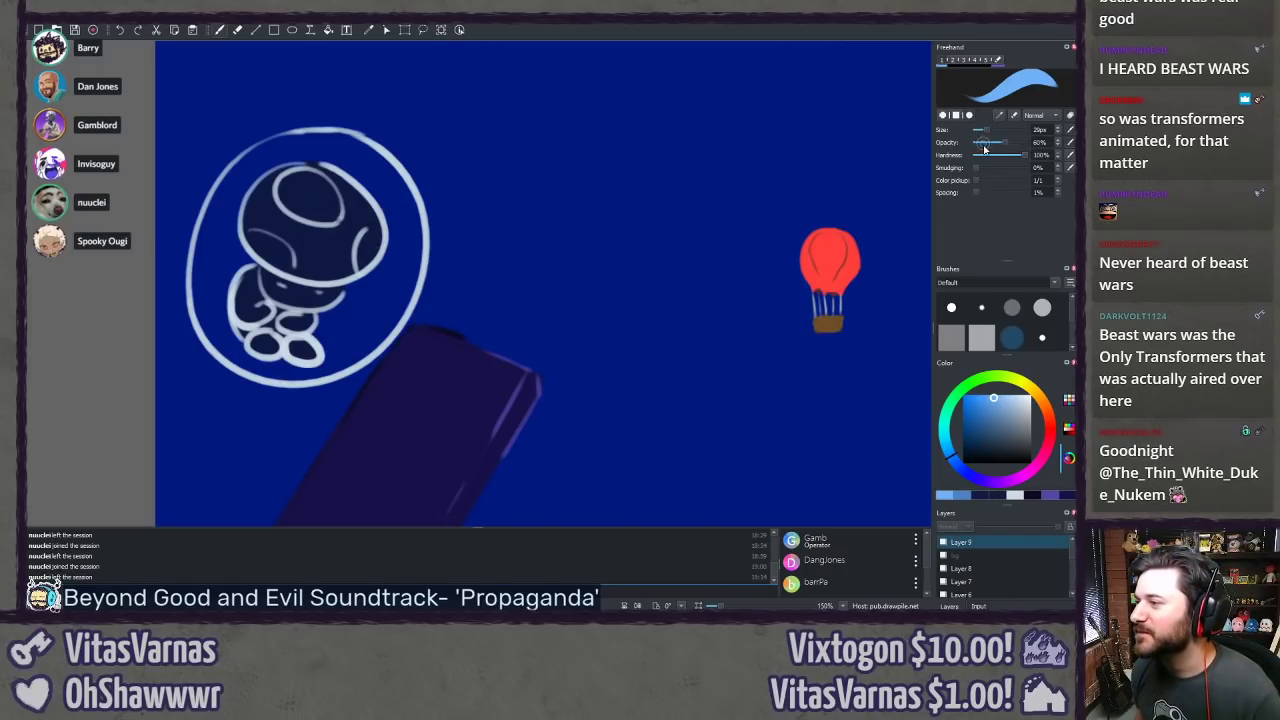
{"action": "left_click_drag", "start_coordinate": [984, 148], "coordinate": [979, 148]}
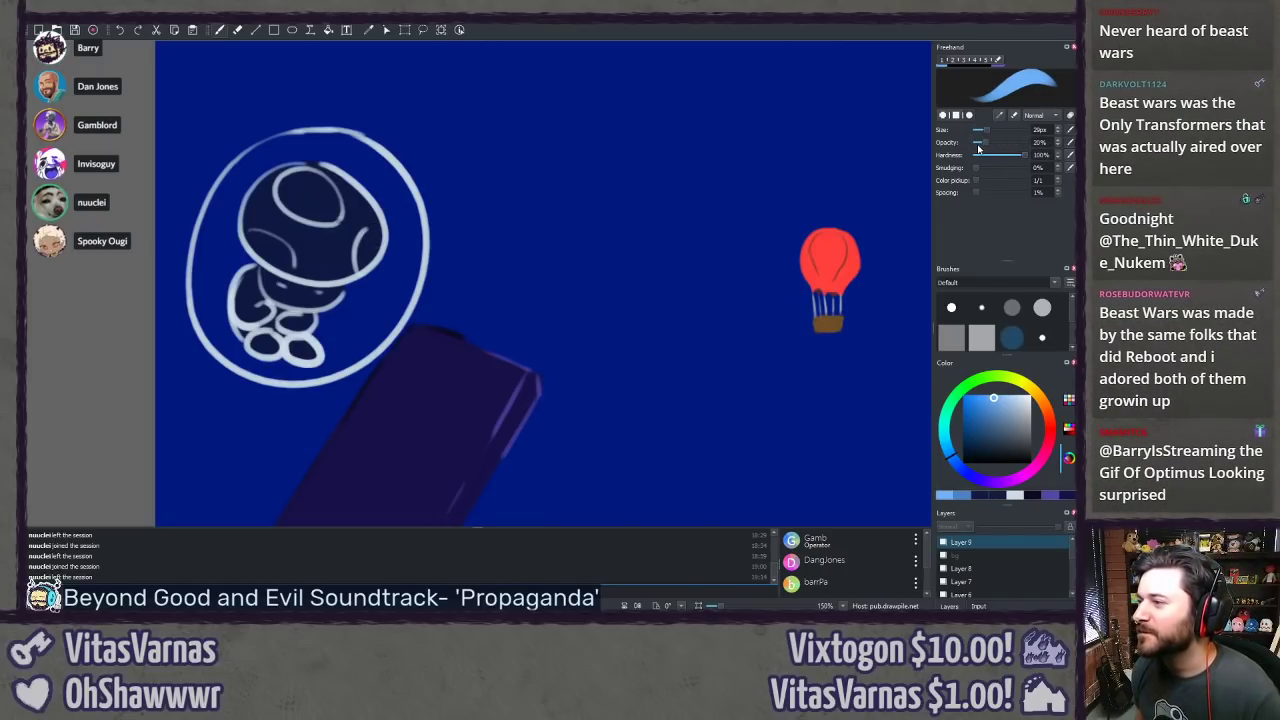
Step: Reduce the brush opacity to 10% and shade the right side of the mushroom figure's cap, face and feet with light blue
{"action": "left_click_drag", "start_coordinate": [358, 204], "coordinate": [368, 266]}
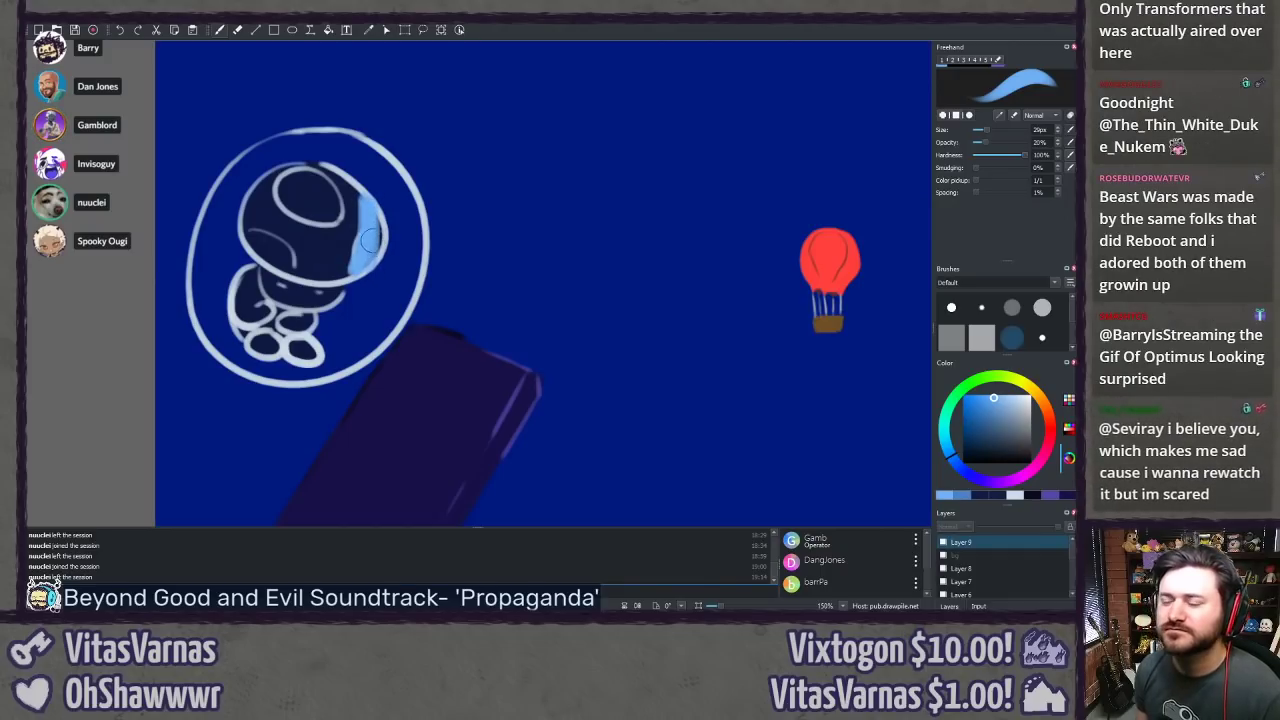
{"action": "key", "text": "ctrl+z"}
{"action": "left_click_drag", "start_coordinate": [978, 147], "coordinate": [974, 147]}
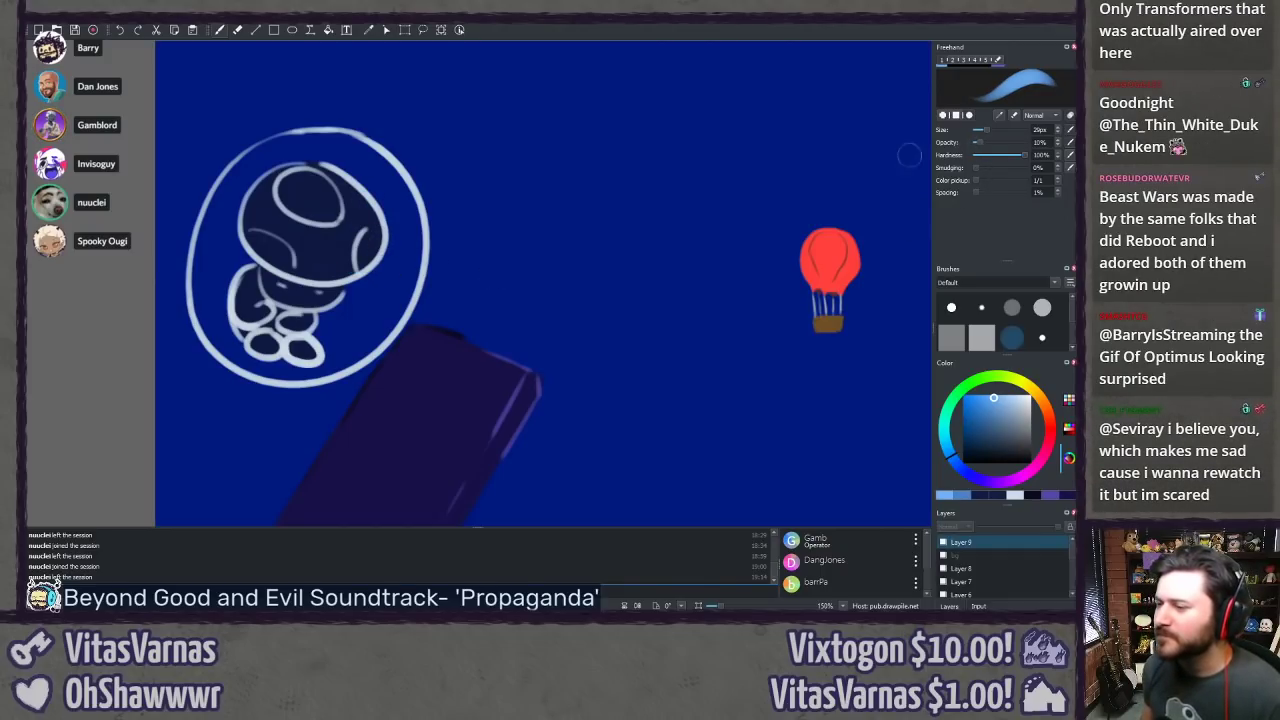
{"action": "mouse_move", "coordinate": [360, 203]}
{"action": "left_mouse_down"}
{"action": "mouse_move", "coordinate": [356, 262]}
{"action": "mouse_move", "coordinate": [382, 268]}
{"action": "left_mouse_up"}
{"action": "key", "text": "ctrl+z"}
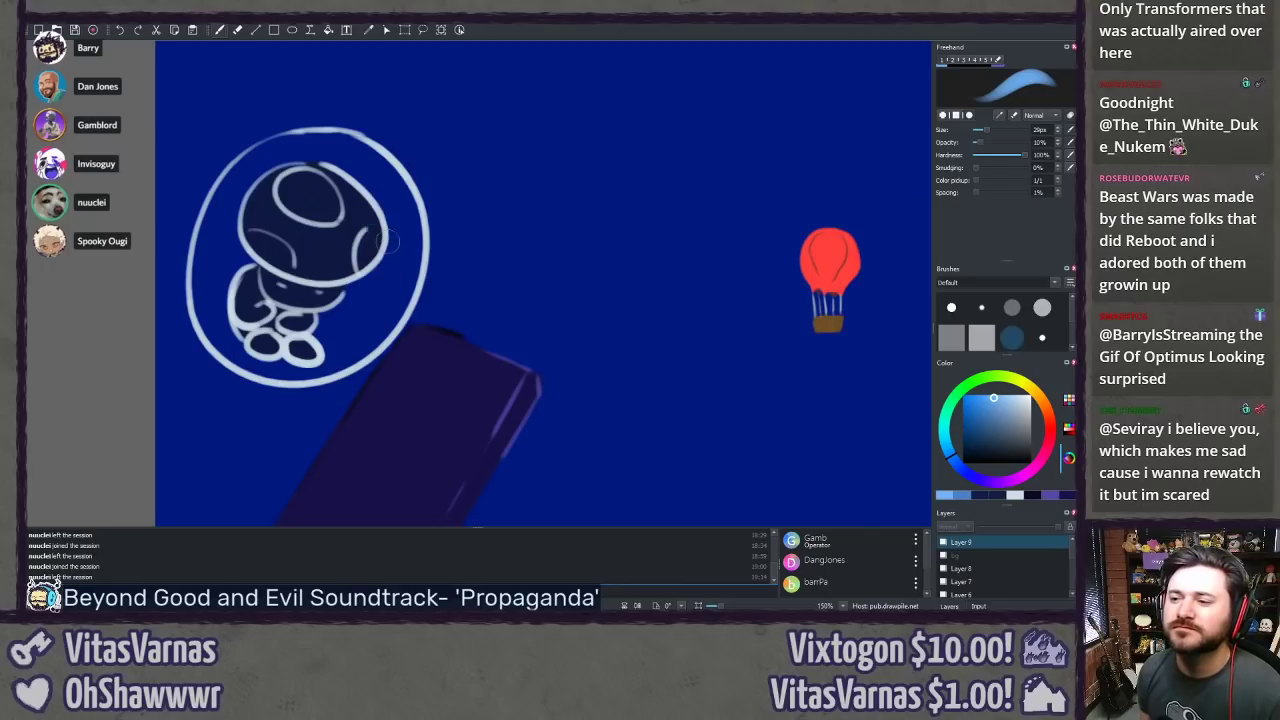
{"action": "mouse_move", "coordinate": [367, 196]}
{"action": "left_mouse_down"}
{"action": "mouse_move", "coordinate": [354, 262]}
{"action": "mouse_move", "coordinate": [376, 237]}
{"action": "mouse_move", "coordinate": [365, 272]}
{"action": "mouse_move", "coordinate": [375, 212]}
{"action": "mouse_move", "coordinate": [362, 268]}
{"action": "mouse_move", "coordinate": [380, 225]}
{"action": "mouse_move", "coordinate": [323, 297]}
{"action": "mouse_move", "coordinate": [334, 297]}
{"action": "mouse_move", "coordinate": [322, 305]}
{"action": "mouse_move", "coordinate": [341, 285]}
{"action": "mouse_move", "coordinate": [312, 305]}
{"action": "left_mouse_up"}
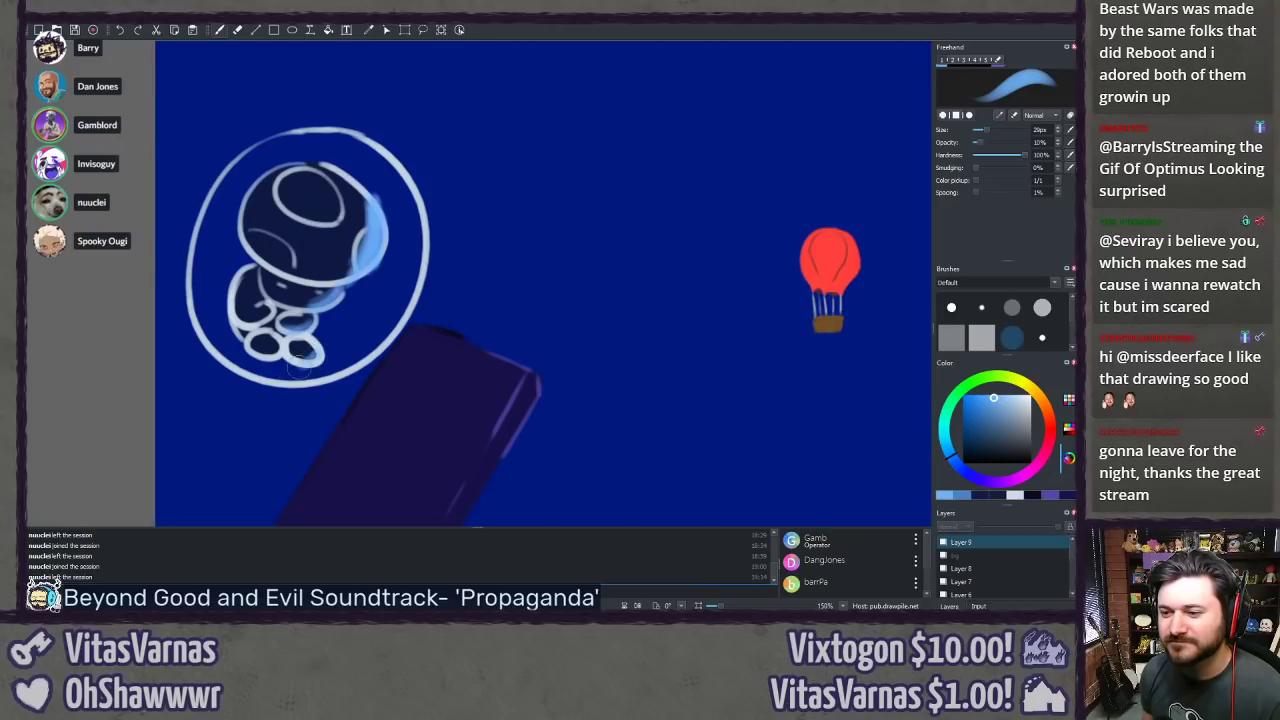
Step: Brush translucent light blue shading along the inner right rim of the oval, from its upper right down to the base
{"action": "mouse_move", "coordinate": [410, 212]}
{"action": "left_mouse_down"}
{"action": "mouse_move", "coordinate": [402, 287]}
{"action": "mouse_move", "coordinate": [380, 330]}
{"action": "mouse_move", "coordinate": [410, 259]}
{"action": "mouse_move", "coordinate": [370, 348]}
{"action": "left_mouse_up"}
{"action": "left_click_drag", "start_coordinate": [397, 288], "coordinate": [328, 369]}
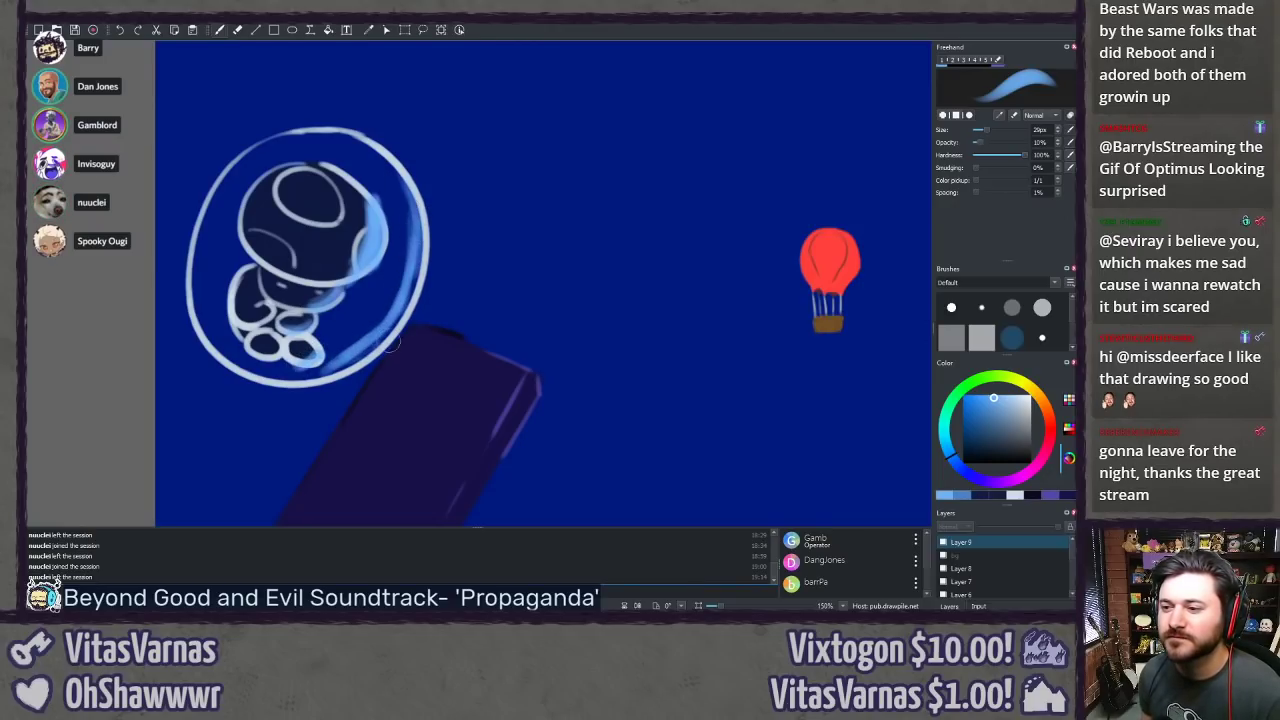
{"action": "left_click_drag", "start_coordinate": [399, 288], "coordinate": [431, 268]}
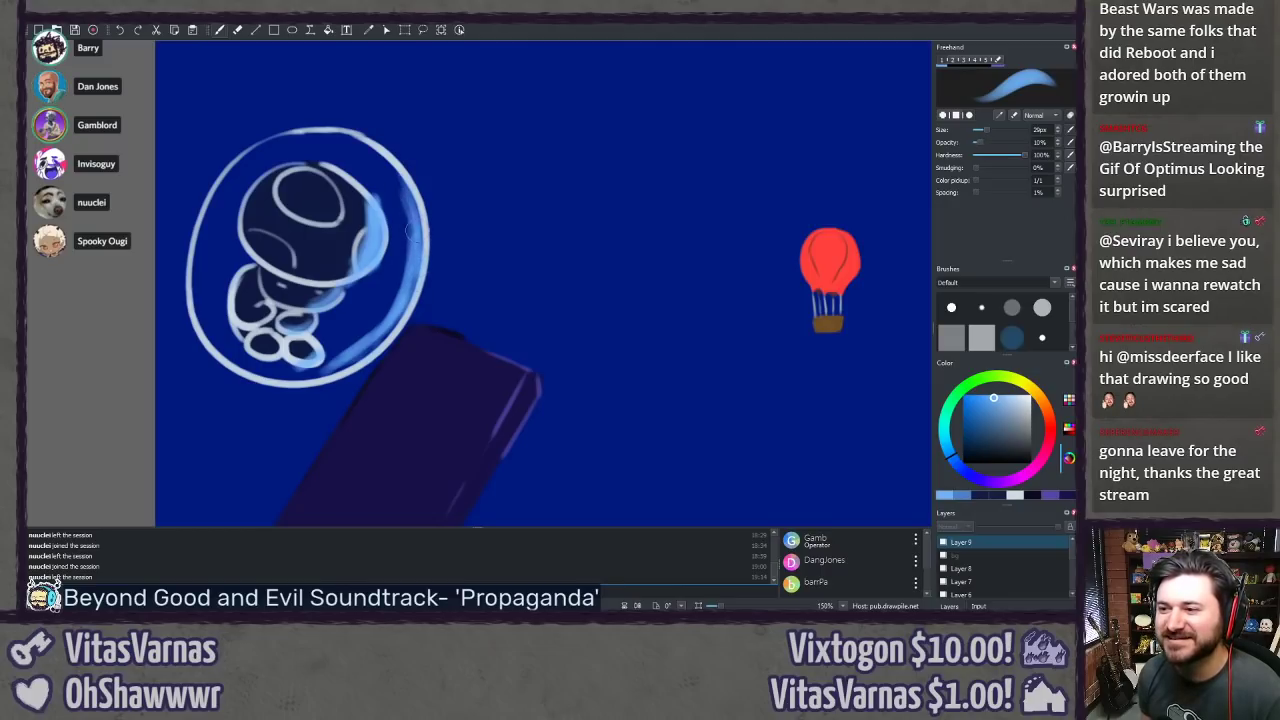
{"action": "mouse_move", "coordinate": [389, 170]}
{"action": "left_mouse_down"}
{"action": "mouse_move", "coordinate": [430, 268]}
{"action": "mouse_move", "coordinate": [418, 312]}
{"action": "mouse_move", "coordinate": [315, 390]}
{"action": "mouse_move", "coordinate": [250, 384]}
{"action": "mouse_move", "coordinate": [340, 358]}
{"action": "mouse_move", "coordinate": [405, 214]}
{"action": "left_mouse_up"}
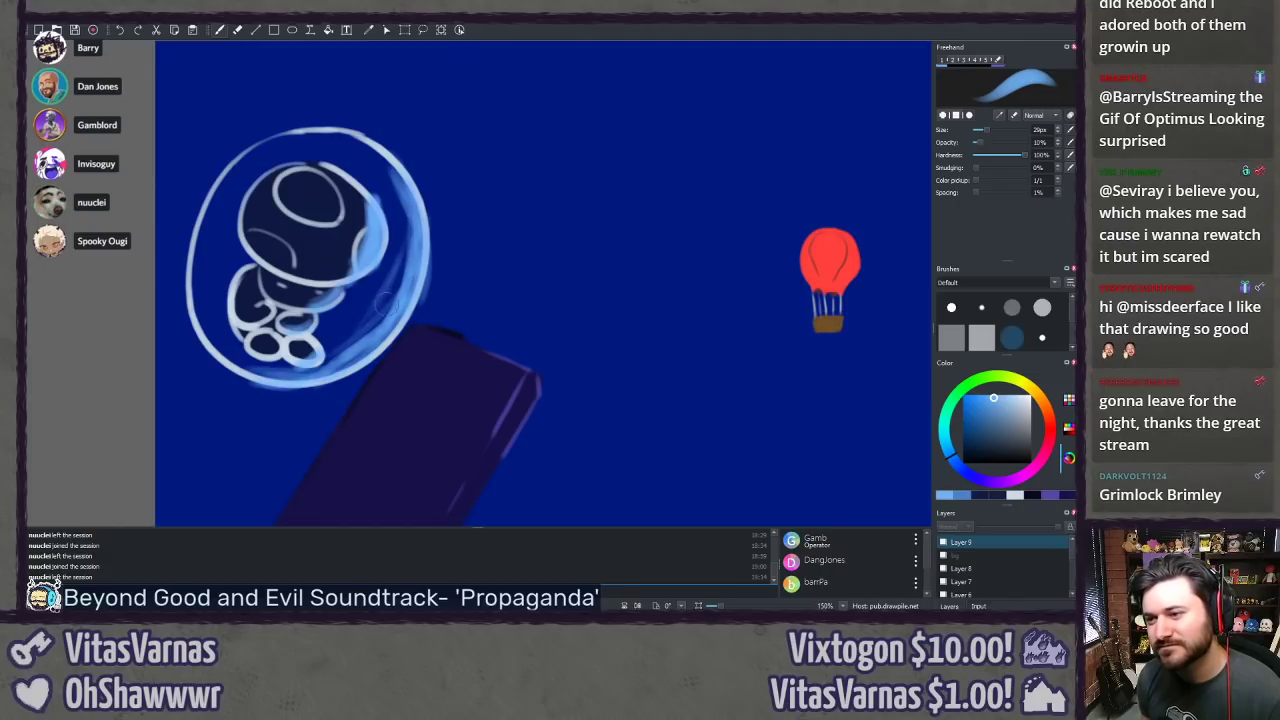
Step: Pick a darker muted blue and blend it between the mushroom figure and the light blue shading on the oval's right side
{"action": "left_click_drag", "start_coordinate": [981, 420], "coordinate": [984, 434]}
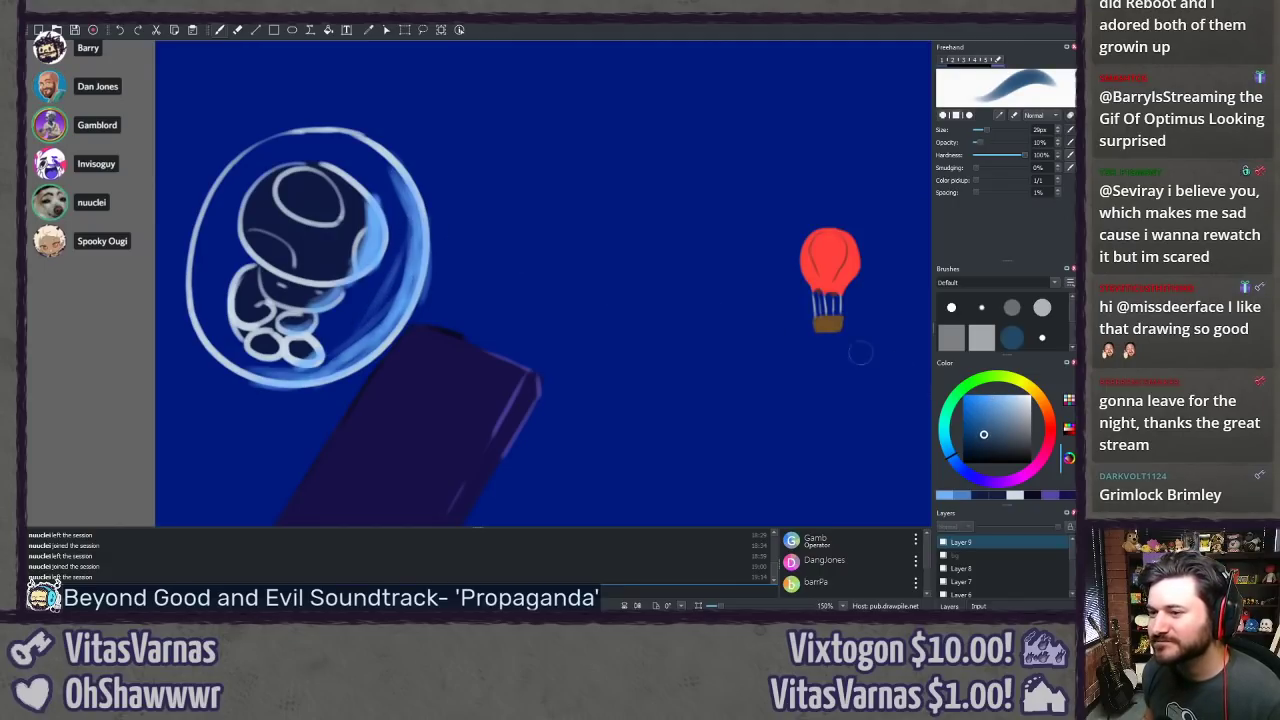
{"action": "left_click_drag", "start_coordinate": [379, 300], "coordinate": [376, 319]}
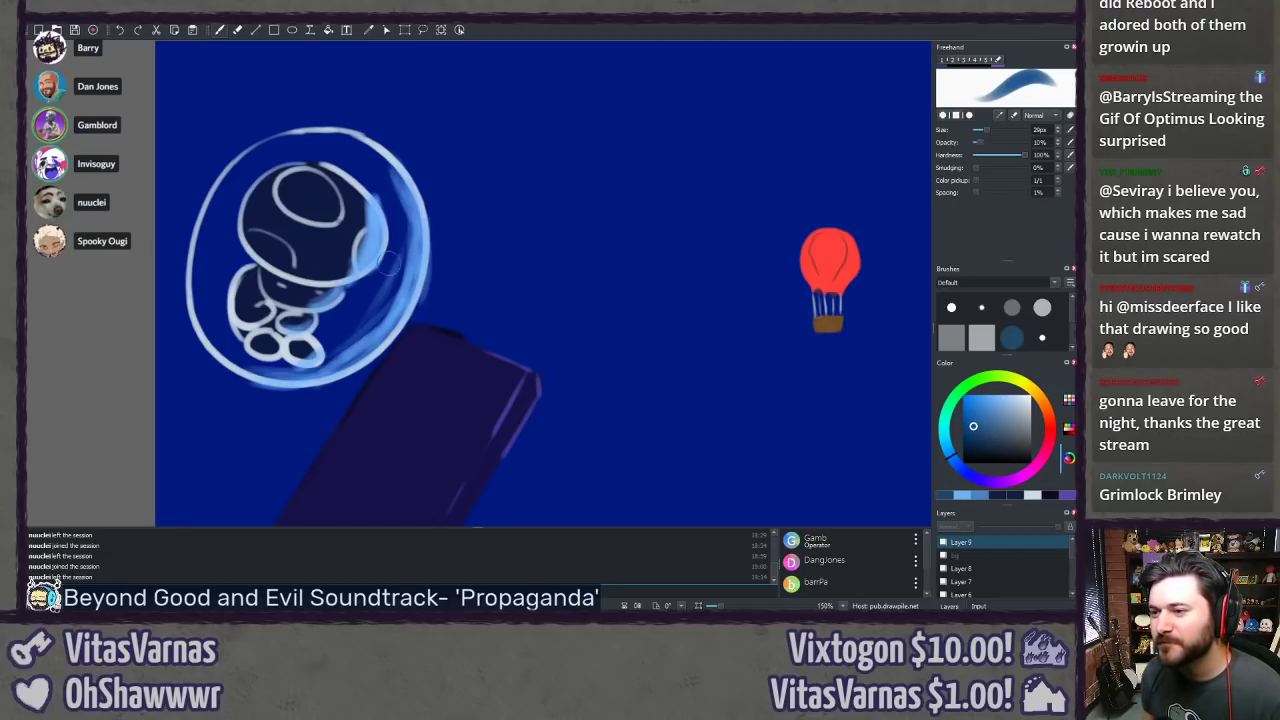
{"action": "mouse_move", "coordinate": [389, 263]}
{"action": "left_mouse_down"}
{"action": "mouse_move", "coordinate": [395, 275]}
{"action": "mouse_move", "coordinate": [410, 228]}
{"action": "left_mouse_up"}
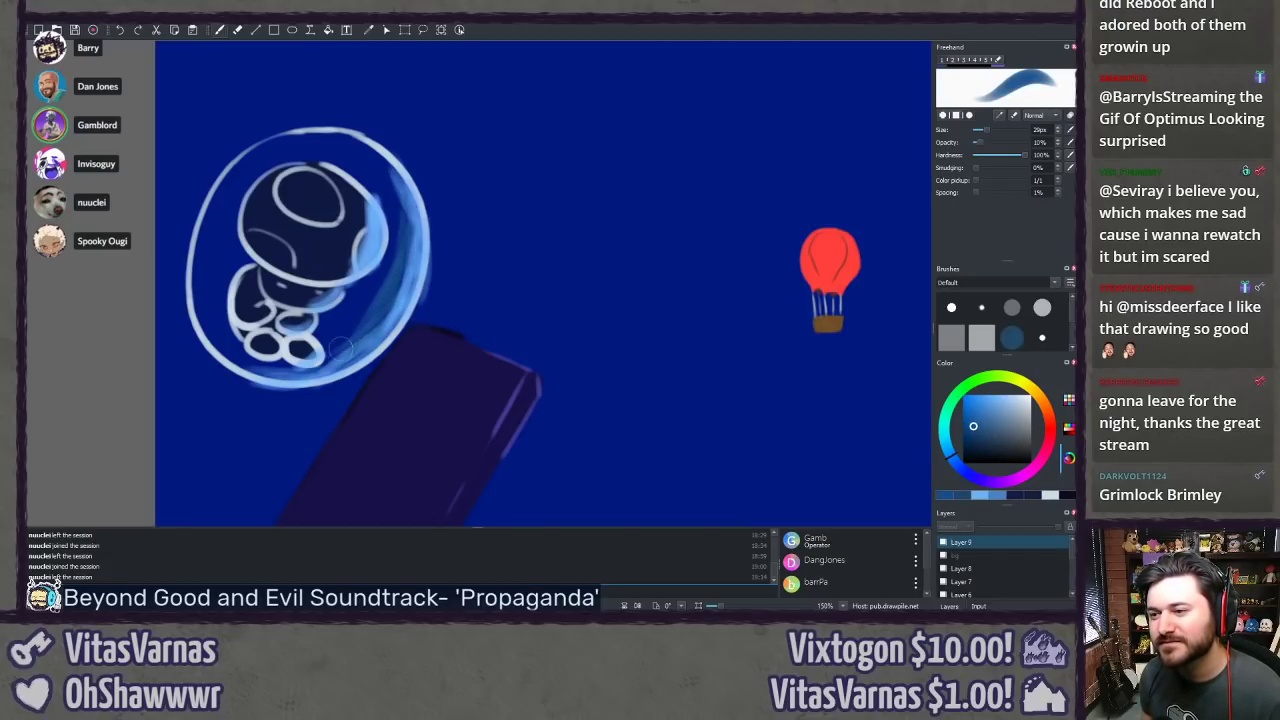
{"action": "left_click_drag", "start_coordinate": [341, 348], "coordinate": [393, 266]}
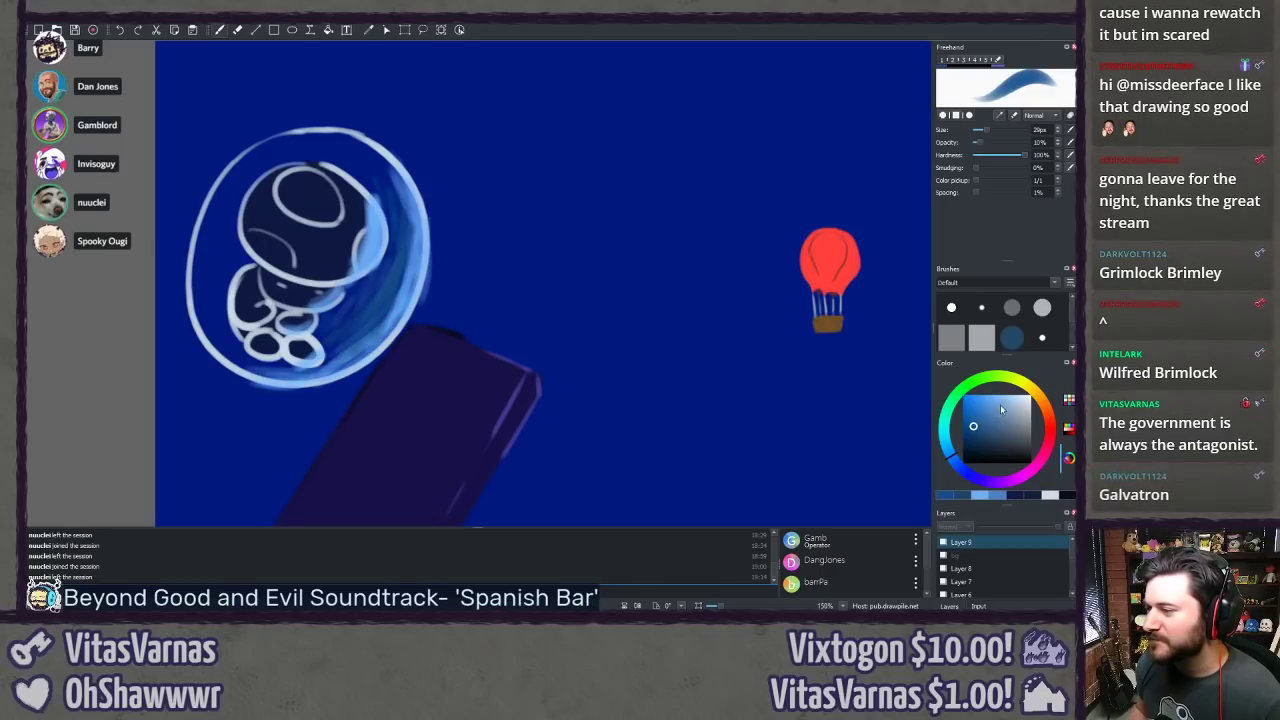
Step: Pick a greyish blue and shade the oval's inner rim along its left side and across the top
{"action": "left_click_drag", "start_coordinate": [998, 419], "coordinate": [1014, 421]}
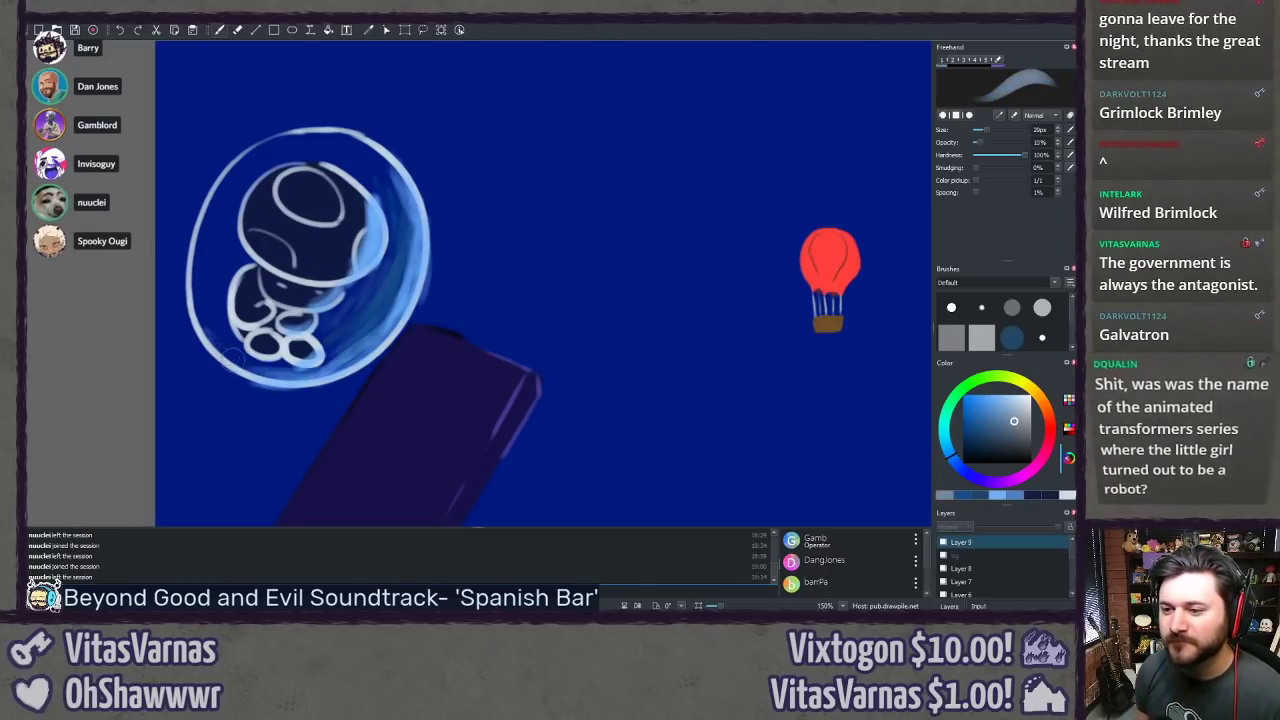
{"action": "mouse_move", "coordinate": [242, 372]}
{"action": "left_mouse_down"}
{"action": "mouse_move", "coordinate": [199, 262]}
{"action": "mouse_move", "coordinate": [222, 366]}
{"action": "mouse_move", "coordinate": [210, 219]}
{"action": "left_mouse_up"}
{"action": "left_click_drag", "start_coordinate": [212, 322], "coordinate": [228, 192]}
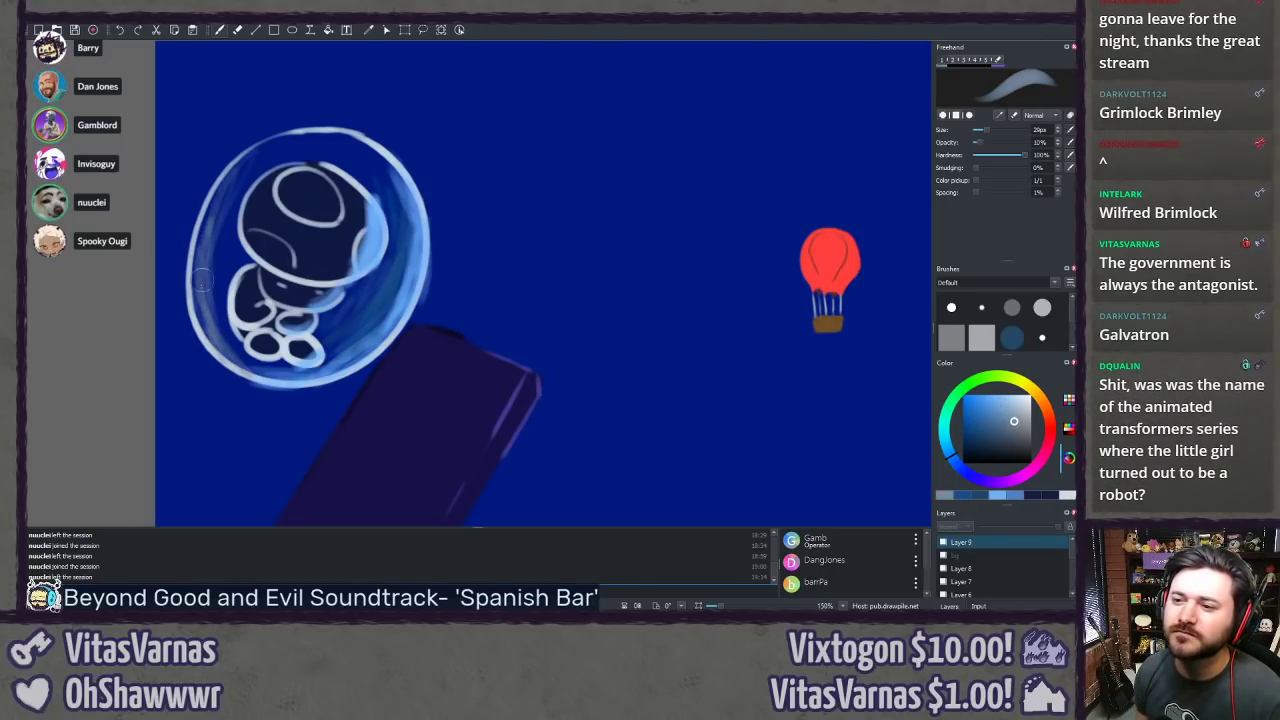
{"action": "mouse_move", "coordinate": [205, 260]}
{"action": "left_mouse_down"}
{"action": "mouse_move", "coordinate": [264, 140]}
{"action": "mouse_move", "coordinate": [194, 266]}
{"action": "mouse_move", "coordinate": [295, 135]}
{"action": "left_mouse_up"}
{"action": "left_click_drag", "start_coordinate": [232, 193], "coordinate": [250, 170]}
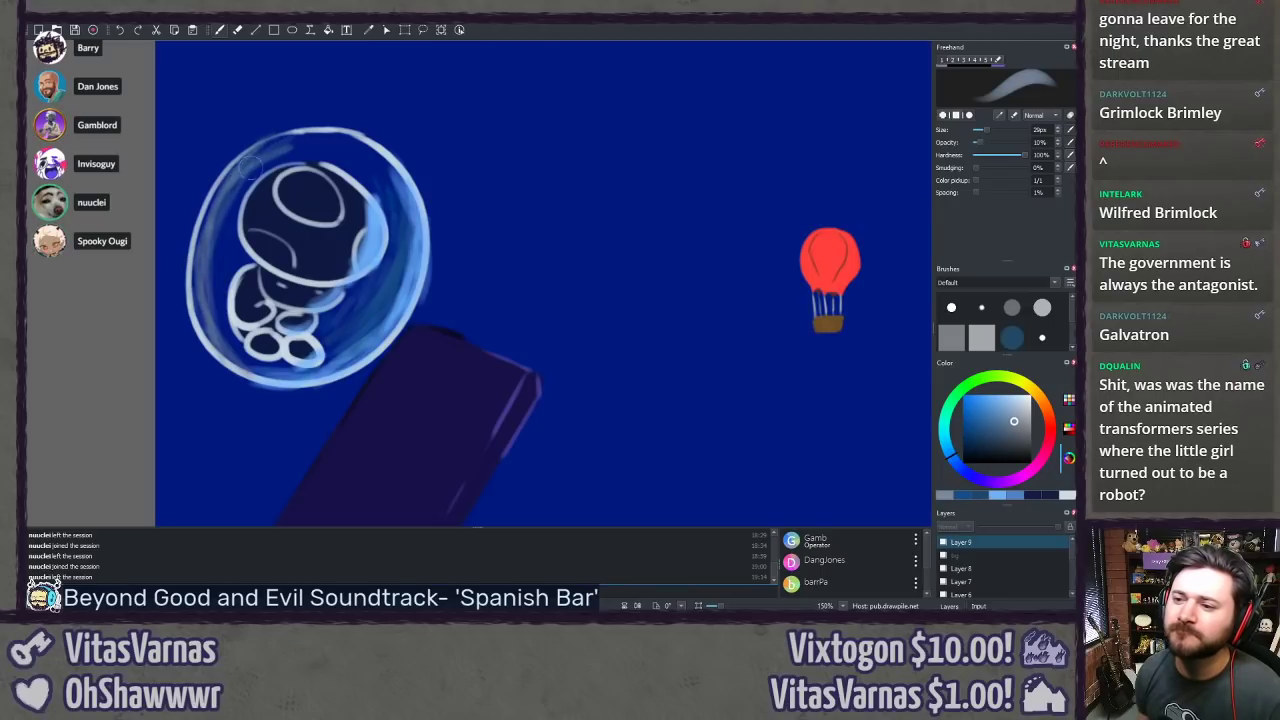
{"action": "mouse_move", "coordinate": [385, 171]}
{"action": "left_mouse_down"}
{"action": "mouse_move", "coordinate": [347, 143]}
{"action": "mouse_move", "coordinate": [374, 162]}
{"action": "mouse_move", "coordinate": [320, 148]}
{"action": "mouse_move", "coordinate": [351, 136]}
{"action": "mouse_move", "coordinate": [283, 146]}
{"action": "mouse_move", "coordinate": [374, 146]}
{"action": "mouse_move", "coordinate": [312, 132]}
{"action": "mouse_move", "coordinate": [394, 149]}
{"action": "mouse_move", "coordinate": [255, 152]}
{"action": "left_mouse_up"}
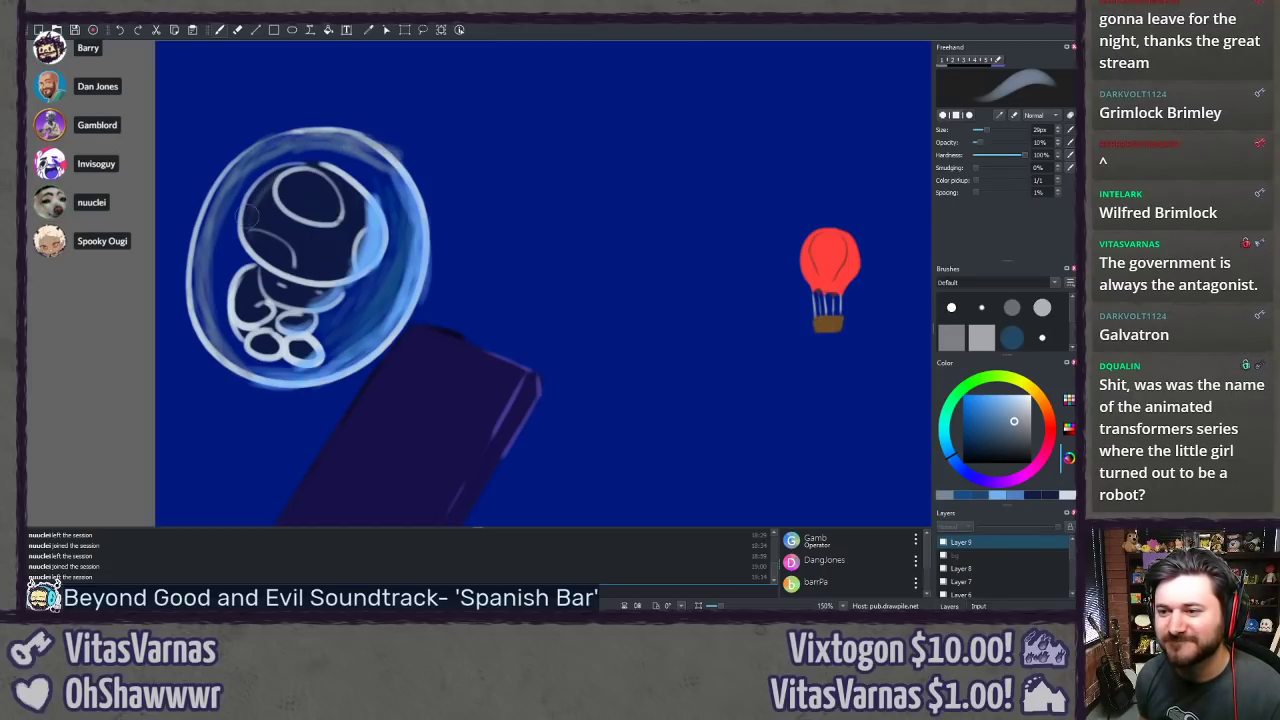
Step: Shade the head and body of the small figure inside the bubble with soft pale strokes at 10% brush opacity
{"action": "mouse_move", "coordinate": [253, 242]}
{"action": "left_mouse_down"}
{"action": "mouse_move", "coordinate": [262, 308]}
{"action": "mouse_move", "coordinate": [265, 280]}
{"action": "mouse_move", "coordinate": [277, 296]}
{"action": "mouse_move", "coordinate": [268, 263]}
{"action": "mouse_move", "coordinate": [233, 312]}
{"action": "mouse_move", "coordinate": [248, 280]}
{"action": "mouse_move", "coordinate": [248, 317]}
{"action": "left_mouse_up"}
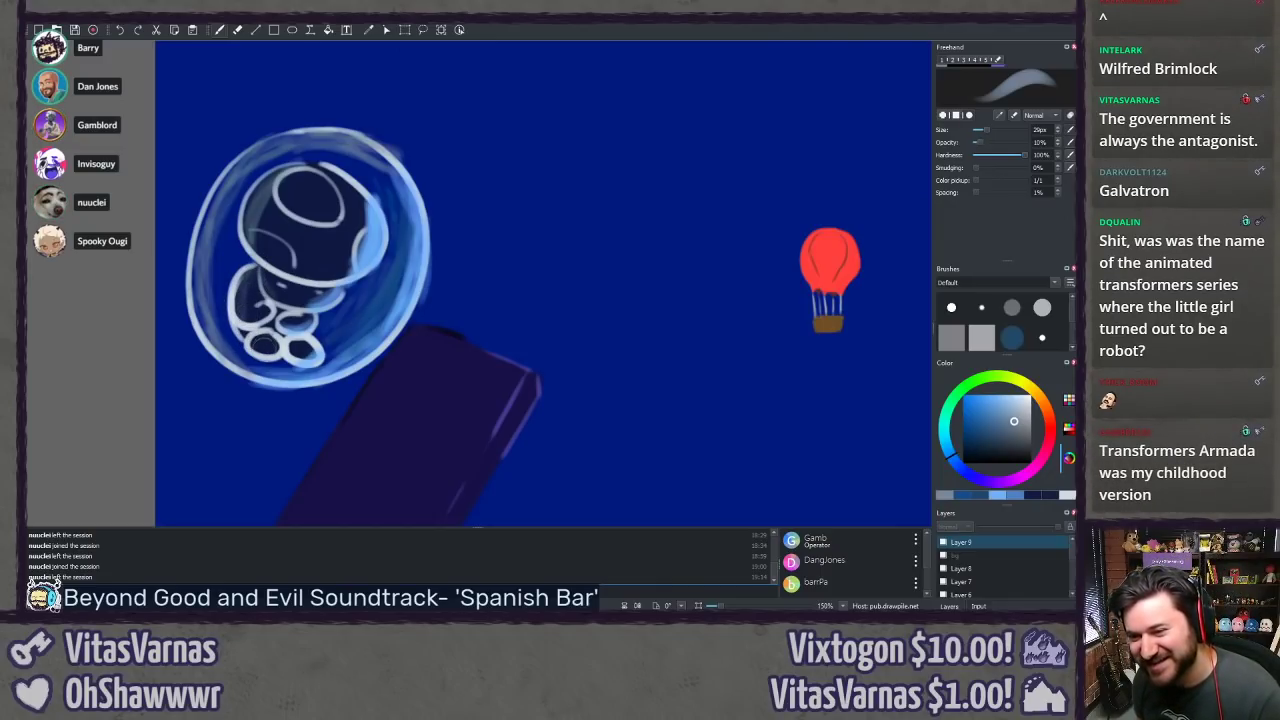
{"action": "left_click_drag", "start_coordinate": [258, 346], "coordinate": [243, 287]}
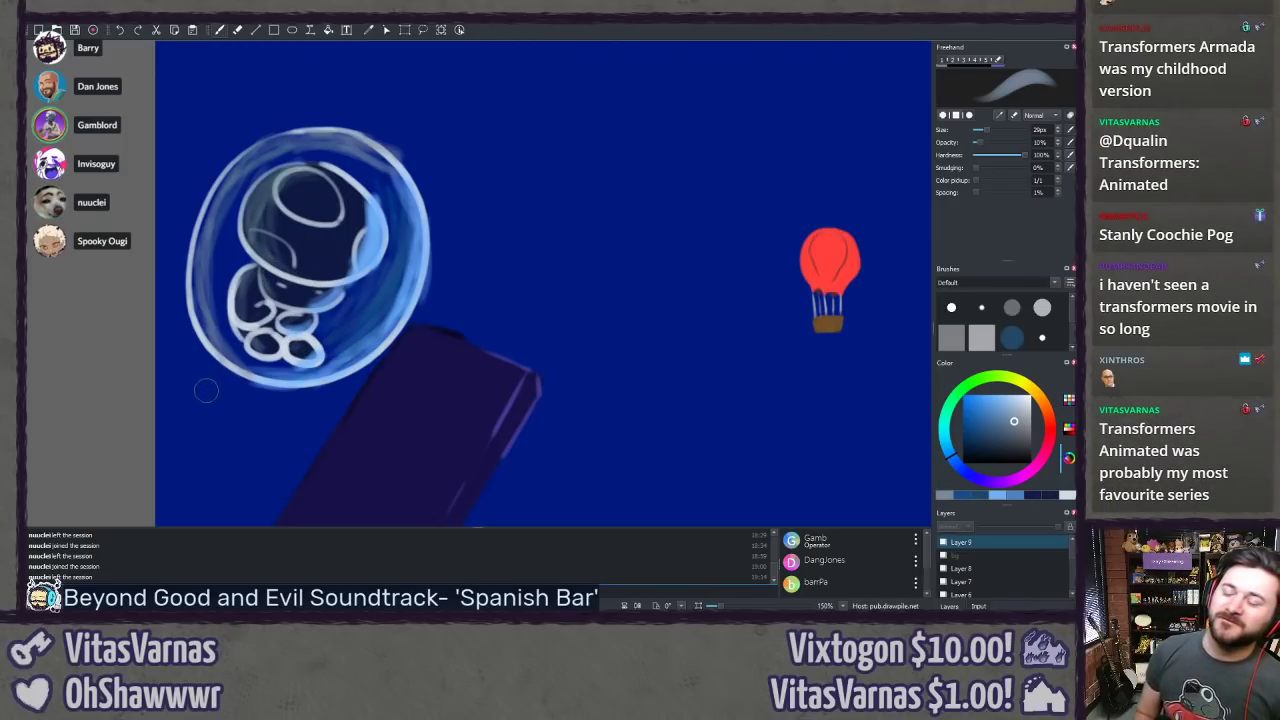
{"action": "scroll", "coordinate": [229, 417], "scroll_direction": "down", "scroll_amount": 8}
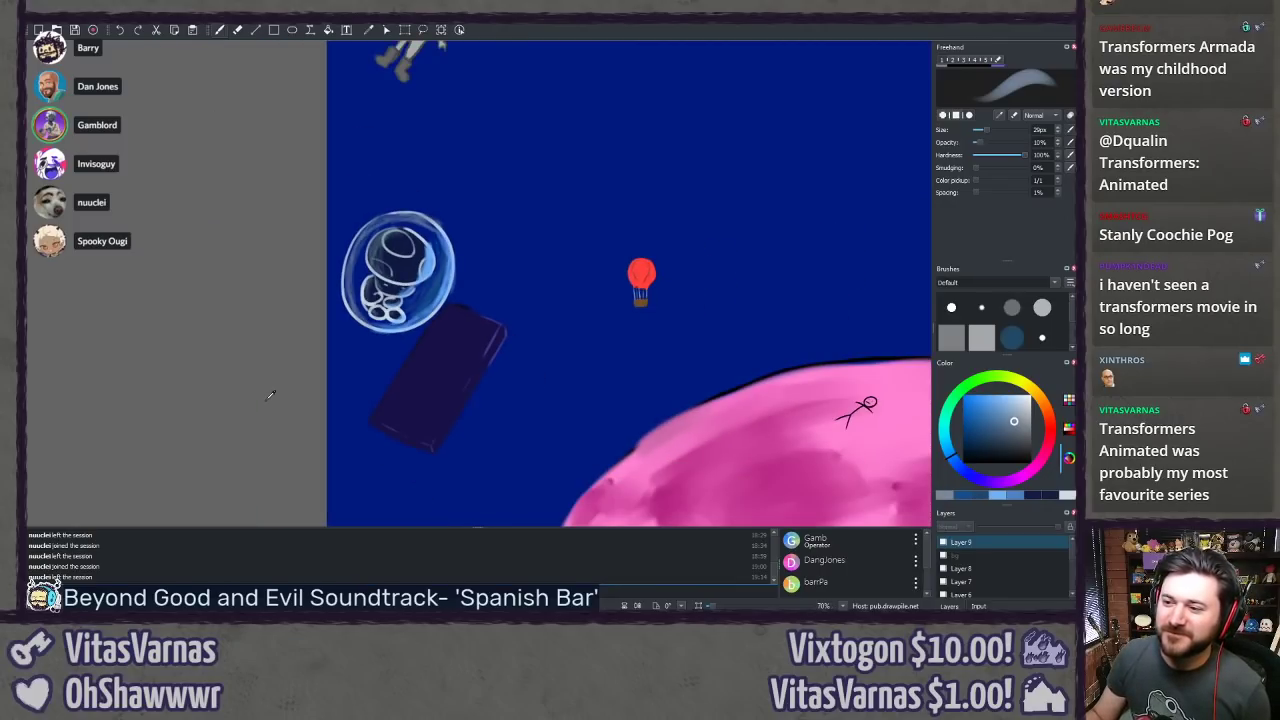
{"action": "scroll", "coordinate": [262, 286], "scroll_direction": "up", "scroll_amount": 1}
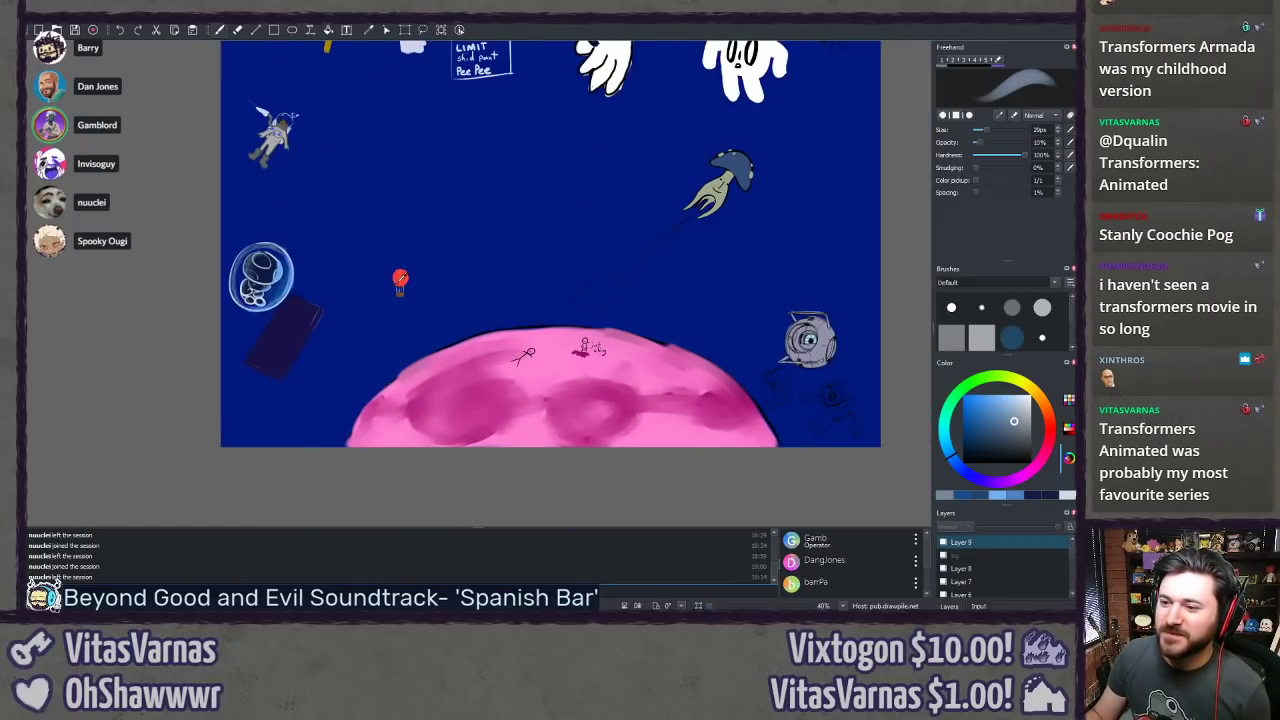
{"action": "left_click_drag", "start_coordinate": [481, 233], "coordinate": [384, 311]}
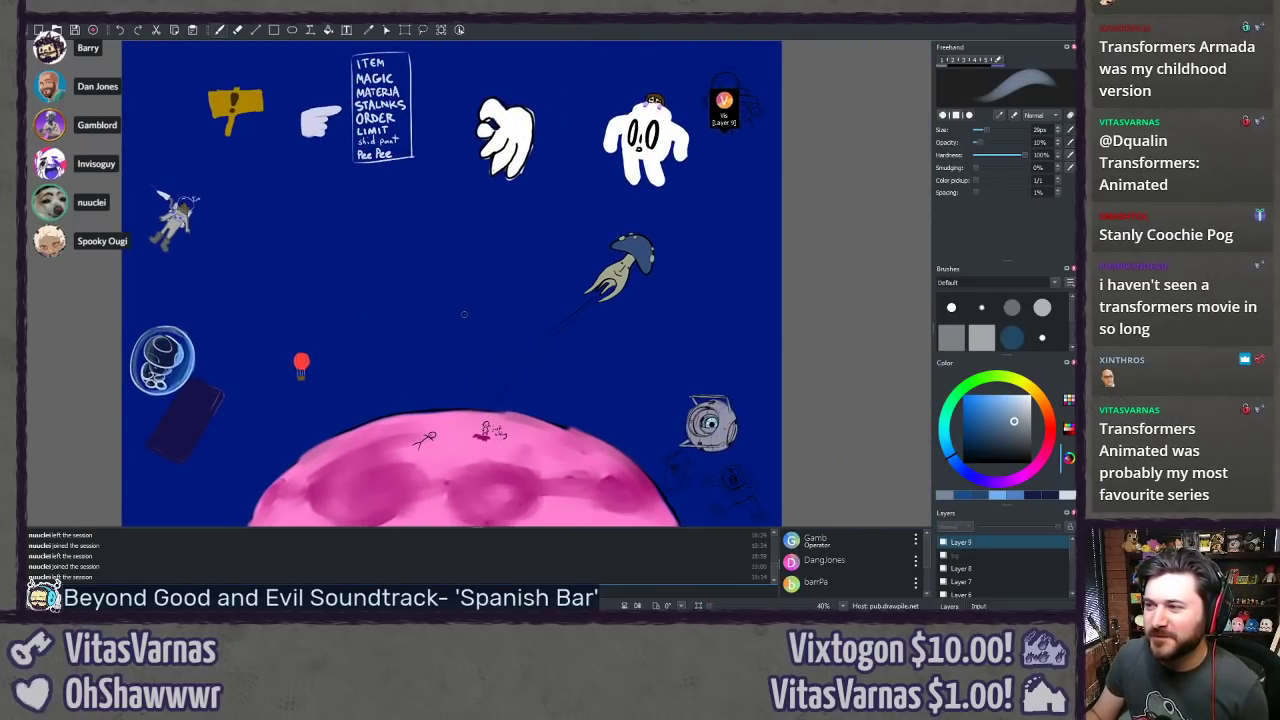
{"action": "left_click_drag", "start_coordinate": [463, 315], "coordinate": [426, 328]}
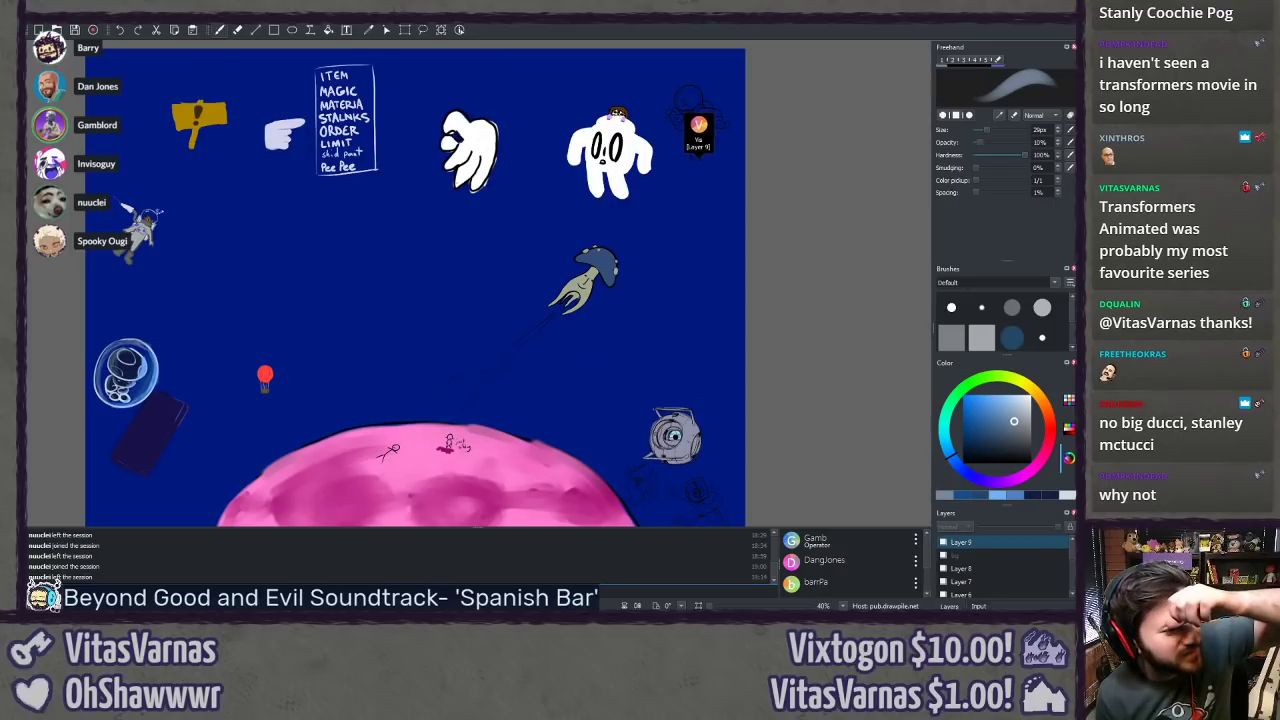
{"action": "key", "text": "shift"}
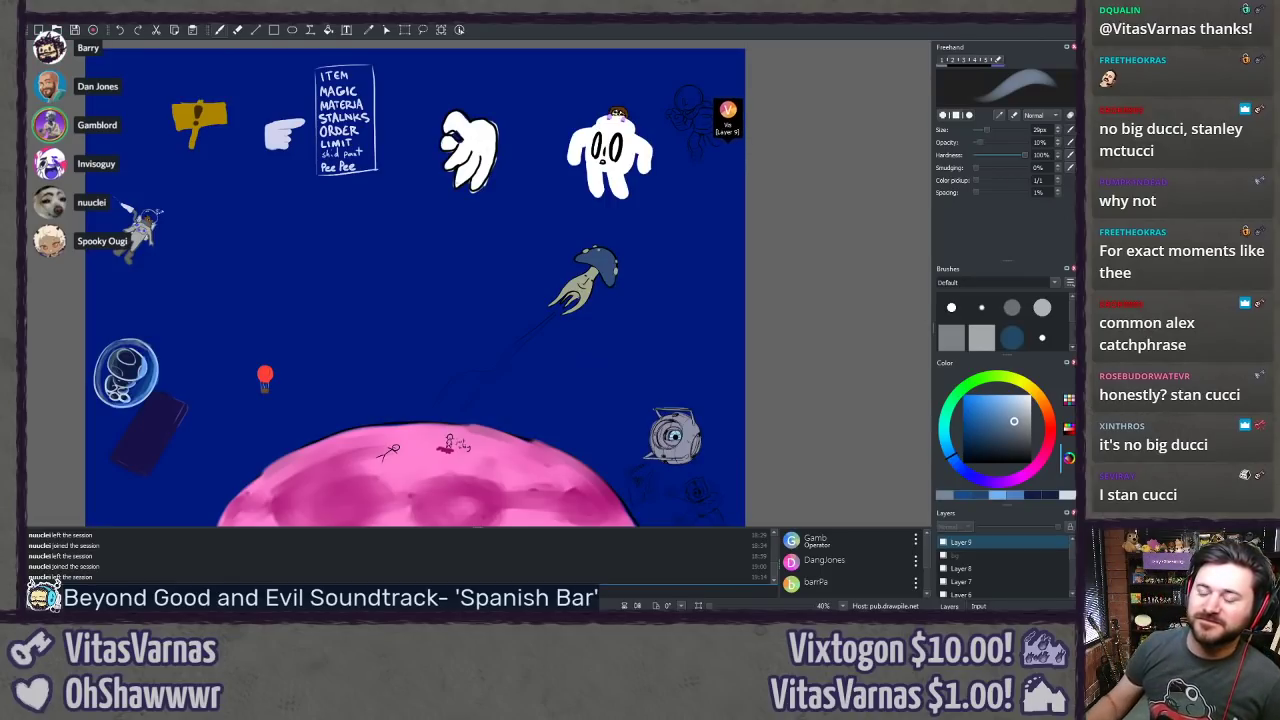
{"action": "left_click_drag", "start_coordinate": [357, 392], "coordinate": [478, 342]}
{"action": "scroll", "coordinate": [359, 381], "scroll_direction": "up", "scroll_amount": 2}
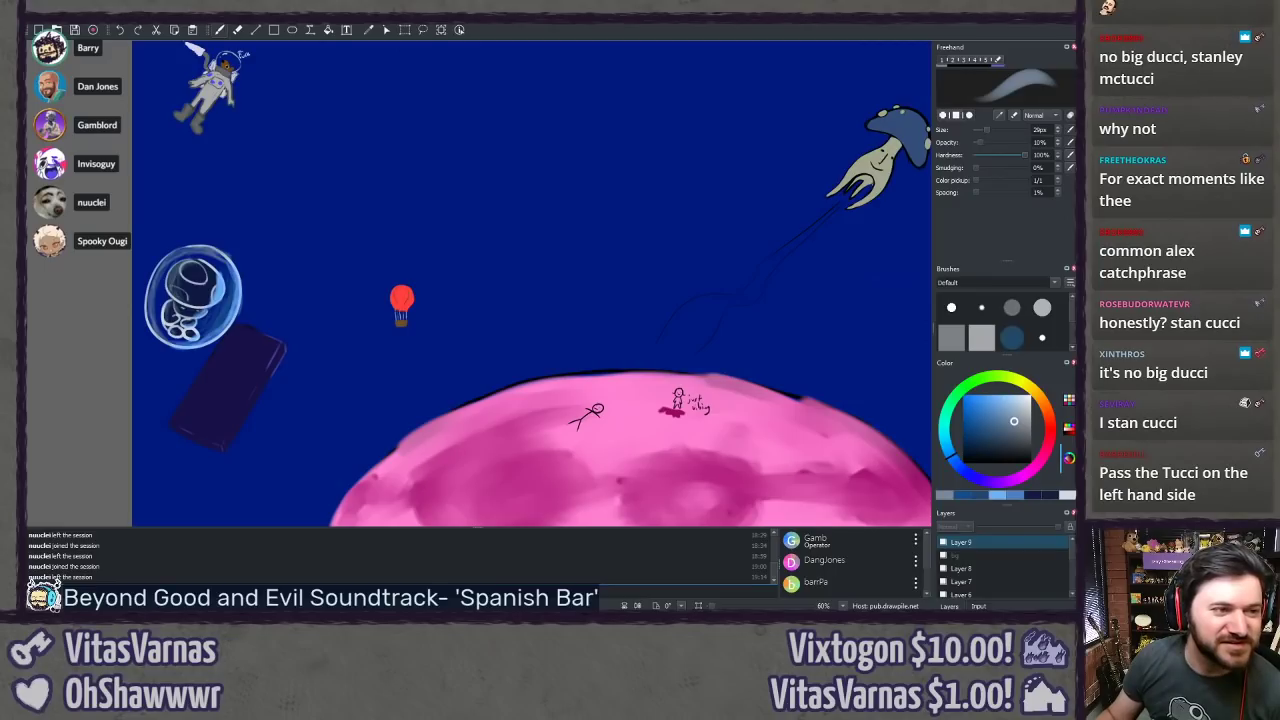
Step: Bring up the space collage picture in the browser and examine its bubble, astronaut and speech balloon up close
{"action": "mouse_move", "coordinate": [1077, 83]}
{"action": "left_mouse_down"}
{"action": "mouse_move", "coordinate": [545, 83]}
{"action": "mouse_move", "coordinate": [517, 51]}
{"action": "left_mouse_up"}
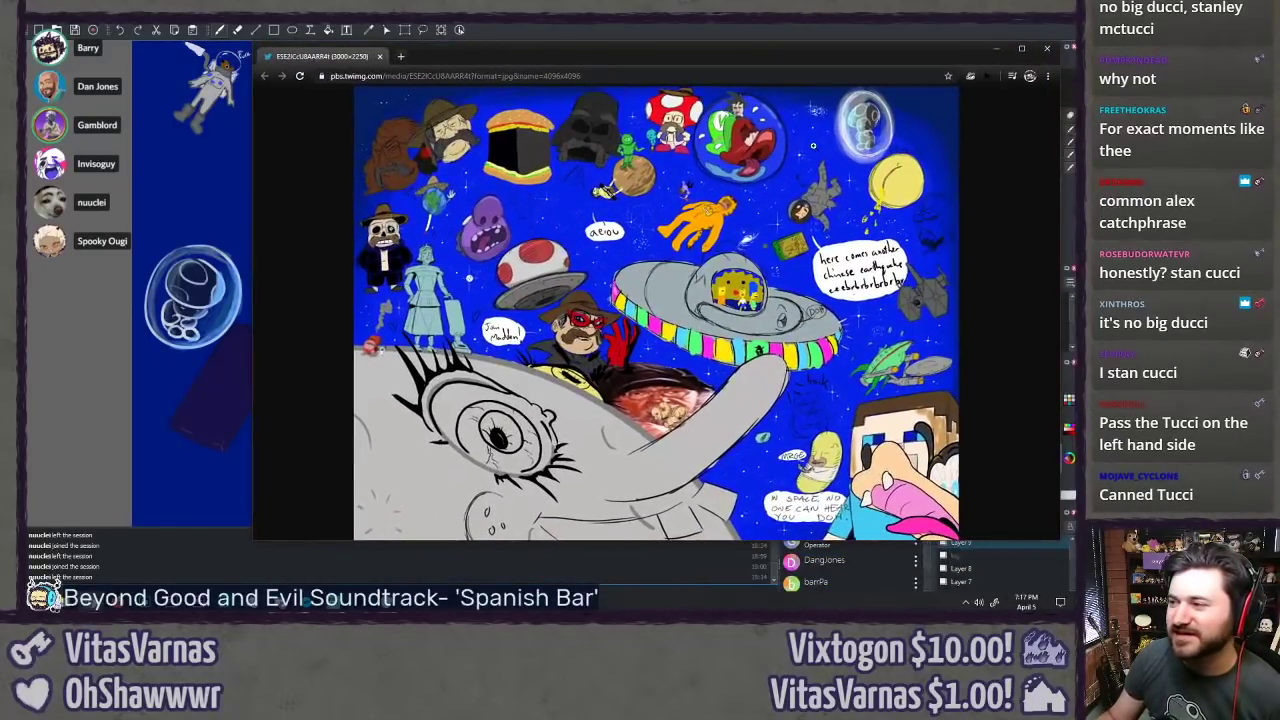
{"action": "left_click", "coordinate": [848, 129]}
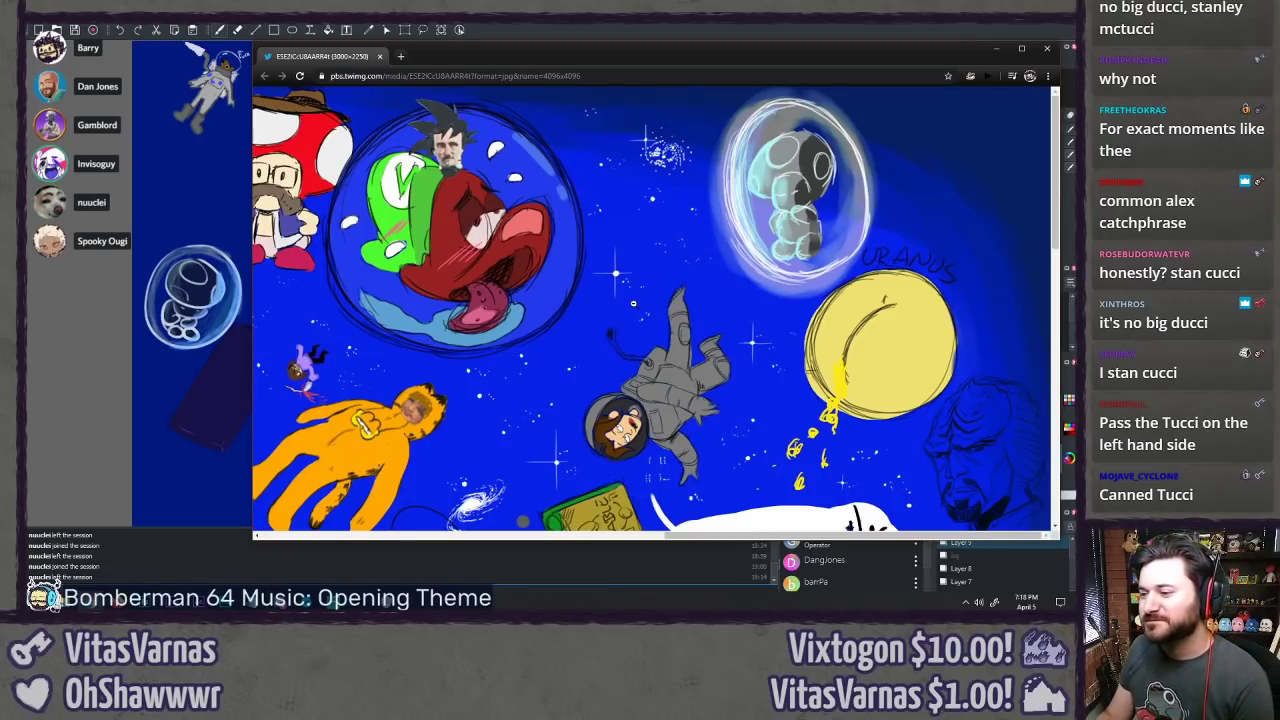
{"action": "scroll", "coordinate": [633, 302], "scroll_direction": "down", "scroll_amount": 3}
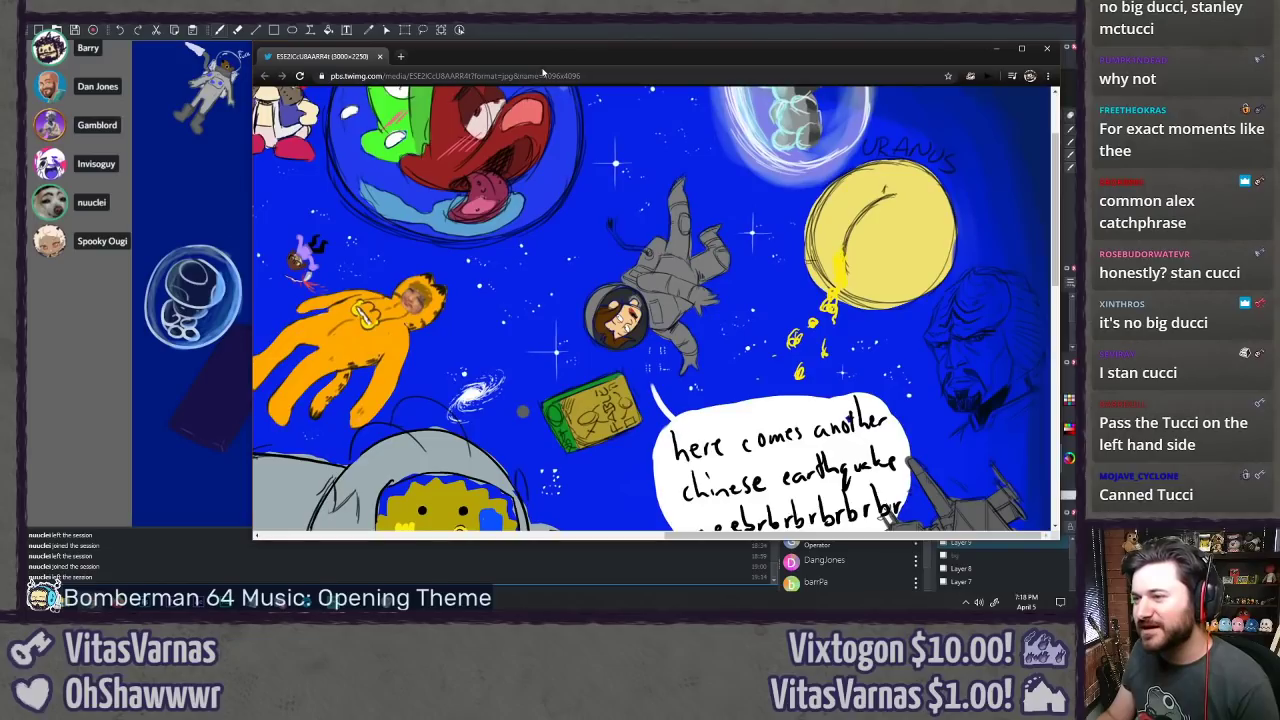
{"action": "left_click_drag", "start_coordinate": [546, 65], "coordinate": [503, 63]}
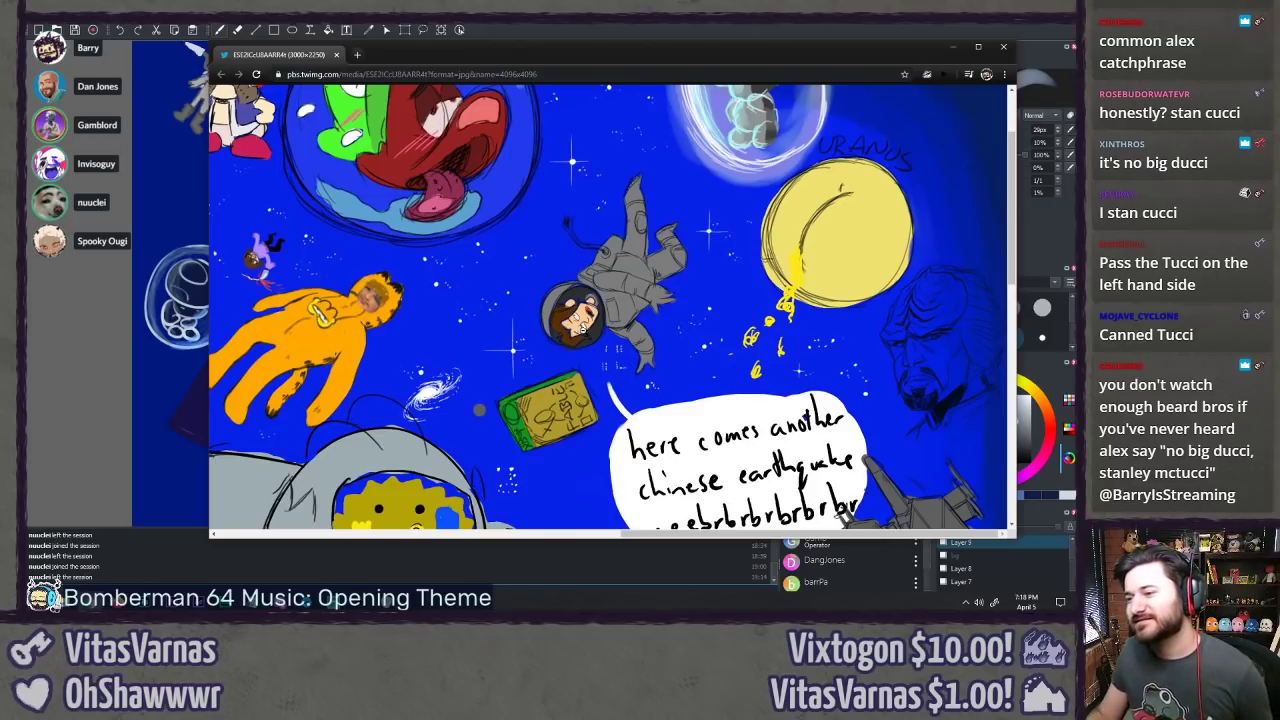
{"action": "key", "text": "ctrl+plus"}
{"action": "key", "text": "ctrl+plus"}
{"action": "key", "text": "ctrl+plus"}
{"action": "left_click_drag", "start_coordinate": [760, 440], "coordinate": [580, 377]}
{"action": "scroll", "coordinate": [554, 397], "scroll_direction": "down", "scroll_amount": 3, "text": "ctrl"}
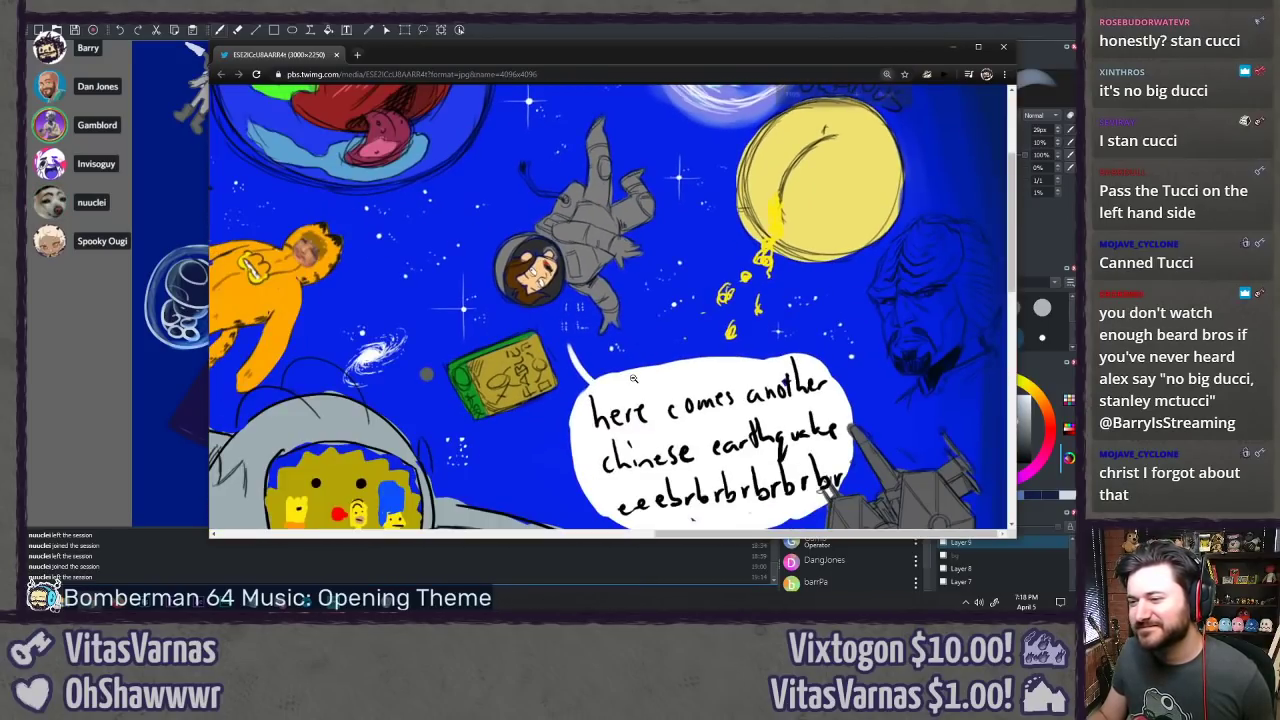
{"action": "left_click_drag", "start_coordinate": [502, 56], "coordinate": [0, 50]}
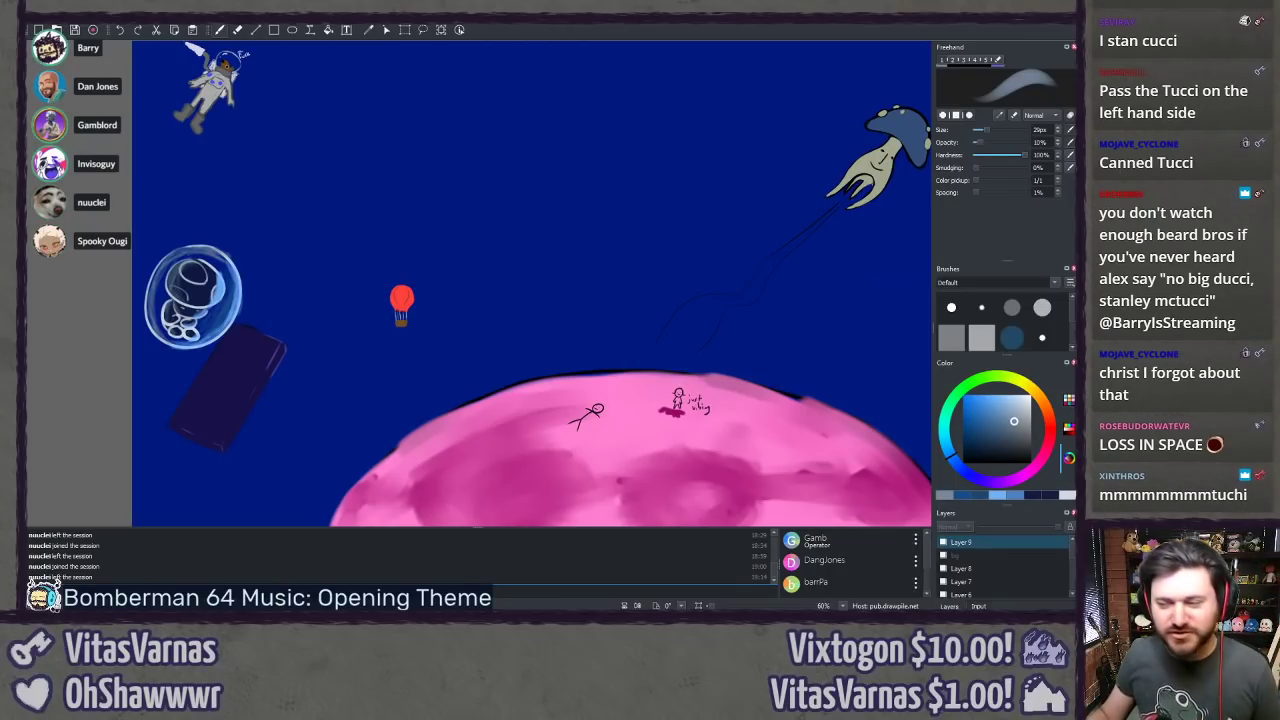
Step: Switch to the Google page in the browser, look up suggestions for "whe", and put the window away
{"action": "scroll", "coordinate": [480, 282], "scroll_direction": "down", "scroll_amount": 1}
{"action": "mouse_move", "coordinate": [514, 234]}
{"action": "left_mouse_down"}
{"action": "mouse_move", "coordinate": [444, 332]}
{"action": "mouse_move", "coordinate": [351, 386]}
{"action": "mouse_move", "coordinate": [343, 371]}
{"action": "left_mouse_up"}
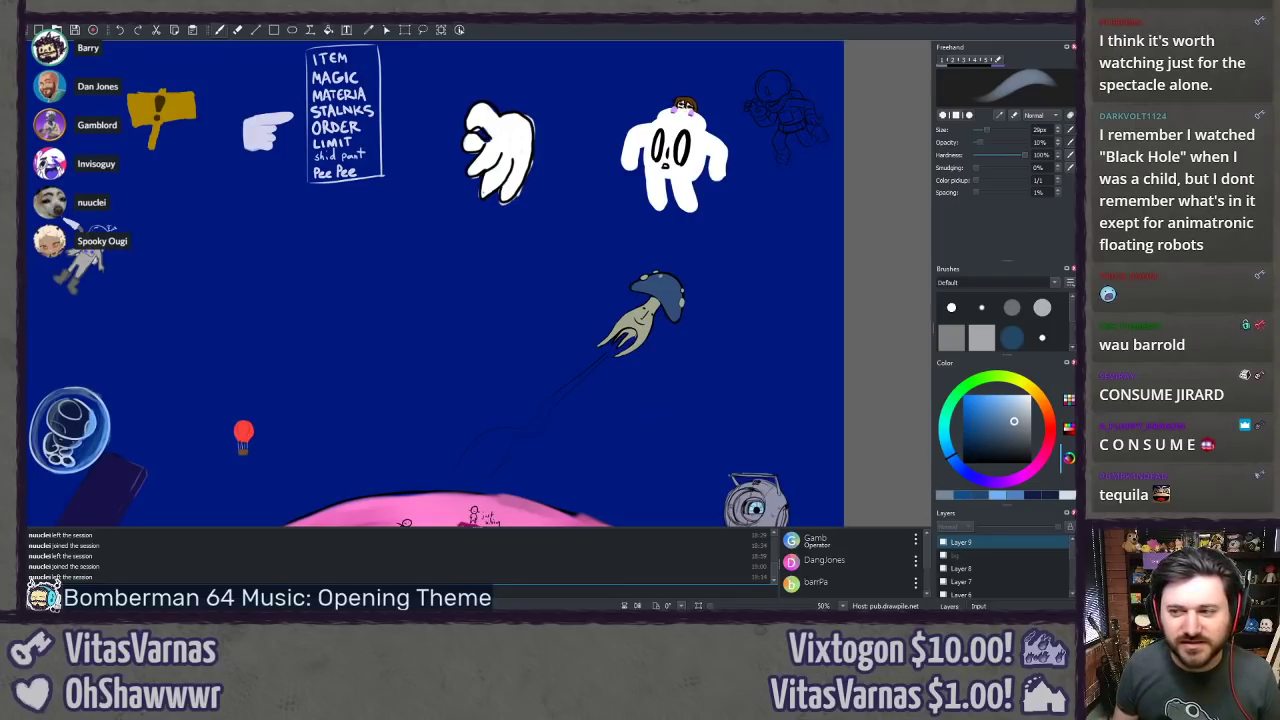
{"action": "key", "text": "alt+Tab"}
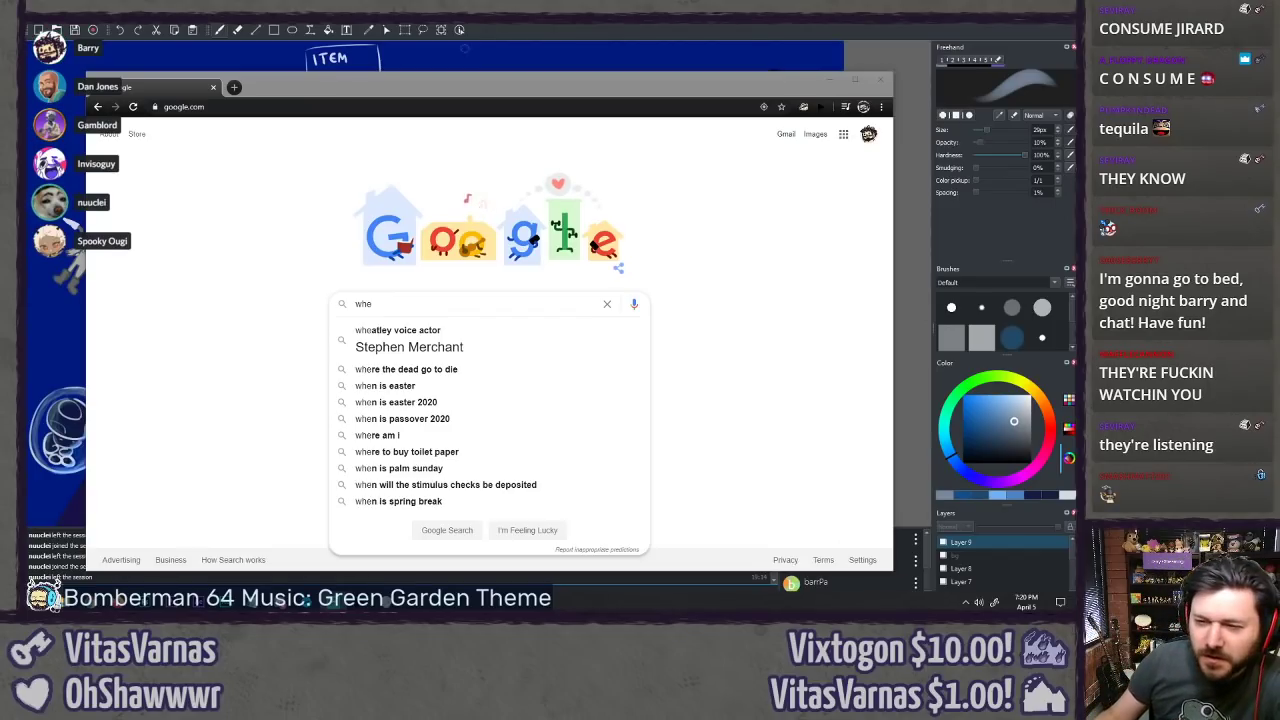
{"action": "left_click_drag", "start_coordinate": [382, 80], "coordinate": [0, 58]}
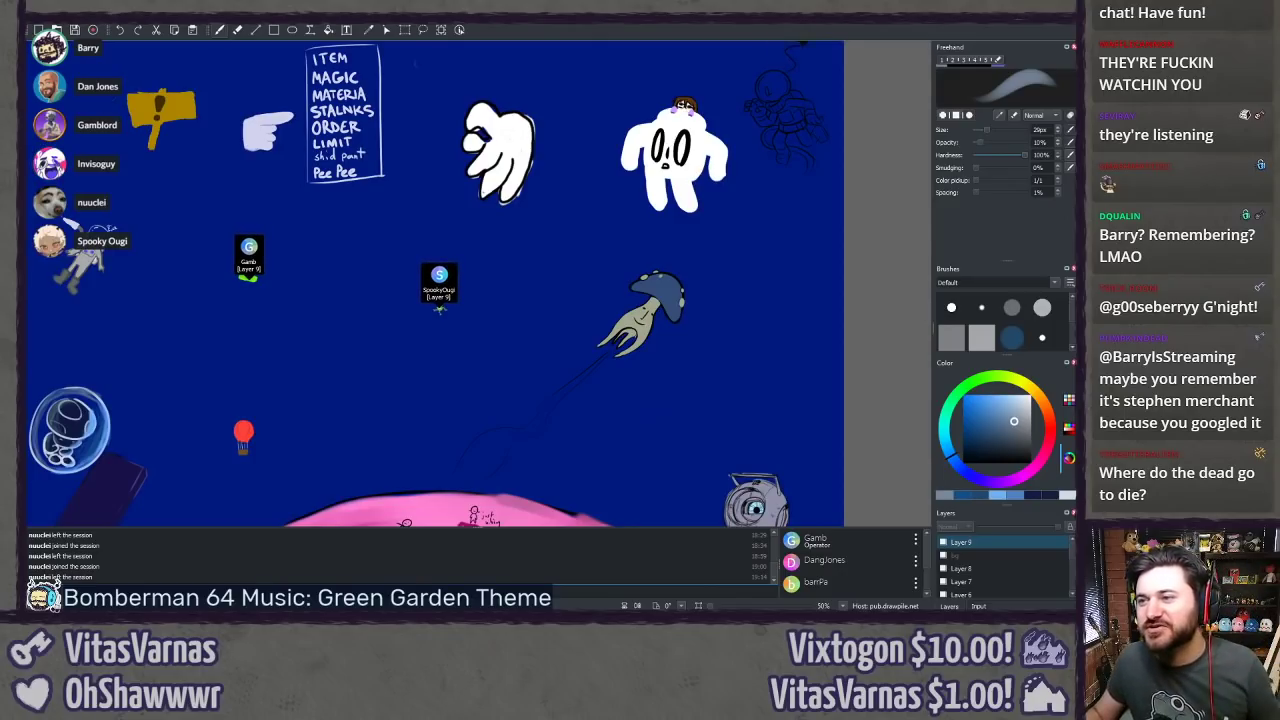
Step: Examine the small green figures being added in the middle of the space canvas, up close and within the whole scene
{"action": "left_click_drag", "start_coordinate": [400, 200], "coordinate": [488, 222]}
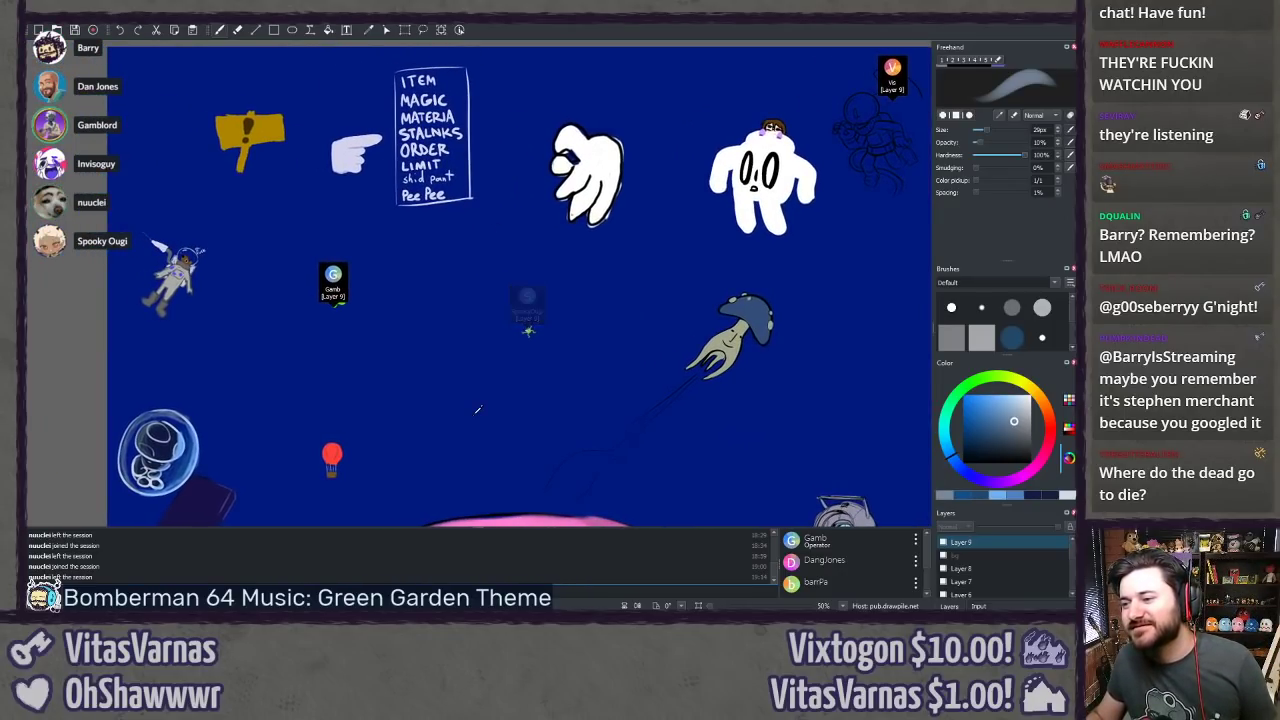
{"action": "scroll", "coordinate": [478, 410], "scroll_direction": "up", "scroll_amount": 2}
{"action": "left_click_drag", "start_coordinate": [465, 443], "coordinate": [303, 351]}
{"action": "scroll", "coordinate": [166, 309], "scroll_direction": "up", "scroll_amount": 2}
{"action": "left_click_drag", "start_coordinate": [182, 310], "coordinate": [578, 328]}
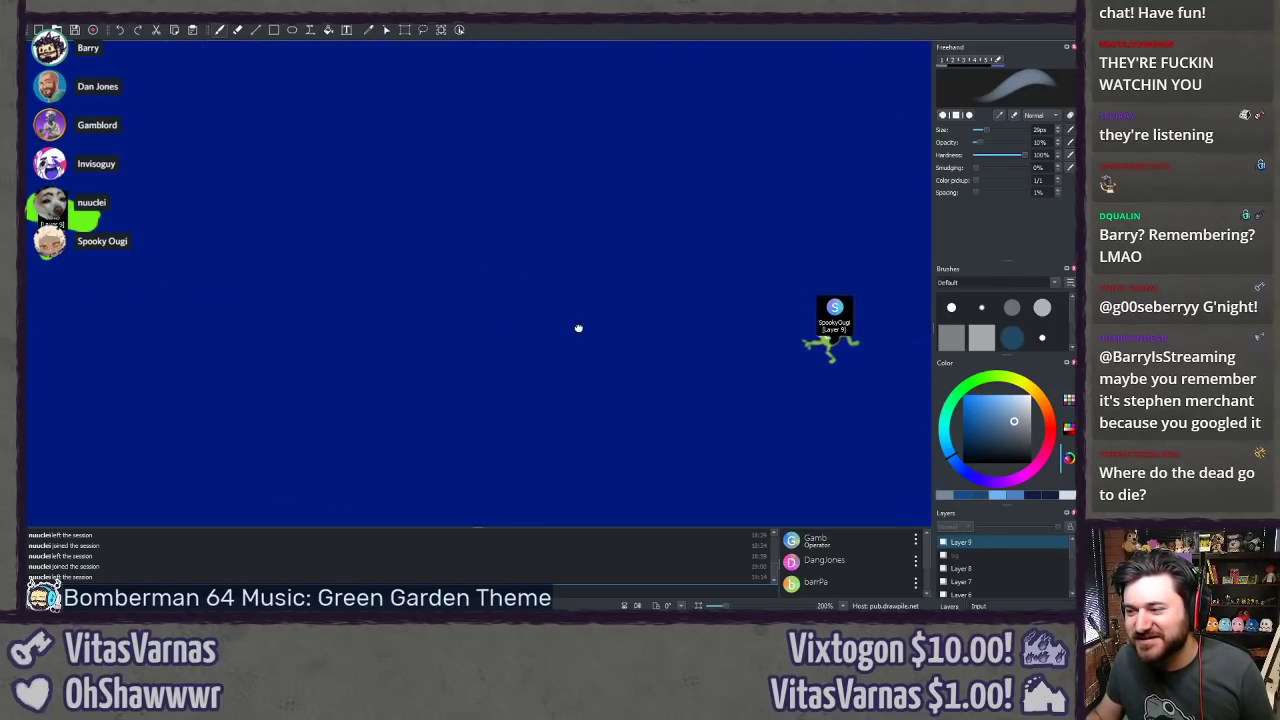
{"action": "scroll", "coordinate": [531, 322], "scroll_direction": "down", "scroll_amount": 1}
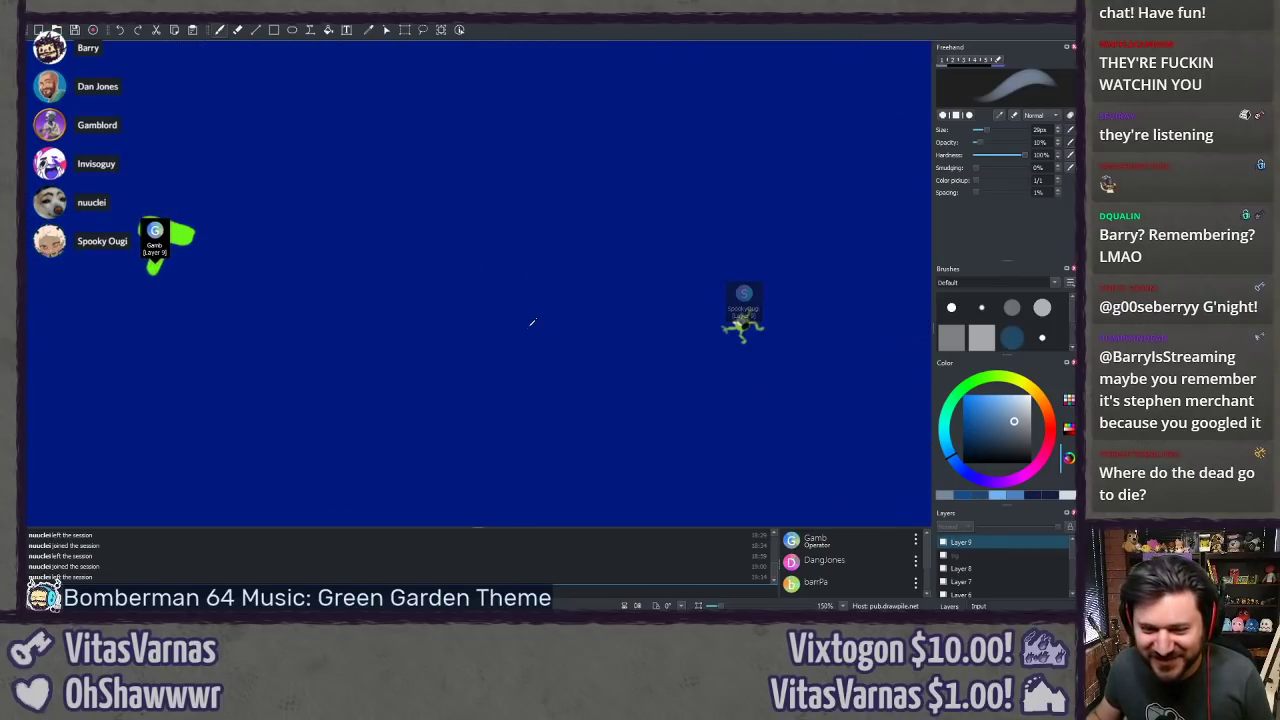
{"action": "scroll", "coordinate": [510, 337], "scroll_direction": "down", "scroll_amount": 10}
{"action": "scroll", "coordinate": [491, 347], "scroll_direction": "up", "scroll_amount": 5}
{"action": "scroll", "coordinate": [489, 350], "scroll_direction": "down", "scroll_amount": 2}
{"action": "scroll", "coordinate": [483, 358], "scroll_direction": "up", "scroll_amount": 2}
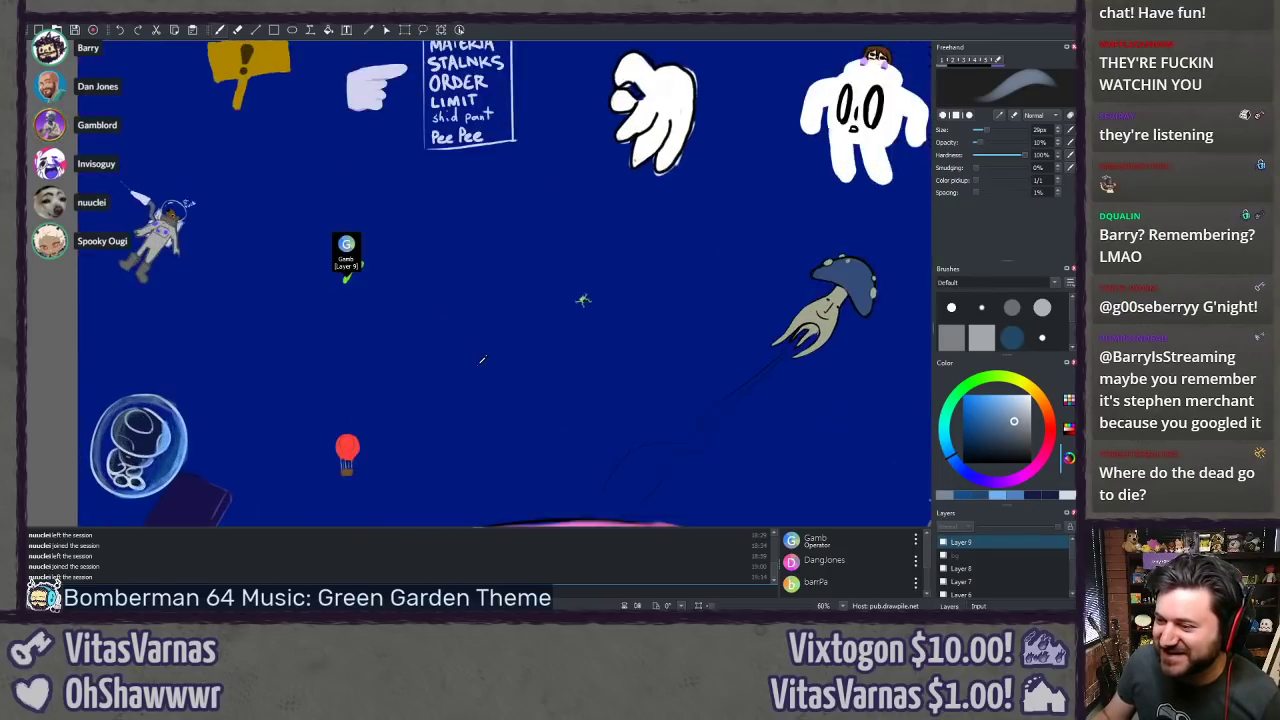
{"action": "scroll", "coordinate": [481, 359], "scroll_direction": "up", "scroll_amount": 3}
{"action": "scroll", "coordinate": [440, 350], "scroll_direction": "down", "scroll_amount": 5}
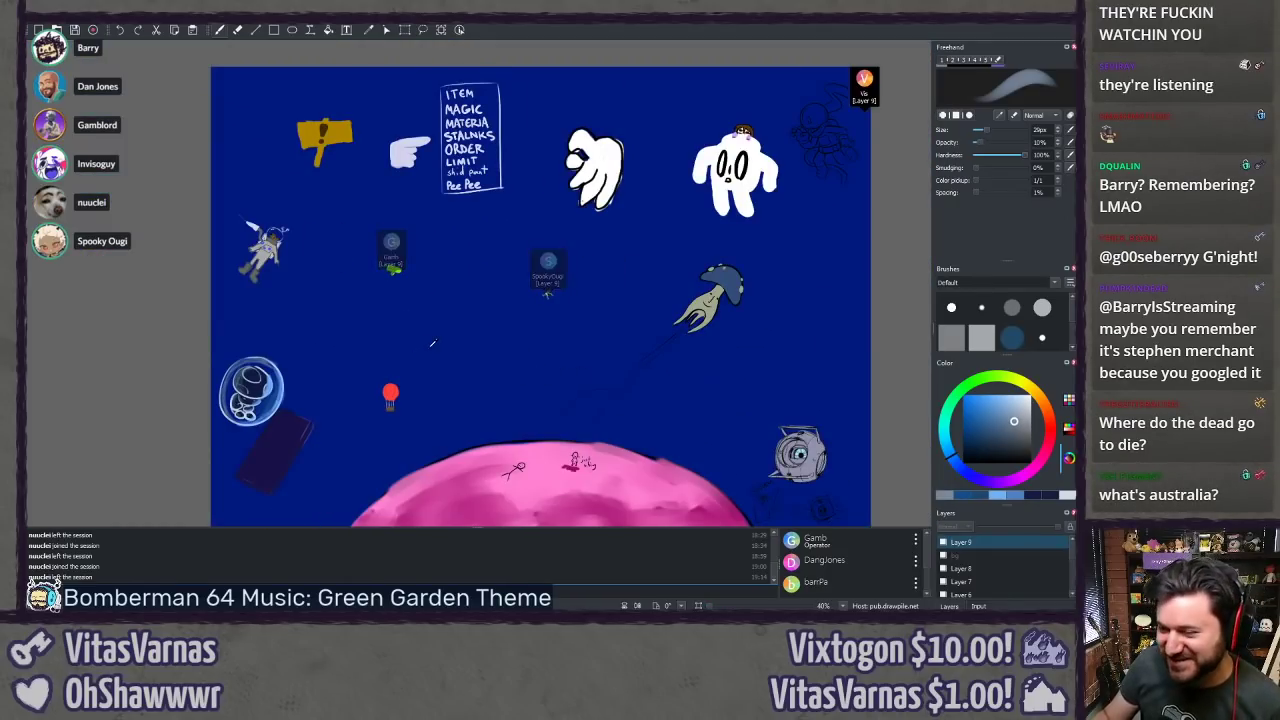
{"action": "scroll", "coordinate": [590, 385], "scroll_direction": "up", "scroll_amount": 1}
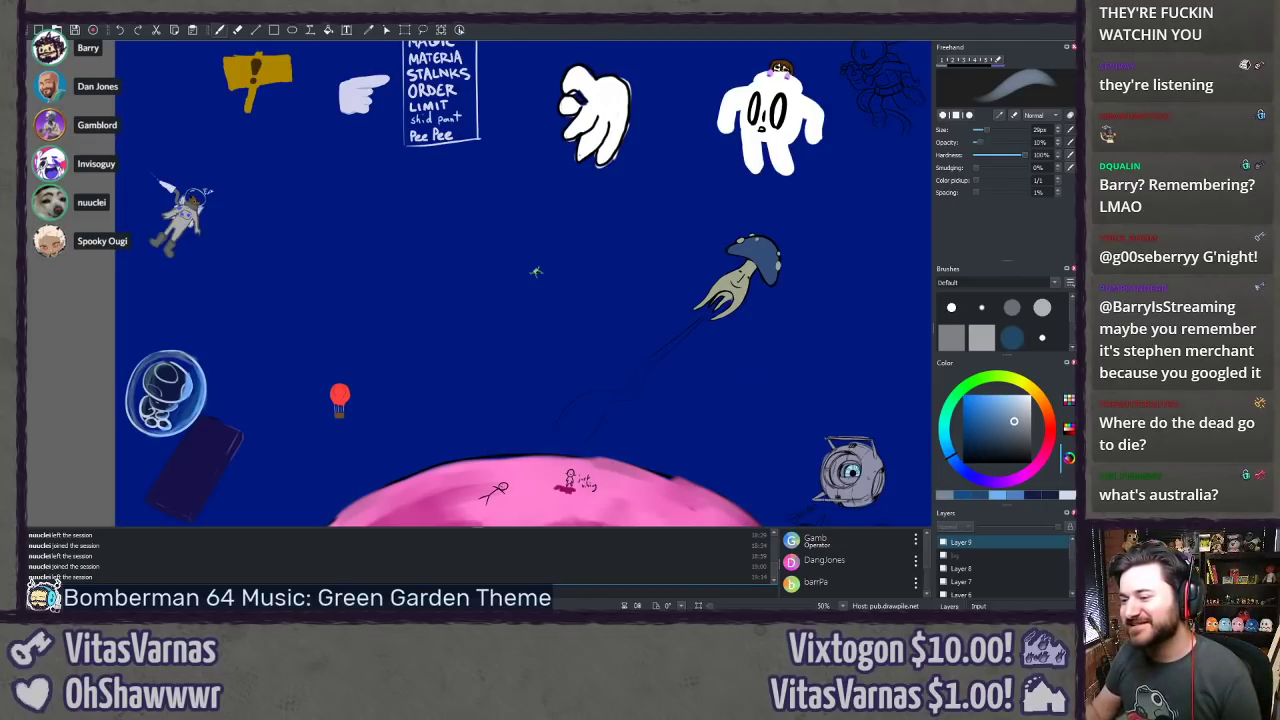
{"action": "left_click_drag", "start_coordinate": [432, 359], "coordinate": [434, 321]}
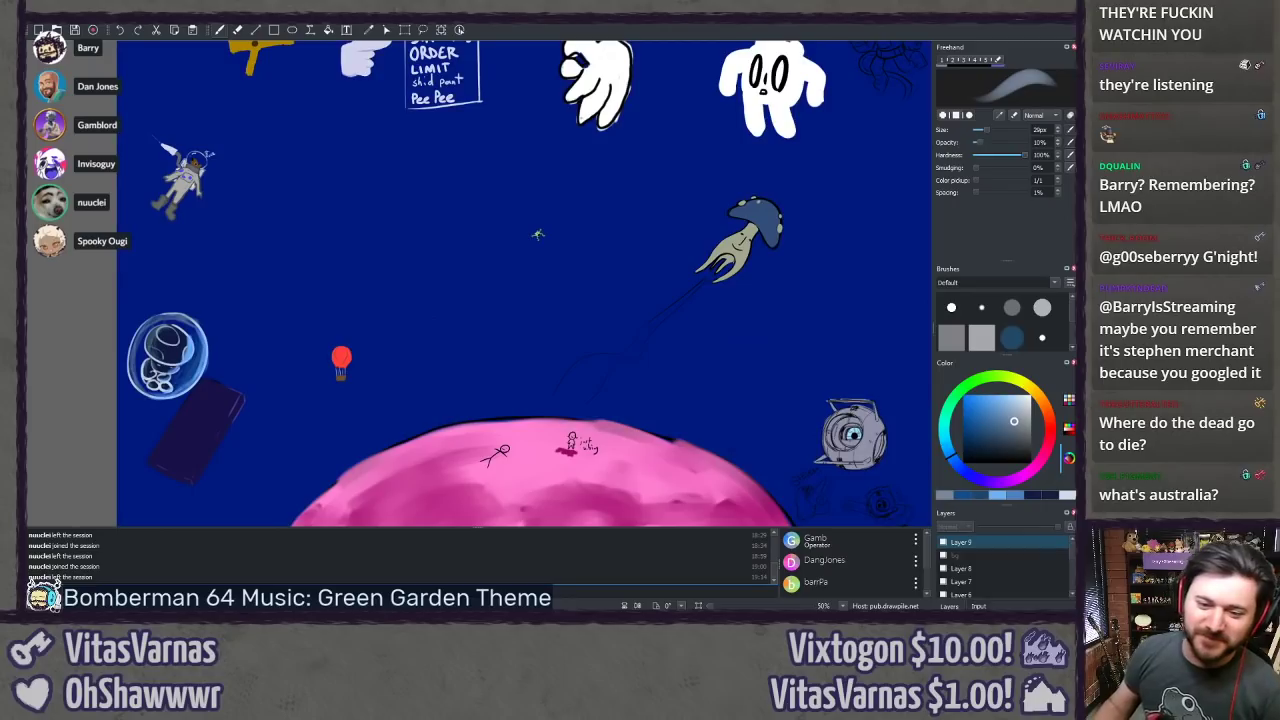
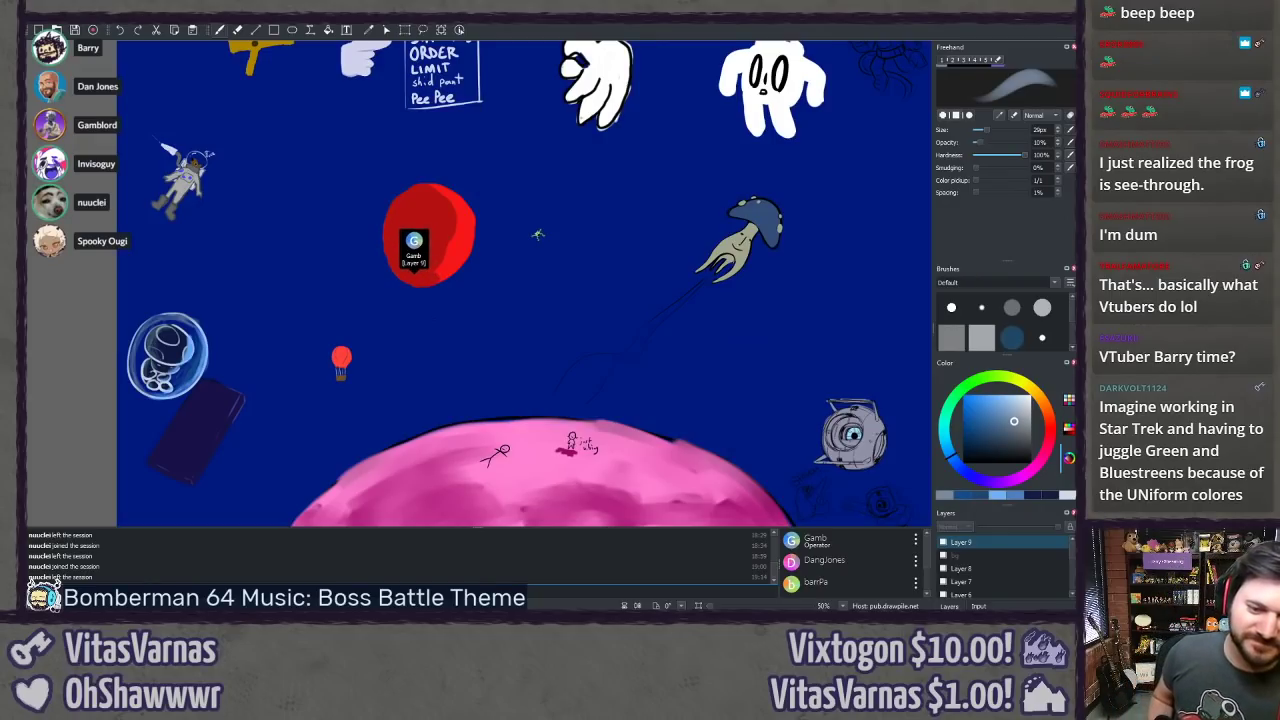
Step: Set the brush to a slightly lighter blue-grey at 100% opacity for painting on the red planet
{"action": "left_click_drag", "start_coordinate": [422, 334], "coordinate": [390, 331]}
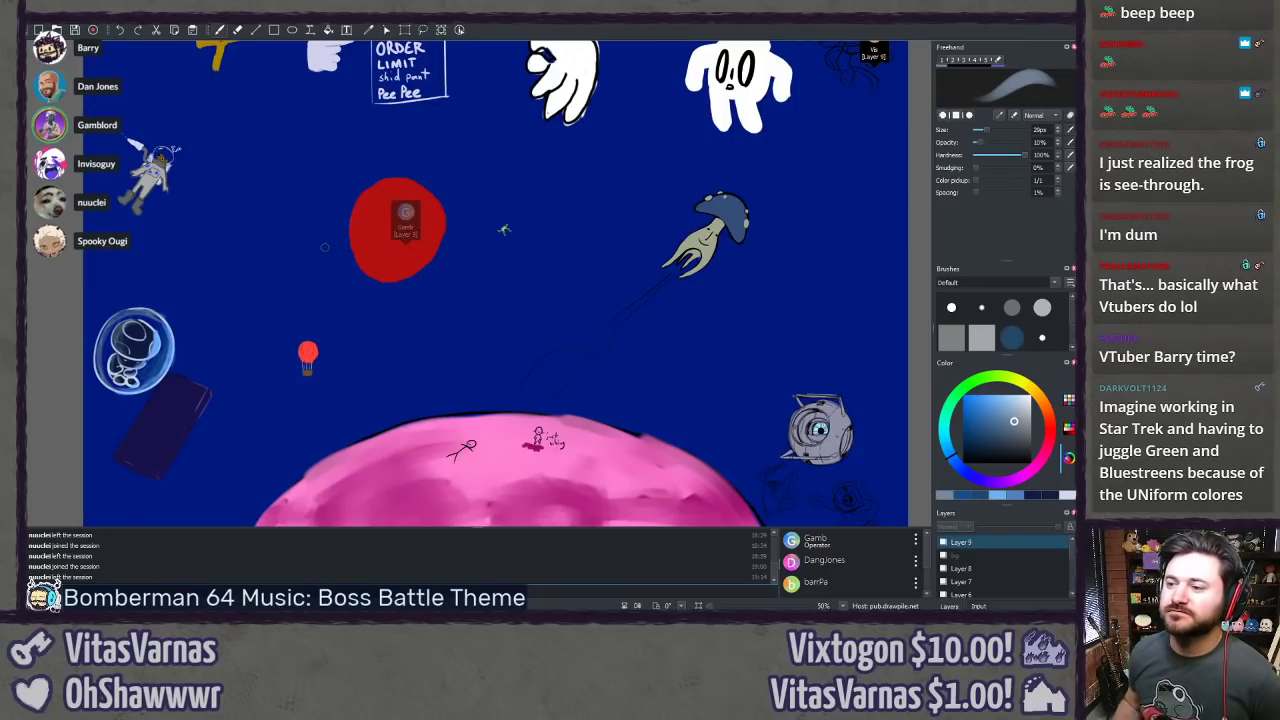
{"action": "scroll", "coordinate": [285, 186], "scroll_direction": "up", "scroll_amount": 8}
{"action": "left_click_drag", "start_coordinate": [180, 190], "coordinate": [602, 465]}
{"action": "left_click", "coordinate": [1028, 407]}
{"action": "left_click_drag", "start_coordinate": [1027, 408], "coordinate": [1012, 409]}
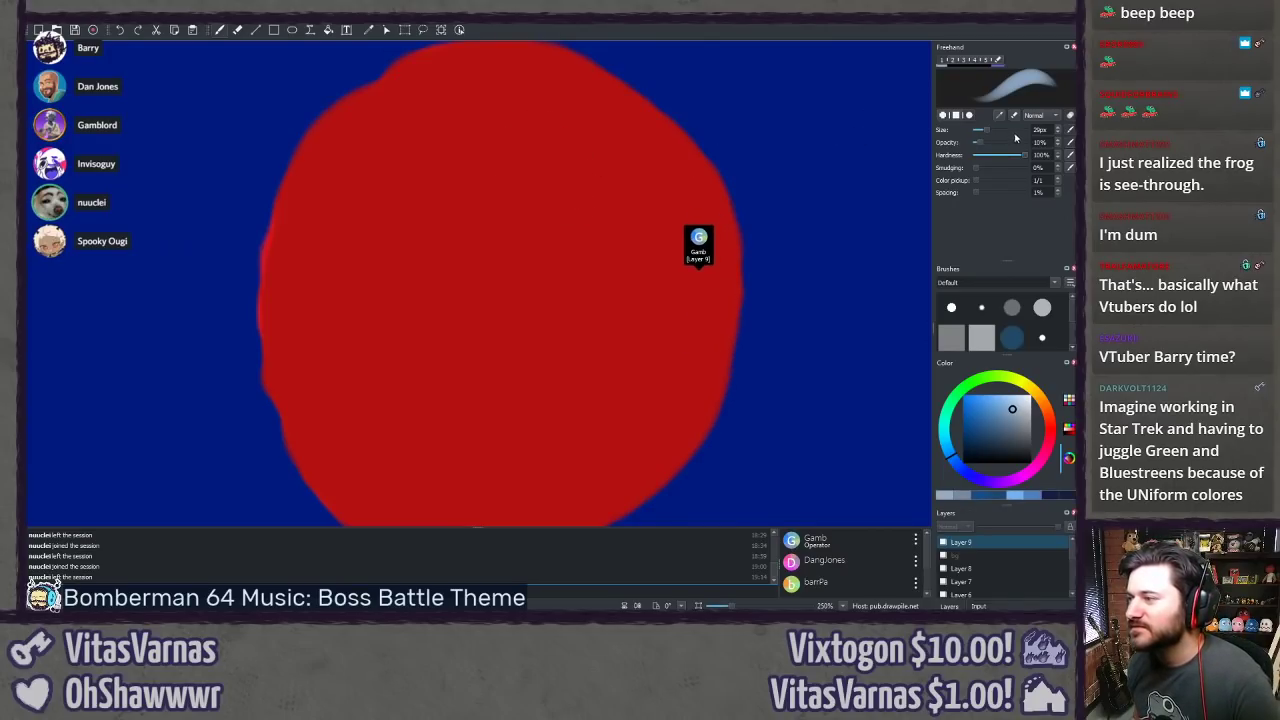
{"action": "scroll", "coordinate": [1020, 143], "scroll_direction": "up", "scroll_amount": 2}
{"action": "scroll", "coordinate": [1026, 145], "scroll_direction": "up", "scroll_amount": 1}
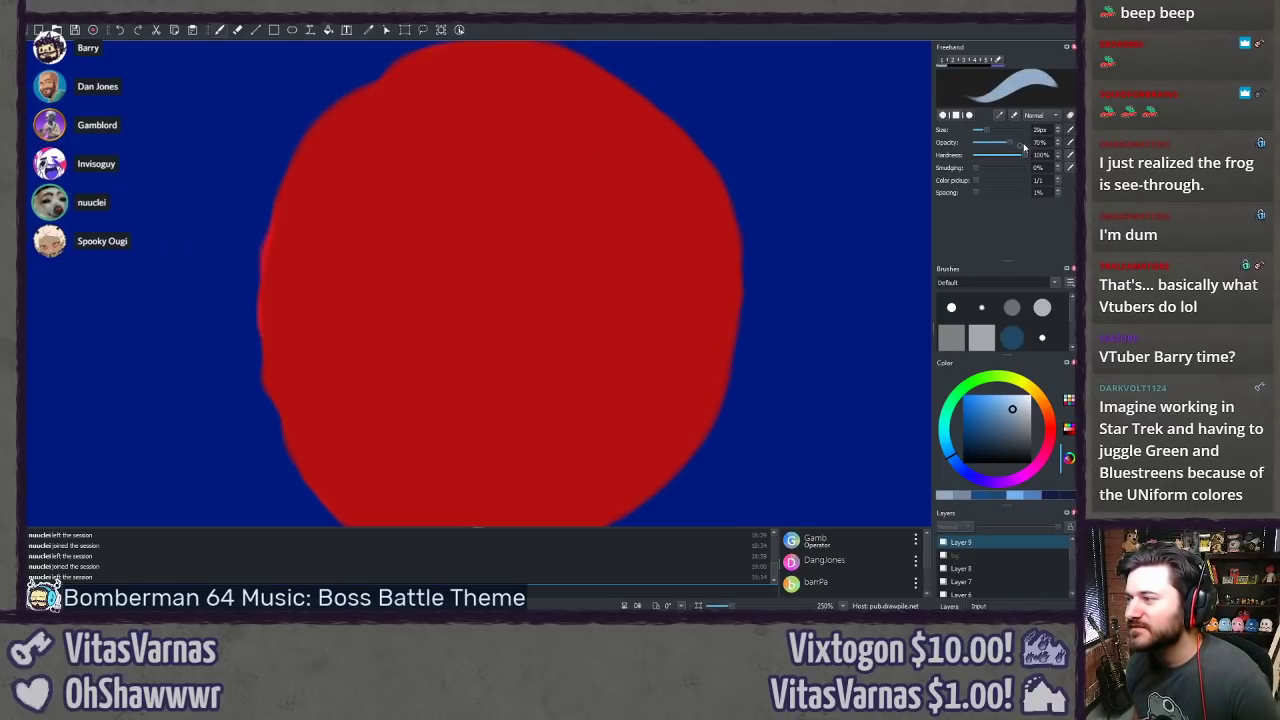
{"action": "scroll", "coordinate": [1024, 146], "scroll_direction": "up", "scroll_amount": 1}
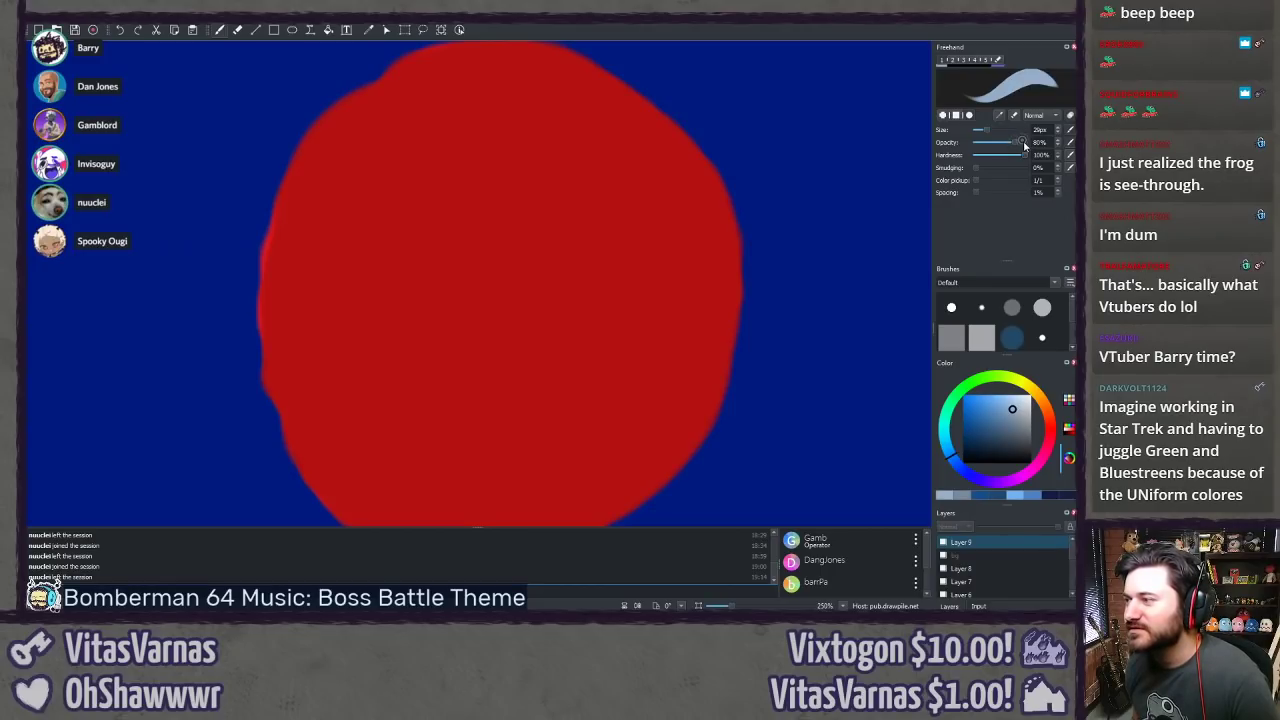
{"action": "scroll", "coordinate": [1024, 146], "scroll_direction": "up", "scroll_amount": 2}
{"action": "left_click_drag", "start_coordinate": [594, 164], "coordinate": [588, 180]}
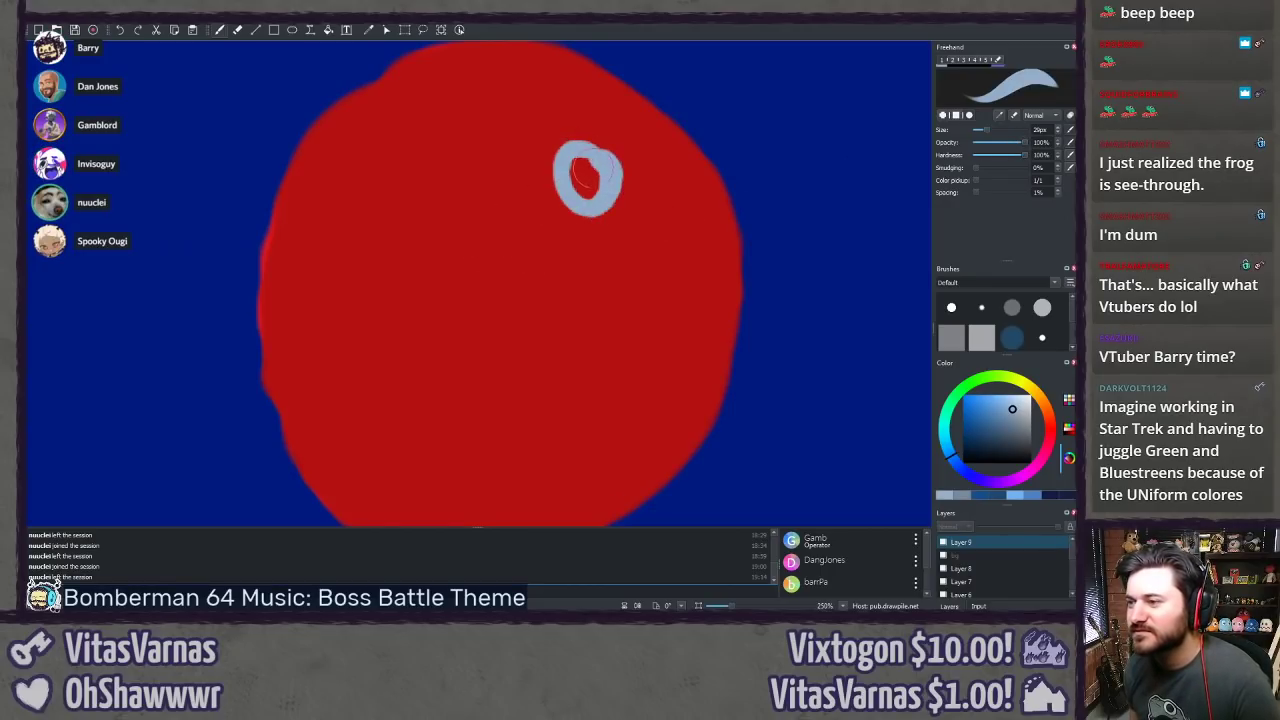
{"action": "key", "text": "ctrl+z"}
{"action": "key", "text": "ctrl+z"}
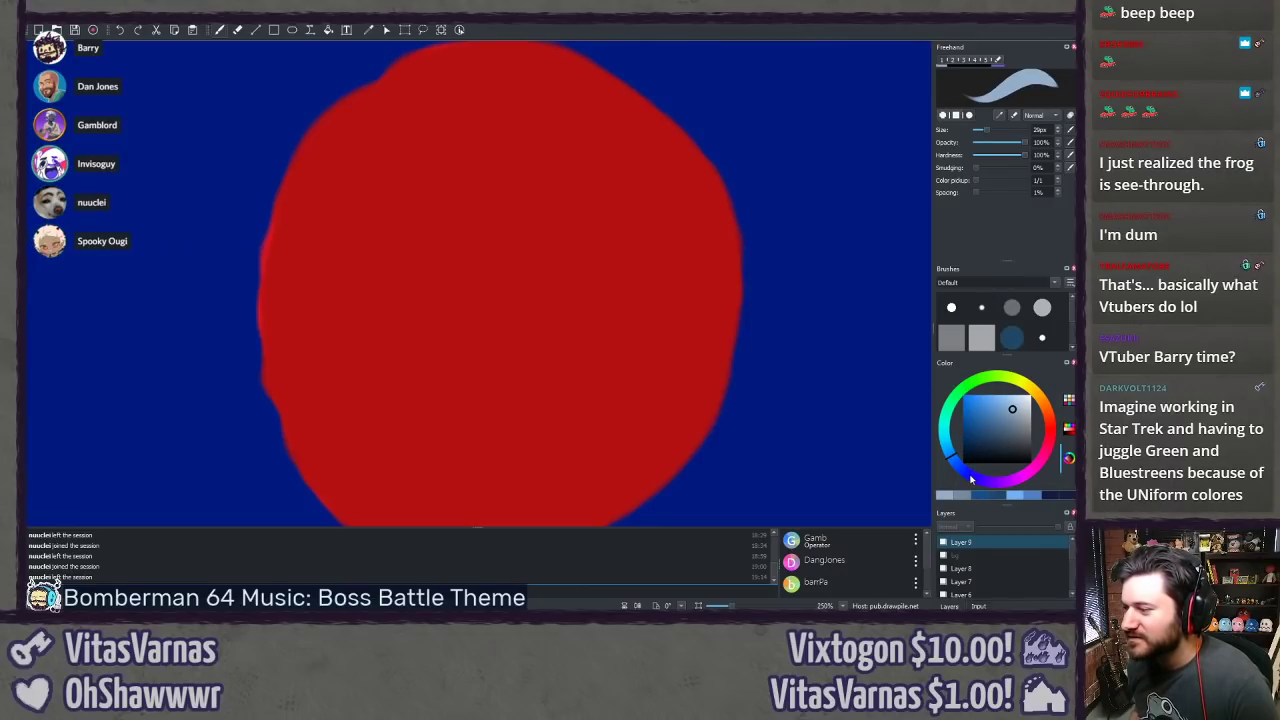
Step: Pick a pale violet-blue and paint a round blob with a bar ending in a square, plus a small oval ring, on the red planet's upper part
{"action": "left_click", "coordinate": [970, 480]}
{"action": "left_click_drag", "start_coordinate": [622, 170], "coordinate": [618, 162]}
{"action": "key", "text": "ctrl+z"}
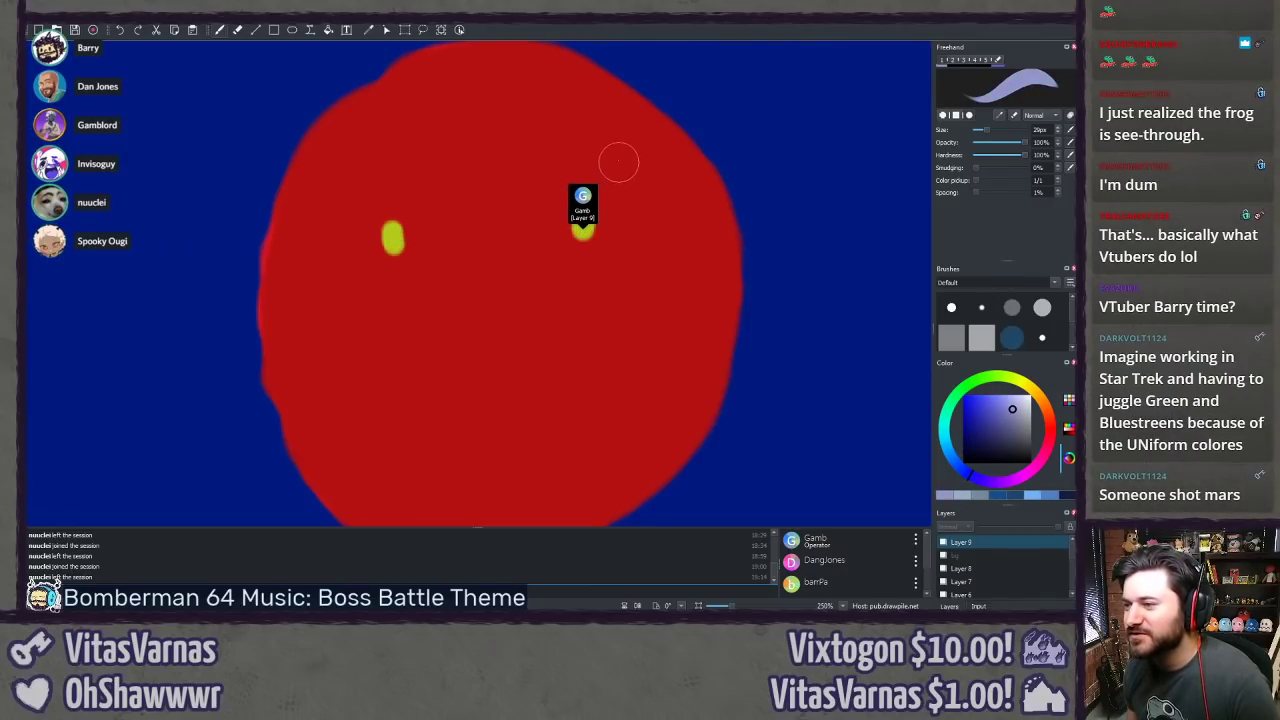
{"action": "mouse_move", "coordinate": [562, 88]}
{"action": "left_mouse_down"}
{"action": "mouse_move", "coordinate": [549, 133]}
{"action": "mouse_move", "coordinate": [578, 94]}
{"action": "mouse_move", "coordinate": [545, 114]}
{"action": "mouse_move", "coordinate": [634, 162]}
{"action": "mouse_move", "coordinate": [625, 188]}
{"action": "mouse_move", "coordinate": [648, 196]}
{"action": "mouse_move", "coordinate": [672, 177]}
{"action": "mouse_move", "coordinate": [647, 160]}
{"action": "left_mouse_up"}
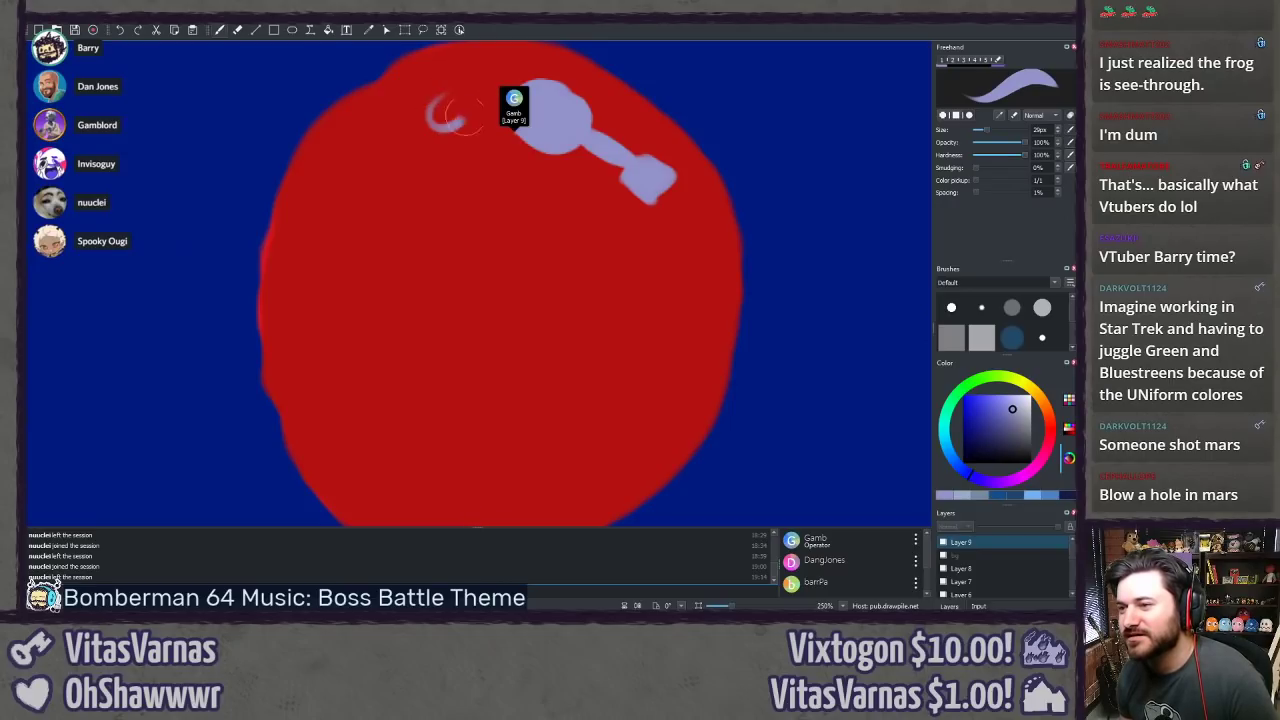
{"action": "left_click_drag", "start_coordinate": [444, 75], "coordinate": [436, 80]}
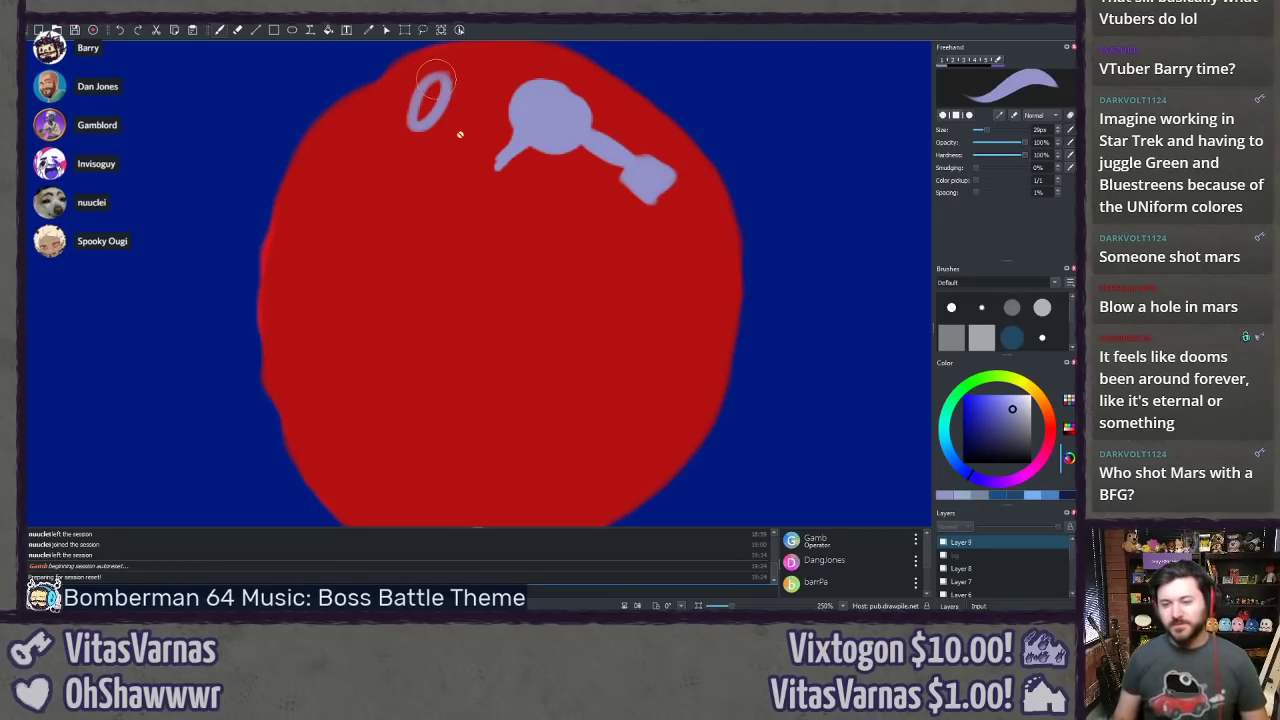
{"action": "scroll", "coordinate": [428, 208], "scroll_direction": "down", "scroll_amount": 10}
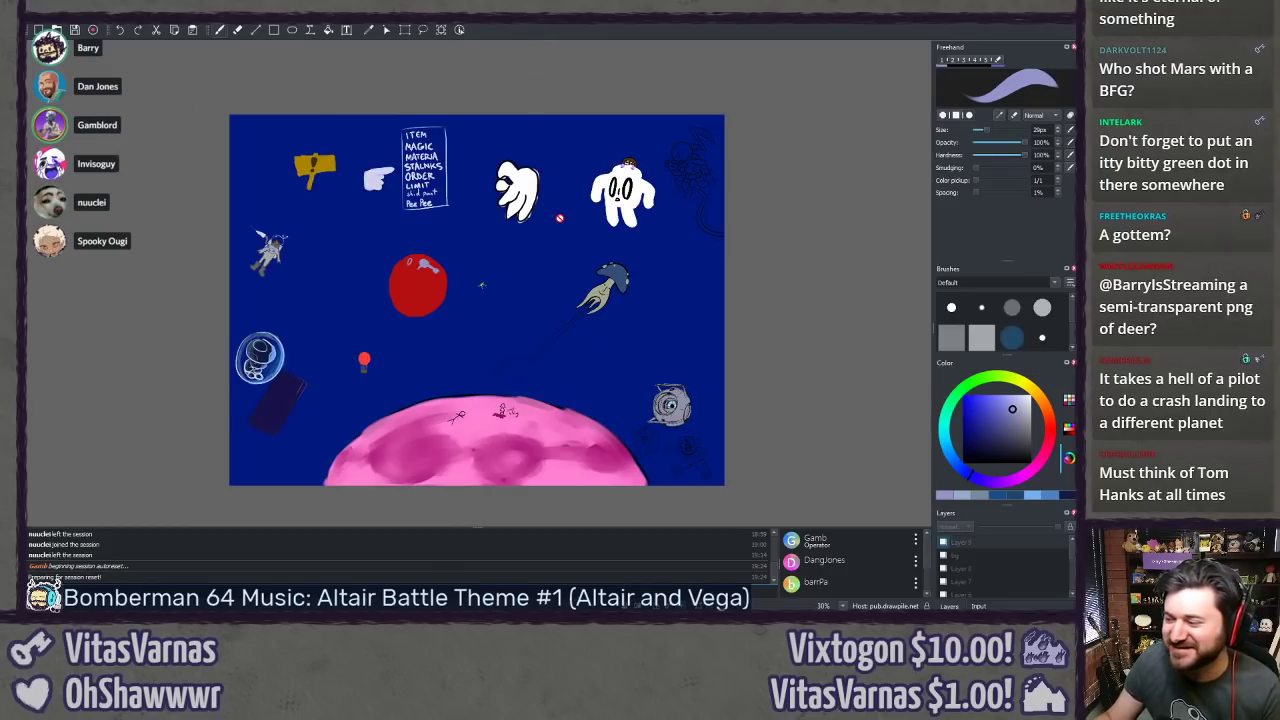
Step: Toggle the visibility of the topmost layer, Layer 9, to check what it contains
{"action": "scroll", "coordinate": [956, 559], "scroll_direction": "down", "scroll_amount": 2}
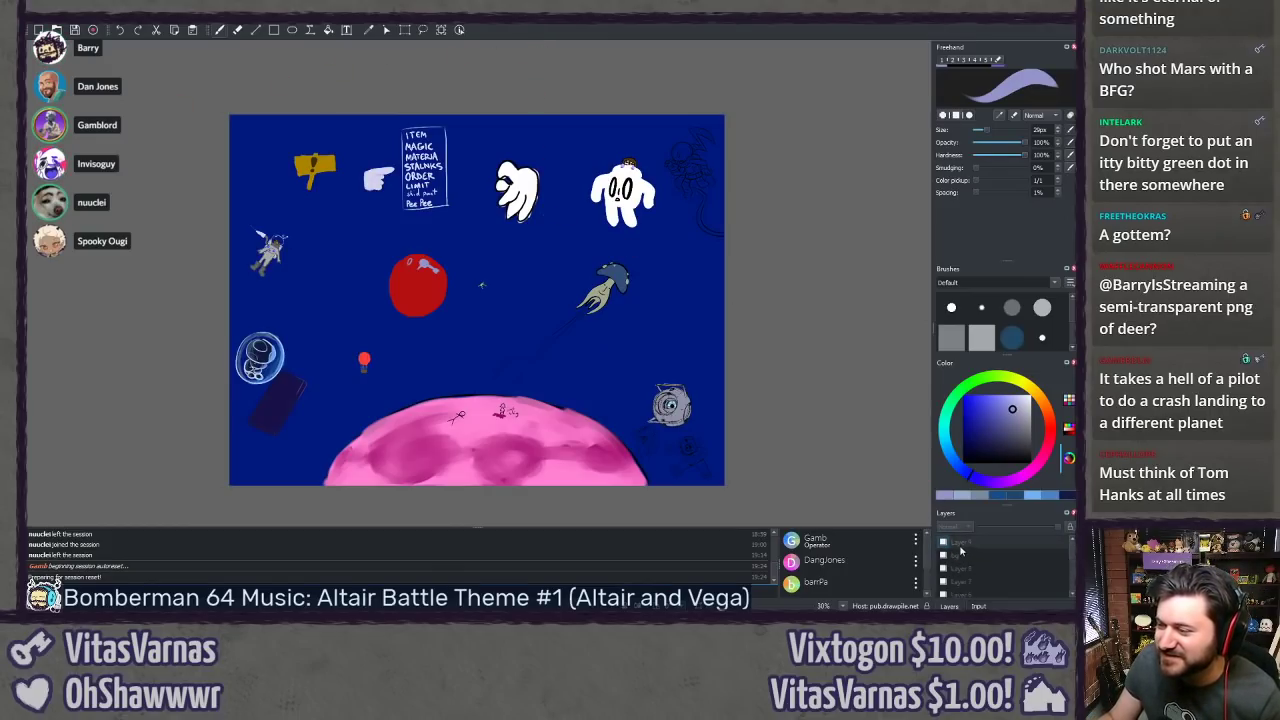
{"action": "left_click", "coordinate": [942, 543]}
{"action": "left_click", "coordinate": [942, 543]}
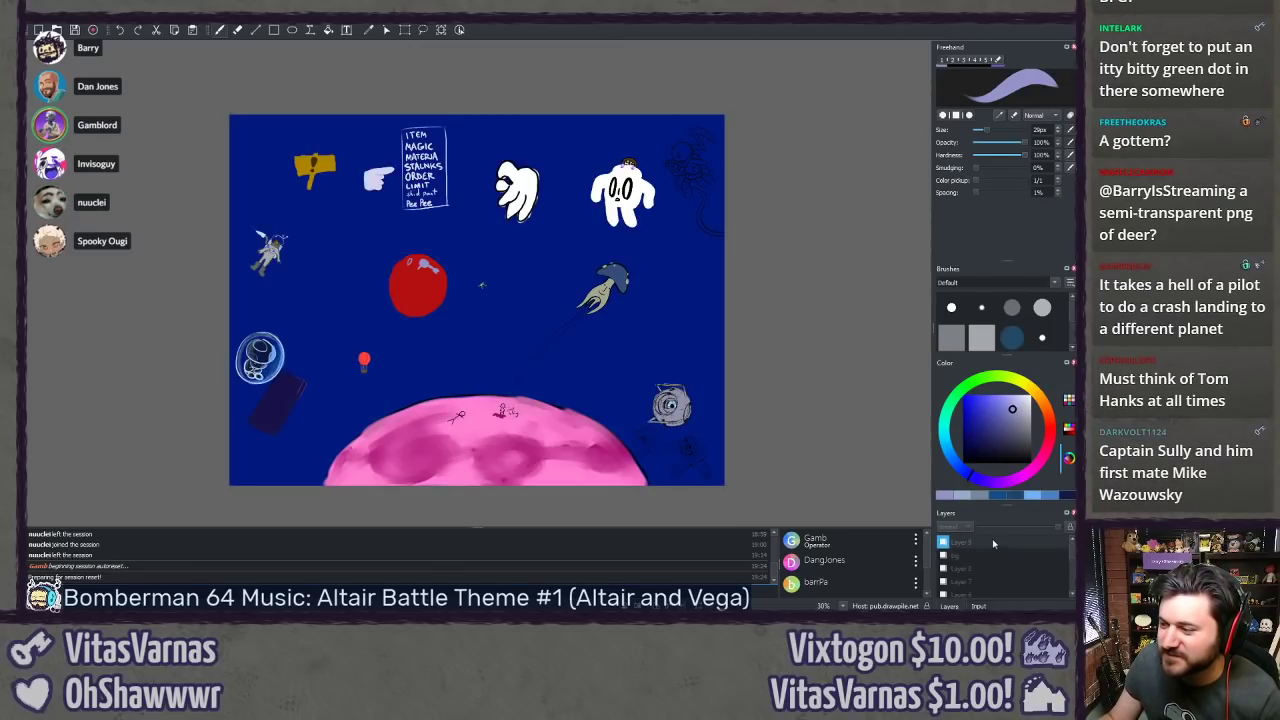
{"action": "left_click", "coordinate": [942, 543]}
{"action": "left_click", "coordinate": [942, 543]}
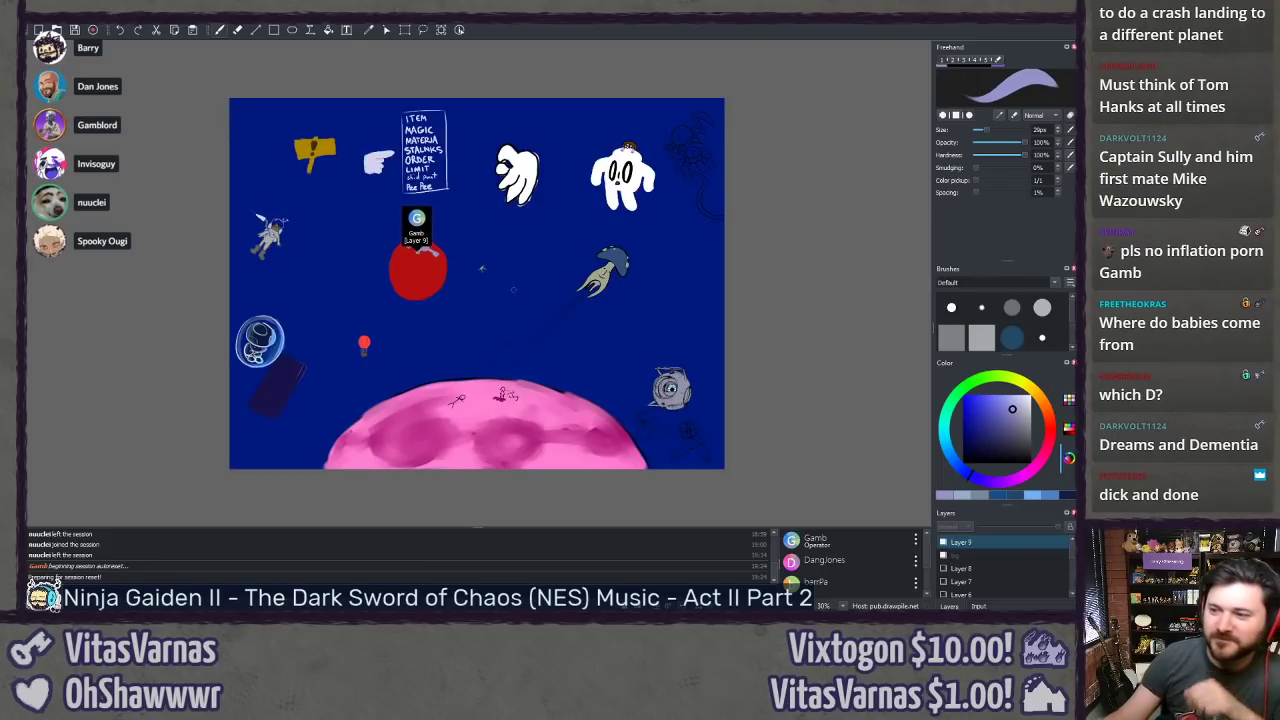
Step: Reduce the brush to 20 px, fill in the small pale violet ring on the red planet, and add a stubby block at its lower right
{"action": "scroll", "coordinate": [243, 183], "scroll_direction": "up", "scroll_amount": 6}
{"action": "scroll", "coordinate": [243, 183], "scroll_direction": "up", "scroll_amount": 1}
{"action": "left_click_drag", "start_coordinate": [243, 183], "coordinate": [629, 397]}
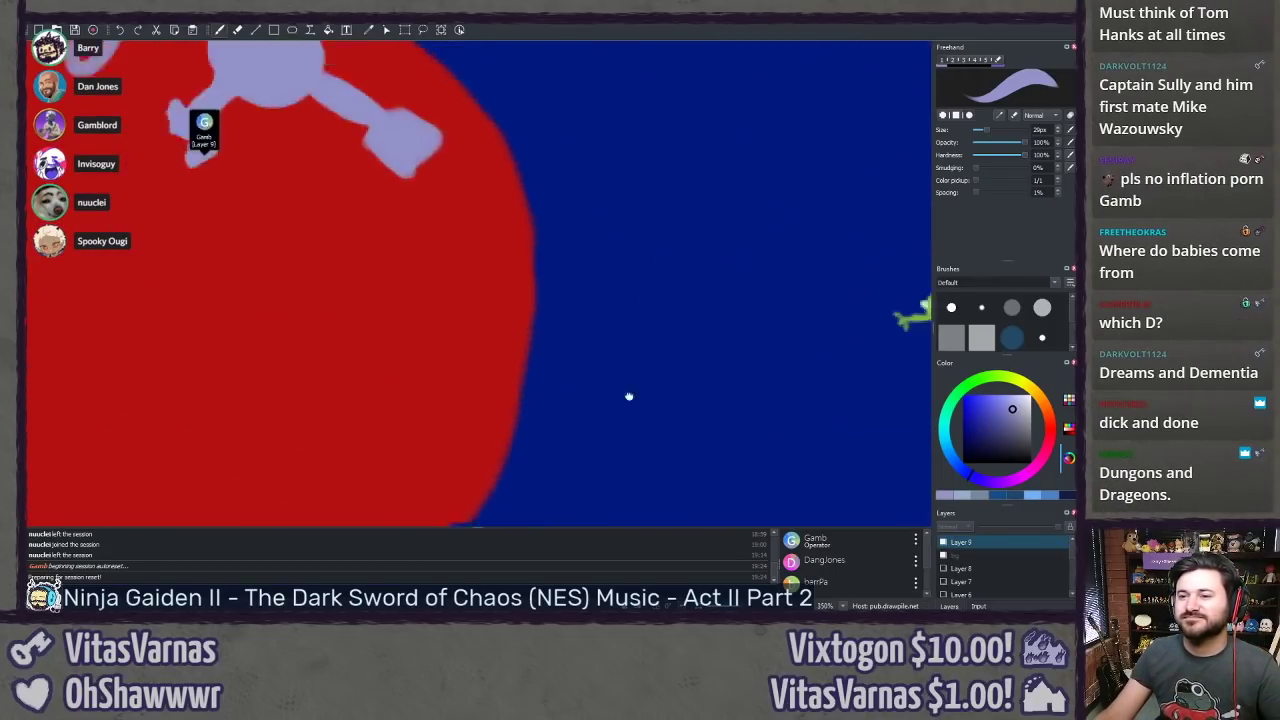
{"action": "left_click_drag", "start_coordinate": [140, 168], "coordinate": [385, 460]}
{"action": "scroll", "coordinate": [409, 326], "scroll_direction": "up", "scroll_amount": 1}
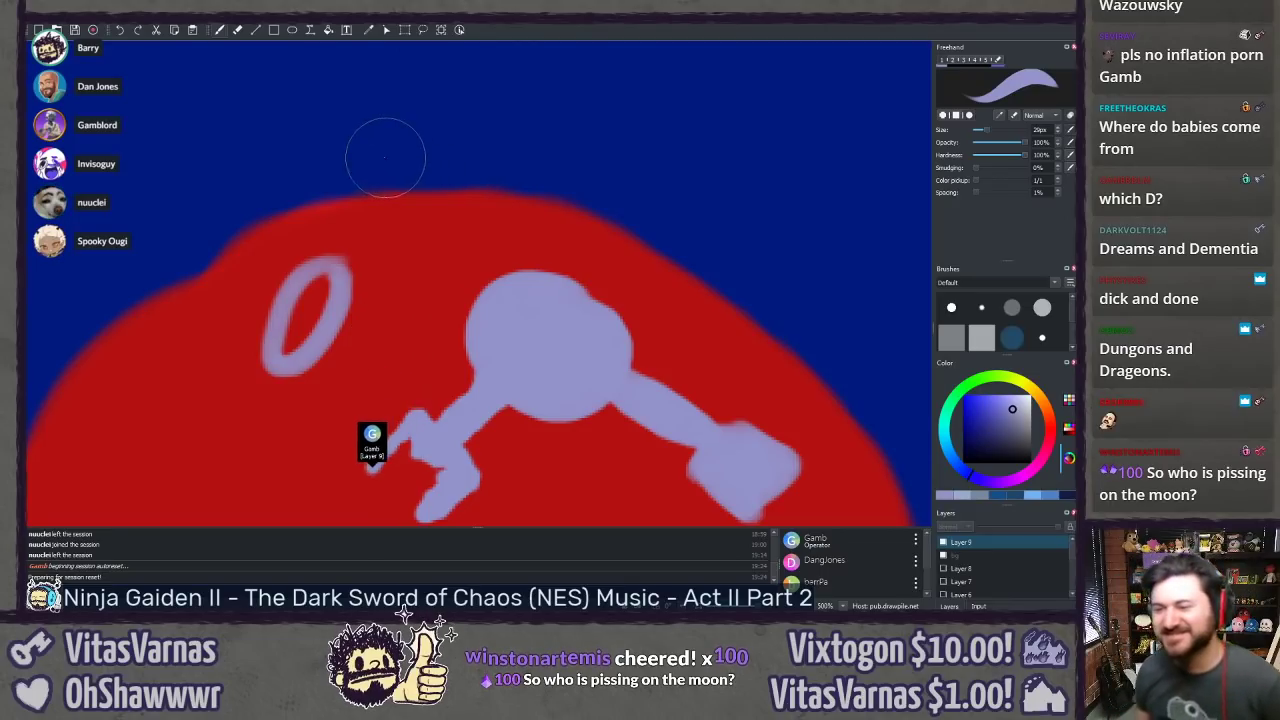
{"action": "key", "text": "d"}
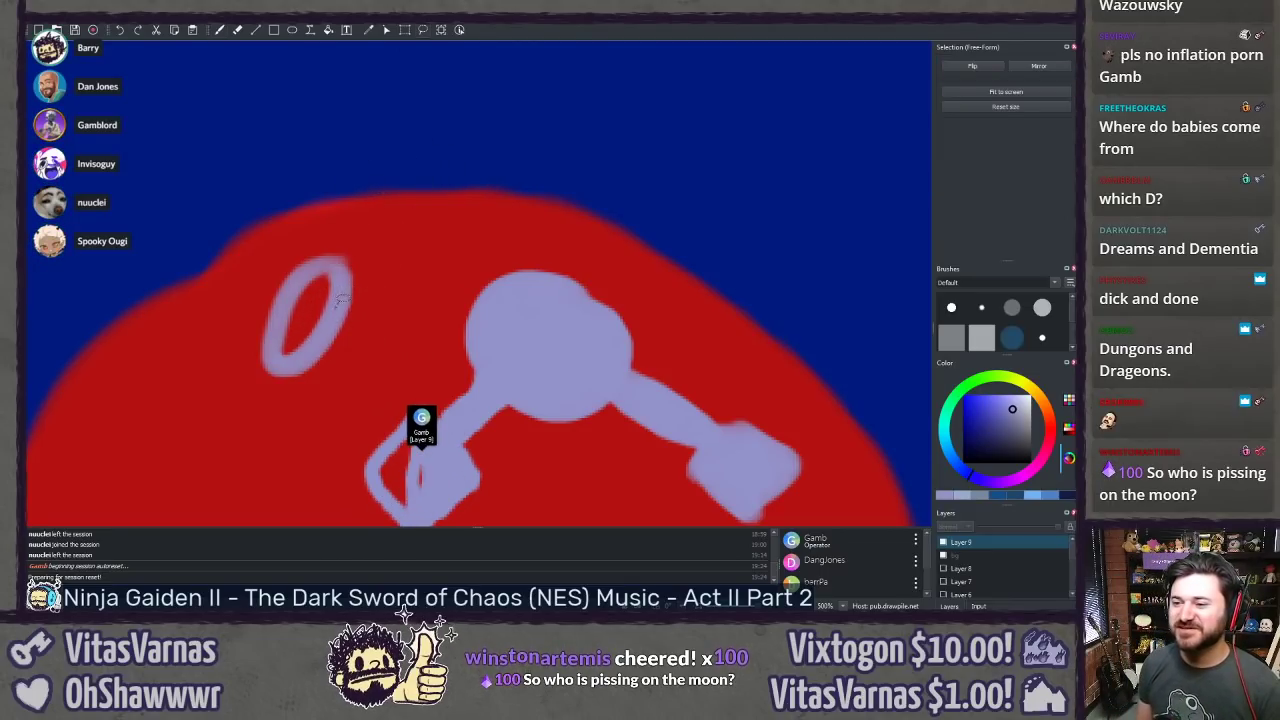
{"action": "key", "text": "b"}
{"action": "key", "text": "["}
{"action": "key", "text": "["}
{"action": "key", "text": "["}
{"action": "key", "text": "["}
{"action": "key", "text": "["}
{"action": "key", "text": "["}
{"action": "key", "text": "["}
{"action": "key", "text": "["}
{"action": "key", "text": "["}
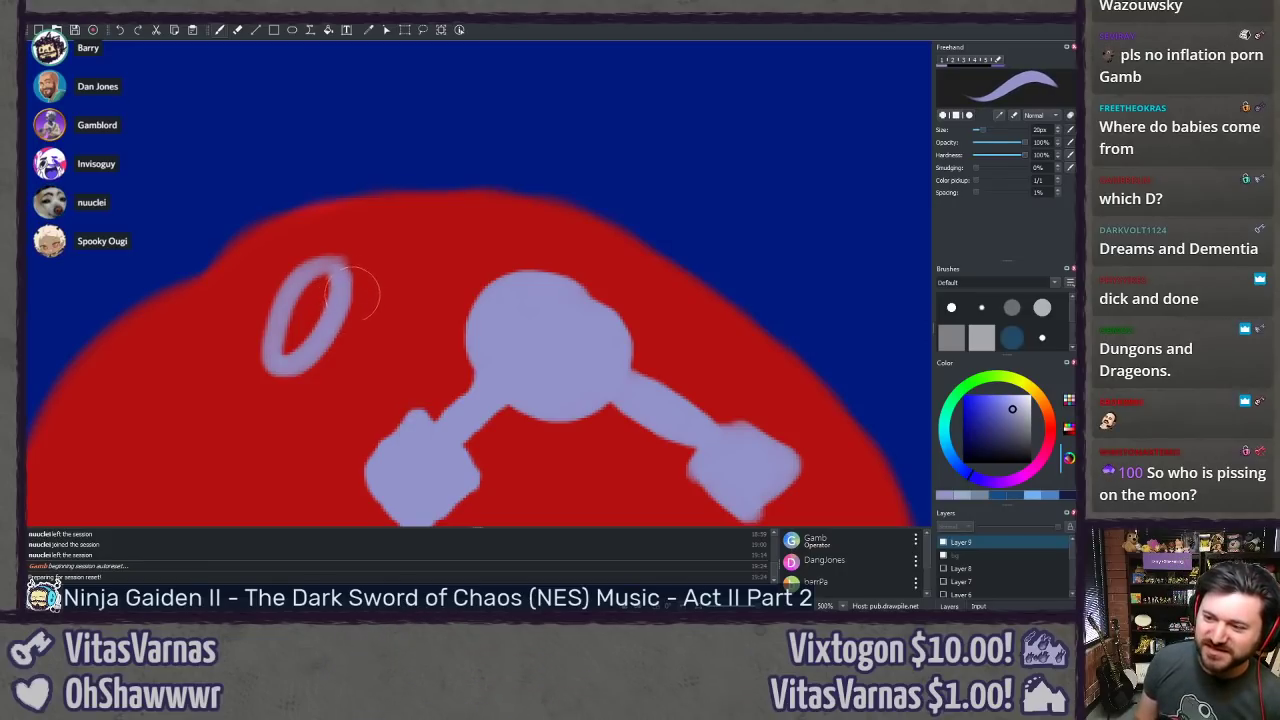
{"action": "mouse_move", "coordinate": [350, 262]}
{"action": "left_mouse_down"}
{"action": "mouse_move", "coordinate": [359, 328]}
{"action": "mouse_move", "coordinate": [293, 373]}
{"action": "mouse_move", "coordinate": [368, 368]}
{"action": "left_mouse_up"}
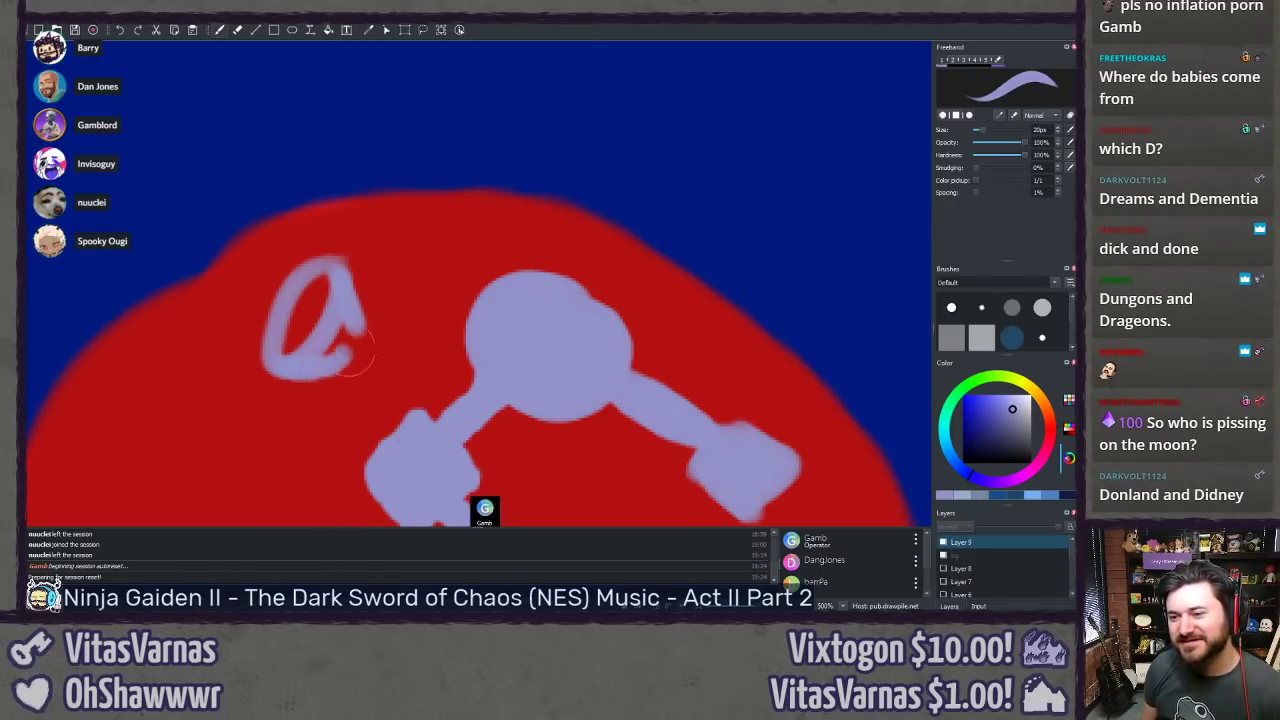
{"action": "mouse_move", "coordinate": [352, 362]}
{"action": "left_mouse_down"}
{"action": "mouse_move", "coordinate": [312, 319]}
{"action": "mouse_move", "coordinate": [291, 344]}
{"action": "mouse_move", "coordinate": [301, 299]}
{"action": "mouse_move", "coordinate": [312, 309]}
{"action": "mouse_move", "coordinate": [327, 277]}
{"action": "mouse_move", "coordinate": [336, 292]}
{"action": "mouse_move", "coordinate": [307, 271]}
{"action": "mouse_move", "coordinate": [355, 349]}
{"action": "mouse_move", "coordinate": [394, 326]}
{"action": "mouse_move", "coordinate": [371, 331]}
{"action": "mouse_move", "coordinate": [392, 374]}
{"action": "mouse_move", "coordinate": [343, 392]}
{"action": "mouse_move", "coordinate": [352, 384]}
{"action": "mouse_move", "coordinate": [333, 376]}
{"action": "mouse_move", "coordinate": [359, 344]}
{"action": "mouse_move", "coordinate": [369, 339]}
{"action": "mouse_move", "coordinate": [355, 379]}
{"action": "mouse_move", "coordinate": [382, 356]}
{"action": "mouse_move", "coordinate": [347, 381]}
{"action": "mouse_move", "coordinate": [401, 364]}
{"action": "left_mouse_up"}
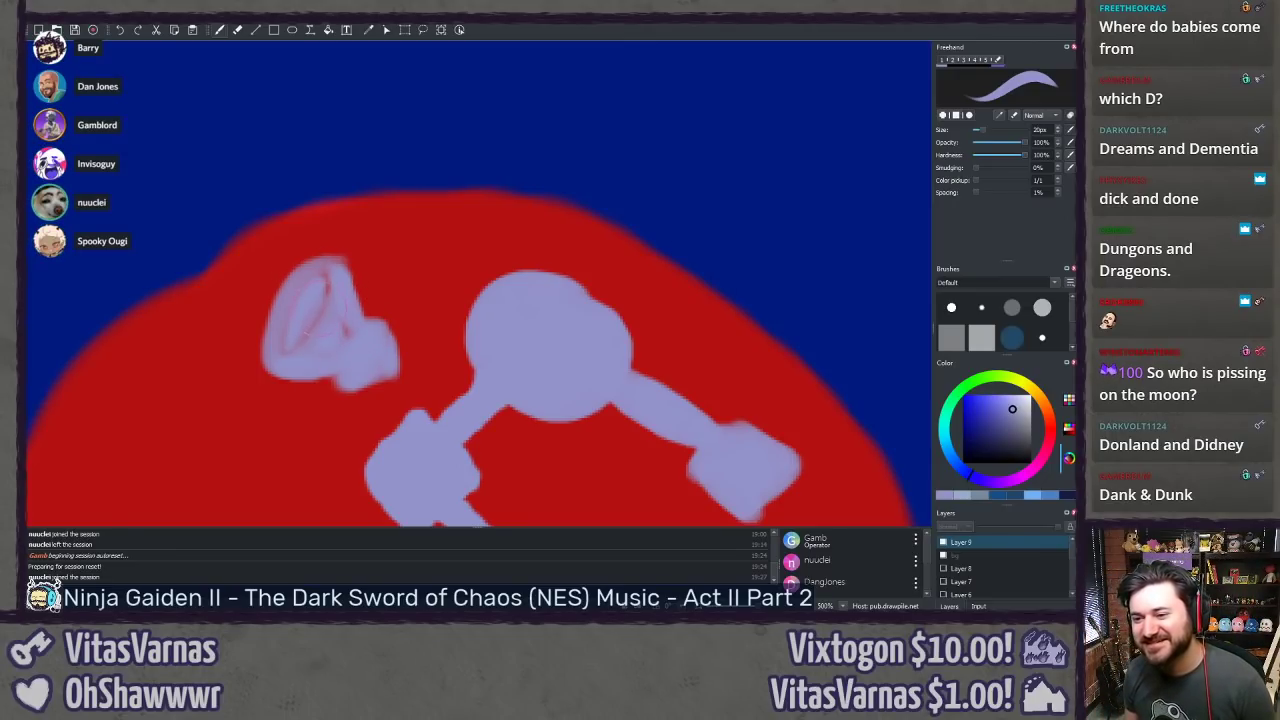
Step: Sample the planet's red and shift it to a dark magenta for shading
{"action": "mouse_move", "coordinate": [344, 274]}
{"action": "left_mouse_down"}
{"action": "mouse_move", "coordinate": [336, 330]}
{"action": "mouse_move", "coordinate": [355, 194]}
{"action": "left_mouse_up"}
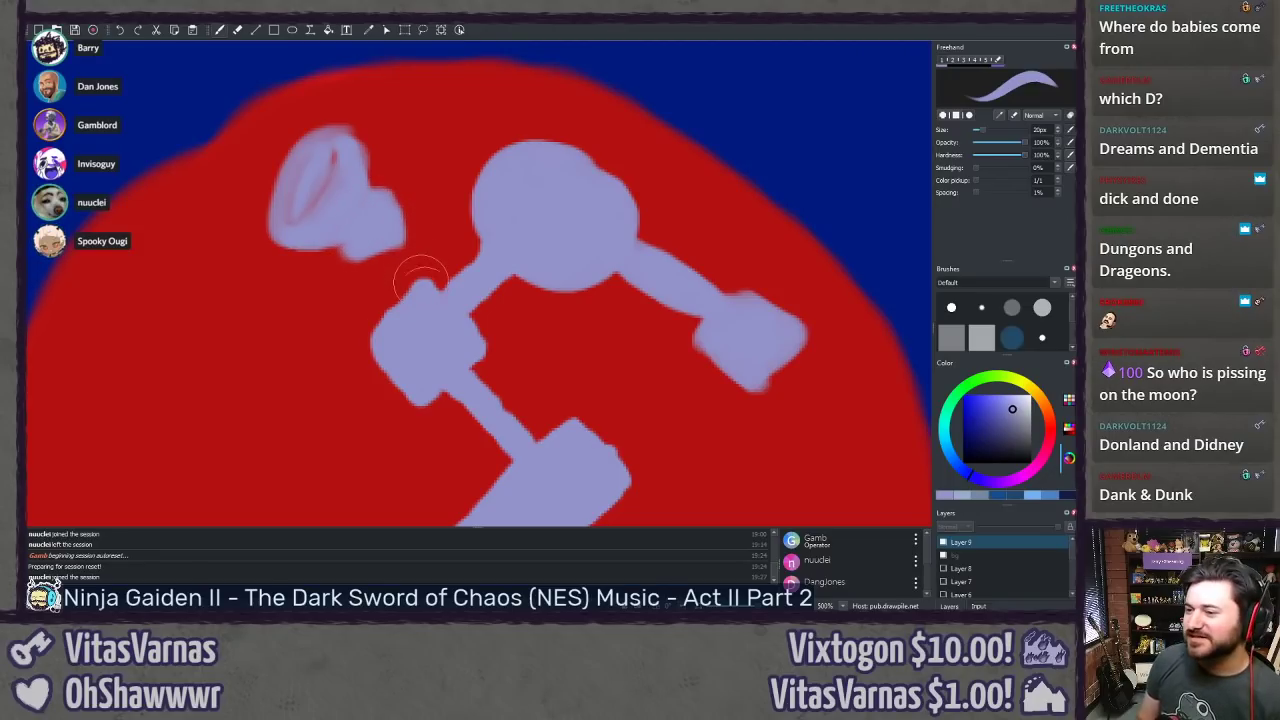
{"action": "mouse_move", "coordinate": [432, 331]}
{"action": "left_mouse_down"}
{"action": "mouse_move", "coordinate": [386, 154]}
{"action": "mouse_move", "coordinate": [406, 194]}
{"action": "mouse_move", "coordinate": [306, 114]}
{"action": "mouse_move", "coordinate": [284, 337]}
{"action": "left_mouse_up"}
{"action": "left_click", "coordinate": [1055, 437]}
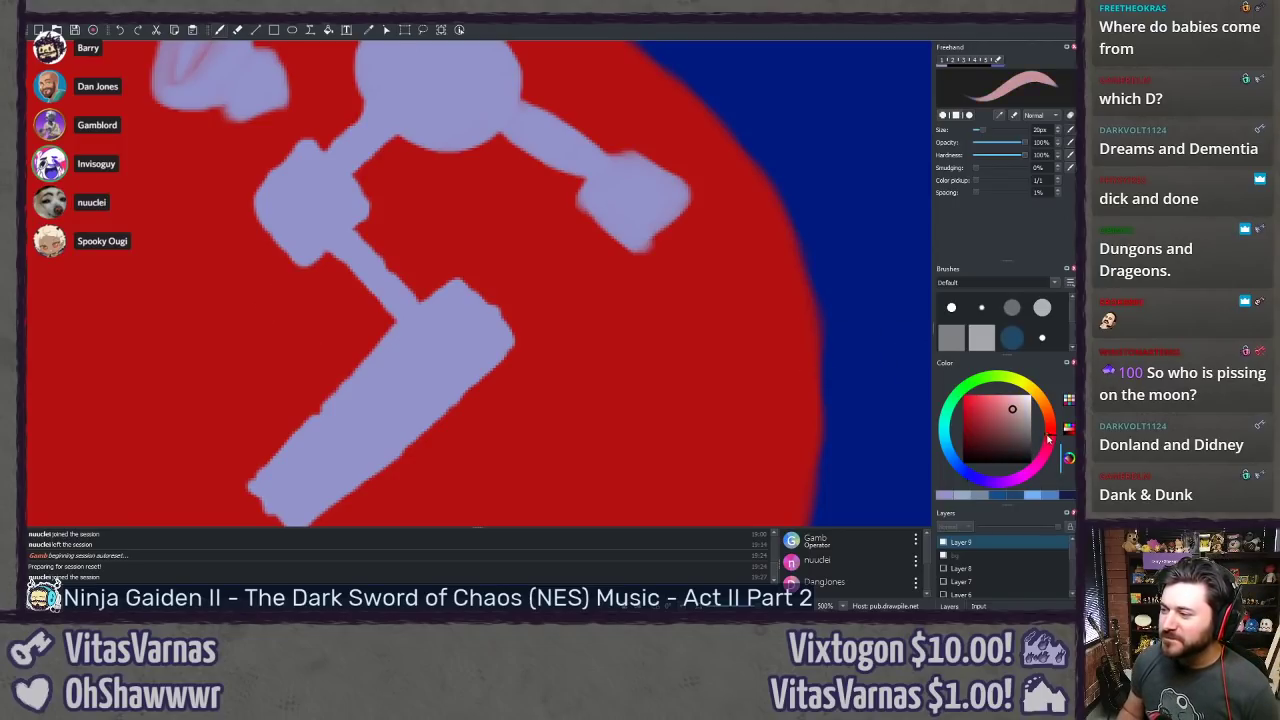
{"action": "left_click", "coordinate": [650, 365], "text": "ctrl"}
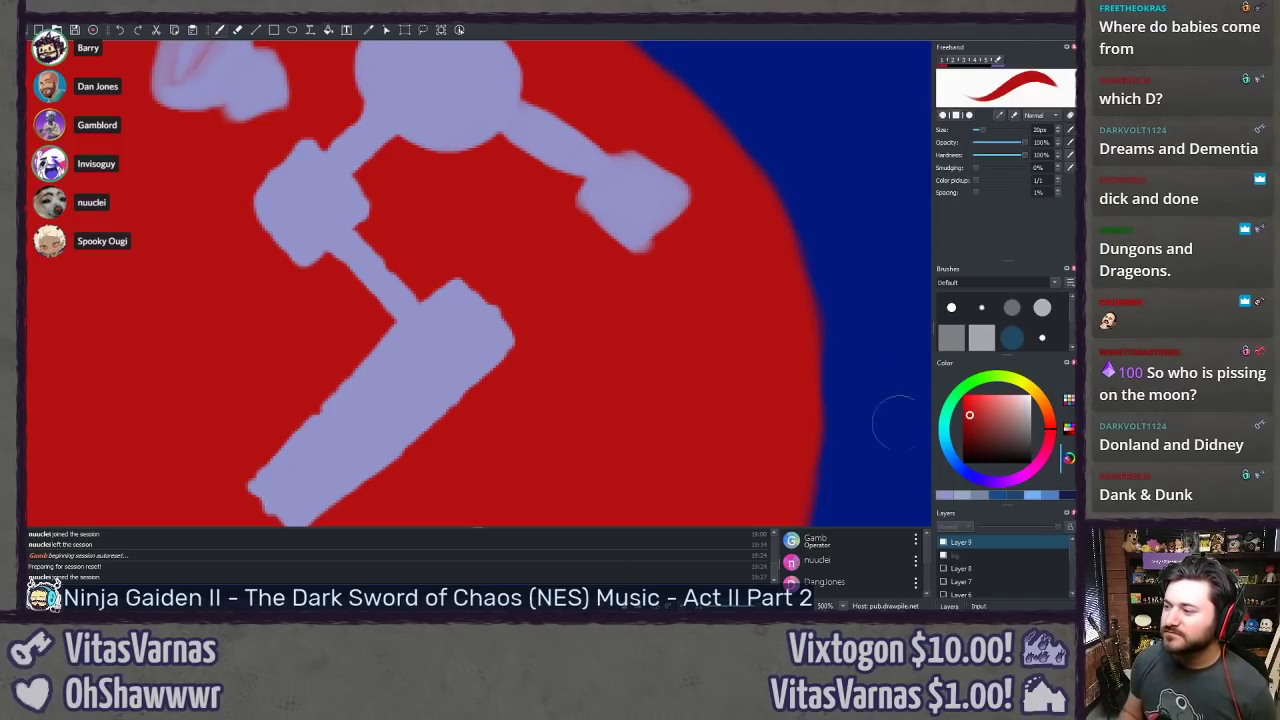
{"action": "left_click", "coordinate": [1036, 458]}
{"action": "left_click", "coordinate": [976, 435]}
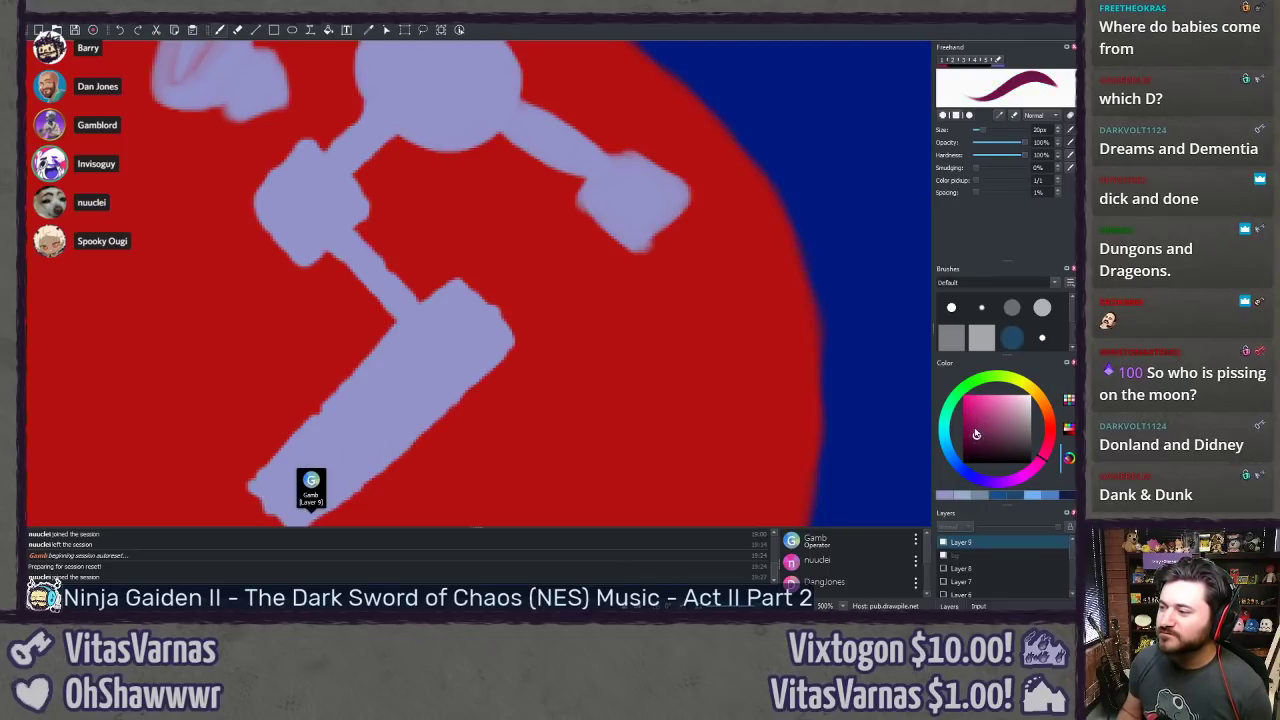
Step: Try a dark magenta shadow stroke along the planet's lower-right edge
{"action": "scroll", "coordinate": [600, 363], "scroll_direction": "down", "scroll_amount": 5}
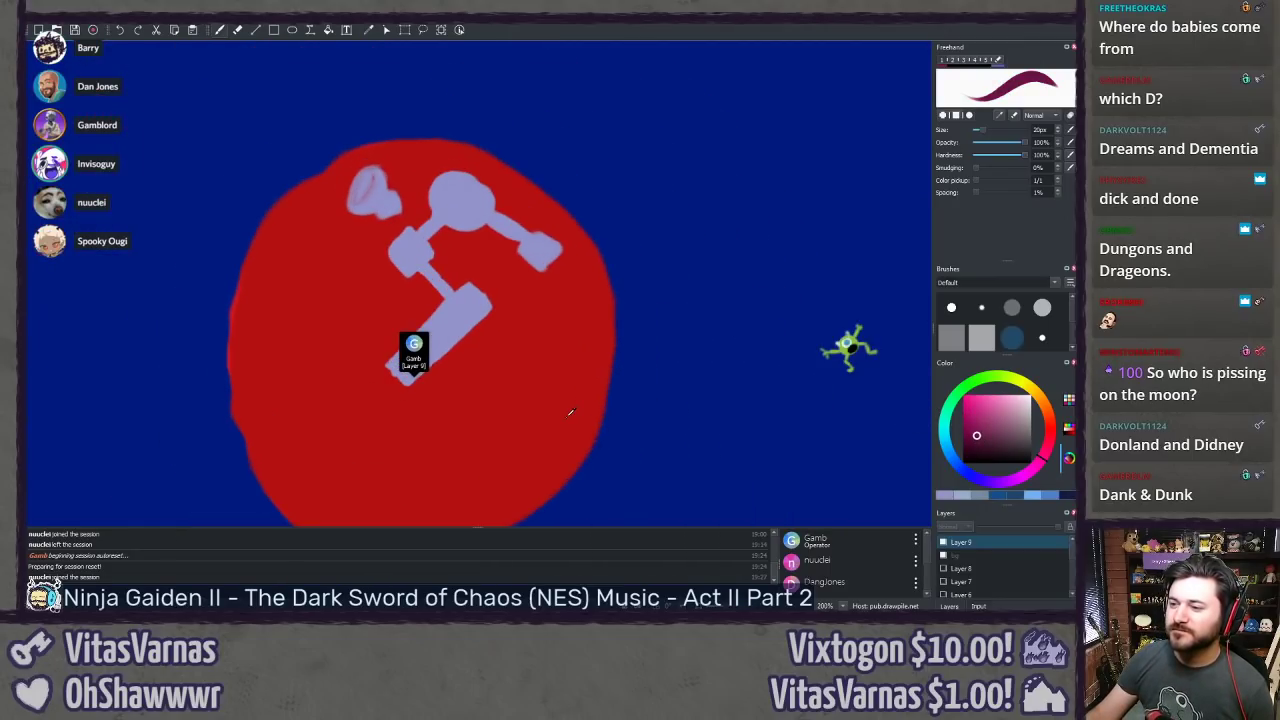
{"action": "left_click_drag", "start_coordinate": [590, 331], "coordinate": [585, 362]}
{"action": "left_click_drag", "start_coordinate": [620, 304], "coordinate": [588, 363]}
{"action": "key", "text": "ctrl+z"}
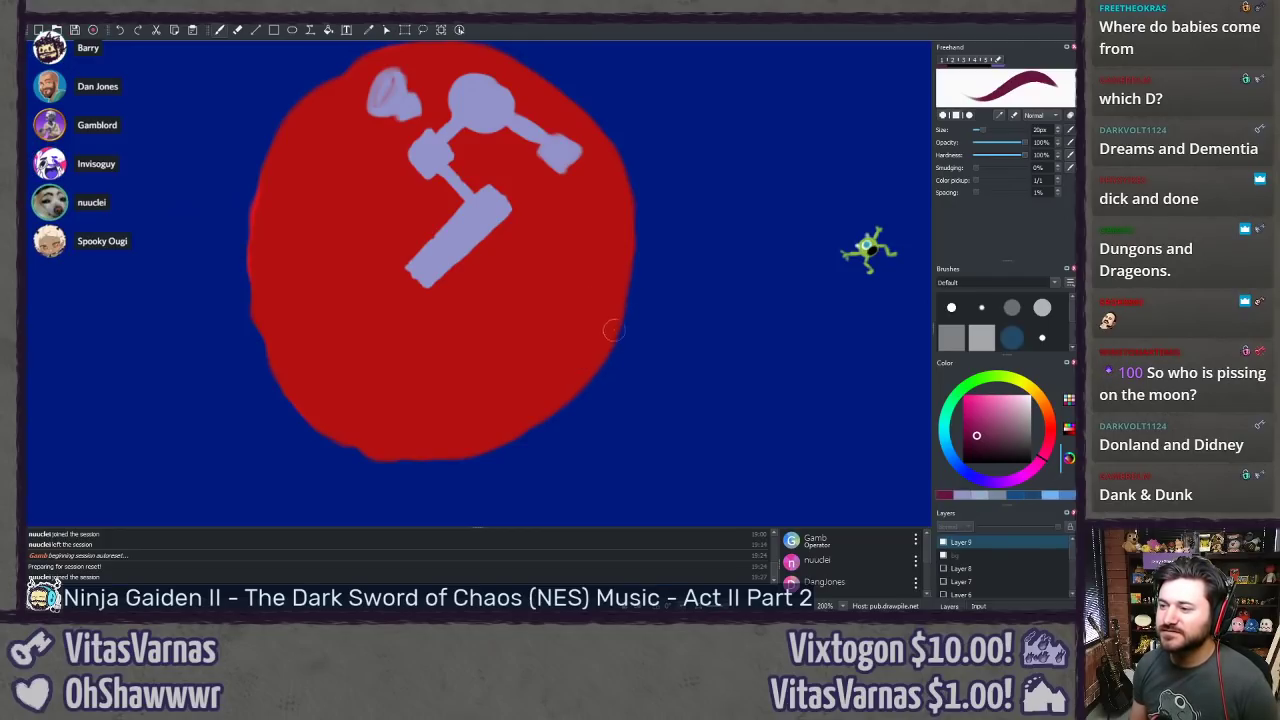
Step: Lighten the magenta to a muted shade and paint a curved shadow band filling the planet's lower edge from side to side
{"action": "left_click", "coordinate": [986, 429]}
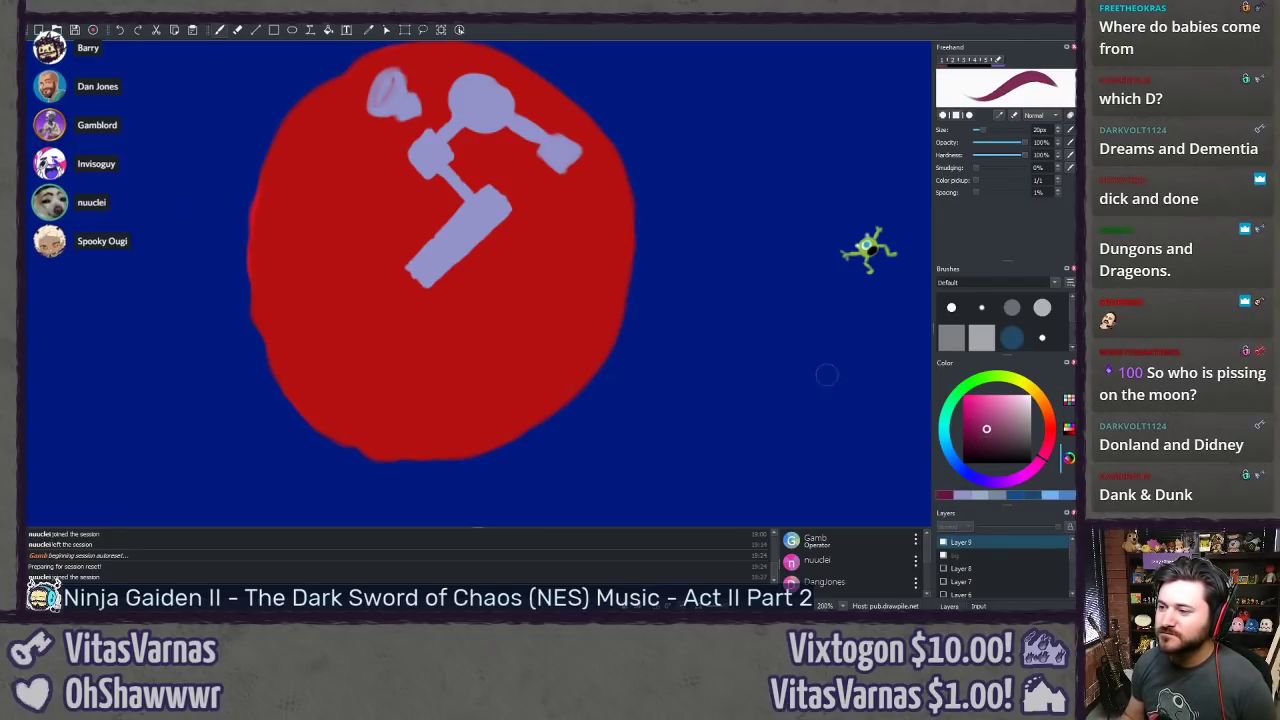
{"action": "mouse_move", "coordinate": [553, 382]}
{"action": "left_mouse_down"}
{"action": "mouse_move", "coordinate": [592, 320]}
{"action": "mouse_move", "coordinate": [557, 376]}
{"action": "left_mouse_up"}
{"action": "key", "text": "ctrl+z"}
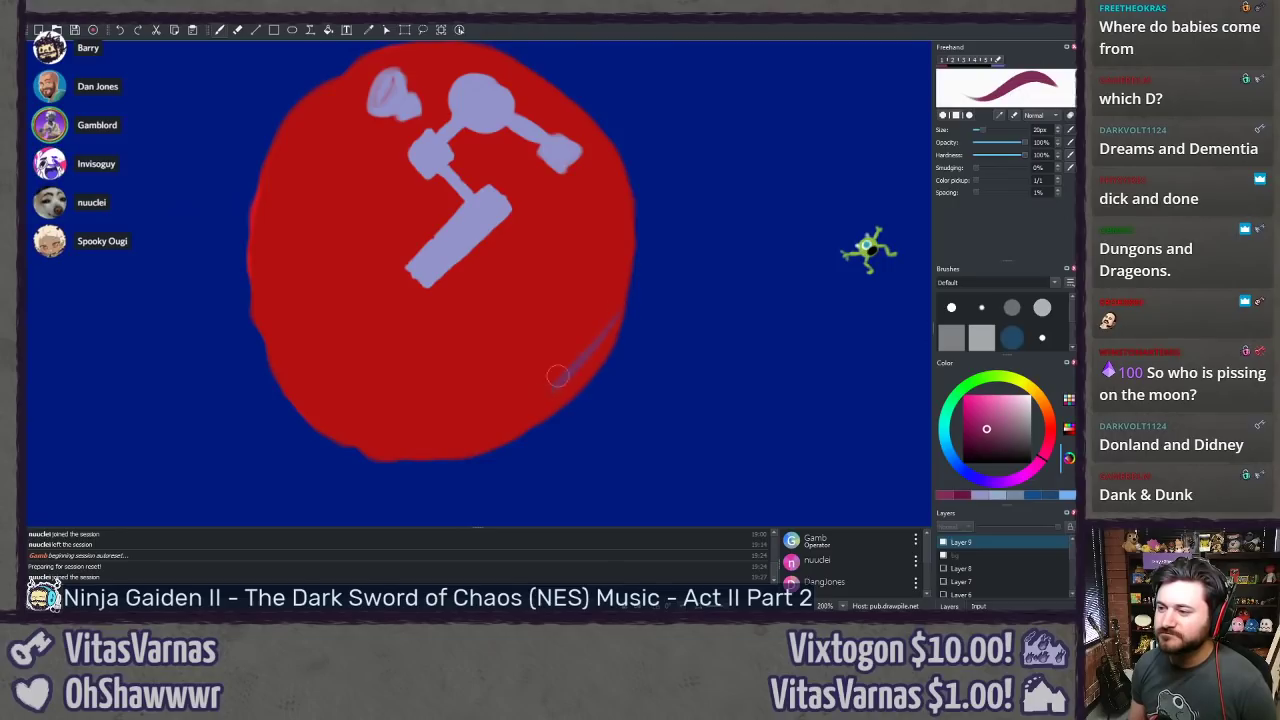
{"action": "left_click_drag", "start_coordinate": [604, 322], "coordinate": [497, 411]}
{"action": "mouse_move", "coordinate": [556, 375]}
{"action": "left_mouse_down"}
{"action": "mouse_move", "coordinate": [434, 430]}
{"action": "mouse_move", "coordinate": [513, 410]}
{"action": "mouse_move", "coordinate": [402, 412]}
{"action": "mouse_move", "coordinate": [475, 419]}
{"action": "mouse_move", "coordinate": [363, 434]}
{"action": "left_mouse_up"}
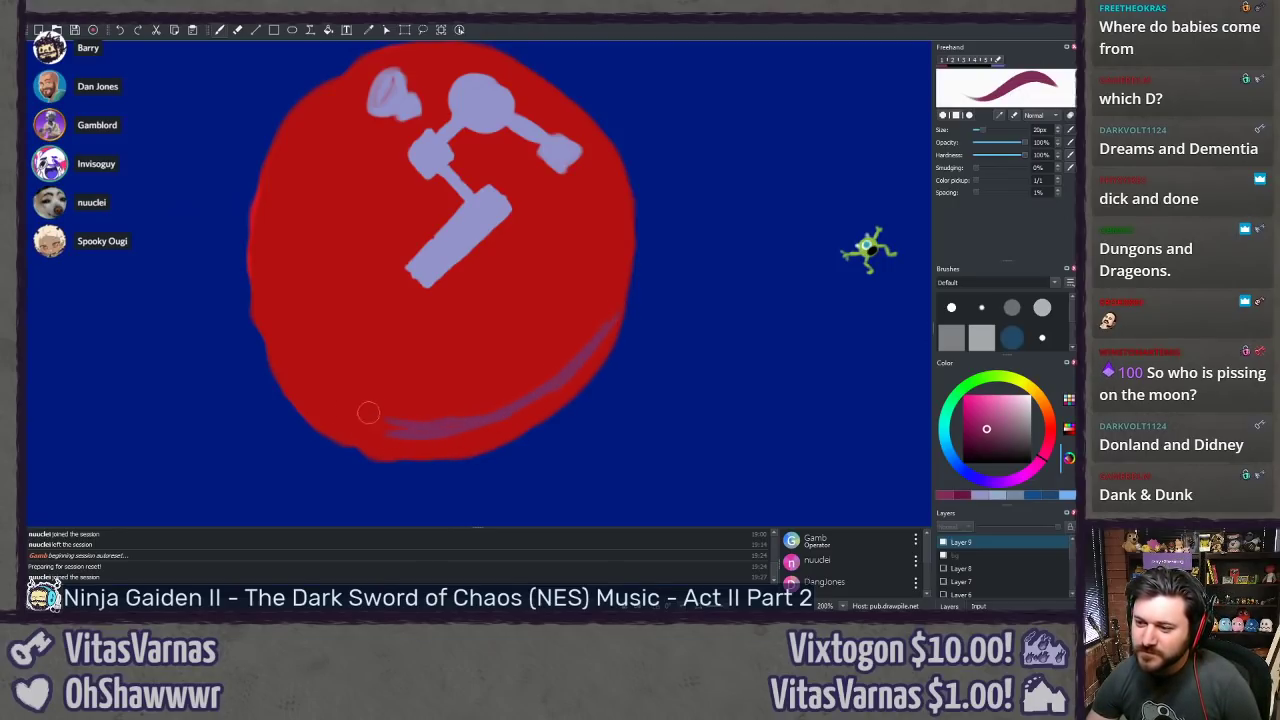
{"action": "left_click_drag", "start_coordinate": [310, 388], "coordinate": [377, 416]}
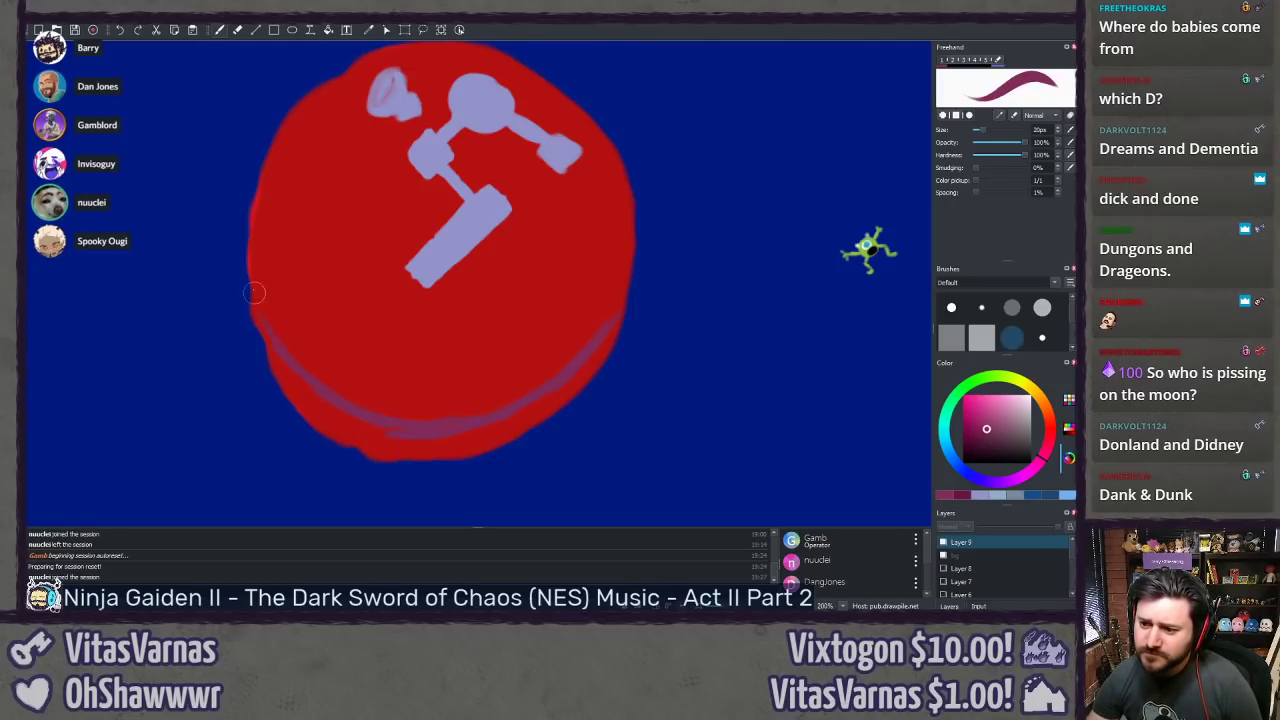
{"action": "mouse_move", "coordinate": [263, 334]}
{"action": "left_mouse_down"}
{"action": "mouse_move", "coordinate": [300, 408]}
{"action": "mouse_move", "coordinate": [355, 425]}
{"action": "mouse_move", "coordinate": [311, 414]}
{"action": "mouse_move", "coordinate": [360, 432]}
{"action": "left_mouse_up"}
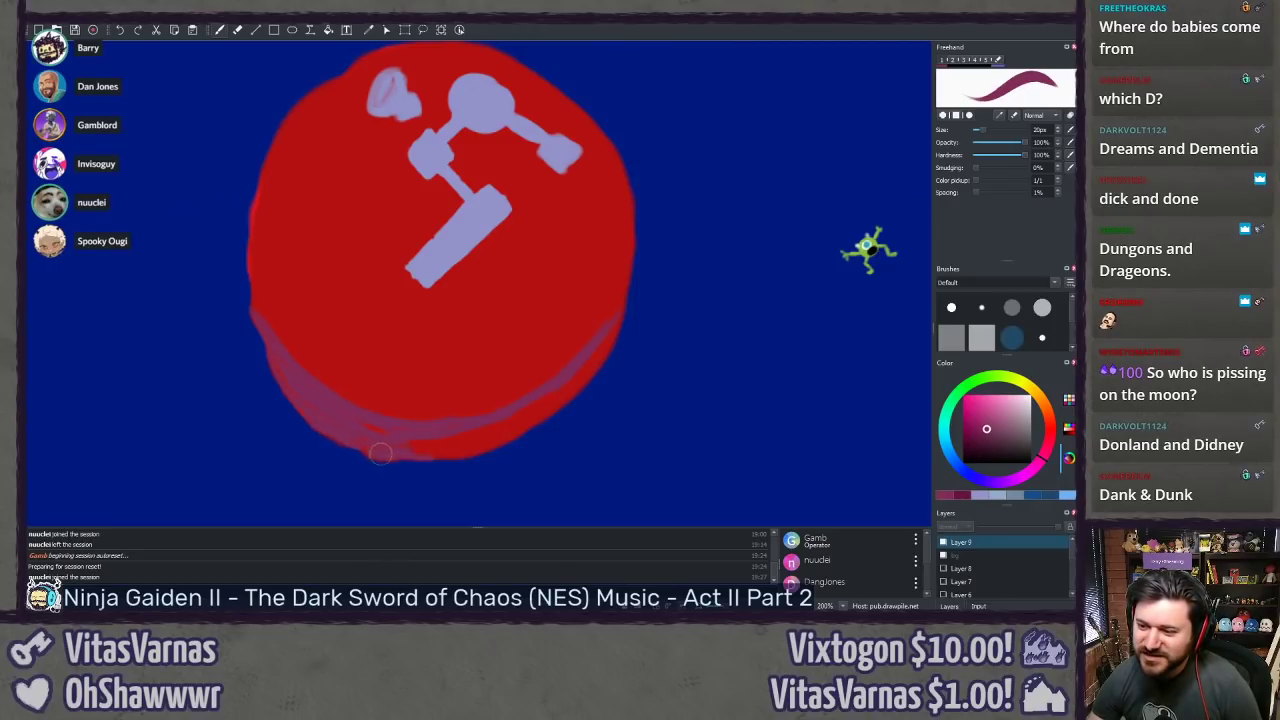
{"action": "left_click_drag", "start_coordinate": [383, 451], "coordinate": [405, 437]}
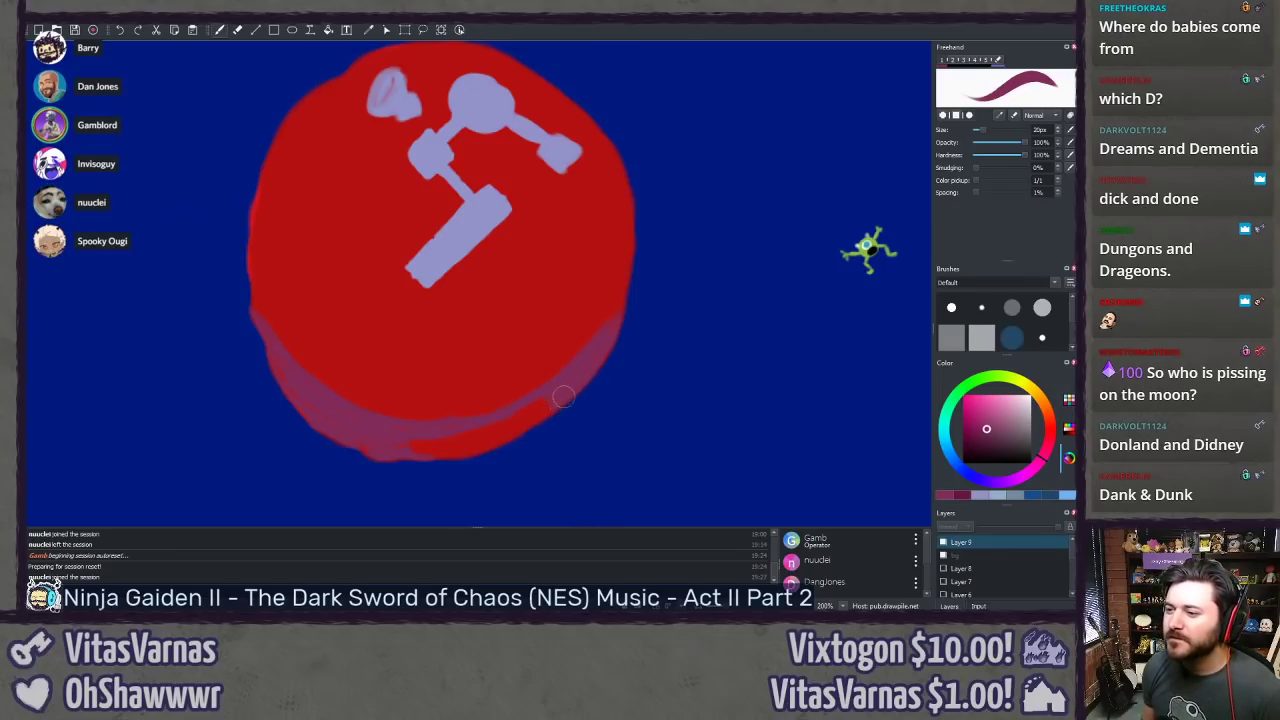
{"action": "left_click_drag", "start_coordinate": [559, 403], "coordinate": [510, 430]}
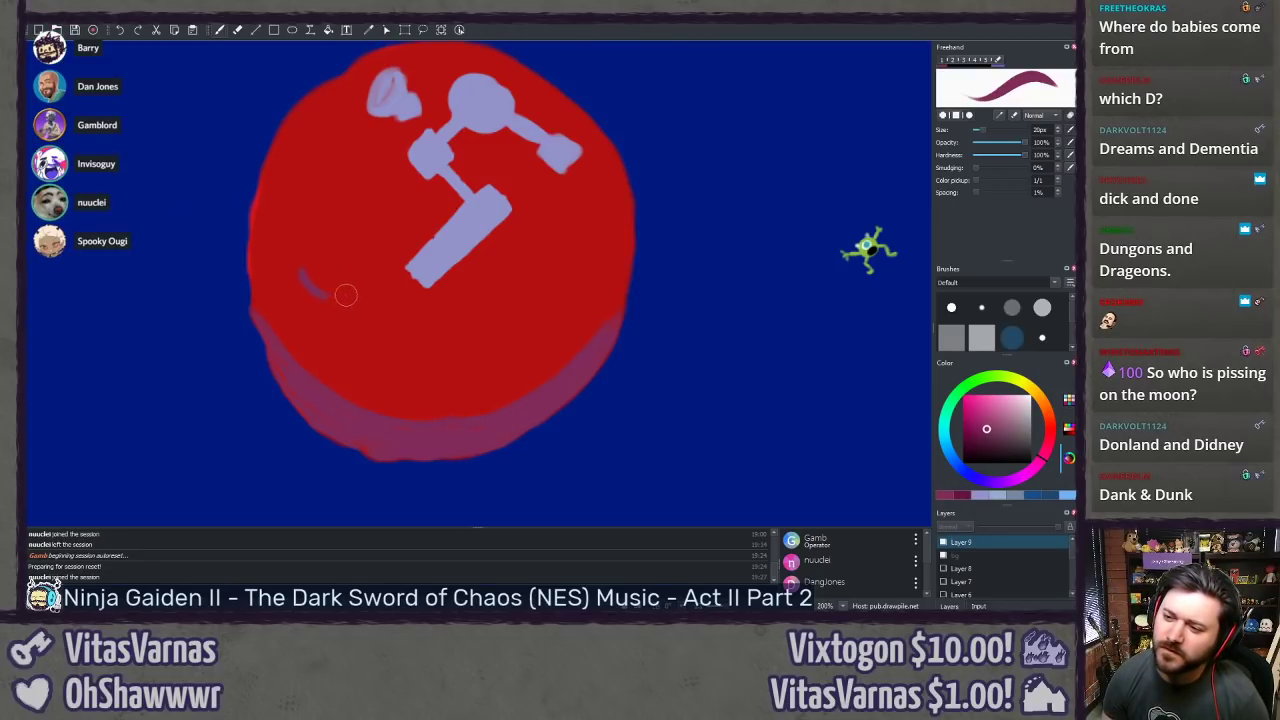
Step: Try a small muted magenta crater mark on the planet's left side and cover it with the planet's red
{"action": "key", "text": "ctrl+z"}
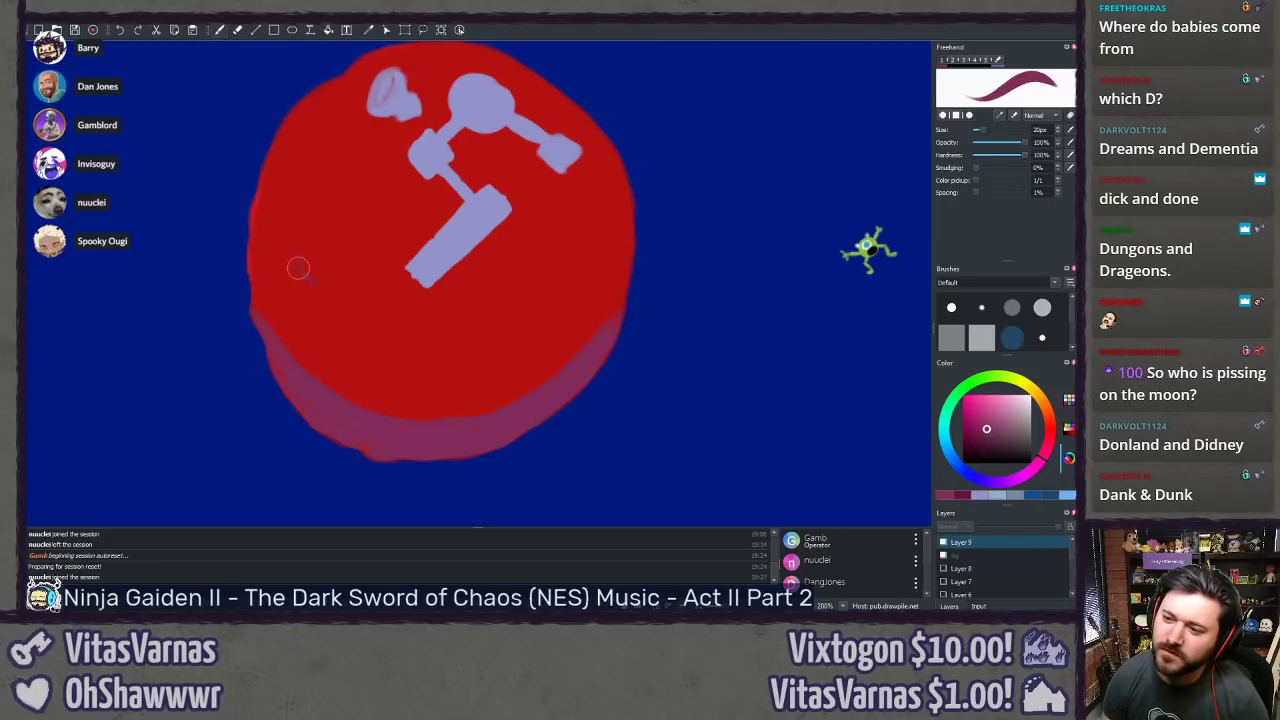
{"action": "left_click_drag", "start_coordinate": [317, 279], "coordinate": [298, 250]}
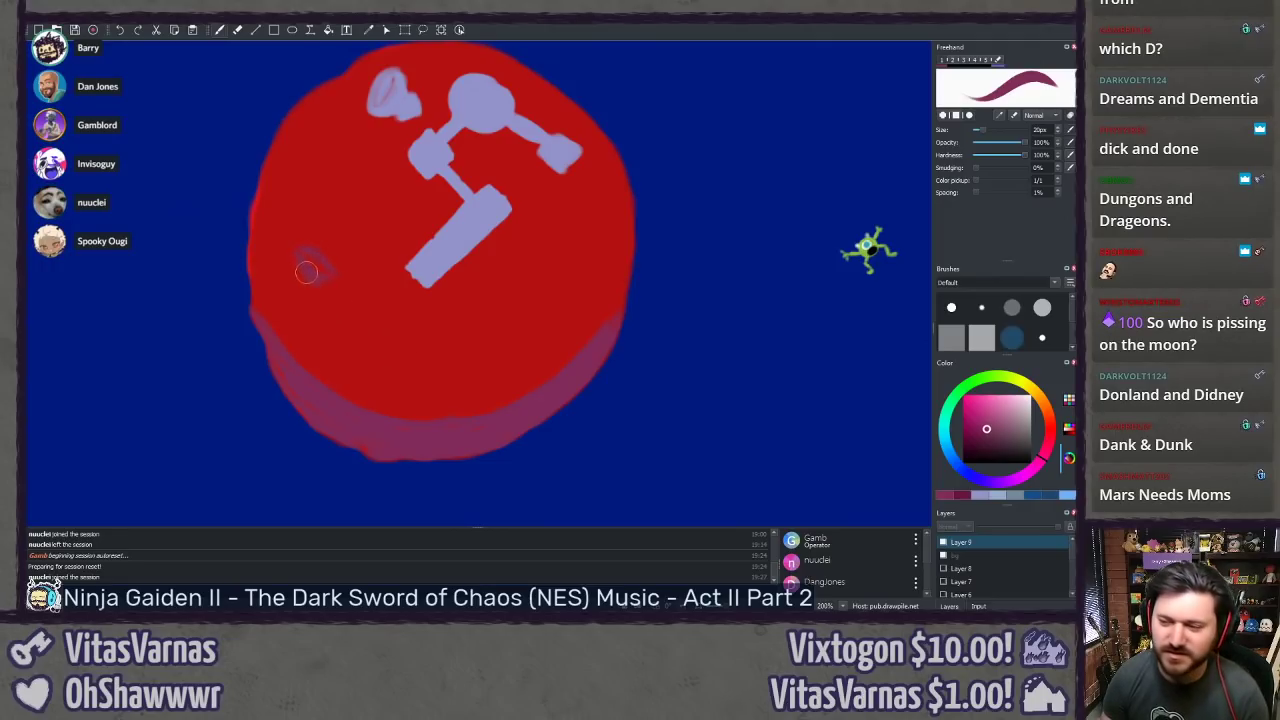
{"action": "key", "text": "e"}
{"action": "left_click_drag", "start_coordinate": [322, 288], "coordinate": [294, 258]}
{"action": "key", "text": "ctrl+z"}
{"action": "key", "text": "b"}
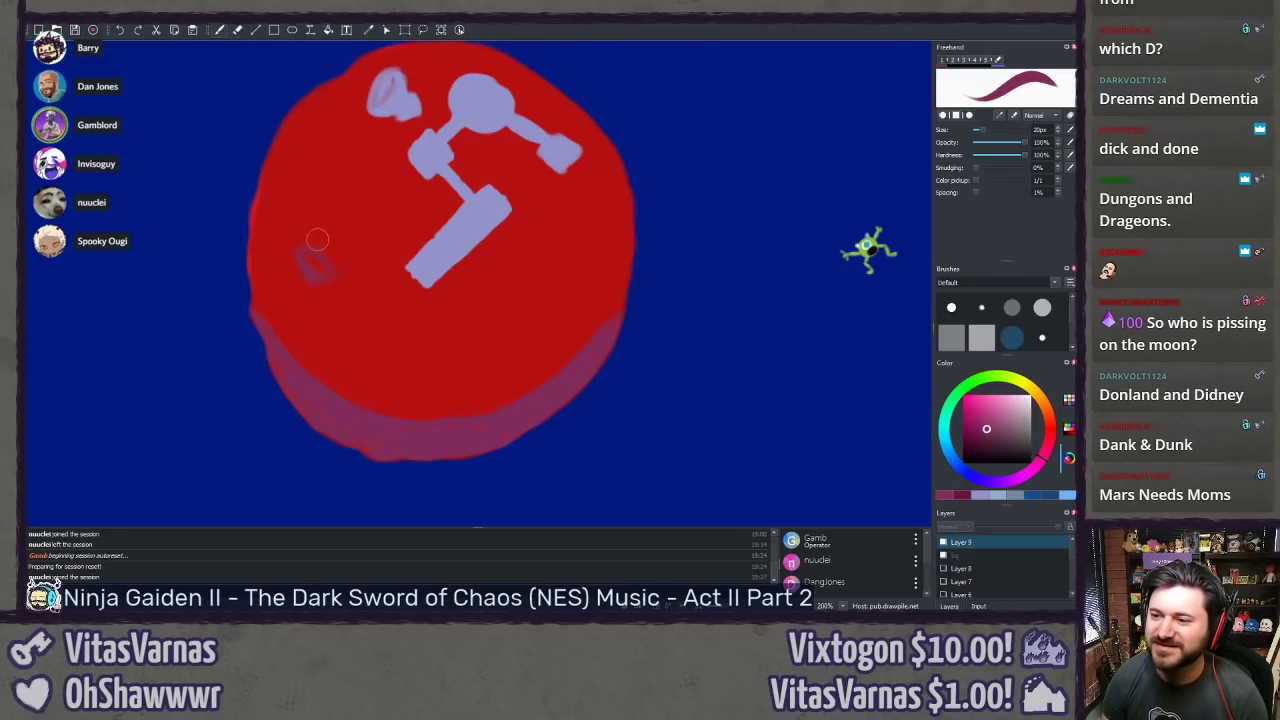
{"action": "left_click", "coordinate": [319, 232], "text": "ctrl"}
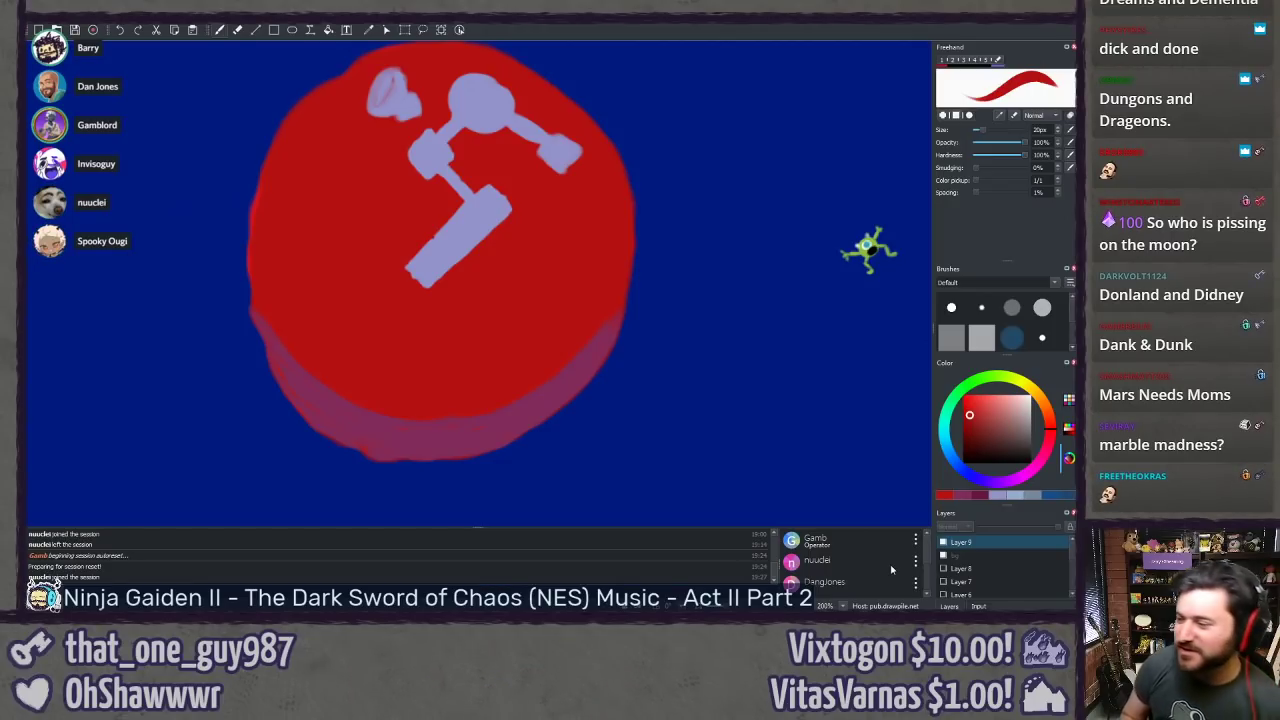
Step: Try a crescent-shaped crater outline in the recent dark magenta on the planet's left side
{"action": "left_click", "coordinate": [978, 495]}
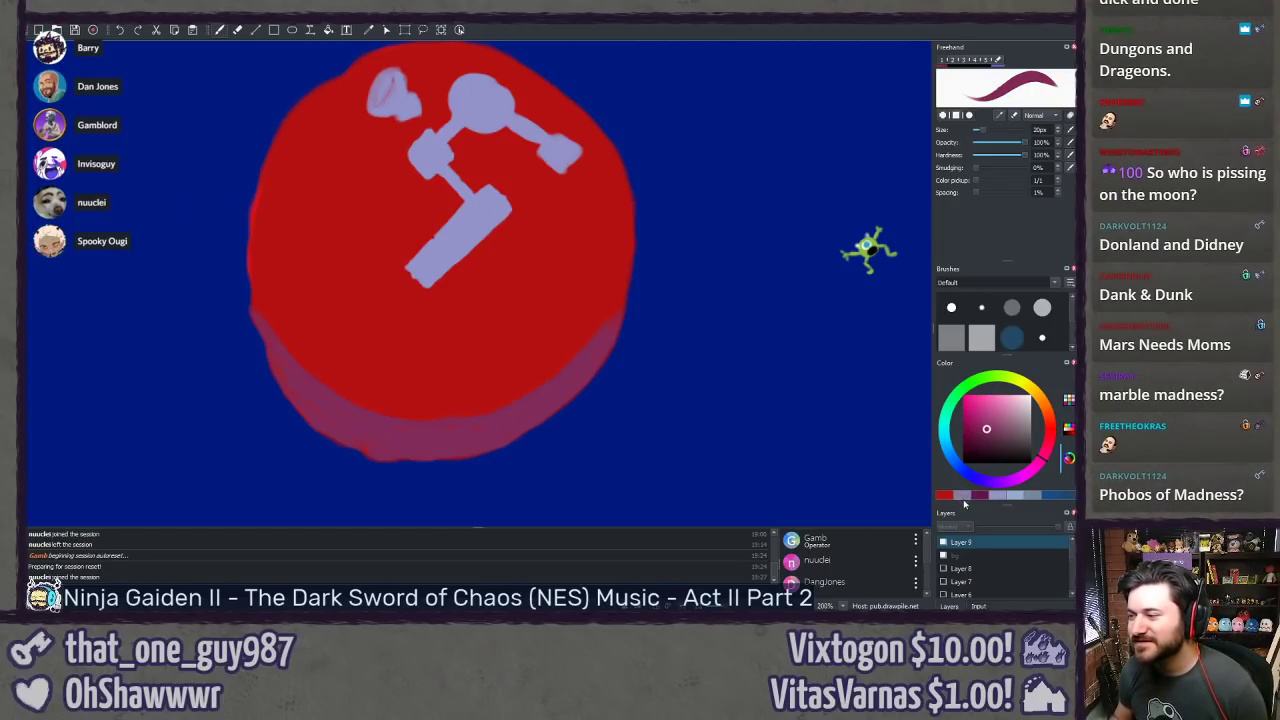
{"action": "left_click", "coordinate": [977, 497]}
{"action": "left_click_drag", "start_coordinate": [306, 260], "coordinate": [340, 320]}
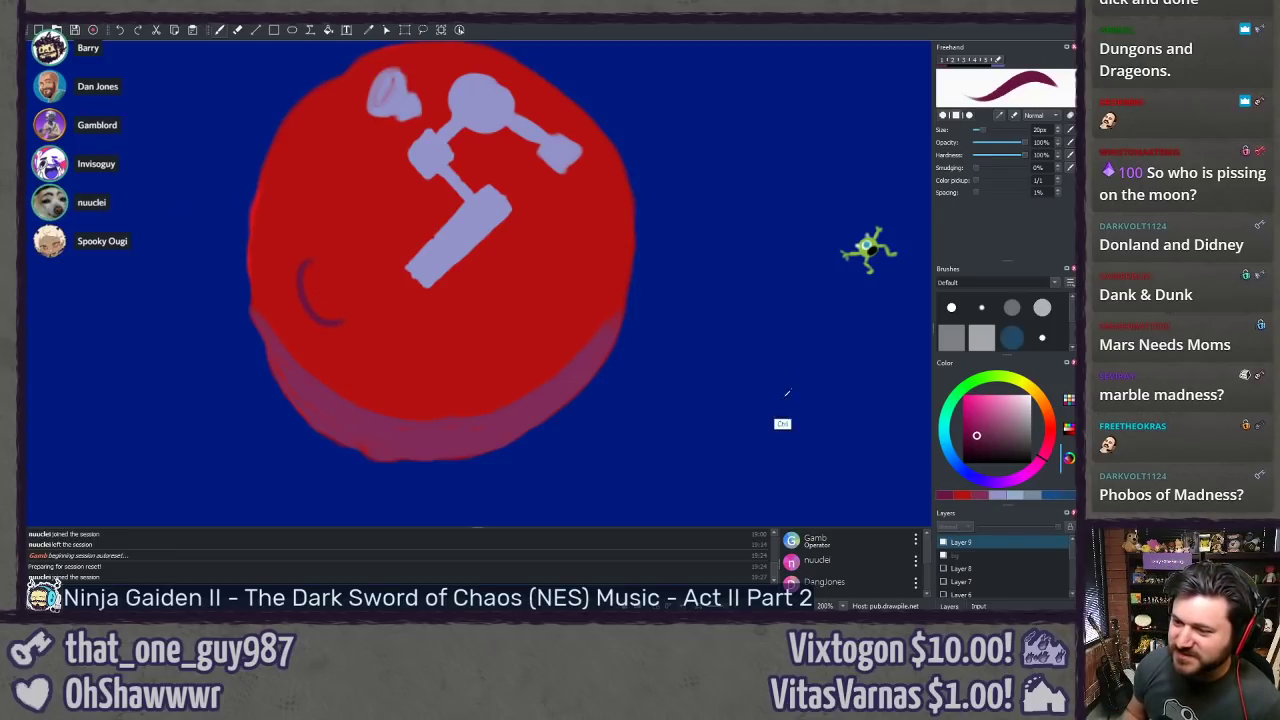
{"action": "key", "text": "ctrl+z"}
Step: Return to the muted magenta and paint short and long curved streaks across the planet's middle and left side
{"action": "left_click", "coordinate": [980, 497]}
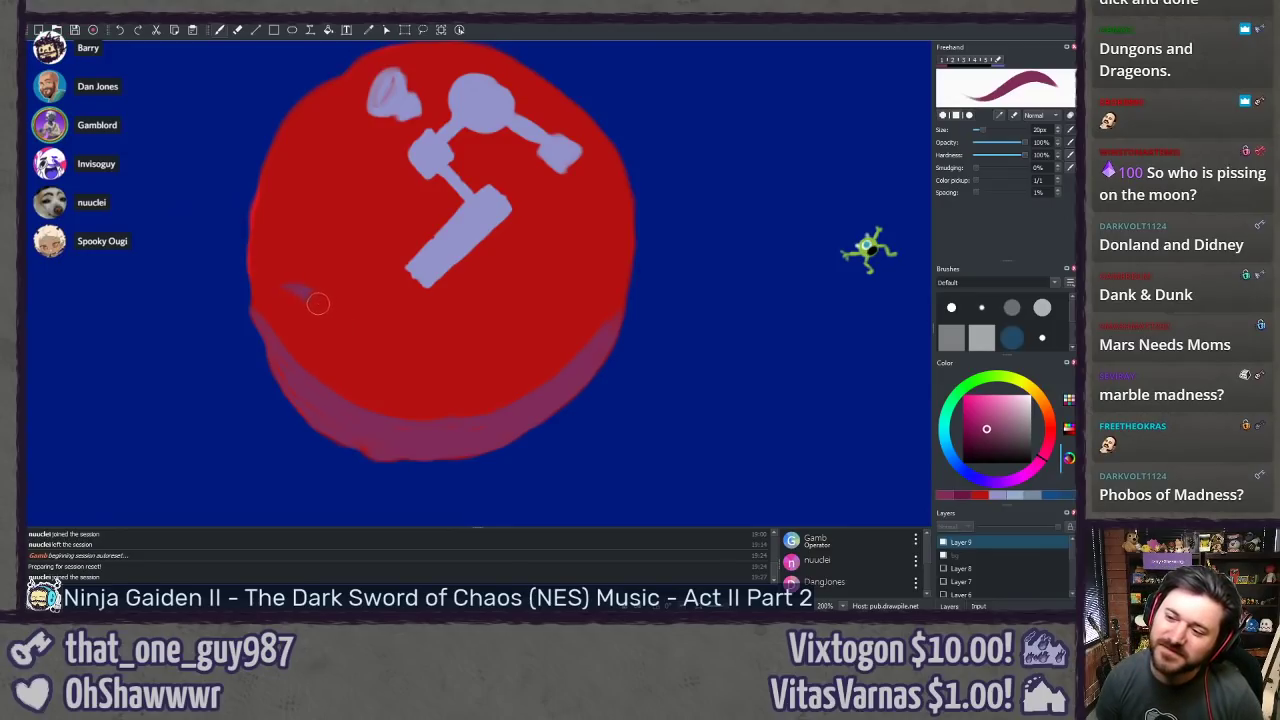
{"action": "key", "text": "ctrl"}
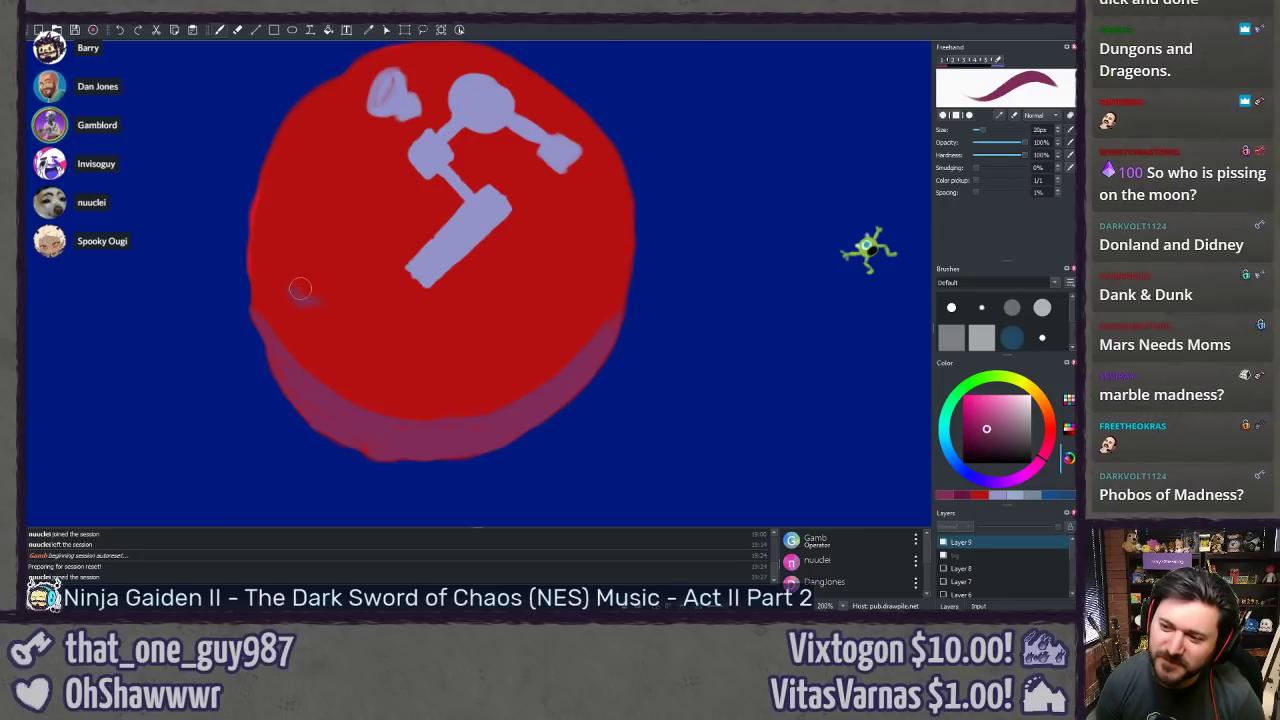
{"action": "left_click_drag", "start_coordinate": [311, 303], "coordinate": [337, 309]}
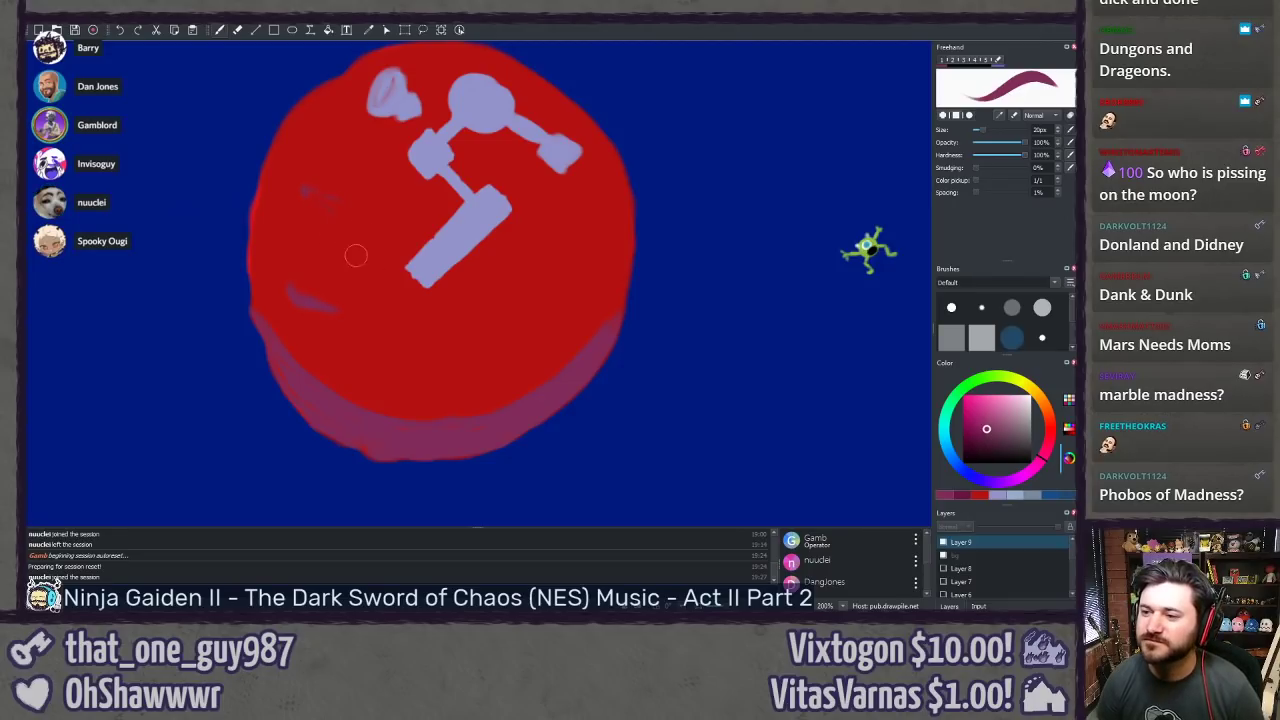
{"action": "mouse_move", "coordinate": [320, 228]}
{"action": "left_mouse_down"}
{"action": "mouse_move", "coordinate": [391, 262]}
{"action": "mouse_move", "coordinate": [380, 256]}
{"action": "left_mouse_up"}
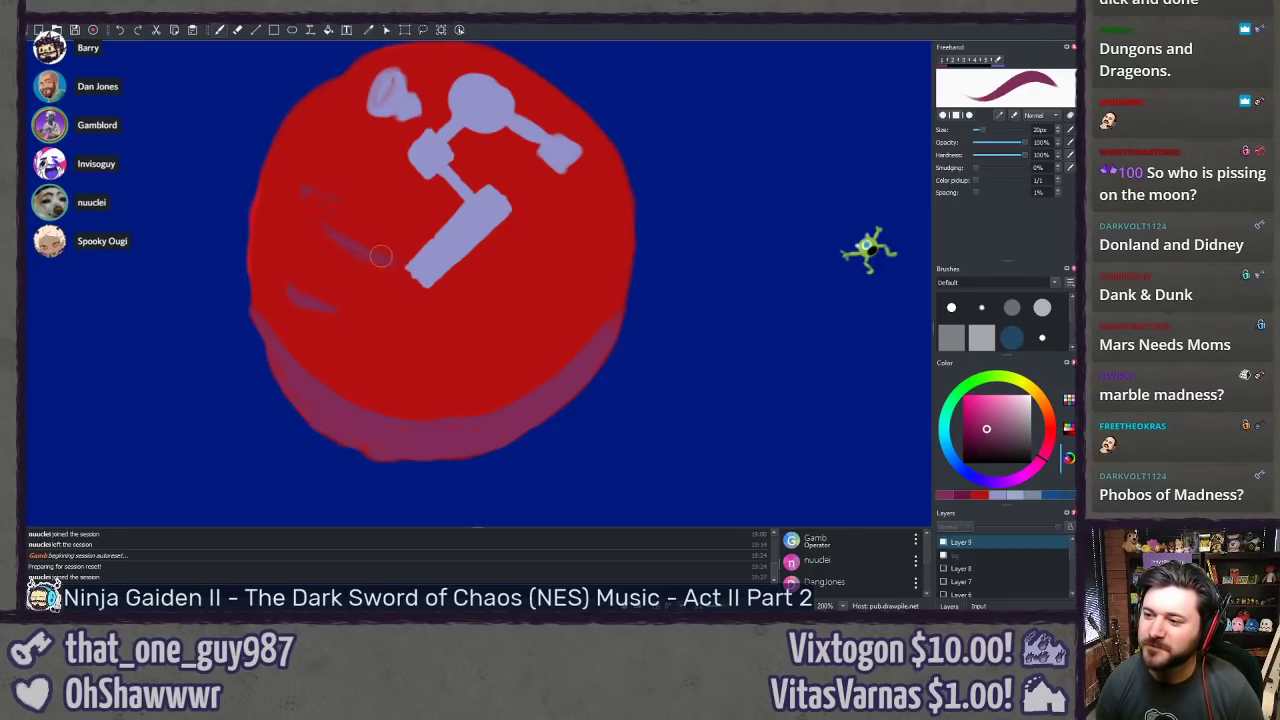
{"action": "left_click_drag", "start_coordinate": [459, 273], "coordinate": [454, 272]}
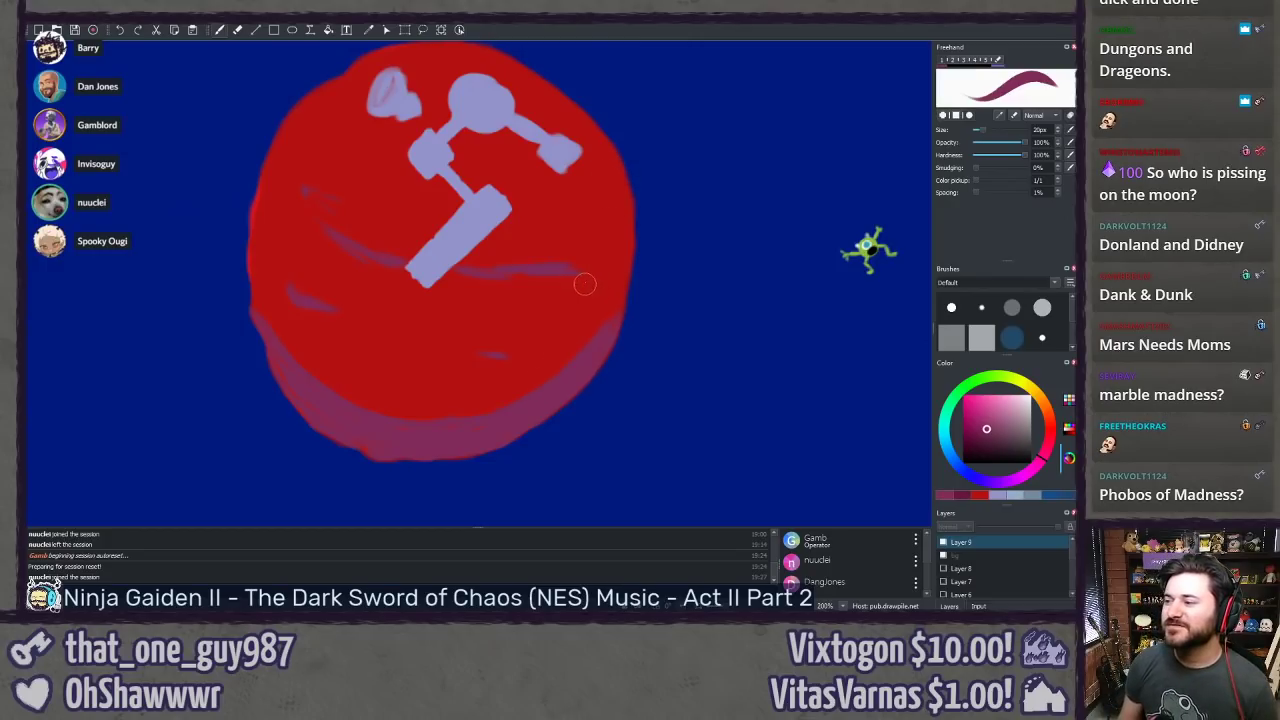
Step: Mix a salmon tint from the planet's red and highlight the small lower streak and the upper-right edges of the pale markings
{"action": "left_click", "coordinate": [572, 231], "text": "ctrl"}
{"action": "left_click_drag", "start_coordinate": [1048, 425], "coordinate": [1048, 418]}
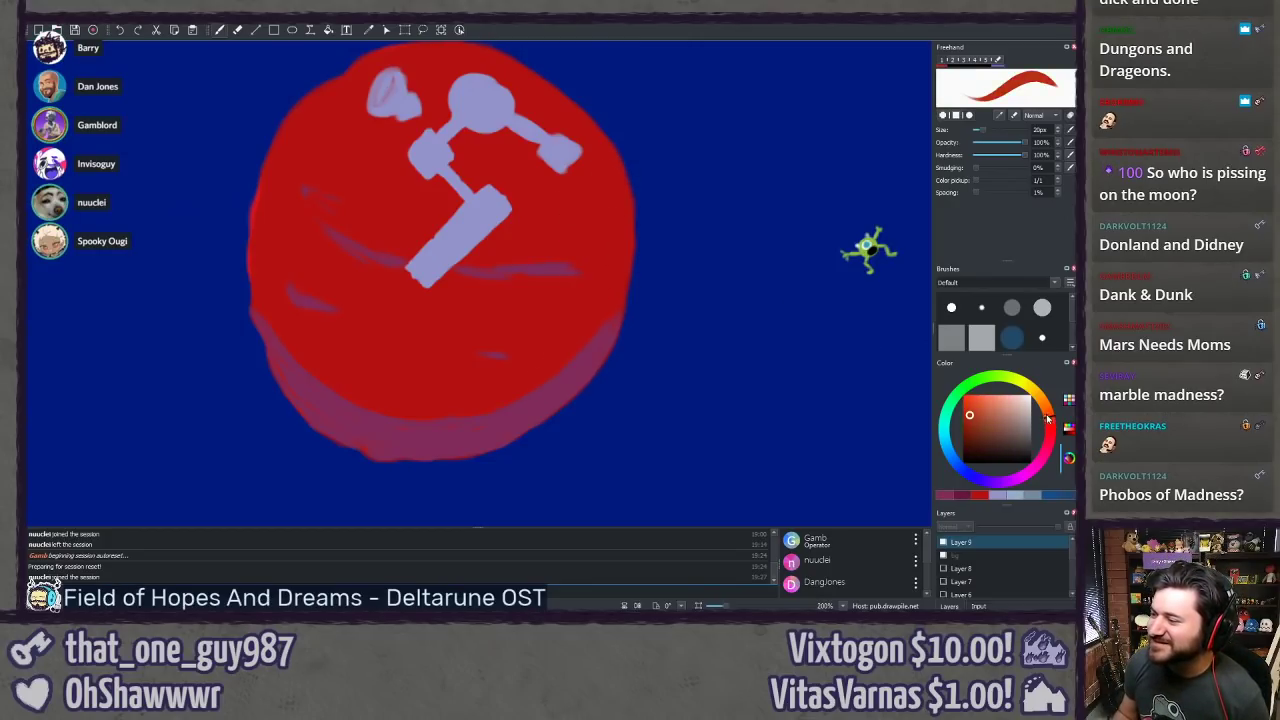
{"action": "left_click", "coordinate": [1002, 402]}
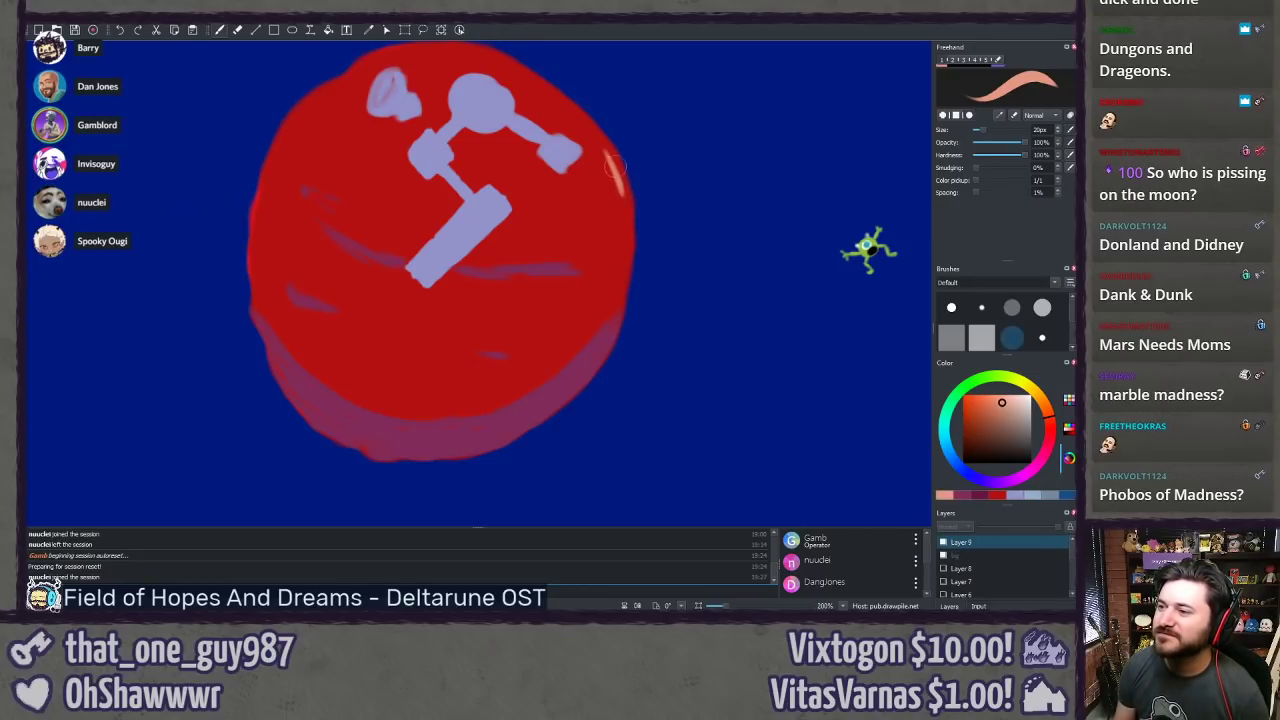
{"action": "left_click_drag", "start_coordinate": [491, 349], "coordinate": [498, 349]}
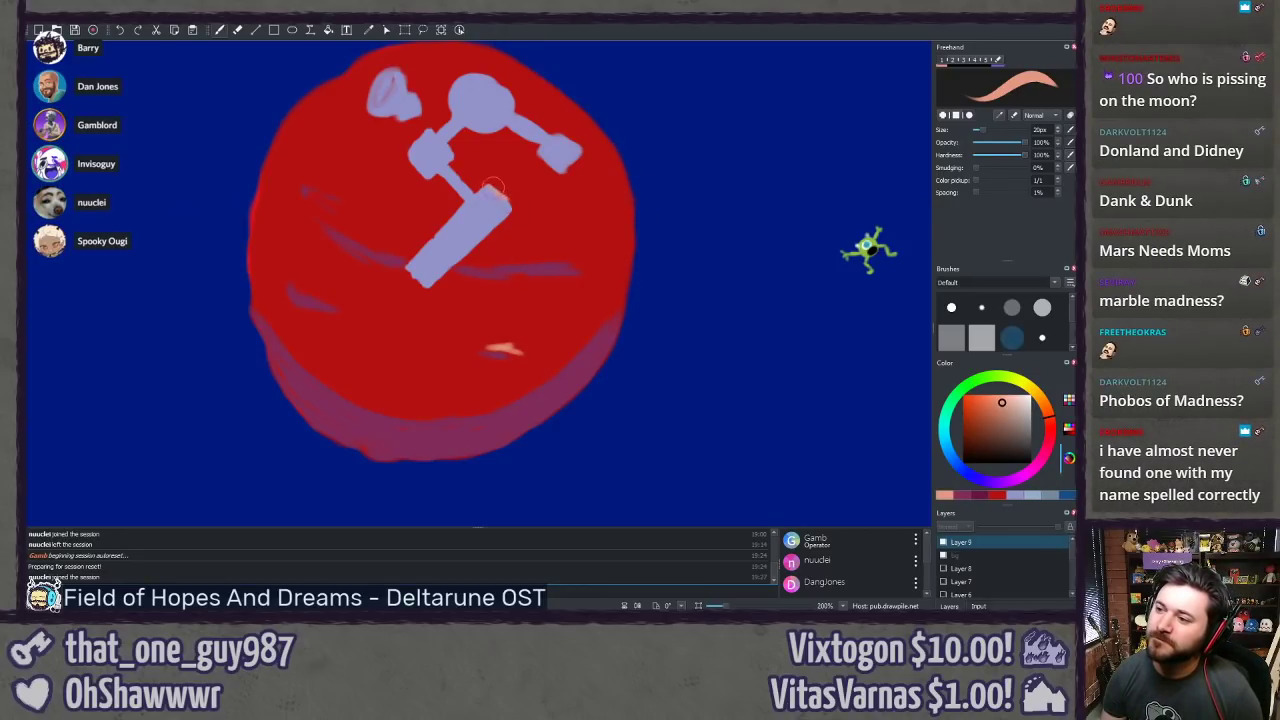
{"action": "left_click_drag", "start_coordinate": [578, 160], "coordinate": [566, 146]}
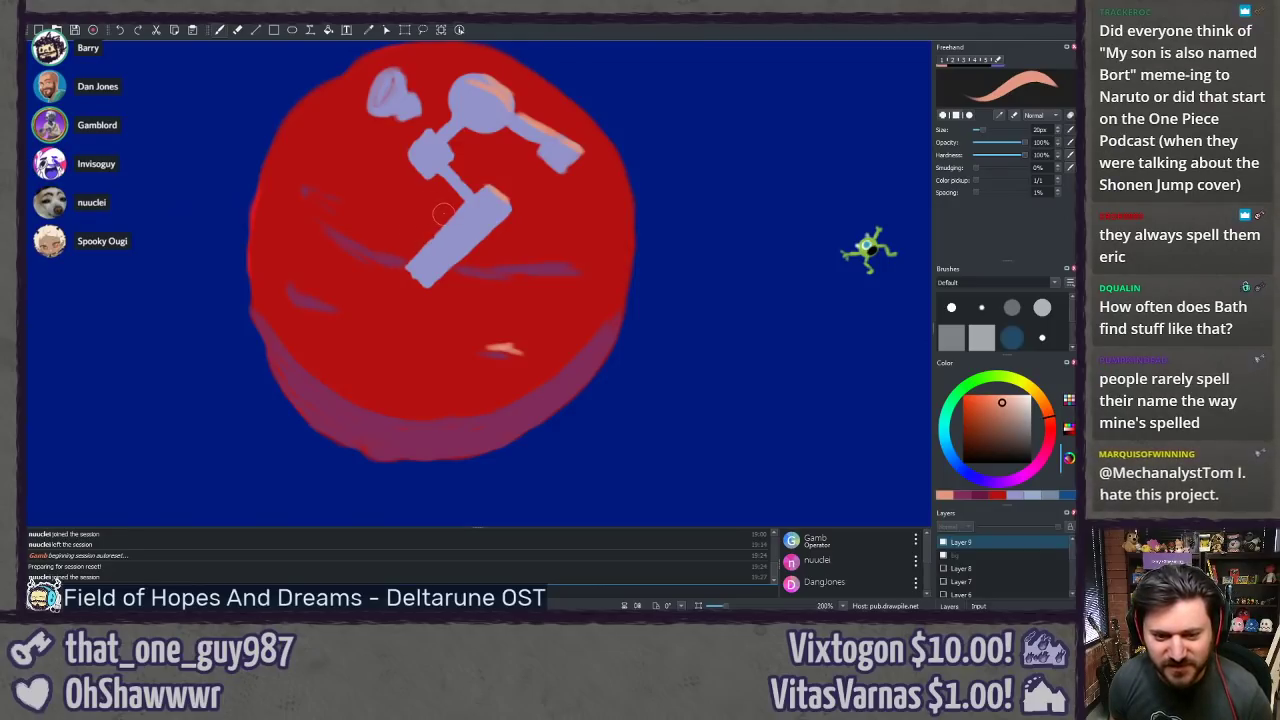
Step: Paint salmon highlights above the long middle streaks and a thick rim highlight along the planet's top edge
{"action": "left_click_drag", "start_coordinate": [454, 157], "coordinate": [429, 220]}
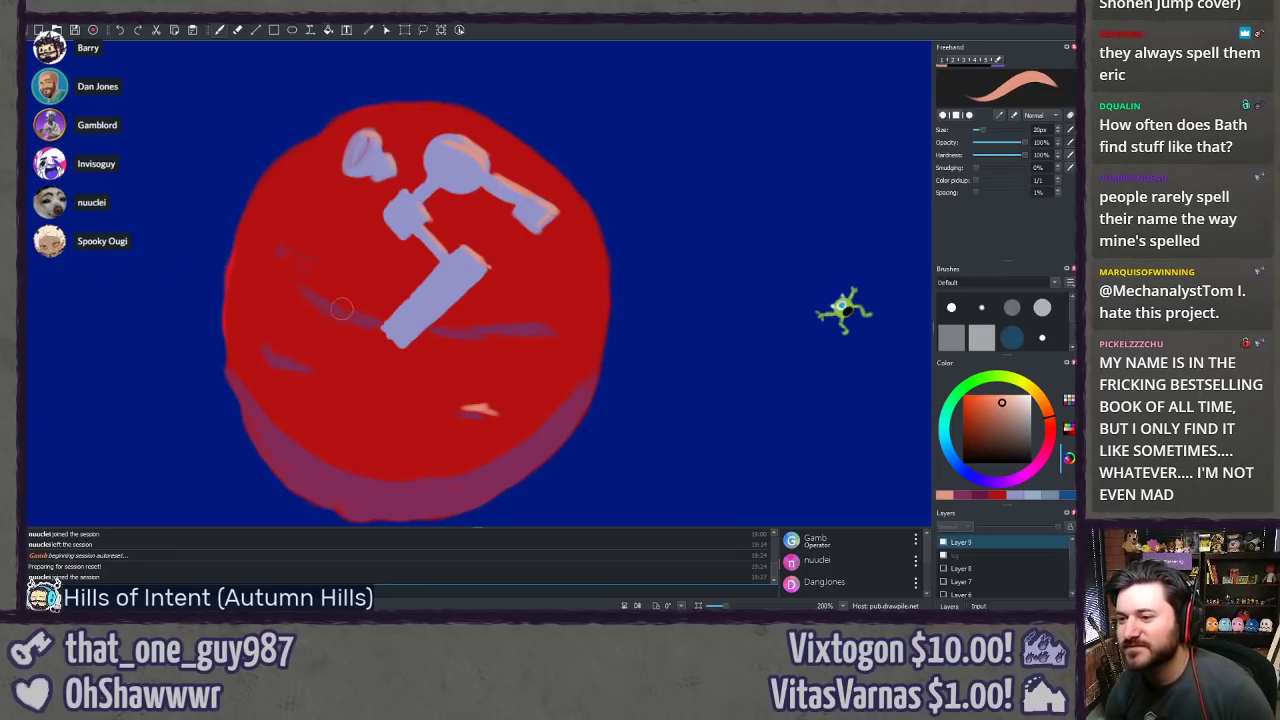
{"action": "mouse_move", "coordinate": [363, 304]}
{"action": "left_mouse_down"}
{"action": "mouse_move", "coordinate": [465, 302]}
{"action": "mouse_move", "coordinate": [445, 327]}
{"action": "mouse_move", "coordinate": [492, 317]}
{"action": "mouse_move", "coordinate": [443, 326]}
{"action": "mouse_move", "coordinate": [551, 320]}
{"action": "left_mouse_up"}
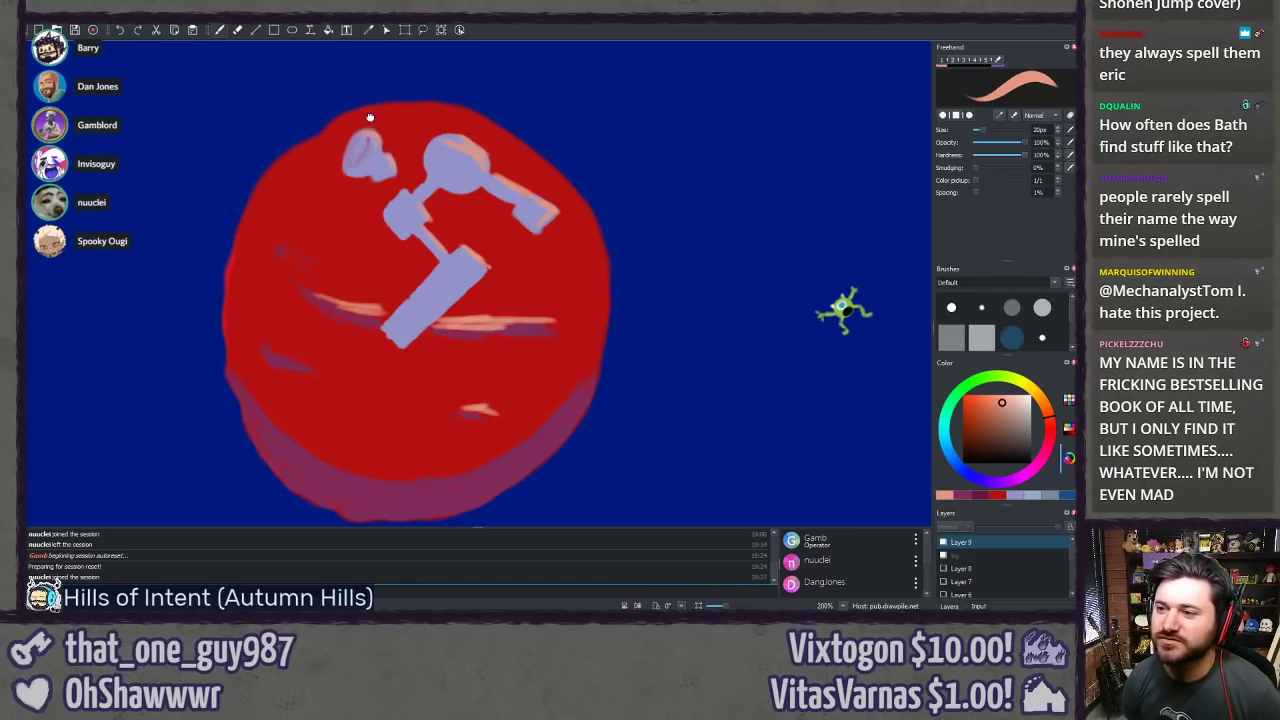
{"action": "scroll", "coordinate": [369, 117], "scroll_direction": "up", "scroll_amount": 2}
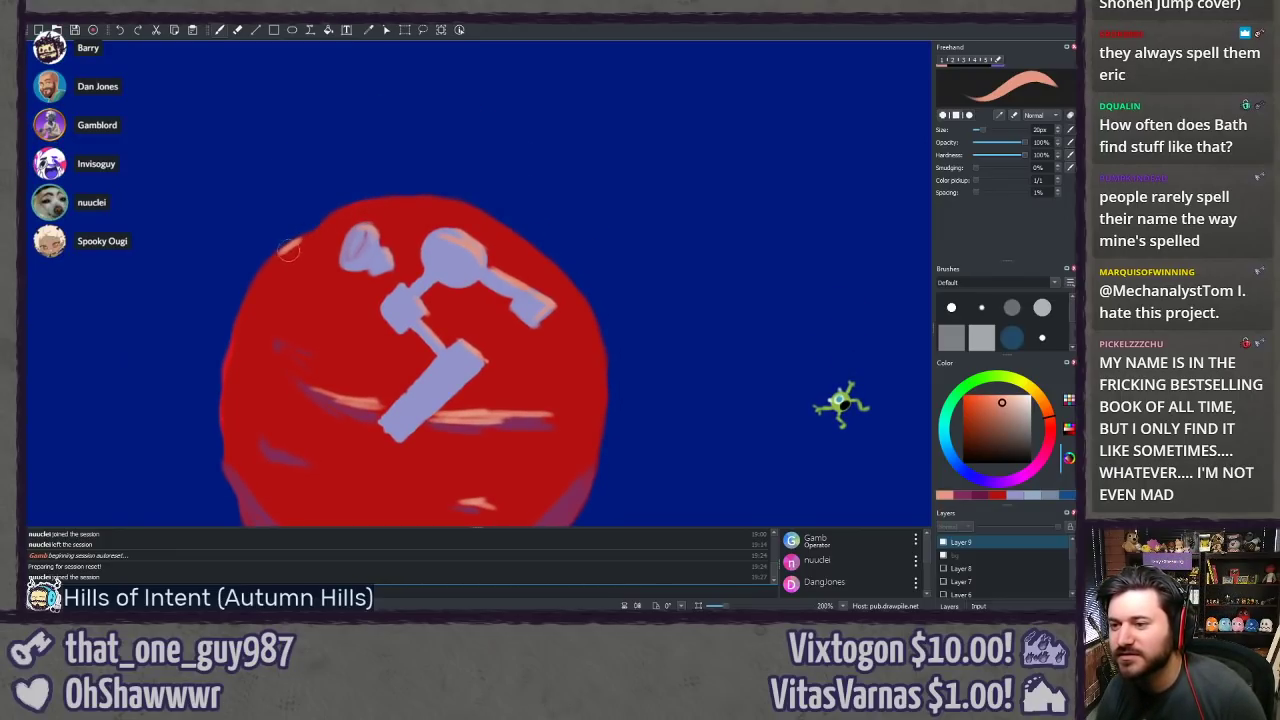
{"action": "mouse_move", "coordinate": [289, 250]}
{"action": "left_mouse_down"}
{"action": "mouse_move", "coordinate": [407, 194]}
{"action": "mouse_move", "coordinate": [352, 222]}
{"action": "mouse_move", "coordinate": [445, 208]}
{"action": "mouse_move", "coordinate": [399, 210]}
{"action": "mouse_move", "coordinate": [467, 220]}
{"action": "mouse_move", "coordinate": [453, 214]}
{"action": "mouse_move", "coordinate": [417, 217]}
{"action": "mouse_move", "coordinate": [571, 280]}
{"action": "left_mouse_up"}
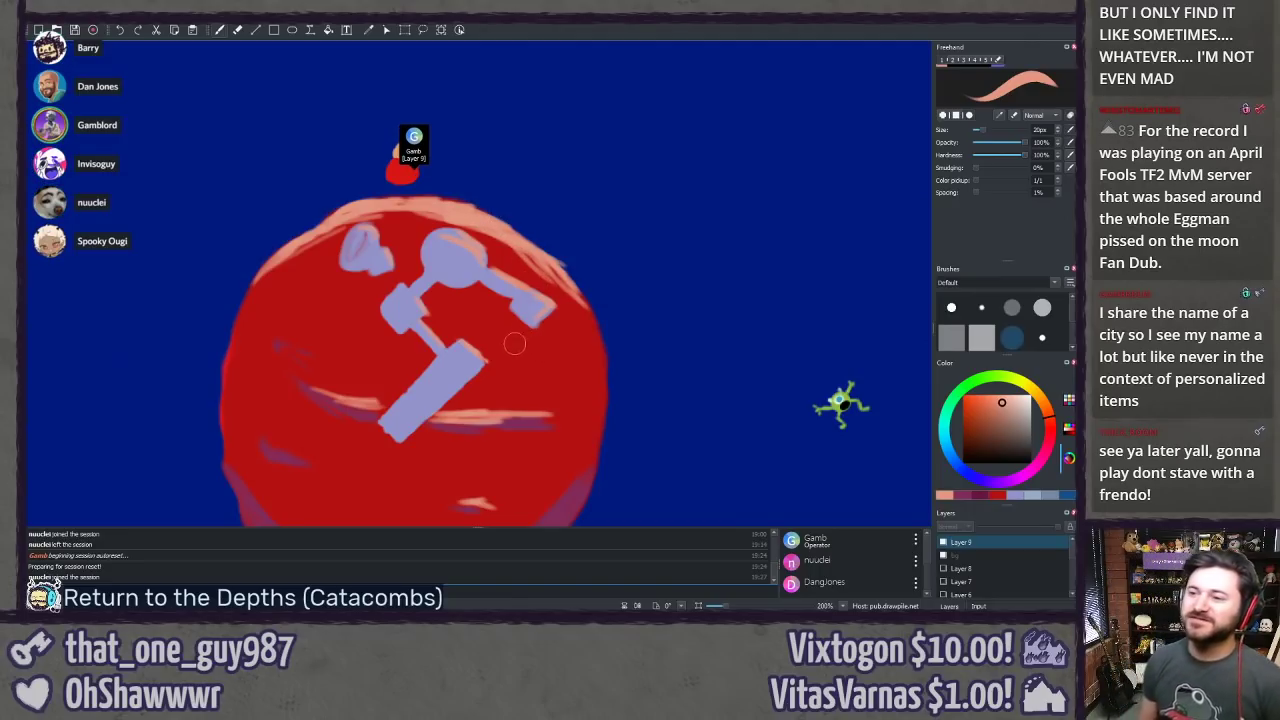
Step: Try a circle outline in darker reds on the planet's left side, between the pale markings and the streaks
{"action": "left_click_drag", "start_coordinate": [547, 365], "coordinate": [562, 313]}
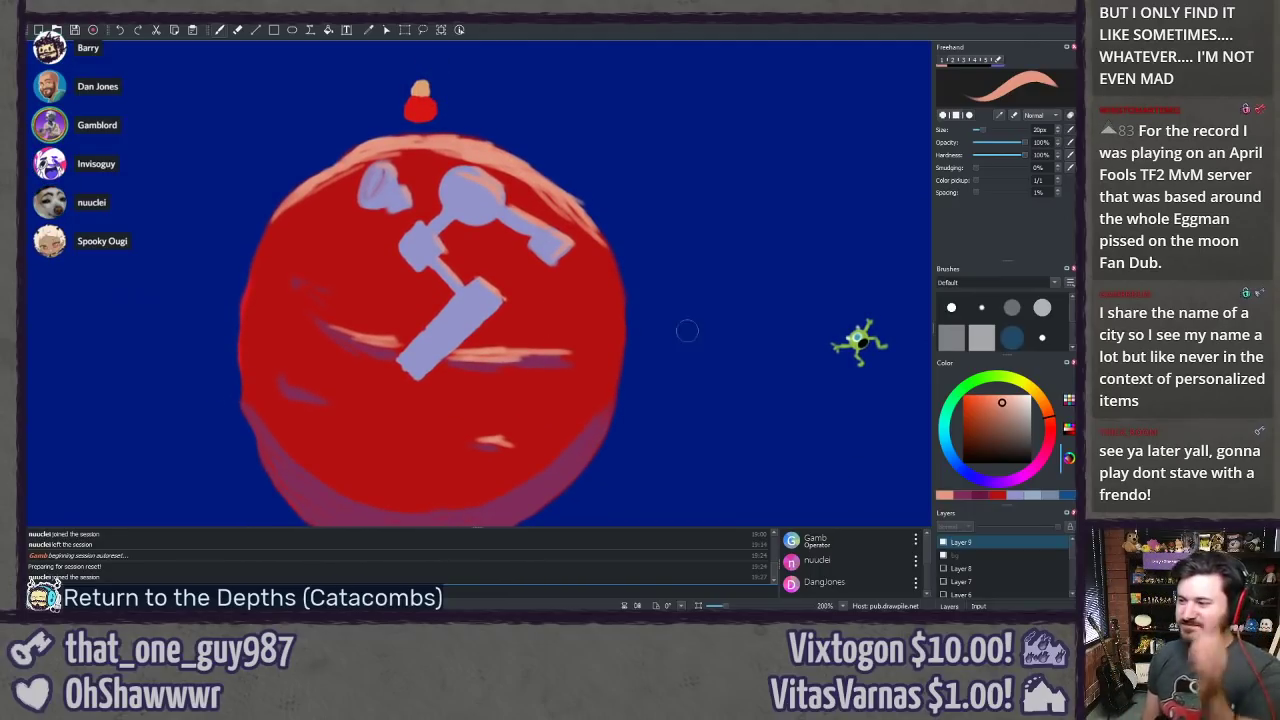
{"action": "left_click", "coordinate": [972, 412]}
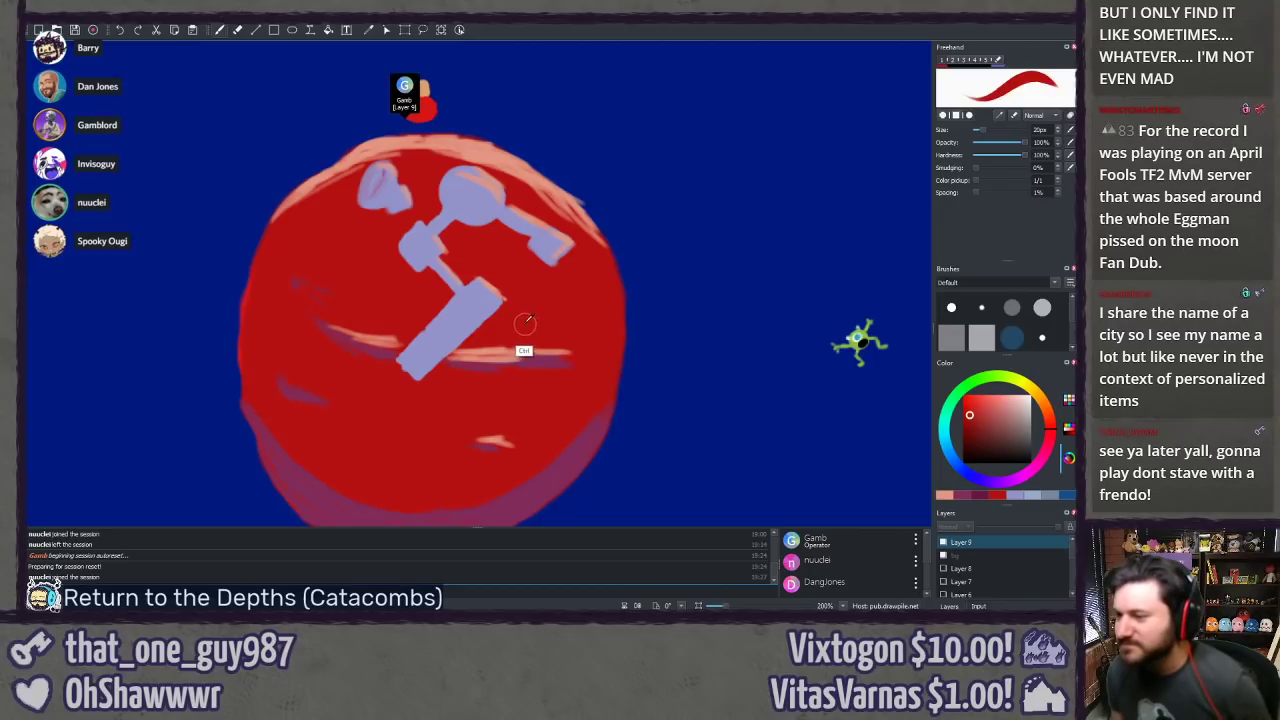
{"action": "left_click", "coordinate": [974, 401]}
{"action": "scroll", "coordinate": [556, 348], "scroll_direction": "up", "scroll_amount": 5}
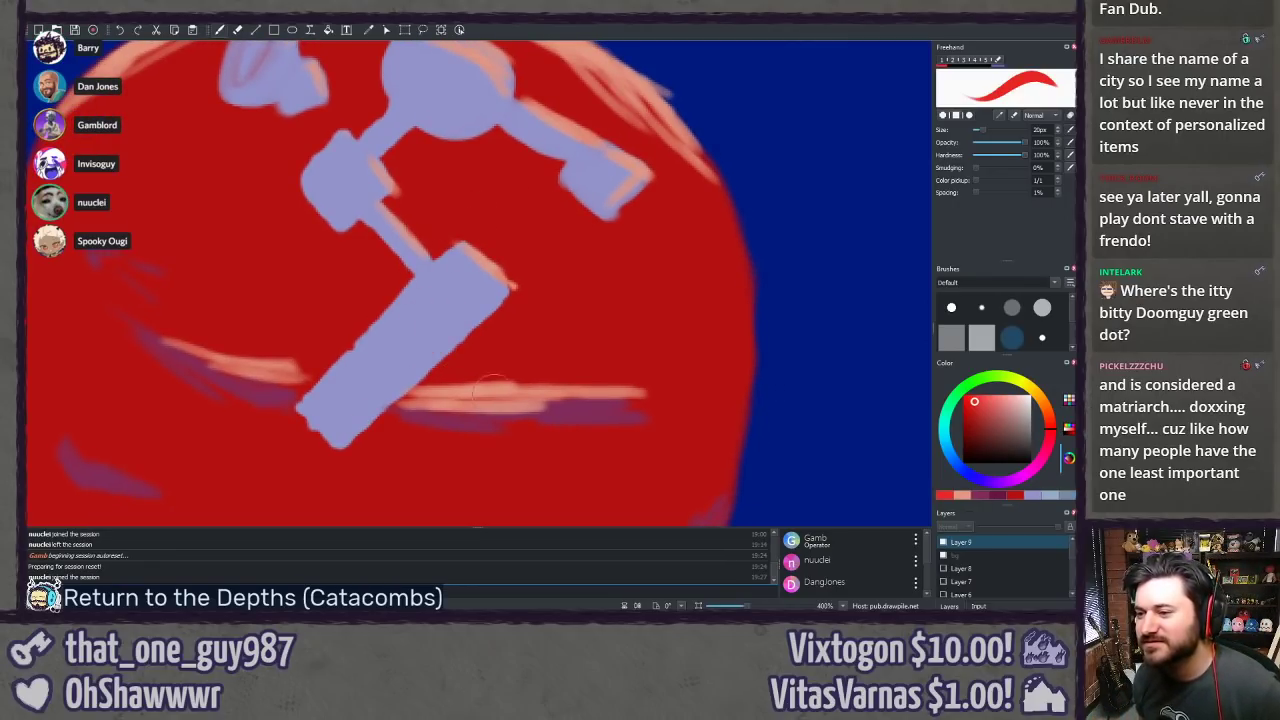
{"action": "left_click_drag", "start_coordinate": [981, 401], "coordinate": [968, 428]}
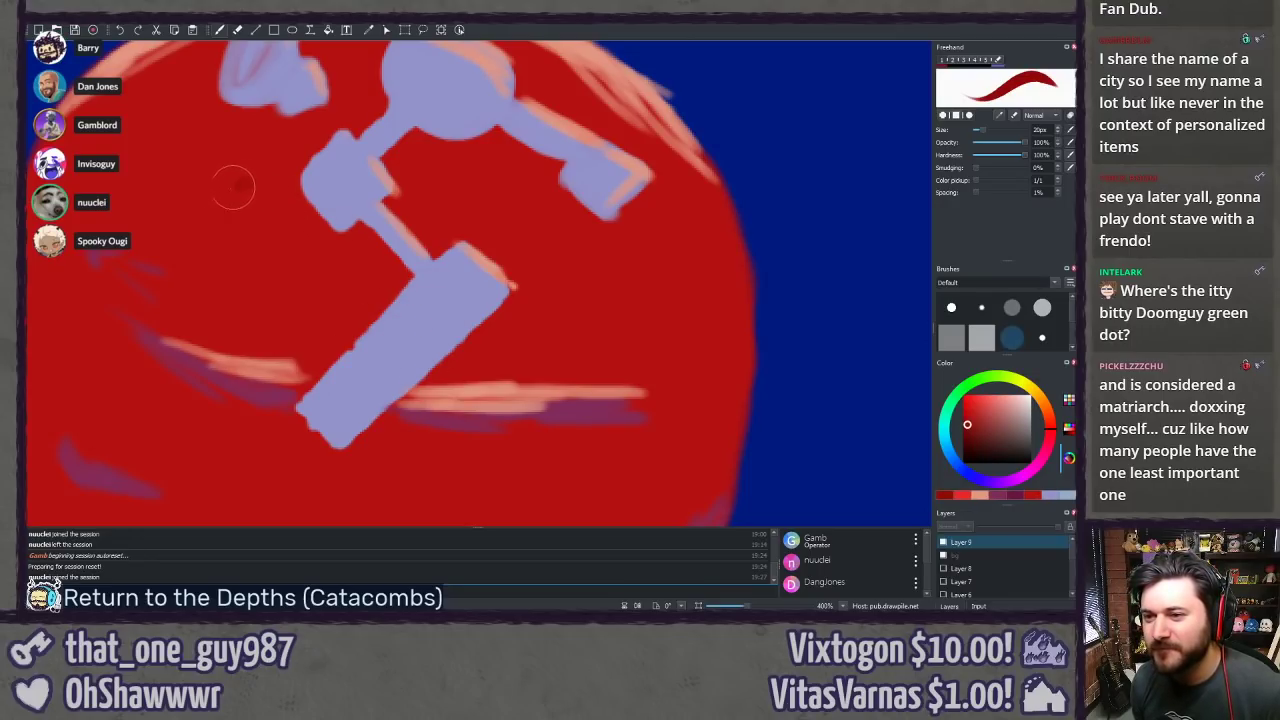
{"action": "left_click_drag", "start_coordinate": [233, 188], "coordinate": [240, 182]}
{"action": "key", "text": "ctrl+z"}
{"action": "mouse_move", "coordinate": [215, 136]}
{"action": "left_mouse_down"}
{"action": "mouse_move", "coordinate": [131, 207]}
{"action": "mouse_move", "coordinate": [265, 205]}
{"action": "left_mouse_up"}
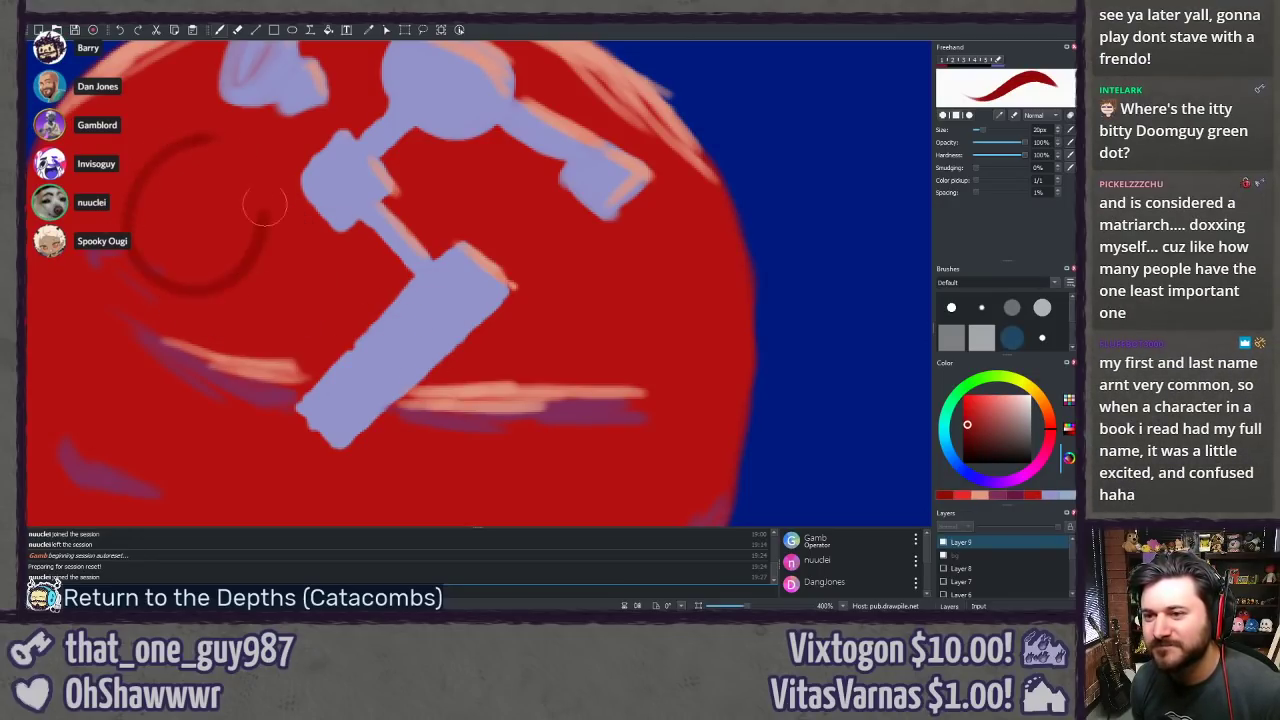
{"action": "key", "text": "ctrl+z"}
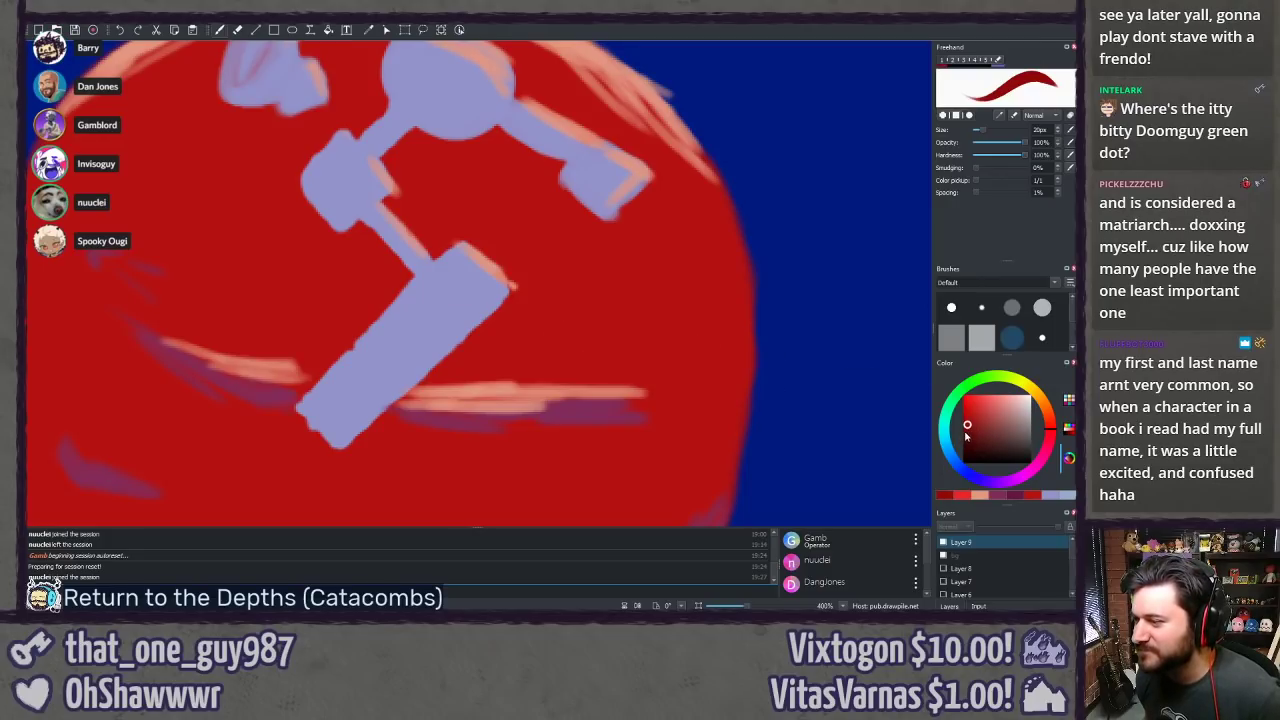
{"action": "left_click_drag", "start_coordinate": [223, 165], "coordinate": [219, 180]}
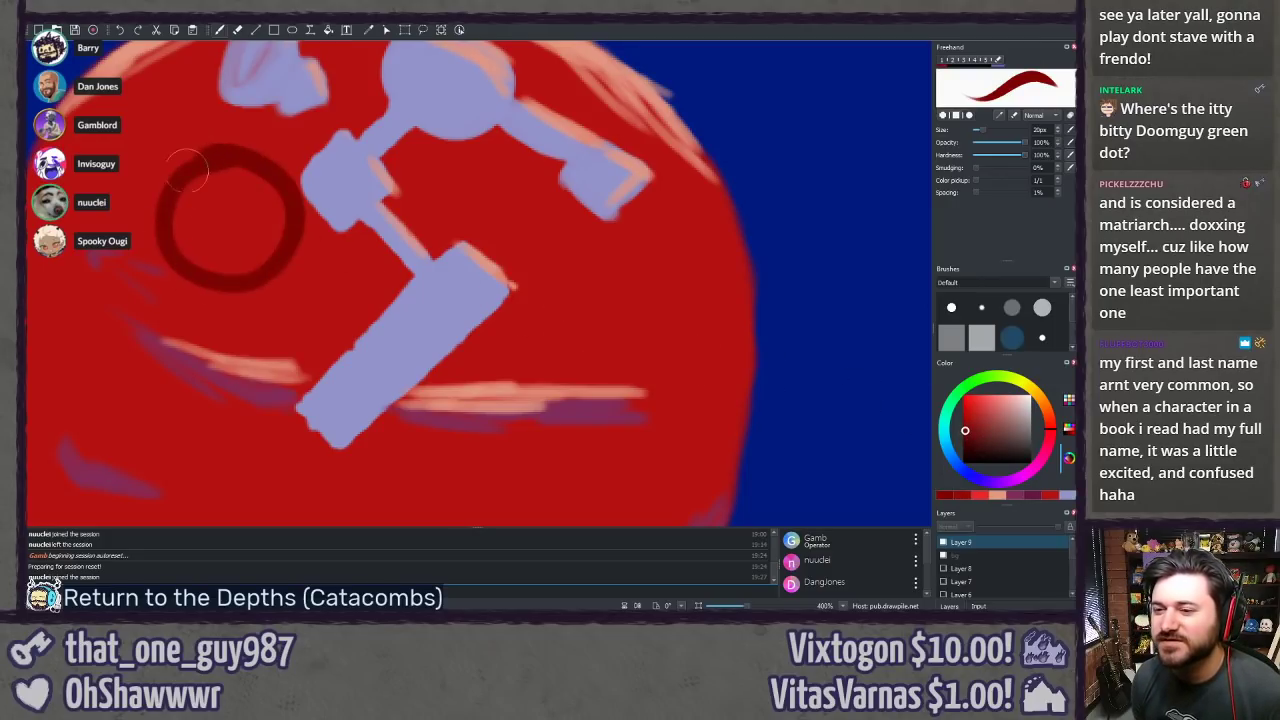
{"action": "key", "text": "ctrl+z"}
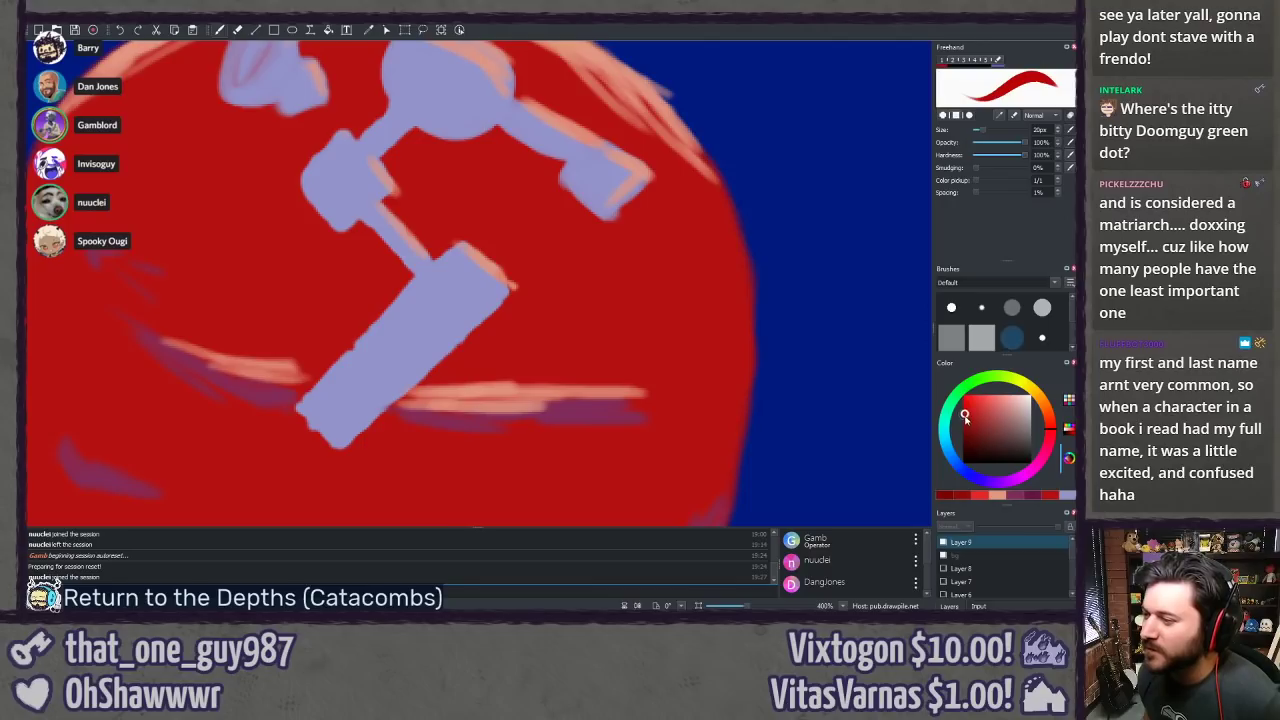
Step: Choose a bright red and paint a thin circle on the planet's left side, beside the pale markings
{"action": "left_click", "coordinate": [964, 413]}
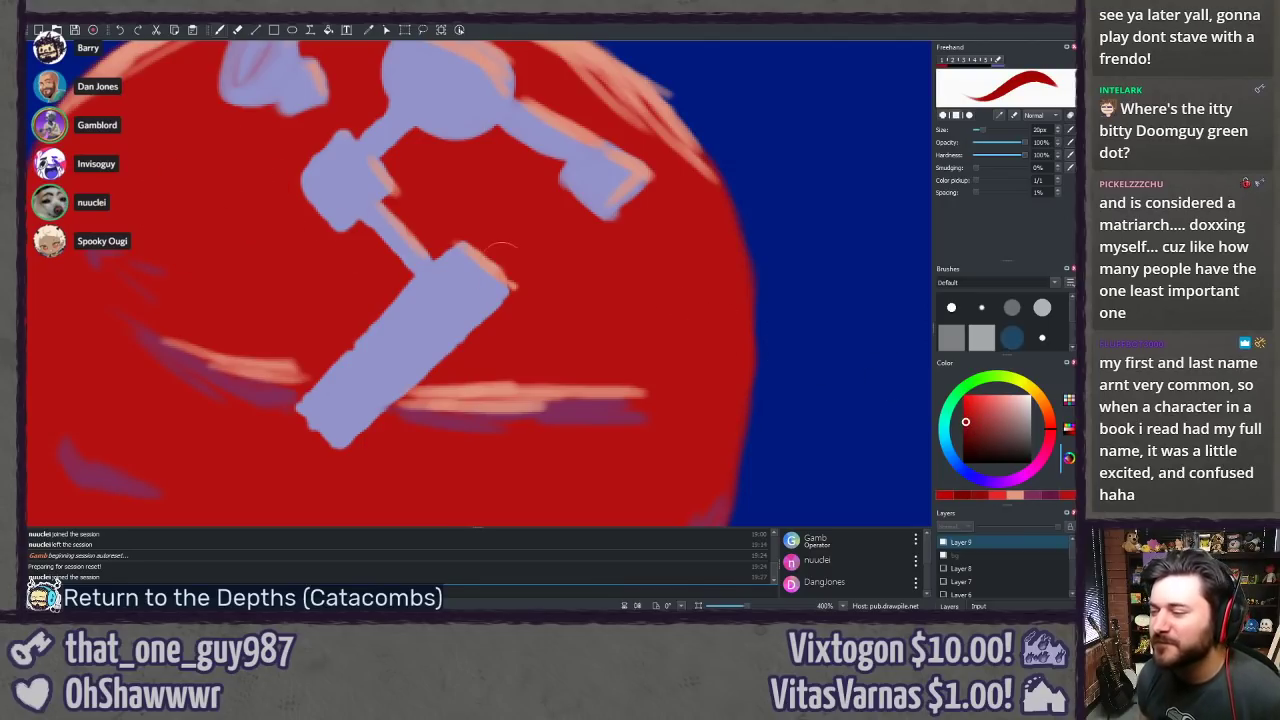
{"action": "left_click", "coordinate": [967, 400]}
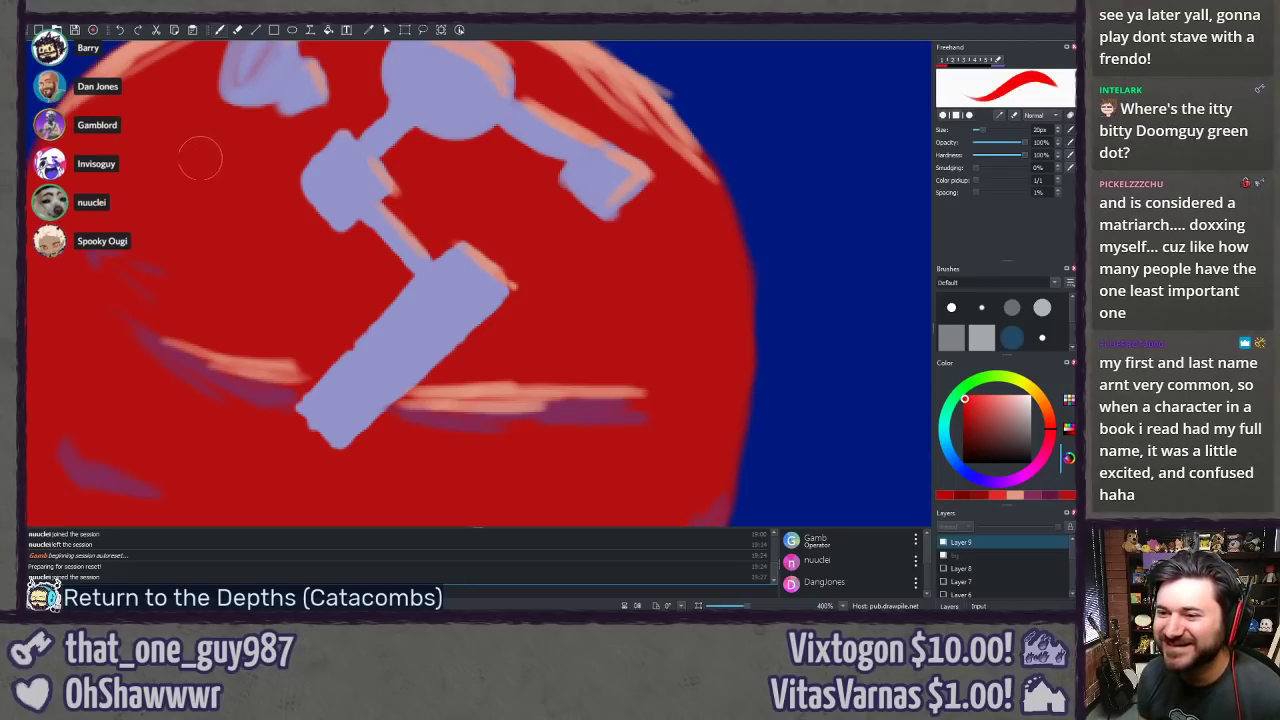
{"action": "mouse_move", "coordinate": [248, 192]}
{"action": "left_mouse_down"}
{"action": "mouse_move", "coordinate": [169, 222]}
{"action": "mouse_move", "coordinate": [173, 259]}
{"action": "mouse_move", "coordinate": [200, 291]}
{"action": "mouse_move", "coordinate": [233, 299]}
{"action": "mouse_move", "coordinate": [279, 283]}
{"action": "mouse_move", "coordinate": [295, 247]}
{"action": "mouse_move", "coordinate": [270, 195]}
{"action": "mouse_move", "coordinate": [279, 209]}
{"action": "mouse_move", "coordinate": [228, 180]}
{"action": "mouse_move", "coordinate": [195, 230]}
{"action": "left_mouse_up"}
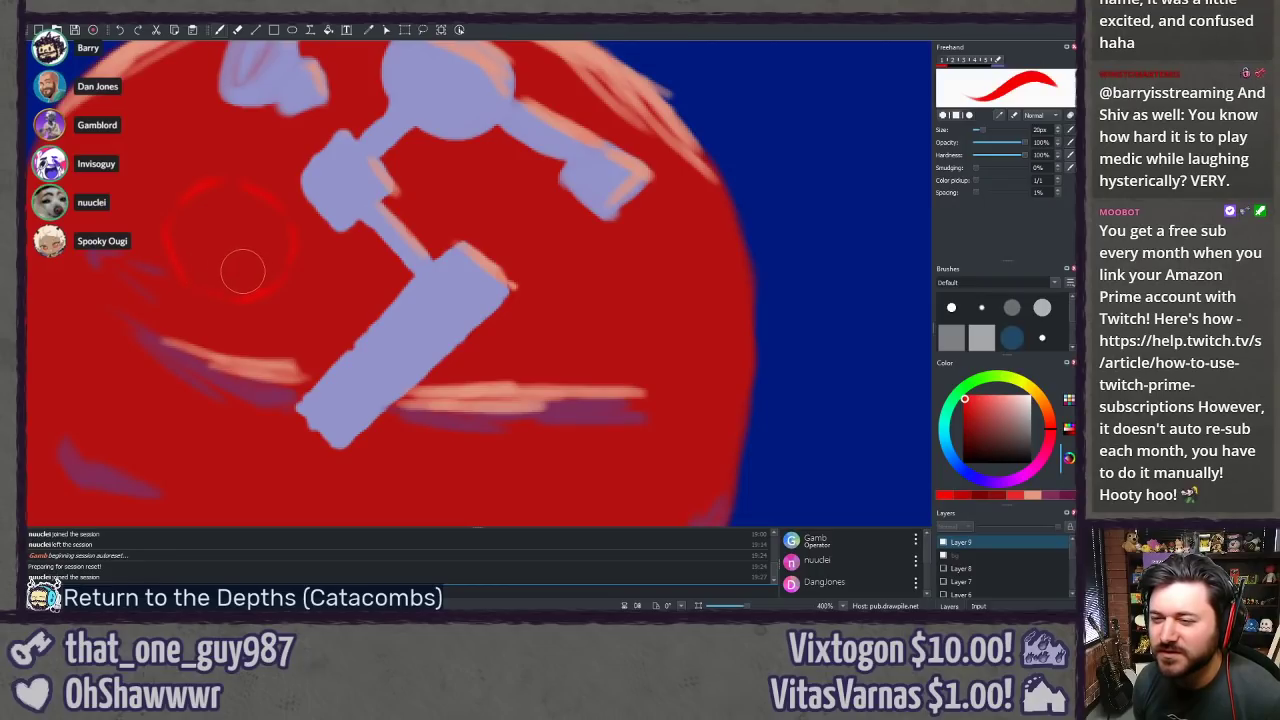
Step: Sketch star lines inside the circle, cover them with the planet's red, and redraw the star in the circle's bright red
{"action": "mouse_move", "coordinate": [250, 284]}
{"action": "left_mouse_down"}
{"action": "mouse_move", "coordinate": [268, 216]}
{"action": "mouse_move", "coordinate": [181, 240]}
{"action": "mouse_move", "coordinate": [262, 262]}
{"action": "mouse_move", "coordinate": [274, 251]}
{"action": "mouse_move", "coordinate": [261, 261]}
{"action": "mouse_move", "coordinate": [280, 266]}
{"action": "mouse_move", "coordinate": [211, 197]}
{"action": "left_mouse_up"}
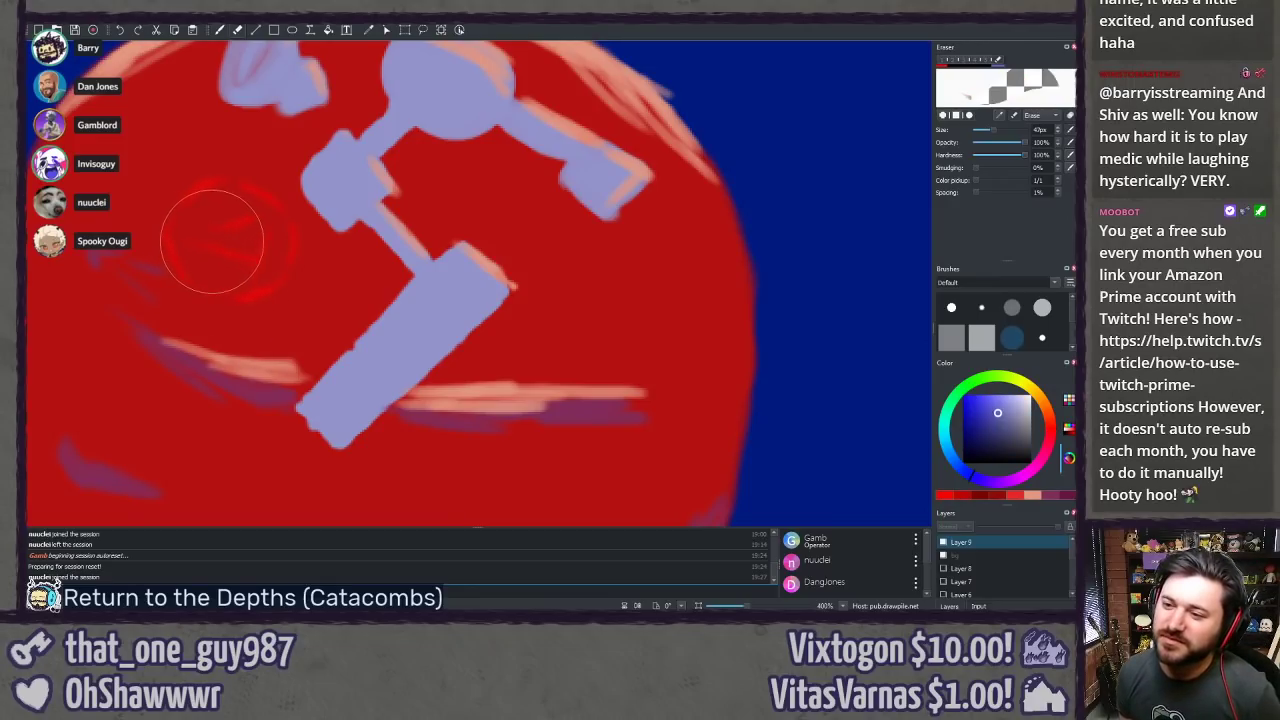
{"action": "left_click", "coordinate": [169, 172], "text": "ctrl"}
{"action": "left_click_drag", "start_coordinate": [205, 254], "coordinate": [210, 250]}
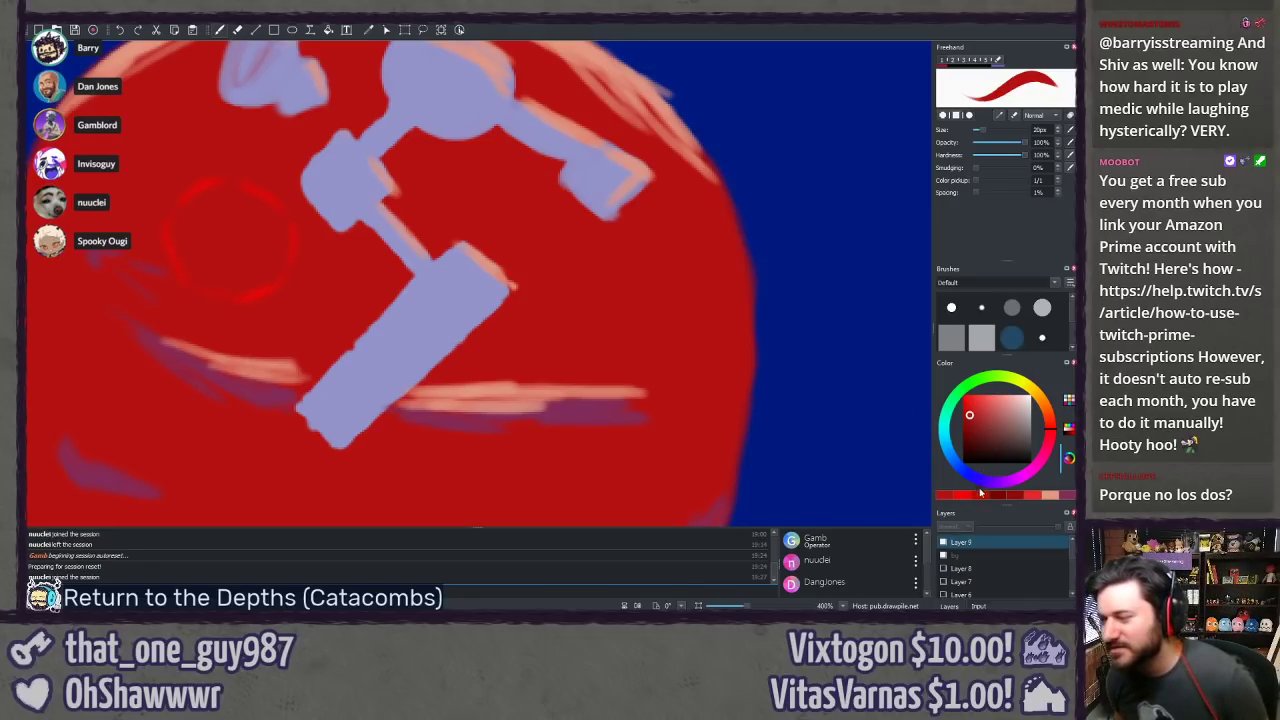
{"action": "left_click", "coordinate": [258, 305], "text": "ctrl"}
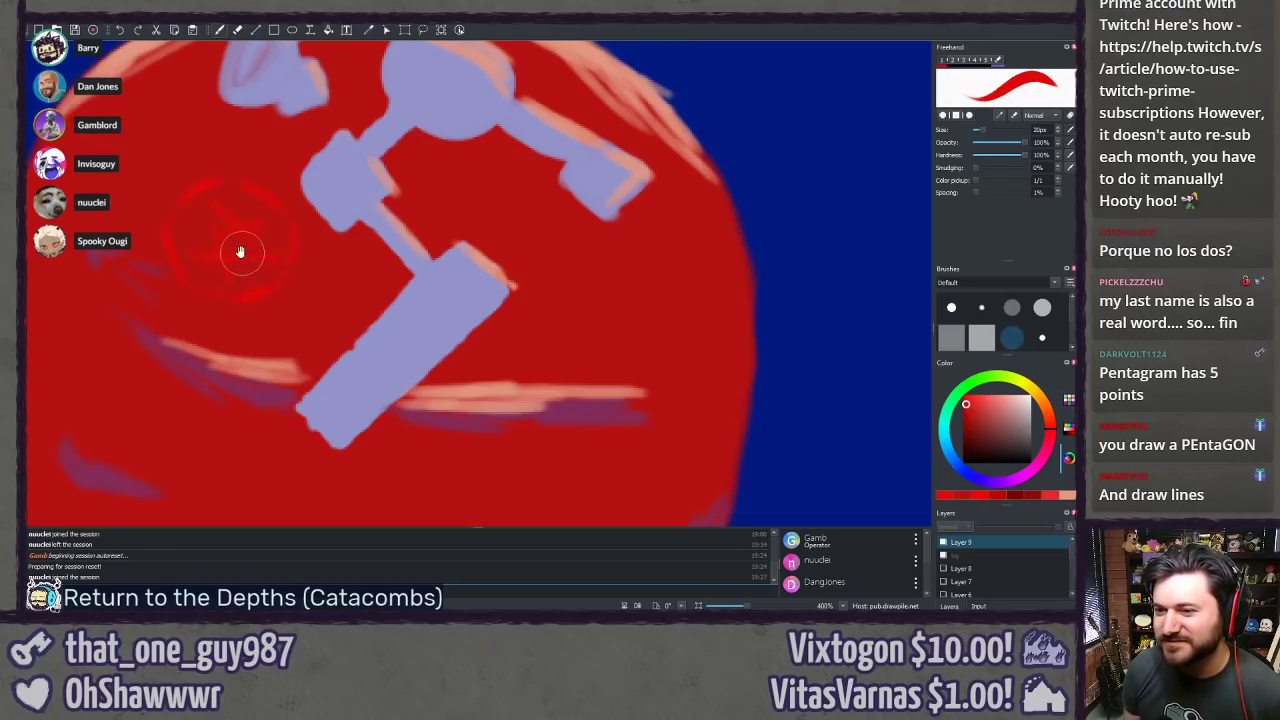
Step: Paint bright red shading strokes along the lower edges of the pale markings on the planet
{"action": "left_click_drag", "start_coordinate": [328, 222], "coordinate": [405, 296]}
{"action": "left_click_drag", "start_coordinate": [423, 354], "coordinate": [217, 263]}
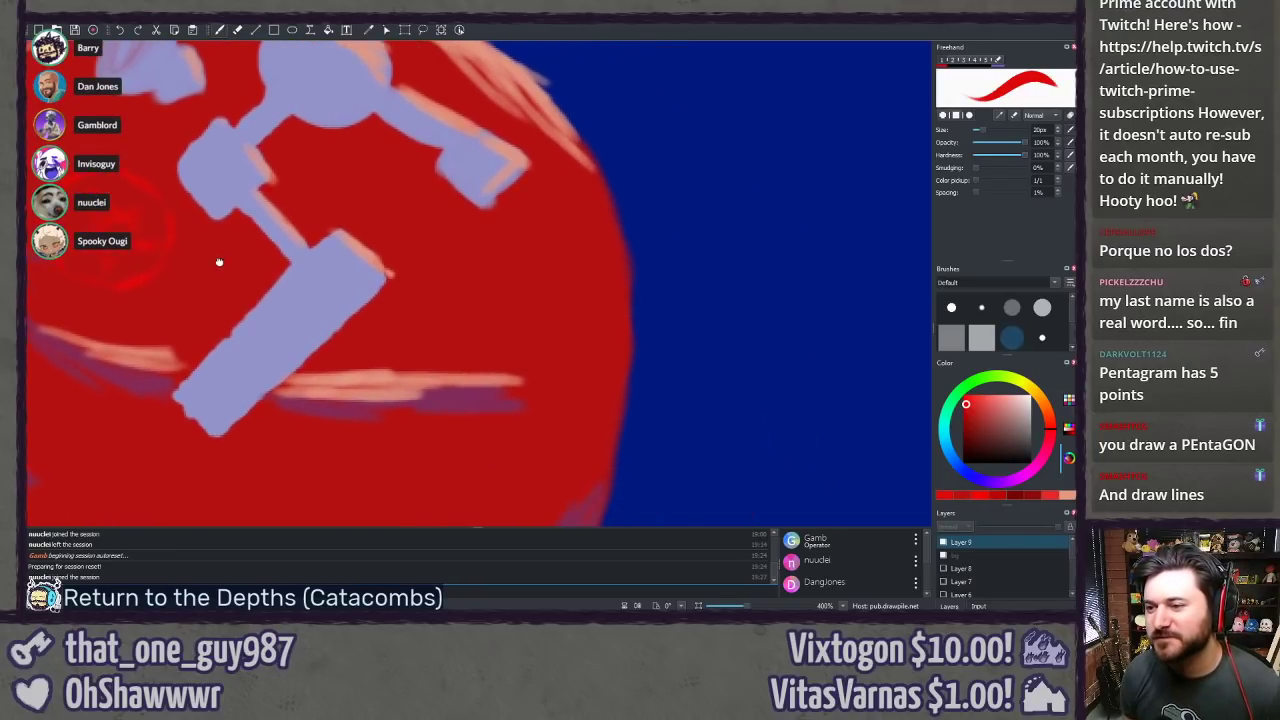
{"action": "mouse_move", "coordinate": [480, 205]}
{"action": "left_mouse_down"}
{"action": "mouse_move", "coordinate": [437, 166]}
{"action": "mouse_move", "coordinate": [473, 200]}
{"action": "left_mouse_up"}
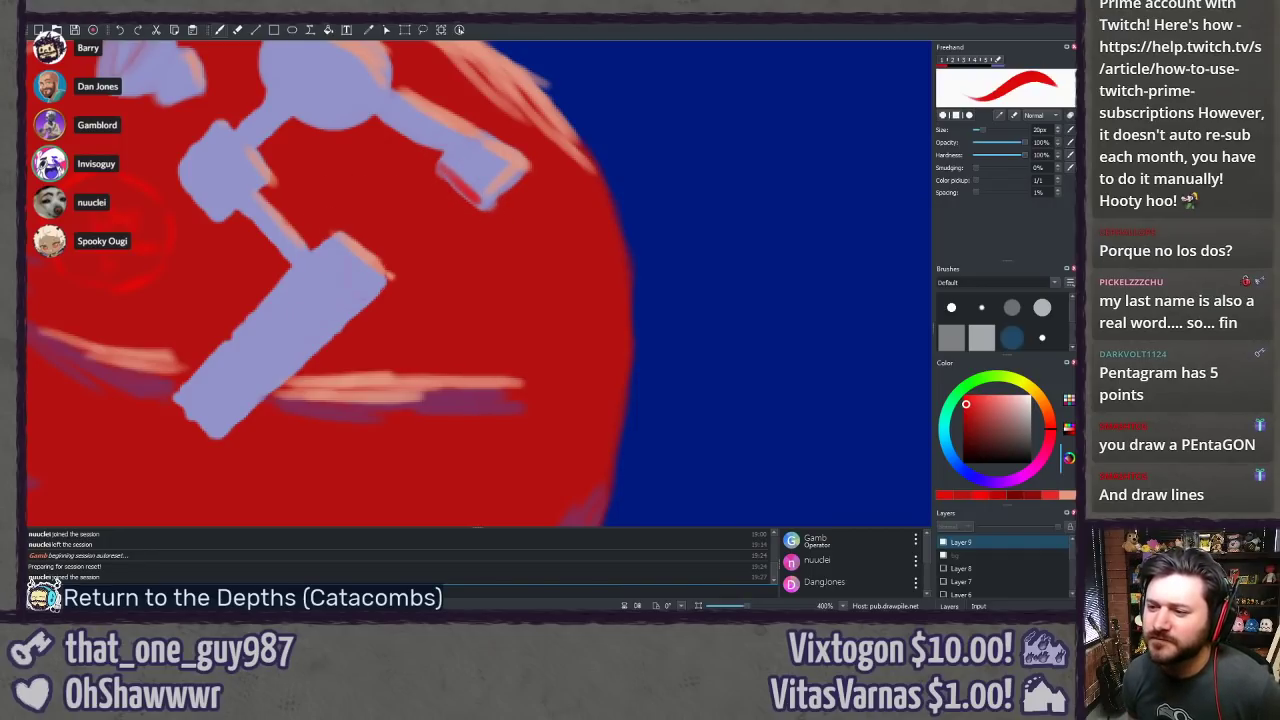
{"action": "left_click_drag", "start_coordinate": [378, 288], "coordinate": [236, 425]}
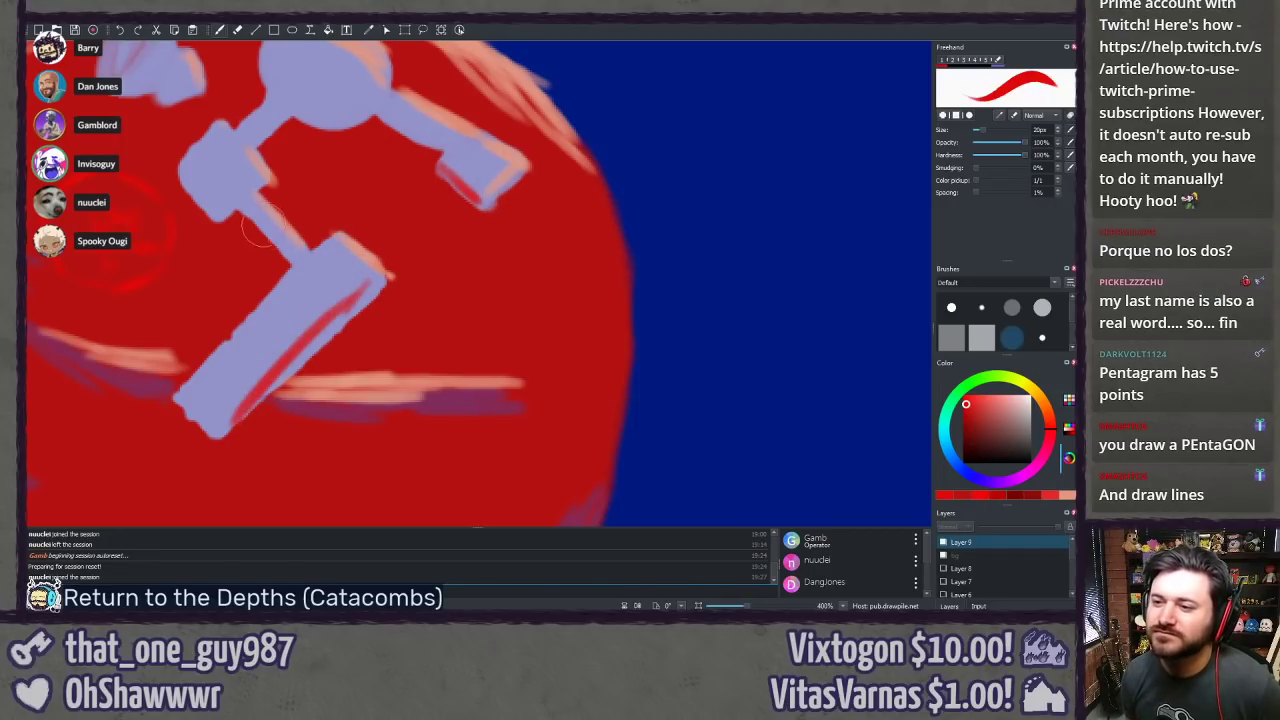
{"action": "mouse_move", "coordinate": [304, 152]}
{"action": "left_mouse_down"}
{"action": "mouse_move", "coordinate": [269, 246]}
{"action": "mouse_move", "coordinate": [338, 203]}
{"action": "left_mouse_up"}
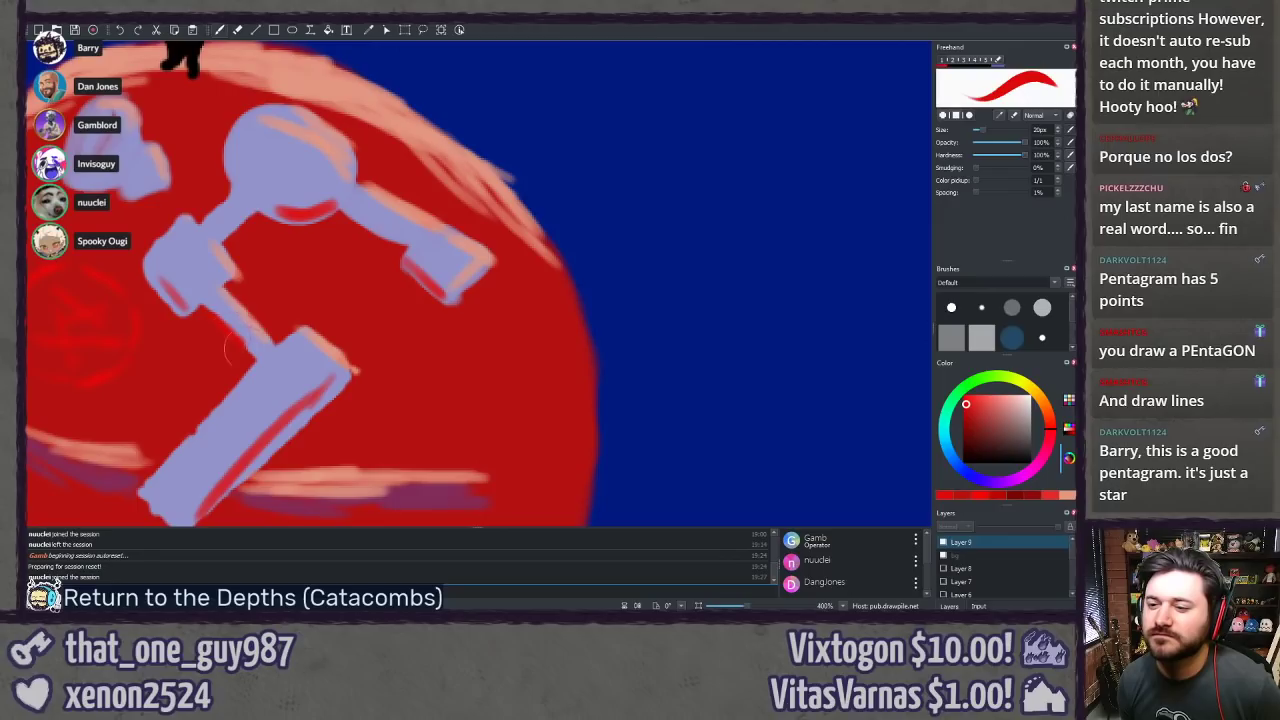
{"action": "left_click_drag", "start_coordinate": [199, 443], "coordinate": [231, 497]}
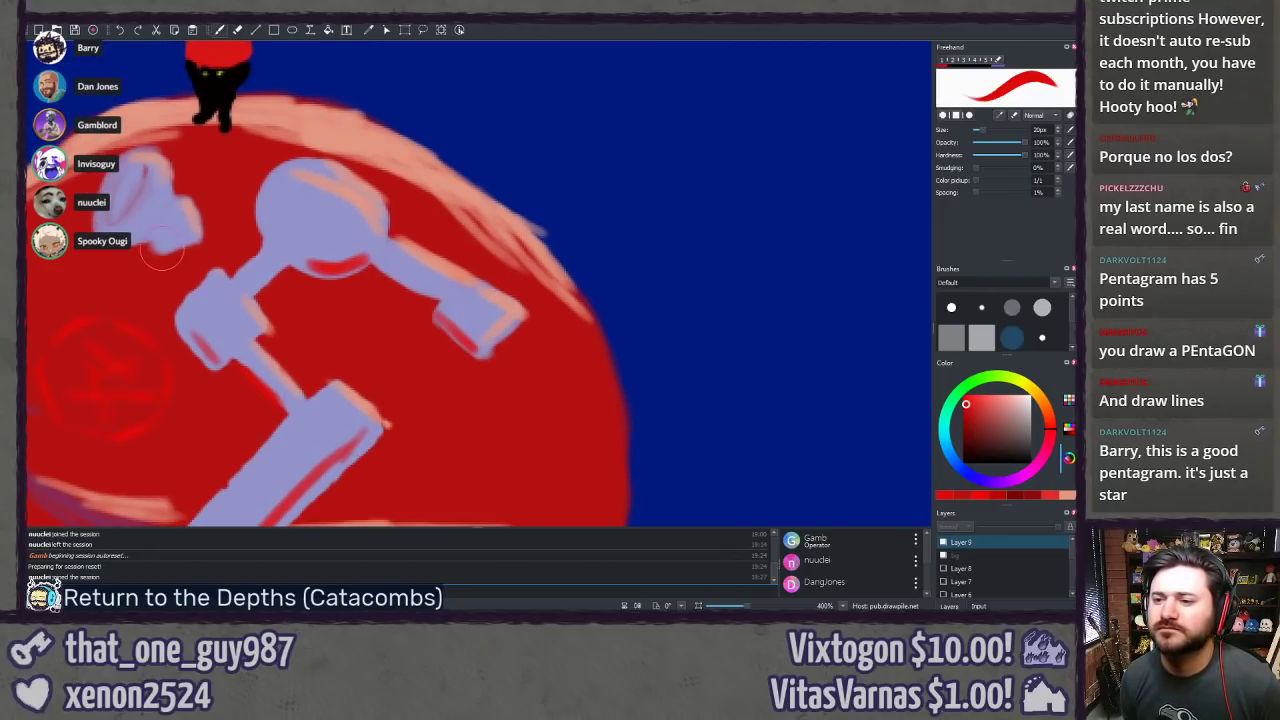
{"action": "left_click_drag", "start_coordinate": [175, 240], "coordinate": [309, 223]}
Step: Try drawing a five-pointed star twice in bright red on the empty blue space beside the planet, undoing each attempt
{"action": "left_click_drag", "start_coordinate": [312, 360], "coordinate": [339, 268]}
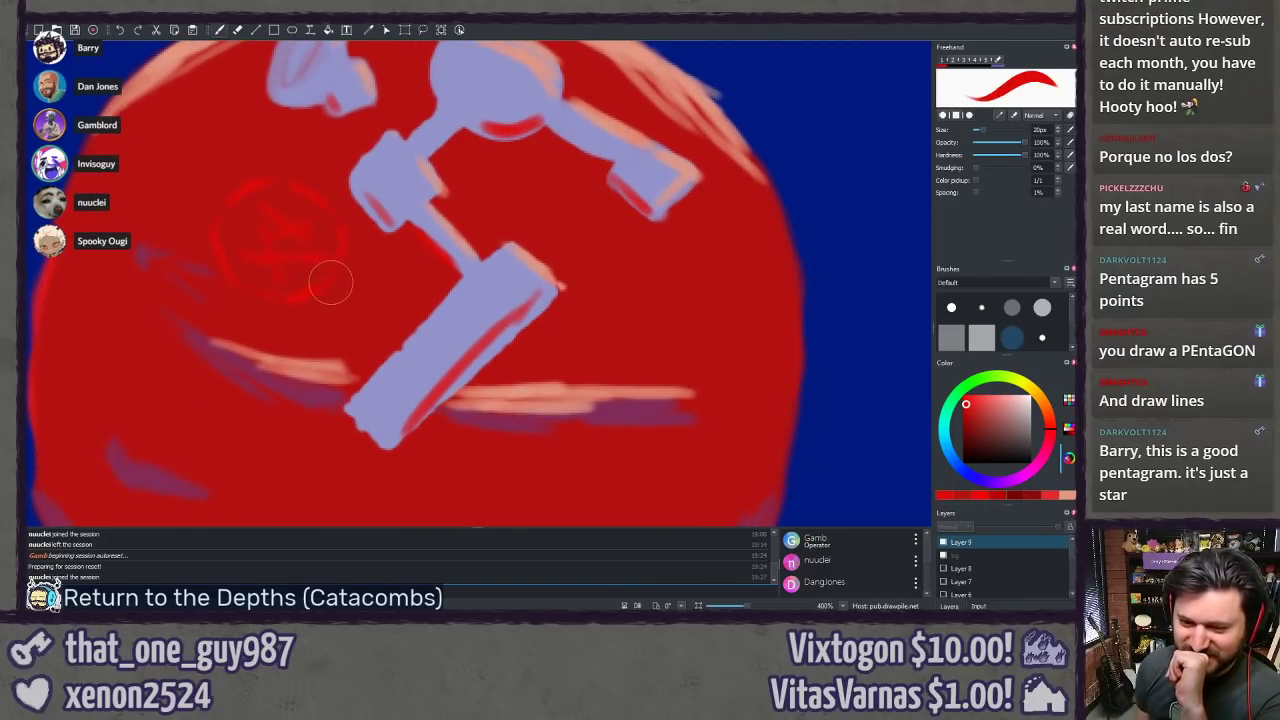
{"action": "left_click_drag", "start_coordinate": [656, 342], "coordinate": [307, 407]}
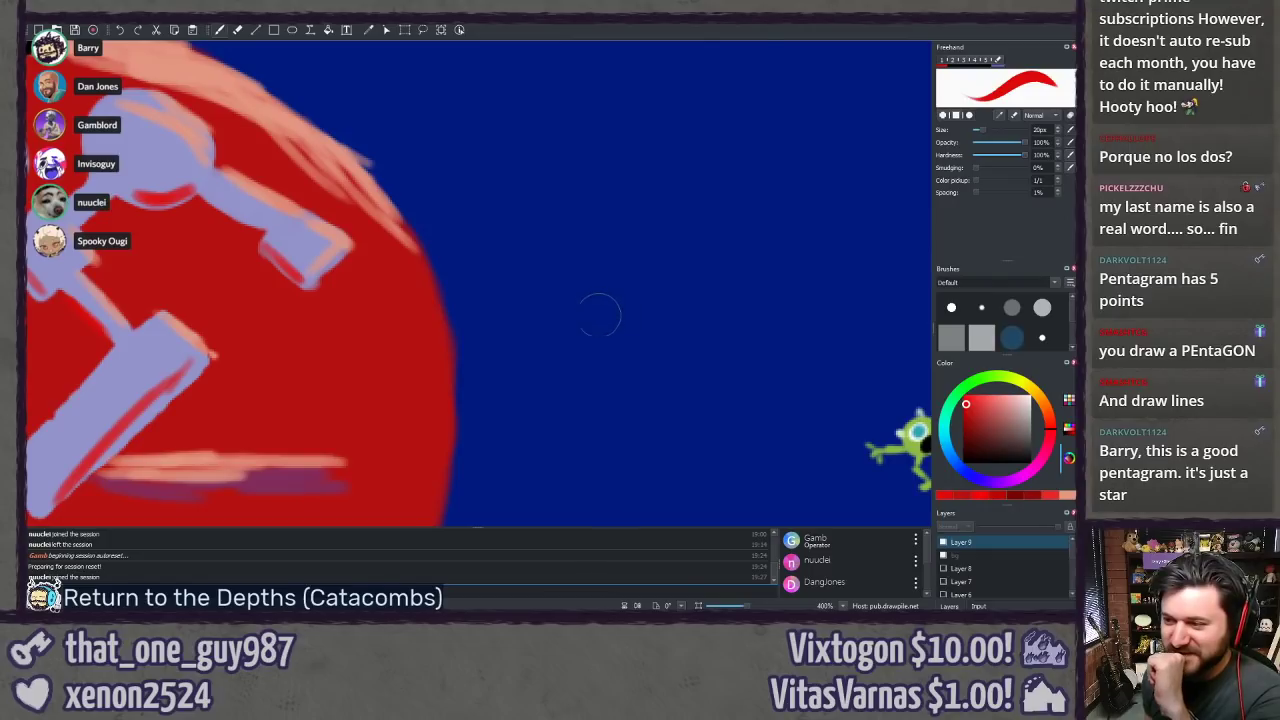
{"action": "mouse_move", "coordinate": [530, 330]}
{"action": "left_mouse_down"}
{"action": "mouse_move", "coordinate": [682, 330]}
{"action": "mouse_move", "coordinate": [560, 372]}
{"action": "mouse_move", "coordinate": [704, 220]}
{"action": "mouse_move", "coordinate": [485, 318]}
{"action": "left_mouse_up"}
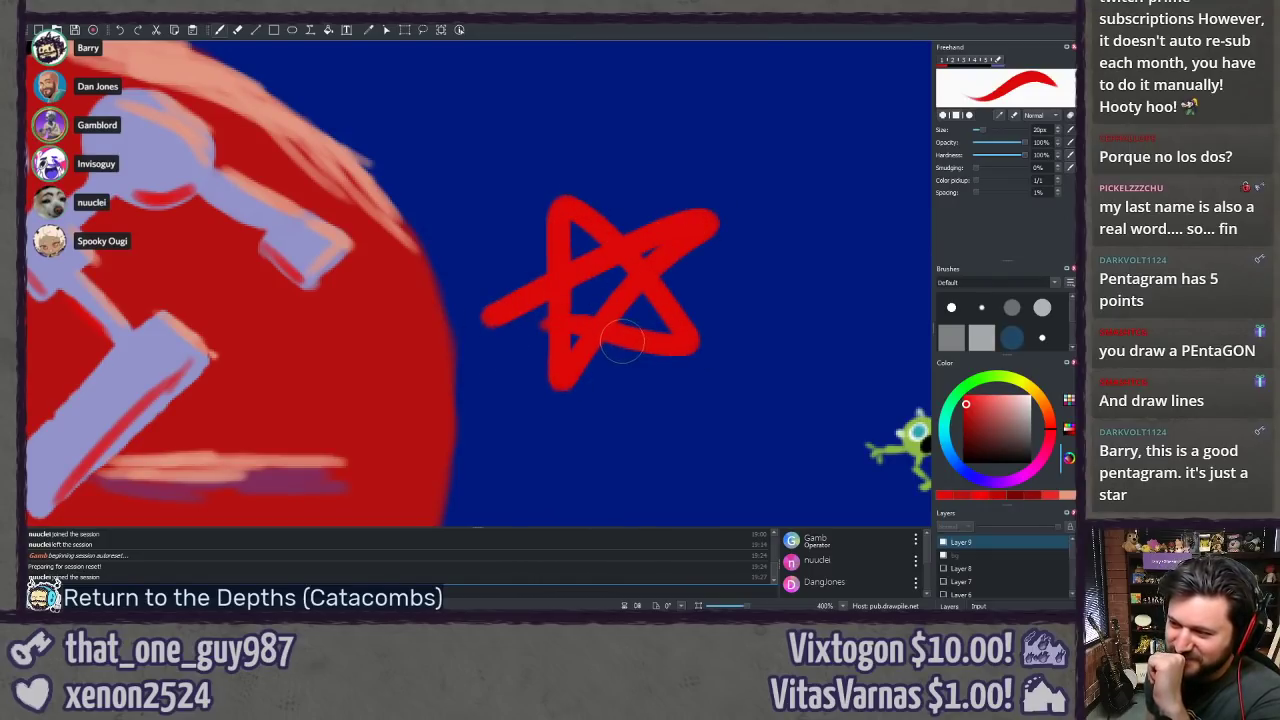
{"action": "key", "text": "ctrl+z"}
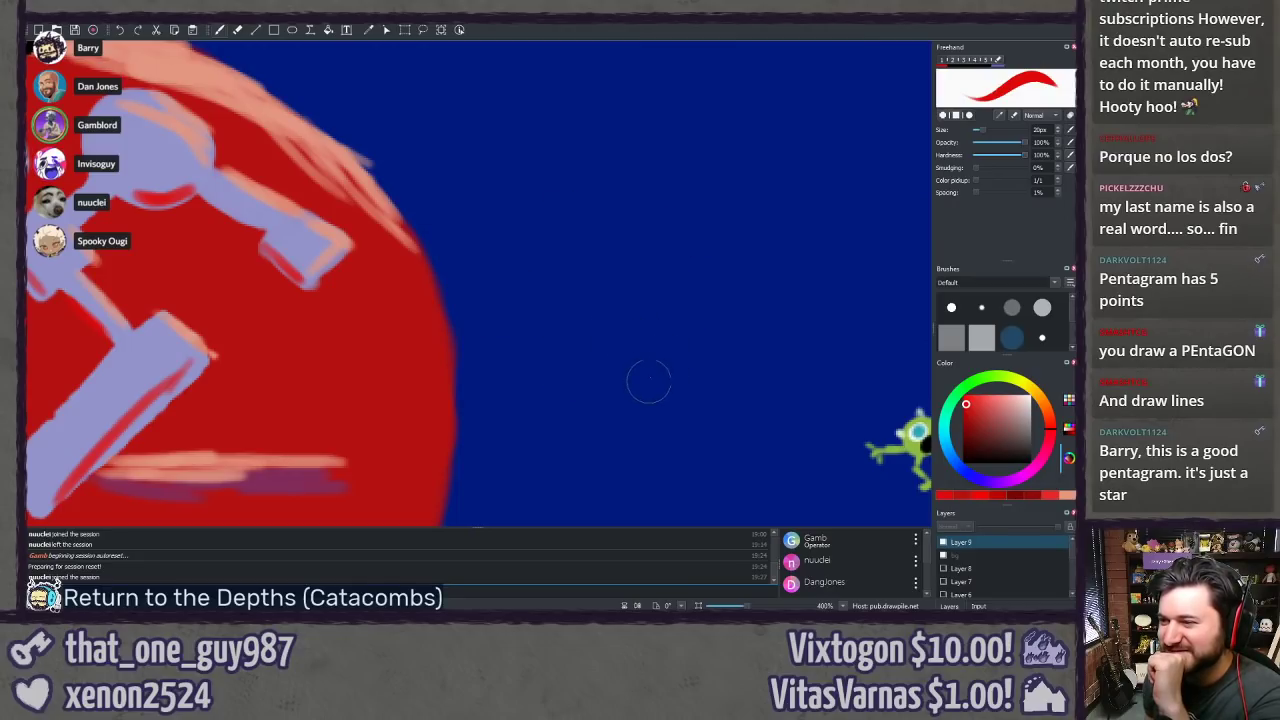
{"action": "mouse_move", "coordinate": [637, 400]}
{"action": "left_mouse_down"}
{"action": "mouse_move", "coordinate": [520, 288]}
{"action": "mouse_move", "coordinate": [670, 263]}
{"action": "mouse_move", "coordinate": [631, 405]}
{"action": "left_mouse_up"}
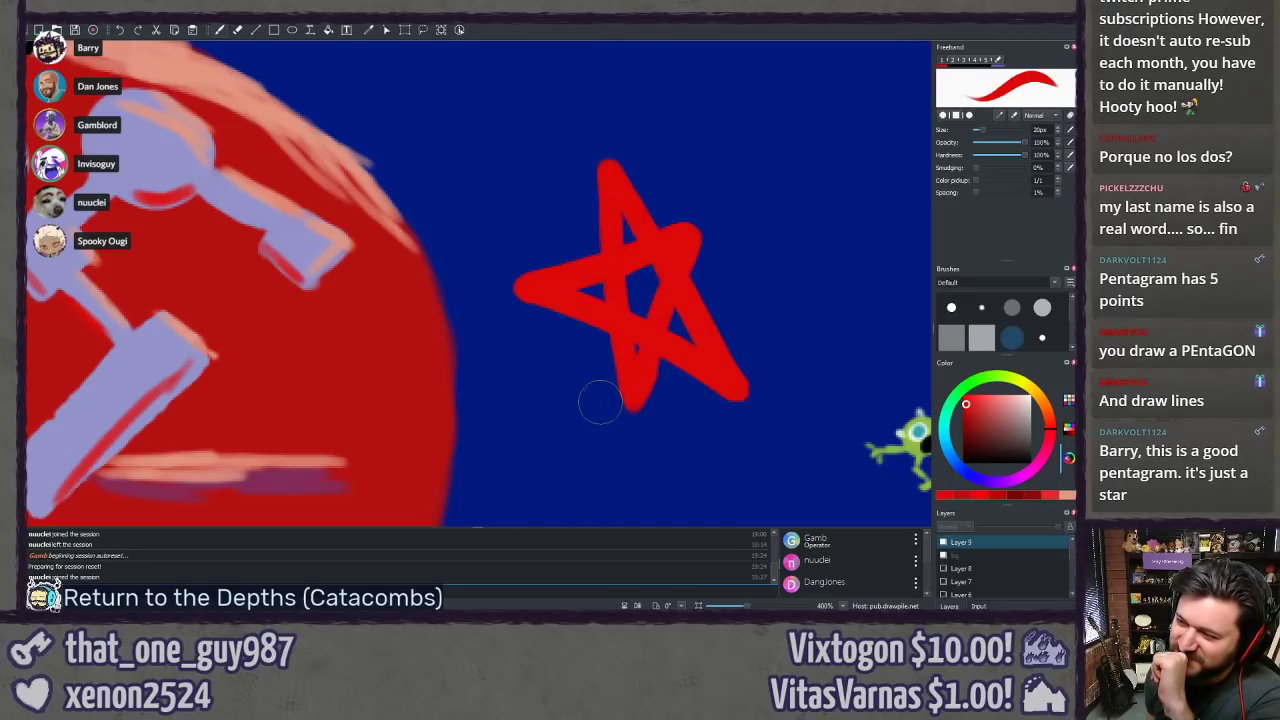
{"action": "key", "text": "ctrl+z"}
{"action": "left_click_drag", "start_coordinate": [227, 348], "coordinate": [577, 383]}
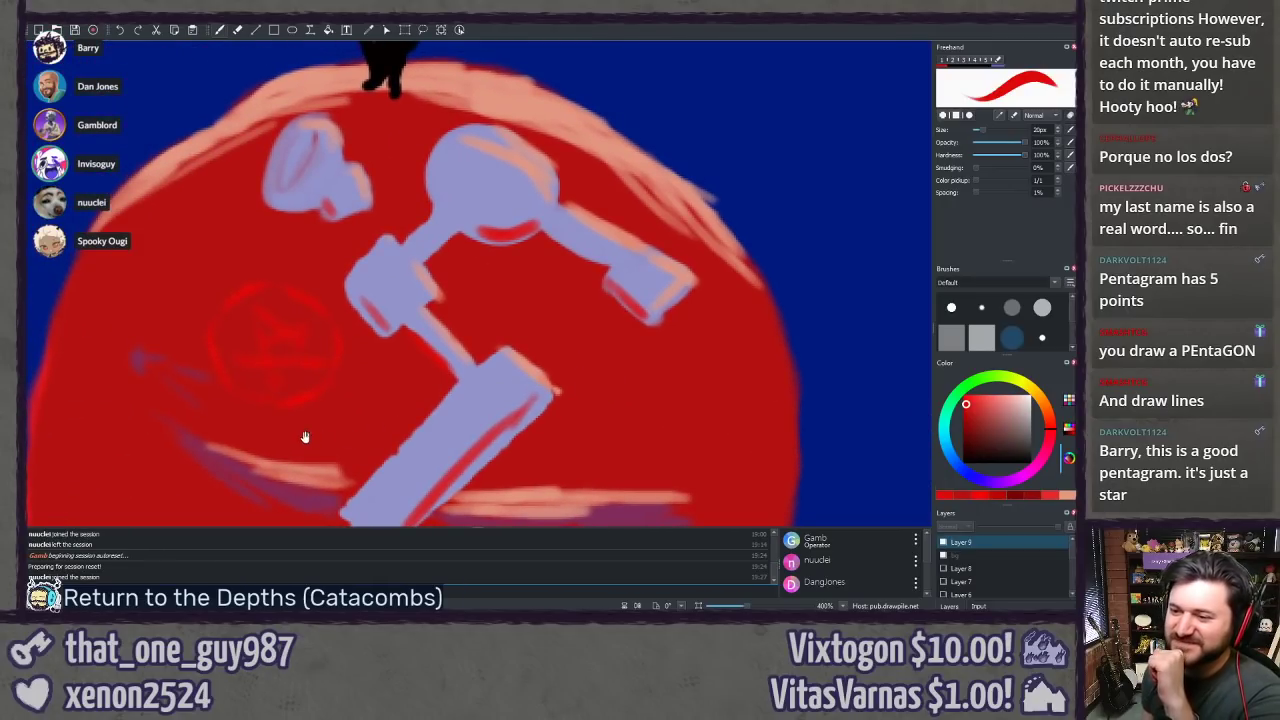
{"action": "left_click_drag", "start_coordinate": [330, 399], "coordinate": [358, 322]}
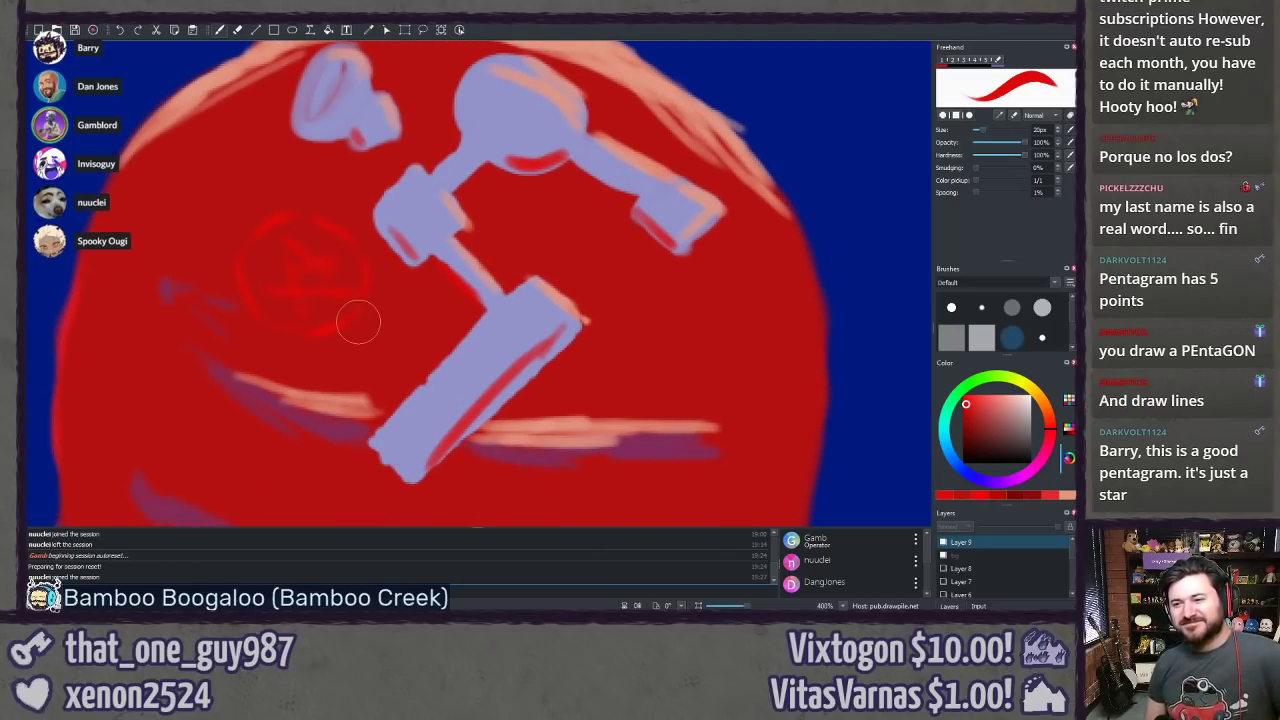
{"action": "scroll", "coordinate": [358, 321], "scroll_direction": "down", "scroll_amount": 5}
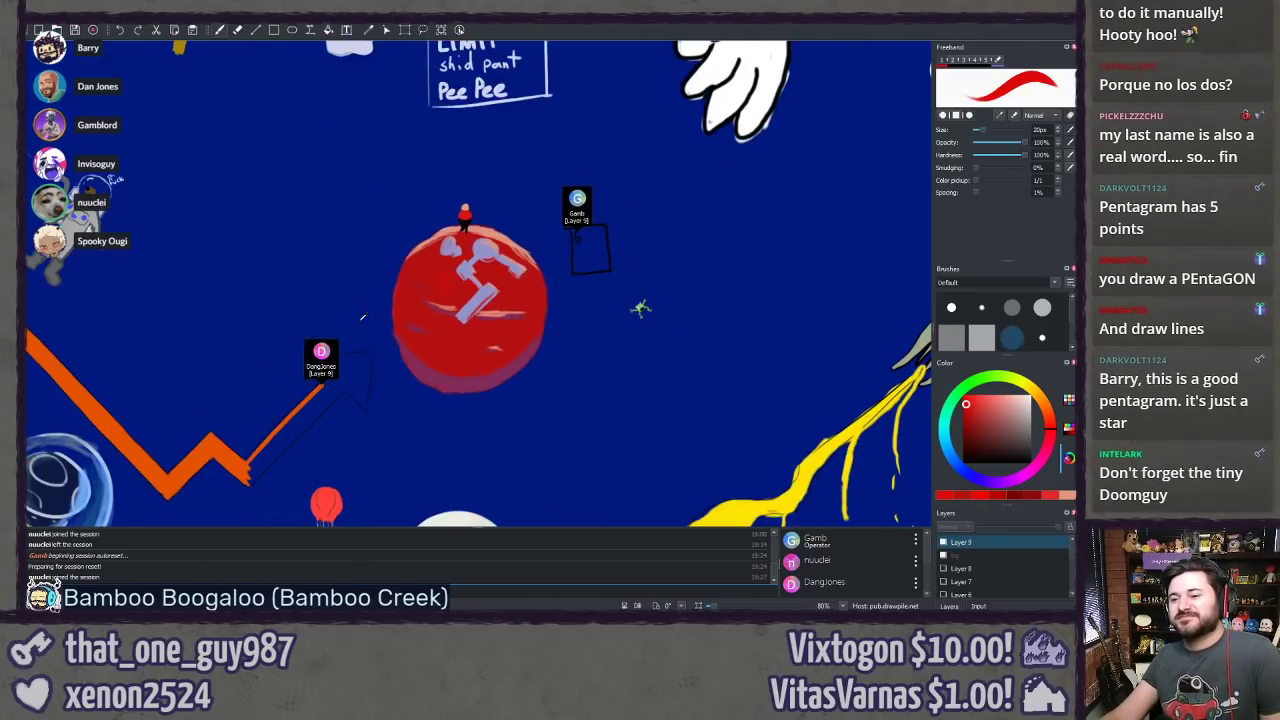
Step: Examine the black "Plan" sheet beside the red planet and the surrounding artwork
{"action": "scroll", "coordinate": [362, 318], "scroll_direction": "down", "scroll_amount": 2}
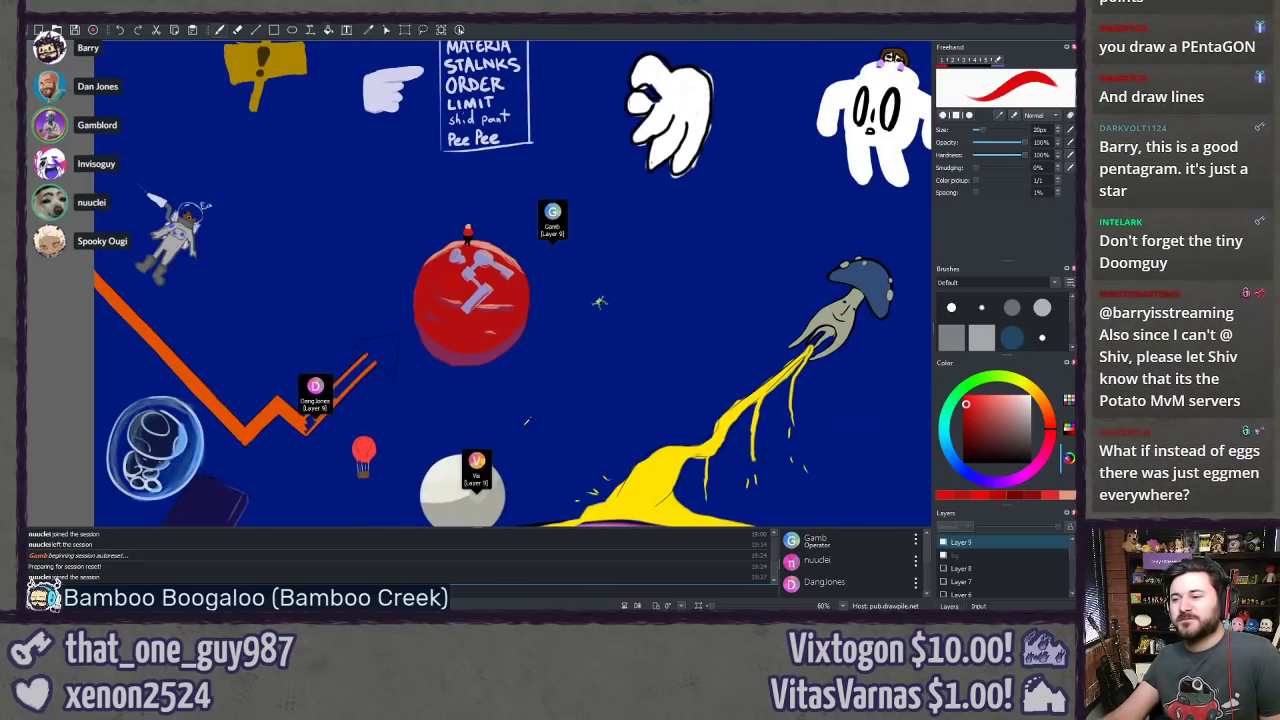
{"action": "scroll", "coordinate": [317, 355], "scroll_direction": "up", "scroll_amount": 5}
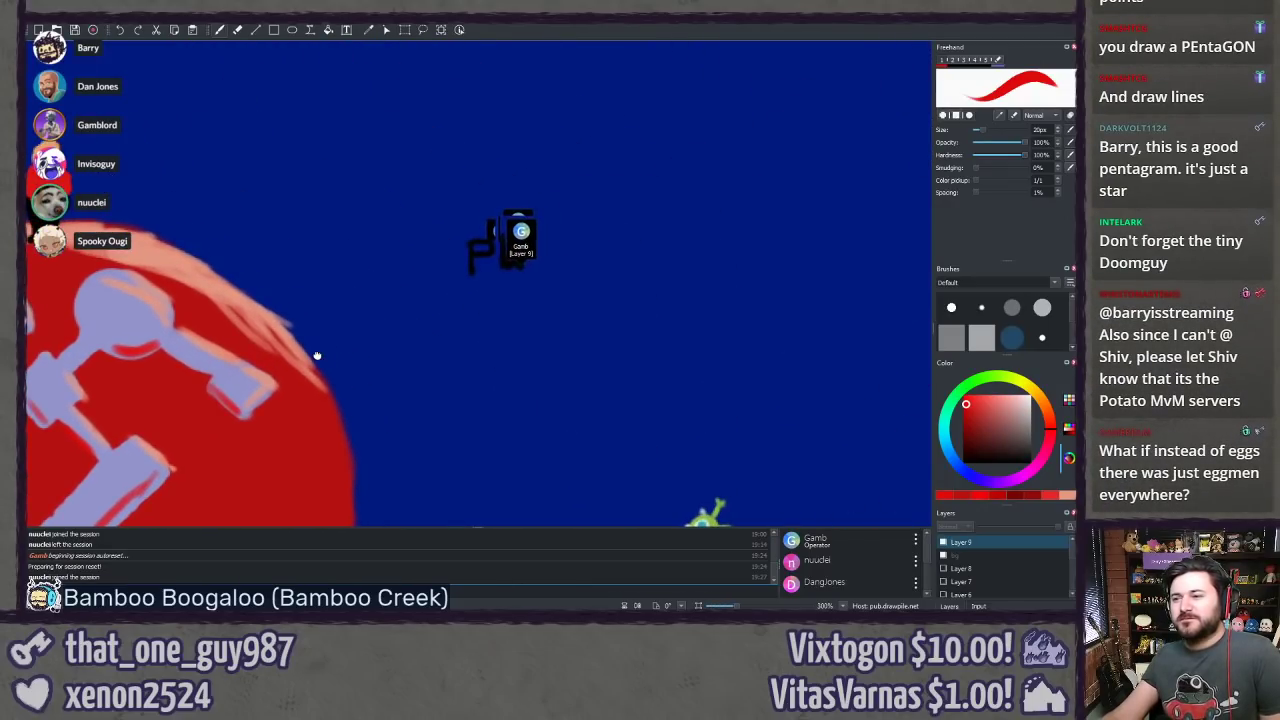
{"action": "left_click_drag", "start_coordinate": [432, 371], "coordinate": [348, 390]}
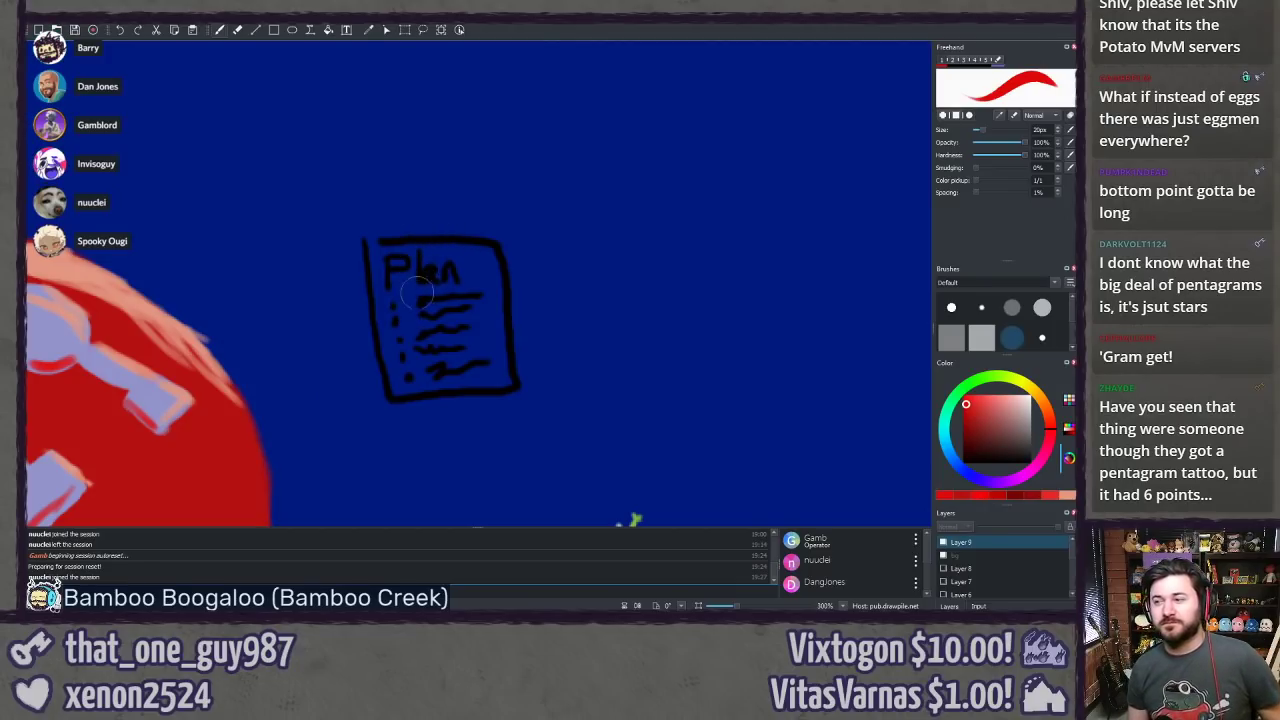
{"action": "mouse_move", "coordinate": [390, 248]}
{"action": "left_mouse_down"}
{"action": "mouse_move", "coordinate": [398, 320]}
{"action": "mouse_move", "coordinate": [450, 322]}
{"action": "left_mouse_up"}
{"action": "key", "text": "ctrl+z"}
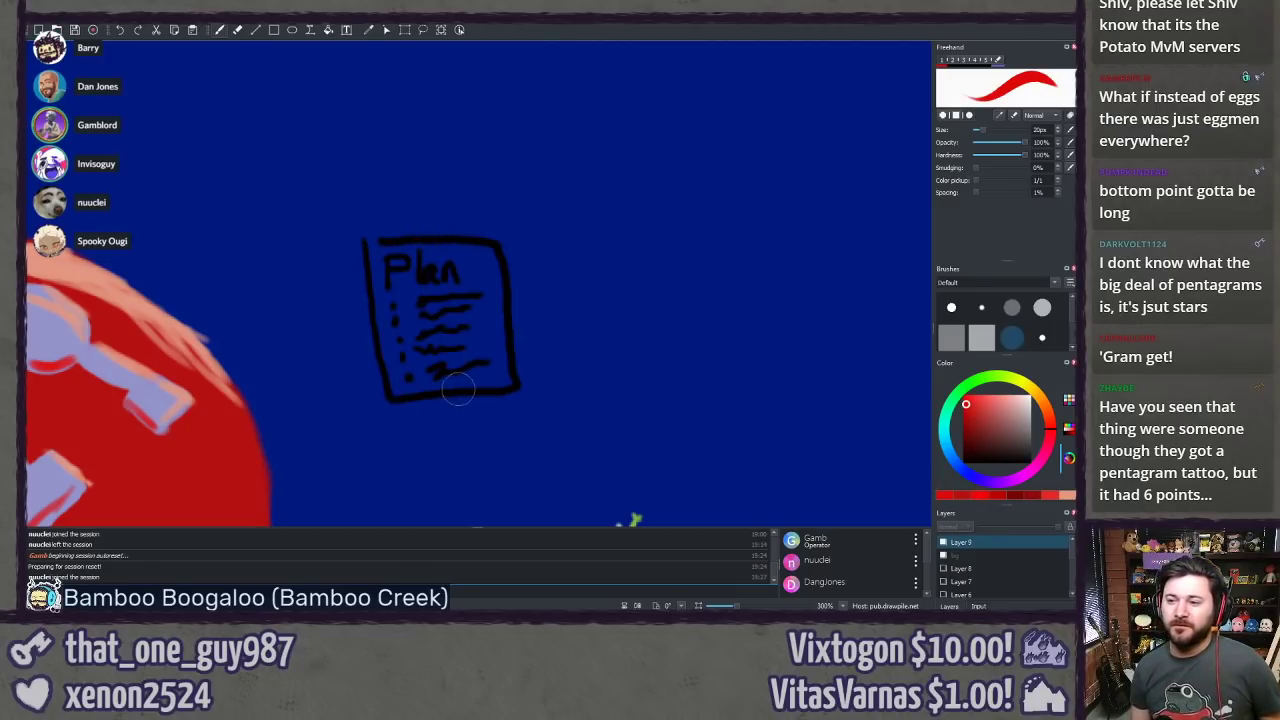
{"action": "mouse_move", "coordinate": [398, 440]}
{"action": "left_mouse_down"}
{"action": "mouse_move", "coordinate": [557, 223]}
{"action": "mouse_move", "coordinate": [586, 214]}
{"action": "left_mouse_up"}
{"action": "scroll", "coordinate": [626, 175], "scroll_direction": "down", "scroll_amount": 8}
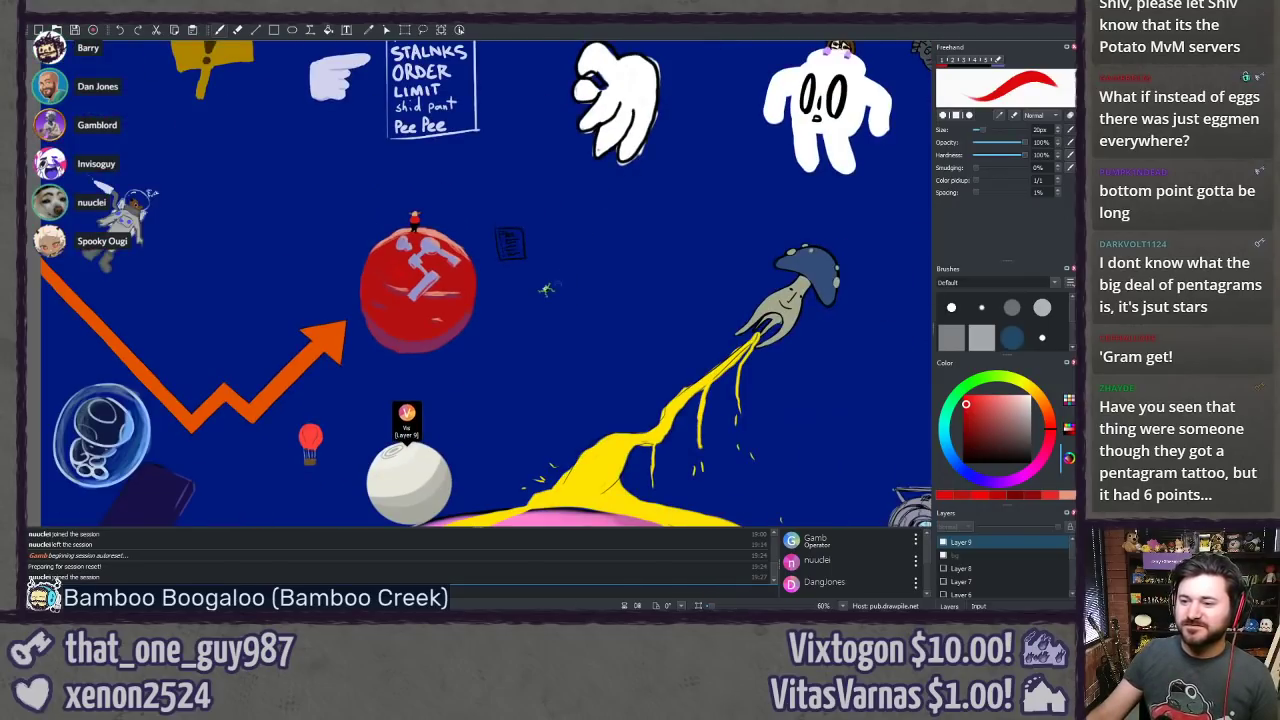
{"action": "left_click_drag", "start_coordinate": [561, 286], "coordinate": [708, 274]}
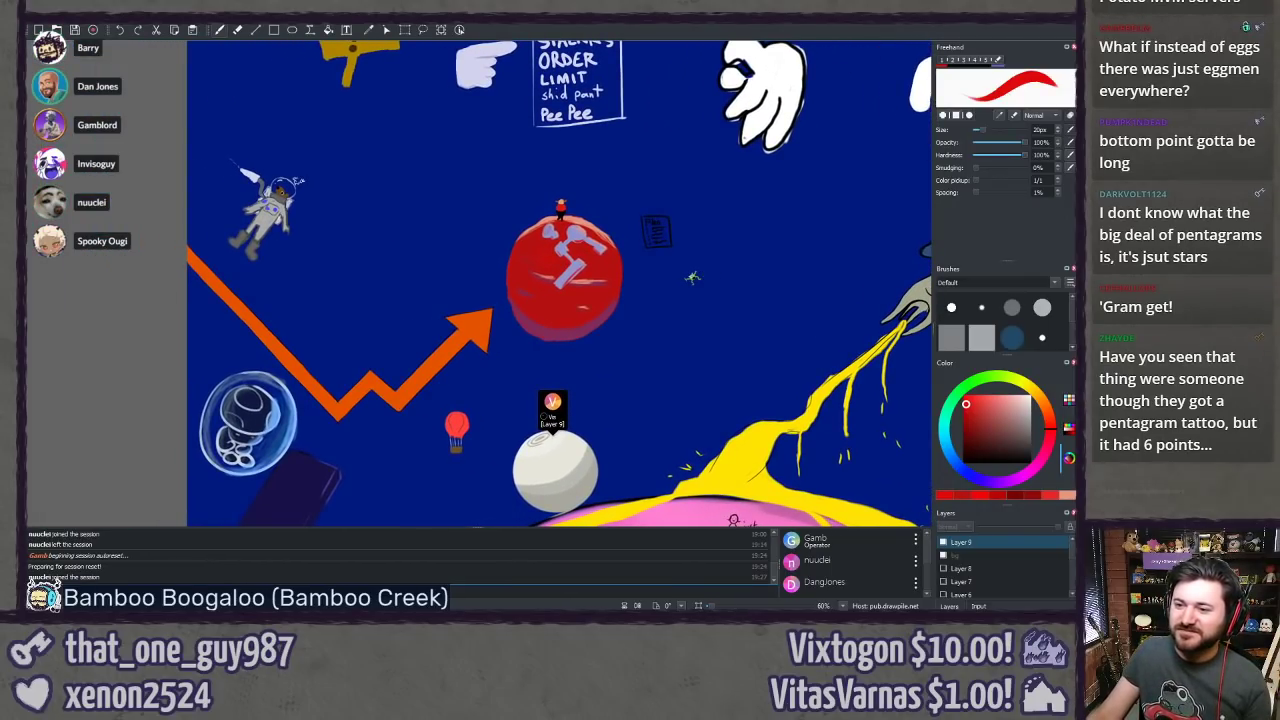
Step: Pick a dark navy and try sketching an upright oval in the empty space above the orange arrow, removing the attempt
{"action": "scroll", "coordinate": [331, 360], "scroll_direction": "up", "scroll_amount": 5}
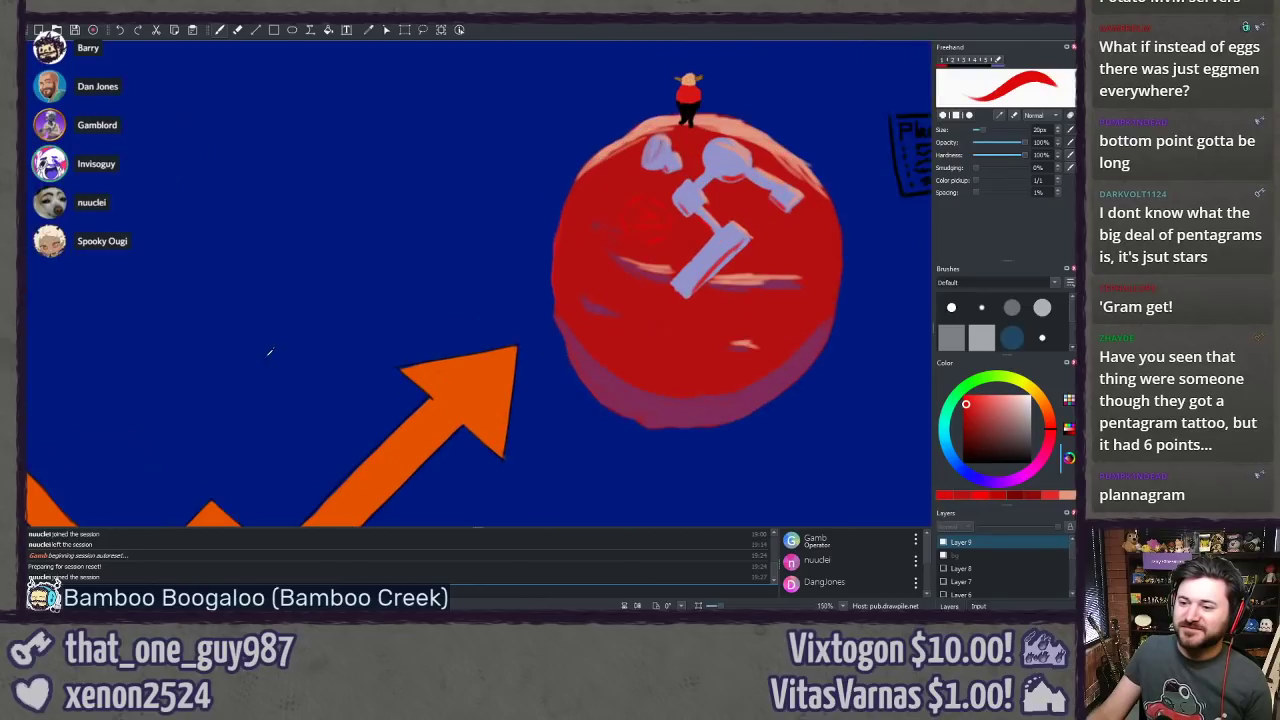
{"action": "left_click_drag", "start_coordinate": [223, 366], "coordinate": [449, 269]}
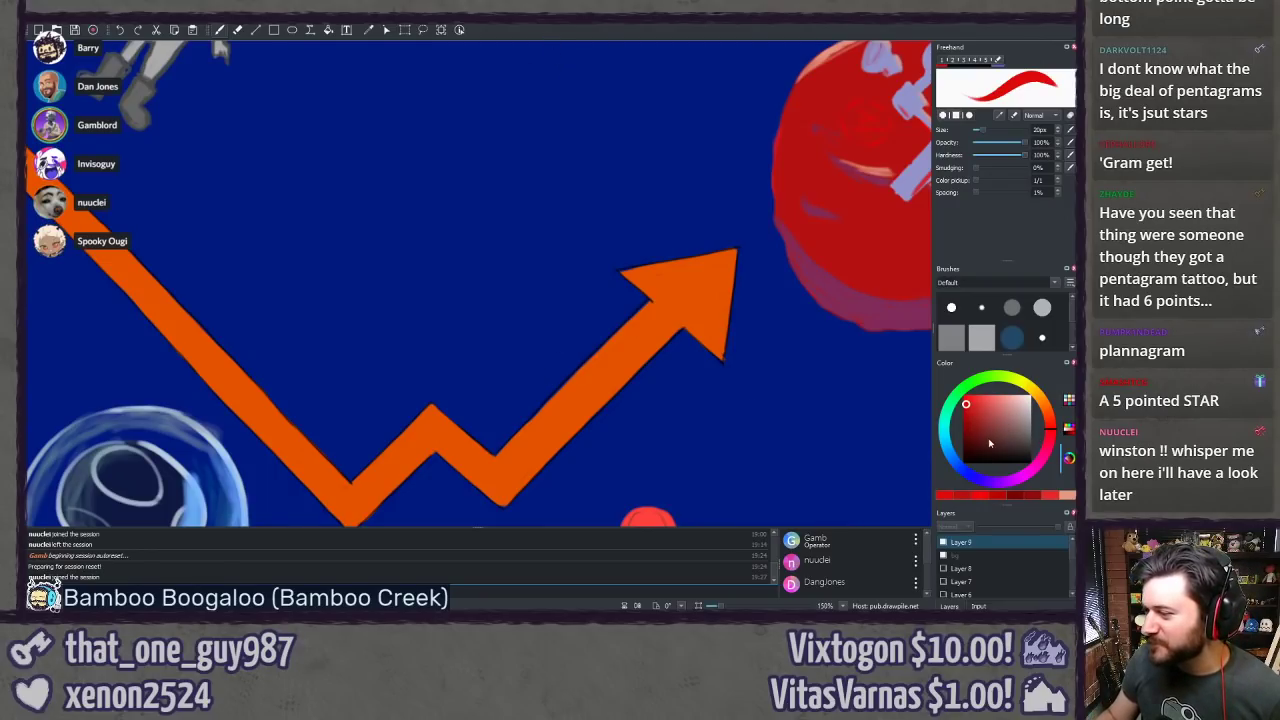
{"action": "left_click", "coordinate": [633, 375], "text": "ctrl"}
{"action": "left_click_drag", "start_coordinate": [546, 322], "coordinate": [535, 299]}
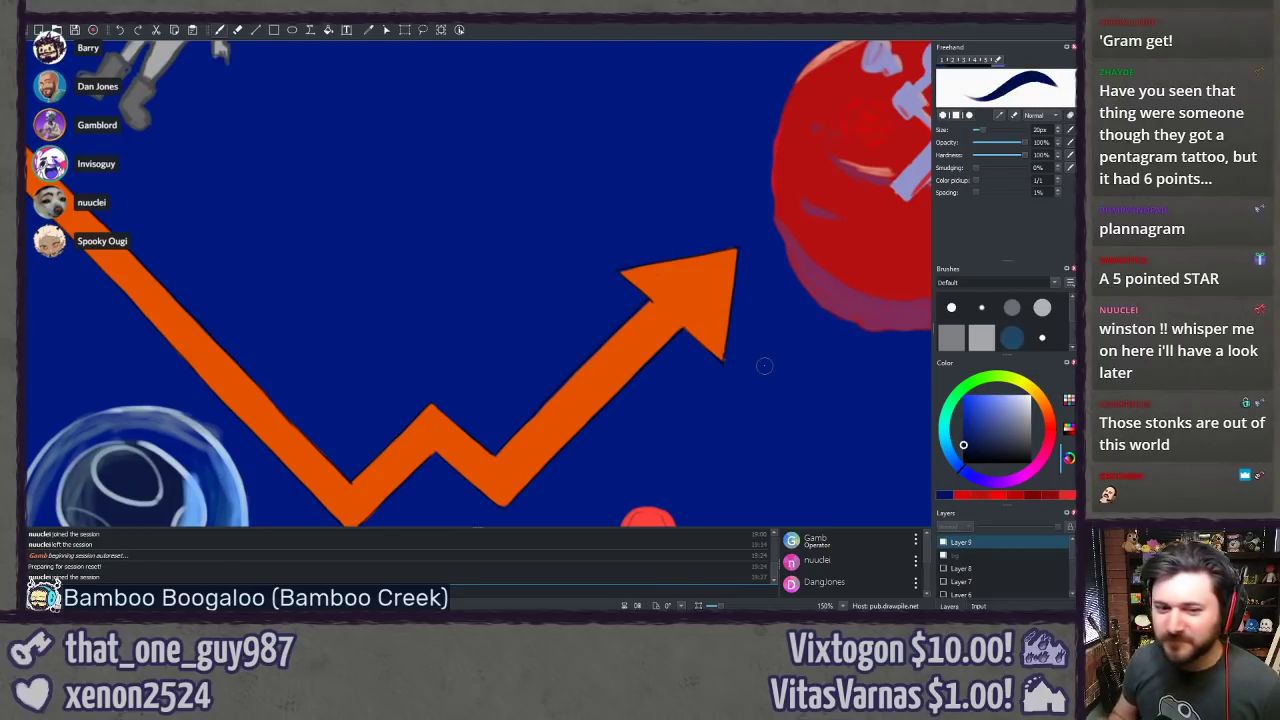
{"action": "left_click_drag", "start_coordinate": [548, 236], "coordinate": [530, 220]}
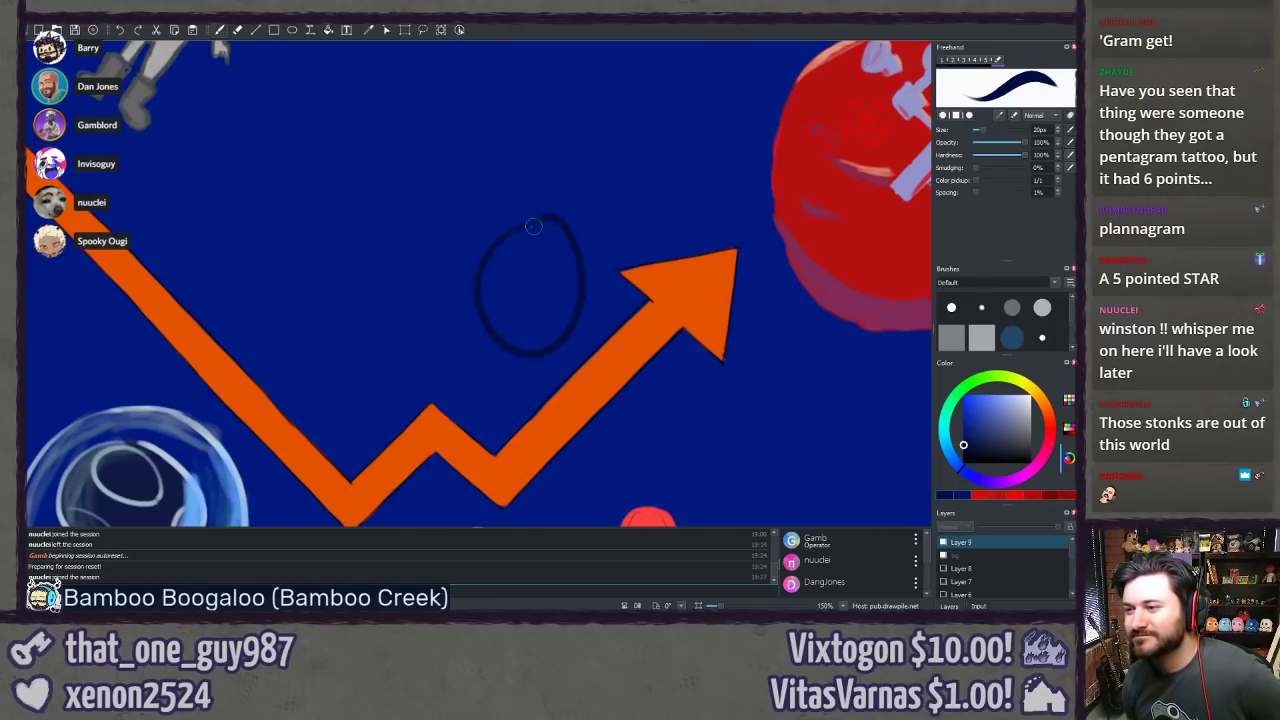
{"action": "key", "text": "ctrl+z"}
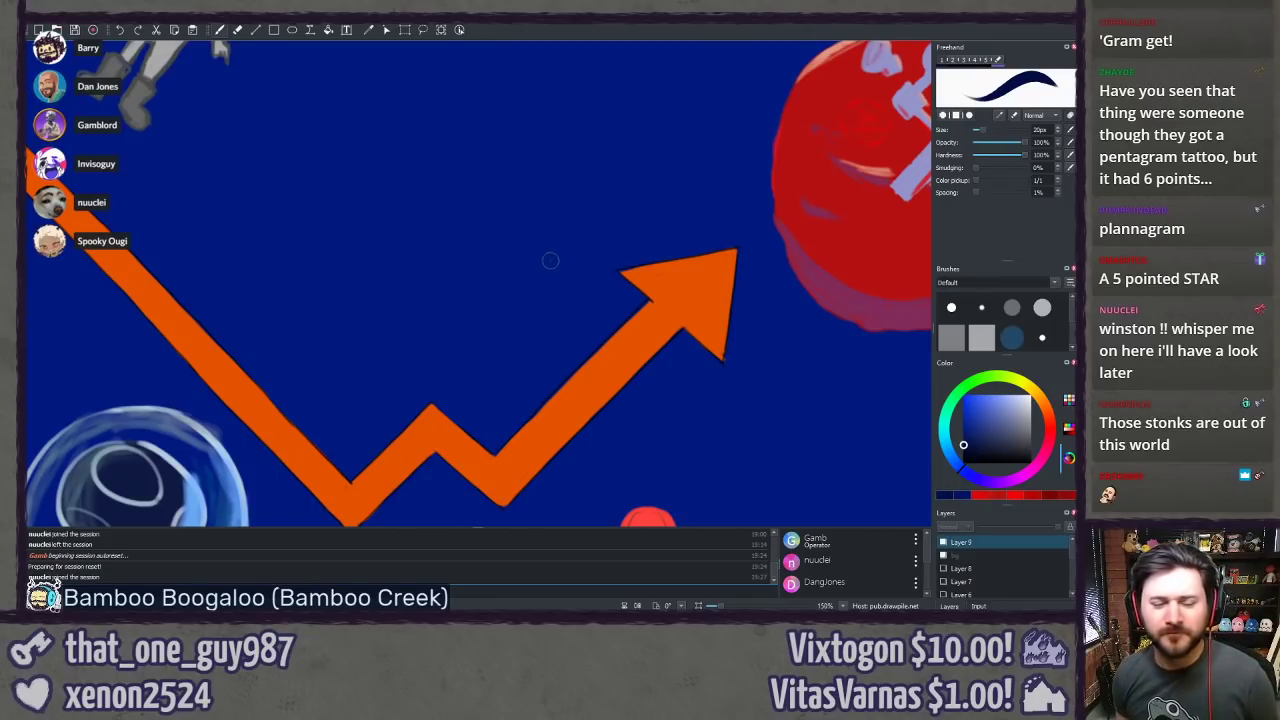
Step: Try navy circles and ovals beside the orange arrowhead, one with a small circle inside, undoing each attempt
{"action": "left_click_drag", "start_coordinate": [529, 317], "coordinate": [557, 247]}
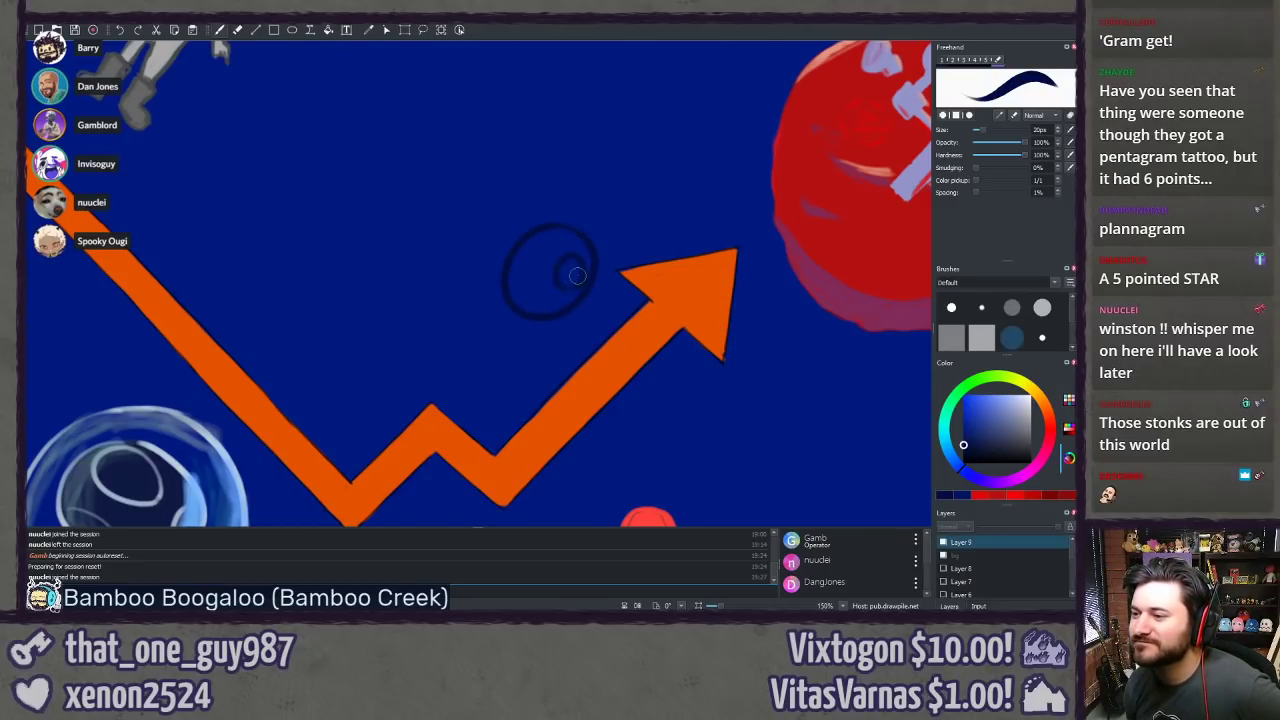
{"action": "key", "text": "ctrl+z"}
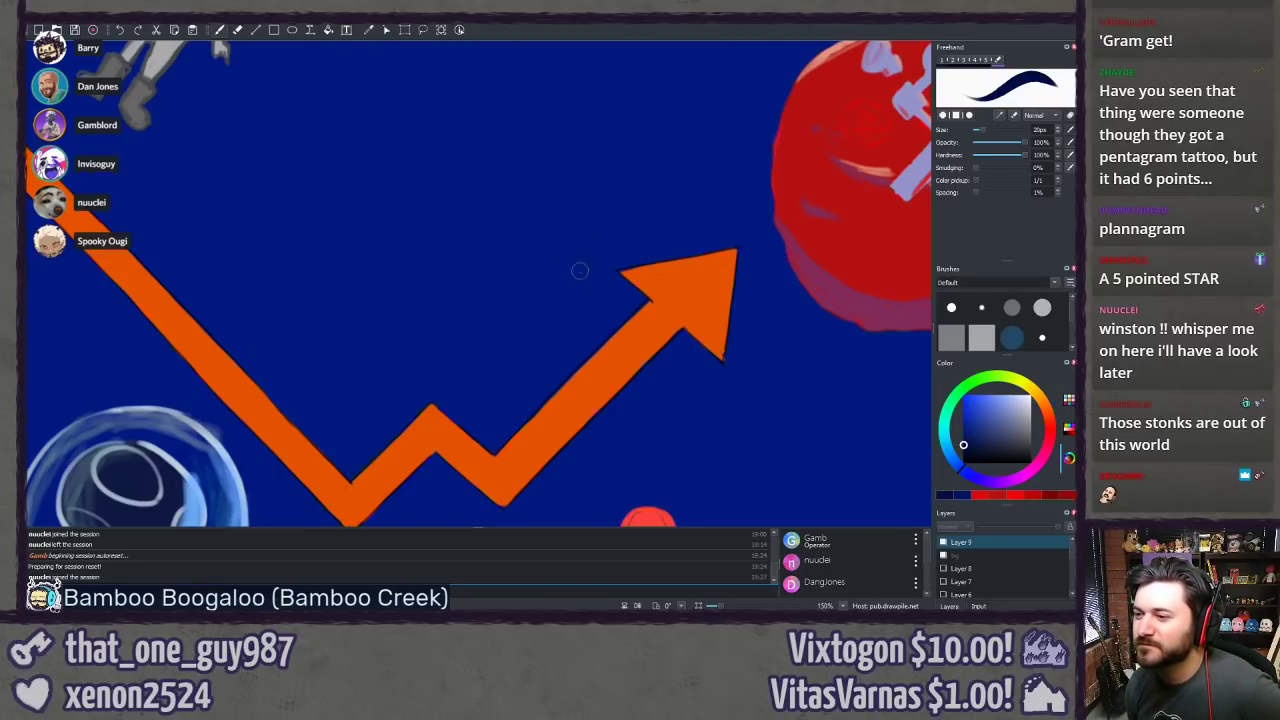
{"action": "mouse_move", "coordinate": [547, 259]}
{"action": "left_mouse_down"}
{"action": "mouse_move", "coordinate": [589, 243]}
{"action": "mouse_move", "coordinate": [491, 297]}
{"action": "mouse_move", "coordinate": [574, 219]}
{"action": "mouse_move", "coordinate": [559, 224]}
{"action": "left_mouse_up"}
{"action": "key", "text": "ctrl+z"}
{"action": "key", "text": "ctrl+z"}
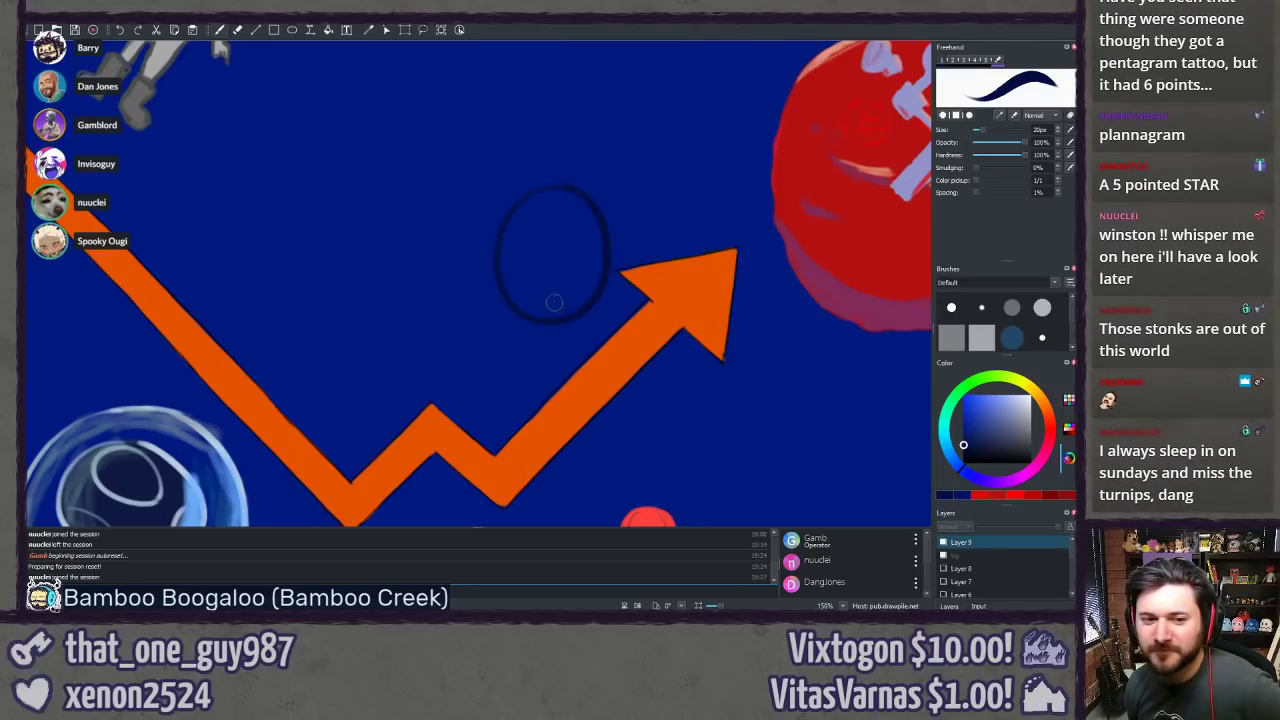
{"action": "key", "text": "ctrl+z"}
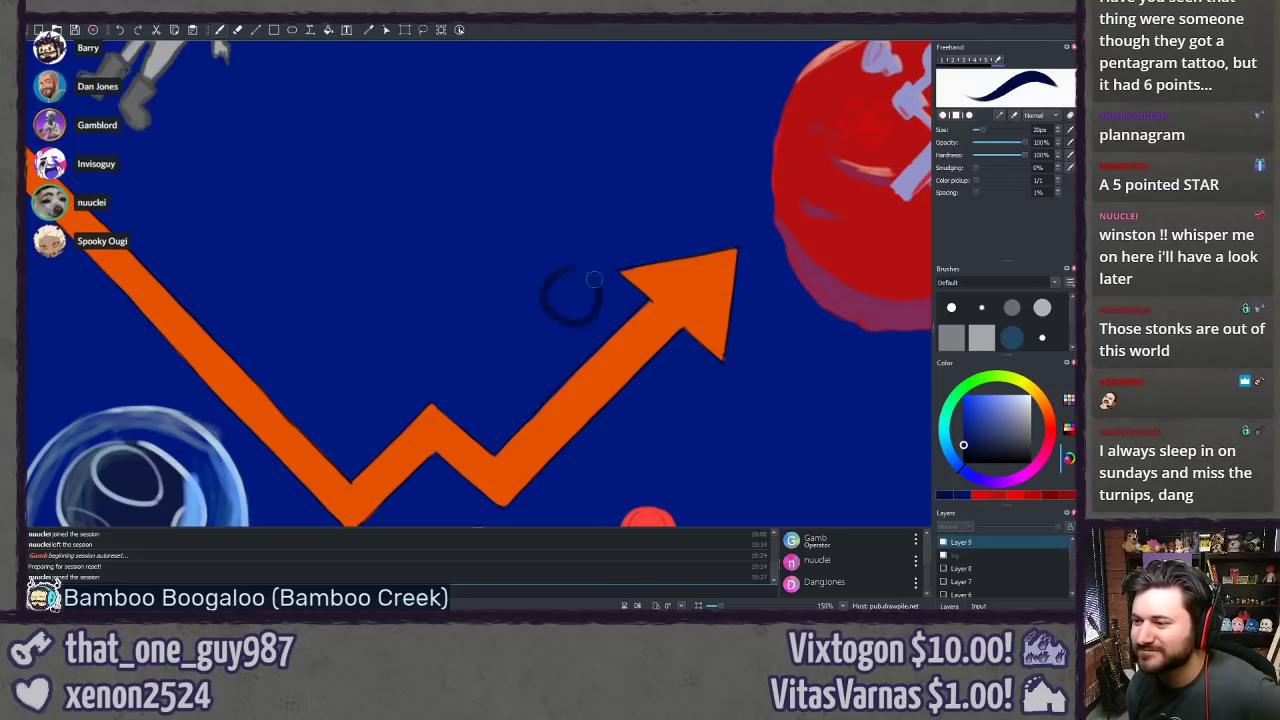
{"action": "key", "text": "ctrl+z"}
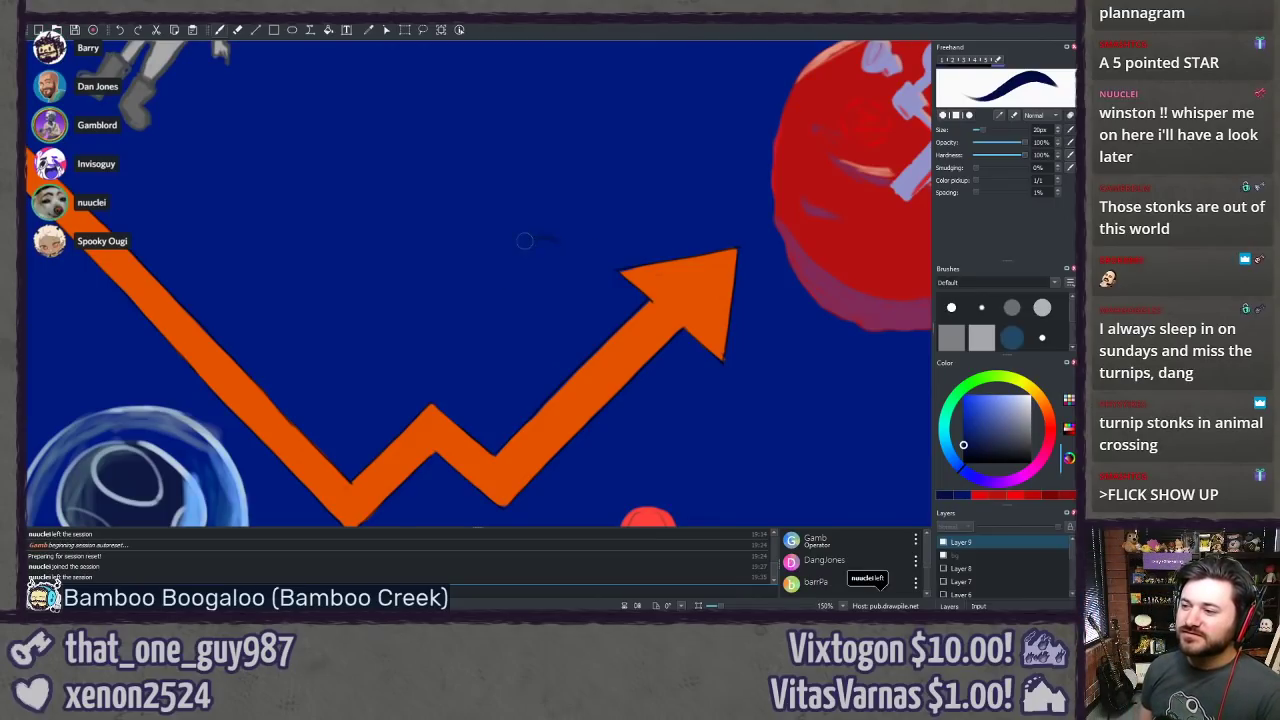
{"action": "key", "text": "ctrl+z"}
Step: Retry the round navy outline above the orange arrow several times, undoing the unwanted ovals
{"action": "mouse_move", "coordinate": [550, 243]}
{"action": "left_mouse_down"}
{"action": "mouse_move", "coordinate": [509, 285]}
{"action": "mouse_move", "coordinate": [554, 248]}
{"action": "mouse_move", "coordinate": [509, 299]}
{"action": "mouse_move", "coordinate": [551, 243]}
{"action": "mouse_move", "coordinate": [584, 250]}
{"action": "mouse_move", "coordinate": [551, 233]}
{"action": "mouse_move", "coordinate": [582, 269]}
{"action": "mouse_move", "coordinate": [566, 240]}
{"action": "mouse_move", "coordinate": [571, 307]}
{"action": "mouse_move", "coordinate": [540, 219]}
{"action": "left_mouse_up"}
{"action": "key", "text": "ctrl+z"}
{"action": "key", "text": "ctrl+z"}
{"action": "key", "text": "ctrl+z"}
{"action": "key", "text": "ctrl+z"}
{"action": "key", "text": "ctrl+z"}
{"action": "key", "text": "ctrl+z"}
{"action": "key", "text": "ctrl+z"}
{"action": "left_click_drag", "start_coordinate": [494, 320], "coordinate": [548, 232]}
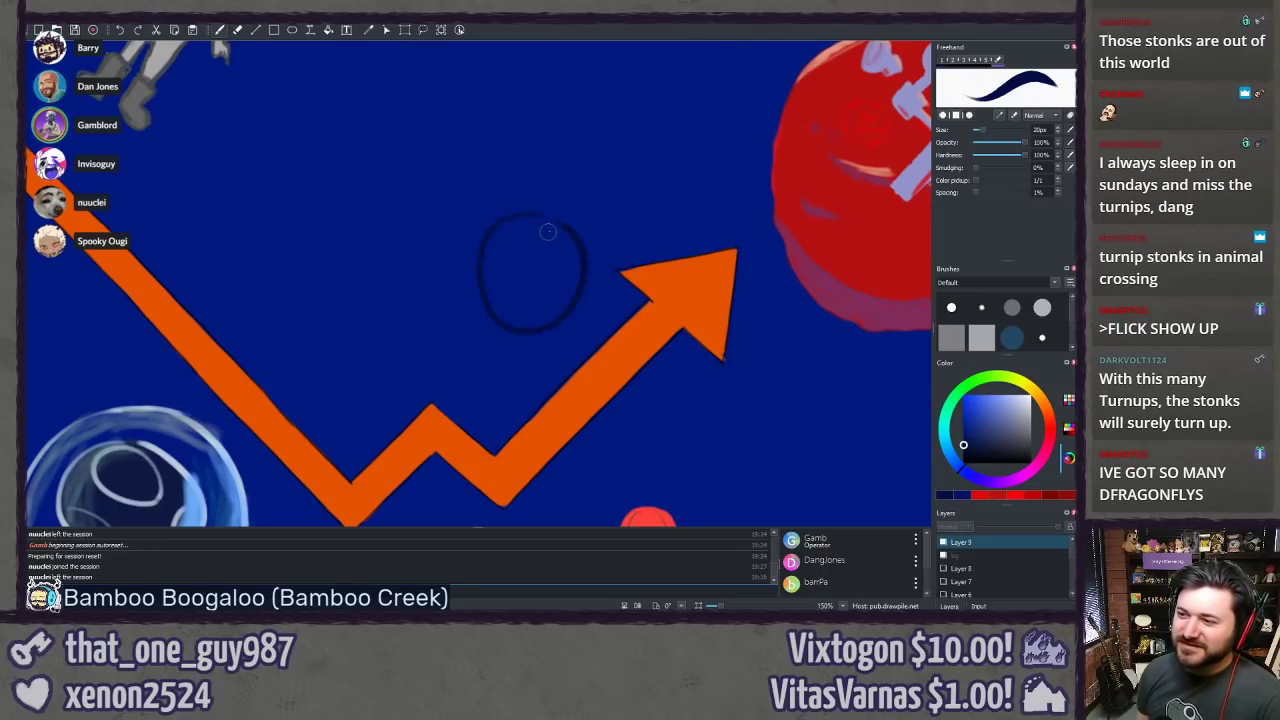
{"action": "key", "text": "ctrl+z"}
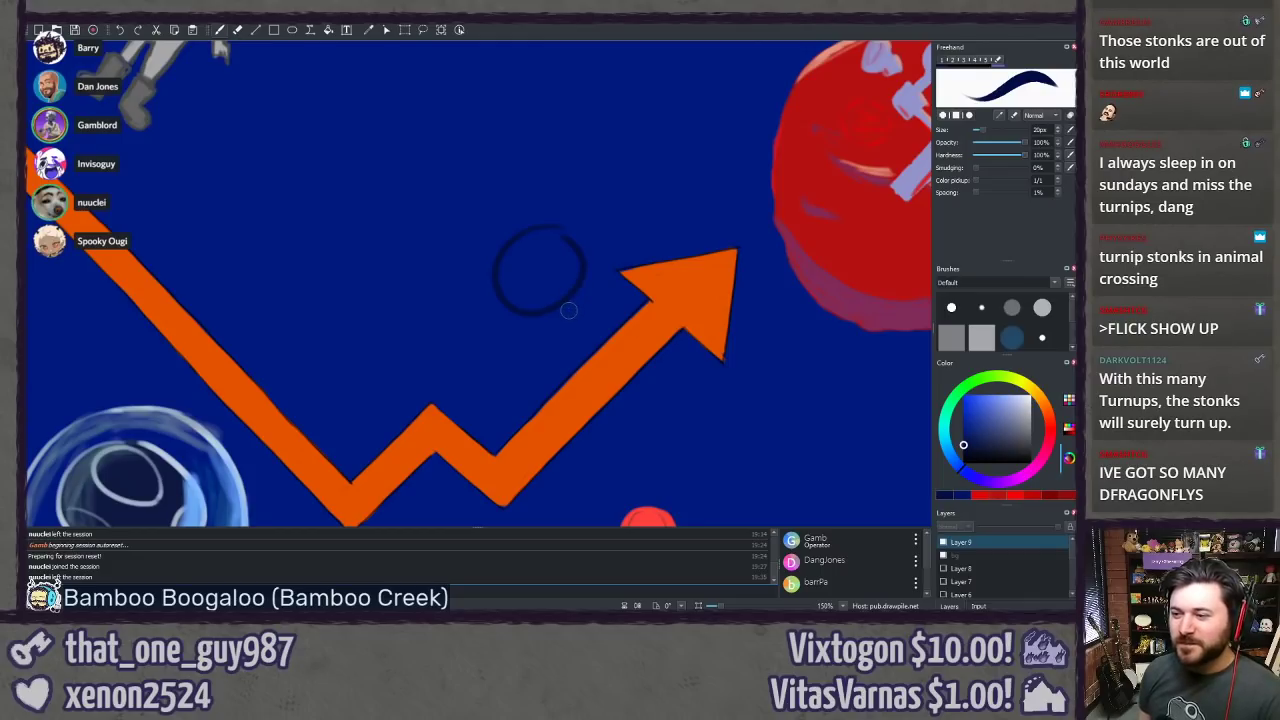
Step: Lasso the navy circle, move it slightly lower, and sketch a small oval and inner curves inside it
{"action": "key", "text": "d"}
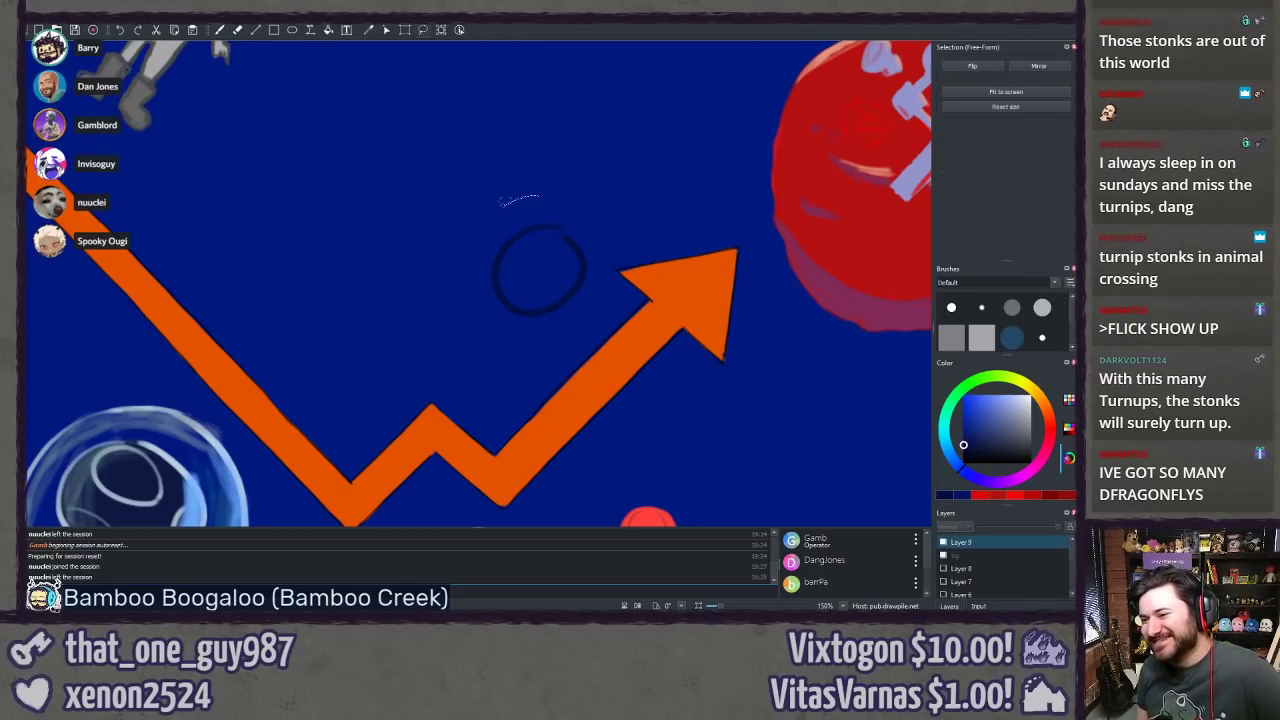
{"action": "left_click_drag", "start_coordinate": [598, 285], "coordinate": [541, 197]}
{"action": "left_click_drag", "start_coordinate": [596, 344], "coordinate": [602, 363]}
{"action": "key", "text": "b"}
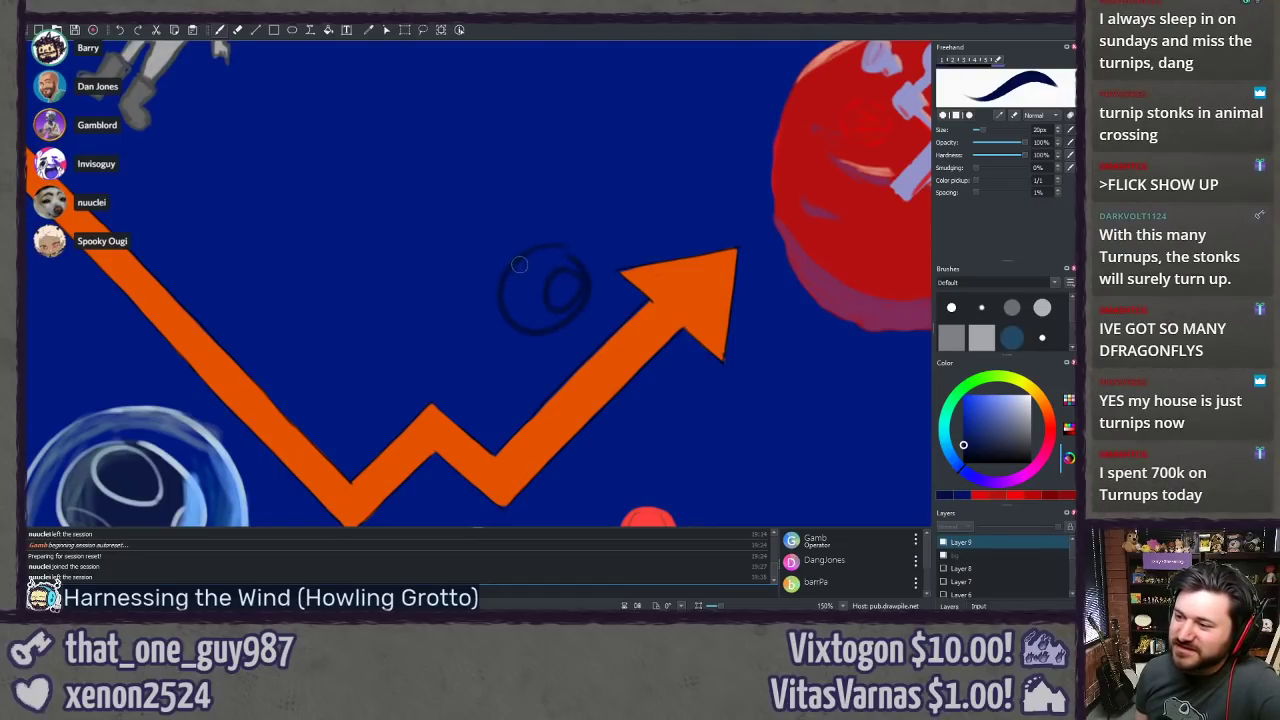
{"action": "key", "text": "ctrl+z"}
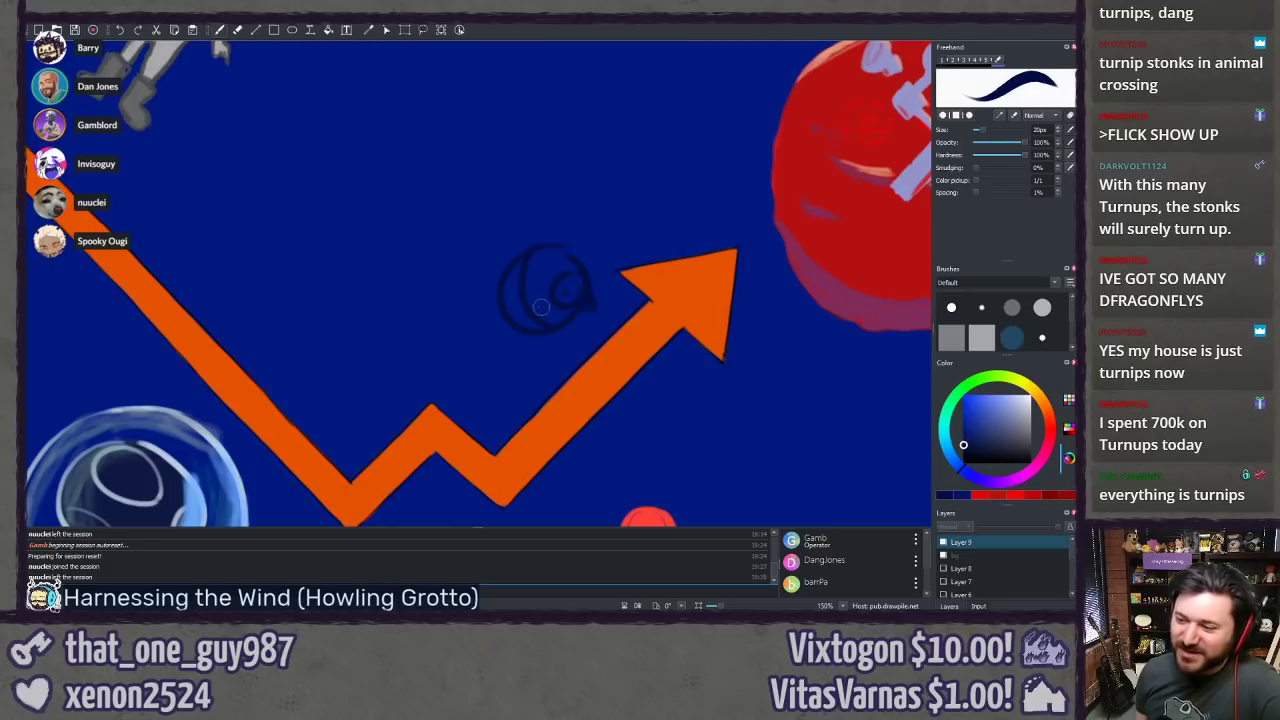
Step: Lasso the navy circle sketch above the orange arrow, delete it, clear the selection and return to the brush
{"action": "key", "text": "d"}
{"action": "left_click_drag", "start_coordinate": [531, 215], "coordinate": [484, 289]}
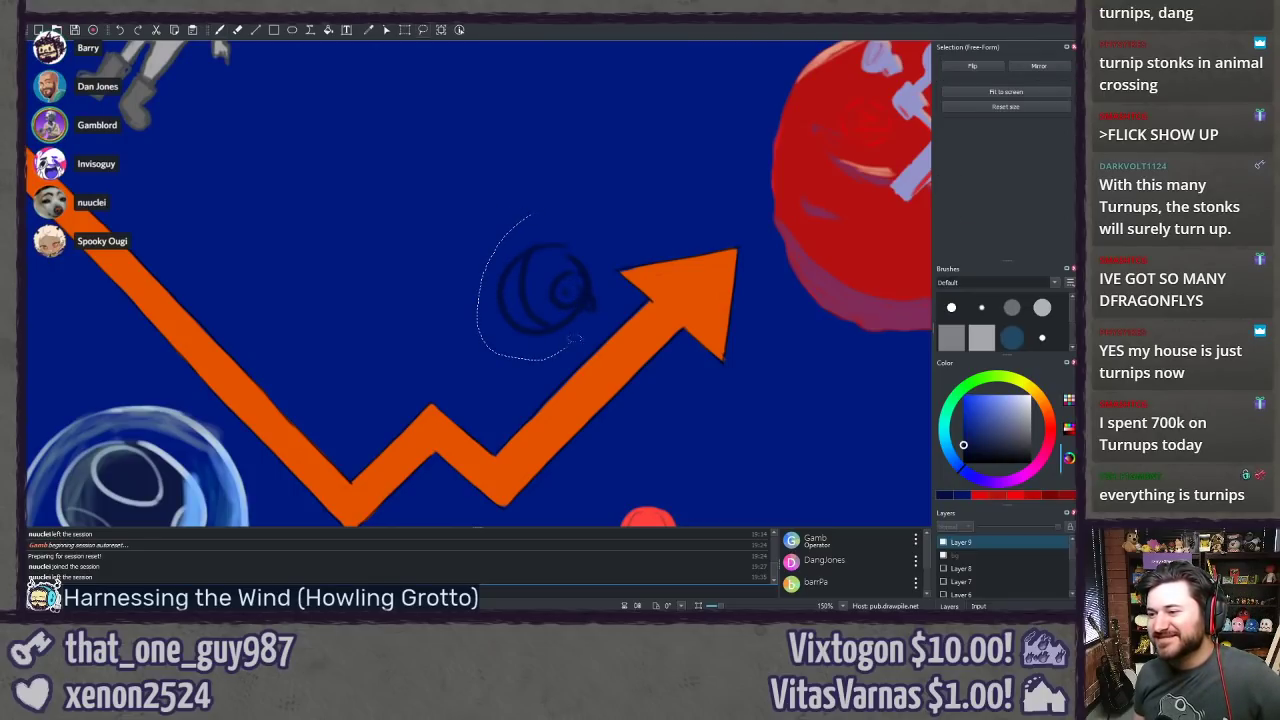
{"action": "left_click_drag", "start_coordinate": [613, 303], "coordinate": [578, 224]}
{"action": "key", "text": "Delete"}
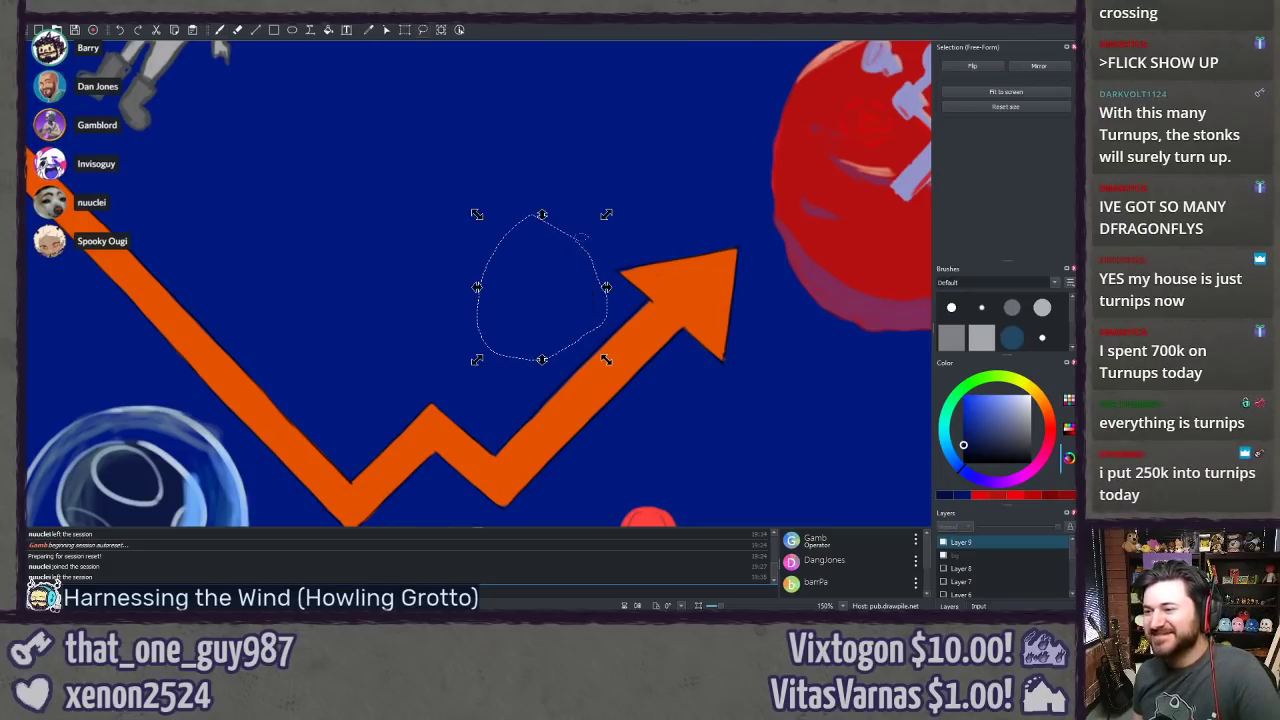
{"action": "key", "text": "ctrl+shift+a"}
{"action": "left_click_drag", "start_coordinate": [545, 387], "coordinate": [471, 253]}
{"action": "key", "text": "b"}
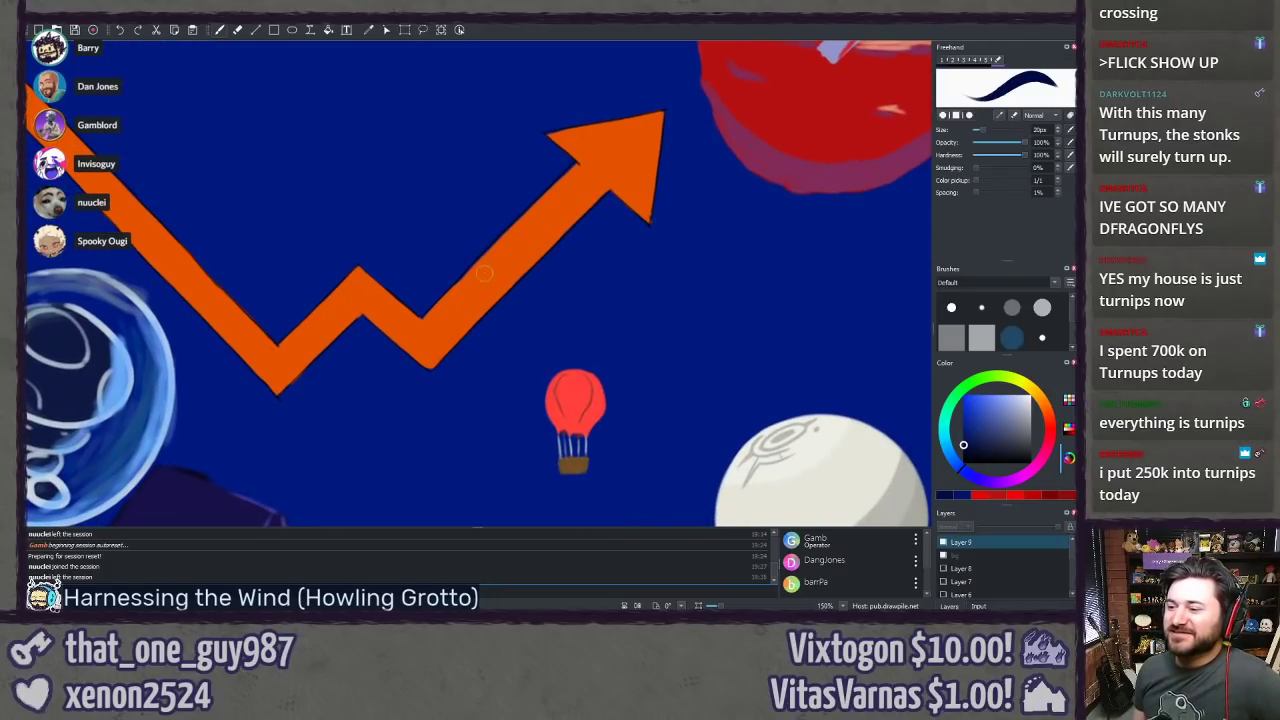
Step: Pick the red planet's colour, hand-letter "MARIA" along the planet's upper-right edge, and squeeze an S between the R and I
{"action": "left_click_drag", "start_coordinate": [456, 396], "coordinate": [480, 169]}
{"action": "left_click_drag", "start_coordinate": [713, 261], "coordinate": [353, 443]}
{"action": "left_click_drag", "start_coordinate": [569, 253], "coordinate": [537, 223]}
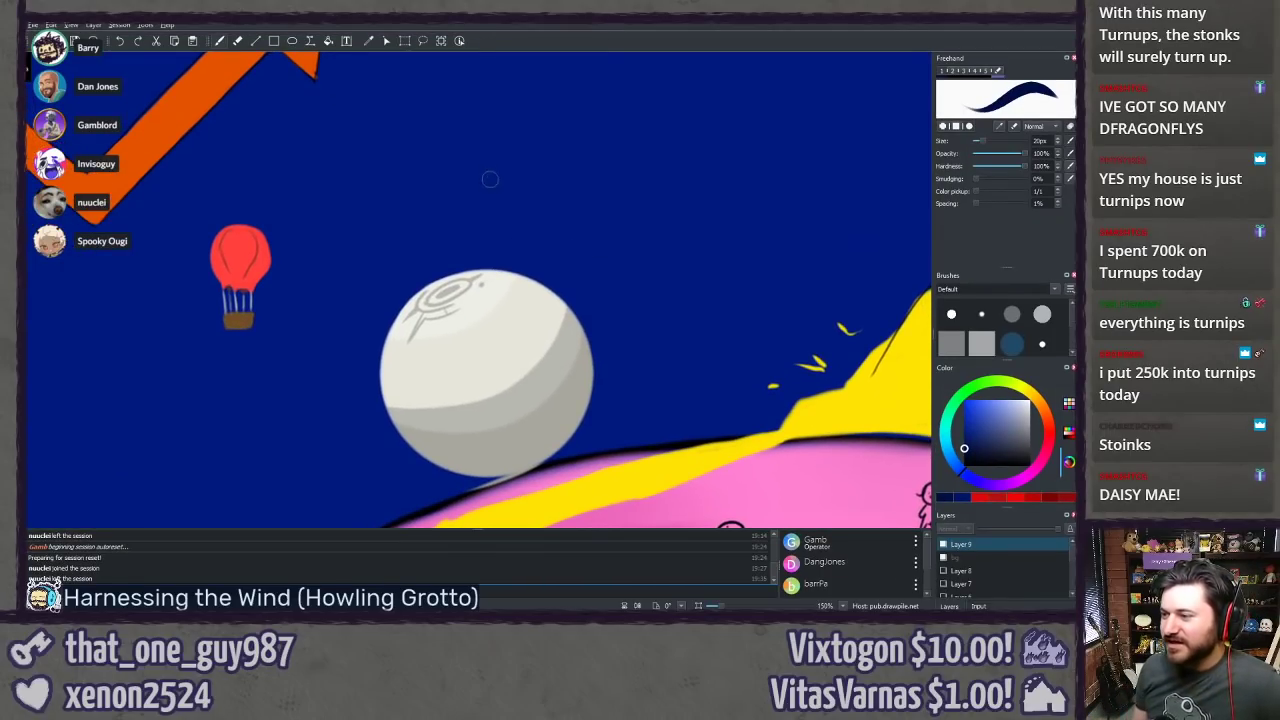
{"action": "left_click_drag", "start_coordinate": [483, 143], "coordinate": [492, 446]}
{"action": "left_click_drag", "start_coordinate": [526, 241], "coordinate": [556, 308]}
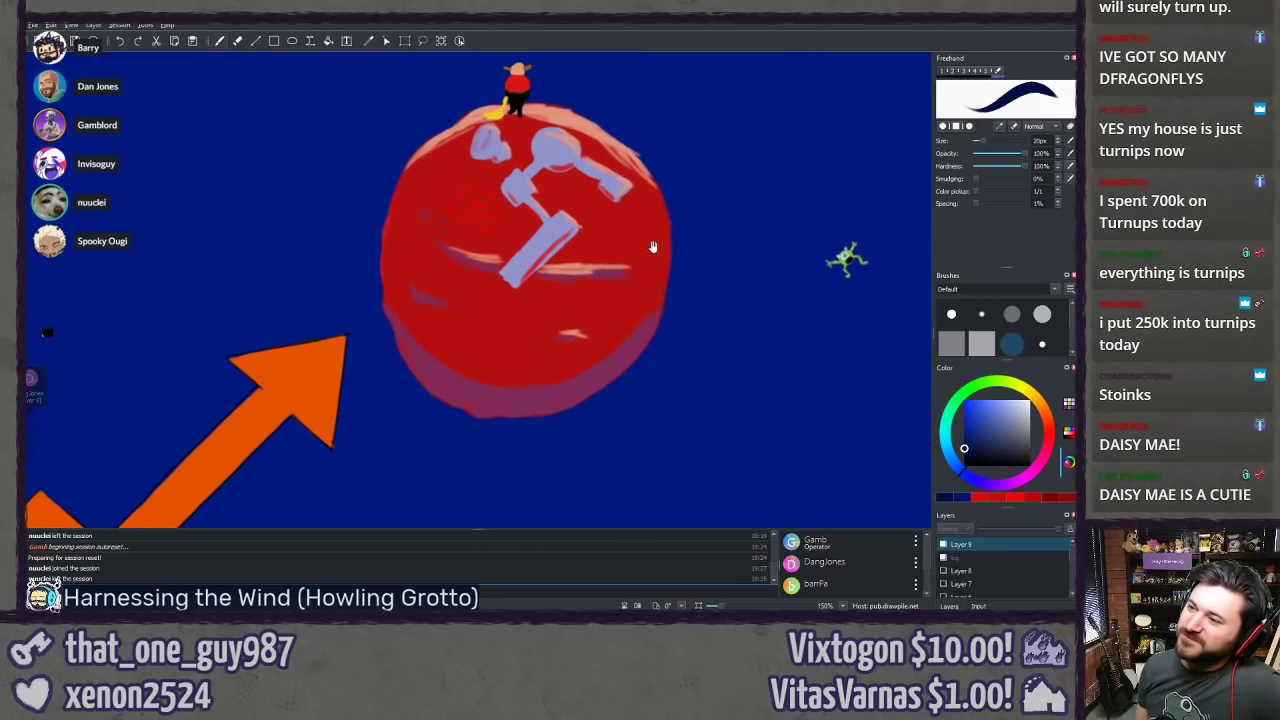
{"action": "left_click_drag", "start_coordinate": [652, 246], "coordinate": [730, 335]}
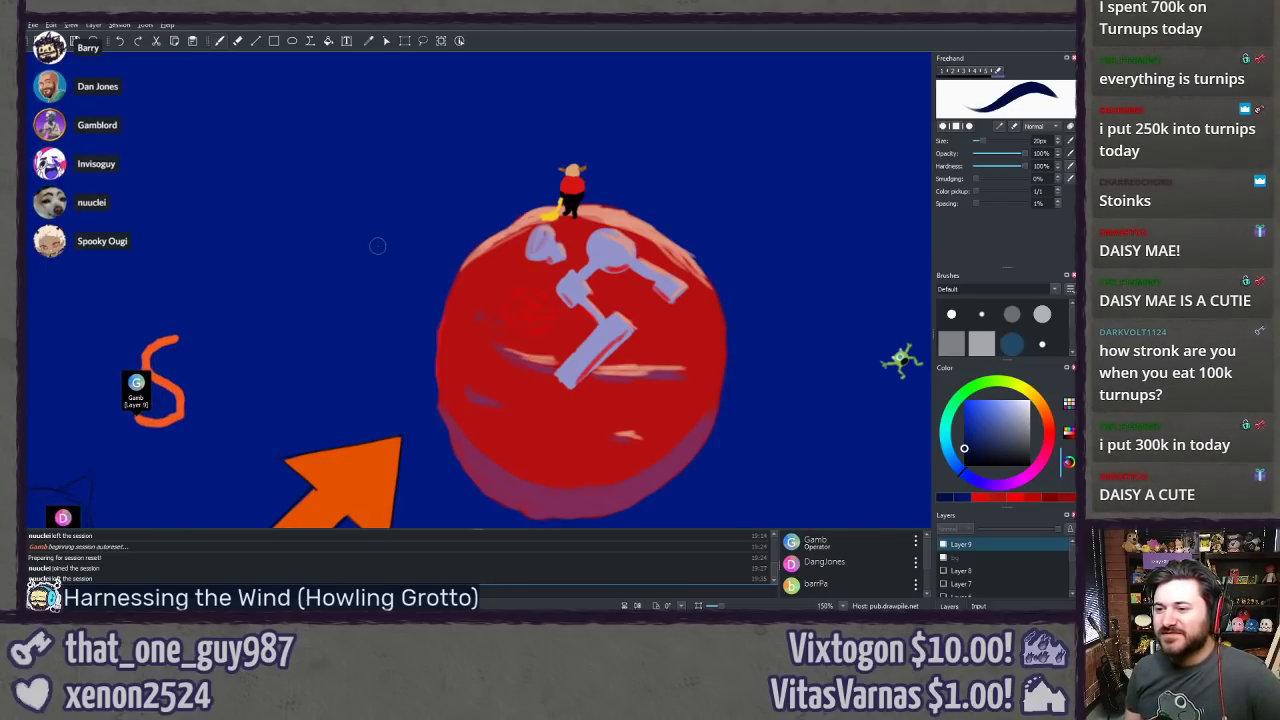
{"action": "left_click", "coordinate": [658, 360], "text": "ctrl"}
{"action": "mouse_move", "coordinate": [668, 210]}
{"action": "left_mouse_down"}
{"action": "mouse_move", "coordinate": [690, 176]}
{"action": "mouse_move", "coordinate": [701, 216]}
{"action": "mouse_move", "coordinate": [727, 227]}
{"action": "mouse_move", "coordinate": [722, 210]}
{"action": "mouse_move", "coordinate": [792, 228]}
{"action": "mouse_move", "coordinate": [807, 211]}
{"action": "mouse_move", "coordinate": [812, 256]}
{"action": "left_mouse_up"}
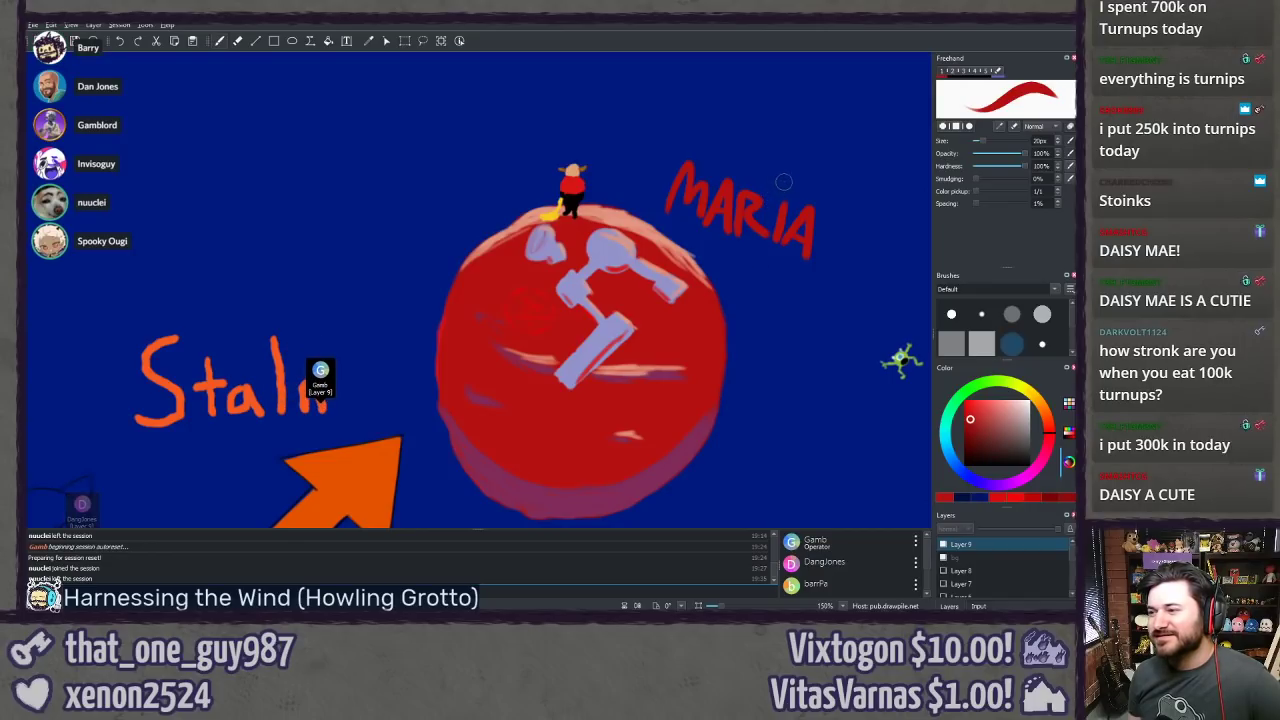
{"action": "left_click_drag", "start_coordinate": [765, 184], "coordinate": [782, 214]}
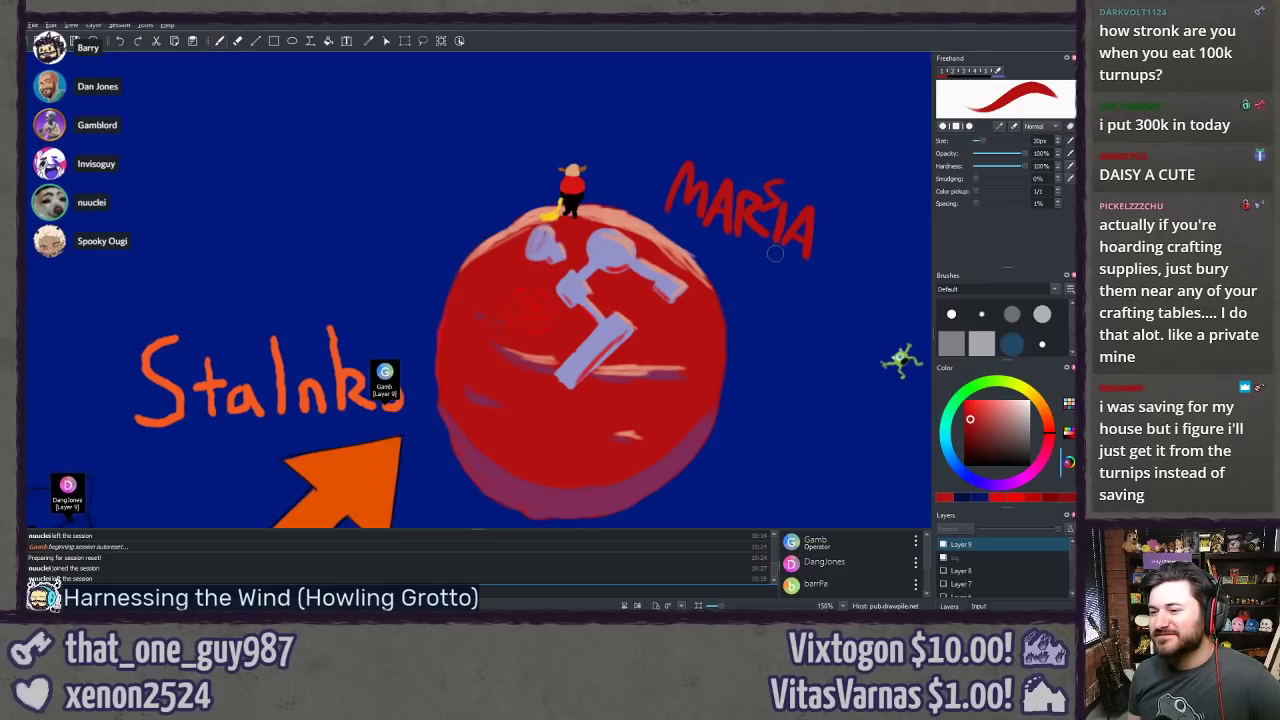
Step: Undo the added S, lasso the red "MARIA" lettering, delete it, clear the selection and return to the brush
{"action": "key", "text": "ctrl+z"}
{"action": "key", "text": "d"}
{"action": "mouse_move", "coordinate": [670, 147]}
{"action": "left_mouse_down"}
{"action": "mouse_move", "coordinate": [704, 148]}
{"action": "mouse_move", "coordinate": [838, 210]}
{"action": "mouse_move", "coordinate": [800, 300]}
{"action": "mouse_move", "coordinate": [700, 265]}
{"action": "mouse_move", "coordinate": [652, 165]}
{"action": "left_mouse_up"}
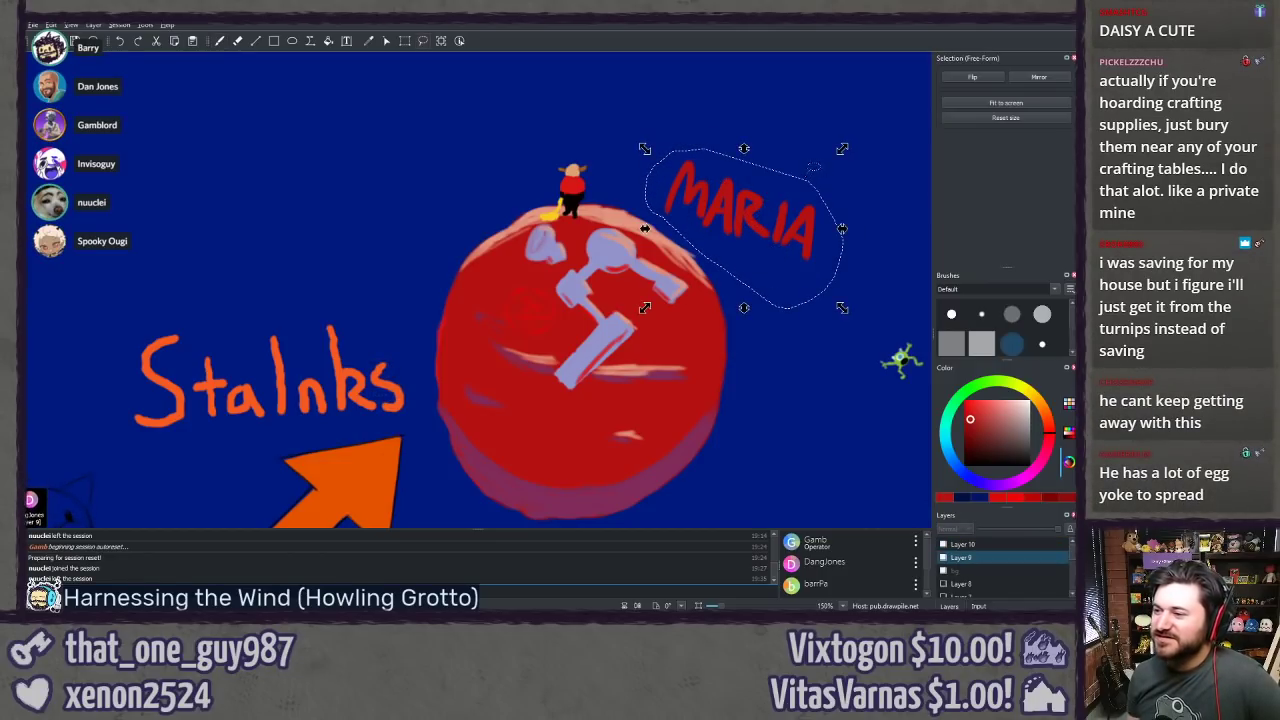
{"action": "key", "text": "Delete"}
{"action": "key", "text": "ctrl+shift+a"}
{"action": "key", "text": "b"}
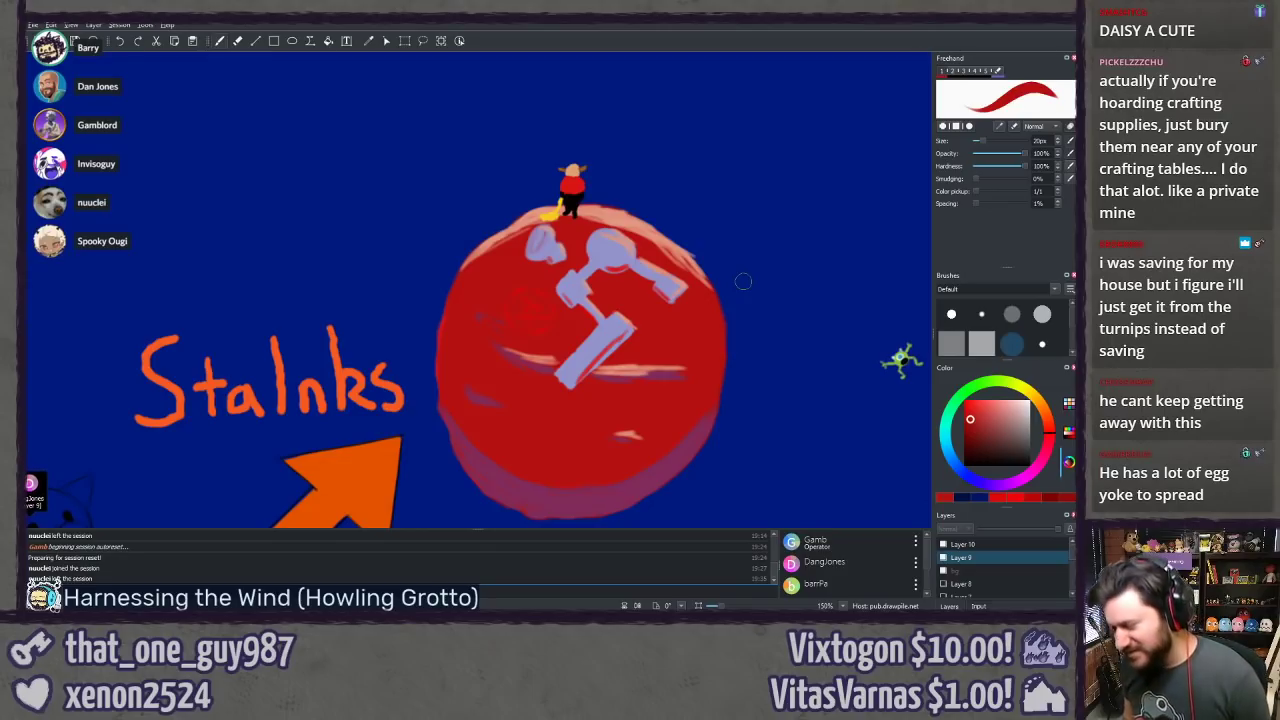
{"action": "left_click_drag", "start_coordinate": [306, 327], "coordinate": [582, 159]}
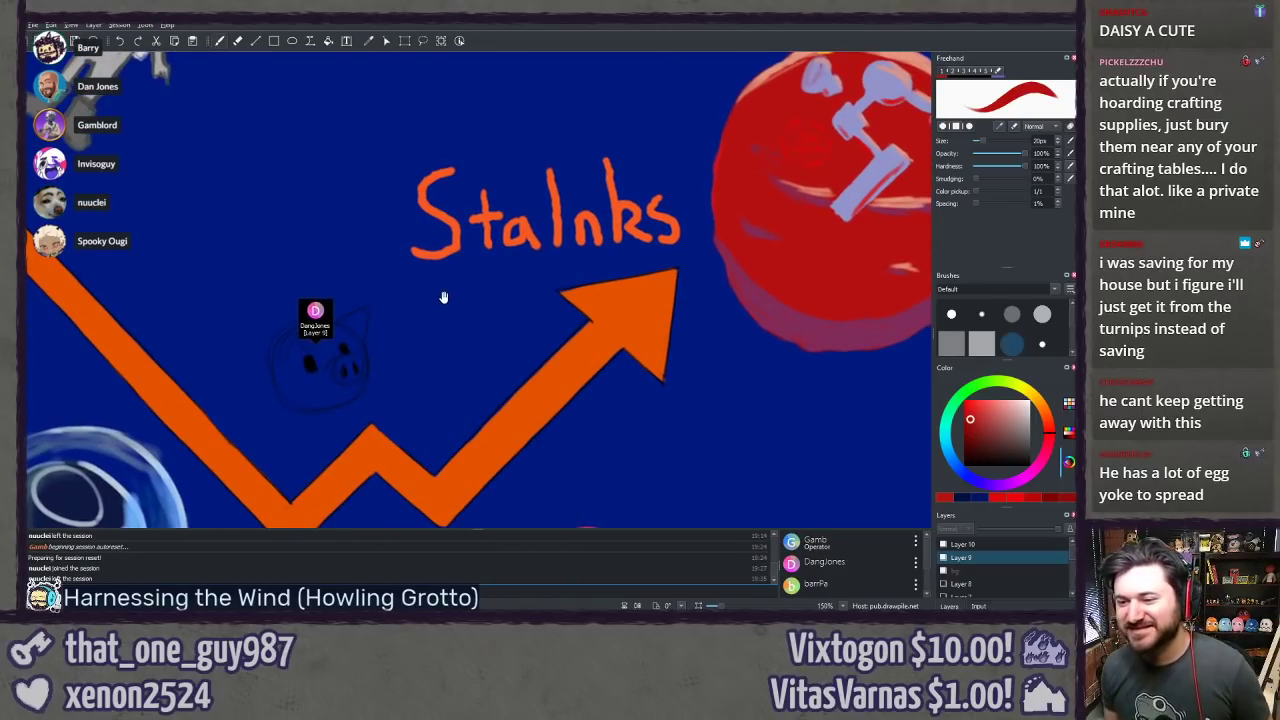
{"action": "left_click_drag", "start_coordinate": [357, 243], "coordinate": [423, 349]}
{"action": "left_click_drag", "start_coordinate": [363, 209], "coordinate": [443, 312]}
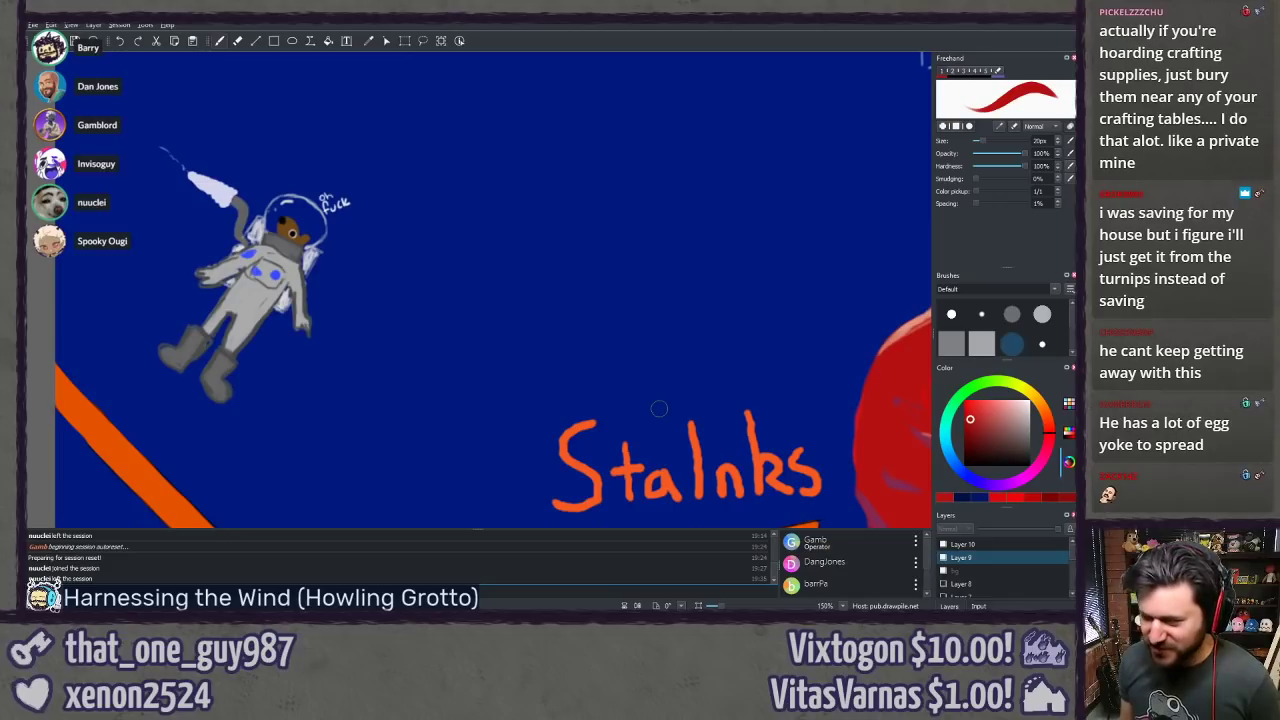
{"action": "scroll", "coordinate": [659, 408], "scroll_direction": "down", "scroll_amount": 4}
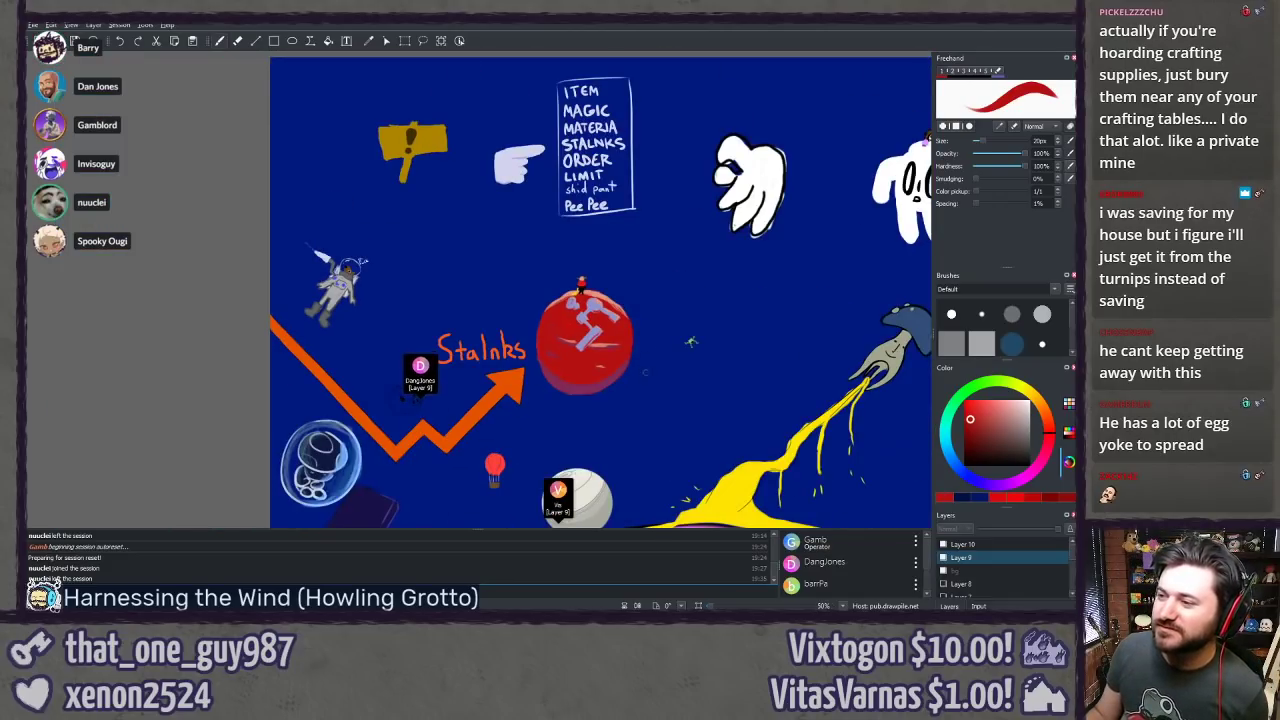
{"action": "mouse_move", "coordinate": [638, 405]}
{"action": "left_mouse_down"}
{"action": "mouse_move", "coordinate": [559, 233]}
{"action": "mouse_move", "coordinate": [496, 195]}
{"action": "mouse_move", "coordinate": [437, 212]}
{"action": "mouse_move", "coordinate": [429, 231]}
{"action": "left_mouse_up"}
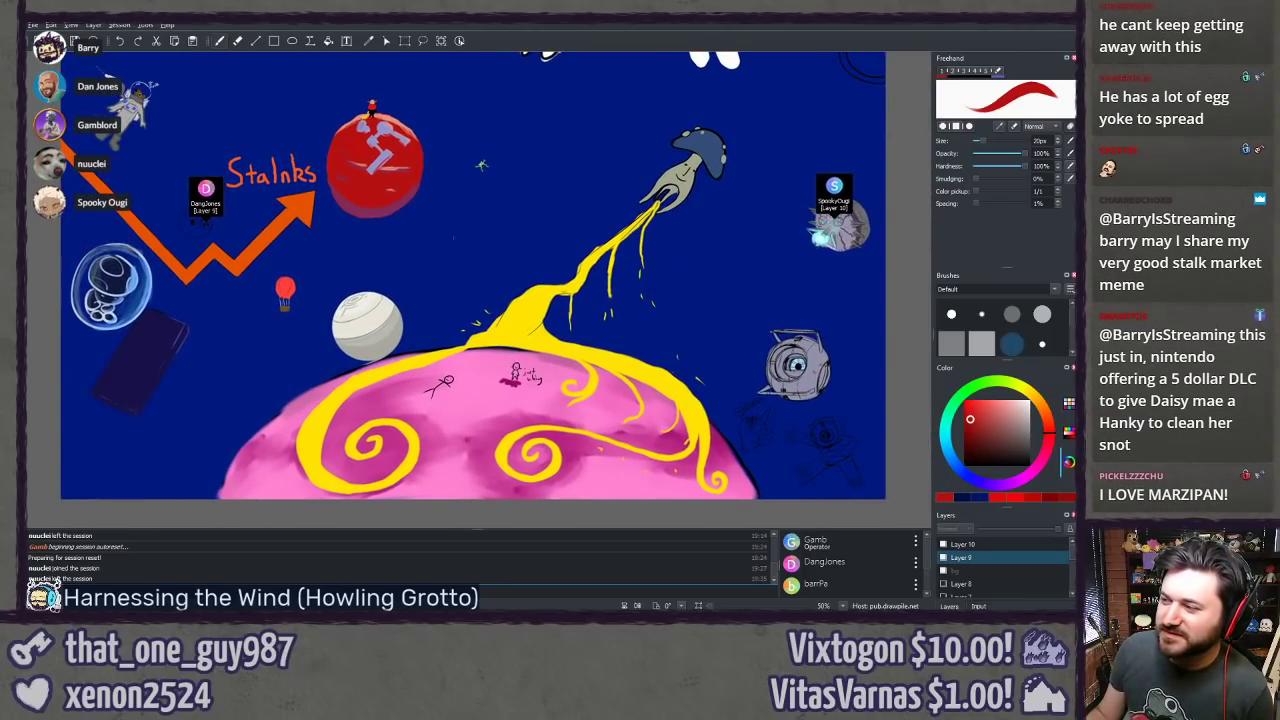
Step: Examine the drawings across the shared canvas, including the sketch near the orange arrow, the mushroom creature and the spiked rock
{"action": "left_click_drag", "start_coordinate": [606, 242], "coordinate": [478, 230]}
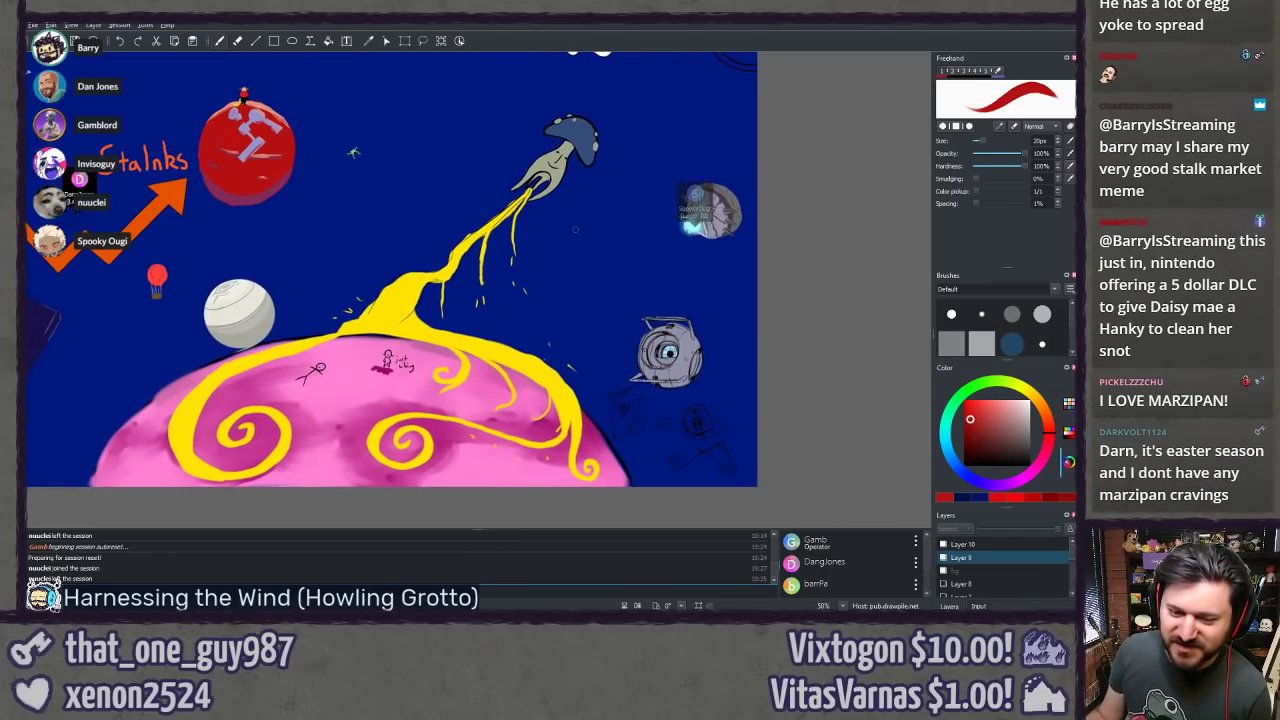
{"action": "left_click_drag", "start_coordinate": [478, 230], "coordinate": [804, 360]}
{"action": "scroll", "coordinate": [476, 292], "scroll_direction": "up", "scroll_amount": 5}
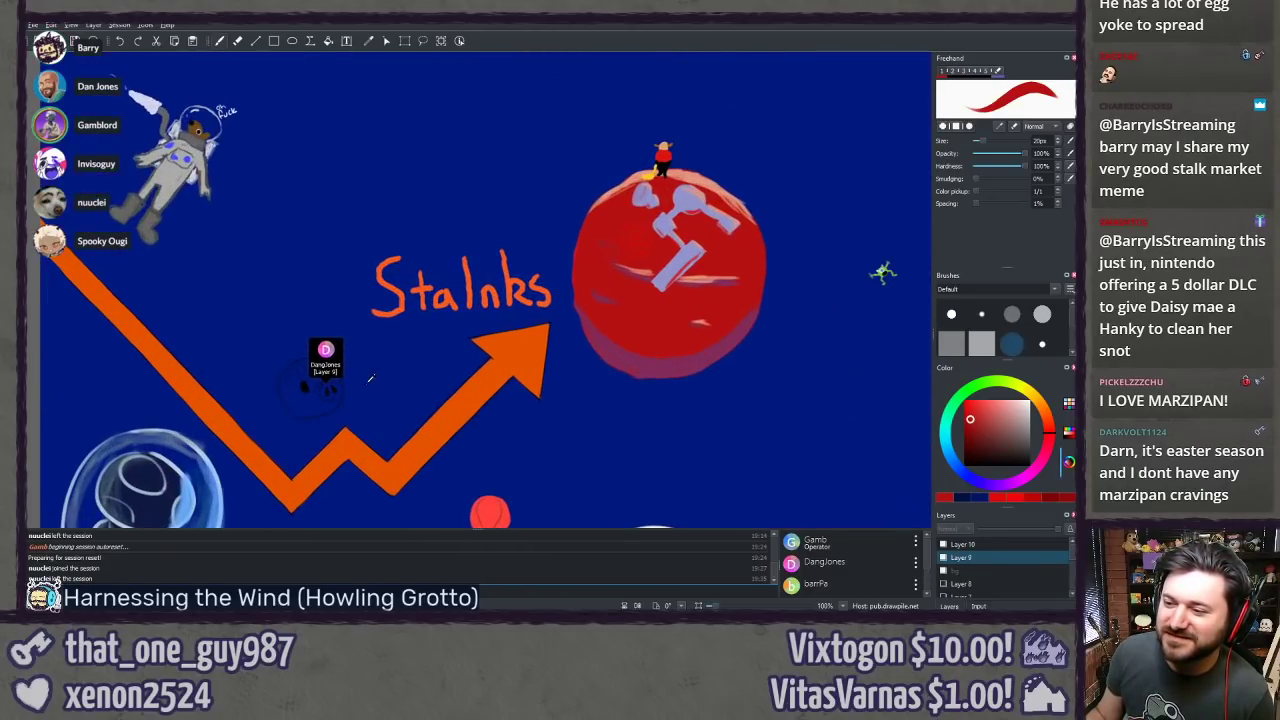
{"action": "left_click_drag", "start_coordinate": [288, 426], "coordinate": [649, 266]}
{"action": "scroll", "coordinate": [612, 267], "scroll_direction": "down", "scroll_amount": 1}
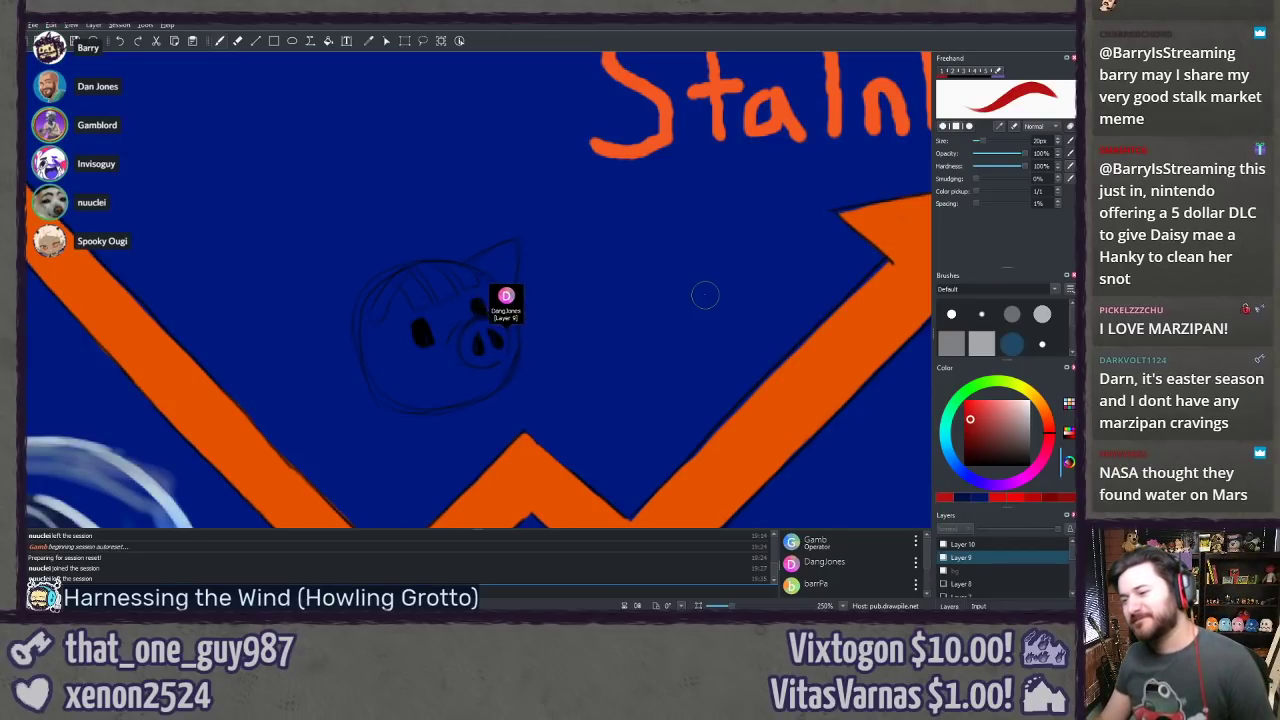
{"action": "scroll", "coordinate": [665, 342], "scroll_direction": "down", "scroll_amount": 5}
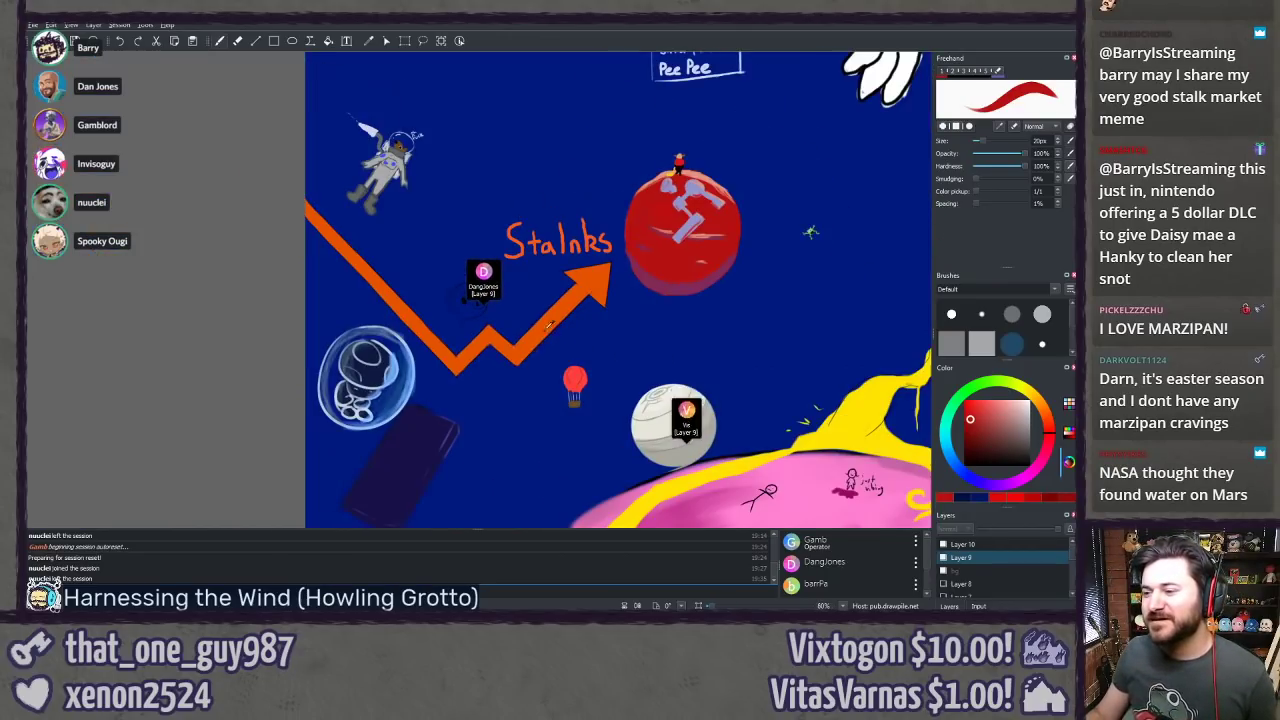
{"action": "scroll", "coordinate": [697, 347], "scroll_direction": "up", "scroll_amount": 1}
{"action": "left_click_drag", "start_coordinate": [697, 347], "coordinate": [214, 286]}
{"action": "scroll", "coordinate": [465, 290], "scroll_direction": "up", "scroll_amount": 4}
{"action": "left_click_drag", "start_coordinate": [797, 165], "coordinate": [508, 227]}
{"action": "scroll", "coordinate": [508, 227], "scroll_direction": "down", "scroll_amount": 1}
{"action": "scroll", "coordinate": [508, 227], "scroll_direction": "up", "scroll_amount": 5}
{"action": "scroll", "coordinate": [508, 227], "scroll_direction": "down", "scroll_amount": 5}
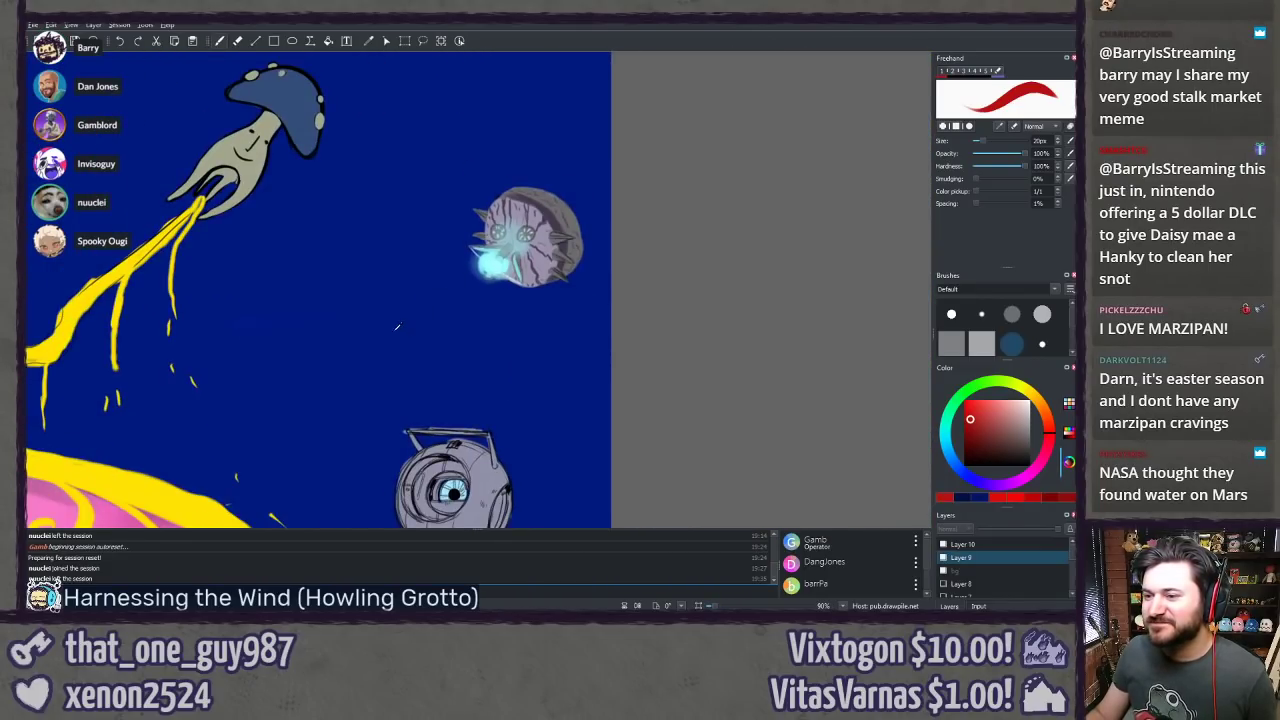
{"action": "left_click_drag", "start_coordinate": [328, 243], "coordinate": [482, 286]}
{"action": "scroll", "coordinate": [456, 330], "scroll_direction": "down", "scroll_amount": 5}
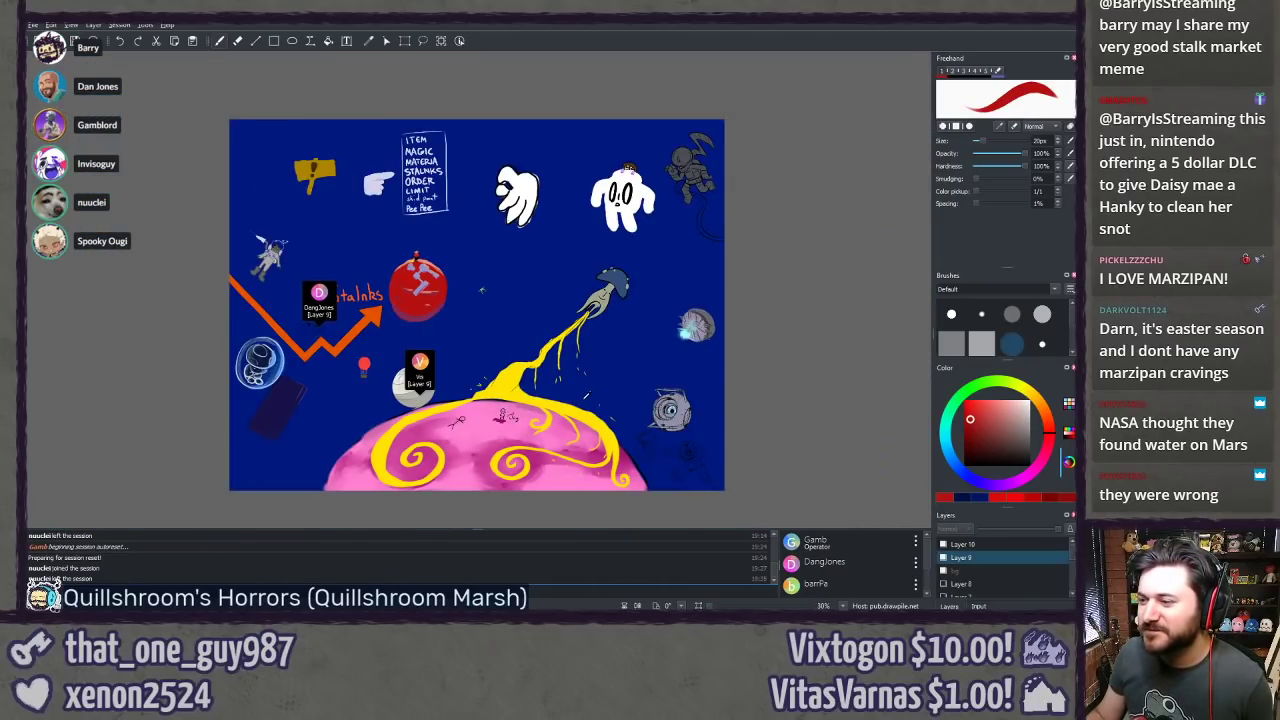
{"action": "scroll", "coordinate": [586, 396], "scroll_direction": "up", "scroll_amount": 2}
{"action": "left_click_drag", "start_coordinate": [558, 449], "coordinate": [608, 331]}
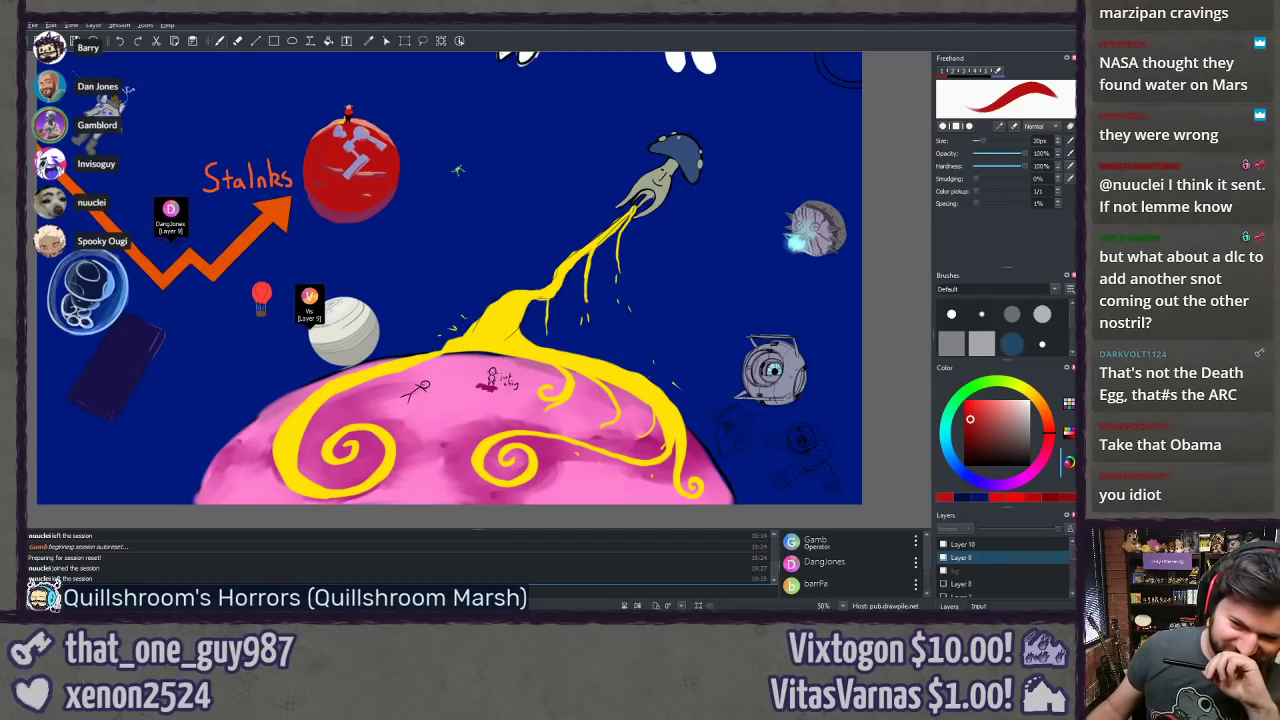
{"action": "left_click_drag", "start_coordinate": [191, 359], "coordinate": [238, 359]}
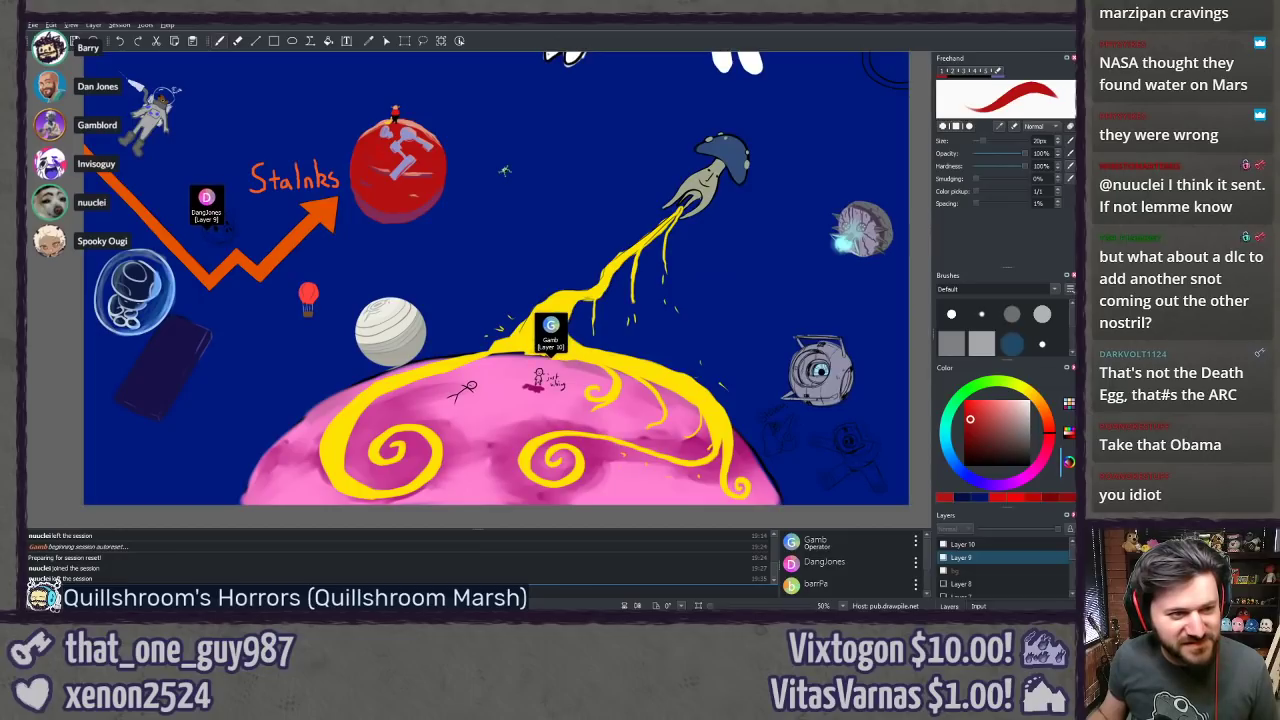
Step: Switch to the browser, inspect the other space-themed group drawing up close, and return to the Drawpile canvas
{"action": "mouse_move", "coordinate": [1076, 75]}
{"action": "left_mouse_down"}
{"action": "mouse_move", "coordinate": [580, 75]}
{"action": "mouse_move", "coordinate": [580, 24]}
{"action": "left_mouse_up"}
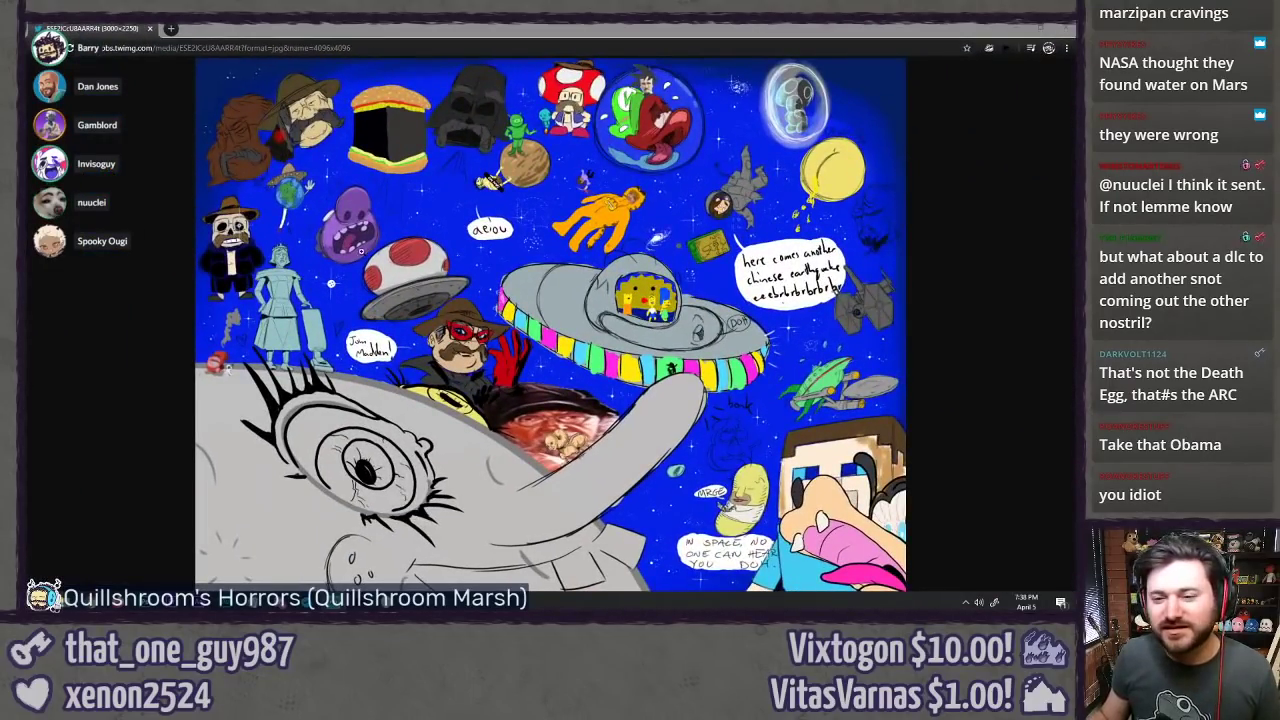
{"action": "left_click", "coordinate": [580, 225]}
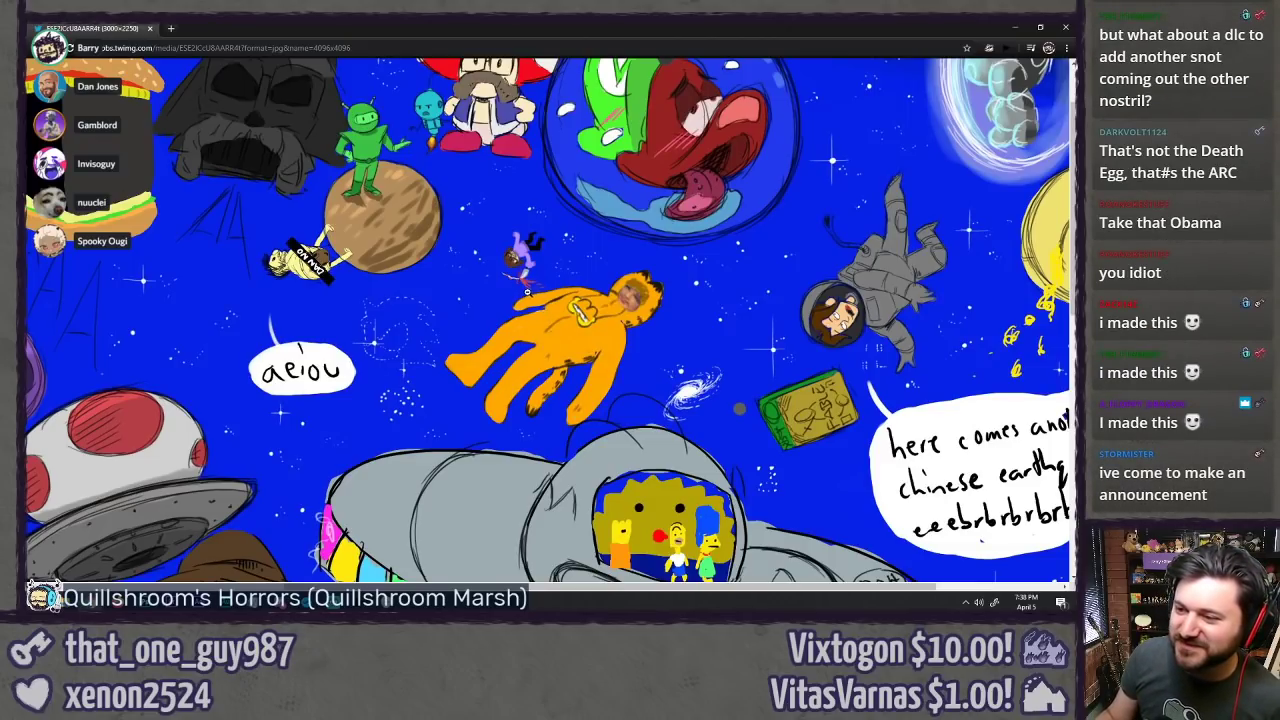
{"action": "key", "text": "ctrl+plus"}
{"action": "scroll", "coordinate": [757, 368], "scroll_direction": "right", "scroll_amount": 2}
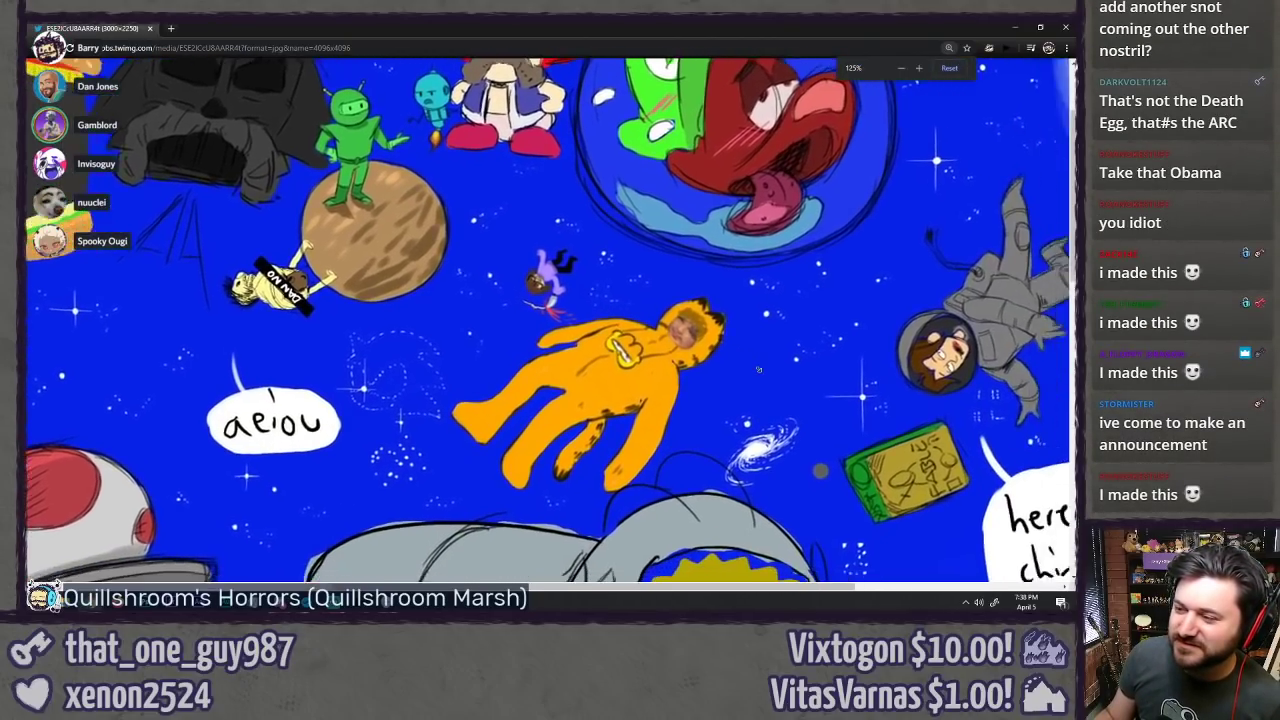
{"action": "scroll", "coordinate": [757, 367], "scroll_direction": "down", "scroll_amount": 3}
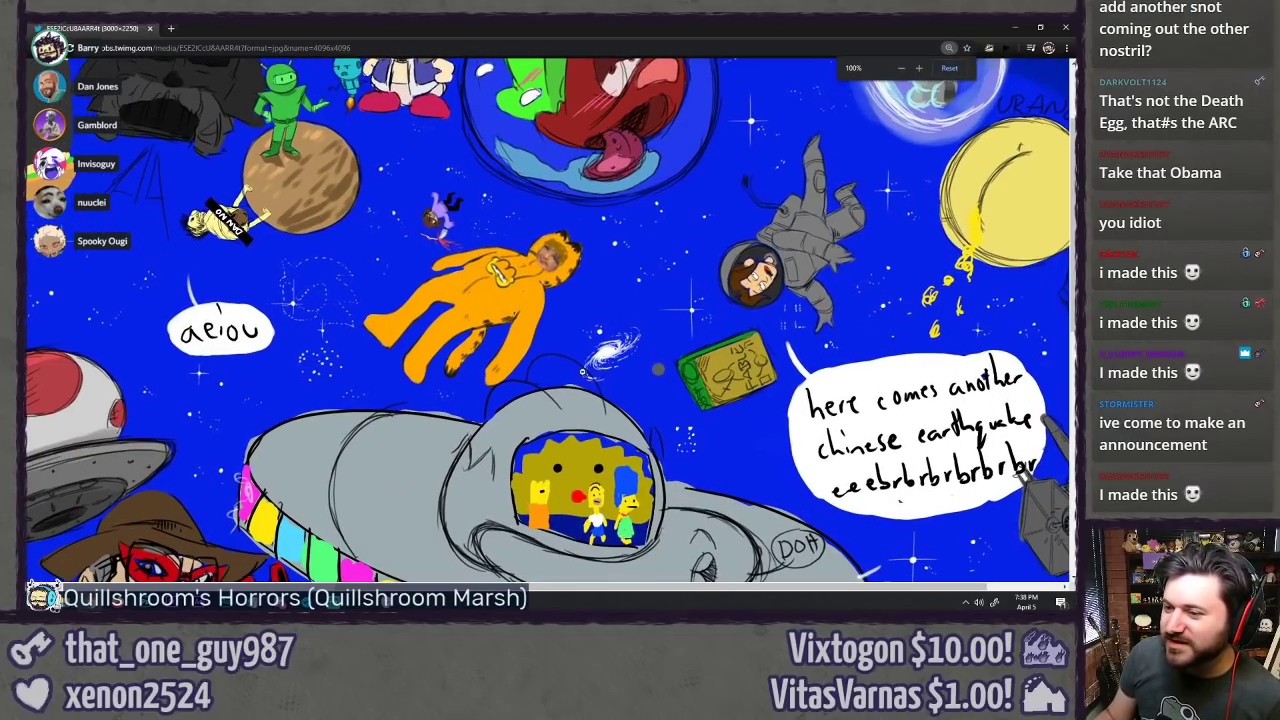
{"action": "left_click", "coordinate": [530, 374]}
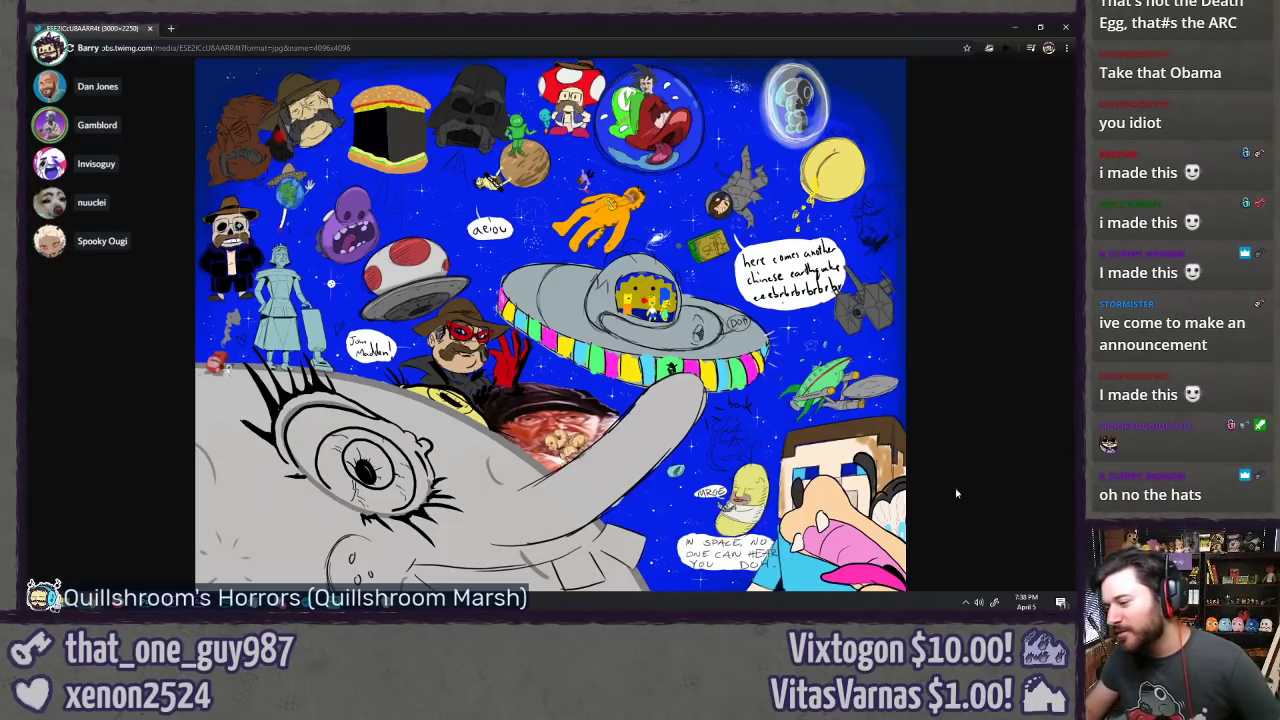
{"action": "left_click_drag", "start_coordinate": [278, 33], "coordinate": [0, 36]}
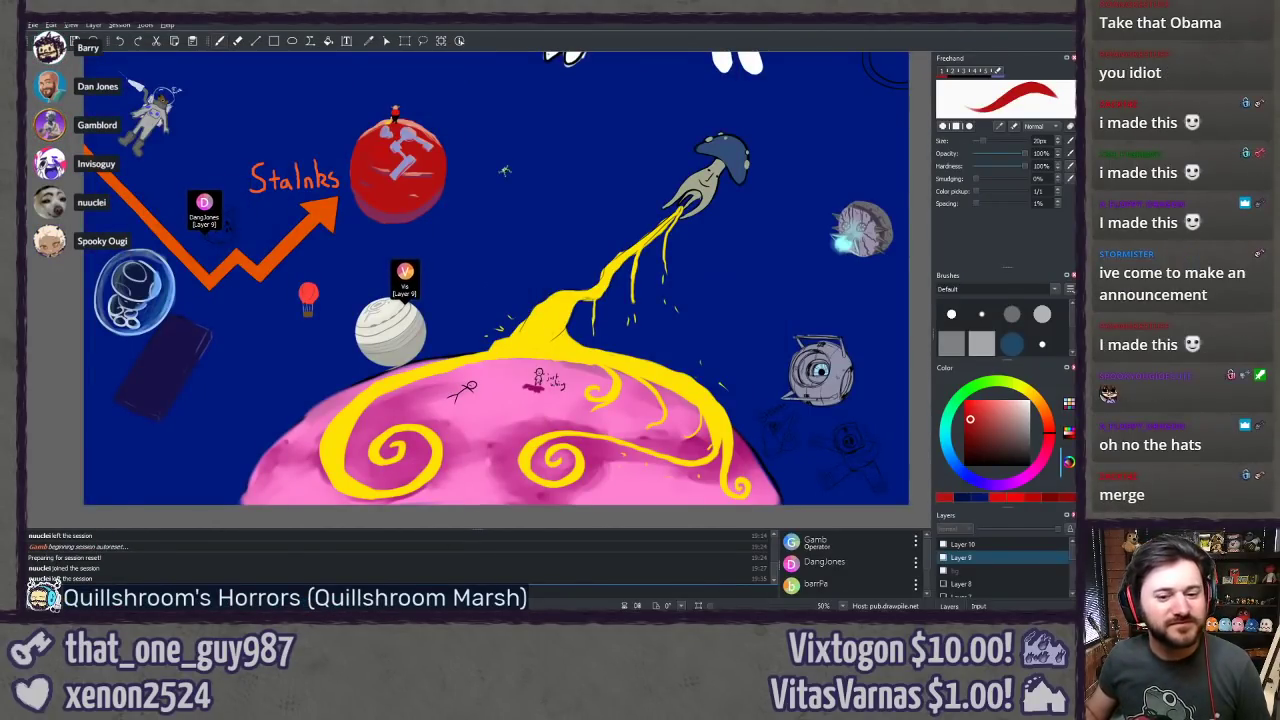
Step: Pick a muted yellow brush colour for drawing in the empty space beside the mushroom creature
{"action": "double_click", "coordinate": [556, 22]}
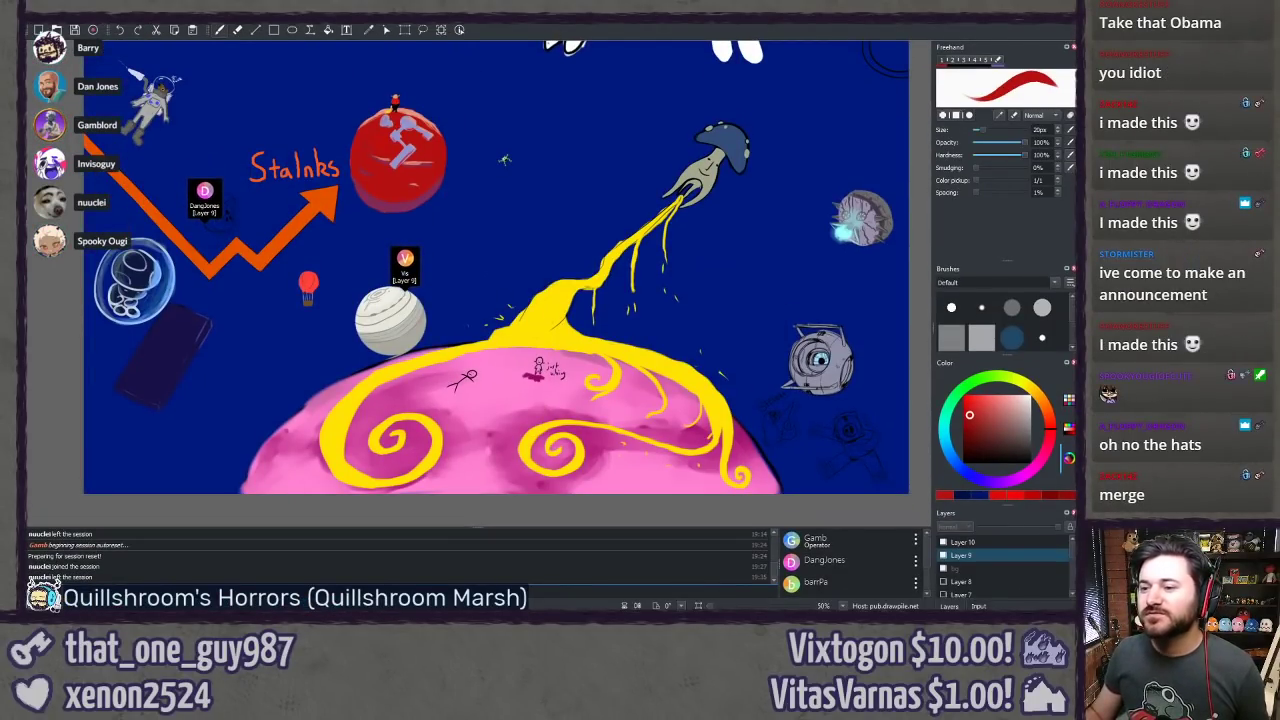
{"action": "mouse_move", "coordinate": [461, 335]}
{"action": "left_mouse_down"}
{"action": "mouse_move", "coordinate": [476, 485]}
{"action": "mouse_move", "coordinate": [236, 316]}
{"action": "mouse_move", "coordinate": [494, 371]}
{"action": "mouse_move", "coordinate": [564, 229]}
{"action": "left_mouse_up"}
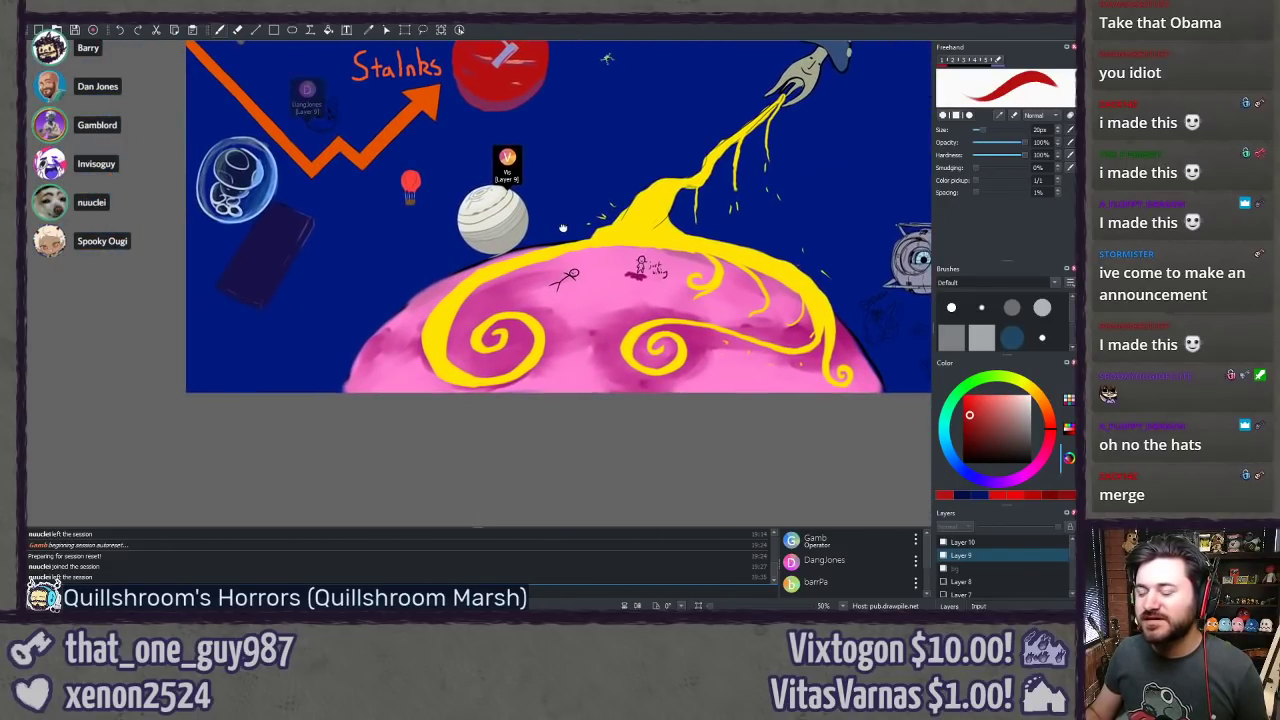
{"action": "mouse_move", "coordinate": [348, 215]}
{"action": "left_mouse_down"}
{"action": "mouse_move", "coordinate": [395, 501]}
{"action": "mouse_move", "coordinate": [345, 480]}
{"action": "mouse_move", "coordinate": [190, 323]}
{"action": "mouse_move", "coordinate": [105, 386]}
{"action": "left_mouse_up"}
{"action": "scroll", "coordinate": [447, 180], "scroll_direction": "up", "scroll_amount": 6}
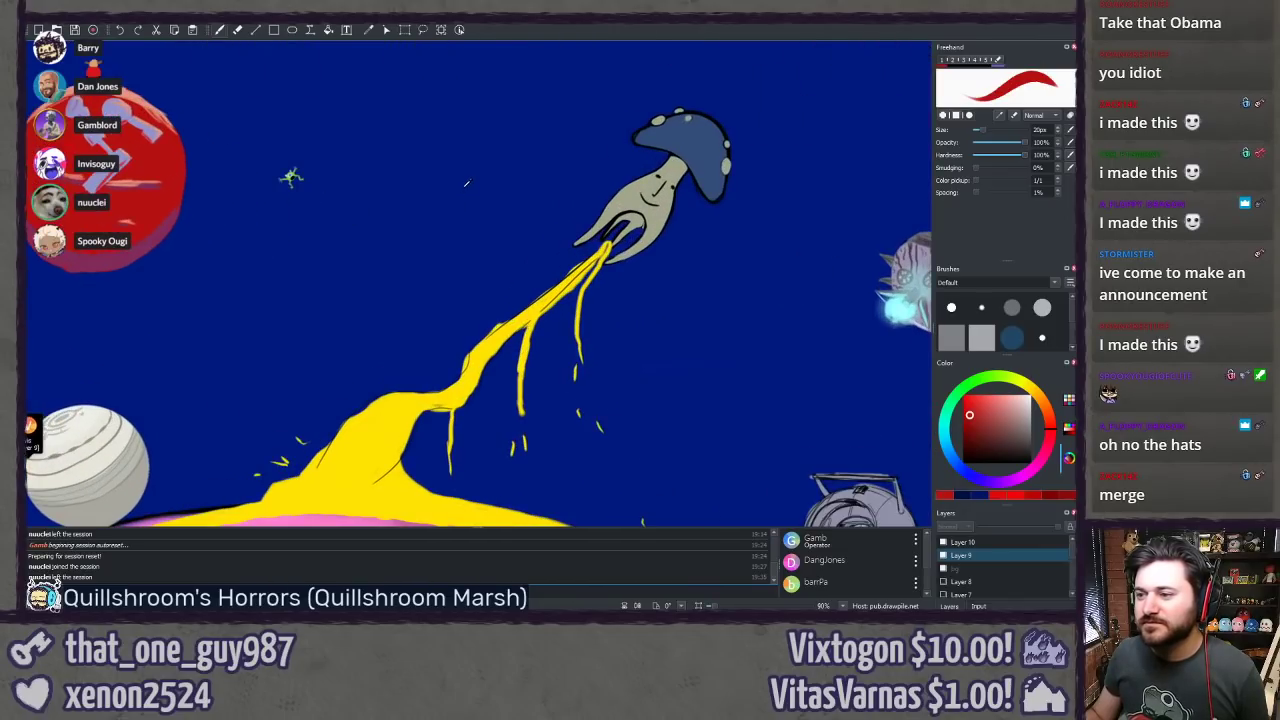
{"action": "left_click_drag", "start_coordinate": [447, 180], "coordinate": [418, 282]}
{"action": "left_click", "coordinate": [1028, 388]}
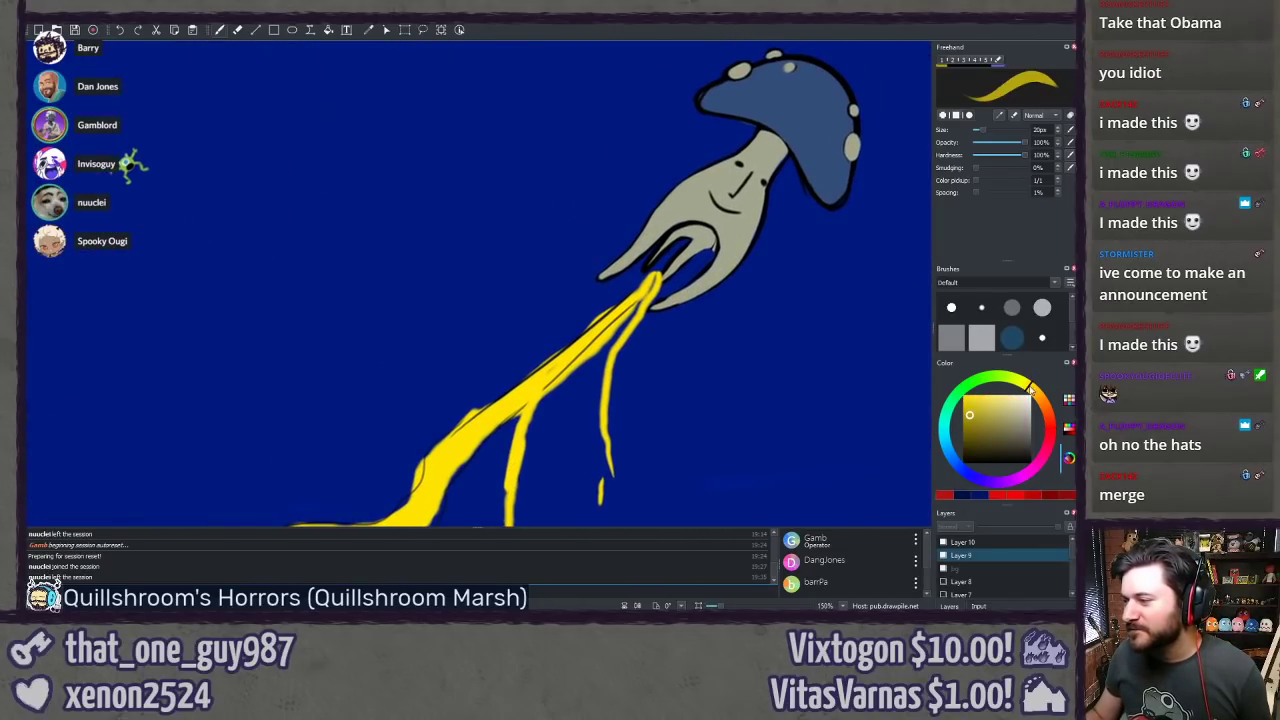
{"action": "left_click", "coordinate": [980, 409]}
Step: Try several long, slanted yellow outlines in the empty space beside the mushroom creature, undoing each attempt
{"action": "mouse_move", "coordinate": [465, 184]}
{"action": "left_mouse_down"}
{"action": "mouse_move", "coordinate": [335, 292]}
{"action": "mouse_move", "coordinate": [458, 214]}
{"action": "mouse_move", "coordinate": [490, 214]}
{"action": "left_mouse_up"}
{"action": "key", "text": "ctrl+z"}
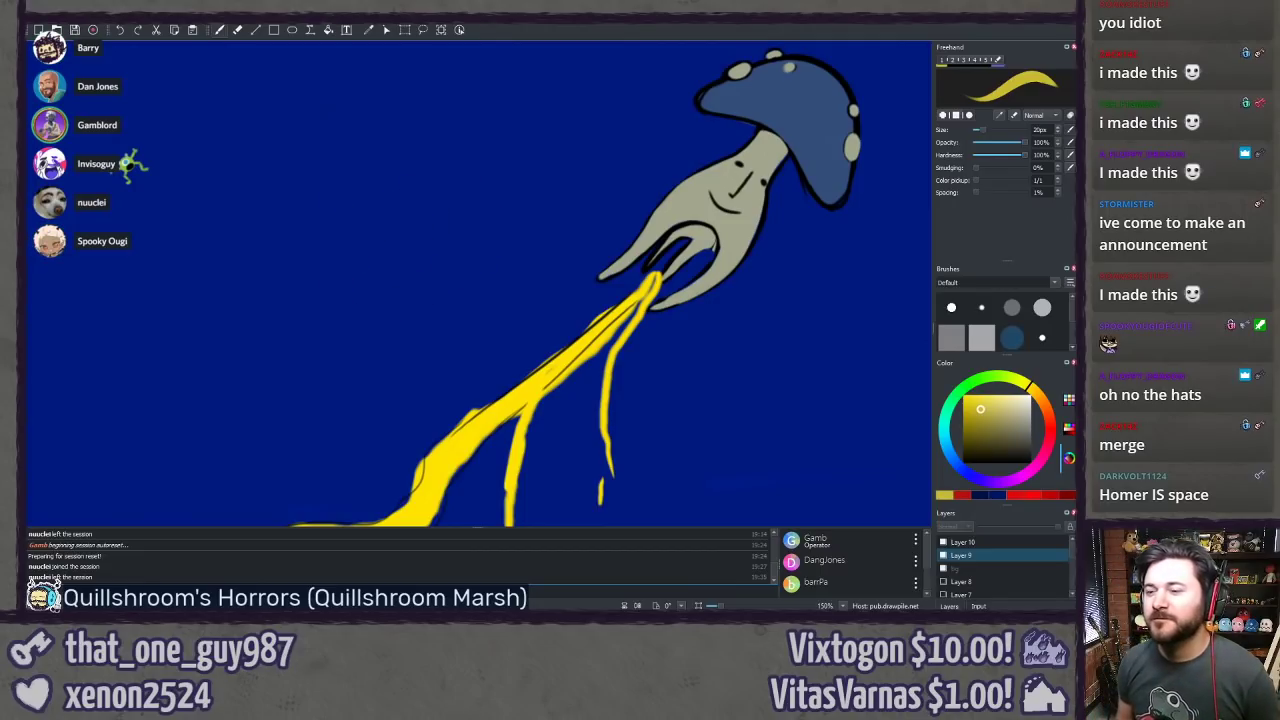
{"action": "left_click_drag", "start_coordinate": [378, 193], "coordinate": [388, 273]}
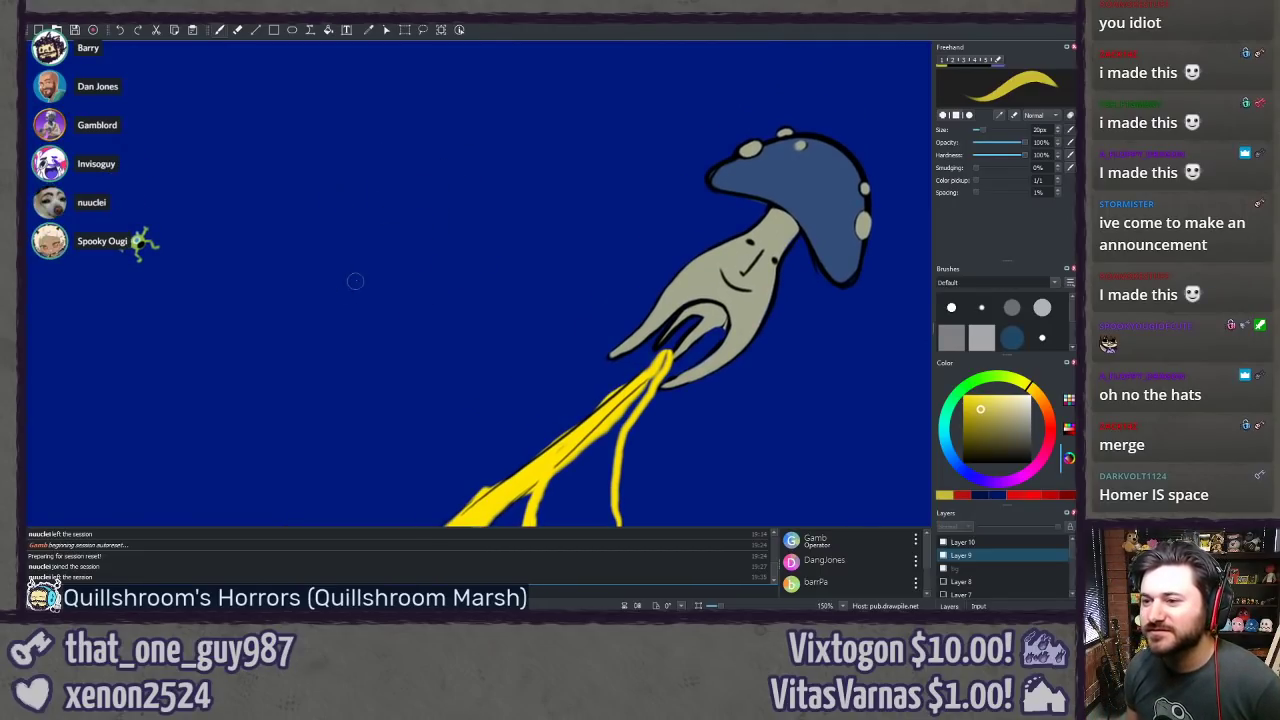
{"action": "mouse_move", "coordinate": [298, 318]}
{"action": "left_mouse_down"}
{"action": "mouse_move", "coordinate": [324, 278]}
{"action": "mouse_move", "coordinate": [409, 226]}
{"action": "mouse_move", "coordinate": [285, 342]}
{"action": "left_mouse_up"}
{"action": "key", "text": "ctrl+z"}
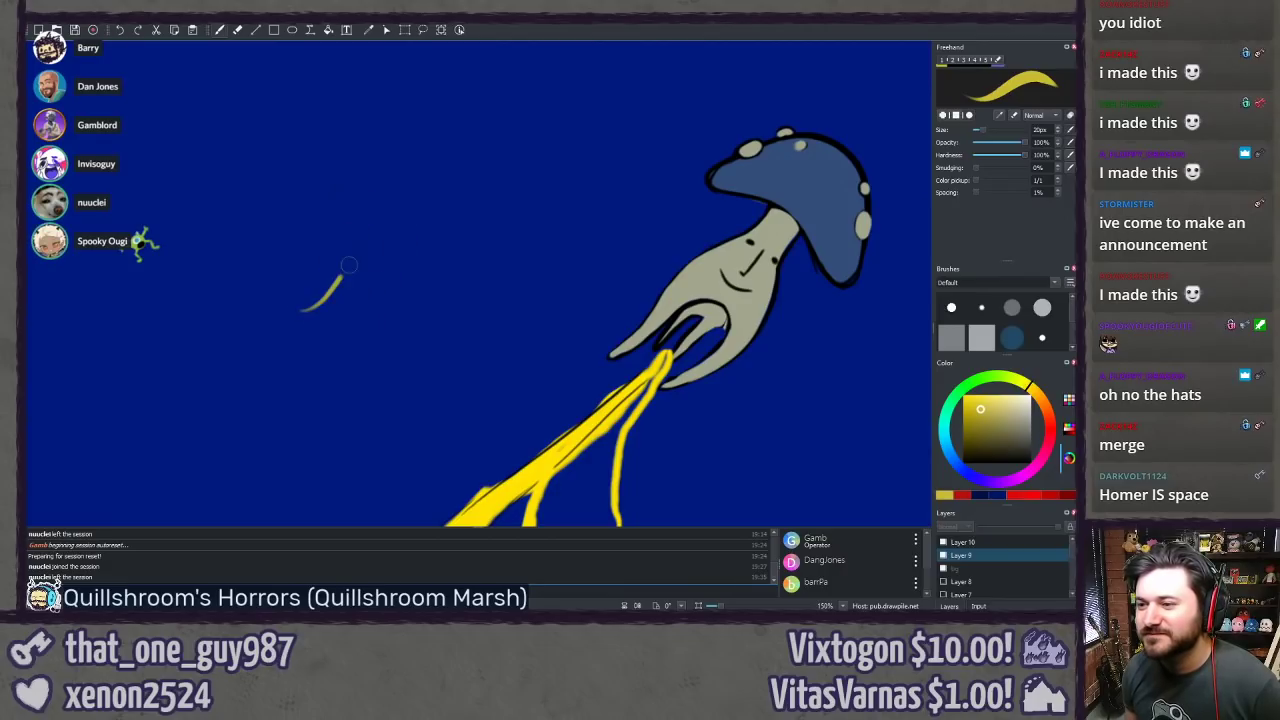
{"action": "left_click_drag", "start_coordinate": [349, 265], "coordinate": [300, 335]}
{"action": "key", "text": "ctrl+z"}
{"action": "mouse_move", "coordinate": [350, 290]}
{"action": "left_mouse_down"}
{"action": "mouse_move", "coordinate": [509, 206]}
{"action": "mouse_move", "coordinate": [331, 334]}
{"action": "left_mouse_up"}
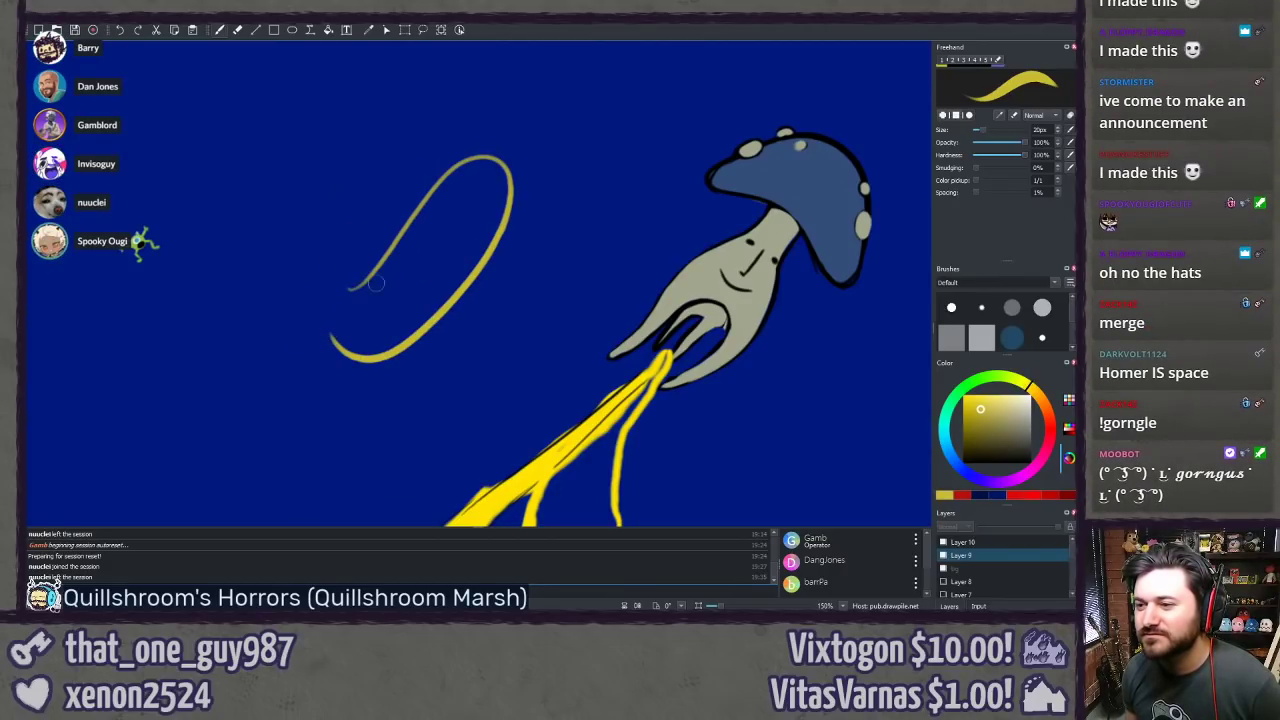
{"action": "key", "text": "ctrl+z"}
{"action": "mouse_move", "coordinate": [494, 191]}
{"action": "left_mouse_down"}
{"action": "mouse_move", "coordinate": [466, 245]}
{"action": "mouse_move", "coordinate": [485, 191]}
{"action": "left_mouse_up"}
{"action": "key", "text": "ctrl+z"}
{"action": "mouse_move", "coordinate": [272, 350]}
{"action": "left_mouse_down"}
{"action": "mouse_move", "coordinate": [490, 190]}
{"action": "mouse_move", "coordinate": [274, 392]}
{"action": "left_mouse_up"}
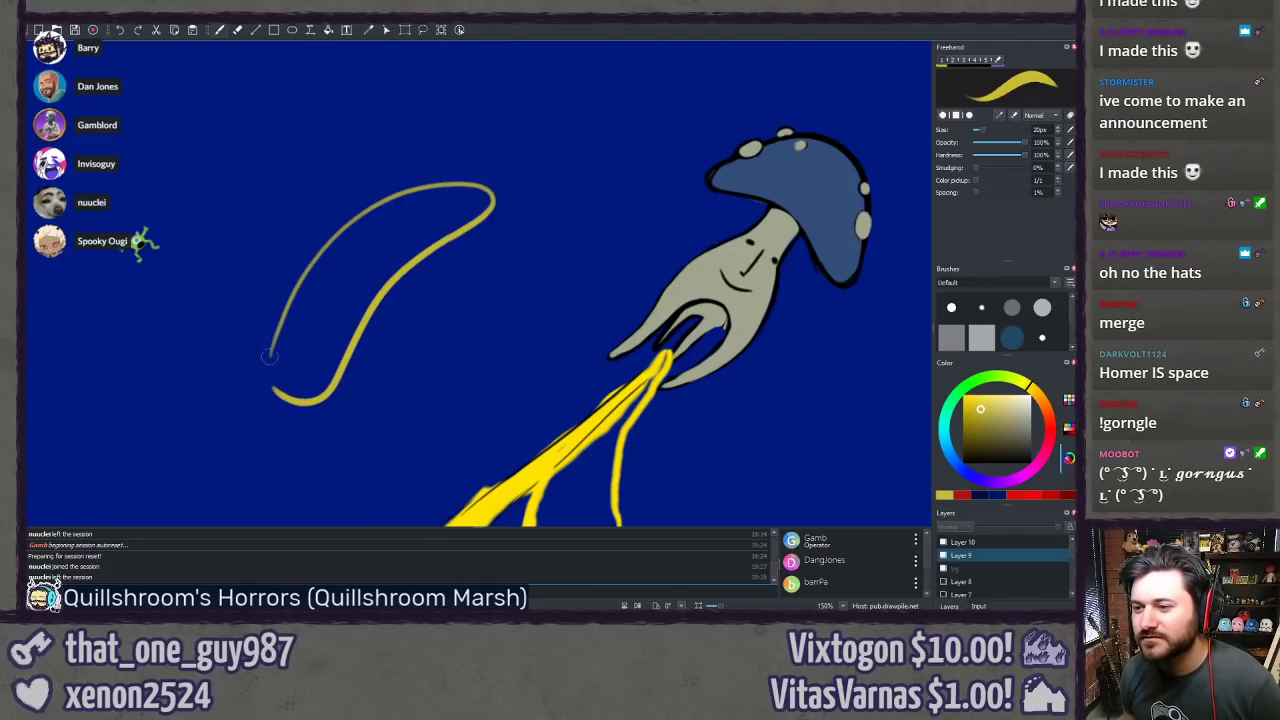
{"action": "key", "text": "ctrl+z"}
Step: Draw a slanted, bean-shaped yellow outline beside the mushroom creature and close it at its upper end
{"action": "mouse_move", "coordinate": [463, 205]}
{"action": "left_mouse_down"}
{"action": "mouse_move", "coordinate": [353, 239]}
{"action": "mouse_move", "coordinate": [348, 398]}
{"action": "mouse_move", "coordinate": [501, 284]}
{"action": "mouse_move", "coordinate": [494, 199]}
{"action": "mouse_move", "coordinate": [437, 222]}
{"action": "mouse_move", "coordinate": [421, 236]}
{"action": "mouse_move", "coordinate": [533, 225]}
{"action": "mouse_move", "coordinate": [511, 205]}
{"action": "mouse_move", "coordinate": [531, 209]}
{"action": "mouse_move", "coordinate": [544, 235]}
{"action": "mouse_move", "coordinate": [536, 219]}
{"action": "mouse_move", "coordinate": [410, 198]}
{"action": "left_mouse_up"}
{"action": "key", "text": "ctrl+z"}
{"action": "key", "text": "ctrl+z"}
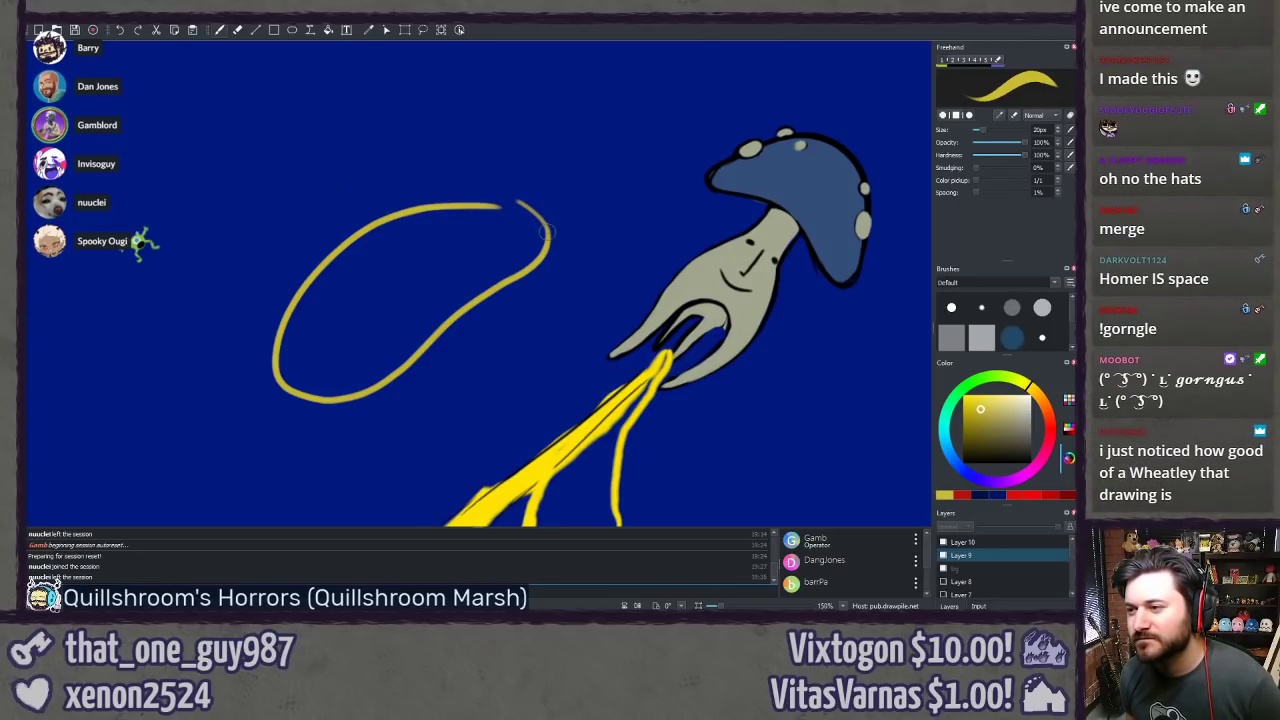
{"action": "left_click_drag", "start_coordinate": [548, 234], "coordinate": [454, 209]}
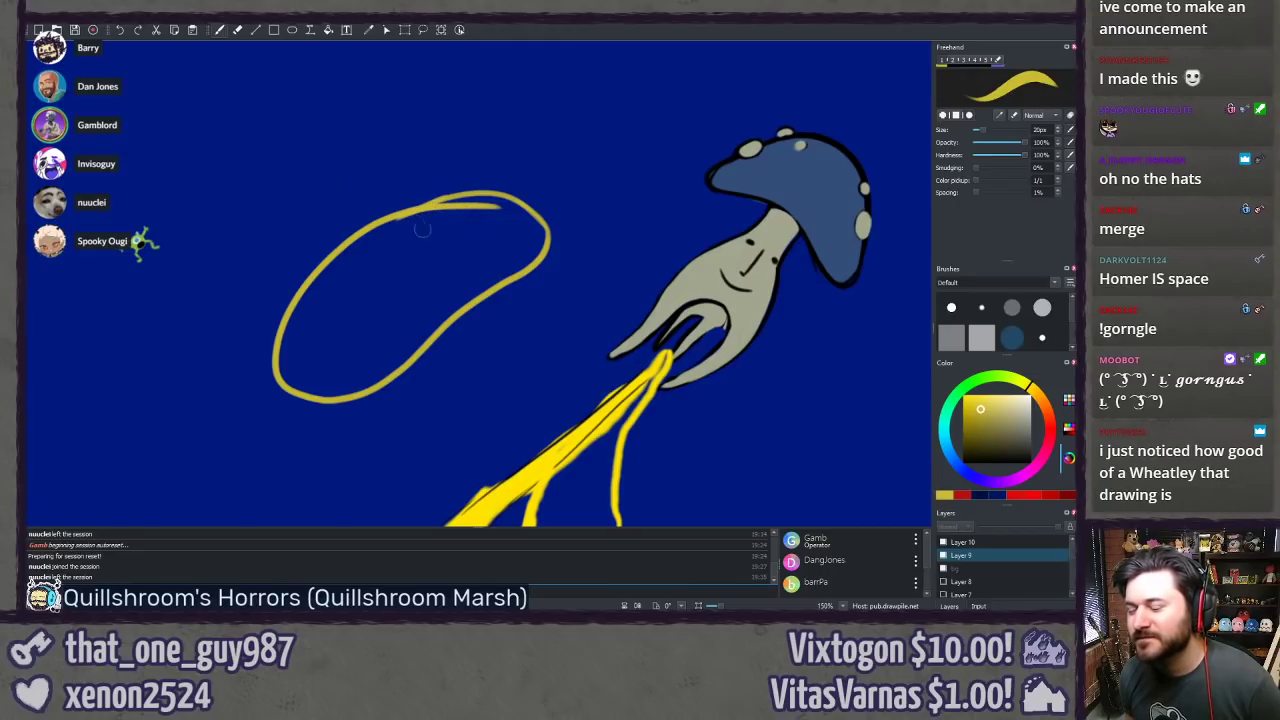
Step: Try adding further curves to the yellow bean outline, including a larger lobe around its upper end, undoing each attempt
{"action": "left_click_drag", "start_coordinate": [643, 423], "coordinate": [203, 366]}
{"action": "left_click_drag", "start_coordinate": [411, 417], "coordinate": [354, 371]}
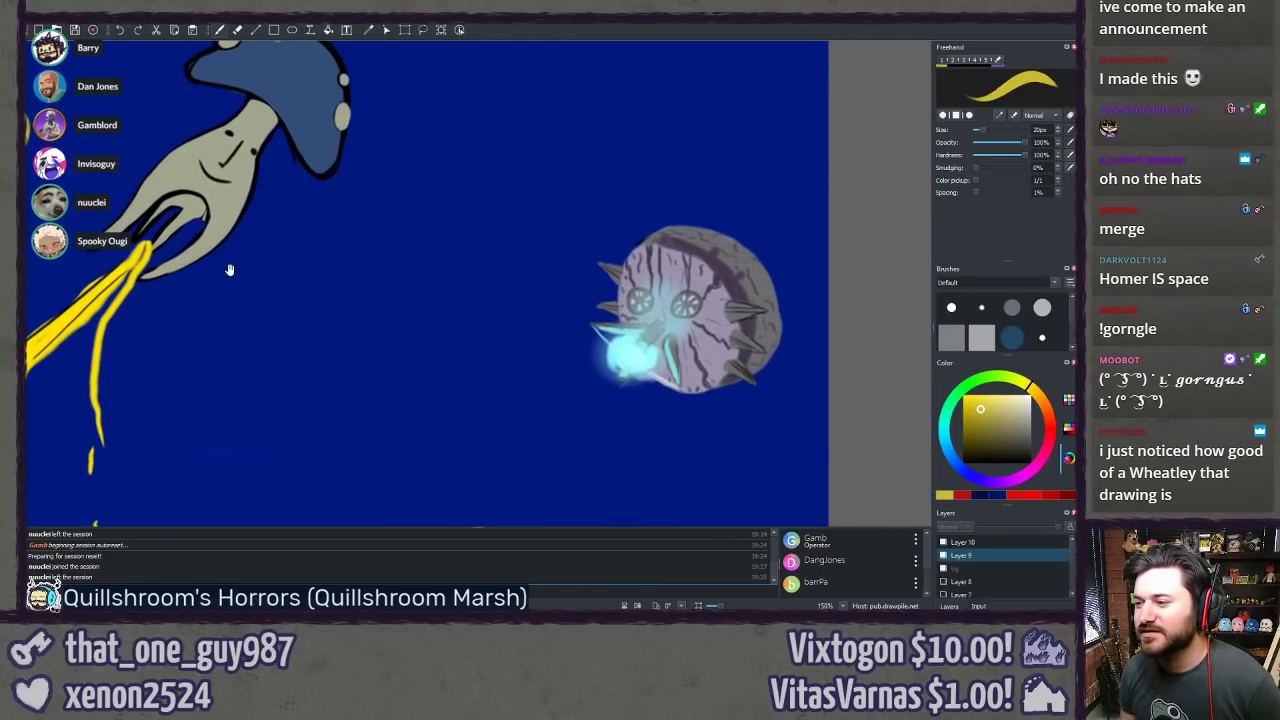
{"action": "left_click_drag", "start_coordinate": [216, 246], "coordinate": [791, 437]}
{"action": "left_click_drag", "start_coordinate": [434, 338], "coordinate": [364, 205]}
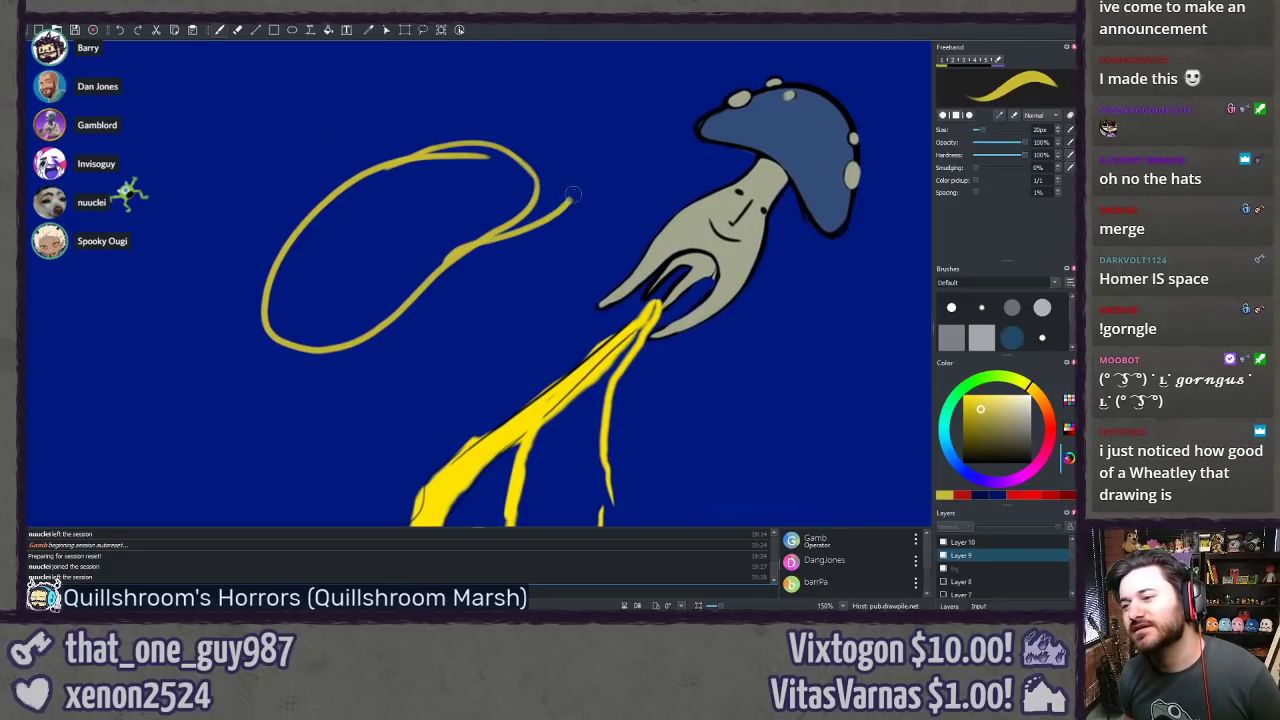
{"action": "mouse_move", "coordinate": [508, 225]}
{"action": "left_mouse_down"}
{"action": "mouse_move", "coordinate": [545, 208]}
{"action": "mouse_move", "coordinate": [396, 160]}
{"action": "mouse_move", "coordinate": [443, 266]}
{"action": "left_mouse_up"}
{"action": "key", "text": "ctrl+z"}
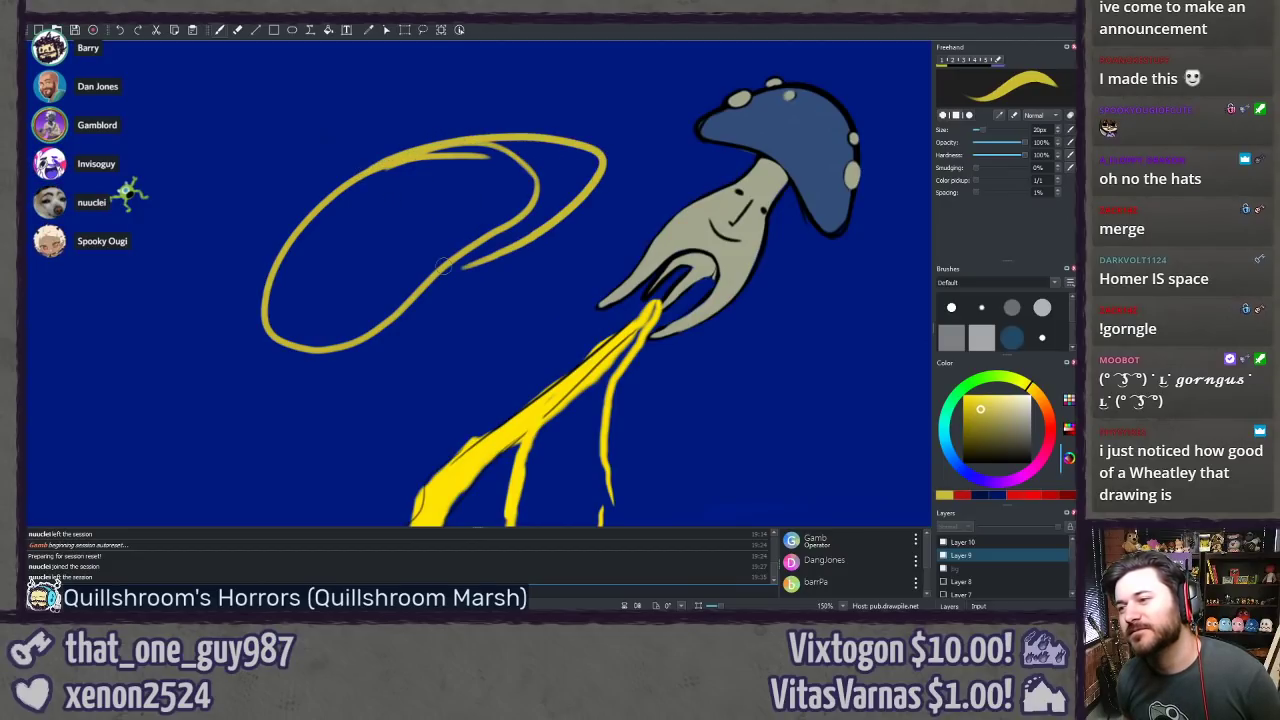
{"action": "key", "text": "ctrl+z"}
{"action": "mouse_move", "coordinate": [433, 141]}
{"action": "left_mouse_down"}
{"action": "mouse_move", "coordinate": [468, 223]}
{"action": "mouse_move", "coordinate": [412, 243]}
{"action": "left_mouse_up"}
{"action": "key", "text": "ctrl+z"}
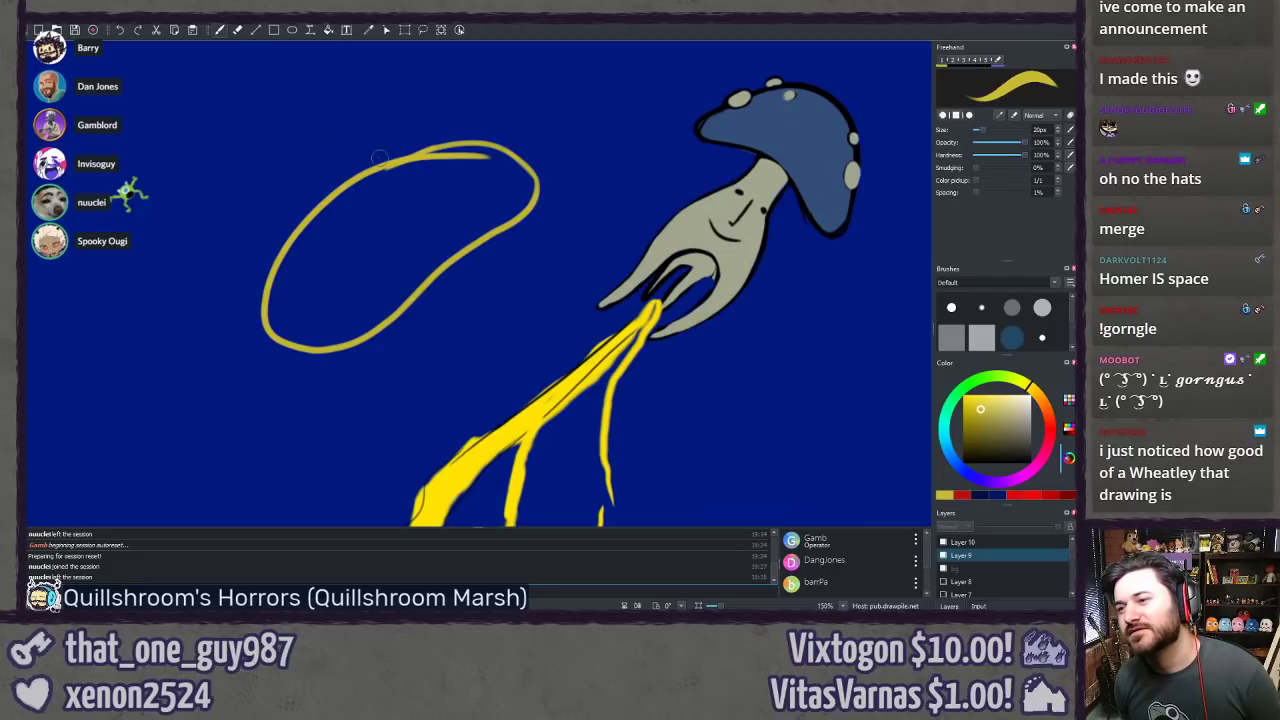
{"action": "mouse_move", "coordinate": [376, 164]}
{"action": "left_mouse_down"}
{"action": "mouse_move", "coordinate": [563, 133]}
{"action": "mouse_move", "coordinate": [446, 262]}
{"action": "left_mouse_up"}
{"action": "key", "text": "ctrl+z"}
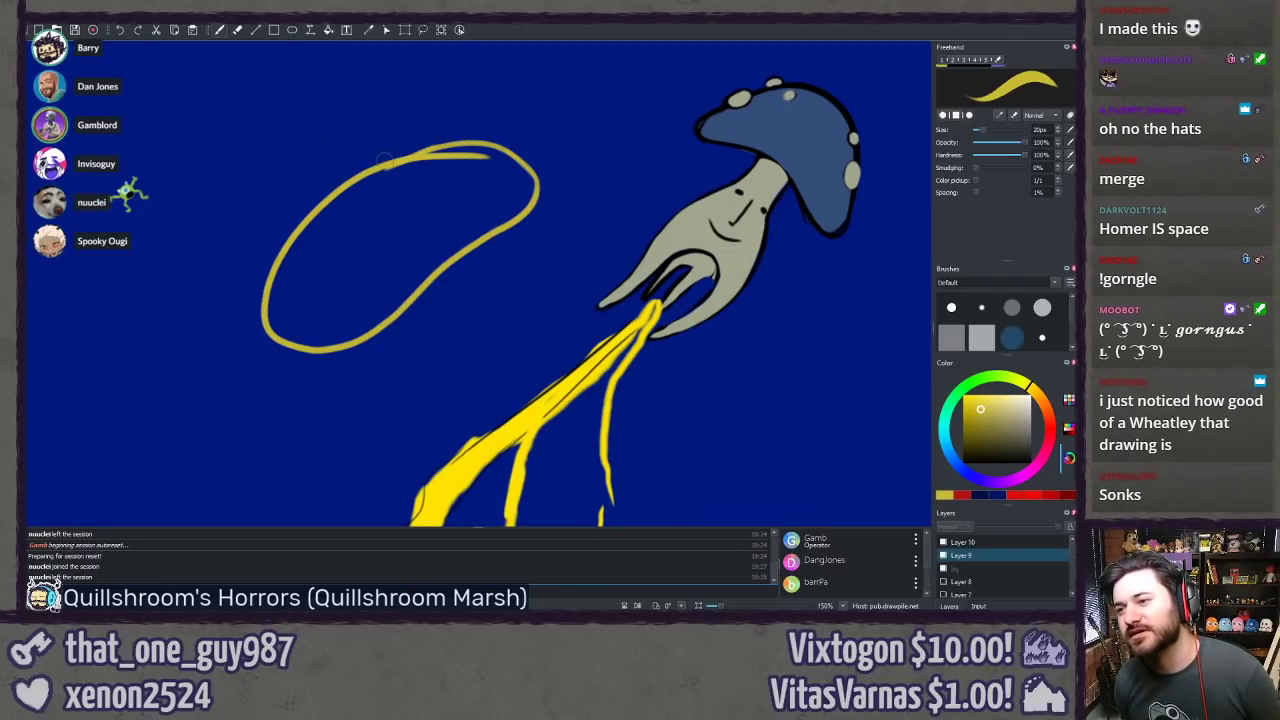
{"action": "mouse_move", "coordinate": [368, 165]}
{"action": "left_mouse_down"}
{"action": "mouse_move", "coordinate": [398, 147]}
{"action": "mouse_move", "coordinate": [560, 184]}
{"action": "mouse_move", "coordinate": [401, 322]}
{"action": "mouse_move", "coordinate": [568, 215]}
{"action": "mouse_move", "coordinate": [384, 153]}
{"action": "mouse_move", "coordinate": [350, 162]}
{"action": "left_mouse_up"}
{"action": "key", "text": "ctrl+z"}
{"action": "key", "text": "ctrl+z"}
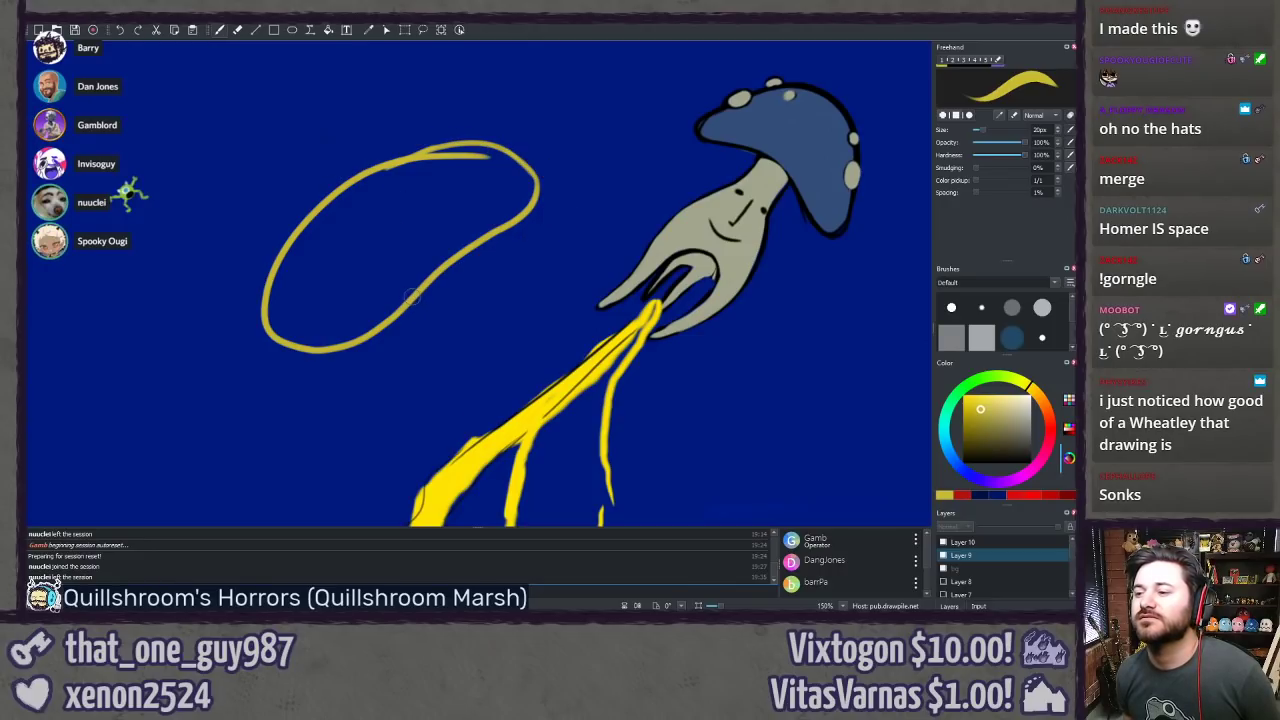
{"action": "mouse_move", "coordinate": [410, 292]}
{"action": "left_mouse_down"}
{"action": "mouse_move", "coordinate": [536, 234]}
{"action": "mouse_move", "coordinate": [461, 158]}
{"action": "left_mouse_up"}
{"action": "key", "text": "ctrl+z"}
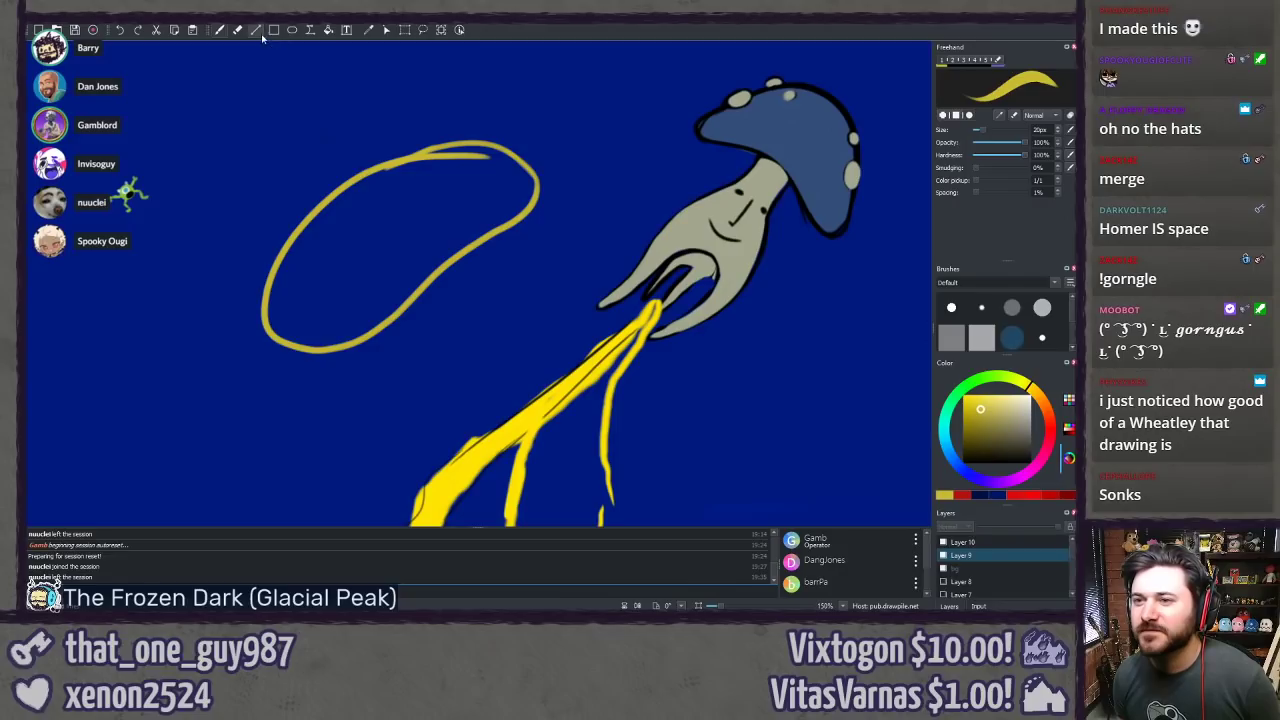
Step: Flood-fill the bean-shaped outline with the same muted yellow and return to the brush close to its upper edge
{"action": "left_click", "coordinate": [328, 29]}
{"action": "left_click", "coordinate": [363, 228]}
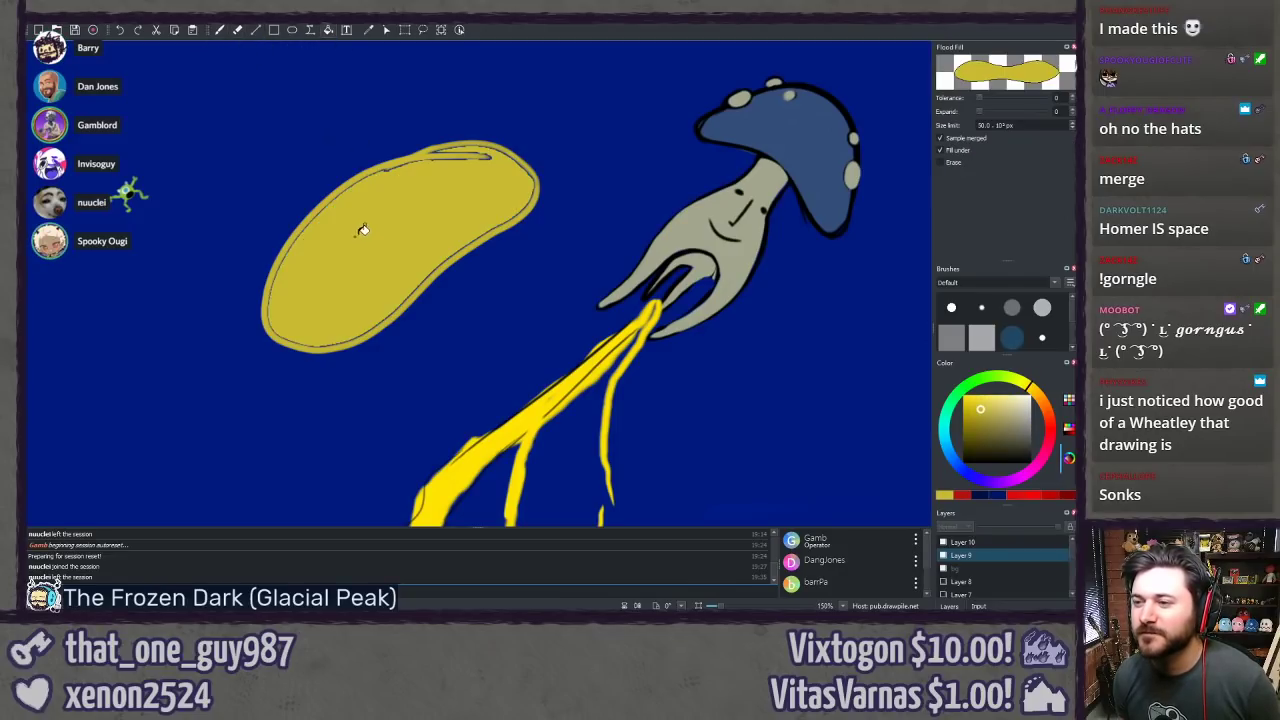
{"action": "key", "text": "b"}
{"action": "key", "text": "ctrl+plus"}
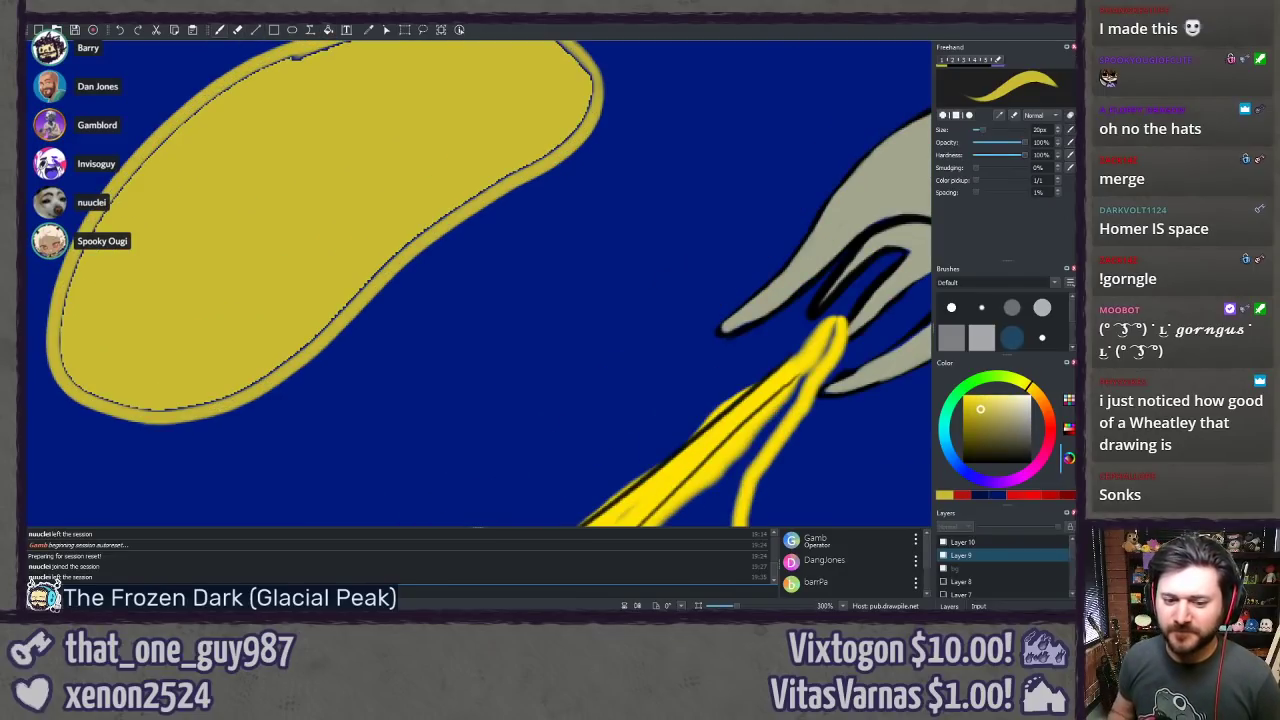
{"action": "left_click_drag", "start_coordinate": [164, 221], "coordinate": [397, 348]}
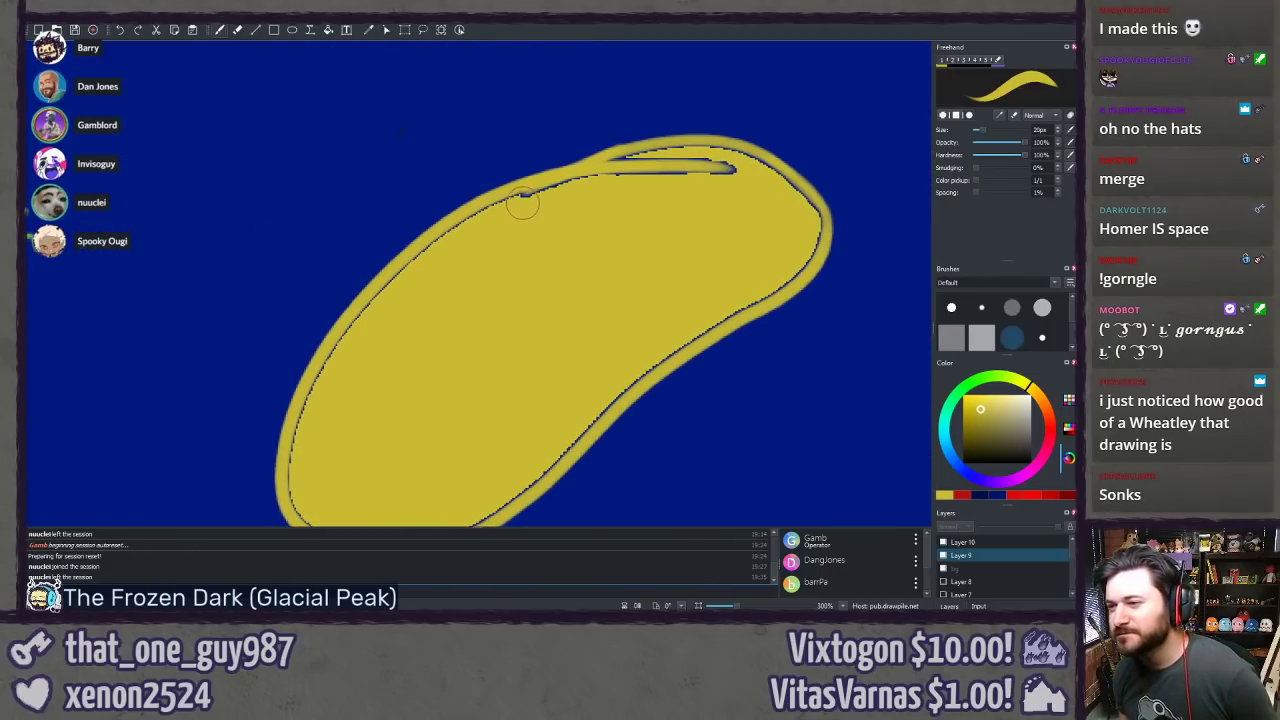
Step: Paint yellow over the dark gap between fill and outline around the bean's upper end and along its upper edge
{"action": "left_click_drag", "start_coordinate": [522, 204], "coordinate": [534, 196]}
{"action": "mouse_move", "coordinate": [684, 177]}
{"action": "left_mouse_down"}
{"action": "mouse_move", "coordinate": [735, 176]}
{"action": "mouse_move", "coordinate": [605, 163]}
{"action": "mouse_move", "coordinate": [707, 157]}
{"action": "mouse_move", "coordinate": [681, 148]}
{"action": "mouse_move", "coordinate": [759, 162]}
{"action": "mouse_move", "coordinate": [702, 121]}
{"action": "mouse_move", "coordinate": [742, 131]}
{"action": "mouse_move", "coordinate": [745, 160]}
{"action": "mouse_move", "coordinate": [722, 147]}
{"action": "mouse_move", "coordinate": [802, 208]}
{"action": "mouse_move", "coordinate": [779, 178]}
{"action": "mouse_move", "coordinate": [819, 222]}
{"action": "mouse_move", "coordinate": [810, 262]}
{"action": "mouse_move", "coordinate": [748, 306]}
{"action": "left_mouse_up"}
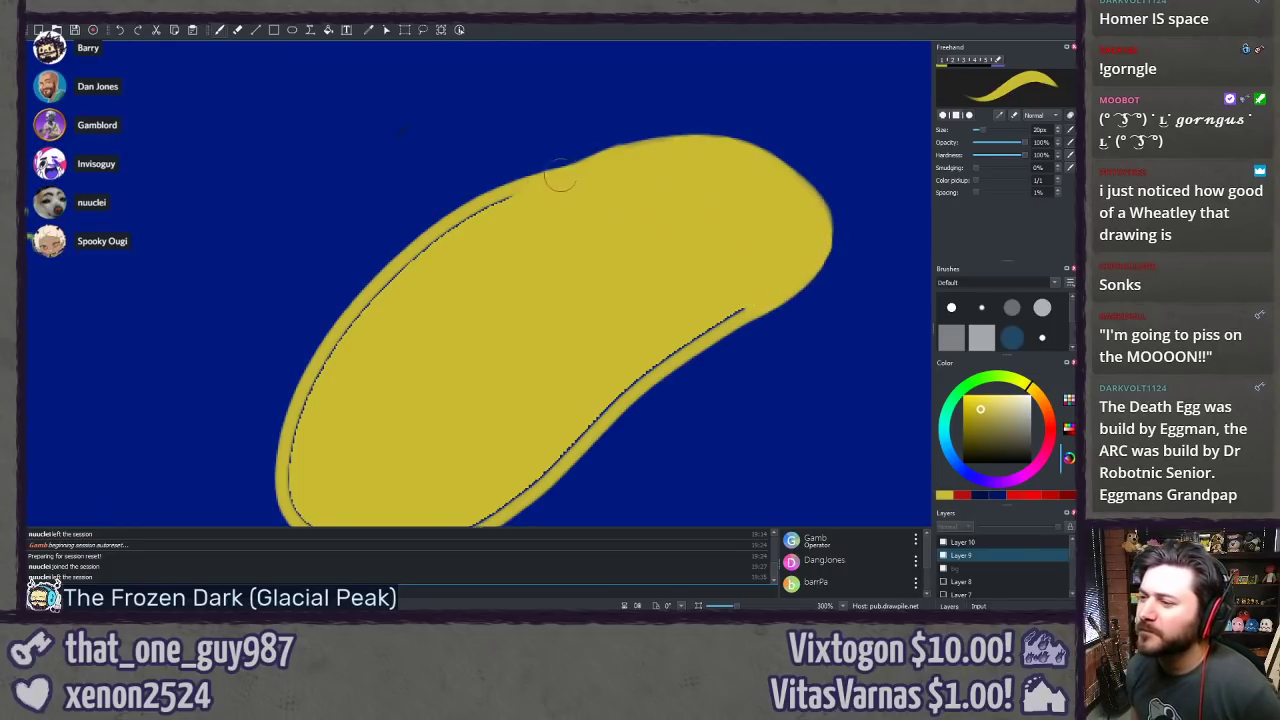
{"action": "mouse_move", "coordinate": [534, 186]}
{"action": "left_mouse_down"}
{"action": "mouse_move", "coordinate": [445, 226]}
{"action": "mouse_move", "coordinate": [517, 200]}
{"action": "mouse_move", "coordinate": [435, 248]}
{"action": "mouse_move", "coordinate": [362, 310]}
{"action": "left_mouse_up"}
{"action": "key", "text": "ctrl+z"}
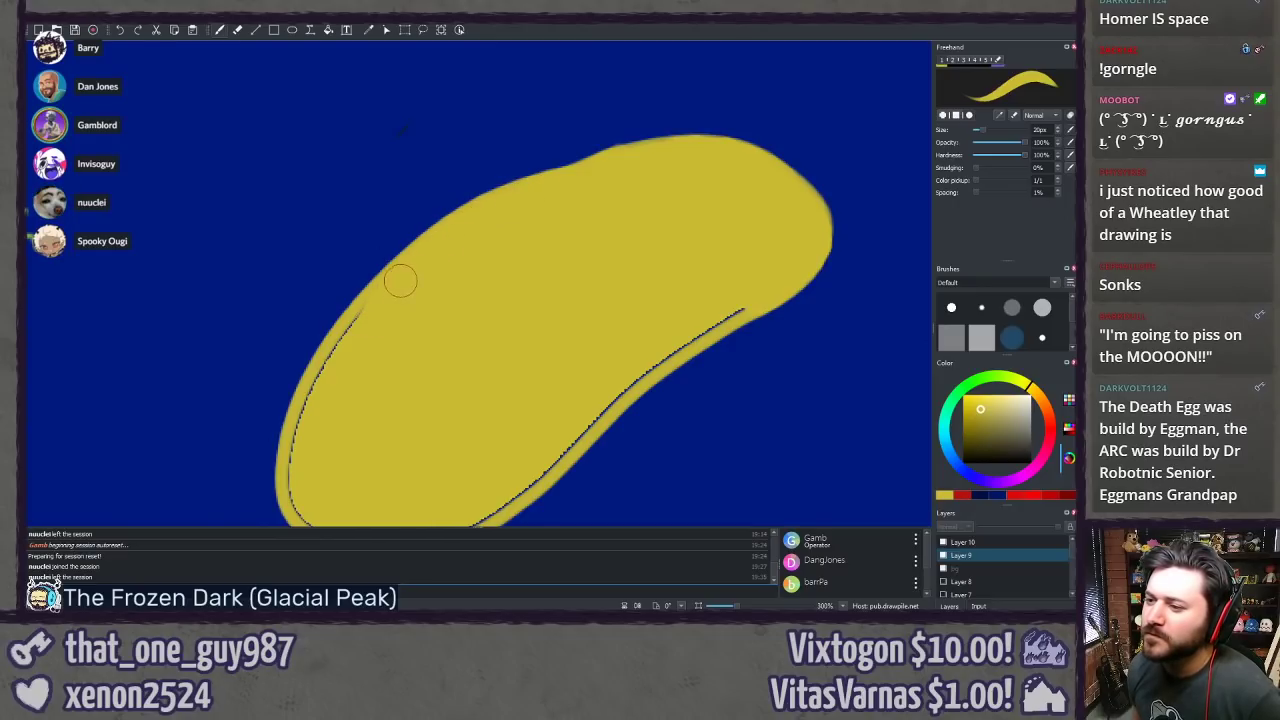
Step: Cover the remaining dark gap line with yellow around the bean's lower end and along its concave underside
{"action": "left_click_drag", "start_coordinate": [347, 394], "coordinate": [414, 229]}
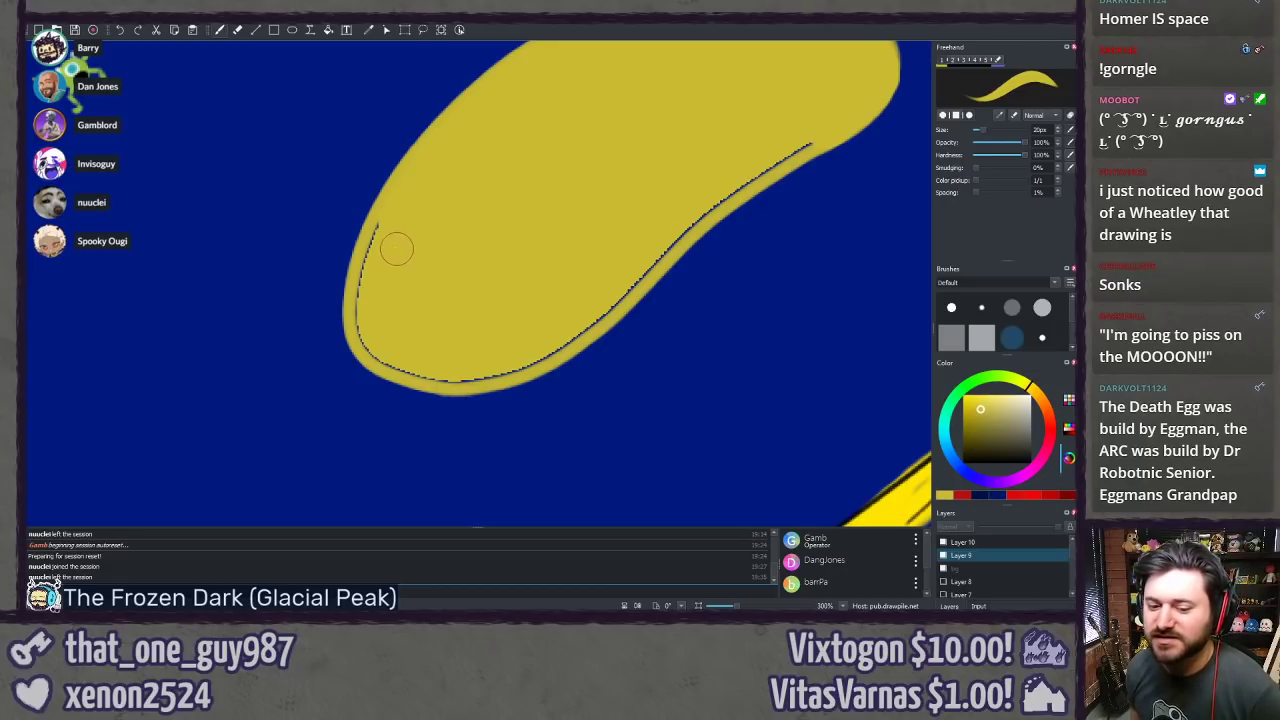
{"action": "left_click_drag", "start_coordinate": [392, 216], "coordinate": [374, 243]}
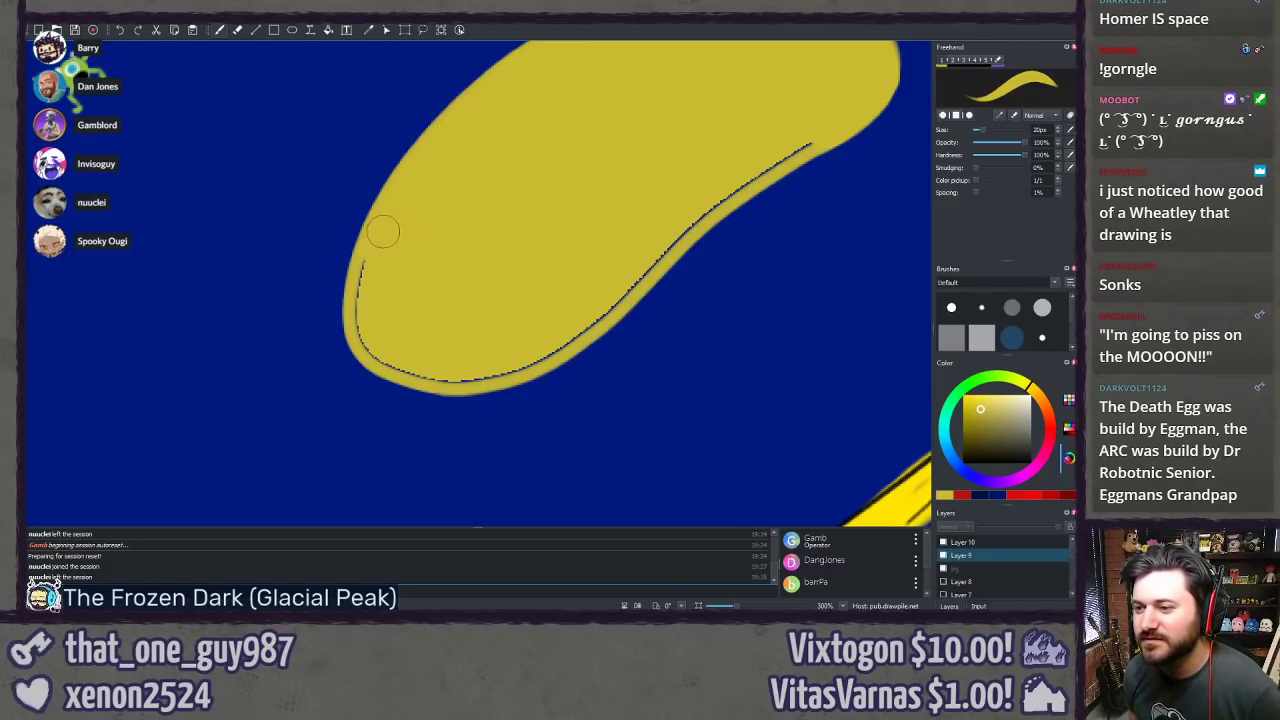
{"action": "mouse_move", "coordinate": [381, 233]}
{"action": "left_mouse_down"}
{"action": "mouse_move", "coordinate": [360, 296]}
{"action": "mouse_move", "coordinate": [361, 331]}
{"action": "mouse_move", "coordinate": [381, 357]}
{"action": "mouse_move", "coordinate": [475, 379]}
{"action": "mouse_move", "coordinate": [567, 319]}
{"action": "left_mouse_up"}
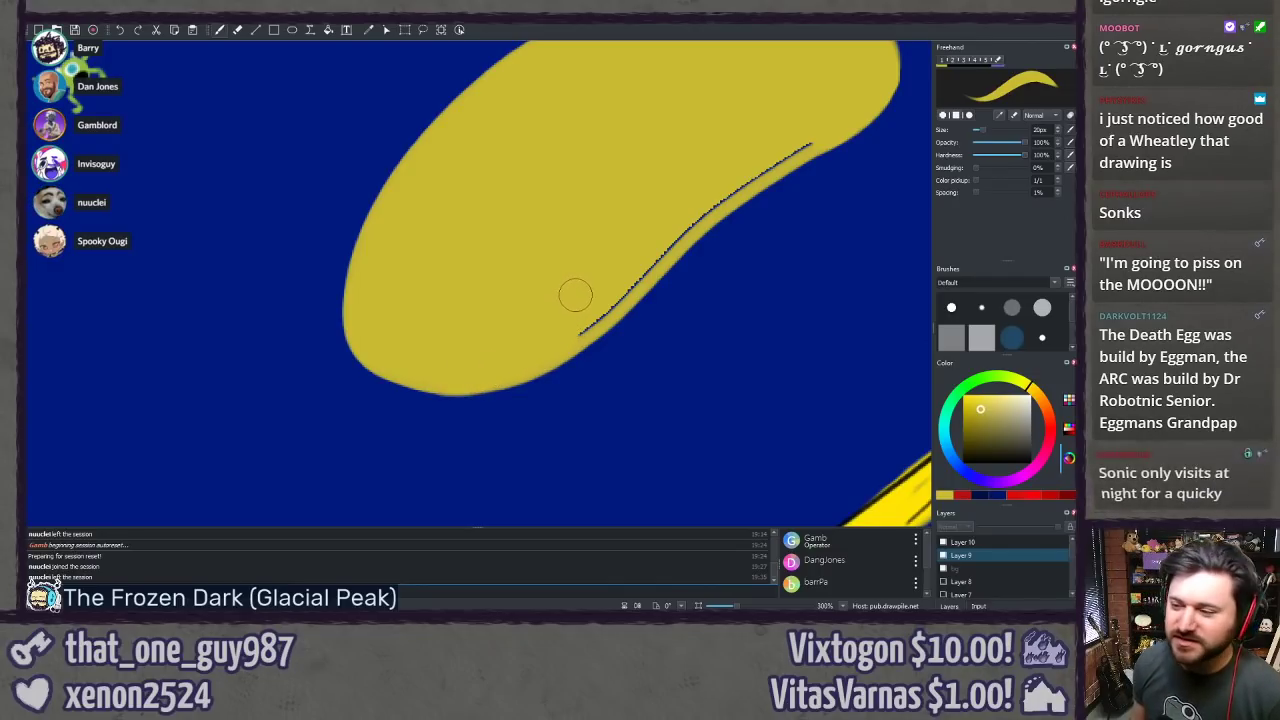
{"action": "left_click_drag", "start_coordinate": [810, 141], "coordinate": [727, 193]}
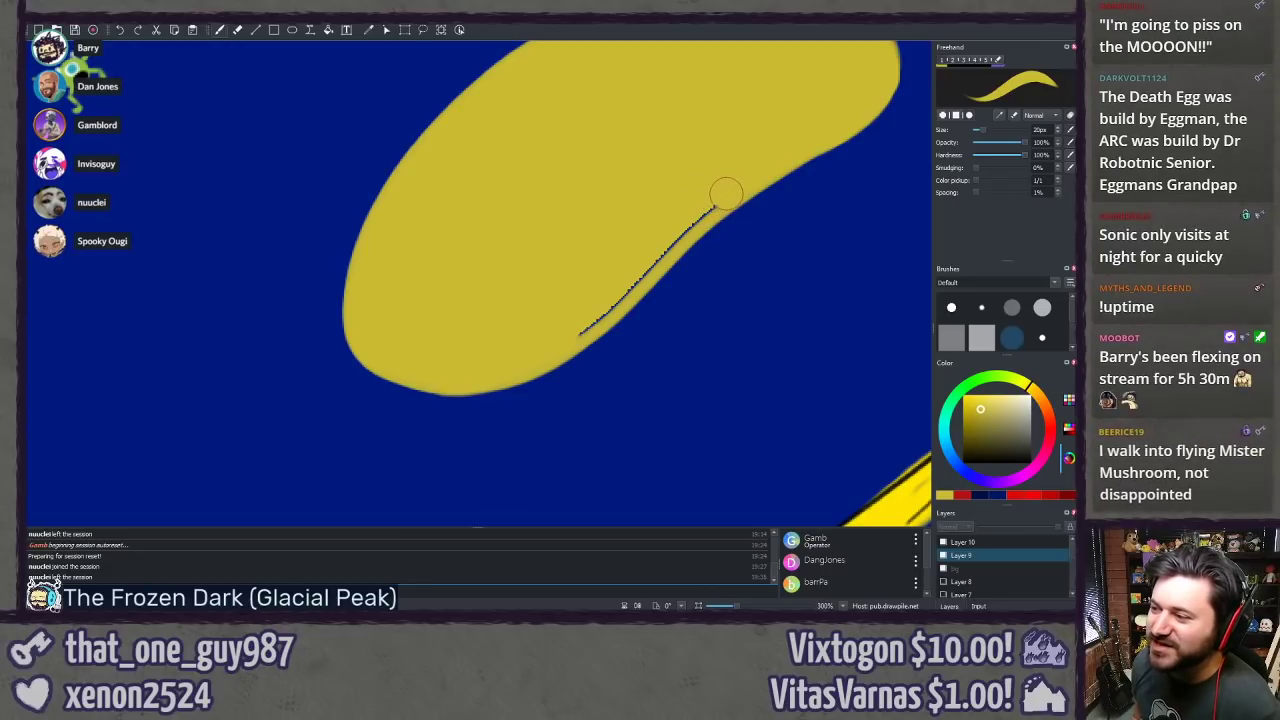
{"action": "mouse_move", "coordinate": [708, 208]}
{"action": "left_mouse_down"}
{"action": "mouse_move", "coordinate": [560, 340]}
{"action": "mouse_move", "coordinate": [580, 323]}
{"action": "mouse_move", "coordinate": [568, 330]}
{"action": "left_mouse_up"}
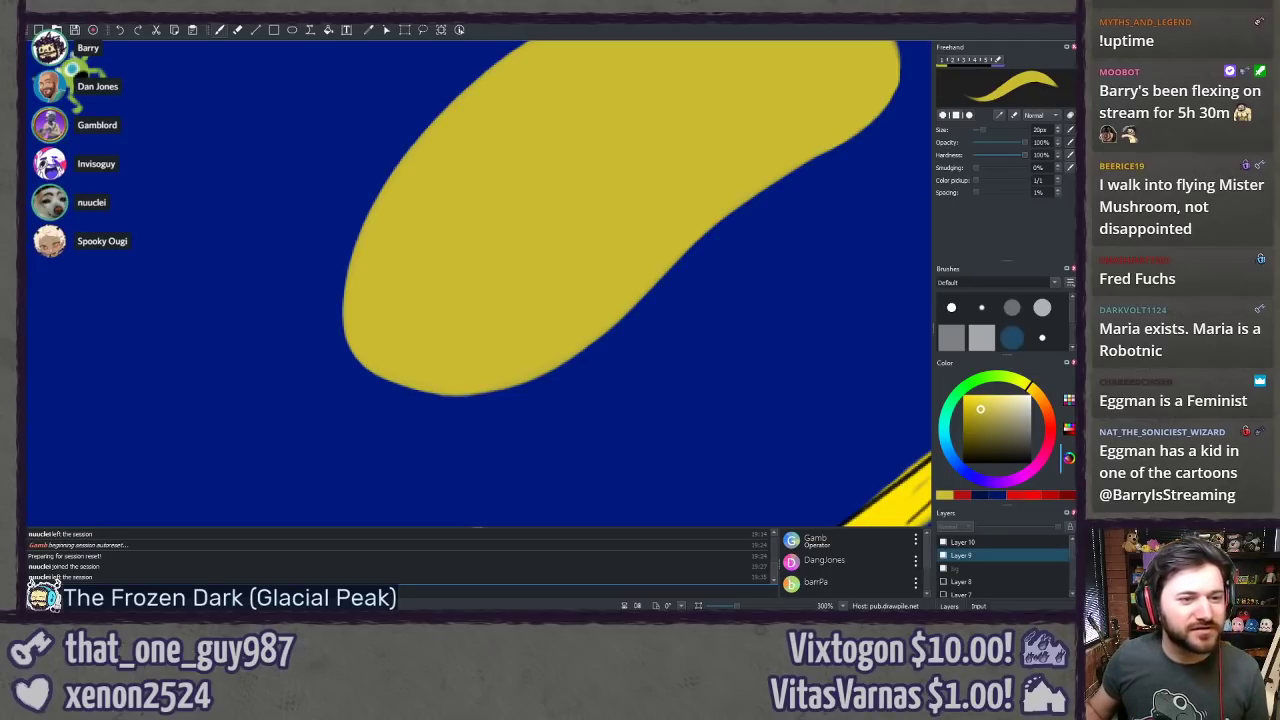
Step: Switch to the browser and examine several image results for "eggman's grandfather", including Gerald Robotnik and Dr. Eggman pictures
{"action": "key", "text": "alt+Tab"}
{"action": "left_click", "coordinate": [86, 214]}
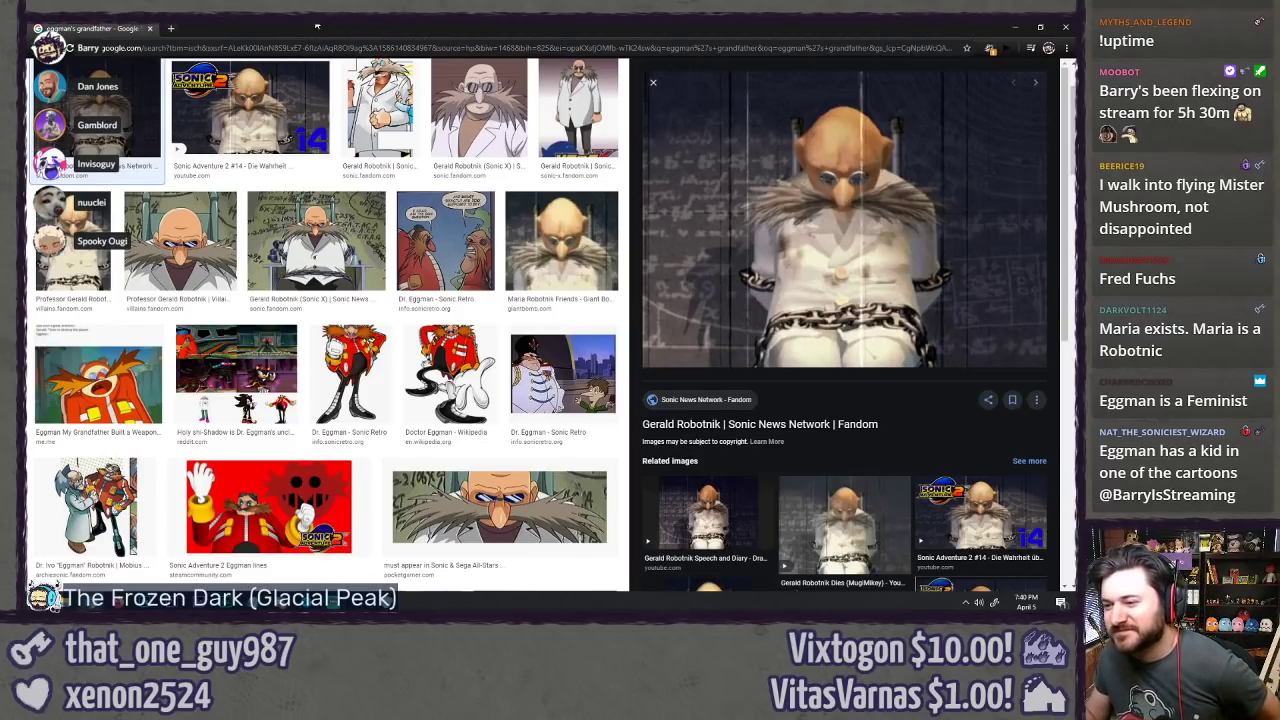
{"action": "left_click", "coordinate": [286, 218]}
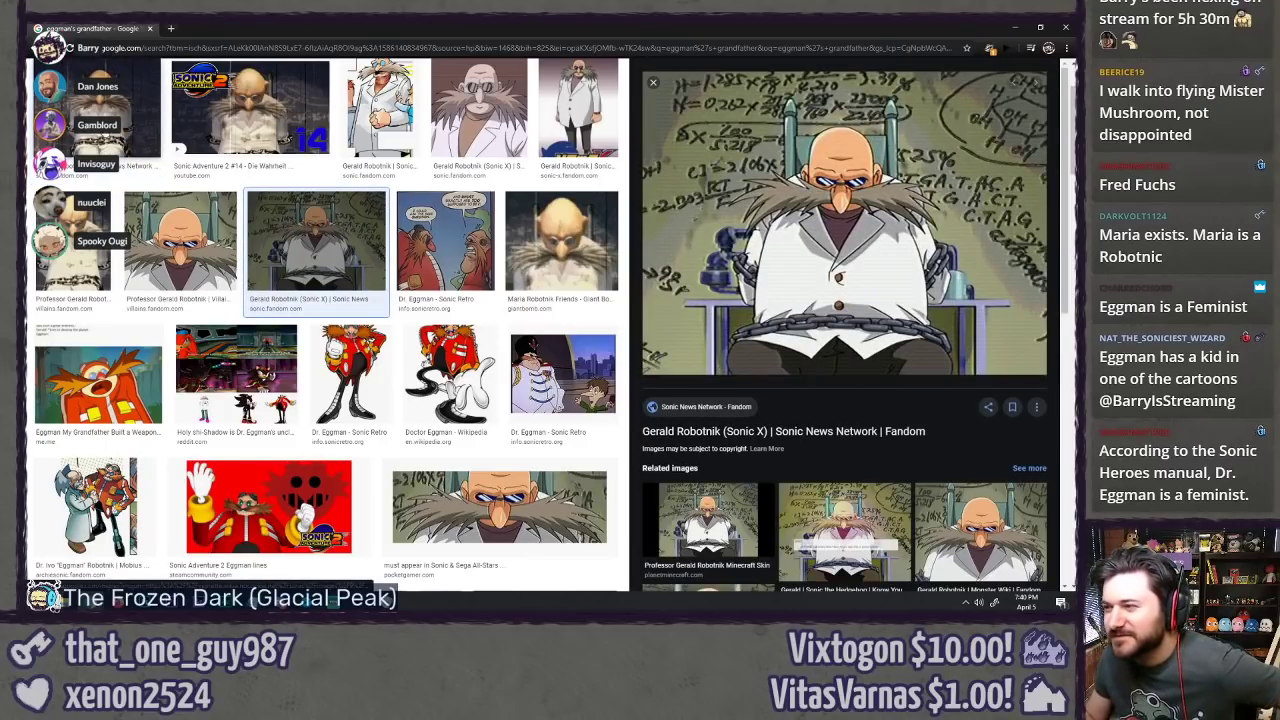
{"action": "key", "text": "Left"}
{"action": "left_click", "coordinate": [329, 239]}
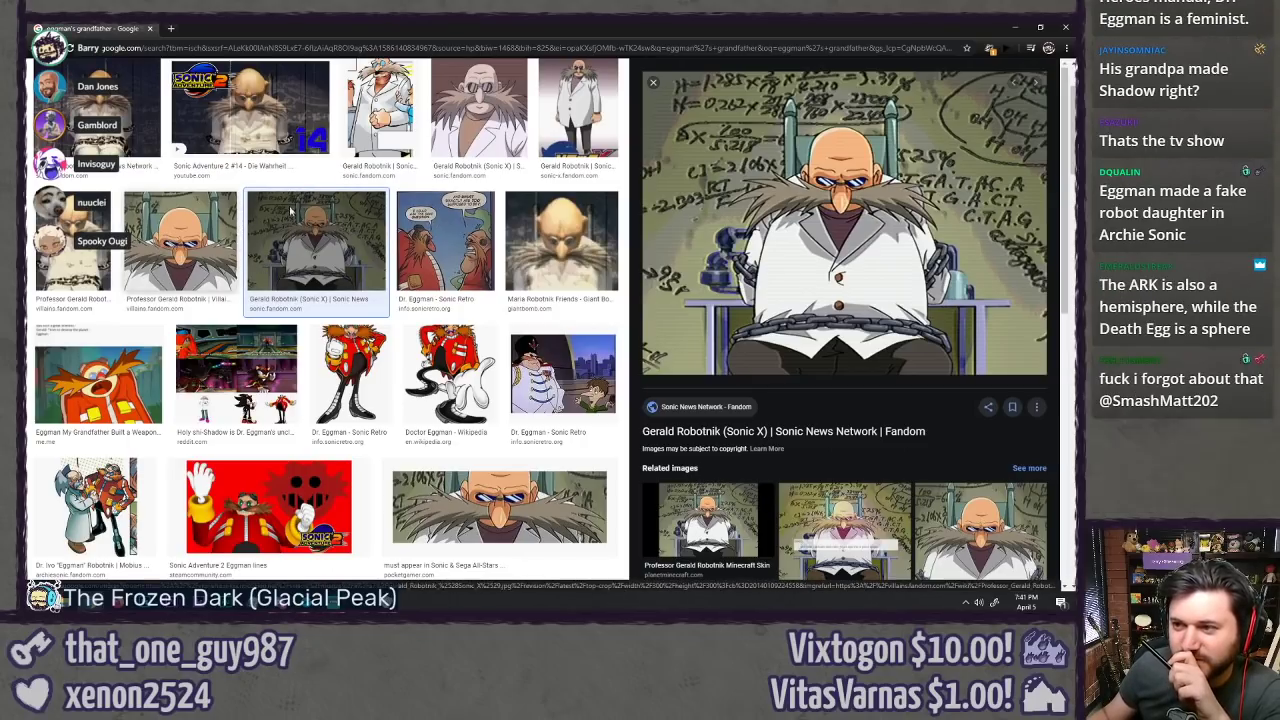
{"action": "left_click", "coordinate": [380, 110]}
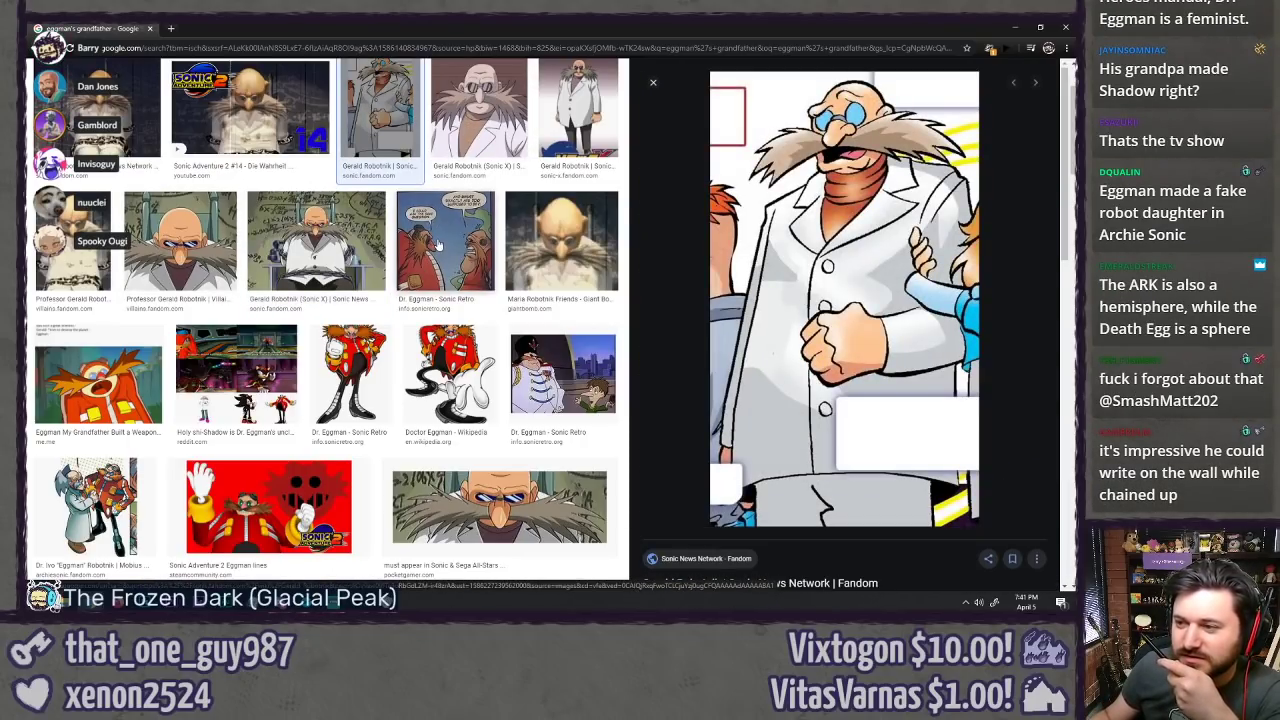
{"action": "left_click", "coordinate": [385, 365]}
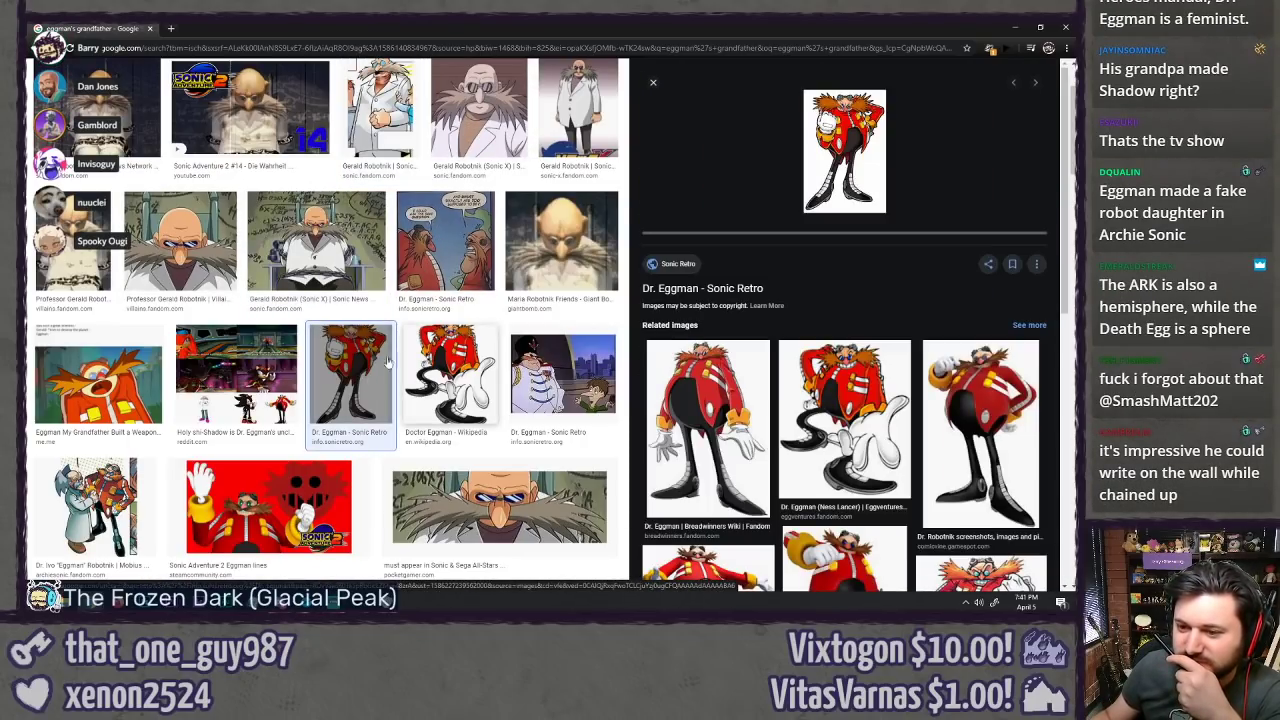
{"action": "left_click", "coordinate": [53, 376]}
{"action": "left_click", "coordinate": [180, 240]}
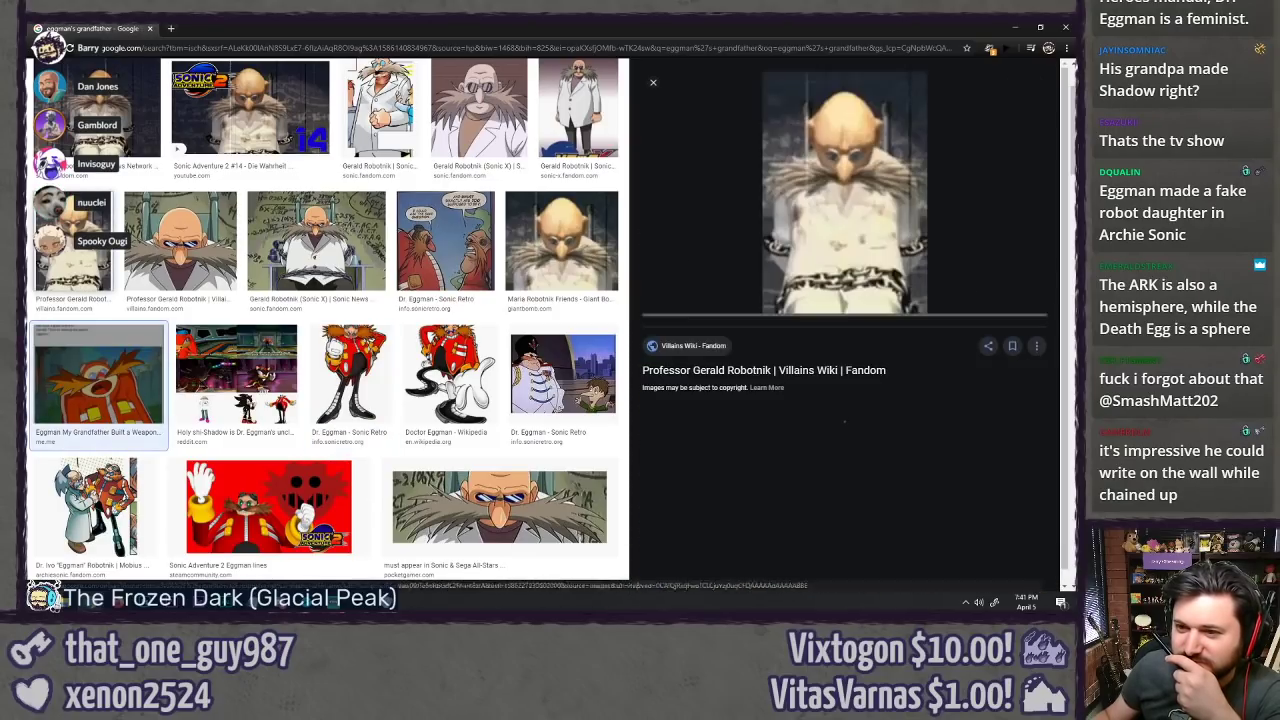
{"action": "left_click", "coordinate": [315, 240]}
{"action": "mouse_move", "coordinate": [262, 29]}
{"action": "left_mouse_down"}
{"action": "mouse_move", "coordinate": [262, 55]}
{"action": "mouse_move", "coordinate": [26, 66]}
{"action": "left_mouse_up"}
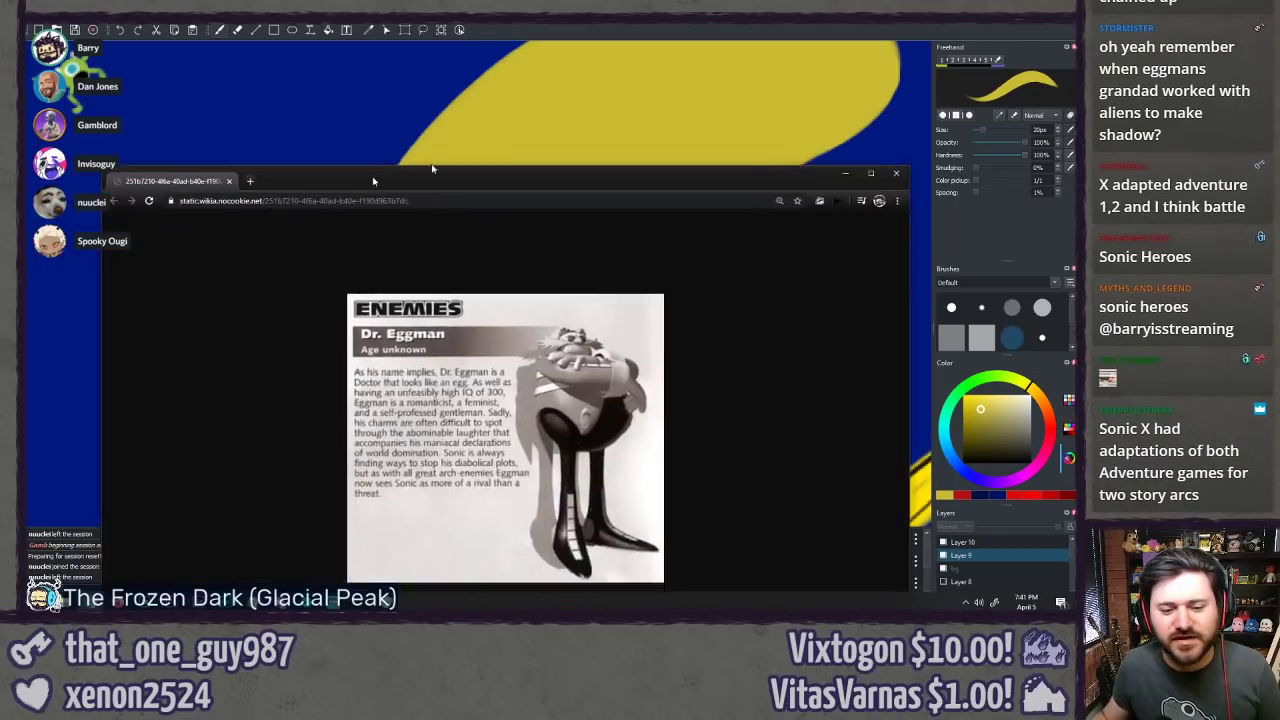
Step: Read the enlarged "Enemies" manual page about Dr. Eggman, reset its zoom to 100%, and return to the Drawpile canvas
{"action": "left_click_drag", "start_coordinate": [434, 167], "coordinate": [434, 24]}
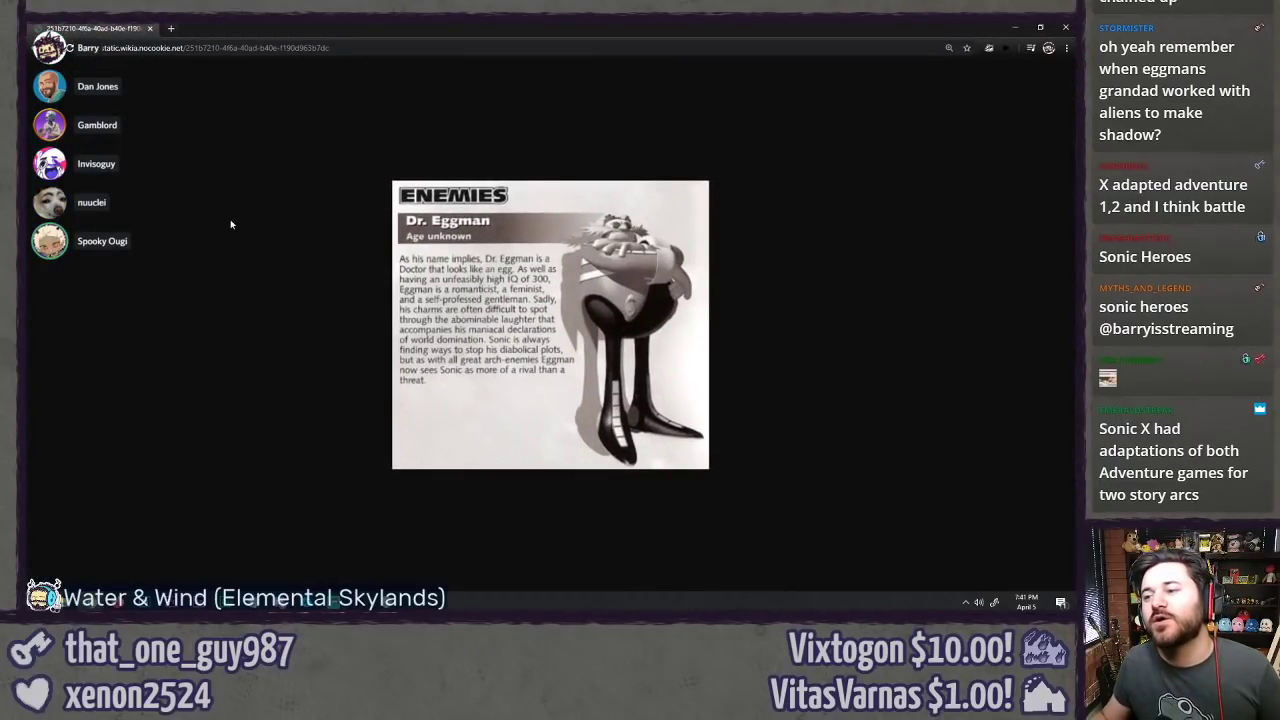
{"action": "scroll", "coordinate": [232, 313], "scroll_direction": "up", "scroll_amount": 2}
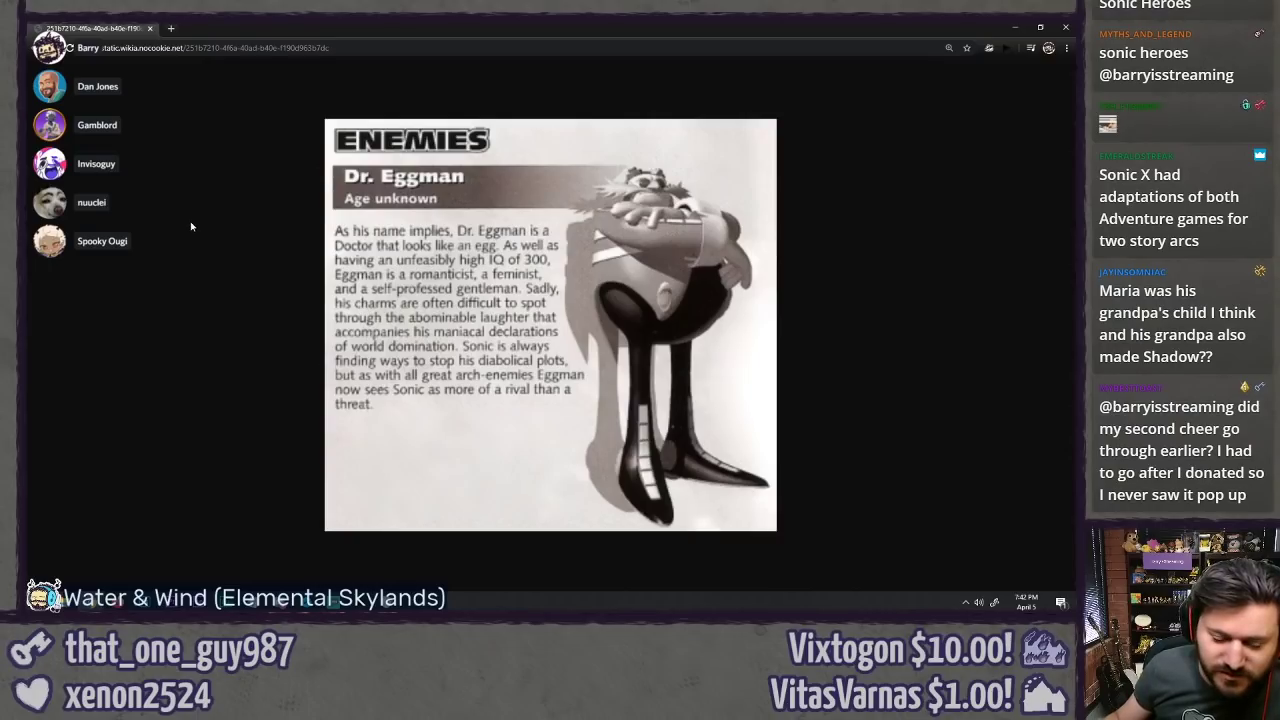
{"action": "key", "text": "ctrl+minus"}
{"action": "key", "text": "ctrl+minus"}
{"action": "key", "text": "ctrl+minus"}
{"action": "key", "text": "ctrl+minus"}
{"action": "key", "text": "ctrl+minus"}
{"action": "key", "text": "ctrl+minus"}
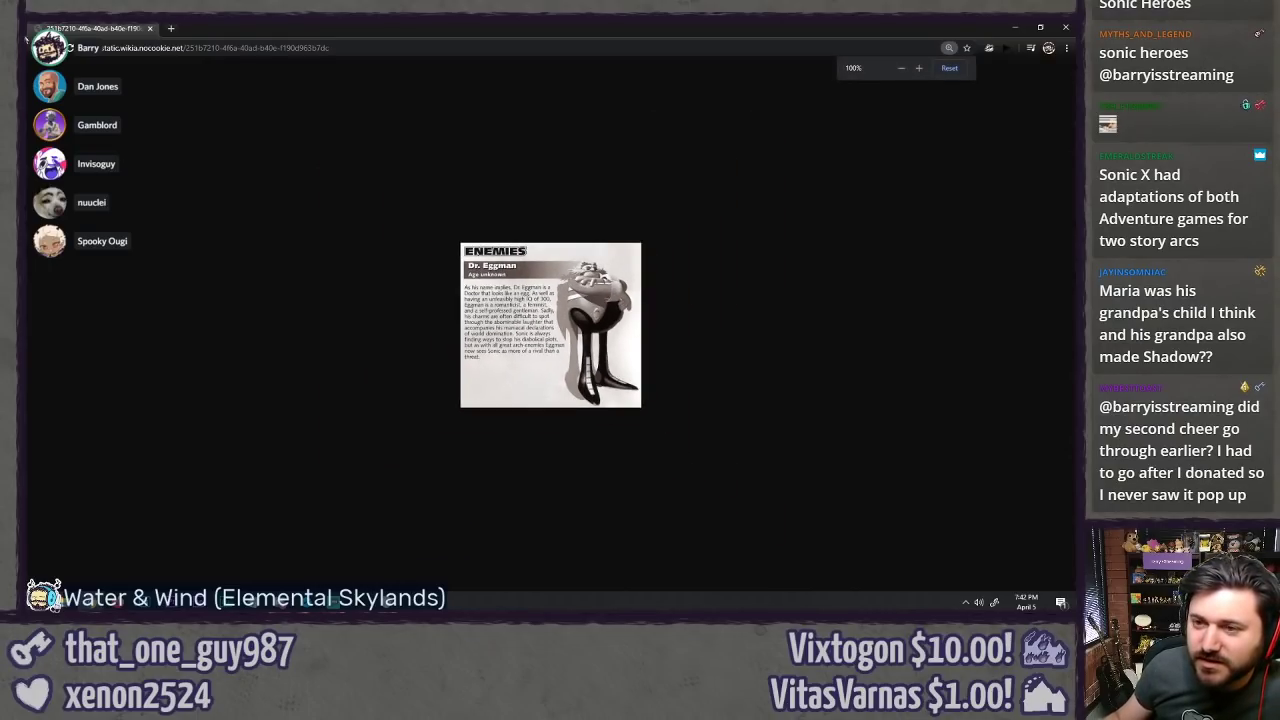
{"action": "key", "text": "alt+Tab"}
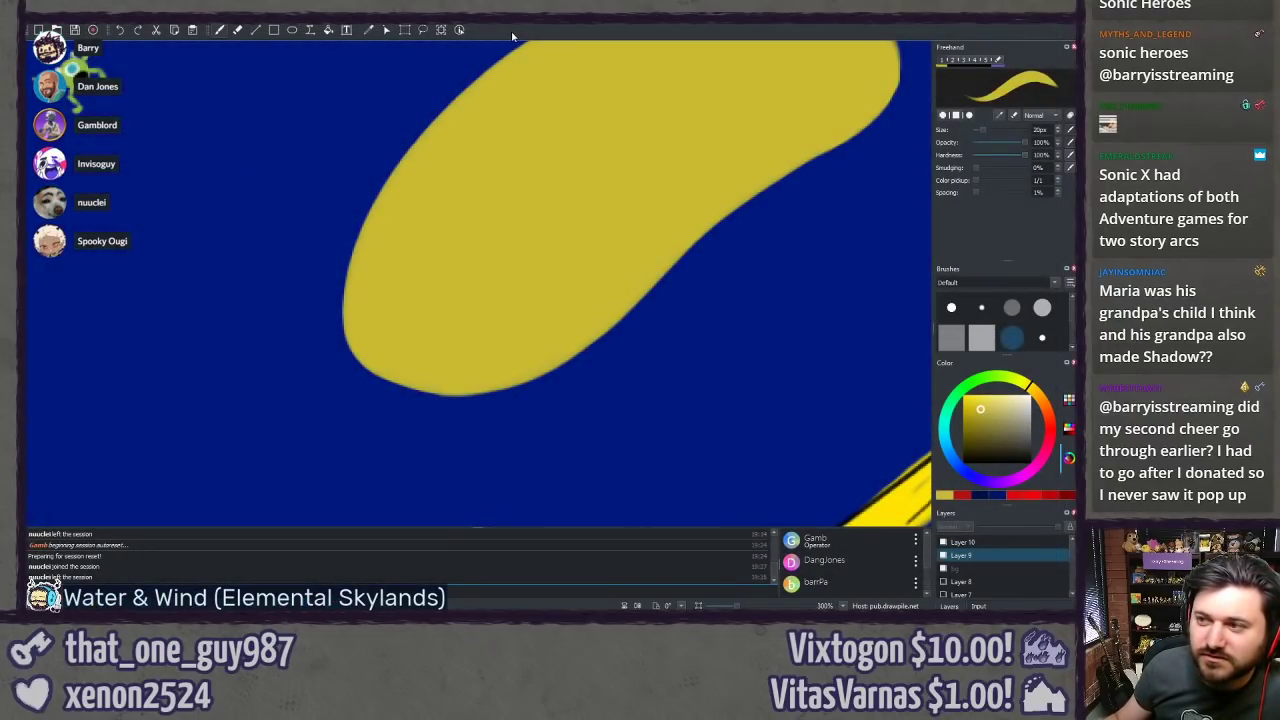
Step: Fill out the dip in the bean's upper edge with yellow strokes to smooth its contour, undoing stray strokes
{"action": "left_click_drag", "start_coordinate": [326, 271], "coordinate": [231, 405]}
{"action": "left_click_drag", "start_coordinate": [323, 389], "coordinate": [311, 356]}
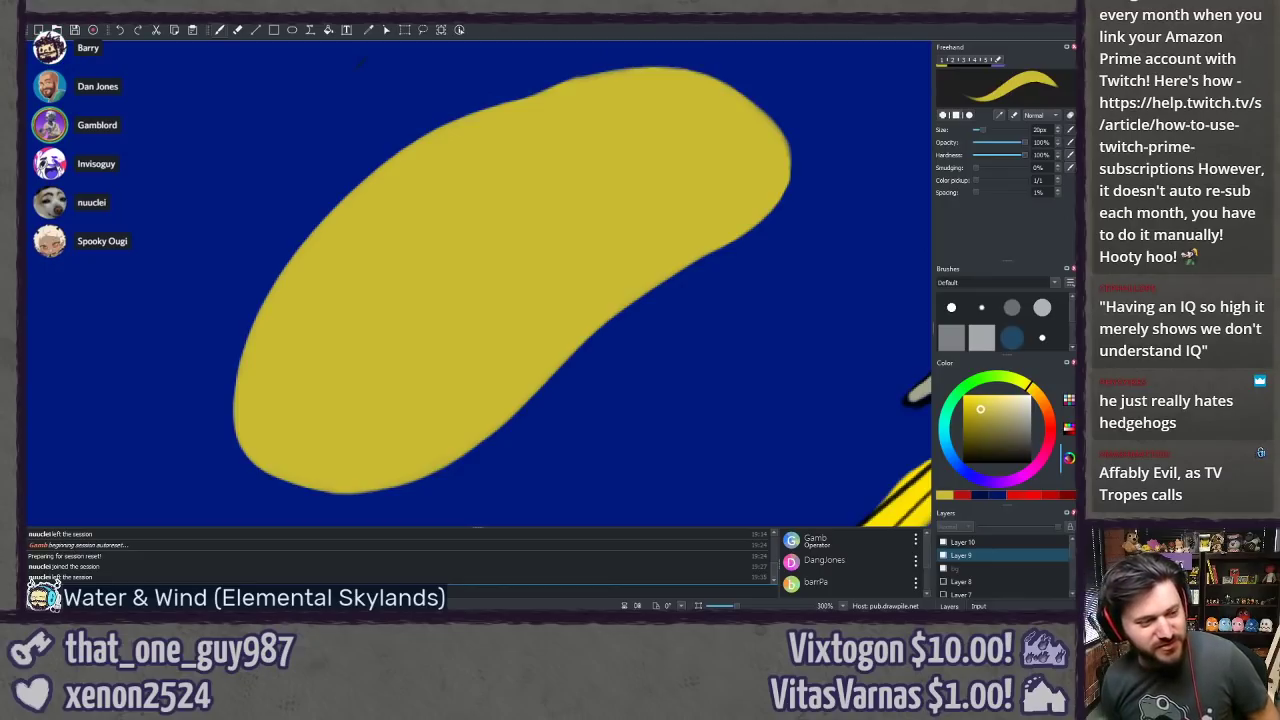
{"action": "left_click_drag", "start_coordinate": [469, 161], "coordinate": [424, 242]}
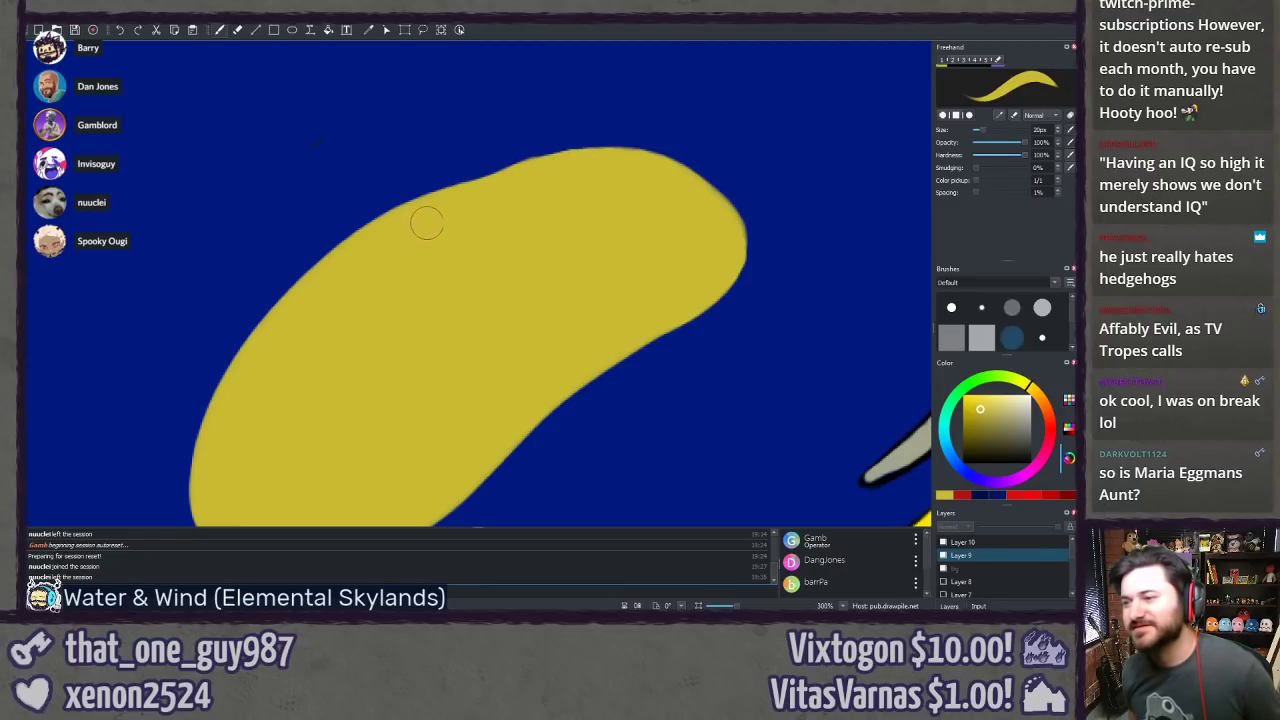
{"action": "mouse_move", "coordinate": [421, 222]}
{"action": "left_mouse_down"}
{"action": "mouse_move", "coordinate": [564, 156]}
{"action": "mouse_move", "coordinate": [600, 170]}
{"action": "mouse_move", "coordinate": [582, 175]}
{"action": "mouse_move", "coordinate": [620, 159]}
{"action": "mouse_move", "coordinate": [602, 156]}
{"action": "mouse_move", "coordinate": [652, 161]}
{"action": "mouse_move", "coordinate": [610, 150]}
{"action": "mouse_move", "coordinate": [648, 171]}
{"action": "mouse_move", "coordinate": [621, 118]}
{"action": "mouse_move", "coordinate": [635, 152]}
{"action": "mouse_move", "coordinate": [619, 156]}
{"action": "mouse_move", "coordinate": [678, 170]}
{"action": "mouse_move", "coordinate": [618, 149]}
{"action": "mouse_move", "coordinate": [693, 179]}
{"action": "mouse_move", "coordinate": [619, 150]}
{"action": "mouse_move", "coordinate": [709, 203]}
{"action": "left_mouse_up"}
{"action": "key", "text": "ctrl+z"}
{"action": "key", "text": "ctrl+z"}
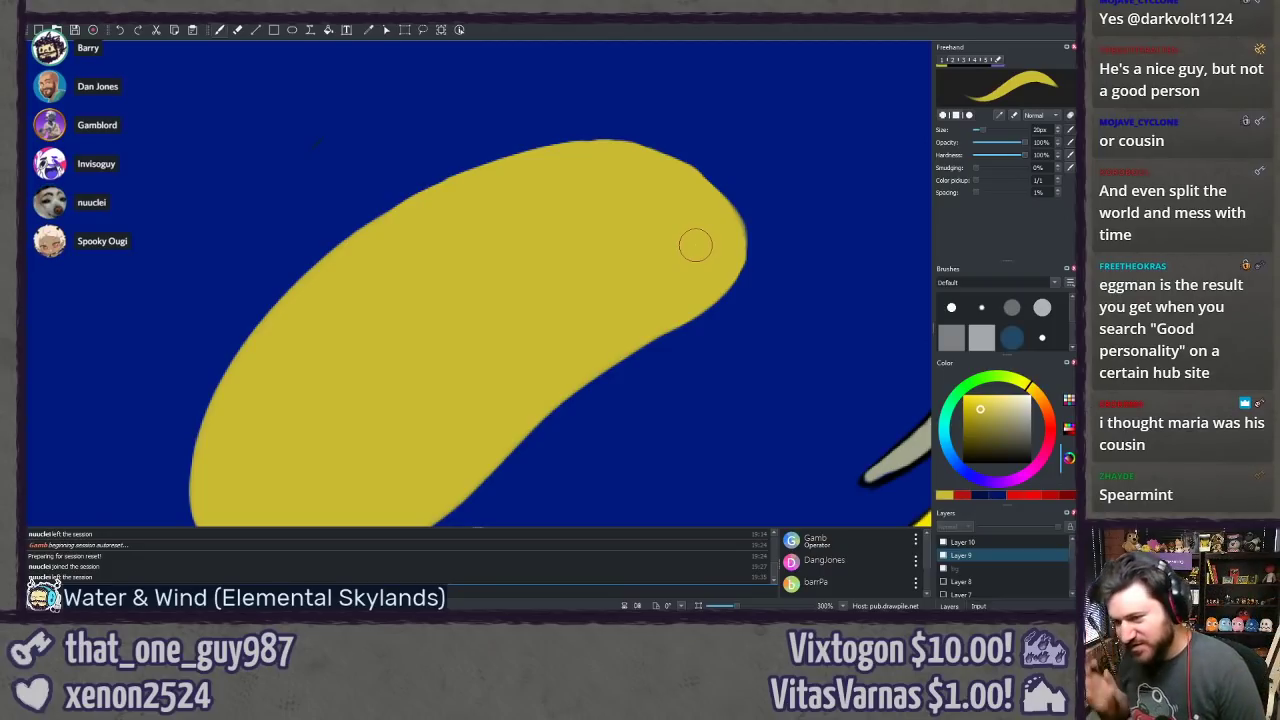
Step: Choose a pale off-white and paint a curved band across the bean's middle and a stroke along its lower half's upper edge
{"action": "scroll", "coordinate": [563, 217], "scroll_direction": "down", "scroll_amount": 9}
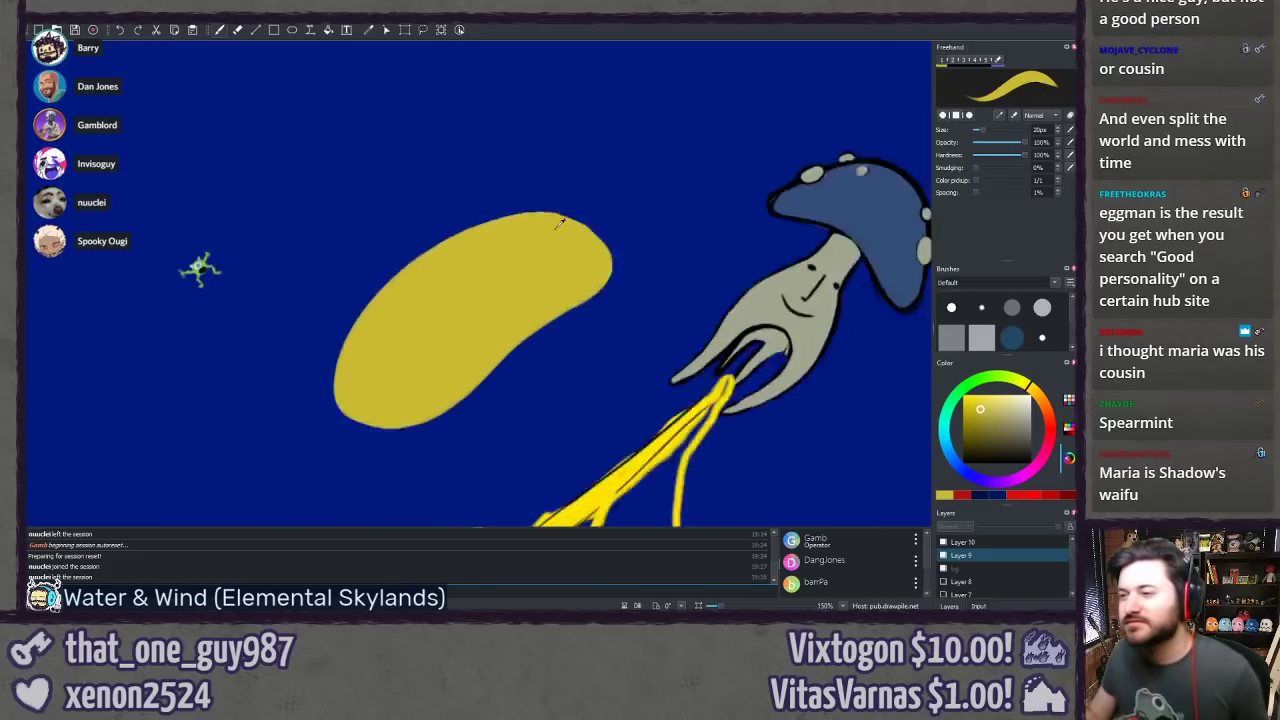
{"action": "scroll", "coordinate": [519, 218], "scroll_direction": "down", "scroll_amount": 2}
{"action": "scroll", "coordinate": [459, 331], "scroll_direction": "up", "scroll_amount": 8}
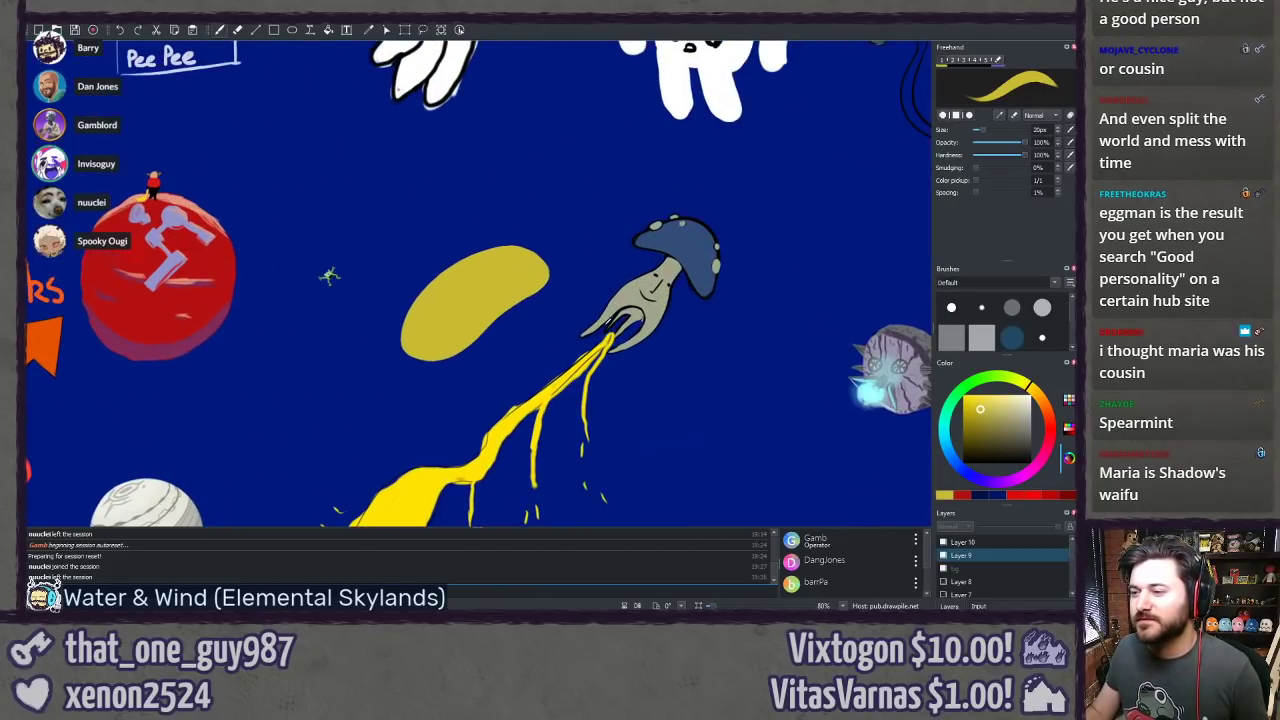
{"action": "left_click_drag", "start_coordinate": [480, 391], "coordinate": [467, 329]}
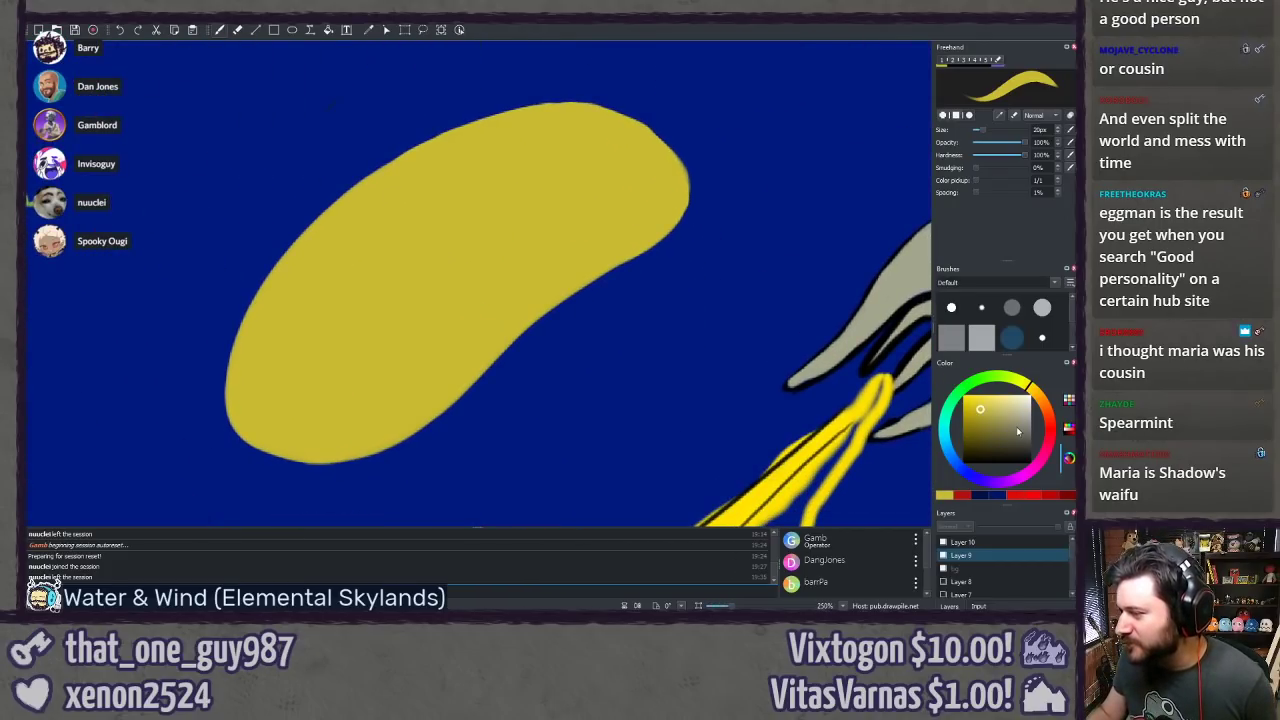
{"action": "left_click_drag", "start_coordinate": [1018, 422], "coordinate": [1024, 407]}
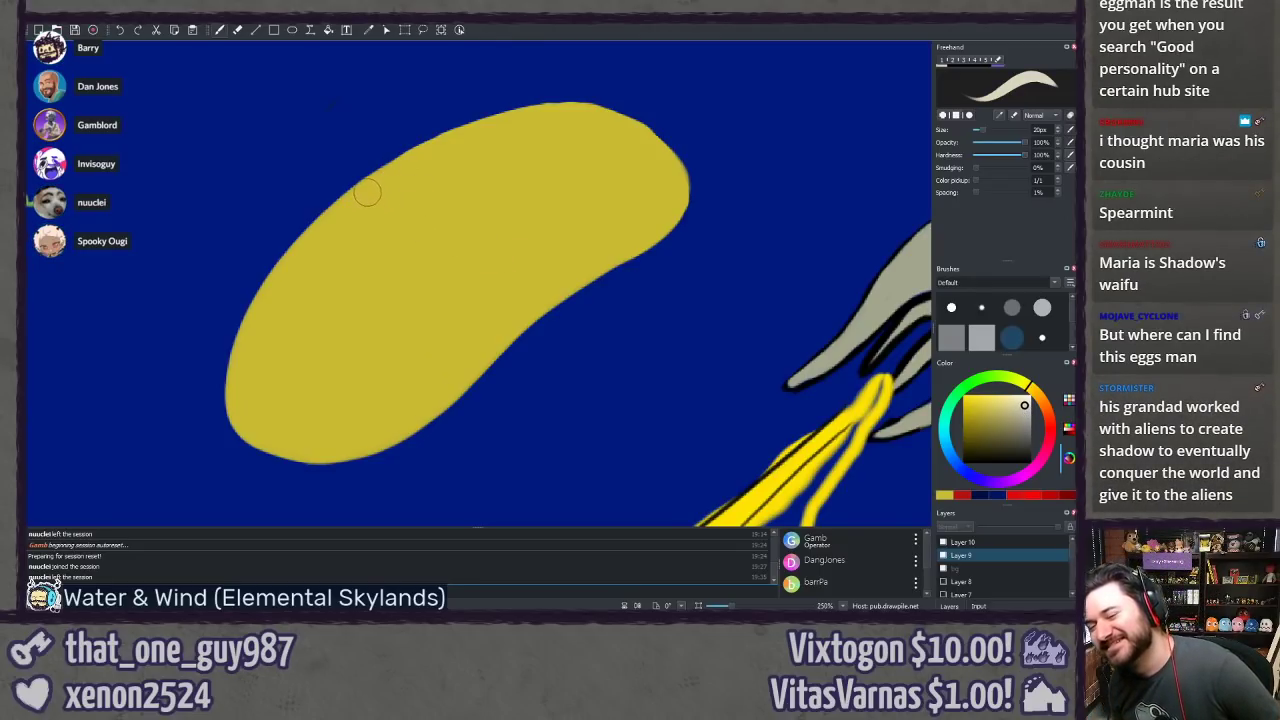
{"action": "left_click_drag", "start_coordinate": [370, 178], "coordinate": [505, 332]}
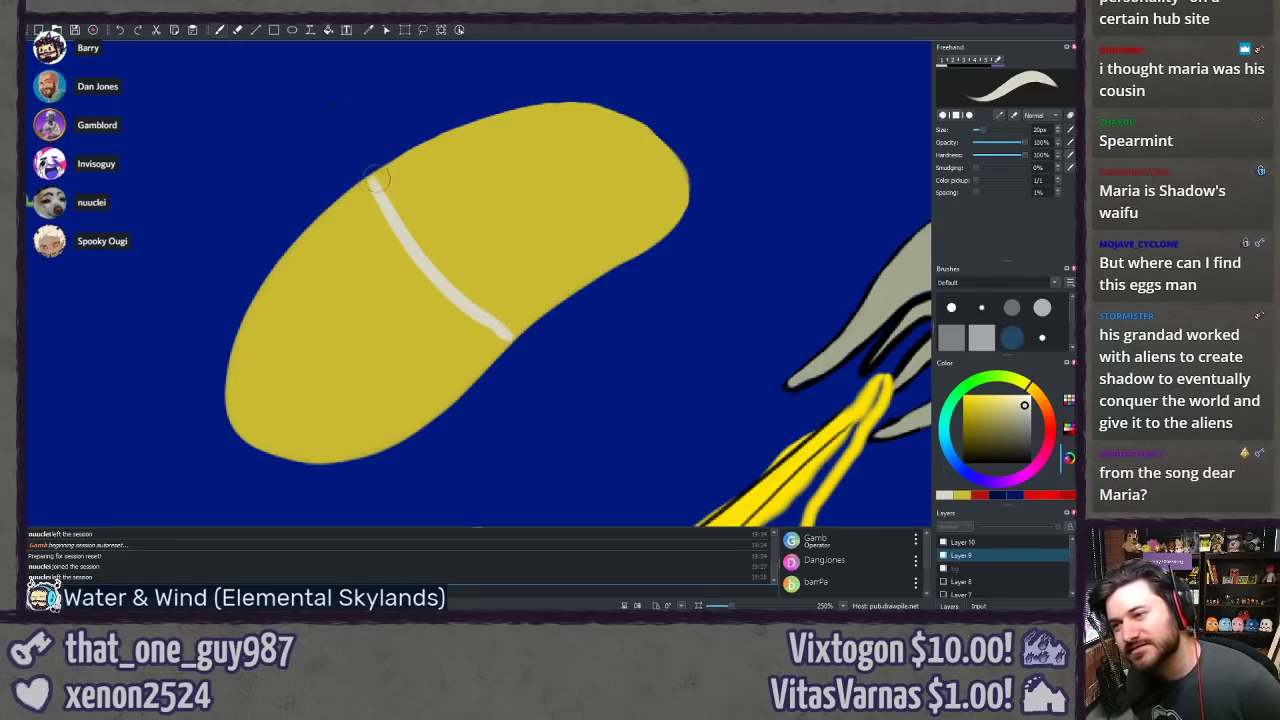
{"action": "mouse_move", "coordinate": [370, 182]}
{"action": "left_mouse_down"}
{"action": "mouse_move", "coordinate": [342, 207]}
{"action": "mouse_move", "coordinate": [367, 181]}
{"action": "mouse_move", "coordinate": [279, 271]}
{"action": "left_mouse_up"}
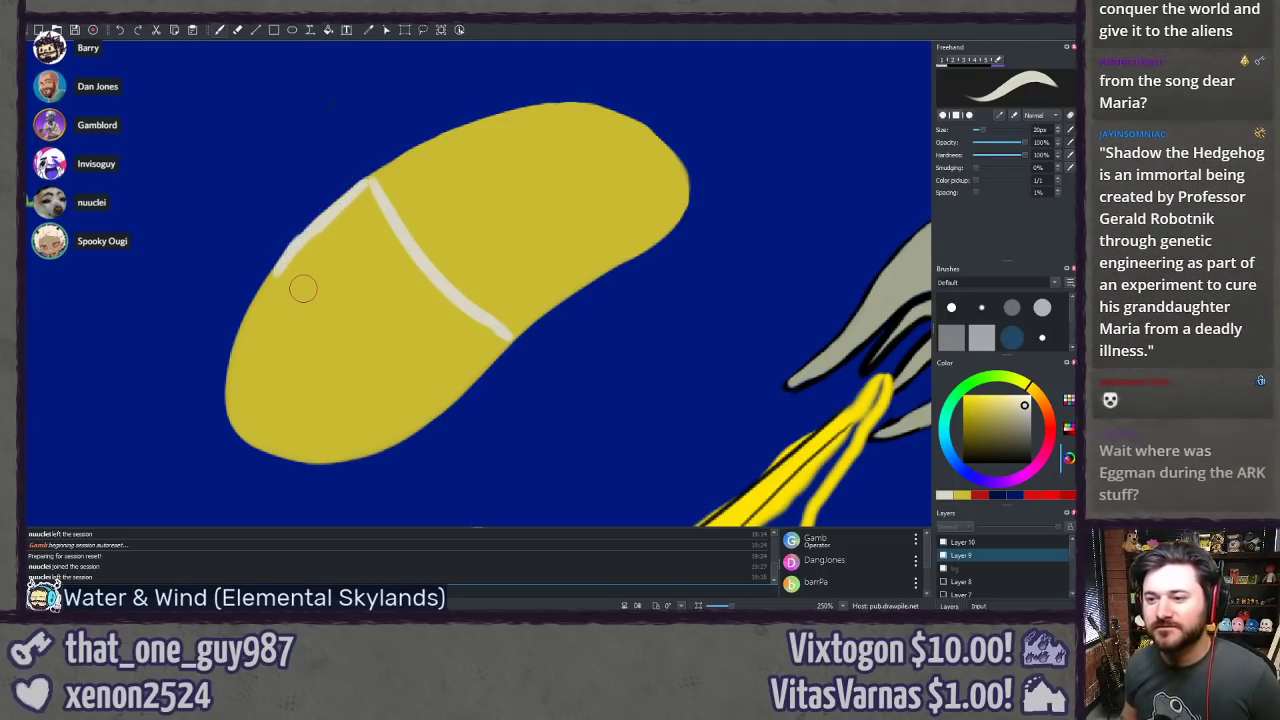
Step: Examine the grey sphere and the pink planet's small stick figures, including the one captioned "just vibing"
{"action": "scroll", "coordinate": [303, 288], "scroll_direction": "down", "scroll_amount": 5}
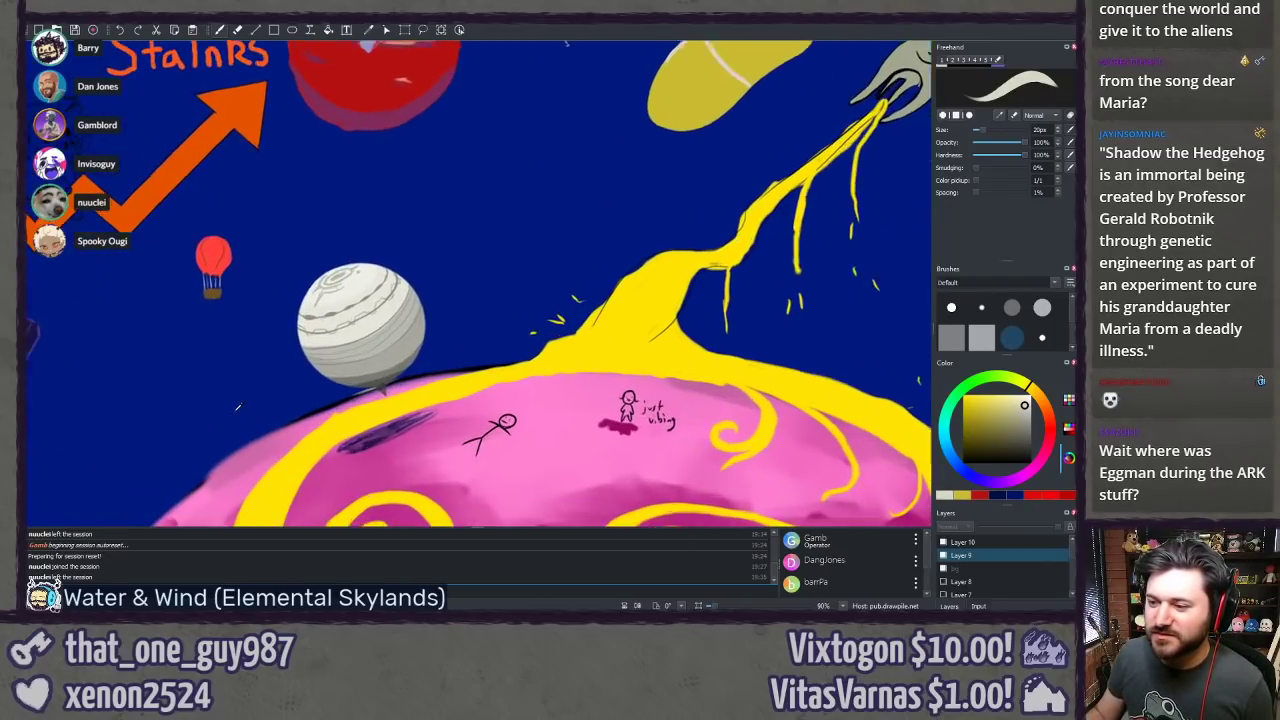
{"action": "scroll", "coordinate": [238, 406], "scroll_direction": "up", "scroll_amount": 3}
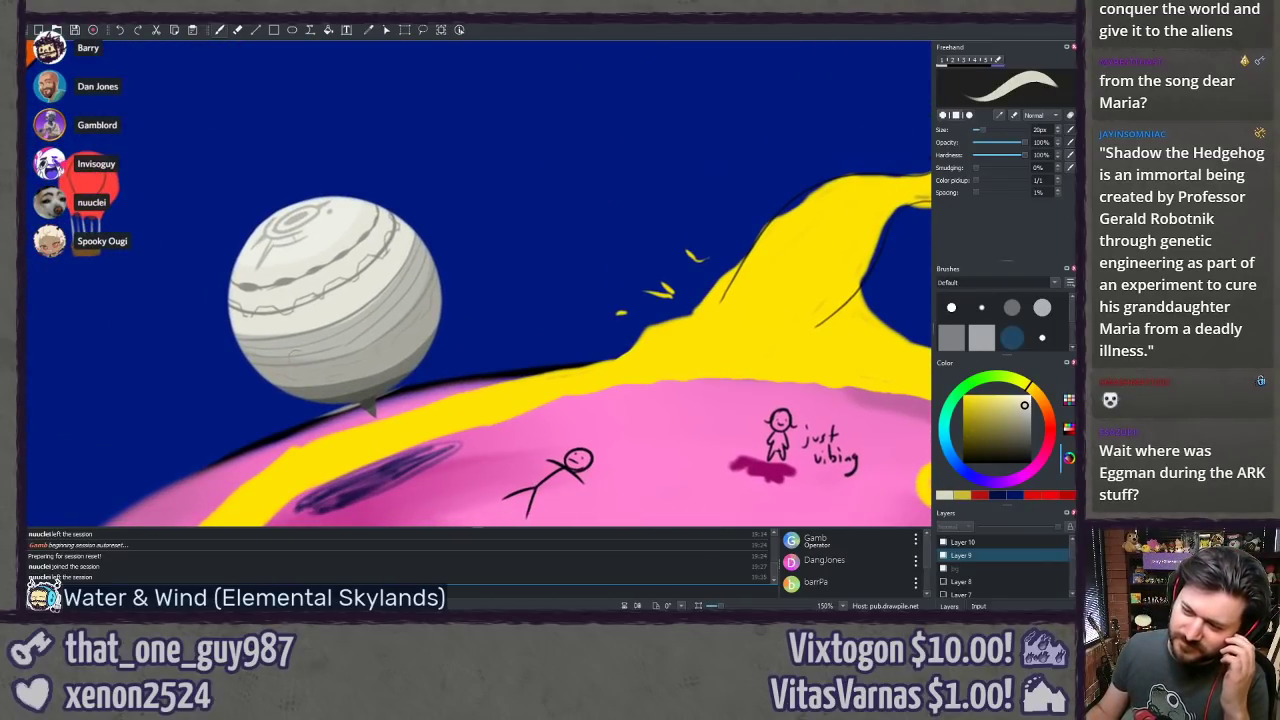
{"action": "scroll", "coordinate": [735, 284], "scroll_direction": "down", "scroll_amount": 4}
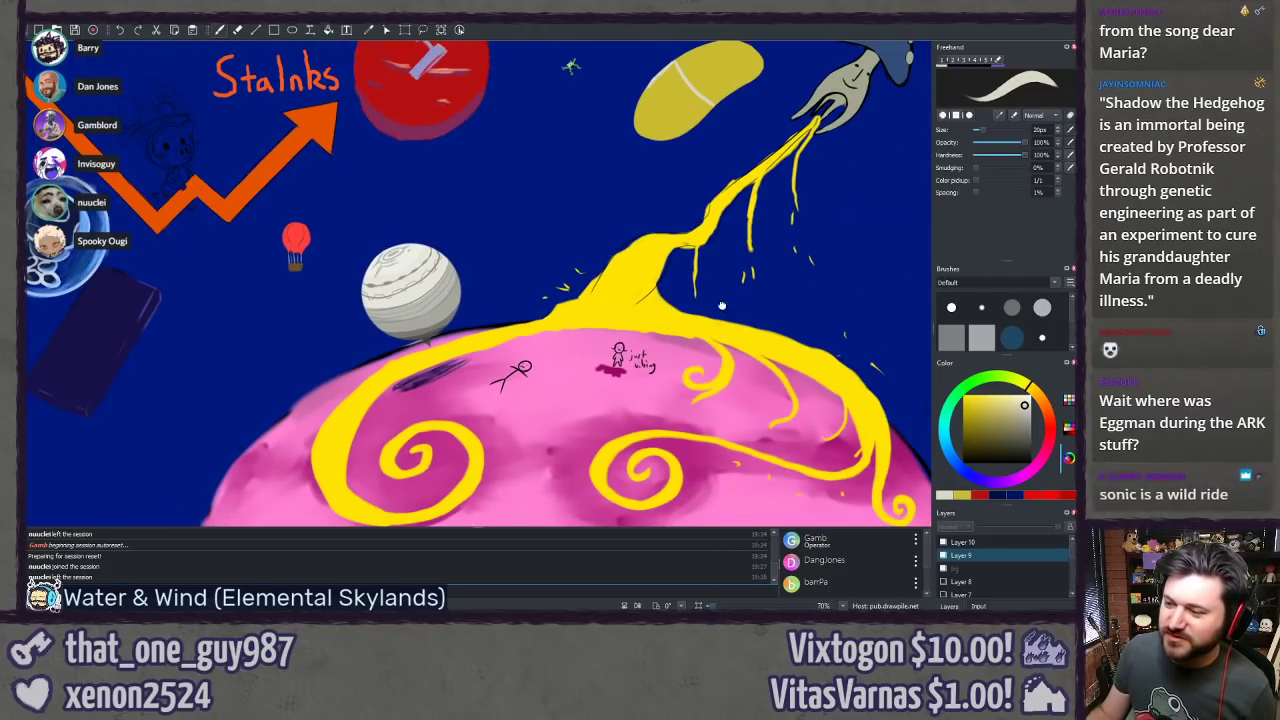
{"action": "left_click_drag", "start_coordinate": [719, 307], "coordinate": [646, 208]}
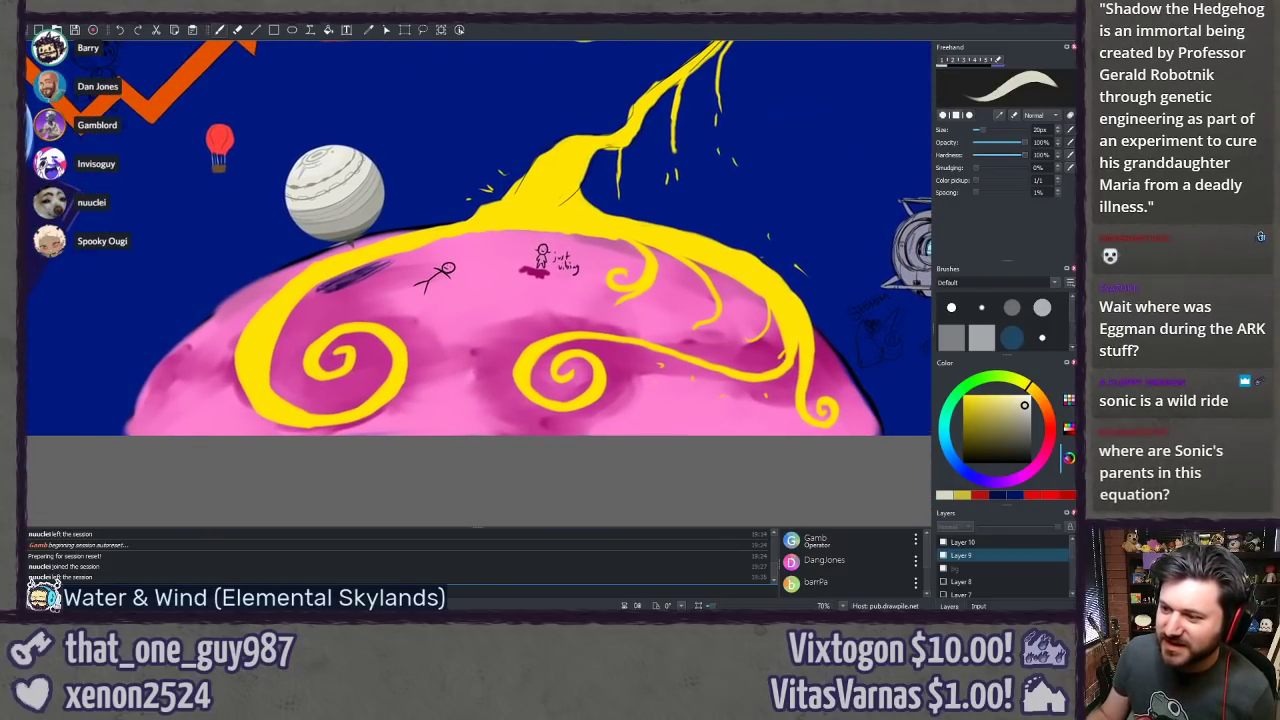
{"action": "left_click_drag", "start_coordinate": [279, 289], "coordinate": [299, 295]}
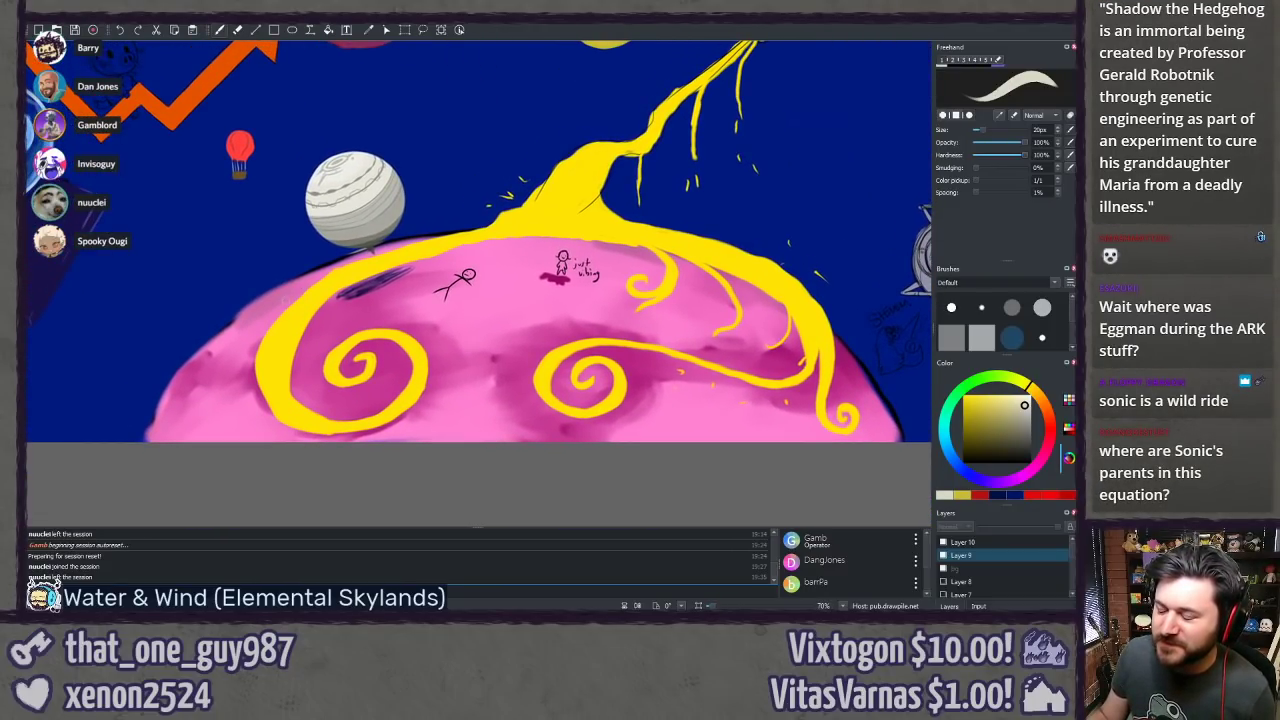
{"action": "scroll", "coordinate": [573, 309], "scroll_direction": "up", "scroll_amount": 3}
{"action": "scroll", "coordinate": [573, 309], "scroll_direction": "up", "scroll_amount": 3}
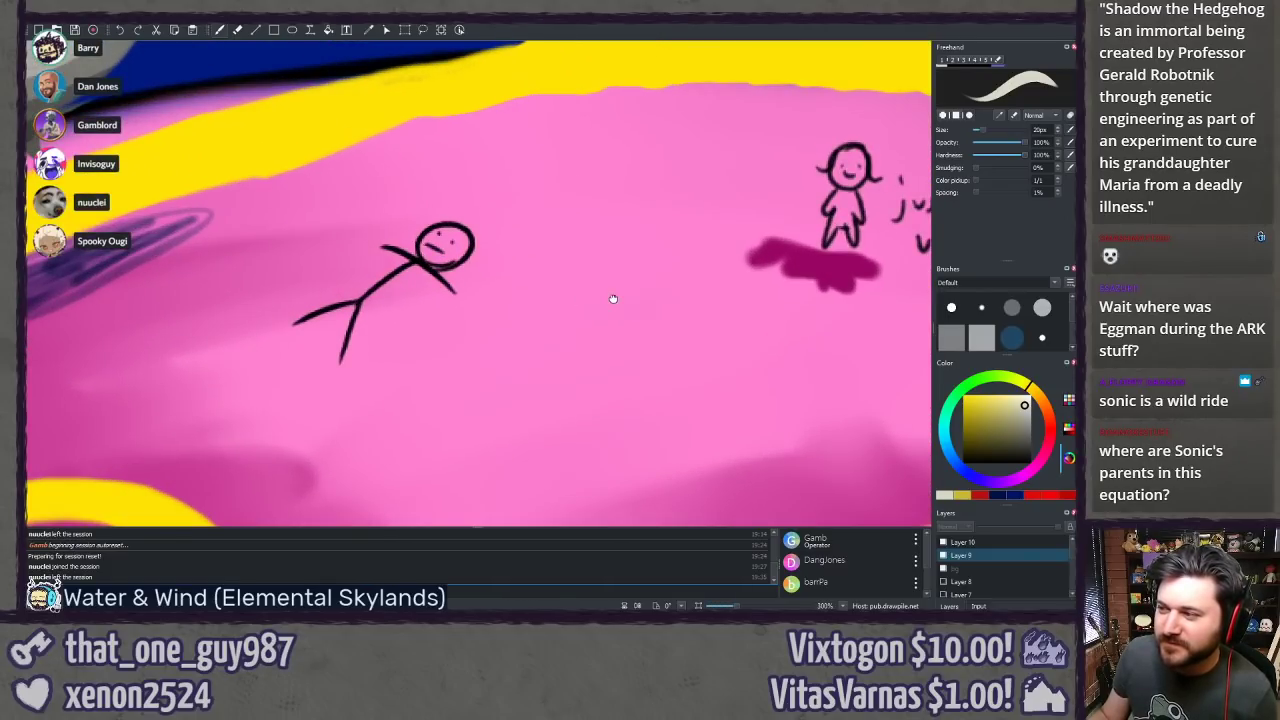
{"action": "left_click_drag", "start_coordinate": [611, 297], "coordinate": [303, 329]}
{"action": "scroll", "coordinate": [352, 302], "scroll_direction": "up", "scroll_amount": 3}
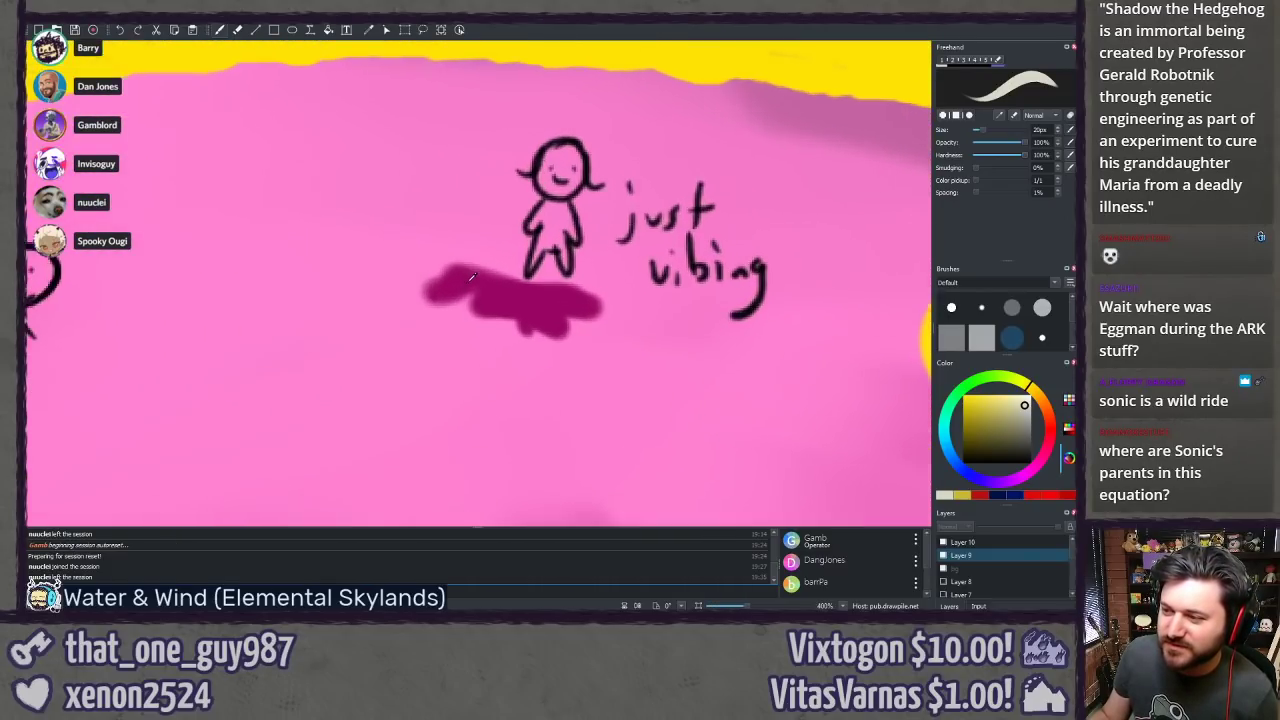
{"action": "left_click_drag", "start_coordinate": [361, 269], "coordinate": [244, 331]}
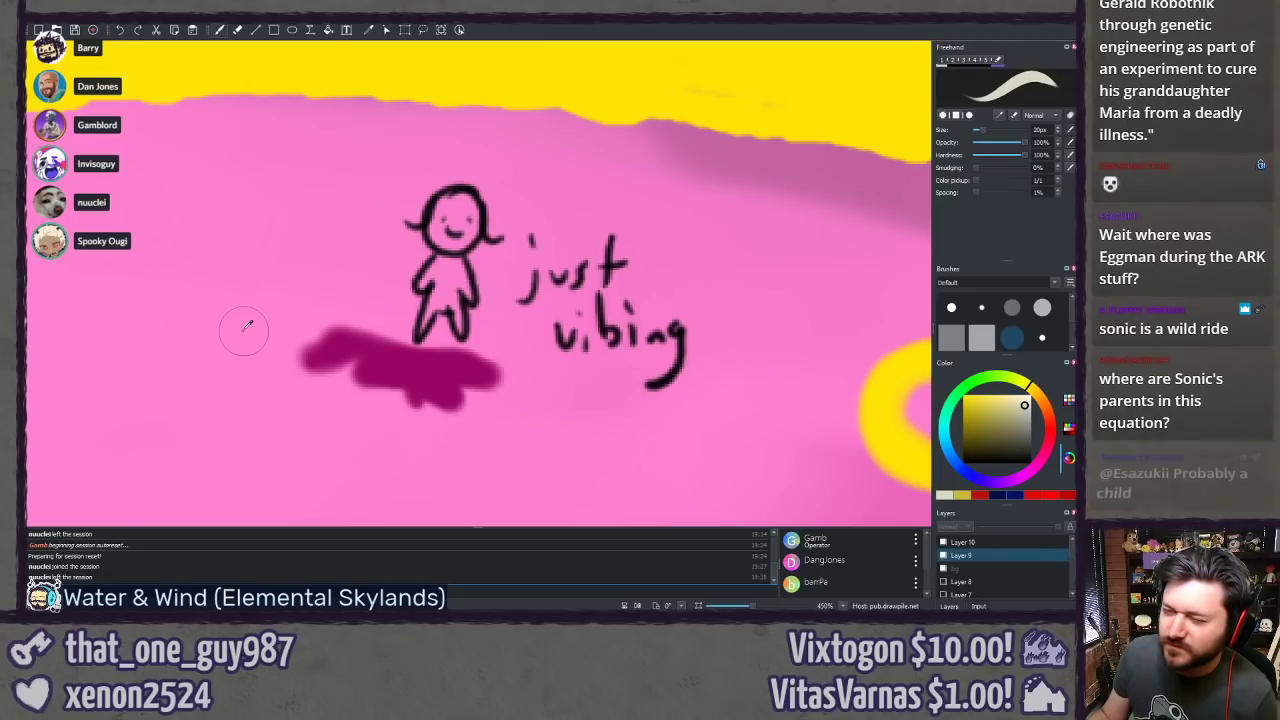
Step: Complete the off-white outline around the section of the bean's lower half and fill the enclosed band with off-white
{"action": "key", "text": "ctrl+minus"}
{"action": "key", "text": "ctrl+minus"}
{"action": "key", "text": "ctrl+minus"}
{"action": "key", "text": "ctrl+minus"}
{"action": "key", "text": "ctrl+minus"}
{"action": "key", "text": "ctrl+minus"}
{"action": "left_click_drag", "start_coordinate": [477, 138], "coordinate": [441, 288]}
{"action": "scroll", "coordinate": [441, 288], "scroll_direction": "up", "scroll_amount": 9}
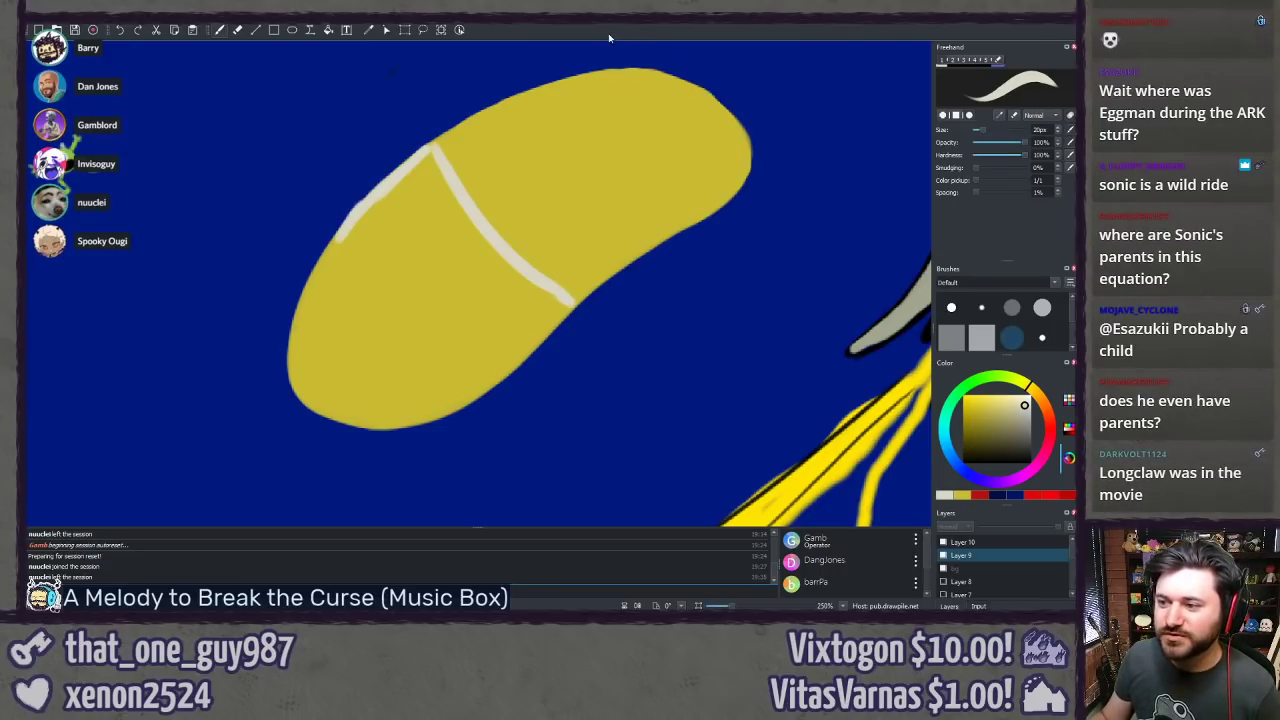
{"action": "left_click_drag", "start_coordinate": [343, 238], "coordinate": [393, 321]}
{"action": "key", "text": "ctrl+z"}
{"action": "left_click_drag", "start_coordinate": [348, 253], "coordinate": [390, 305]}
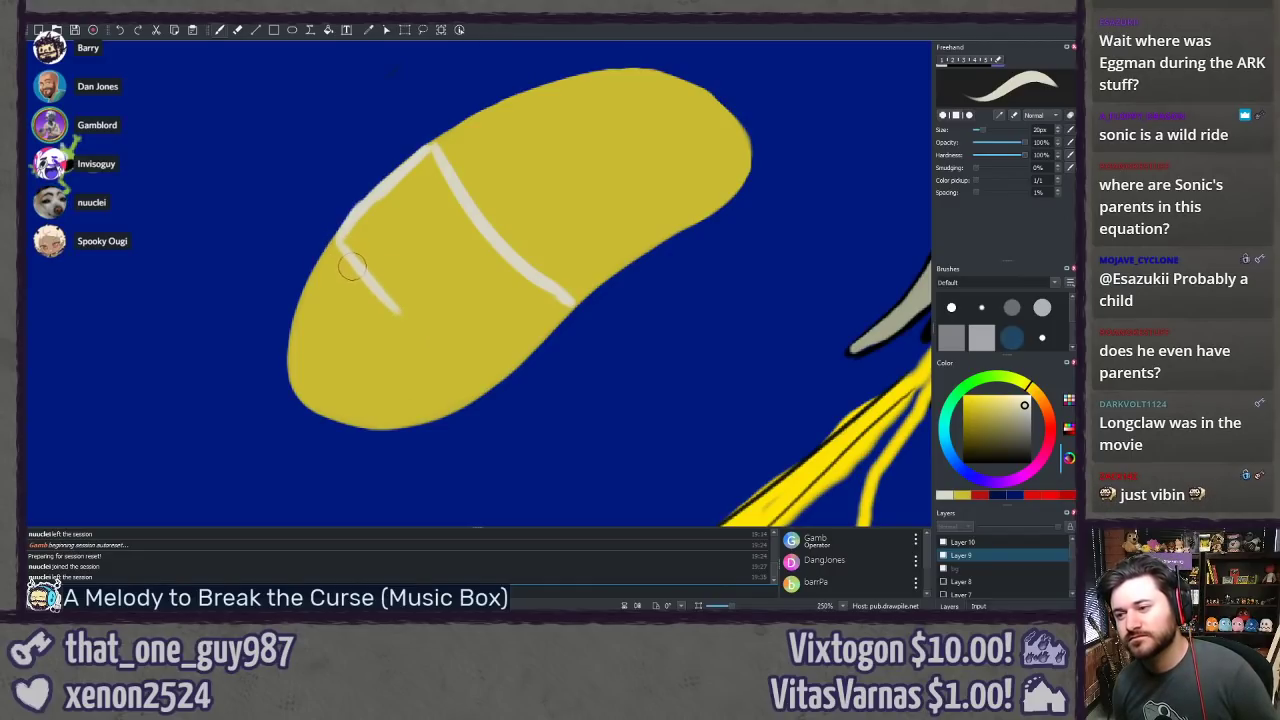
{"action": "left_click_drag", "start_coordinate": [350, 266], "coordinate": [488, 382]}
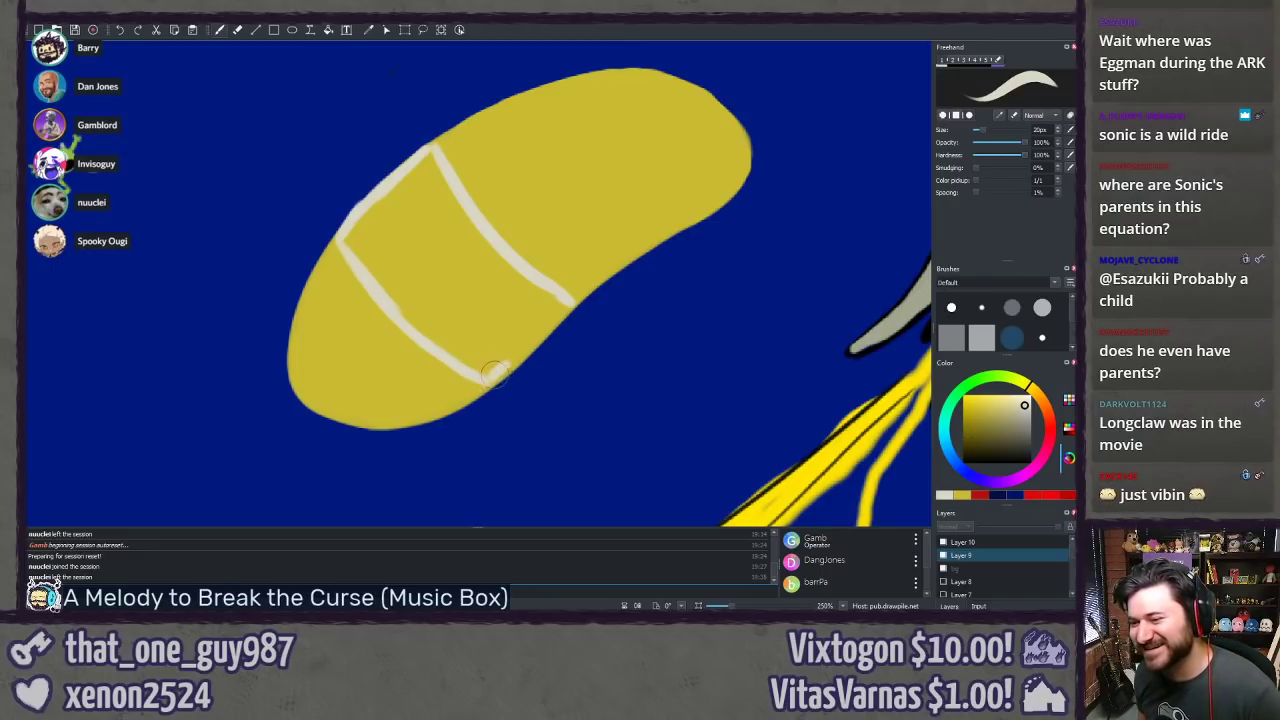
{"action": "mouse_move", "coordinate": [488, 378]}
{"action": "left_mouse_down"}
{"action": "mouse_move", "coordinate": [570, 303]}
{"action": "mouse_move", "coordinate": [565, 313]}
{"action": "left_mouse_up"}
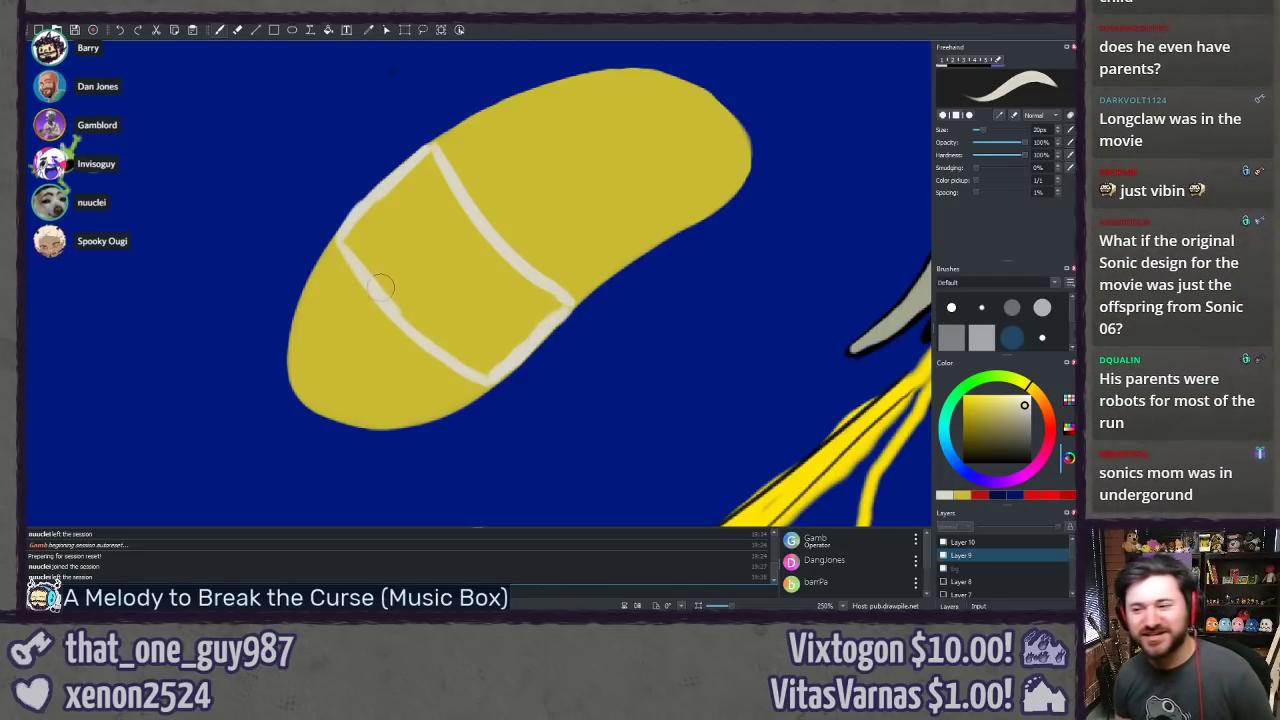
{"action": "mouse_move", "coordinate": [358, 244]}
{"action": "left_mouse_down"}
{"action": "mouse_move", "coordinate": [376, 208]}
{"action": "mouse_move", "coordinate": [393, 228]}
{"action": "mouse_move", "coordinate": [371, 216]}
{"action": "mouse_move", "coordinate": [429, 156]}
{"action": "mouse_move", "coordinate": [455, 179]}
{"action": "mouse_move", "coordinate": [452, 201]}
{"action": "mouse_move", "coordinate": [488, 254]}
{"action": "left_mouse_up"}
{"action": "mouse_move", "coordinate": [432, 172]}
{"action": "left_mouse_down"}
{"action": "mouse_move", "coordinate": [445, 207]}
{"action": "mouse_move", "coordinate": [432, 196]}
{"action": "mouse_move", "coordinate": [422, 212]}
{"action": "mouse_move", "coordinate": [402, 194]}
{"action": "mouse_move", "coordinate": [390, 285]}
{"action": "mouse_move", "coordinate": [420, 320]}
{"action": "mouse_move", "coordinate": [427, 280]}
{"action": "mouse_move", "coordinate": [465, 240]}
{"action": "mouse_move", "coordinate": [515, 295]}
{"action": "mouse_move", "coordinate": [512, 280]}
{"action": "mouse_move", "coordinate": [548, 298]}
{"action": "mouse_move", "coordinate": [520, 330]}
{"action": "mouse_move", "coordinate": [495, 312]}
{"action": "mouse_move", "coordinate": [472, 314]}
{"action": "mouse_move", "coordinate": [468, 330]}
{"action": "mouse_move", "coordinate": [415, 302]}
{"action": "mouse_move", "coordinate": [443, 343]}
{"action": "mouse_move", "coordinate": [486, 368]}
{"action": "mouse_move", "coordinate": [454, 330]}
{"action": "left_mouse_up"}
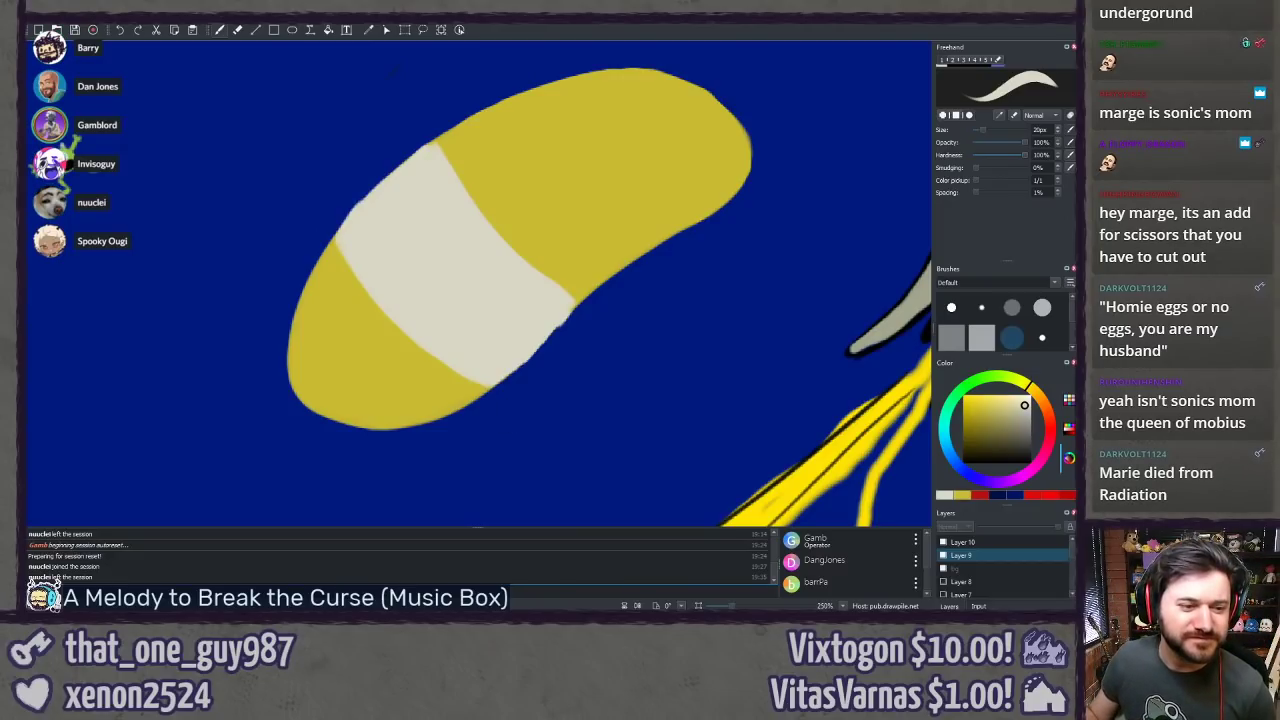
{"action": "left_click", "coordinate": [1022, 432]}
{"action": "mouse_move", "coordinate": [1022, 433]}
{"action": "left_mouse_down"}
{"action": "mouse_move", "coordinate": [1006, 432]}
{"action": "mouse_move", "coordinate": [1019, 433]}
{"action": "left_mouse_up"}
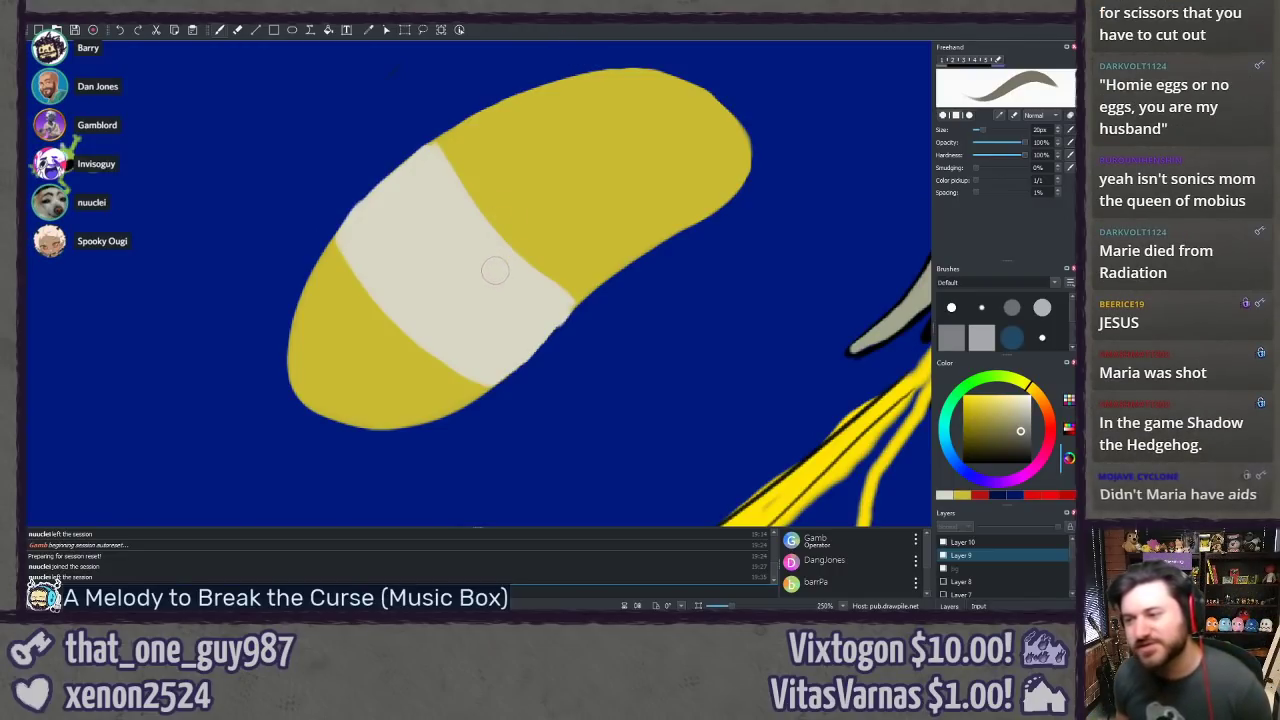
{"action": "left_click_drag", "start_coordinate": [507, 258], "coordinate": [498, 292]}
{"action": "key", "text": "ctrl+z"}
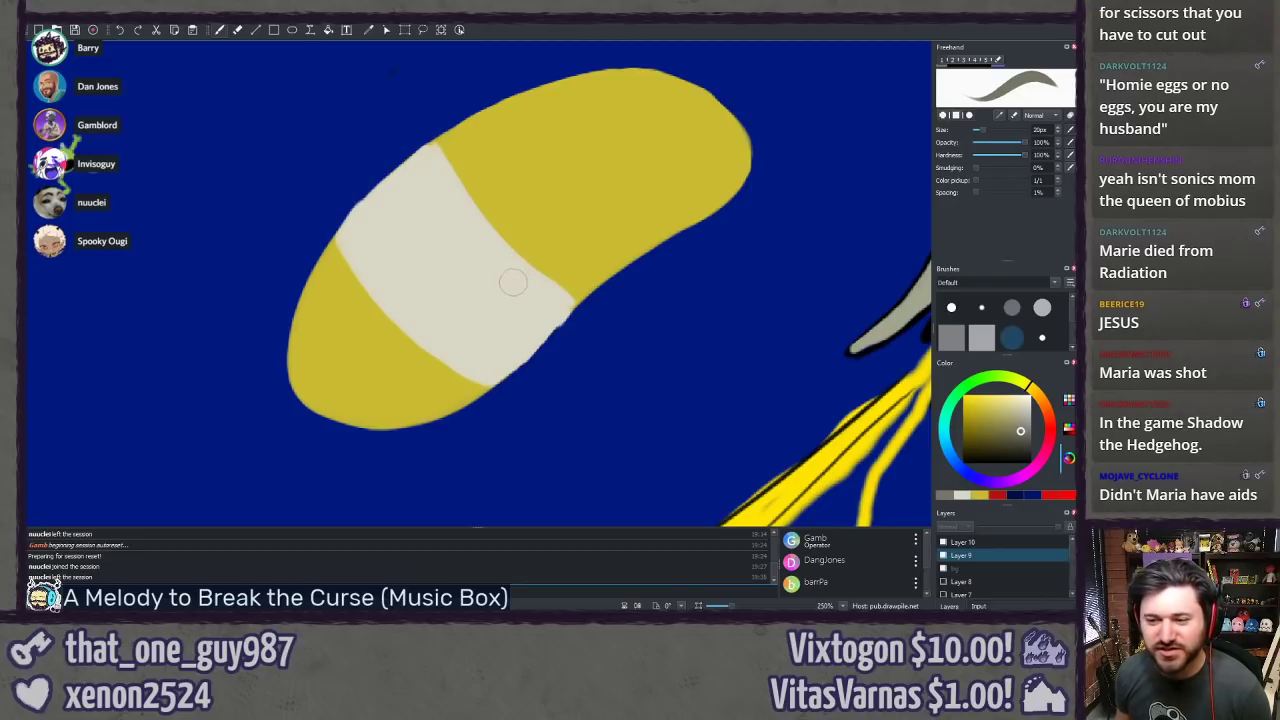
{"action": "mouse_move", "coordinate": [518, 256]}
{"action": "left_mouse_down"}
{"action": "mouse_move", "coordinate": [514, 299]}
{"action": "mouse_move", "coordinate": [531, 296]}
{"action": "mouse_move", "coordinate": [568, 326]}
{"action": "left_mouse_up"}
{"action": "key", "text": "ctrl+z"}
{"action": "key", "text": "ctrl+z"}
{"action": "left_click_drag", "start_coordinate": [514, 286], "coordinate": [571, 300]}
{"action": "key", "text": "ctrl+z"}
{"action": "key", "text": "ctrl+z"}
{"action": "key", "text": "ctrl+z"}
{"action": "key", "text": "ctrl+z"}
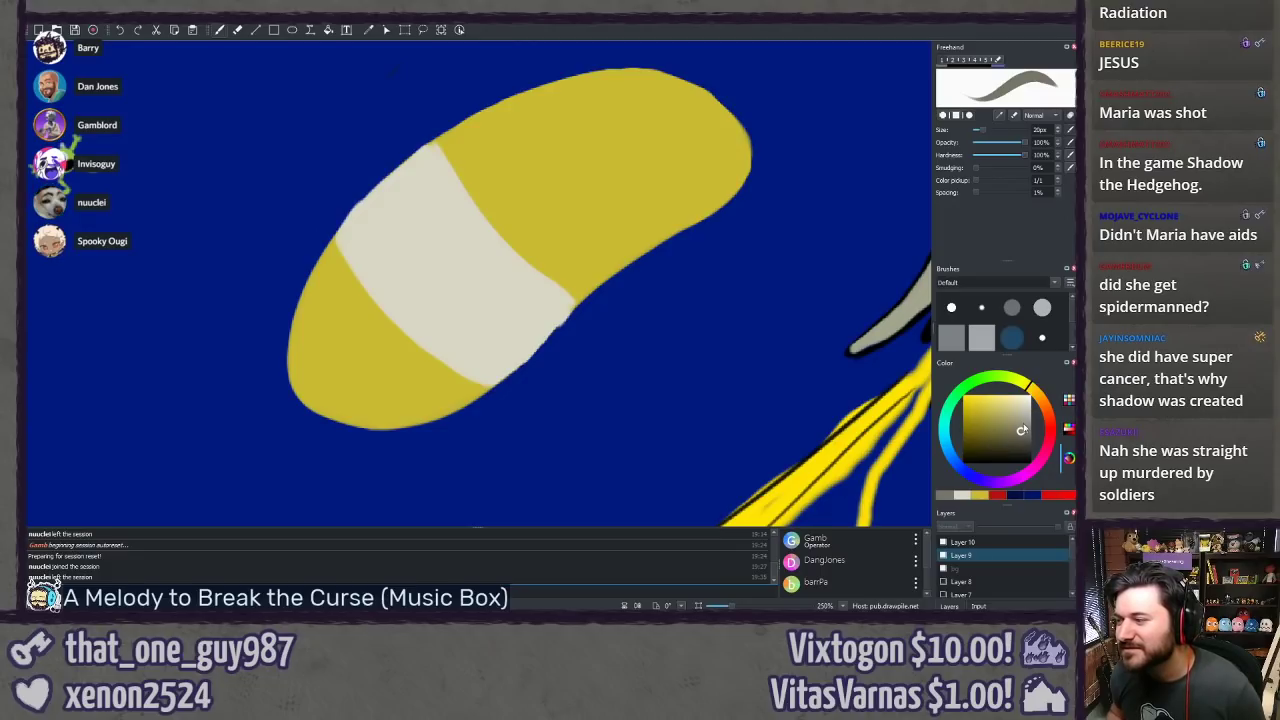
Step: Choose a light grey and sketch a knot with two lines running from it along the upper side of the off-white band
{"action": "left_click", "coordinate": [1022, 420]}
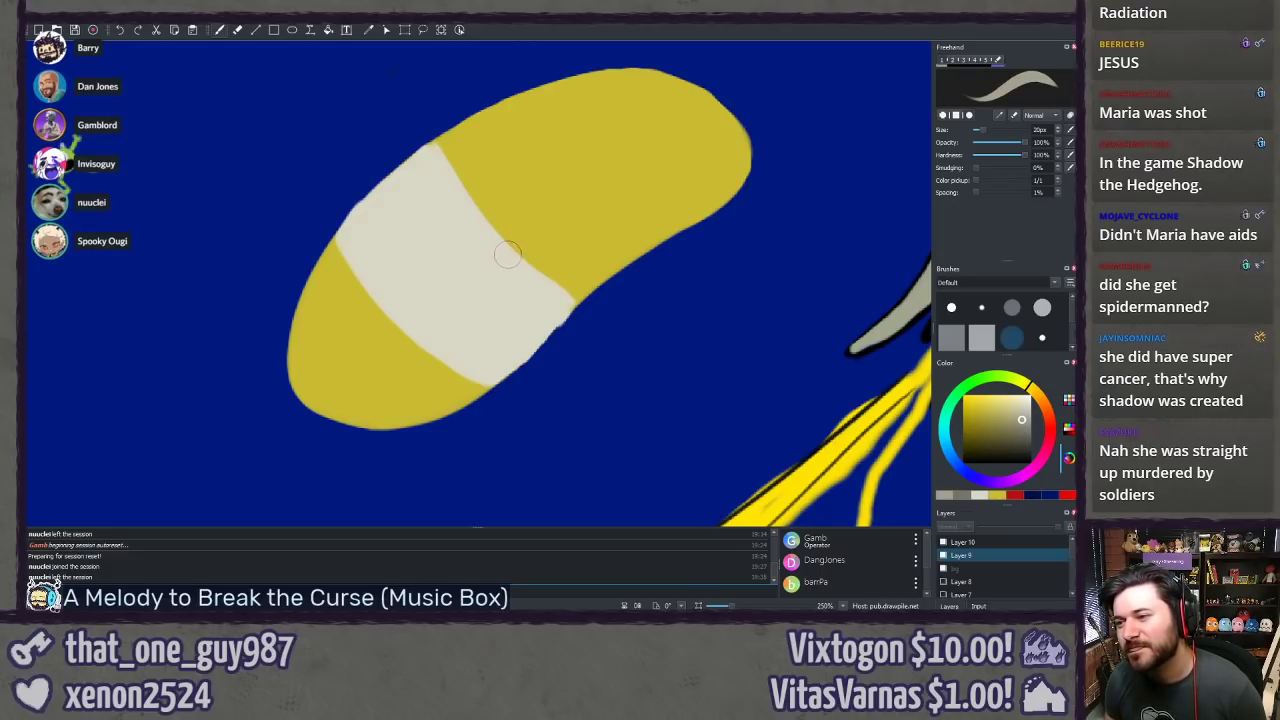
{"action": "mouse_move", "coordinate": [508, 256]}
{"action": "left_mouse_down"}
{"action": "mouse_move", "coordinate": [511, 285]}
{"action": "mouse_move", "coordinate": [569, 314]}
{"action": "left_mouse_up"}
{"action": "mouse_move", "coordinate": [504, 247]}
{"action": "left_mouse_down"}
{"action": "mouse_move", "coordinate": [459, 246]}
{"action": "mouse_move", "coordinate": [471, 243]}
{"action": "mouse_move", "coordinate": [432, 183]}
{"action": "left_mouse_up"}
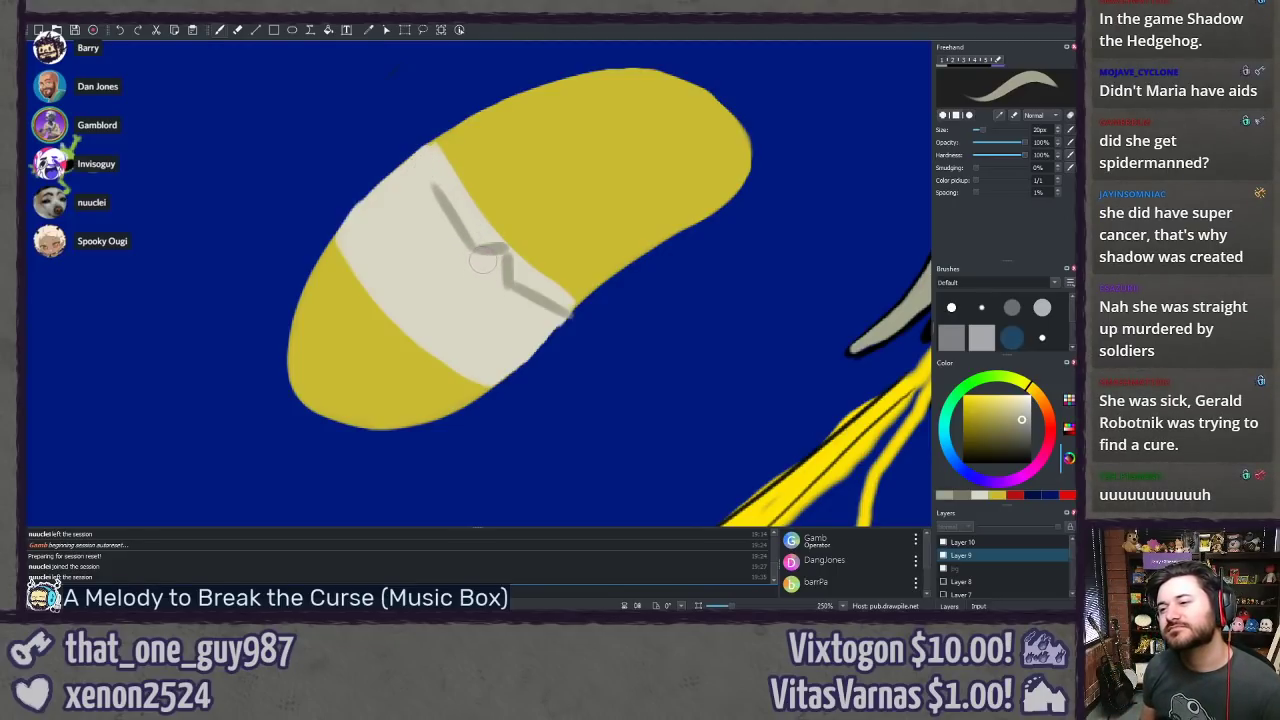
{"action": "mouse_move", "coordinate": [482, 253]}
{"action": "left_mouse_down"}
{"action": "mouse_move", "coordinate": [479, 271]}
{"action": "mouse_move", "coordinate": [505, 276]}
{"action": "mouse_move", "coordinate": [487, 278]}
{"action": "left_mouse_up"}
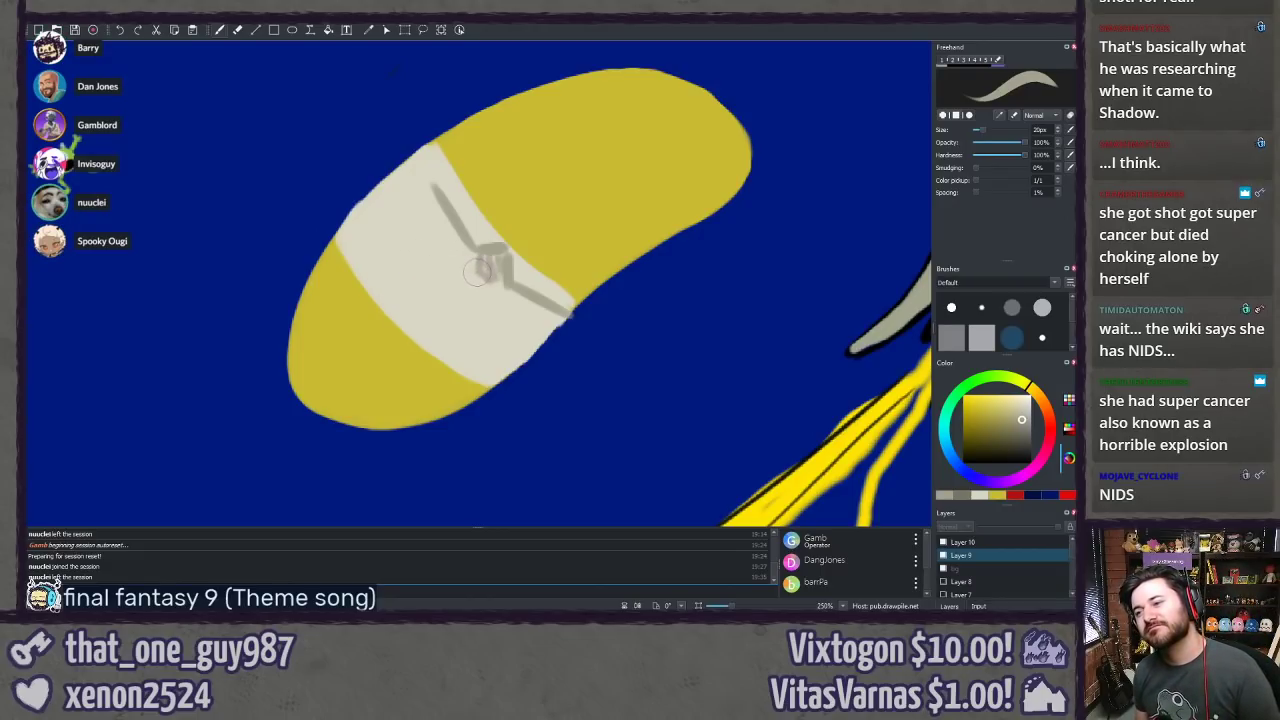
{"action": "mouse_move", "coordinate": [477, 273]}
{"action": "left_mouse_down"}
{"action": "mouse_move", "coordinate": [425, 329]}
{"action": "mouse_move", "coordinate": [436, 334]}
{"action": "mouse_move", "coordinate": [423, 327]}
{"action": "mouse_move", "coordinate": [455, 292]}
{"action": "mouse_move", "coordinate": [489, 279]}
{"action": "mouse_move", "coordinate": [423, 320]}
{"action": "left_mouse_up"}
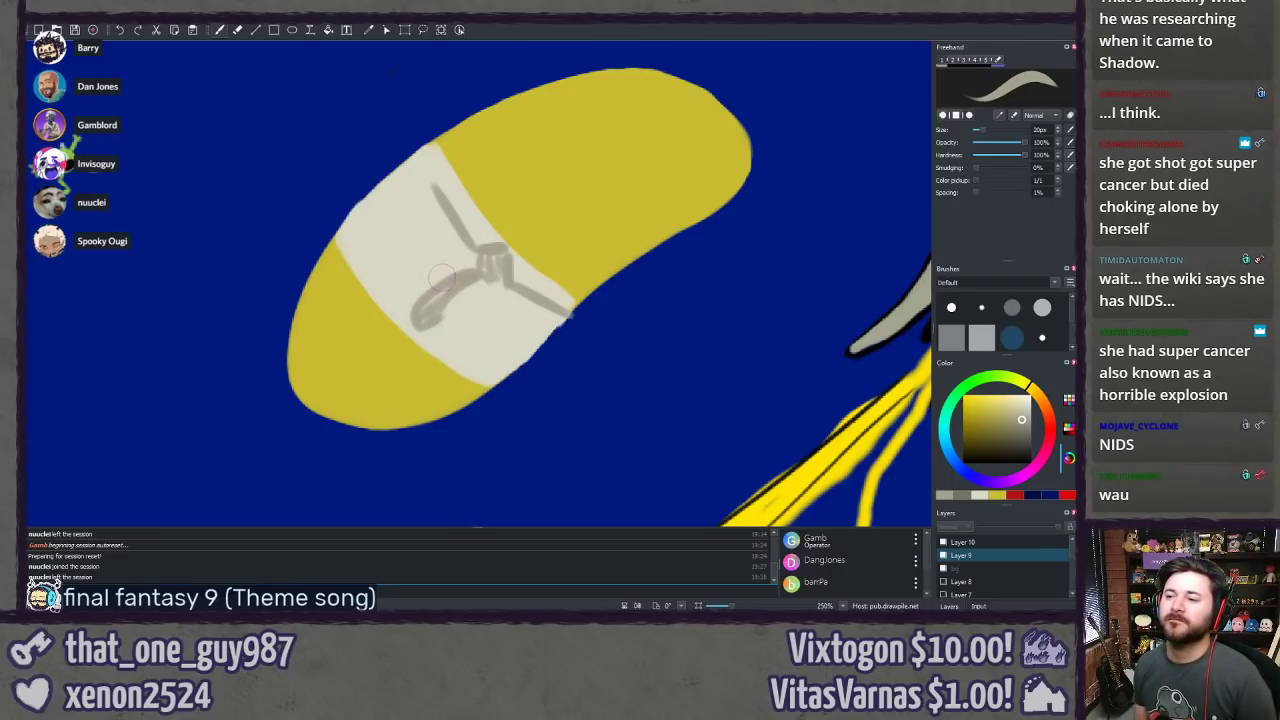
{"action": "key", "text": "ctrl+z"}
{"action": "key", "text": "ctrl+z"}
{"action": "key", "text": "ctrl+z"}
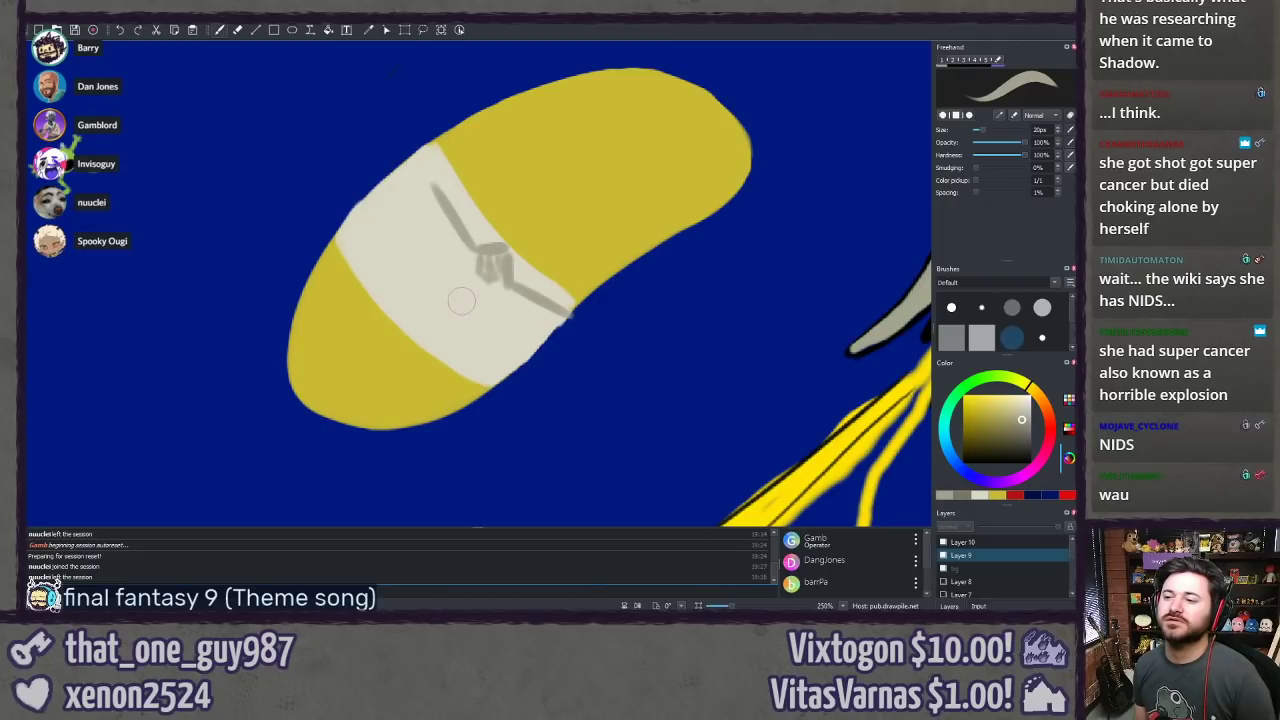
Step: Draw a hatched curved cloth tail hanging from the knot and extend the knot's upper line to the band's corner
{"action": "left_click_drag", "start_coordinate": [478, 268], "coordinate": [408, 263]}
{"action": "left_click_drag", "start_coordinate": [484, 272], "coordinate": [420, 314]}
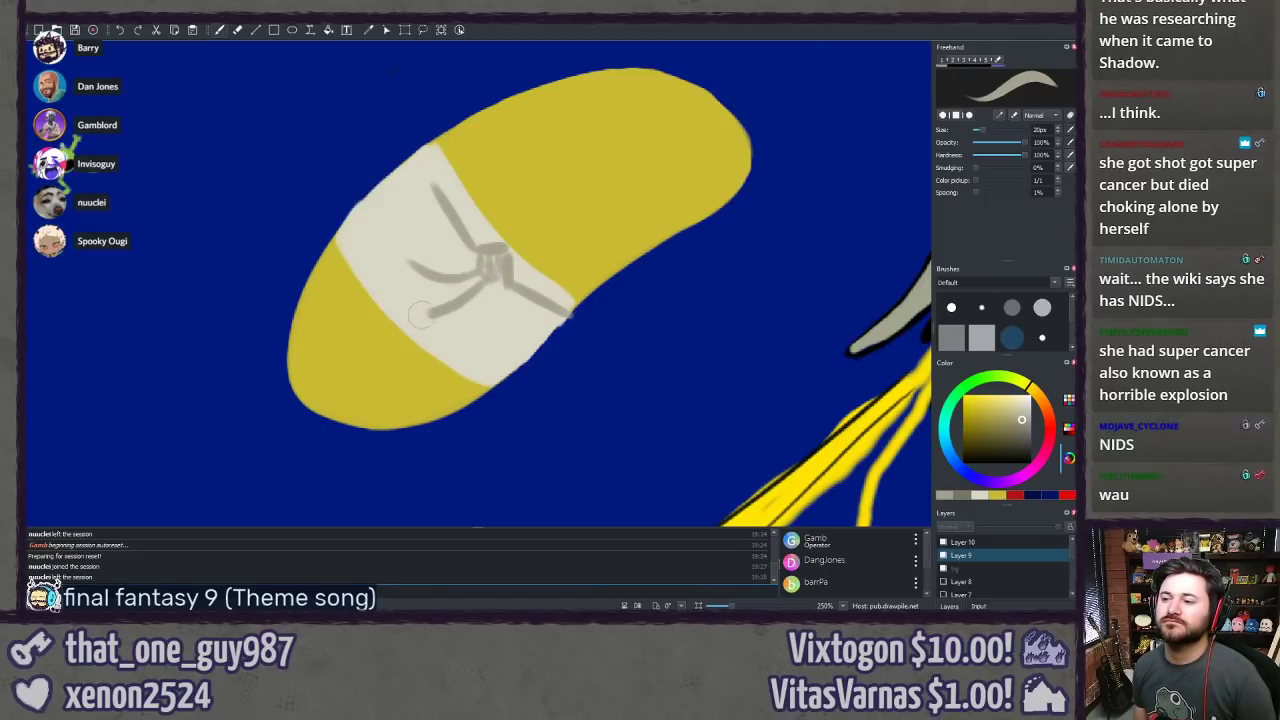
{"action": "key", "text": "ctrl+z"}
{"action": "mouse_move", "coordinate": [490, 272]}
{"action": "left_mouse_down"}
{"action": "mouse_move", "coordinate": [396, 287]}
{"action": "mouse_move", "coordinate": [390, 263]}
{"action": "mouse_move", "coordinate": [408, 258]}
{"action": "mouse_move", "coordinate": [432, 303]}
{"action": "mouse_move", "coordinate": [468, 296]}
{"action": "left_mouse_up"}
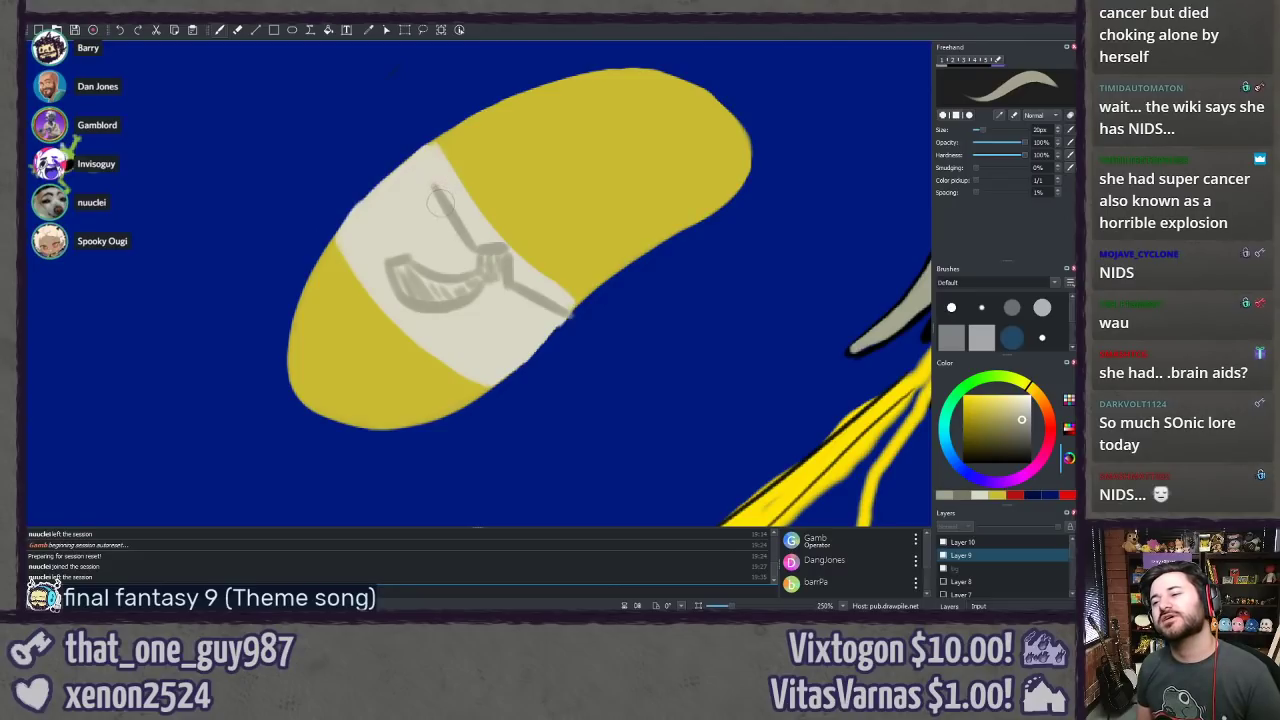
{"action": "left_click_drag", "start_coordinate": [430, 170], "coordinate": [445, 207]}
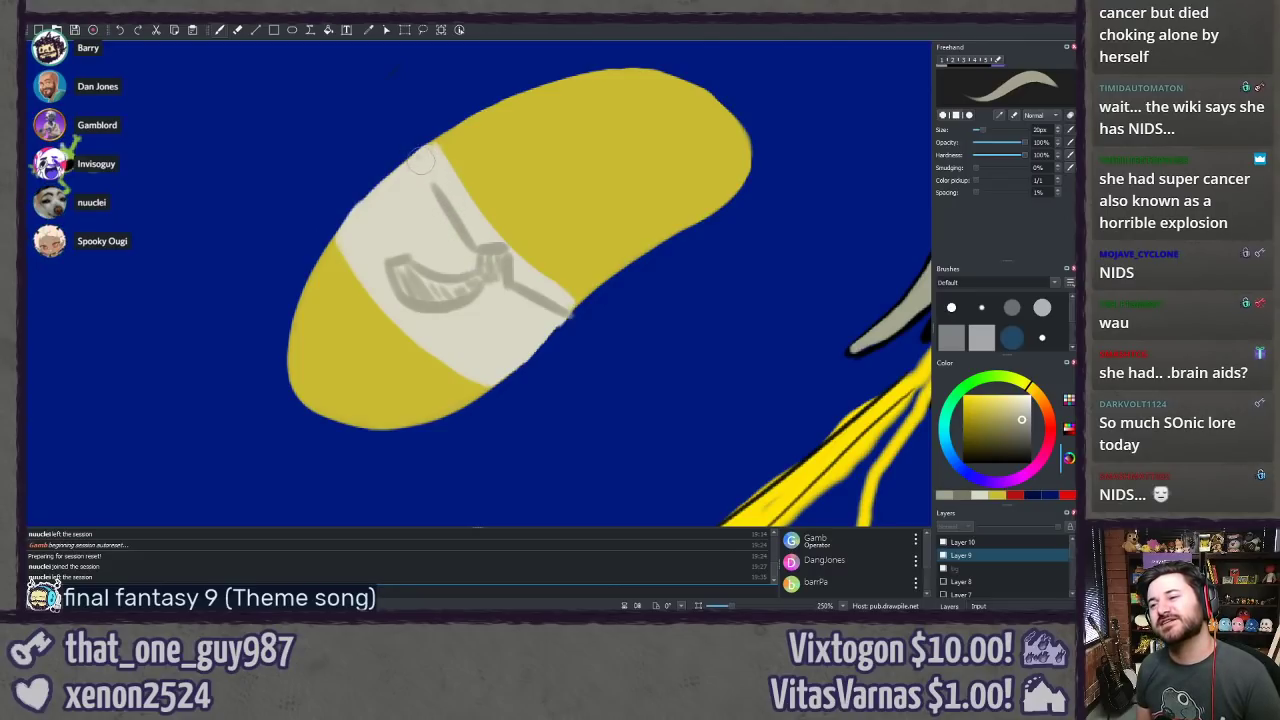
{"action": "left_click_drag", "start_coordinate": [420, 155], "coordinate": [472, 244]}
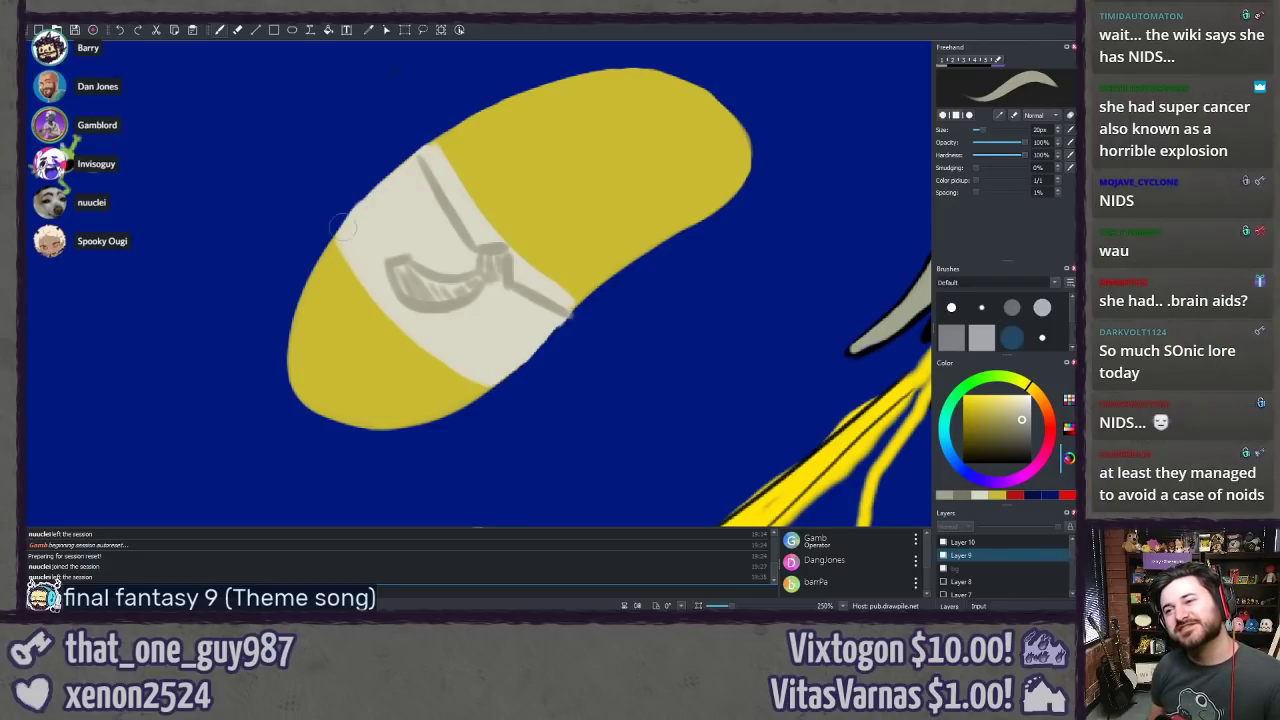
{"action": "left_click_drag", "start_coordinate": [340, 248], "coordinate": [422, 166]}
{"action": "left_click_drag", "start_coordinate": [342, 230], "coordinate": [432, 147]}
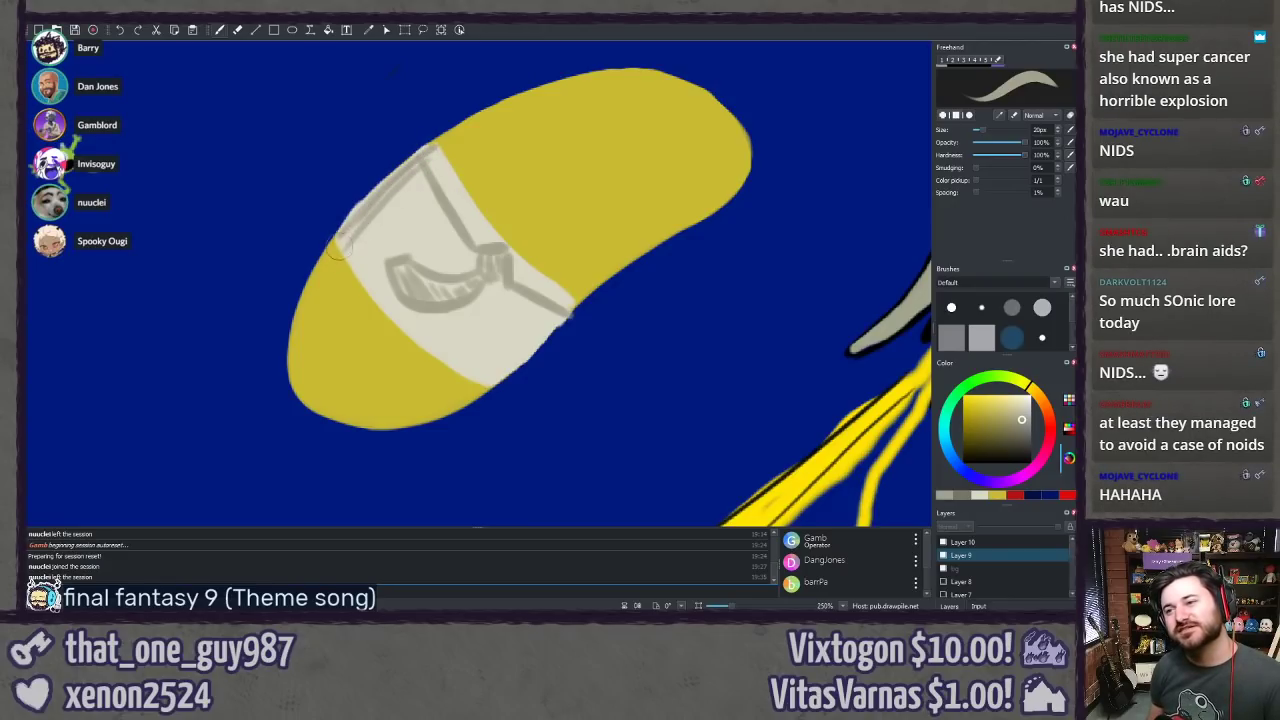
{"action": "key", "text": "ctrl+z"}
{"action": "key", "text": "ctrl+z"}
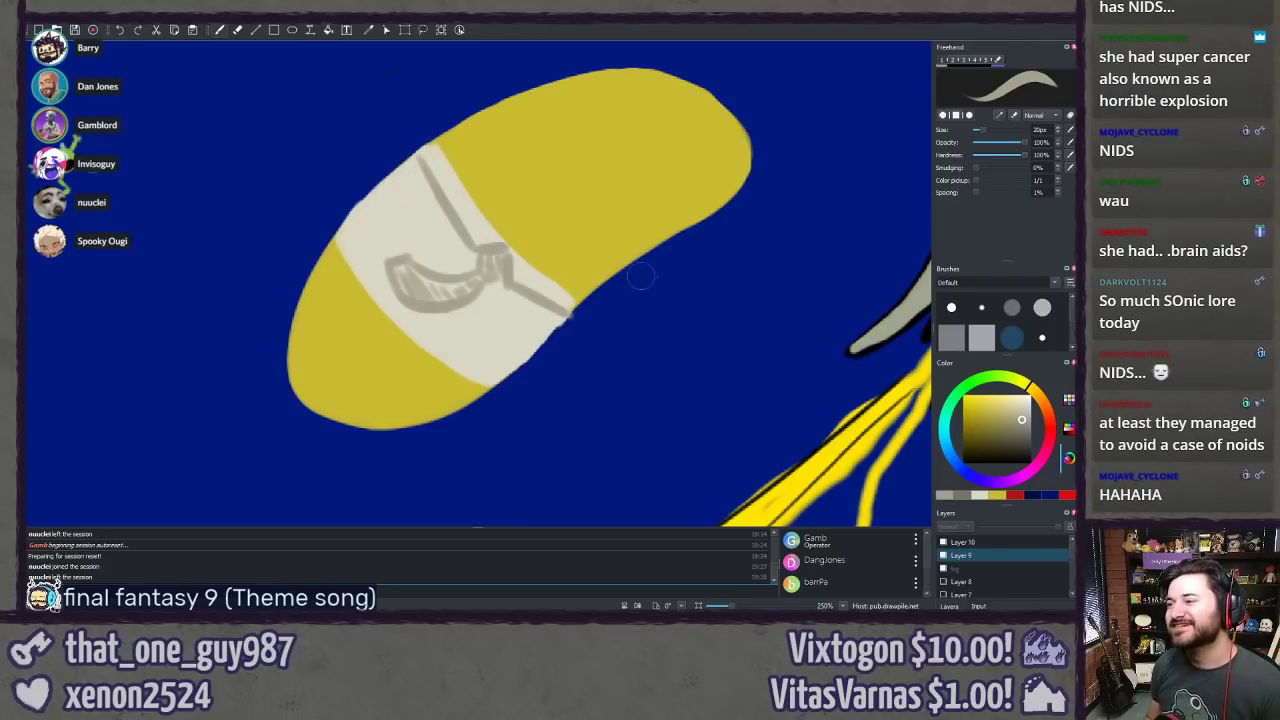
Step: Set the brush opacity to 20%, choose a darker grey, and shade along the bean's upper outer edge
{"action": "left_click", "coordinate": [979, 144]}
{"action": "left_click", "coordinate": [976, 143]}
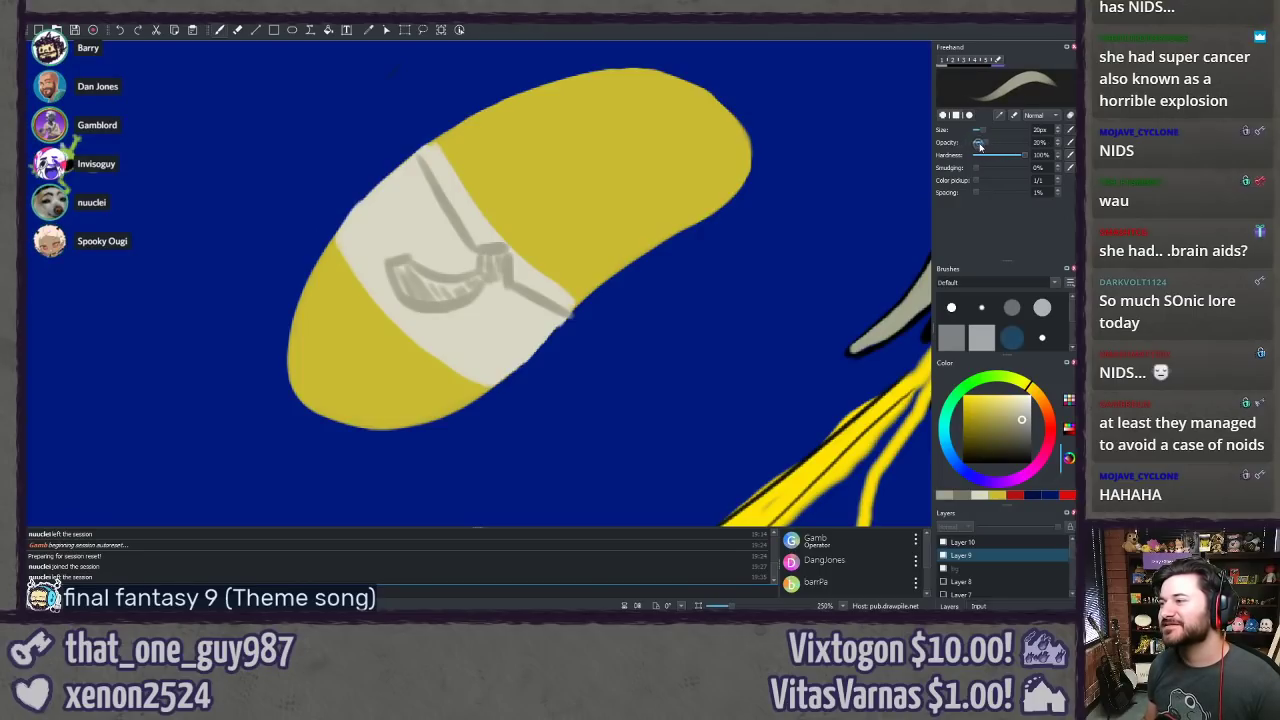
{"action": "left_click", "coordinate": [1016, 430]}
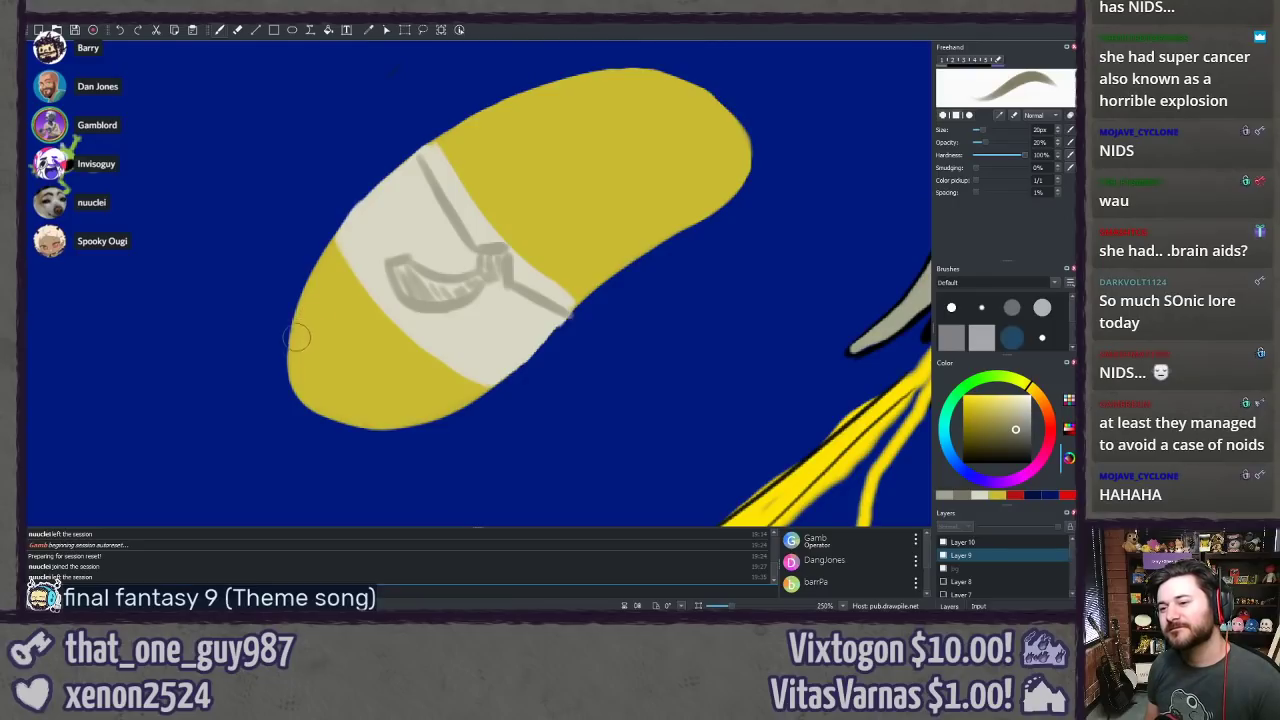
{"action": "left_click_drag", "start_coordinate": [297, 338], "coordinate": [358, 240]}
{"action": "mouse_move", "coordinate": [292, 370]}
{"action": "left_mouse_down"}
{"action": "mouse_move", "coordinate": [323, 279]}
{"action": "mouse_move", "coordinate": [292, 382]}
{"action": "mouse_move", "coordinate": [350, 217]}
{"action": "mouse_move", "coordinate": [316, 289]}
{"action": "mouse_move", "coordinate": [378, 188]}
{"action": "left_mouse_up"}
{"action": "mouse_move", "coordinate": [315, 288]}
{"action": "left_mouse_down"}
{"action": "mouse_move", "coordinate": [402, 179]}
{"action": "mouse_move", "coordinate": [450, 145]}
{"action": "mouse_move", "coordinate": [387, 202]}
{"action": "mouse_move", "coordinate": [470, 128]}
{"action": "mouse_move", "coordinate": [625, 80]}
{"action": "left_mouse_up"}
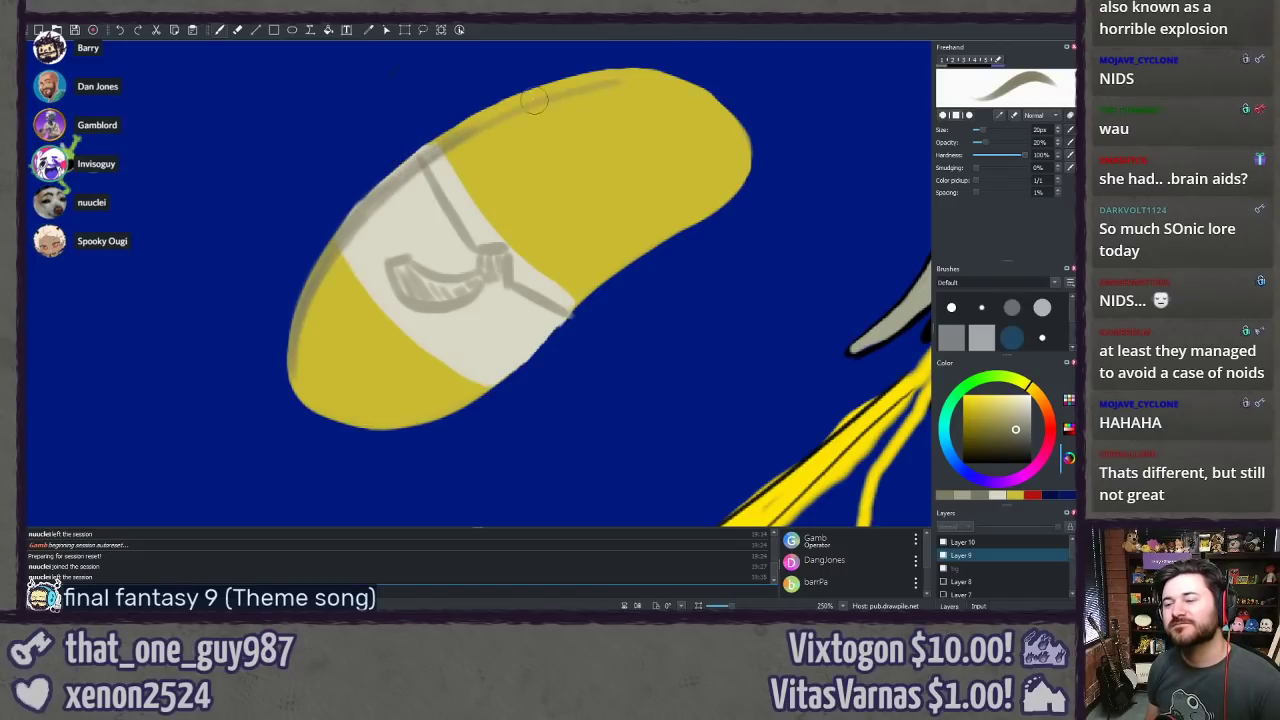
{"action": "left_click_drag", "start_coordinate": [452, 142], "coordinate": [540, 98]}
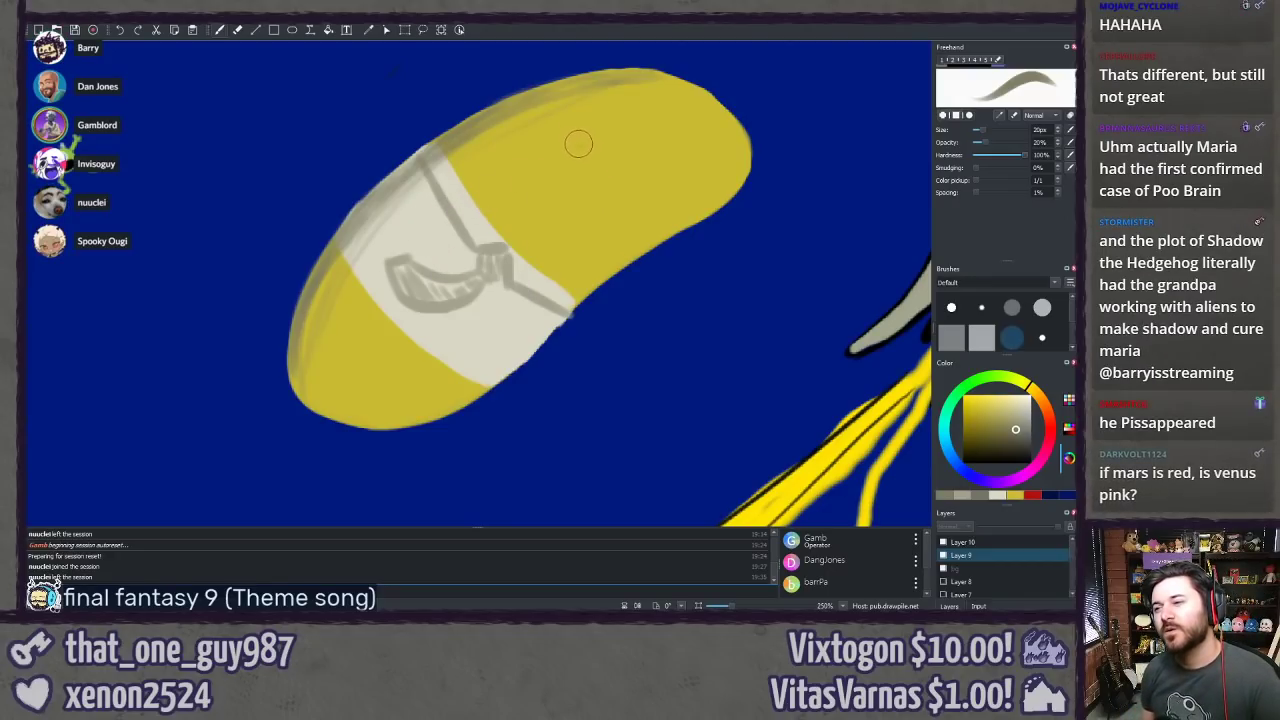
{"action": "left_click", "coordinate": [1013, 442]}
{"action": "mouse_move", "coordinate": [592, 138]}
{"action": "left_mouse_down"}
{"action": "mouse_move", "coordinate": [544, 174]}
{"action": "mouse_move", "coordinate": [598, 142]}
{"action": "left_mouse_up"}
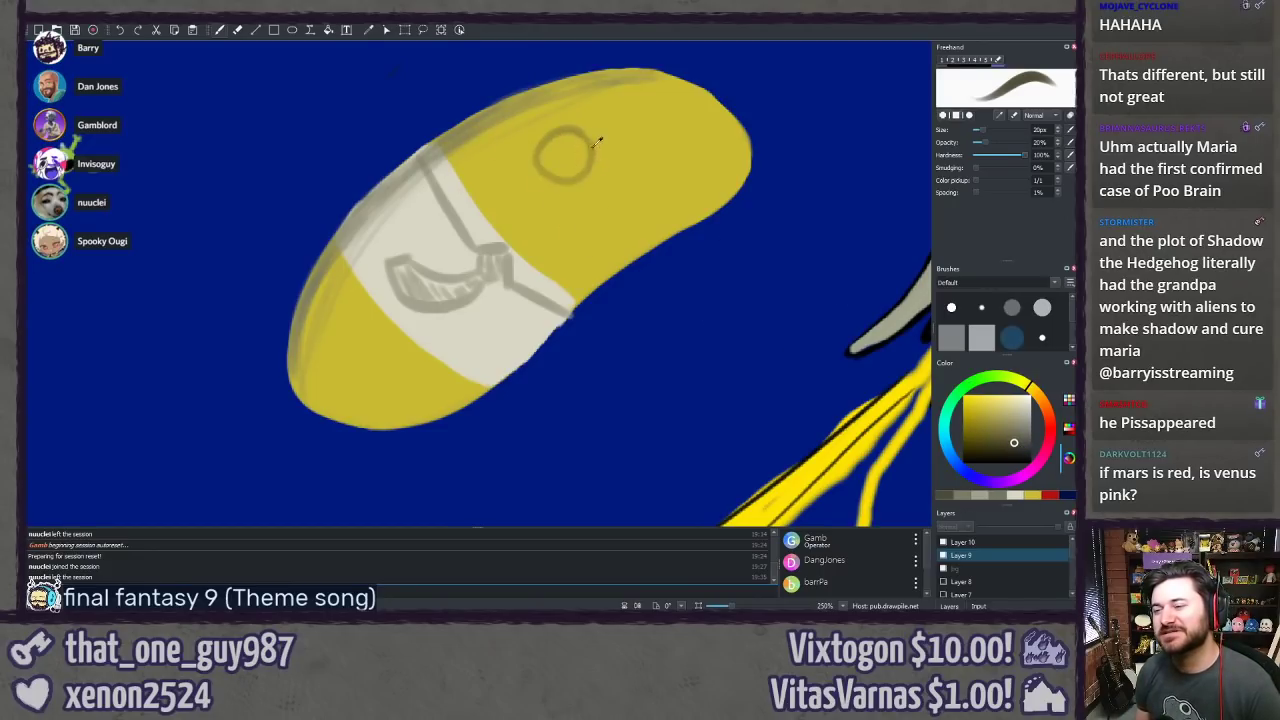
{"action": "key", "text": "ctrl+z"}
{"action": "key", "text": "ctrl+z"}
Step: Set the brush opacity to 100%, choose a medium grey, and draw two short slanted closed eyes on the bean's upper half, undoing circular attempts
{"action": "left_click", "coordinate": [1025, 142]}
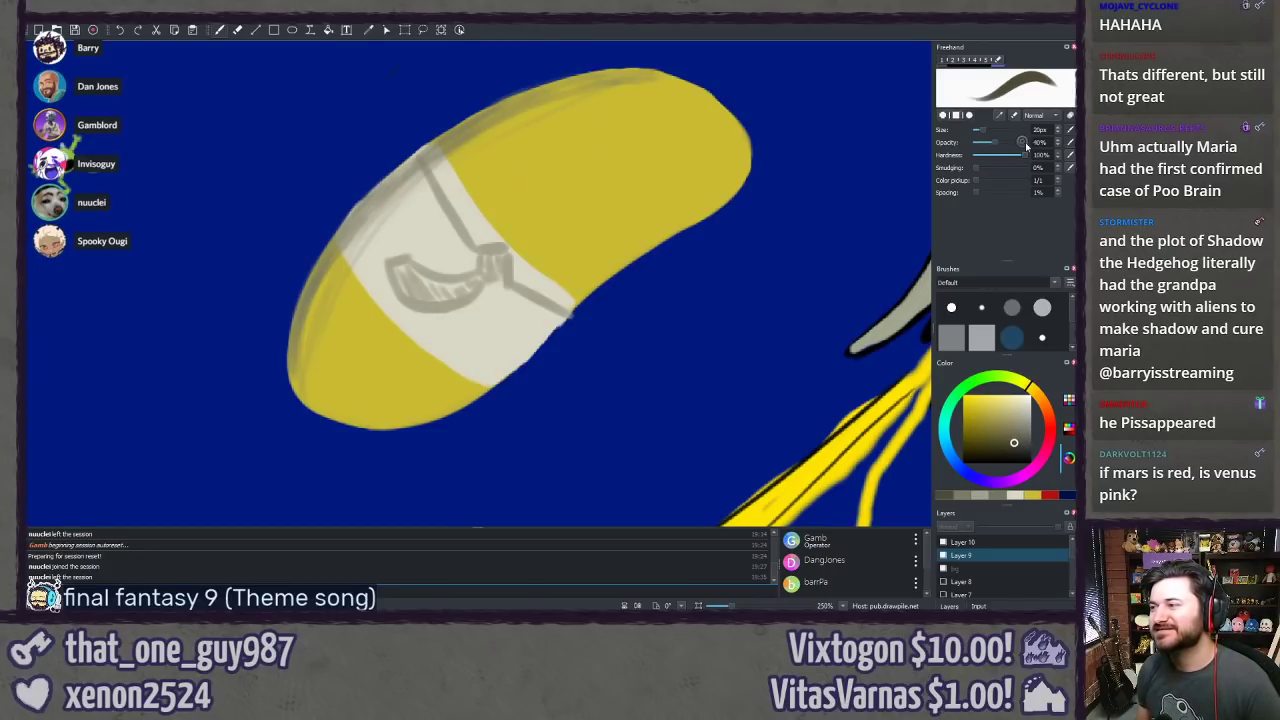
{"action": "mouse_move", "coordinate": [565, 133]}
{"action": "left_mouse_down"}
{"action": "mouse_move", "coordinate": [572, 170]}
{"action": "mouse_move", "coordinate": [581, 129]}
{"action": "mouse_move", "coordinate": [552, 160]}
{"action": "mouse_move", "coordinate": [582, 148]}
{"action": "left_mouse_up"}
{"action": "key", "text": "ctrl+z"}
{"action": "key", "text": "ctrl+z"}
{"action": "key", "text": "ctrl+z"}
{"action": "left_click", "coordinate": [1016, 431]}
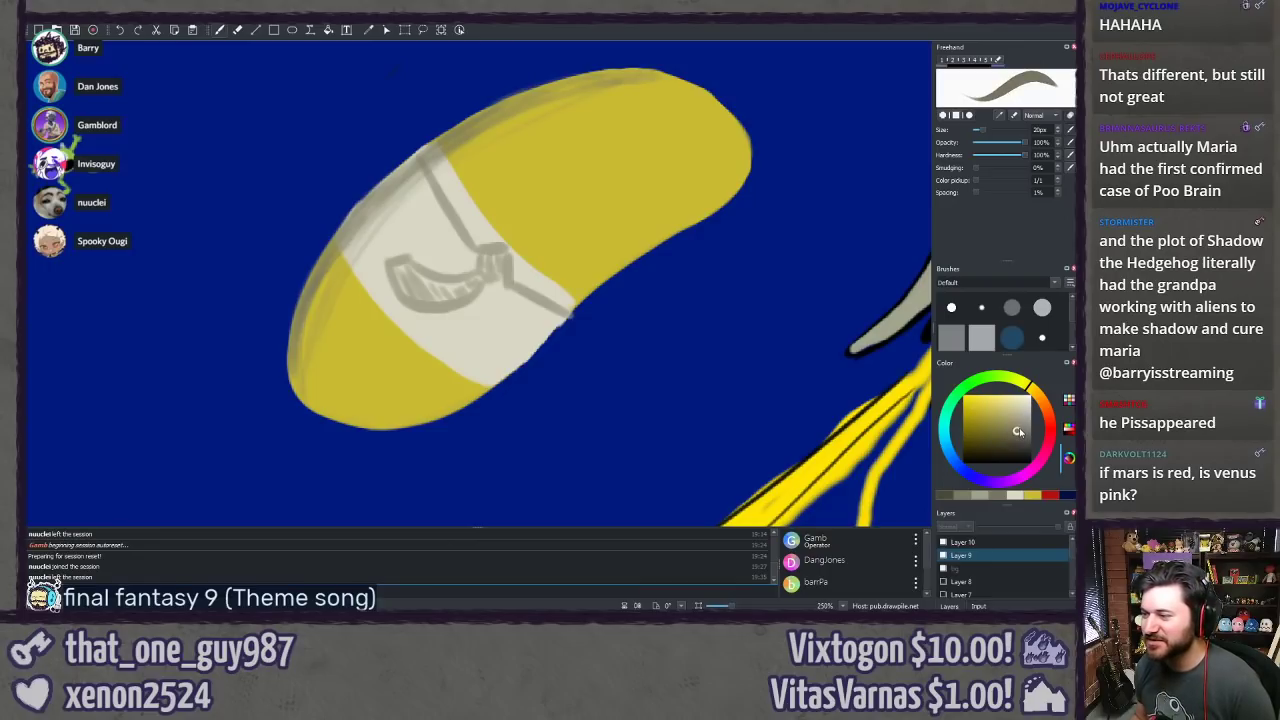
{"action": "left_click_drag", "start_coordinate": [585, 113], "coordinate": [591, 131]}
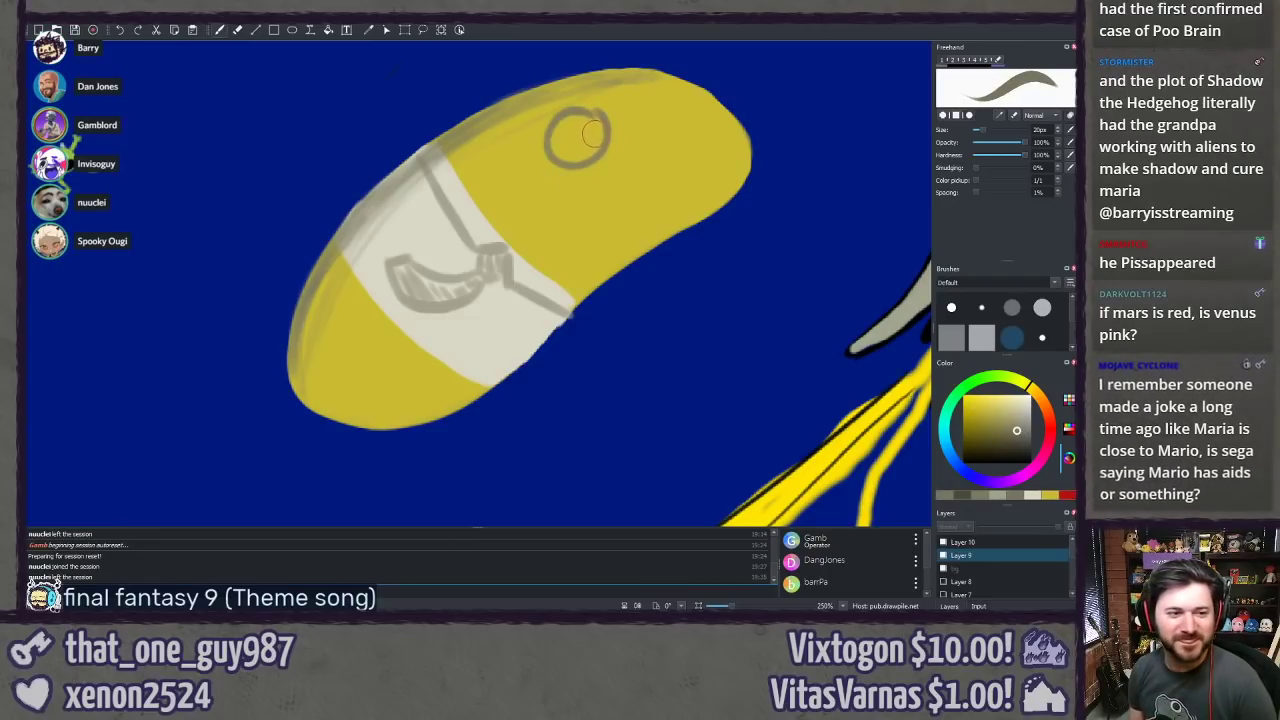
{"action": "key", "text": "ctrl+z"}
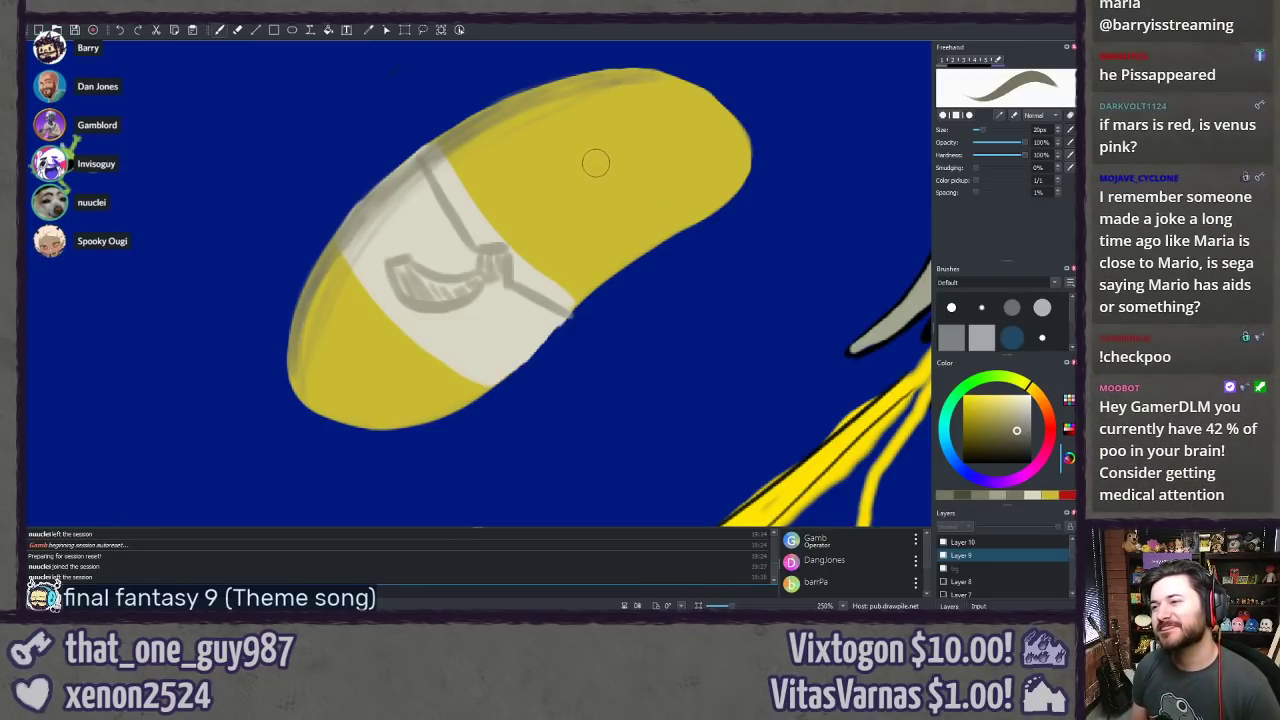
{"action": "left_click_drag", "start_coordinate": [546, 131], "coordinate": [568, 156]}
{"action": "left_click_drag", "start_coordinate": [601, 199], "coordinate": [628, 224]}
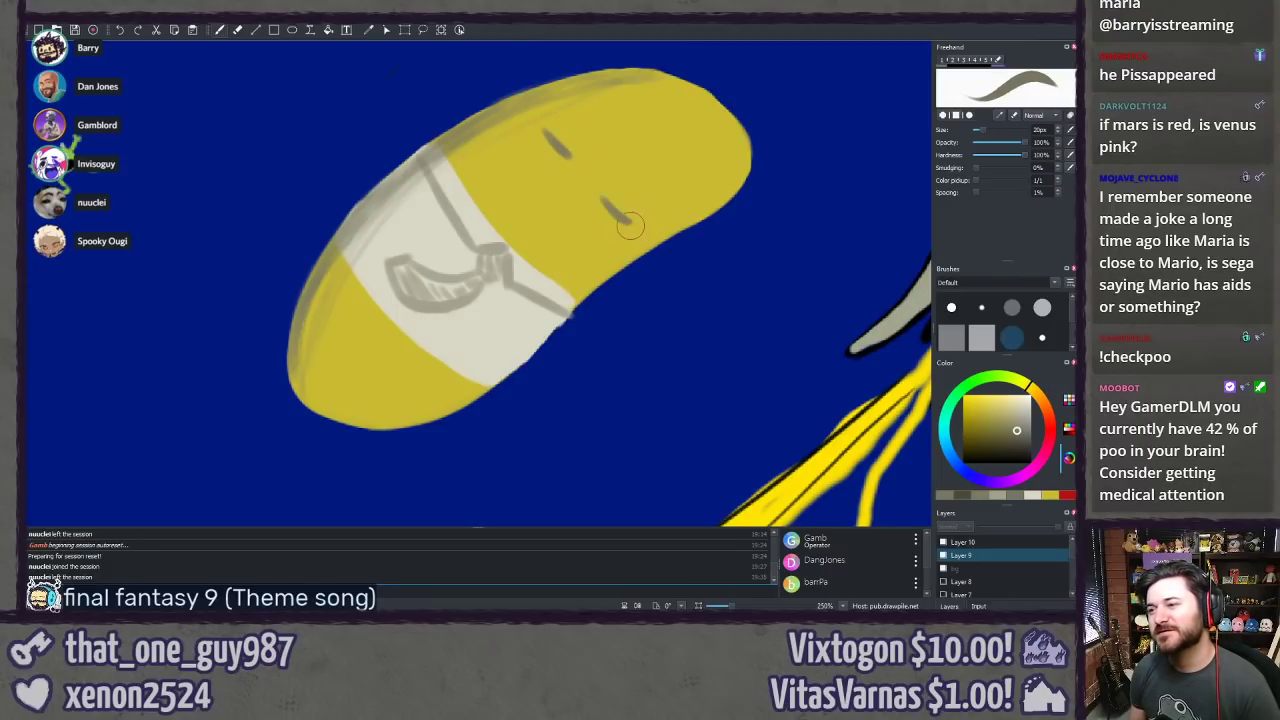
Step: Draw a large curved muzzle outline between the eyes and the band, redoing misplaced strokes
{"action": "mouse_move", "coordinate": [554, 170]}
{"action": "left_mouse_down"}
{"action": "mouse_move", "coordinate": [583, 183]}
{"action": "mouse_move", "coordinate": [564, 222]}
{"action": "mouse_move", "coordinate": [591, 180]}
{"action": "mouse_move", "coordinate": [589, 243]}
{"action": "left_mouse_up"}
{"action": "key", "text": "ctrl+z"}
{"action": "key", "text": "ctrl+z"}
{"action": "mouse_move", "coordinate": [548, 169]}
{"action": "left_mouse_down"}
{"action": "mouse_move", "coordinate": [511, 155]}
{"action": "mouse_move", "coordinate": [595, 249]}
{"action": "left_mouse_up"}
{"action": "key", "text": "ctrl+z"}
{"action": "mouse_move", "coordinate": [545, 168]}
{"action": "left_mouse_down"}
{"action": "mouse_move", "coordinate": [594, 254]}
{"action": "mouse_move", "coordinate": [596, 232]}
{"action": "left_mouse_up"}
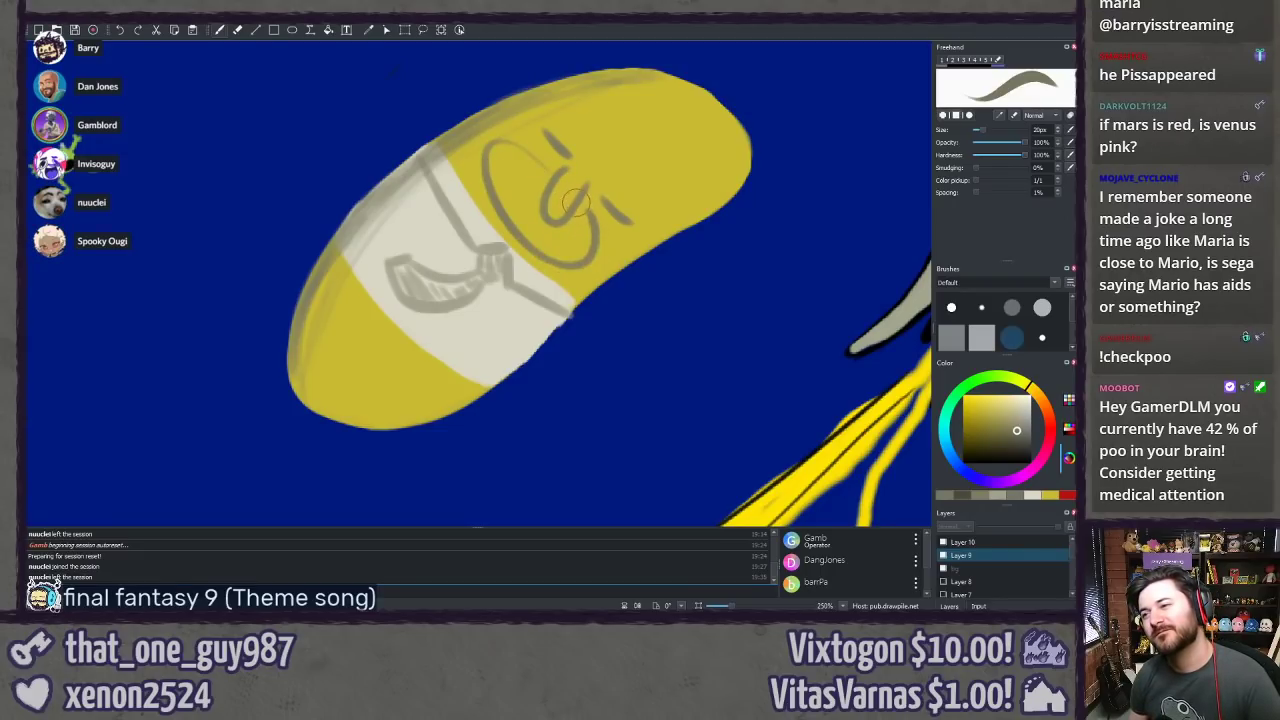
Step: Redraw the U-shaped nose between the closed eyes until it fits, and add a short mark on each side of it within the muzzle
{"action": "key", "text": "ctrl+z"}
{"action": "left_click_drag", "start_coordinate": [548, 165], "coordinate": [595, 215]}
{"action": "key", "text": "ctrl+z"}
{"action": "mouse_move", "coordinate": [545, 160]}
{"action": "left_mouse_down"}
{"action": "mouse_move", "coordinate": [503, 205]}
{"action": "mouse_move", "coordinate": [582, 213]}
{"action": "left_mouse_up"}
{"action": "key", "text": "ctrl+z"}
{"action": "left_click_drag", "start_coordinate": [540, 166], "coordinate": [585, 224]}
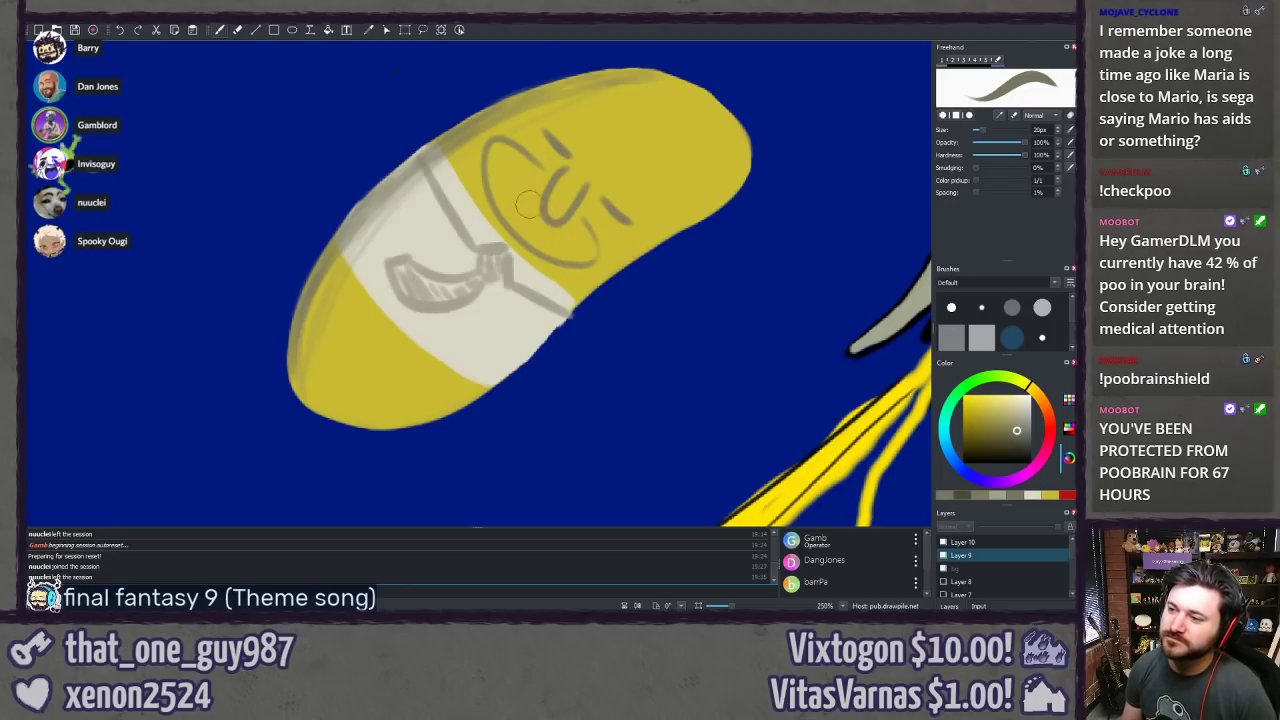
{"action": "left_click_drag", "start_coordinate": [512, 168], "coordinate": [576, 246]}
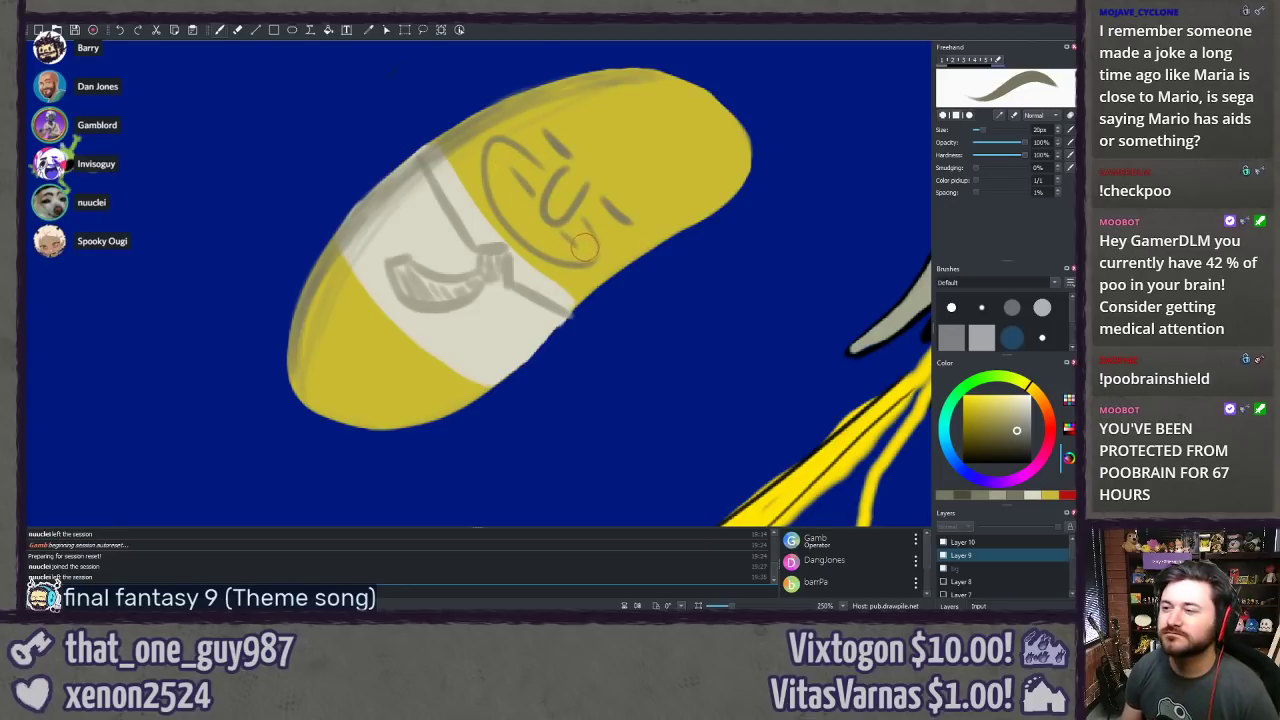
Step: Try filling the muzzle with several tan and beige shades, undoing each attempt
{"action": "left_click", "coordinate": [1037, 398]}
{"action": "left_click_drag", "start_coordinate": [1010, 423], "coordinate": [997, 417]}
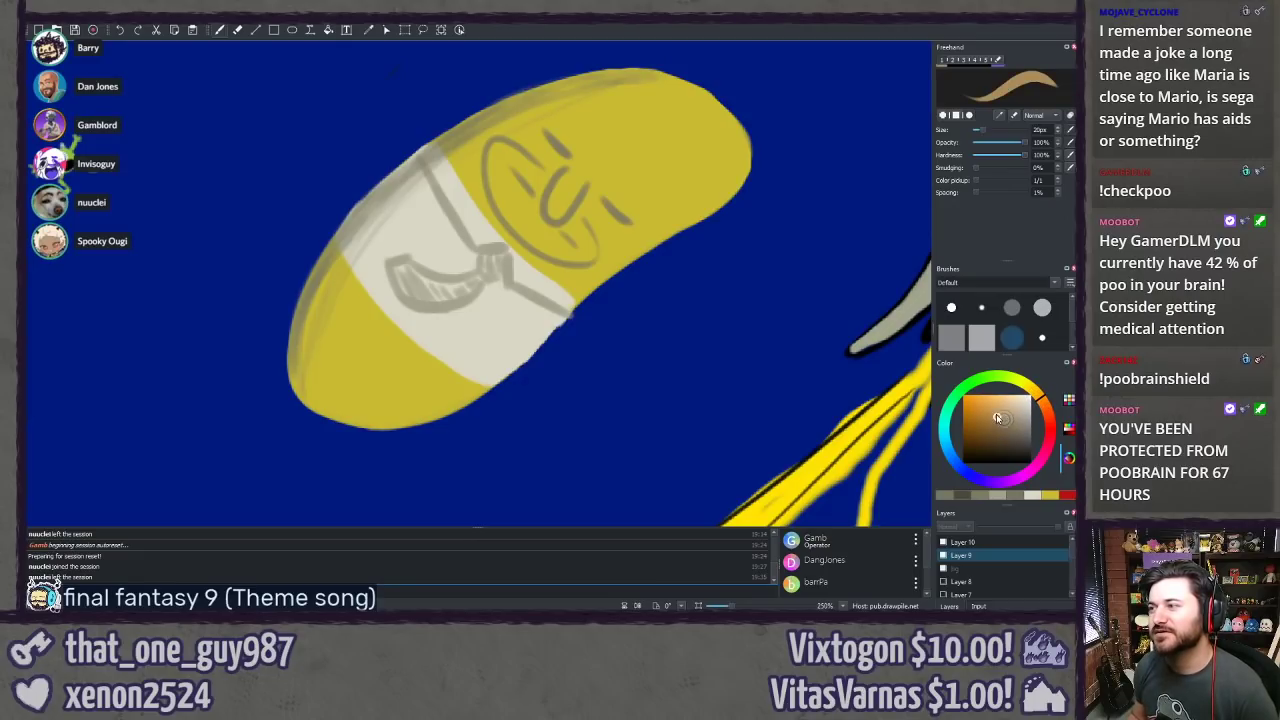
{"action": "mouse_move", "coordinate": [500, 172]}
{"action": "left_mouse_down"}
{"action": "mouse_move", "coordinate": [506, 218]}
{"action": "mouse_move", "coordinate": [526, 234]}
{"action": "left_mouse_up"}
{"action": "key", "text": "ctrl+z"}
{"action": "left_click_drag", "start_coordinate": [997, 418], "coordinate": [1016, 413]}
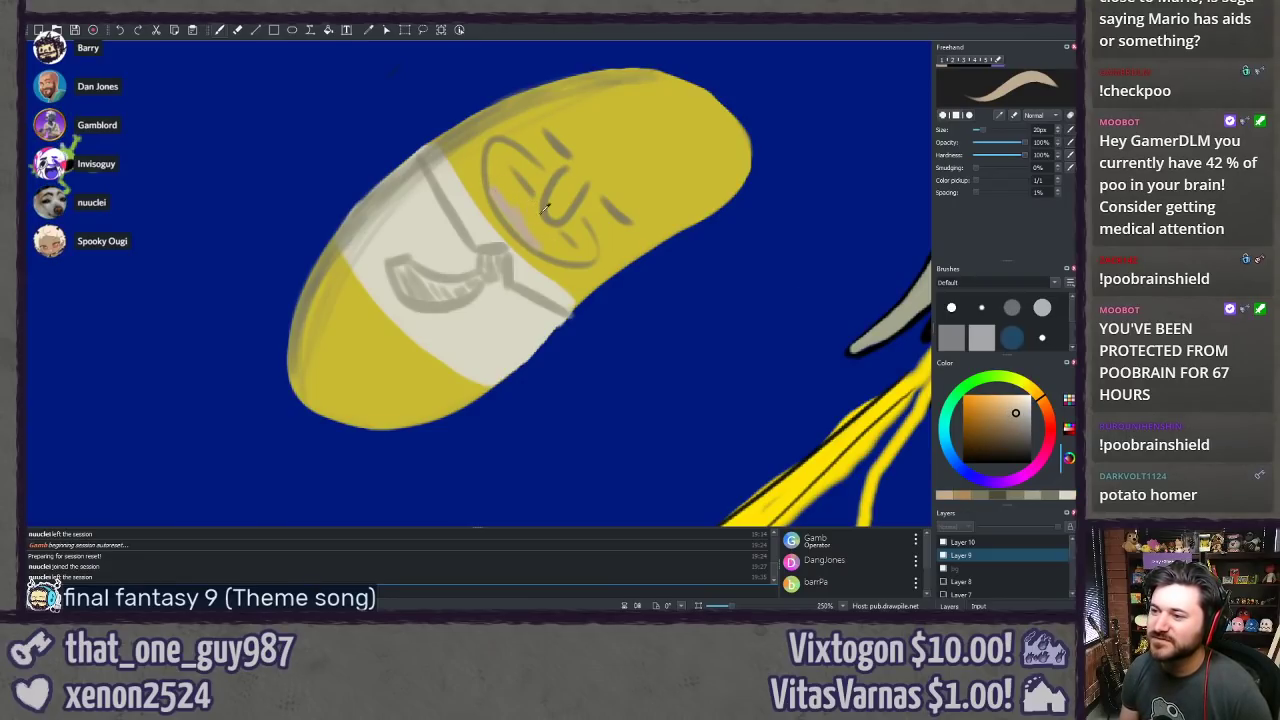
{"action": "left_click", "coordinate": [1004, 409]}
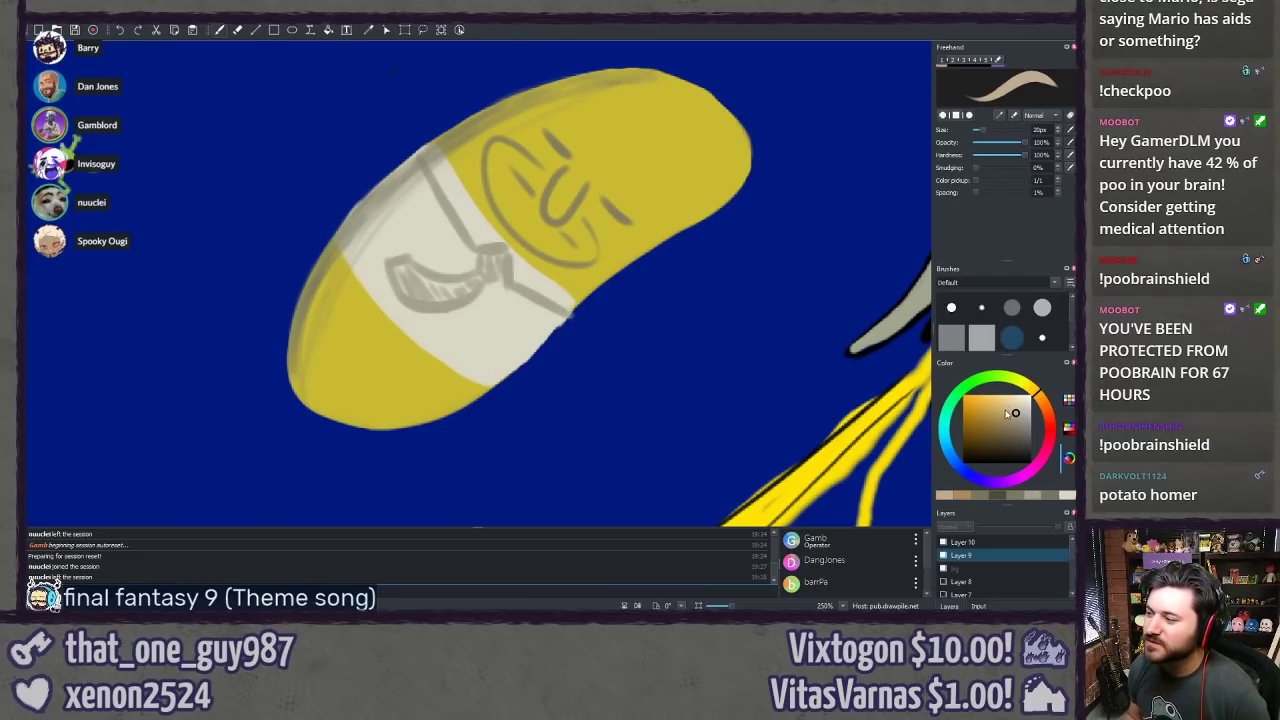
{"action": "left_click_drag", "start_coordinate": [500, 180], "coordinate": [537, 219]}
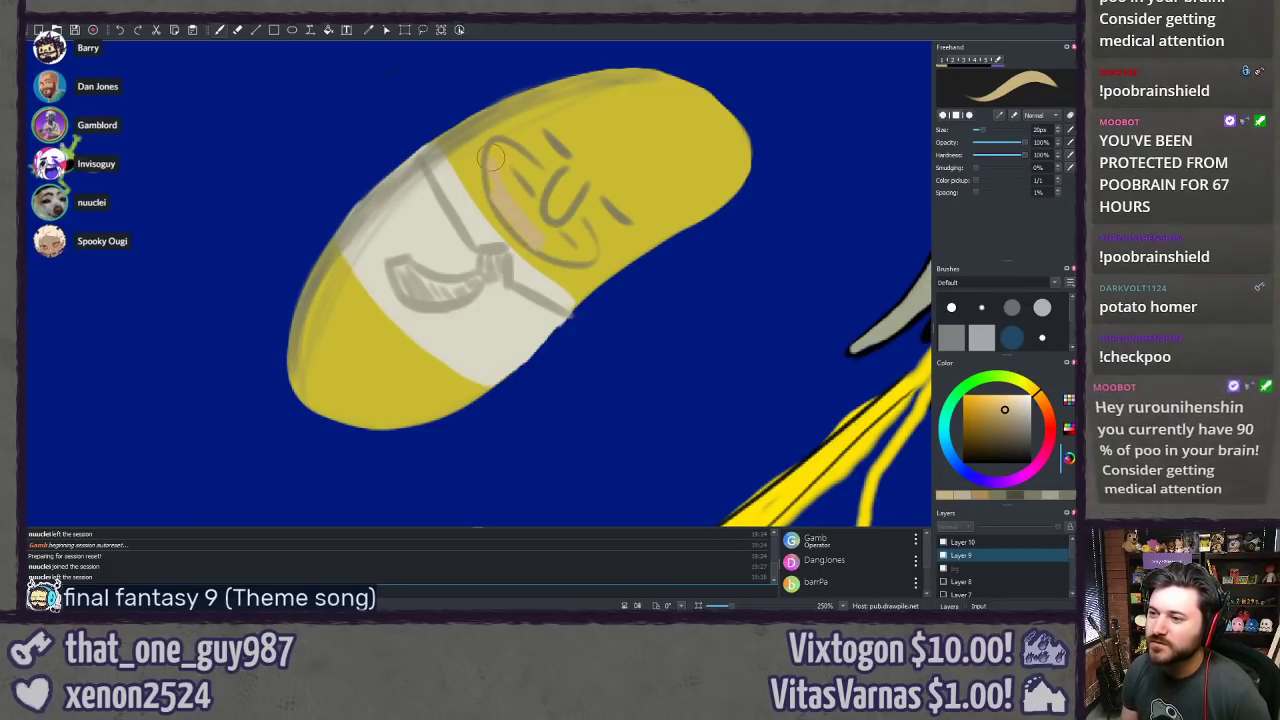
{"action": "key", "text": "ctrl+z"}
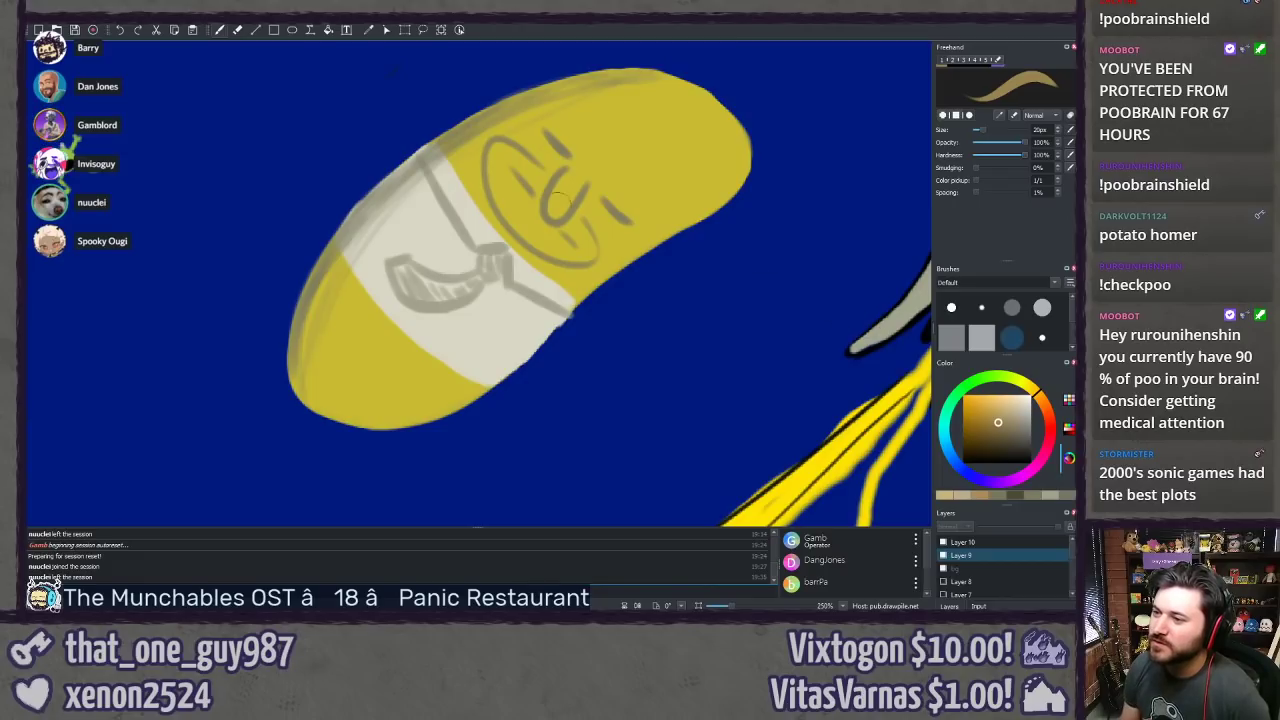
{"action": "mouse_move", "coordinate": [556, 205]}
{"action": "left_mouse_down"}
{"action": "mouse_move", "coordinate": [528, 232]}
{"action": "mouse_move", "coordinate": [538, 250]}
{"action": "left_mouse_up"}
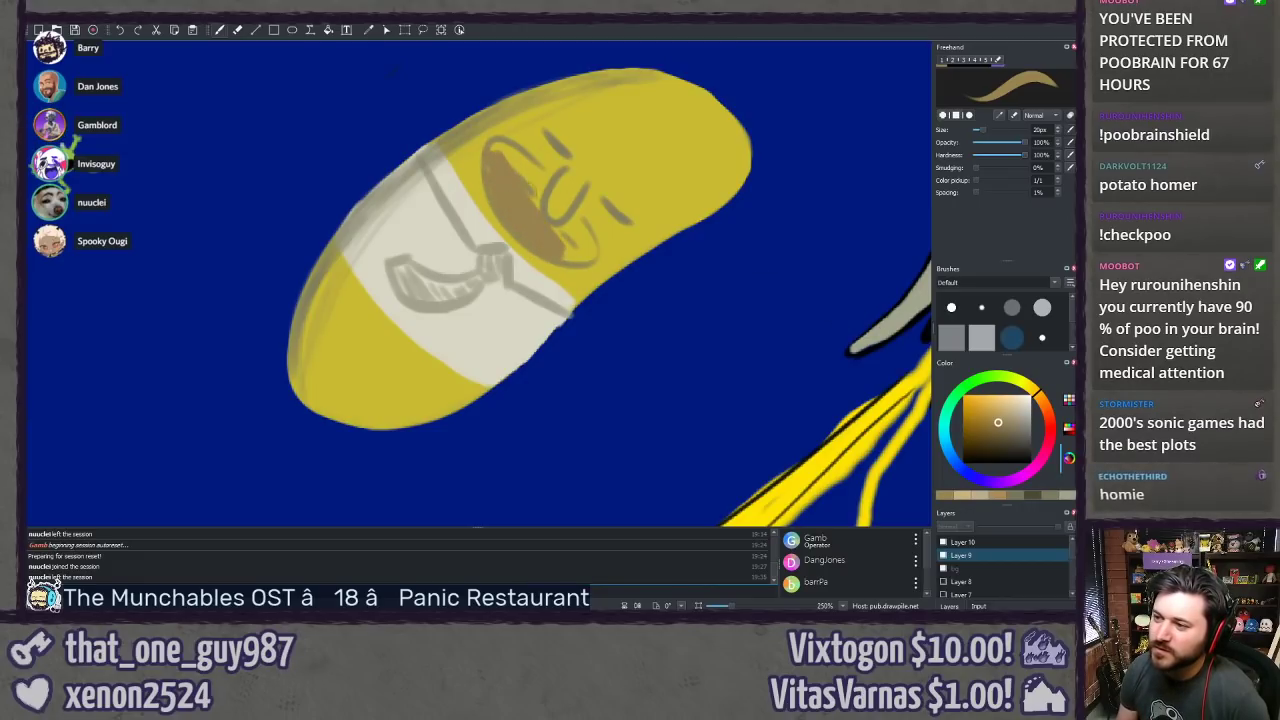
{"action": "key", "text": "ctrl+z"}
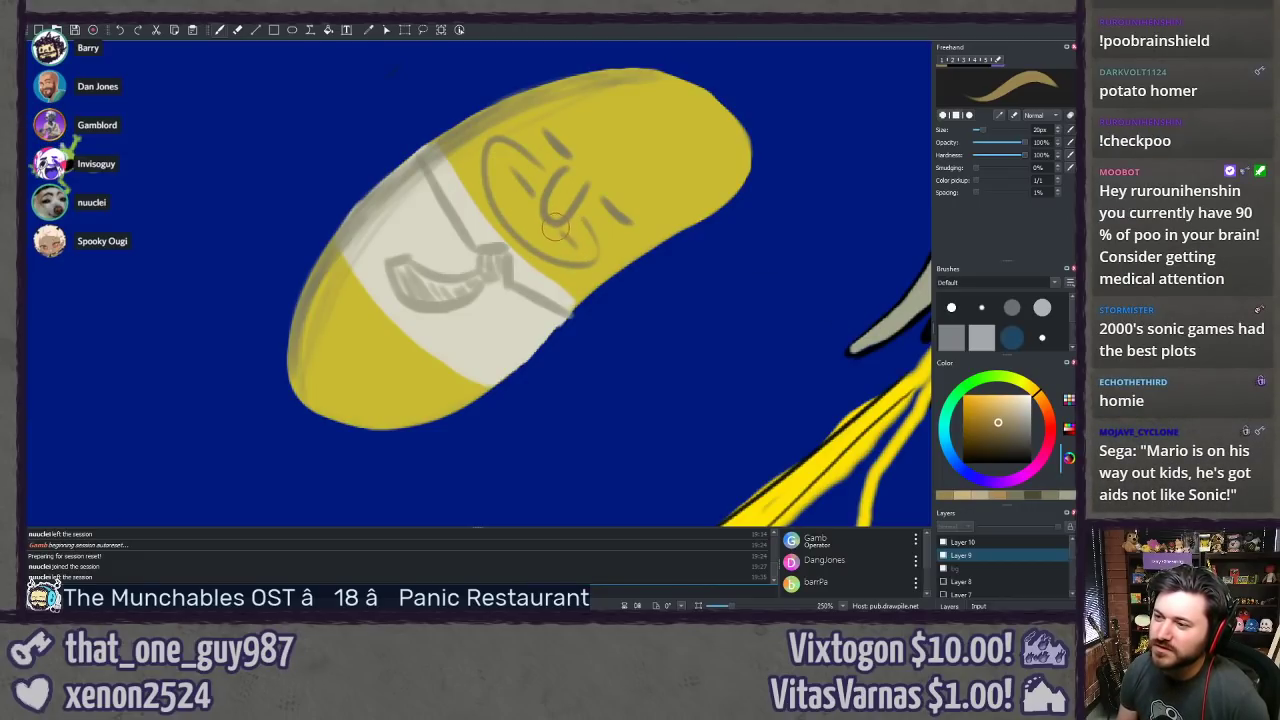
Step: Sample the bean's yellow and paint over the eyes, nose and muzzle on Layer 9
{"action": "left_click", "coordinate": [945, 542]}
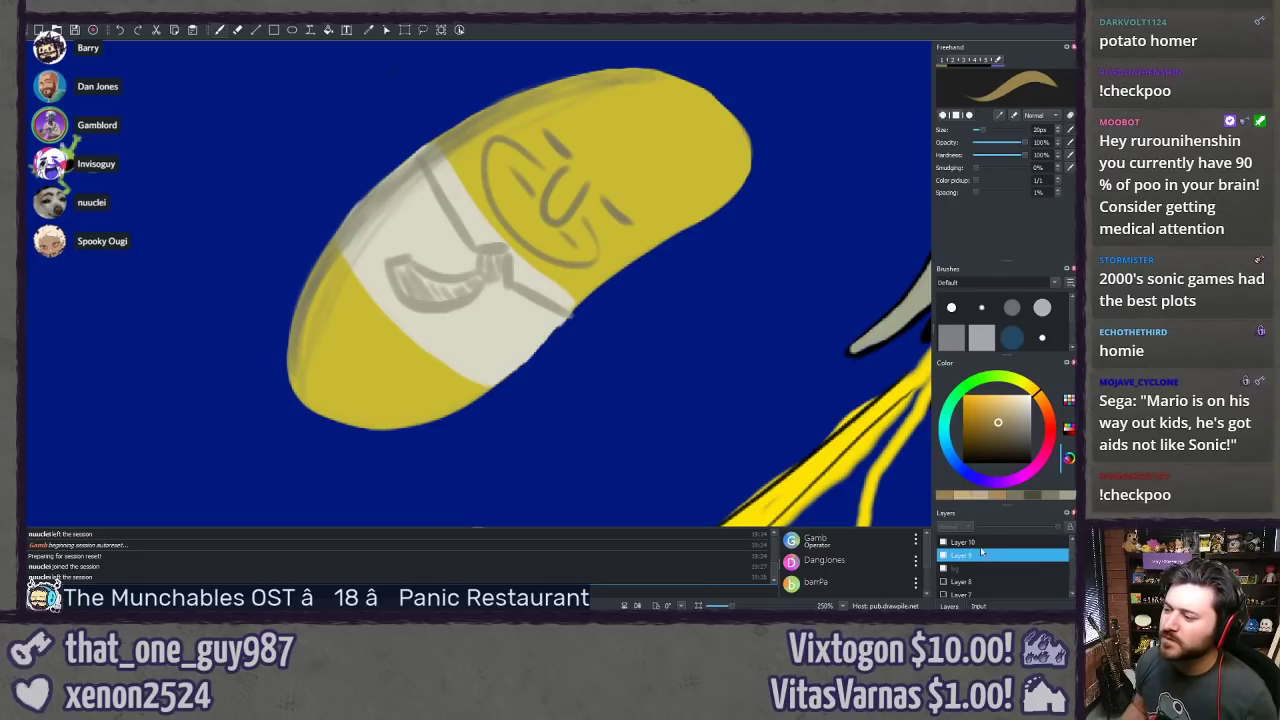
{"action": "key", "text": "d"}
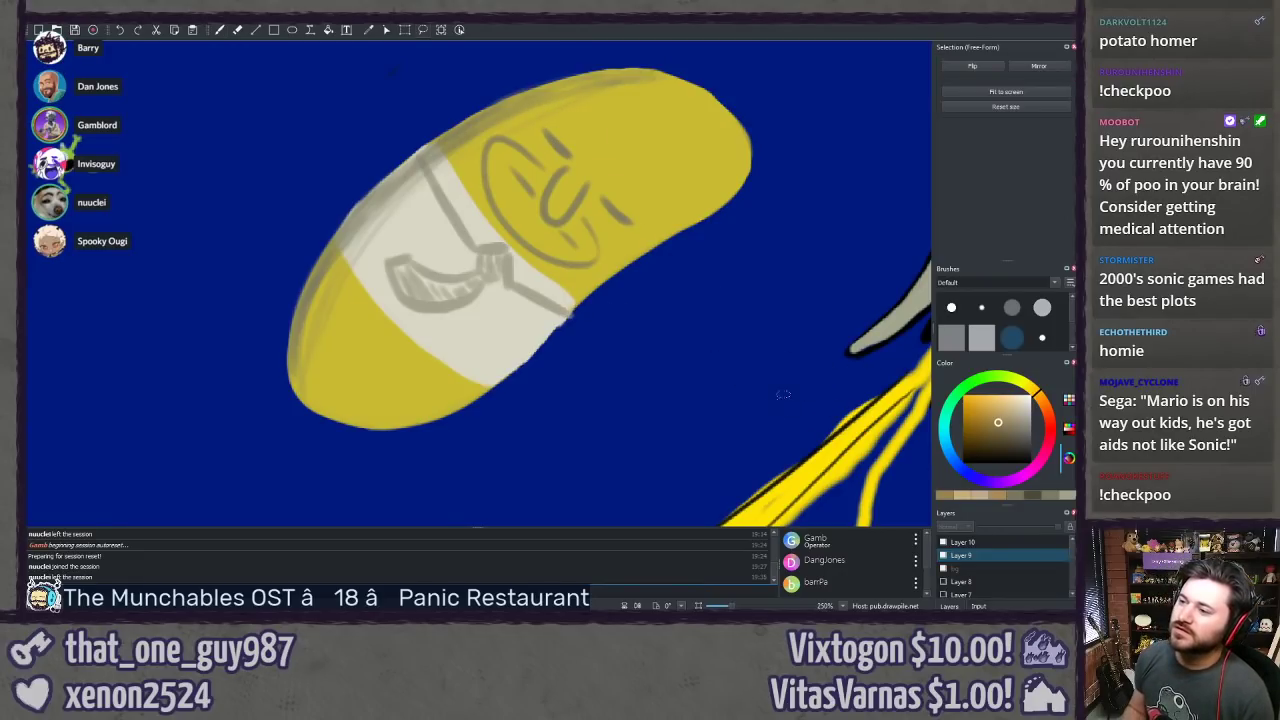
{"action": "key", "text": "b"}
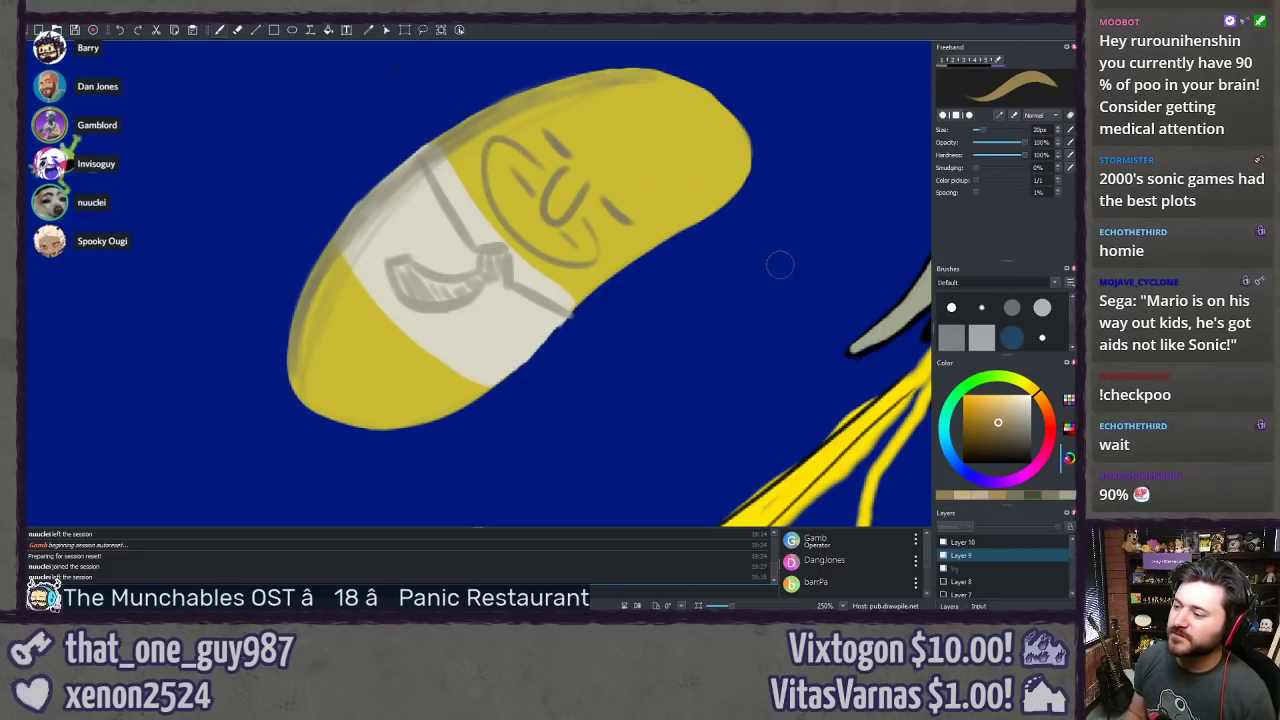
{"action": "left_click", "coordinate": [644, 176], "text": "ctrl"}
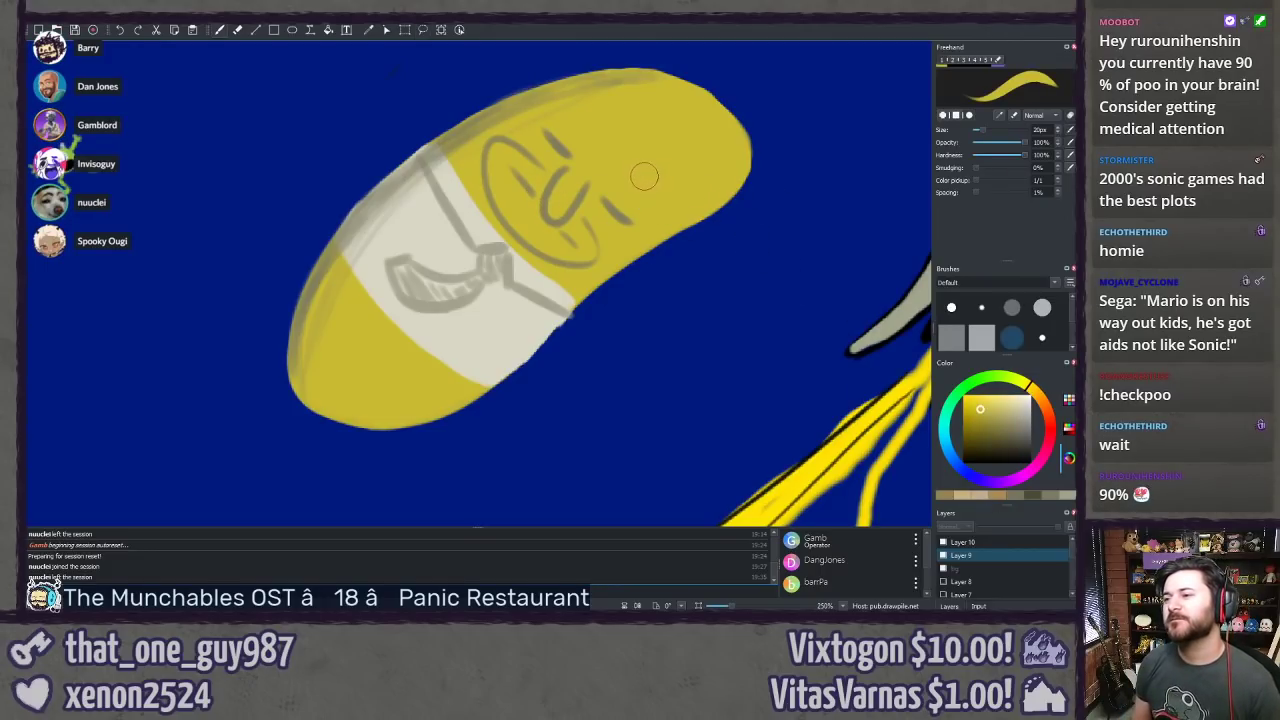
{"action": "left_click_drag", "start_coordinate": [582, 138], "coordinate": [573, 163]}
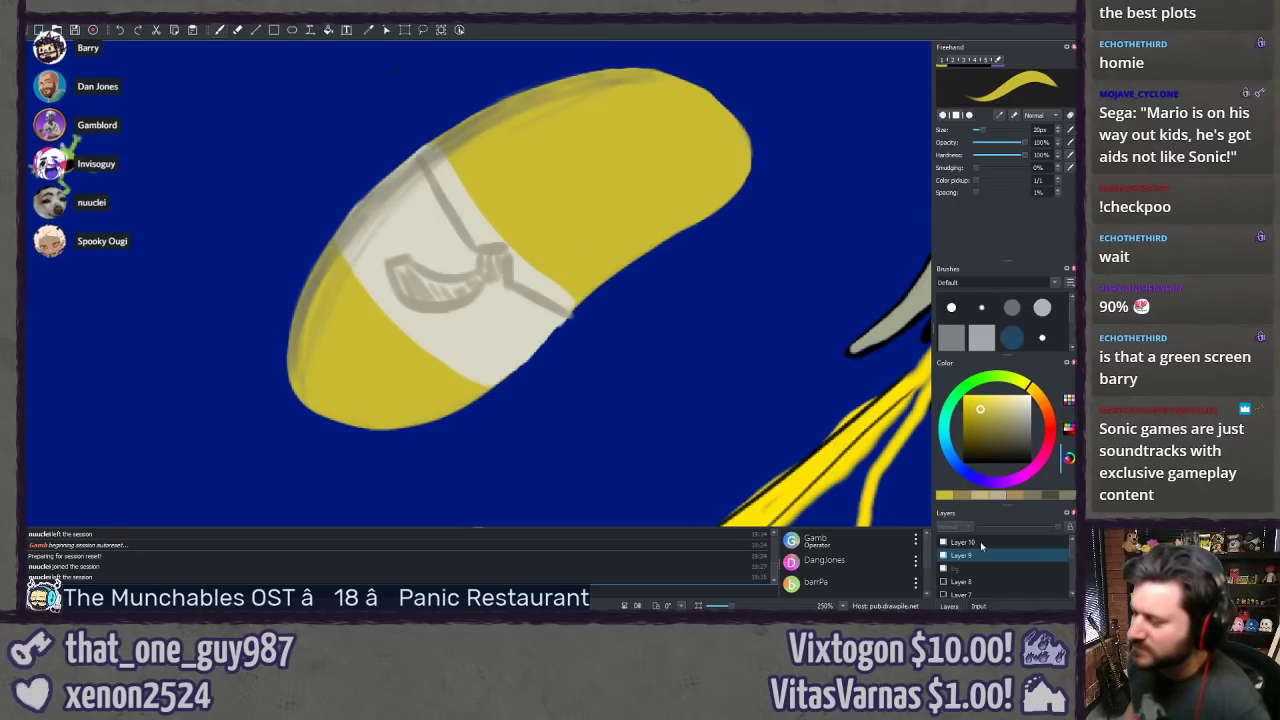
Step: Switch to Layer 10, choose dark grey, and draw two thin slanted closed eyes on the bean's upper half, redoing misplaced strokes
{"action": "left_click", "coordinate": [981, 542]}
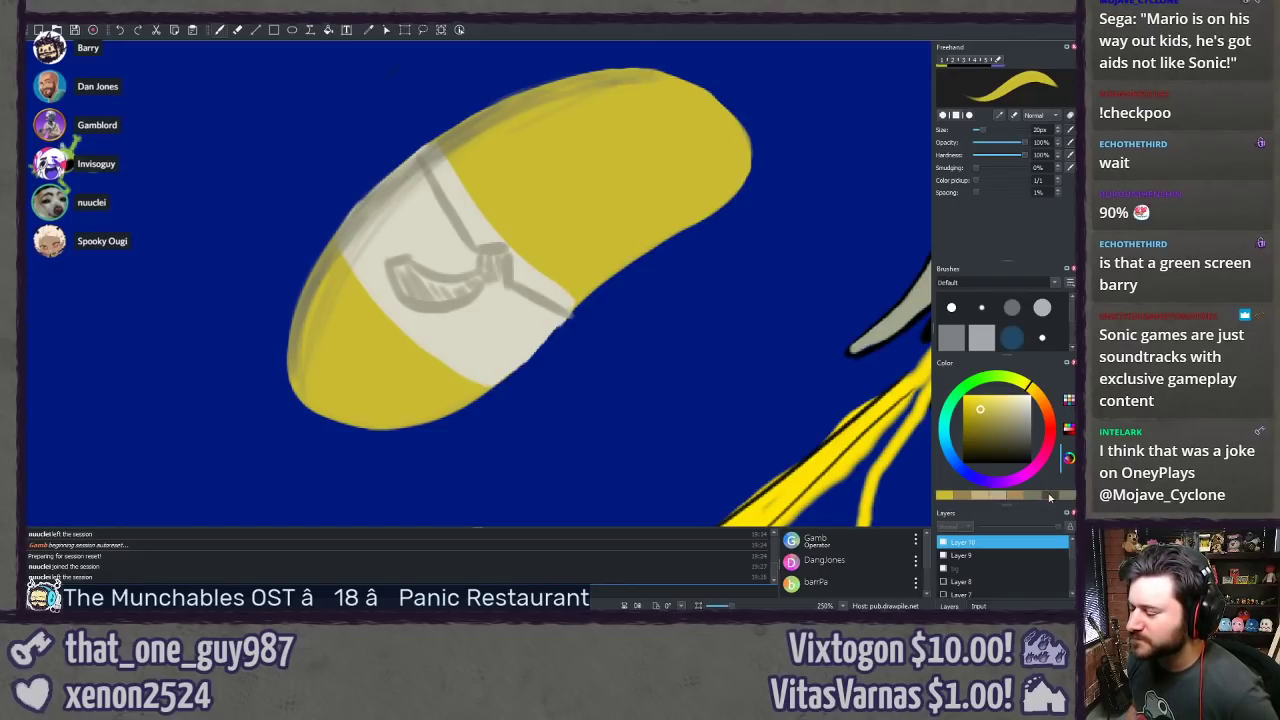
{"action": "left_click", "coordinate": [1050, 497]}
{"action": "left_click_drag", "start_coordinate": [557, 125], "coordinate": [582, 170]}
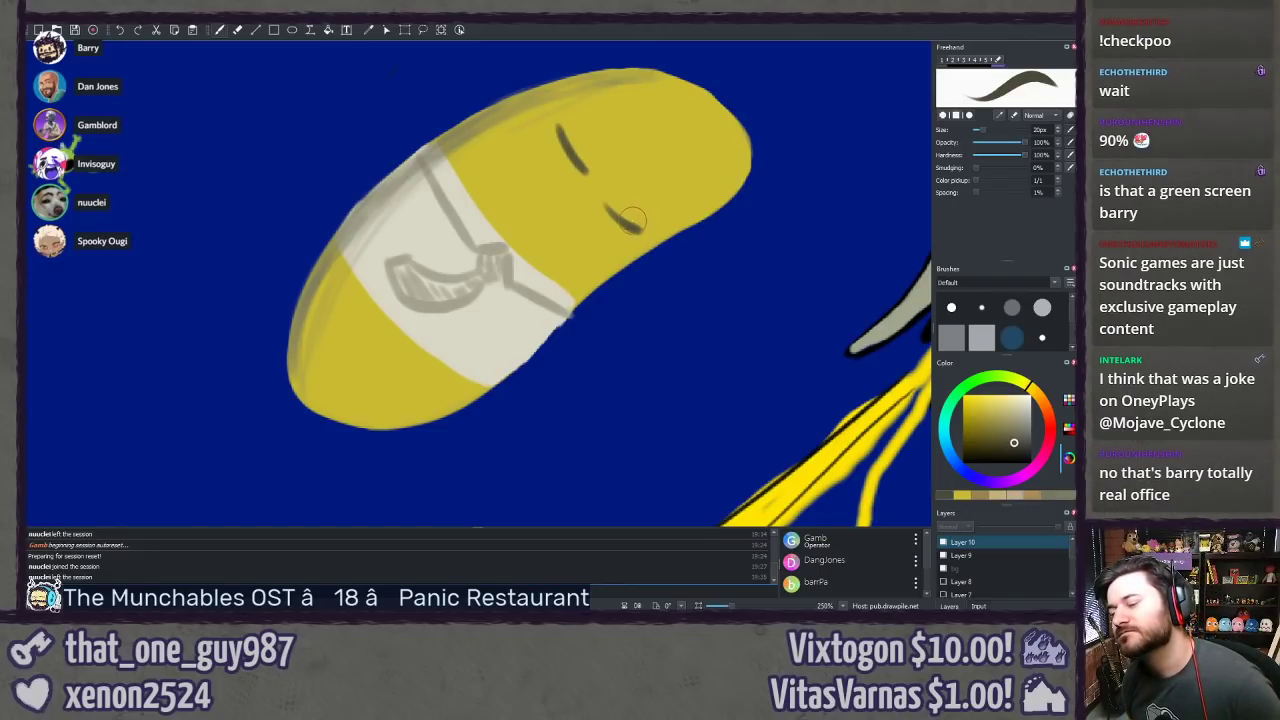
{"action": "key", "text": "ctrl+z"}
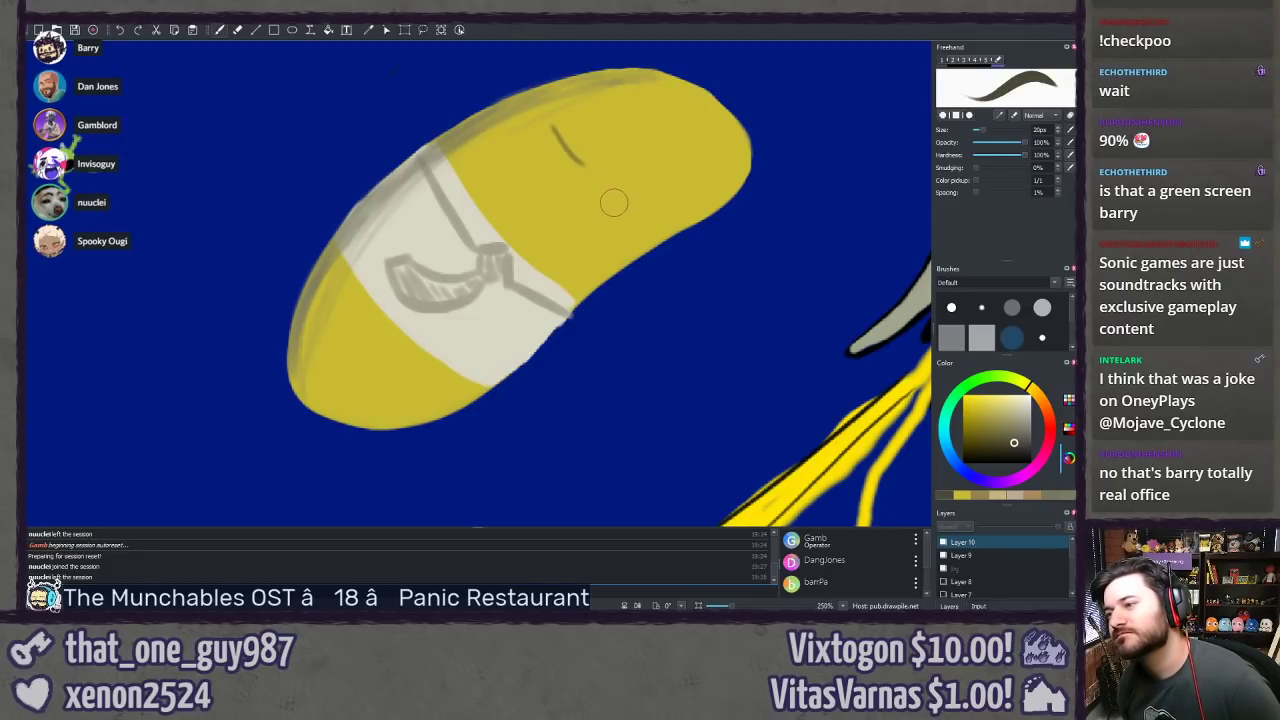
{"action": "left_click_drag", "start_coordinate": [609, 196], "coordinate": [636, 227]}
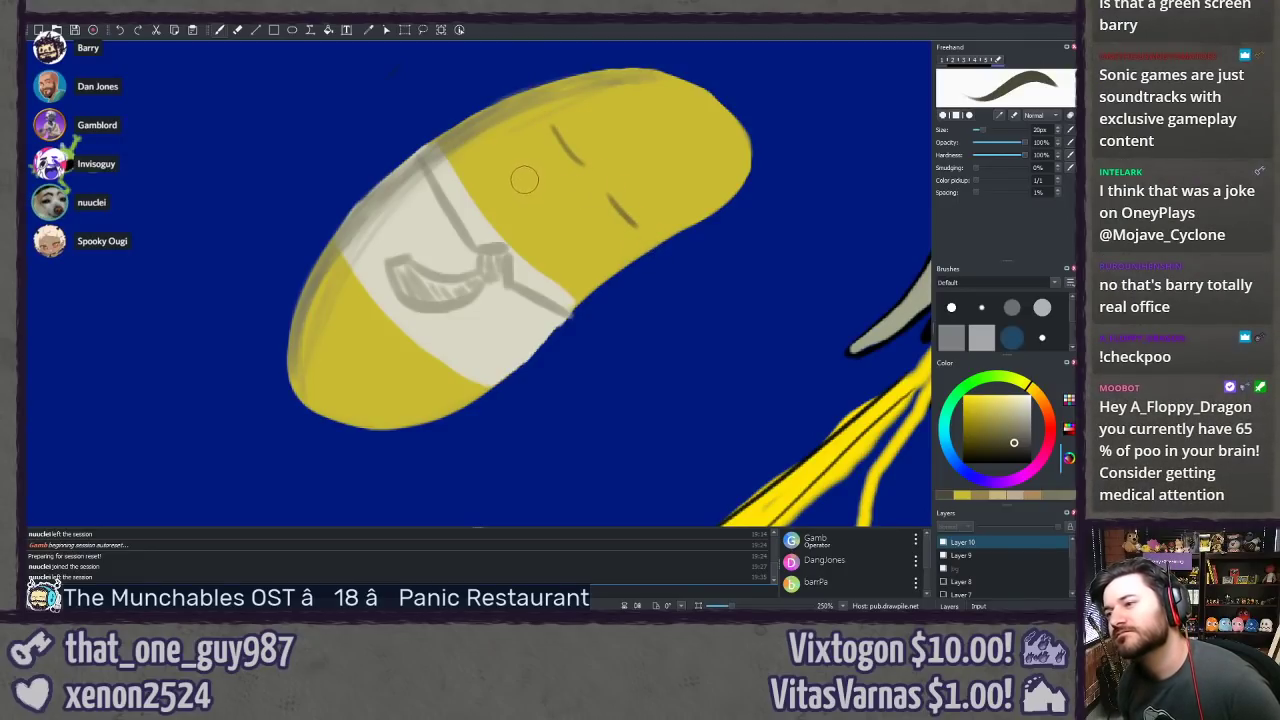
Step: Try drawing the nose between the closed eyes in dark grey and tan, undoing each attempt
{"action": "mouse_move", "coordinate": [547, 180]}
{"action": "left_mouse_down"}
{"action": "mouse_move", "coordinate": [525, 213]}
{"action": "mouse_move", "coordinate": [570, 218]}
{"action": "left_mouse_up"}
{"action": "key", "text": "ctrl+z"}
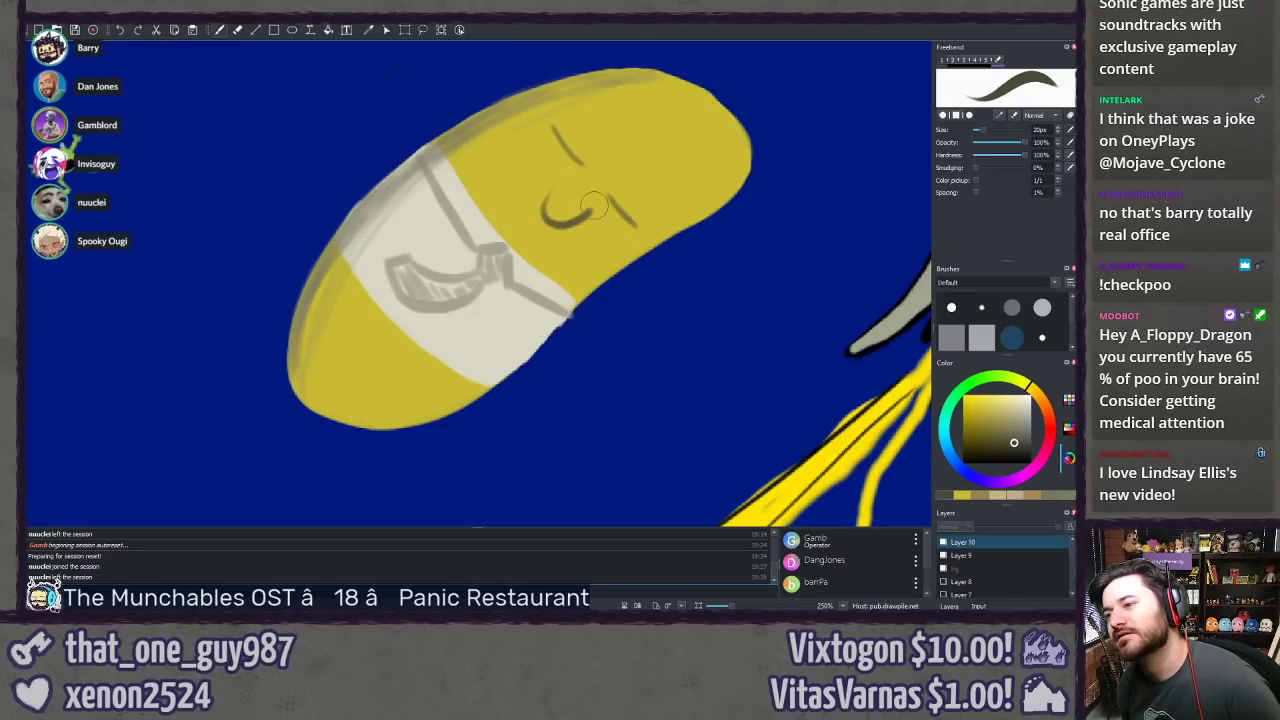
{"action": "key", "text": "ctrl+z"}
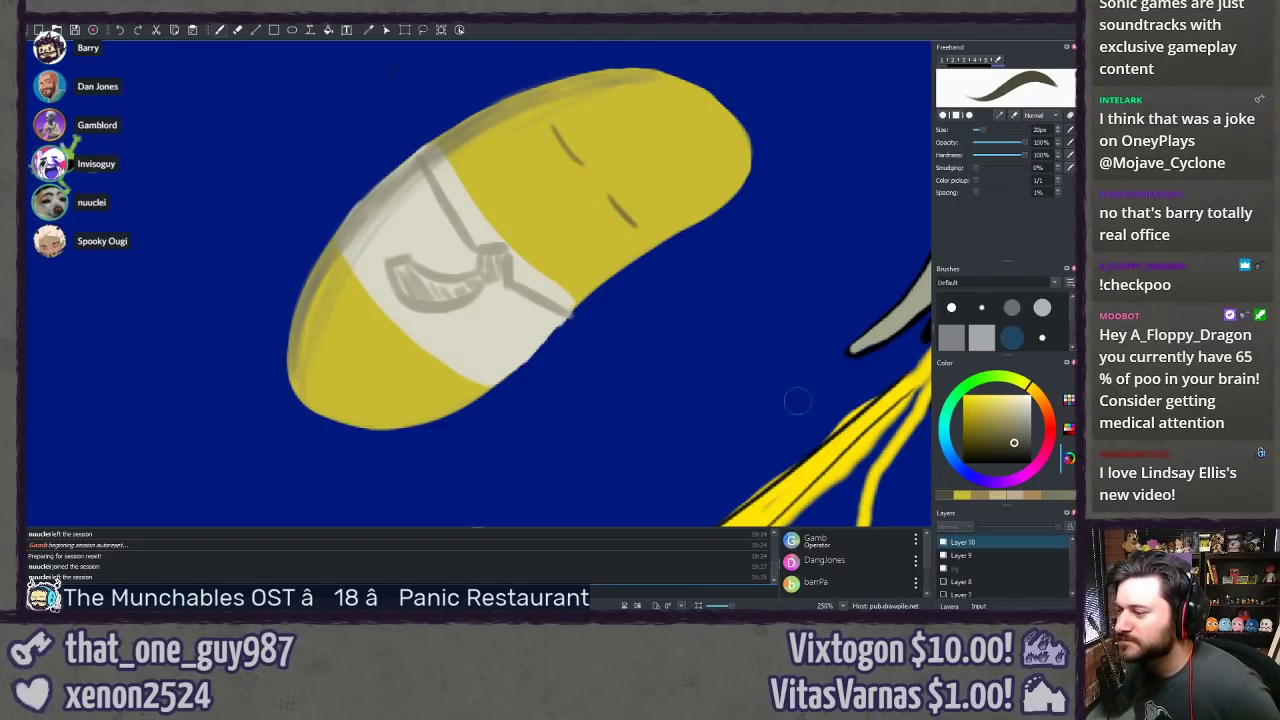
{"action": "left_click", "coordinate": [984, 496]}
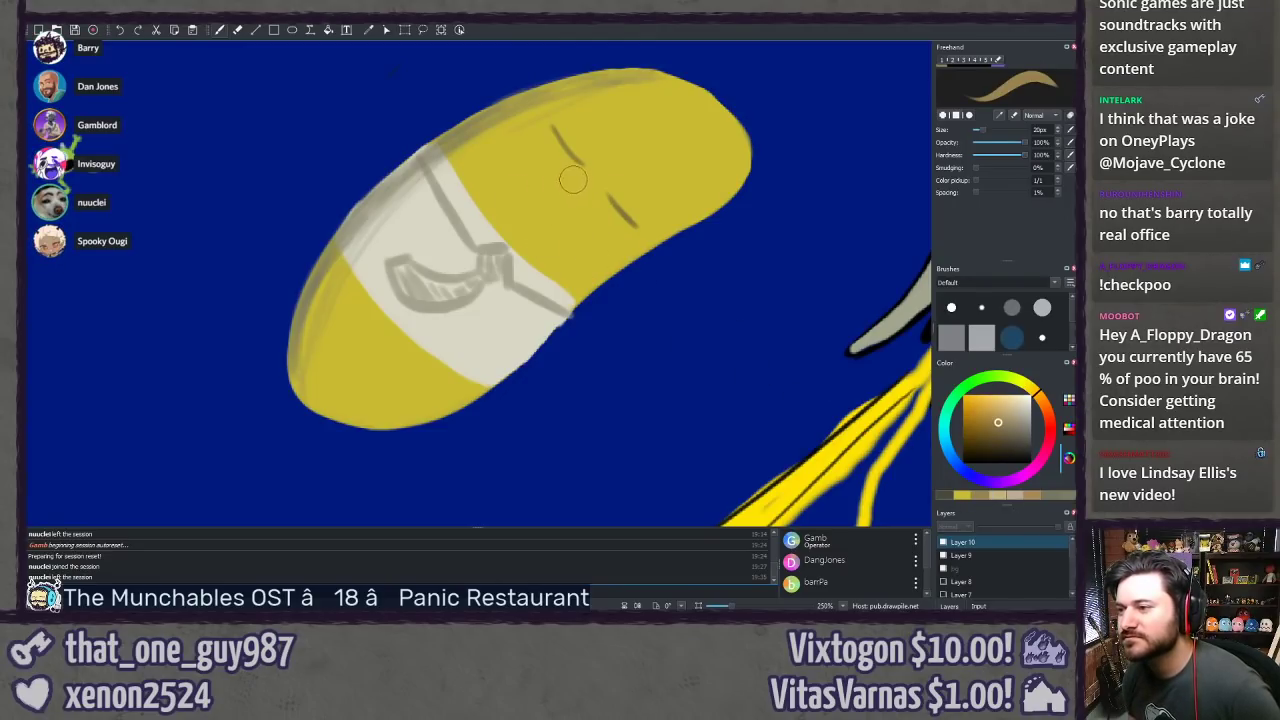
{"action": "left_click_drag", "start_coordinate": [545, 200], "coordinate": [573, 214]}
{"action": "key", "text": "ctrl+z"}
Step: Return to dark grey and redraw the U-shaped nose just below the closed eyes until its curve fits
{"action": "left_click", "coordinate": [964, 496]}
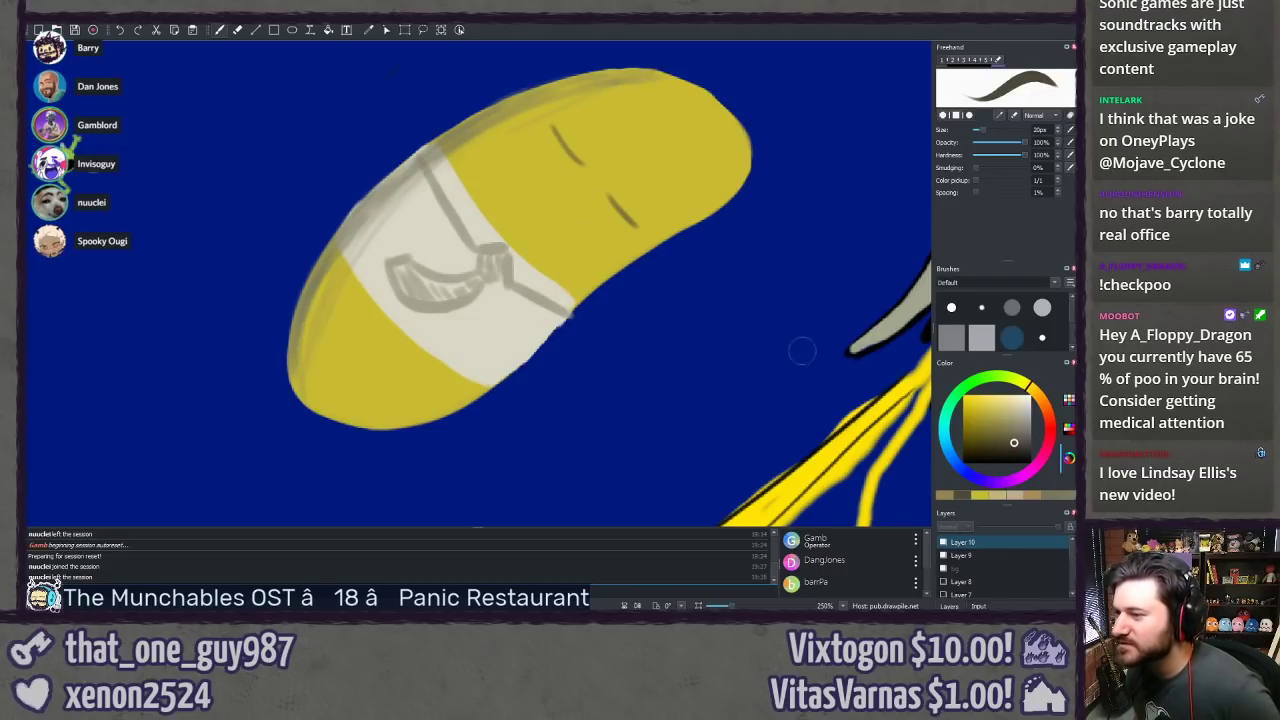
{"action": "mouse_move", "coordinate": [561, 168]}
{"action": "left_mouse_down"}
{"action": "mouse_move", "coordinate": [622, 190]}
{"action": "mouse_move", "coordinate": [584, 185]}
{"action": "mouse_move", "coordinate": [547, 237]}
{"action": "mouse_move", "coordinate": [589, 183]}
{"action": "mouse_move", "coordinate": [563, 170]}
{"action": "mouse_move", "coordinate": [587, 193]}
{"action": "mouse_move", "coordinate": [547, 215]}
{"action": "left_mouse_up"}
{"action": "key", "text": "ctrl+z"}
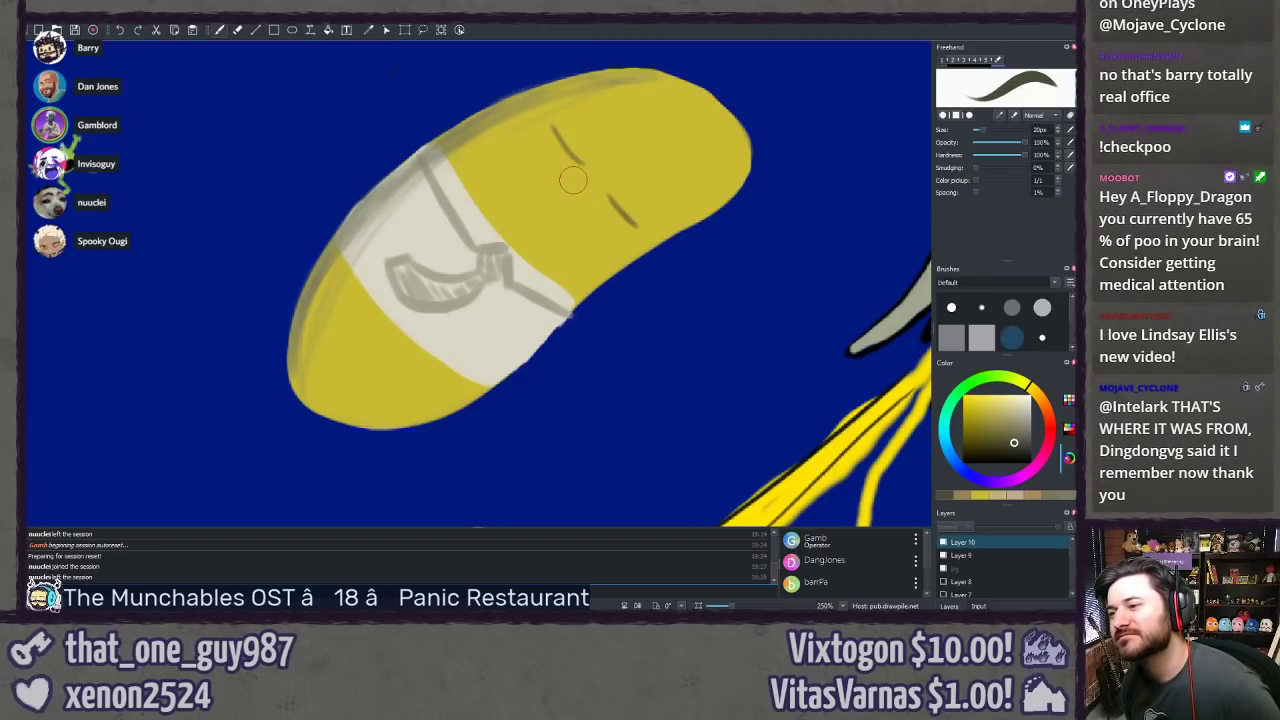
{"action": "key", "text": "ctrl+z"}
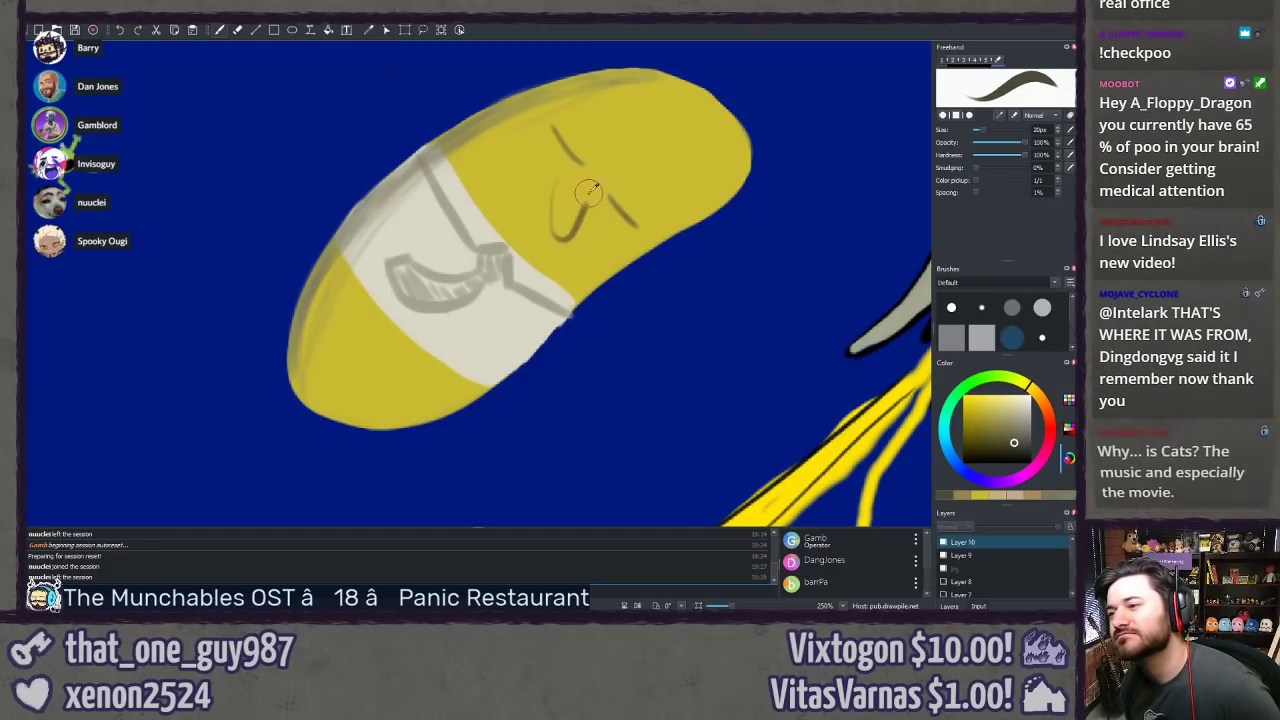
{"action": "left_click_drag", "start_coordinate": [560, 165], "coordinate": [546, 226]}
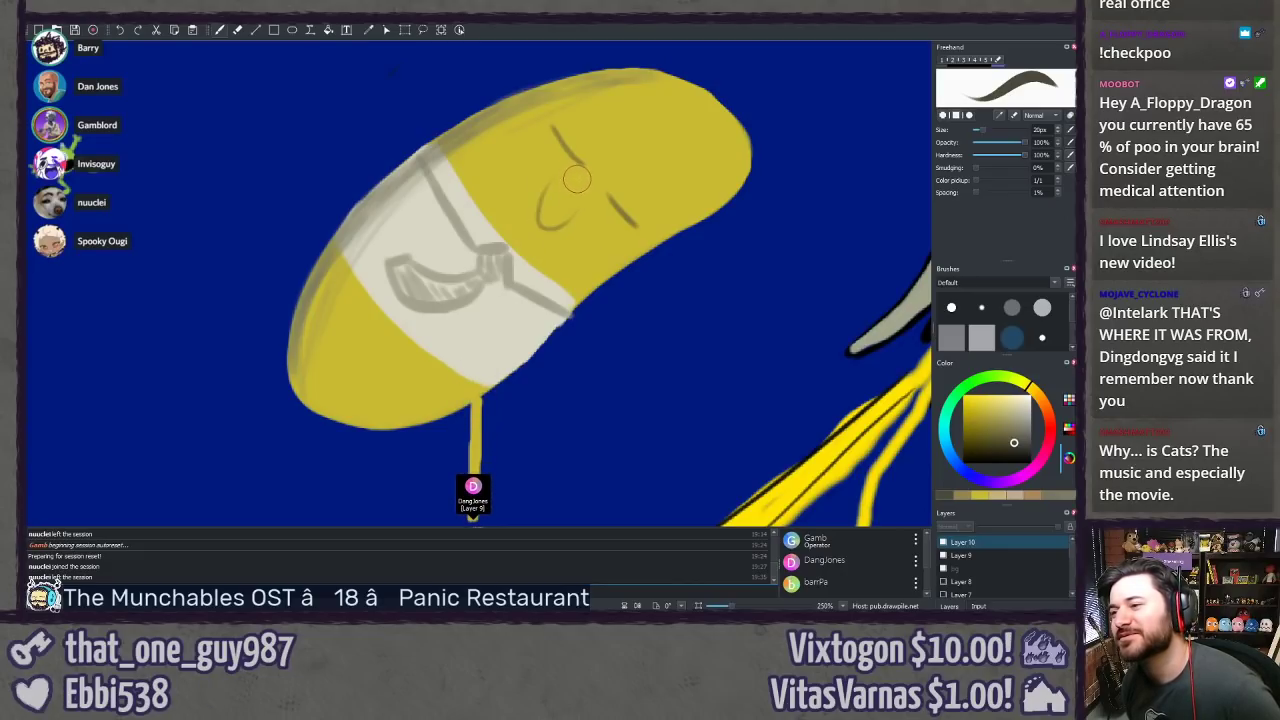
{"action": "key", "text": "ctrl+z"}
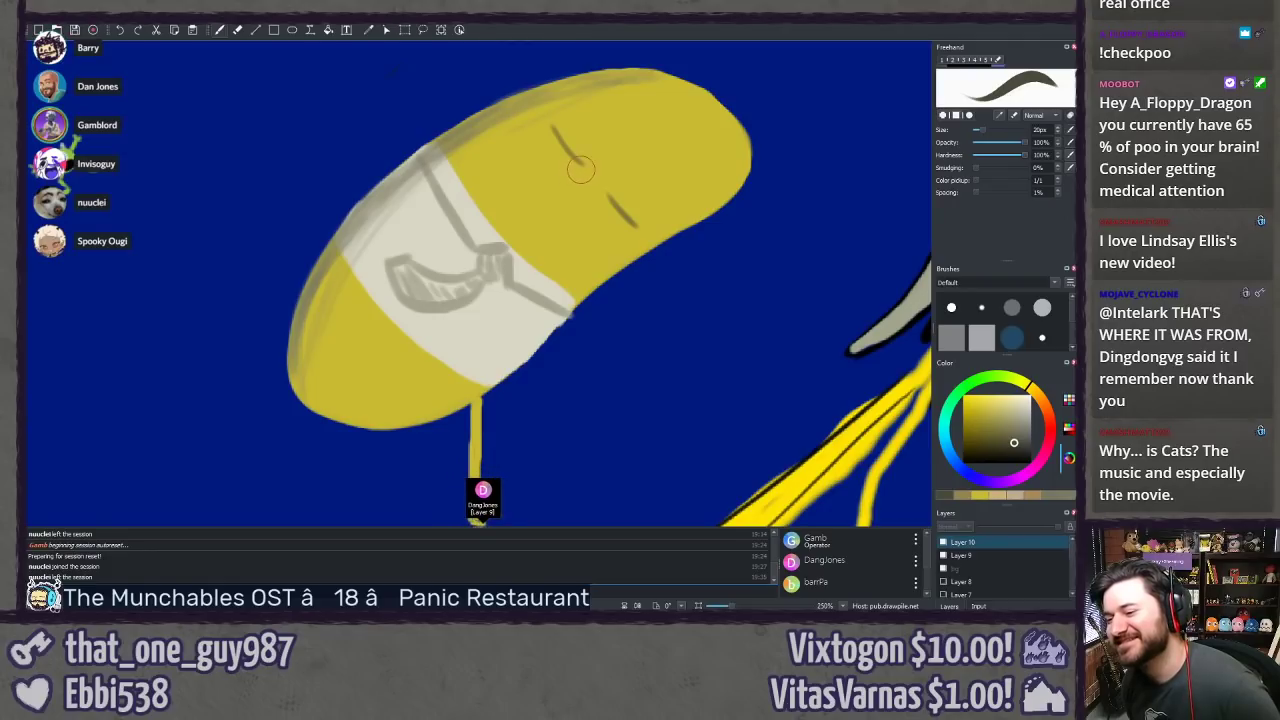
{"action": "mouse_move", "coordinate": [570, 172]}
{"action": "left_mouse_down"}
{"action": "mouse_move", "coordinate": [568, 123]}
{"action": "mouse_move", "coordinate": [556, 155]}
{"action": "left_mouse_up"}
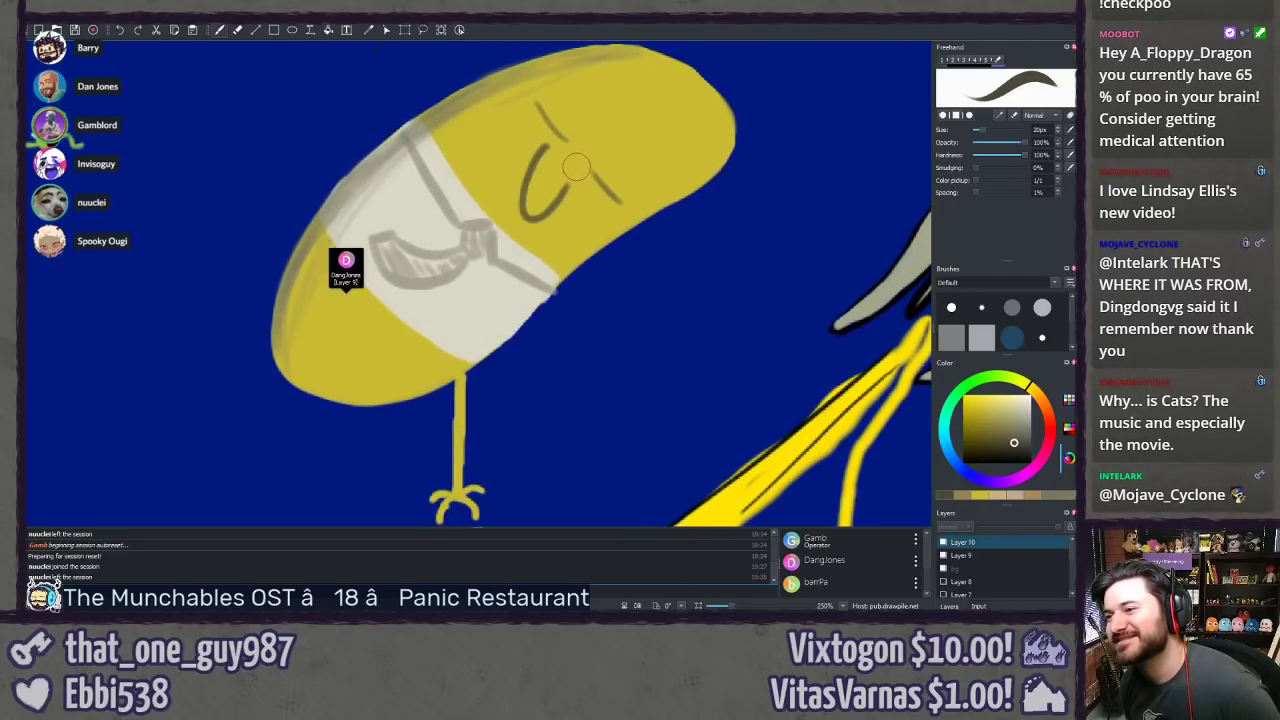
{"action": "left_click_drag", "start_coordinate": [546, 152], "coordinate": [556, 194]}
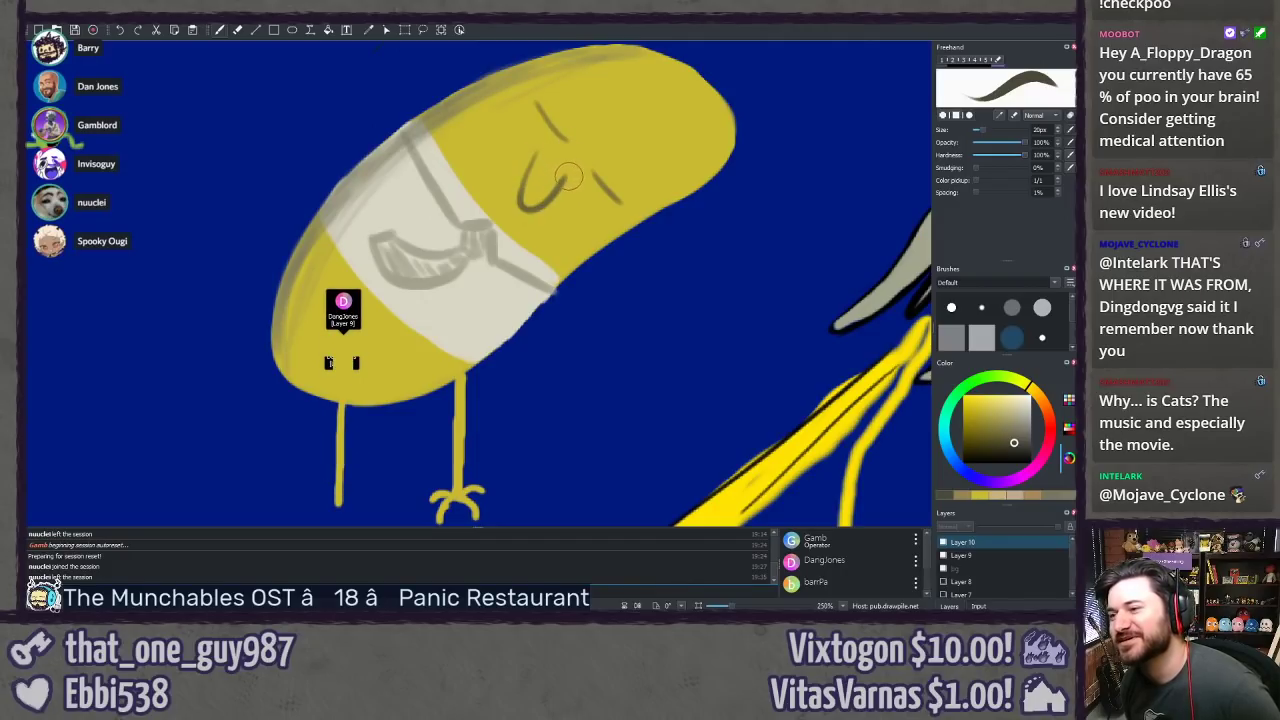
{"action": "key", "text": "ctrl+z"}
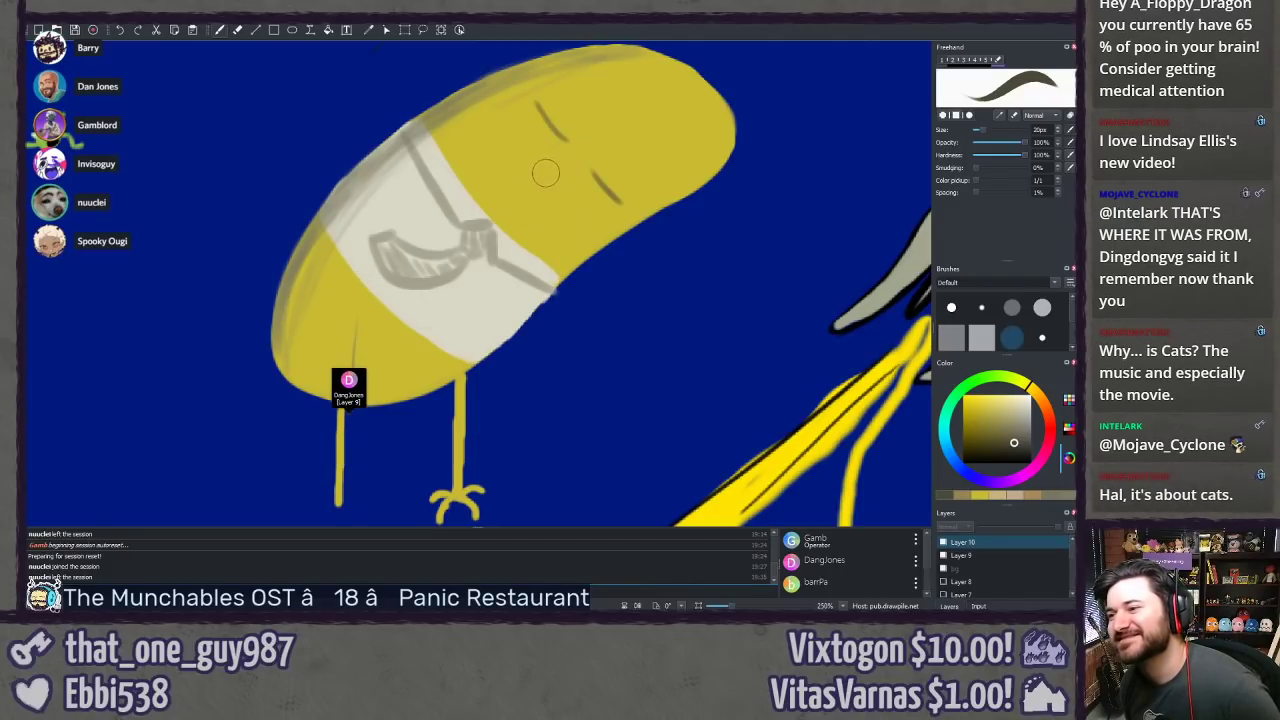
{"action": "key", "text": "ctrl+z"}
{"action": "mouse_move", "coordinate": [543, 150]}
{"action": "left_mouse_down"}
{"action": "mouse_move", "coordinate": [523, 203]}
{"action": "mouse_move", "coordinate": [574, 178]}
{"action": "mouse_move", "coordinate": [525, 209]}
{"action": "mouse_move", "coordinate": [566, 187]}
{"action": "left_mouse_up"}
{"action": "key", "text": "ctrl+z"}
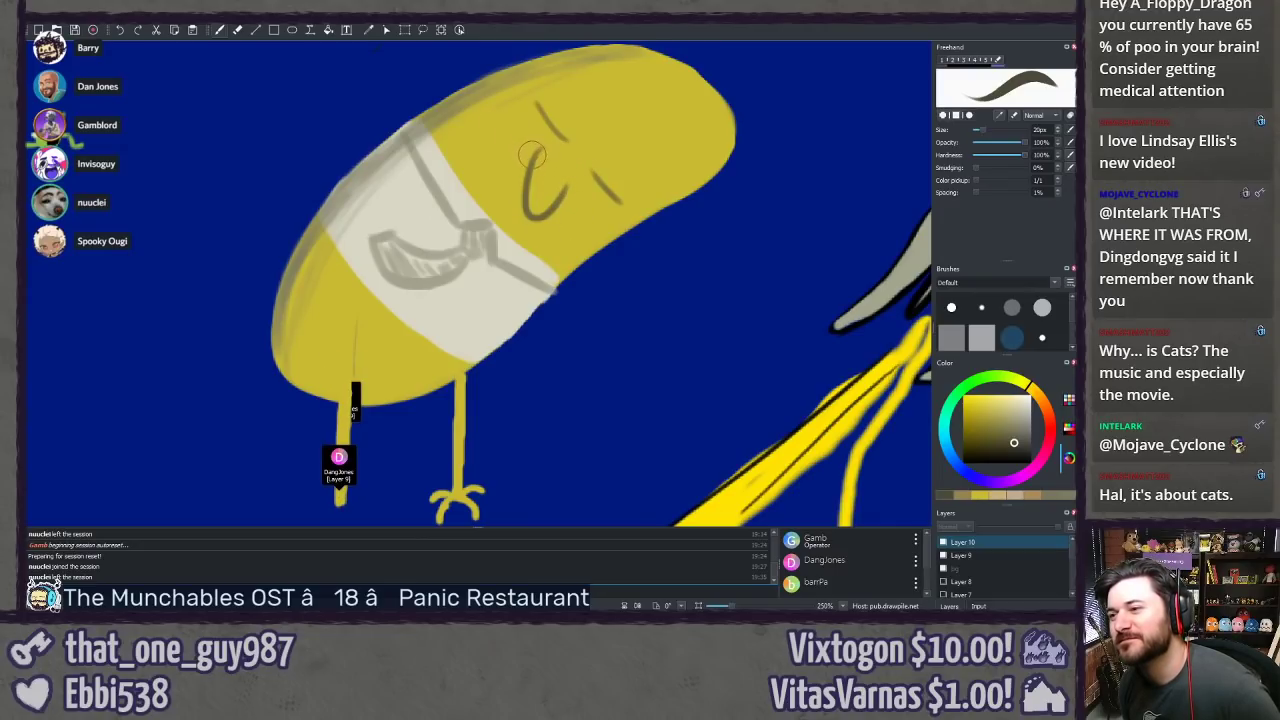
Step: Draw a curved muzzle outline around the nose with a short mark on each side, redoing misplaced strokes
{"action": "mouse_move", "coordinate": [495, 132]}
{"action": "left_mouse_down"}
{"action": "mouse_move", "coordinate": [491, 206]}
{"action": "mouse_move", "coordinate": [562, 250]}
{"action": "left_mouse_up"}
{"action": "key", "text": "ctrl+z"}
{"action": "mouse_move", "coordinate": [492, 135]}
{"action": "left_mouse_down"}
{"action": "mouse_move", "coordinate": [556, 246]}
{"action": "mouse_move", "coordinate": [575, 212]}
{"action": "mouse_move", "coordinate": [486, 157]}
{"action": "mouse_move", "coordinate": [567, 238]}
{"action": "left_mouse_up"}
{"action": "key", "text": "ctrl+z"}
{"action": "key", "text": "ctrl+z"}
{"action": "mouse_move", "coordinate": [528, 149]}
{"action": "left_mouse_down"}
{"action": "mouse_move", "coordinate": [488, 136]}
{"action": "mouse_move", "coordinate": [575, 245]}
{"action": "left_mouse_up"}
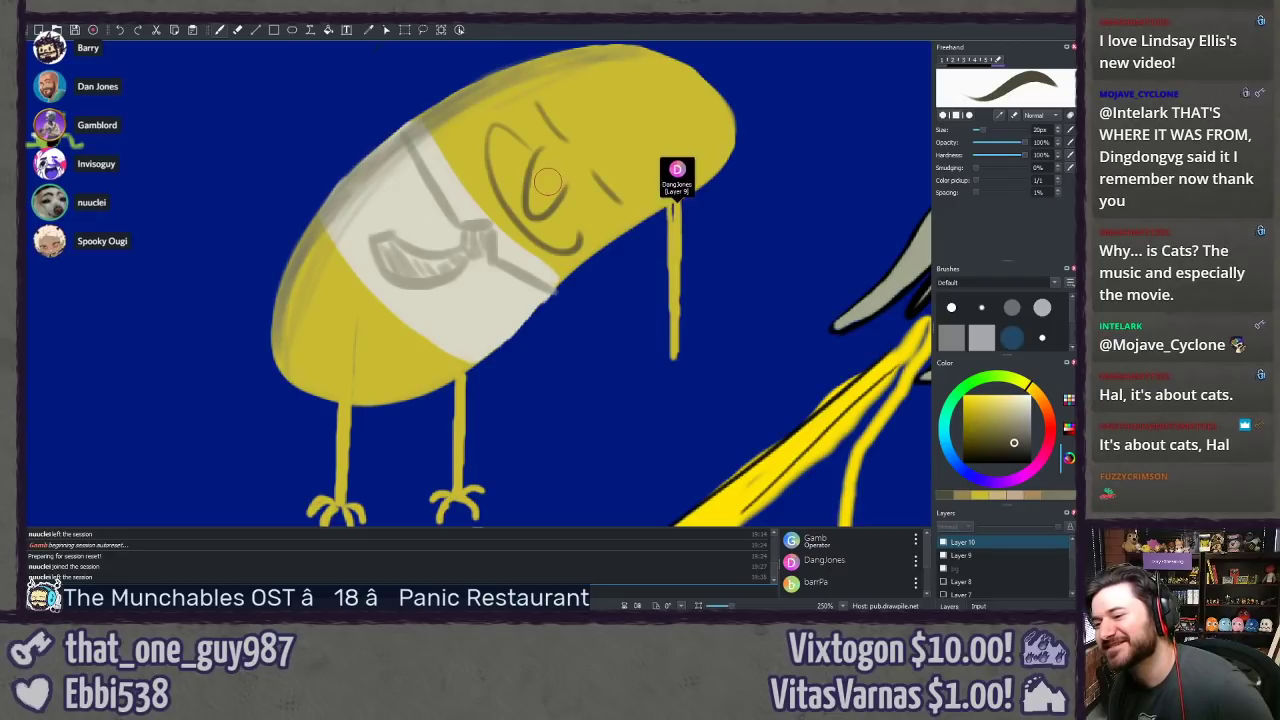
{"action": "key", "text": "ctrl+z"}
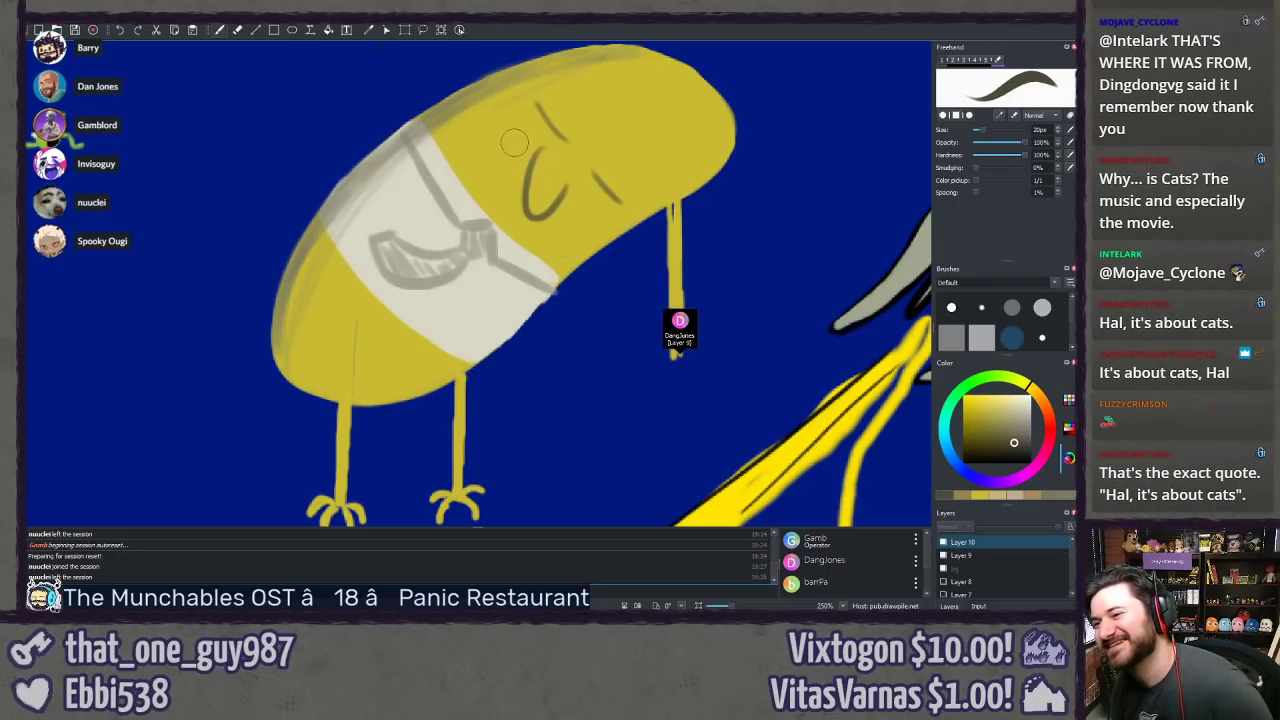
{"action": "left_click_drag", "start_coordinate": [500, 137], "coordinate": [575, 210]}
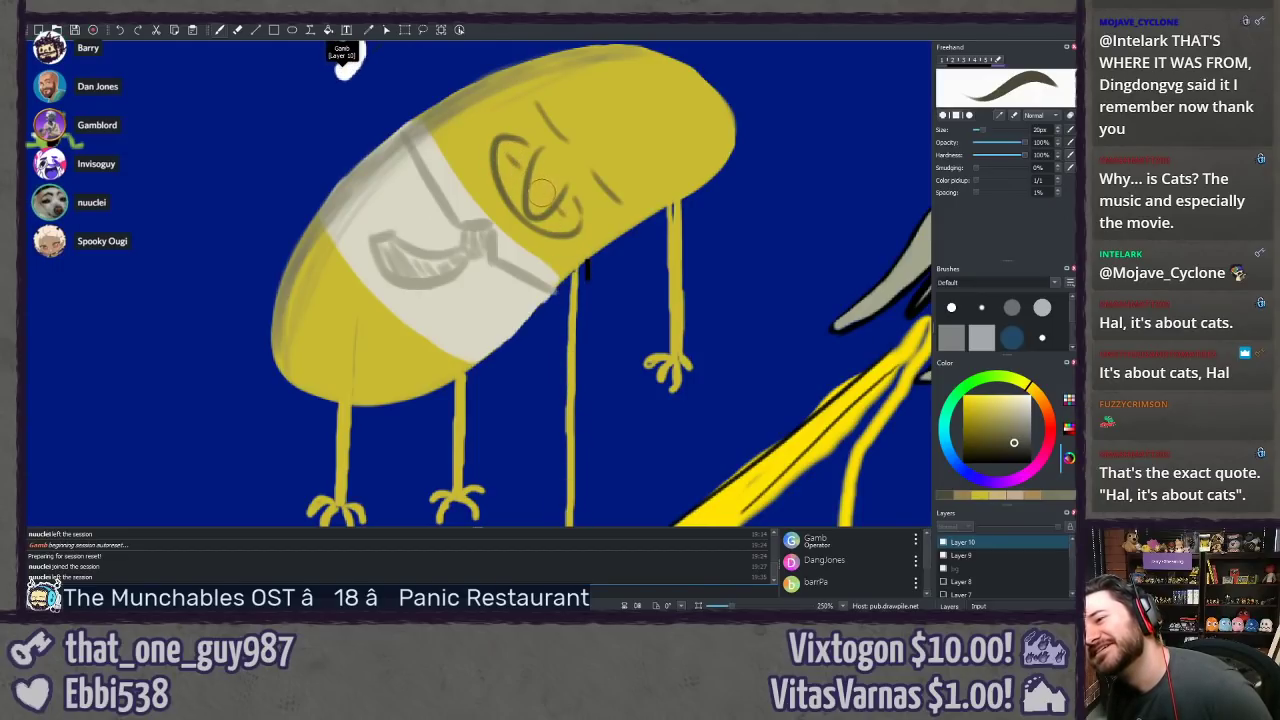
Step: Switch to Layer 9, choose tan, and fill both sides of the bean's muzzle inside its outline
{"action": "left_click_drag", "start_coordinate": [573, 250], "coordinate": [565, 290]}
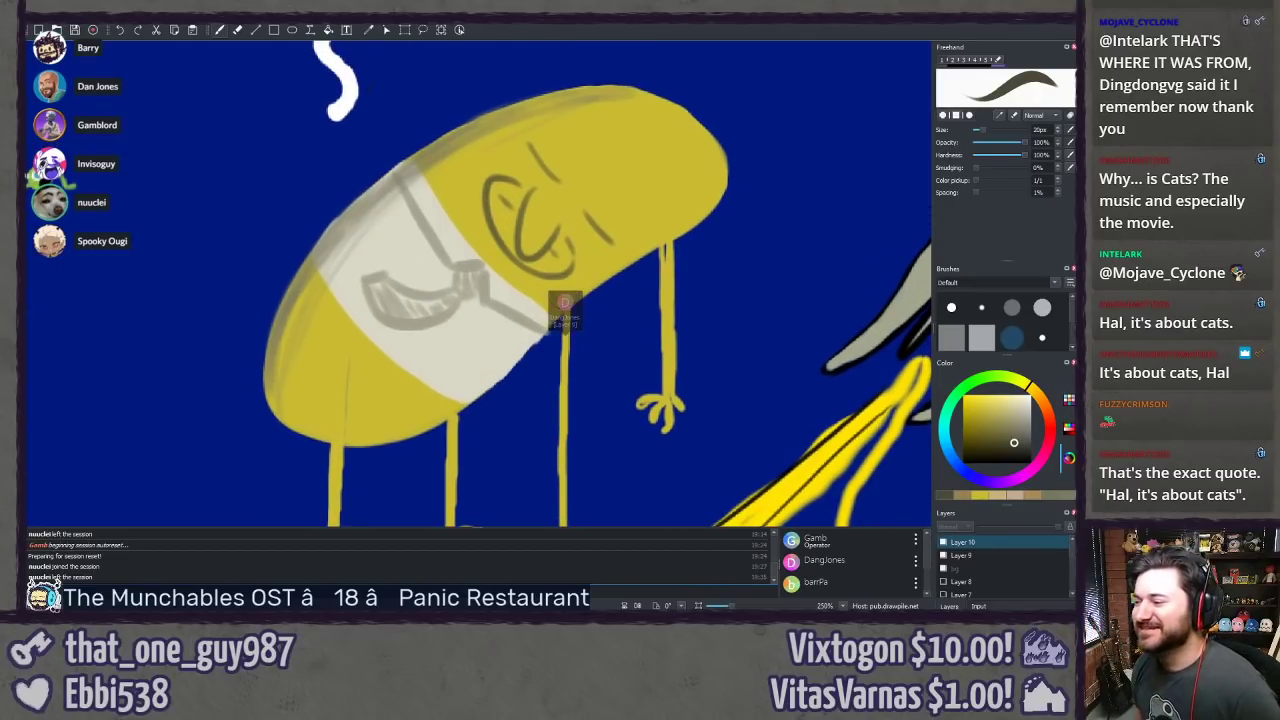
{"action": "left_click", "coordinate": [984, 554]}
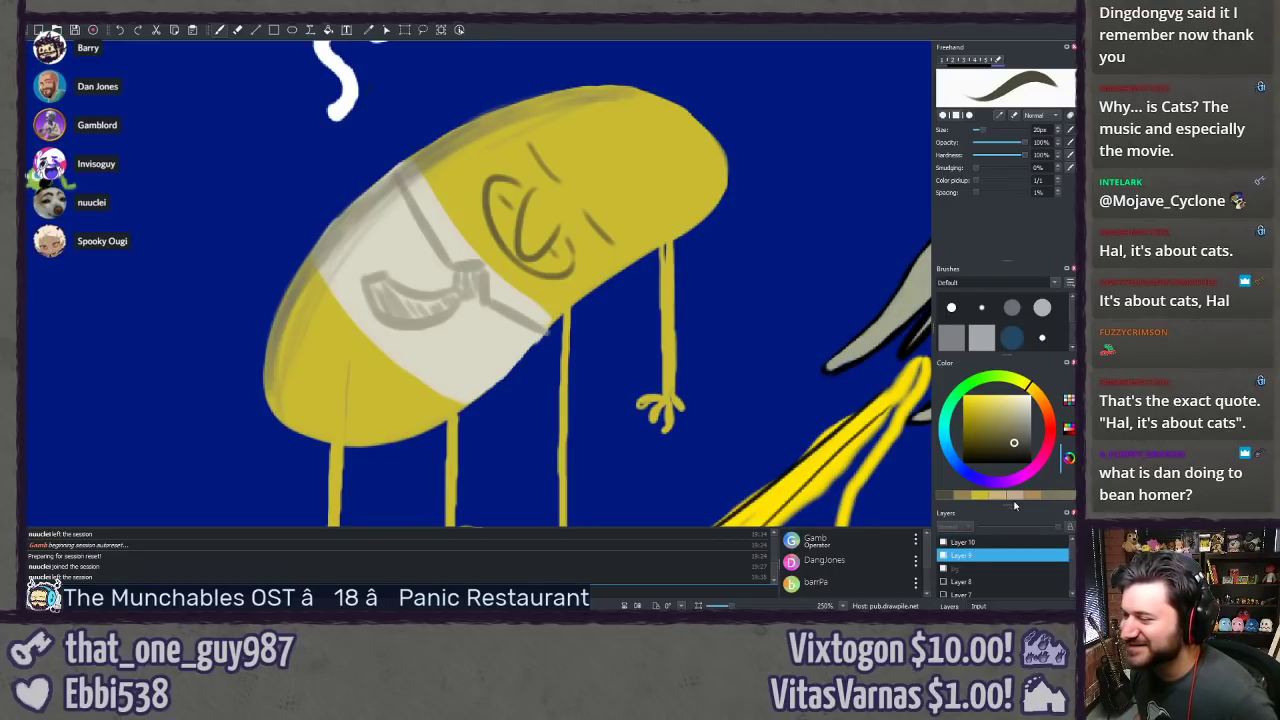
{"action": "left_click", "coordinate": [968, 496]}
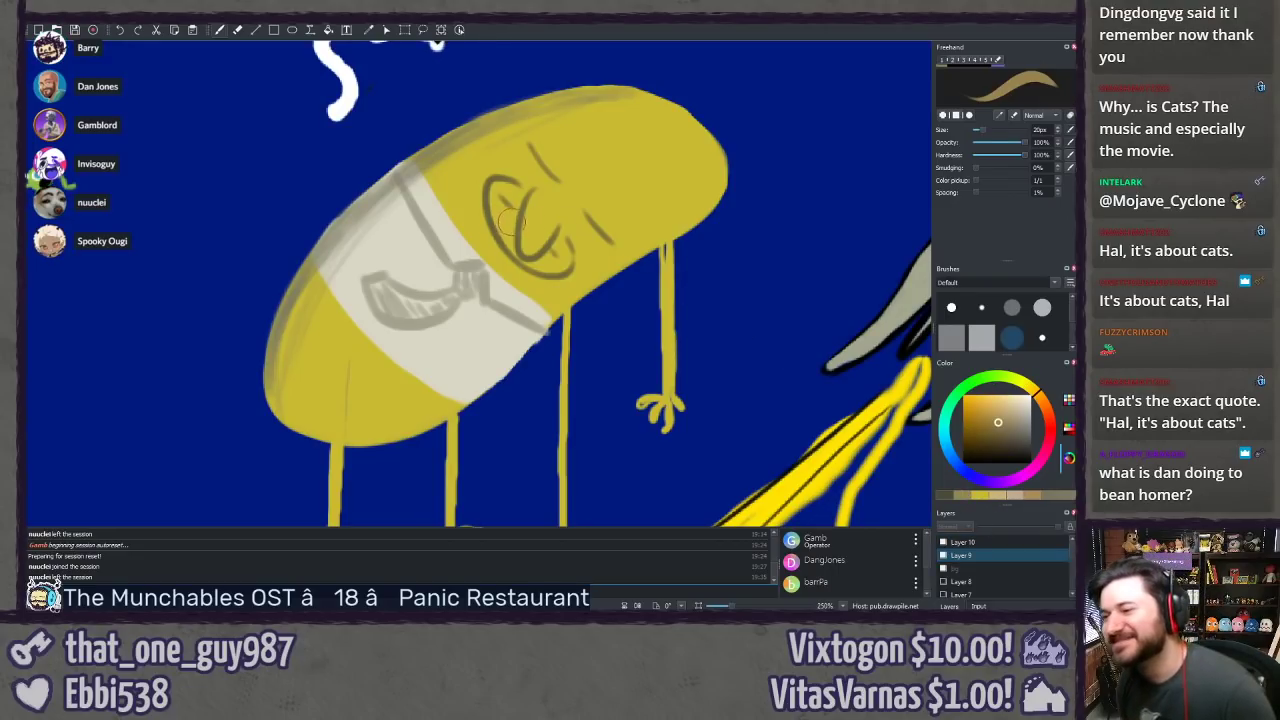
{"action": "mouse_move", "coordinate": [508, 222]}
{"action": "left_mouse_down"}
{"action": "mouse_move", "coordinate": [502, 248]}
{"action": "mouse_move", "coordinate": [494, 200]}
{"action": "mouse_move", "coordinate": [506, 200]}
{"action": "left_mouse_up"}
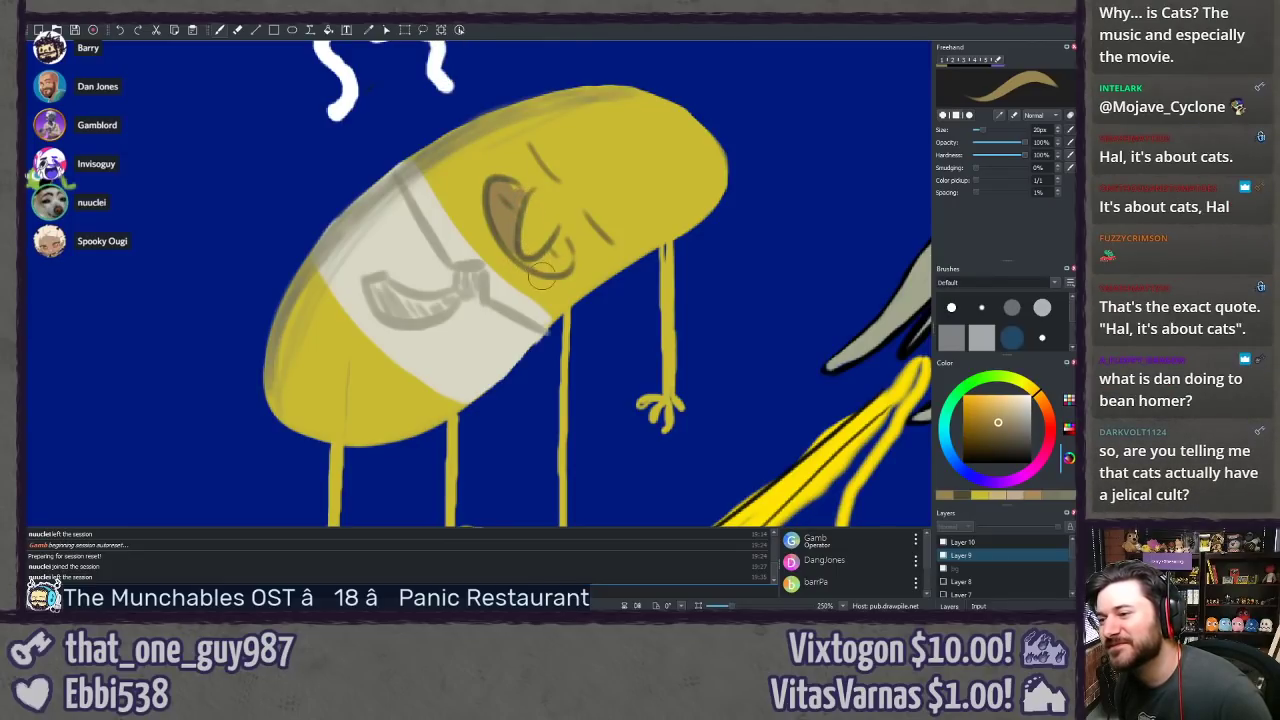
{"action": "left_click_drag", "start_coordinate": [540, 278], "coordinate": [560, 252]}
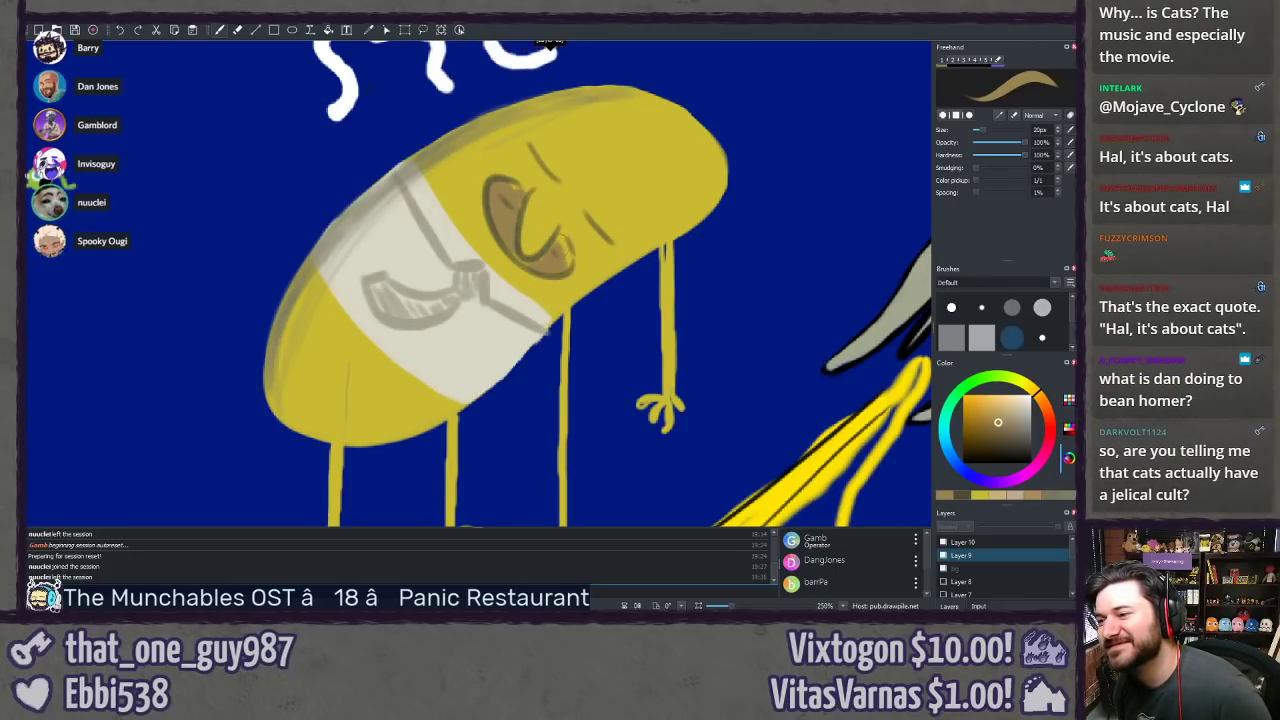
Step: Return to dark grey on Layer 10 and draw short curved lines around the bean's head with an 18 px brush, redoing misplaced strokes
{"action": "left_click", "coordinate": [969, 496]}
{"action": "left_click", "coordinate": [987, 555]}
{"action": "left_click", "coordinate": [985, 542]}
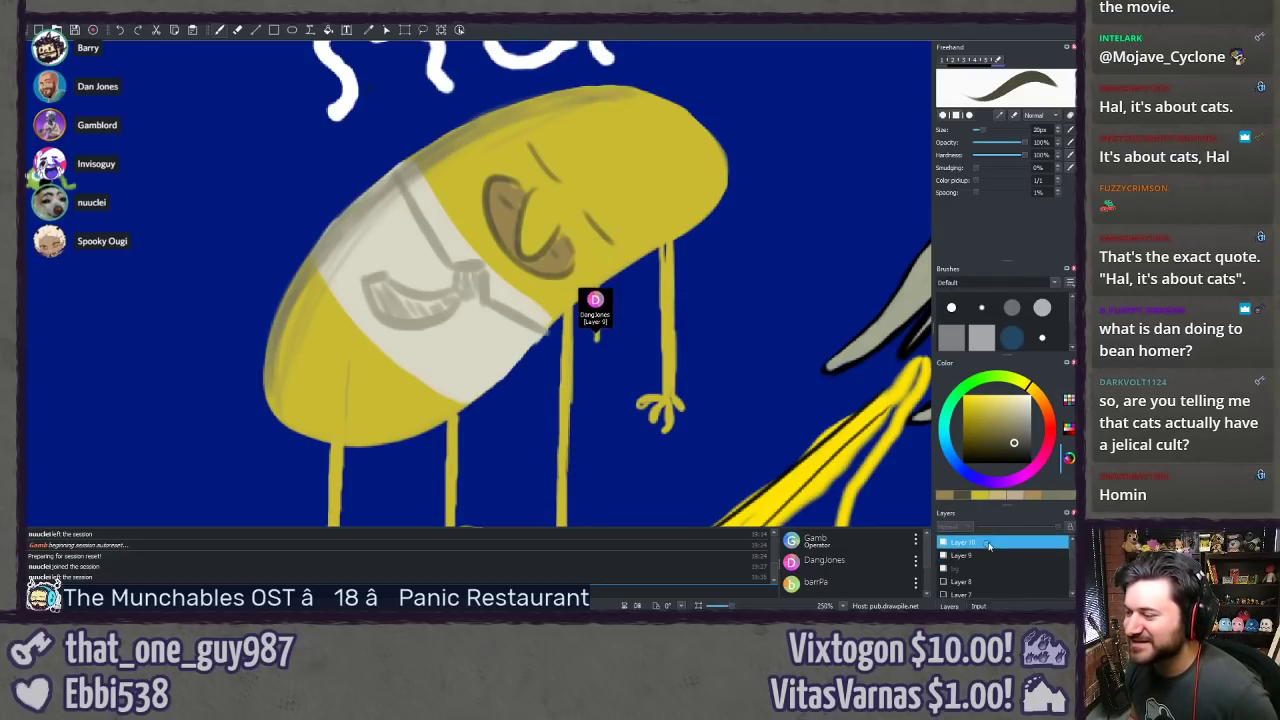
{"action": "left_click_drag", "start_coordinate": [620, 92], "coordinate": [660, 128]}
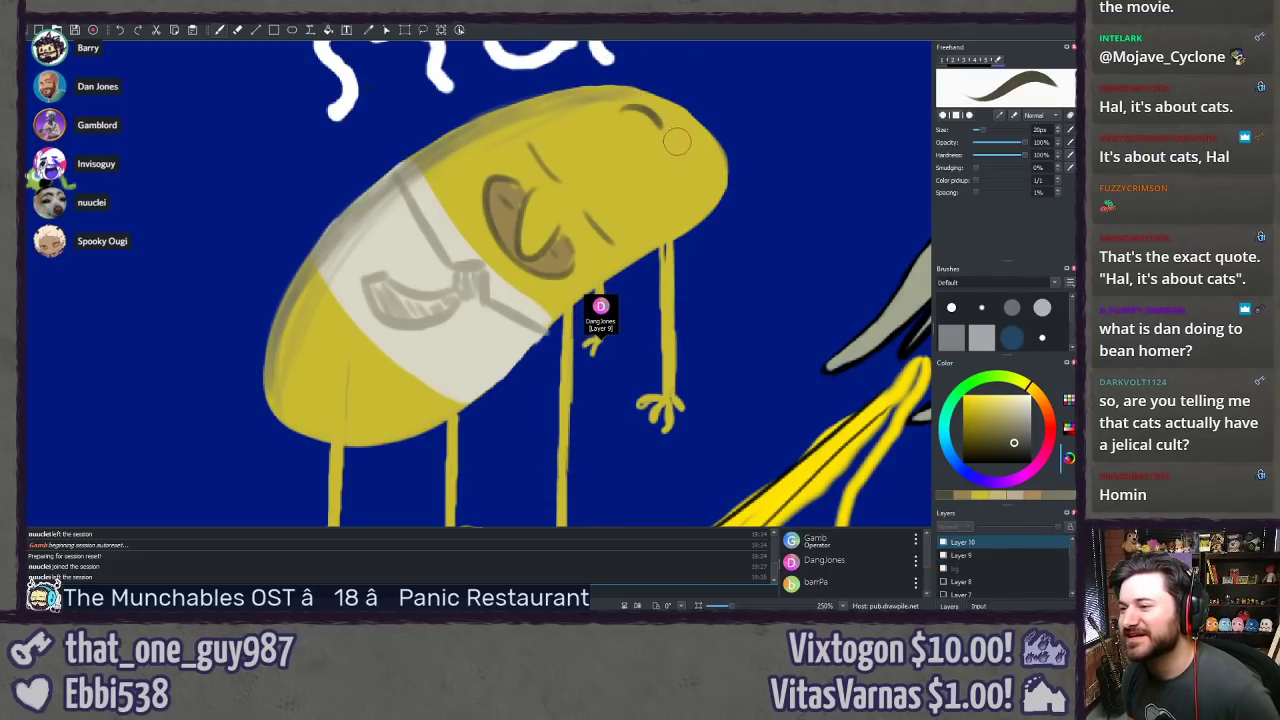
{"action": "key", "text": "ctrl+z"}
{"action": "key", "text": "bracketleft"}
{"action": "key", "text": "bracketleft"}
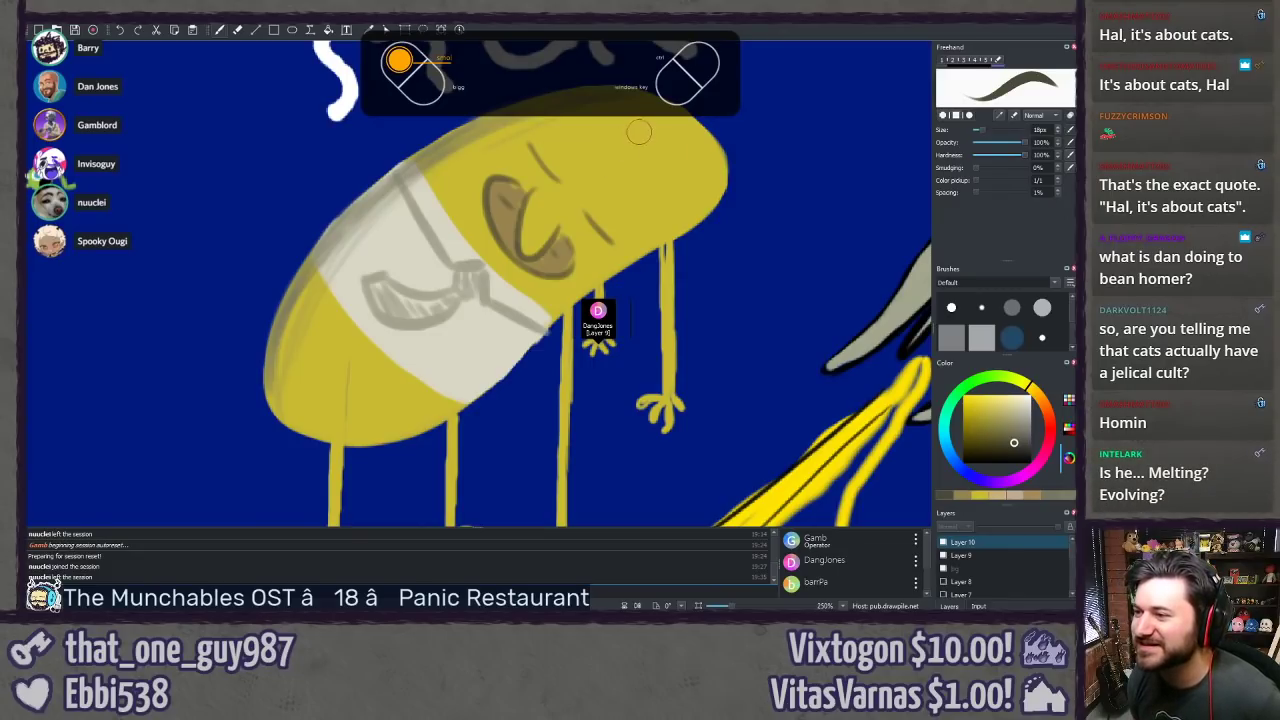
{"action": "key", "text": "ctrl+z"}
{"action": "left_click_drag", "start_coordinate": [693, 146], "coordinate": [731, 218]}
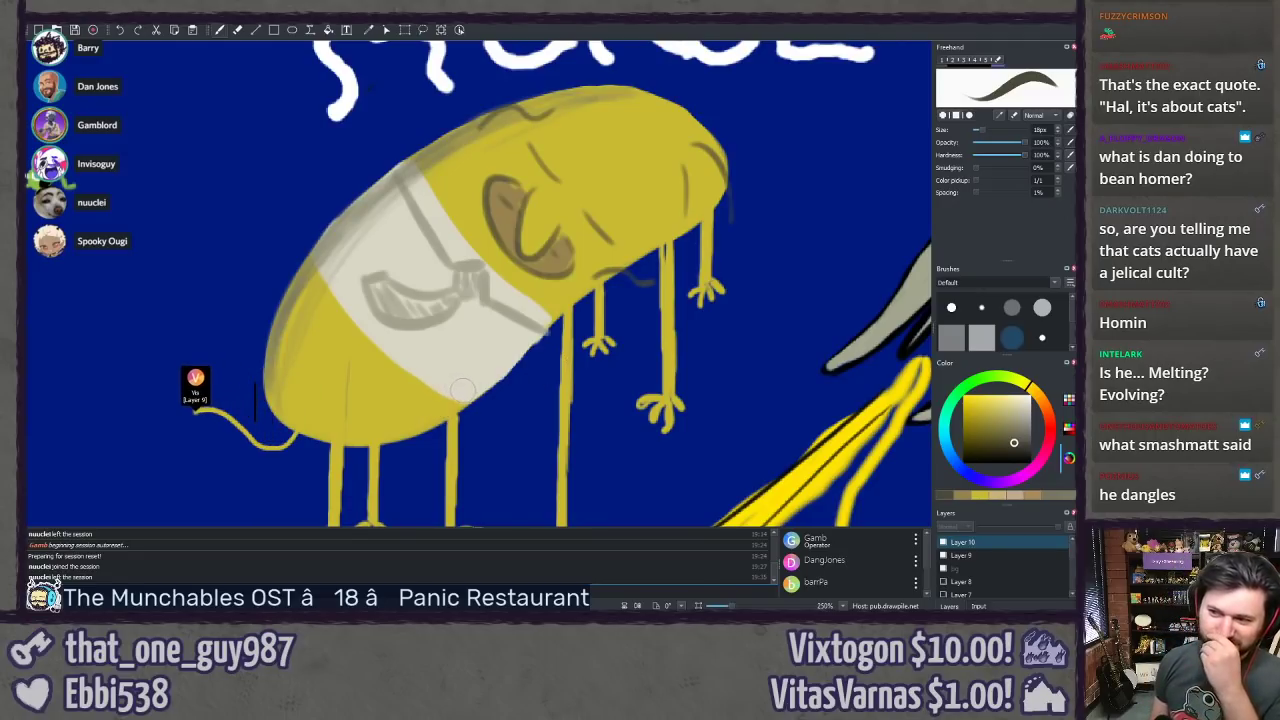
Step: Check Layer 10's contents, sample the background blue, and try painting over the M of MERGE with an enlarged brush at 1% opacity, undoing the stroke
{"action": "scroll", "coordinate": [462, 390], "scroll_direction": "up", "scroll_amount": 3}
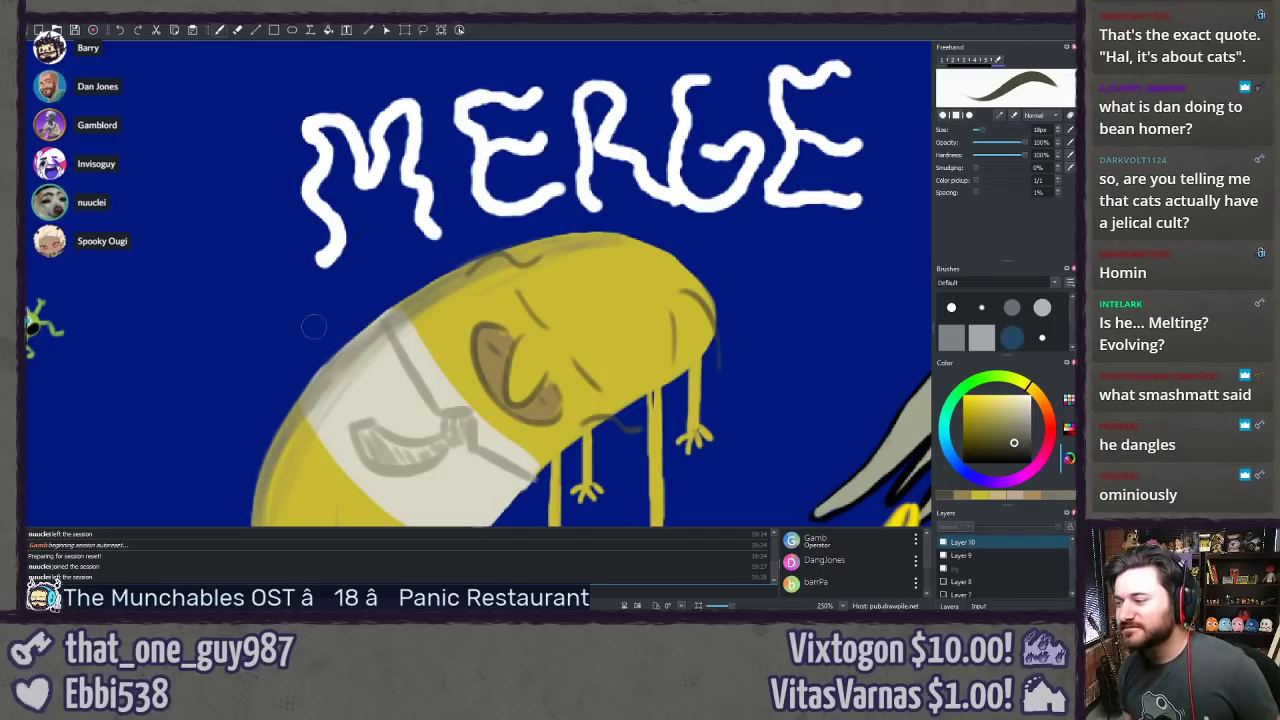
{"action": "left_click", "coordinate": [943, 542]}
{"action": "left_click", "coordinate": [943, 542]}
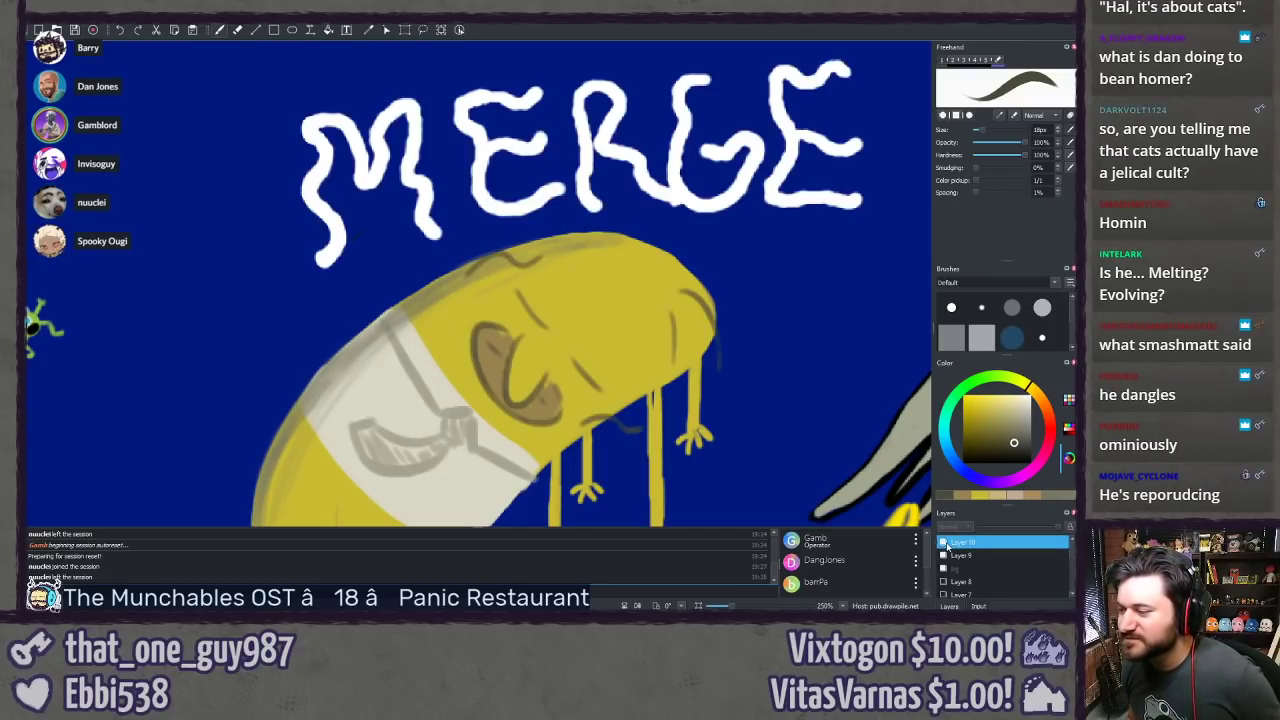
{"action": "left_click", "coordinate": [175, 345], "text": "ctrl"}
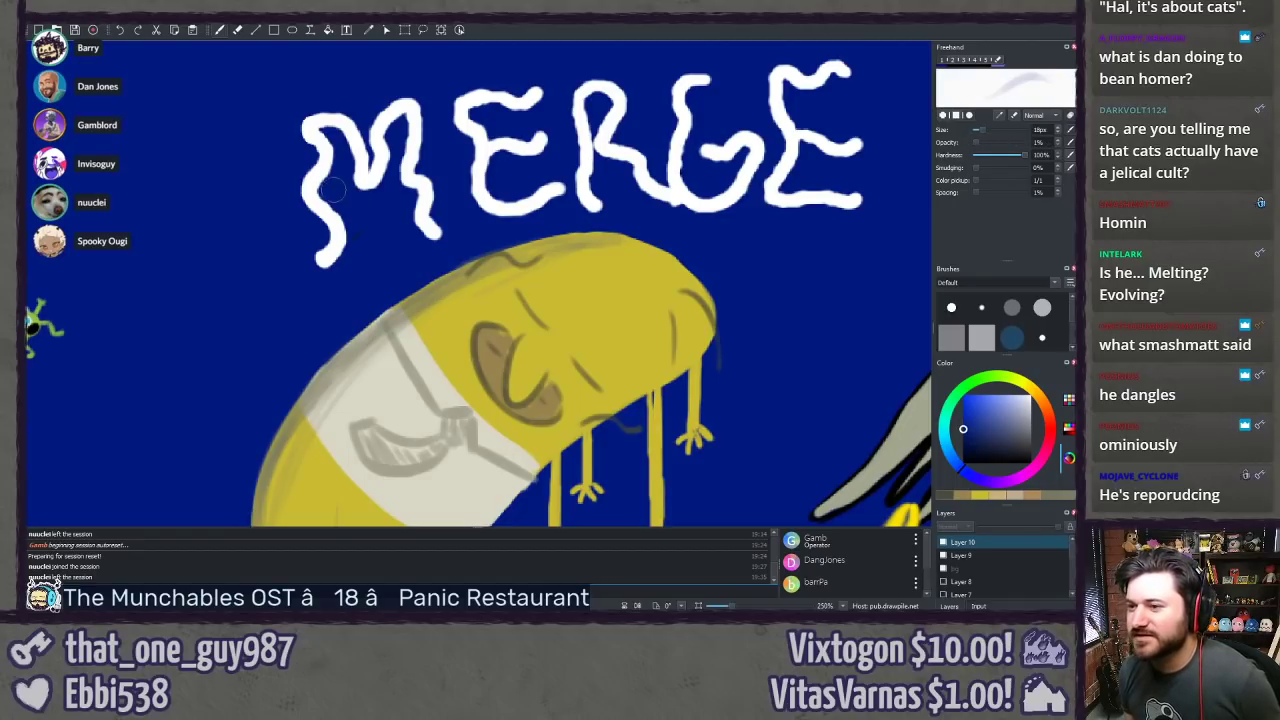
{"action": "key", "text": "bracketright"}
{"action": "key", "text": "bracketright"}
{"action": "key", "text": "bracketright"}
{"action": "key", "text": "bracketright"}
{"action": "key", "text": "bracketright"}
{"action": "key", "text": "bracketright"}
{"action": "key", "text": "bracketright"}
{"action": "key", "text": "bracketright"}
{"action": "key", "text": "bracketright"}
{"action": "key", "text": "bracketright"}
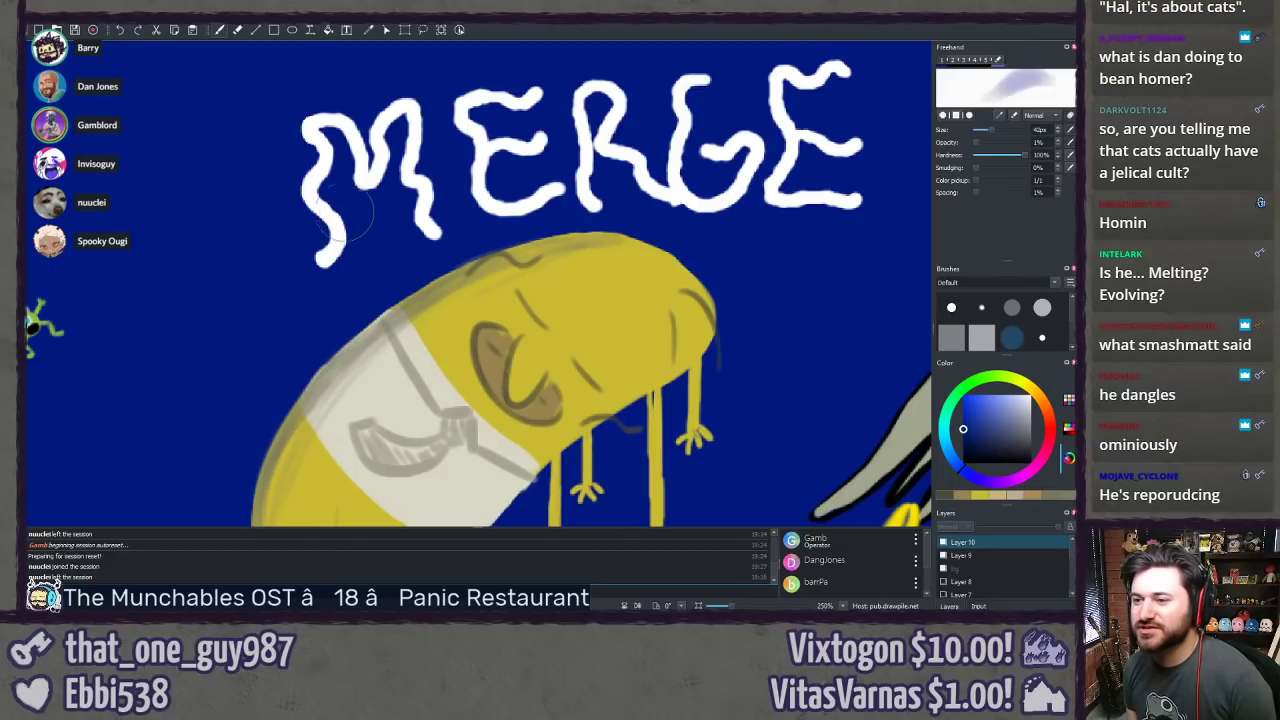
{"action": "mouse_move", "coordinate": [338, 226]}
{"action": "left_mouse_down"}
{"action": "mouse_move", "coordinate": [333, 192]}
{"action": "mouse_move", "coordinate": [331, 240]}
{"action": "left_mouse_up"}
{"action": "key", "text": "ctrl+z"}
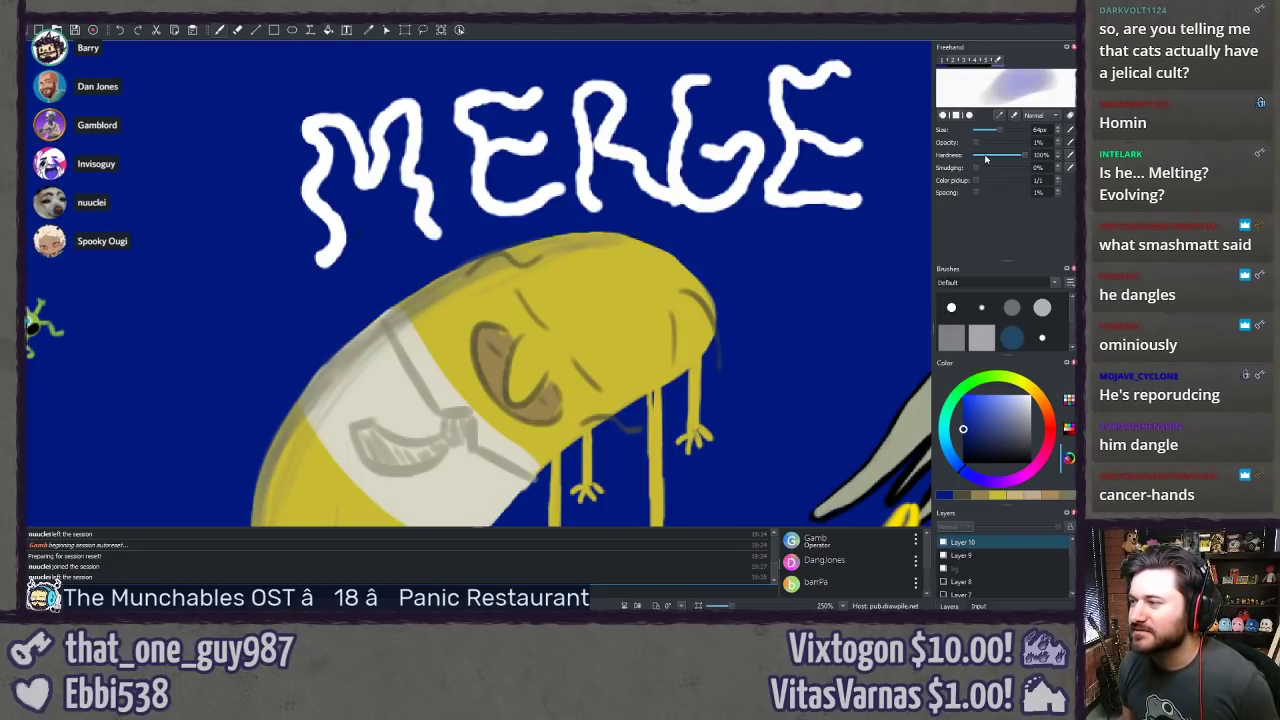
Step: Raise the brush opacity and try painting over the M in the background blue, including at 70%, undoing each stroke
{"action": "left_click_drag", "start_coordinate": [1002, 146], "coordinate": [1026, 143]}
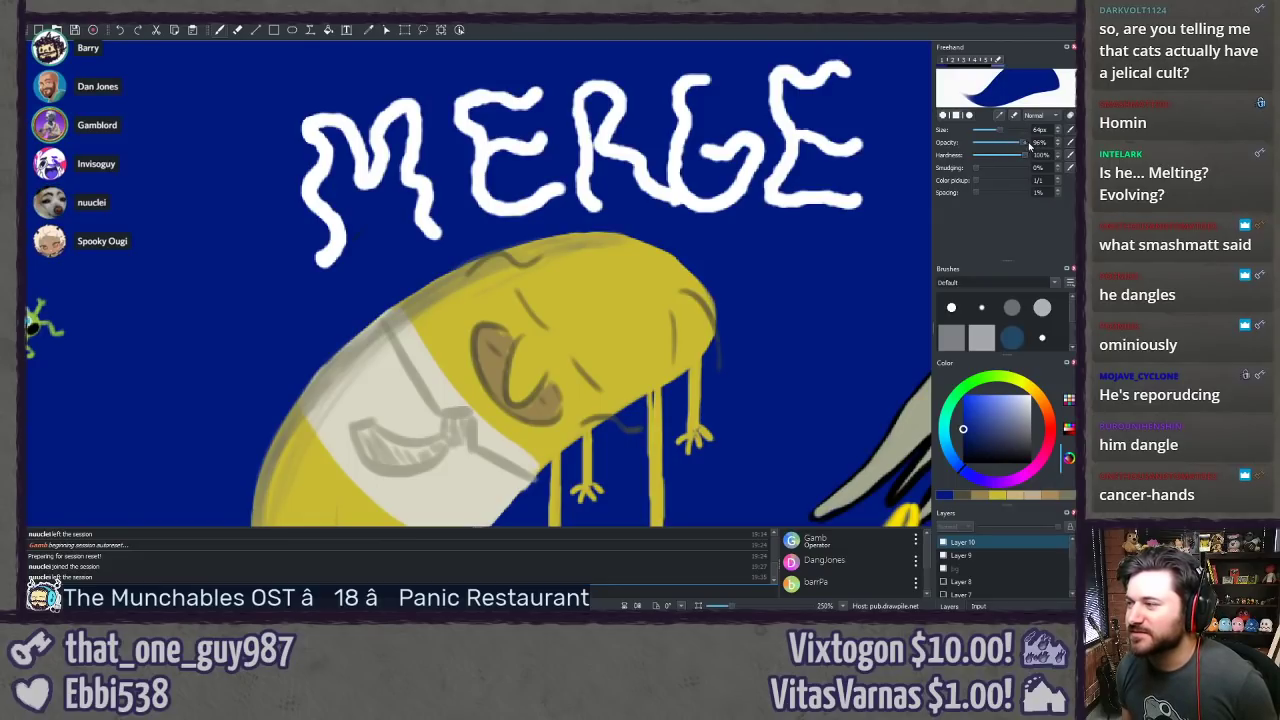
{"action": "mouse_move", "coordinate": [229, 314]}
{"action": "left_mouse_down"}
{"action": "mouse_move", "coordinate": [345, 205]}
{"action": "mouse_move", "coordinate": [336, 250]}
{"action": "mouse_move", "coordinate": [248, 269]}
{"action": "left_mouse_up"}
{"action": "key", "text": "ctrl+z"}
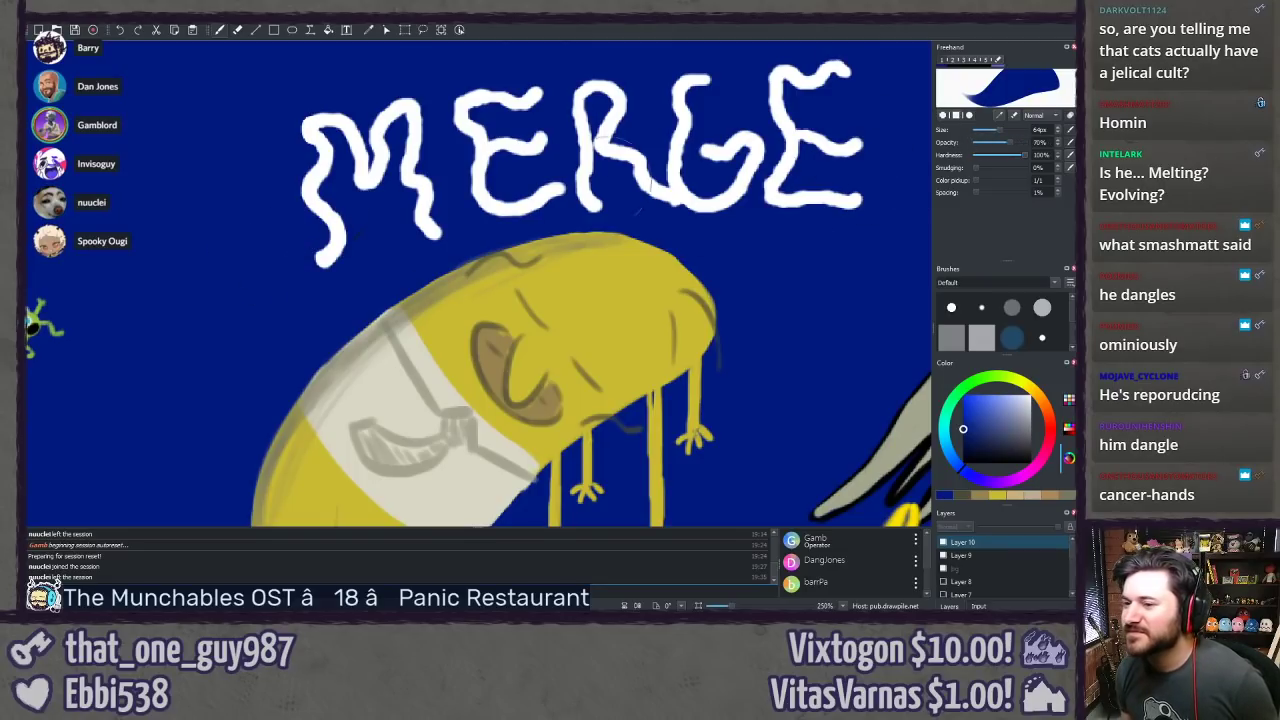
{"action": "mouse_move", "coordinate": [291, 291]}
{"action": "left_mouse_down"}
{"action": "mouse_move", "coordinate": [355, 197]}
{"action": "mouse_move", "coordinate": [287, 272]}
{"action": "mouse_move", "coordinate": [341, 116]}
{"action": "mouse_move", "coordinate": [252, 289]}
{"action": "left_mouse_up"}
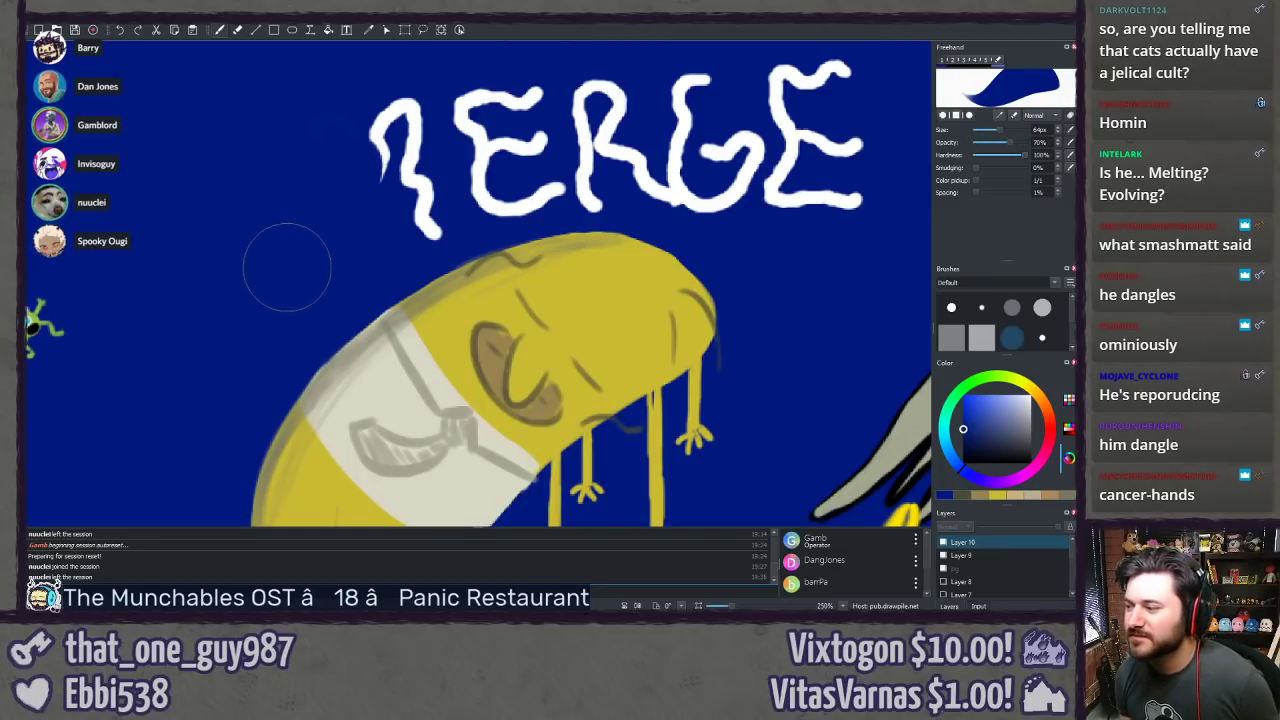
{"action": "key", "text": "ctrl+z"}
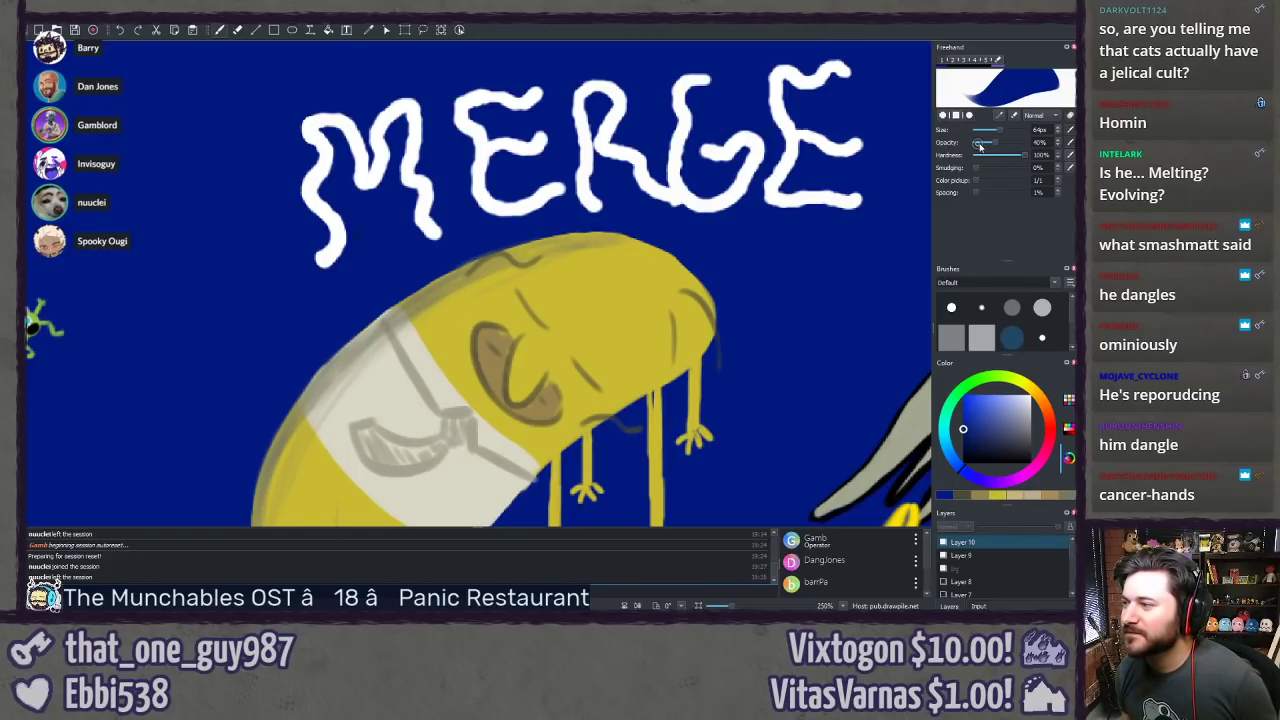
Step: Try fading out the M with blue strokes at 30% and 5% brush opacity, undoing each one
{"action": "left_click_drag", "start_coordinate": [980, 146], "coordinate": [976, 146]}
{"action": "left_click_drag", "start_coordinate": [300, 300], "coordinate": [337, 222]}
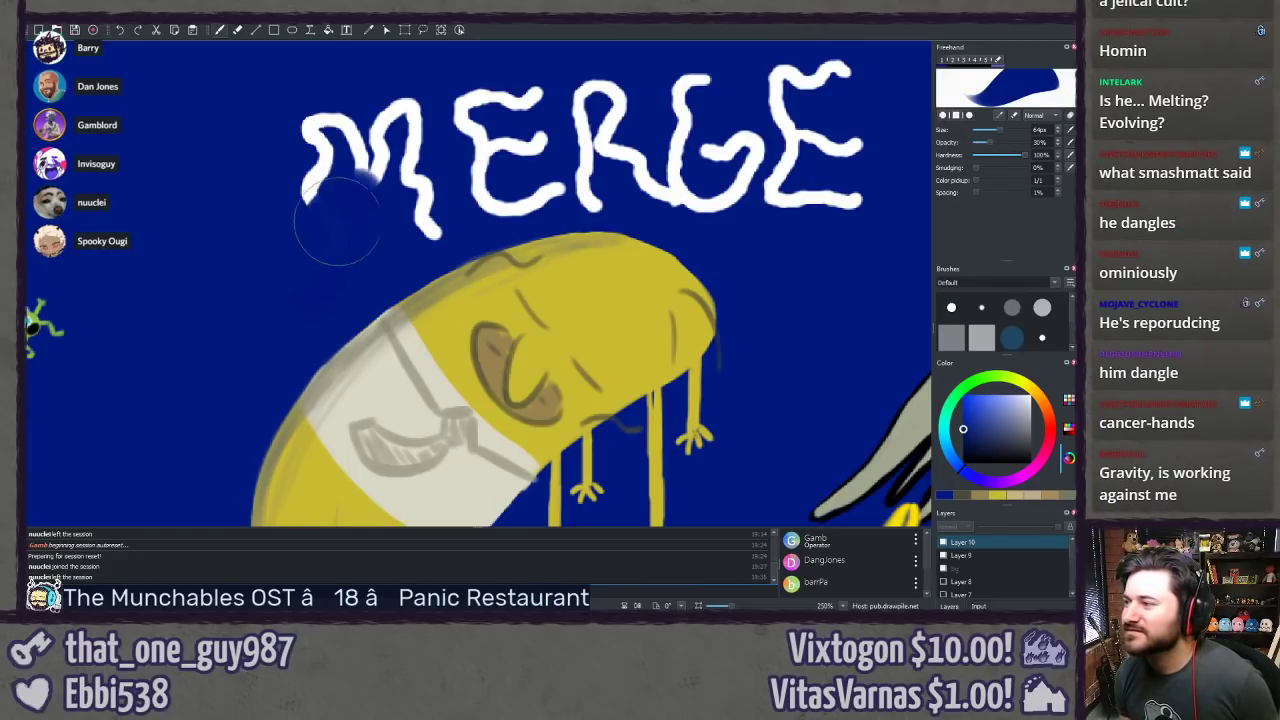
{"action": "key", "text": "ctrl+z"}
{"action": "left_click_drag", "start_coordinate": [979, 146], "coordinate": [975, 146]}
{"action": "mouse_move", "coordinate": [285, 300]}
{"action": "left_mouse_down"}
{"action": "mouse_move", "coordinate": [300, 300]}
{"action": "mouse_move", "coordinate": [360, 182]}
{"action": "mouse_move", "coordinate": [330, 150]}
{"action": "mouse_move", "coordinate": [318, 160]}
{"action": "left_mouse_up"}
{"action": "key", "text": "ctrl+z"}
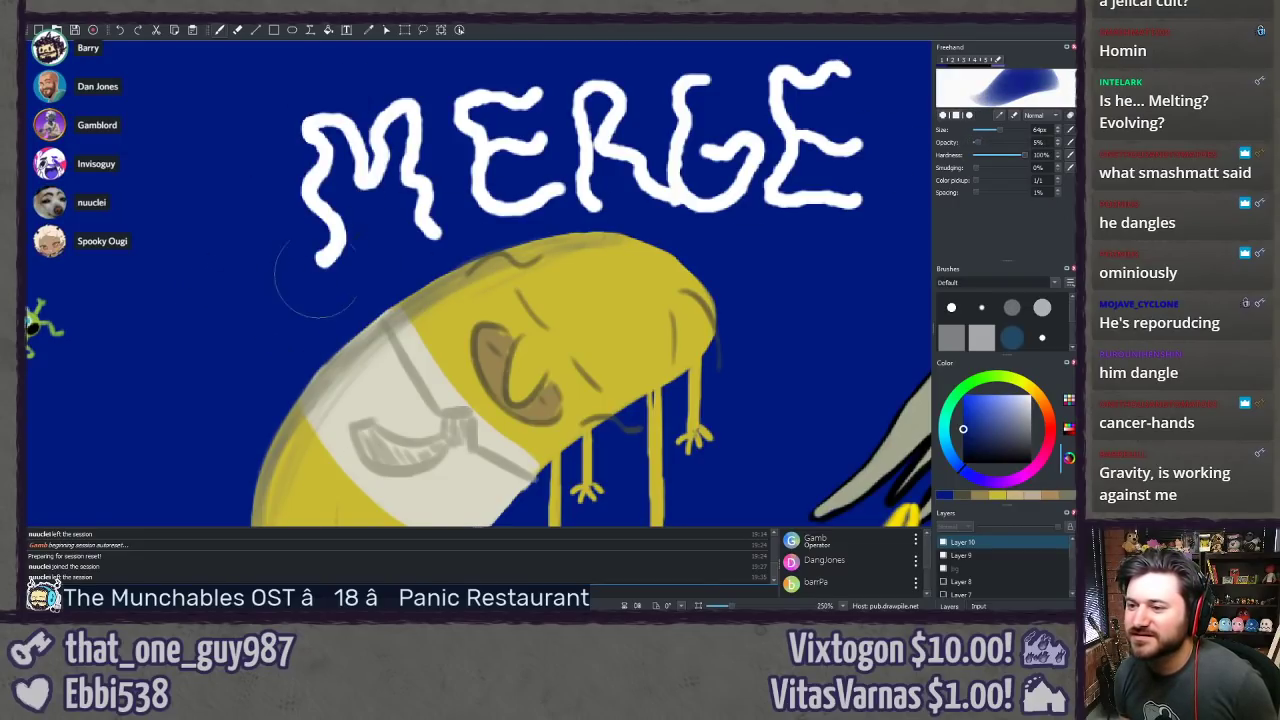
{"action": "mouse_move", "coordinate": [318, 272]}
{"action": "left_mouse_down"}
{"action": "mouse_move", "coordinate": [353, 182]}
{"action": "mouse_move", "coordinate": [266, 238]}
{"action": "mouse_move", "coordinate": [322, 136]}
{"action": "left_mouse_up"}
{"action": "key", "text": "ctrl+z"}
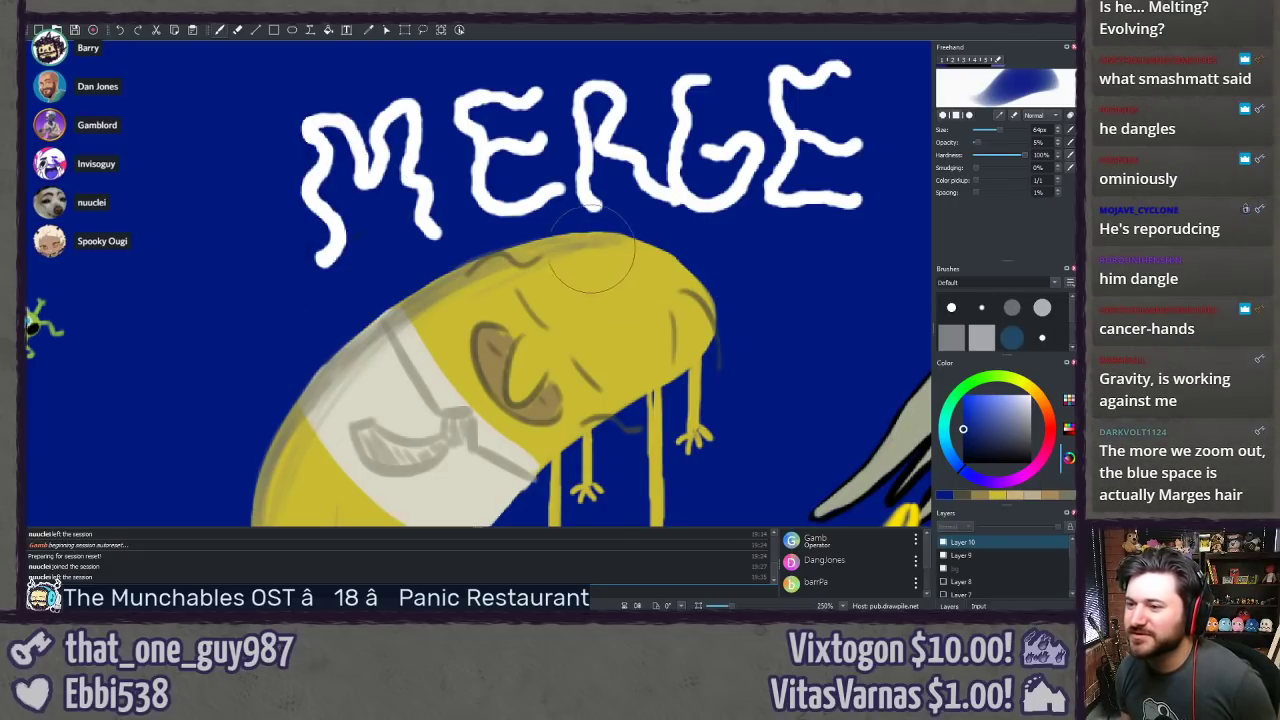
Step: Examine the bean, the MERGE lettering and the neighbouring mushroom figure up close and in their surroundings
{"action": "scroll", "coordinate": [569, 271], "scroll_direction": "down", "scroll_amount": 4}
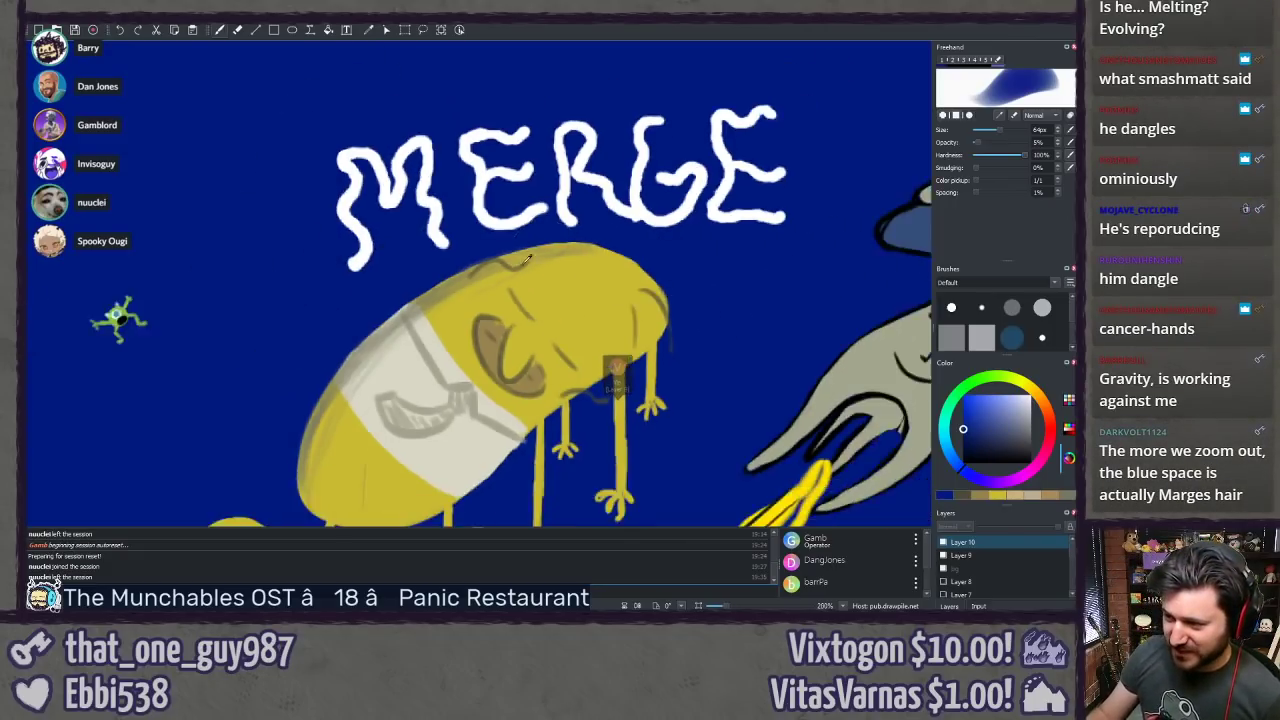
{"action": "scroll", "coordinate": [586, 318], "scroll_direction": "up", "scroll_amount": 3}
{"action": "scroll", "coordinate": [586, 318], "scroll_direction": "down", "scroll_amount": 5}
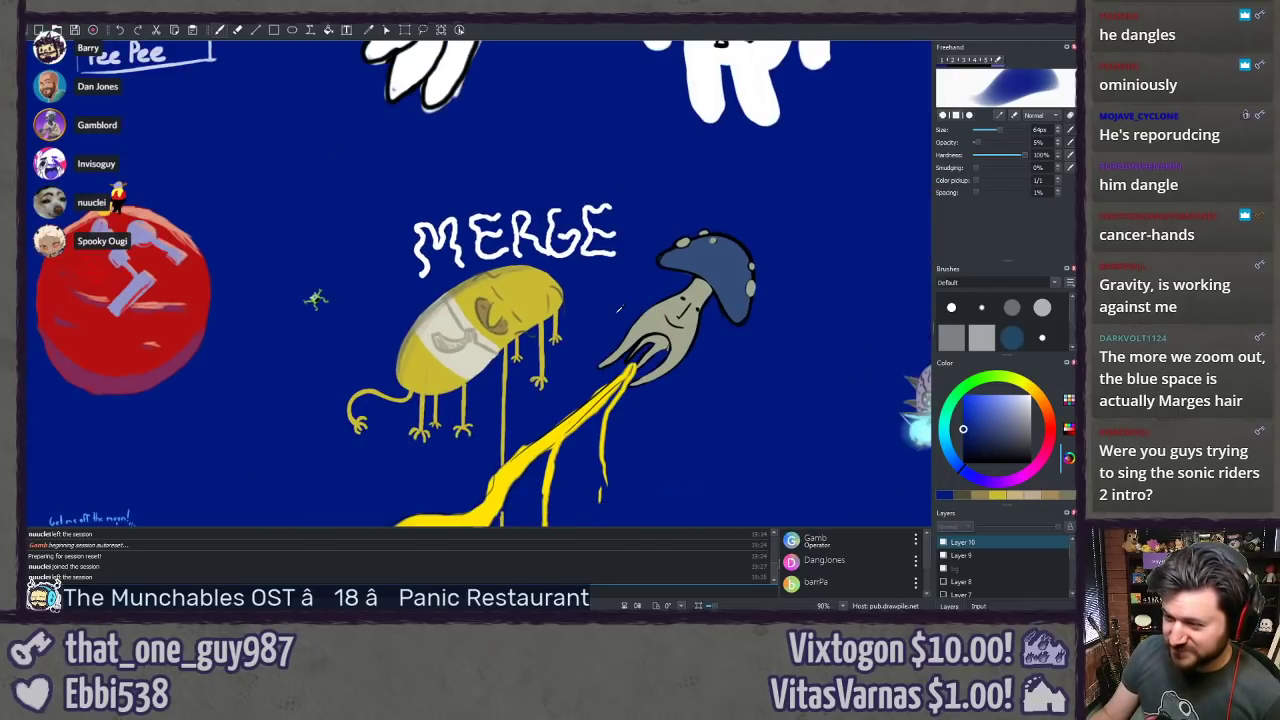
{"action": "scroll", "coordinate": [588, 399], "scroll_direction": "down", "scroll_amount": 1}
{"action": "scroll", "coordinate": [588, 399], "scroll_direction": "up", "scroll_amount": 5}
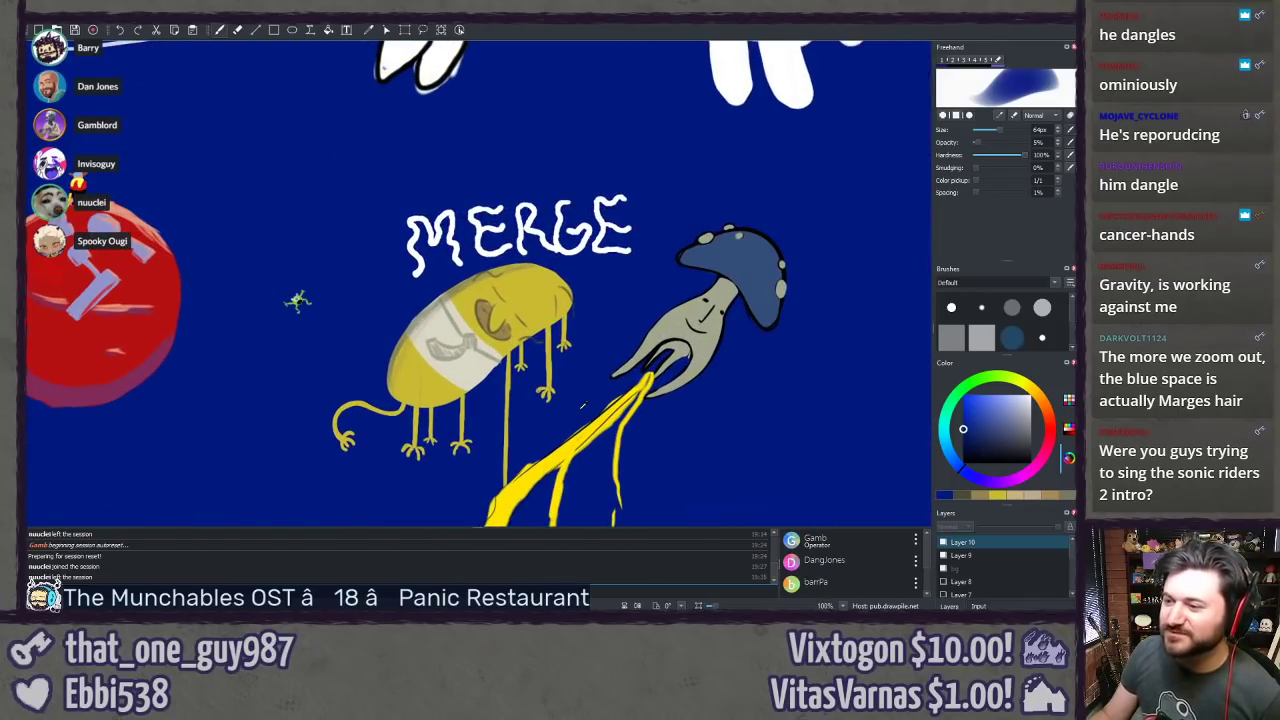
{"action": "scroll", "coordinate": [632, 405], "scroll_direction": "down", "scroll_amount": 2}
{"action": "scroll", "coordinate": [660, 420], "scroll_direction": "up", "scroll_amount": 2}
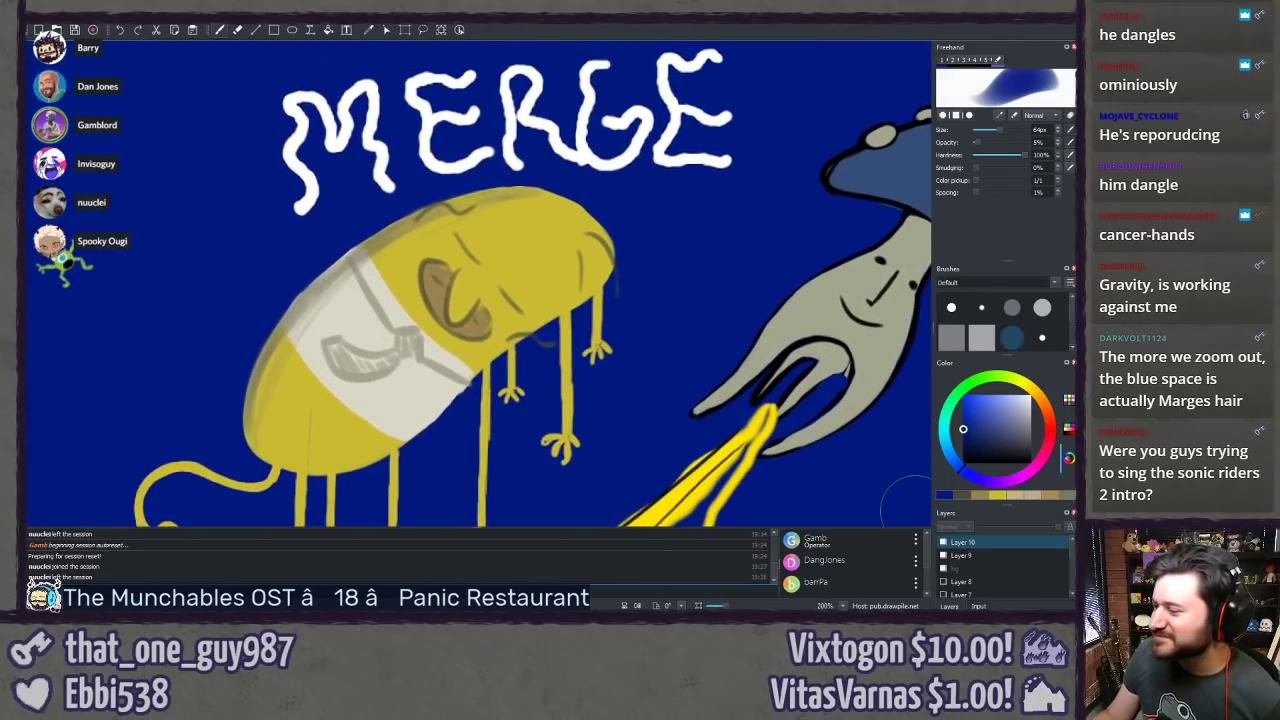
{"action": "scroll", "coordinate": [698, 435], "scroll_direction": "down", "scroll_amount": 2}
{"action": "scroll", "coordinate": [698, 435], "scroll_direction": "down", "scroll_amount": 2}
{"action": "scroll", "coordinate": [730, 432], "scroll_direction": "up", "scroll_amount": 1}
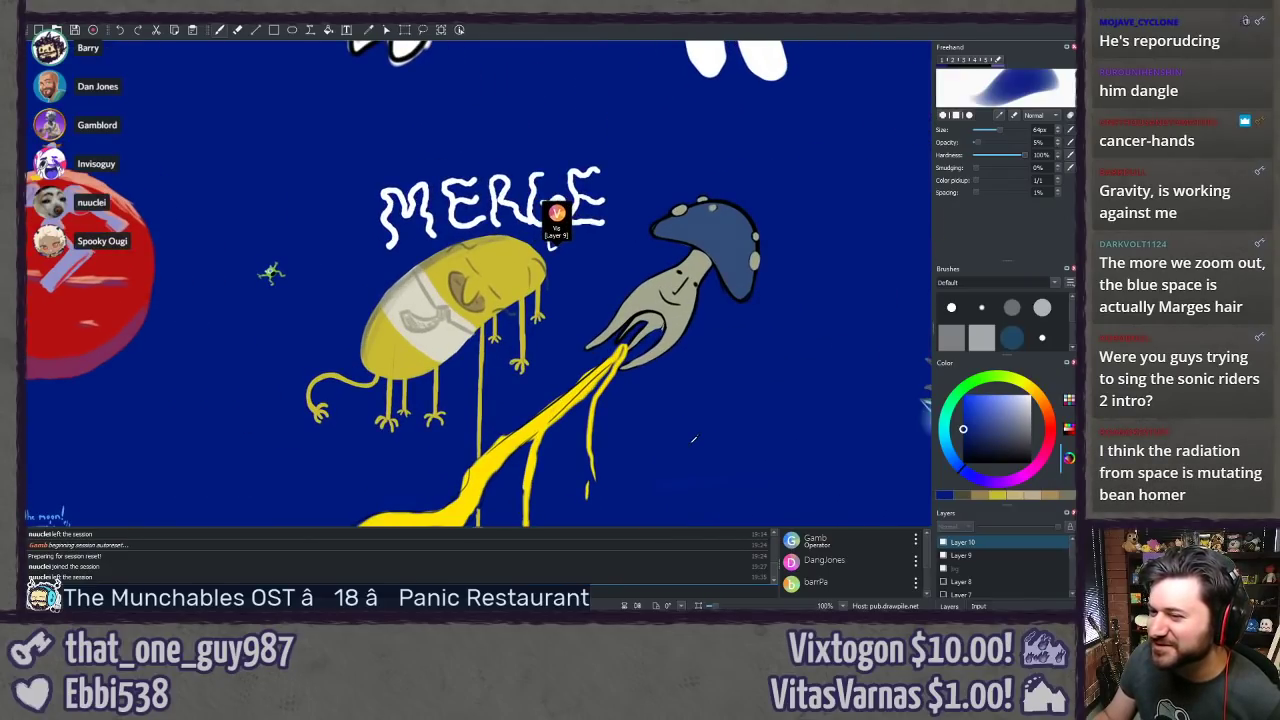
{"action": "scroll", "coordinate": [772, 428], "scroll_direction": "up", "scroll_amount": 1}
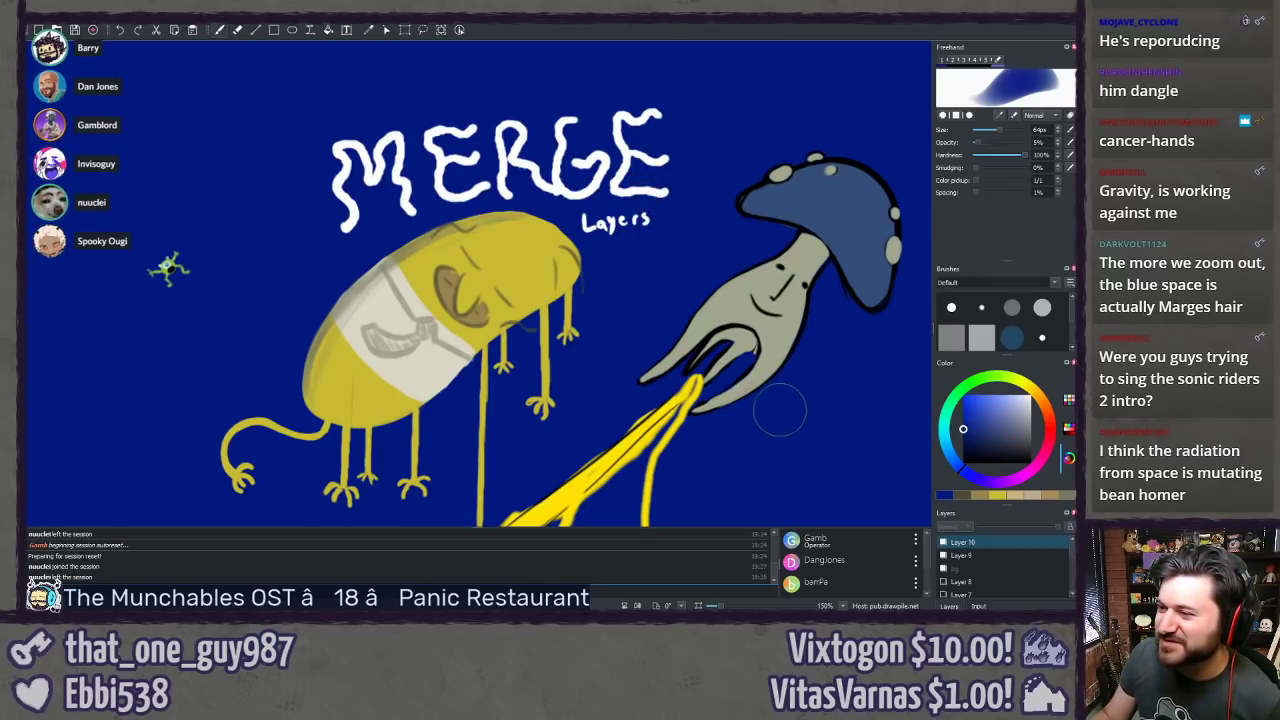
Step: Hide and show Layer 10 and Layer 9 in turn to check which parts of the drawing each holds
{"action": "left_click", "coordinate": [944, 542]}
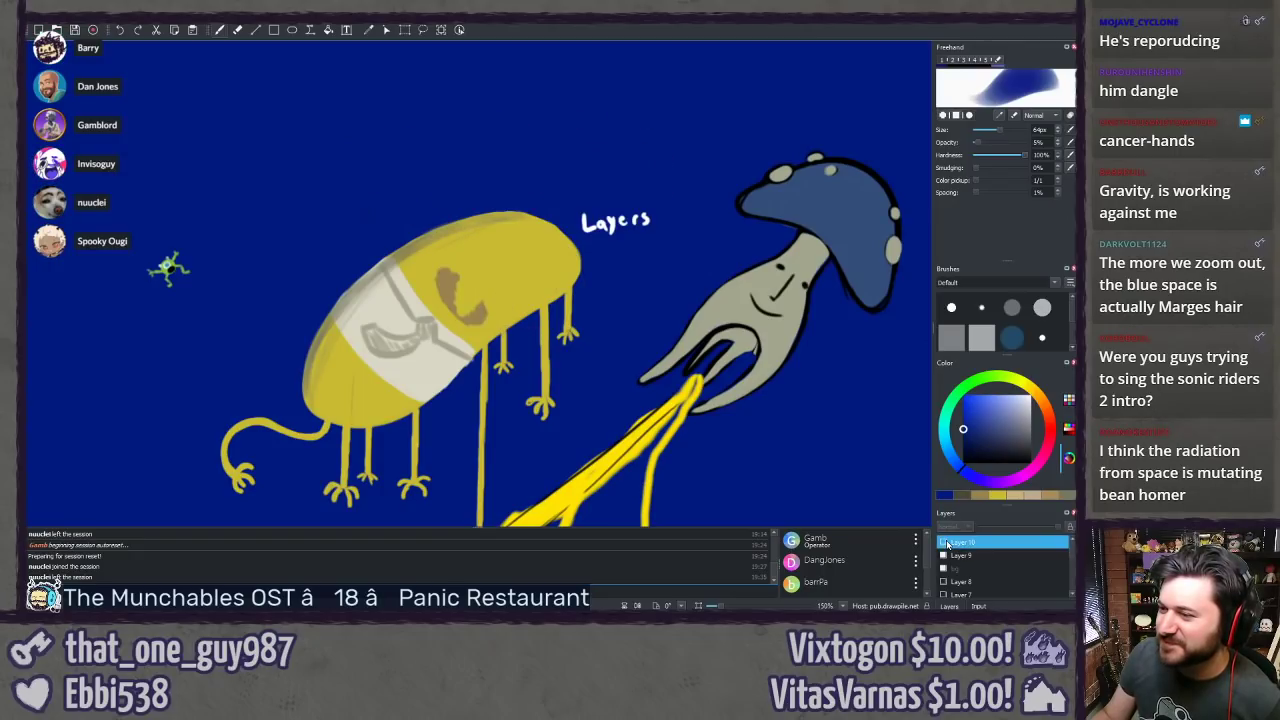
{"action": "left_click", "coordinate": [944, 542]}
{"action": "left_click", "coordinate": [944, 555]}
{"action": "left_click", "coordinate": [944, 555]}
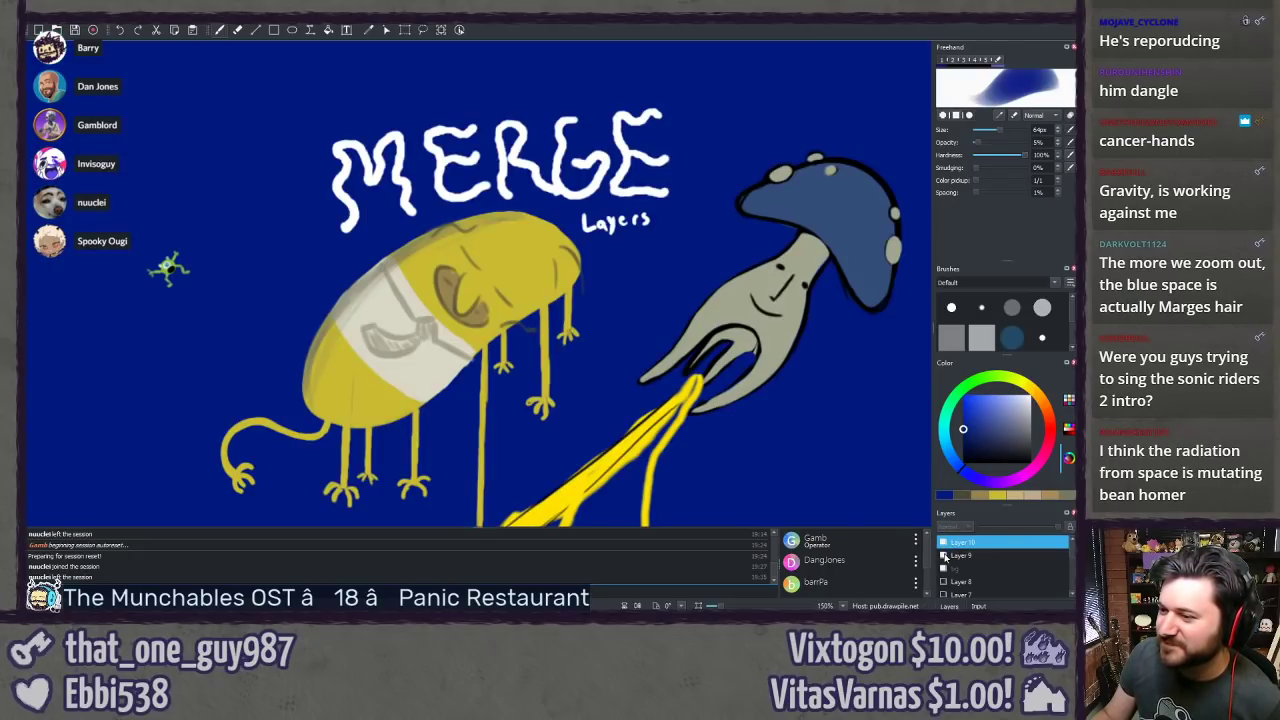
{"action": "left_click", "coordinate": [944, 555]}
{"action": "left_click", "coordinate": [944, 555]}
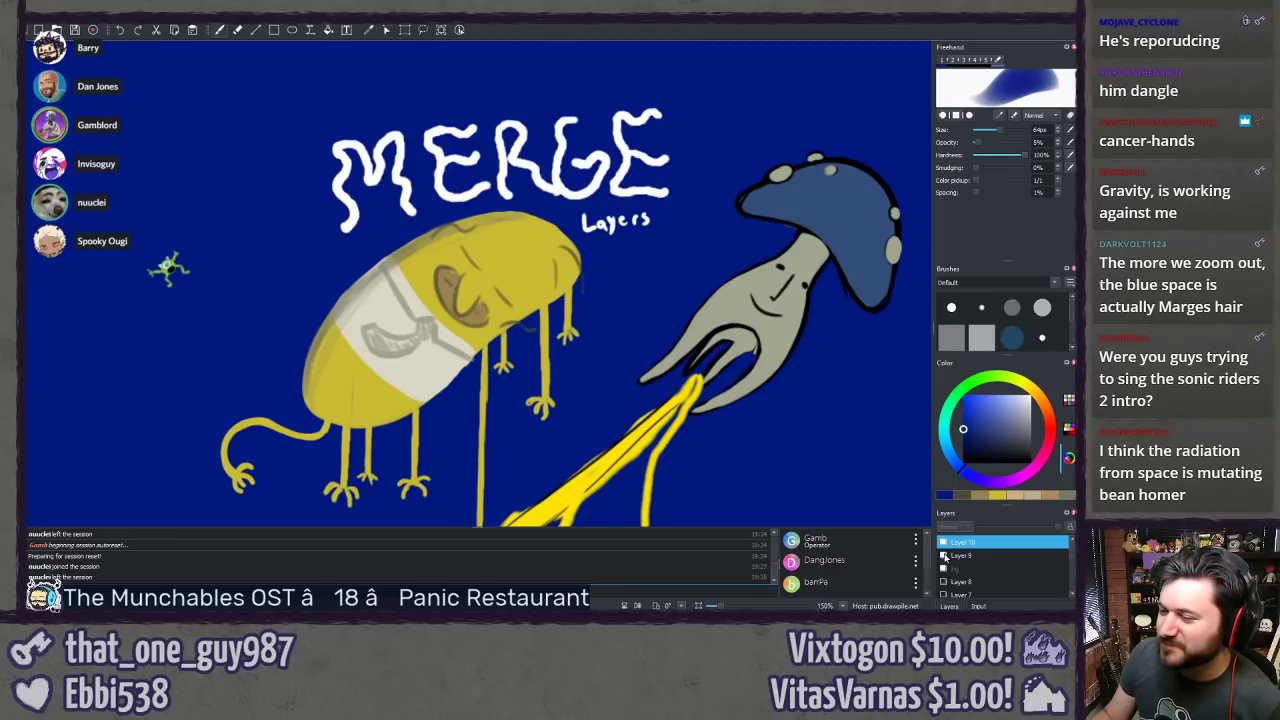
Step: Review the whole shared canvas, inspecting the white ghost figure and grey astronaut before returning to the bean
{"action": "scroll", "coordinate": [560, 285], "scroll_direction": "down", "scroll_amount": 8}
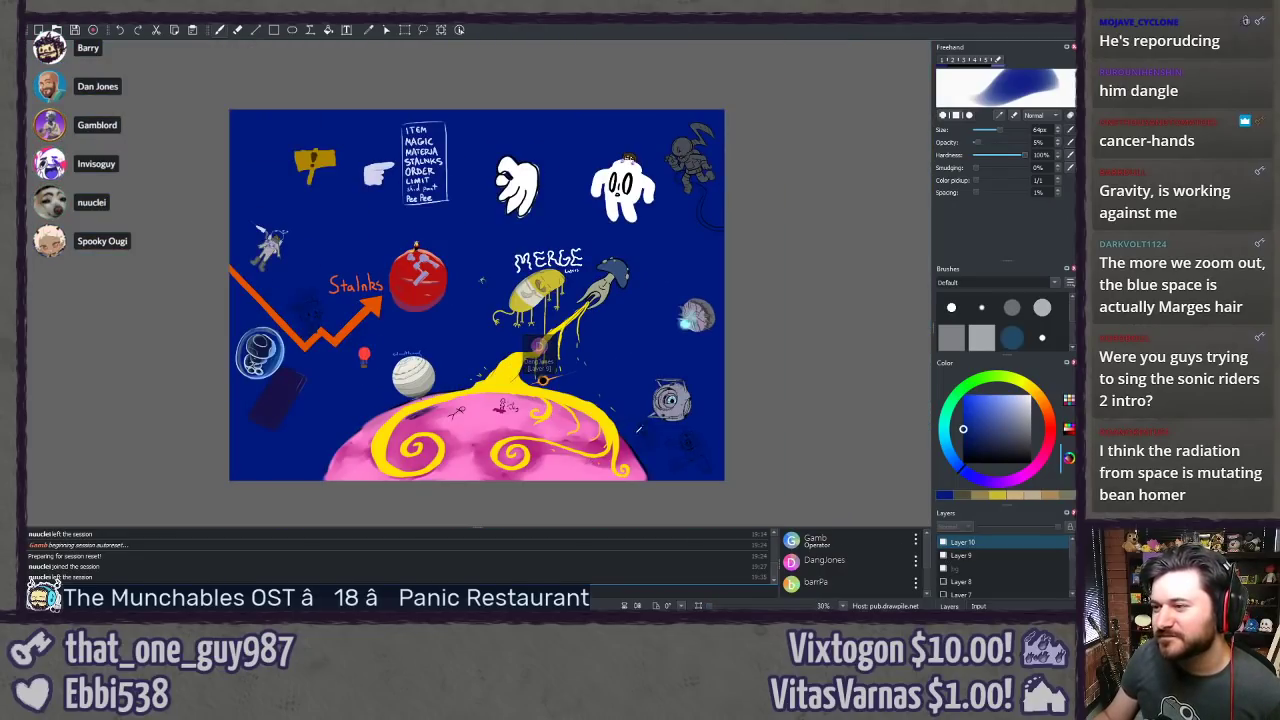
{"action": "scroll", "coordinate": [660, 400], "scroll_direction": "up", "scroll_amount": 3}
{"action": "scroll", "coordinate": [679, 381], "scroll_direction": "down", "scroll_amount": 1}
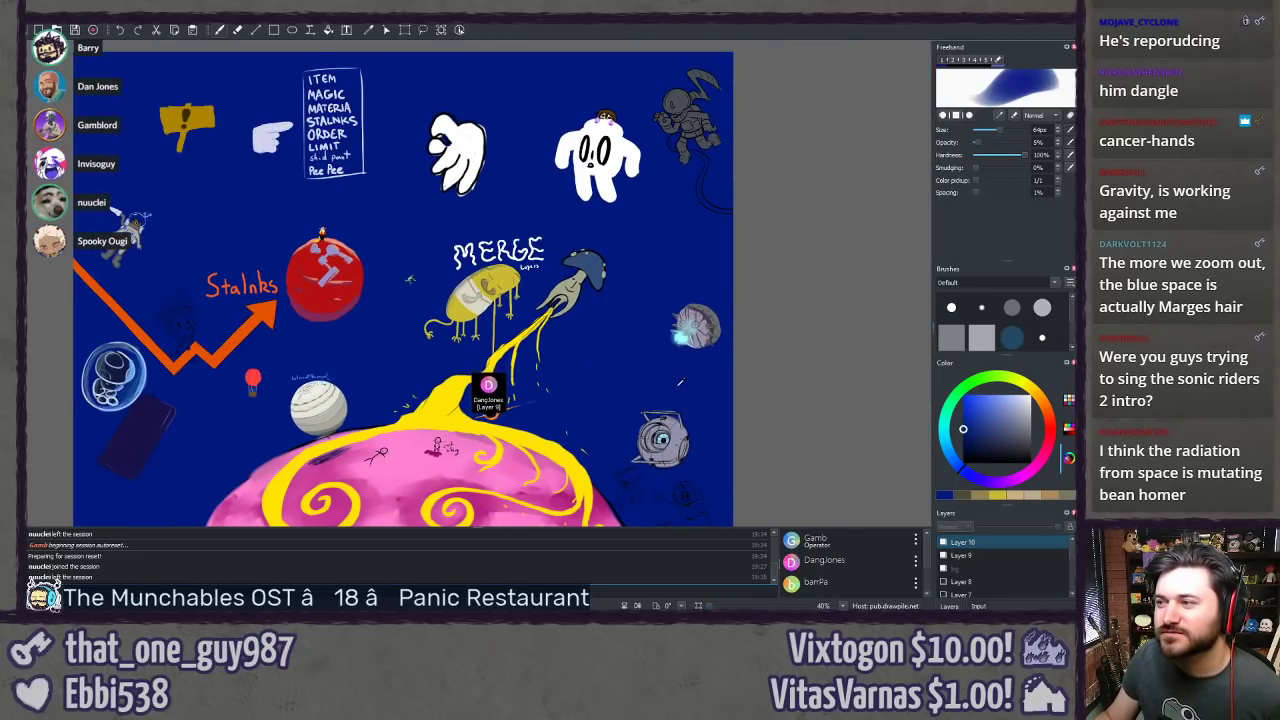
{"action": "scroll", "coordinate": [679, 381], "scroll_direction": "up", "scroll_amount": 6}
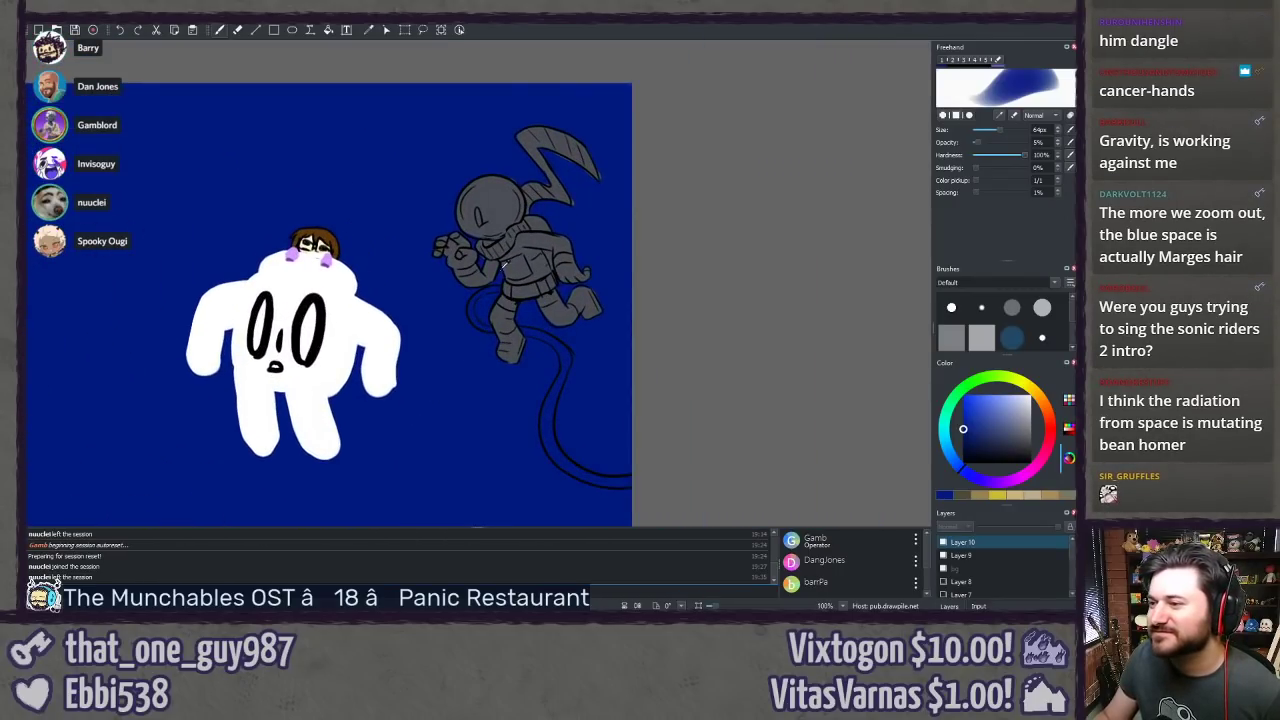
{"action": "scroll", "coordinate": [506, 265], "scroll_direction": "up", "scroll_amount": 2}
{"action": "scroll", "coordinate": [402, 289], "scroll_direction": "down", "scroll_amount": 7}
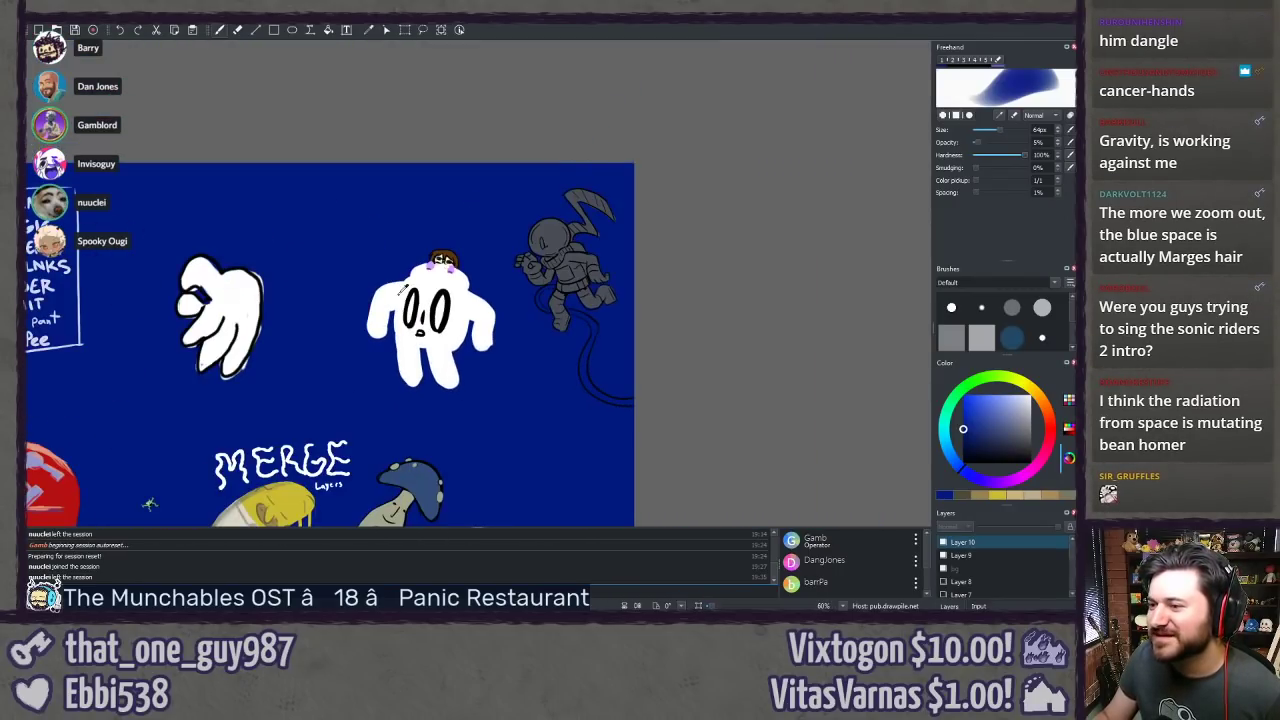
{"action": "scroll", "coordinate": [637, 416], "scroll_direction": "up", "scroll_amount": 5}
{"action": "mouse_move", "coordinate": [637, 416]}
{"action": "left_mouse_down"}
{"action": "mouse_move", "coordinate": [891, 102]}
{"action": "mouse_move", "coordinate": [950, 62]}
{"action": "left_mouse_up"}
{"action": "scroll", "coordinate": [201, 228], "scroll_direction": "up", "scroll_amount": 2}
{"action": "scroll", "coordinate": [200, 227], "scroll_direction": "up", "scroll_amount": 2}
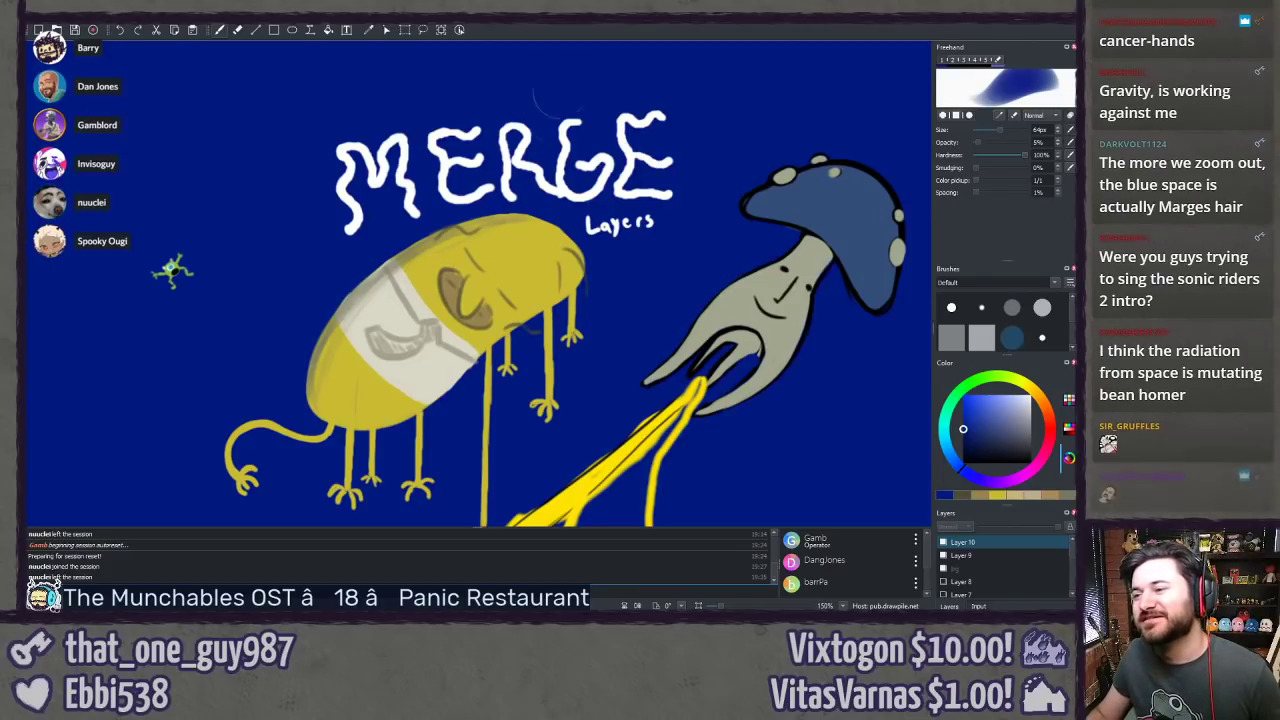
Step: Try soft highlights on the bean's rounded head end in lighter and paler yellows, then undo the strokes
{"action": "left_click", "coordinate": [526, 259], "text": "ctrl"}
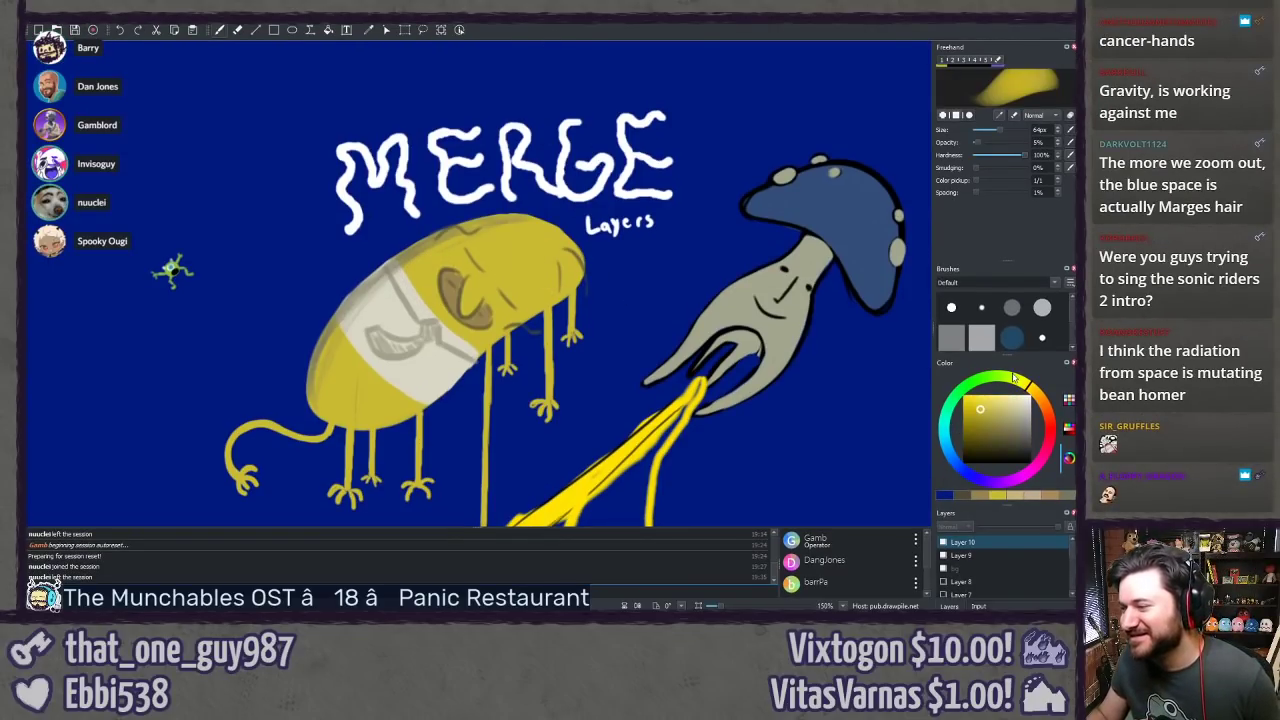
{"action": "left_click", "coordinate": [999, 400]}
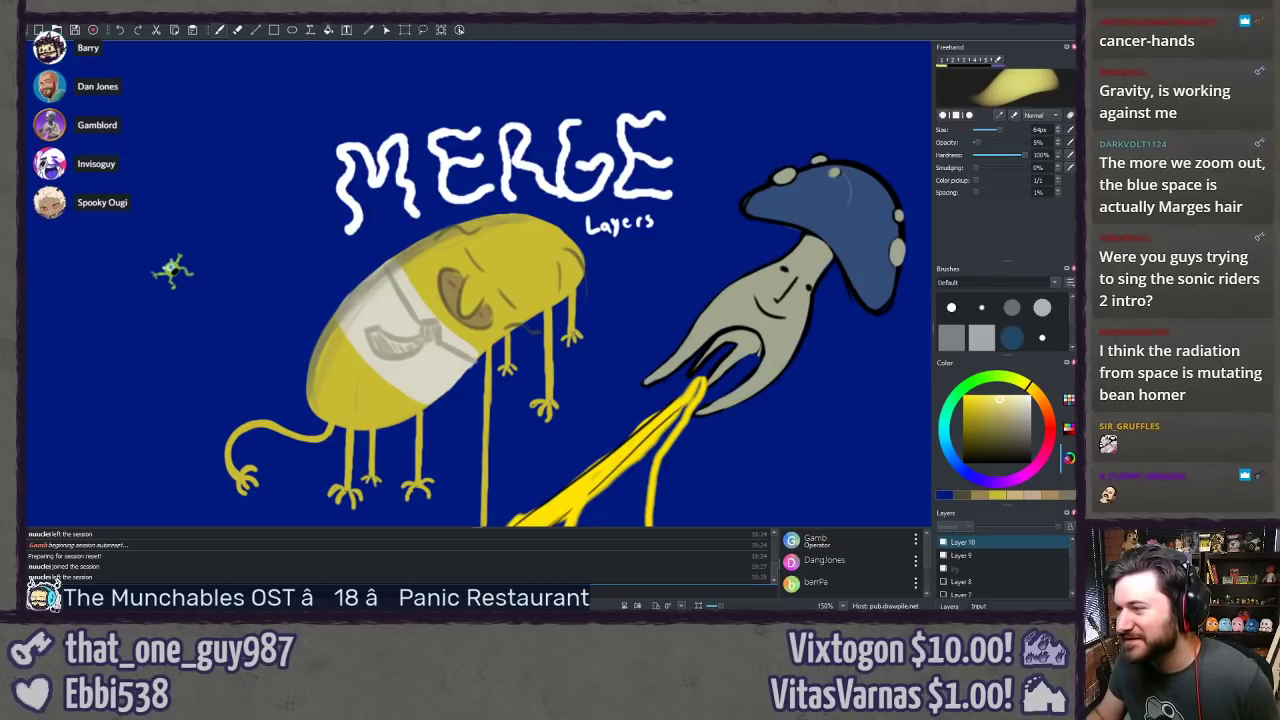
{"action": "mouse_move", "coordinate": [567, 255]}
{"action": "left_mouse_down"}
{"action": "mouse_move", "coordinate": [580, 262]}
{"action": "mouse_move", "coordinate": [557, 285]}
{"action": "left_mouse_up"}
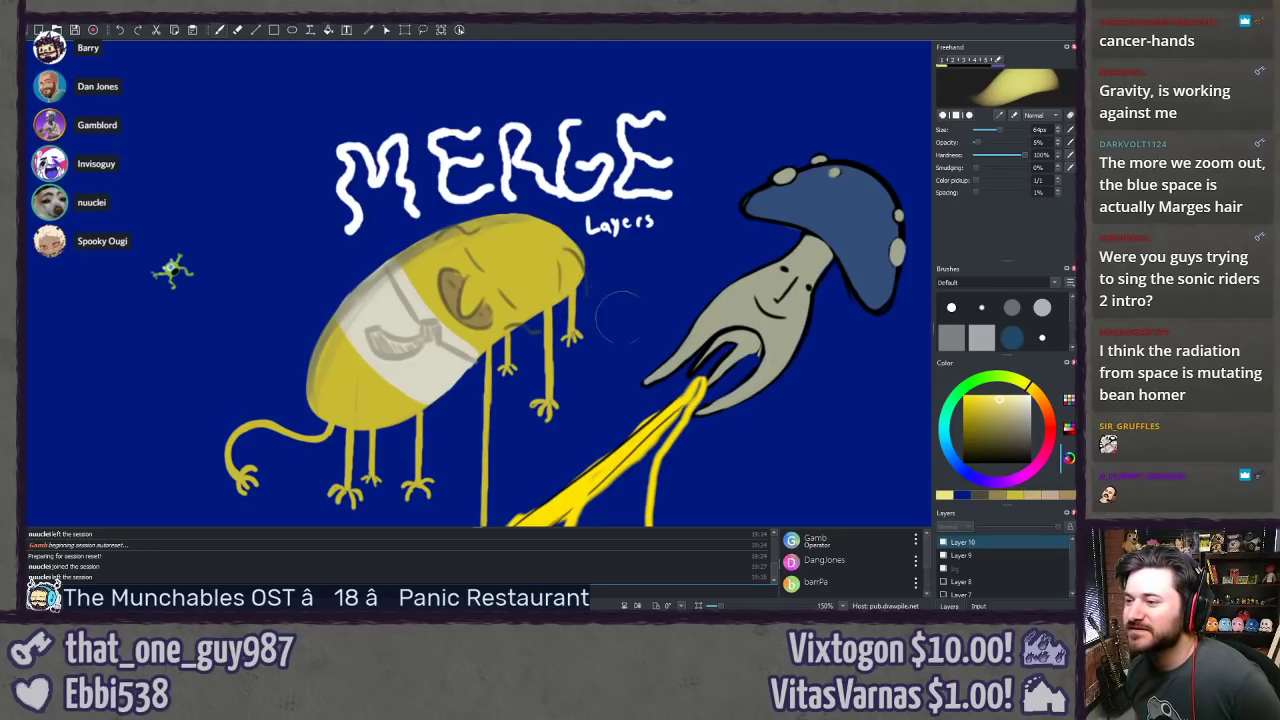
{"action": "left_click", "coordinate": [1014, 398]}
{"action": "mouse_move", "coordinate": [563, 252]}
{"action": "left_mouse_down"}
{"action": "mouse_move", "coordinate": [574, 295]}
{"action": "mouse_move", "coordinate": [552, 300]}
{"action": "left_mouse_up"}
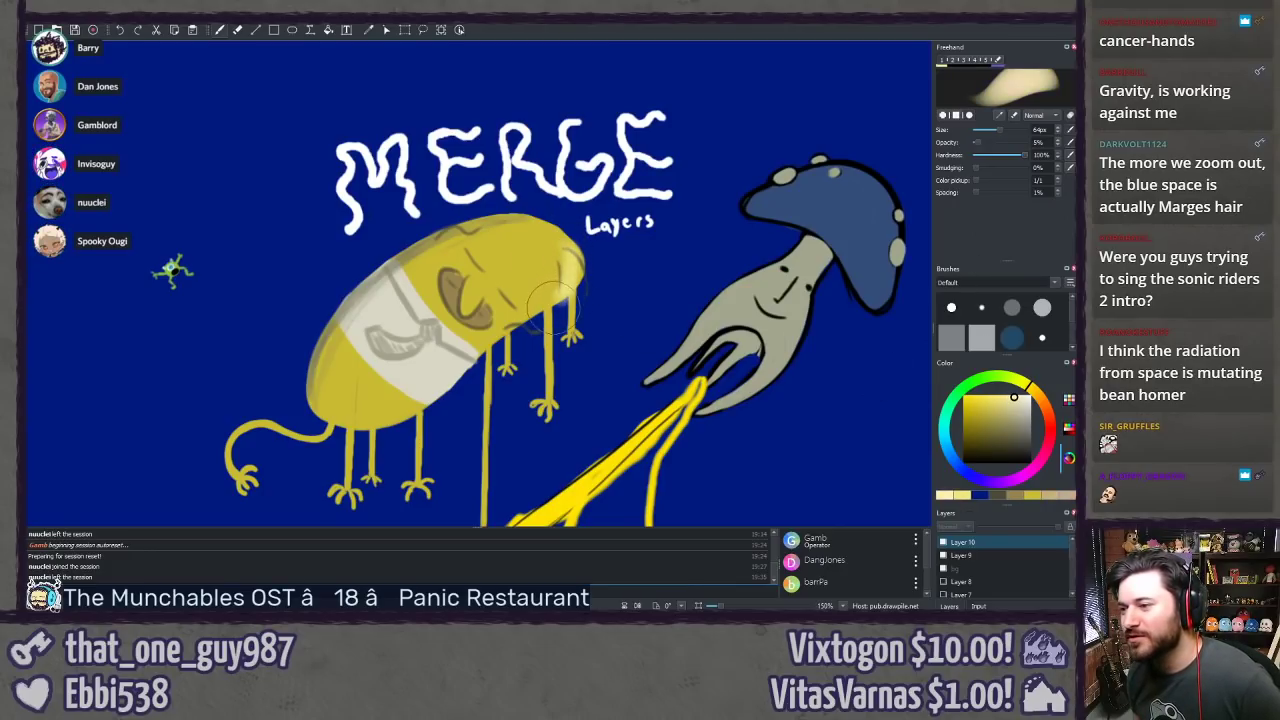
{"action": "key", "text": "ctrl+z"}
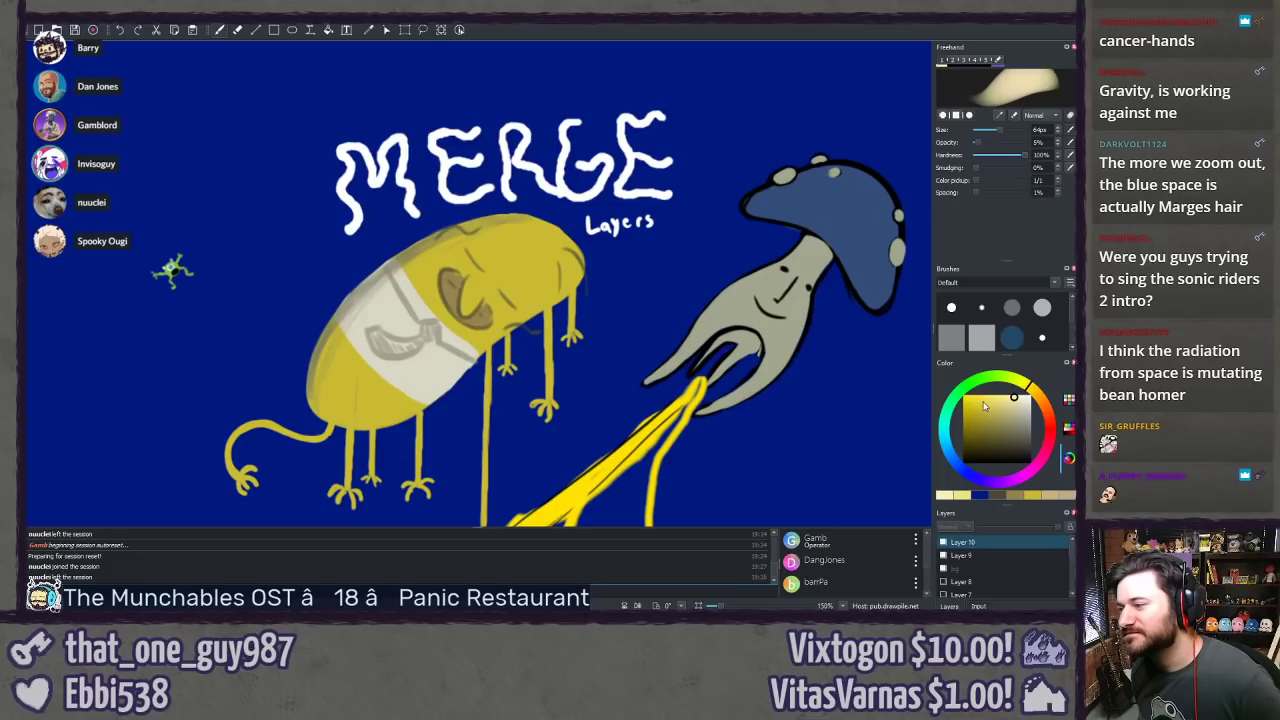
Step: Paint soft light-yellow highlights along the bean's head end and lower edge at 5% brush opacity
{"action": "left_click", "coordinate": [983, 402]}
{"action": "mouse_move", "coordinate": [562, 288]}
{"action": "left_mouse_down"}
{"action": "mouse_move", "coordinate": [565, 258]}
{"action": "mouse_move", "coordinate": [582, 292]}
{"action": "left_mouse_up"}
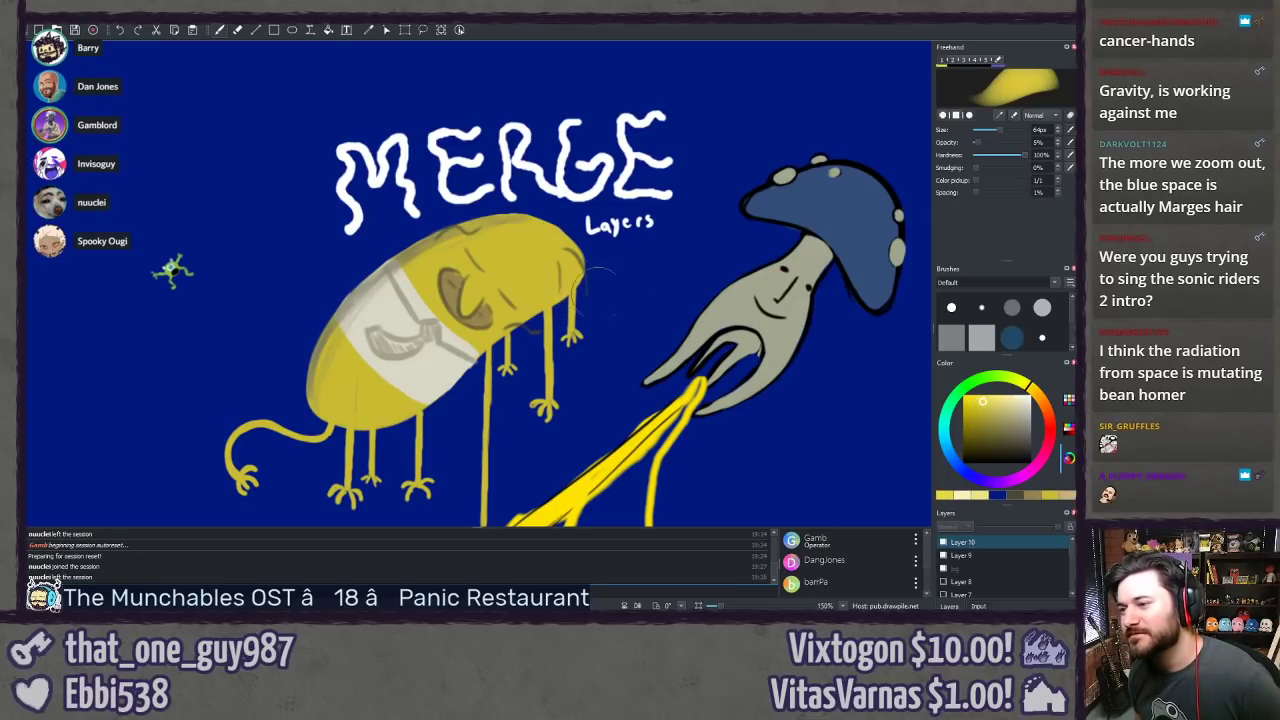
{"action": "left_click", "coordinate": [997, 398]}
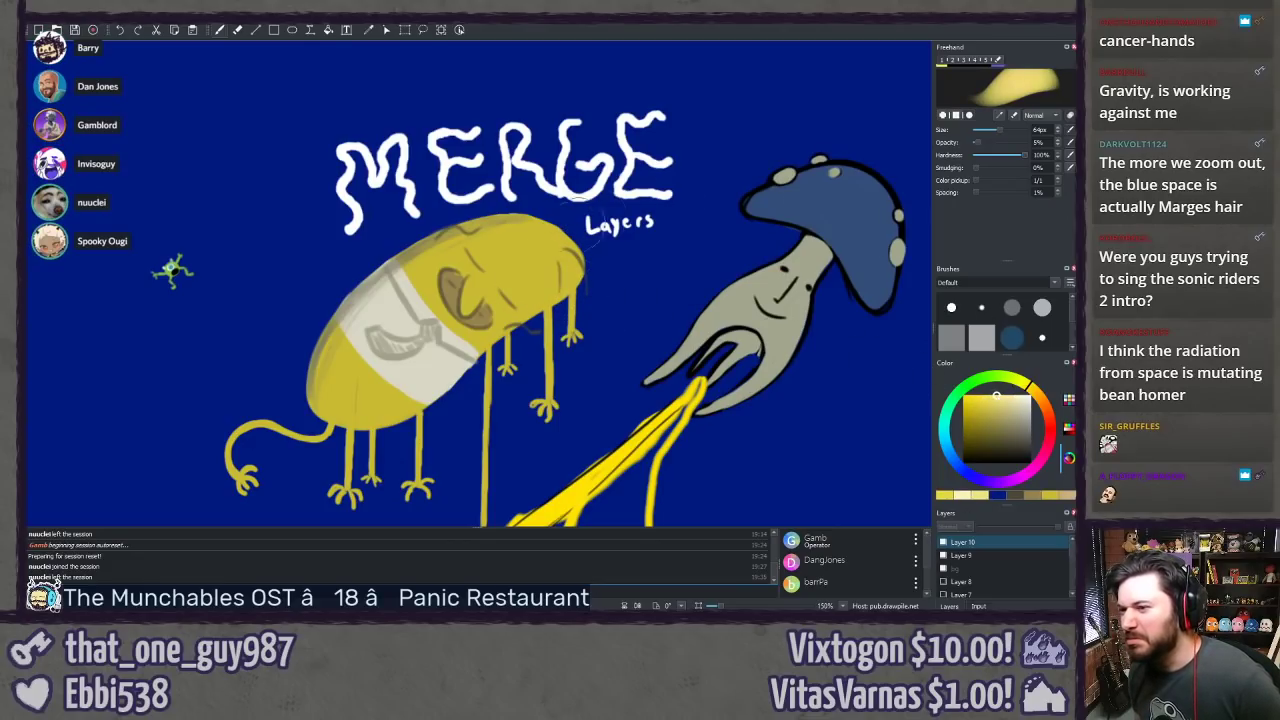
{"action": "left_click_drag", "start_coordinate": [590, 243], "coordinate": [569, 310]}
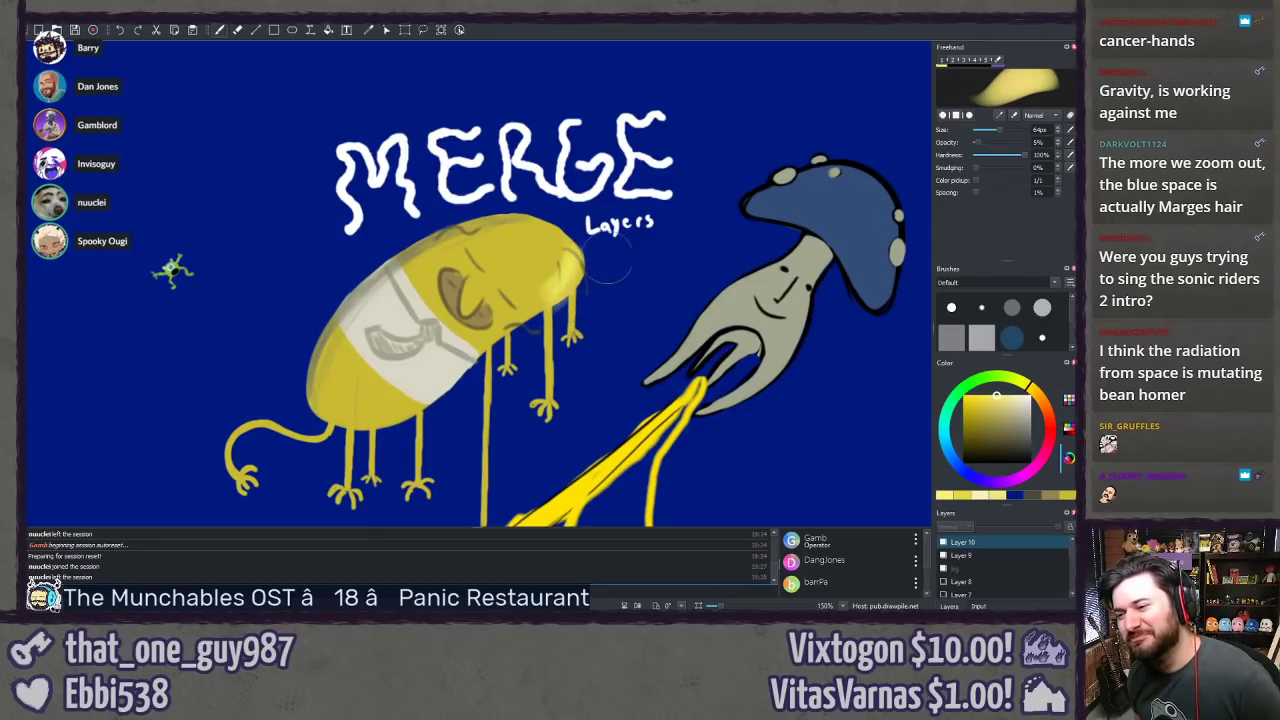
{"action": "key", "text": "ctrl+z"}
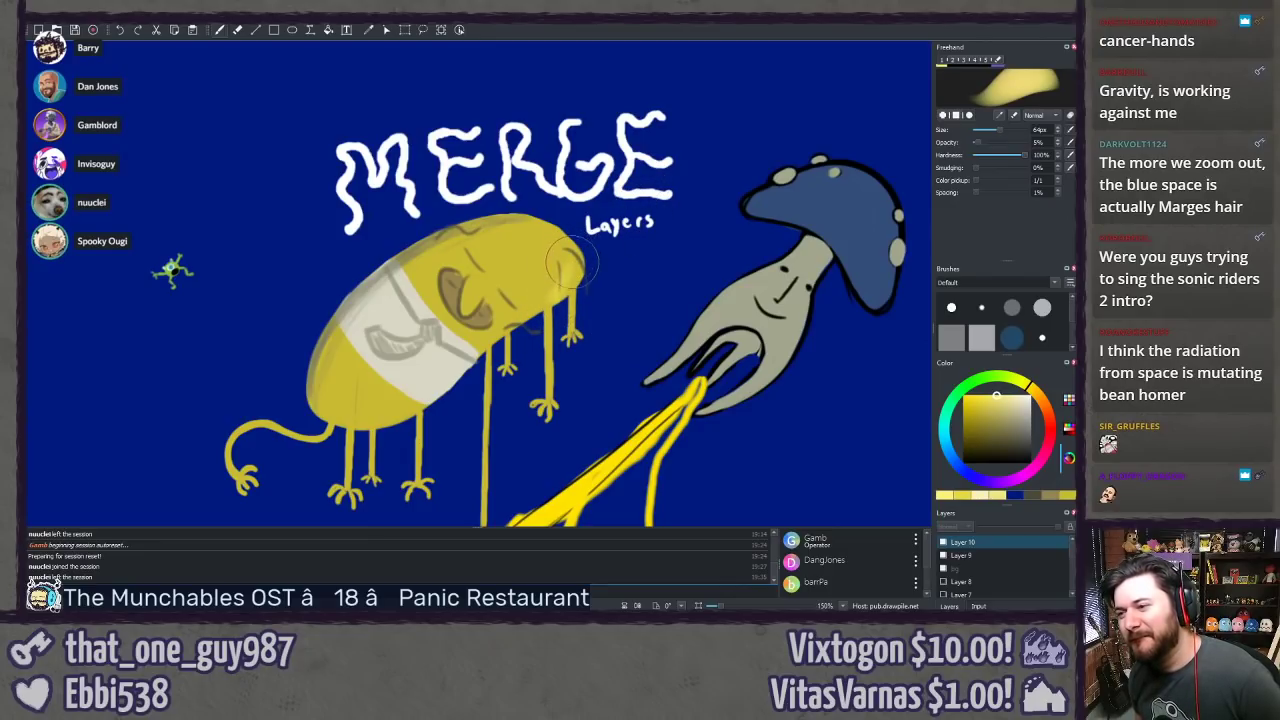
{"action": "mouse_move", "coordinate": [572, 262]}
{"action": "left_mouse_down"}
{"action": "mouse_move", "coordinate": [412, 415]}
{"action": "mouse_move", "coordinate": [440, 390]}
{"action": "mouse_move", "coordinate": [367, 427]}
{"action": "mouse_move", "coordinate": [390, 412]}
{"action": "mouse_move", "coordinate": [312, 440]}
{"action": "left_mouse_up"}
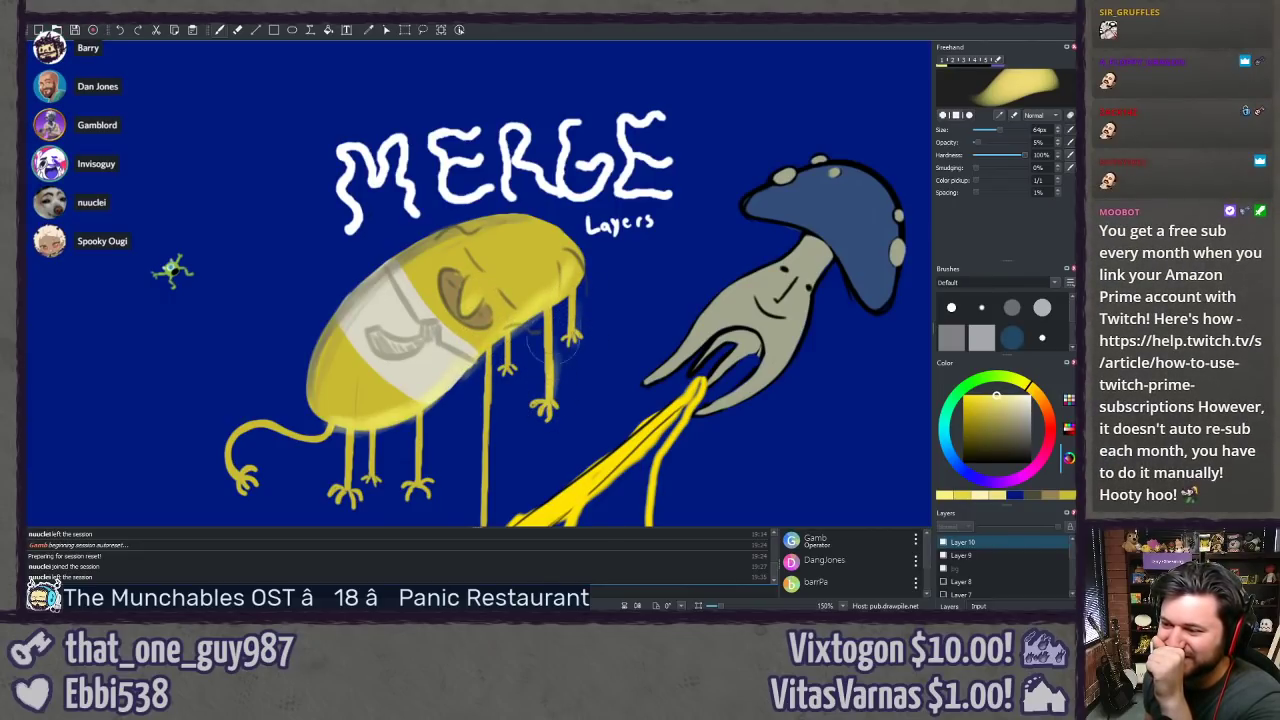
Step: Brush a soft light-yellow glow over the bean's tail, legs, hands and long hanging arm at 5% opacity
{"action": "left_click_drag", "start_coordinate": [491, 383], "coordinate": [513, 252]}
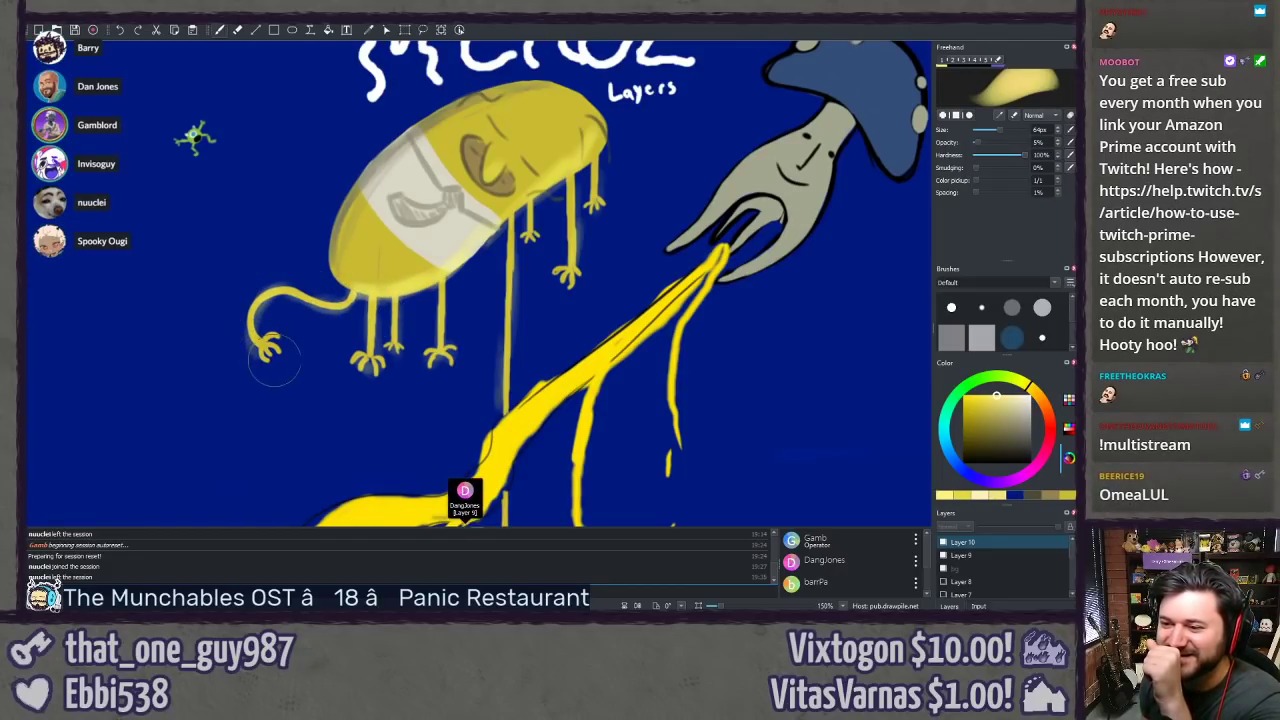
{"action": "left_click_drag", "start_coordinate": [256, 339], "coordinate": [296, 292]}
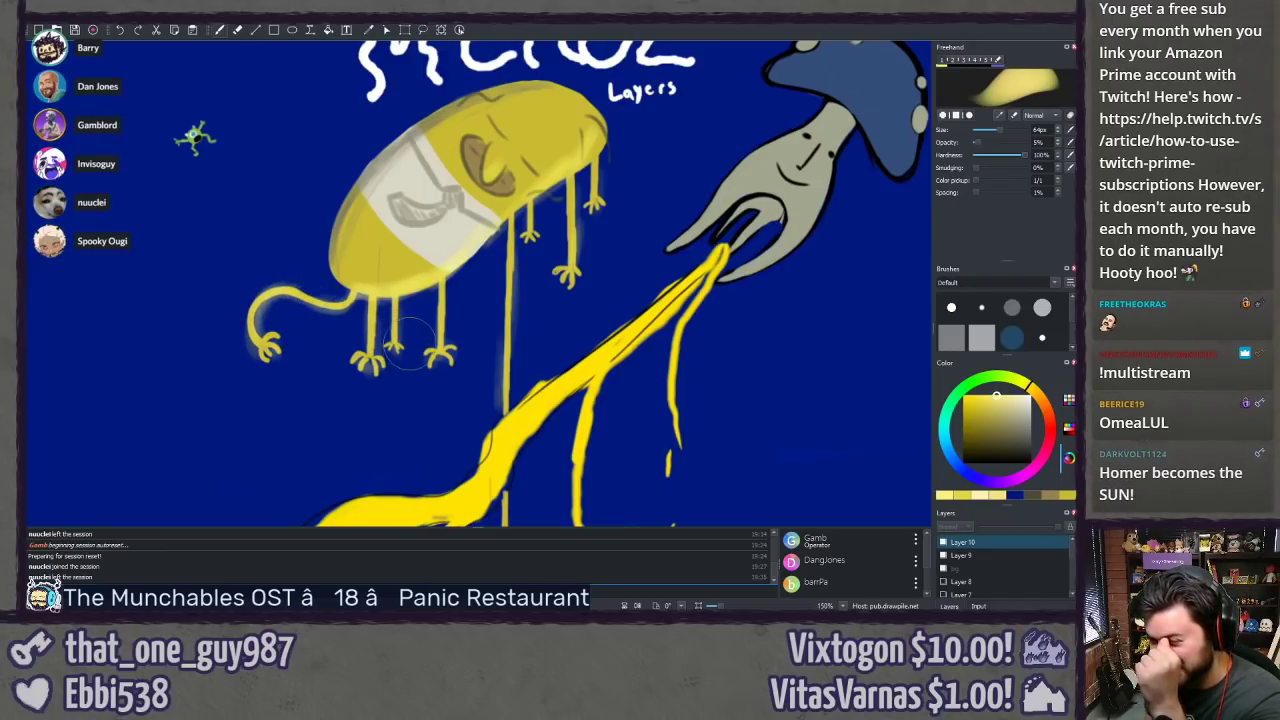
{"action": "left_click_drag", "start_coordinate": [416, 376], "coordinate": [368, 135]}
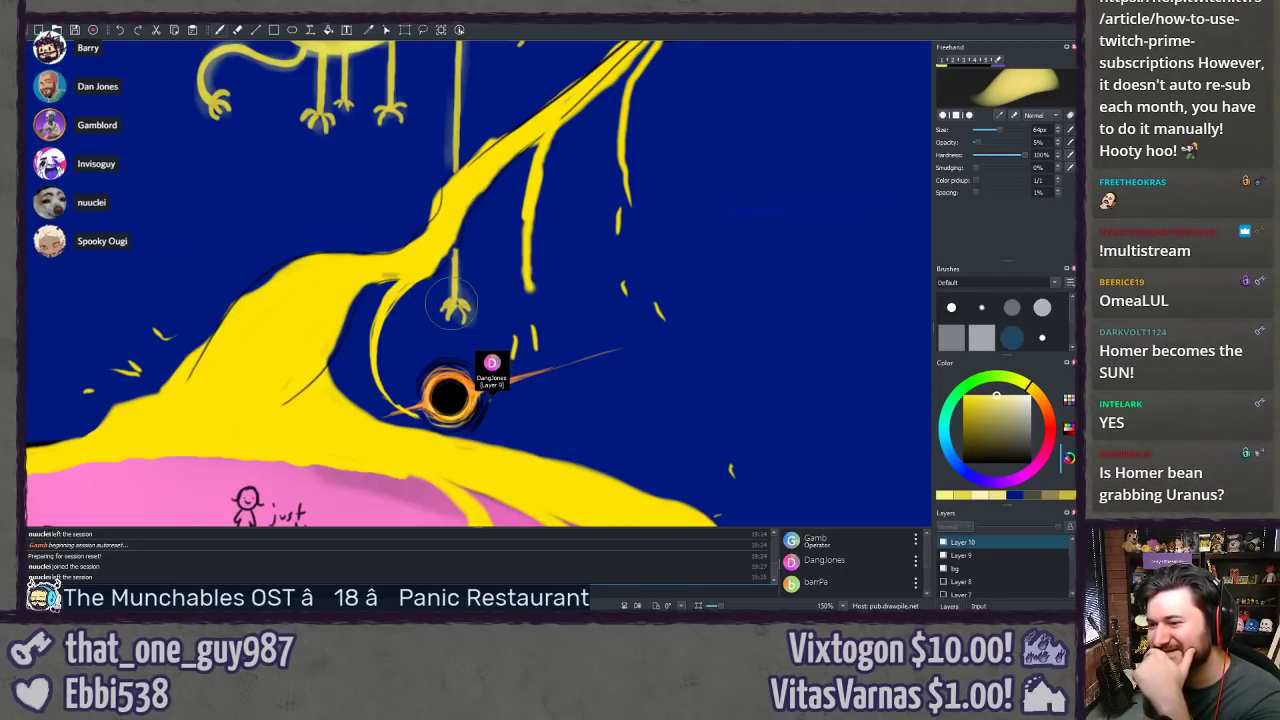
{"action": "scroll", "coordinate": [450, 297], "scroll_direction": "up", "scroll_amount": 5}
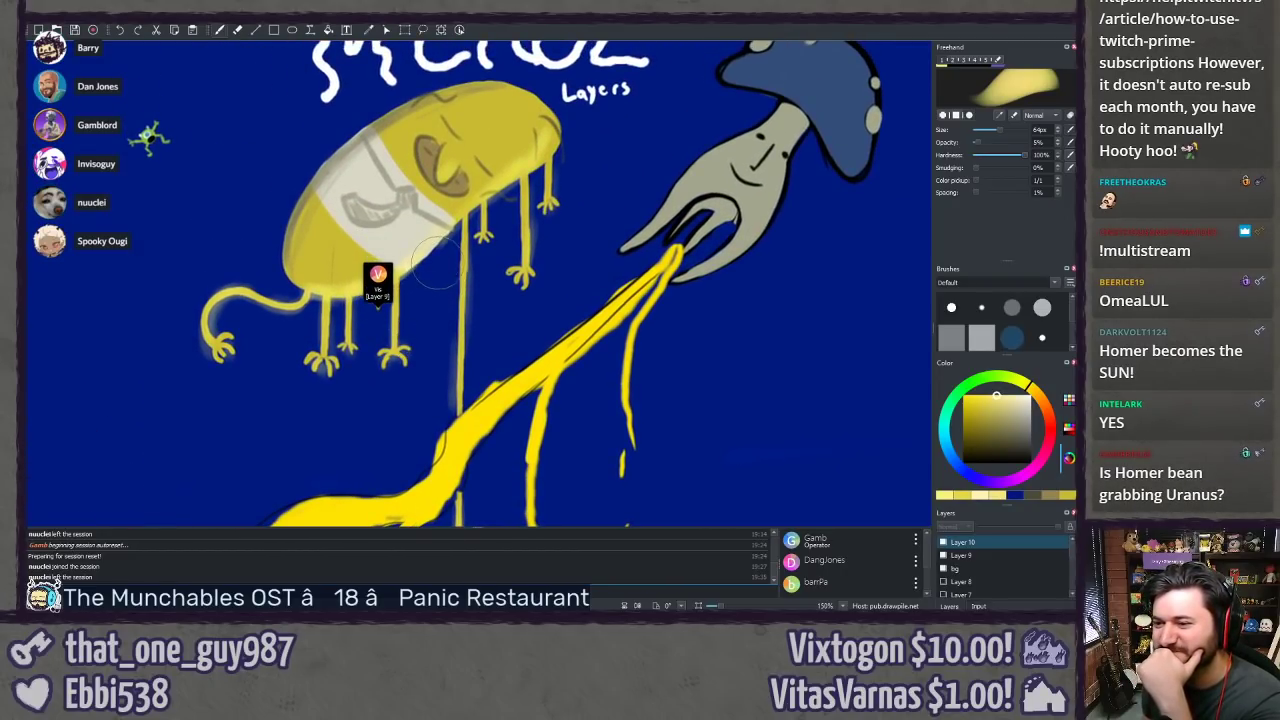
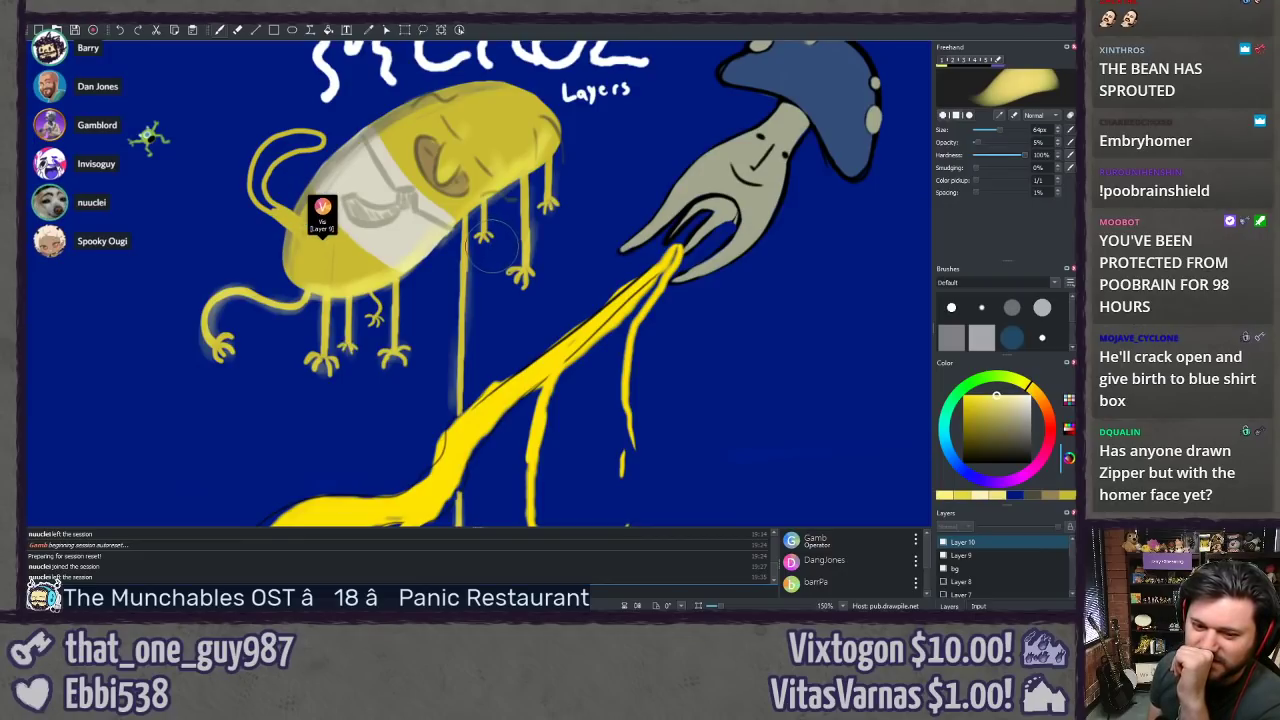
{"action": "left_click_drag", "start_coordinate": [490, 203], "coordinate": [484, 262]}
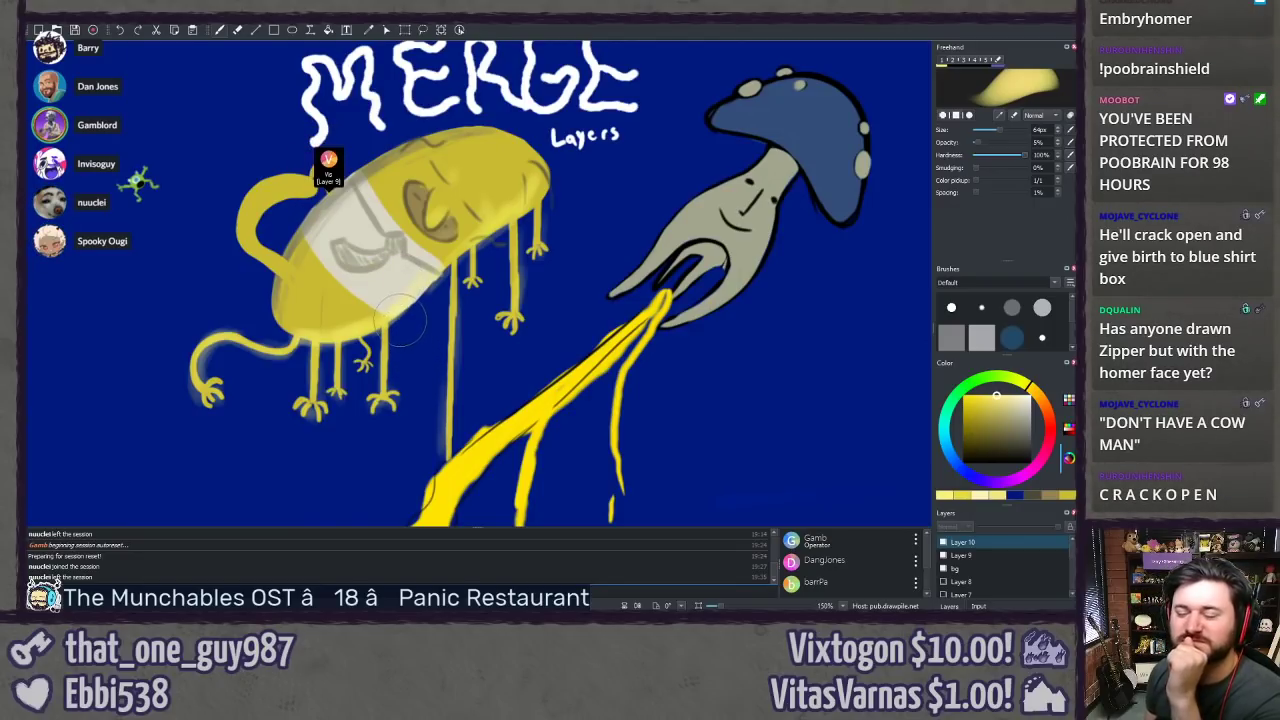
{"action": "left_click_drag", "start_coordinate": [302, 262], "coordinate": [342, 293]}
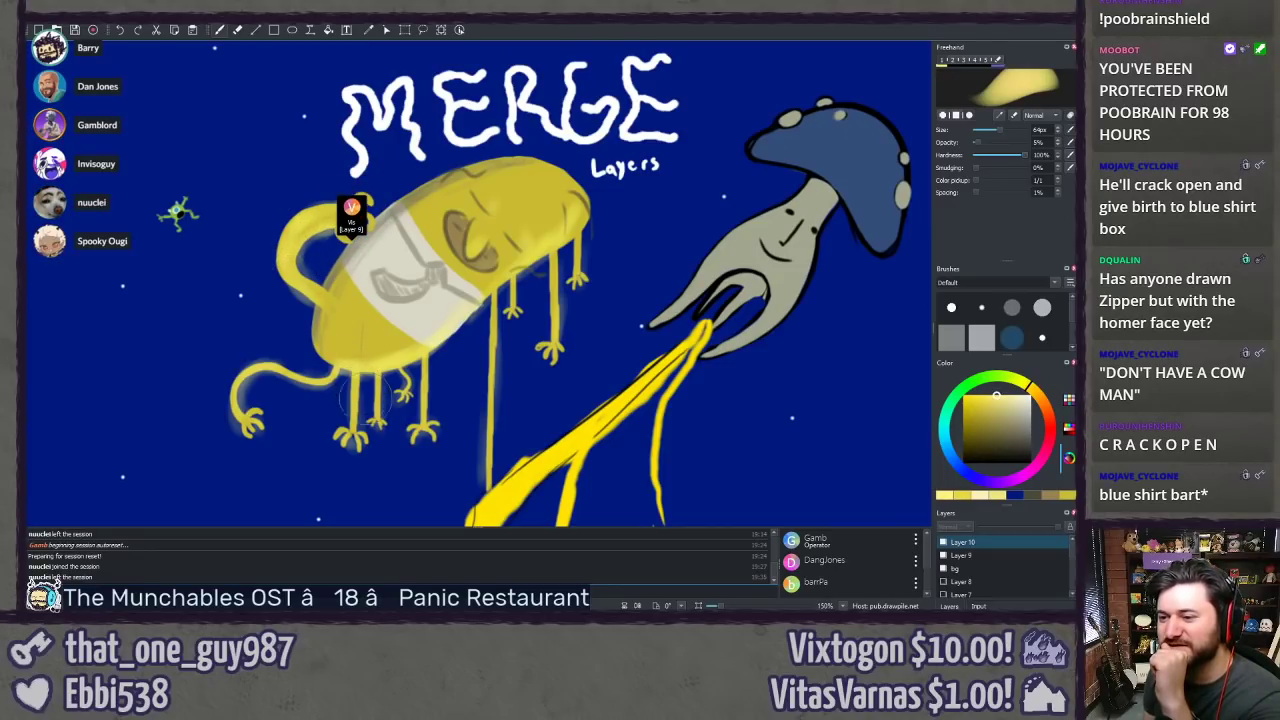
{"action": "left_click_drag", "start_coordinate": [269, 361], "coordinate": [302, 352]}
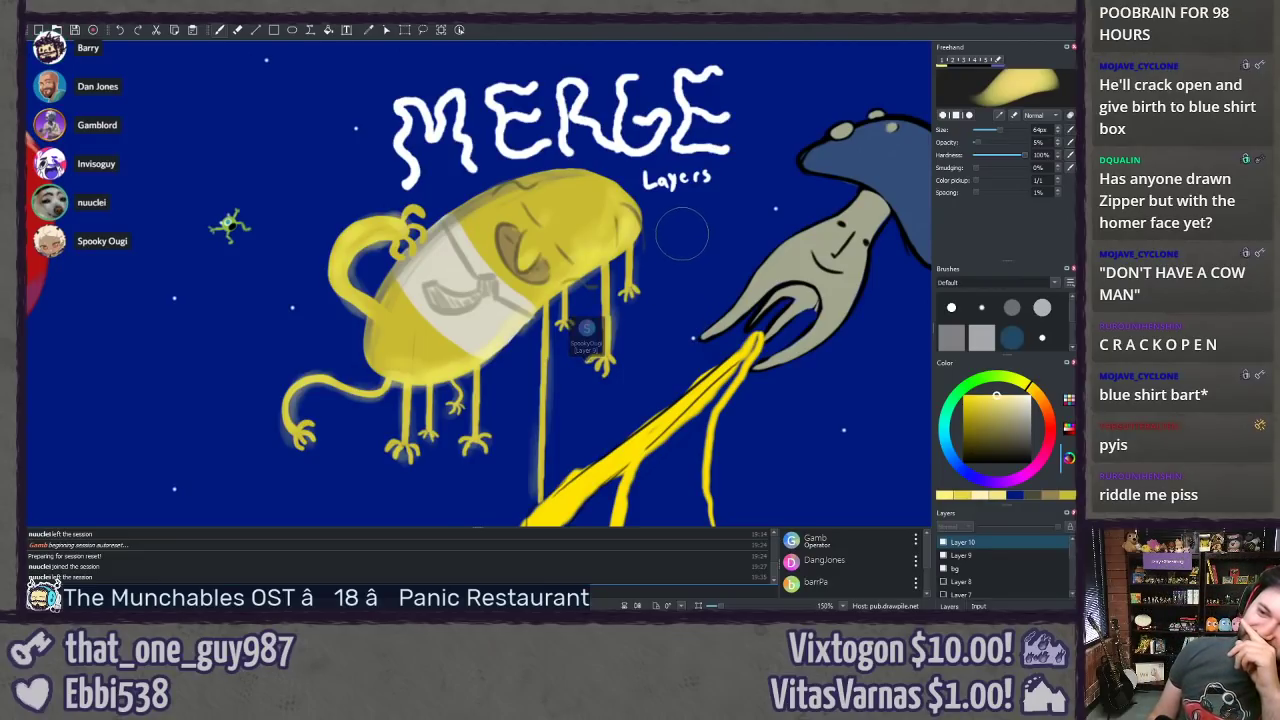
{"action": "left_click_drag", "start_coordinate": [343, 267], "coordinate": [345, 283]}
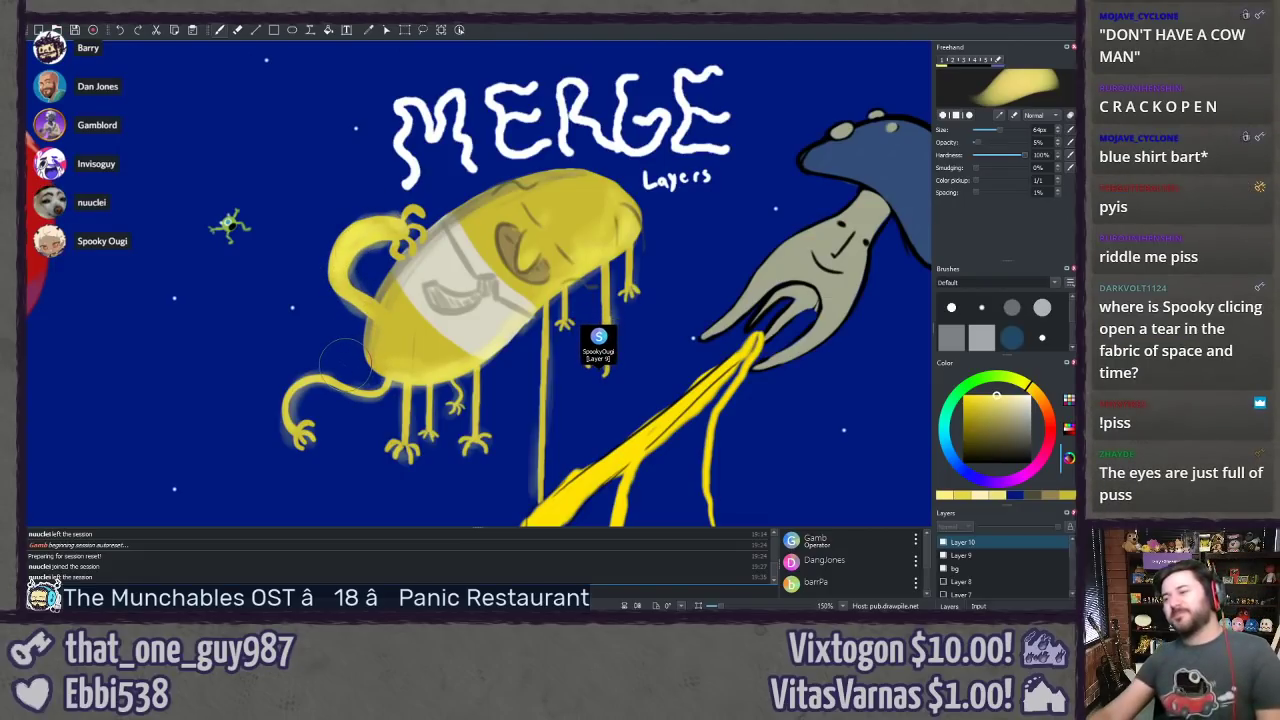
Step: Review the whole shared canvas and examine the faint pig sketch behind the orange Stalnks arrow
{"action": "scroll", "coordinate": [353, 366], "scroll_direction": "down", "scroll_amount": 5}
{"action": "scroll", "coordinate": [374, 383], "scroll_direction": "up", "scroll_amount": 2}
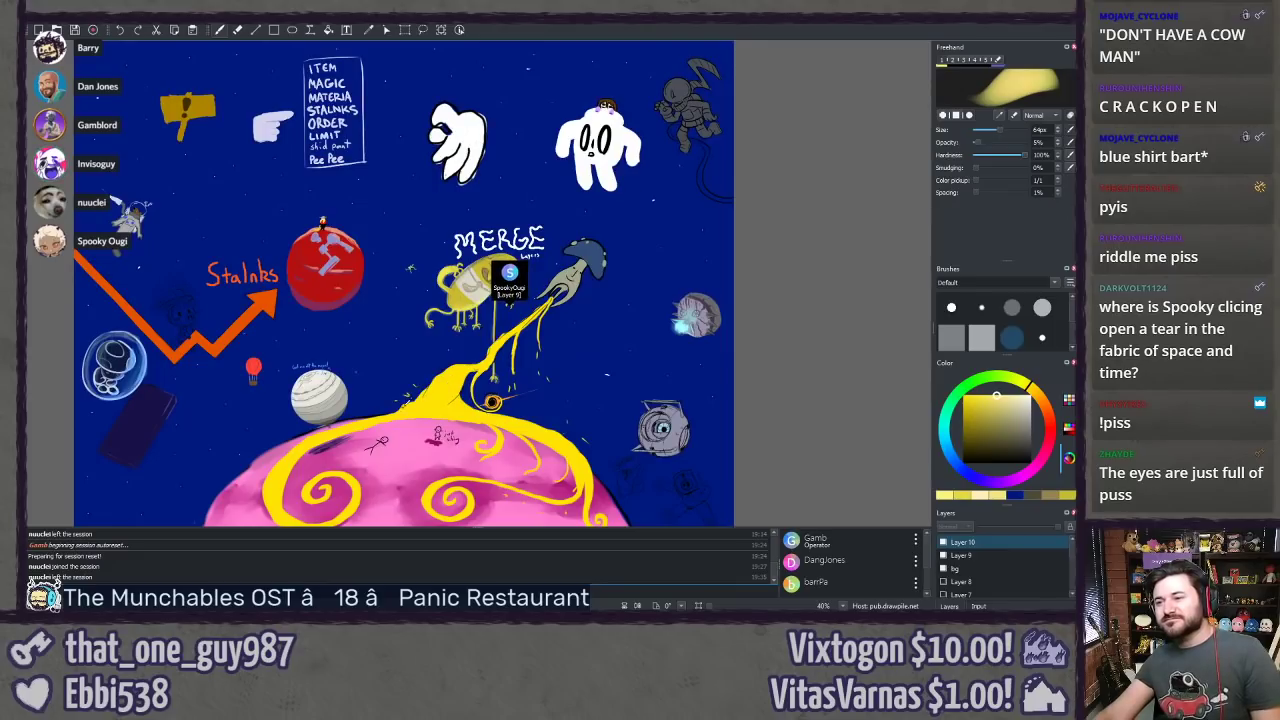
{"action": "scroll", "coordinate": [374, 383], "scroll_direction": "up", "scroll_amount": 1}
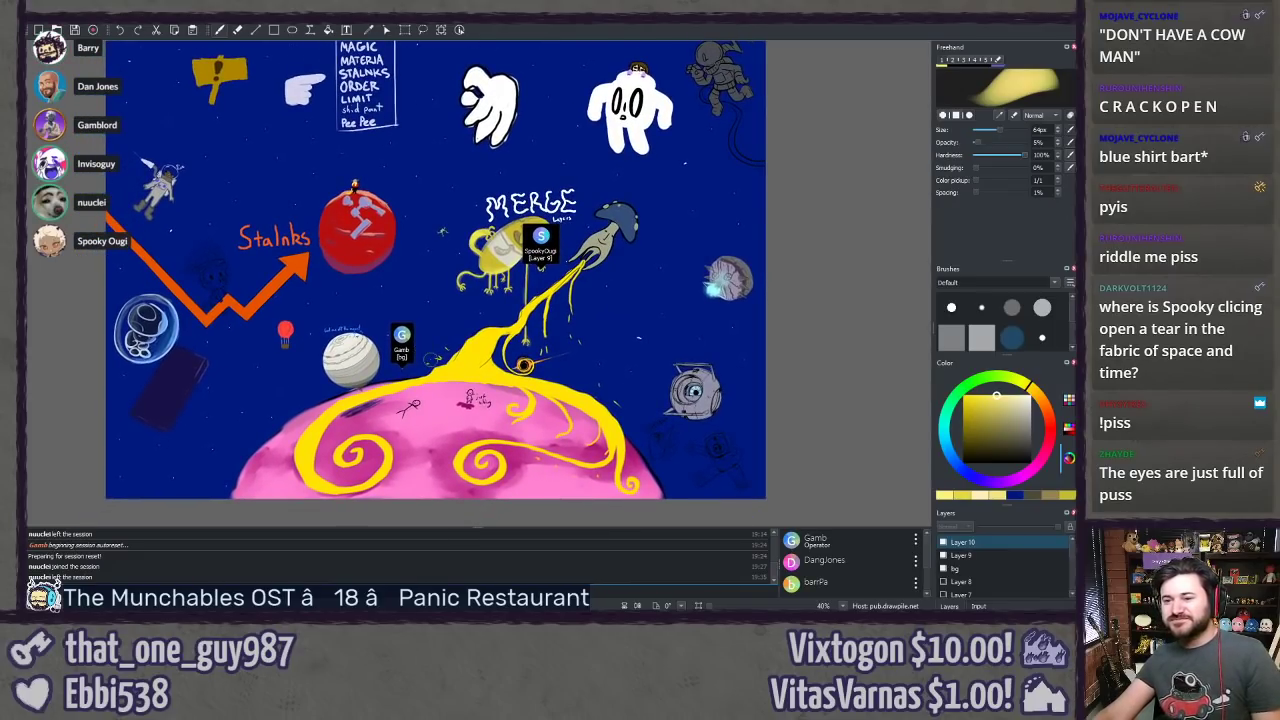
{"action": "scroll", "coordinate": [376, 385], "scroll_direction": "up", "scroll_amount": 1}
{"action": "scroll", "coordinate": [182, 341], "scroll_direction": "up", "scroll_amount": 6}
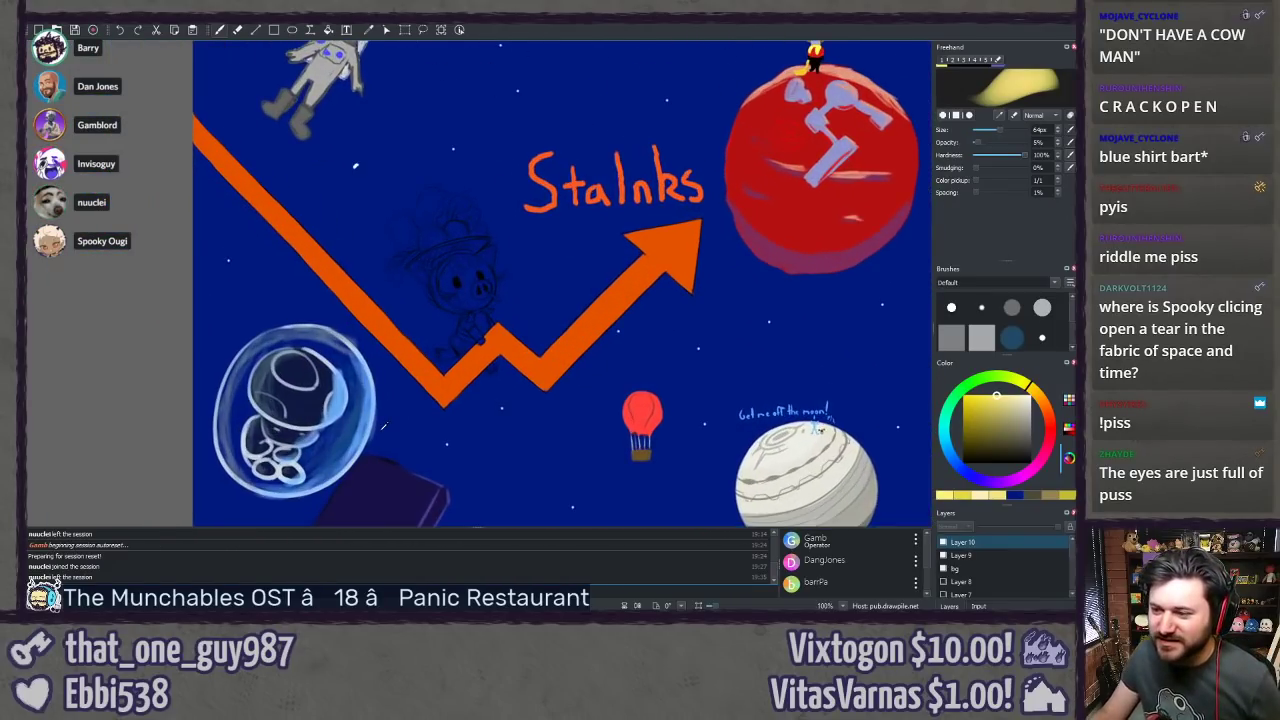
{"action": "scroll", "coordinate": [342, 378], "scroll_direction": "down", "scroll_amount": 1}
{"action": "left_click_drag", "start_coordinate": [189, 266], "coordinate": [216, 285]}
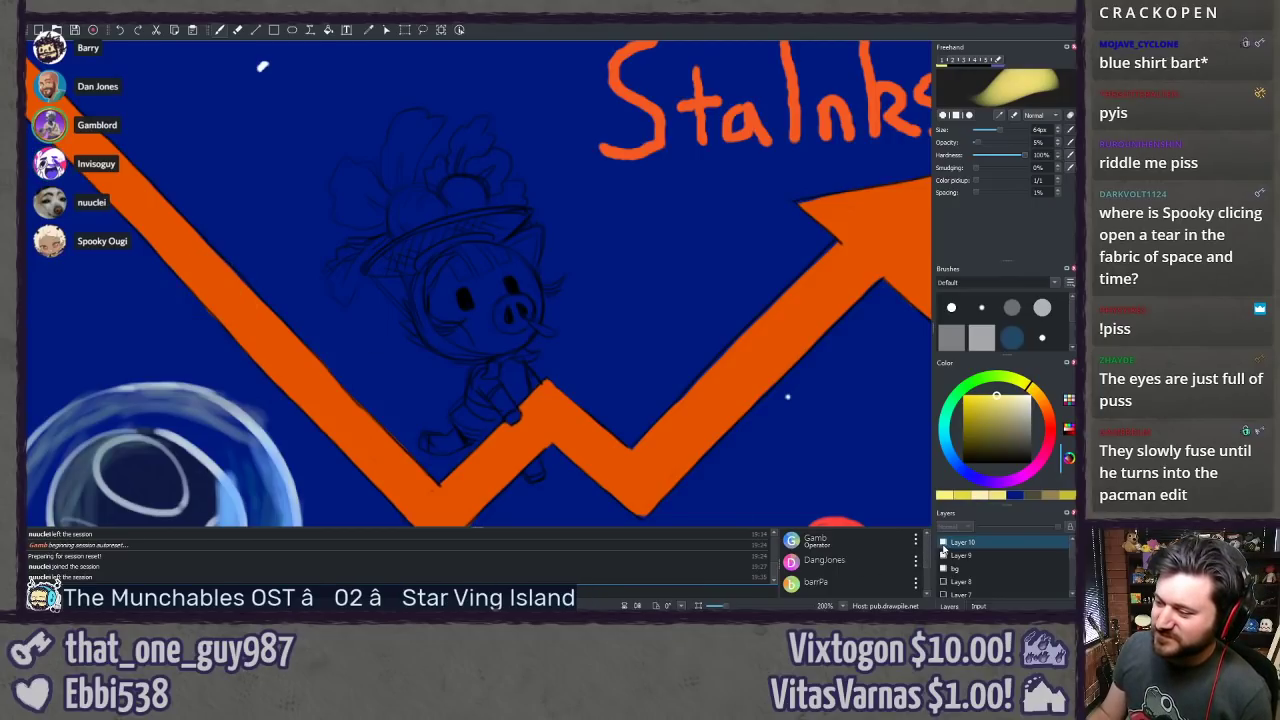
Step: Hide and show Layer 10 and Layer 9 to check which one holds the pig sketch
{"action": "left_click", "coordinate": [943, 546]}
{"action": "left_click", "coordinate": [943, 555]}
{"action": "left_click", "coordinate": [943, 556]}
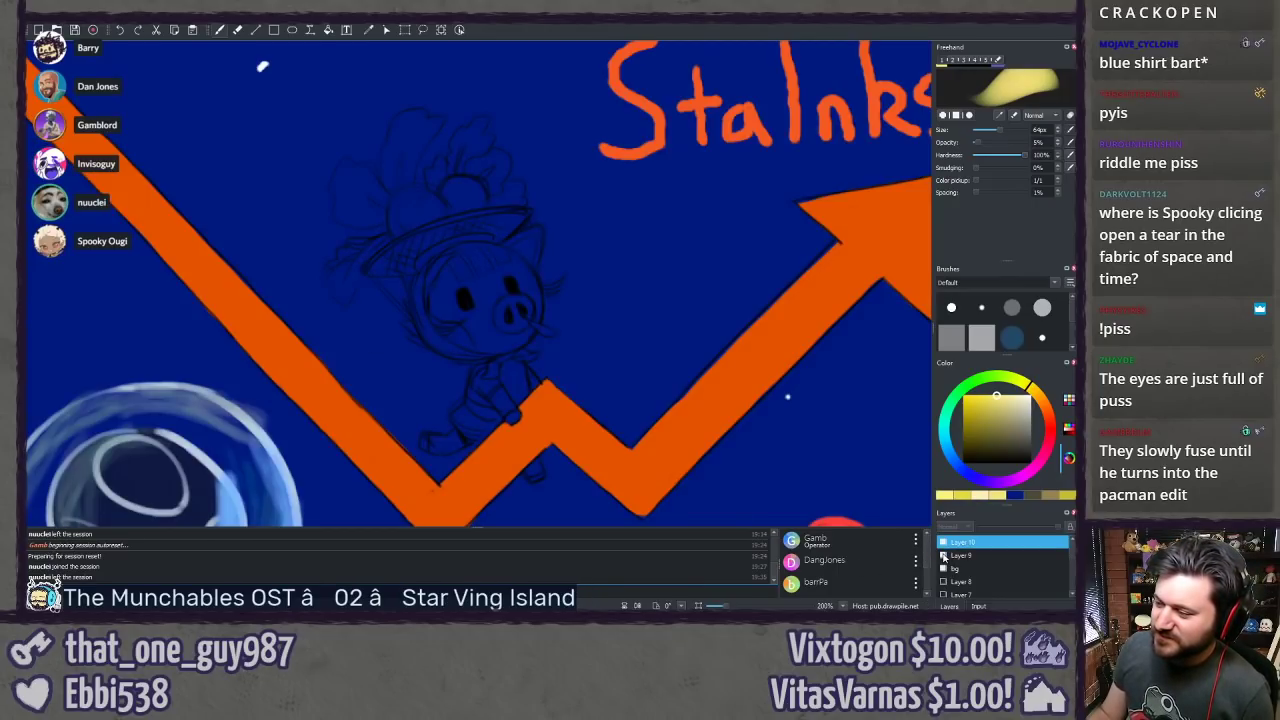
{"action": "left_click", "coordinate": [943, 556]}
{"action": "left_click", "coordinate": [943, 554]}
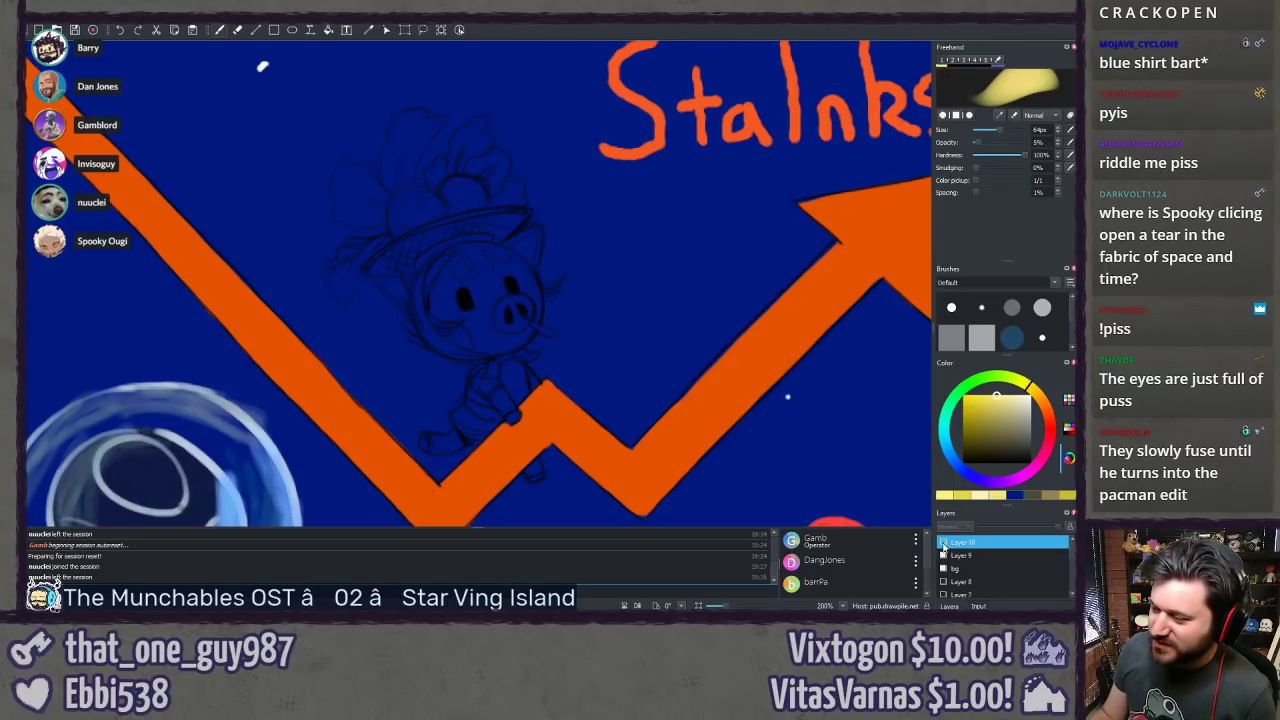
{"action": "left_click", "coordinate": [943, 556]}
{"action": "left_click", "coordinate": [943, 556]}
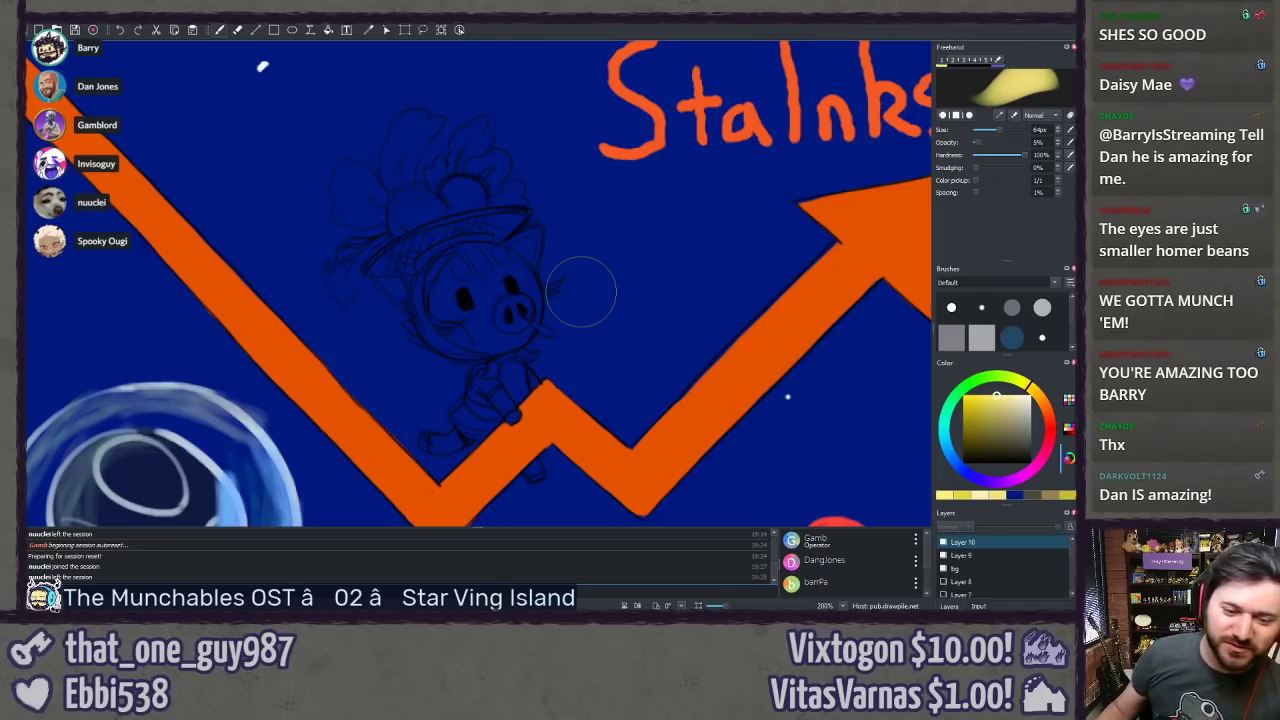
Step: Survey the shared canvas again and inspect the new brown bean beside the pink planet
{"action": "scroll", "coordinate": [552, 349], "scroll_direction": "down", "scroll_amount": 6}
{"action": "scroll", "coordinate": [551, 349], "scroll_direction": "down", "scroll_amount": 4}
{"action": "scroll", "coordinate": [510, 295], "scroll_direction": "up", "scroll_amount": 5}
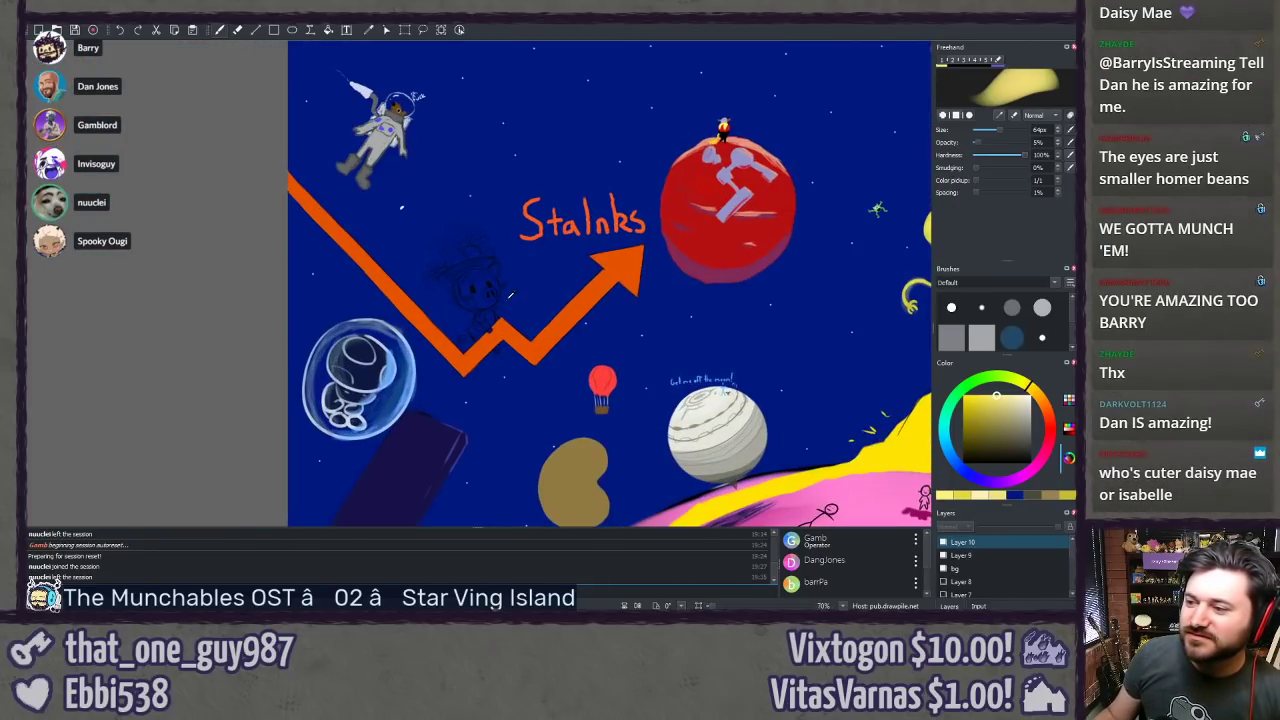
{"action": "scroll", "coordinate": [663, 298], "scroll_direction": "down", "scroll_amount": 2}
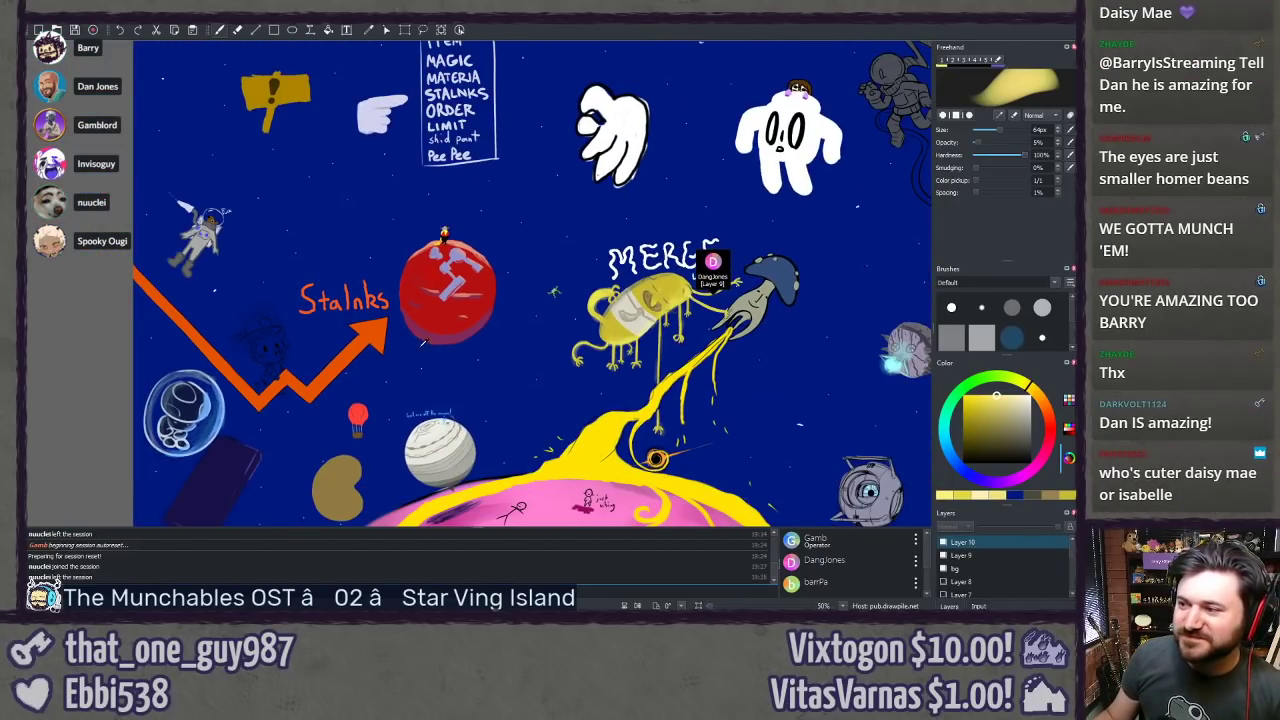
{"action": "scroll", "coordinate": [422, 343], "scroll_direction": "down", "scroll_amount": 2}
{"action": "scroll", "coordinate": [208, 366], "scroll_direction": "up", "scroll_amount": 2}
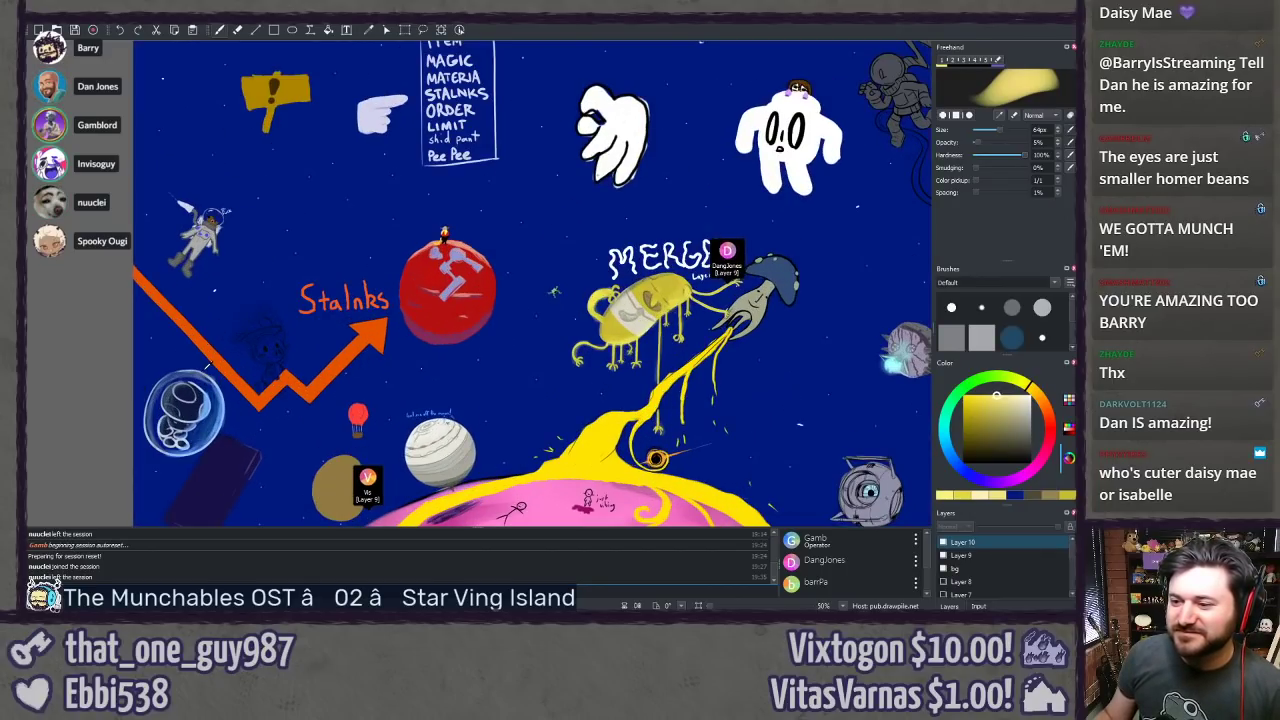
{"action": "left_click_drag", "start_coordinate": [331, 416], "coordinate": [347, 333]}
{"action": "scroll", "coordinate": [279, 417], "scroll_direction": "up", "scroll_amount": 1}
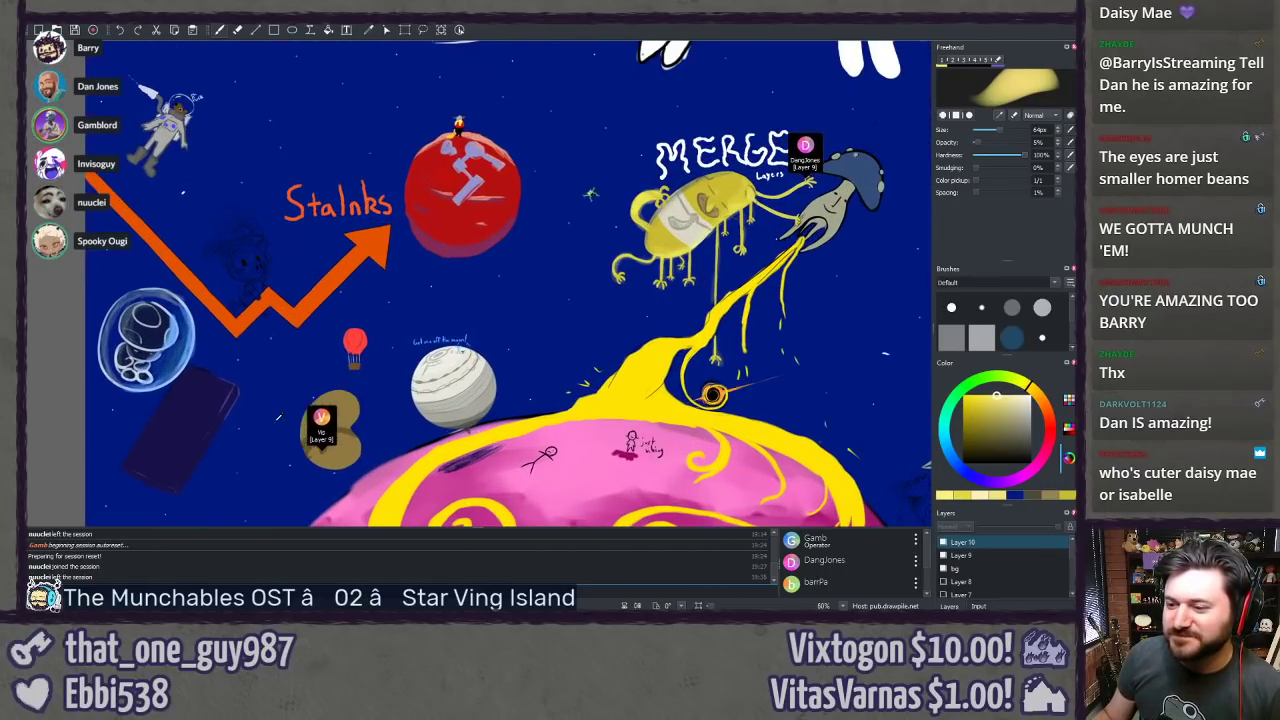
{"action": "scroll", "coordinate": [279, 418], "scroll_direction": "down", "scroll_amount": 1}
{"action": "scroll", "coordinate": [290, 400], "scroll_direction": "up", "scroll_amount": 2}
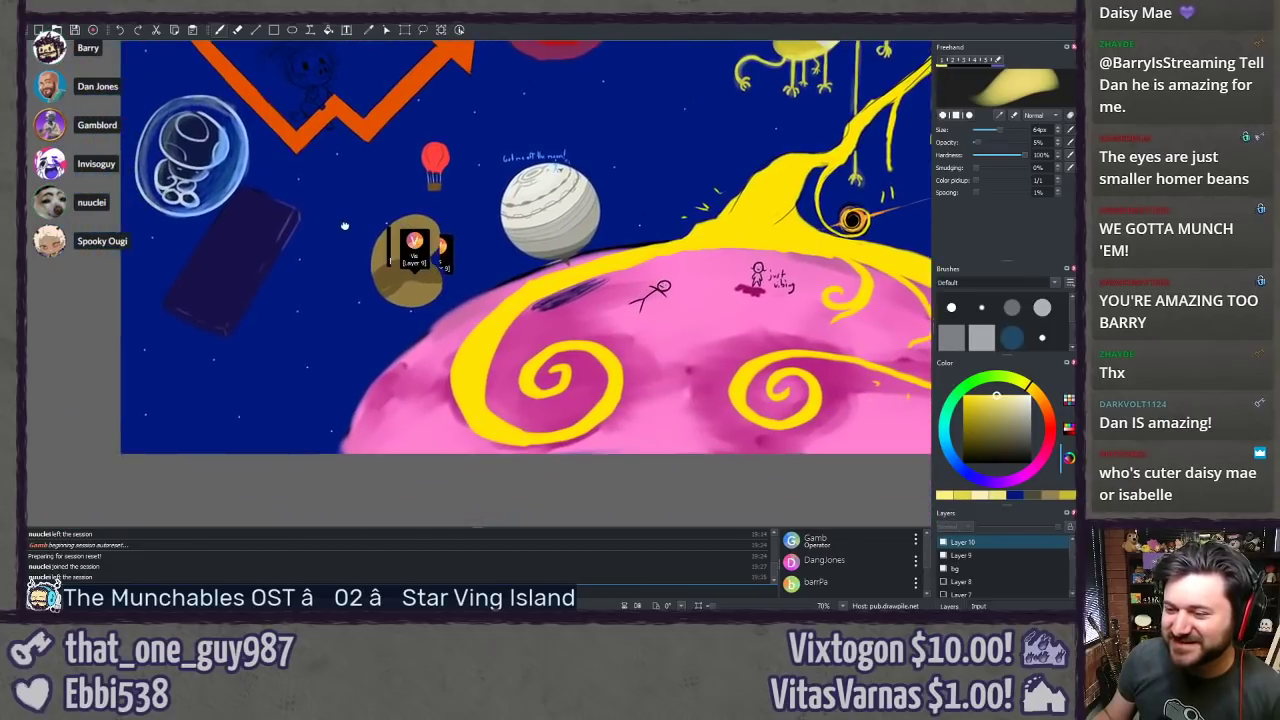
{"action": "scroll", "coordinate": [330, 300], "scroll_direction": "up", "scroll_amount": 1}
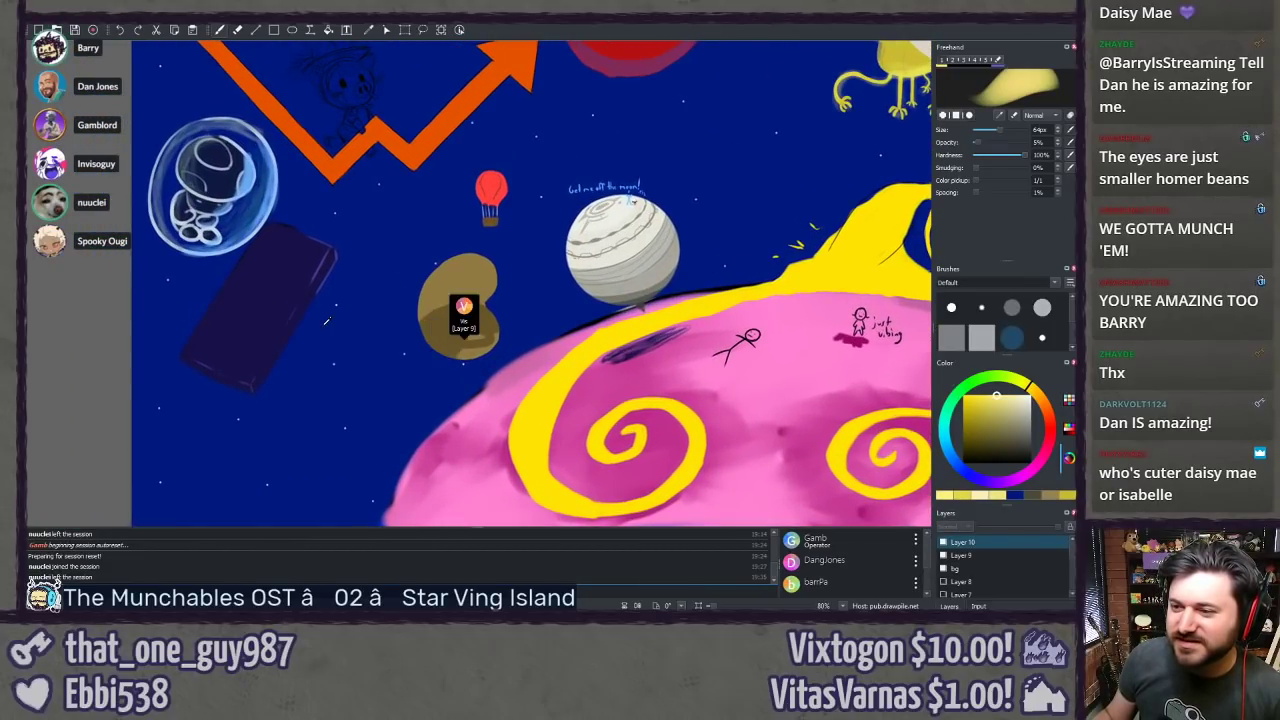
{"action": "left_click_drag", "start_coordinate": [326, 321], "coordinate": [335, 362]}
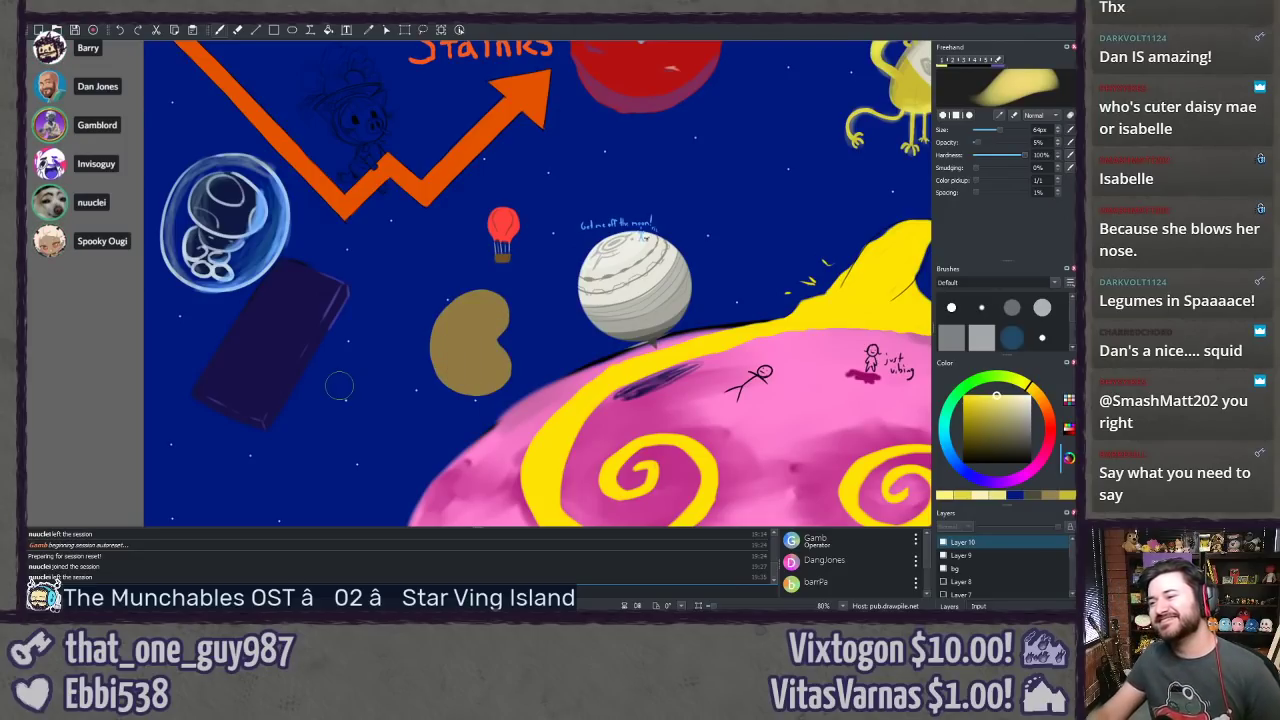
Step: Inspect the white moon and its blue "Get me off the moon!" figure up close
{"action": "scroll", "coordinate": [339, 386], "scroll_direction": "up", "scroll_amount": 5}
{"action": "left_click_drag", "start_coordinate": [774, 262], "coordinate": [304, 362]}
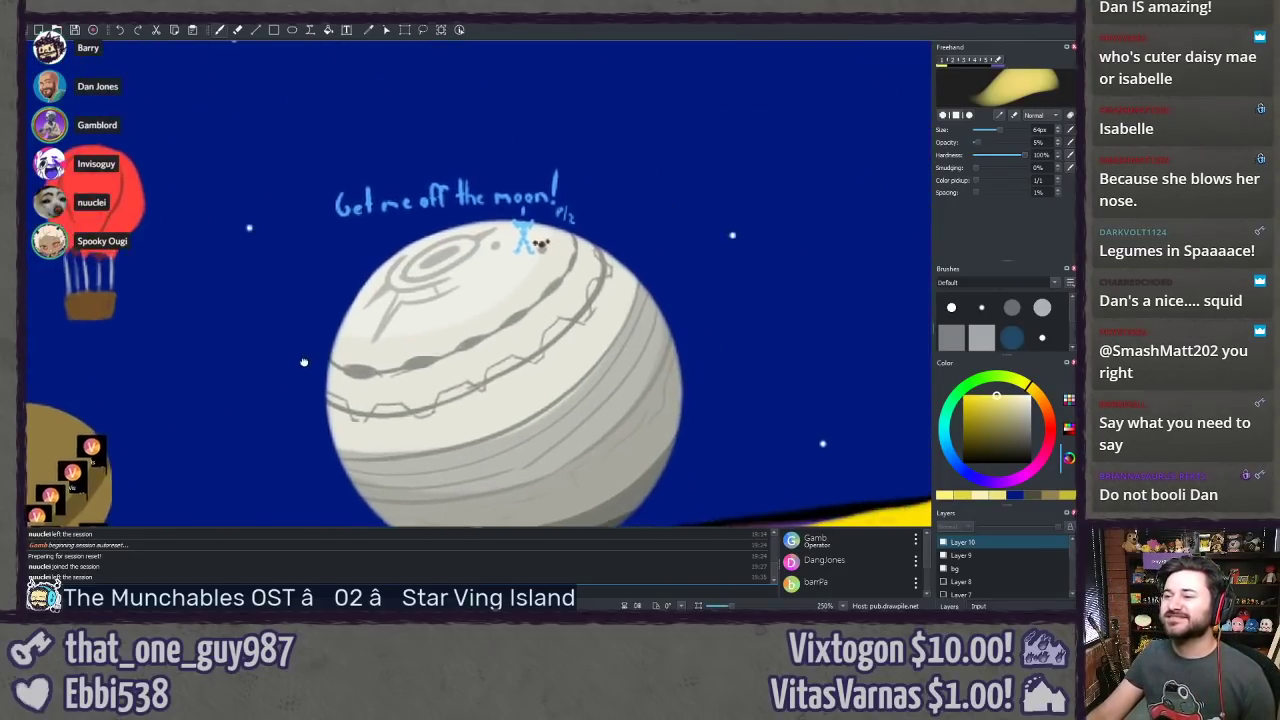
{"action": "scroll", "coordinate": [303, 362], "scroll_direction": "up", "scroll_amount": 3}
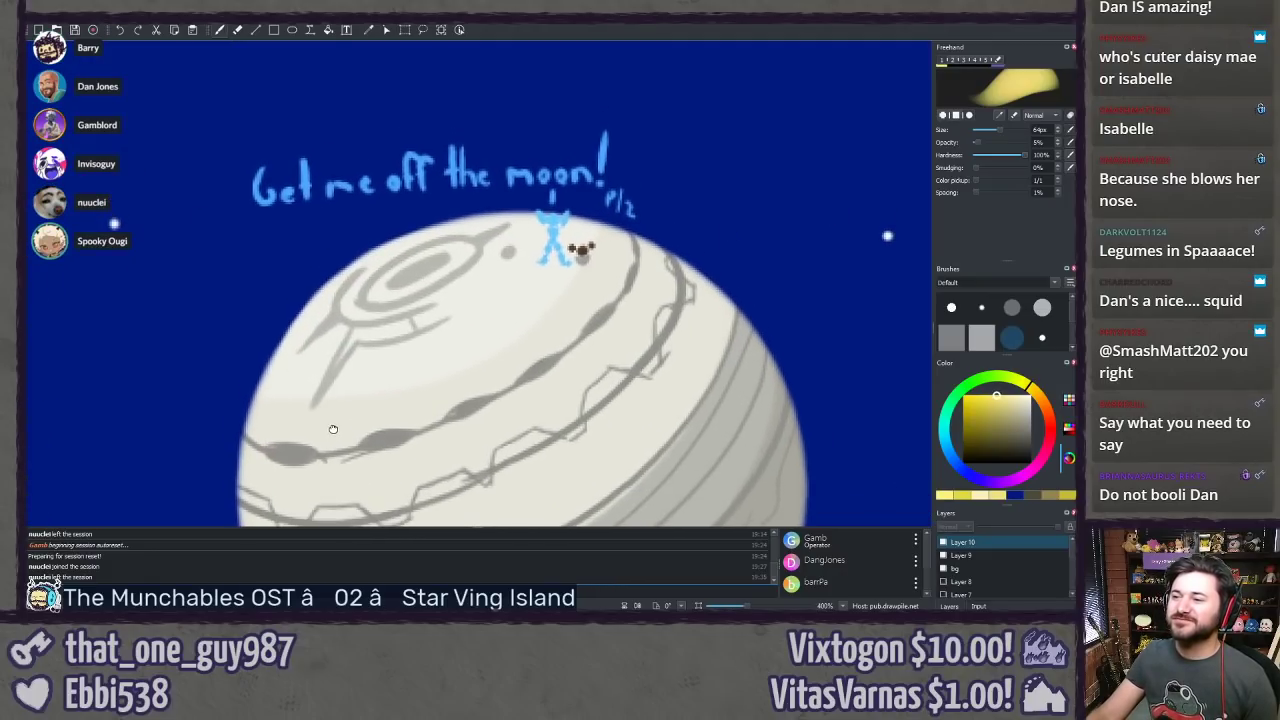
Step: Examine the white moon, the red hot-air balloon and the pig sketch behind the orange Stalnks arrow
{"action": "scroll", "coordinate": [328, 365], "scroll_direction": "up", "scroll_amount": 1}
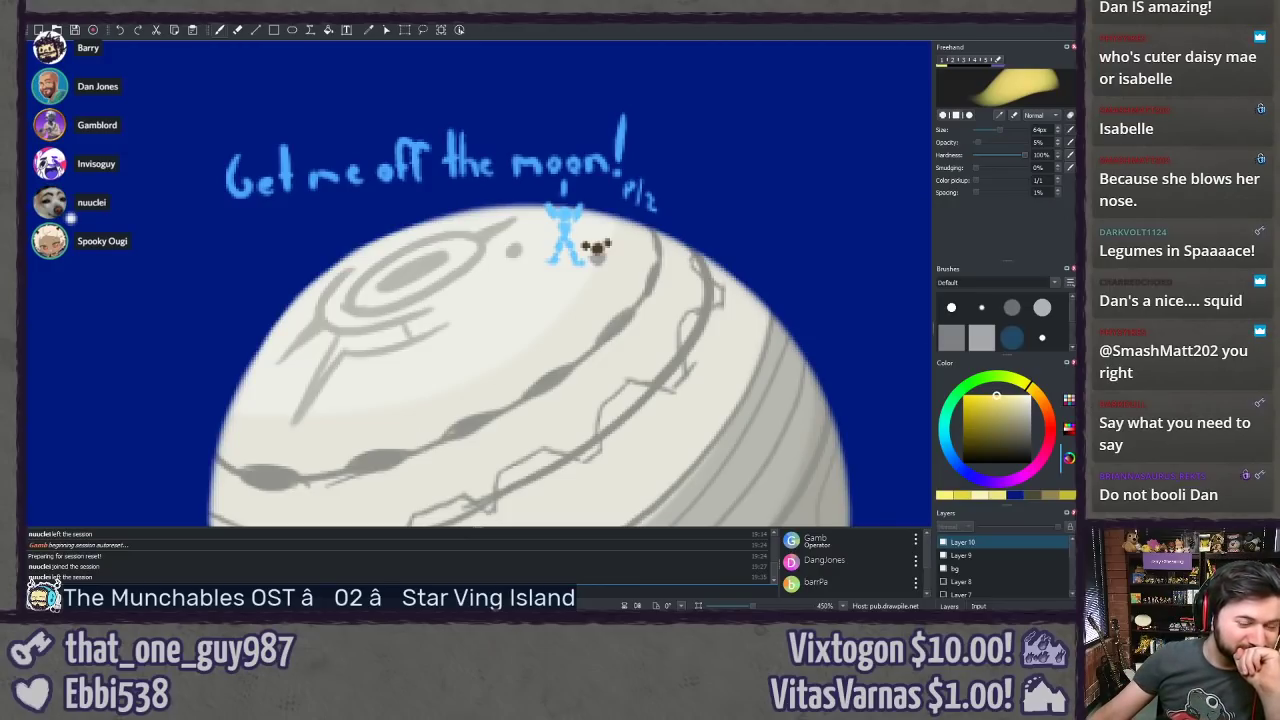
{"action": "left_click_drag", "start_coordinate": [372, 314], "coordinate": [687, 352]}
{"action": "left_click_drag", "start_coordinate": [180, 360], "coordinate": [651, 294]}
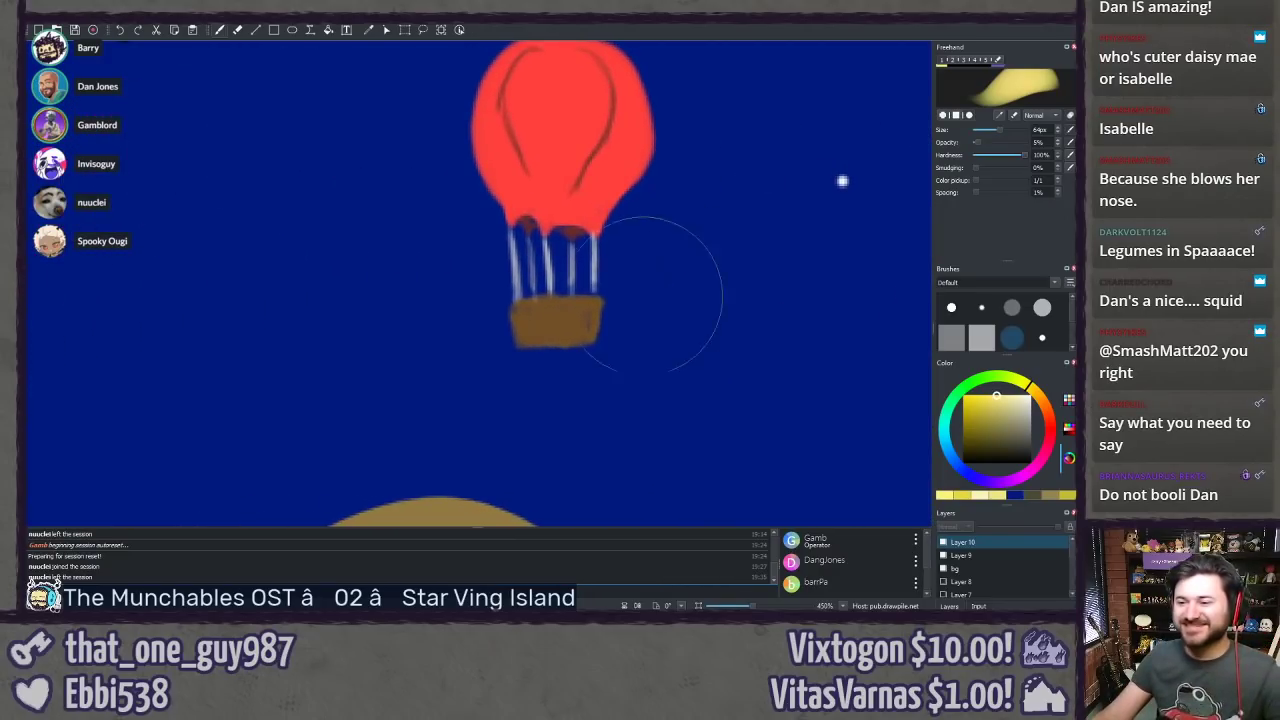
{"action": "scroll", "coordinate": [472, 284], "scroll_direction": "down", "scroll_amount": 6}
{"action": "scroll", "coordinate": [467, 322], "scroll_direction": "down", "scroll_amount": 1}
{"action": "left_click_drag", "start_coordinate": [399, 256], "coordinate": [537, 400]}
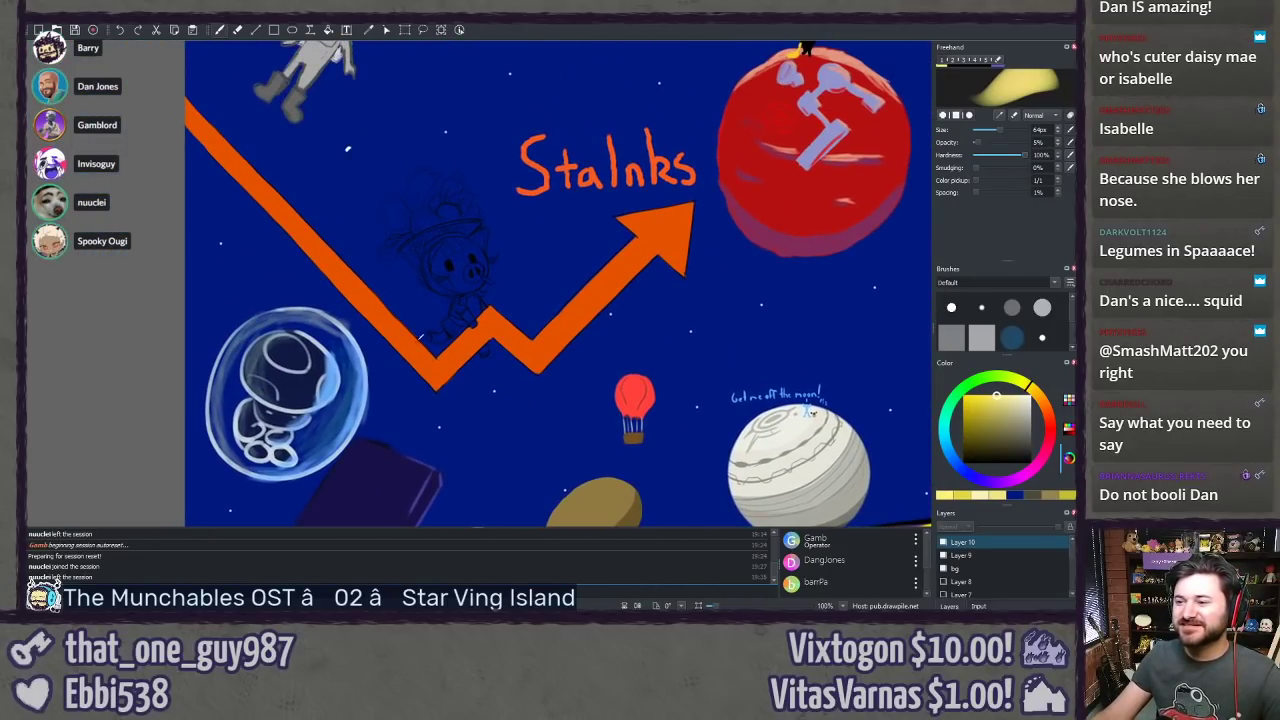
{"action": "scroll", "coordinate": [472, 287], "scroll_direction": "up", "scroll_amount": 2}
{"action": "scroll", "coordinate": [340, 270], "scroll_direction": "down", "scroll_amount": 3}
{"action": "scroll", "coordinate": [340, 270], "scroll_direction": "up", "scroll_amount": 2}
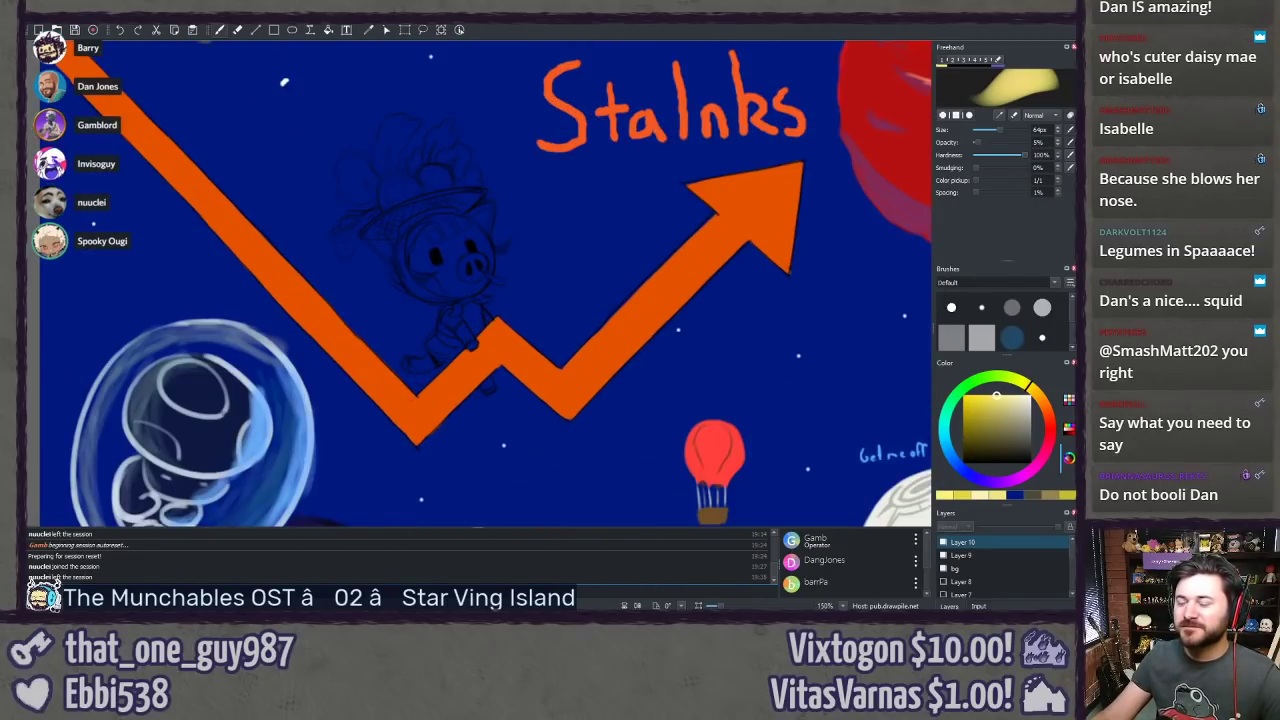
{"action": "left_click_drag", "start_coordinate": [336, 280], "coordinate": [451, 375]}
{"action": "scroll", "coordinate": [451, 375], "scroll_direction": "down", "scroll_amount": 2}
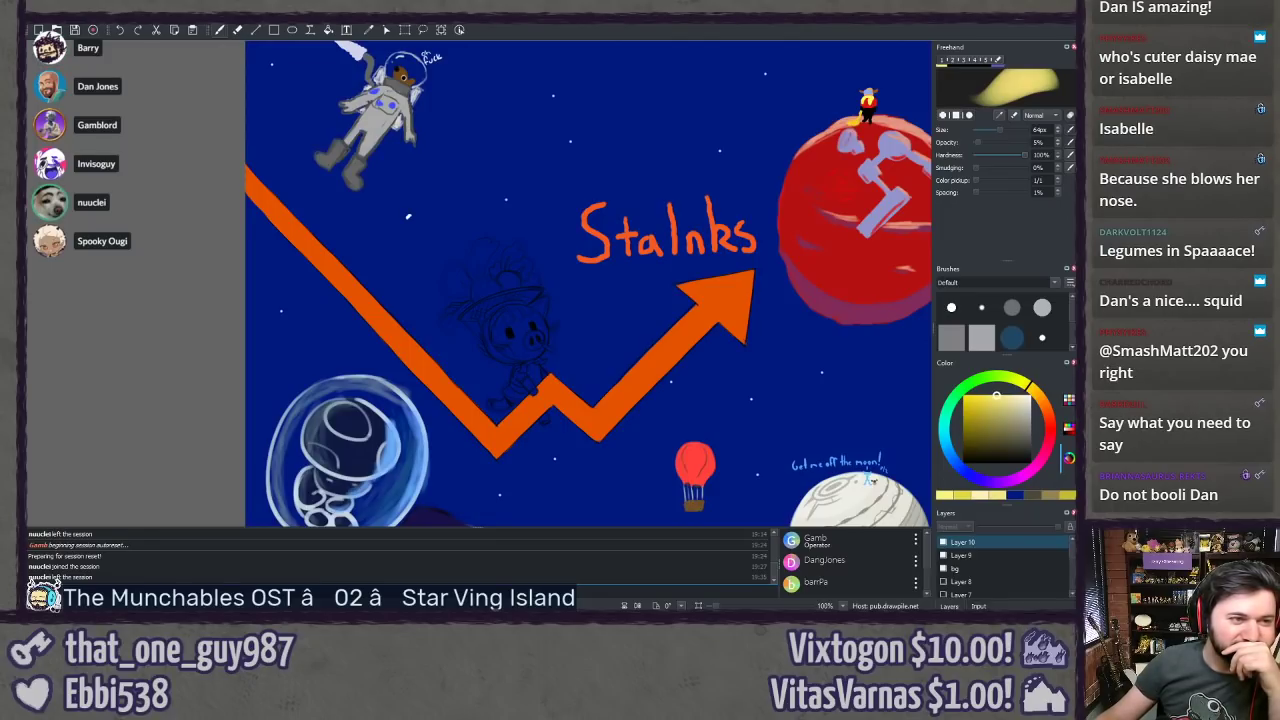
{"action": "left_click_drag", "start_coordinate": [400, 175], "coordinate": [486, 28]}
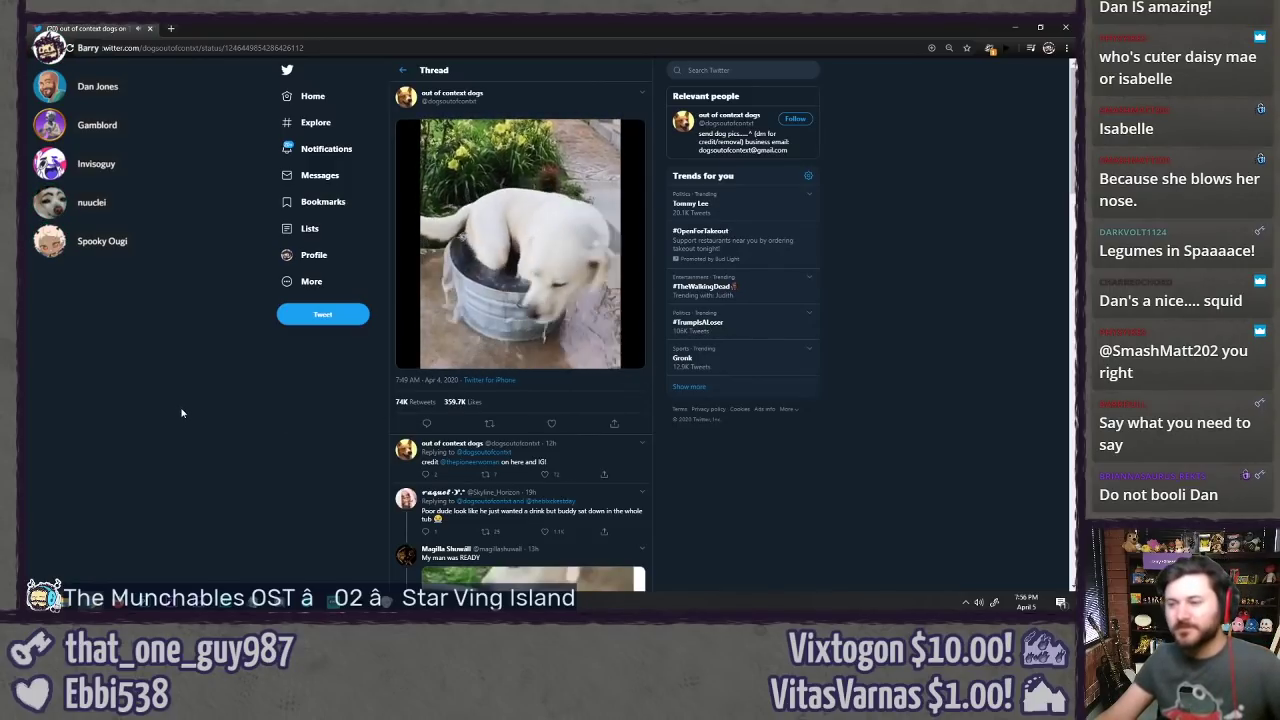
Step: Enlarge the out of context dogs tweet in the browser to watch its video, and return to the shared canvas
{"action": "key", "text": "ctrl+plus"}
{"action": "key", "text": "ctrl+plus"}
{"action": "key", "text": "ctrl+plus"}
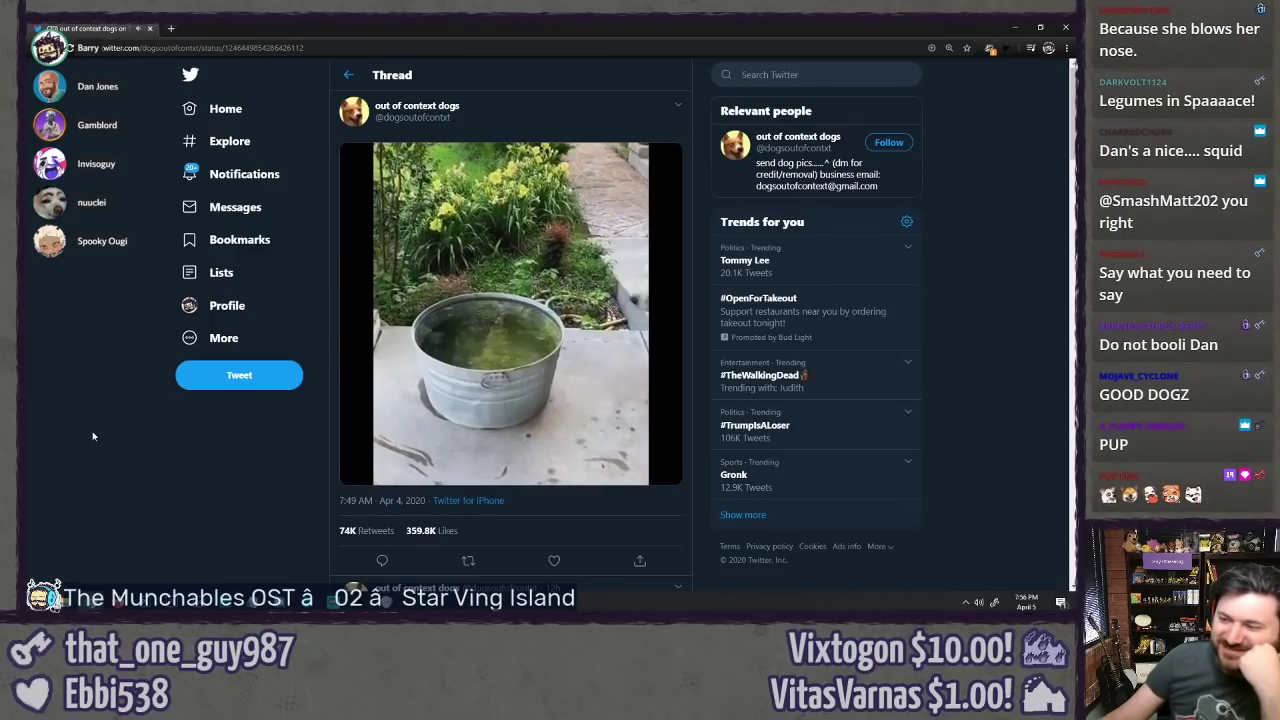
{"action": "key", "text": "alt+Tab"}
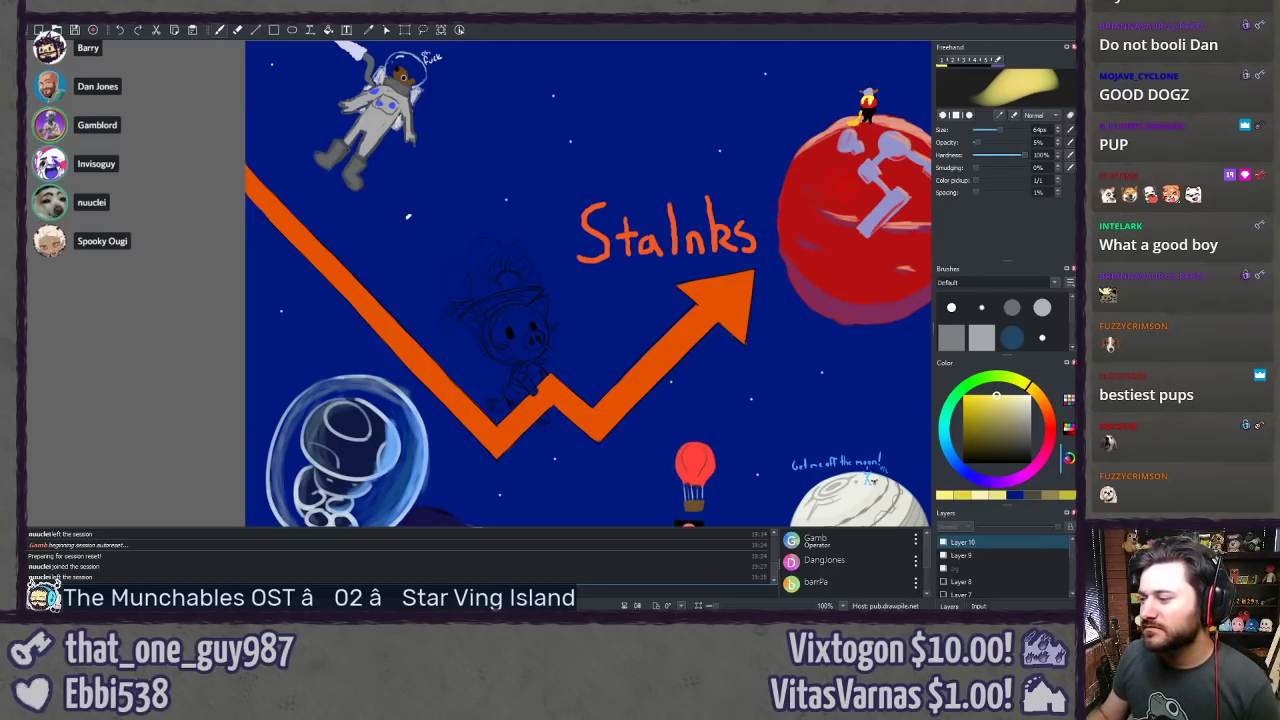
Step: Cut the orange arrow, Stalnks lettering and pig sketch from Layer 9 with a free-form selection and paste them onto Layer 10
{"action": "left_click", "coordinate": [943, 556]}
{"action": "left_click", "coordinate": [943, 556]}
{"action": "left_click", "coordinate": [962, 555]}
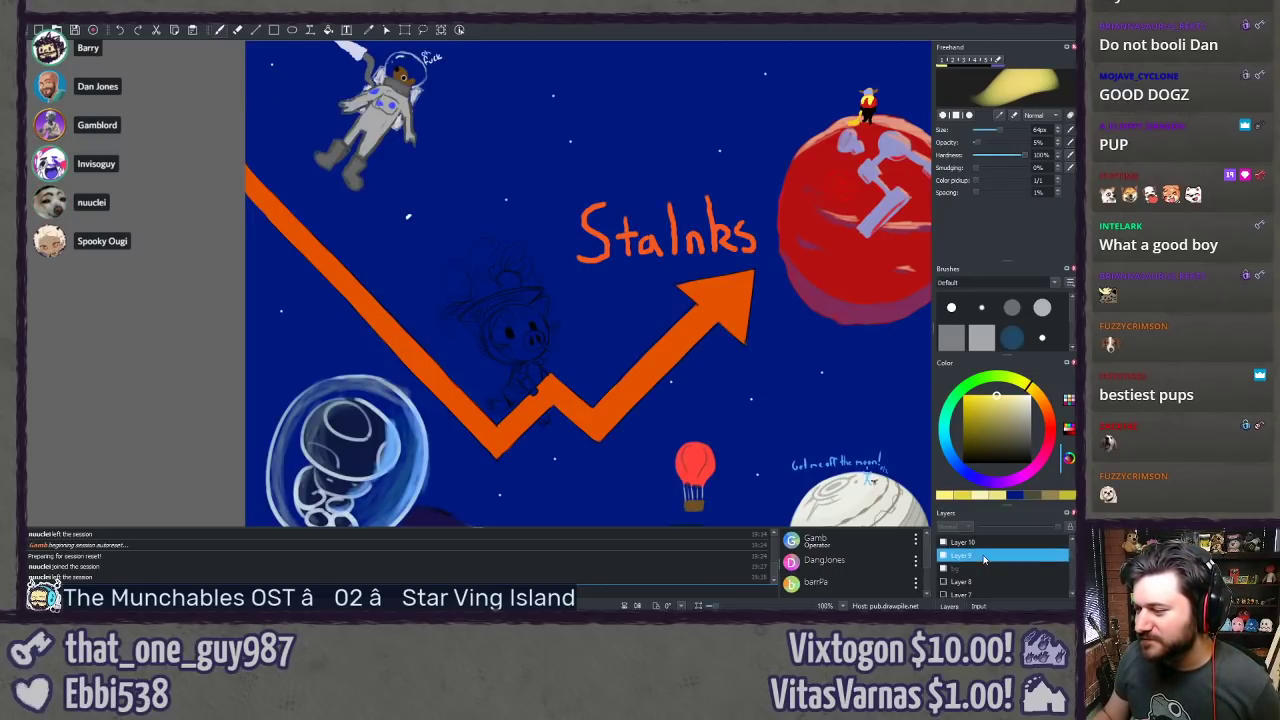
{"action": "key", "text": "d"}
{"action": "left_click_drag", "start_coordinate": [224, 208], "coordinate": [362, 338]}
{"action": "mouse_move", "coordinate": [424, 386]}
{"action": "left_mouse_down"}
{"action": "mouse_move", "coordinate": [468, 448]}
{"action": "mouse_move", "coordinate": [520, 462]}
{"action": "left_mouse_up"}
{"action": "mouse_move", "coordinate": [620, 447]}
{"action": "left_mouse_down"}
{"action": "mouse_move", "coordinate": [661, 408]}
{"action": "mouse_move", "coordinate": [676, 369]}
{"action": "mouse_move", "coordinate": [743, 361]}
{"action": "mouse_move", "coordinate": [770, 336]}
{"action": "mouse_move", "coordinate": [778, 290]}
{"action": "mouse_move", "coordinate": [758, 186]}
{"action": "mouse_move", "coordinate": [724, 170]}
{"action": "mouse_move", "coordinate": [640, 172]}
{"action": "mouse_move", "coordinate": [417, 249]}
{"action": "mouse_move", "coordinate": [367, 226]}
{"action": "mouse_move", "coordinate": [287, 141]}
{"action": "mouse_move", "coordinate": [248, 160]}
{"action": "left_mouse_up"}
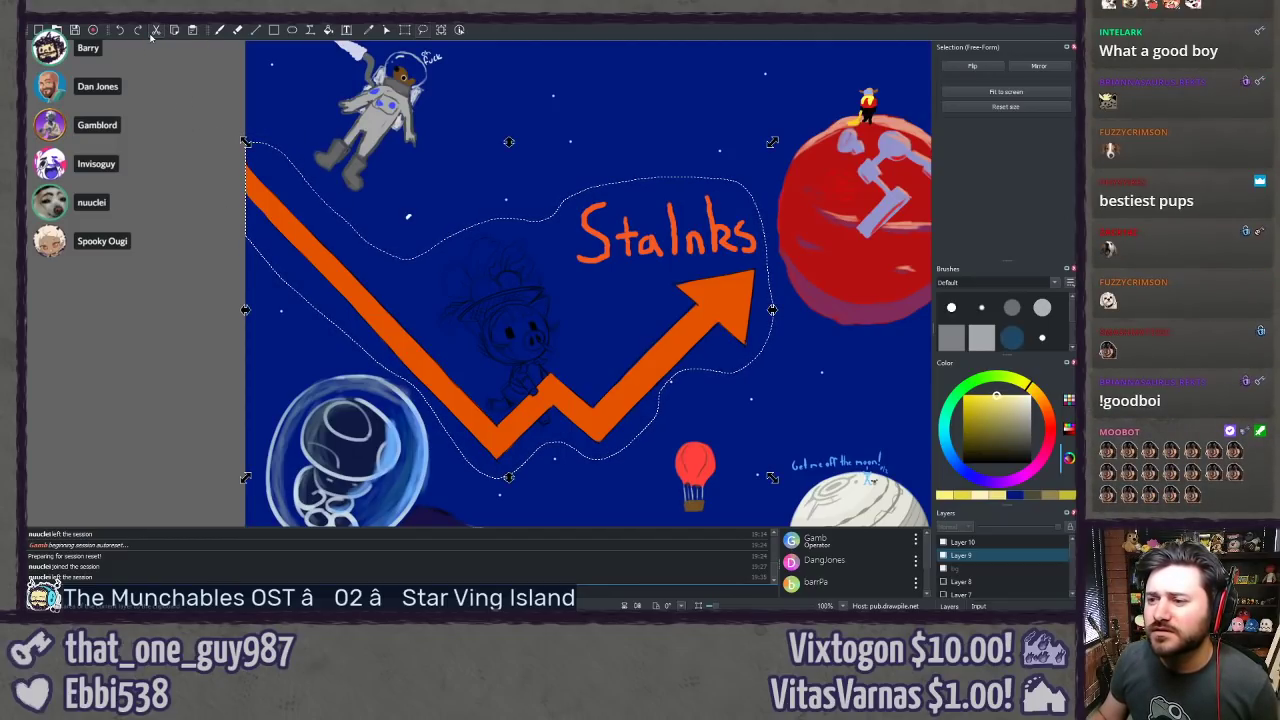
{"action": "left_click", "coordinate": [156, 30]}
{"action": "left_click", "coordinate": [985, 542]}
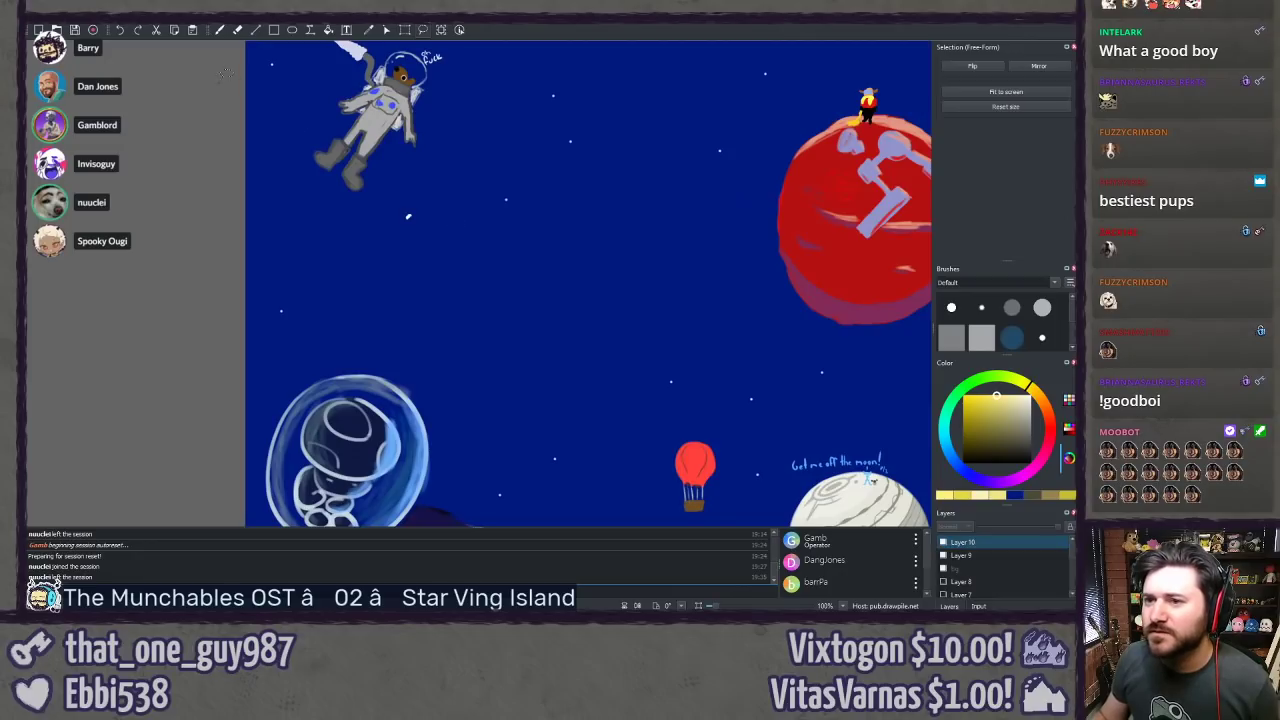
{"action": "left_click", "coordinate": [174, 31]}
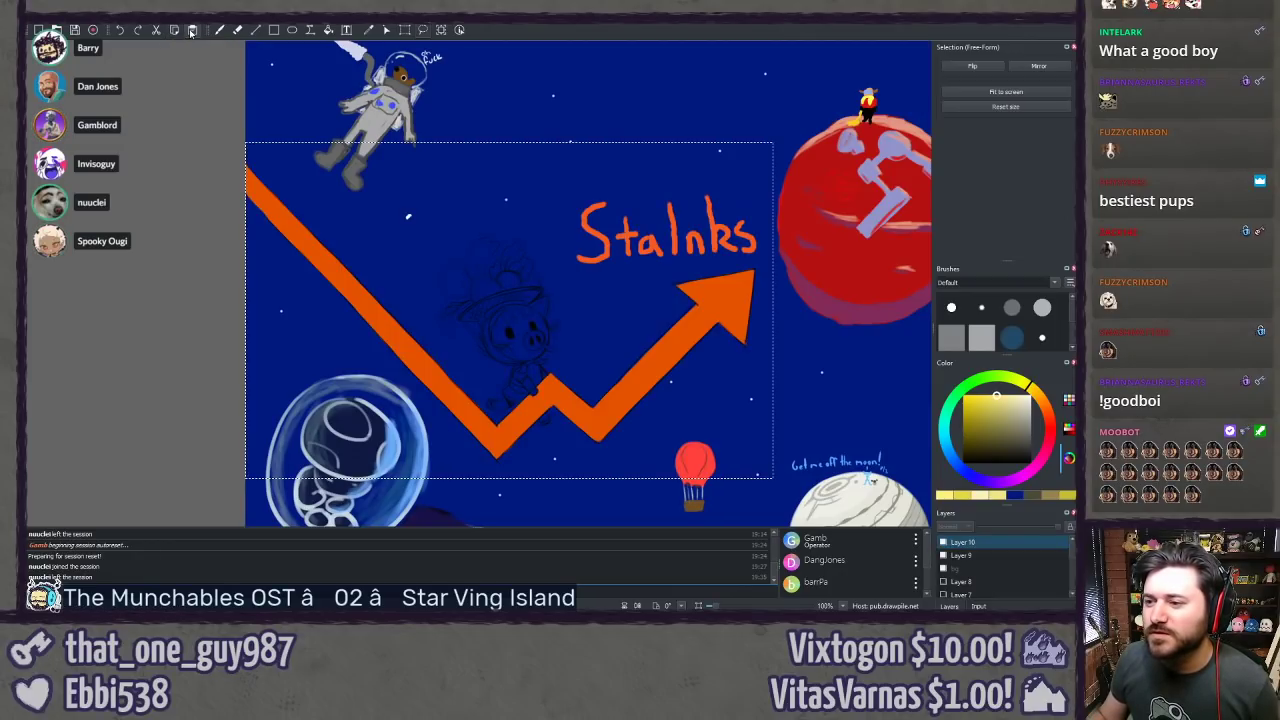
Step: Clear the free-form selection, check Layer 10's visibility and make Layer 9 the active layer
{"action": "left_click", "coordinate": [255, 93]}
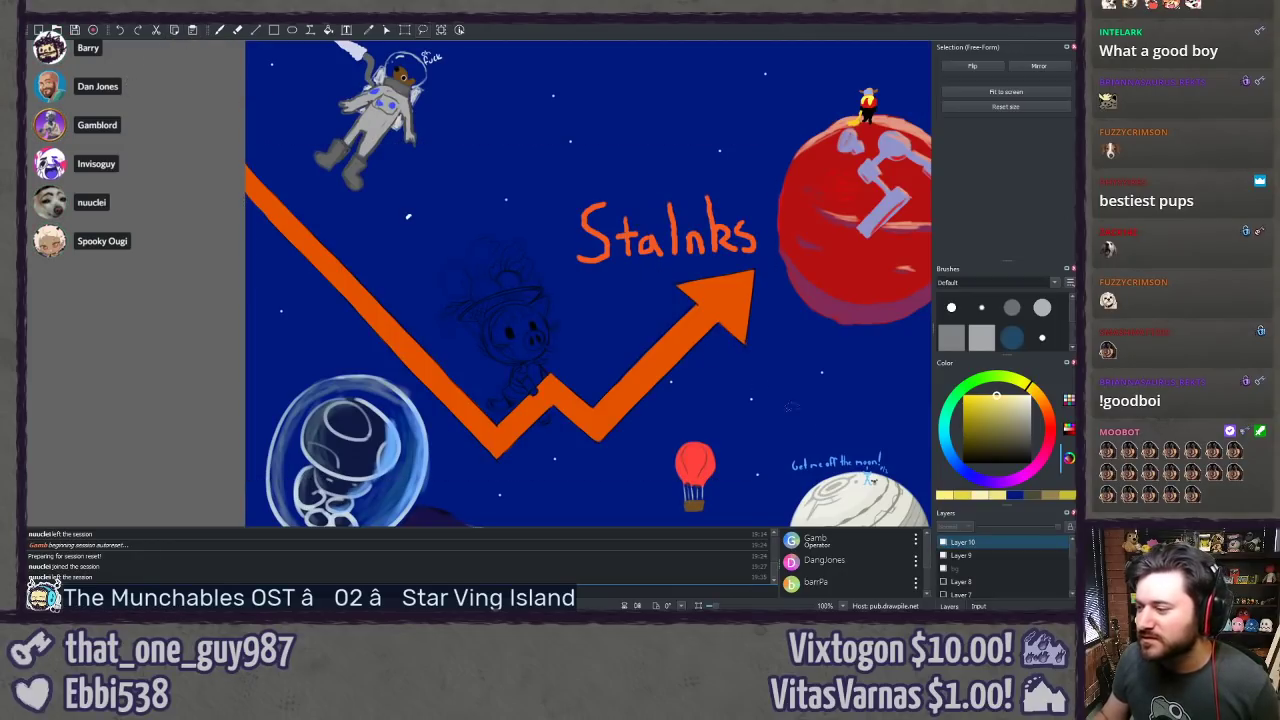
{"action": "left_click", "coordinate": [942, 543]}
{"action": "left_click", "coordinate": [943, 543]}
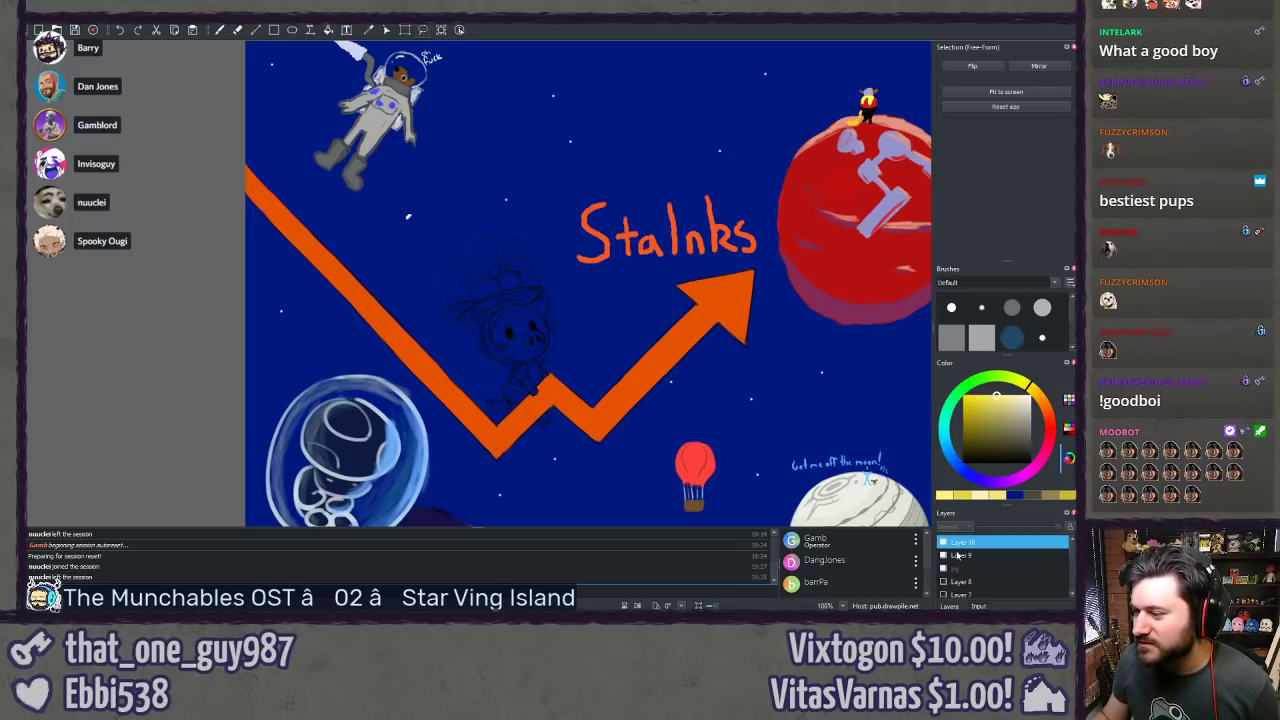
{"action": "left_click", "coordinate": [974, 556]}
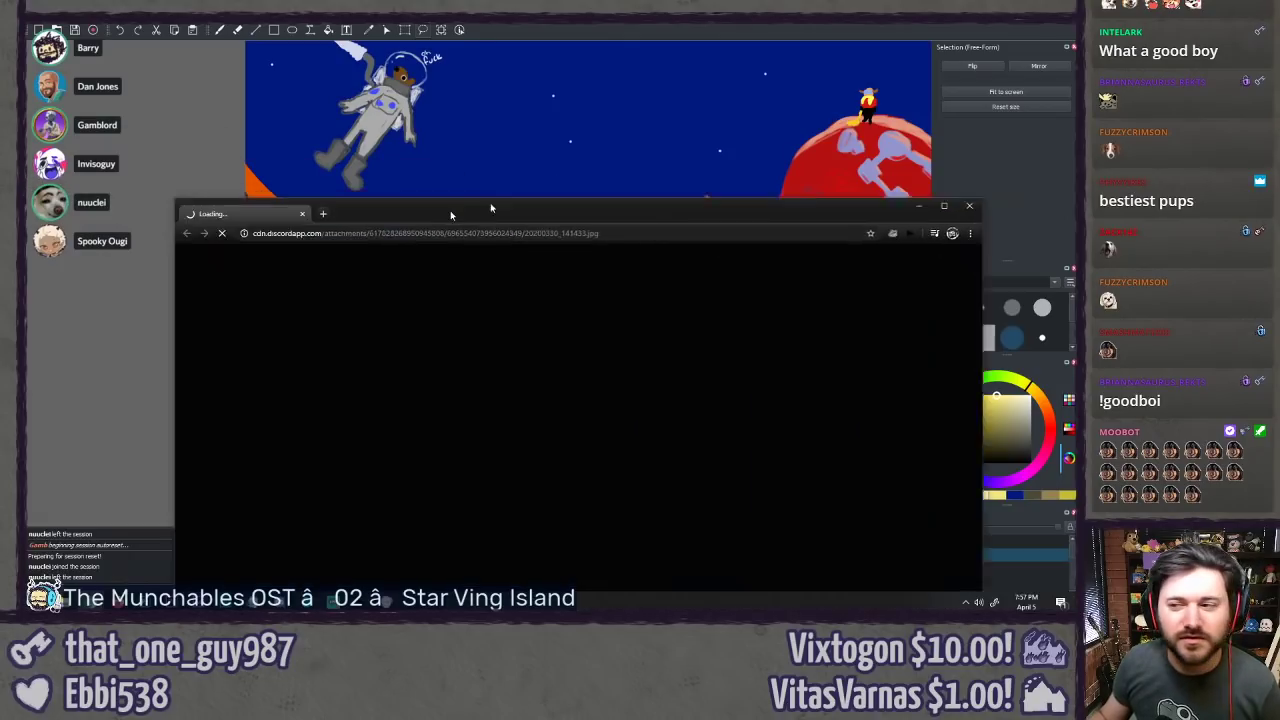
Step: Examine the photo 20200330_141433.jpg in the browser at several zoom levels and return to the drawing
{"action": "double_click", "coordinate": [451, 211]}
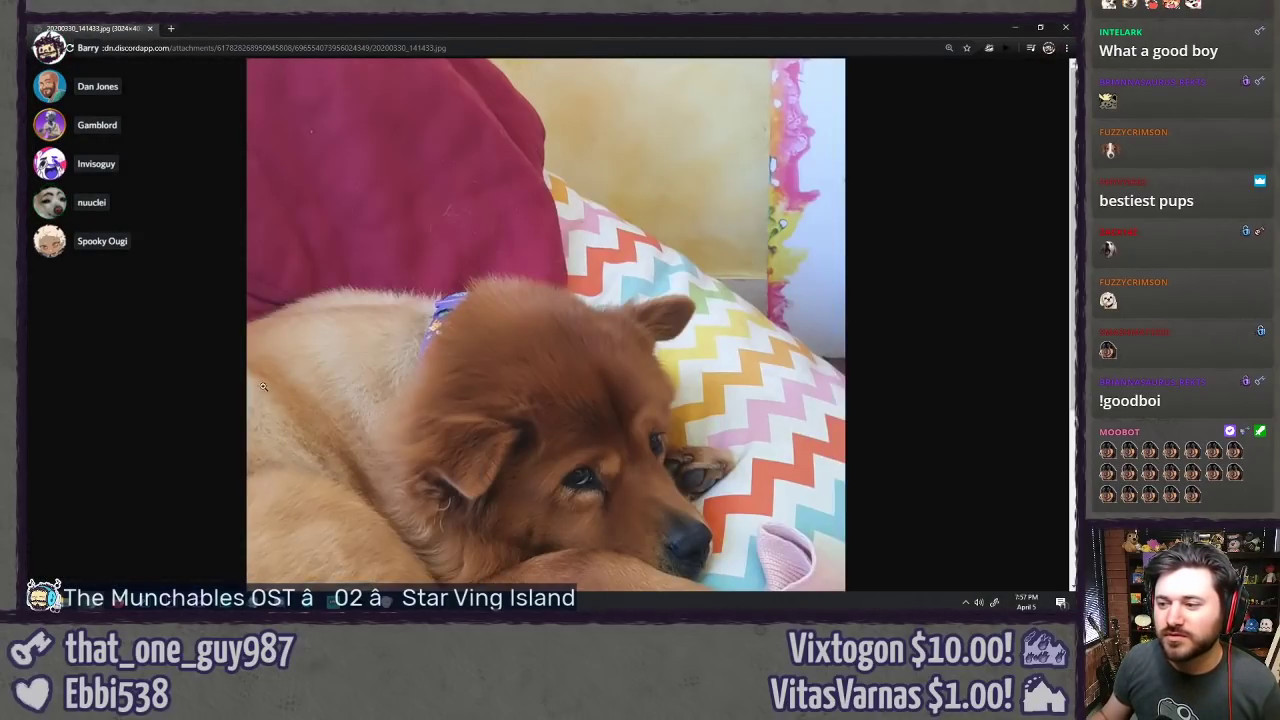
{"action": "scroll", "coordinate": [329, 339], "scroll_direction": "down", "scroll_amount": 3}
{"action": "scroll", "coordinate": [411, 317], "scroll_direction": "down", "scroll_amount": 4}
{"action": "scroll", "coordinate": [384, 325], "scroll_direction": "up", "scroll_amount": 1}
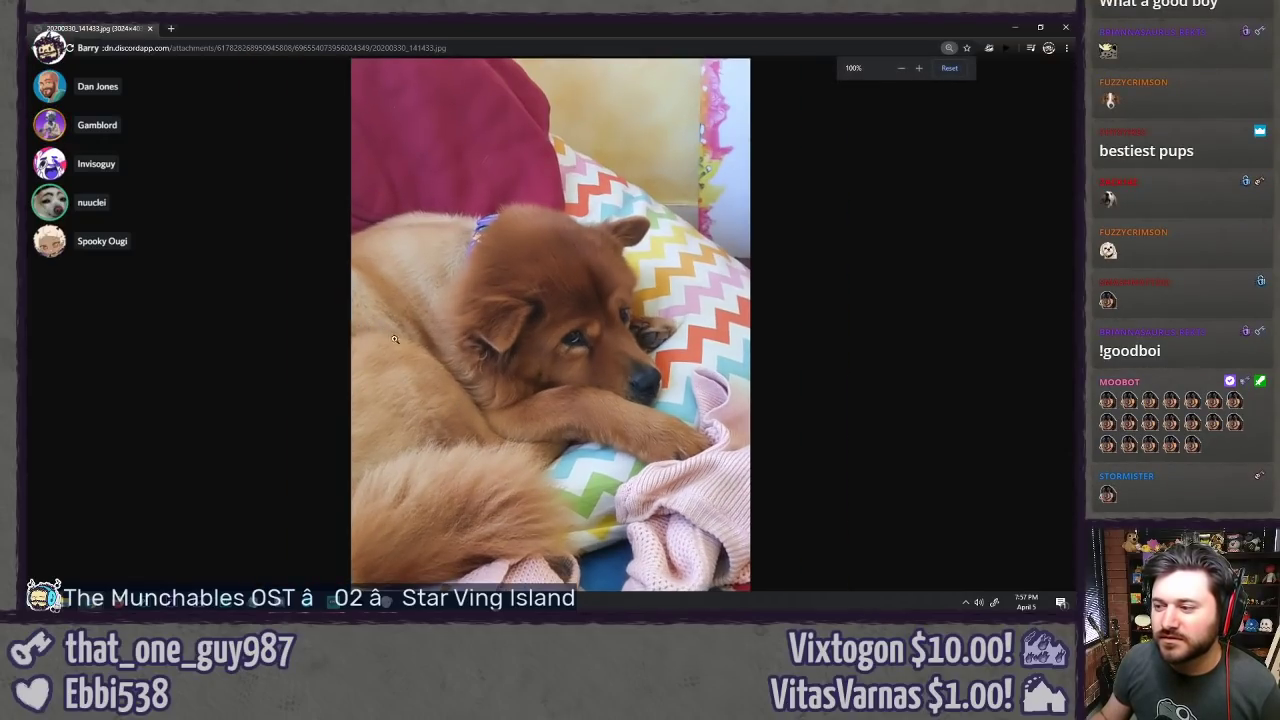
{"action": "left_click", "coordinate": [615, 411]}
{"action": "scroll", "coordinate": [590, 409], "scroll_direction": "up", "scroll_amount": 3}
{"action": "scroll", "coordinate": [583, 408], "scroll_direction": "down", "scroll_amount": 3}
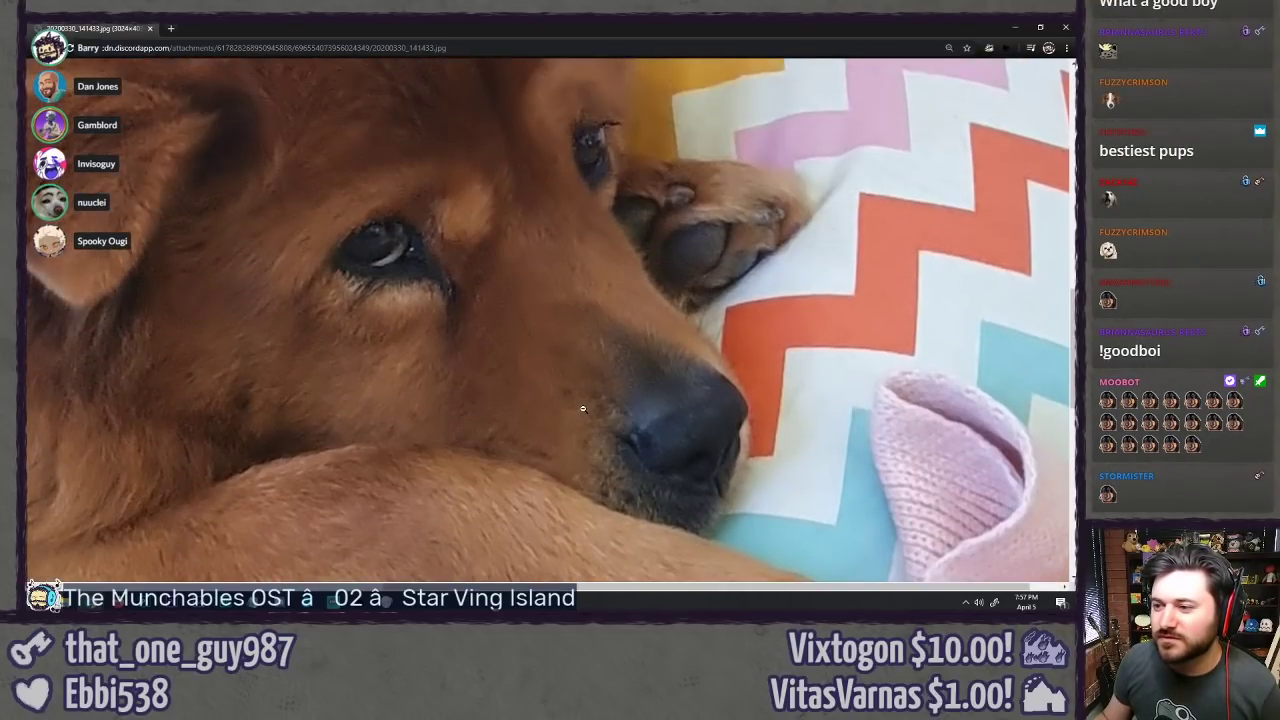
{"action": "scroll", "coordinate": [584, 409], "scroll_direction": "down", "scroll_amount": 1}
{"action": "scroll", "coordinate": [584, 409], "scroll_direction": "up", "scroll_amount": 2}
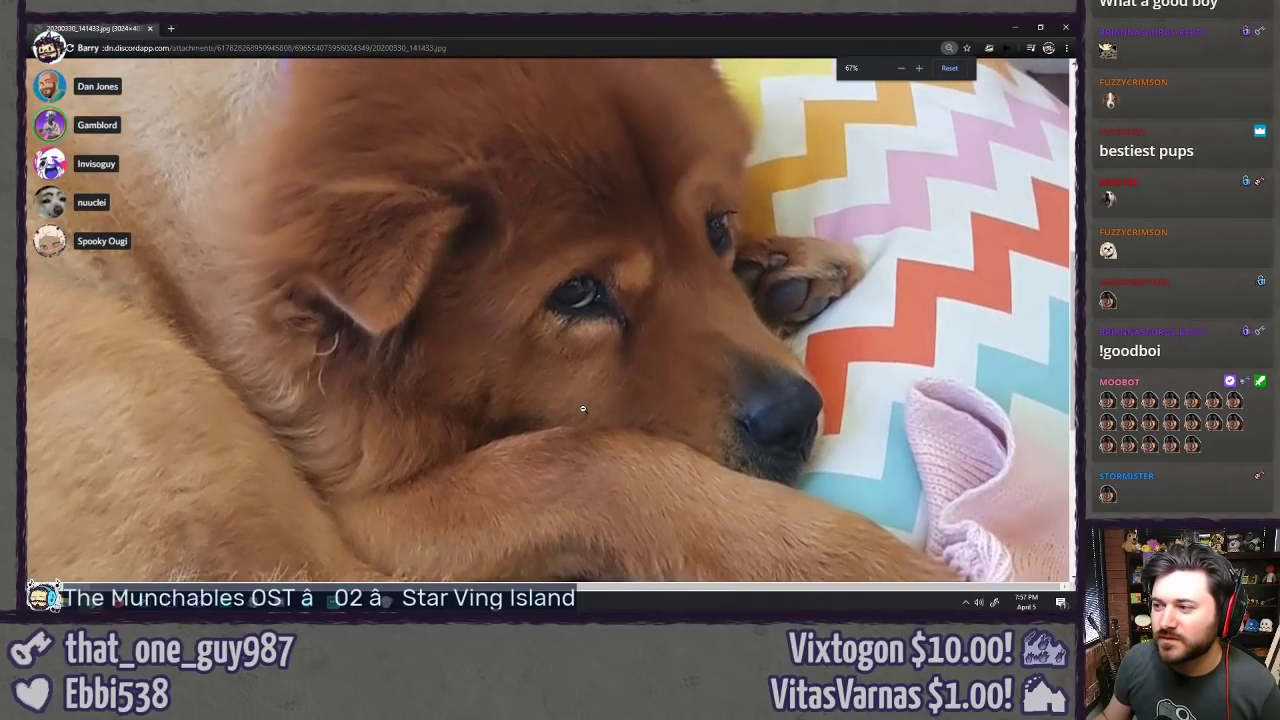
{"action": "scroll", "coordinate": [584, 409], "scroll_direction": "down", "scroll_amount": 1}
{"action": "scroll", "coordinate": [575, 412], "scroll_direction": "up", "scroll_amount": 2}
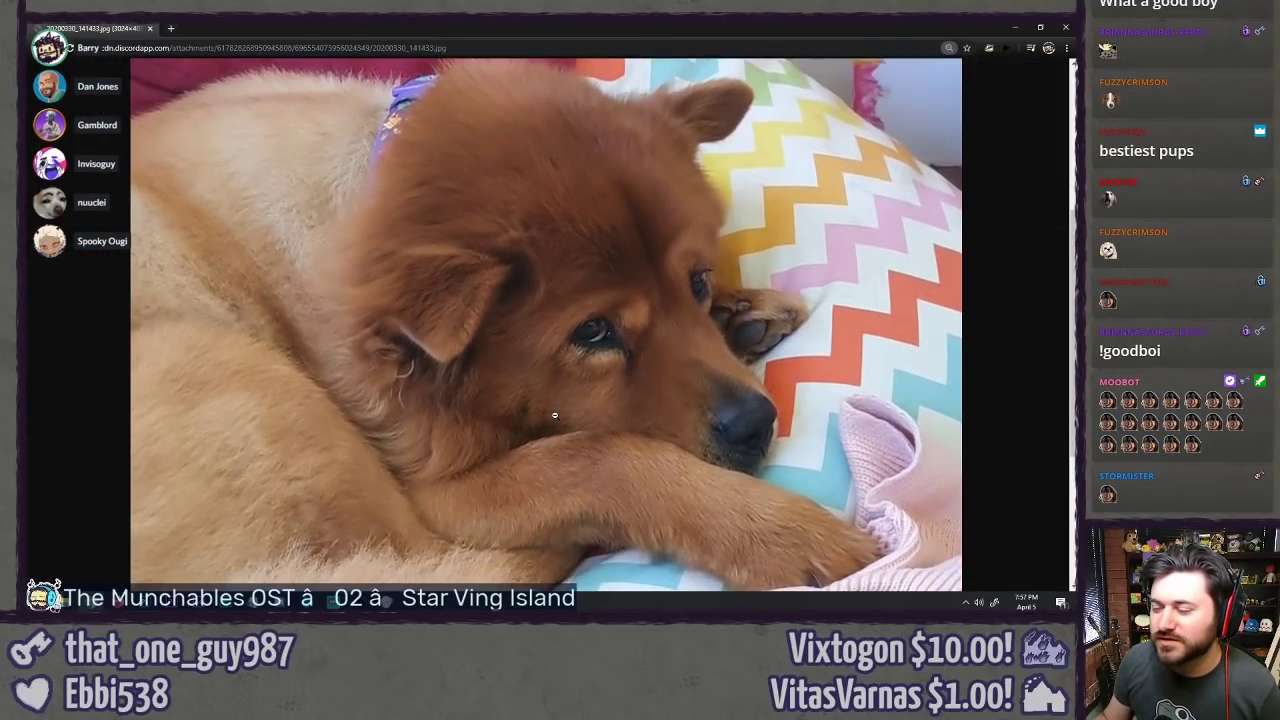
{"action": "scroll", "coordinate": [552, 421], "scroll_direction": "down", "scroll_amount": 3}
{"action": "scroll", "coordinate": [493, 355], "scroll_direction": "down", "scroll_amount": 3}
{"action": "scroll", "coordinate": [358, 383], "scroll_direction": "up", "scroll_amount": 4}
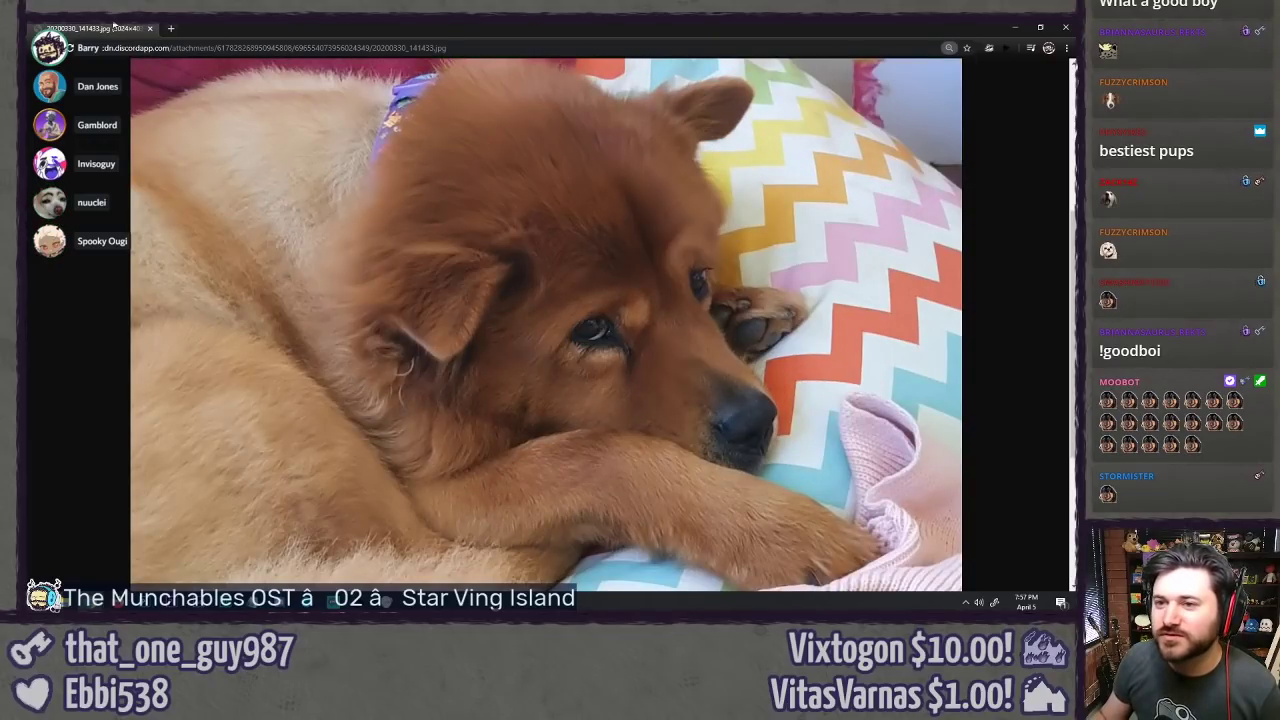
{"action": "key", "text": "alt+Tab"}
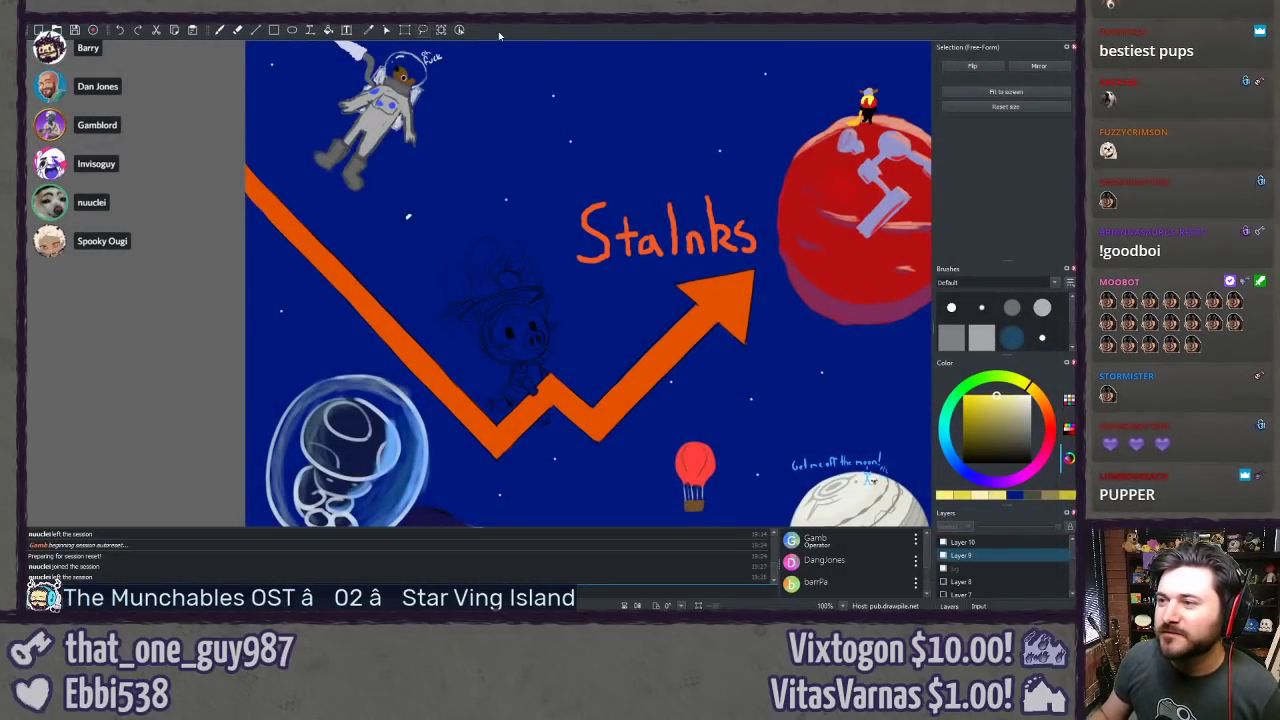
Step: Check Layer 9 by hiding and showing it, and ready the Freehand brush with a tan orange colour at 100% opacity
{"action": "left_click", "coordinate": [944, 555]}
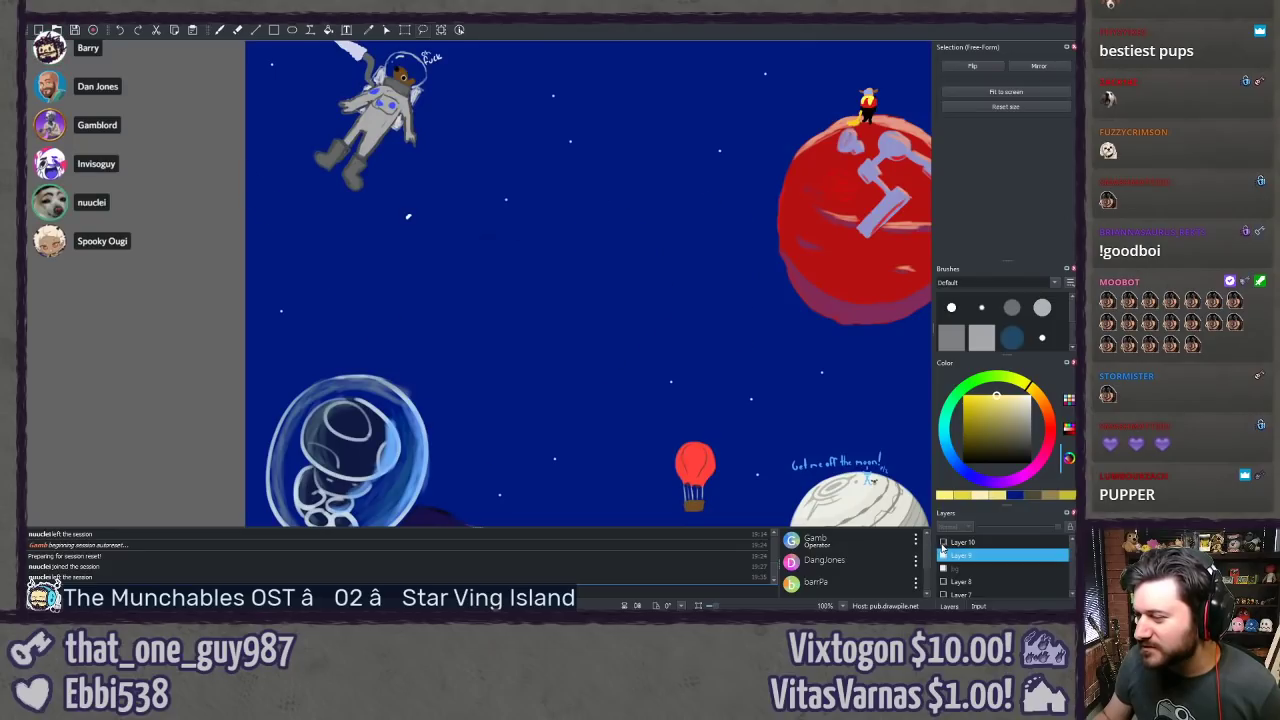
{"action": "left_click", "coordinate": [944, 555]}
{"action": "scroll", "coordinate": [548, 334], "scroll_direction": "up", "scroll_amount": 2}
{"action": "scroll", "coordinate": [548, 334], "scroll_direction": "up", "scroll_amount": 2}
{"action": "left_click_drag", "start_coordinate": [705, 434], "coordinate": [577, 216]}
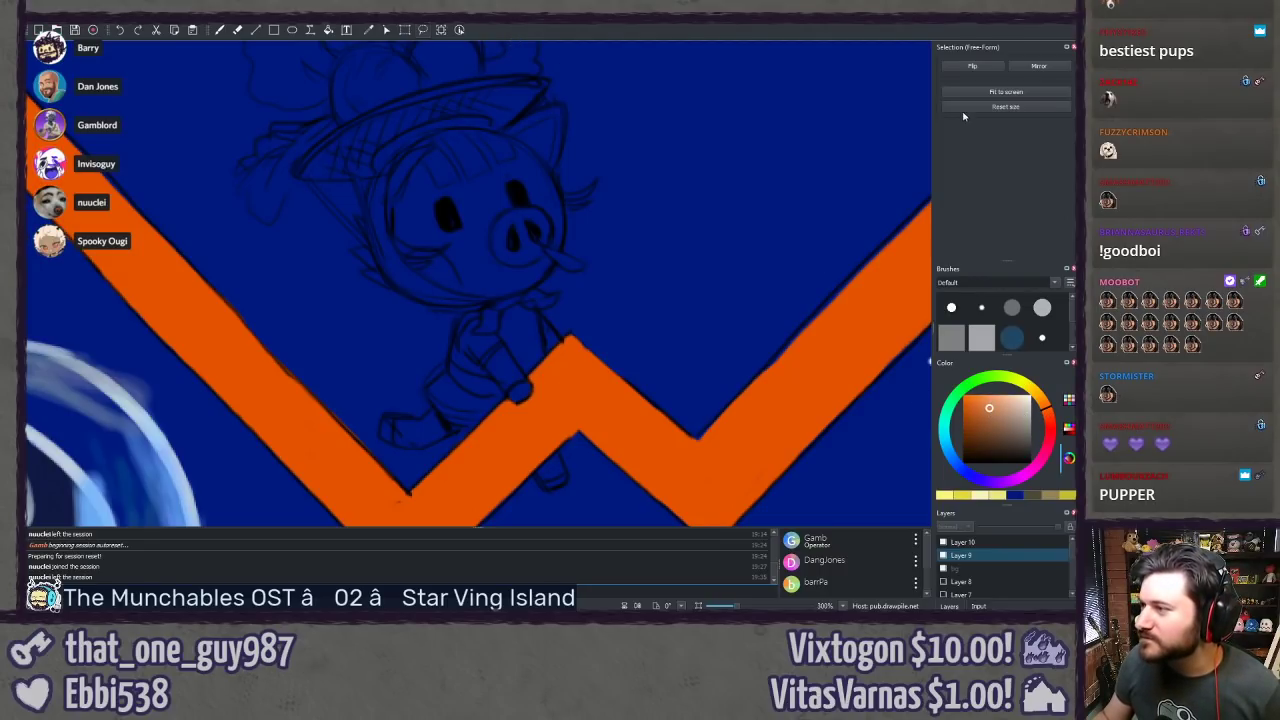
{"action": "key", "text": "b"}
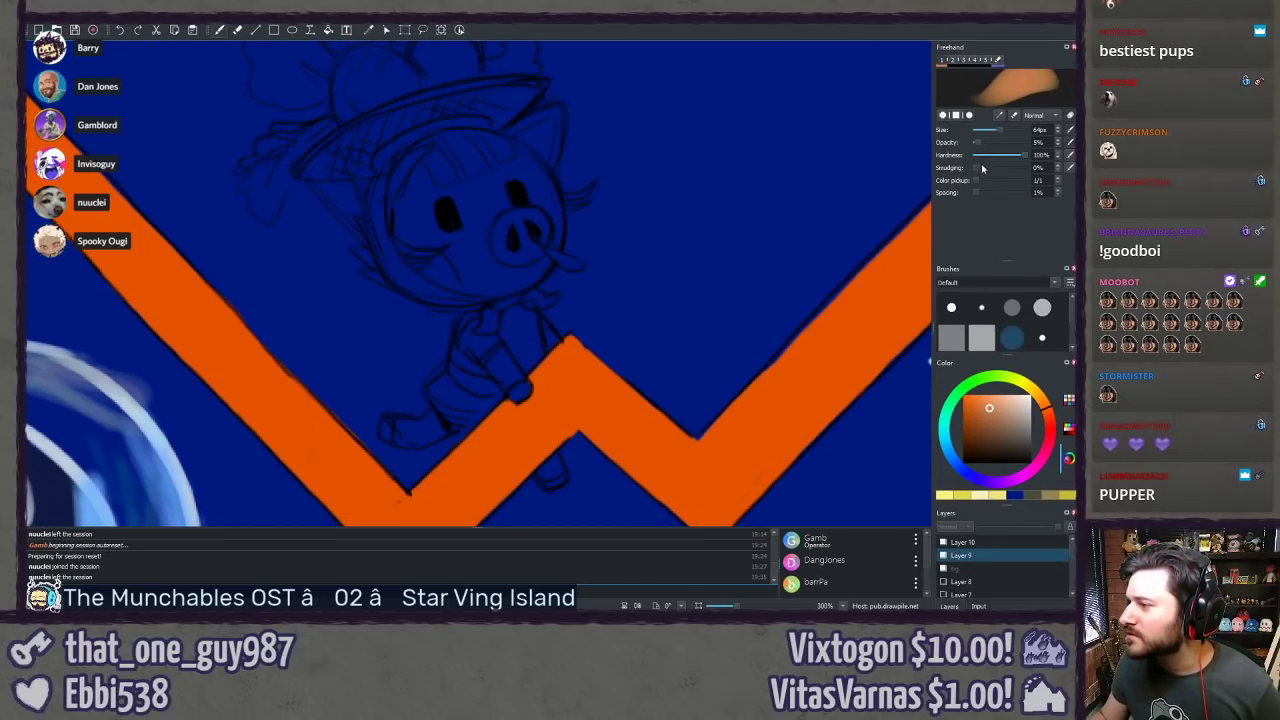
{"action": "mouse_move", "coordinate": [1014, 157]}
{"action": "left_mouse_down"}
{"action": "mouse_move", "coordinate": [980, 160]}
{"action": "mouse_move", "coordinate": [1027, 158]}
{"action": "mouse_move", "coordinate": [1024, 139]}
{"action": "mouse_move", "coordinate": [1010, 146]}
{"action": "left_mouse_up"}
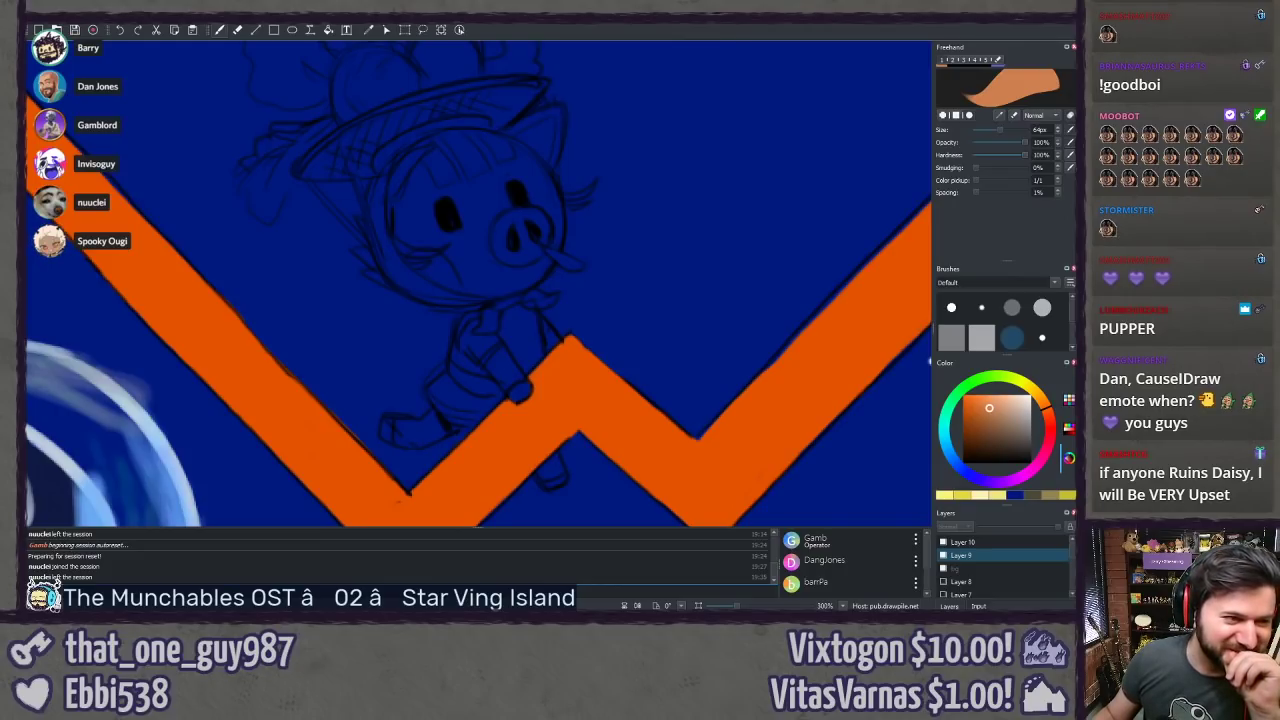
Step: Examine the photo 20200324_151359.jpg in the browser at larger and smaller zoom and return to the drawing
{"action": "key", "text": "alt+Tab"}
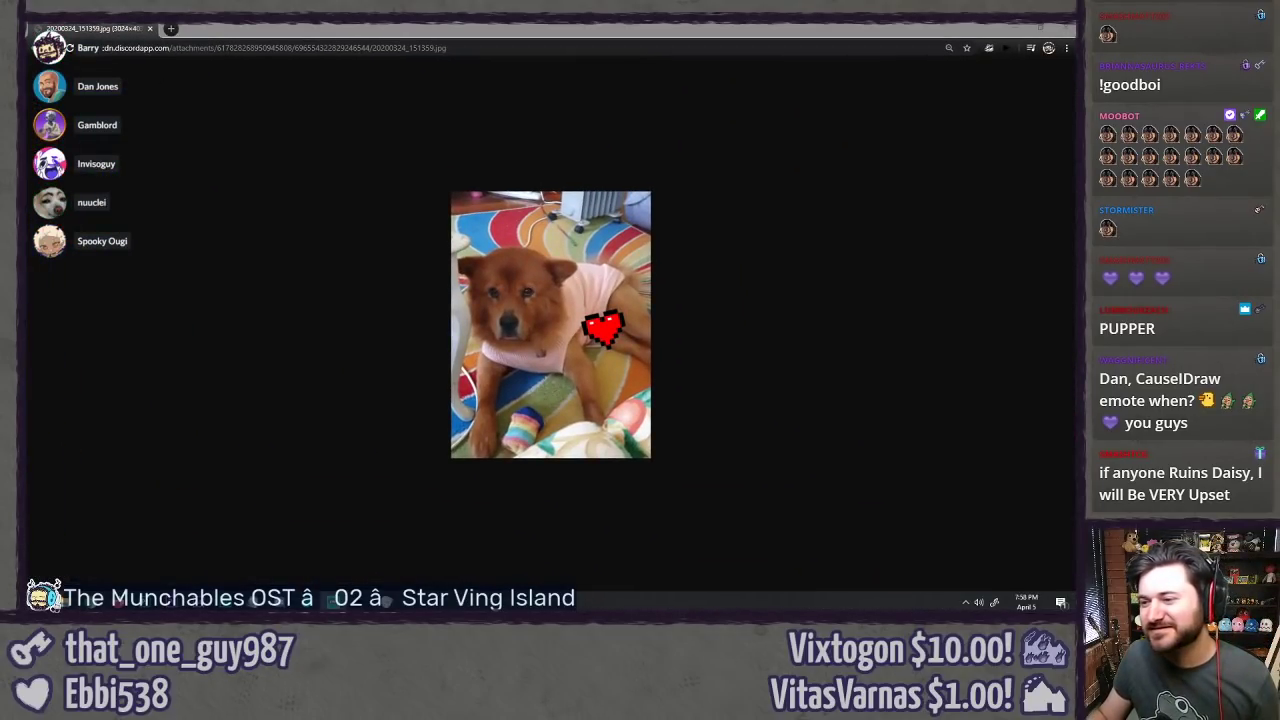
{"action": "key", "text": "ctrl+plus"}
{"action": "key", "text": "ctrl+plus"}
{"action": "key", "text": "ctrl+plus"}
{"action": "key", "text": "ctrl+plus"}
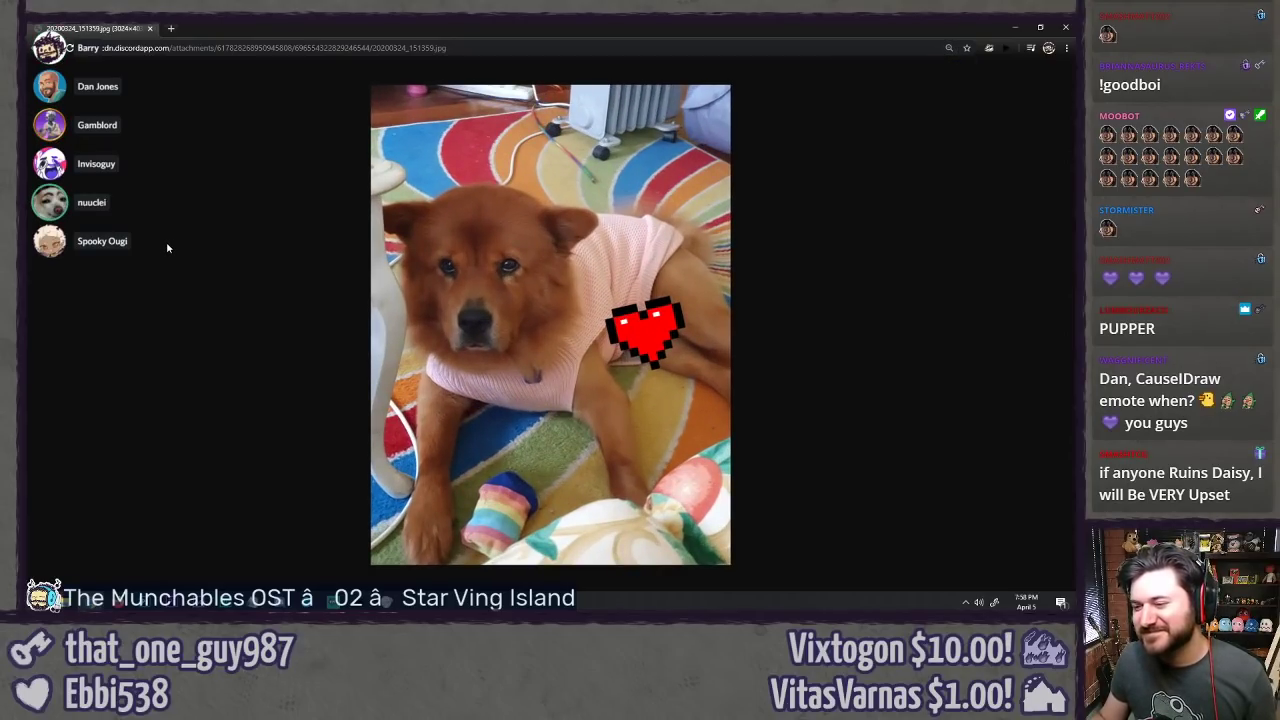
{"action": "key", "text": "ctrl+minus"}
{"action": "key", "text": "ctrl+minus"}
{"action": "key", "text": "ctrl+minus"}
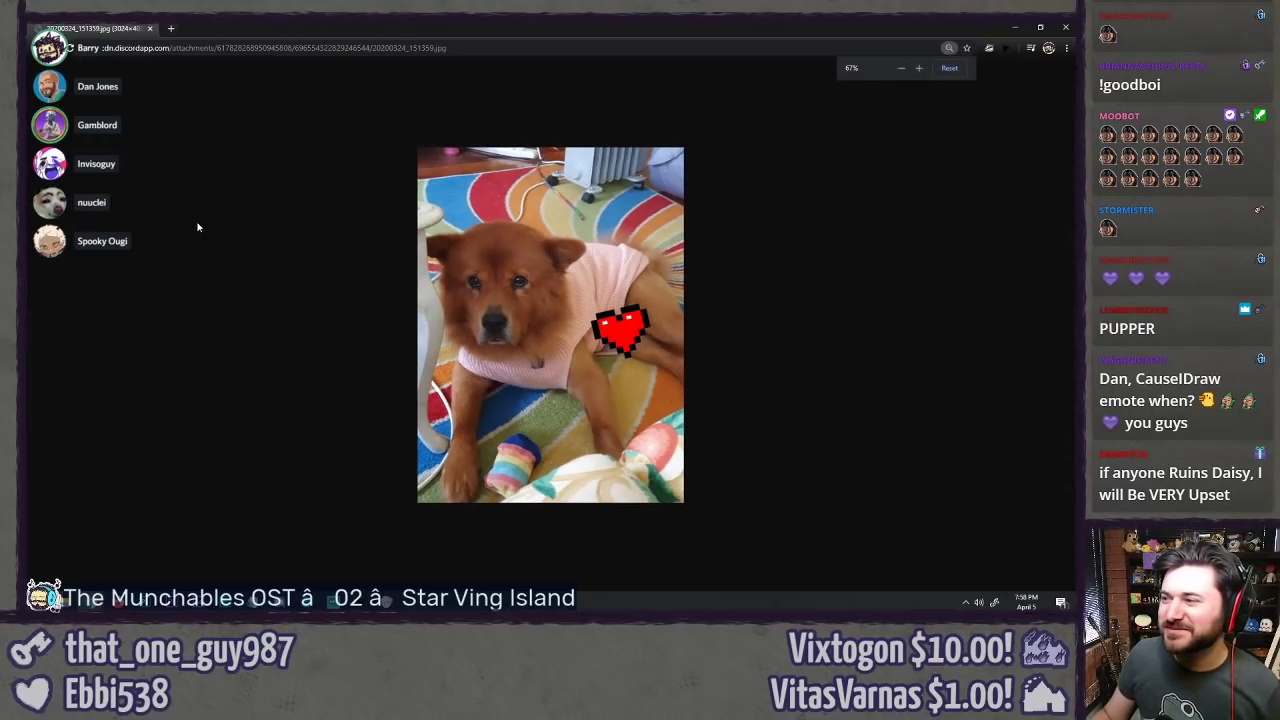
{"action": "key", "text": "alt+Tab"}
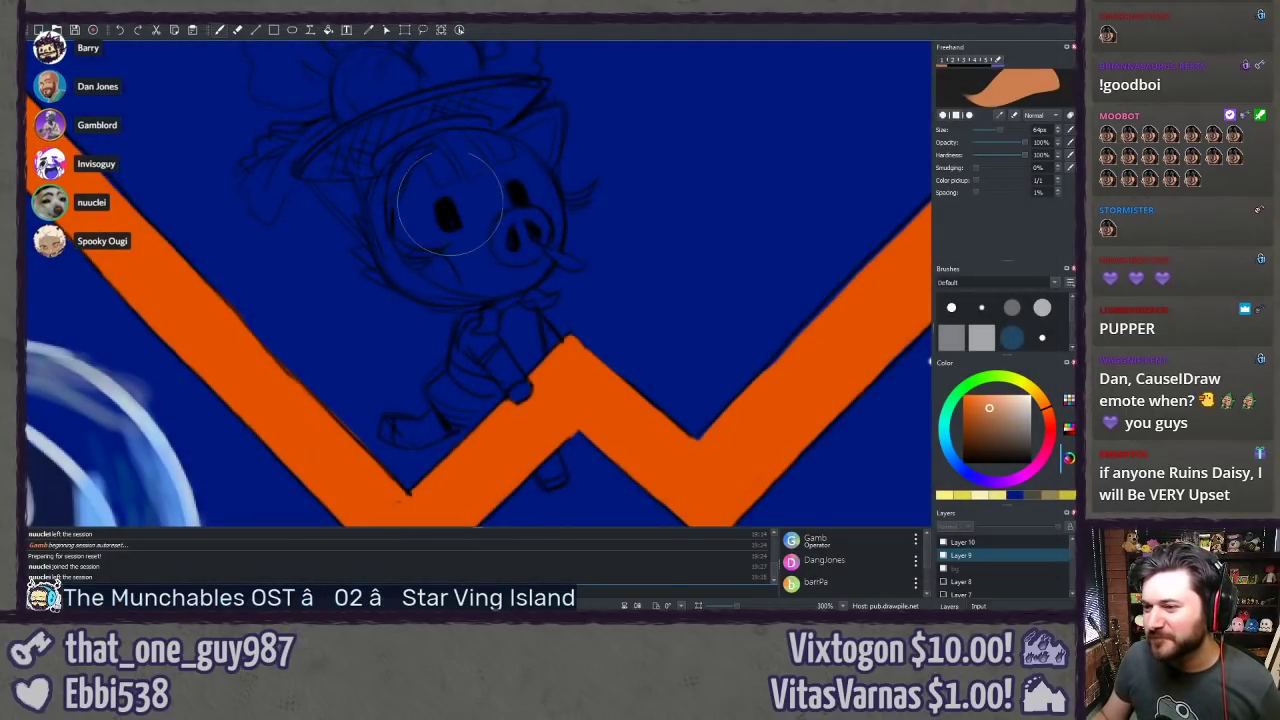
Step: Look over the whole shared canvas, including the yellow MERGE creature and red planet, and return to the pig sketch
{"action": "left_click_drag", "start_coordinate": [580, 225], "coordinate": [566, 281]}
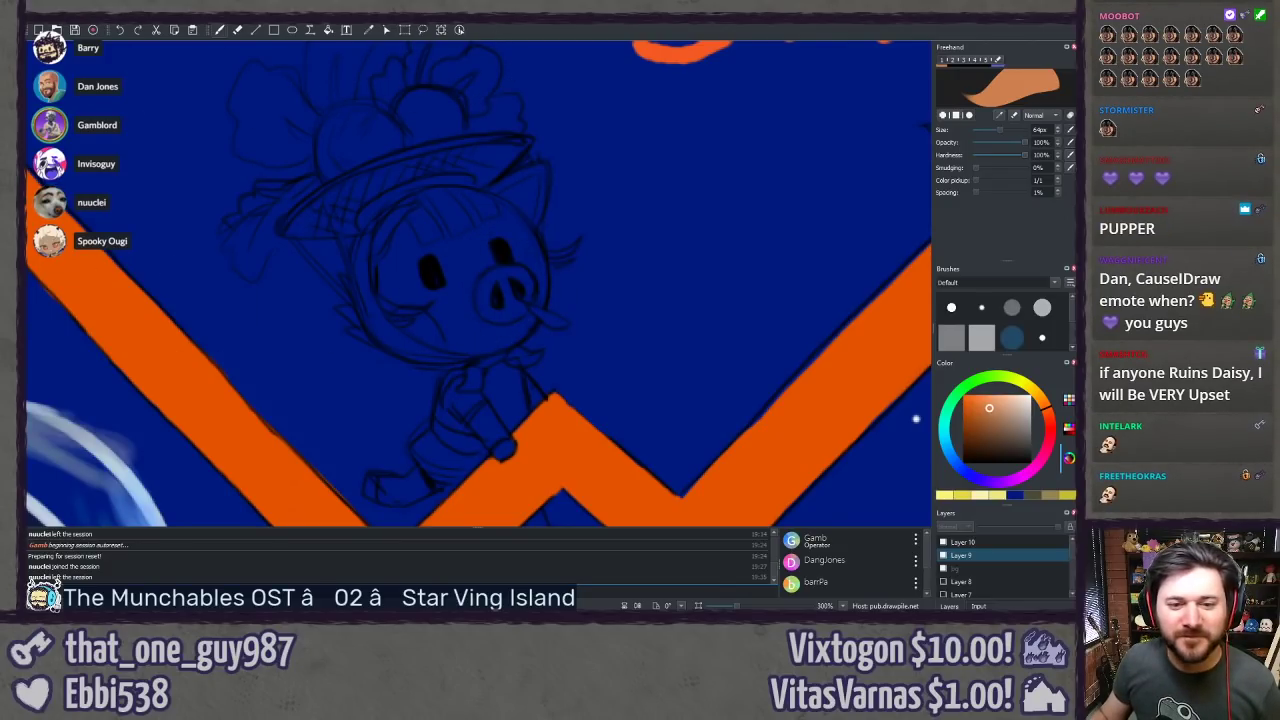
{"action": "scroll", "coordinate": [350, 295], "scroll_direction": "down", "scroll_amount": 10}
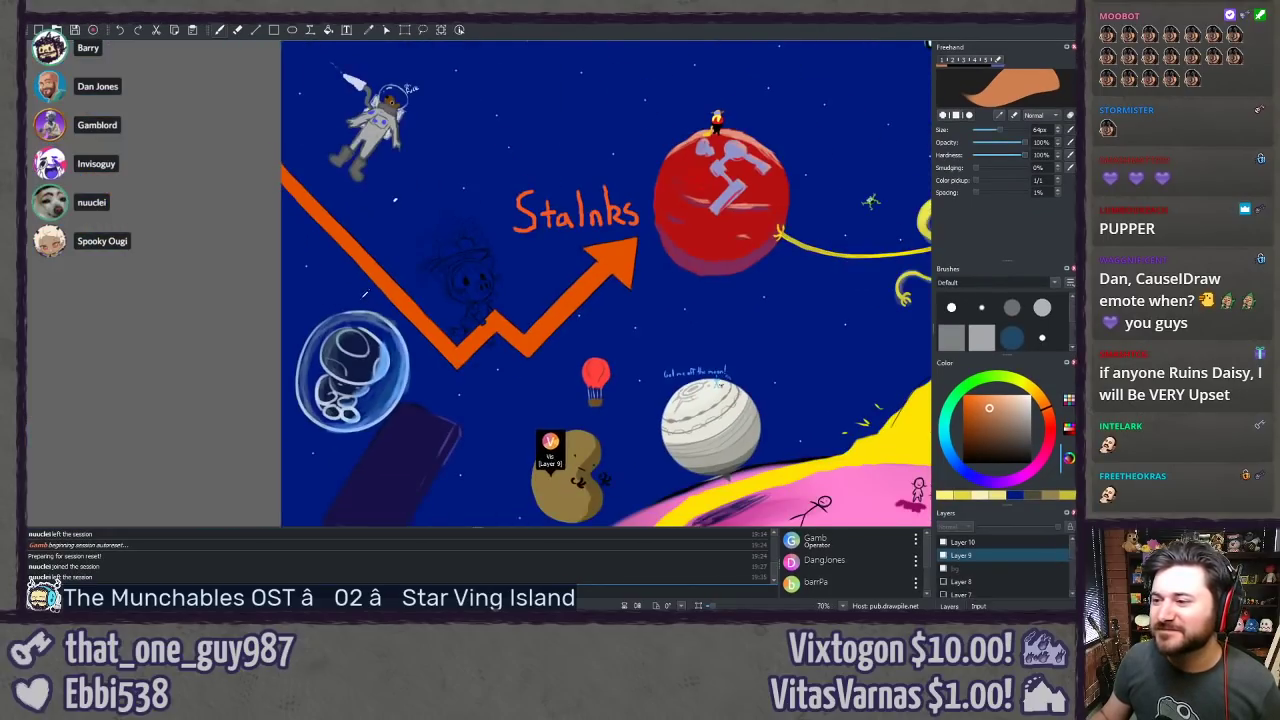
{"action": "scroll", "coordinate": [330, 300], "scroll_direction": "up", "scroll_amount": 4}
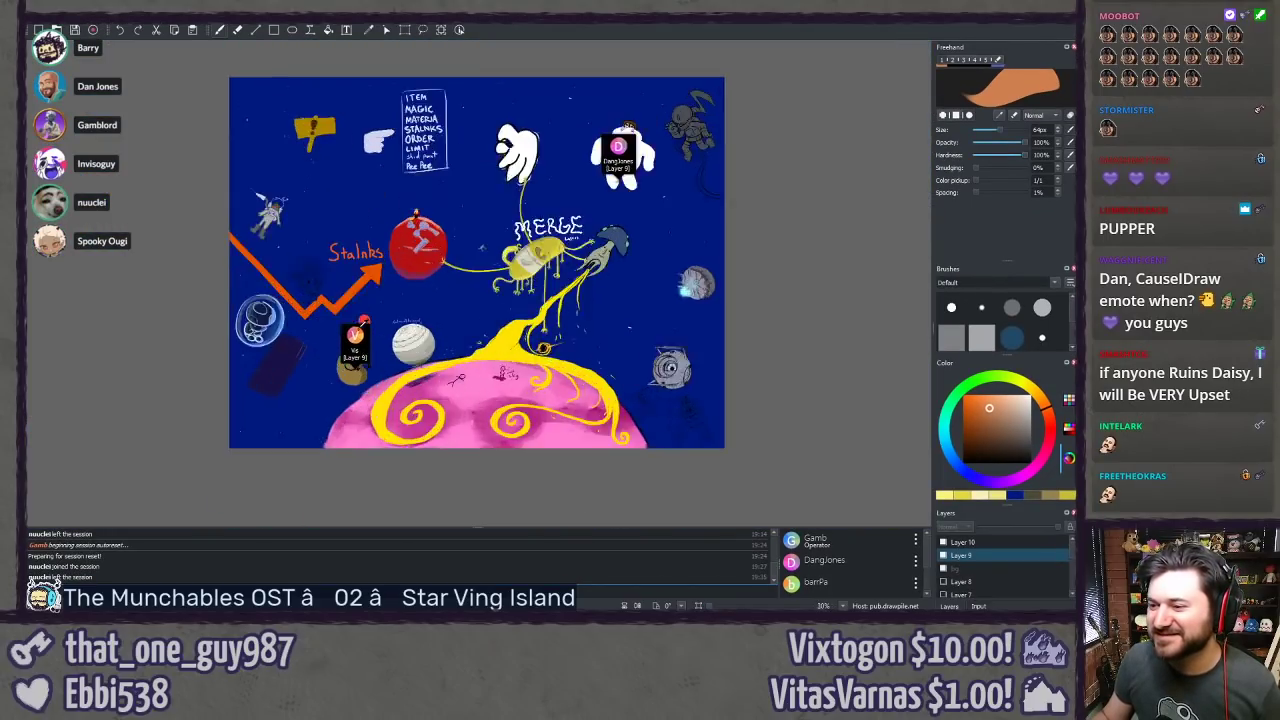
{"action": "mouse_move", "coordinate": [646, 261]}
{"action": "left_mouse_down"}
{"action": "mouse_move", "coordinate": [268, 339]}
{"action": "mouse_move", "coordinate": [255, 316]}
{"action": "mouse_move", "coordinate": [213, 315]}
{"action": "left_mouse_up"}
{"action": "scroll", "coordinate": [493, 298], "scroll_direction": "up", "scroll_amount": 5}
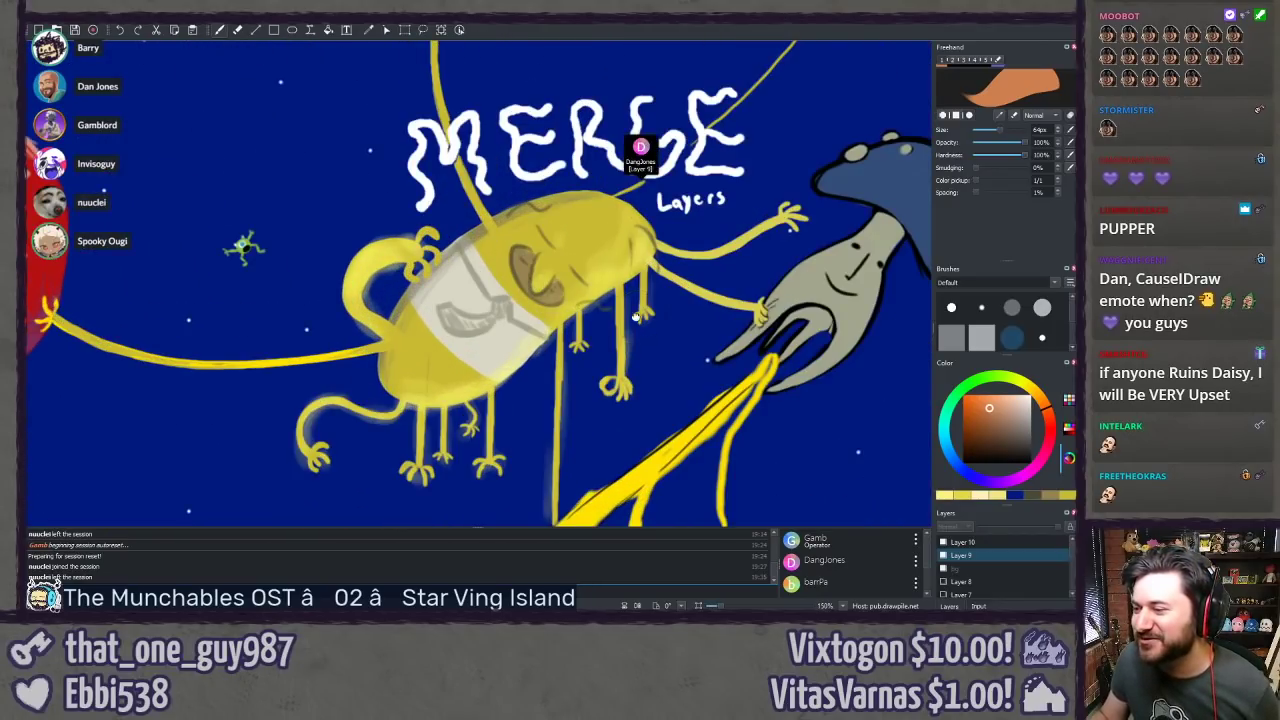
{"action": "left_click_drag", "start_coordinate": [636, 317], "coordinate": [503, 323]}
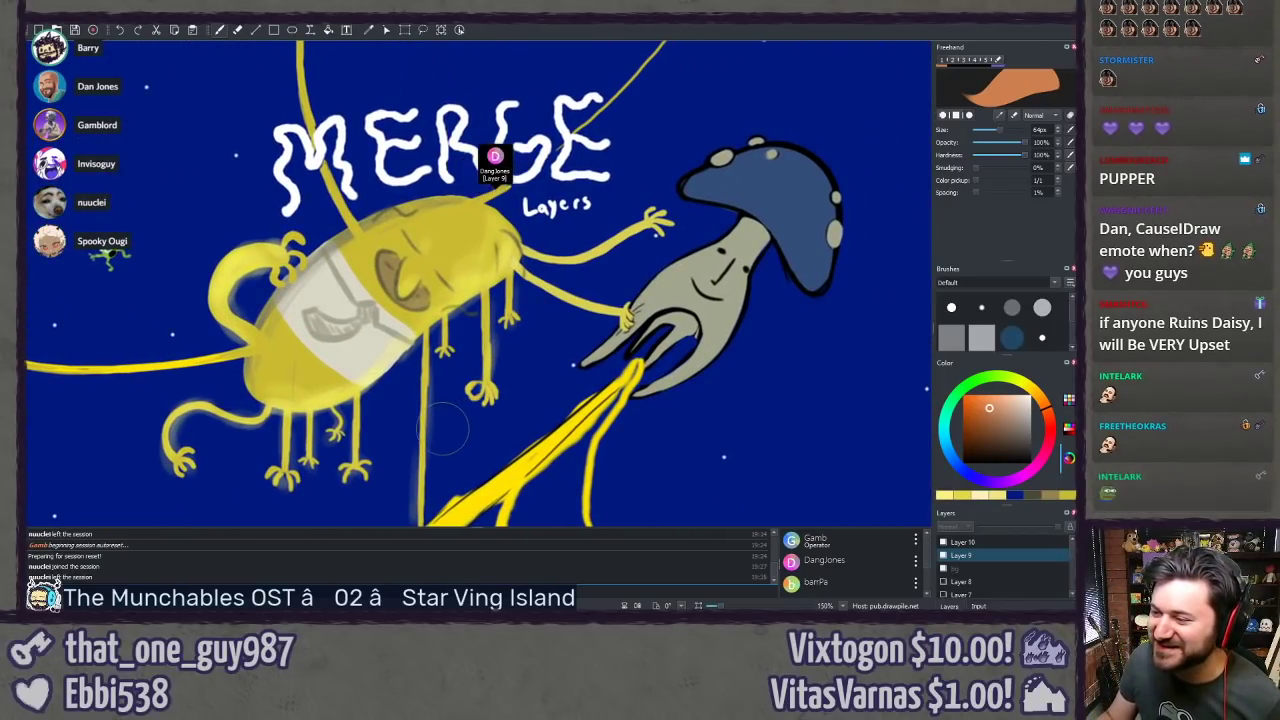
{"action": "left_click_drag", "start_coordinate": [183, 392], "coordinate": [759, 316]}
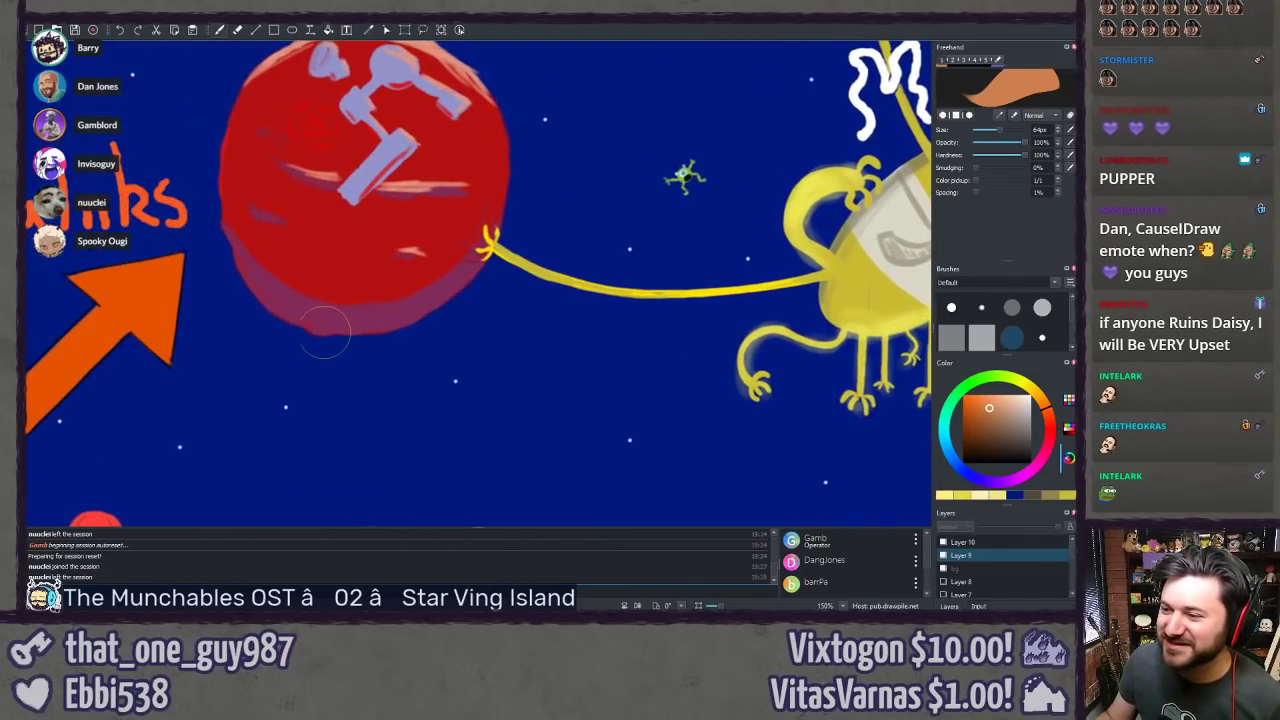
{"action": "mouse_move", "coordinate": [324, 331]}
{"action": "left_mouse_down"}
{"action": "mouse_move", "coordinate": [316, 354]}
{"action": "mouse_move", "coordinate": [225, 405]}
{"action": "mouse_move", "coordinate": [131, 416]}
{"action": "mouse_move", "coordinate": [621, 333]}
{"action": "left_mouse_up"}
{"action": "left_click_drag", "start_coordinate": [185, 371], "coordinate": [460, 276]}
{"action": "scroll", "coordinate": [448, 276], "scroll_direction": "up", "scroll_amount": 2}
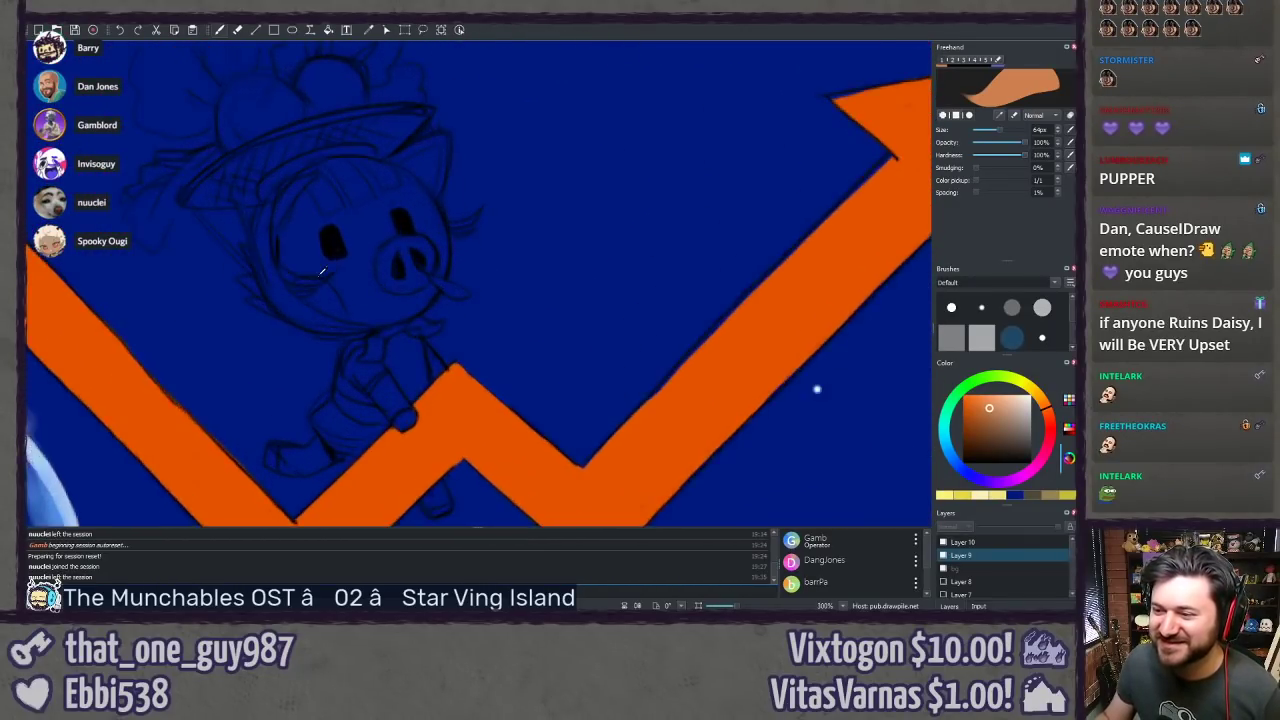
{"action": "mouse_move", "coordinate": [322, 271]}
{"action": "left_mouse_down"}
{"action": "mouse_move", "coordinate": [291, 286]}
{"action": "mouse_move", "coordinate": [405, 312]}
{"action": "mouse_move", "coordinate": [414, 327]}
{"action": "left_mouse_up"}
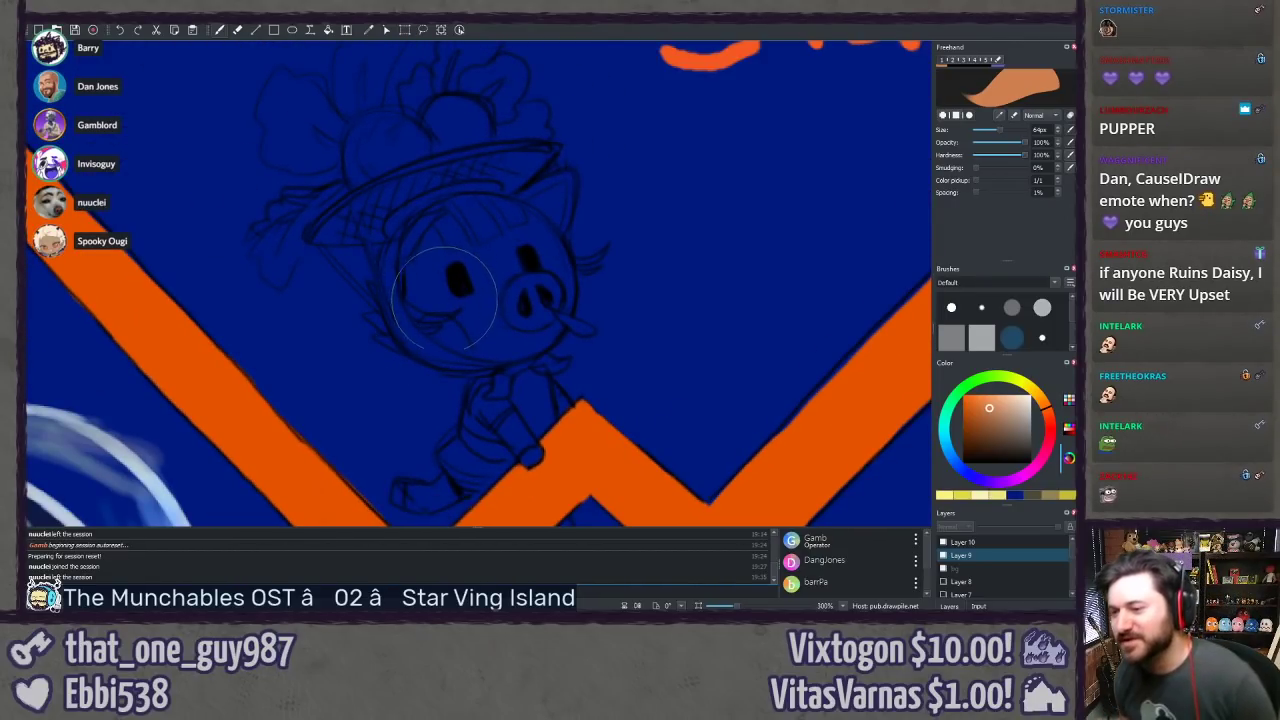
Step: Reduce the brush size to 45 px and fill the pig's face and ear with the tan skin colour
{"action": "key", "text": "bracketleft"}
{"action": "key", "text": "bracketleft"}
{"action": "key", "text": "bracketleft"}
{"action": "key", "text": "bracketleft"}
{"action": "key", "text": "bracketleft"}
{"action": "key", "text": "bracketleft"}
{"action": "key", "text": "bracketleft"}
{"action": "key", "text": "bracketleft"}
{"action": "key", "text": "bracketleft"}
{"action": "key", "text": "bracketleft"}
{"action": "key", "text": "bracketleft"}
{"action": "key", "text": "bracketleft"}
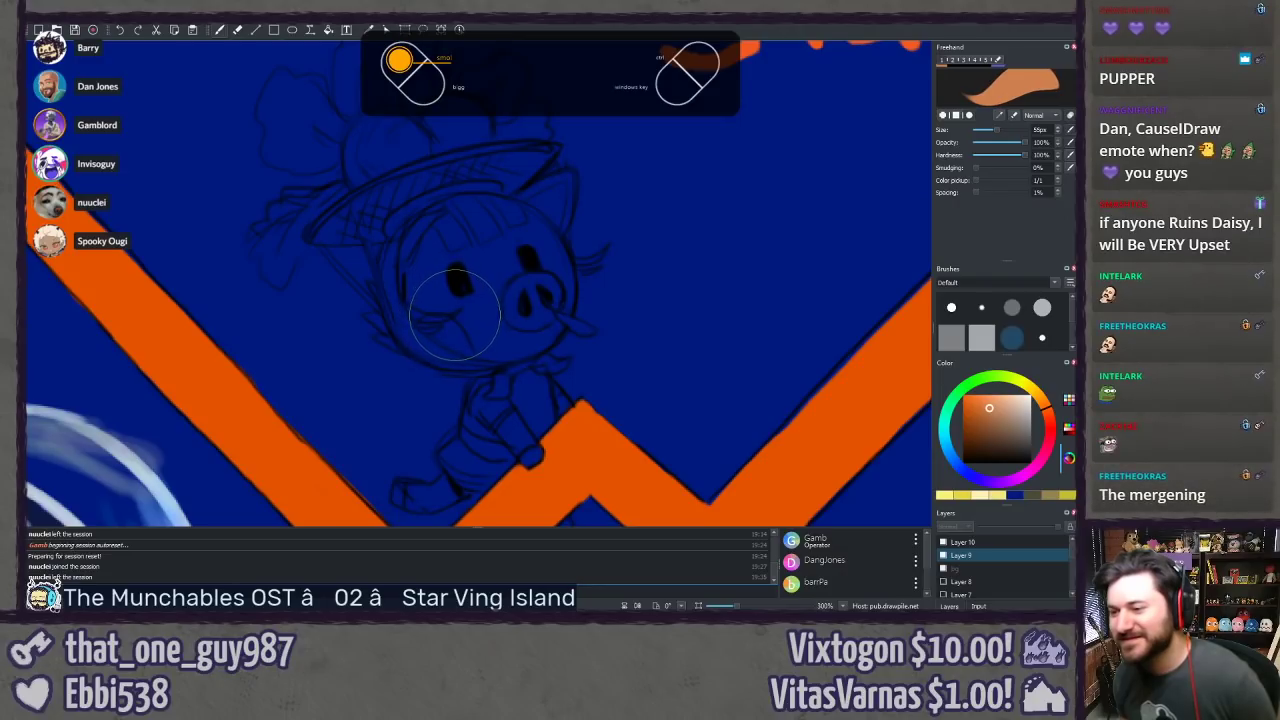
{"action": "key", "text": "bracketleft"}
{"action": "key", "text": "bracketleft"}
{"action": "key", "text": "bracketleft"}
{"action": "key", "text": "bracketleft"}
{"action": "key", "text": "bracketleft"}
{"action": "key", "text": "bracketleft"}
{"action": "key", "text": "bracketleft"}
{"action": "mouse_move", "coordinate": [462, 326]}
{"action": "left_mouse_down"}
{"action": "mouse_move", "coordinate": [450, 330]}
{"action": "mouse_move", "coordinate": [430, 300]}
{"action": "mouse_move", "coordinate": [420, 270]}
{"action": "mouse_move", "coordinate": [434, 232]}
{"action": "mouse_move", "coordinate": [418, 238]}
{"action": "mouse_move", "coordinate": [455, 205]}
{"action": "mouse_move", "coordinate": [492, 228]}
{"action": "mouse_move", "coordinate": [515, 222]}
{"action": "mouse_move", "coordinate": [505, 250]}
{"action": "mouse_move", "coordinate": [540, 225]}
{"action": "mouse_move", "coordinate": [538, 198]}
{"action": "mouse_move", "coordinate": [528, 205]}
{"action": "mouse_move", "coordinate": [585, 178]}
{"action": "mouse_move", "coordinate": [548, 255]}
{"action": "mouse_move", "coordinate": [575, 200]}
{"action": "mouse_move", "coordinate": [530, 230]}
{"action": "mouse_move", "coordinate": [565, 300]}
{"action": "mouse_move", "coordinate": [490, 370]}
{"action": "mouse_move", "coordinate": [497, 330]}
{"action": "mouse_move", "coordinate": [470, 360]}
{"action": "mouse_move", "coordinate": [495, 290]}
{"action": "mouse_move", "coordinate": [515, 300]}
{"action": "mouse_move", "coordinate": [538, 262]}
{"action": "left_mouse_up"}
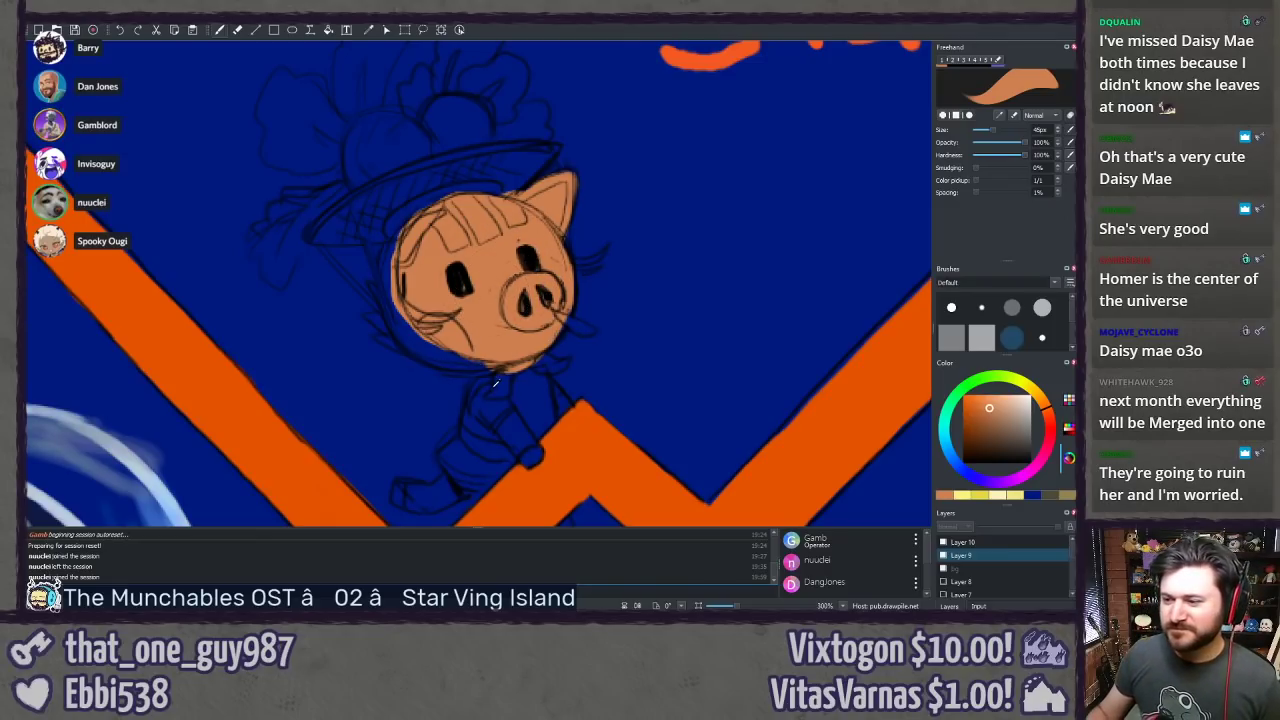
Step: Reduce the brush to 38 px and fill both of the pig's arms with the tan skin colour
{"action": "scroll", "coordinate": [497, 295], "scroll_direction": "up", "scroll_amount": 1}
{"action": "left_click_drag", "start_coordinate": [460, 360], "coordinate": [414, 265]}
{"action": "key", "text": "["}
{"action": "key", "text": "["}
{"action": "key", "text": "["}
{"action": "key", "text": "["}
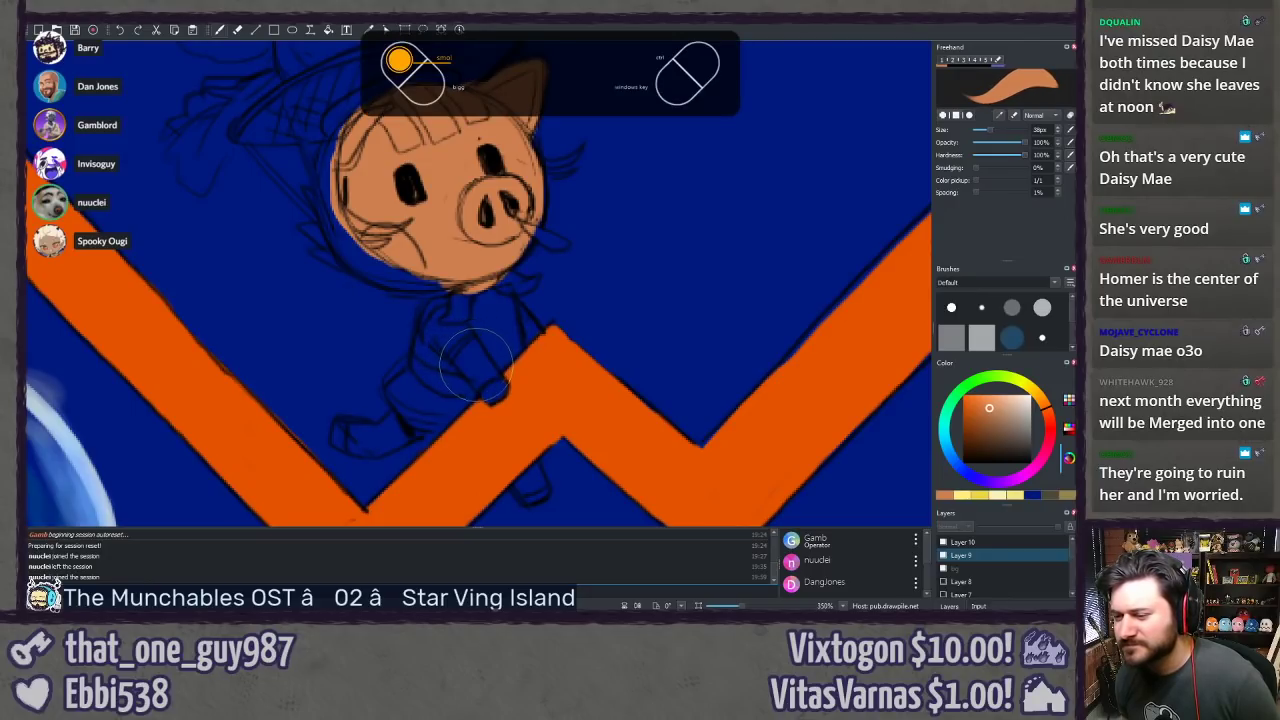
{"action": "mouse_move", "coordinate": [475, 365]}
{"action": "left_mouse_down"}
{"action": "mouse_move", "coordinate": [495, 400]}
{"action": "mouse_move", "coordinate": [483, 344]}
{"action": "mouse_move", "coordinate": [484, 385]}
{"action": "mouse_move", "coordinate": [510, 340]}
{"action": "mouse_move", "coordinate": [526, 356]}
{"action": "mouse_move", "coordinate": [512, 318]}
{"action": "mouse_move", "coordinate": [531, 348]}
{"action": "left_mouse_up"}
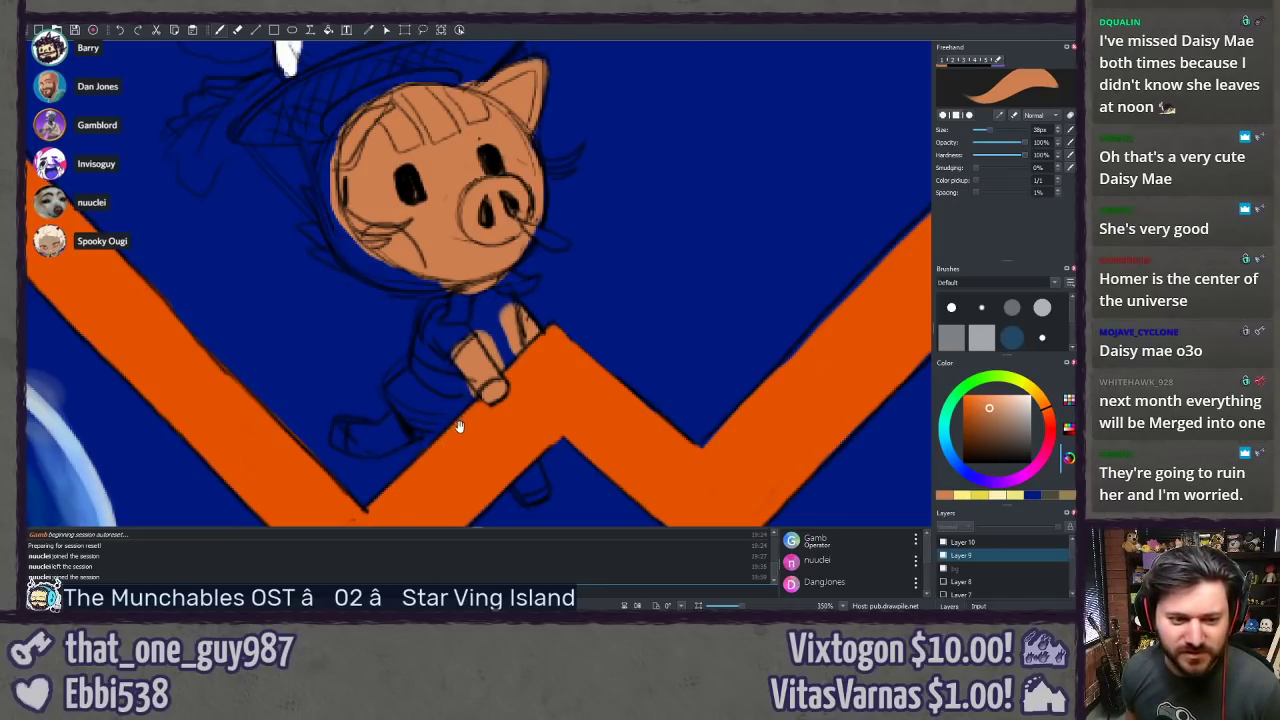
Step: Fill the foot below the orange line, the bent leg and the lower torso with tan, using a 32 px brush
{"action": "left_click_drag", "start_coordinate": [459, 426], "coordinate": [420, 349]}
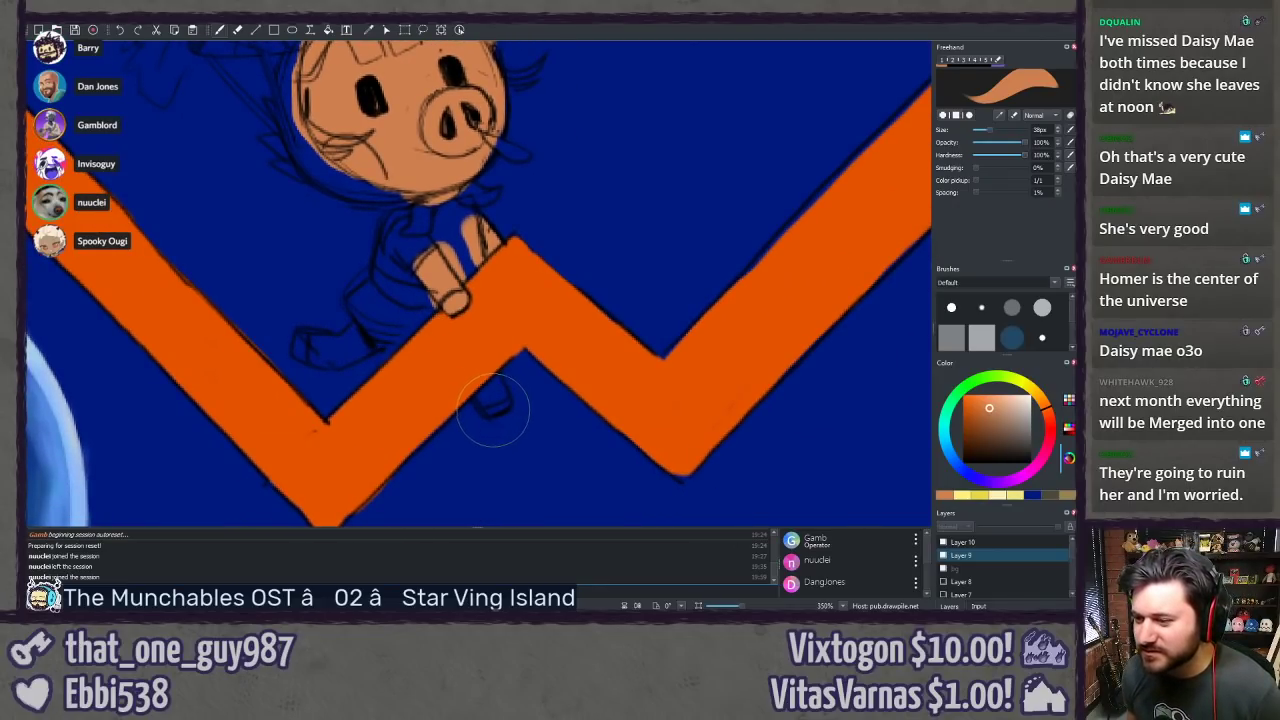
{"action": "mouse_move", "coordinate": [493, 410]}
{"action": "left_mouse_down"}
{"action": "mouse_move", "coordinate": [460, 374]}
{"action": "mouse_move", "coordinate": [485, 393]}
{"action": "left_mouse_up"}
{"action": "key", "text": "ctrl+z"}
{"action": "key", "text": "ctrl+z"}
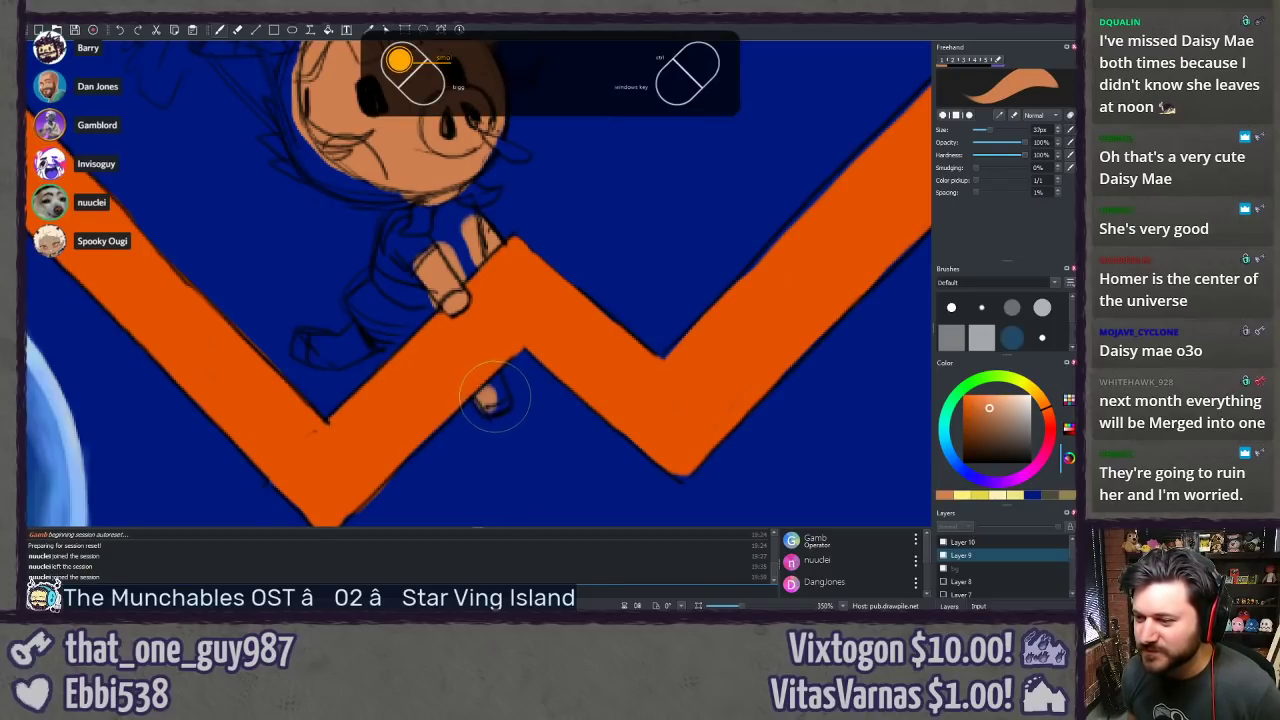
{"action": "left_click_drag", "start_coordinate": [487, 407], "coordinate": [503, 401]}
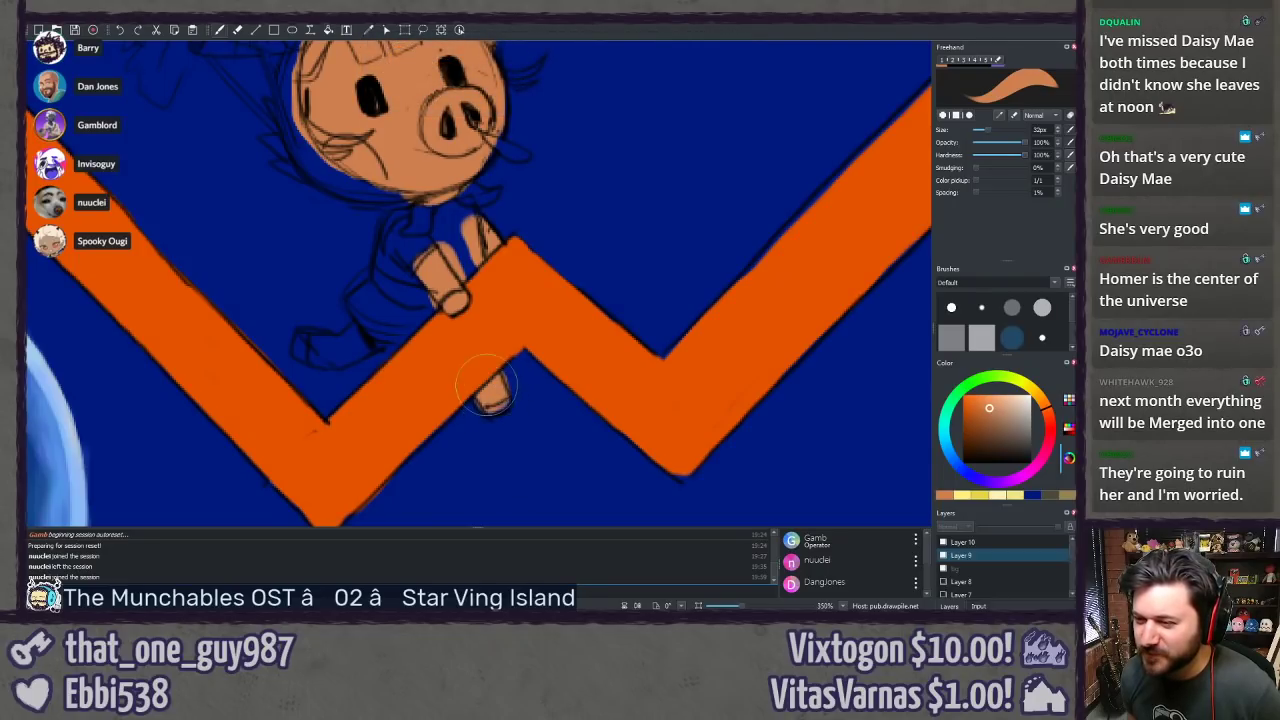
{"action": "mouse_move", "coordinate": [311, 349]}
{"action": "left_mouse_down"}
{"action": "mouse_move", "coordinate": [297, 344]}
{"action": "mouse_move", "coordinate": [355, 342]}
{"action": "left_mouse_up"}
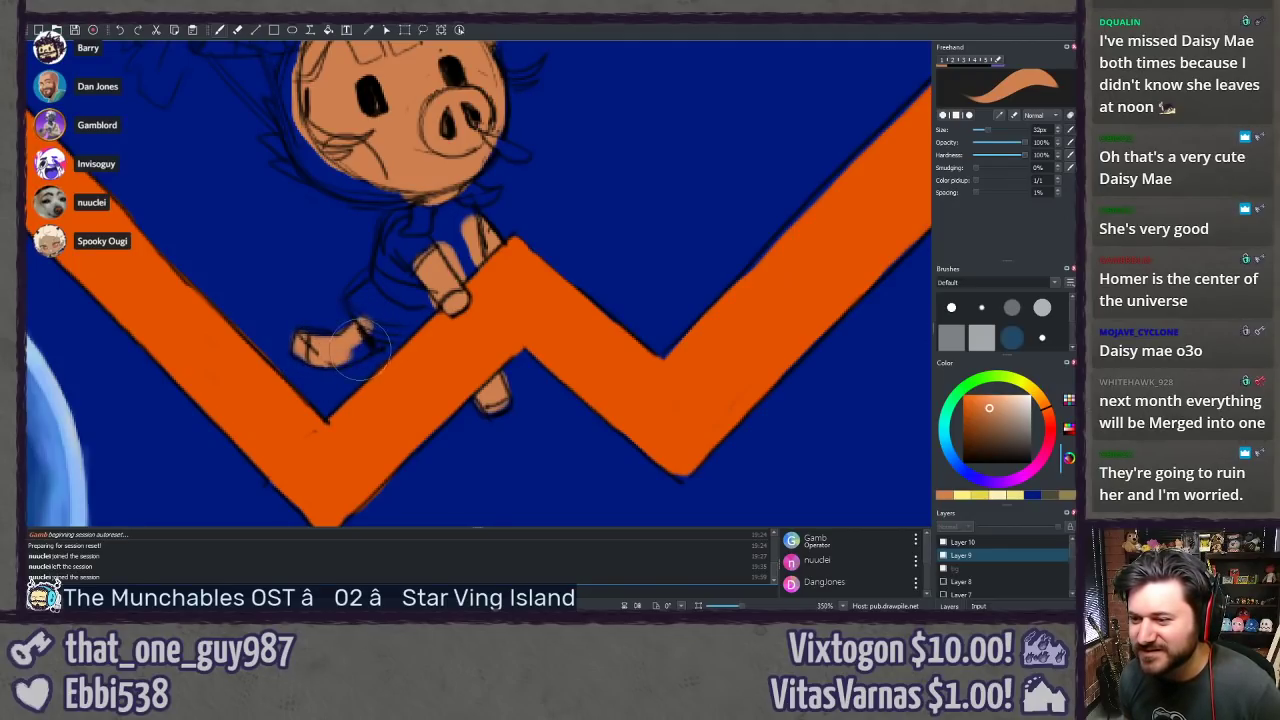
{"action": "mouse_move", "coordinate": [358, 348]}
{"action": "left_mouse_down"}
{"action": "mouse_move", "coordinate": [380, 322]}
{"action": "mouse_move", "coordinate": [418, 330]}
{"action": "mouse_move", "coordinate": [418, 302]}
{"action": "mouse_move", "coordinate": [400, 318]}
{"action": "mouse_move", "coordinate": [370, 280]}
{"action": "mouse_move", "coordinate": [385, 285]}
{"action": "mouse_move", "coordinate": [370, 295]}
{"action": "left_mouse_up"}
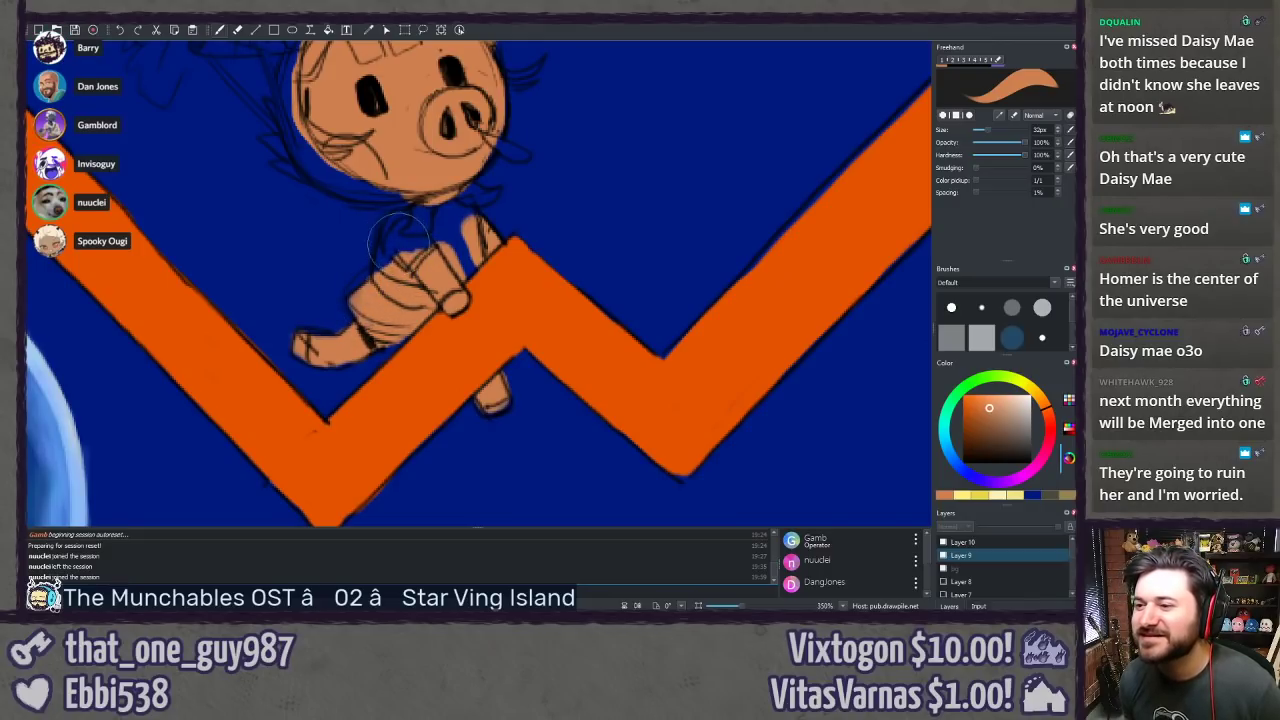
Step: Fill the pig's upper torso and shoulders between the neck and the arms with the tan skin colour
{"action": "mouse_move", "coordinate": [398, 240]}
{"action": "left_mouse_down"}
{"action": "mouse_move", "coordinate": [380, 272]}
{"action": "mouse_move", "coordinate": [410, 222]}
{"action": "left_mouse_up"}
{"action": "left_click_drag", "start_coordinate": [479, 280], "coordinate": [456, 212]}
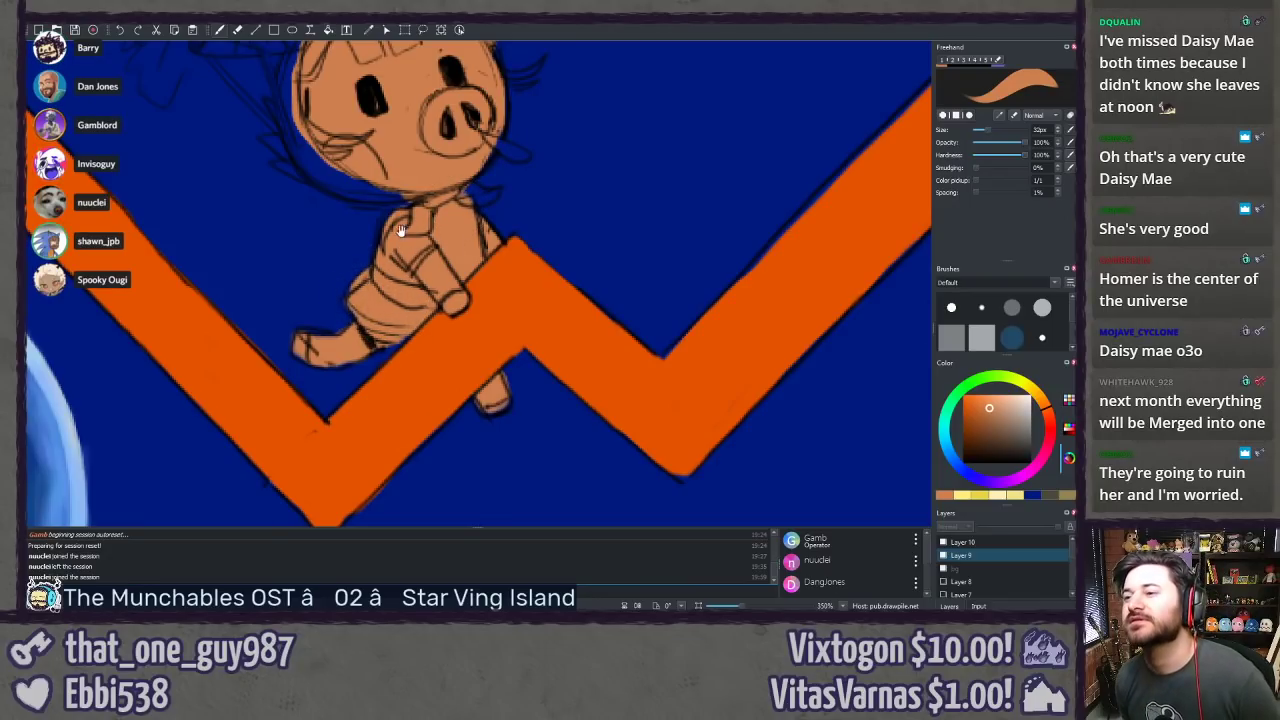
Step: Reduce the brush to 17 px and fill the kerchief tail at the neck and the drop hanging from the snout with tan
{"action": "left_click_drag", "start_coordinate": [401, 231], "coordinate": [373, 371]}
{"action": "key", "text": "["}
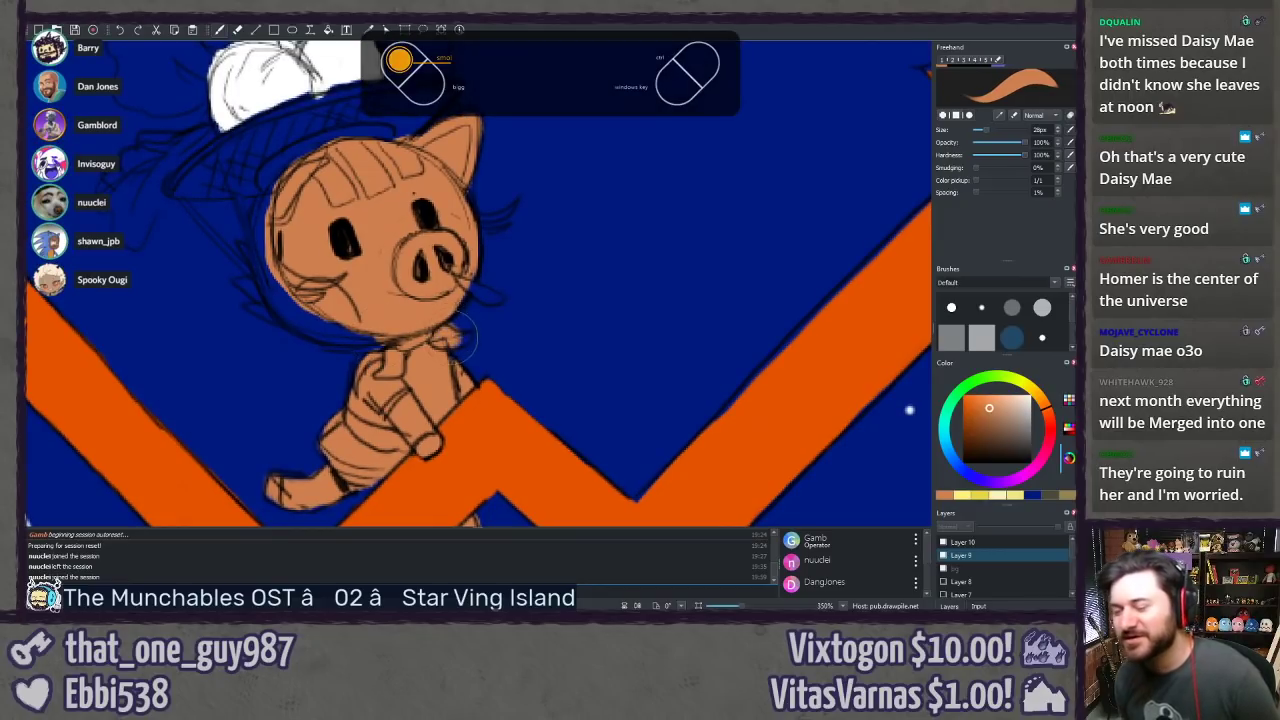
{"action": "scroll", "coordinate": [438, 328], "scroll_direction": "up", "scroll_amount": 3}
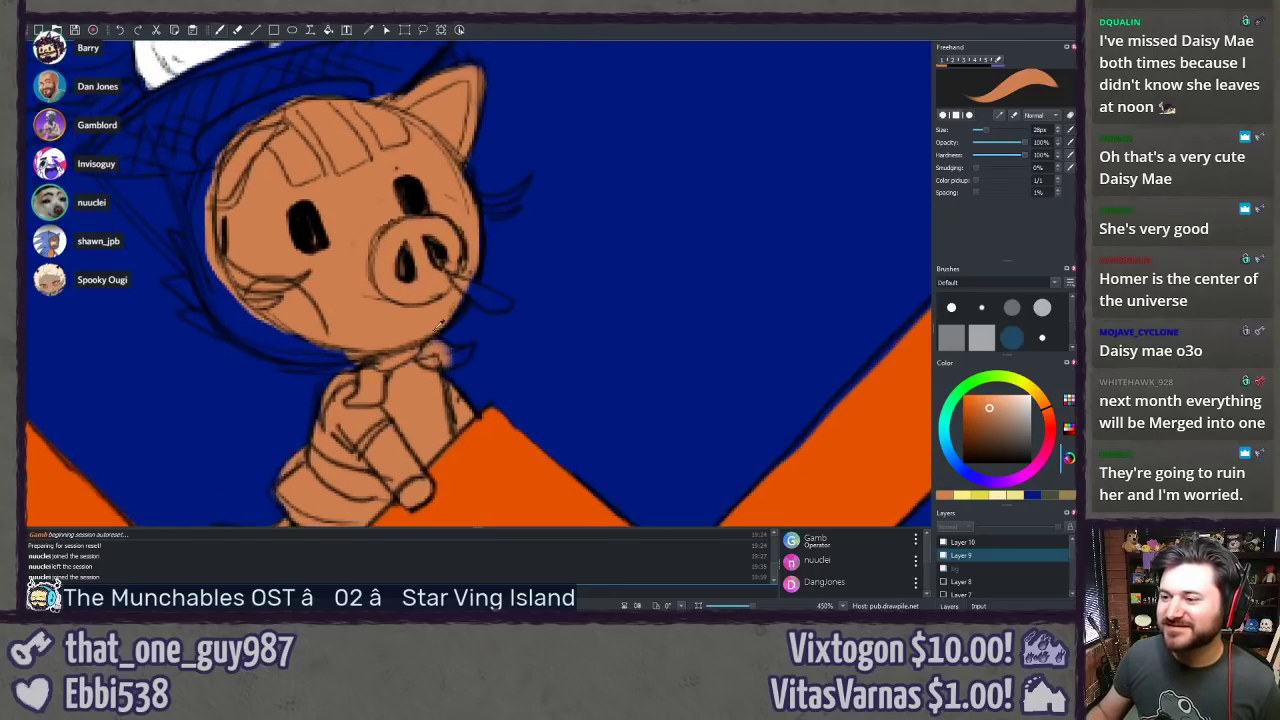
{"action": "key", "text": "["}
{"action": "key", "text": "["}
{"action": "key", "text": "["}
{"action": "key", "text": "["}
{"action": "key", "text": "["}
{"action": "key", "text": "["}
{"action": "key", "text": "["}
{"action": "key", "text": "["}
{"action": "key", "text": "["}
{"action": "key", "text": "["}
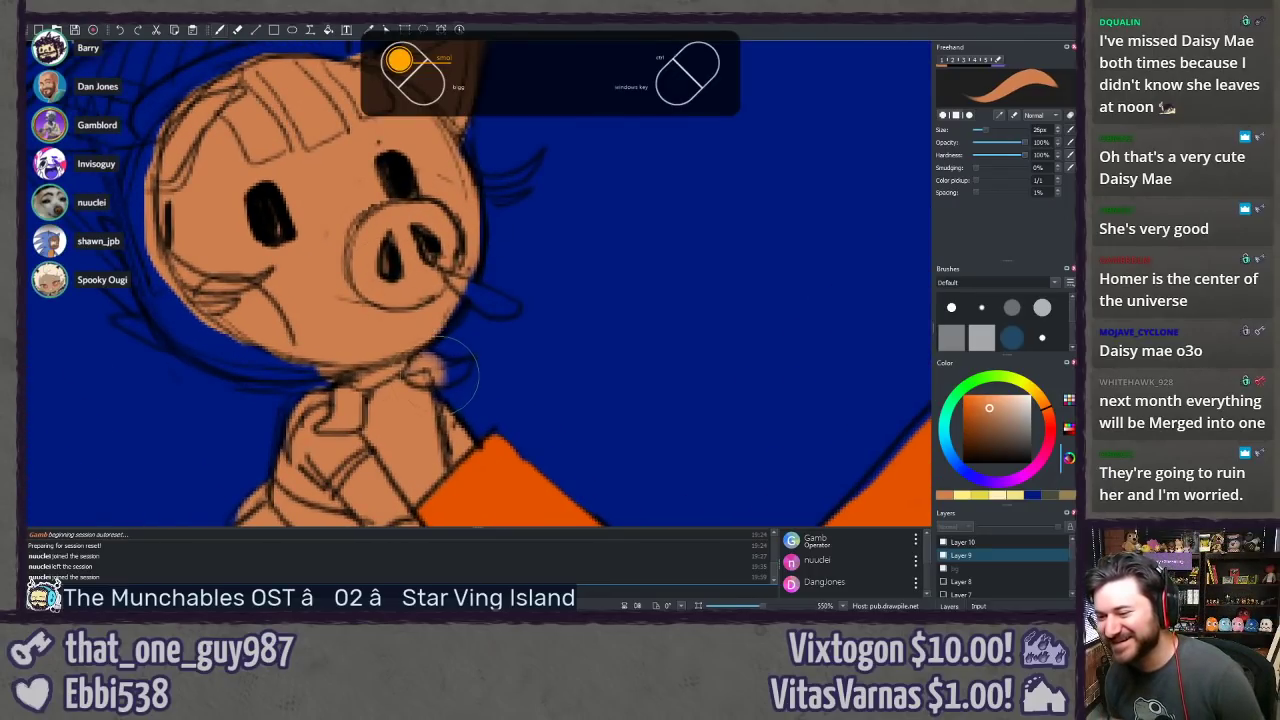
{"action": "key", "text": "["}
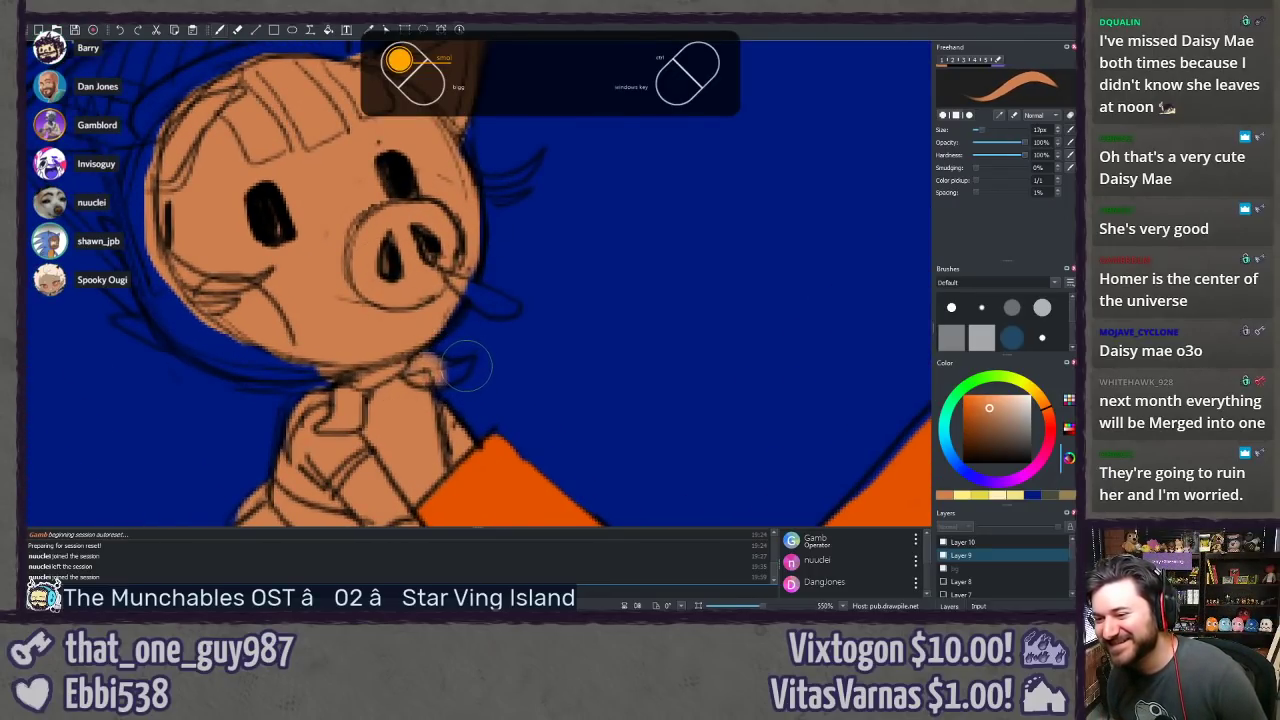
{"action": "left_click_drag", "start_coordinate": [467, 364], "coordinate": [457, 371]}
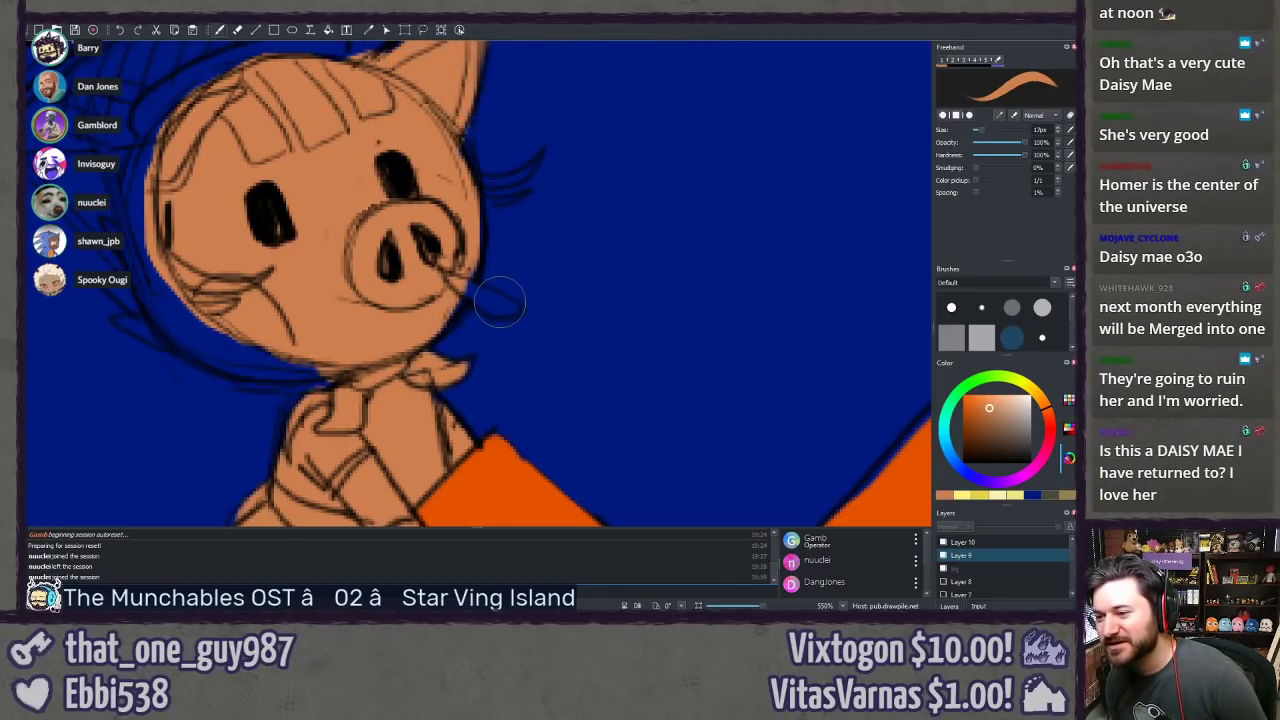
{"action": "left_click_drag", "start_coordinate": [503, 303], "coordinate": [478, 302]}
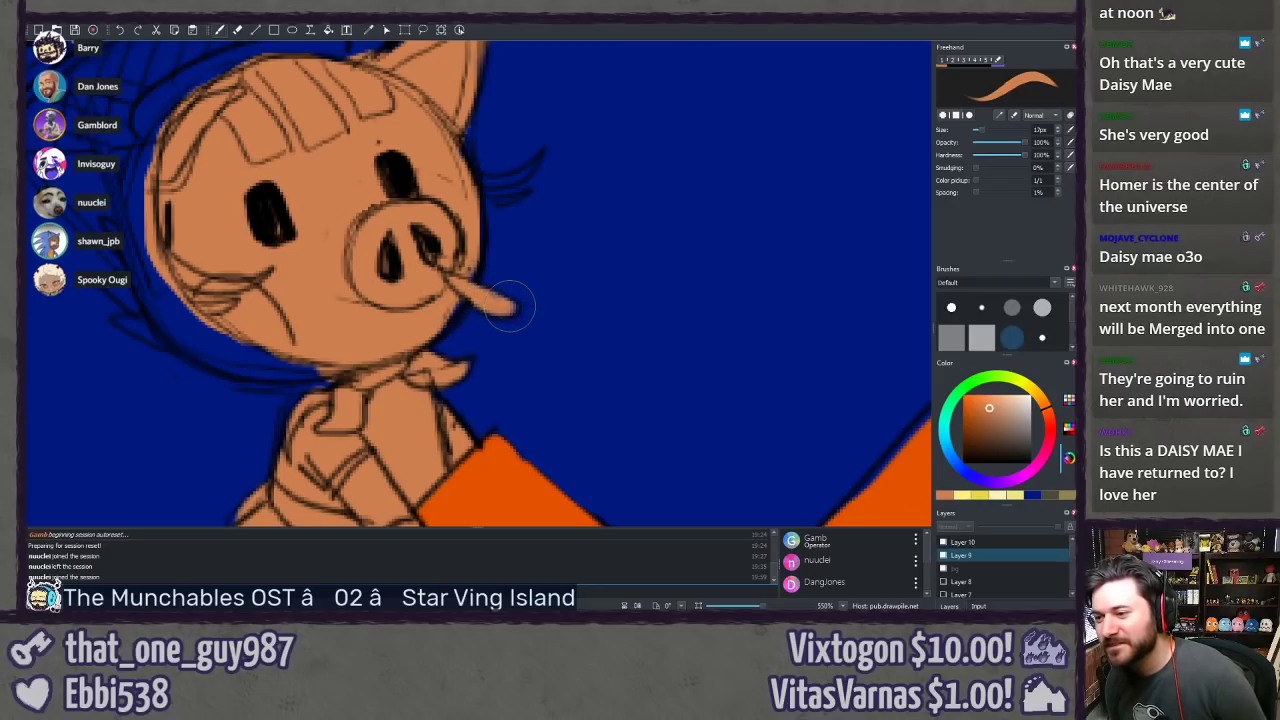
Step: Reduce the brush to 12 px and fill the thin tufts sticking out beside the cheek below the pig's ear
{"action": "left_click_drag", "start_coordinate": [426, 174], "coordinate": [381, 236]}
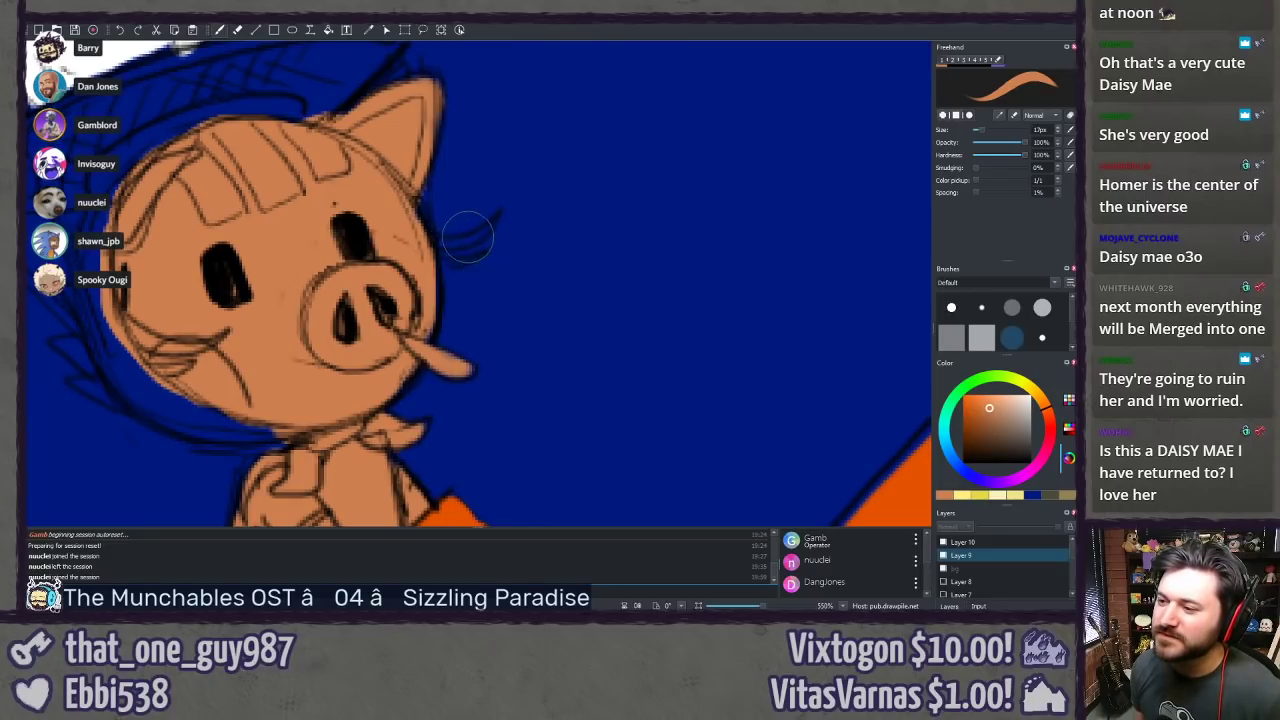
{"action": "key", "text": "bracketleft"}
{"action": "key", "text": "bracketleft"}
{"action": "key", "text": "bracketleft"}
{"action": "key", "text": "bracketleft"}
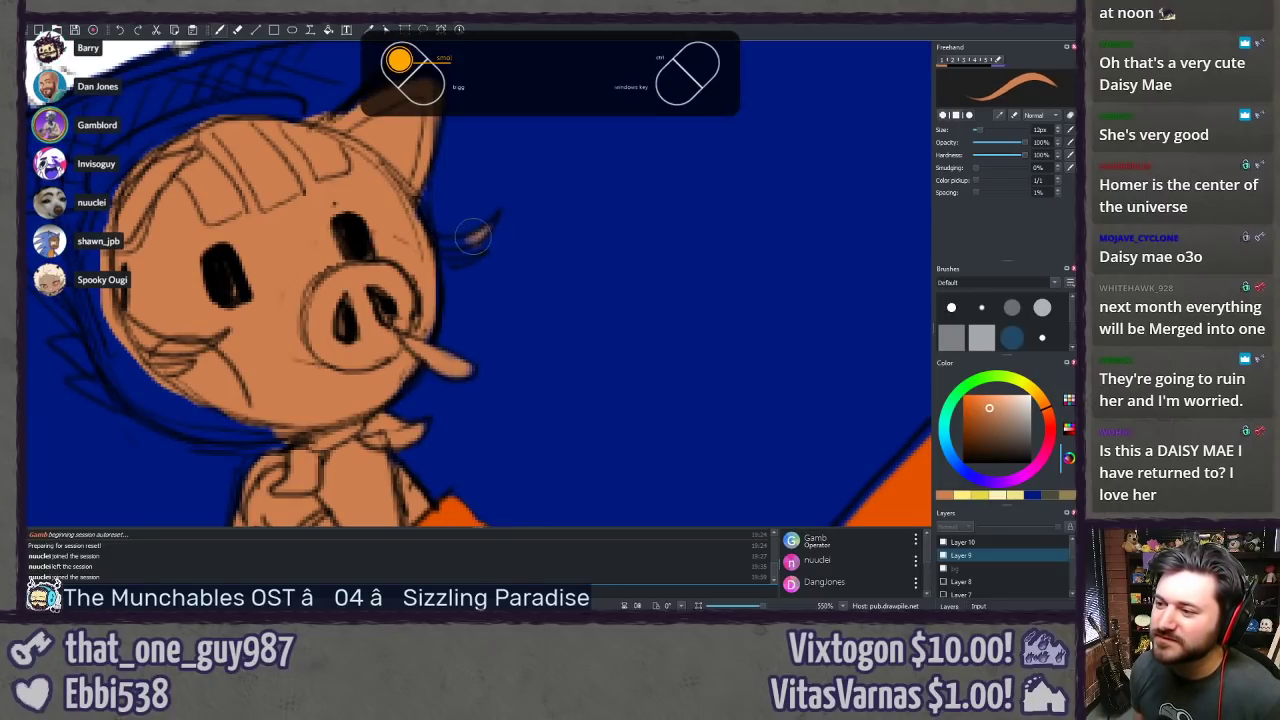
{"action": "mouse_move", "coordinate": [473, 236]}
{"action": "left_mouse_down"}
{"action": "mouse_move", "coordinate": [443, 247]}
{"action": "mouse_move", "coordinate": [474, 258]}
{"action": "left_mouse_up"}
Step: Fill the head's lower outer rim with tan using a 21 px brush and the rear cheek tufts using 16 px
{"action": "left_click_drag", "start_coordinate": [293, 268], "coordinate": [393, 178]}
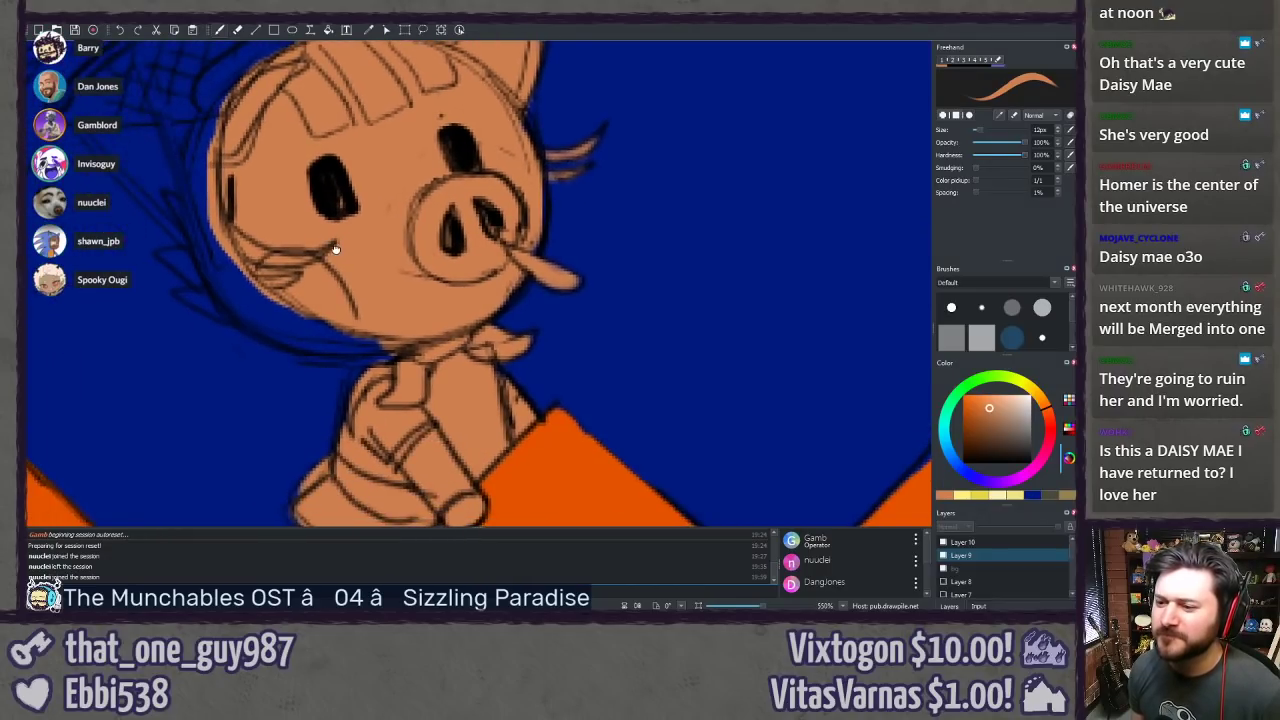
{"action": "key", "text": "bracketright"}
{"action": "key", "text": "bracketright"}
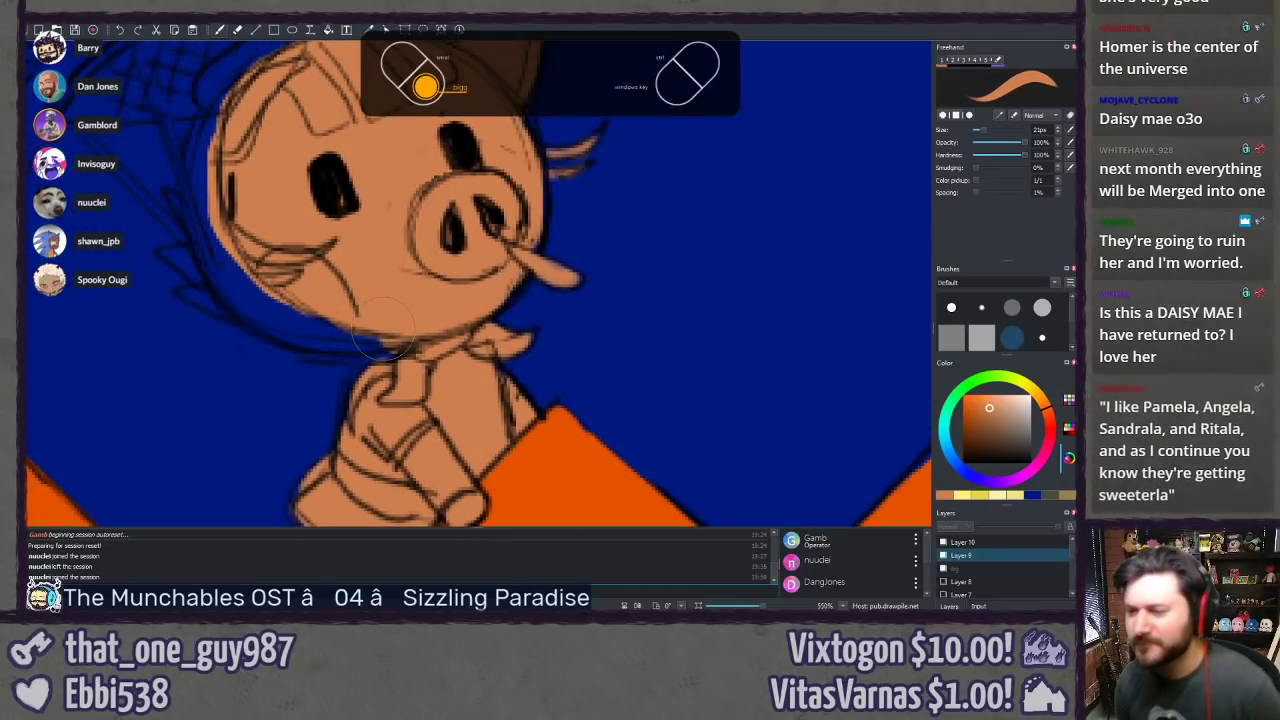
{"action": "mouse_move", "coordinate": [342, 324]}
{"action": "left_mouse_down"}
{"action": "mouse_move", "coordinate": [371, 338]}
{"action": "mouse_move", "coordinate": [330, 345]}
{"action": "mouse_move", "coordinate": [270, 318]}
{"action": "mouse_move", "coordinate": [300, 340]}
{"action": "mouse_move", "coordinate": [278, 322]}
{"action": "mouse_move", "coordinate": [265, 335]}
{"action": "mouse_move", "coordinate": [215, 255]}
{"action": "left_mouse_up"}
{"action": "mouse_move", "coordinate": [255, 299]}
{"action": "left_mouse_down"}
{"action": "mouse_move", "coordinate": [210, 250]}
{"action": "mouse_move", "coordinate": [322, 245]}
{"action": "left_mouse_up"}
{"action": "key", "text": "["}
{"action": "key", "text": "["}
{"action": "key", "text": "["}
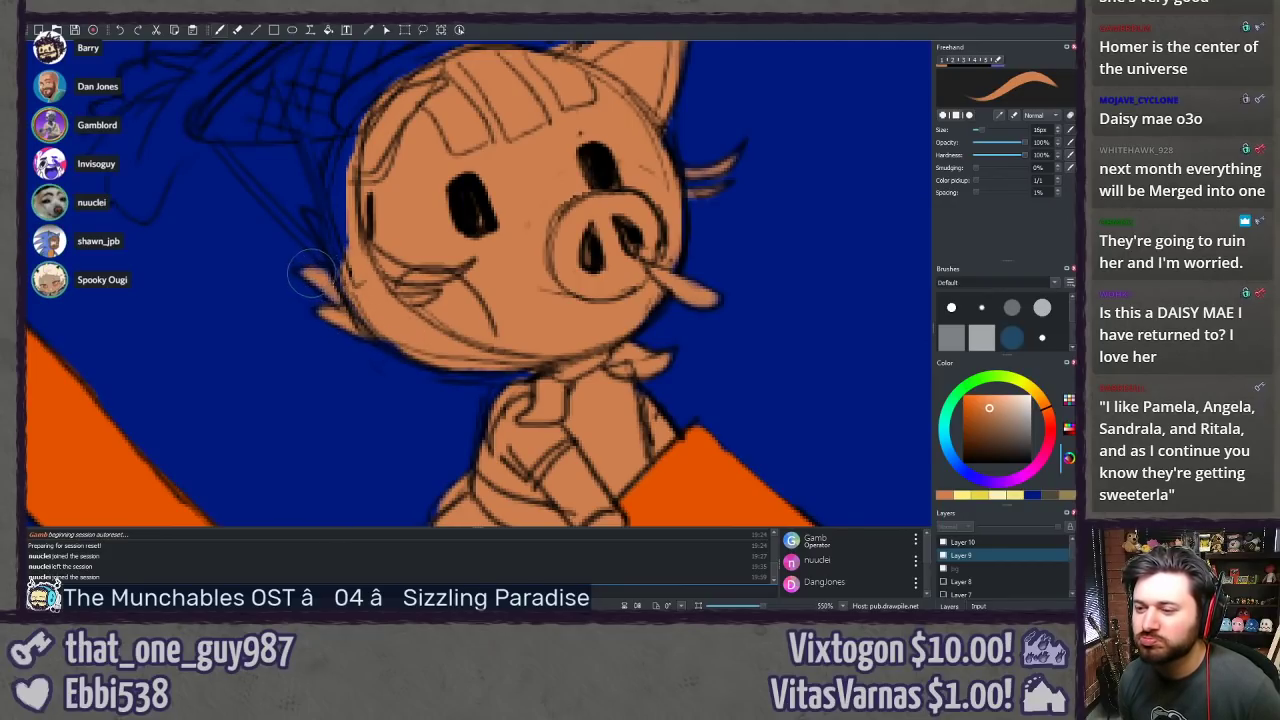
Step: Fill the upper rear cheek tuft with a 12 px brush, and the back rim of the head with a 20 px brush
{"action": "left_click_drag", "start_coordinate": [336, 206], "coordinate": [357, 311]}
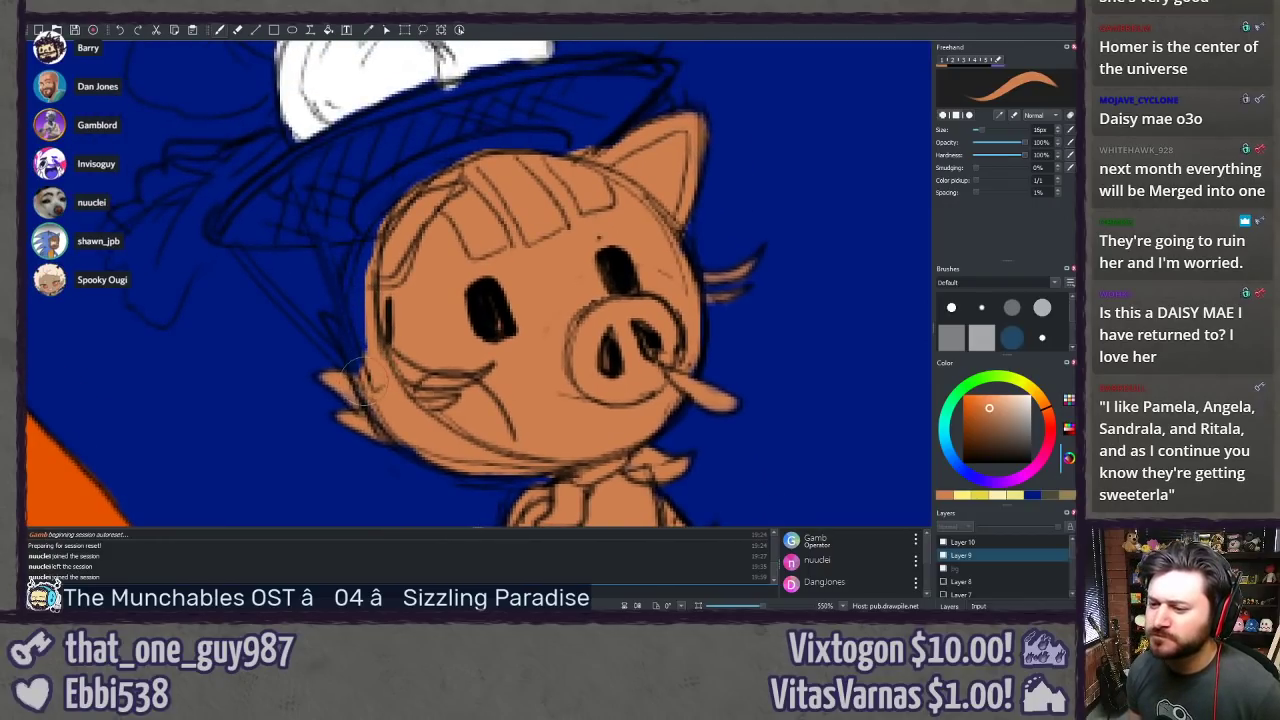
{"action": "key", "text": "["}
{"action": "key", "text": "["}
{"action": "key", "text": "["}
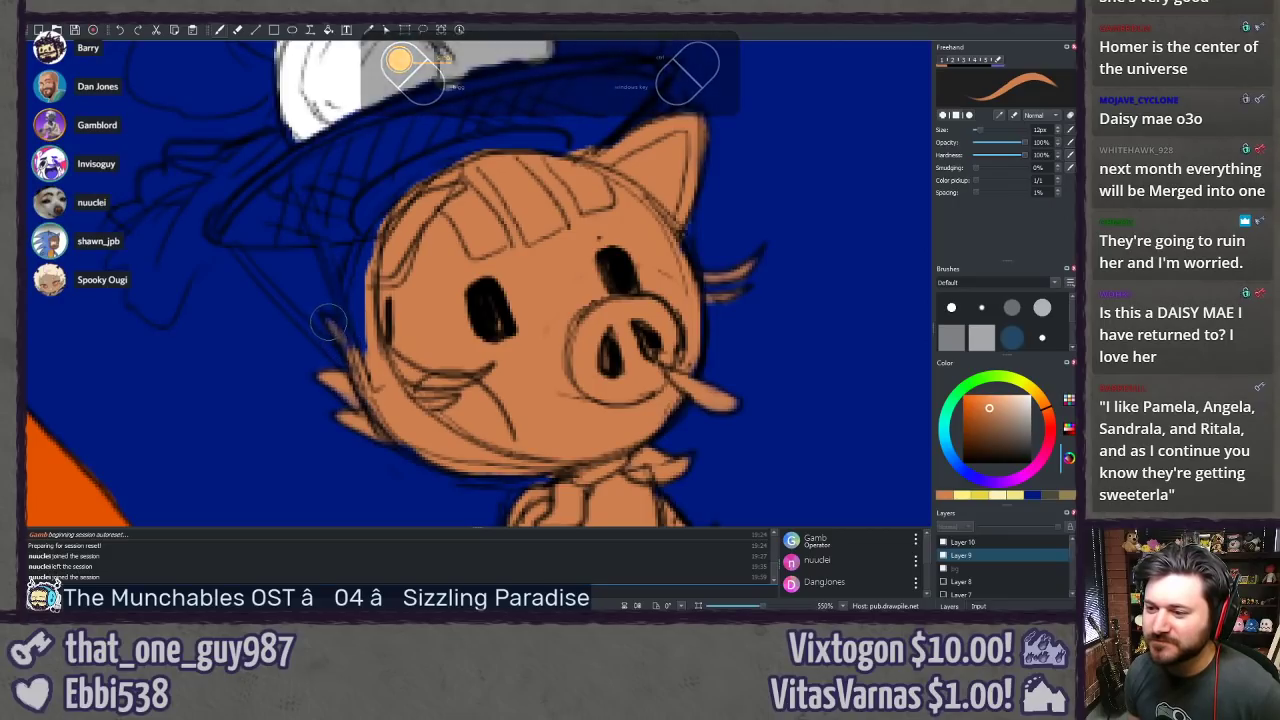
{"action": "key", "text": "bracketright"}
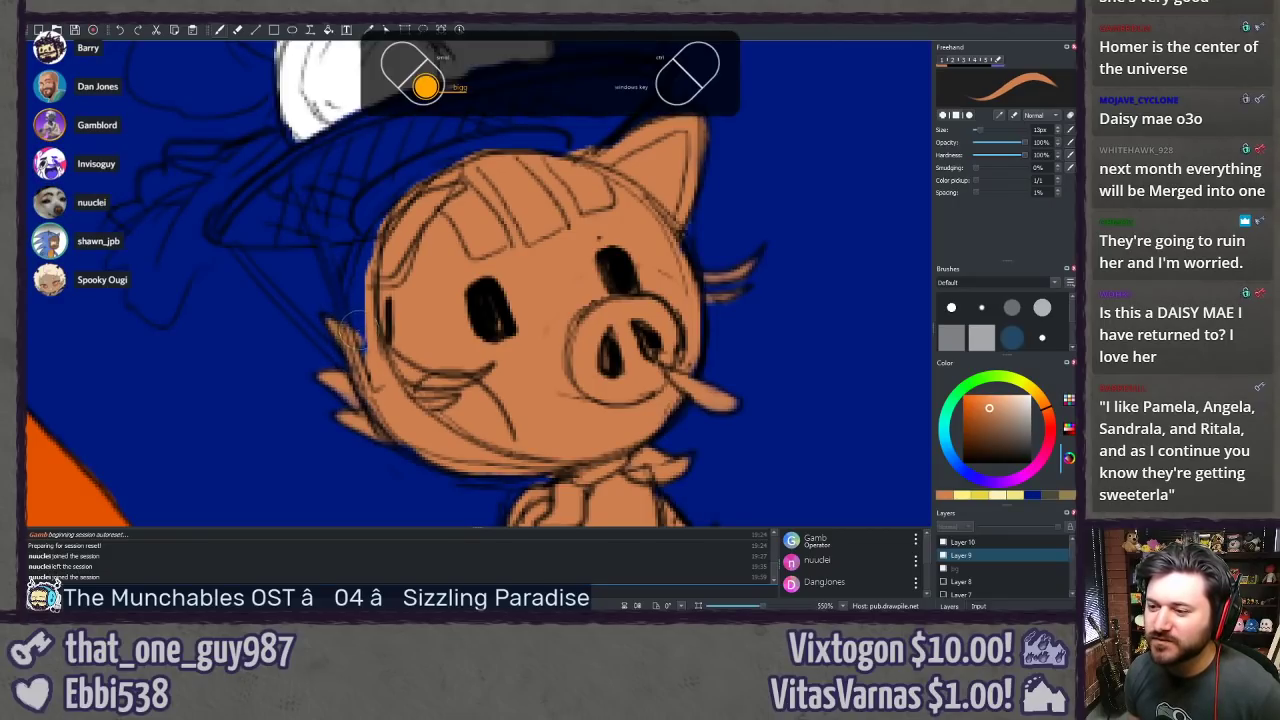
{"action": "key", "text": "bracketright"}
{"action": "key", "text": "bracketright"}
{"action": "key", "text": "bracketright"}
{"action": "key", "text": "bracketright"}
{"action": "left_click_drag", "start_coordinate": [363, 338], "coordinate": [364, 250]}
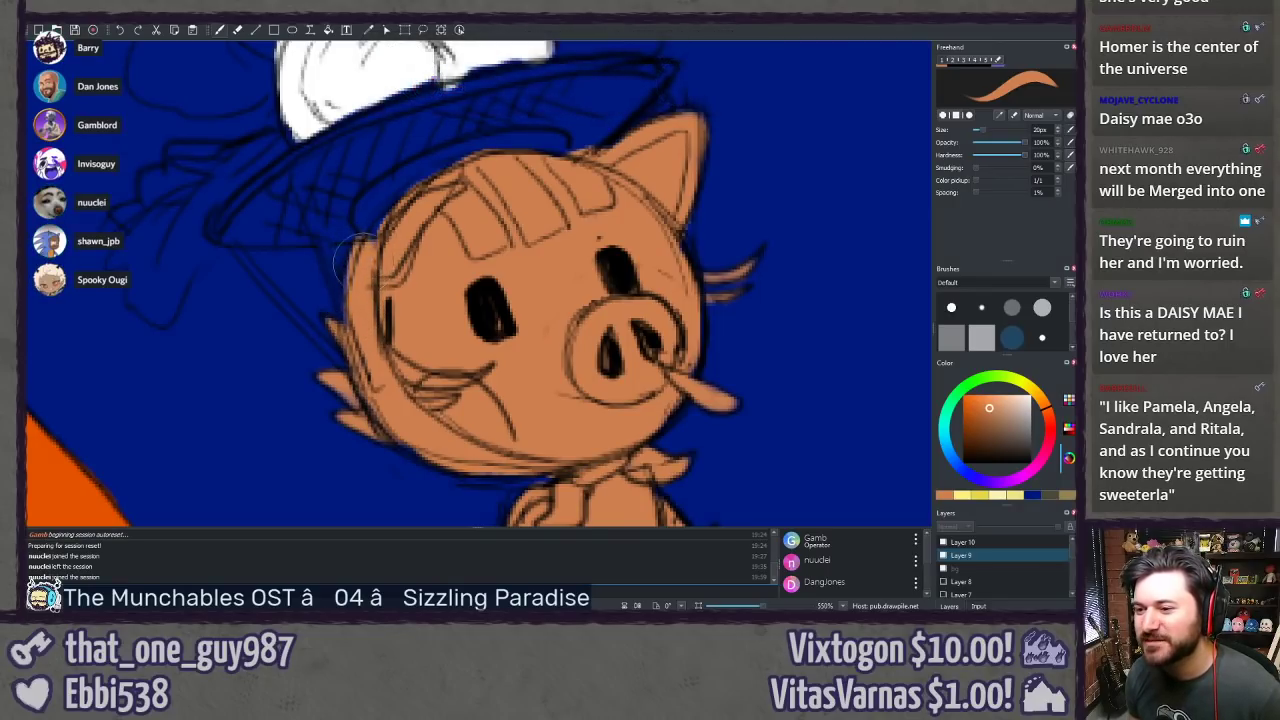
Step: Fill the woven hat brim above the pig's head with tan, from the edge by the ear to the rear tip
{"action": "left_click_drag", "start_coordinate": [398, 205], "coordinate": [418, 366]}
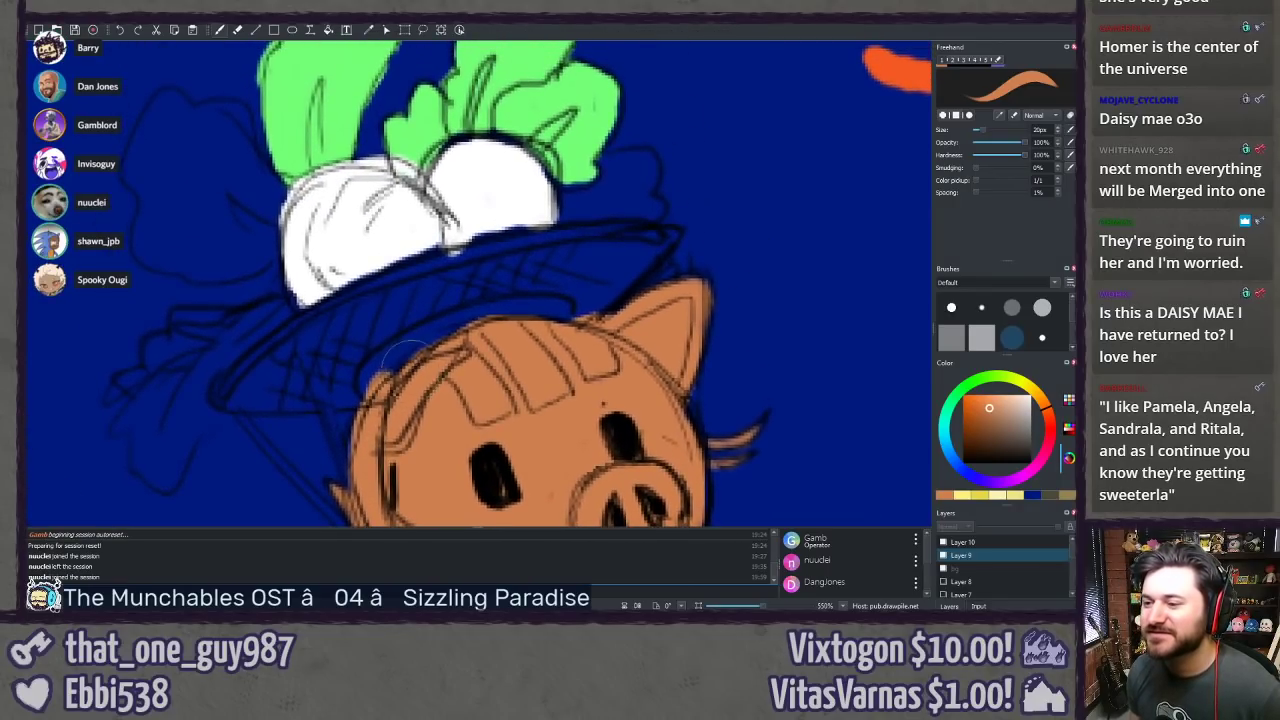
{"action": "mouse_move", "coordinate": [462, 306]}
{"action": "left_mouse_down"}
{"action": "mouse_move", "coordinate": [550, 285]}
{"action": "mouse_move", "coordinate": [612, 288]}
{"action": "mouse_move", "coordinate": [600, 300]}
{"action": "left_mouse_up"}
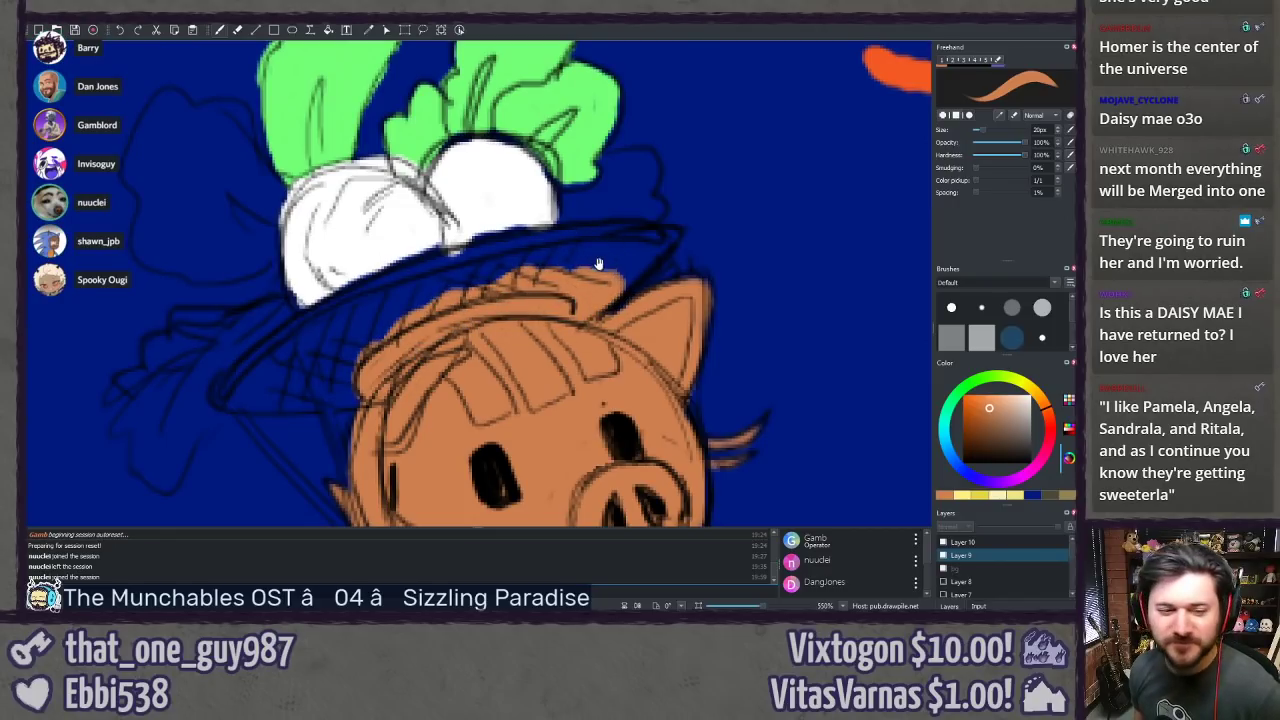
{"action": "scroll", "coordinate": [598, 263], "scroll_direction": "down", "scroll_amount": 2}
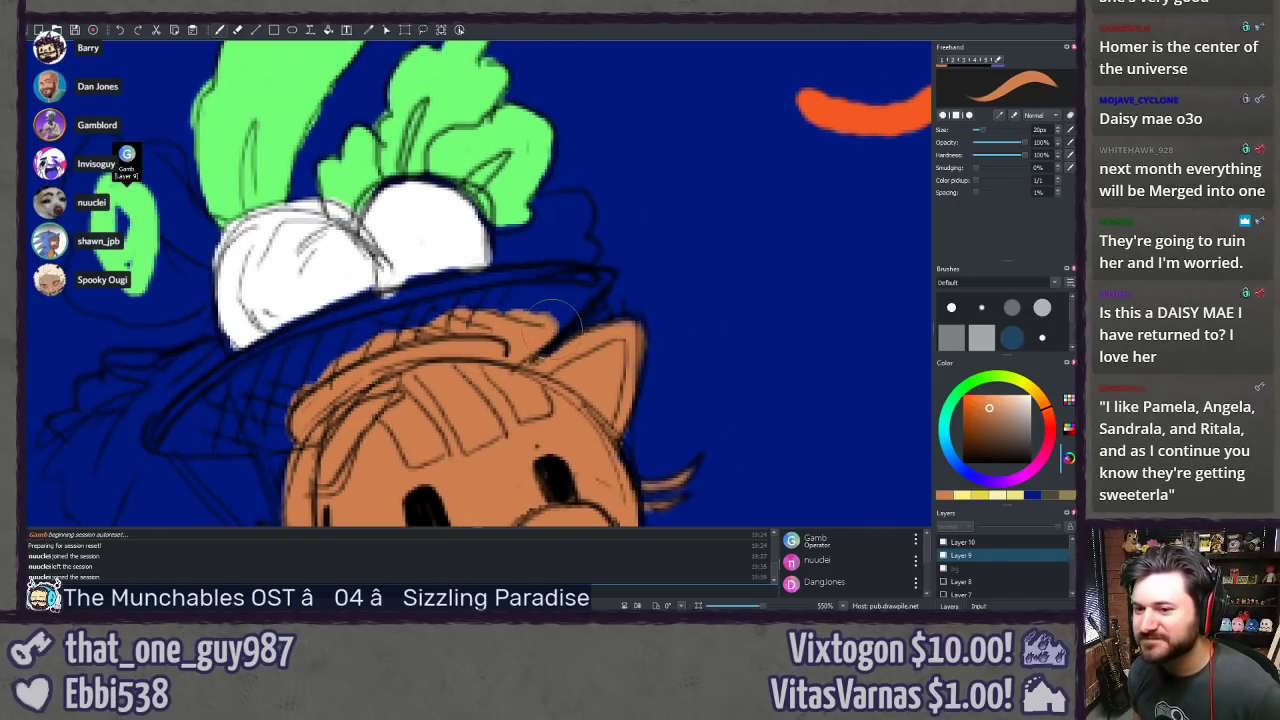
{"action": "mouse_move", "coordinate": [606, 280]}
{"action": "left_mouse_down"}
{"action": "mouse_move", "coordinate": [556, 312]}
{"action": "mouse_move", "coordinate": [601, 298]}
{"action": "mouse_move", "coordinate": [583, 268]}
{"action": "mouse_move", "coordinate": [574, 318]}
{"action": "mouse_move", "coordinate": [547, 300]}
{"action": "left_mouse_up"}
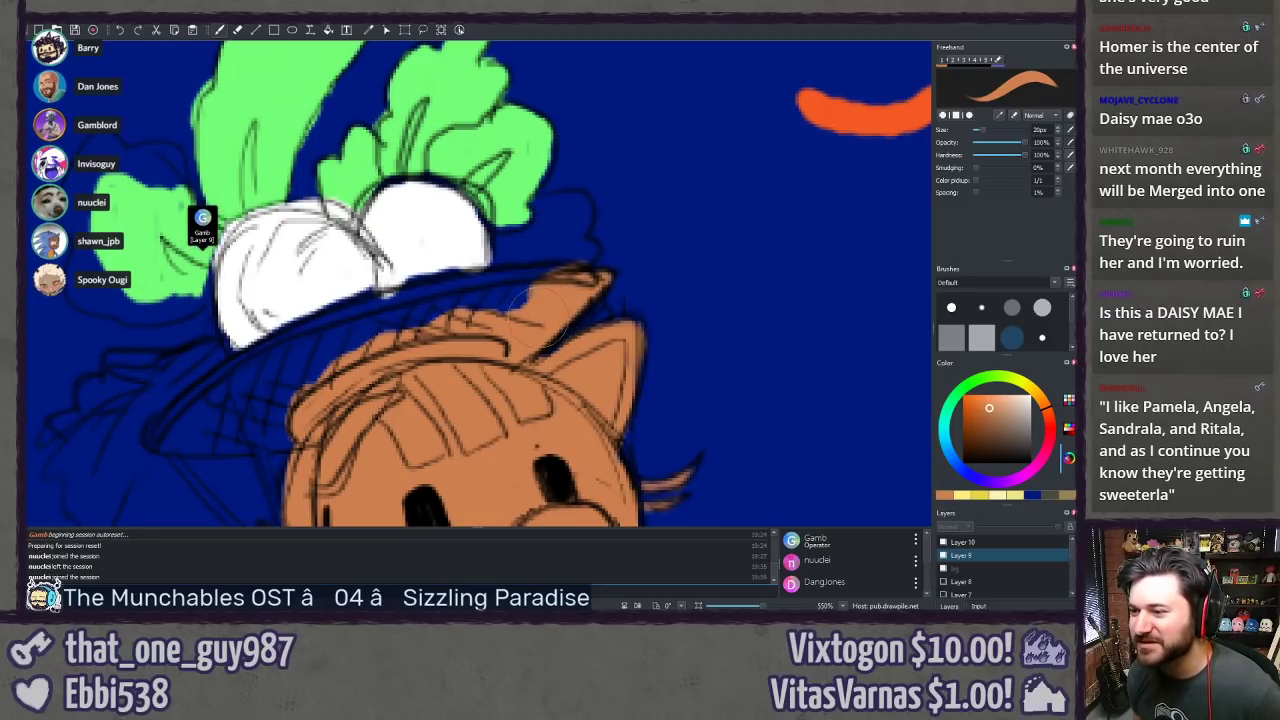
{"action": "mouse_move", "coordinate": [402, 316]}
{"action": "left_mouse_down"}
{"action": "mouse_move", "coordinate": [374, 317]}
{"action": "mouse_move", "coordinate": [435, 292]}
{"action": "left_mouse_up"}
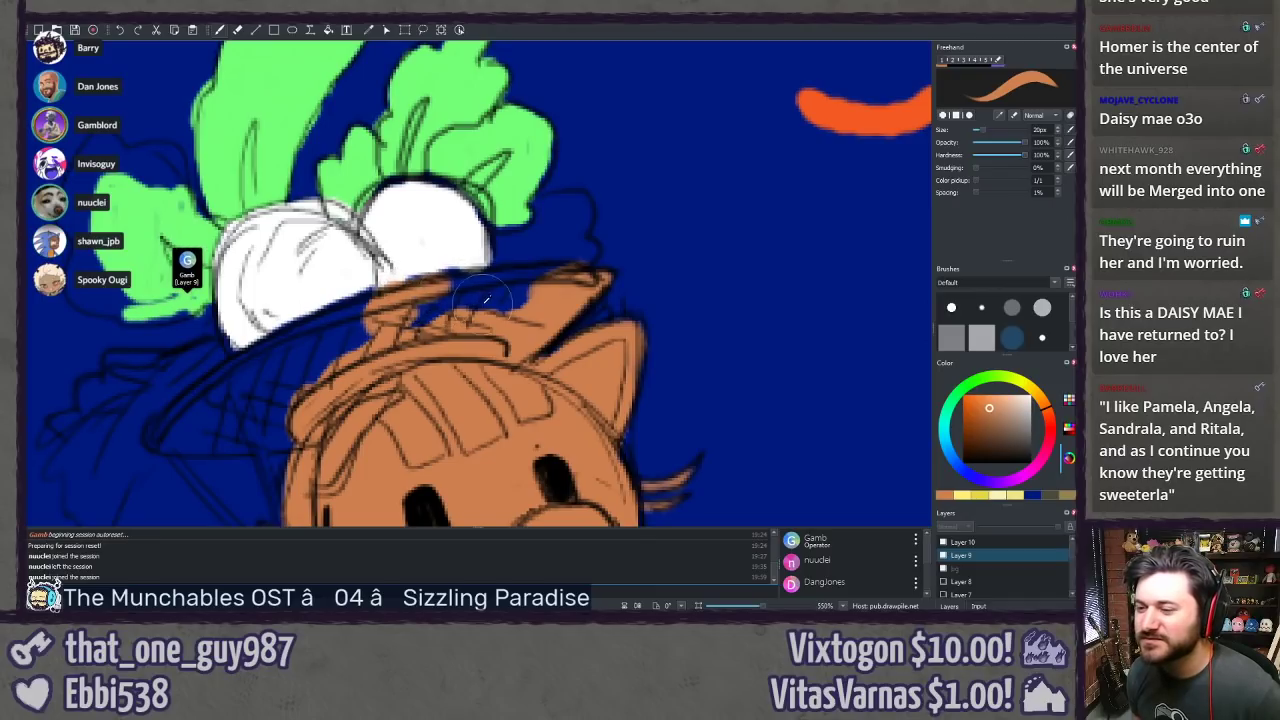
{"action": "key", "text": "ctrl+z"}
{"action": "mouse_move", "coordinate": [378, 322]}
{"action": "left_mouse_down"}
{"action": "mouse_move", "coordinate": [438, 295]}
{"action": "mouse_move", "coordinate": [468, 305]}
{"action": "mouse_move", "coordinate": [453, 295]}
{"action": "mouse_move", "coordinate": [523, 293]}
{"action": "mouse_move", "coordinate": [508, 310]}
{"action": "mouse_move", "coordinate": [525, 283]}
{"action": "mouse_move", "coordinate": [510, 283]}
{"action": "mouse_move", "coordinate": [550, 280]}
{"action": "left_mouse_up"}
{"action": "mouse_move", "coordinate": [355, 325]}
{"action": "left_mouse_down"}
{"action": "mouse_move", "coordinate": [340, 320]}
{"action": "mouse_move", "coordinate": [265, 368]}
{"action": "mouse_move", "coordinate": [325, 362]}
{"action": "mouse_move", "coordinate": [438, 318]}
{"action": "mouse_move", "coordinate": [418, 315]}
{"action": "mouse_move", "coordinate": [327, 385]}
{"action": "mouse_move", "coordinate": [420, 378]}
{"action": "mouse_move", "coordinate": [445, 395]}
{"action": "mouse_move", "coordinate": [400, 360]}
{"action": "mouse_move", "coordinate": [433, 333]}
{"action": "left_mouse_up"}
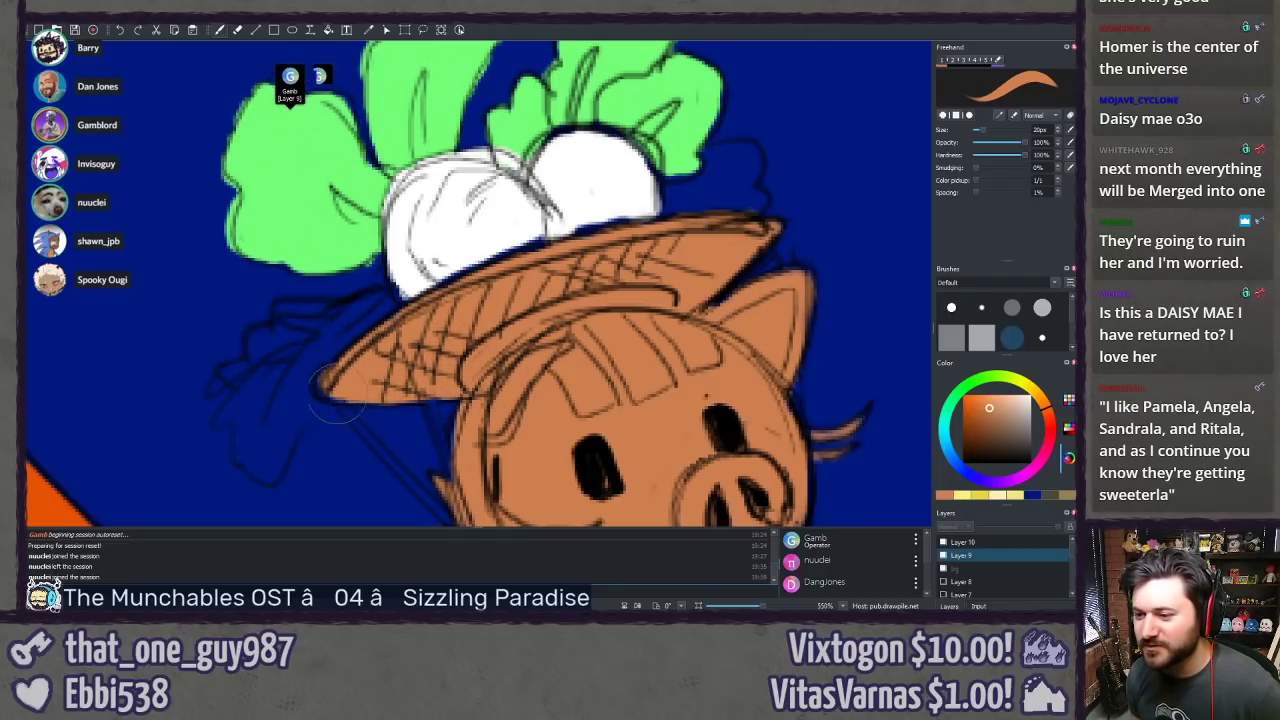
Step: Fill both hat straps running from the brim down to the cheek with tan, reducing the brush to 13 px
{"action": "left_click_drag", "start_coordinate": [425, 405], "coordinate": [390, 325]}
{"action": "key", "text": "["}
{"action": "key", "text": "["}
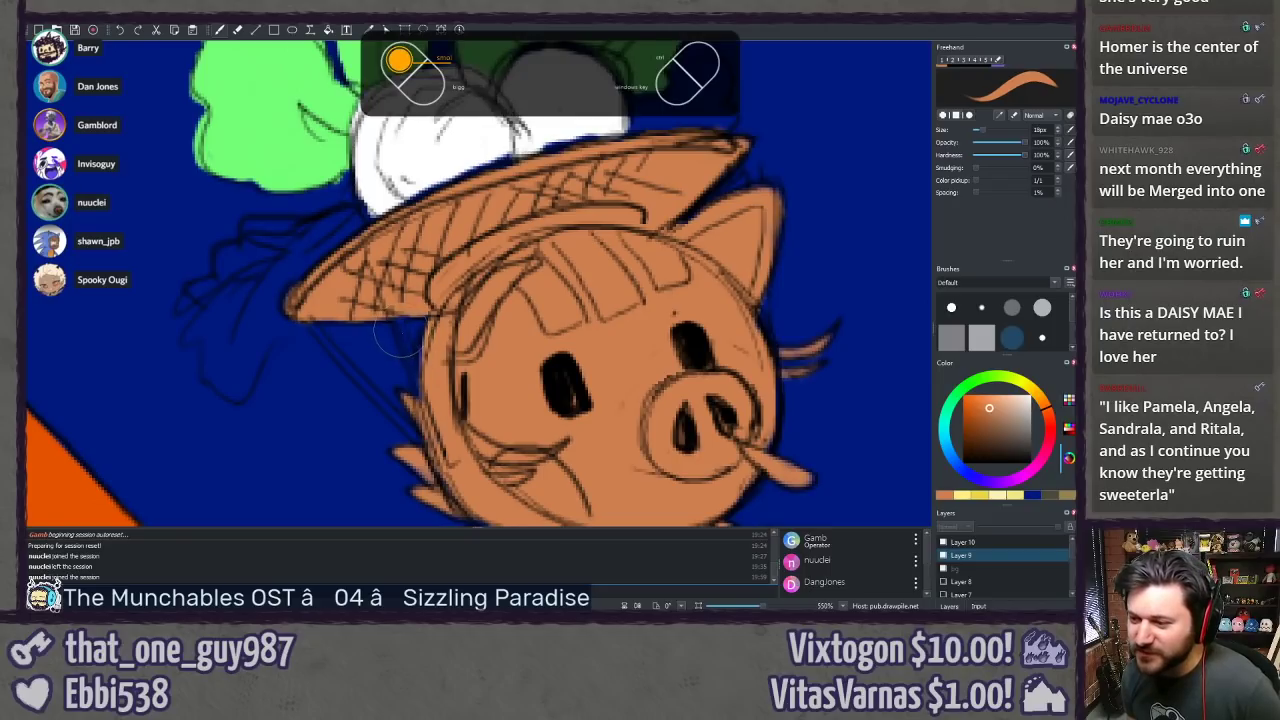
{"action": "mouse_move", "coordinate": [416, 367]}
{"action": "left_mouse_down"}
{"action": "mouse_move", "coordinate": [397, 330]}
{"action": "mouse_move", "coordinate": [410, 380]}
{"action": "mouse_move", "coordinate": [400, 360]}
{"action": "mouse_move", "coordinate": [394, 371]}
{"action": "left_mouse_up"}
{"action": "left_click_drag", "start_coordinate": [308, 322], "coordinate": [404, 429]}
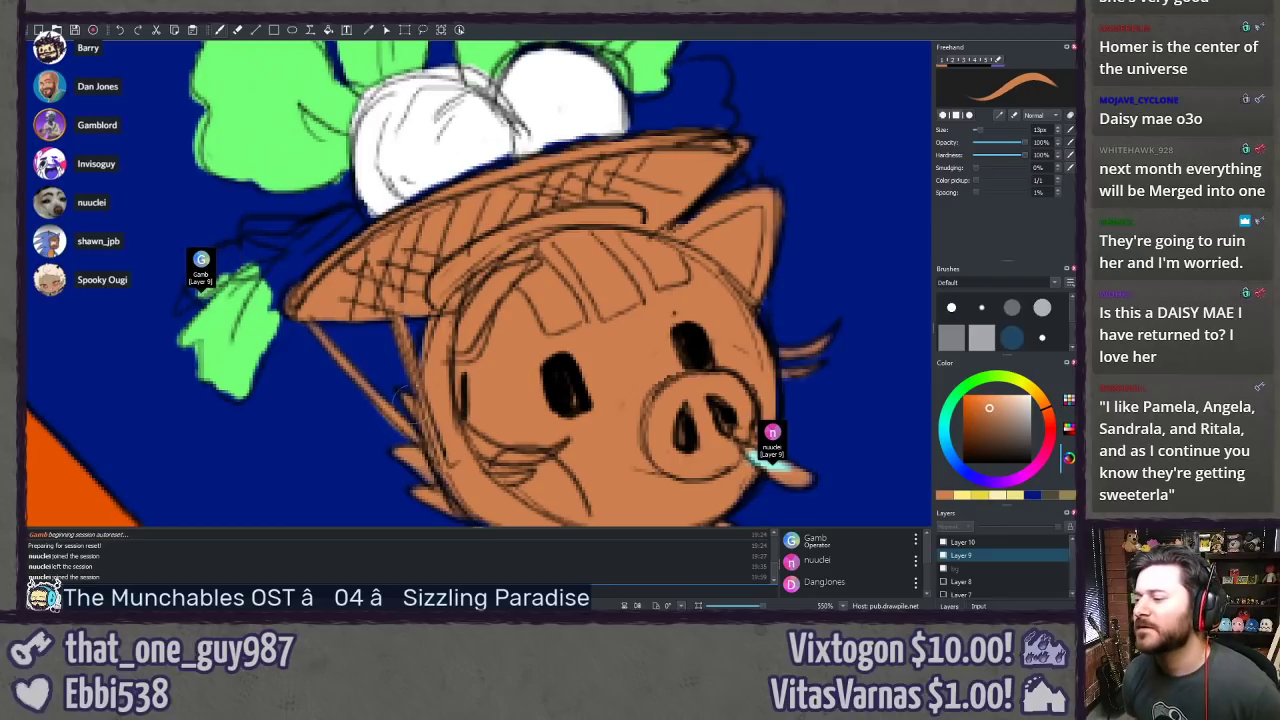
Step: Choose a darker brown of the same hue and colour the first forehead stripe with an 18 px brush
{"action": "mouse_move", "coordinate": [495, 338]}
{"action": "left_mouse_down"}
{"action": "mouse_move", "coordinate": [315, 218]}
{"action": "mouse_move", "coordinate": [343, 223]}
{"action": "mouse_move", "coordinate": [366, 253]}
{"action": "left_mouse_up"}
{"action": "key", "text": "]"}
{"action": "key", "text": "]"}
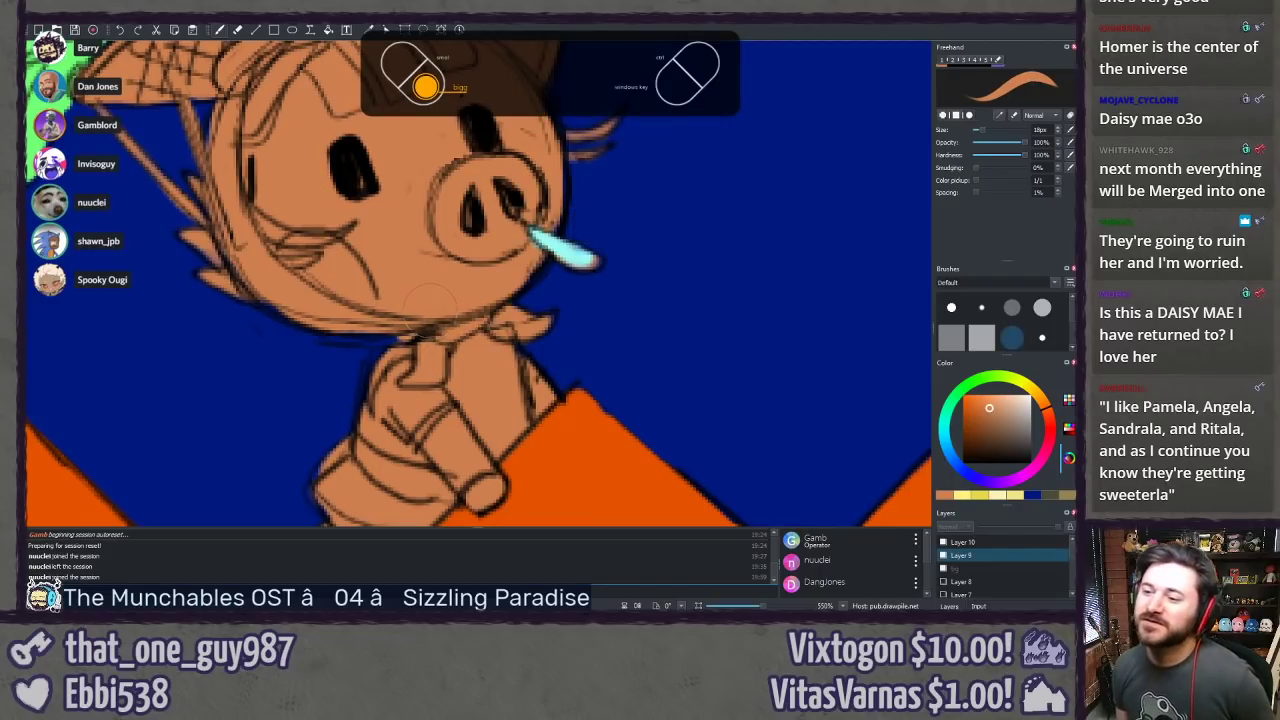
{"action": "left_click_drag", "start_coordinate": [428, 258], "coordinate": [454, 389]}
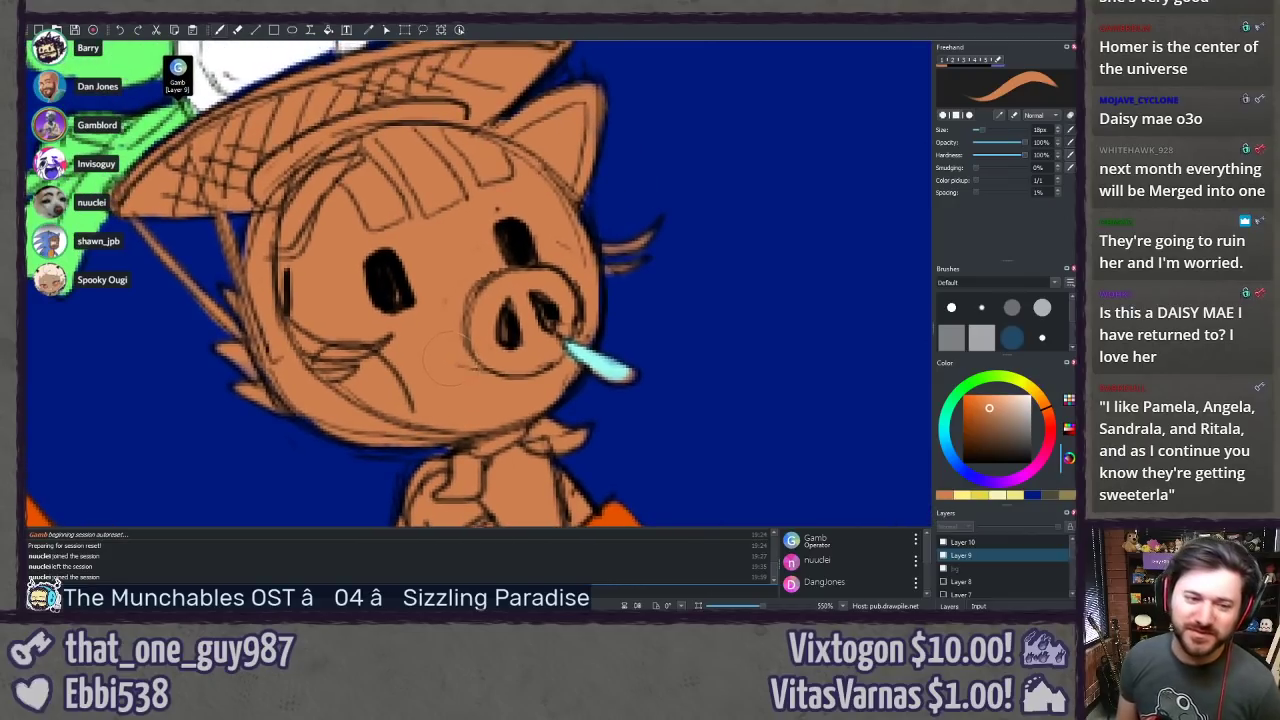
{"action": "left_click", "coordinate": [990, 428]}
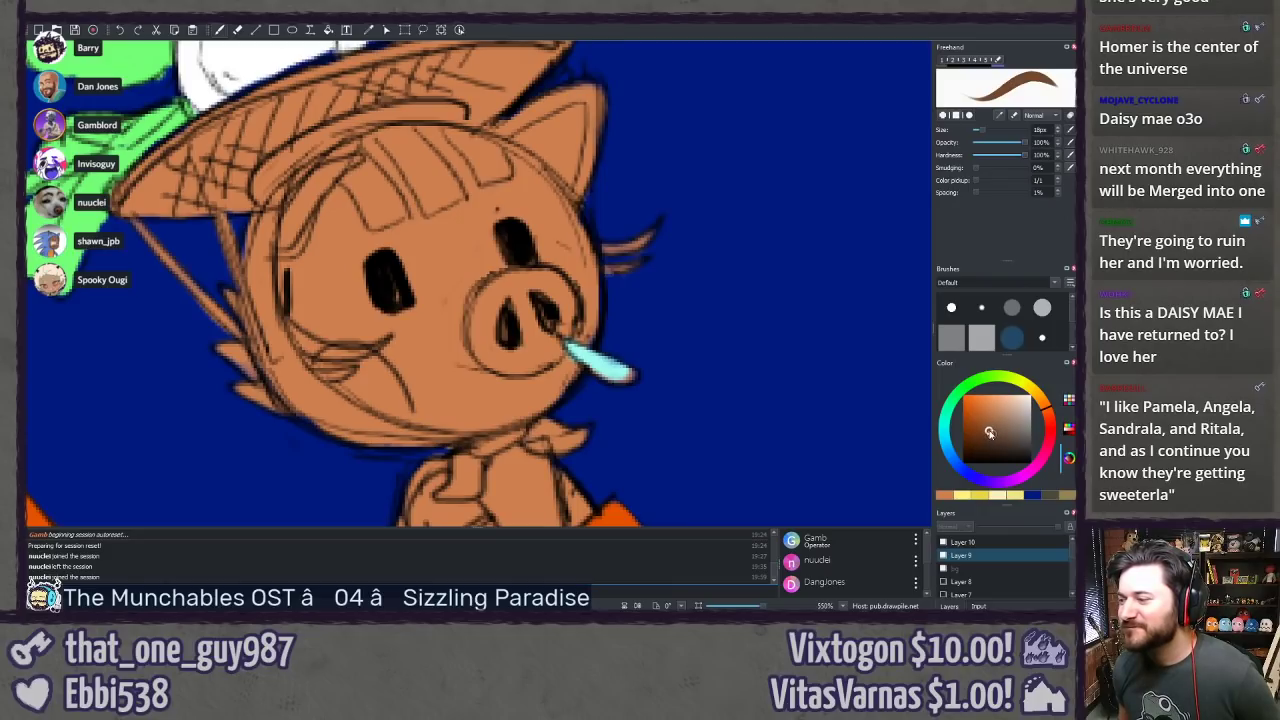
{"action": "mouse_move", "coordinate": [376, 165]}
{"action": "left_mouse_down"}
{"action": "mouse_move", "coordinate": [348, 196]}
{"action": "mouse_move", "coordinate": [348, 250]}
{"action": "left_mouse_up"}
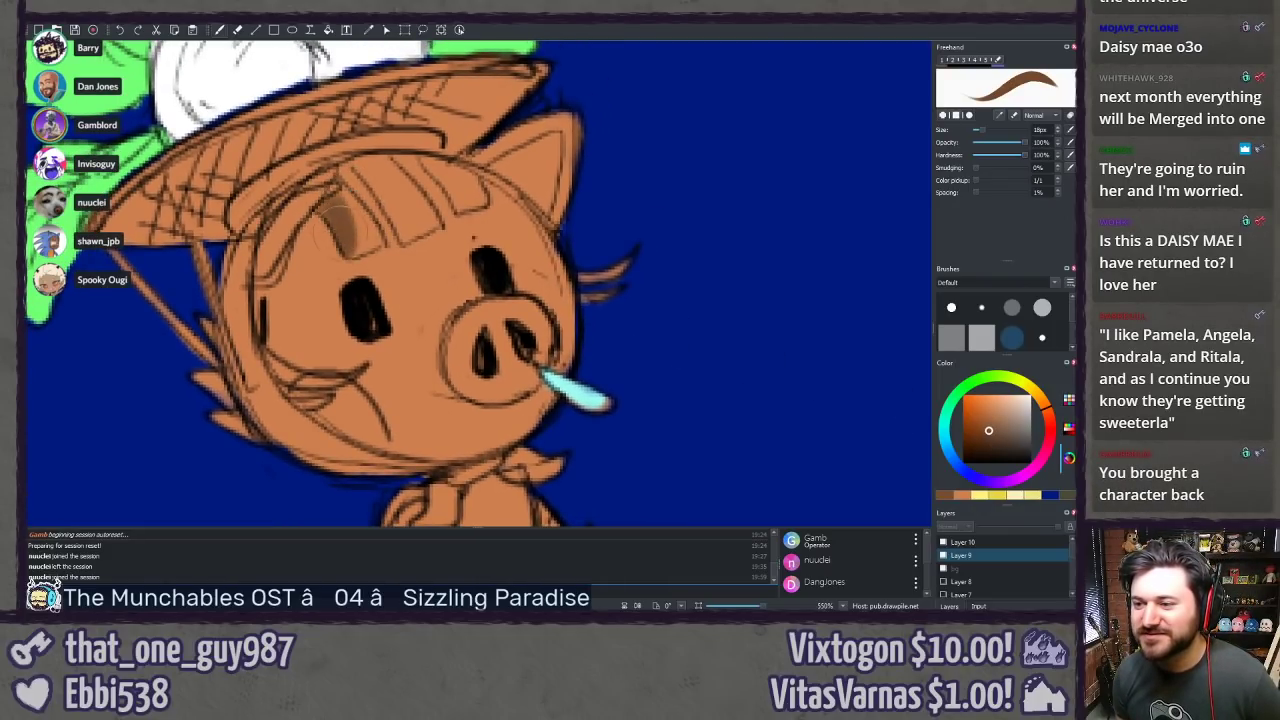
Step: Set the brush blend mode to Recolor and fill the other two forehead stripes dark brown, reducing the brush to 13 px
{"action": "left_click", "coordinate": [1032, 117]}
{"action": "left_click", "coordinate": [1036, 133]}
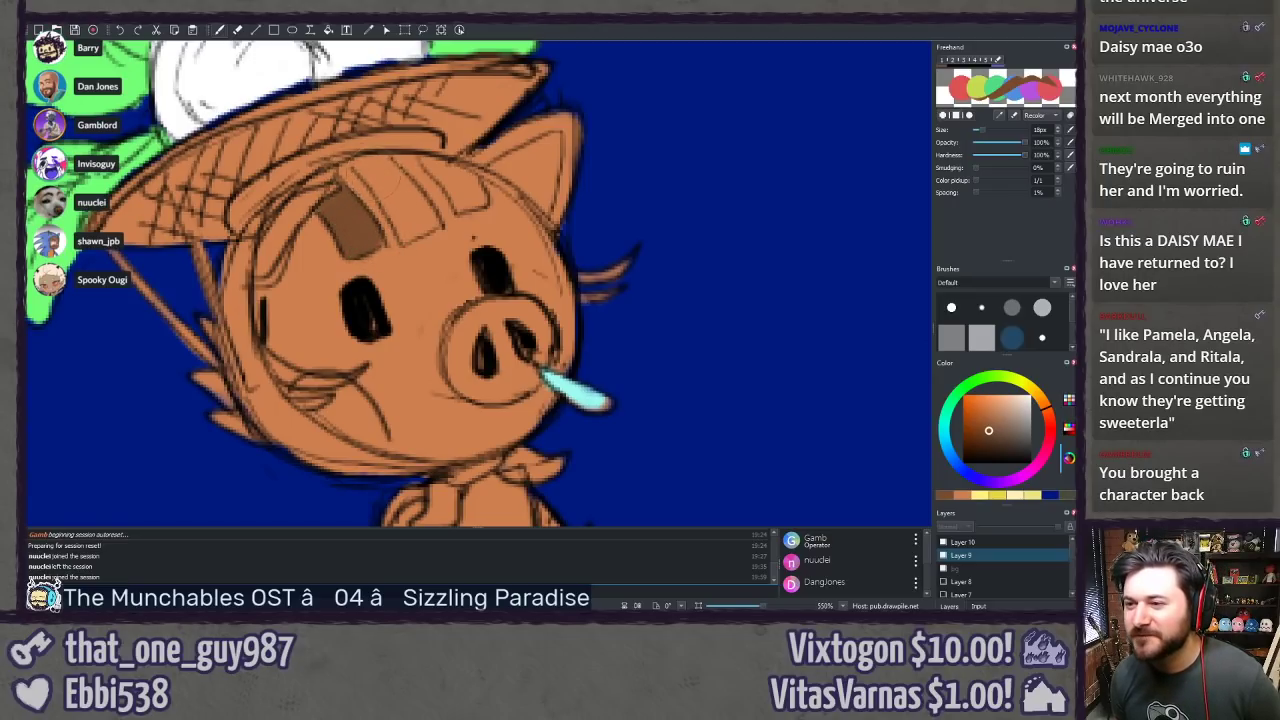
{"action": "left_click_drag", "start_coordinate": [378, 190], "coordinate": [404, 214]}
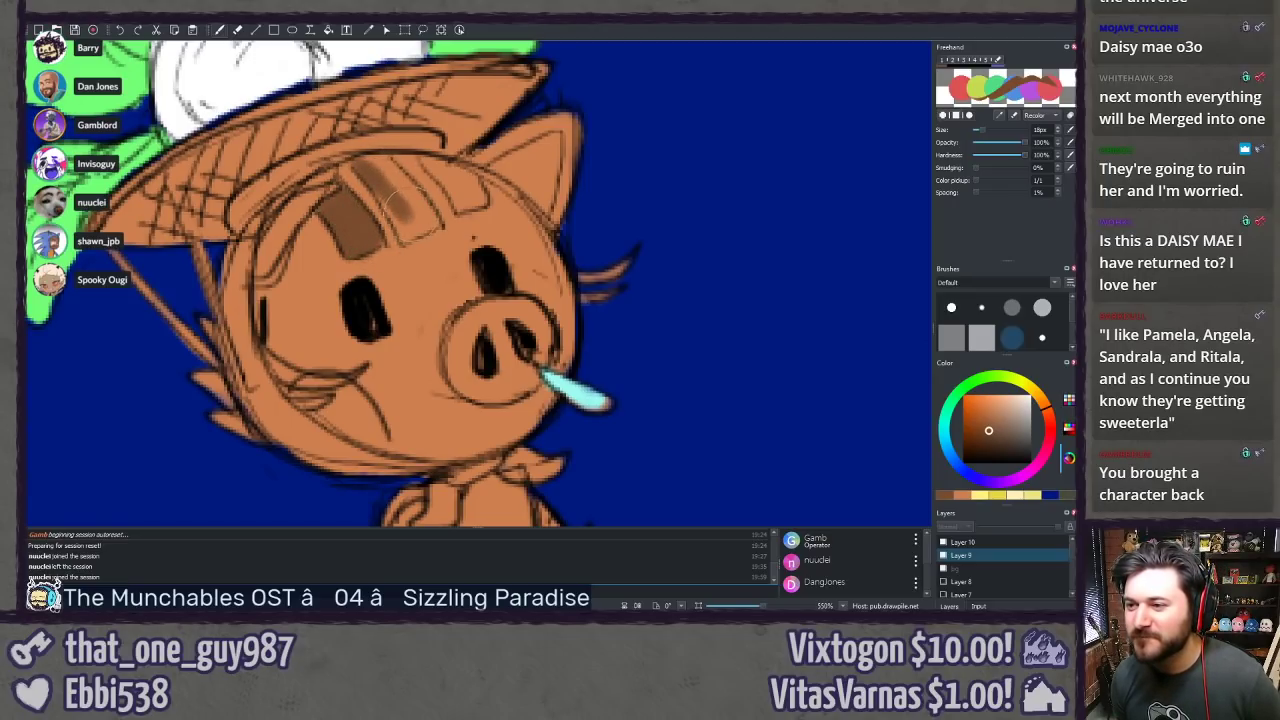
{"action": "key", "text": "bracketleft"}
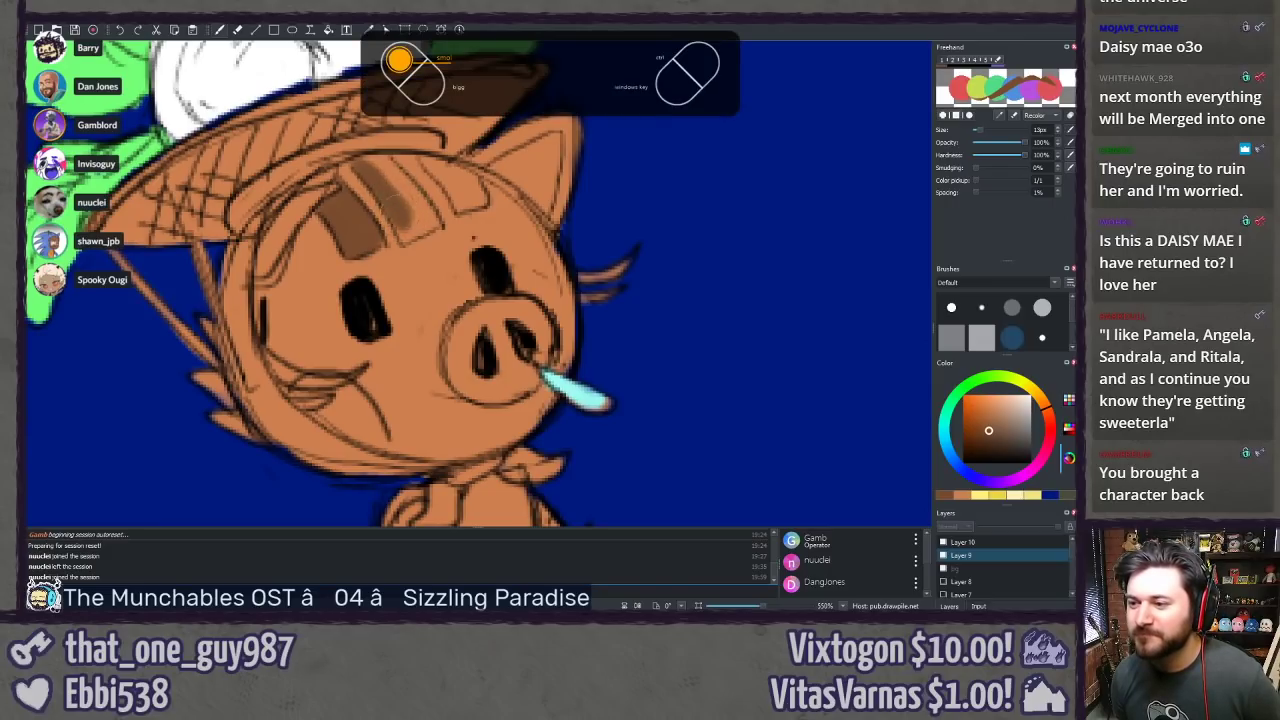
{"action": "left_click_drag", "start_coordinate": [404, 233], "coordinate": [419, 222]}
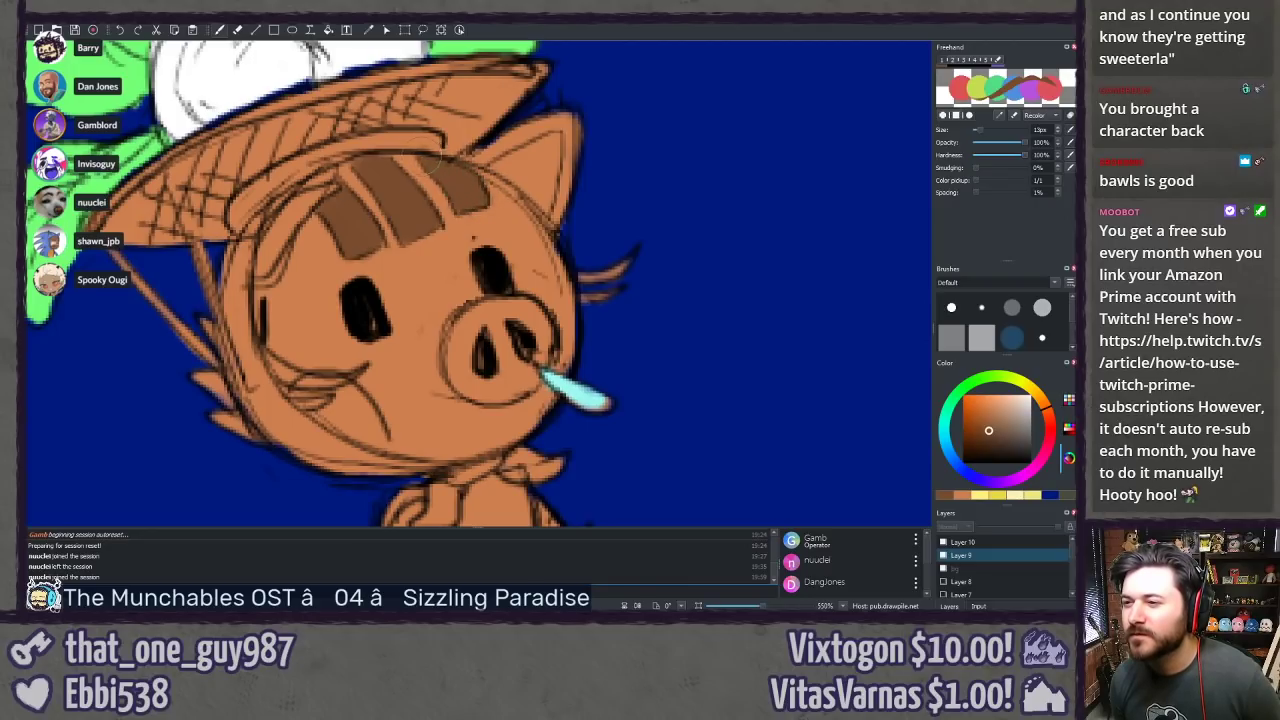
Step: Look over the shared canvas from the coloured pig to the MERGE creature and the white hand and ghost above it
{"action": "scroll", "coordinate": [458, 292], "scroll_direction": "down", "scroll_amount": 8}
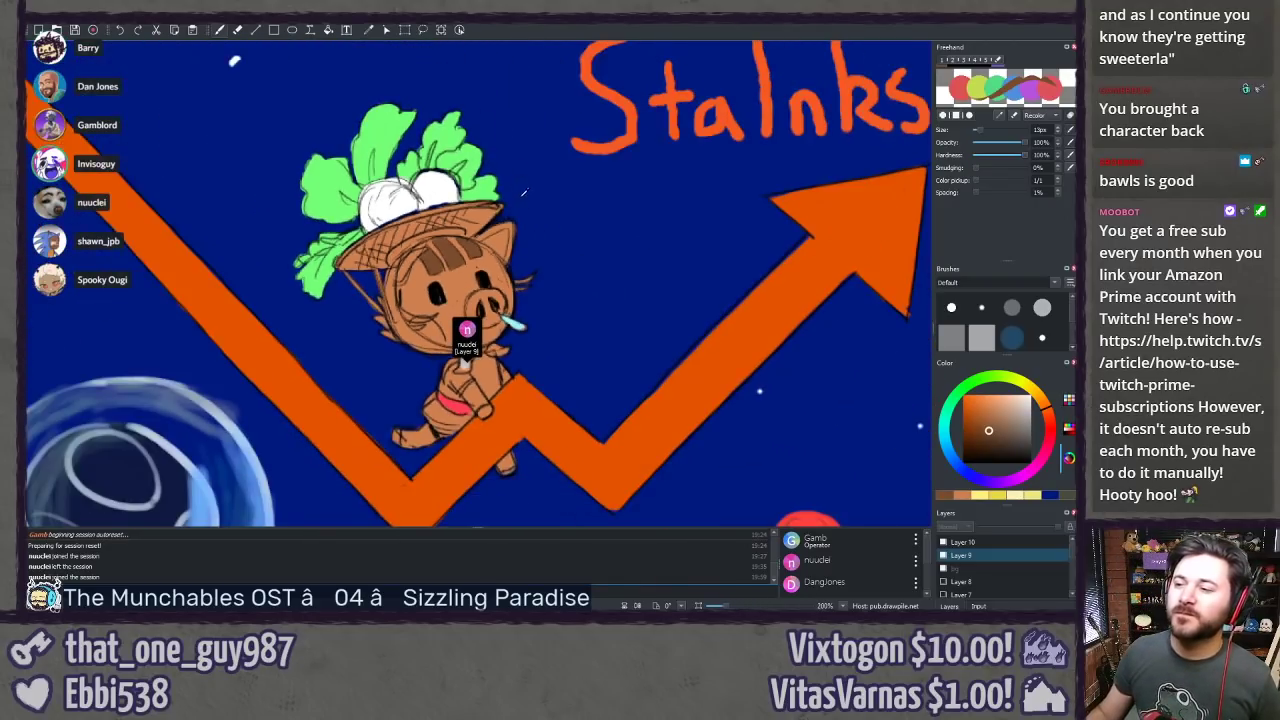
{"action": "left_click_drag", "start_coordinate": [538, 199], "coordinate": [133, 240]}
{"action": "left_click_drag", "start_coordinate": [411, 267], "coordinate": [339, 289]}
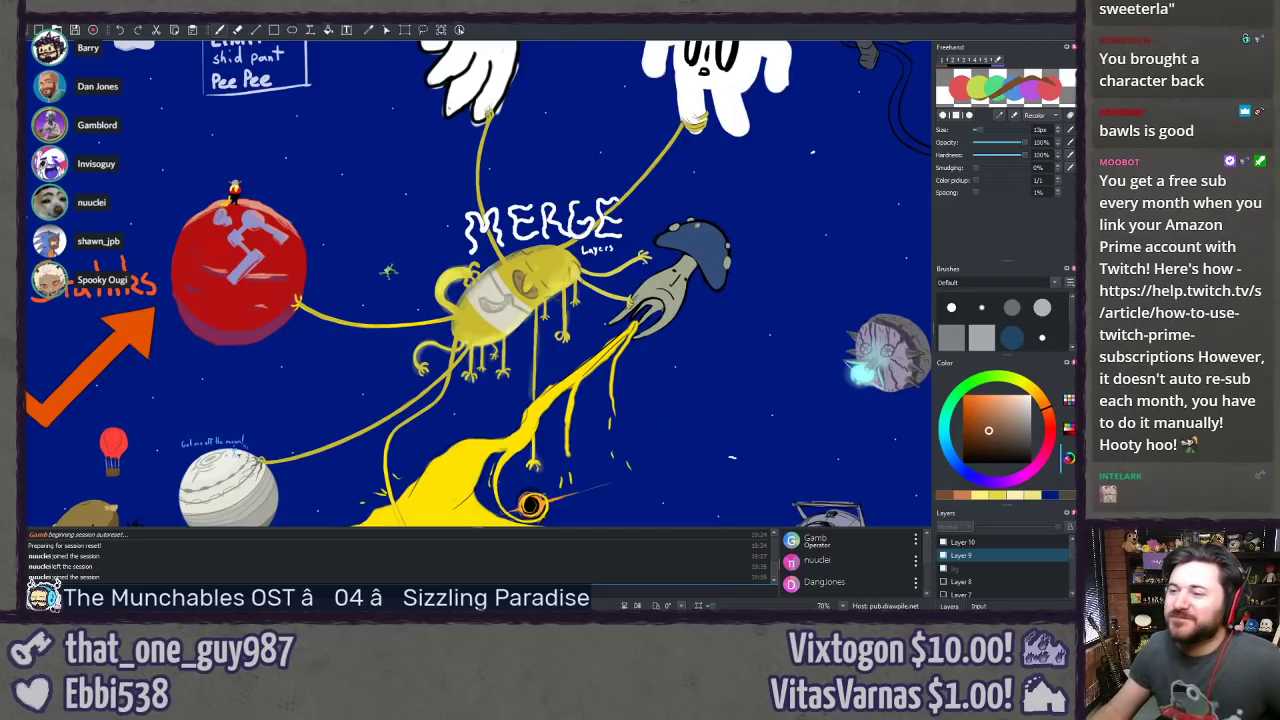
{"action": "left_click_drag", "start_coordinate": [483, 195], "coordinate": [410, 353]}
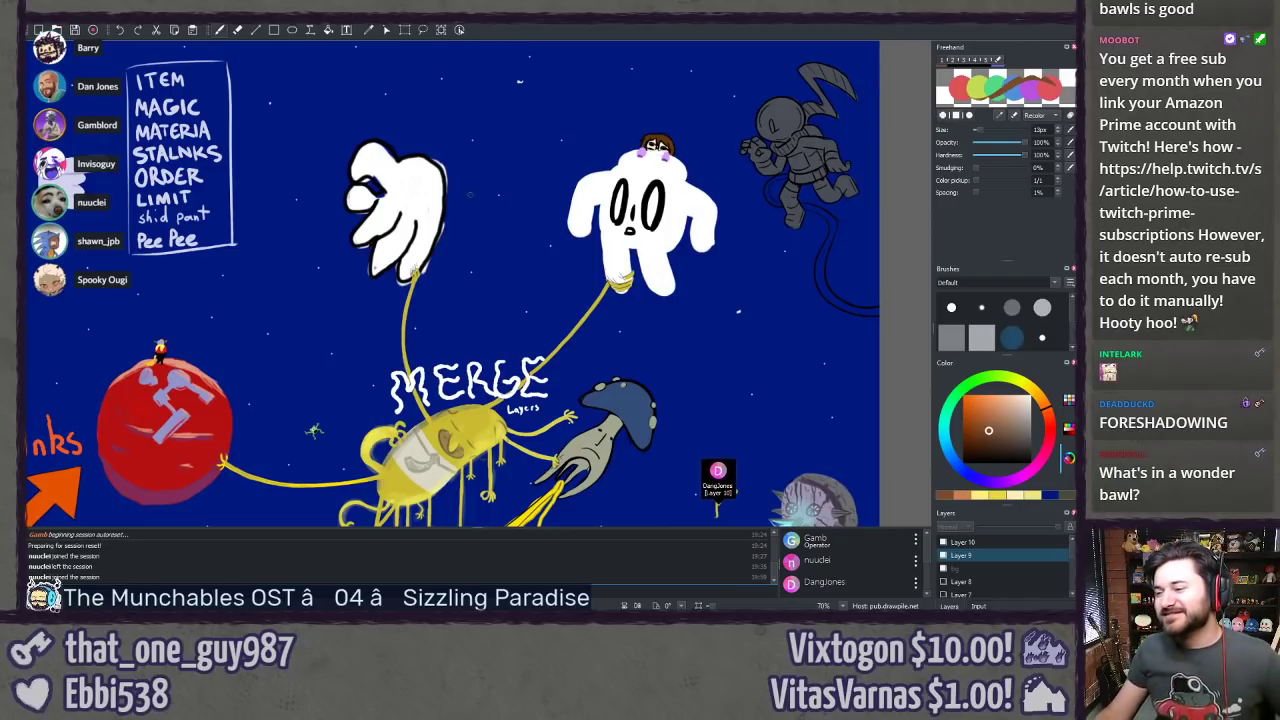
Step: Look over the shared canvas, from the white ghost and astronaut to the MERGE creature and the Stalnks arrow
{"action": "scroll", "coordinate": [446, 248], "scroll_direction": "down", "scroll_amount": 5}
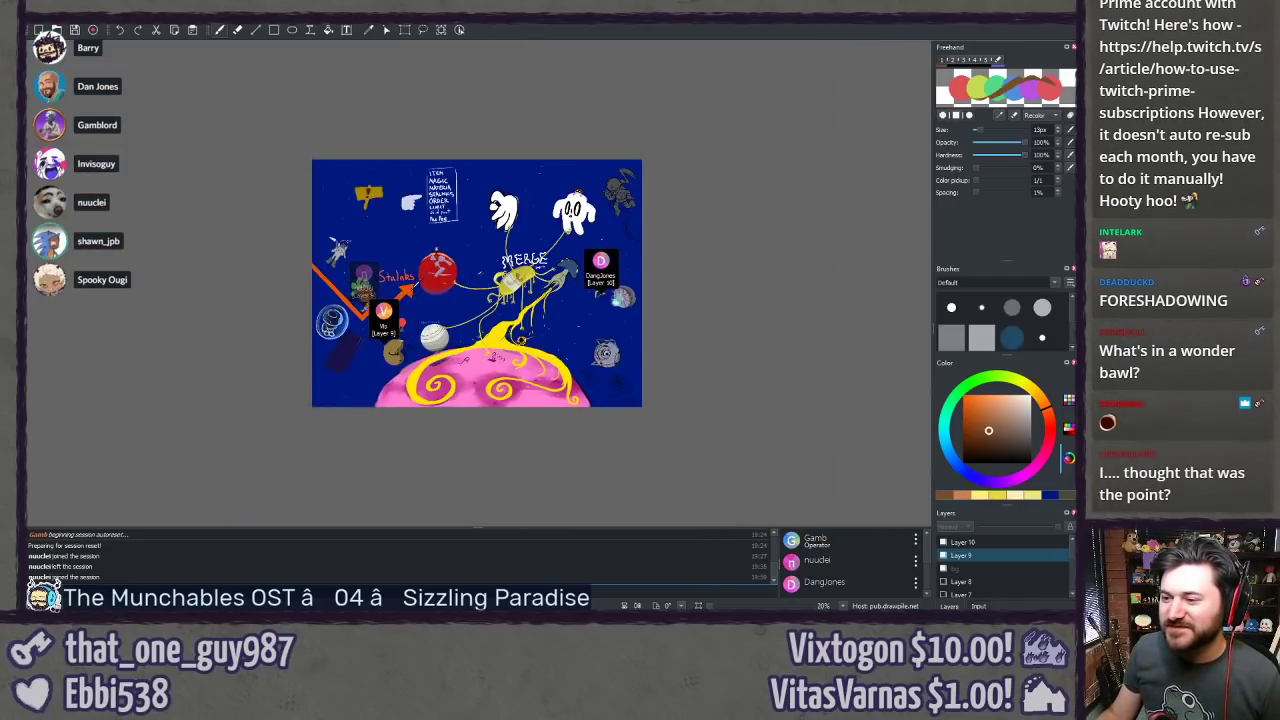
{"action": "scroll", "coordinate": [481, 124], "scroll_direction": "up", "scroll_amount": 1}
{"action": "left_click_drag", "start_coordinate": [352, 317], "coordinate": [352, 220]}
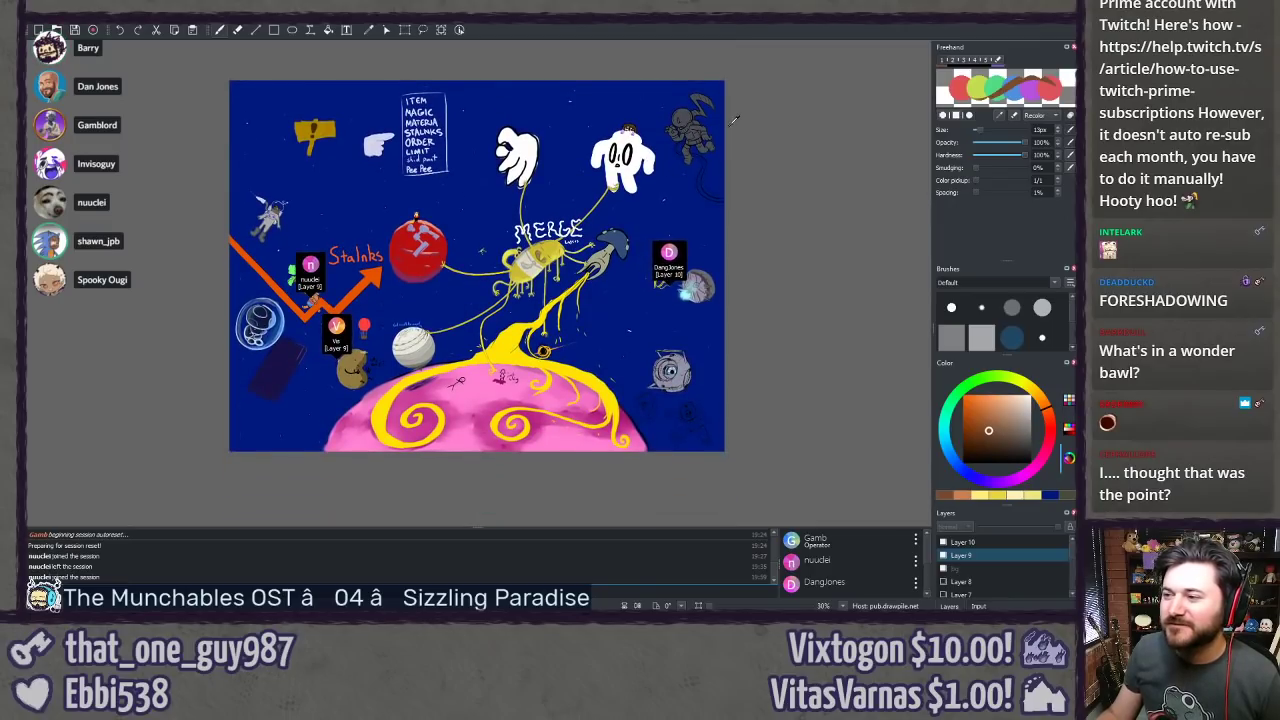
{"action": "scroll", "coordinate": [477, 284], "scroll_direction": "up", "scroll_amount": 4}
{"action": "left_click_drag", "start_coordinate": [676, 120], "coordinate": [320, 400]}
{"action": "scroll", "coordinate": [317, 288], "scroll_direction": "up", "scroll_amount": 4}
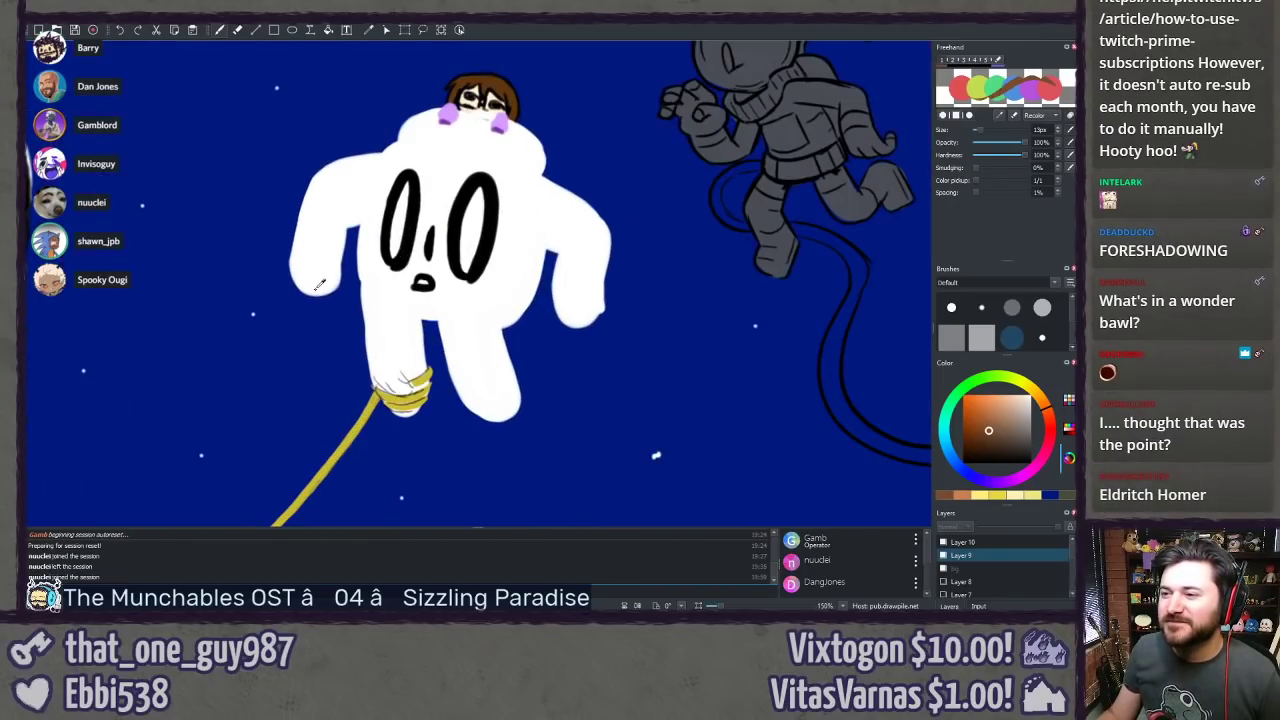
{"action": "left_click_drag", "start_coordinate": [253, 297], "coordinate": [259, 321]}
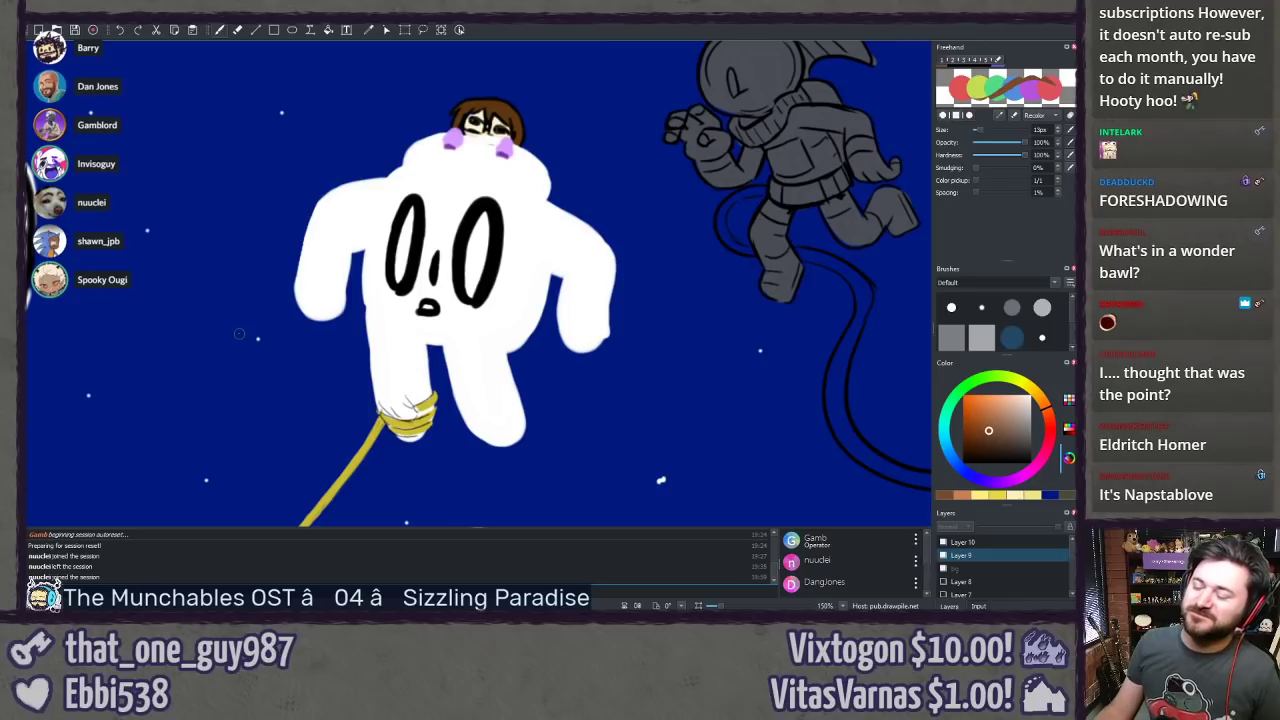
{"action": "scroll", "coordinate": [239, 334], "scroll_direction": "down", "scroll_amount": 3}
{"action": "mouse_move", "coordinate": [54, 484]}
{"action": "left_mouse_down"}
{"action": "mouse_move", "coordinate": [64, 398]}
{"action": "mouse_move", "coordinate": [172, 252]}
{"action": "left_mouse_up"}
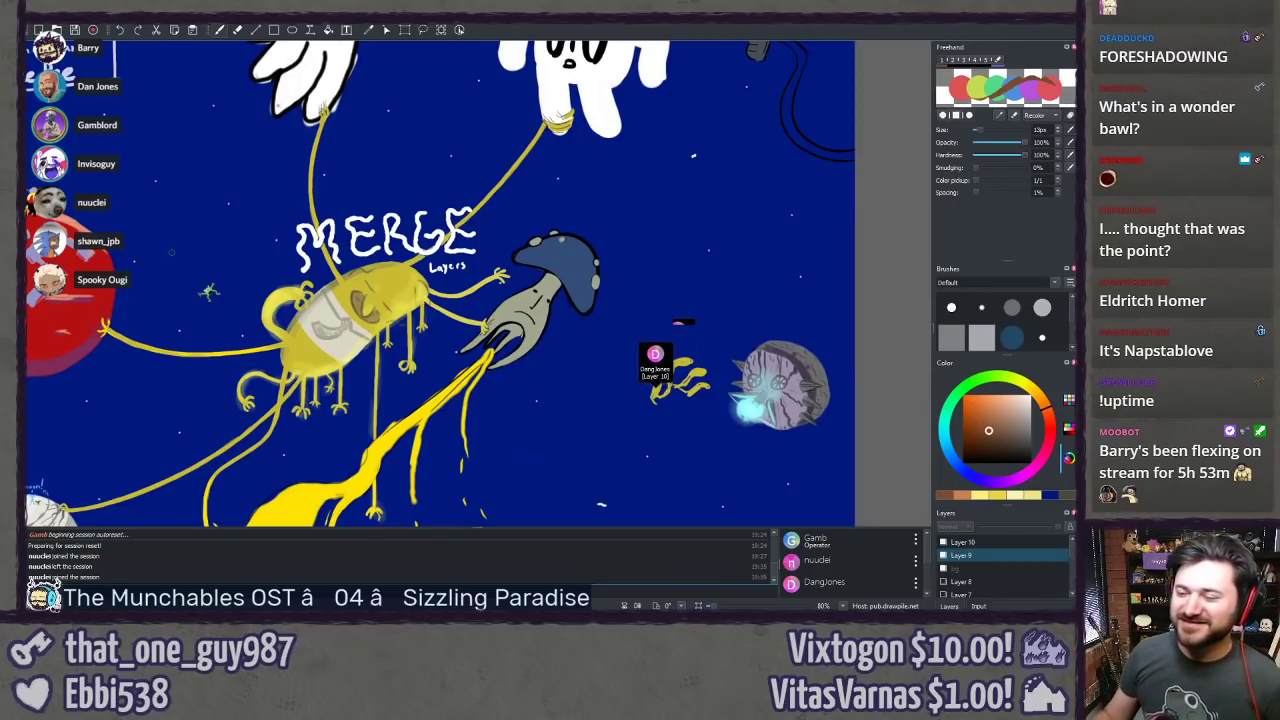
{"action": "left_click_drag", "start_coordinate": [172, 311], "coordinate": [257, 246]}
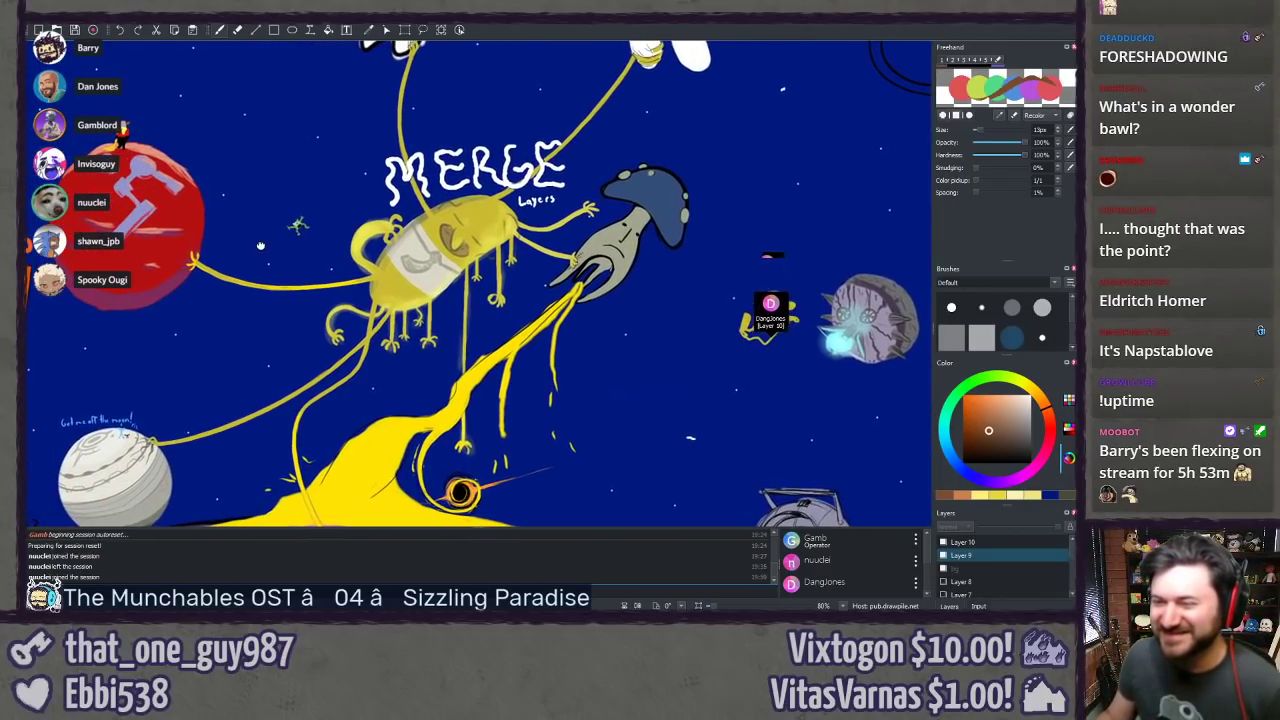
{"action": "mouse_move", "coordinate": [209, 334]}
{"action": "left_mouse_down"}
{"action": "mouse_move", "coordinate": [589, 247]}
{"action": "mouse_move", "coordinate": [234, 318]}
{"action": "mouse_move", "coordinate": [398, 350]}
{"action": "left_mouse_up"}
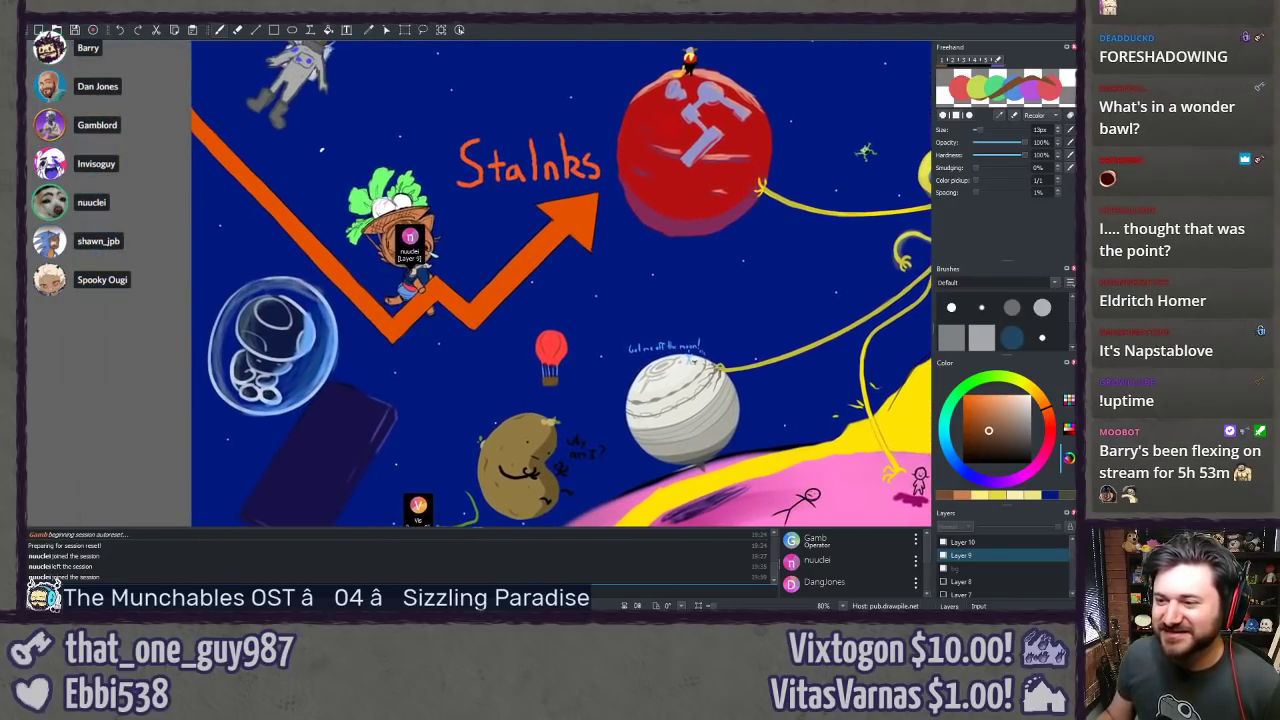
Step: Choose a golden yellow and recolor the pig's snout with it
{"action": "scroll", "coordinate": [398, 350], "scroll_direction": "up", "scroll_amount": 5}
{"action": "left_click_drag", "start_coordinate": [243, 188], "coordinate": [392, 264]}
{"action": "scroll", "coordinate": [392, 264], "scroll_direction": "up", "scroll_amount": 4}
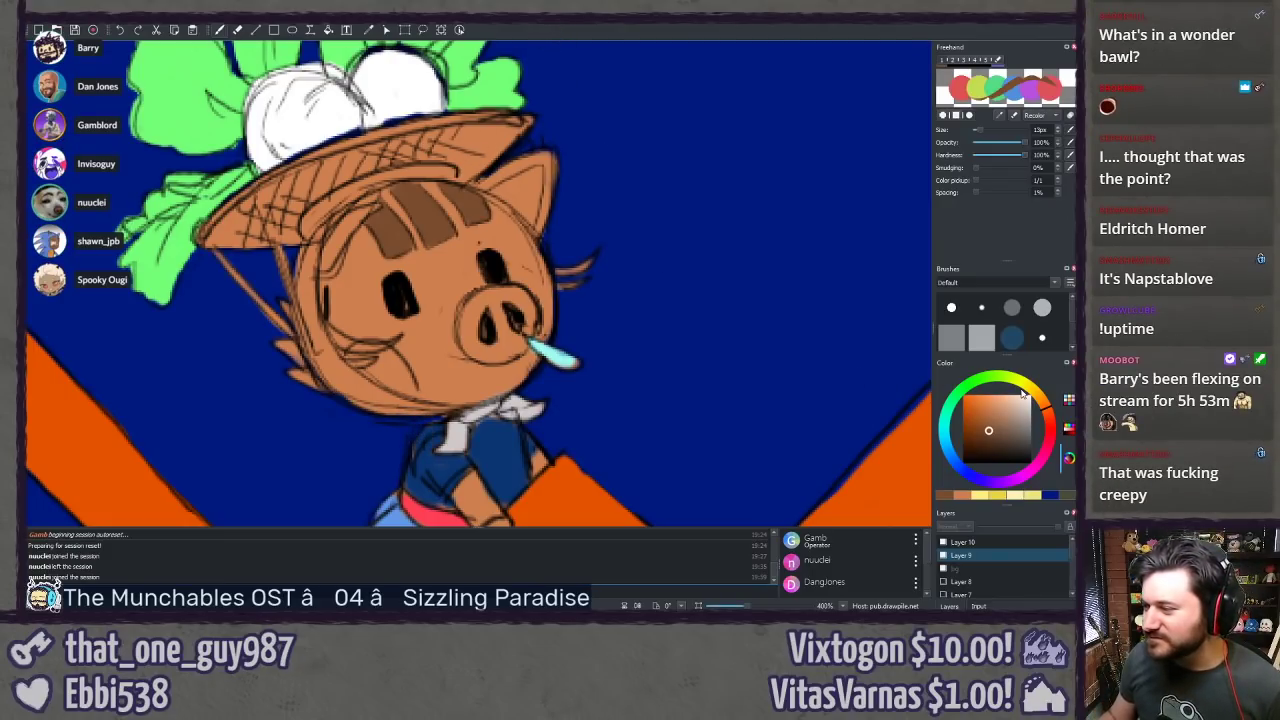
{"action": "left_click_drag", "start_coordinate": [1023, 394], "coordinate": [1033, 397]}
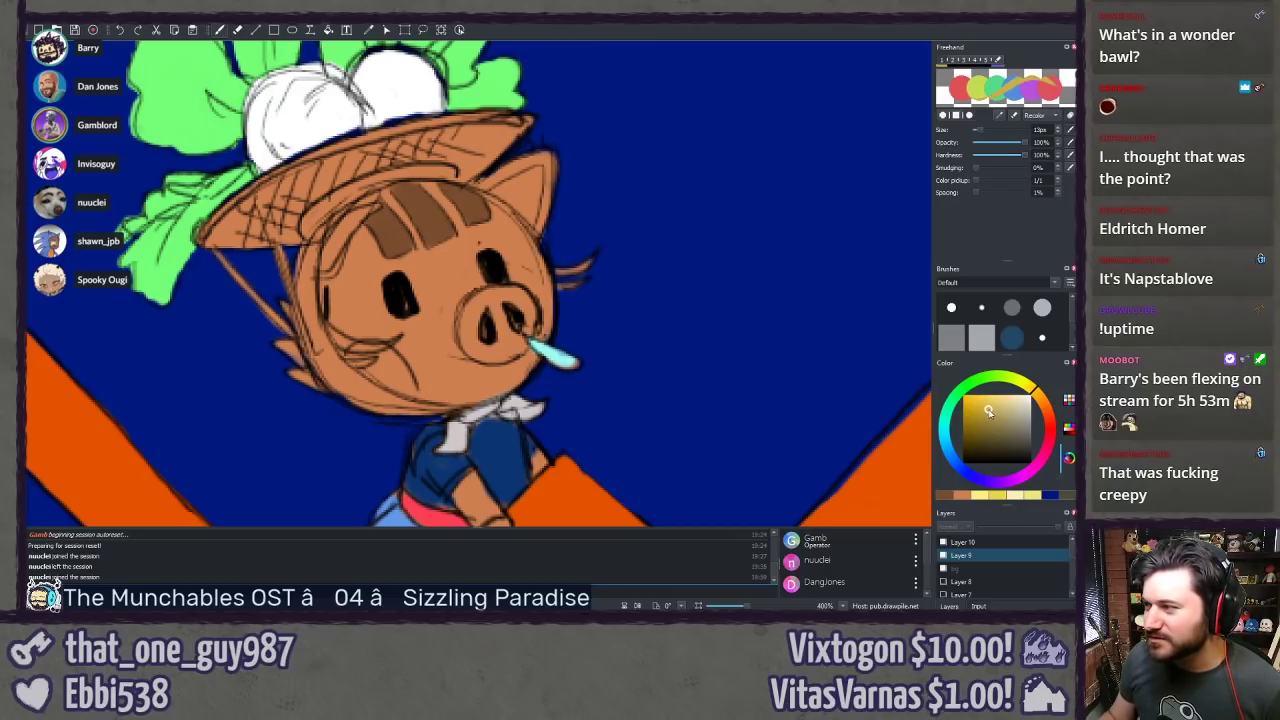
{"action": "left_click", "coordinate": [991, 408]}
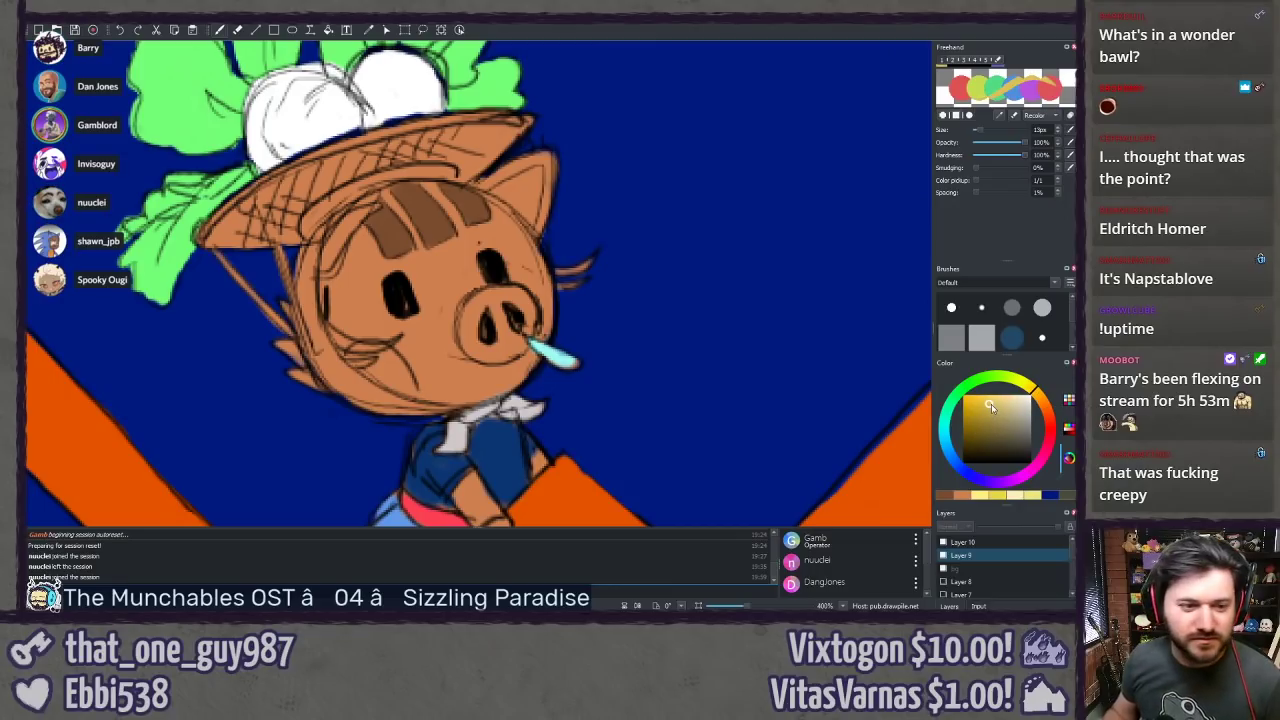
{"action": "mouse_move", "coordinate": [490, 338]}
{"action": "left_mouse_down"}
{"action": "mouse_move", "coordinate": [465, 312]}
{"action": "mouse_move", "coordinate": [484, 312]}
{"action": "mouse_move", "coordinate": [488, 348]}
{"action": "left_mouse_up"}
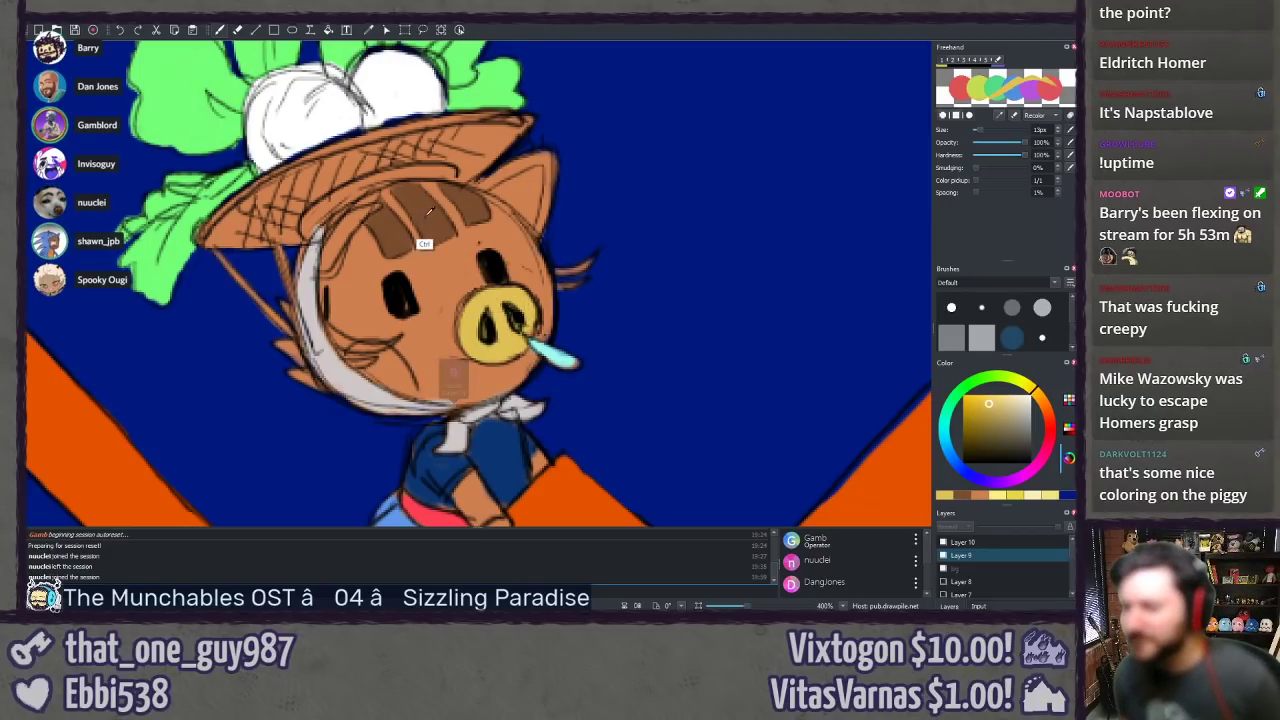
Step: Sample the dark brown of the forehead stripes and shade the pig's mouth area, reducing the brush to 11 px
{"action": "left_click", "coordinate": [432, 244], "text": "ctrl"}
{"action": "left_click", "coordinate": [490, 334]}
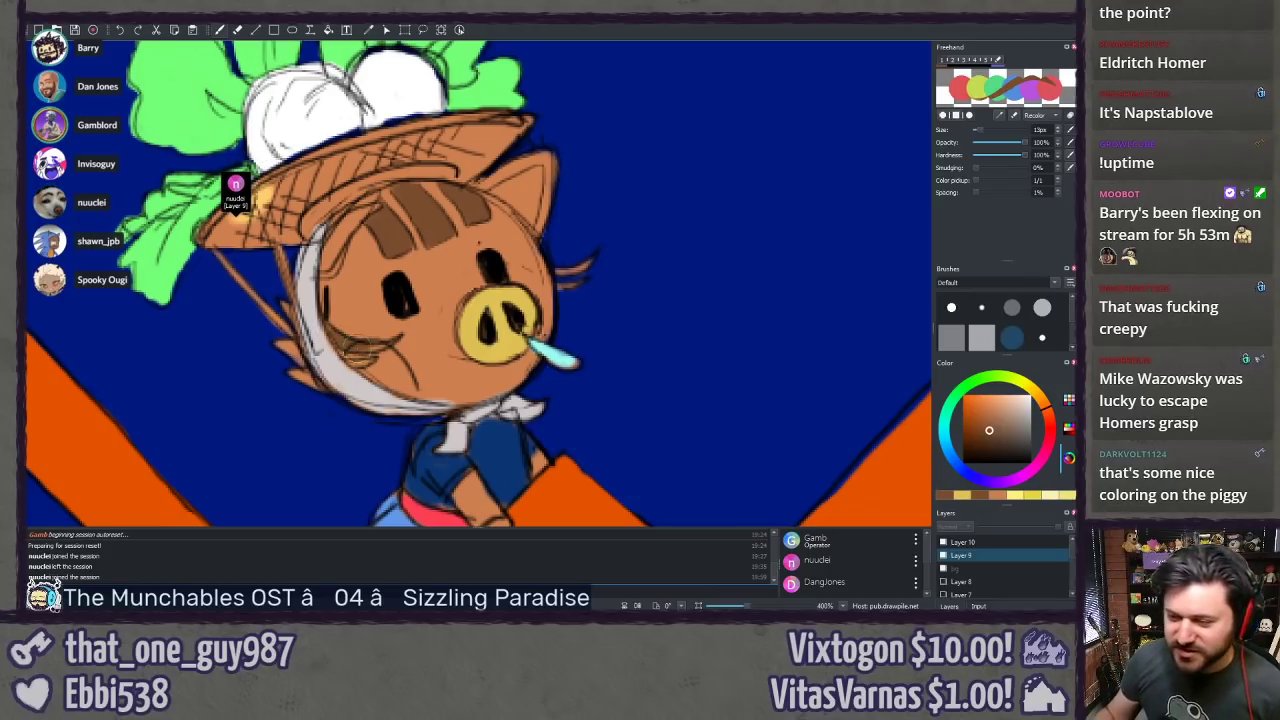
{"action": "scroll", "coordinate": [362, 349], "scroll_direction": "up", "scroll_amount": 4}
{"action": "scroll", "coordinate": [267, 356], "scroll_direction": "up", "scroll_amount": 1}
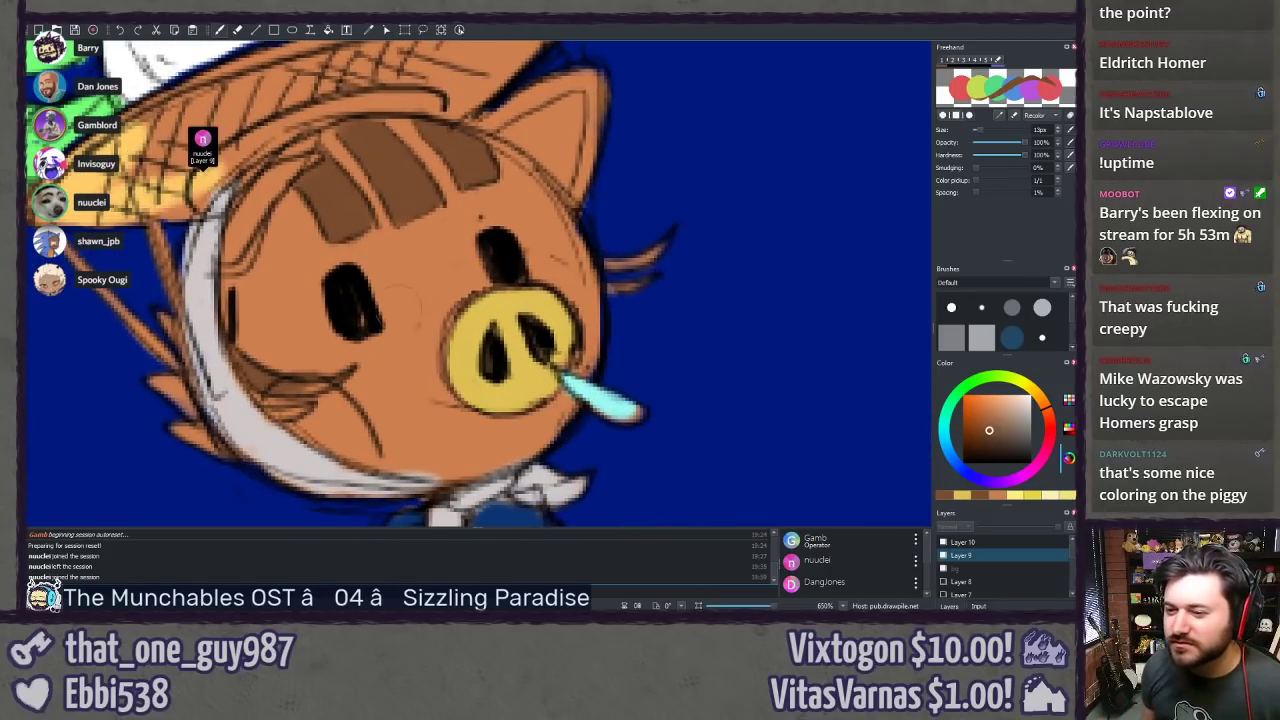
{"action": "key", "text": "bracketleft"}
{"action": "key", "text": "bracketleft"}
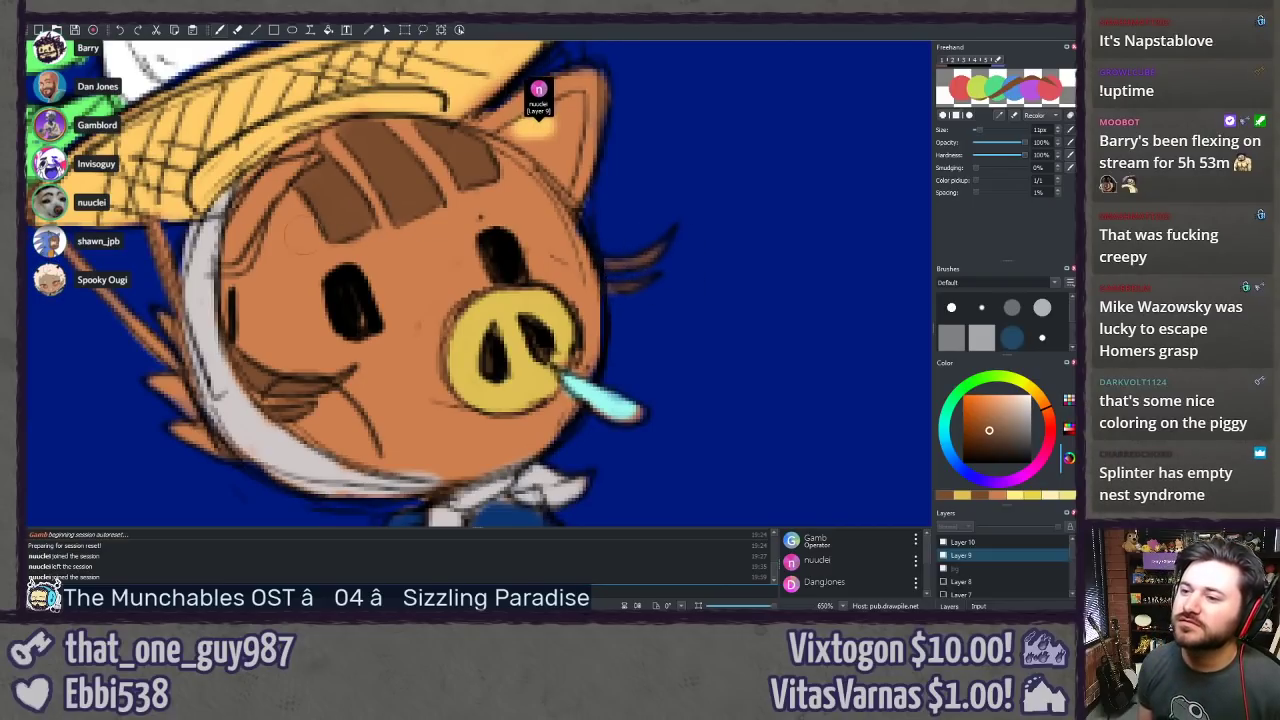
Step: Touch up the pig's shirt with its own navy and the snot drop with its own pale cyan
{"action": "left_click_drag", "start_coordinate": [262, 210], "coordinate": [372, 286]}
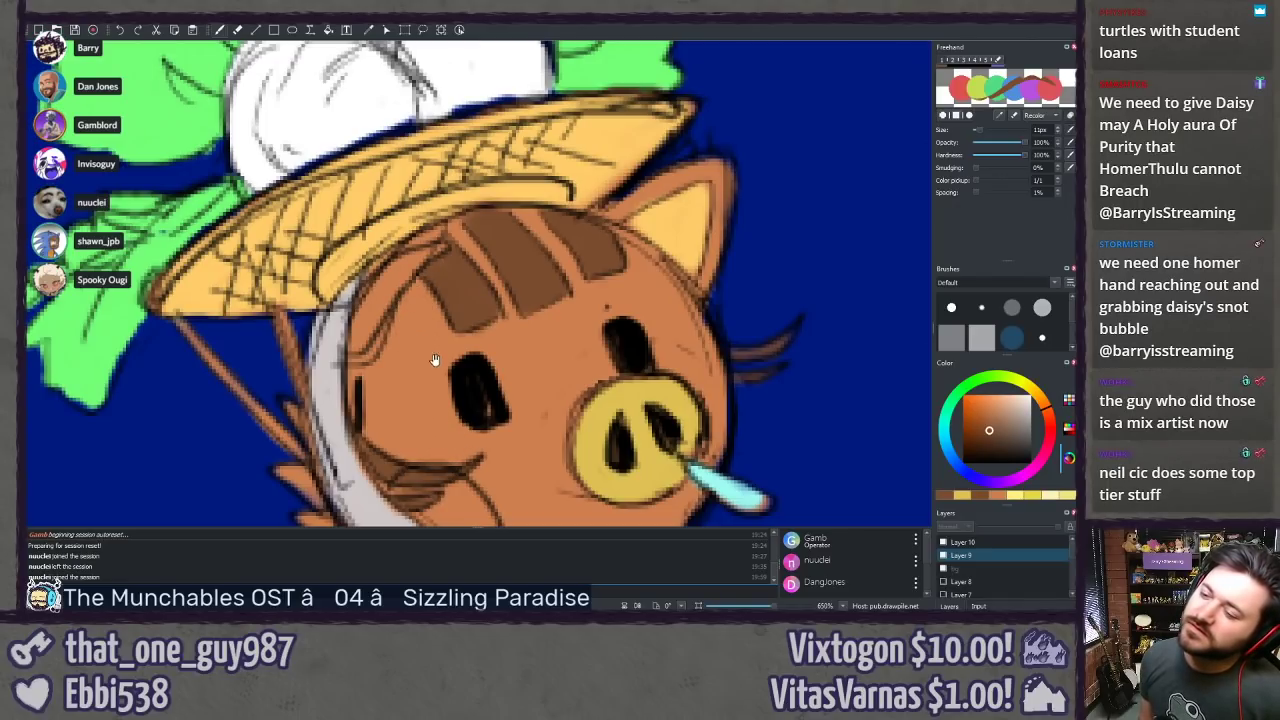
{"action": "mouse_move", "coordinate": [434, 359]}
{"action": "left_mouse_down"}
{"action": "mouse_move", "coordinate": [400, 263]}
{"action": "mouse_move", "coordinate": [416, 263]}
{"action": "left_mouse_up"}
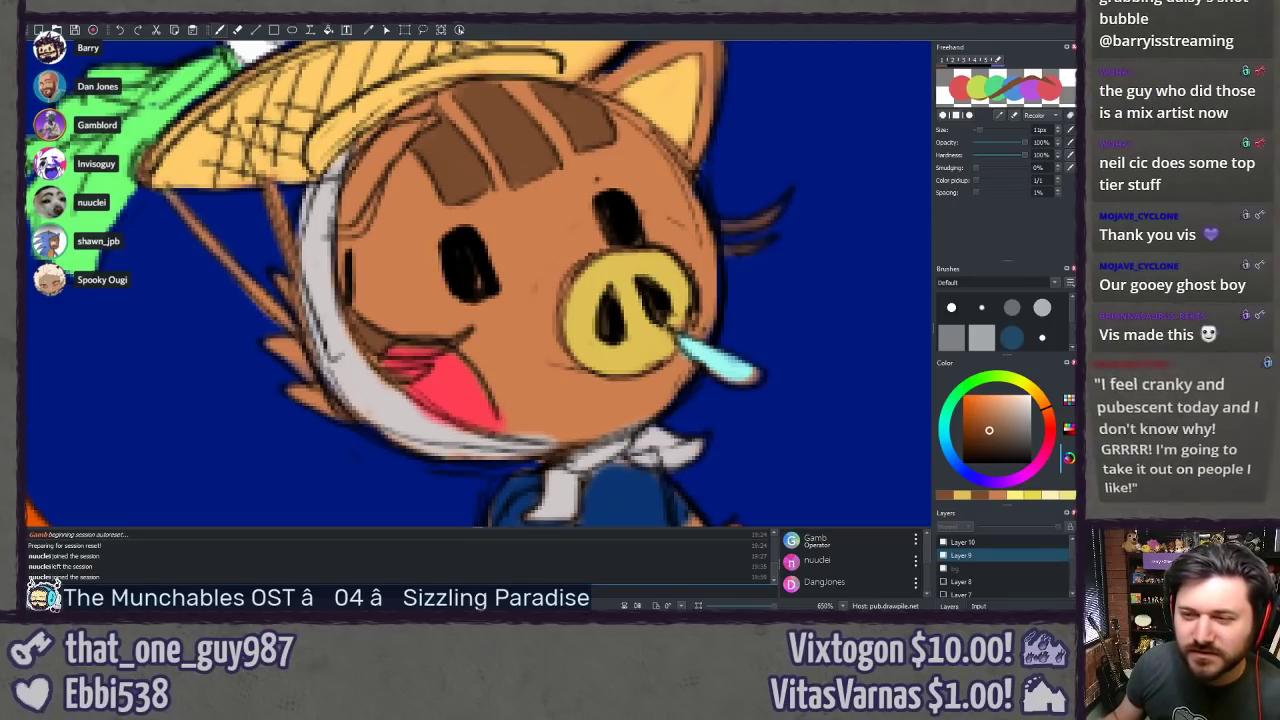
{"action": "scroll", "coordinate": [458, 261], "scroll_direction": "down", "scroll_amount": 3}
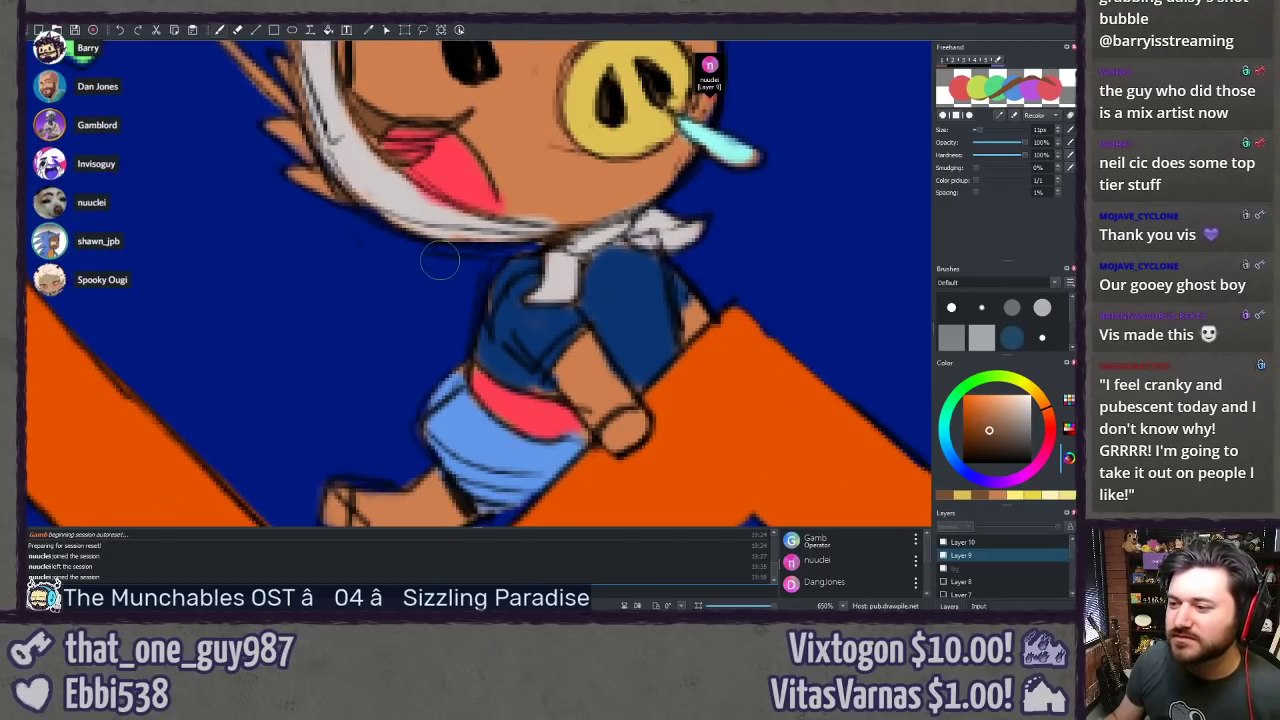
{"action": "left_click", "coordinate": [633, 293], "text": "ctrl"}
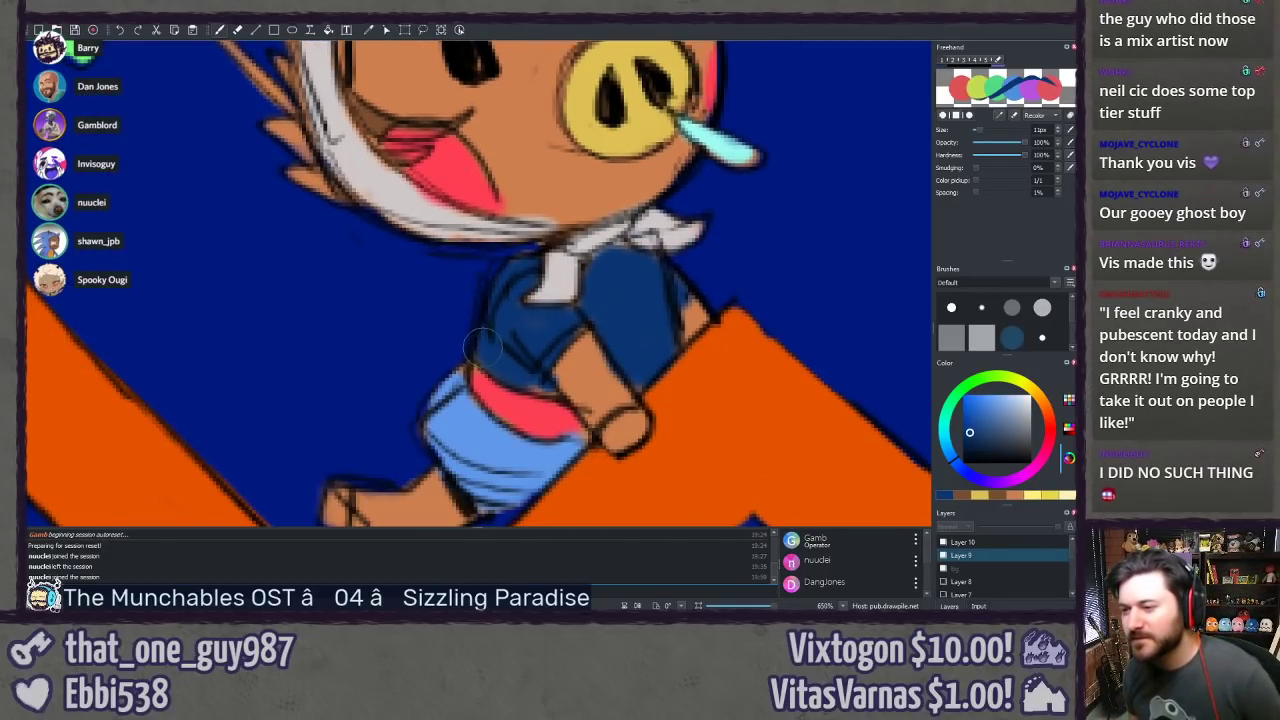
{"action": "left_click_drag", "start_coordinate": [549, 305], "coordinate": [459, 387]}
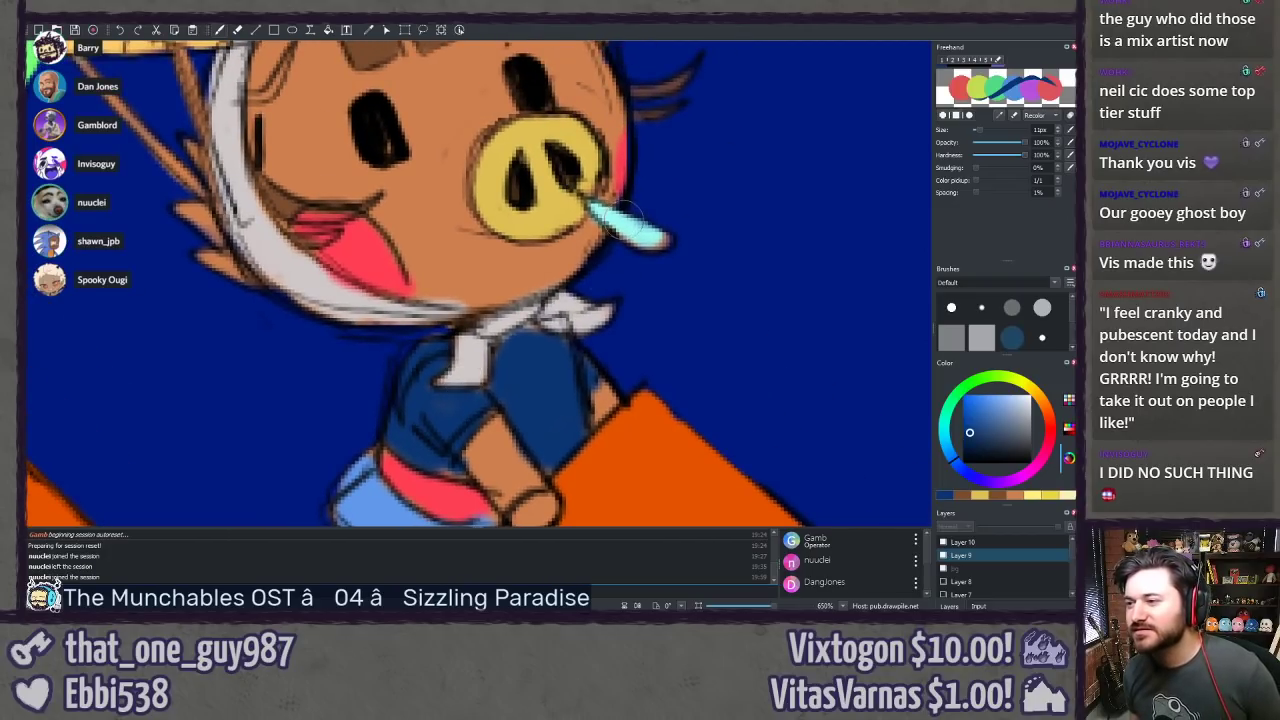
{"action": "left_click", "coordinate": [630, 236], "text": "ctrl"}
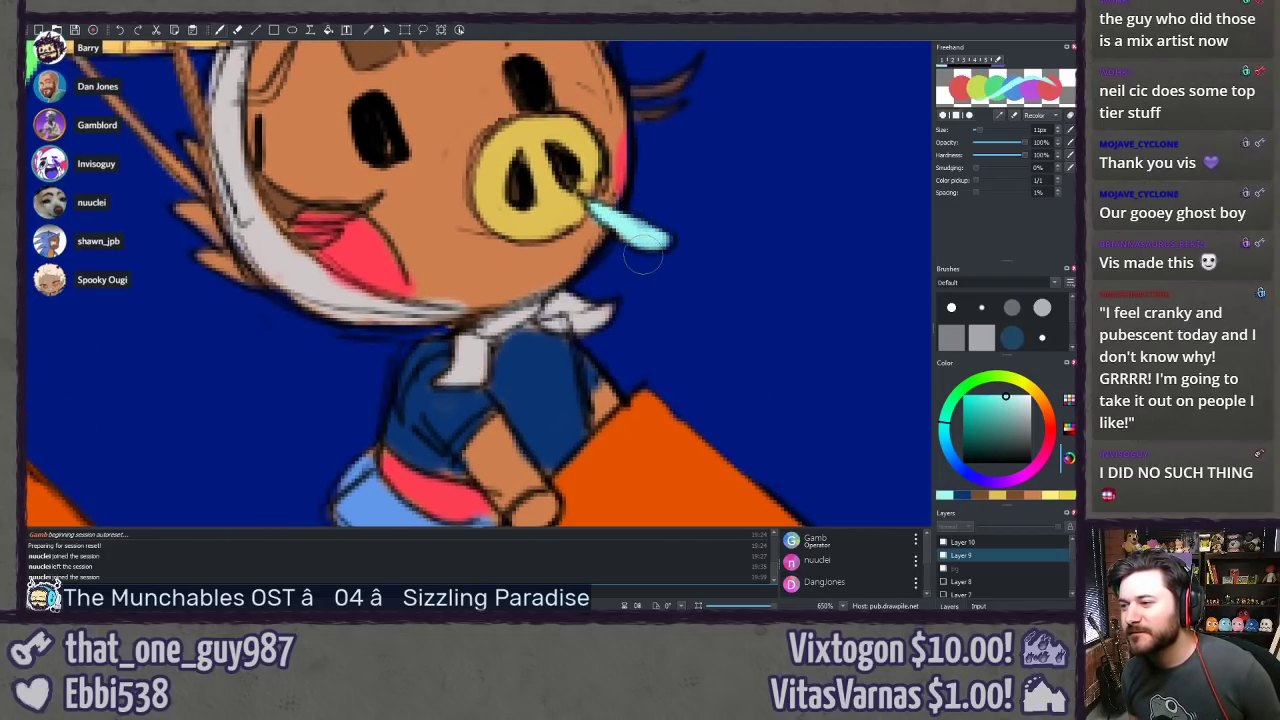
Step: Resample the shirt's navy and even out the fill around the sleeve, setting the brush to 12 px
{"action": "left_click", "coordinate": [538, 413], "text": "ctrl"}
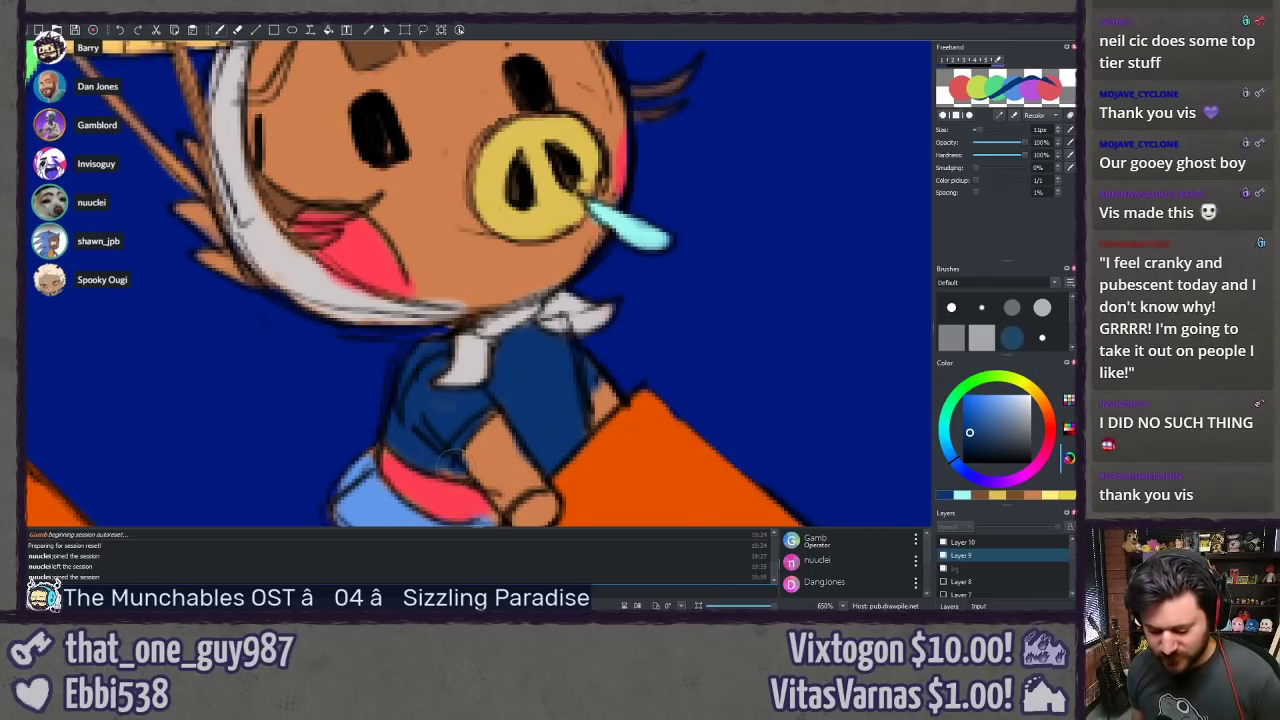
{"action": "key", "text": "bracketleft"}
{"action": "key", "text": "bracketleft"}
{"action": "key", "text": "bracketleft"}
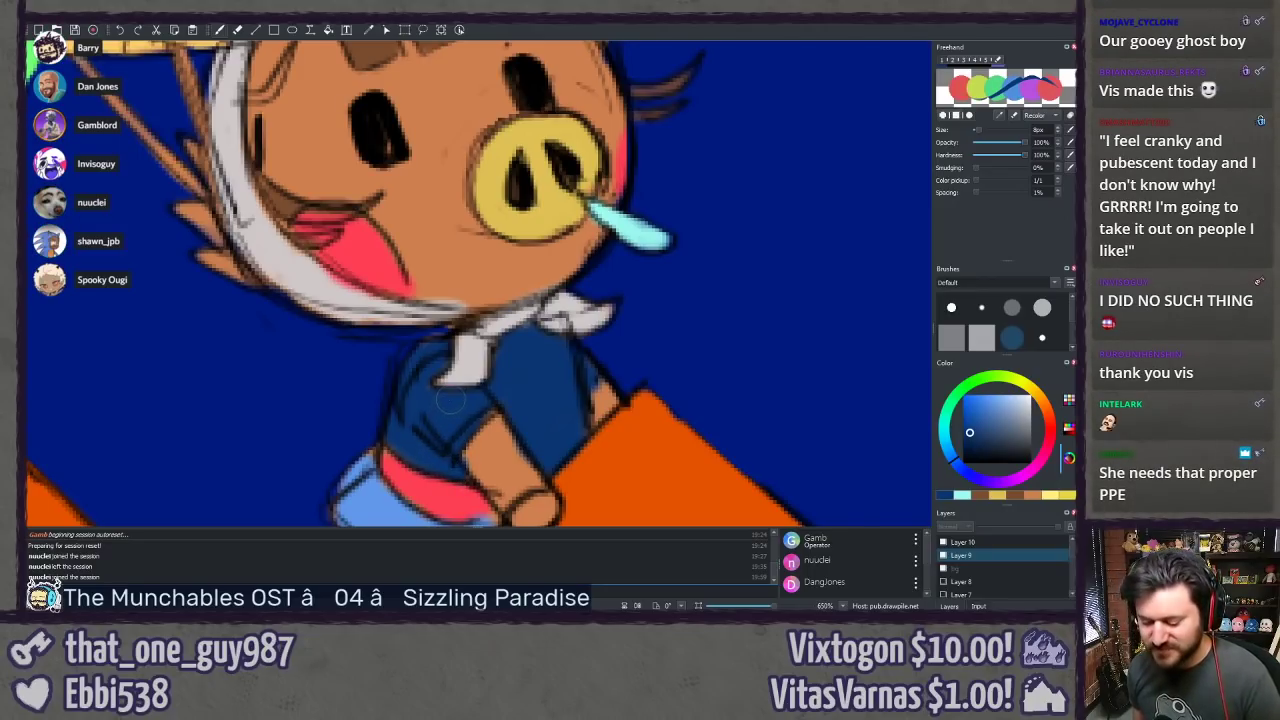
{"action": "key", "text": "bracketright"}
{"action": "key", "text": "bracketright"}
{"action": "key", "text": "bracketright"}
{"action": "key", "text": "bracketright"}
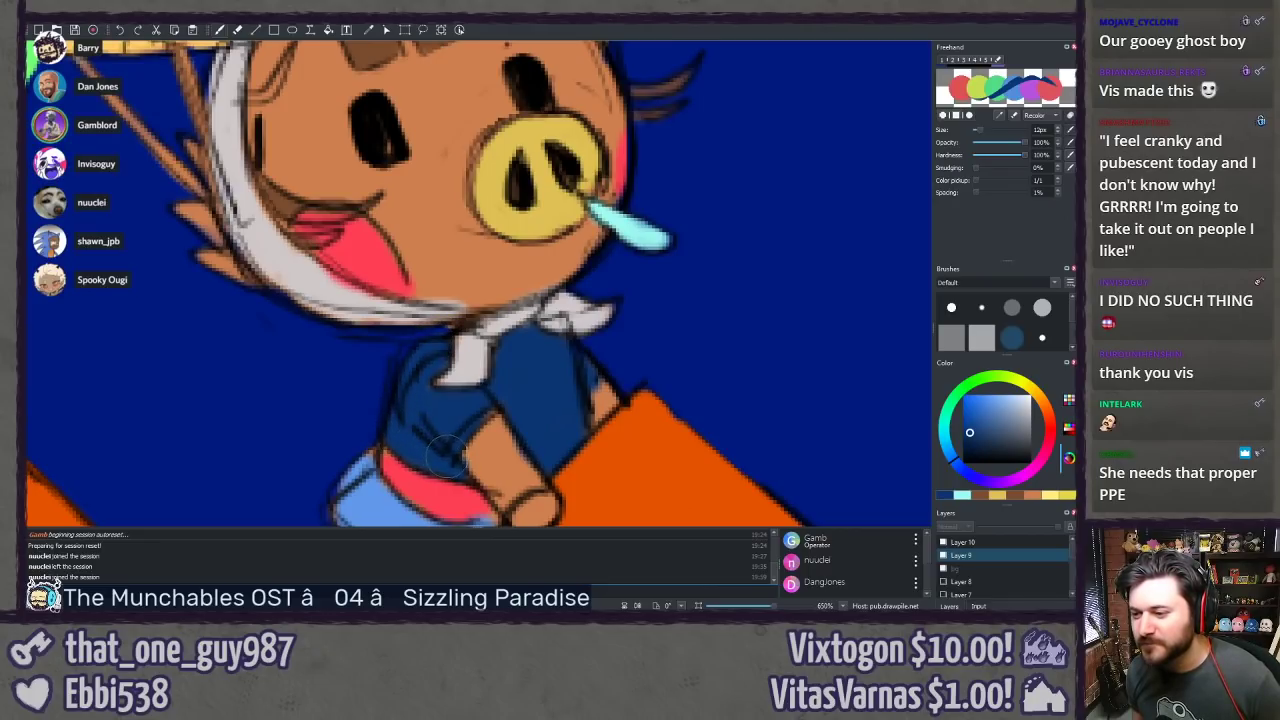
Step: Touch up the white neckerchief, the red sash and the light blue shorts, sampling each part's own colour
{"action": "left_click", "coordinate": [460, 376], "text": "ctrl"}
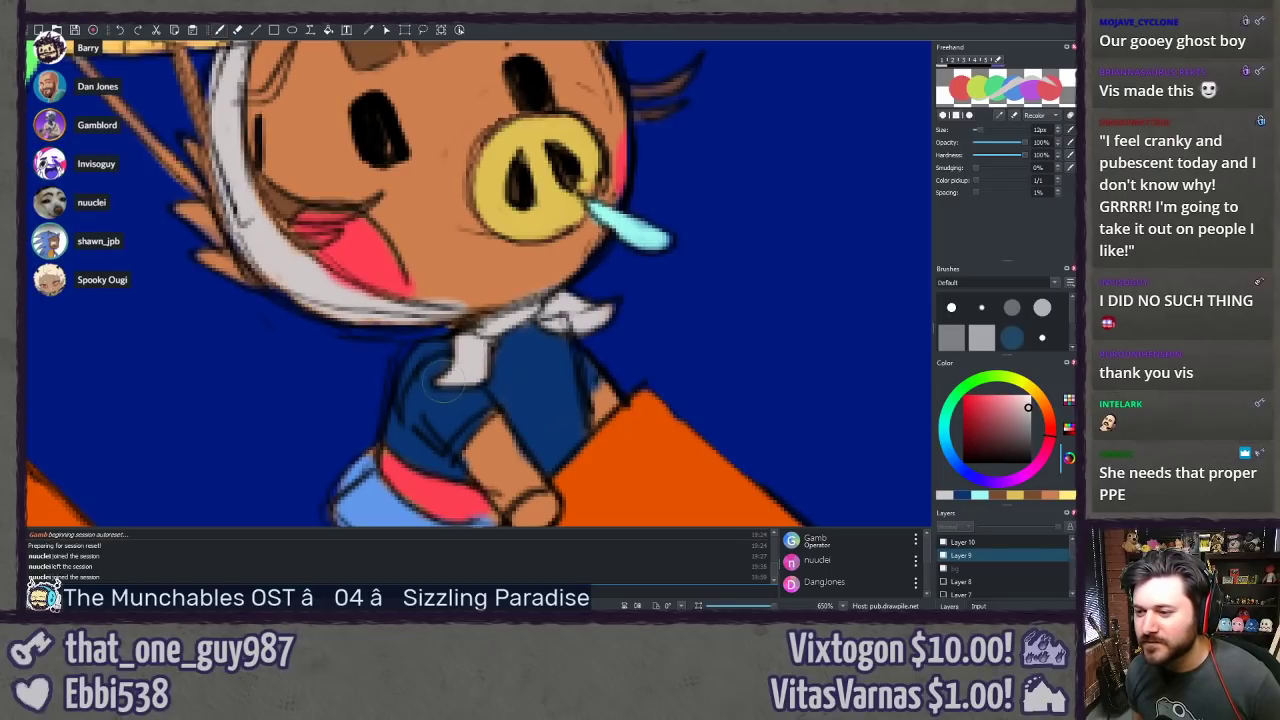
{"action": "left_click_drag", "start_coordinate": [419, 452], "coordinate": [414, 332]}
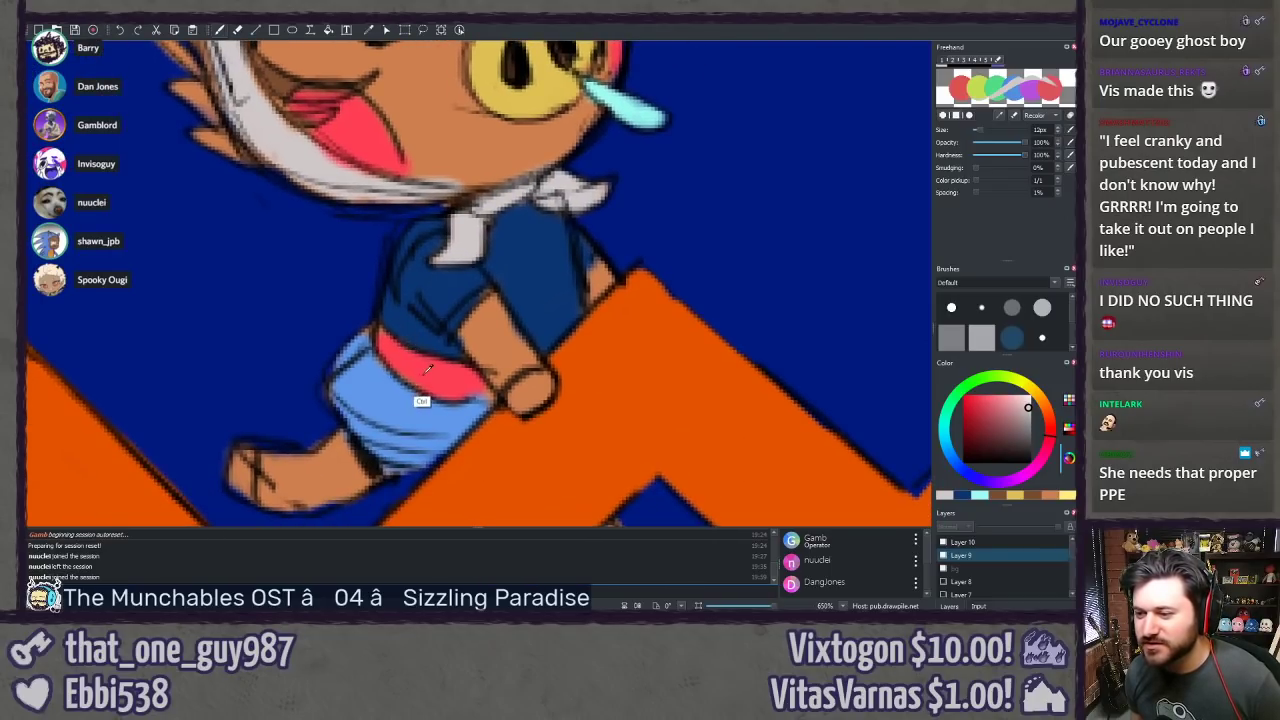
{"action": "left_click", "coordinate": [444, 388], "text": "ctrl"}
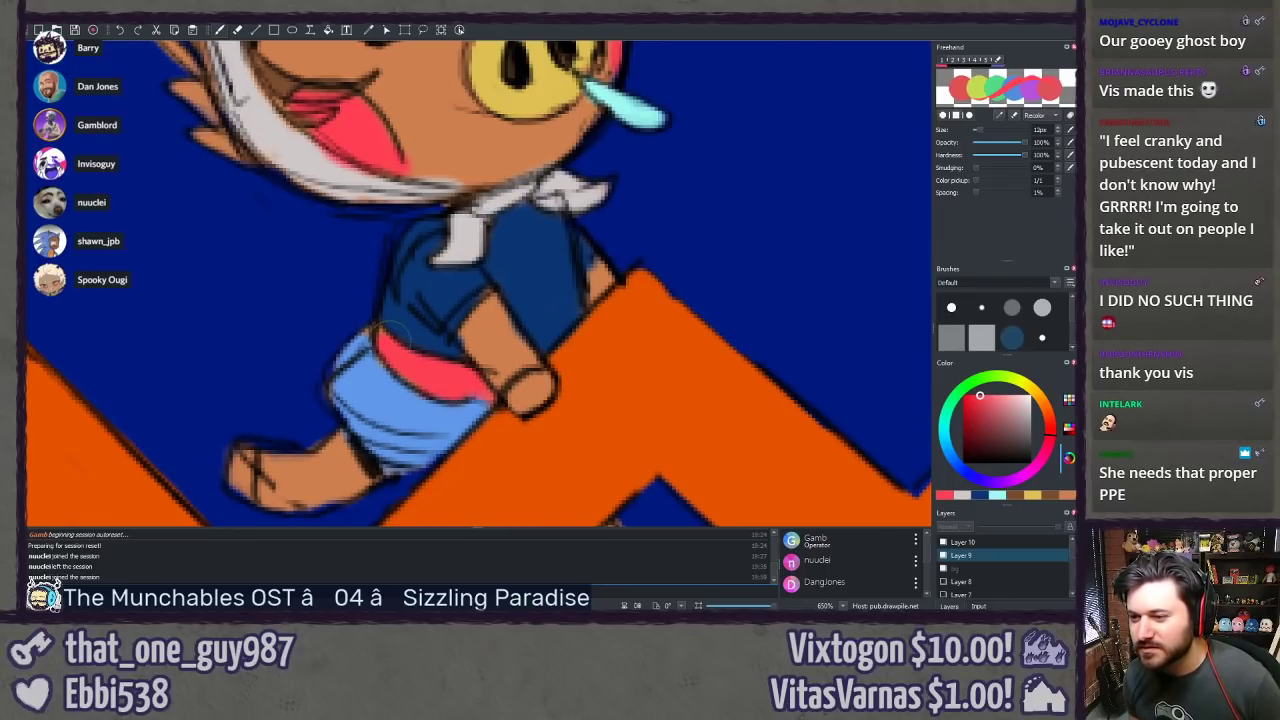
{"action": "left_click", "coordinate": [363, 400], "text": "ctrl"}
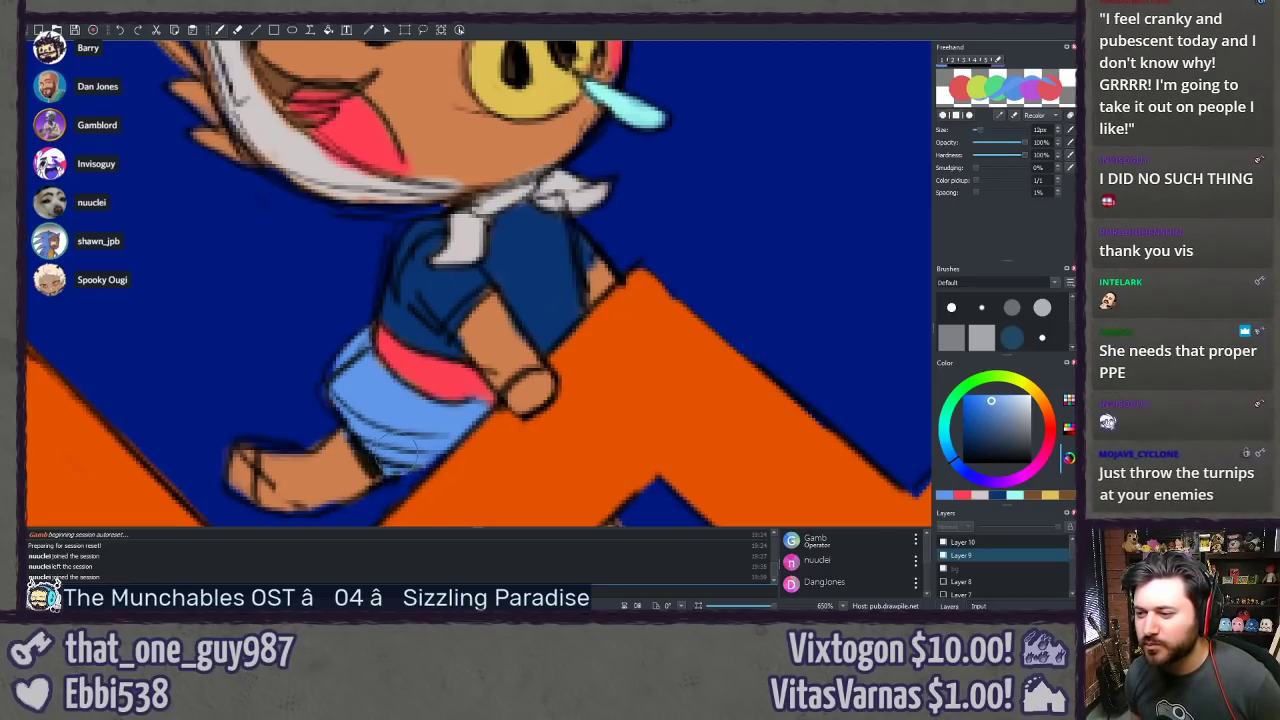
Step: Switch to the eraser and reduce its size for cleaning up around the foot below the orange arrow
{"action": "left_click_drag", "start_coordinate": [474, 414], "coordinate": [426, 229]}
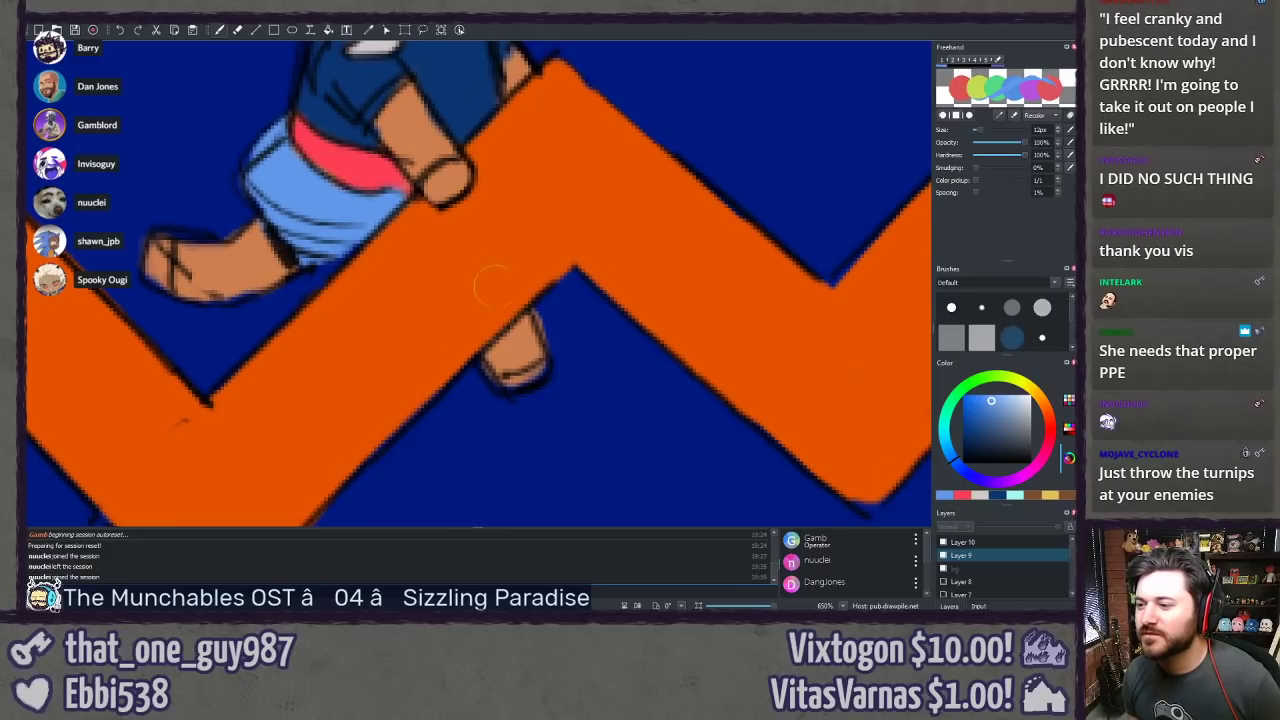
{"action": "left_click", "coordinate": [575, 316], "text": "ctrl"}
{"action": "key", "text": "e"}
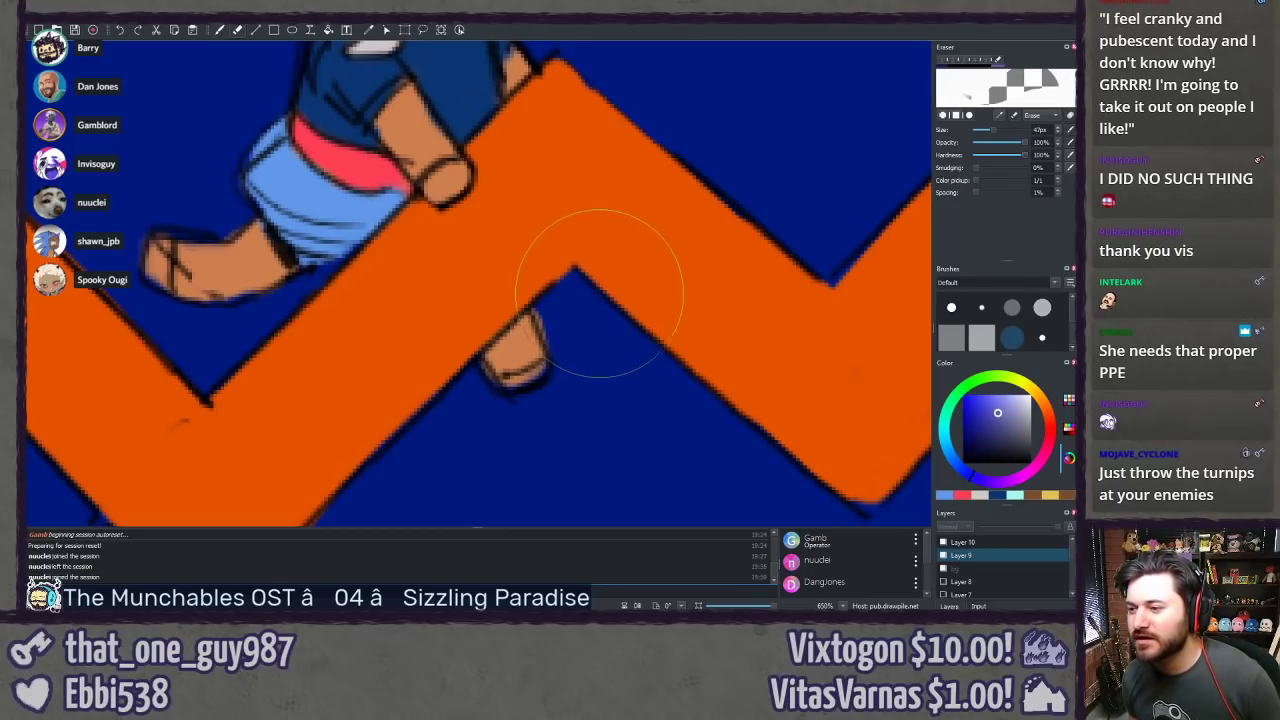
{"action": "key", "text": "["}
{"action": "key", "text": "["}
{"action": "key", "text": "["}
{"action": "key", "text": "["}
{"action": "key", "text": "["}
{"action": "key", "text": "["}
{"action": "key", "text": "["}
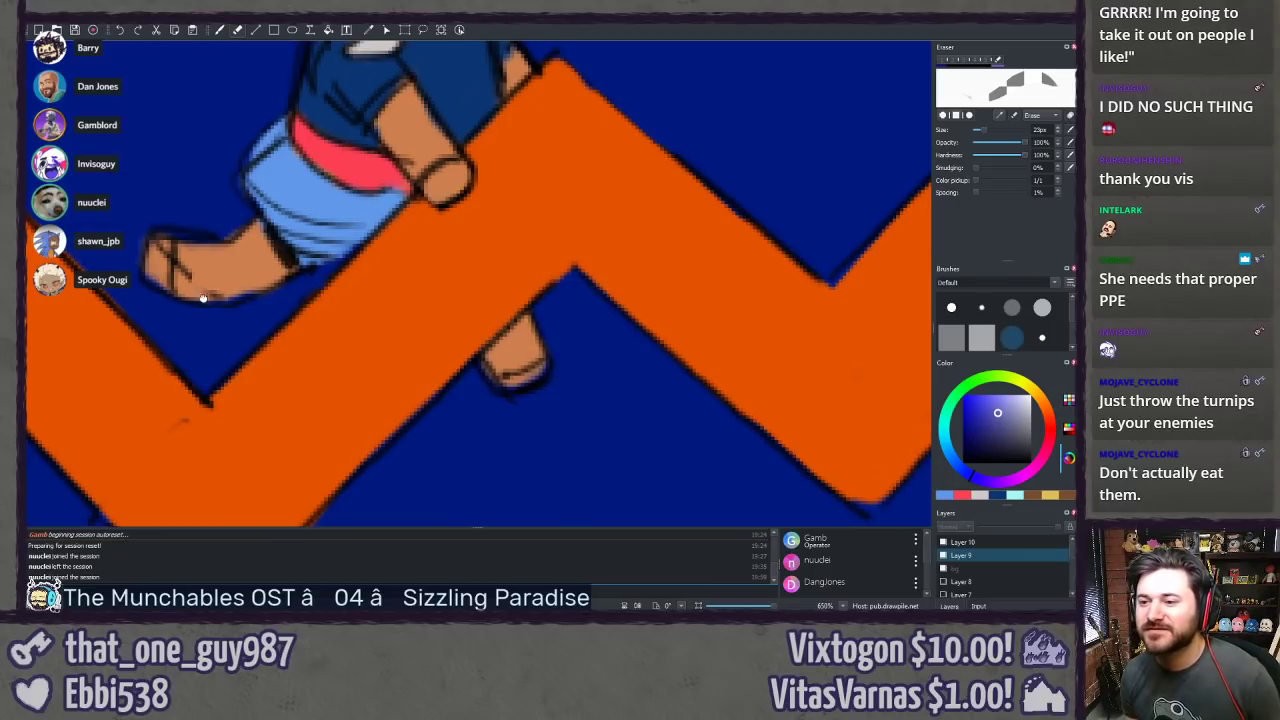
Step: Return to the brush, sample the skin tone, set the blend mode to Normal and paint along the raised foot's underside
{"action": "left_click_drag", "start_coordinate": [207, 281], "coordinate": [262, 338]}
{"action": "key", "text": "e"}
{"action": "left_click", "coordinate": [280, 352], "text": "ctrl"}
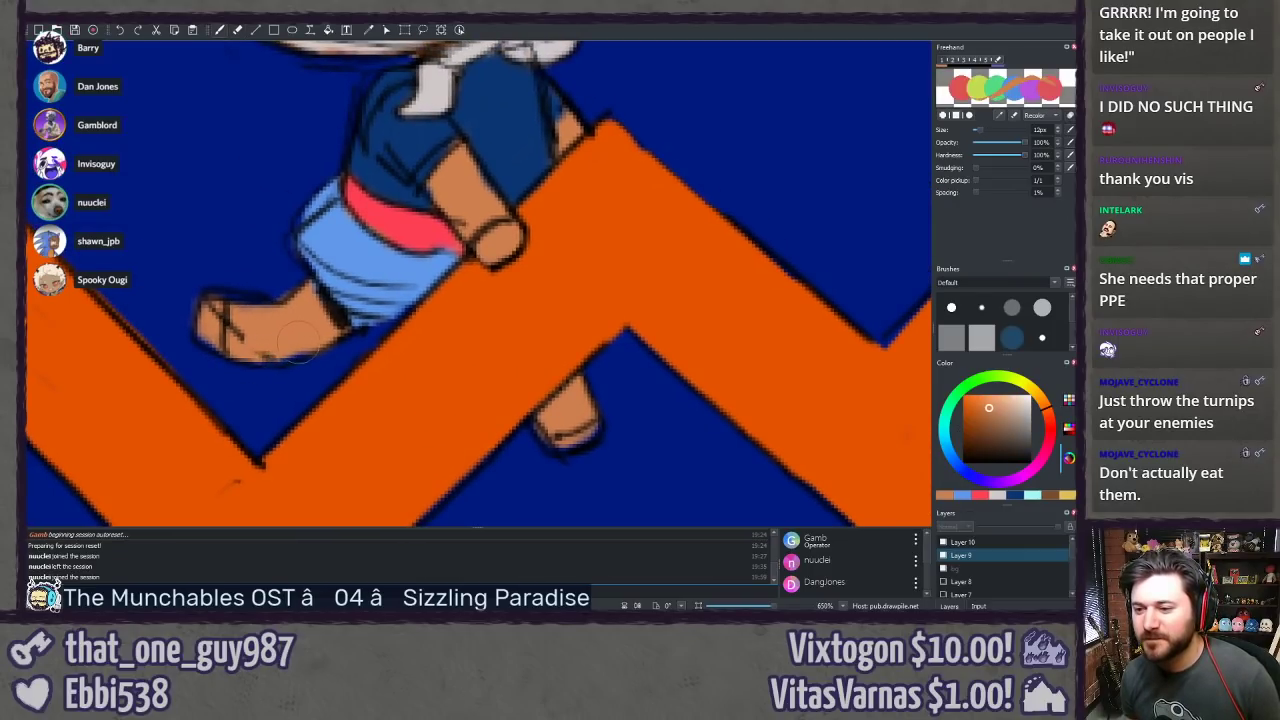
{"action": "left_click", "coordinate": [1040, 115]}
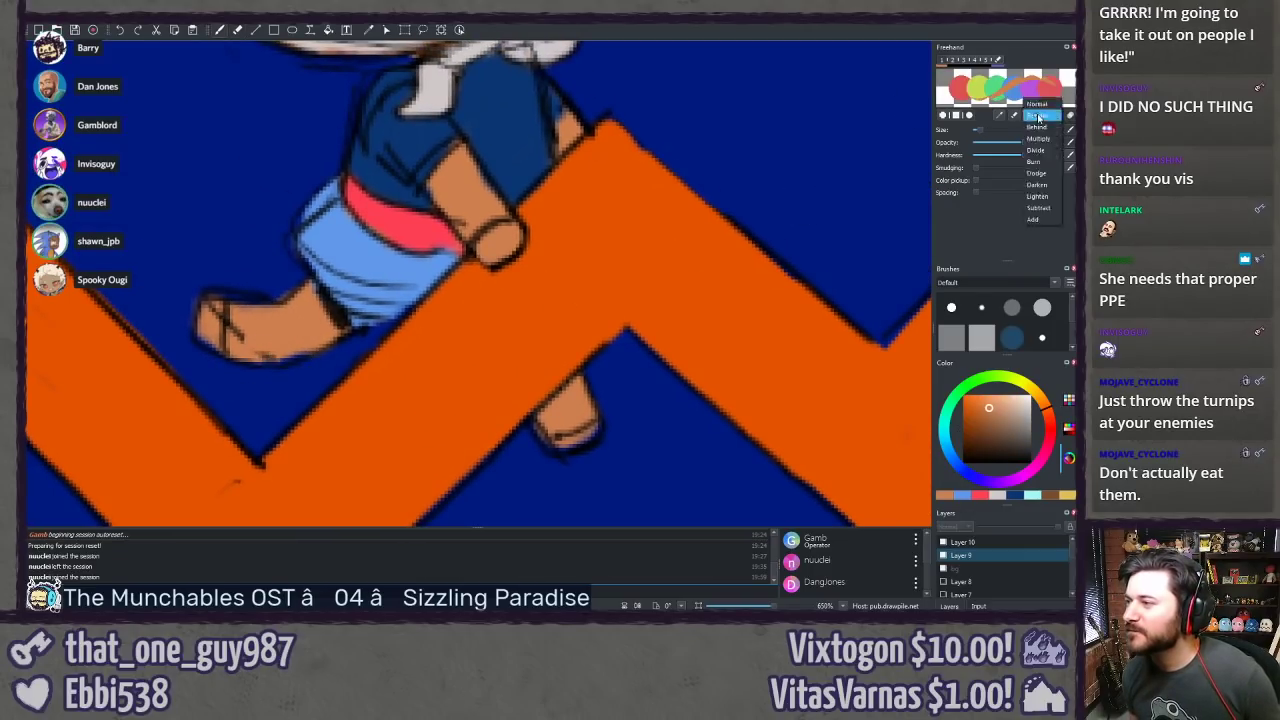
{"action": "left_click", "coordinate": [1032, 103]}
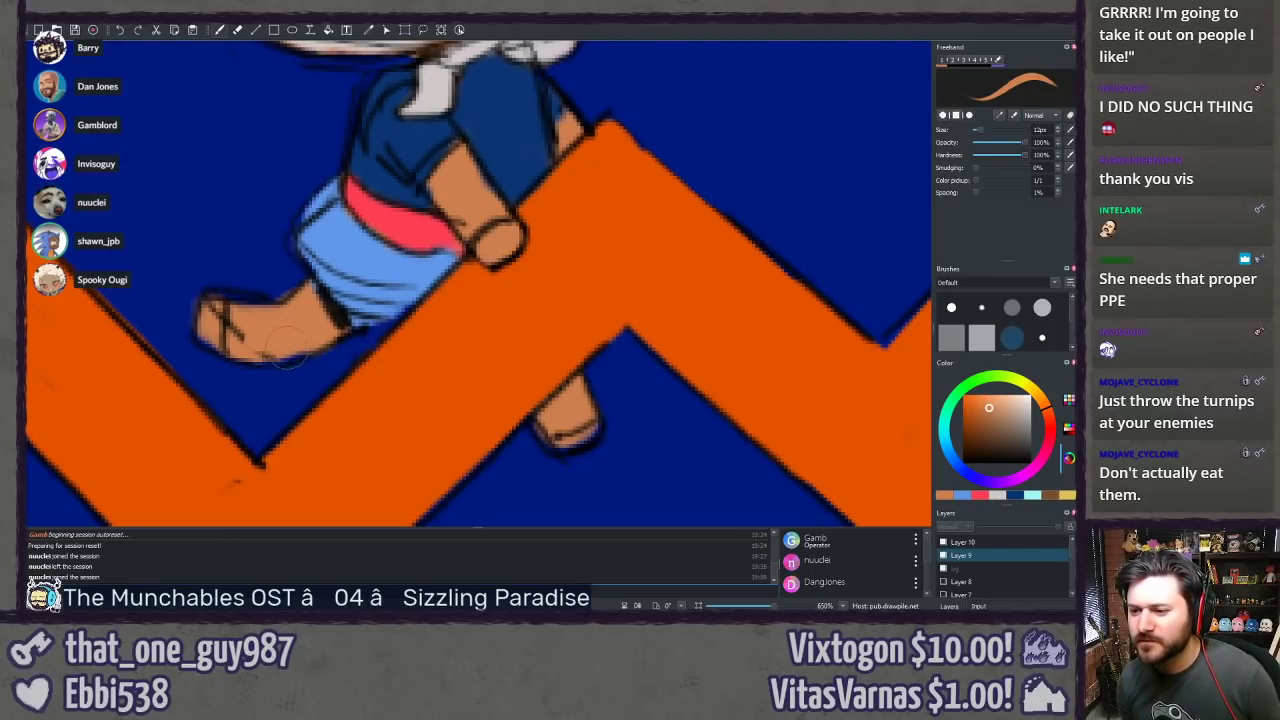
{"action": "left_click_drag", "start_coordinate": [293, 347], "coordinate": [257, 352]}
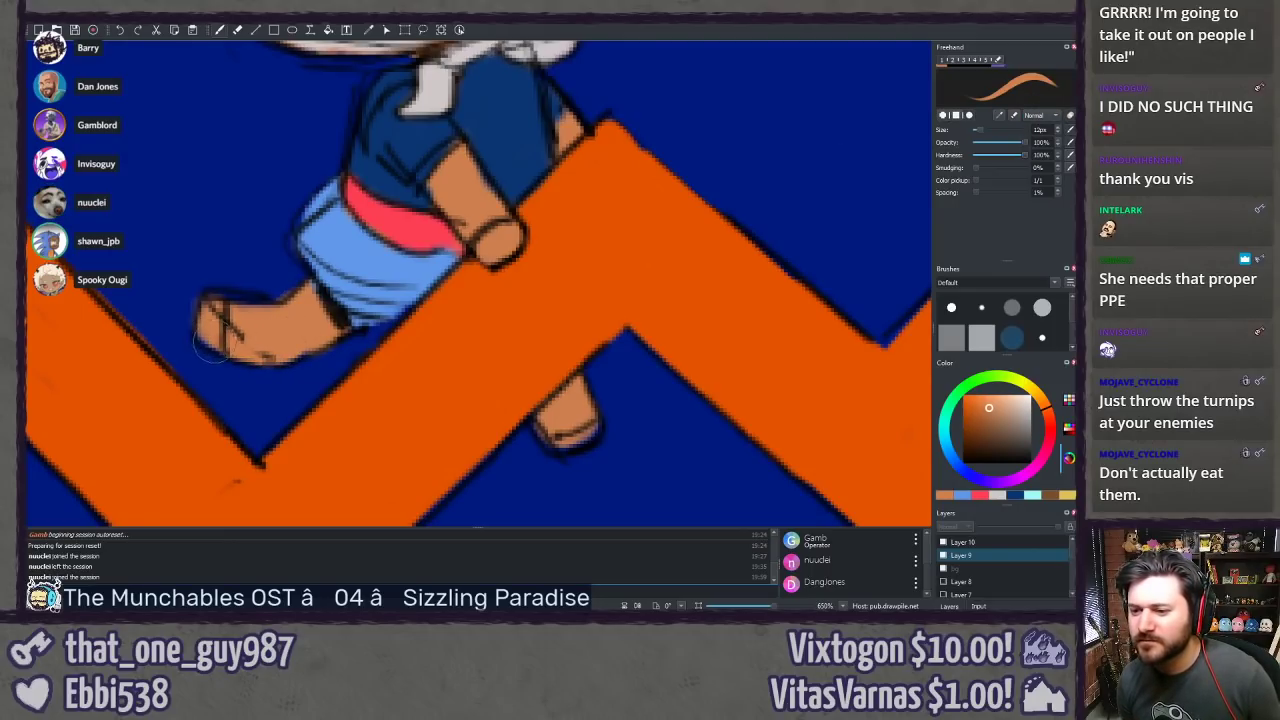
{"action": "scroll", "coordinate": [212, 330], "scroll_direction": "down", "scroll_amount": 5}
{"action": "scroll", "coordinate": [280, 292], "scroll_direction": "down", "scroll_amount": 5}
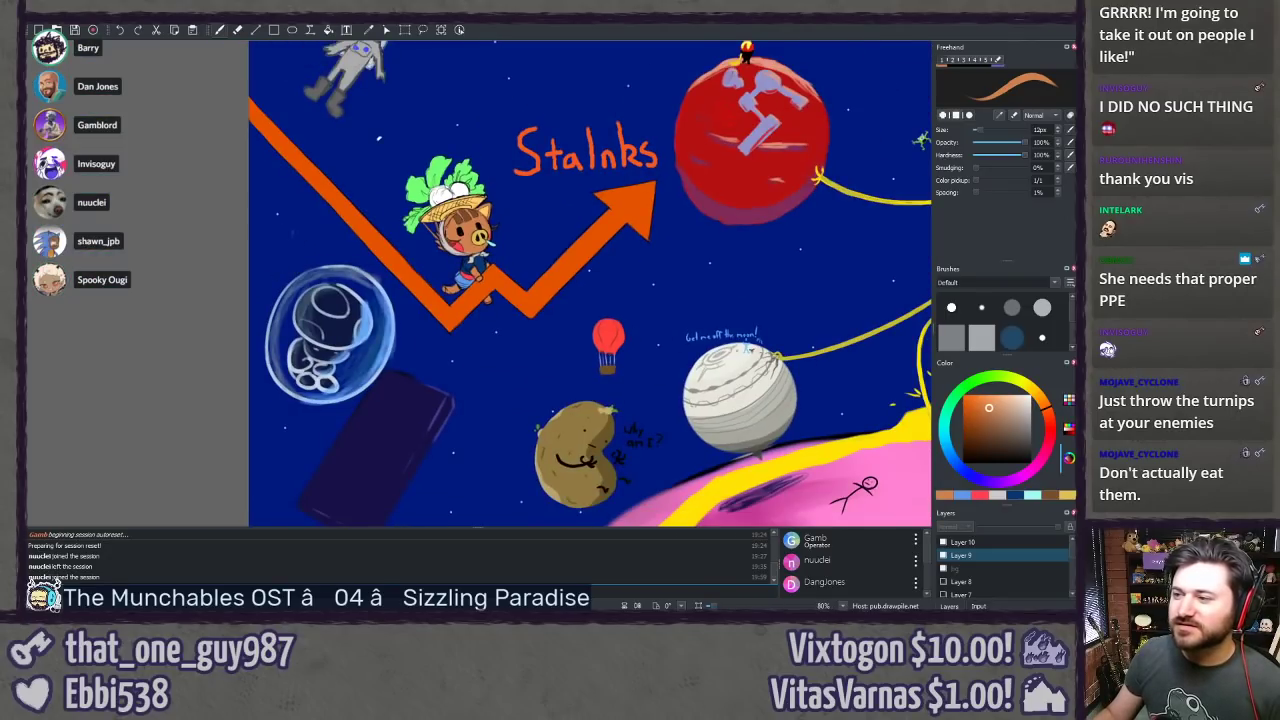
Step: Review the coloured pig within the whole space scene and inspect the teddy bear beside the pink planet
{"action": "scroll", "coordinate": [200, 350], "scroll_direction": "up", "scroll_amount": 1}
{"action": "scroll", "coordinate": [155, 408], "scroll_direction": "down", "scroll_amount": 1}
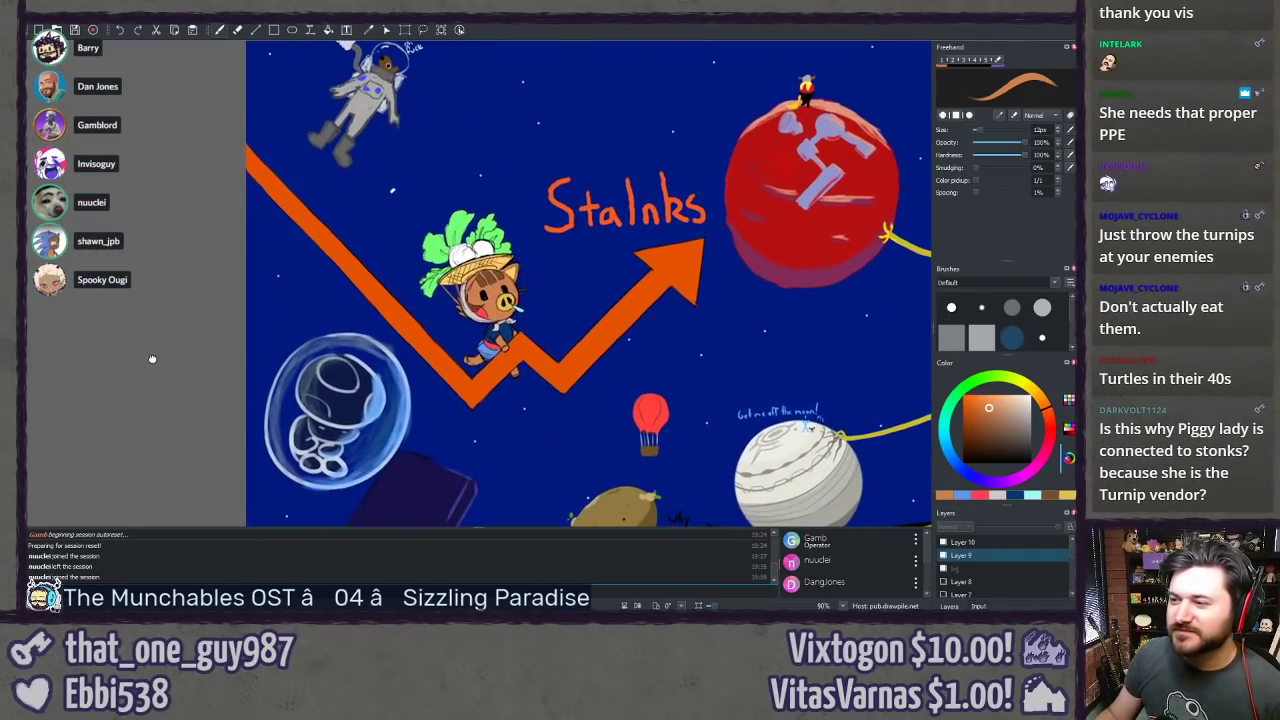
{"action": "scroll", "coordinate": [155, 408], "scroll_direction": "down", "scroll_amount": 1}
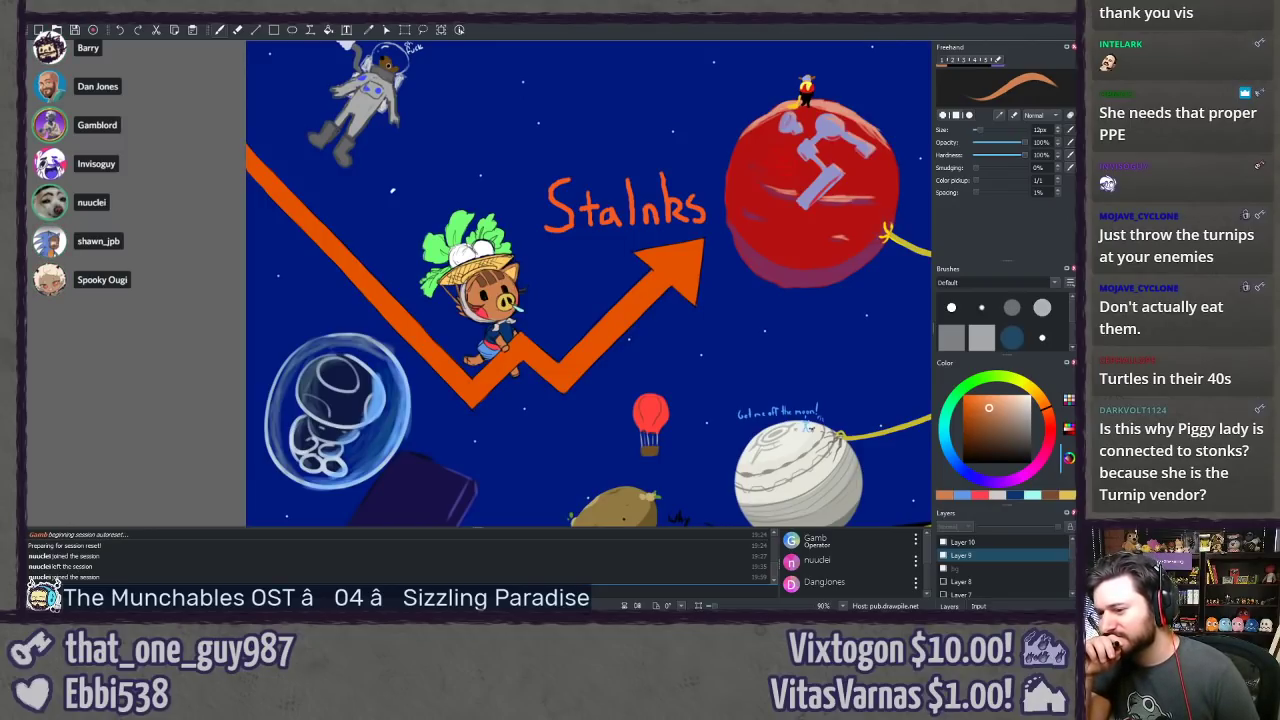
{"action": "scroll", "coordinate": [236, 342], "scroll_direction": "down", "scroll_amount": 6}
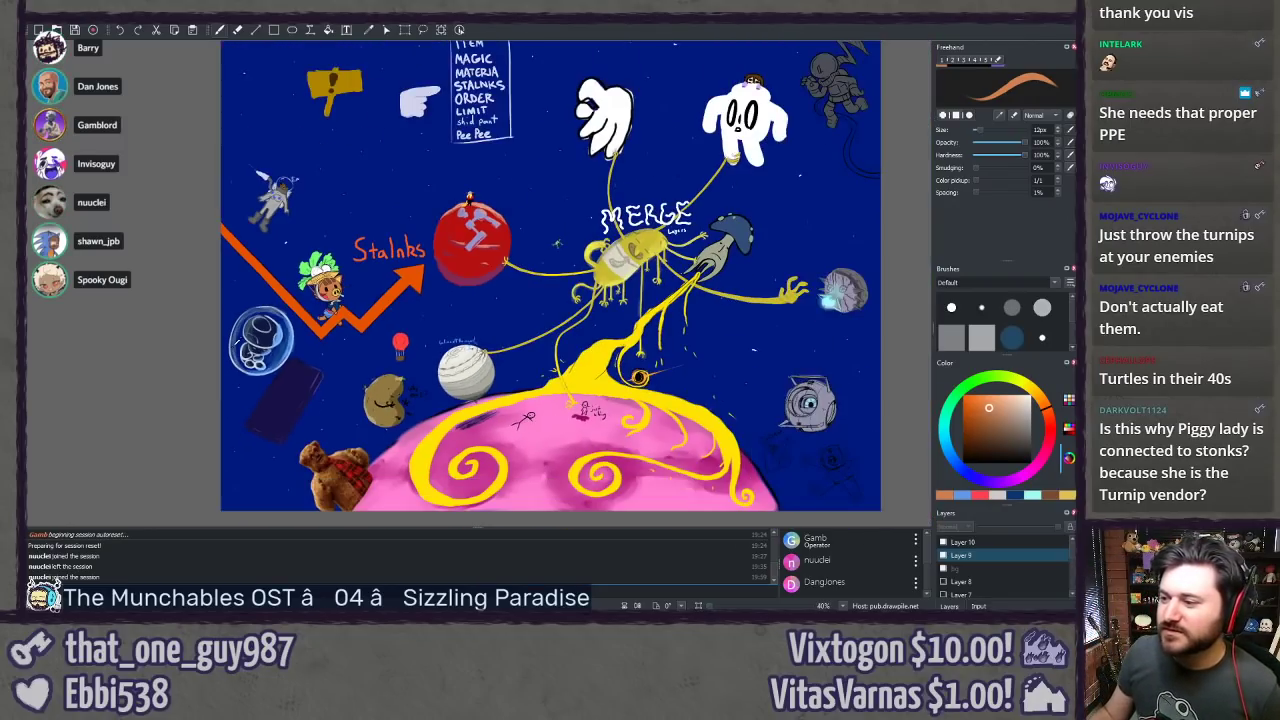
{"action": "scroll", "coordinate": [307, 213], "scroll_direction": "up", "scroll_amount": 2}
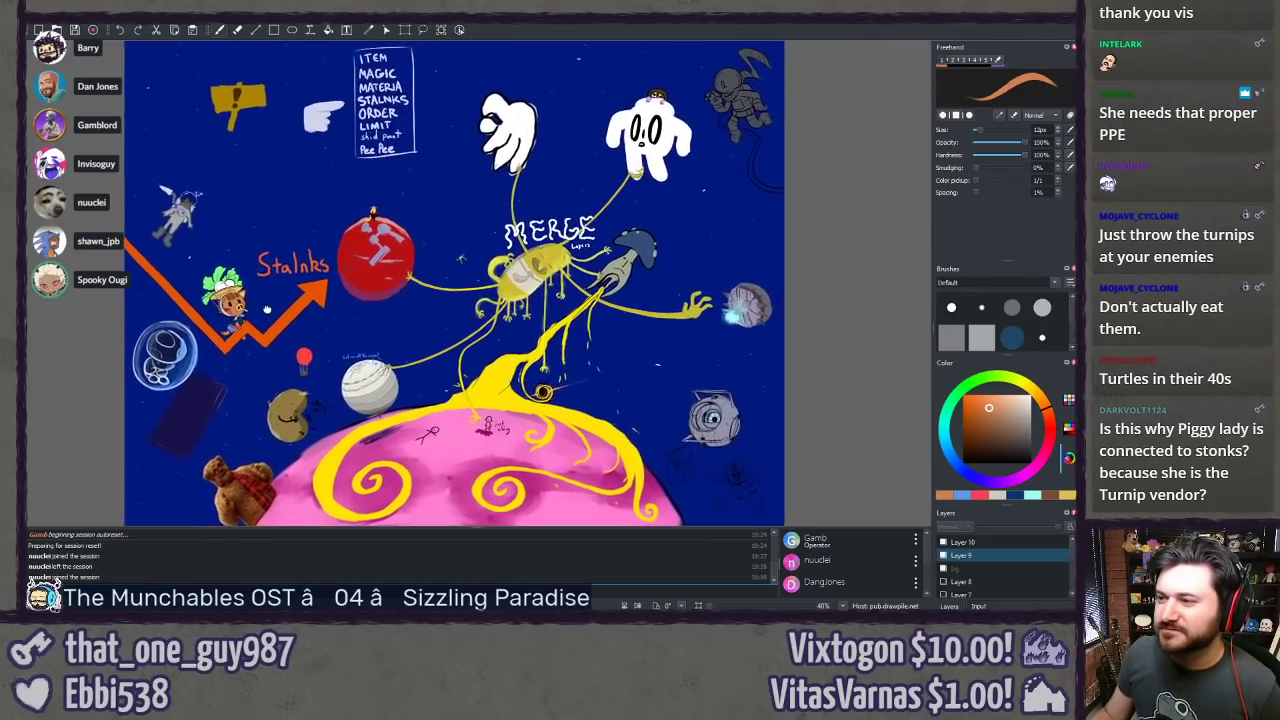
{"action": "scroll", "coordinate": [307, 213], "scroll_direction": "up", "scroll_amount": 3}
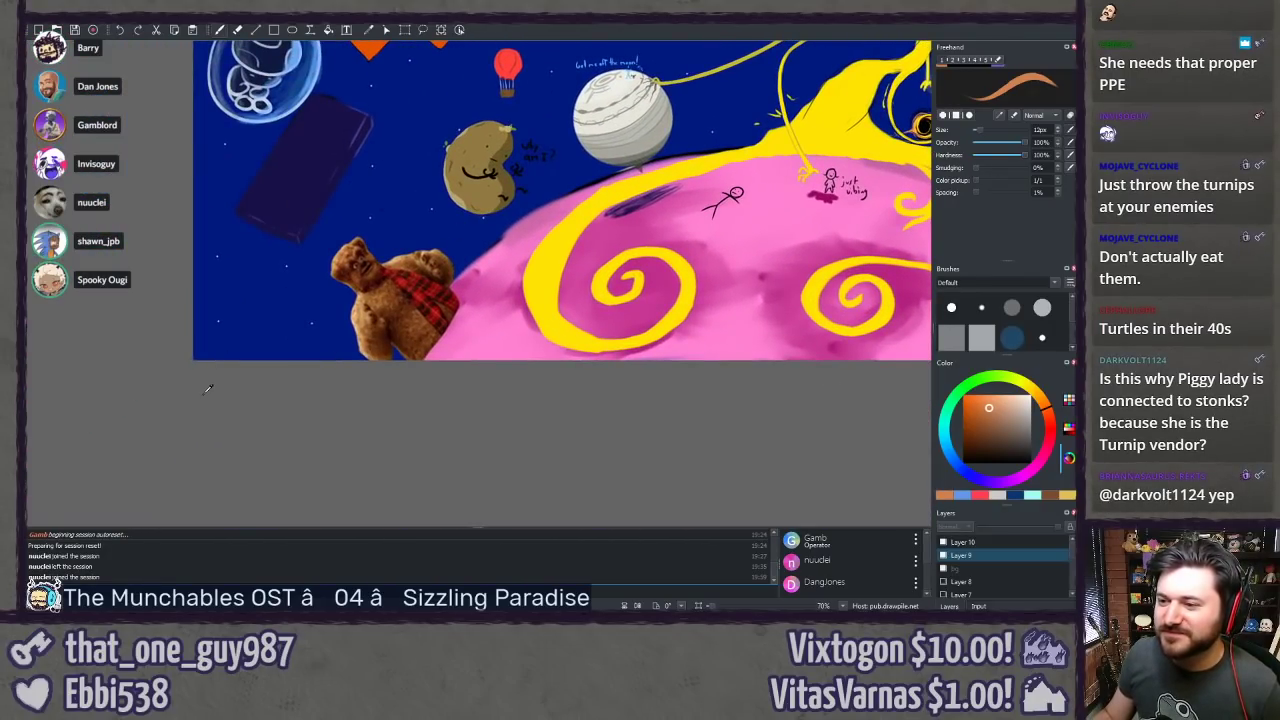
{"action": "scroll", "coordinate": [339, 213], "scroll_direction": "up", "scroll_amount": 3}
{"action": "scroll", "coordinate": [339, 213], "scroll_direction": "down", "scroll_amount": 1}
{"action": "scroll", "coordinate": [339, 213], "scroll_direction": "up", "scroll_amount": 2}
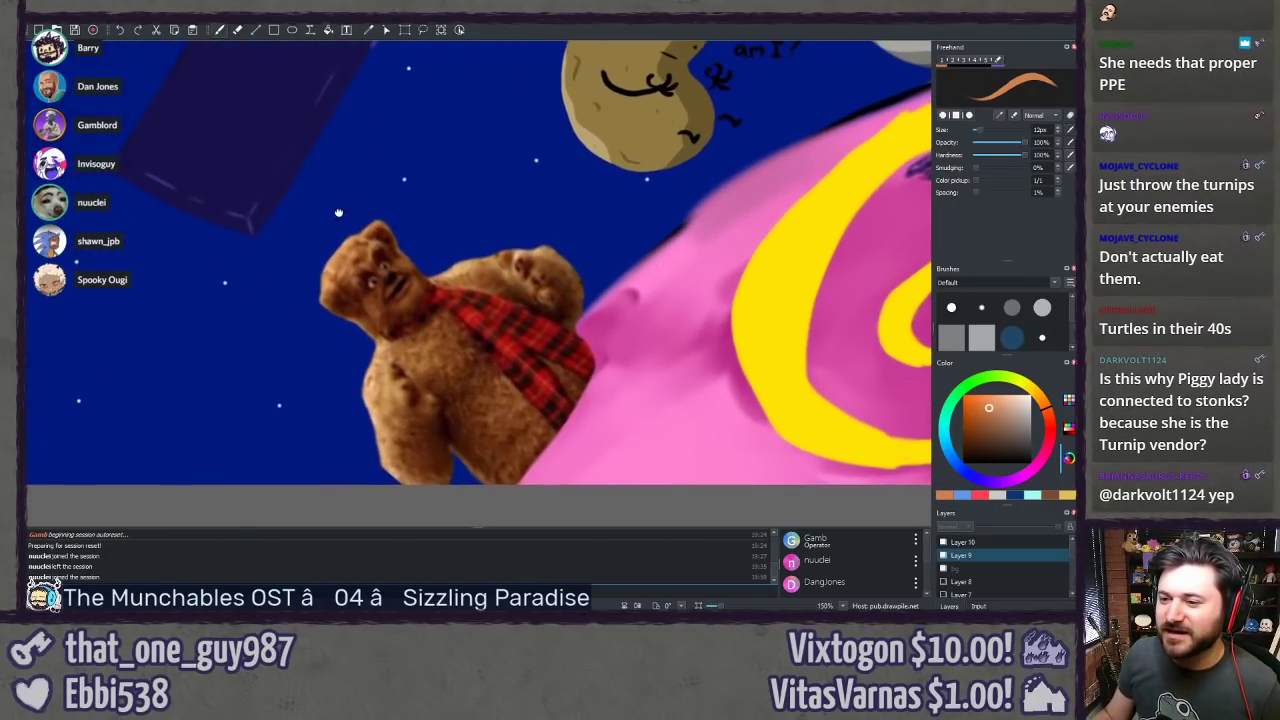
{"action": "scroll", "coordinate": [339, 213], "scroll_direction": "down", "scroll_amount": 3}
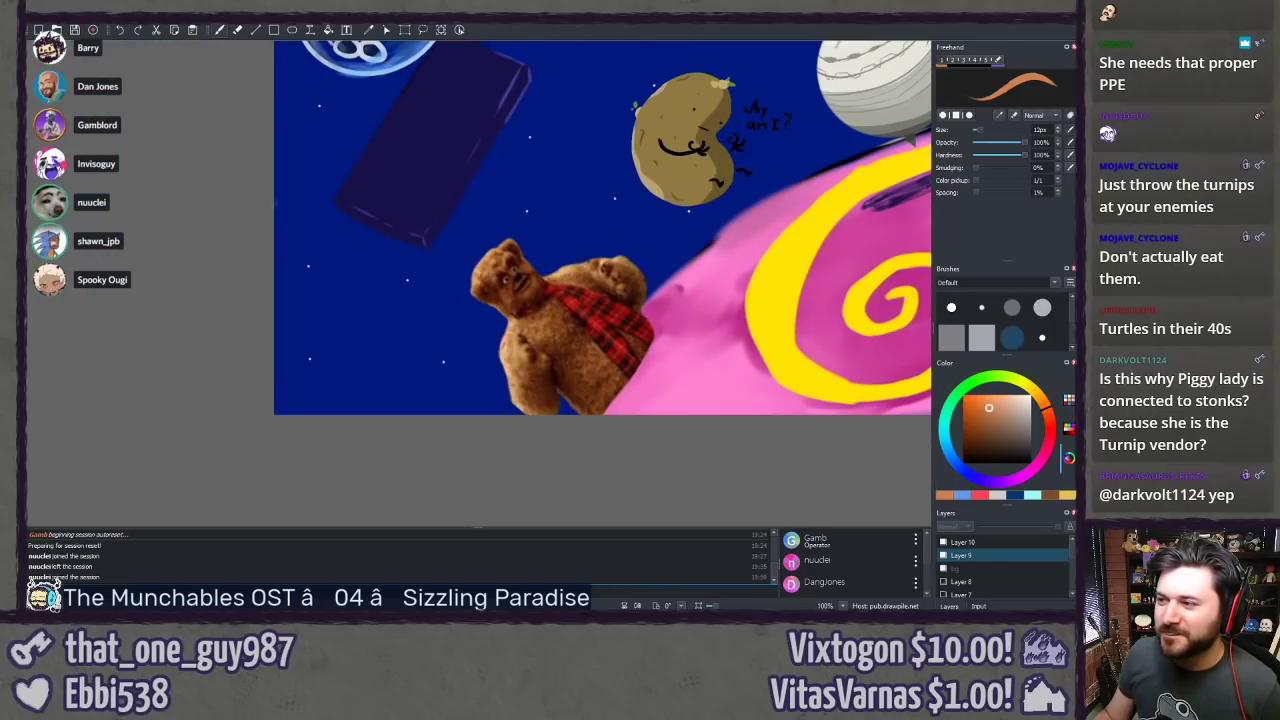
Step: Inspect the potato character with its "why am I?" lettering and the dark blue slab near it
{"action": "left_click_drag", "start_coordinate": [370, 191], "coordinate": [172, 245]}
{"action": "scroll", "coordinate": [172, 245], "scroll_direction": "up", "scroll_amount": 5}
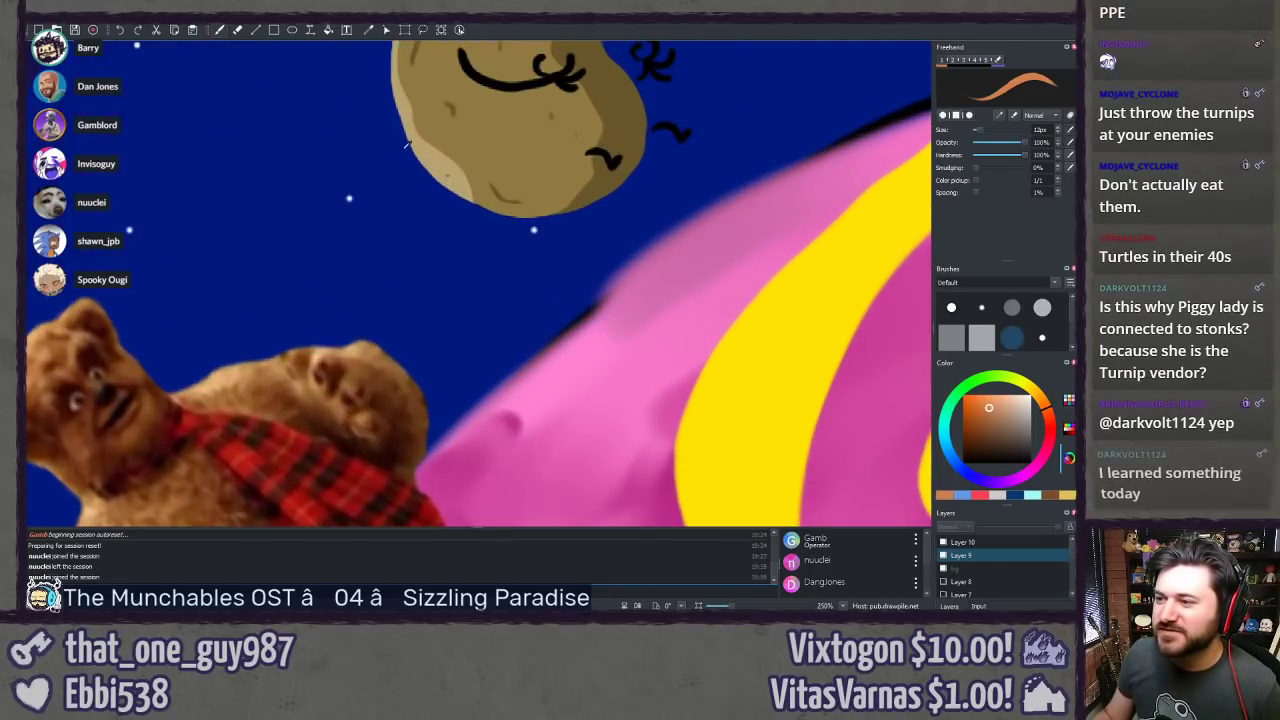
{"action": "left_click_drag", "start_coordinate": [346, 146], "coordinate": [246, 394]}
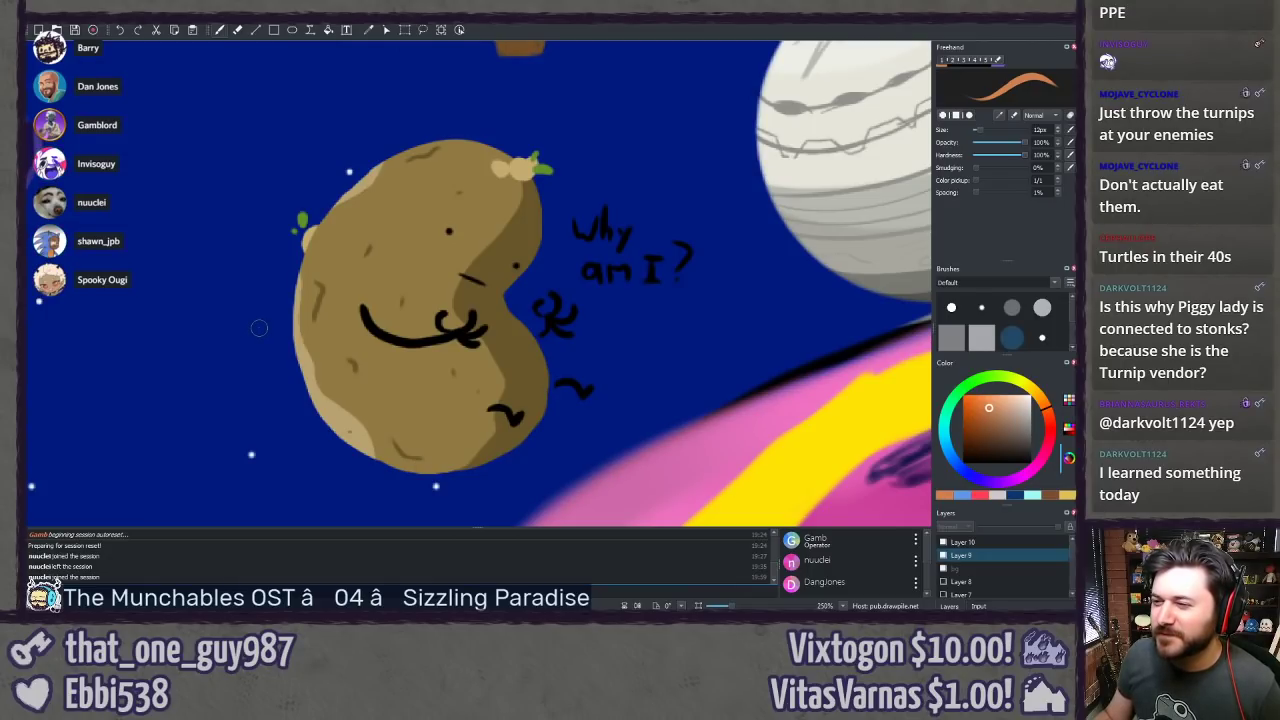
{"action": "scroll", "coordinate": [259, 331], "scroll_direction": "down", "scroll_amount": 3}
{"action": "scroll", "coordinate": [267, 316], "scroll_direction": "up", "scroll_amount": 1}
{"action": "left_click_drag", "start_coordinate": [267, 316], "coordinate": [687, 358]}
{"action": "scroll", "coordinate": [614, 275], "scroll_direction": "down", "scroll_amount": 1}
{"action": "left_click_drag", "start_coordinate": [614, 275], "coordinate": [599, 285]}
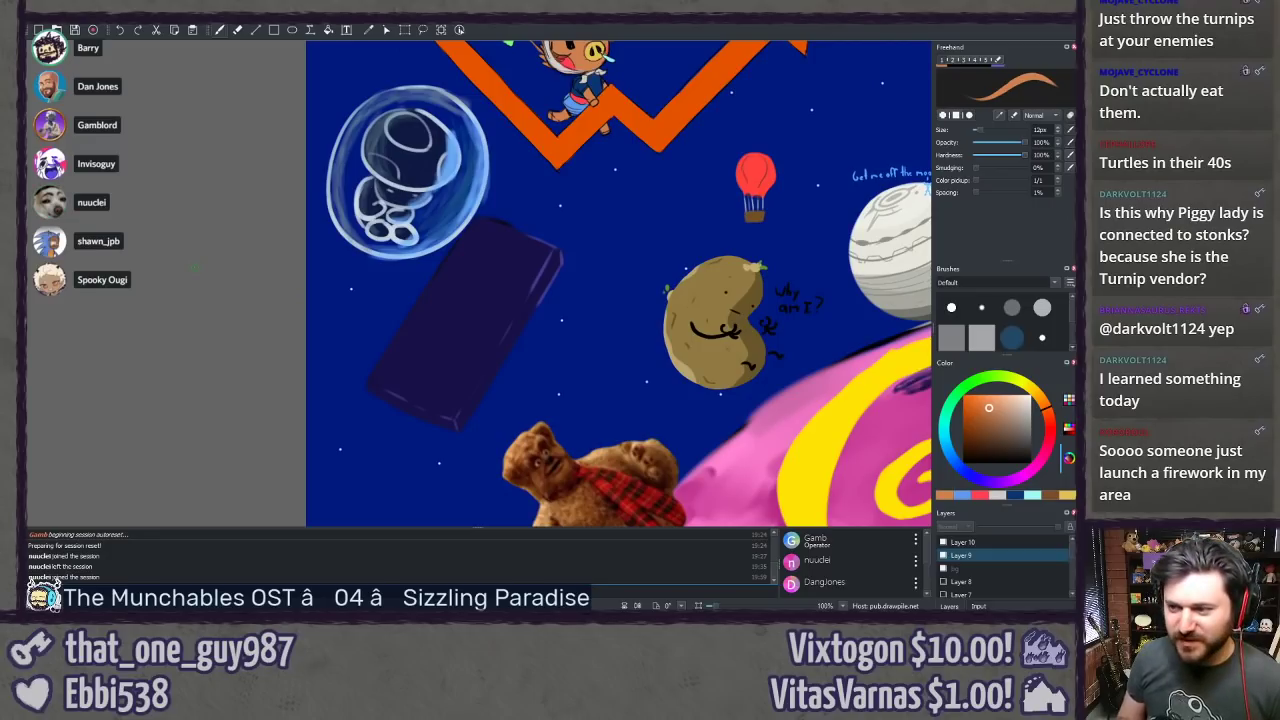
{"action": "scroll", "coordinate": [279, 307], "scroll_direction": "down", "scroll_amount": 2}
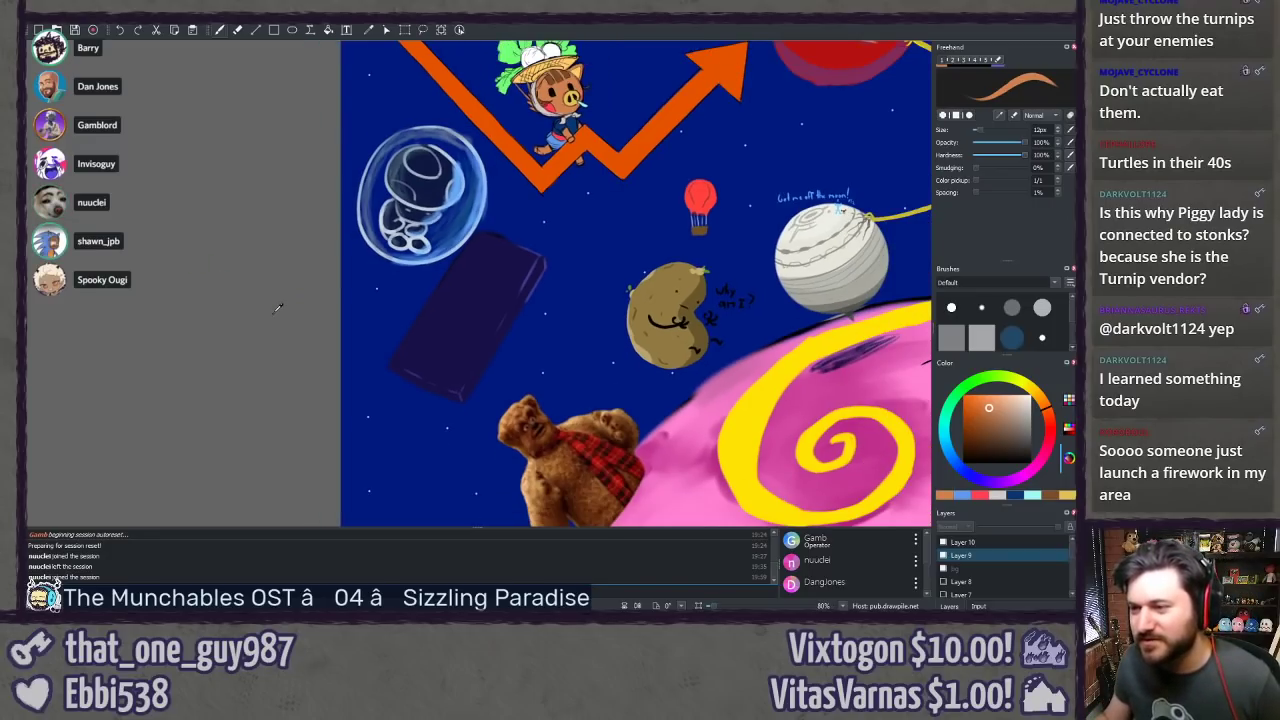
Step: Examine the grey robot sphere with the cyan eye and the dark line sketches of the two characters beneath it
{"action": "left_click_drag", "start_coordinate": [489, 301], "coordinate": [241, 317]}
{"action": "left_click_drag", "start_coordinate": [648, 287], "coordinate": [229, 249]}
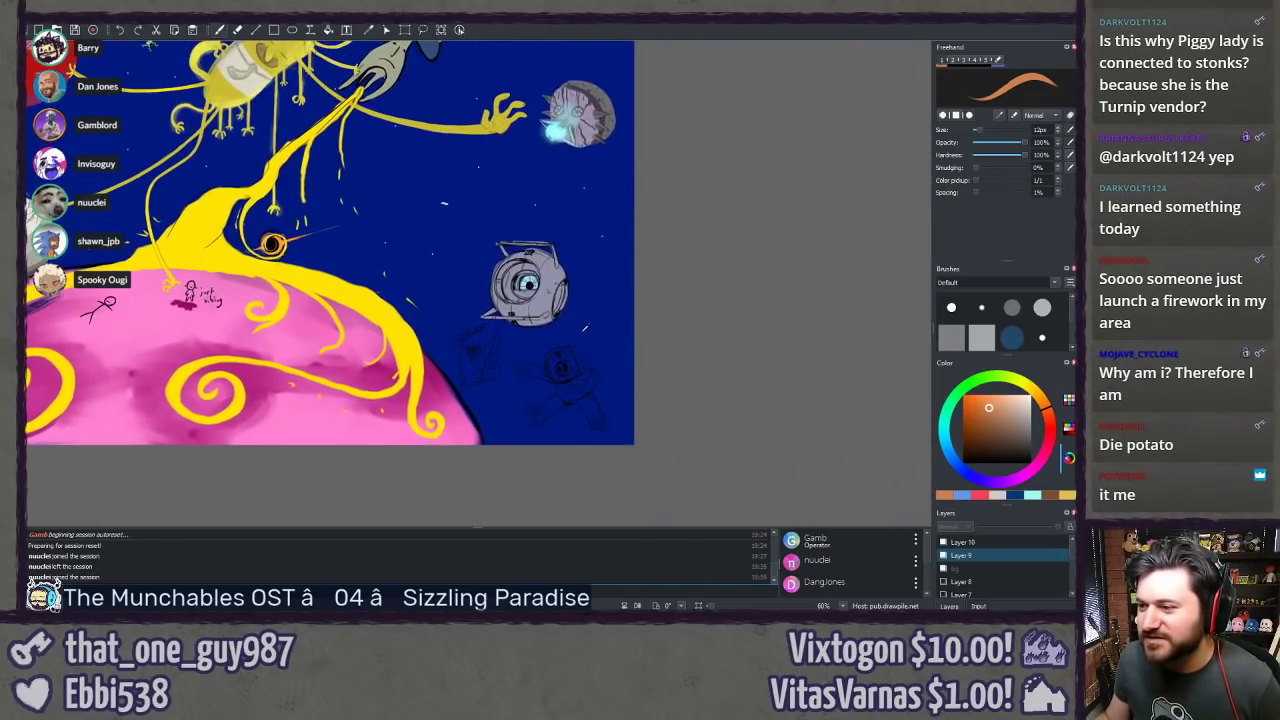
{"action": "scroll", "coordinate": [666, 368], "scroll_direction": "up", "scroll_amount": 6}
{"action": "left_click_drag", "start_coordinate": [666, 368], "coordinate": [451, 254]}
{"action": "scroll", "coordinate": [463, 260], "scroll_direction": "down", "scroll_amount": 1}
{"action": "left_click_drag", "start_coordinate": [521, 272], "coordinate": [508, 257]}
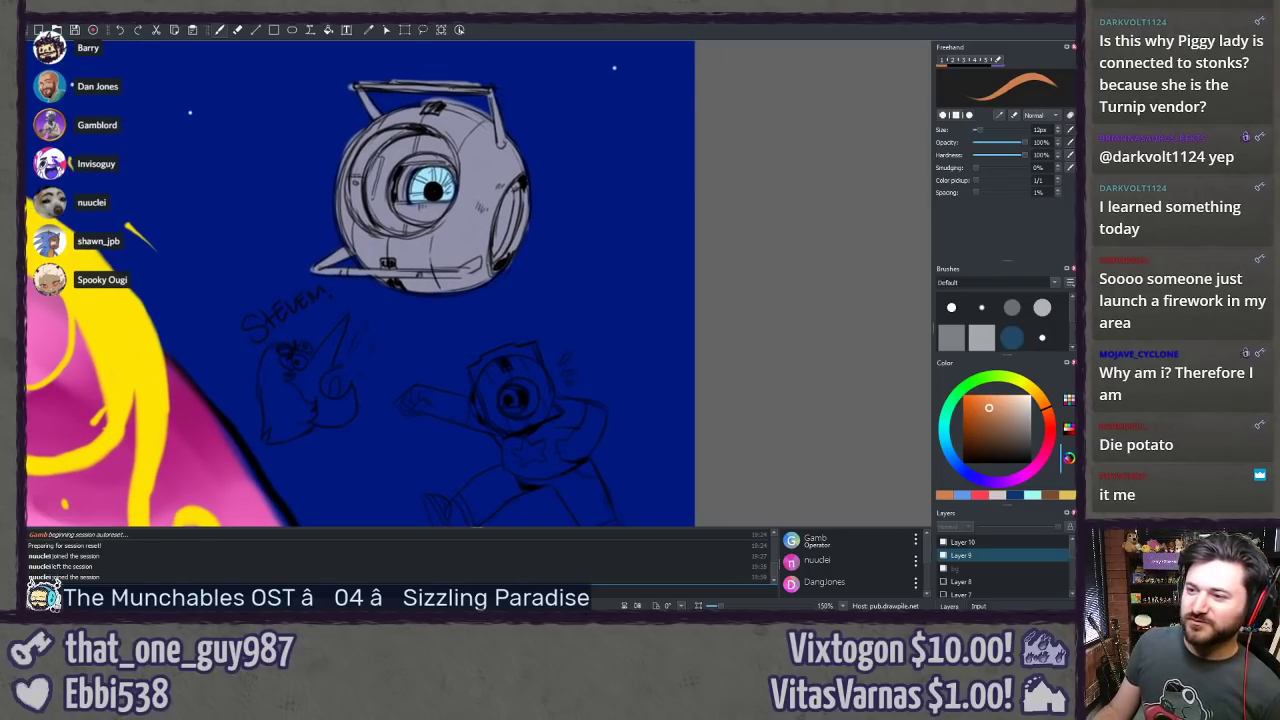
{"action": "left_click_drag", "start_coordinate": [666, 344], "coordinate": [627, 258]}
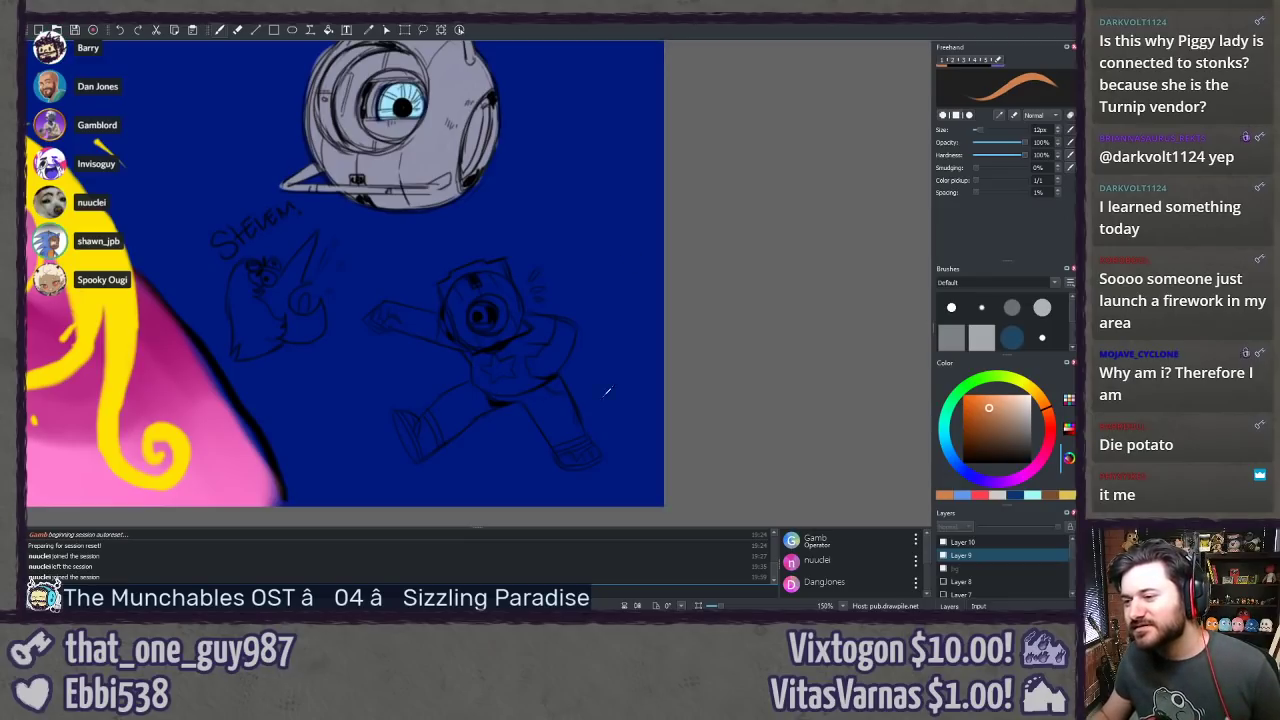
{"action": "scroll", "coordinate": [610, 390], "scroll_direction": "up", "scroll_amount": 2}
{"action": "left_click_drag", "start_coordinate": [666, 375], "coordinate": [665, 289]}
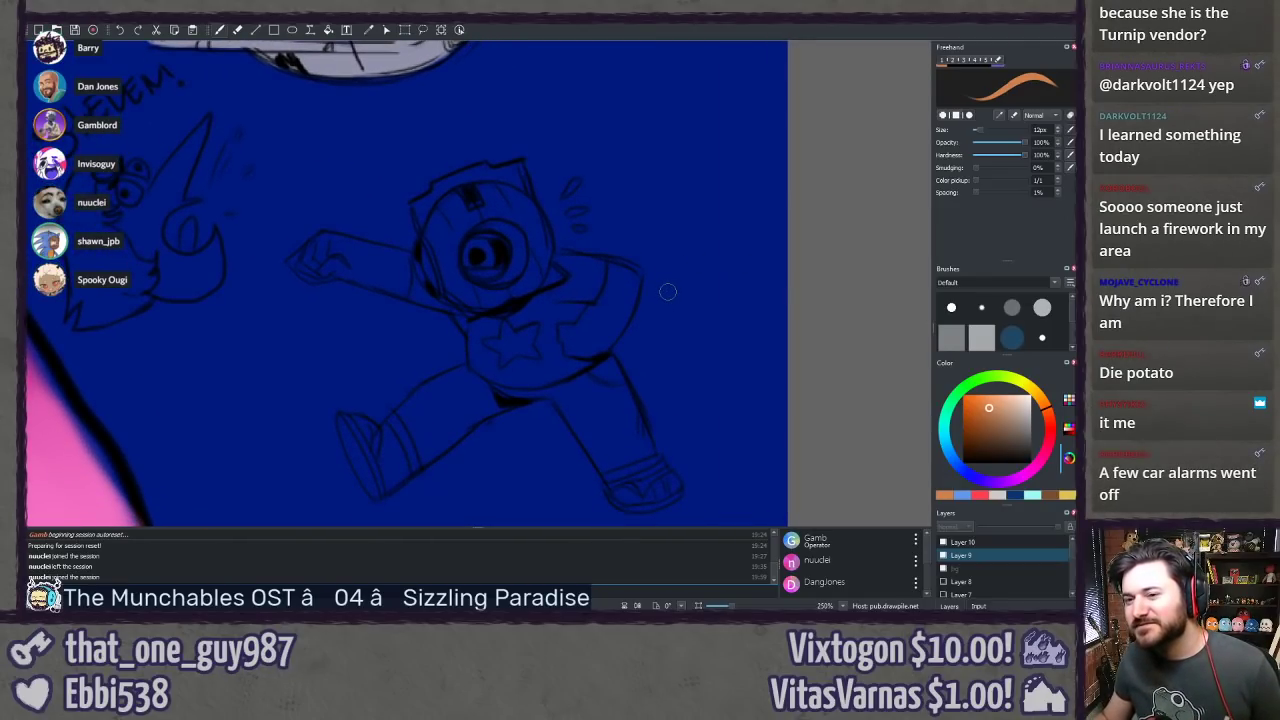
{"action": "scroll", "coordinate": [671, 286], "scroll_direction": "down", "scroll_amount": 1}
{"action": "left_click_drag", "start_coordinate": [224, 200], "coordinate": [428, 291]}
{"action": "scroll", "coordinate": [297, 208], "scroll_direction": "up", "scroll_amount": 2}
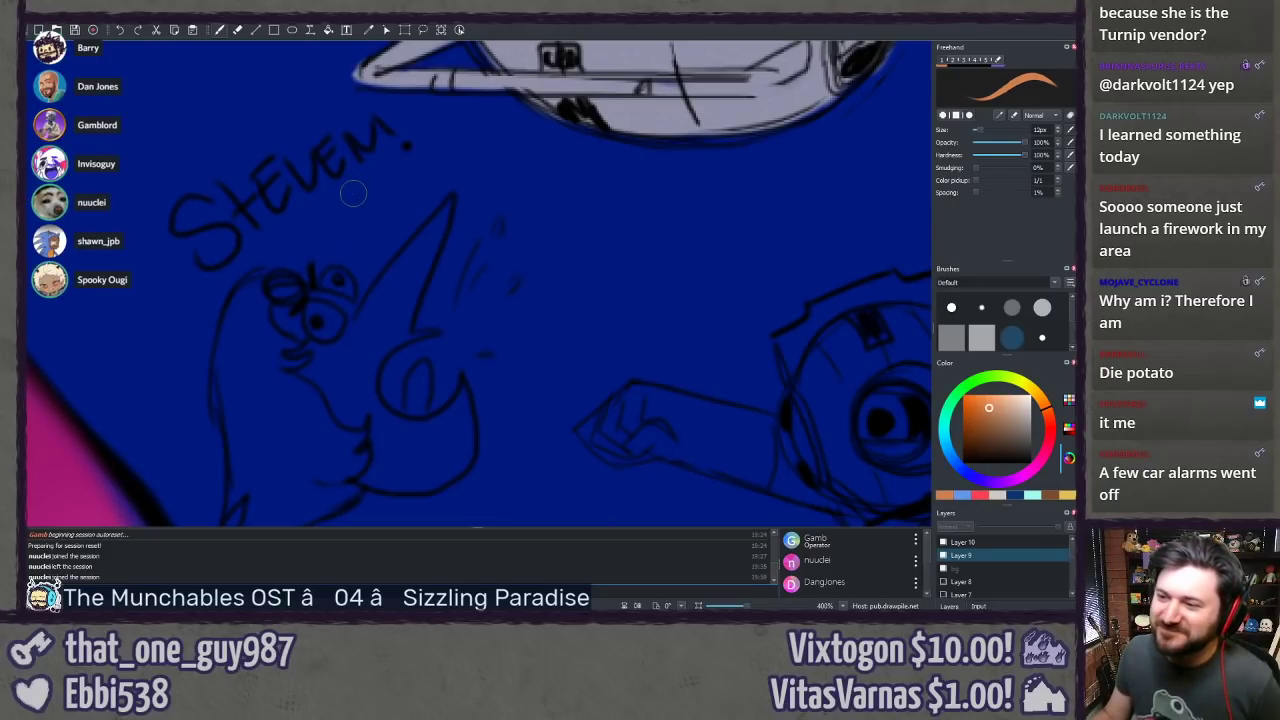
{"action": "scroll", "coordinate": [330, 212], "scroll_direction": "down", "scroll_amount": 5}
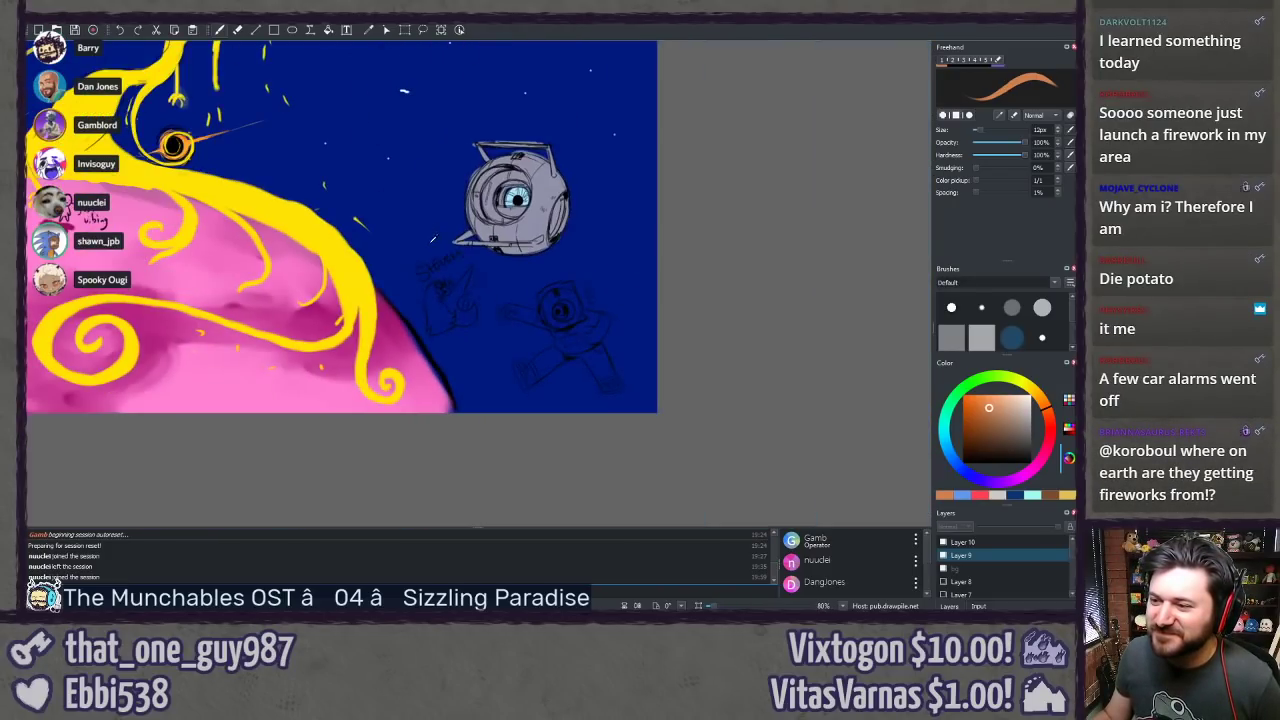
Step: Look over the MERGE creature, the white ghost figure and the dark grey astronaut in the drawing's upper part
{"action": "scroll", "coordinate": [433, 238], "scroll_direction": "down", "scroll_amount": 1}
{"action": "mouse_move", "coordinate": [358, 230]}
{"action": "left_mouse_down"}
{"action": "mouse_move", "coordinate": [358, 157]}
{"action": "mouse_move", "coordinate": [543, 441]}
{"action": "left_mouse_up"}
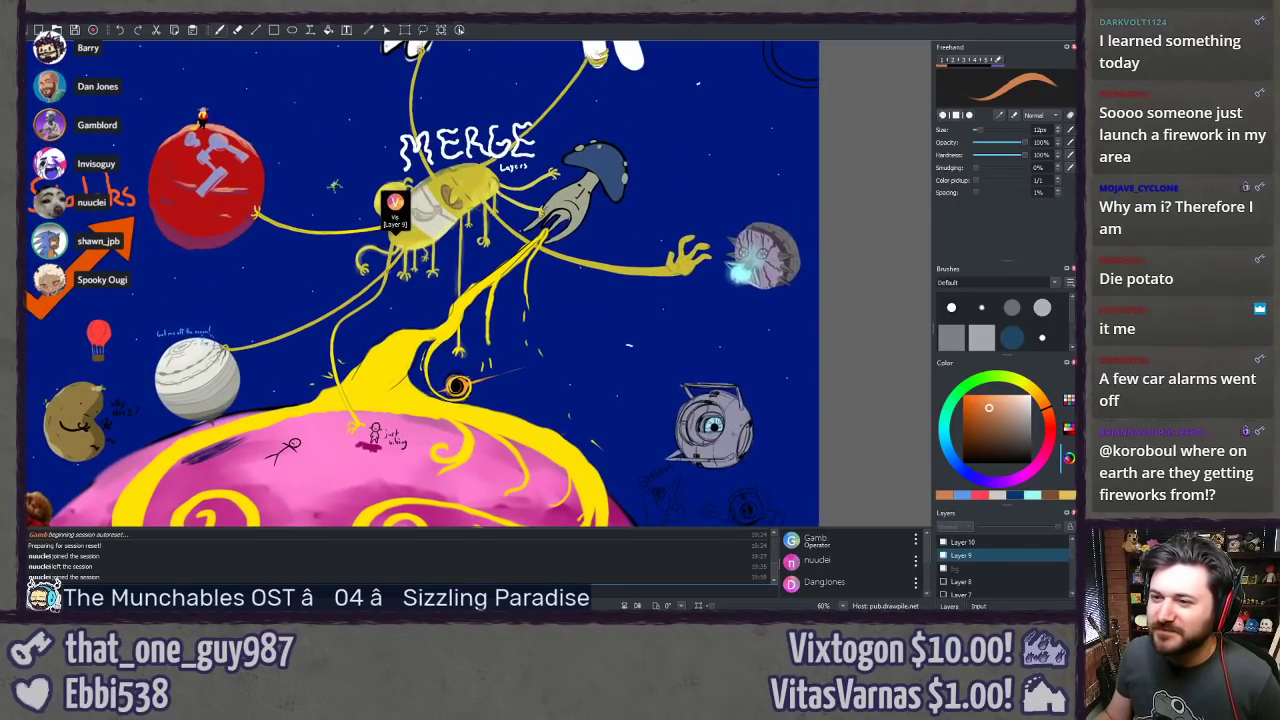
{"action": "mouse_move", "coordinate": [288, 342]}
{"action": "left_mouse_down"}
{"action": "mouse_move", "coordinate": [398, 366]}
{"action": "mouse_move", "coordinate": [514, 452]}
{"action": "mouse_move", "coordinate": [514, 487]}
{"action": "mouse_move", "coordinate": [256, 198]}
{"action": "mouse_move", "coordinate": [287, 433]}
{"action": "mouse_move", "coordinate": [253, 488]}
{"action": "left_mouse_up"}
{"action": "left_click_drag", "start_coordinate": [549, 260], "coordinate": [376, 350]}
{"action": "scroll", "coordinate": [376, 350], "scroll_direction": "up", "scroll_amount": 4}
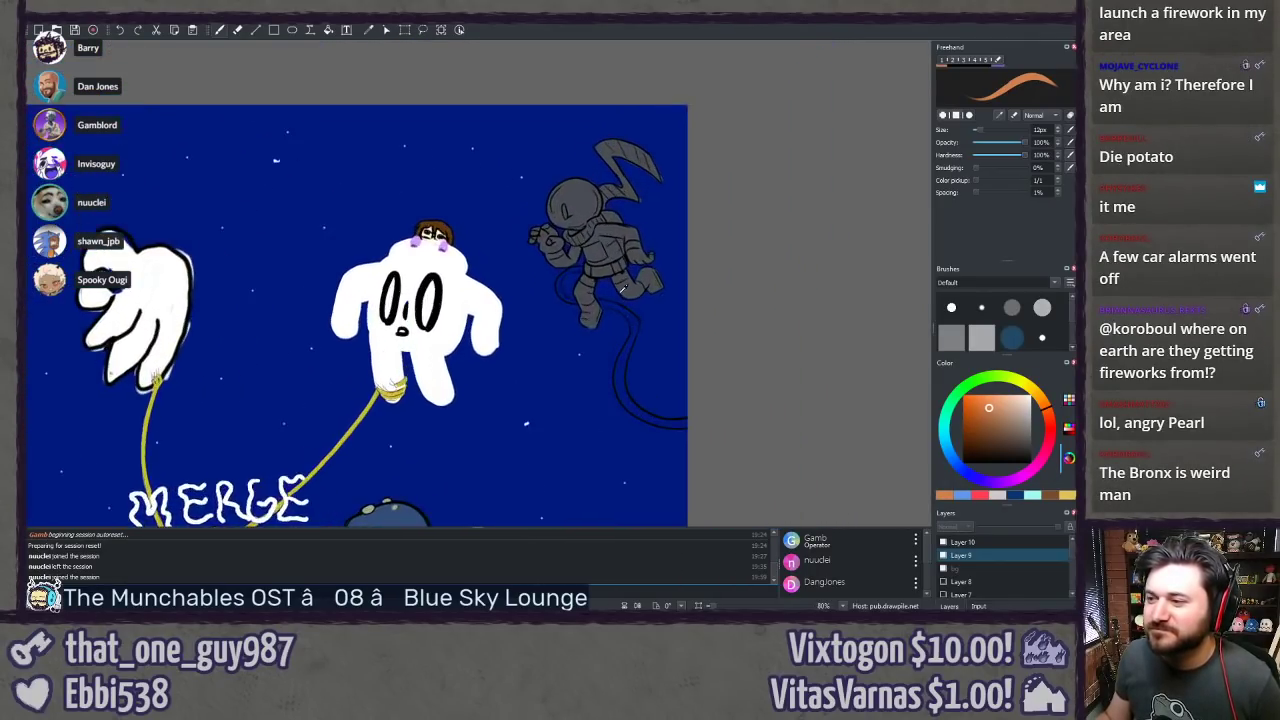
{"action": "scroll", "coordinate": [597, 243], "scroll_direction": "up", "scroll_amount": 3}
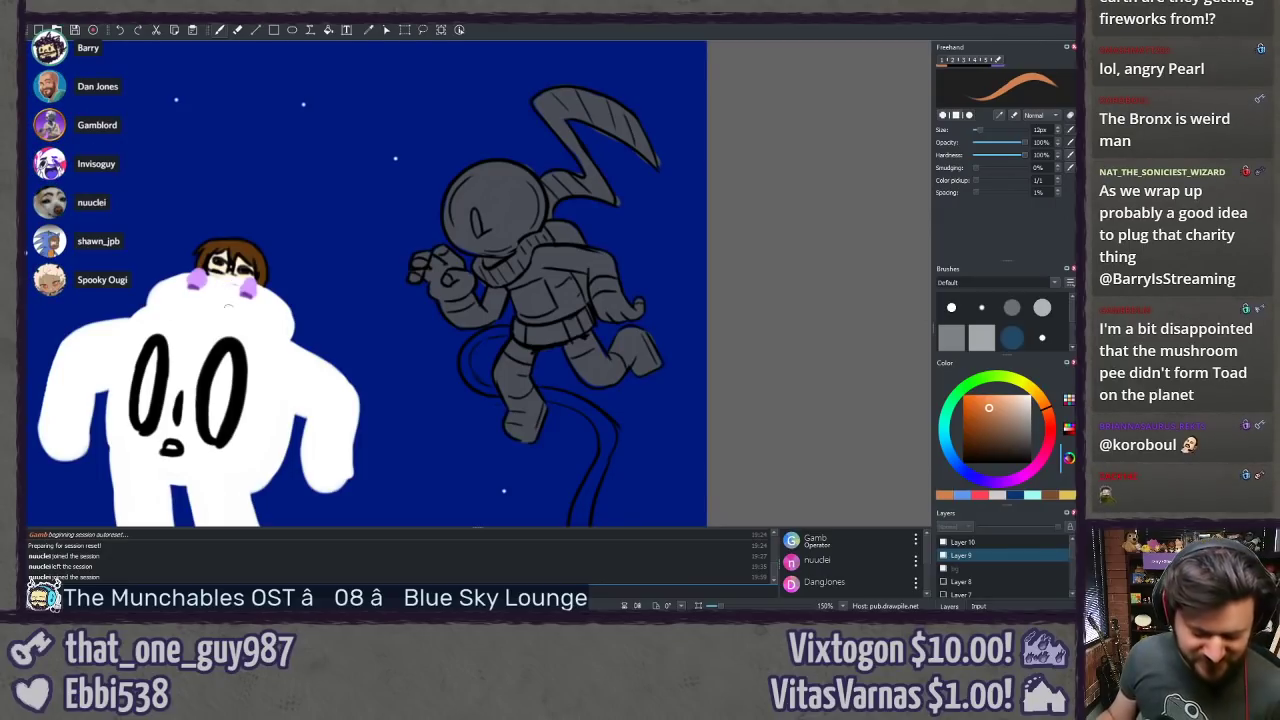
Step: Inspect the small "just vibing" figure on the pink planet and compare it with the whole drawing
{"action": "scroll", "coordinate": [250, 325], "scroll_direction": "down", "scroll_amount": 5}
{"action": "left_click_drag", "start_coordinate": [276, 450], "coordinate": [426, 120]}
{"action": "left_click_drag", "start_coordinate": [450, 448], "coordinate": [478, 285]}
{"action": "scroll", "coordinate": [478, 285], "scroll_direction": "up", "scroll_amount": 5}
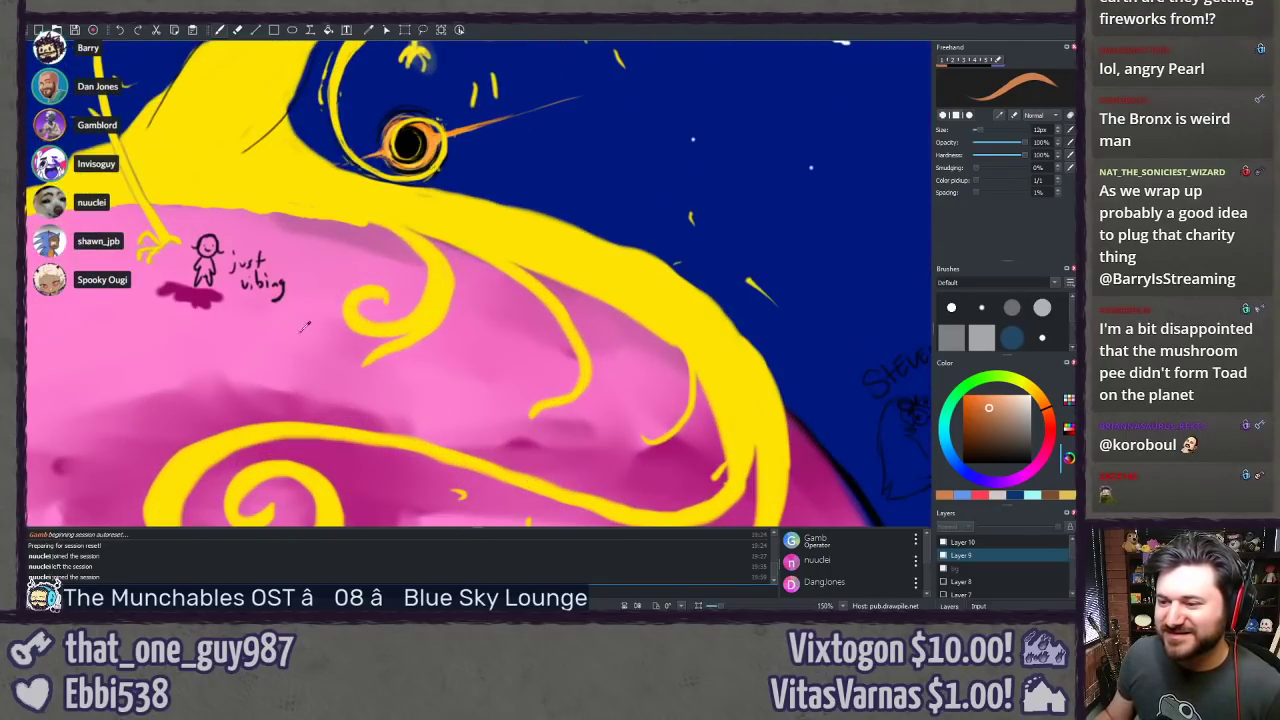
{"action": "left_click_drag", "start_coordinate": [208, 305], "coordinate": [435, 348]}
{"action": "scroll", "coordinate": [360, 403], "scroll_direction": "up", "scroll_amount": 3}
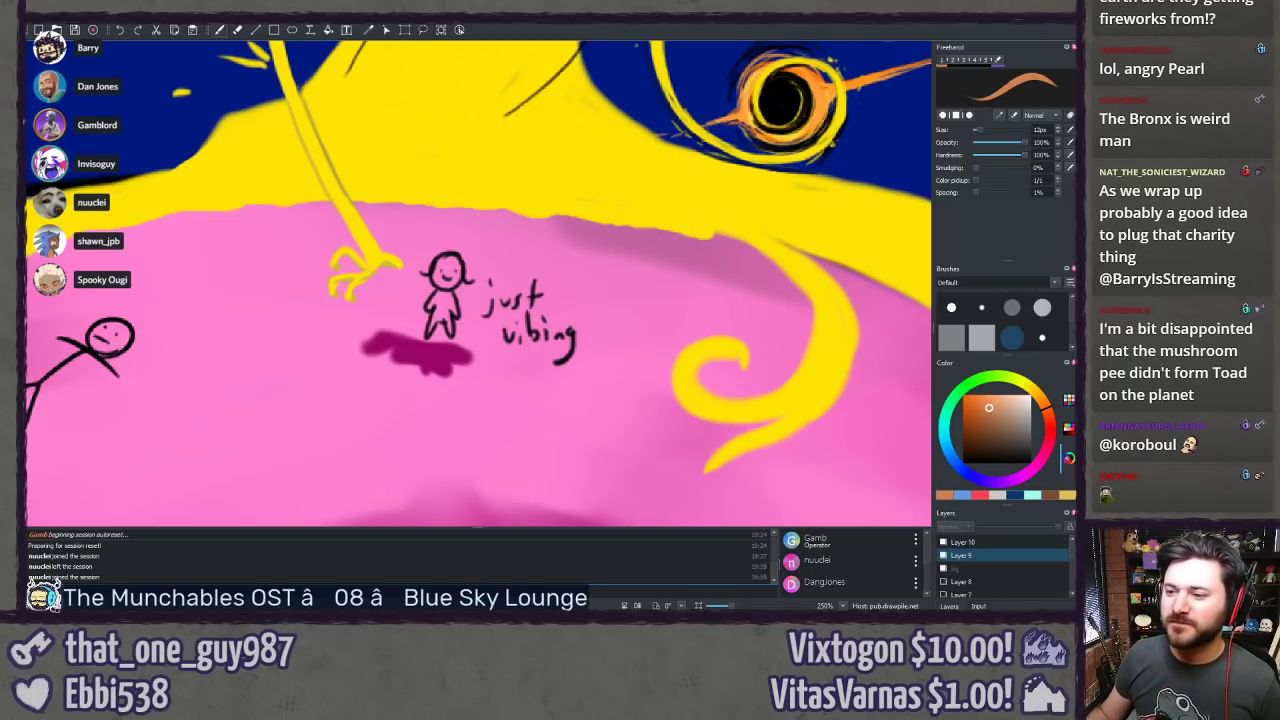
{"action": "scroll", "coordinate": [332, 285], "scroll_direction": "down", "scroll_amount": 8}
{"action": "scroll", "coordinate": [329, 241], "scroll_direction": "down", "scroll_amount": 2}
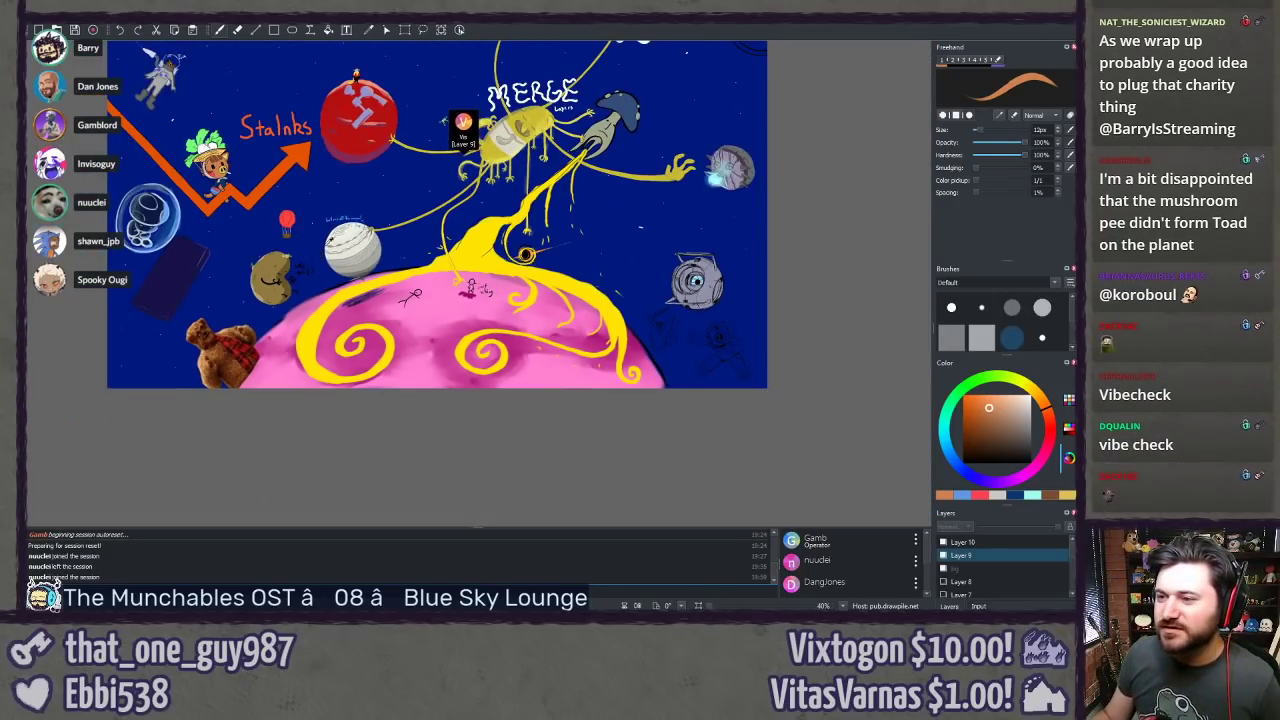
Step: Examine the brown-headed astronaut in the light grey suit above the orange arrow
{"action": "left_click_drag", "start_coordinate": [339, 220], "coordinate": [395, 298]}
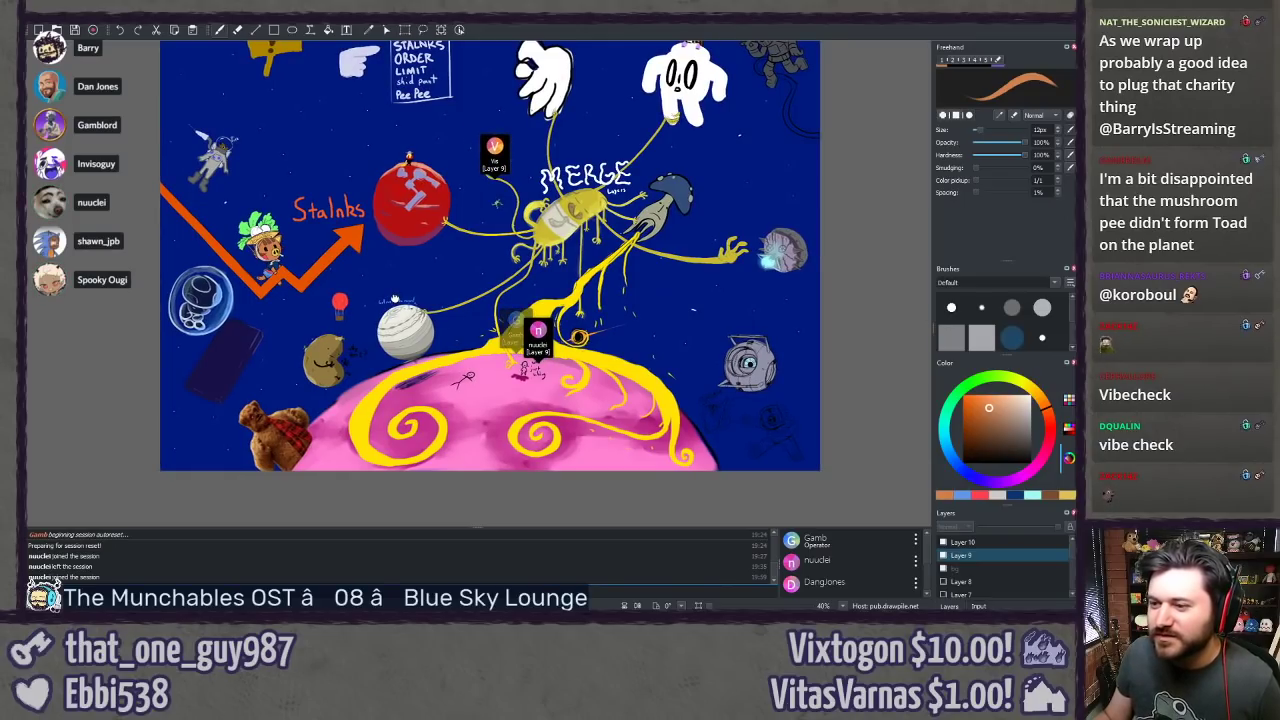
{"action": "left_click_drag", "start_coordinate": [395, 298], "coordinate": [397, 306]}
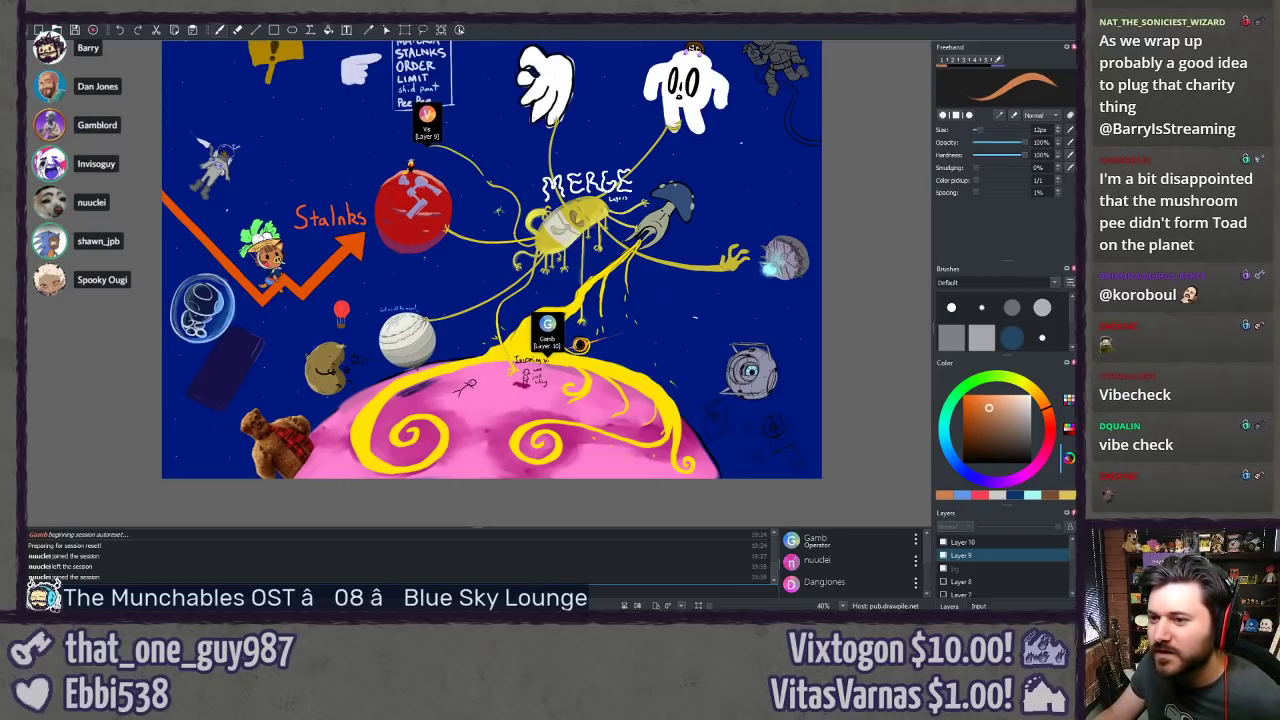
{"action": "mouse_move", "coordinate": [420, 230]}
{"action": "left_mouse_down"}
{"action": "mouse_move", "coordinate": [479, 269]}
{"action": "mouse_move", "coordinate": [479, 309]}
{"action": "left_mouse_up"}
{"action": "scroll", "coordinate": [478, 290], "scroll_direction": "up", "scroll_amount": 3}
{"action": "left_click_drag", "start_coordinate": [230, 234], "coordinate": [680, 337]}
{"action": "scroll", "coordinate": [540, 330], "scroll_direction": "up", "scroll_amount": 5}
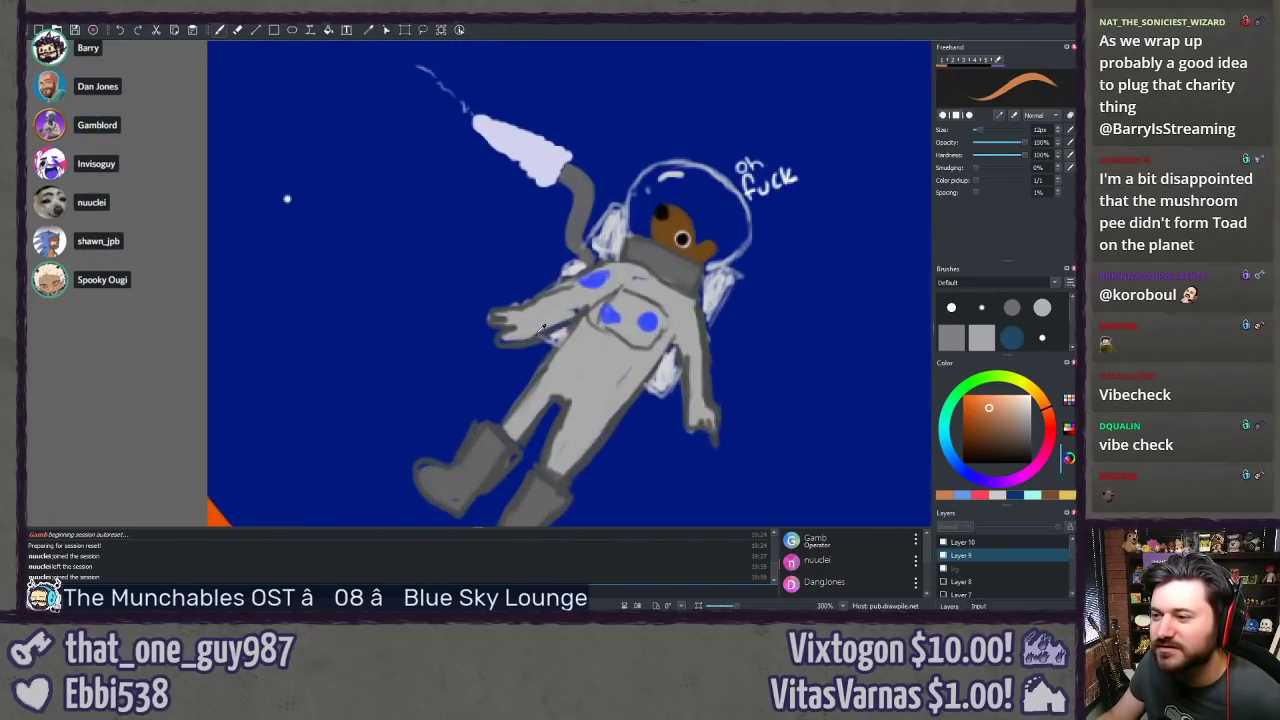
{"action": "left_click_drag", "start_coordinate": [541, 330], "coordinate": [230, 258]}
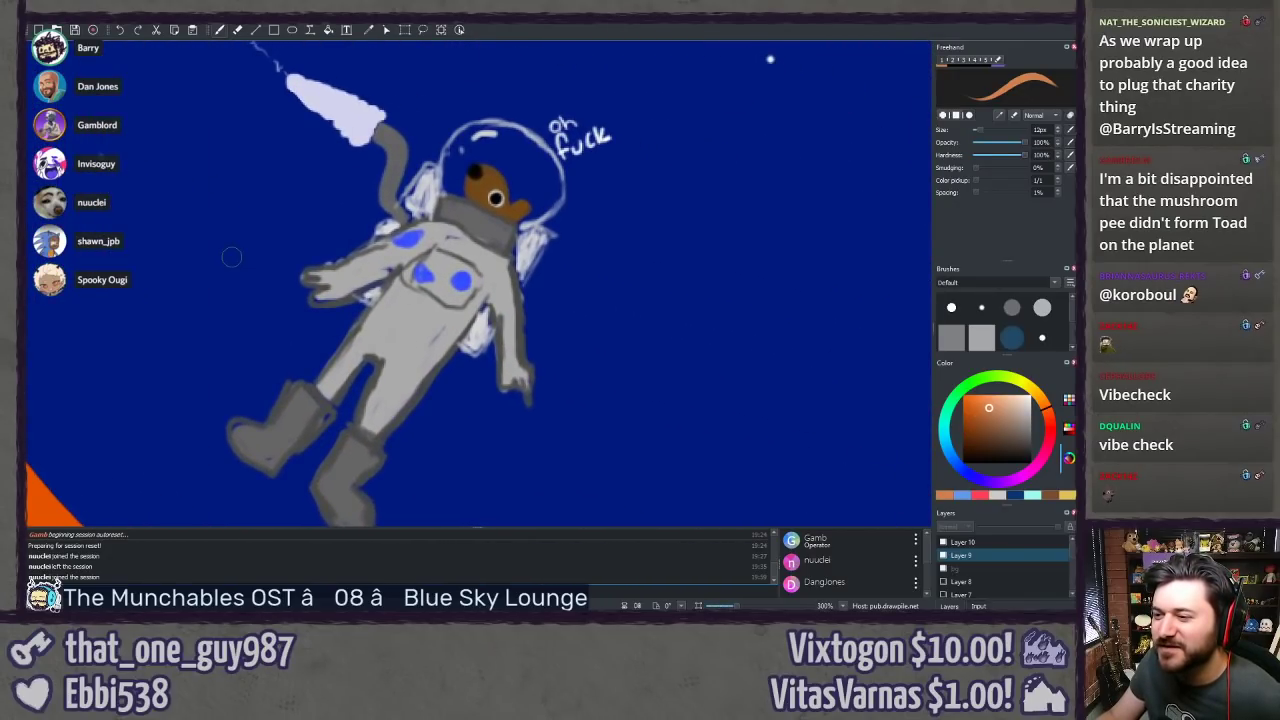
{"action": "scroll", "coordinate": [231, 257], "scroll_direction": "down", "scroll_amount": 10}
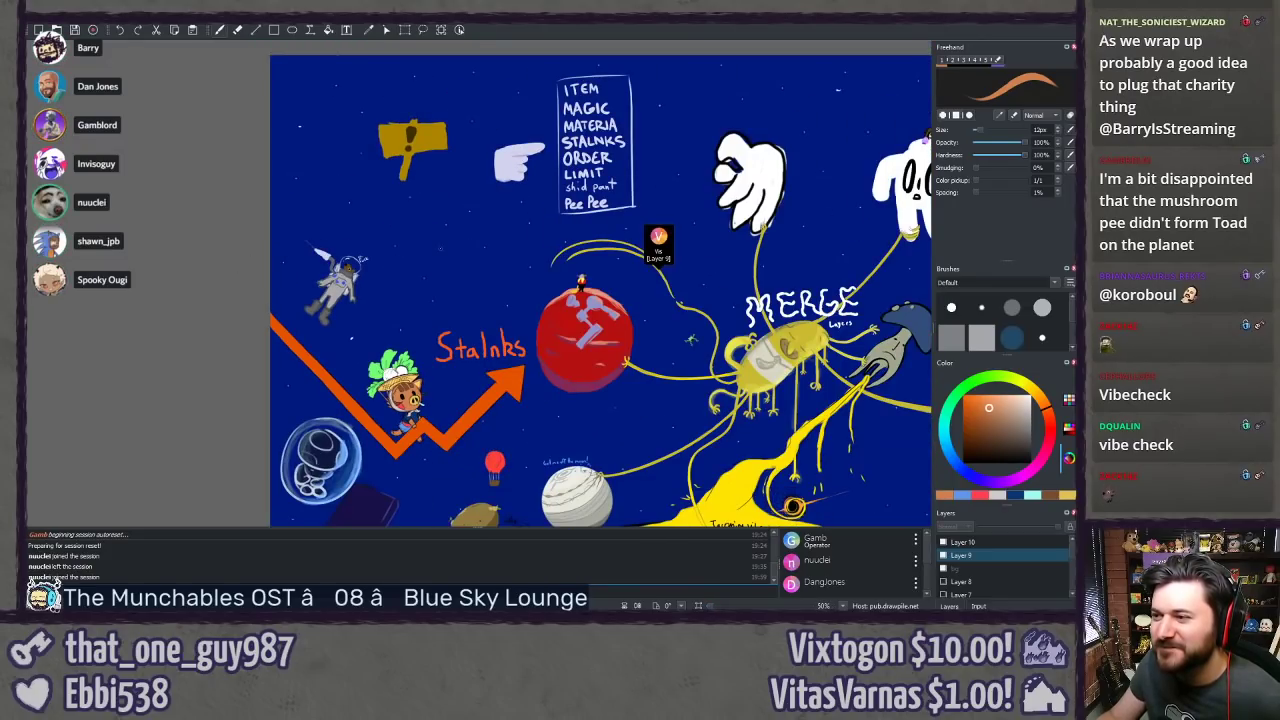
Step: Check the new lettering above the small stick figure on the pink planet
{"action": "left_click_drag", "start_coordinate": [440, 249], "coordinate": [208, 155]}
{"action": "left_click_drag", "start_coordinate": [257, 297], "coordinate": [235, 241]}
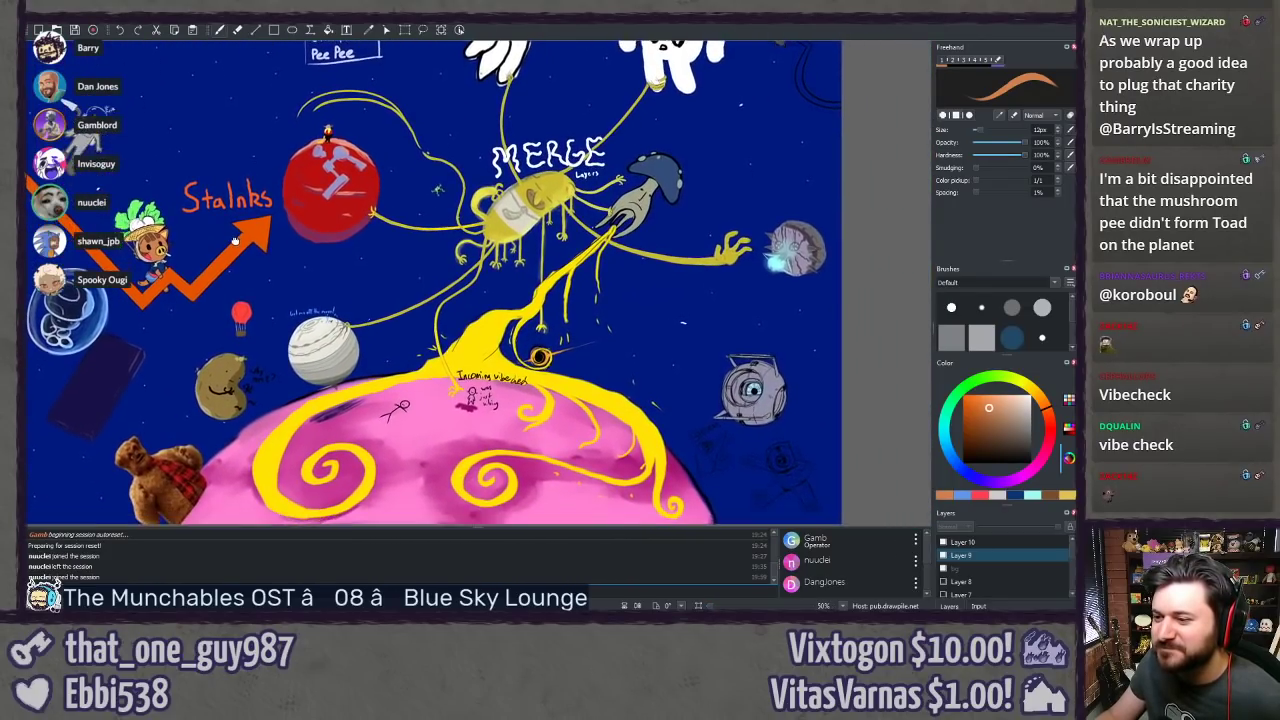
{"action": "scroll", "coordinate": [520, 383], "scroll_direction": "up", "scroll_amount": 5}
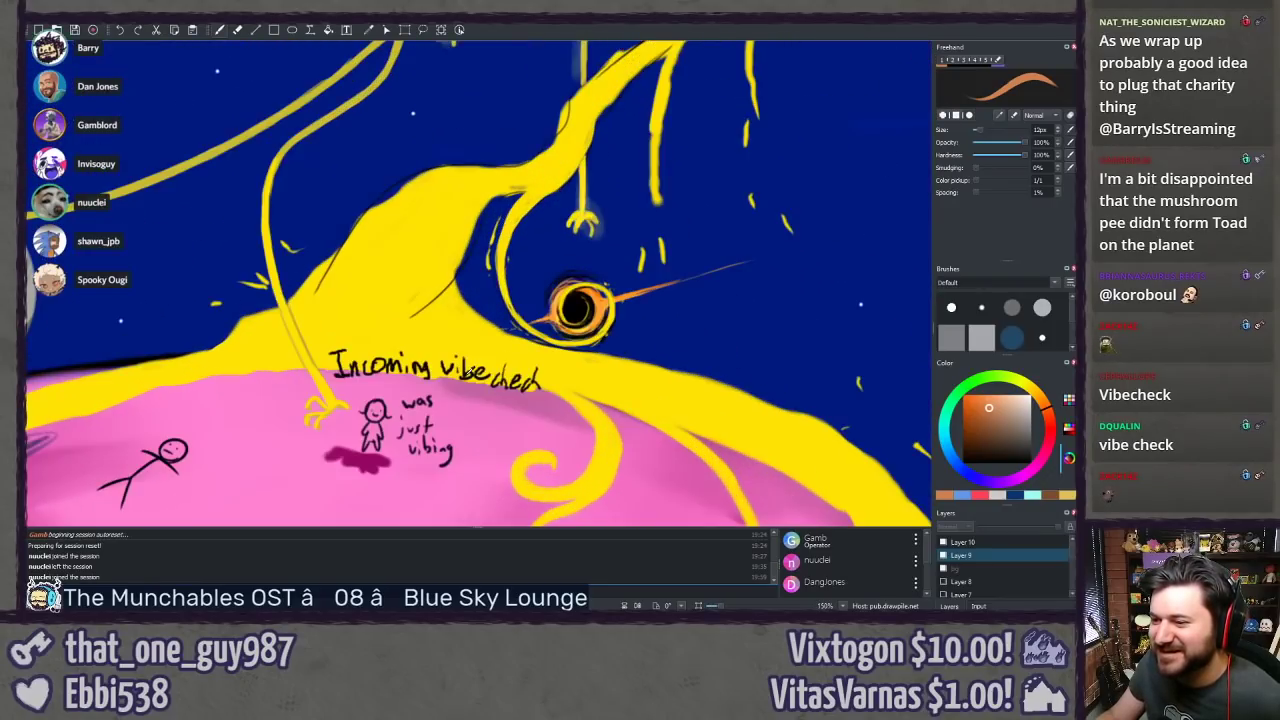
{"action": "scroll", "coordinate": [468, 372], "scroll_direction": "up", "scroll_amount": 2}
{"action": "left_click_drag", "start_coordinate": [196, 273], "coordinate": [332, 213]}
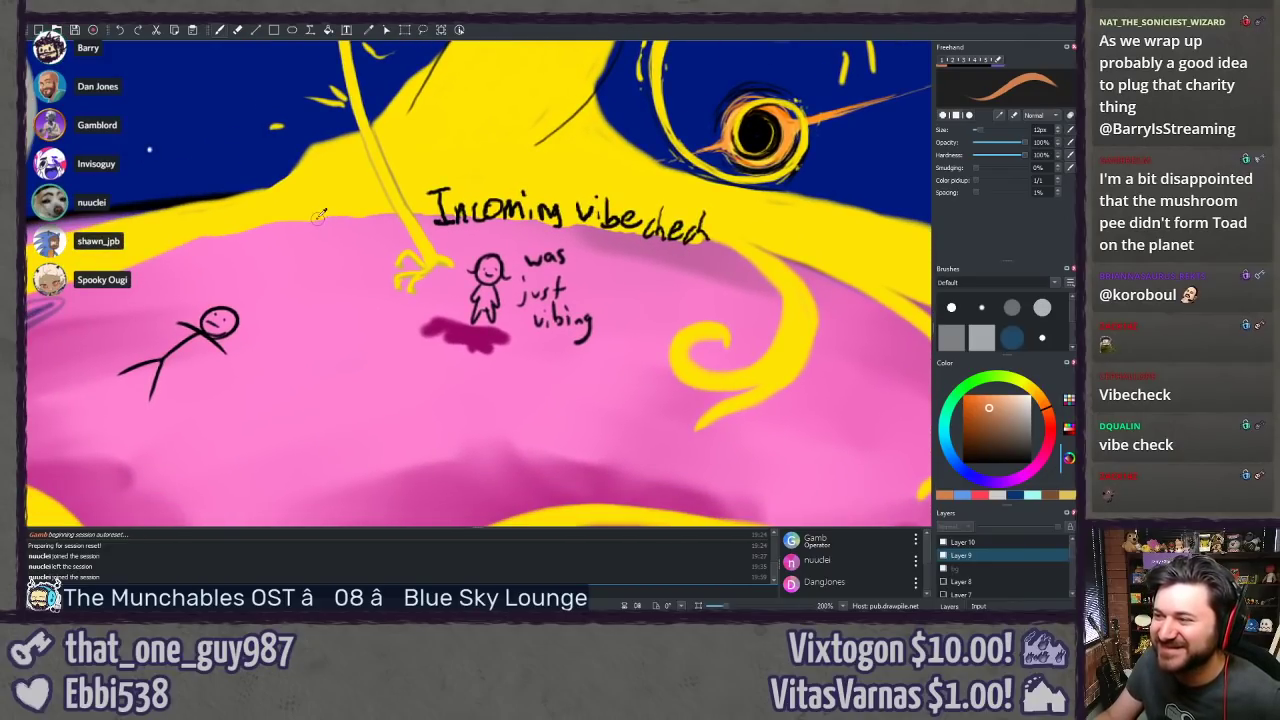
{"action": "scroll", "coordinate": [320, 215], "scroll_direction": "down", "scroll_amount": 5}
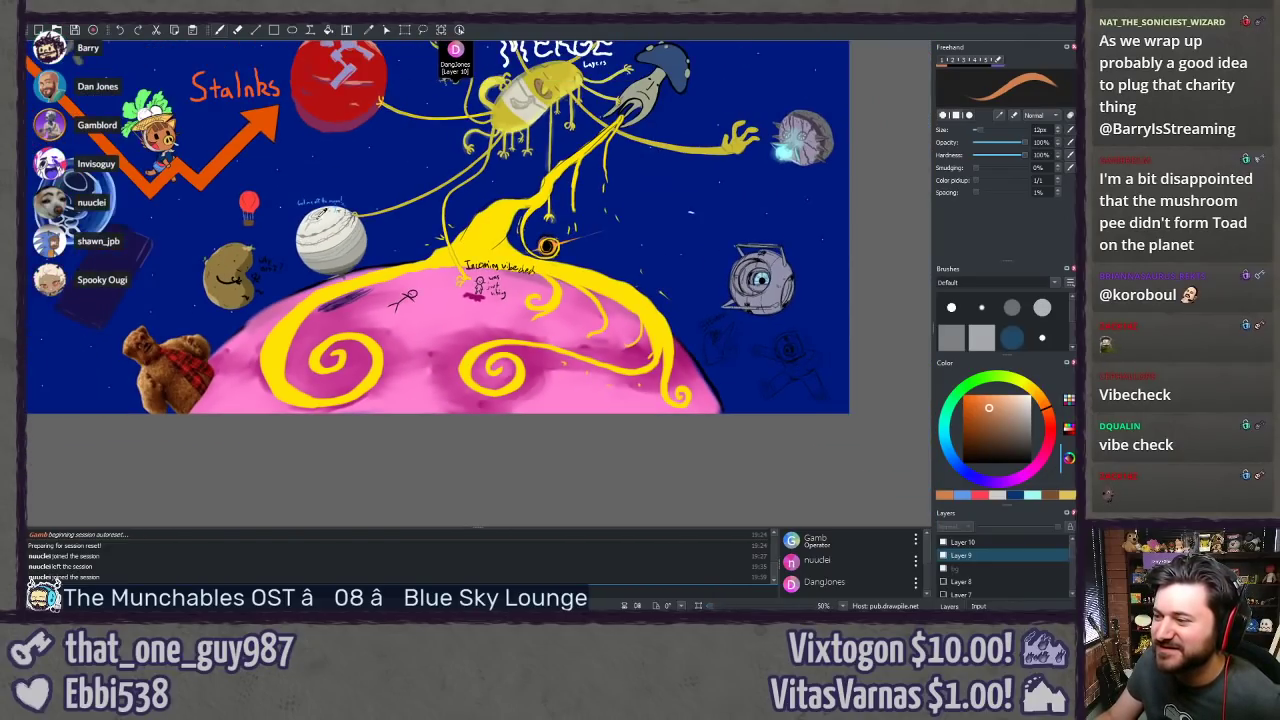
Step: Inspect the red planet and the yellow arm reaching over it, and view the complete drawing
{"action": "left_click_drag", "start_coordinate": [376, 233], "coordinate": [454, 442]}
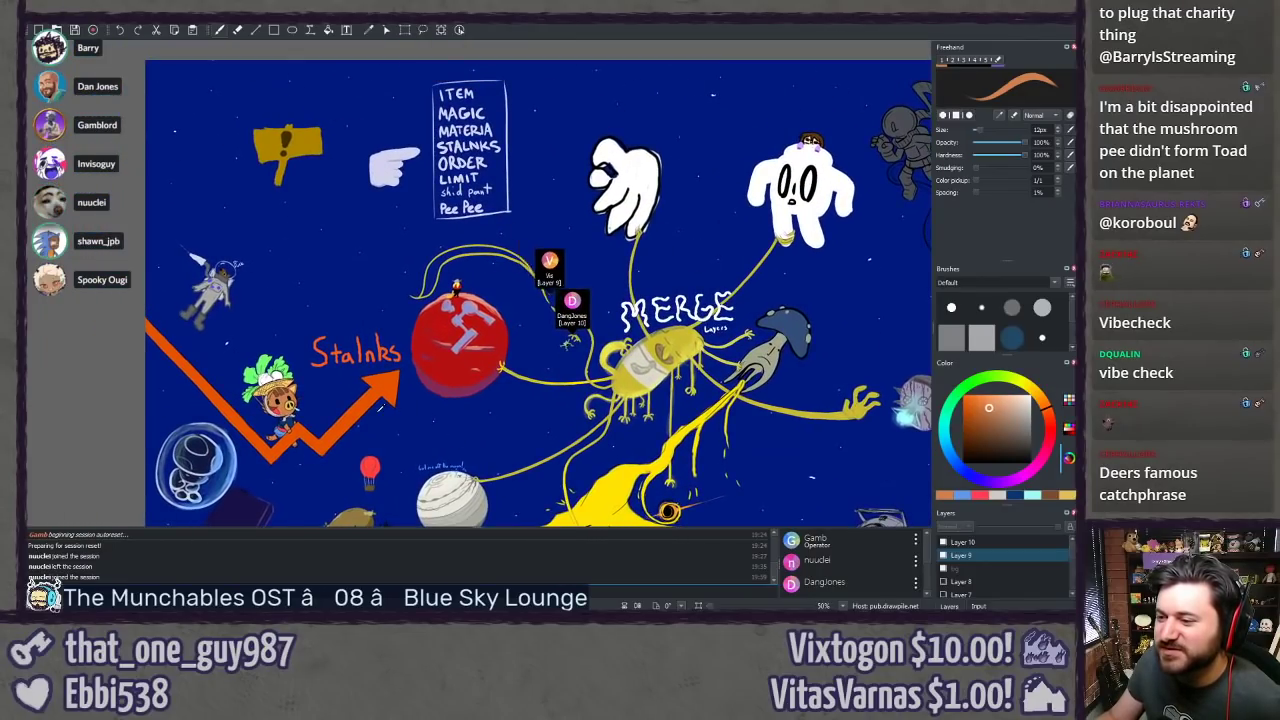
{"action": "scroll", "coordinate": [284, 393], "scroll_direction": "up", "scroll_amount": 4}
{"action": "scroll", "coordinate": [286, 393], "scroll_direction": "up", "scroll_amount": 4}
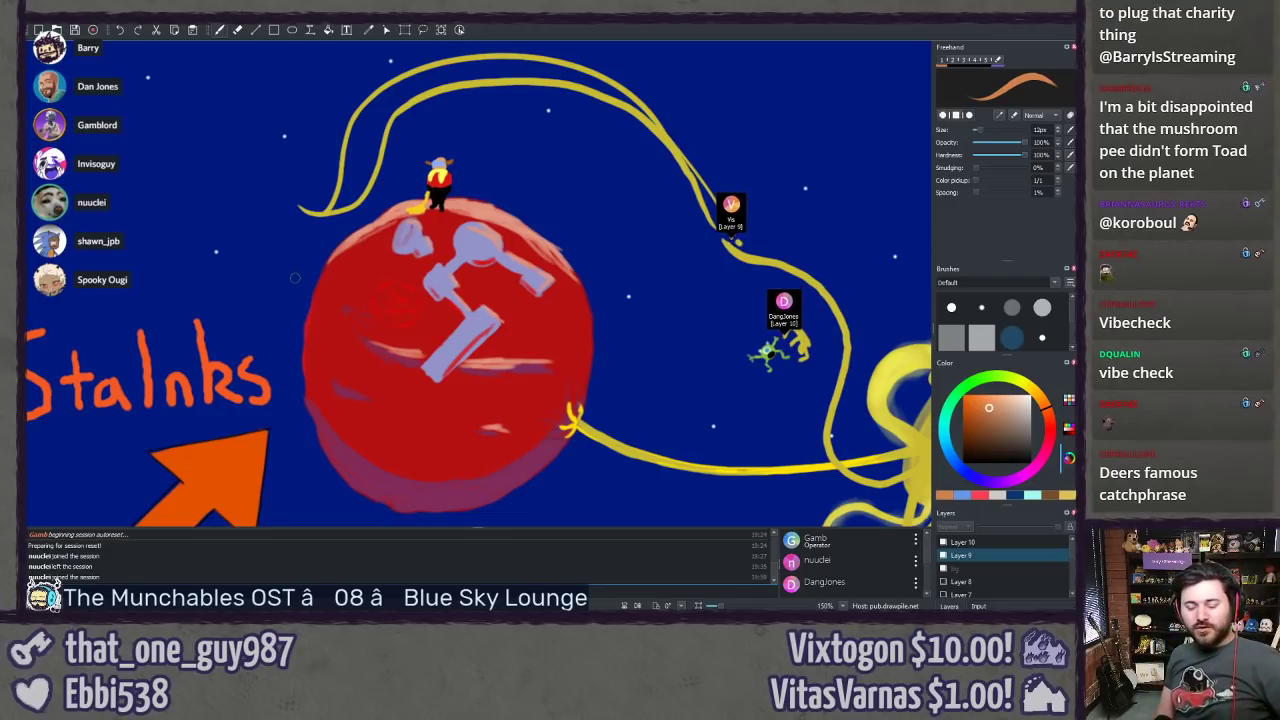
{"action": "scroll", "coordinate": [294, 278], "scroll_direction": "down", "scroll_amount": 6}
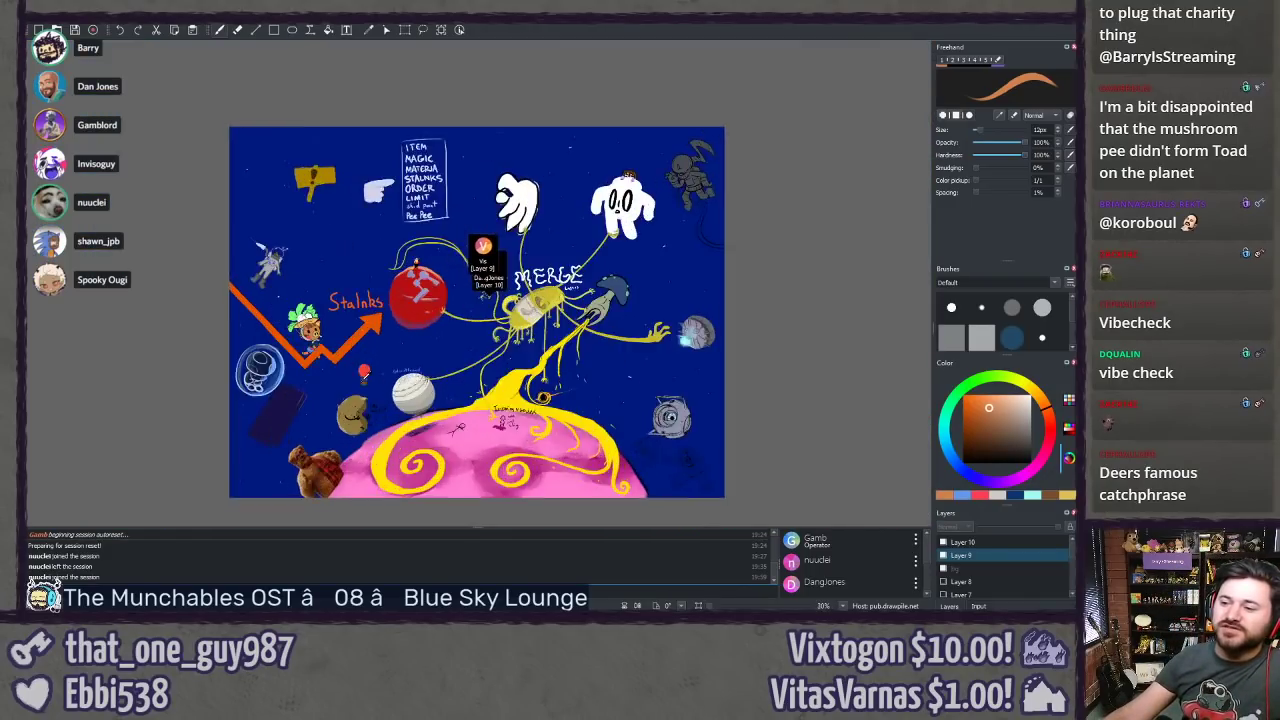
Step: Examine the red planet with the small figure on top and the yellow arms around it, alongside the whole drawing
{"action": "left_click_drag", "start_coordinate": [413, 431], "coordinate": [293, 297]}
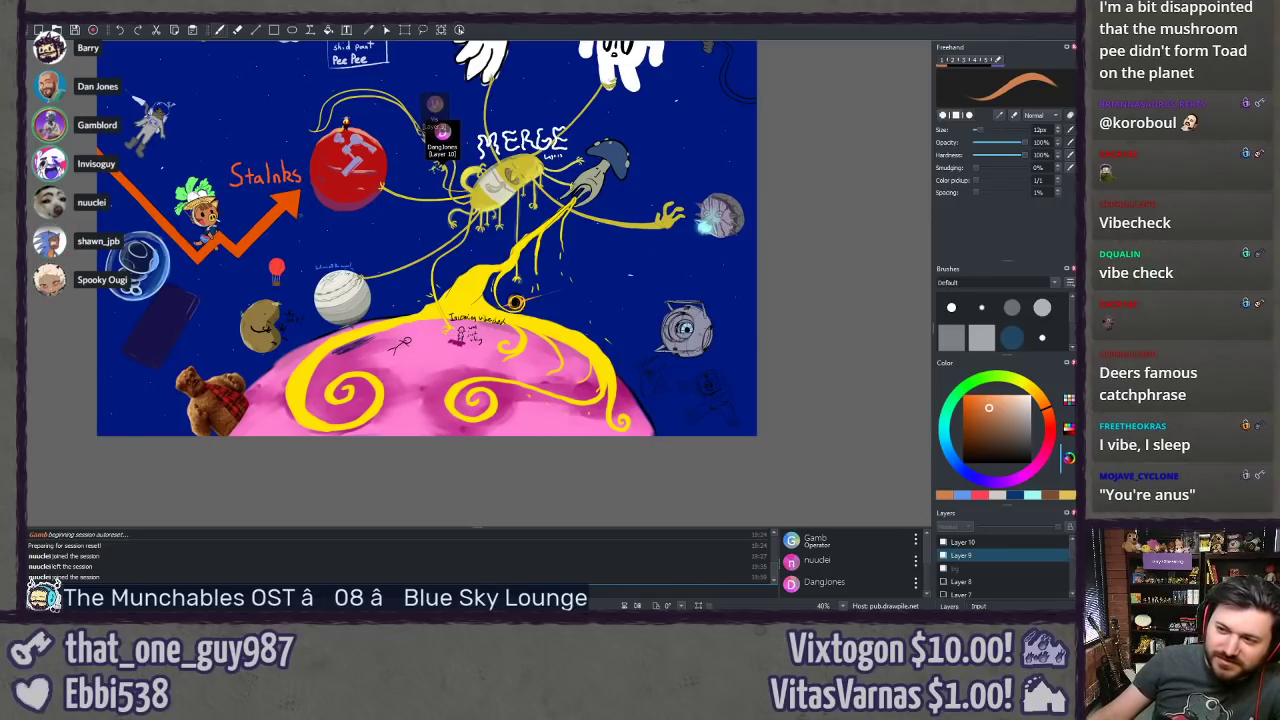
{"action": "scroll", "coordinate": [427, 250], "scroll_direction": "up", "scroll_amount": 3}
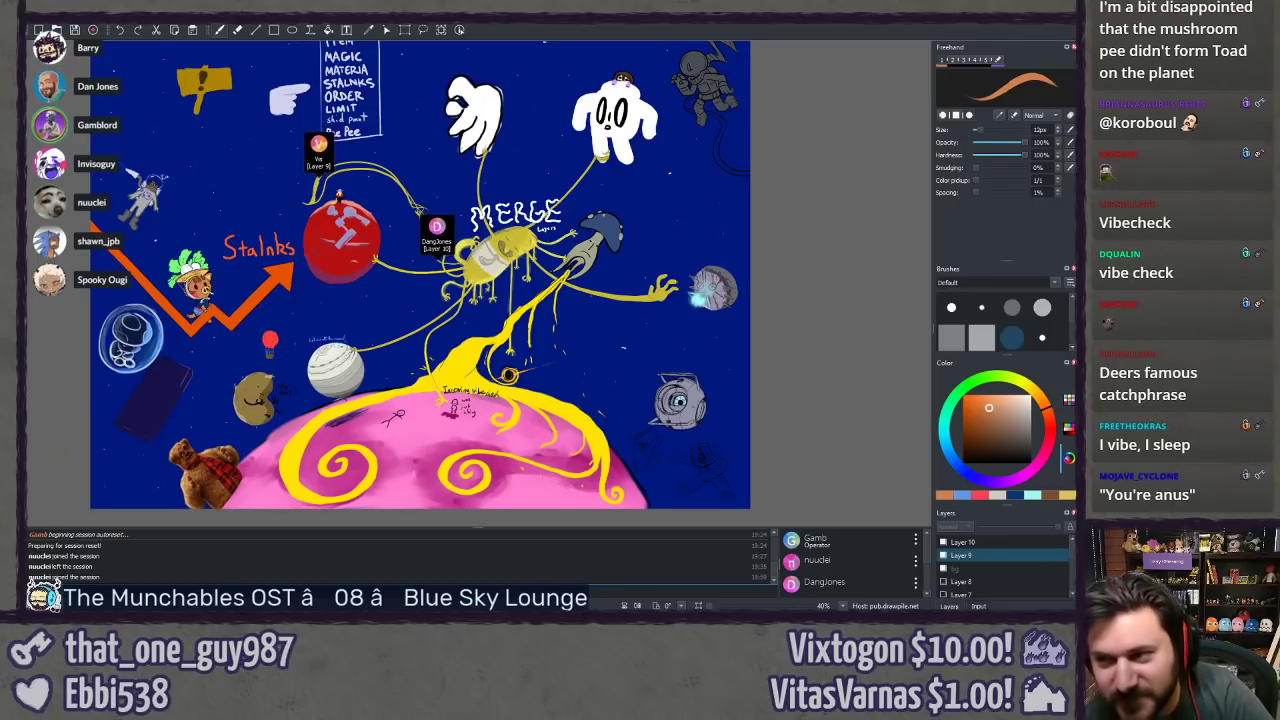
{"action": "left_click_drag", "start_coordinate": [87, 435], "coordinate": [90, 441]}
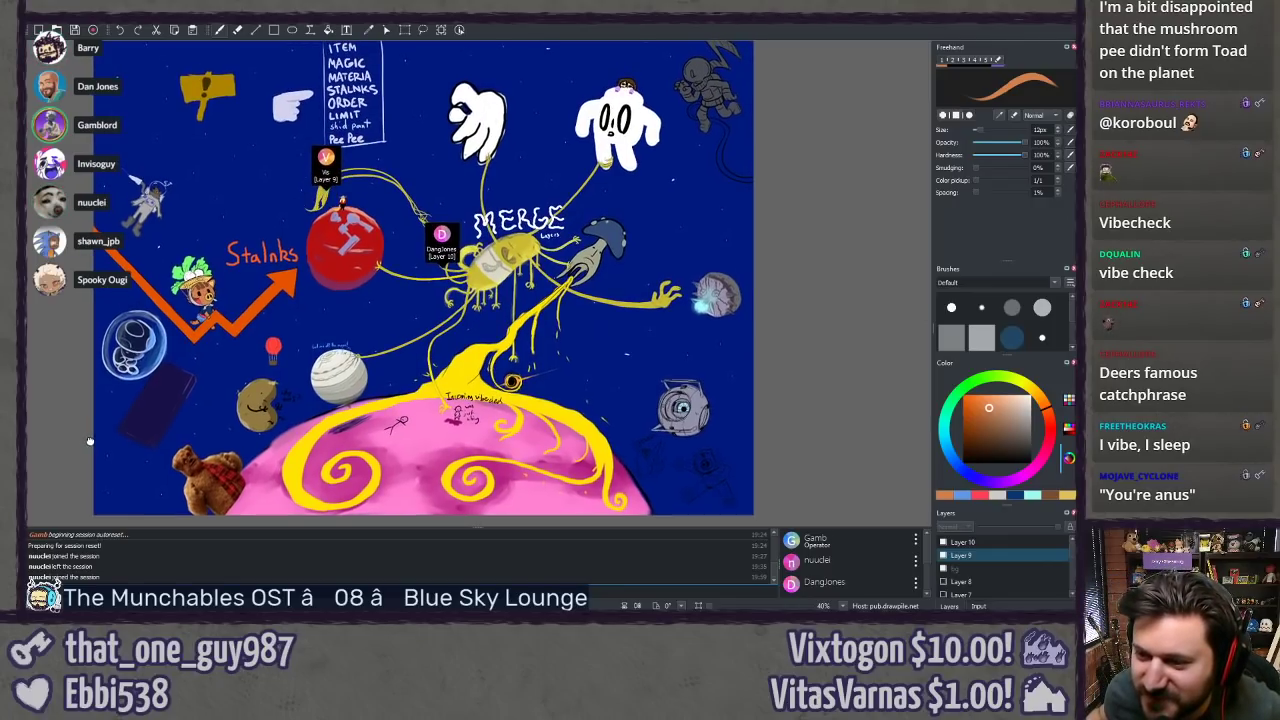
{"action": "scroll", "coordinate": [89, 440], "scroll_direction": "up", "scroll_amount": 1}
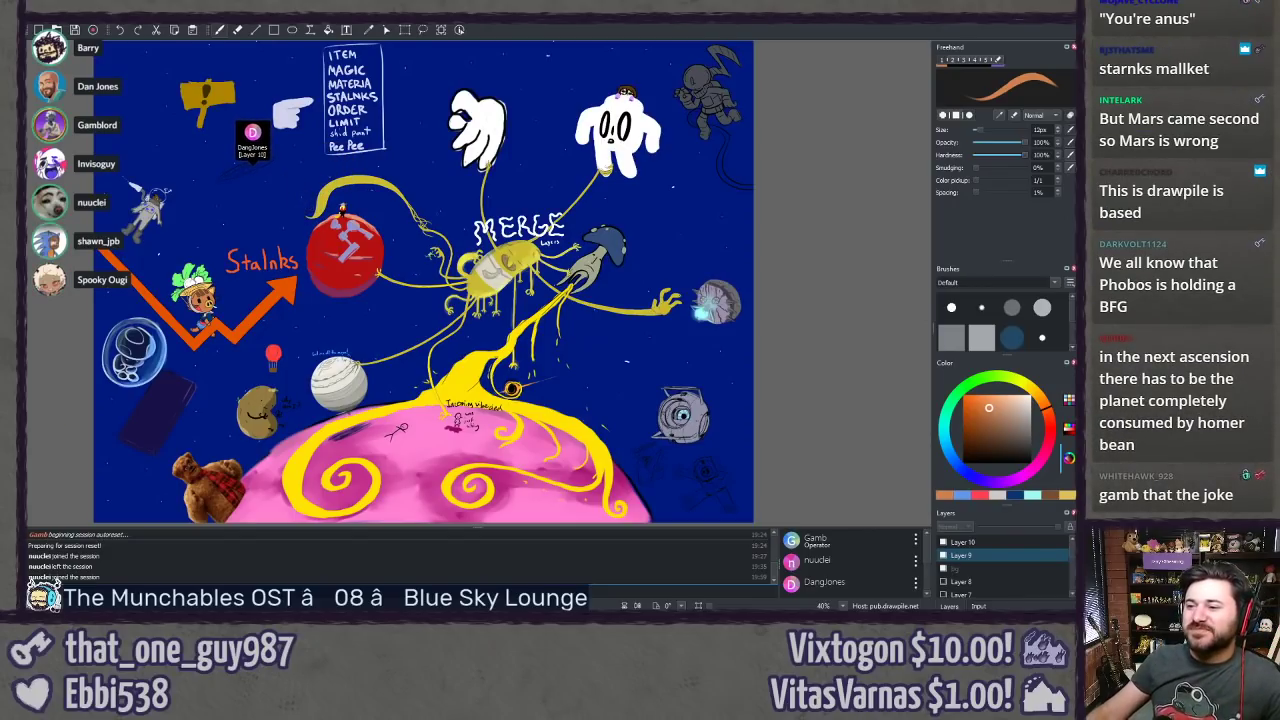
{"action": "scroll", "coordinate": [476, 283], "scroll_direction": "up", "scroll_amount": 7}
{"action": "left_click_drag", "start_coordinate": [309, 183], "coordinate": [503, 389]}
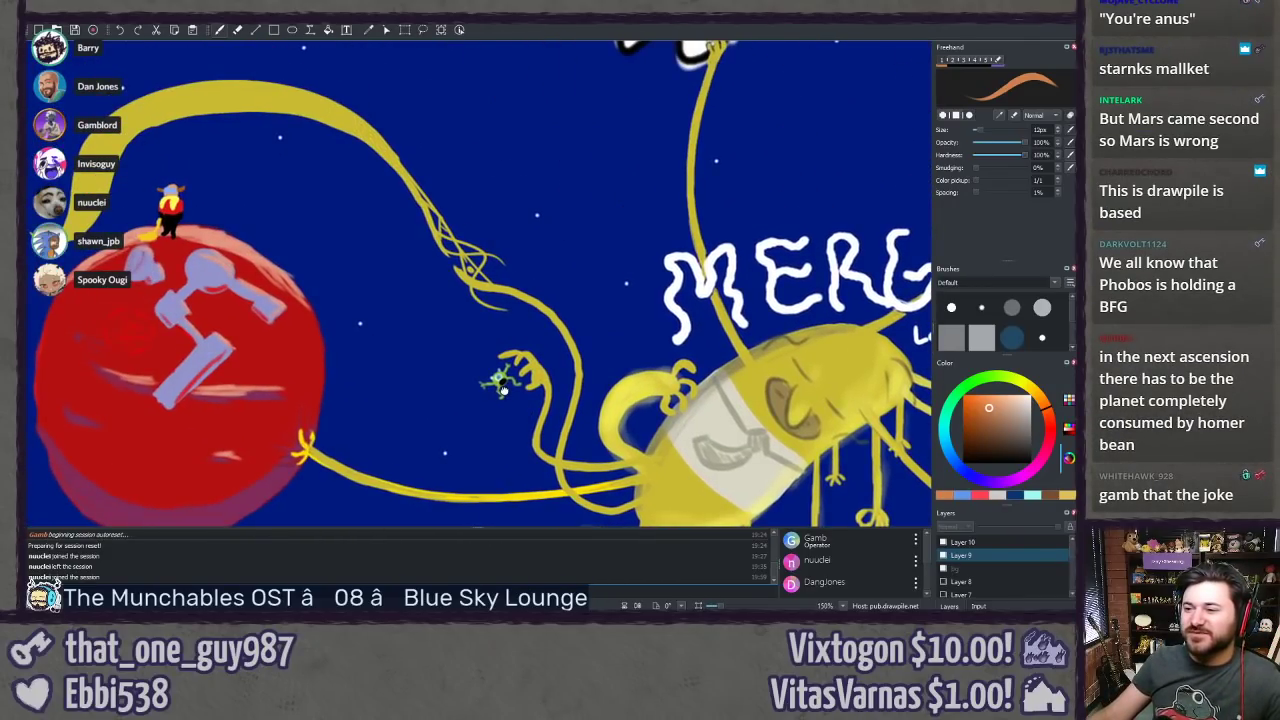
{"action": "scroll", "coordinate": [405, 340], "scroll_direction": "down", "scroll_amount": 6}
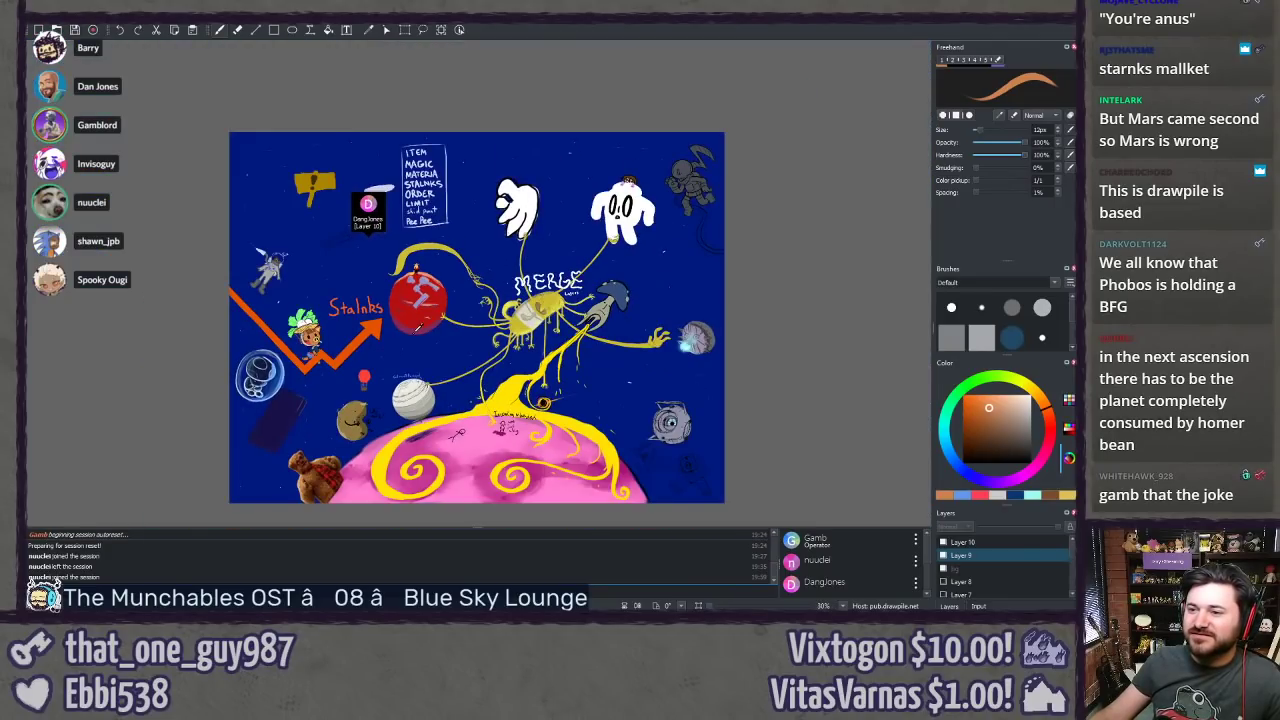
Step: Examine the new flat-earth disc under a dome and the turtle being sketched beneath it, above the Stalnks lettering
{"action": "scroll", "coordinate": [337, 285], "scroll_direction": "up", "scroll_amount": 4}
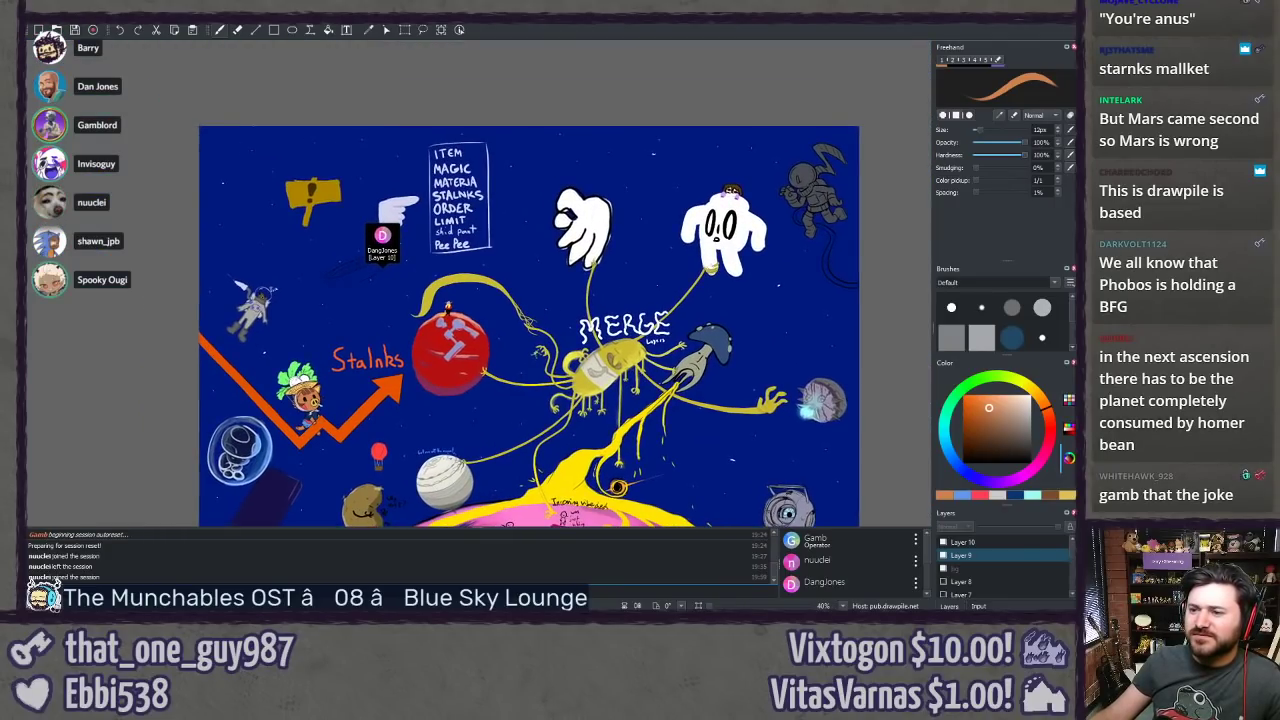
{"action": "scroll", "coordinate": [337, 285], "scroll_direction": "up", "scroll_amount": 1}
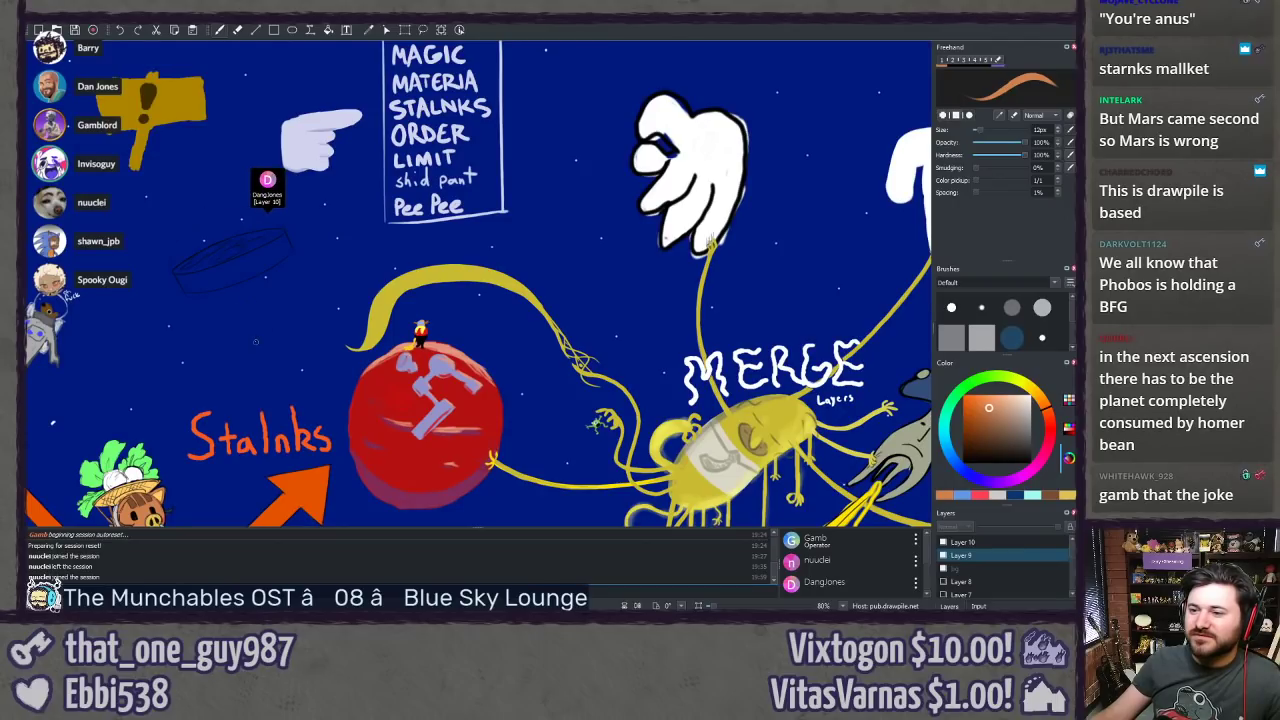
{"action": "scroll", "coordinate": [150, 245], "scroll_direction": "up", "scroll_amount": 7}
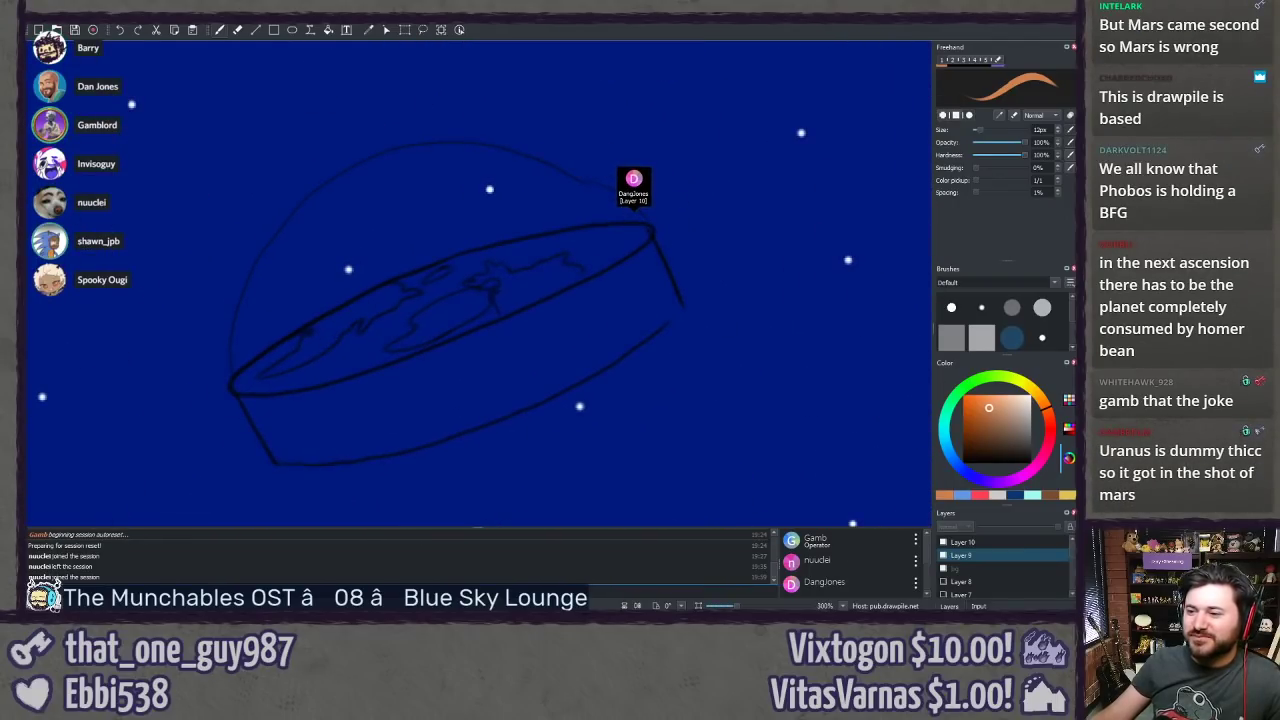
{"action": "left_click_drag", "start_coordinate": [119, 414], "coordinate": [146, 398]}
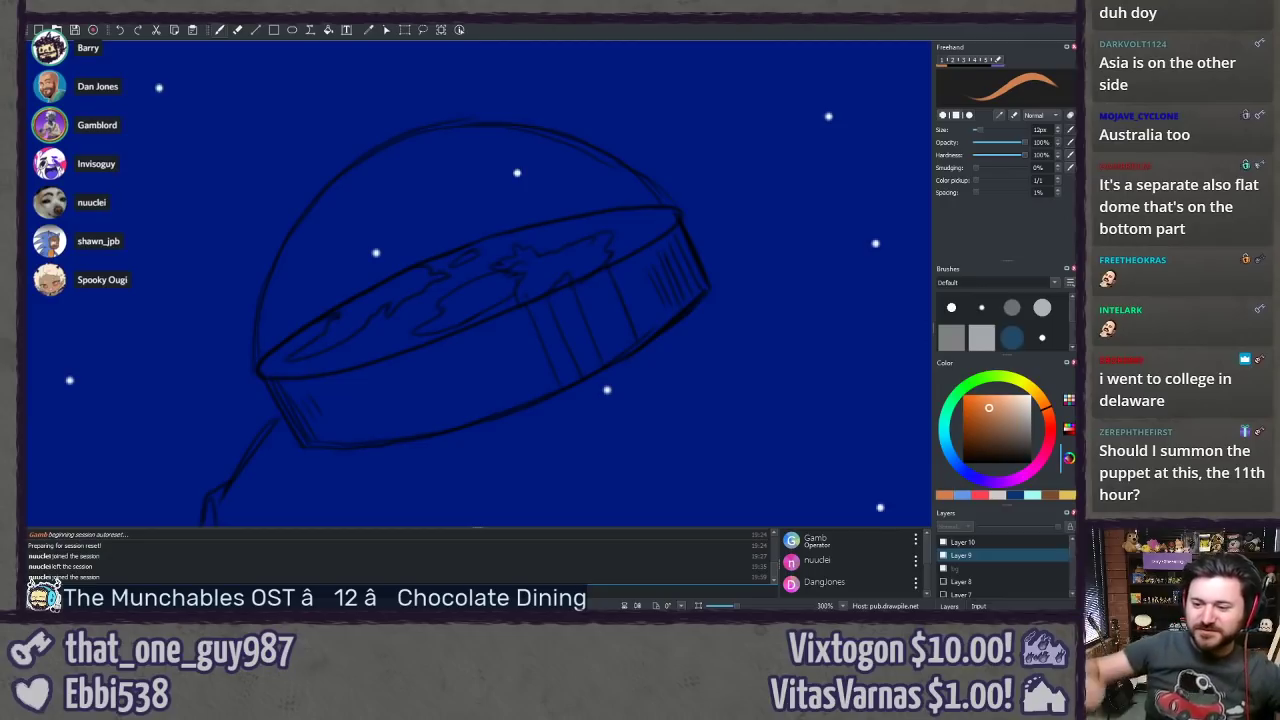
{"action": "left_click_drag", "start_coordinate": [141, 218], "coordinate": [189, 142]}
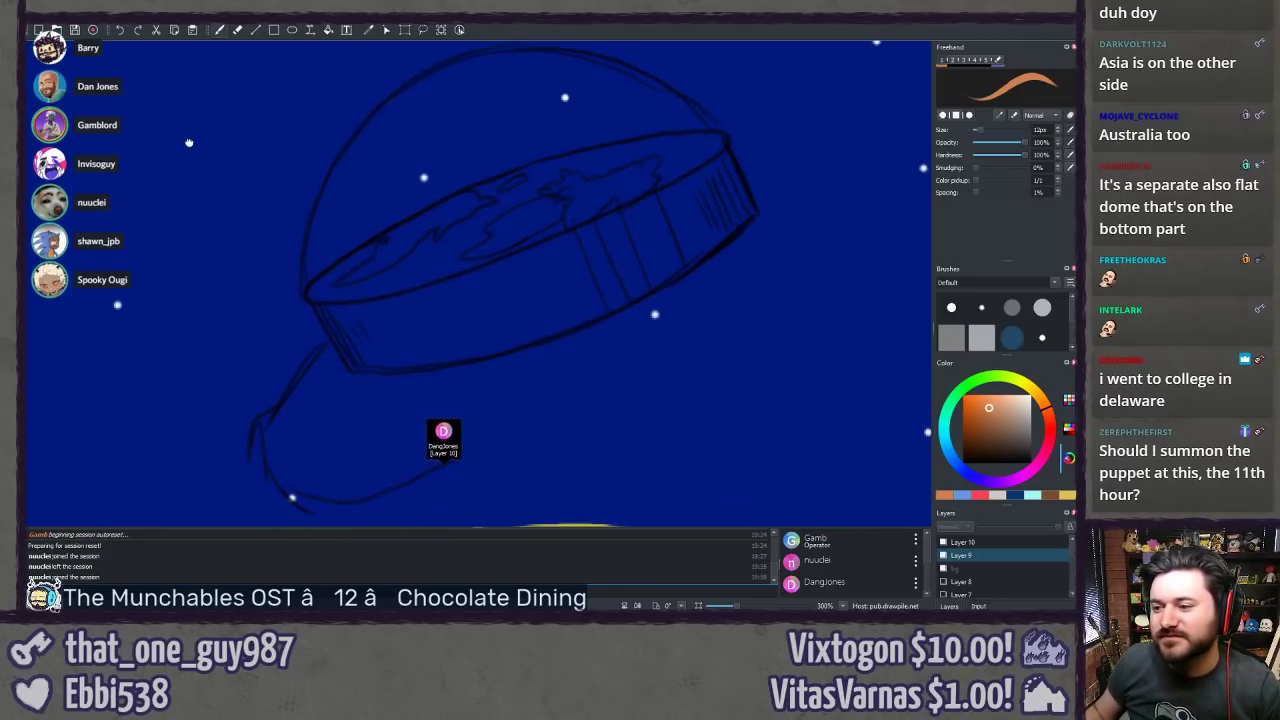
{"action": "scroll", "coordinate": [160, 160], "scroll_direction": "down", "scroll_amount": 1}
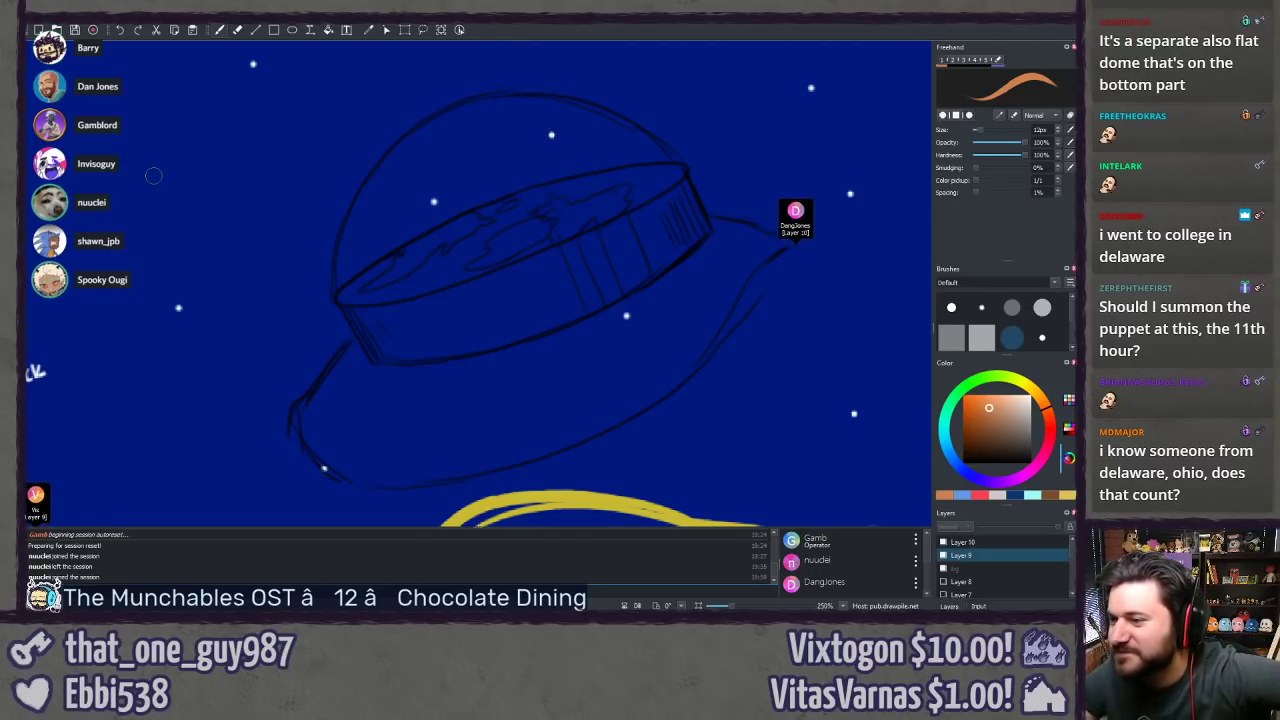
{"action": "left_click_drag", "start_coordinate": [370, 335], "coordinate": [306, 378]}
{"action": "scroll", "coordinate": [359, 394], "scroll_direction": "up", "scroll_amount": 1}
{"action": "scroll", "coordinate": [359, 394], "scroll_direction": "up", "scroll_amount": 1}
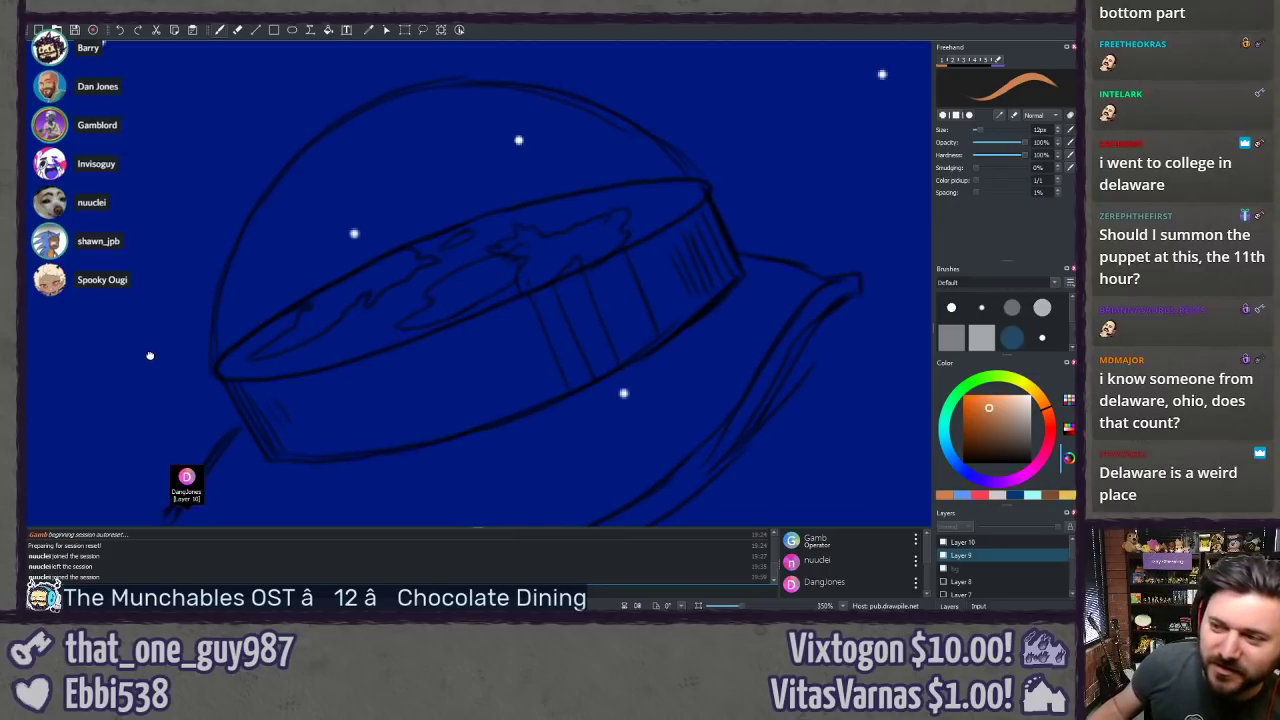
{"action": "left_click_drag", "start_coordinate": [146, 361], "coordinate": [151, 357]}
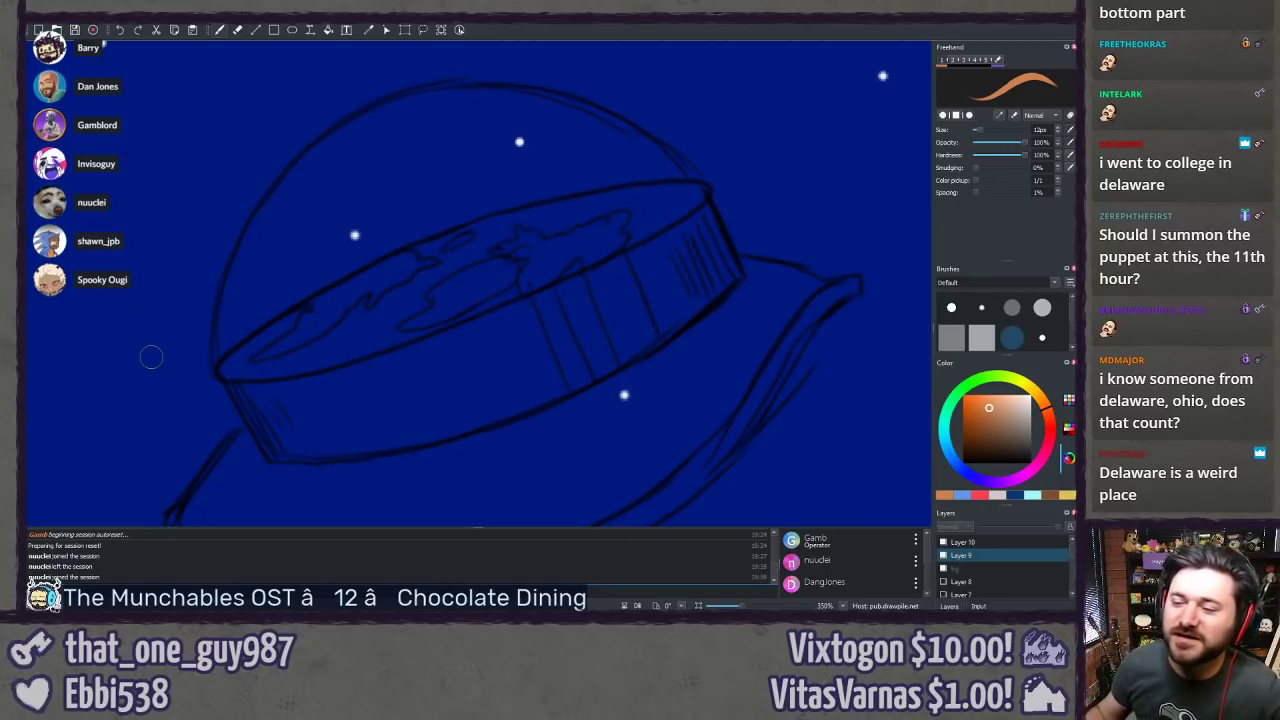
{"action": "left_click_drag", "start_coordinate": [145, 352], "coordinate": [153, 355]}
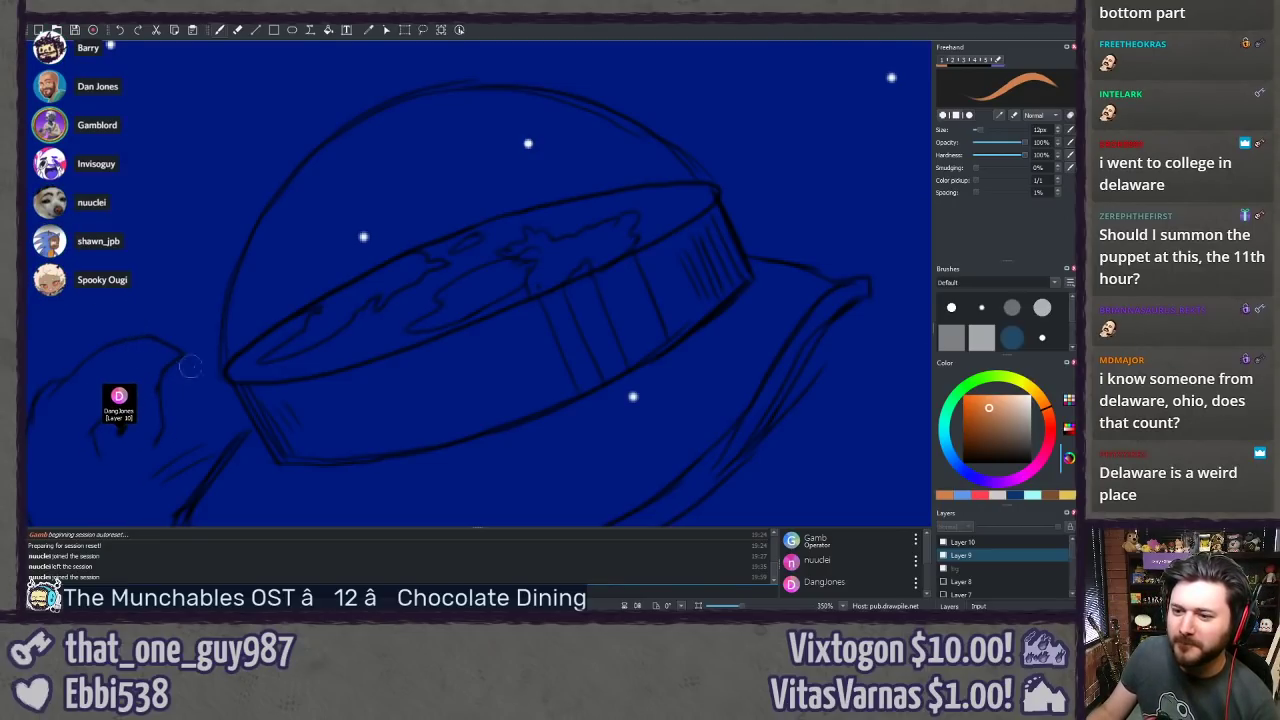
{"action": "mouse_move", "coordinate": [449, 383]}
{"action": "left_mouse_down"}
{"action": "mouse_move", "coordinate": [567, 208]}
{"action": "mouse_move", "coordinate": [485, 349]}
{"action": "left_mouse_up"}
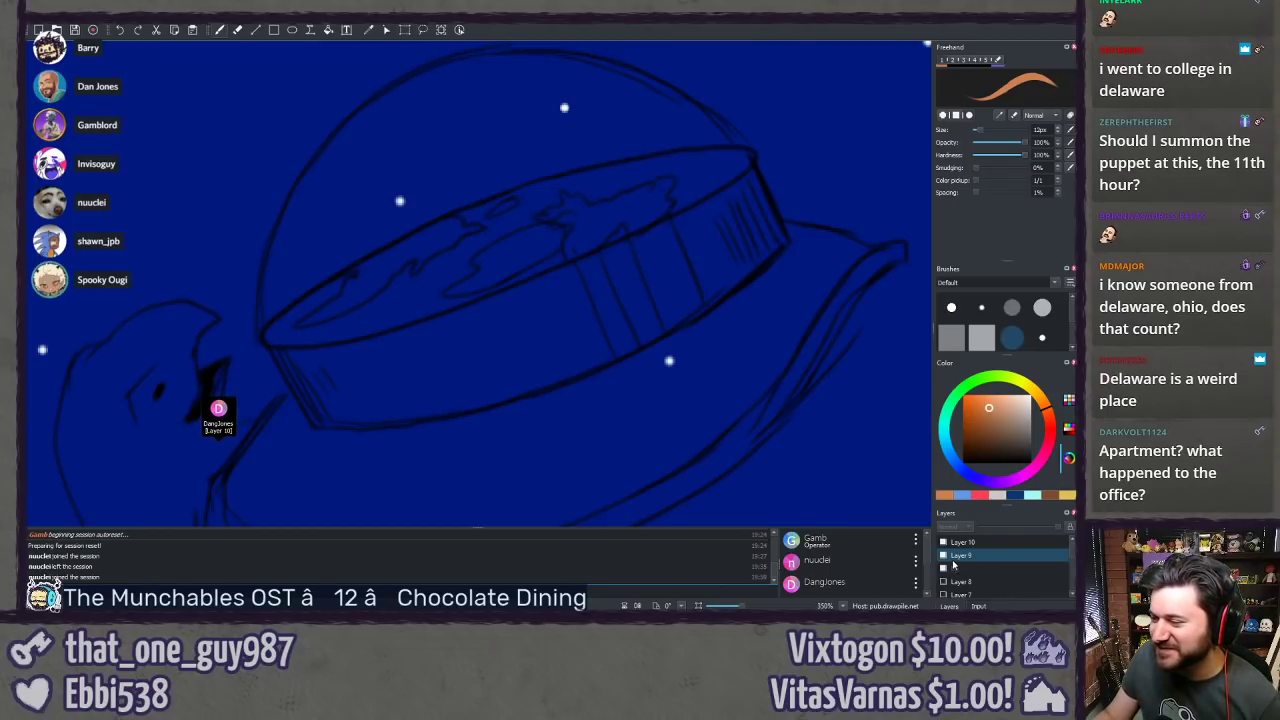
Step: Choose a muted green brush colour and fill the long landmass on the side of the disc nearest the turtle's head
{"action": "left_click", "coordinate": [943, 549]}
{"action": "left_click", "coordinate": [943, 549]}
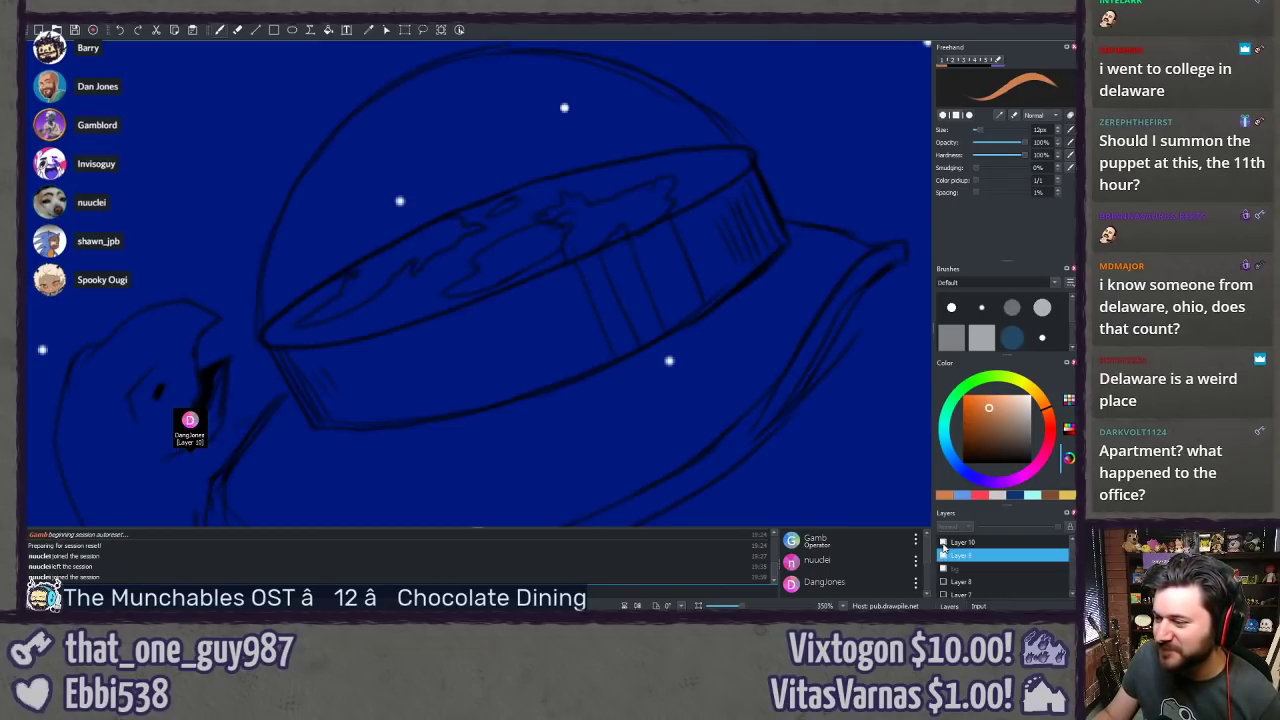
{"action": "left_click", "coordinate": [986, 381]}
{"action": "left_click_drag", "start_coordinate": [988, 421], "coordinate": [991, 440]}
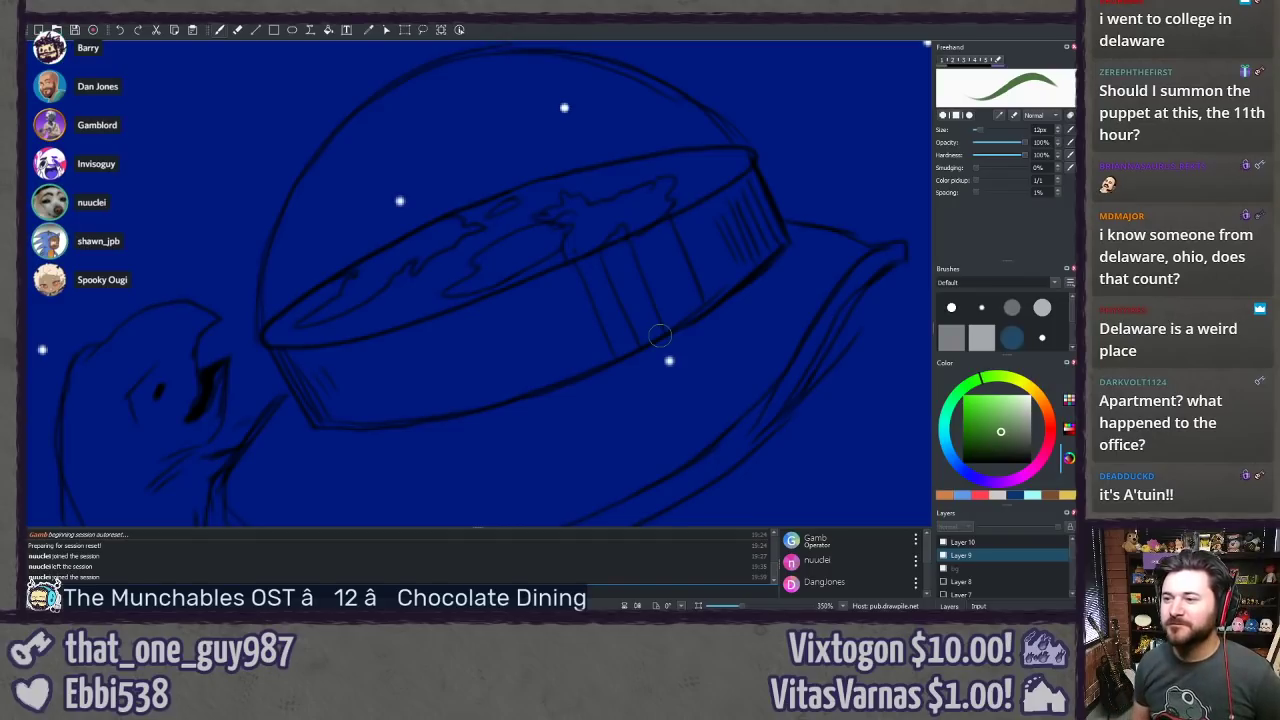
{"action": "left_click_drag", "start_coordinate": [314, 320], "coordinate": [334, 305]}
{"action": "left_click_drag", "start_coordinate": [308, 321], "coordinate": [357, 283]}
{"action": "key", "text": "ctrl+z"}
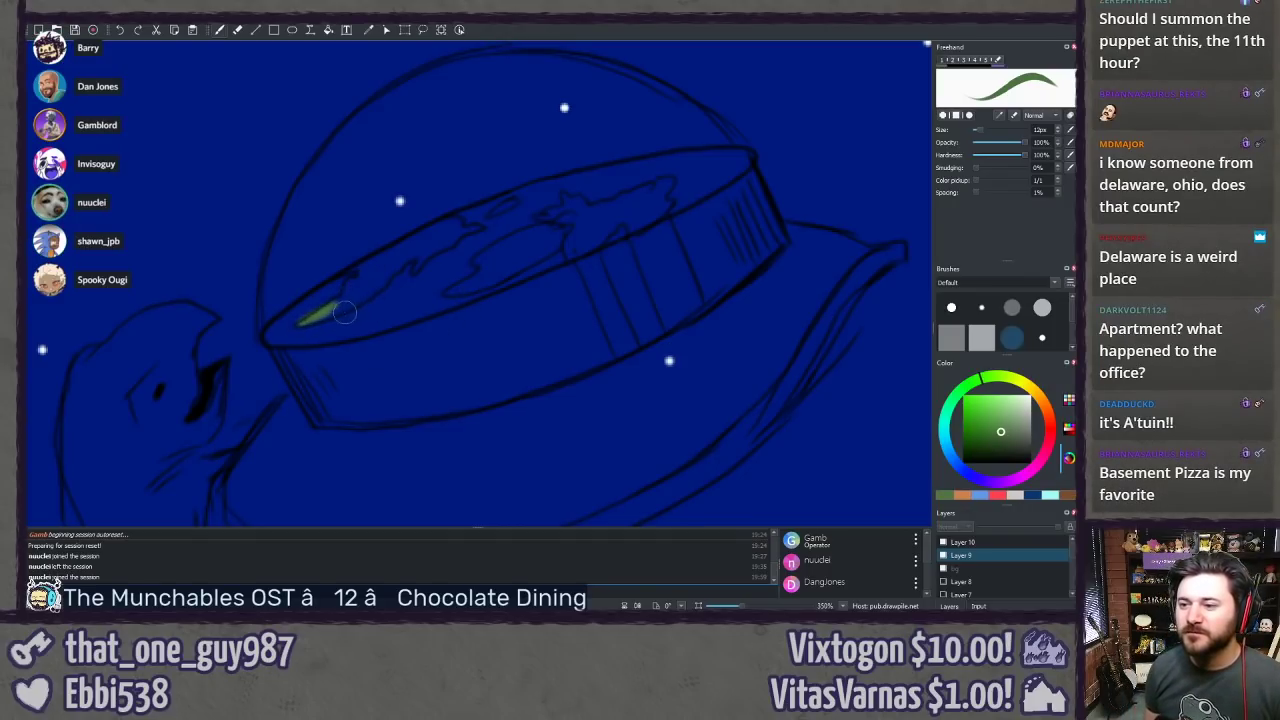
{"action": "key", "text": "ctrl+z"}
{"action": "mouse_move", "coordinate": [328, 308]}
{"action": "left_mouse_down"}
{"action": "mouse_move", "coordinate": [388, 277]}
{"action": "mouse_move", "coordinate": [343, 290]}
{"action": "mouse_move", "coordinate": [382, 268]}
{"action": "mouse_move", "coordinate": [364, 274]}
{"action": "mouse_move", "coordinate": [351, 293]}
{"action": "mouse_move", "coordinate": [389, 272]}
{"action": "mouse_move", "coordinate": [356, 270]}
{"action": "mouse_move", "coordinate": [412, 256]}
{"action": "left_mouse_up"}
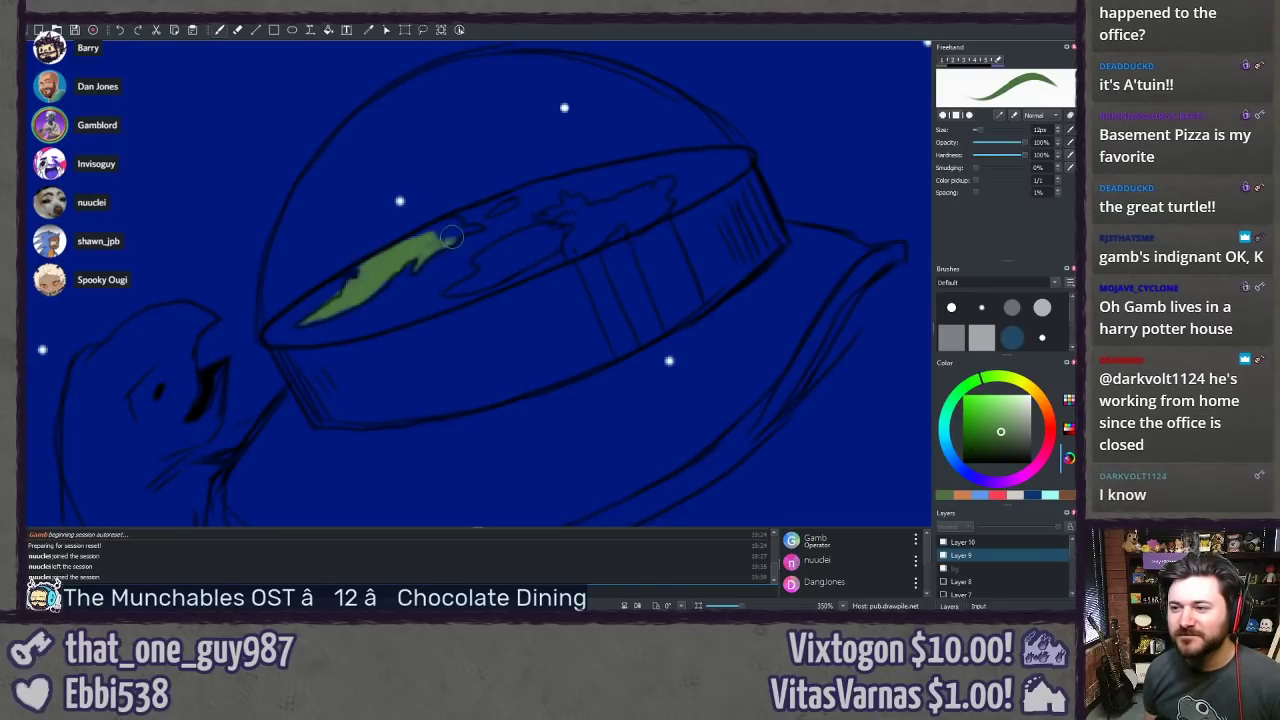
{"action": "left_click_drag", "start_coordinate": [433, 230], "coordinate": [452, 237]}
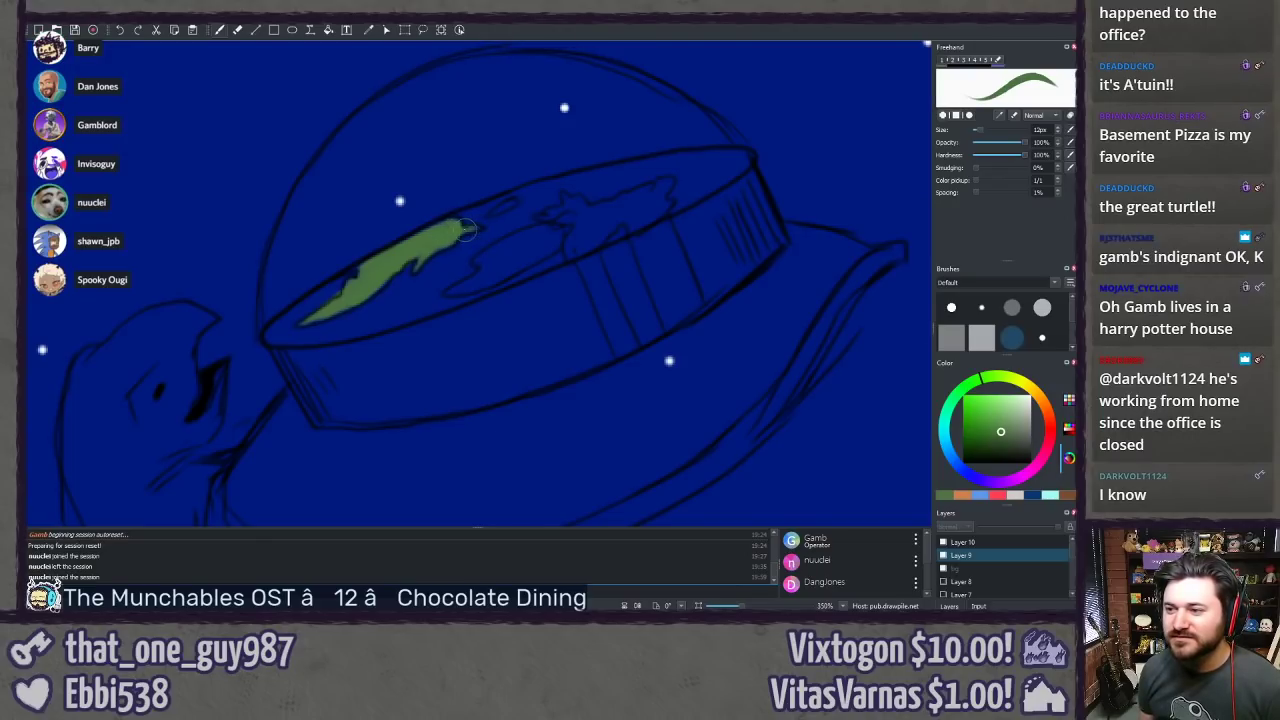
Step: Fill the small island and the middle landmass on the disc with the same green
{"action": "left_click_drag", "start_coordinate": [494, 212], "coordinate": [511, 203]}
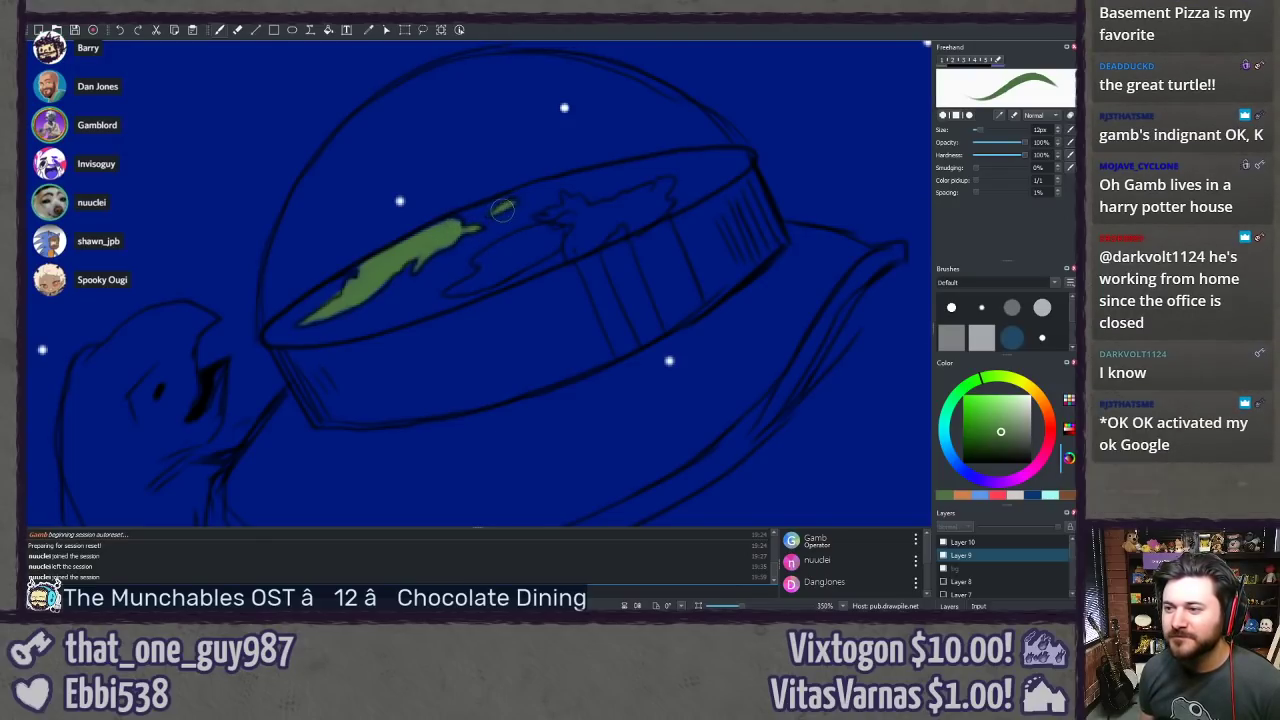
{"action": "mouse_move", "coordinate": [463, 287]}
{"action": "left_mouse_down"}
{"action": "mouse_move", "coordinate": [499, 268]}
{"action": "mouse_move", "coordinate": [474, 279]}
{"action": "mouse_move", "coordinate": [496, 252]}
{"action": "mouse_move", "coordinate": [479, 256]}
{"action": "mouse_move", "coordinate": [528, 235]}
{"action": "left_mouse_up"}
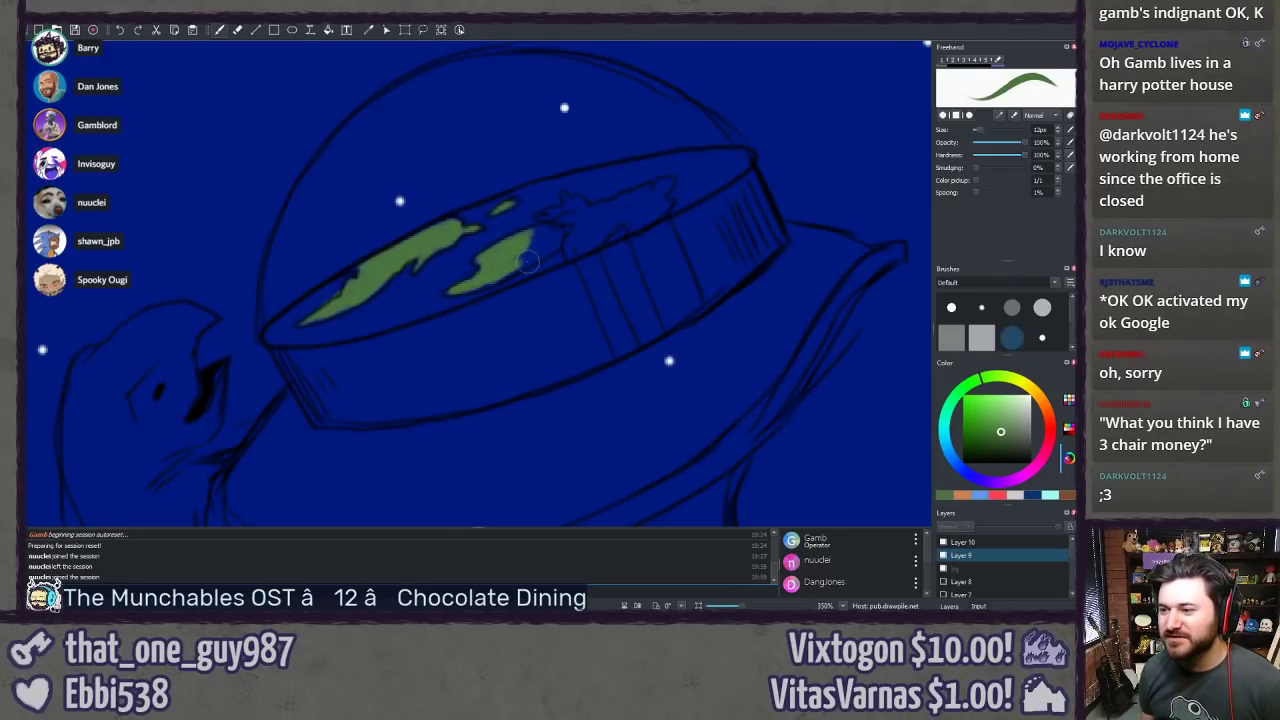
{"action": "mouse_move", "coordinate": [537, 258]}
{"action": "left_mouse_down"}
{"action": "mouse_move", "coordinate": [550, 232]}
{"action": "mouse_move", "coordinate": [535, 230]}
{"action": "left_mouse_up"}
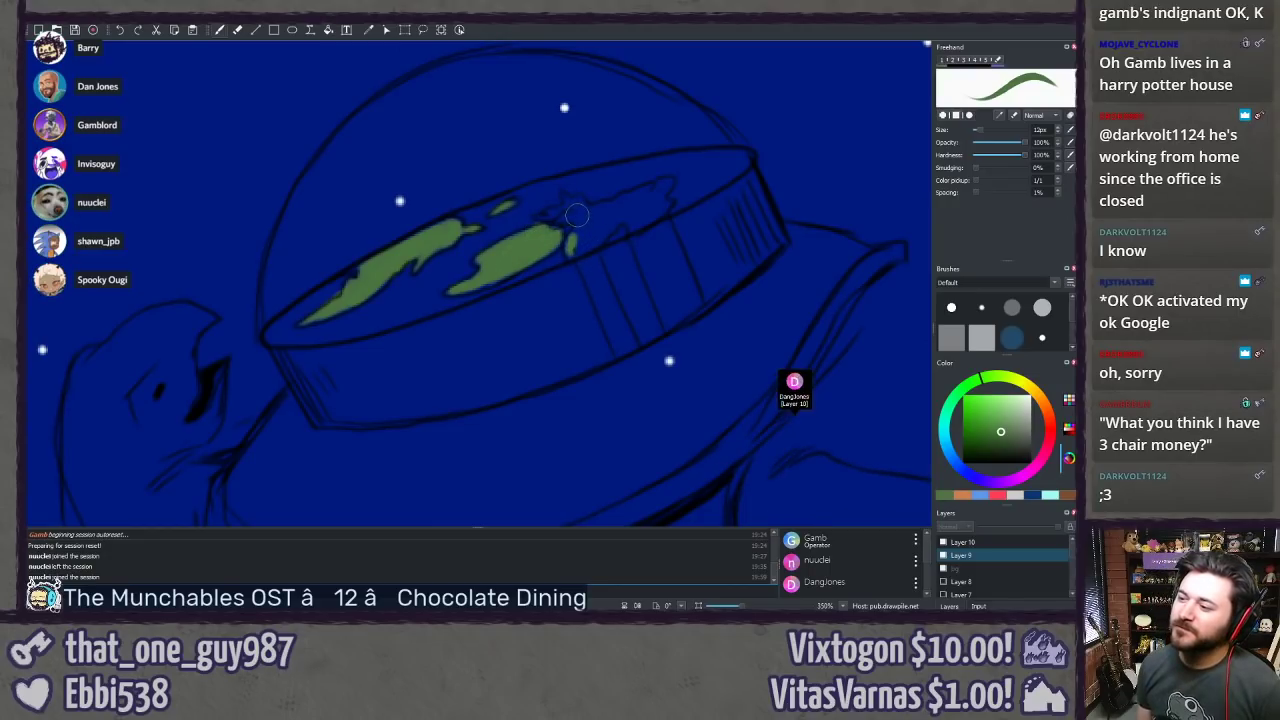
Step: Fill the large landmass on the far side of the disc from the turtle's head in green, following its jagged outline
{"action": "scroll", "coordinate": [577, 215], "scroll_direction": "down", "scroll_amount": 10}
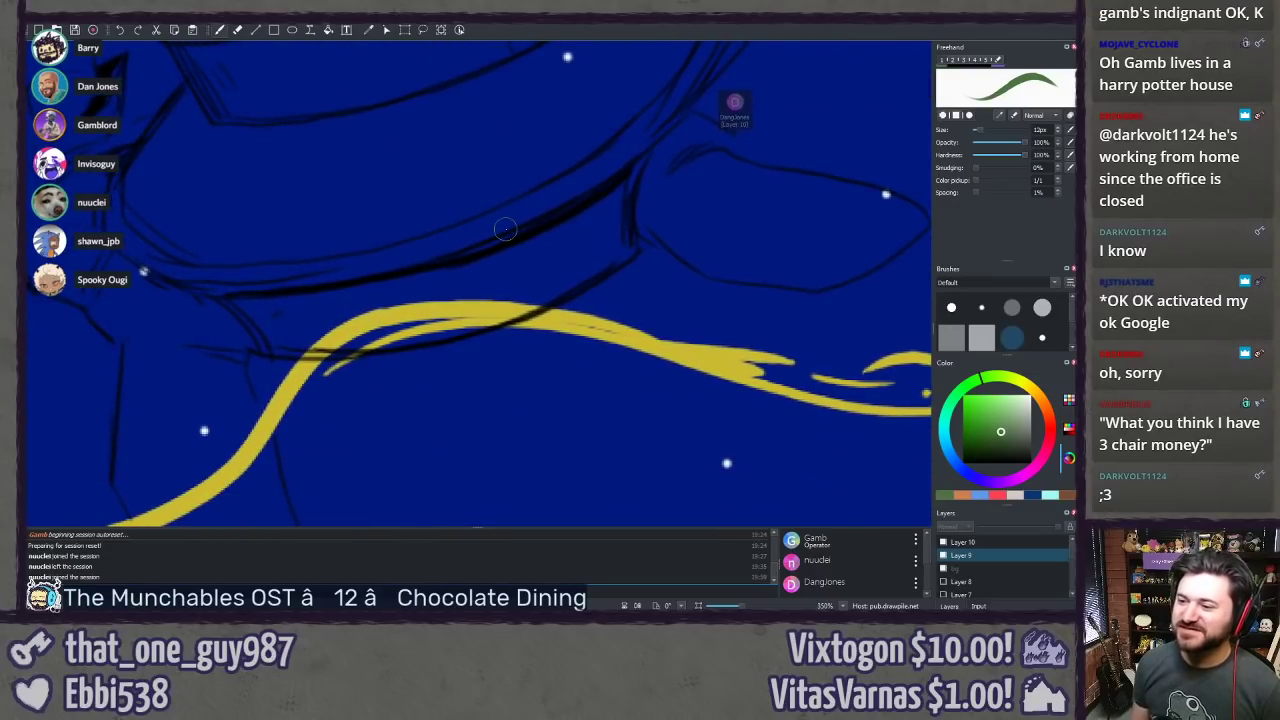
{"action": "scroll", "coordinate": [505, 229], "scroll_direction": "down", "scroll_amount": 5}
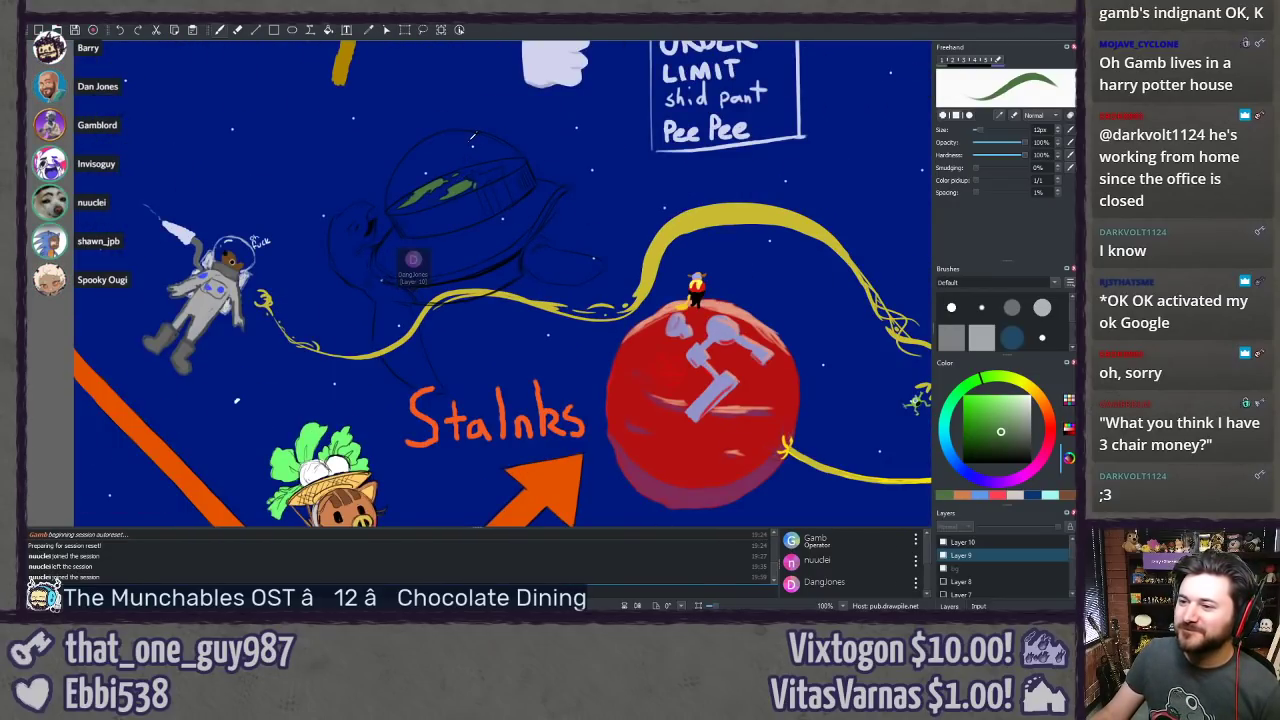
{"action": "scroll", "coordinate": [472, 137], "scroll_direction": "up", "scroll_amount": 2}
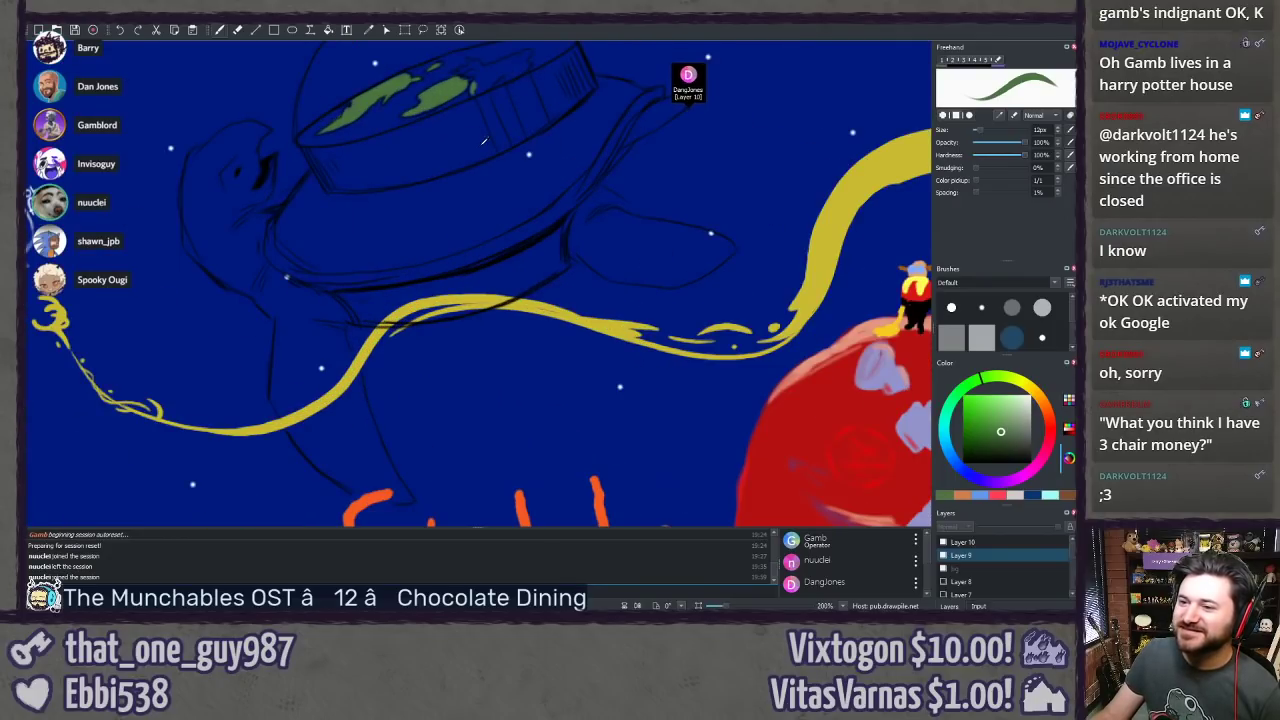
{"action": "scroll", "coordinate": [472, 137], "scroll_direction": "up", "scroll_amount": 2}
{"action": "scroll", "coordinate": [550, 238], "scroll_direction": "up", "scroll_amount": 1}
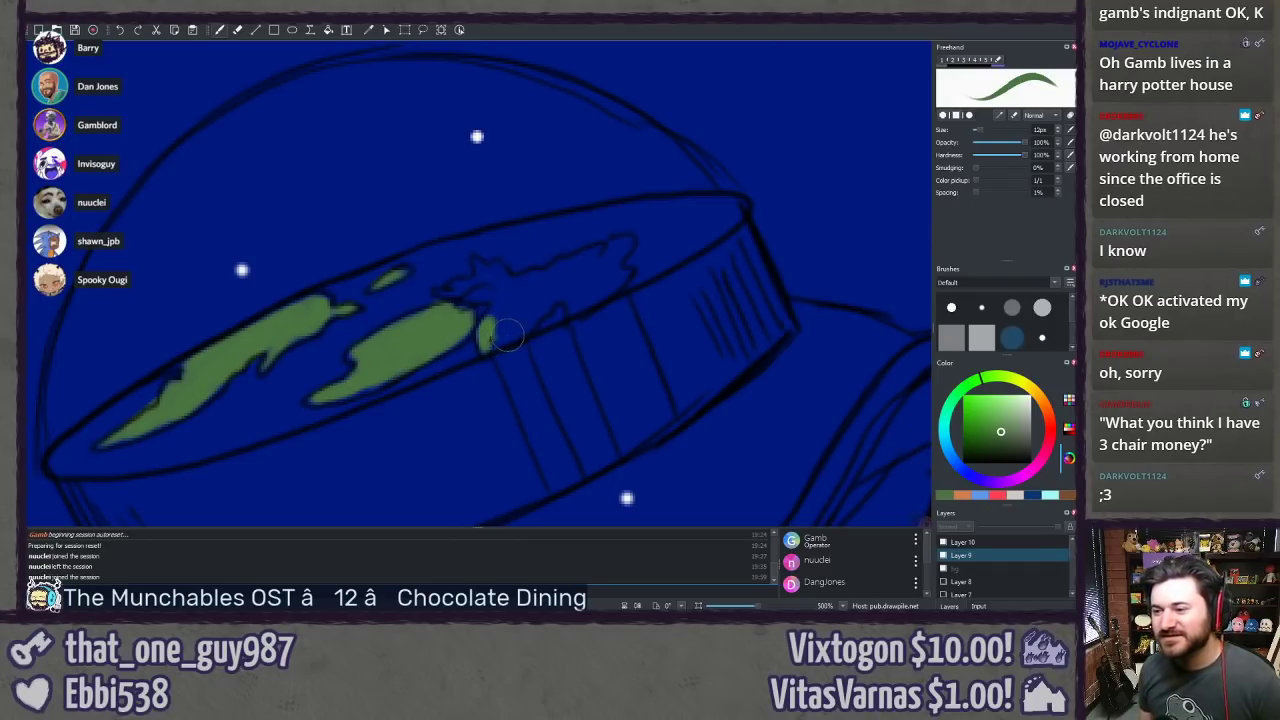
{"action": "left_click_drag", "start_coordinate": [498, 345], "coordinate": [545, 305]}
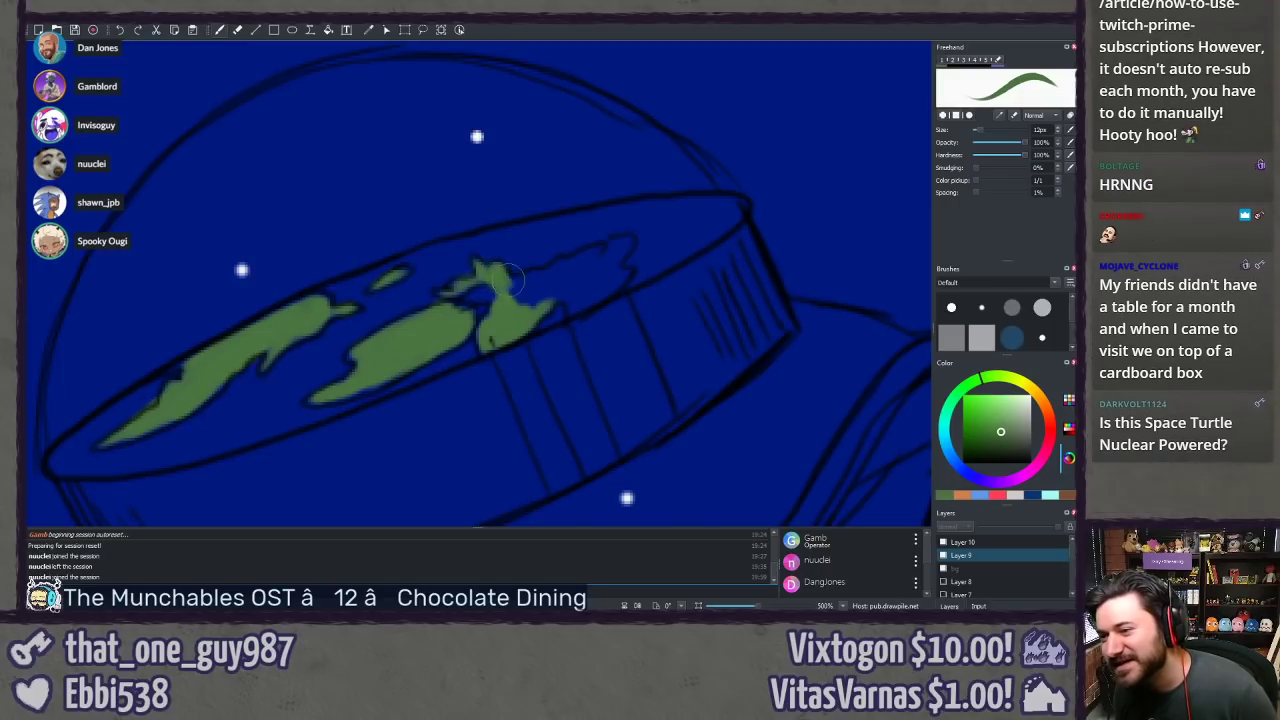
{"action": "left_click_drag", "start_coordinate": [501, 273], "coordinate": [521, 294]}
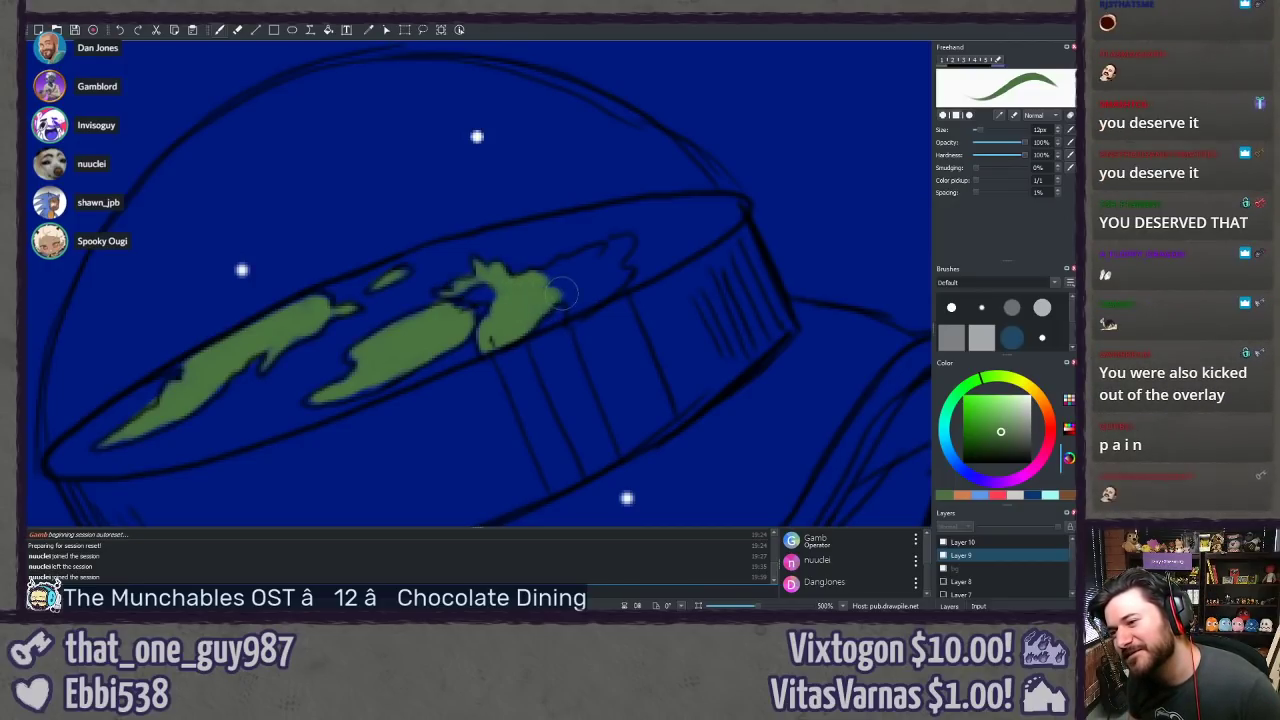
{"action": "mouse_move", "coordinate": [562, 293]}
{"action": "left_mouse_down"}
{"action": "mouse_move", "coordinate": [570, 282]}
{"action": "mouse_move", "coordinate": [546, 272]}
{"action": "left_mouse_up"}
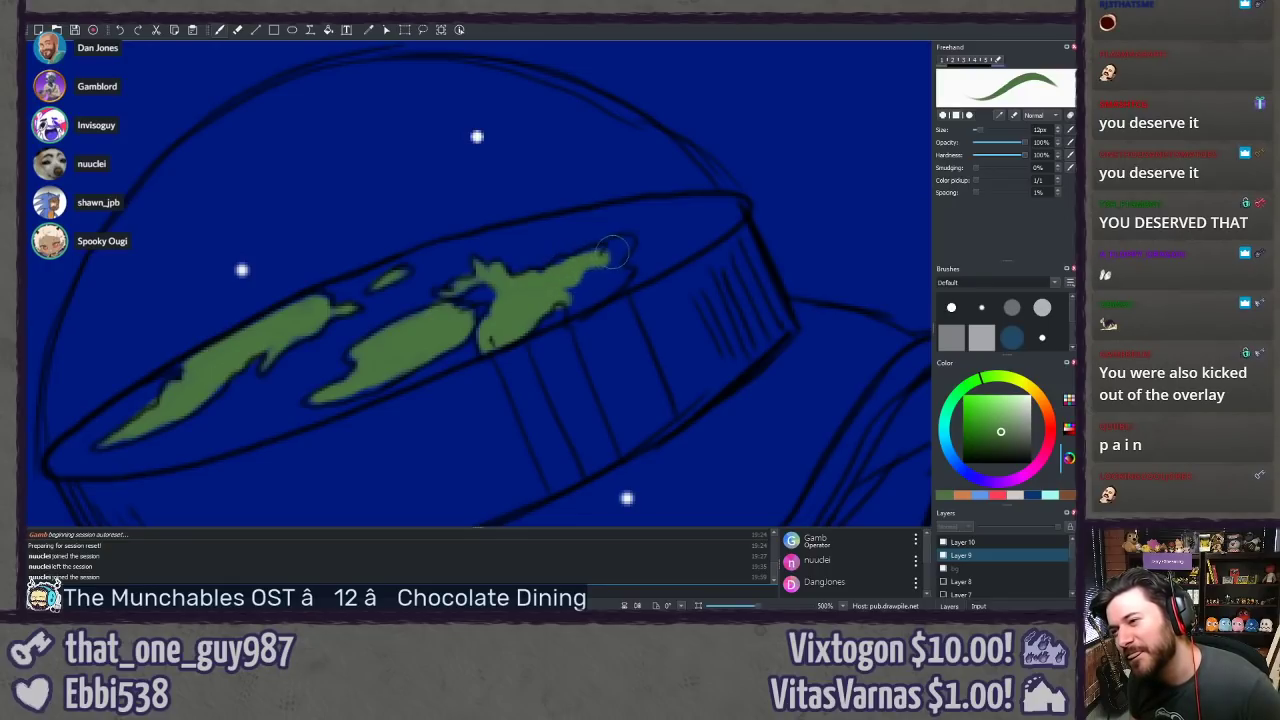
{"action": "key", "text": "ctrl+z"}
{"action": "key", "text": "ctrl+z"}
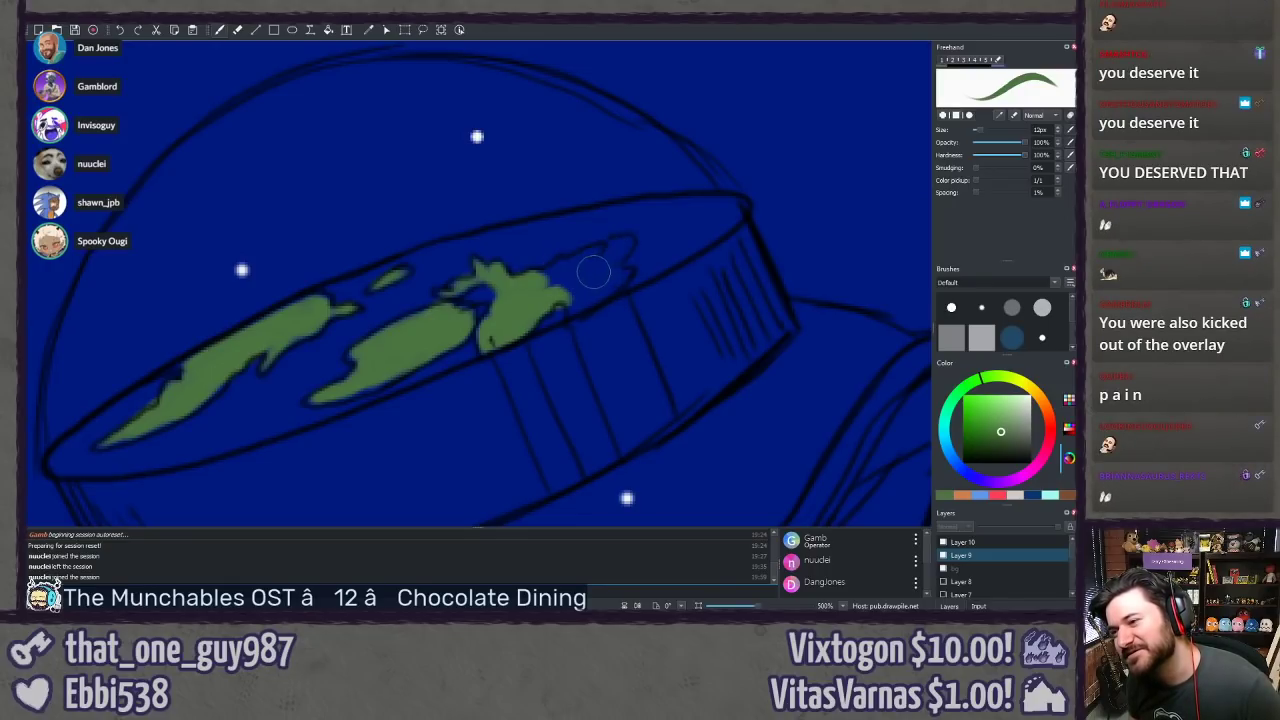
{"action": "mouse_move", "coordinate": [552, 272]}
{"action": "left_mouse_down"}
{"action": "mouse_move", "coordinate": [566, 265]}
{"action": "mouse_move", "coordinate": [555, 275]}
{"action": "left_mouse_up"}
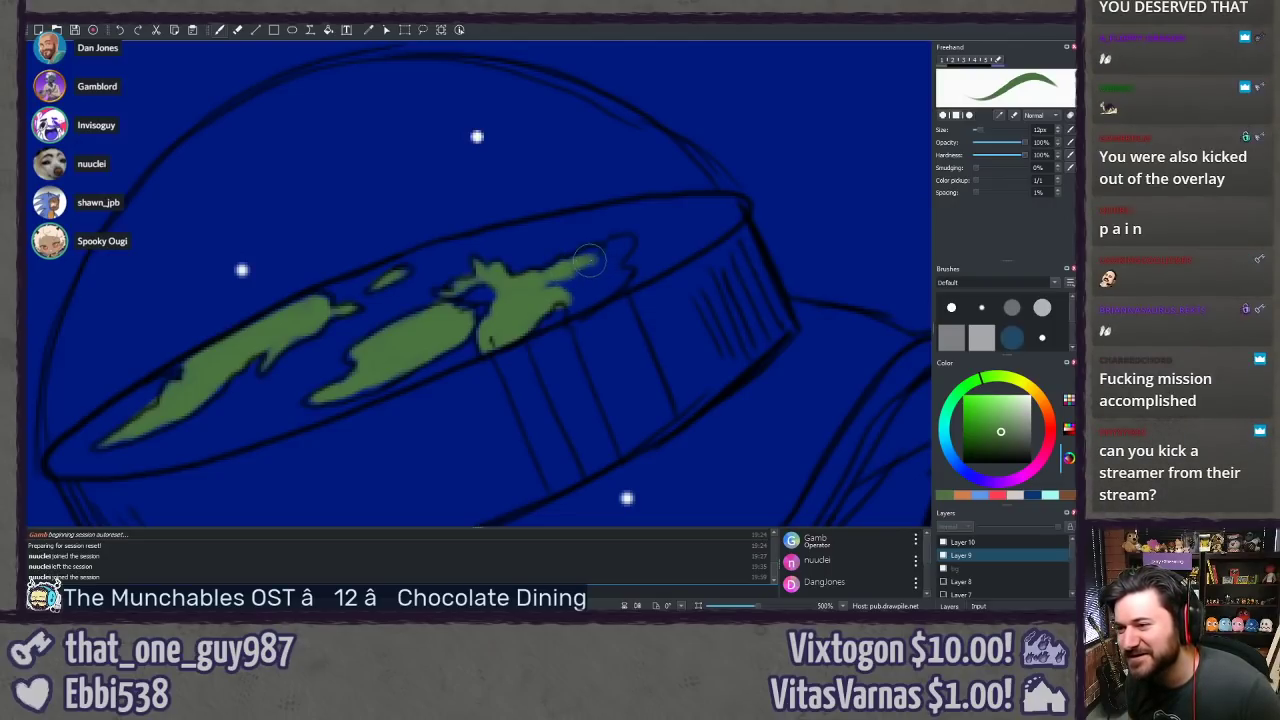
{"action": "mouse_move", "coordinate": [616, 250]}
{"action": "left_mouse_down"}
{"action": "mouse_move", "coordinate": [630, 244]}
{"action": "mouse_move", "coordinate": [572, 281]}
{"action": "mouse_move", "coordinate": [585, 290]}
{"action": "mouse_move", "coordinate": [574, 305]}
{"action": "mouse_move", "coordinate": [605, 283]}
{"action": "mouse_move", "coordinate": [592, 286]}
{"action": "left_mouse_up"}
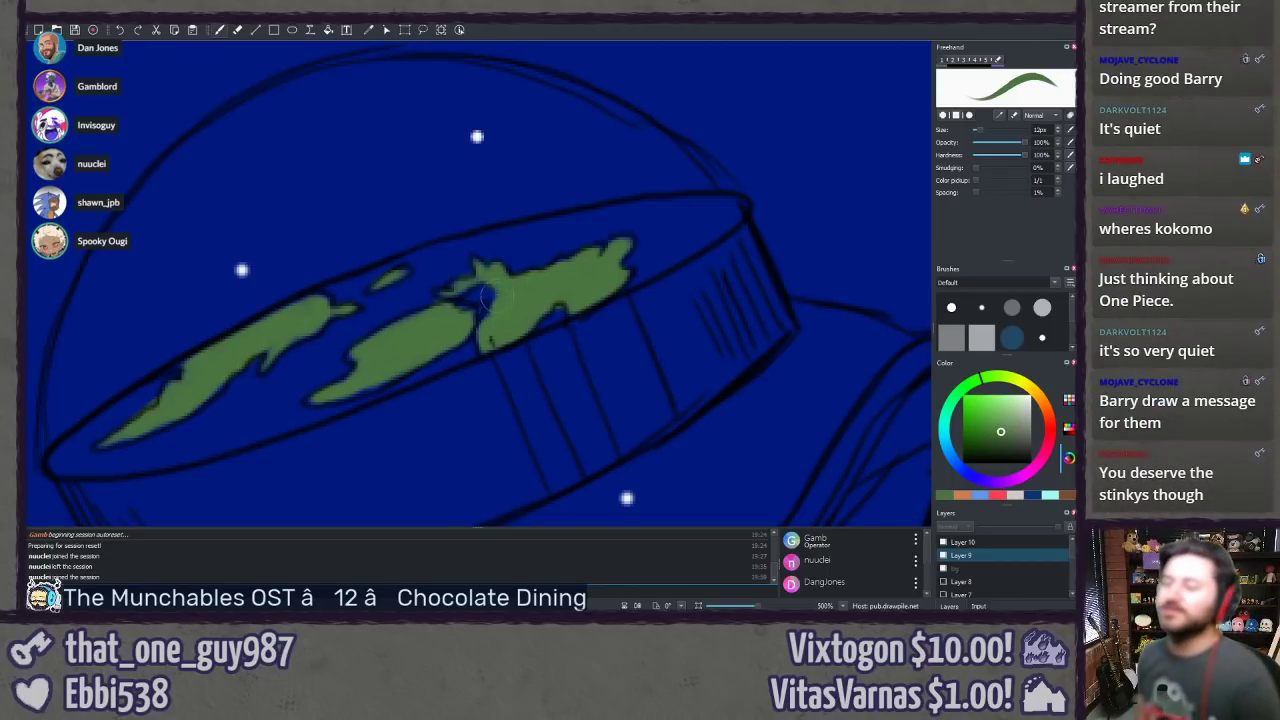
Step: Draw a small green arrow inside the dome pointing down at the little island on the disc
{"action": "left_click_drag", "start_coordinate": [362, 172], "coordinate": [376, 238]}
{"action": "left_click_drag", "start_coordinate": [378, 236], "coordinate": [400, 204]}
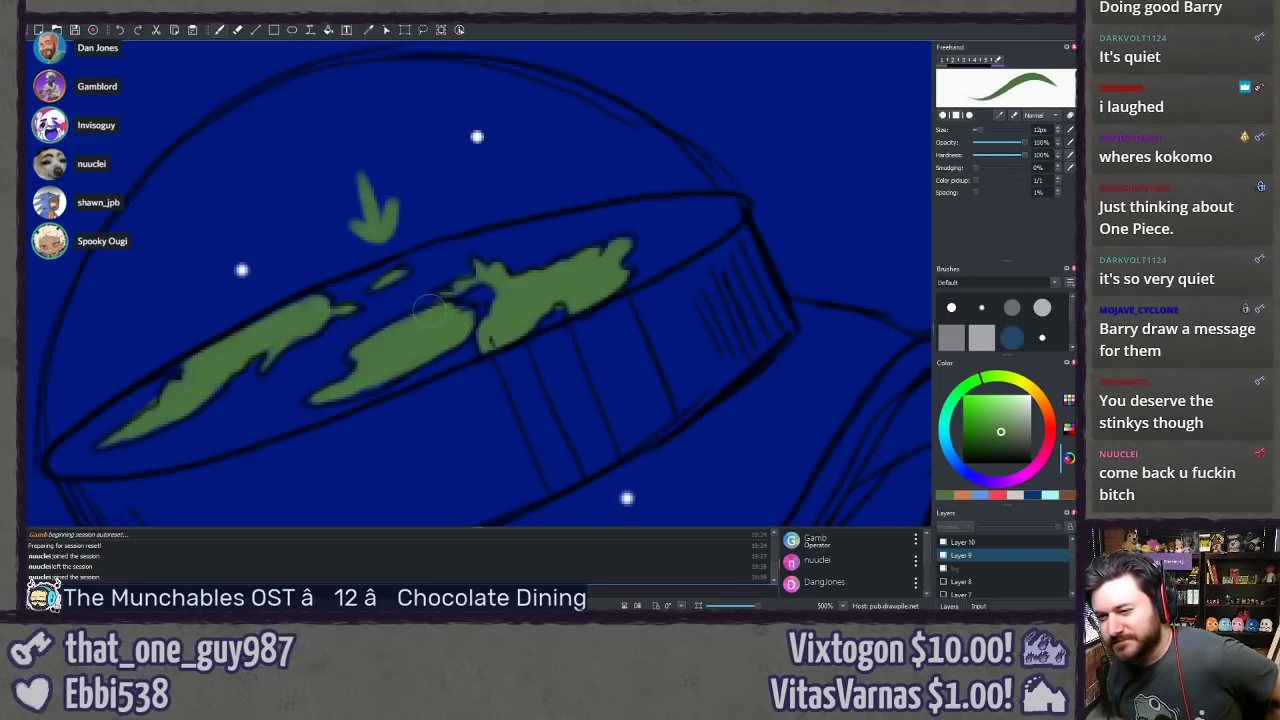
Step: Undo the green arrow and paint light blue ocean on the disc's far end, around and above the large landmass
{"action": "key", "text": "ctrl+z"}
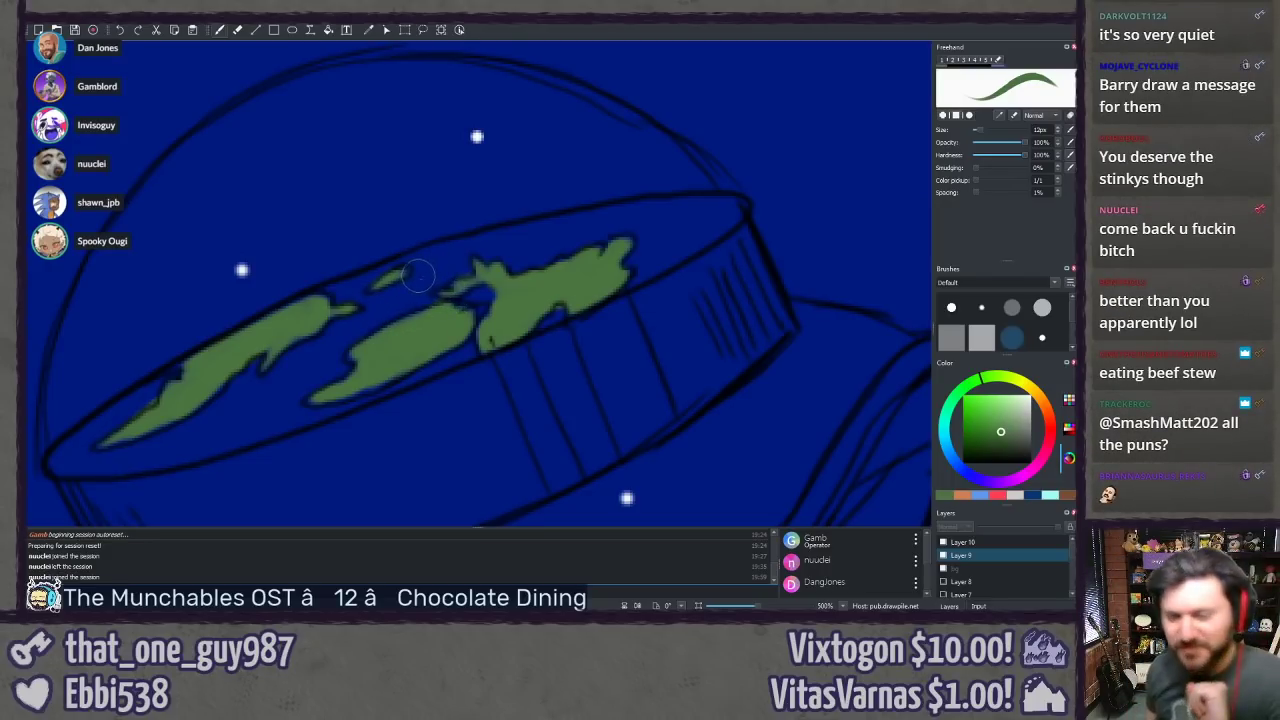
{"action": "left_click", "coordinate": [983, 494]}
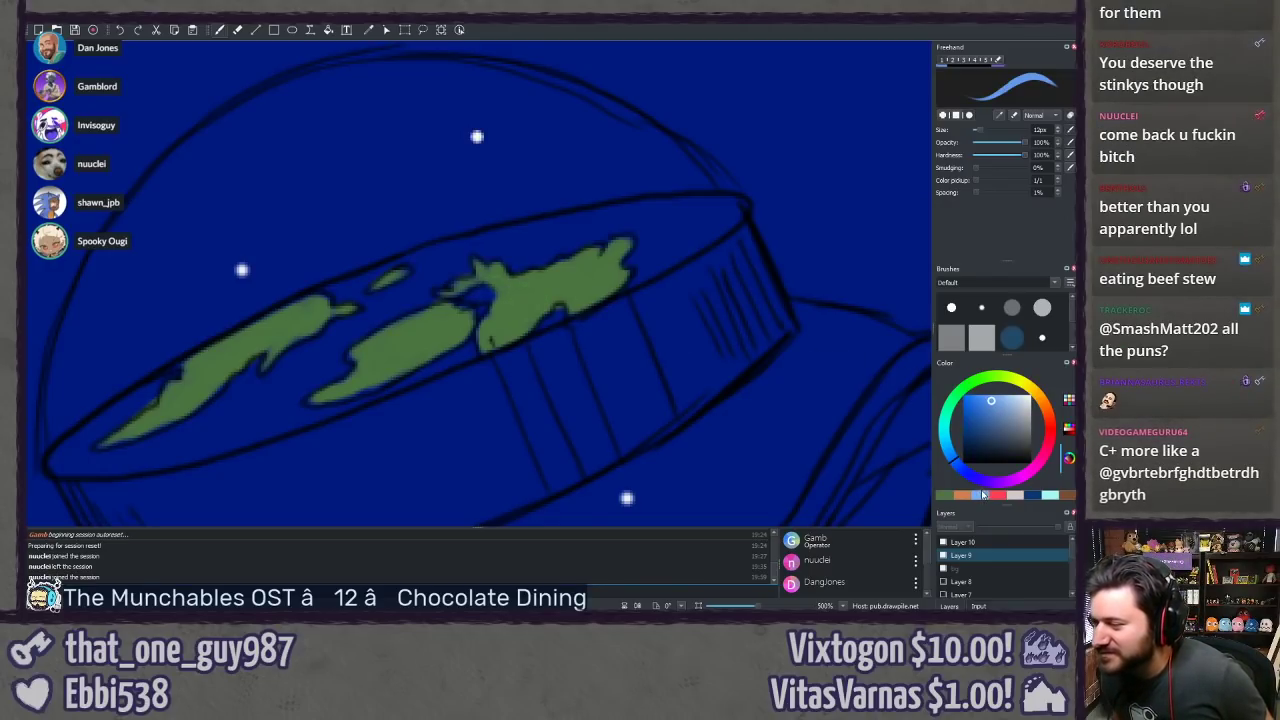
{"action": "mouse_move", "coordinate": [645, 235]}
{"action": "left_mouse_down"}
{"action": "mouse_move", "coordinate": [633, 268]}
{"action": "mouse_move", "coordinate": [651, 257]}
{"action": "mouse_move", "coordinate": [630, 291]}
{"action": "mouse_move", "coordinate": [734, 212]}
{"action": "mouse_move", "coordinate": [660, 230]}
{"action": "mouse_move", "coordinate": [687, 208]}
{"action": "mouse_move", "coordinate": [658, 230]}
{"action": "left_mouse_up"}
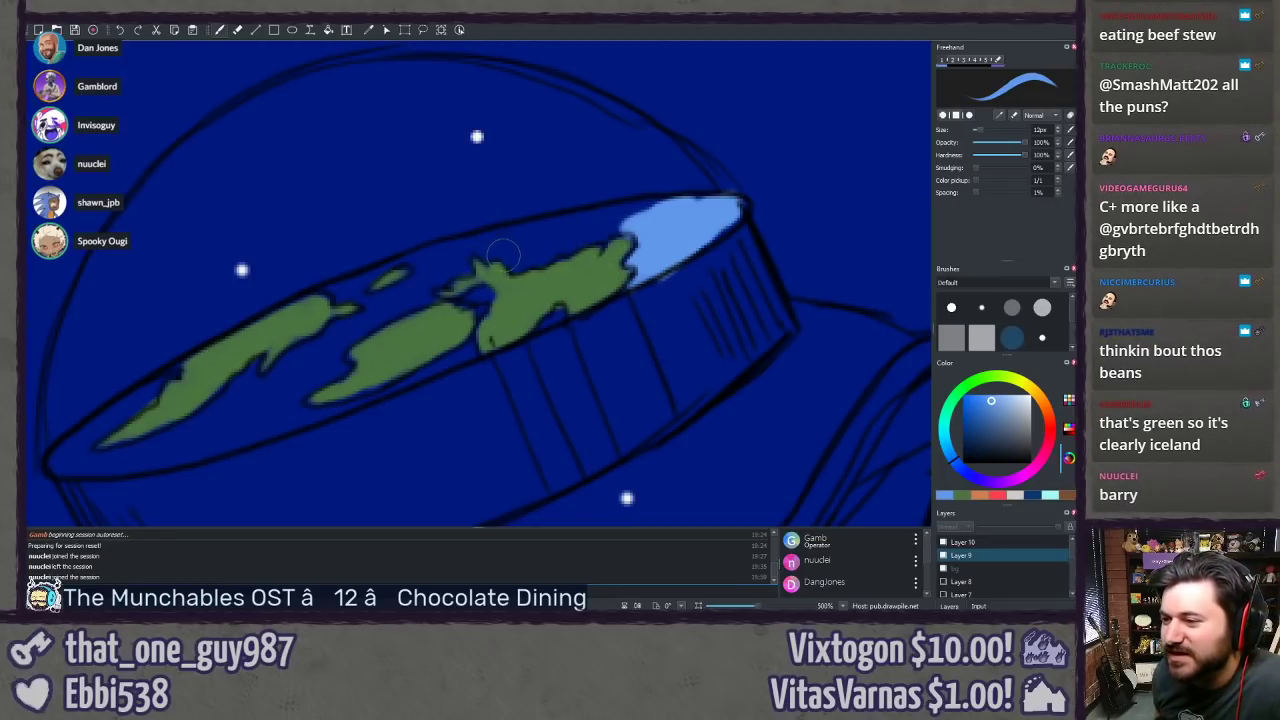
{"action": "mouse_move", "coordinate": [522, 258]}
{"action": "left_mouse_down"}
{"action": "mouse_move", "coordinate": [659, 205]}
{"action": "mouse_move", "coordinate": [530, 252]}
{"action": "left_mouse_up"}
{"action": "mouse_move", "coordinate": [722, 298]}
{"action": "left_mouse_down"}
{"action": "mouse_move", "coordinate": [544, 407]}
{"action": "mouse_move", "coordinate": [375, 463]}
{"action": "left_mouse_up"}
{"action": "left_click_drag", "start_coordinate": [700, 300], "coordinate": [440, 462]}
{"action": "left_click_drag", "start_coordinate": [660, 300], "coordinate": [430, 465]}
{"action": "key", "text": "ctrl+z"}
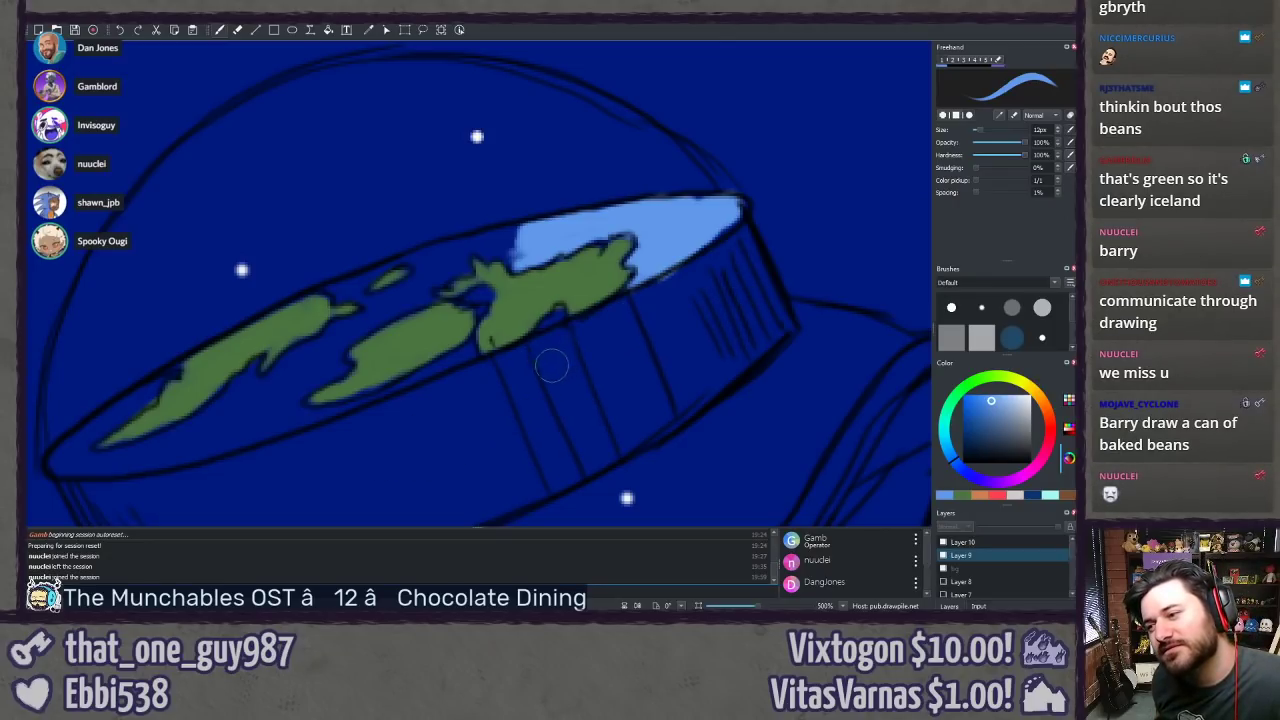
{"action": "mouse_move", "coordinate": [497, 358]}
{"action": "left_mouse_down"}
{"action": "mouse_move", "coordinate": [544, 472]}
{"action": "mouse_move", "coordinate": [508, 352]}
{"action": "mouse_move", "coordinate": [555, 412]}
{"action": "mouse_move", "coordinate": [559, 449]}
{"action": "left_mouse_up"}
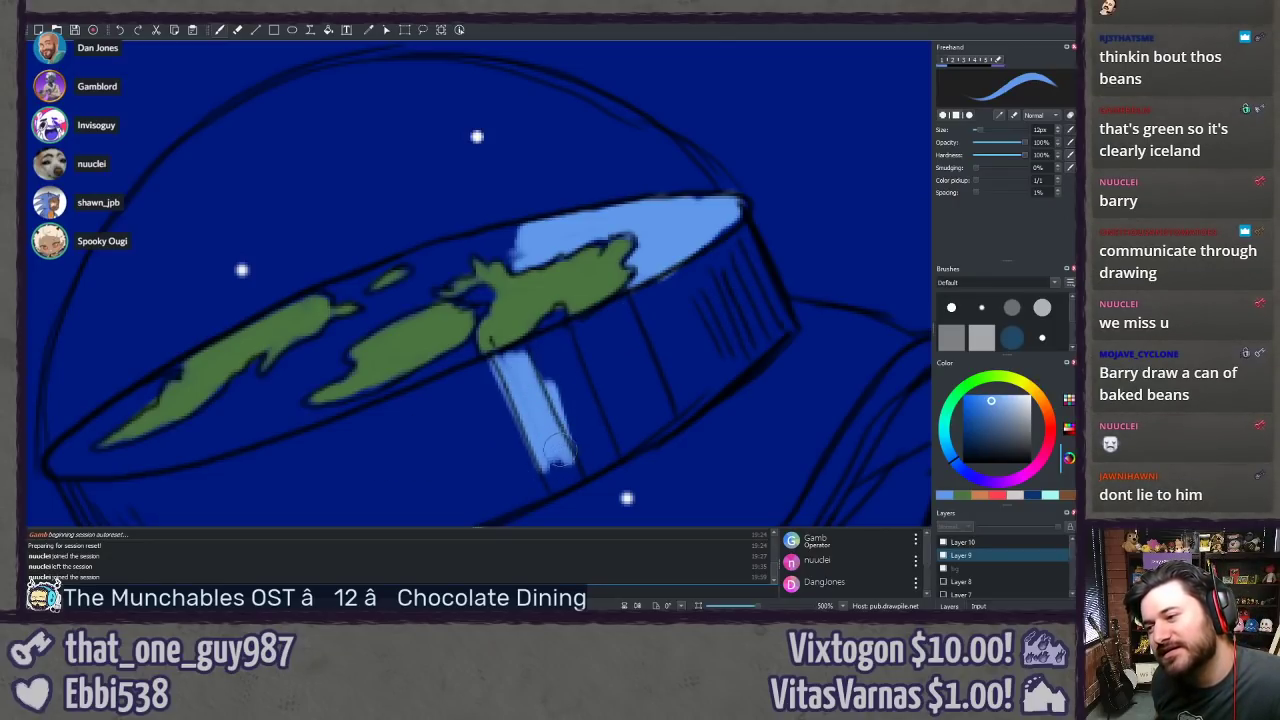
{"action": "key", "text": "ctrl+z"}
{"action": "key", "text": "ctrl+z"}
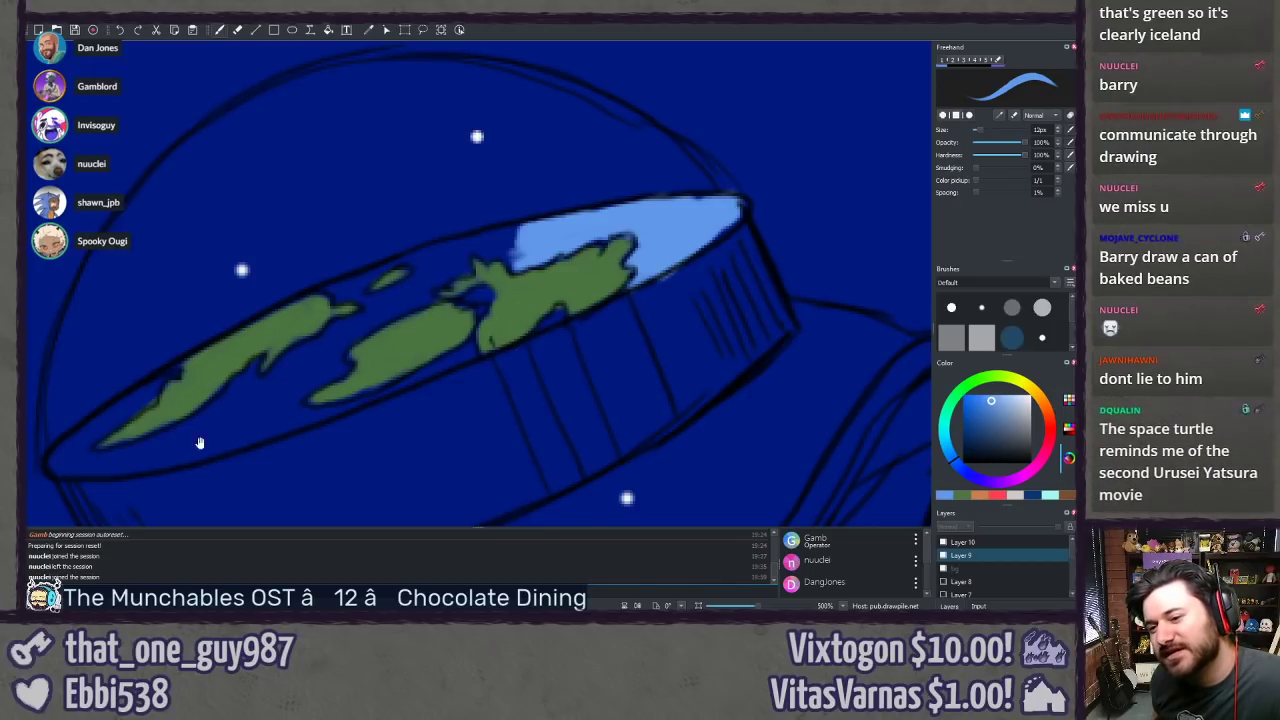
Step: Fill the small gaps around the middle and large landmasses and the ocean strip leading to the small island with light blue
{"action": "left_click_drag", "start_coordinate": [285, 407], "coordinate": [374, 315]}
{"action": "left_click_drag", "start_coordinate": [496, 261], "coordinate": [473, 291]}
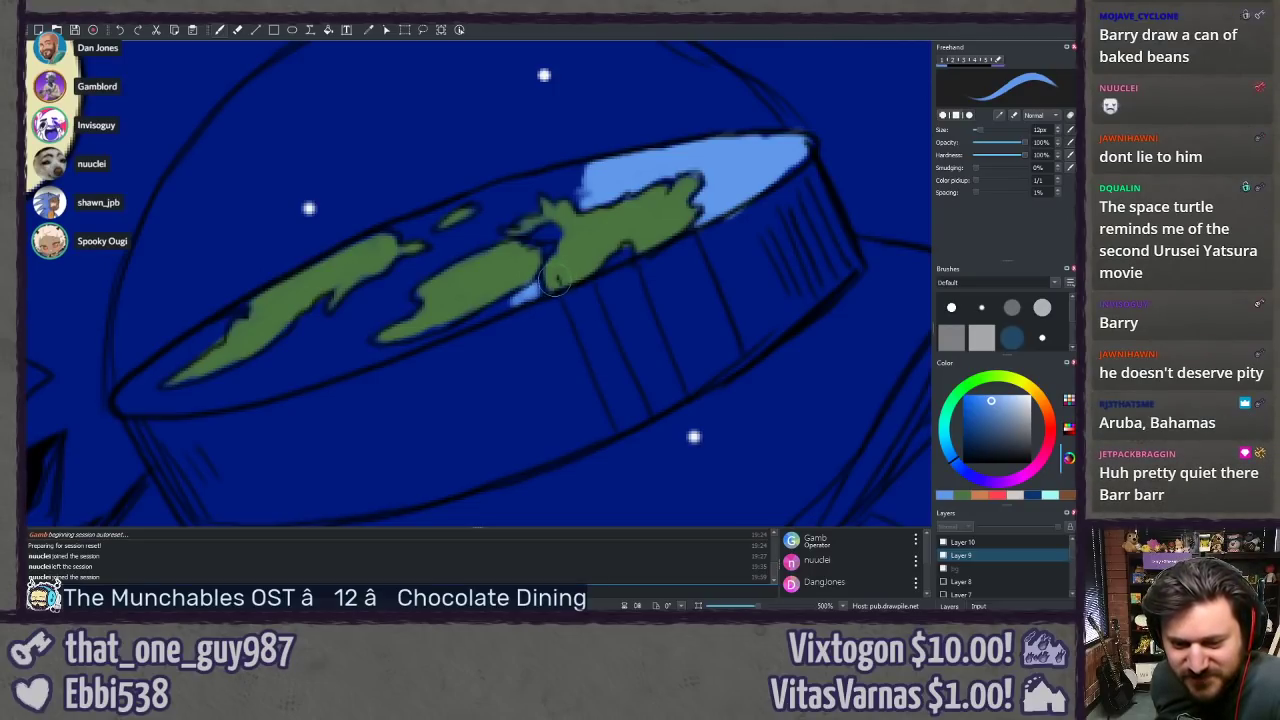
{"action": "left_click_drag", "start_coordinate": [614, 263], "coordinate": [625, 255]}
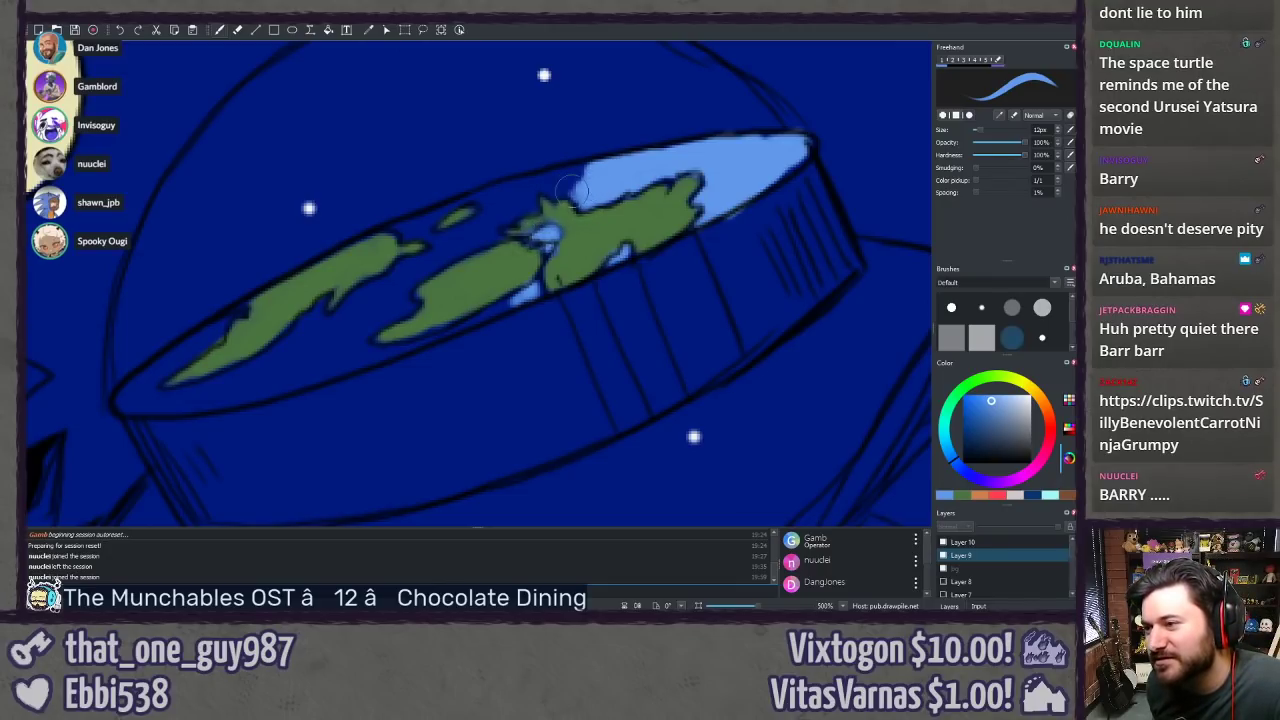
{"action": "mouse_move", "coordinate": [559, 187]}
{"action": "left_mouse_down"}
{"action": "mouse_move", "coordinate": [587, 174]}
{"action": "mouse_move", "coordinate": [483, 203]}
{"action": "mouse_move", "coordinate": [501, 207]}
{"action": "mouse_move", "coordinate": [463, 240]}
{"action": "mouse_move", "coordinate": [520, 196]}
{"action": "mouse_move", "coordinate": [515, 210]}
{"action": "mouse_move", "coordinate": [531, 205]}
{"action": "mouse_move", "coordinate": [503, 204]}
{"action": "mouse_move", "coordinate": [486, 235]}
{"action": "mouse_move", "coordinate": [496, 240]}
{"action": "mouse_move", "coordinate": [510, 232]}
{"action": "mouse_move", "coordinate": [408, 271]}
{"action": "mouse_move", "coordinate": [457, 238]}
{"action": "mouse_move", "coordinate": [409, 230]}
{"action": "mouse_move", "coordinate": [449, 254]}
{"action": "left_mouse_up"}
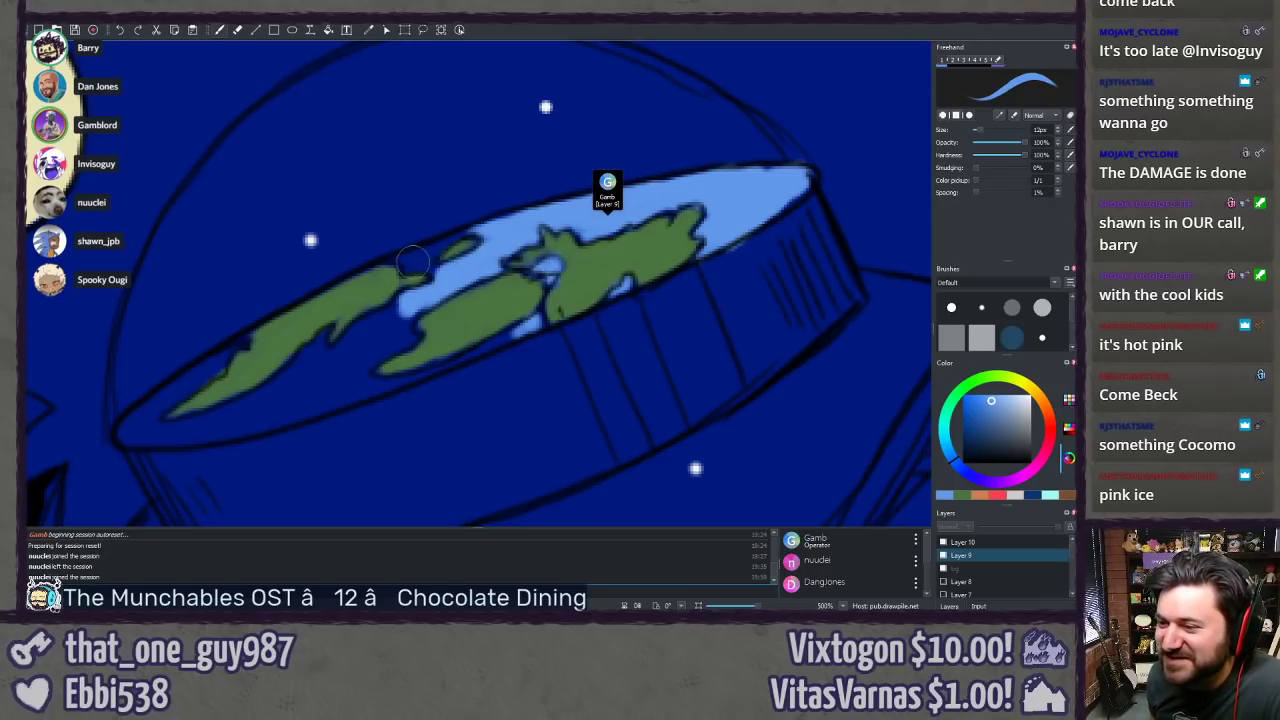
Step: Fill the remaining ocean around the long landmass with light blue, out to the disc edge nearest the turtle's head
{"action": "left_click", "coordinate": [412, 262]}
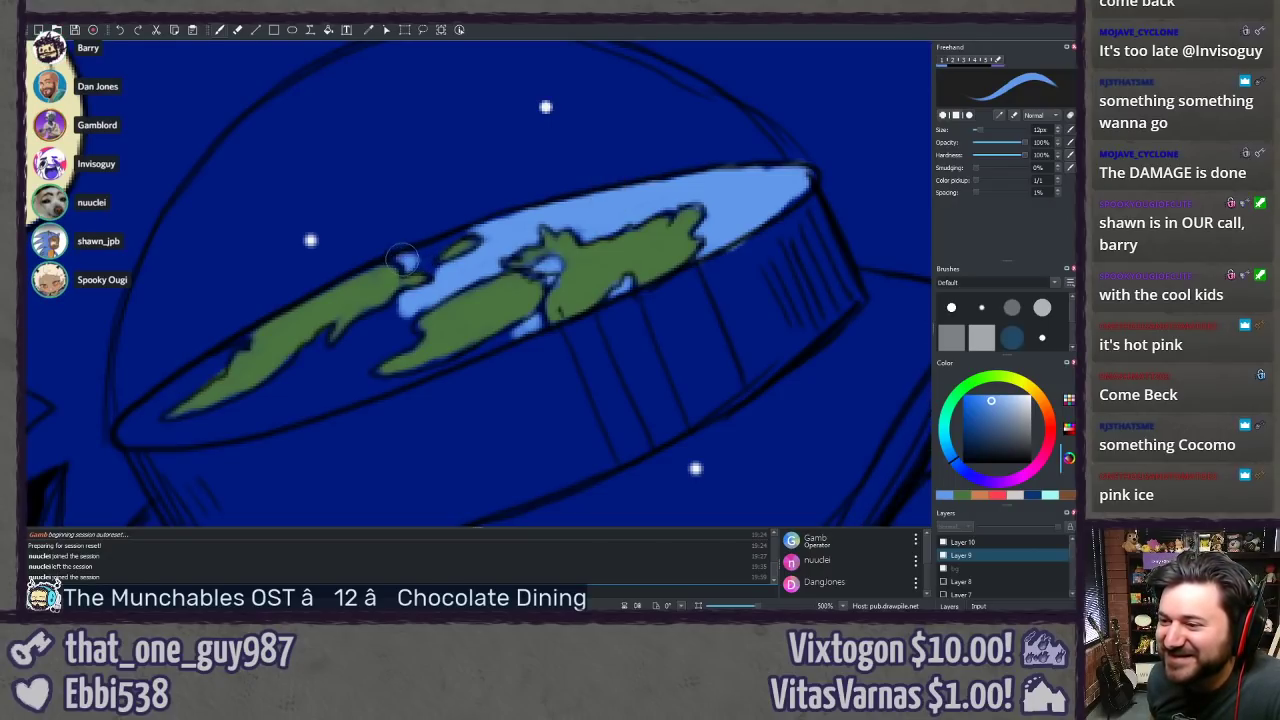
{"action": "left_click_drag", "start_coordinate": [403, 259], "coordinate": [422, 264]}
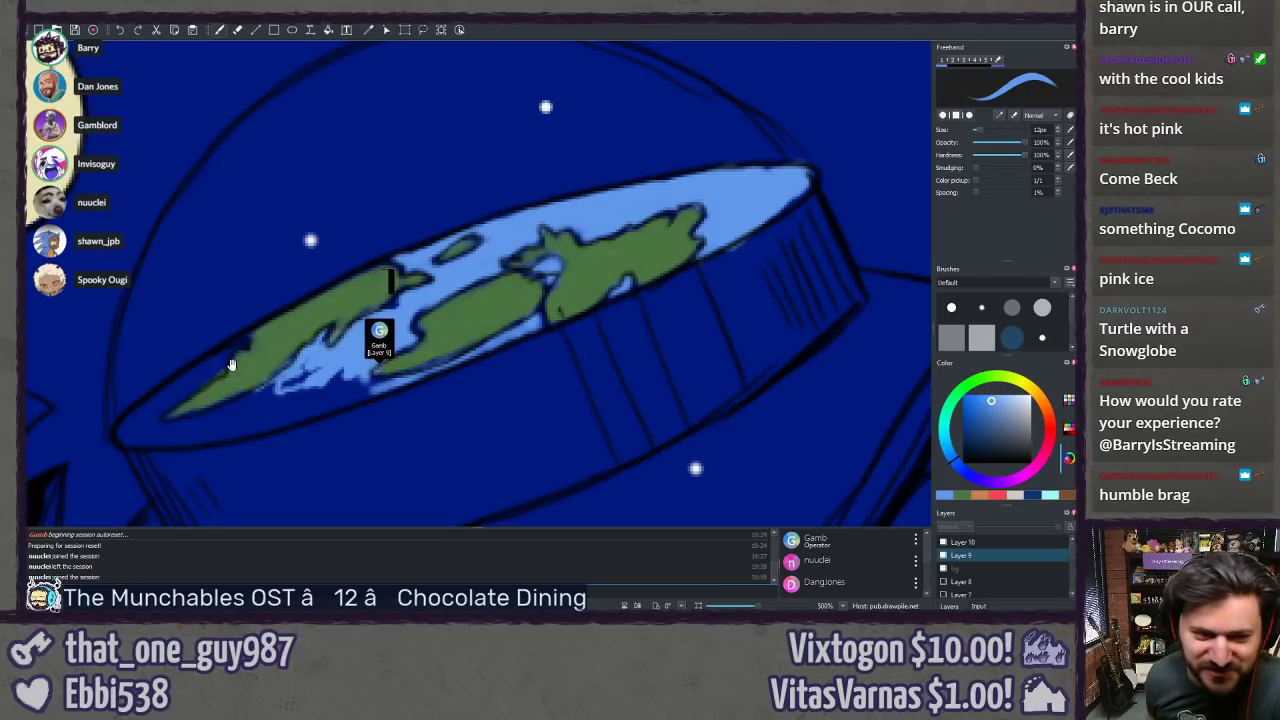
{"action": "mouse_move", "coordinate": [251, 348]}
{"action": "left_mouse_down"}
{"action": "mouse_move", "coordinate": [293, 346]}
{"action": "mouse_move", "coordinate": [302, 372]}
{"action": "left_mouse_up"}
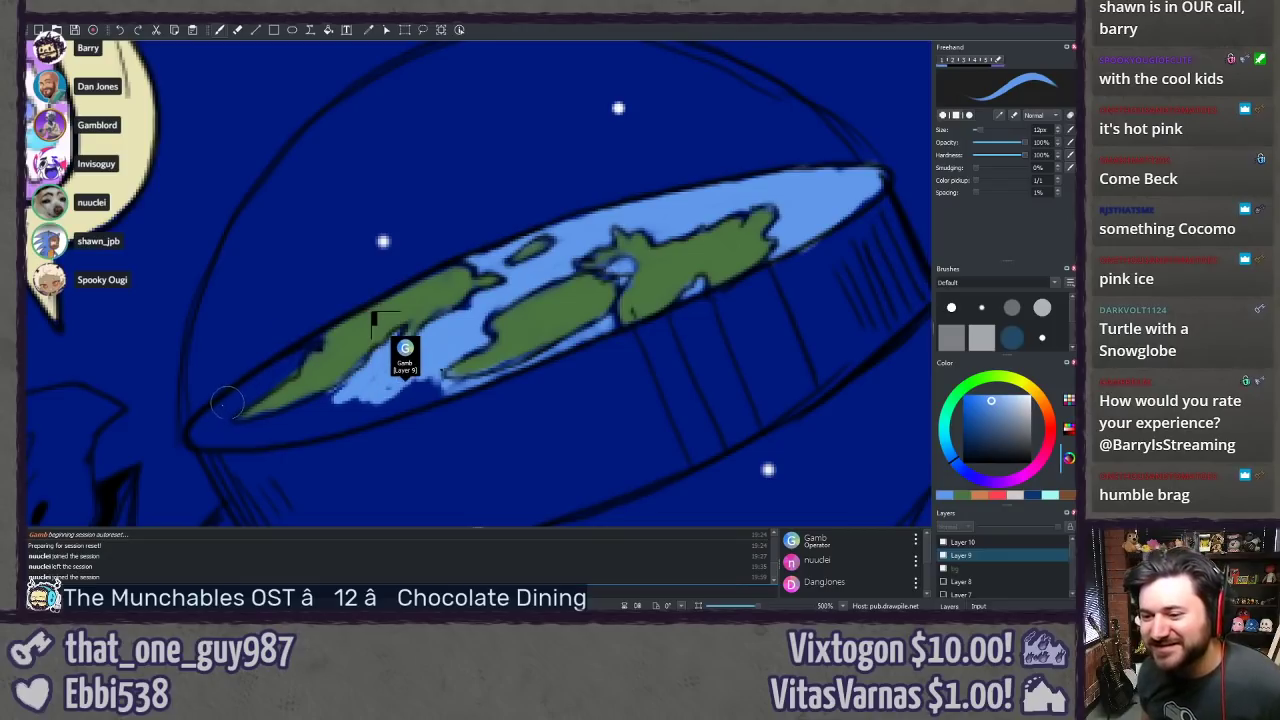
{"action": "mouse_move", "coordinate": [199, 441]}
{"action": "left_mouse_down"}
{"action": "mouse_move", "coordinate": [314, 341]}
{"action": "mouse_move", "coordinate": [242, 412]}
{"action": "left_mouse_up"}
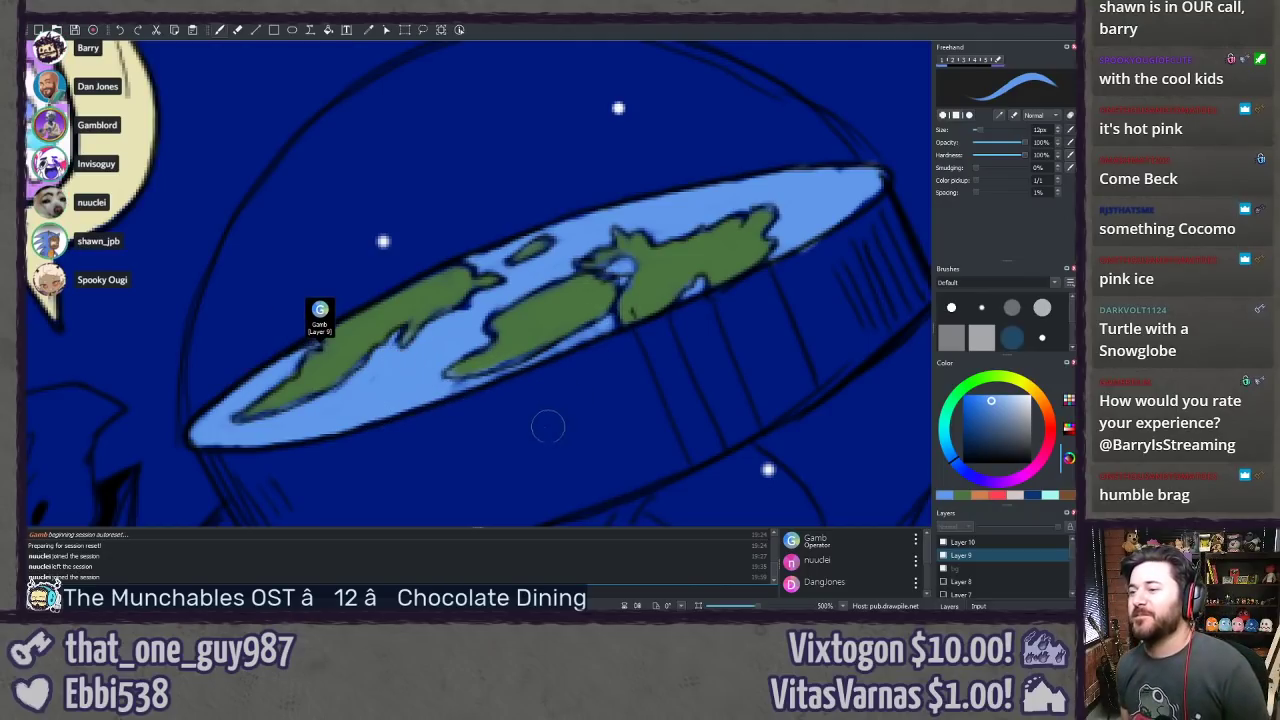
Step: Choose a paler blue brush colour for the disc's side wall
{"action": "left_click_drag", "start_coordinate": [523, 415], "coordinate": [471, 359]}
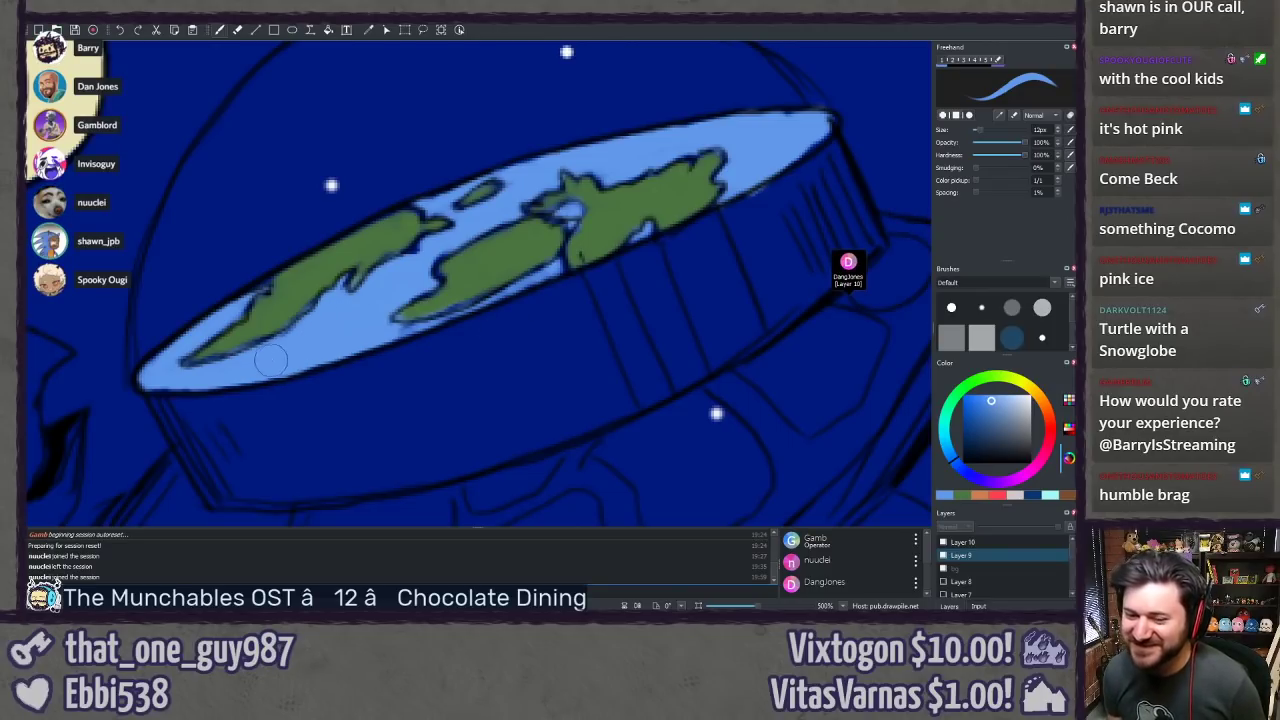
{"action": "left_click", "coordinate": [1013, 401]}
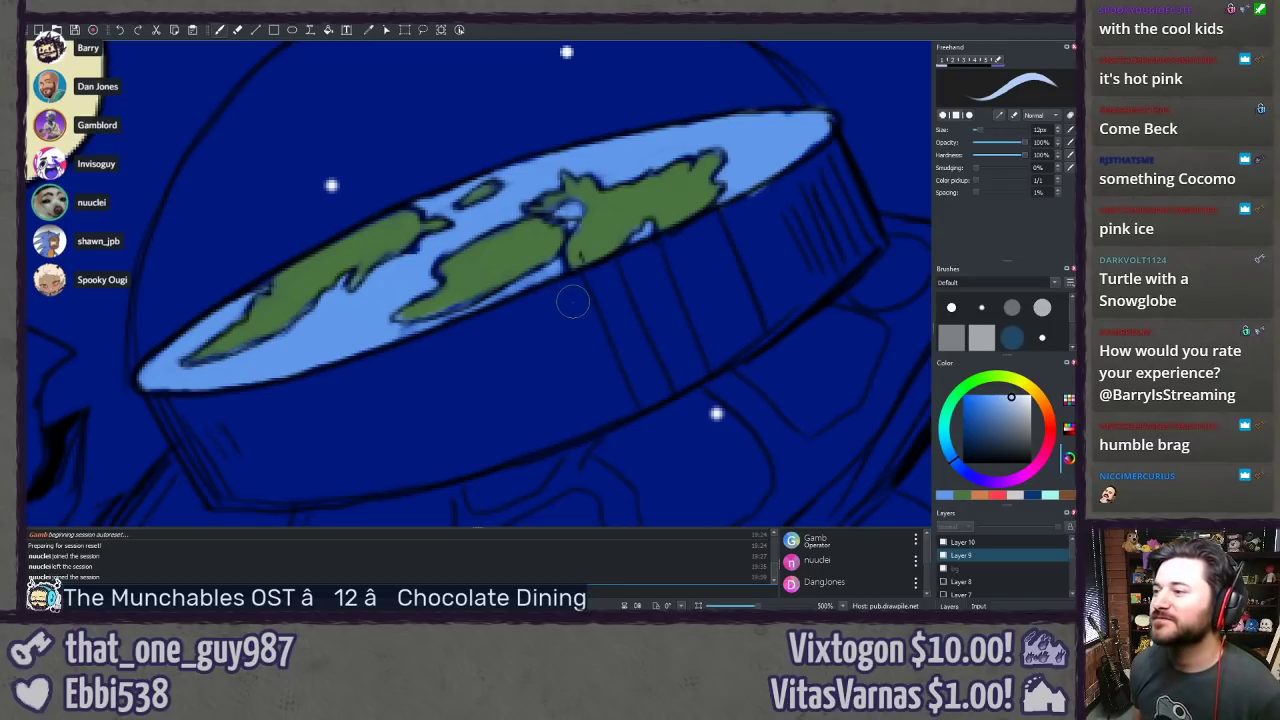
{"action": "left_click_drag", "start_coordinate": [787, 192], "coordinate": [687, 250]}
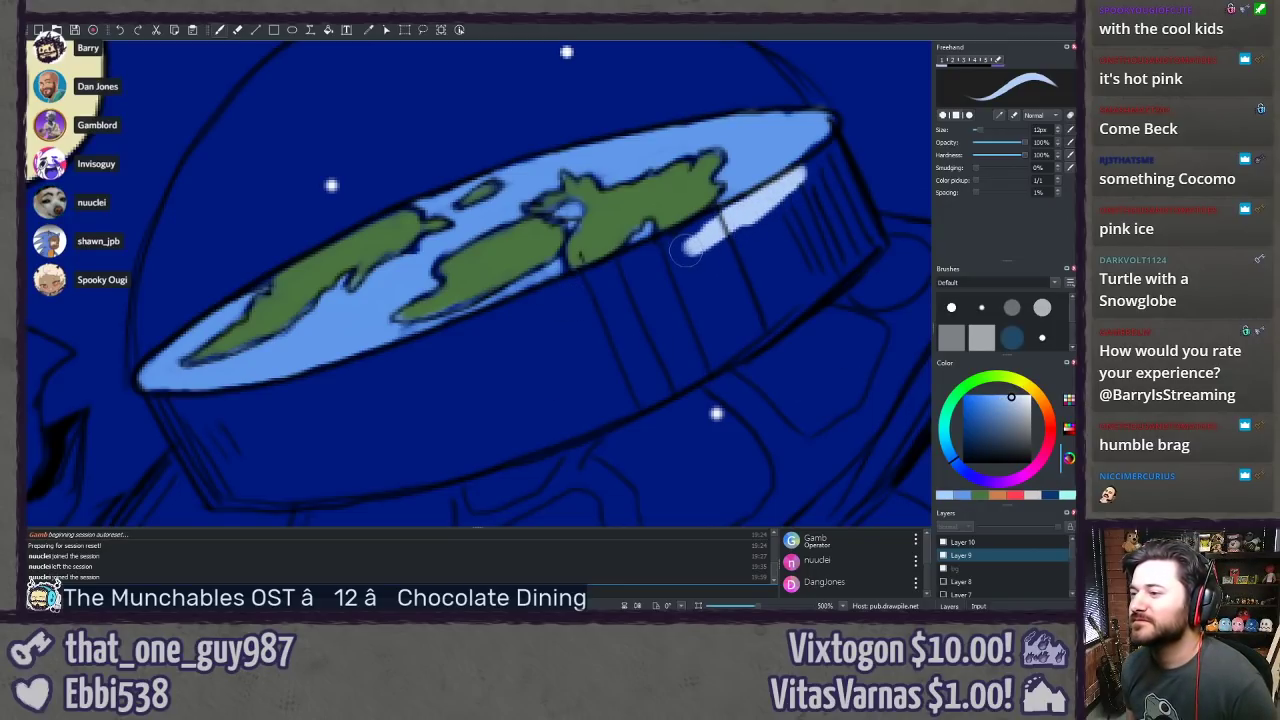
{"action": "key", "text": "ctrl+z"}
{"action": "left_click_drag", "start_coordinate": [833, 150], "coordinate": [735, 218]}
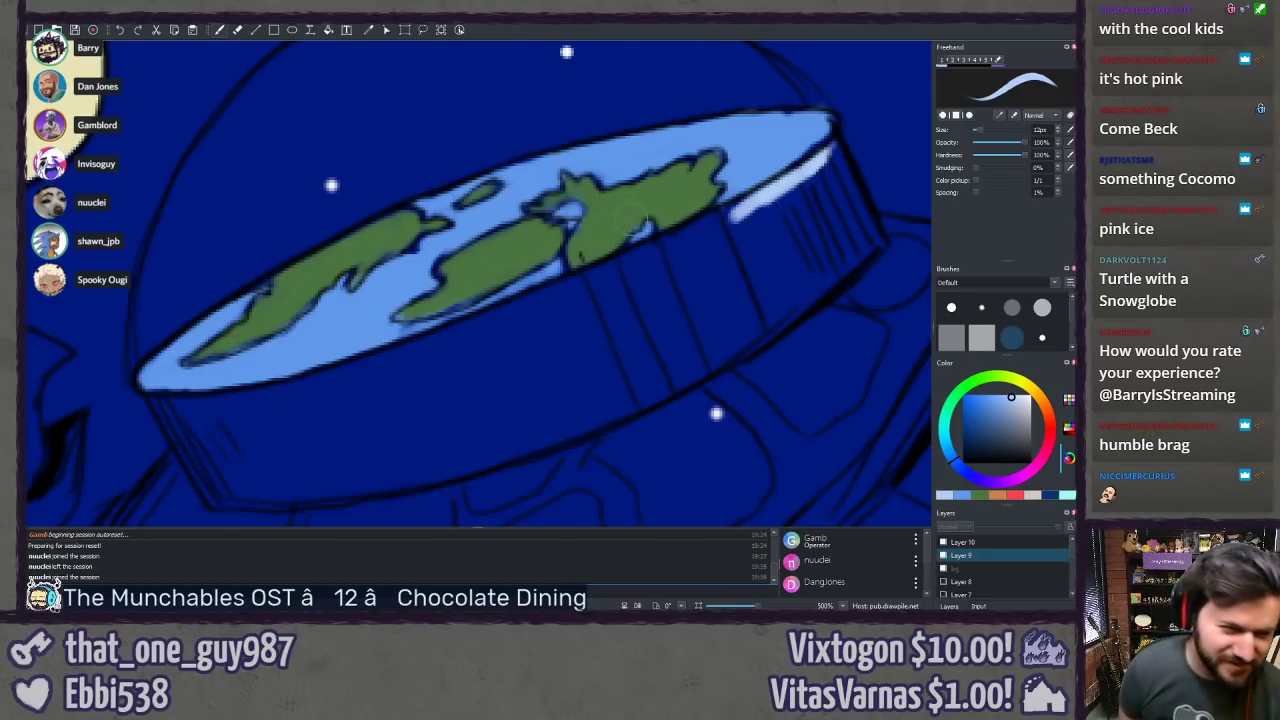
{"action": "key", "text": "ctrl+z"}
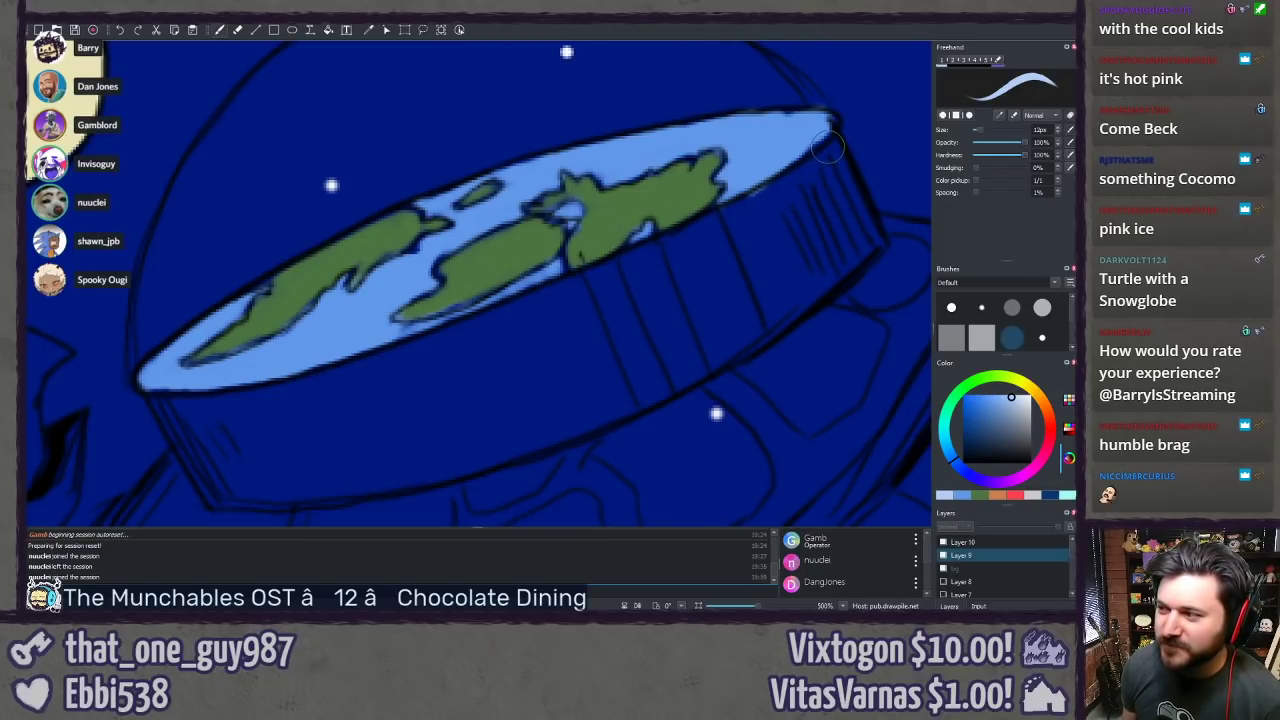
{"action": "left_click_drag", "start_coordinate": [827, 148], "coordinate": [766, 192]}
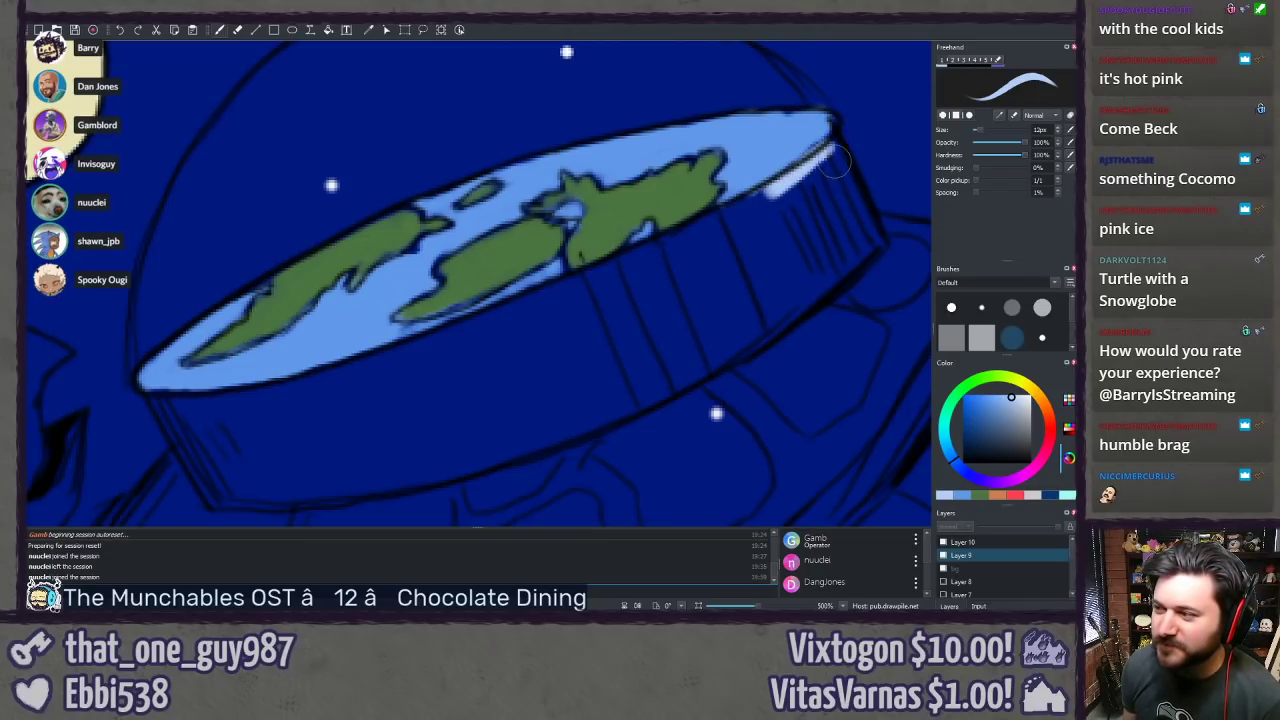
{"action": "key", "text": "ctrl+z"}
Step: Paint pale blue along the side wall's upper edge and around the hatched end farthest from the turtle's head
{"action": "left_click_drag", "start_coordinate": [840, 140], "coordinate": [675, 258]}
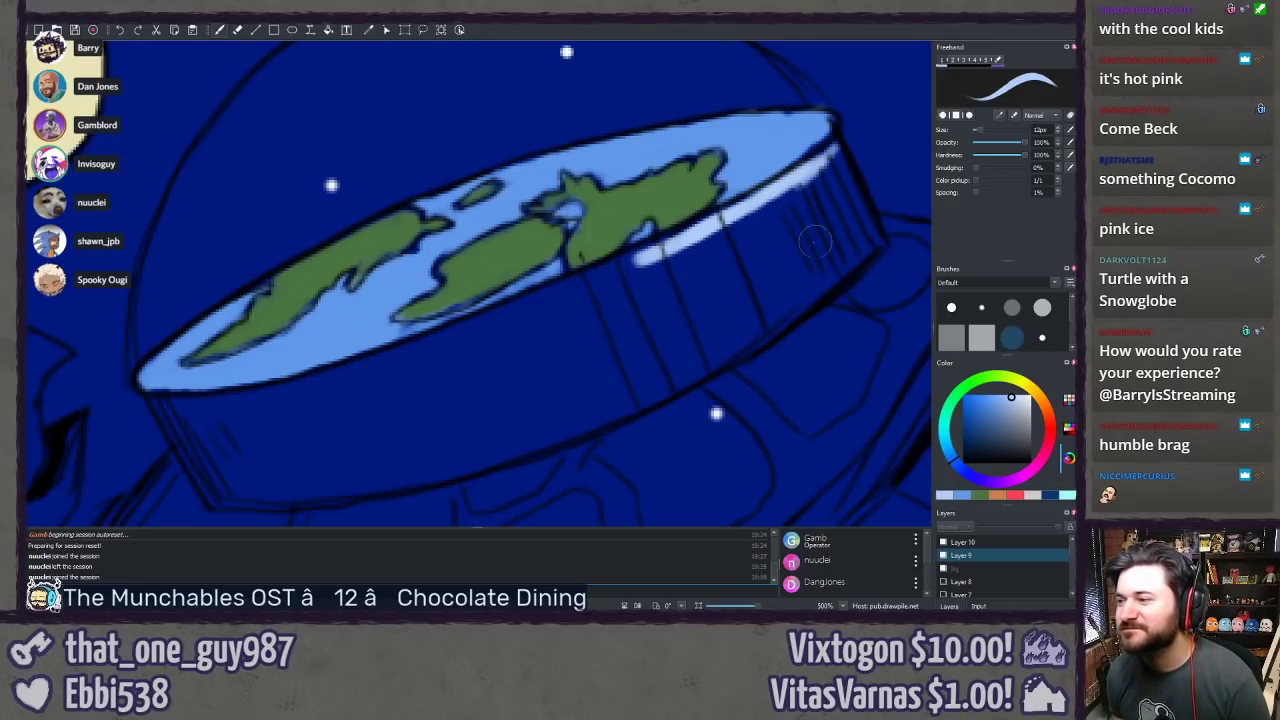
{"action": "mouse_move", "coordinate": [834, 150]}
{"action": "left_mouse_down"}
{"action": "mouse_move", "coordinate": [851, 224]}
{"action": "mouse_move", "coordinate": [863, 228]}
{"action": "mouse_move", "coordinate": [851, 190]}
{"action": "mouse_move", "coordinate": [867, 240]}
{"action": "mouse_move", "coordinate": [832, 178]}
{"action": "mouse_move", "coordinate": [876, 242]}
{"action": "left_mouse_up"}
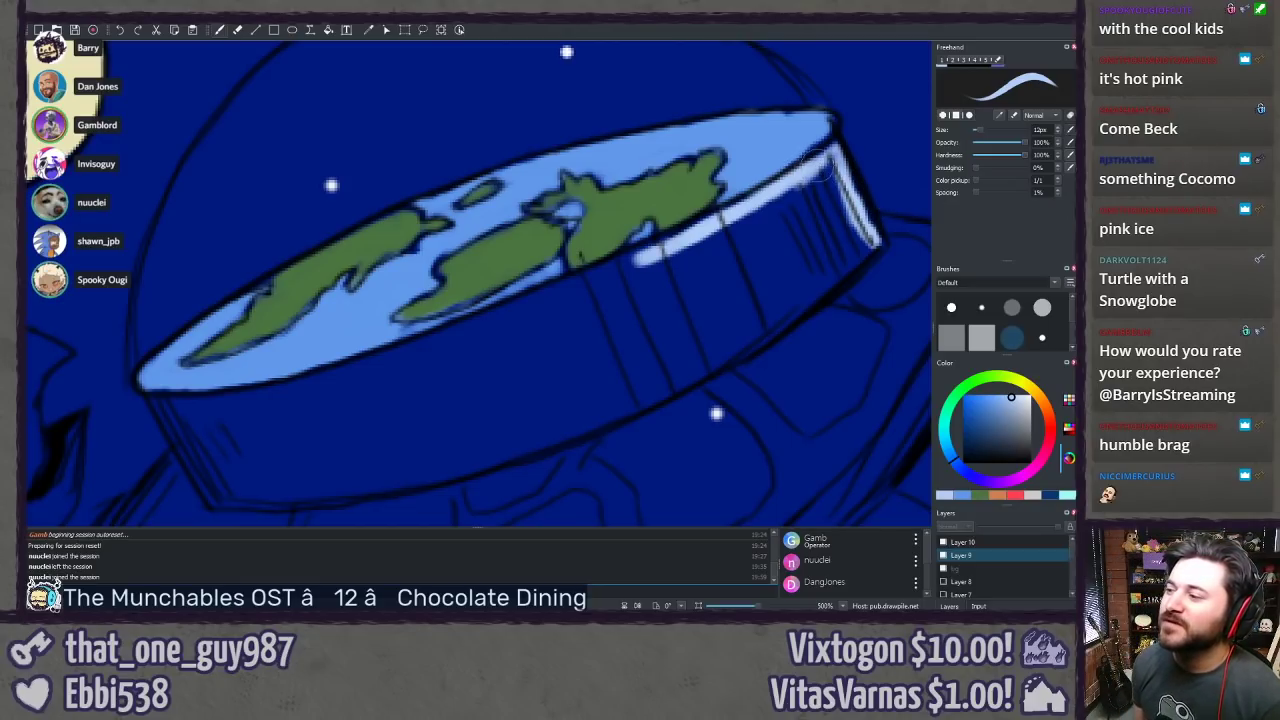
{"action": "mouse_move", "coordinate": [812, 155]}
{"action": "left_mouse_down"}
{"action": "mouse_move", "coordinate": [838, 227]}
{"action": "mouse_move", "coordinate": [838, 155]}
{"action": "mouse_move", "coordinate": [858, 197]}
{"action": "mouse_move", "coordinate": [847, 243]}
{"action": "mouse_move", "coordinate": [860, 247]}
{"action": "mouse_move", "coordinate": [840, 275]}
{"action": "mouse_move", "coordinate": [861, 256]}
{"action": "mouse_move", "coordinate": [765, 340]}
{"action": "left_mouse_up"}
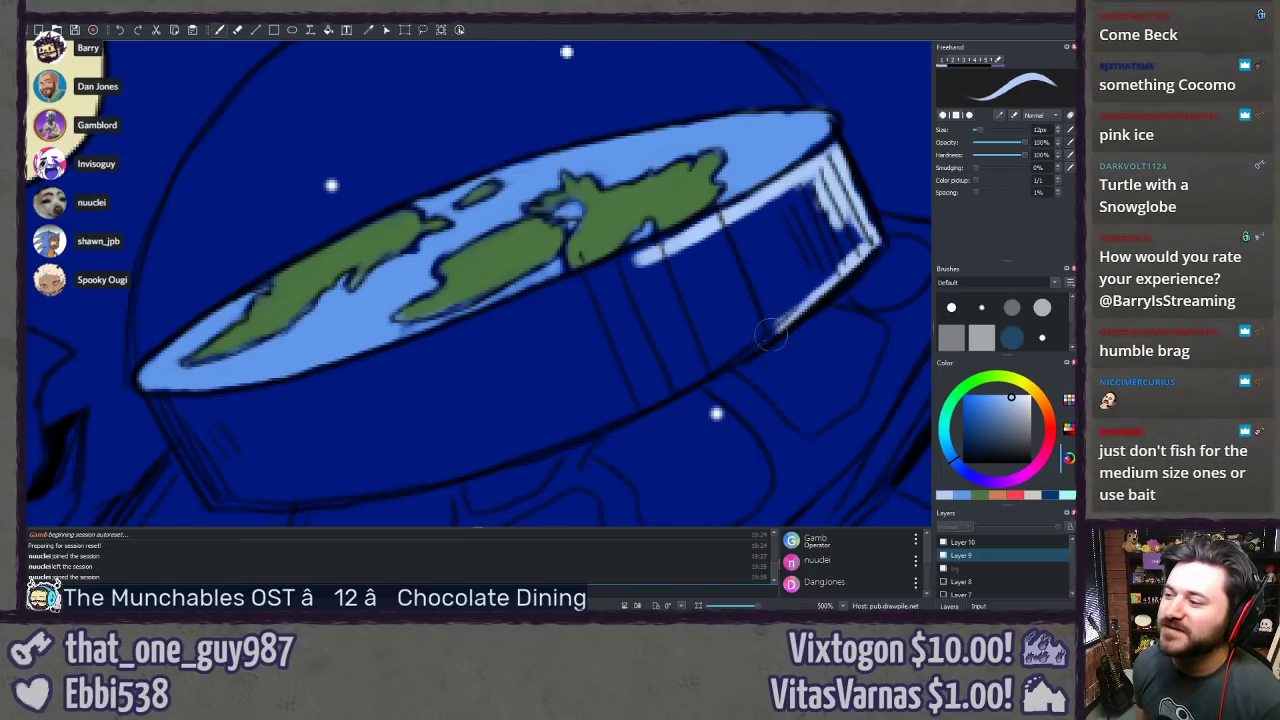
Step: Fill the side wall with pale blue from the hatched far end across the section with the long vertical lines
{"action": "left_click_drag", "start_coordinate": [812, 288], "coordinate": [710, 360]}
{"action": "left_click_drag", "start_coordinate": [780, 305], "coordinate": [700, 370]}
{"action": "mouse_move", "coordinate": [775, 328]}
{"action": "left_mouse_down"}
{"action": "mouse_move", "coordinate": [717, 368]}
{"action": "mouse_move", "coordinate": [752, 337]}
{"action": "mouse_move", "coordinate": [628, 398]}
{"action": "left_mouse_up"}
{"action": "left_click_drag", "start_coordinate": [712, 372], "coordinate": [636, 406]}
{"action": "left_click_drag", "start_coordinate": [648, 340], "coordinate": [632, 400]}
{"action": "left_click_drag", "start_coordinate": [614, 346], "coordinate": [628, 390]}
{"action": "mouse_move", "coordinate": [642, 300]}
{"action": "left_mouse_down"}
{"action": "mouse_move", "coordinate": [610, 390]}
{"action": "mouse_move", "coordinate": [595, 312]}
{"action": "left_mouse_up"}
{"action": "mouse_move", "coordinate": [640, 255]}
{"action": "left_mouse_down"}
{"action": "mouse_move", "coordinate": [574, 289]}
{"action": "mouse_move", "coordinate": [645, 256]}
{"action": "mouse_move", "coordinate": [618, 282]}
{"action": "mouse_move", "coordinate": [685, 234]}
{"action": "mouse_move", "coordinate": [663, 275]}
{"action": "mouse_move", "coordinate": [593, 318]}
{"action": "mouse_move", "coordinate": [618, 285]}
{"action": "mouse_move", "coordinate": [653, 345]}
{"action": "mouse_move", "coordinate": [653, 375]}
{"action": "mouse_move", "coordinate": [749, 300]}
{"action": "mouse_move", "coordinate": [678, 385]}
{"action": "mouse_move", "coordinate": [766, 308]}
{"action": "mouse_move", "coordinate": [727, 330]}
{"action": "mouse_move", "coordinate": [827, 284]}
{"action": "mouse_move", "coordinate": [788, 300]}
{"action": "mouse_move", "coordinate": [823, 262]}
{"action": "mouse_move", "coordinate": [864, 255]}
{"action": "mouse_move", "coordinate": [850, 232]}
{"action": "mouse_move", "coordinate": [805, 238]}
{"action": "mouse_move", "coordinate": [673, 328]}
{"action": "mouse_move", "coordinate": [695, 284]}
{"action": "mouse_move", "coordinate": [653, 268]}
{"action": "mouse_move", "coordinate": [613, 285]}
{"action": "mouse_move", "coordinate": [648, 298]}
{"action": "mouse_move", "coordinate": [711, 236]}
{"action": "mouse_move", "coordinate": [760, 230]}
{"action": "mouse_move", "coordinate": [748, 243]}
{"action": "mouse_move", "coordinate": [768, 230]}
{"action": "mouse_move", "coordinate": [713, 258]}
{"action": "mouse_move", "coordinate": [778, 215]}
{"action": "mouse_move", "coordinate": [748, 213]}
{"action": "mouse_move", "coordinate": [768, 205]}
{"action": "mouse_move", "coordinate": [791, 207]}
{"action": "mouse_move", "coordinate": [777, 255]}
{"action": "left_mouse_up"}
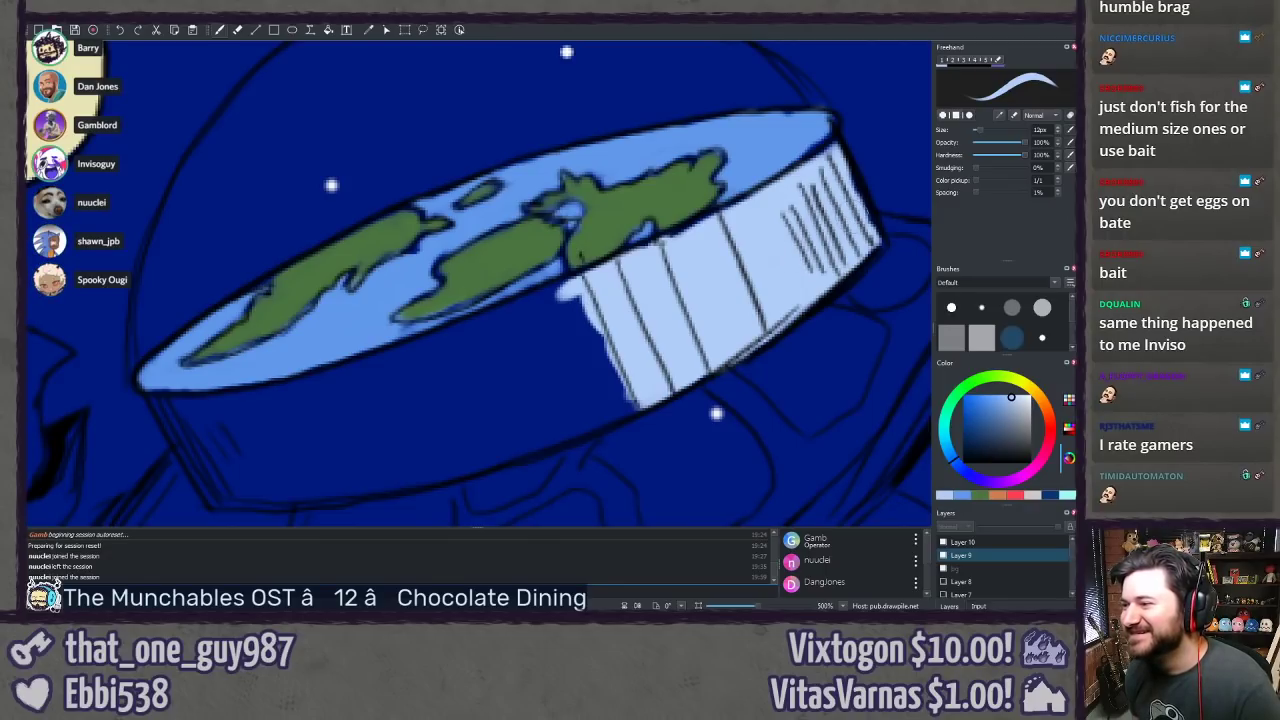
Step: Paint the side wall's end nearest the turtle's head pale blue, covering the hatched corner and starting along both edges
{"action": "left_click_drag", "start_coordinate": [458, 387], "coordinate": [613, 326]}
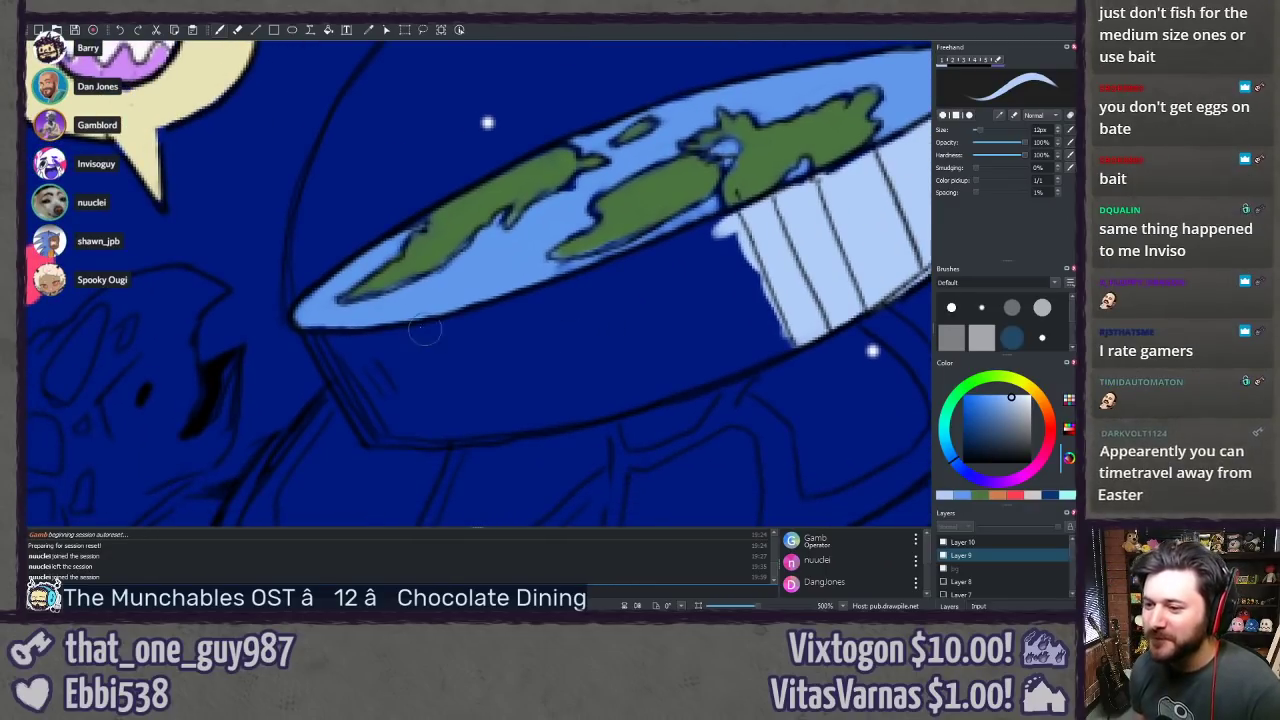
{"action": "mouse_move", "coordinate": [374, 440]}
{"action": "left_mouse_down"}
{"action": "mouse_move", "coordinate": [314, 335]}
{"action": "mouse_move", "coordinate": [352, 355]}
{"action": "mouse_move", "coordinate": [334, 334]}
{"action": "mouse_move", "coordinate": [379, 339]}
{"action": "mouse_move", "coordinate": [357, 348]}
{"action": "mouse_move", "coordinate": [342, 336]}
{"action": "mouse_move", "coordinate": [387, 412]}
{"action": "mouse_move", "coordinate": [414, 352]}
{"action": "left_mouse_up"}
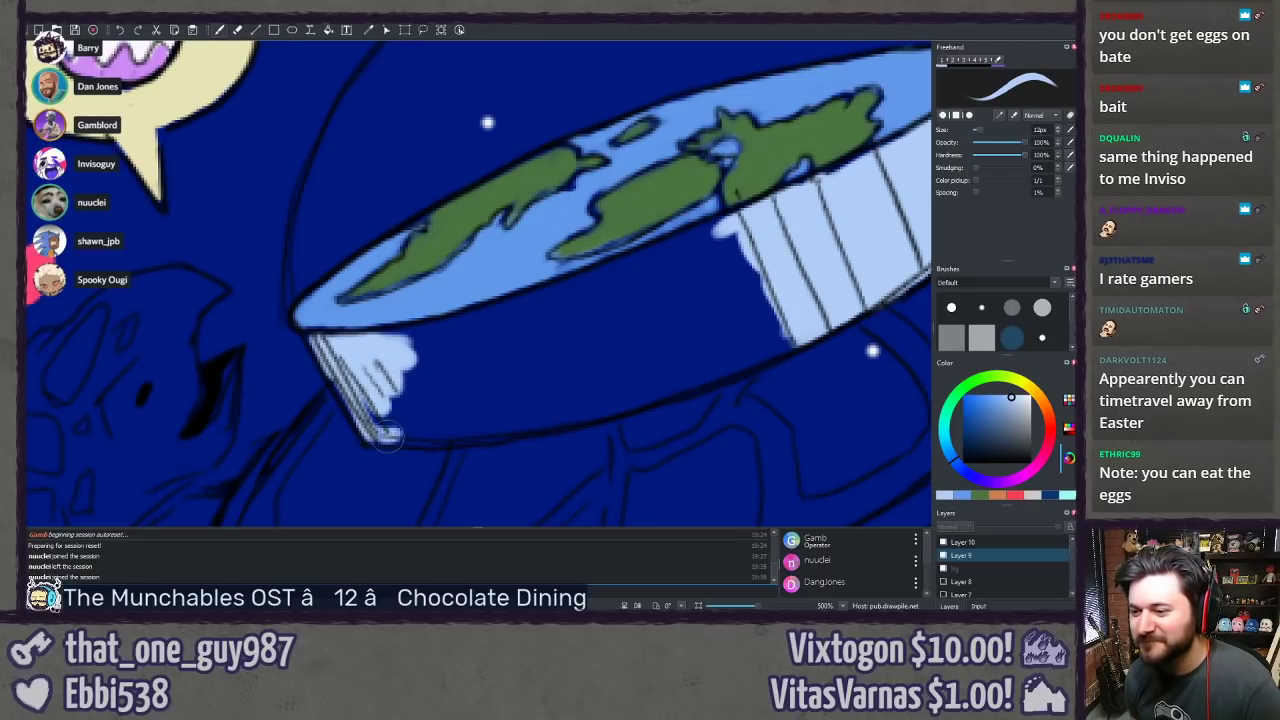
{"action": "left_click_drag", "start_coordinate": [388, 434], "coordinate": [505, 430]}
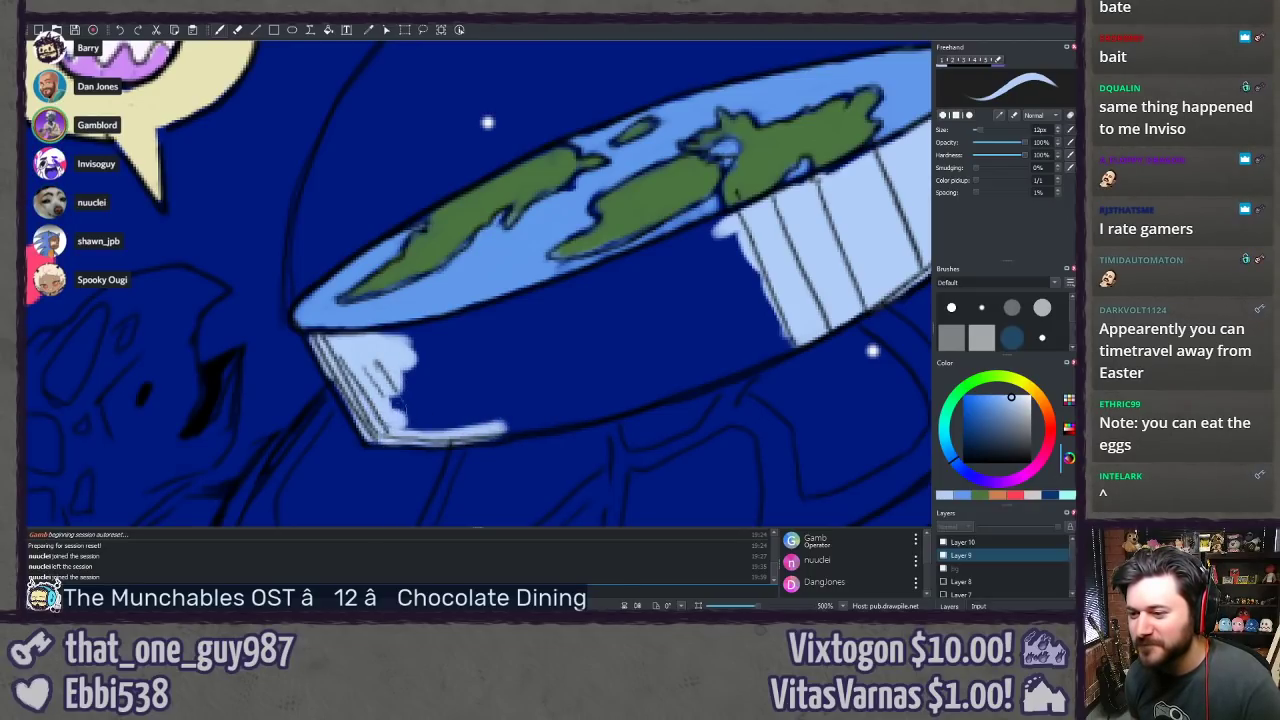
{"action": "mouse_move", "coordinate": [398, 414]}
{"action": "left_mouse_down"}
{"action": "mouse_move", "coordinate": [492, 419]}
{"action": "mouse_move", "coordinate": [402, 401]}
{"action": "mouse_move", "coordinate": [432, 331]}
{"action": "mouse_move", "coordinate": [375, 333]}
{"action": "mouse_move", "coordinate": [446, 332]}
{"action": "mouse_move", "coordinate": [424, 344]}
{"action": "mouse_move", "coordinate": [525, 318]}
{"action": "left_mouse_up"}
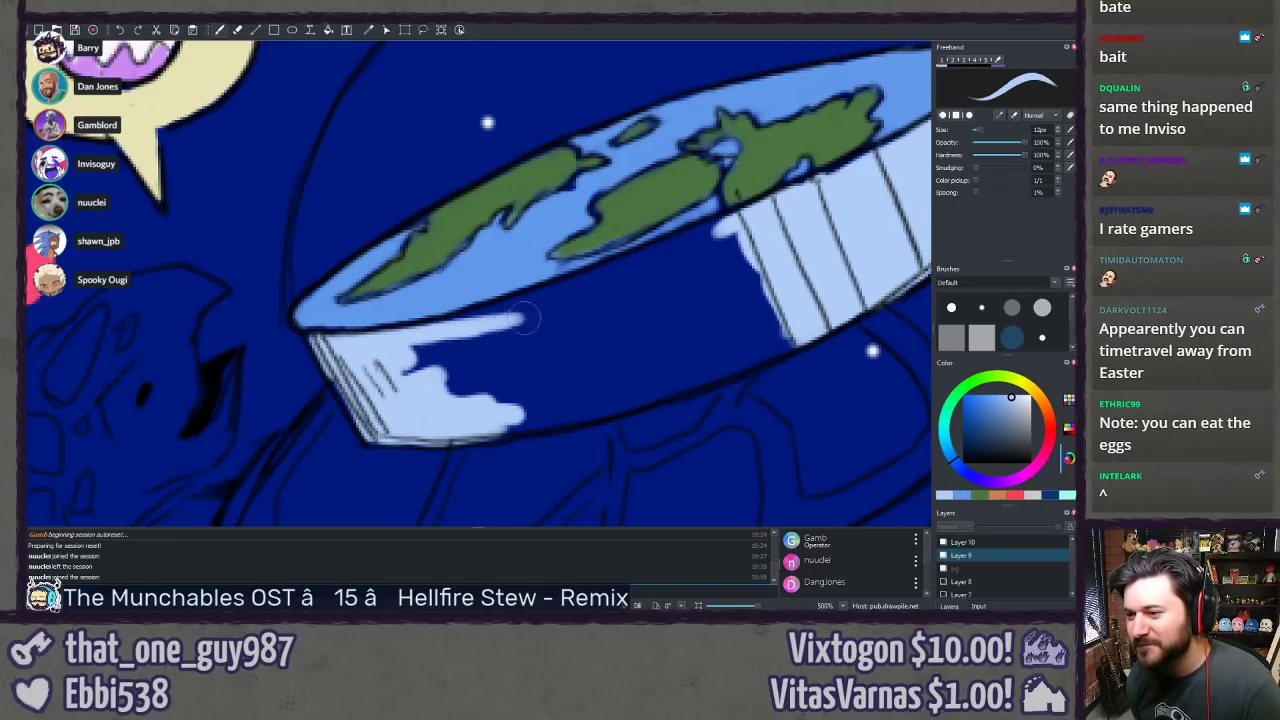
Step: Extend the pale blue along the wall just under the disc's rim, joining the near end to the section with vertical lines
{"action": "left_click_drag", "start_coordinate": [440, 322], "coordinate": [535, 308]}
{"action": "left_click_drag", "start_coordinate": [415, 361], "coordinate": [630, 272]}
{"action": "mouse_move", "coordinate": [508, 300]}
{"action": "left_mouse_down"}
{"action": "mouse_move", "coordinate": [730, 225]}
{"action": "mouse_move", "coordinate": [720, 250]}
{"action": "left_mouse_up"}
{"action": "left_click_drag", "start_coordinate": [590, 295], "coordinate": [740, 240]}
{"action": "left_click_drag", "start_coordinate": [580, 320], "coordinate": [750, 255]}
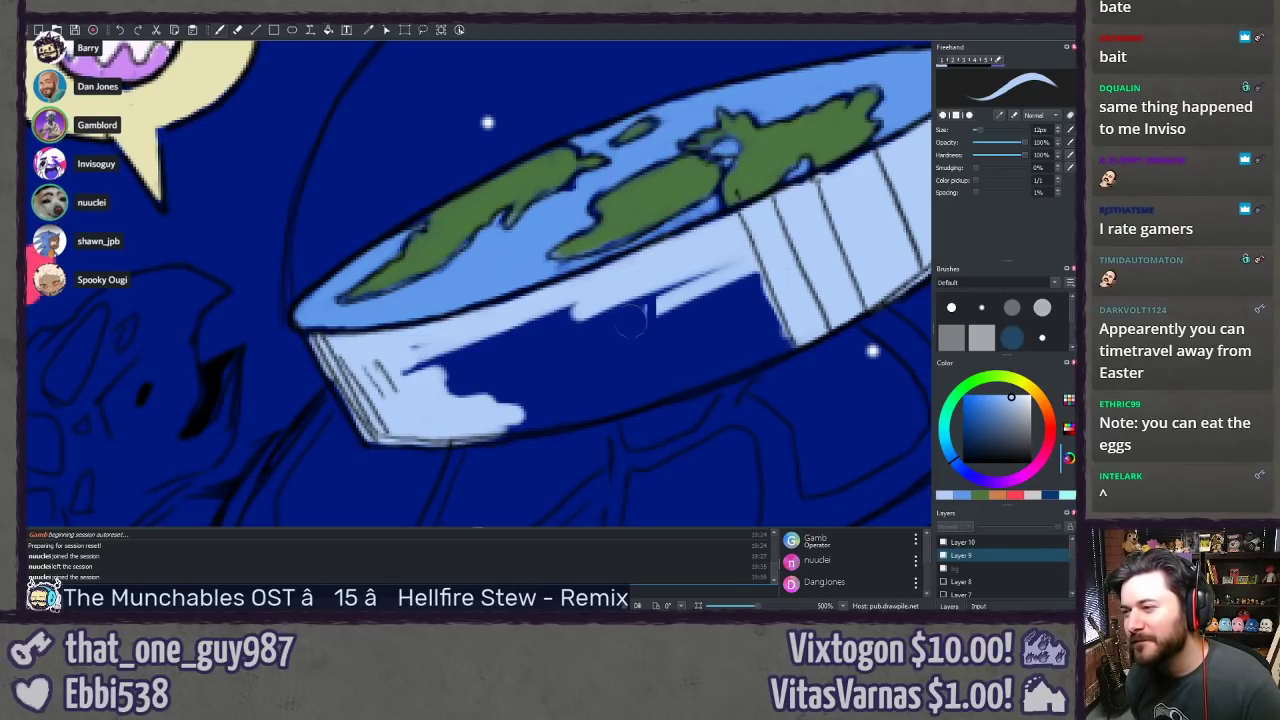
Step: Fill the remaining gap in the middle of the side wall with pale blue down to its lower outline
{"action": "mouse_move", "coordinate": [565, 358]}
{"action": "left_mouse_down"}
{"action": "mouse_move", "coordinate": [760, 285]}
{"action": "mouse_move", "coordinate": [640, 368]}
{"action": "mouse_move", "coordinate": [670, 330]}
{"action": "mouse_move", "coordinate": [615, 345]}
{"action": "mouse_move", "coordinate": [650, 290]}
{"action": "mouse_move", "coordinate": [760, 280]}
{"action": "mouse_move", "coordinate": [665, 305]}
{"action": "mouse_move", "coordinate": [620, 335]}
{"action": "mouse_move", "coordinate": [645, 340]}
{"action": "mouse_move", "coordinate": [555, 322]}
{"action": "left_mouse_up"}
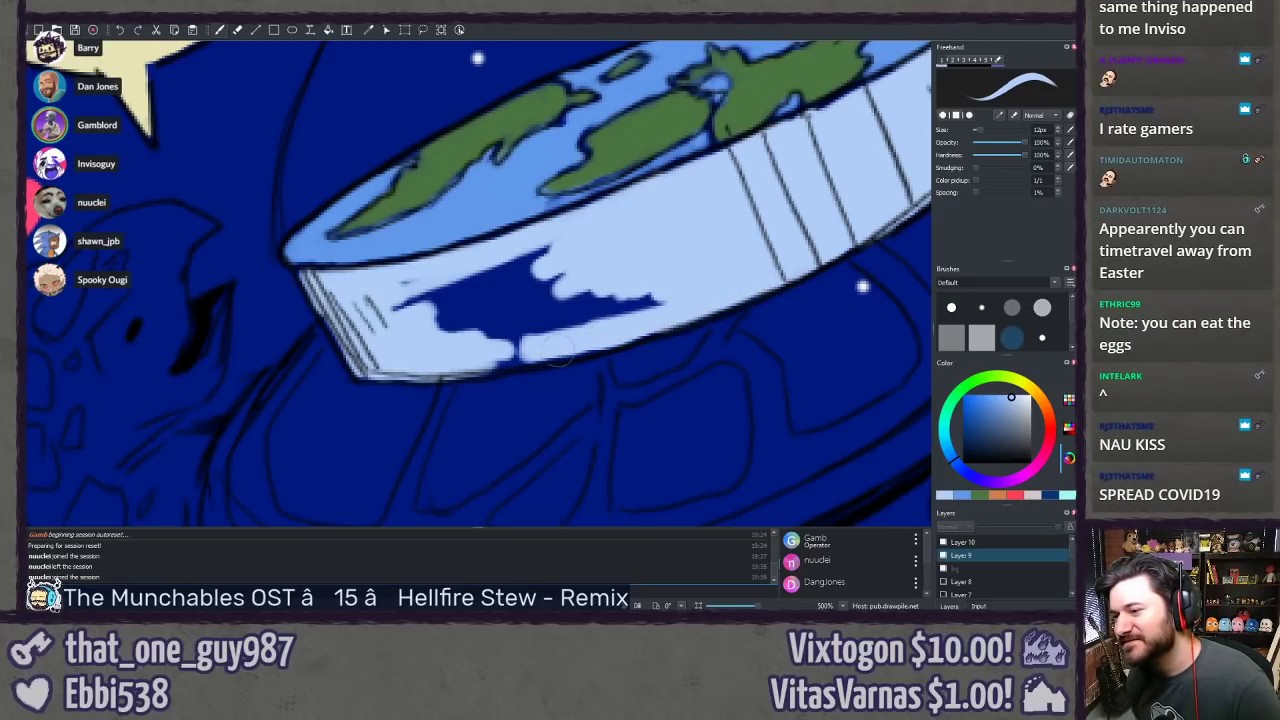
{"action": "left_click_drag", "start_coordinate": [478, 365], "coordinate": [479, 360]}
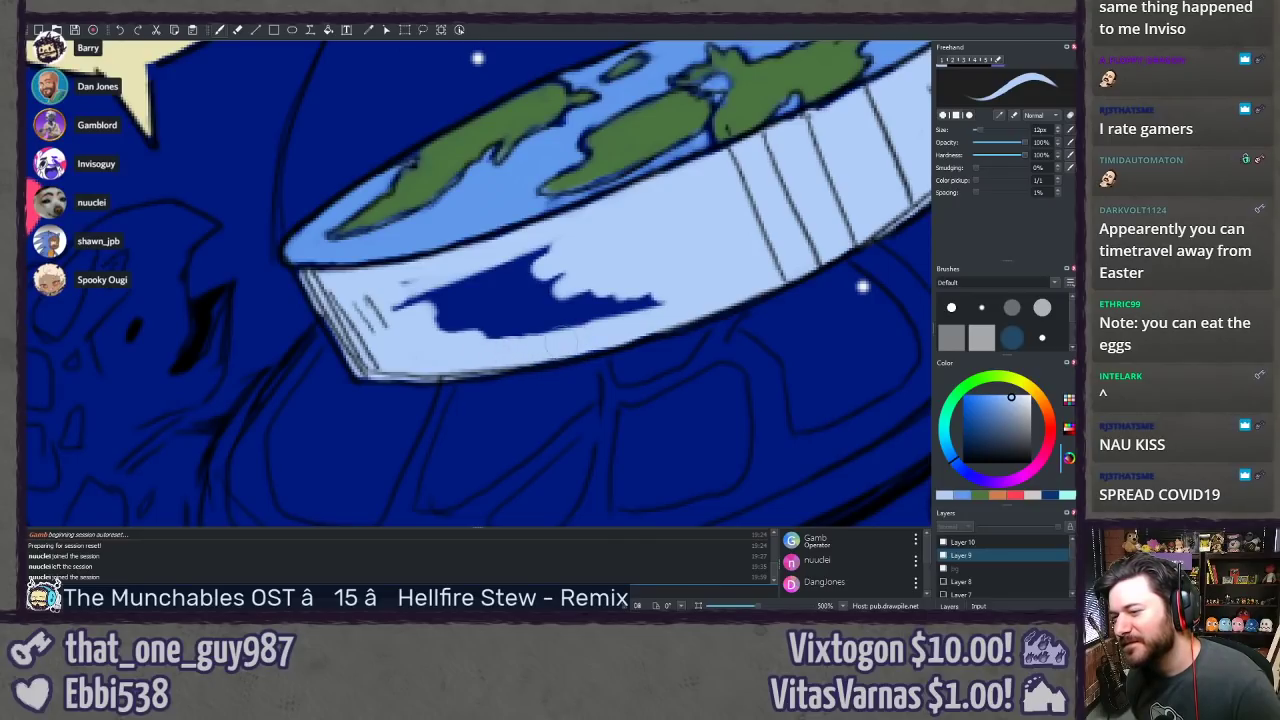
{"action": "mouse_move", "coordinate": [640, 310]}
{"action": "left_mouse_down"}
{"action": "mouse_move", "coordinate": [480, 315]}
{"action": "mouse_move", "coordinate": [555, 300]}
{"action": "mouse_move", "coordinate": [495, 268]}
{"action": "mouse_move", "coordinate": [425, 302]}
{"action": "mouse_move", "coordinate": [442, 340]}
{"action": "left_mouse_up"}
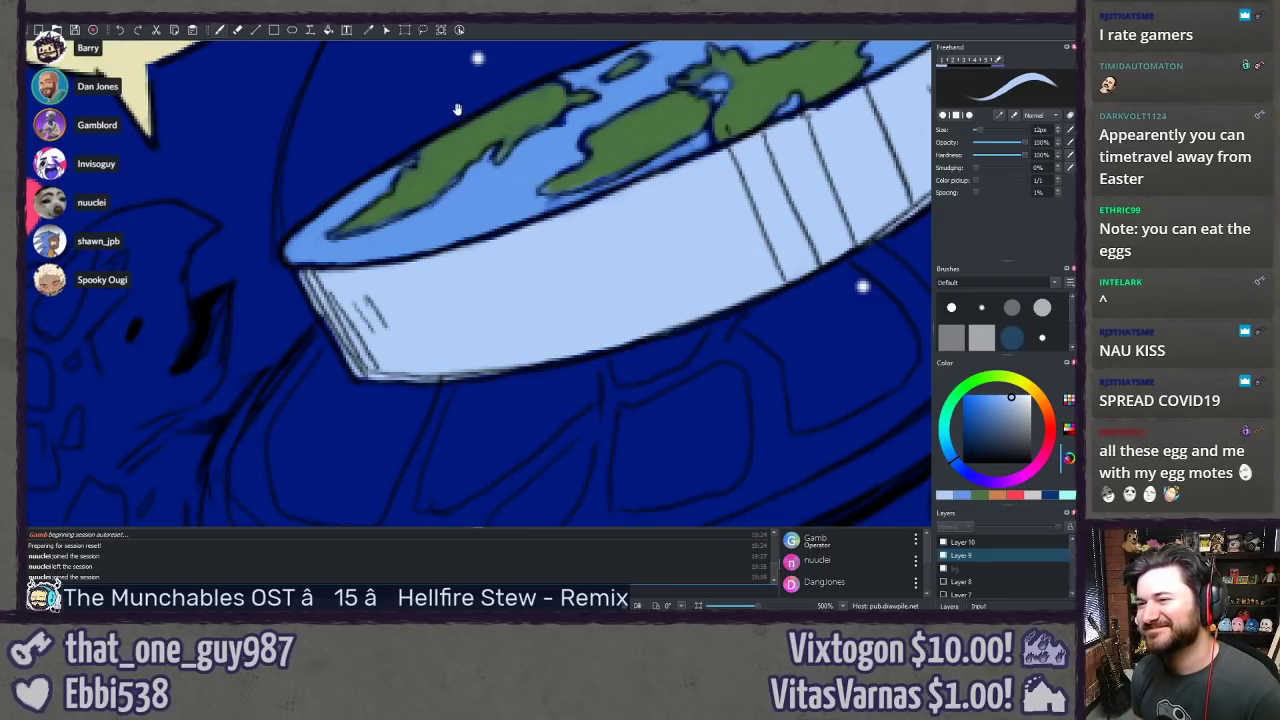
Step: Draw a filled pale blue oval highlight near the top of the dome with a smaller highlight beside it
{"action": "left_click_drag", "start_coordinate": [458, 109], "coordinate": [291, 394]}
{"action": "left_click_drag", "start_coordinate": [376, 370], "coordinate": [364, 329]}
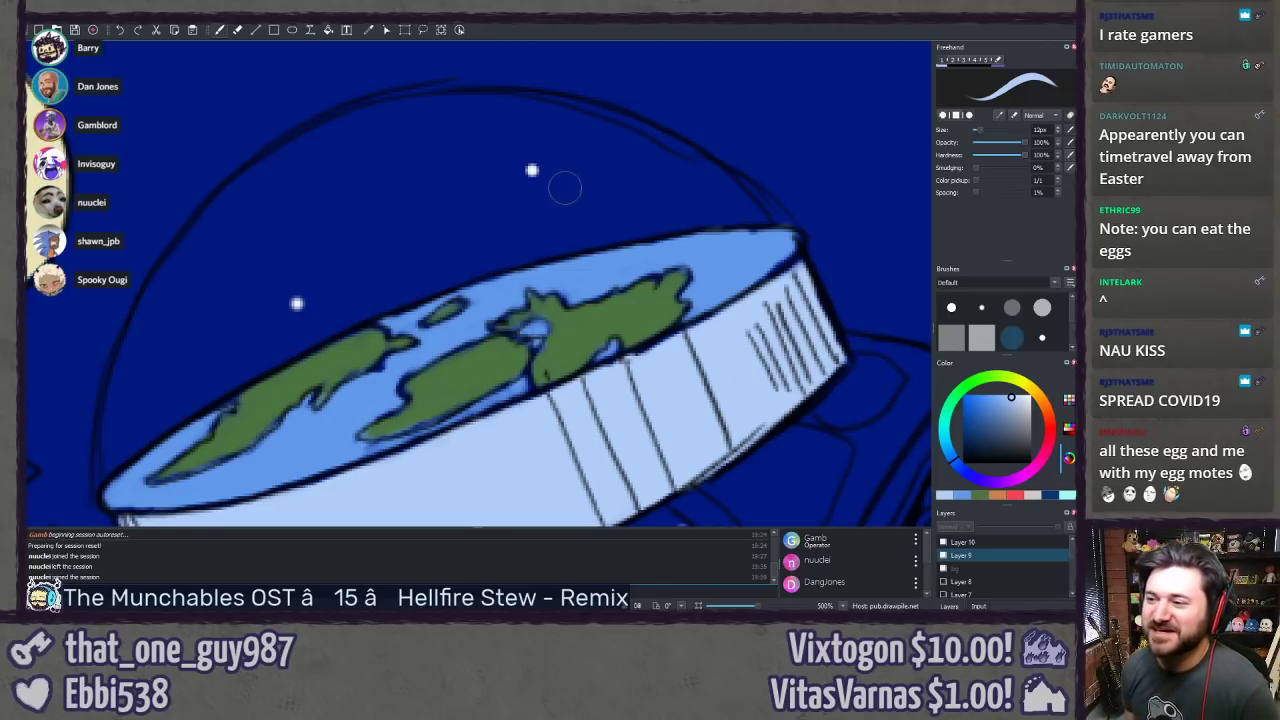
{"action": "left_click_drag", "start_coordinate": [472, 120], "coordinate": [462, 120]}
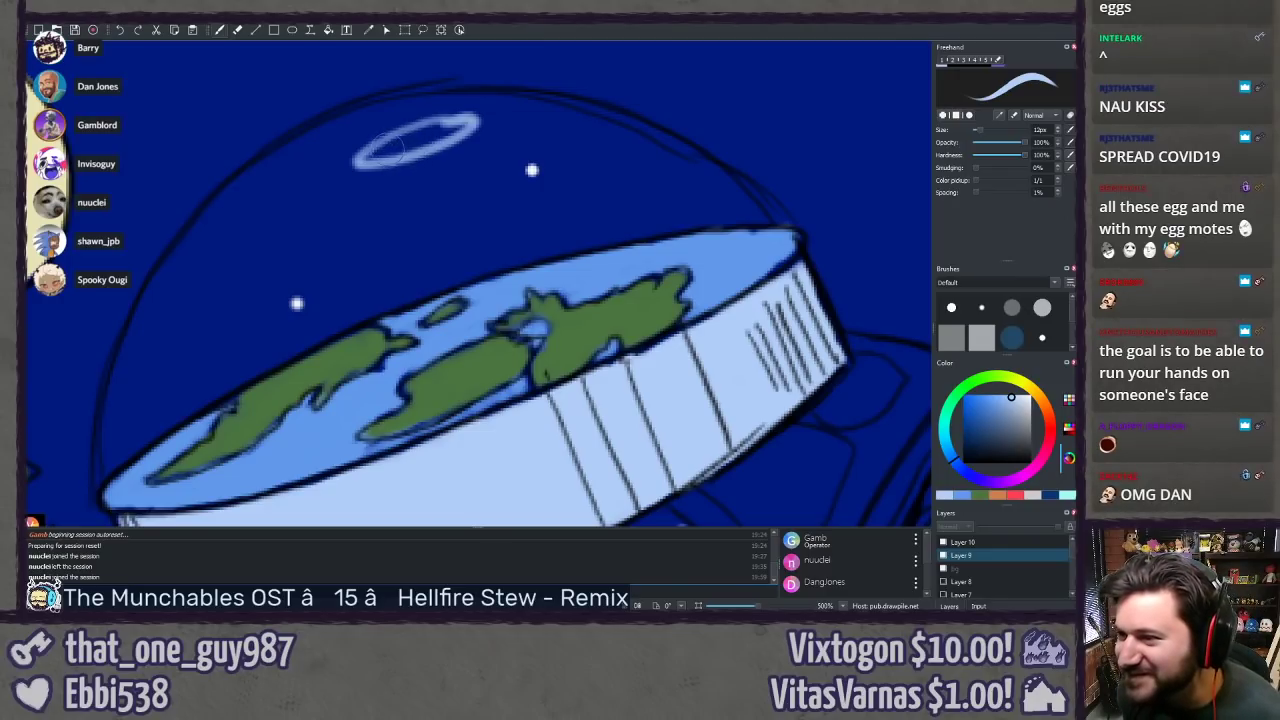
{"action": "left_click_drag", "start_coordinate": [372, 158], "coordinate": [456, 123]}
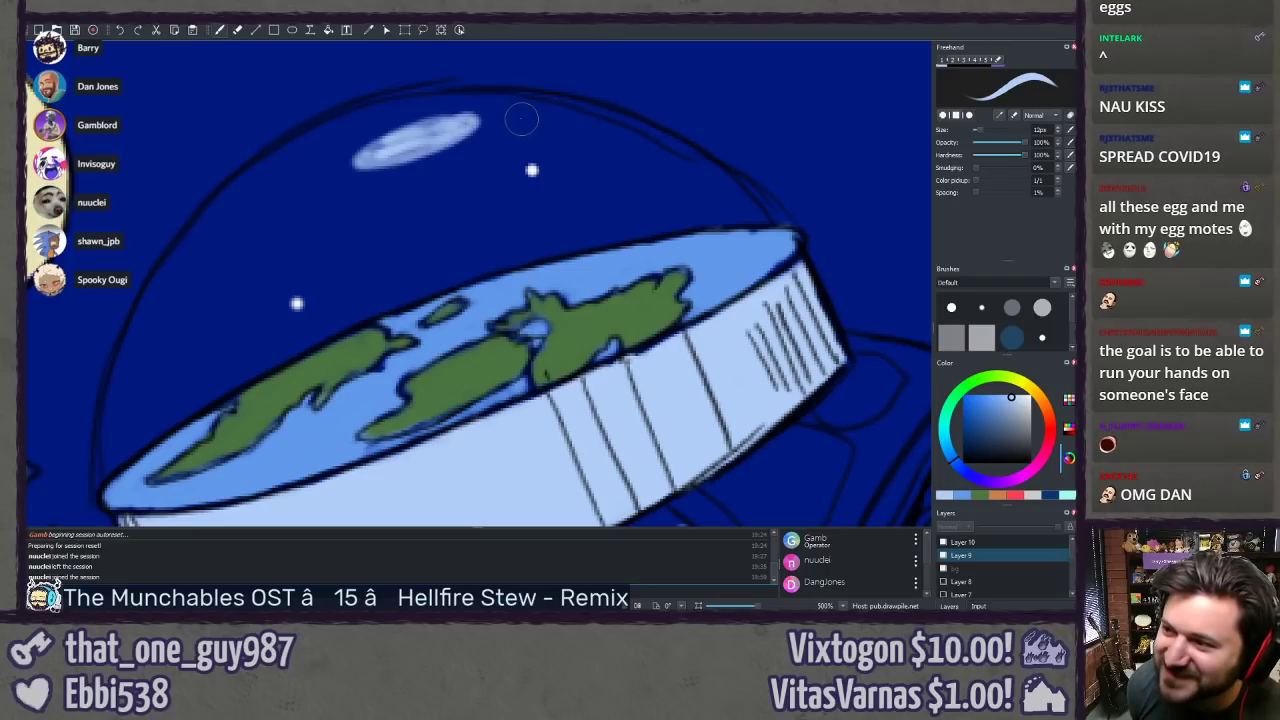
{"action": "left_click_drag", "start_coordinate": [512, 117], "coordinate": [537, 121]}
{"action": "key", "text": "ctrl+z"}
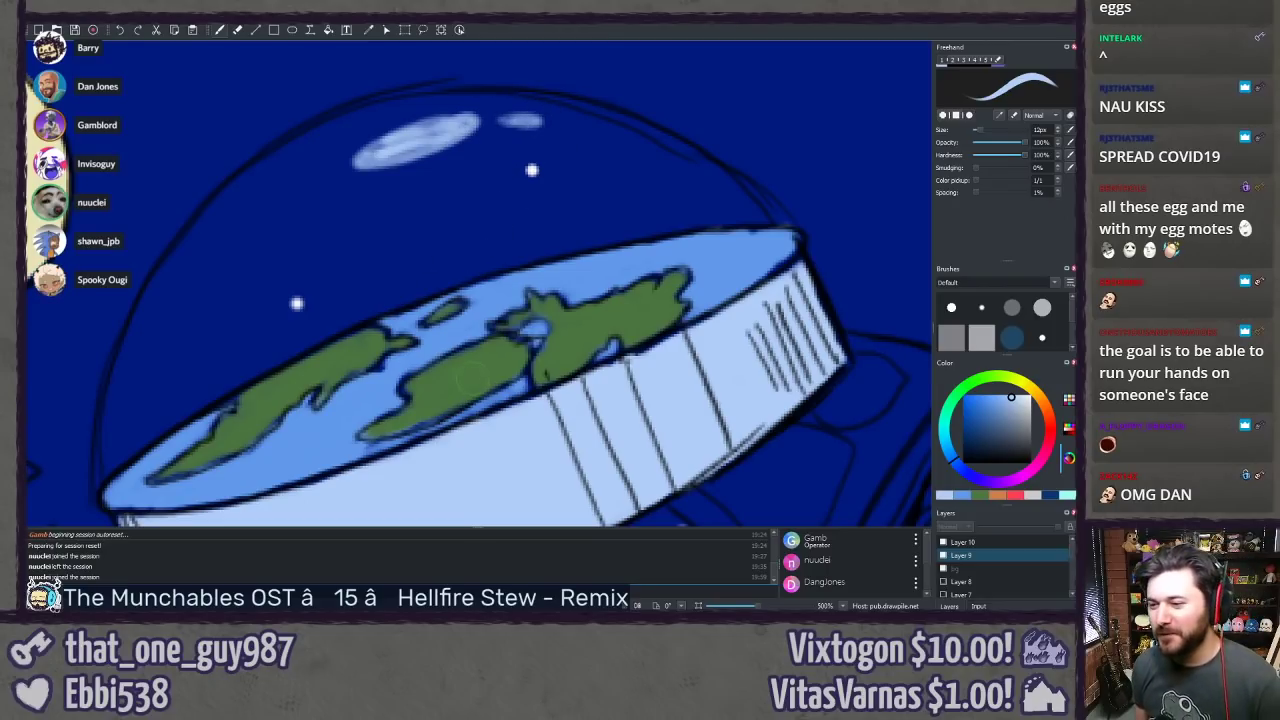
Step: Choose a greyer, darker blue and shade both hatched ends of the disc's pale blue side wall
{"action": "left_click_drag", "start_coordinate": [471, 373], "coordinate": [515, 326]}
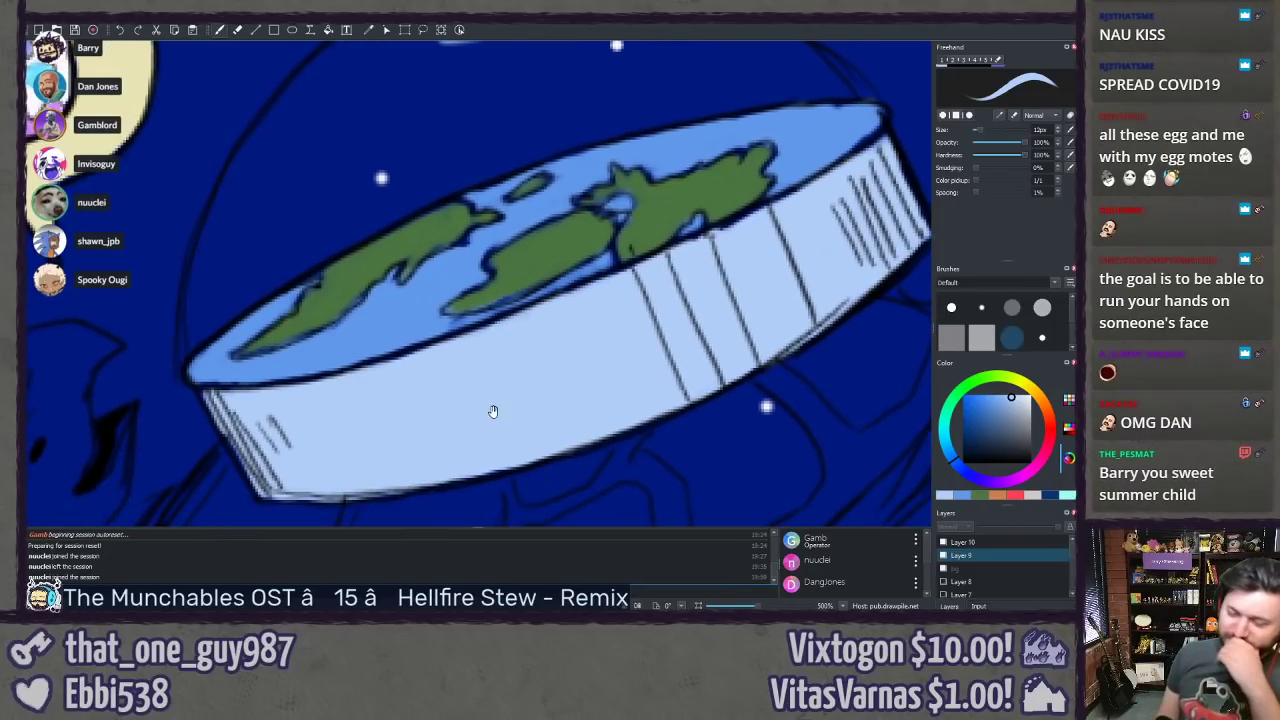
{"action": "left_click_drag", "start_coordinate": [494, 411], "coordinate": [473, 378]}
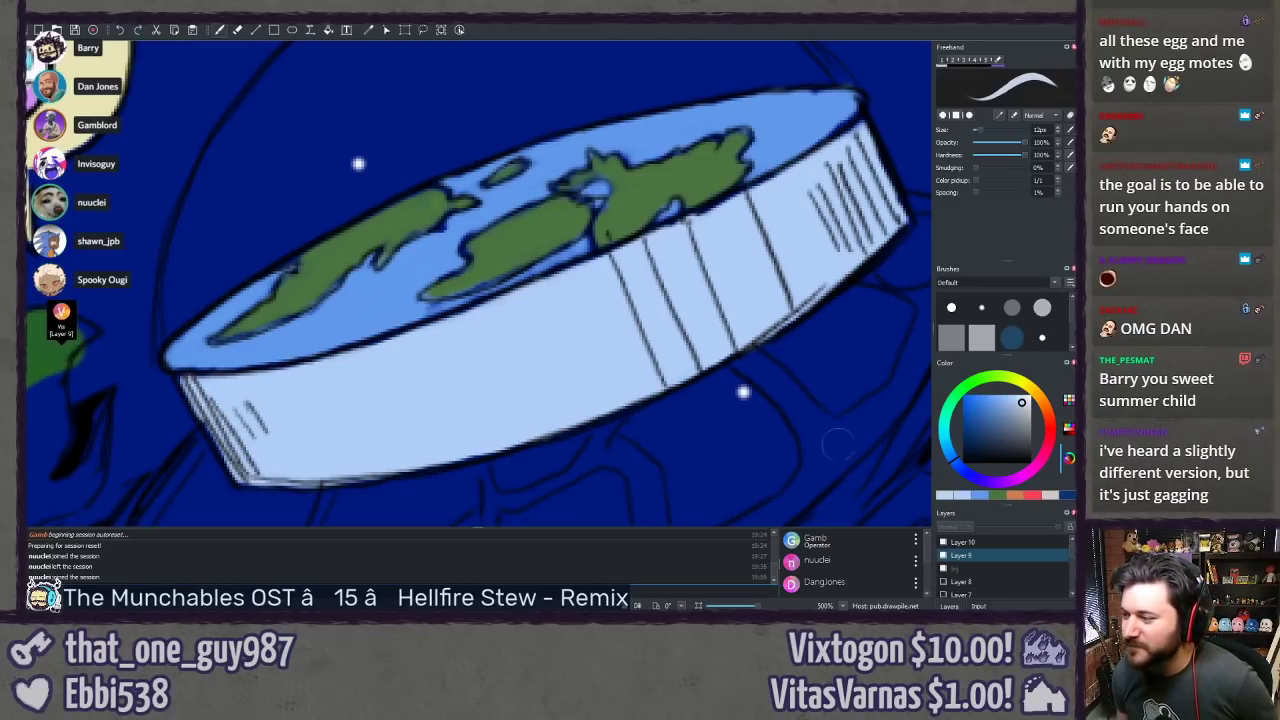
{"action": "left_click", "coordinate": [1014, 418]}
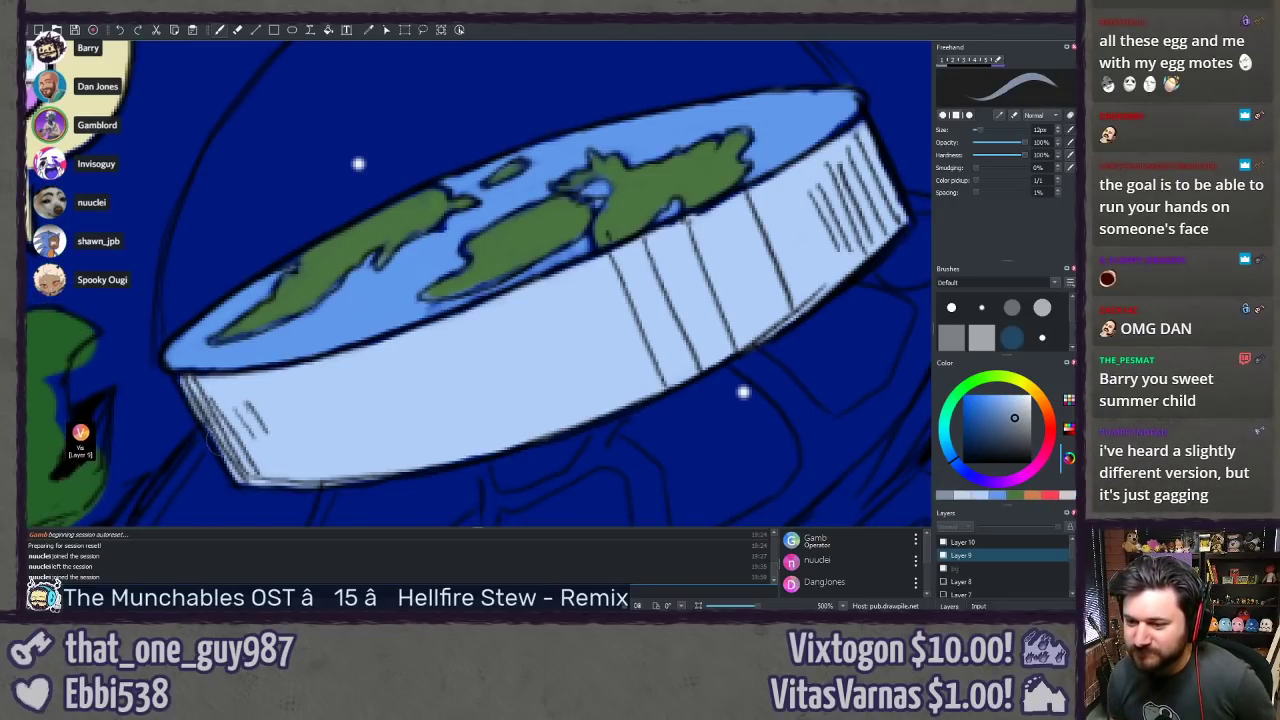
{"action": "left_click_drag", "start_coordinate": [226, 440], "coordinate": [200, 390]}
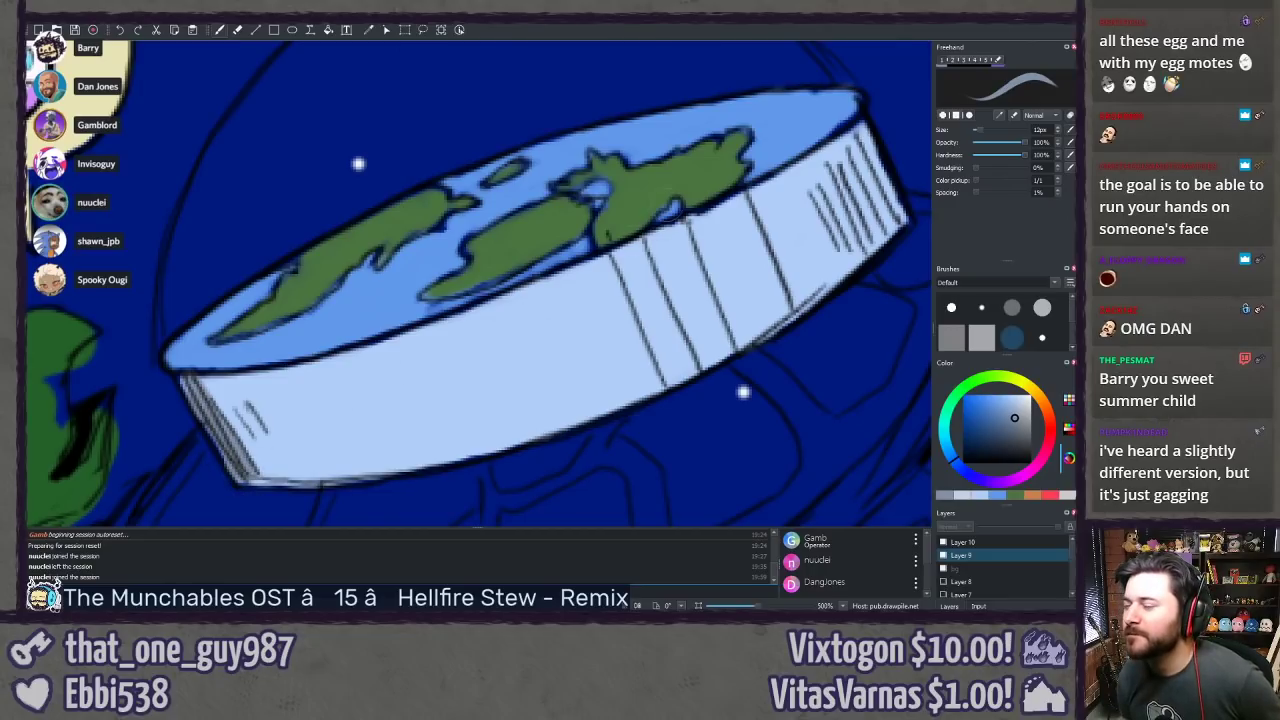
{"action": "mouse_move", "coordinate": [868, 140]}
{"action": "left_mouse_down"}
{"action": "mouse_move", "coordinate": [892, 200]}
{"action": "mouse_move", "coordinate": [868, 152]}
{"action": "mouse_move", "coordinate": [855, 185]}
{"action": "left_mouse_up"}
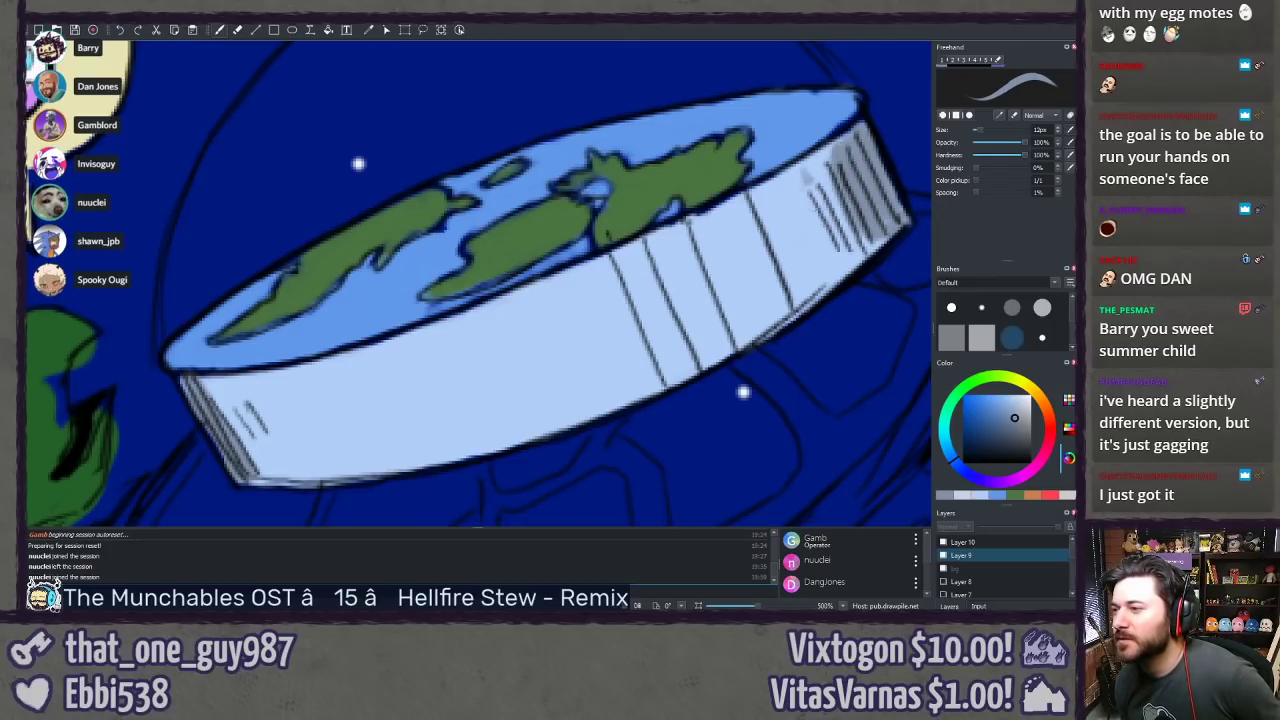
{"action": "left_click_drag", "start_coordinate": [816, 178], "coordinate": [842, 234]}
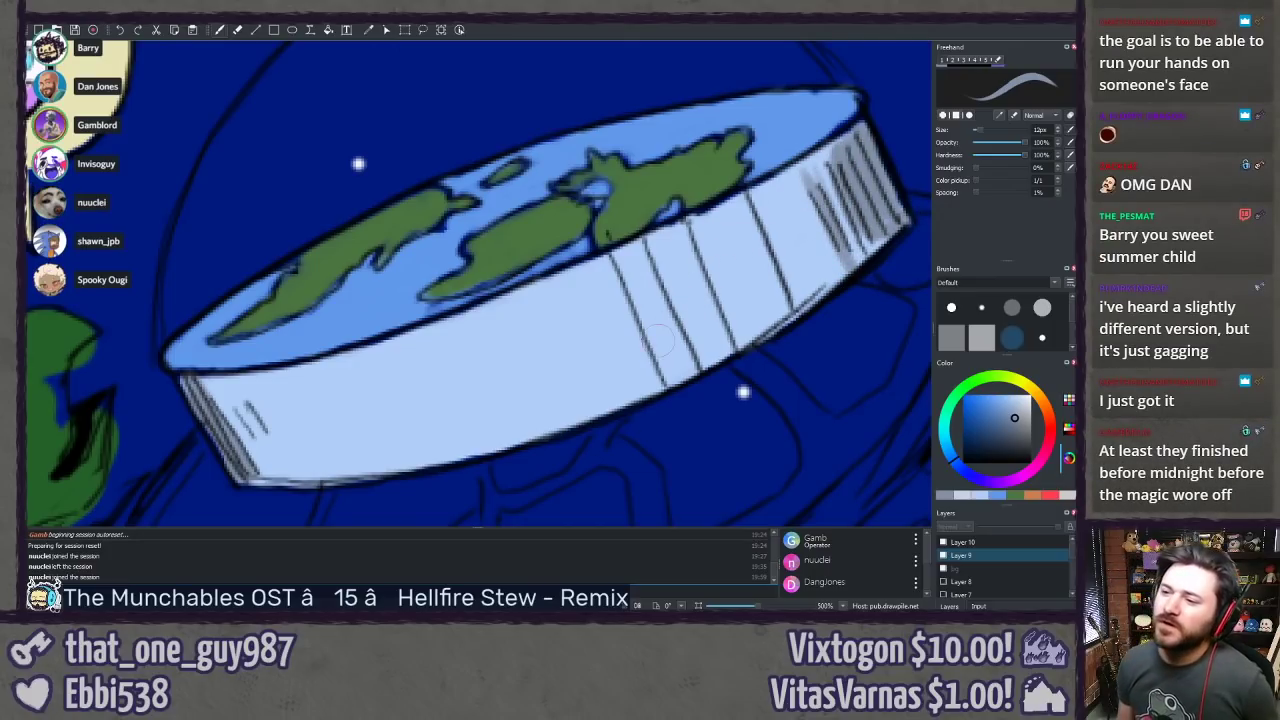
{"action": "scroll", "coordinate": [657, 340], "scroll_direction": "down", "scroll_amount": 10}
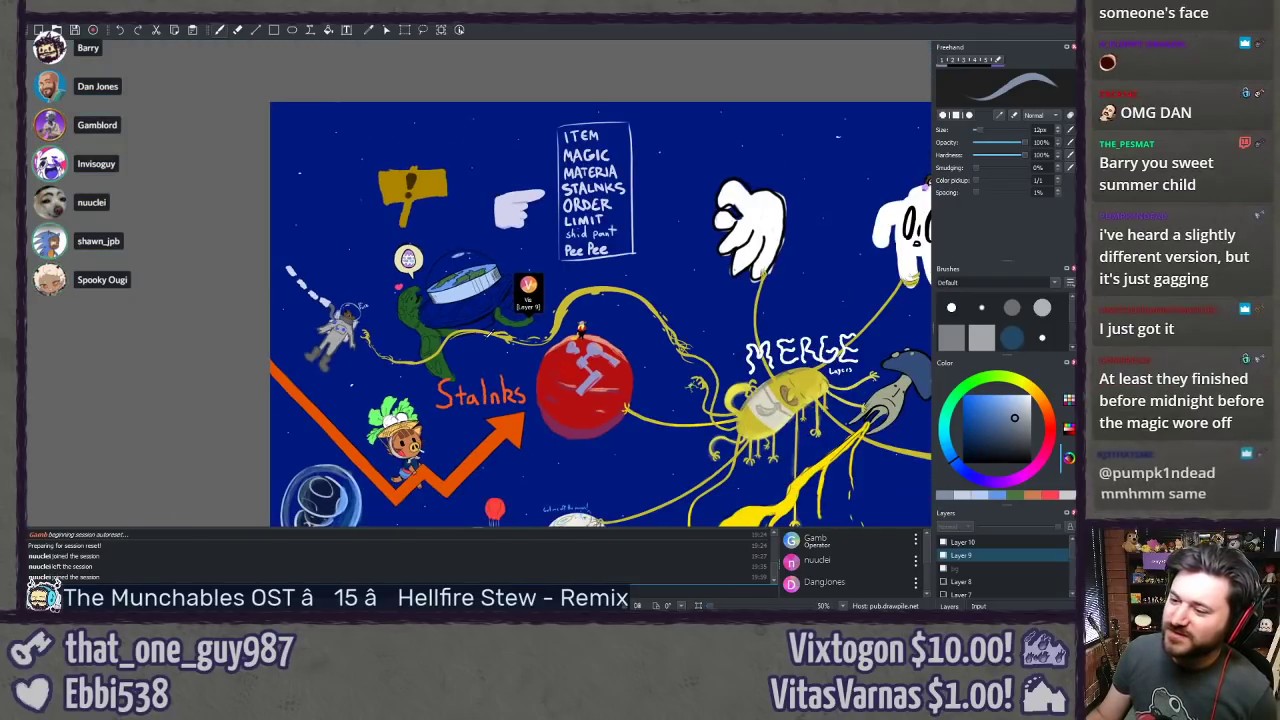
{"action": "left_click_drag", "start_coordinate": [622, 470], "coordinate": [452, 320]}
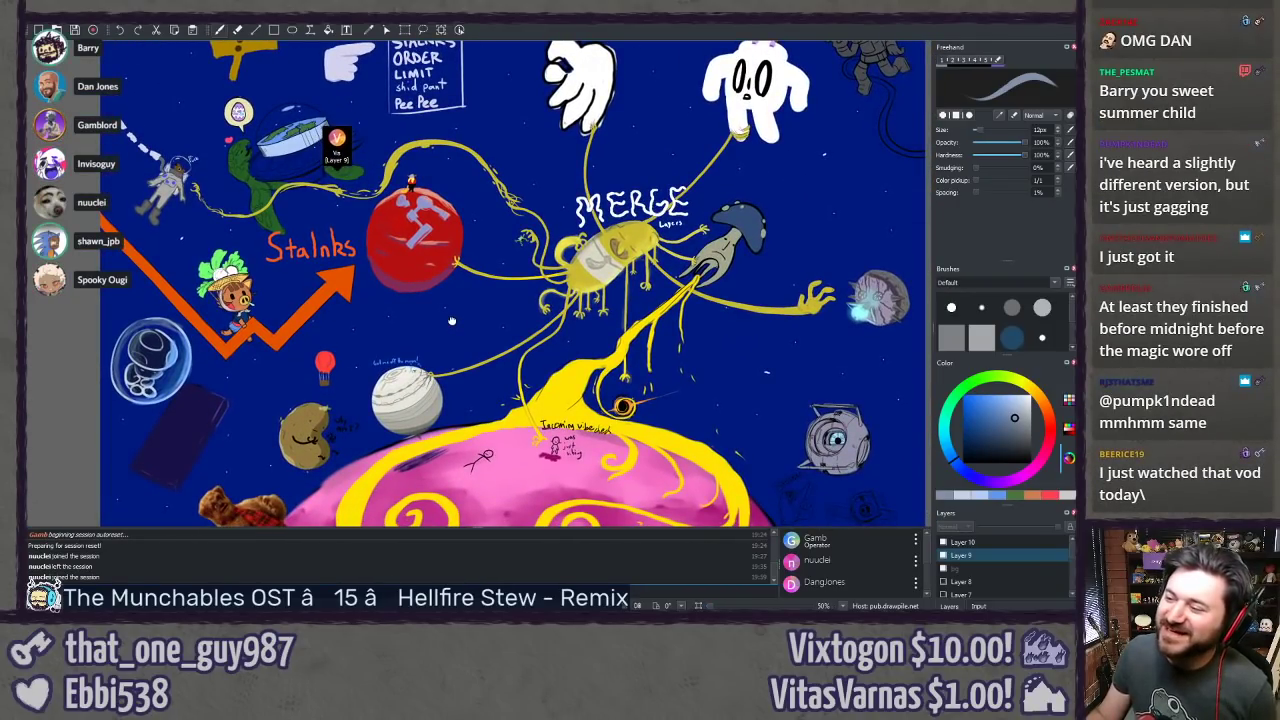
{"action": "mouse_move", "coordinate": [452, 321]}
{"action": "left_mouse_down"}
{"action": "mouse_move", "coordinate": [426, 307]}
{"action": "mouse_move", "coordinate": [451, 321]}
{"action": "left_mouse_up"}
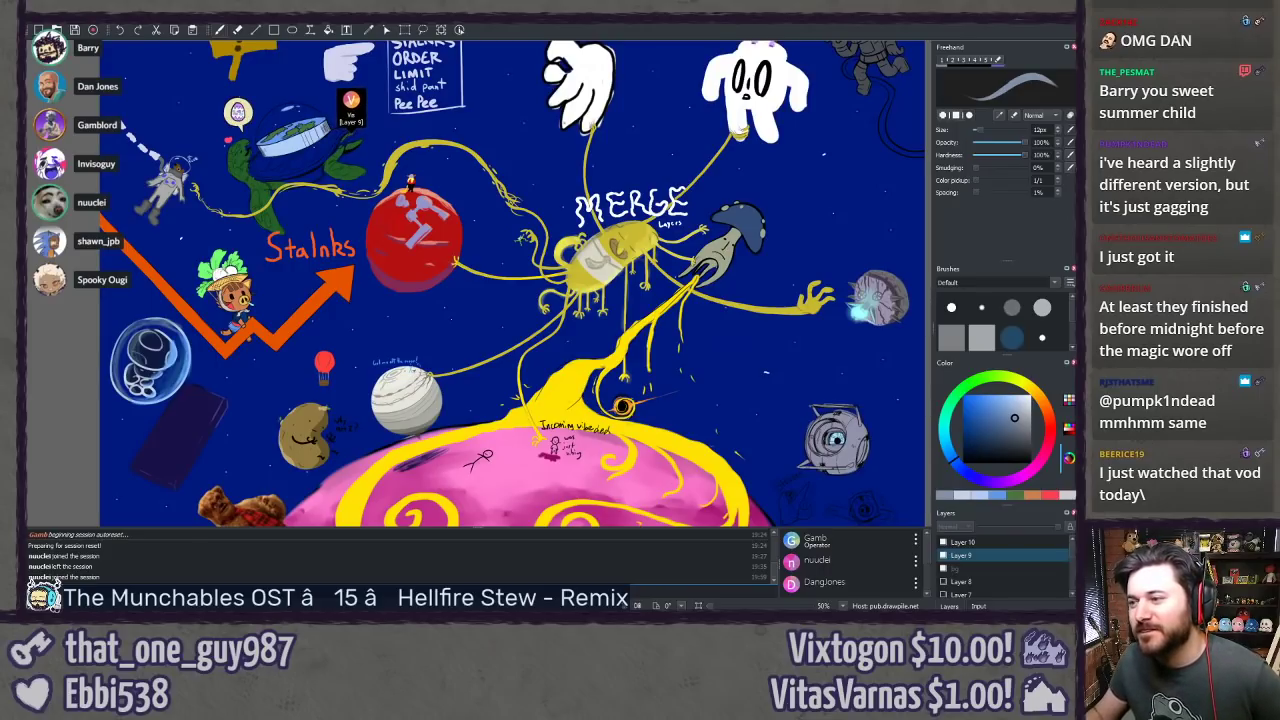
Step: Sample the turtle's green, pick a lighter yellowish green and fill the two large spots on the near rear flipper
{"action": "scroll", "coordinate": [478, 290], "scroll_direction": "up", "scroll_amount": 3}
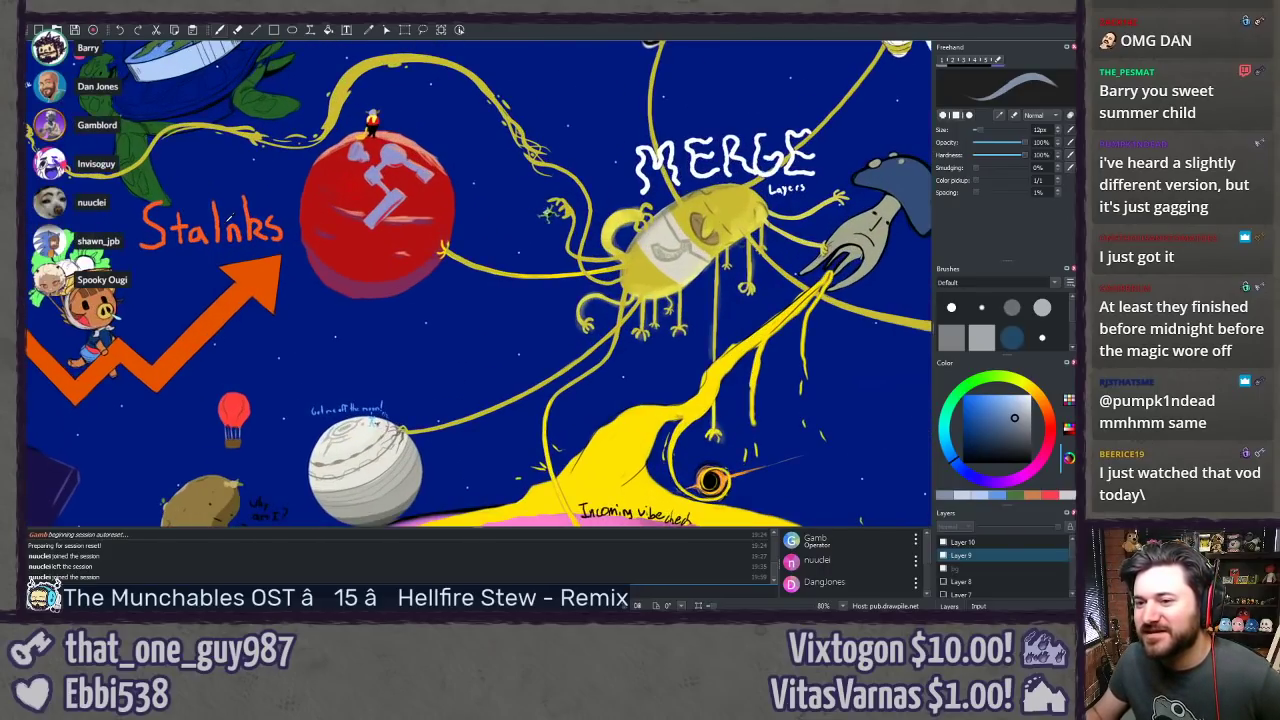
{"action": "mouse_move", "coordinate": [112, 198]}
{"action": "left_mouse_down"}
{"action": "mouse_move", "coordinate": [408, 298]}
{"action": "mouse_move", "coordinate": [425, 318]}
{"action": "left_mouse_up"}
{"action": "scroll", "coordinate": [425, 318], "scroll_direction": "up", "scroll_amount": 1}
{"action": "scroll", "coordinate": [425, 318], "scroll_direction": "up", "scroll_amount": 3}
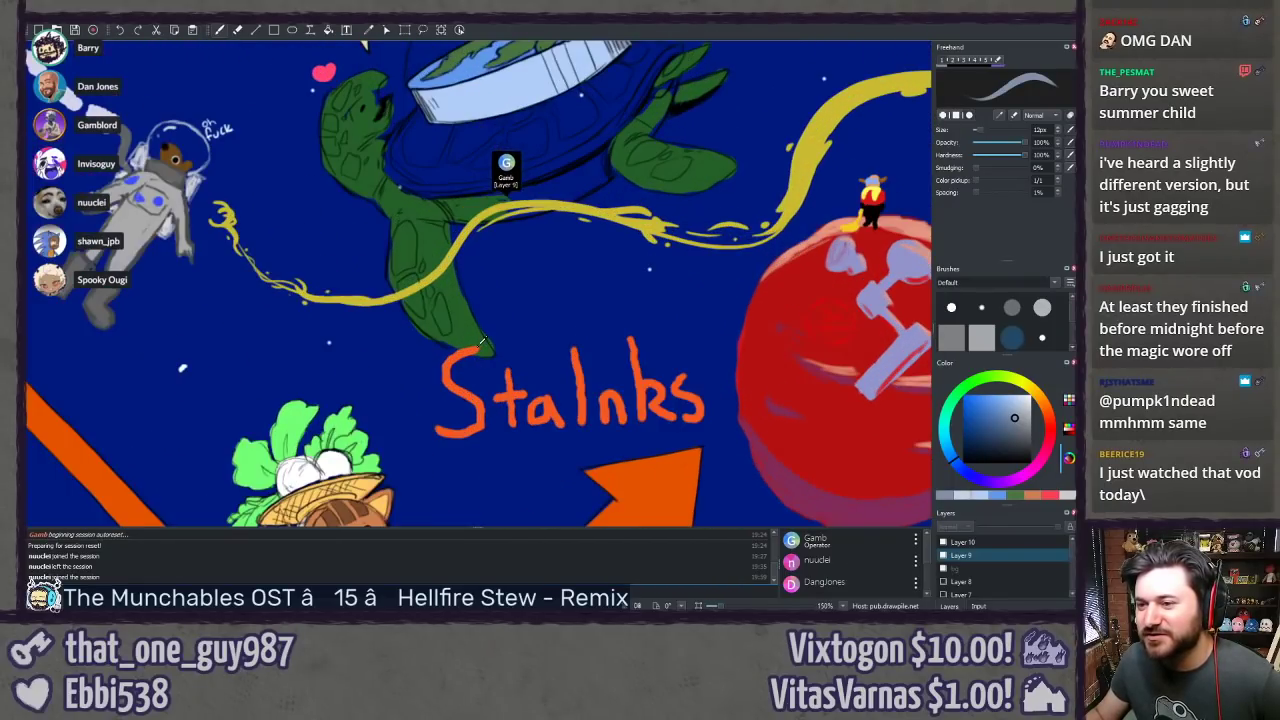
{"action": "left_click_drag", "start_coordinate": [573, 327], "coordinate": [541, 447]}
{"action": "scroll", "coordinate": [337, 352], "scroll_direction": "up", "scroll_amount": 2}
{"action": "left_click", "coordinate": [337, 352], "text": "ctrl"}
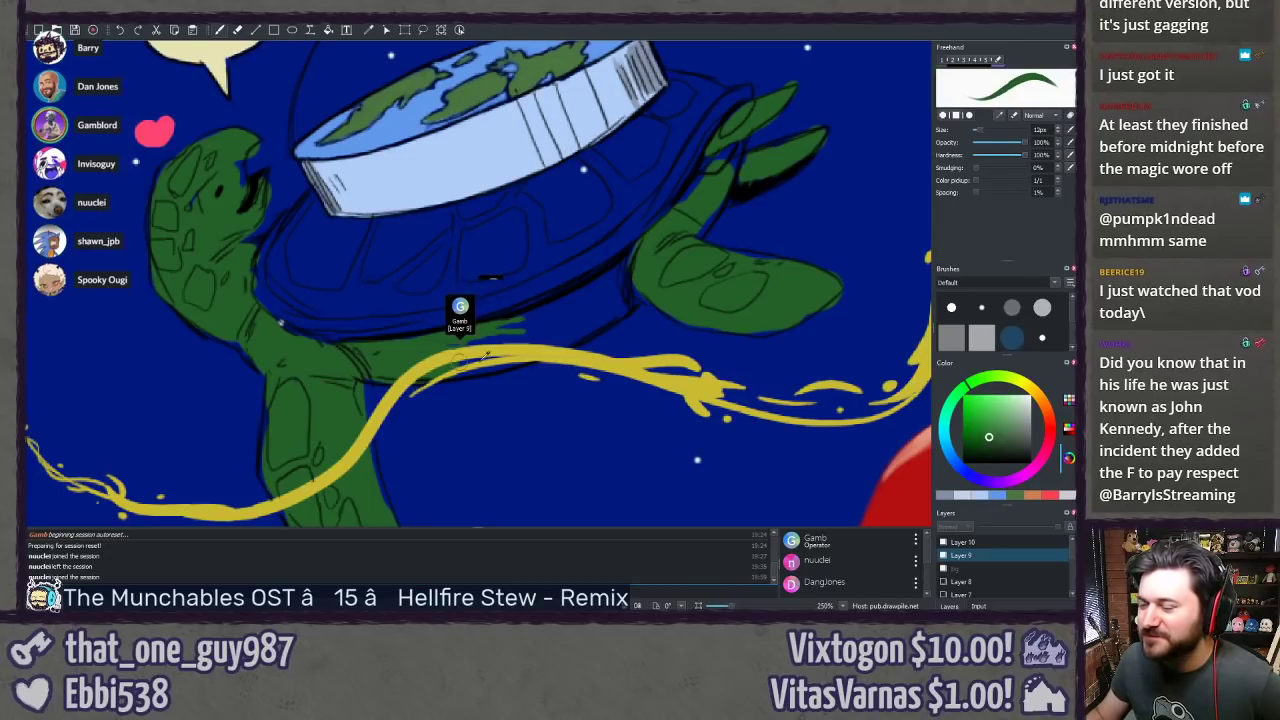
{"action": "left_click", "coordinate": [990, 377]}
{"action": "left_click", "coordinate": [992, 416]}
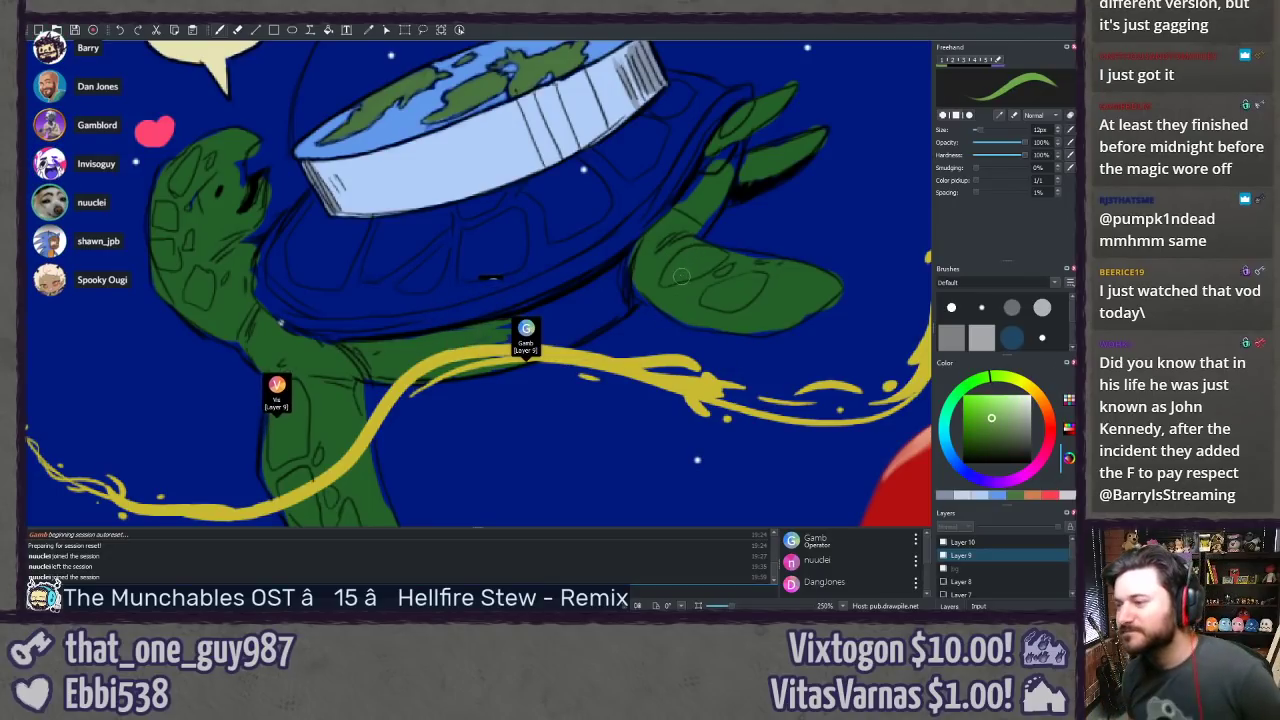
{"action": "mouse_move", "coordinate": [684, 258]}
{"action": "left_mouse_down"}
{"action": "mouse_move", "coordinate": [721, 257]}
{"action": "mouse_move", "coordinate": [686, 275]}
{"action": "mouse_move", "coordinate": [737, 261]}
{"action": "mouse_move", "coordinate": [722, 272]}
{"action": "mouse_move", "coordinate": [730, 292]}
{"action": "mouse_move", "coordinate": [713, 300]}
{"action": "mouse_move", "coordinate": [745, 280]}
{"action": "left_mouse_up"}
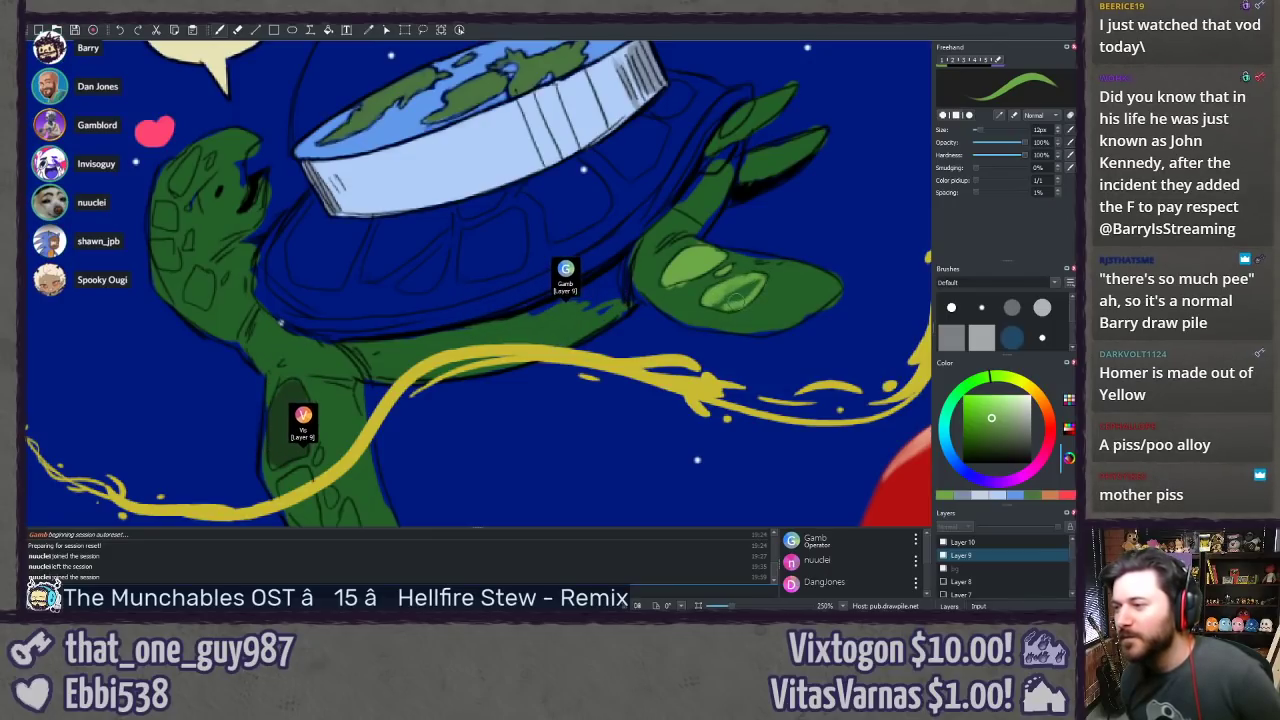
{"action": "left_click_drag", "start_coordinate": [743, 304], "coordinate": [726, 303]}
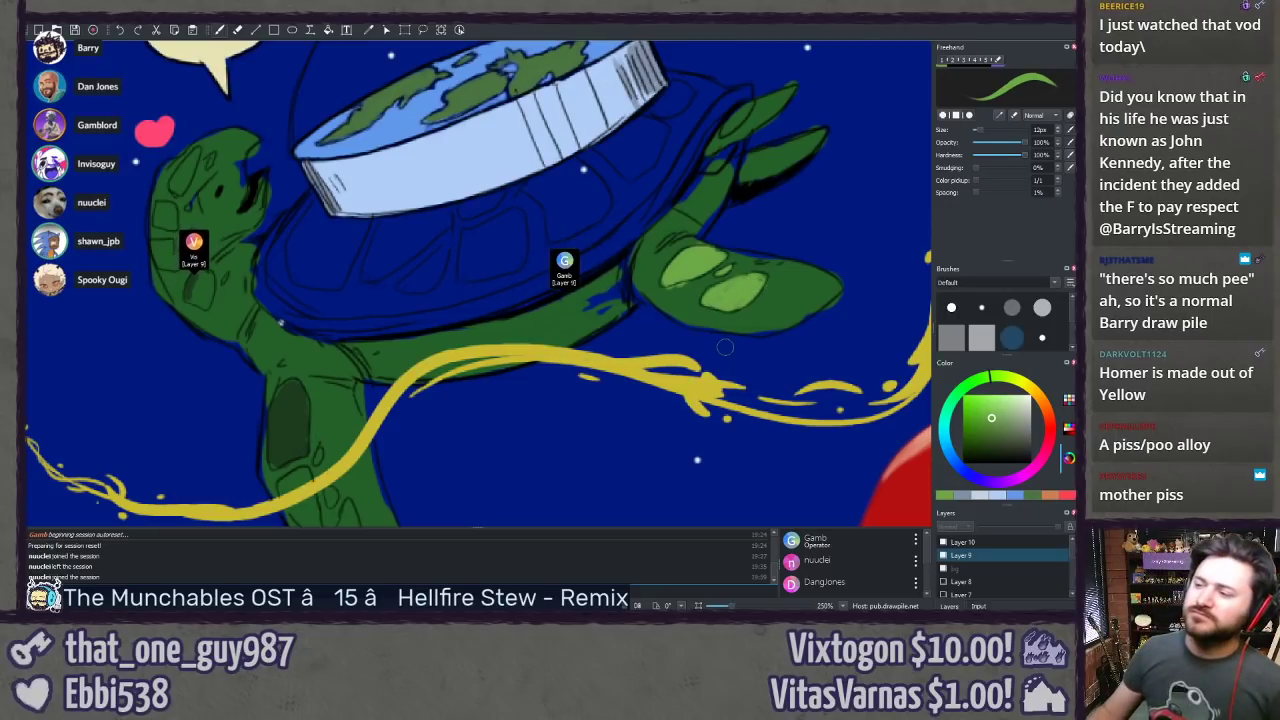
Step: Fill the near rear flipper's small spots and the oval marking on the far flipper behind the shell with light green
{"action": "scroll", "coordinate": [823, 163], "scroll_direction": "up", "scroll_amount": 2}
{"action": "left_click_drag", "start_coordinate": [823, 163], "coordinate": [481, 333]}
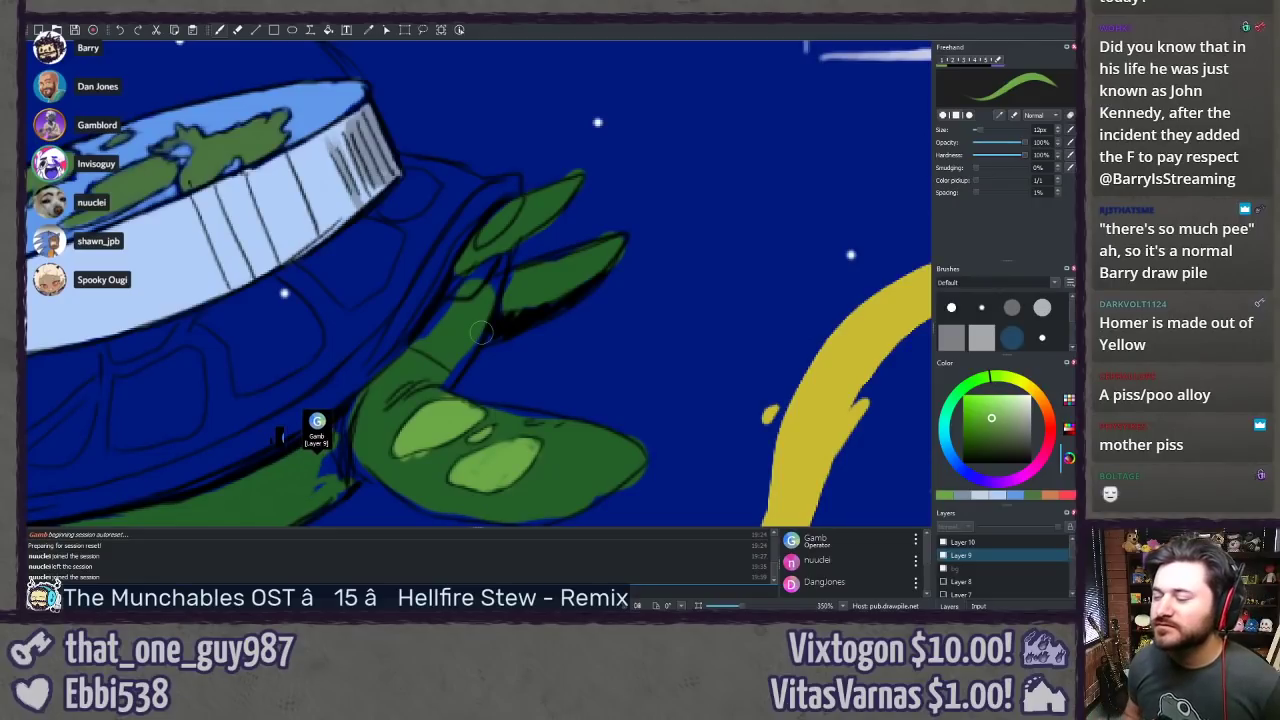
{"action": "mouse_move", "coordinate": [498, 228]}
{"action": "left_mouse_down"}
{"action": "mouse_move", "coordinate": [488, 232]}
{"action": "mouse_move", "coordinate": [501, 221]}
{"action": "left_mouse_up"}
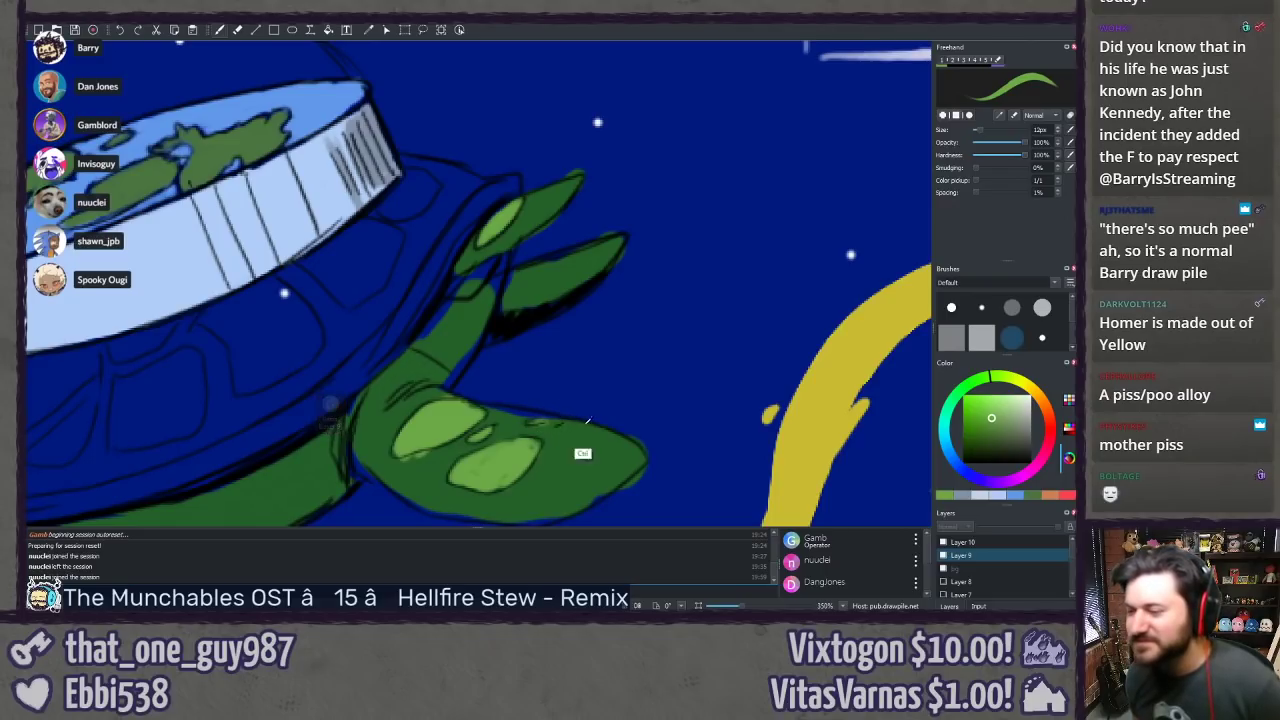
Step: Fill the large upper spot on the turtle's front flipper with light green, outlining its edges first
{"action": "mouse_move", "coordinate": [325, 459]}
{"action": "left_mouse_down"}
{"action": "mouse_move", "coordinate": [523, 258]}
{"action": "mouse_move", "coordinate": [723, 241]}
{"action": "left_mouse_up"}
{"action": "left_click_drag", "start_coordinate": [286, 445], "coordinate": [397, 251]}
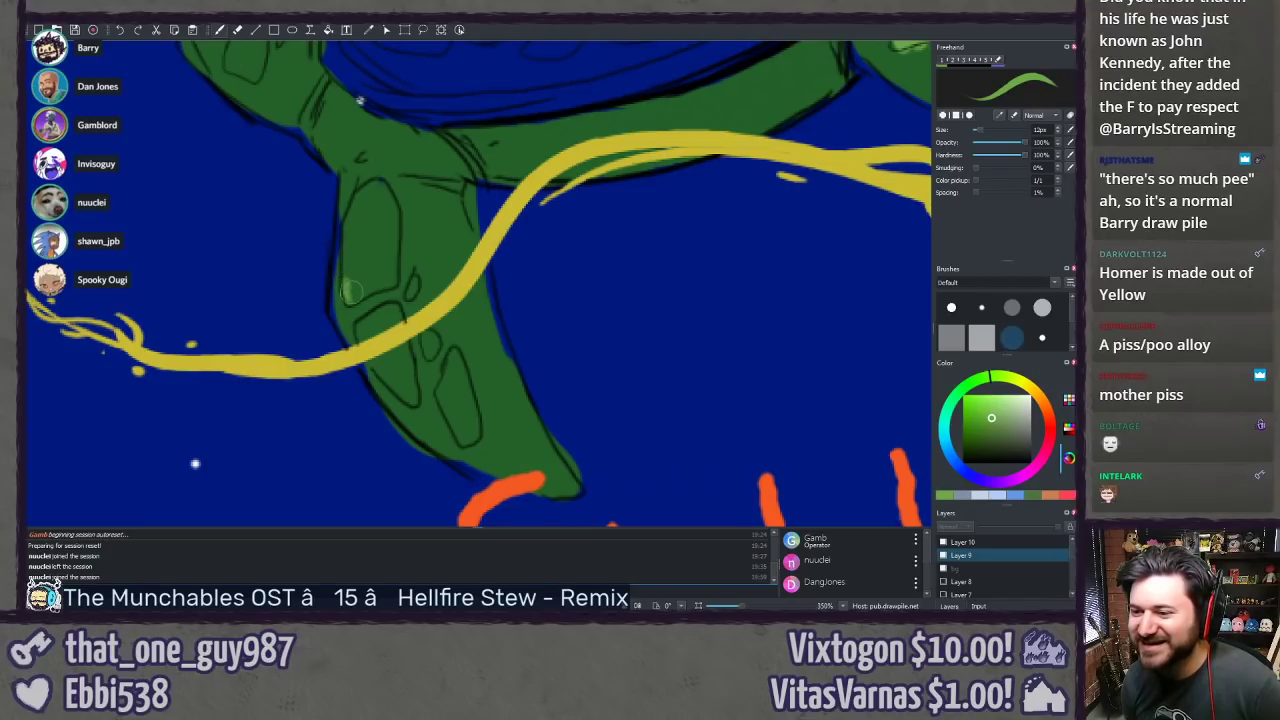
{"action": "mouse_move", "coordinate": [352, 298]}
{"action": "left_mouse_down"}
{"action": "mouse_move", "coordinate": [346, 240]}
{"action": "mouse_move", "coordinate": [362, 197]}
{"action": "left_mouse_up"}
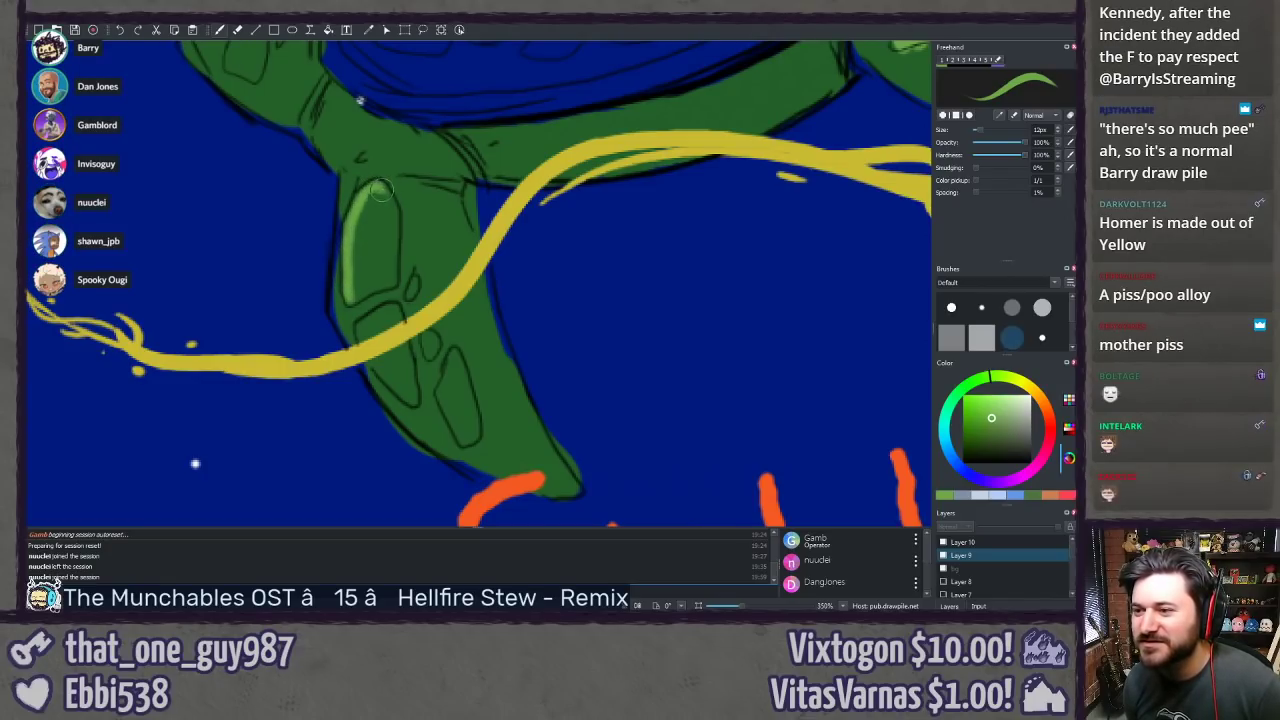
{"action": "mouse_move", "coordinate": [372, 182]}
{"action": "left_mouse_down"}
{"action": "mouse_move", "coordinate": [395, 212]}
{"action": "mouse_move", "coordinate": [378, 284]}
{"action": "left_mouse_up"}
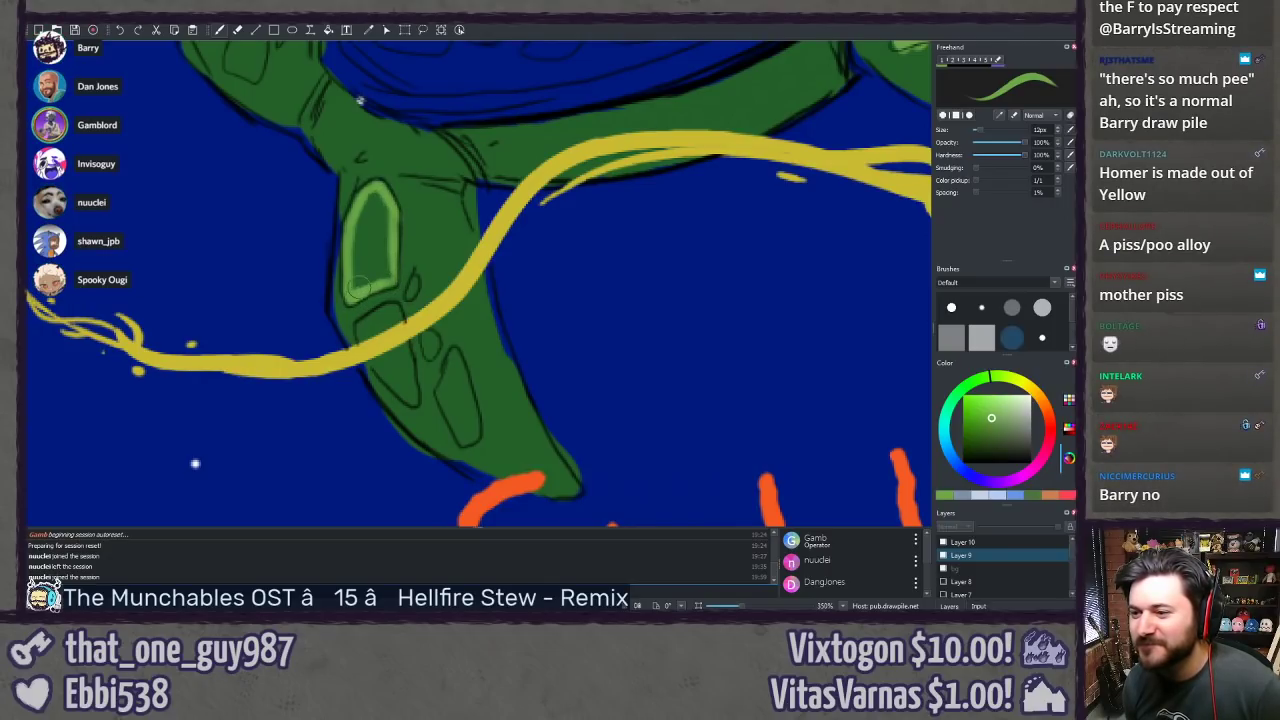
{"action": "left_click_drag", "start_coordinate": [367, 224], "coordinate": [373, 190]}
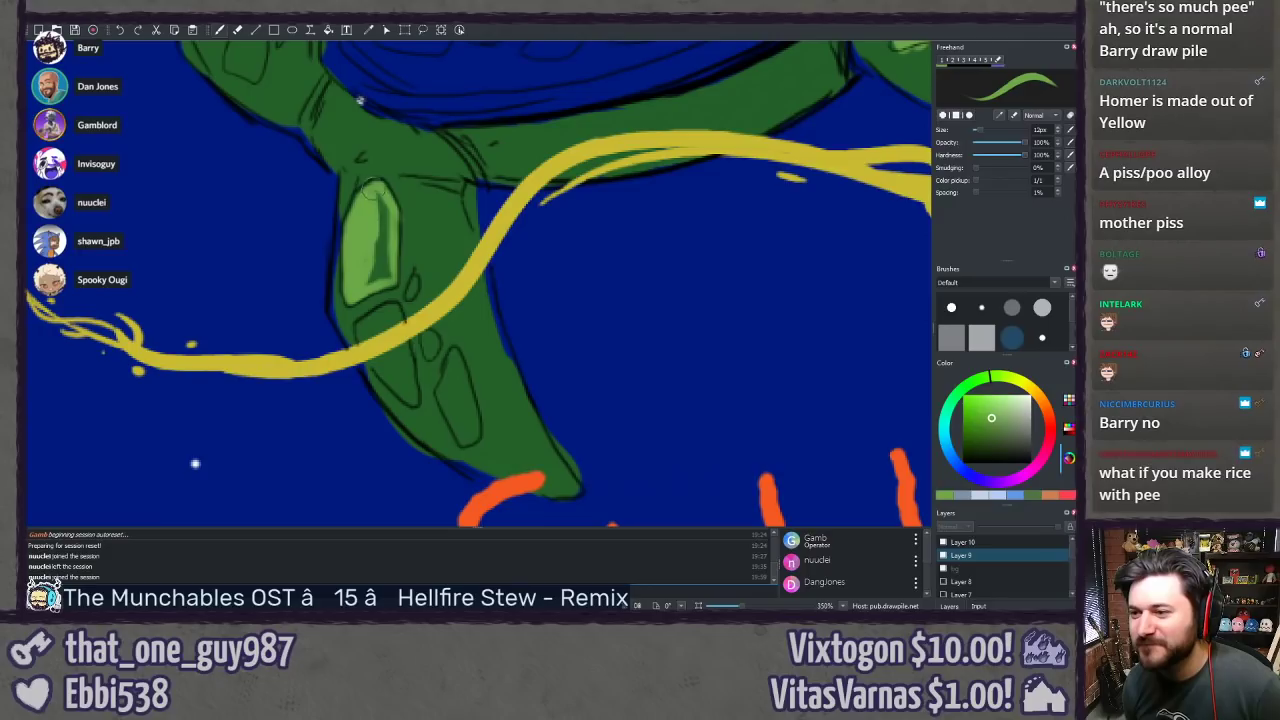
Step: Fill the front flipper's remaining small and lower spots and the tiny shoulder mark with light green
{"action": "mouse_move", "coordinate": [395, 272]}
{"action": "left_mouse_down"}
{"action": "mouse_move", "coordinate": [380, 284]}
{"action": "mouse_move", "coordinate": [379, 268]}
{"action": "mouse_move", "coordinate": [412, 284]}
{"action": "left_mouse_up"}
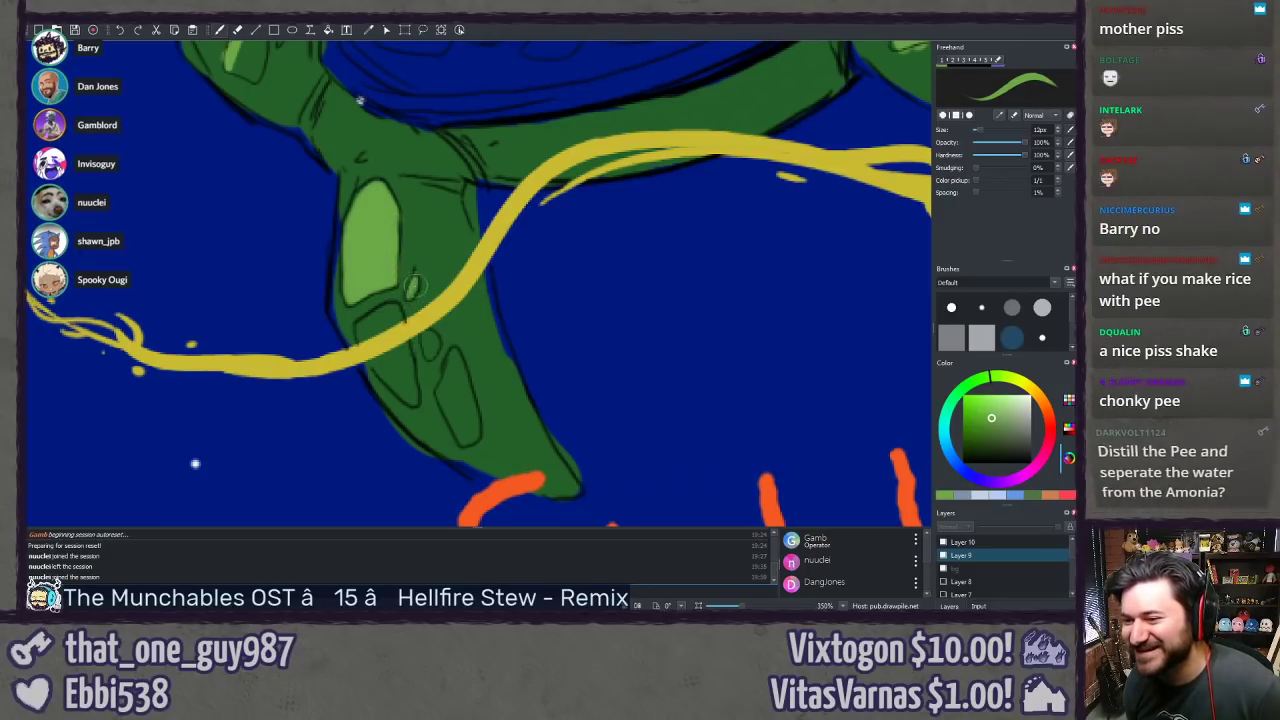
{"action": "left_click_drag", "start_coordinate": [428, 352], "coordinate": [430, 341]}
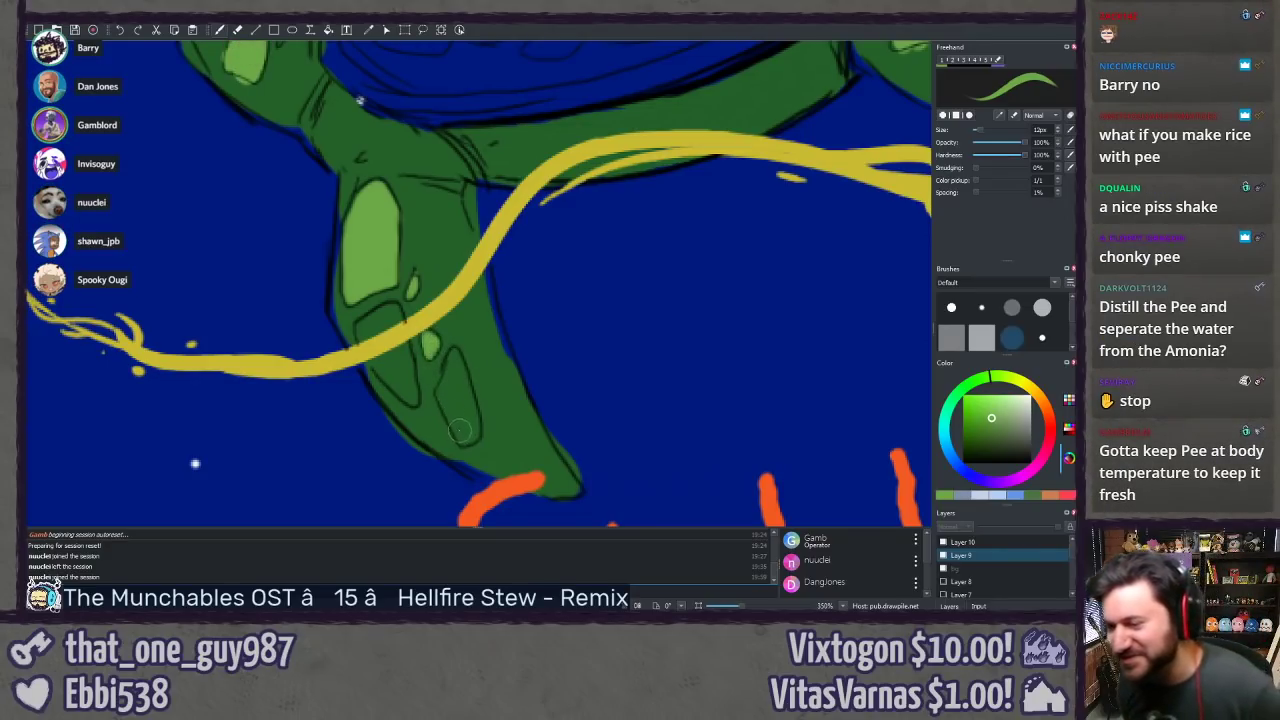
{"action": "left_click_drag", "start_coordinate": [458, 444], "coordinate": [464, 438]}
{"action": "mouse_move", "coordinate": [443, 394]}
{"action": "left_mouse_down"}
{"action": "mouse_move", "coordinate": [458, 347]}
{"action": "mouse_move", "coordinate": [470, 433]}
{"action": "left_mouse_up"}
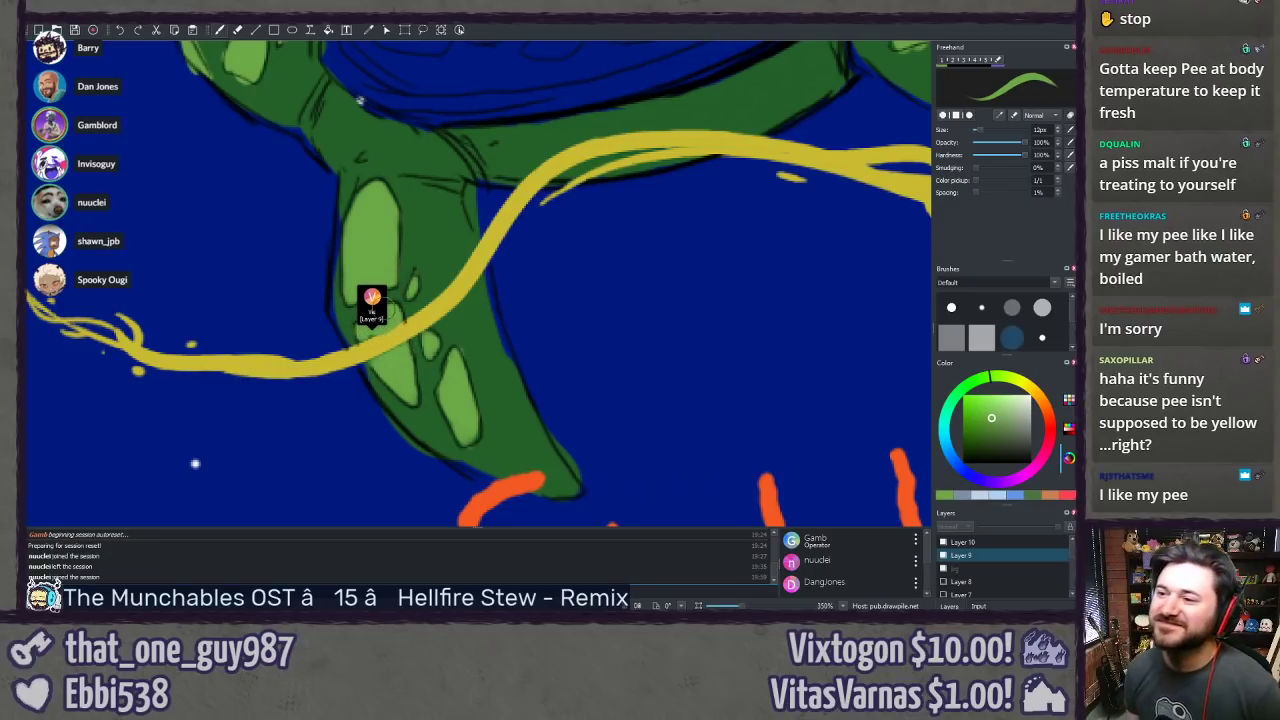
{"action": "left_click_drag", "start_coordinate": [367, 156], "coordinate": [408, 254]}
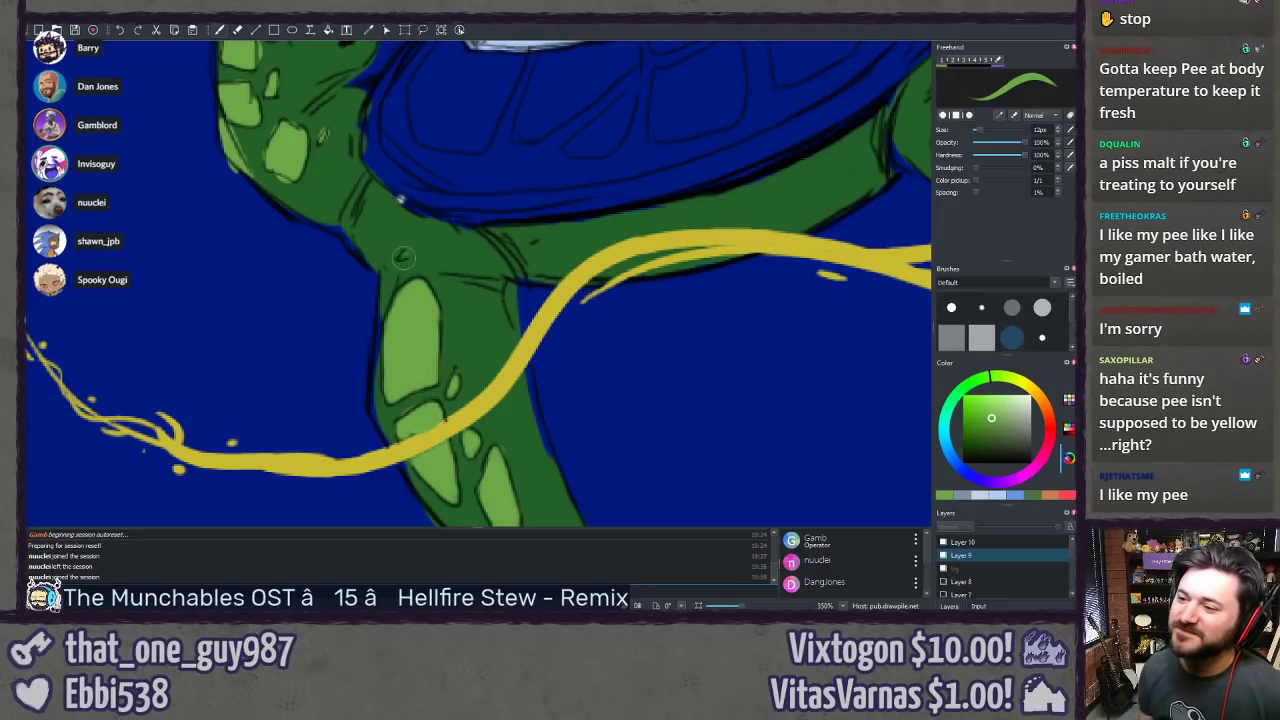
{"action": "left_click_drag", "start_coordinate": [347, 200], "coordinate": [407, 329]}
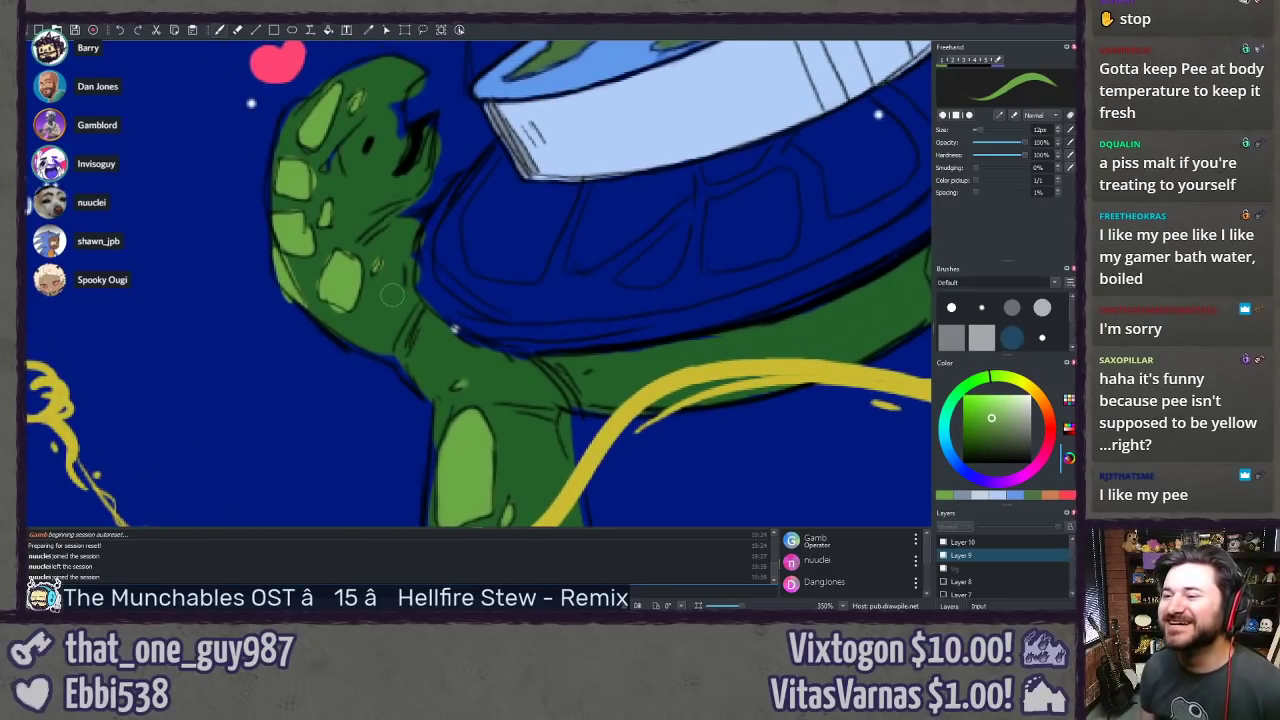
Step: Sample the turtle's base green, choose a darker, bluer green and shade the front flipper's trailing edge
{"action": "mouse_move", "coordinate": [372, 186]}
{"action": "left_mouse_down"}
{"action": "mouse_move", "coordinate": [361, 271]}
{"action": "mouse_move", "coordinate": [323, 246]}
{"action": "left_mouse_up"}
{"action": "left_click", "coordinate": [340, 297], "text": "ctrl"}
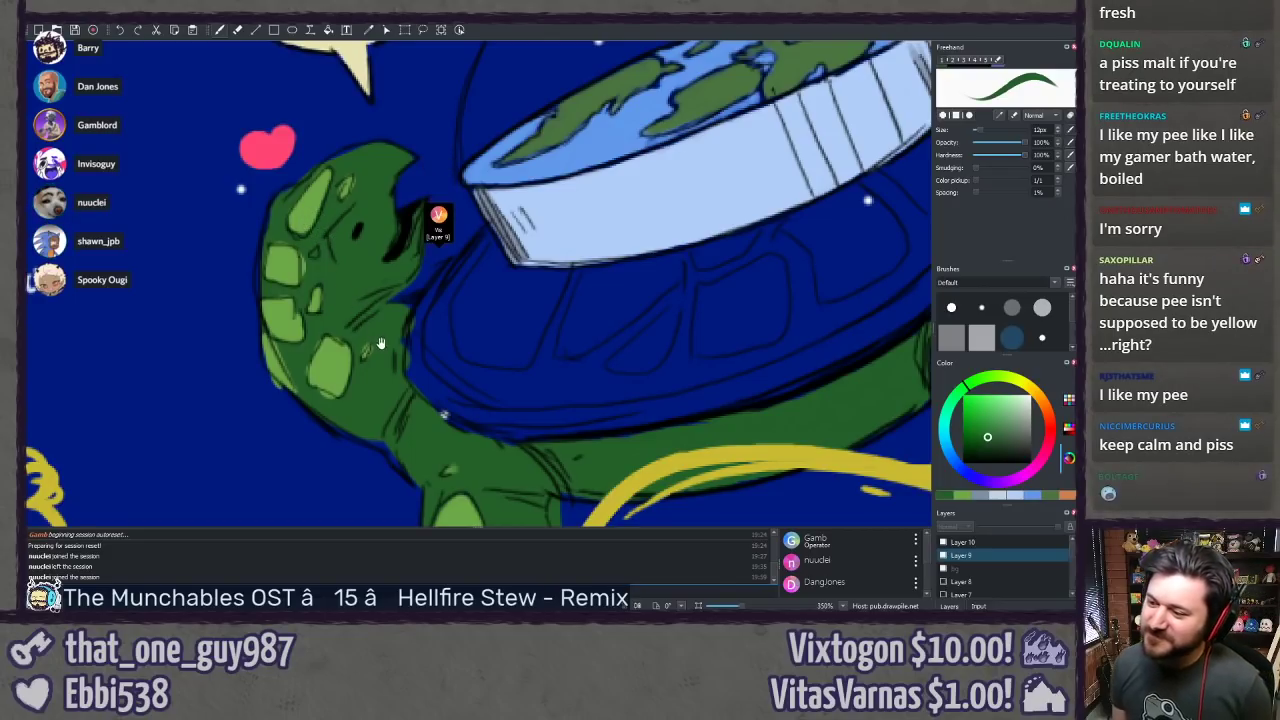
{"action": "left_click_drag", "start_coordinate": [380, 343], "coordinate": [268, 159]}
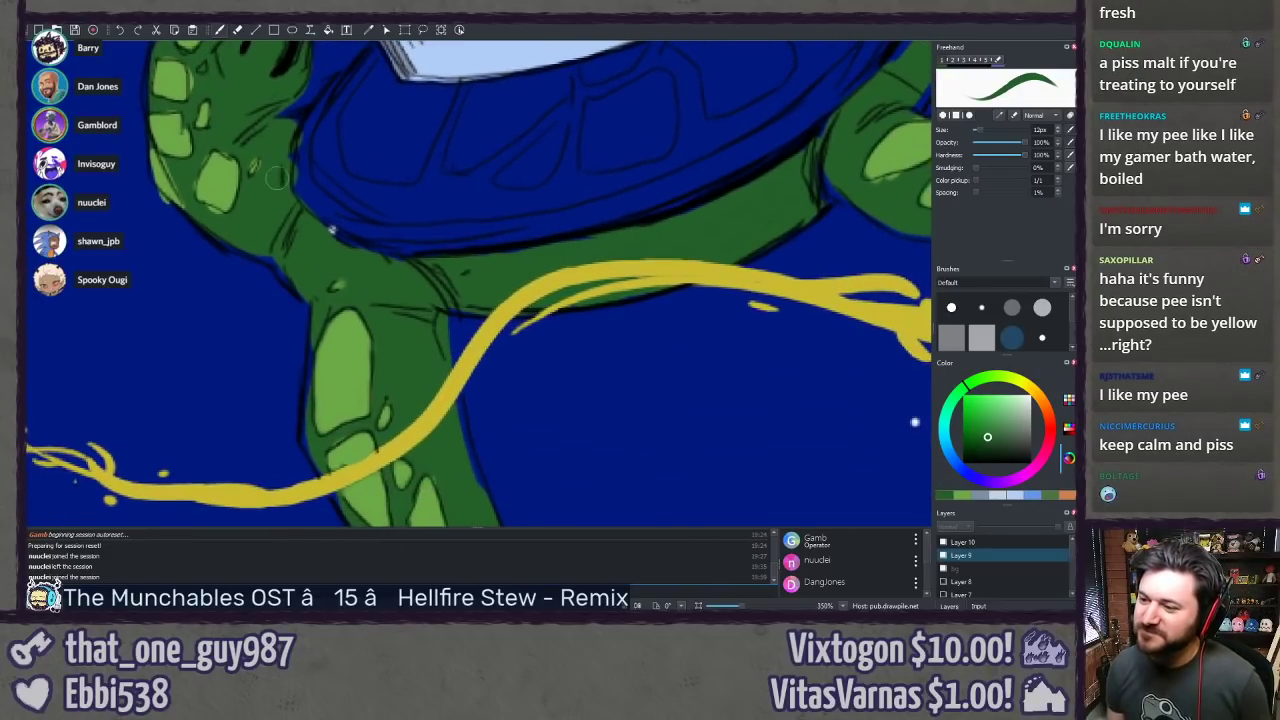
{"action": "left_click", "coordinate": [984, 438]}
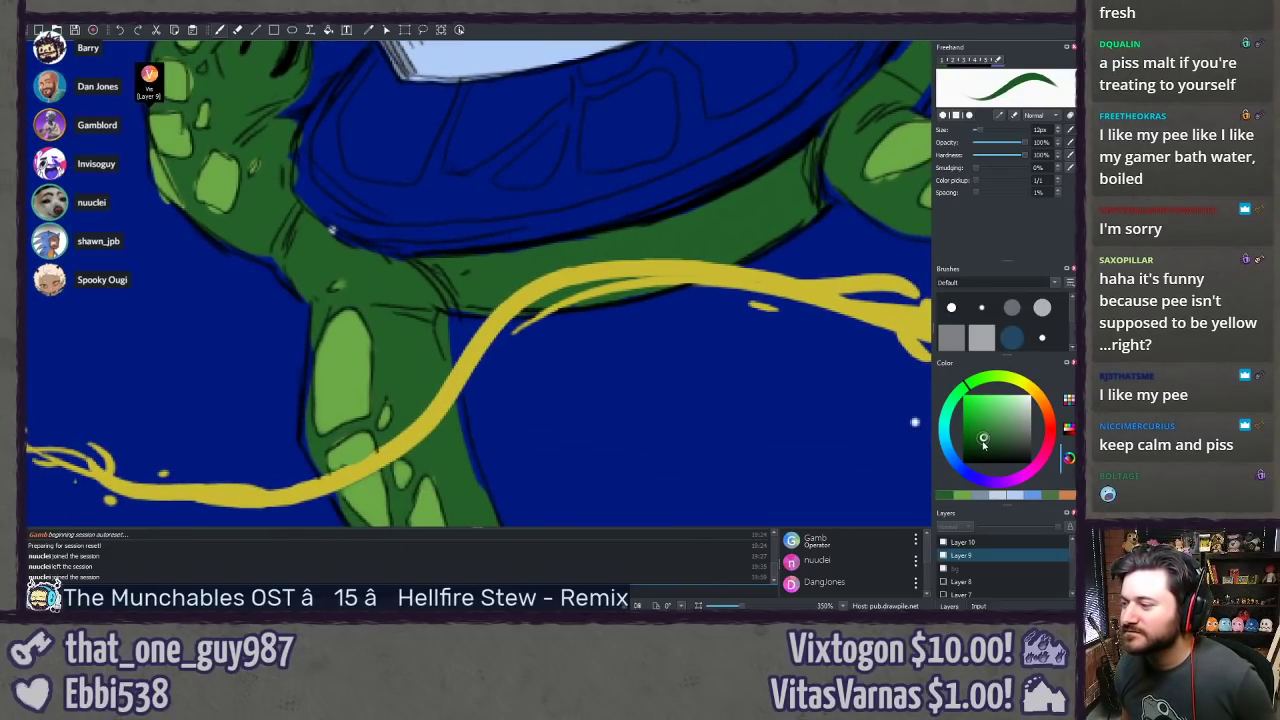
{"action": "left_click_drag", "start_coordinate": [449, 411], "coordinate": [393, 240]}
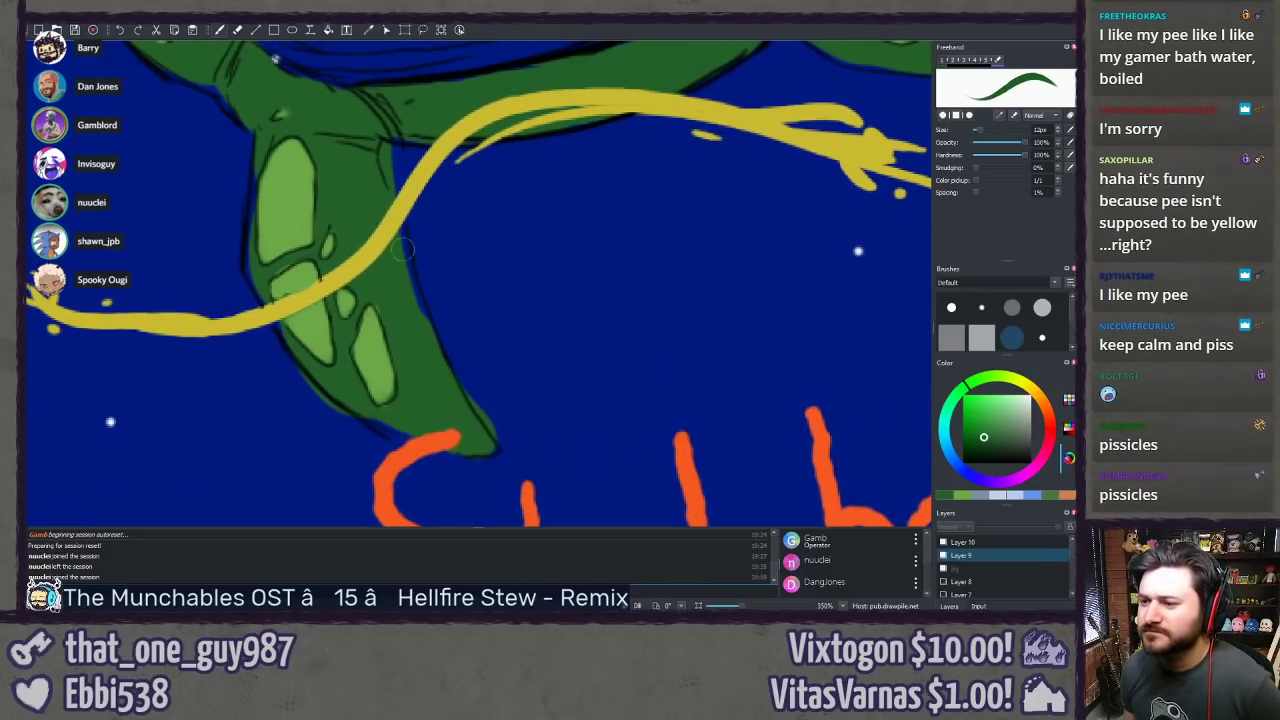
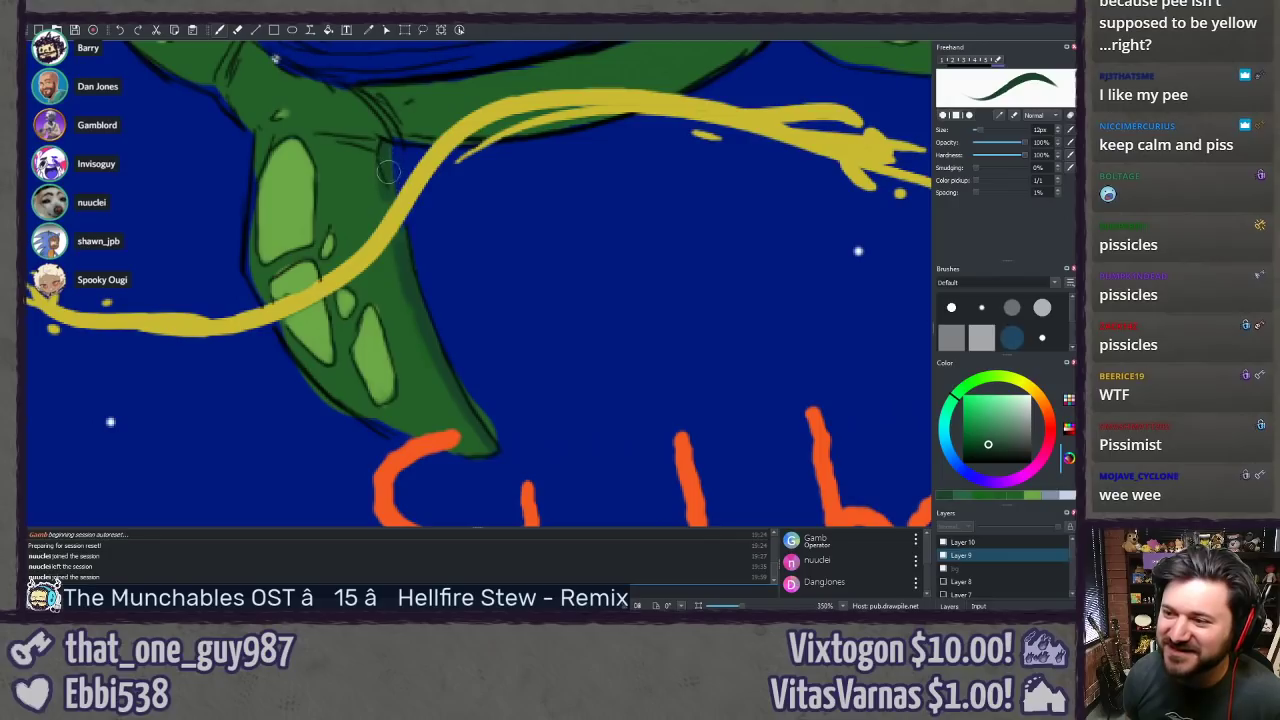
Step: Shade the underside of the turtle's belly between the front and rear flippers with the darker green
{"action": "scroll", "coordinate": [384, 163], "scroll_direction": "up", "scroll_amount": 3}
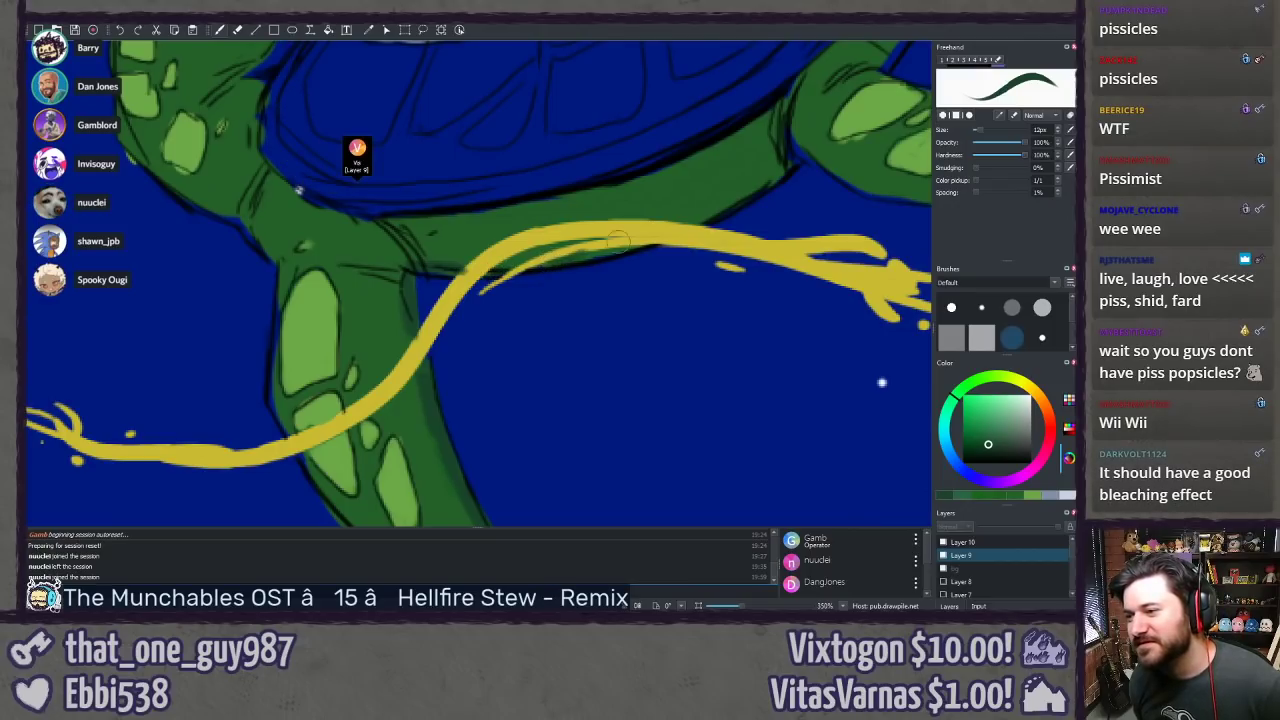
{"action": "left_click_drag", "start_coordinate": [699, 215], "coordinate": [603, 271]}
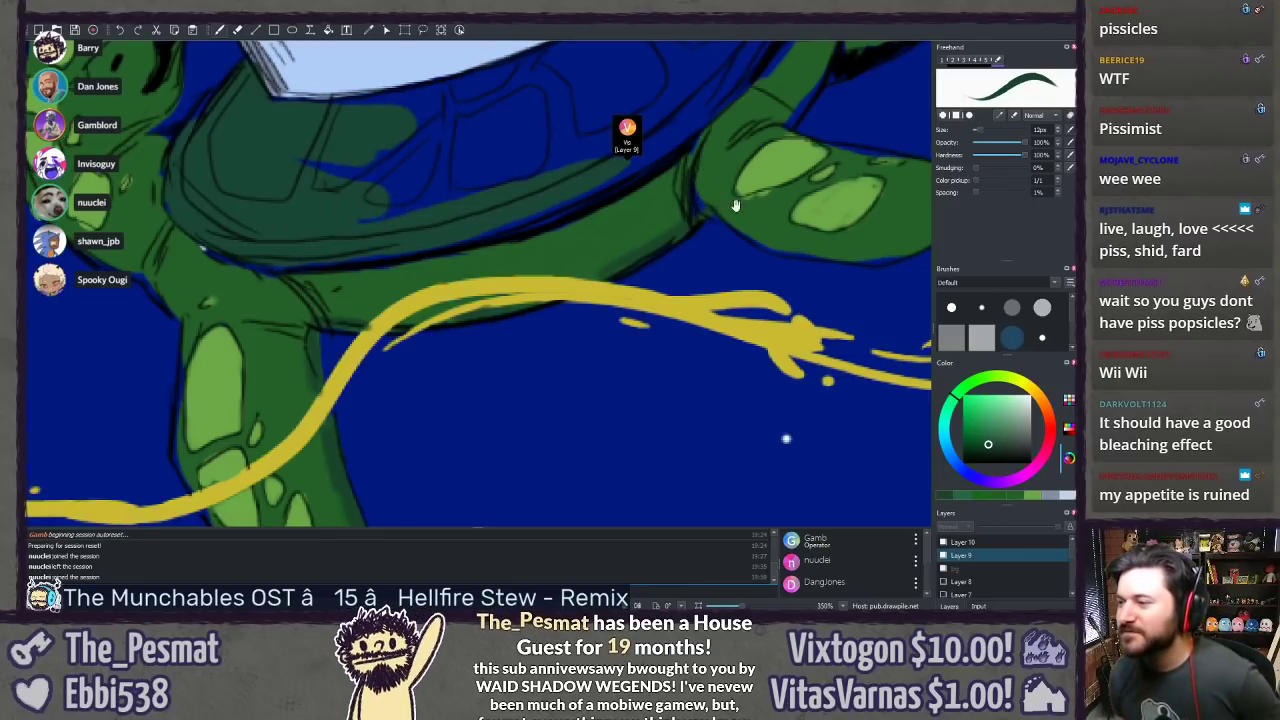
{"action": "left_click_drag", "start_coordinate": [704, 206], "coordinate": [566, 228]}
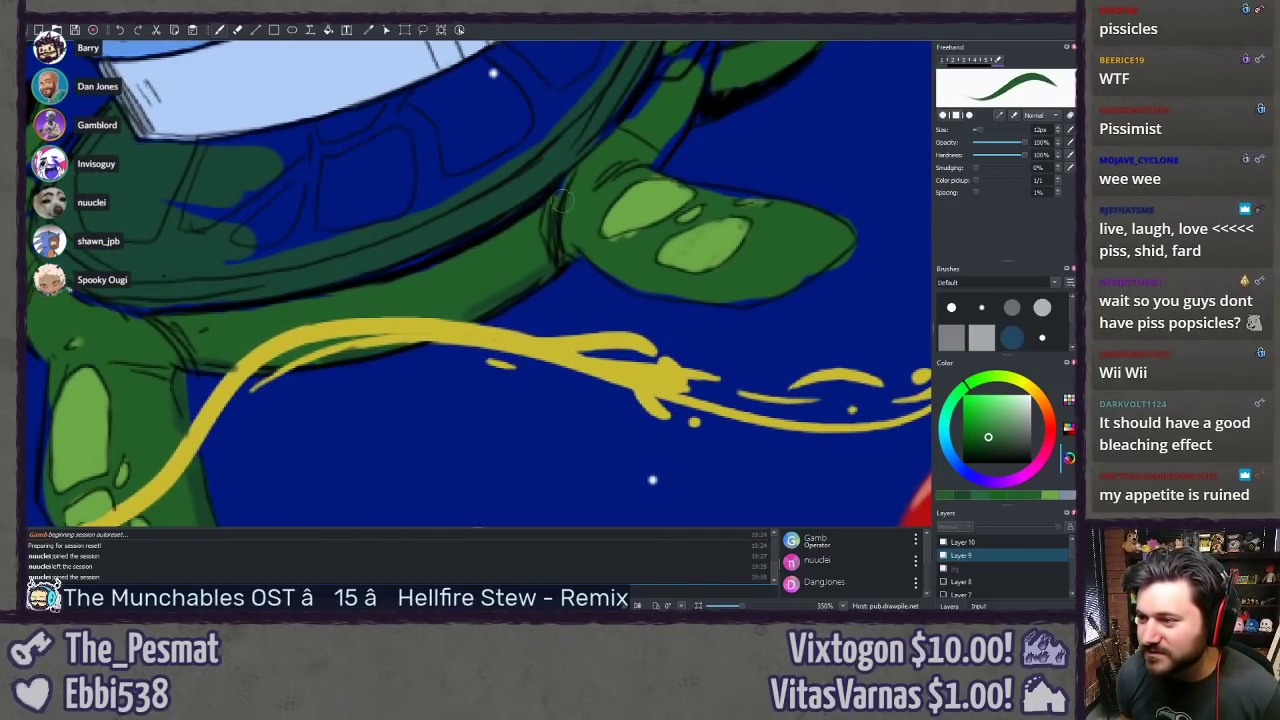
Step: Sample the light green from the near rear flipper's spots and fill the small marking near its upper edge
{"action": "left_click_drag", "start_coordinate": [632, 161], "coordinate": [420, 315]}
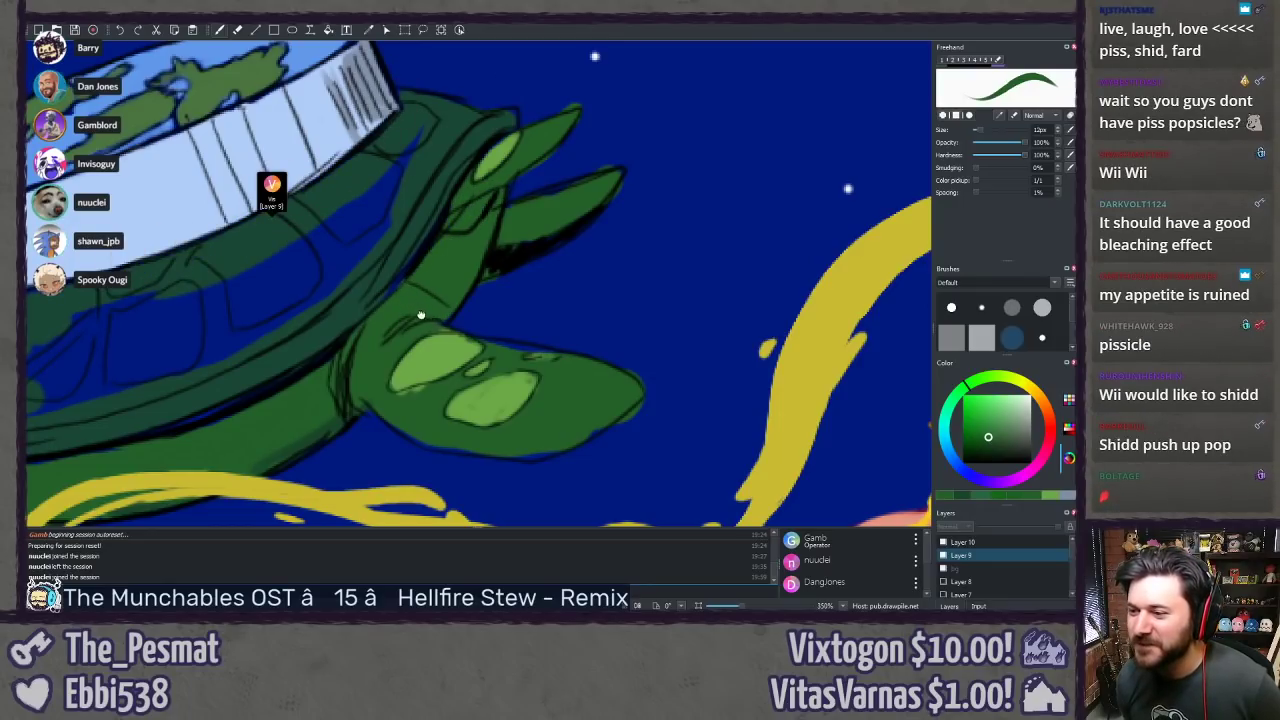
{"action": "scroll", "coordinate": [450, 238], "scroll_direction": "down", "scroll_amount": 3}
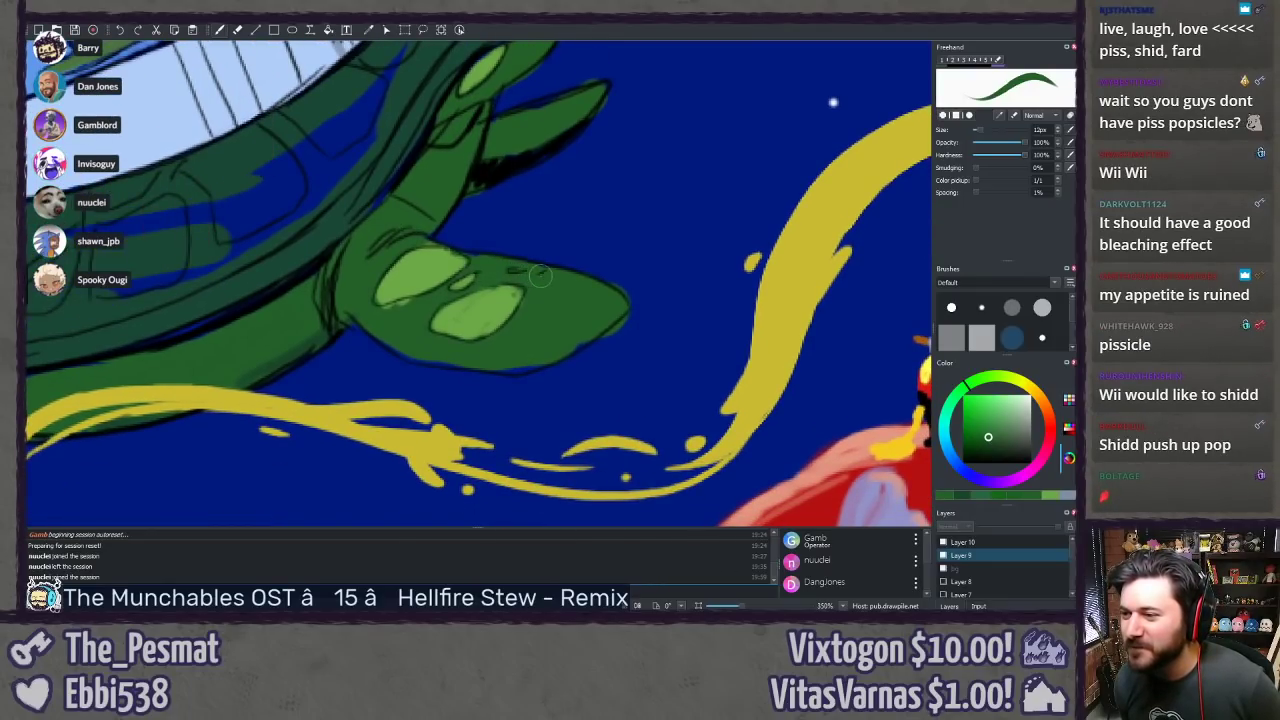
{"action": "left_click", "coordinate": [497, 325], "text": "ctrl"}
{"action": "left_click", "coordinate": [535, 269]}
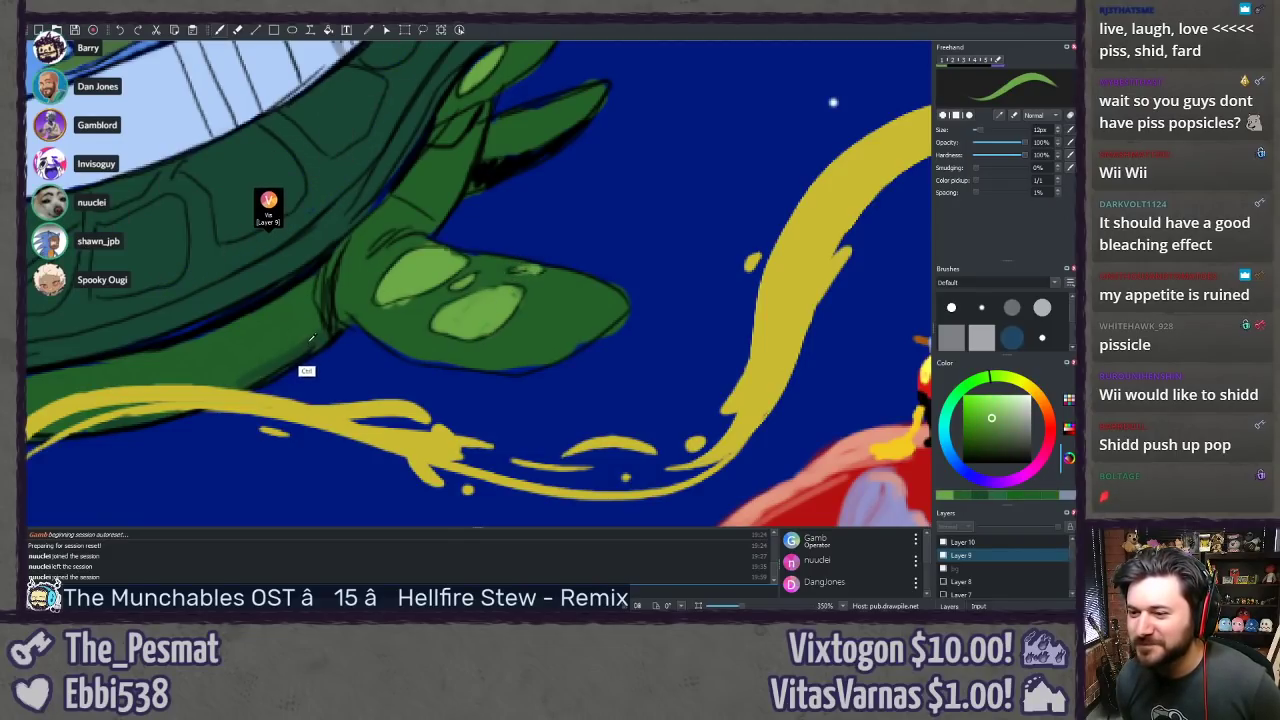
Step: Pick the darker shading green and shade the near rear flipper's lower edge and the rear limb above it
{"action": "left_click", "coordinate": [375, 330], "text": "ctrl"}
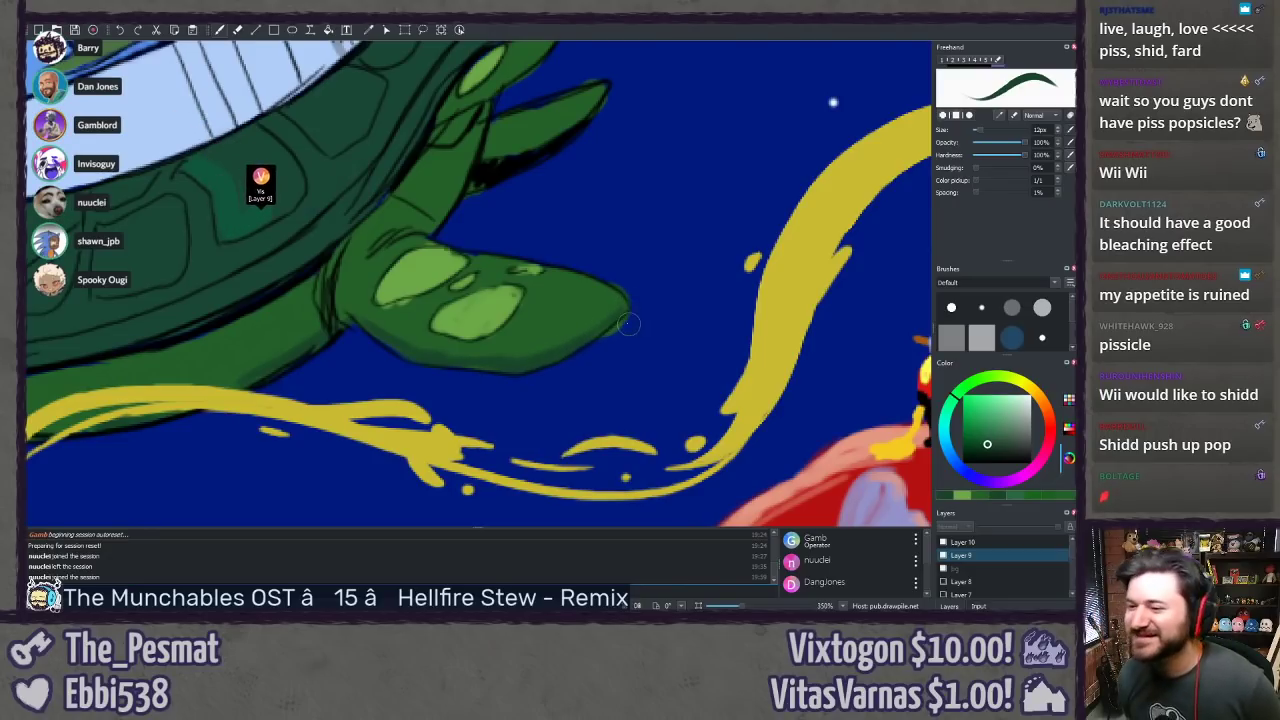
{"action": "scroll", "coordinate": [459, 288], "scroll_direction": "up", "scroll_amount": 3}
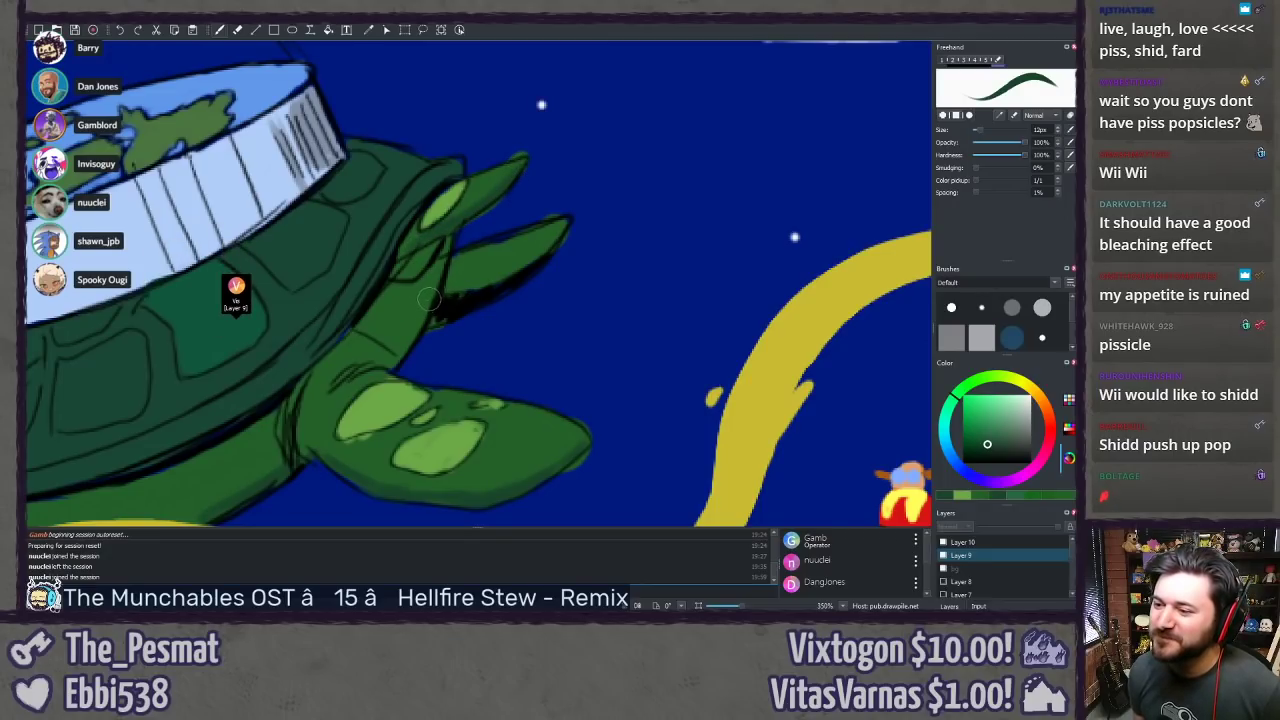
{"action": "left_click_drag", "start_coordinate": [441, 258], "coordinate": [399, 353]}
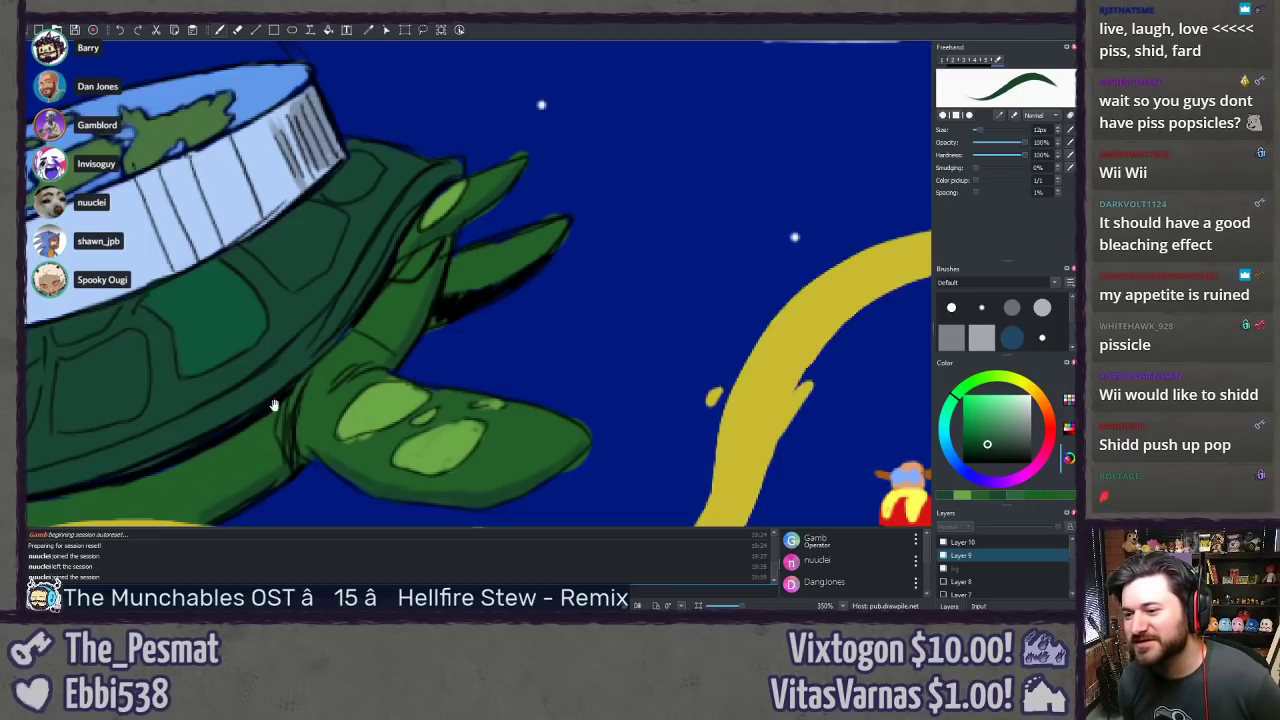
Step: Sample the shell and body greens and shade the underside of the turtle's neck and shoulder with the darker green
{"action": "left_click_drag", "start_coordinate": [274, 405], "coordinate": [525, 379]}
{"action": "left_click", "coordinate": [522, 256], "text": "ctrl"}
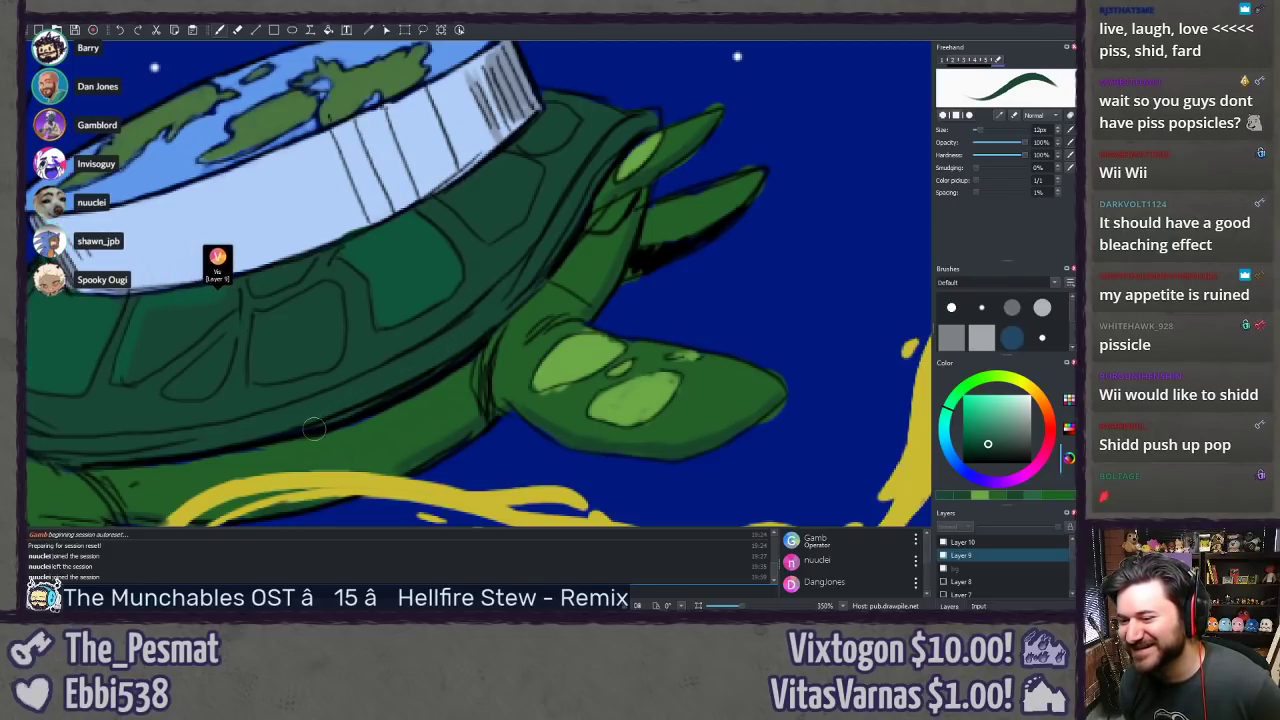
{"action": "left_click_drag", "start_coordinate": [303, 391], "coordinate": [471, 283]}
{"action": "left_click", "coordinate": [535, 322], "text": "ctrl"}
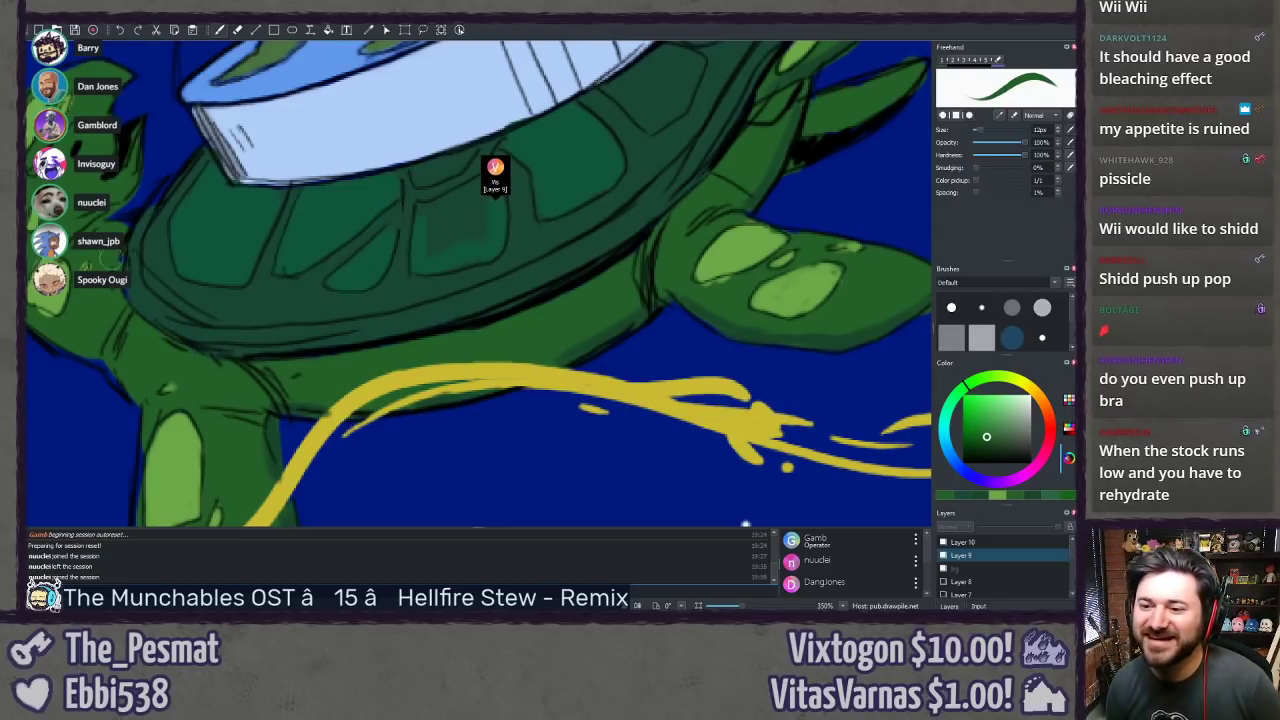
{"action": "left_click_drag", "start_coordinate": [110, 258], "coordinate": [150, 262]}
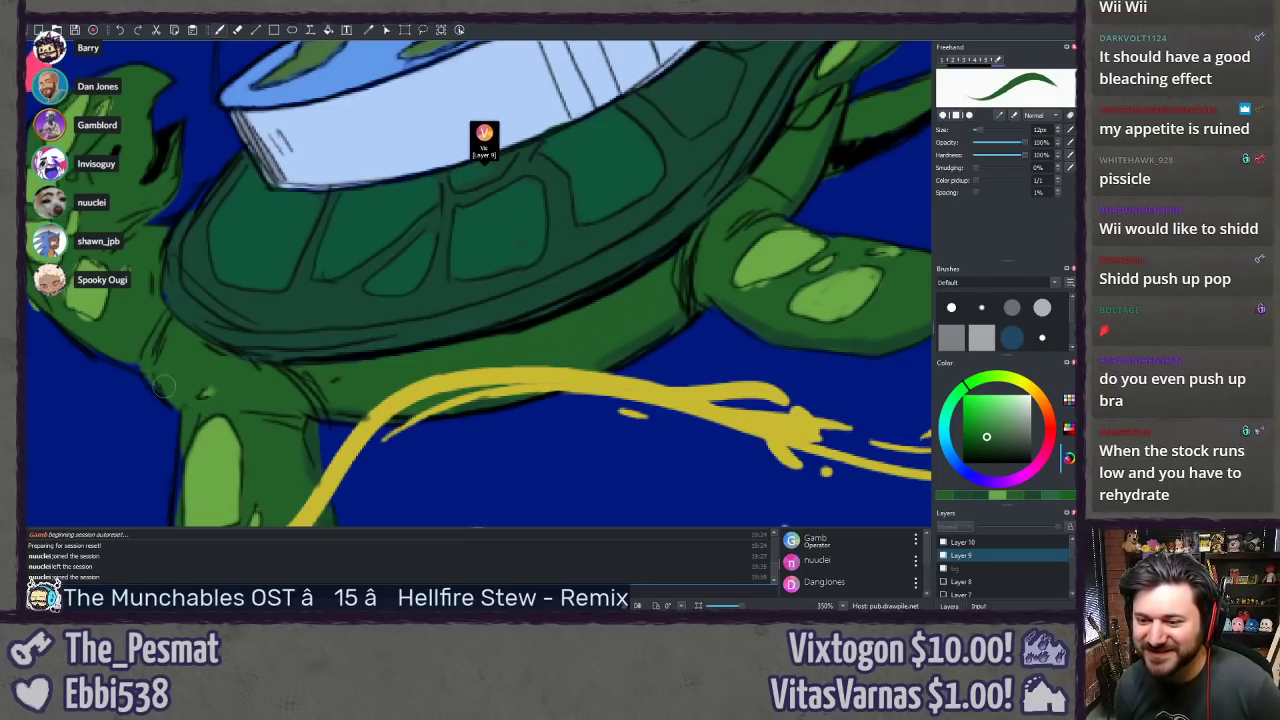
{"action": "left_click_drag", "start_coordinate": [163, 343], "coordinate": [253, 188]}
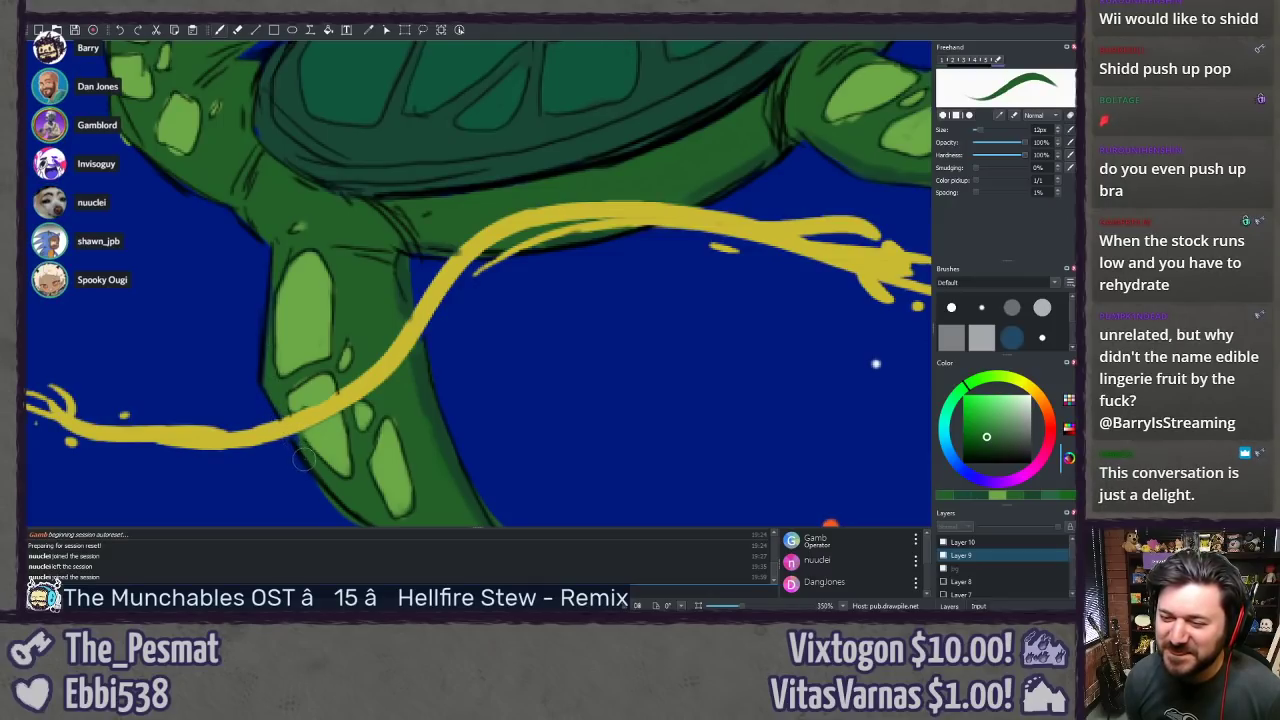
{"action": "left_click_drag", "start_coordinate": [243, 215], "coordinate": [193, 397]}
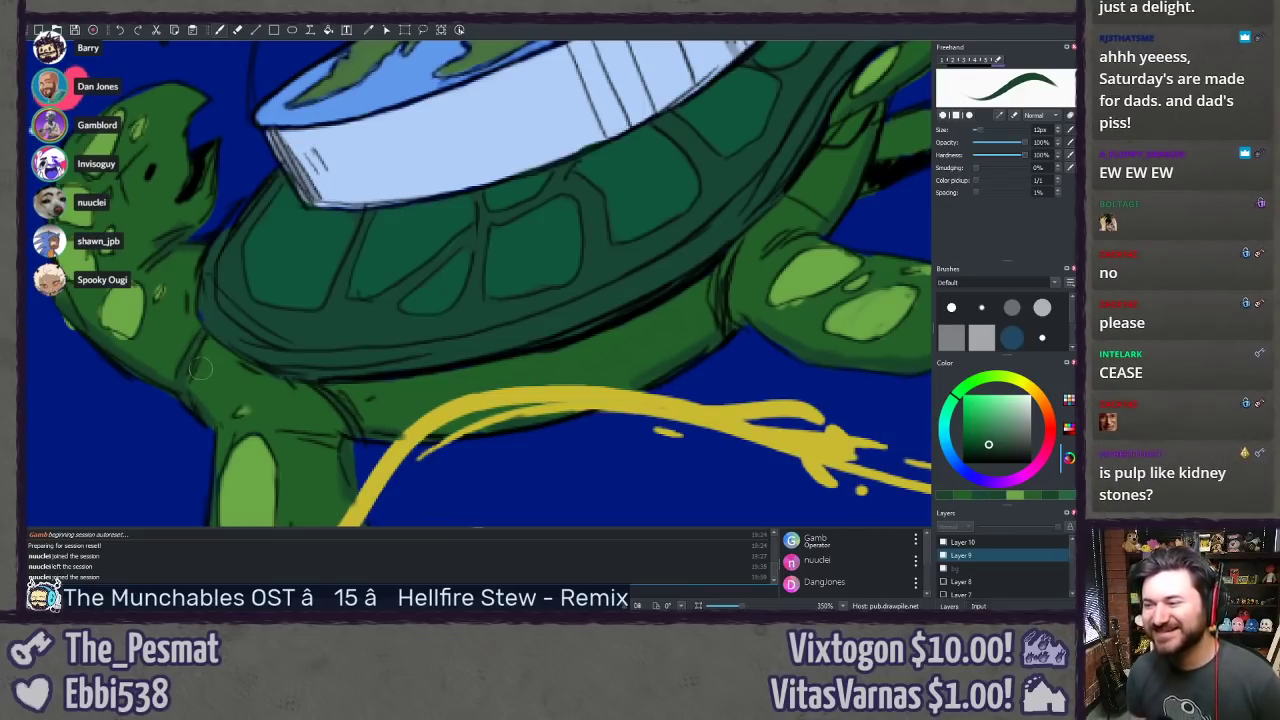
{"action": "left_click", "coordinate": [222, 322], "text": "ctrl"}
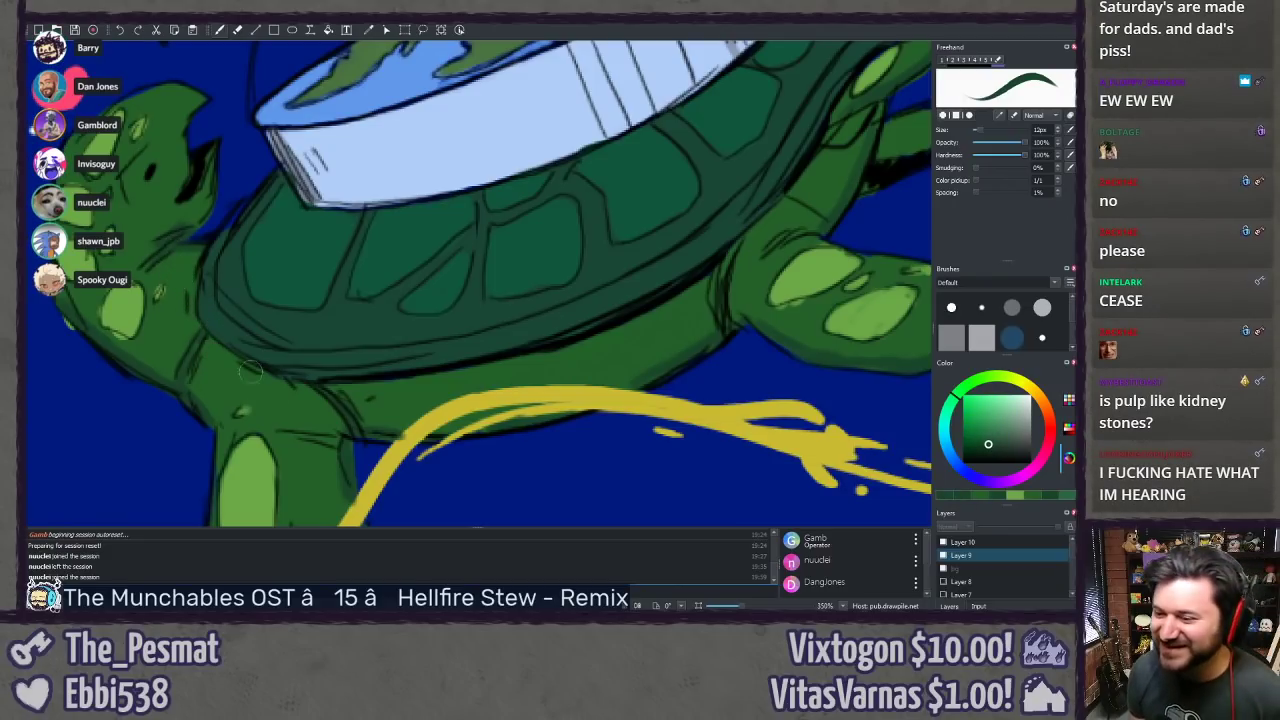
Step: Add darker green shading along the front flipper's leading edge down toward its tip
{"action": "left_click_drag", "start_coordinate": [594, 366], "coordinate": [660, 286]}
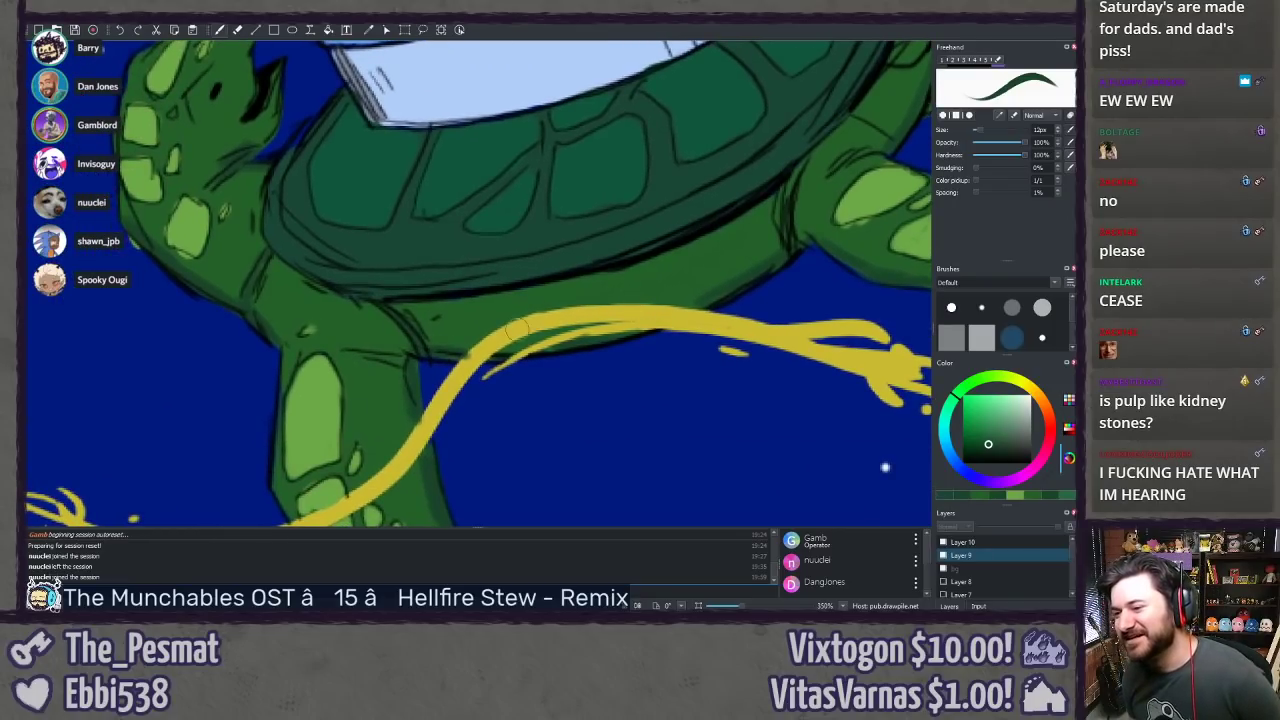
{"action": "left_click_drag", "start_coordinate": [516, 342], "coordinate": [548, 97]}
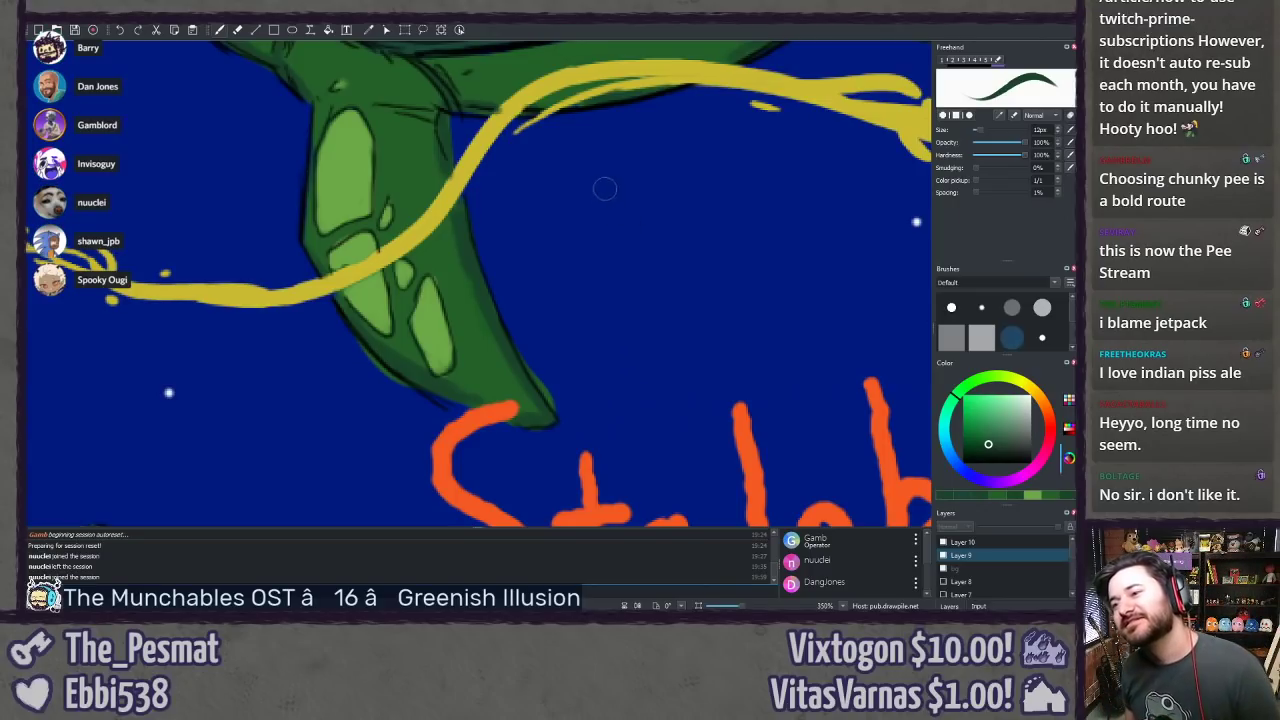
{"action": "left_click_drag", "start_coordinate": [513, 140], "coordinate": [483, 243]}
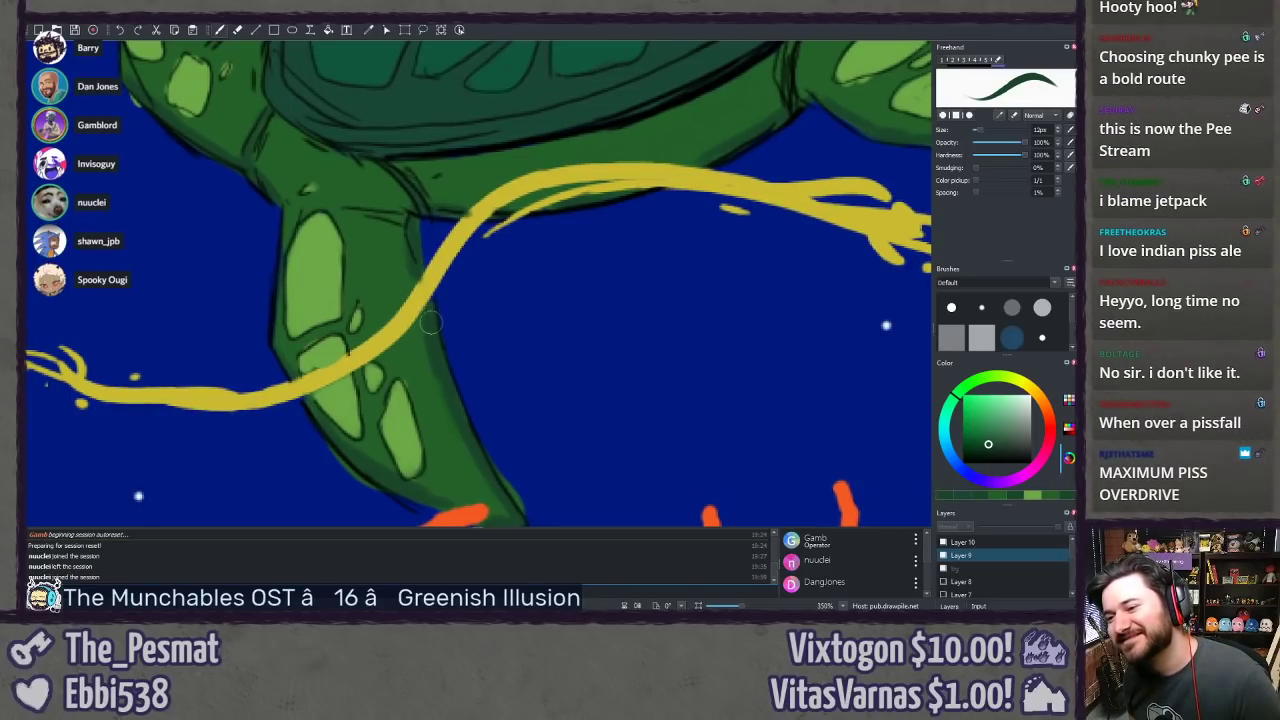
{"action": "left_click_drag", "start_coordinate": [489, 481], "coordinate": [434, 357]}
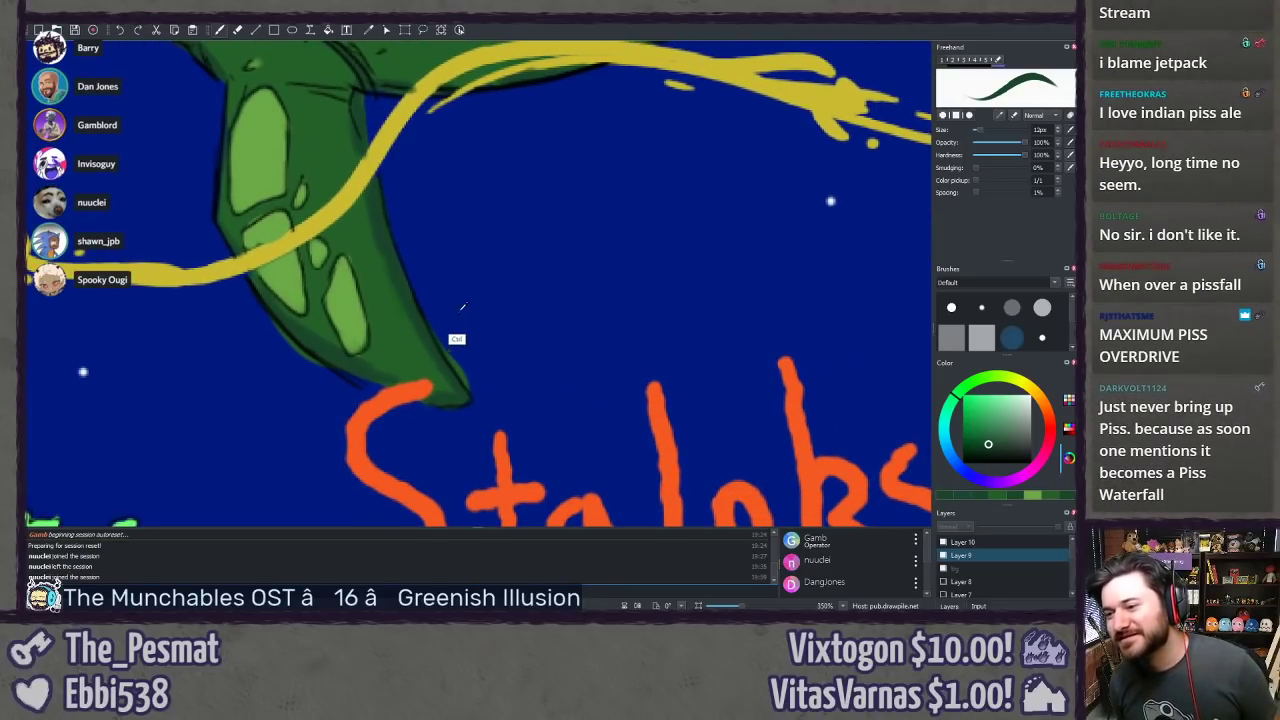
Step: Sample the background blue and examine the turtle's outline and shading, both close up and as a whole
{"action": "left_click", "coordinate": [459, 326], "text": "ctrl"}
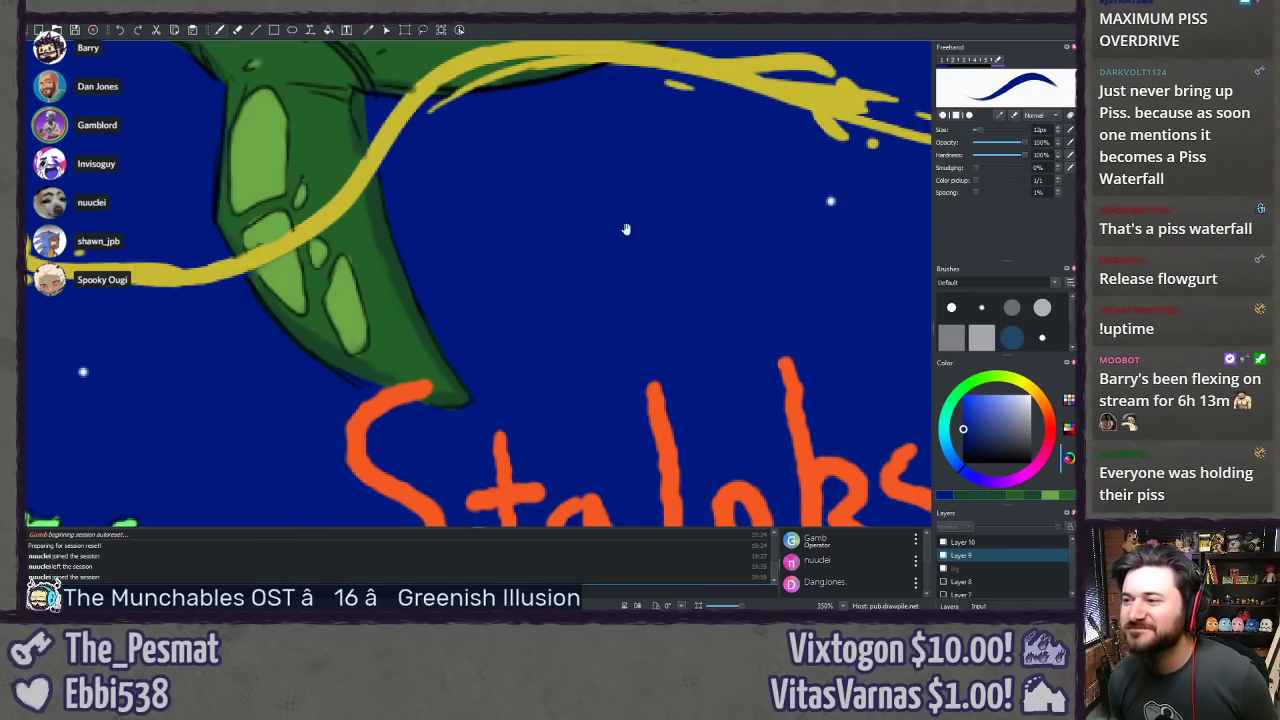
{"action": "left_click_drag", "start_coordinate": [694, 197], "coordinate": [509, 369]}
{"action": "left_click_drag", "start_coordinate": [642, 241], "coordinate": [430, 512]}
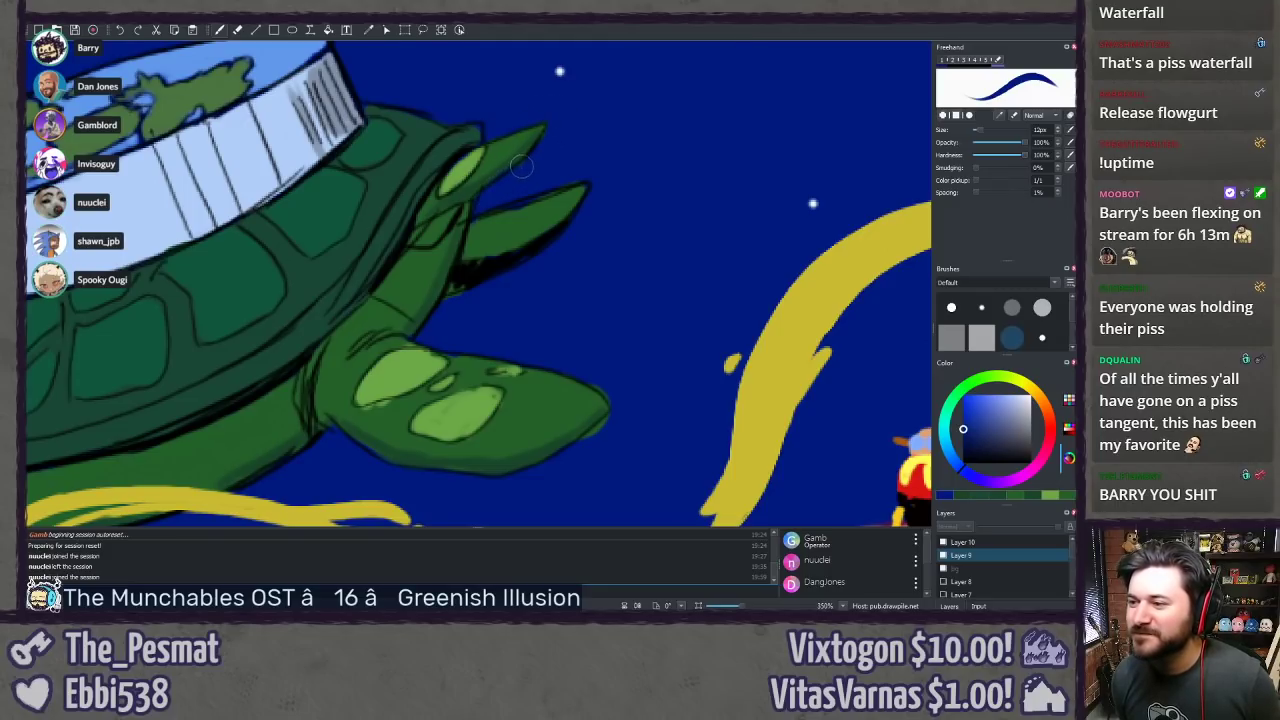
{"action": "key", "text": "ctrl+0"}
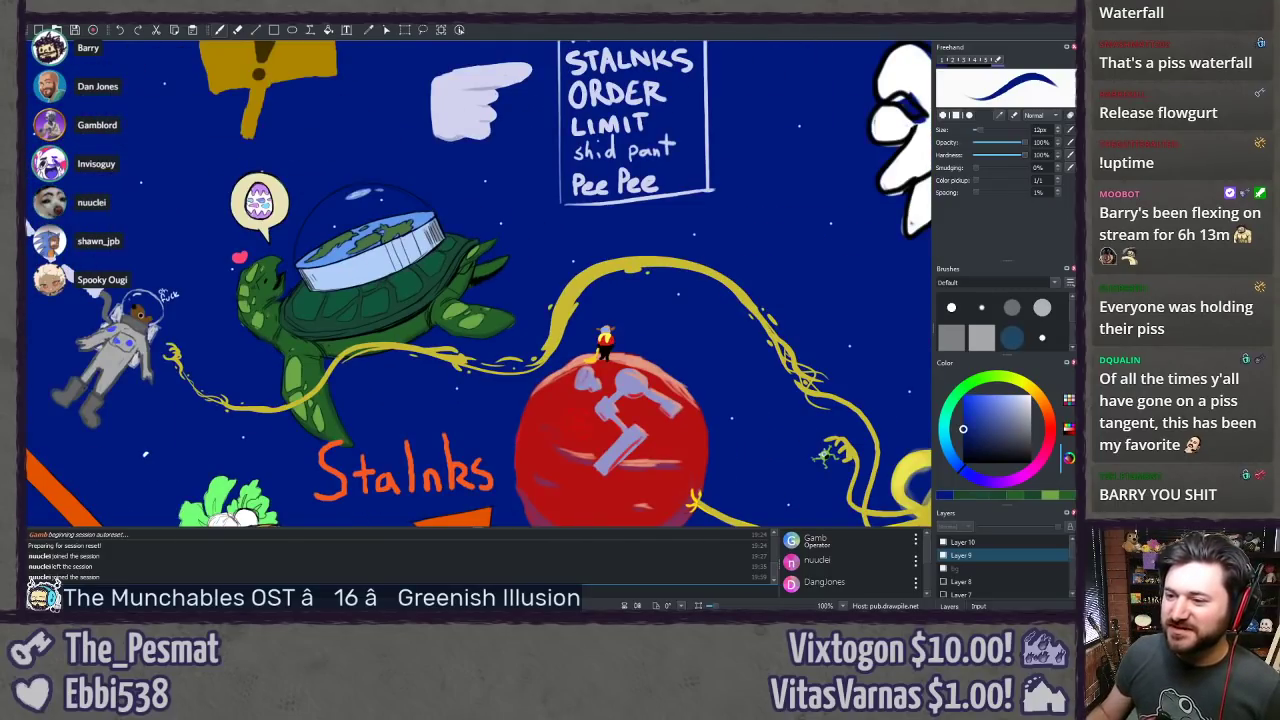
{"action": "scroll", "coordinate": [195, 357], "scroll_direction": "up", "scroll_amount": 6}
{"action": "left_click_drag", "start_coordinate": [195, 357], "coordinate": [840, 272]}
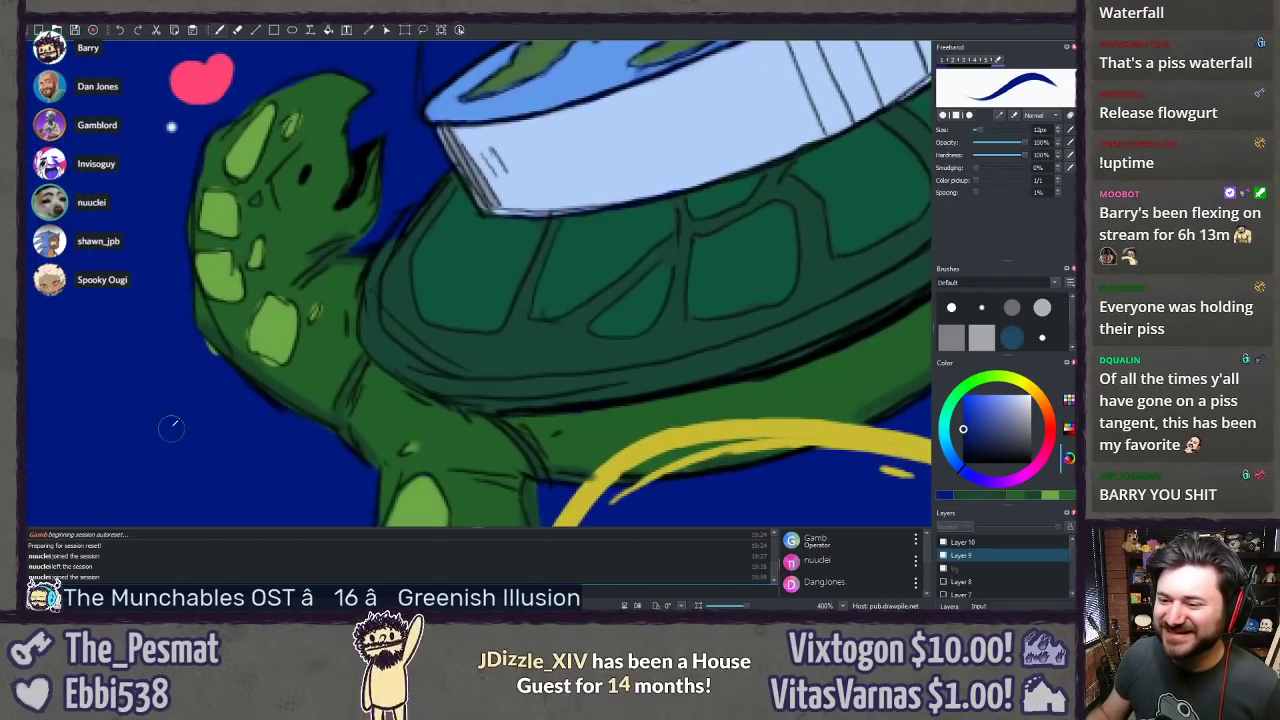
{"action": "scroll", "coordinate": [171, 426], "scroll_direction": "up", "scroll_amount": 2}
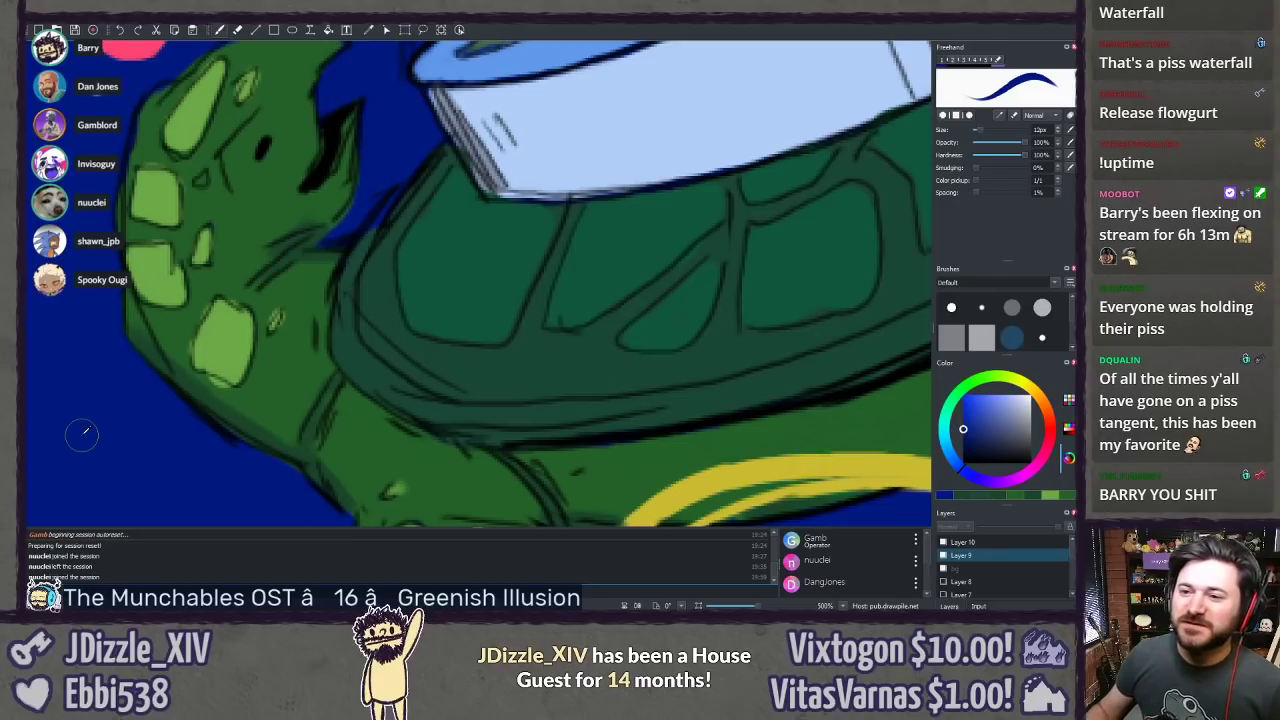
{"action": "scroll", "coordinate": [150, 378], "scroll_direction": "down", "scroll_amount": 4}
{"action": "scroll", "coordinate": [150, 404], "scroll_direction": "down", "scroll_amount": 2}
{"action": "scroll", "coordinate": [248, 211], "scroll_direction": "up", "scroll_amount": 4}
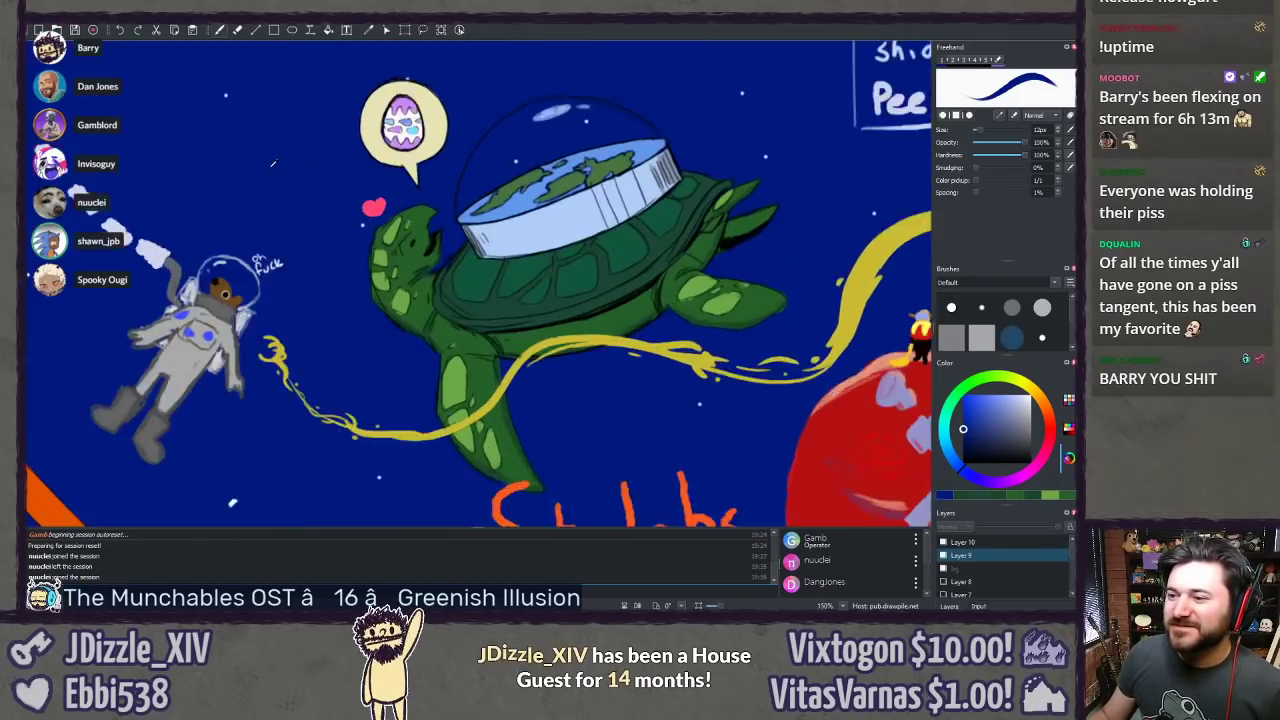
{"action": "scroll", "coordinate": [248, 211], "scroll_direction": "up", "scroll_amount": 3}
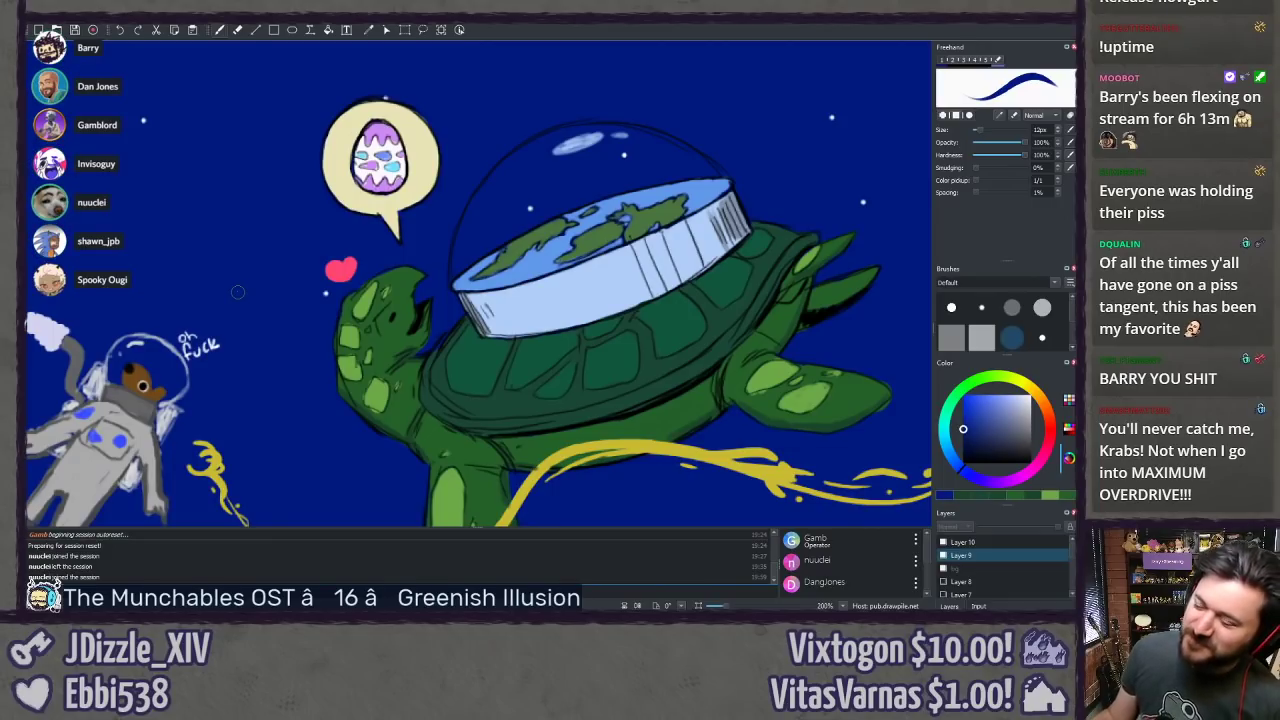
Step: Sample the disc wall's light blue, choose a paler tint and paint highlight bands between the wall's vertical lines
{"action": "left_click", "coordinate": [632, 298], "text": "ctrl"}
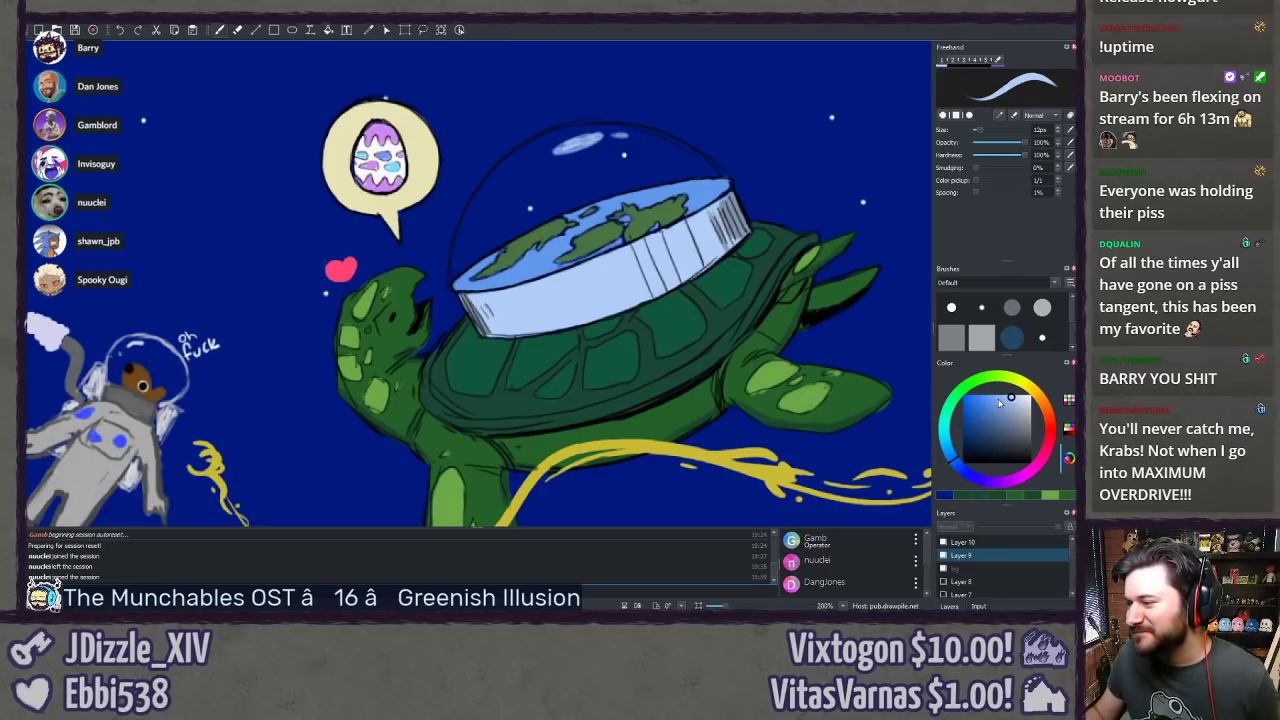
{"action": "scroll", "coordinate": [754, 226], "scroll_direction": "up", "scroll_amount": 3}
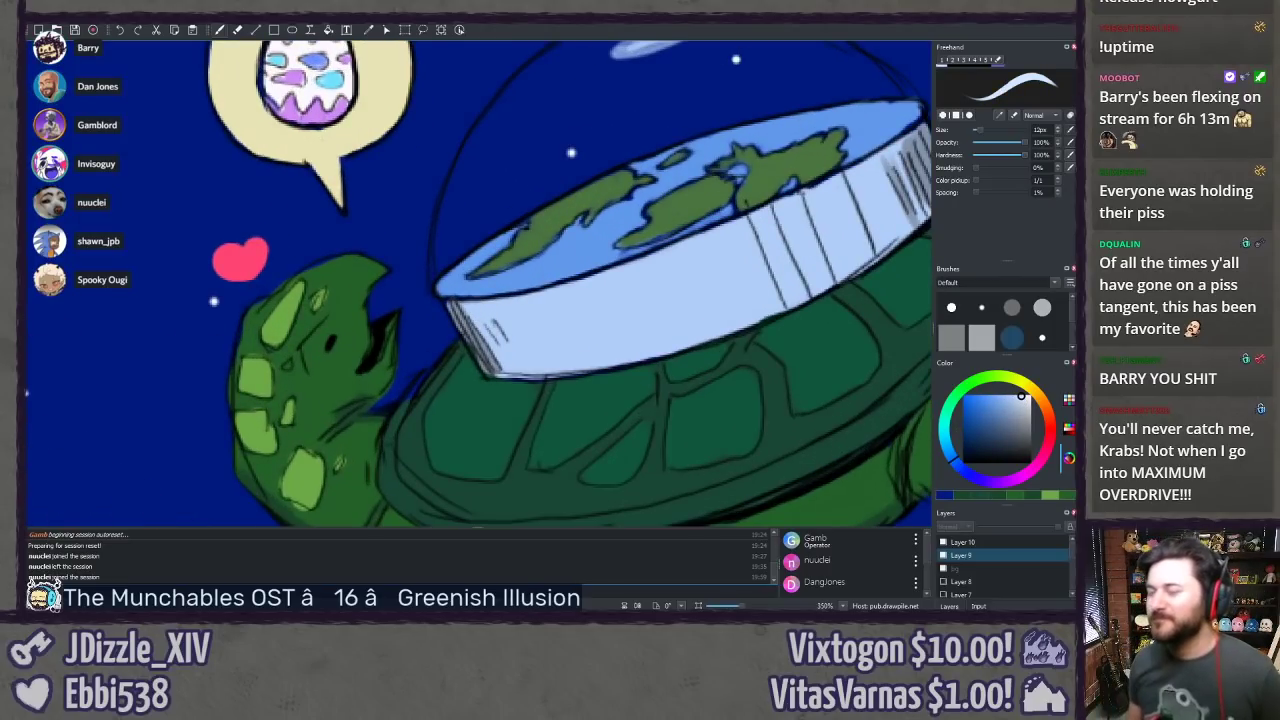
{"action": "left_click_drag", "start_coordinate": [629, 281], "coordinate": [490, 328]}
{"action": "left_click_drag", "start_coordinate": [566, 286], "coordinate": [596, 334]}
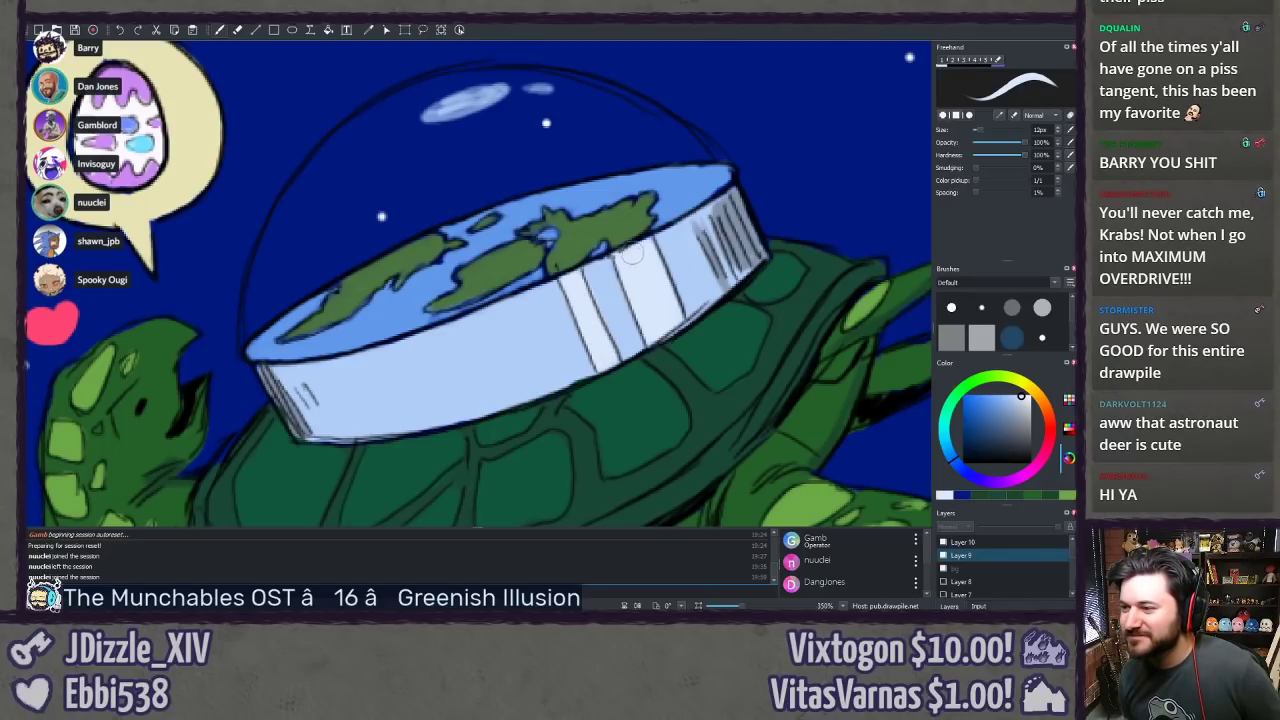
Step: Look over the whole shared drawing and the other artists' additions around the canvas
{"action": "scroll", "coordinate": [483, 470], "scroll_direction": "down", "scroll_amount": 10}
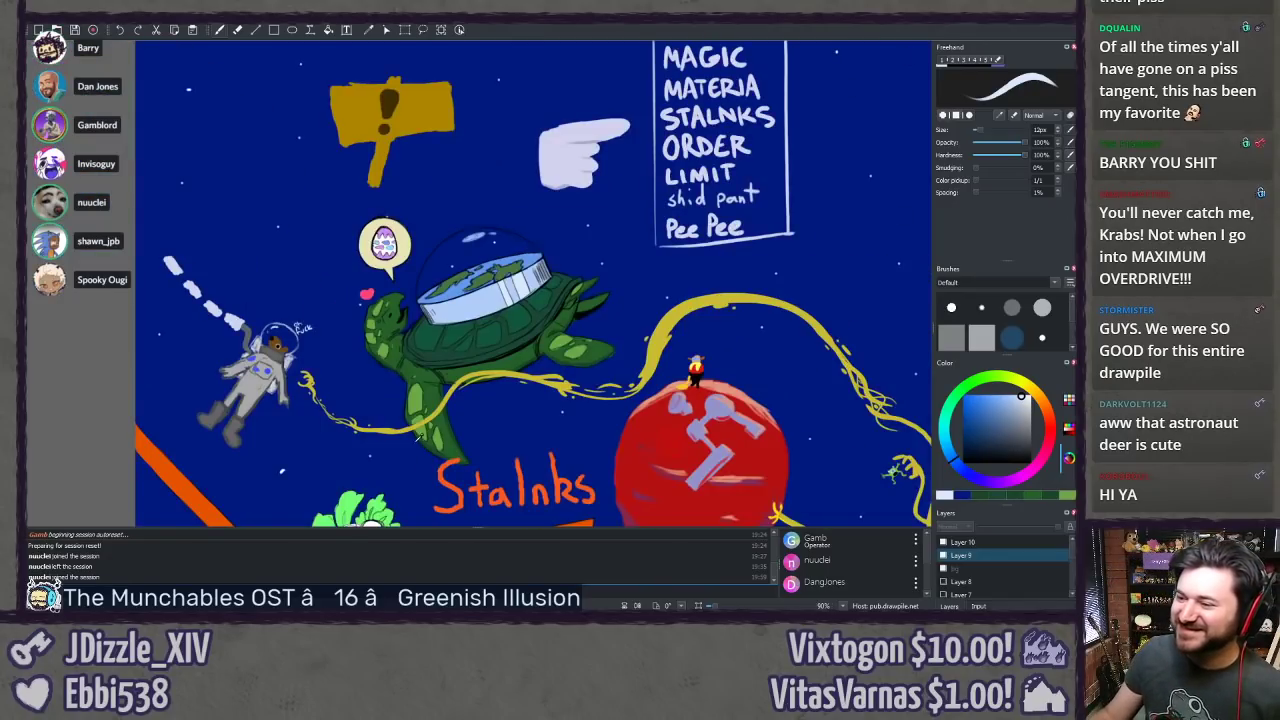
{"action": "scroll", "coordinate": [339, 414], "scroll_direction": "up", "scroll_amount": 4}
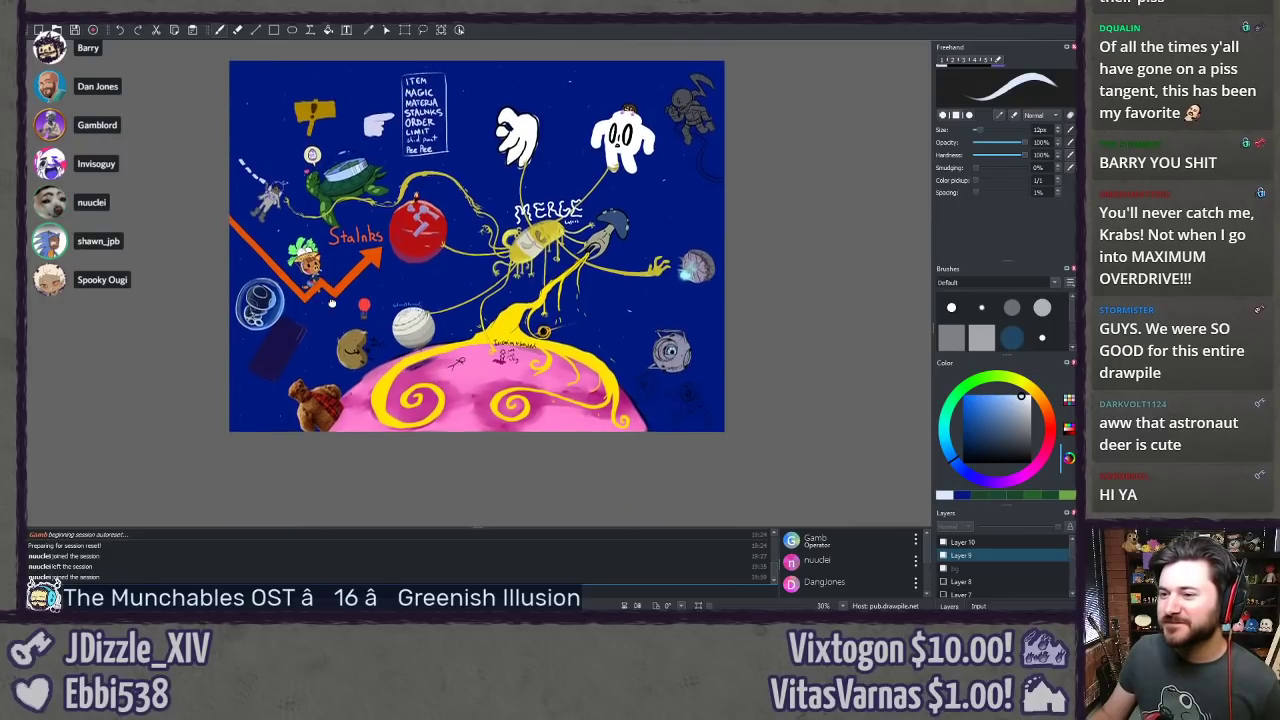
{"action": "left_click_drag", "start_coordinate": [260, 363], "coordinate": [257, 381]}
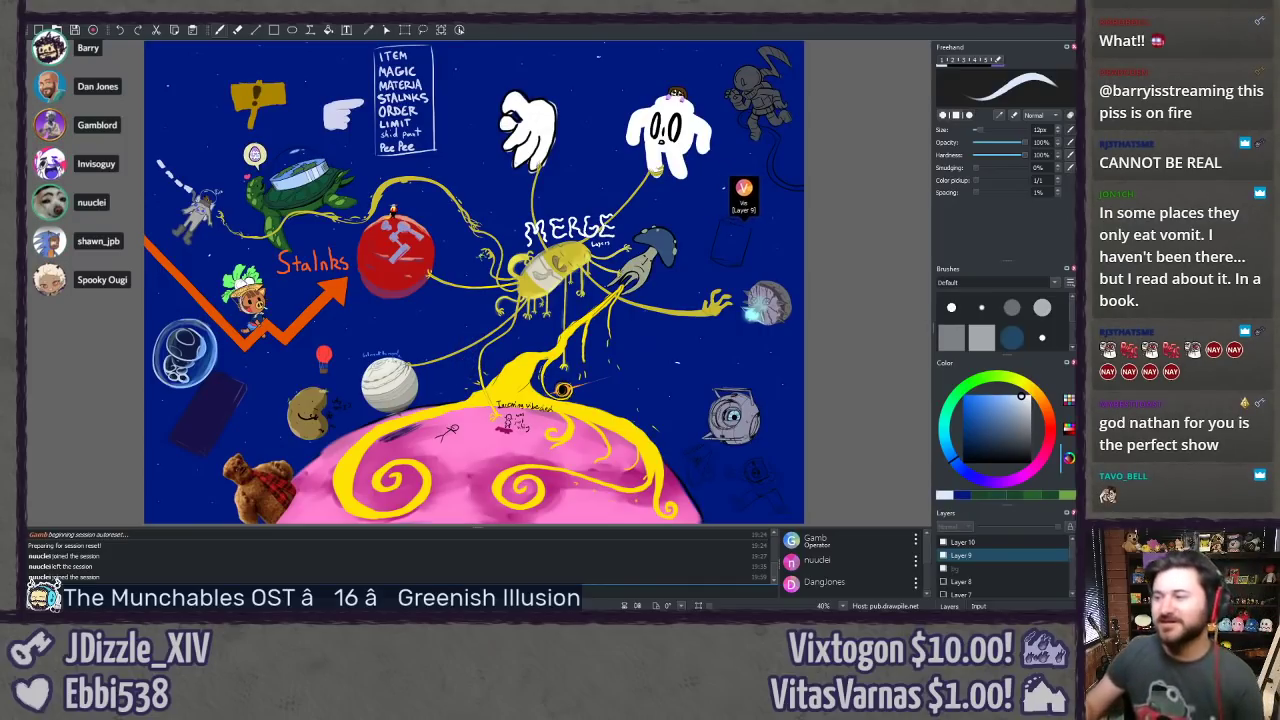
{"action": "left_click_drag", "start_coordinate": [595, 204], "coordinate": [559, 207]}
{"action": "scroll", "coordinate": [558, 207], "scroll_direction": "up", "scroll_amount": 5}
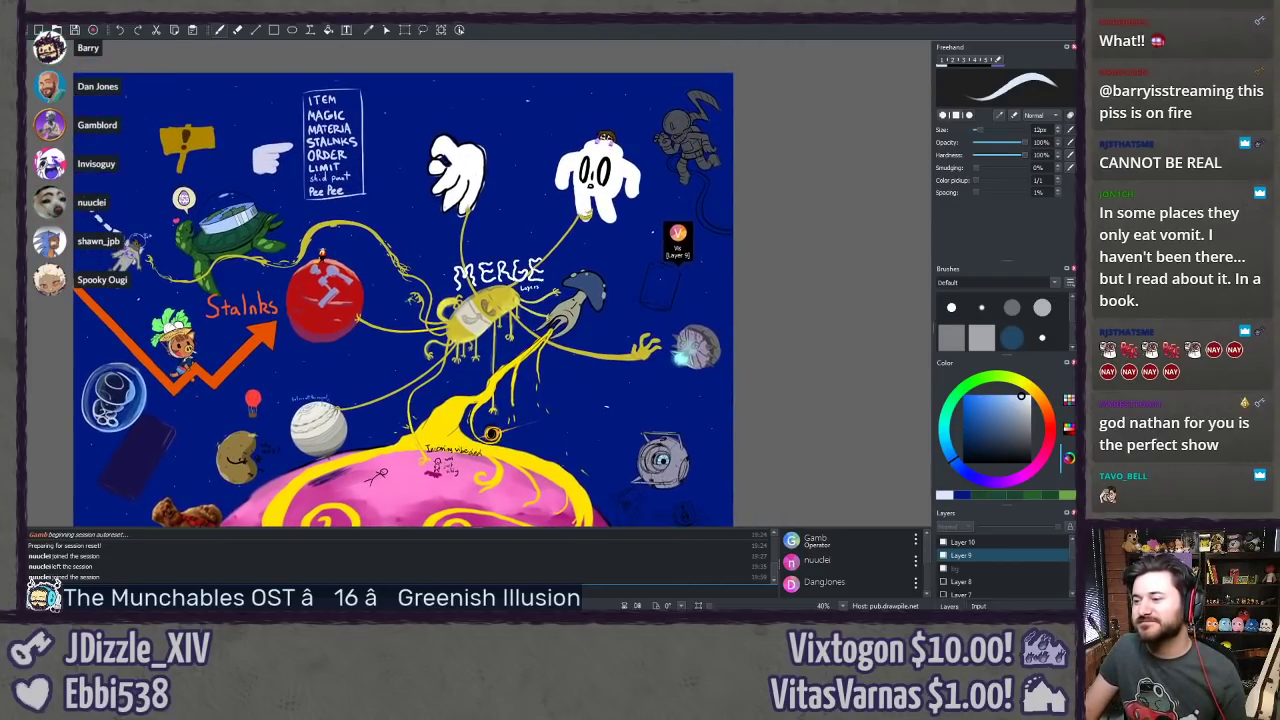
{"action": "scroll", "coordinate": [520, 260], "scroll_direction": "up", "scroll_amount": 4}
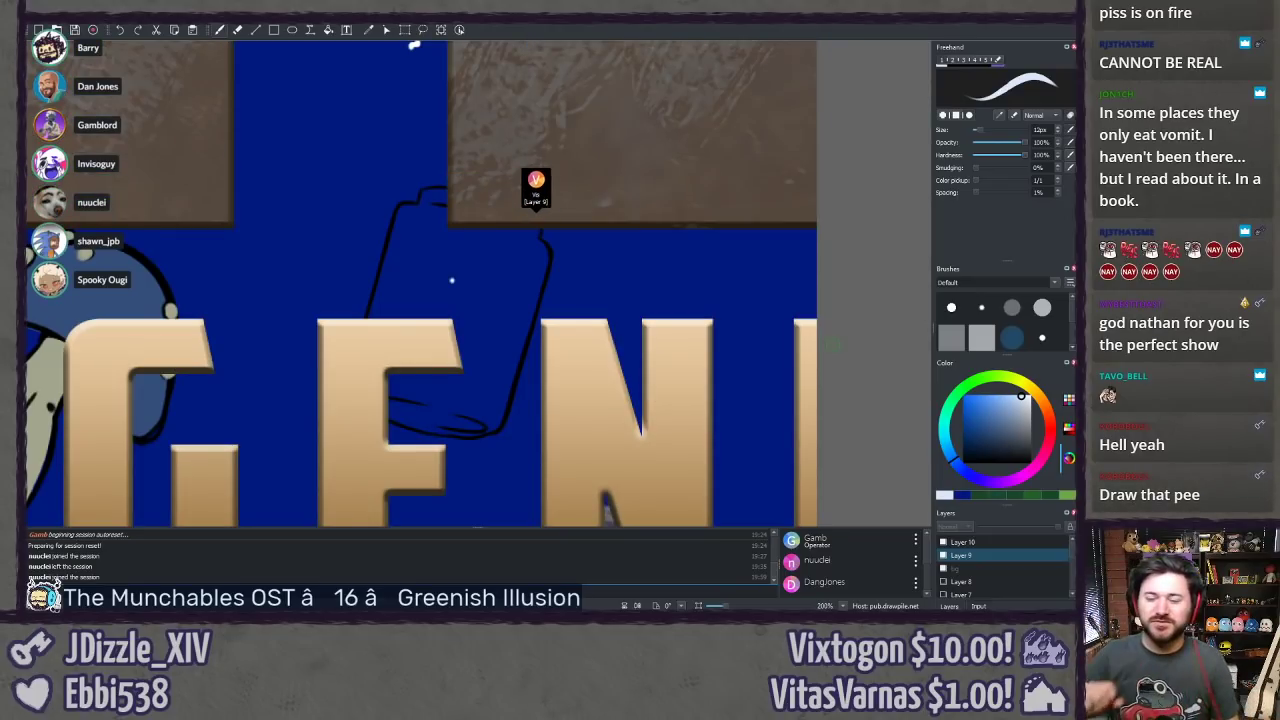
{"action": "scroll", "coordinate": [452, 281], "scroll_direction": "down", "scroll_amount": 8}
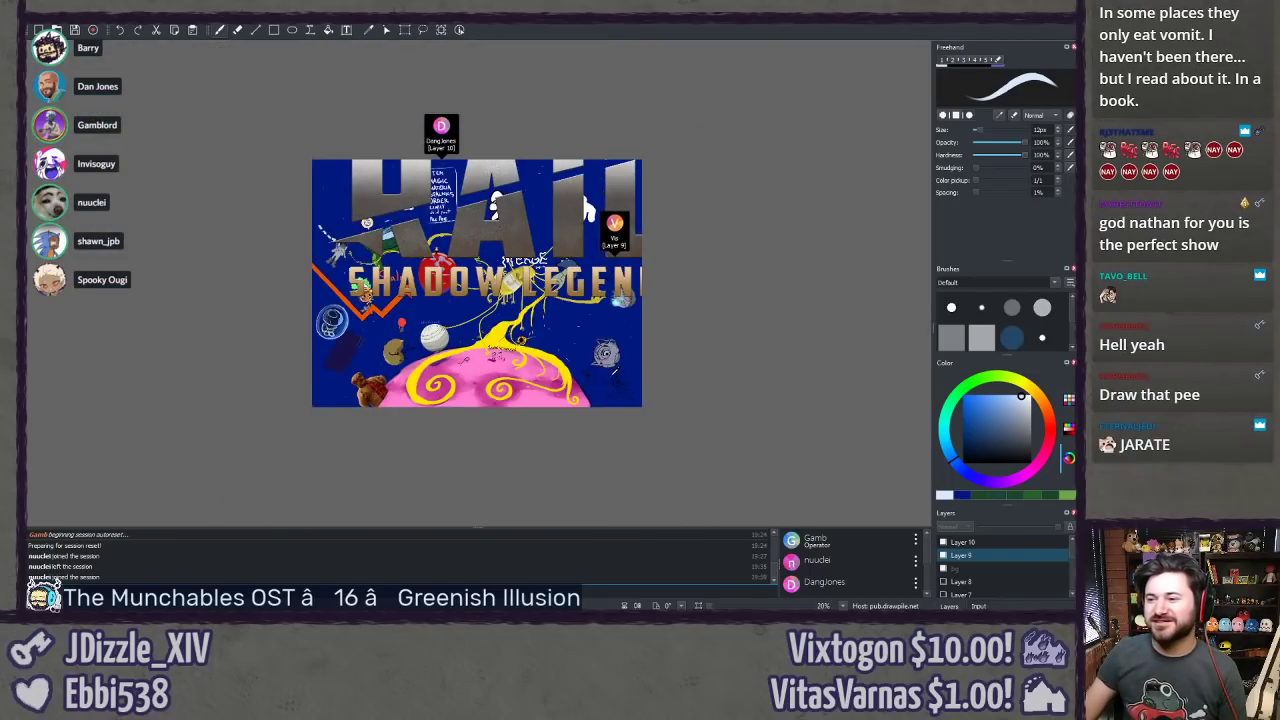
Step: Examine the pig character climbing the orange arrow up close and compare it with the full shared drawing
{"action": "left_click_drag", "start_coordinate": [746, 398], "coordinate": [727, 409]}
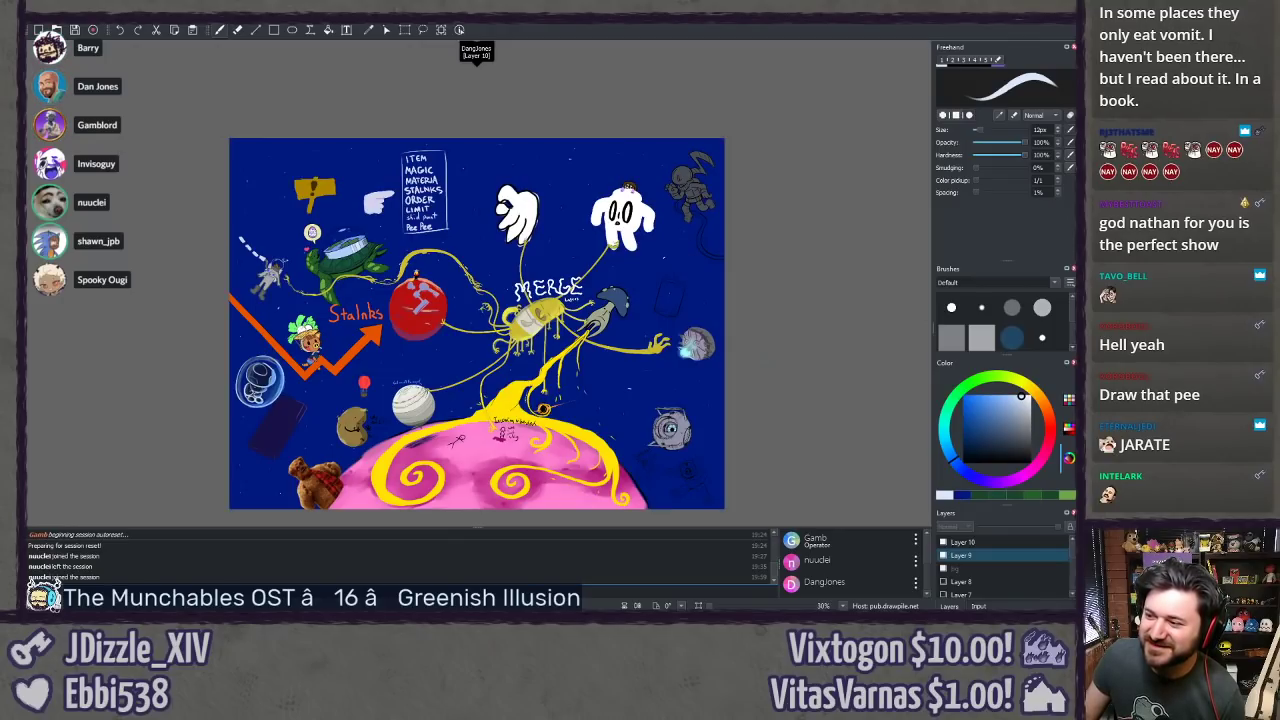
{"action": "scroll", "coordinate": [780, 351], "scroll_direction": "up", "scroll_amount": 1}
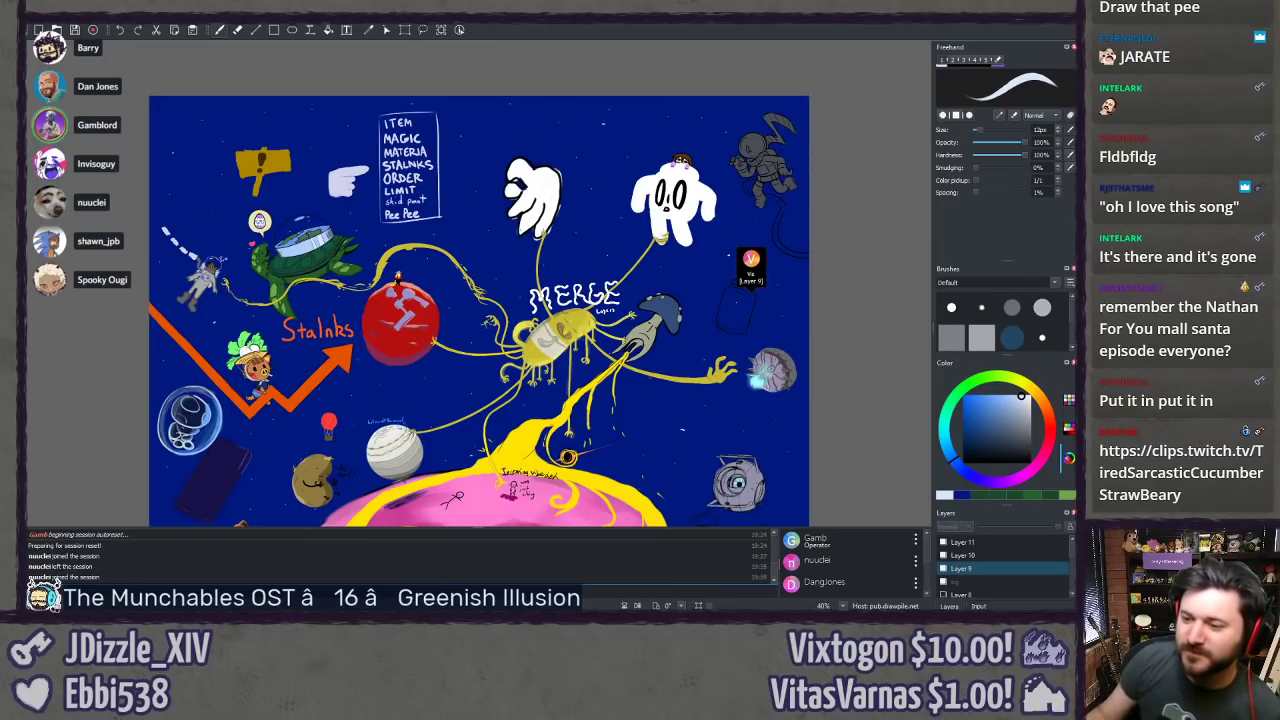
{"action": "scroll", "coordinate": [323, 397], "scroll_direction": "up", "scroll_amount": 10}
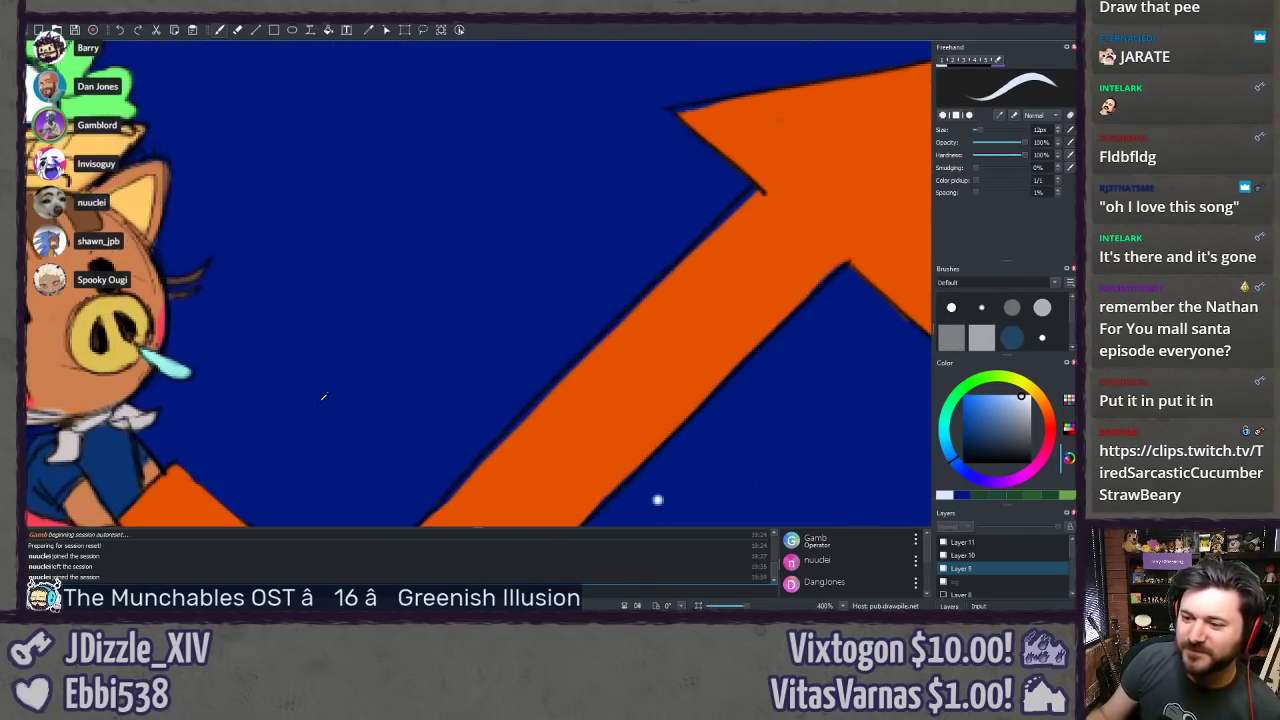
{"action": "left_click_drag", "start_coordinate": [302, 404], "coordinate": [613, 340]}
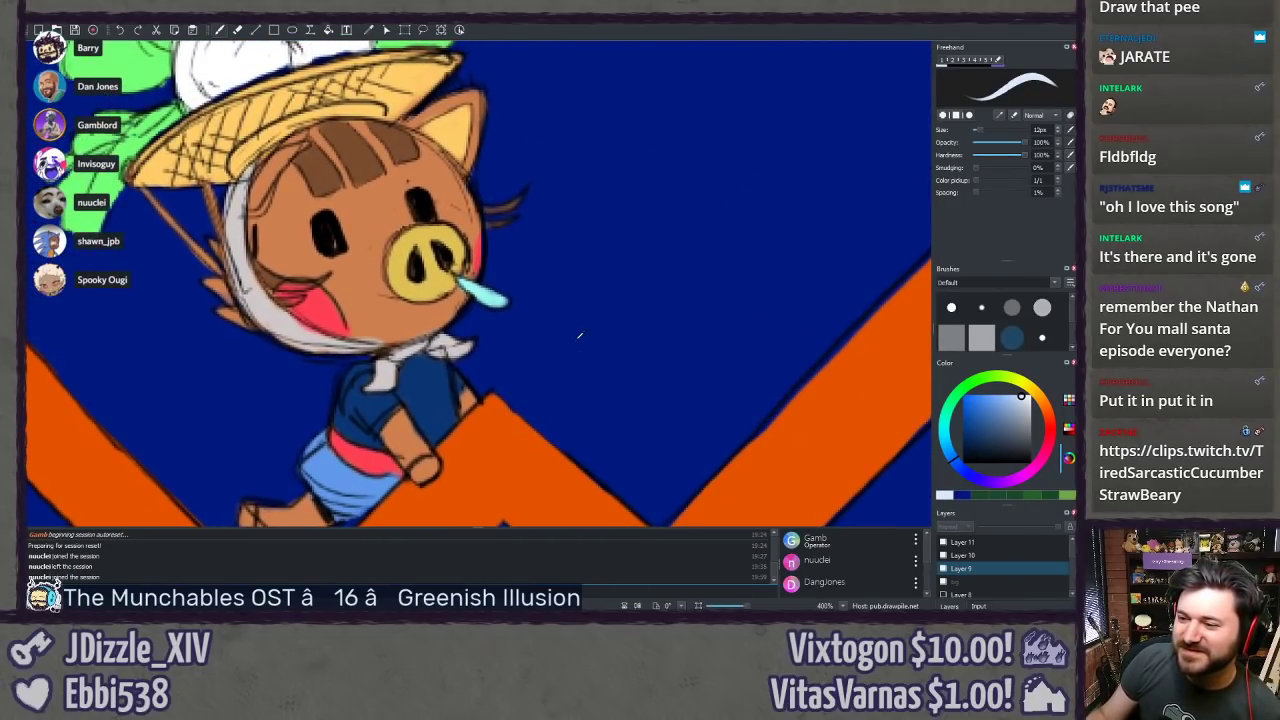
{"action": "scroll", "coordinate": [578, 336], "scroll_direction": "down", "scroll_amount": 10}
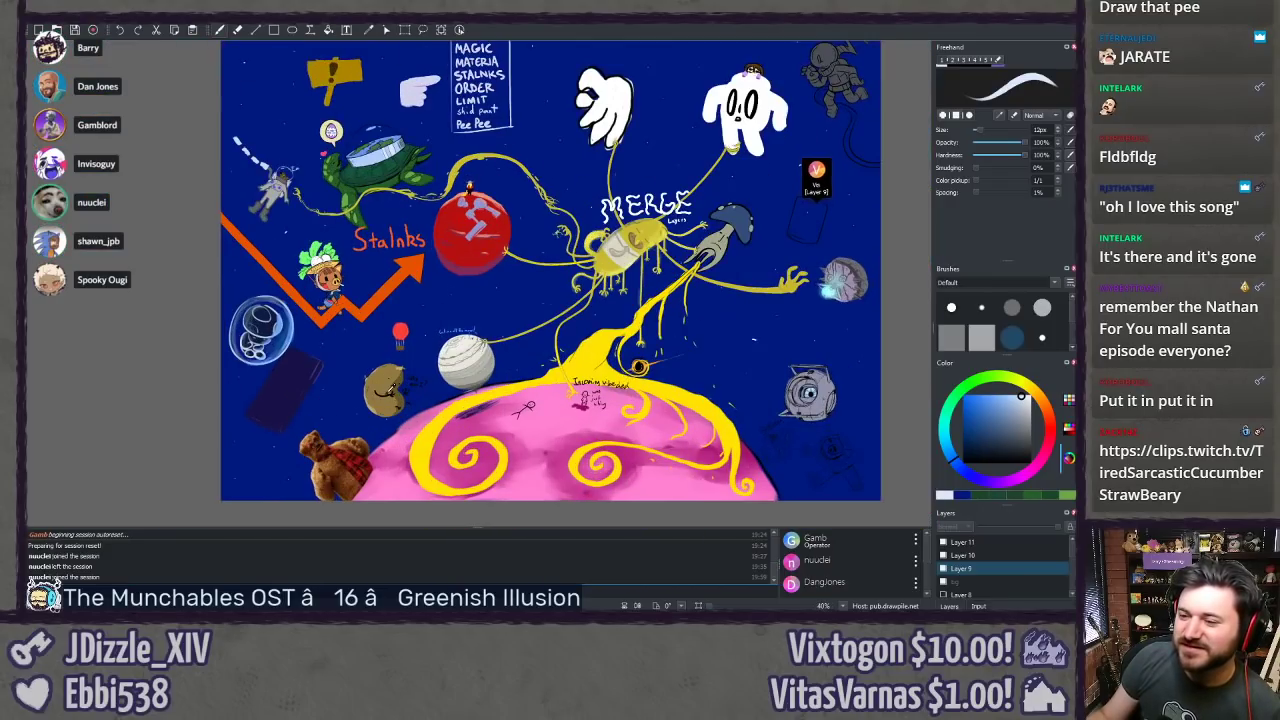
{"action": "left_click_drag", "start_coordinate": [441, 331], "coordinate": [407, 365]}
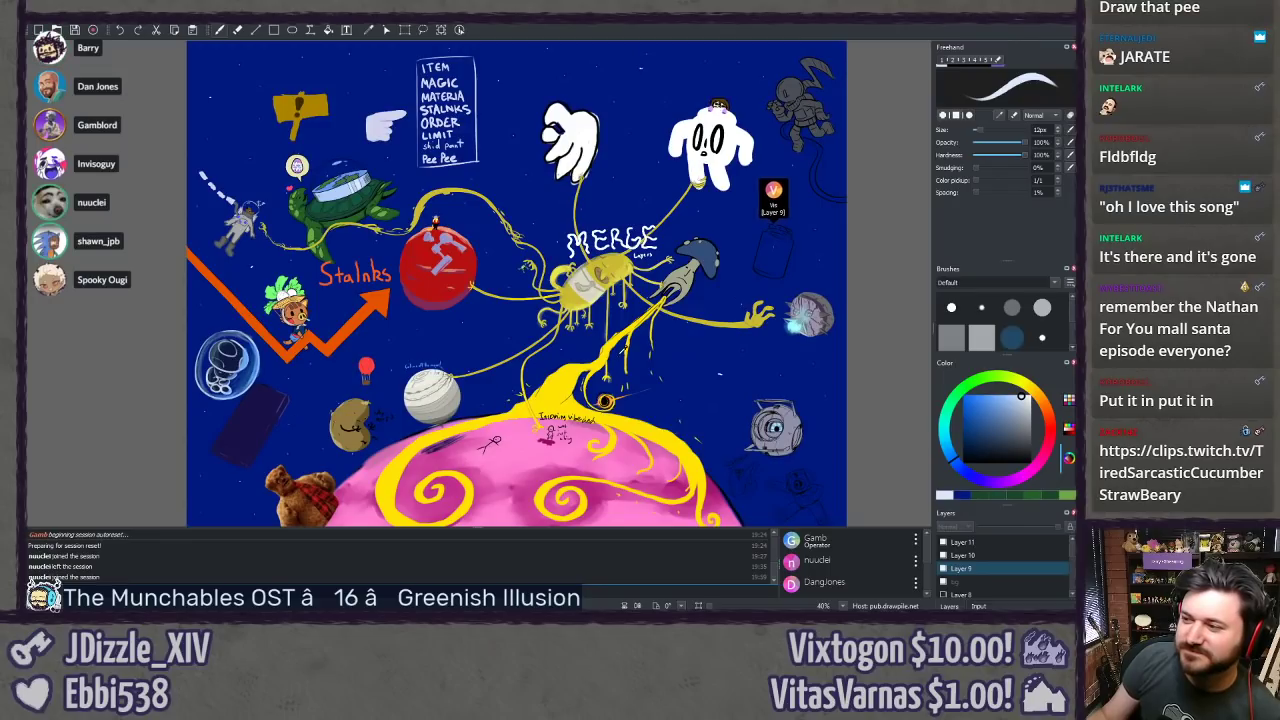
{"action": "scroll", "coordinate": [619, 354], "scroll_direction": "up", "scroll_amount": 1}
{"action": "left_click_drag", "start_coordinate": [619, 354], "coordinate": [580, 378]}
{"action": "scroll", "coordinate": [192, 412], "scroll_direction": "up", "scroll_amount": 5}
{"action": "left_click_drag", "start_coordinate": [192, 412], "coordinate": [569, 334]}
{"action": "scroll", "coordinate": [229, 409], "scroll_direction": "up", "scroll_amount": 3}
{"action": "left_click_drag", "start_coordinate": [229, 409], "coordinate": [352, 352]}
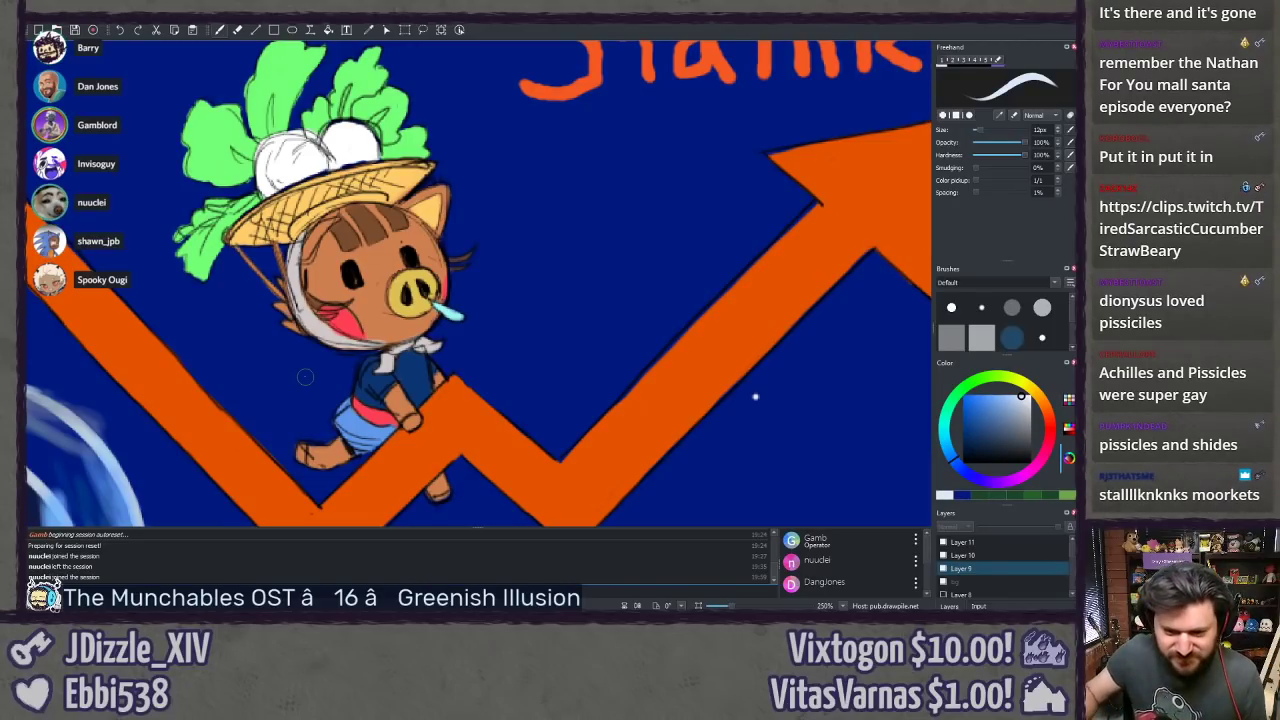
{"action": "scroll", "coordinate": [755, 396], "scroll_direction": "down", "scroll_amount": 6}
{"action": "left_click_drag", "start_coordinate": [425, 381], "coordinate": [312, 418]}
{"action": "scroll", "coordinate": [312, 415], "scroll_direction": "down", "scroll_amount": 3}
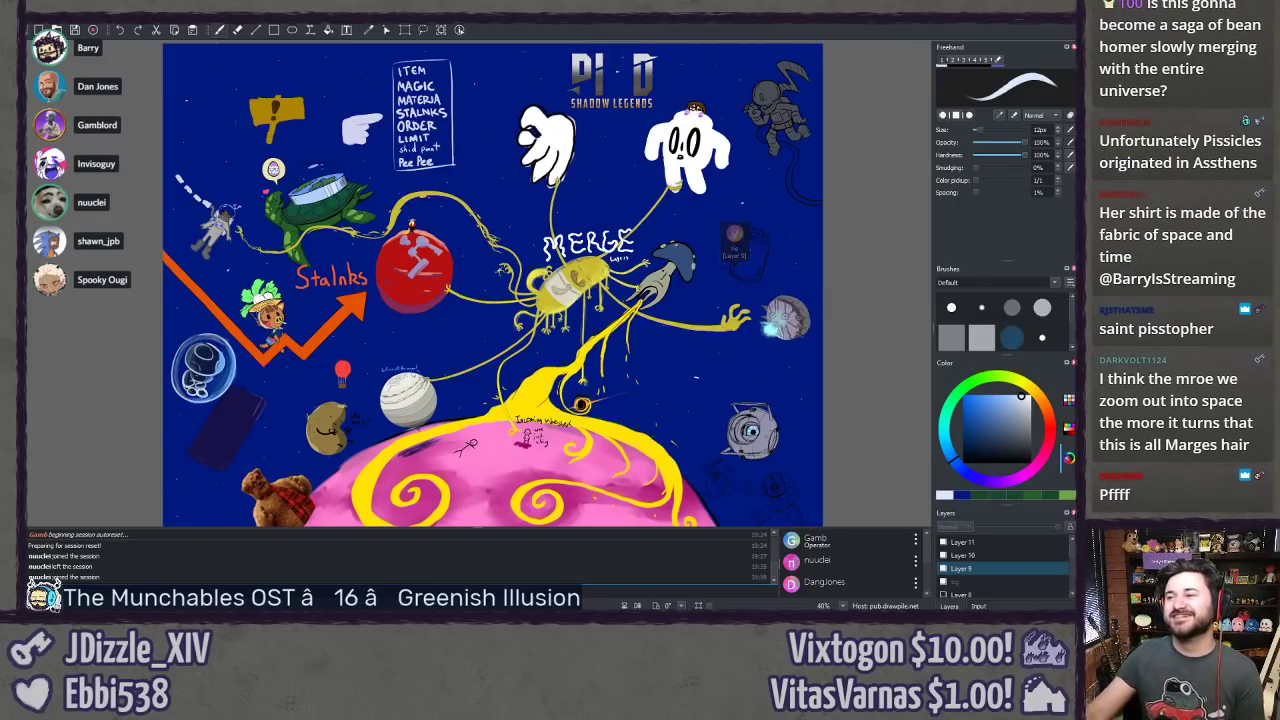
Step: Check the contents of Layer 11 and Layer 10 by hiding and showing them, and make Layer 10 active
{"action": "left_click_drag", "start_coordinate": [720, 122], "coordinate": [611, 255]}
{"action": "scroll", "coordinate": [703, 163], "scroll_direction": "up", "scroll_amount": 2}
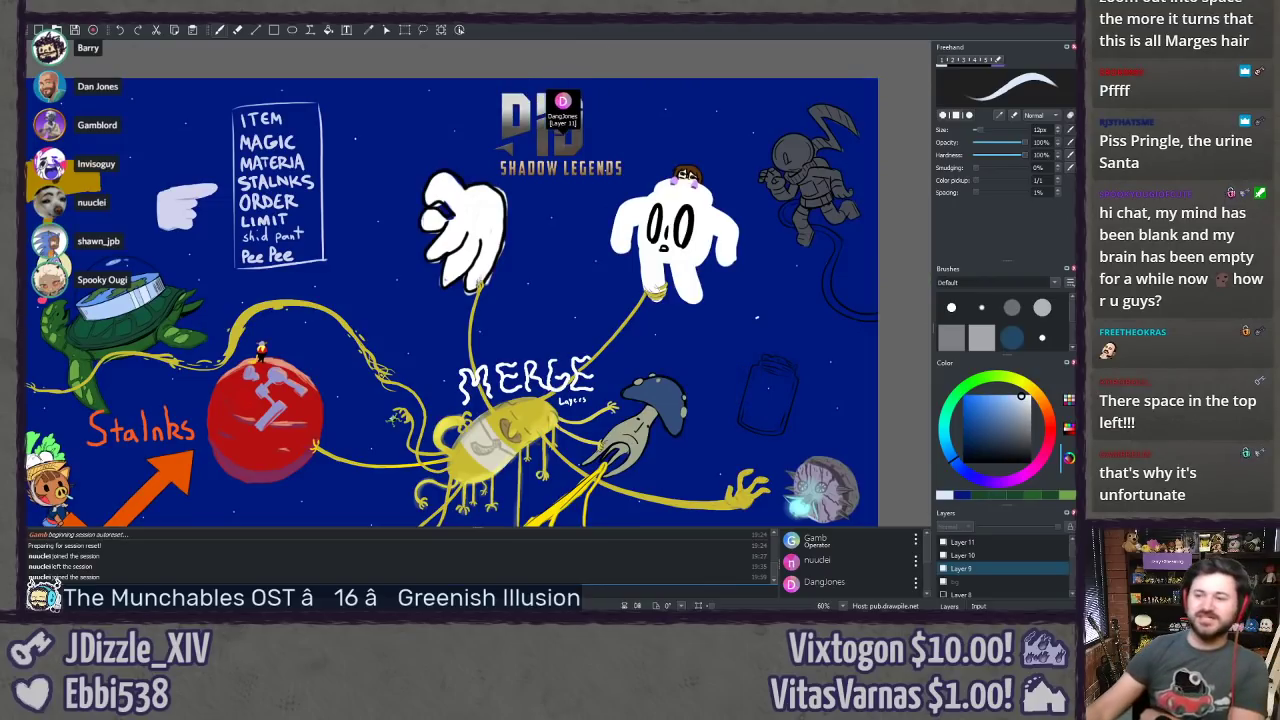
{"action": "left_click_drag", "start_coordinate": [554, 479], "coordinate": [824, 503]}
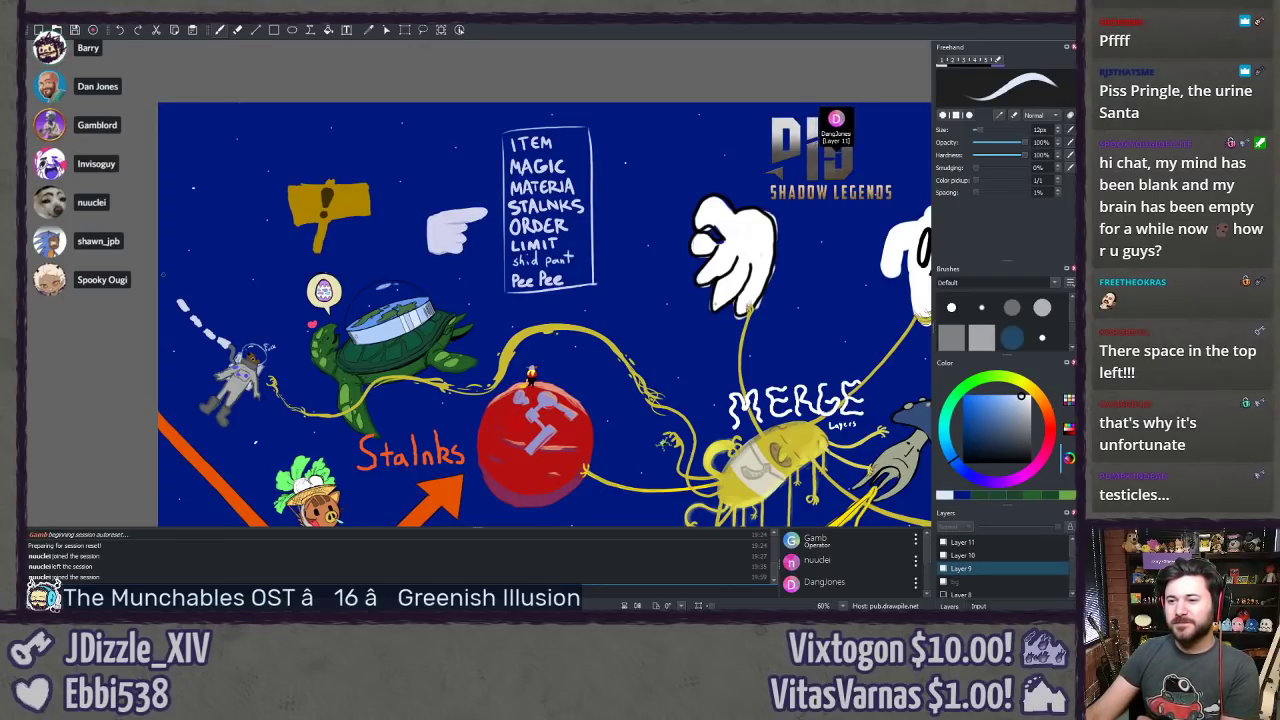
{"action": "left_click_drag", "start_coordinate": [209, 281], "coordinate": [308, 327]}
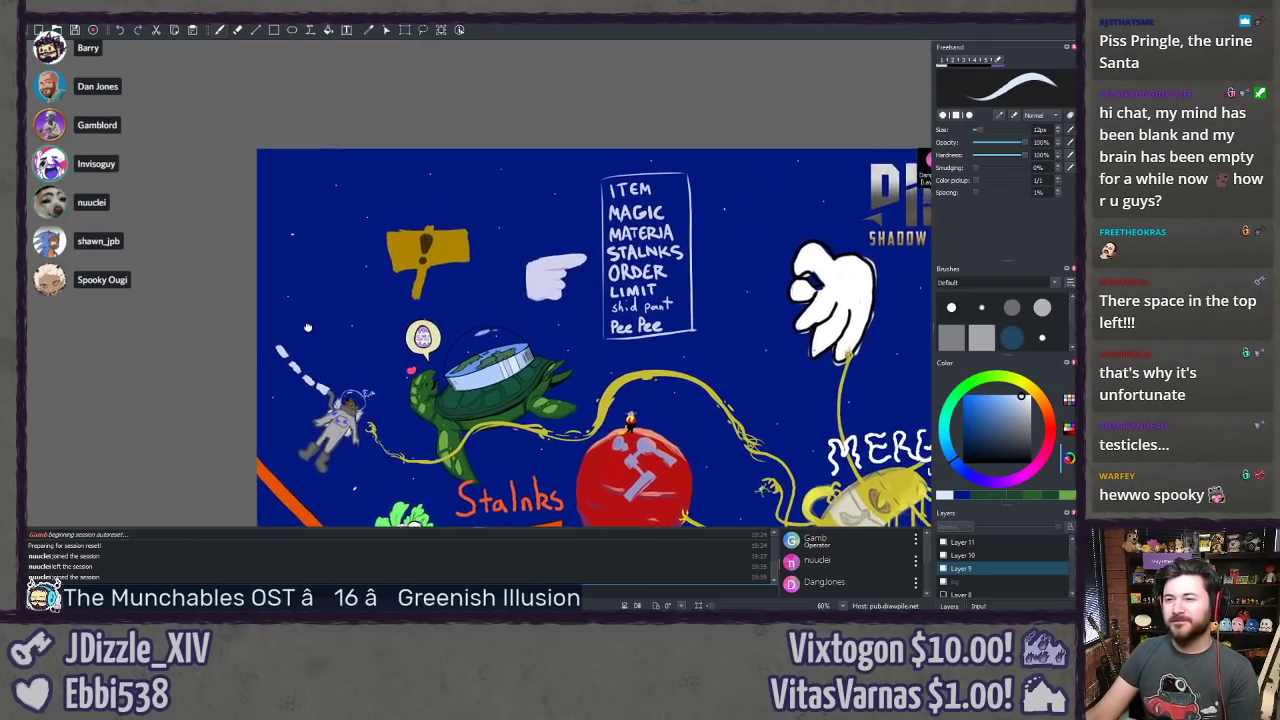
{"action": "scroll", "coordinate": [308, 327], "scroll_direction": "up", "scroll_amount": 4}
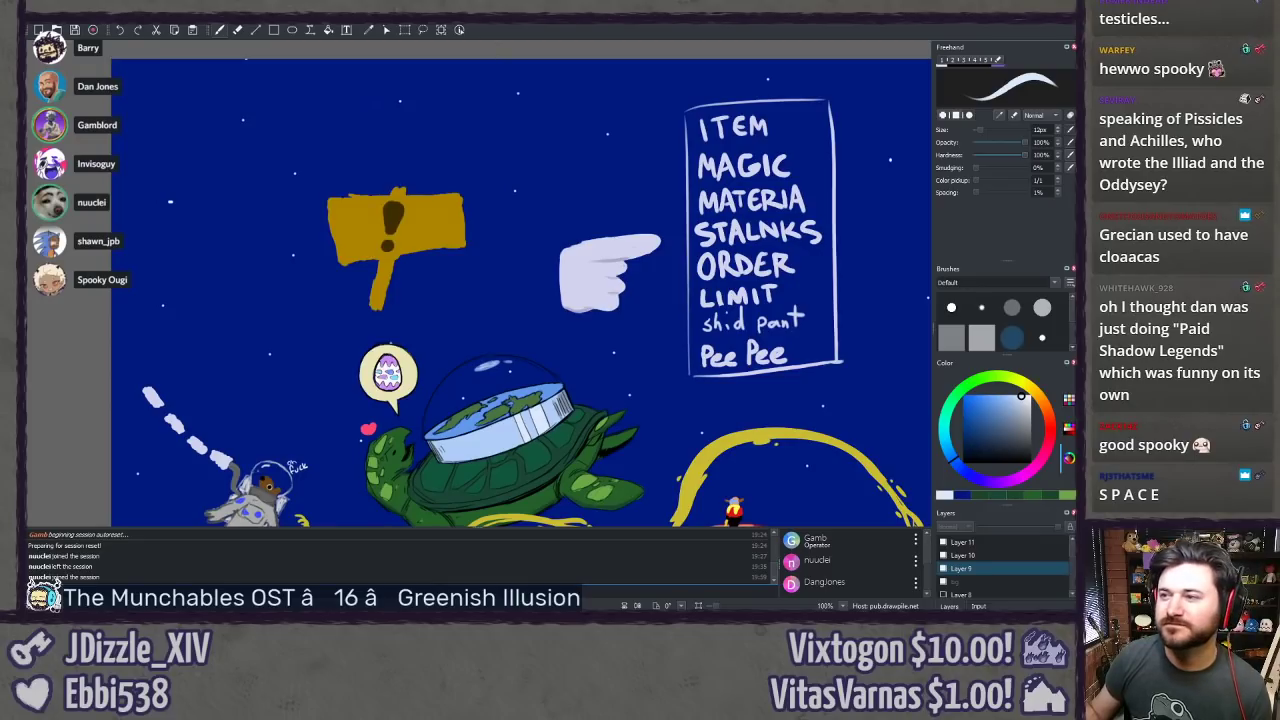
{"action": "left_click", "coordinate": [944, 542]}
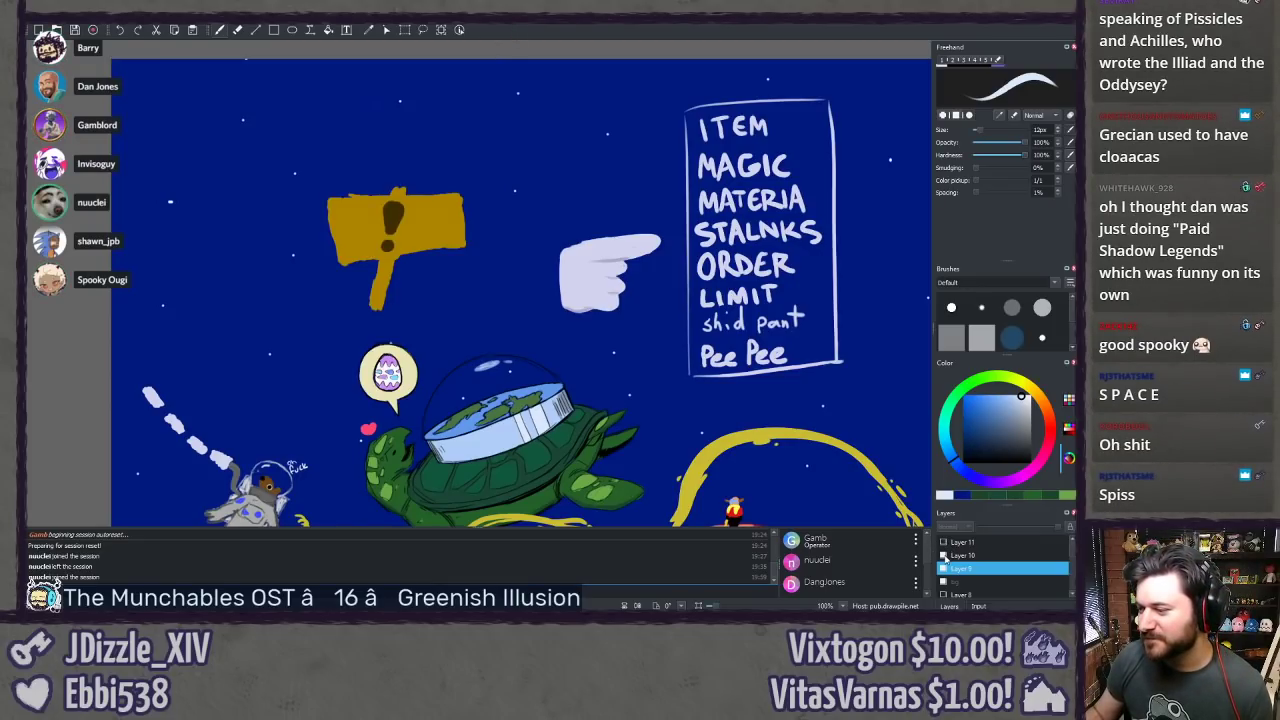
{"action": "left_click", "coordinate": [945, 556]}
{"action": "left_click", "coordinate": [945, 556]}
{"action": "left_click", "coordinate": [955, 556]}
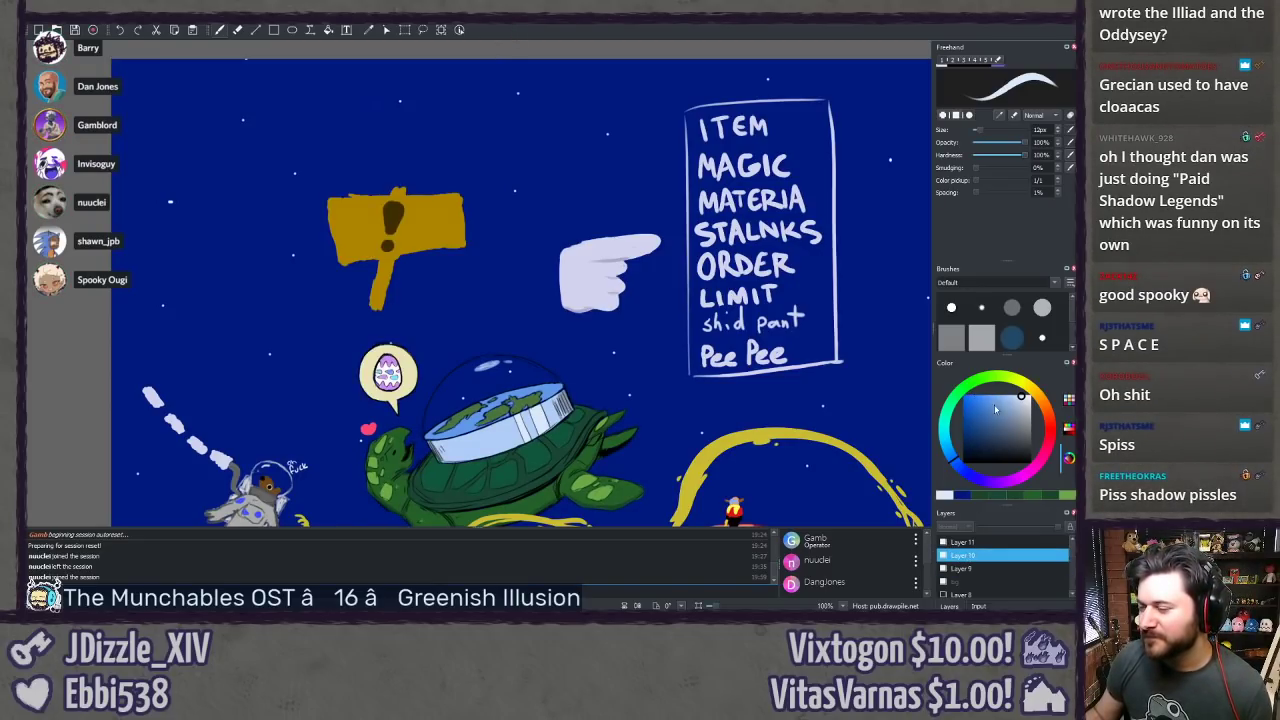
{"action": "left_click", "coordinate": [995, 409]}
{"action": "key", "text": "e"}
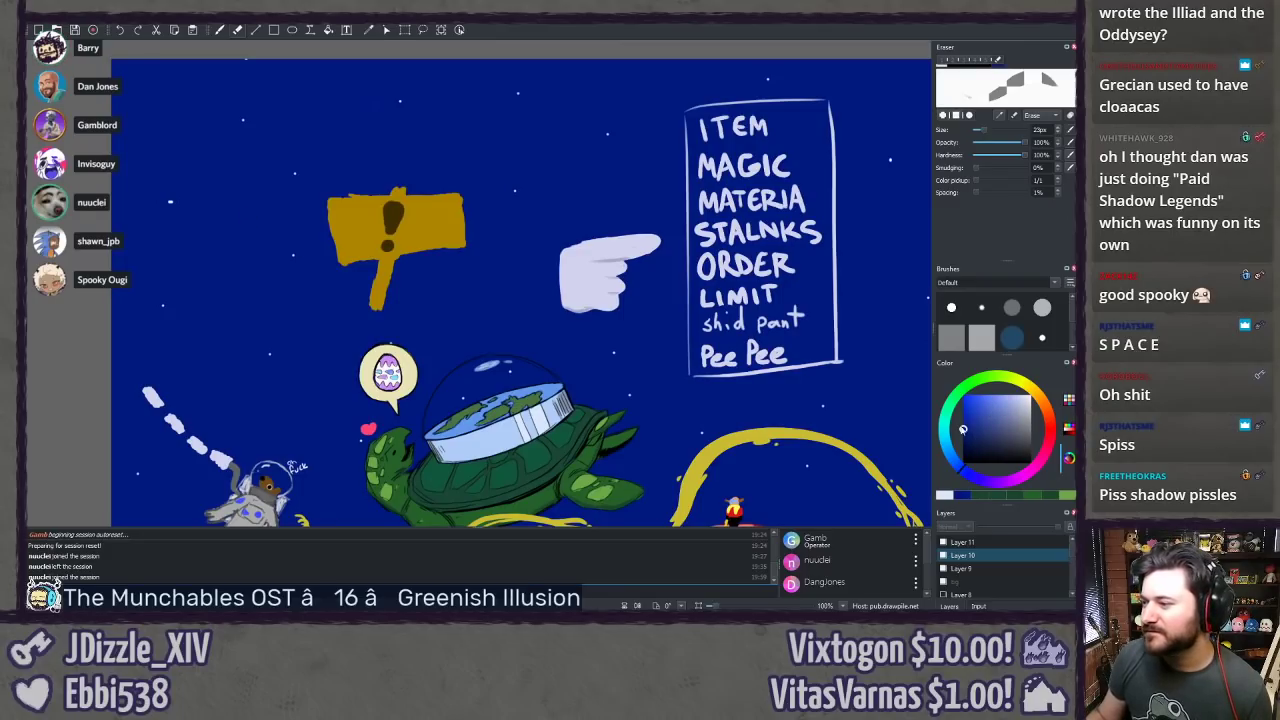
{"action": "left_click", "coordinate": [975, 411]}
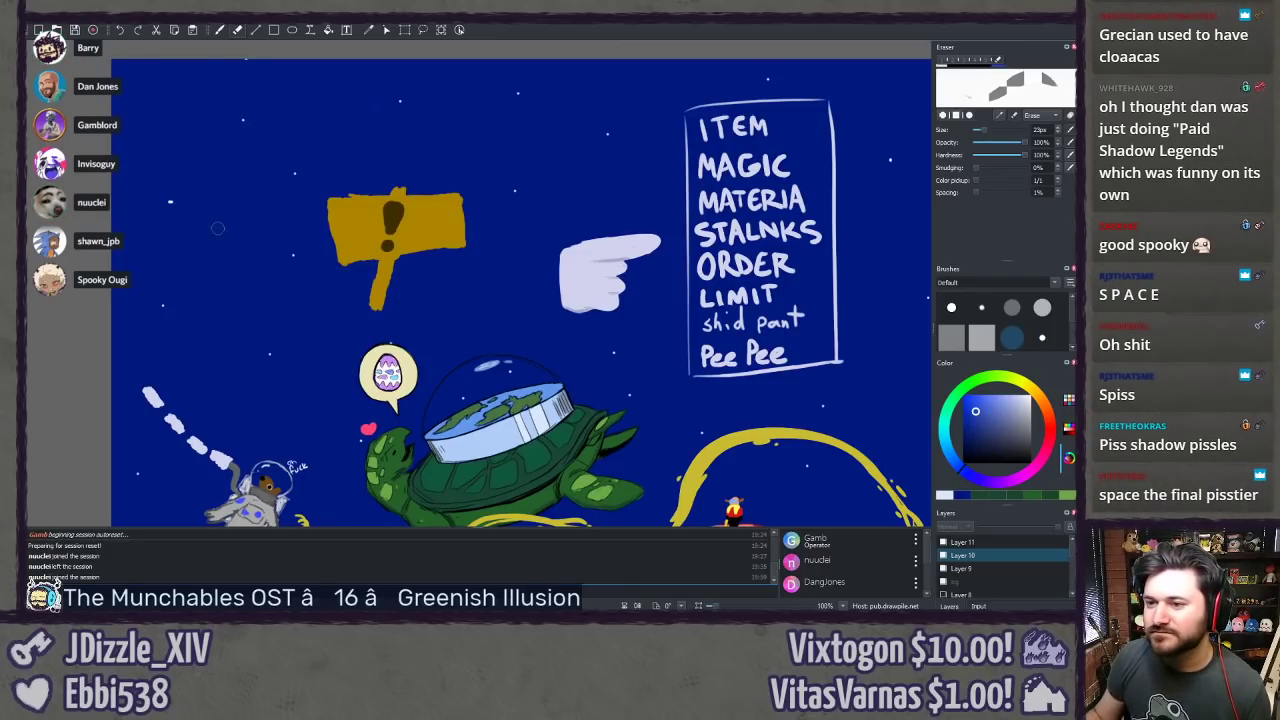
{"action": "key", "text": "b"}
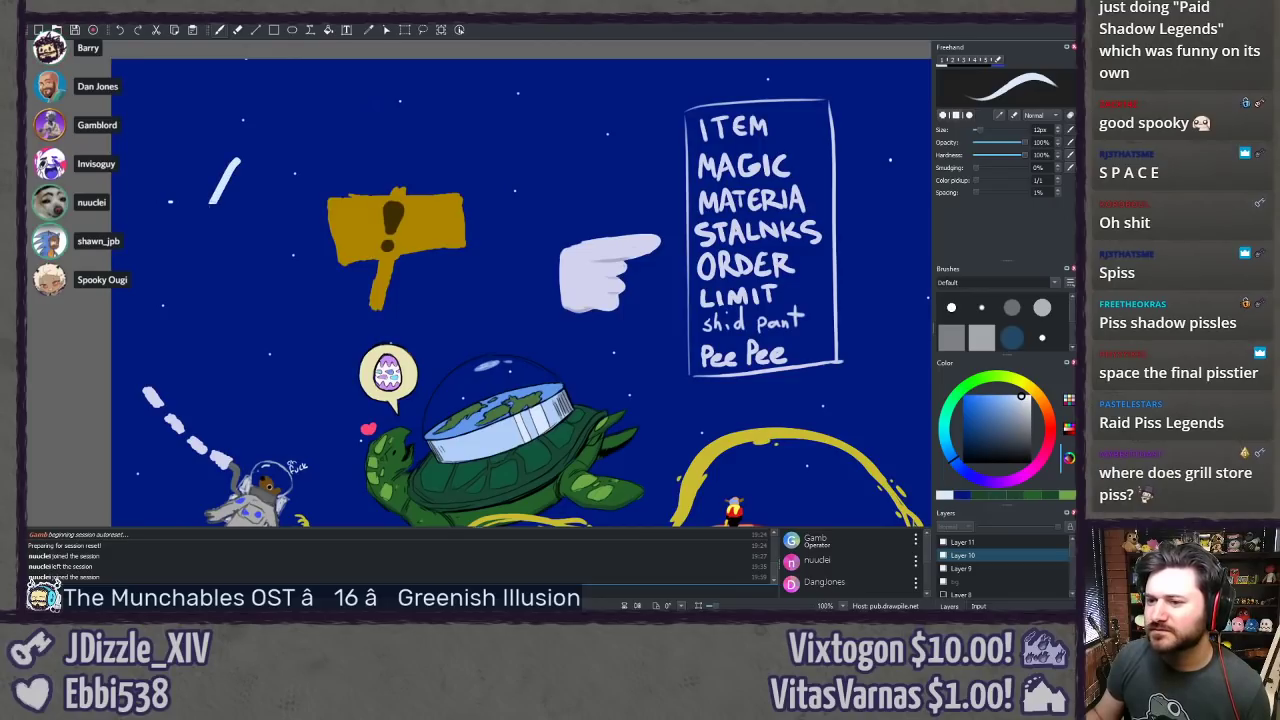
Step: Sample the background blue, choose a slightly brighter shade, set the brush to 20 px and sketch a large cartoon face in the empty sky beside the yellow sign
{"action": "left_click", "coordinate": [252, 234], "text": "ctrl"}
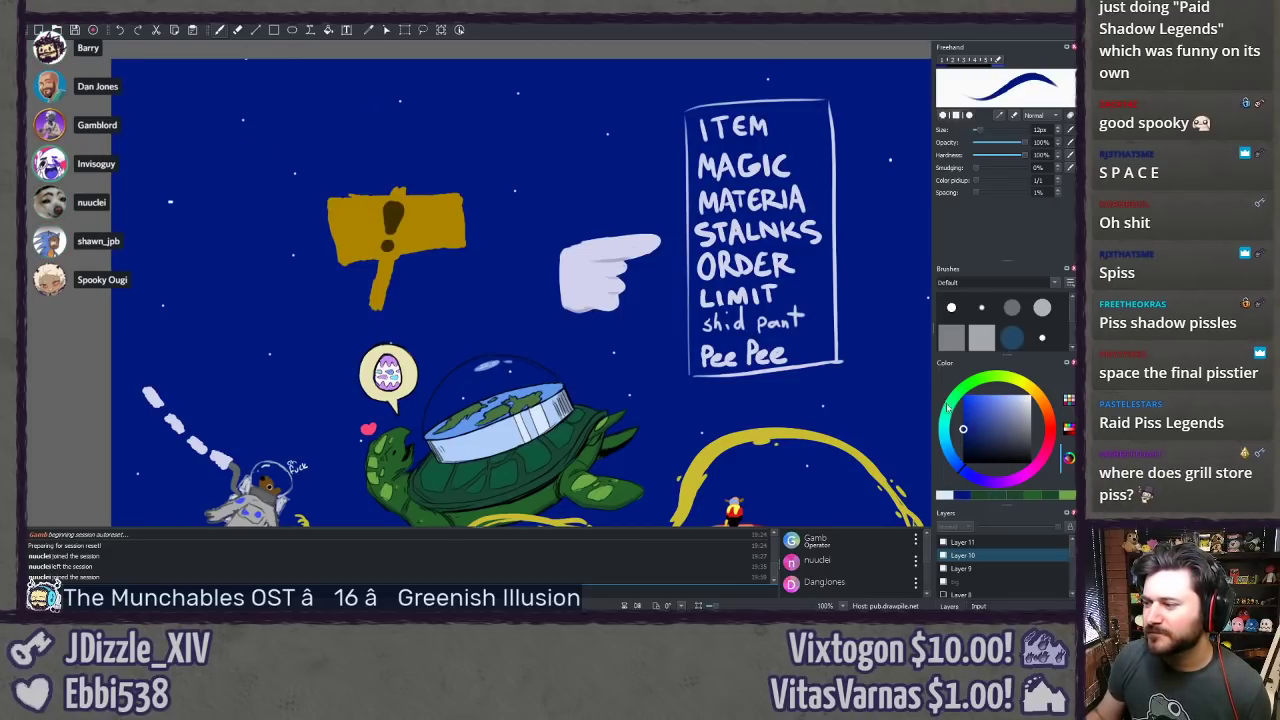
{"action": "left_click", "coordinate": [968, 411]}
{"action": "left_click_drag", "start_coordinate": [235, 178], "coordinate": [206, 247]}
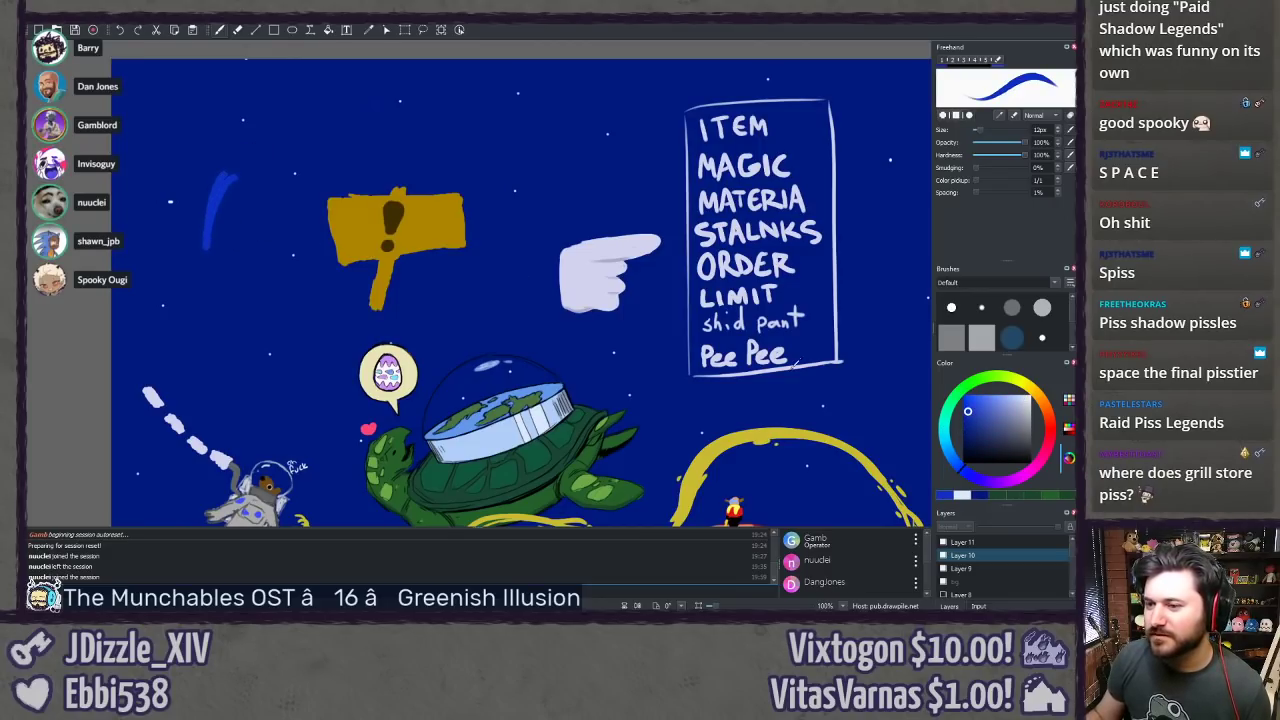
{"action": "left_click", "coordinate": [963, 427]}
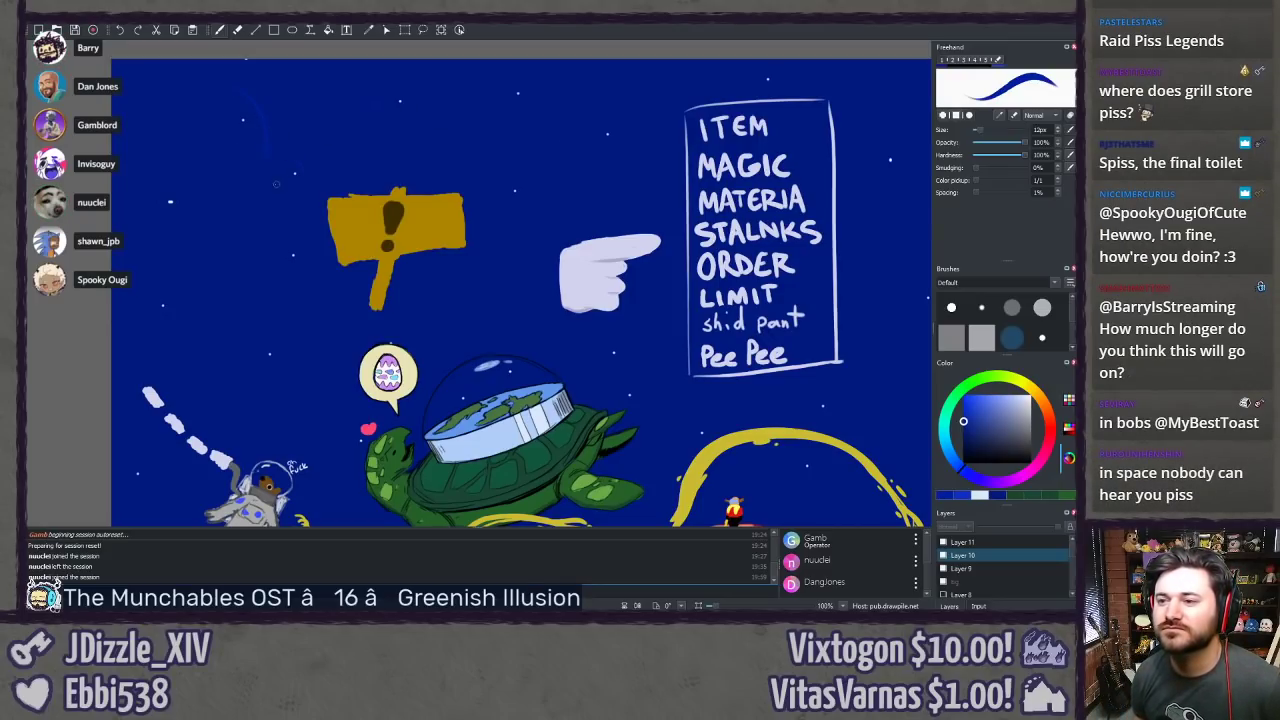
{"action": "key", "text": "]"}
{"action": "key", "text": "]"}
{"action": "key", "text": "]"}
{"action": "key", "text": "]"}
{"action": "key", "text": "]"}
{"action": "key", "text": "]"}
{"action": "key", "text": "]"}
{"action": "key", "text": "]"}
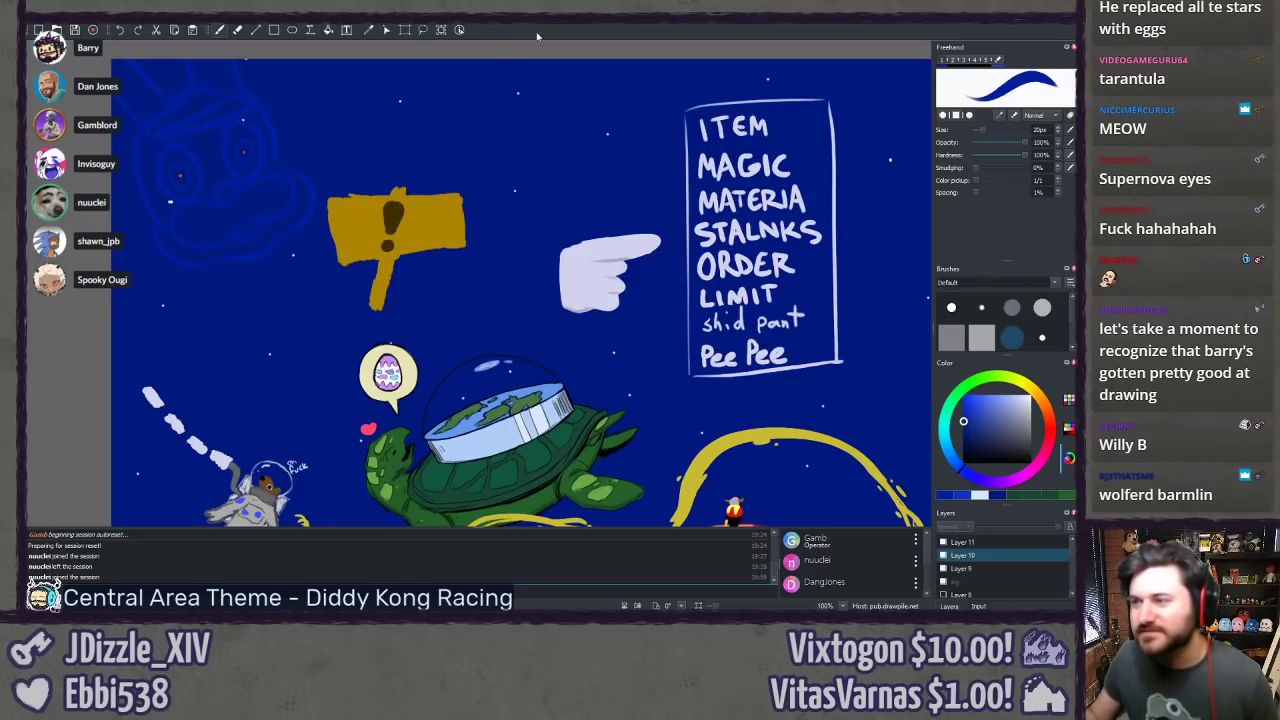
Step: Look over the new face sketch, the planets and the other artists' characters across the whole canvas
{"action": "scroll", "coordinate": [389, 314], "scroll_direction": "down", "scroll_amount": 1}
{"action": "scroll", "coordinate": [389, 314], "scroll_direction": "up", "scroll_amount": 1}
{"action": "scroll", "coordinate": [385, 313], "scroll_direction": "down", "scroll_amount": 2}
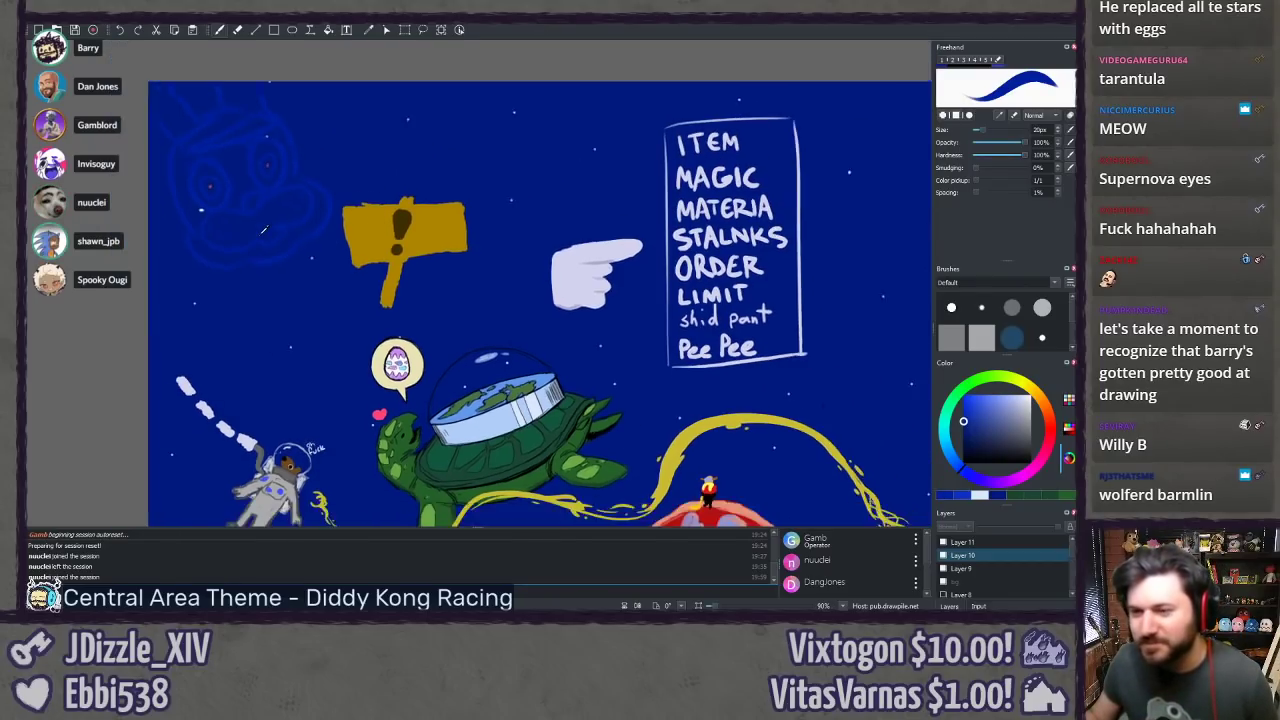
{"action": "left_click_drag", "start_coordinate": [365, 324], "coordinate": [245, 237]}
{"action": "left_click_drag", "start_coordinate": [450, 400], "coordinate": [309, 267]}
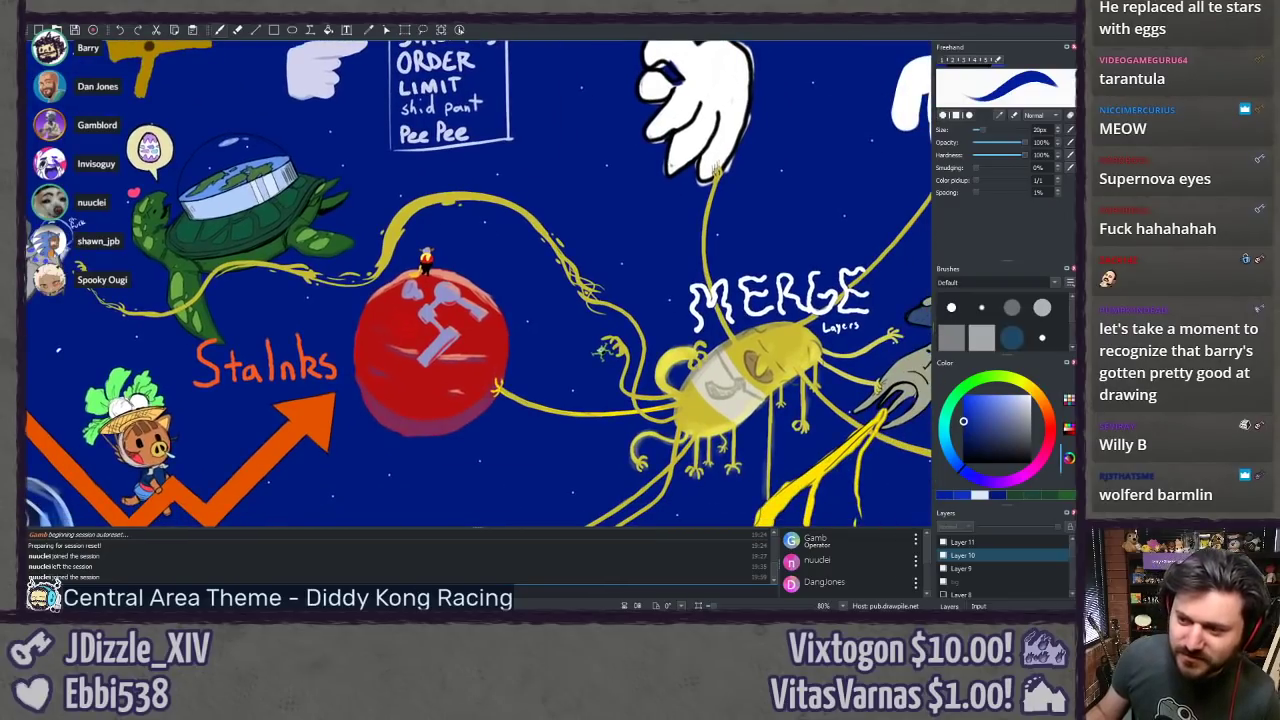
{"action": "left_click_drag", "start_coordinate": [464, 464], "coordinate": [450, 349]}
{"action": "scroll", "coordinate": [380, 322], "scroll_direction": "down", "scroll_amount": 2}
{"action": "scroll", "coordinate": [390, 316], "scroll_direction": "down", "scroll_amount": 4}
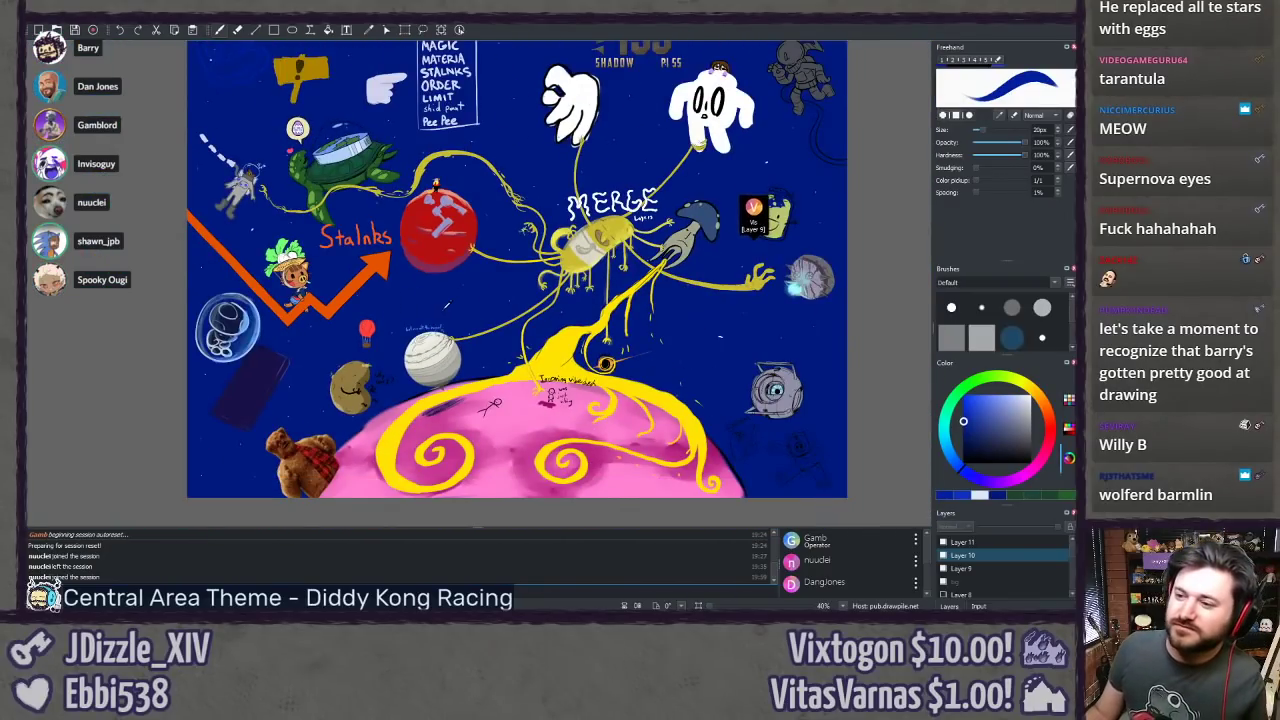
{"action": "scroll", "coordinate": [449, 300], "scroll_direction": "up", "scroll_amount": 2}
{"action": "scroll", "coordinate": [447, 299], "scroll_direction": "down", "scroll_amount": 1}
{"action": "scroll", "coordinate": [449, 299], "scroll_direction": "up", "scroll_amount": 1}
{"action": "left_click_drag", "start_coordinate": [485, 287], "coordinate": [426, 390]}
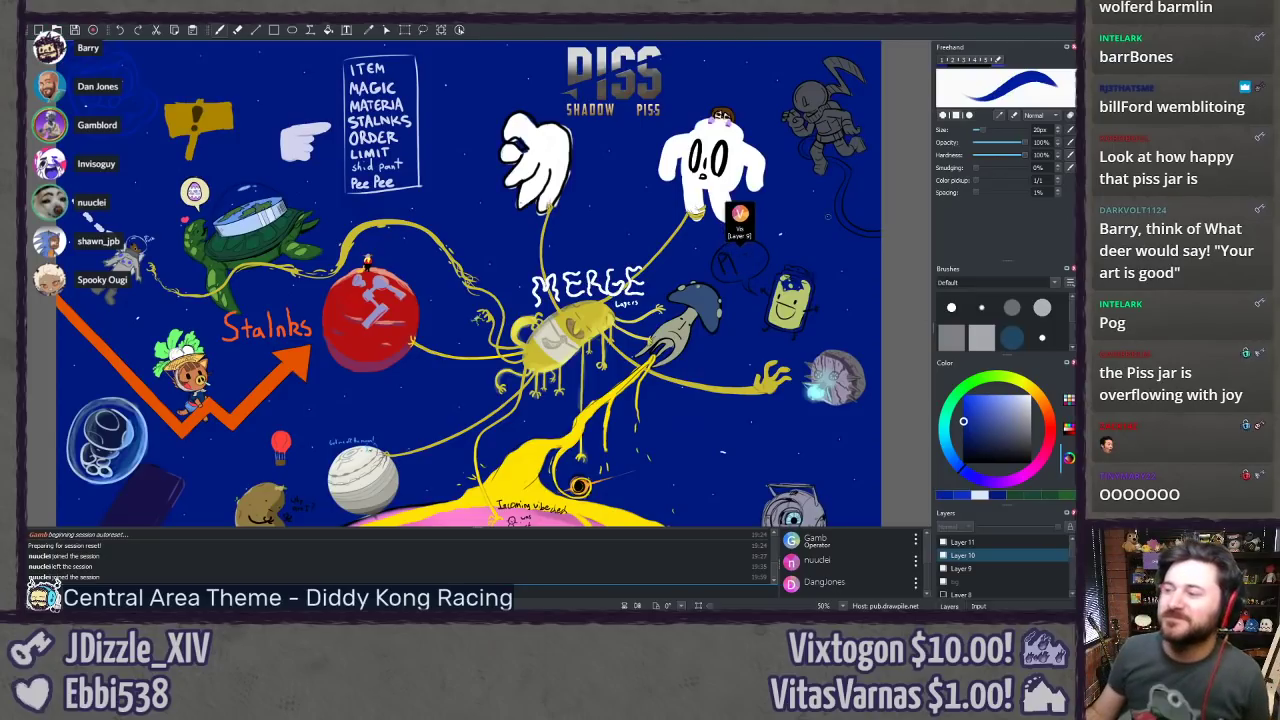
Step: Sample the smiling jar's yellow-green fill, check which layer holds the jar and make Layer 9 active
{"action": "scroll", "coordinate": [872, 272], "scroll_direction": "up", "scroll_amount": 5}
{"action": "scroll", "coordinate": [780, 280], "scroll_direction": "up", "scroll_amount": 5}
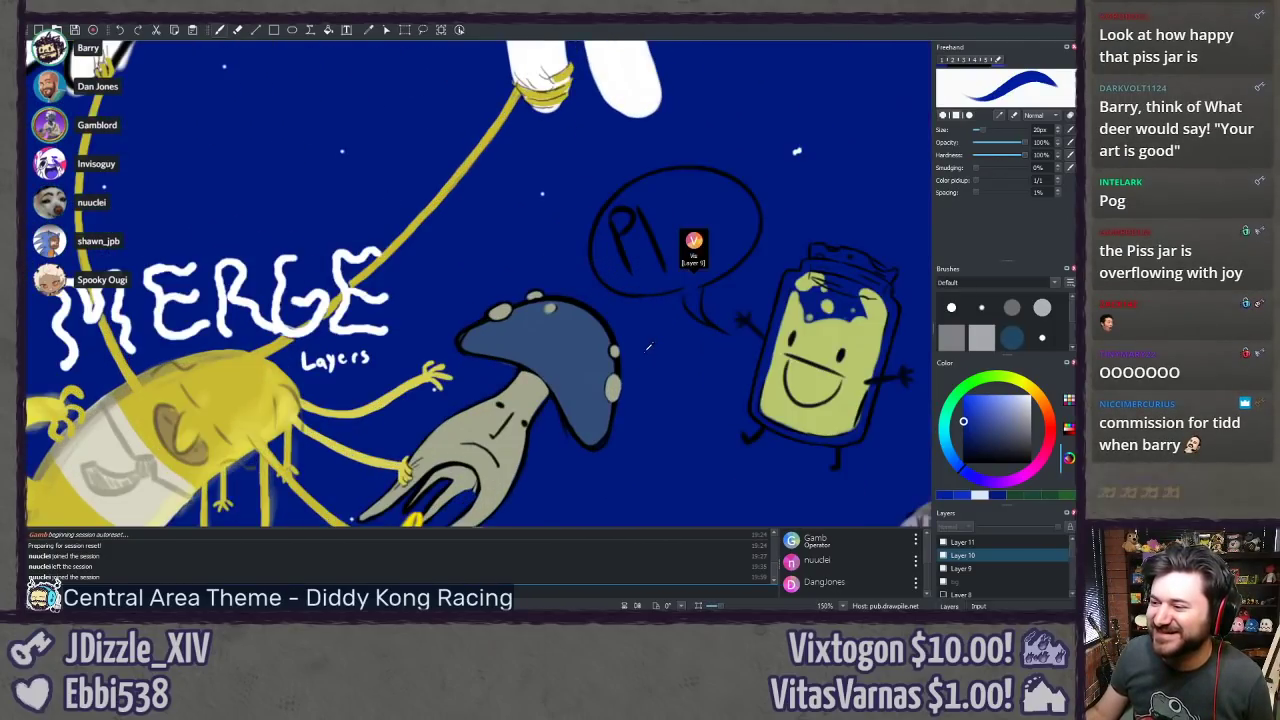
{"action": "scroll", "coordinate": [301, 426], "scroll_direction": "down", "scroll_amount": 2}
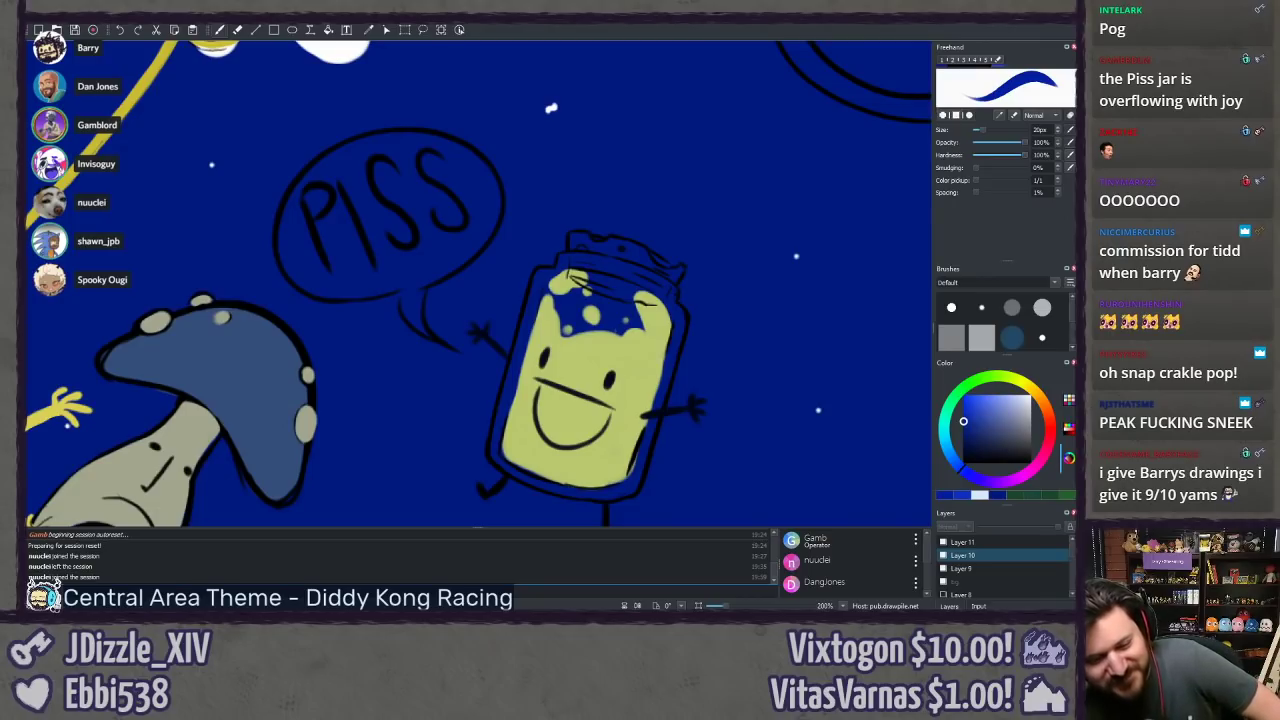
{"action": "left_click", "coordinate": [585, 362], "text": "ctrl"}
{"action": "left_click", "coordinate": [944, 542]}
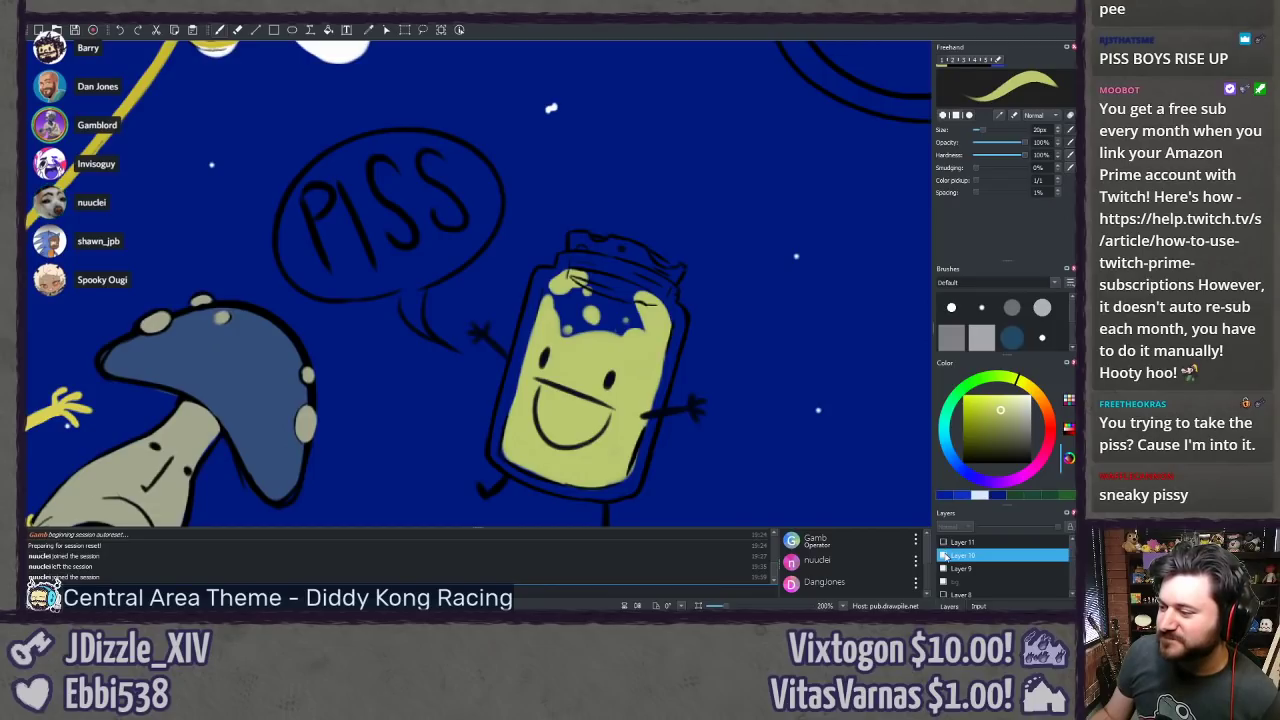
{"action": "left_click", "coordinate": [944, 569]}
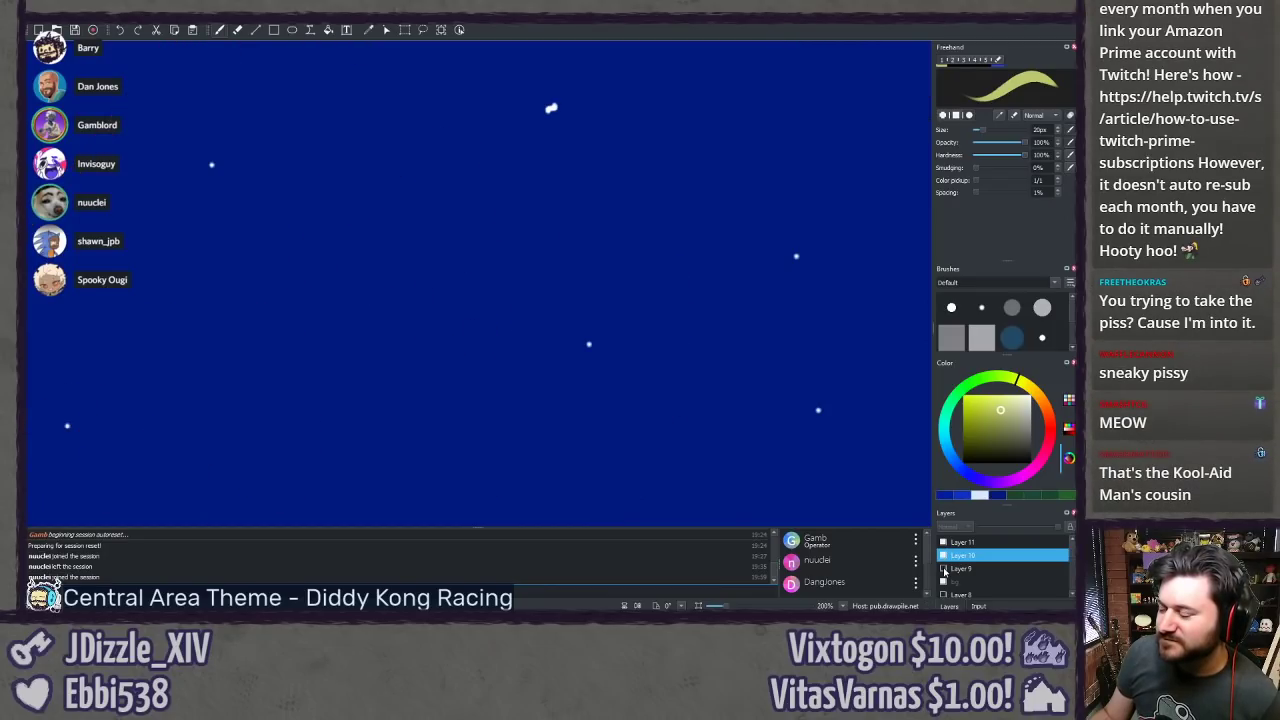
{"action": "left_click", "coordinate": [944, 569]}
{"action": "left_click", "coordinate": [975, 568]}
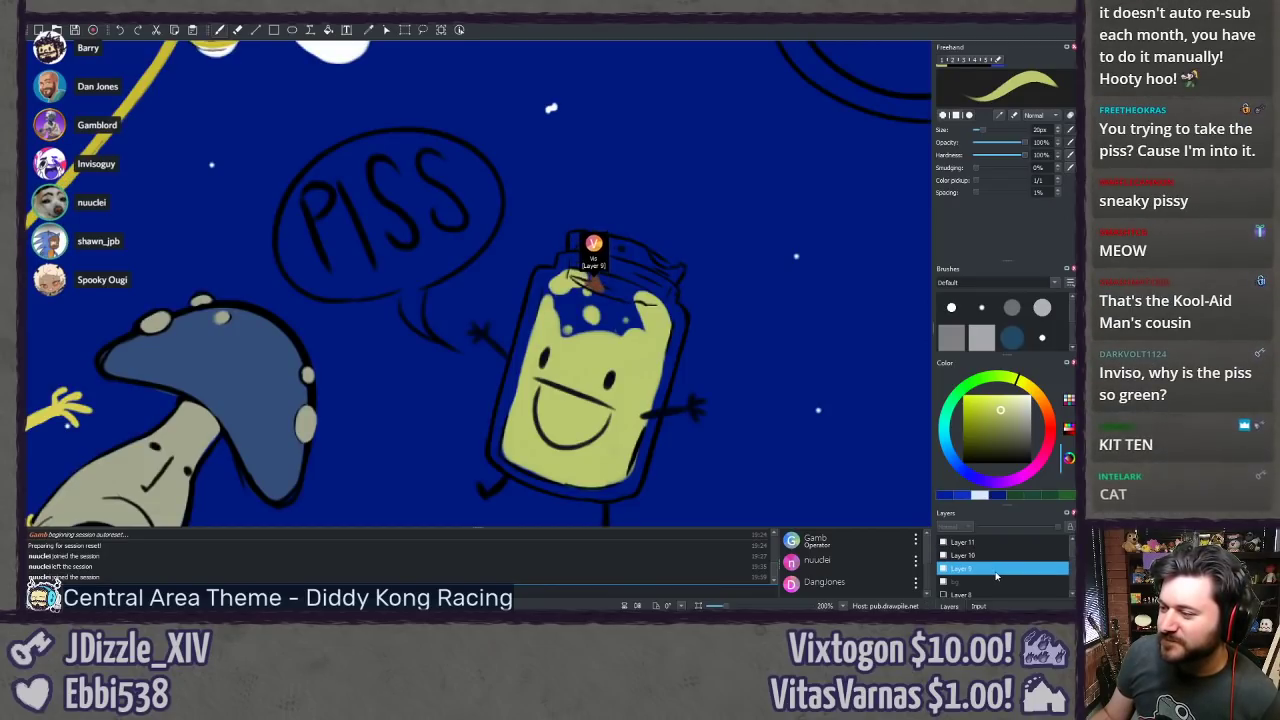
Step: Set the brush's blend mode to Behind and paint the lower part and tail of the jar's speech bubble yellow-green
{"action": "left_click", "coordinate": [1012, 113]}
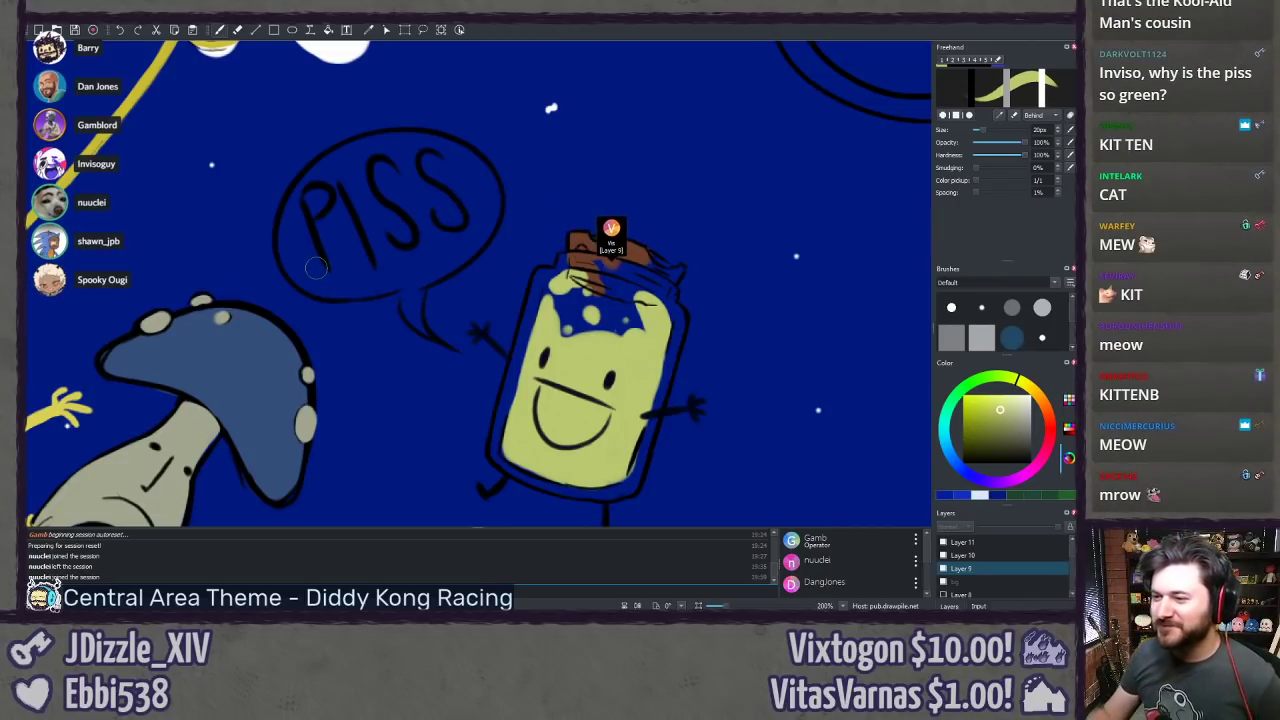
{"action": "scroll", "coordinate": [676, 285], "scroll_direction": "down", "scroll_amount": 5}
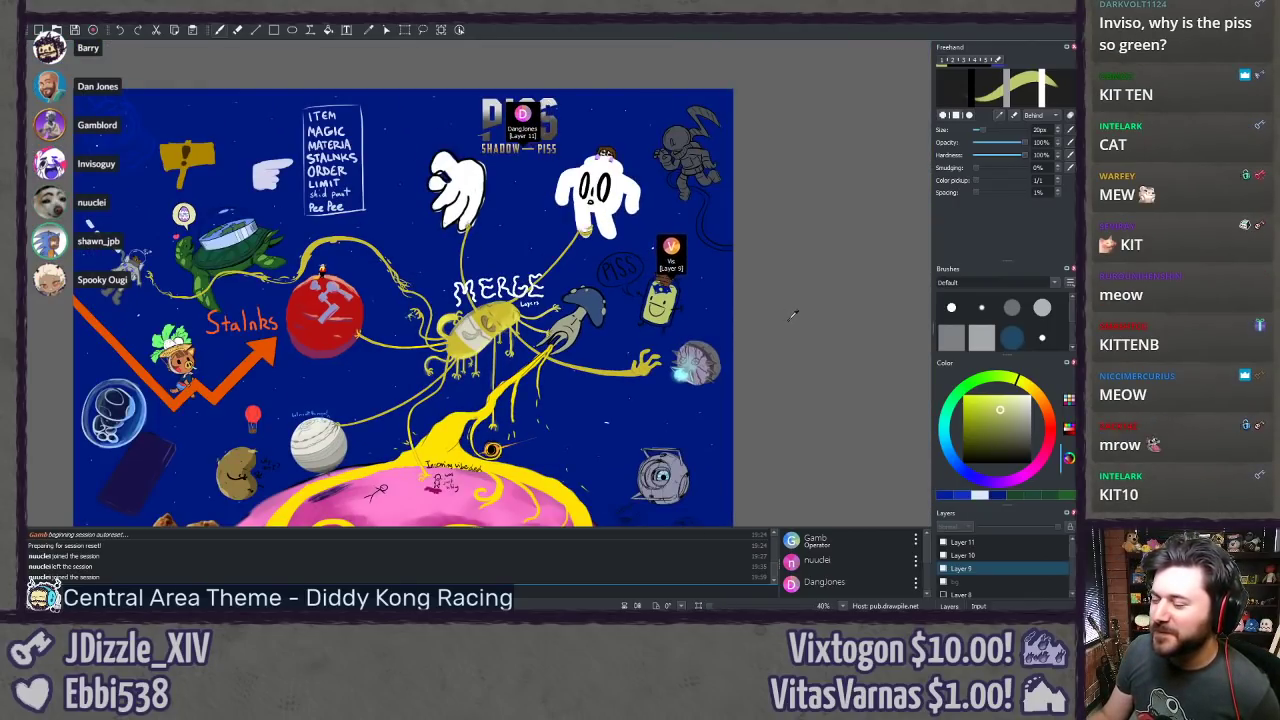
{"action": "scroll", "coordinate": [677, 282], "scroll_direction": "up", "scroll_amount": 5}
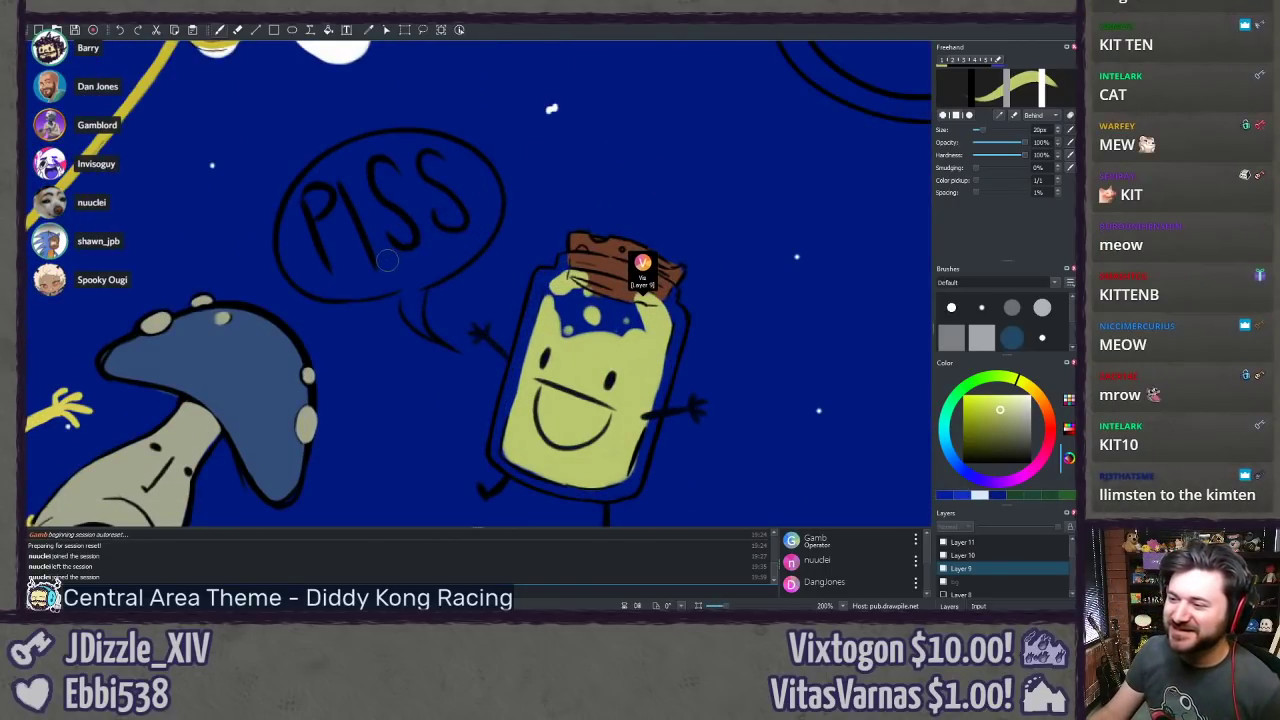
{"action": "scroll", "coordinate": [387, 260], "scroll_direction": "up", "scroll_amount": 2}
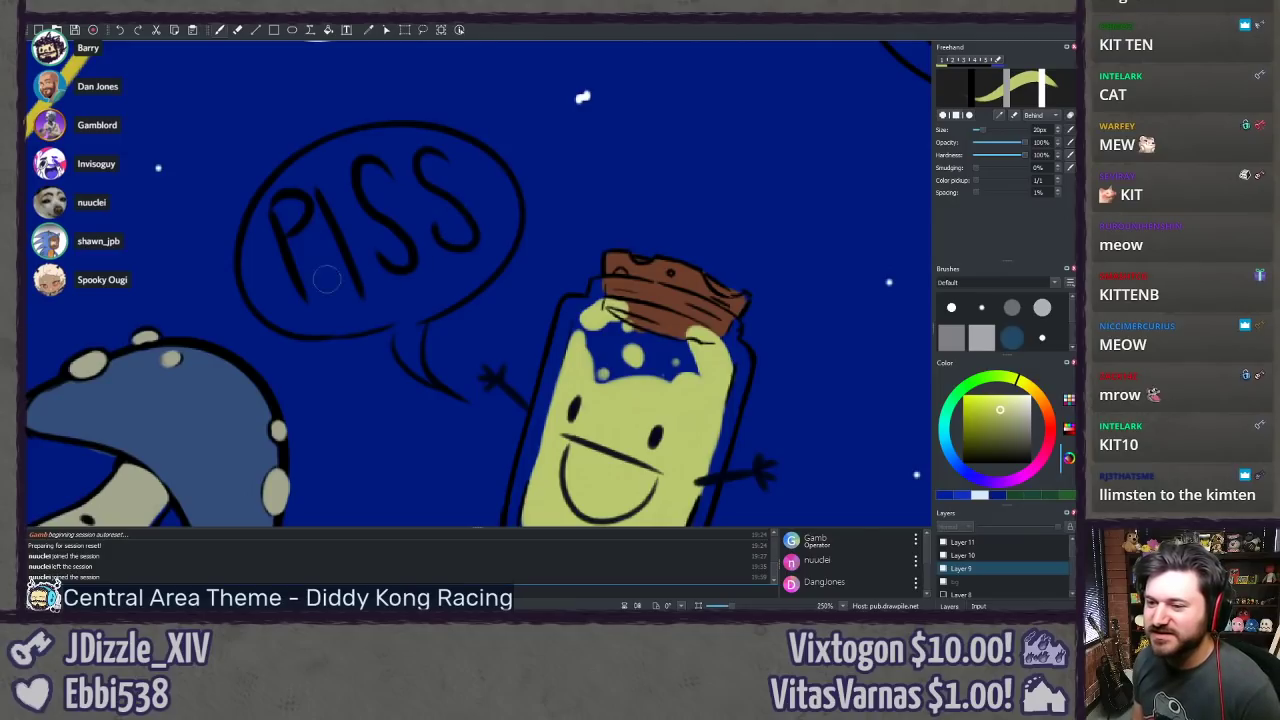
{"action": "mouse_move", "coordinate": [245, 292]}
{"action": "left_mouse_down"}
{"action": "mouse_move", "coordinate": [270, 259]}
{"action": "mouse_move", "coordinate": [297, 276]}
{"action": "mouse_move", "coordinate": [352, 222]}
{"action": "mouse_move", "coordinate": [381, 229]}
{"action": "mouse_move", "coordinate": [464, 184]}
{"action": "mouse_move", "coordinate": [502, 197]}
{"action": "mouse_move", "coordinate": [513, 227]}
{"action": "mouse_move", "coordinate": [517, 206]}
{"action": "mouse_move", "coordinate": [478, 277]}
{"action": "mouse_move", "coordinate": [412, 321]}
{"action": "mouse_move", "coordinate": [335, 321]}
{"action": "mouse_move", "coordinate": [355, 310]}
{"action": "mouse_move", "coordinate": [332, 328]}
{"action": "mouse_move", "coordinate": [301, 321]}
{"action": "mouse_move", "coordinate": [313, 314]}
{"action": "mouse_move", "coordinate": [313, 330]}
{"action": "mouse_move", "coordinate": [278, 321]}
{"action": "mouse_move", "coordinate": [288, 328]}
{"action": "mouse_move", "coordinate": [318, 333]}
{"action": "mouse_move", "coordinate": [345, 313]}
{"action": "mouse_move", "coordinate": [280, 318]}
{"action": "mouse_move", "coordinate": [251, 288]}
{"action": "mouse_move", "coordinate": [290, 290]}
{"action": "mouse_move", "coordinate": [340, 272]}
{"action": "mouse_move", "coordinate": [354, 240]}
{"action": "mouse_move", "coordinate": [395, 243]}
{"action": "mouse_move", "coordinate": [457, 201]}
{"action": "mouse_move", "coordinate": [475, 213]}
{"action": "mouse_move", "coordinate": [492, 204]}
{"action": "mouse_move", "coordinate": [472, 258]}
{"action": "mouse_move", "coordinate": [412, 292]}
{"action": "mouse_move", "coordinate": [342, 301]}
{"action": "left_mouse_up"}
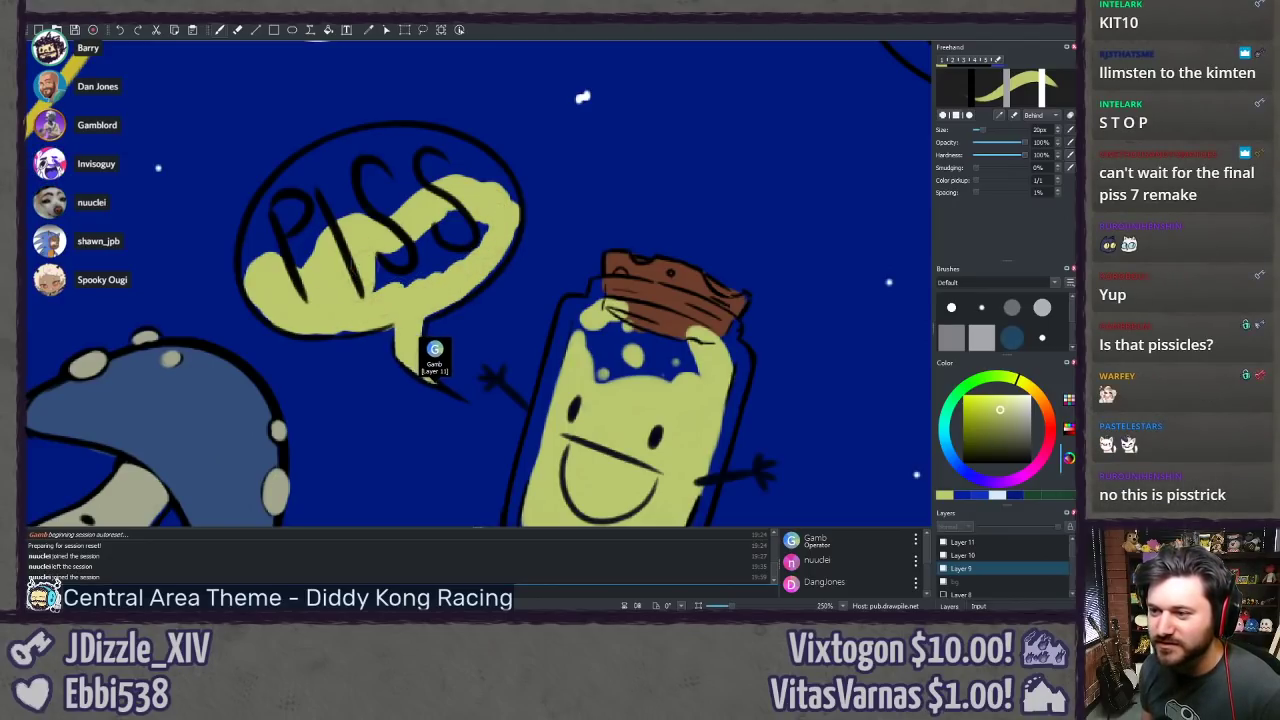
{"action": "left_click_drag", "start_coordinate": [435, 350], "coordinate": [470, 370]}
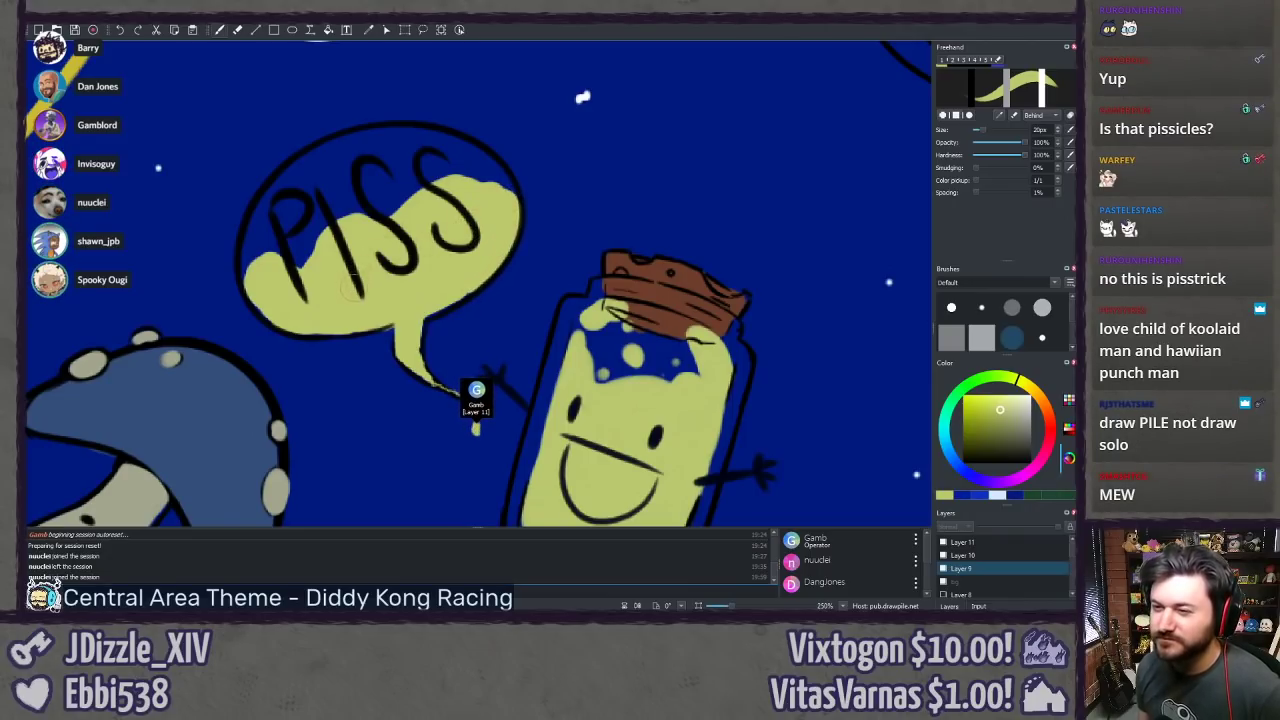
Step: Choose an off-white shade and fill the rest of the speech bubble above the yellow-green liquid
{"action": "left_click", "coordinate": [1028, 406]}
{"action": "mouse_move", "coordinate": [254, 260]}
{"action": "left_mouse_down"}
{"action": "mouse_move", "coordinate": [284, 184]}
{"action": "mouse_move", "coordinate": [268, 258]}
{"action": "mouse_move", "coordinate": [300, 200]}
{"action": "mouse_move", "coordinate": [318, 236]}
{"action": "mouse_move", "coordinate": [356, 190]}
{"action": "mouse_move", "coordinate": [372, 222]}
{"action": "mouse_move", "coordinate": [420, 165]}
{"action": "mouse_move", "coordinate": [432, 168]}
{"action": "left_mouse_up"}
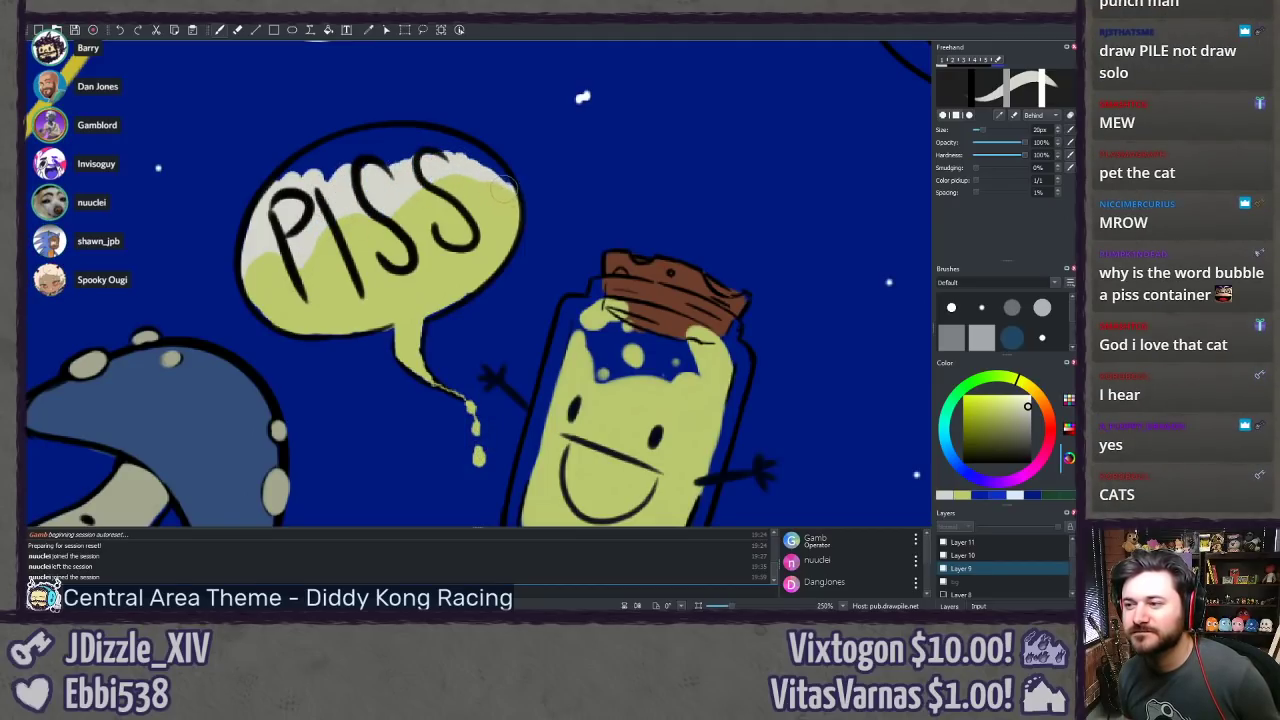
{"action": "left_click_drag", "start_coordinate": [481, 165], "coordinate": [412, 150]}
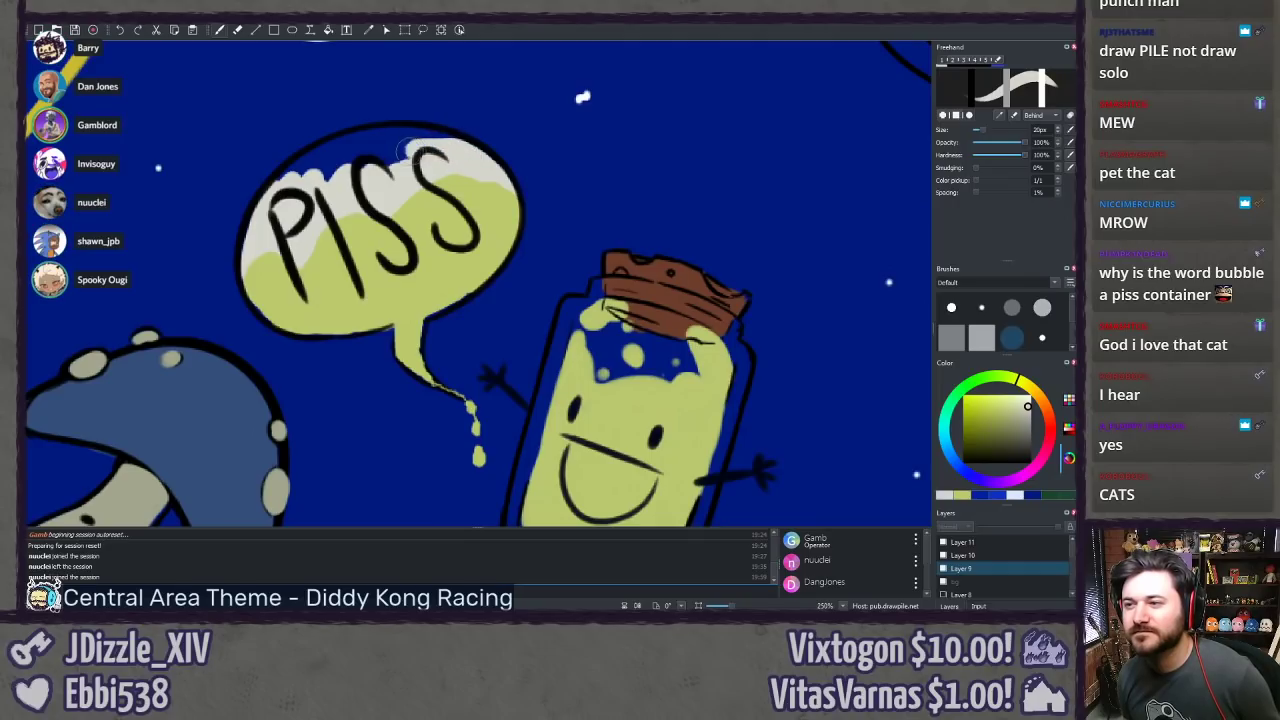
{"action": "mouse_move", "coordinate": [298, 196]}
{"action": "left_mouse_down"}
{"action": "mouse_move", "coordinate": [345, 145]}
{"action": "mouse_move", "coordinate": [323, 170]}
{"action": "mouse_move", "coordinate": [355, 142]}
{"action": "mouse_move", "coordinate": [432, 140]}
{"action": "left_mouse_up"}
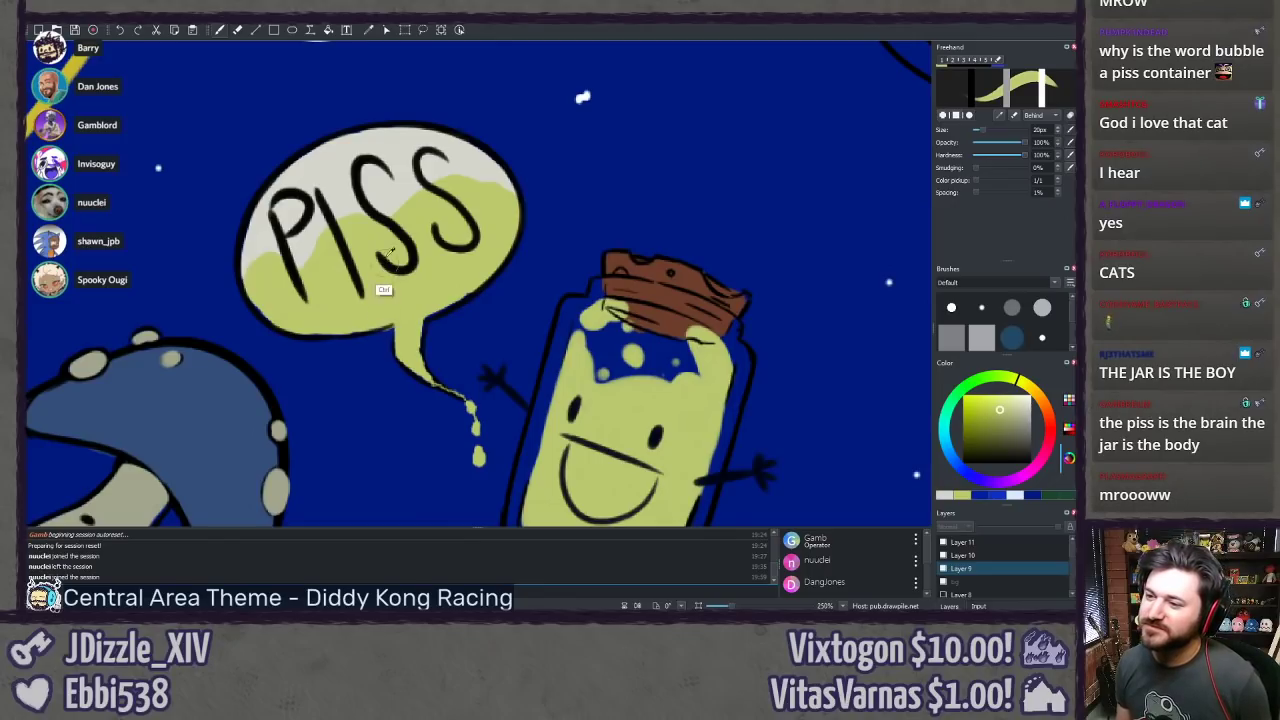
Step: Return to the yellow-green colour, set the blend mode to Recolor and dot small bubbles onto the white area of the speech bubble
{"action": "left_click", "coordinate": [391, 178], "text": "ctrl"}
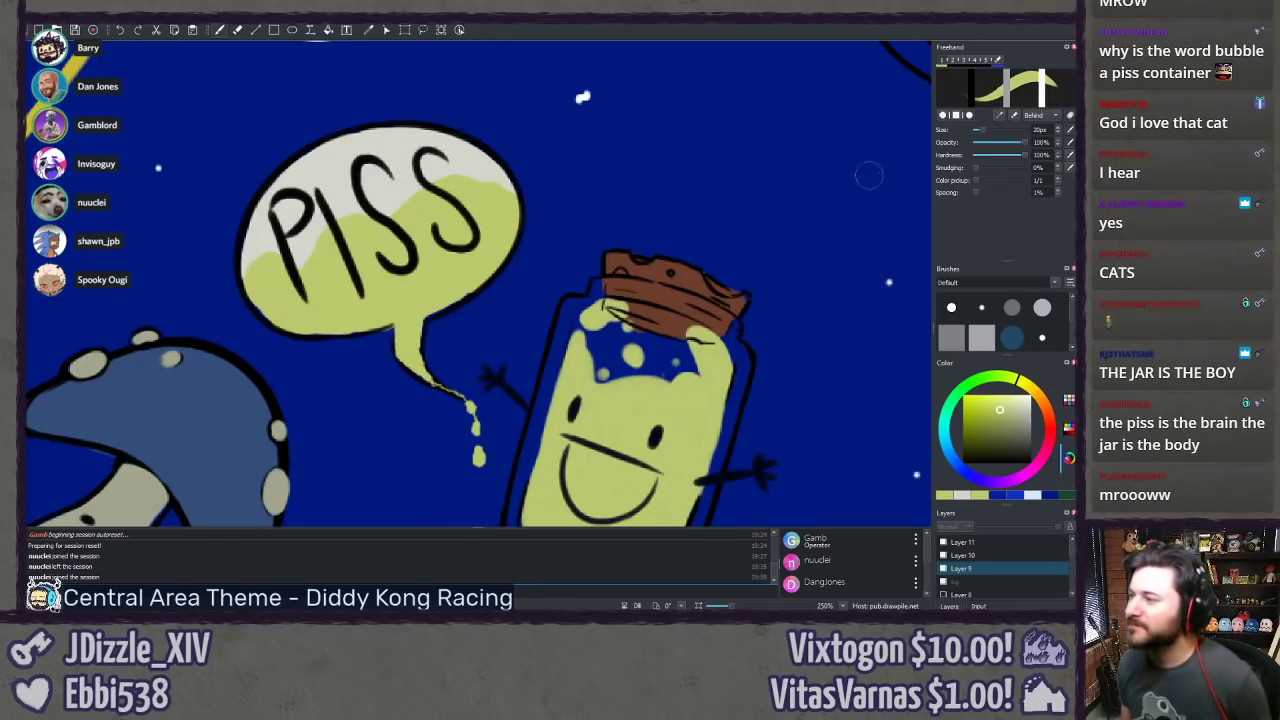
{"action": "left_click", "coordinate": [1034, 115]}
{"action": "left_click", "coordinate": [1037, 103]}
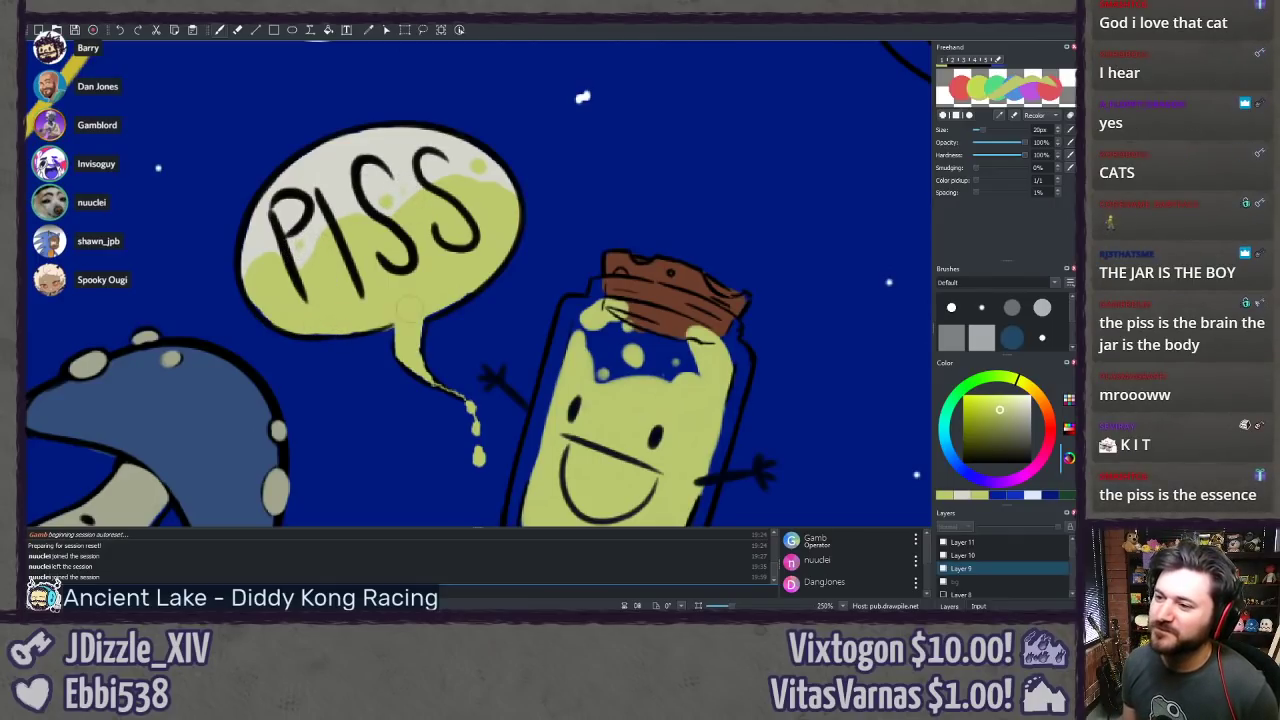
Step: Look over the metallic title lettering, the white hand and ghost characters, and the whole shared canvas
{"action": "scroll", "coordinate": [355, 370], "scroll_direction": "down", "scroll_amount": 6}
{"action": "left_click_drag", "start_coordinate": [304, 295], "coordinate": [342, 362]}
{"action": "left_click_drag", "start_coordinate": [368, 446], "coordinate": [424, 496]}
{"action": "scroll", "coordinate": [424, 496], "scroll_direction": "up", "scroll_amount": 3}
{"action": "scroll", "coordinate": [479, 284], "scroll_direction": "up", "scroll_amount": 1}
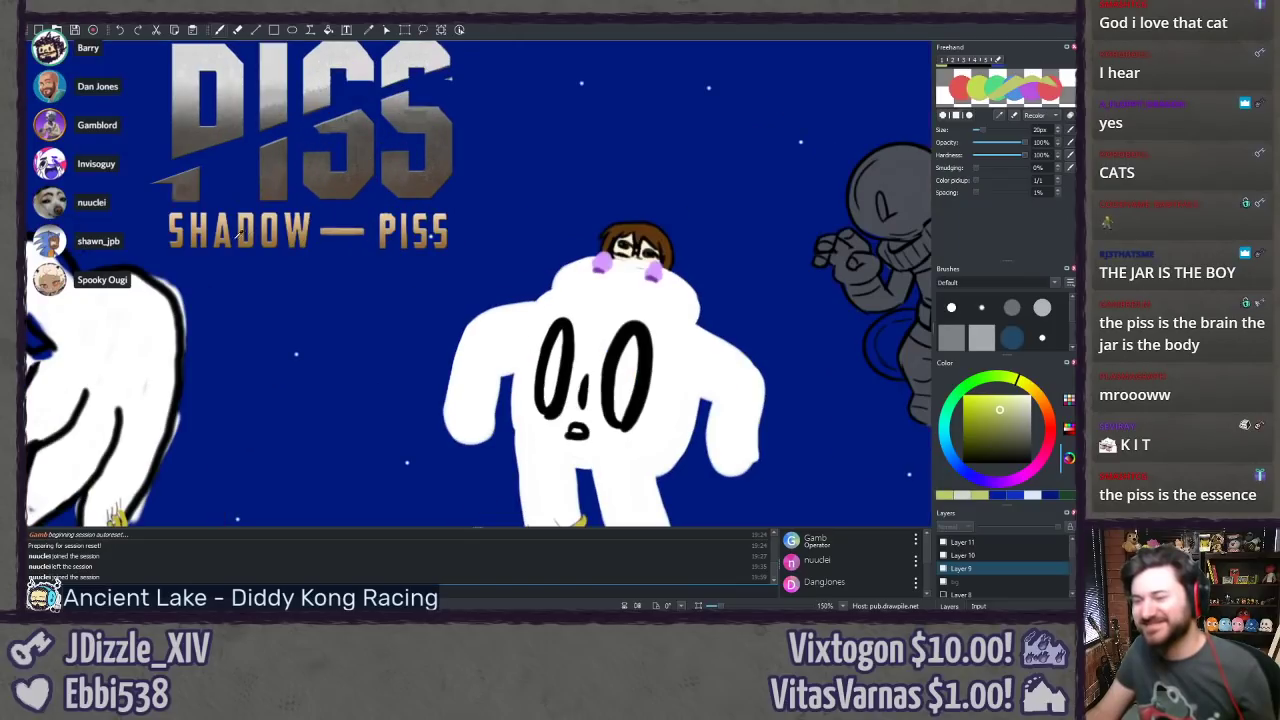
{"action": "left_click_drag", "start_coordinate": [184, 301], "coordinate": [353, 404]}
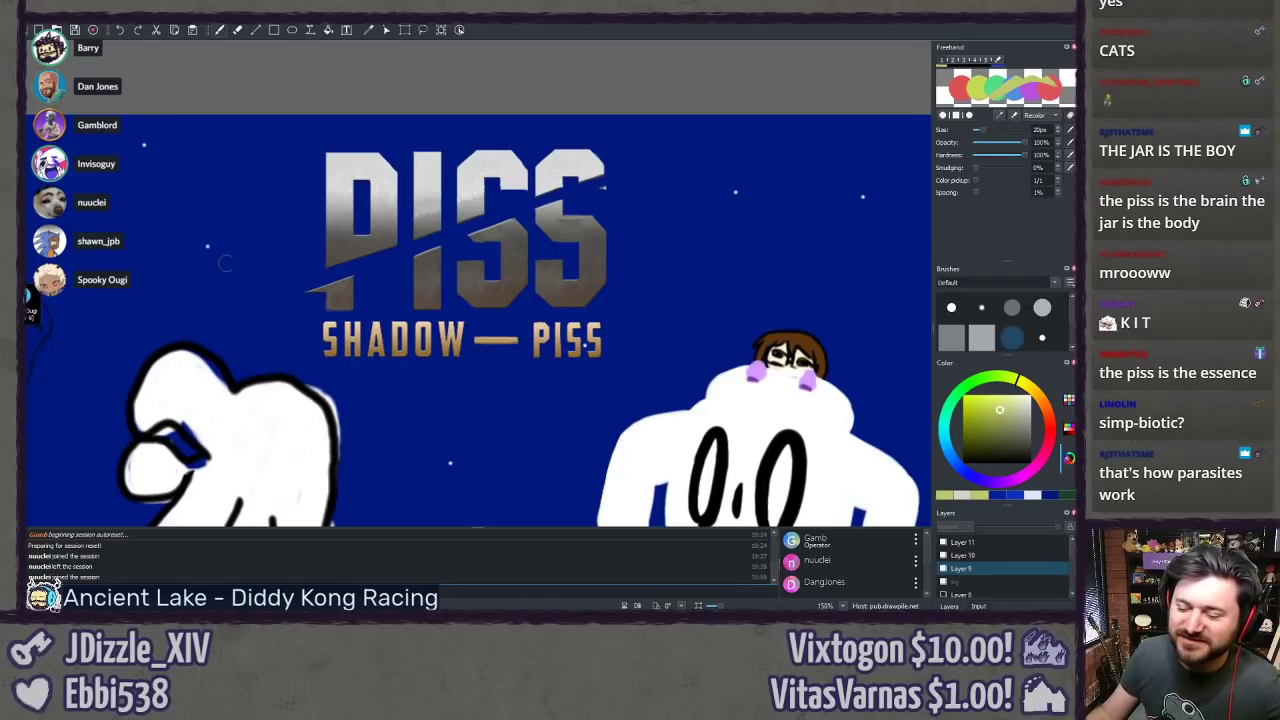
{"action": "scroll", "coordinate": [276, 322], "scroll_direction": "down", "scroll_amount": 2}
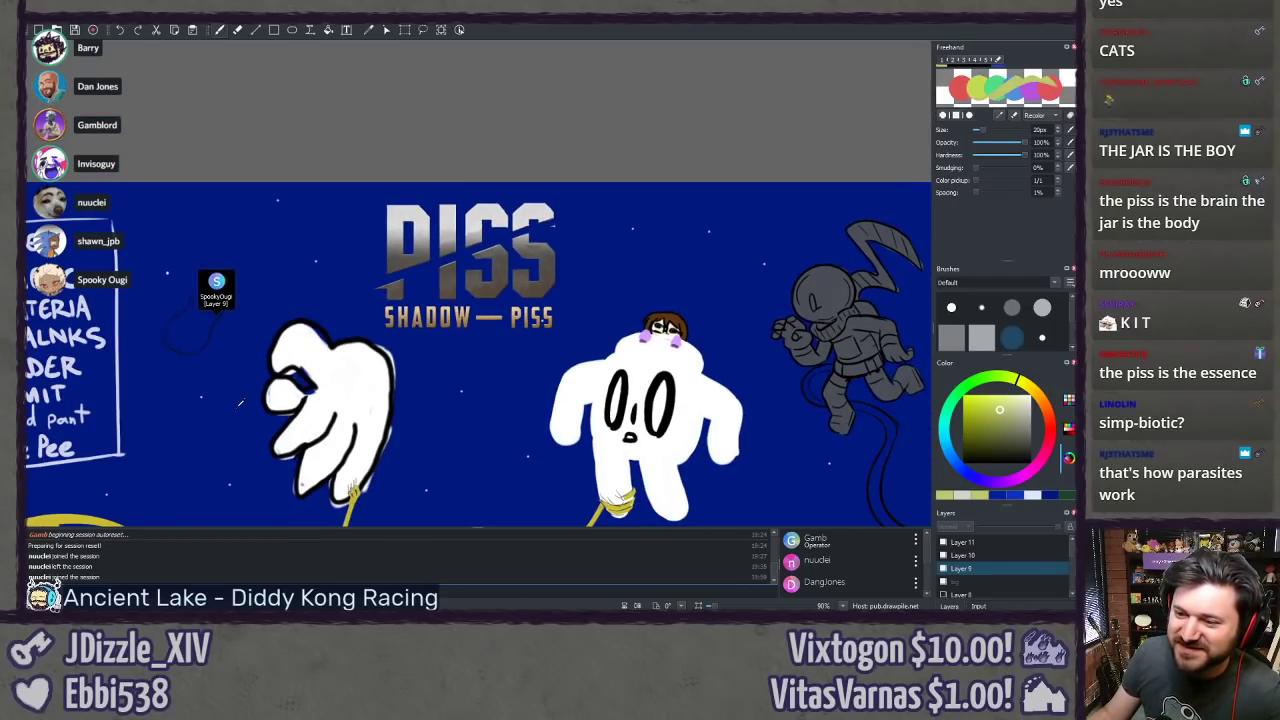
{"action": "left_click_drag", "start_coordinate": [276, 322], "coordinate": [292, 294]}
{"action": "scroll", "coordinate": [556, 285], "scroll_direction": "down", "scroll_amount": 5}
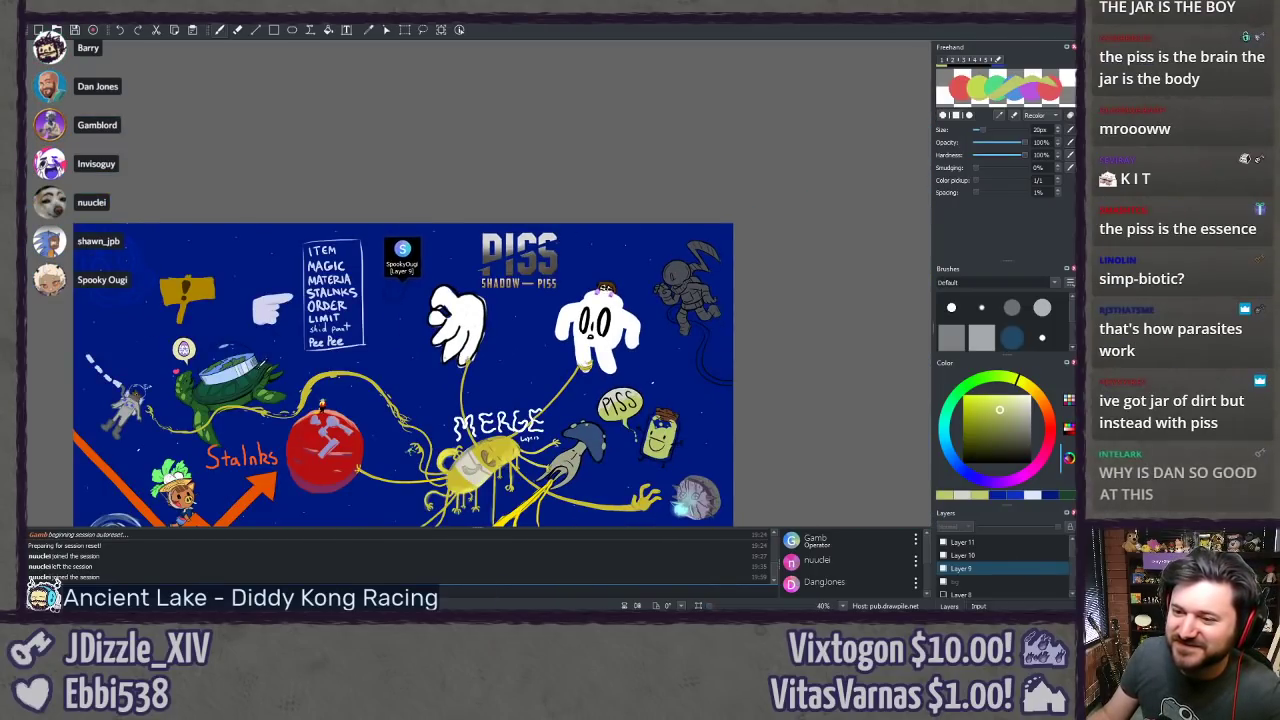
{"action": "left_click_drag", "start_coordinate": [265, 426], "coordinate": [272, 228]}
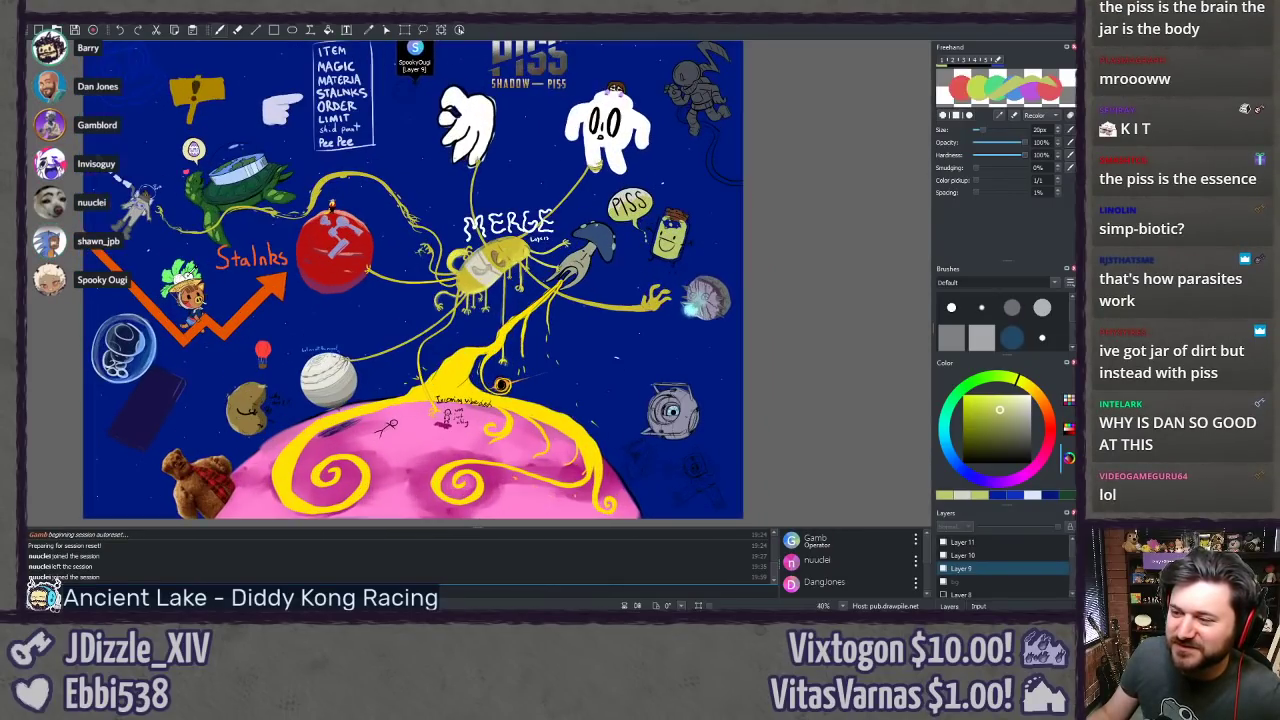
{"action": "mouse_move", "coordinate": [154, 284]}
{"action": "left_mouse_down"}
{"action": "mouse_move", "coordinate": [170, 273]}
{"action": "mouse_move", "coordinate": [168, 285]}
{"action": "left_mouse_up"}
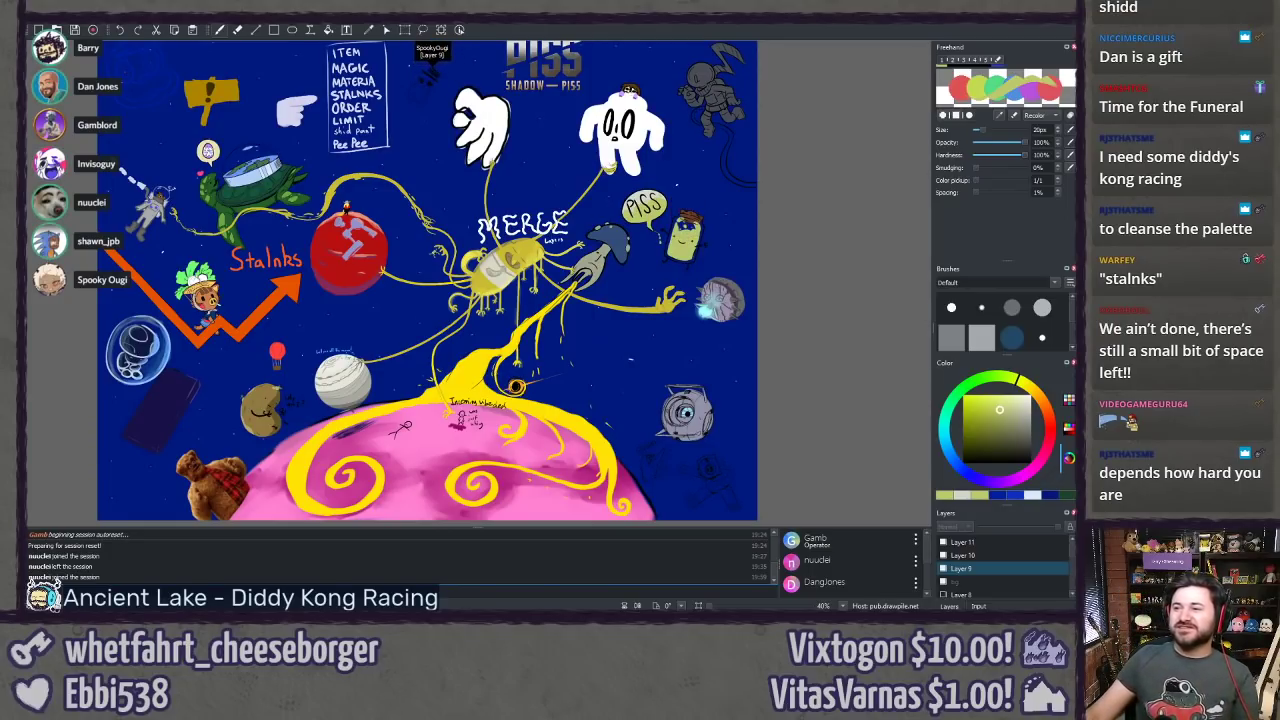
Step: Examine the top-hatted peanut character and the white hand beside the item menu, and review the whole canvas
{"action": "scroll", "coordinate": [655, 45], "scroll_direction": "up", "scroll_amount": 6}
{"action": "left_click_drag", "start_coordinate": [846, 201], "coordinate": [421, 408]}
{"action": "scroll", "coordinate": [421, 286], "scroll_direction": "up", "scroll_amount": 1}
{"action": "scroll", "coordinate": [484, 290], "scroll_direction": "down", "scroll_amount": 3}
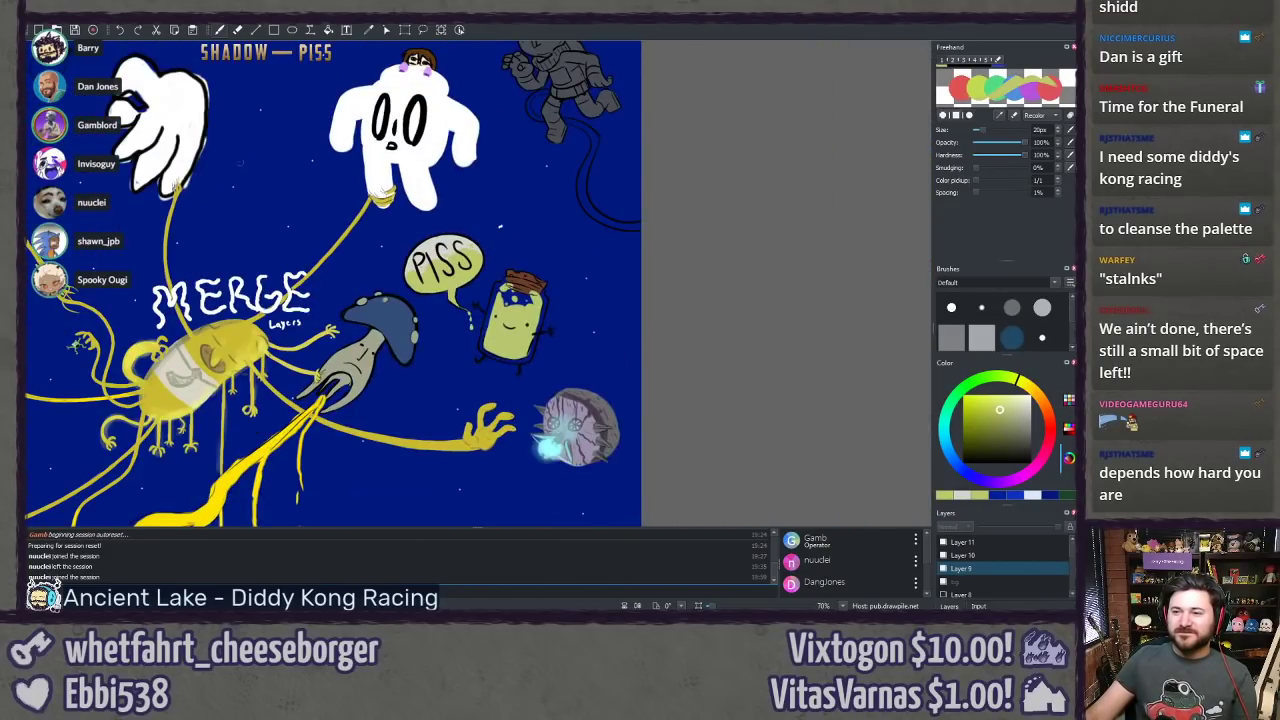
{"action": "left_click_drag", "start_coordinate": [250, 130], "coordinate": [550, 400]}
{"action": "scroll", "coordinate": [450, 305], "scroll_direction": "up", "scroll_amount": 4}
{"action": "mouse_move", "coordinate": [236, 455]}
{"action": "left_mouse_down"}
{"action": "mouse_move", "coordinate": [563, 289]}
{"action": "mouse_move", "coordinate": [558, 344]}
{"action": "left_mouse_up"}
{"action": "scroll", "coordinate": [563, 289], "scroll_direction": "up", "scroll_amount": 1}
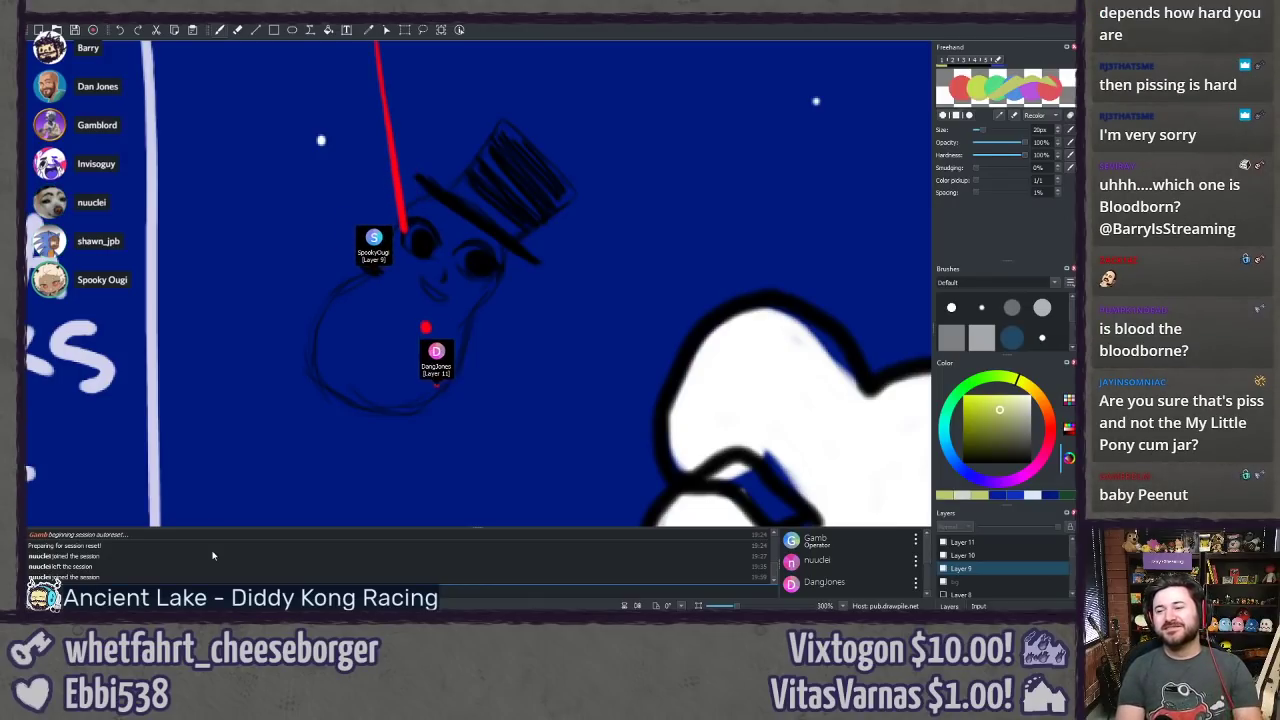
{"action": "scroll", "coordinate": [282, 410], "scroll_direction": "down", "scroll_amount": 5}
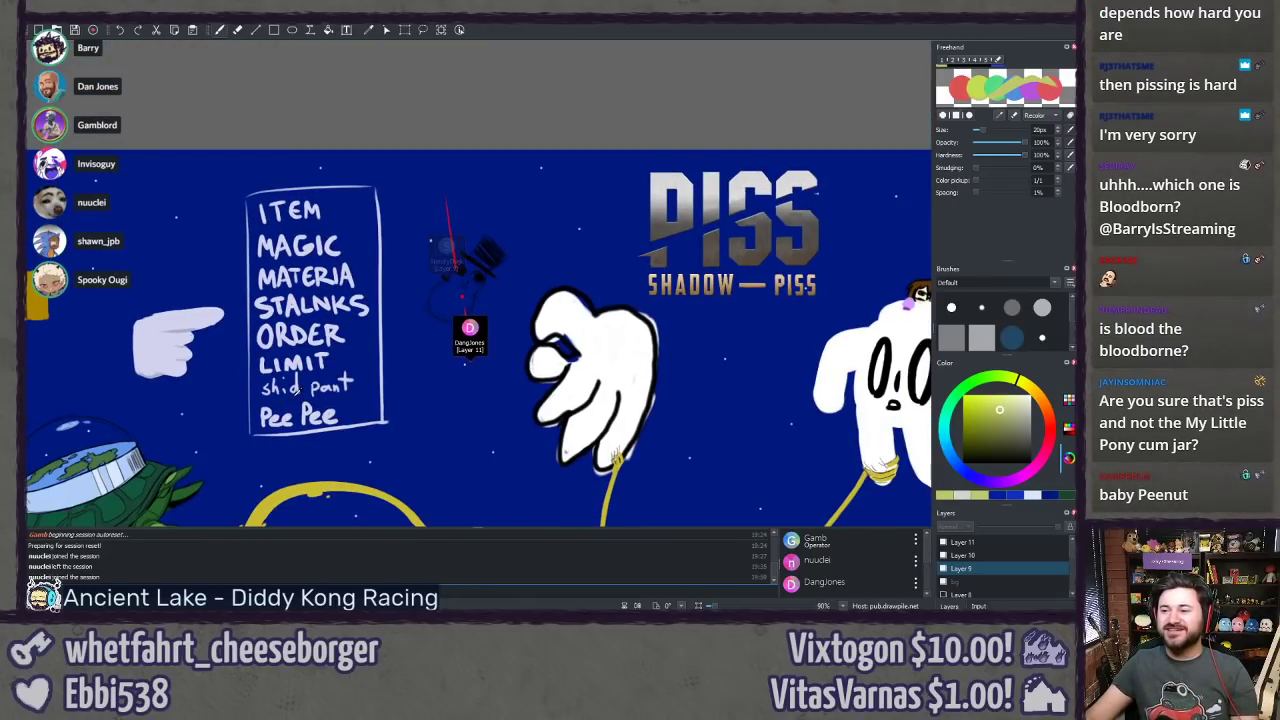
{"action": "scroll", "coordinate": [297, 391], "scroll_direction": "up", "scroll_amount": 4}
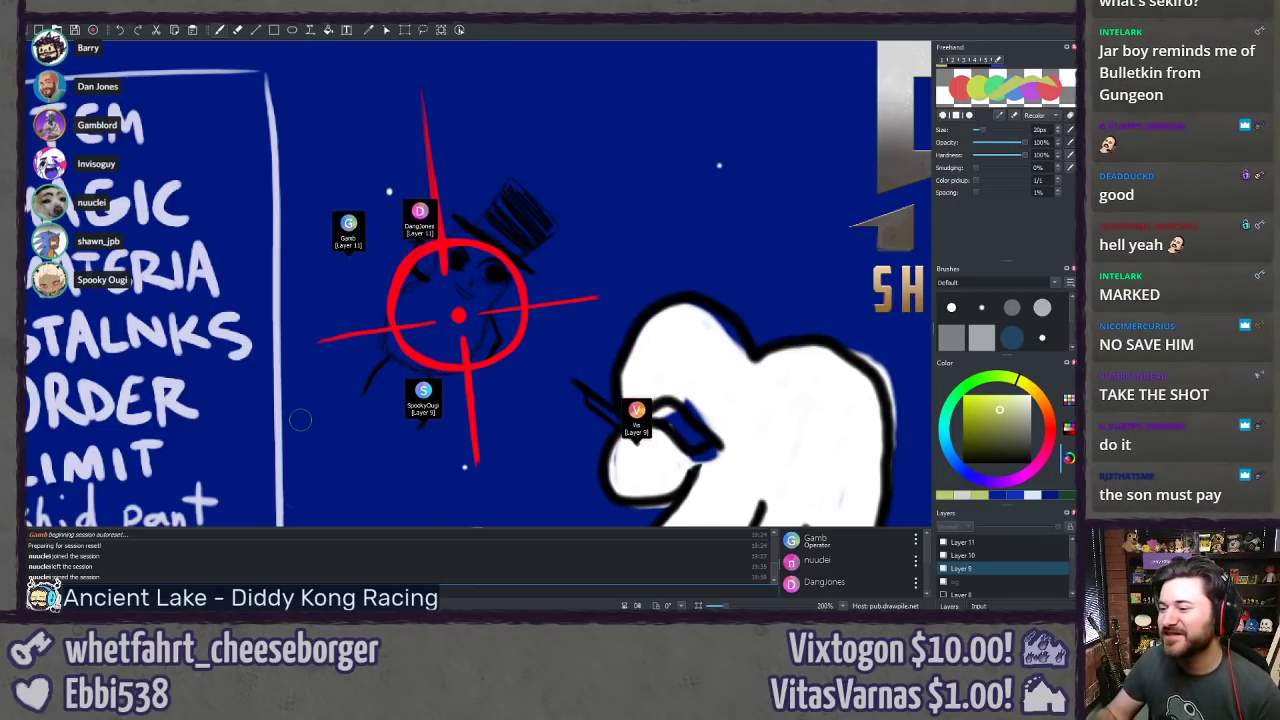
{"action": "left_click_drag", "start_coordinate": [434, 440], "coordinate": [386, 370]}
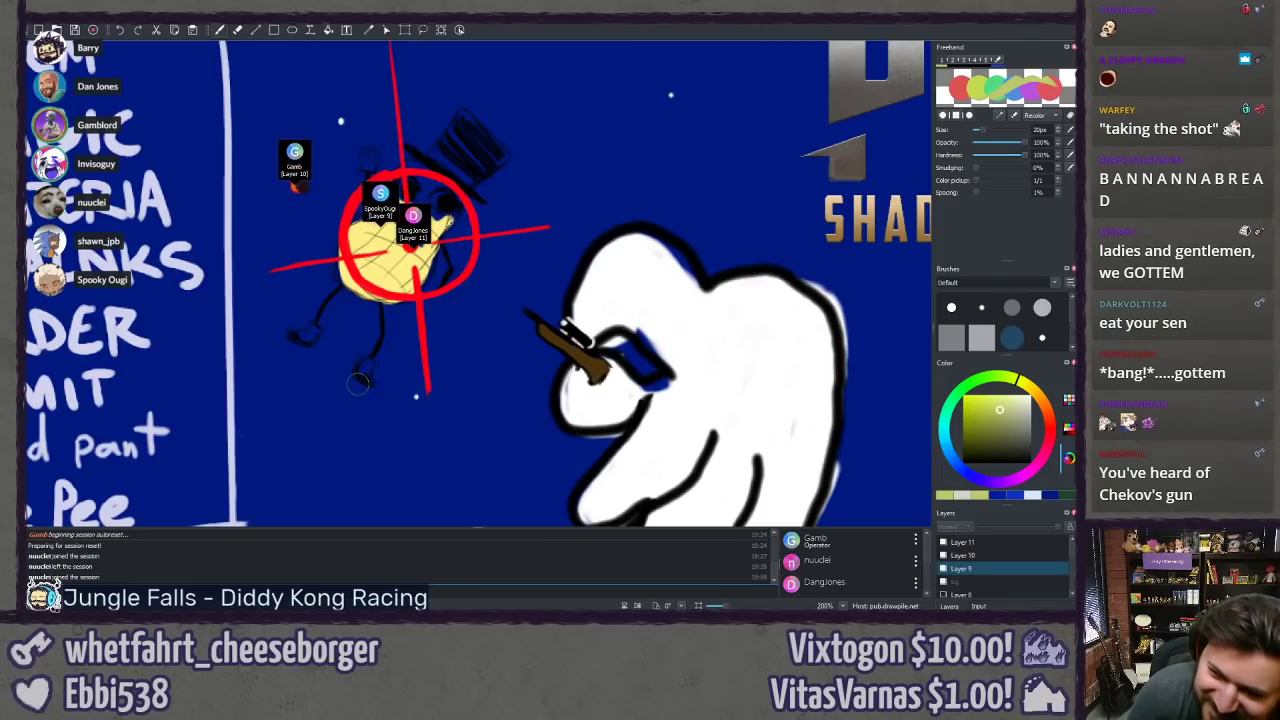
{"action": "scroll", "coordinate": [358, 384], "scroll_direction": "down", "scroll_amount": 3}
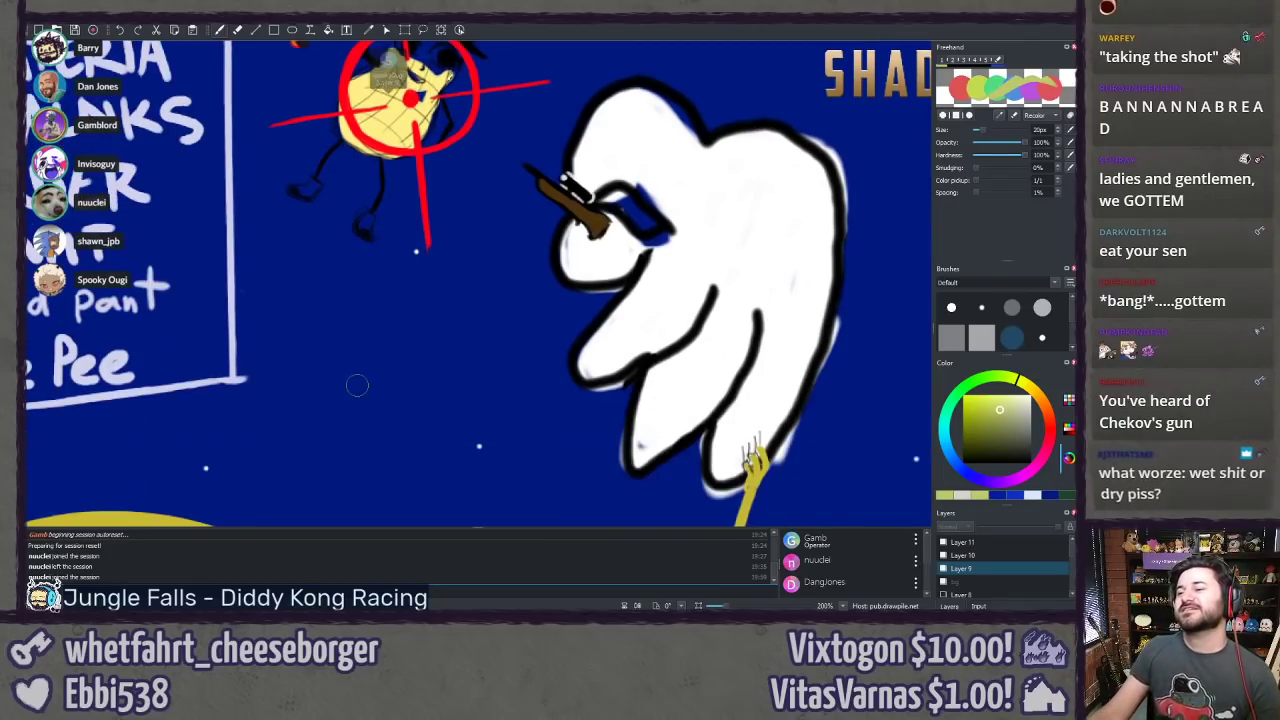
{"action": "scroll", "coordinate": [358, 384], "scroll_direction": "up", "scroll_amount": 4}
{"action": "scroll", "coordinate": [358, 384], "scroll_direction": "down", "scroll_amount": 8}
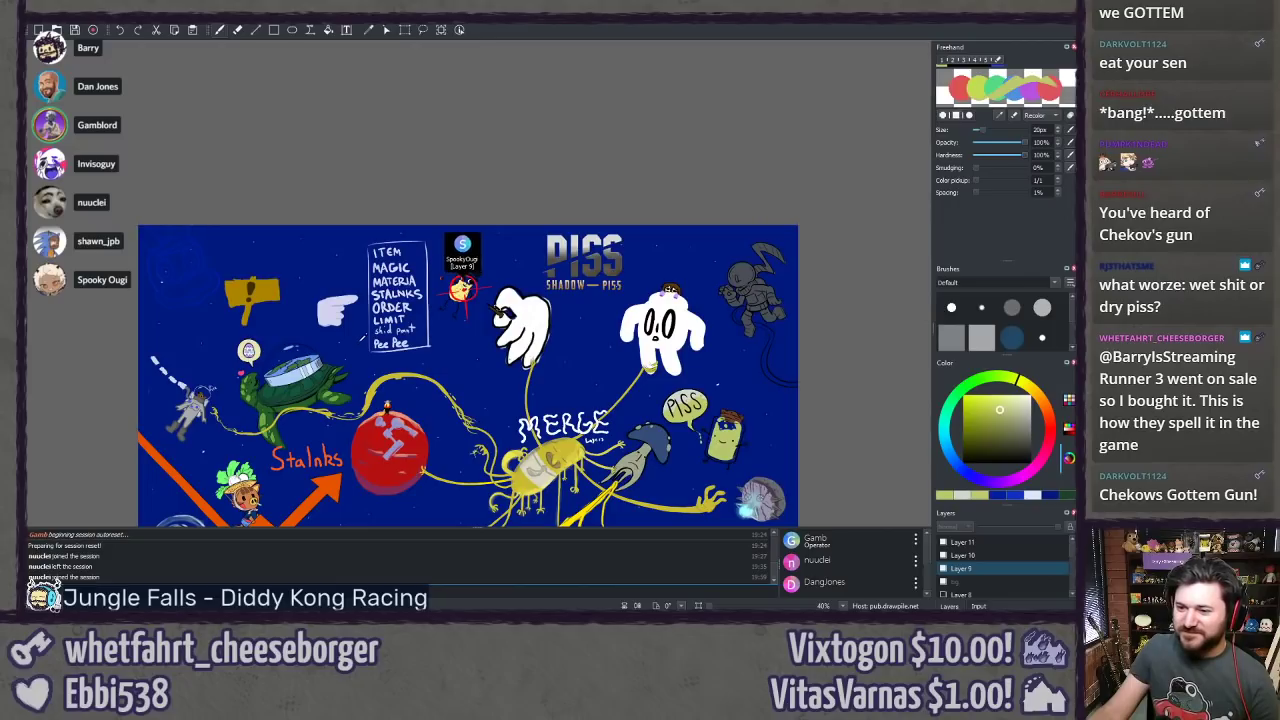
{"action": "scroll", "coordinate": [359, 334], "scroll_direction": "down", "scroll_amount": 3}
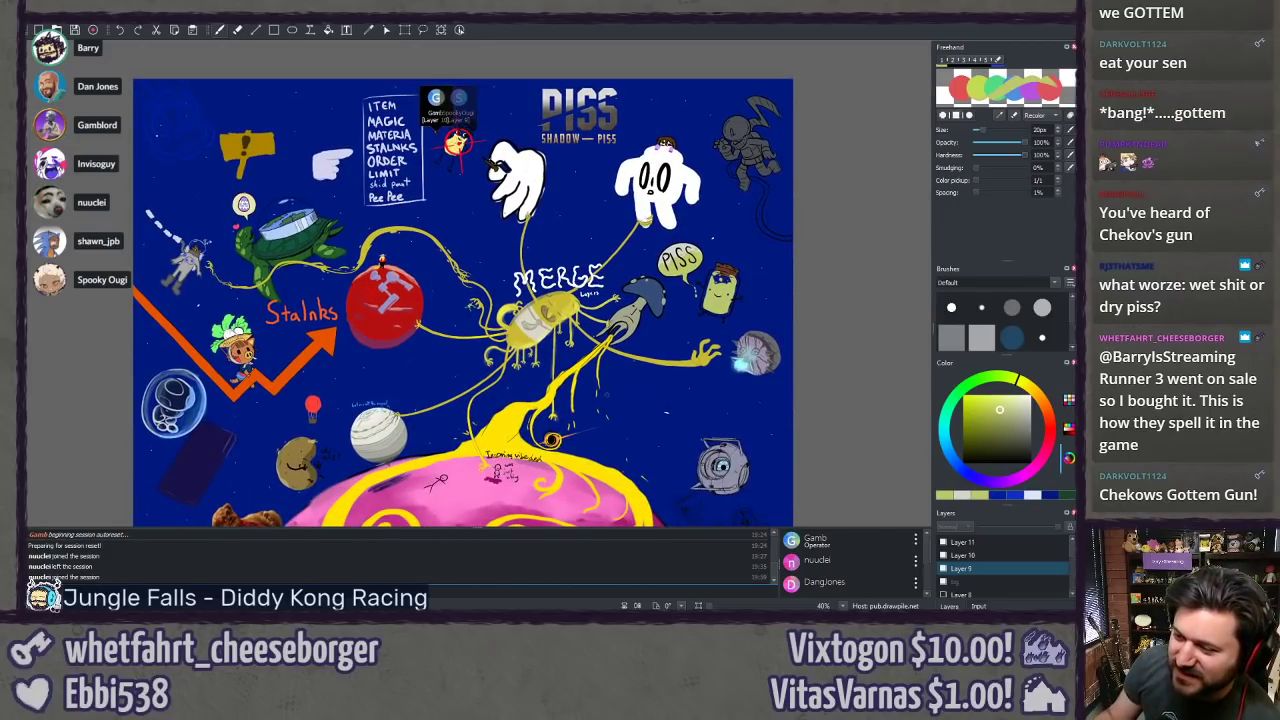
{"action": "left_click_drag", "start_coordinate": [607, 395], "coordinate": [617, 352]}
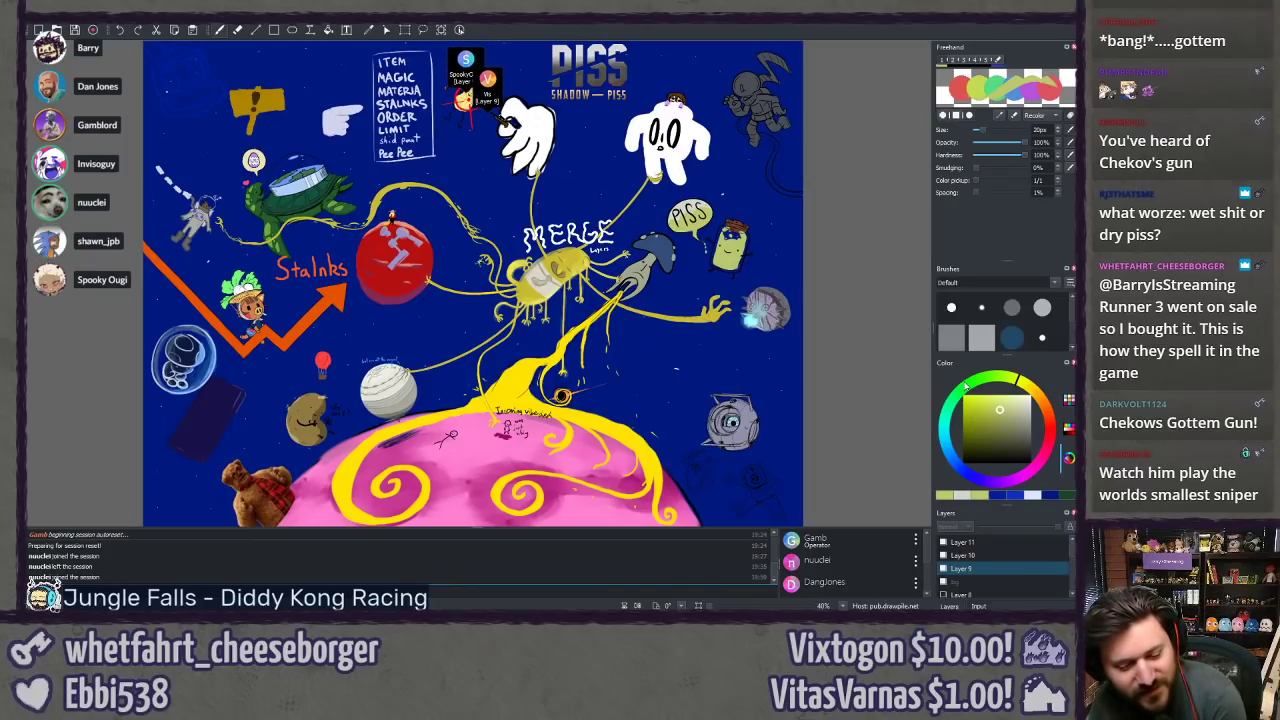
Step: Hide Layer 11, Layer 10, Layer 9 and the background layer below it, and show Layer 1
{"action": "left_click", "coordinate": [944, 543]}
{"action": "left_click", "coordinate": [944, 556]}
{"action": "left_click", "coordinate": [944, 568]}
{"action": "left_click", "coordinate": [945, 581]}
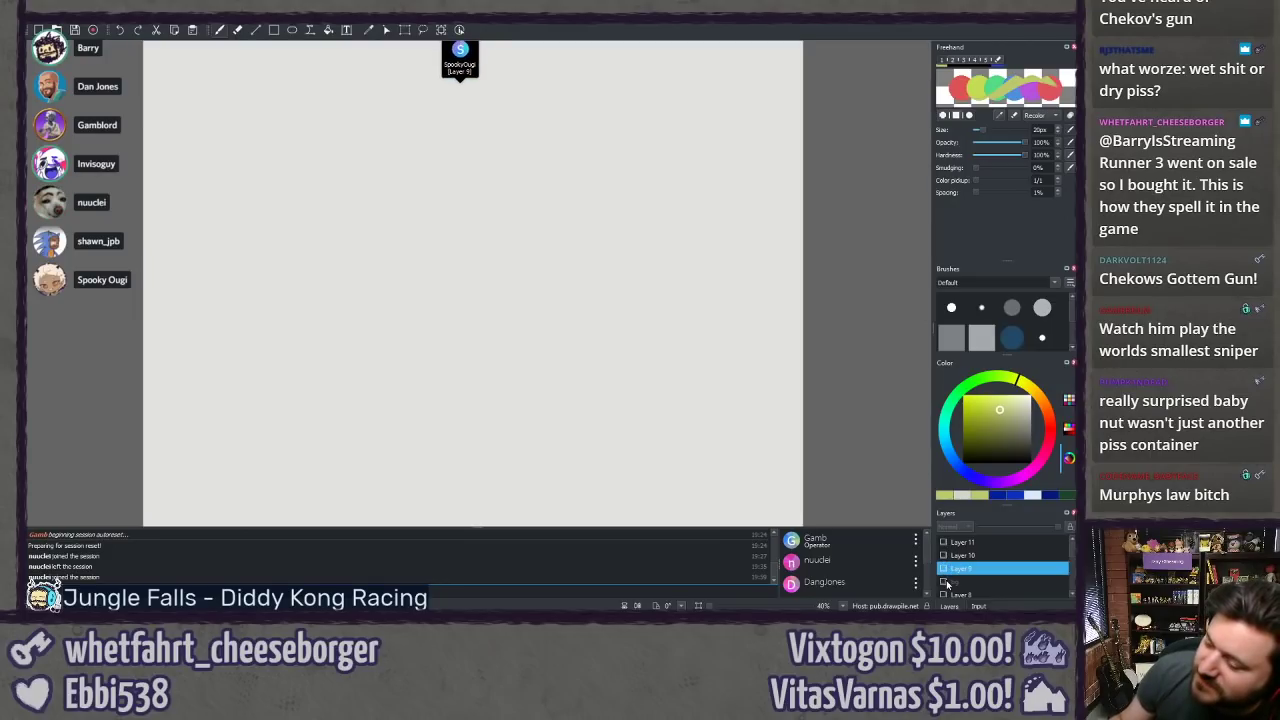
{"action": "scroll", "coordinate": [945, 584], "scroll_direction": "down", "scroll_amount": 5}
{"action": "left_click", "coordinate": [943, 568]}
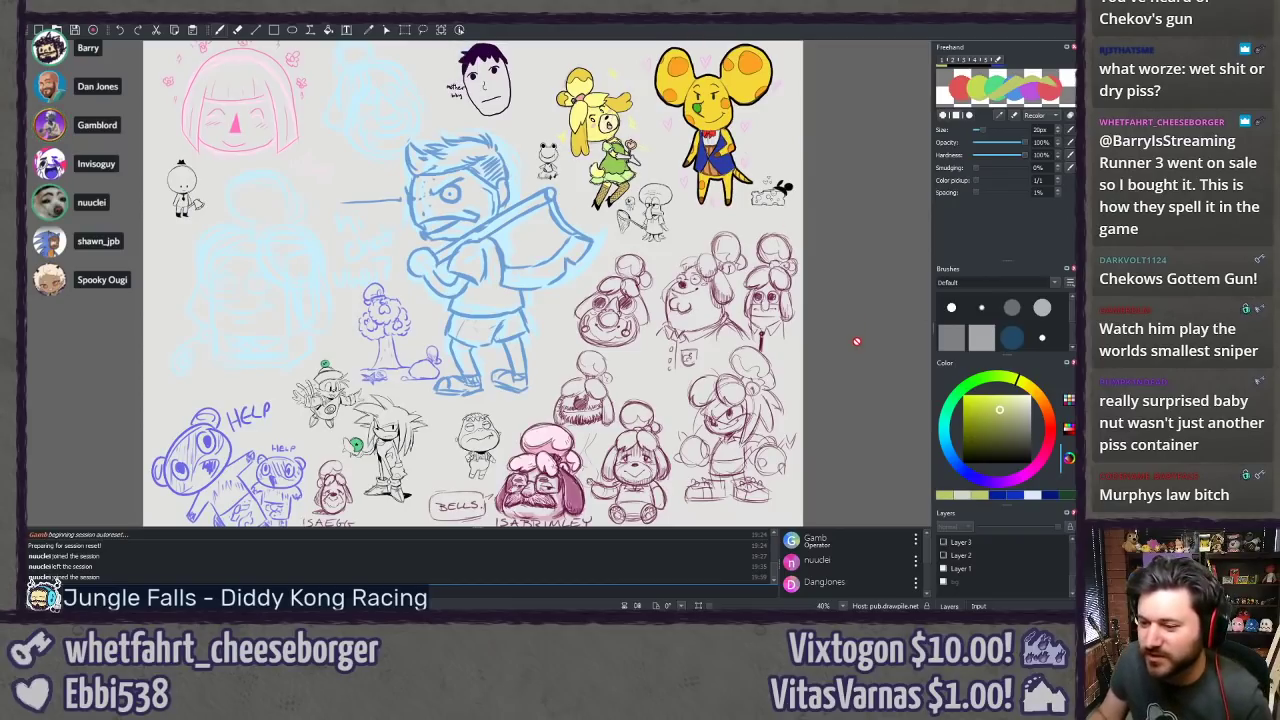
Step: Examine the maroon dog-character sketches on Layer 1, especially the seated dog beside the ISABRIMLEY head
{"action": "mouse_move", "coordinate": [852, 340]}
{"action": "left_mouse_down"}
{"action": "mouse_move", "coordinate": [861, 330]}
{"action": "mouse_move", "coordinate": [851, 390]}
{"action": "left_mouse_up"}
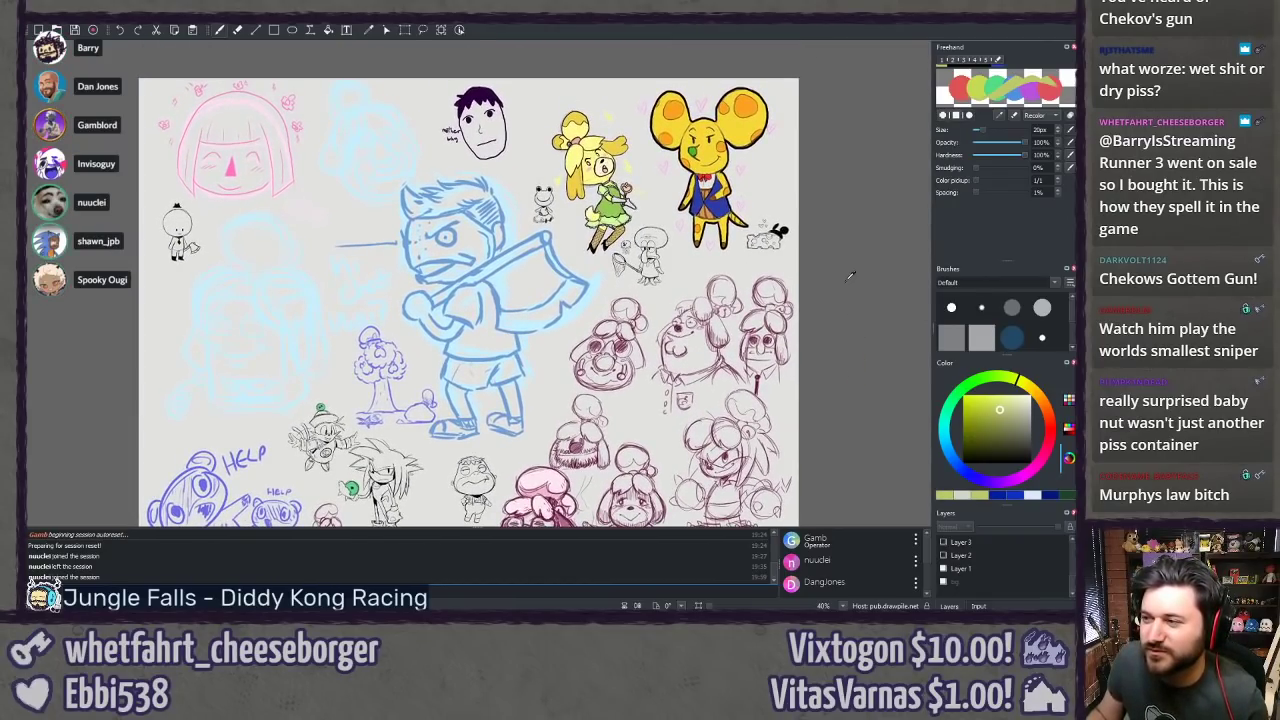
{"action": "scroll", "coordinate": [849, 273], "scroll_direction": "up", "scroll_amount": 1}
{"action": "mouse_move", "coordinate": [848, 280]}
{"action": "left_mouse_down"}
{"action": "mouse_move", "coordinate": [845, 318]}
{"action": "mouse_move", "coordinate": [738, 368]}
{"action": "mouse_move", "coordinate": [775, 145]}
{"action": "left_mouse_up"}
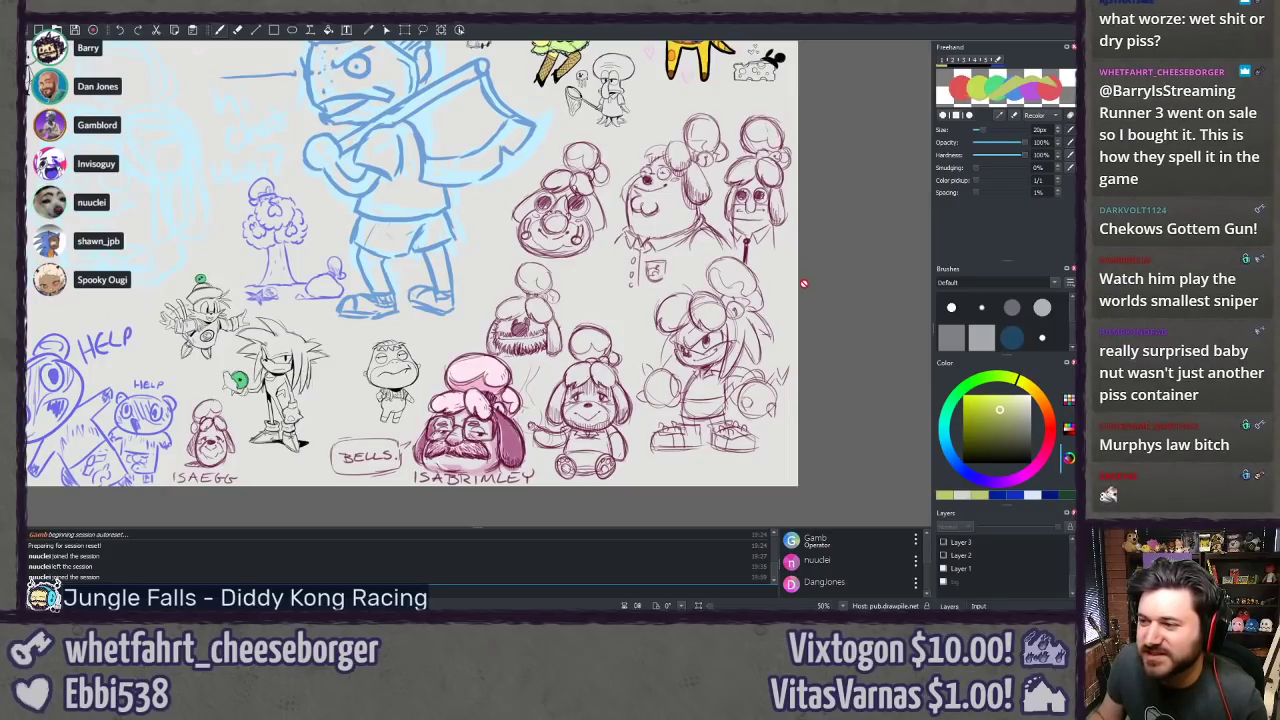
{"action": "left_click_drag", "start_coordinate": [807, 297], "coordinate": [780, 251]}
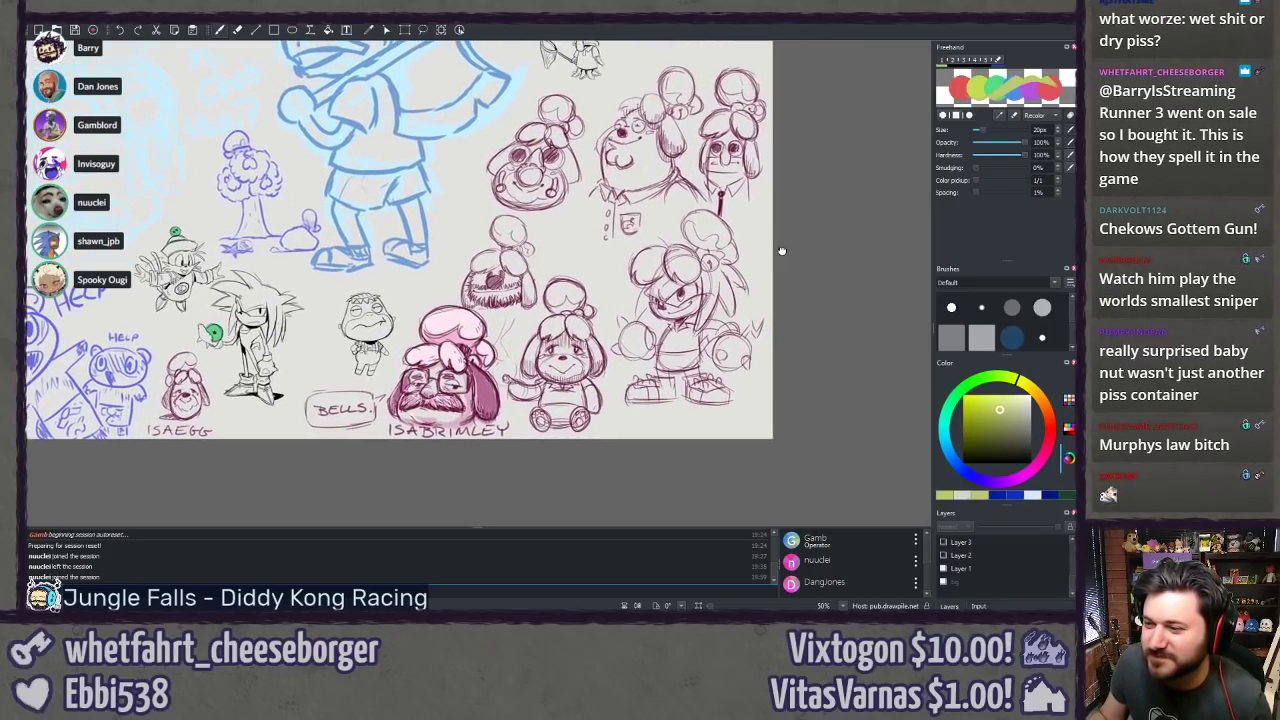
{"action": "key", "text": "ctrl+plus"}
{"action": "key", "text": "ctrl+plus"}
{"action": "left_click_drag", "start_coordinate": [744, 459], "coordinate": [649, 329]}
{"action": "key", "text": "ctrl+plus"}
{"action": "key", "text": "ctrl+plus"}
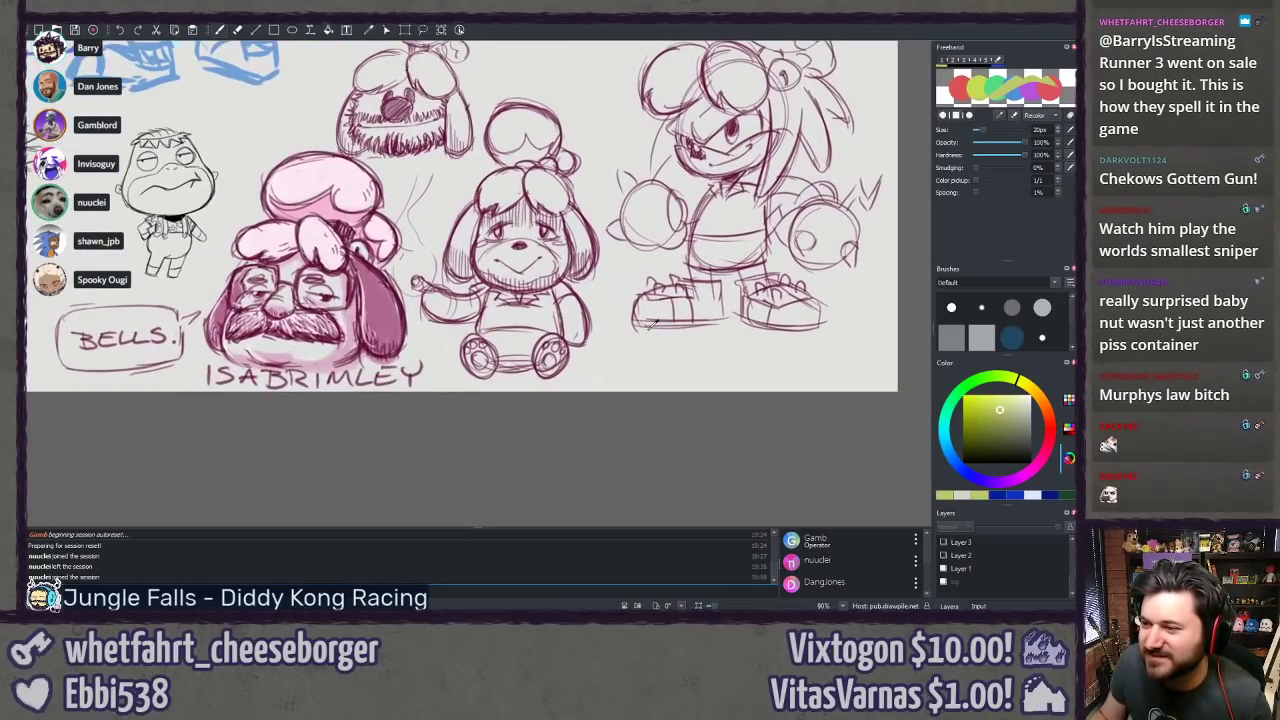
{"action": "key", "text": "ctrl+plus"}
{"action": "scroll", "coordinate": [652, 322], "scroll_direction": "up", "scroll_amount": 3}
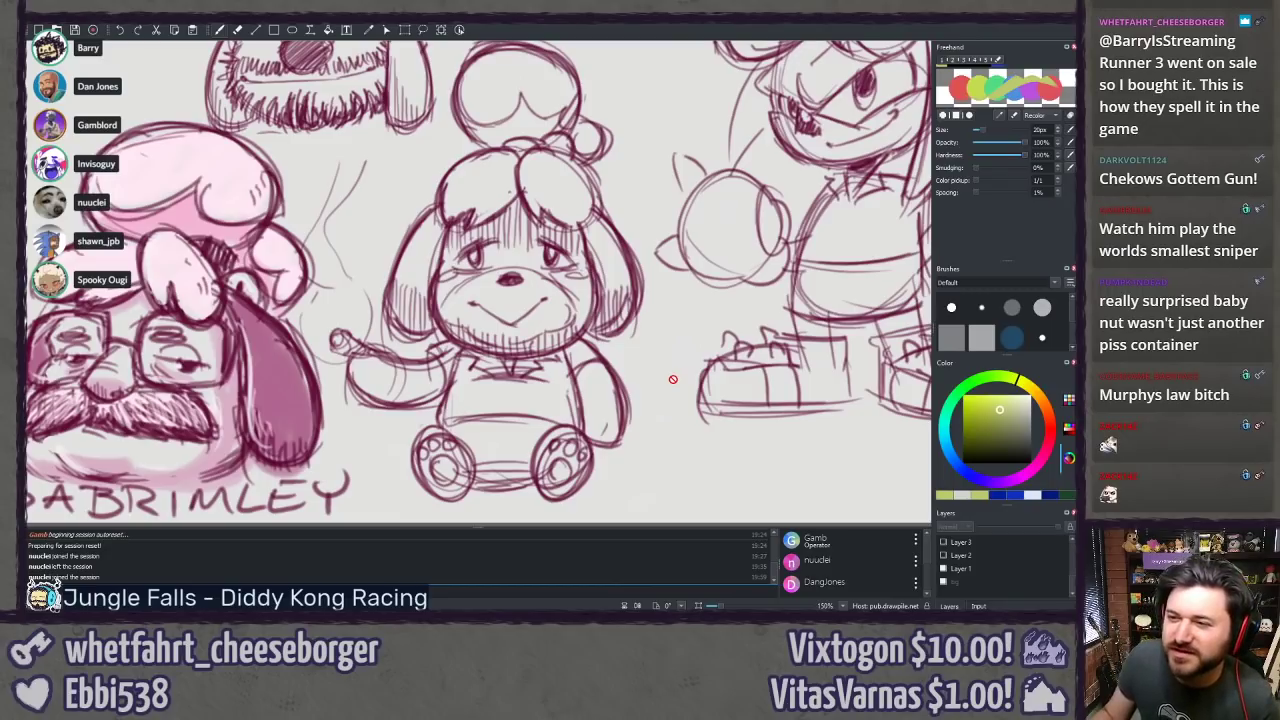
{"action": "left_click_drag", "start_coordinate": [668, 376], "coordinate": [673, 377]}
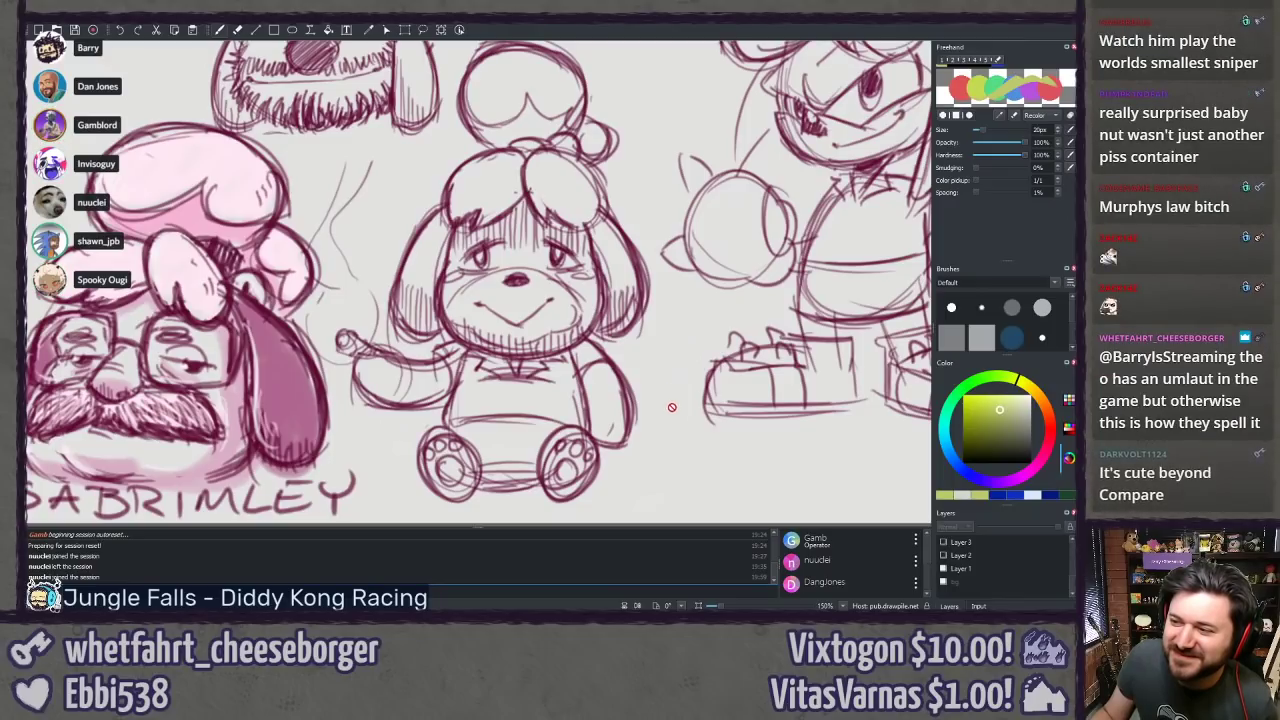
{"action": "key", "text": "ctrl+0"}
{"action": "left_click_drag", "start_coordinate": [662, 419], "coordinate": [669, 423]}
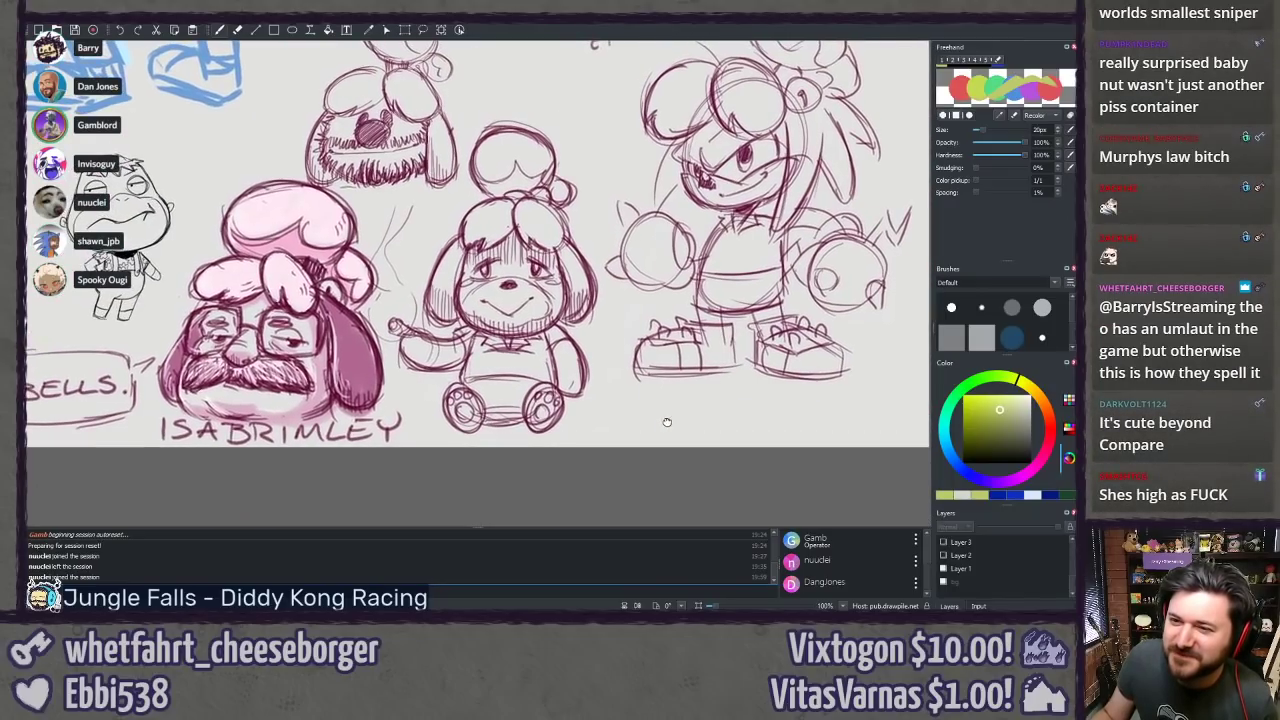
Step: Examine the small frowning character in suspenders, the ISAEGG sketch and the neighbouring spiky-haired figure
{"action": "left_click_drag", "start_coordinate": [530, 400], "coordinate": [610, 403]}
{"action": "mouse_move", "coordinate": [250, 329]}
{"action": "left_mouse_down"}
{"action": "mouse_move", "coordinate": [322, 375]}
{"action": "mouse_move", "coordinate": [528, 426]}
{"action": "left_mouse_up"}
{"action": "key", "text": "ctrl+plus"}
{"action": "key", "text": "ctrl+plus"}
{"action": "left_click_drag", "start_coordinate": [598, 390], "coordinate": [594, 315]}
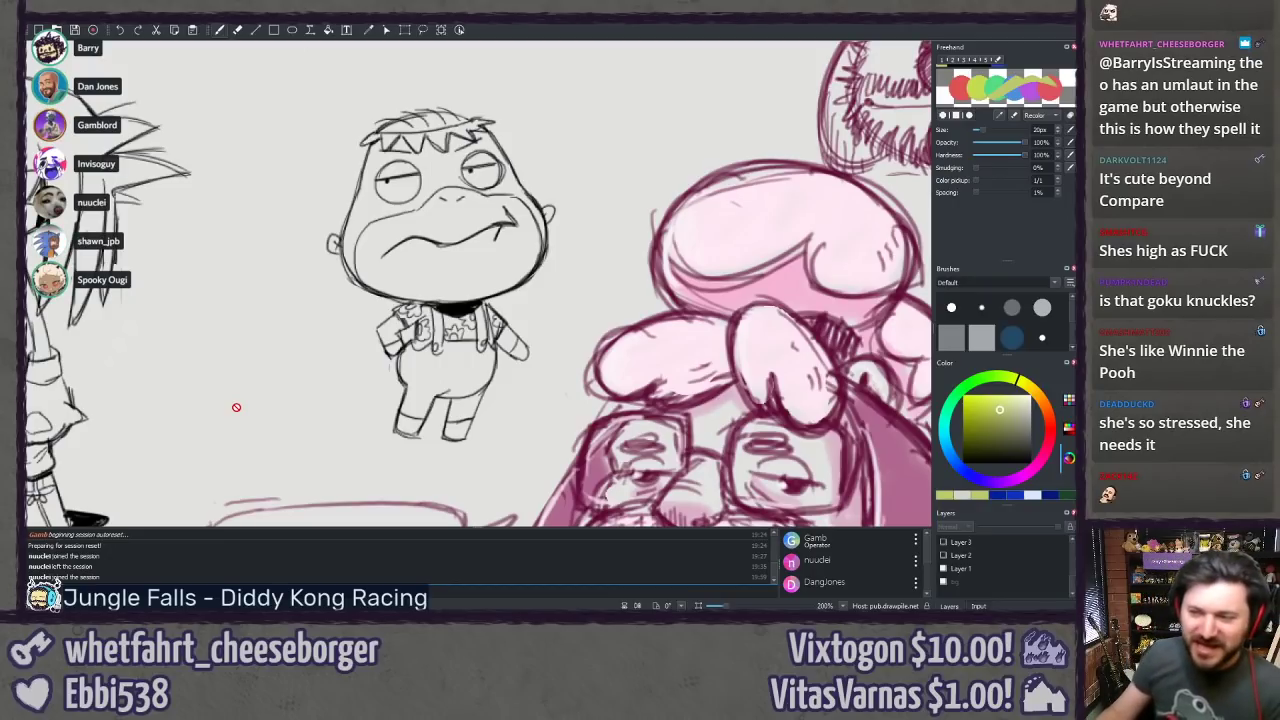
{"action": "scroll", "coordinate": [268, 408], "scroll_direction": "down", "scroll_amount": 6}
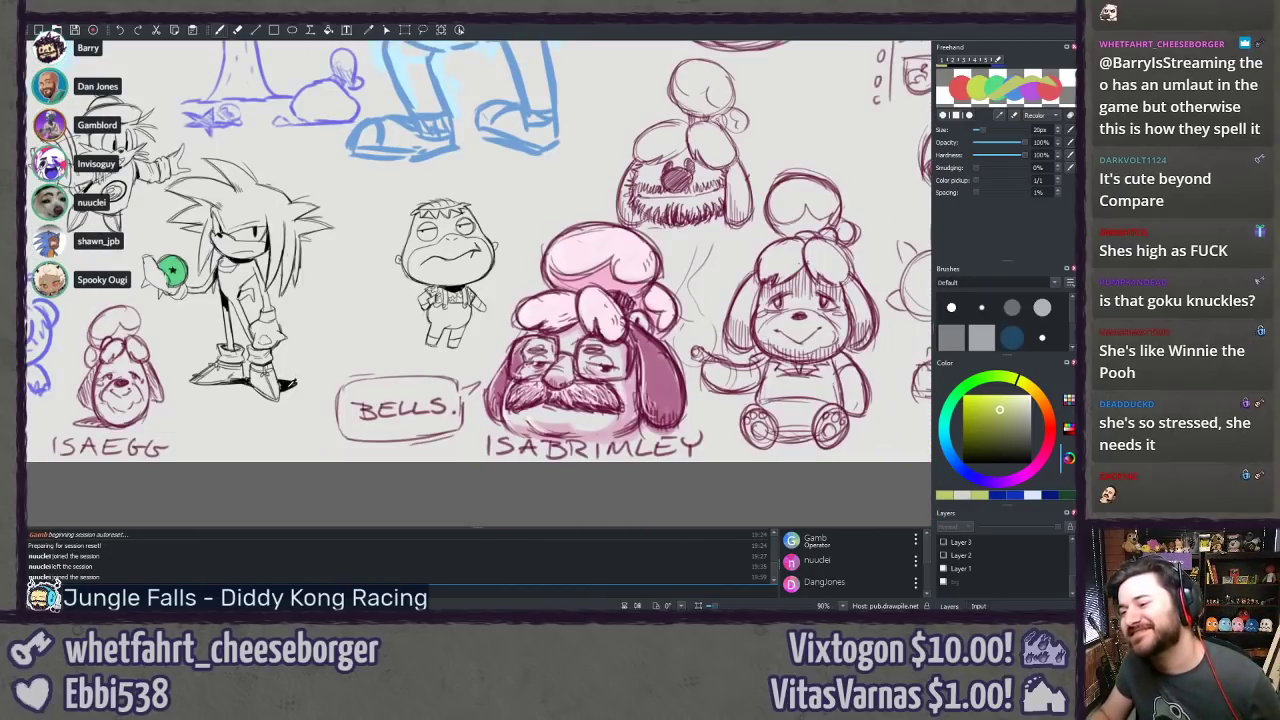
{"action": "left_click_drag", "start_coordinate": [248, 437], "coordinate": [556, 437]}
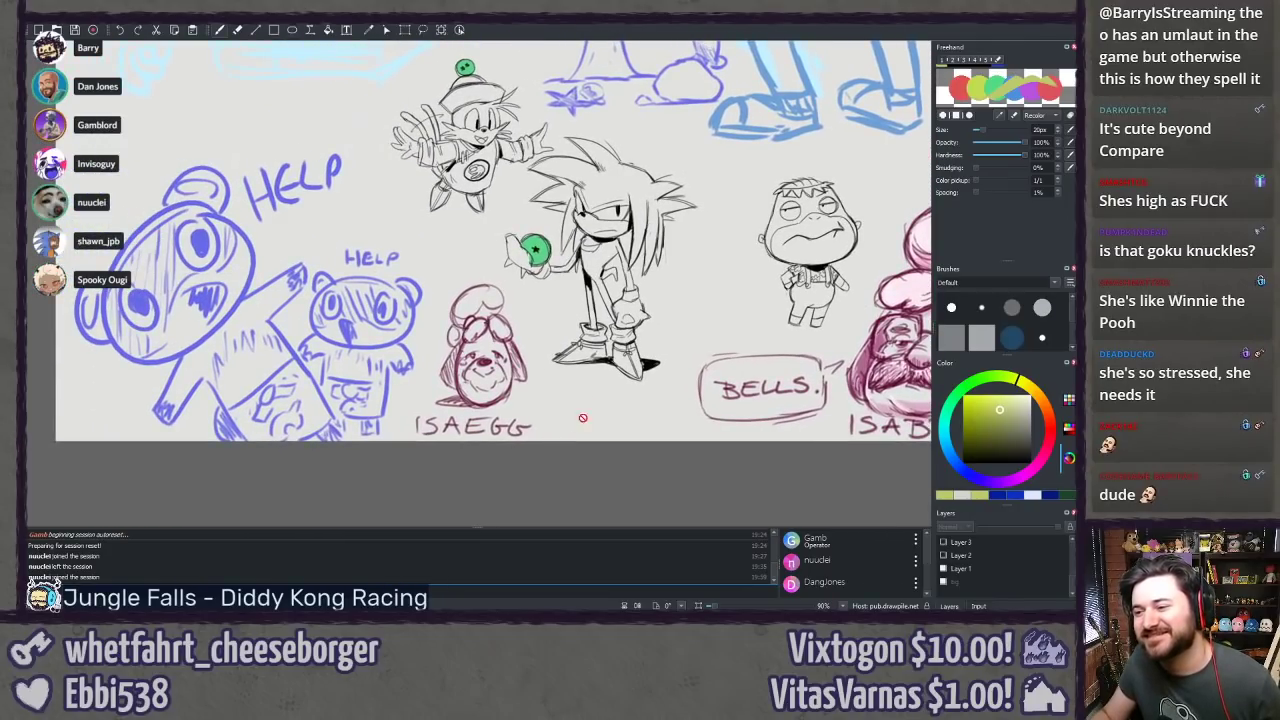
{"action": "scroll", "coordinate": [533, 420], "scroll_direction": "up", "scroll_amount": 5}
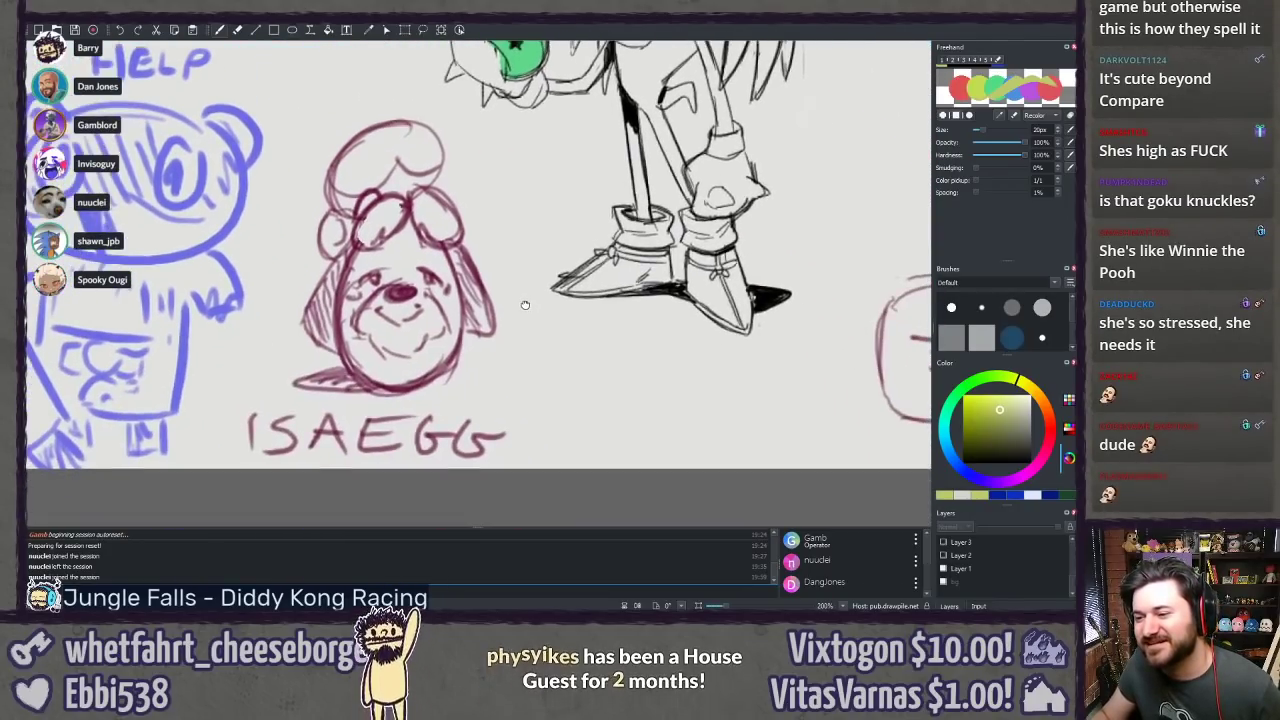
{"action": "scroll", "coordinate": [524, 303], "scroll_direction": "down", "scroll_amount": 5}
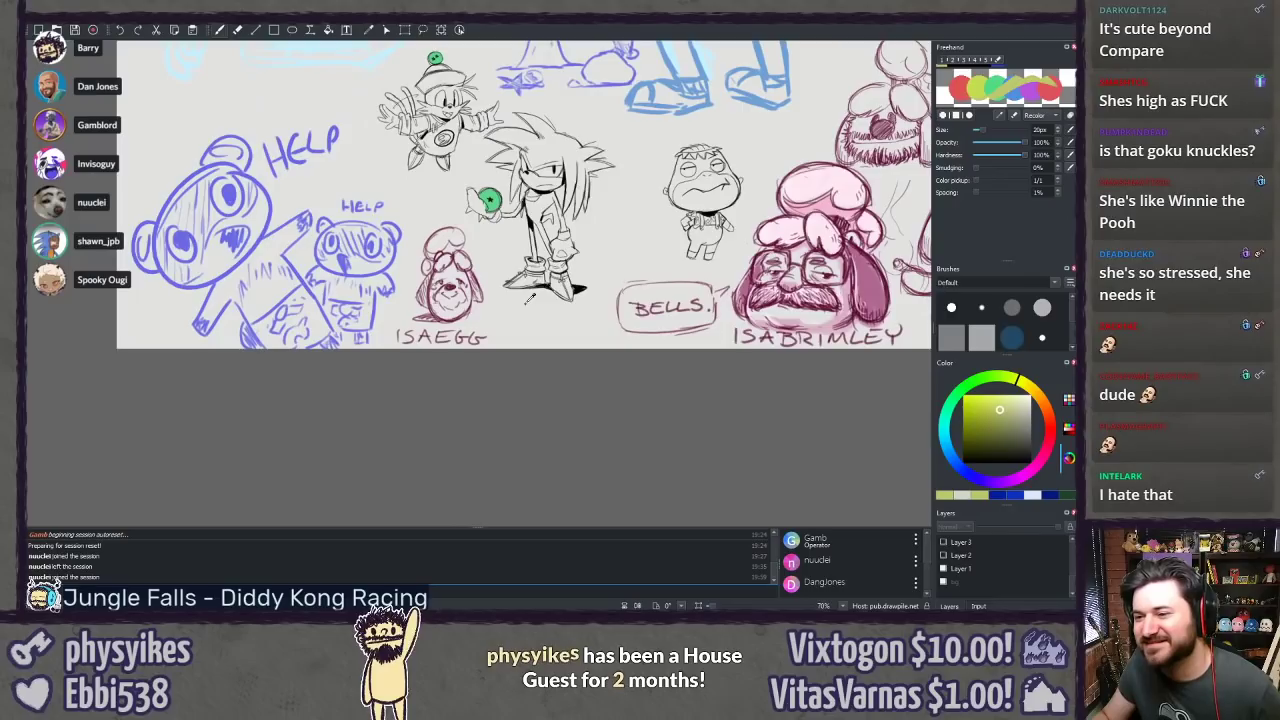
{"action": "scroll", "coordinate": [503, 188], "scroll_direction": "up", "scroll_amount": 4}
Step: Examine the light-blue sketches, the purple tree and the small hatted figure holding an axe
{"action": "mouse_move", "coordinate": [503, 248]}
{"action": "left_mouse_down"}
{"action": "mouse_move", "coordinate": [533, 390]}
{"action": "mouse_move", "coordinate": [579, 407]}
{"action": "mouse_move", "coordinate": [575, 418]}
{"action": "mouse_move", "coordinate": [590, 406]}
{"action": "left_mouse_up"}
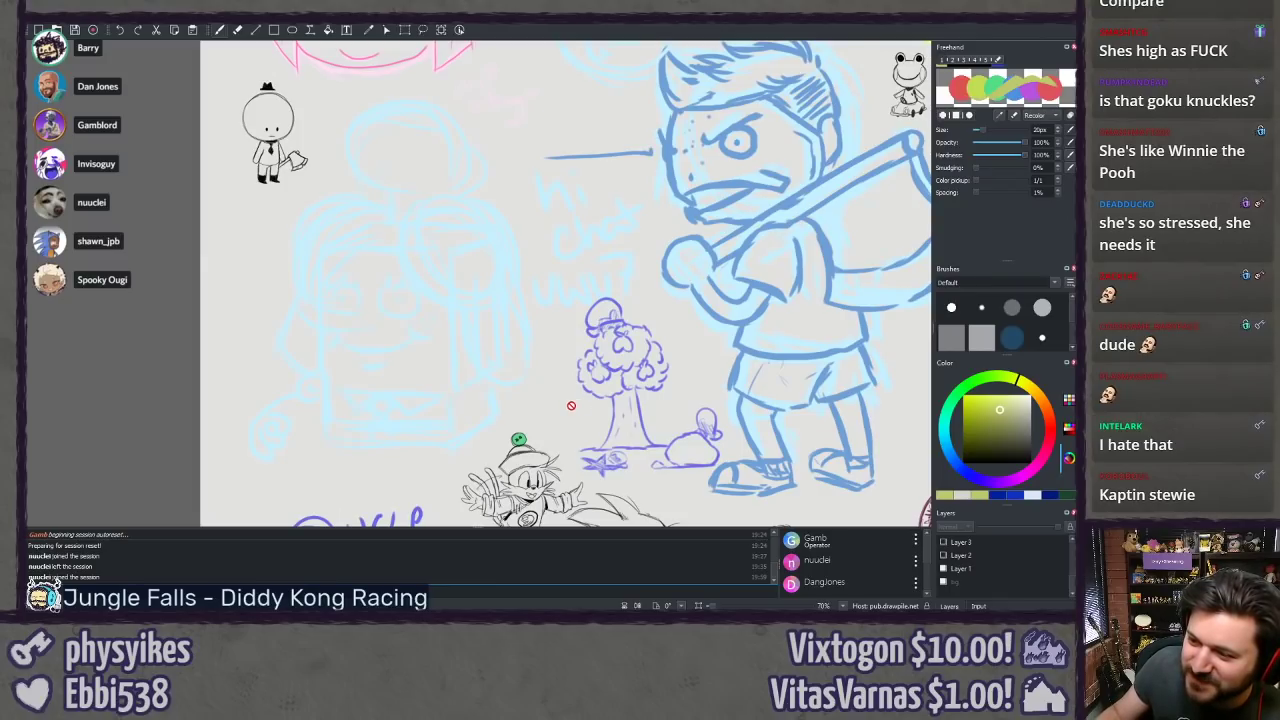
{"action": "left_click_drag", "start_coordinate": [571, 405], "coordinate": [573, 407]}
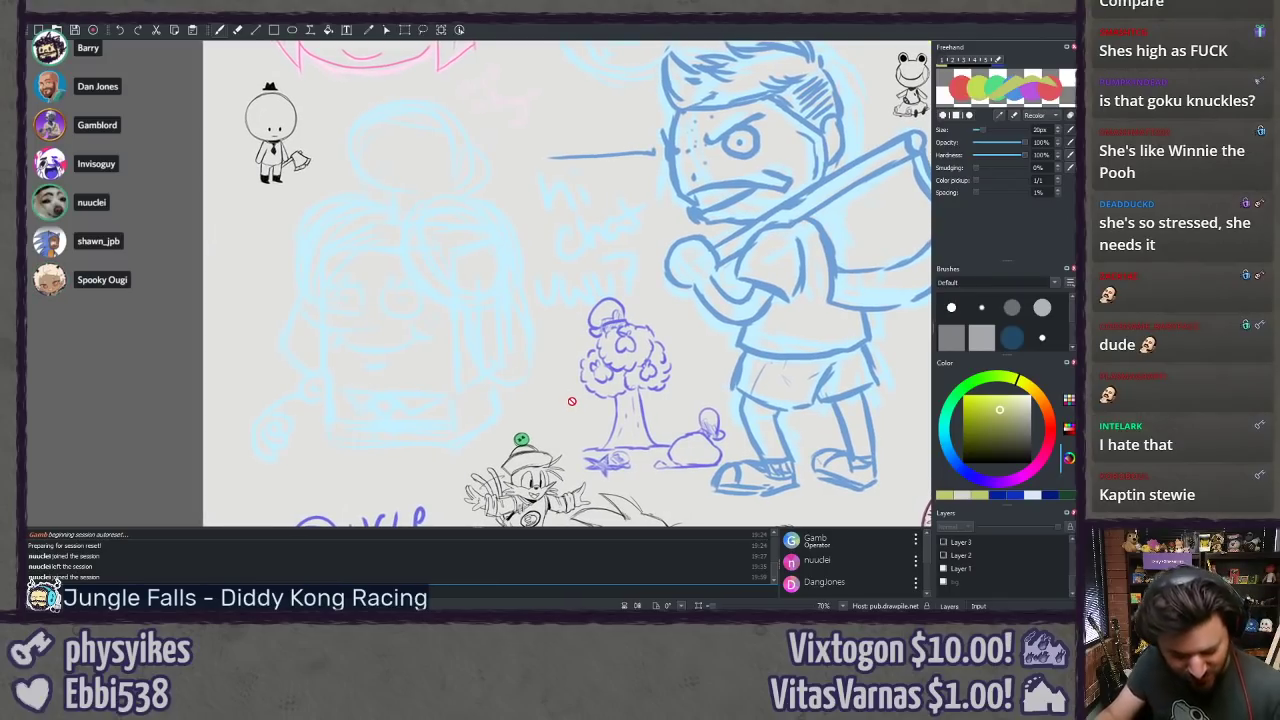
{"action": "scroll", "coordinate": [573, 387], "scroll_direction": "up", "scroll_amount": 2}
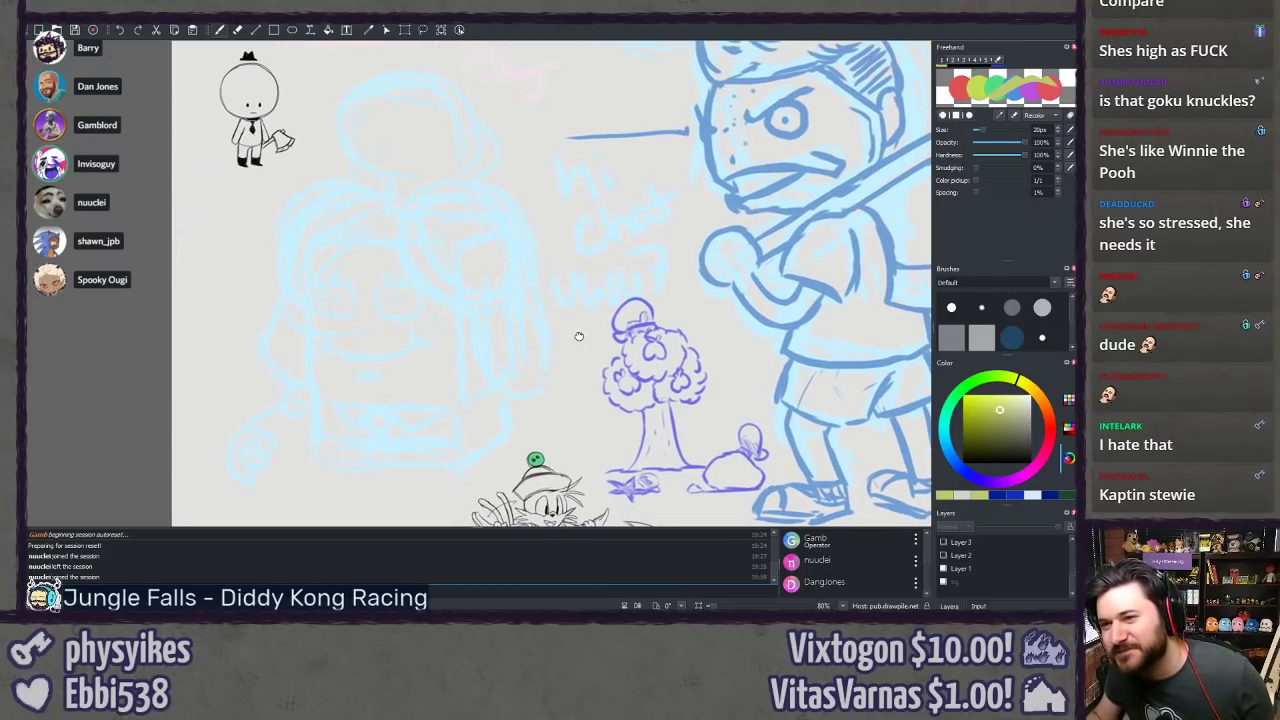
{"action": "left_click_drag", "start_coordinate": [581, 336], "coordinate": [646, 463]}
{"action": "left_click_drag", "start_coordinate": [311, 343], "coordinate": [365, 407]}
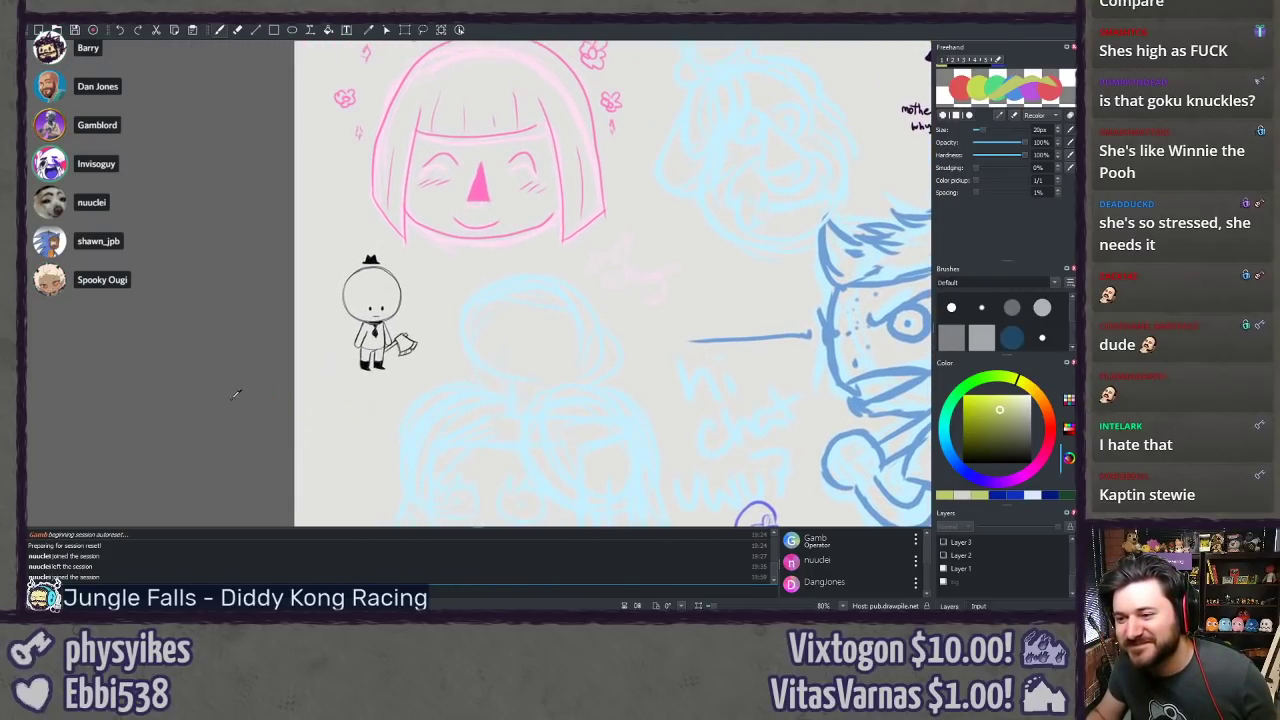
{"action": "scroll", "coordinate": [232, 390], "scroll_direction": "up", "scroll_amount": 5}
{"action": "left_click_drag", "start_coordinate": [123, 380], "coordinate": [211, 332]}
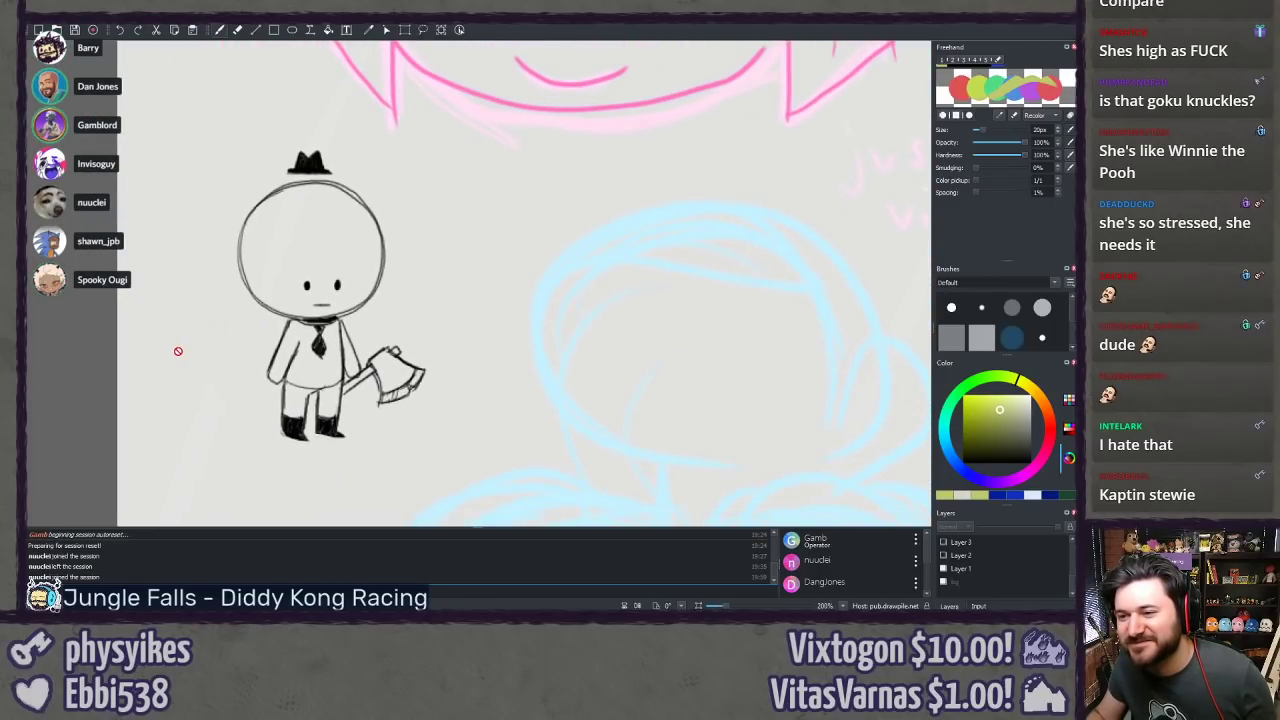
{"action": "scroll", "coordinate": [182, 343], "scroll_direction": "down", "scroll_amount": 2}
{"action": "key", "text": "ctrl+0"}
Step: Examine the coloured yellow dog in the green dress and the big-eared yellow mouse in the blue jacket
{"action": "left_click_drag", "start_coordinate": [283, 257], "coordinate": [173, 481]}
{"action": "mouse_move", "coordinate": [736, 434]}
{"action": "left_mouse_down"}
{"action": "mouse_move", "coordinate": [534, 286]}
{"action": "mouse_move", "coordinate": [228, 355]}
{"action": "left_mouse_up"}
{"action": "scroll", "coordinate": [482, 368], "scroll_direction": "down", "scroll_amount": 4}
{"action": "left_click_drag", "start_coordinate": [485, 367], "coordinate": [212, 368]}
{"action": "scroll", "coordinate": [212, 368], "scroll_direction": "up", "scroll_amount": 2}
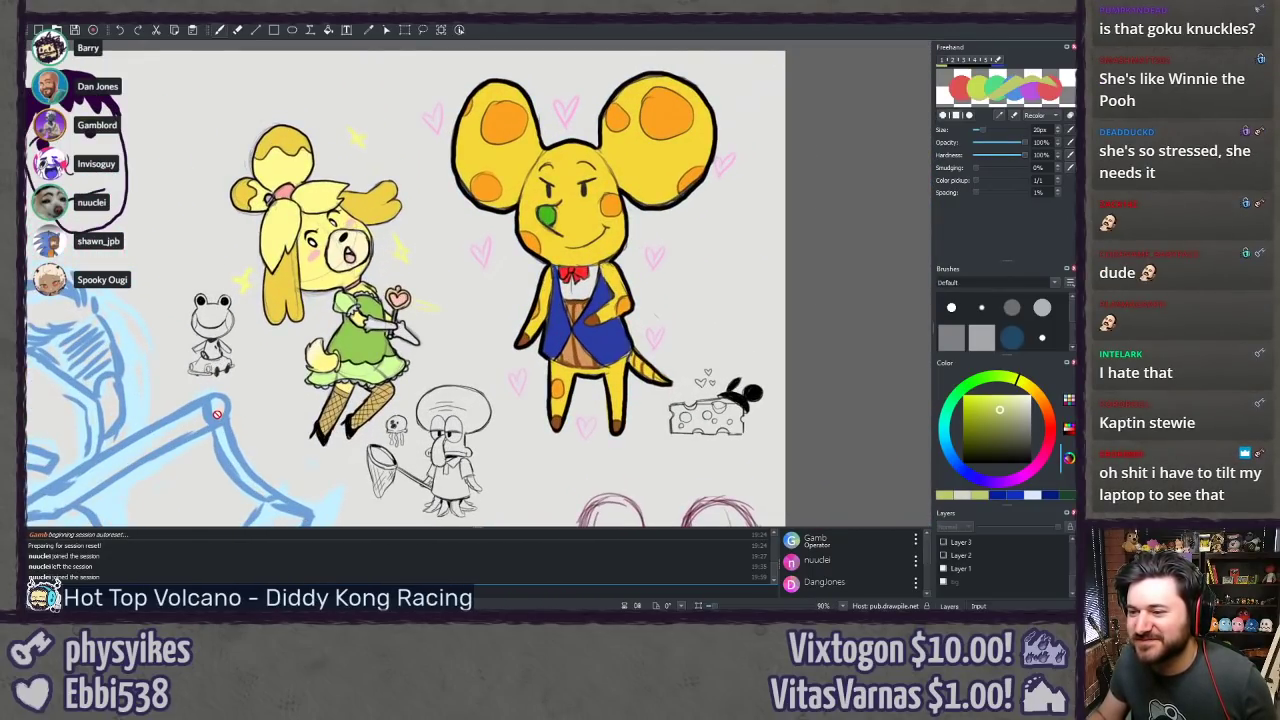
{"action": "scroll", "coordinate": [222, 390], "scroll_direction": "up", "scroll_amount": 1}
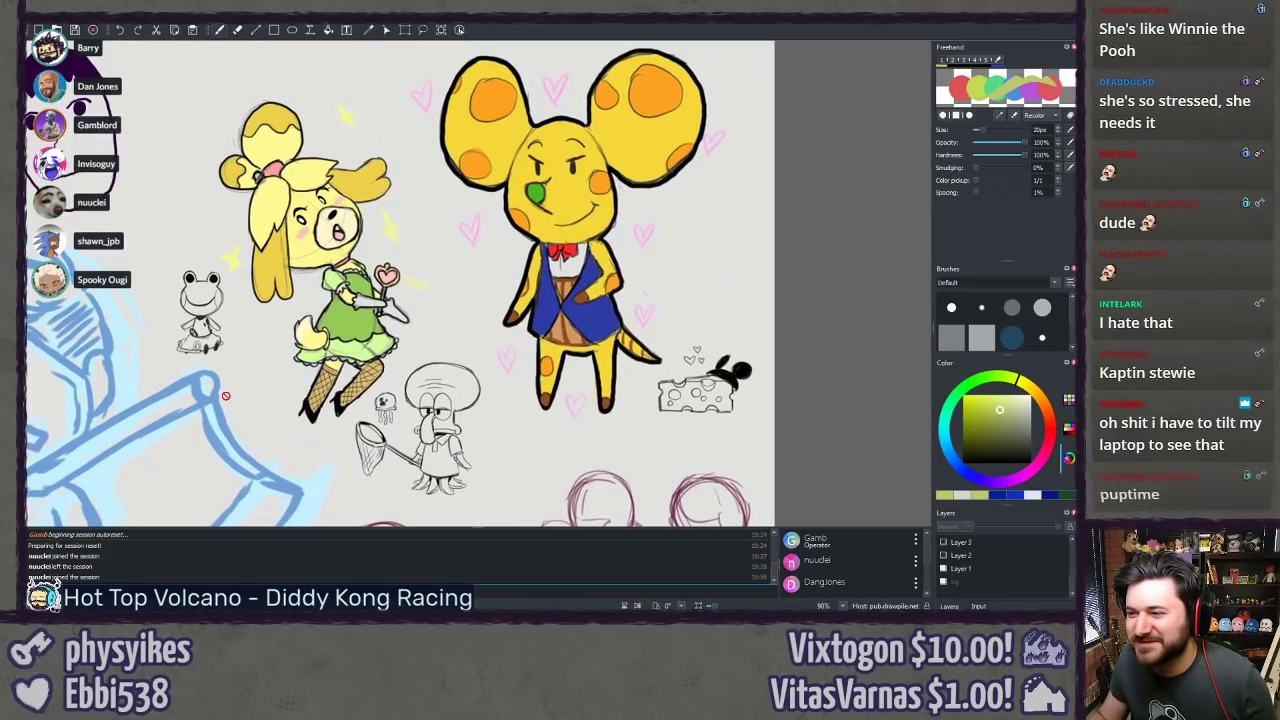
Step: Hide Layer 1, show Layer 2 in its place and make Layer 2 the active layer
{"action": "left_click_drag", "start_coordinate": [224, 396], "coordinate": [229, 398]}
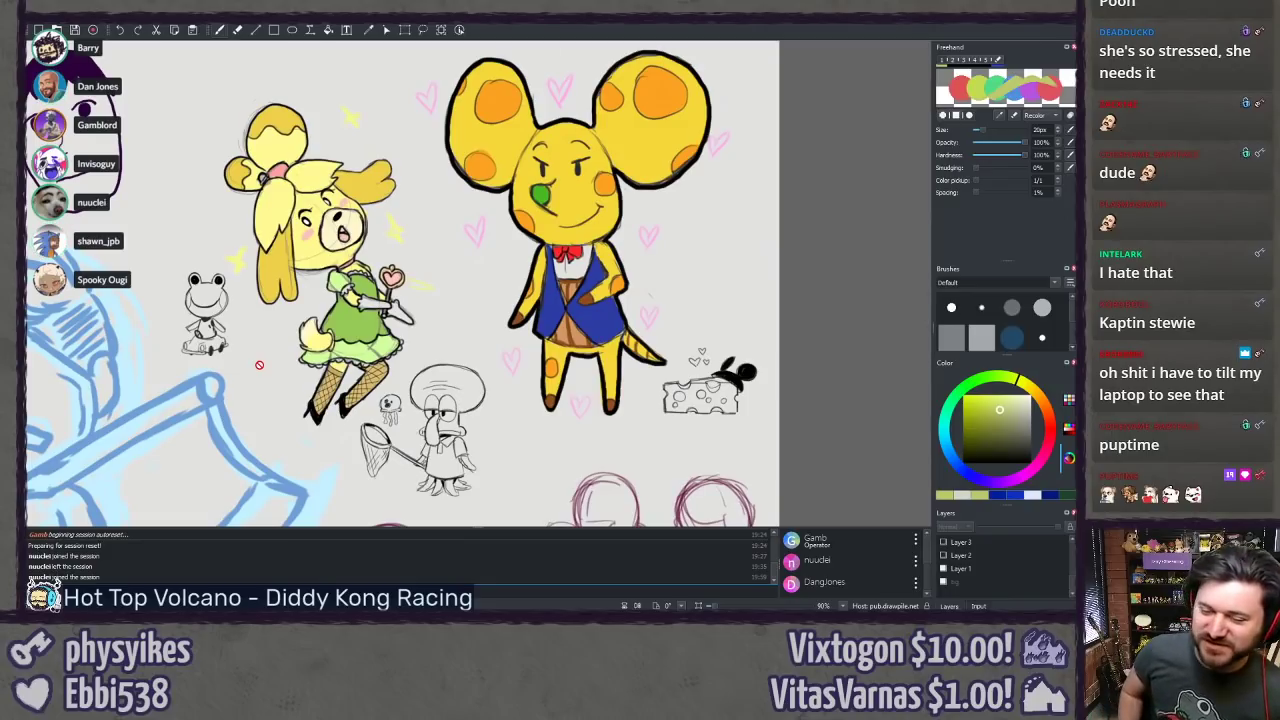
{"action": "scroll", "coordinate": [302, 377], "scroll_direction": "down", "scroll_amount": 8}
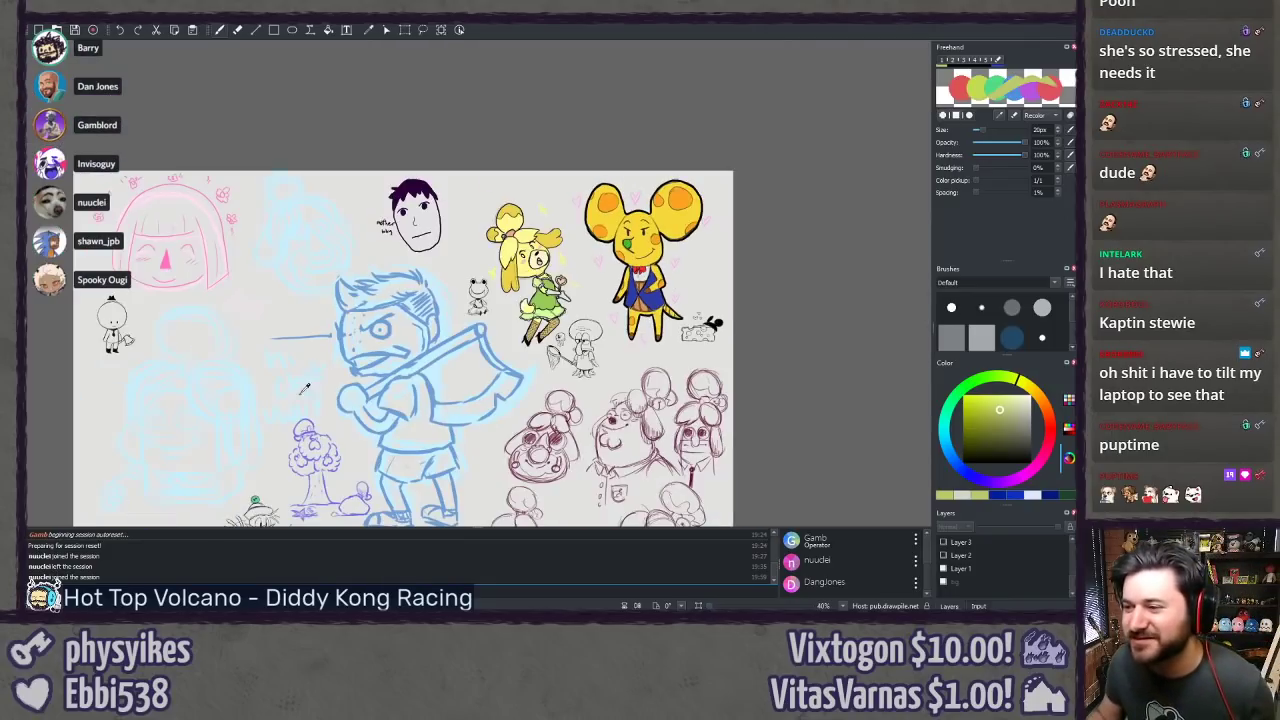
{"action": "scroll", "coordinate": [505, 298], "scroll_direction": "up", "scroll_amount": 4}
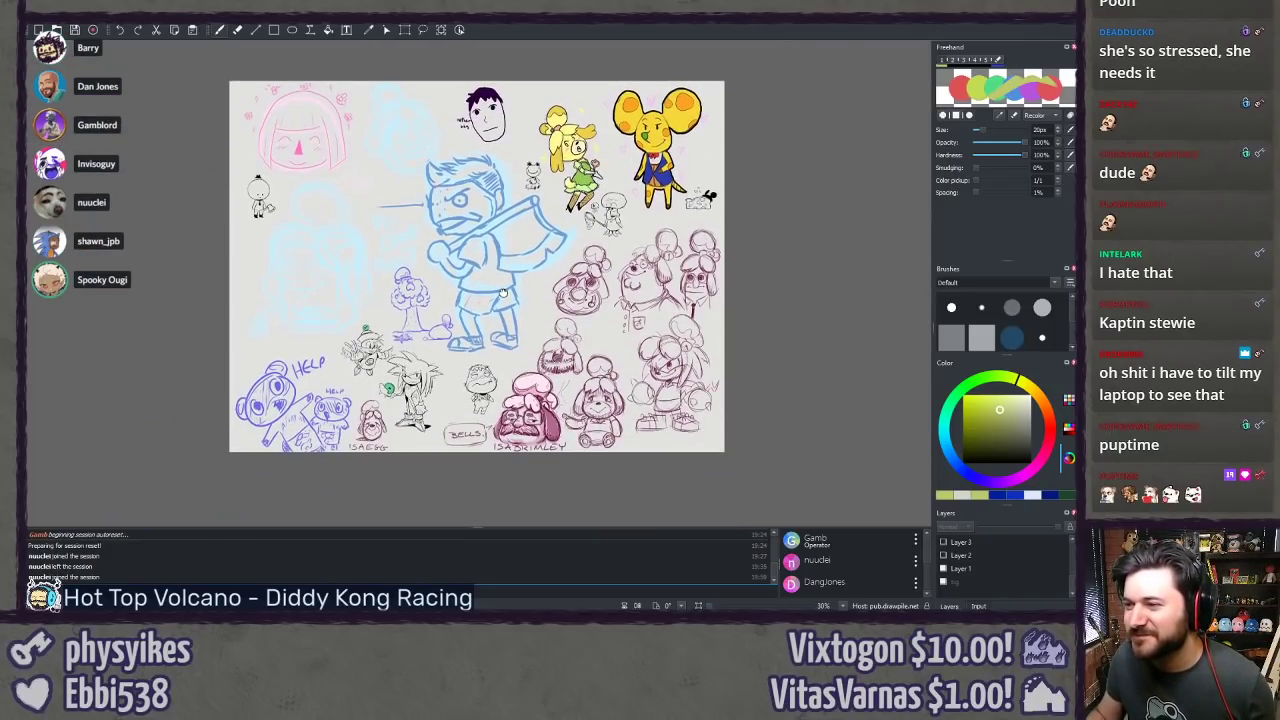
{"action": "left_click_drag", "start_coordinate": [505, 298], "coordinate": [507, 313]}
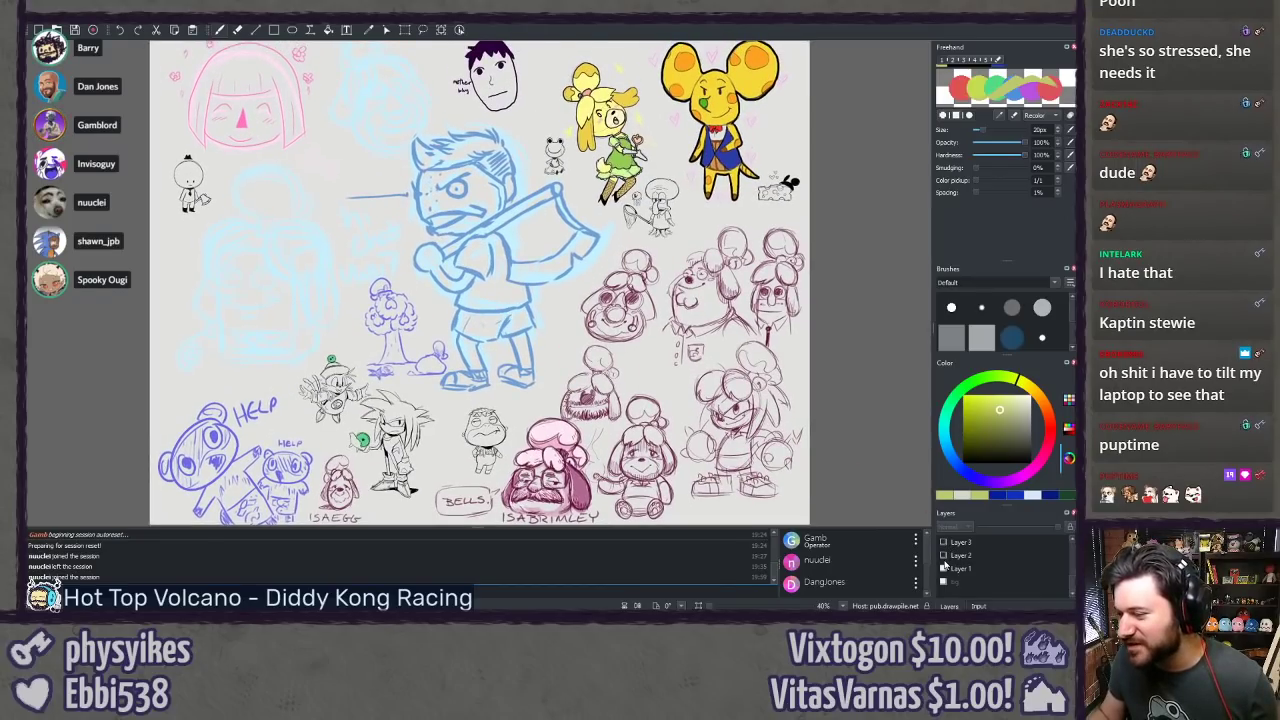
{"action": "left_click", "coordinate": [944, 569]}
{"action": "left_click", "coordinate": [946, 556]}
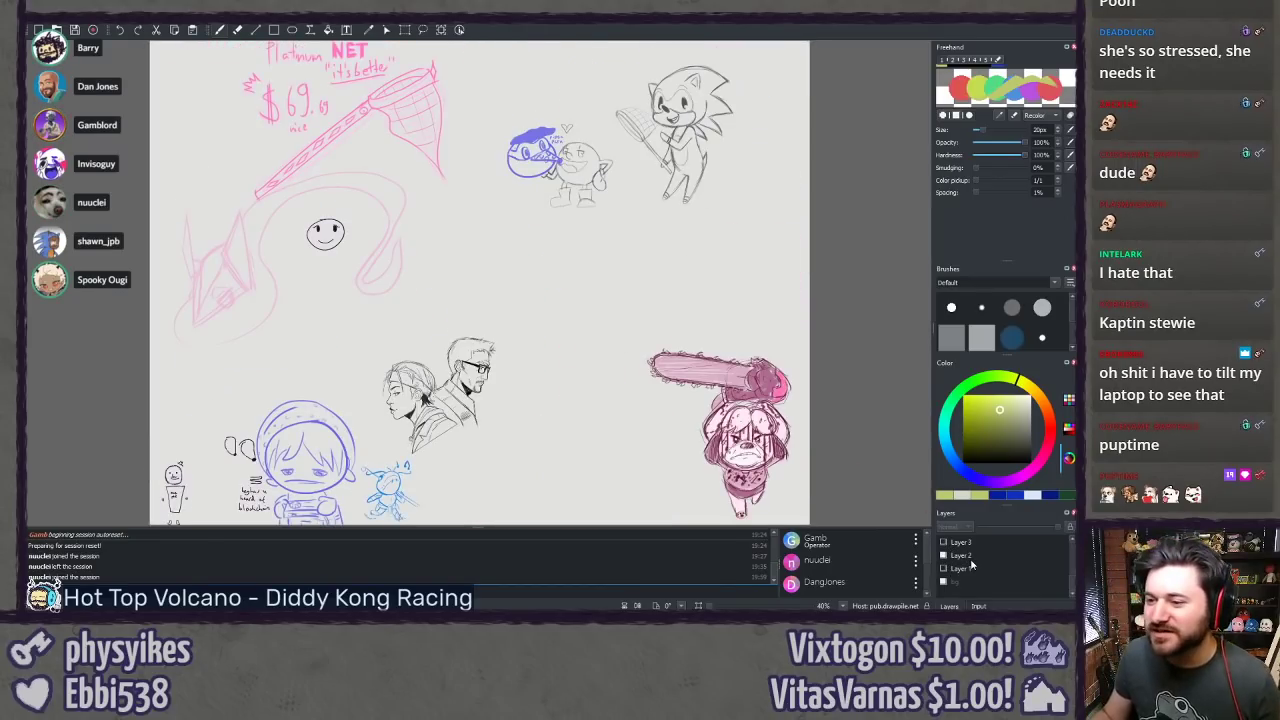
{"action": "left_click", "coordinate": [965, 555]}
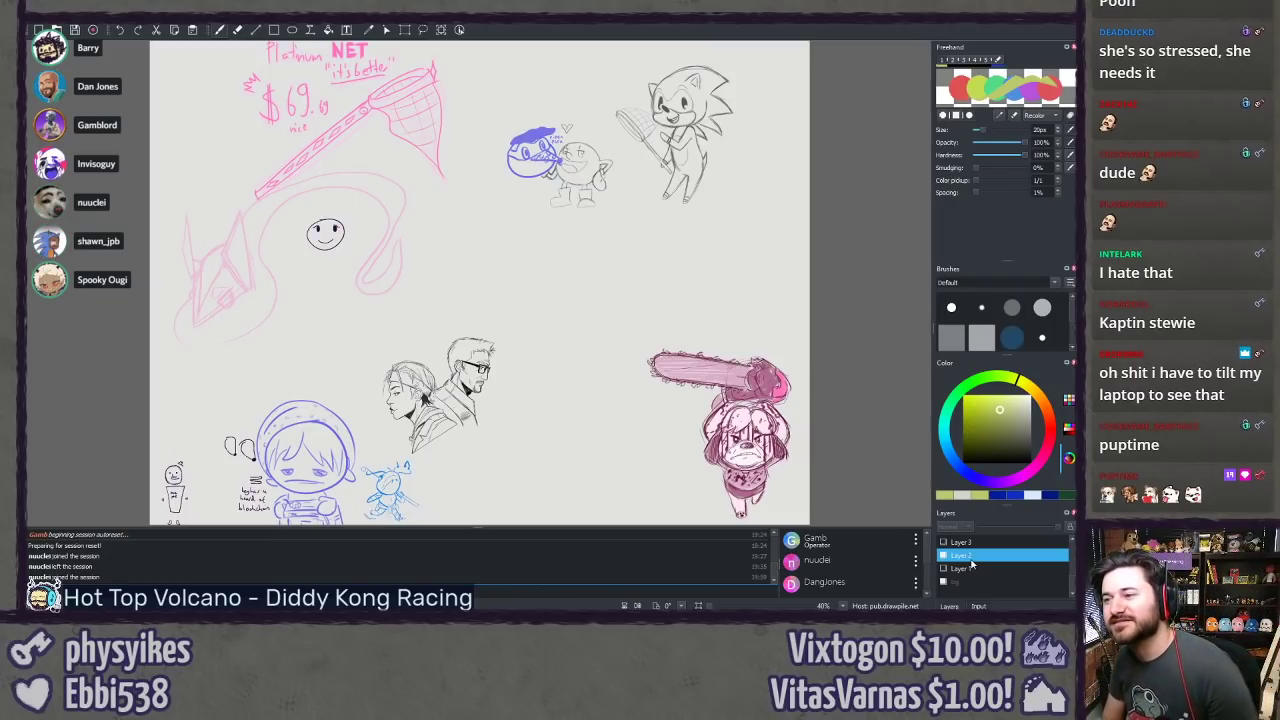
Step: Examine the Layer 2 sketches, focusing on the two profile portraits and the small blue fish-headed figure
{"action": "left_click_drag", "start_coordinate": [503, 456], "coordinate": [529, 371]}
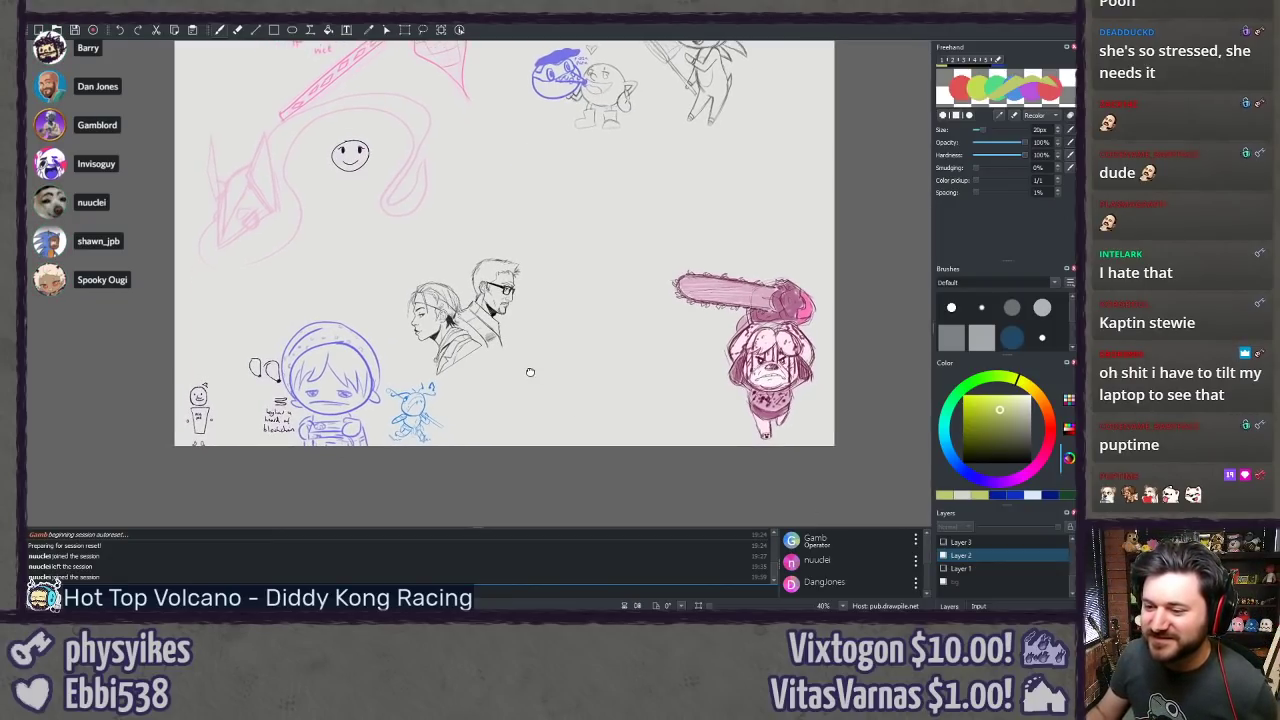
{"action": "left_click_drag", "start_coordinate": [480, 151], "coordinate": [509, 341]}
{"action": "scroll", "coordinate": [508, 341], "scroll_direction": "up", "scroll_amount": 1}
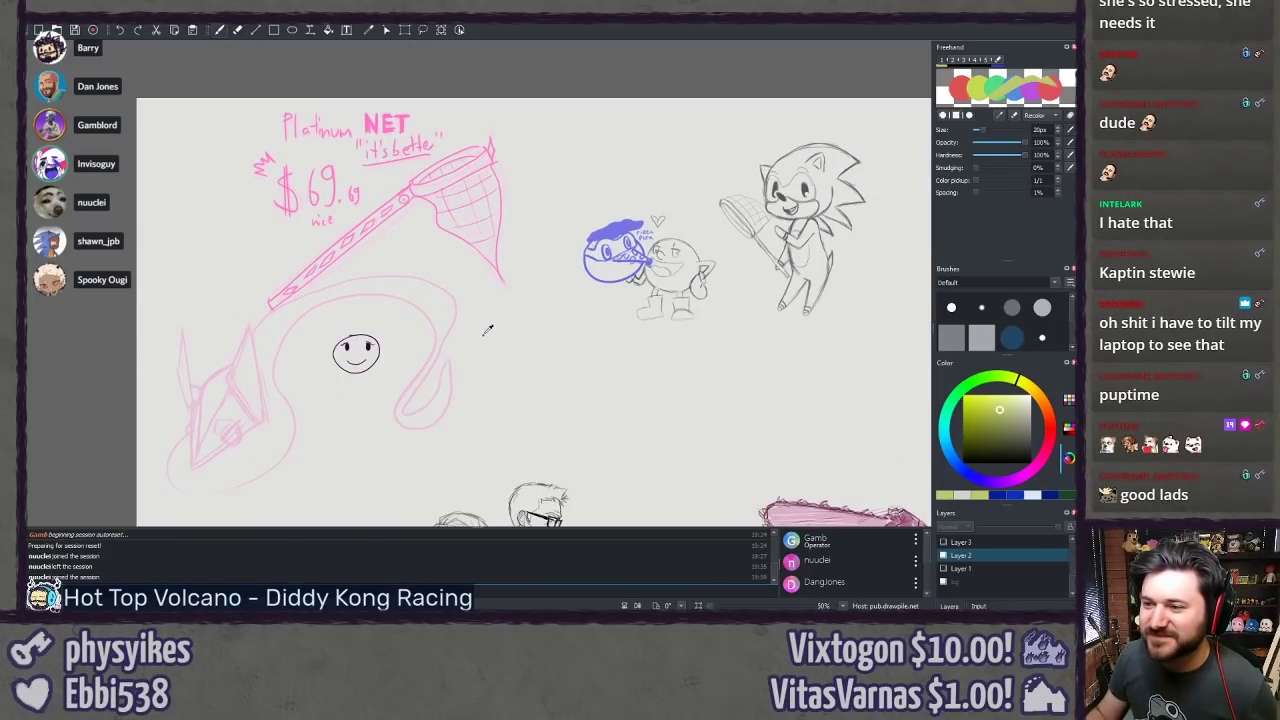
{"action": "left_click_drag", "start_coordinate": [540, 401], "coordinate": [481, 188]}
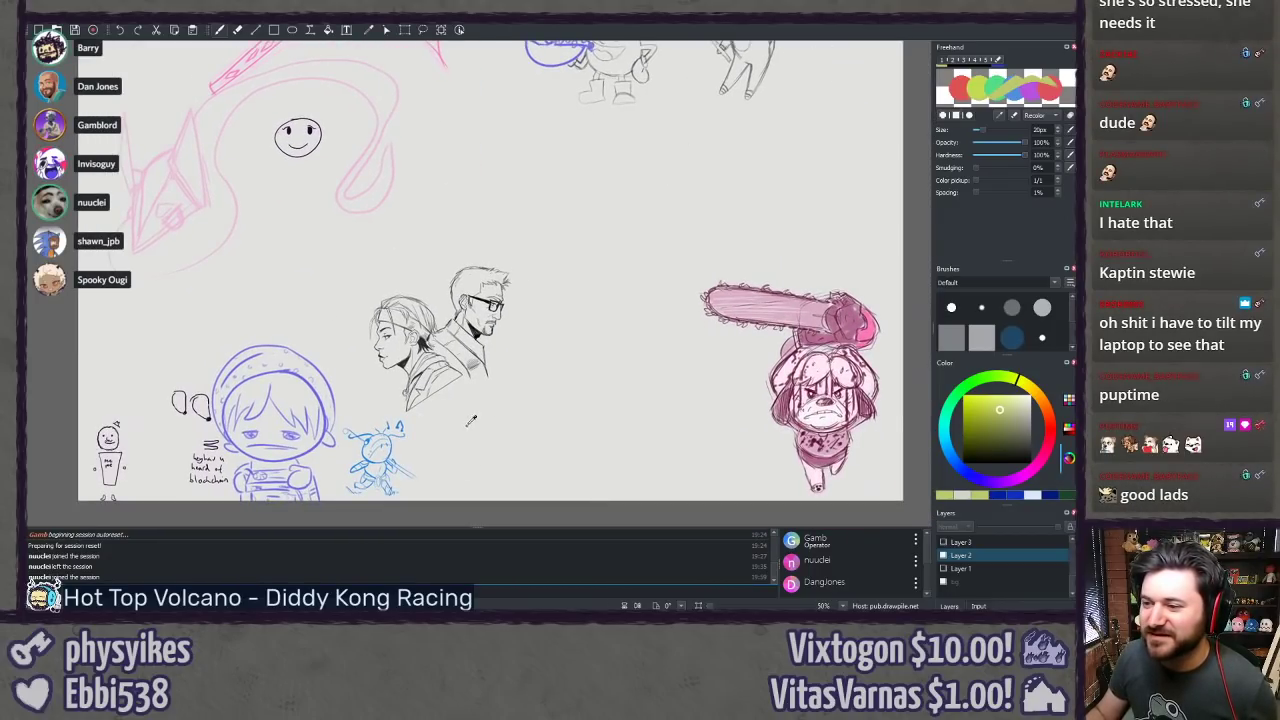
{"action": "scroll", "coordinate": [470, 420], "scroll_direction": "up", "scroll_amount": 5}
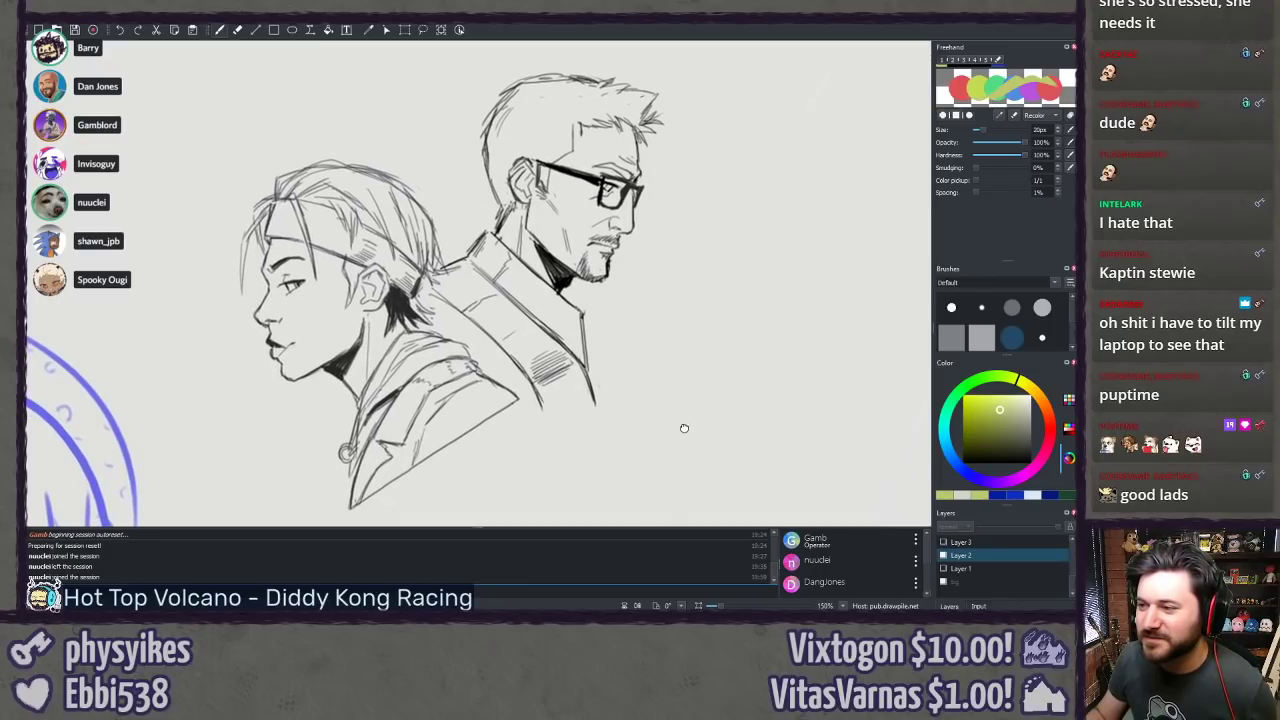
{"action": "left_click_drag", "start_coordinate": [703, 417], "coordinate": [695, 403]}
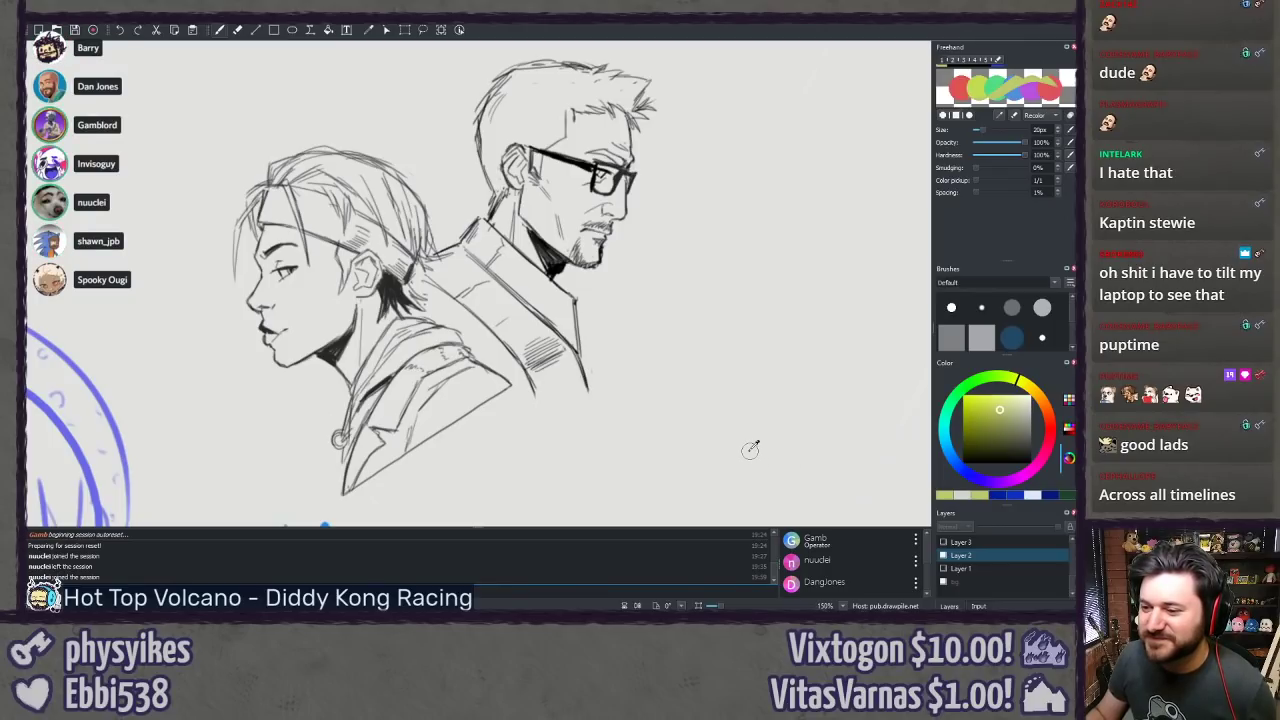
{"action": "key", "text": "ctrl+minus"}
{"action": "key", "text": "ctrl+minus"}
{"action": "left_click_drag", "start_coordinate": [546, 430], "coordinate": [596, 270]}
{"action": "scroll", "coordinate": [596, 269], "scroll_direction": "up", "scroll_amount": 4}
{"action": "mouse_move", "coordinate": [483, 403]}
{"action": "left_mouse_down"}
{"action": "mouse_move", "coordinate": [529, 346]}
{"action": "mouse_move", "coordinate": [597, 306]}
{"action": "left_mouse_up"}
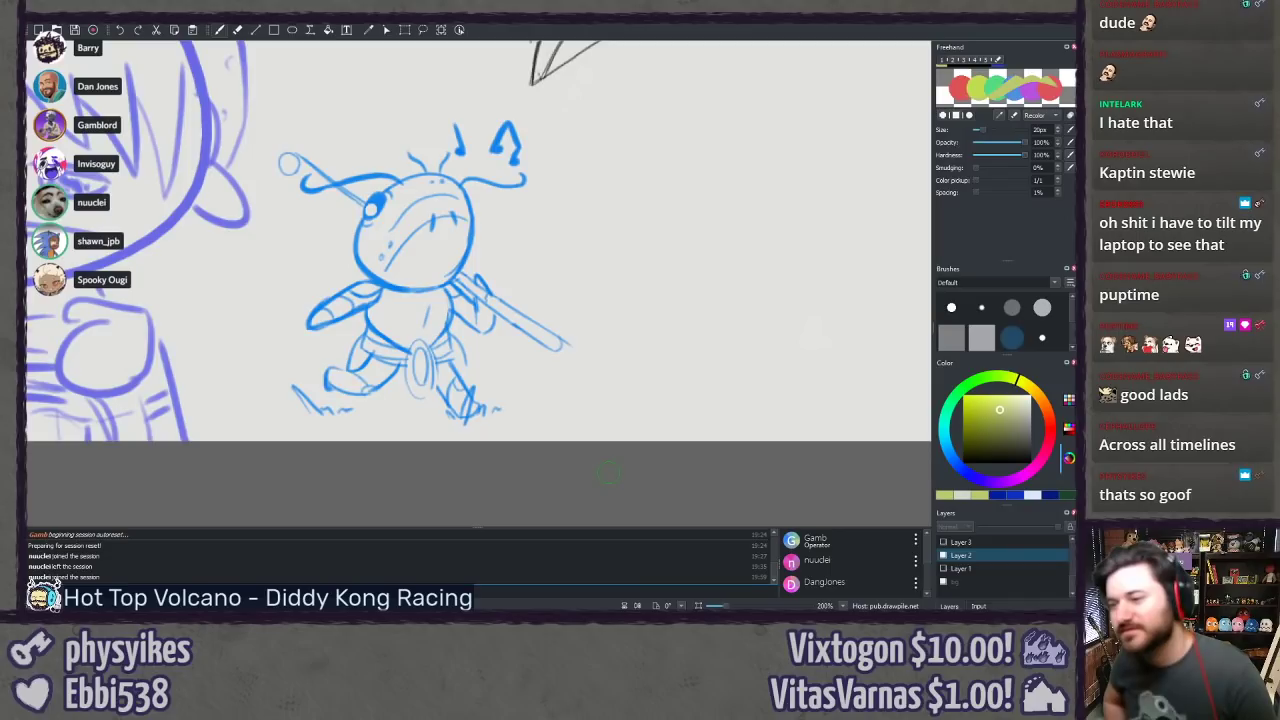
{"action": "scroll", "coordinate": [676, 366], "scroll_direction": "down", "scroll_amount": 2}
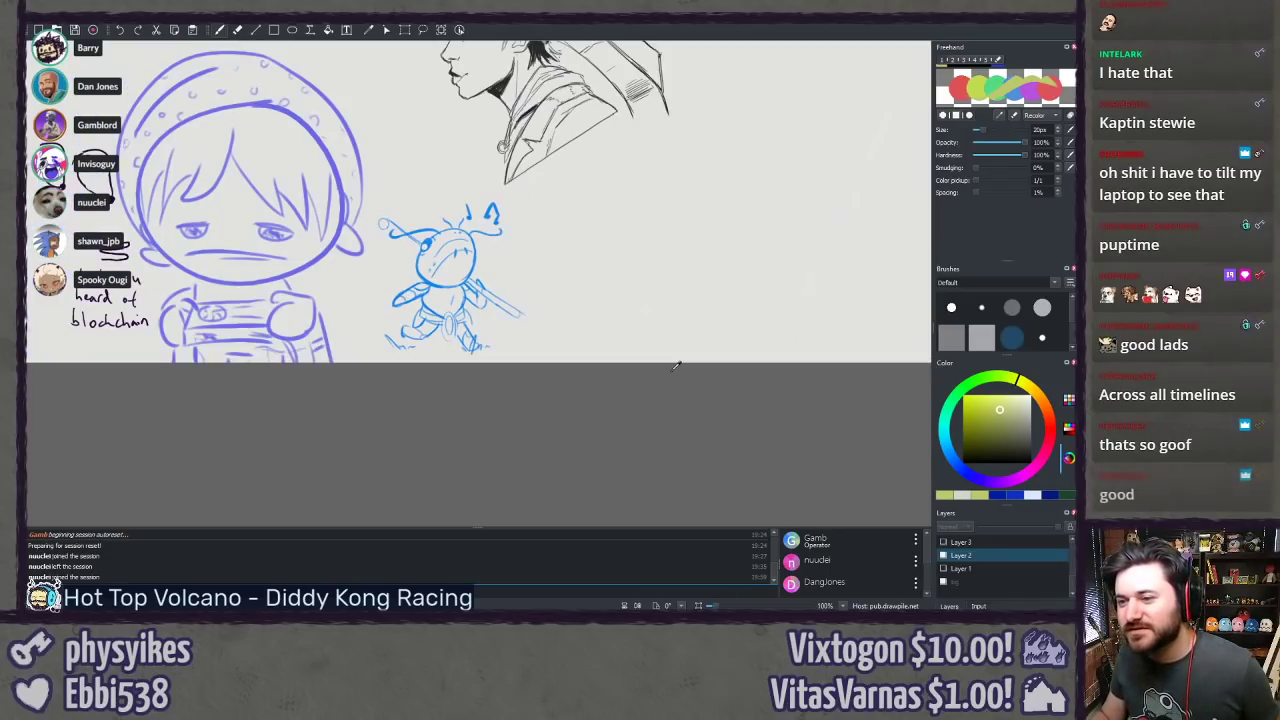
Step: Examine the purple hooded figure, the pink Platinum Net drawing and the hedgehog sketch with the net
{"action": "left_click_drag", "start_coordinate": [537, 396], "coordinate": [740, 396]}
{"action": "left_click_drag", "start_coordinate": [279, 368], "coordinate": [358, 431]}
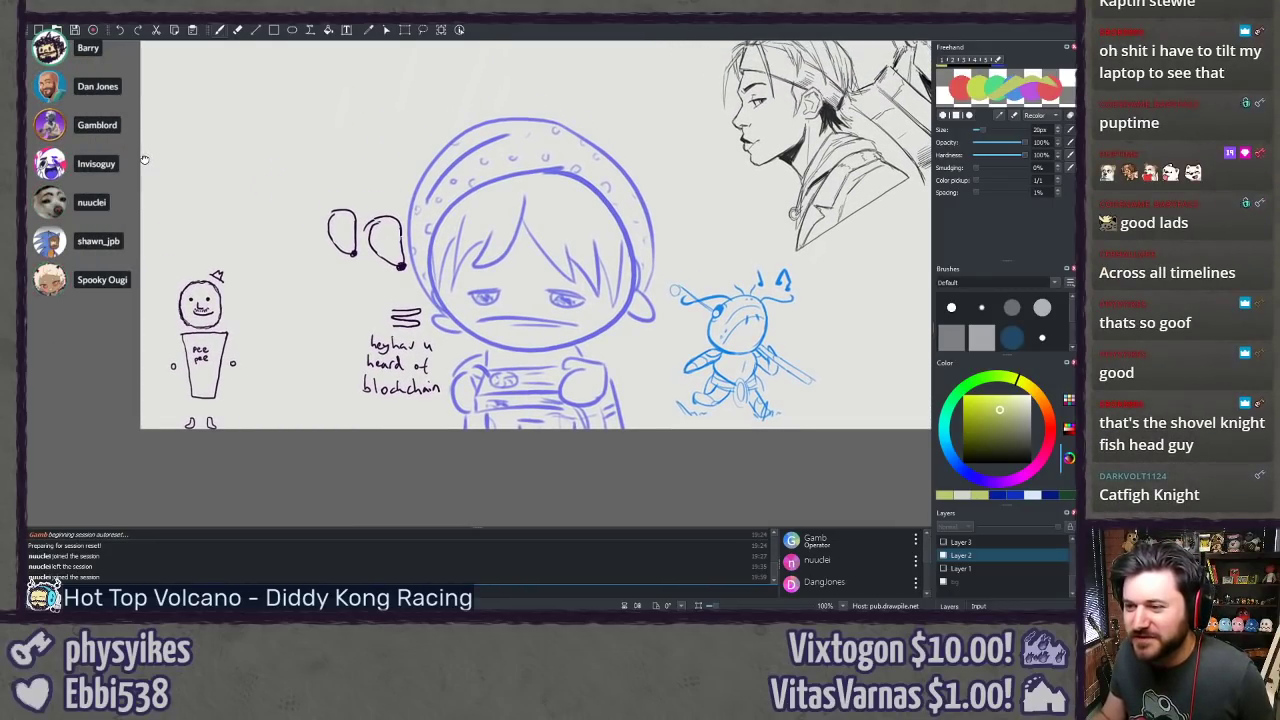
{"action": "left_click_drag", "start_coordinate": [144, 160], "coordinate": [152, 371]}
{"action": "left_click_drag", "start_coordinate": [273, 205], "coordinate": [291, 443]}
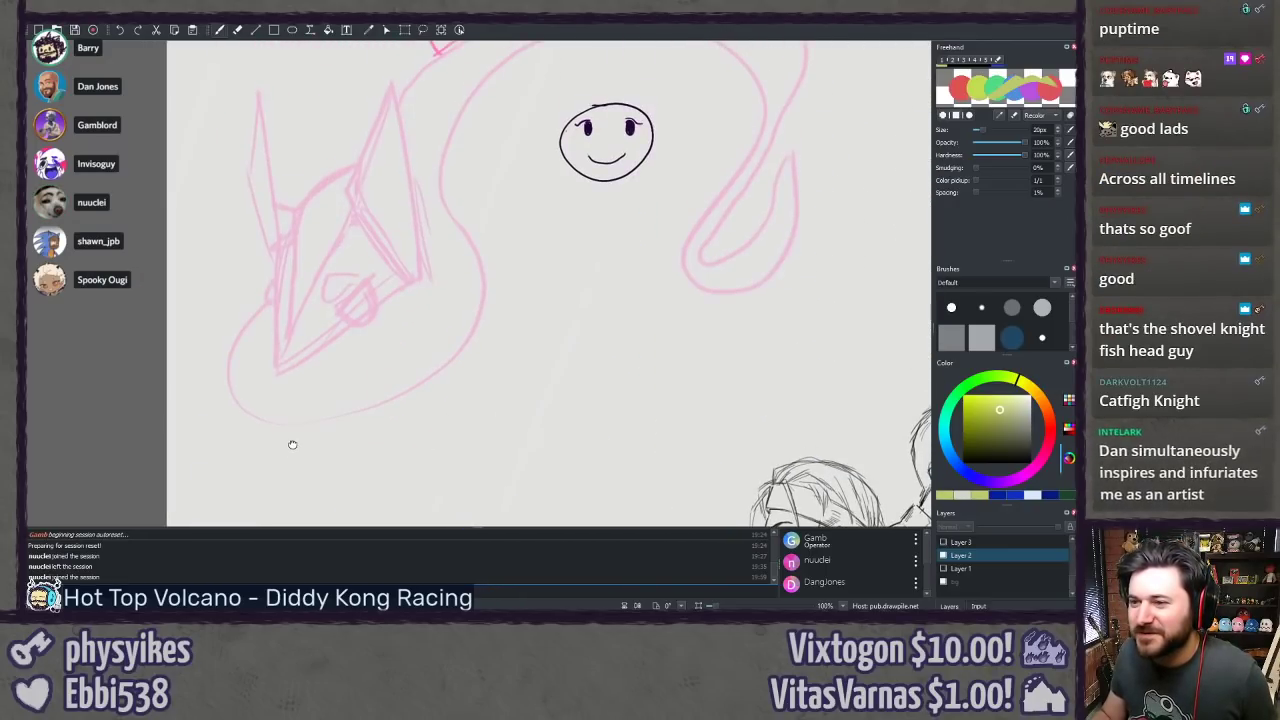
{"action": "left_click_drag", "start_coordinate": [220, 210], "coordinate": [194, 435]}
{"action": "mouse_move", "coordinate": [347, 247]}
{"action": "left_mouse_down"}
{"action": "mouse_move", "coordinate": [286, 437]}
{"action": "mouse_move", "coordinate": [267, 426]}
{"action": "left_mouse_up"}
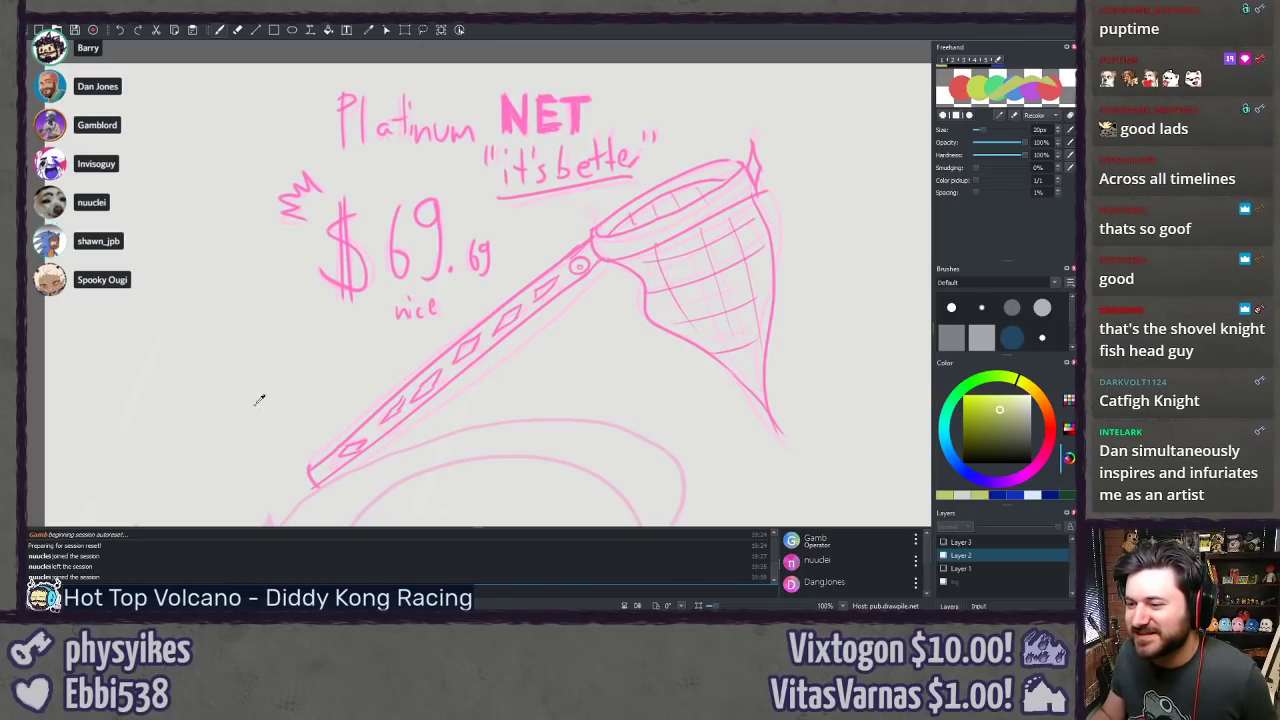
{"action": "scroll", "coordinate": [259, 400], "scroll_direction": "down", "scroll_amount": 3}
{"action": "mouse_move", "coordinate": [677, 440]}
{"action": "left_mouse_down"}
{"action": "mouse_move", "coordinate": [569, 377]}
{"action": "mouse_move", "coordinate": [125, 349]}
{"action": "left_mouse_up"}
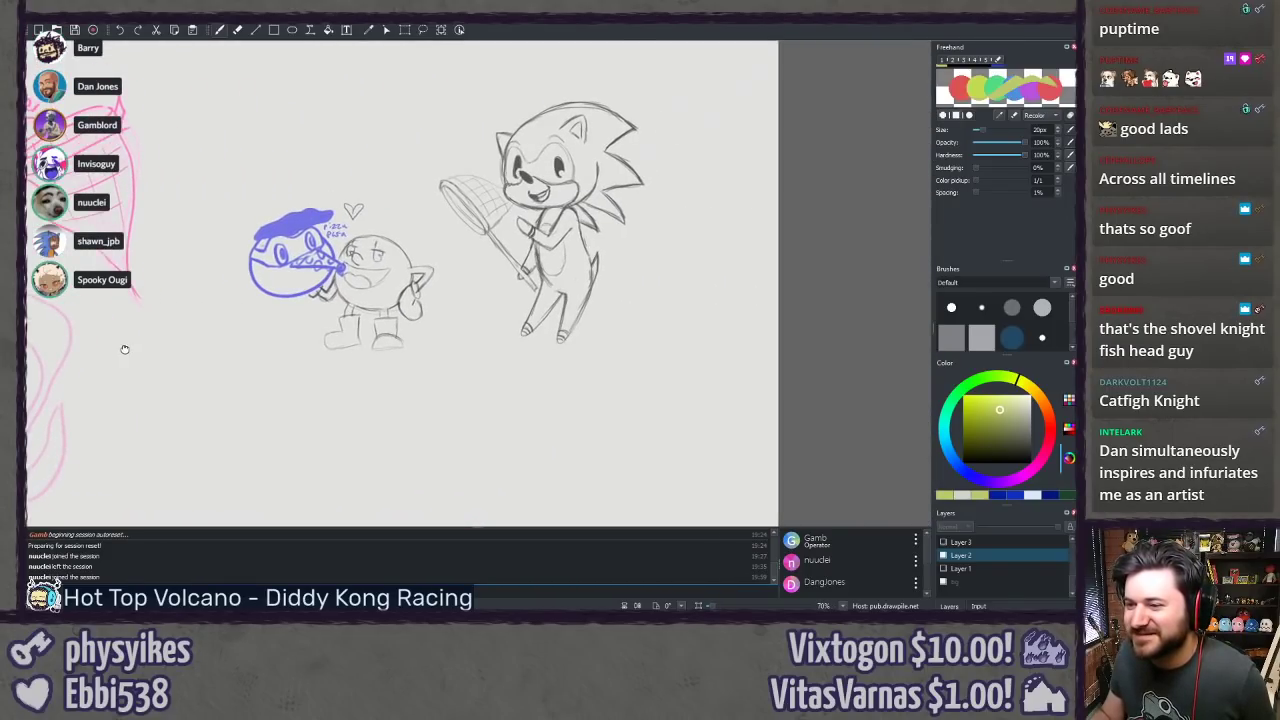
{"action": "scroll", "coordinate": [177, 320], "scroll_direction": "up", "scroll_amount": 3}
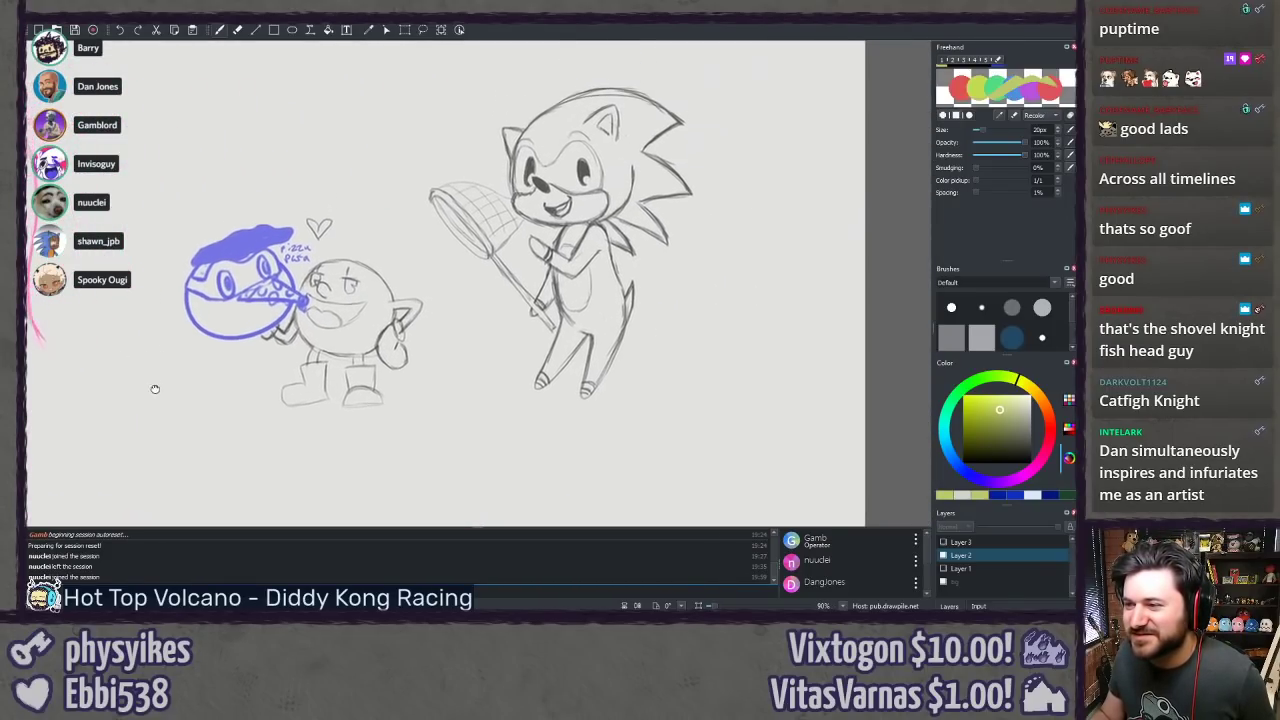
{"action": "left_click_drag", "start_coordinate": [155, 389], "coordinate": [155, 401]}
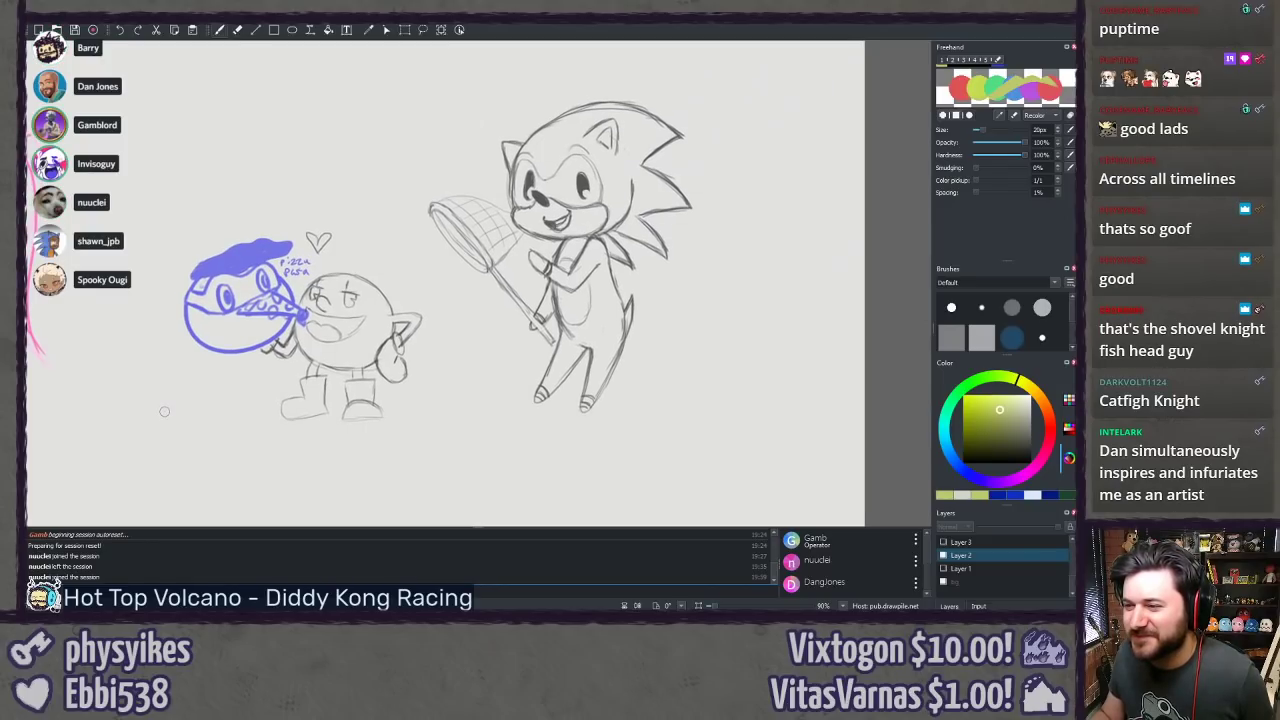
{"action": "scroll", "coordinate": [163, 409], "scroll_direction": "up", "scroll_amount": 1}
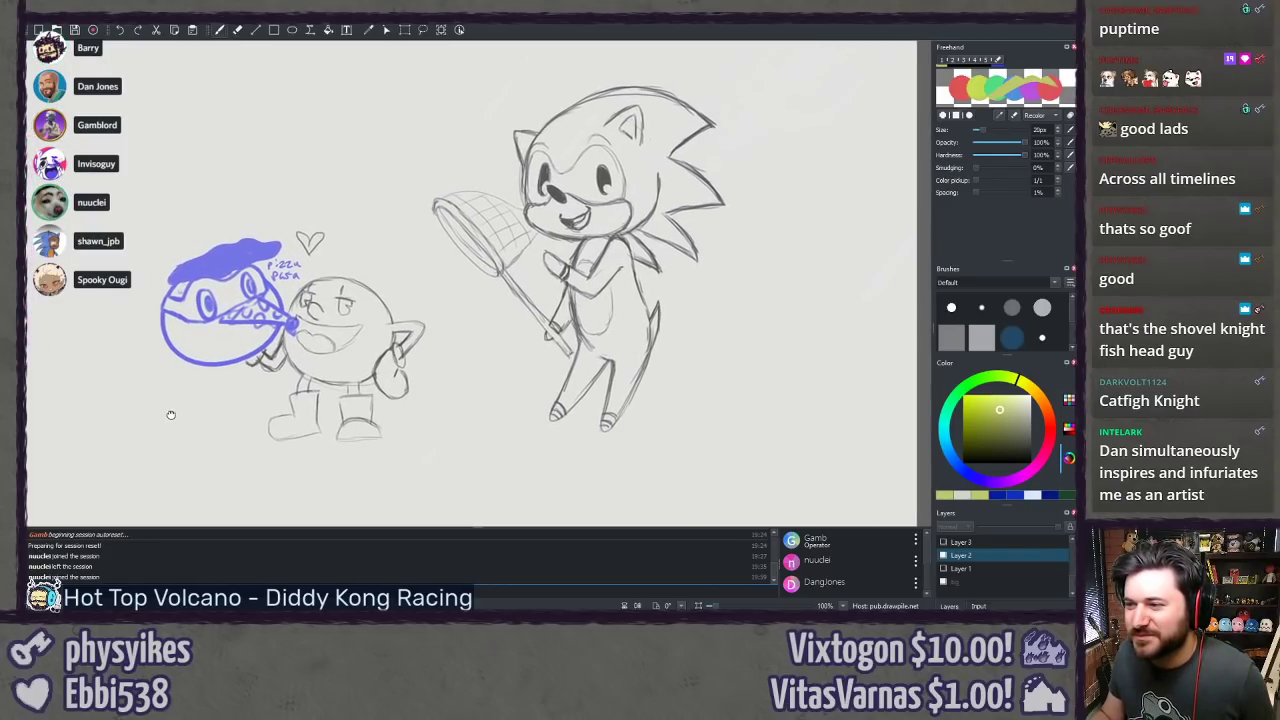
Step: Examine the magenta drawing of the angry dog character holding a chainsaw overhead
{"action": "scroll", "coordinate": [202, 407], "scroll_direction": "down", "scroll_amount": 3}
{"action": "left_click_drag", "start_coordinate": [307, 443], "coordinate": [323, 200]}
{"action": "left_click_drag", "start_coordinate": [389, 388], "coordinate": [226, 100]}
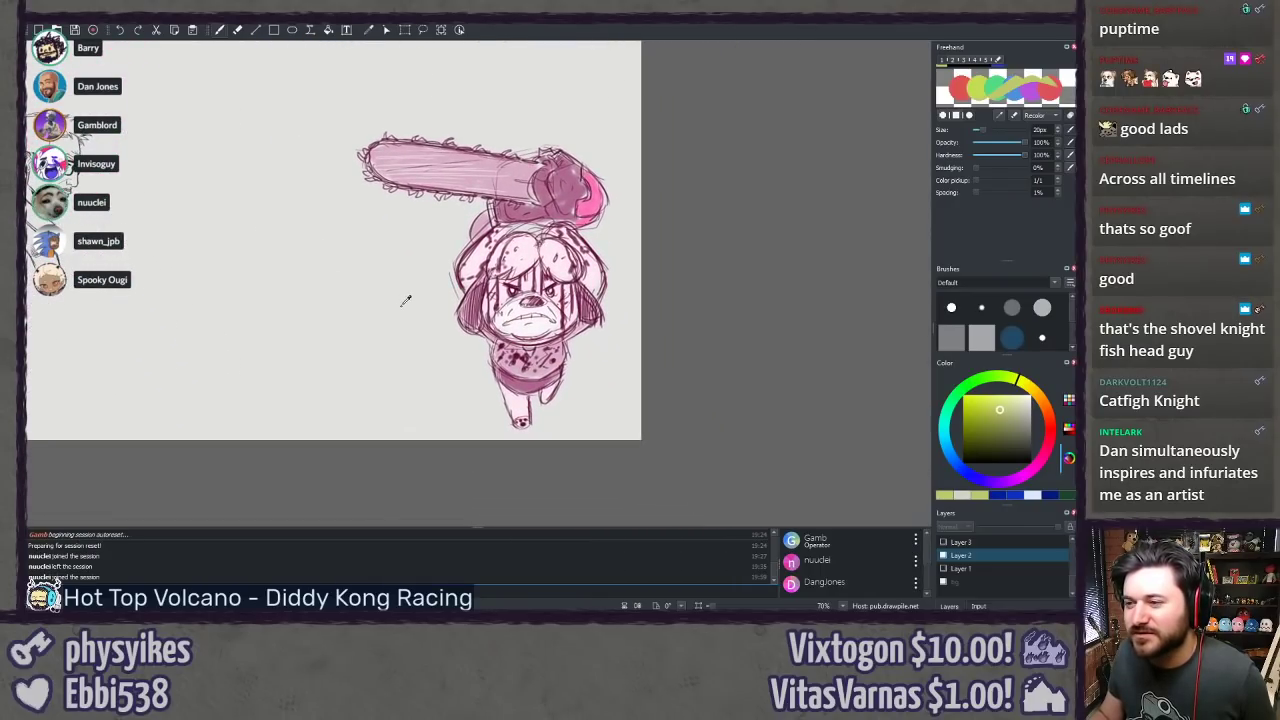
{"action": "scroll", "coordinate": [403, 301], "scroll_direction": "up", "scroll_amount": 2}
{"action": "left_click_drag", "start_coordinate": [386, 321], "coordinate": [245, 325]}
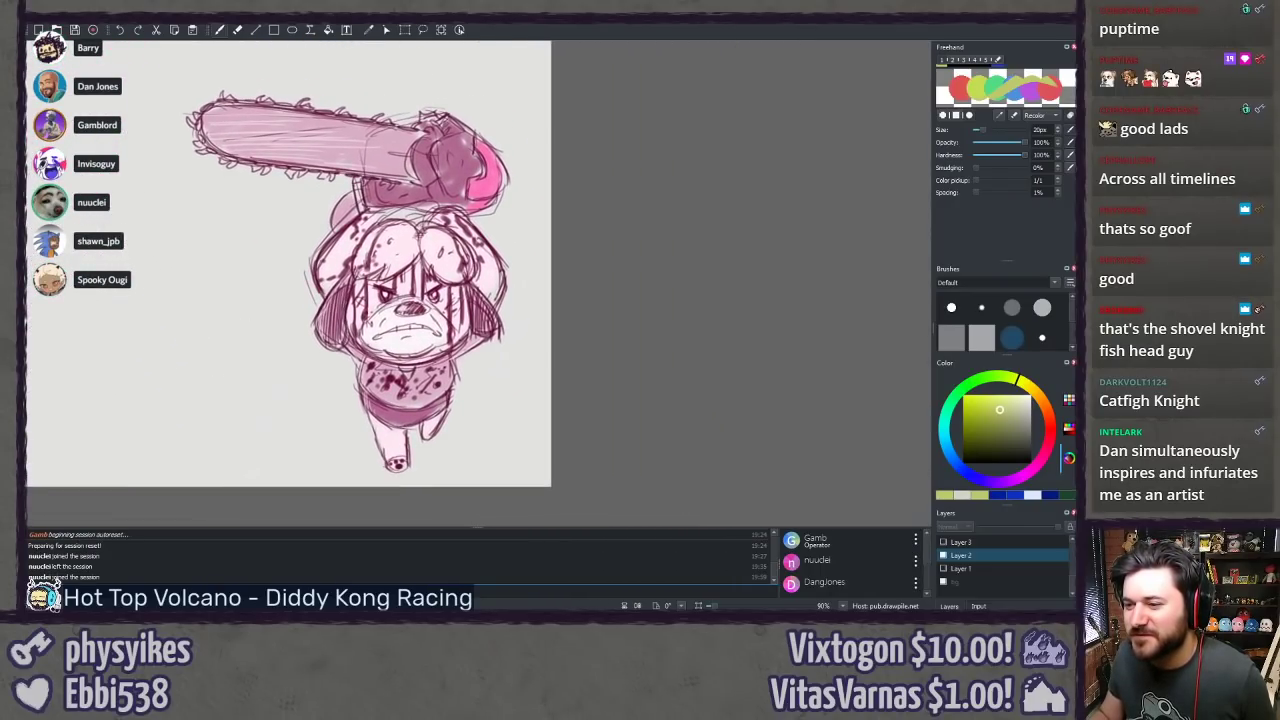
{"action": "scroll", "coordinate": [200, 300], "scroll_direction": "up", "scroll_amount": 1}
{"action": "left_click_drag", "start_coordinate": [119, 307], "coordinate": [151, 309]}
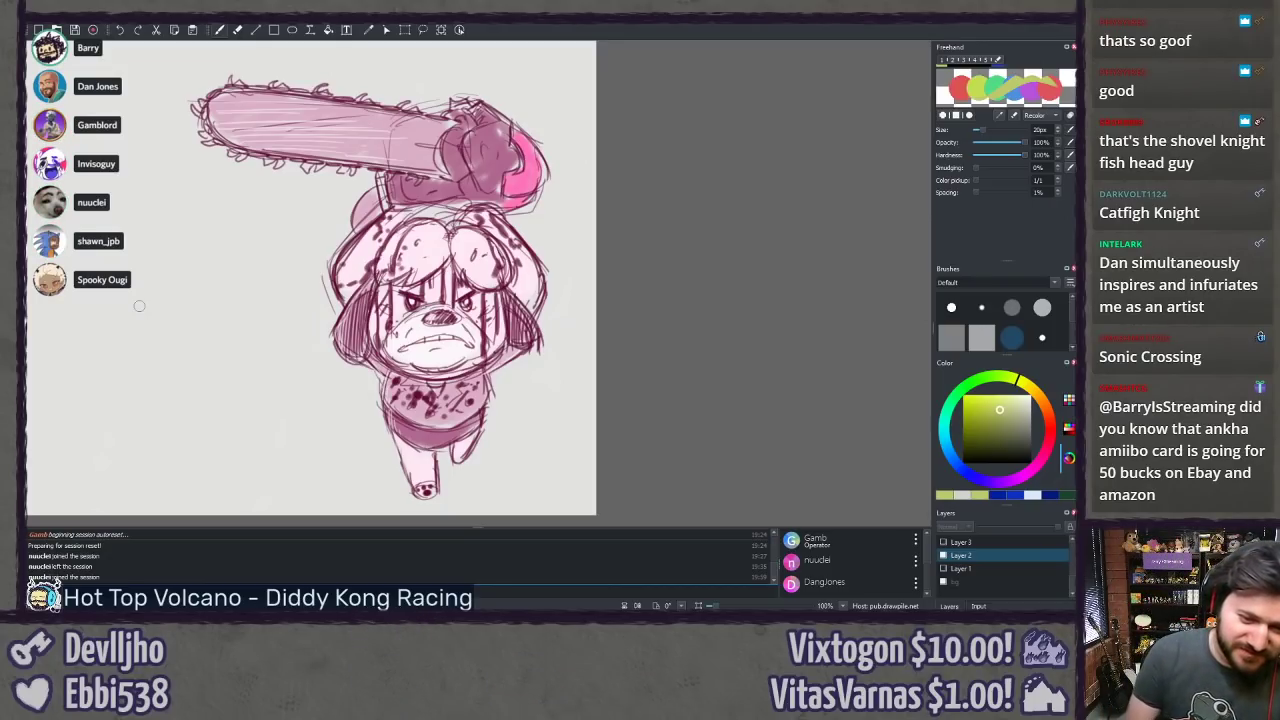
Step: Toggle the visibility of Layer 8 repeatedly to compare the original Smash artwork with the drawn-over version, finishing with Layer 8 hidden
{"action": "scroll", "coordinate": [280, 294], "scroll_direction": "down", "scroll_amount": 3}
{"action": "left_click_drag", "start_coordinate": [280, 294], "coordinate": [587, 383]}
{"action": "scroll", "coordinate": [587, 383], "scroll_direction": "down", "scroll_amount": 3}
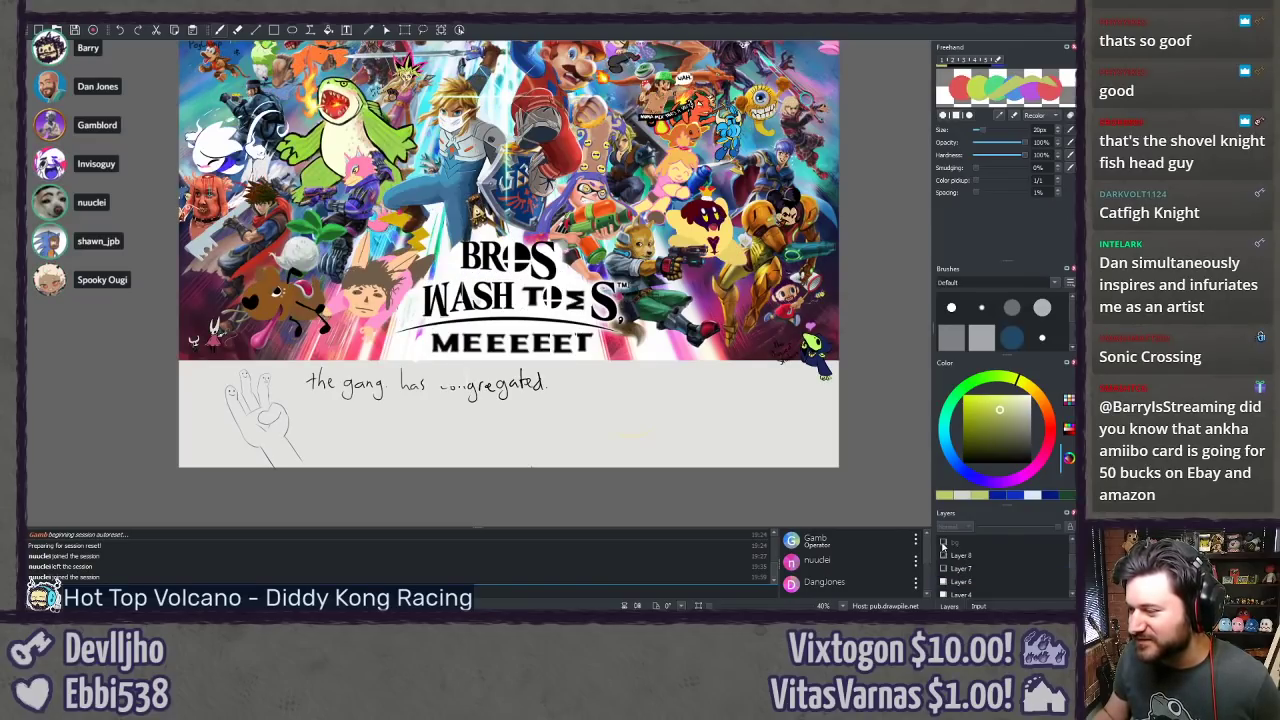
{"action": "left_click", "coordinate": [943, 556]}
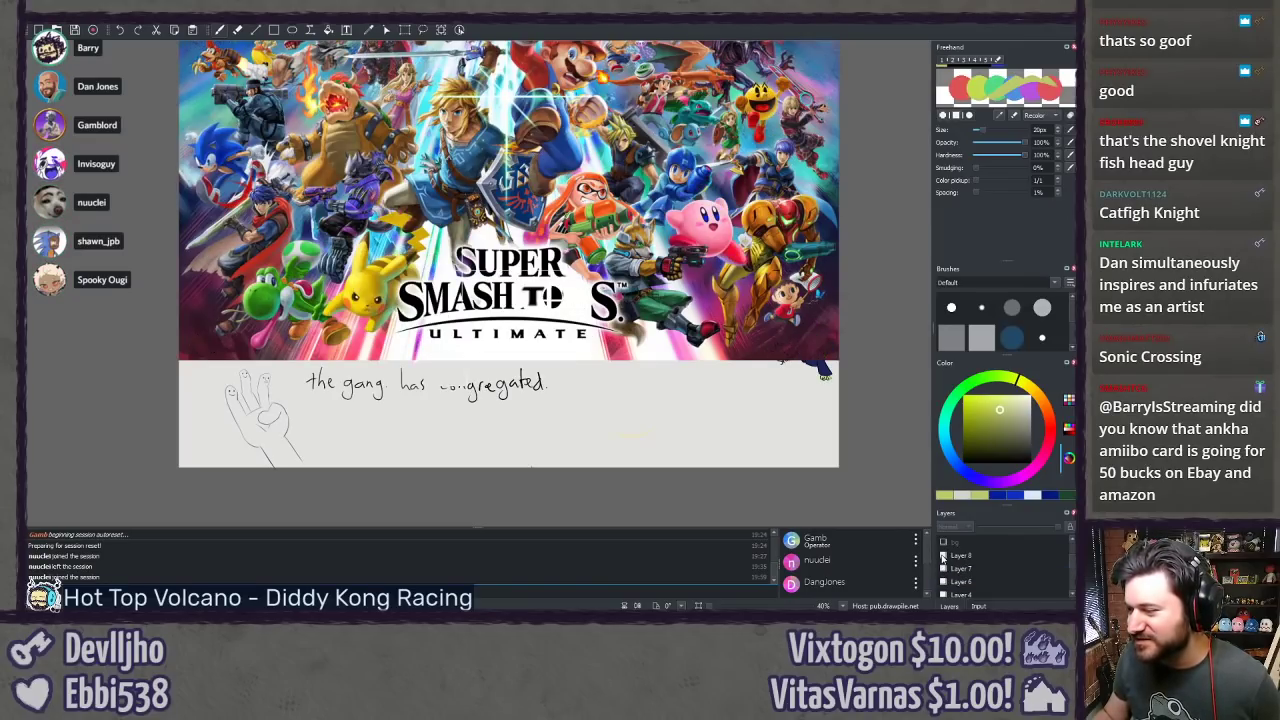
{"action": "left_click", "coordinate": [1010, 557]}
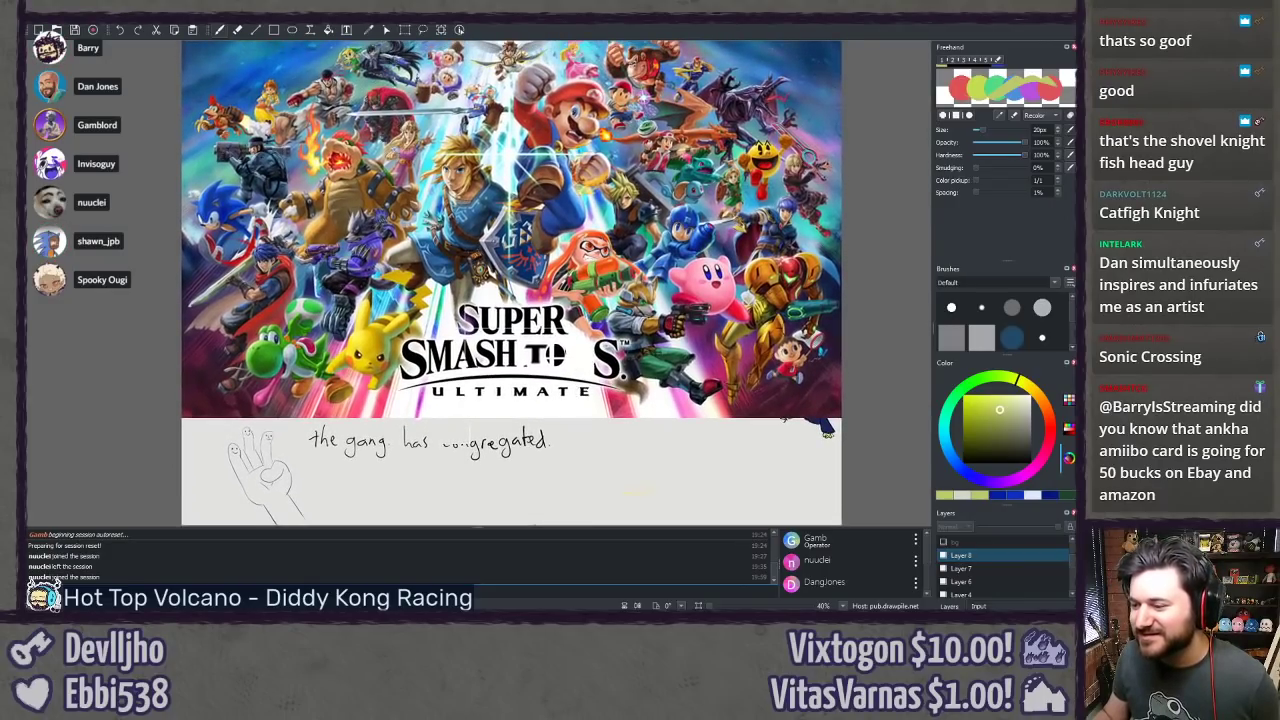
{"action": "left_click", "coordinate": [943, 556]}
{"action": "left_click", "coordinate": [943, 557]}
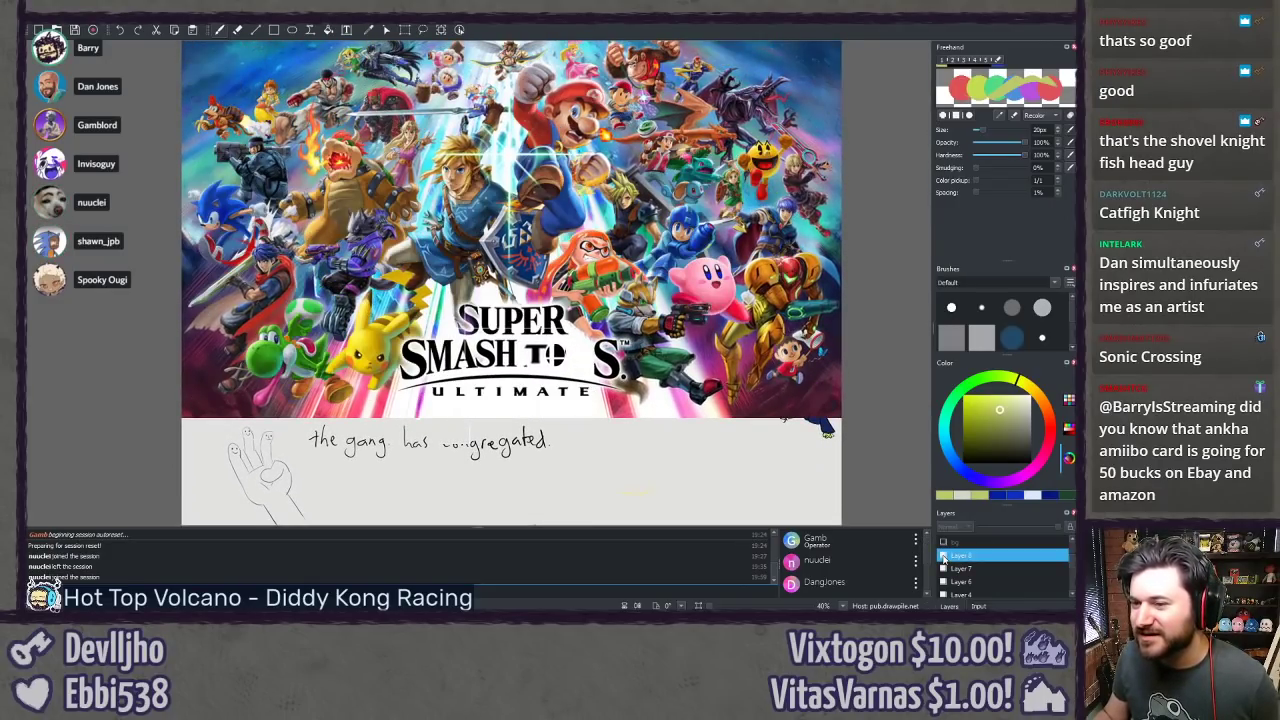
{"action": "left_click", "coordinate": [943, 556]}
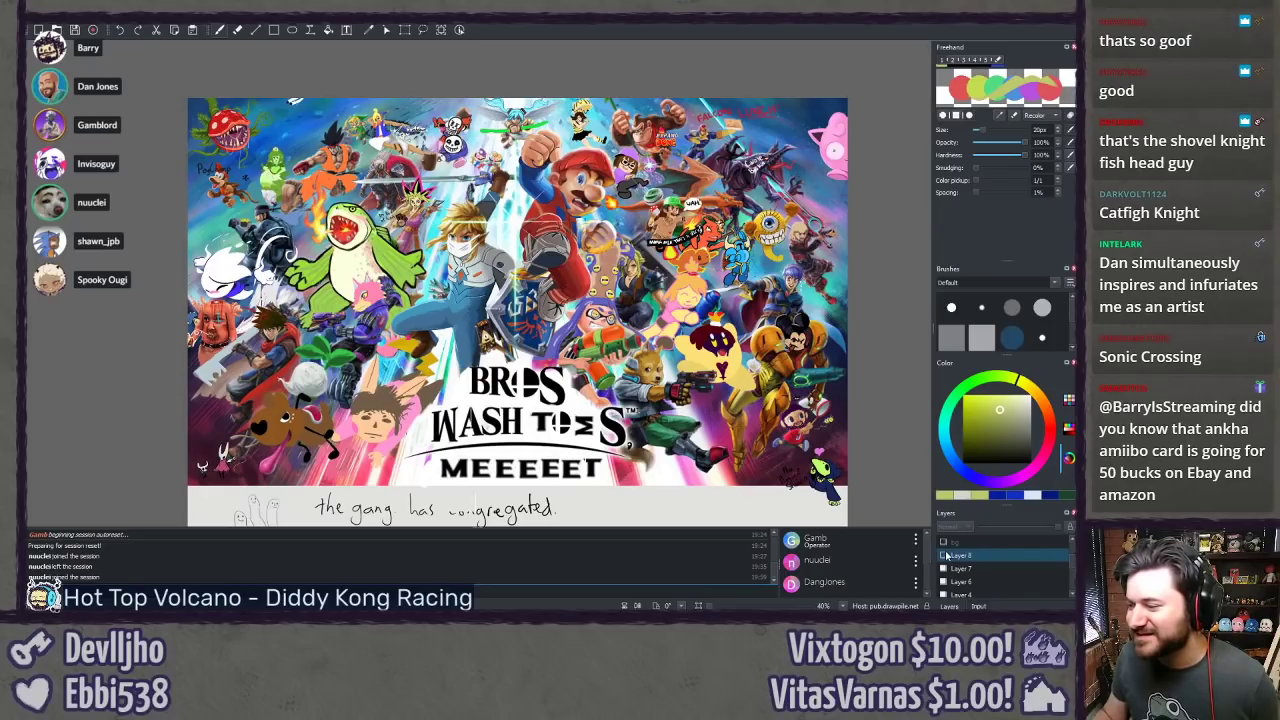
{"action": "left_click", "coordinate": [943, 556]}
{"action": "left_click", "coordinate": [943, 556]}
{"action": "left_click", "coordinate": [943, 556]}
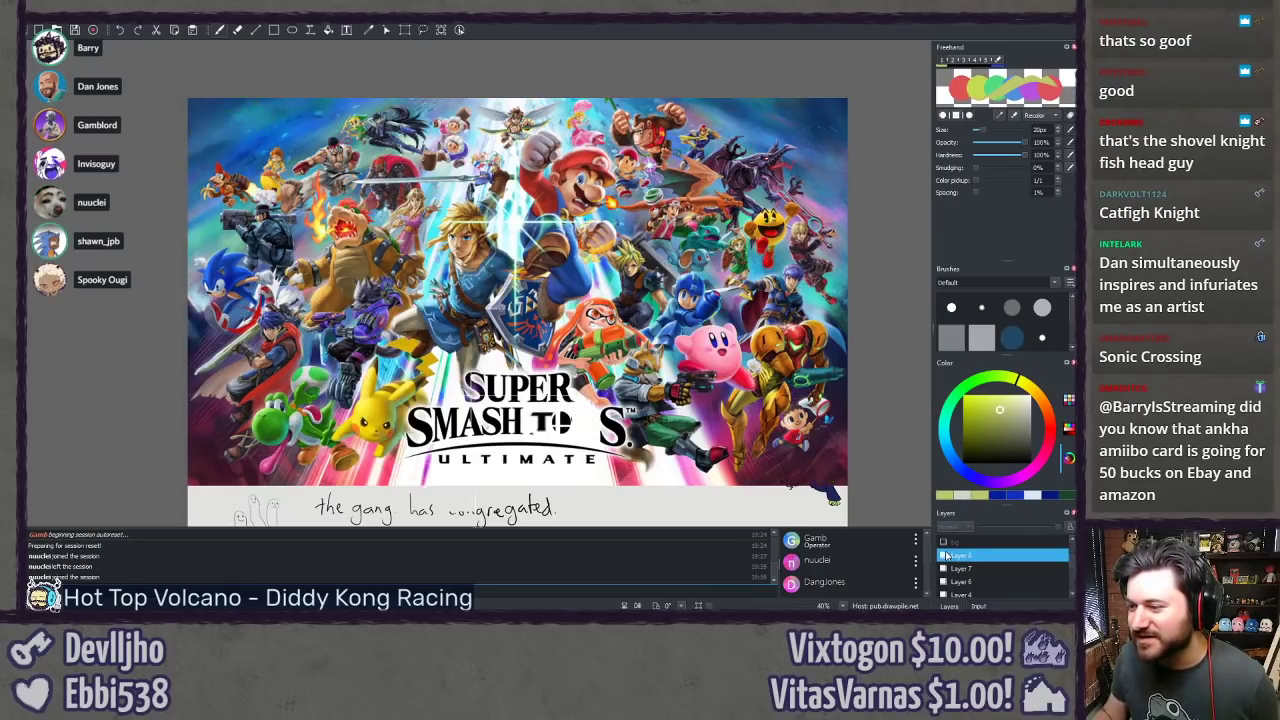
{"action": "left_click", "coordinate": [943, 556]}
{"action": "left_click", "coordinate": [943, 556]}
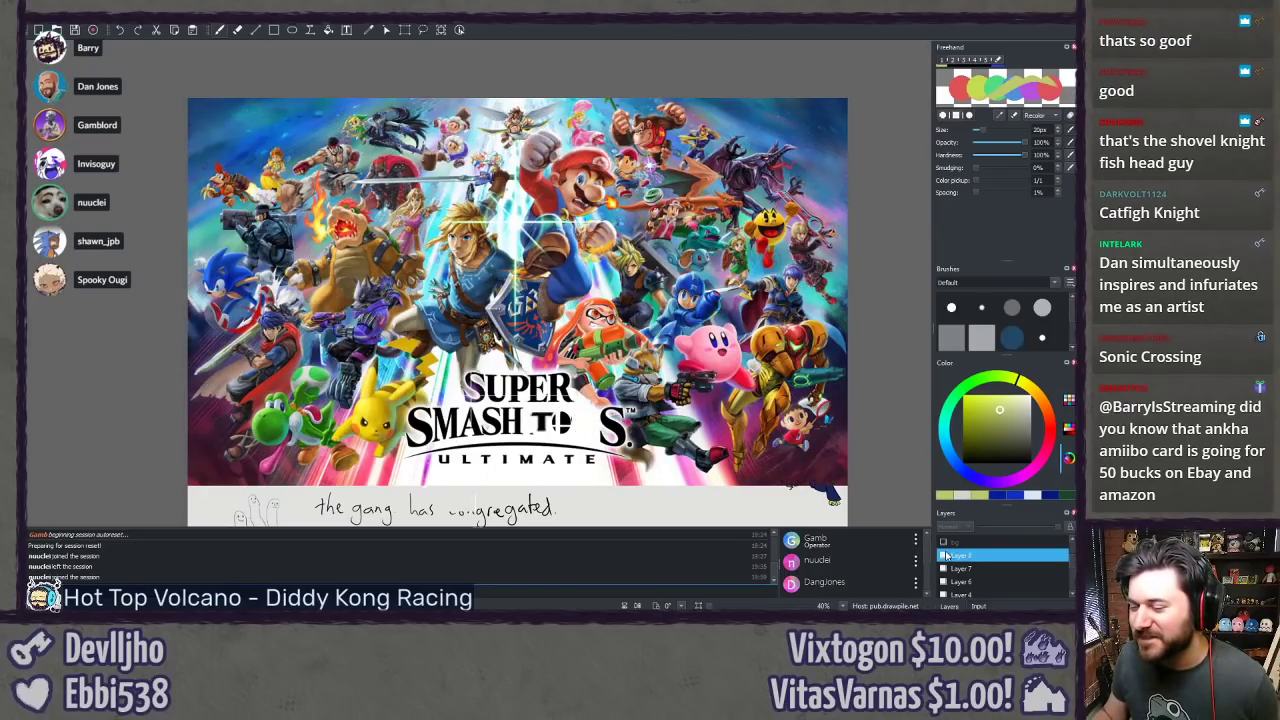
{"action": "left_click", "coordinate": [943, 556]}
Step: Examine the finger-face sketch beneath the drawn-over poster and the altered characters in the poster's lower-left area
{"action": "scroll", "coordinate": [584, 367], "scroll_direction": "down", "scroll_amount": 3}
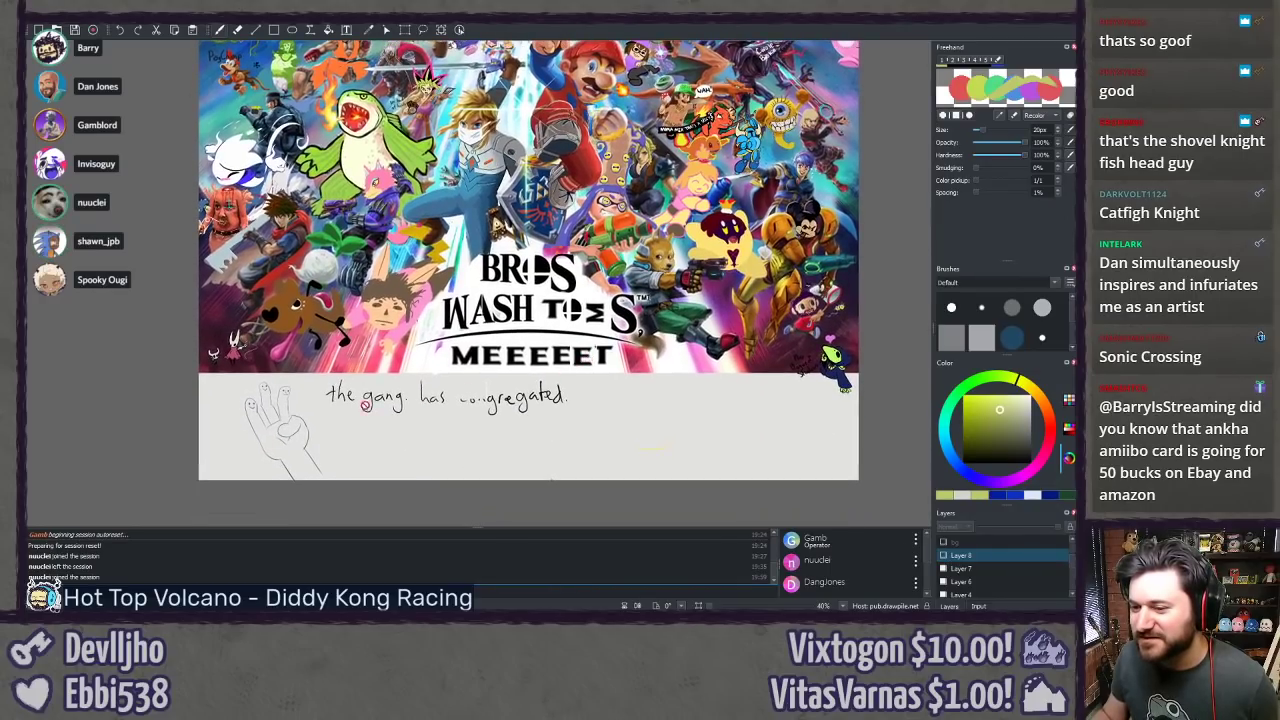
{"action": "scroll", "coordinate": [298, 367], "scroll_direction": "up", "scroll_amount": 4, "text": "ctrl"}
{"action": "scroll", "coordinate": [424, 310], "scroll_direction": "up", "scroll_amount": 4}
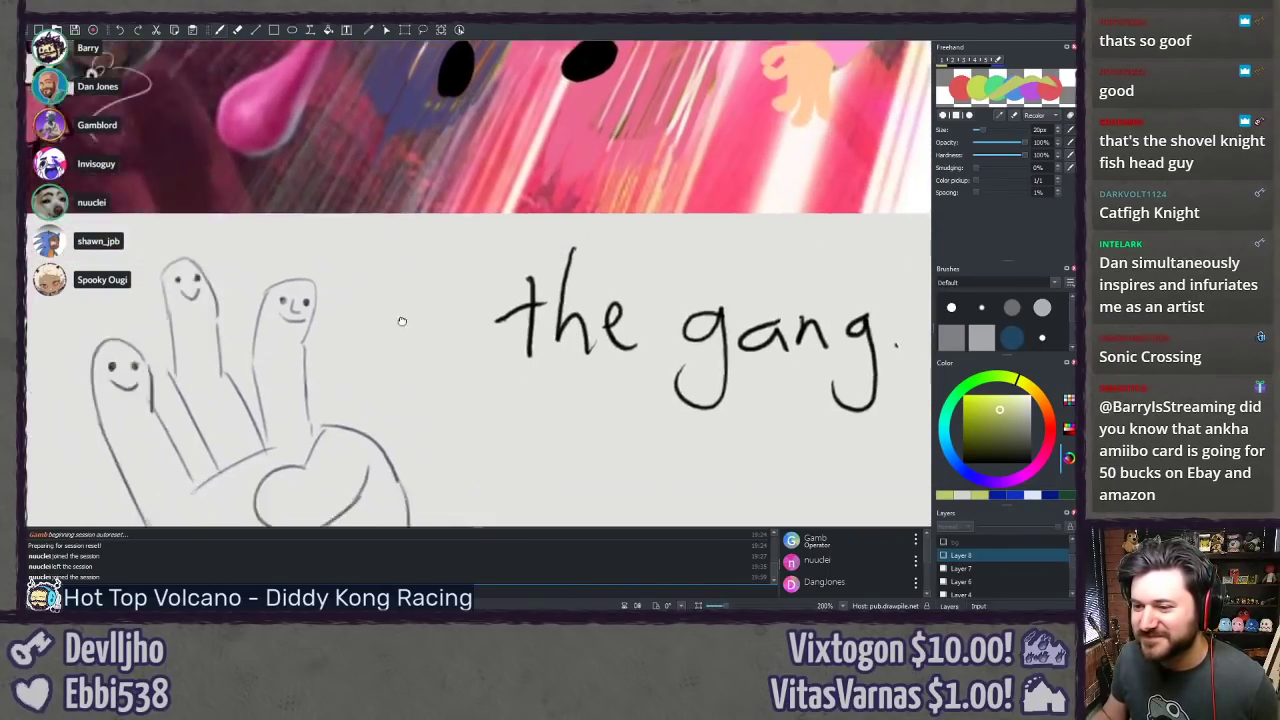
{"action": "left_click_drag", "start_coordinate": [400, 320], "coordinate": [540, 271]}
{"action": "scroll", "coordinate": [540, 271], "scroll_direction": "down", "scroll_amount": 4}
{"action": "left_click_drag", "start_coordinate": [627, 208], "coordinate": [460, 480]}
{"action": "scroll", "coordinate": [509, 318], "scroll_direction": "down", "scroll_amount": 1}
{"action": "scroll", "coordinate": [507, 318], "scroll_direction": "up", "scroll_amount": 1, "text": "ctrl"}
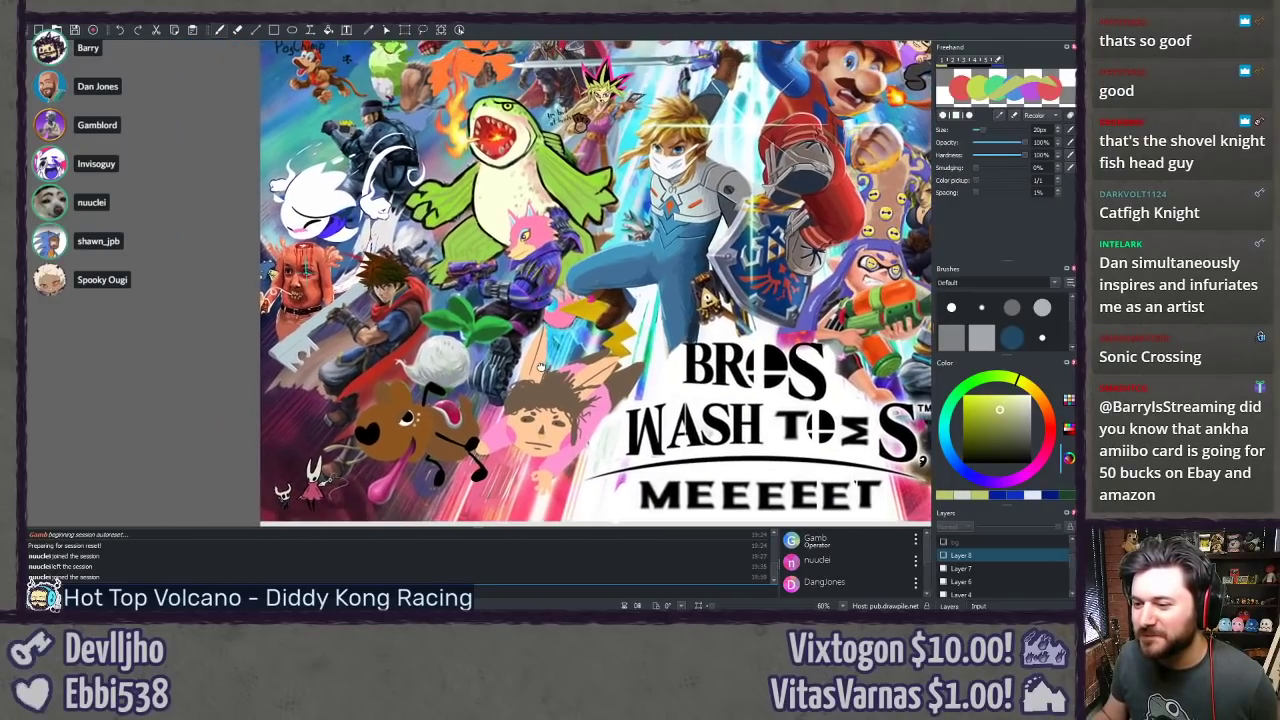
{"action": "scroll", "coordinate": [455, 425], "scroll_direction": "up", "scroll_amount": 1, "text": "ctrl"}
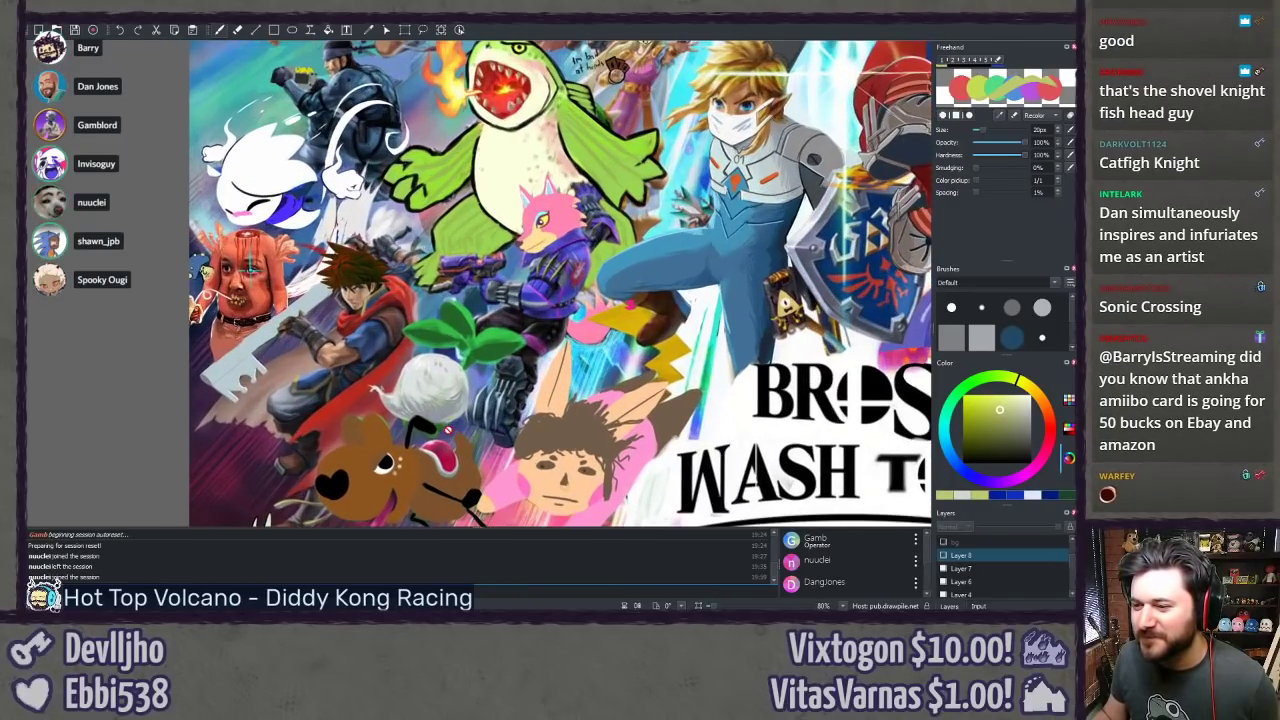
{"action": "scroll", "coordinate": [455, 425], "scroll_direction": "up", "scroll_amount": 1, "text": "ctrl"}
{"action": "scroll", "coordinate": [476, 314], "scroll_direction": "down", "scroll_amount": 2}
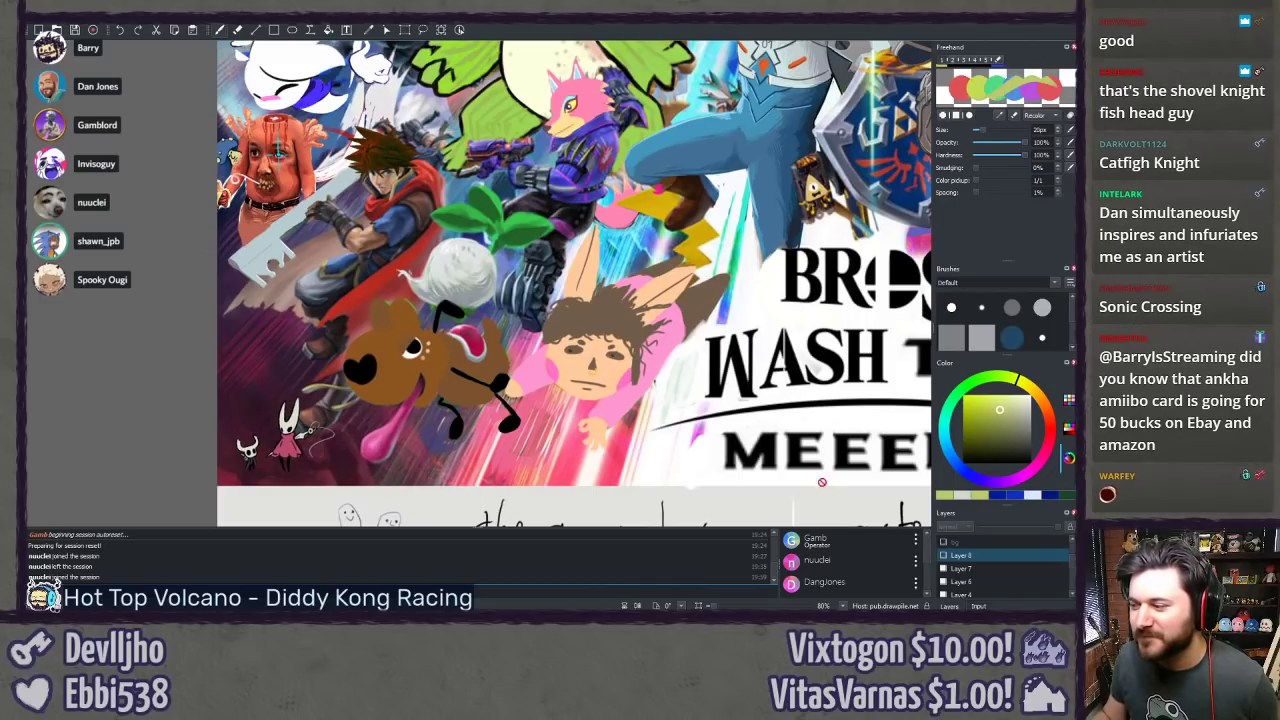
Step: Toggle Layer 8's visibility repeatedly to compare the poster's original title and lower characters with the drawn-over version, leaving Layer 8 hidden
{"action": "scroll", "coordinate": [472, 284], "scroll_direction": "down", "scroll_amount": 2}
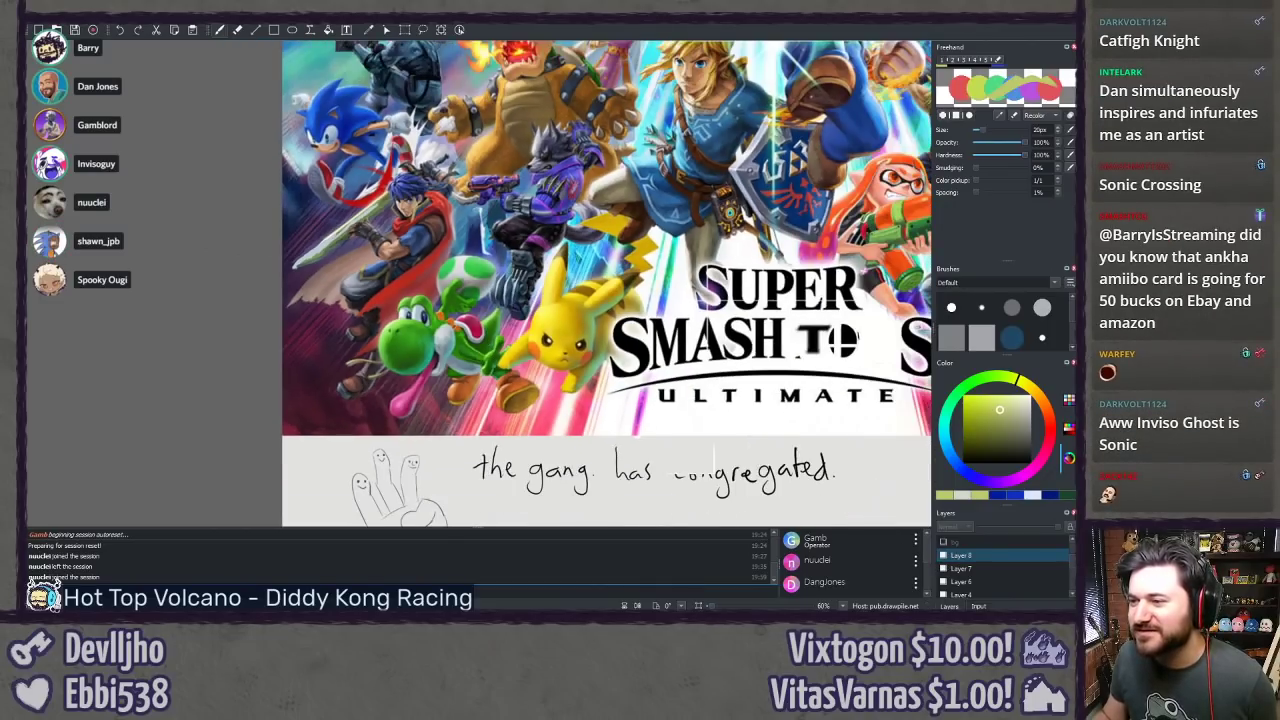
{"action": "left_click_drag", "start_coordinate": [472, 284], "coordinate": [328, 355]}
{"action": "left_click", "coordinate": [945, 557]}
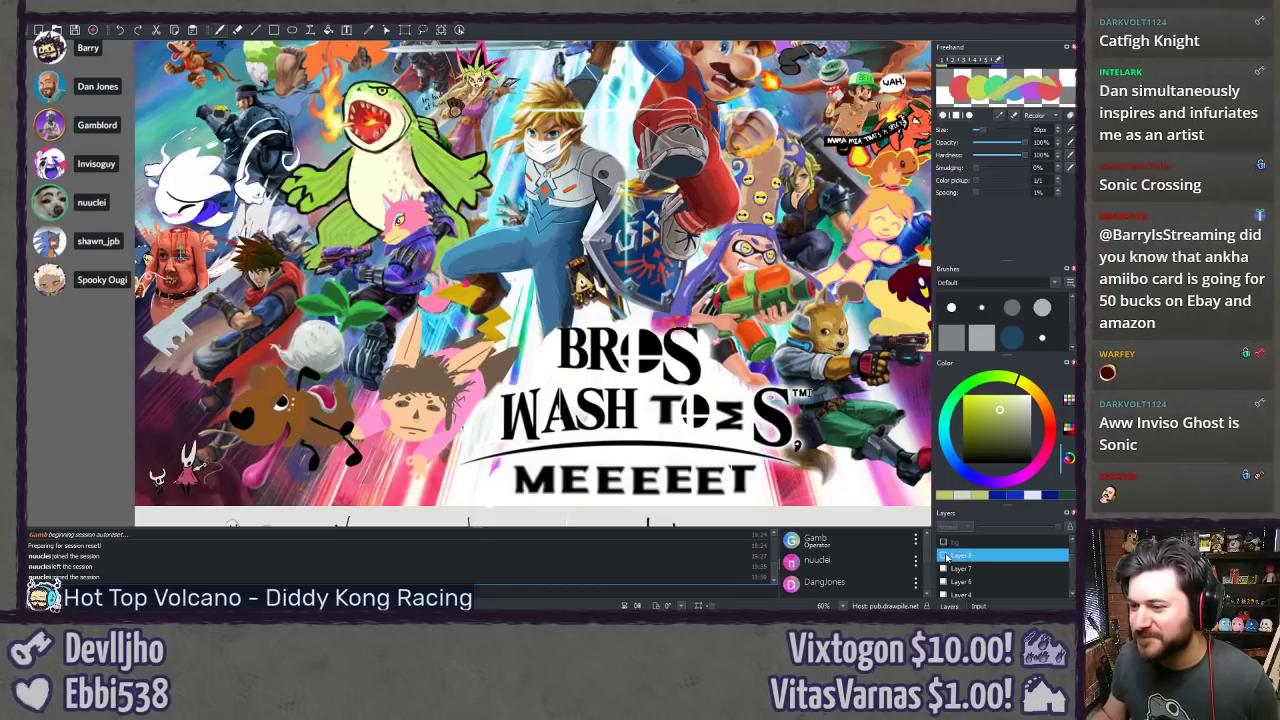
{"action": "left_click", "coordinate": [945, 557]}
{"action": "left_click", "coordinate": [945, 557]}
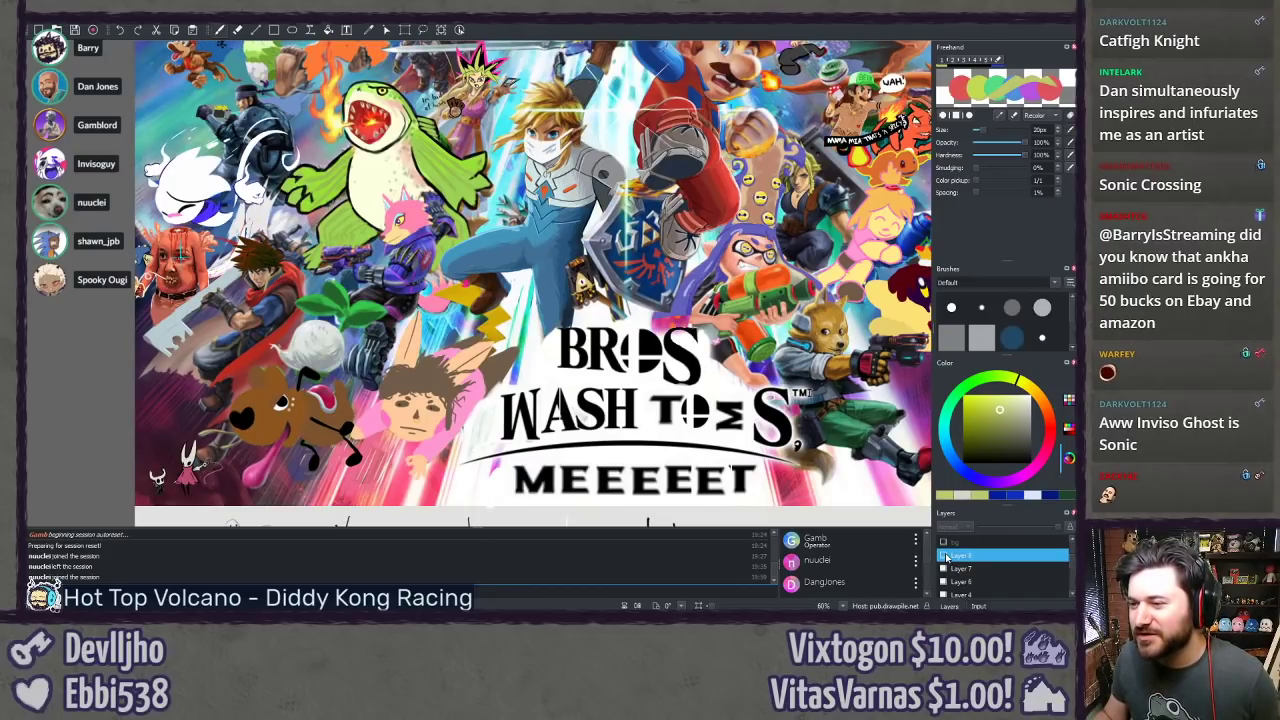
{"action": "left_click", "coordinate": [945, 557]}
{"action": "left_click", "coordinate": [945, 557]}
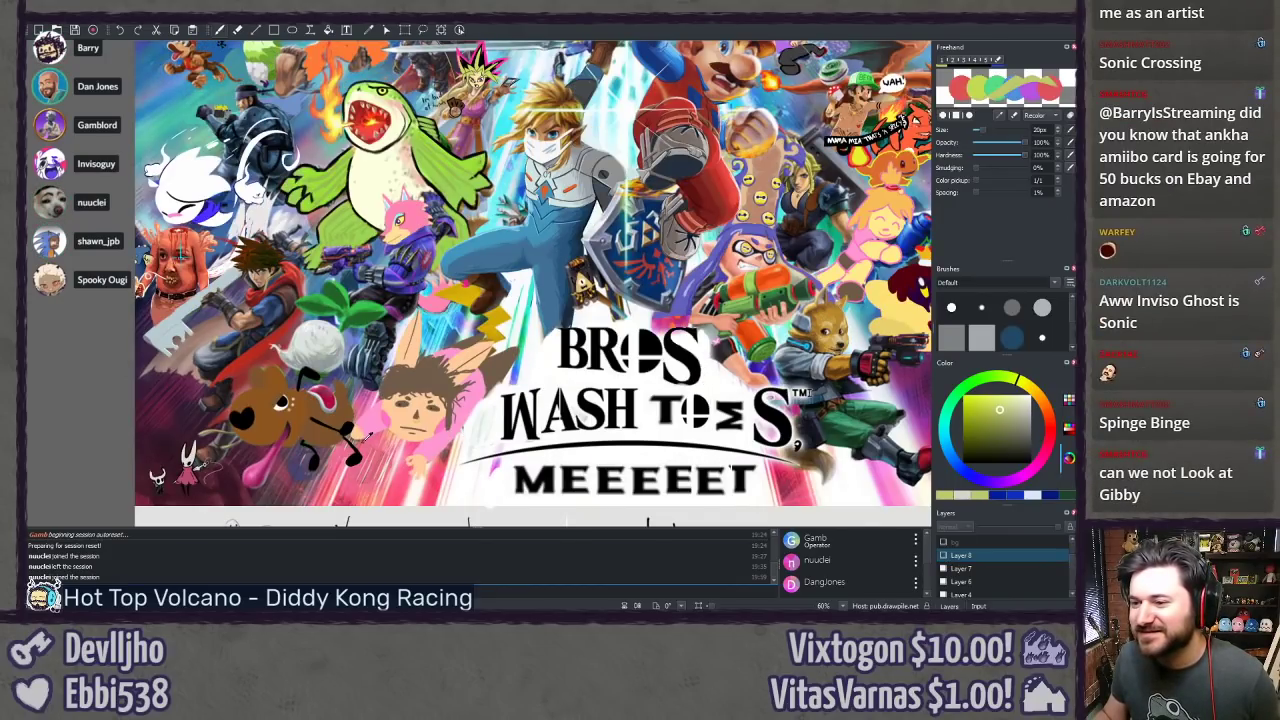
Step: Examine the brown dog, the pink long-eared character and the two small Hollow Knight figures in the poster's lower-left corner
{"action": "scroll", "coordinate": [364, 440], "scroll_direction": "up", "scroll_amount": 1}
{"action": "left_click_drag", "start_coordinate": [347, 448], "coordinate": [464, 372]}
{"action": "scroll", "coordinate": [164, 338], "scroll_direction": "up", "scroll_amount": 1}
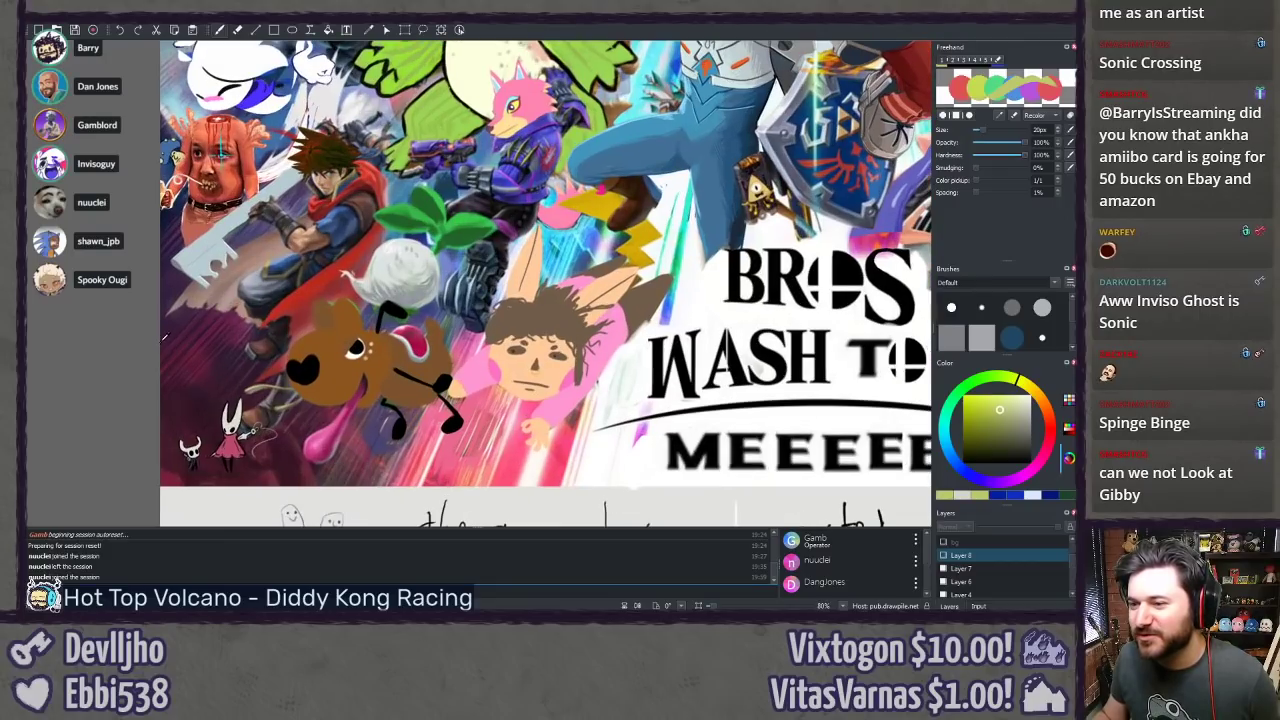
{"action": "scroll", "coordinate": [160, 345], "scroll_direction": "up", "scroll_amount": 4}
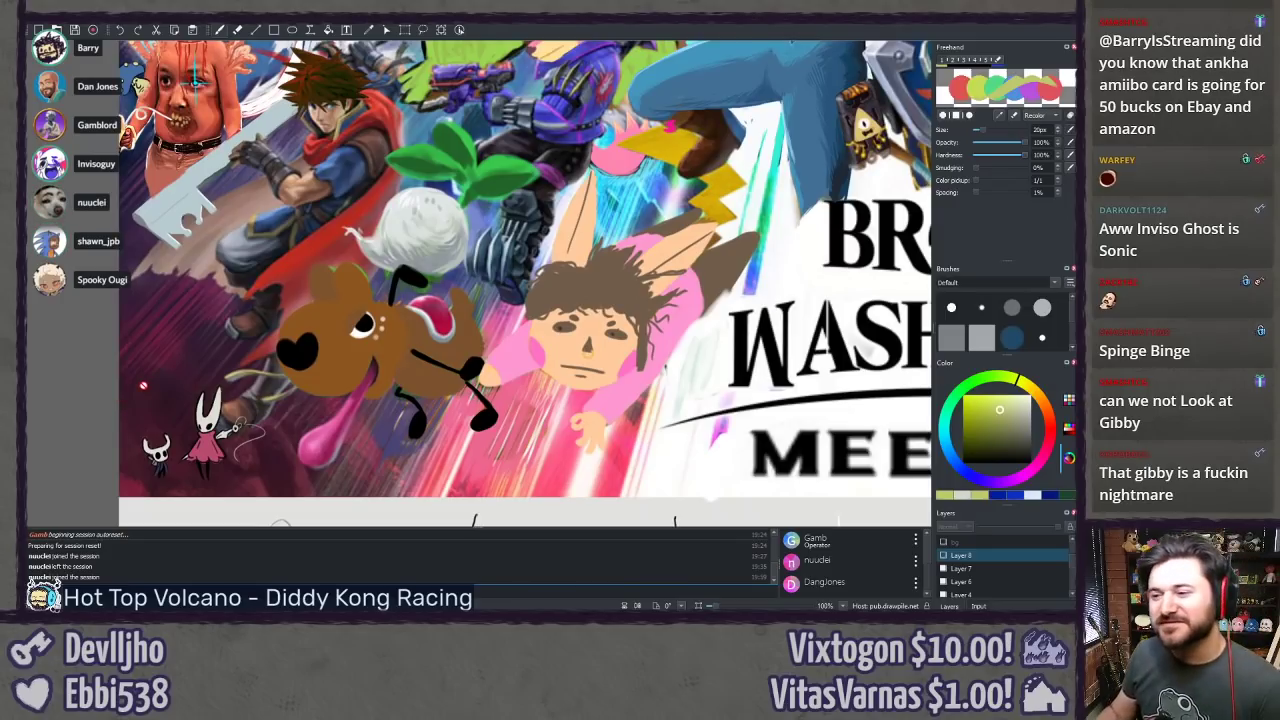
{"action": "left_click_drag", "start_coordinate": [102, 346], "coordinate": [113, 364]}
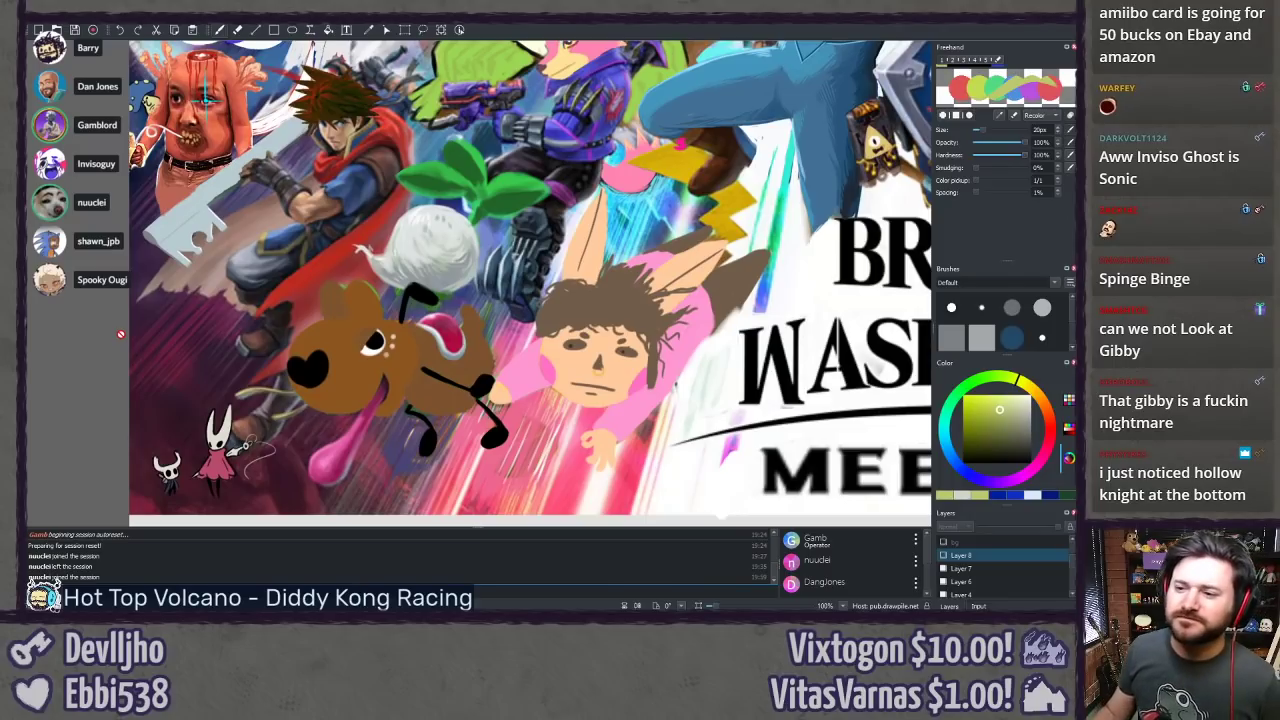
{"action": "left_click_drag", "start_coordinate": [153, 469], "coordinate": [298, 379]}
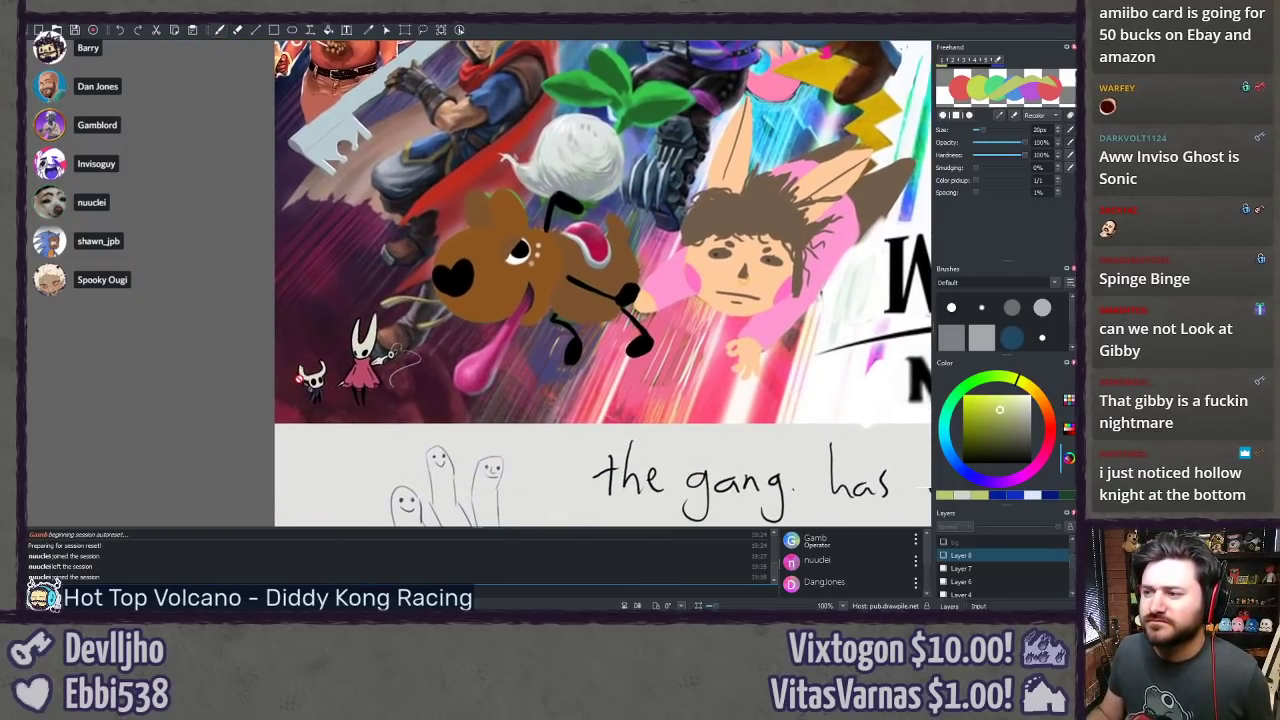
{"action": "scroll", "coordinate": [301, 380], "scroll_direction": "up", "scroll_amount": 2}
{"action": "left_click_drag", "start_coordinate": [347, 229], "coordinate": [540, 110]}
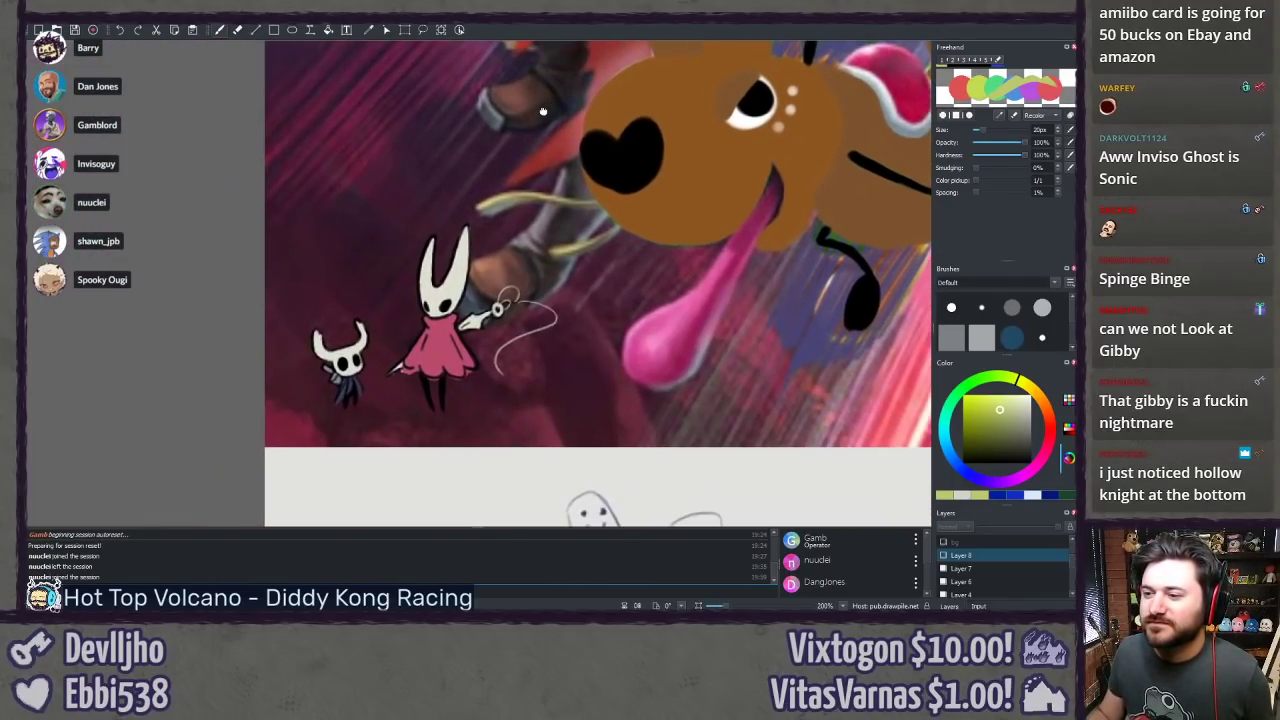
{"action": "scroll", "coordinate": [316, 454], "scroll_direction": "up", "scroll_amount": 1}
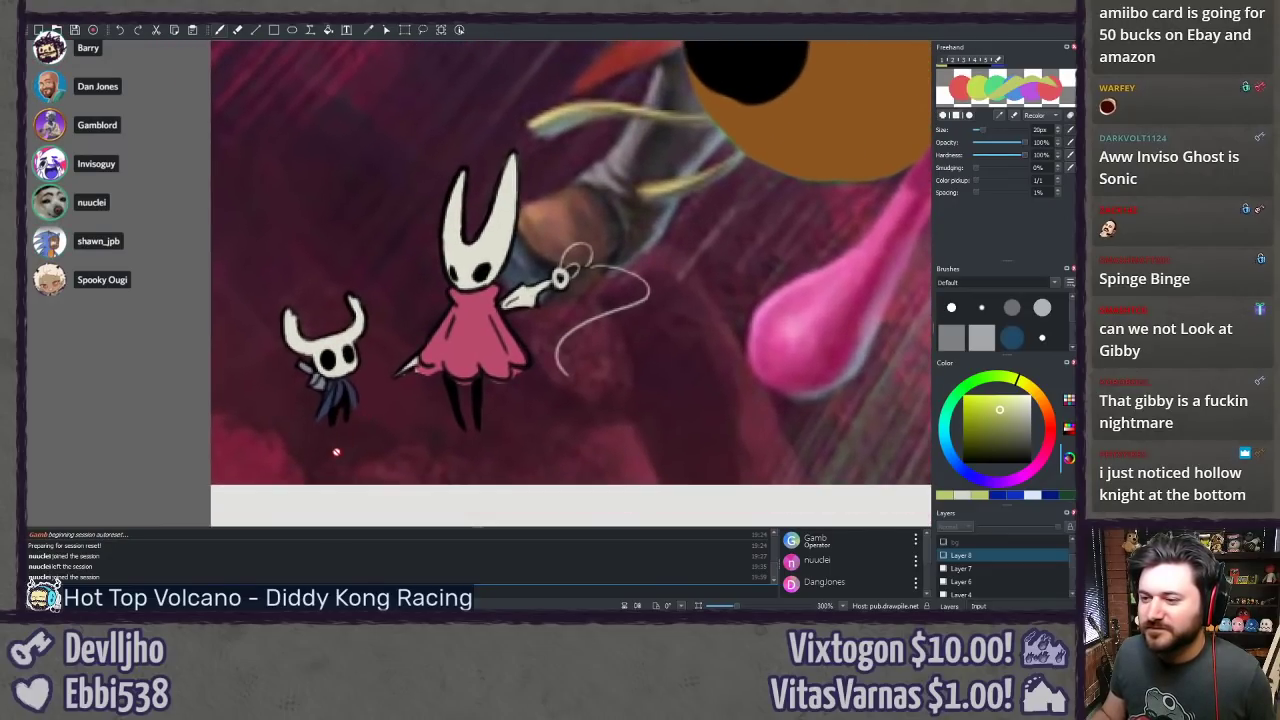
{"action": "scroll", "coordinate": [238, 450], "scroll_direction": "up", "scroll_amount": 1}
Step: Examine the spiky-haired swordsman holding the giant key and the headless red figure with a face on its torso
{"action": "scroll", "coordinate": [328, 264], "scroll_direction": "down", "scroll_amount": 3}
{"action": "left_click_drag", "start_coordinate": [391, 210], "coordinate": [207, 465]}
{"action": "left_click_drag", "start_coordinate": [314, 350], "coordinate": [320, 444]}
{"action": "scroll", "coordinate": [290, 410], "scroll_direction": "down", "scroll_amount": 1}
{"action": "scroll", "coordinate": [304, 338], "scroll_direction": "up", "scroll_amount": 1}
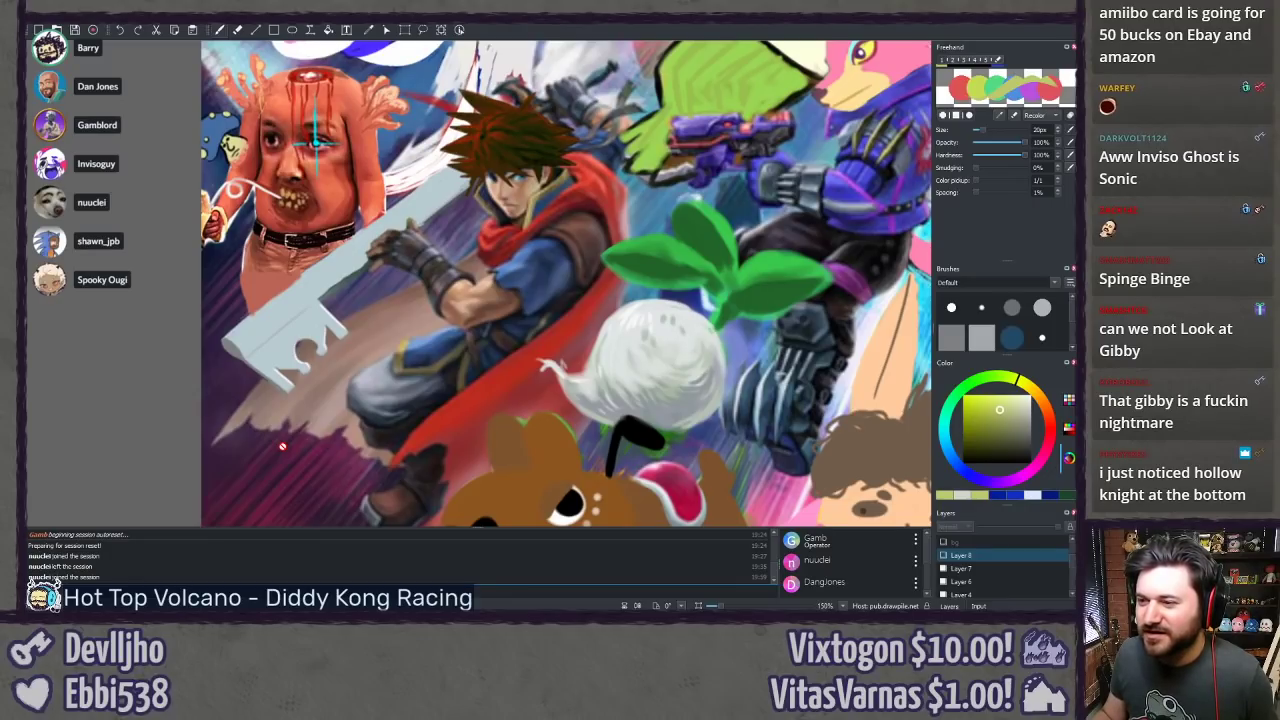
{"action": "left_click_drag", "start_coordinate": [282, 446], "coordinate": [287, 457]}
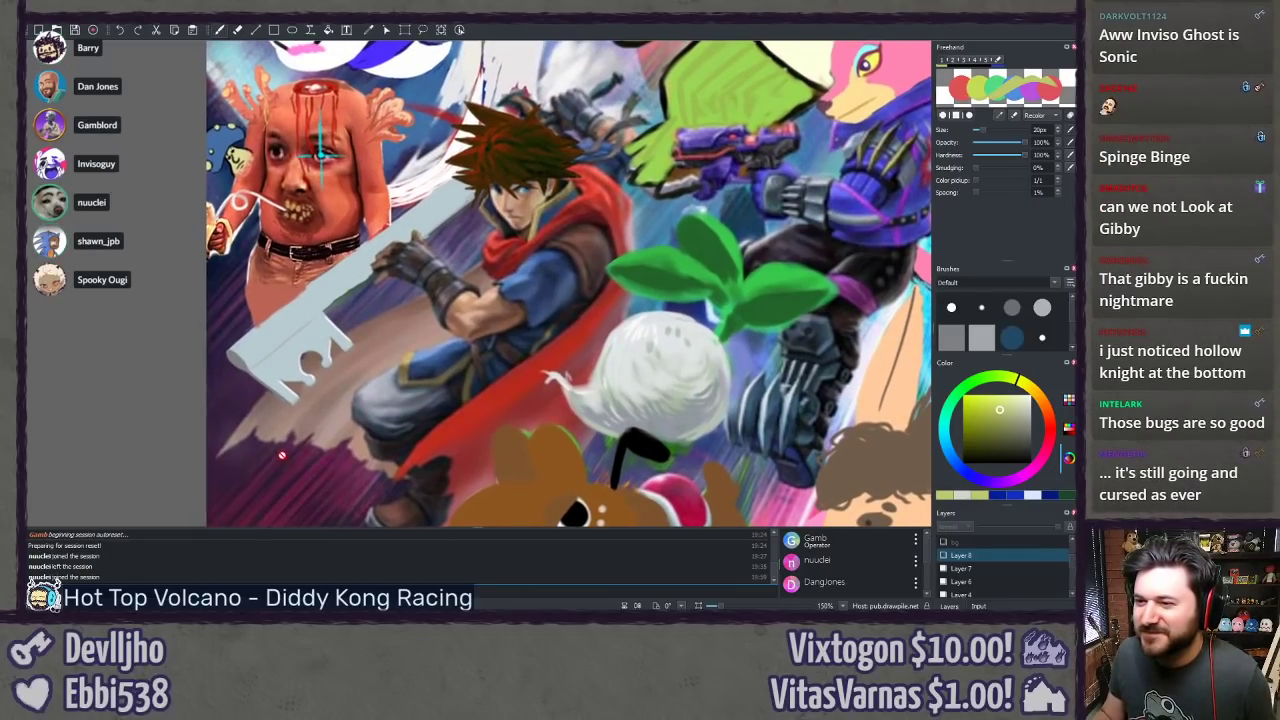
{"action": "left_click_drag", "start_coordinate": [341, 330], "coordinate": [416, 429]}
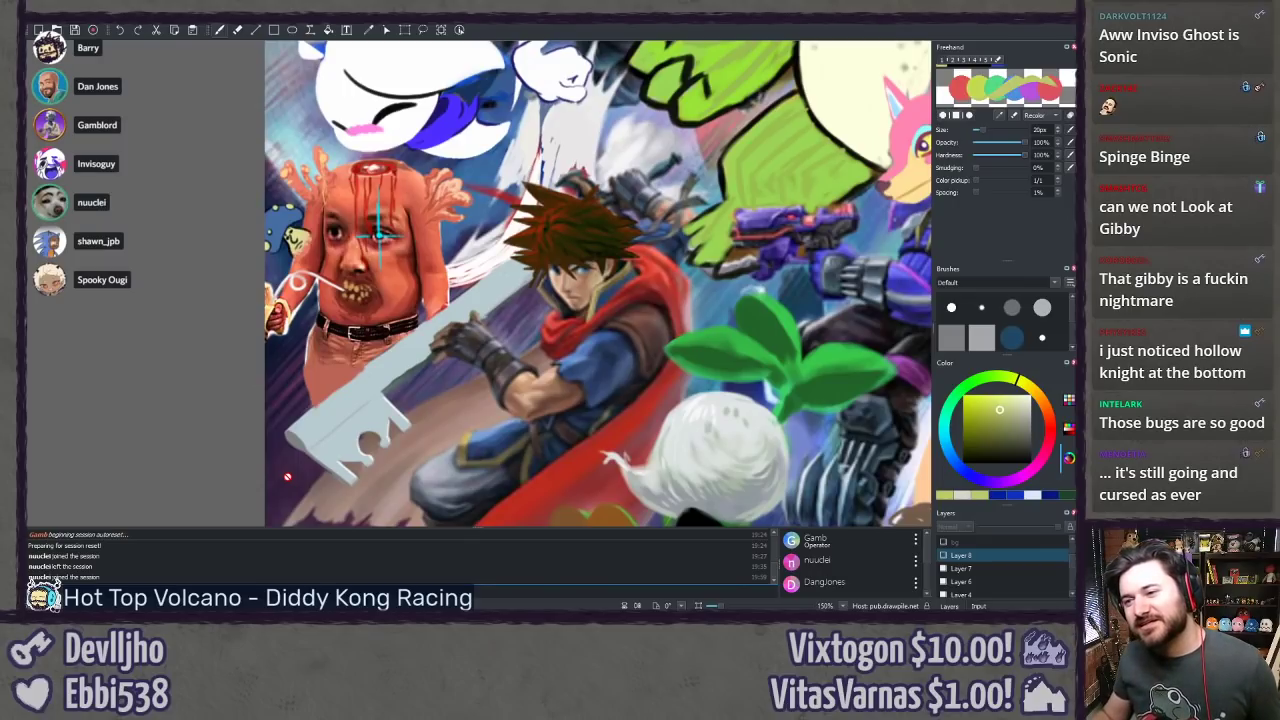
{"action": "left_click_drag", "start_coordinate": [270, 473], "coordinate": [281, 475]}
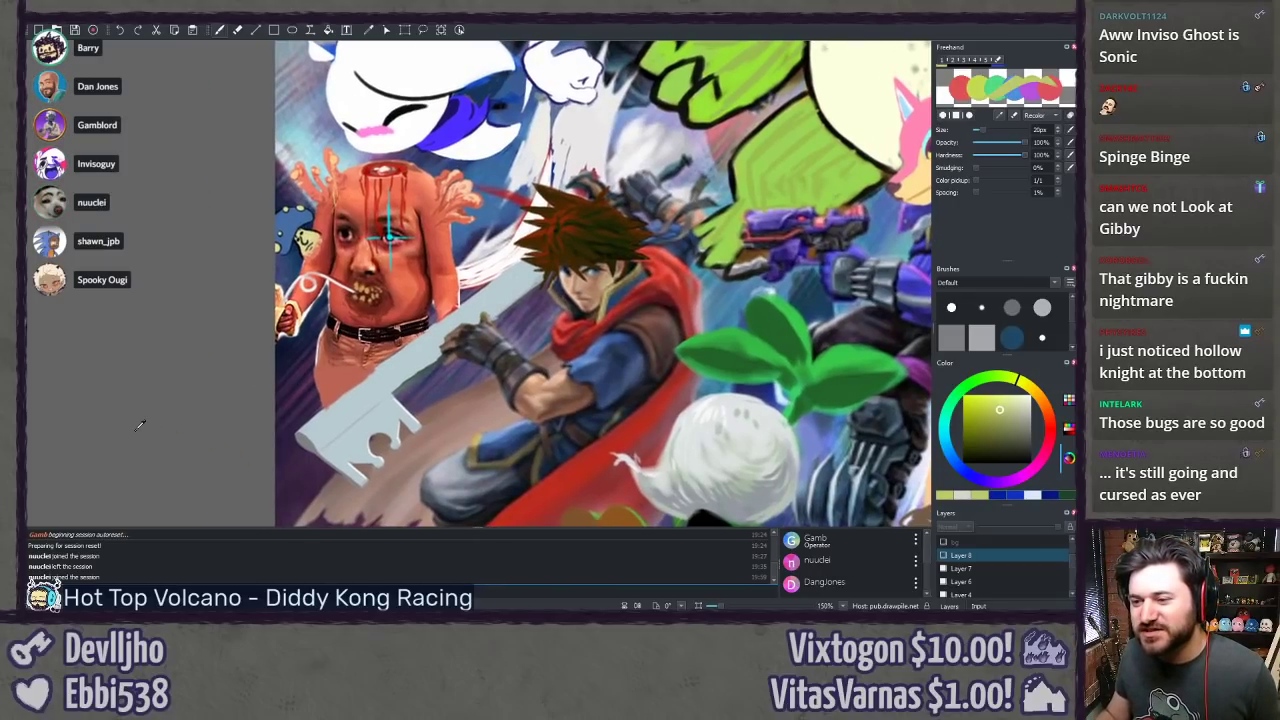
{"action": "scroll", "coordinate": [136, 429], "scroll_direction": "up", "scroll_amount": 1}
{"action": "left_click_drag", "start_coordinate": [134, 430], "coordinate": [166, 422]}
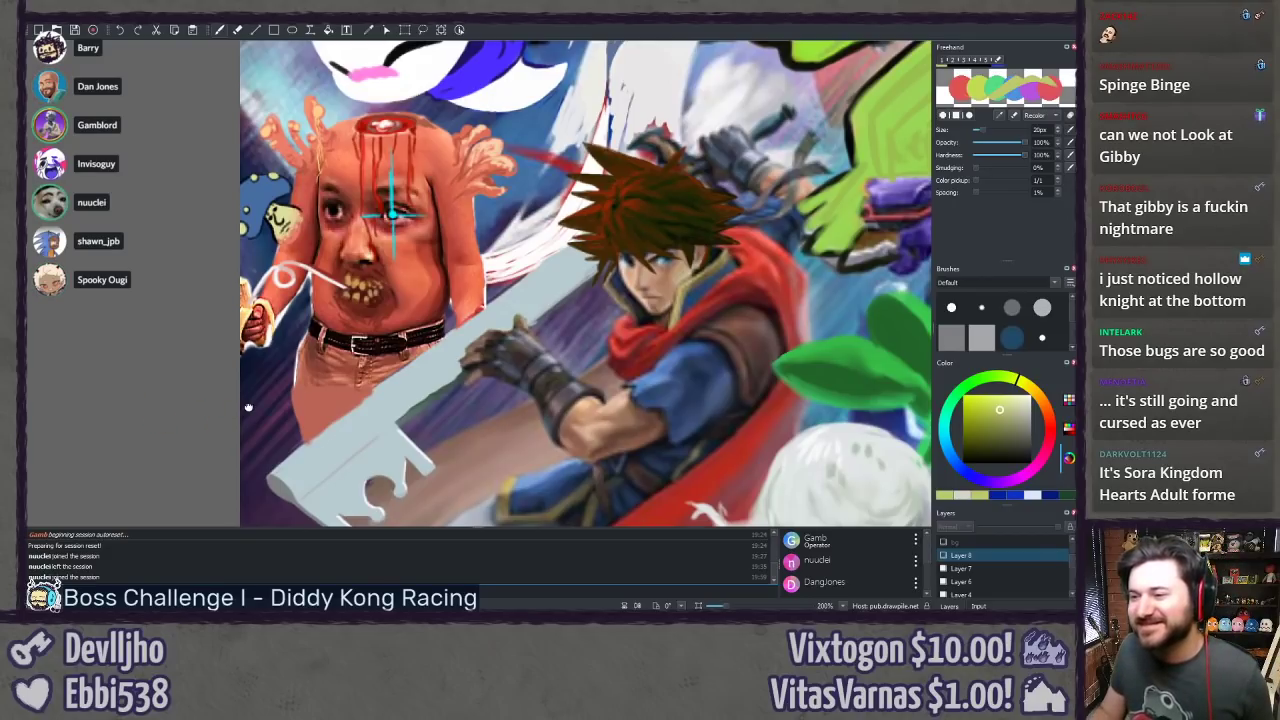
{"action": "scroll", "coordinate": [213, 425], "scroll_direction": "down", "scroll_amount": 3}
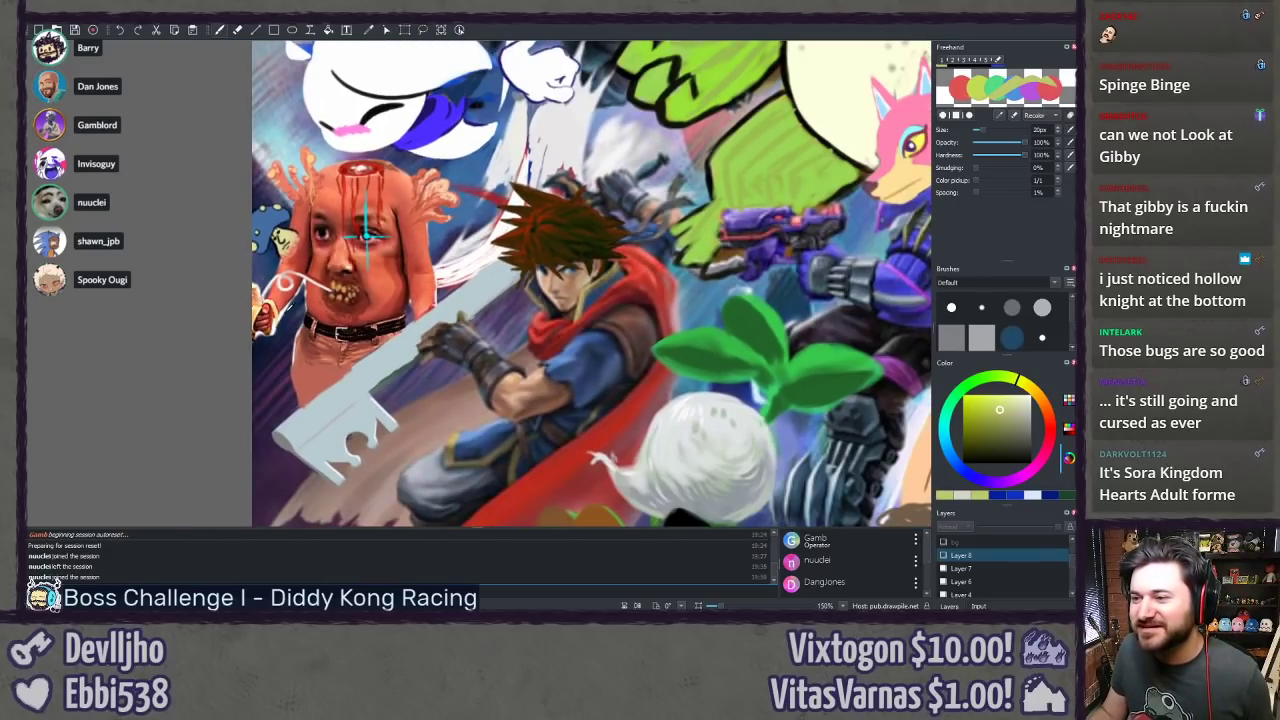
{"action": "left_click_drag", "start_coordinate": [496, 253], "coordinate": [493, 388]}
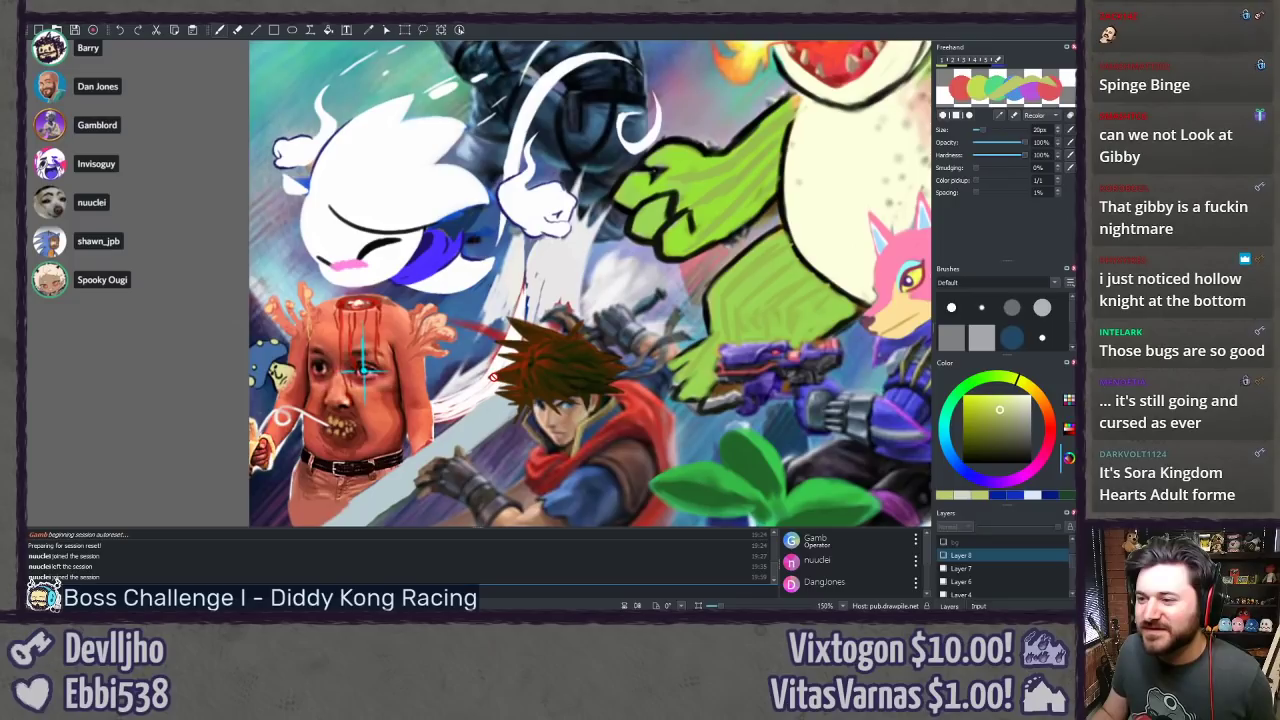
Step: Toggle Layer 8's visibility to compare the original Sonic with the white ghost drawn over him, finishing with Layer 8 hidden
{"action": "left_click", "coordinate": [942, 557]}
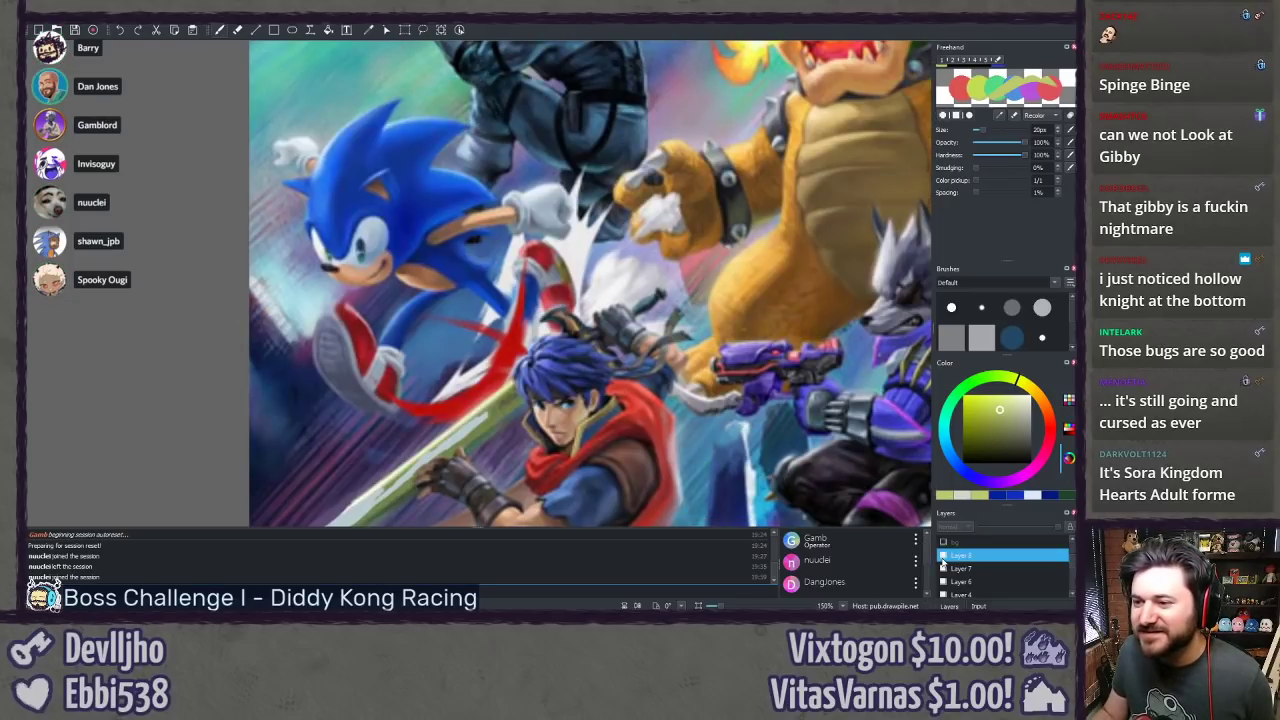
{"action": "left_click", "coordinate": [942, 557]}
{"action": "left_click", "coordinate": [941, 566]}
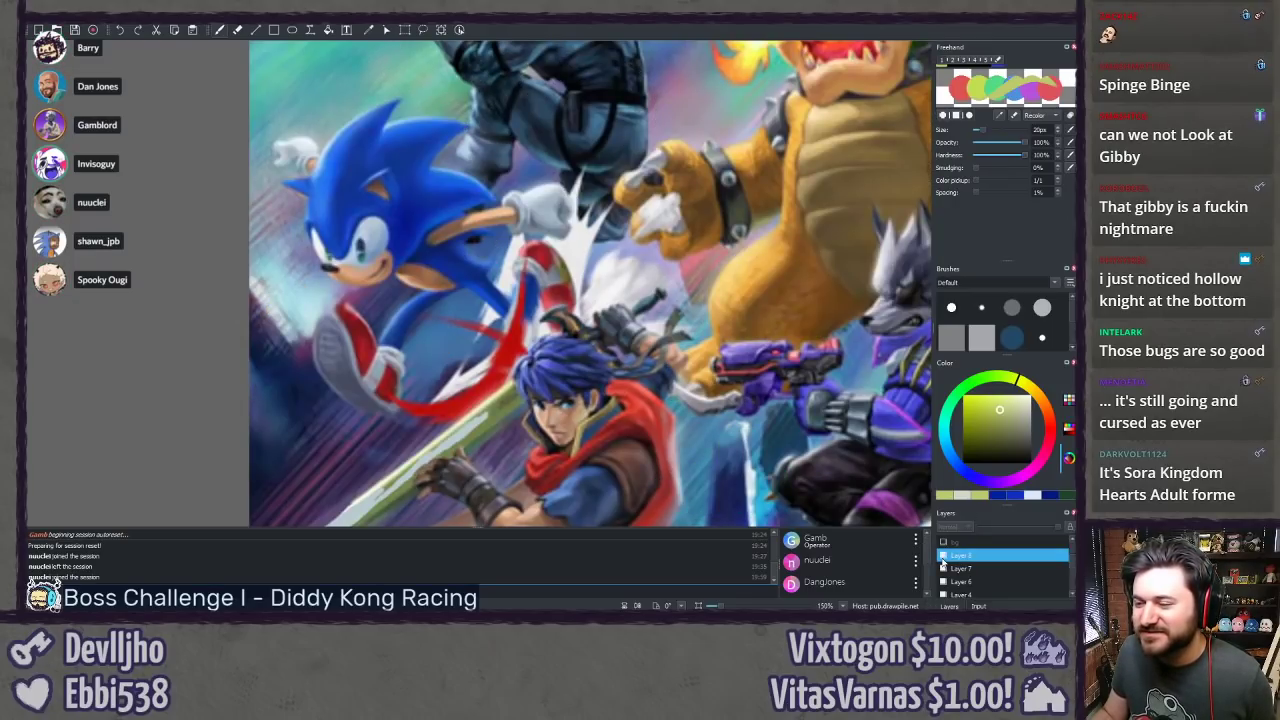
{"action": "left_click", "coordinate": [941, 566]}
{"action": "left_click_drag", "start_coordinate": [510, 392], "coordinate": [493, 447]}
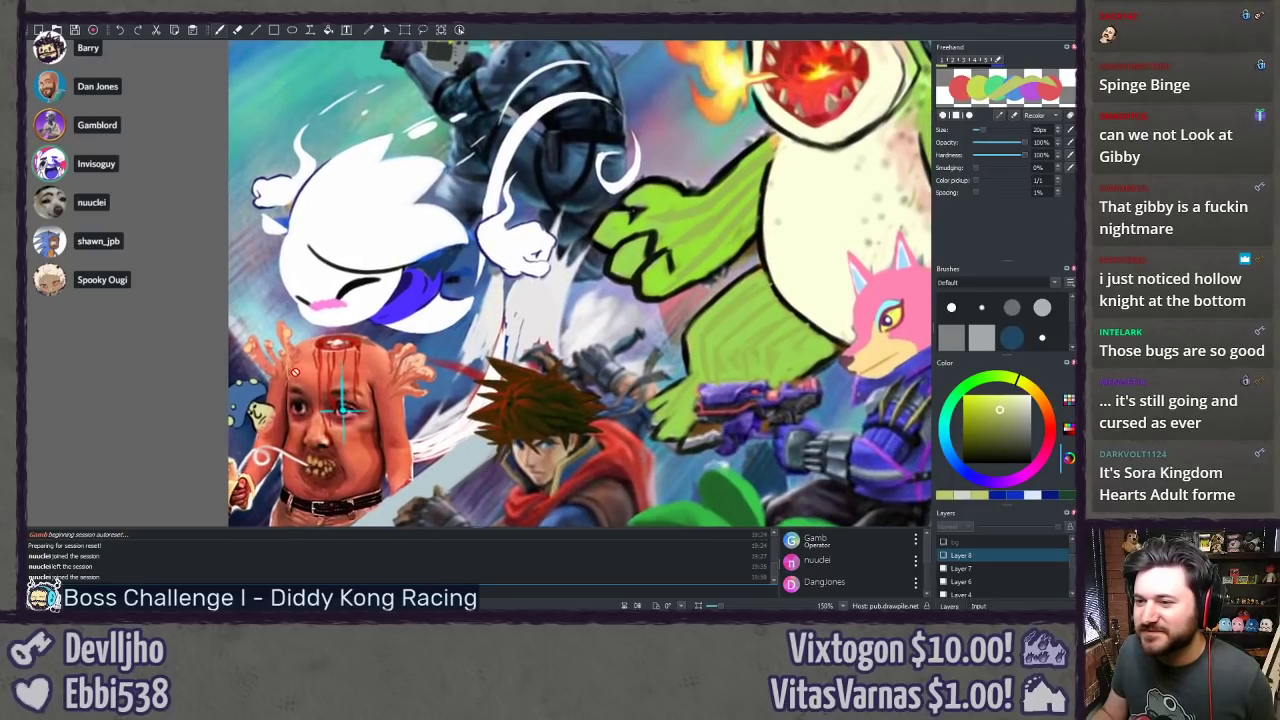
{"action": "left_click_drag", "start_coordinate": [246, 340], "coordinate": [244, 350]}
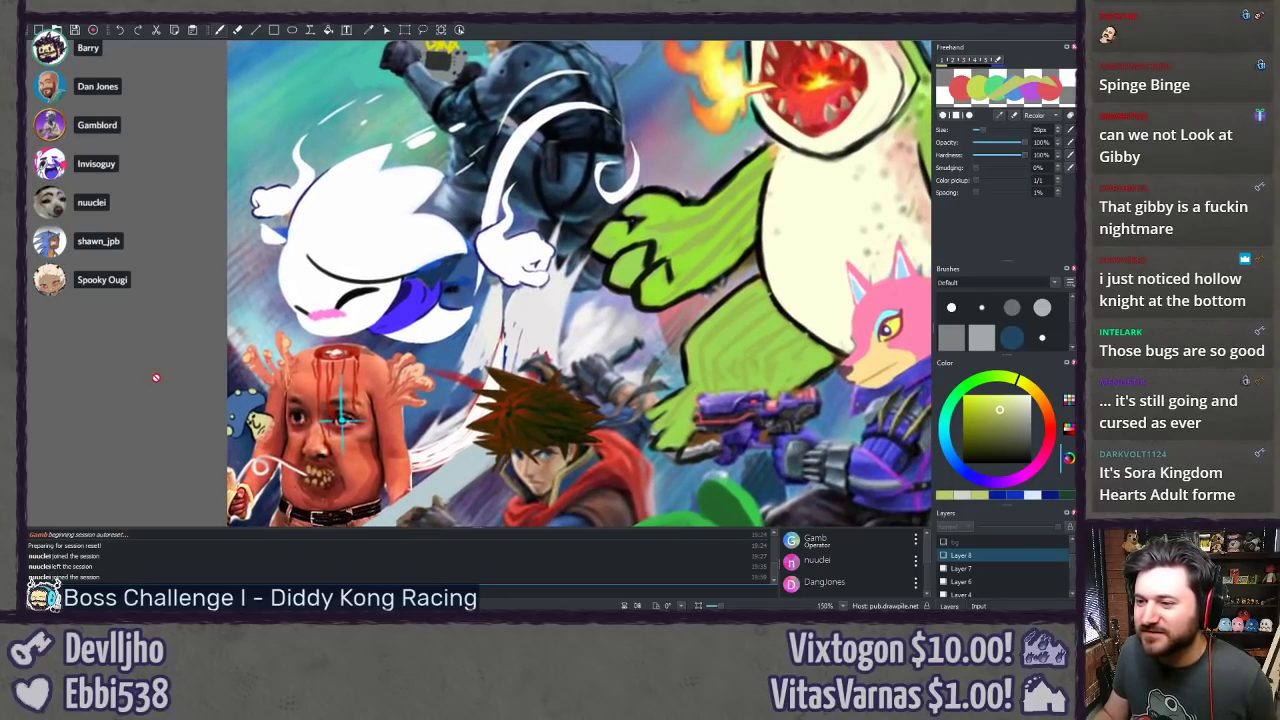
{"action": "left_click_drag", "start_coordinate": [197, 320], "coordinate": [185, 324]}
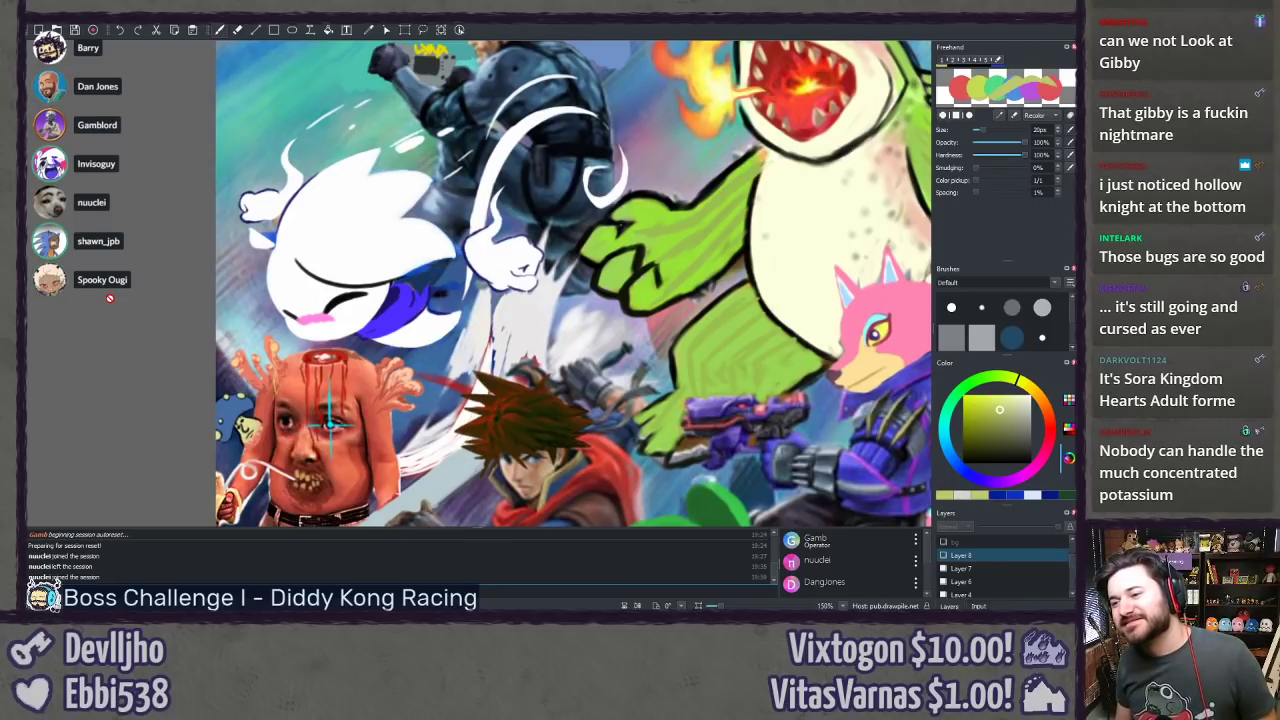
{"action": "scroll", "coordinate": [298, 336], "scroll_direction": "down", "scroll_amount": 1}
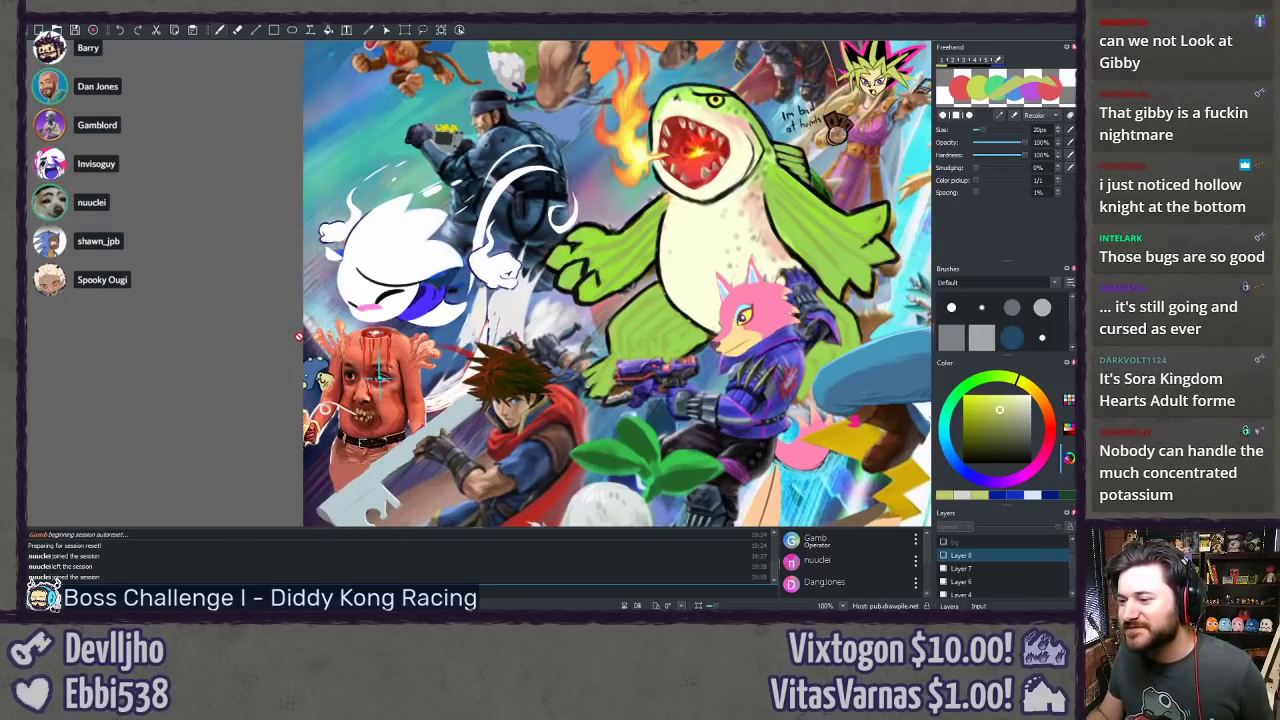
Step: Toggle Layer 8's visibility repeatedly over Snake to compare his original launcher with the drawn Lynx handheld, leaving Layer 8 hidden
{"action": "left_click_drag", "start_coordinate": [376, 304], "coordinate": [335, 400]}
{"action": "scroll", "coordinate": [333, 400], "scroll_direction": "up", "scroll_amount": 5}
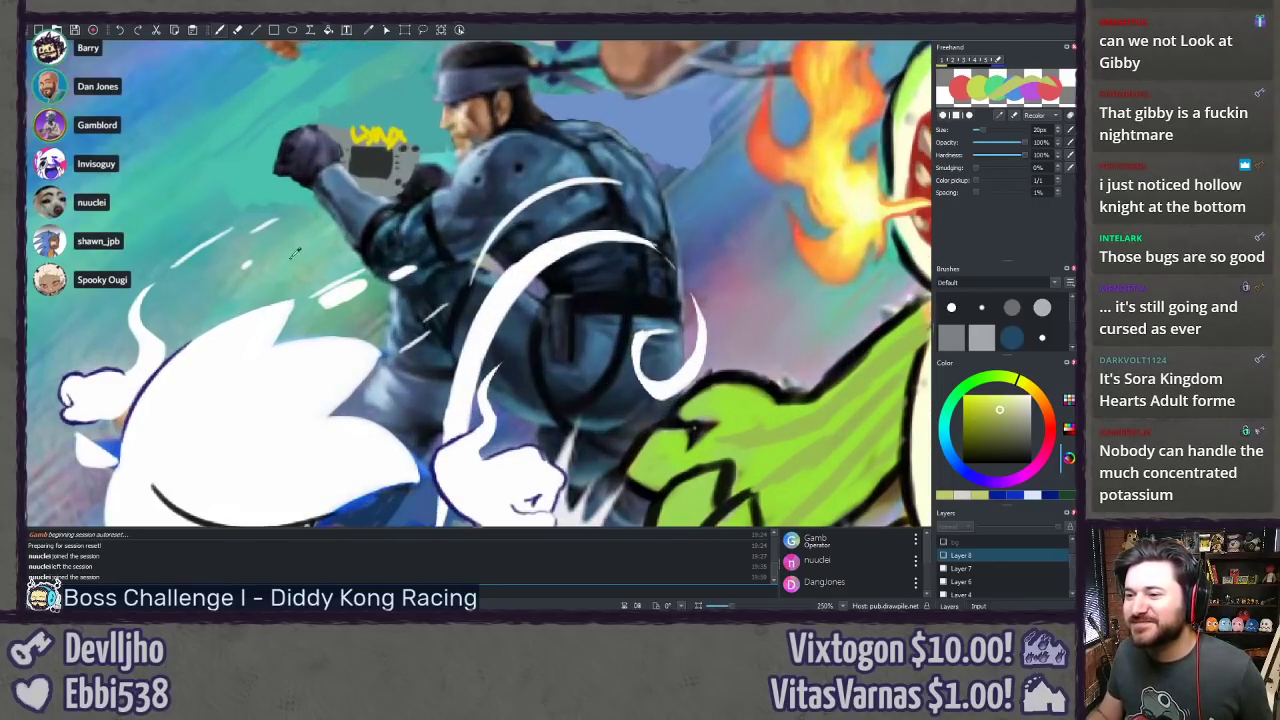
{"action": "left_click_drag", "start_coordinate": [210, 310], "coordinate": [303, 377]}
{"action": "left_click_drag", "start_coordinate": [445, 433], "coordinate": [422, 420]}
{"action": "left_click", "coordinate": [944, 556]}
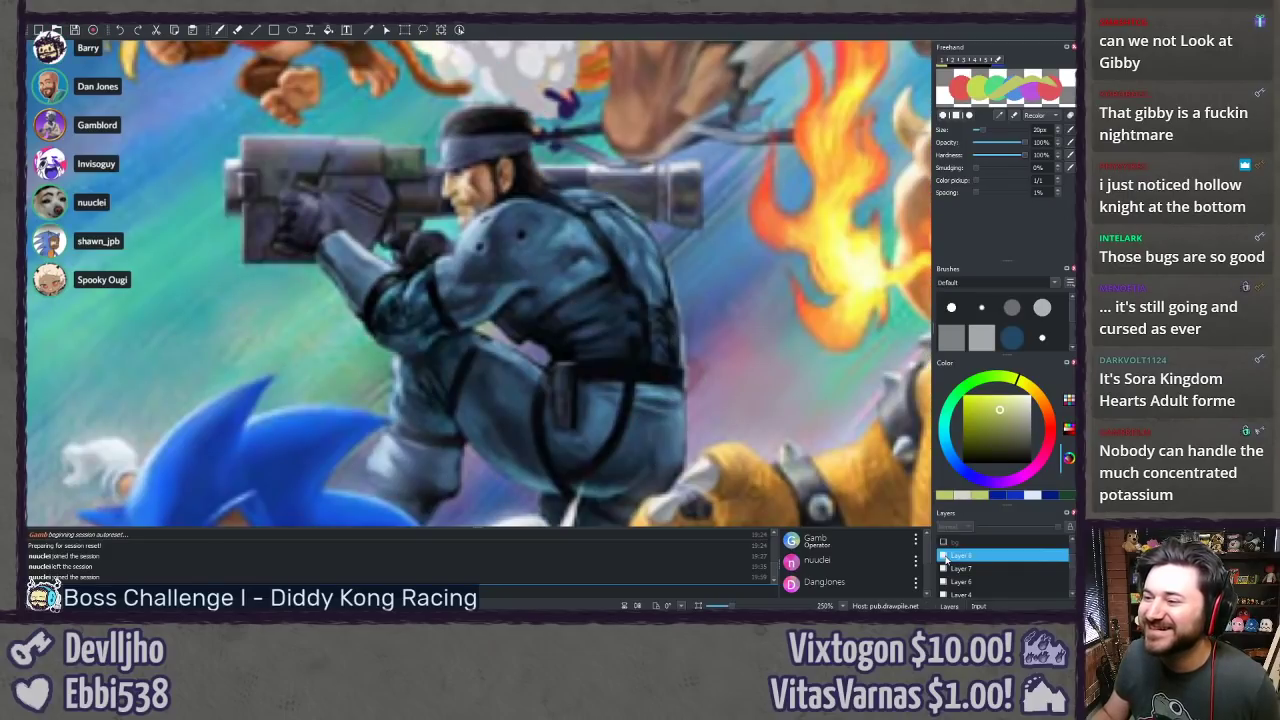
{"action": "left_click", "coordinate": [944, 556]}
{"action": "left_click", "coordinate": [944, 556]}
{"action": "left_click", "coordinate": [944, 556]}
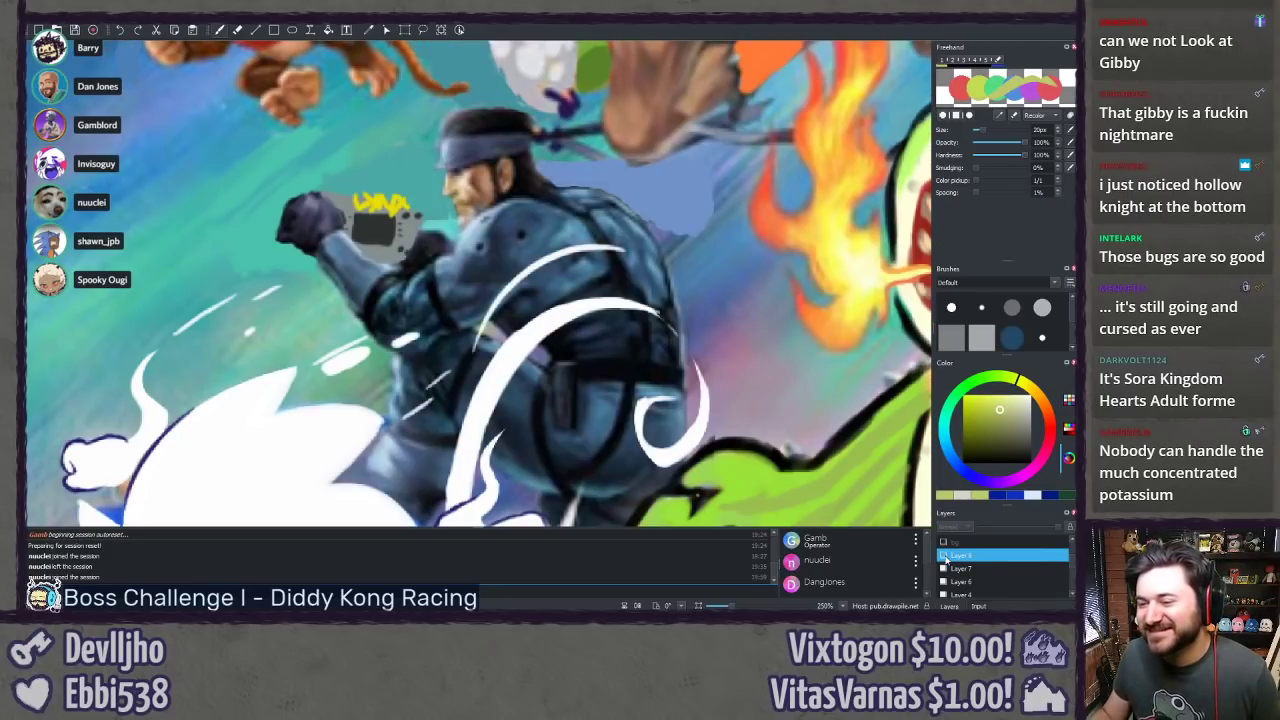
{"action": "left_click", "coordinate": [944, 556]}
{"action": "left_click", "coordinate": [944, 556]}
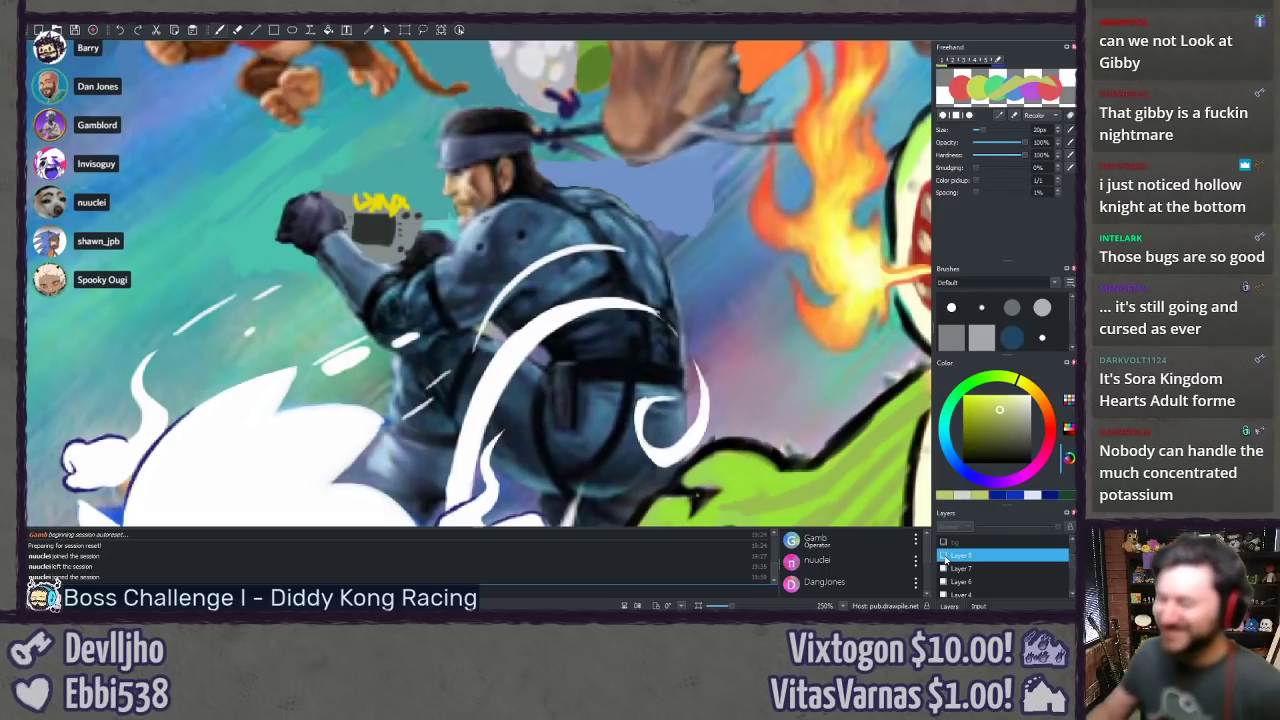
{"action": "left_click", "coordinate": [944, 555]}
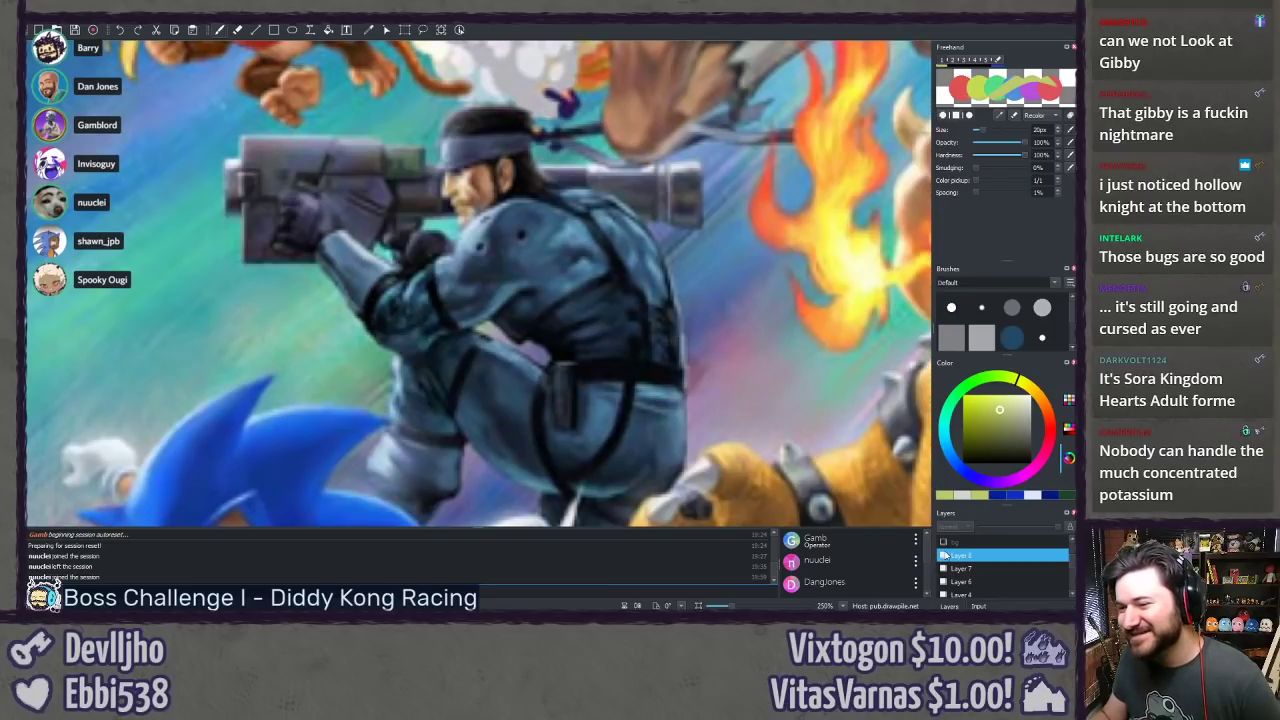
{"action": "left_click", "coordinate": [944, 555]}
{"action": "left_click", "coordinate": [944, 555]}
{"action": "left_click", "coordinate": [944, 555]}
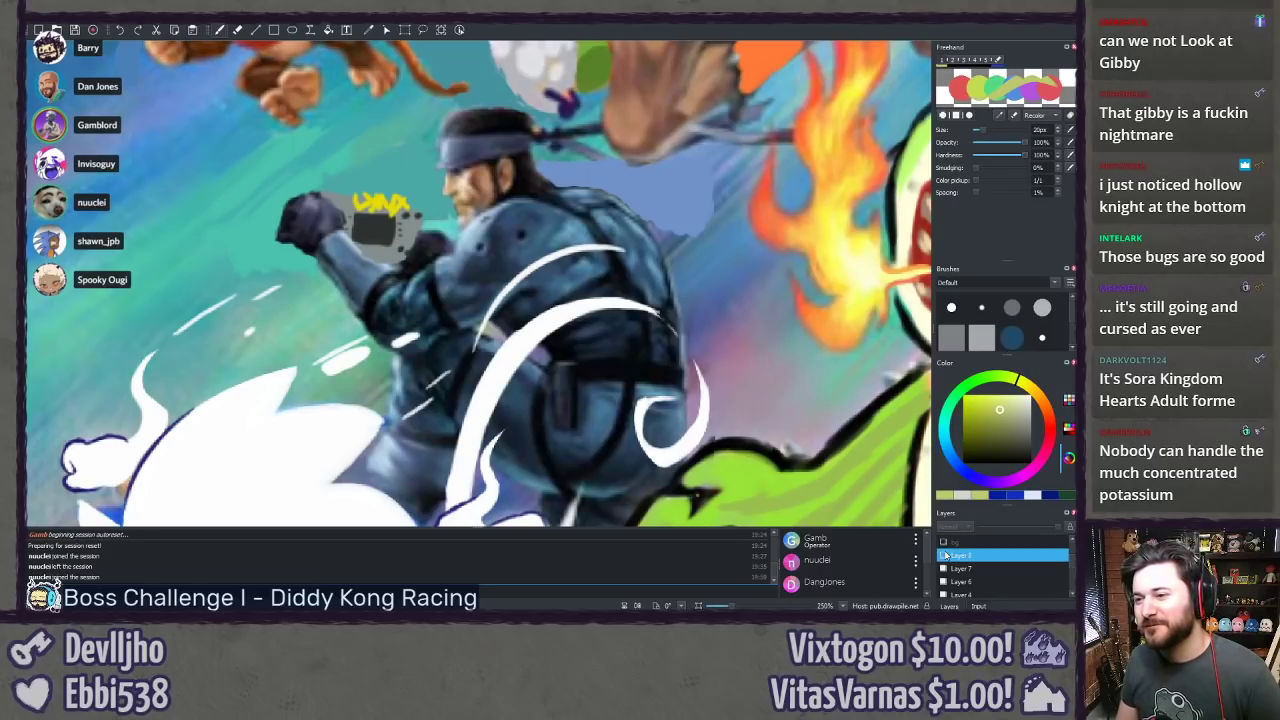
{"action": "left_click_drag", "start_coordinate": [602, 317], "coordinate": [608, 331]}
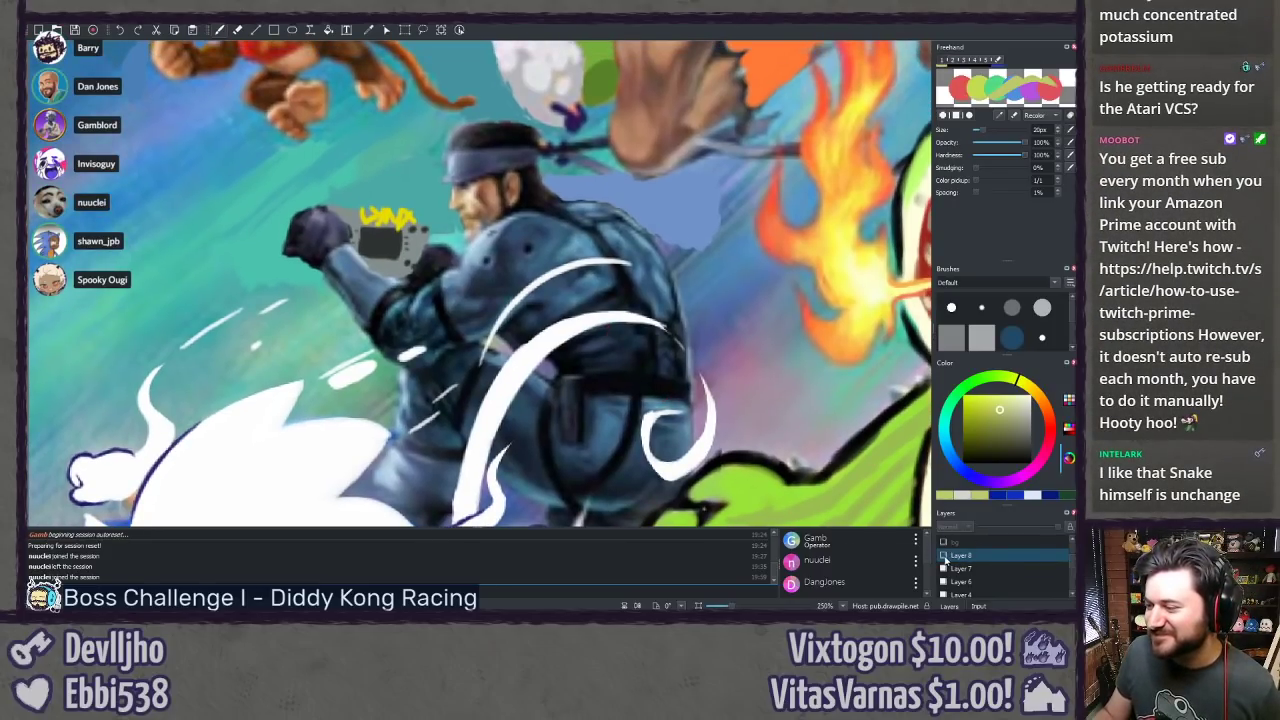
{"action": "left_click", "coordinate": [942, 563]}
{"action": "left_click", "coordinate": [942, 563]}
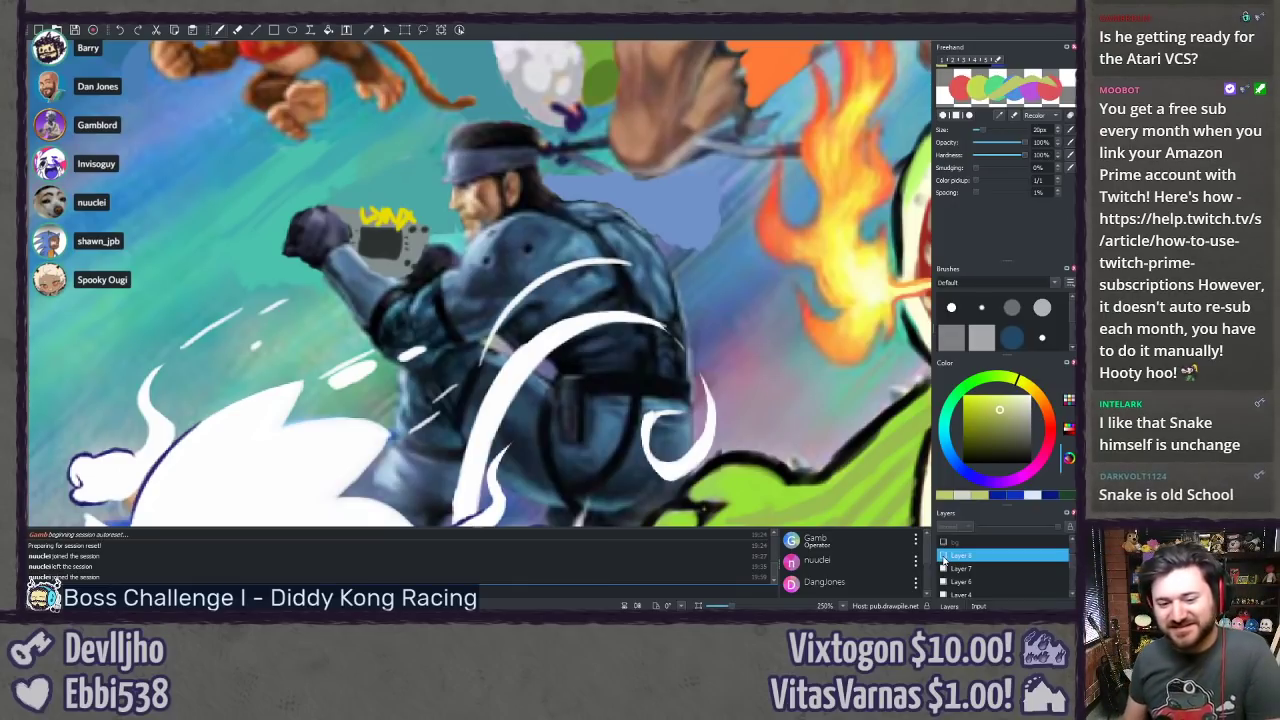
Step: Switch Layer 8 on and off over Diddy Kong and Daisy to compare them with the PogChimp and green character versions, leaving it hidden
{"action": "scroll", "coordinate": [652, 326], "scroll_direction": "down", "scroll_amount": 1}
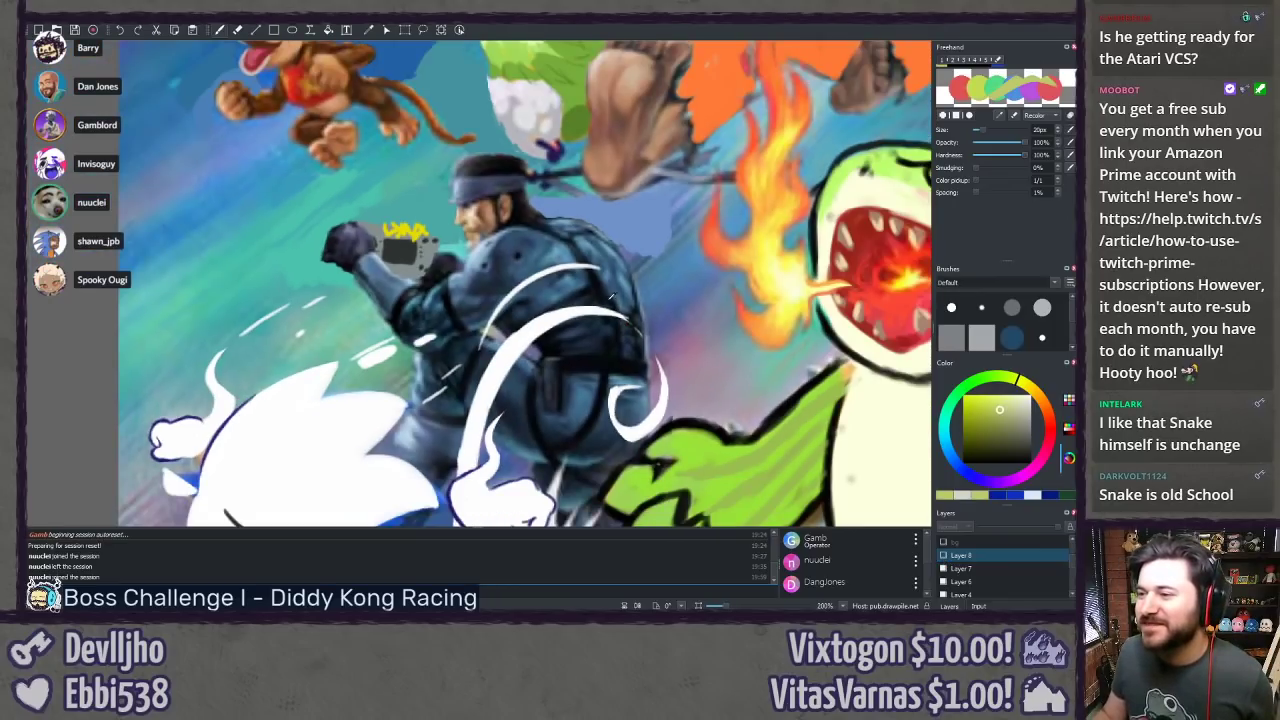
{"action": "left_click_drag", "start_coordinate": [591, 292], "coordinate": [622, 351]}
{"action": "left_click", "coordinate": [943, 555]}
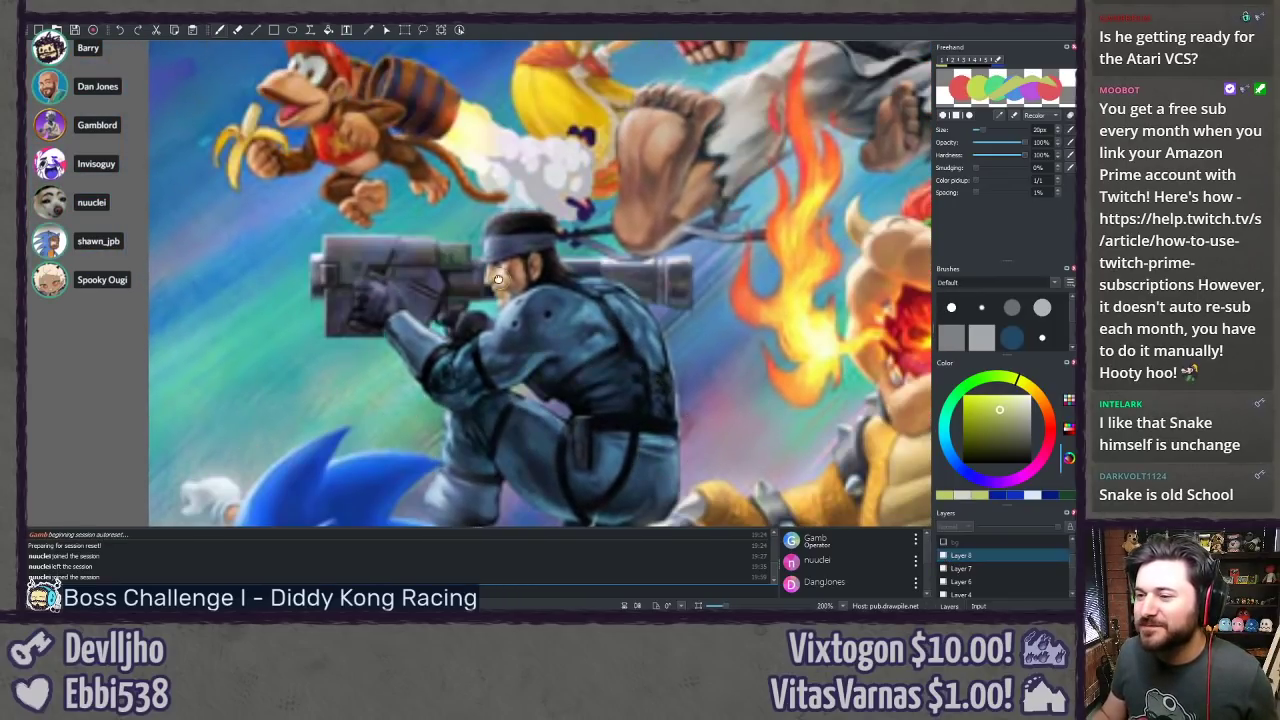
{"action": "left_click_drag", "start_coordinate": [371, 251], "coordinate": [499, 447]}
{"action": "scroll", "coordinate": [499, 447], "scroll_direction": "up", "scroll_amount": 1}
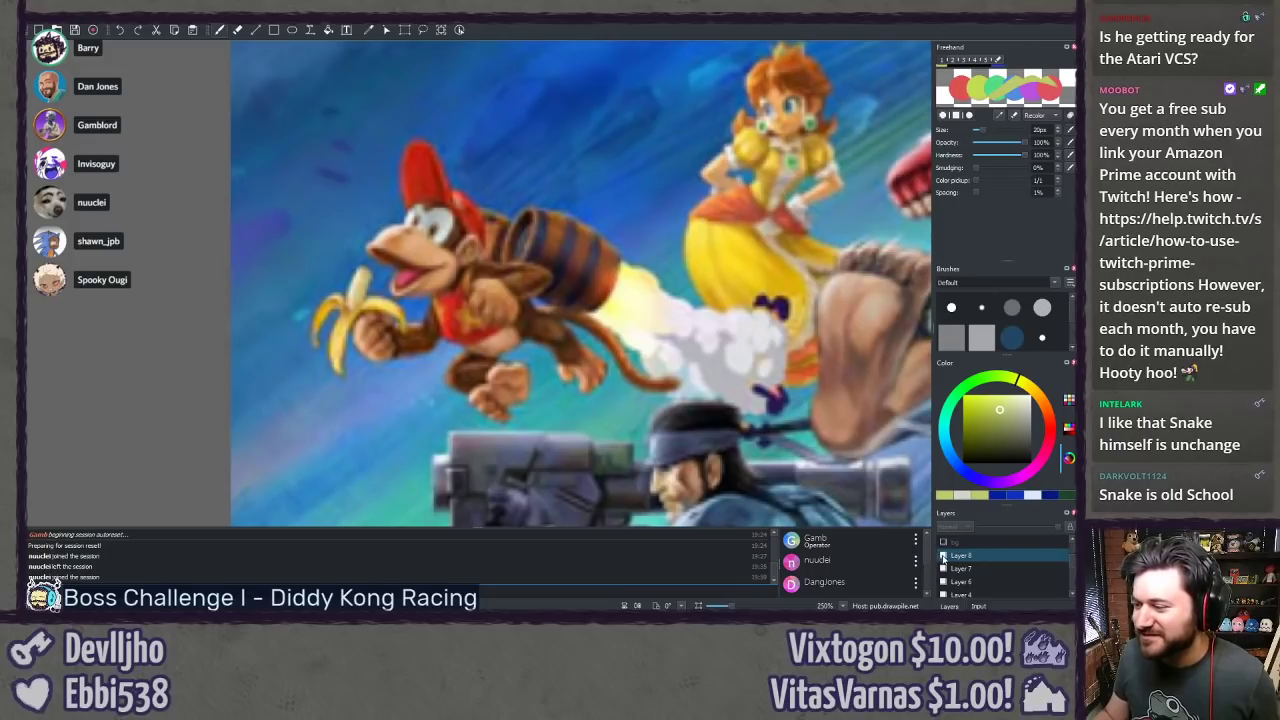
{"action": "left_click", "coordinate": [943, 556]}
{"action": "left_click", "coordinate": [943, 556]}
{"action": "left_click", "coordinate": [943, 556]}
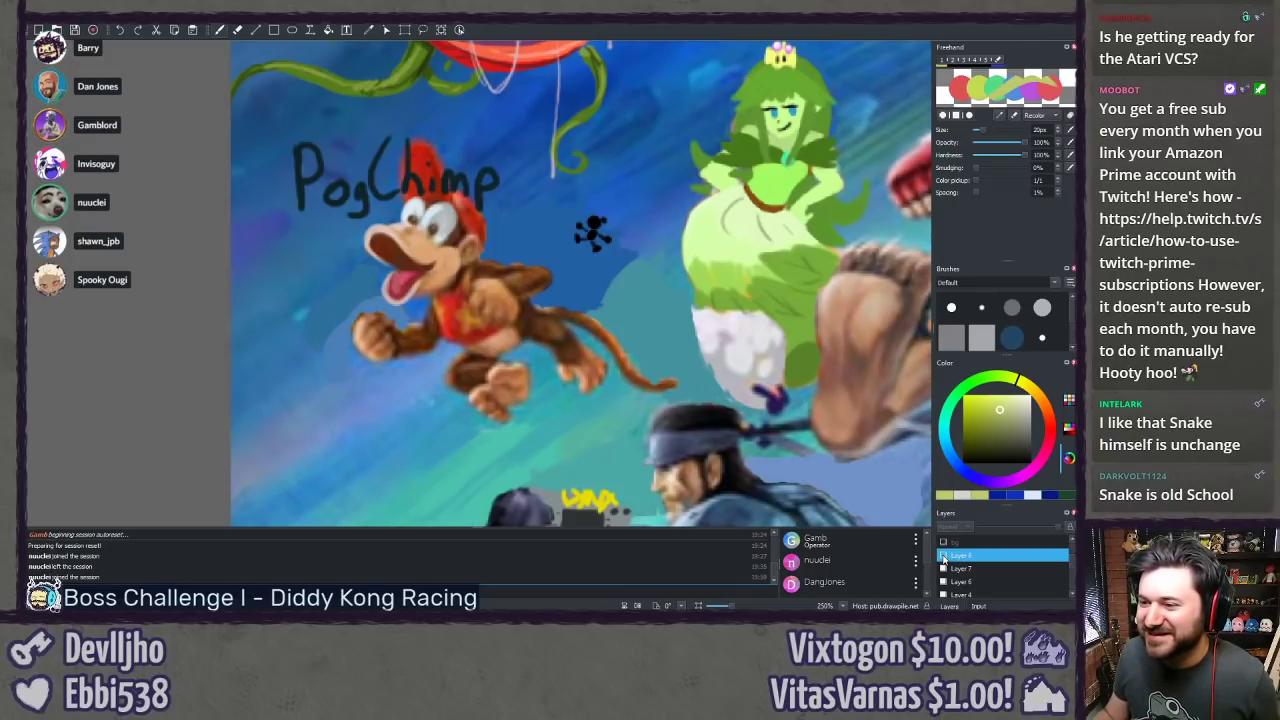
Step: Keep toggling Layer 8's visibility over Diddy Kong's barrel jetpack and Daisy to compare them with the PogChimp and leafy green princess, leaving it hidden
{"action": "left_click", "coordinate": [943, 556]}
{"action": "left_click", "coordinate": [943, 556]}
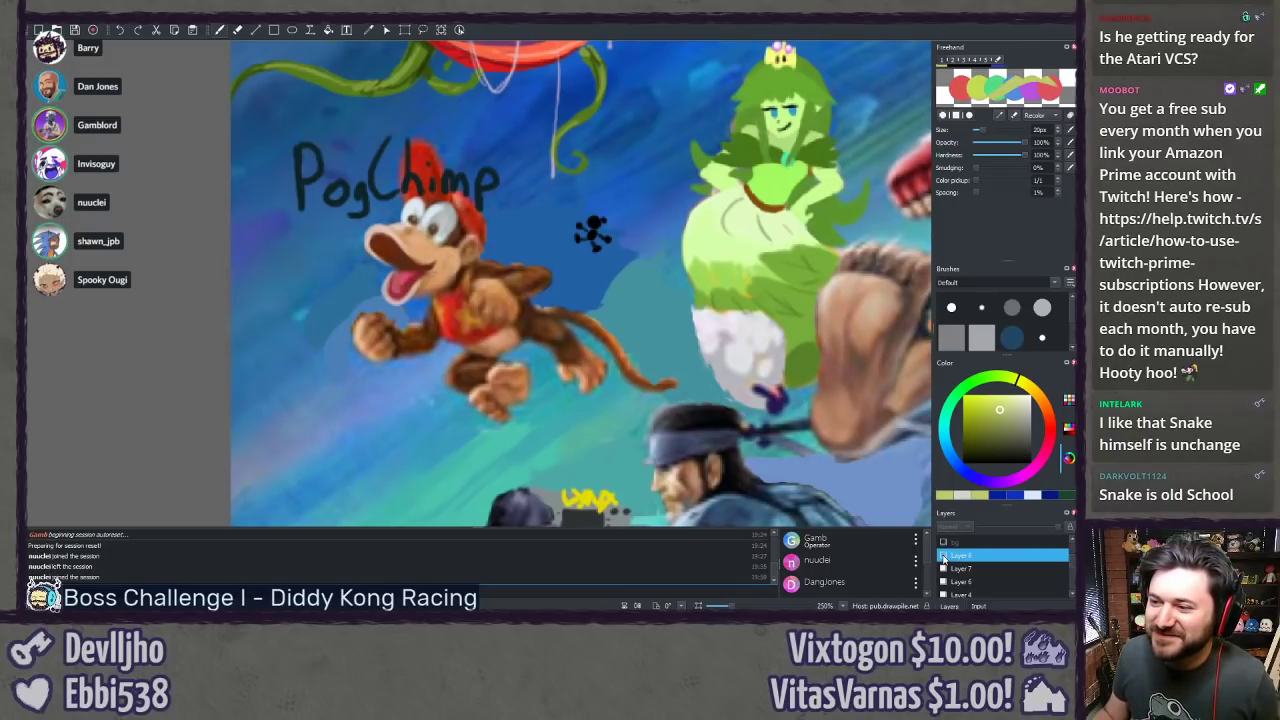
{"action": "left_click", "coordinate": [943, 556]}
{"action": "left_click", "coordinate": [943, 556]}
{"action": "left_click", "coordinate": [943, 556]}
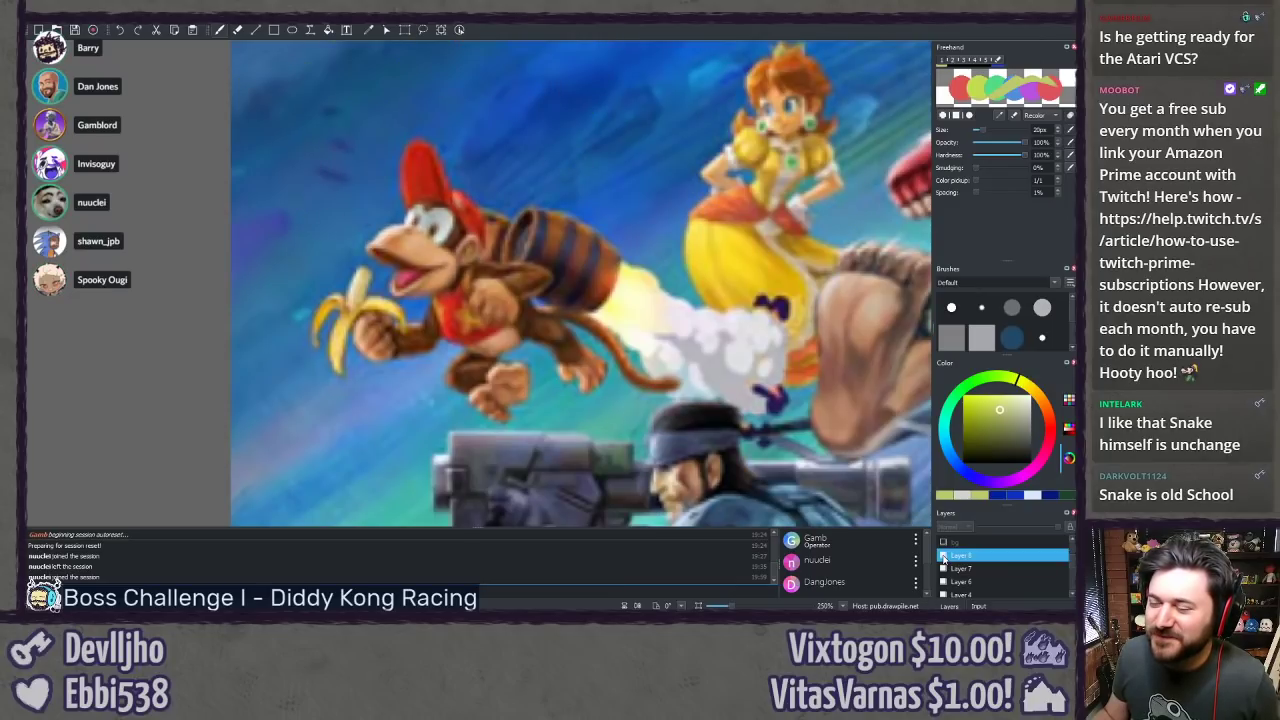
{"action": "left_click", "coordinate": [943, 556]}
{"action": "left_click", "coordinate": [943, 556]}
{"action": "left_click", "coordinate": [943, 556]}
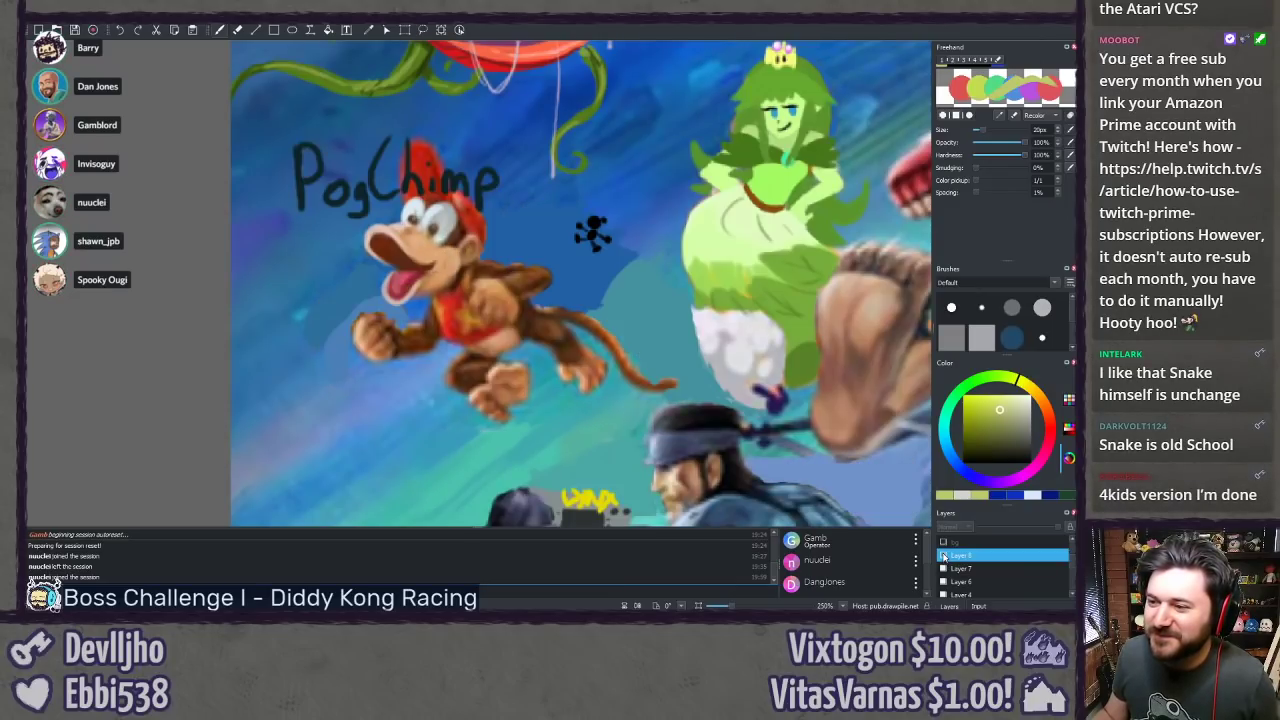
{"action": "left_click", "coordinate": [943, 556]}
{"action": "left_click", "coordinate": [943, 556]}
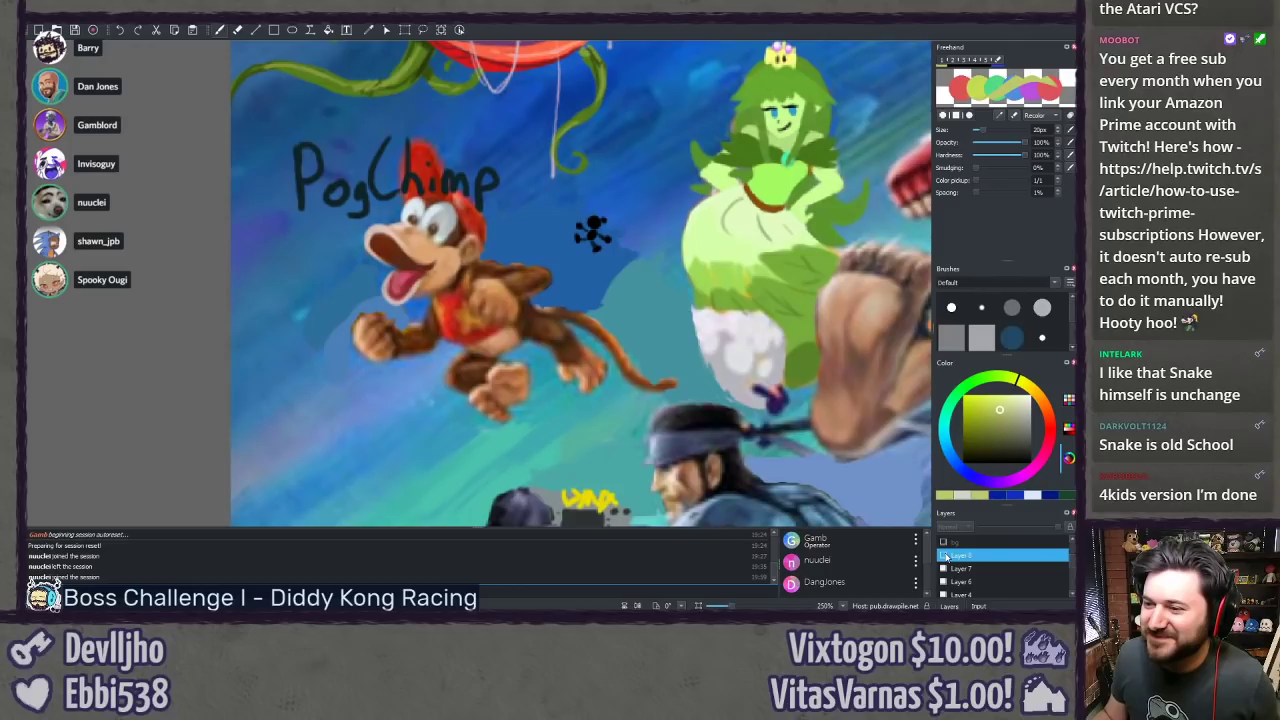
{"action": "left_click", "coordinate": [943, 556]}
{"action": "left_click", "coordinate": [943, 556]}
{"action": "left_click", "coordinate": [943, 556]}
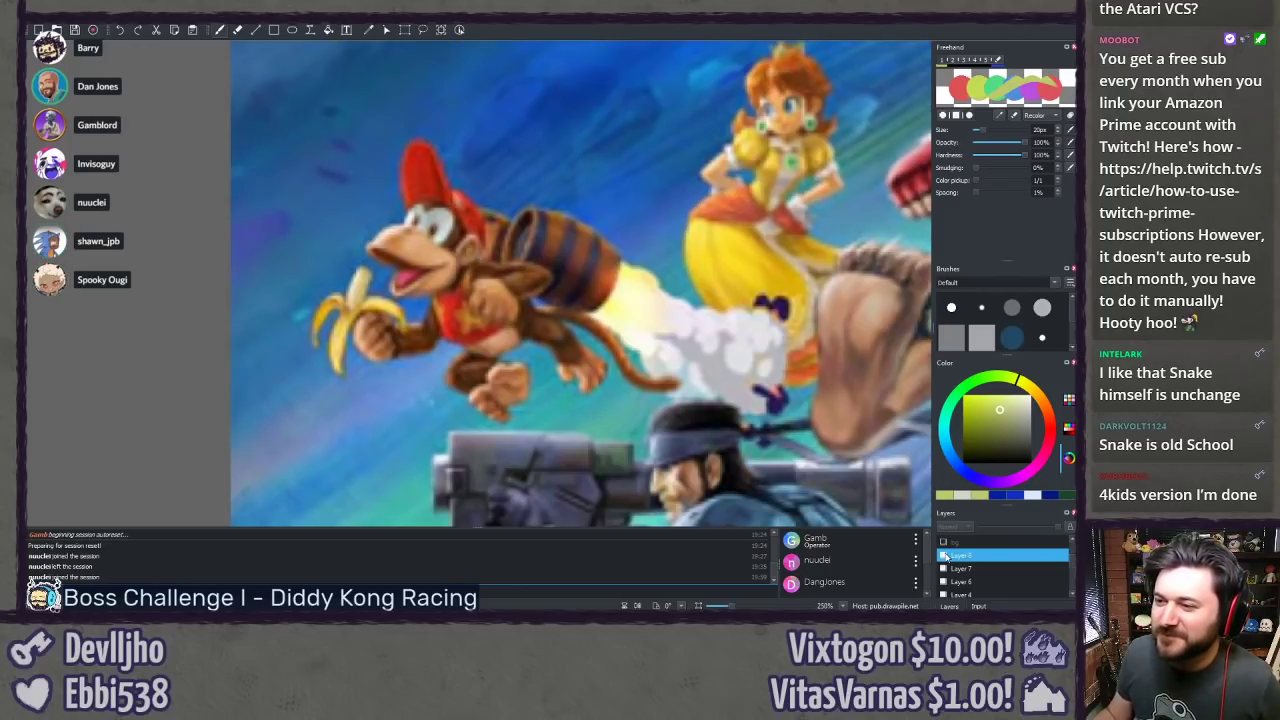
{"action": "left_click", "coordinate": [943, 556]}
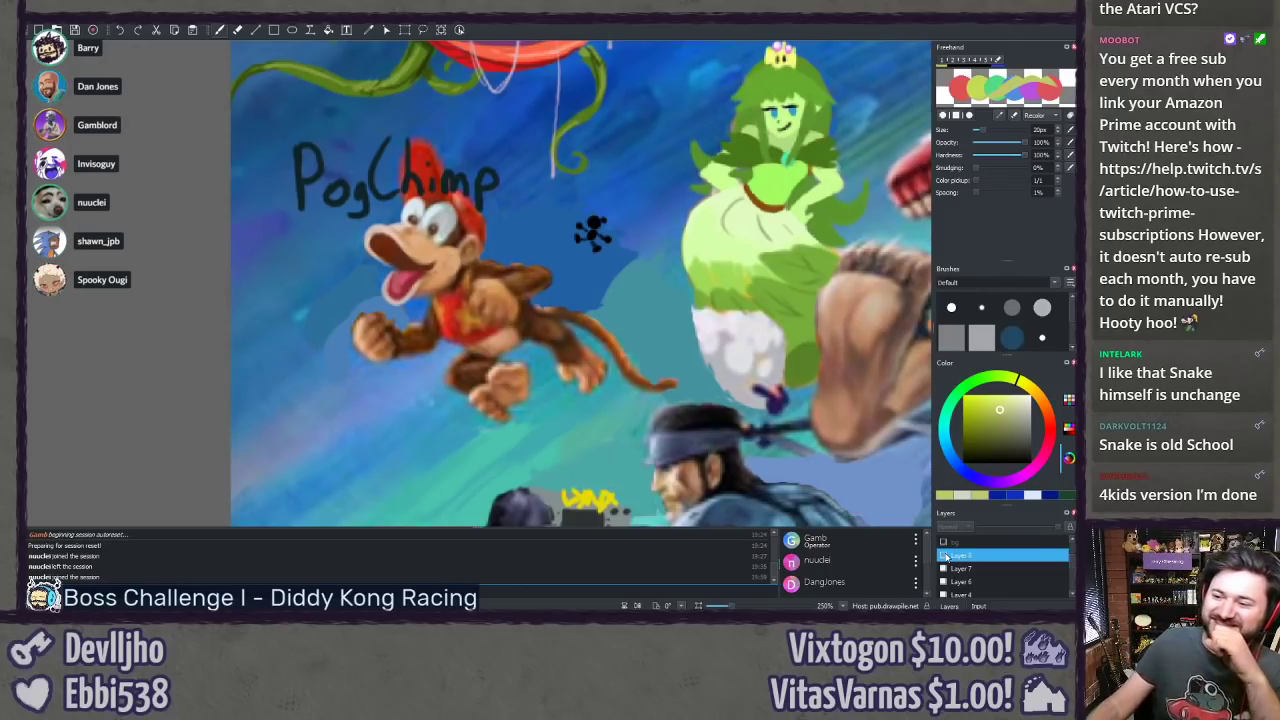
{"action": "left_click", "coordinate": [943, 556]}
{"action": "left_click", "coordinate": [943, 556]}
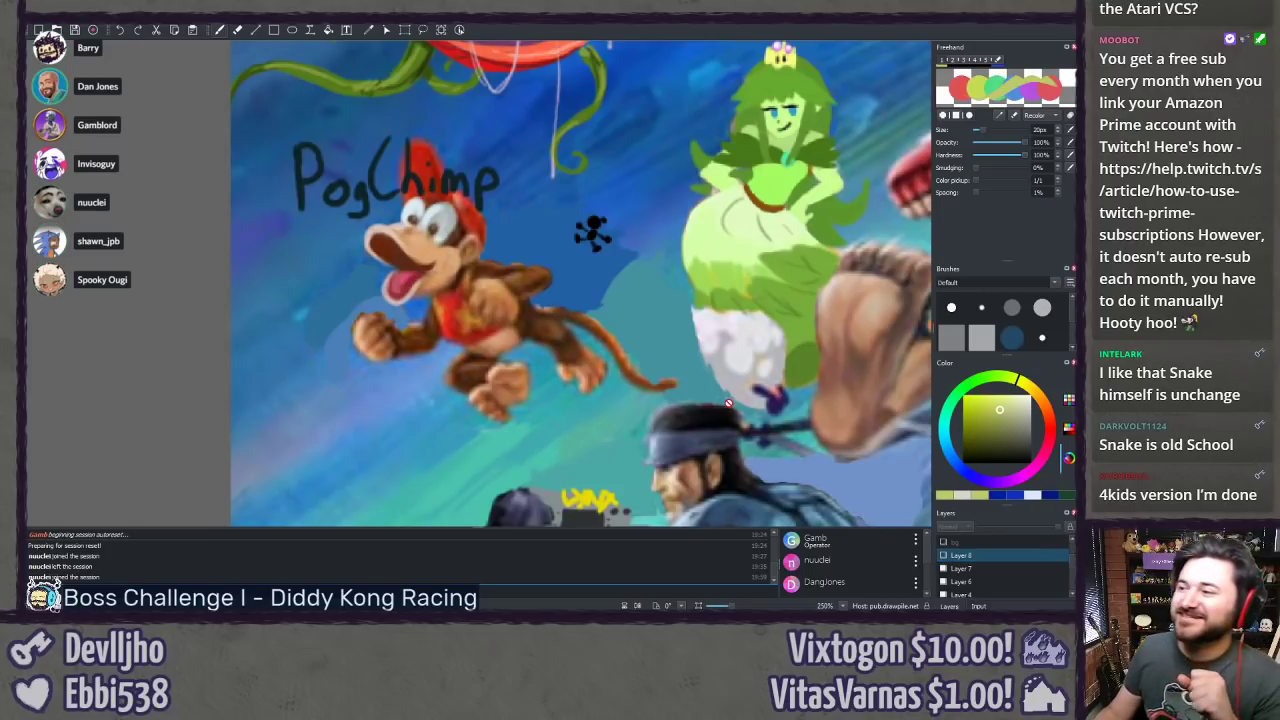
{"action": "mouse_move", "coordinate": [729, 404]}
{"action": "left_mouse_down"}
{"action": "mouse_move", "coordinate": [631, 442]}
{"action": "mouse_move", "coordinate": [629, 501]}
{"action": "mouse_move", "coordinate": [643, 477]}
{"action": "left_mouse_up"}
{"action": "left_click", "coordinate": [943, 556]}
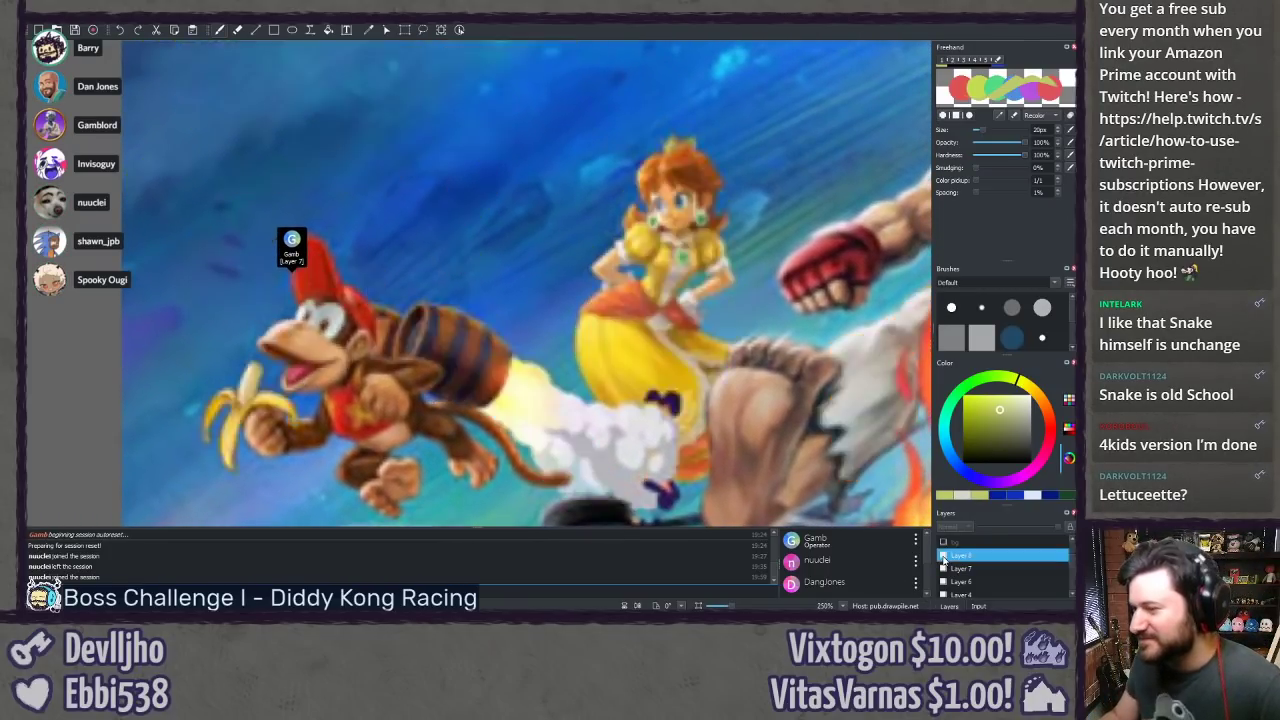
{"action": "left_click", "coordinate": [943, 556]}
{"action": "left_click", "coordinate": [943, 556]}
{"action": "left_click", "coordinate": [943, 556]}
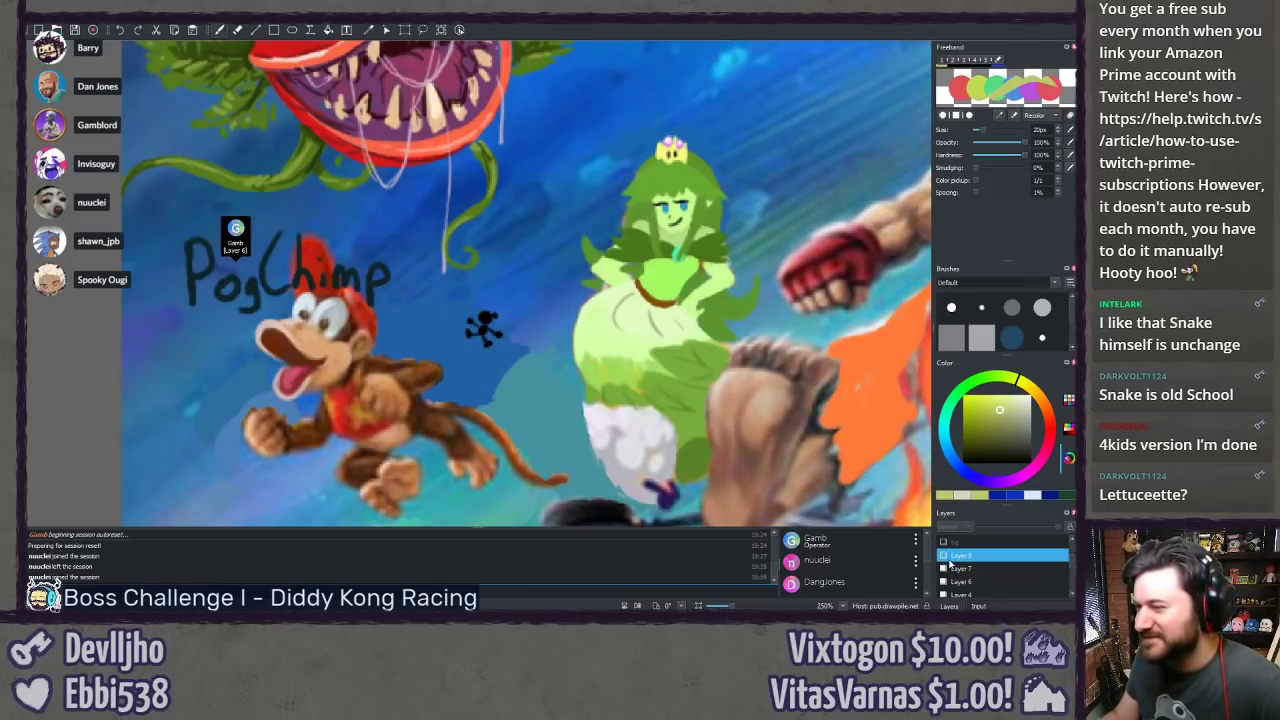
Step: Toggle Layer 8 over the giant toothy Piranha Plant and nearby sky to compare with the original poster, leaving it hidden
{"action": "left_click_drag", "start_coordinate": [623, 209], "coordinate": [703, 437]}
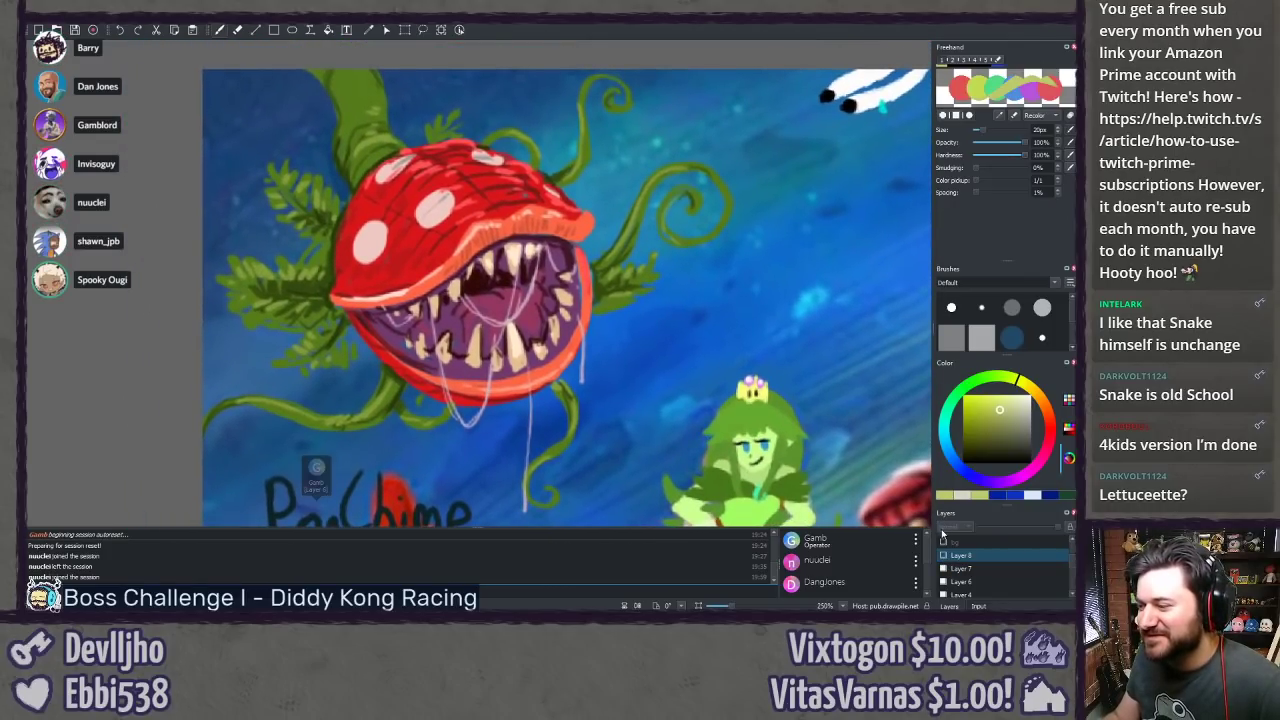
{"action": "left_click", "coordinate": [943, 556]}
{"action": "left_click", "coordinate": [943, 556]}
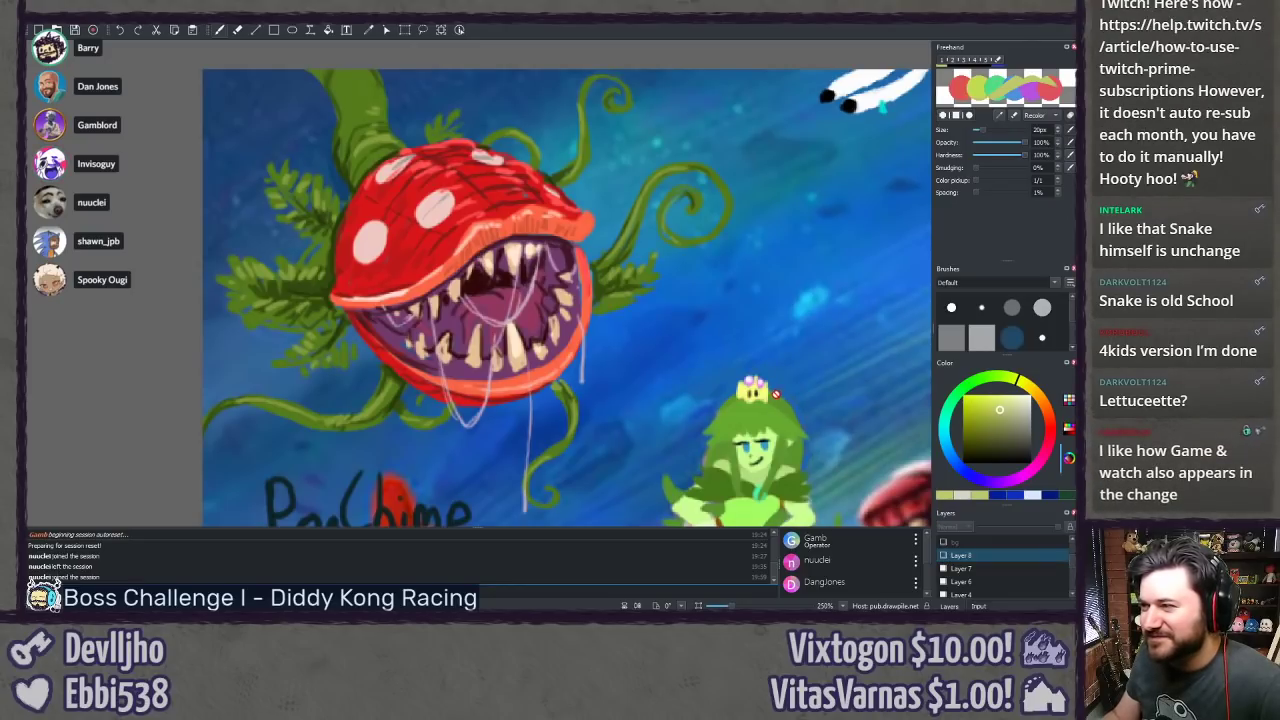
{"action": "left_click_drag", "start_coordinate": [737, 400], "coordinate": [591, 407]}
{"action": "left_click_drag", "start_coordinate": [688, 374], "coordinate": [637, 384]}
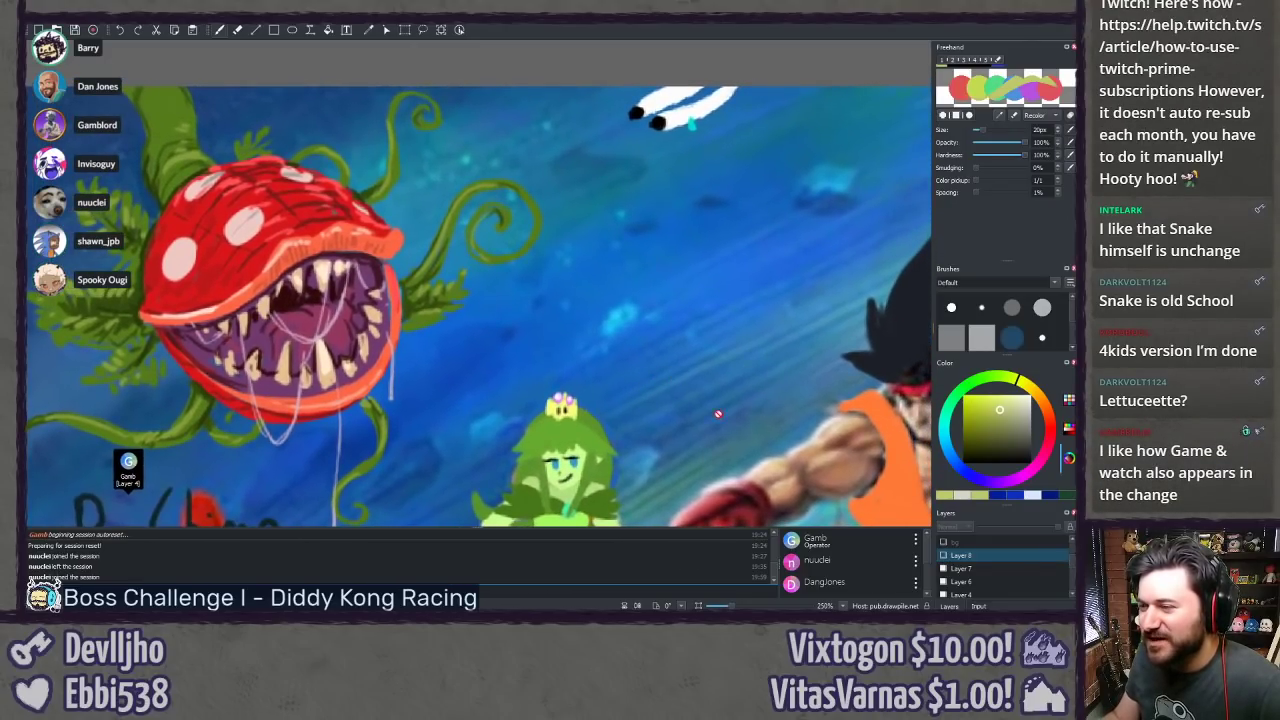
{"action": "left_click_drag", "start_coordinate": [675, 445], "coordinate": [729, 429]}
{"action": "left_click", "coordinate": [943, 556]}
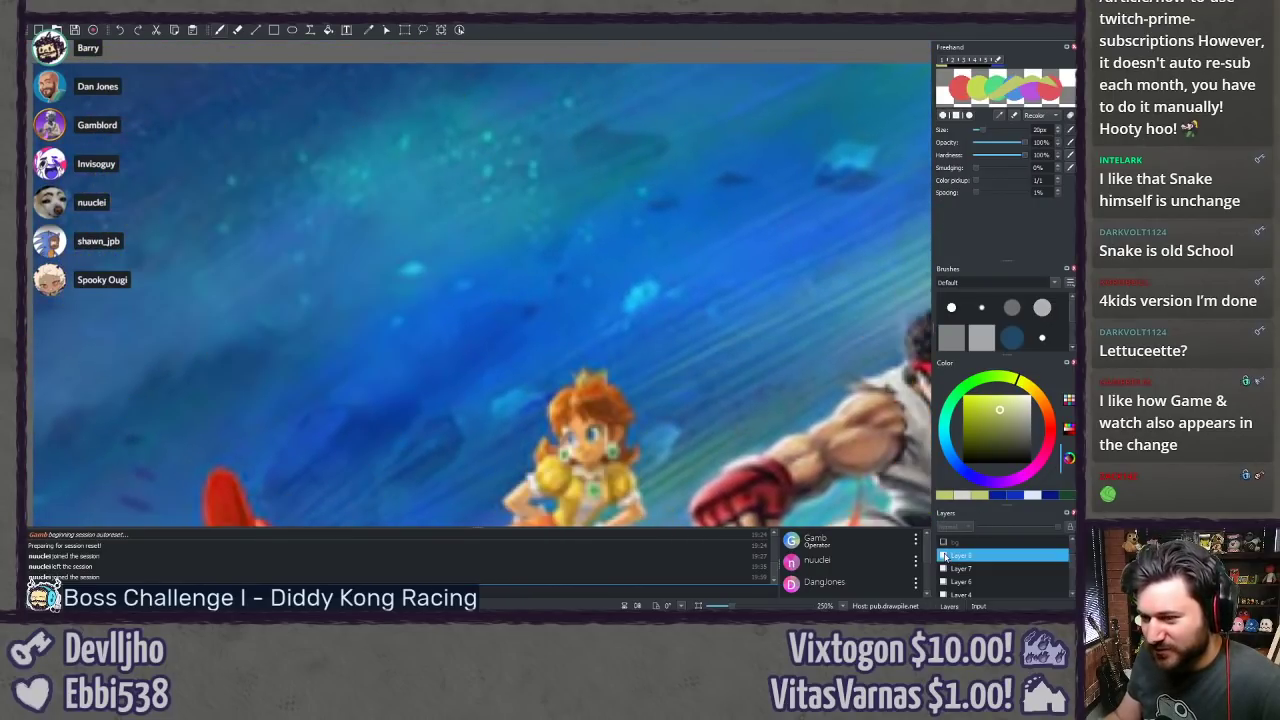
{"action": "left_click", "coordinate": [943, 556]}
Step: Toggle Layer 8 over Ryu to compare his original white outfit with the orange-clad, spiky-haired version, finishing with the layer hidden
{"action": "left_click_drag", "start_coordinate": [747, 453], "coordinate": [534, 302]}
{"action": "left_click_drag", "start_coordinate": [709, 405], "coordinate": [532, 367]}
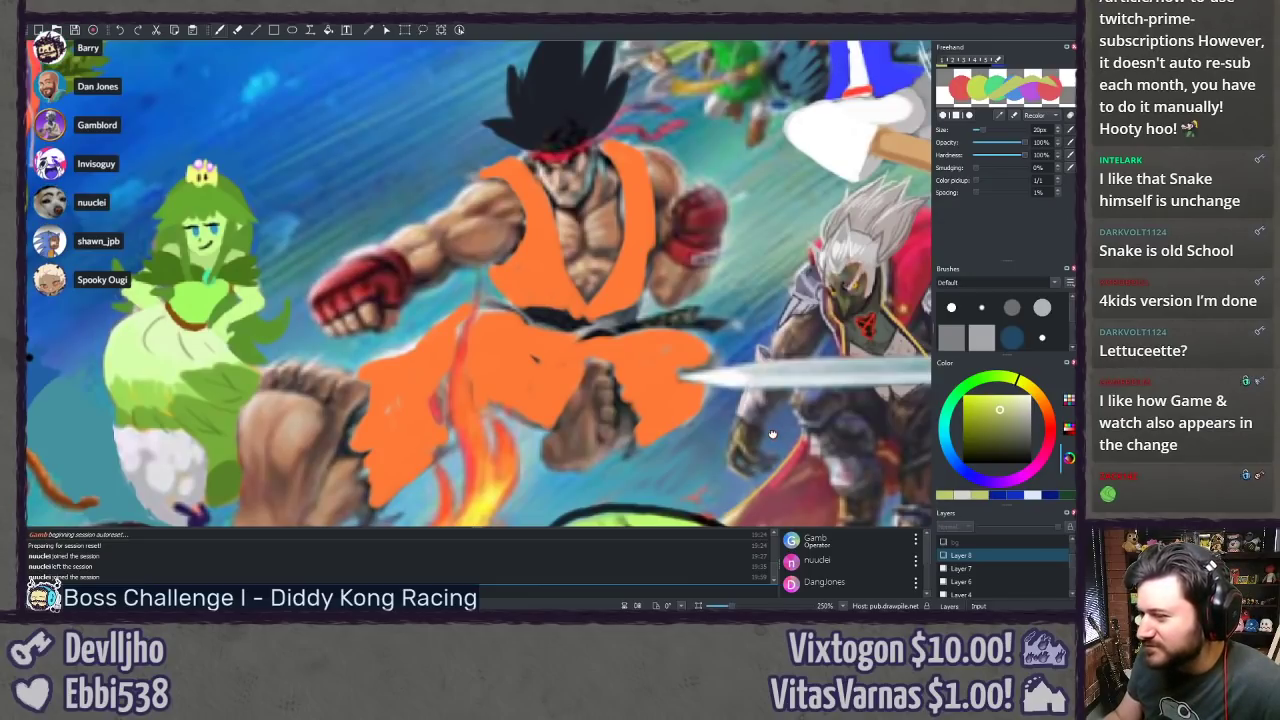
{"action": "left_click_drag", "start_coordinate": [773, 435], "coordinate": [741, 463]}
{"action": "left_click", "coordinate": [943, 556]}
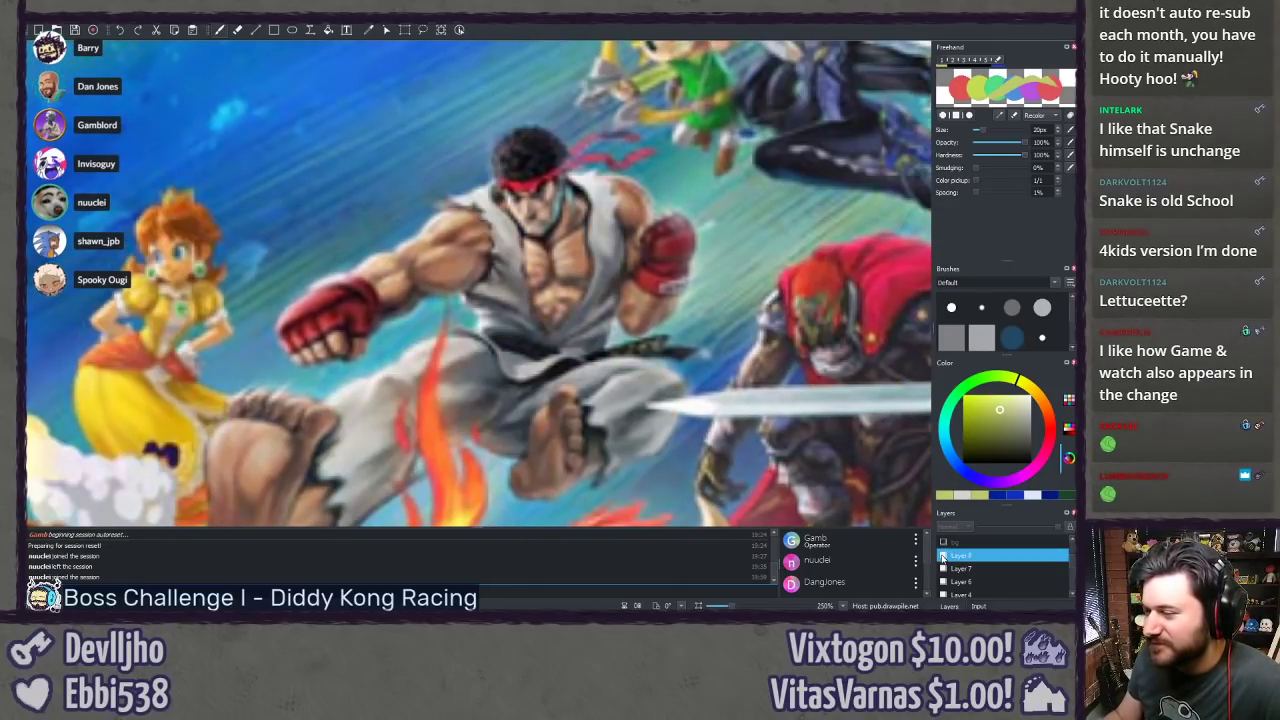
{"action": "left_click", "coordinate": [943, 556]}
{"action": "left_click", "coordinate": [943, 556]}
{"action": "left_click", "coordinate": [943, 556]}
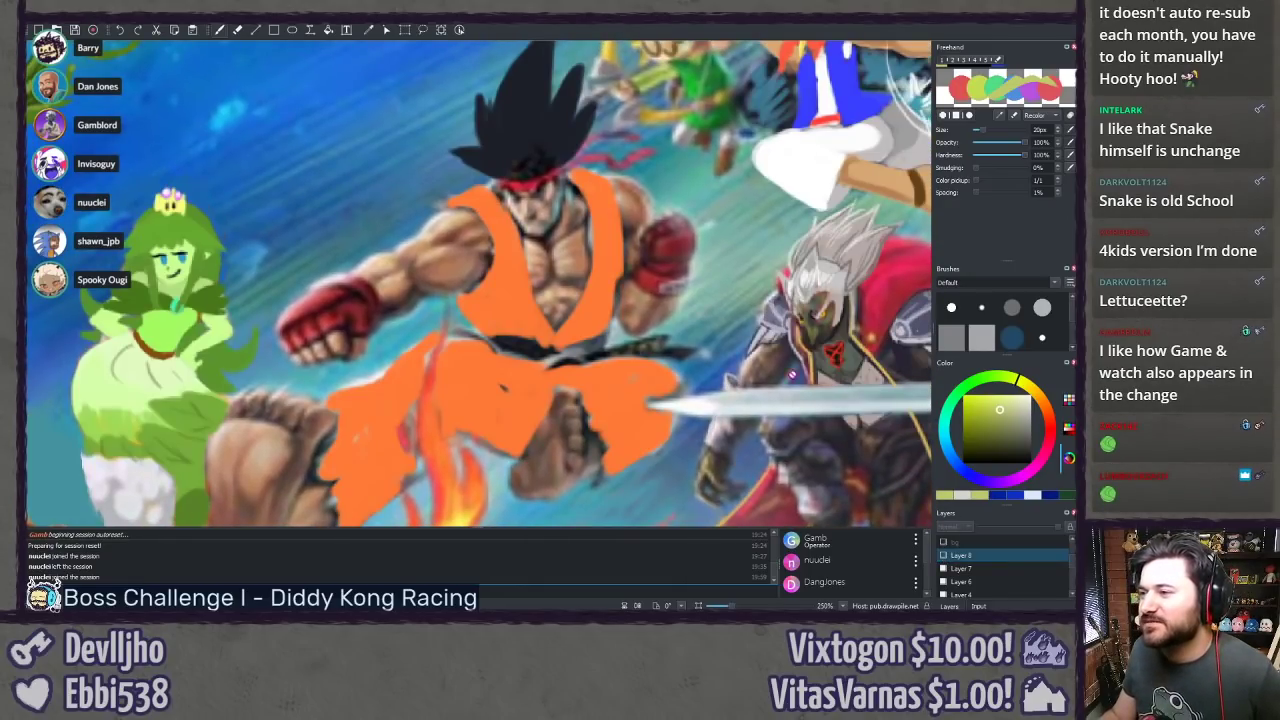
Step: Switch Layer 8 on and off over Toon Link and the blonde pirate to compare that area with the original, leaving it hidden
{"action": "left_click_drag", "start_coordinate": [745, 269], "coordinate": [600, 509]}
{"action": "left_click_drag", "start_coordinate": [623, 398], "coordinate": [585, 390]}
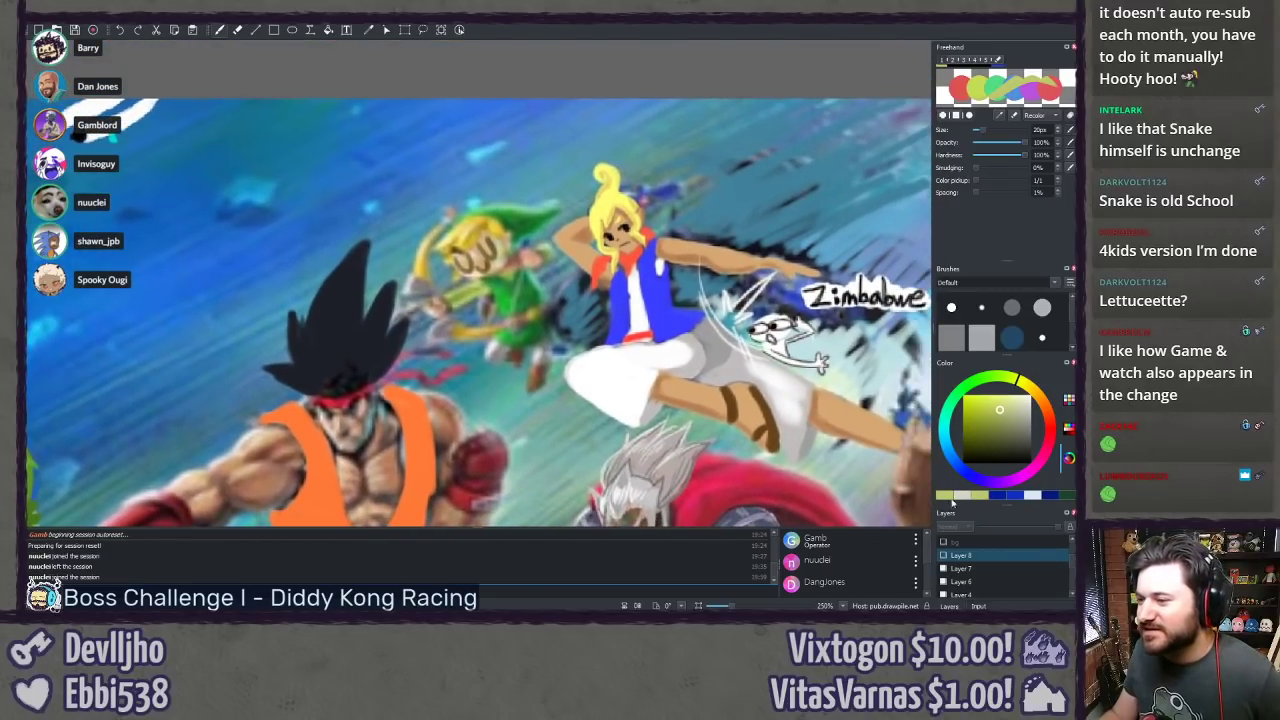
{"action": "left_click", "coordinate": [943, 556]}
{"action": "left_click", "coordinate": [943, 556]}
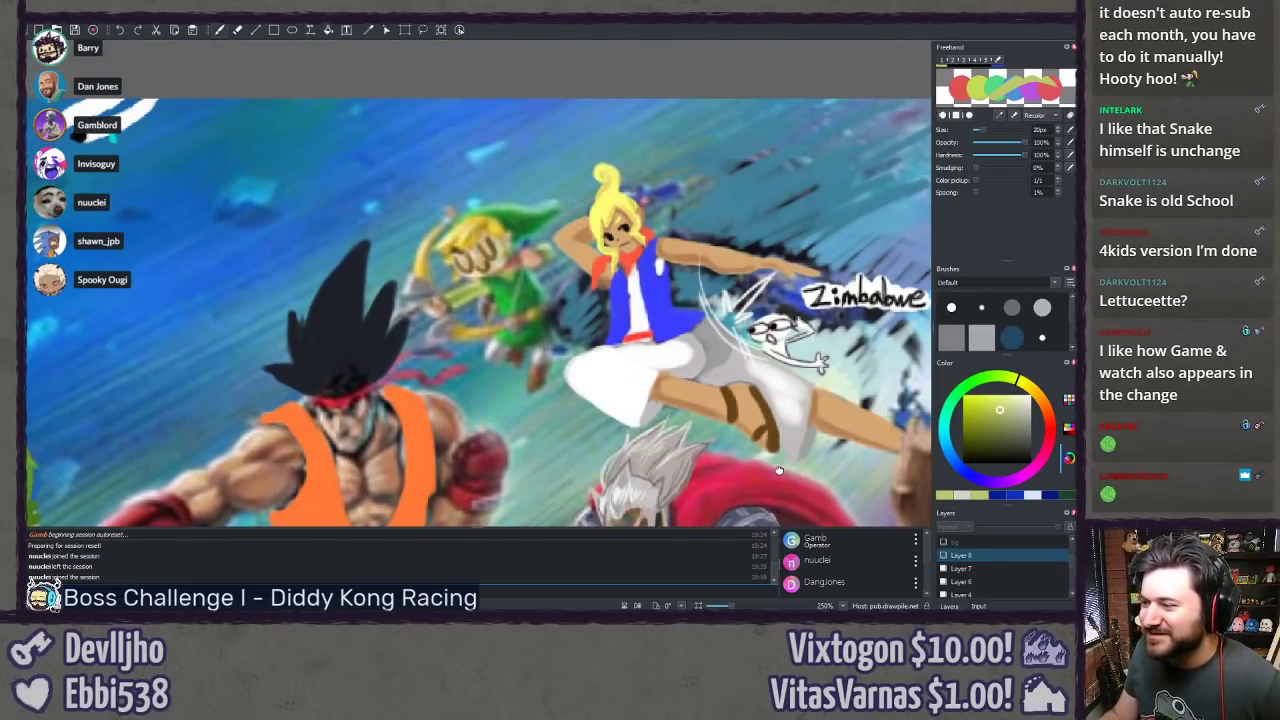
Step: Examine the blonde pirate with the "Zimbabwe" doodle and the white-haired armoured swordsman below her
{"action": "left_click_drag", "start_coordinate": [779, 470], "coordinate": [684, 466]}
{"action": "scroll", "coordinate": [700, 470], "scroll_direction": "up", "scroll_amount": 2}
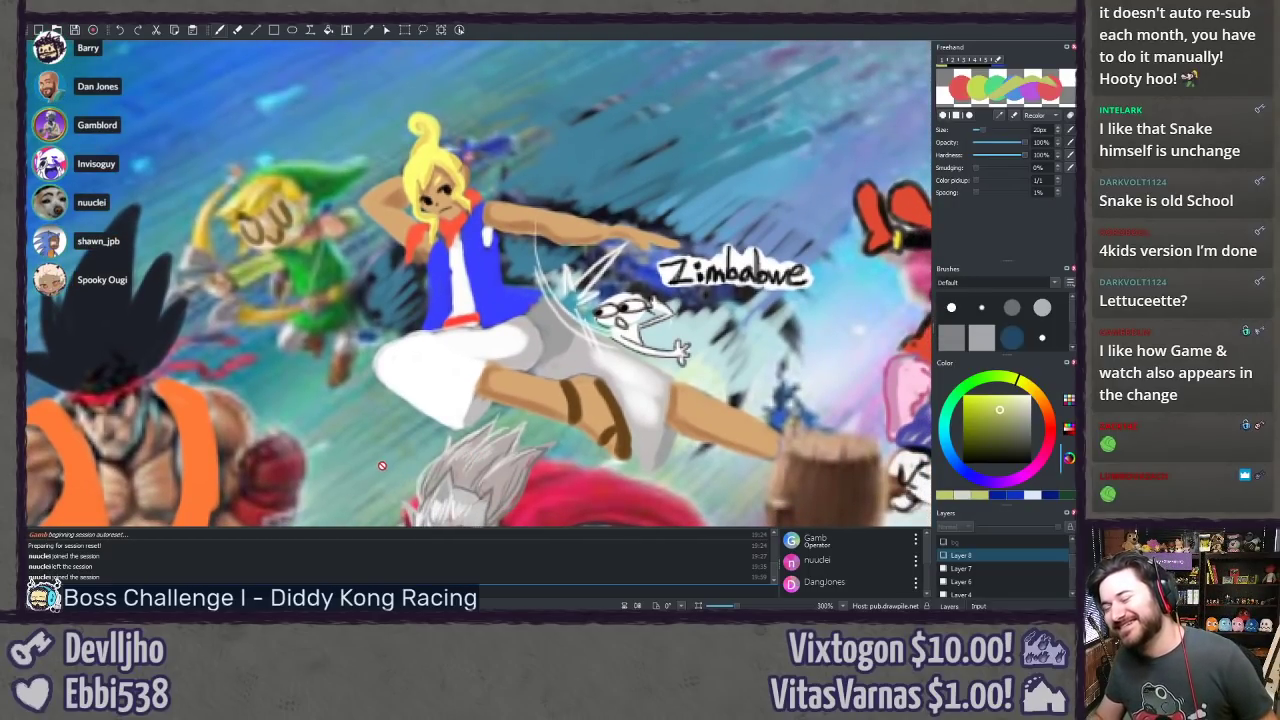
{"action": "scroll", "coordinate": [378, 467], "scroll_direction": "up", "scroll_amount": 2}
{"action": "left_click_drag", "start_coordinate": [382, 465], "coordinate": [368, 457]}
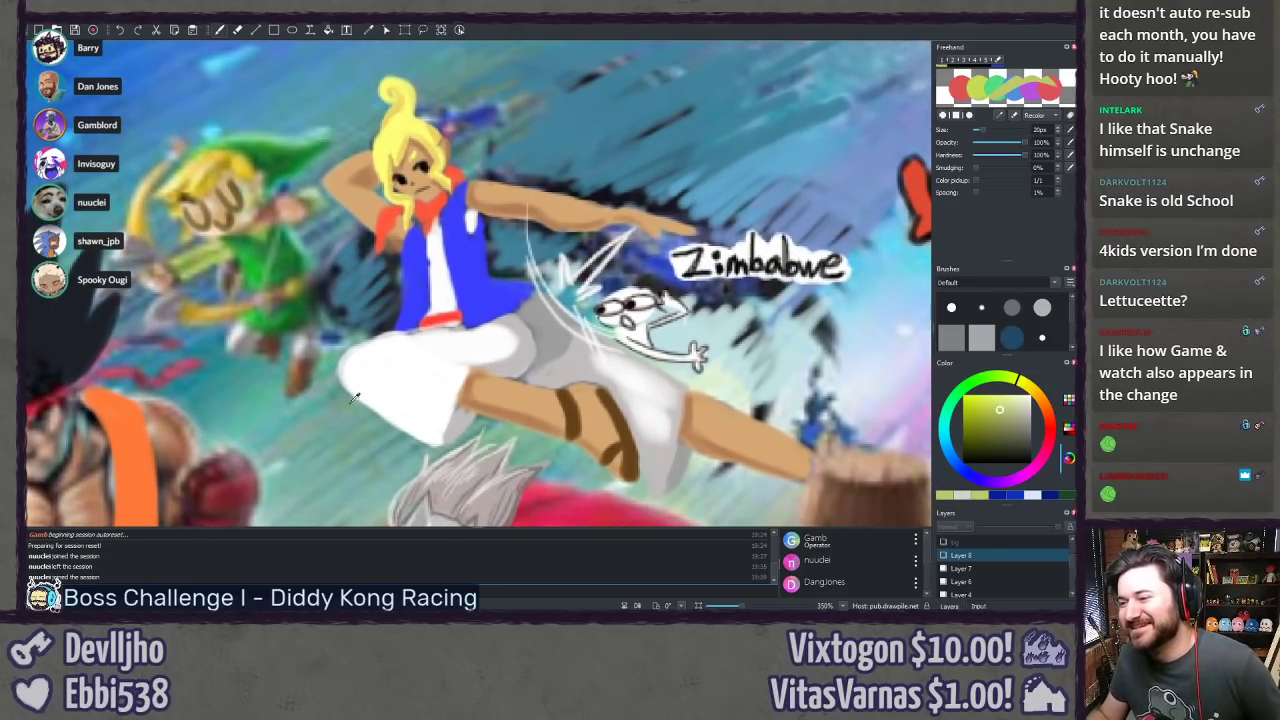
{"action": "scroll", "coordinate": [357, 403], "scroll_direction": "down", "scroll_amount": 1}
{"action": "left_click_drag", "start_coordinate": [361, 414], "coordinate": [300, 332]}
{"action": "scroll", "coordinate": [314, 281], "scroll_direction": "down", "scroll_amount": 3}
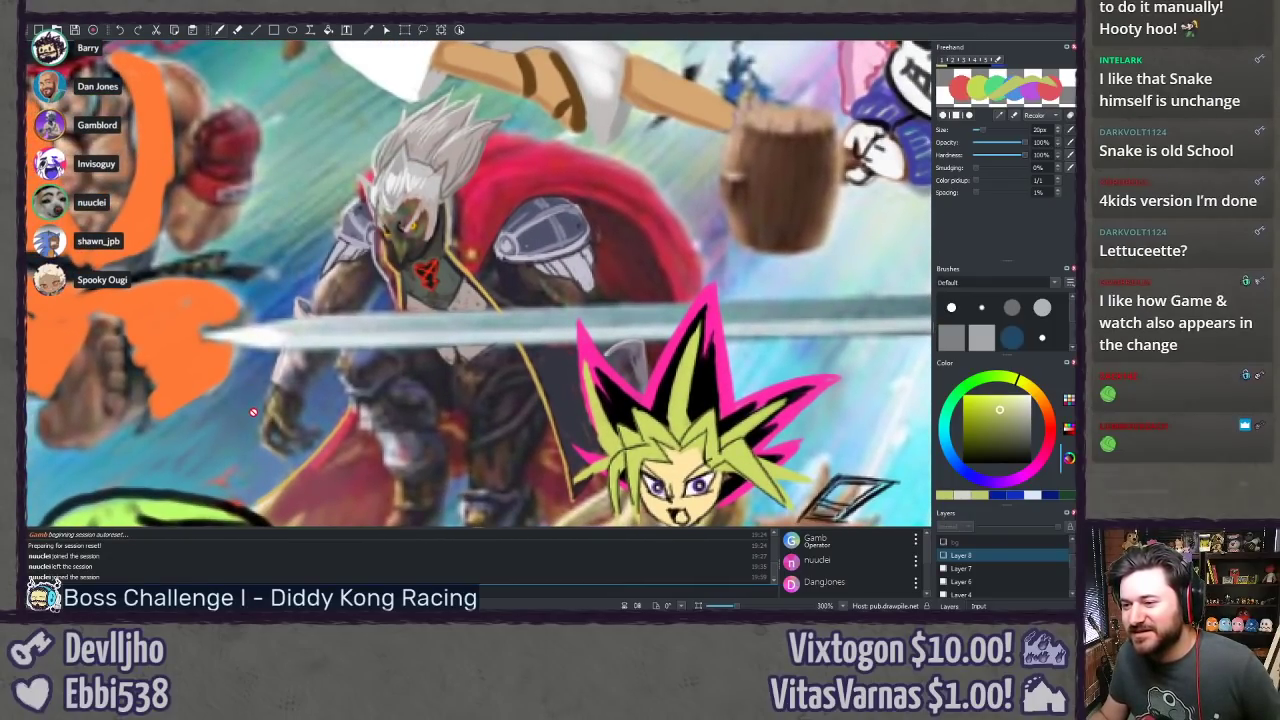
{"action": "scroll", "coordinate": [268, 360], "scroll_direction": "down", "scroll_amount": 2}
{"action": "left_click_drag", "start_coordinate": [242, 410], "coordinate": [250, 418]}
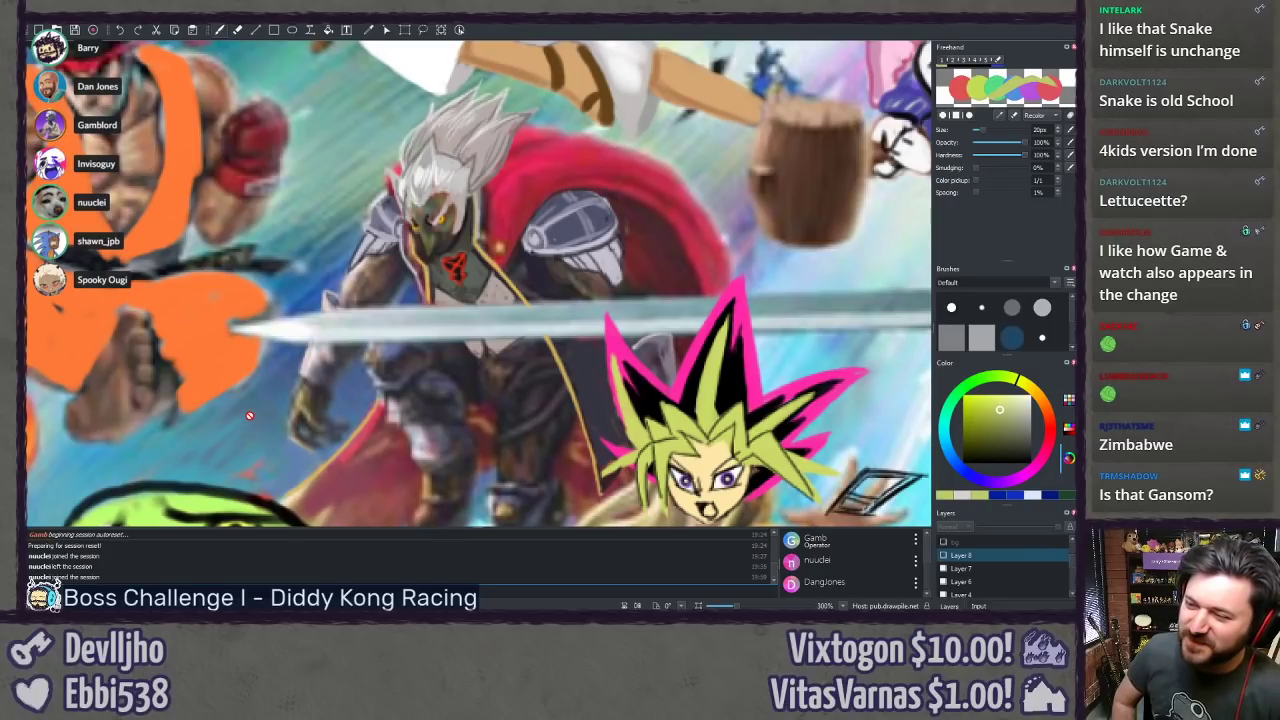
Step: Examine Zelda's spiky-haired duelist makeover with its cards, the green fire-breathing frog creature, and the masked Link
{"action": "scroll", "coordinate": [348, 430], "scroll_direction": "down", "scroll_amount": 5}
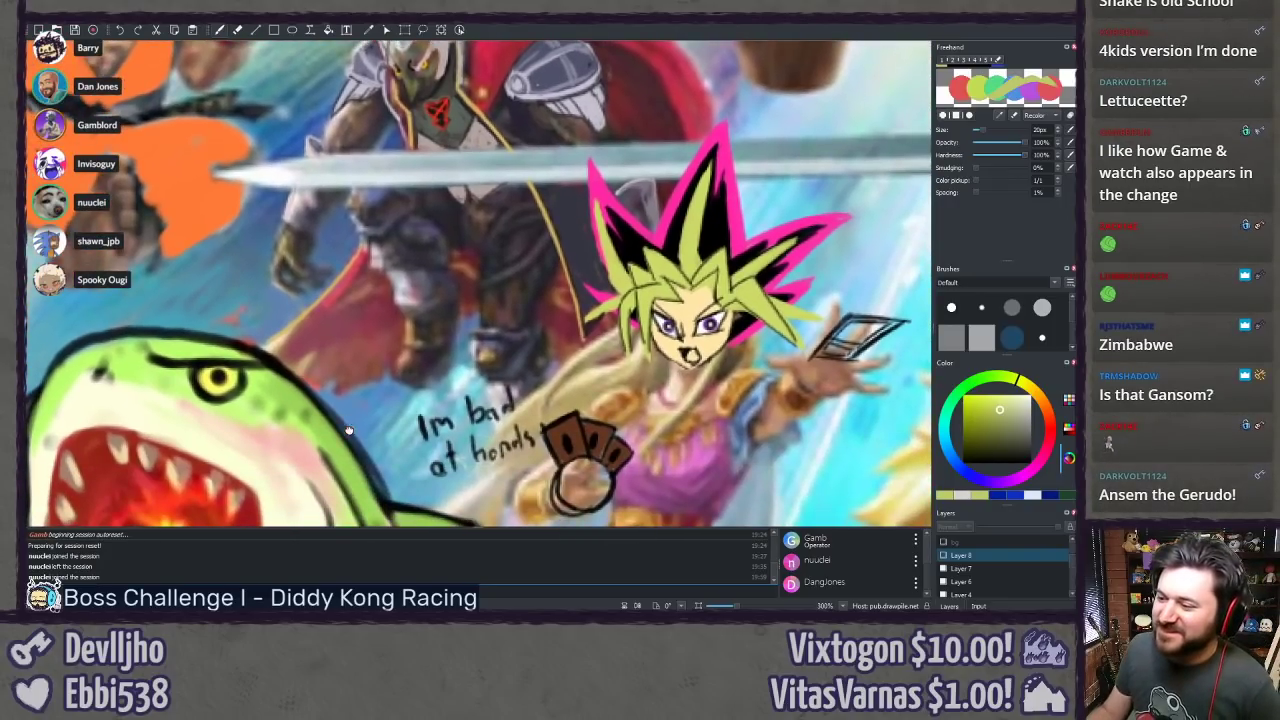
{"action": "left_click_drag", "start_coordinate": [349, 430], "coordinate": [280, 280]}
{"action": "left_click_drag", "start_coordinate": [434, 409], "coordinate": [381, 418]}
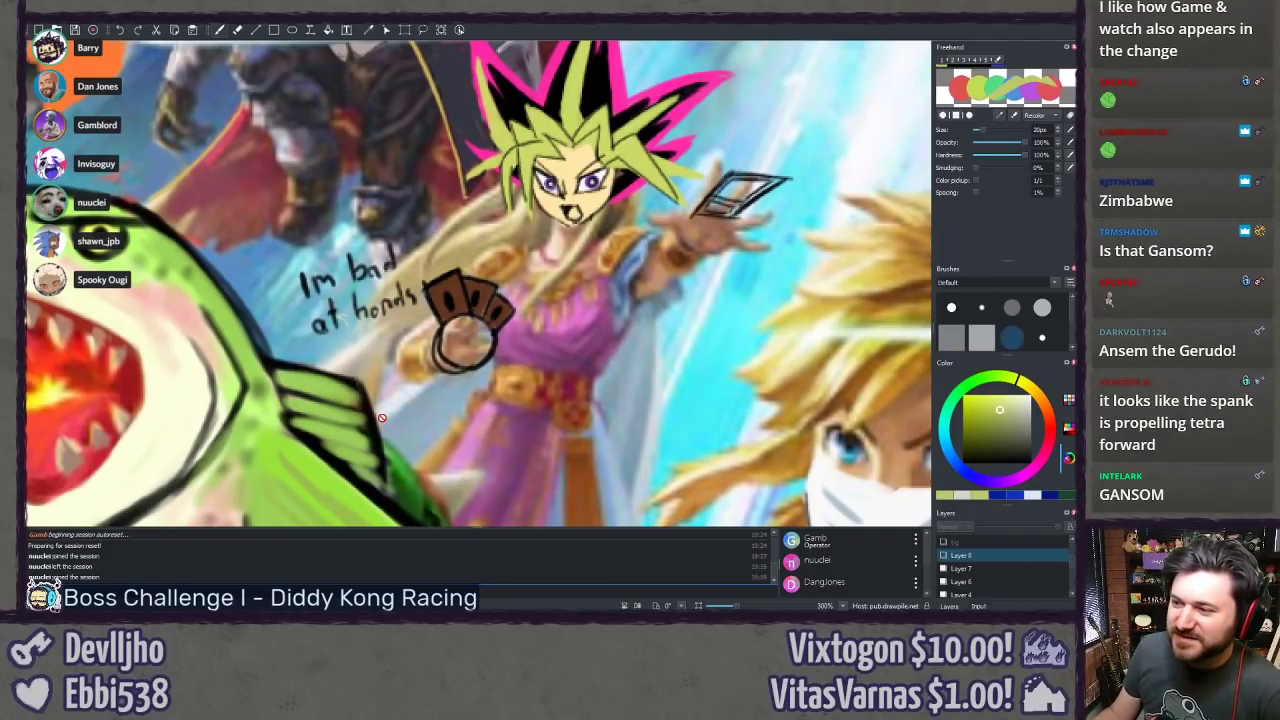
{"action": "left_click_drag", "start_coordinate": [391, 428], "coordinate": [690, 241]}
{"action": "scroll", "coordinate": [418, 424], "scroll_direction": "down", "scroll_amount": 1}
{"action": "scroll", "coordinate": [721, 311], "scroll_direction": "down", "scroll_amount": 1}
{"action": "scroll", "coordinate": [721, 311], "scroll_direction": "down", "scroll_amount": 1}
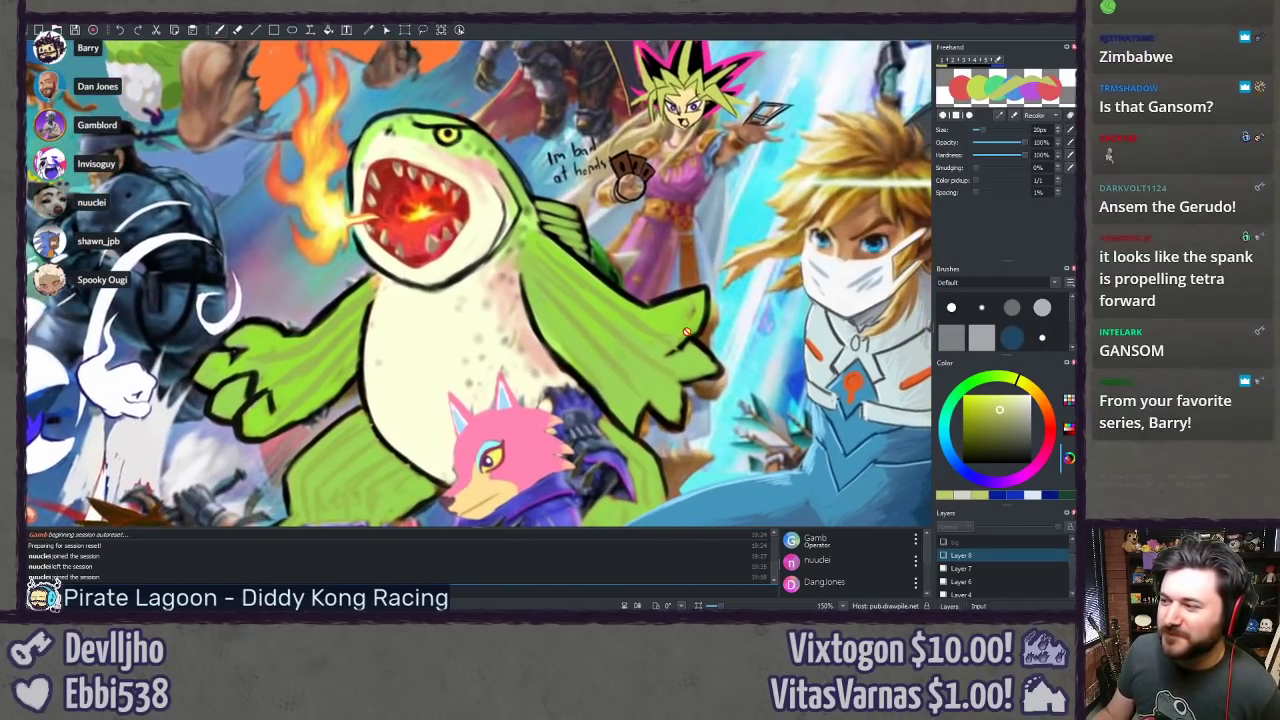
Step: Toggle Layer 8 repeatedly to compare Bowser, Wolf, Zelda and Link with their drawn-over versions, leaving the layer hidden
{"action": "left_click", "coordinate": [943, 556]}
{"action": "left_click", "coordinate": [943, 558]}
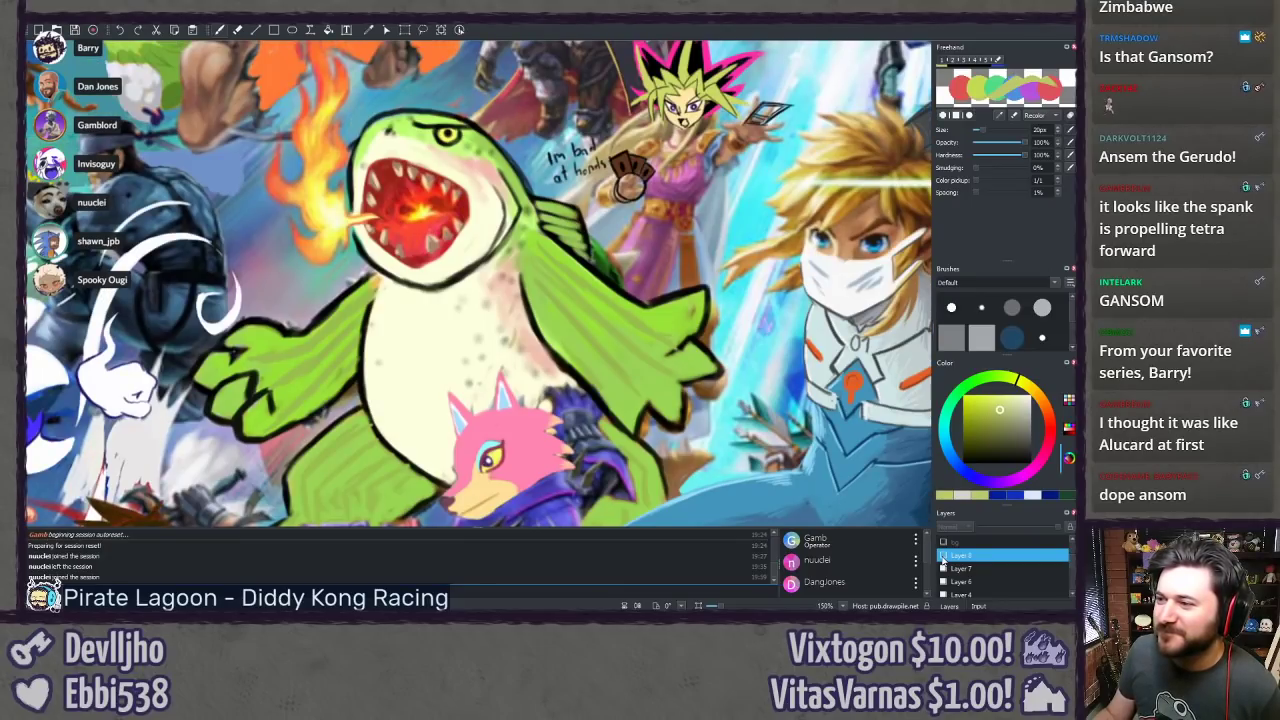
{"action": "left_click", "coordinate": [943, 557]}
{"action": "left_click", "coordinate": [943, 557]}
{"action": "left_click", "coordinate": [943, 557]}
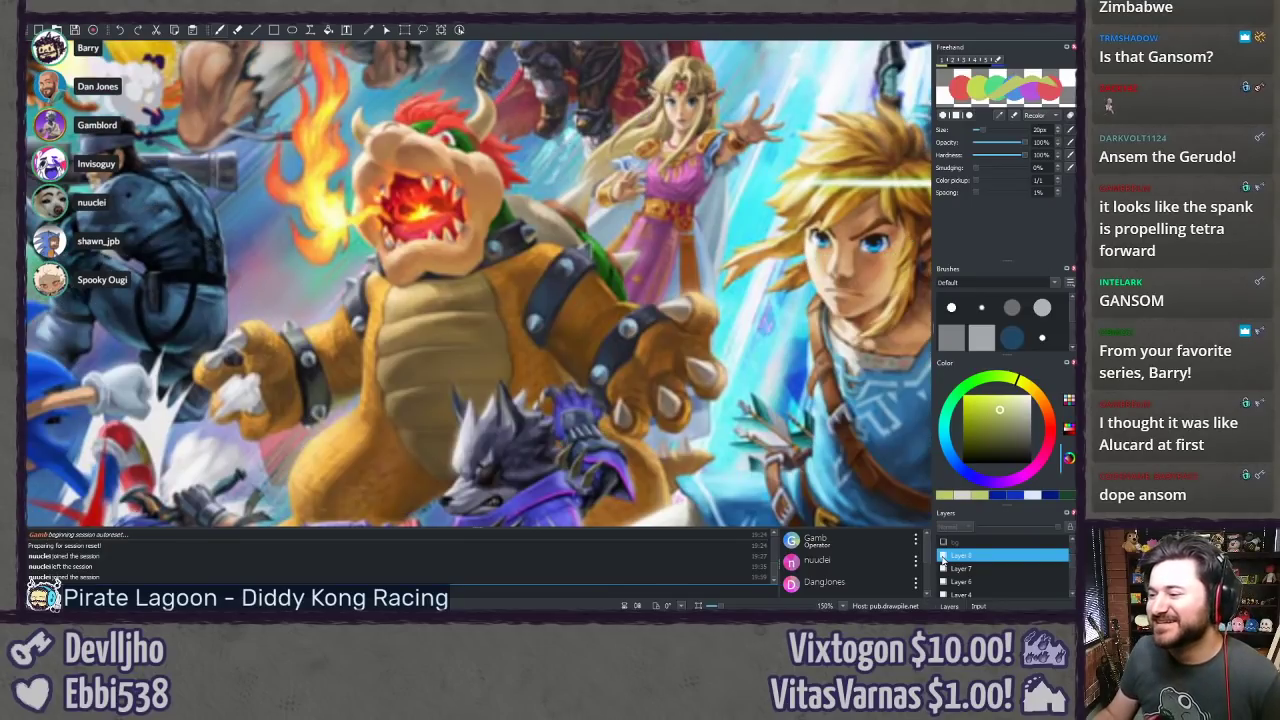
{"action": "left_click", "coordinate": [943, 558]}
{"action": "left_click", "coordinate": [943, 557]}
{"action": "left_click", "coordinate": [943, 557]}
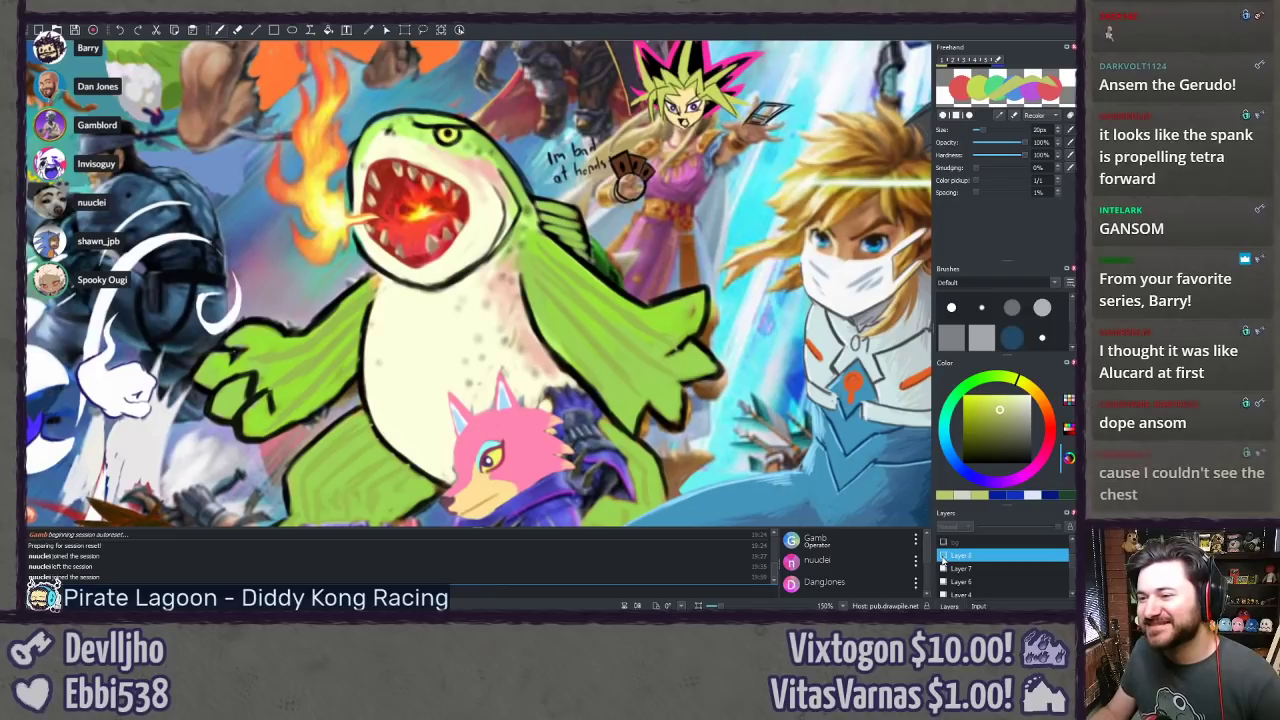
{"action": "left_click", "coordinate": [943, 557]}
{"action": "left_click", "coordinate": [943, 557]}
{"action": "left_click", "coordinate": [943, 557]}
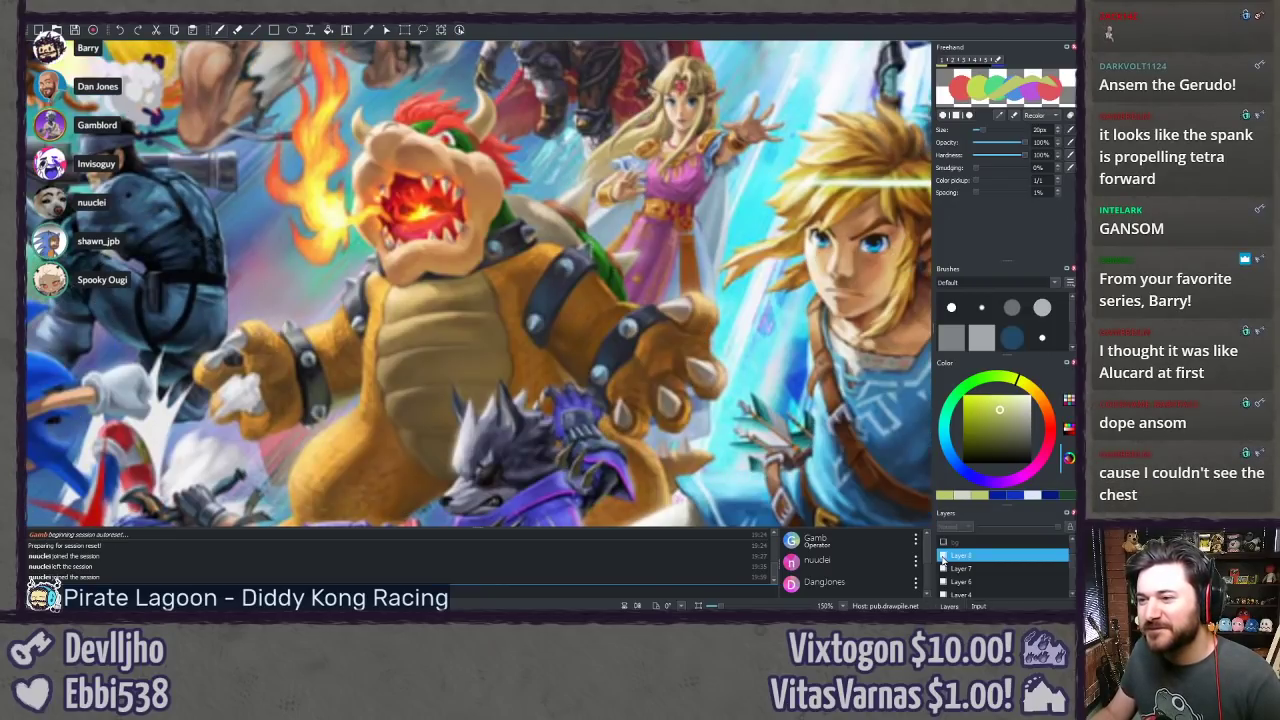
{"action": "left_click", "coordinate": [943, 557]}
{"action": "left_click", "coordinate": [943, 557]}
{"action": "left_click", "coordinate": [943, 557]}
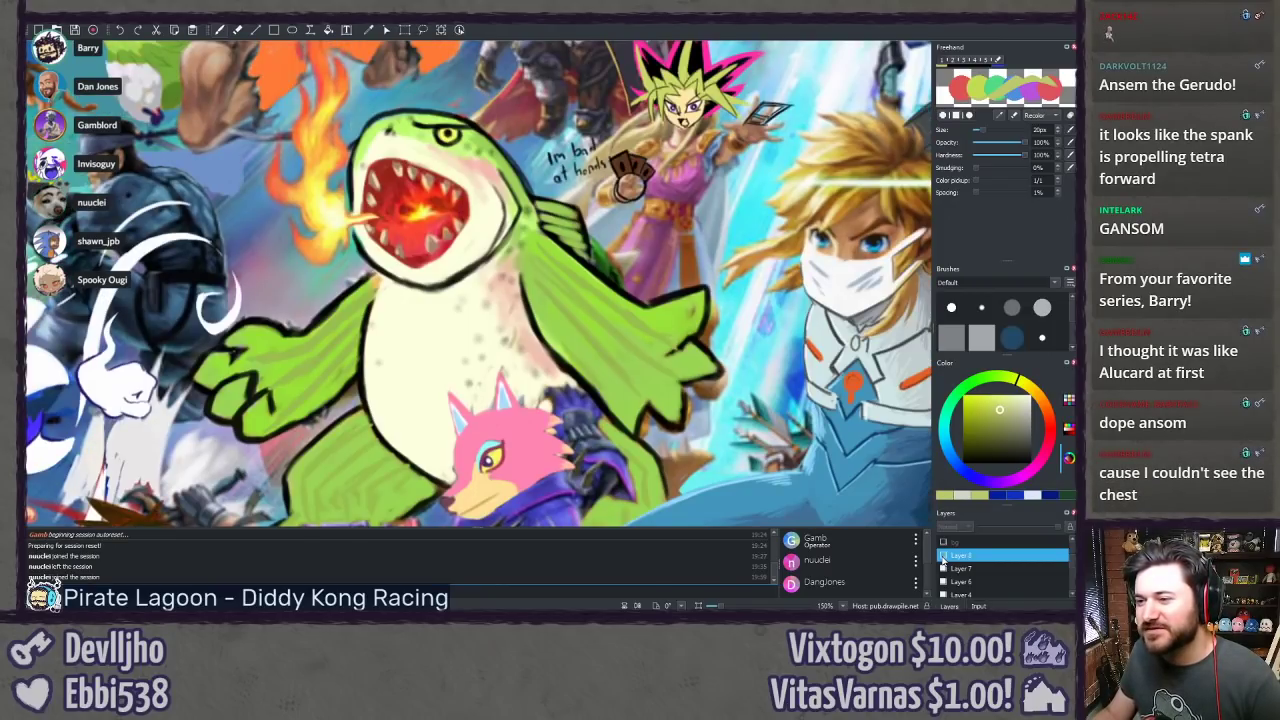
{"action": "left_click", "coordinate": [943, 557]}
{"action": "left_click", "coordinate": [943, 557]}
{"action": "left_click", "coordinate": [943, 557]}
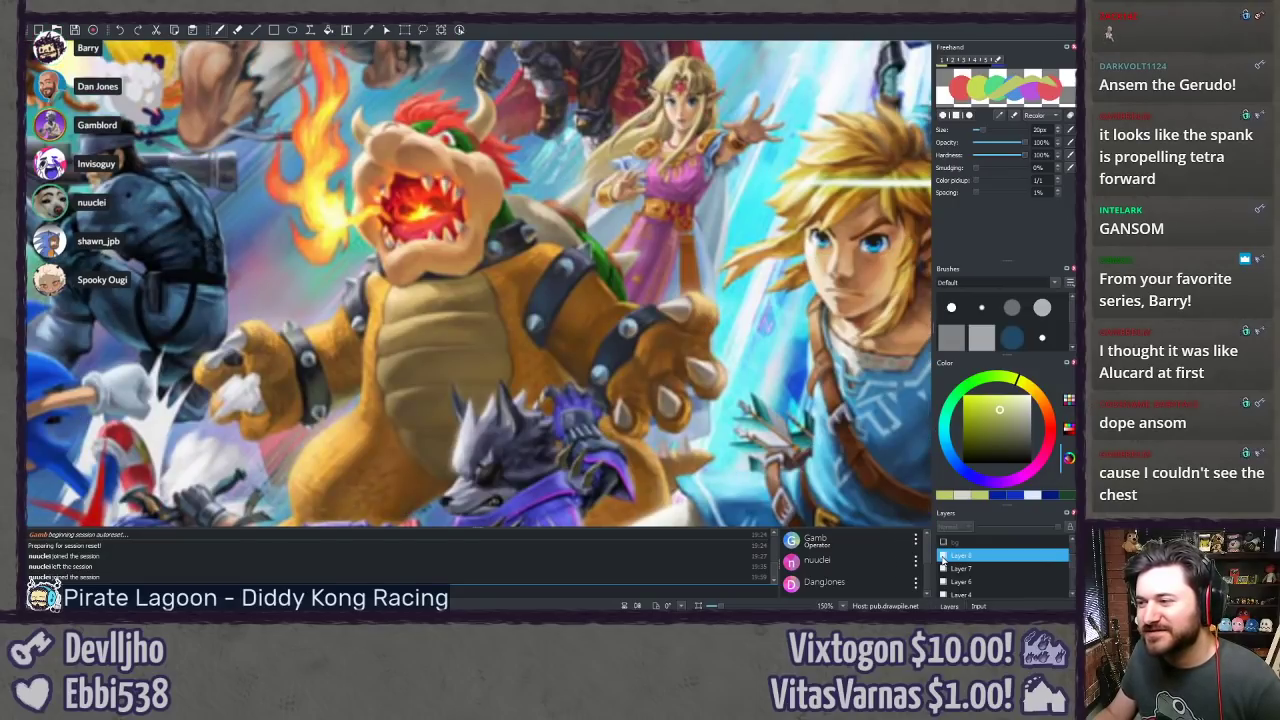
{"action": "left_click", "coordinate": [943, 557]}
{"action": "left_click", "coordinate": [943, 557]}
{"action": "left_click", "coordinate": [943, 557]}
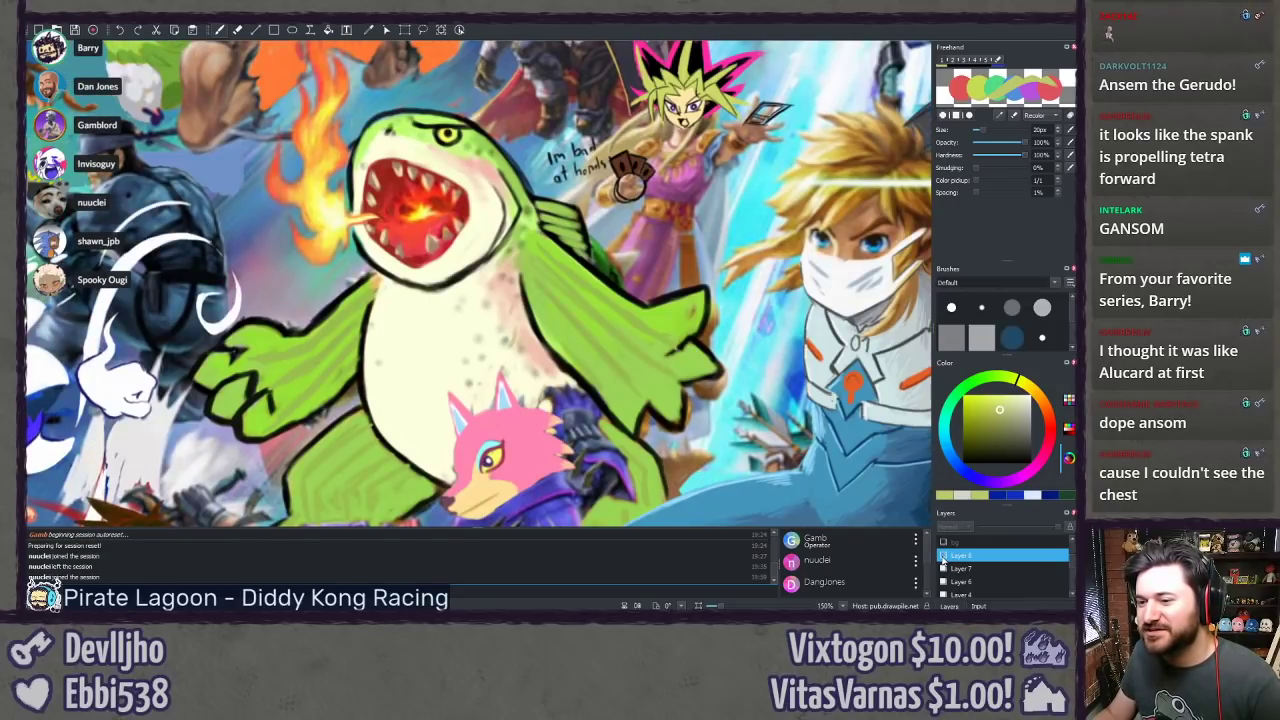
{"action": "left_click", "coordinate": [943, 557]}
{"action": "left_click", "coordinate": [943, 557]}
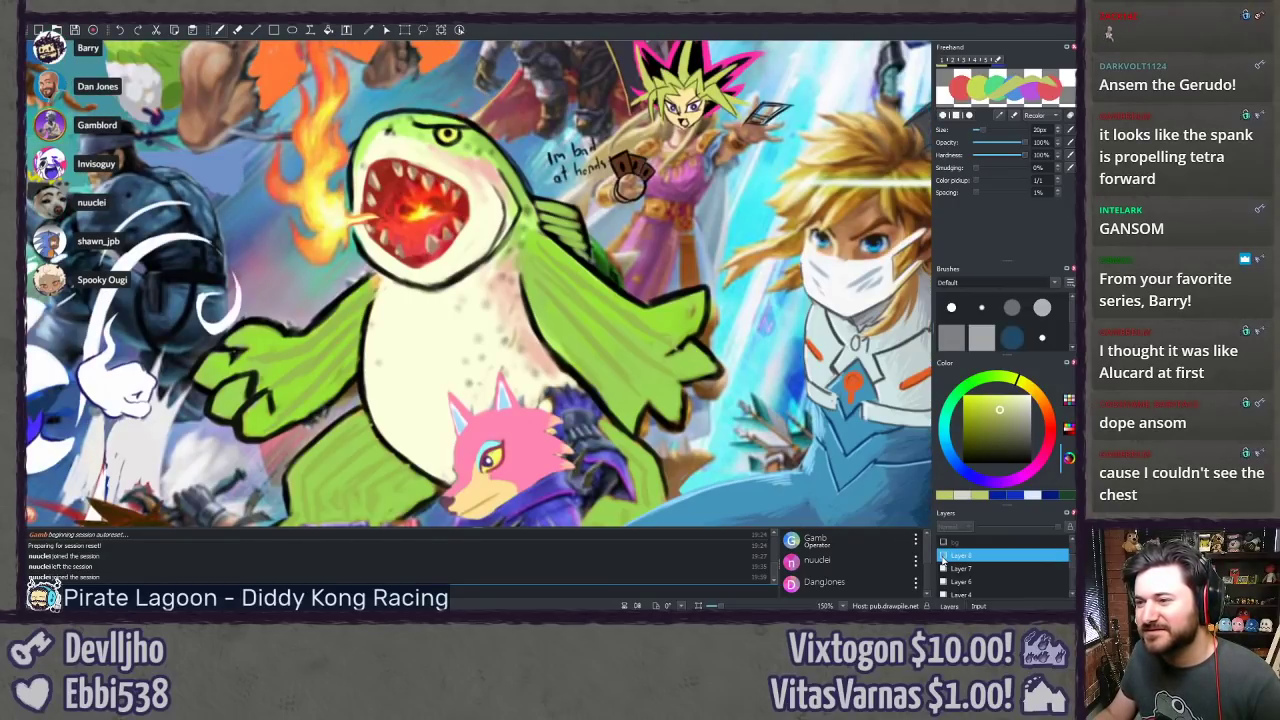
{"action": "left_click", "coordinate": [942, 564]}
{"action": "left_click", "coordinate": [942, 564]}
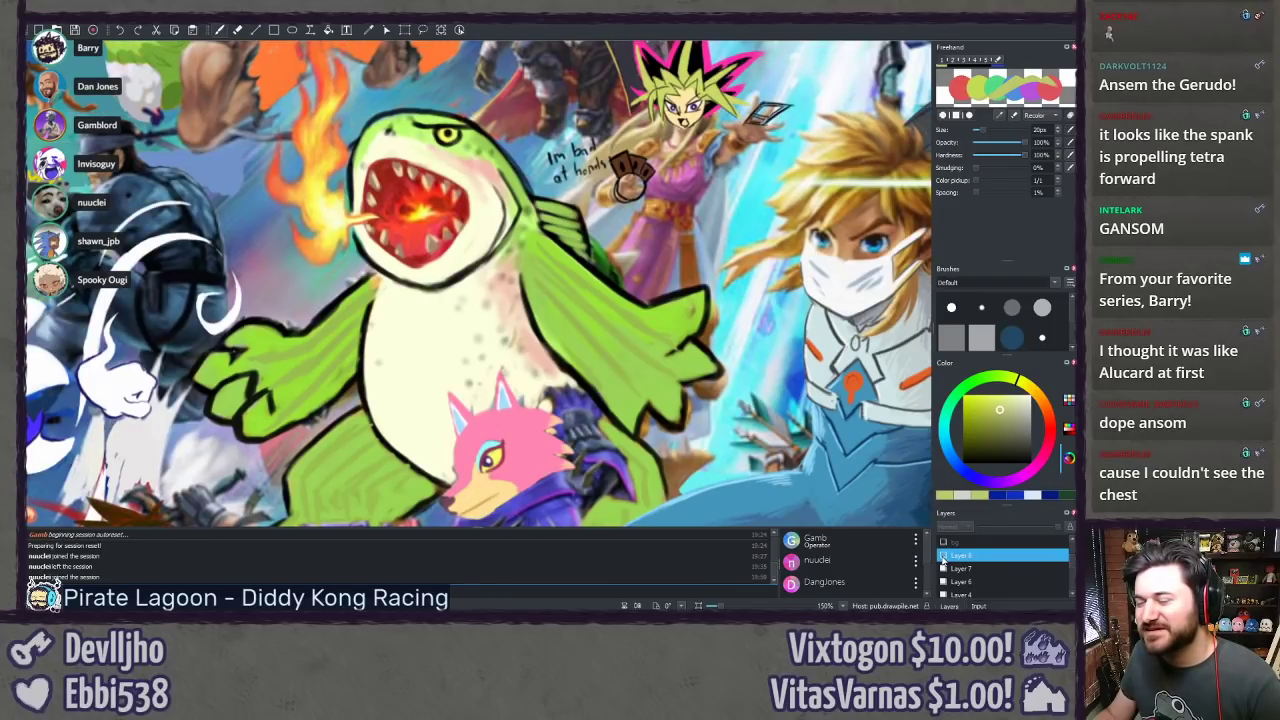
Step: Toggle Layer 8 repeatedly over Wolf, Ike and Yoshi's egg to compare them with their drawn-over versions, leaving the layer hidden
{"action": "left_click_drag", "start_coordinate": [684, 503], "coordinate": [683, 293]}
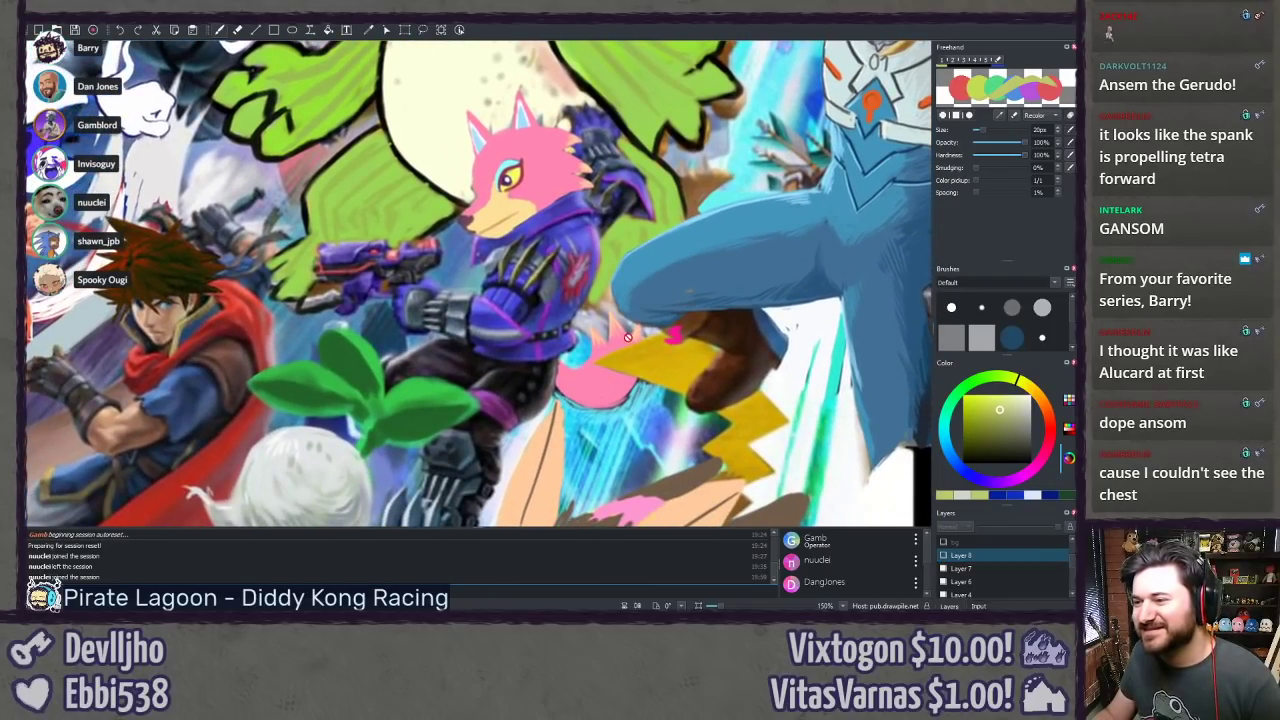
{"action": "left_click_drag", "start_coordinate": [627, 337], "coordinate": [637, 299]}
{"action": "left_click", "coordinate": [943, 556]}
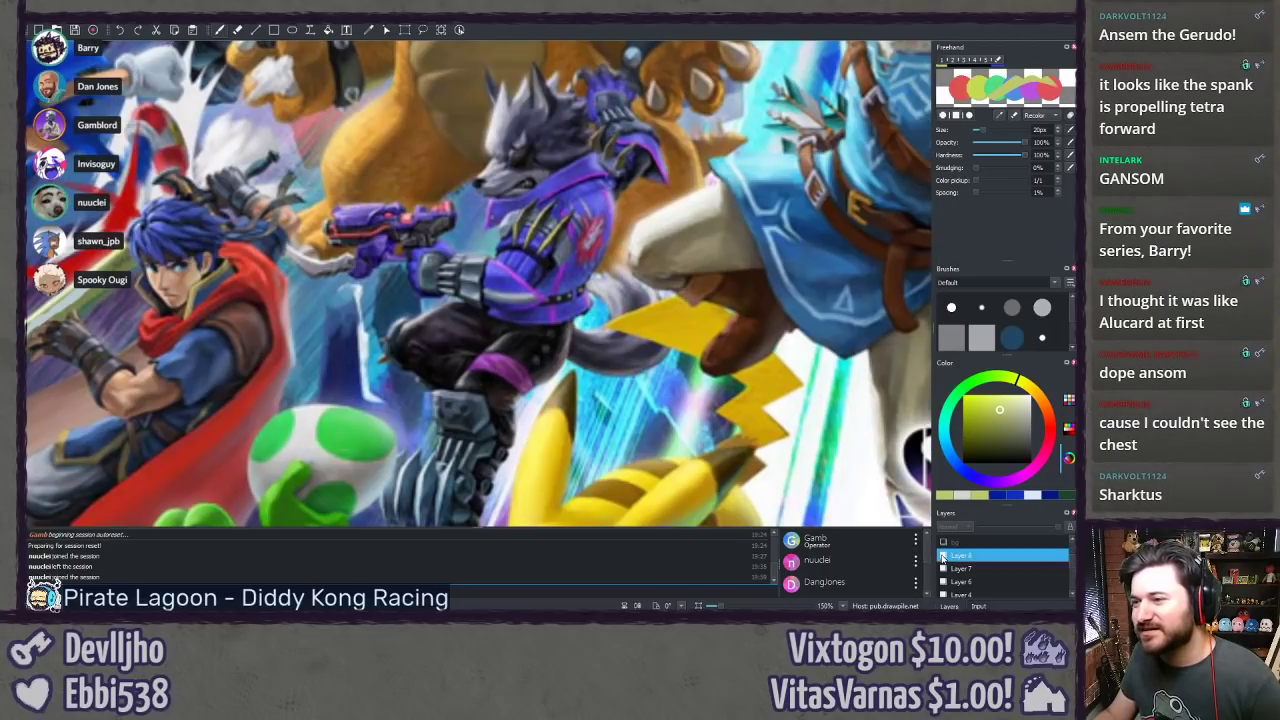
{"action": "left_click", "coordinate": [943, 556]}
{"action": "left_click", "coordinate": [943, 556]}
{"action": "left_click", "coordinate": [943, 556]}
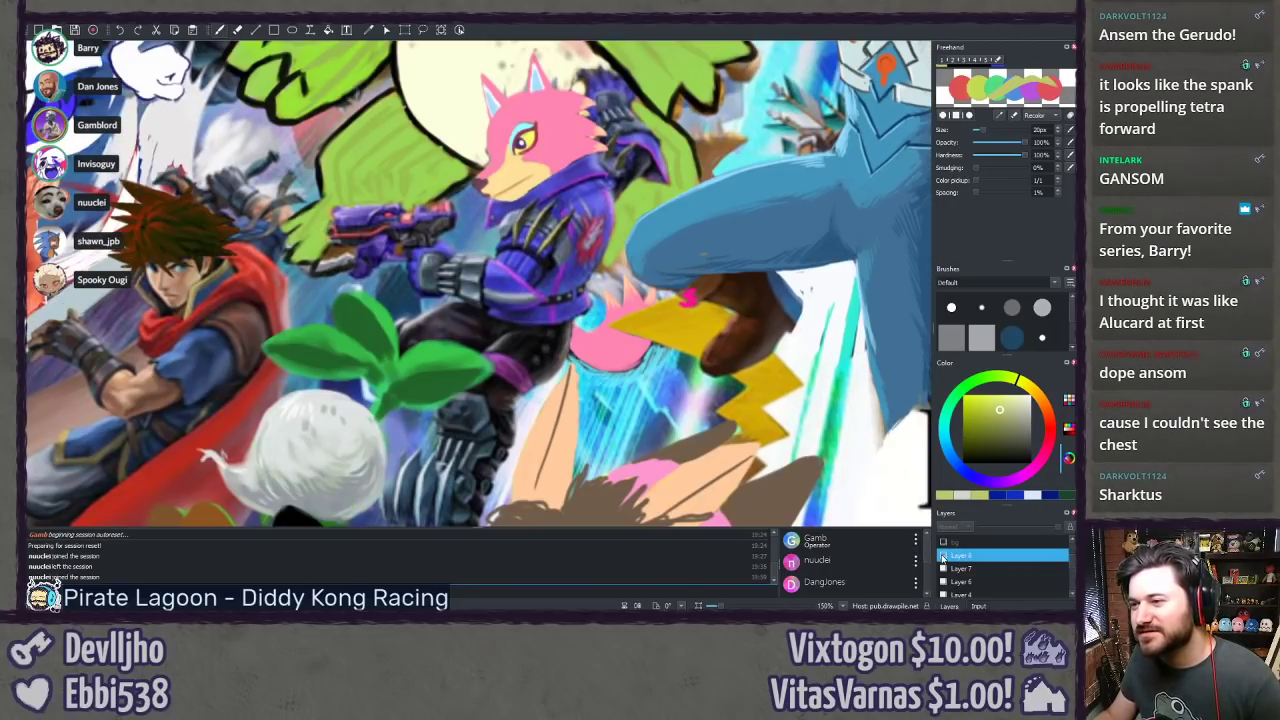
{"action": "left_click", "coordinate": [943, 556]}
{"action": "left_click", "coordinate": [943, 556]}
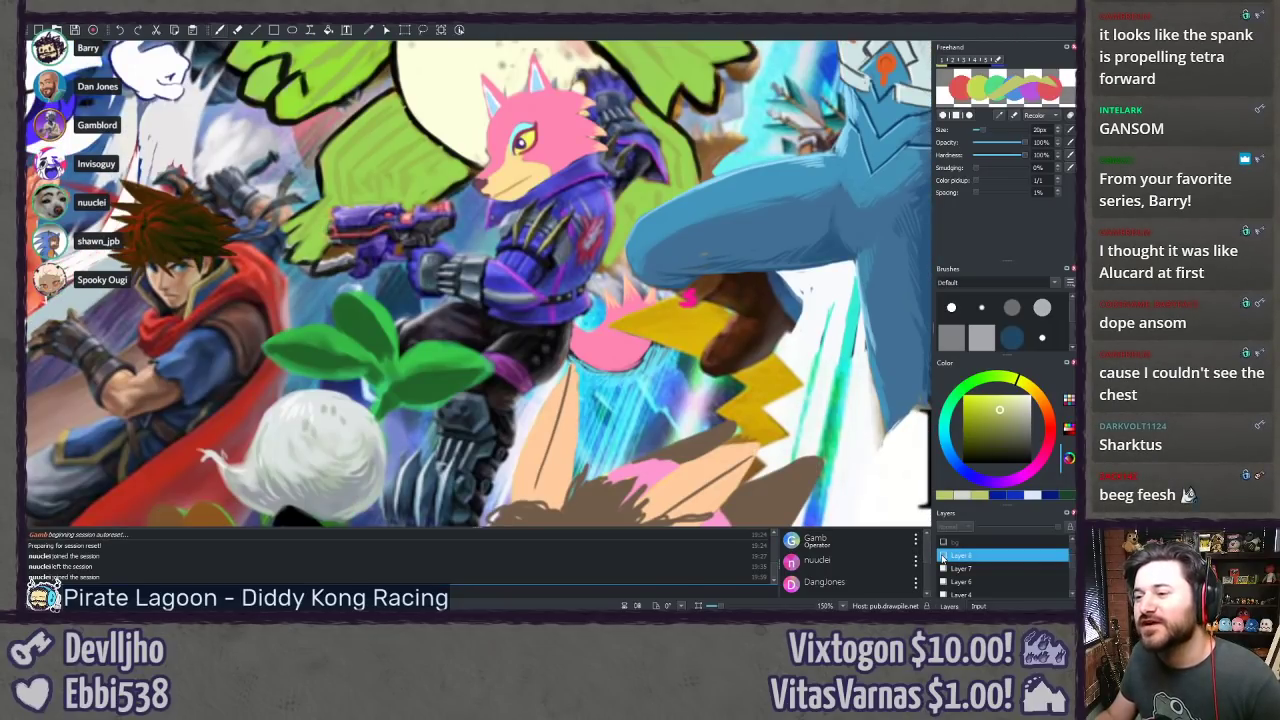
{"action": "left_click", "coordinate": [943, 556]}
{"action": "left_click", "coordinate": [943, 556]}
{"action": "left_click", "coordinate": [943, 556]}
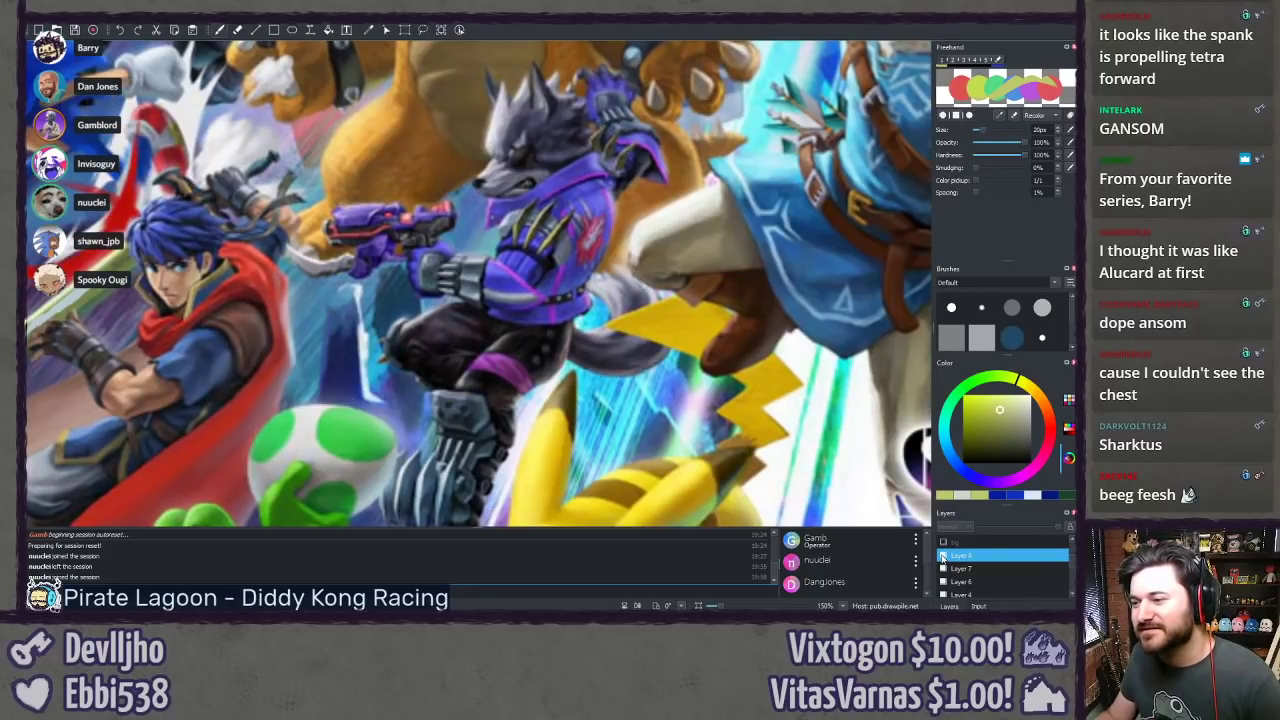
{"action": "left_click", "coordinate": [943, 556]}
{"action": "left_click", "coordinate": [943, 556]}
{"action": "left_click", "coordinate": [943, 556]}
{"action": "left_click", "coordinate": [943, 556]}
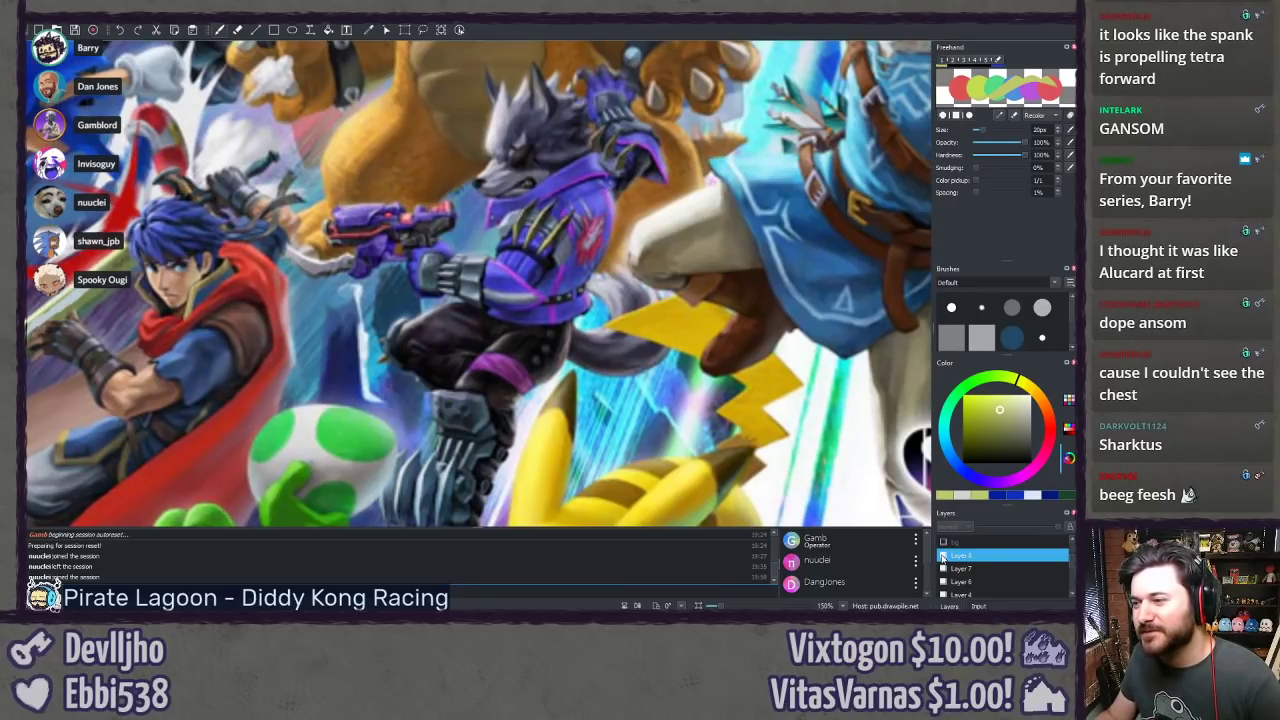
{"action": "left_click", "coordinate": [943, 556]}
{"action": "left_click", "coordinate": [943, 556]}
{"action": "left_click", "coordinate": [943, 556]}
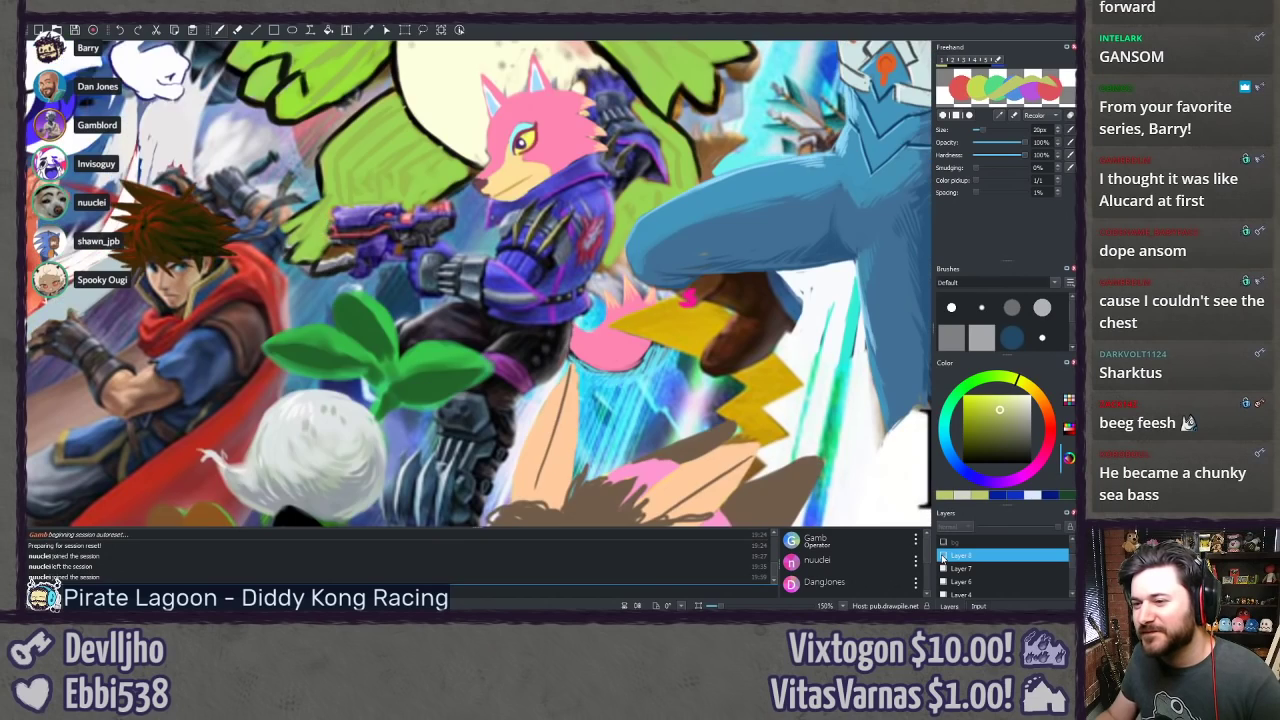
Step: Switch Layer 8 on and off over Link, Mario's legs and the Inkling to compare them with their makeovers, leaving it hidden
{"action": "mouse_move", "coordinate": [742, 460]}
{"action": "left_mouse_down"}
{"action": "mouse_move", "coordinate": [695, 254]}
{"action": "mouse_move", "coordinate": [643, 403]}
{"action": "mouse_move", "coordinate": [525, 508]}
{"action": "left_mouse_up"}
{"action": "scroll", "coordinate": [695, 254], "scroll_direction": "down", "scroll_amount": 1}
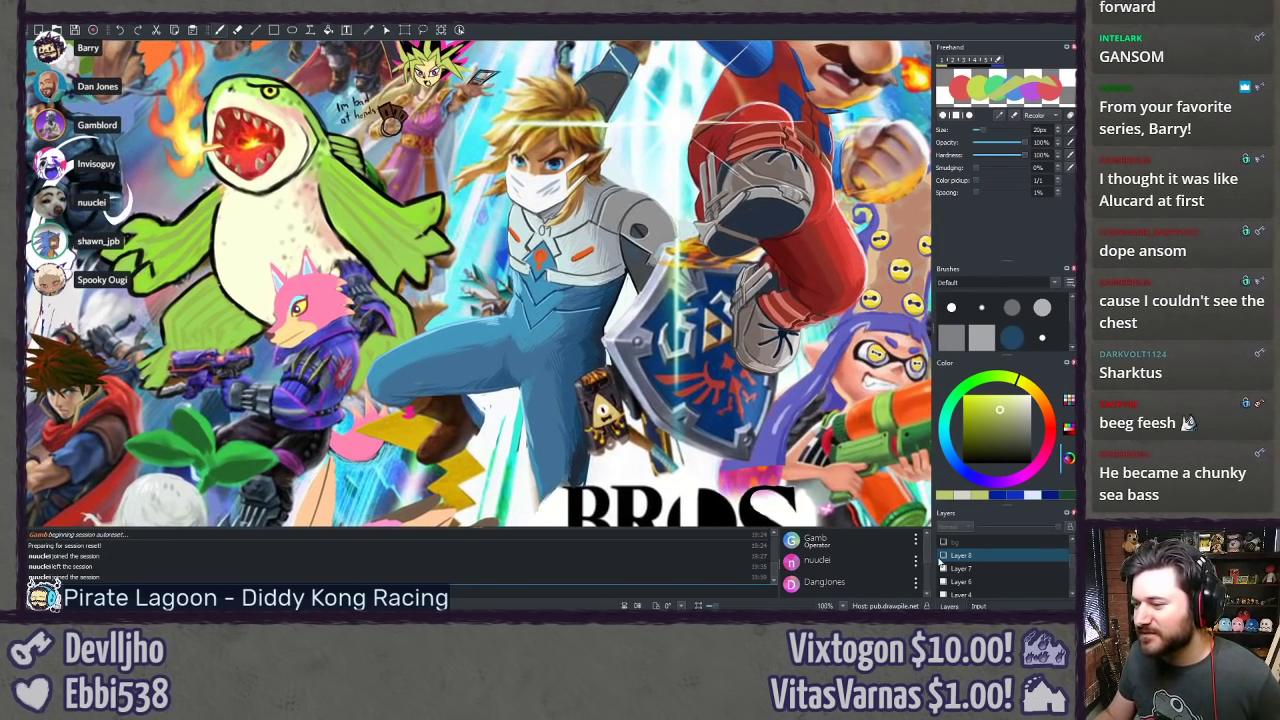
{"action": "left_click", "coordinate": [942, 557]}
{"action": "left_click", "coordinate": [942, 556]}
{"action": "left_click", "coordinate": [942, 556]}
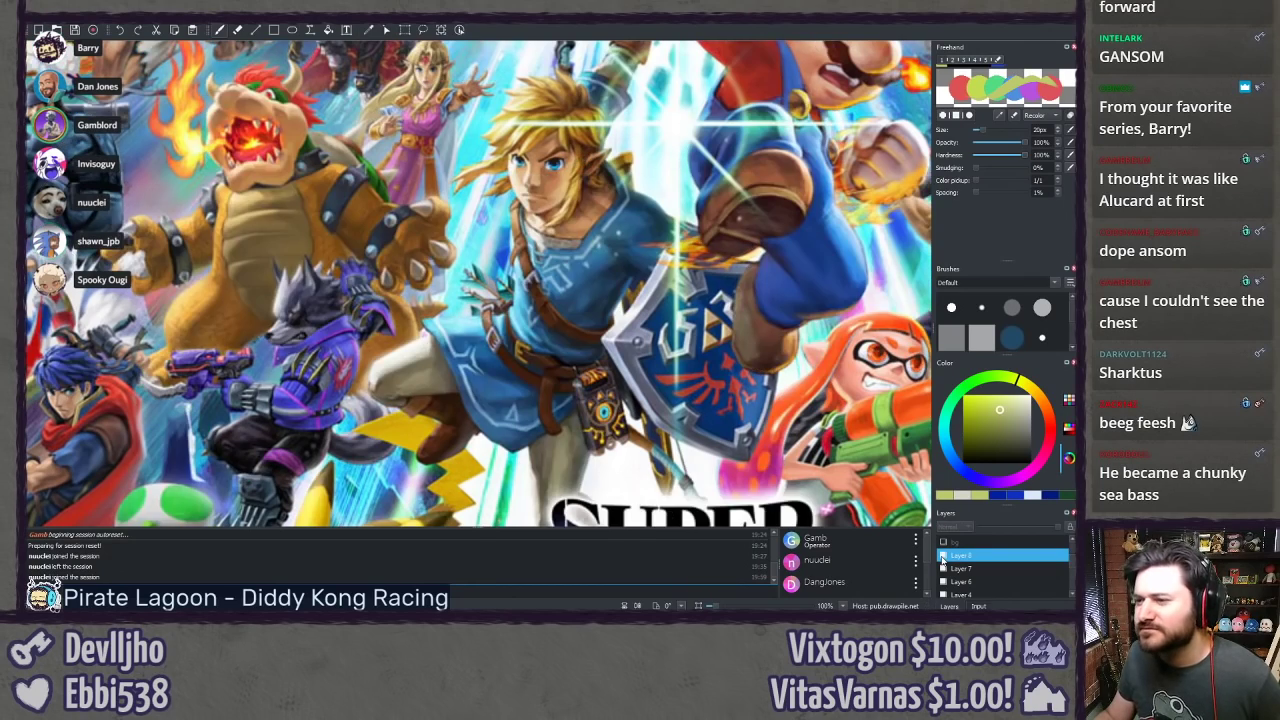
{"action": "left_click", "coordinate": [942, 556]}
{"action": "mouse_move", "coordinate": [754, 369]}
{"action": "left_mouse_down"}
{"action": "mouse_move", "coordinate": [740, 487]}
{"action": "mouse_move", "coordinate": [758, 348]}
{"action": "left_mouse_up"}
{"action": "scroll", "coordinate": [764, 342], "scroll_direction": "up", "scroll_amount": 1}
{"action": "scroll", "coordinate": [763, 345], "scroll_direction": "down", "scroll_amount": 4}
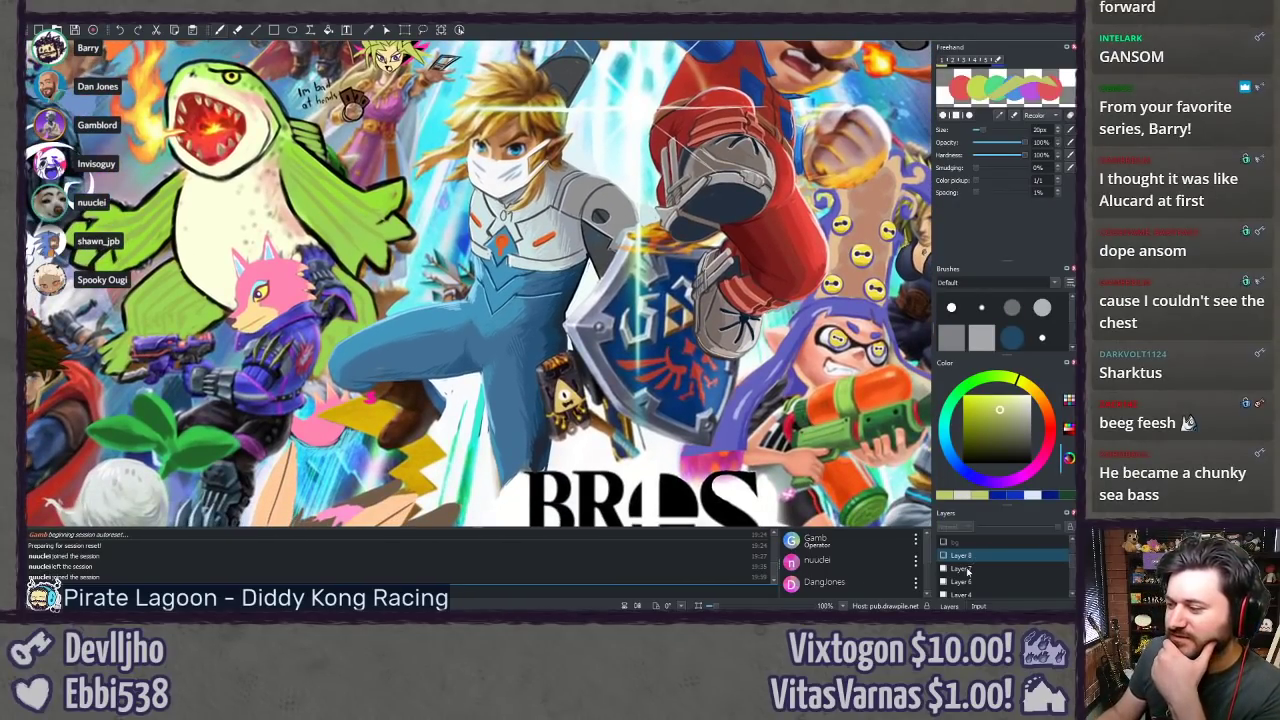
{"action": "left_click", "coordinate": [943, 556]}
{"action": "left_click", "coordinate": [943, 556]}
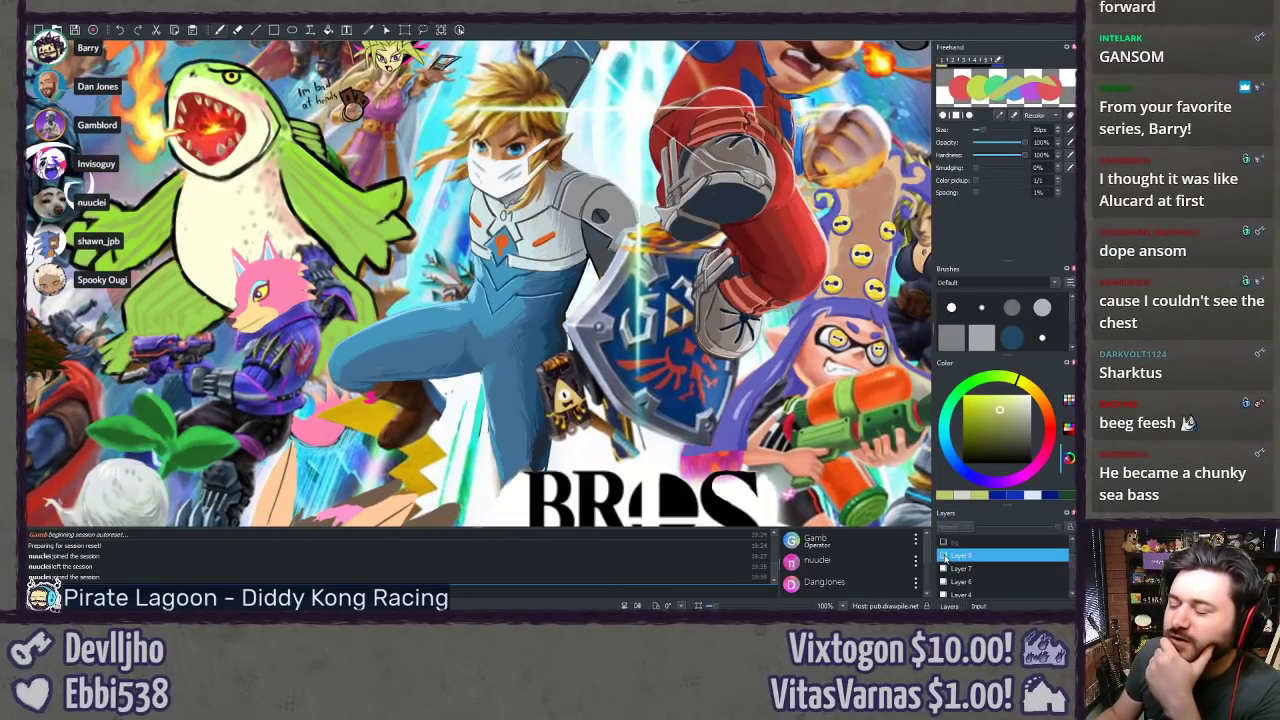
{"action": "left_click", "coordinate": [943, 556]}
{"action": "left_click", "coordinate": [943, 556]}
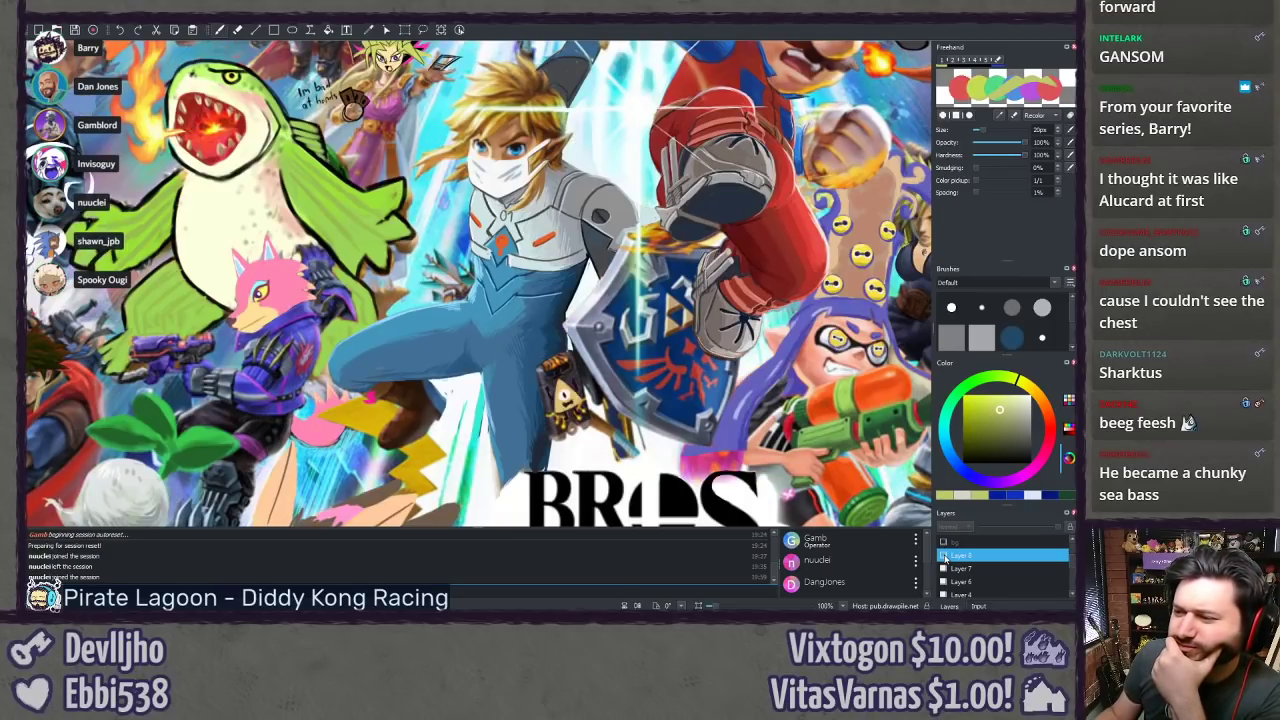
{"action": "left_click", "coordinate": [943, 556]}
{"action": "left_click", "coordinate": [943, 556]}
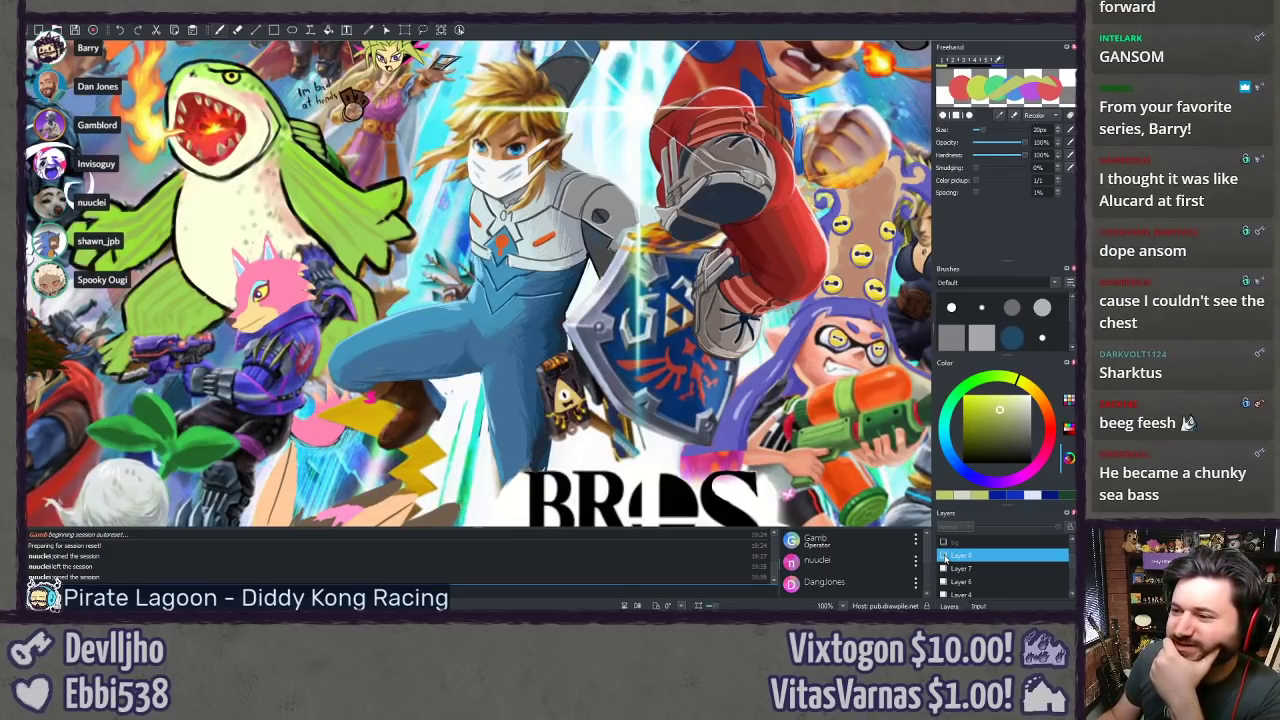
{"action": "left_click", "coordinate": [943, 556]}
{"action": "left_click", "coordinate": [943, 556]}
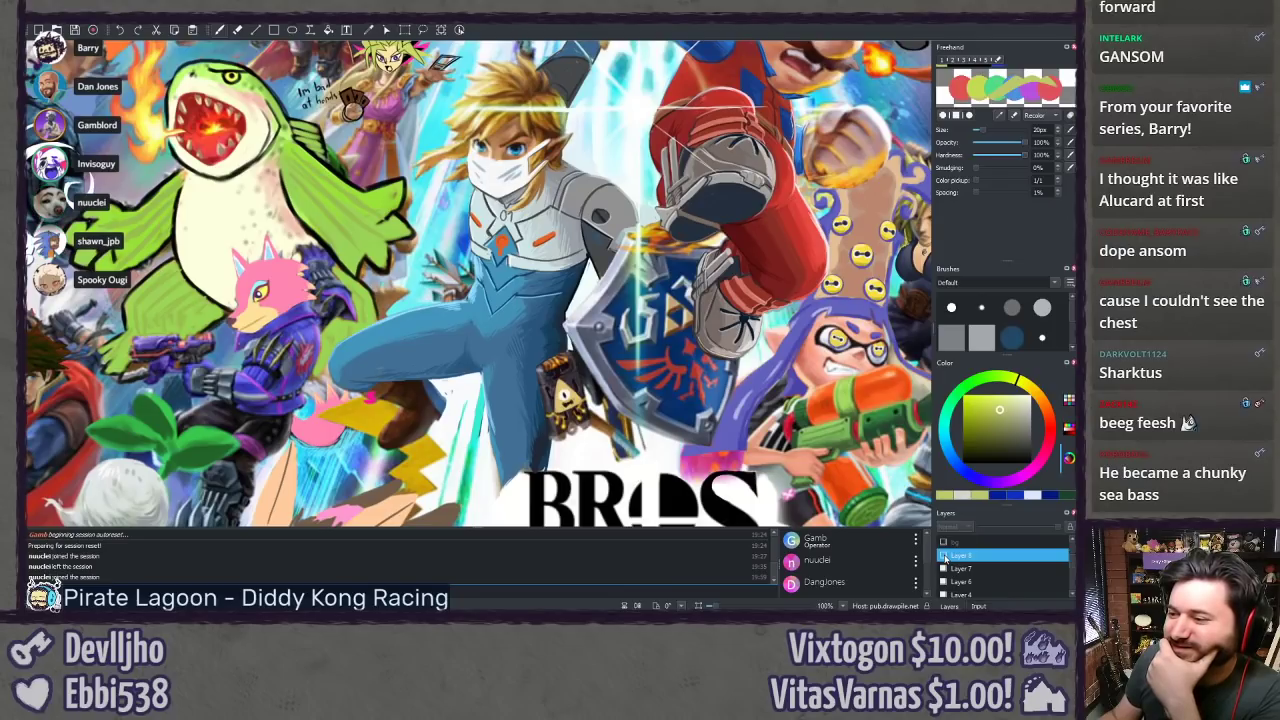
{"action": "left_click", "coordinate": [943, 556]}
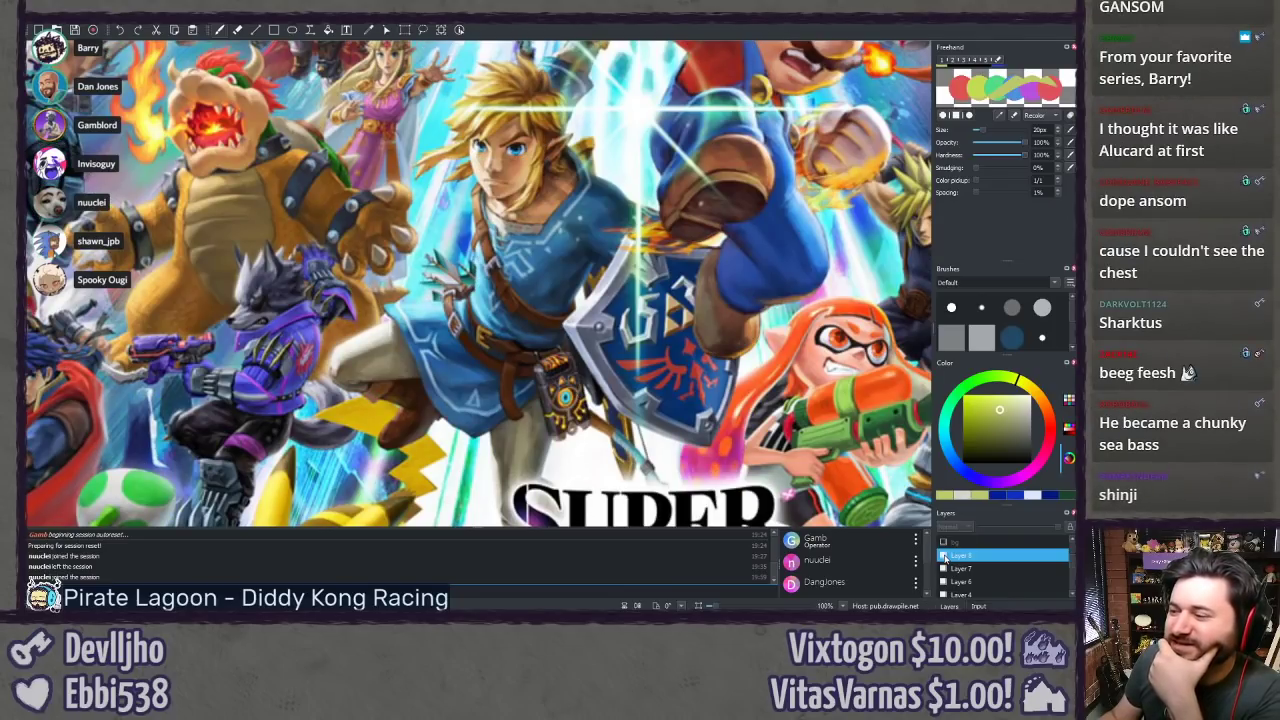
{"action": "left_click", "coordinate": [943, 556]}
{"action": "left_click", "coordinate": [943, 556]}
{"action": "left_click", "coordinate": [943, 556]}
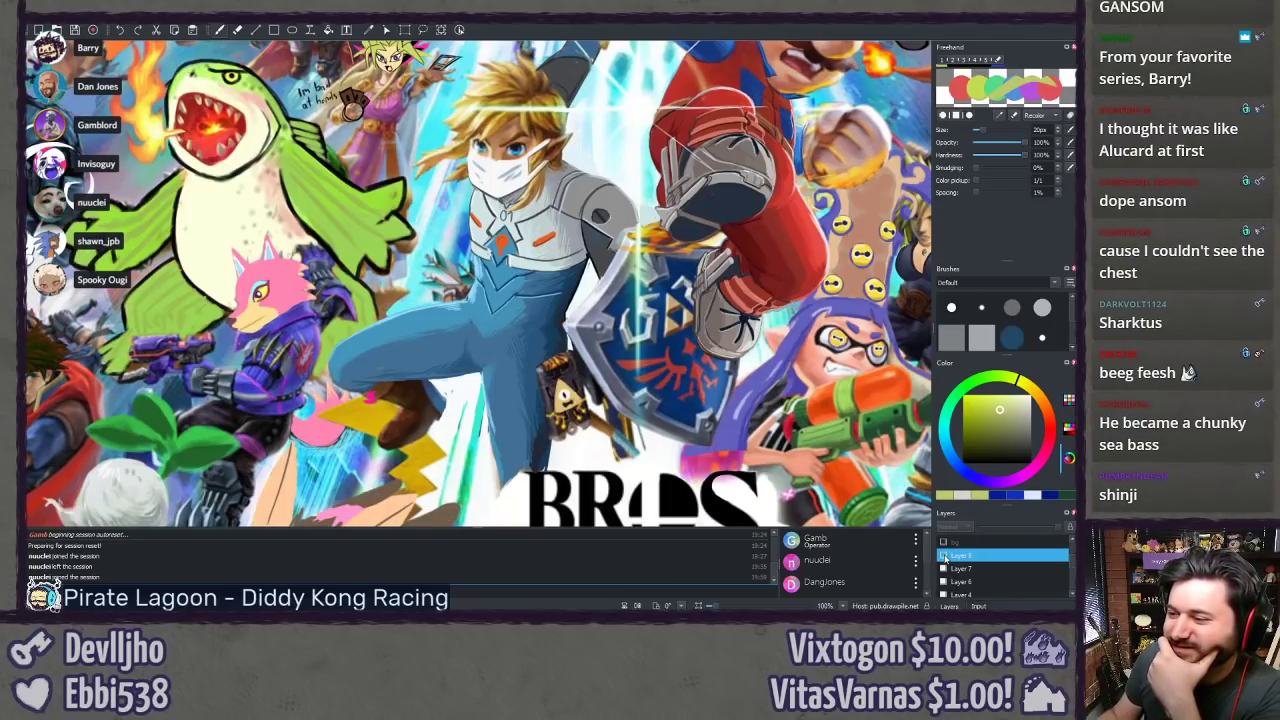
{"action": "left_click", "coordinate": [943, 556]}
{"action": "left_click", "coordinate": [943, 556]}
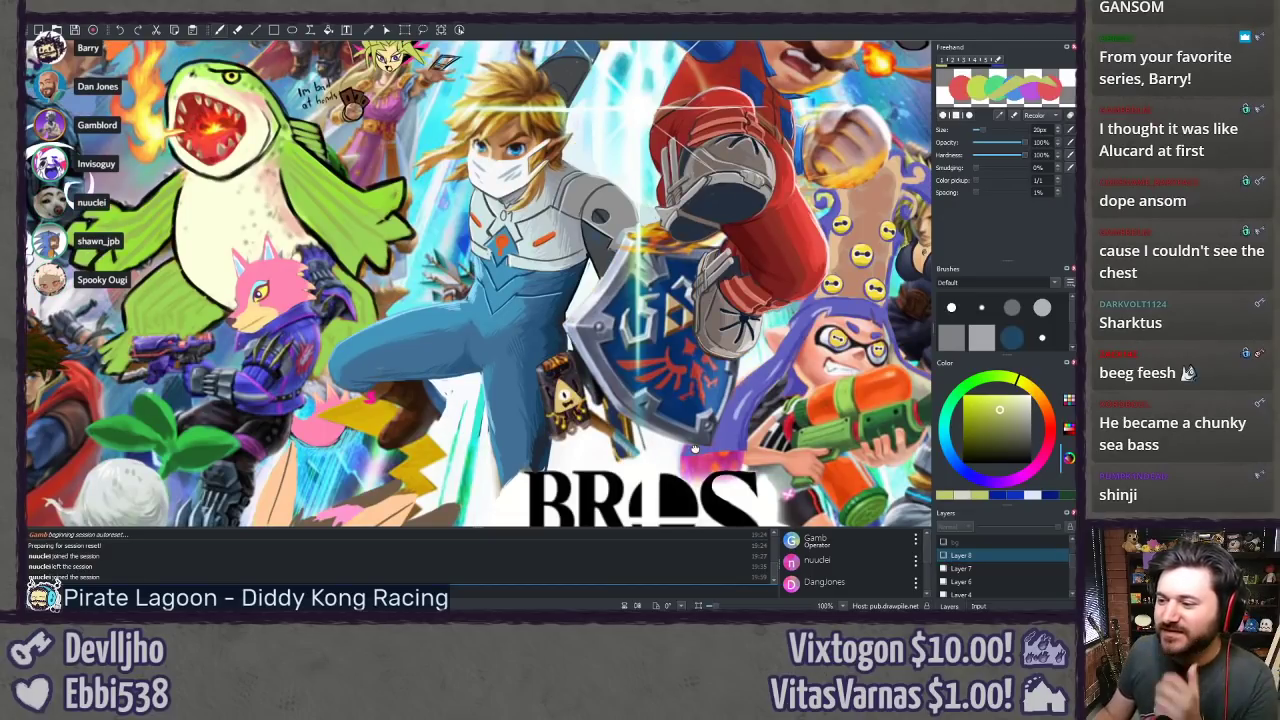
Step: Compare the tablet on Link's hip with its triangle-character redraw by toggling Layer 8 up close, leaving the layer hidden
{"action": "left_click_drag", "start_coordinate": [630, 480], "coordinate": [394, 300]}
{"action": "scroll", "coordinate": [636, 424], "scroll_direction": "up", "scroll_amount": 3}
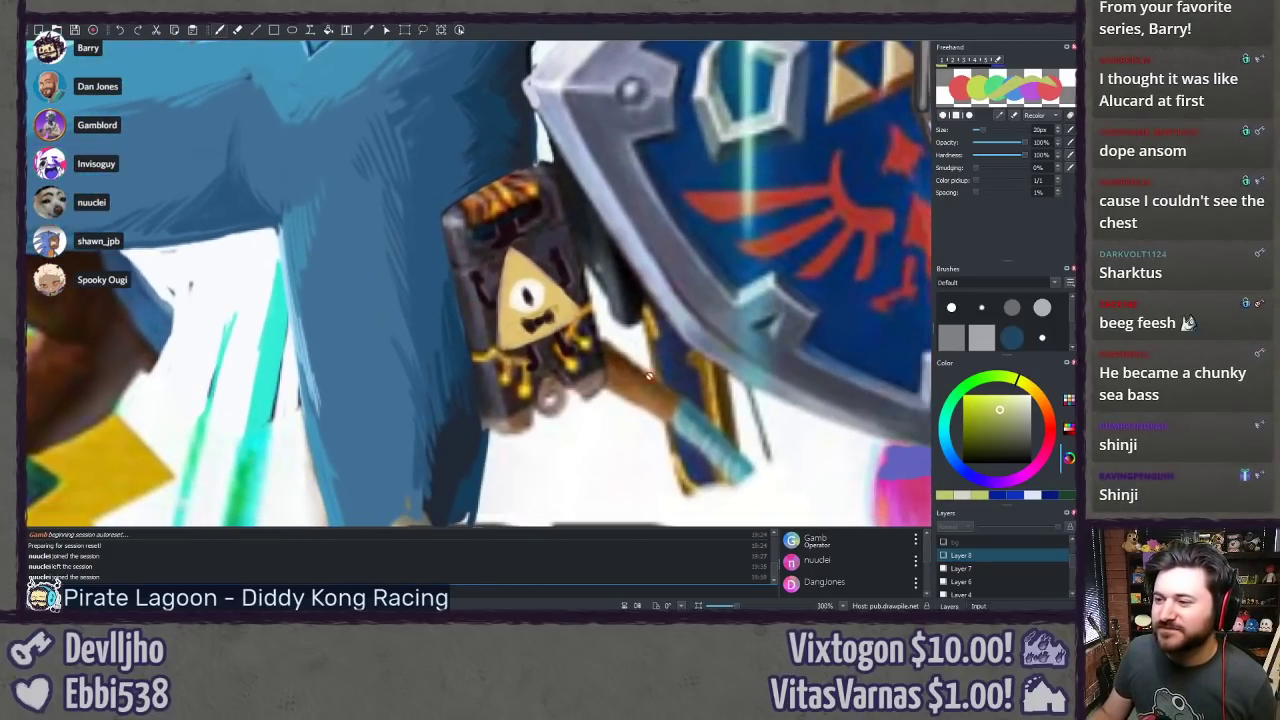
{"action": "scroll", "coordinate": [650, 376], "scroll_direction": "up", "scroll_amount": 1}
{"action": "left_click_drag", "start_coordinate": [650, 376], "coordinate": [694, 414]}
{"action": "left_click", "coordinate": [943, 556]}
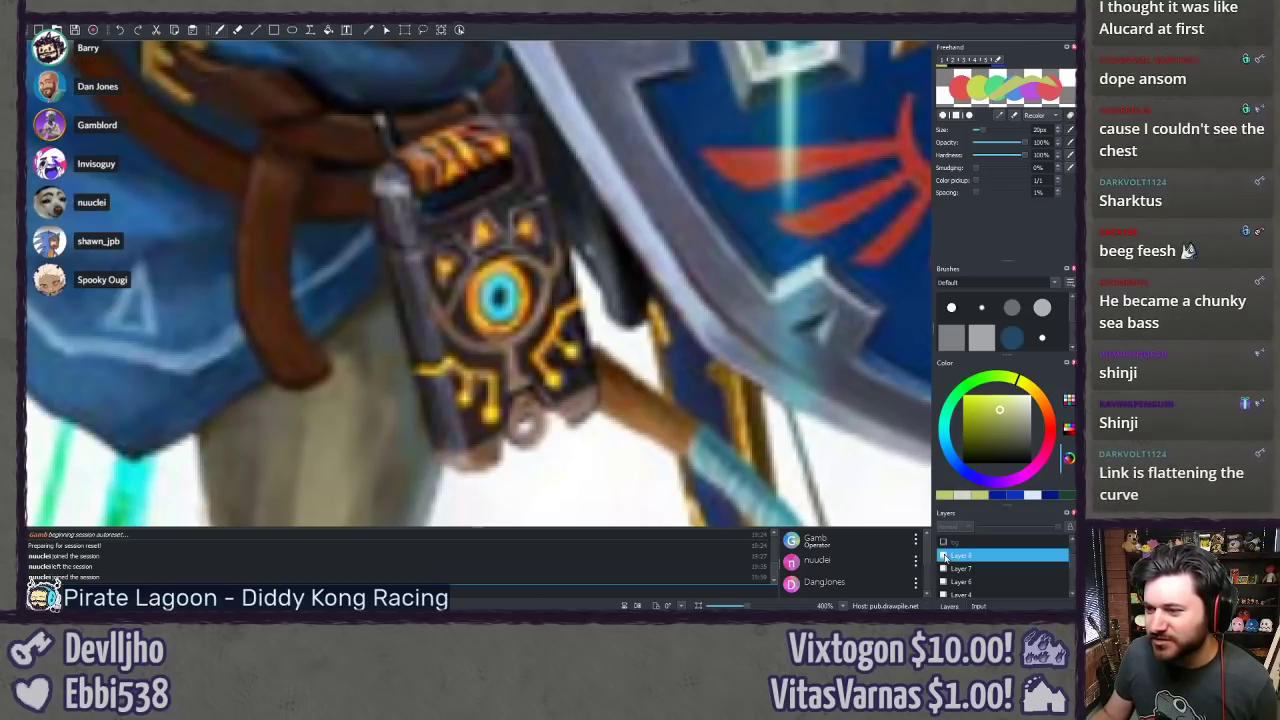
{"action": "left_click", "coordinate": [943, 556]}
{"action": "left_click", "coordinate": [943, 556]}
{"action": "left_click", "coordinate": [943, 556]}
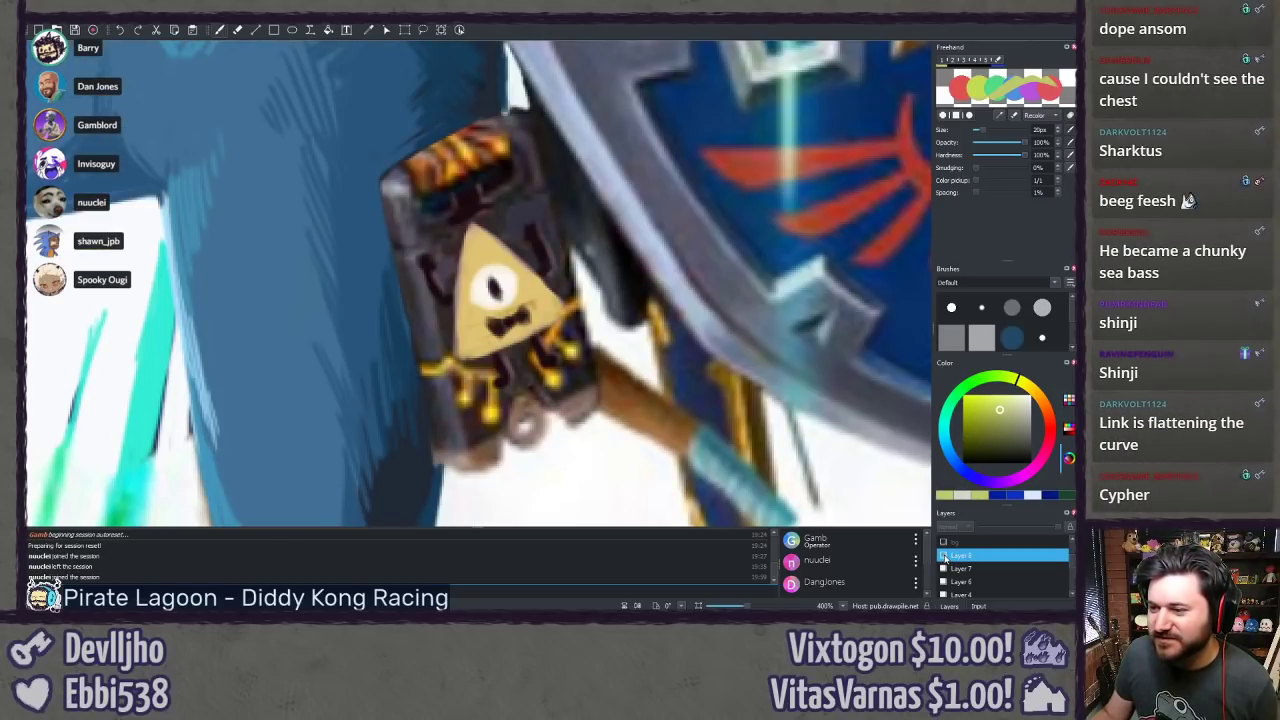
{"action": "left_click", "coordinate": [943, 556]}
{"action": "left_click", "coordinate": [943, 556]}
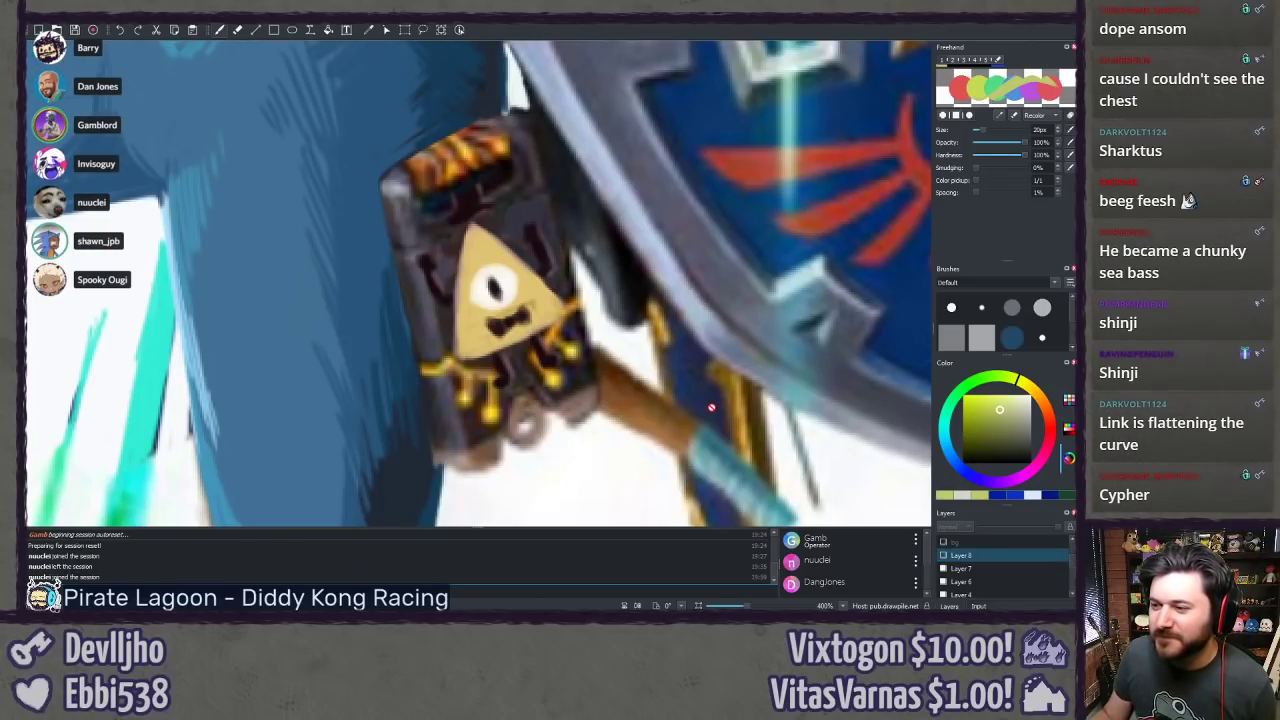
Step: Toggle Layer 8 repeatedly over the Ice Climbers, Pit, Olimar and Mario's fist to compare them with their drawn-over versions, leaving it hidden
{"action": "scroll", "coordinate": [716, 402], "scroll_direction": "down", "scroll_amount": 2}
{"action": "scroll", "coordinate": [578, 228], "scroll_direction": "down", "scroll_amount": 4}
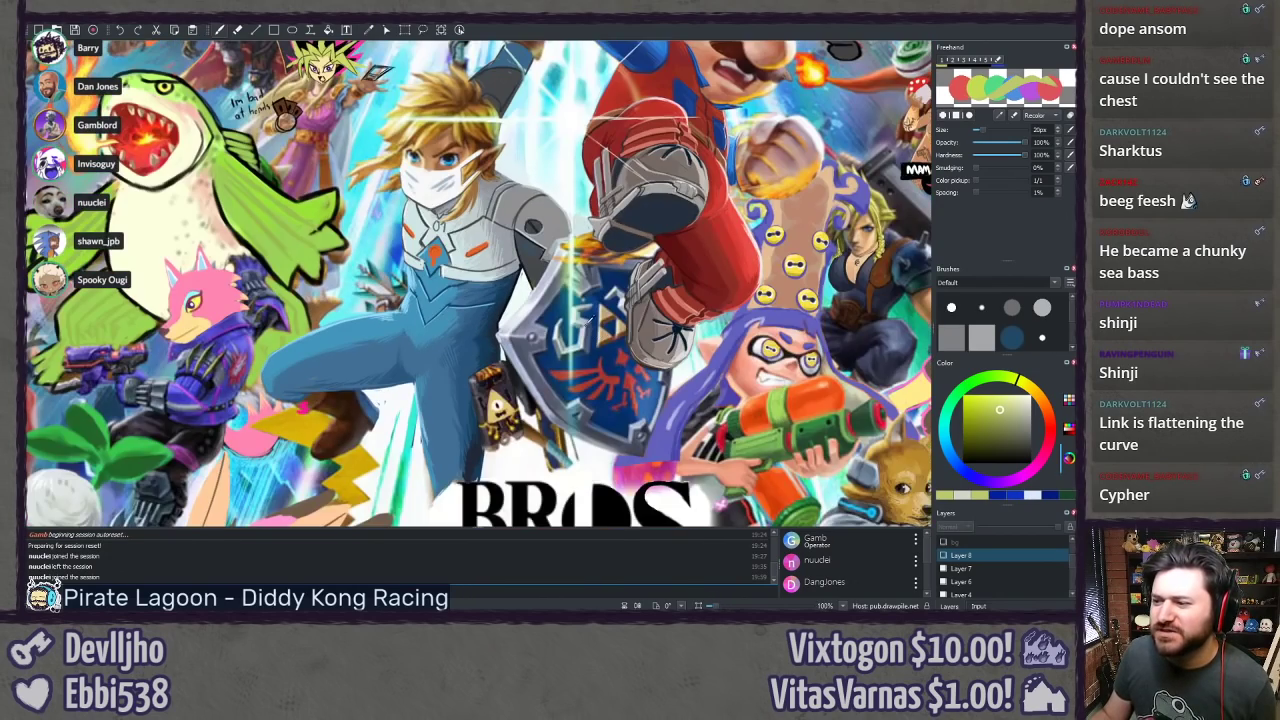
{"action": "scroll", "coordinate": [410, 60], "scroll_direction": "up", "scroll_amount": 4}
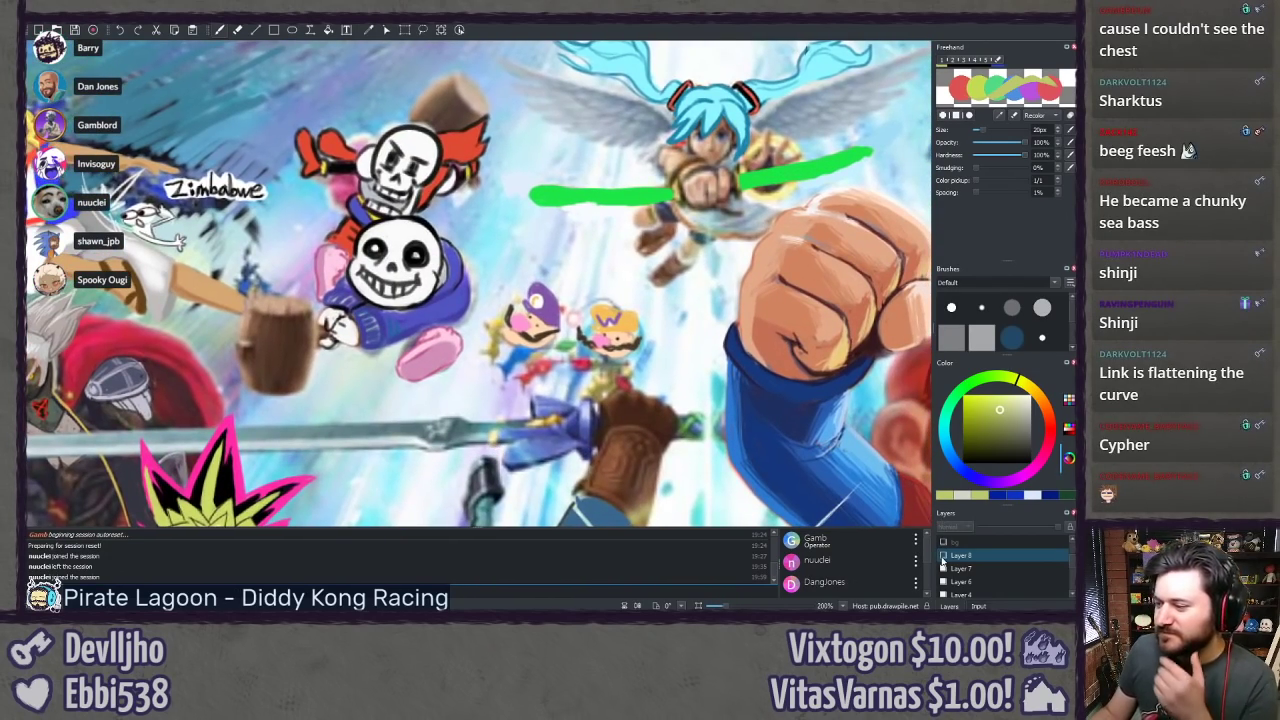
{"action": "left_click", "coordinate": [943, 556]}
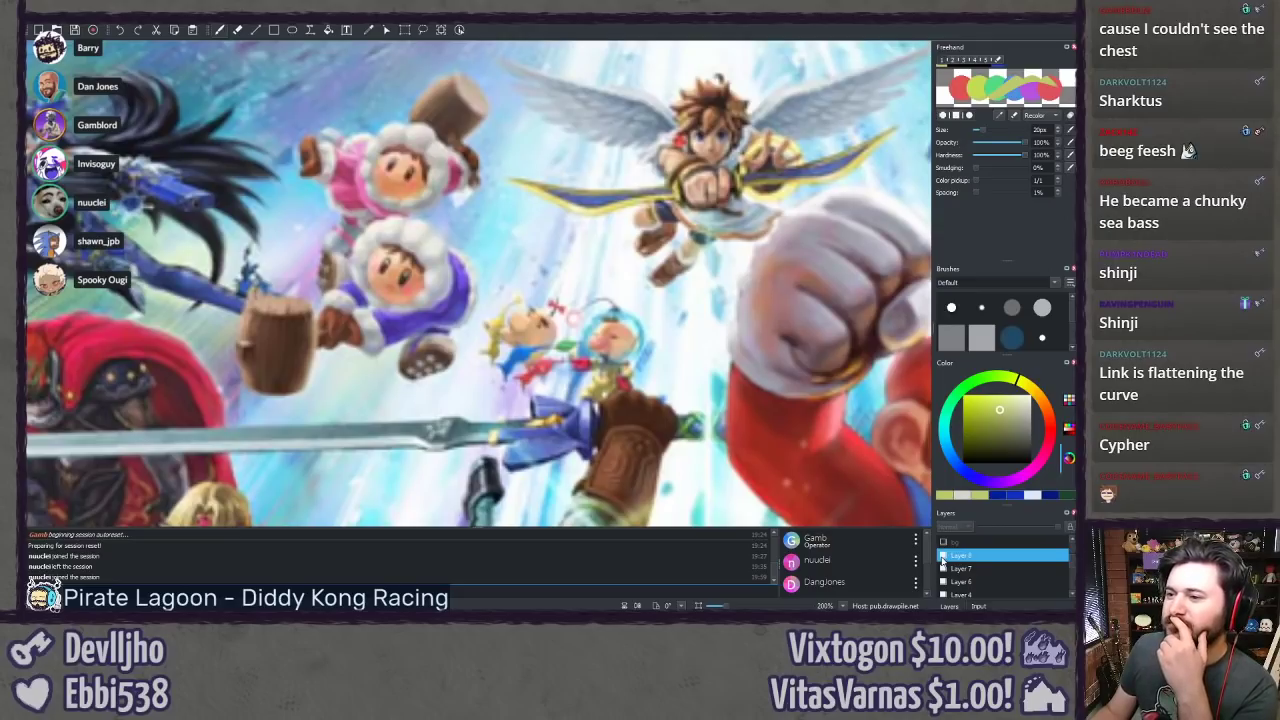
{"action": "left_click", "coordinate": [943, 556]}
{"action": "left_click", "coordinate": [943, 556]}
{"action": "left_click", "coordinate": [943, 556]}
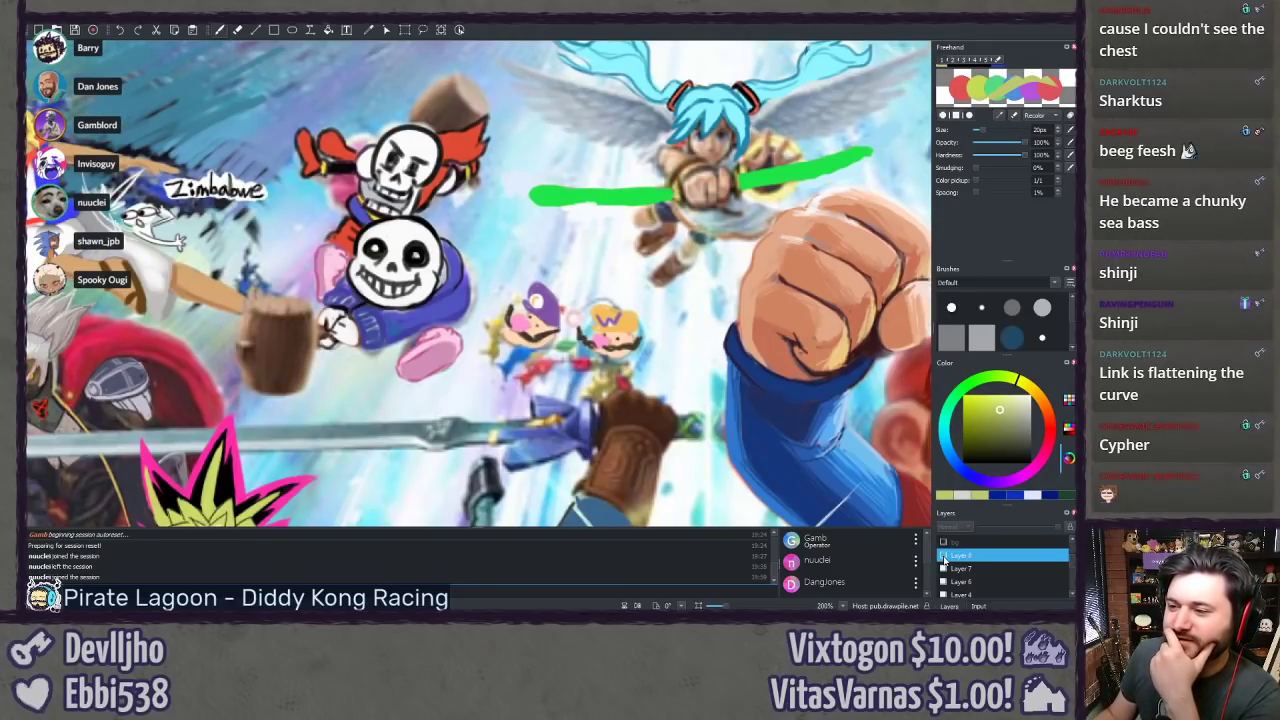
{"action": "left_click", "coordinate": [943, 556]}
{"action": "left_click", "coordinate": [943, 556]}
{"action": "left_click", "coordinate": [943, 556]}
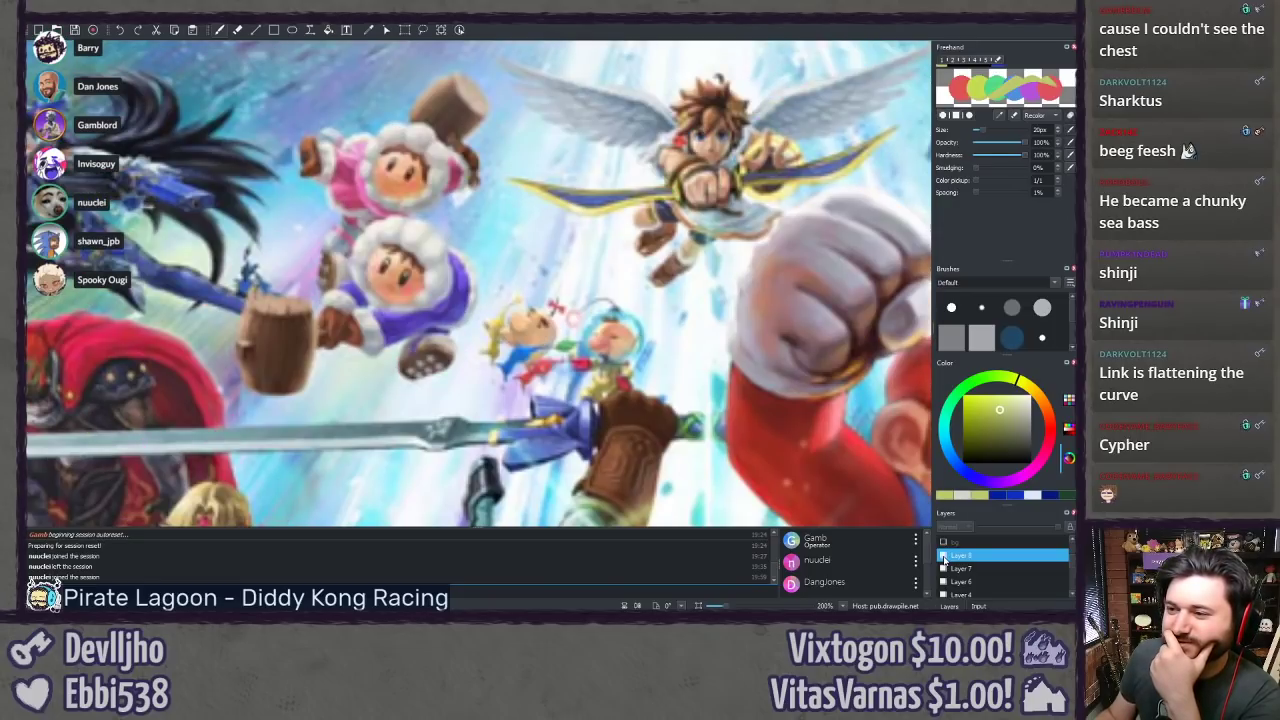
{"action": "left_click", "coordinate": [943, 556]}
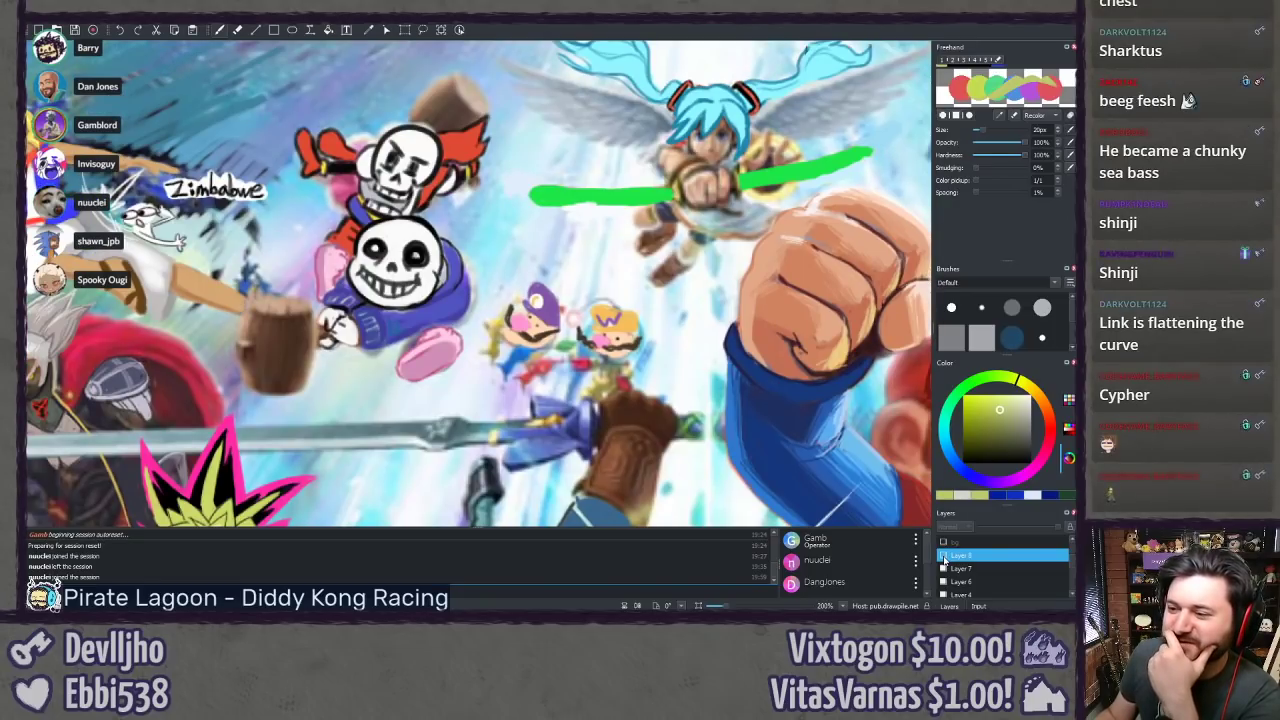
{"action": "left_click", "coordinate": [943, 556]}
{"action": "left_click", "coordinate": [943, 556]}
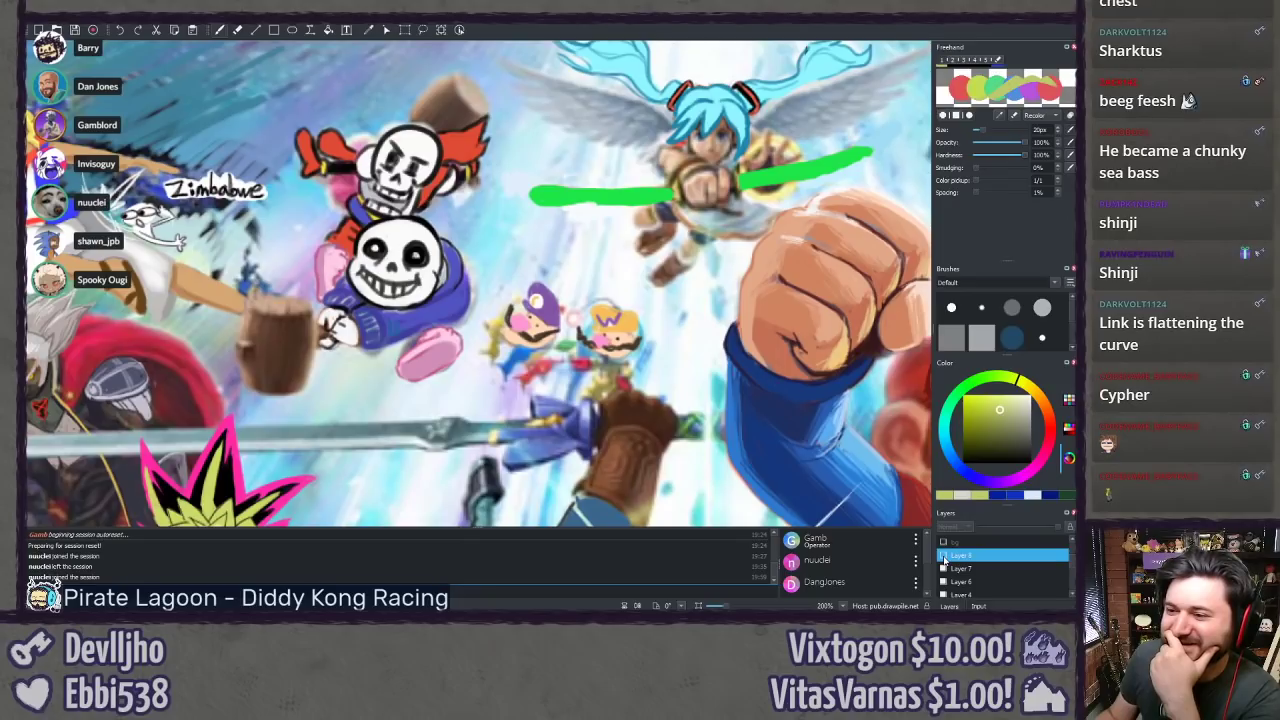
{"action": "left_click", "coordinate": [943, 556]}
{"action": "left_click", "coordinate": [943, 556]}
{"action": "left_click", "coordinate": [943, 556]}
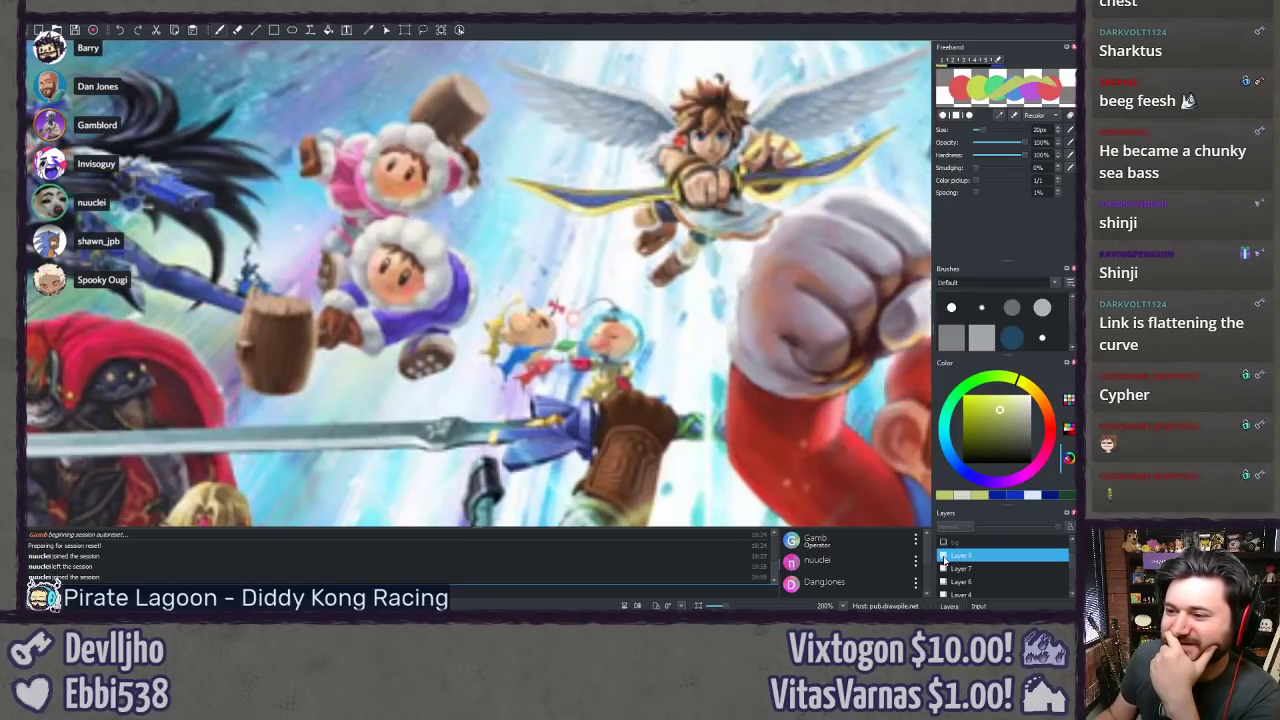
{"action": "left_click", "coordinate": [943, 556]}
{"action": "left_click", "coordinate": [943, 556]}
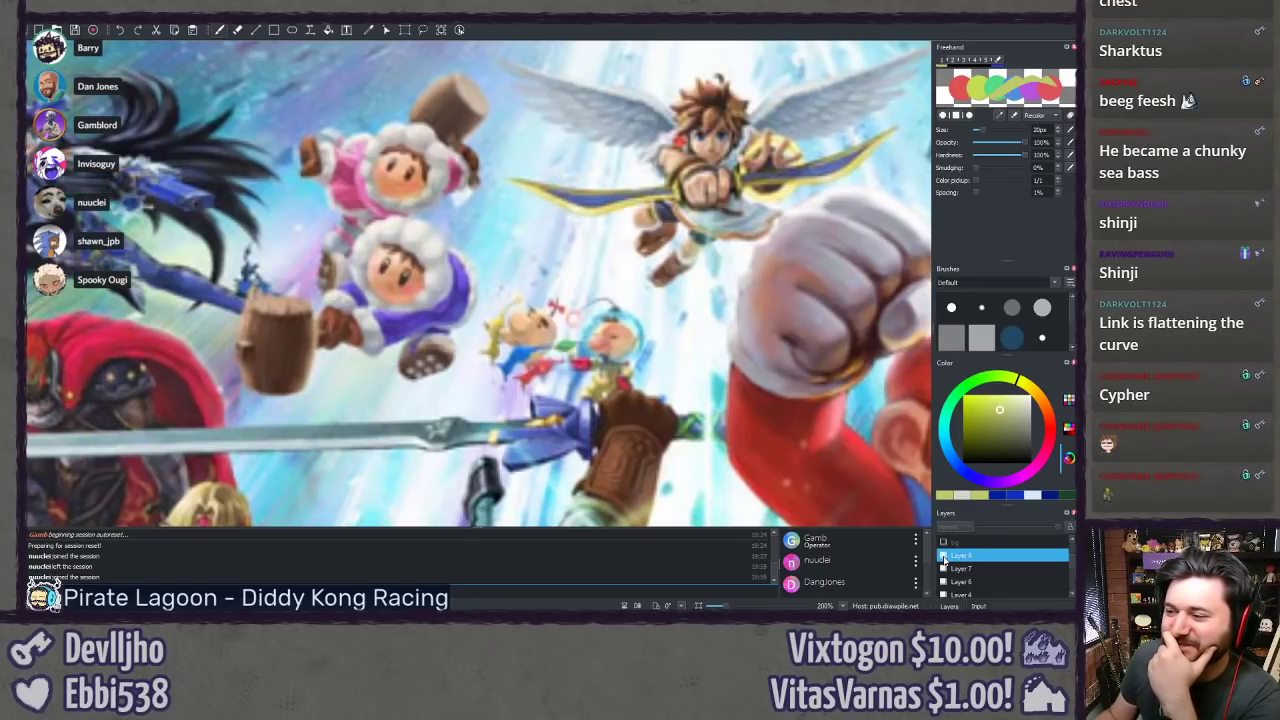
{"action": "left_click", "coordinate": [943, 556]}
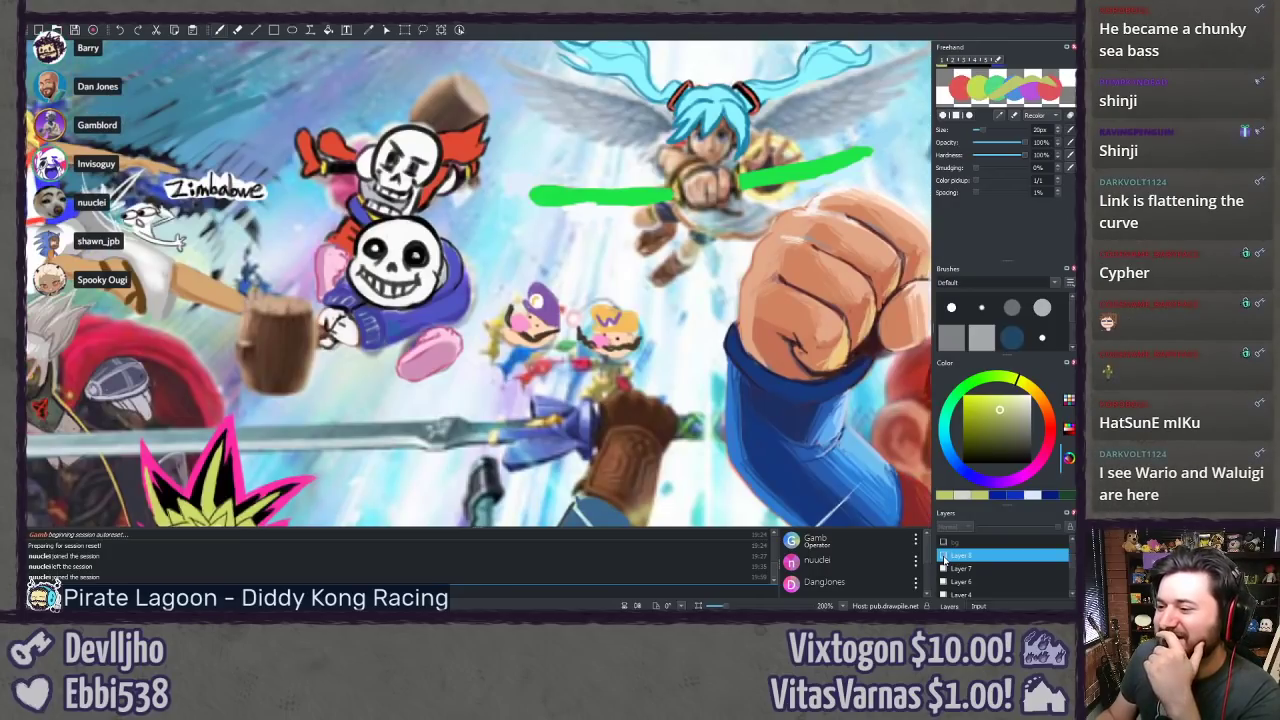
{"action": "left_click", "coordinate": [943, 556]}
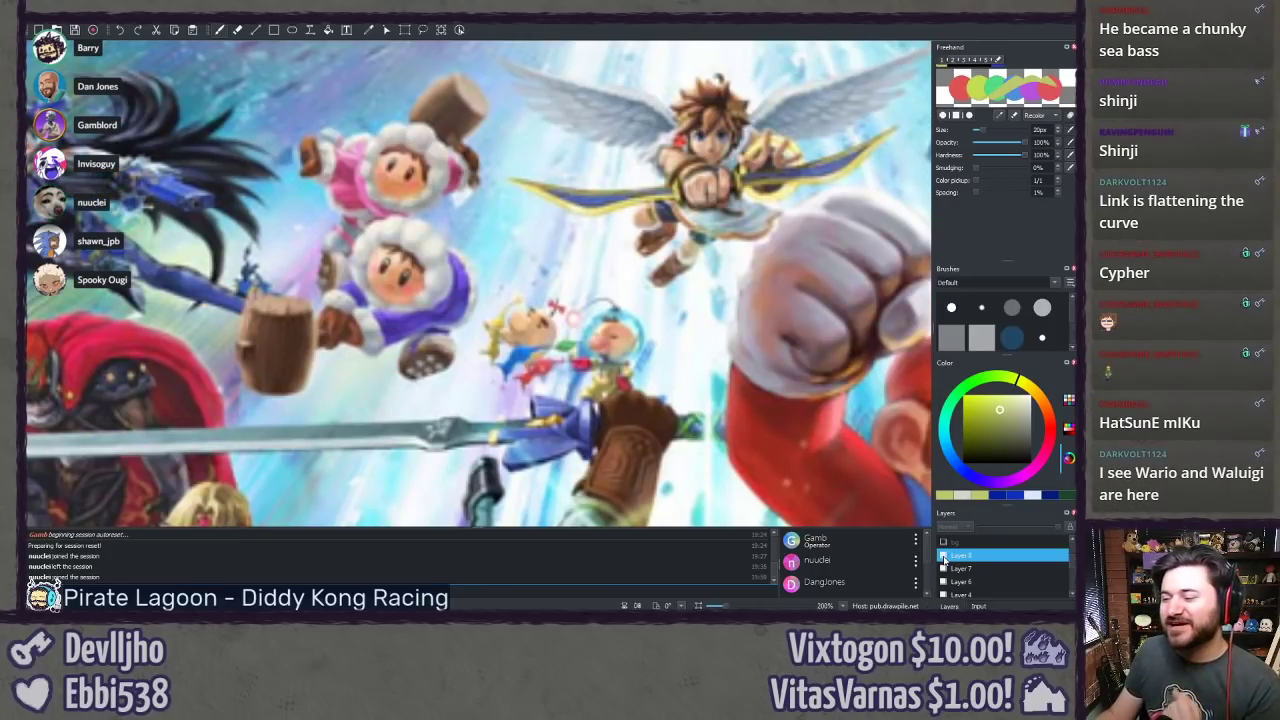
{"action": "left_click", "coordinate": [943, 556]}
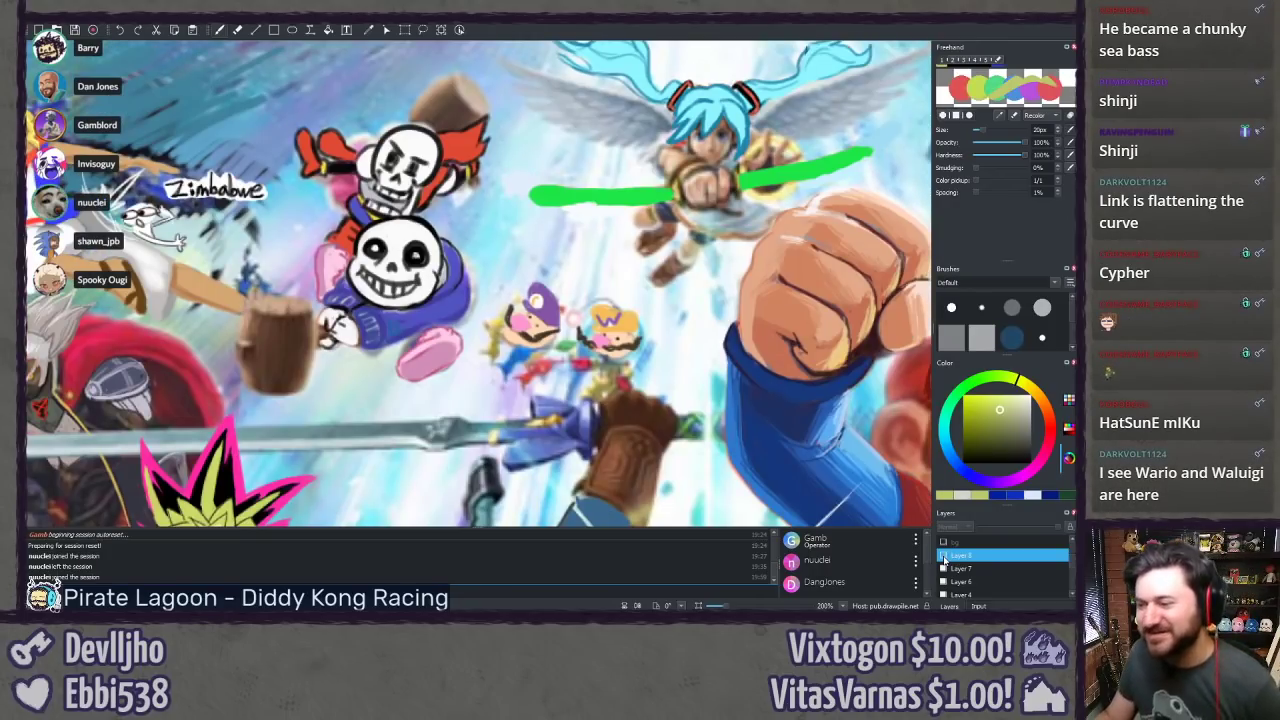
{"action": "left_click", "coordinate": [943, 556]}
{"action": "left_click", "coordinate": [943, 556]}
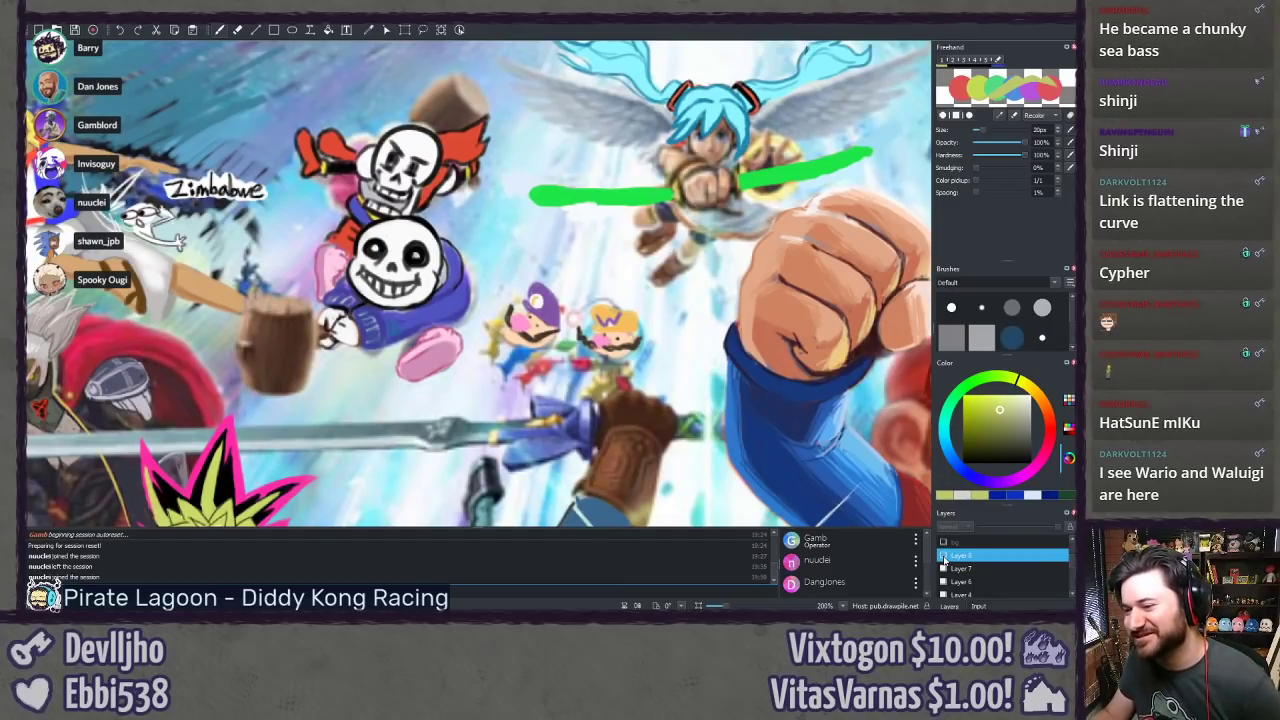
{"action": "left_click", "coordinate": [943, 556]}
{"action": "left_click", "coordinate": [943, 556]}
{"action": "left_click", "coordinate": [943, 556]}
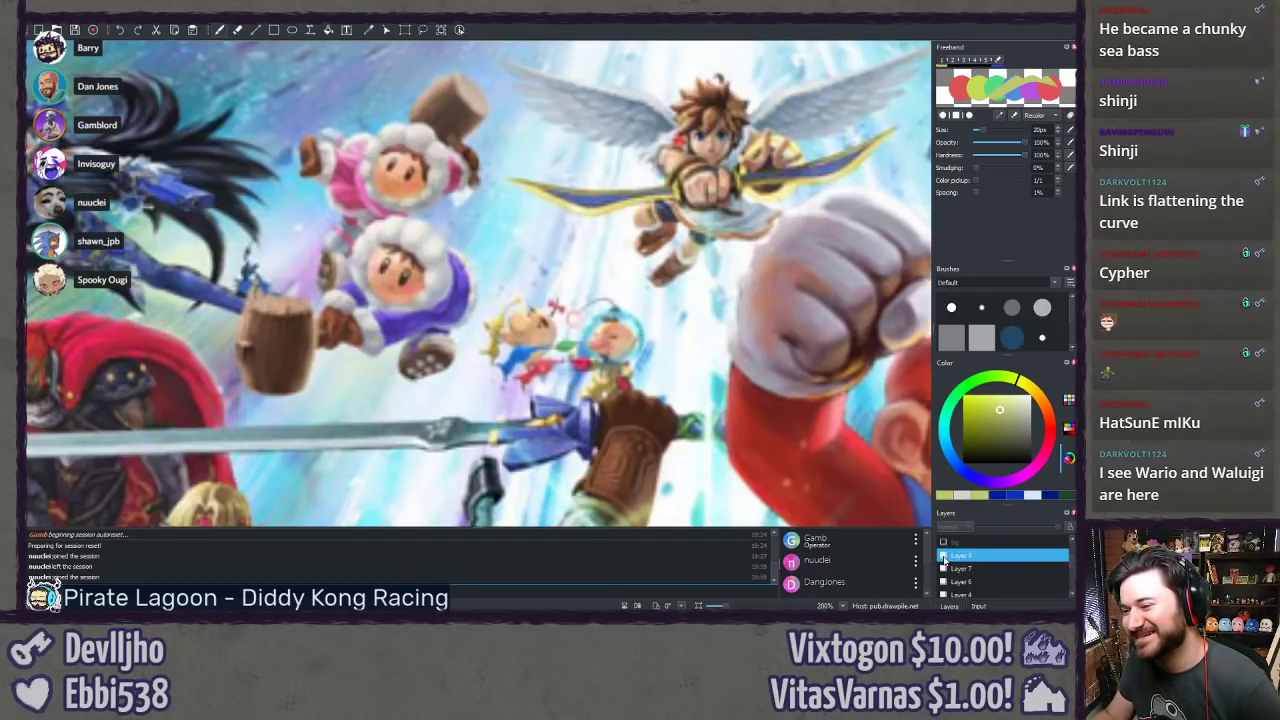
{"action": "left_click", "coordinate": [943, 556]}
{"action": "left_click", "coordinate": [943, 556]}
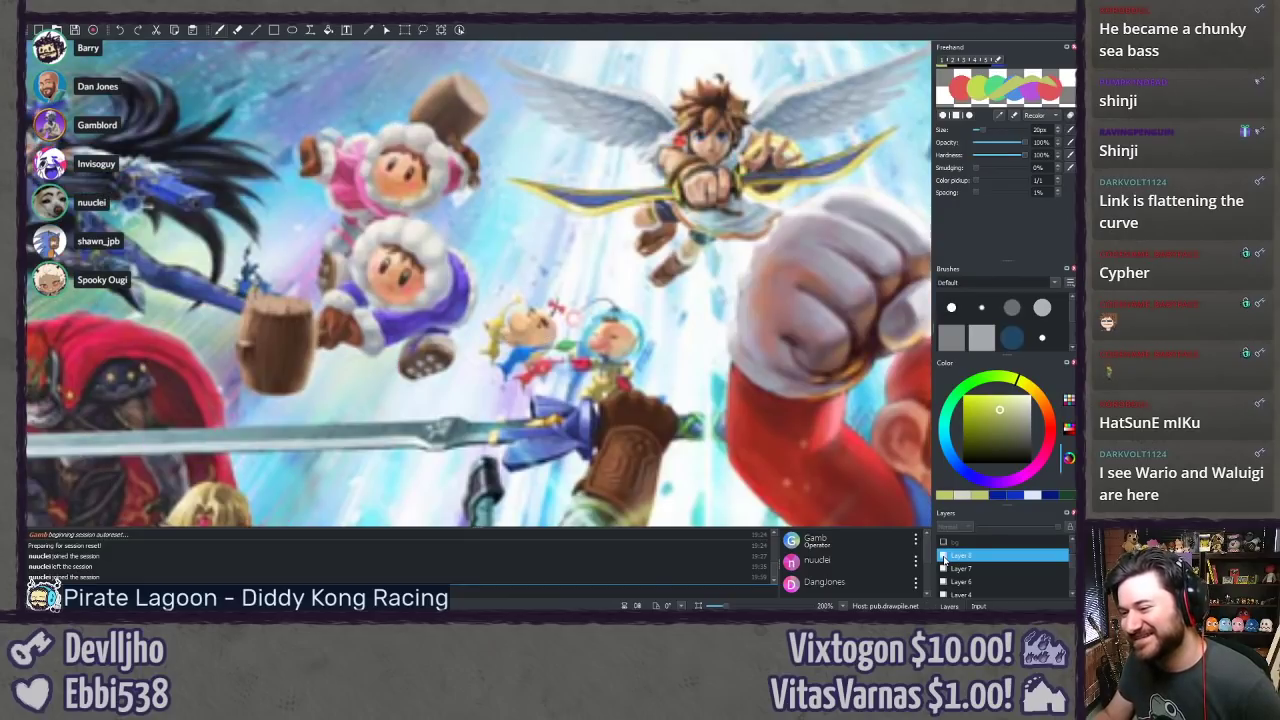
{"action": "left_click", "coordinate": [943, 556]}
{"action": "left_click", "coordinate": [943, 556]}
{"action": "left_click", "coordinate": [943, 556]}
{"action": "left_click", "coordinate": [943, 556]}
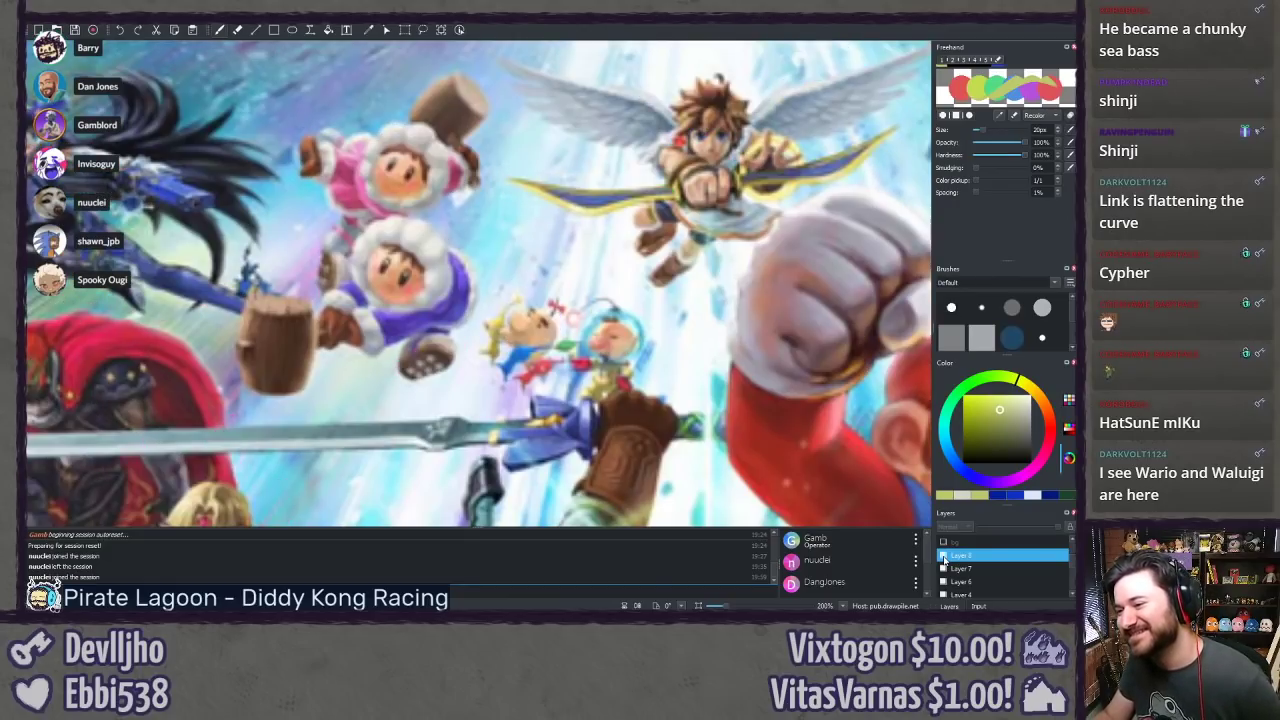
{"action": "left_click", "coordinate": [943, 556]}
{"action": "left_click", "coordinate": [943, 556]}
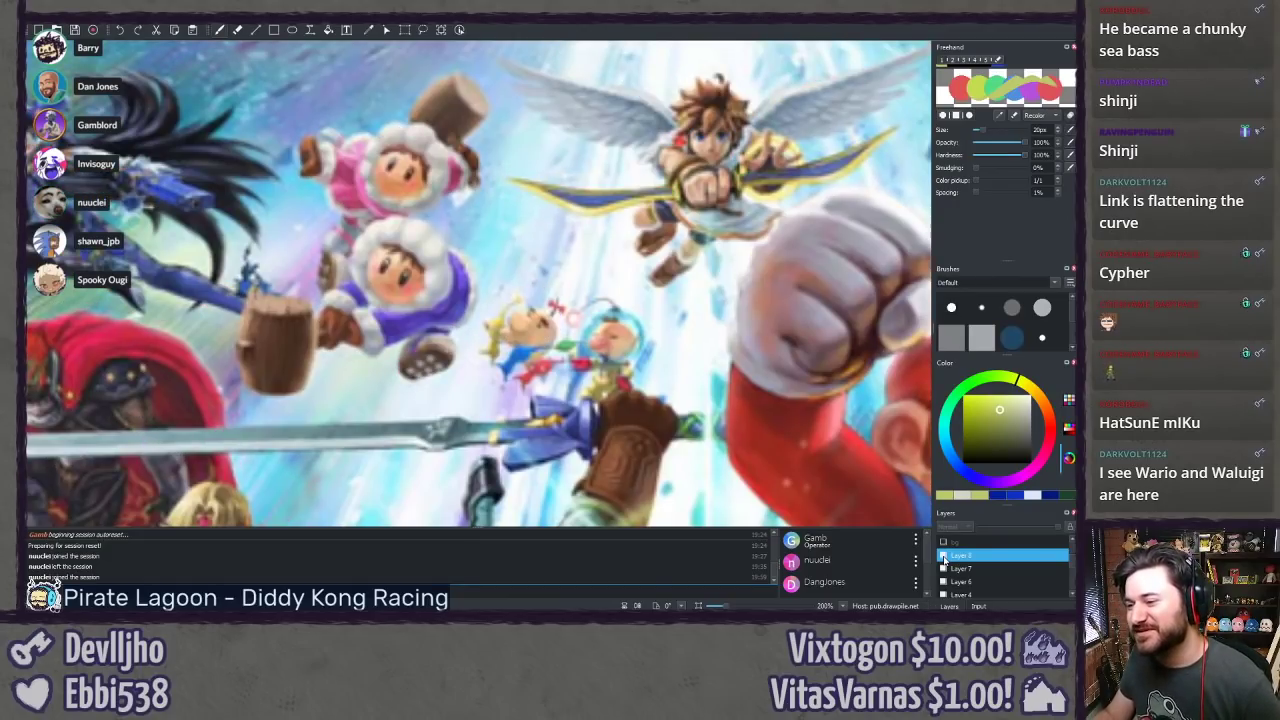
{"action": "left_click", "coordinate": [943, 556]}
{"action": "left_click", "coordinate": [943, 556]}
{"action": "left_click", "coordinate": [943, 556]}
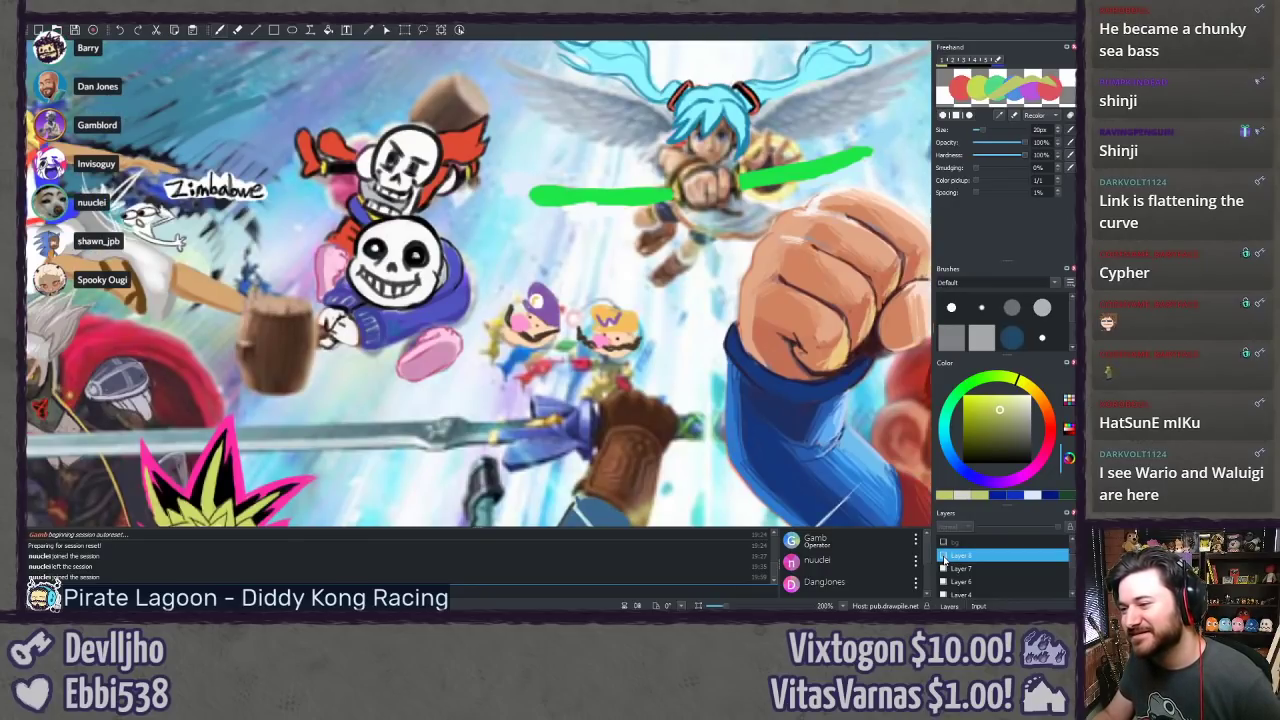
{"action": "left_click", "coordinate": [943, 556]}
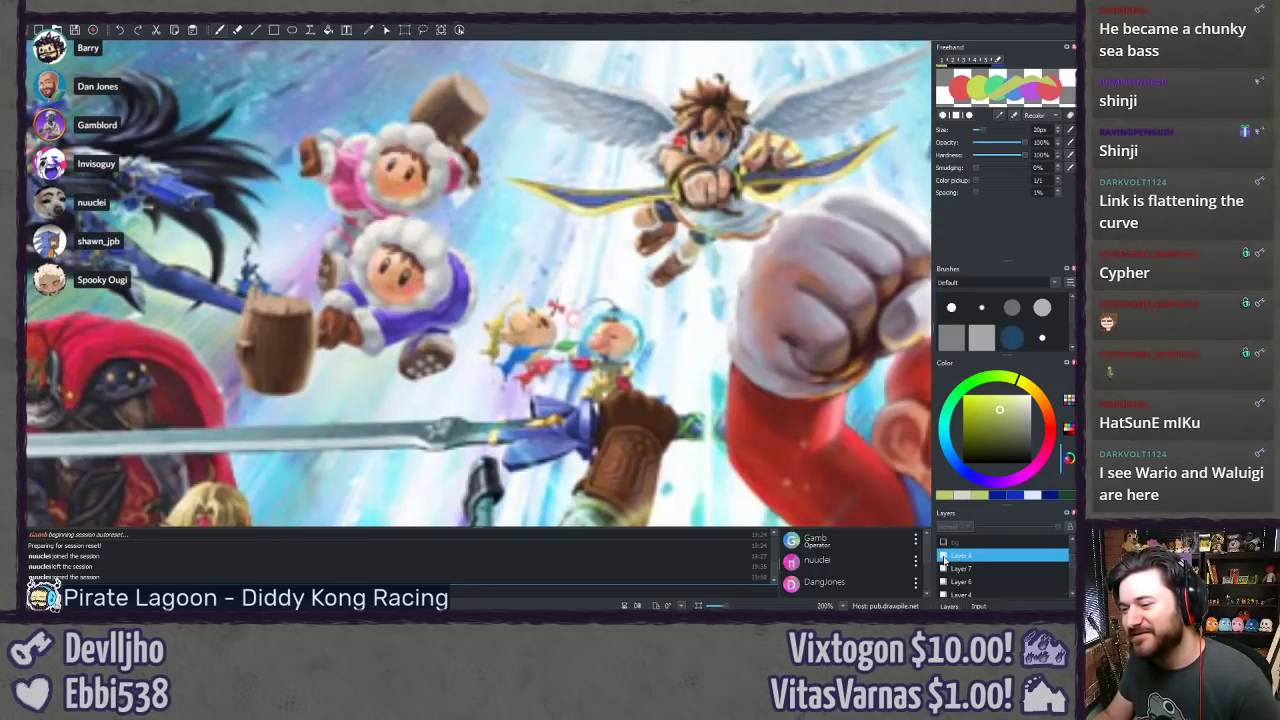
{"action": "left_click", "coordinate": [943, 556]}
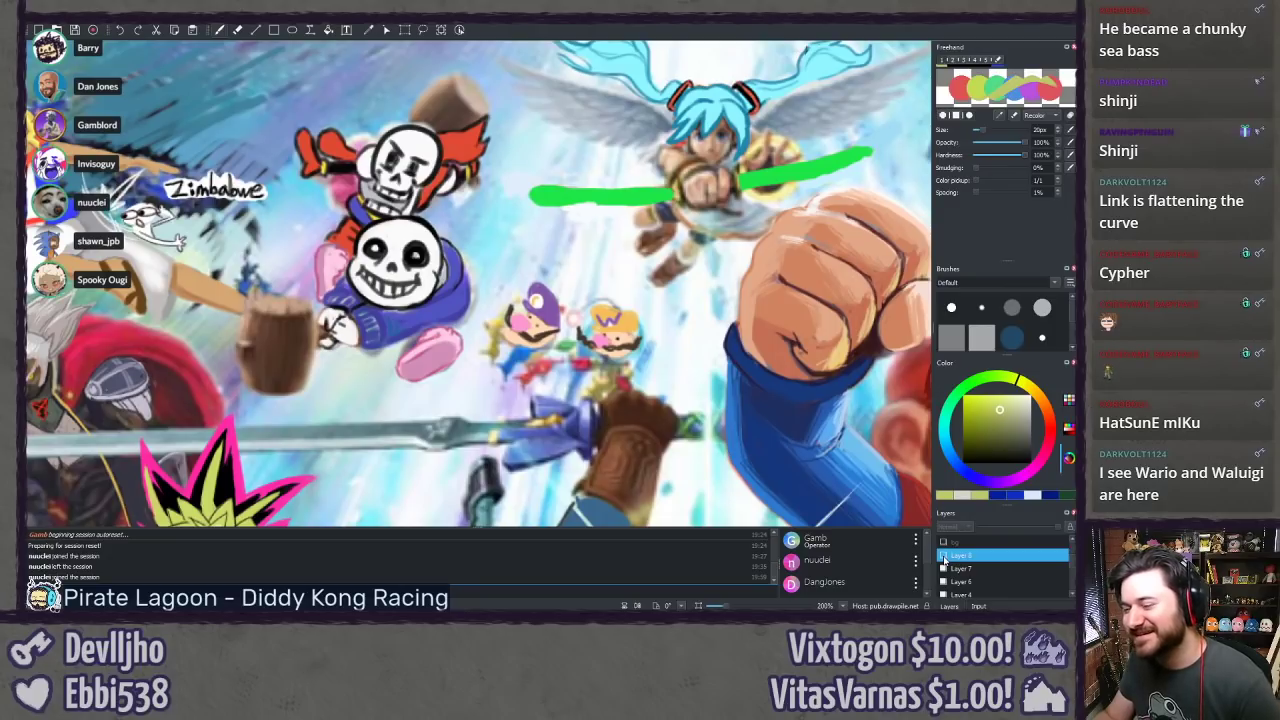
Step: Compare Pit, Peach and Mario's raised fist with their redraws by switching Layer 8 on and off, leaving the layer hidden
{"action": "mouse_move", "coordinate": [799, 319]}
{"action": "left_mouse_down"}
{"action": "mouse_move", "coordinate": [746, 333]}
{"action": "mouse_move", "coordinate": [572, 430]}
{"action": "left_mouse_up"}
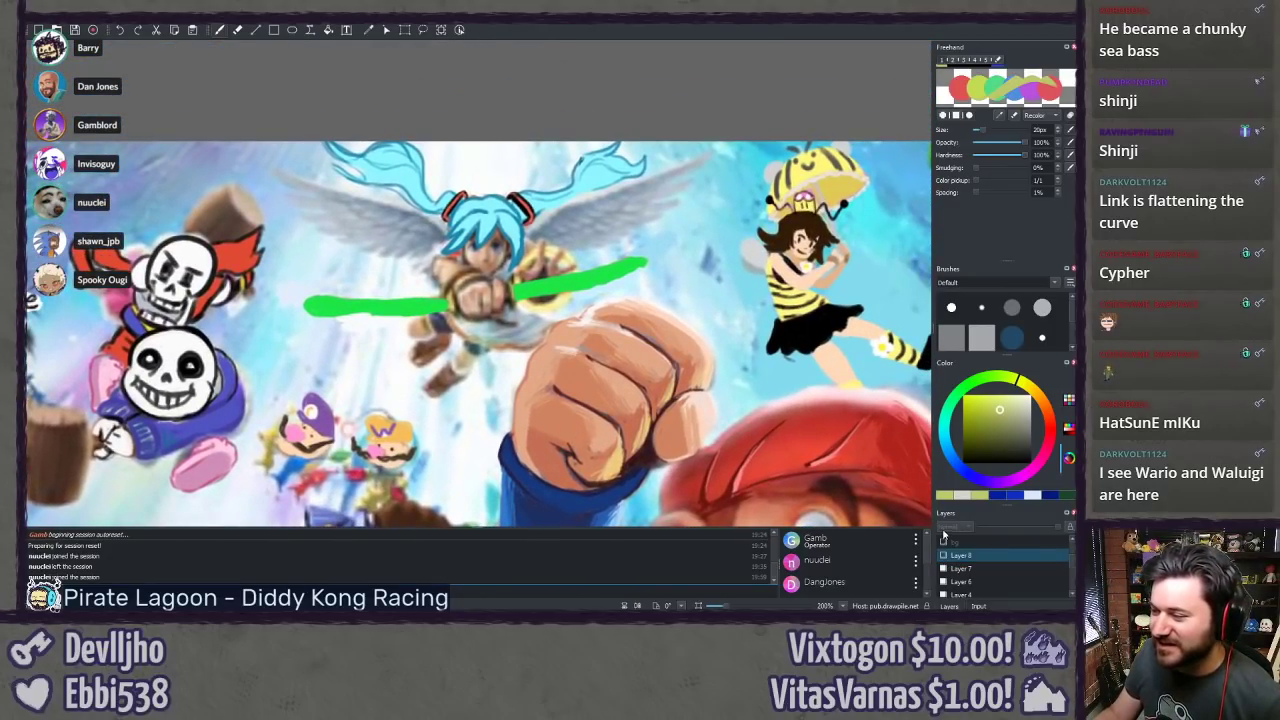
{"action": "left_click", "coordinate": [942, 557]}
{"action": "left_click", "coordinate": [942, 557]}
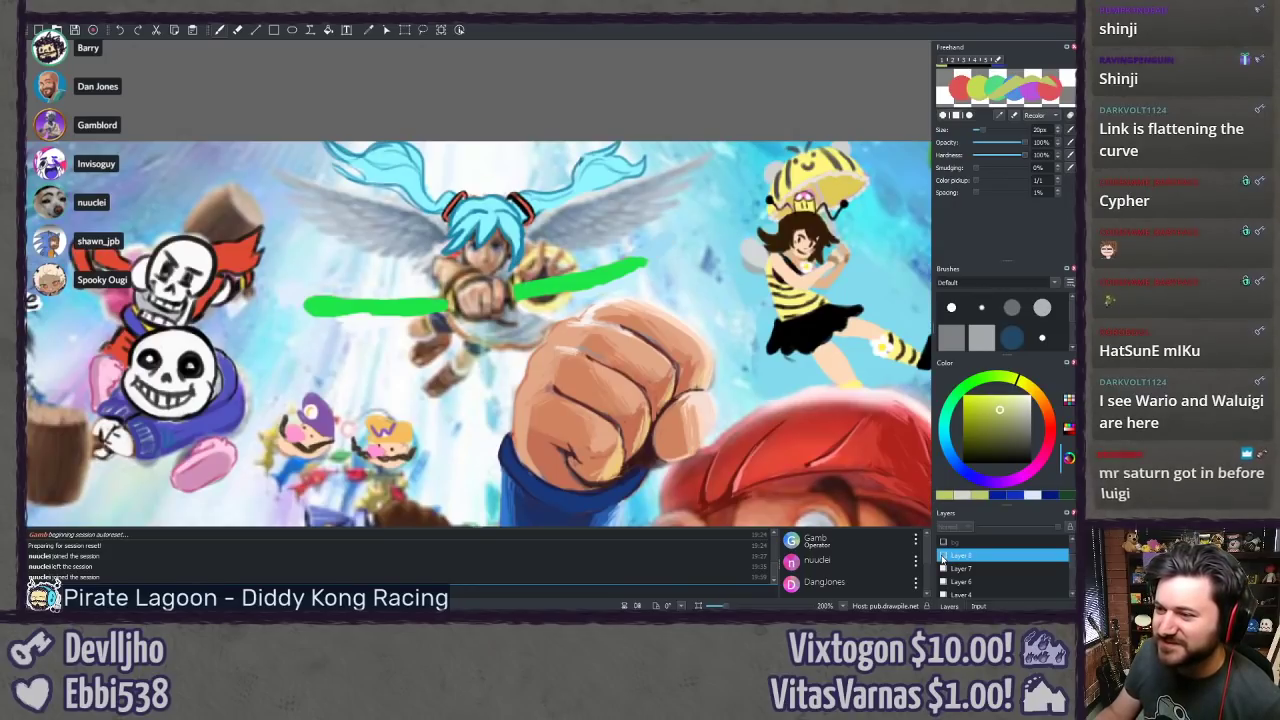
{"action": "left_click", "coordinate": [942, 557]}
{"action": "left_click", "coordinate": [942, 557]}
{"action": "left_click", "coordinate": [942, 557]}
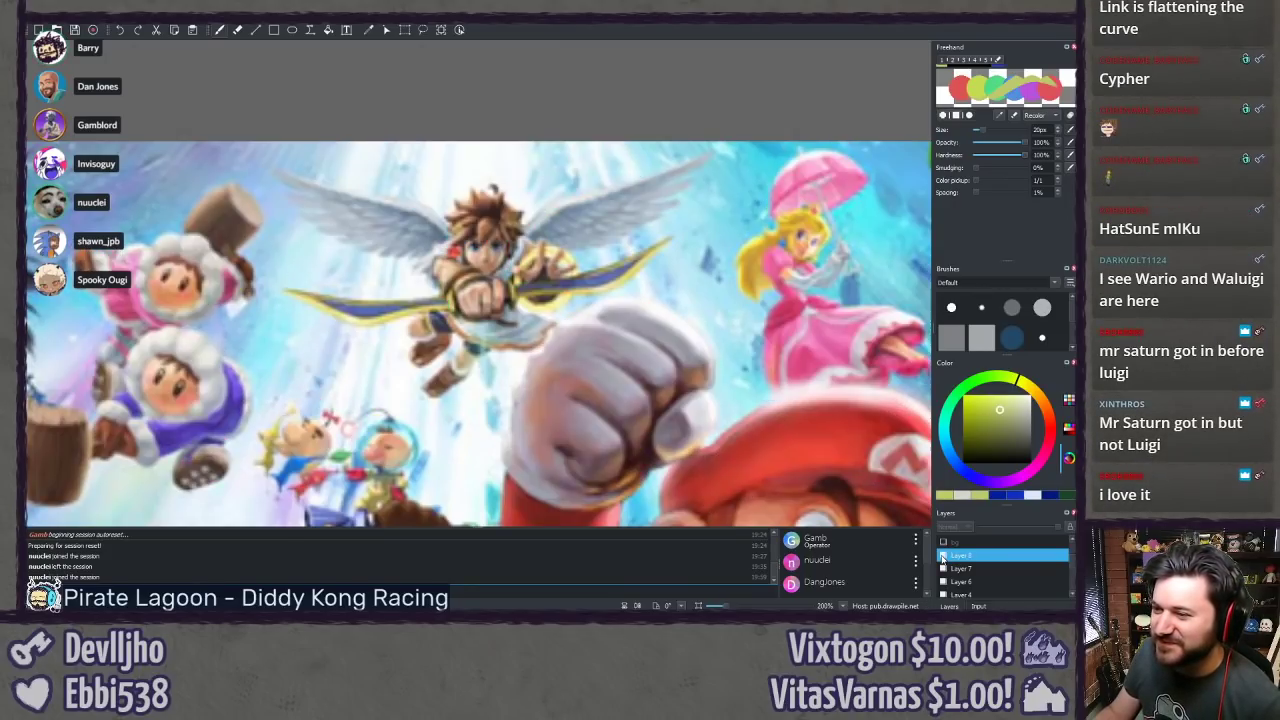
{"action": "left_click", "coordinate": [942, 557]}
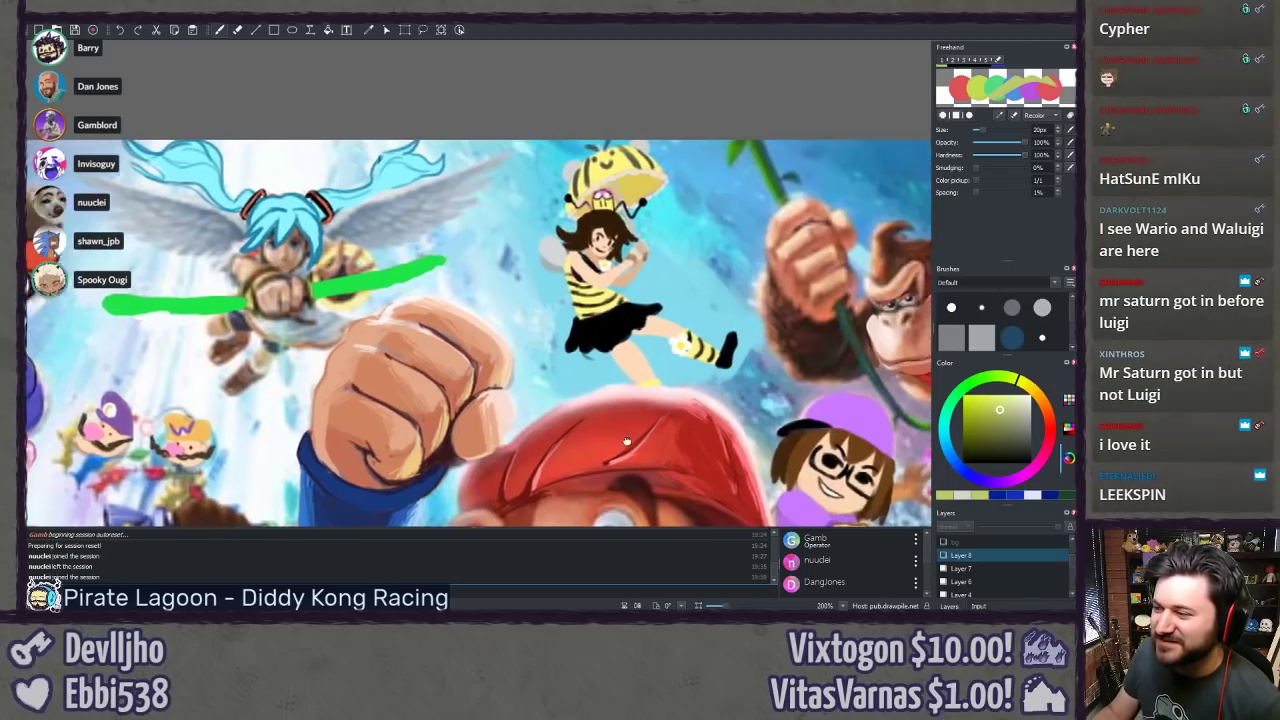
Step: Toggle Layer 8 repeatedly over Peach, Donkey Kong and Ness to compare them with their drawn-over versions, leaving the layer hidden
{"action": "left_click", "coordinate": [944, 557]}
{"action": "left_click", "coordinate": [944, 557]}
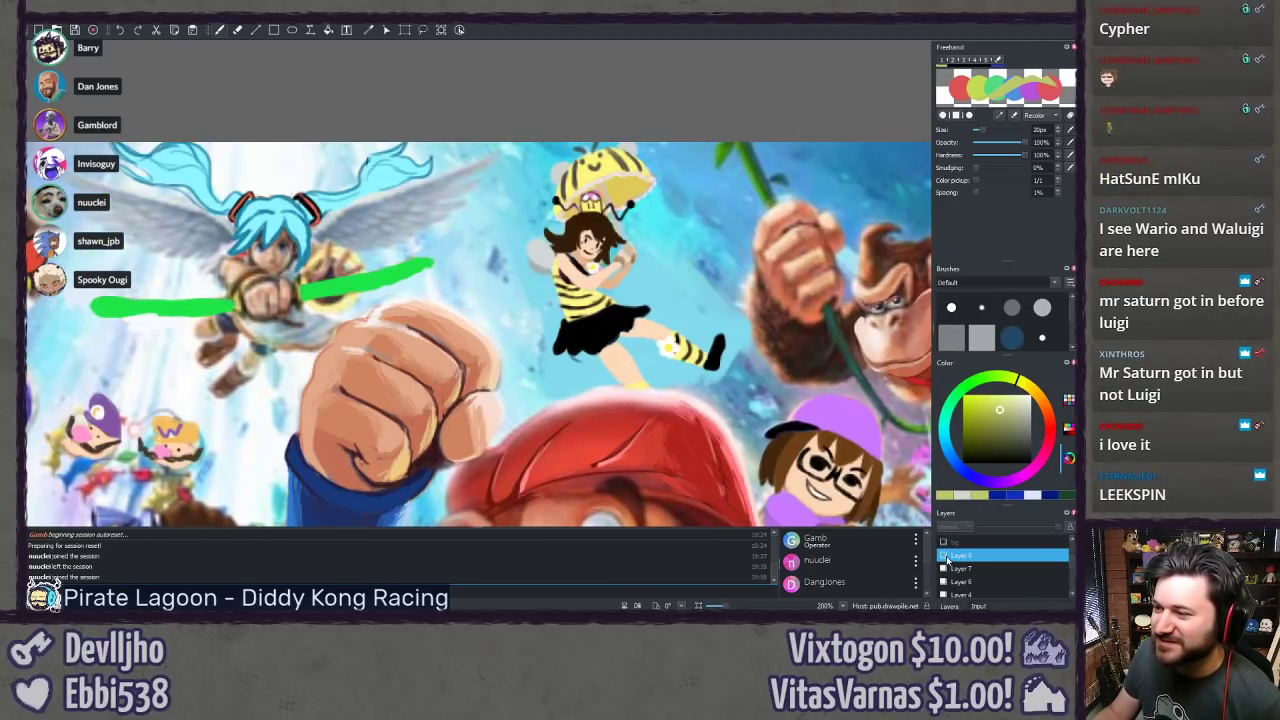
{"action": "left_click", "coordinate": [944, 557]}
{"action": "left_click", "coordinate": [944, 557]}
{"action": "left_click", "coordinate": [944, 557]}
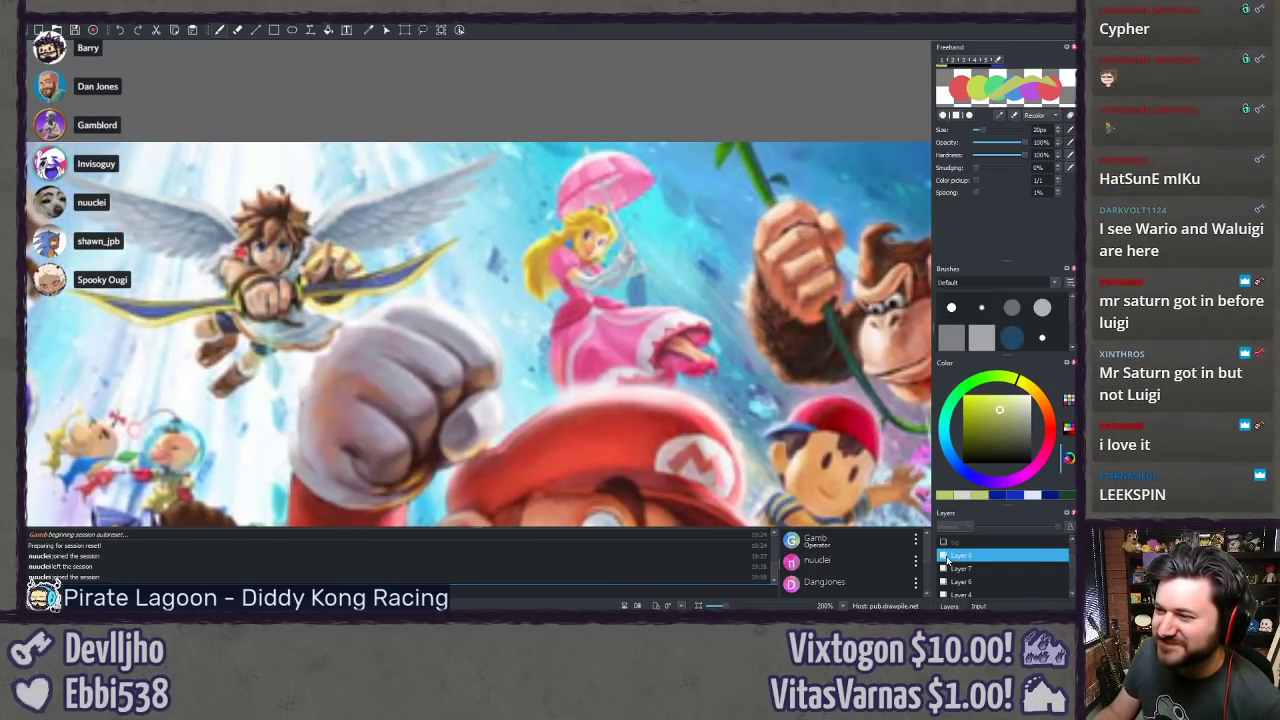
{"action": "left_click", "coordinate": [944, 557]}
{"action": "left_click", "coordinate": [944, 557]}
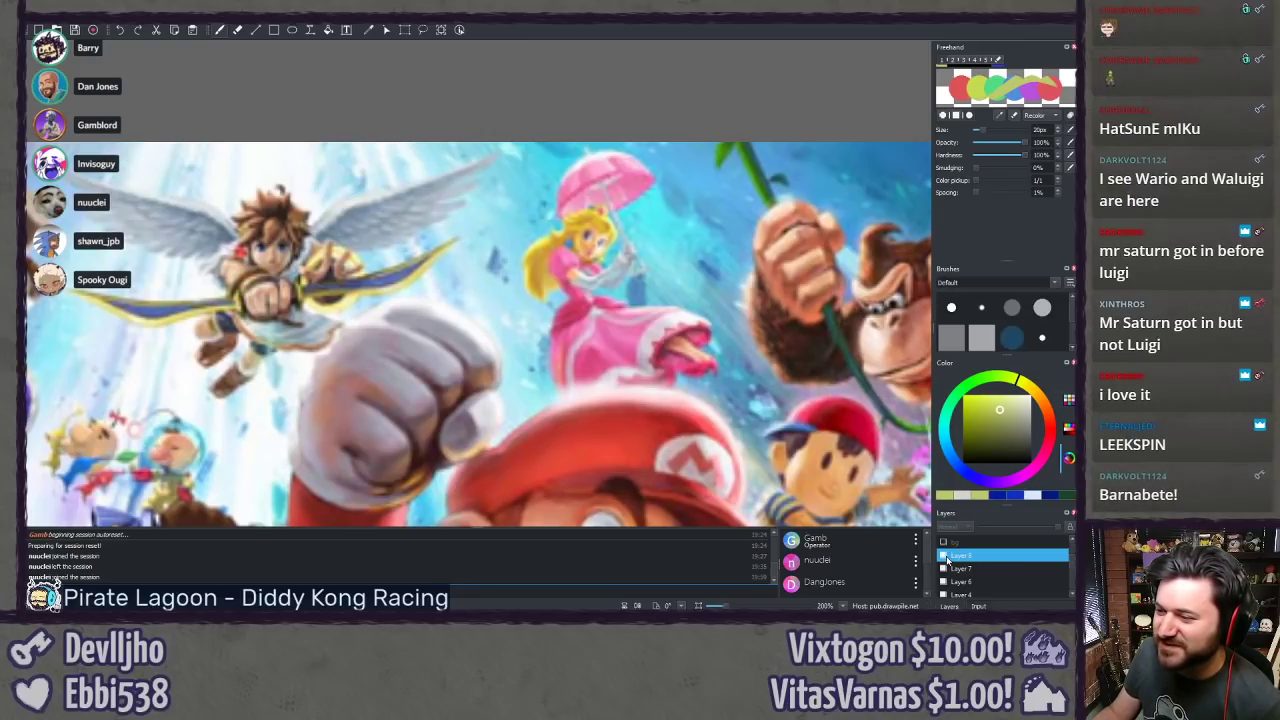
{"action": "left_click", "coordinate": [944, 557]}
{"action": "left_click", "coordinate": [944, 557]}
{"action": "left_click", "coordinate": [944, 557]}
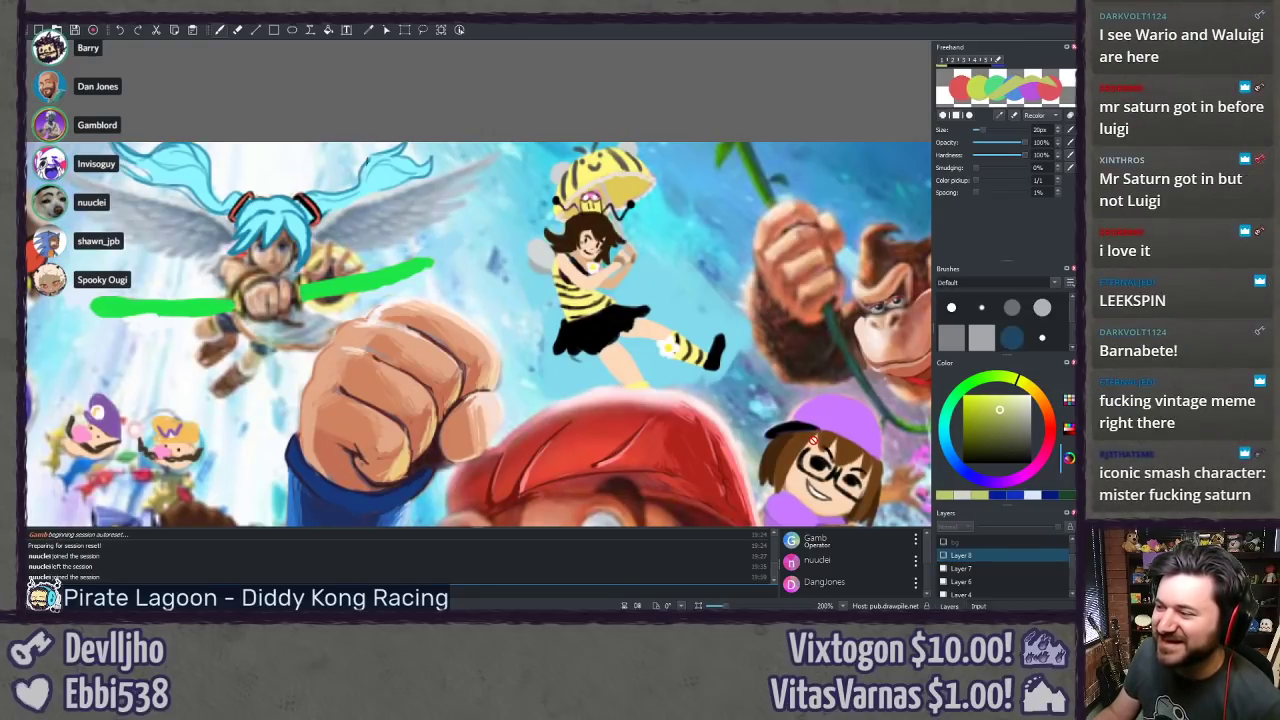
Step: Toggle Layer 8 over Pit, Peach and Mario's cap, leaving it shown, and survey the original poster around Mario, Link and Cloud
{"action": "left_click", "coordinate": [944, 557]}
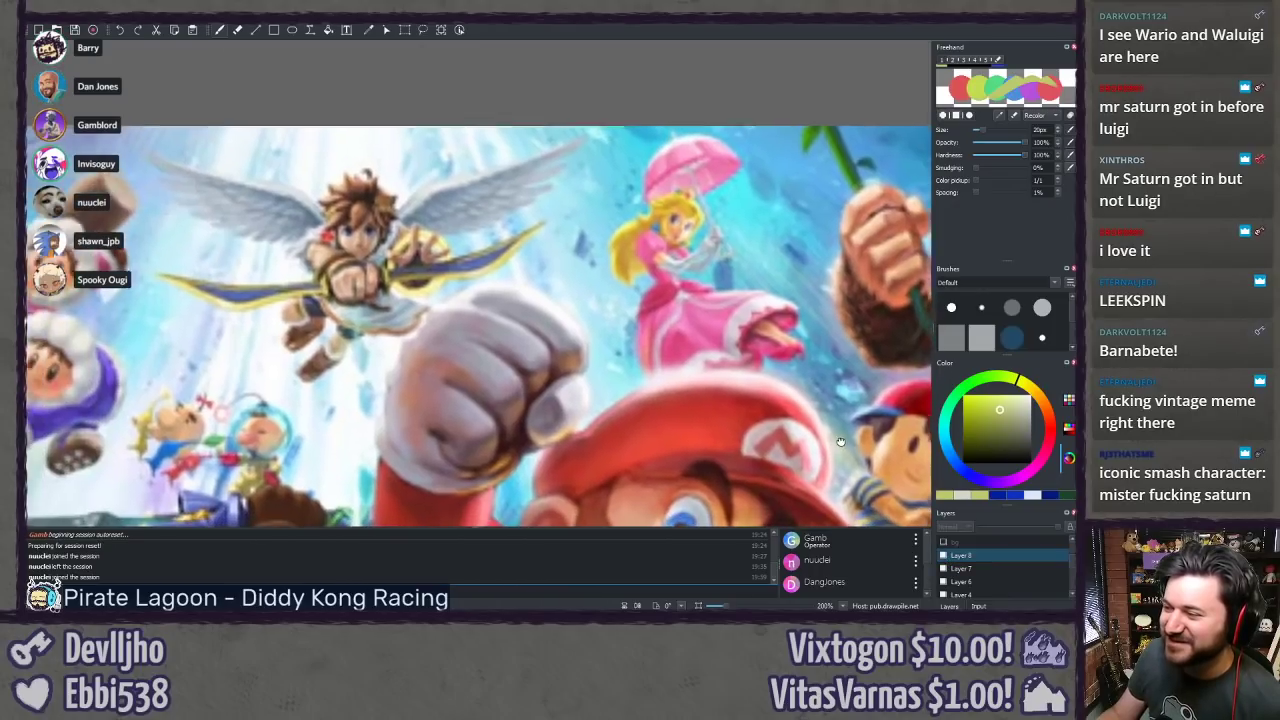
{"action": "left_click", "coordinate": [944, 557]}
{"action": "left_click", "coordinate": [944, 557]}
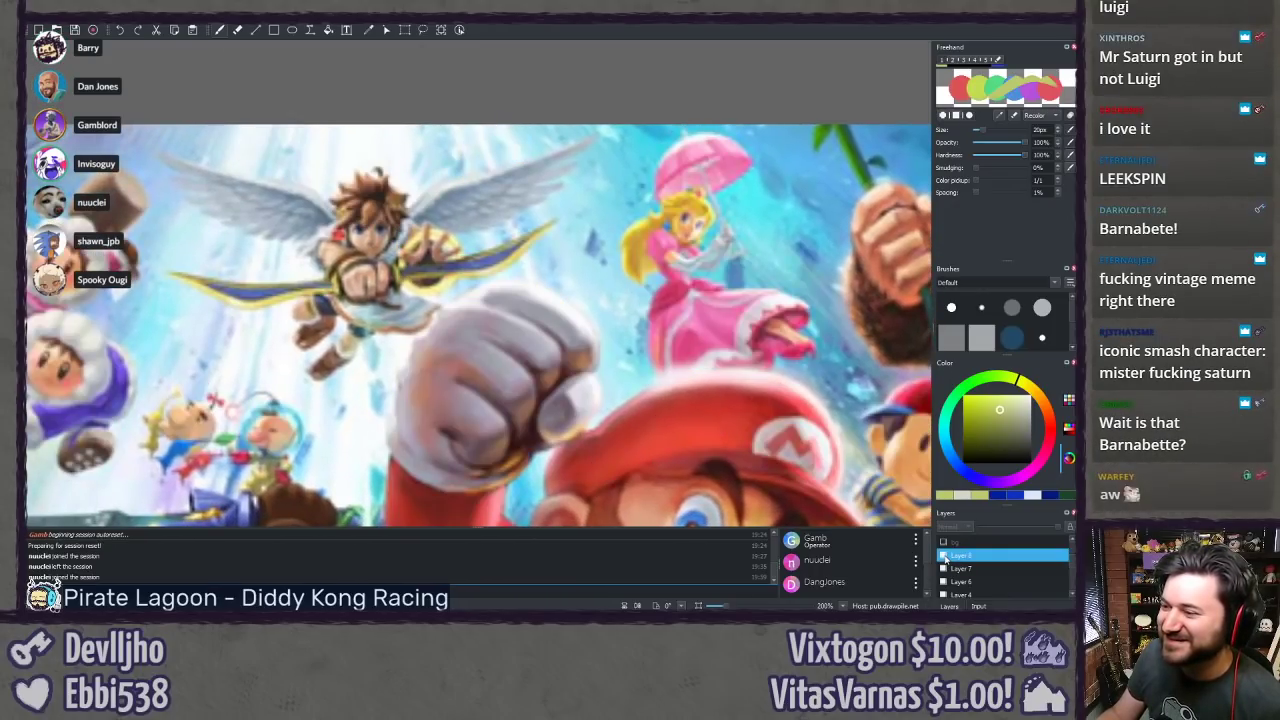
{"action": "left_click", "coordinate": [944, 557]}
{"action": "left_click", "coordinate": [944, 557]}
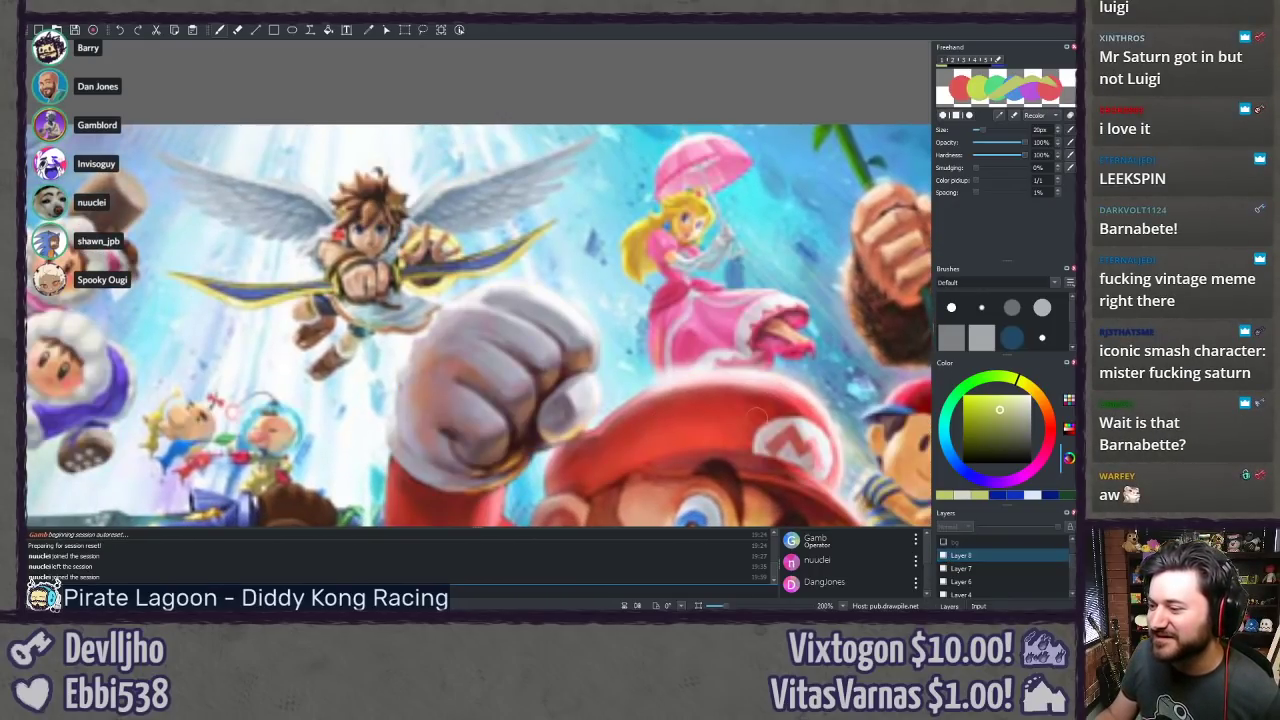
{"action": "left_click_drag", "start_coordinate": [812, 508], "coordinate": [650, 216]}
{"action": "scroll", "coordinate": [650, 216], "scroll_direction": "down", "scroll_amount": 1}
{"action": "scroll", "coordinate": [650, 215], "scroll_direction": "down", "scroll_amount": 2}
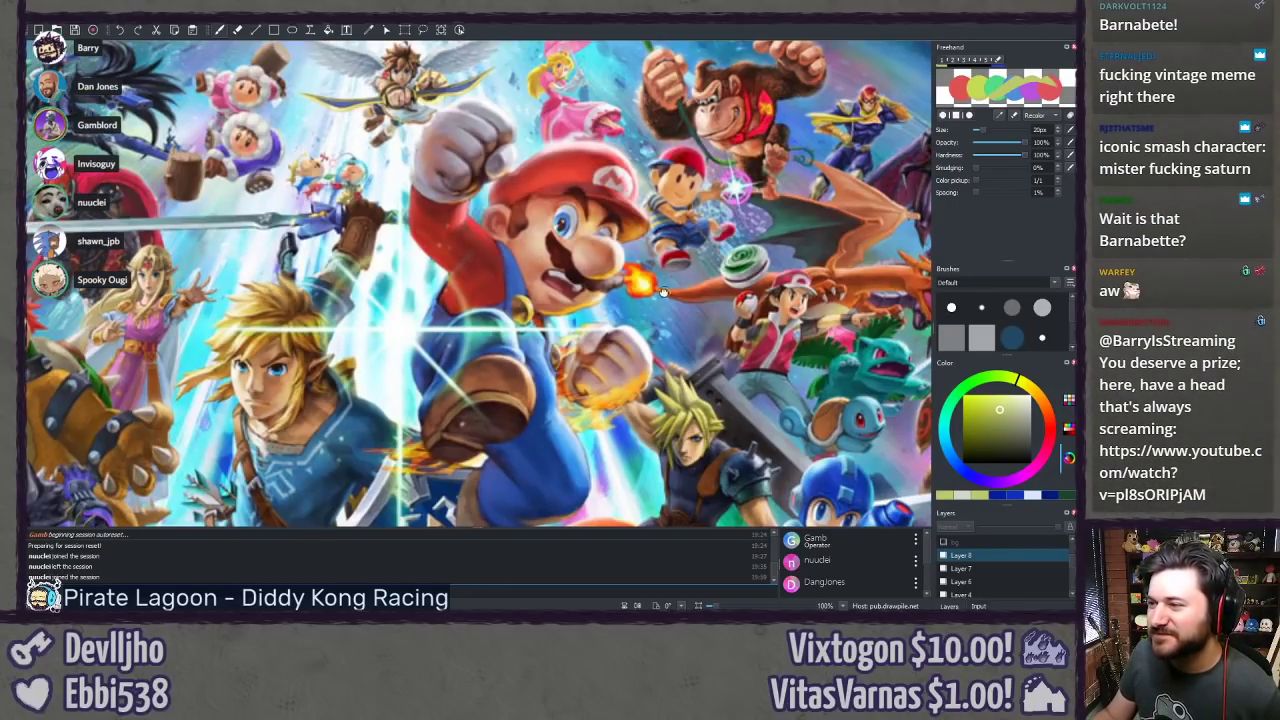
{"action": "left_click_drag", "start_coordinate": [663, 292], "coordinate": [673, 272]}
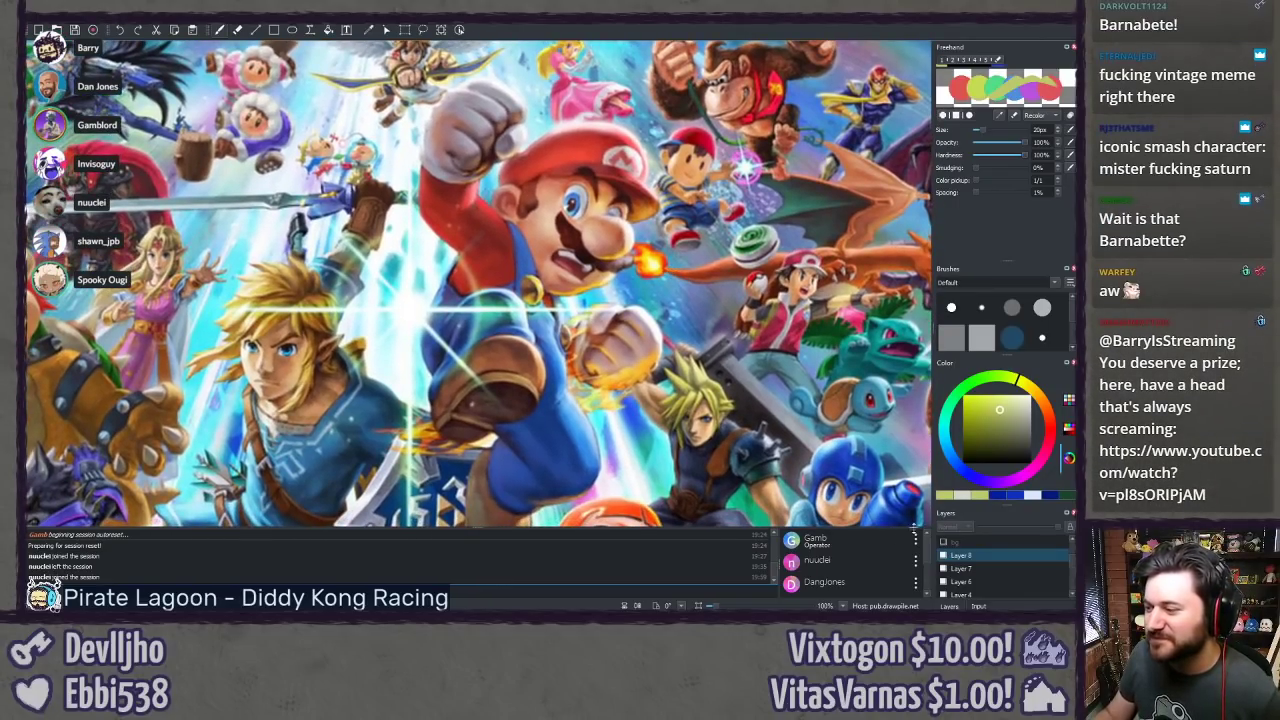
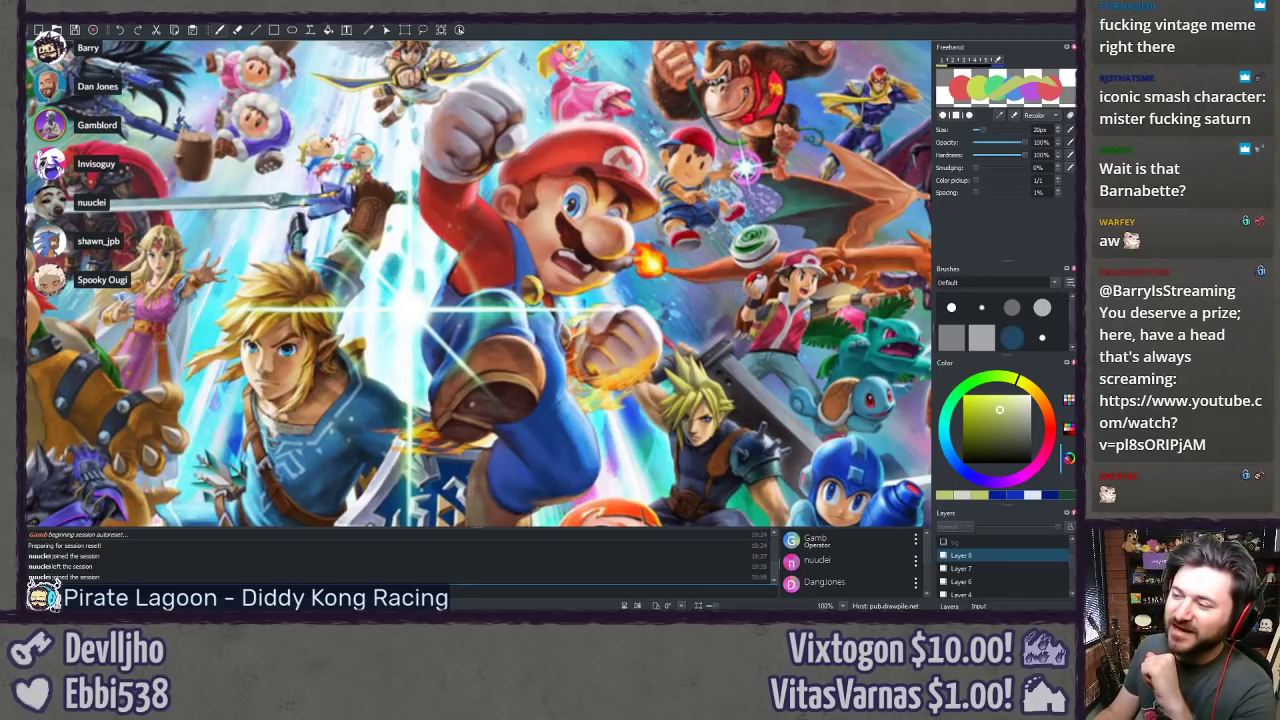
{"action": "left_click_drag", "start_coordinate": [717, 390], "coordinate": [758, 323]}
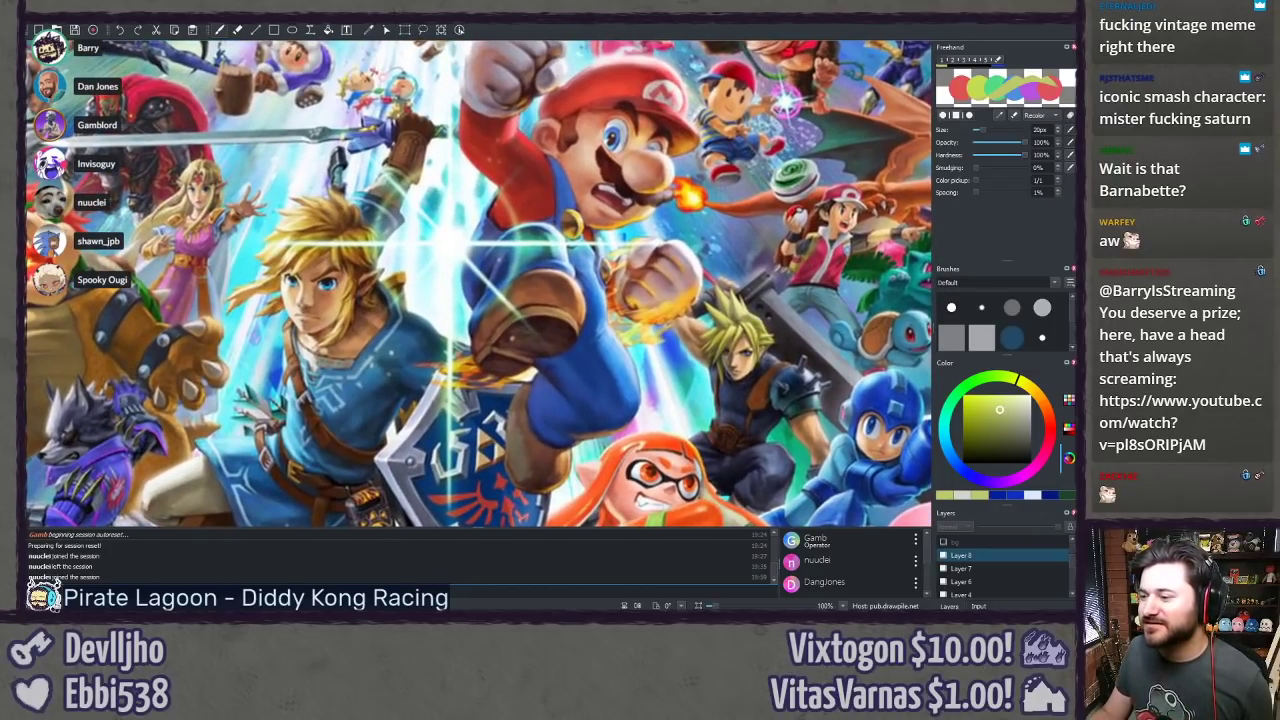
Step: Toggle Layer 8 repeatedly over Mario, Link, Zelda and Cloud to compare them with their redraws, leaving the layer hidden
{"action": "left_click", "coordinate": [943, 556]}
{"action": "left_click", "coordinate": [943, 556]}
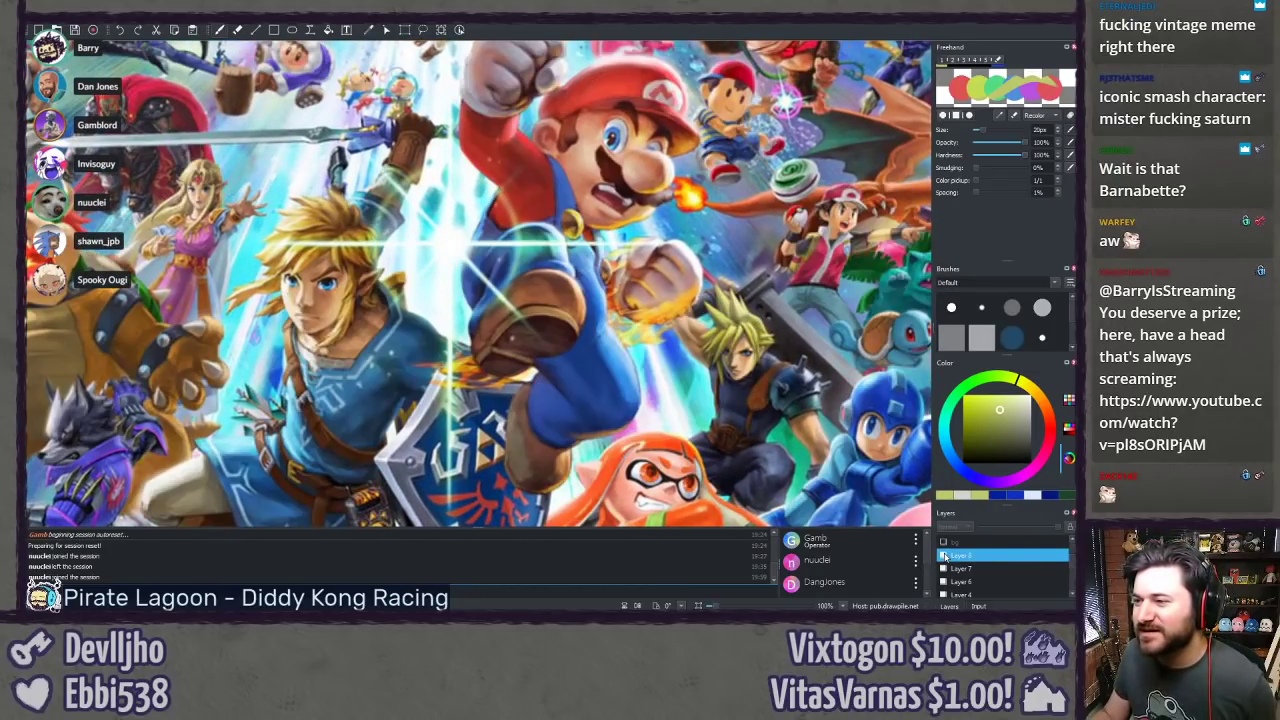
{"action": "left_click", "coordinate": [943, 556]}
{"action": "left_click", "coordinate": [943, 556]}
{"action": "left_click", "coordinate": [943, 556]}
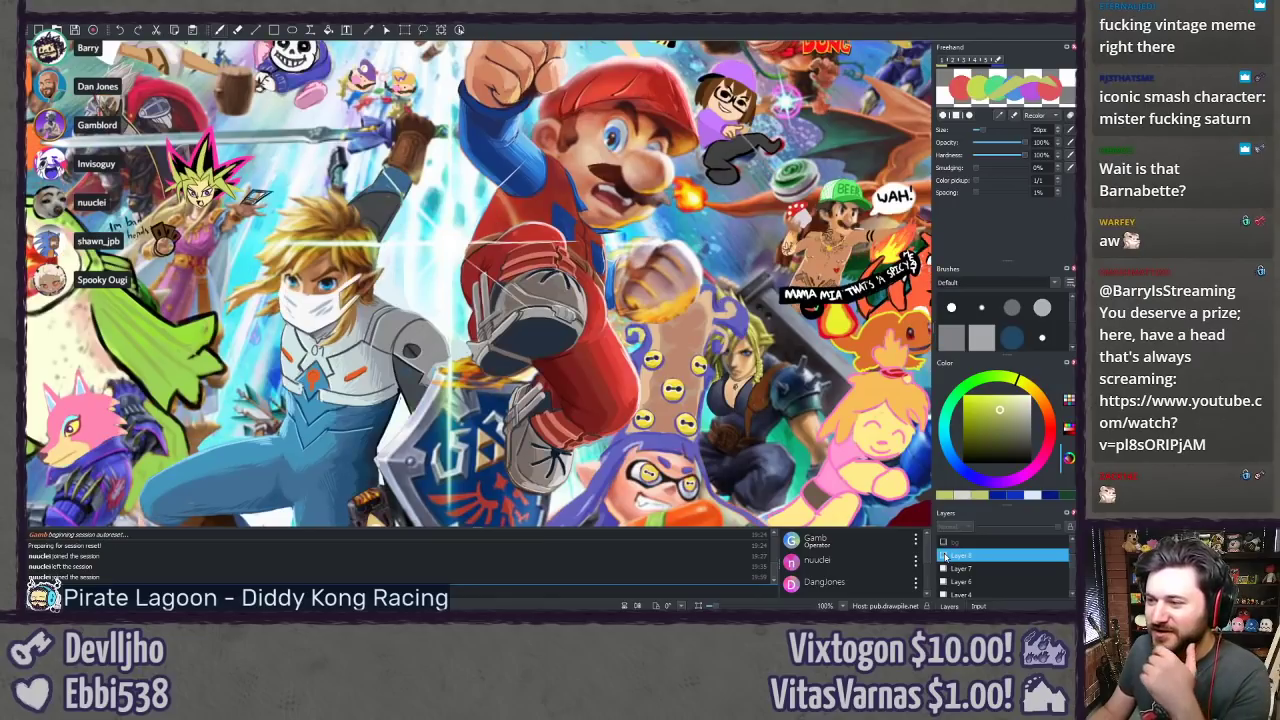
{"action": "left_click", "coordinate": [943, 556]}
{"action": "left_click", "coordinate": [943, 556]}
{"action": "left_click", "coordinate": [943, 556]}
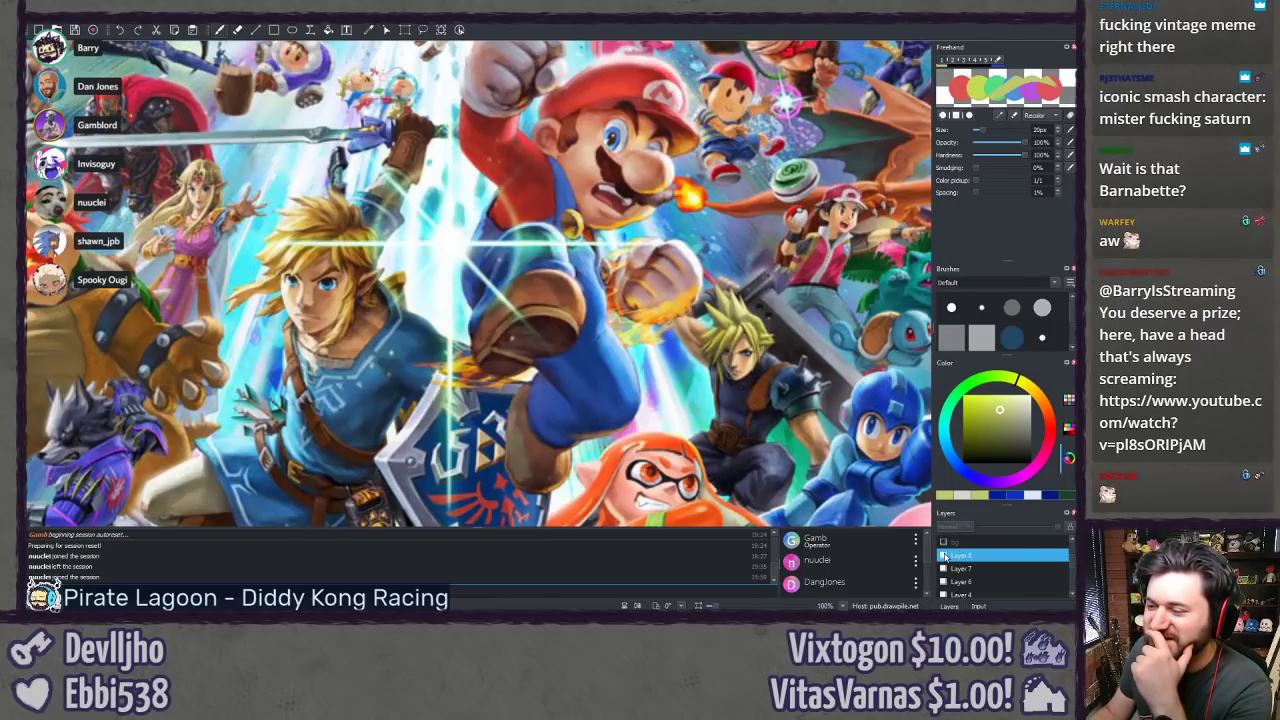
{"action": "left_click", "coordinate": [943, 556]}
{"action": "left_click", "coordinate": [943, 556]}
{"action": "left_click", "coordinate": [943, 556]}
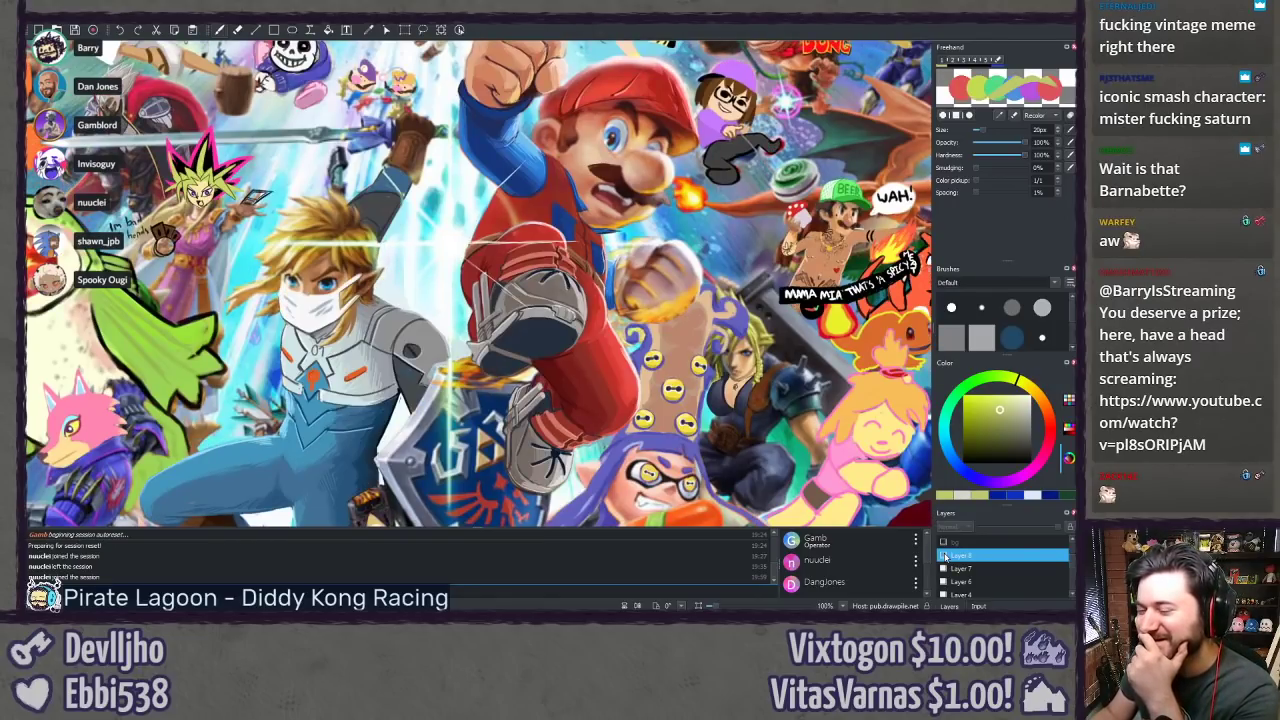
{"action": "left_click", "coordinate": [943, 556]}
{"action": "left_click", "coordinate": [943, 556]}
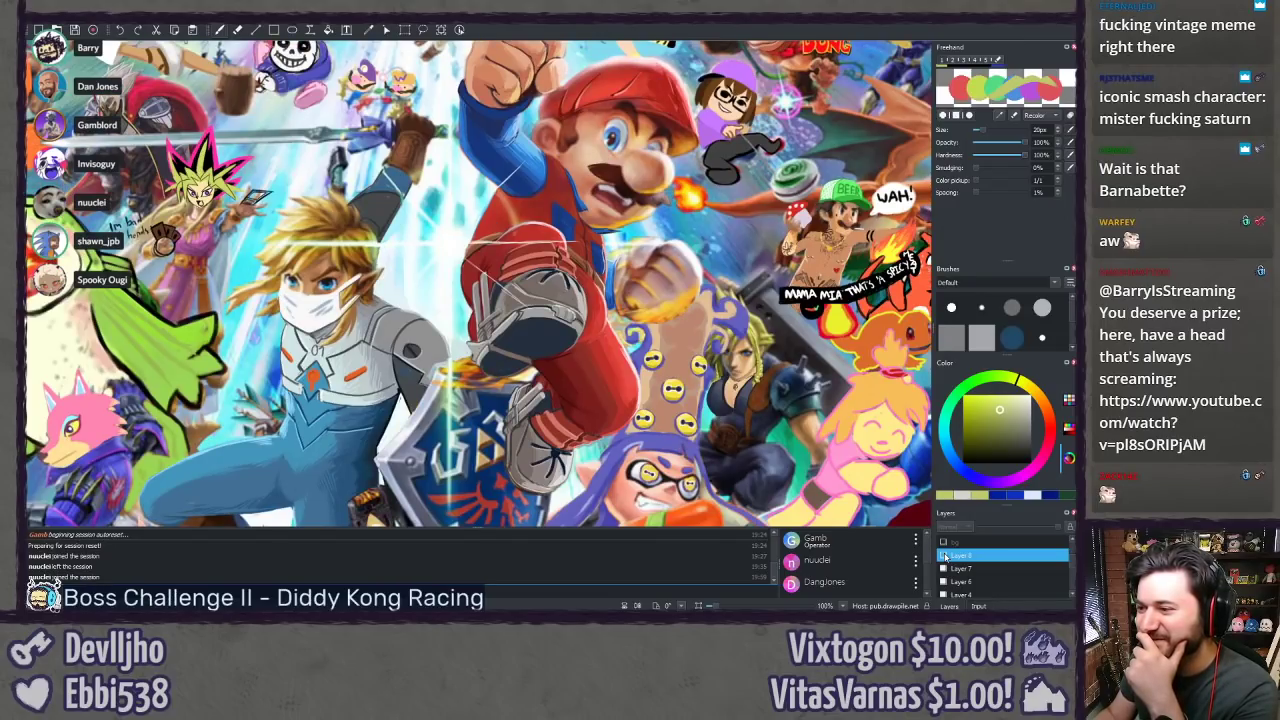
{"action": "left_click", "coordinate": [943, 556]}
{"action": "left_click", "coordinate": [943, 556]}
{"action": "left_click", "coordinate": [943, 556]}
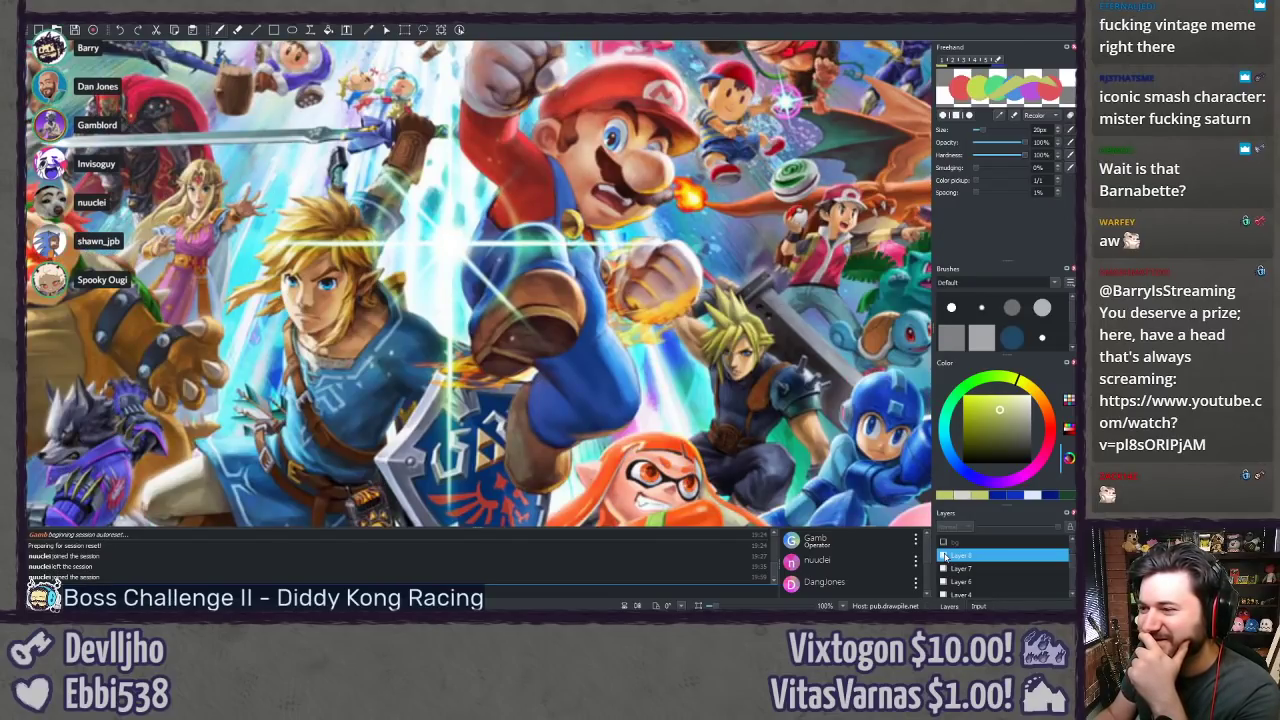
{"action": "left_click", "coordinate": [943, 556]}
{"action": "left_click", "coordinate": [943, 556]}
{"action": "left_click", "coordinate": [943, 556]}
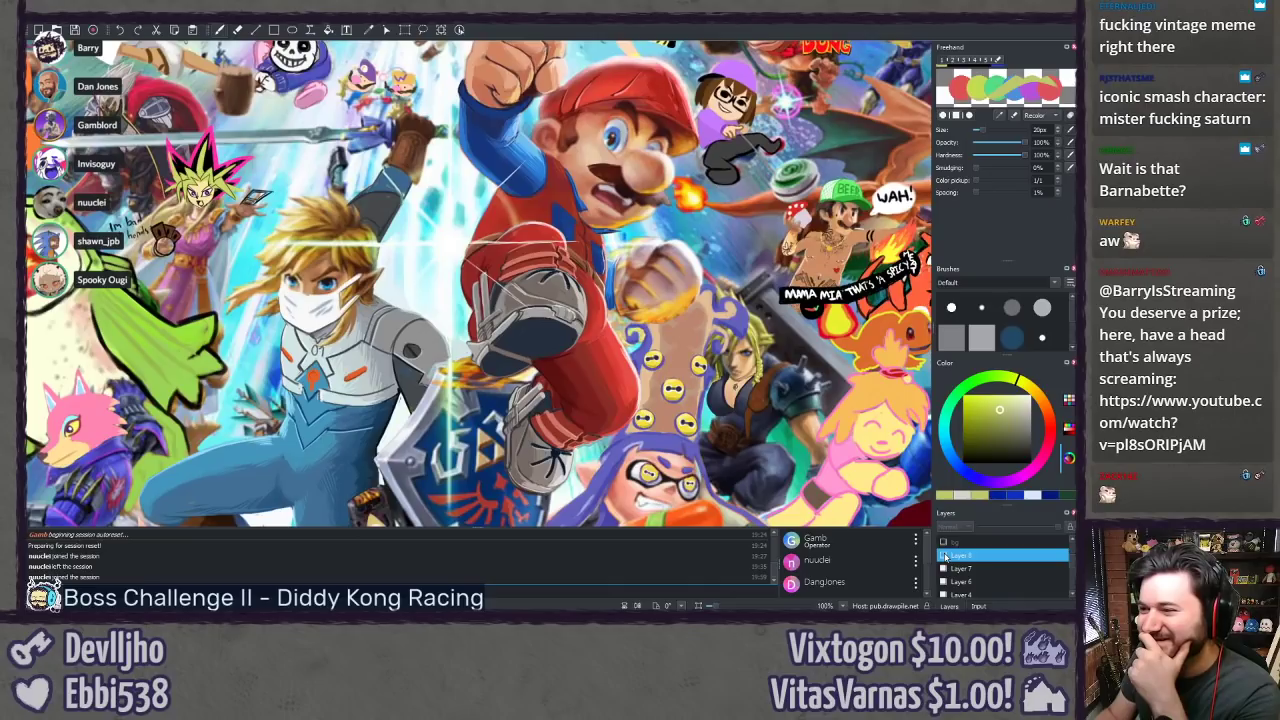
{"action": "left_click", "coordinate": [943, 556]}
{"action": "left_click", "coordinate": [943, 556]}
{"action": "left_click", "coordinate": [943, 556]}
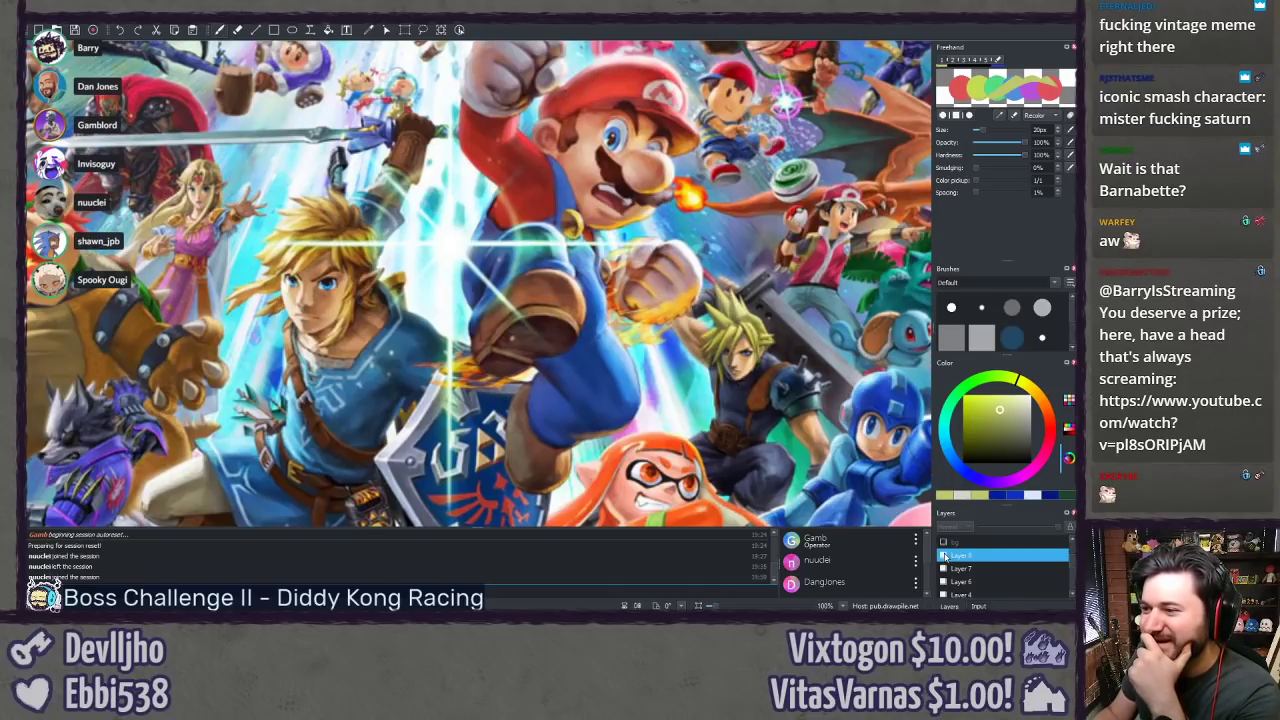
{"action": "left_click", "coordinate": [943, 556]}
Step: Compare Mario's outfit and boots, Wolf and Mega Man with their redraws by switching Layer 8 on and off, leaving it shown
{"action": "left_click_drag", "start_coordinate": [810, 389], "coordinate": [802, 417]}
{"action": "scroll", "coordinate": [808, 483], "scroll_direction": "down", "scroll_amount": 1}
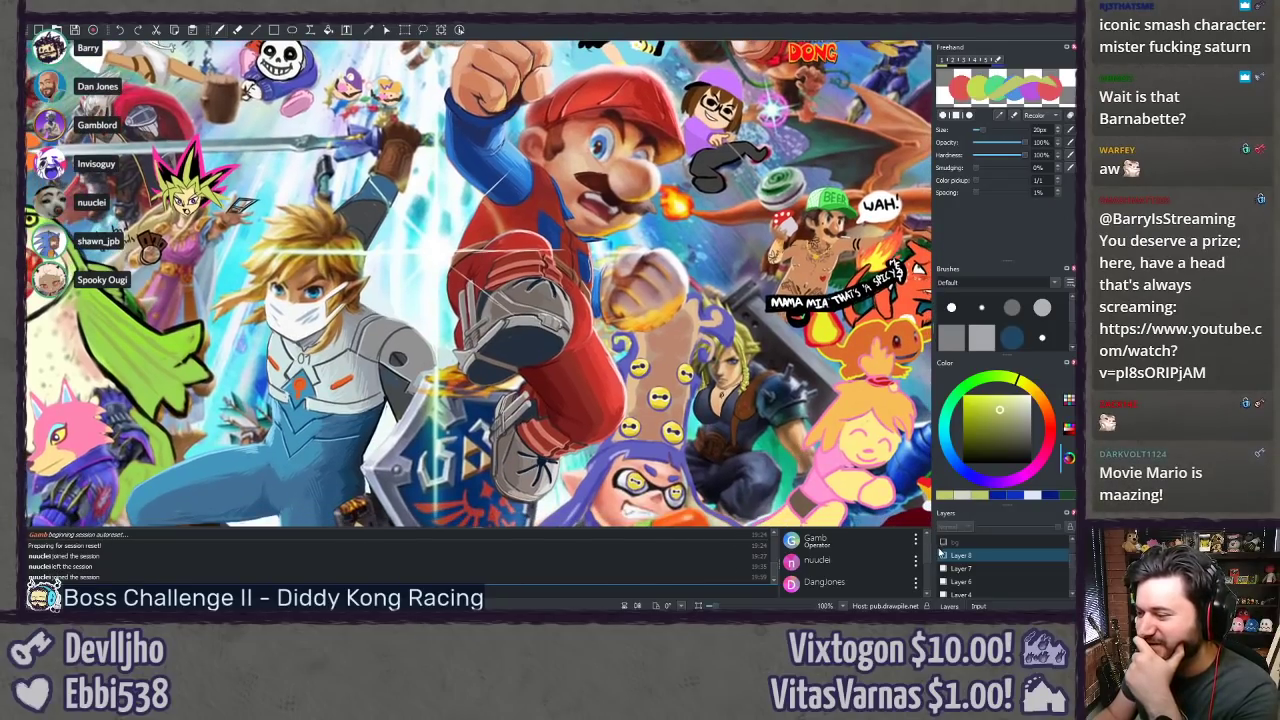
{"action": "left_click", "coordinate": [943, 556]}
{"action": "left_click", "coordinate": [943, 556]}
{"action": "left_click", "coordinate": [943, 556]}
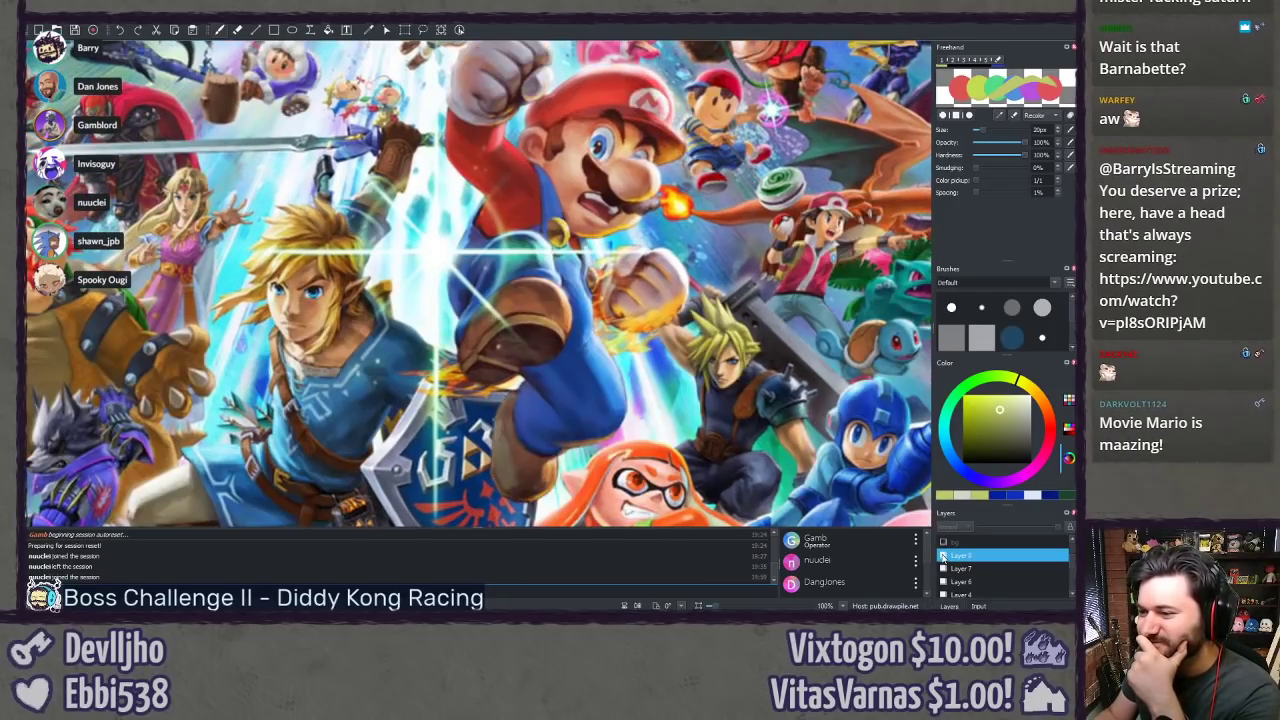
{"action": "left_click", "coordinate": [943, 556]}
{"action": "left_click", "coordinate": [943, 556]}
{"action": "left_click", "coordinate": [943, 556]}
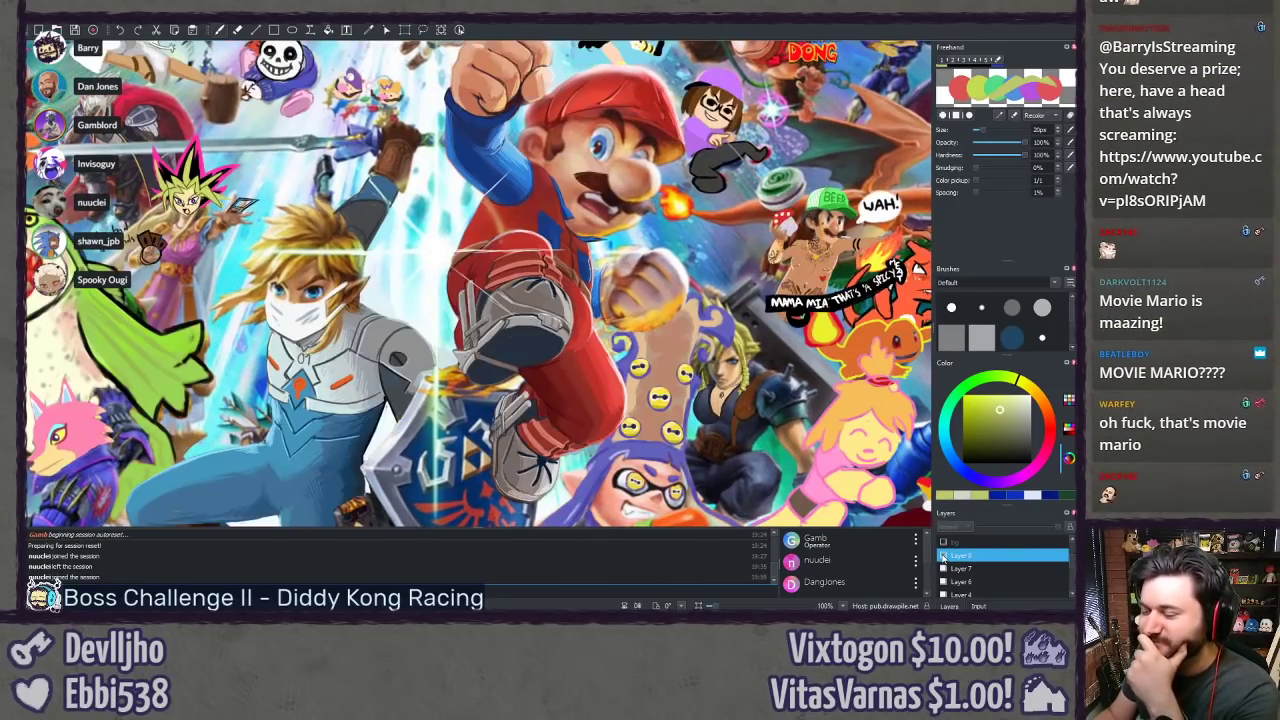
{"action": "left_click", "coordinate": [943, 556]}
{"action": "left_click", "coordinate": [943, 556]}
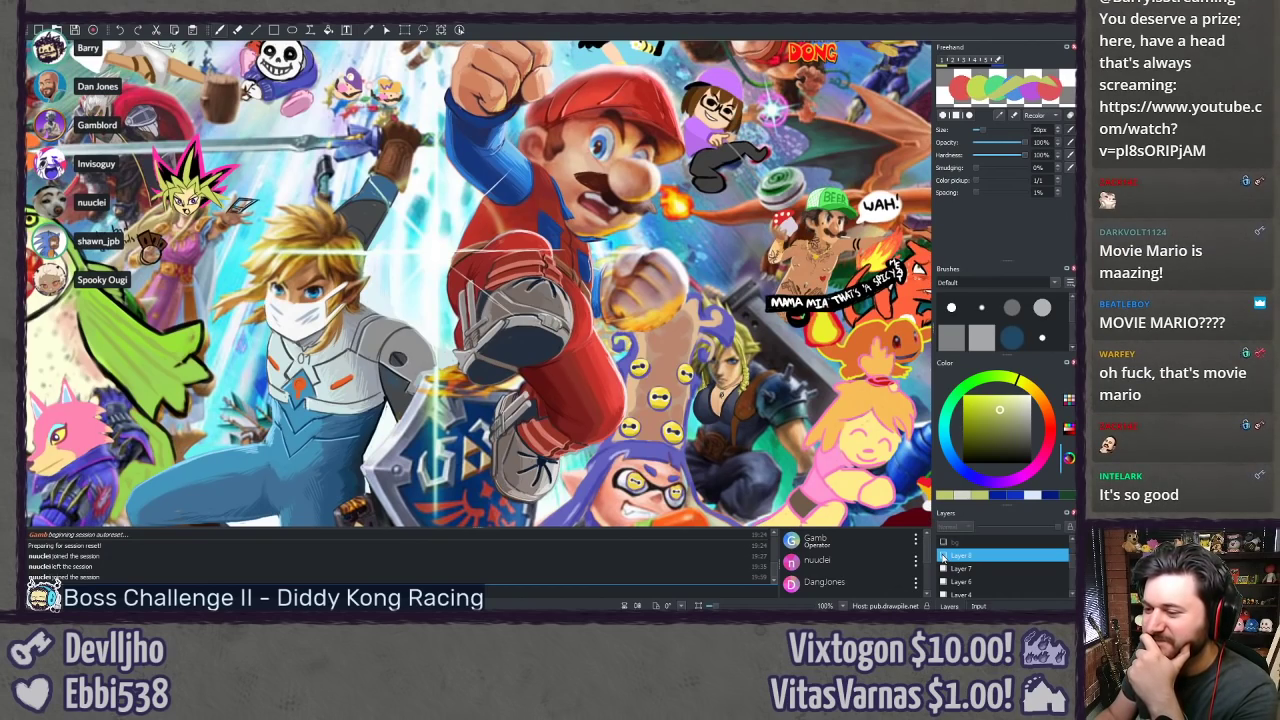
{"action": "left_click", "coordinate": [943, 556]}
Step: Hide Layer 8 over the Super Smash Bros. Ultimate logo and Pikachu to view their altered versions, then show it again
{"action": "scroll", "coordinate": [682, 218], "scroll_direction": "down", "scroll_amount": 5}
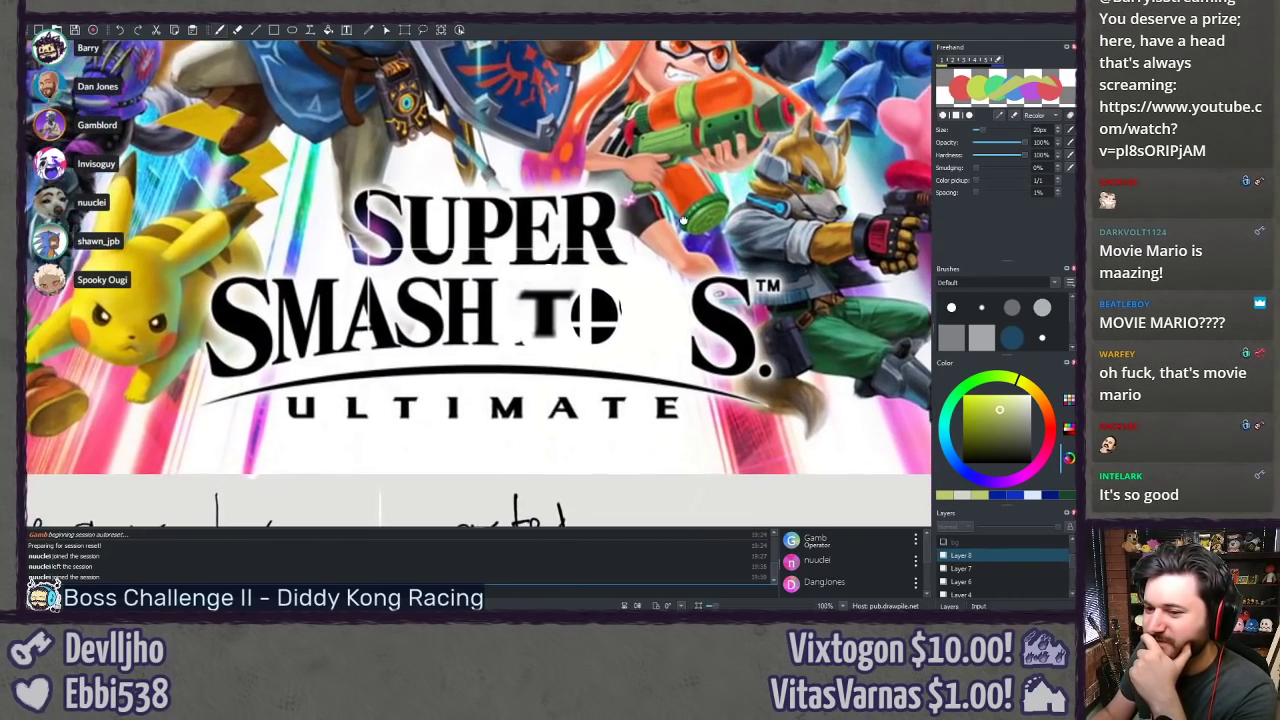
{"action": "left_click_drag", "start_coordinate": [535, 372], "coordinate": [578, 407]}
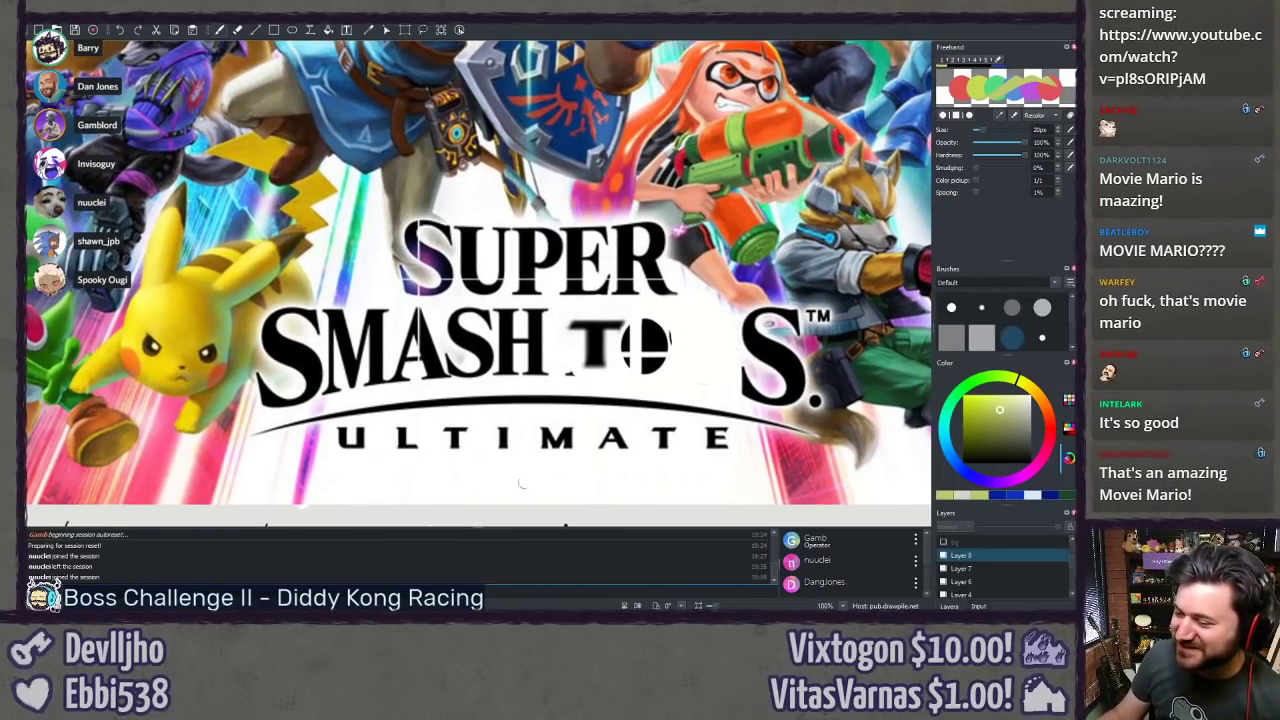
{"action": "left_click", "coordinate": [944, 555]}
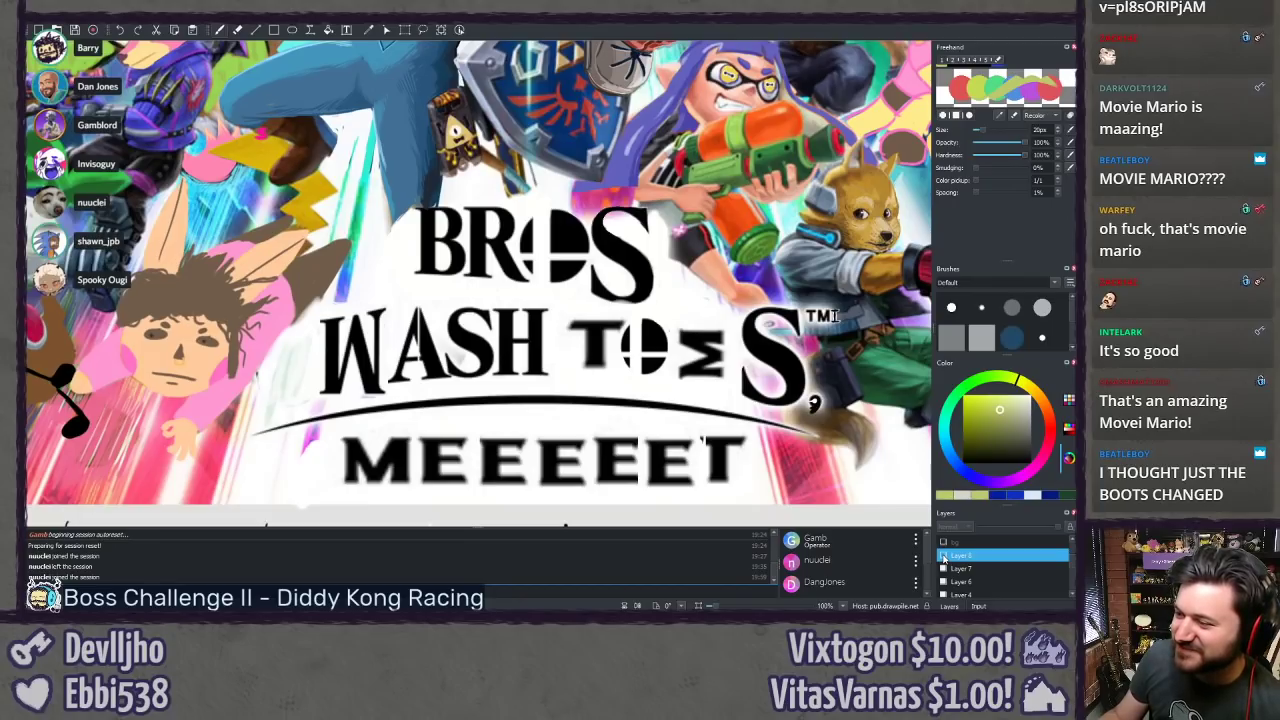
{"action": "left_click", "coordinate": [943, 556]}
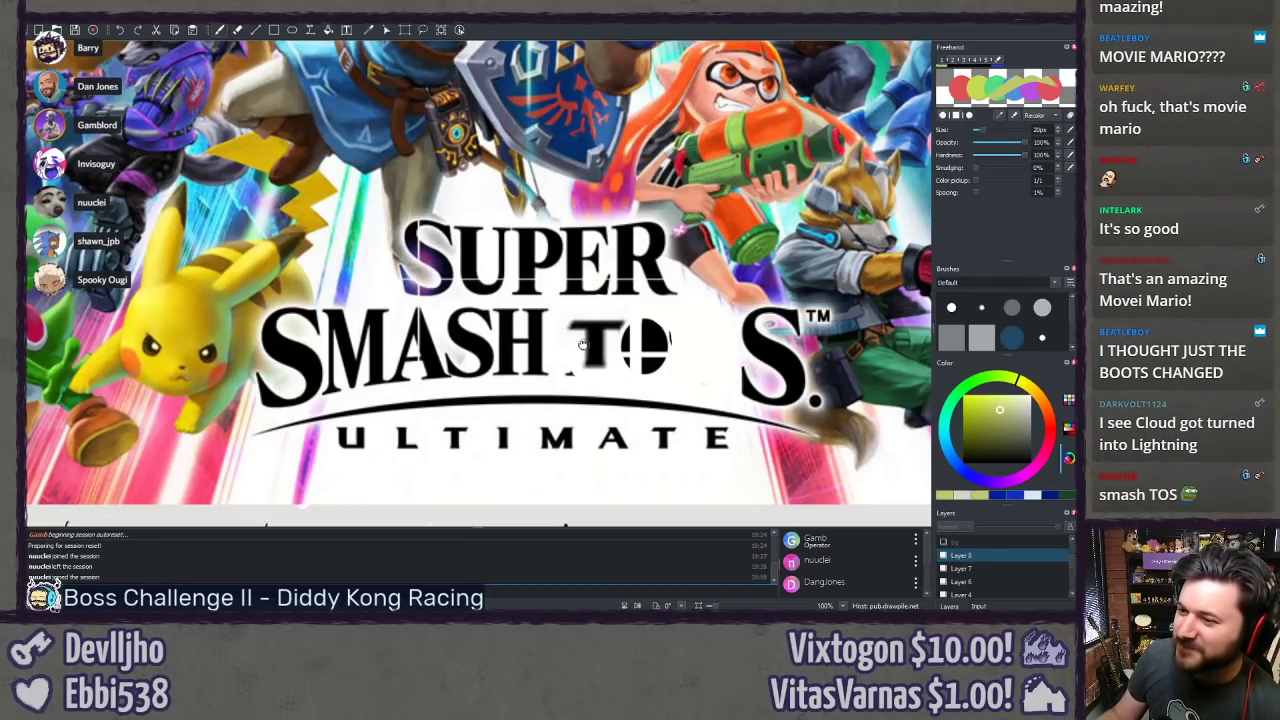
Step: Toggle Layer 8 repeatedly over a close-up of Mario, Ness and the Pokémon Trainer to compare them with their redraws, leaving it shown
{"action": "left_click_drag", "start_coordinate": [578, 345], "coordinate": [687, 552]}
{"action": "left_click_drag", "start_coordinate": [754, 148], "coordinate": [478, 462]}
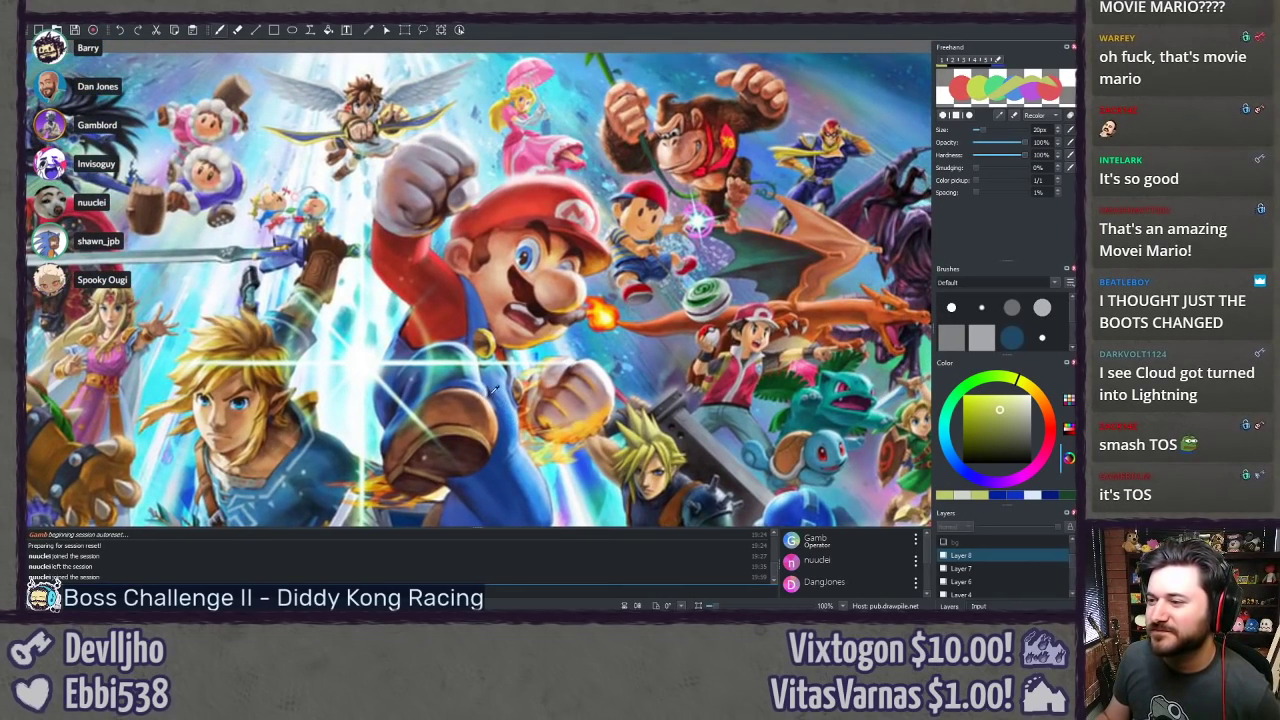
{"action": "scroll", "coordinate": [492, 389], "scroll_direction": "up", "scroll_amount": 2}
{"action": "left_click_drag", "start_coordinate": [496, 414], "coordinate": [485, 412]}
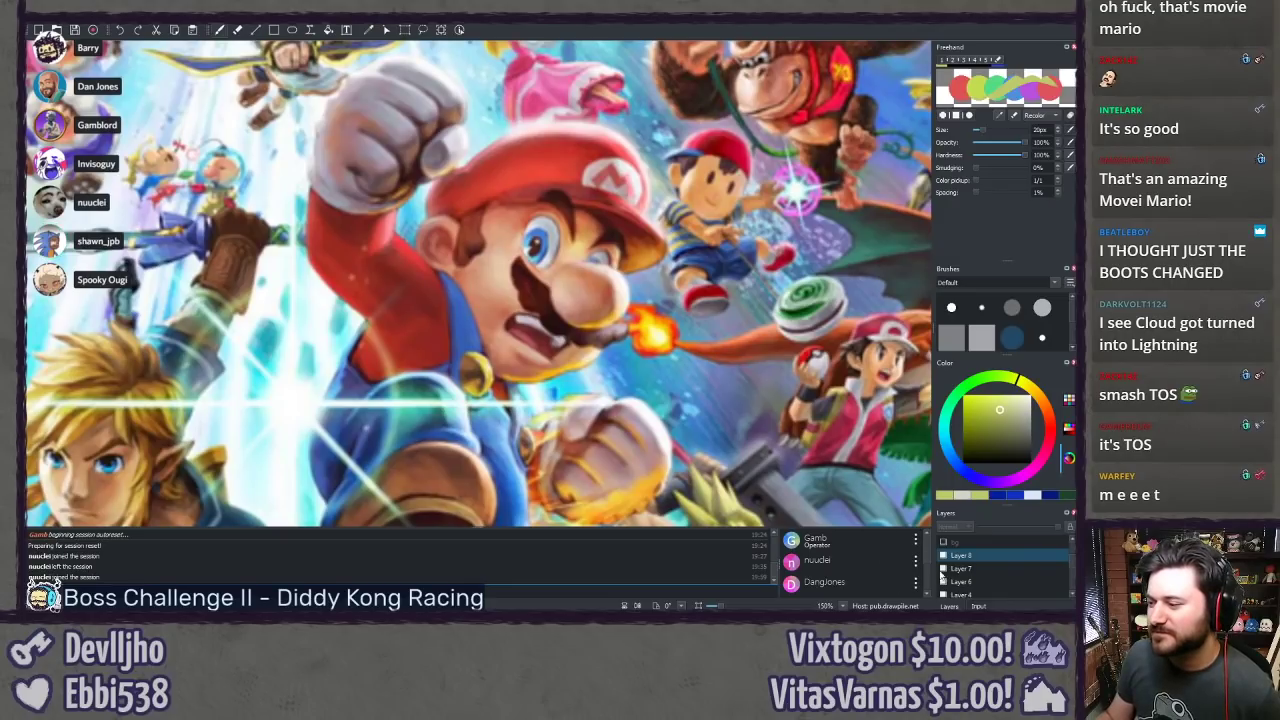
{"action": "left_click", "coordinate": [943, 555]}
{"action": "left_click", "coordinate": [943, 555]}
{"action": "left_click", "coordinate": [943, 555]}
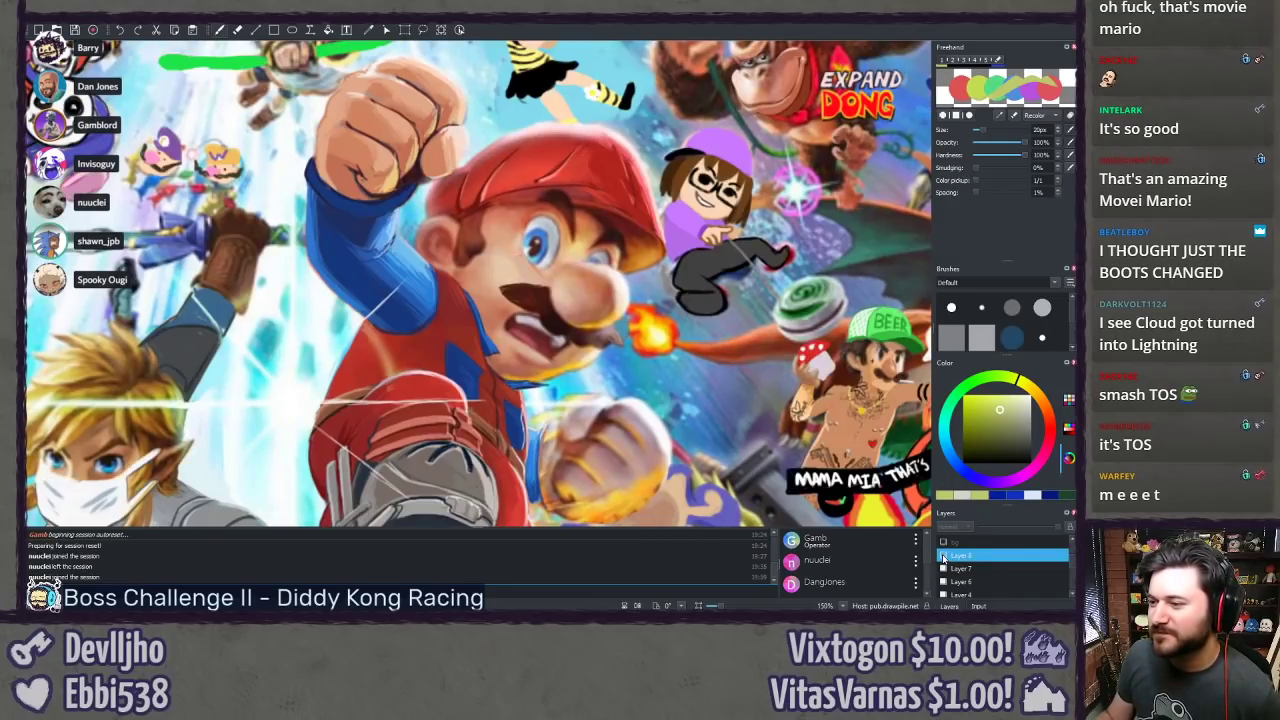
{"action": "left_click", "coordinate": [943, 555]}
{"action": "left_click", "coordinate": [943, 555]}
{"action": "left_click", "coordinate": [943, 555]}
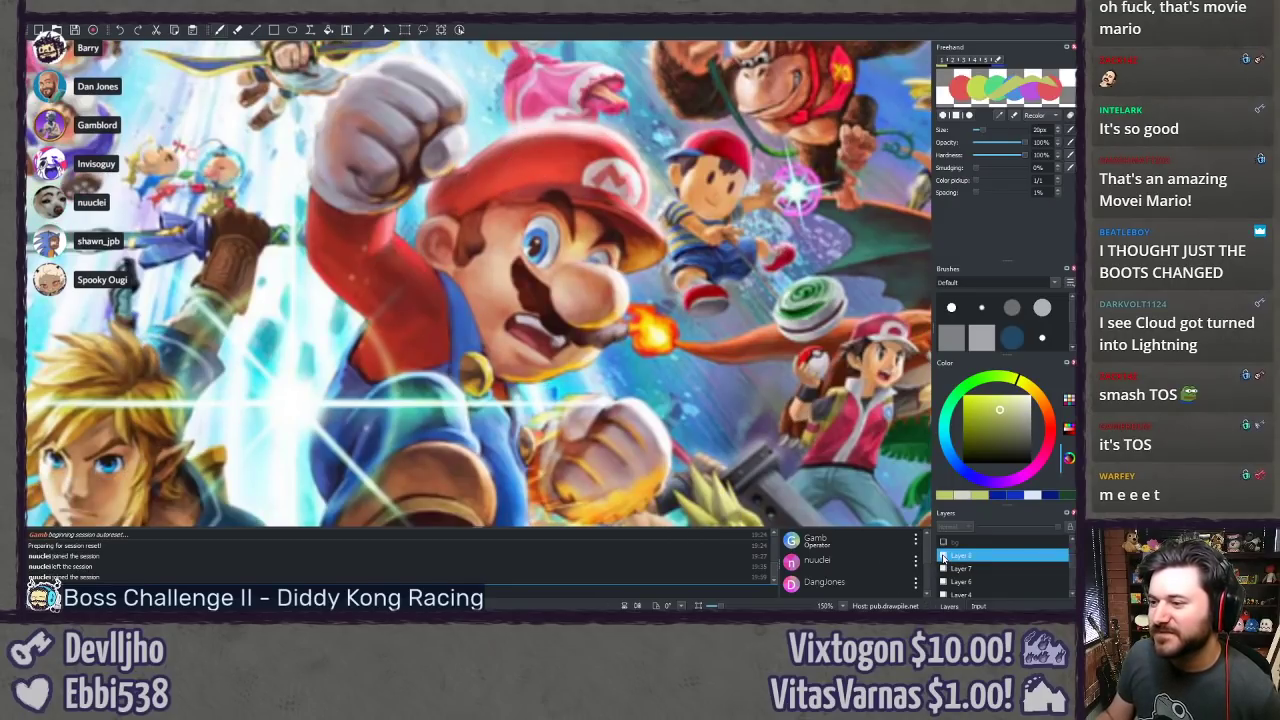
{"action": "left_click", "coordinate": [943, 555]}
{"action": "left_click", "coordinate": [943, 555]}
{"action": "left_click", "coordinate": [943, 555]}
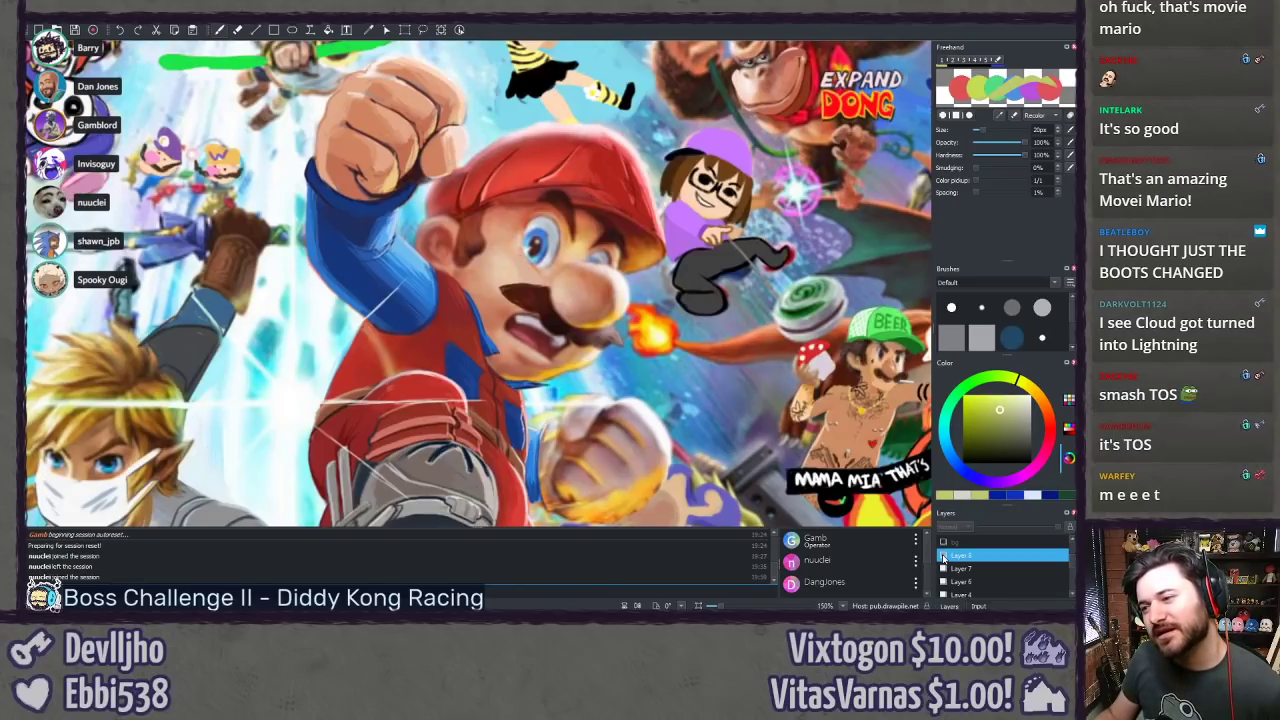
{"action": "left_click", "coordinate": [943, 555]}
{"action": "left_click", "coordinate": [943, 555]}
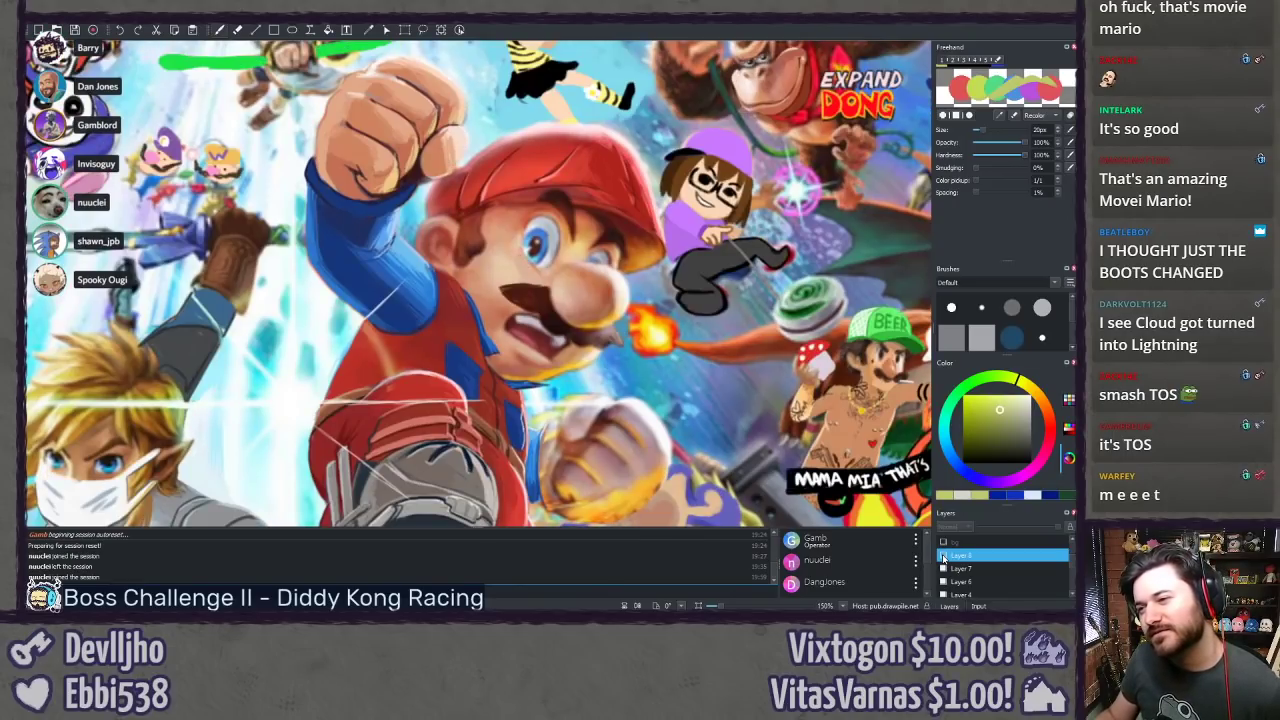
{"action": "left_click", "coordinate": [943, 555]}
{"action": "left_click", "coordinate": [943, 555]}
{"action": "left_click", "coordinate": [943, 555]}
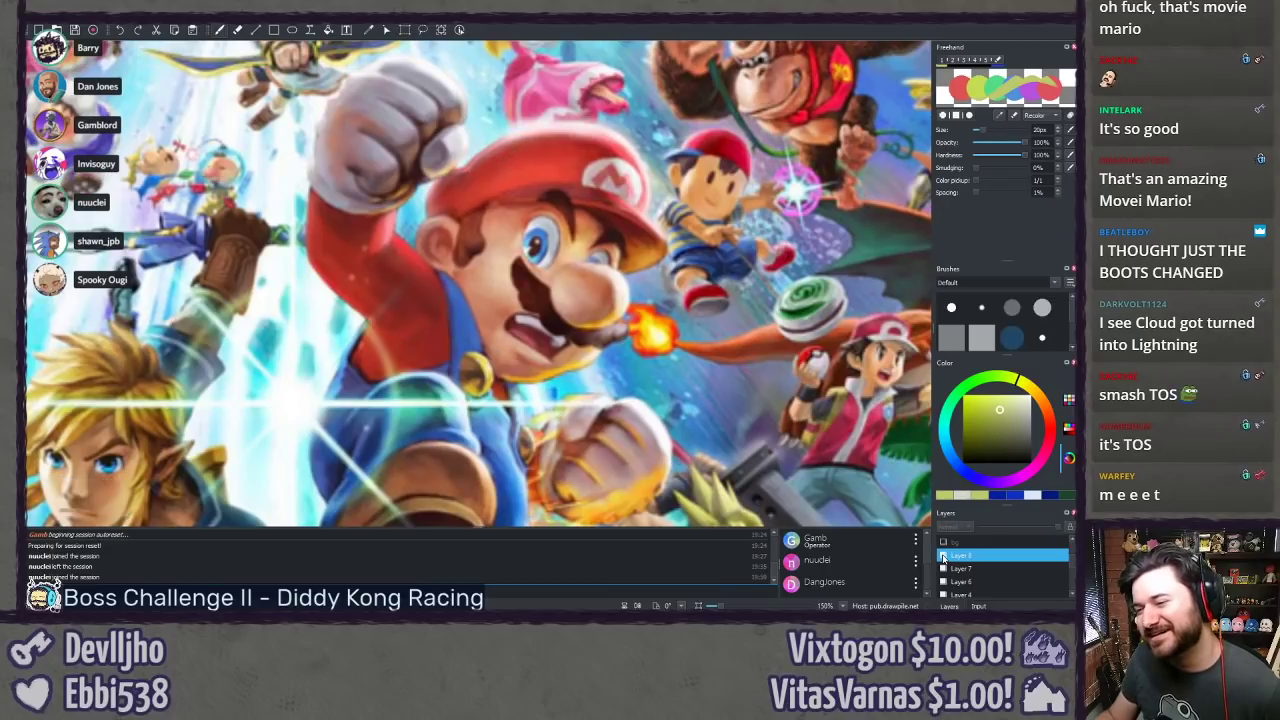
{"action": "left_click", "coordinate": [943, 555]}
{"action": "left_click", "coordinate": [943, 555]}
{"action": "left_click", "coordinate": [943, 555]}
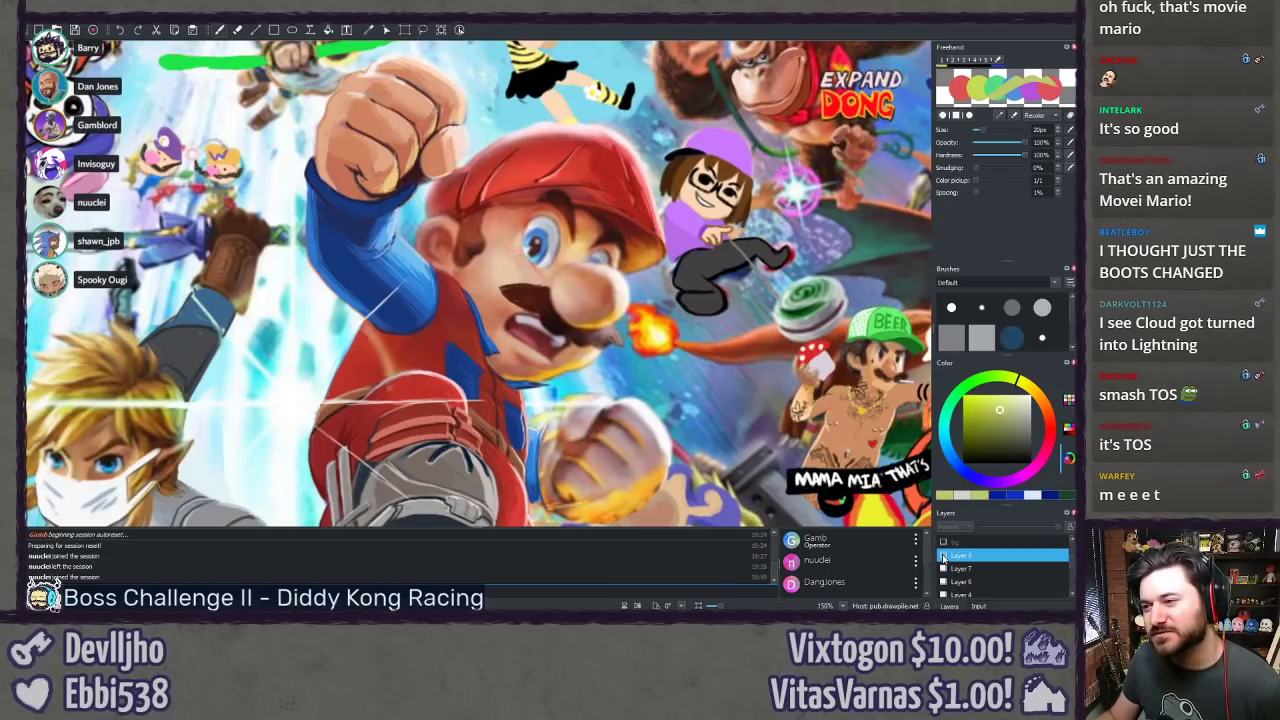
{"action": "left_click", "coordinate": [943, 555]}
{"action": "left_click", "coordinate": [943, 555]}
{"action": "left_click", "coordinate": [943, 555]}
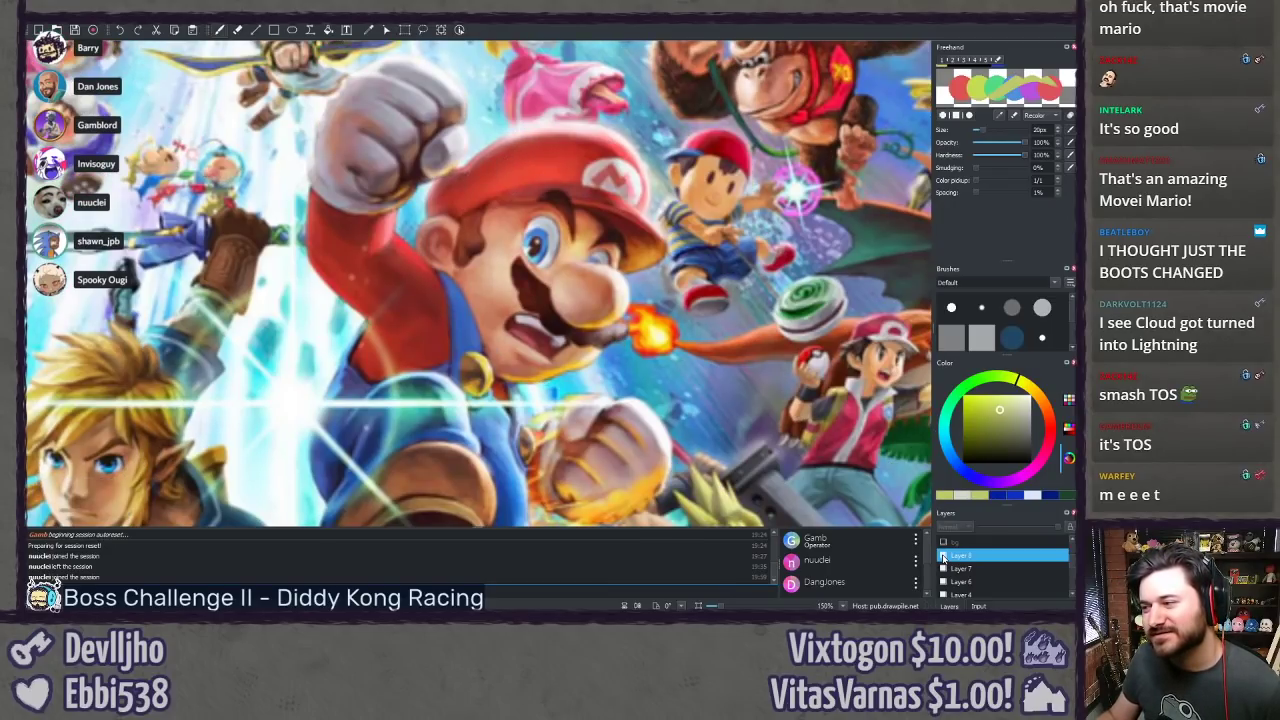
Step: Toggle Layer 8 repeatedly over Inkling, Cloud, Mega Man and Link's shield to compare them with their drawn-over versions, leaving the layer hidden
{"action": "left_click_drag", "start_coordinate": [708, 491], "coordinate": [665, 239]}
{"action": "left_click_drag", "start_coordinate": [674, 405], "coordinate": [645, 52]}
{"action": "left_click_drag", "start_coordinate": [640, 270], "coordinate": [816, 60]}
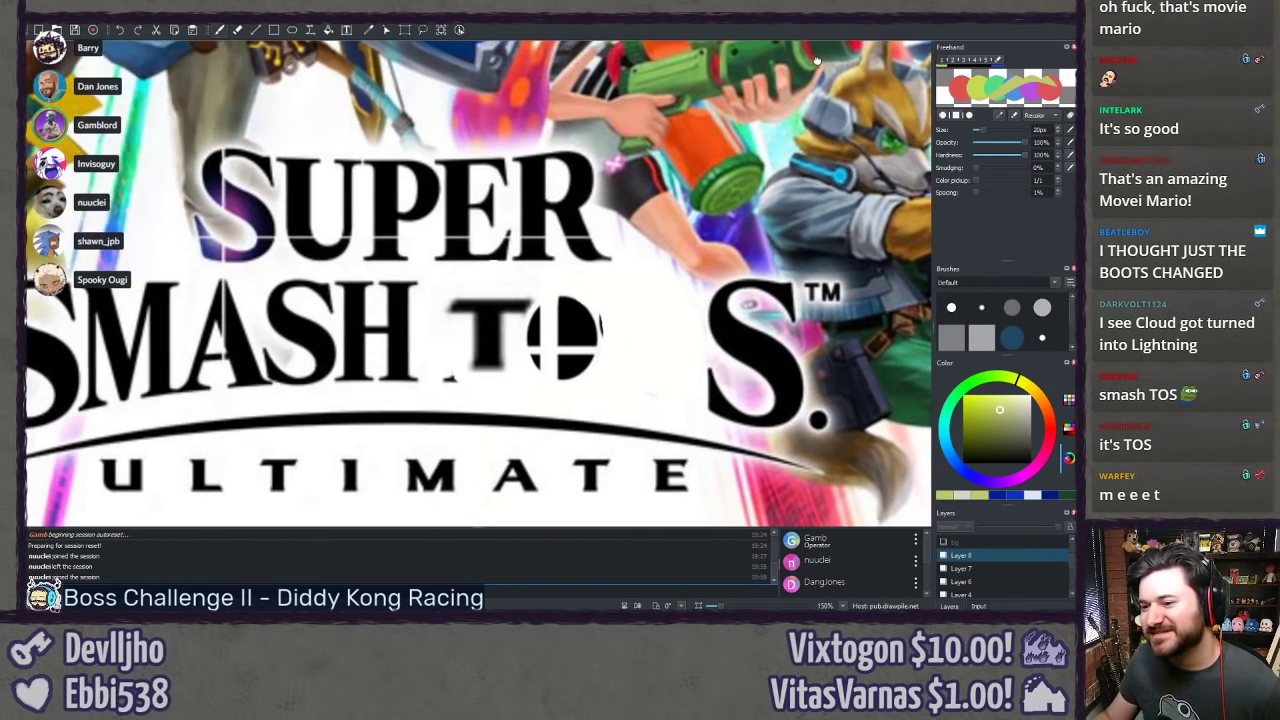
{"action": "left_click_drag", "start_coordinate": [740, 134], "coordinate": [539, 321]}
{"action": "left_click_drag", "start_coordinate": [663, 202], "coordinate": [745, 339]}
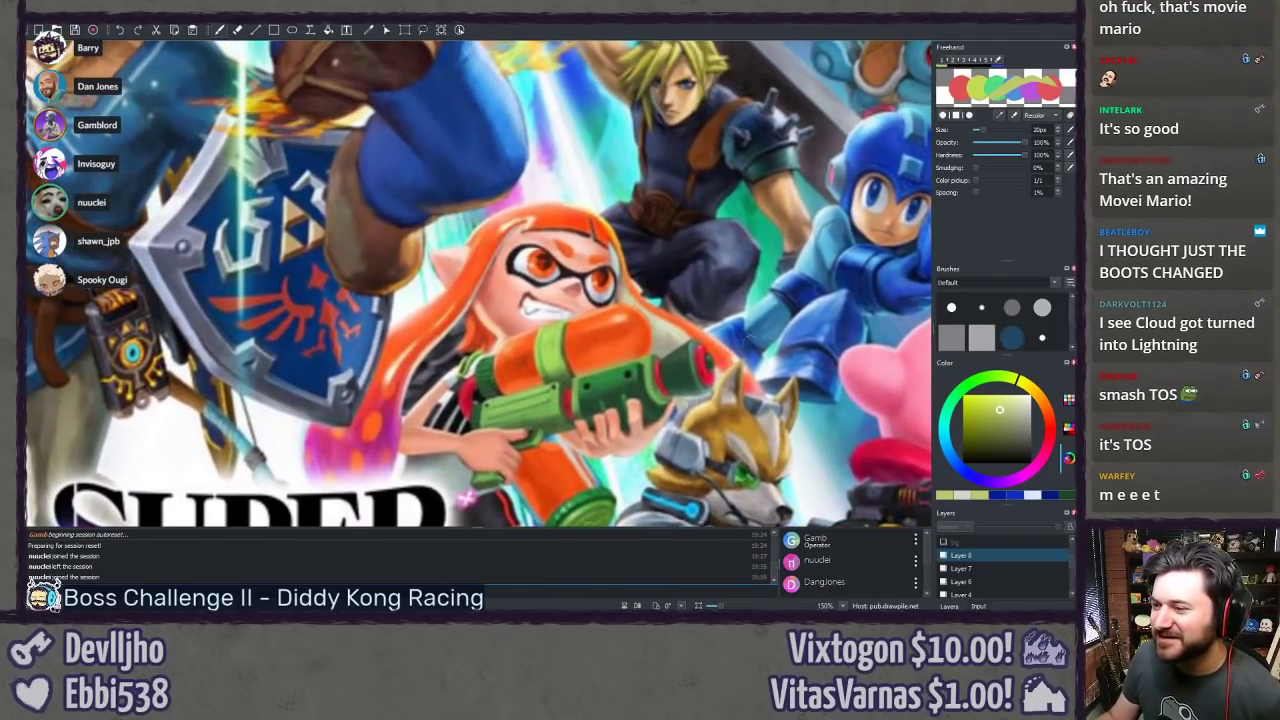
{"action": "left_click", "coordinate": [943, 557]}
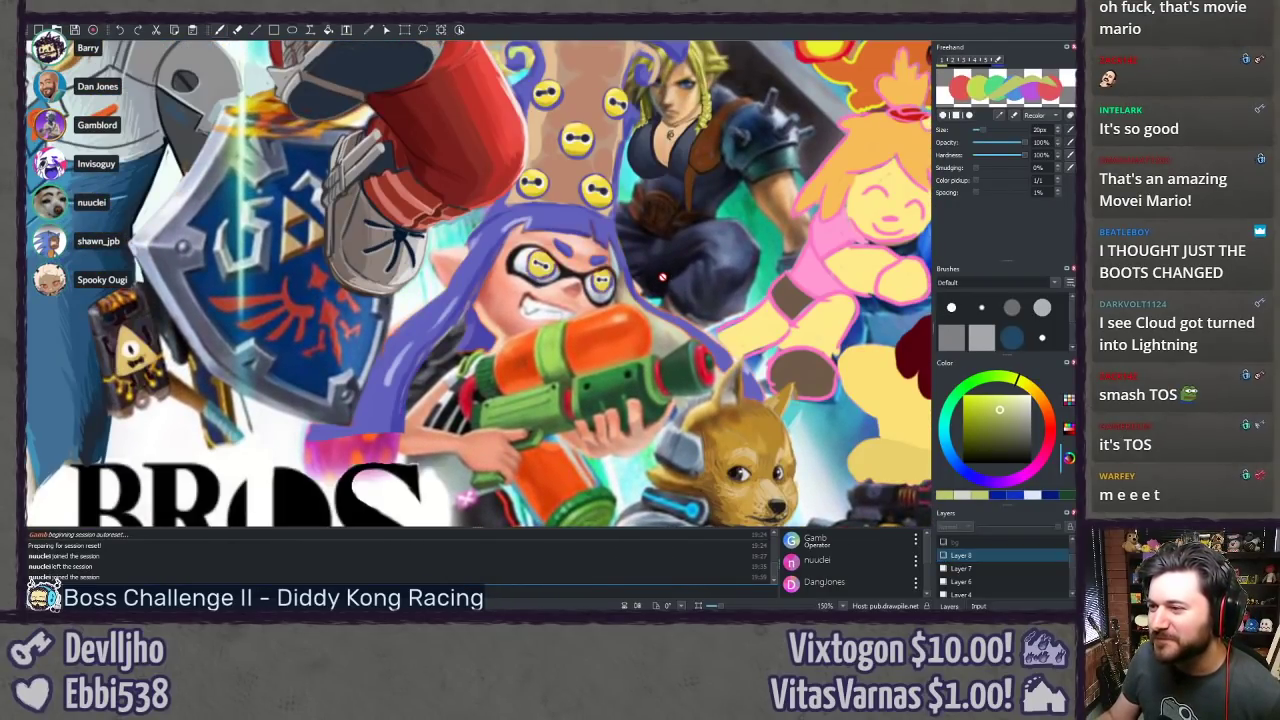
{"action": "left_click_drag", "start_coordinate": [663, 277], "coordinate": [668, 355]}
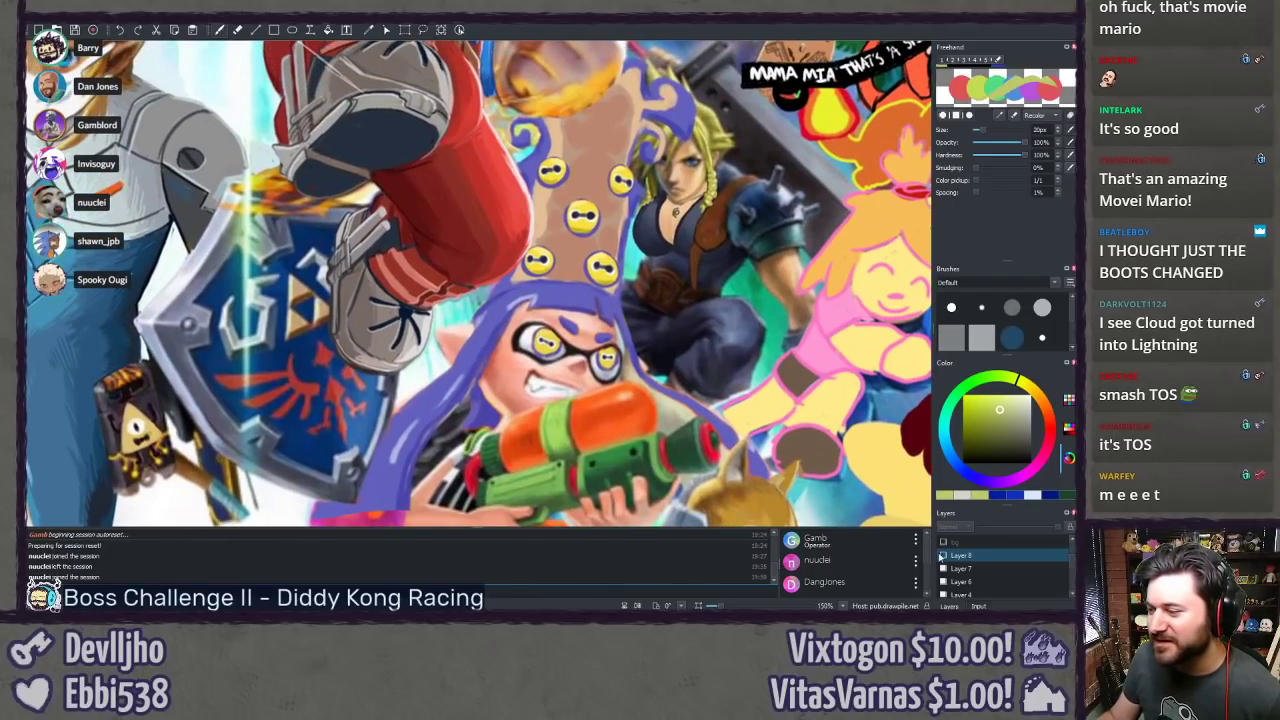
{"action": "left_click", "coordinate": [942, 556]}
{"action": "left_click", "coordinate": [942, 558]}
{"action": "left_click", "coordinate": [942, 557]}
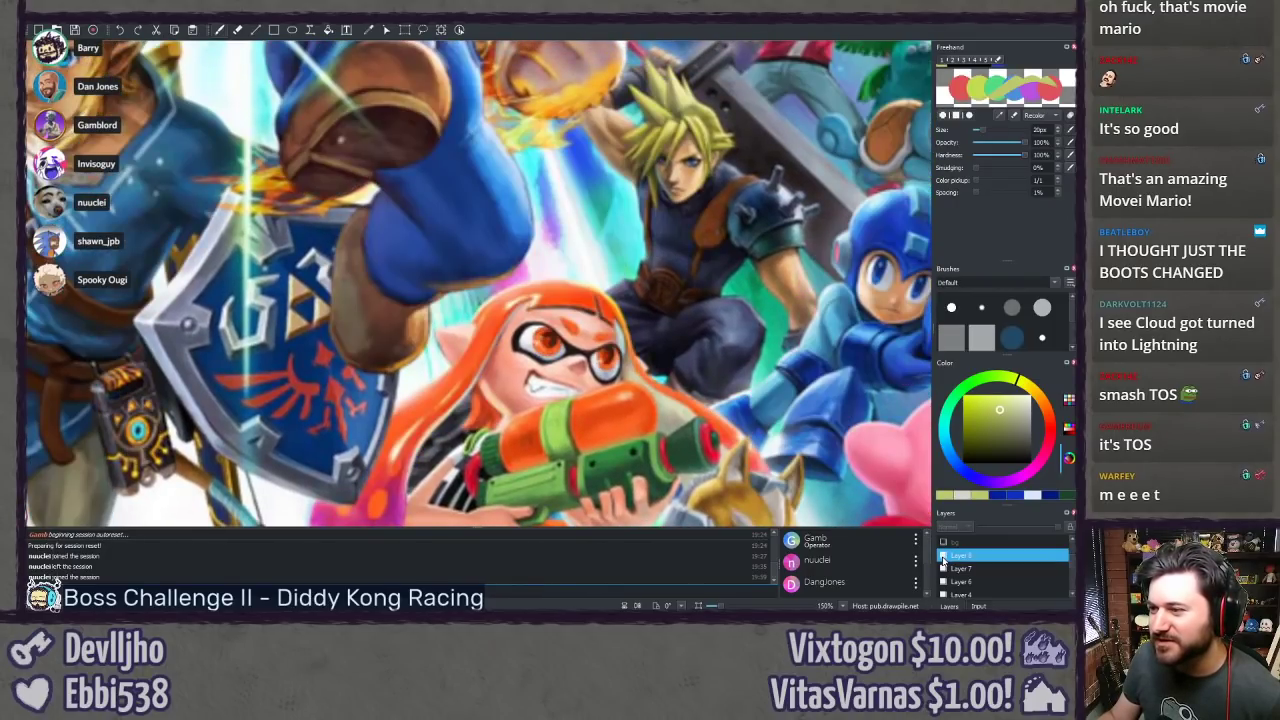
{"action": "left_click", "coordinate": [942, 557]}
{"action": "left_click", "coordinate": [942, 557]}
{"action": "left_click", "coordinate": [942, 557]}
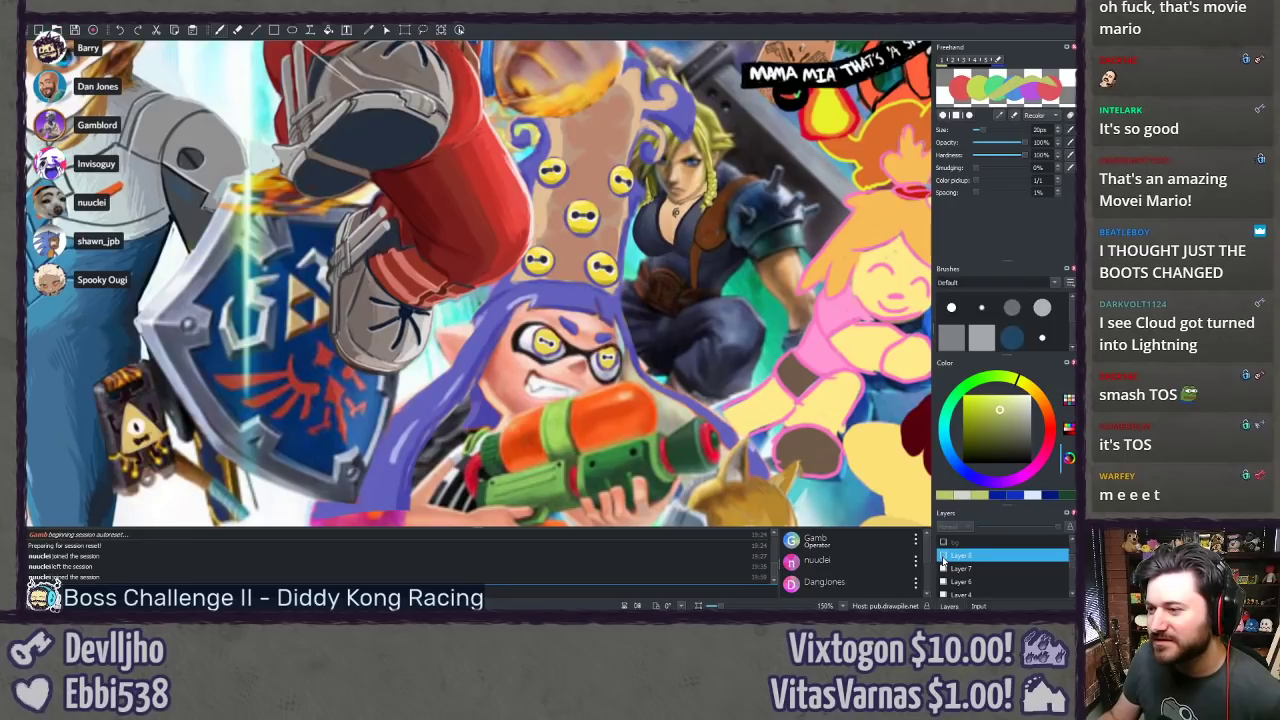
{"action": "left_click", "coordinate": [942, 557]}
{"action": "left_click", "coordinate": [942, 557]}
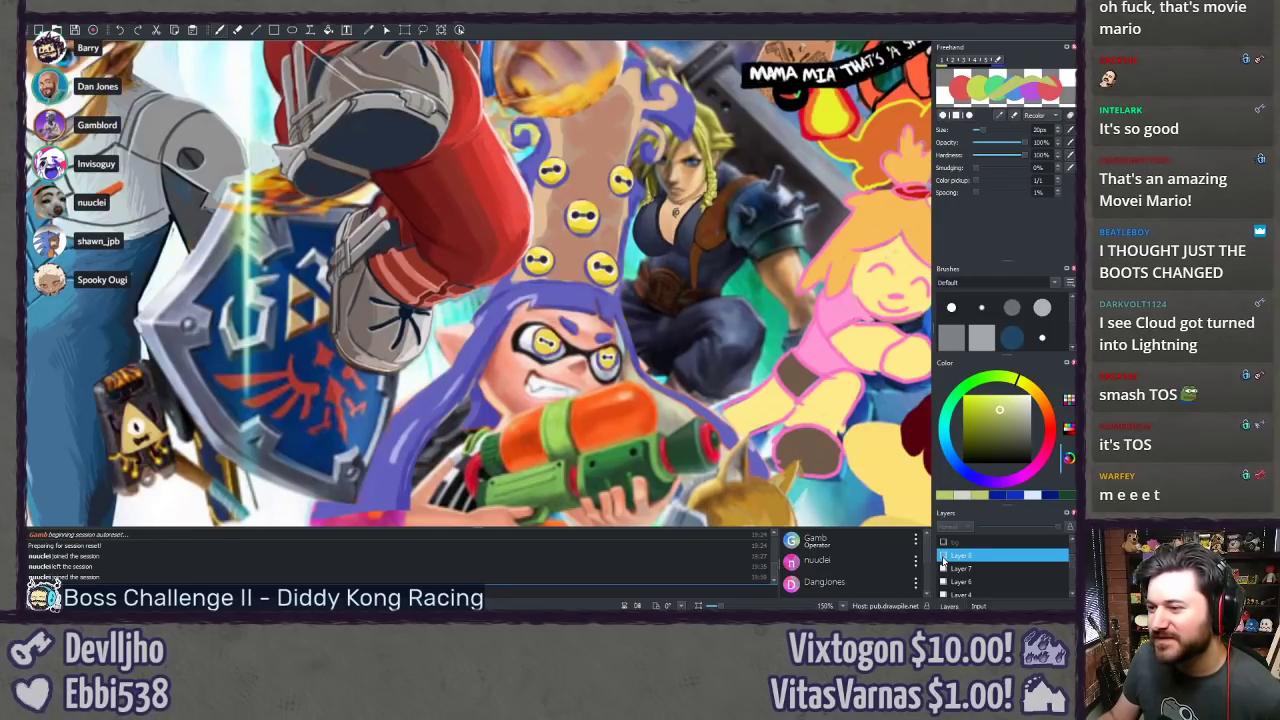
{"action": "left_click", "coordinate": [942, 557]}
{"action": "left_click", "coordinate": [942, 557]}
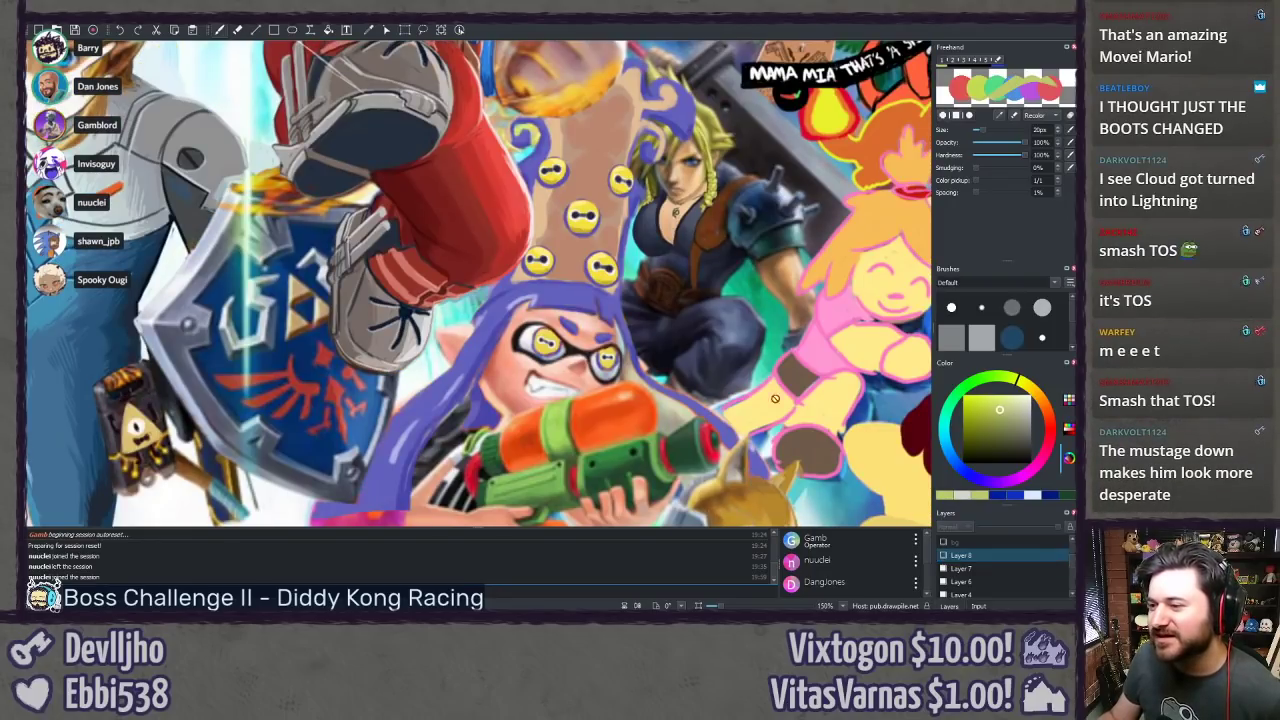
{"action": "left_click", "coordinate": [942, 557]}
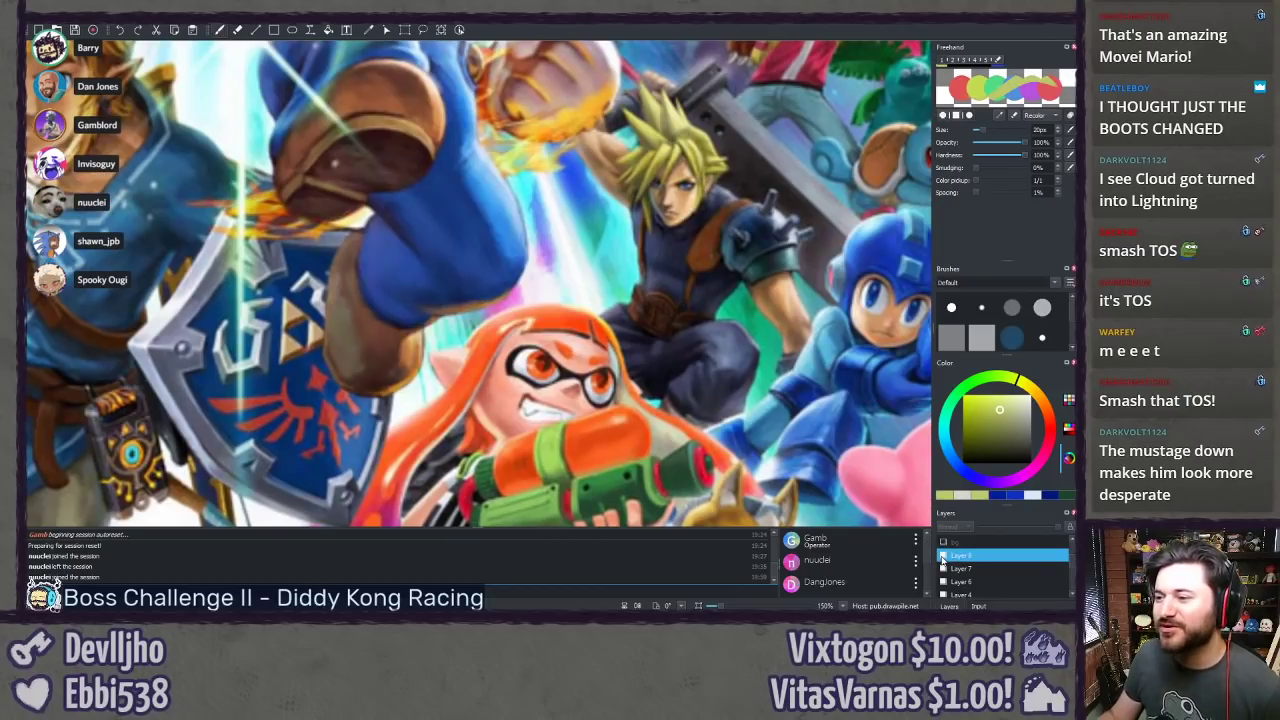
{"action": "left_click", "coordinate": [942, 557]}
{"action": "left_click", "coordinate": [942, 557]}
{"action": "left_click", "coordinate": [942, 557]}
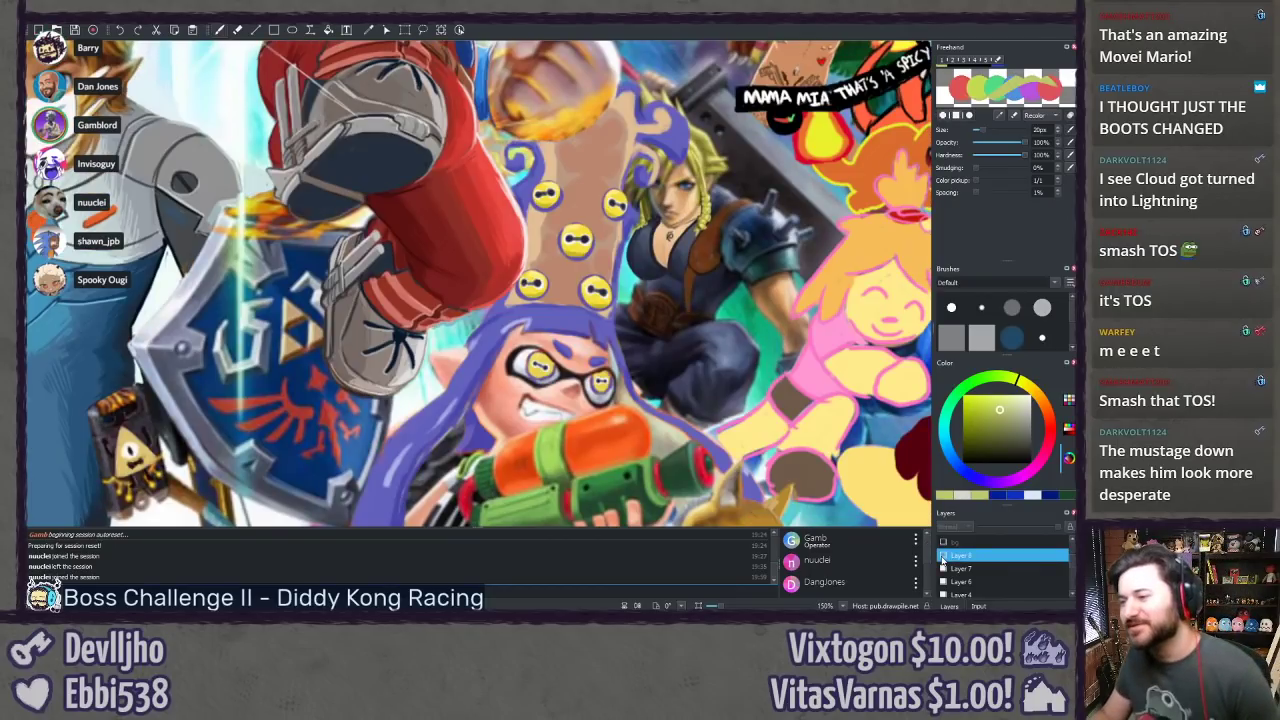
Step: Switch Layer 8 on and off repeatedly over Mario's boots, Inkling and Cloud to compare originals with redraws, leaving the layer shown
{"action": "left_click", "coordinate": [942, 557]}
{"action": "left_click", "coordinate": [942, 557]}
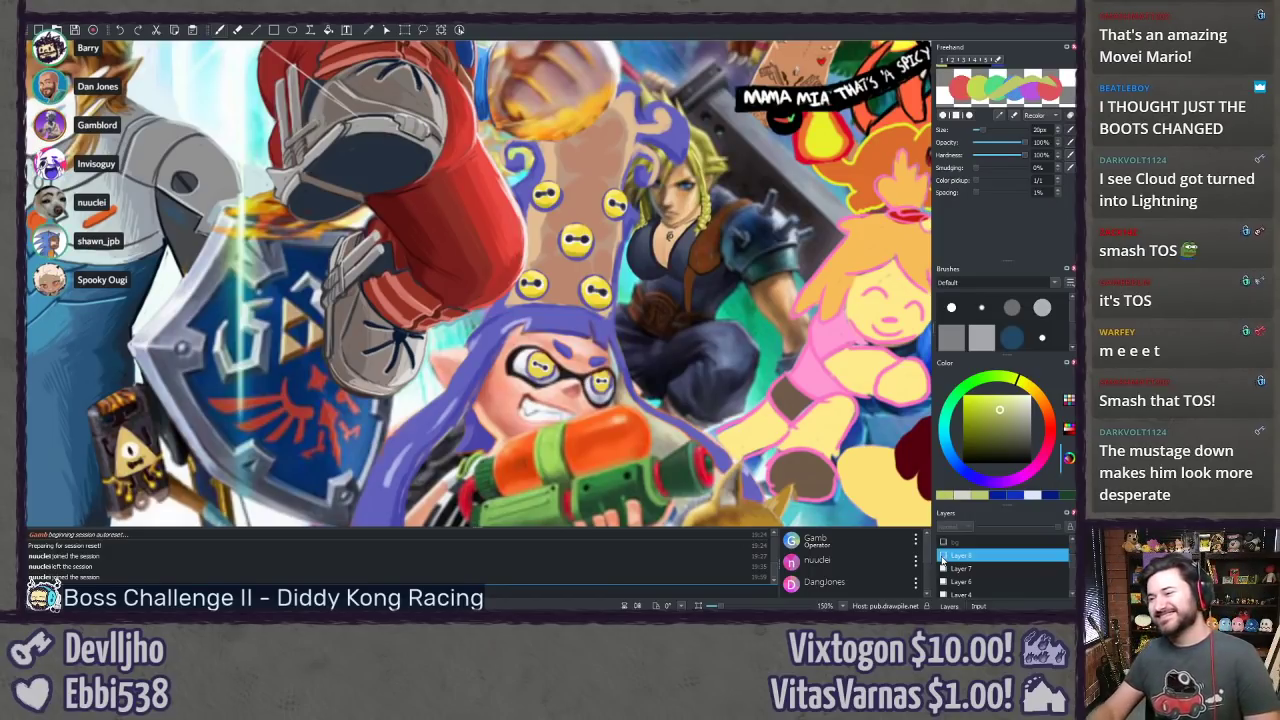
{"action": "left_click", "coordinate": [942, 557]}
{"action": "left_click", "coordinate": [942, 557]}
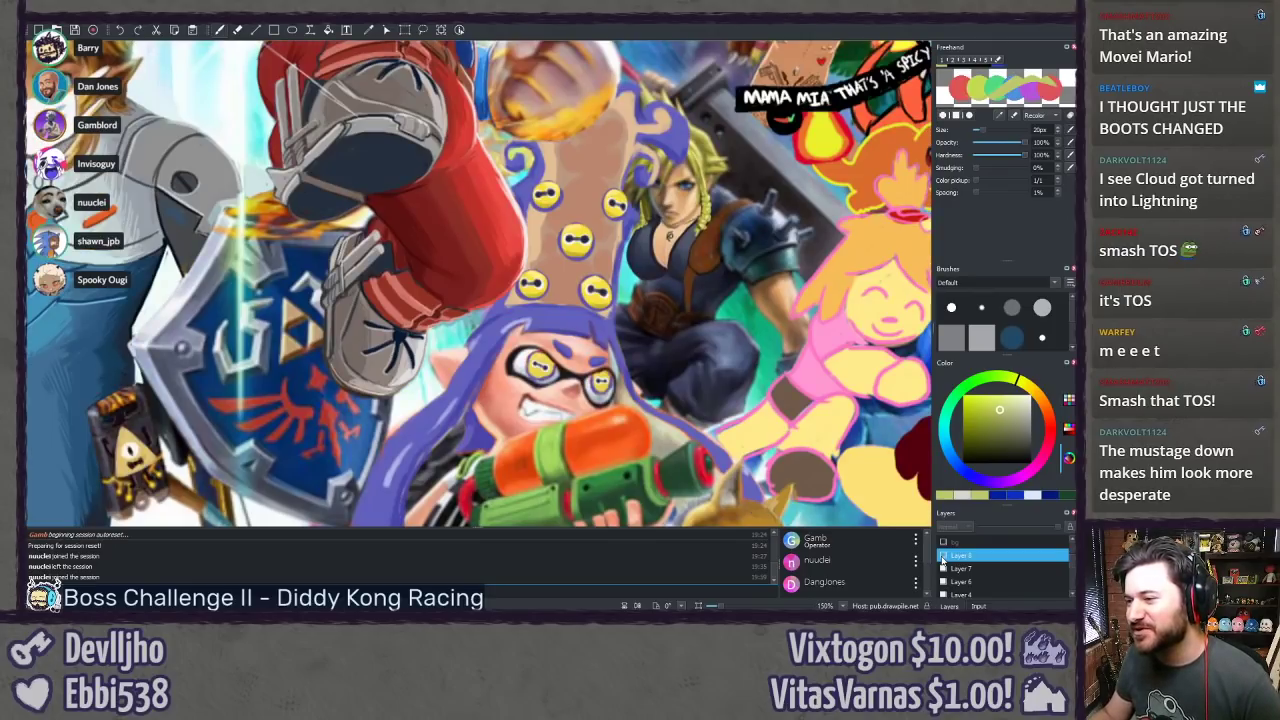
{"action": "left_click", "coordinate": [942, 557]}
{"action": "left_click", "coordinate": [942, 557]}
{"action": "left_click", "coordinate": [942, 557]}
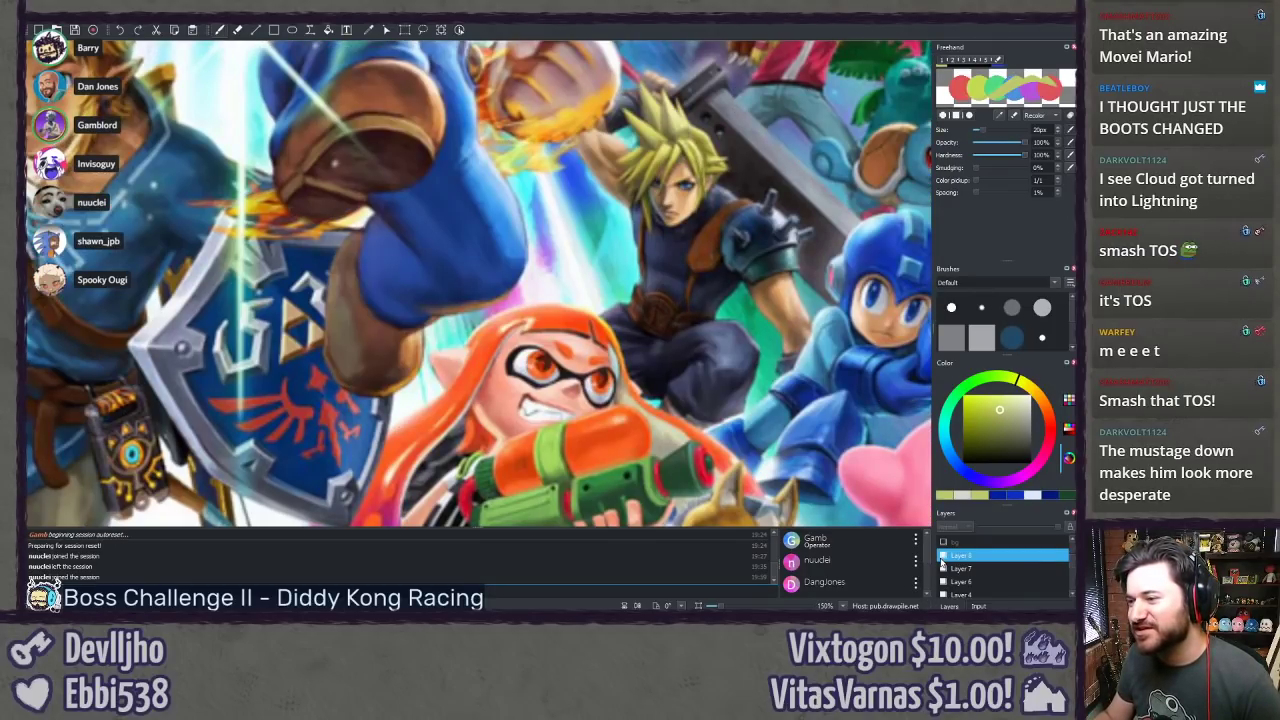
{"action": "left_click", "coordinate": [942, 557]}
{"action": "left_click", "coordinate": [942, 557]}
{"action": "left_click", "coordinate": [942, 557]}
{"action": "left_click", "coordinate": [942, 557]}
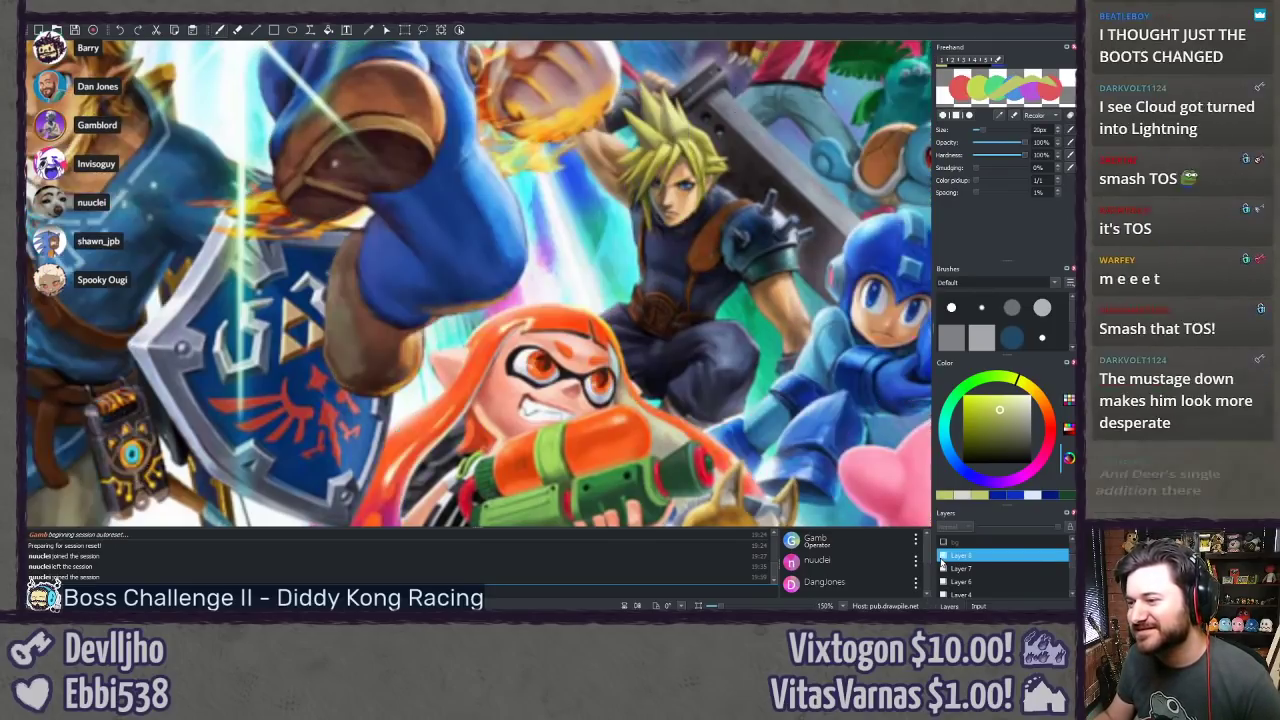
{"action": "left_click", "coordinate": [942, 557]}
{"action": "left_click", "coordinate": [942, 557]}
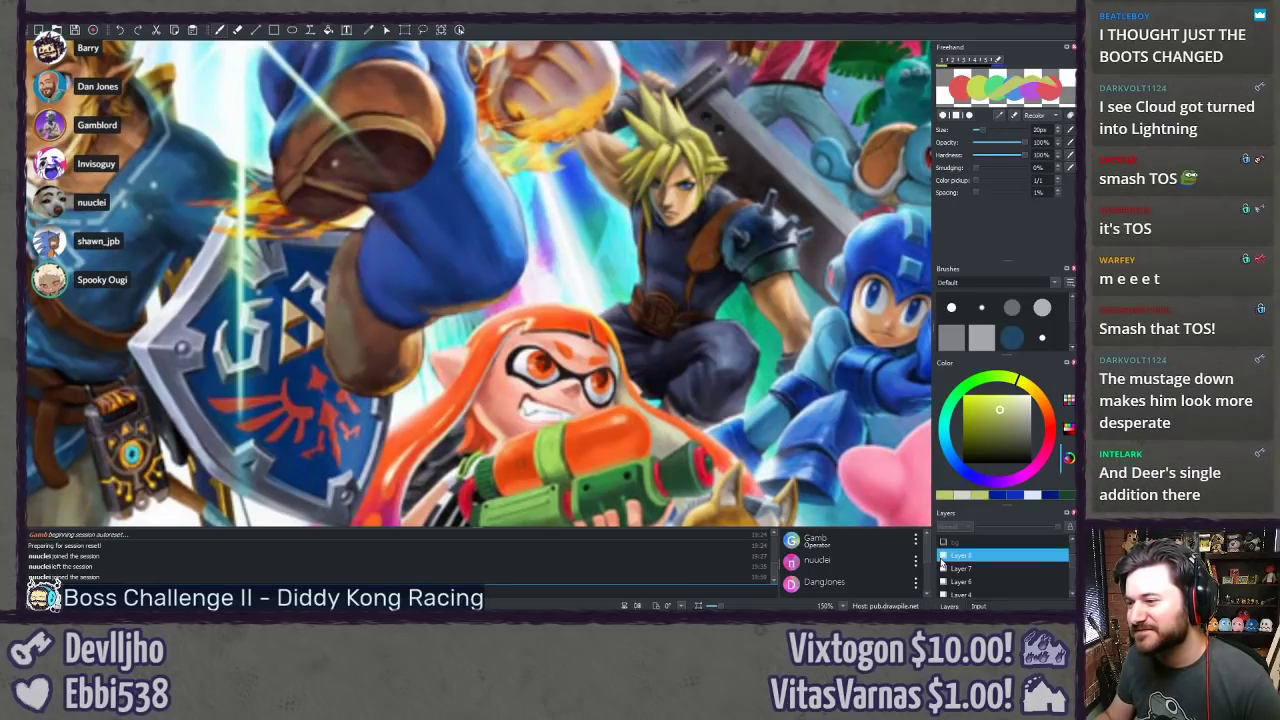
{"action": "left_click", "coordinate": [942, 557]}
{"action": "left_click", "coordinate": [942, 557]}
{"action": "left_click", "coordinate": [942, 557]}
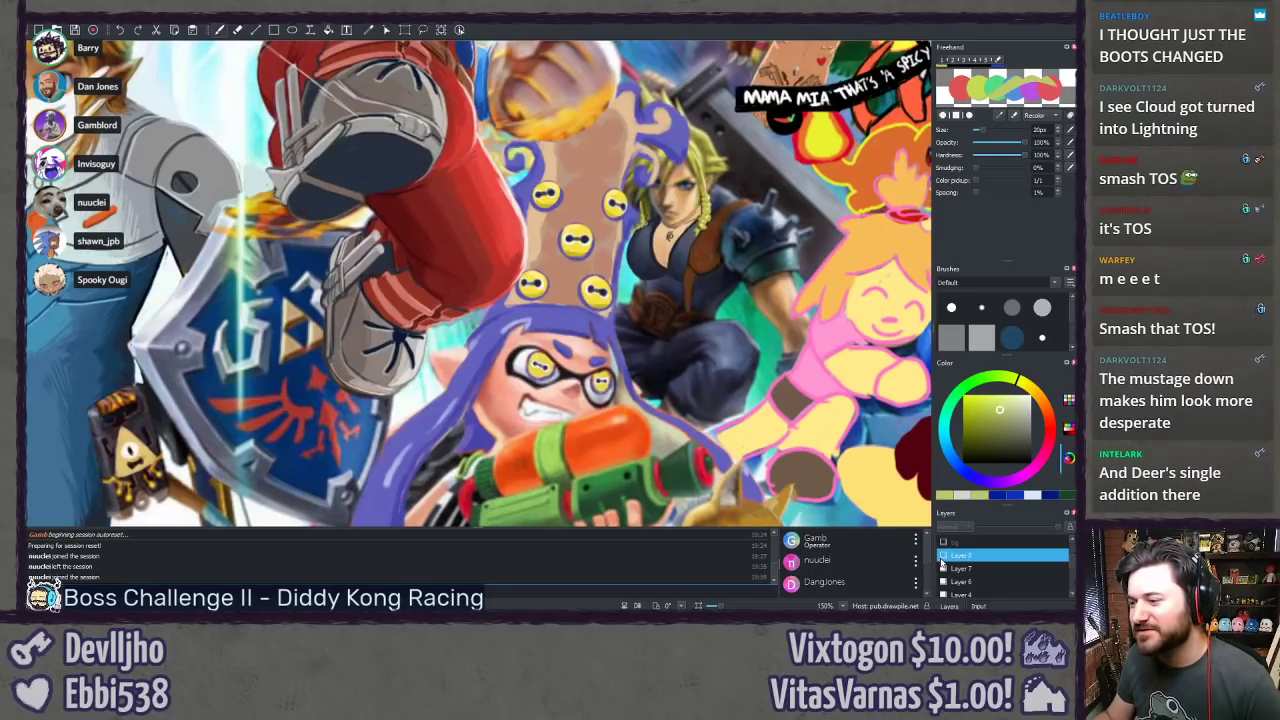
{"action": "left_click", "coordinate": [942, 557]}
Step: Compare Mega Man, Squirtle and Kirby with their redraws by toggling Layer 8's visibility, leaving the layer hidden
{"action": "left_click_drag", "start_coordinate": [636, 430], "coordinate": [493, 400]}
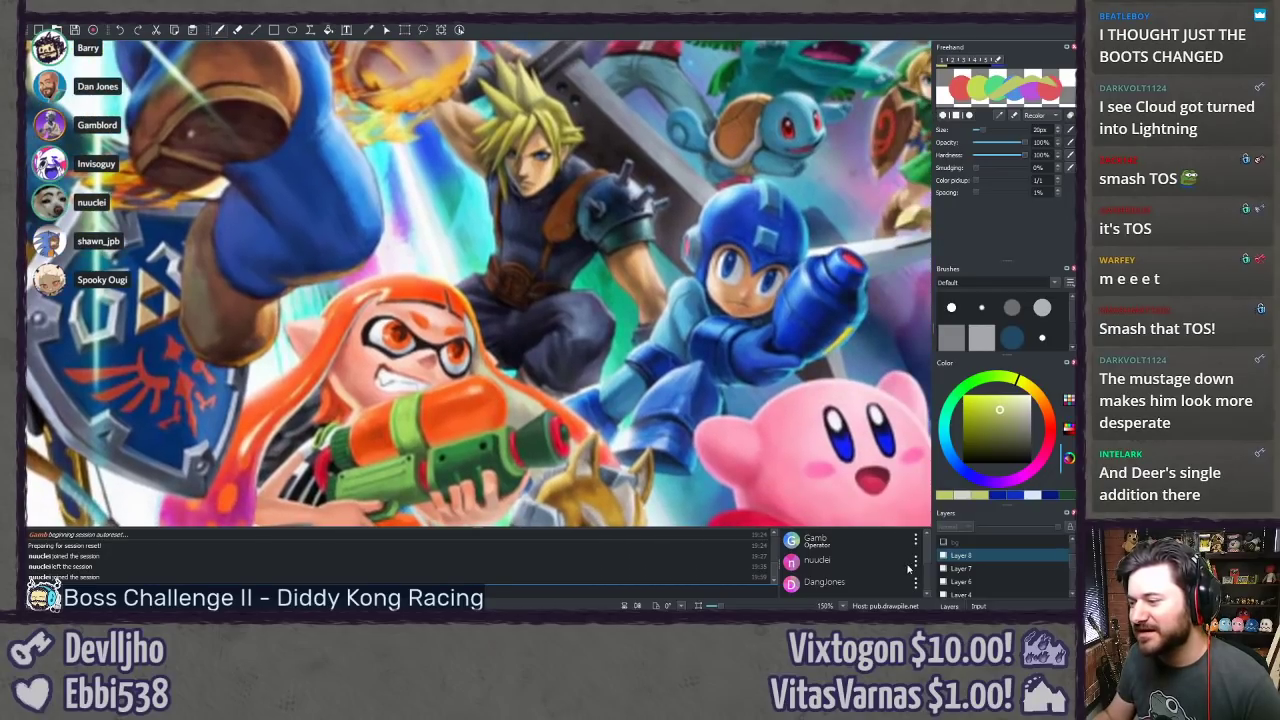
{"action": "left_click", "coordinate": [942, 557]}
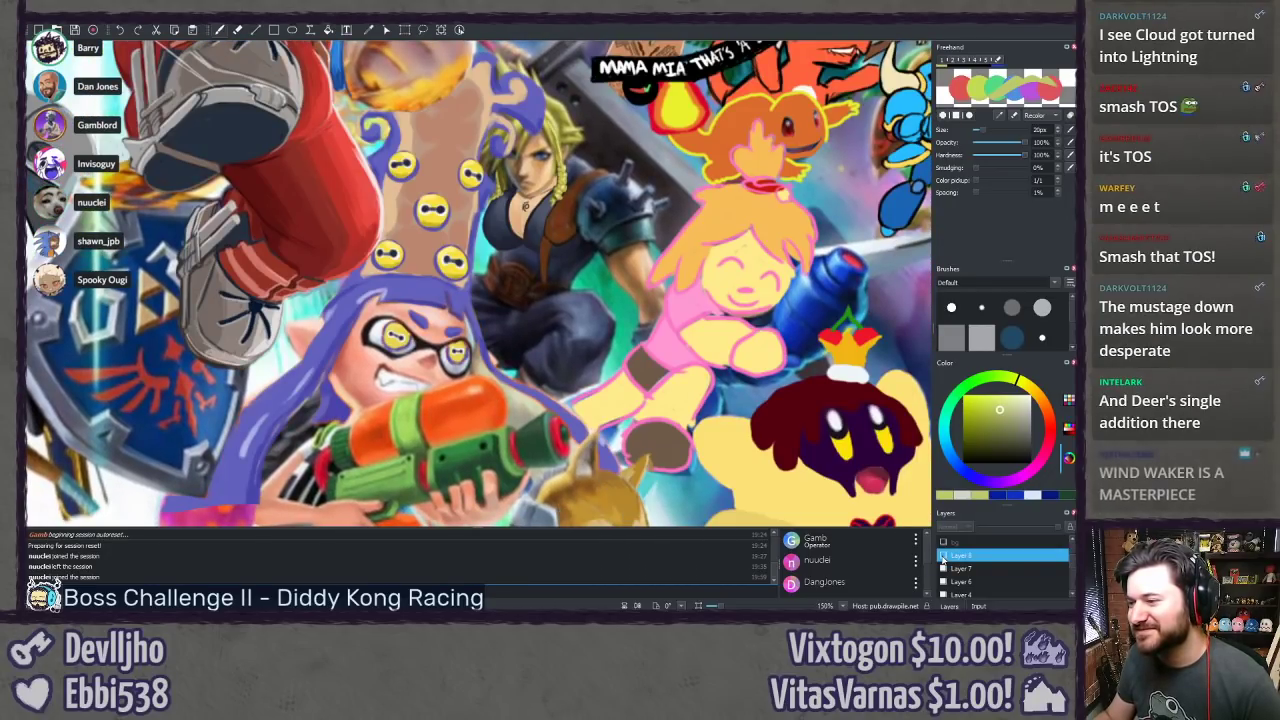
{"action": "left_click", "coordinate": [942, 557]}
{"action": "left_click", "coordinate": [942, 557]}
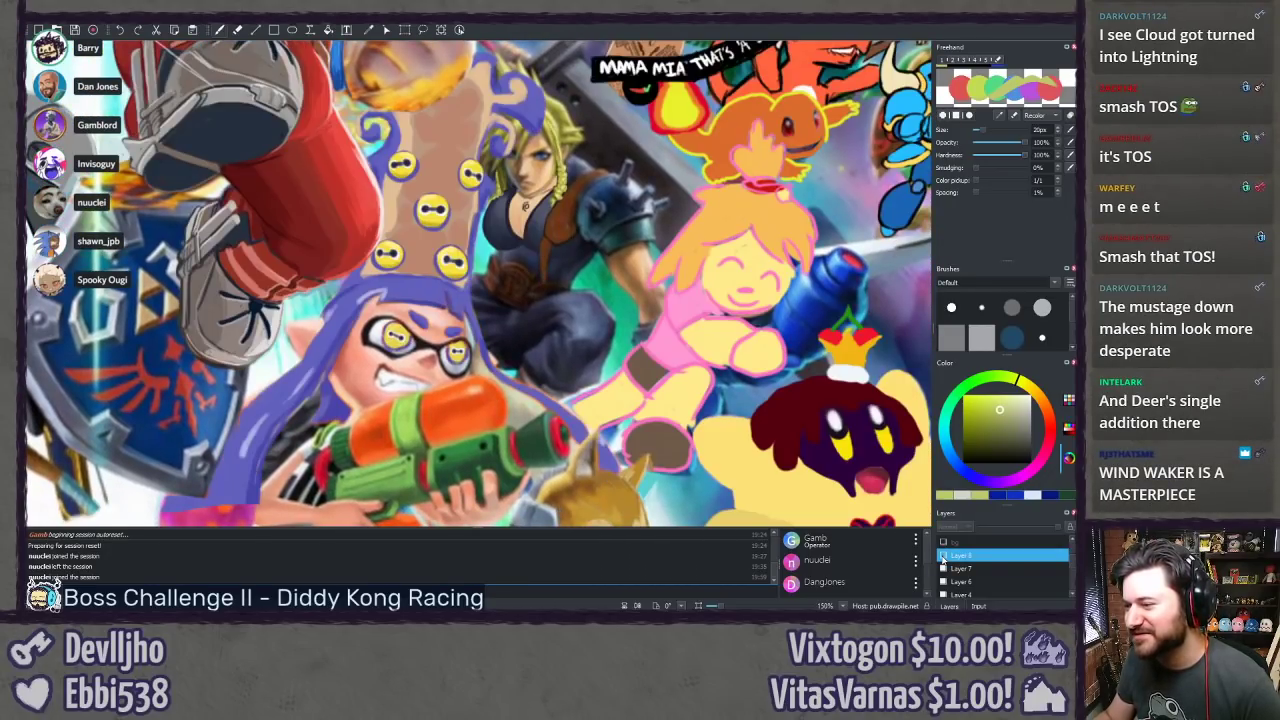
{"action": "left_click", "coordinate": [942, 557]}
{"action": "left_click", "coordinate": [942, 557]}
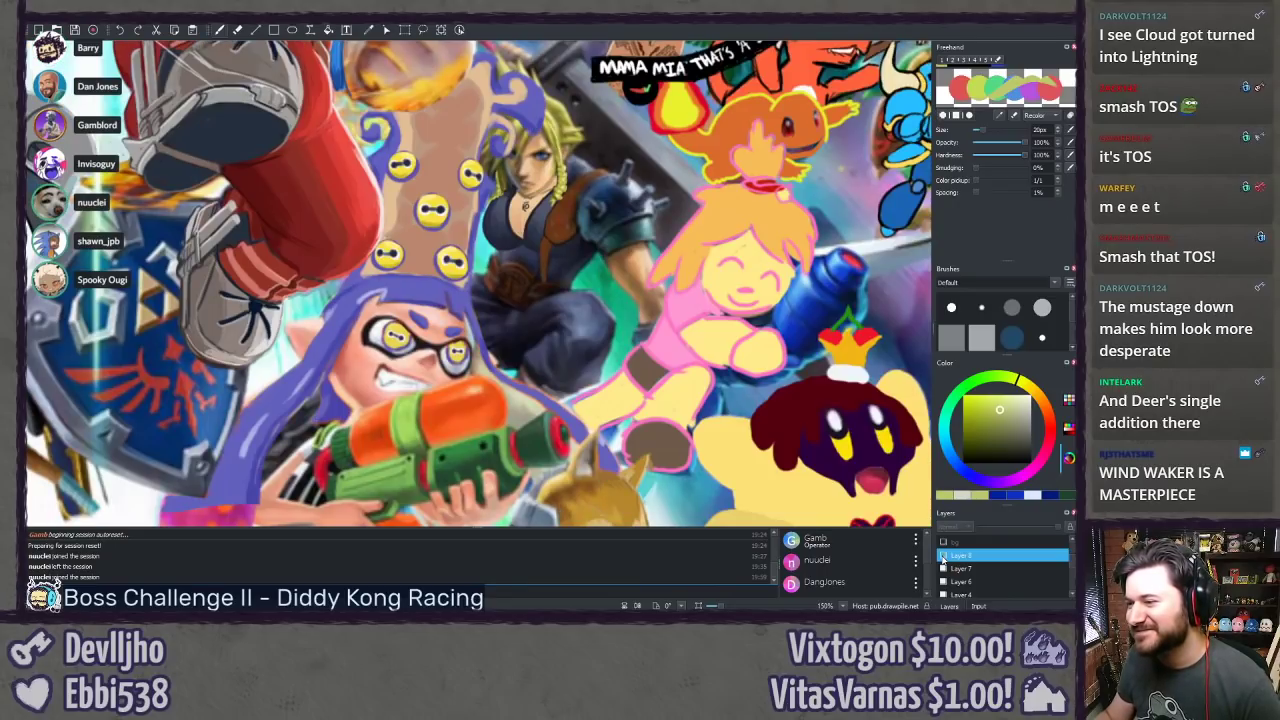
{"action": "left_click", "coordinate": [942, 557]}
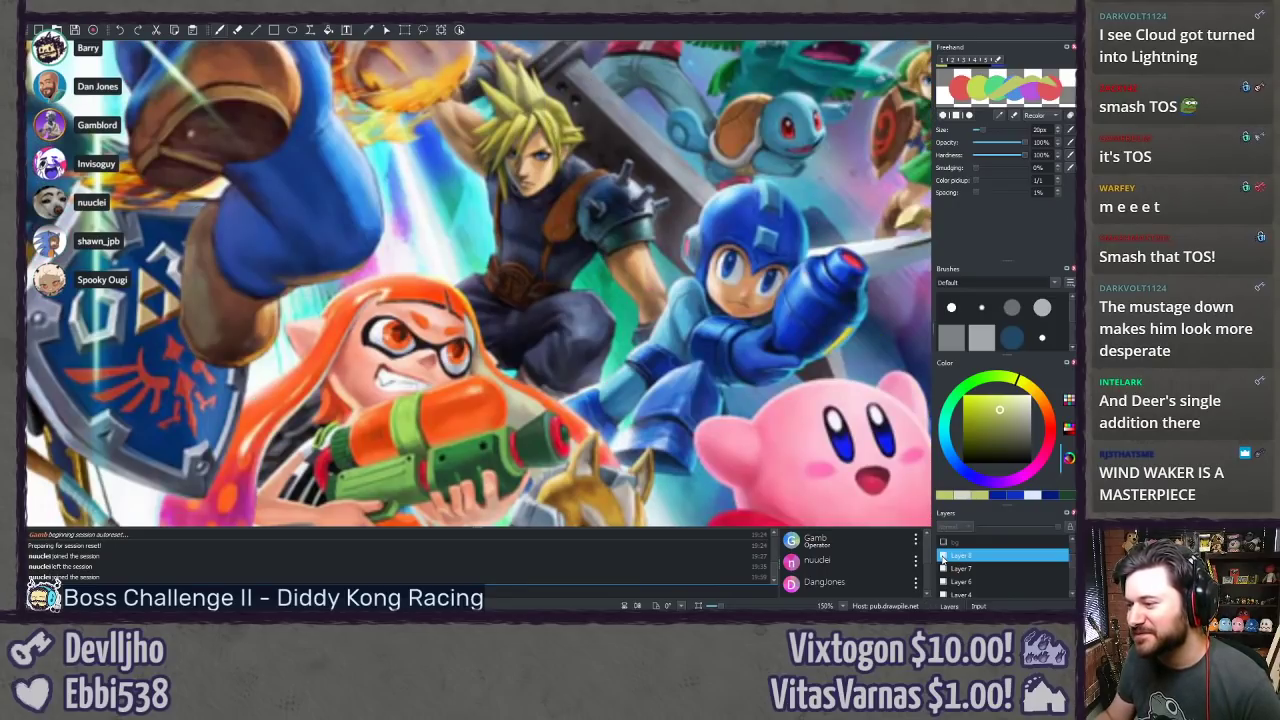
{"action": "left_click", "coordinate": [942, 557]}
Step: Toggle Layer 8 repeatedly over Fox, Kirby and the end of the logo to compare them with their altered versions, leaving it hidden
{"action": "mouse_move", "coordinate": [751, 472]}
{"action": "left_mouse_down"}
{"action": "mouse_move", "coordinate": [701, 412]}
{"action": "mouse_move", "coordinate": [676, 322]}
{"action": "mouse_move", "coordinate": [693, 153]}
{"action": "left_mouse_up"}
{"action": "left_click", "coordinate": [942, 557]}
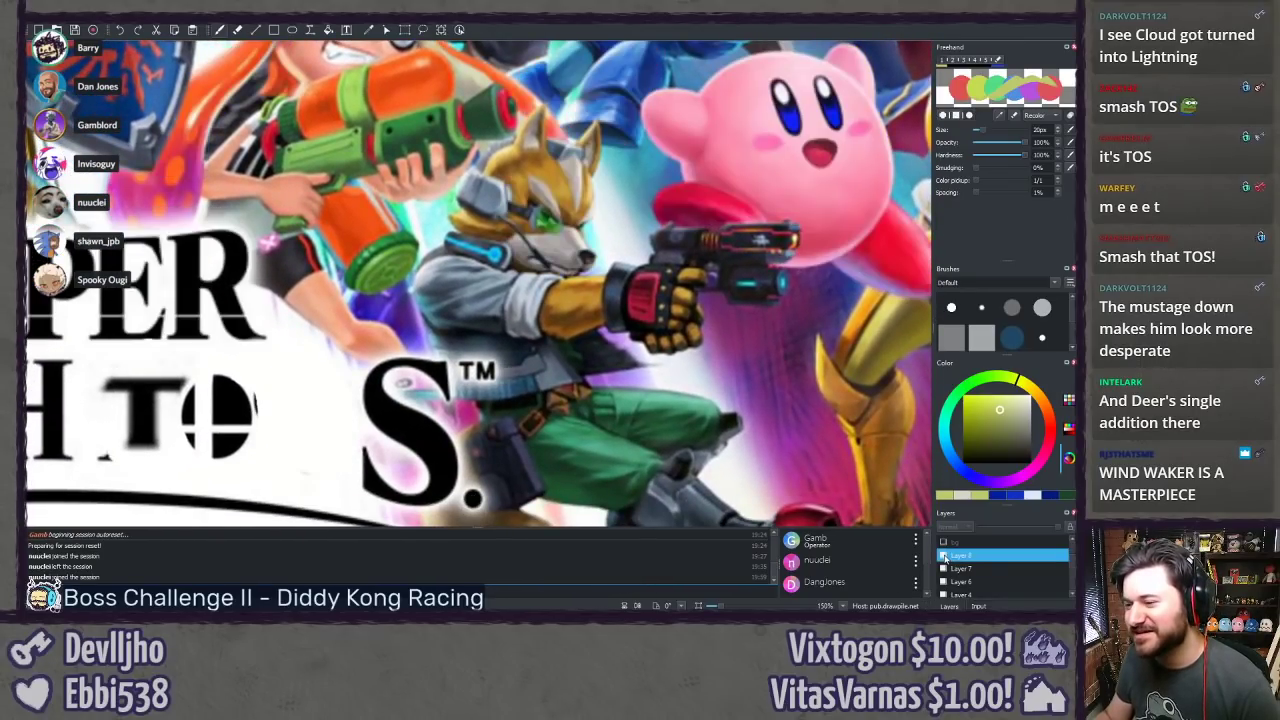
{"action": "left_click", "coordinate": [942, 557]}
{"action": "left_click", "coordinate": [942, 557]}
{"action": "left_click", "coordinate": [942, 557]}
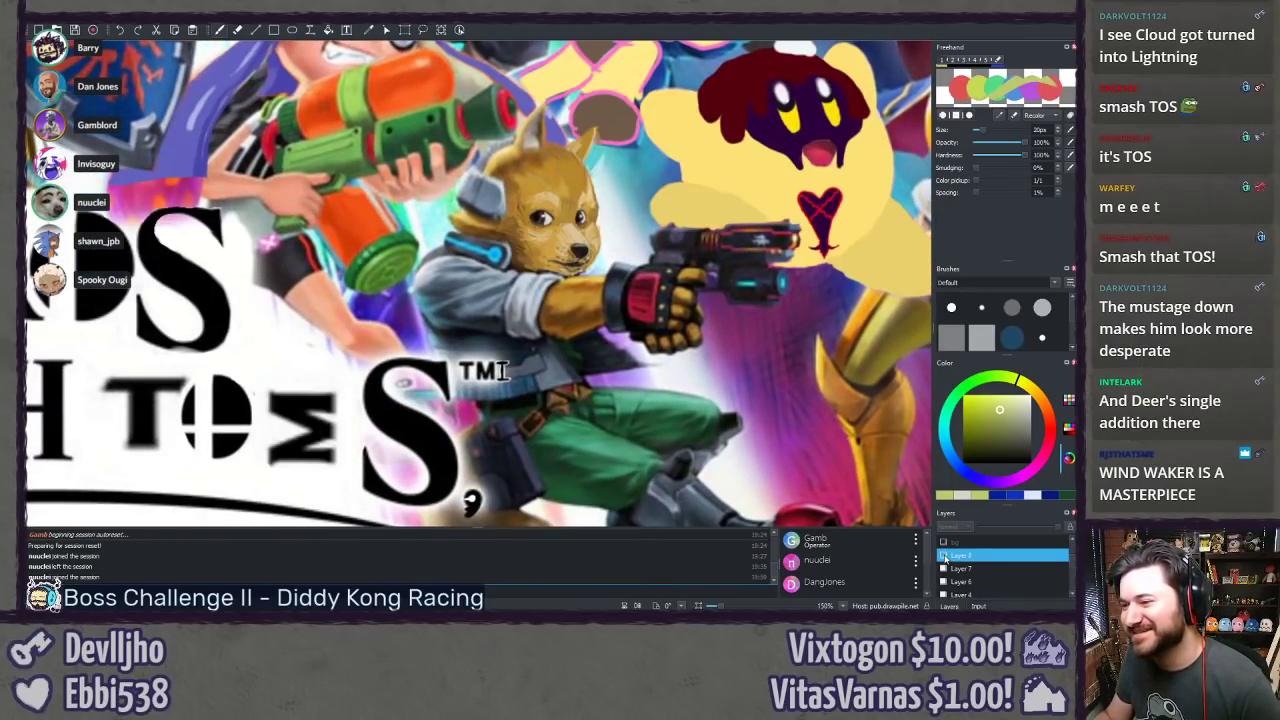
{"action": "left_click", "coordinate": [942, 557]}
{"action": "left_click", "coordinate": [942, 557]}
{"action": "left_click", "coordinate": [942, 557]}
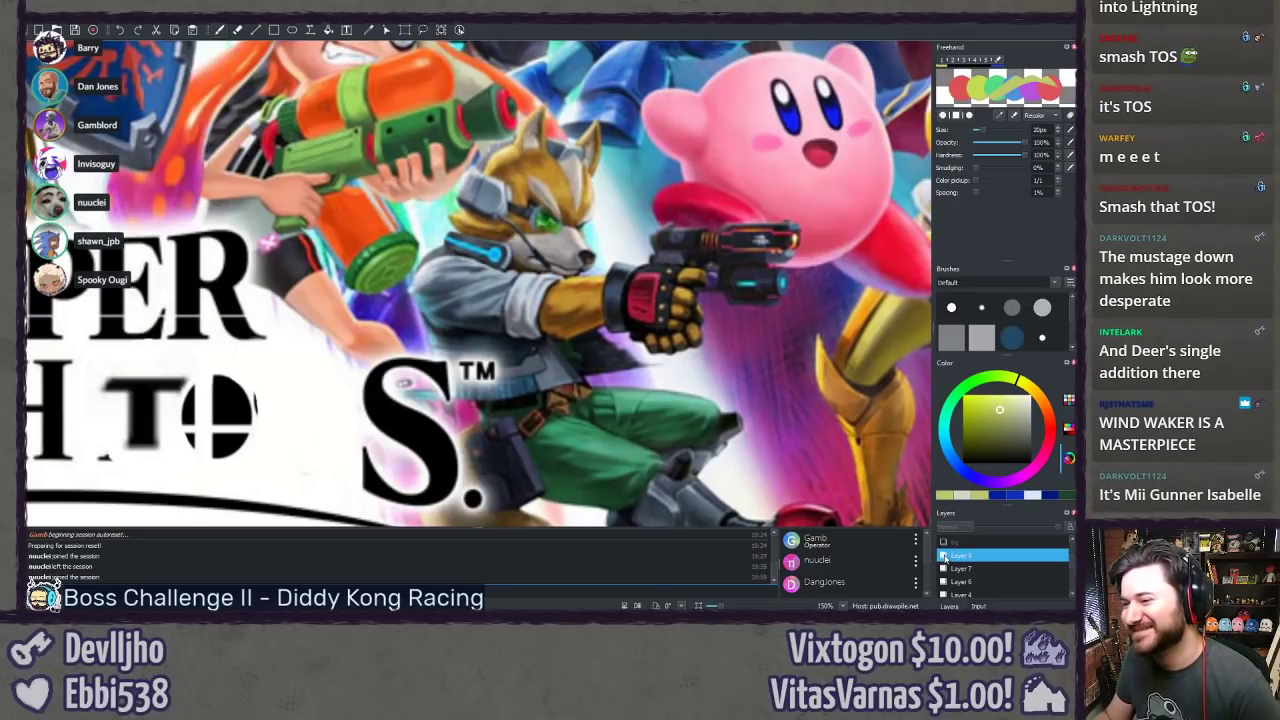
{"action": "left_click", "coordinate": [942, 557]}
{"action": "left_click", "coordinate": [942, 557]}
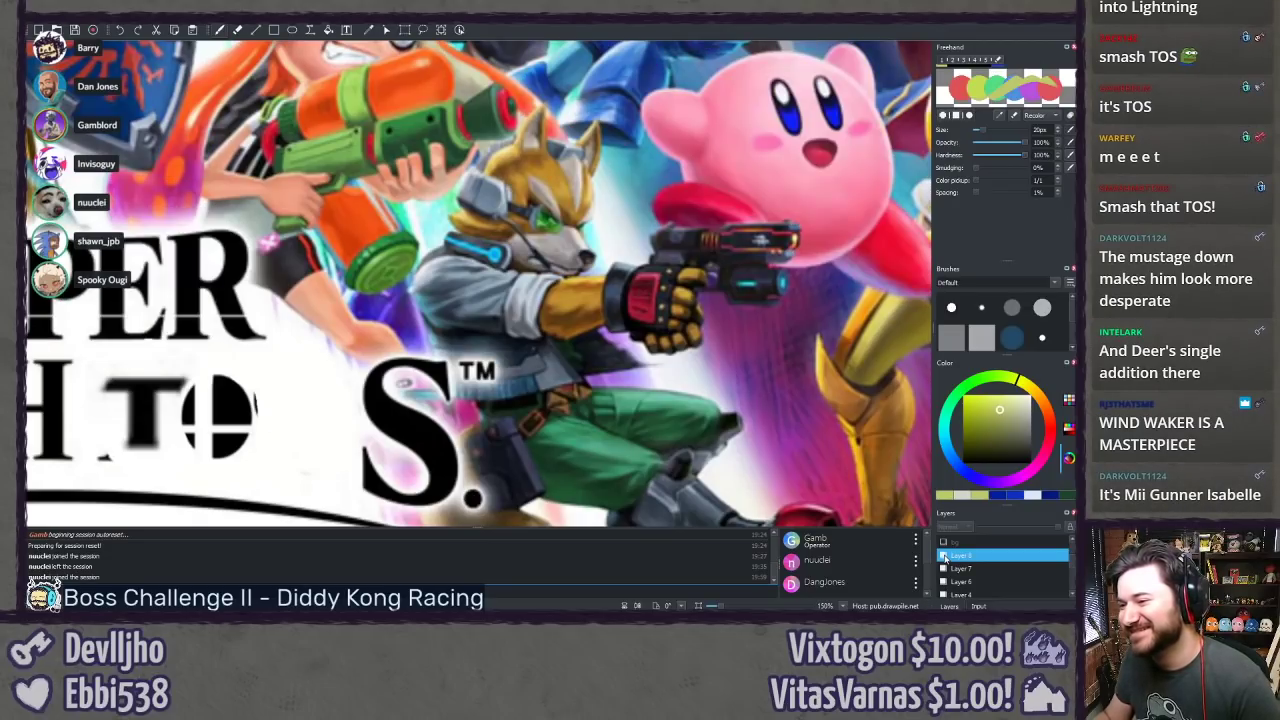
{"action": "left_click", "coordinate": [942, 557]}
{"action": "left_click", "coordinate": [942, 557]}
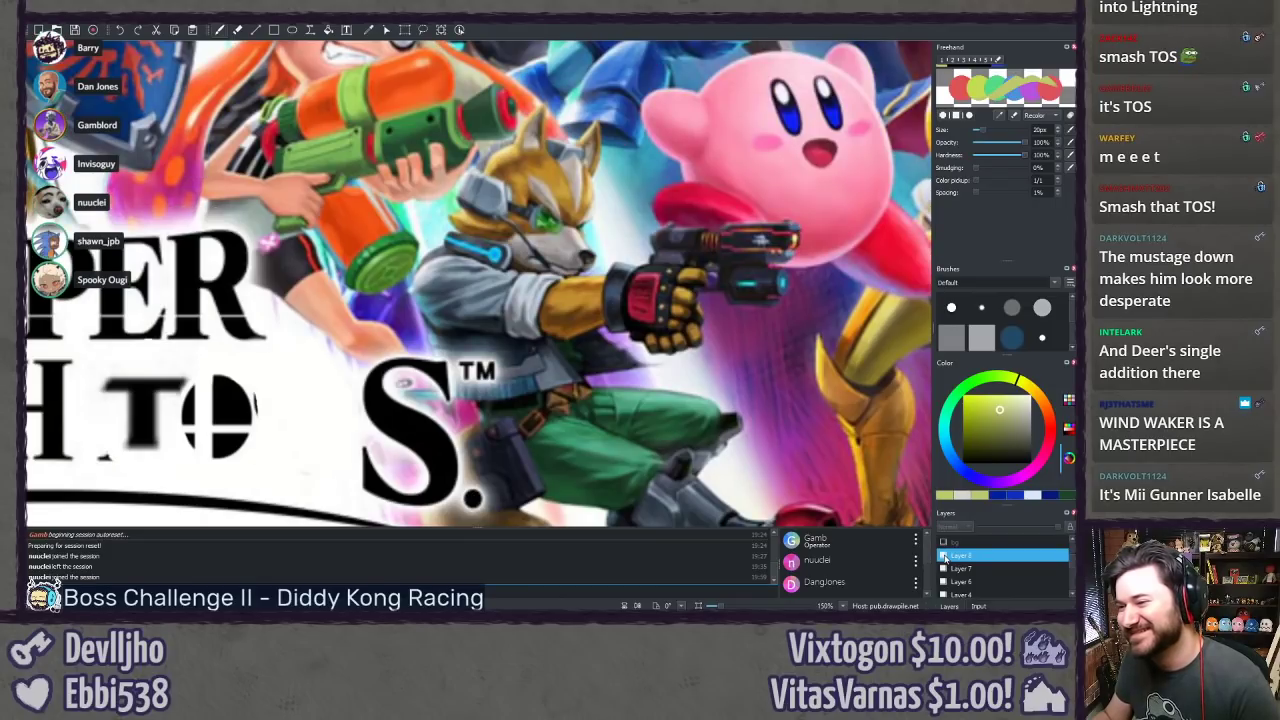
{"action": "left_click", "coordinate": [942, 557]}
{"action": "left_click", "coordinate": [942, 557]}
{"action": "left_click", "coordinate": [942, 557]}
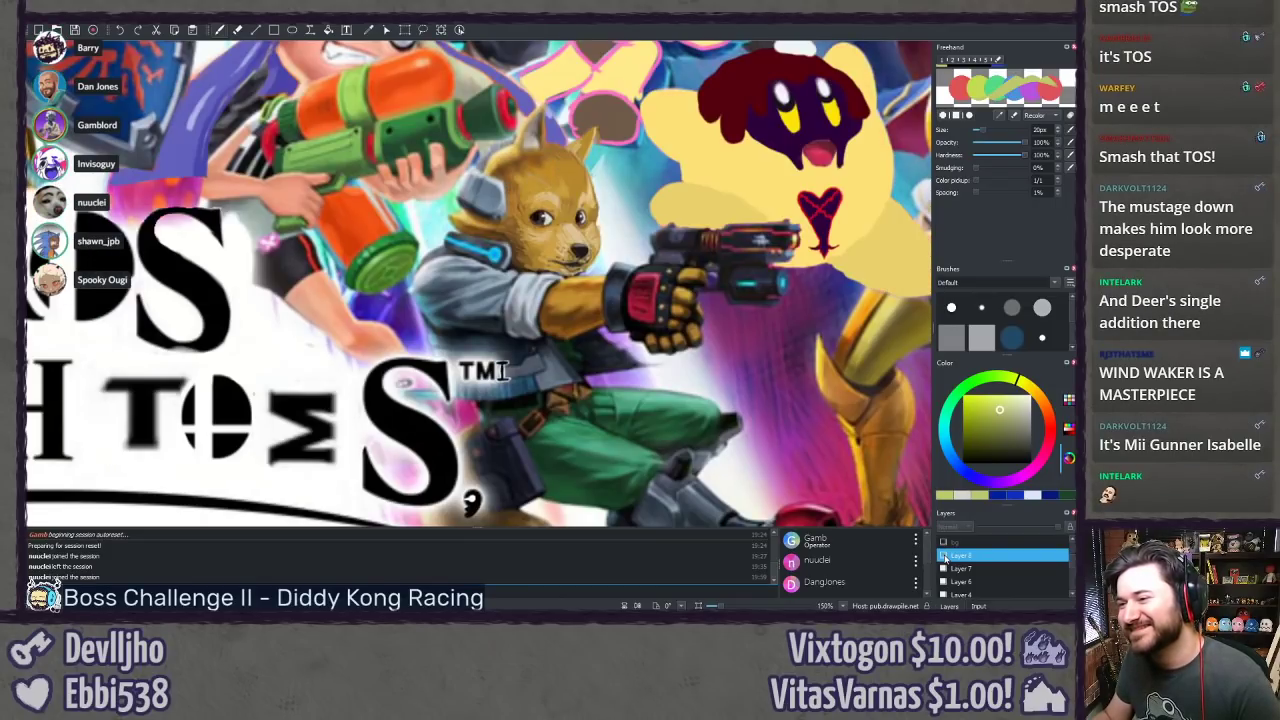
{"action": "left_click", "coordinate": [942, 557]}
{"action": "left_click", "coordinate": [942, 557]}
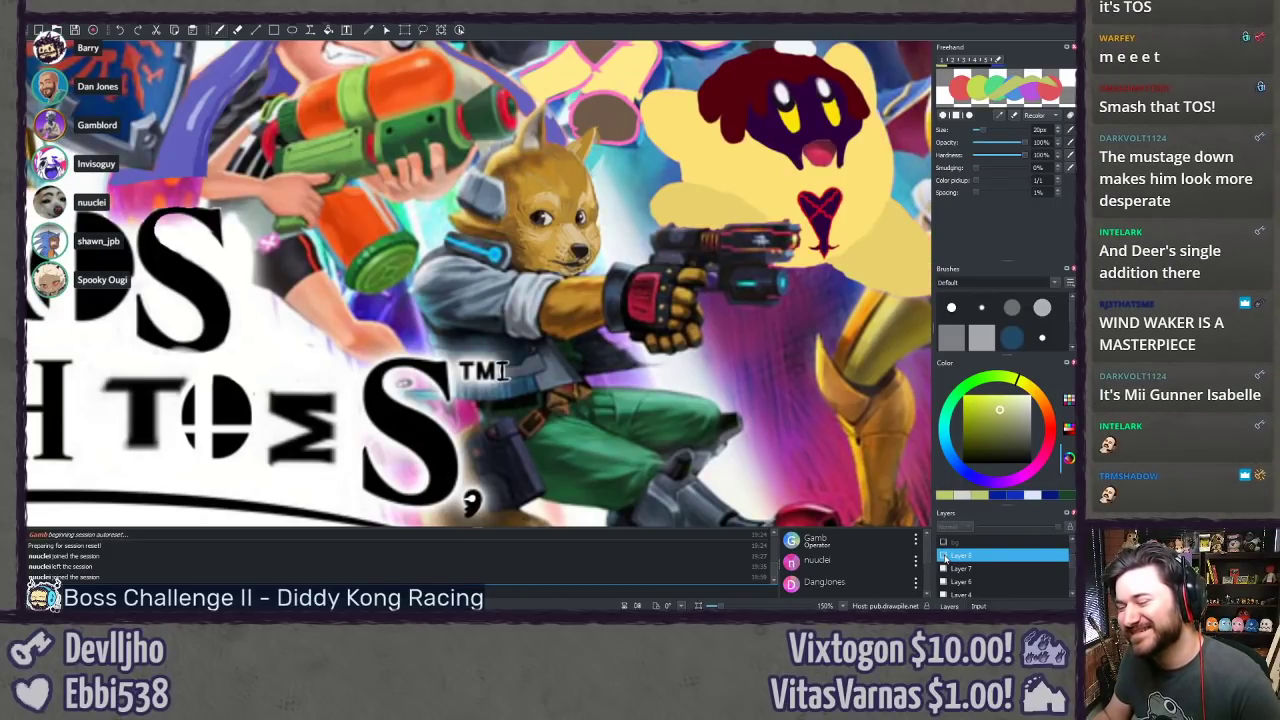
{"action": "left_click", "coordinate": [942, 557]}
{"action": "left_click", "coordinate": [942, 557]}
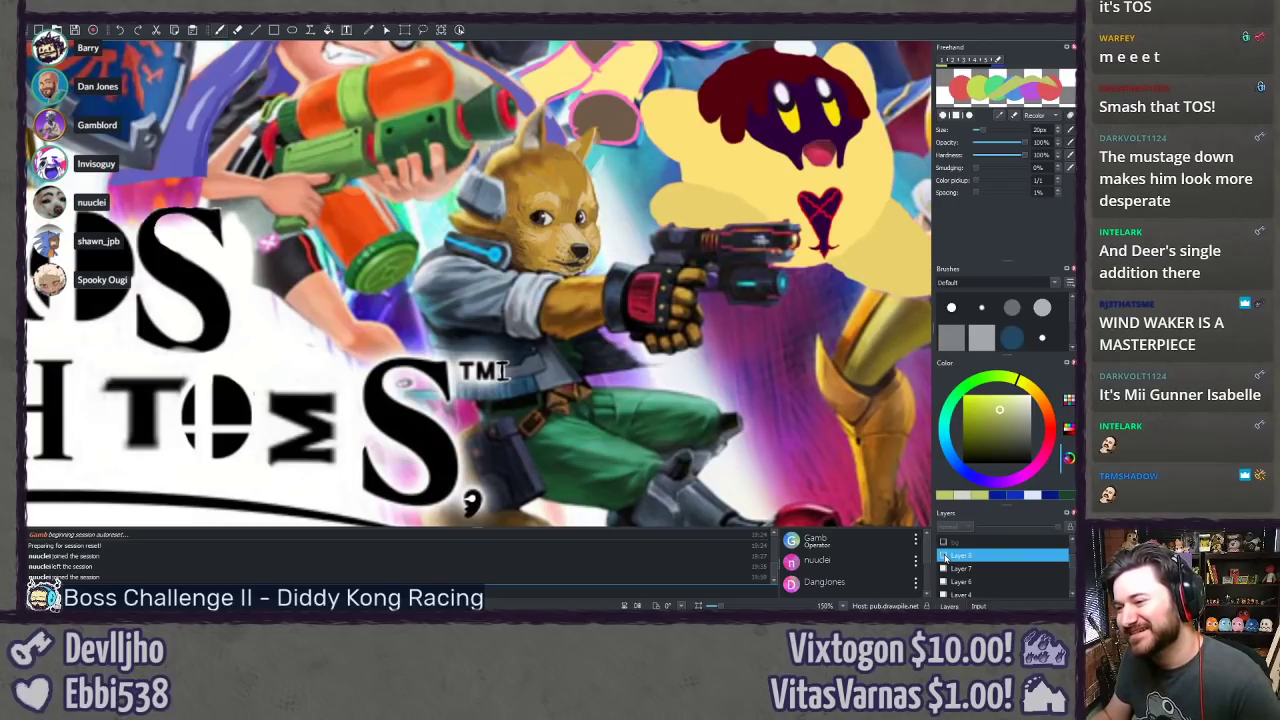
{"action": "left_click", "coordinate": [942, 557]}
{"action": "left_click", "coordinate": [942, 557]}
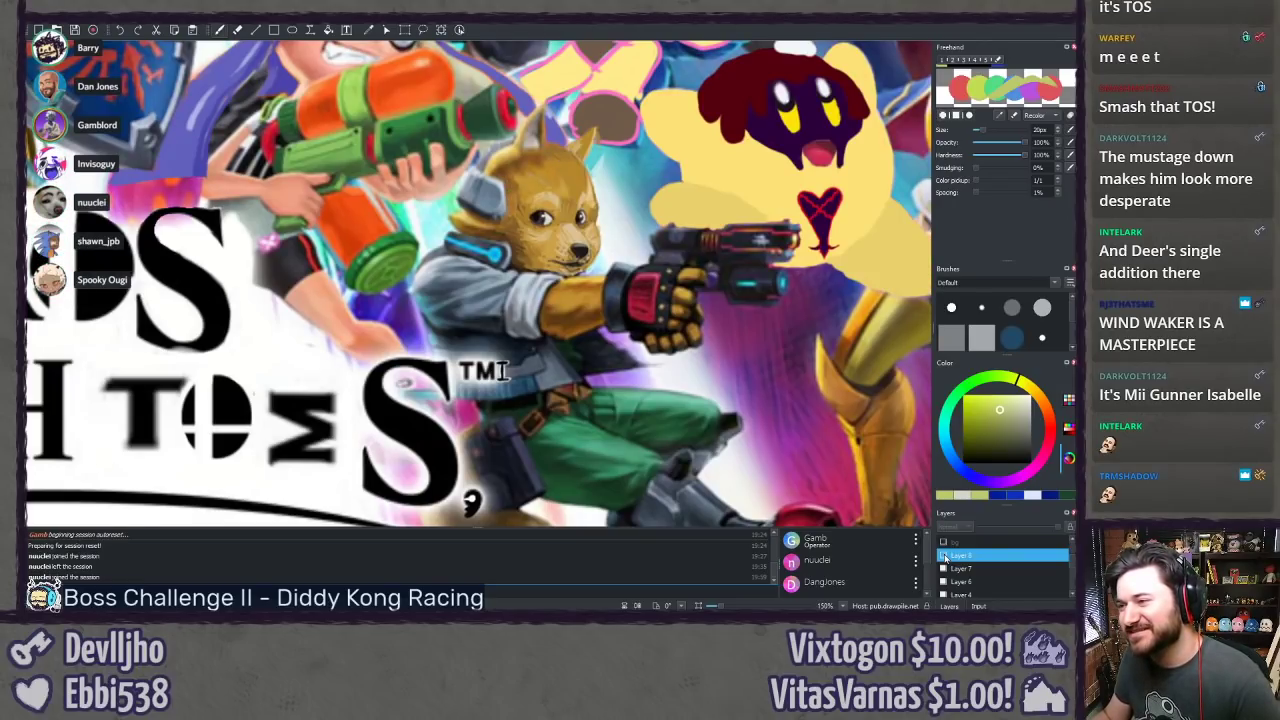
{"action": "left_click", "coordinate": [942, 557]}
{"action": "left_click", "coordinate": [942, 557]}
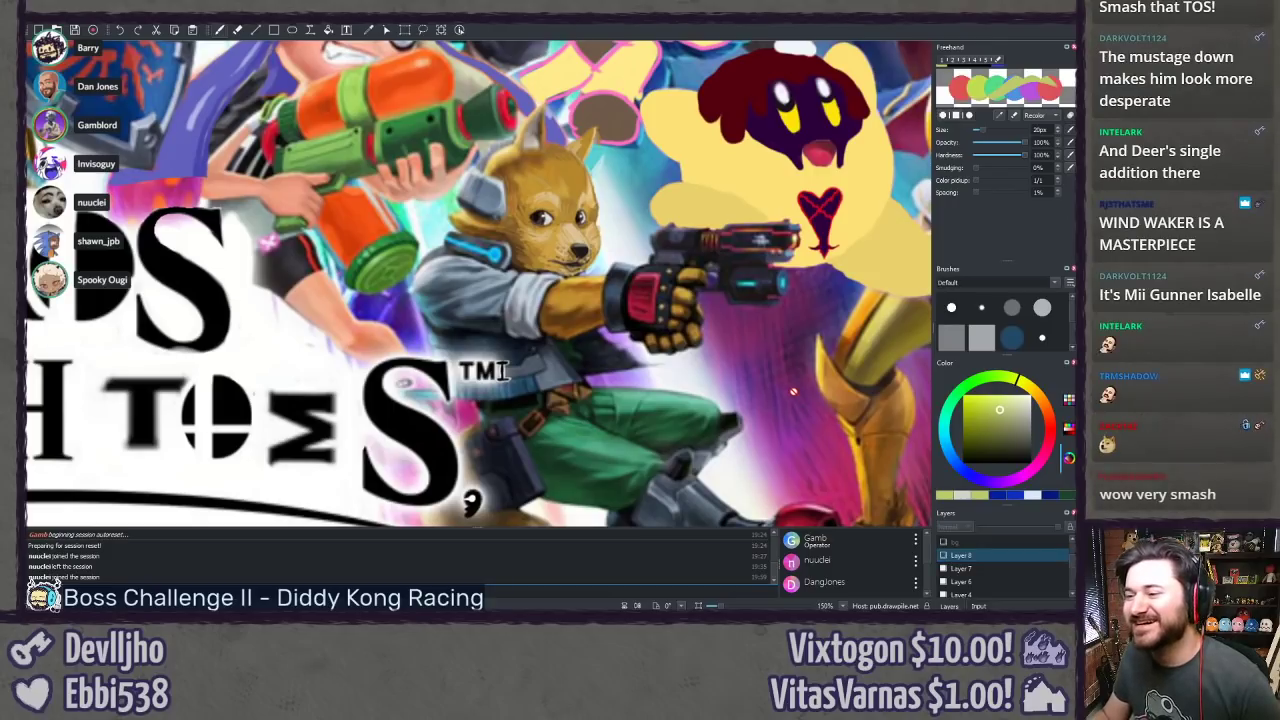
Step: Examine the altered logo lettering and Fox's legs and tail up close, switching Layer 8 on and off once
{"action": "scroll", "coordinate": [786, 462], "scroll_direction": "up", "scroll_amount": 3}
{"action": "left_click_drag", "start_coordinate": [786, 462], "coordinate": [750, 440]}
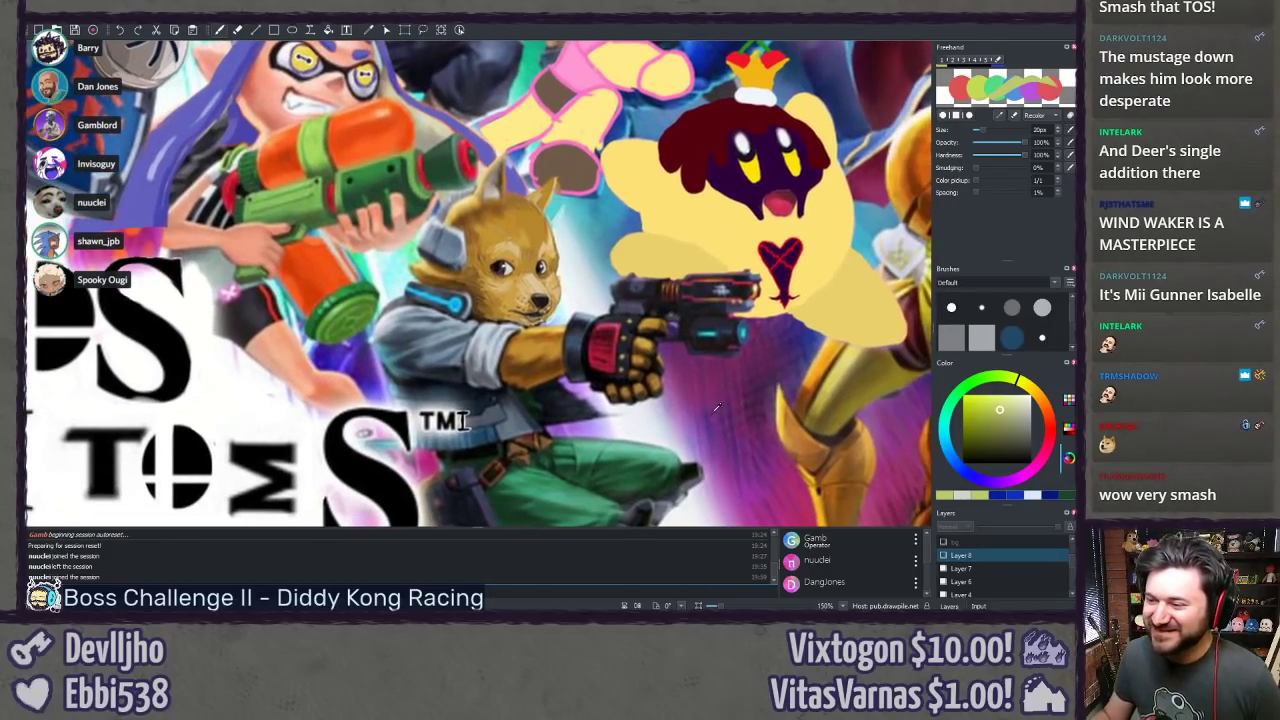
{"action": "scroll", "coordinate": [730, 400], "scroll_direction": "up", "scroll_amount": 1}
{"action": "scroll", "coordinate": [732, 385], "scroll_direction": "down", "scroll_amount": 1}
{"action": "left_click_drag", "start_coordinate": [732, 368], "coordinate": [781, 132]}
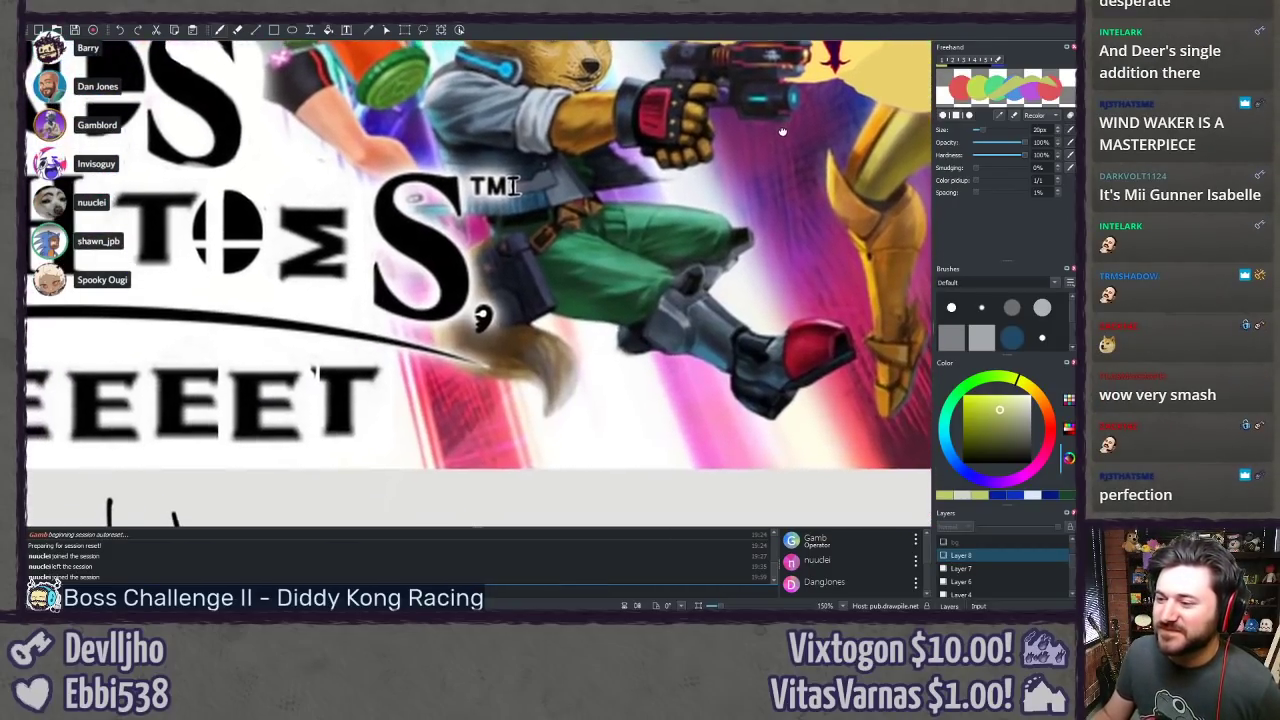
{"action": "scroll", "coordinate": [600, 295], "scroll_direction": "up", "scroll_amount": 1}
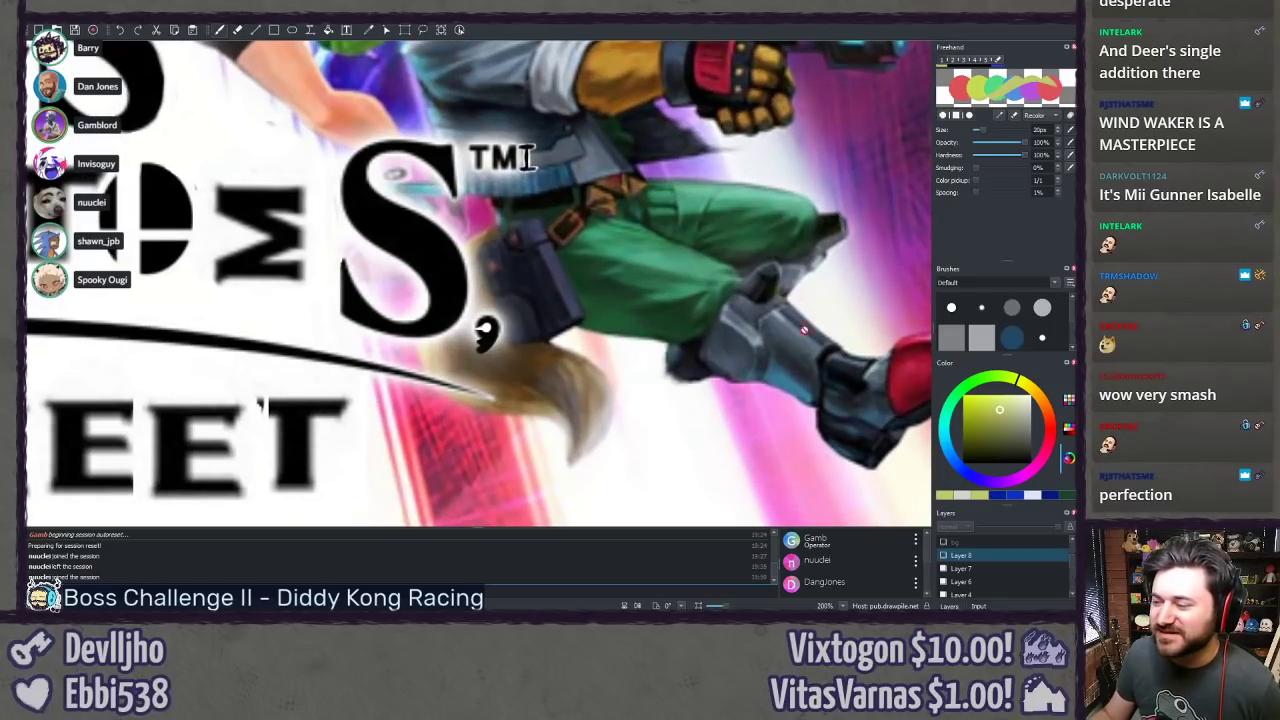
{"action": "left_click", "coordinate": [943, 556]}
{"action": "left_click", "coordinate": [943, 556]}
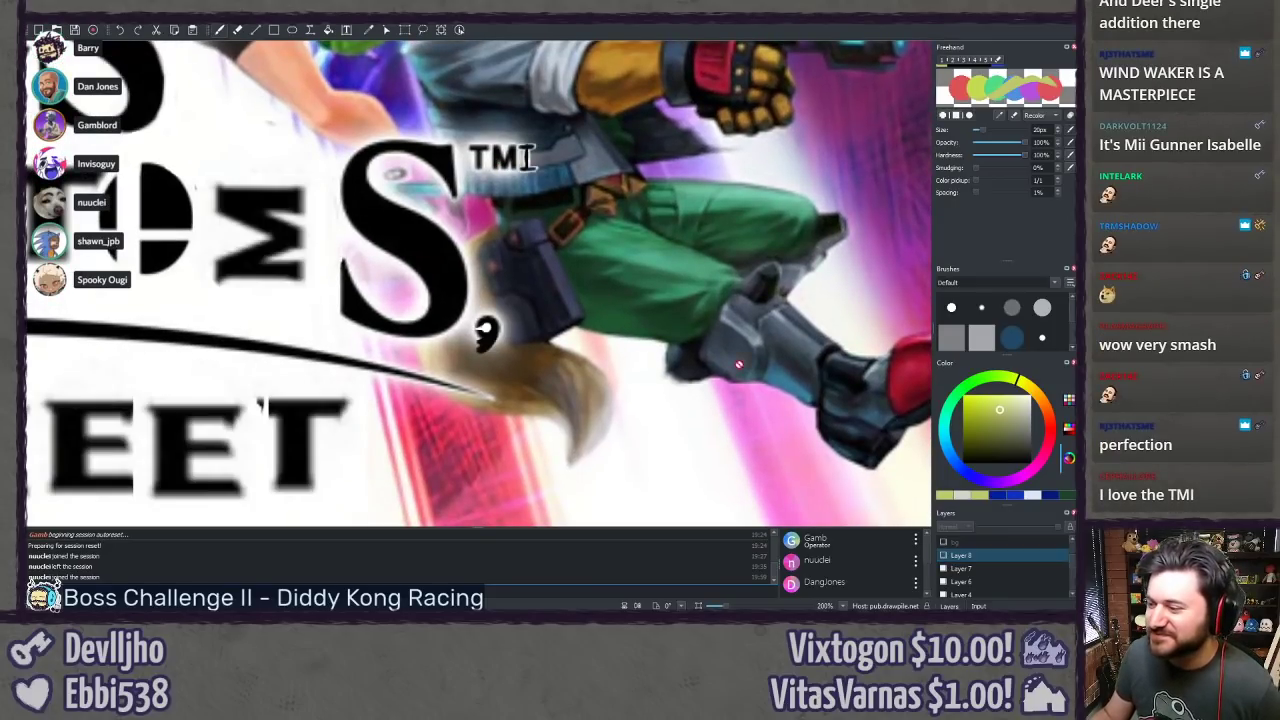
Step: Toggle Layer 8 repeatedly over Kirby, Fox, Inkling and Samus to compare the originals with their drawn-over versions, leaving it shown
{"action": "scroll", "coordinate": [672, 270], "scroll_direction": "down", "scroll_amount": 1}
{"action": "mouse_move", "coordinate": [686, 220]}
{"action": "left_mouse_down"}
{"action": "mouse_move", "coordinate": [598, 405]}
{"action": "mouse_move", "coordinate": [619, 469]}
{"action": "left_mouse_up"}
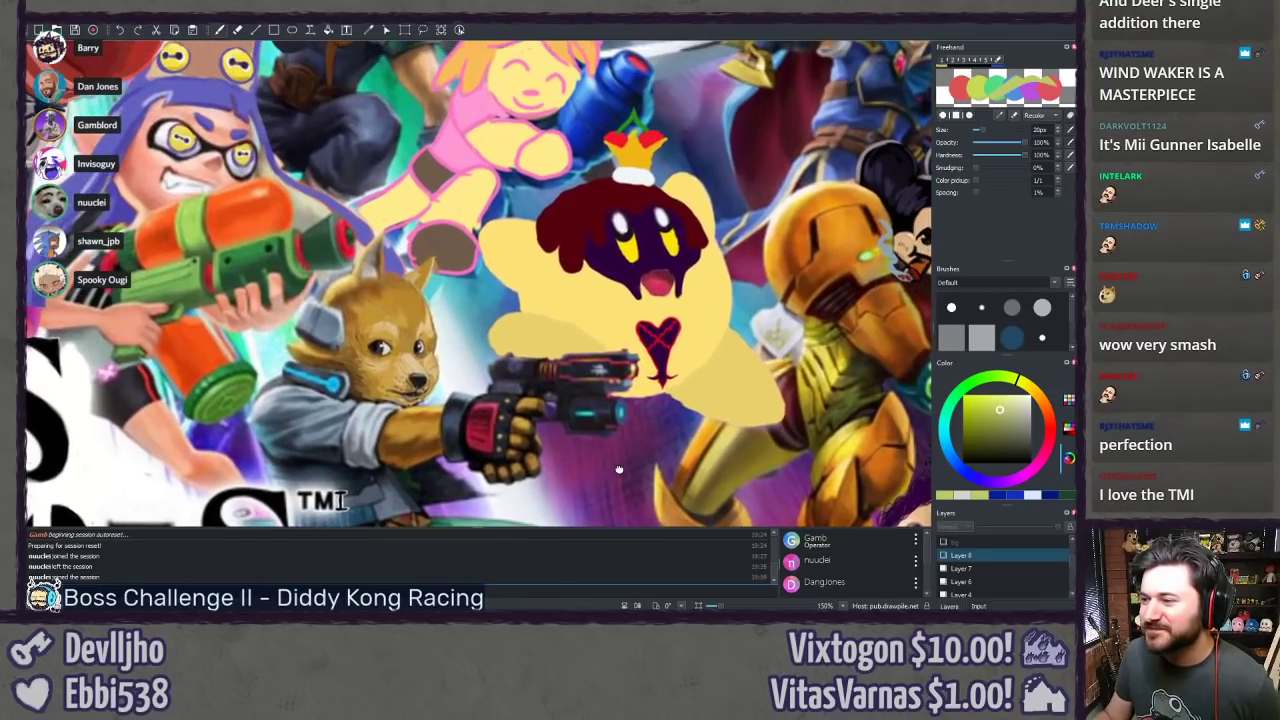
{"action": "left_click", "coordinate": [943, 557]}
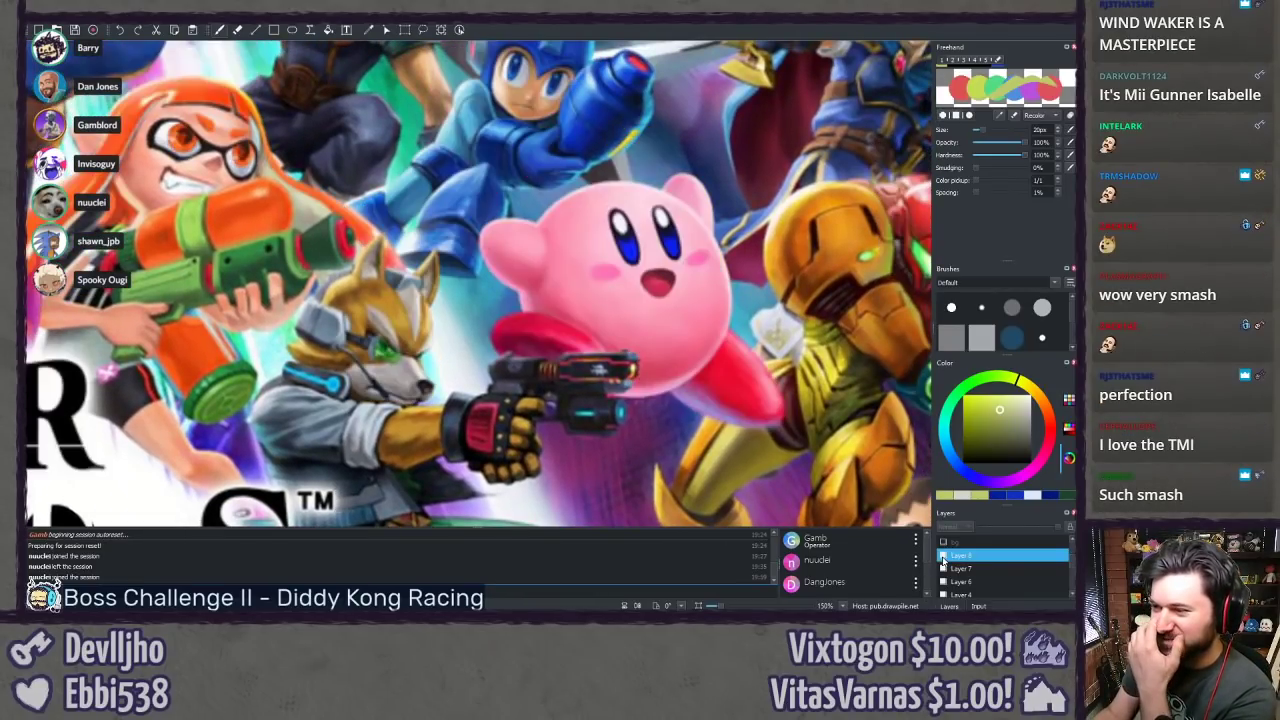
{"action": "left_click", "coordinate": [943, 557]}
{"action": "left_click", "coordinate": [943, 557]}
{"action": "left_click", "coordinate": [943, 557]}
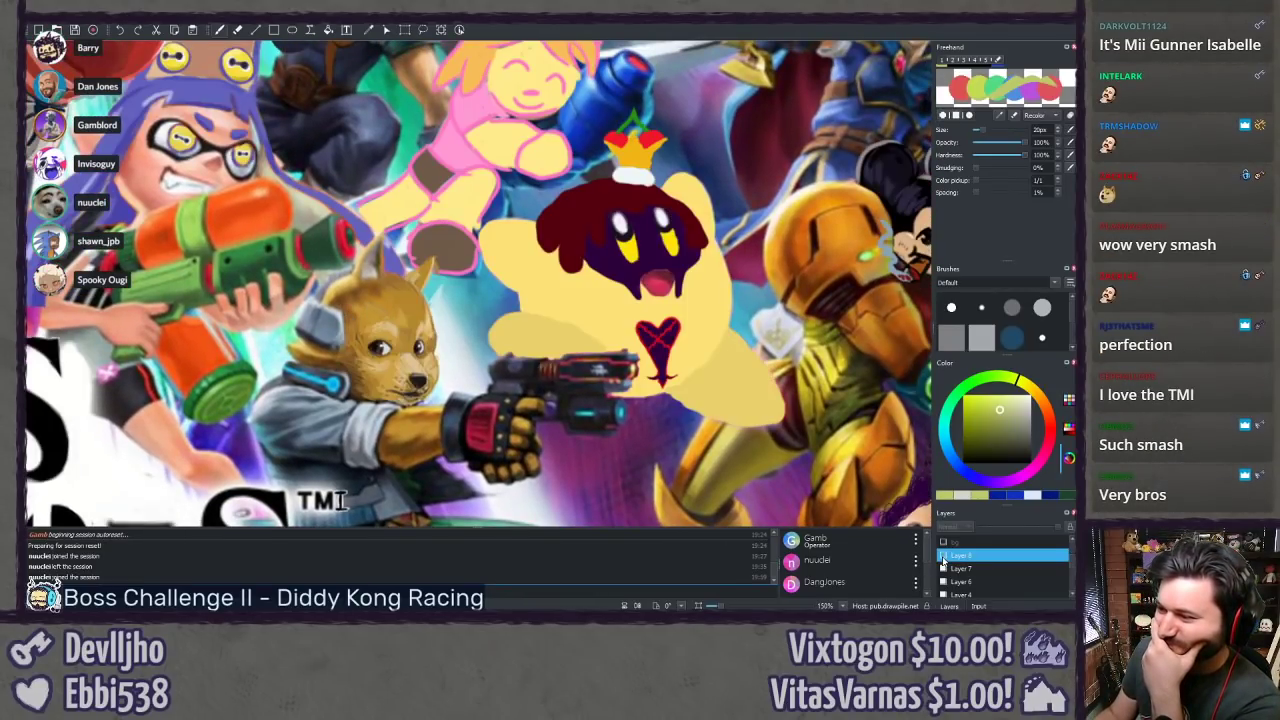
{"action": "left_click", "coordinate": [943, 557]}
{"action": "left_click", "coordinate": [943, 557]}
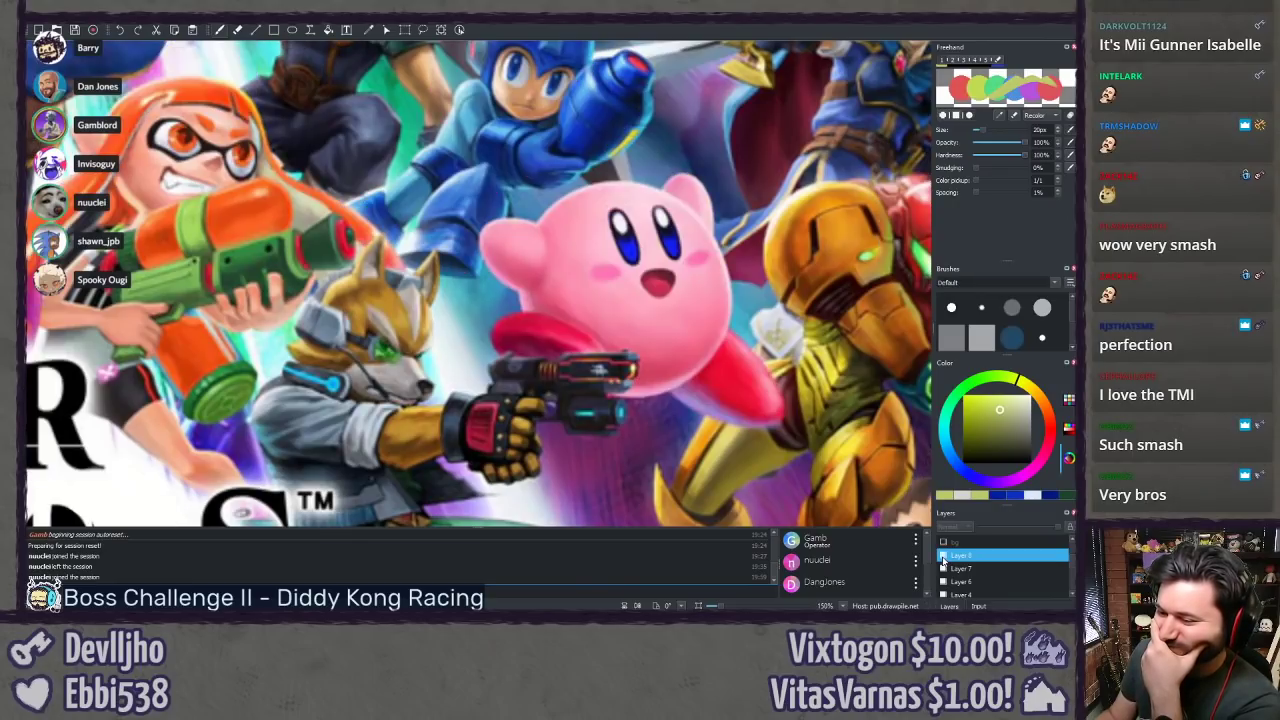
{"action": "left_click", "coordinate": [943, 557]}
{"action": "left_click", "coordinate": [943, 557]}
{"action": "left_click", "coordinate": [943, 557]}
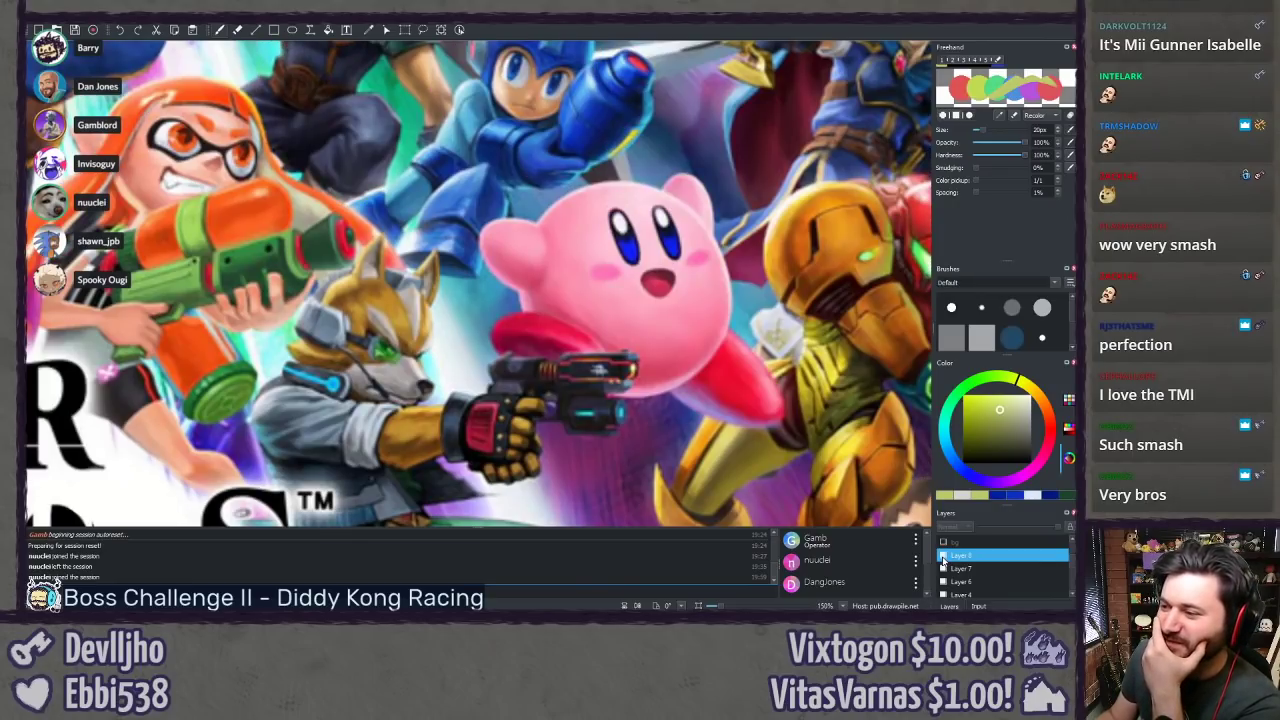
{"action": "left_click", "coordinate": [943, 557]}
{"action": "left_click", "coordinate": [943, 557]}
{"action": "left_click", "coordinate": [943, 557]}
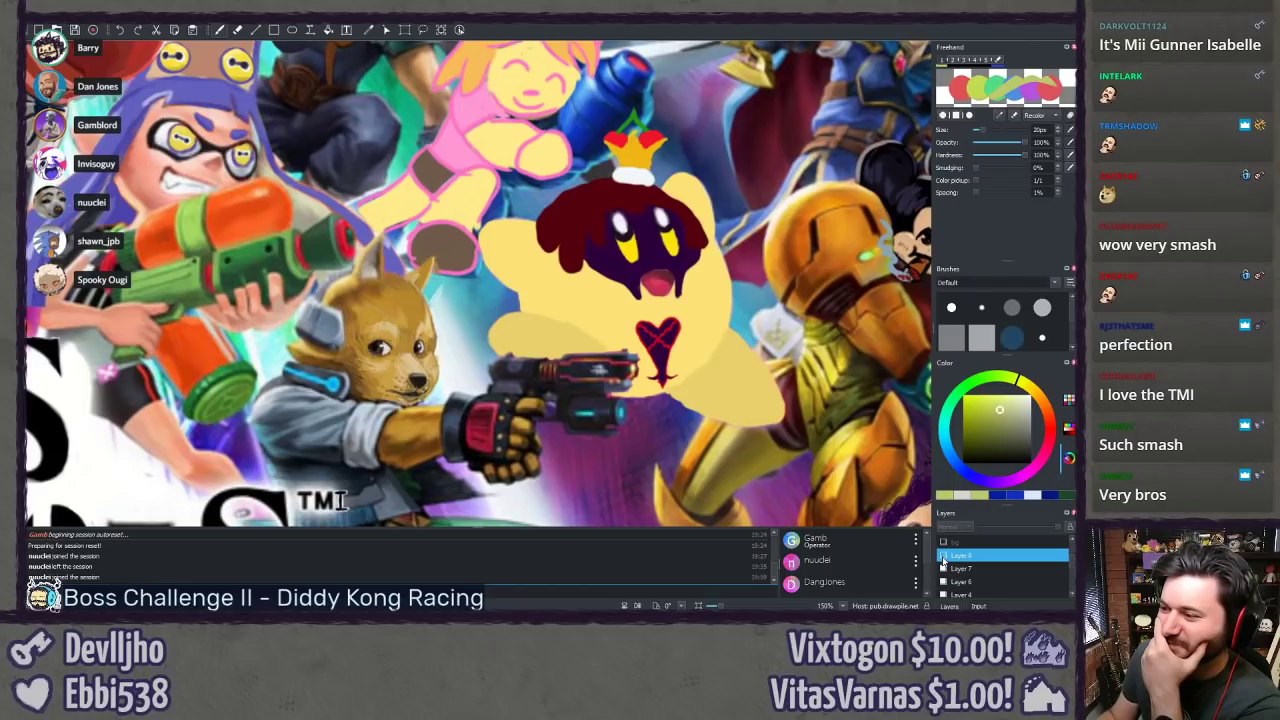
{"action": "left_click", "coordinate": [943, 557]}
{"action": "left_click", "coordinate": [943, 557]}
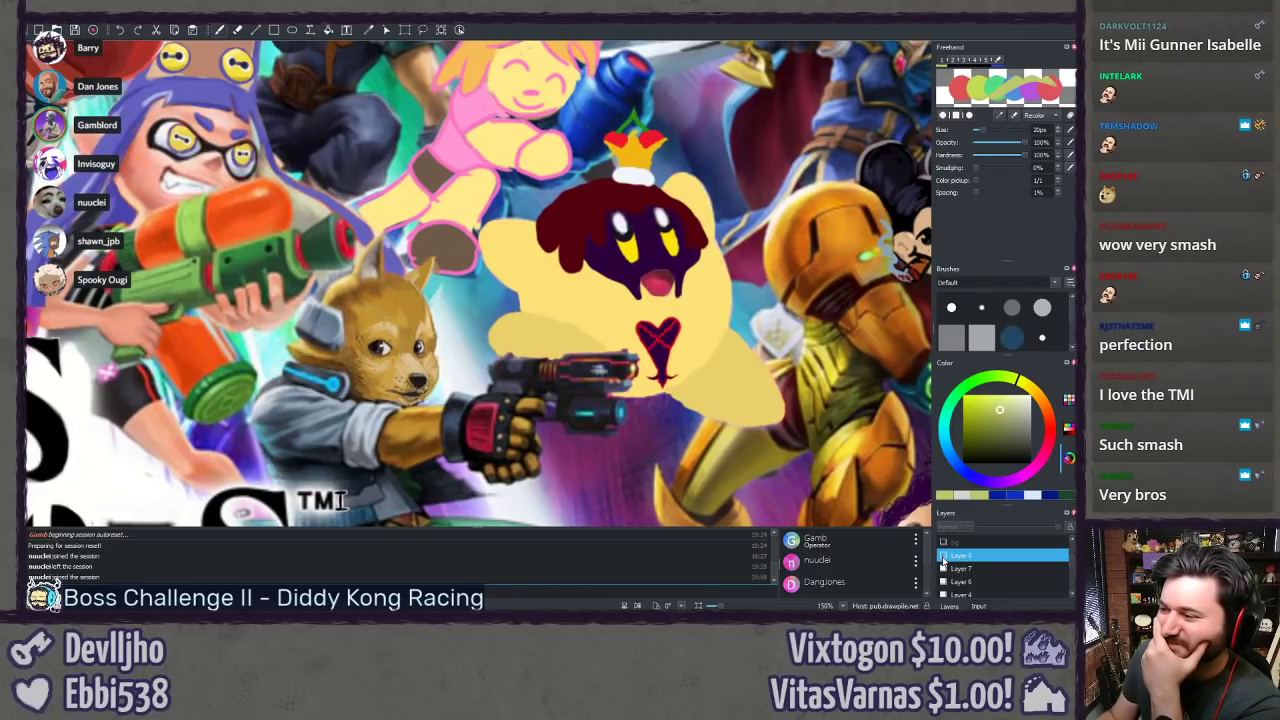
{"action": "left_click", "coordinate": [943, 557]}
Step: Toggle Layer 8 over Villager and Samus's legs, leaving it hidden, and inspect Villager's drawn-on hair and beard up close
{"action": "mouse_move", "coordinate": [756, 440]}
{"action": "left_mouse_down"}
{"action": "mouse_move", "coordinate": [523, 320]}
{"action": "mouse_move", "coordinate": [435, 217]}
{"action": "left_mouse_up"}
{"action": "left_click", "coordinate": [943, 557]}
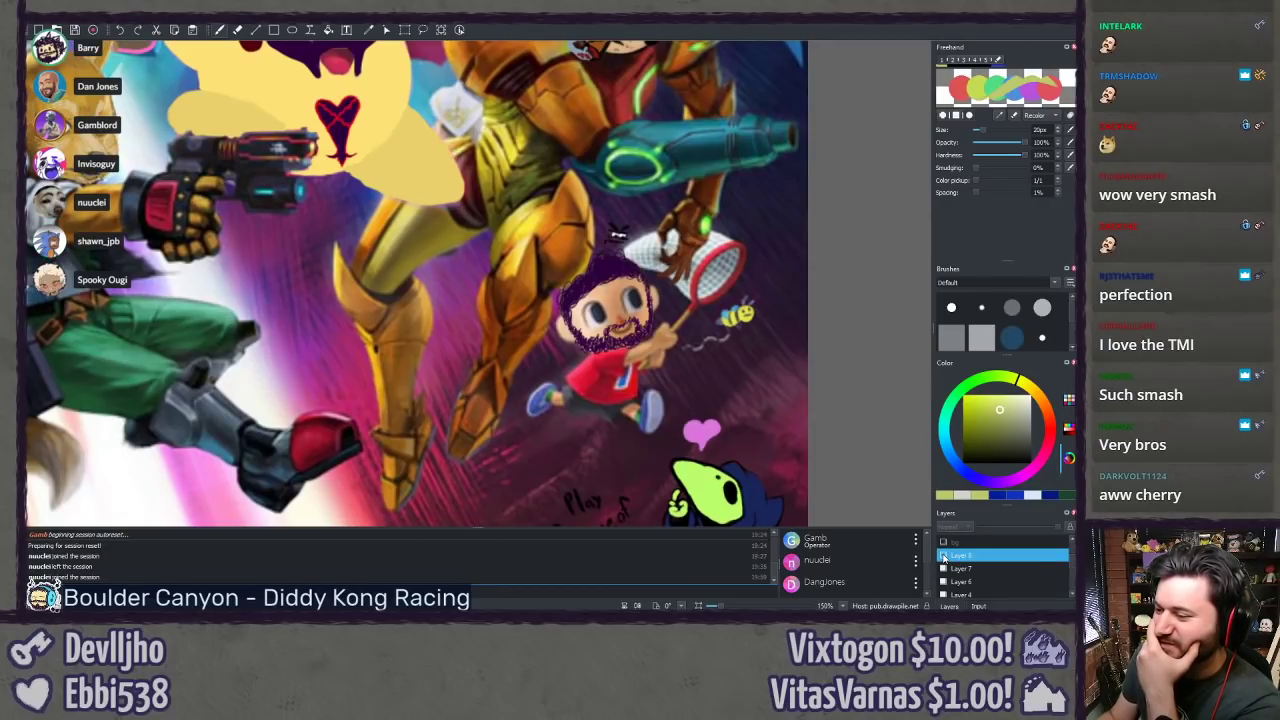
{"action": "left_click", "coordinate": [943, 557]}
{"action": "left_click", "coordinate": [943, 557]}
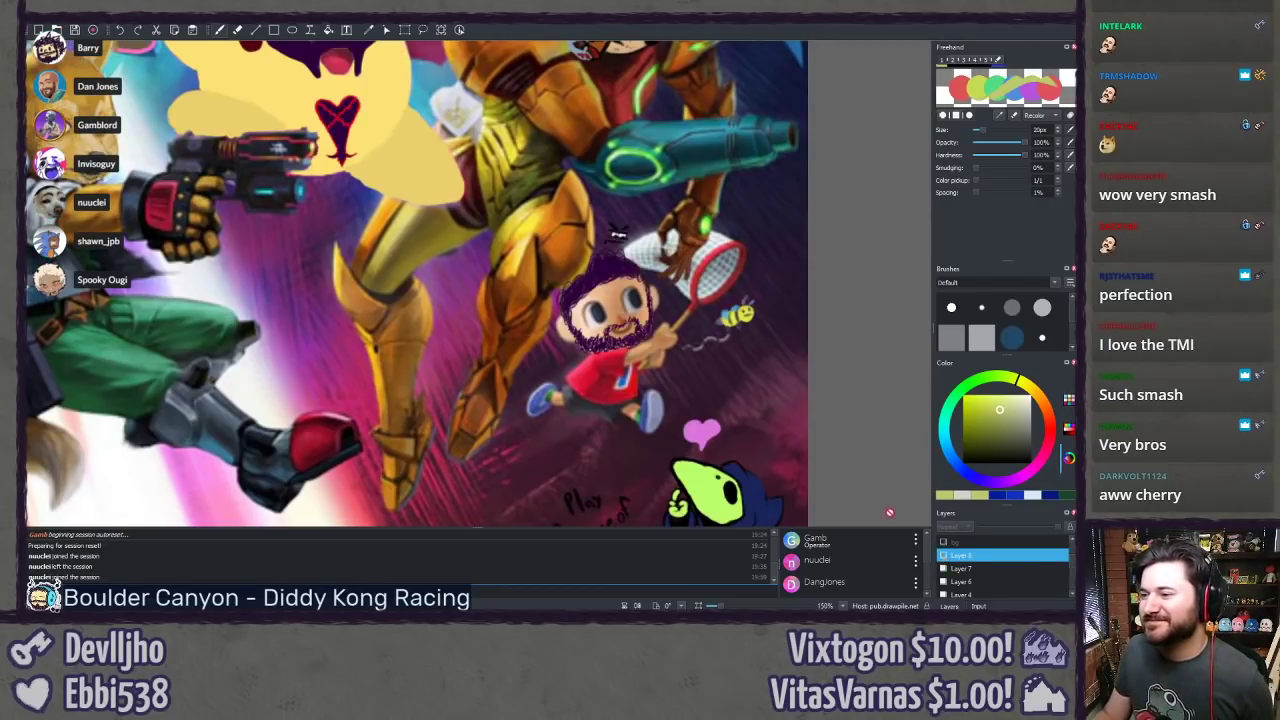
{"action": "scroll", "coordinate": [692, 338], "scroll_direction": "up", "scroll_amount": 3}
{"action": "left_click_drag", "start_coordinate": [692, 338], "coordinate": [356, 333]}
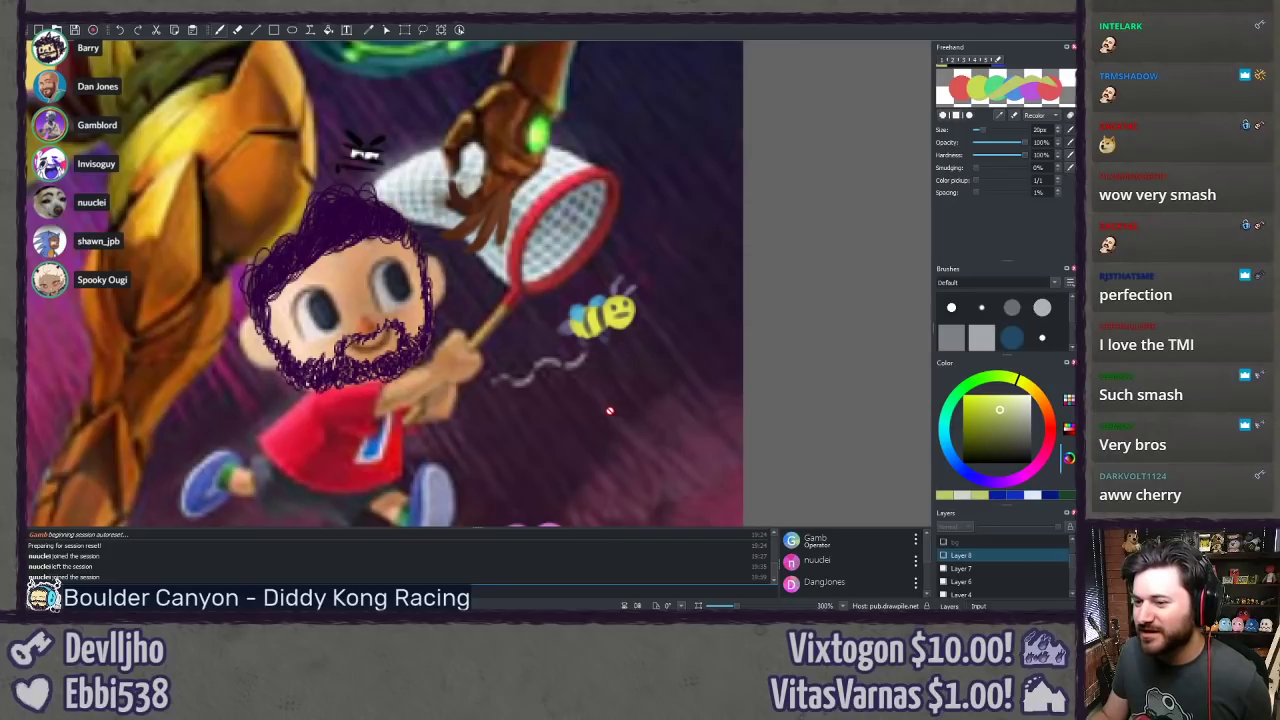
Step: Toggle Layer 8 over Villager and the butterfly to compare them with their drawn-over versions, leaving it hidden
{"action": "left_click_drag", "start_coordinate": [583, 415], "coordinate": [597, 386]}
{"action": "left_click", "coordinate": [943, 557]}
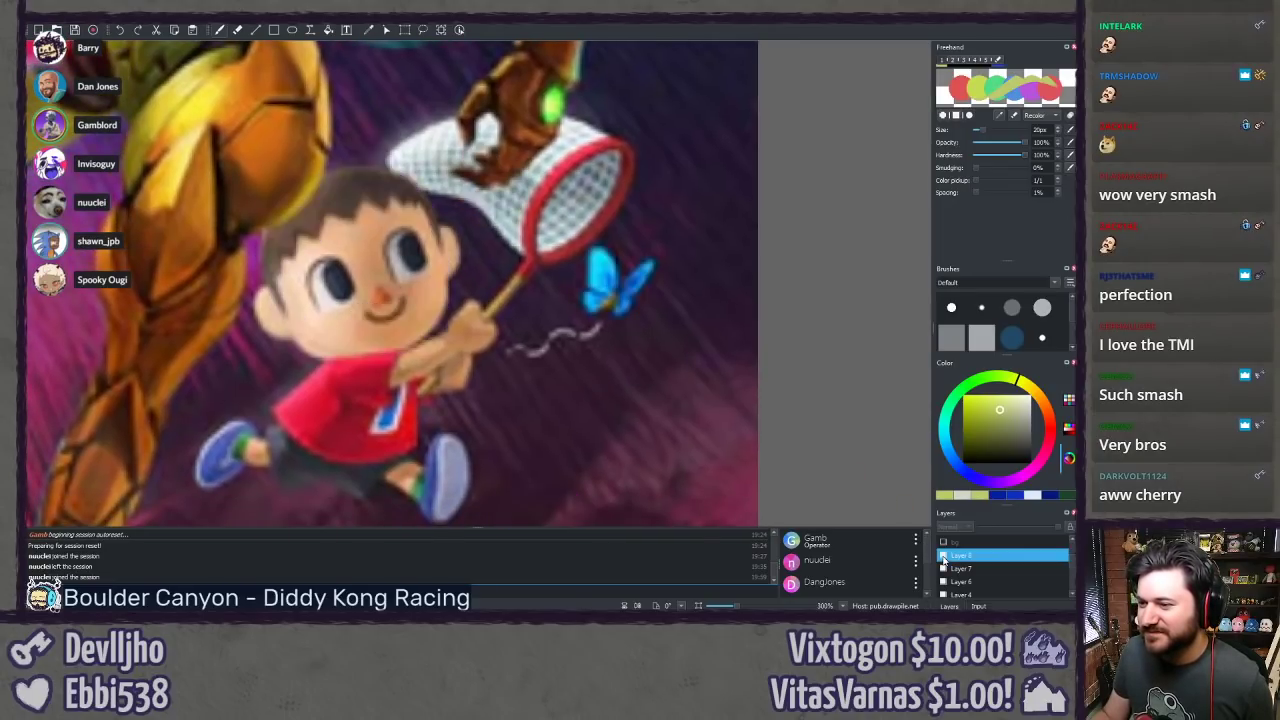
{"action": "left_click", "coordinate": [943, 557]}
{"action": "left_click", "coordinate": [943, 557]}
{"action": "left_click", "coordinate": [943, 557]}
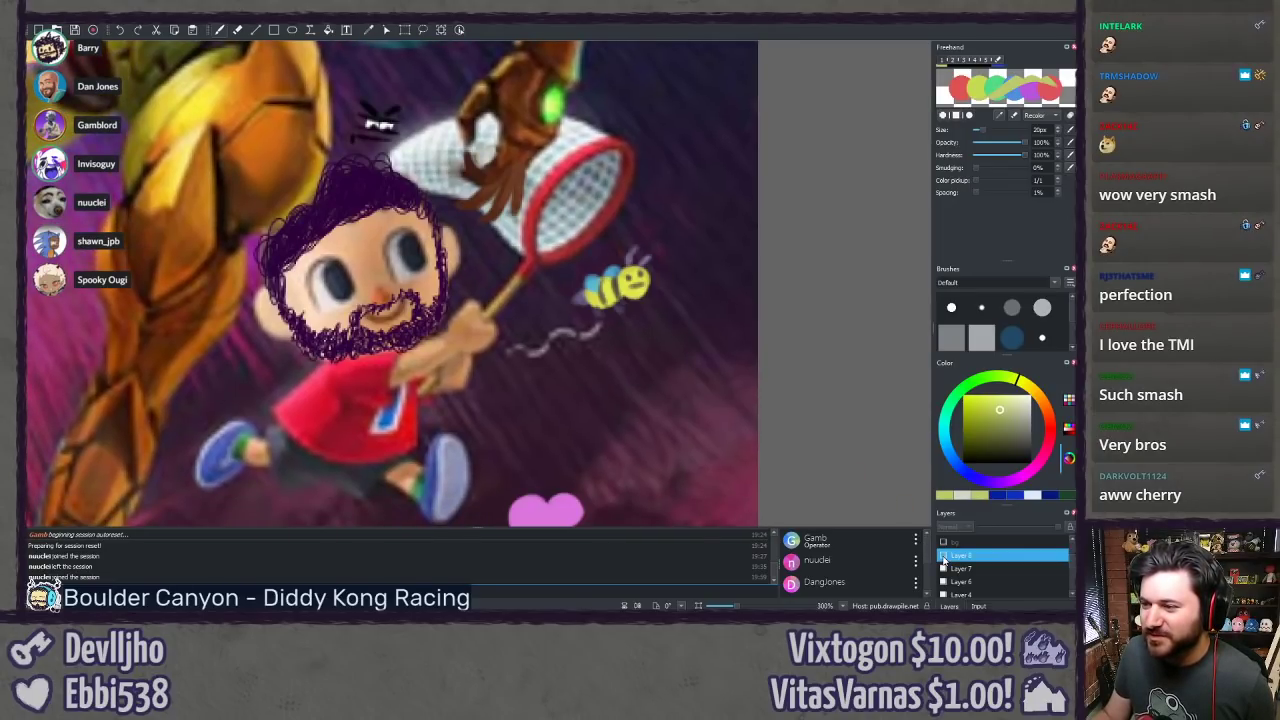
{"action": "left_click", "coordinate": [943, 557]}
{"action": "left_click", "coordinate": [943, 557]}
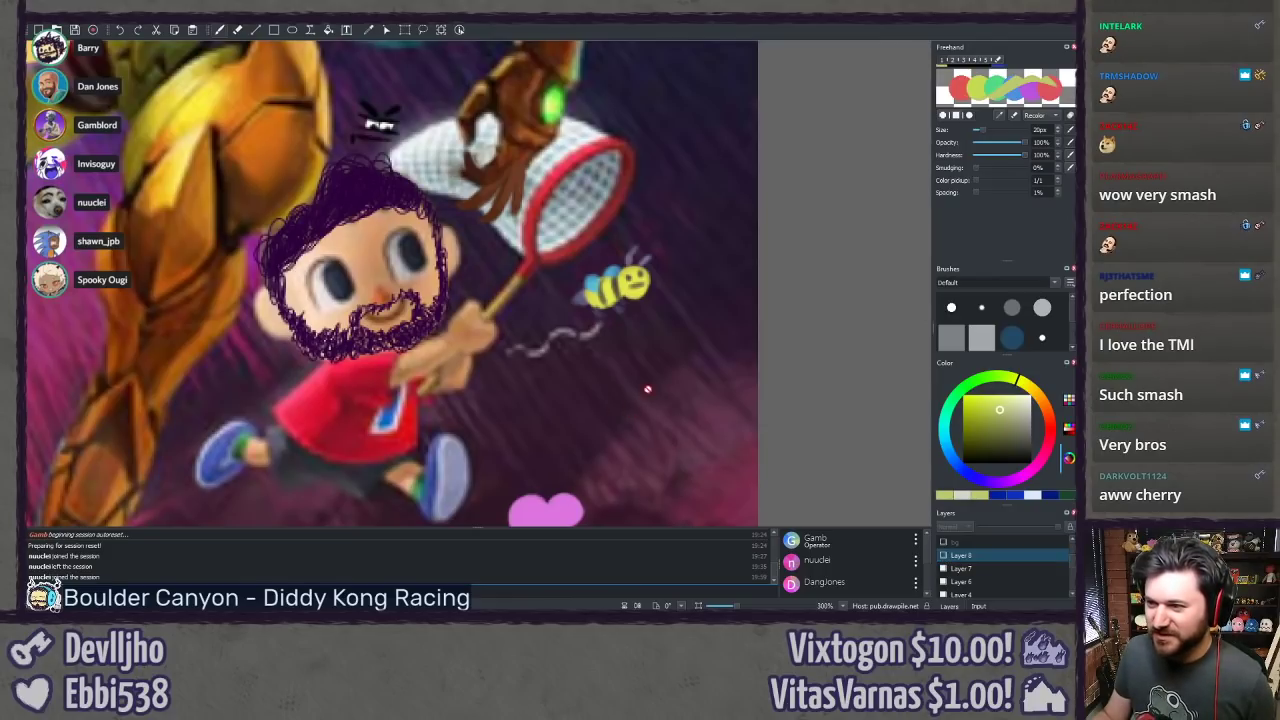
Step: Toggle Layer 8 repeatedly over Samus's arm cannon, her hand on the net and Villager's head, leaving it hidden
{"action": "scroll", "coordinate": [663, 490], "scroll_direction": "up", "scroll_amount": 3}
{"action": "left_click", "coordinate": [943, 557]}
{"action": "left_click", "coordinate": [943, 557]}
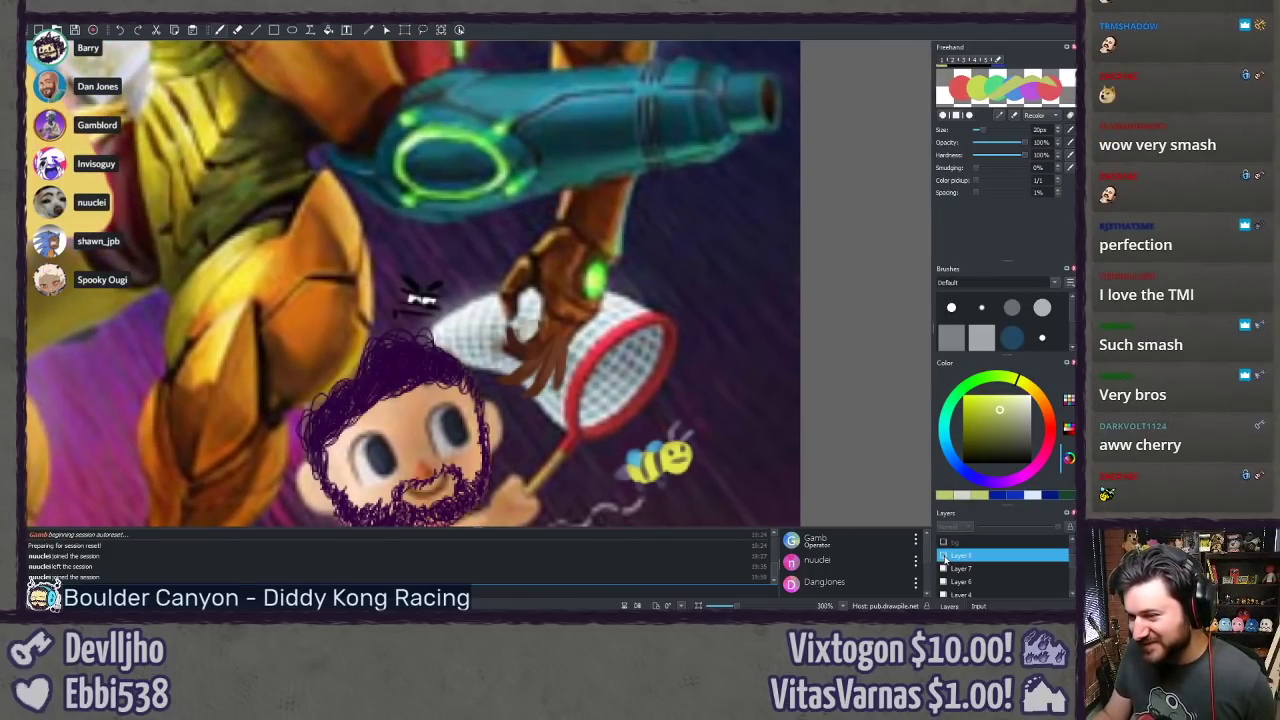
{"action": "left_click", "coordinate": [943, 557]}
{"action": "left_click", "coordinate": [943, 557]}
{"action": "left_click", "coordinate": [943, 557]}
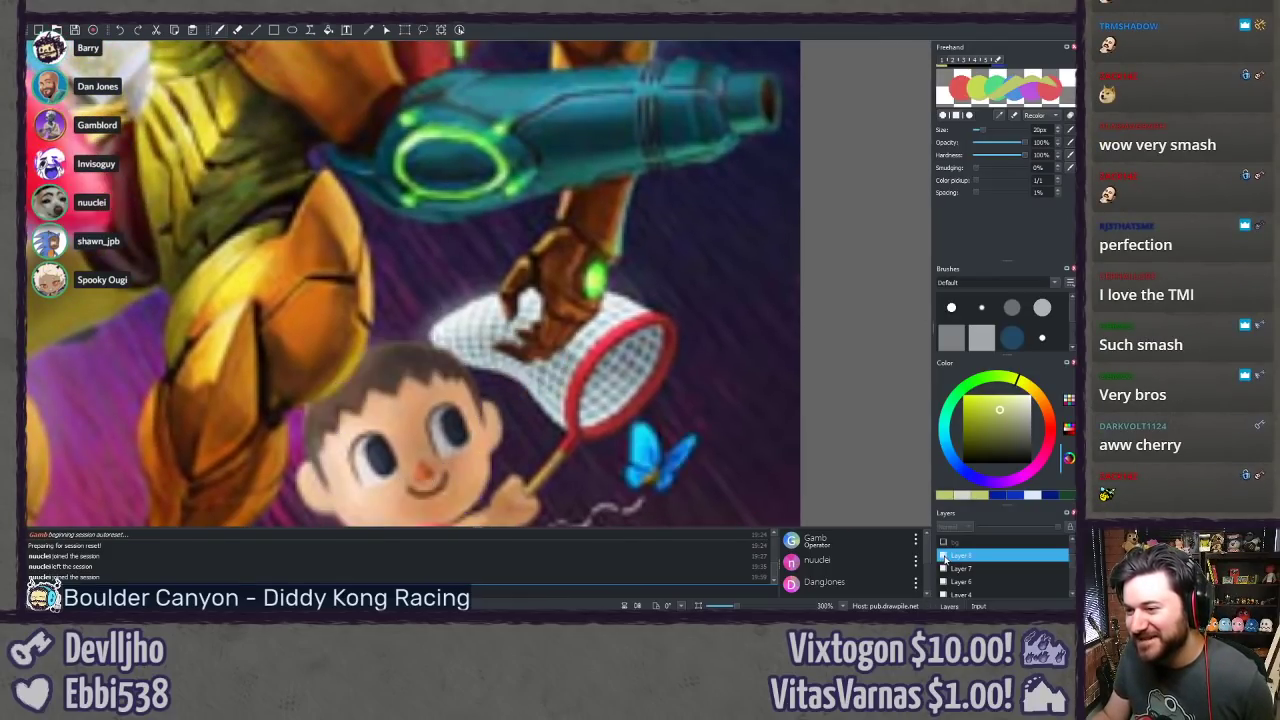
{"action": "left_click", "coordinate": [943, 557]}
{"action": "left_click", "coordinate": [943, 557]}
{"action": "left_click", "coordinate": [943, 557]}
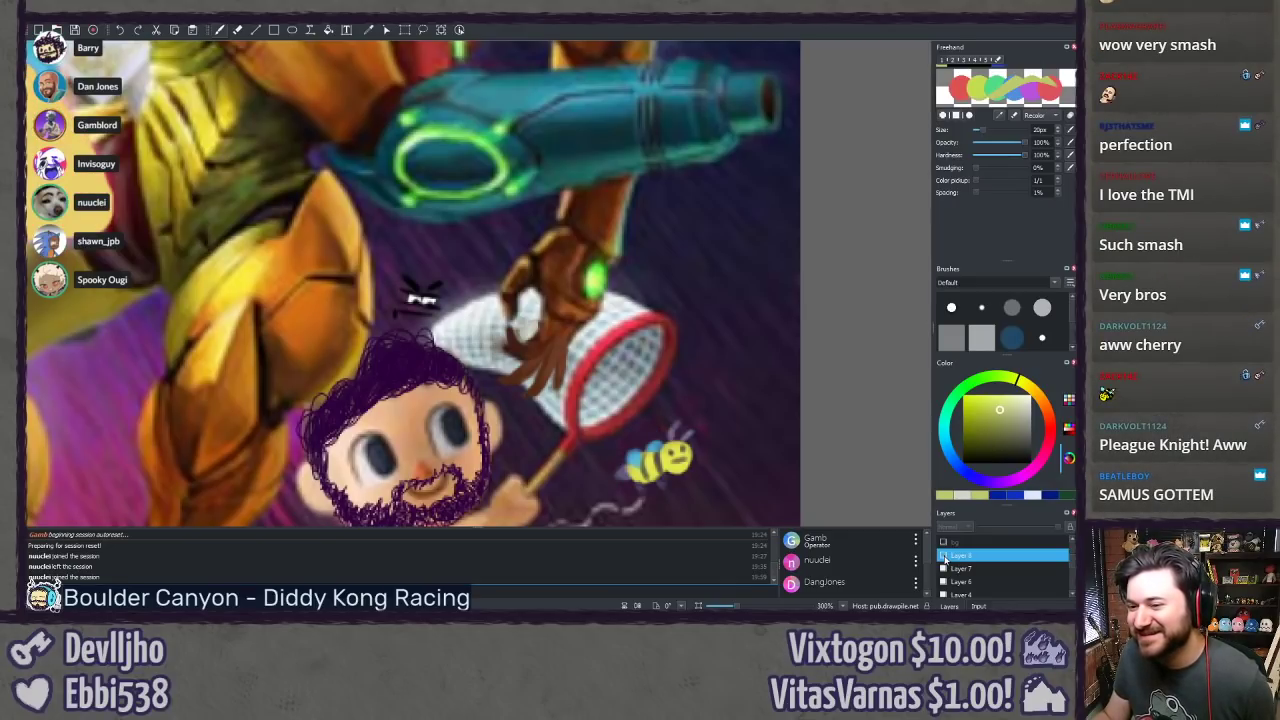
{"action": "left_click", "coordinate": [943, 557]}
{"action": "left_click", "coordinate": [943, 557]}
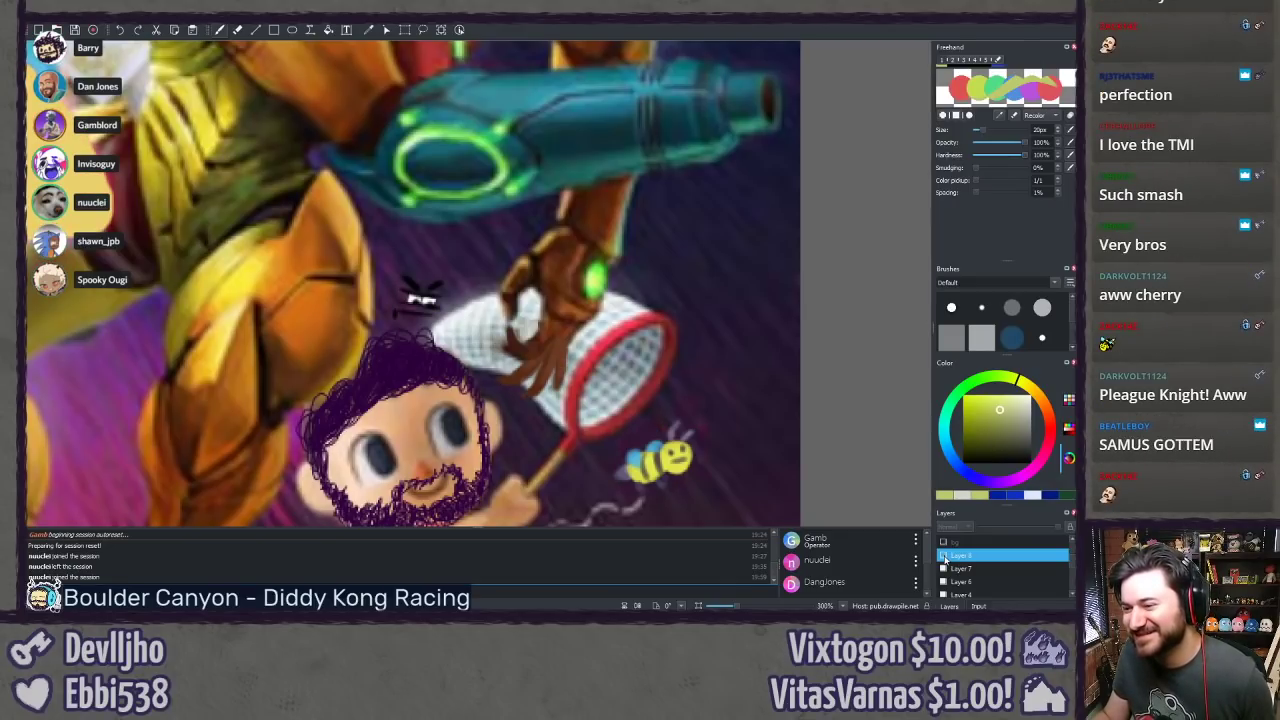
{"action": "left_click", "coordinate": [943, 557]}
{"action": "left_click", "coordinate": [943, 557]}
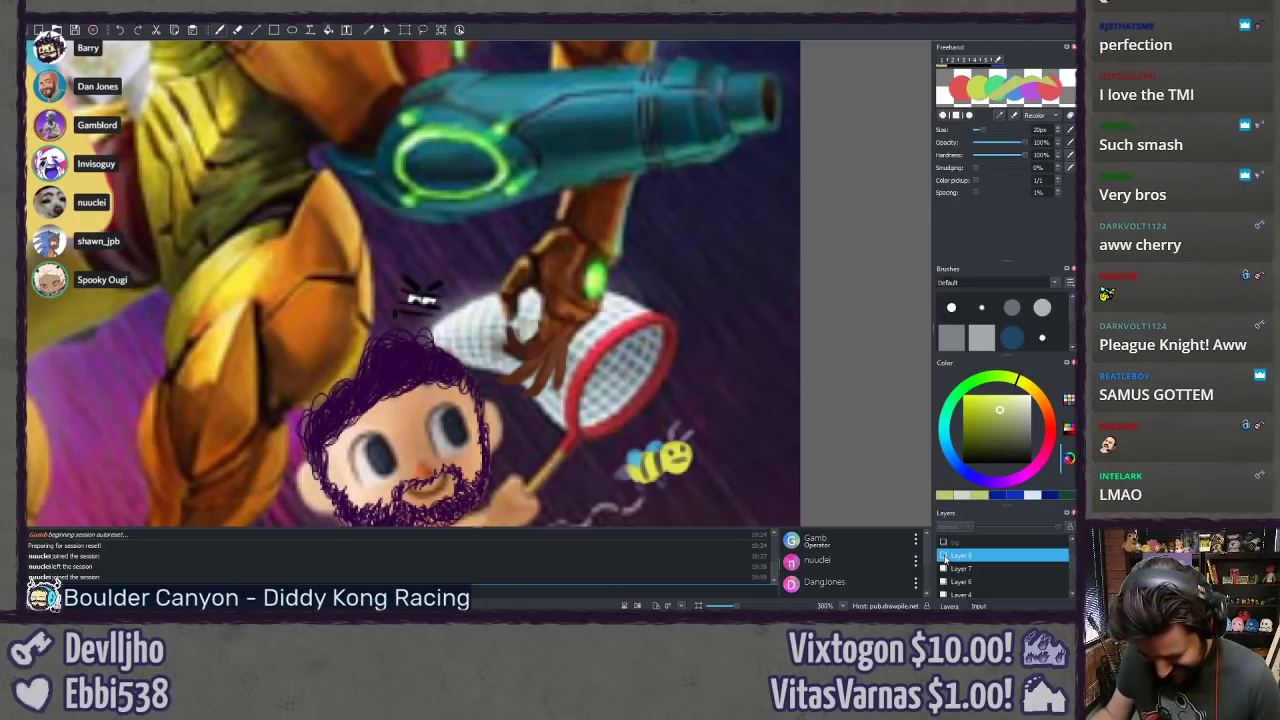
{"action": "left_click", "coordinate": [943, 557]}
{"action": "left_click", "coordinate": [943, 557]}
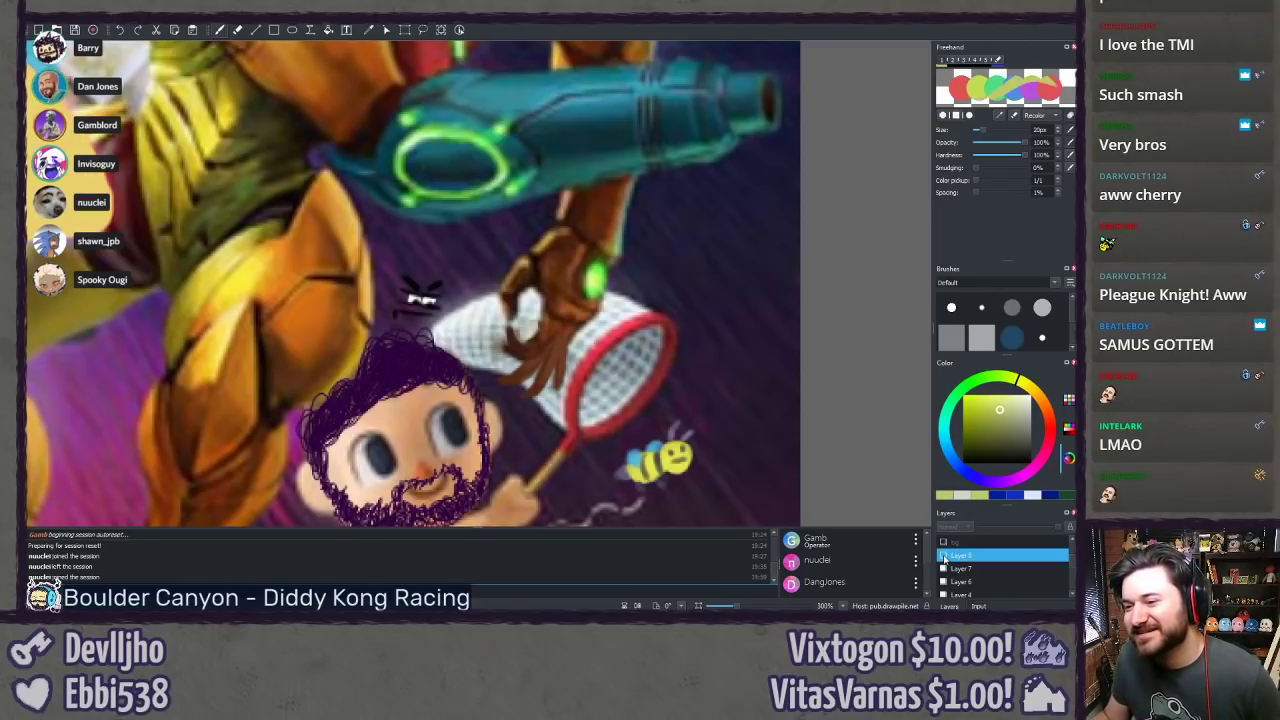
Step: Examine the drawn-on angry eyes and fingers by the net, and the Plague Knight drawing with its "Play Plague of Shadows" lettering
{"action": "scroll", "coordinate": [470, 290], "scroll_direction": "up", "scroll_amount": 2}
{"action": "left_click_drag", "start_coordinate": [395, 377], "coordinate": [417, 351]}
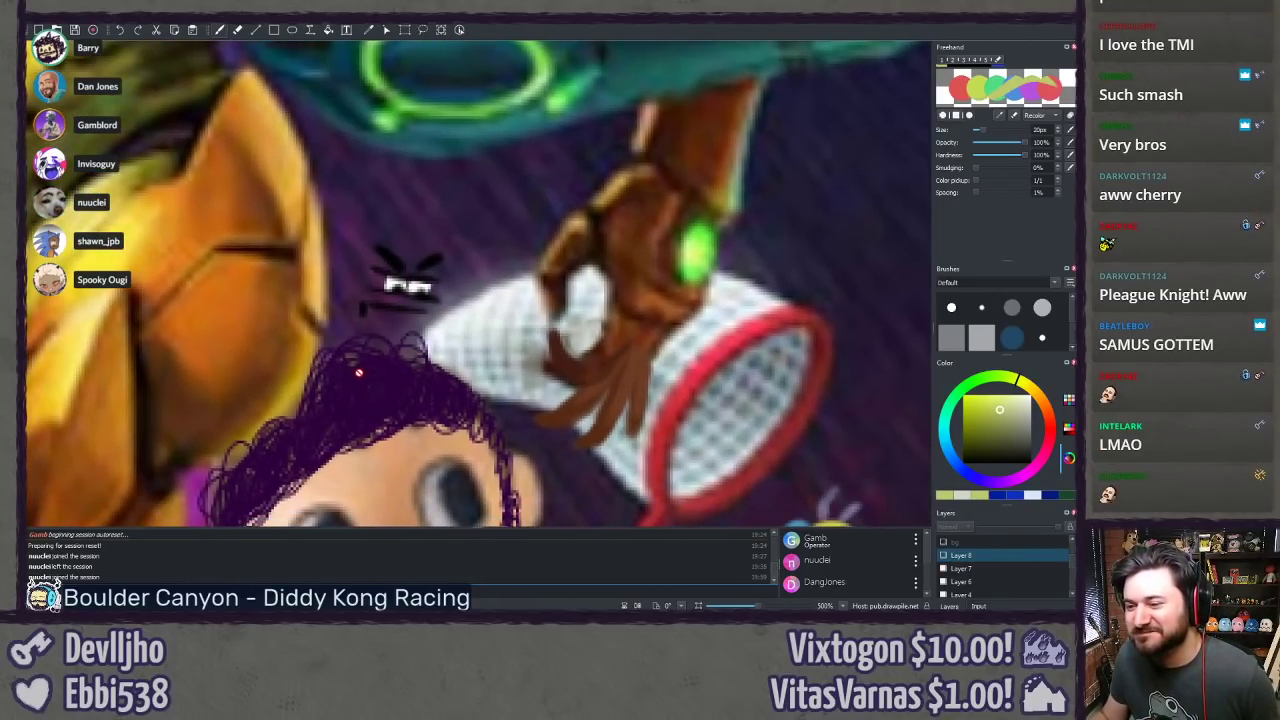
{"action": "scroll", "coordinate": [351, 383], "scroll_direction": "down", "scroll_amount": 2}
{"action": "left_click_drag", "start_coordinate": [602, 470], "coordinate": [611, 183]}
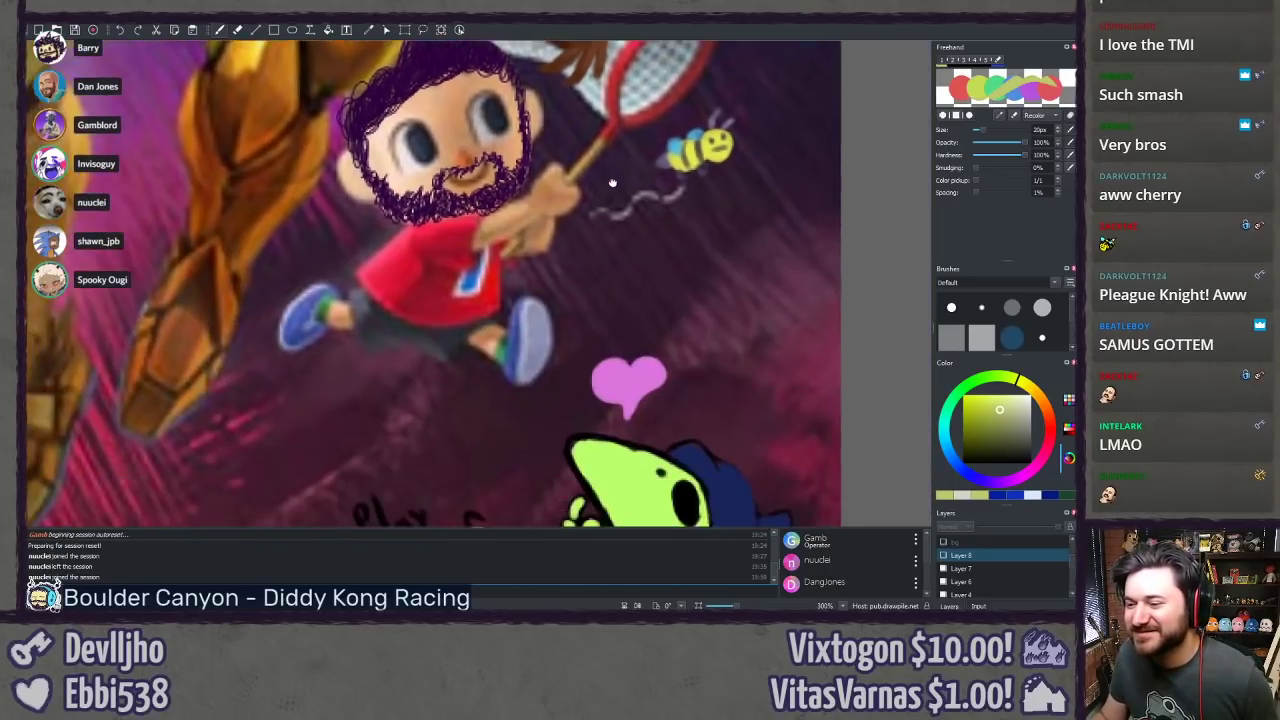
{"action": "mouse_move", "coordinate": [625, 388]}
{"action": "left_mouse_down"}
{"action": "mouse_move", "coordinate": [637, 191]}
{"action": "mouse_move", "coordinate": [613, 156]}
{"action": "left_mouse_up"}
{"action": "left_click_drag", "start_coordinate": [760, 448], "coordinate": [731, 436]}
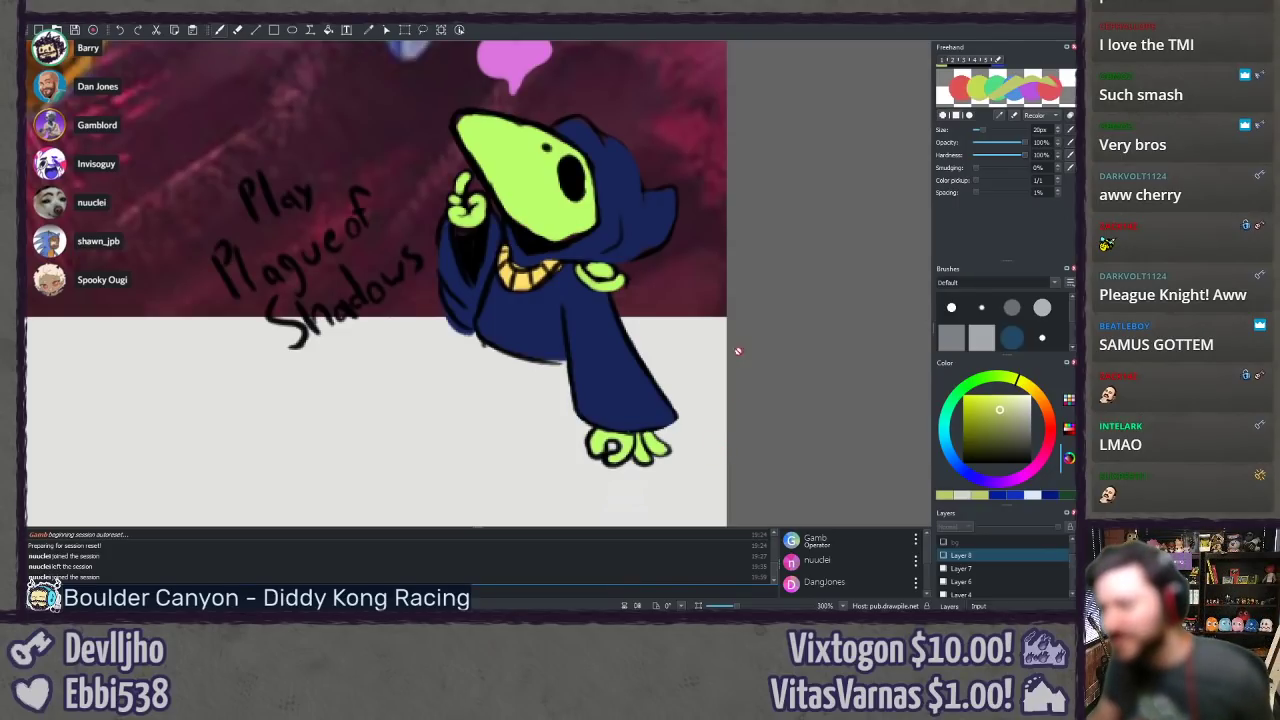
{"action": "scroll", "coordinate": [700, 300], "scroll_direction": "down", "scroll_amount": 5}
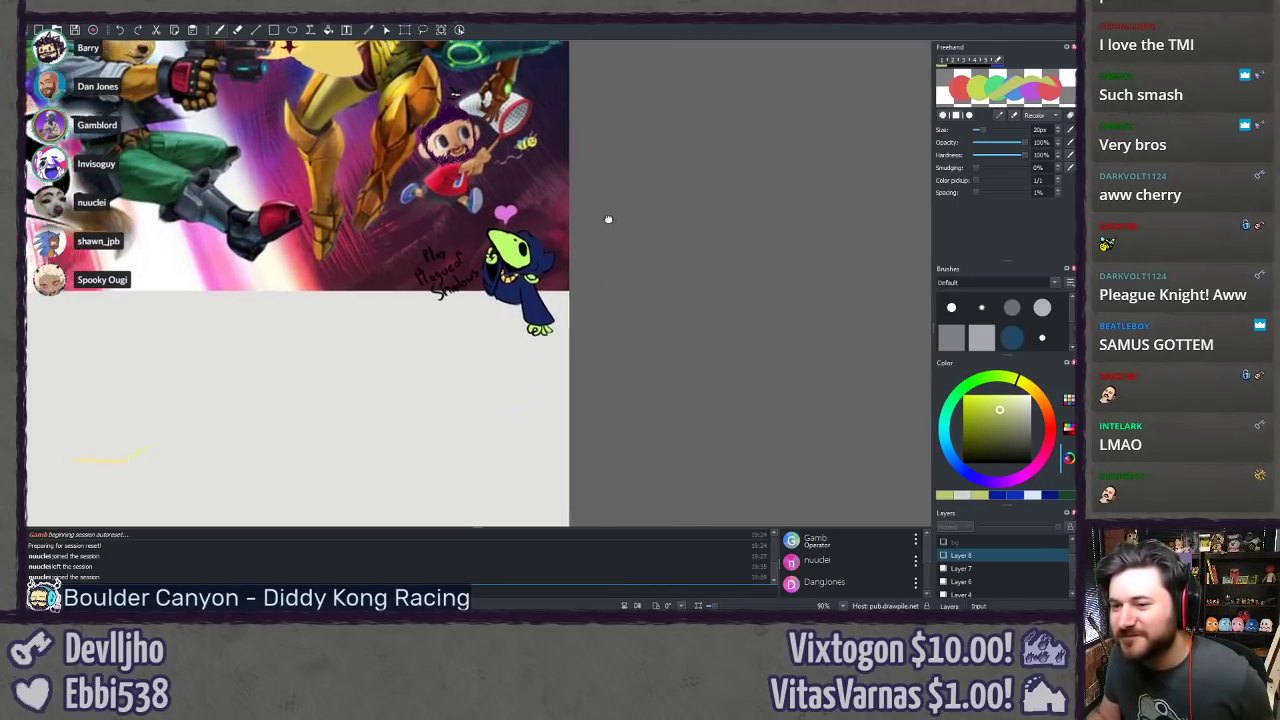
{"action": "left_click_drag", "start_coordinate": [608, 219], "coordinate": [575, 245]}
{"action": "scroll", "coordinate": [544, 278], "scroll_direction": "up", "scroll_amount": 3}
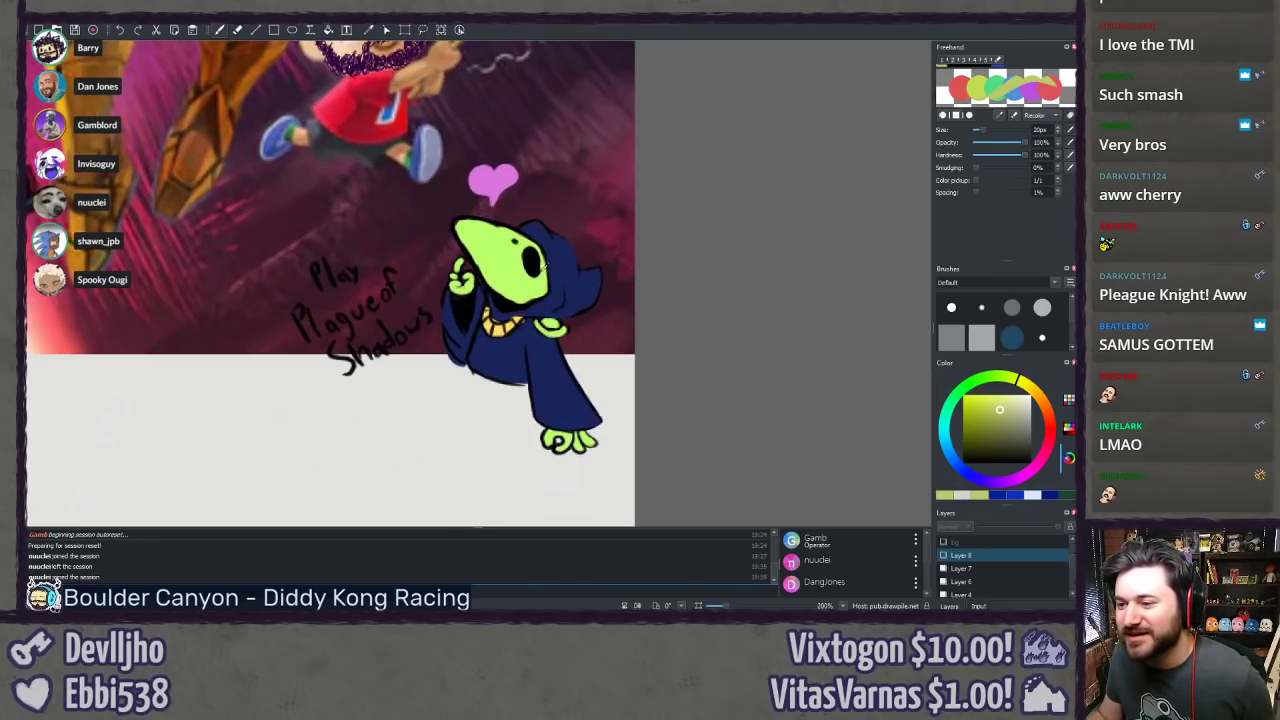
Step: Toggle Layer 8 repeatedly over Samus's head to compare her helmet with the cigar-smoking Mickey Mouse drawing, leaving it hidden
{"action": "left_click_drag", "start_coordinate": [574, 172], "coordinate": [606, 397]}
{"action": "left_click_drag", "start_coordinate": [543, 105], "coordinate": [532, 333]}
{"action": "left_click_drag", "start_coordinate": [420, 244], "coordinate": [469, 411]}
{"action": "scroll", "coordinate": [469, 411], "scroll_direction": "up", "scroll_amount": 1}
{"action": "left_click_drag", "start_coordinate": [328, 340], "coordinate": [343, 372]}
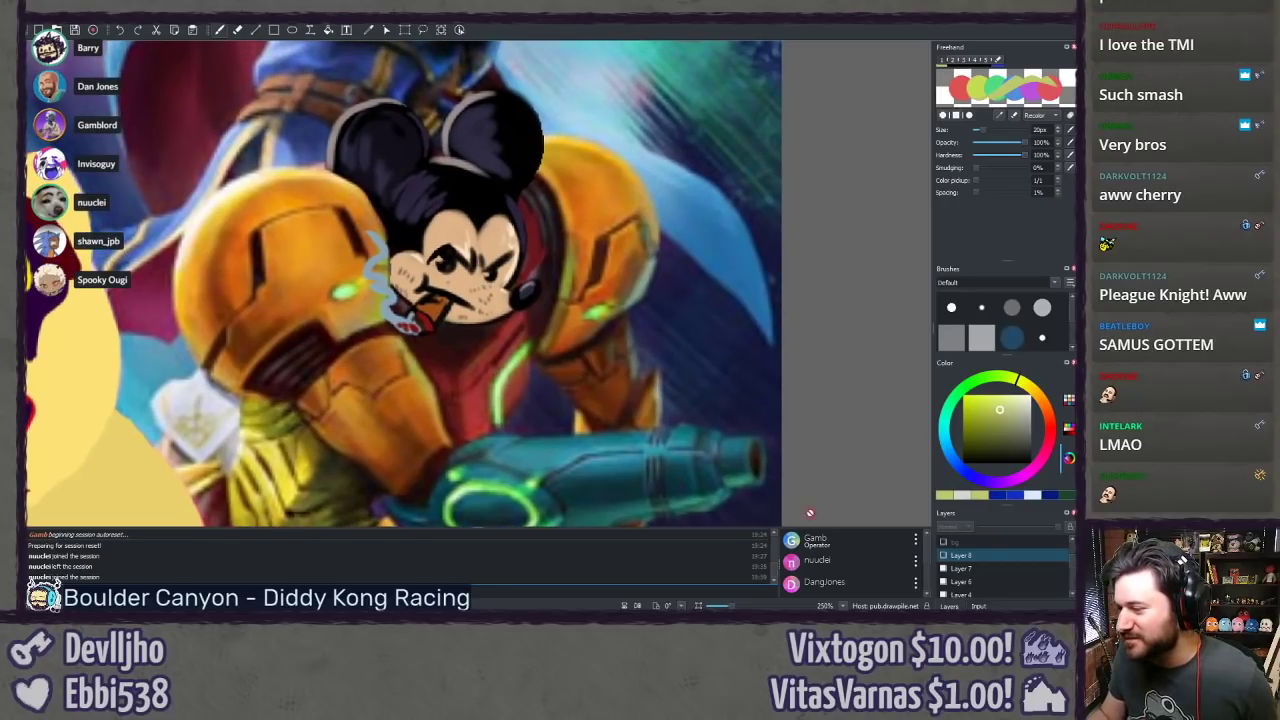
{"action": "left_click", "coordinate": [942, 557]}
{"action": "left_click", "coordinate": [943, 557]}
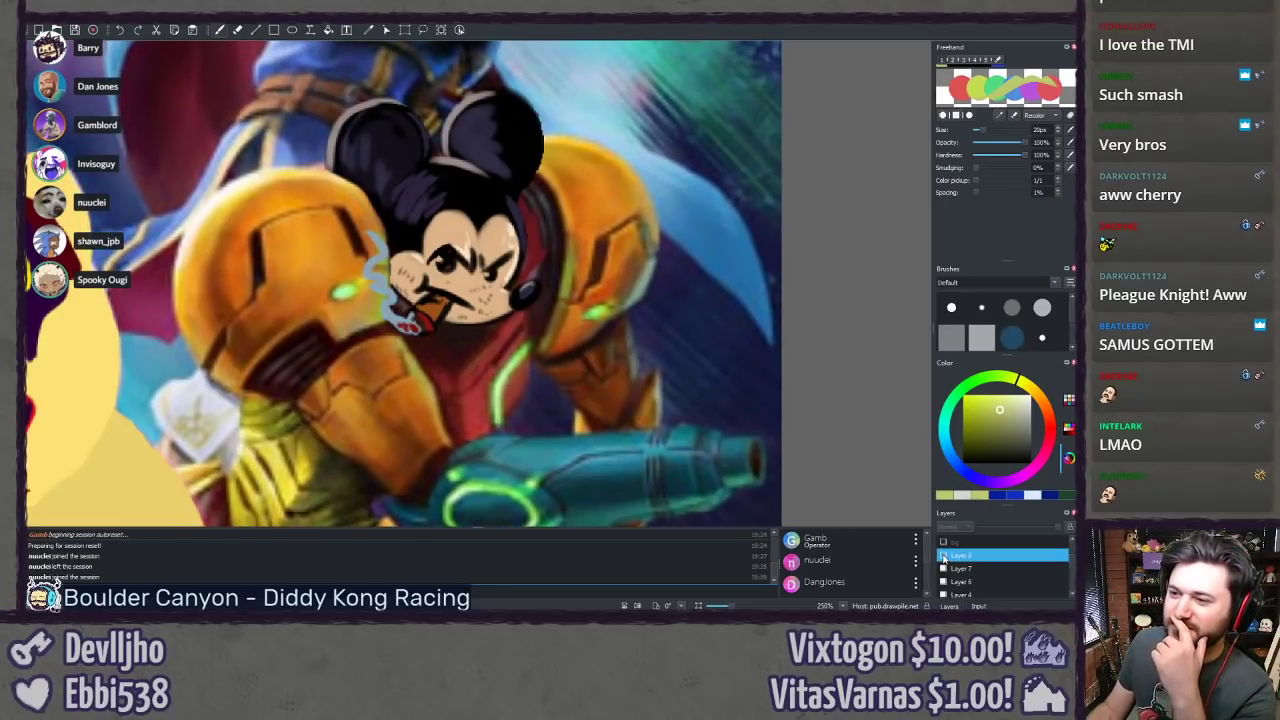
{"action": "left_click", "coordinate": [943, 557]}
{"action": "left_click", "coordinate": [943, 557]}
{"action": "left_click", "coordinate": [943, 557]}
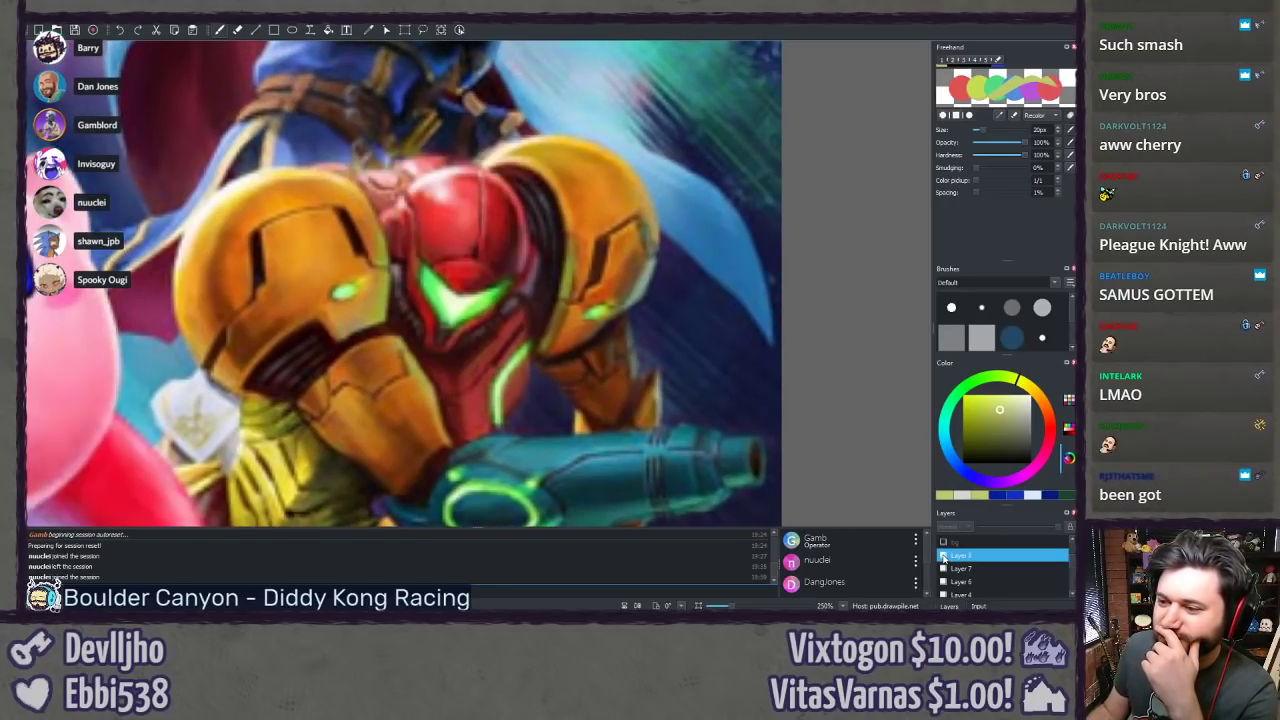
{"action": "left_click", "coordinate": [943, 557]}
{"action": "left_click", "coordinate": [943, 557]}
{"action": "left_click", "coordinate": [943, 557]}
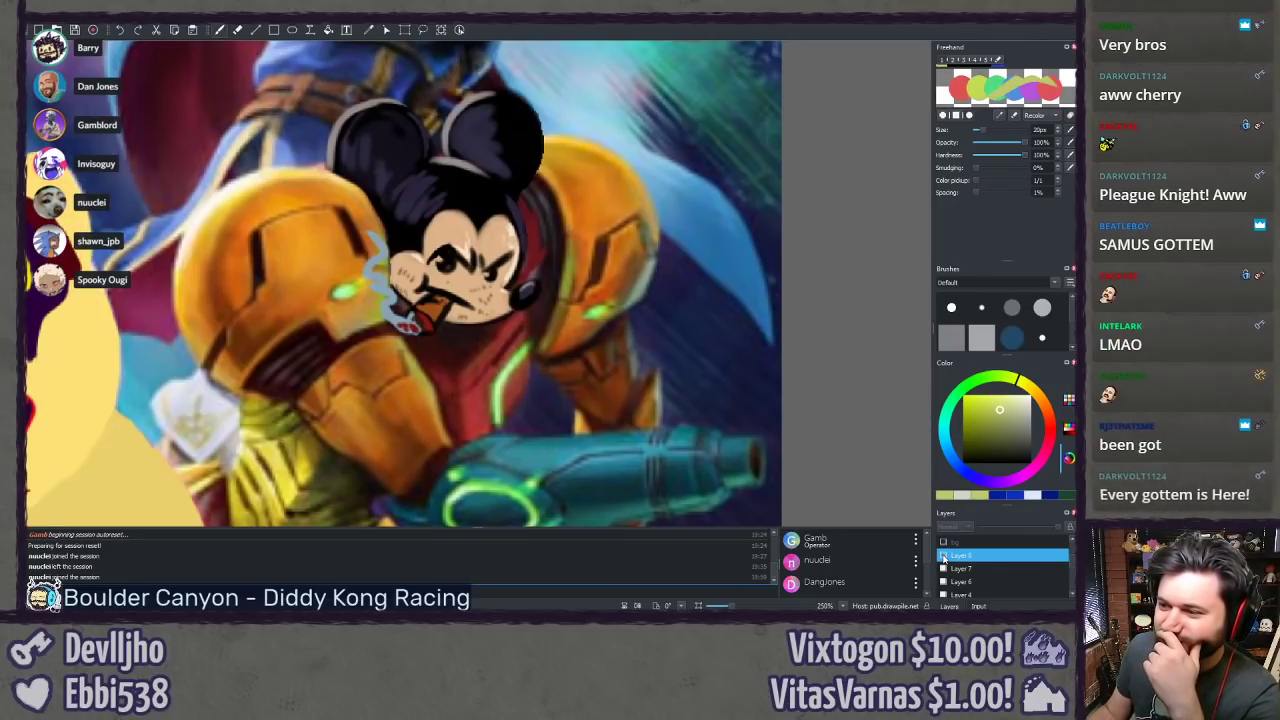
Step: Toggle Layer 8 repeatedly over Marth to compare his original face with the sparkling anime-style redraw, leaving it hidden
{"action": "left_click_drag", "start_coordinate": [585, 310], "coordinate": [636, 543]}
{"action": "left_click_drag", "start_coordinate": [629, 366], "coordinate": [638, 485]}
{"action": "left_click", "coordinate": [943, 557]}
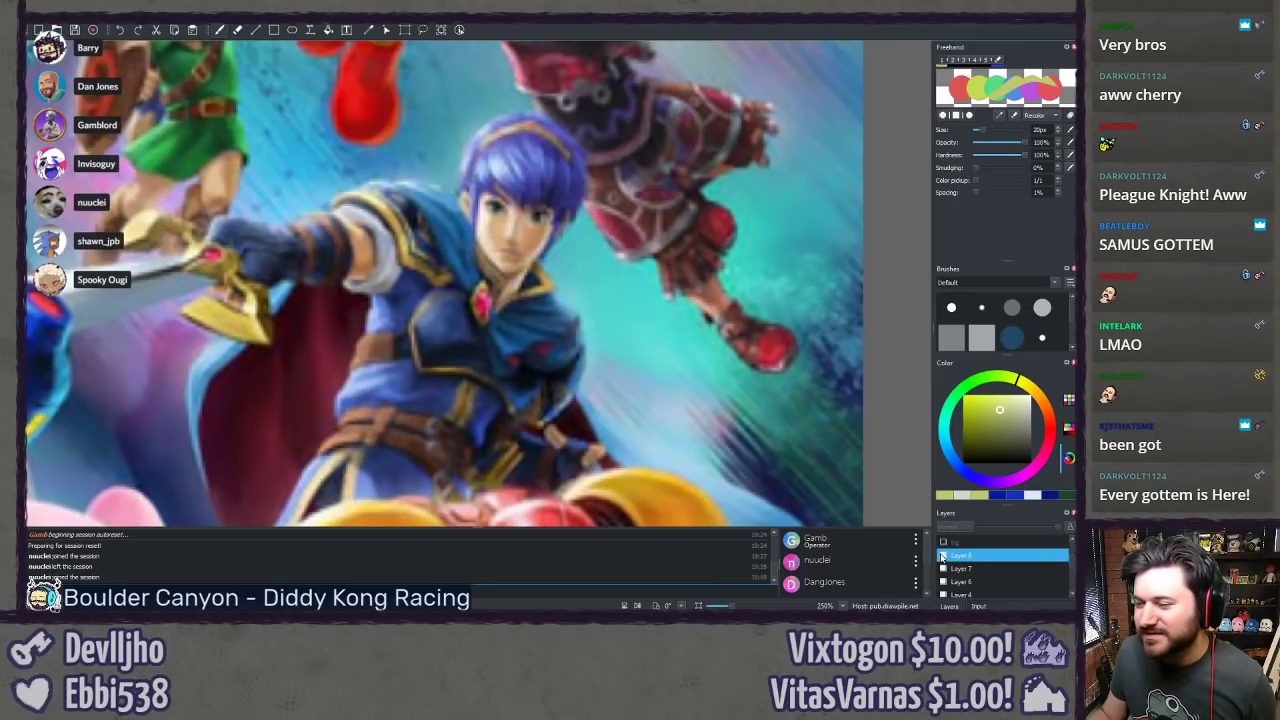
{"action": "left_click", "coordinate": [943, 557]}
{"action": "left_click", "coordinate": [943, 557]}
{"action": "left_click", "coordinate": [943, 557]}
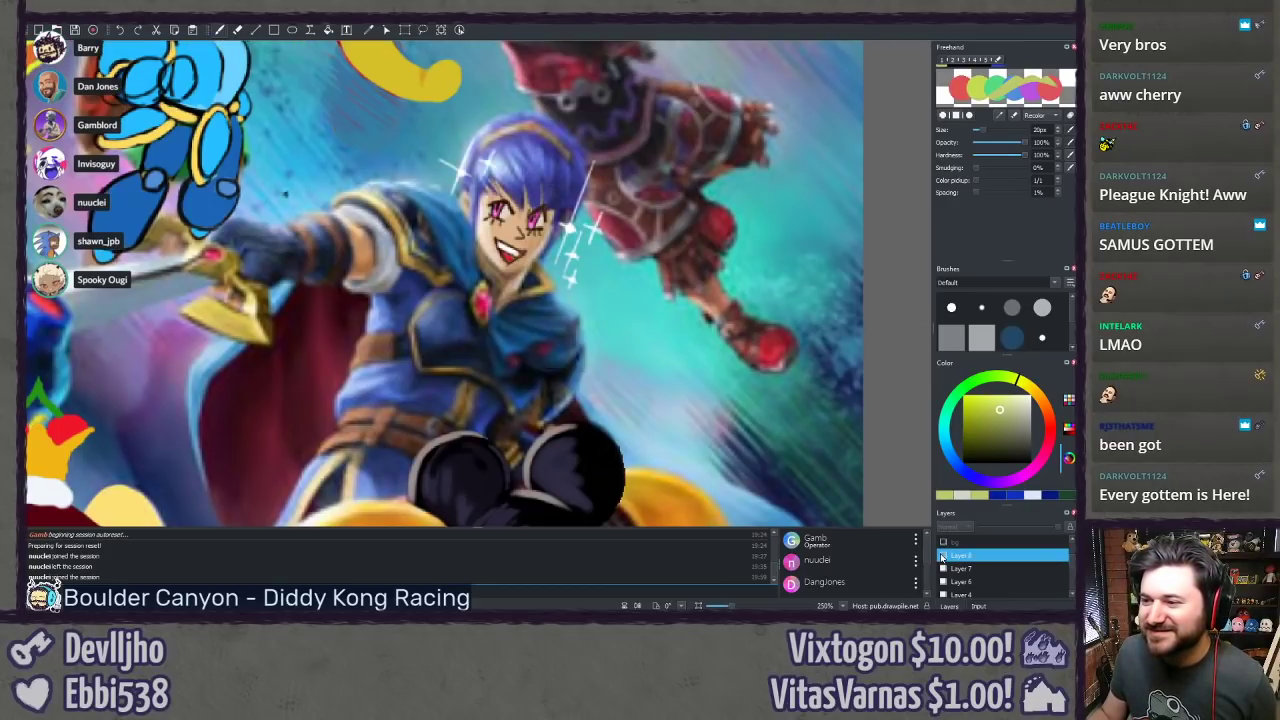
{"action": "left_click", "coordinate": [943, 557]}
{"action": "left_click", "coordinate": [943, 557]}
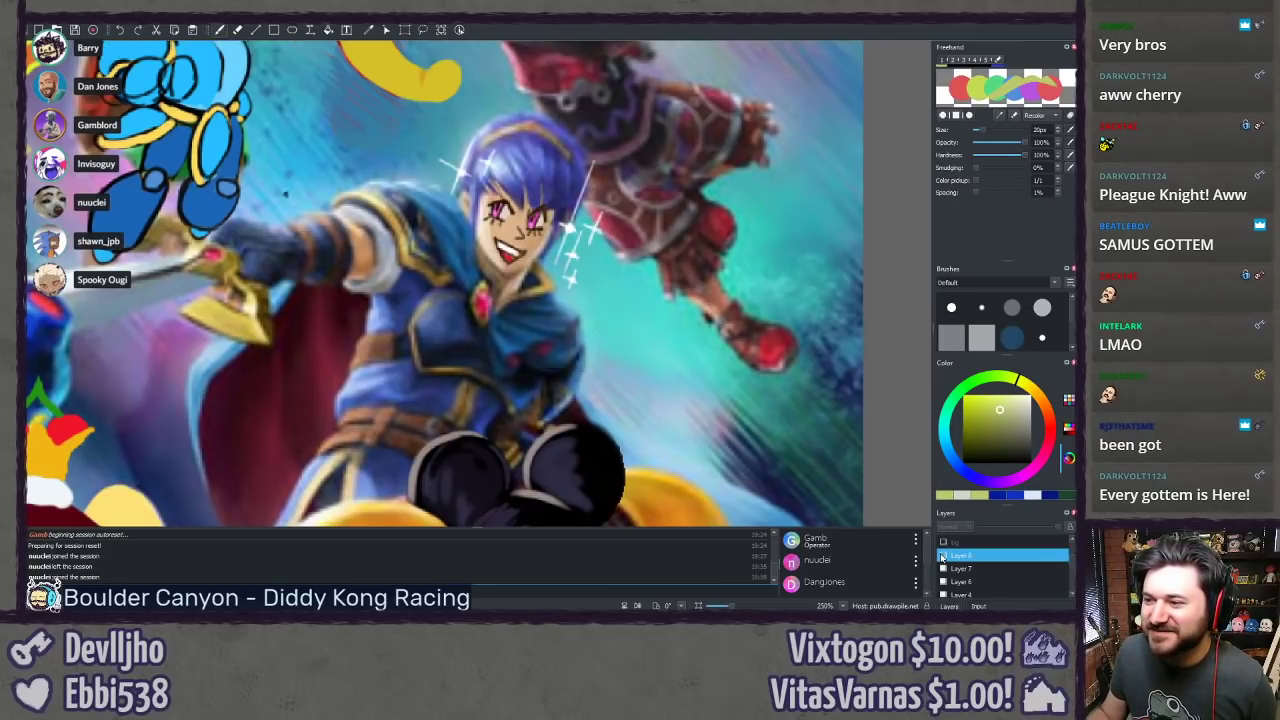
{"action": "left_click", "coordinate": [943, 557]}
{"action": "left_click", "coordinate": [943, 557]}
{"action": "left_click", "coordinate": [943, 557]}
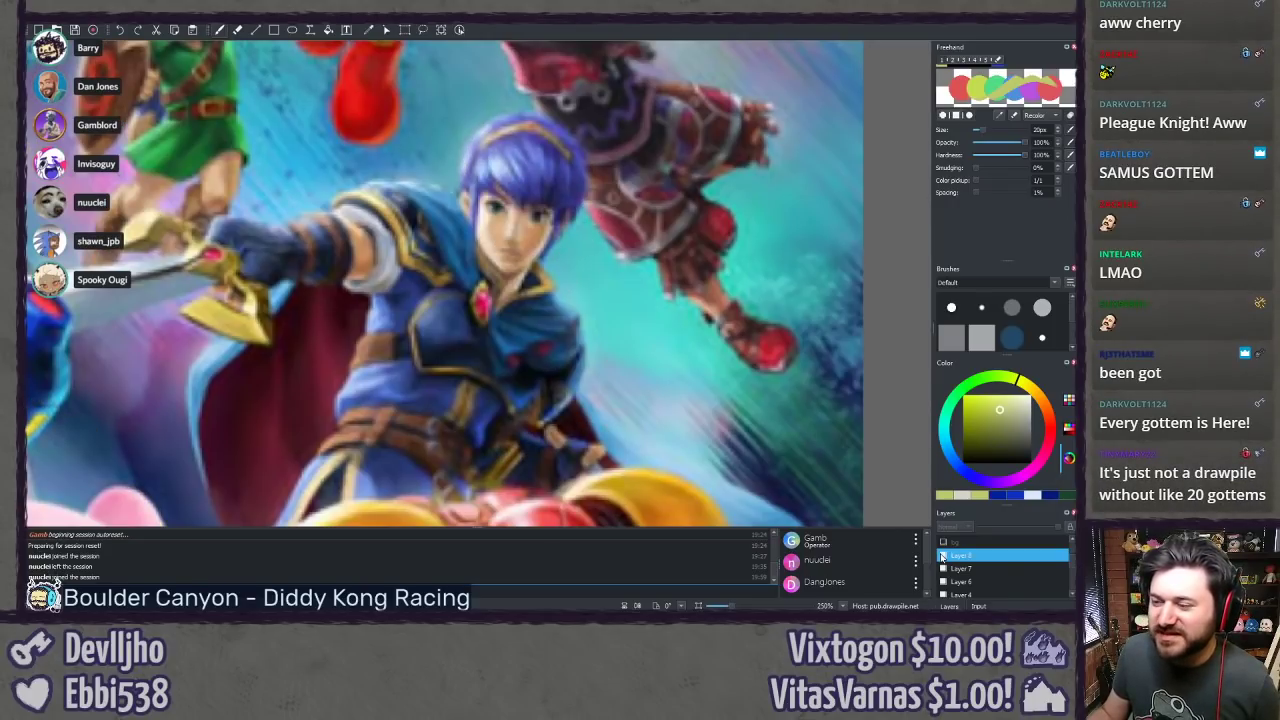
{"action": "left_click", "coordinate": [943, 557]}
{"action": "left_click", "coordinate": [943, 557]}
{"action": "left_click", "coordinate": [943, 557]}
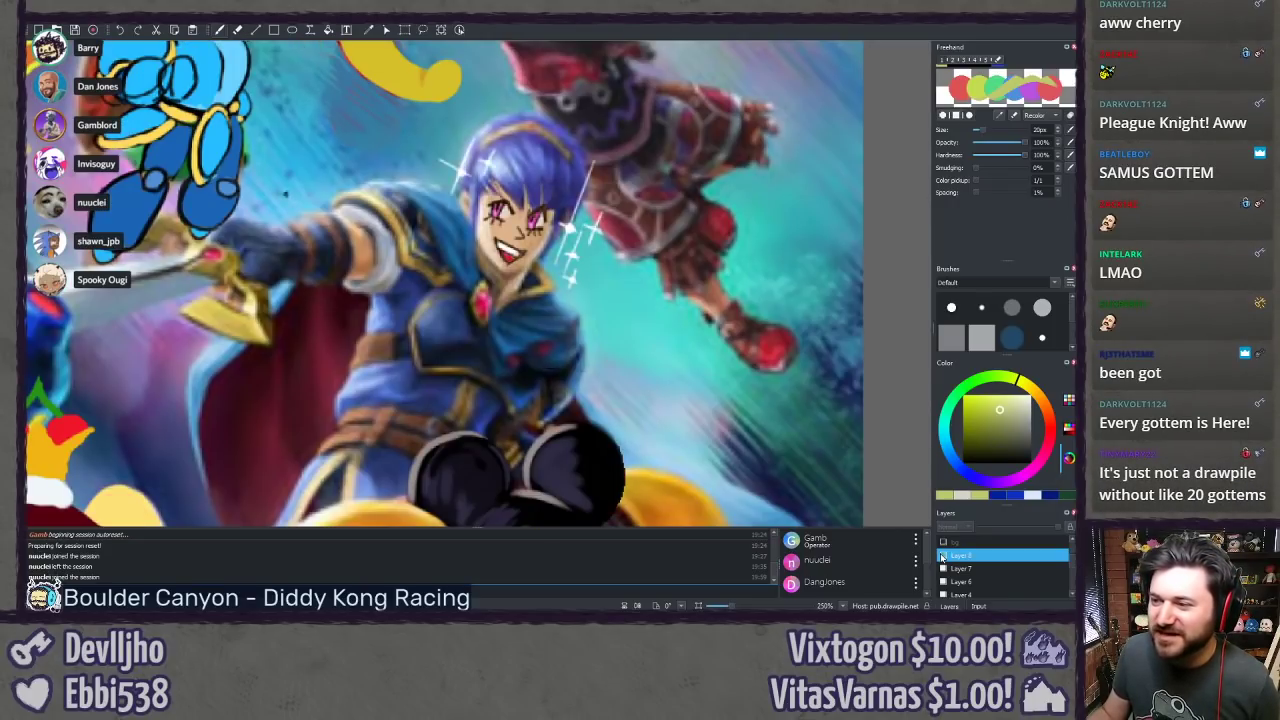
Step: Toggle Layer 8 over Young Link, Squirtle, Ivysaur and Marth to compare them with the drawn-over characters, leaving it shown
{"action": "scroll", "coordinate": [627, 424], "scroll_direction": "up", "scroll_amount": 3}
{"action": "left_click_drag", "start_coordinate": [627, 424], "coordinate": [841, 489]}
{"action": "left_click", "coordinate": [943, 557]}
{"action": "left_click", "coordinate": [943, 557]}
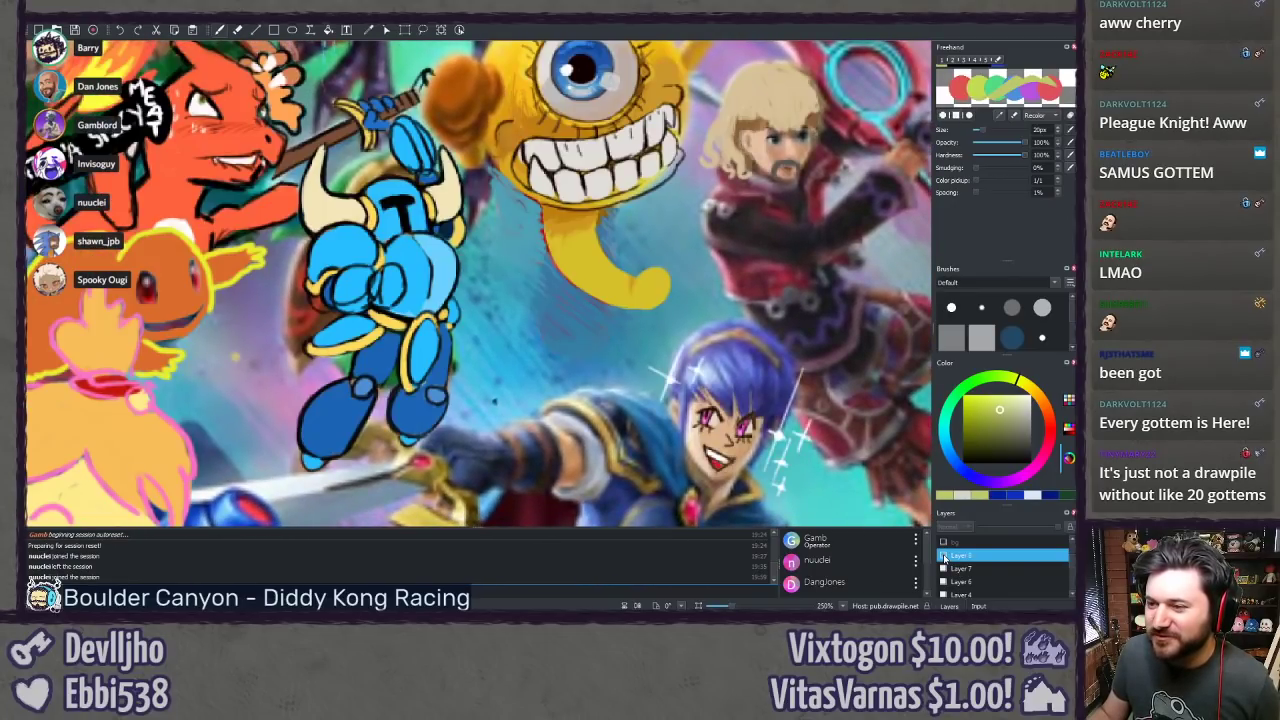
{"action": "left_click", "coordinate": [943, 557]}
{"action": "left_click", "coordinate": [943, 557]}
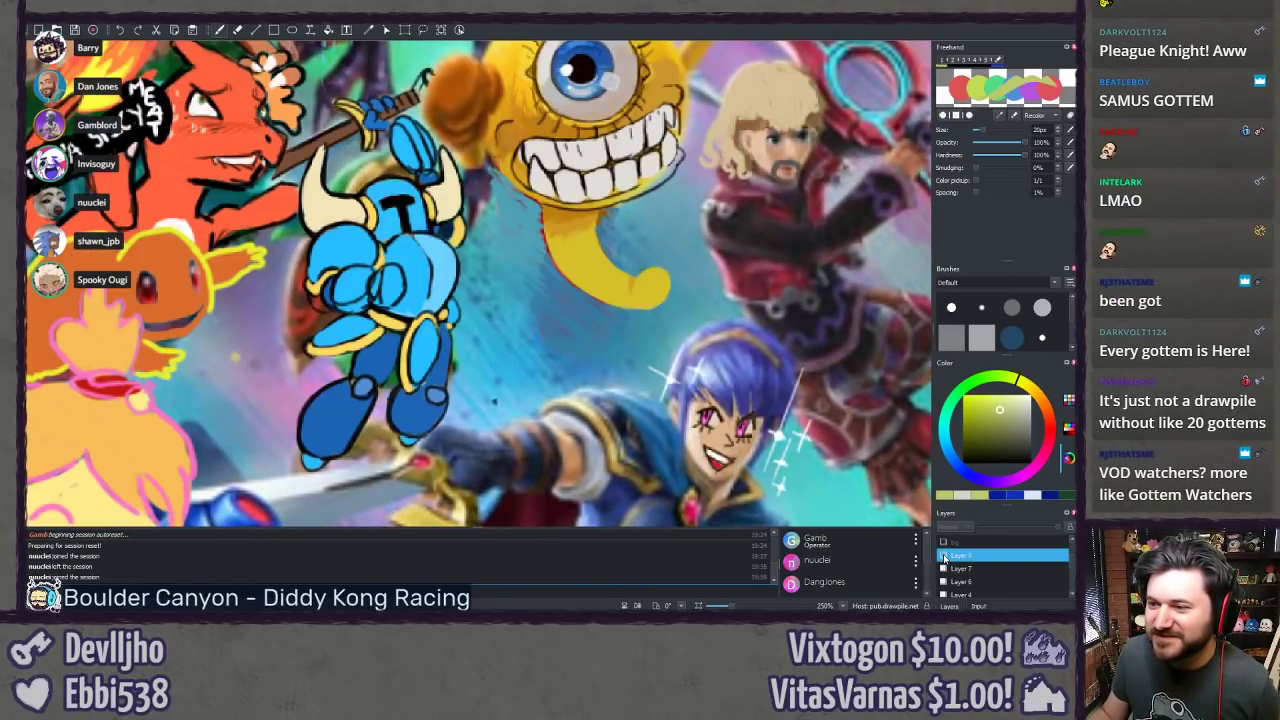
{"action": "left_click", "coordinate": [943, 557]}
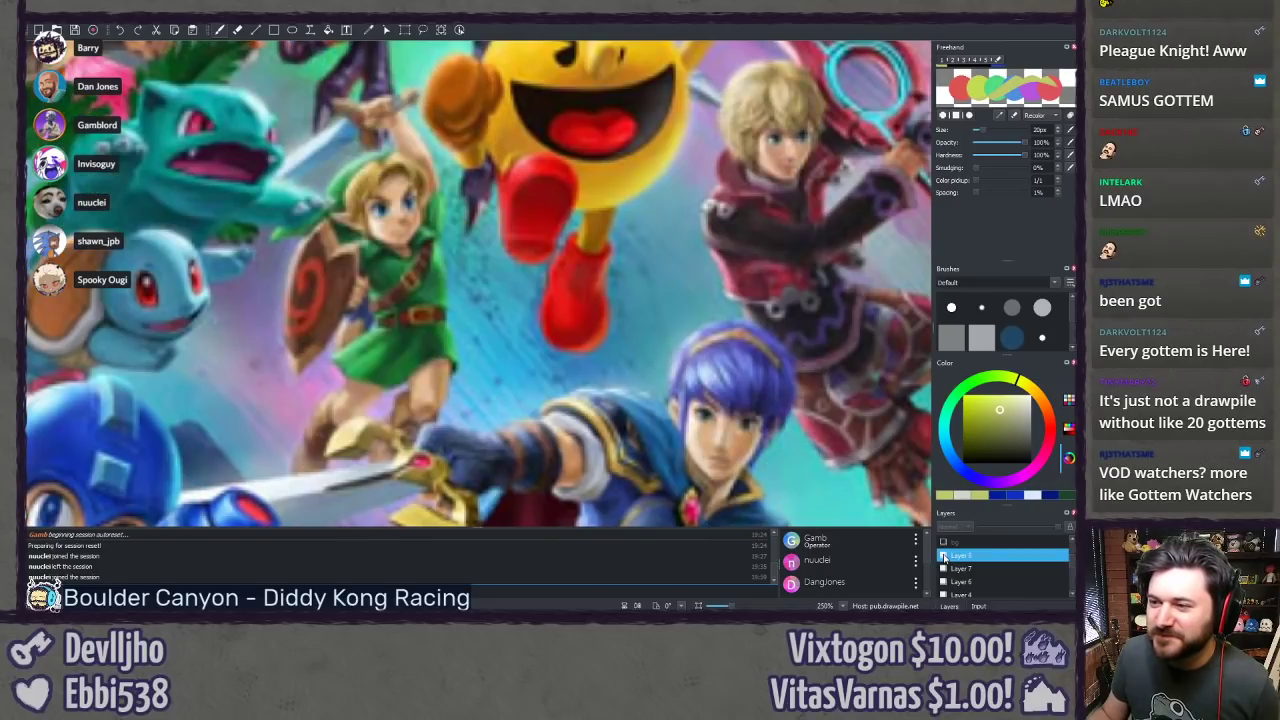
{"action": "left_click", "coordinate": [943, 557]}
{"action": "left_click", "coordinate": [943, 557]}
{"action": "left_click", "coordinate": [943, 557]}
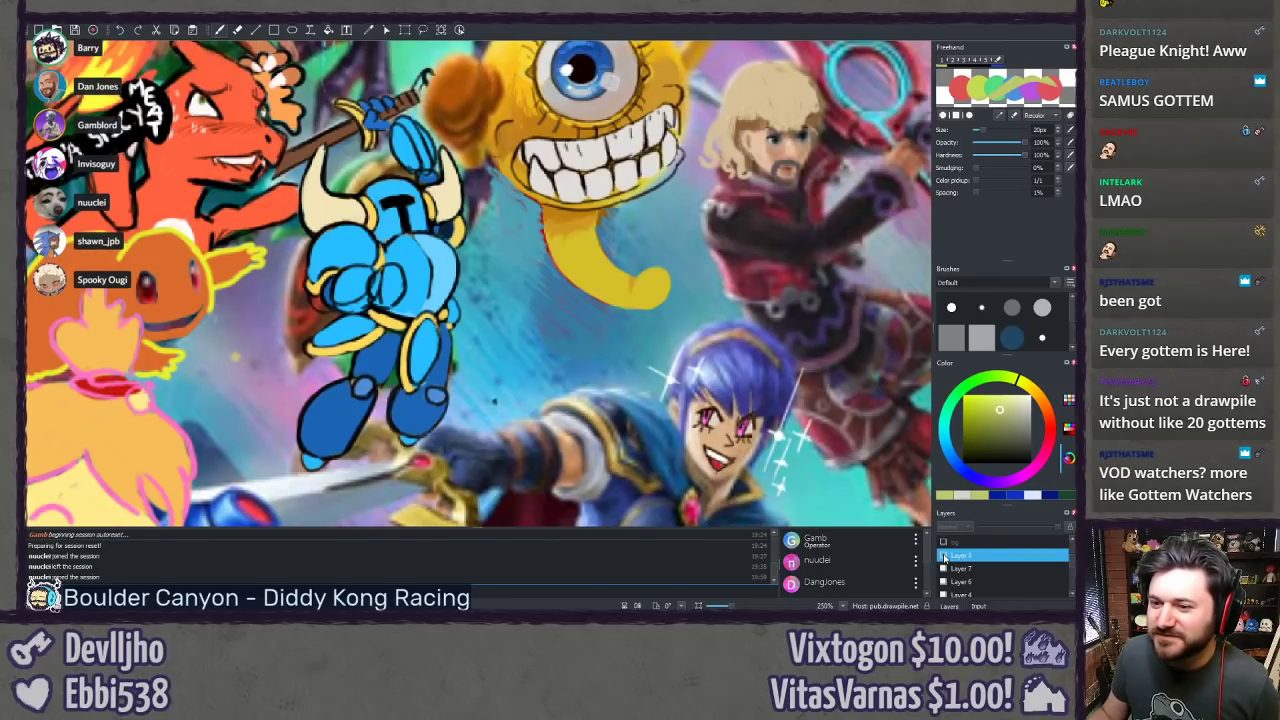
{"action": "left_click", "coordinate": [943, 557]}
Step: Toggle Layer 8 repeatedly over Pac-Man, Charizard and Shulk to compare them with their drawn-over versions, leaving it hidden
{"action": "left_click_drag", "start_coordinate": [641, 321], "coordinate": [587, 465]}
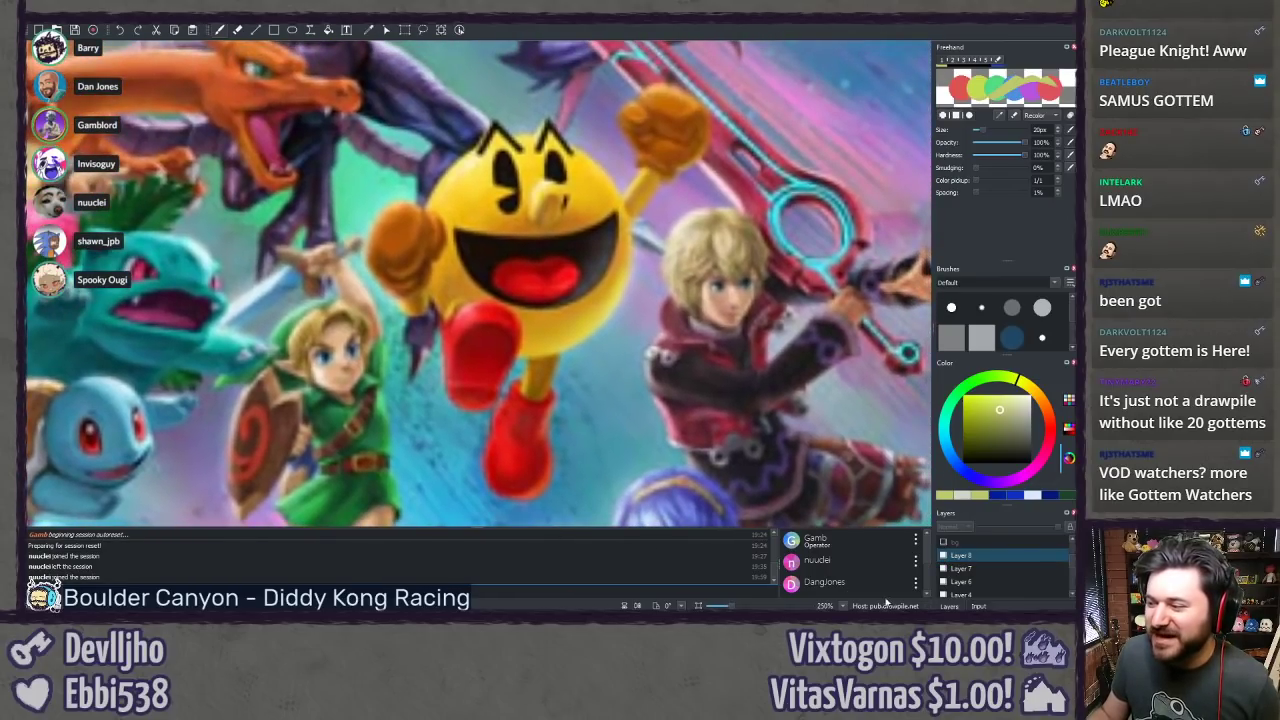
{"action": "left_click", "coordinate": [944, 556]}
{"action": "left_click", "coordinate": [944, 556]}
{"action": "left_click", "coordinate": [944, 556]}
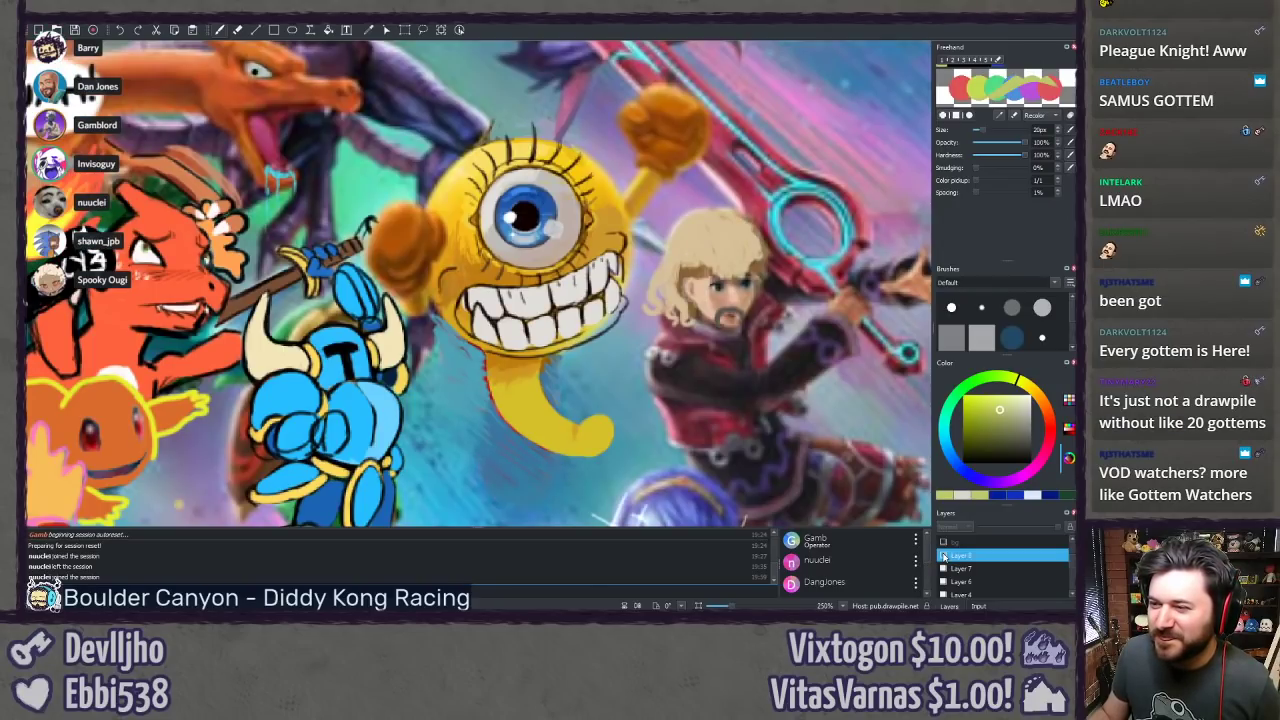
{"action": "left_click", "coordinate": [944, 556]}
{"action": "left_click", "coordinate": [944, 556]}
{"action": "left_click", "coordinate": [944, 556]}
{"action": "left_click", "coordinate": [944, 556]}
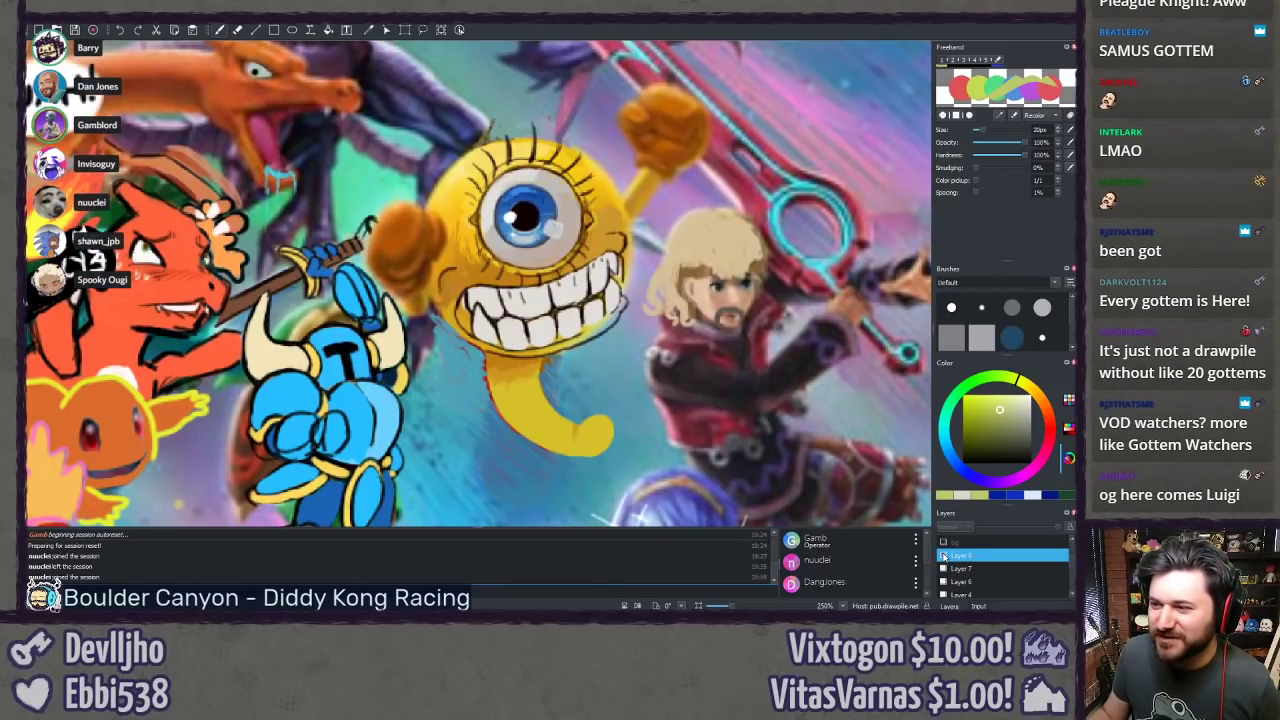
{"action": "left_click", "coordinate": [944, 556]}
{"action": "left_click", "coordinate": [944, 556]}
{"action": "left_click", "coordinate": [944, 556]}
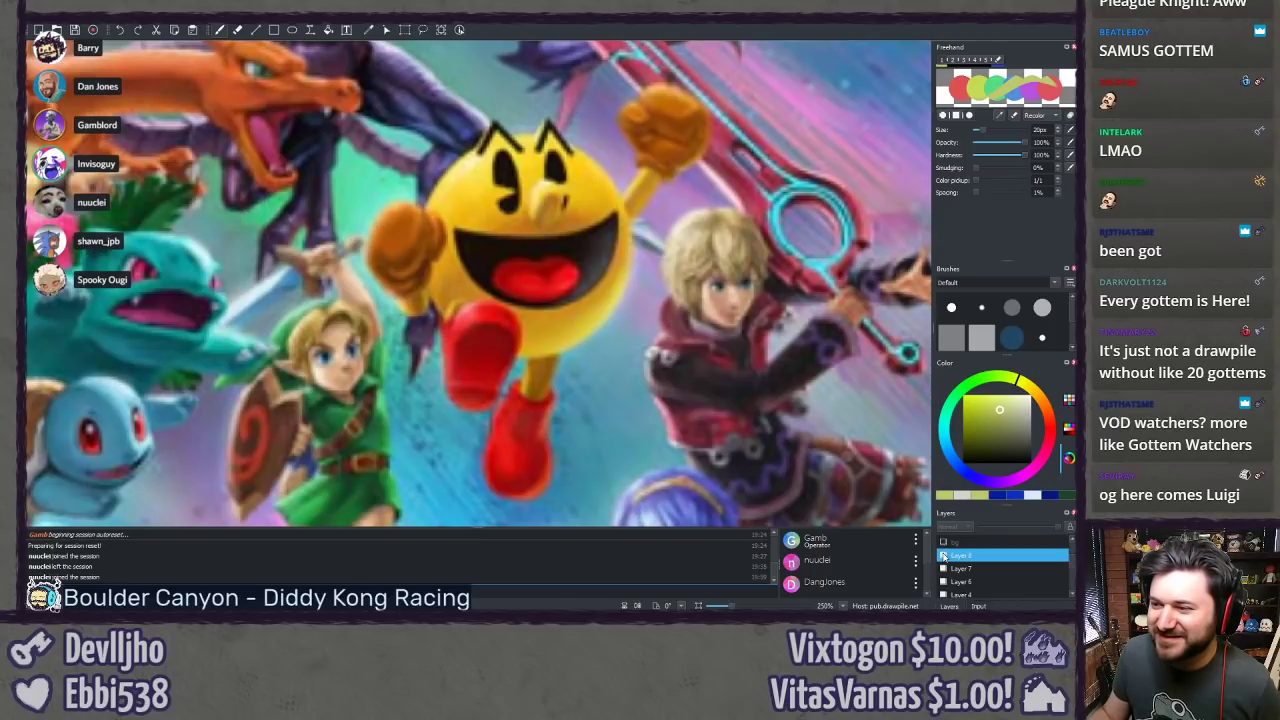
{"action": "left_click", "coordinate": [944, 556]}
{"action": "left_click", "coordinate": [944, 556]}
{"action": "left_click", "coordinate": [944, 556]}
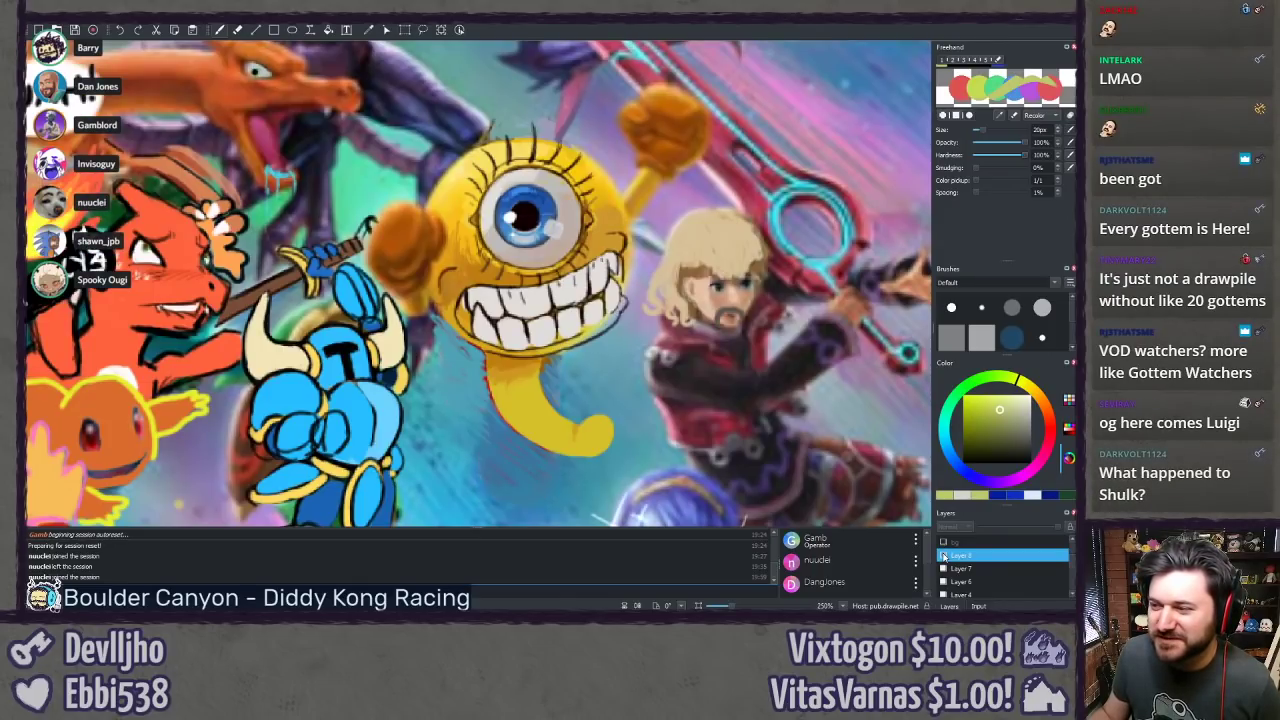
{"action": "left_click", "coordinate": [944, 556]}
{"action": "left_click", "coordinate": [944, 556]}
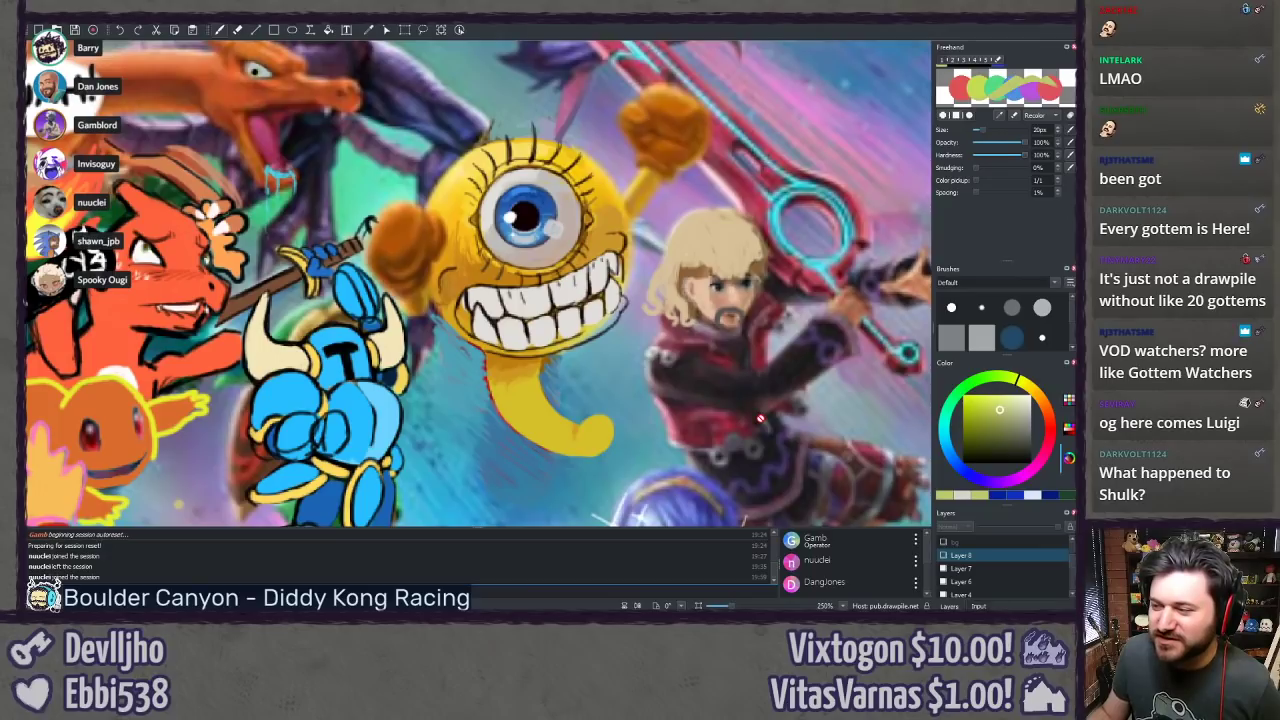
Step: Centre on Shulk and his sword and toggle Layer 8 to compare his hair and face, leaving it shown
{"action": "left_click_drag", "start_coordinate": [760, 418], "coordinate": [607, 401]}
{"action": "left_click_drag", "start_coordinate": [682, 415], "coordinate": [730, 464]}
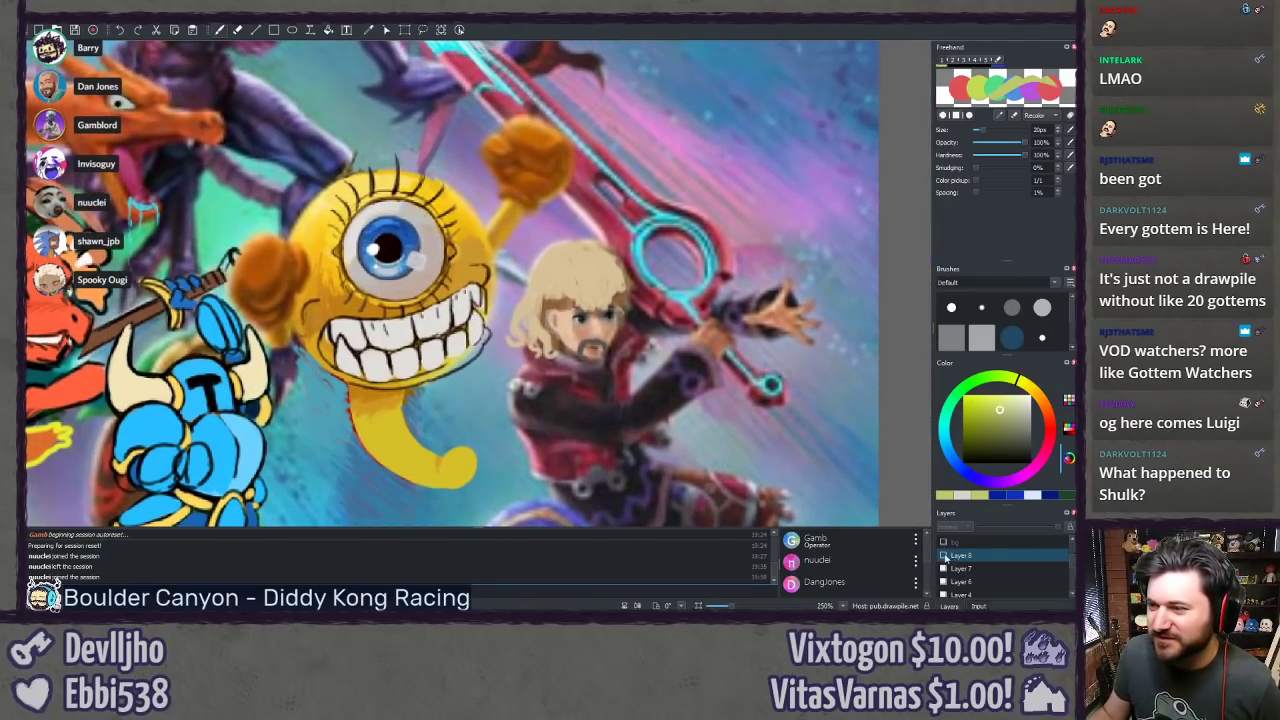
{"action": "left_click", "coordinate": [944, 556]}
{"action": "left_click", "coordinate": [944, 556]}
{"action": "left_click", "coordinate": [944, 556]}
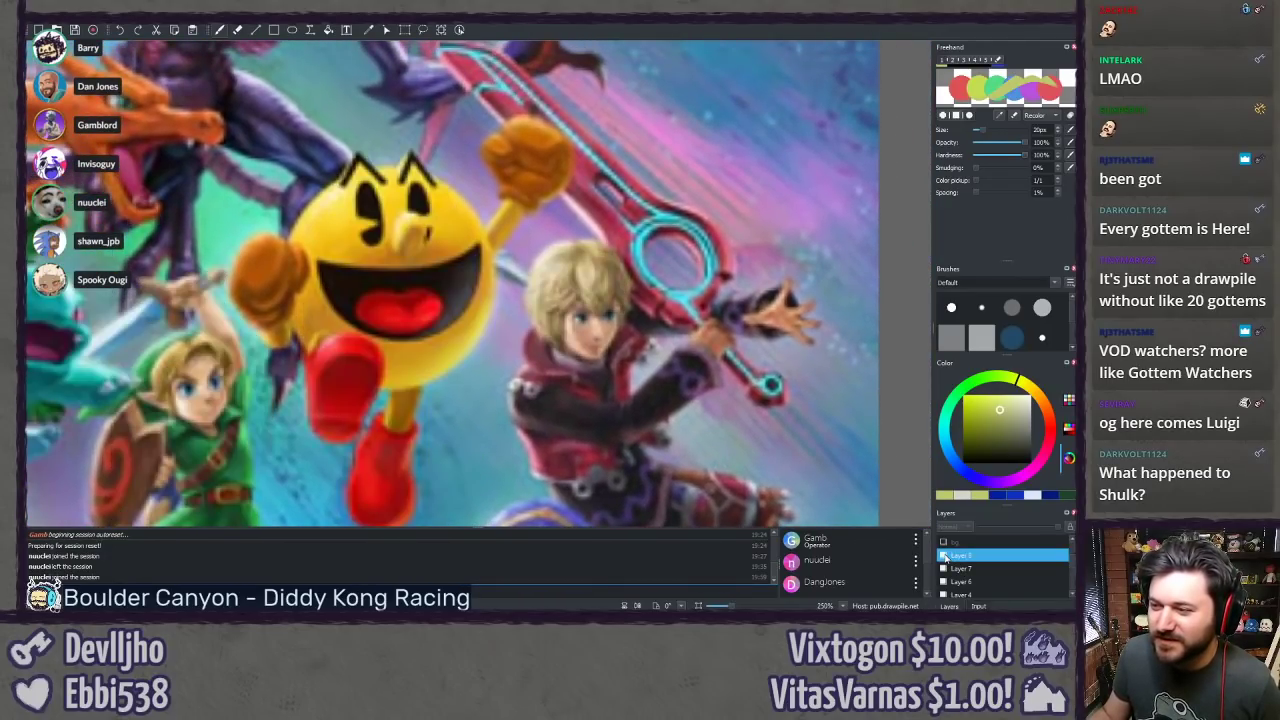
Step: Toggle Layer 8 over Pac-Man and Shulk to compare them with the one-eyed and bearded redraws, leaving it shown
{"action": "left_click", "coordinate": [944, 556]}
{"action": "left_click", "coordinate": [944, 556]}
{"action": "left_click", "coordinate": [944, 556]}
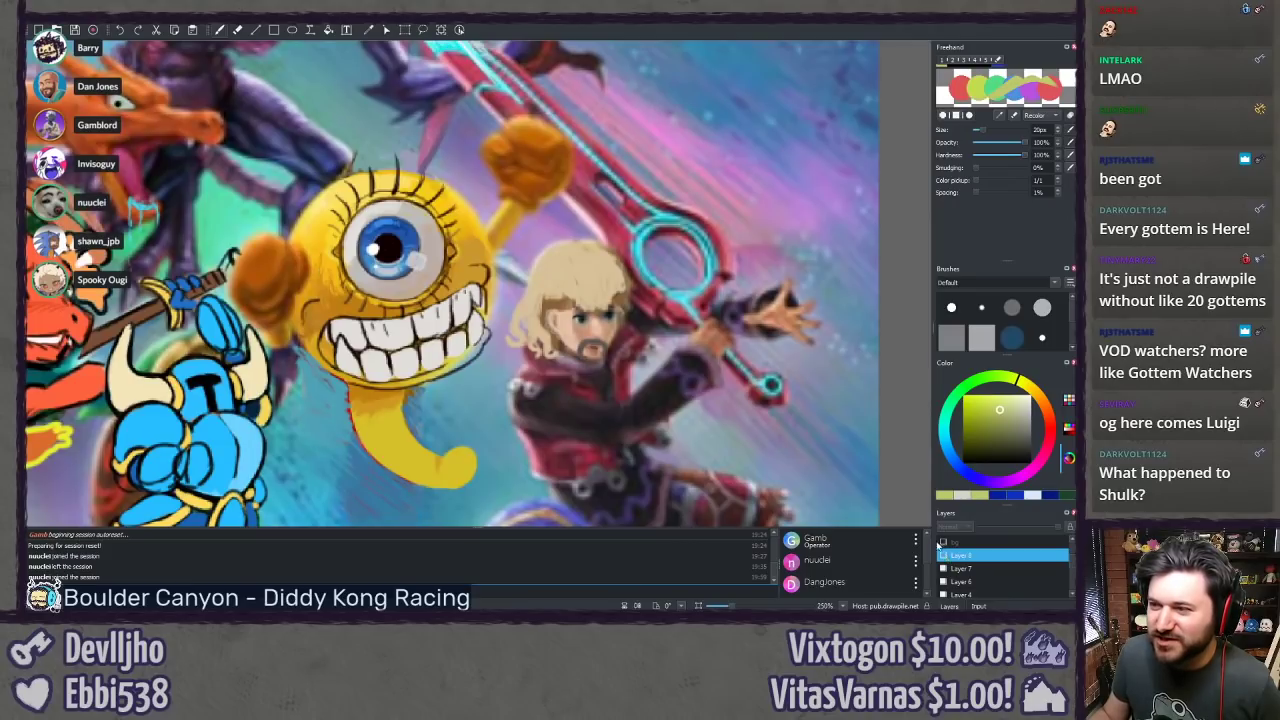
Step: Centre on Ridley and toggle Layer 8 to compare him with the impaled "Carole Baskin" version, leaving it shown
{"action": "left_click_drag", "start_coordinate": [589, 126], "coordinate": [709, 454]}
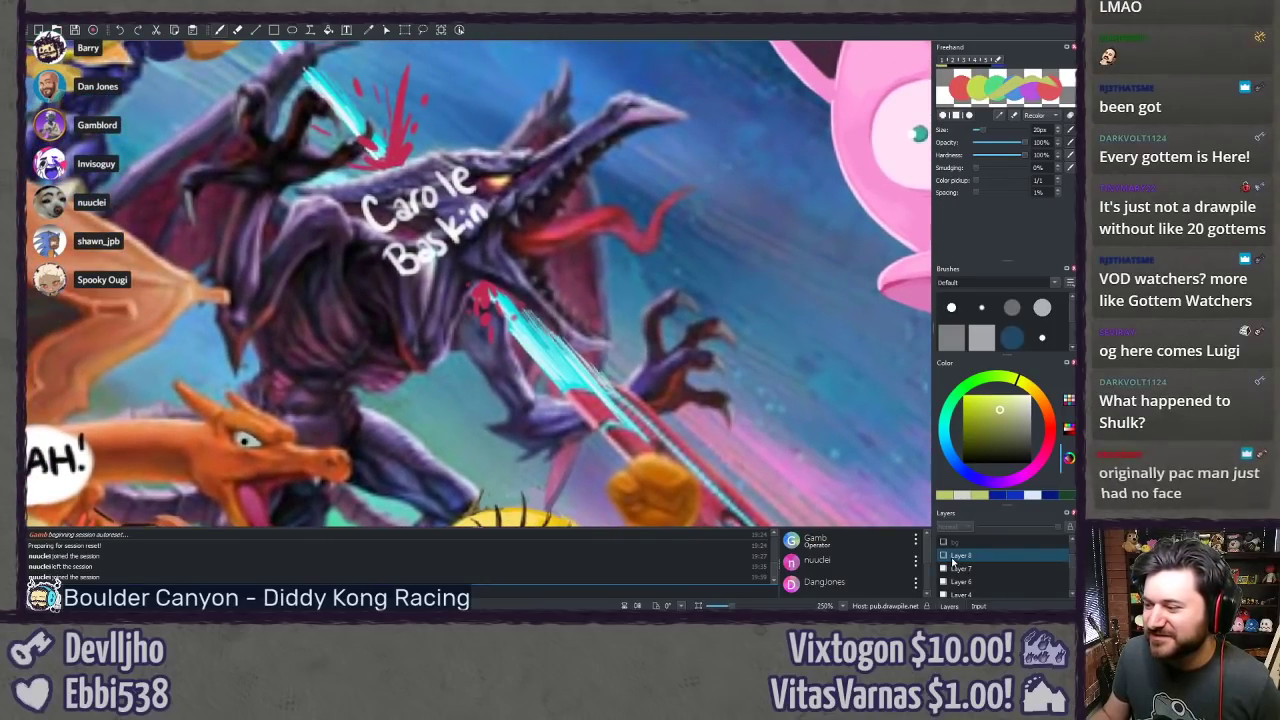
{"action": "left_click", "coordinate": [944, 556]}
{"action": "left_click", "coordinate": [944, 556]}
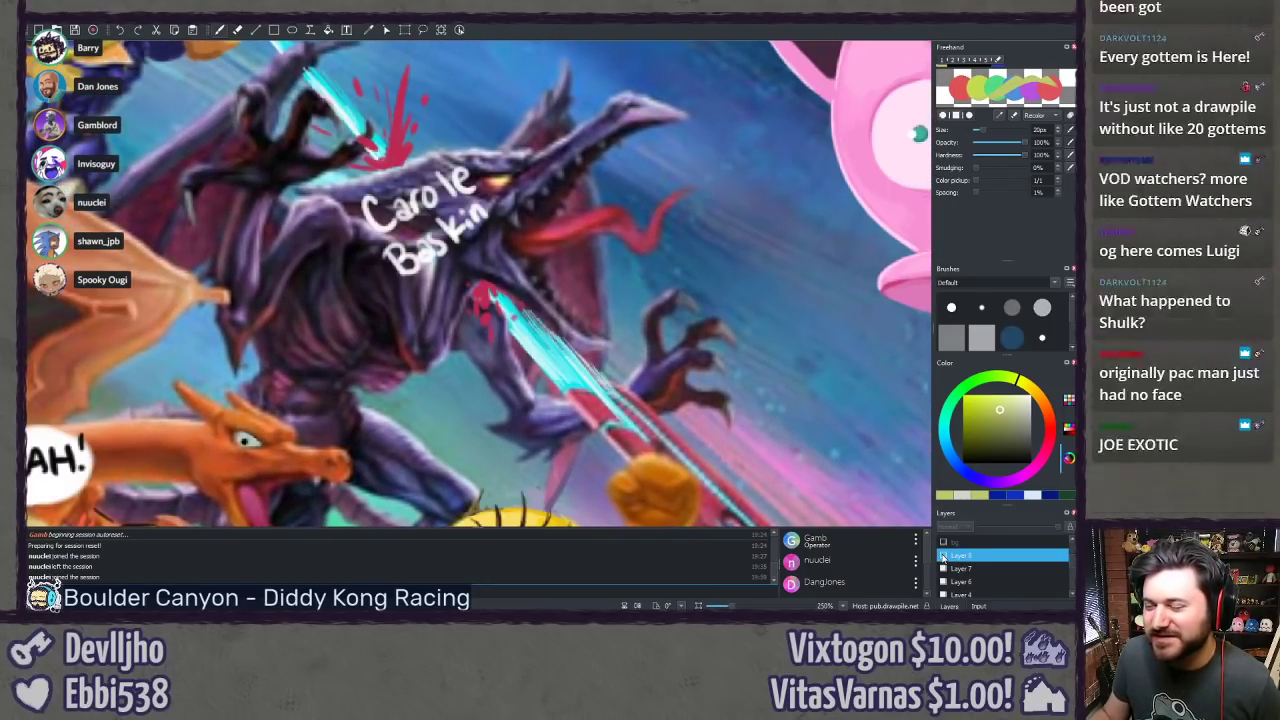
{"action": "left_click", "coordinate": [944, 556]}
{"action": "left_click", "coordinate": [944, 556]}
{"action": "left_click", "coordinate": [944, 556]}
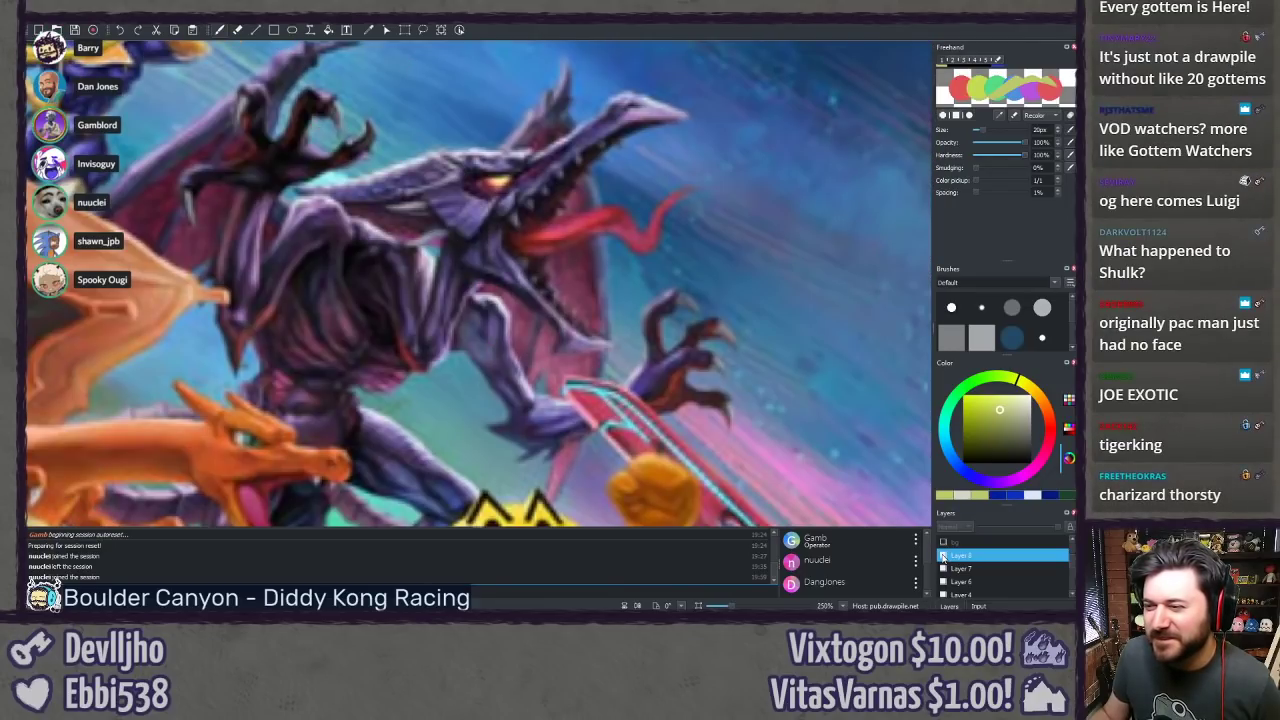
{"action": "left_click", "coordinate": [944, 556]}
Step: Toggle Layer 8 over the big pink Jigglypuff beside Ridley to compare it with the original sky, leaving it shown
{"action": "scroll", "coordinate": [670, 500], "scroll_direction": "up", "scroll_amount": 4}
{"action": "scroll", "coordinate": [670, 500], "scroll_direction": "left", "scroll_amount": 1}
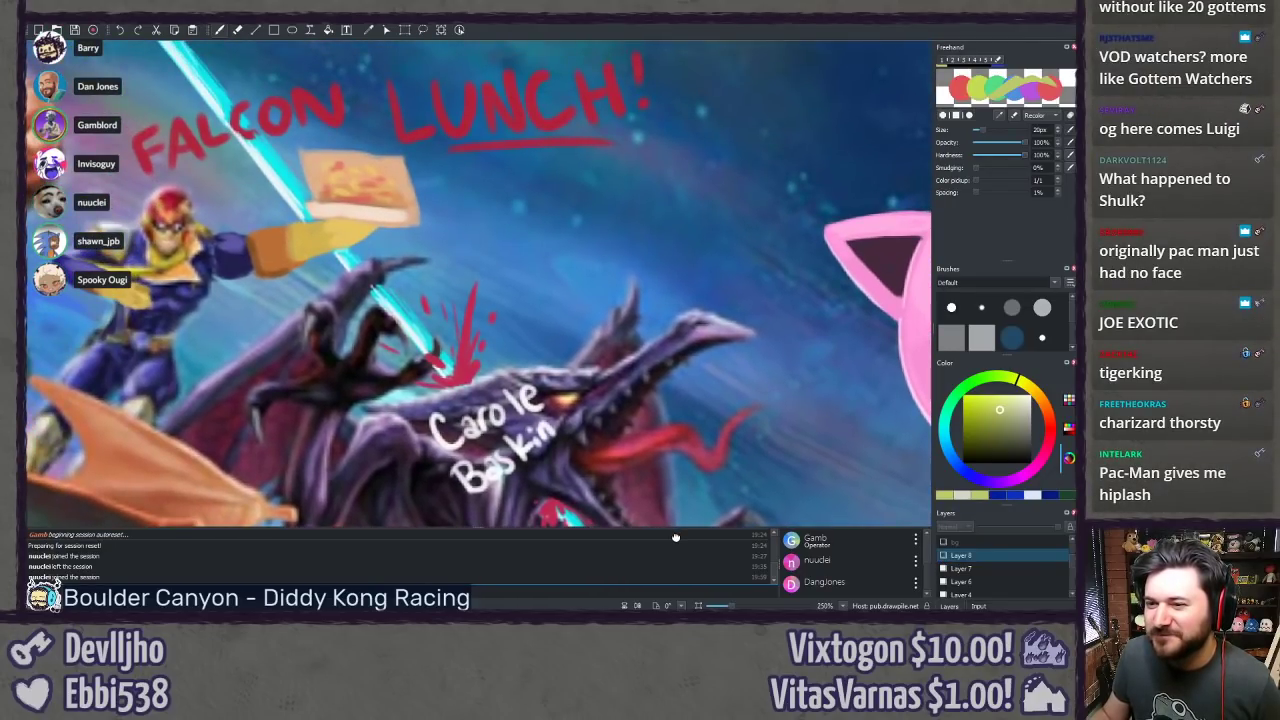
{"action": "left_click_drag", "start_coordinate": [561, 435], "coordinate": [226, 396]}
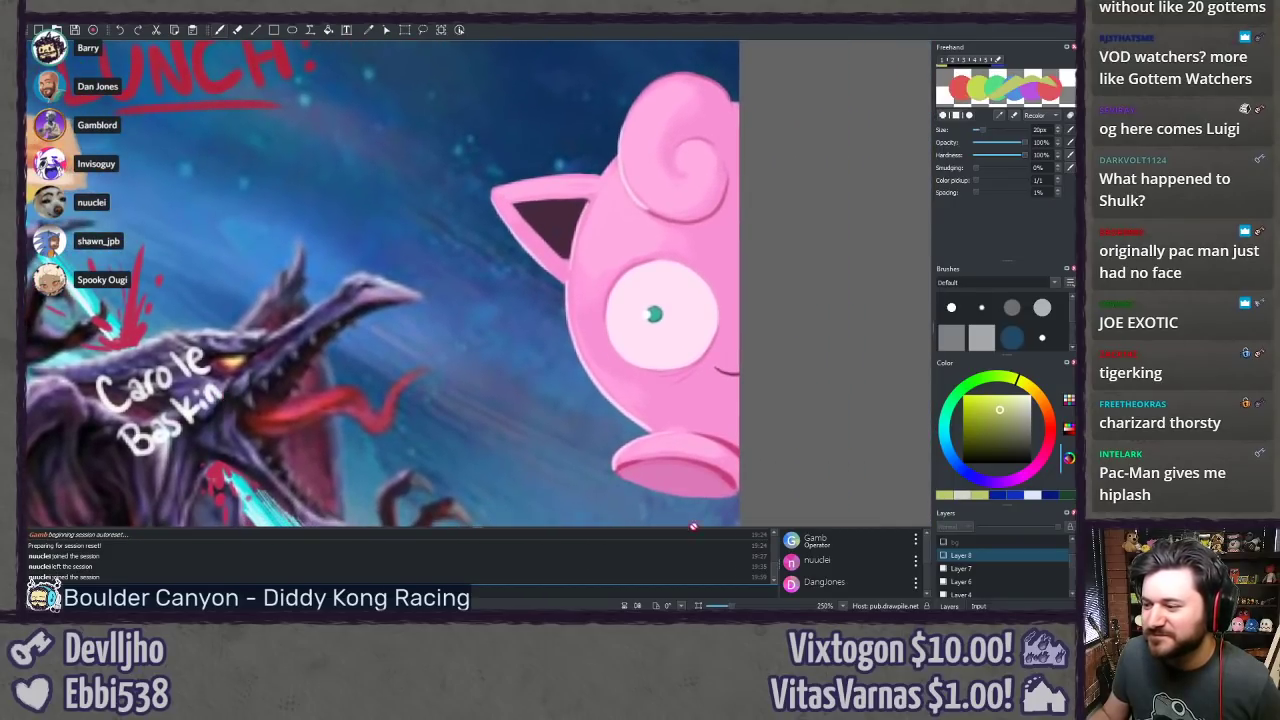
{"action": "left_click", "coordinate": [944, 556]}
{"action": "left_click", "coordinate": [944, 556]}
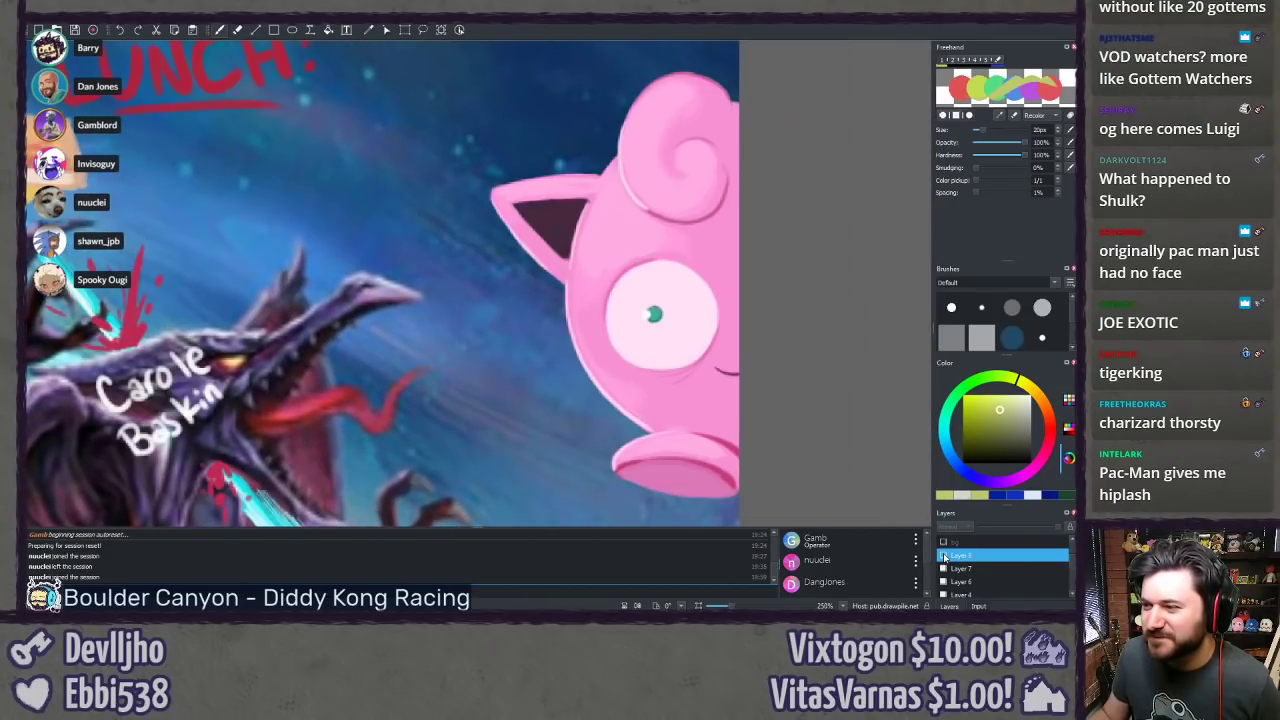
{"action": "left_click", "coordinate": [944, 556]}
{"action": "left_click", "coordinate": [944, 556]}
Step: Toggle Layer 8 repeatedly over Captain Falcon and Ridley to compare the original with the "FALCON LUNCH!" drawing, leaving it shown
{"action": "mouse_move", "coordinate": [381, 424]}
{"action": "left_mouse_down"}
{"action": "mouse_move", "coordinate": [743, 472]}
{"action": "mouse_move", "coordinate": [742, 412]}
{"action": "left_mouse_up"}
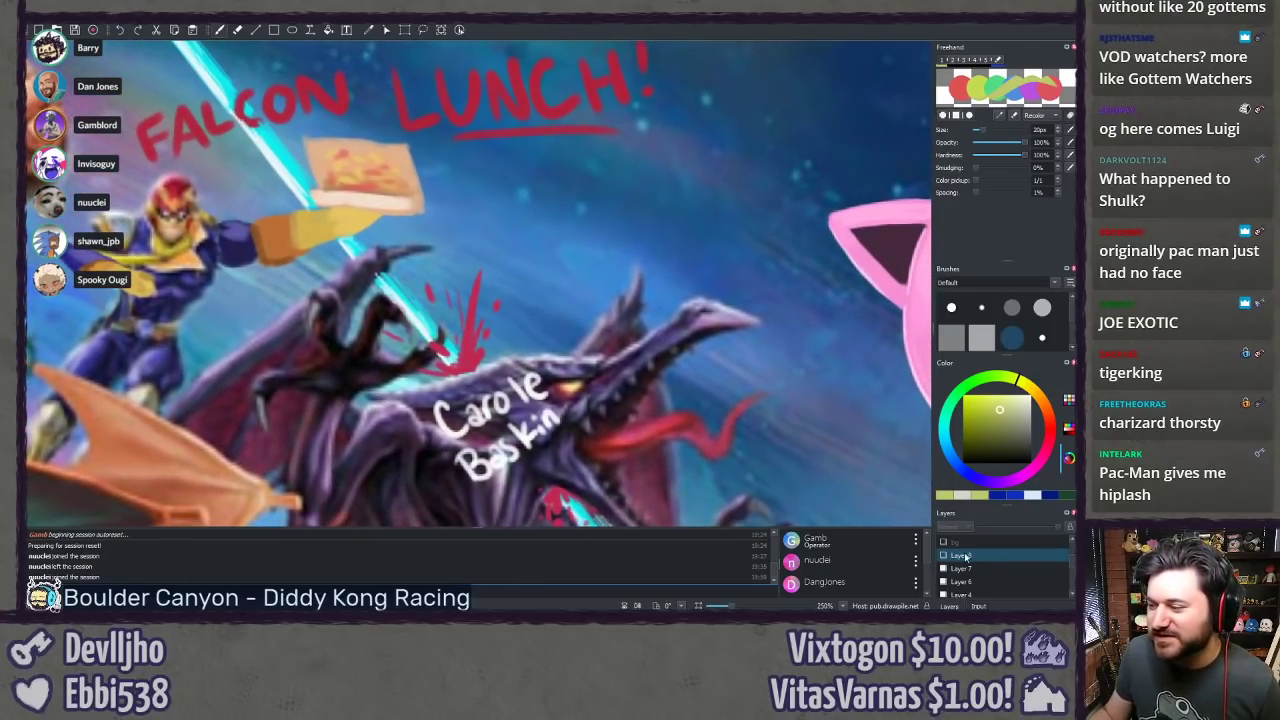
{"action": "left_click", "coordinate": [944, 556]}
{"action": "left_click", "coordinate": [944, 556]}
{"action": "left_click", "coordinate": [944, 556]}
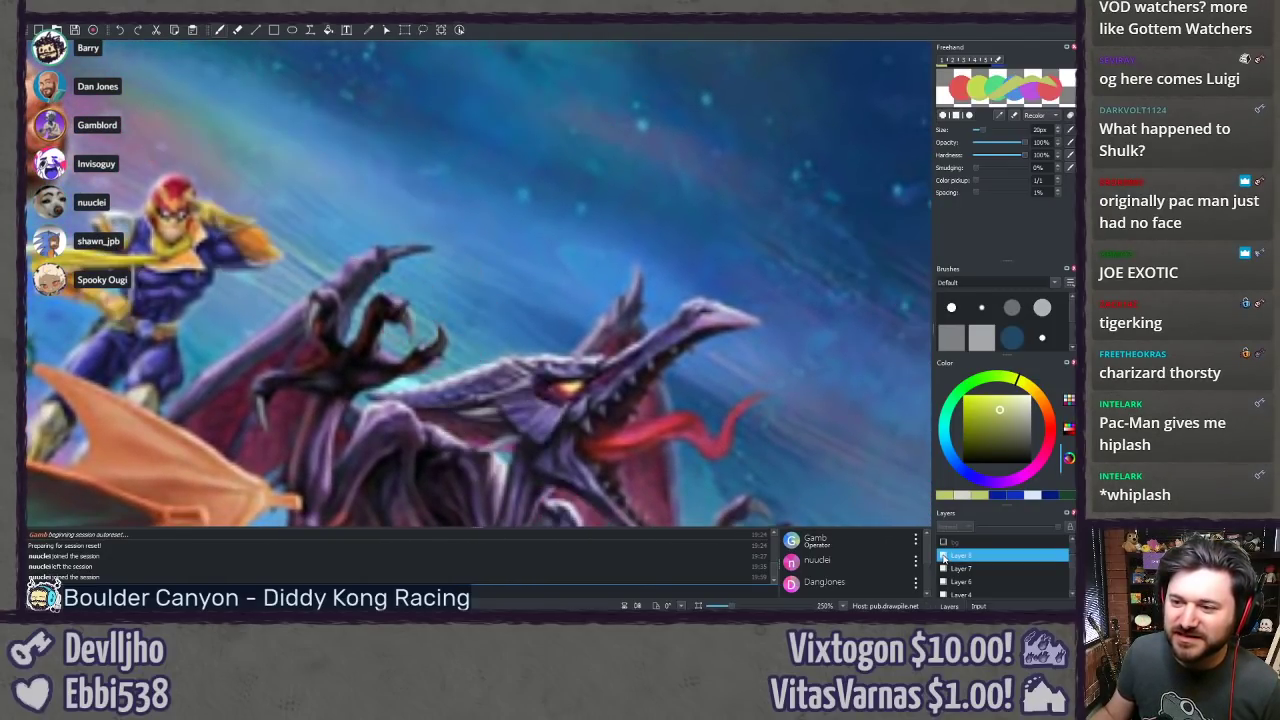
{"action": "left_click", "coordinate": [944, 556]}
{"action": "left_click", "coordinate": [944, 556]}
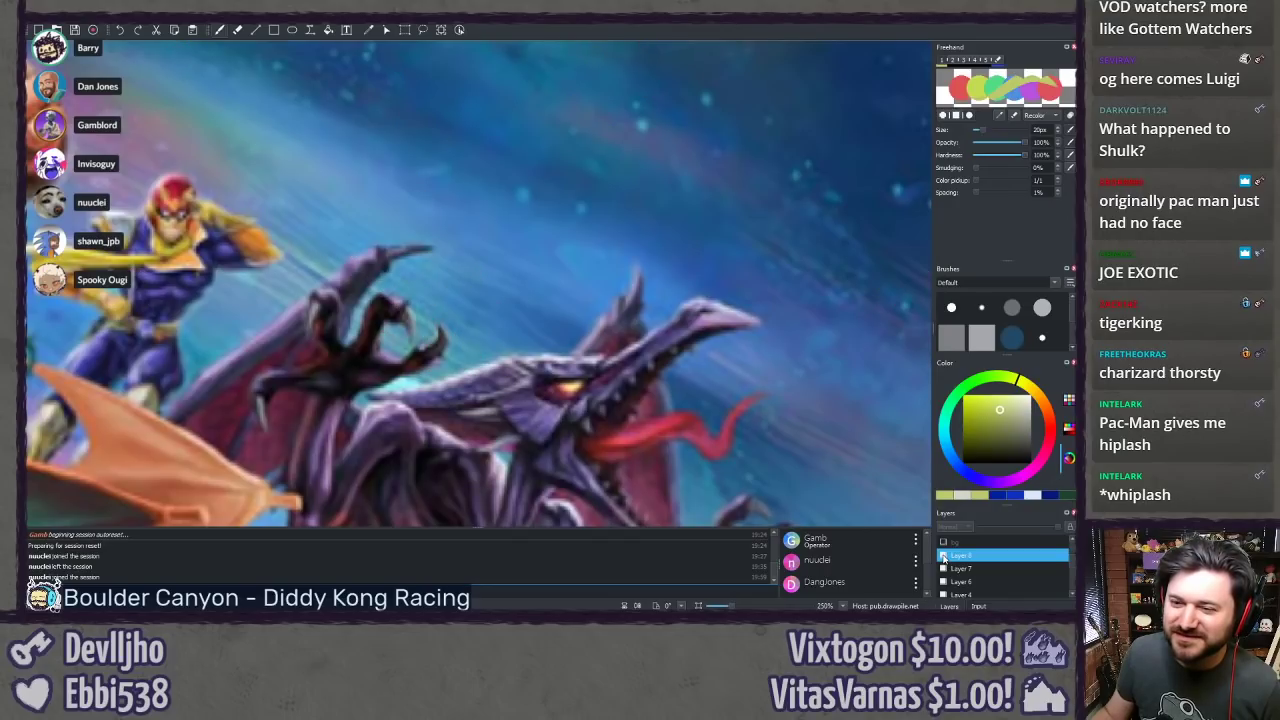
{"action": "left_click", "coordinate": [944, 556]}
{"action": "left_click", "coordinate": [944, 556]}
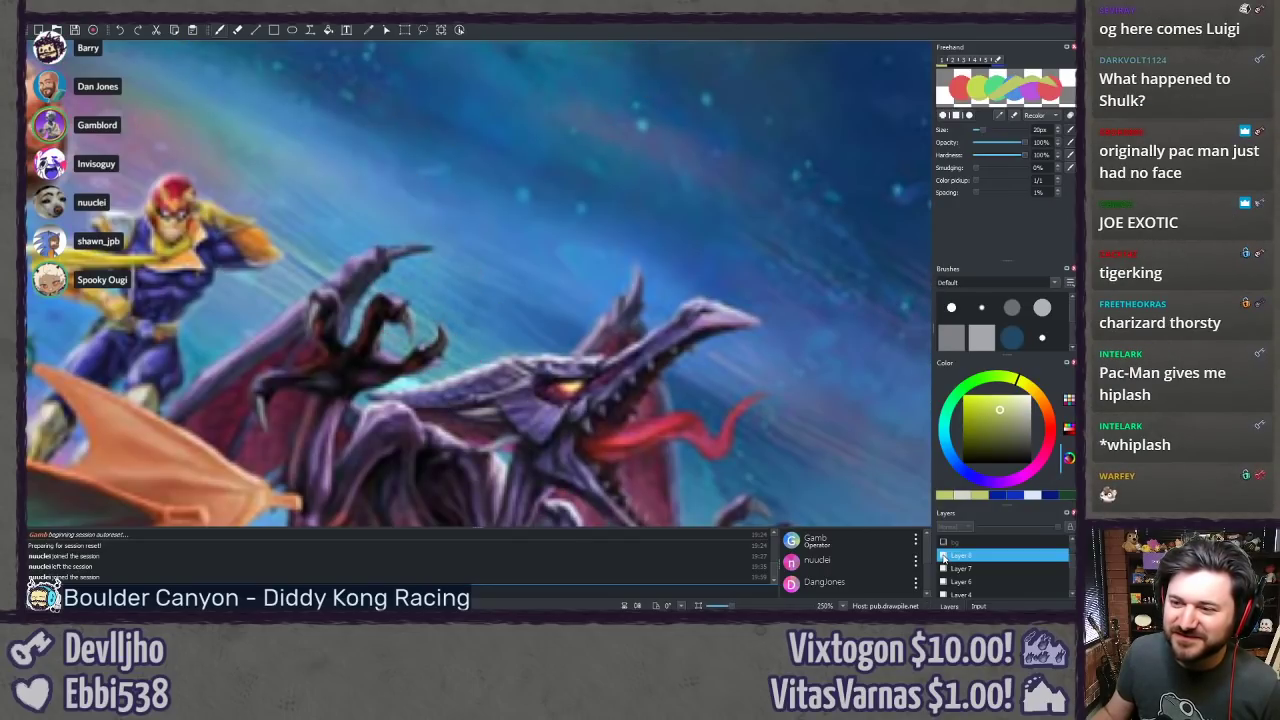
{"action": "left_click", "coordinate": [944, 556]}
{"action": "left_click", "coordinate": [944, 556]}
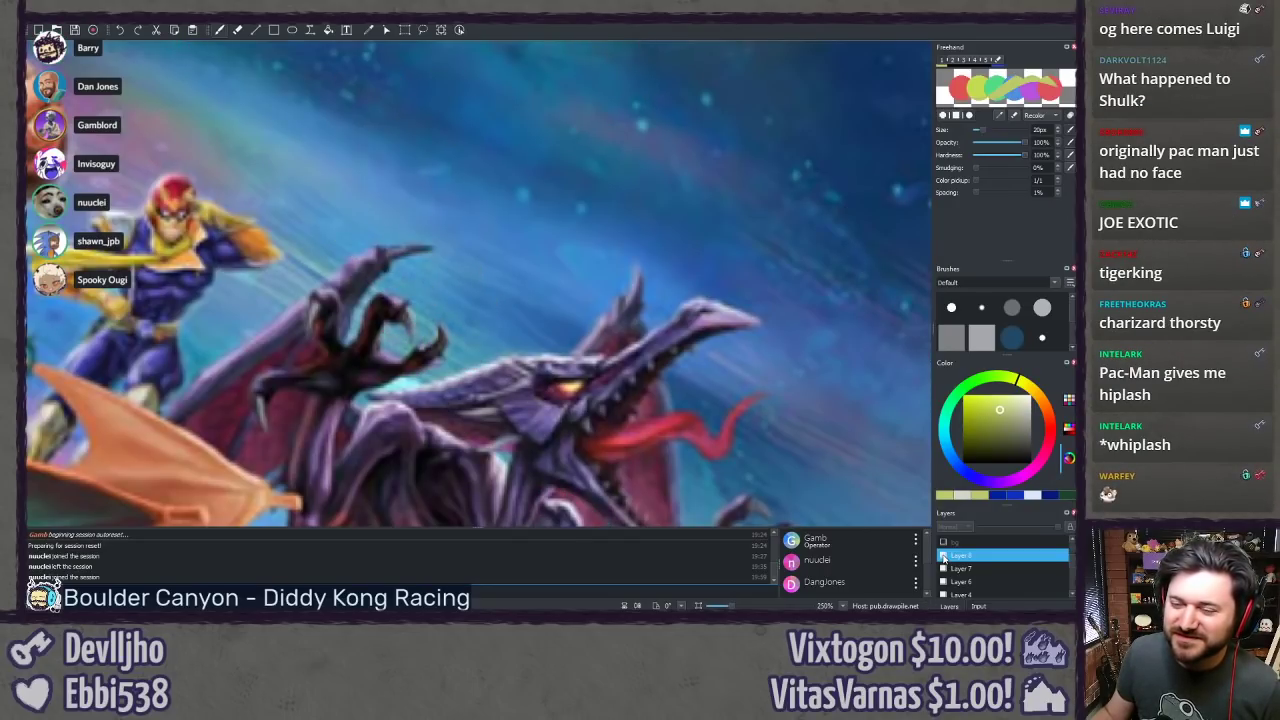
{"action": "left_click", "coordinate": [944, 556]}
Step: Centre on the Pokémon Trainer's group and toggle Layer 8 to compare it with the Luigi and Charmeleon drawings, leaving it hidden
{"action": "left_click_drag", "start_coordinate": [392, 455], "coordinate": [507, 136]}
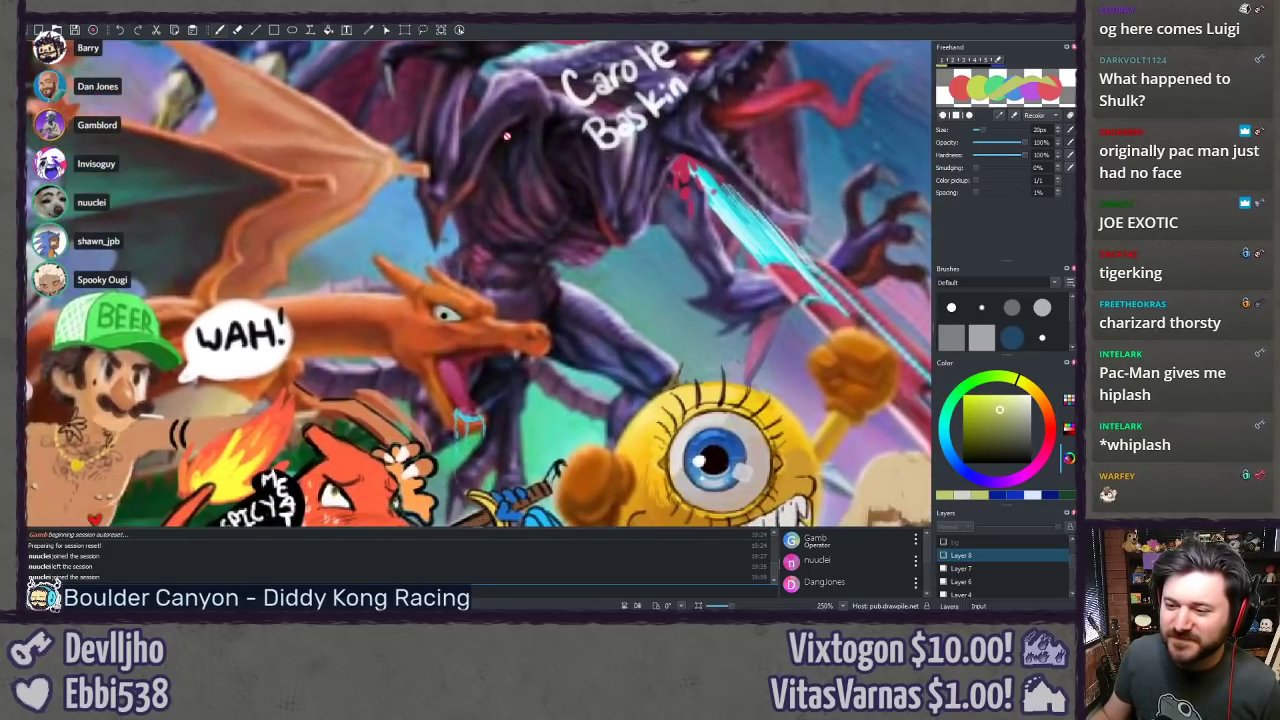
{"action": "left_click_drag", "start_coordinate": [488, 341], "coordinate": [688, 45]}
{"action": "left_click_drag", "start_coordinate": [615, 223], "coordinate": [652, 295]}
{"action": "scroll", "coordinate": [645, 303], "scroll_direction": "down", "scroll_amount": 2}
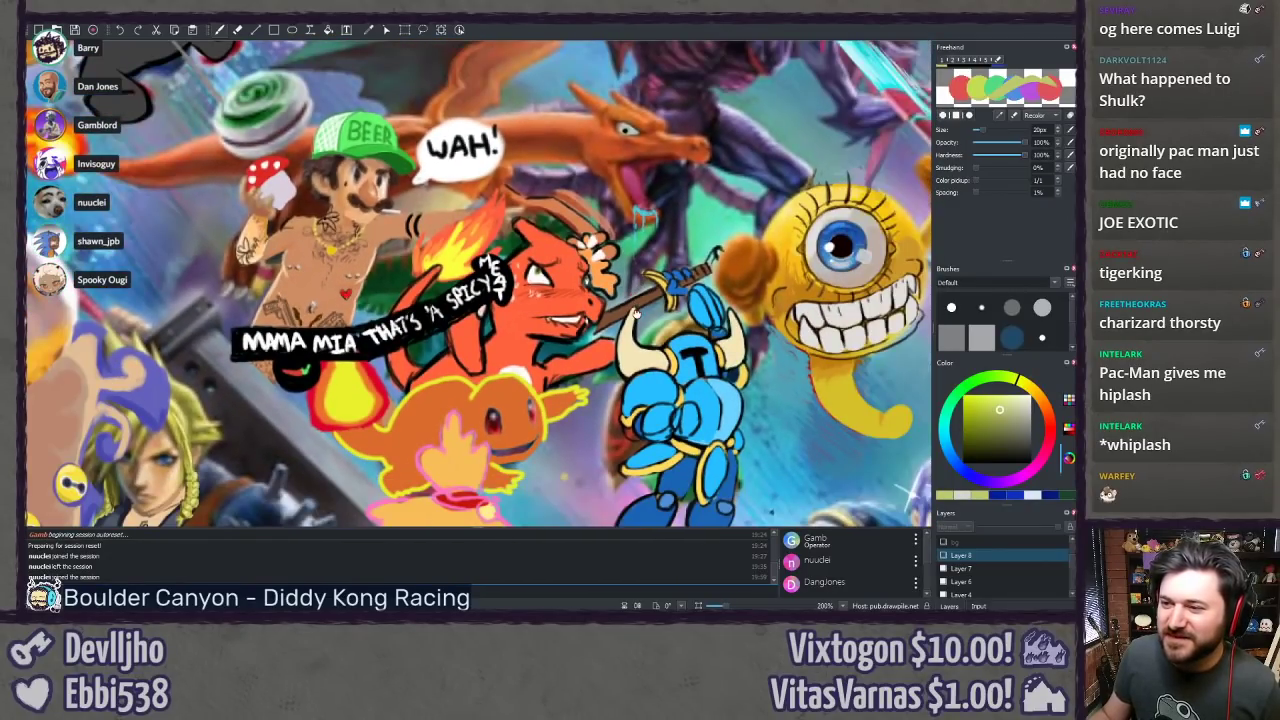
{"action": "left_click", "coordinate": [944, 556]}
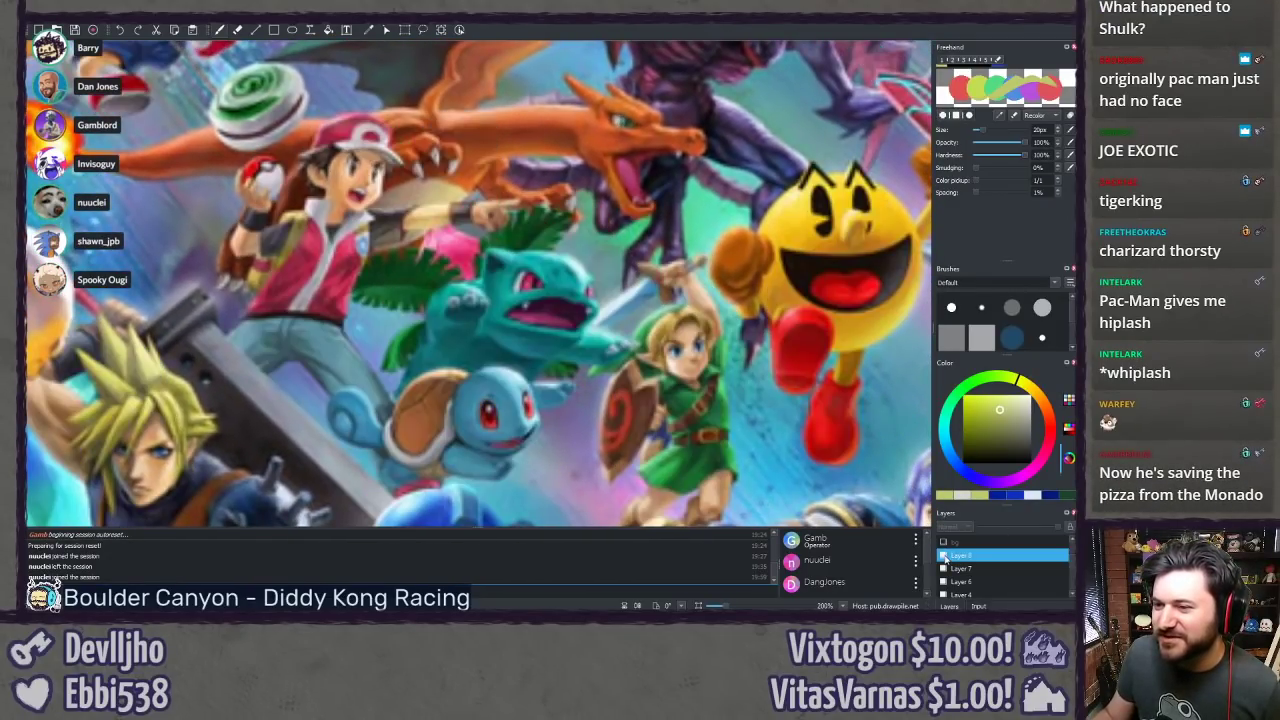
{"action": "left_click", "coordinate": [944, 556]}
{"action": "left_click", "coordinate": [944, 556]}
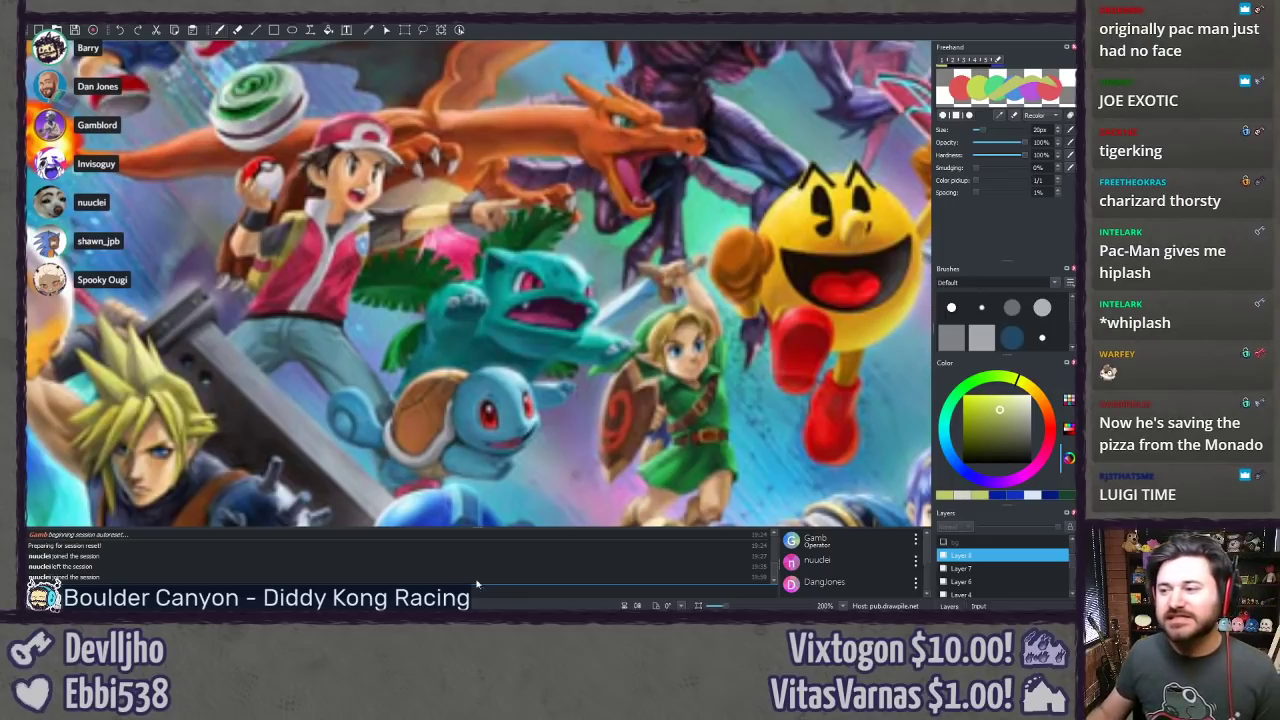
Step: View the whole original poster, return to the Pokémon Trainer's group and compare it with the redraw, leaving Layer 8 shown
{"action": "scroll", "coordinate": [578, 362], "scroll_direction": "down", "scroll_amount": 8}
{"action": "scroll", "coordinate": [572, 378], "scroll_direction": "up", "scroll_amount": 1}
{"action": "left_click_drag", "start_coordinate": [572, 378], "coordinate": [621, 323]}
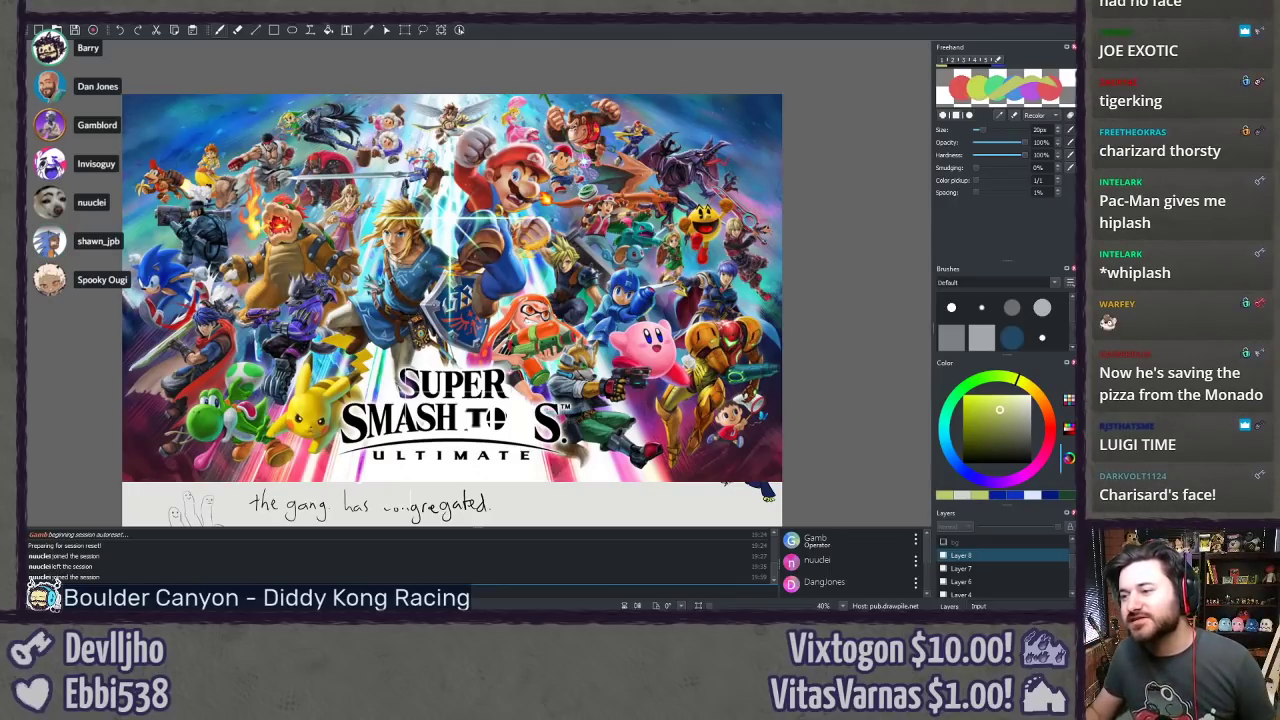
{"action": "scroll", "coordinate": [486, 418], "scroll_direction": "up", "scroll_amount": 8}
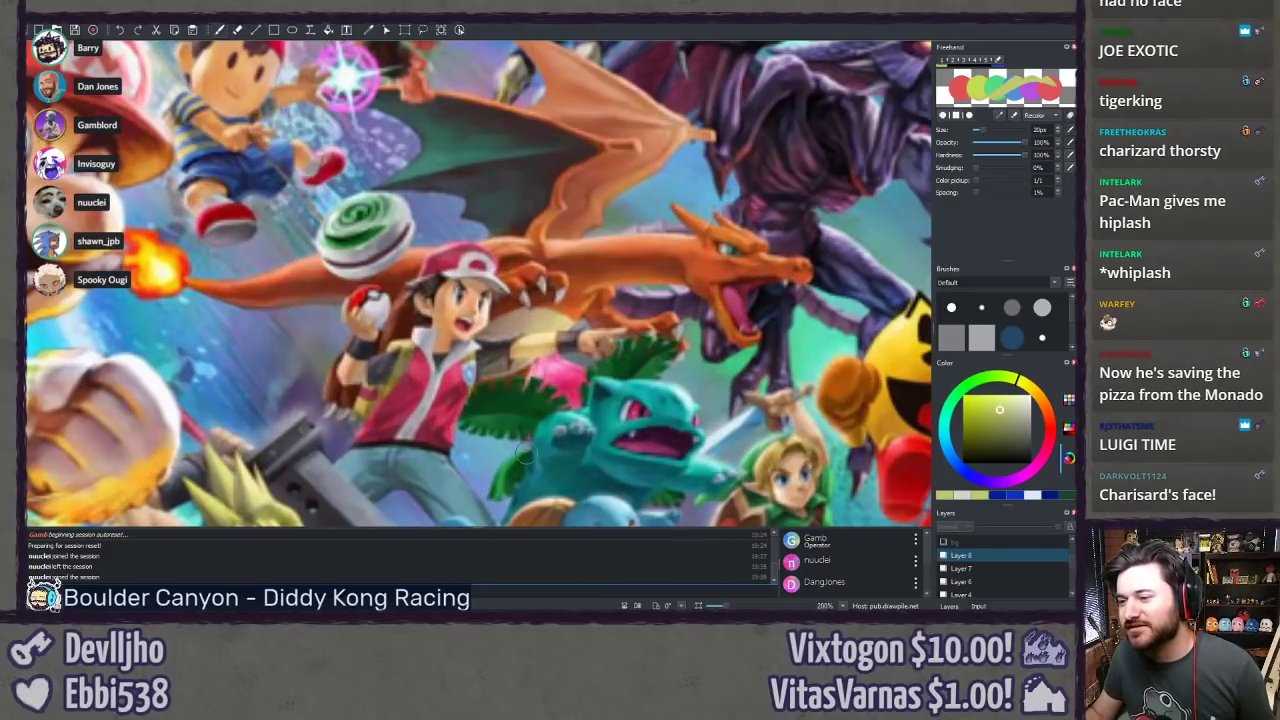
{"action": "left_click_drag", "start_coordinate": [526, 454], "coordinate": [467, 325]}
{"action": "left_click", "coordinate": [942, 556]}
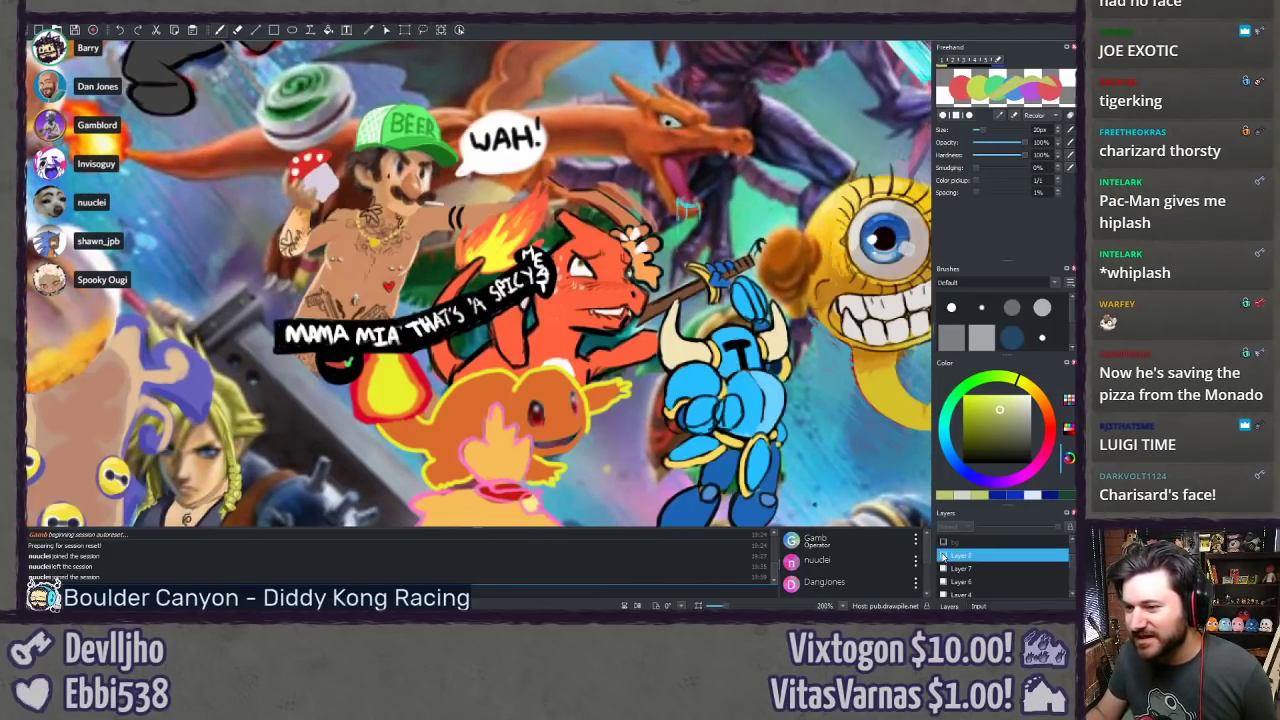
{"action": "left_click", "coordinate": [942, 556]}
{"action": "left_click", "coordinate": [942, 556]}
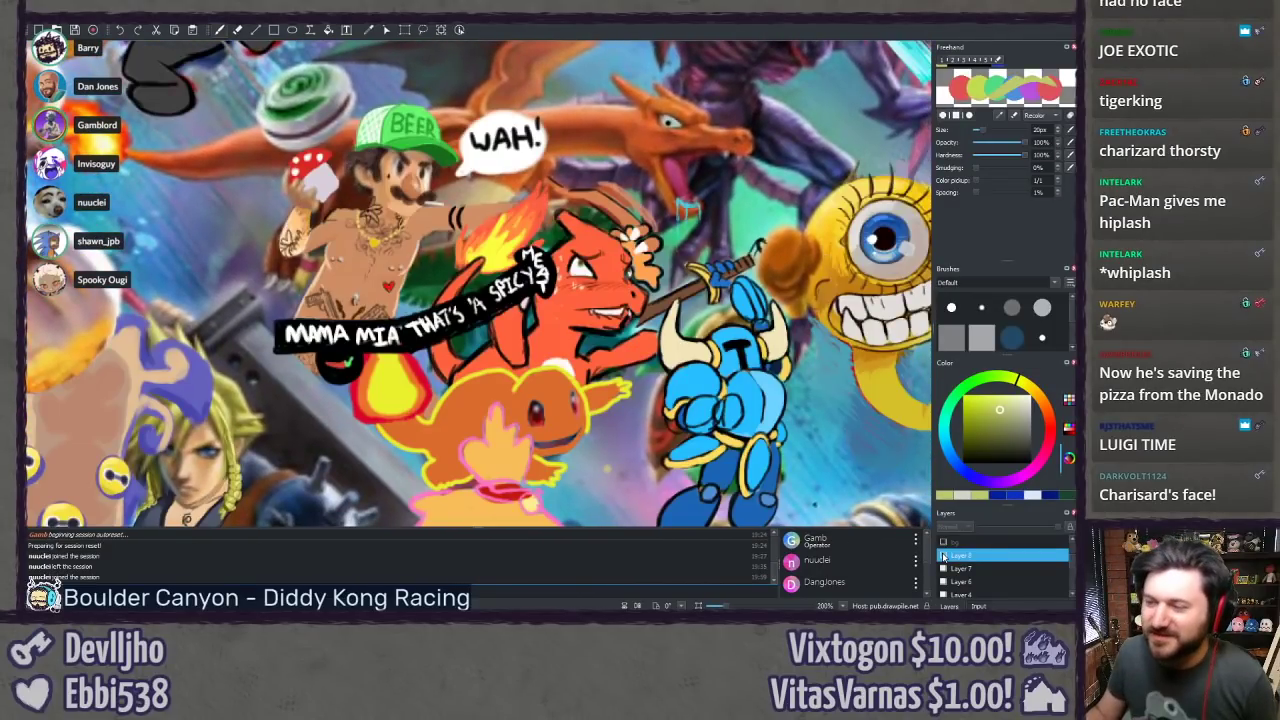
Step: Examine the tattooed Luigi in the BEER cap up close, along with the "MAMA MIA THAT'S 'A SPICY" banner and Charmeleon
{"action": "scroll", "coordinate": [736, 424], "scroll_direction": "up", "scroll_amount": 1}
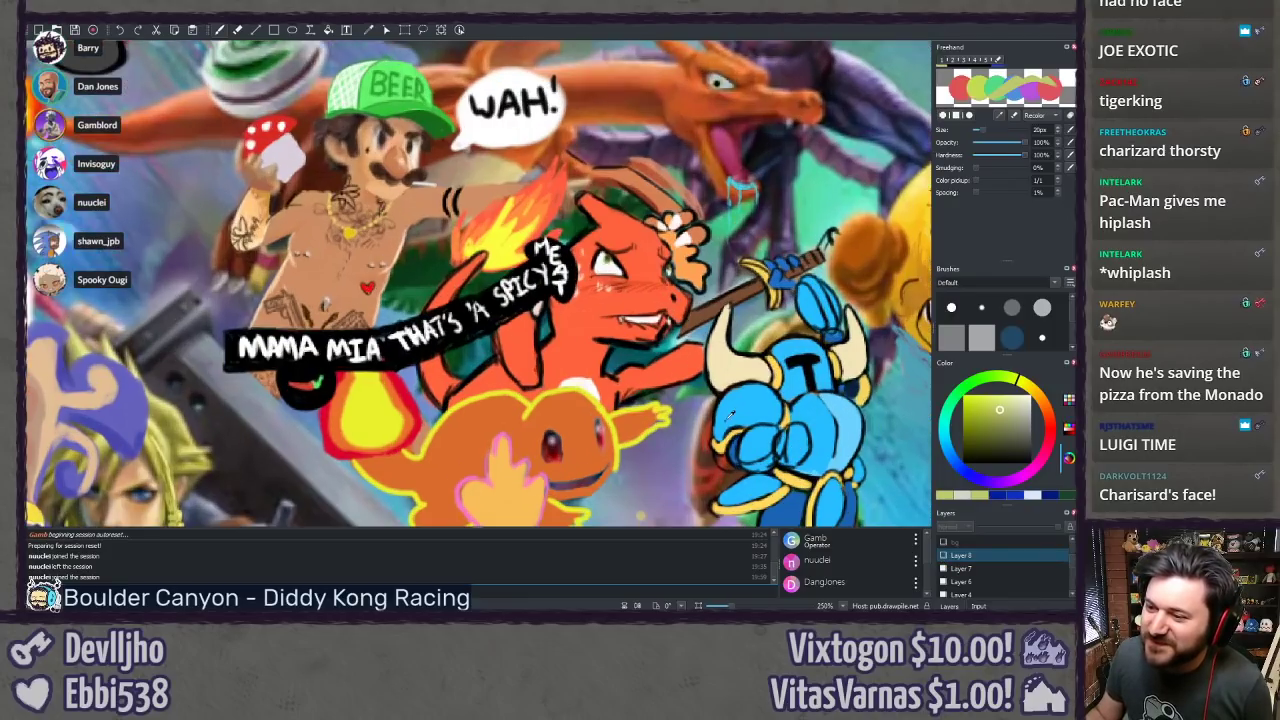
{"action": "mouse_move", "coordinate": [735, 442]}
{"action": "left_mouse_down"}
{"action": "mouse_move", "coordinate": [720, 449]}
{"action": "mouse_move", "coordinate": [722, 427]}
{"action": "left_mouse_up"}
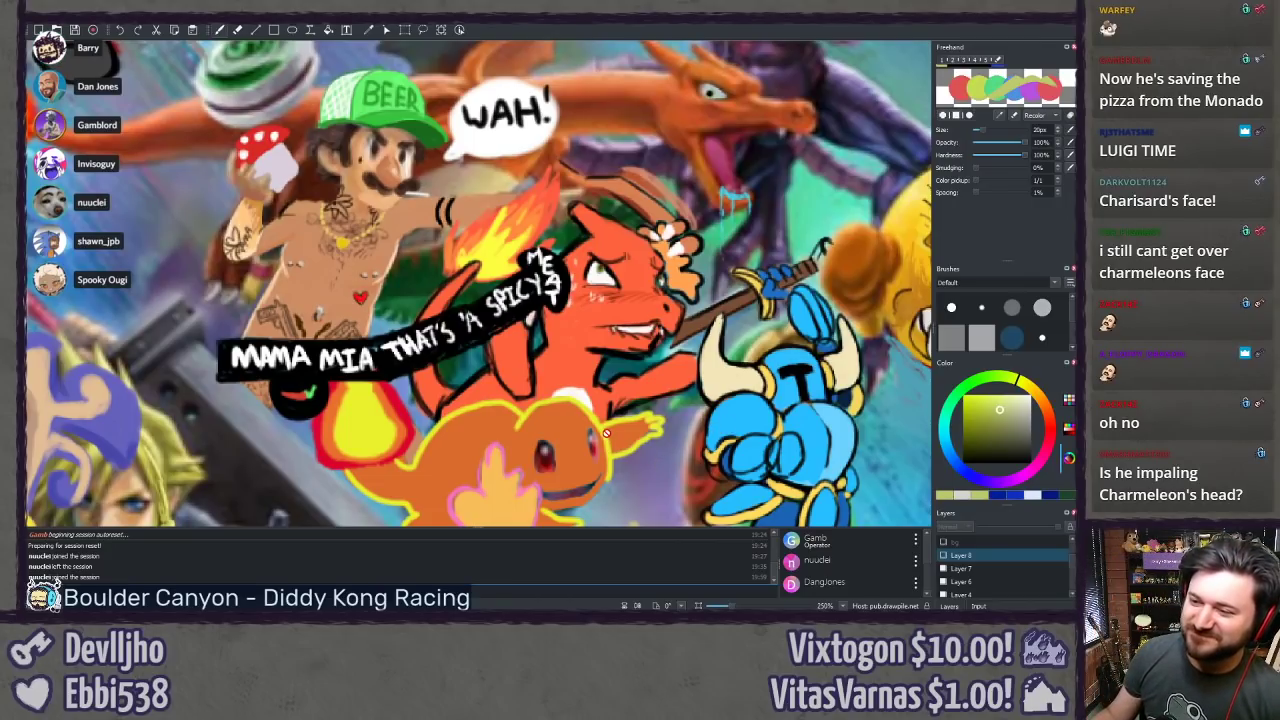
{"action": "left_click_drag", "start_coordinate": [607, 433], "coordinate": [620, 420]}
{"action": "scroll", "coordinate": [337, 330], "scroll_direction": "up", "scroll_amount": 3}
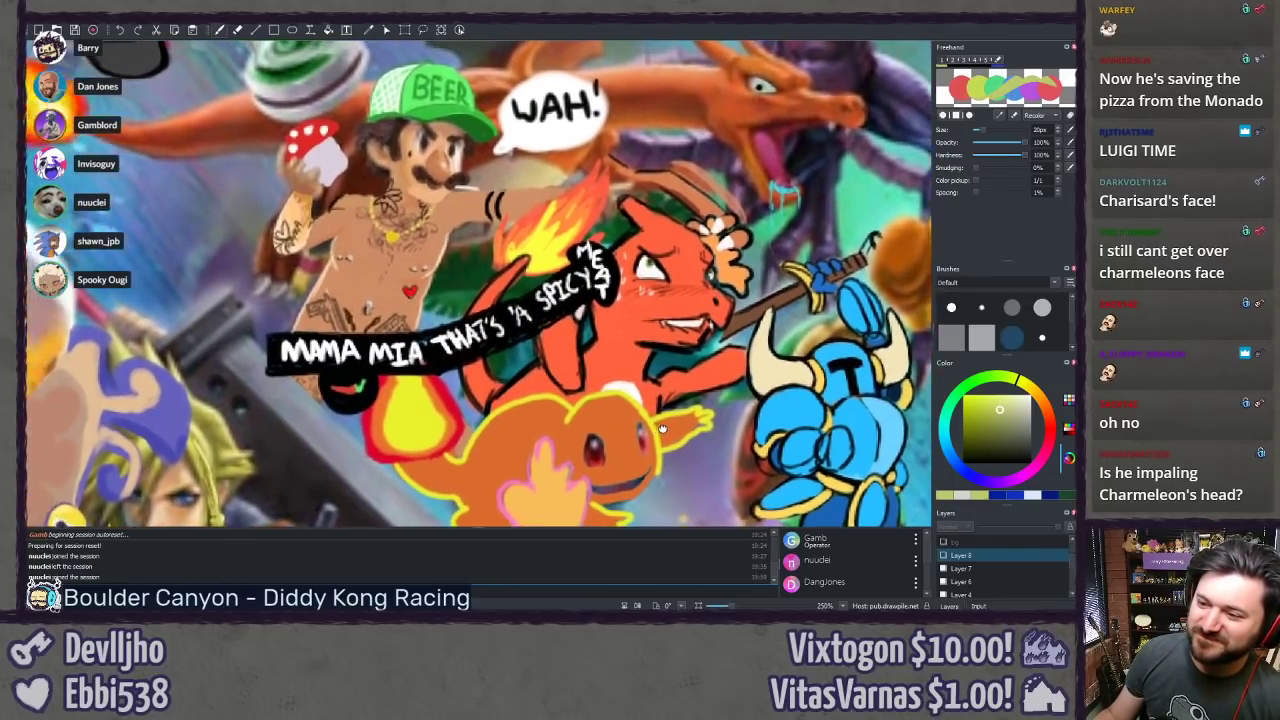
{"action": "scroll", "coordinate": [245, 333], "scroll_direction": "up", "scroll_amount": 2}
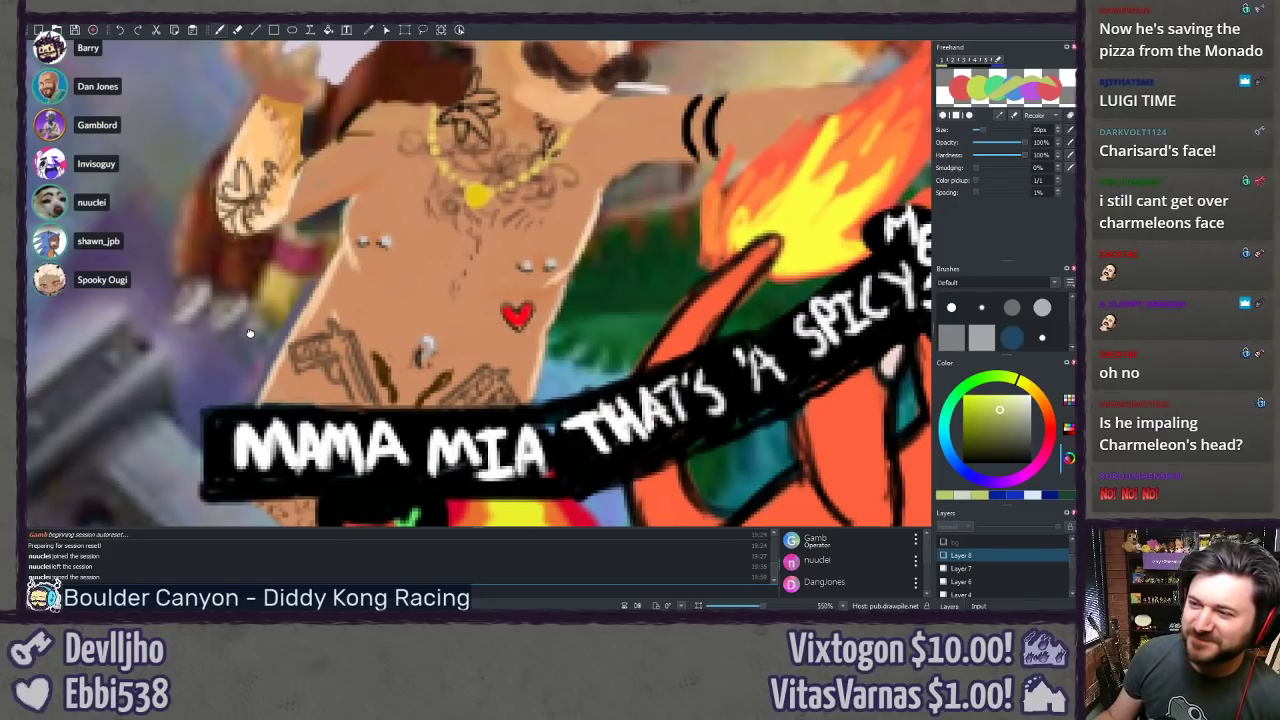
{"action": "left_click_drag", "start_coordinate": [245, 330], "coordinate": [258, 301]}
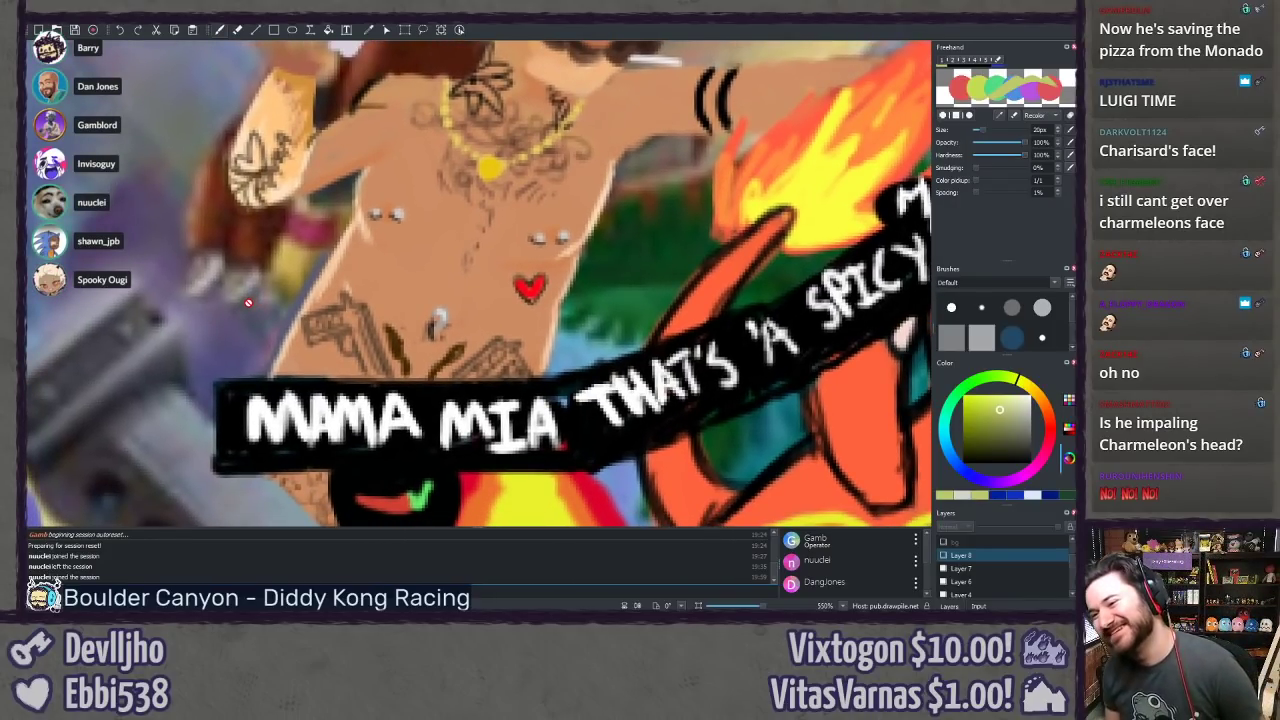
{"action": "left_click_drag", "start_coordinate": [248, 302], "coordinate": [188, 450]}
{"action": "left_click_drag", "start_coordinate": [131, 245], "coordinate": [87, 318]}
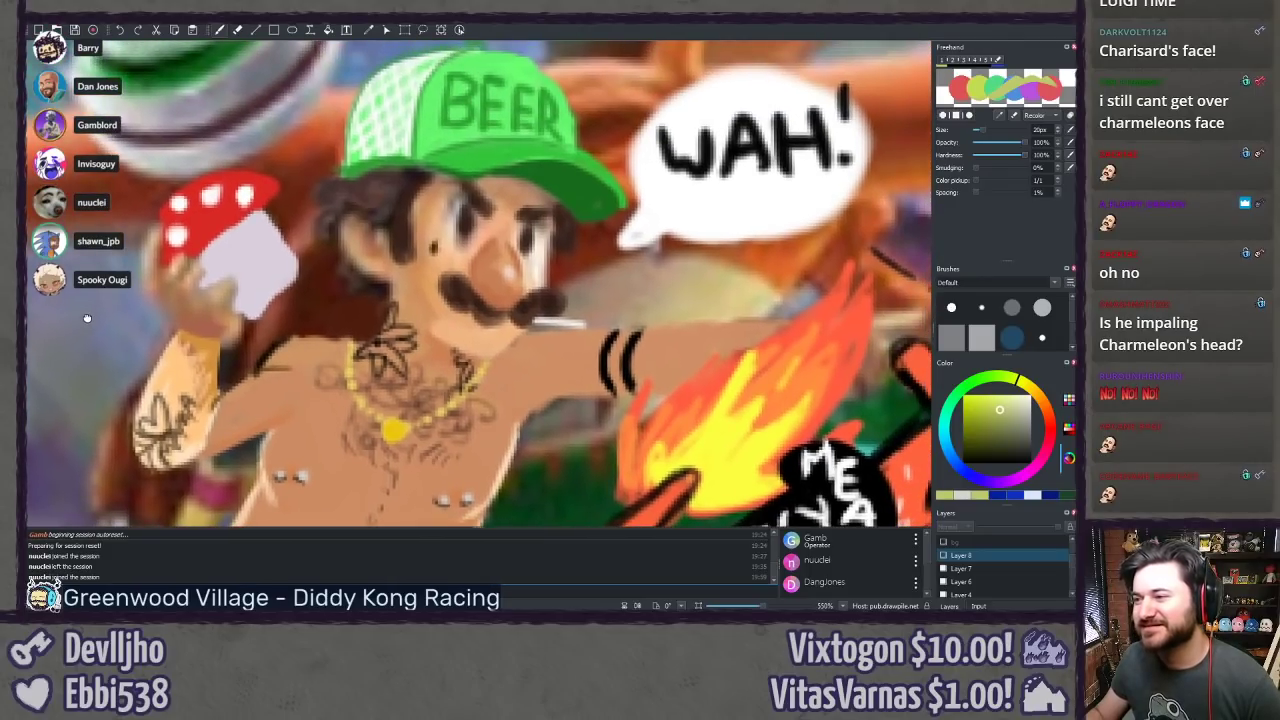
{"action": "left_click_drag", "start_coordinate": [331, 296], "coordinate": [321, 276]}
Step: Toggle Layer 8 repeatedly over the close-up Luigi to compare him with the original Pokémon Trainer, leaving it shown
{"action": "left_click", "coordinate": [944, 556]}
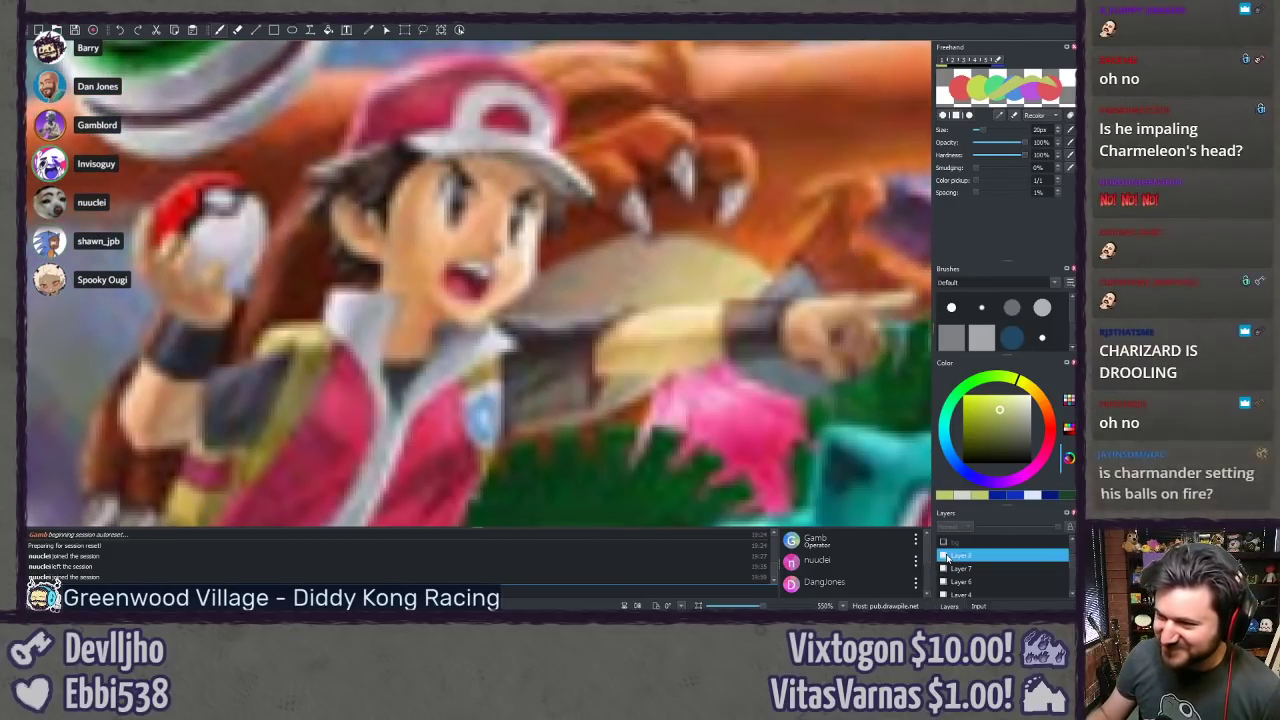
{"action": "left_click", "coordinate": [944, 556]}
{"action": "left_click", "coordinate": [944, 556]}
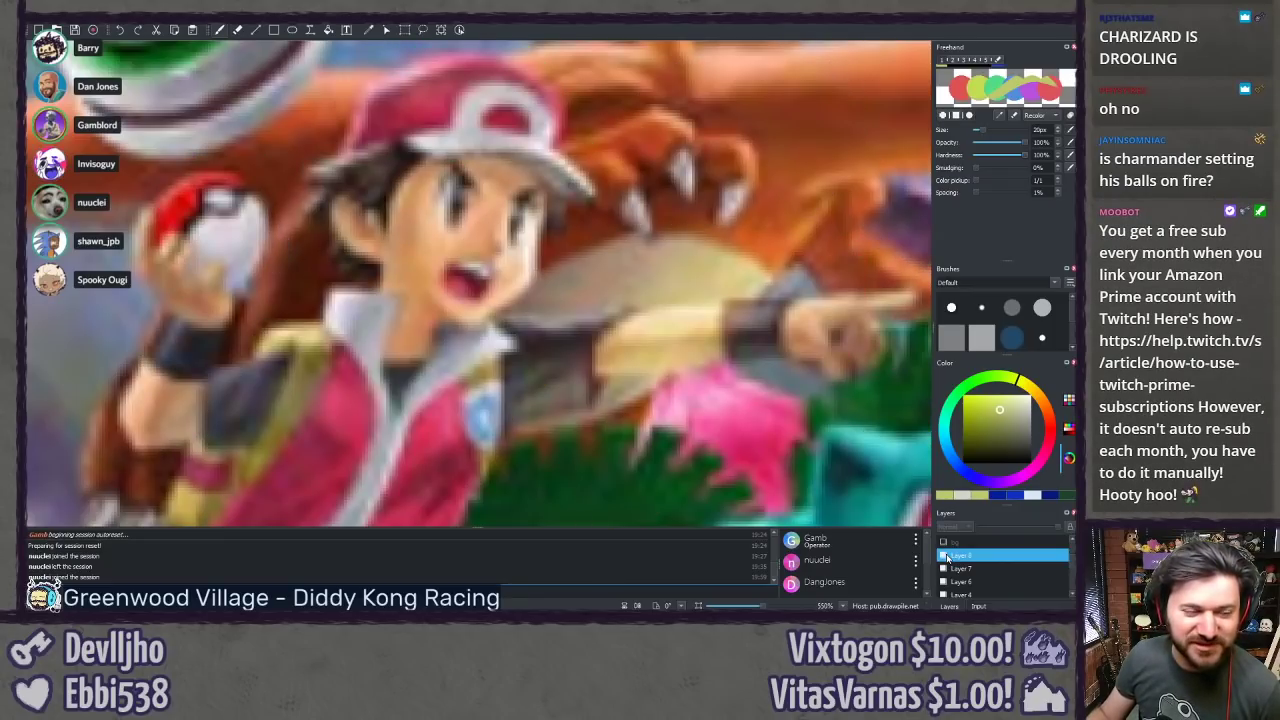
{"action": "left_click", "coordinate": [944, 556]}
{"action": "left_click", "coordinate": [944, 556]}
{"action": "left_click", "coordinate": [944, 556]}
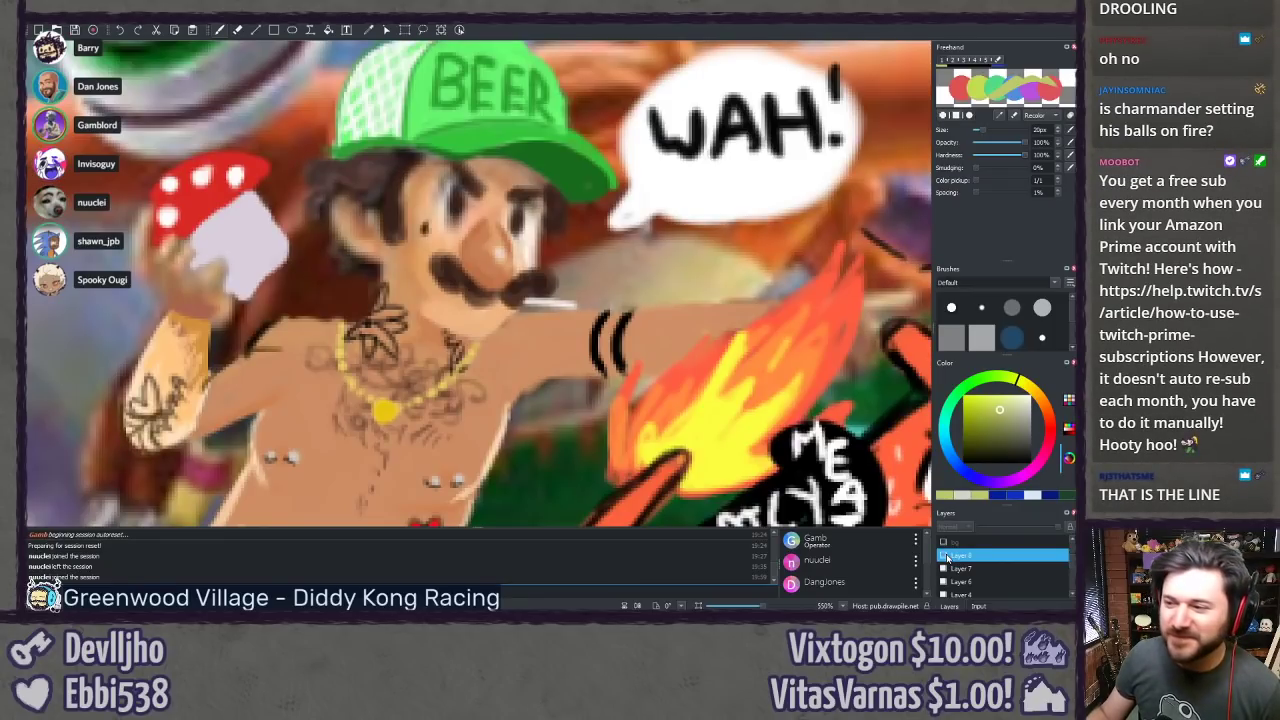
{"action": "left_click", "coordinate": [944, 556]}
{"action": "left_click", "coordinate": [944, 556]}
Step: Frame Luigi together with Charmeleon and toggle Layer 8 repeatedly to compare both with the original characters, leaving it shown
{"action": "scroll", "coordinate": [508, 353], "scroll_direction": "down", "scroll_amount": 3}
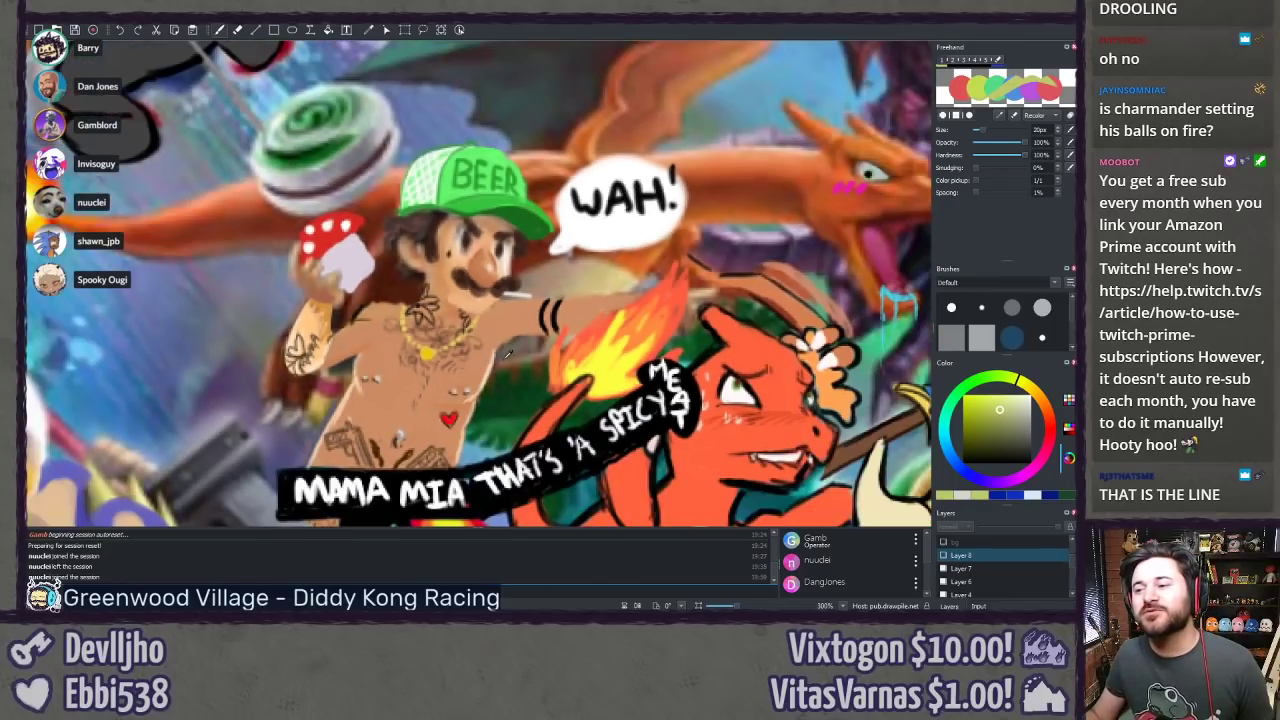
{"action": "left_click_drag", "start_coordinate": [490, 386], "coordinate": [475, 360]}
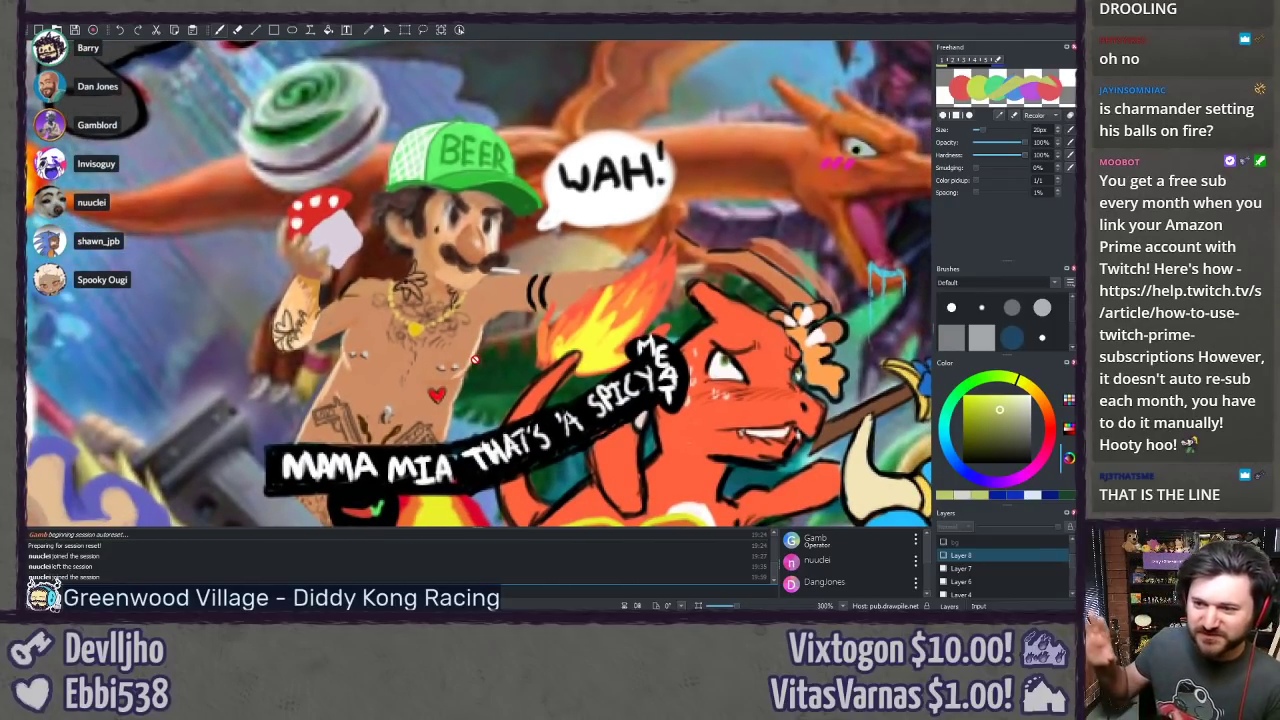
{"action": "scroll", "coordinate": [328, 406], "scroll_direction": "up", "scroll_amount": 2}
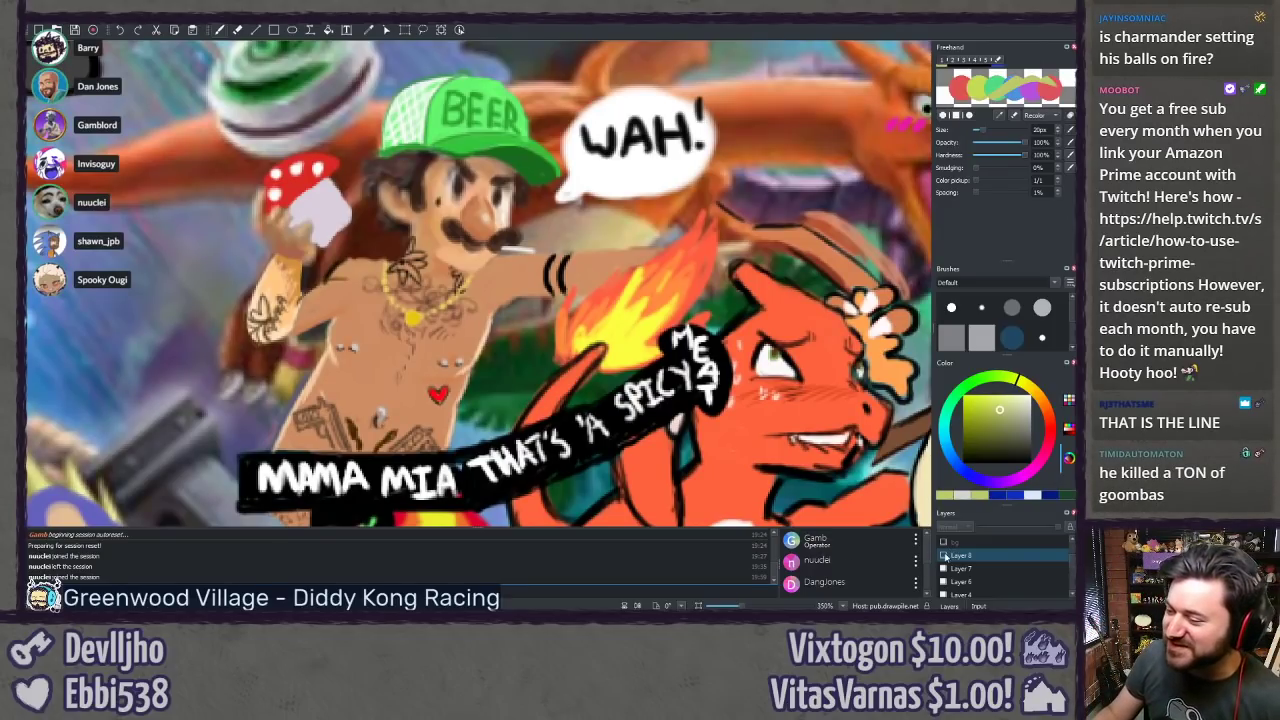
{"action": "left_click", "coordinate": [943, 556]}
{"action": "left_click", "coordinate": [943, 556]}
{"action": "left_click", "coordinate": [943, 556]}
{"action": "left_click", "coordinate": [943, 556]}
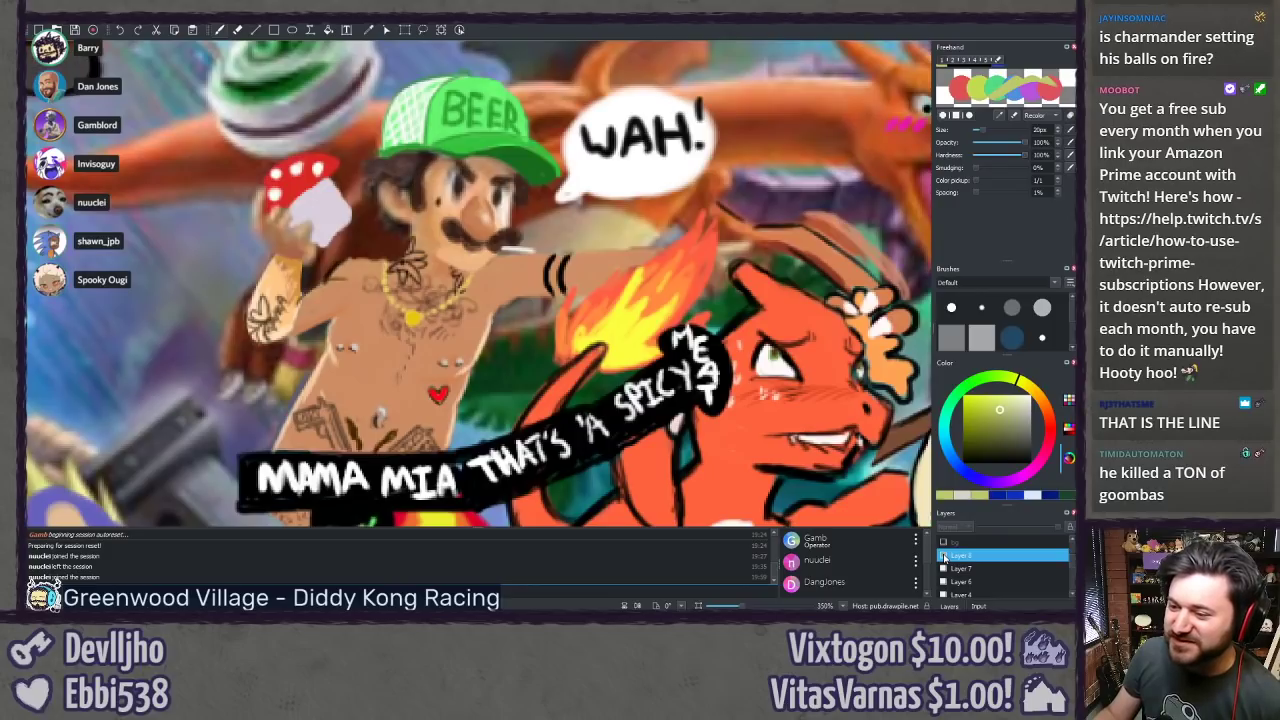
{"action": "left_click", "coordinate": [943, 556]}
{"action": "left_click", "coordinate": [943, 556]}
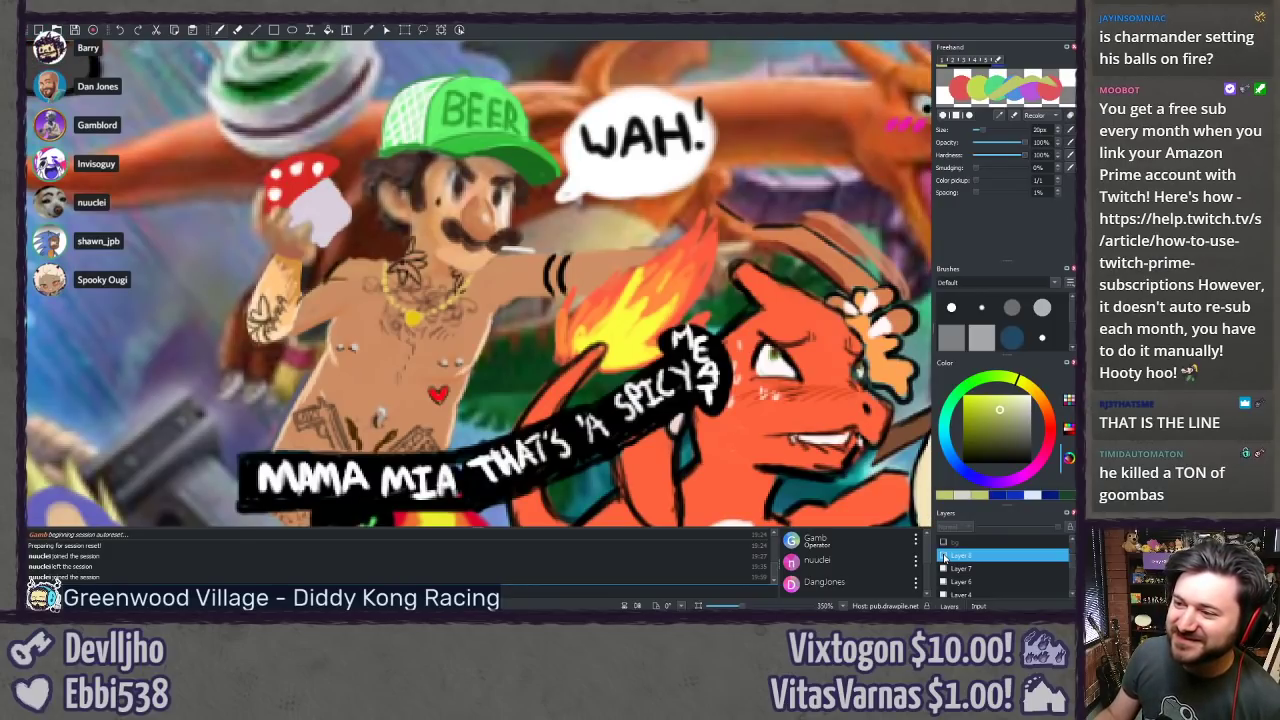
{"action": "left_click", "coordinate": [943, 556]}
{"action": "left_click", "coordinate": [943, 556]}
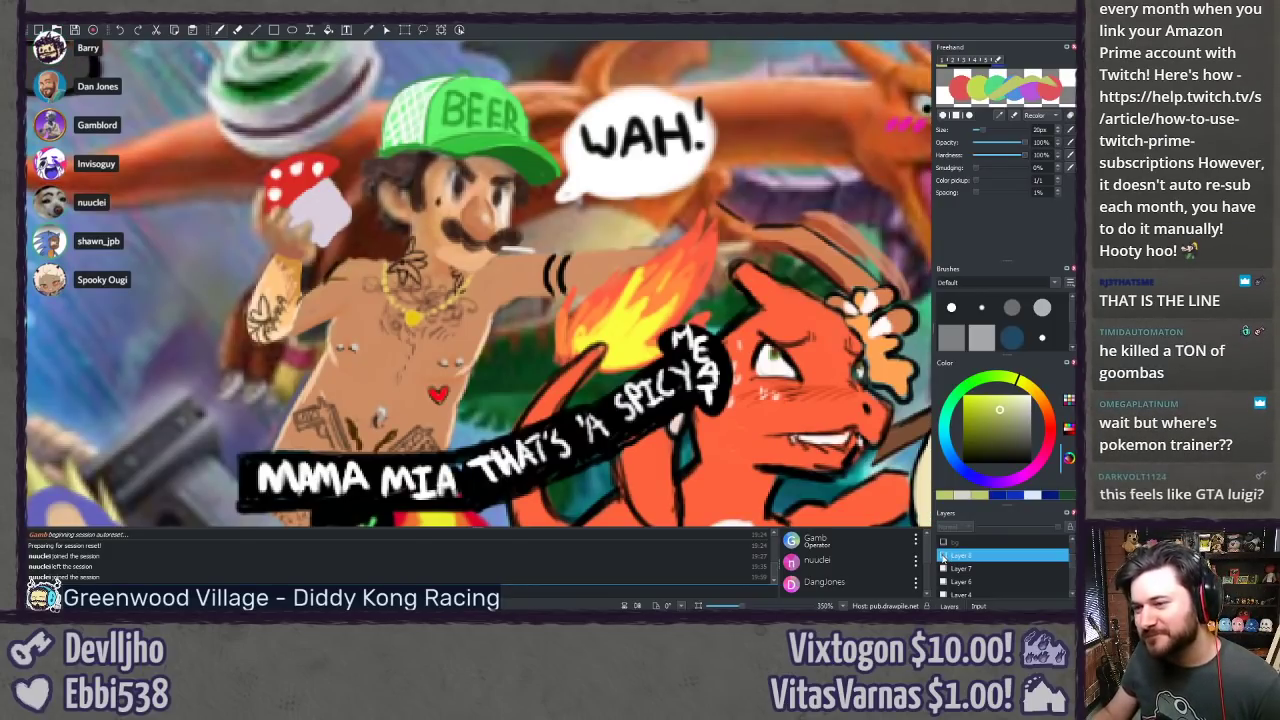
Step: Continue switching Layer 8 off and on to compare the BEER-cap Luigi and Charmeleon with the Pokémon Trainer and Ivysaur, leaving it shown
{"action": "left_click", "coordinate": [943, 556]}
{"action": "left_click", "coordinate": [943, 556]}
{"action": "left_click", "coordinate": [943, 556]}
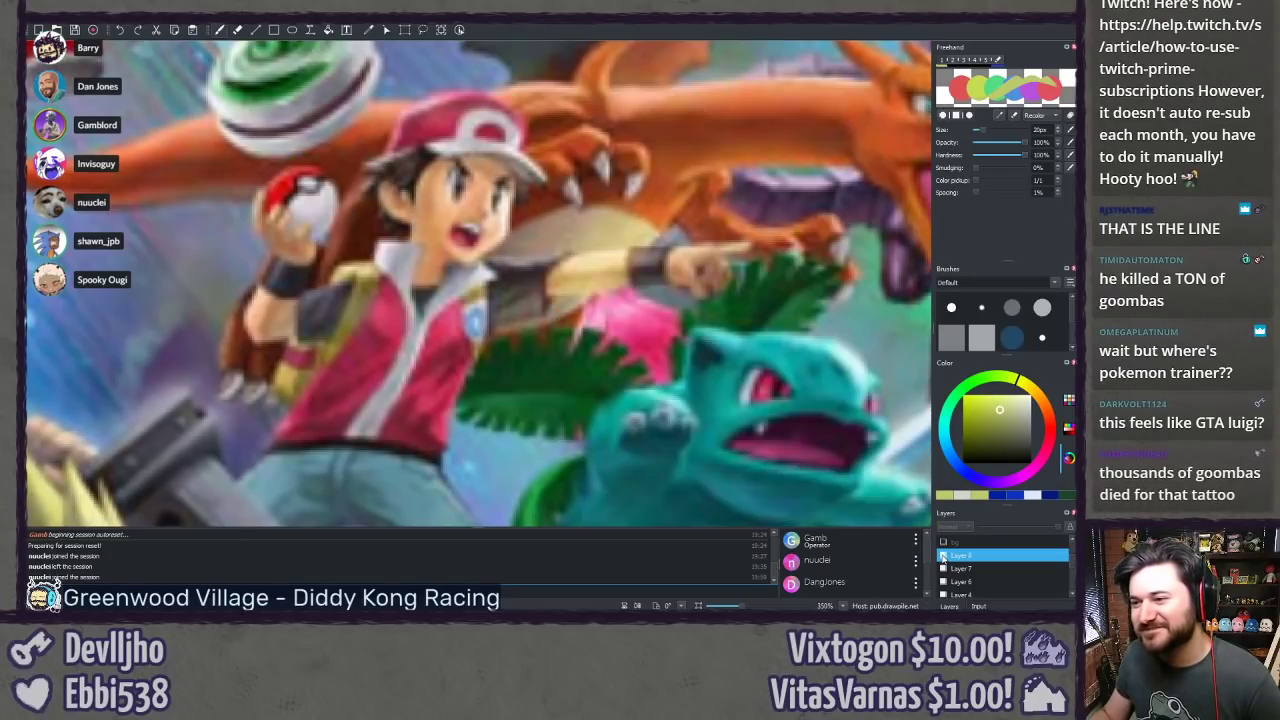
{"action": "left_click", "coordinate": [943, 556]}
{"action": "left_click", "coordinate": [943, 556]}
{"action": "left_click", "coordinate": [943, 556]}
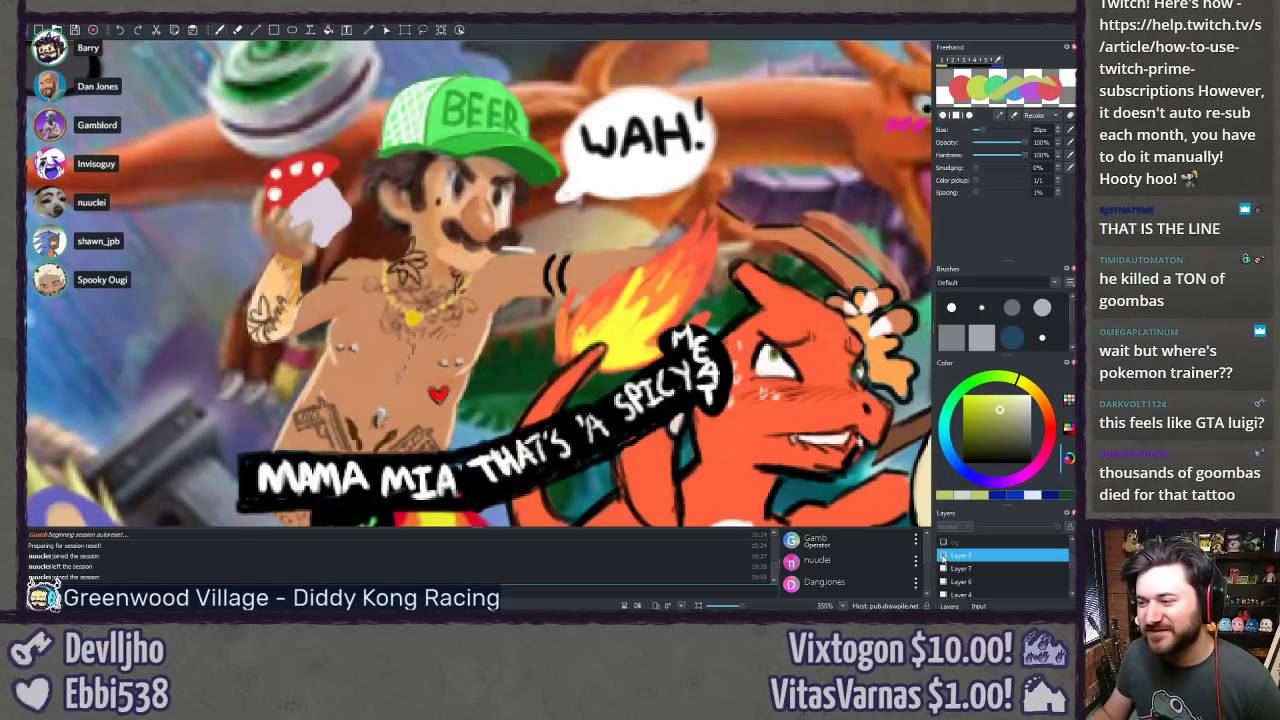
Step: Frame Mario with the purple-capped yo-yo character and toggle Layer 8 repeatedly to compare the redraw with the original, leaving it shown
{"action": "left_click_drag", "start_coordinate": [740, 403], "coordinate": [663, 509]}
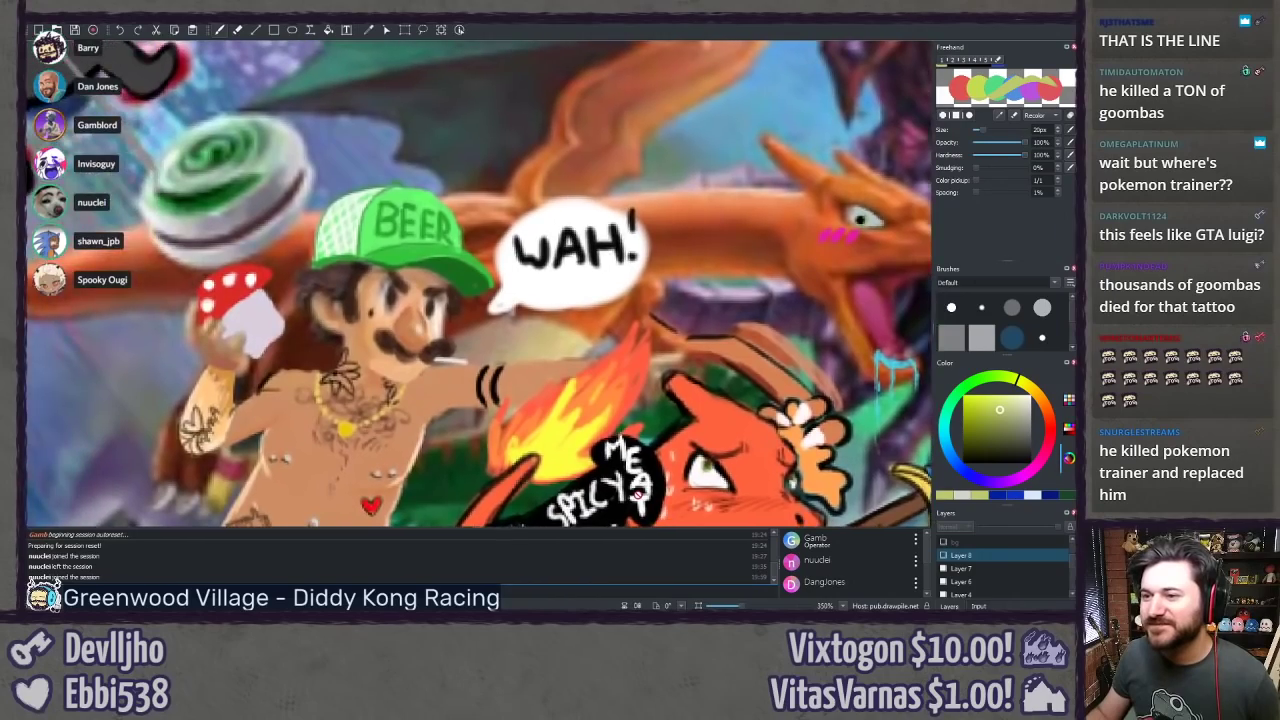
{"action": "scroll", "coordinate": [681, 364], "scroll_direction": "down", "scroll_amount": 3}
{"action": "left_click_drag", "start_coordinate": [687, 192], "coordinate": [900, 290]}
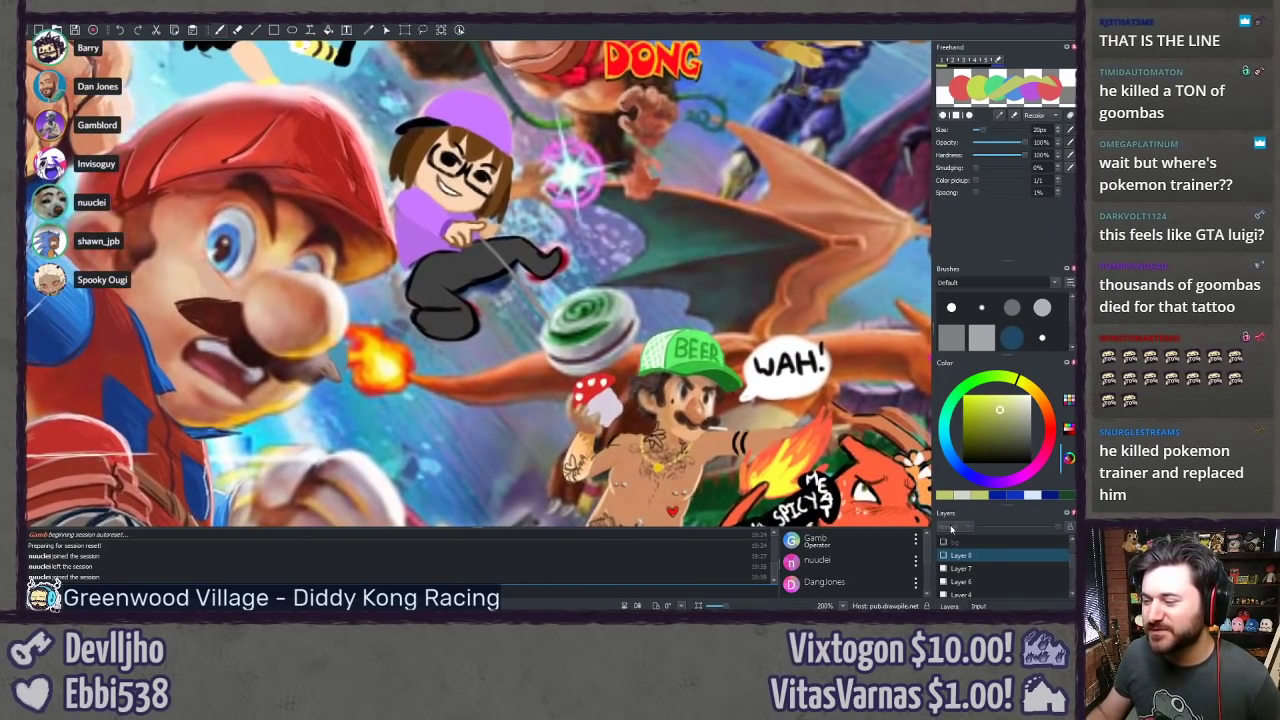
{"action": "left_click", "coordinate": [943, 556]}
{"action": "left_click", "coordinate": [943, 556]}
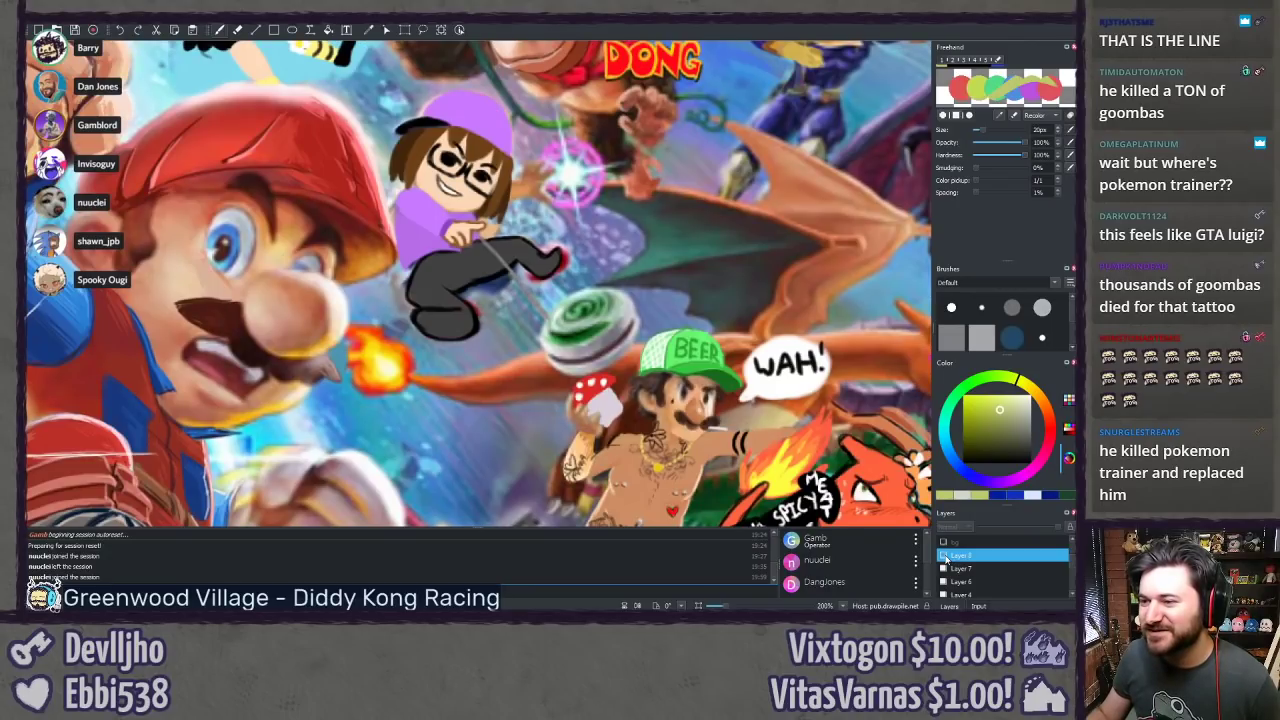
{"action": "left_click", "coordinate": [943, 556]}
{"action": "left_click", "coordinate": [943, 556]}
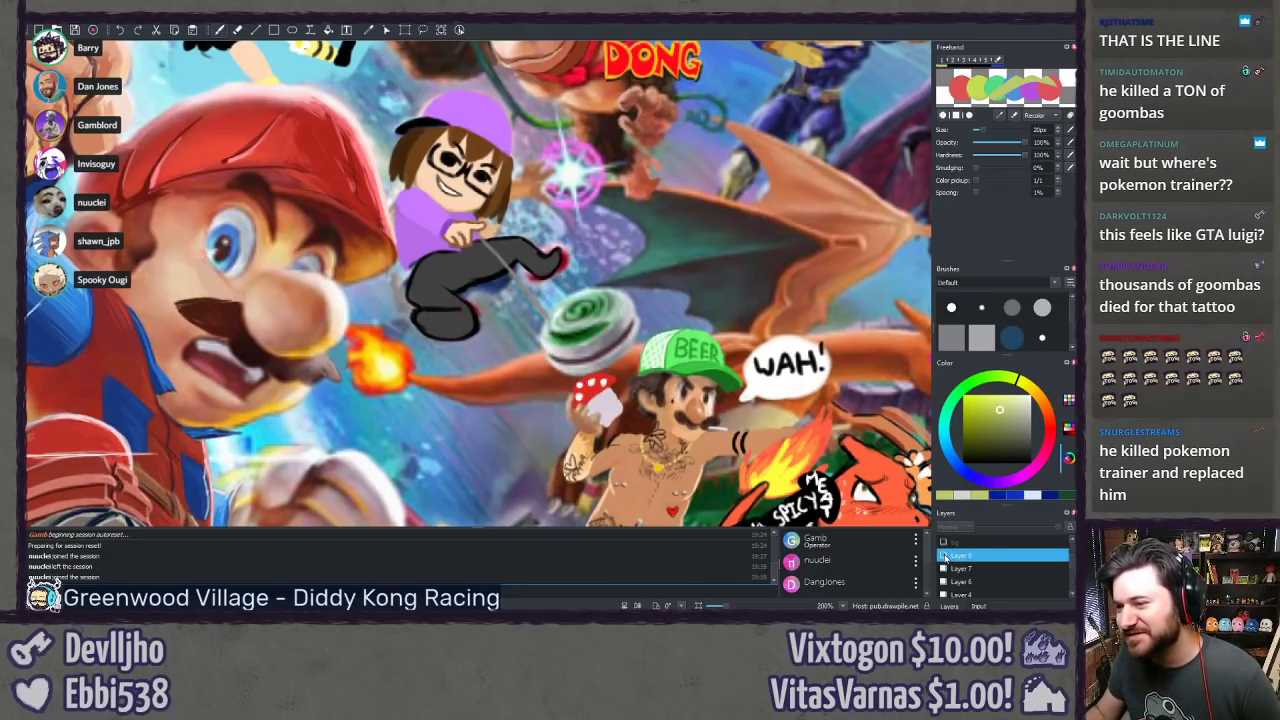
{"action": "left_click", "coordinate": [943, 556]}
{"action": "left_click", "coordinate": [943, 556]}
{"action": "left_click", "coordinate": [943, 556]}
{"action": "left_click", "coordinate": [943, 556]}
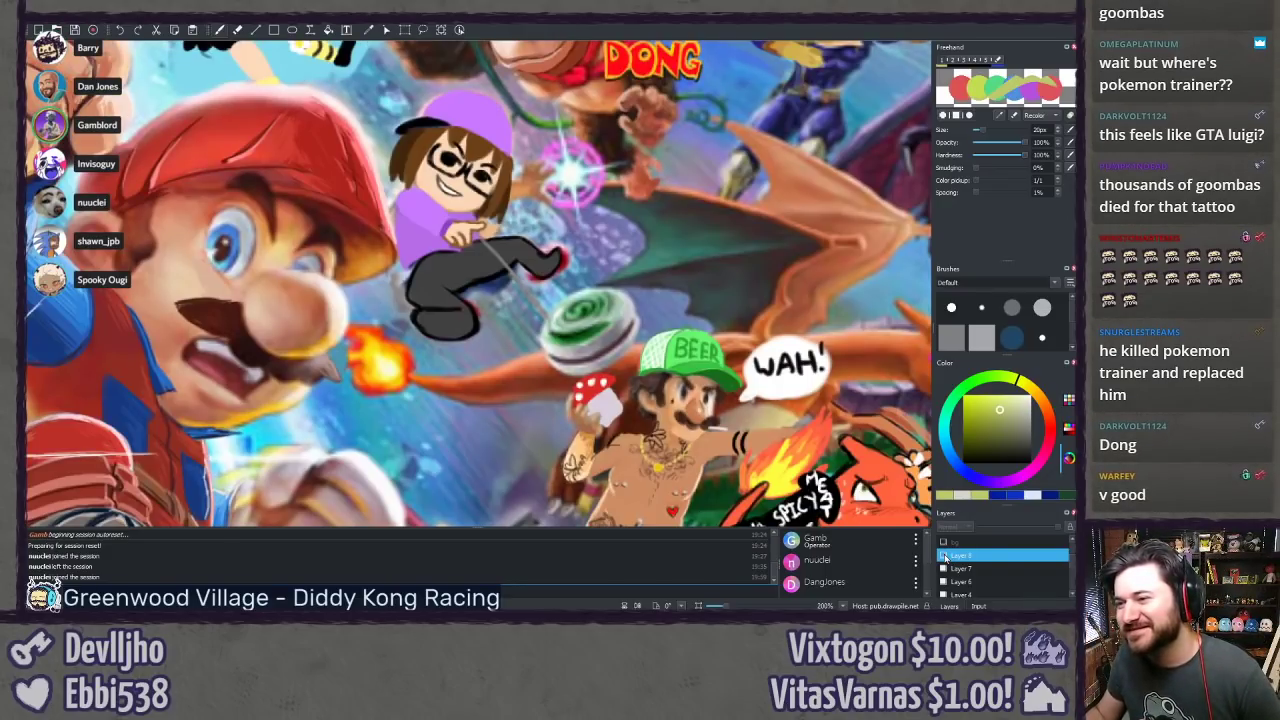
{"action": "left_click", "coordinate": [943, 556]}
{"action": "left_click", "coordinate": [943, 556]}
Step: Hide Layer 8 and frame the original Donkey Kong together with Ness and Captain Falcon
{"action": "left_click_drag", "start_coordinate": [712, 272], "coordinate": [666, 408]}
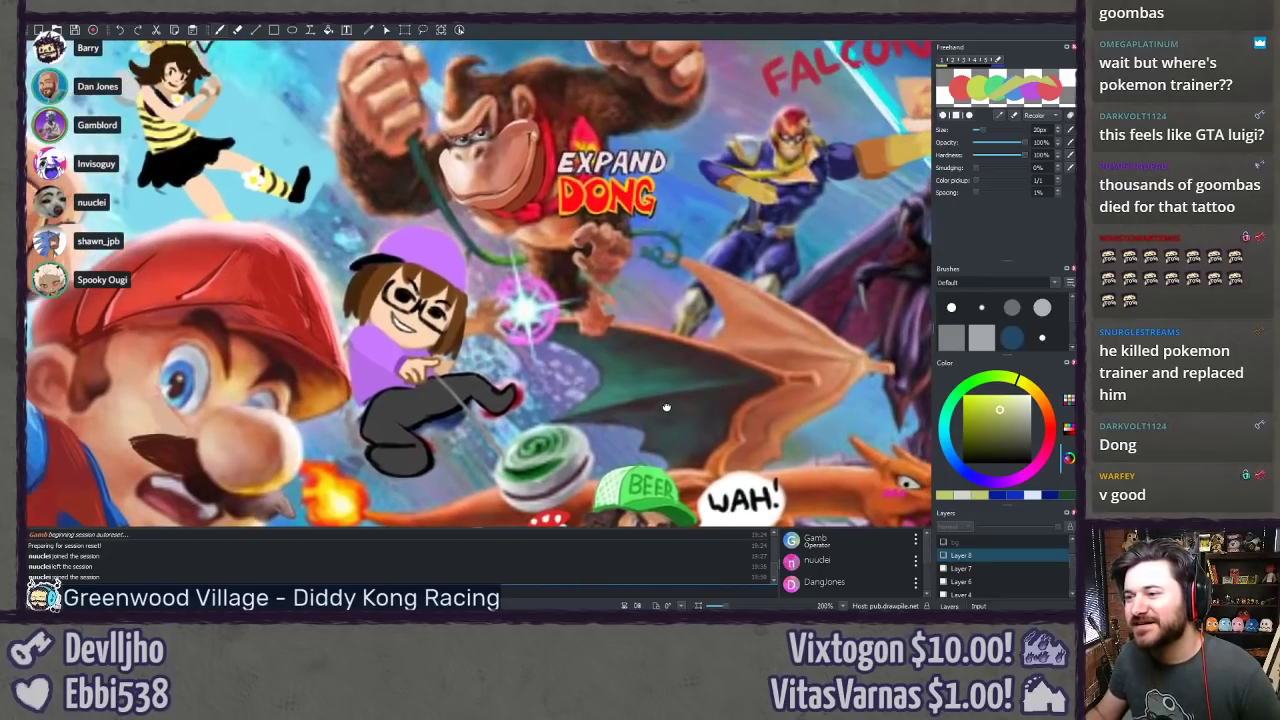
{"action": "left_click", "coordinate": [943, 556]}
{"action": "left_click_drag", "start_coordinate": [700, 311], "coordinate": [691, 431]}
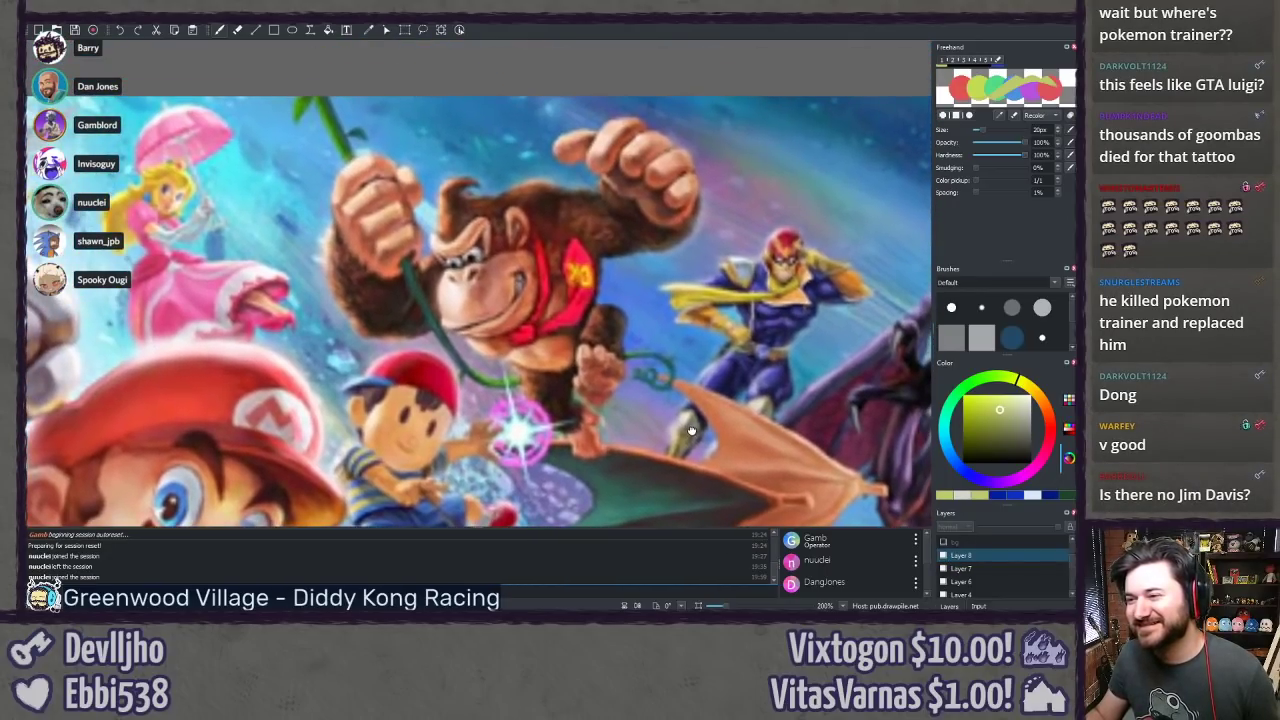
{"action": "scroll", "coordinate": [691, 430], "scroll_direction": "up", "scroll_amount": 2}
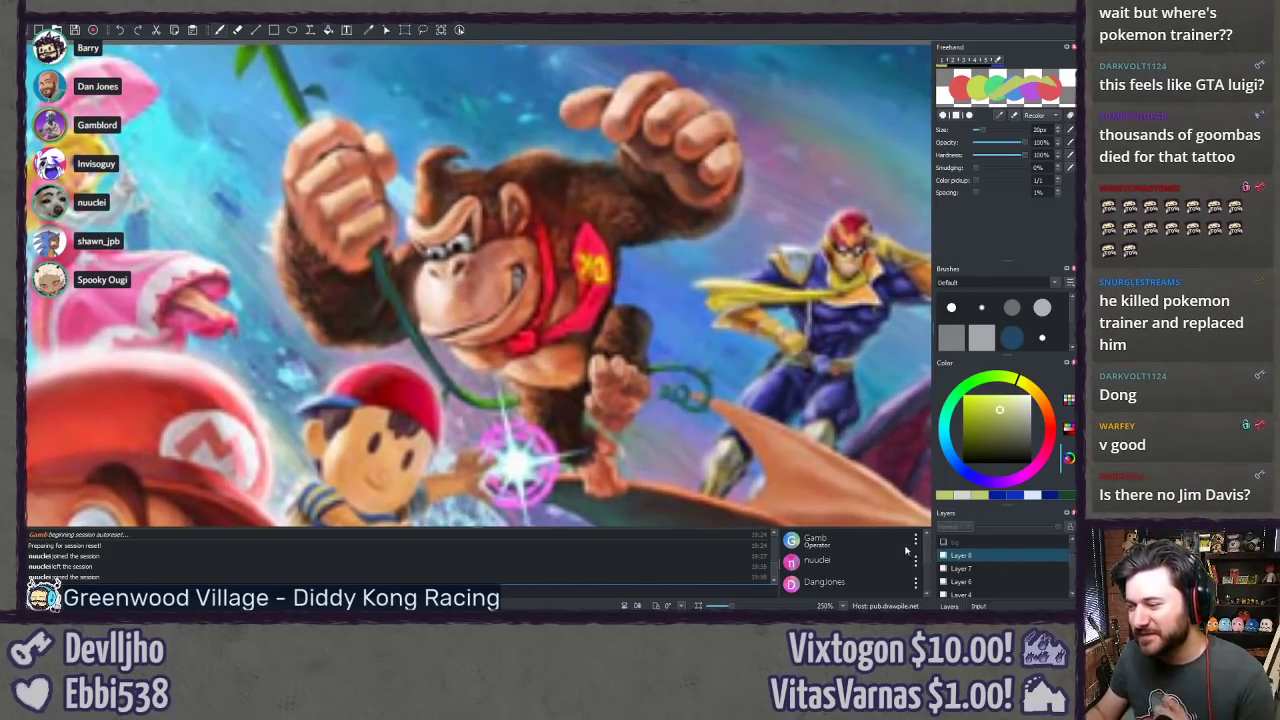
Step: Toggle Layer 8 repeatedly to compare Donkey Kong's face, hands and "EXPAND DONG" lettering with the original, leaving it shown
{"action": "left_click", "coordinate": [943, 556]}
{"action": "left_click", "coordinate": [943, 556]}
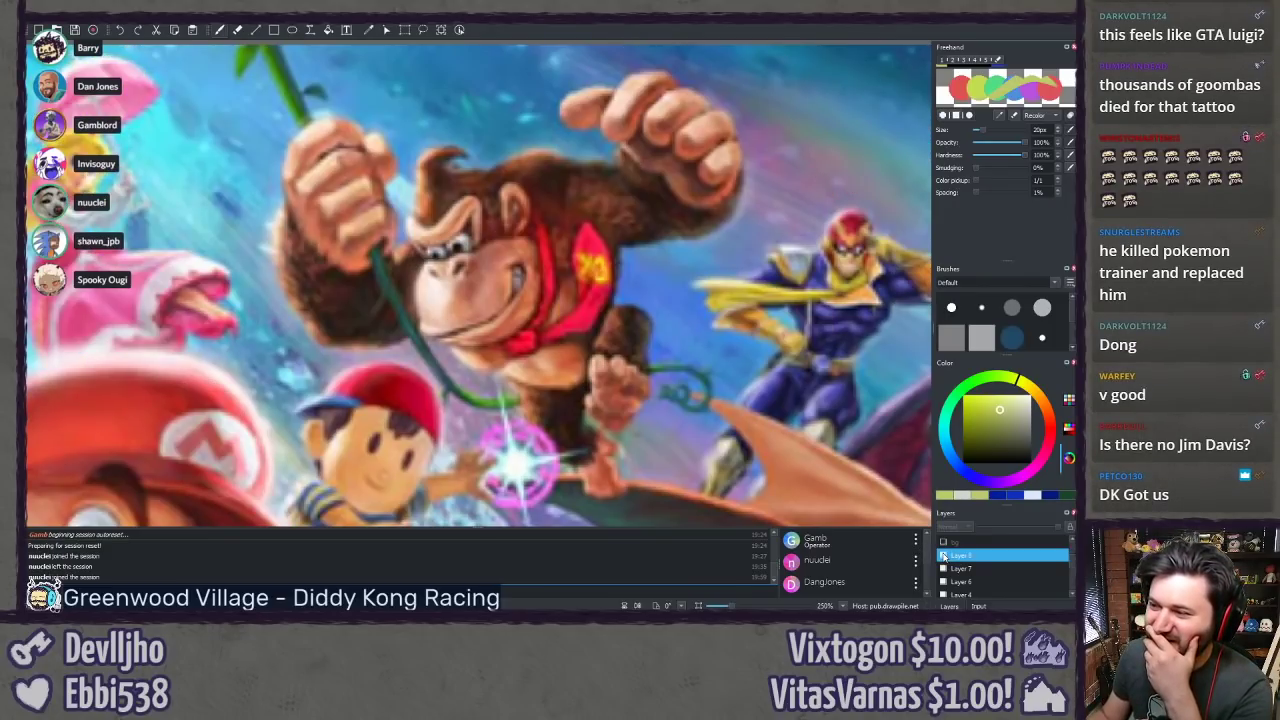
{"action": "left_click", "coordinate": [943, 556]}
{"action": "left_click", "coordinate": [943, 556]}
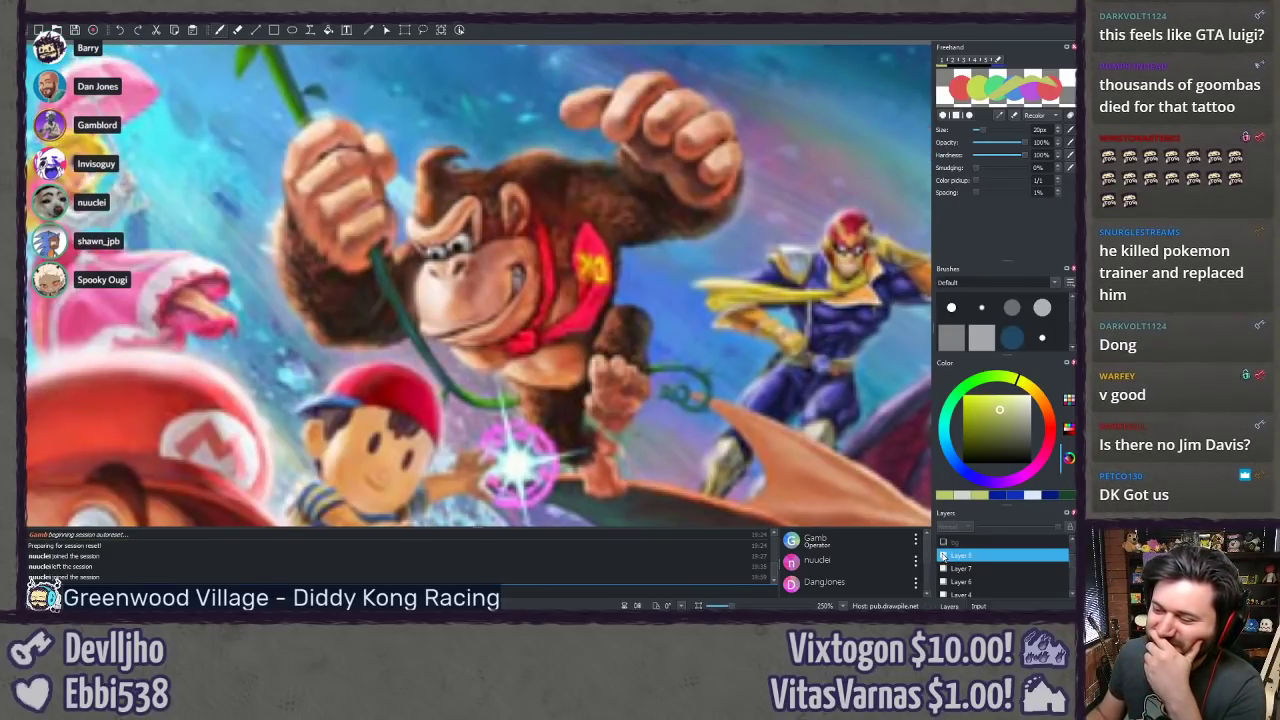
{"action": "left_click", "coordinate": [943, 556]}
{"action": "left_click", "coordinate": [943, 556]}
{"action": "left_click", "coordinate": [943, 556]}
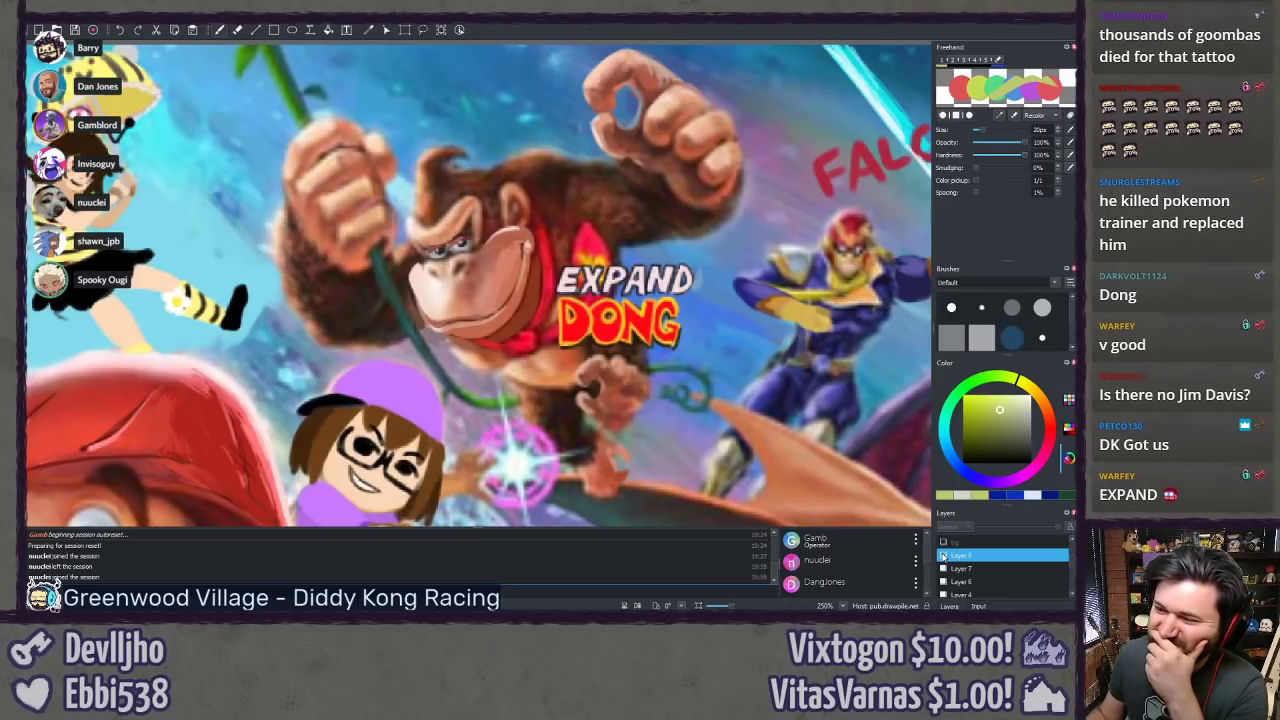
{"action": "left_click", "coordinate": [943, 556]}
{"action": "left_click", "coordinate": [943, 556]}
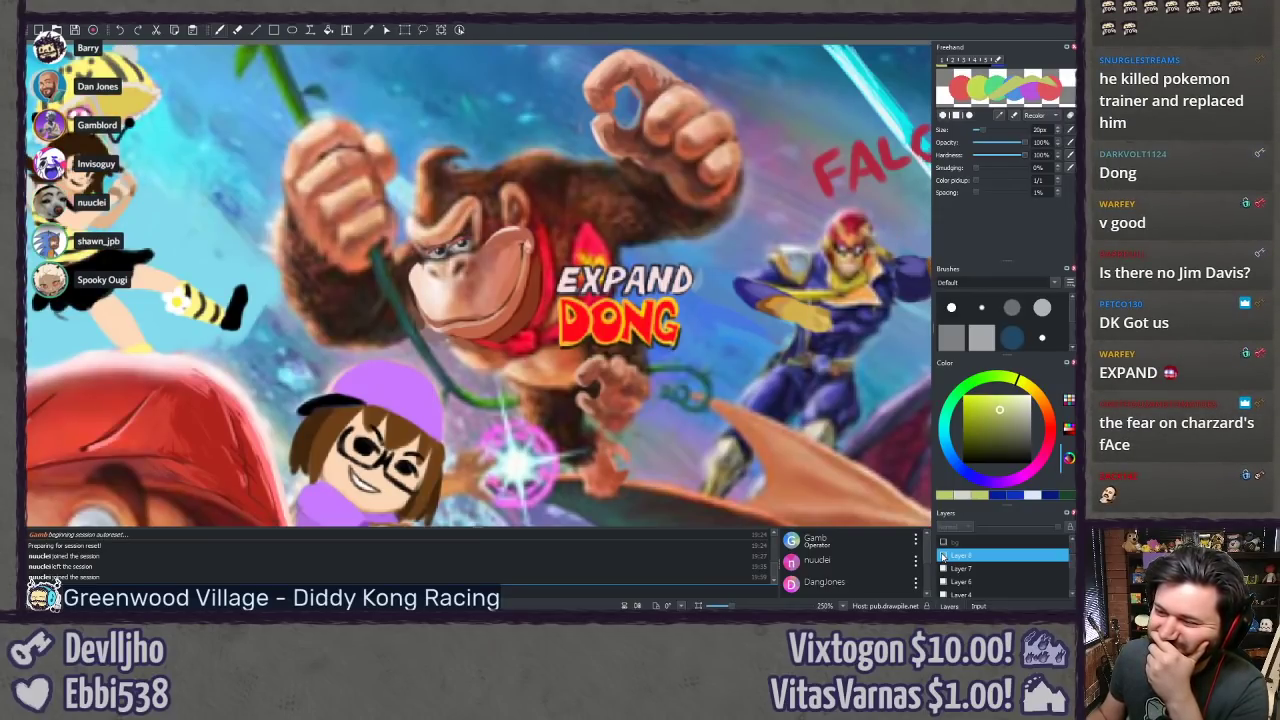
{"action": "left_click", "coordinate": [943, 556]}
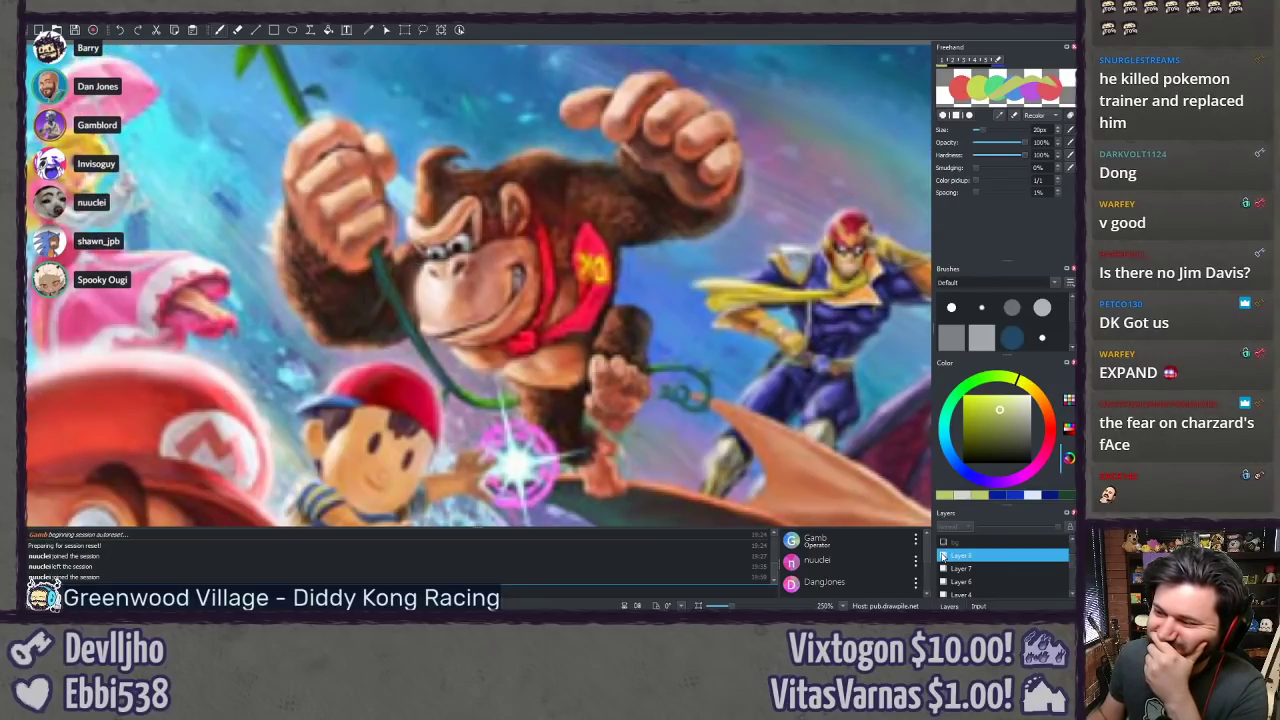
{"action": "left_click", "coordinate": [943, 556]}
{"action": "left_click", "coordinate": [943, 556]}
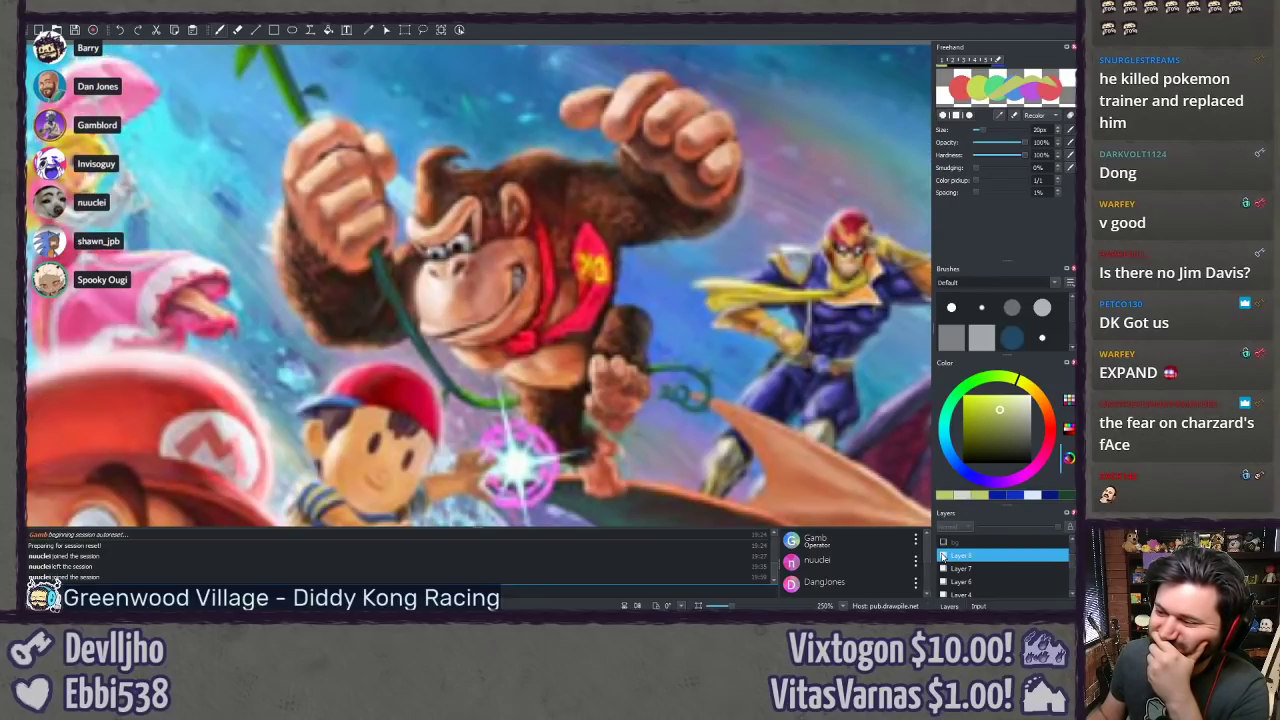
{"action": "left_click", "coordinate": [943, 556]}
{"action": "left_click", "coordinate": [943, 556]}
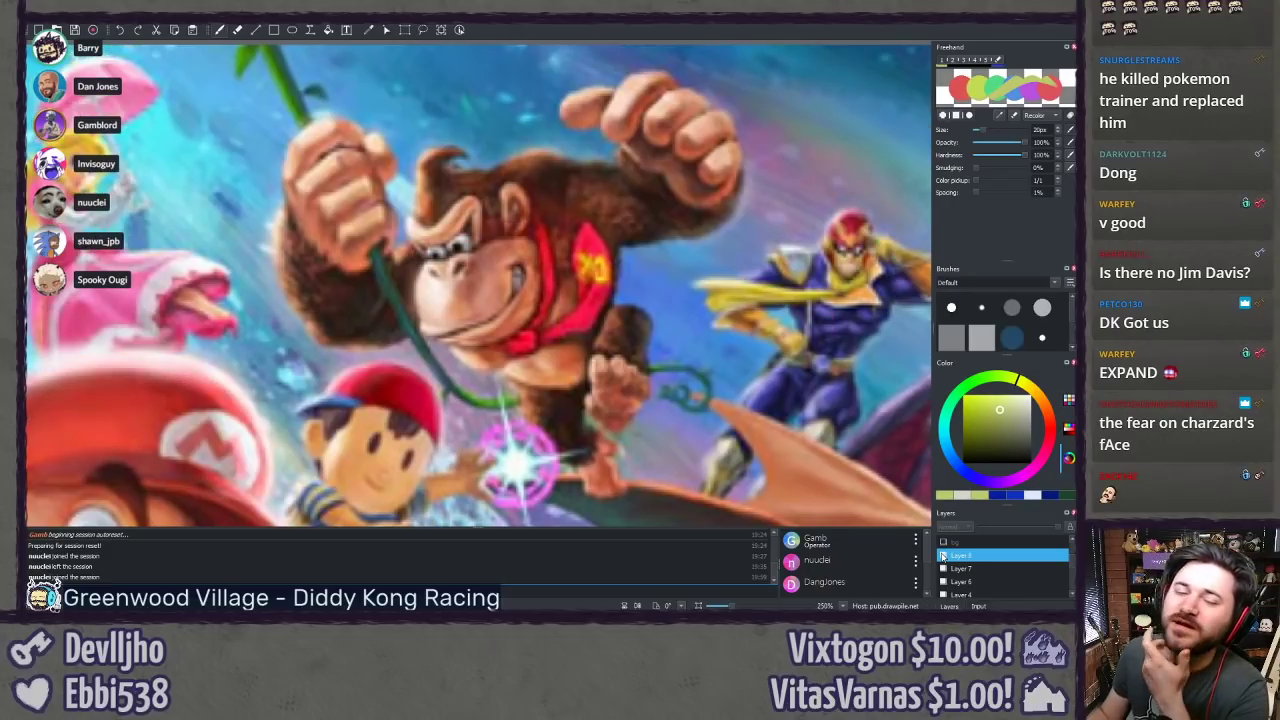
{"action": "left_click", "coordinate": [943, 556]}
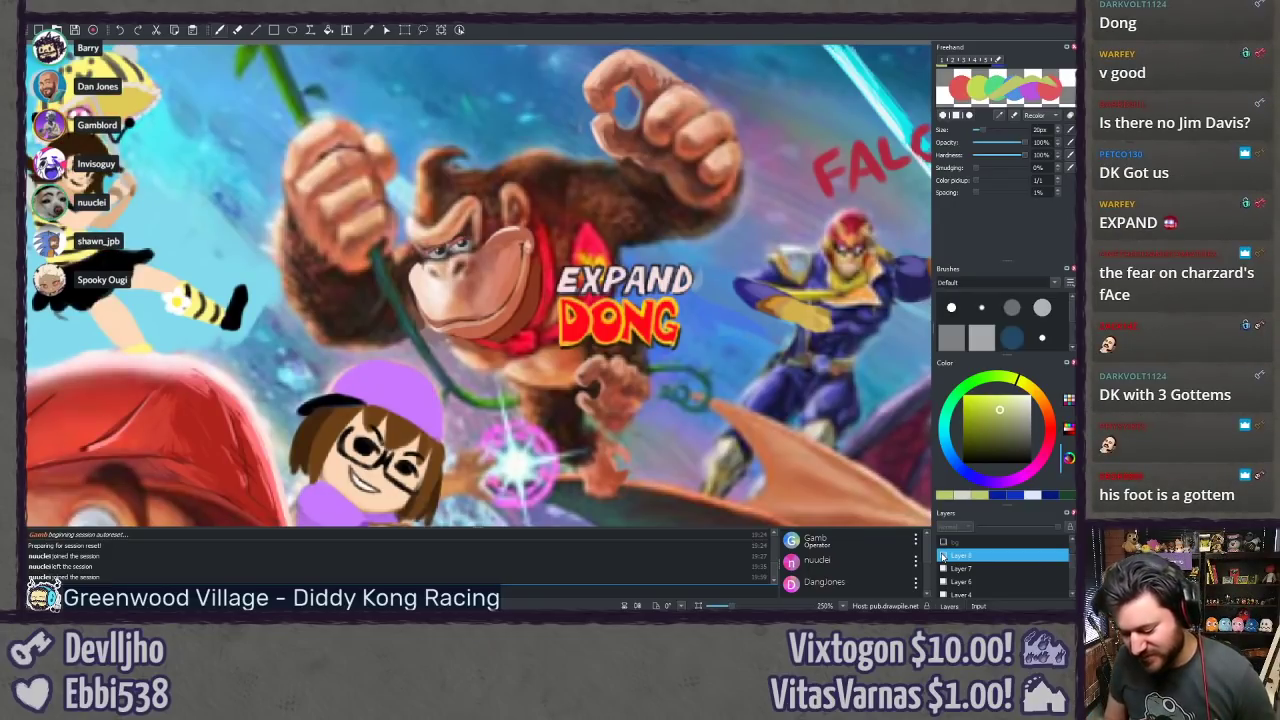
{"action": "left_click", "coordinate": [943, 556]}
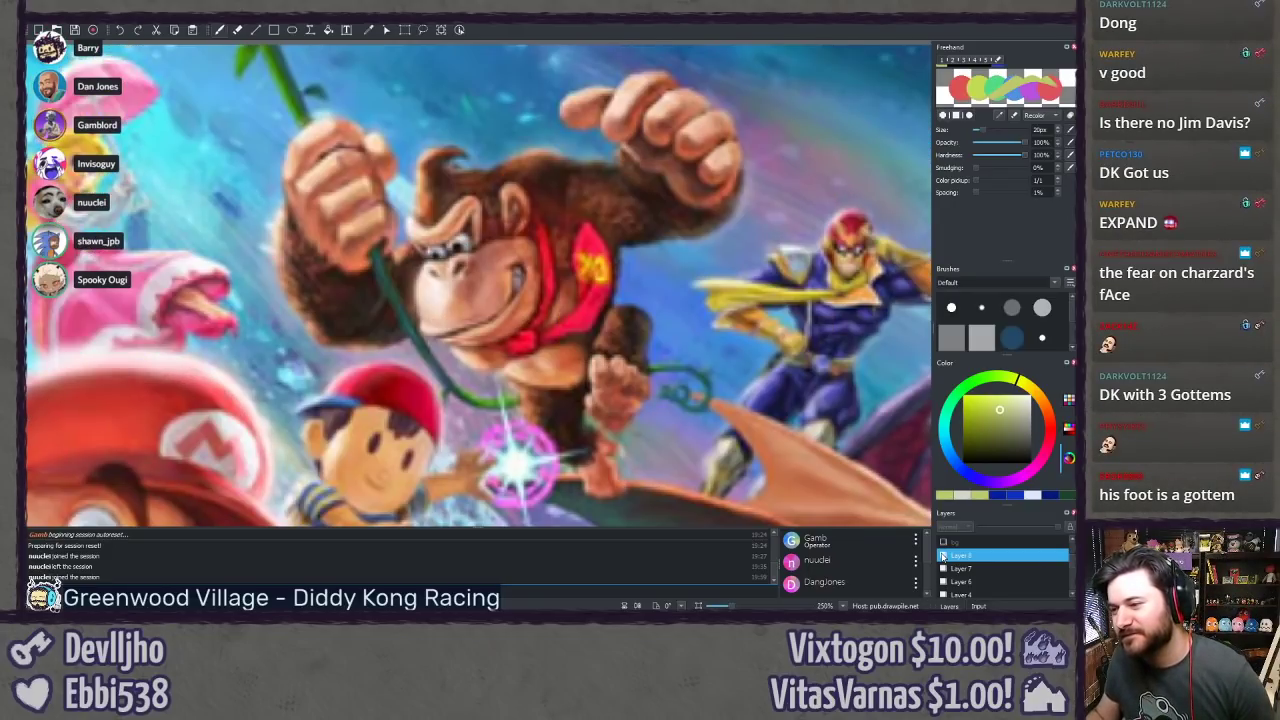
{"action": "left_click", "coordinate": [943, 556]}
{"action": "left_click", "coordinate": [943, 556]}
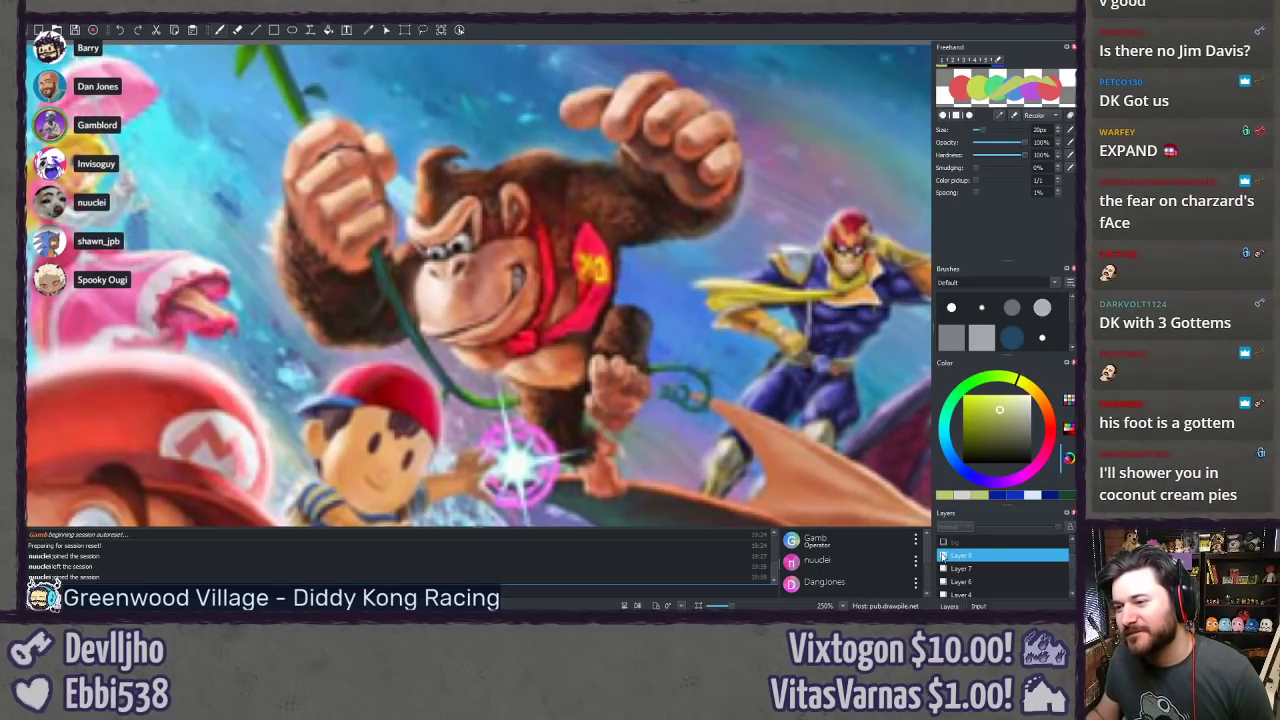
{"action": "left_click", "coordinate": [943, 556]}
{"action": "left_click", "coordinate": [943, 556]}
{"action": "left_click", "coordinate": [943, 556]}
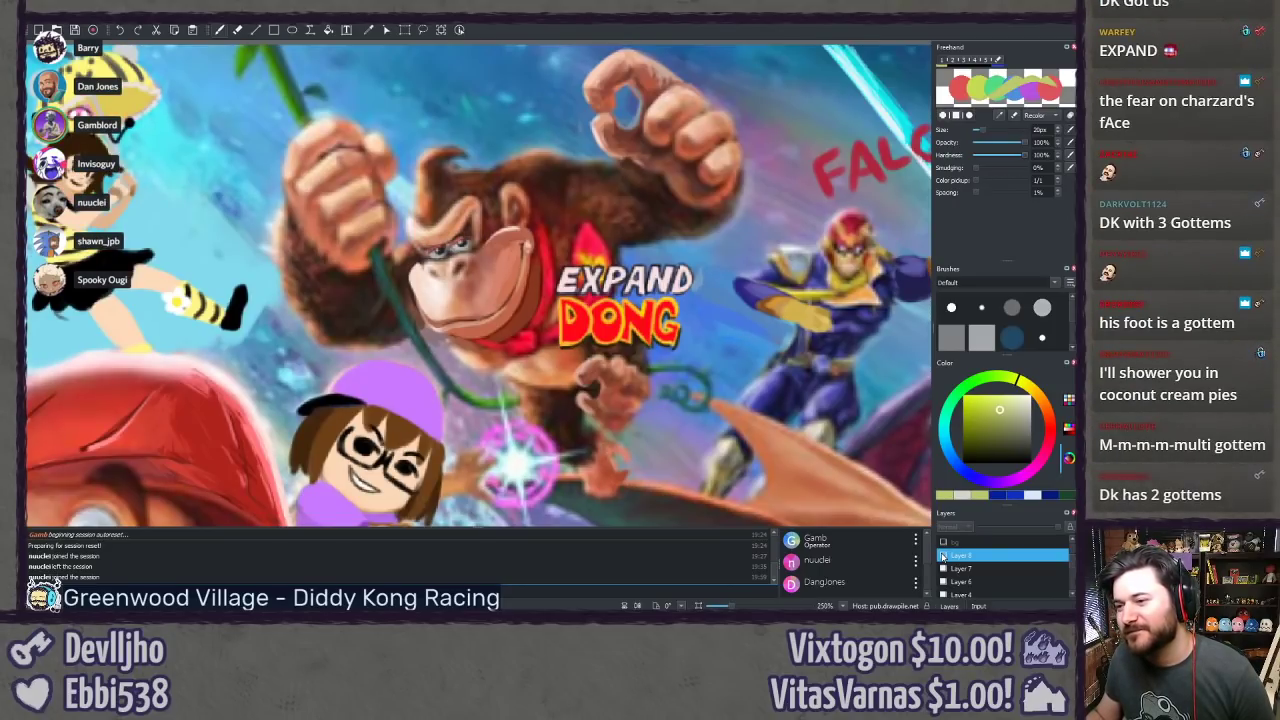
{"action": "left_click", "coordinate": [943, 556]}
{"action": "left_click", "coordinate": [943, 556]}
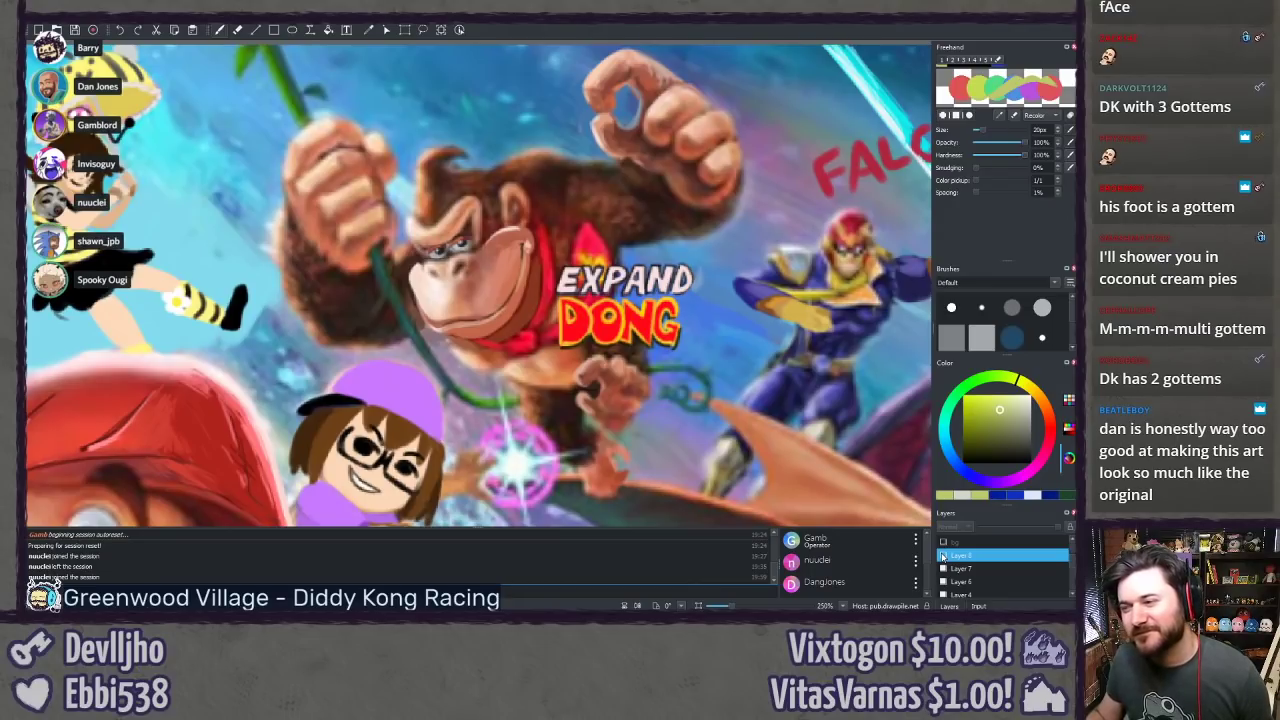
Step: Examine the redrawn Donkey Kong's face, "EXPAND DONG" lettering and raised hand up close, and return to the whole figure
{"action": "scroll", "coordinate": [748, 367], "scroll_direction": "up", "scroll_amount": 2}
{"action": "scroll", "coordinate": [747, 368], "scroll_direction": "up", "scroll_amount": 3}
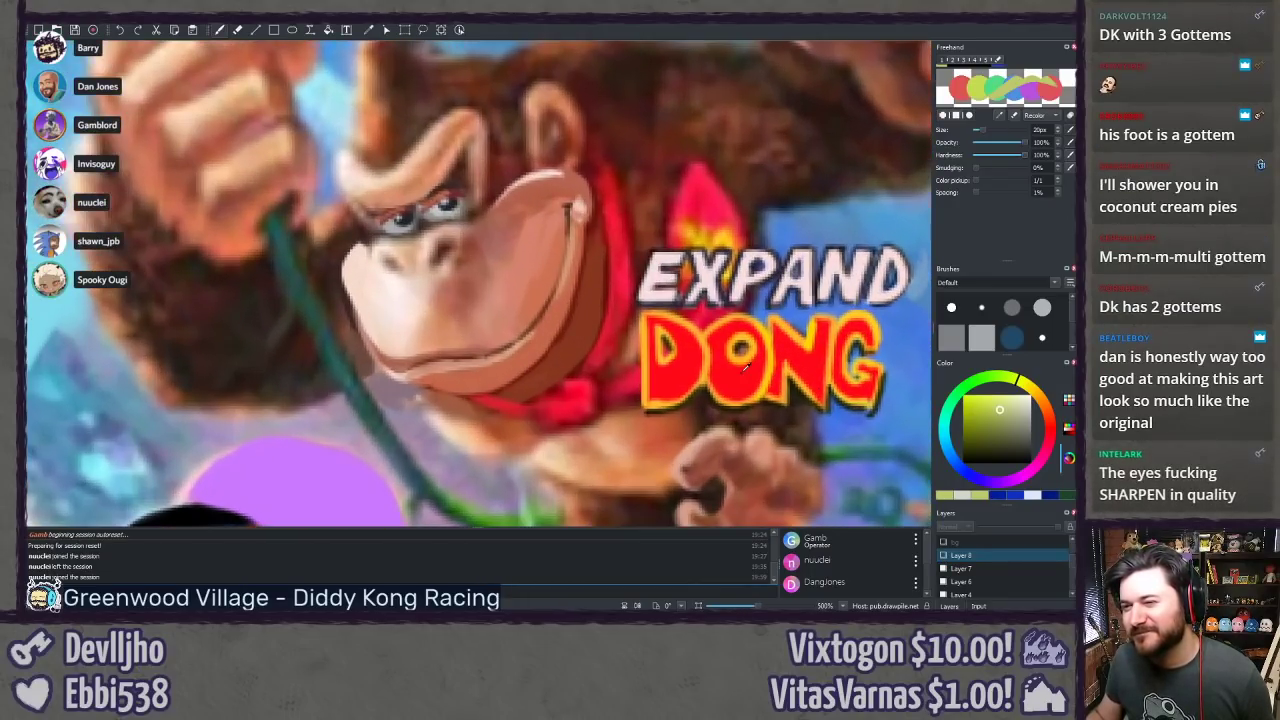
{"action": "left_click_drag", "start_coordinate": [747, 368], "coordinate": [651, 422]}
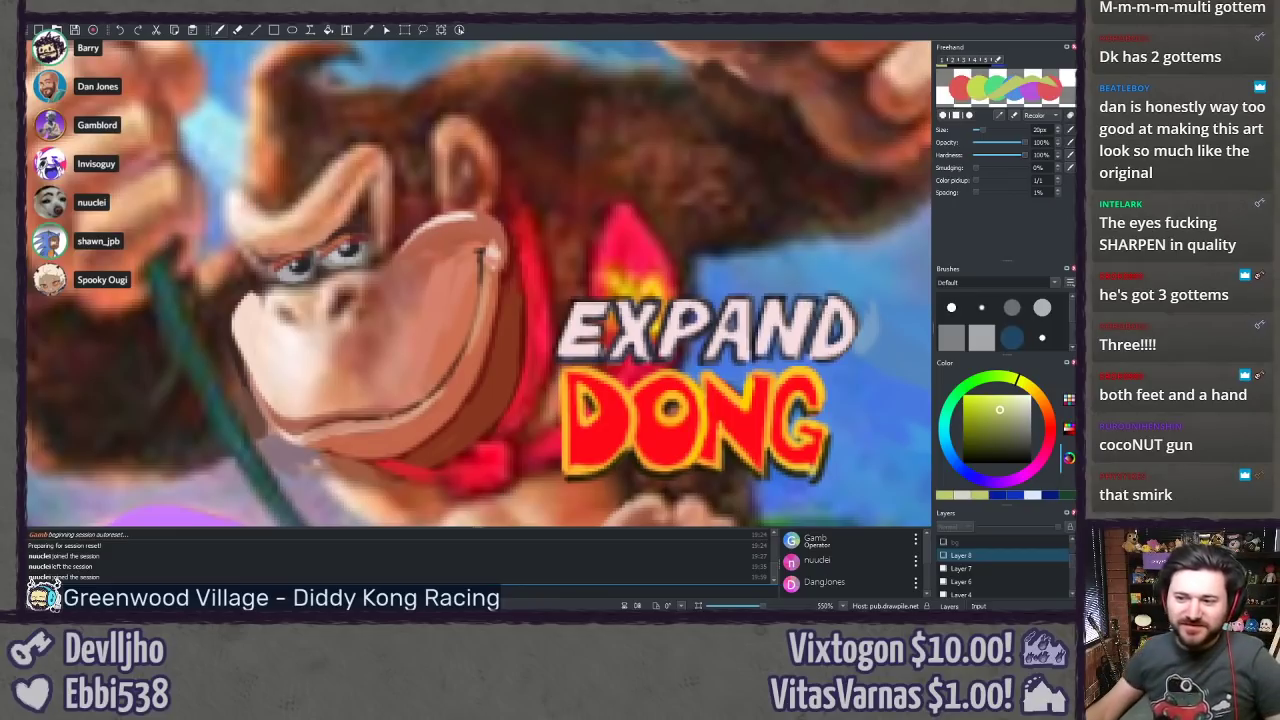
{"action": "scroll", "coordinate": [541, 240], "scroll_direction": "down", "scroll_amount": 2}
{"action": "left_click_drag", "start_coordinate": [541, 240], "coordinate": [395, 454]}
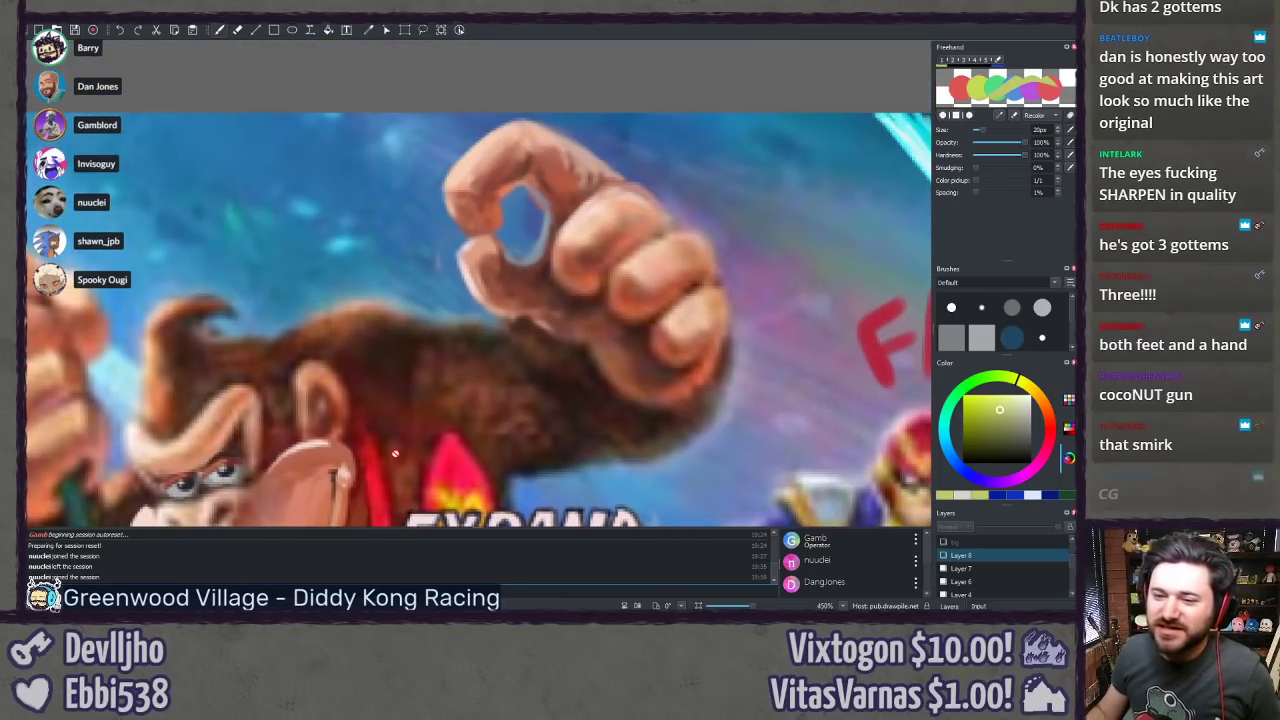
{"action": "left_click_drag", "start_coordinate": [342, 515], "coordinate": [394, 379]}
{"action": "scroll", "coordinate": [437, 326], "scroll_direction": "down", "scroll_amount": 2}
{"action": "scroll", "coordinate": [437, 323], "scroll_direction": "down", "scroll_amount": 1}
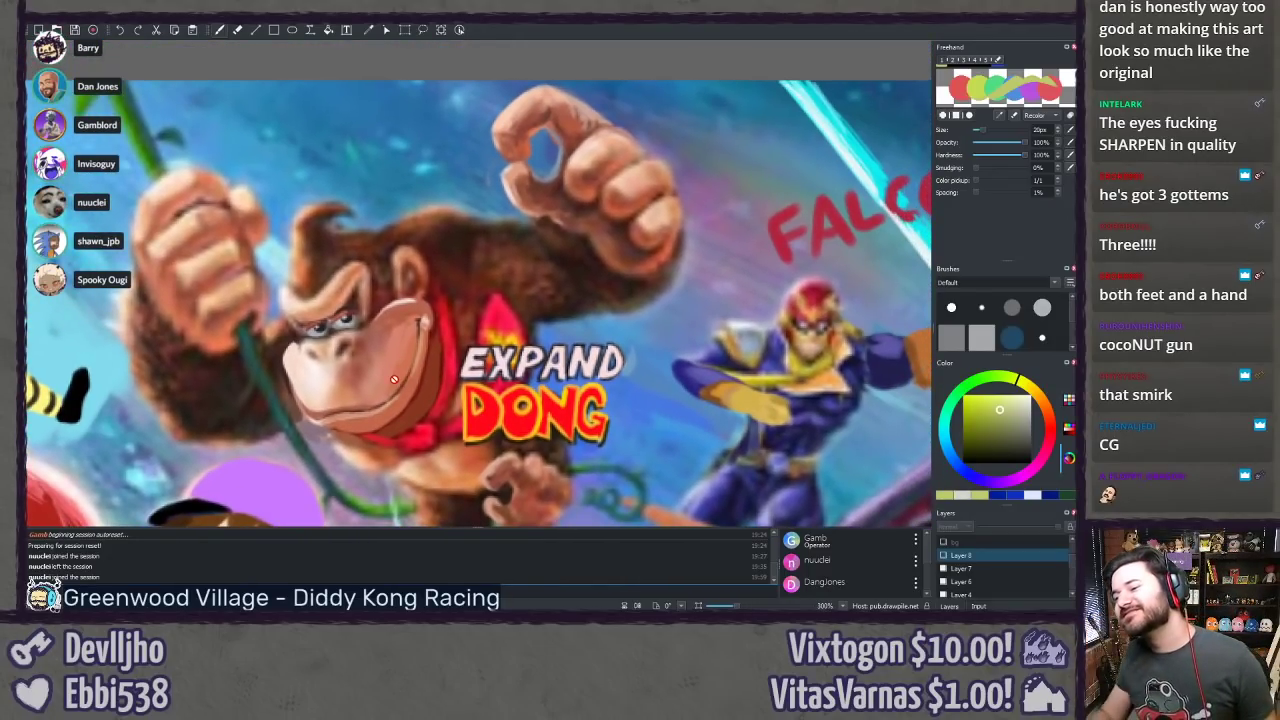
{"action": "left_click_drag", "start_coordinate": [170, 447], "coordinate": [178, 436]}
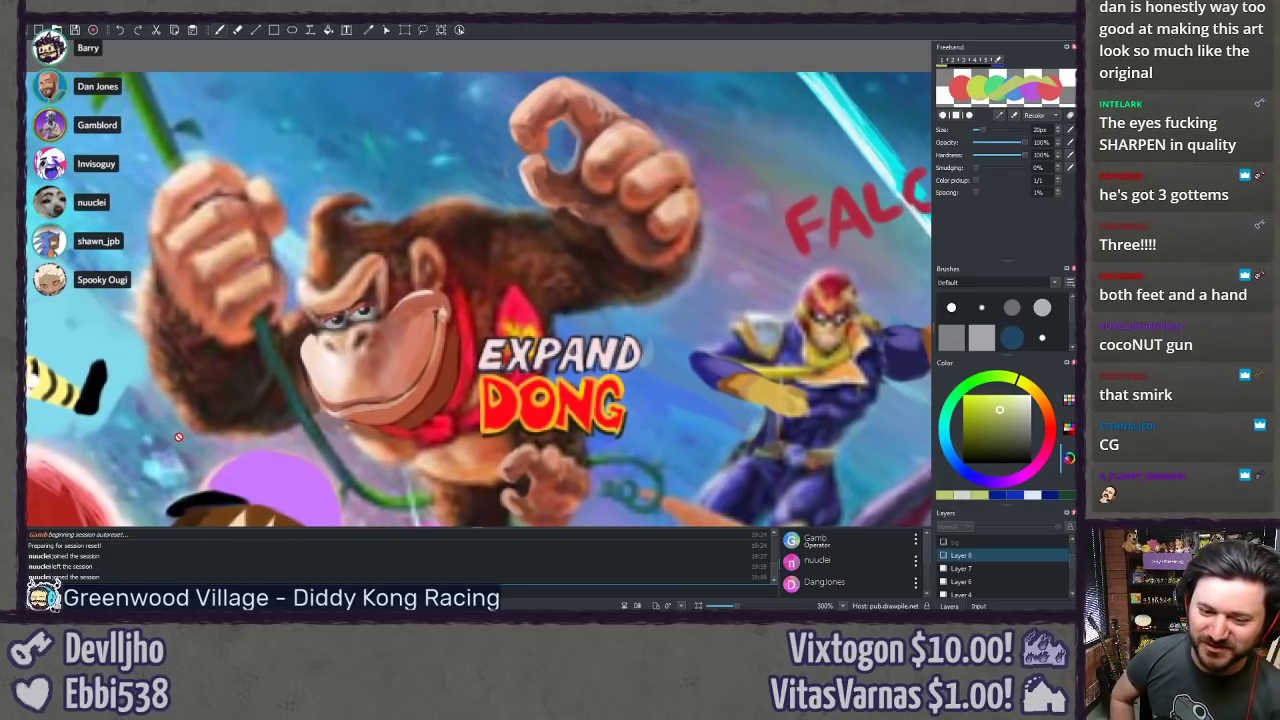
{"action": "scroll", "coordinate": [465, 354], "scroll_direction": "down", "scroll_amount": 1}
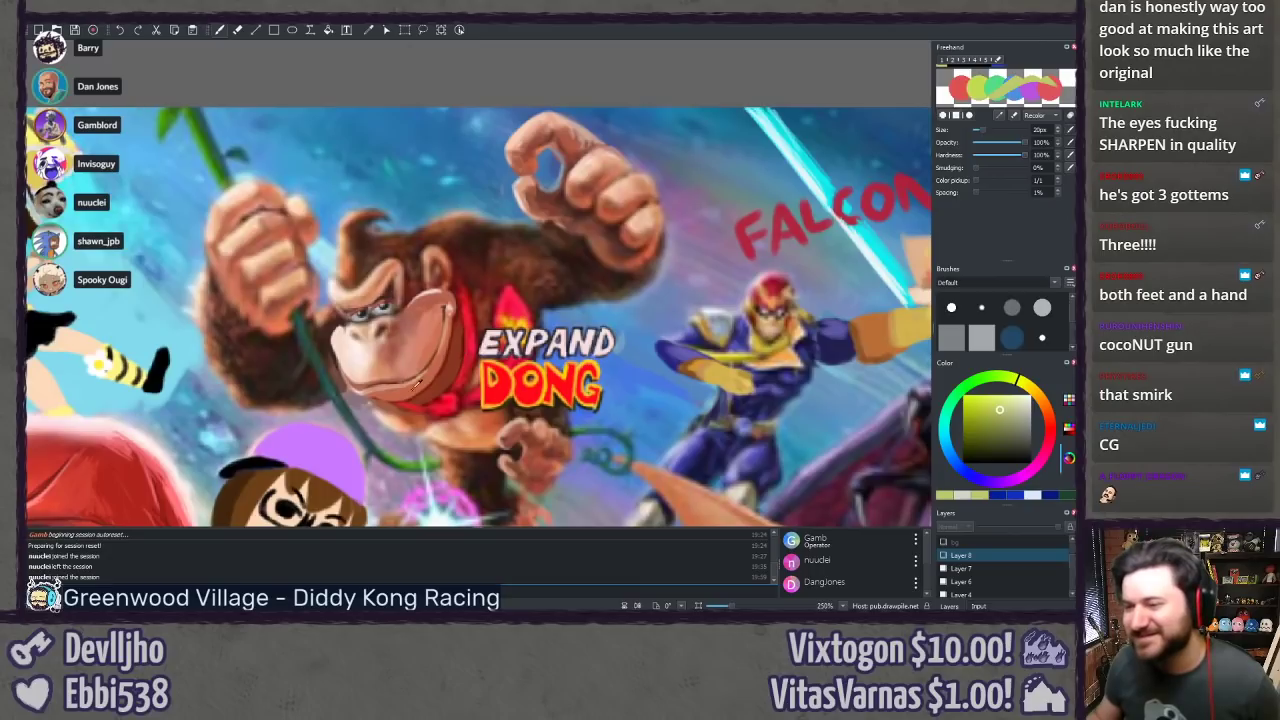
{"action": "scroll", "coordinate": [417, 385], "scroll_direction": "up", "scroll_amount": 1}
{"action": "left_click_drag", "start_coordinate": [391, 405], "coordinate": [390, 391]}
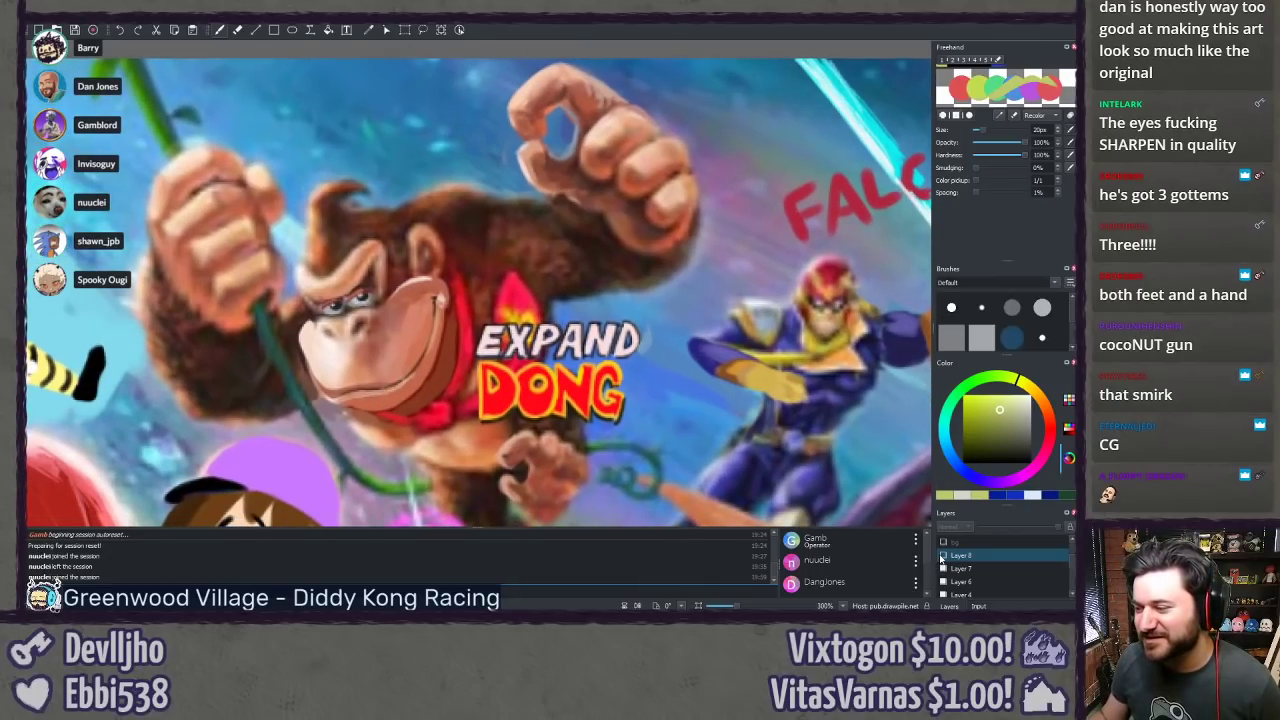
Step: Show the dark blue background layer above Layer 8, along with Layers 9, 10 and 11
{"action": "left_click", "coordinate": [942, 542]}
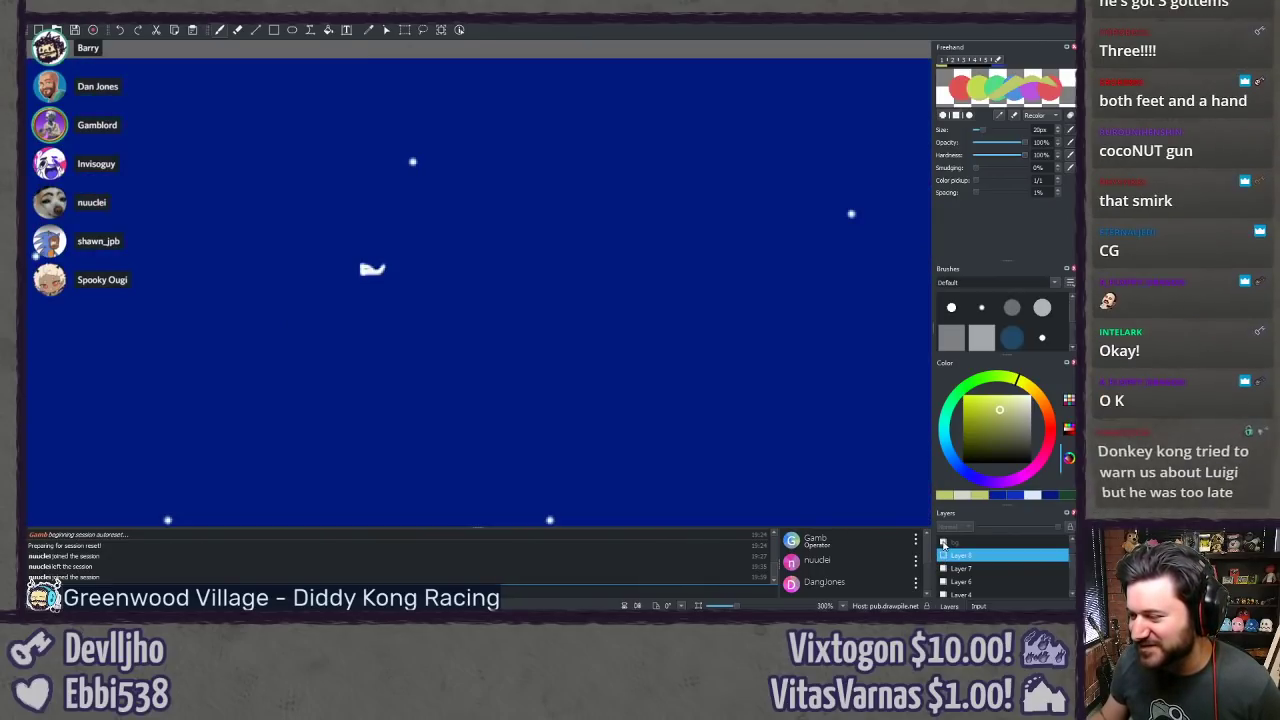
{"action": "scroll", "coordinate": [962, 556], "scroll_direction": "up", "scroll_amount": 1}
{"action": "left_click", "coordinate": [943, 568]}
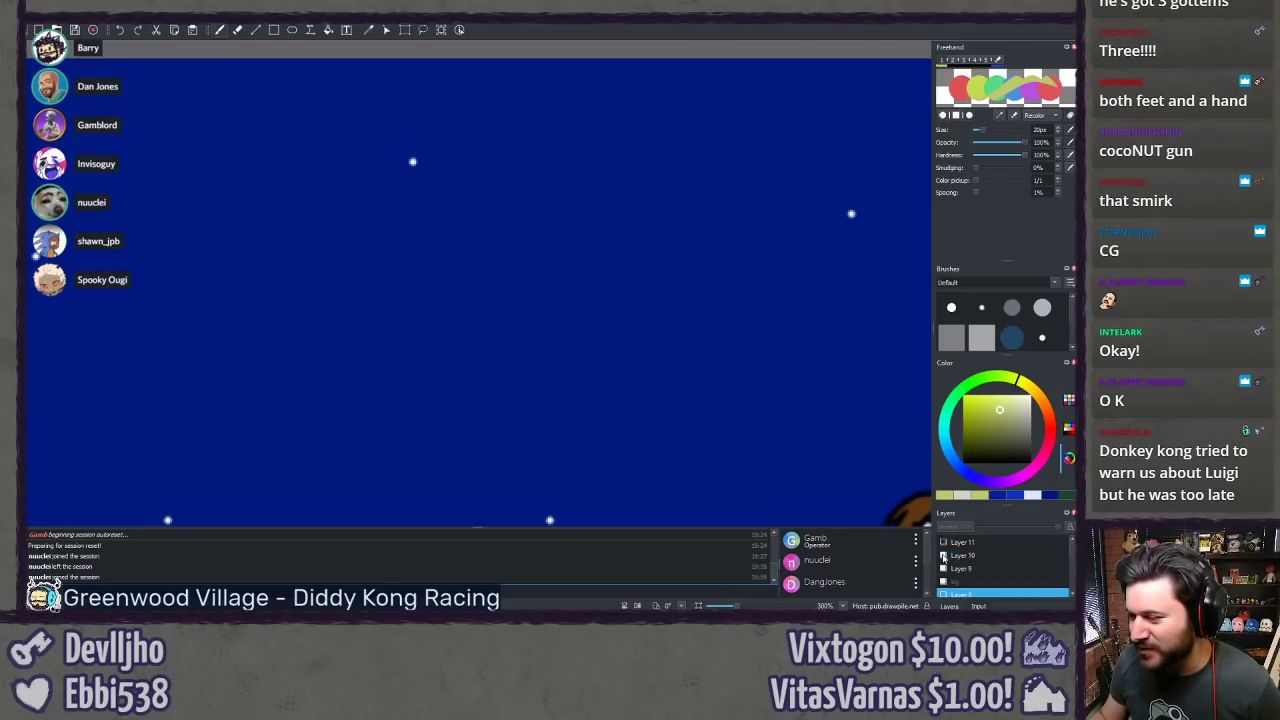
{"action": "left_click", "coordinate": [943, 555]}
{"action": "left_click", "coordinate": [943, 542]}
Step: Examine the "PISS SHADOW — PISS" logo on the blue canvas and the ghost and hand drawings around it
{"action": "scroll", "coordinate": [557, 400], "scroll_direction": "down", "scroll_amount": 2}
{"action": "scroll", "coordinate": [557, 400], "scroll_direction": "up", "scroll_amount": 2}
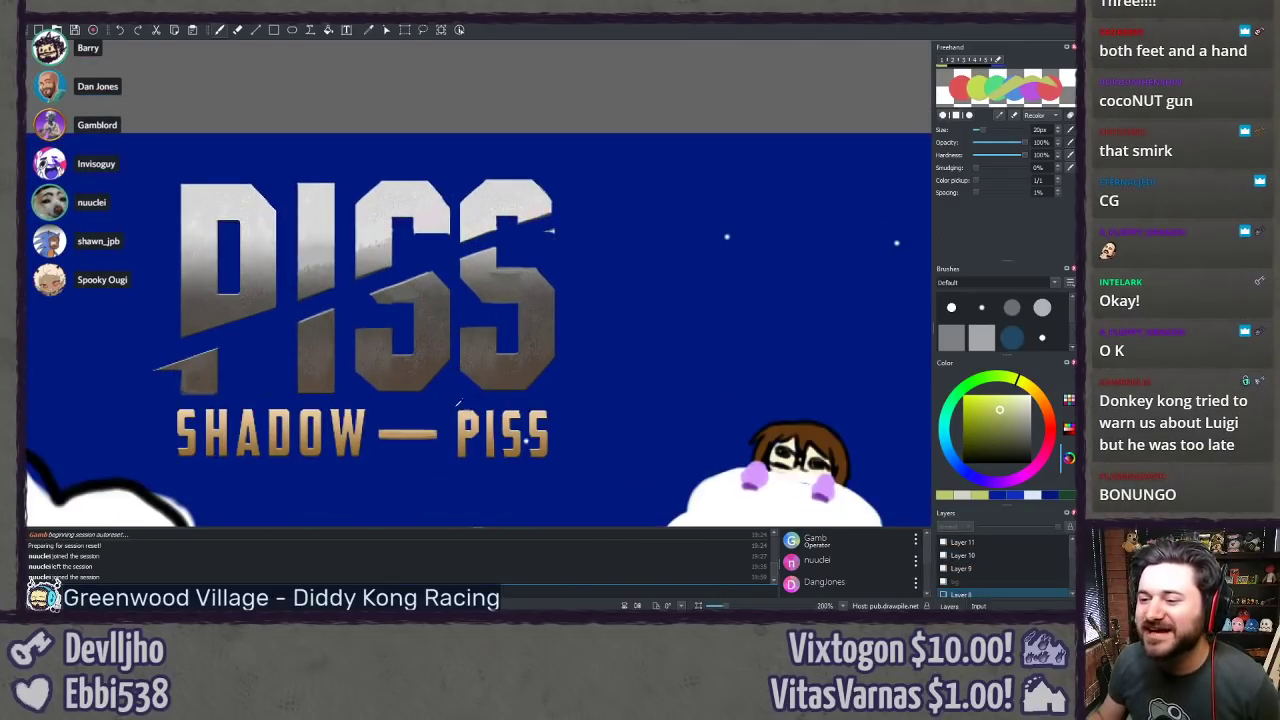
{"action": "left_click_drag", "start_coordinate": [721, 260], "coordinate": [721, 258]}
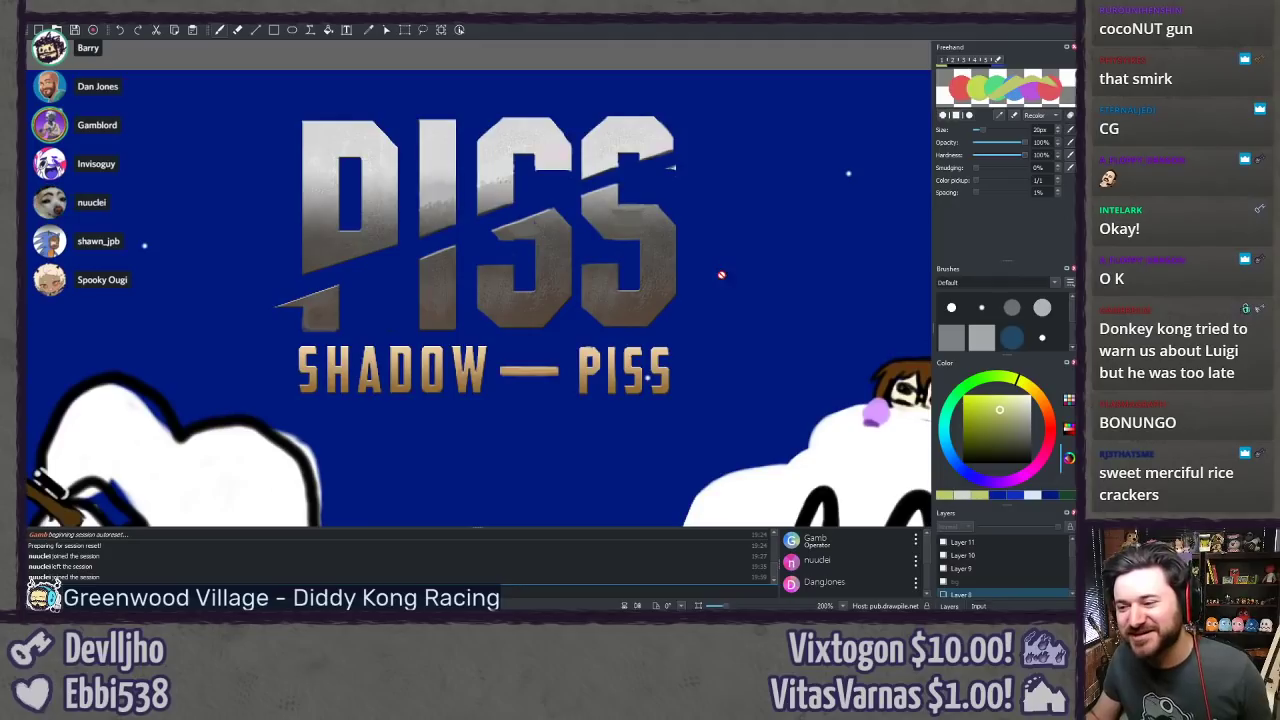
{"action": "left_click_drag", "start_coordinate": [724, 319], "coordinate": [716, 307]}
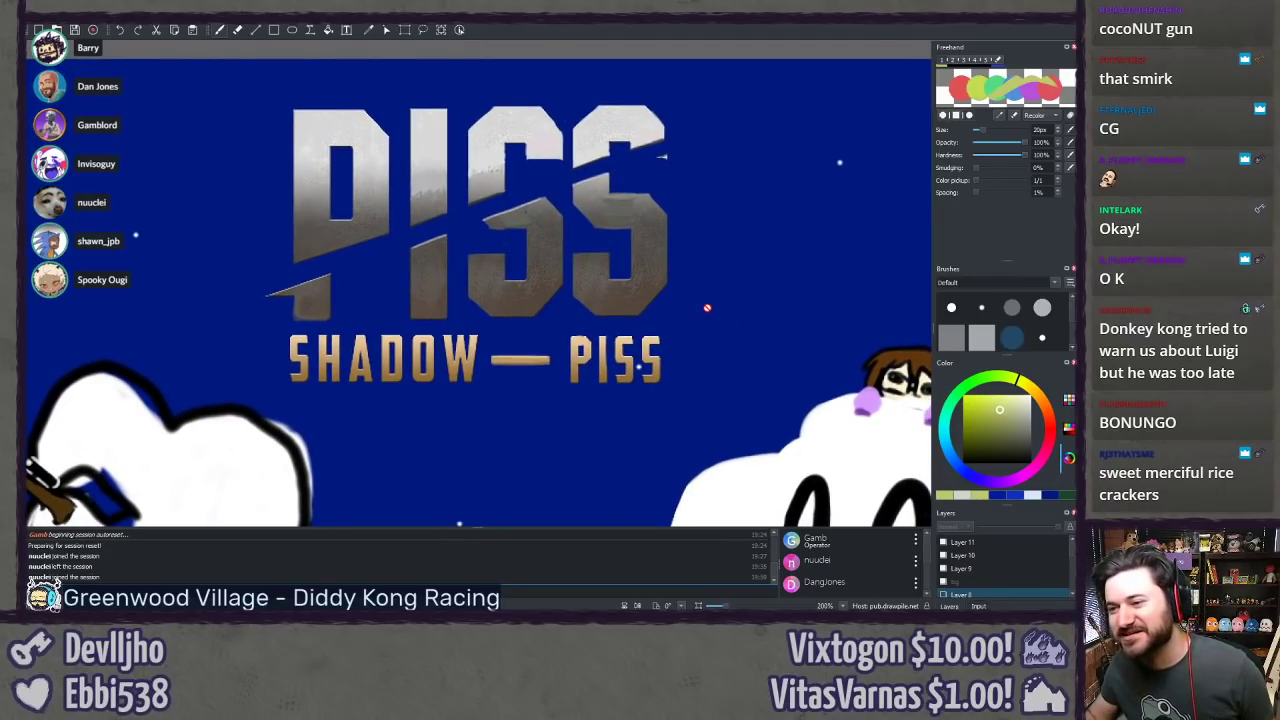
{"action": "scroll", "coordinate": [707, 308], "scroll_direction": "down", "scroll_amount": 3}
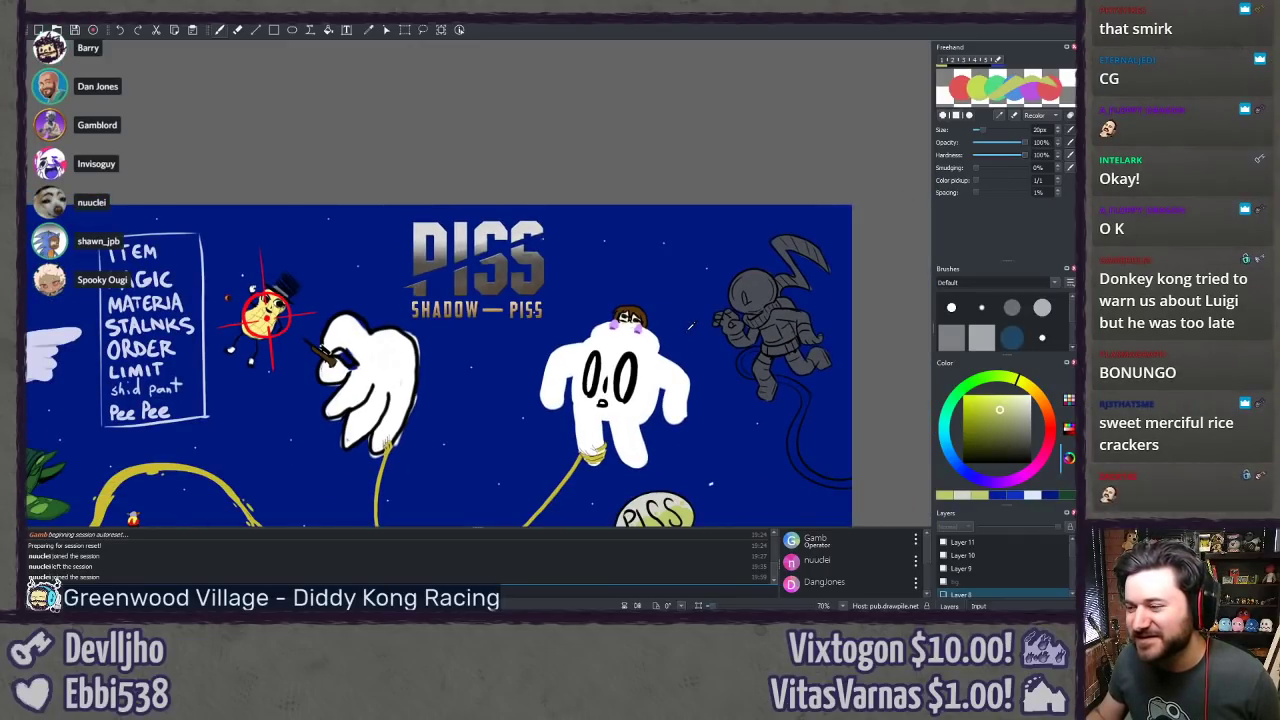
Step: Examine the drawings around the "MERGE" lettering on the blue canvas, and bring the whole picture into view
{"action": "left_click_drag", "start_coordinate": [471, 413], "coordinate": [663, 251]}
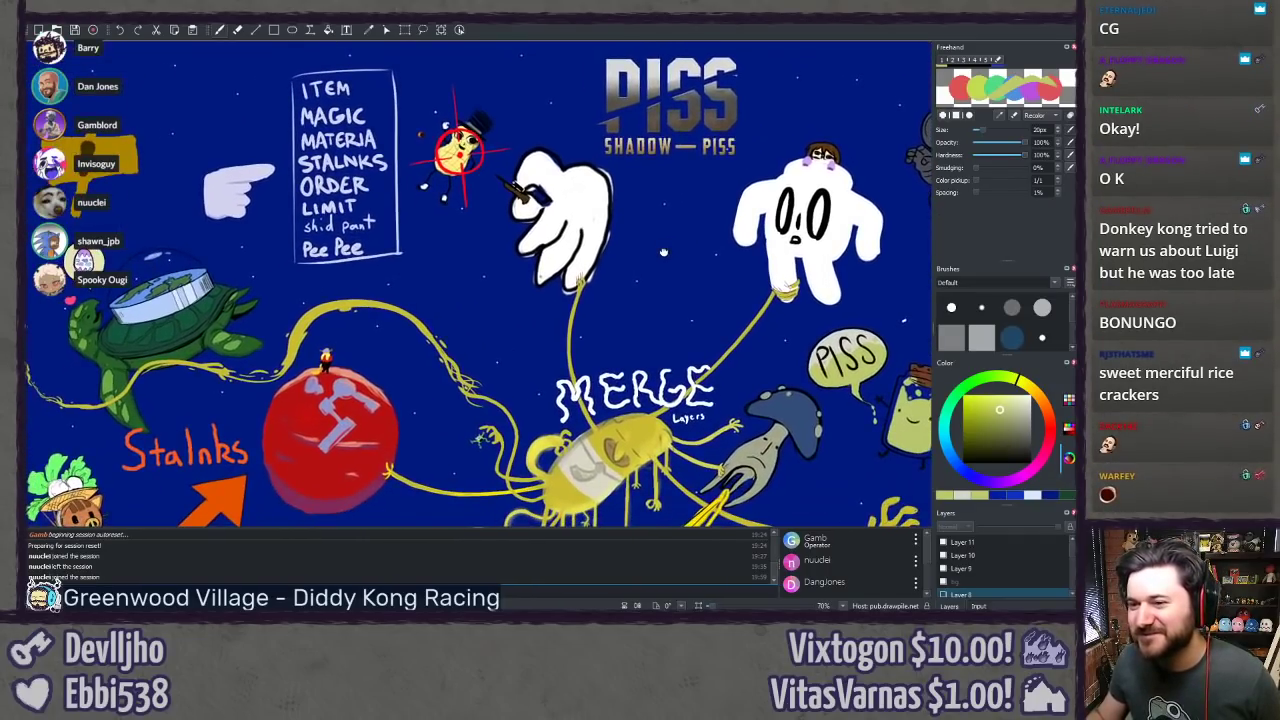
{"action": "scroll", "coordinate": [660, 255], "scroll_direction": "down", "scroll_amount": 2}
{"action": "scroll", "coordinate": [890, 335], "scroll_direction": "down", "scroll_amount": 3}
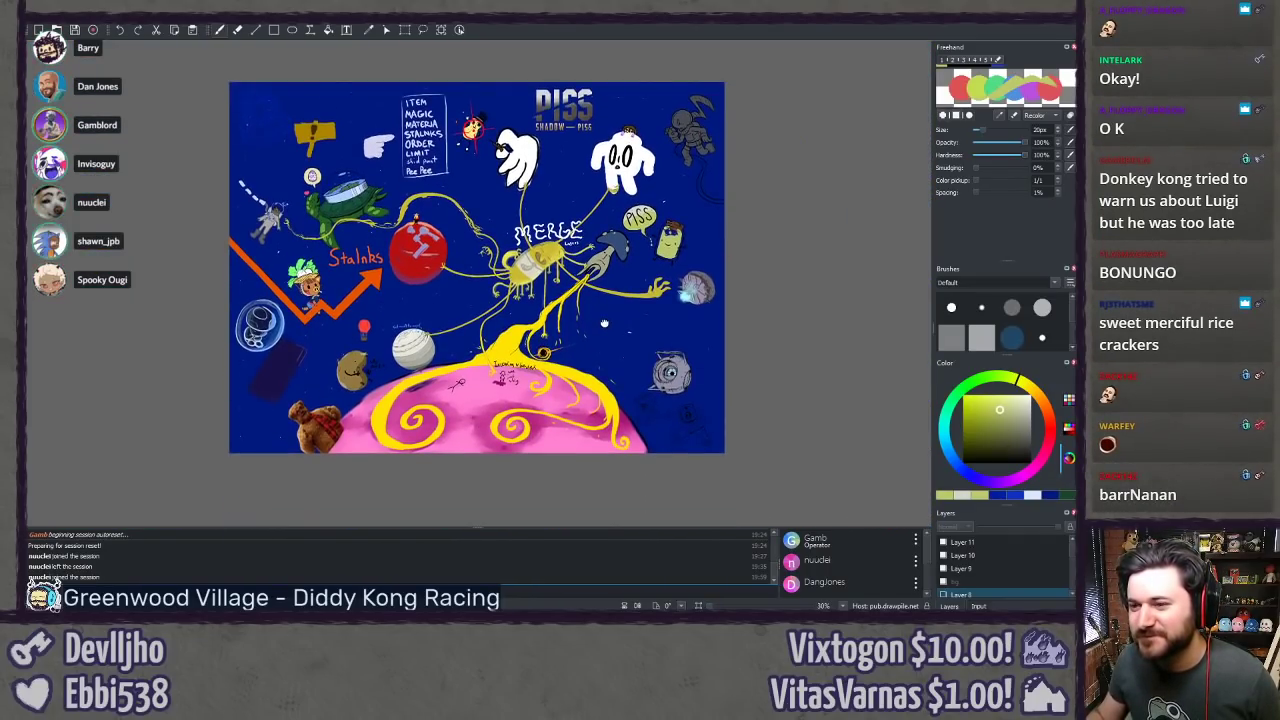
{"action": "scroll", "coordinate": [890, 335], "scroll_direction": "up", "scroll_amount": 1}
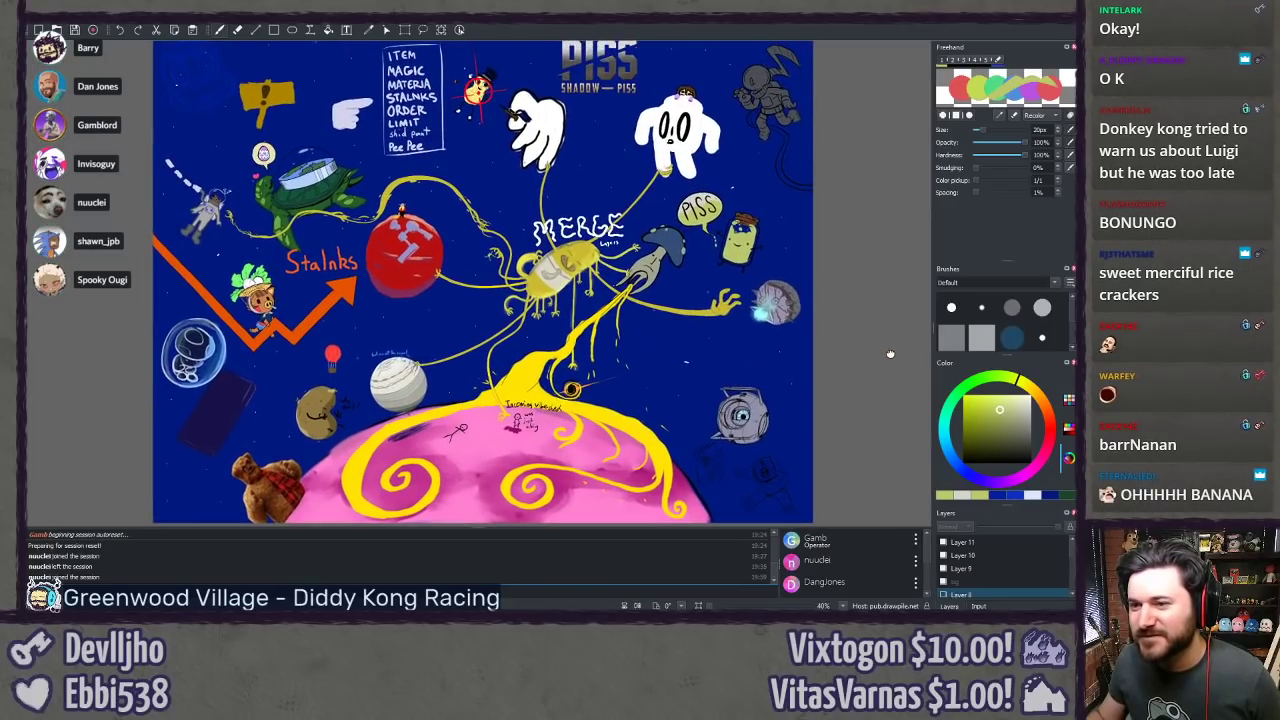
{"action": "mouse_move", "coordinate": [879, 352]}
{"action": "left_mouse_down"}
{"action": "mouse_move", "coordinate": [877, 372]}
{"action": "mouse_move", "coordinate": [881, 351]}
{"action": "left_mouse_up"}
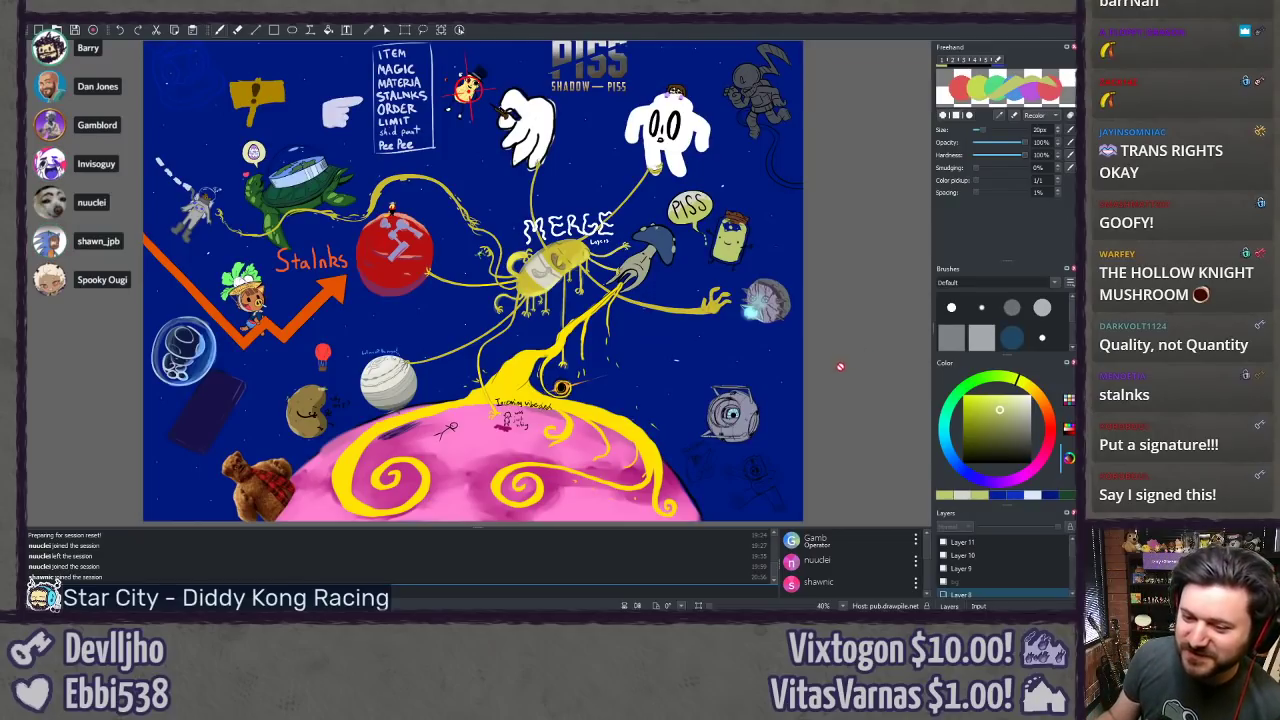
{"action": "mouse_move", "coordinate": [743, 408]}
{"action": "left_mouse_down"}
{"action": "mouse_move", "coordinate": [741, 386]}
{"action": "mouse_move", "coordinate": [744, 413]}
{"action": "left_mouse_up"}
{"action": "left_click_drag", "start_coordinate": [710, 363], "coordinate": [705, 334]}
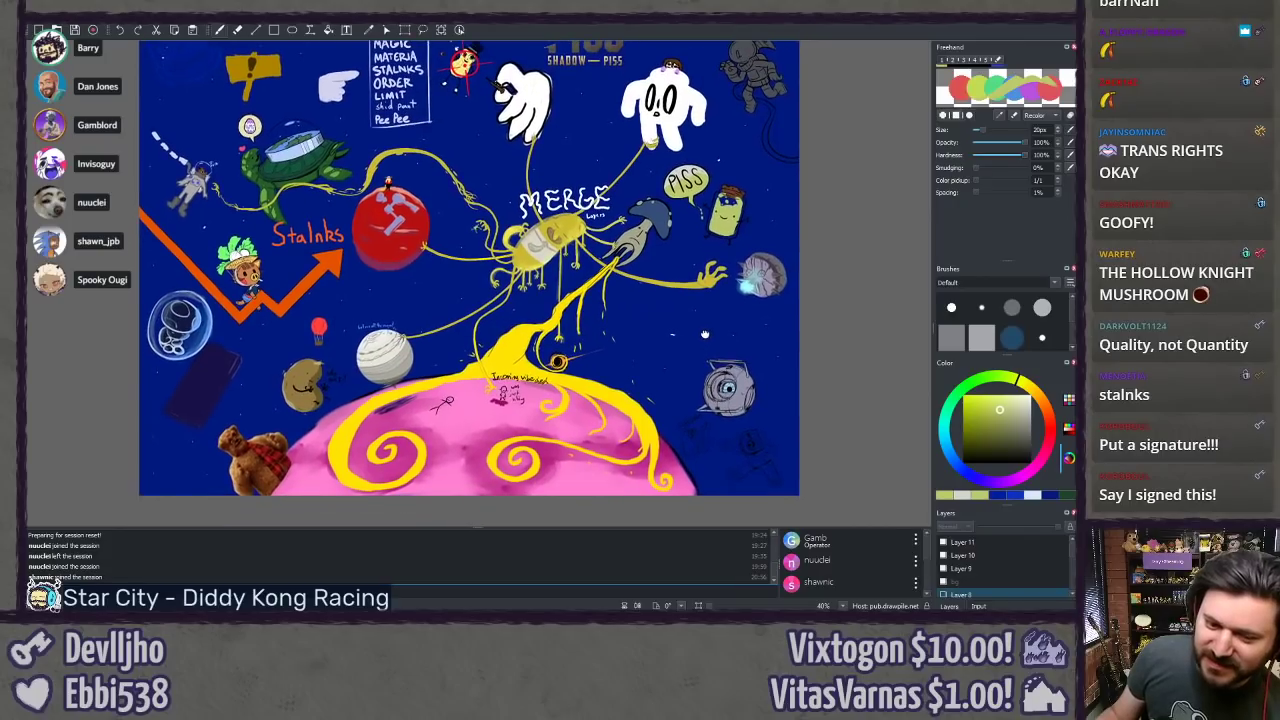
{"action": "left_click_drag", "start_coordinate": [635, 234], "coordinate": [625, 292]}
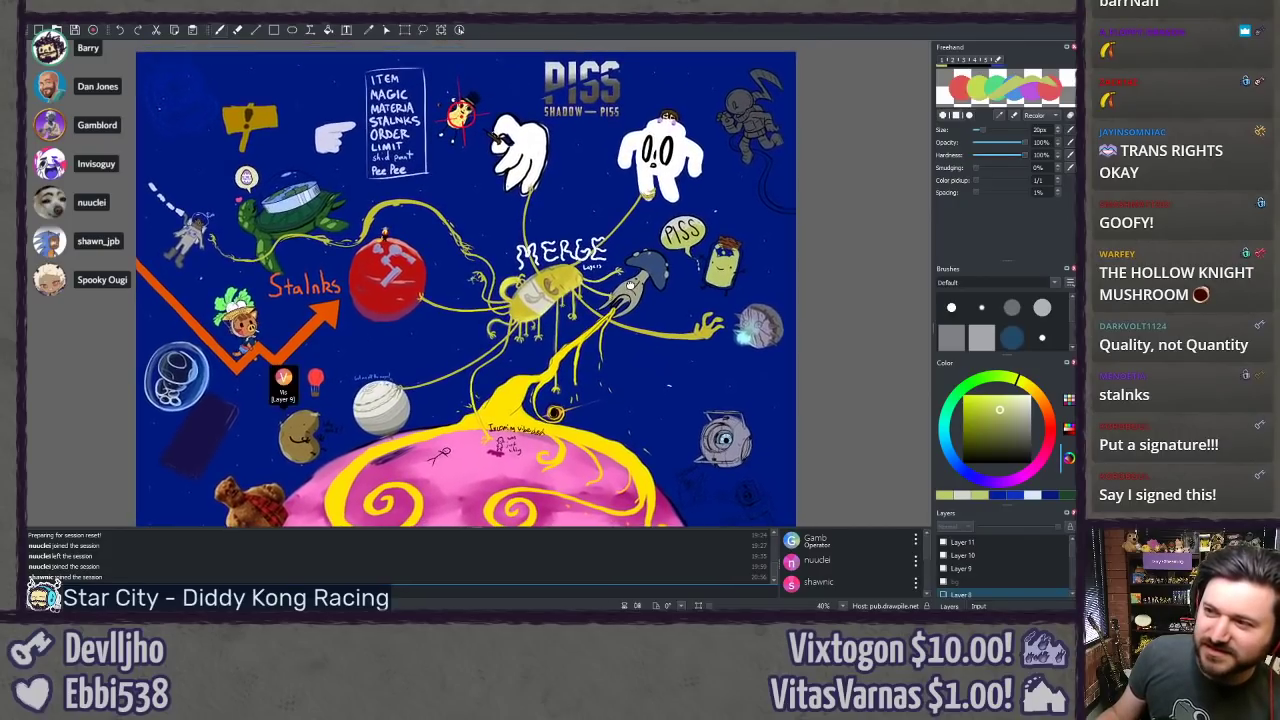
{"action": "scroll", "coordinate": [511, 137], "scroll_direction": "down", "scroll_amount": 2}
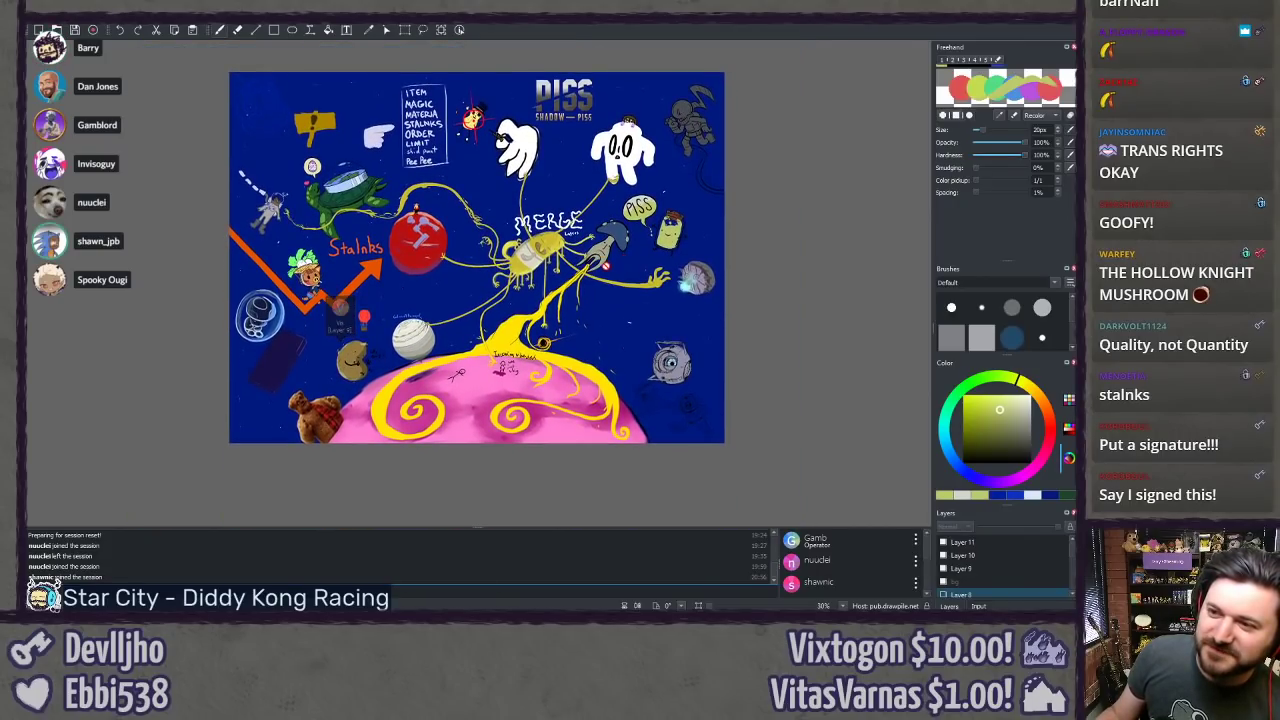
{"action": "scroll", "coordinate": [496, 247], "scroll_direction": "up", "scroll_amount": 2}
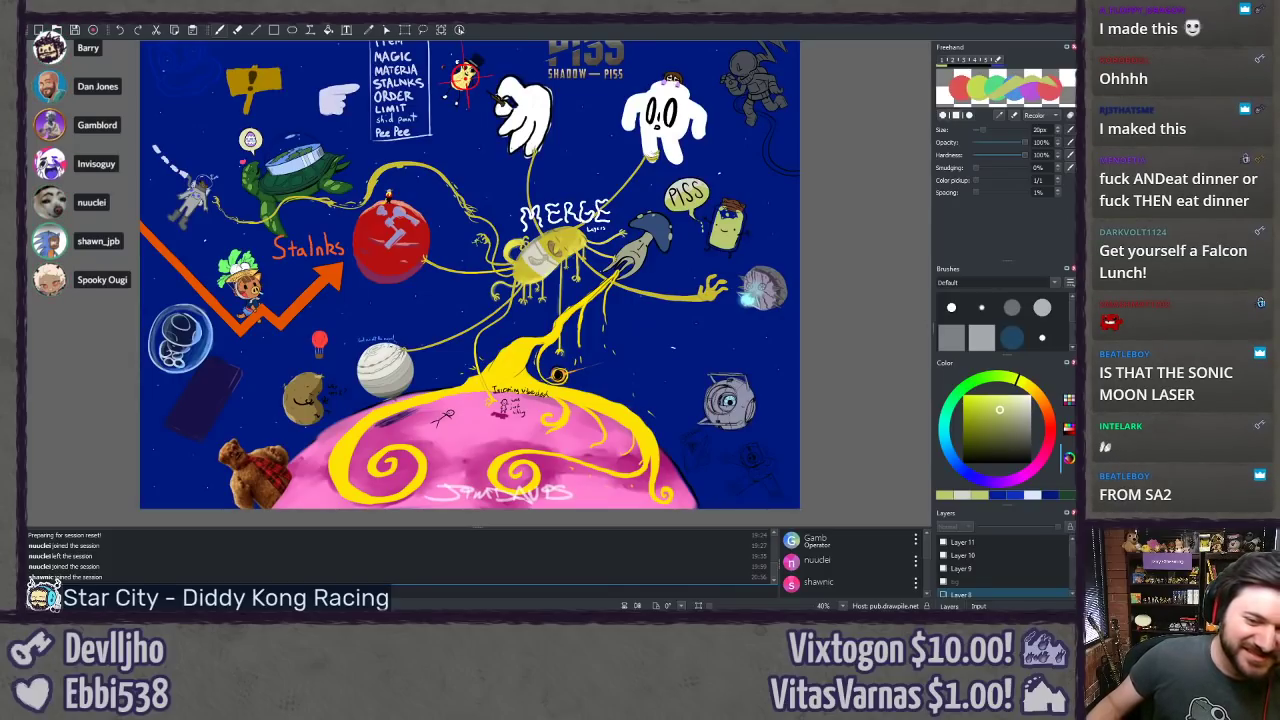
{"action": "left_click_drag", "start_coordinate": [636, 312], "coordinate": [570, 328]}
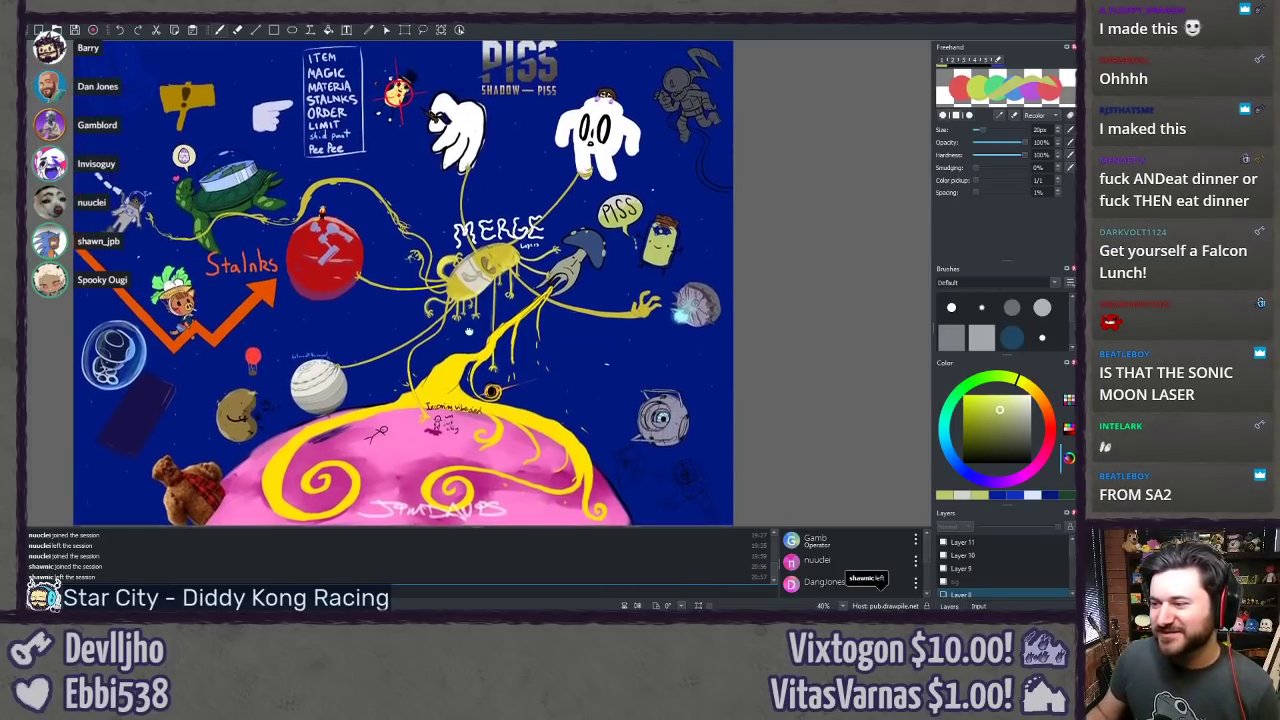
Step: Examine the spiked creature with the glowing blue mouth and the yellow hand beside it up close, and return to the whole picture
{"action": "scroll", "coordinate": [570, 328], "scroll_direction": "up", "scroll_amount": 3}
{"action": "left_click_drag", "start_coordinate": [908, 379], "coordinate": [688, 379]}
{"action": "scroll", "coordinate": [687, 378], "scroll_direction": "up", "scroll_amount": 4}
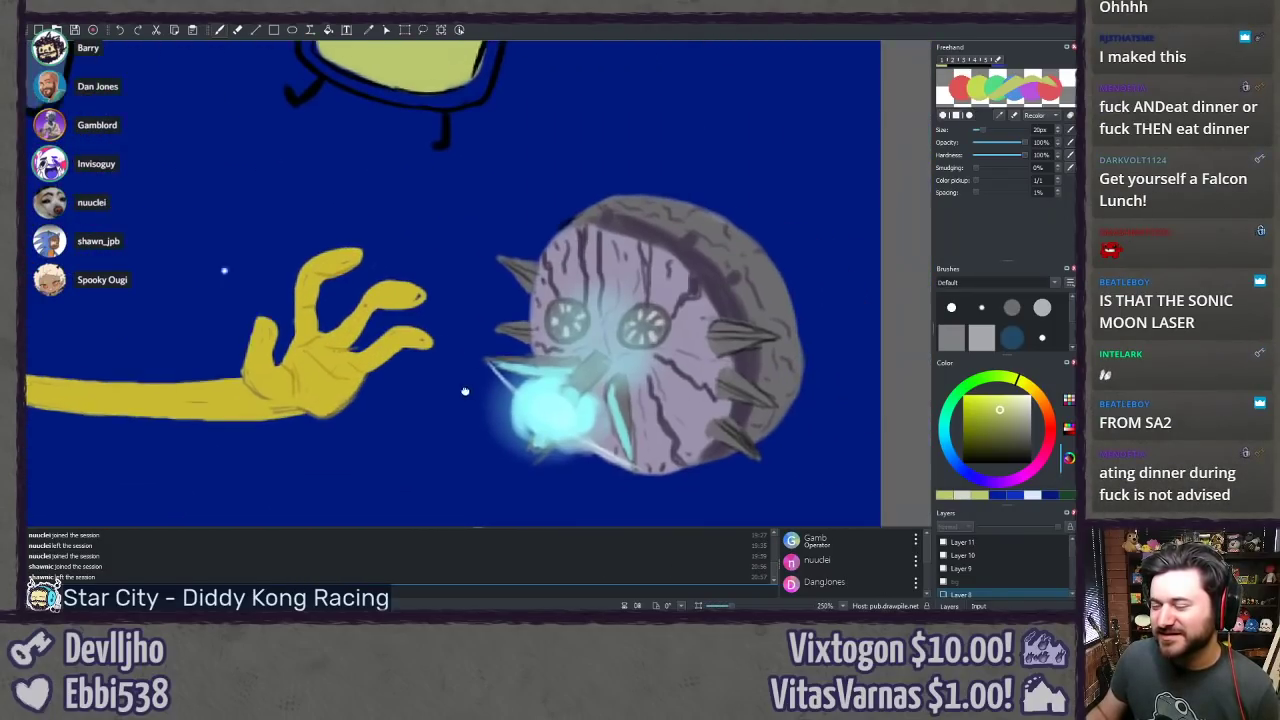
{"action": "scroll", "coordinate": [421, 416], "scroll_direction": "down", "scroll_amount": 6}
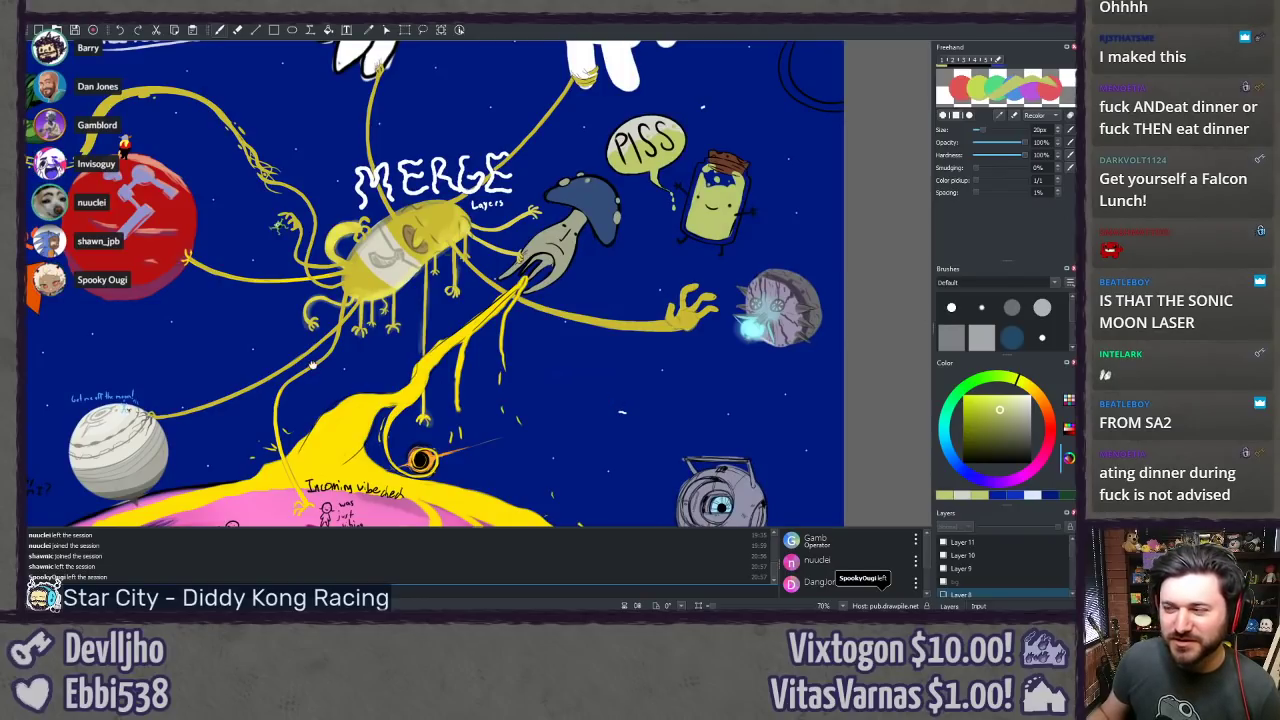
{"action": "left_click_drag", "start_coordinate": [603, 401], "coordinate": [655, 421]}
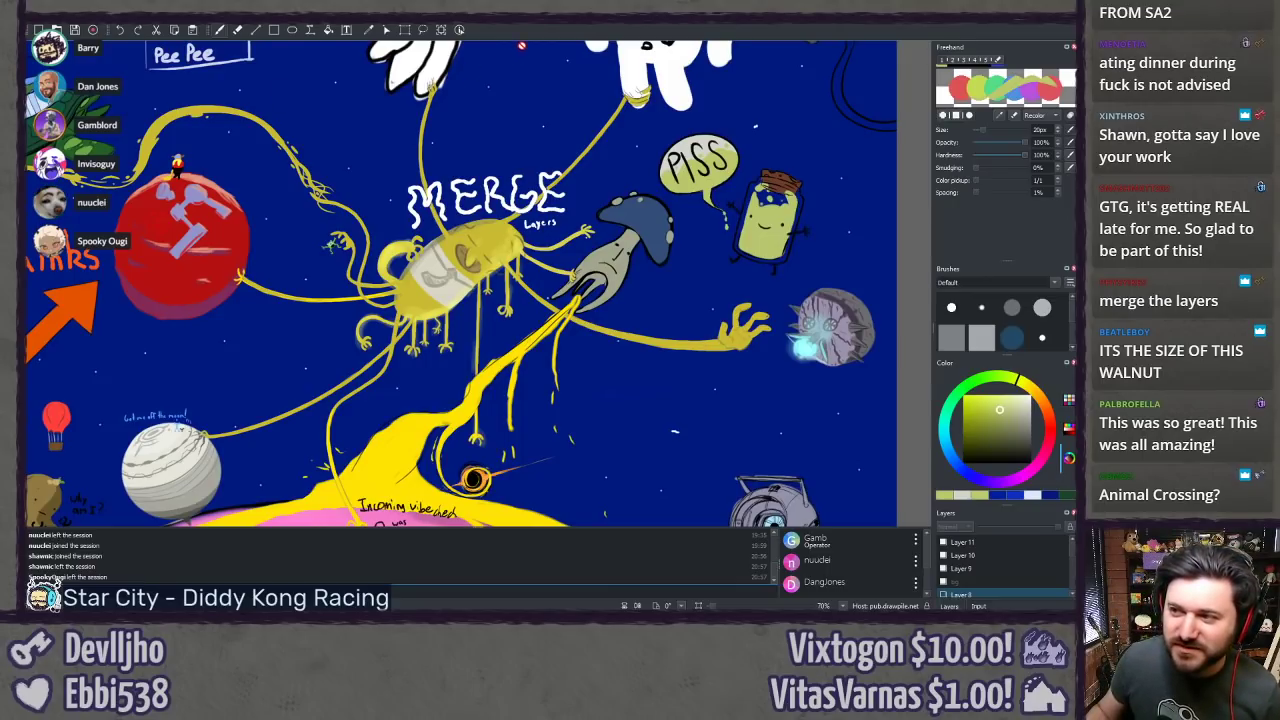
{"action": "scroll", "coordinate": [513, 283], "scroll_direction": "down", "scroll_amount": 3}
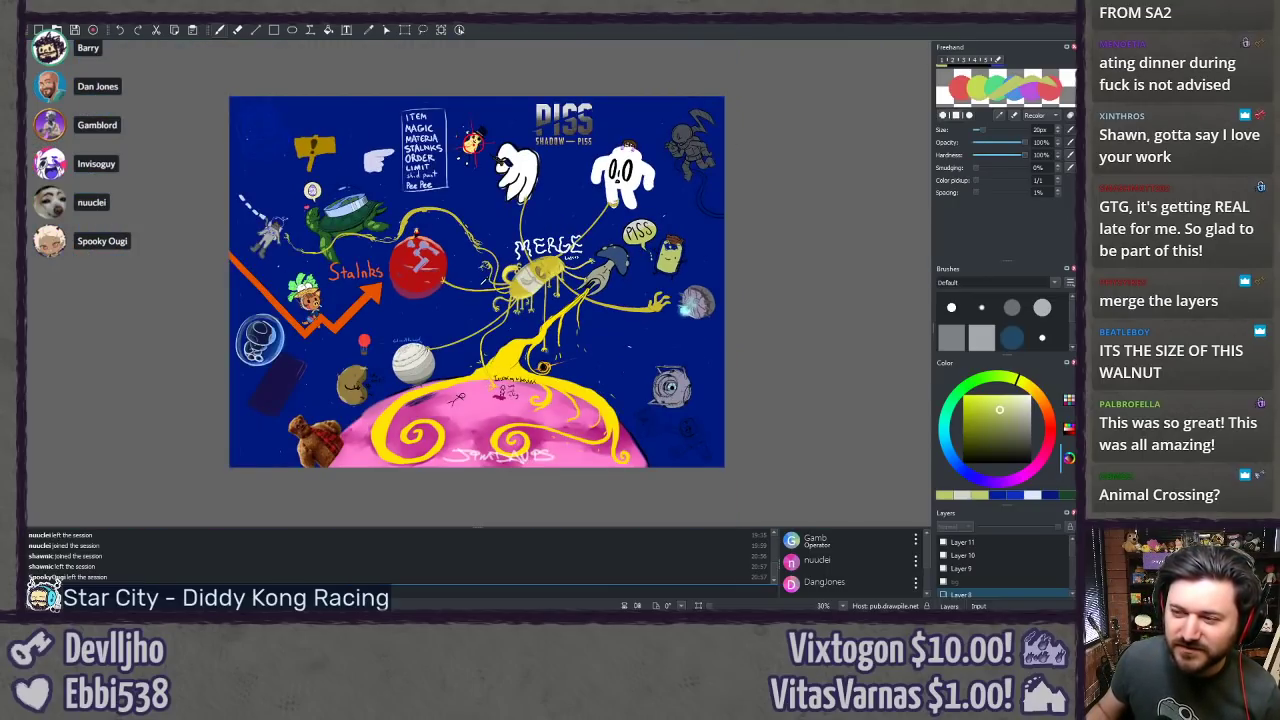
{"action": "left_click_drag", "start_coordinate": [437, 230], "coordinate": [515, 236]}
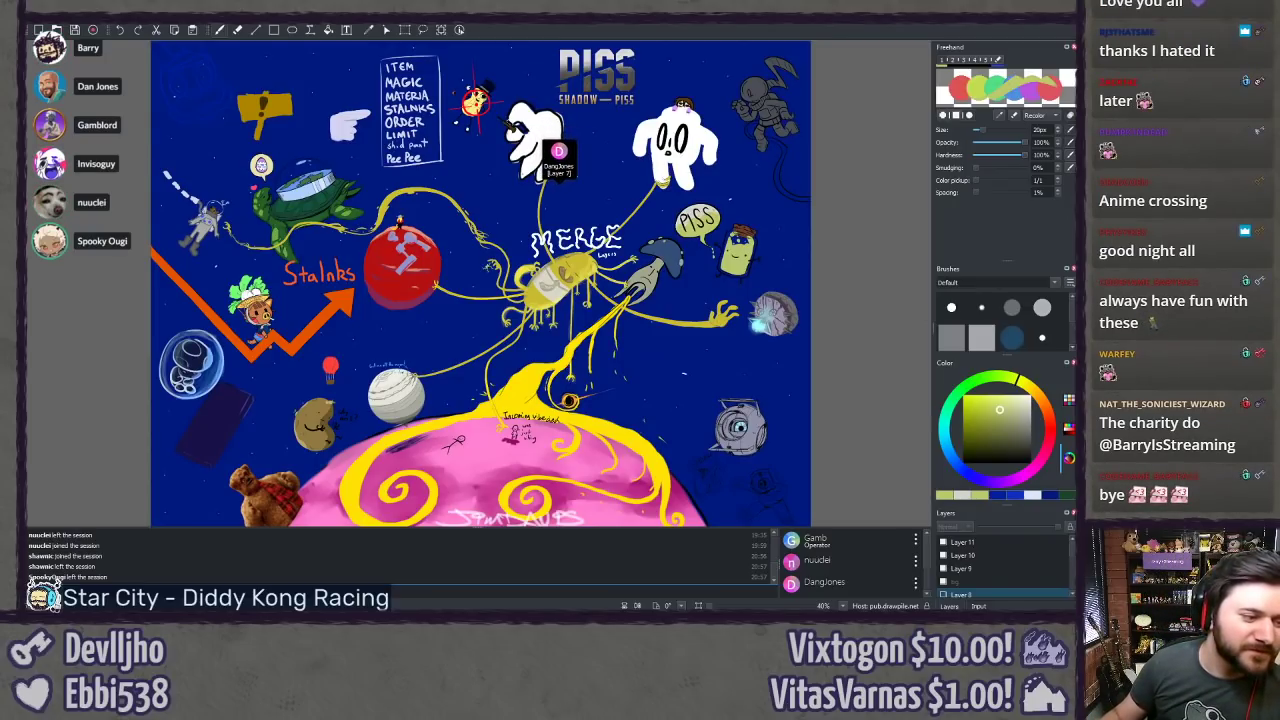
Step: Examine the yellow many-armed figure under the "MERGE Layers" lettering up close
{"action": "scroll", "coordinate": [1000, 566], "scroll_direction": "down", "scroll_amount": 1}
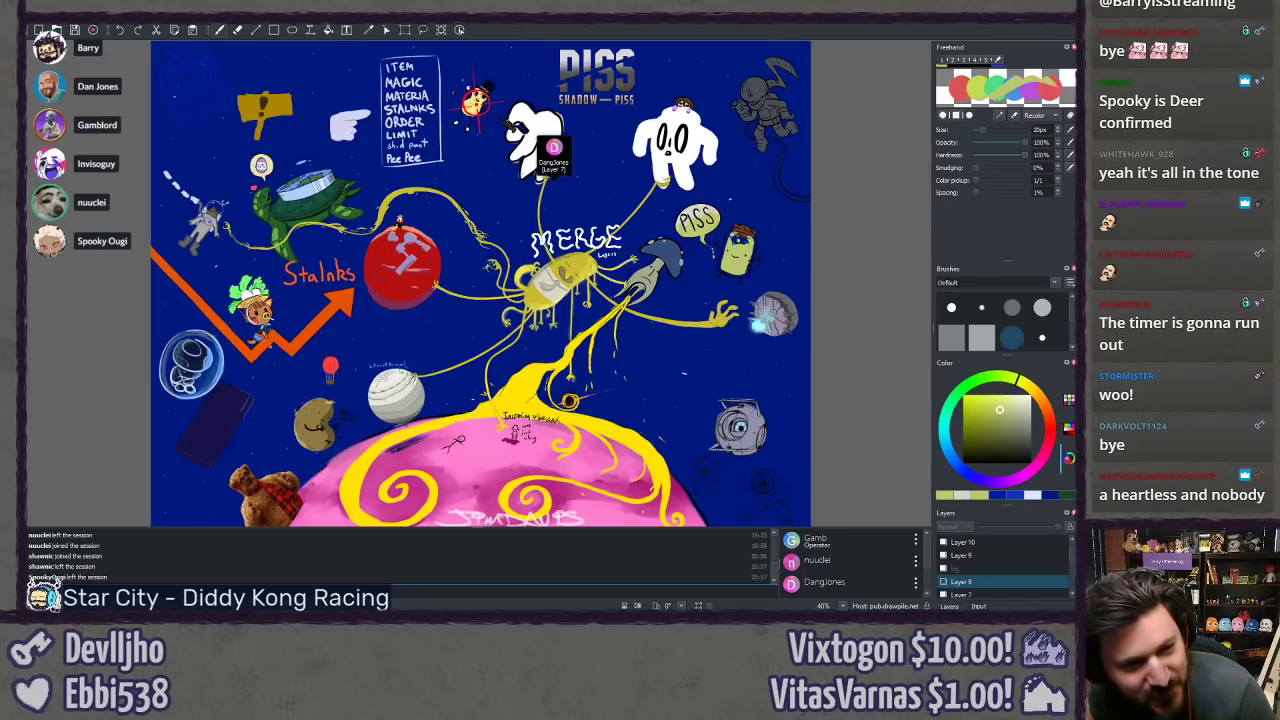
{"action": "left_click_drag", "start_coordinate": [585, 258], "coordinate": [509, 263]}
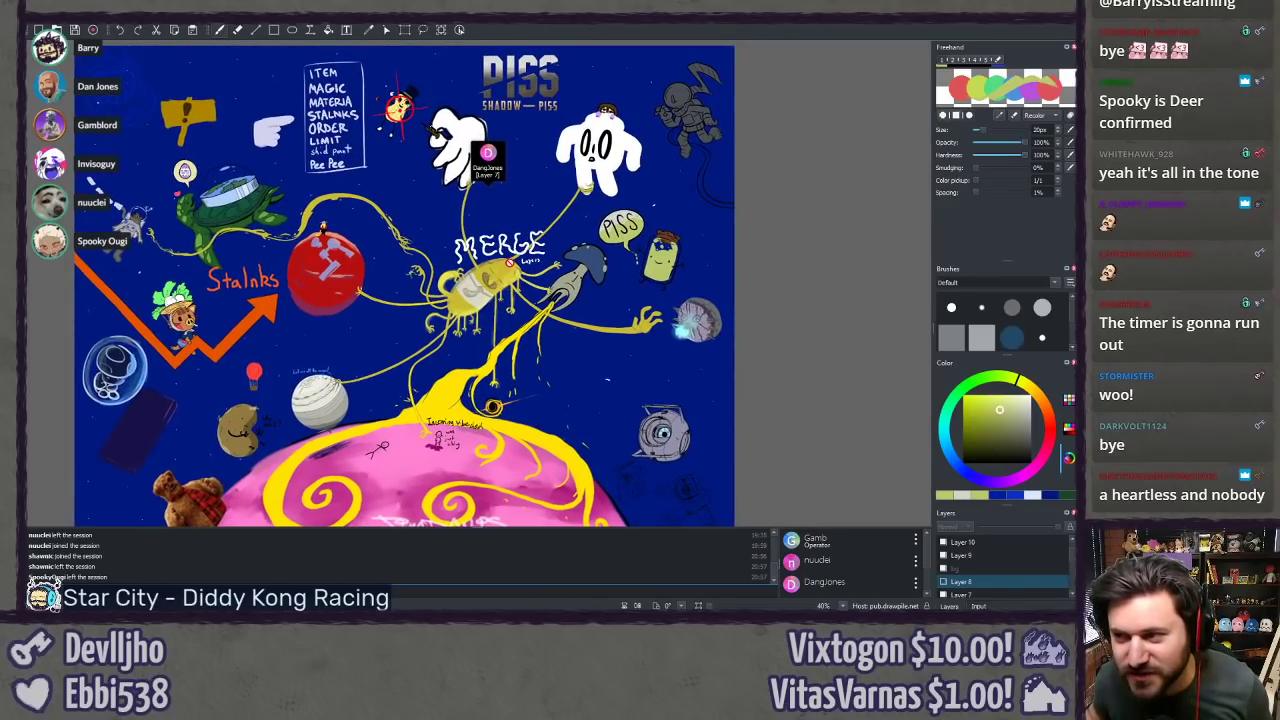
{"action": "scroll", "coordinate": [510, 258], "scroll_direction": "up", "scroll_amount": 5}
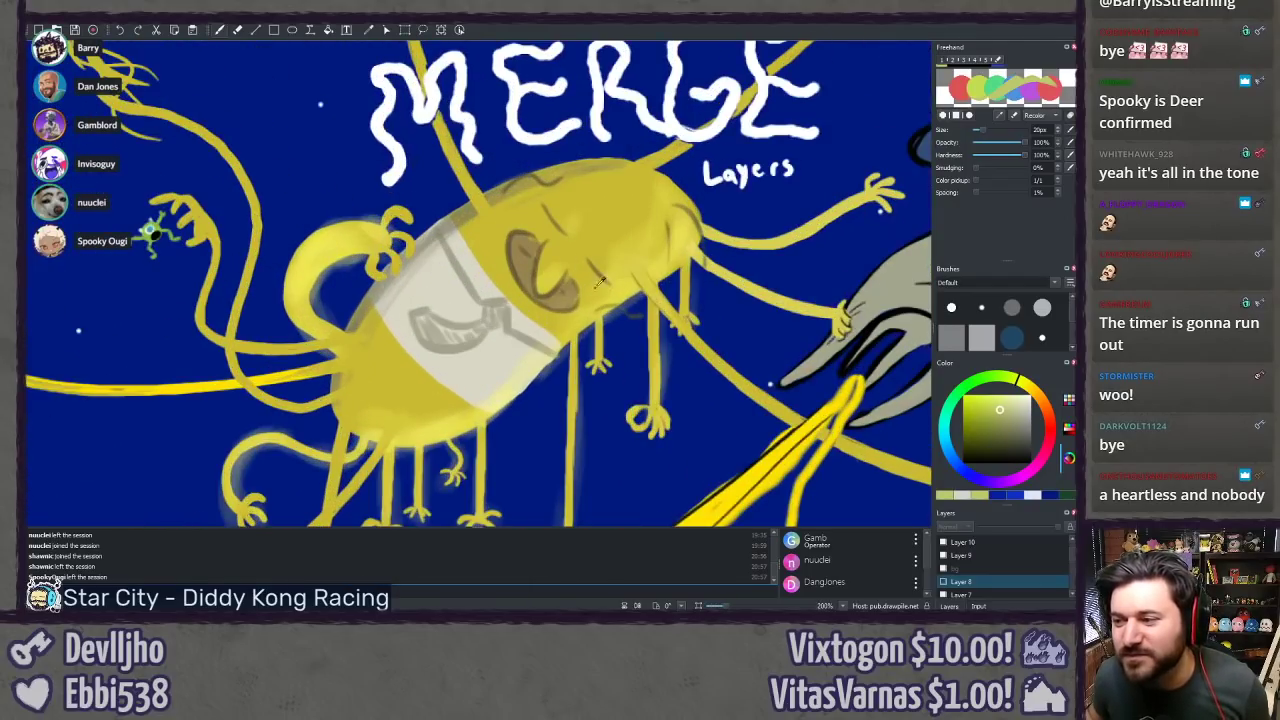
{"action": "left_click_drag", "start_coordinate": [675, 345], "coordinate": [662, 354]}
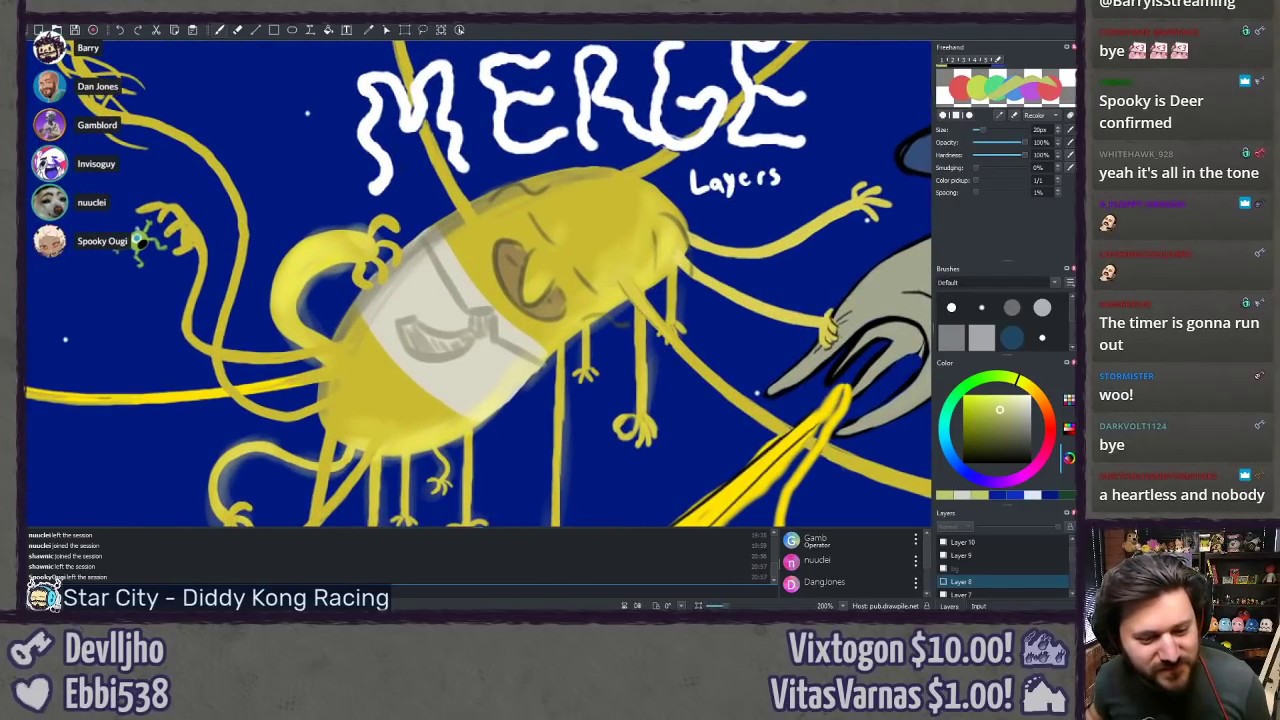